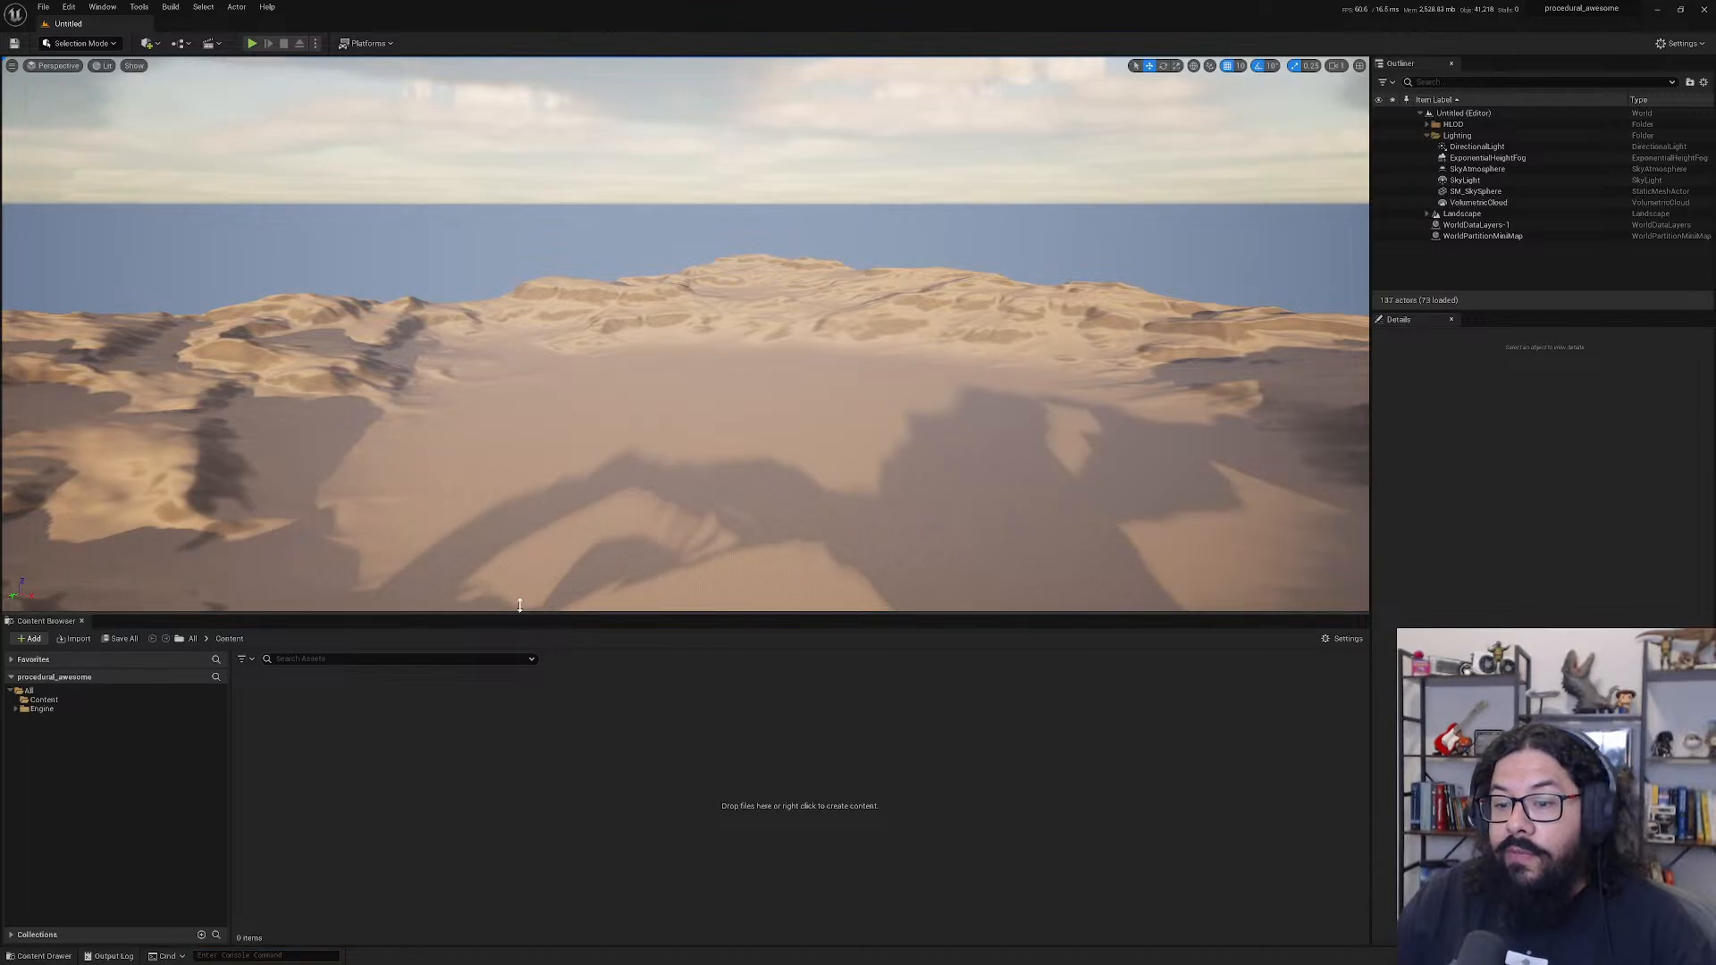
- Enlarge the Content Browser and examine the landscape's streaming proxy tiles by selecting several across the terrain
{"action": "left_click_drag", "start_coordinate": [523, 616], "coordinate": [548, 570]}
{"action": "left_click", "coordinate": [666, 450]}
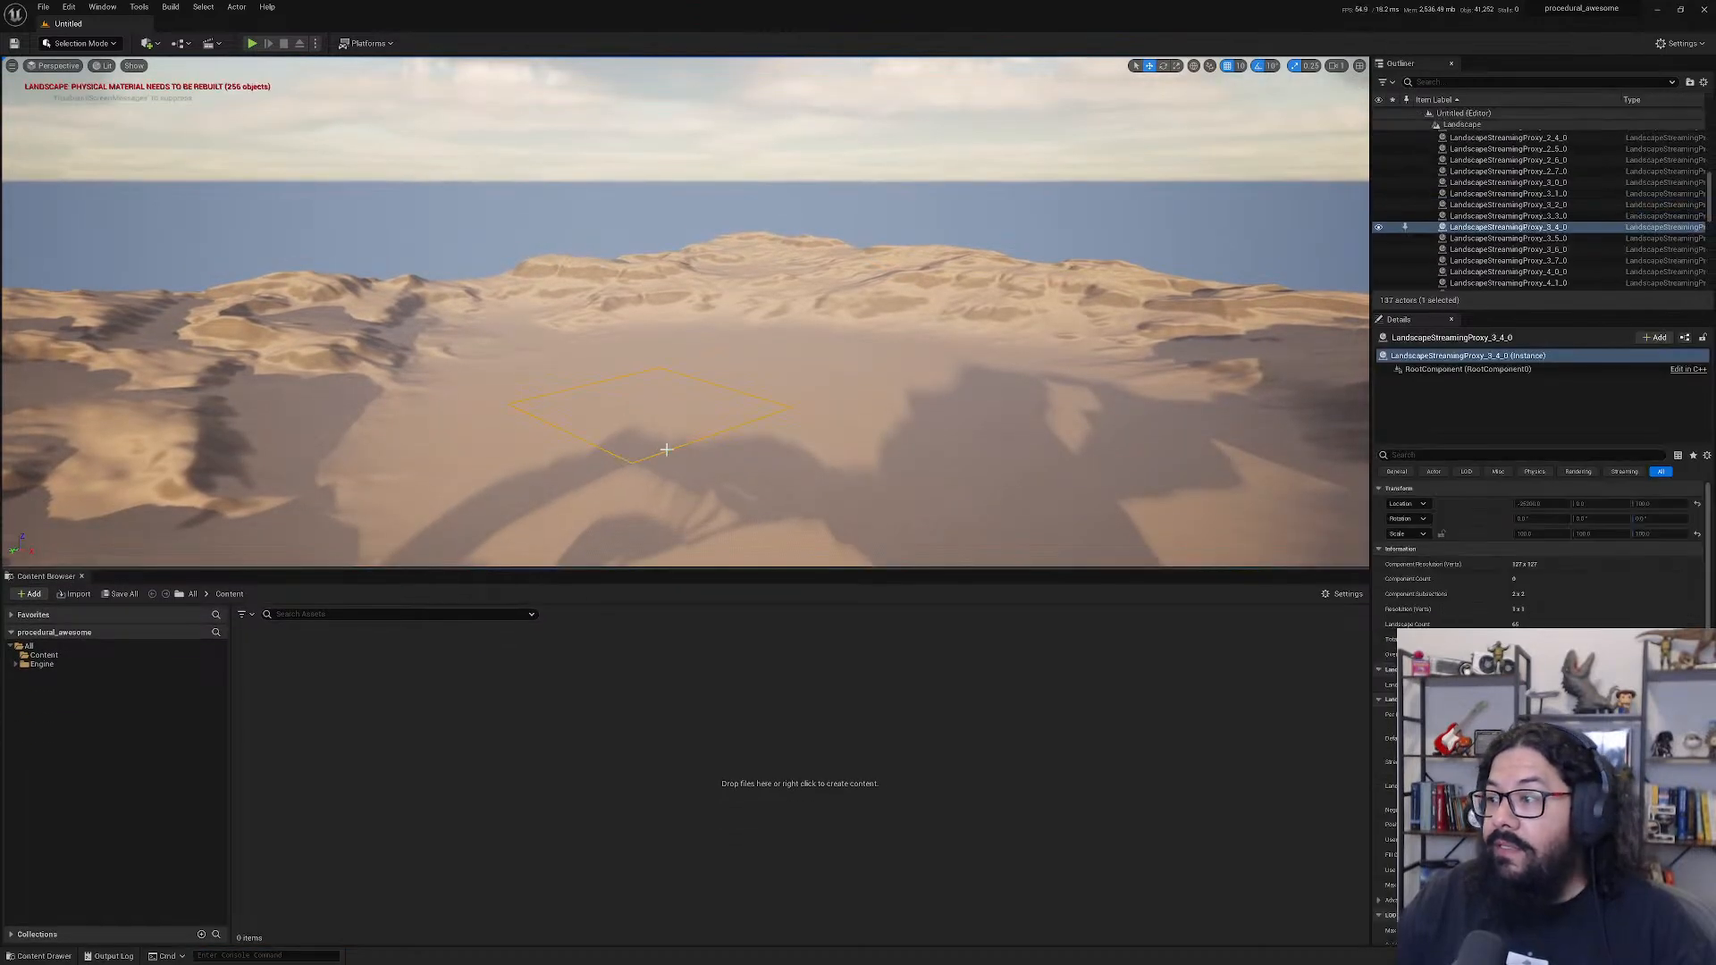
{"action": "left_click", "coordinate": [801, 467]}
{"action": "left_click", "coordinate": [742, 374]}
{"action": "left_click", "coordinate": [536, 362]}
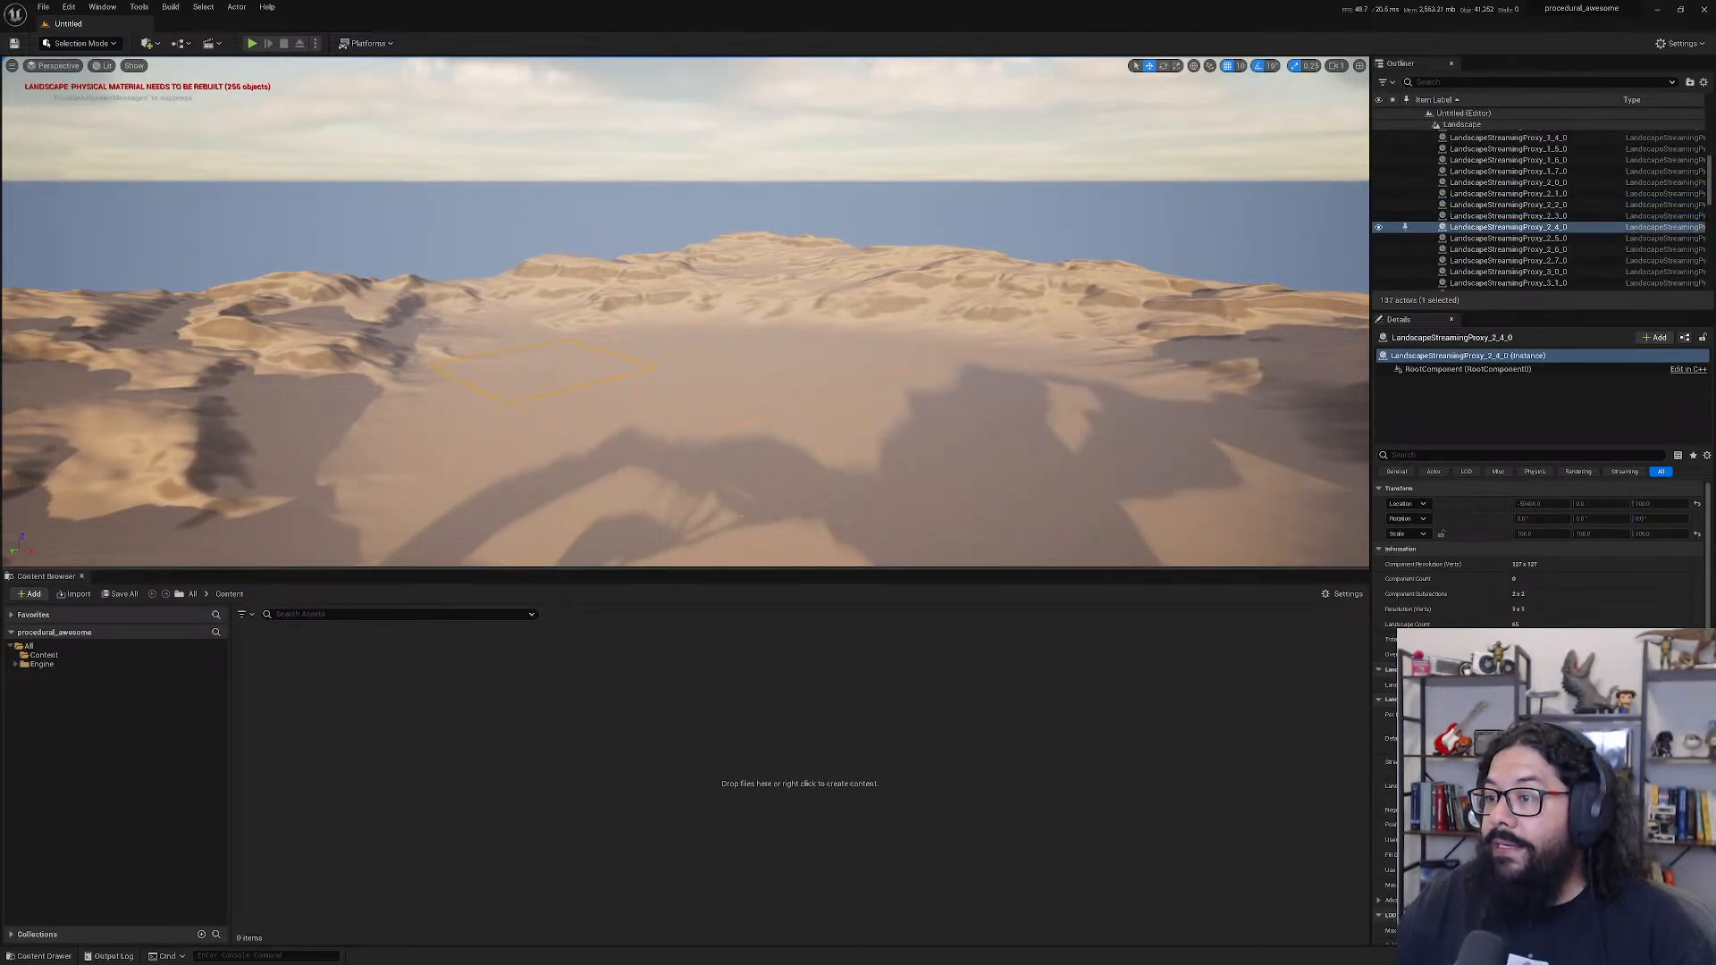
{"action": "left_click", "coordinate": [527, 308]}
{"action": "left_click", "coordinate": [693, 286]}
{"action": "left_click", "coordinate": [462, 427]}
{"action": "left_click_drag", "start_coordinate": [462, 427], "coordinate": [447, 432]}
{"action": "left_click", "coordinate": [443, 390]}
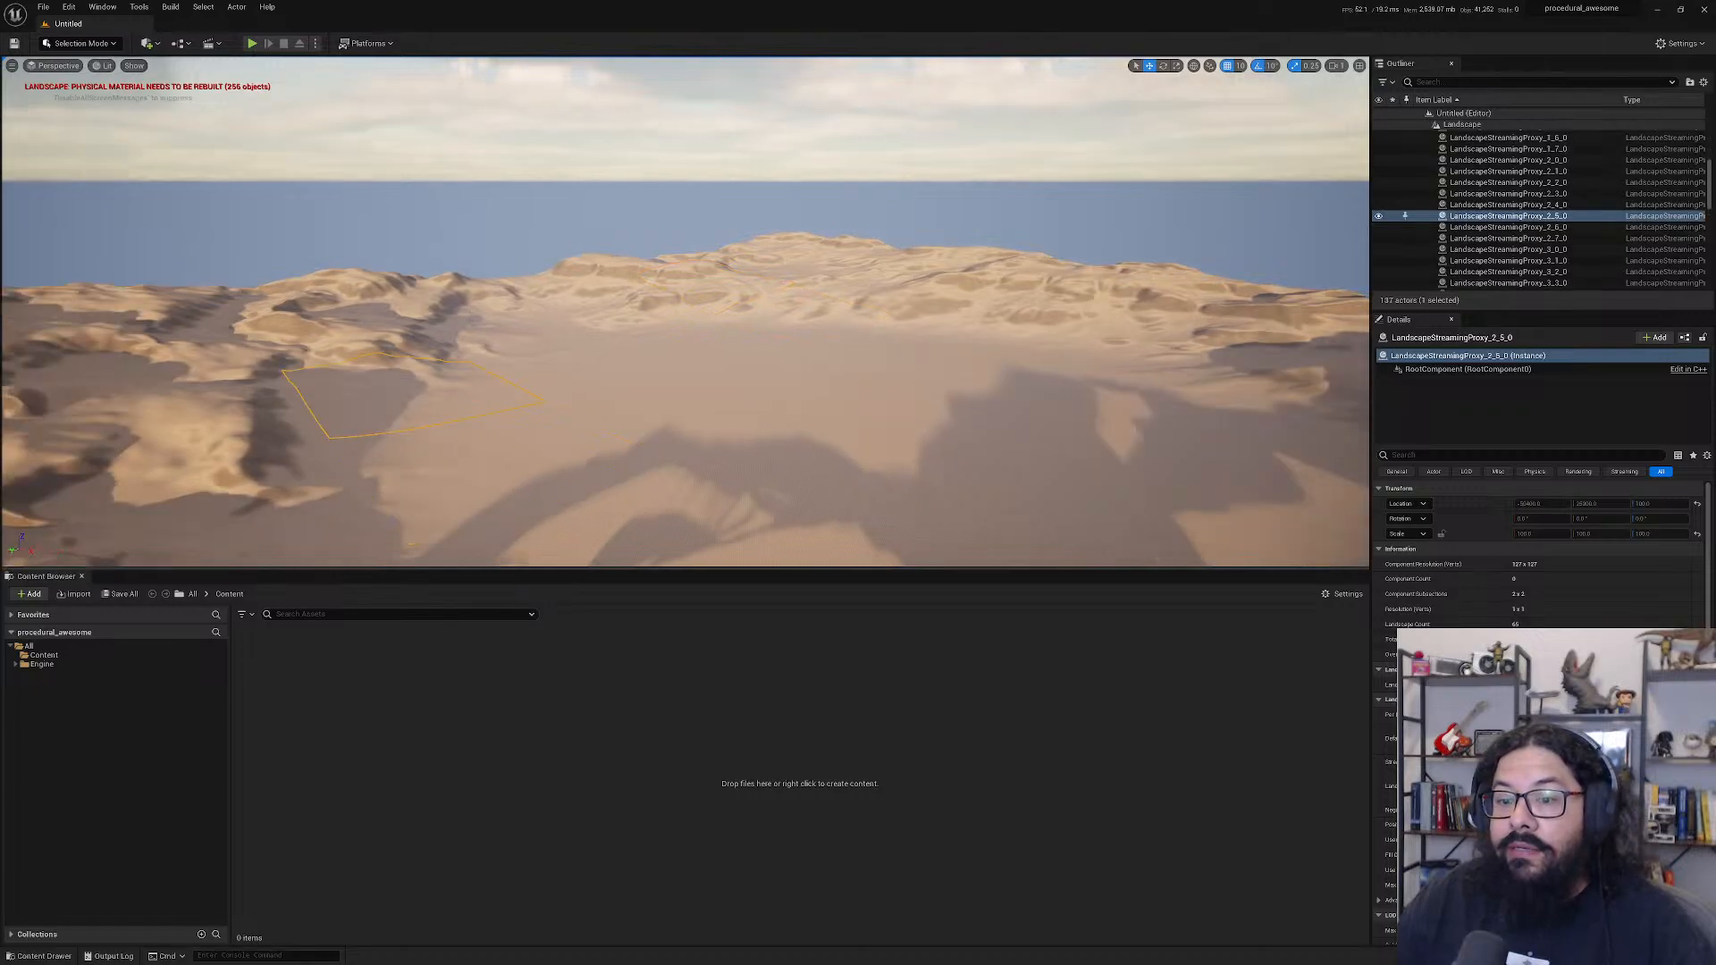
{"action": "left_click", "coordinate": [657, 422]}
{"action": "left_click", "coordinate": [660, 528]}
{"action": "left_click_drag", "start_coordinate": [661, 527], "coordinate": [681, 528]}
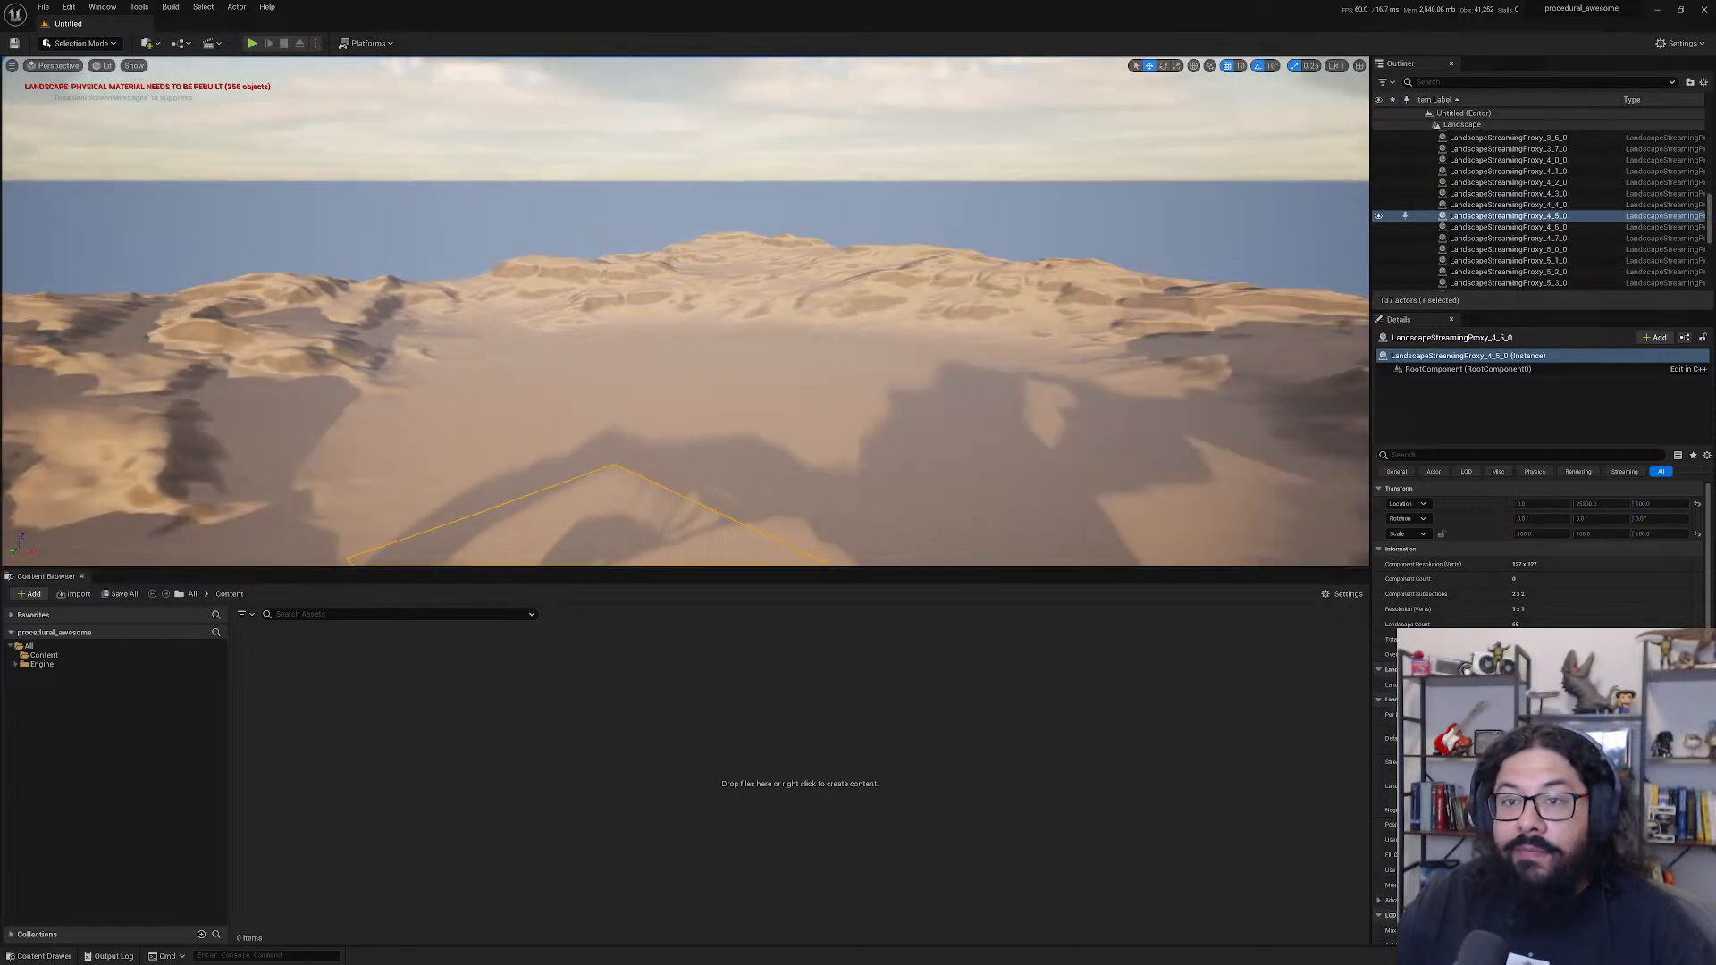
- Create a new level from the Basic template and delete its floor
{"action": "left_click", "coordinate": [43, 6]}
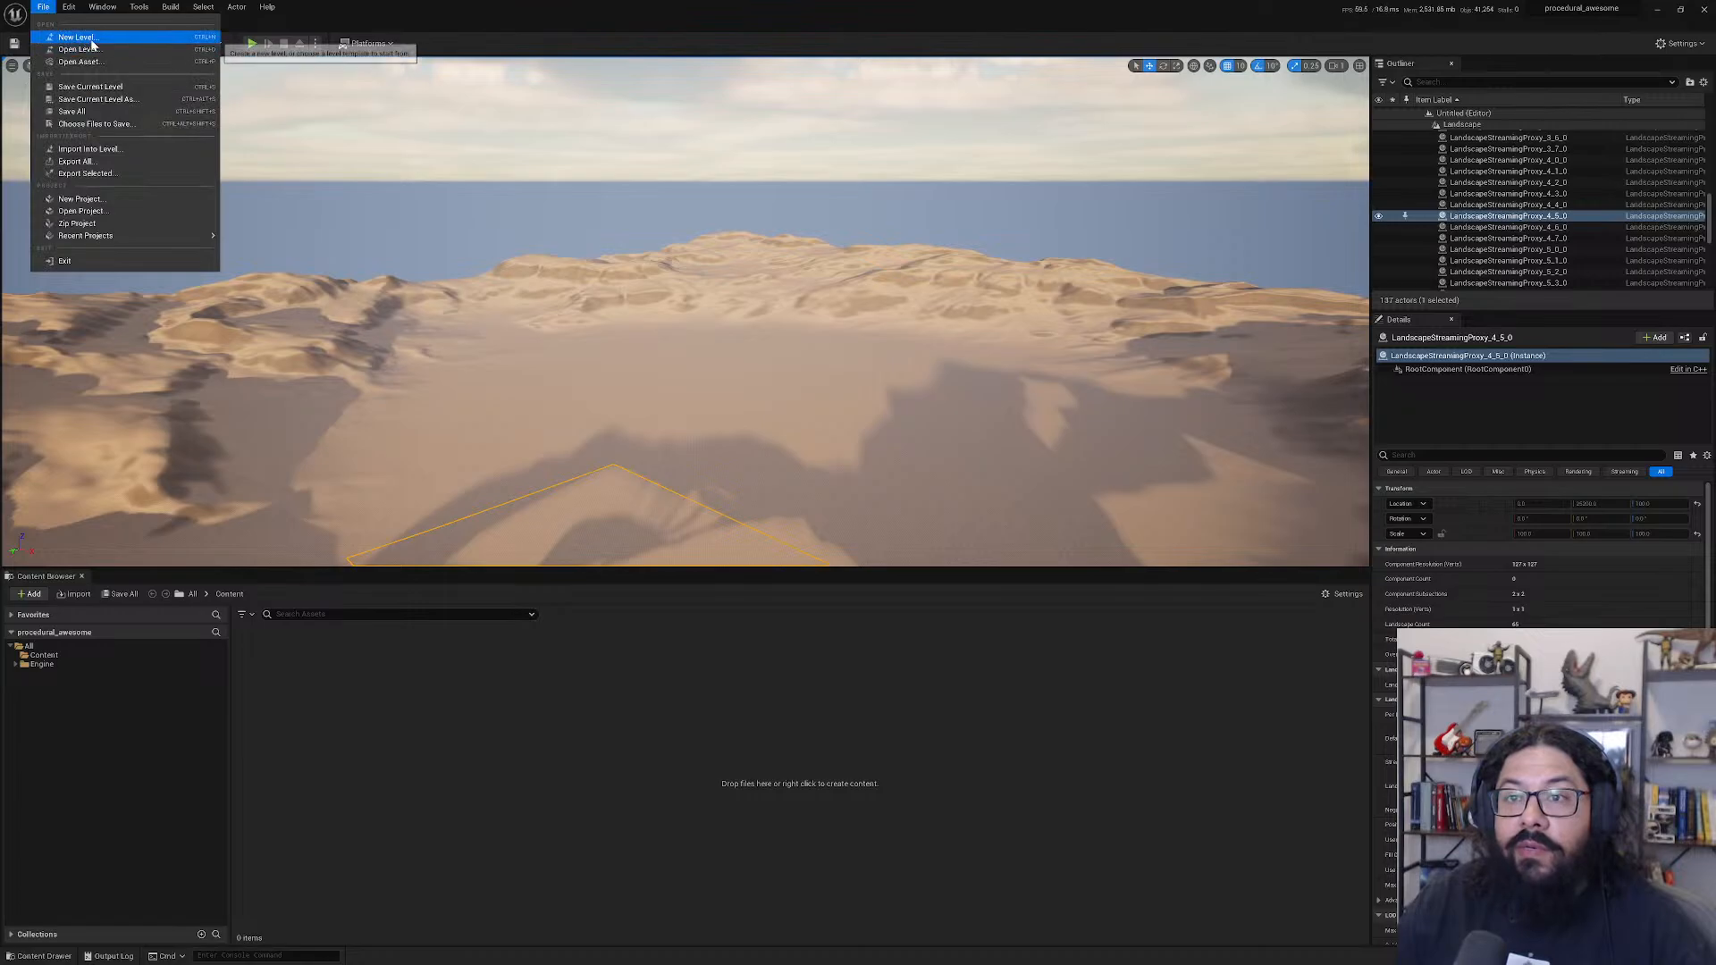
{"action": "left_click", "coordinate": [89, 38]}
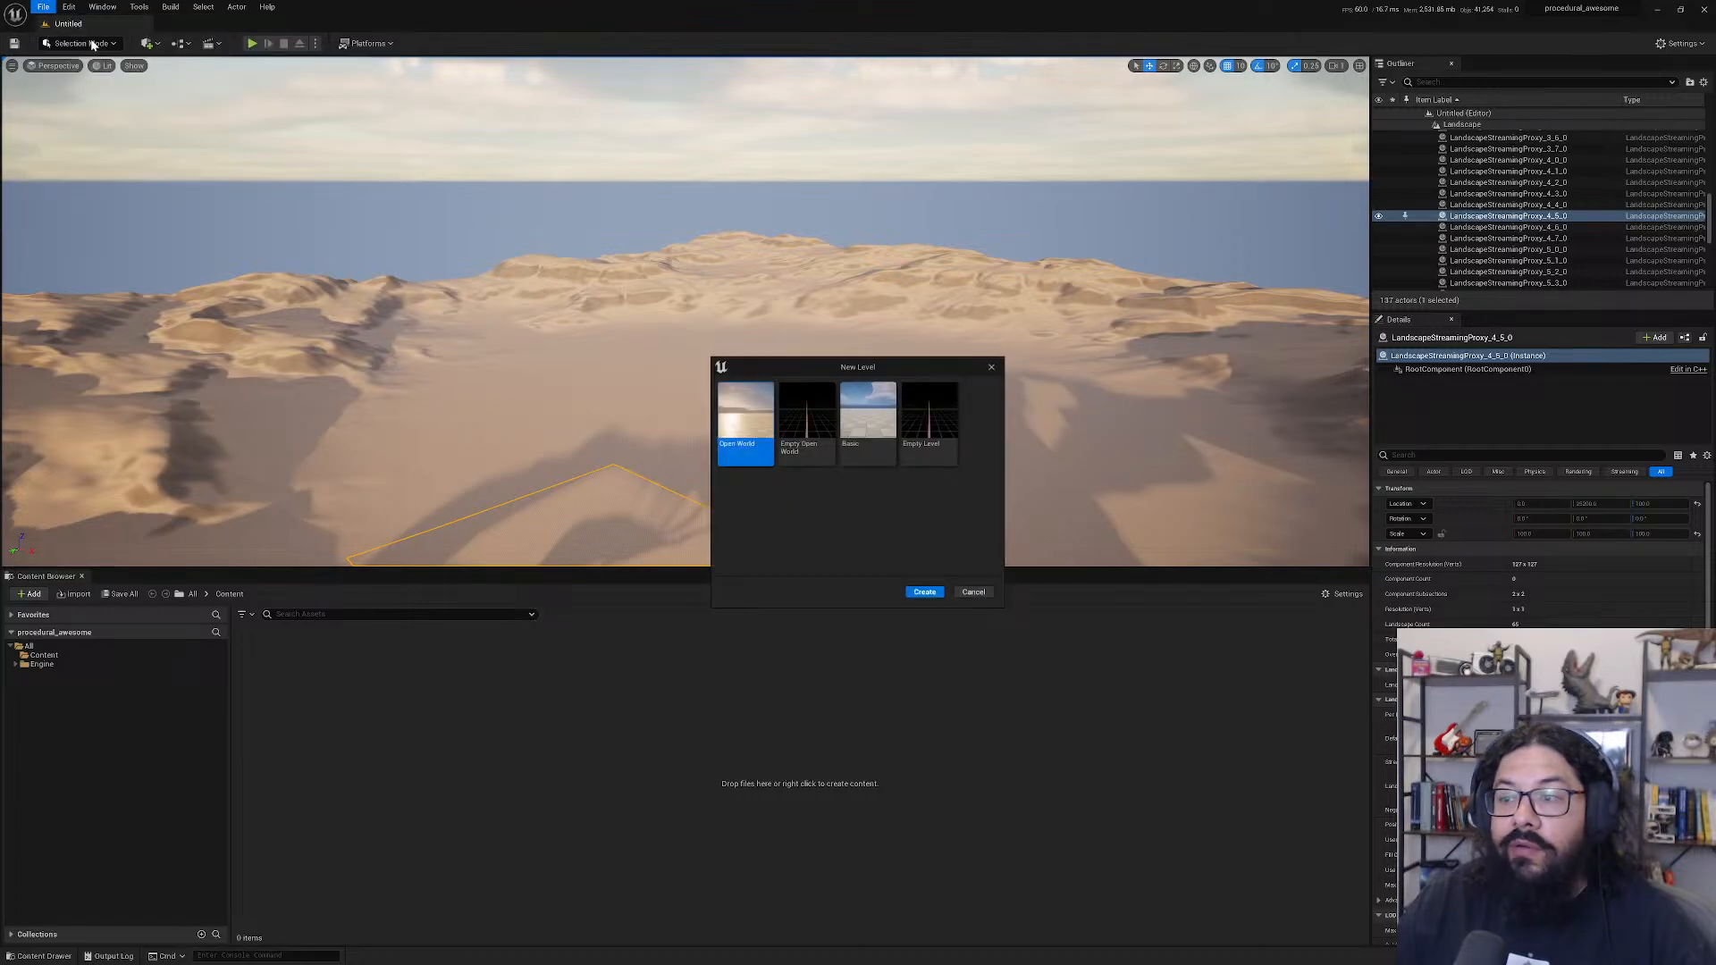
{"action": "left_click", "coordinate": [885, 418]}
{"action": "left_click", "coordinate": [925, 593]}
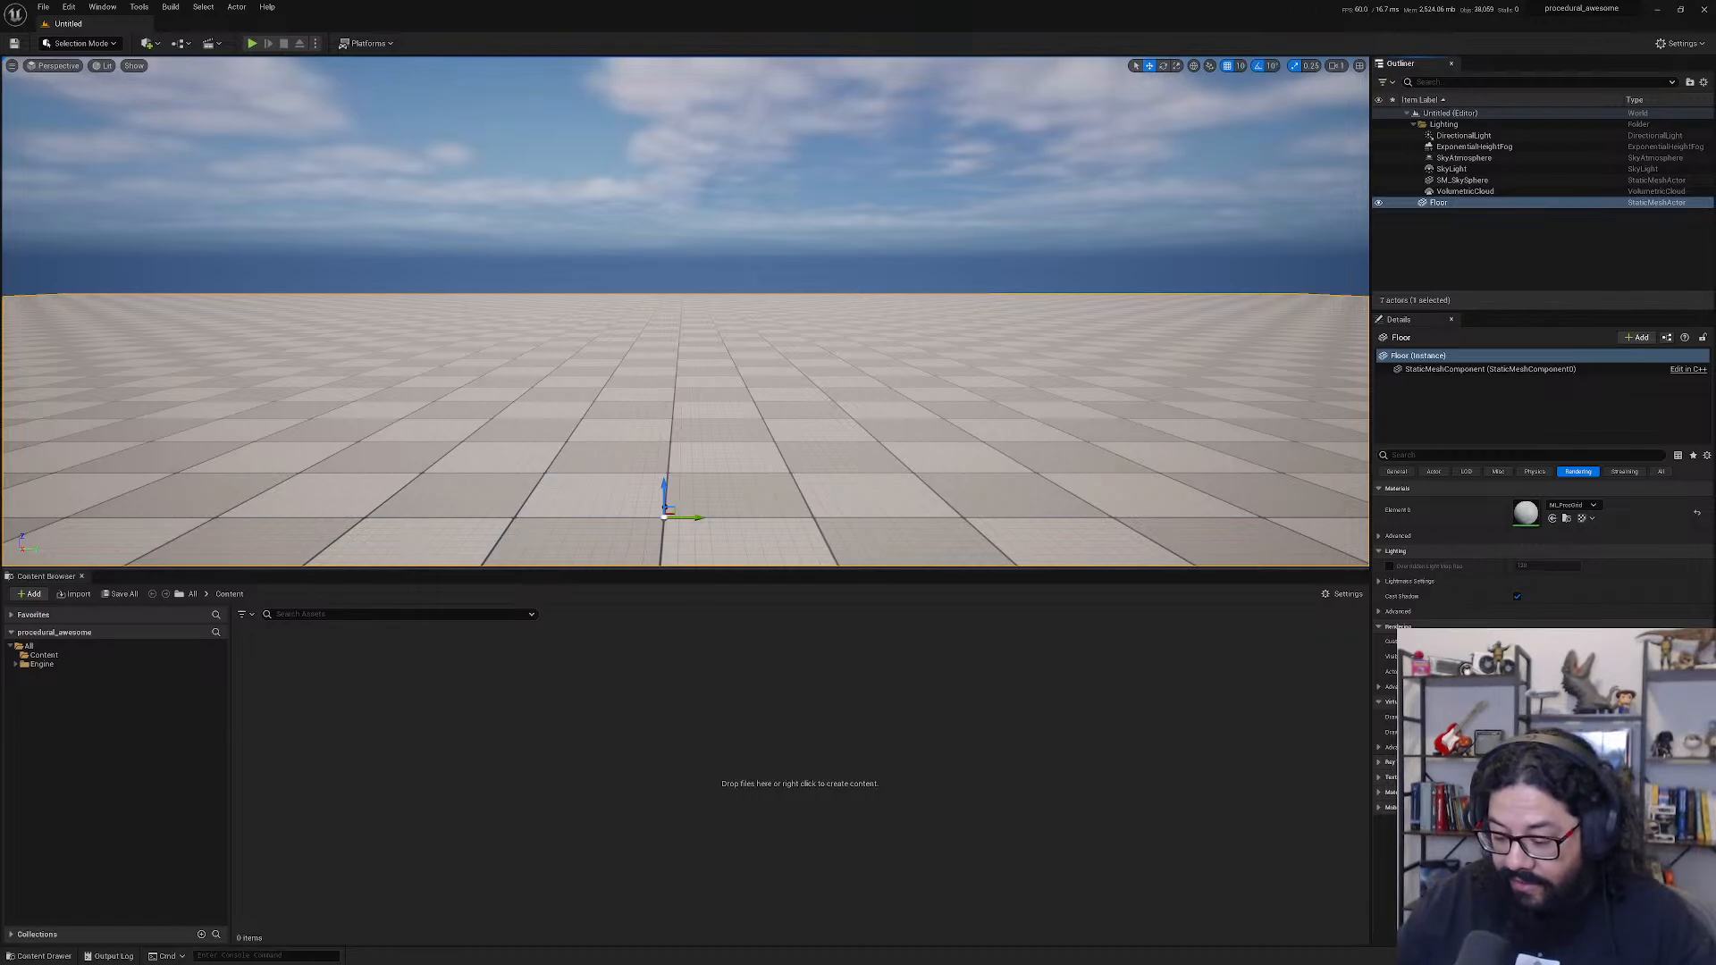
{"action": "key", "text": "Delete"}
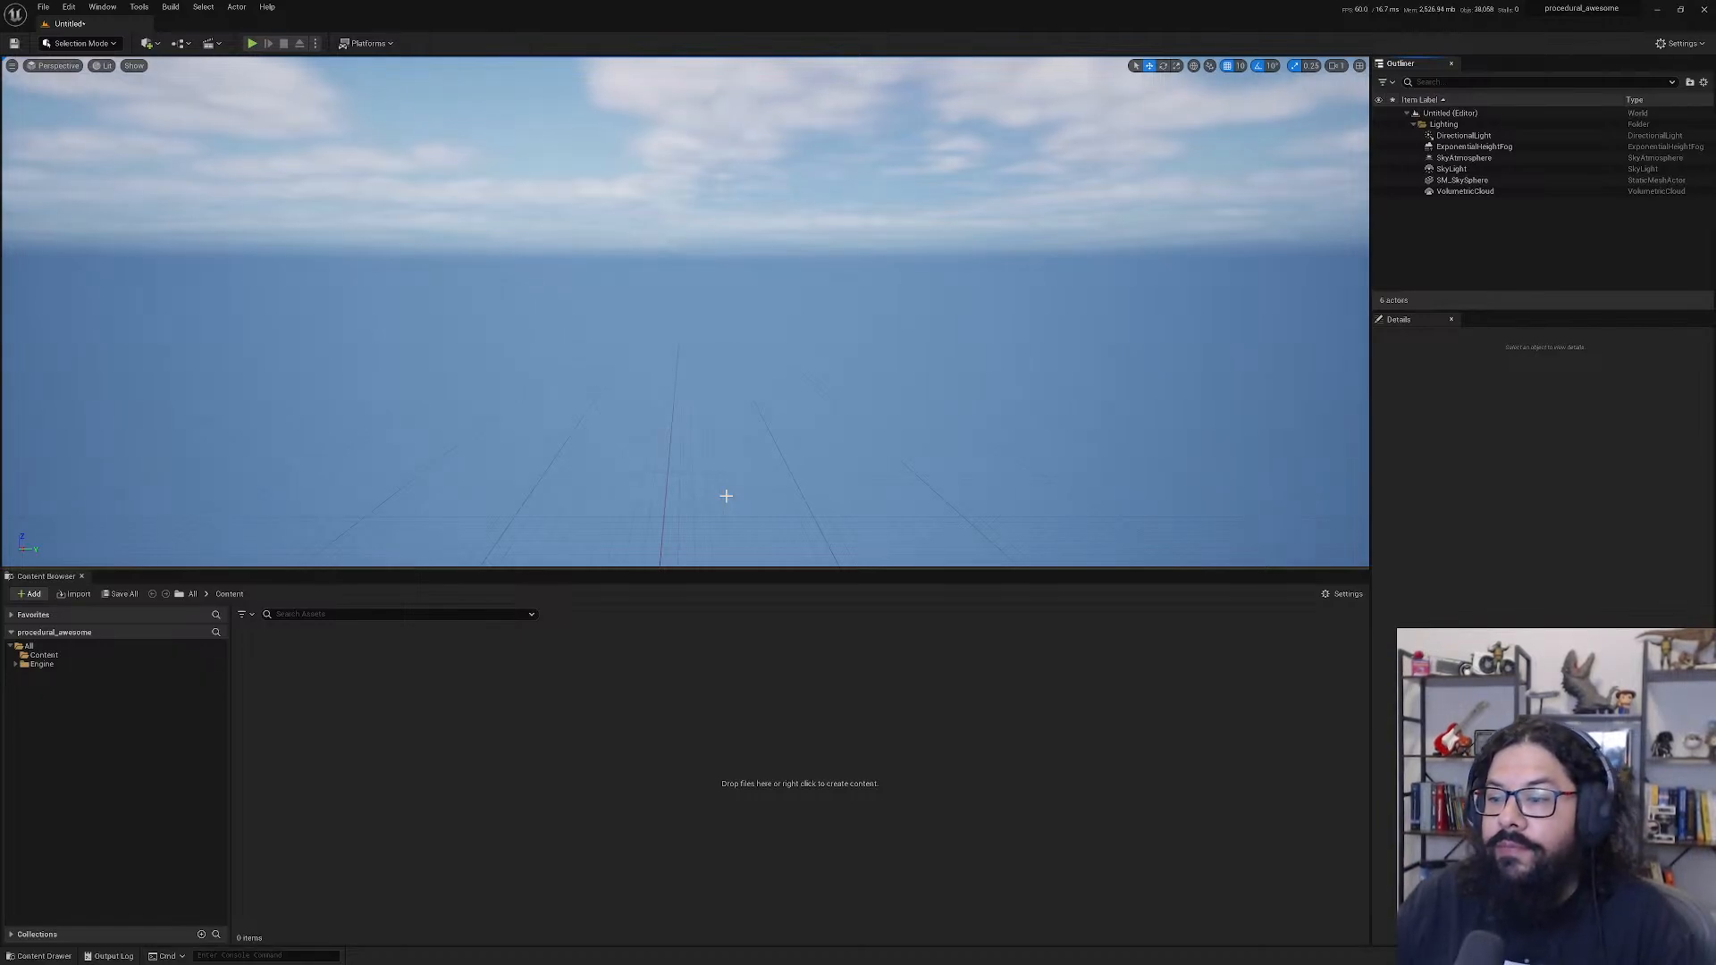
{"action": "left_click", "coordinate": [69, 7]}
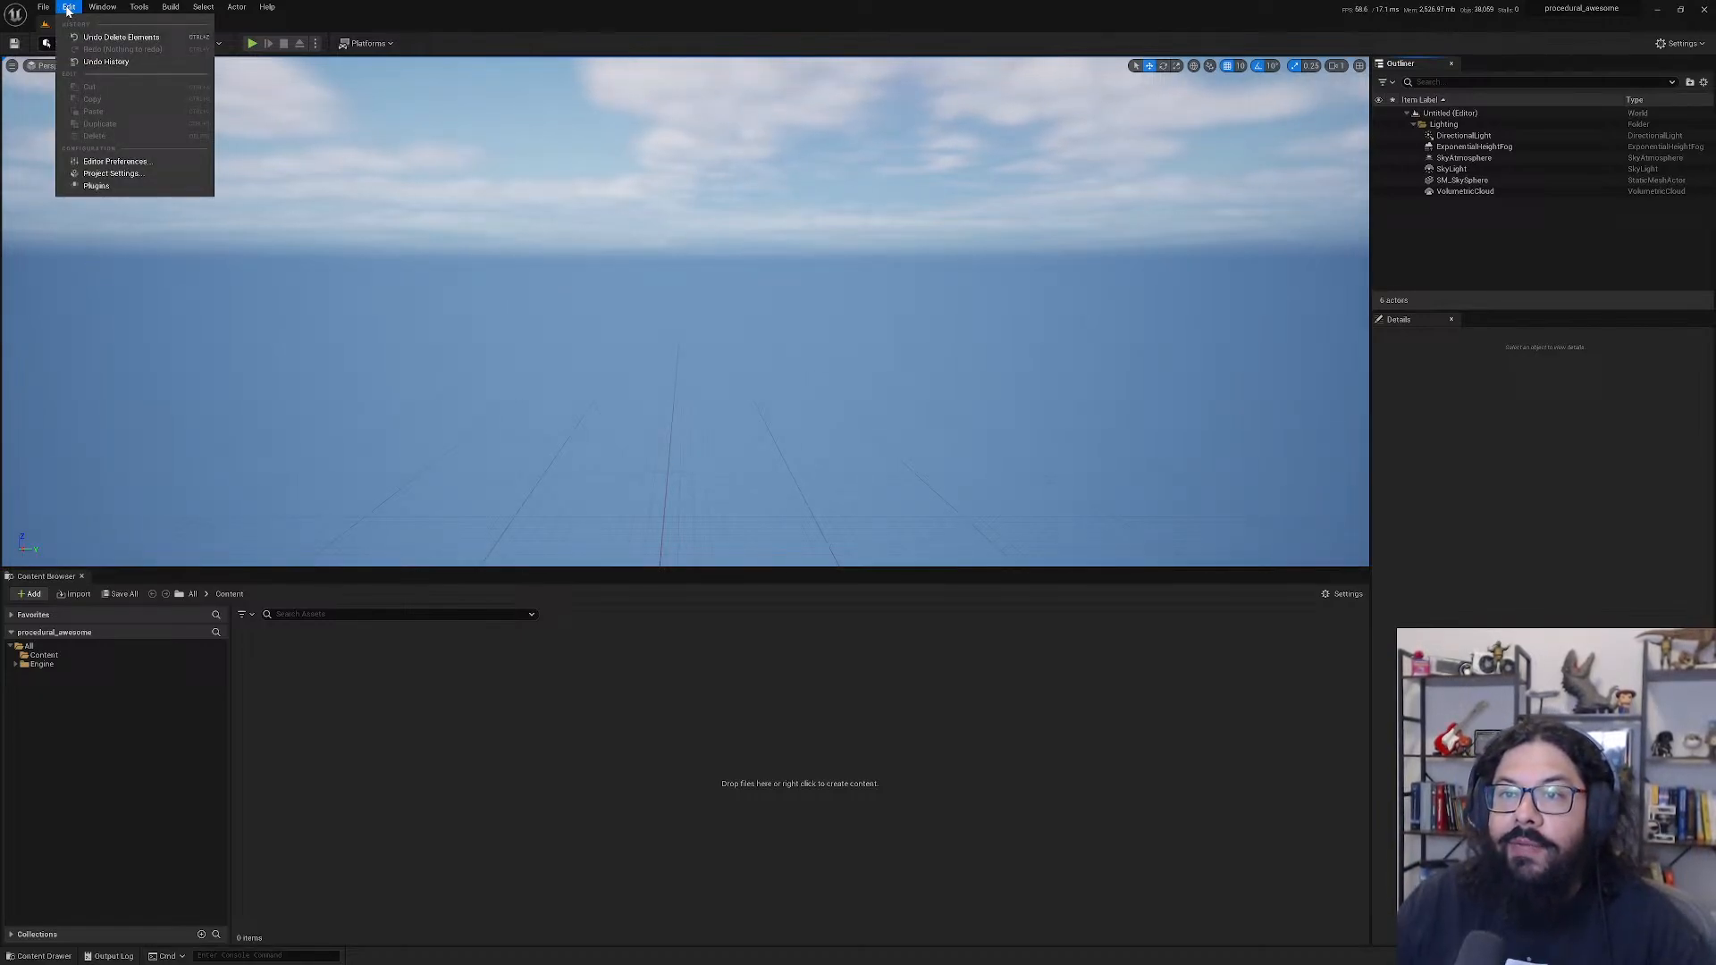
{"action": "left_click", "coordinate": [141, 163]}
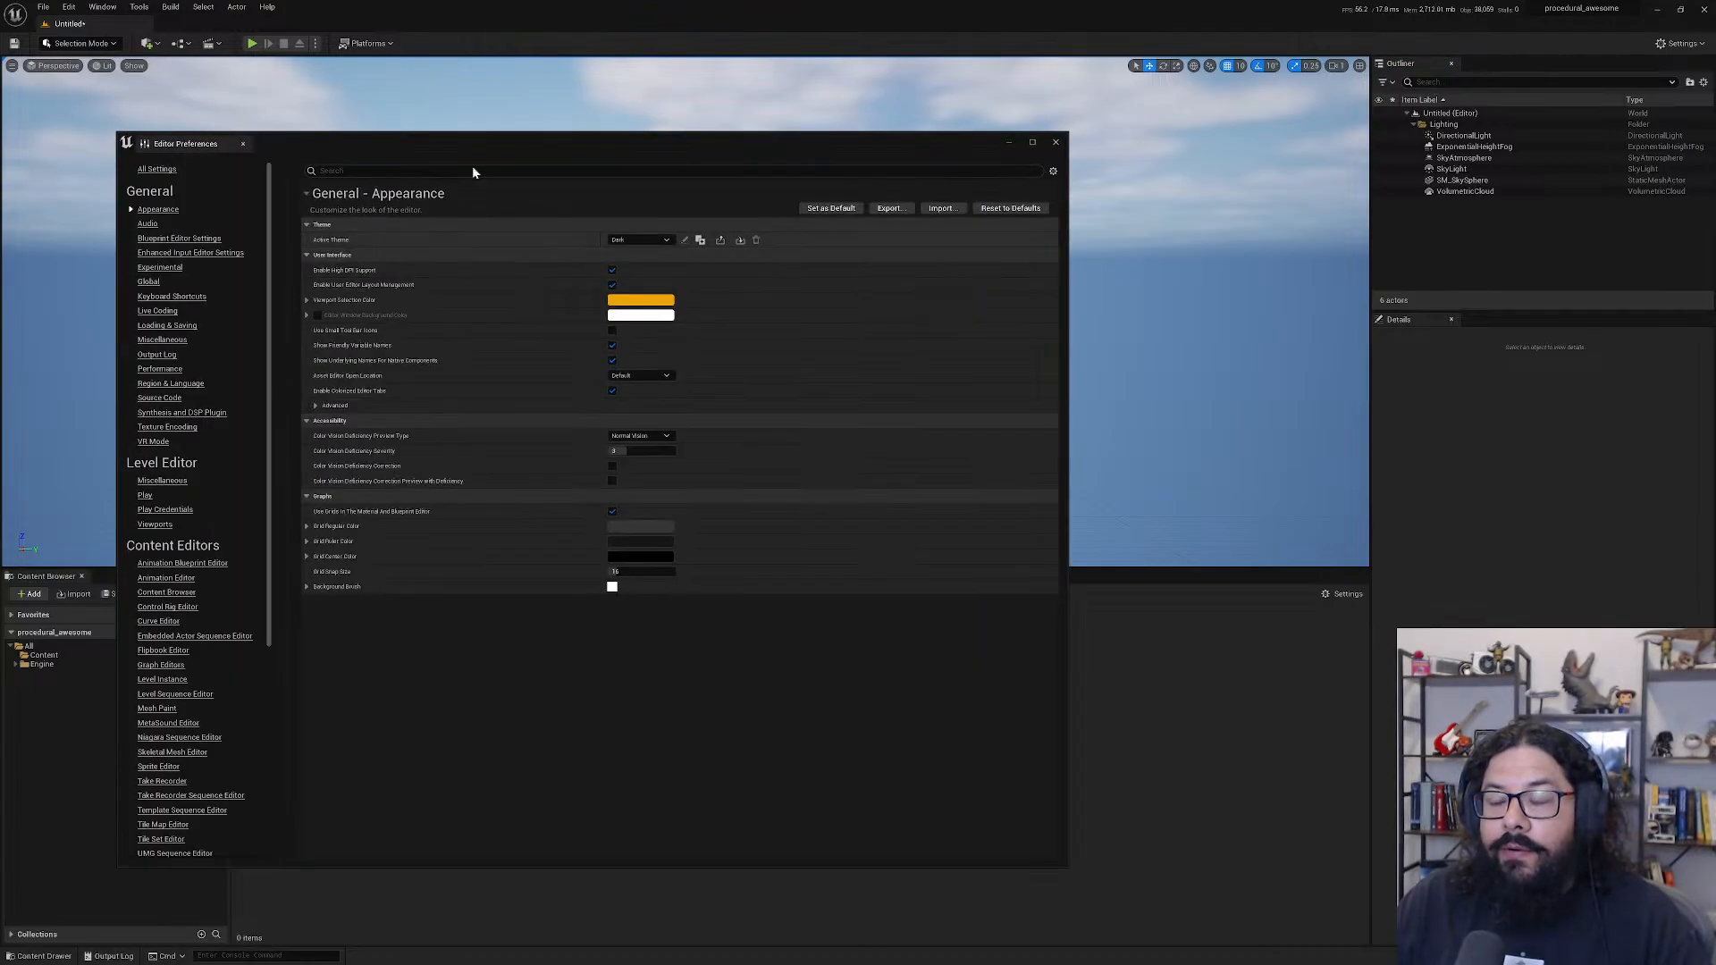
{"action": "left_click", "coordinate": [1057, 143]}
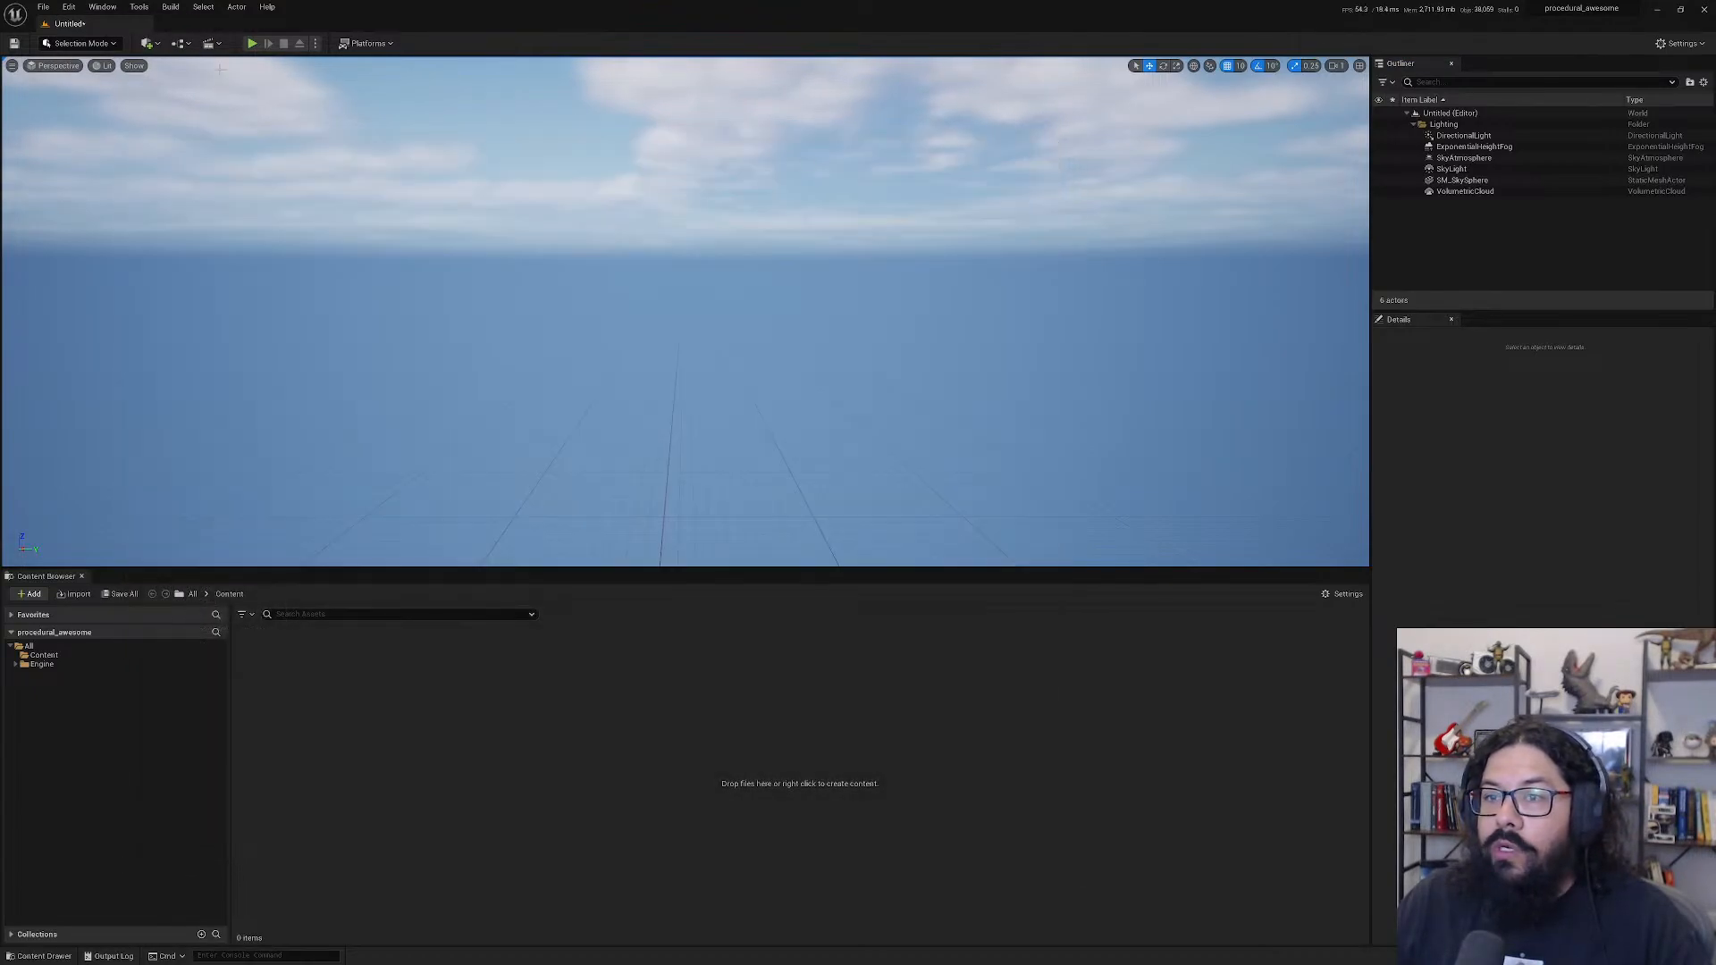
- Enable the Procedural Content Generation Framework and its Geometry Script Interop plugin, and restart the editor without saving the untitled level
{"action": "left_click", "coordinate": [69, 7]}
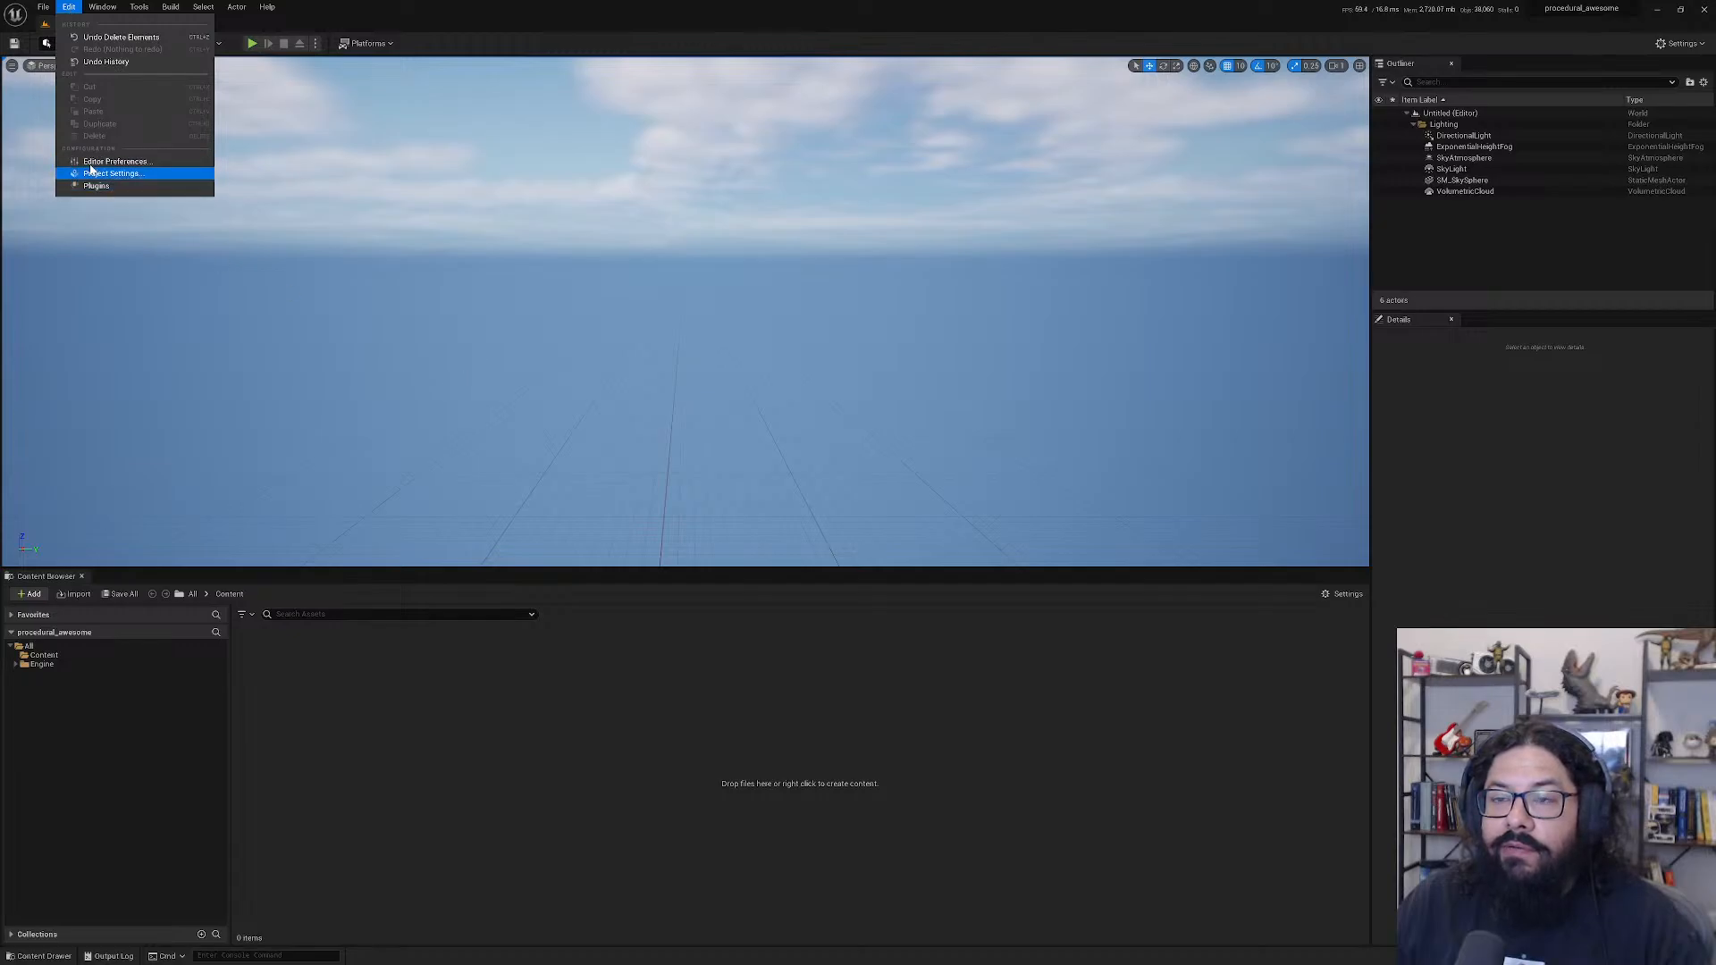
{"action": "left_click", "coordinate": [142, 186]}
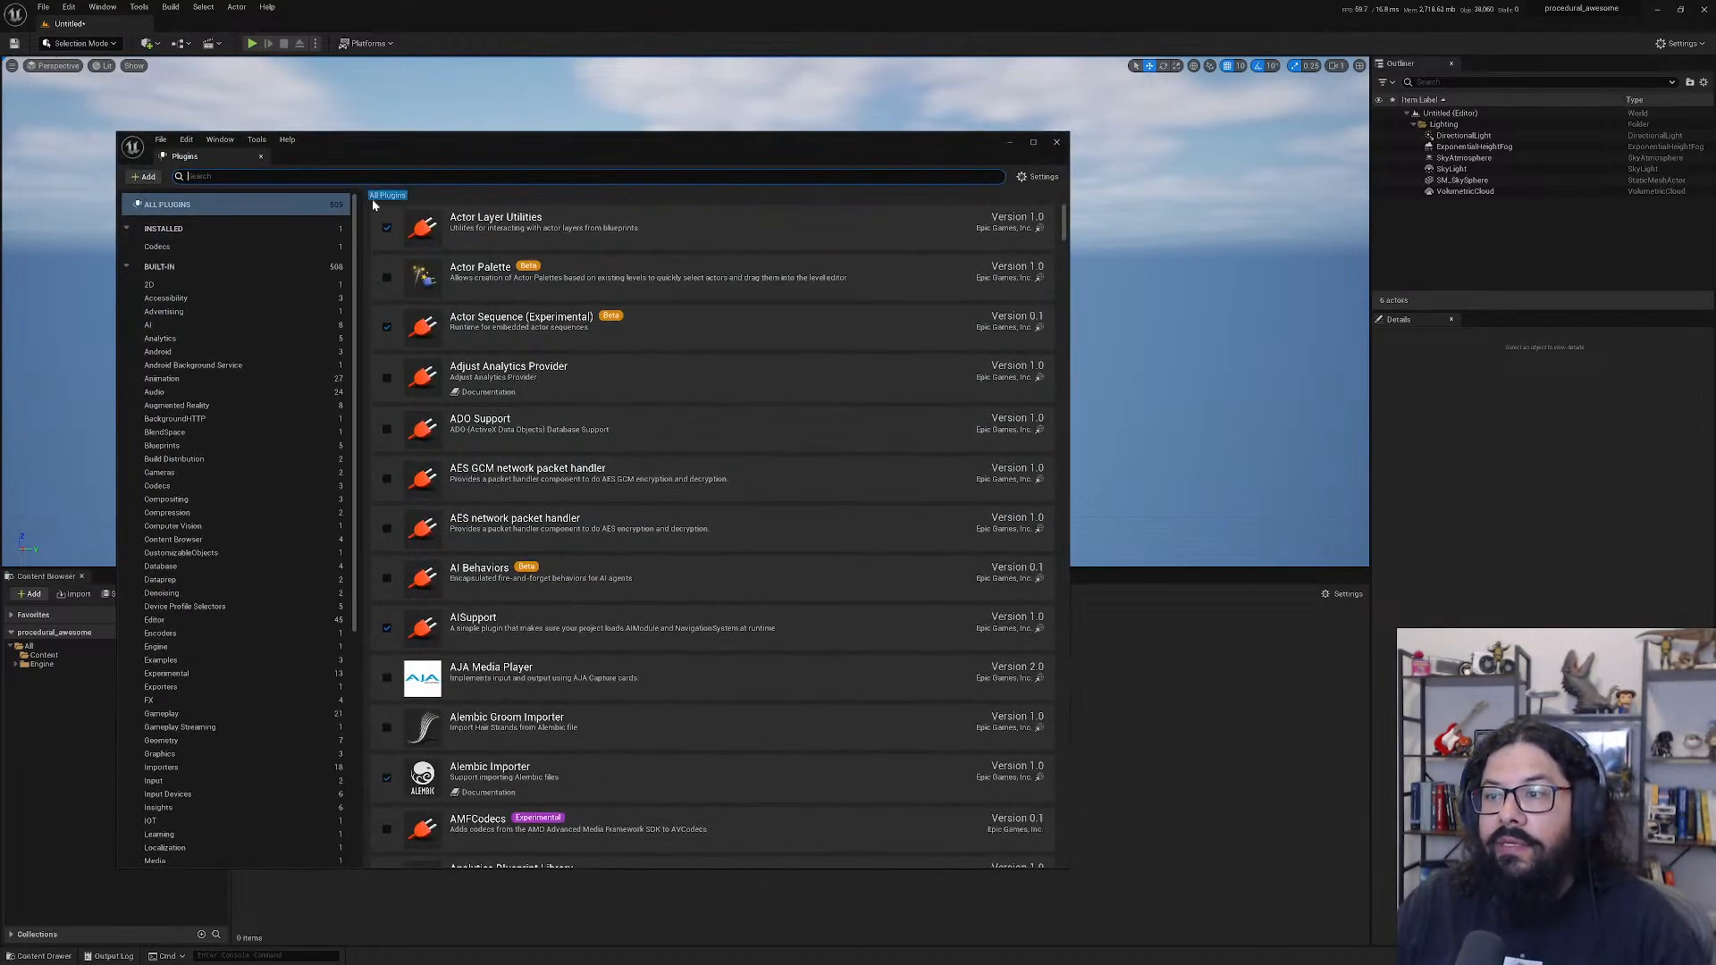
{"action": "left_click_drag", "start_coordinate": [431, 171], "coordinate": [484, 87]}
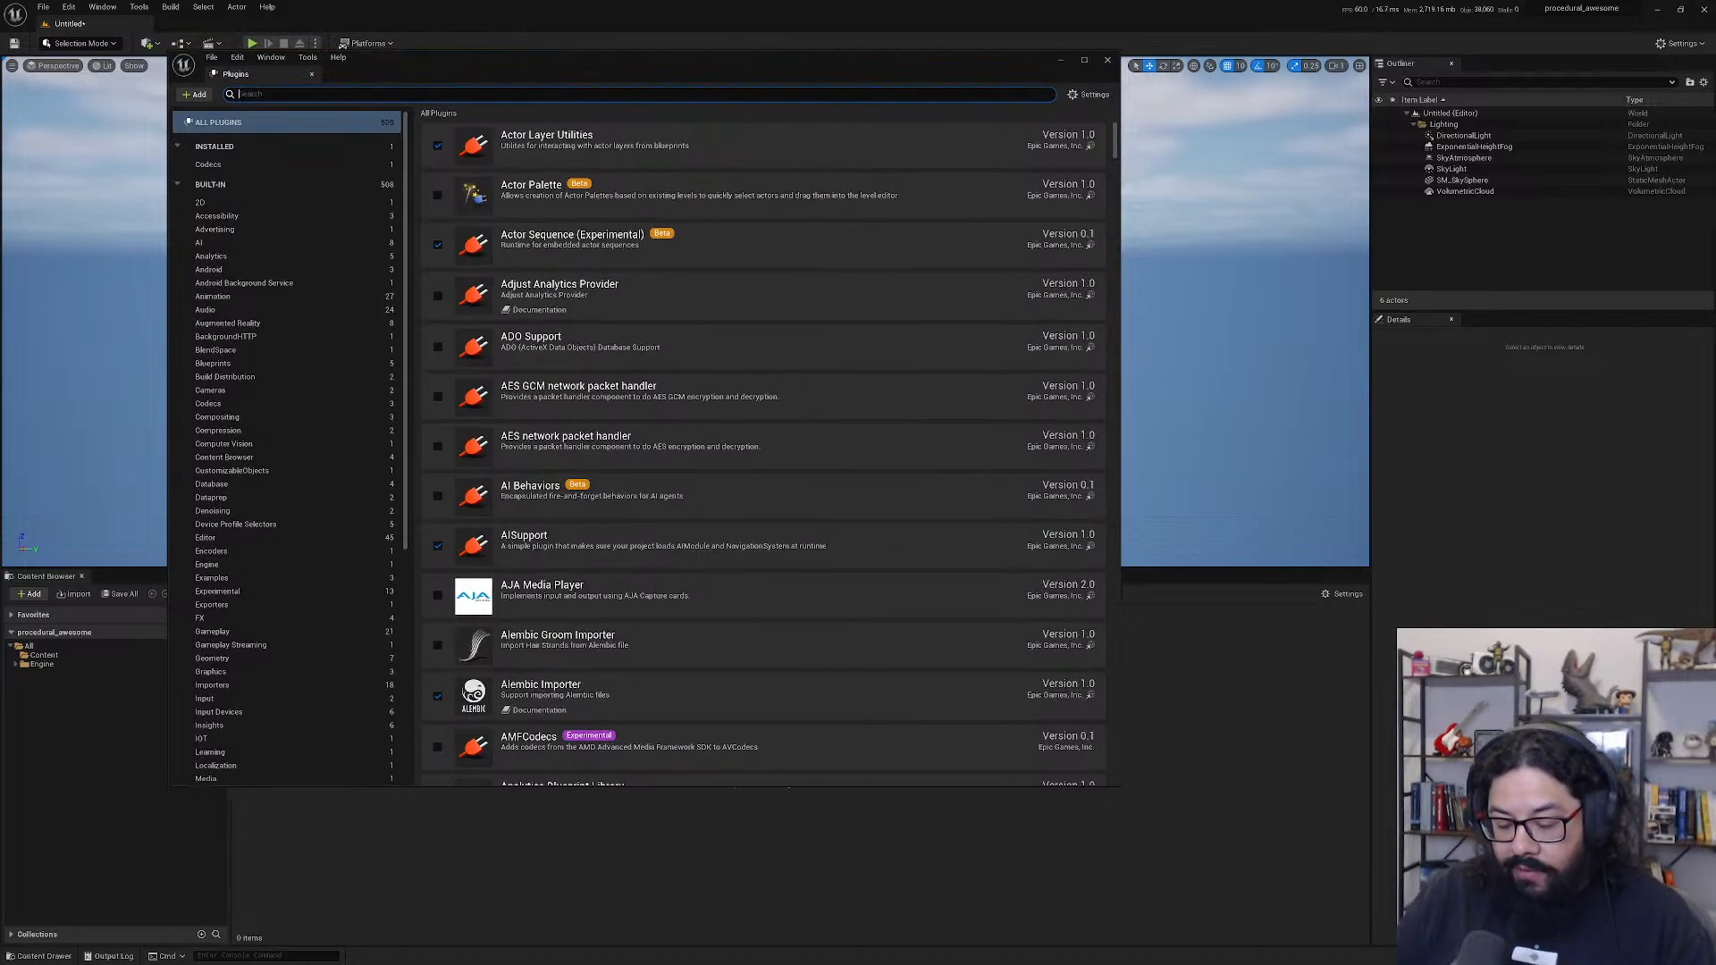
{"action": "type", "text": "procedural"}
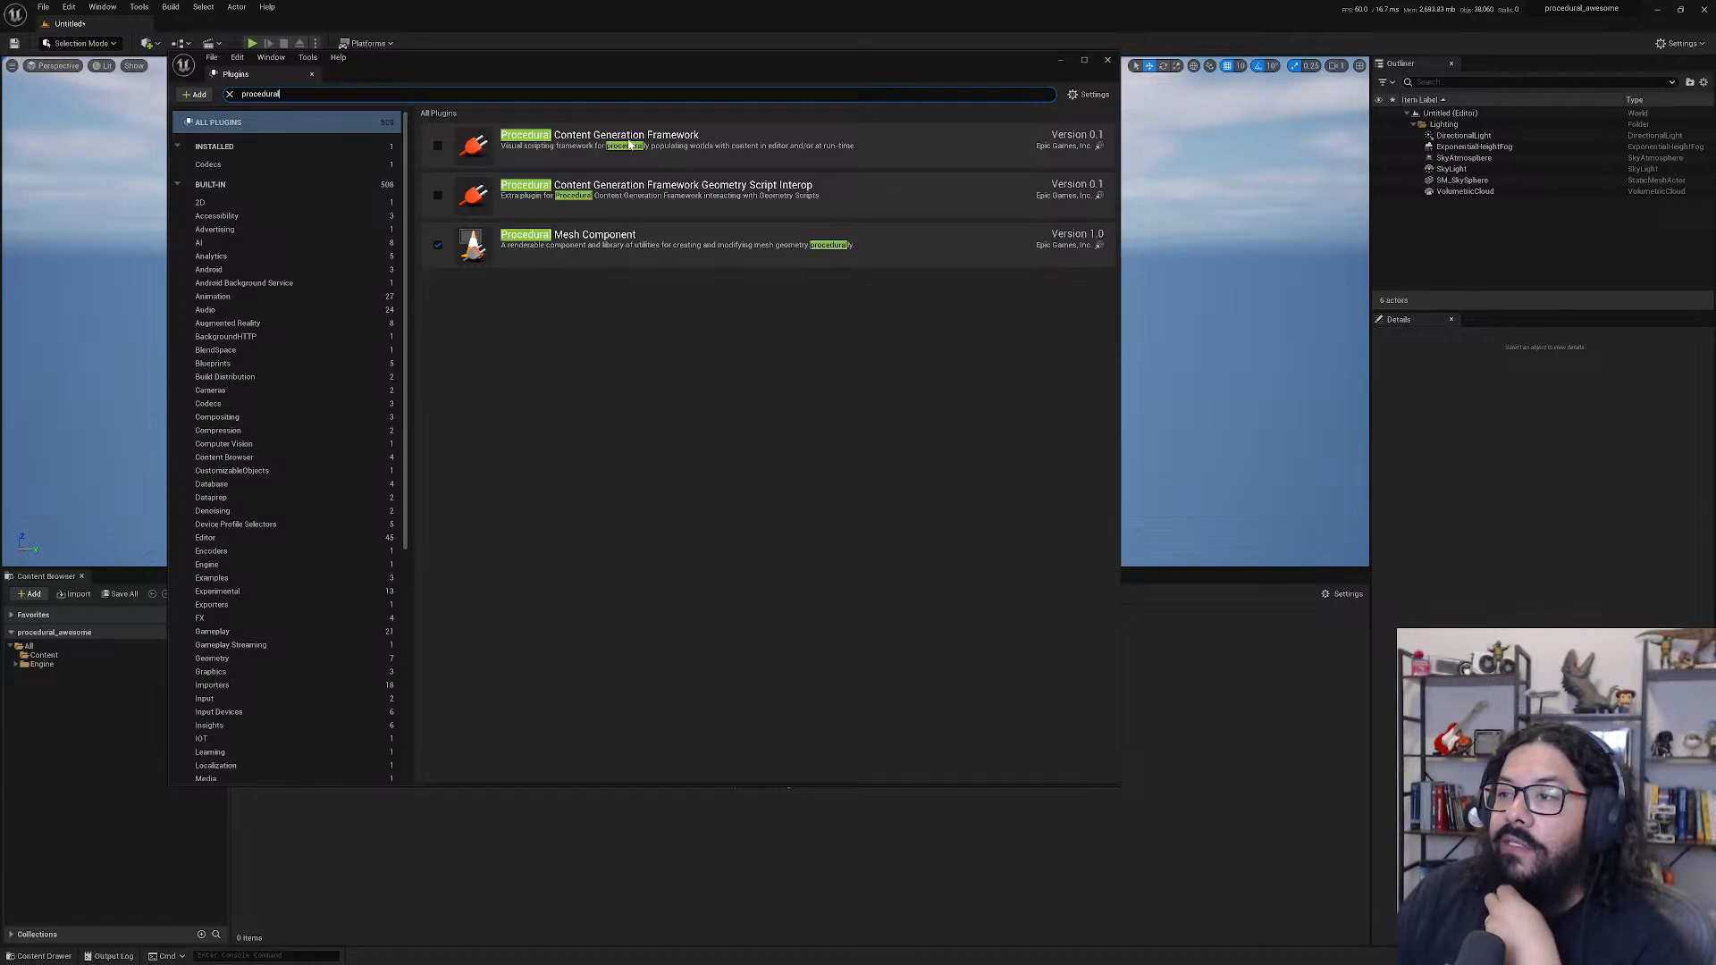
{"action": "left_click", "coordinate": [437, 146]}
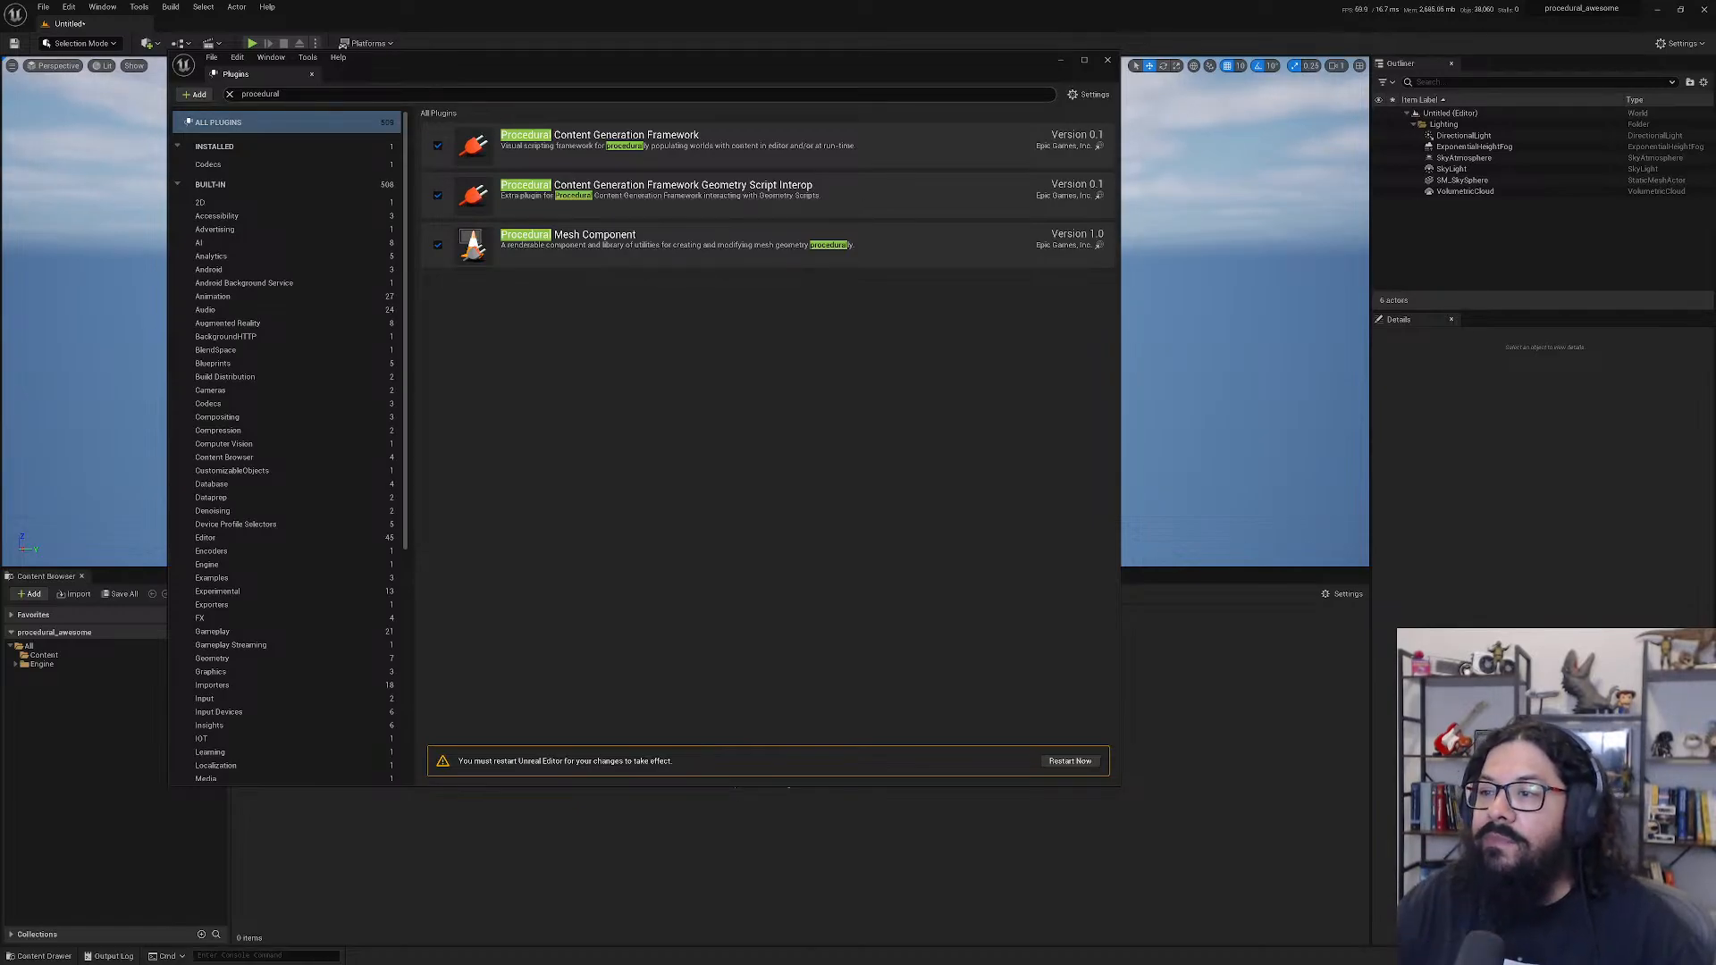
{"action": "left_click", "coordinate": [1071, 761]}
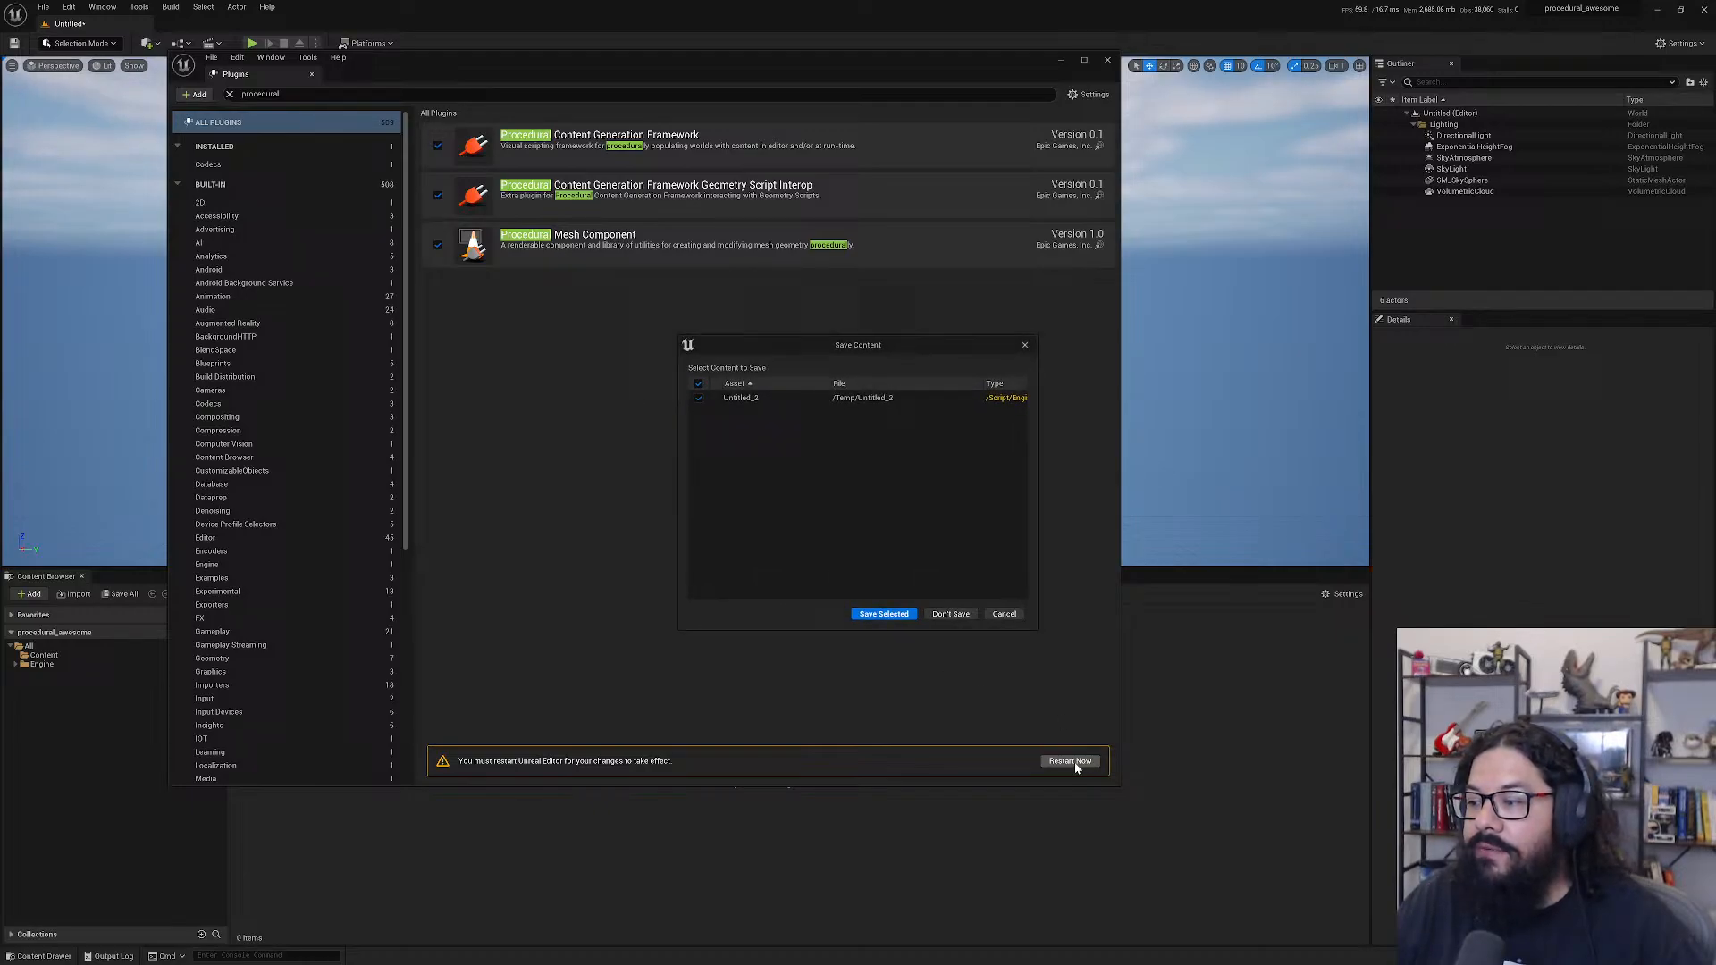
{"action": "left_click", "coordinate": [951, 614]}
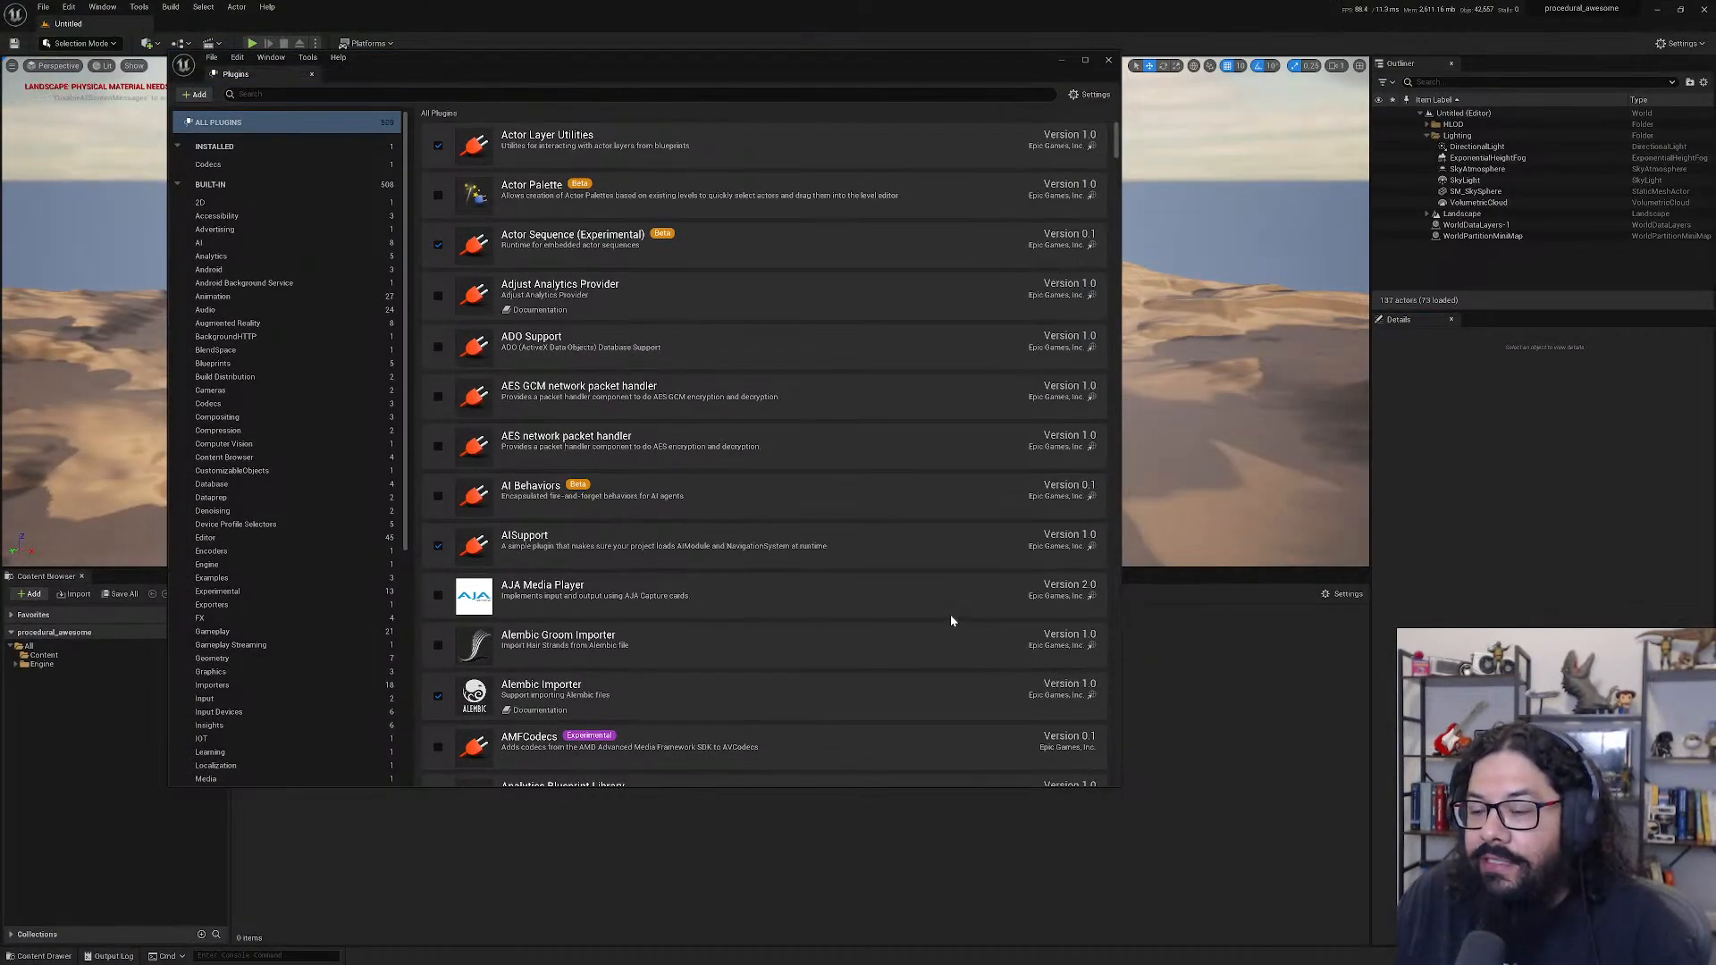
{"action": "left_click", "coordinate": [1108, 60]}
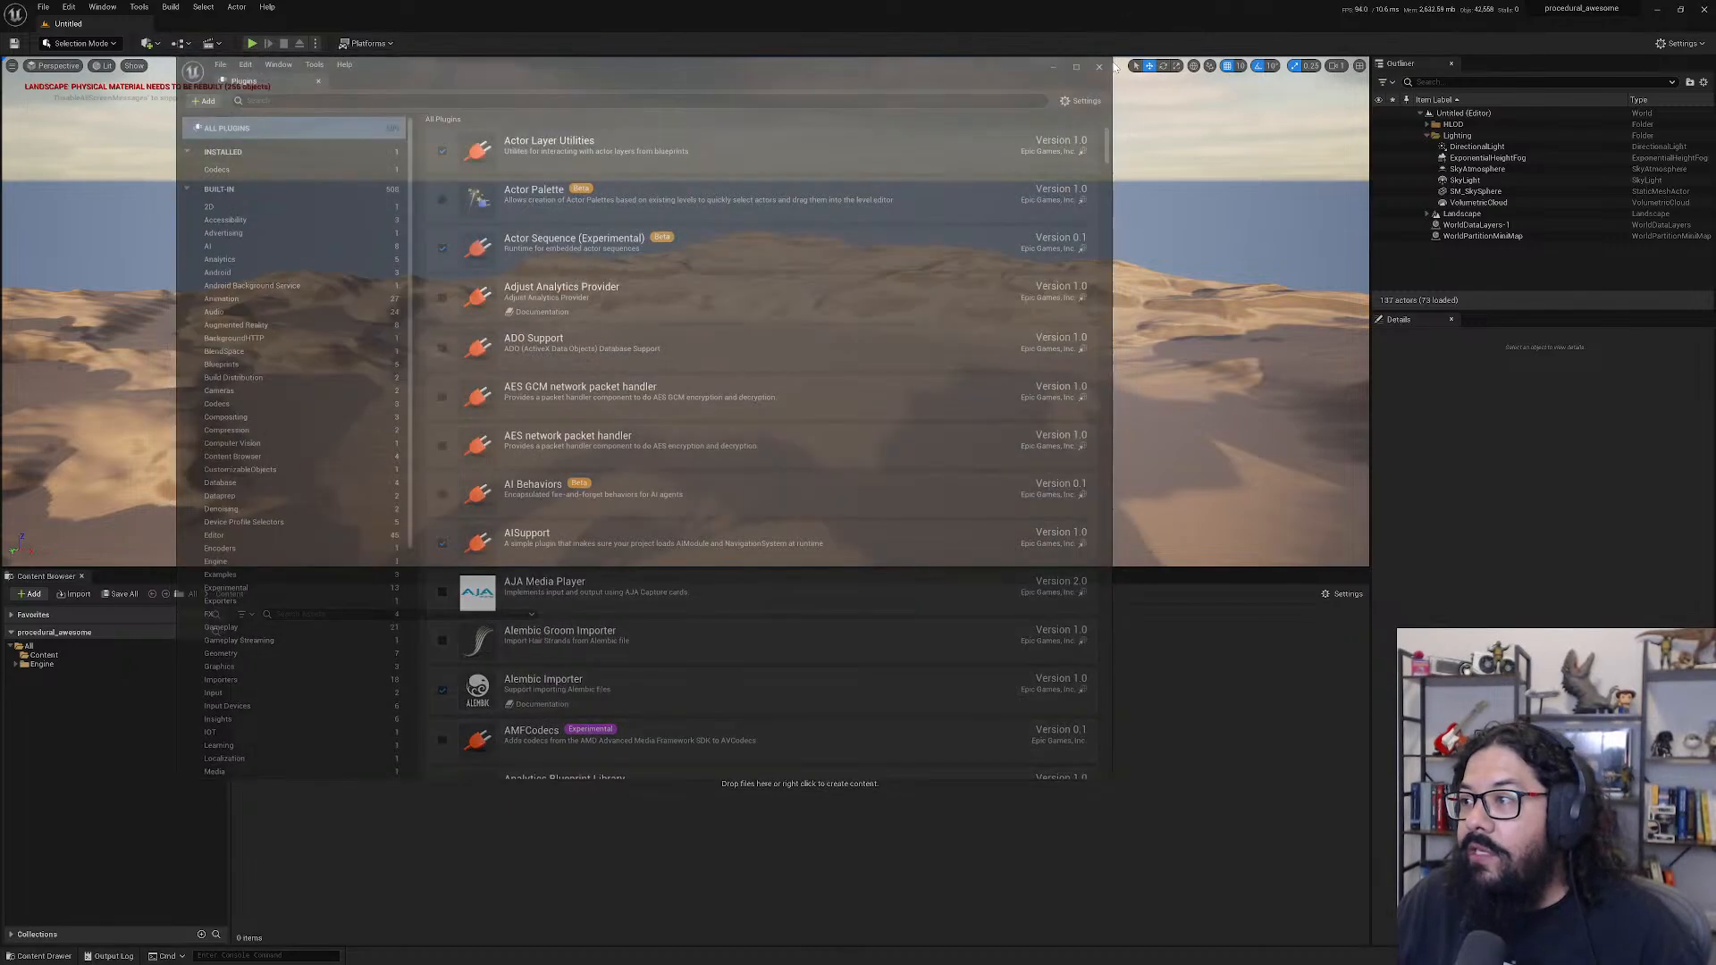
{"action": "left_click", "coordinate": [43, 7]}
{"action": "left_click", "coordinate": [331, 689]}
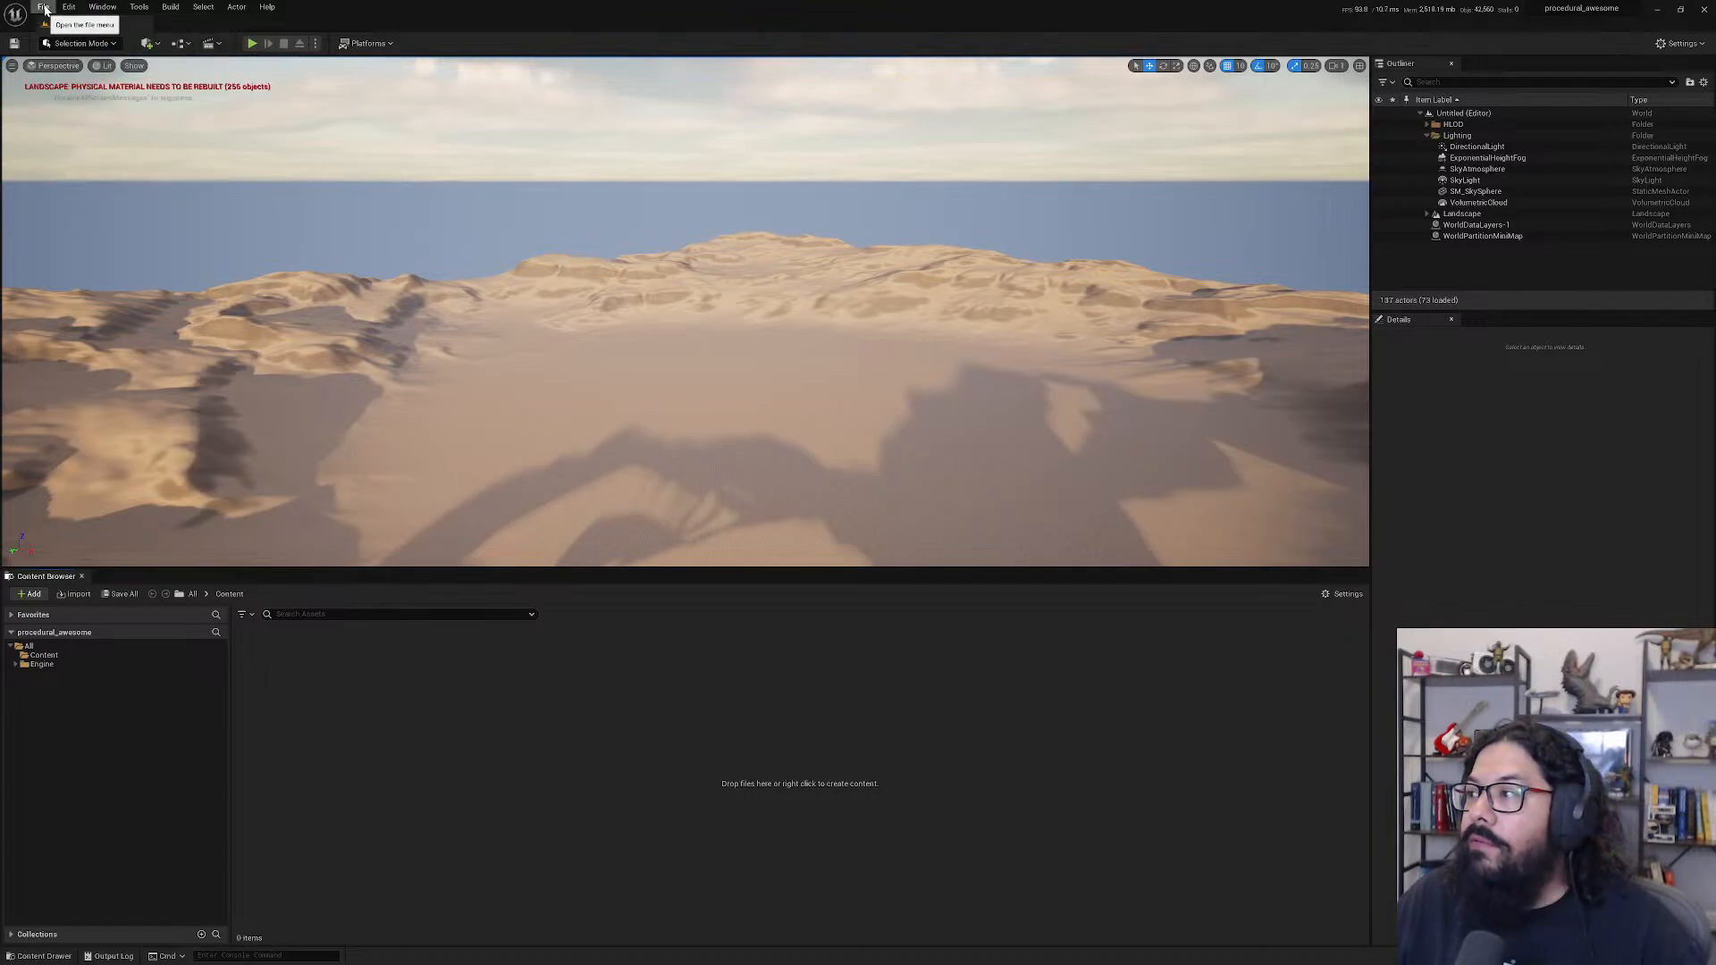
{"action": "left_click", "coordinate": [15, 665]}
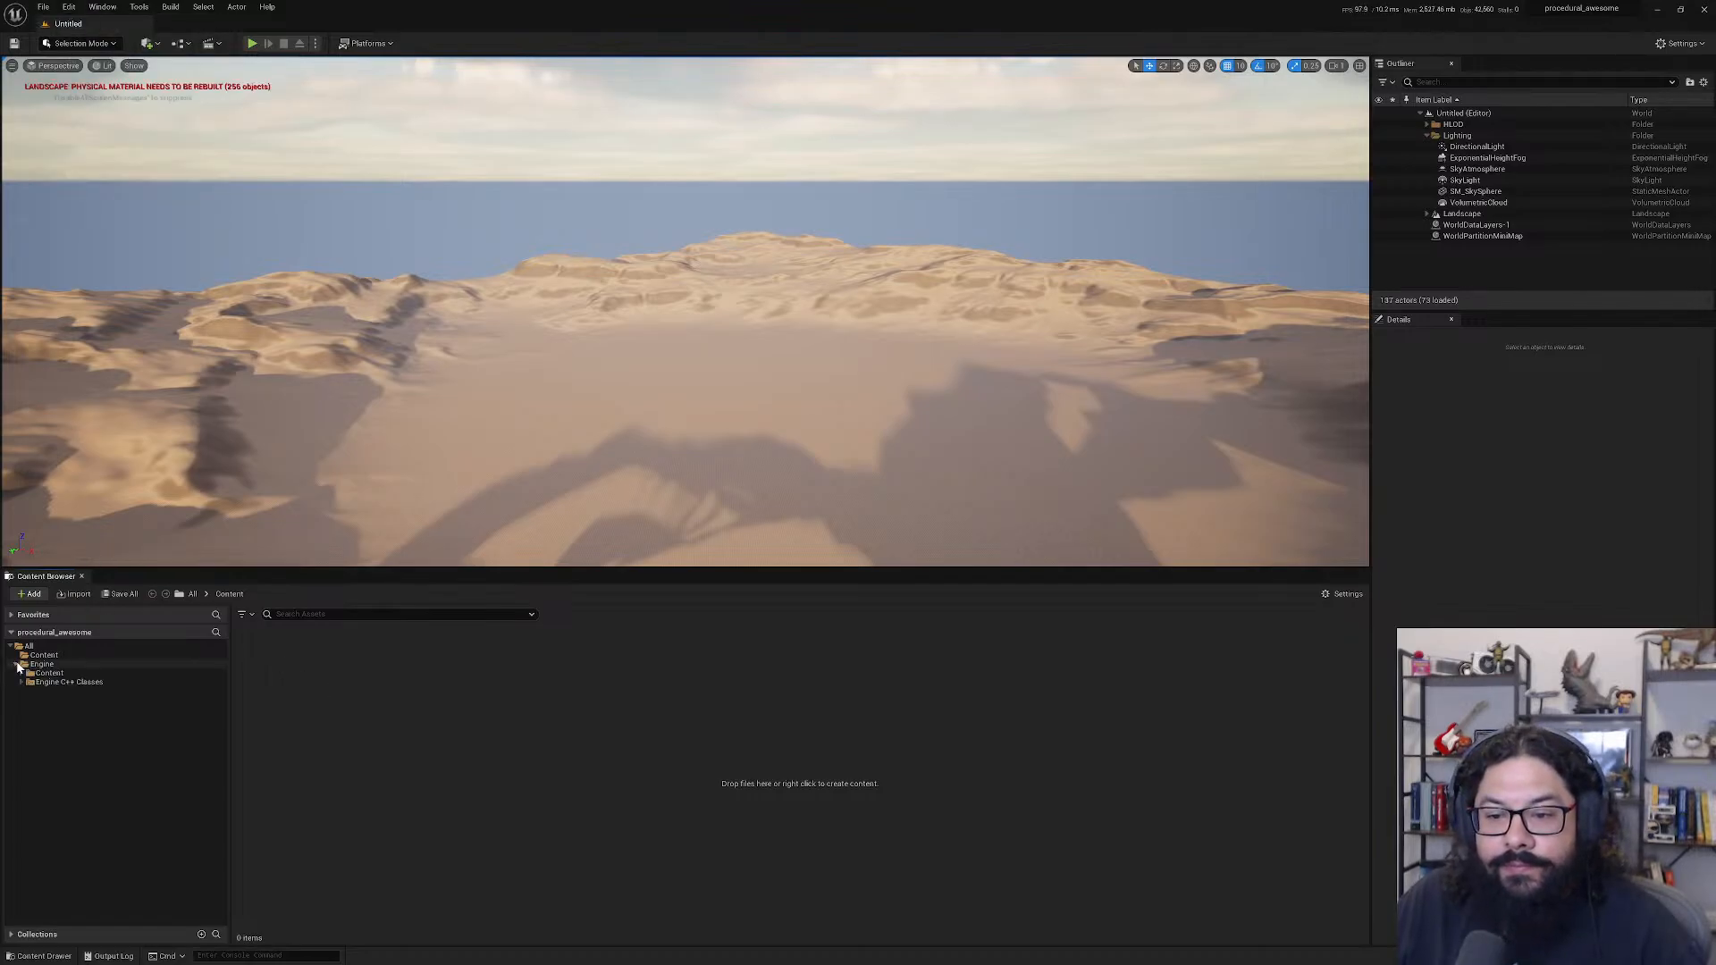
{"action": "left_click", "coordinate": [69, 7]}
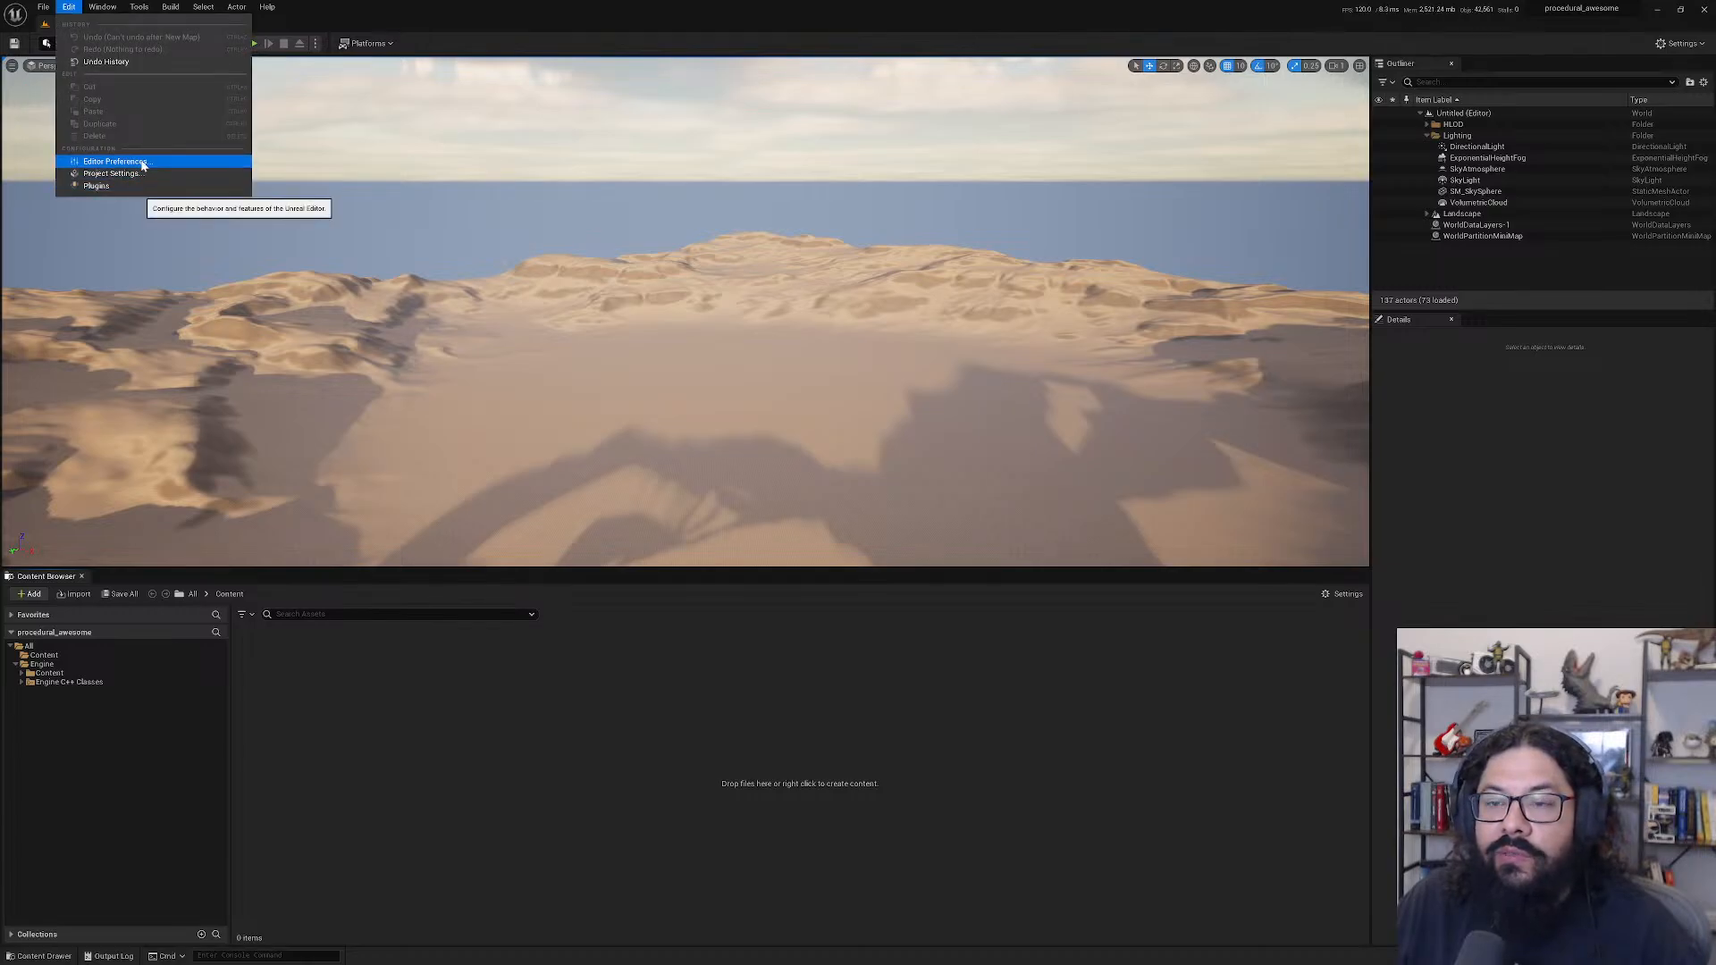
{"action": "mouse_move", "coordinate": [105, 8]}
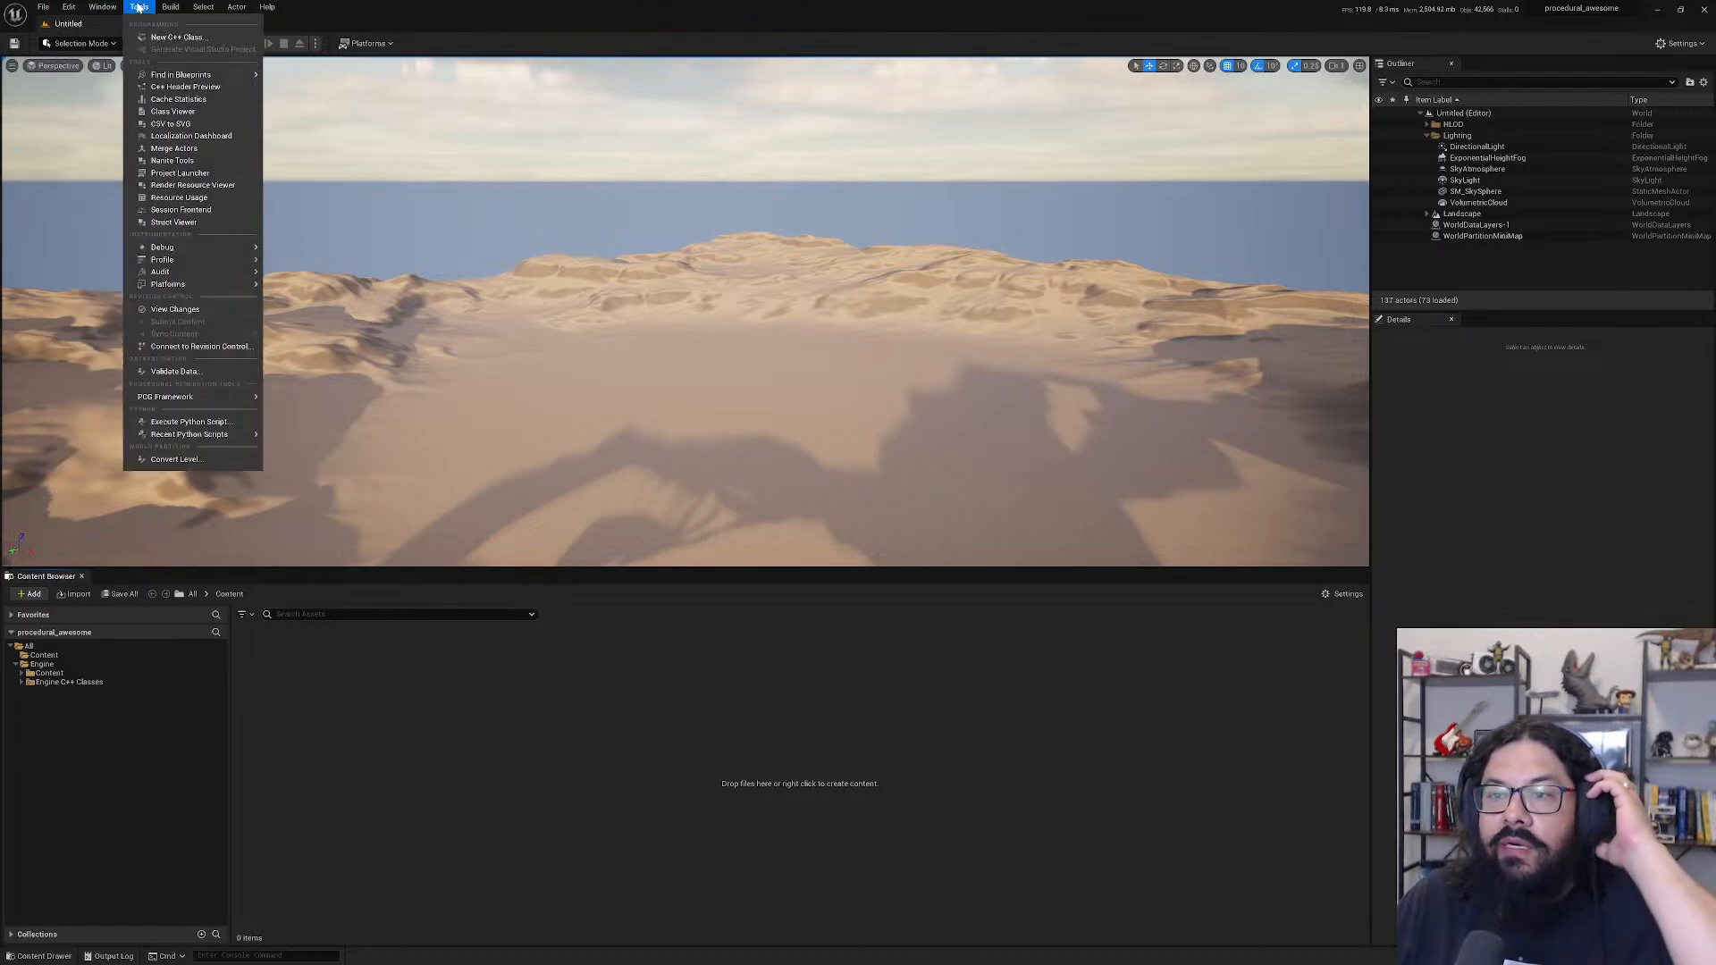
{"action": "left_click", "coordinate": [138, 7]}
{"action": "left_click", "coordinate": [107, 7]}
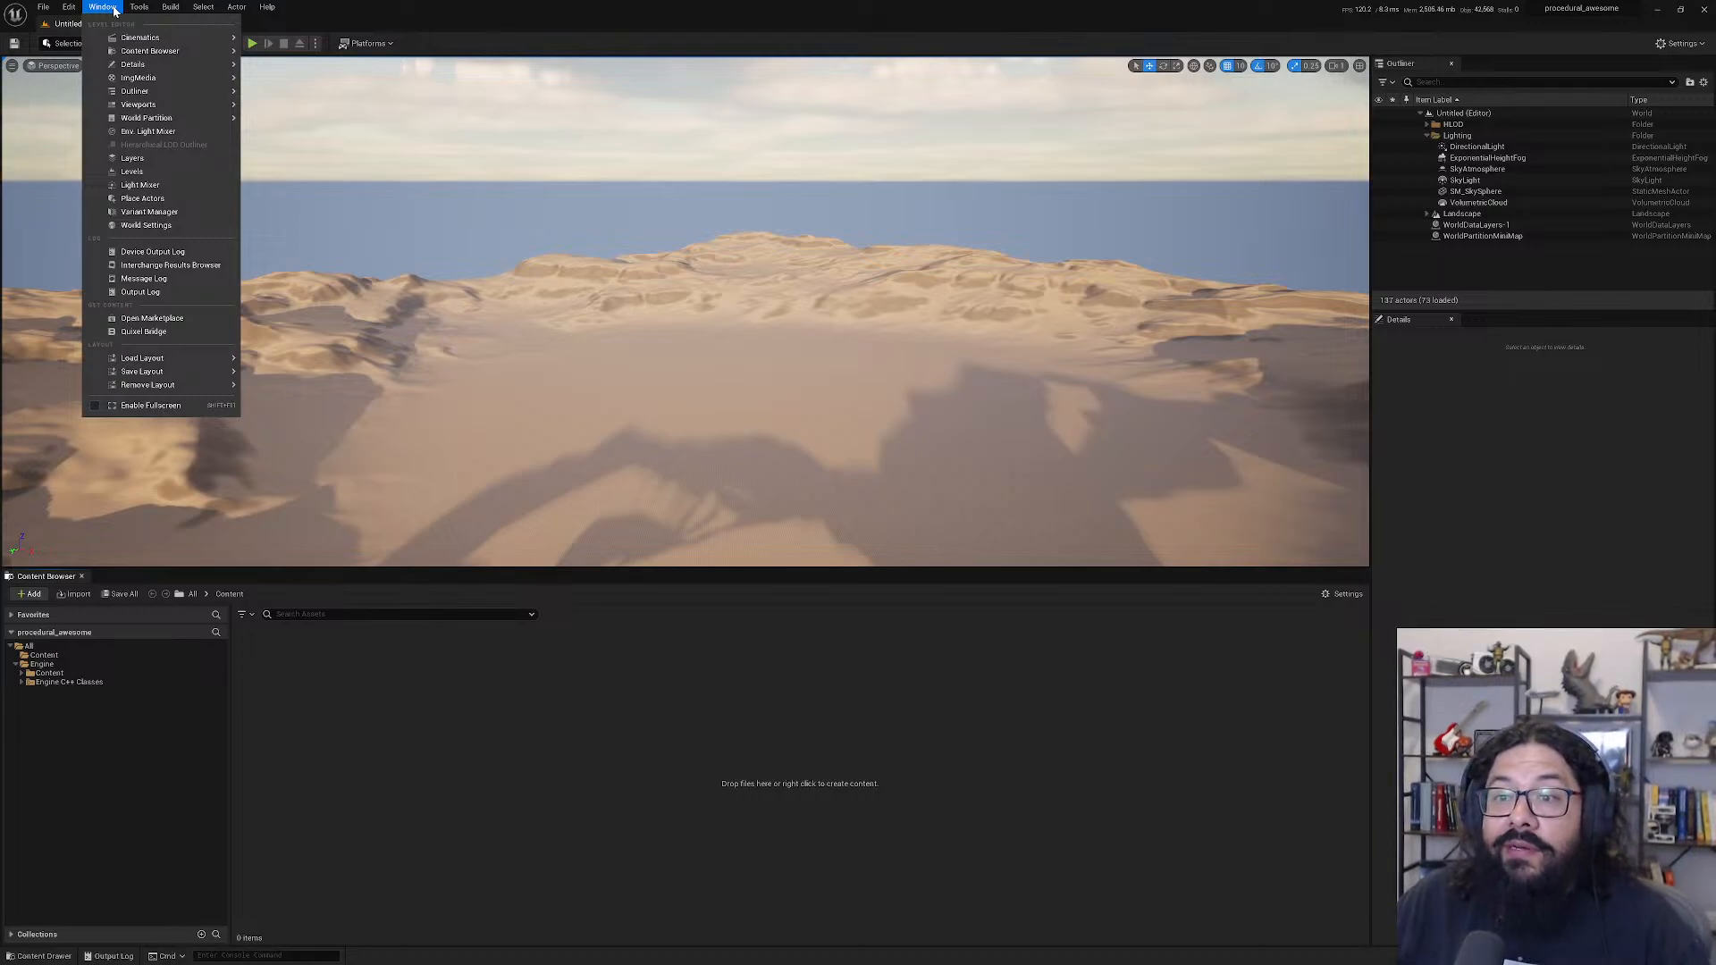
{"action": "left_click", "coordinate": [112, 8]}
- Set the editor's application scale to 1.2 in the Widget Reflector and close it
{"action": "left_click", "coordinate": [138, 8]}
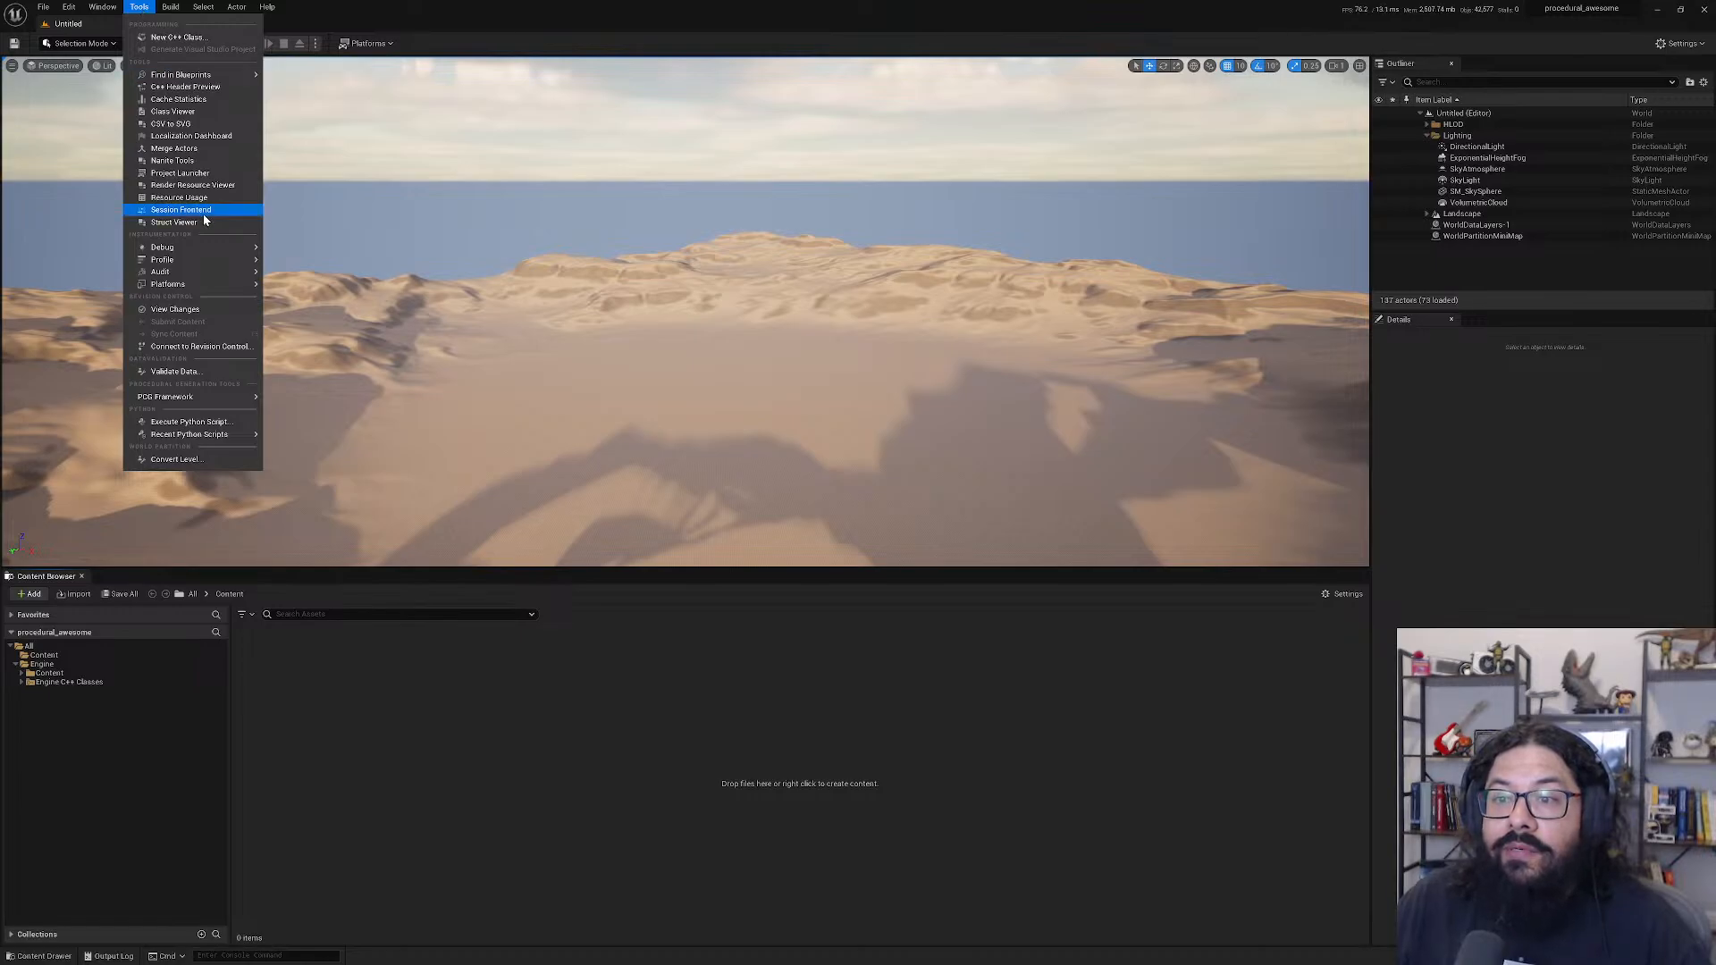
{"action": "mouse_move", "coordinate": [218, 250]}
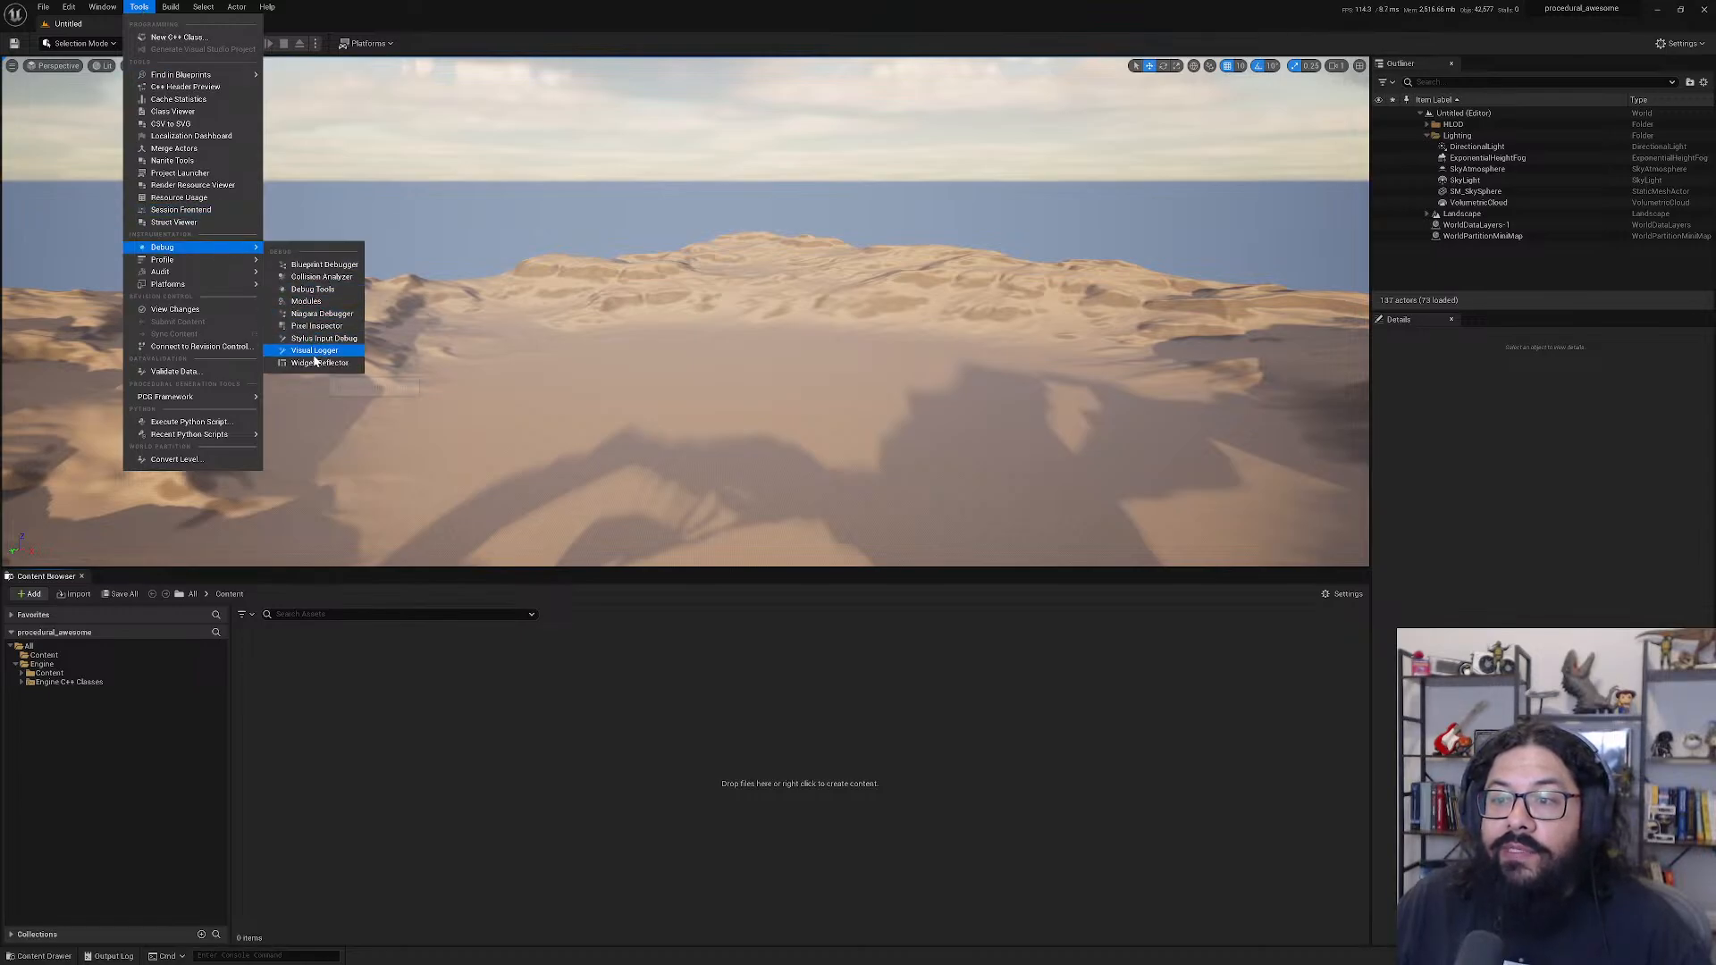
{"action": "left_click", "coordinate": [319, 362]}
{"action": "left_click_drag", "start_coordinate": [651, 354], "coordinate": [684, 354]}
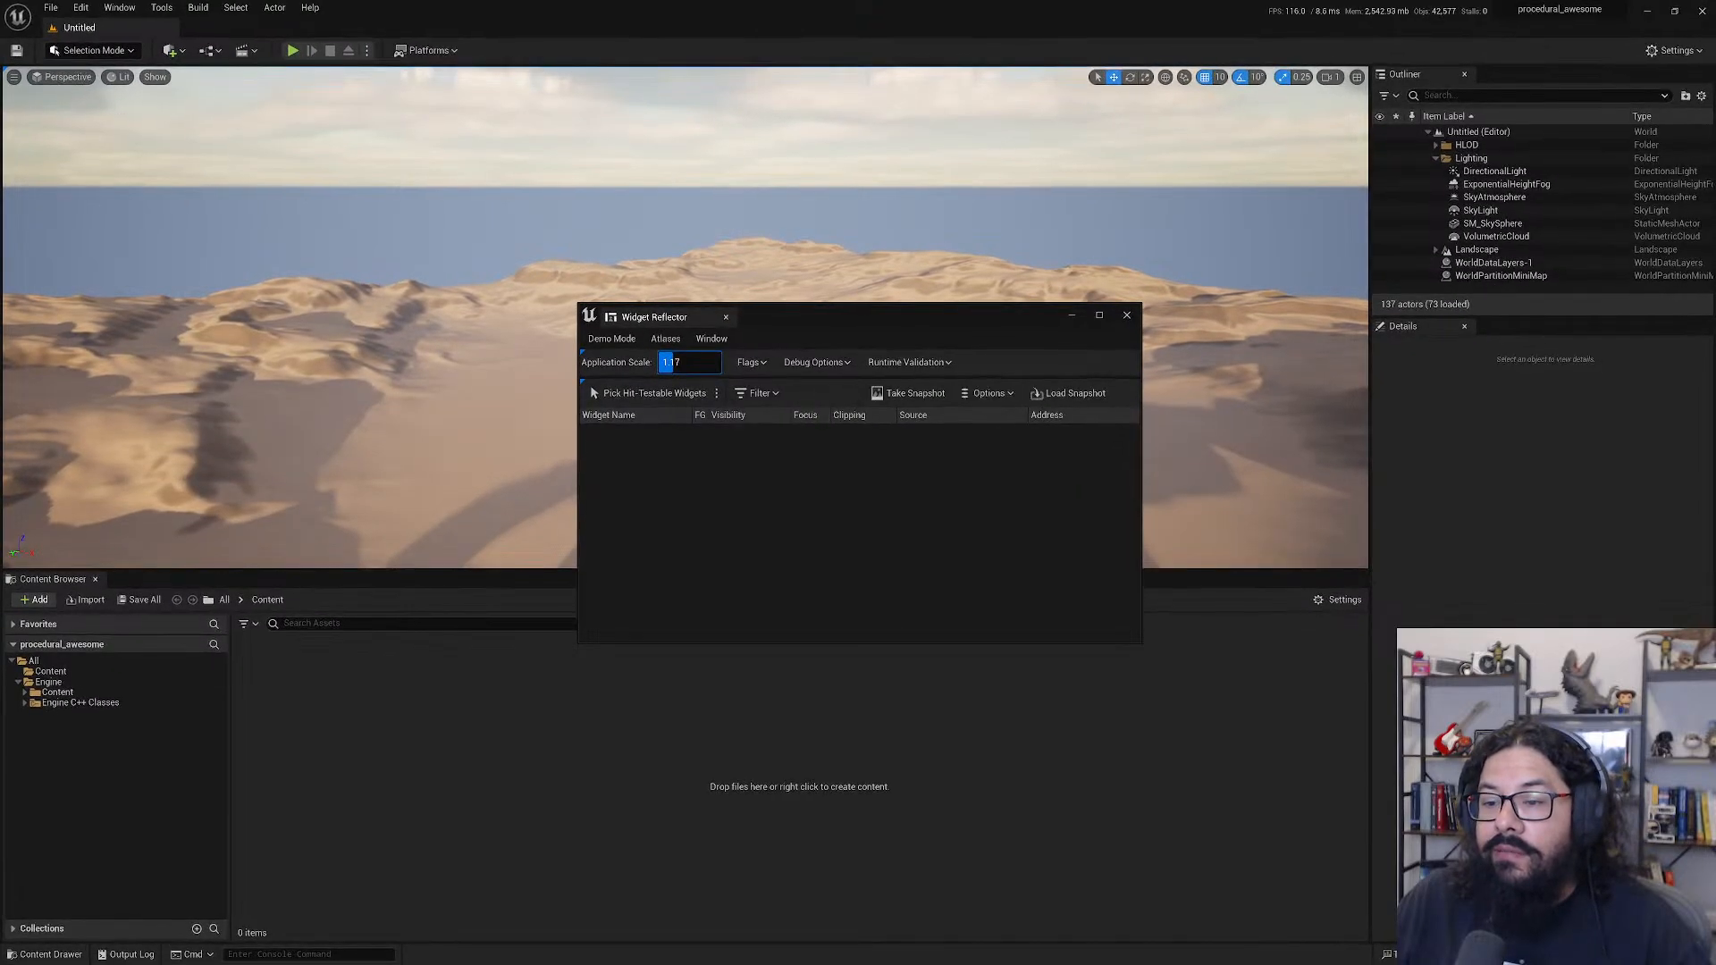
{"action": "left_click", "coordinate": [661, 355]}
{"action": "type", "text": "1.2"}
{"action": "key", "text": "Return"}
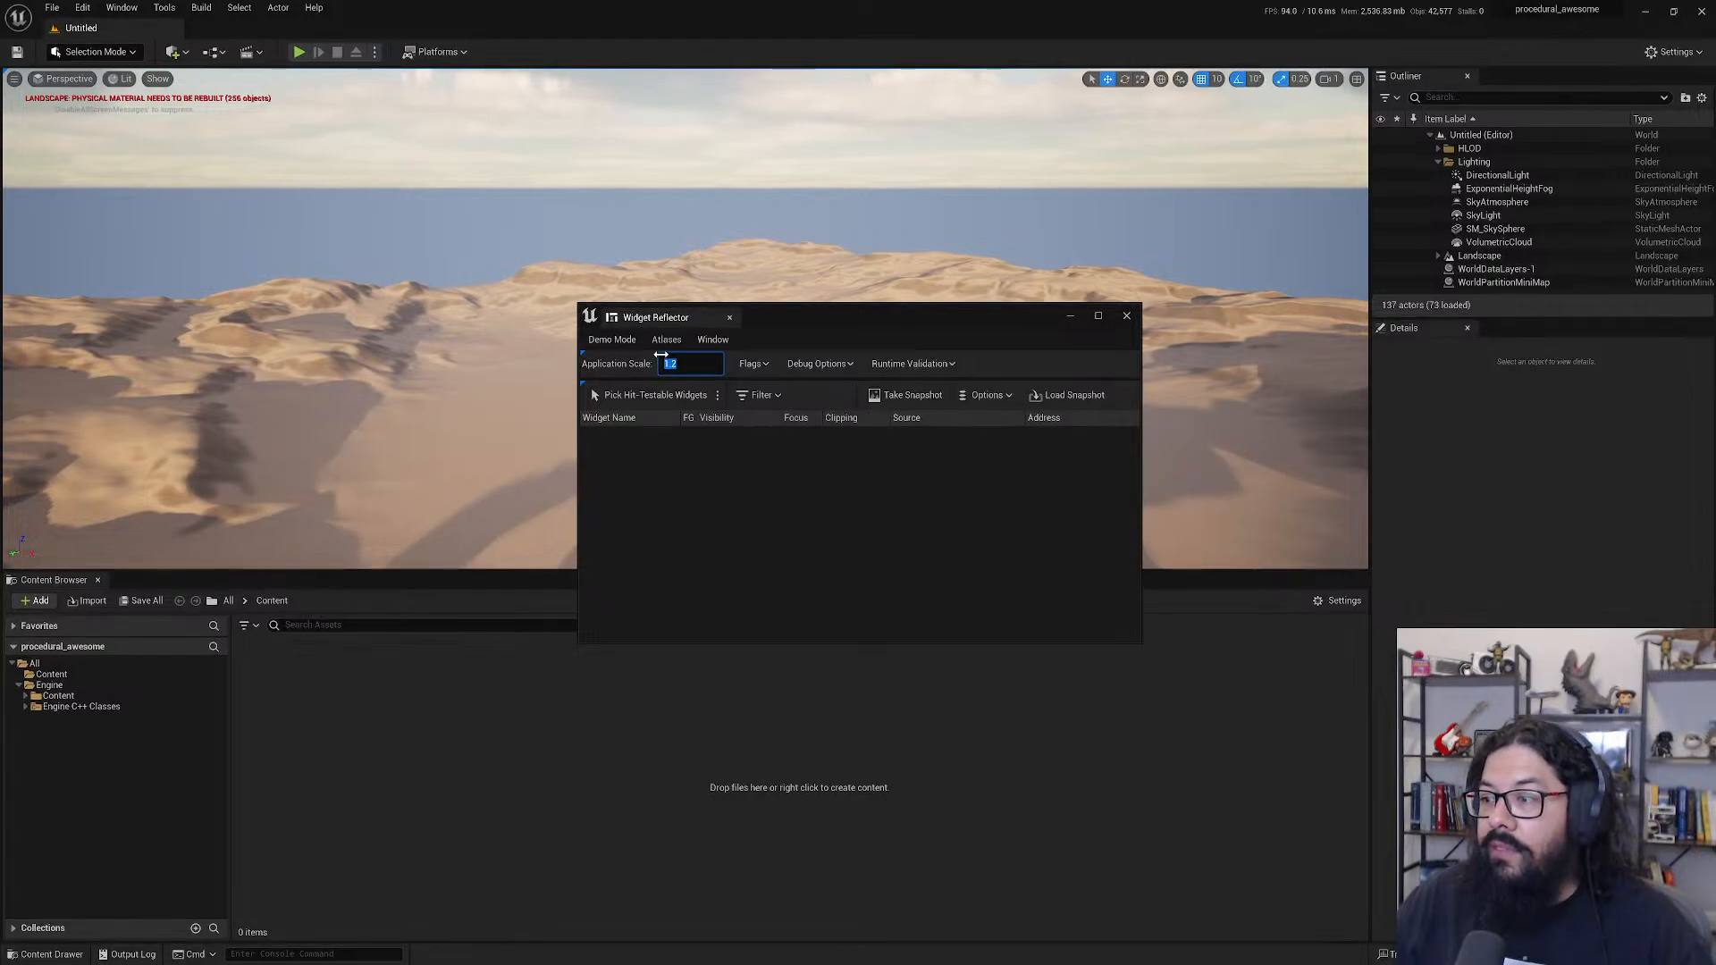
{"action": "left_click", "coordinate": [1127, 316]}
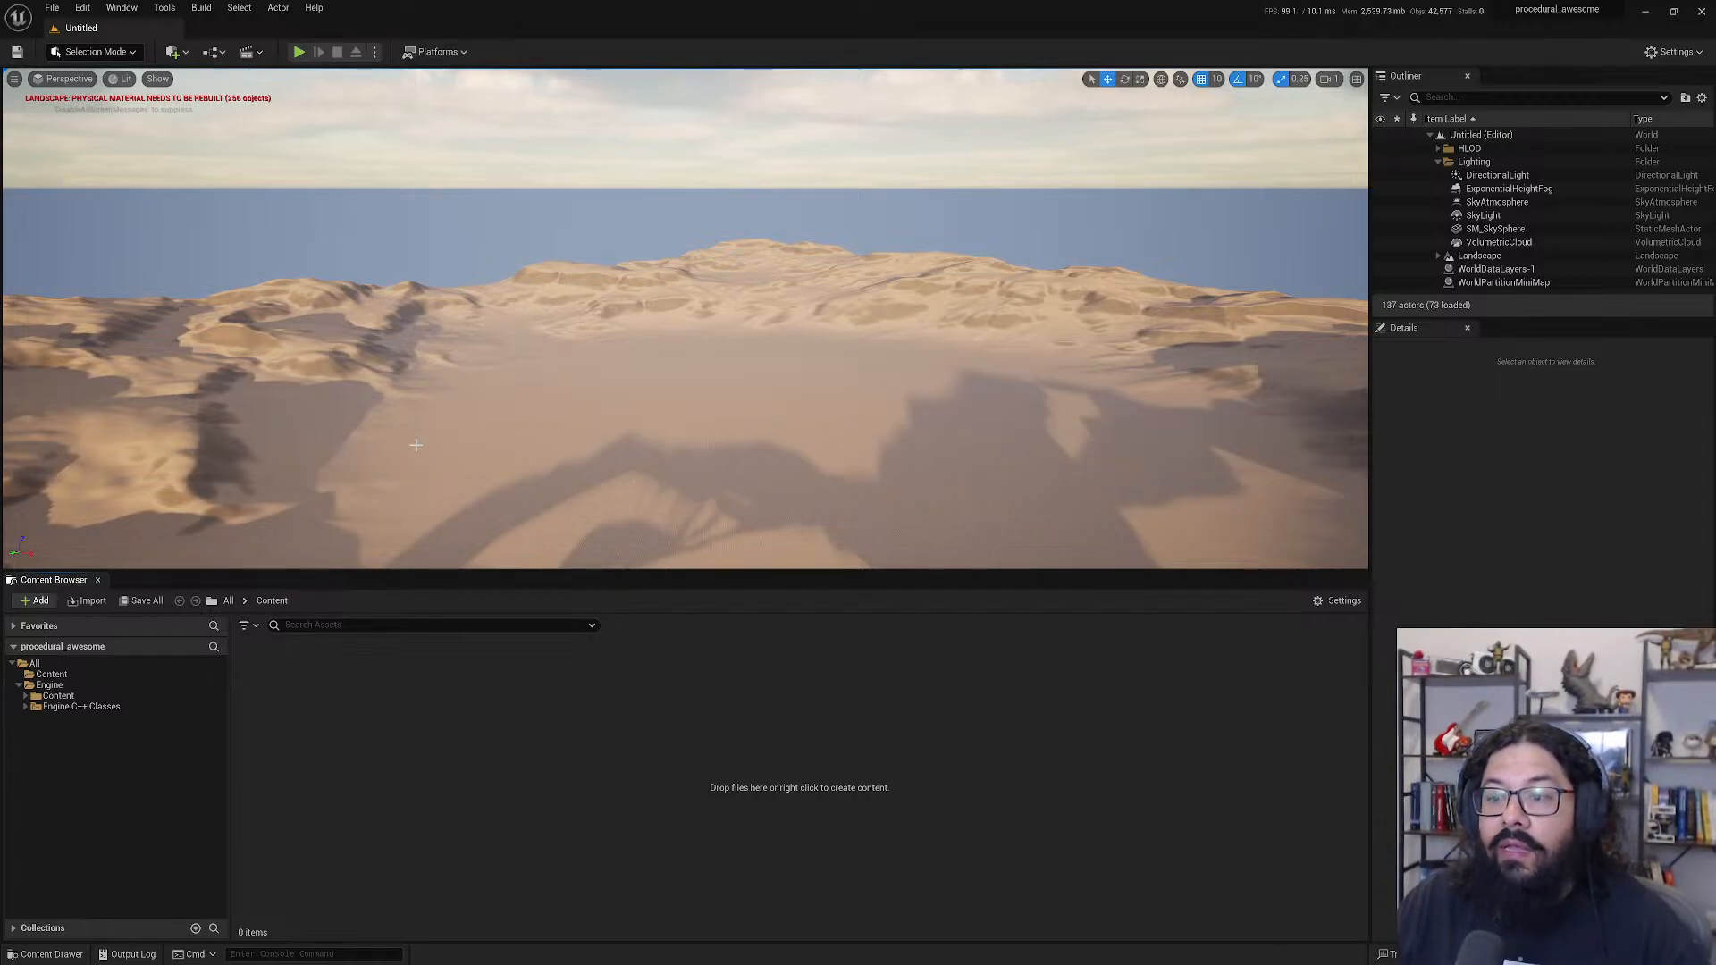
- Narrow the Content Browser's folder tree and select the project's Content folder
{"action": "left_click_drag", "start_coordinate": [231, 724], "coordinate": [169, 724]}
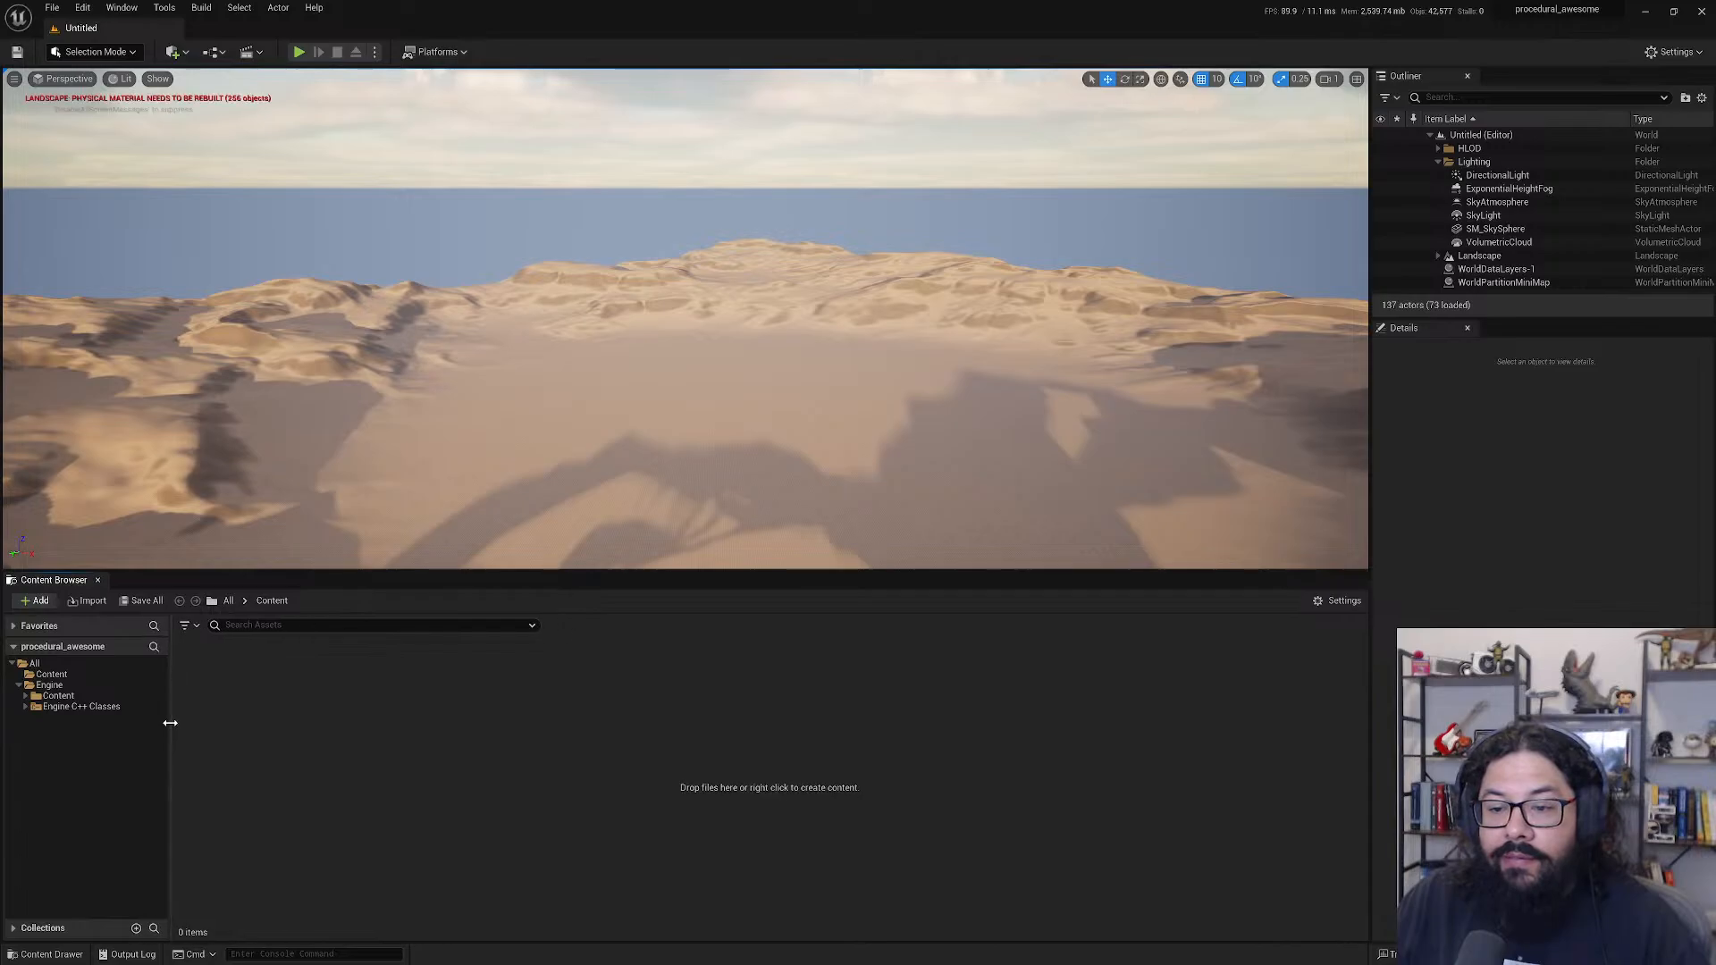
{"action": "left_click", "coordinate": [25, 696]}
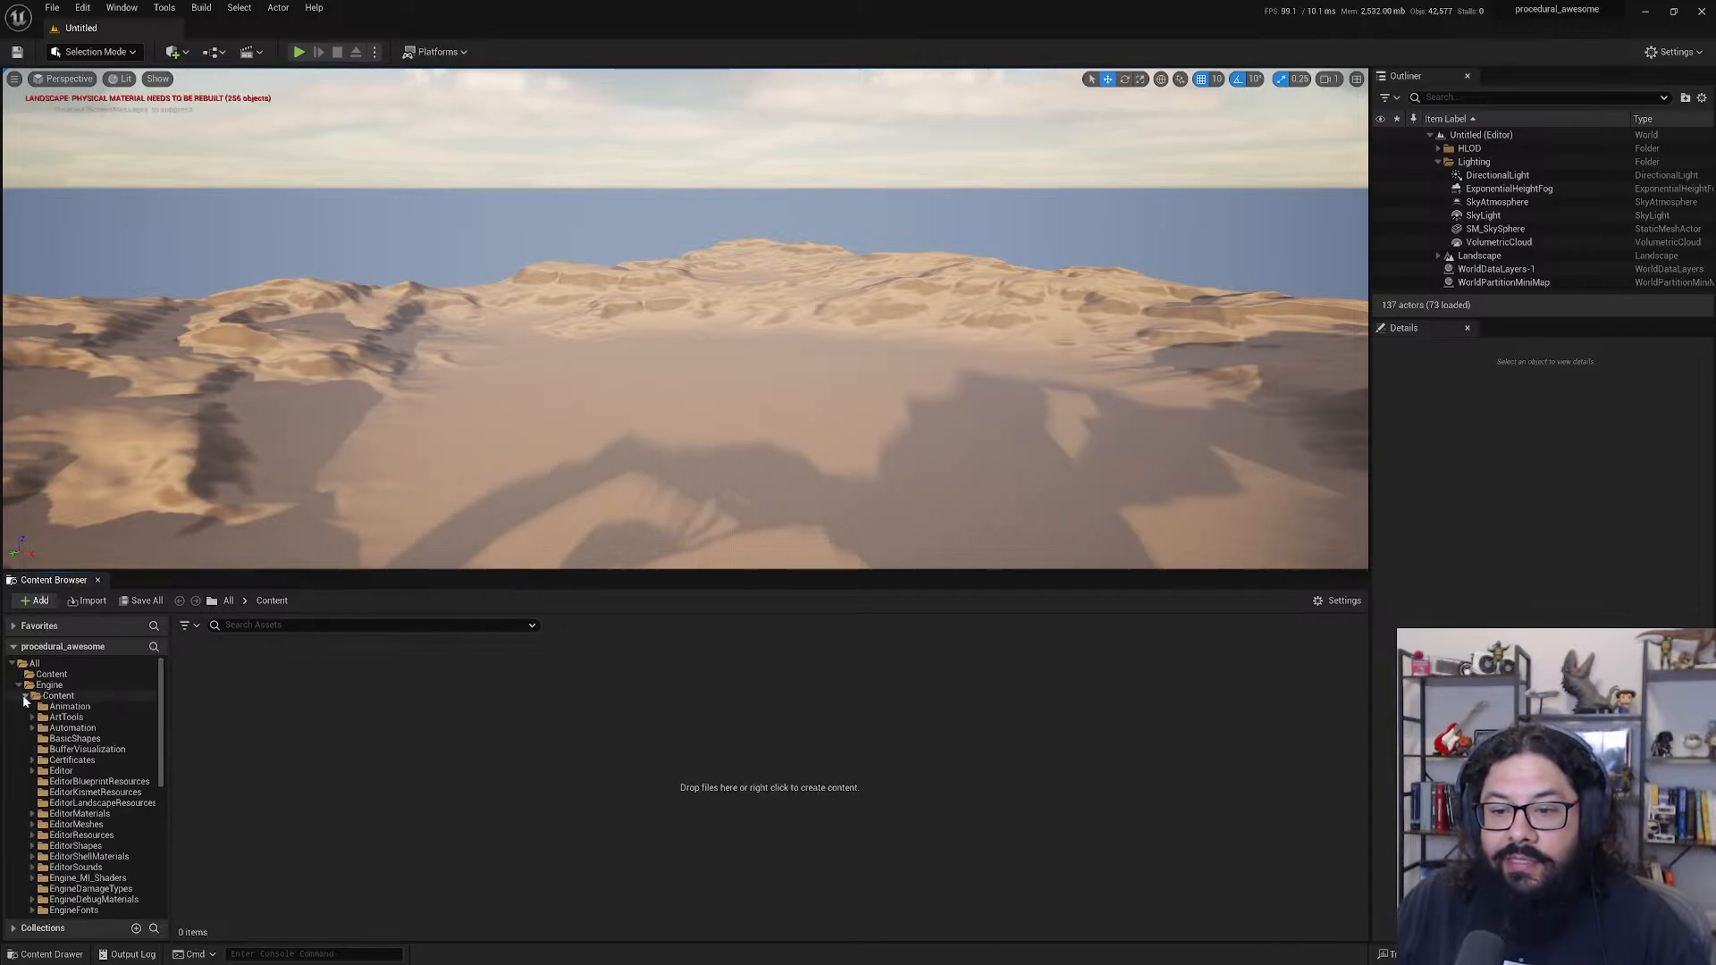
{"action": "left_click", "coordinate": [25, 696]}
{"action": "left_click", "coordinate": [19, 685]}
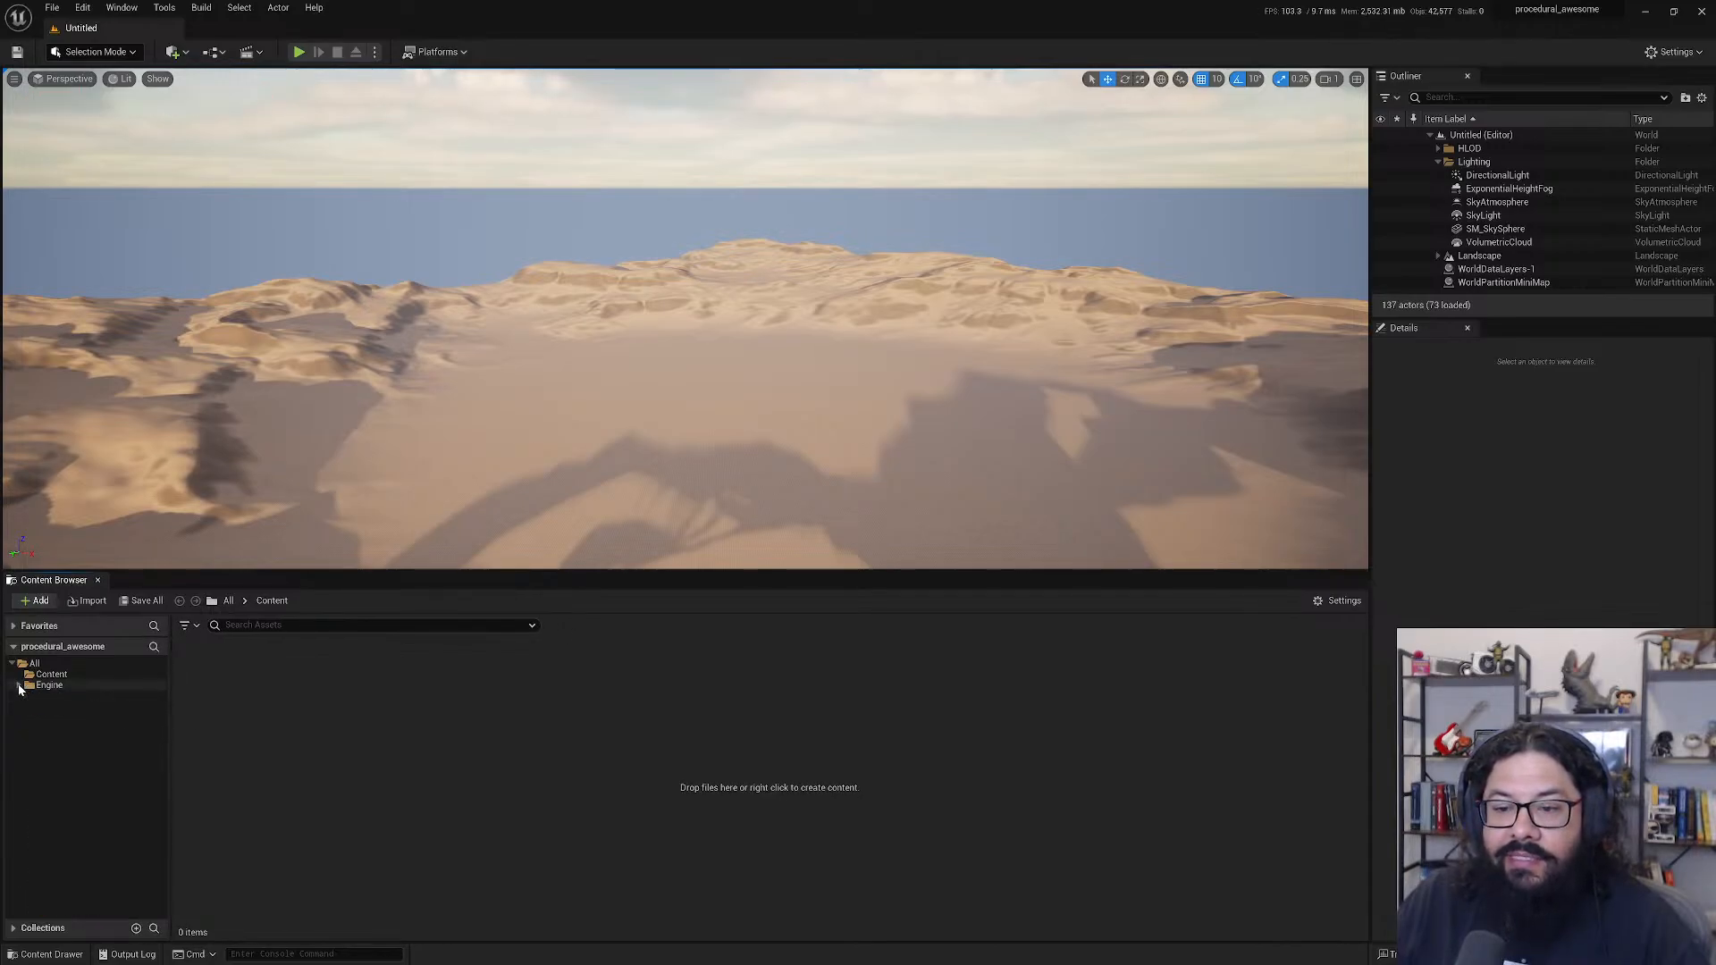
{"action": "left_click", "coordinate": [35, 678]}
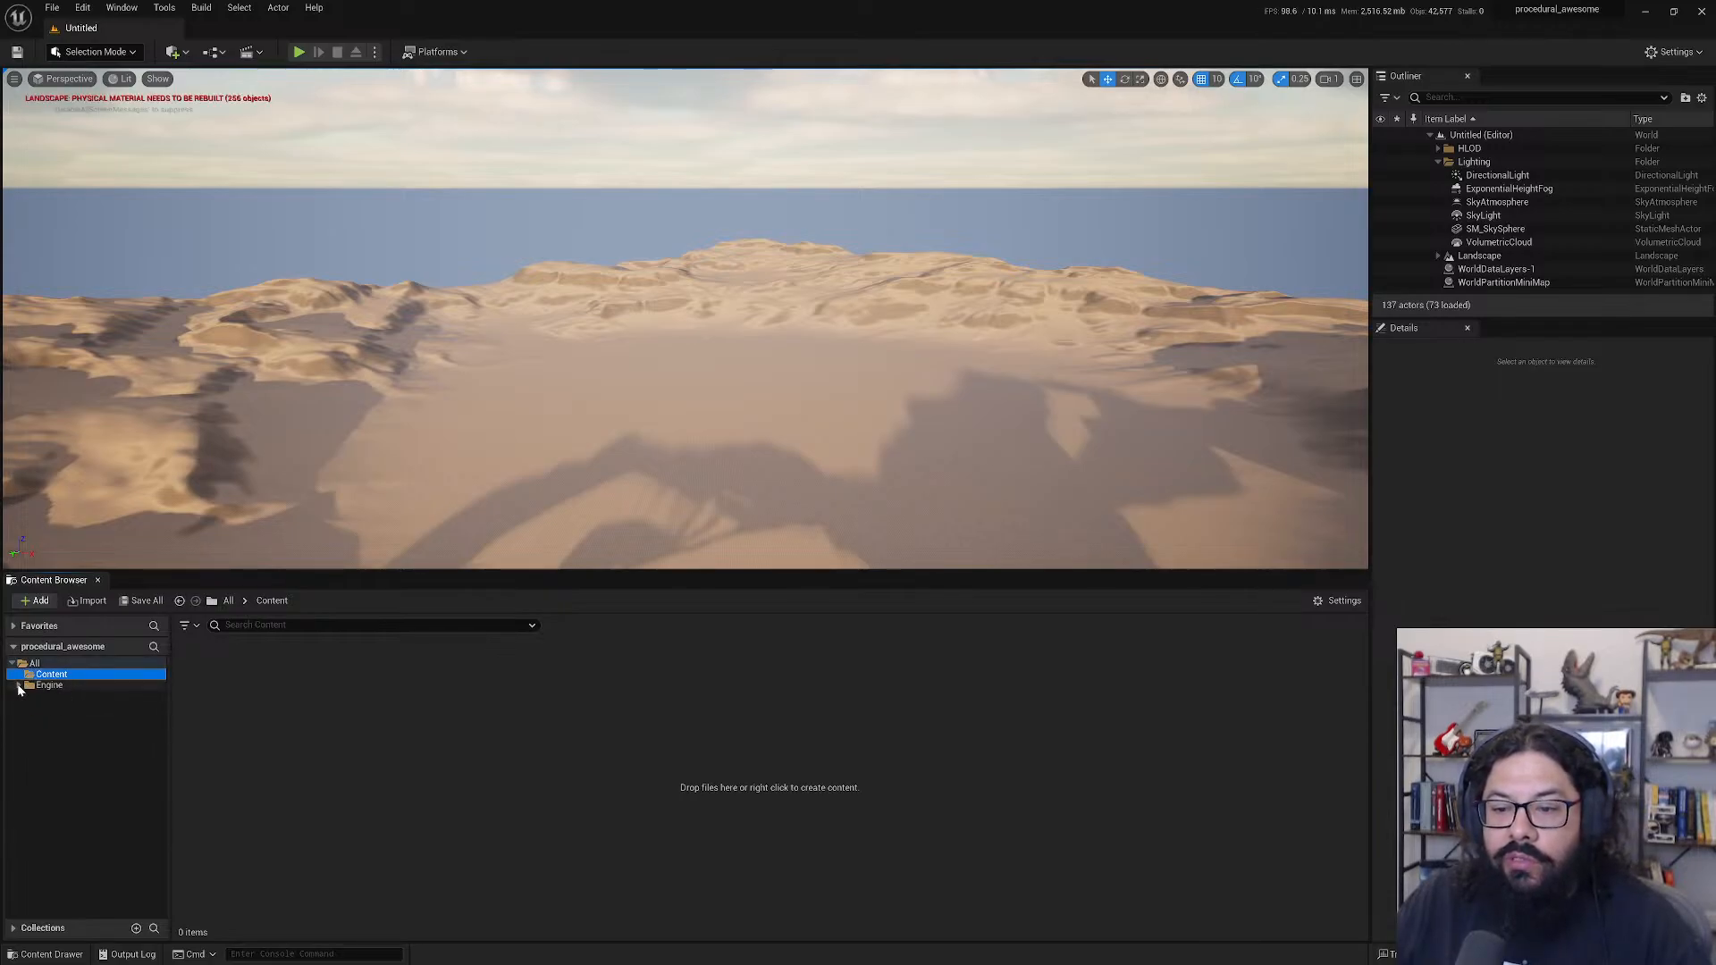
{"action": "right_click", "coordinate": [312, 700]}
{"action": "left_click", "coordinate": [688, 679]}
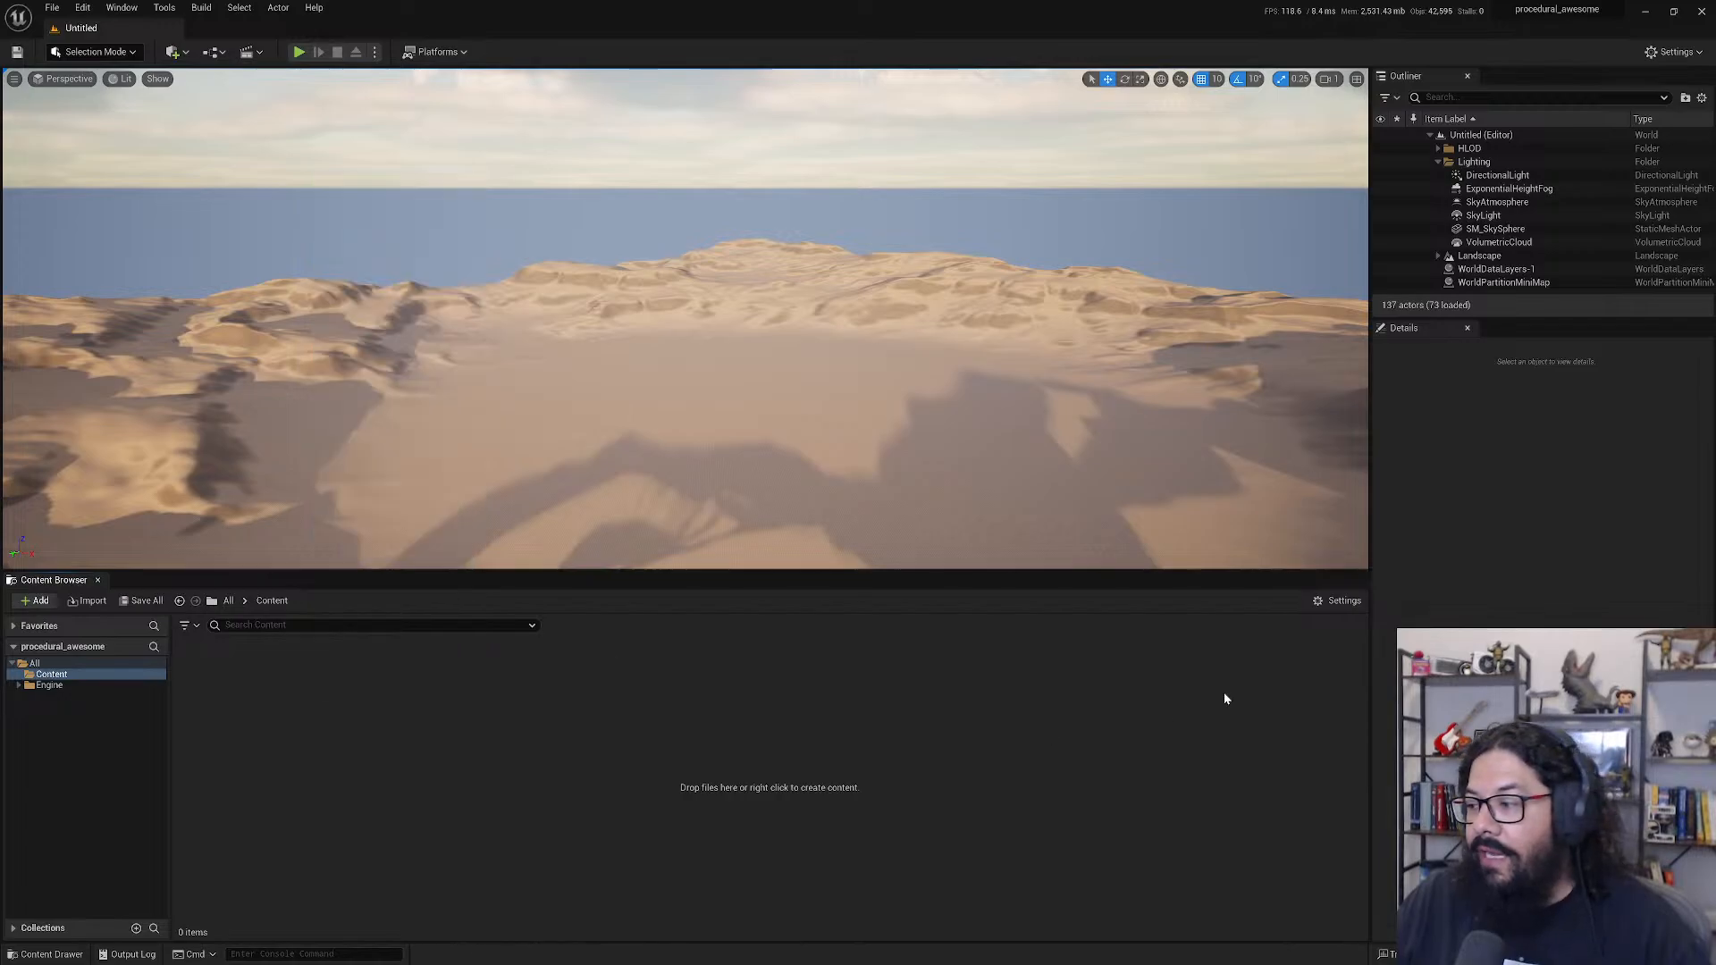
{"action": "left_click", "coordinate": [1332, 601]}
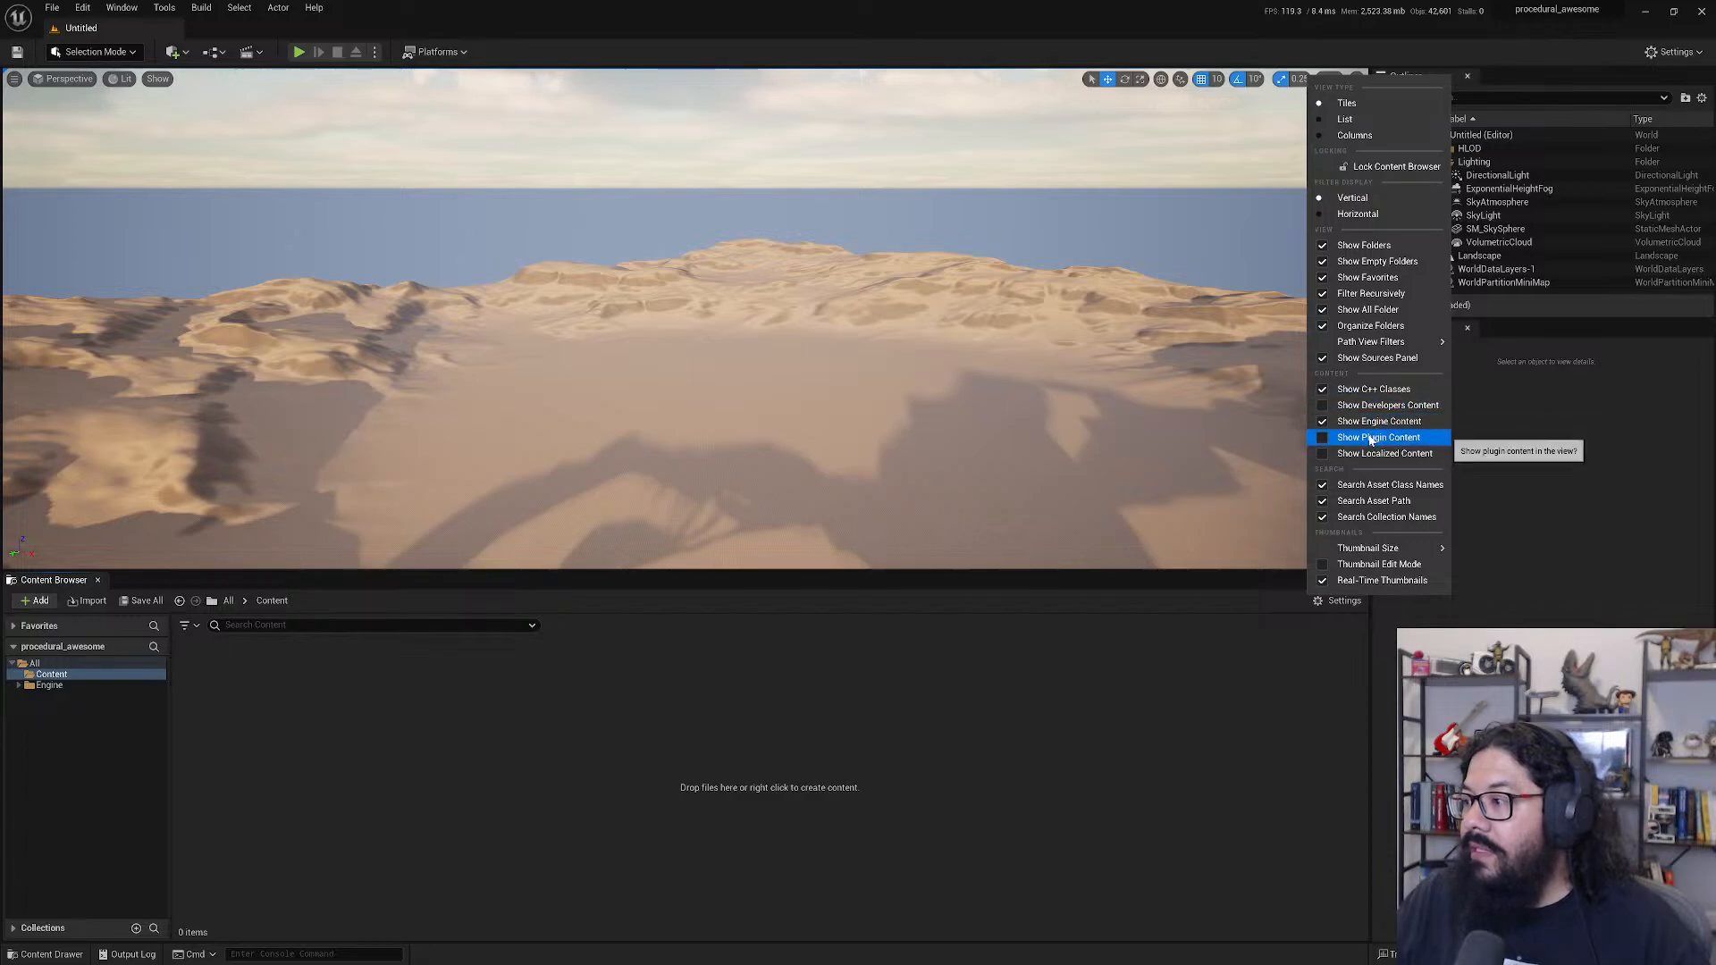
{"action": "left_click", "coordinate": [493, 712]}
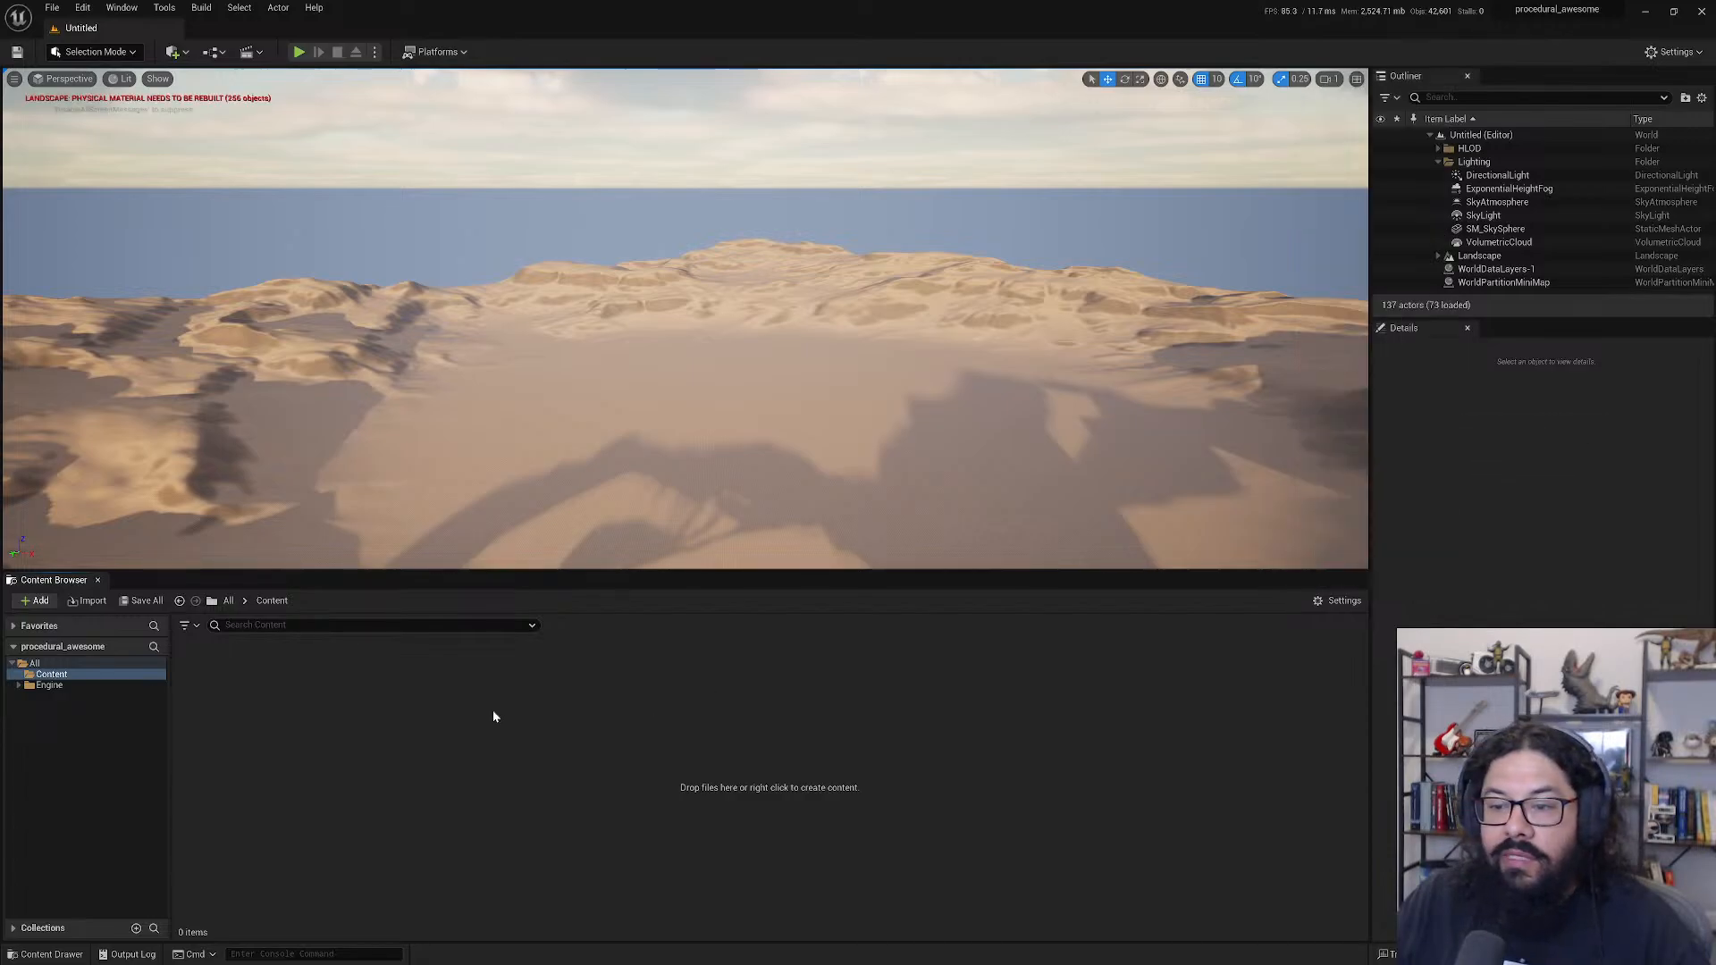
- Search the project's Content folder for "widget" and clear the search
{"action": "left_click", "coordinate": [363, 626]}
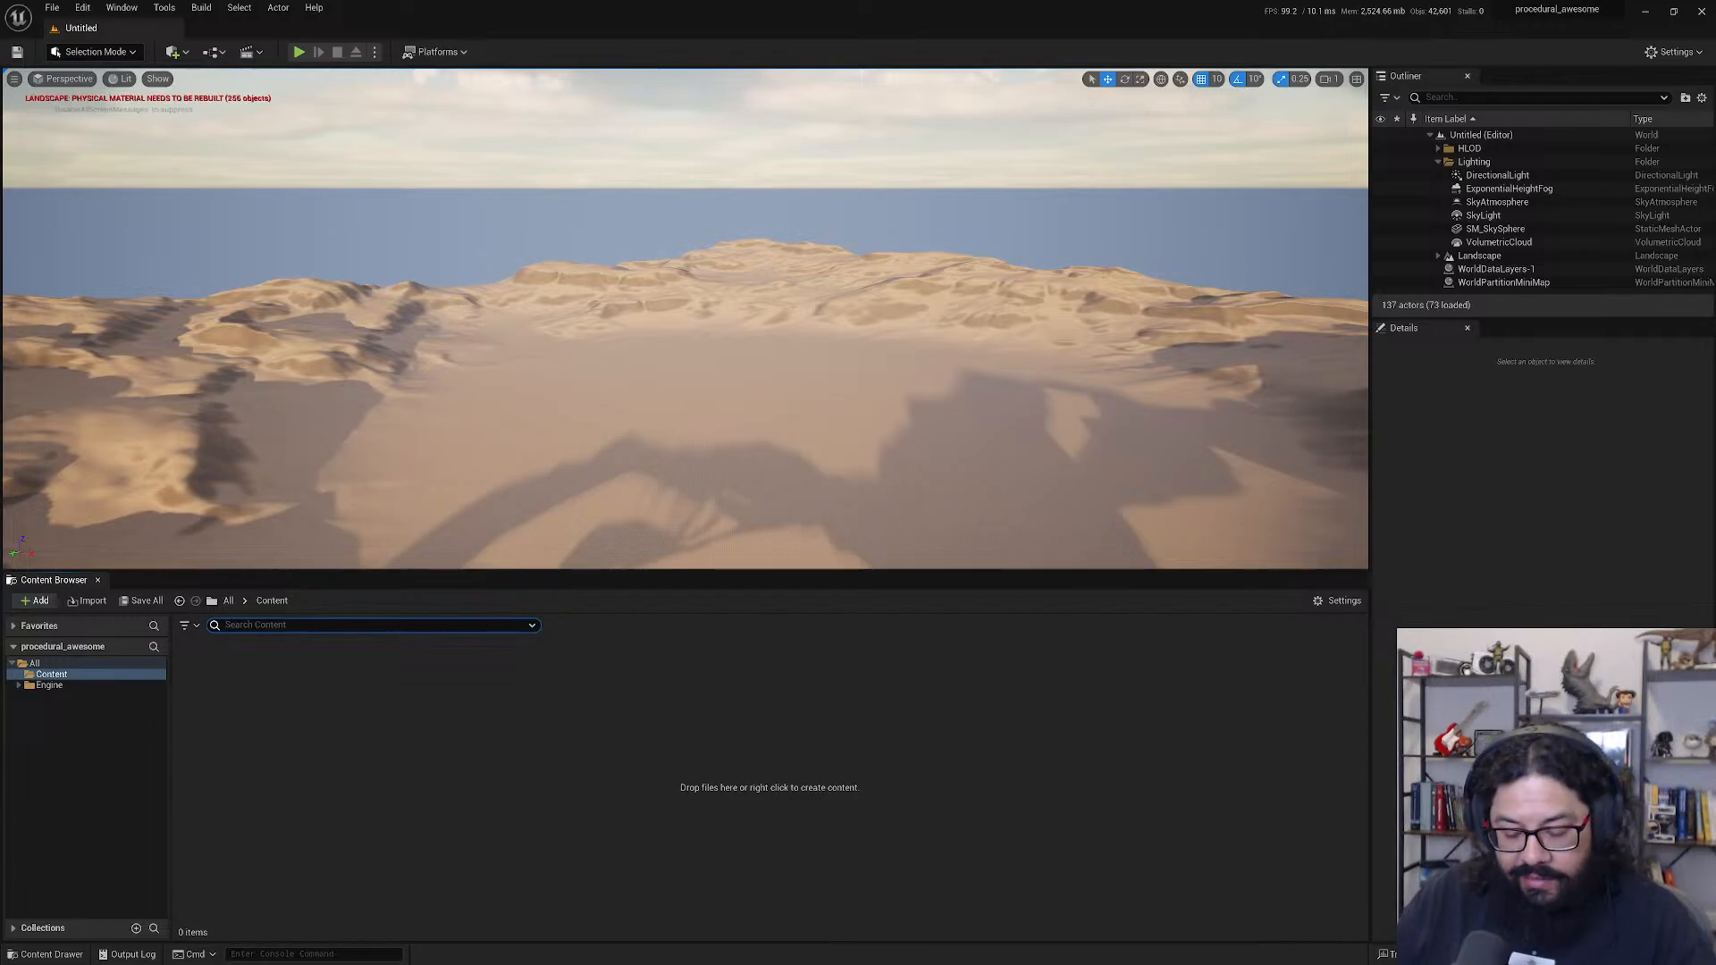
{"action": "type", "text": "widget"}
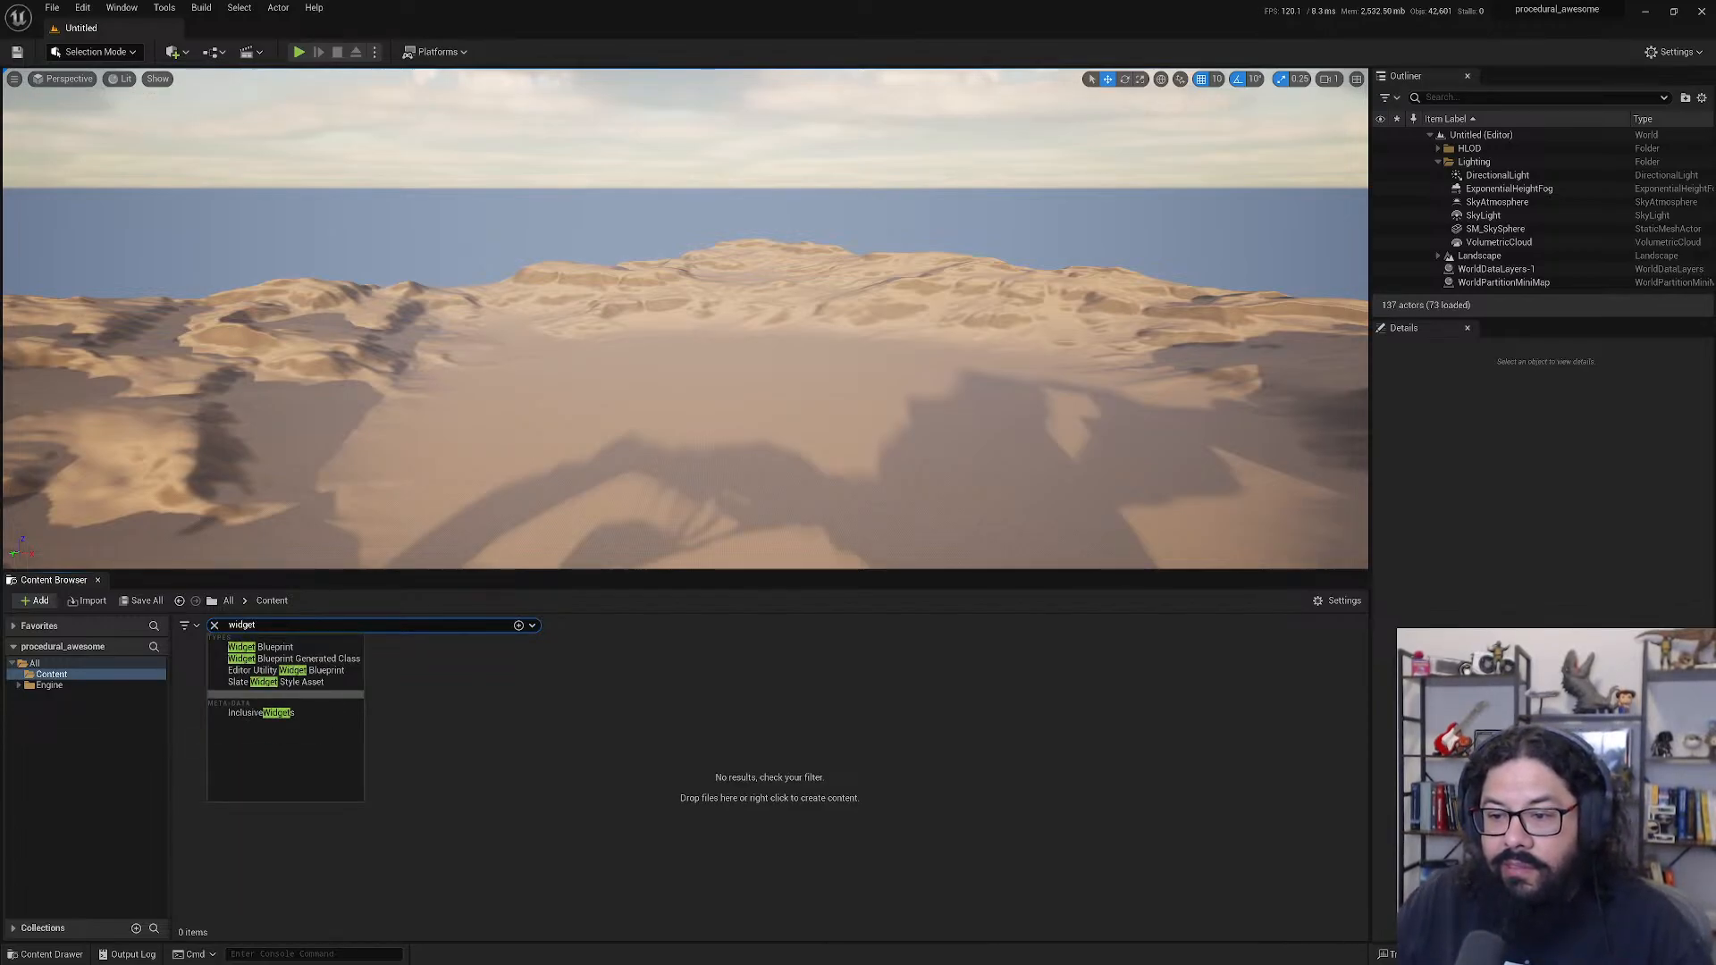
{"action": "key", "text": "Escape"}
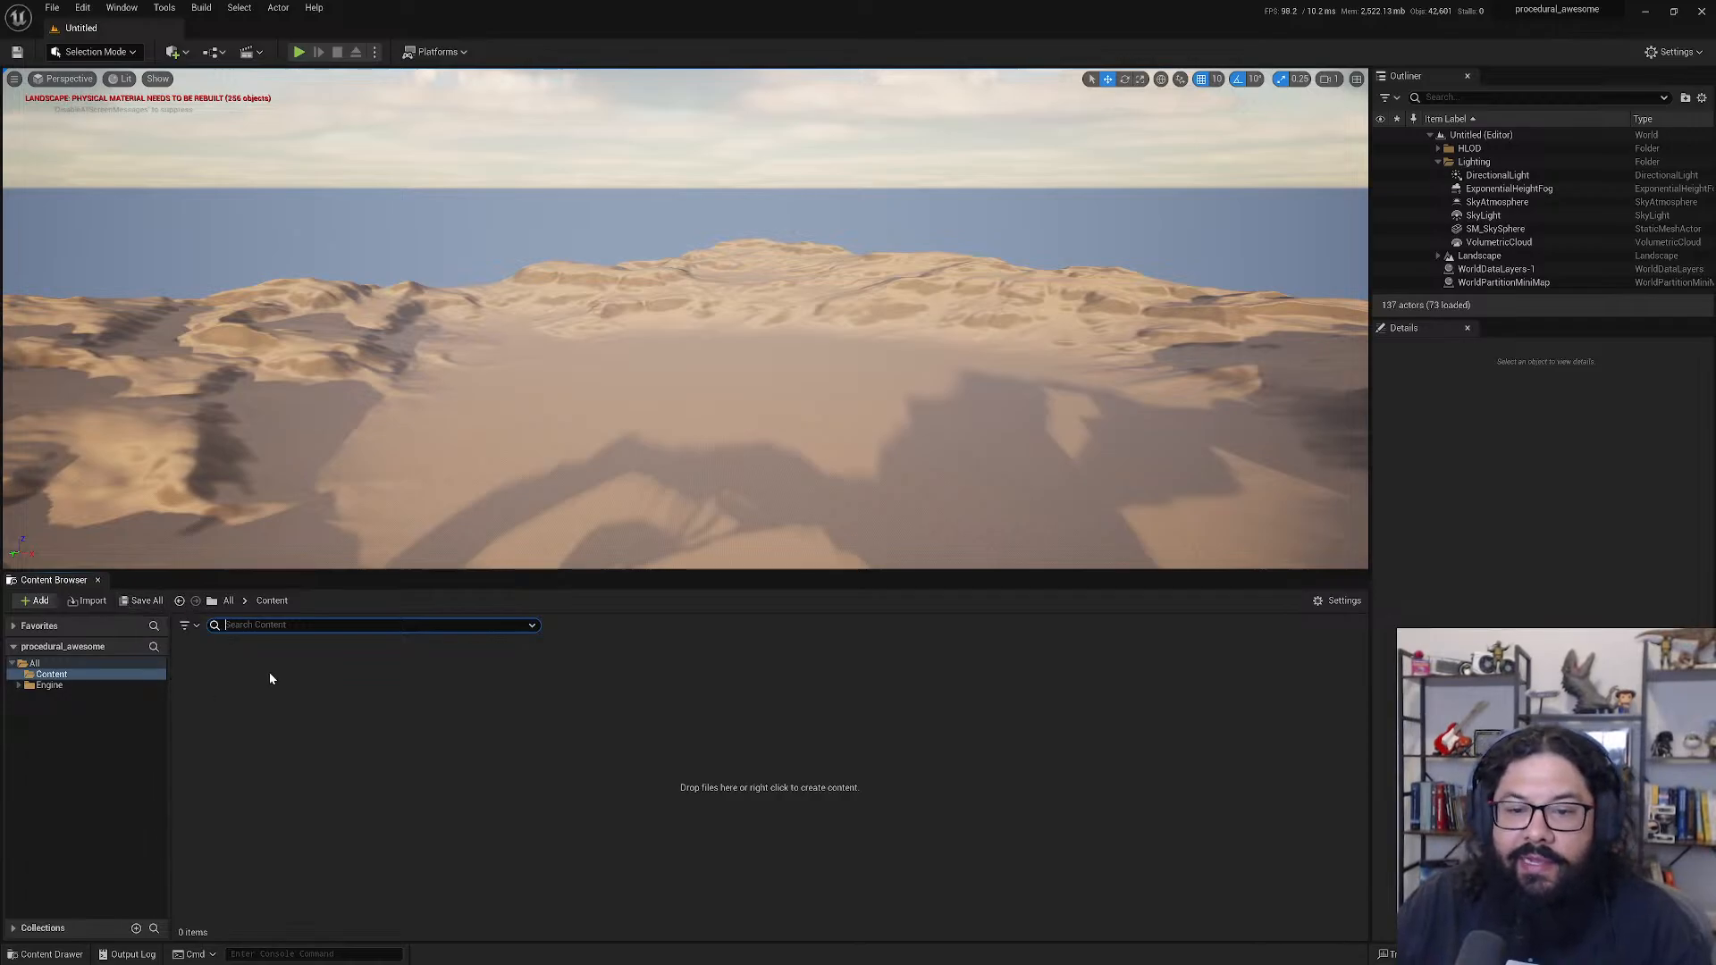
{"action": "left_click", "coordinate": [319, 734]}
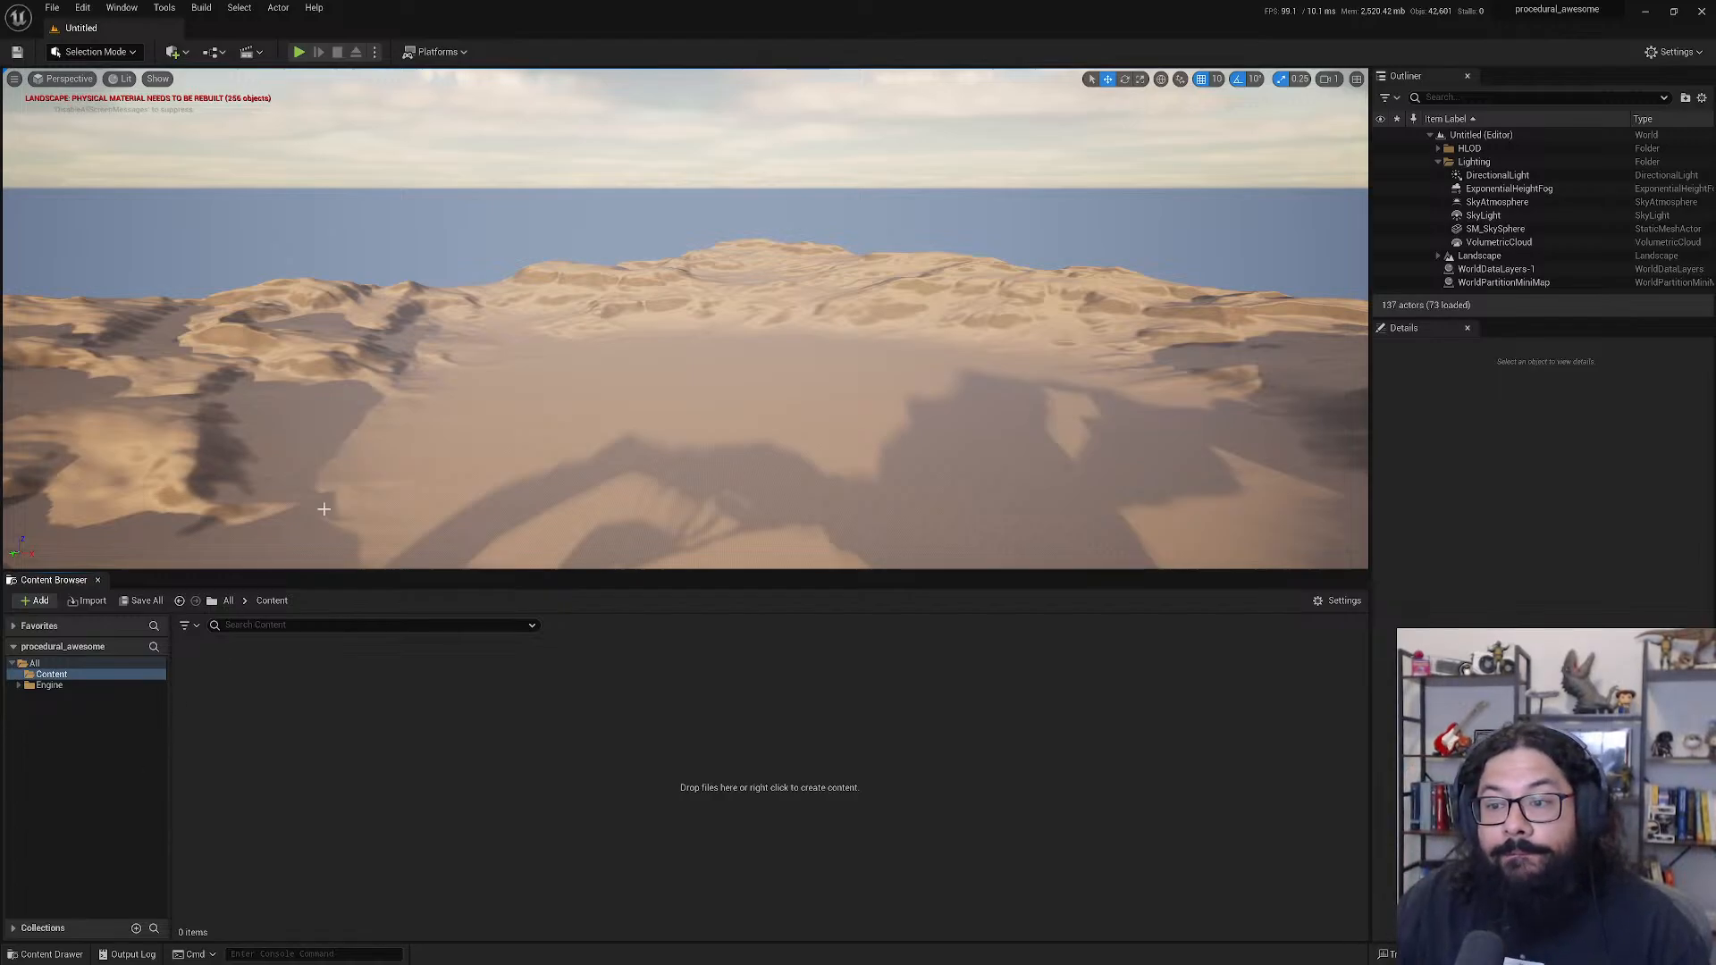
- Create a new level from the Basic template and delete its Floor actor
{"action": "left_click", "coordinate": [52, 7]}
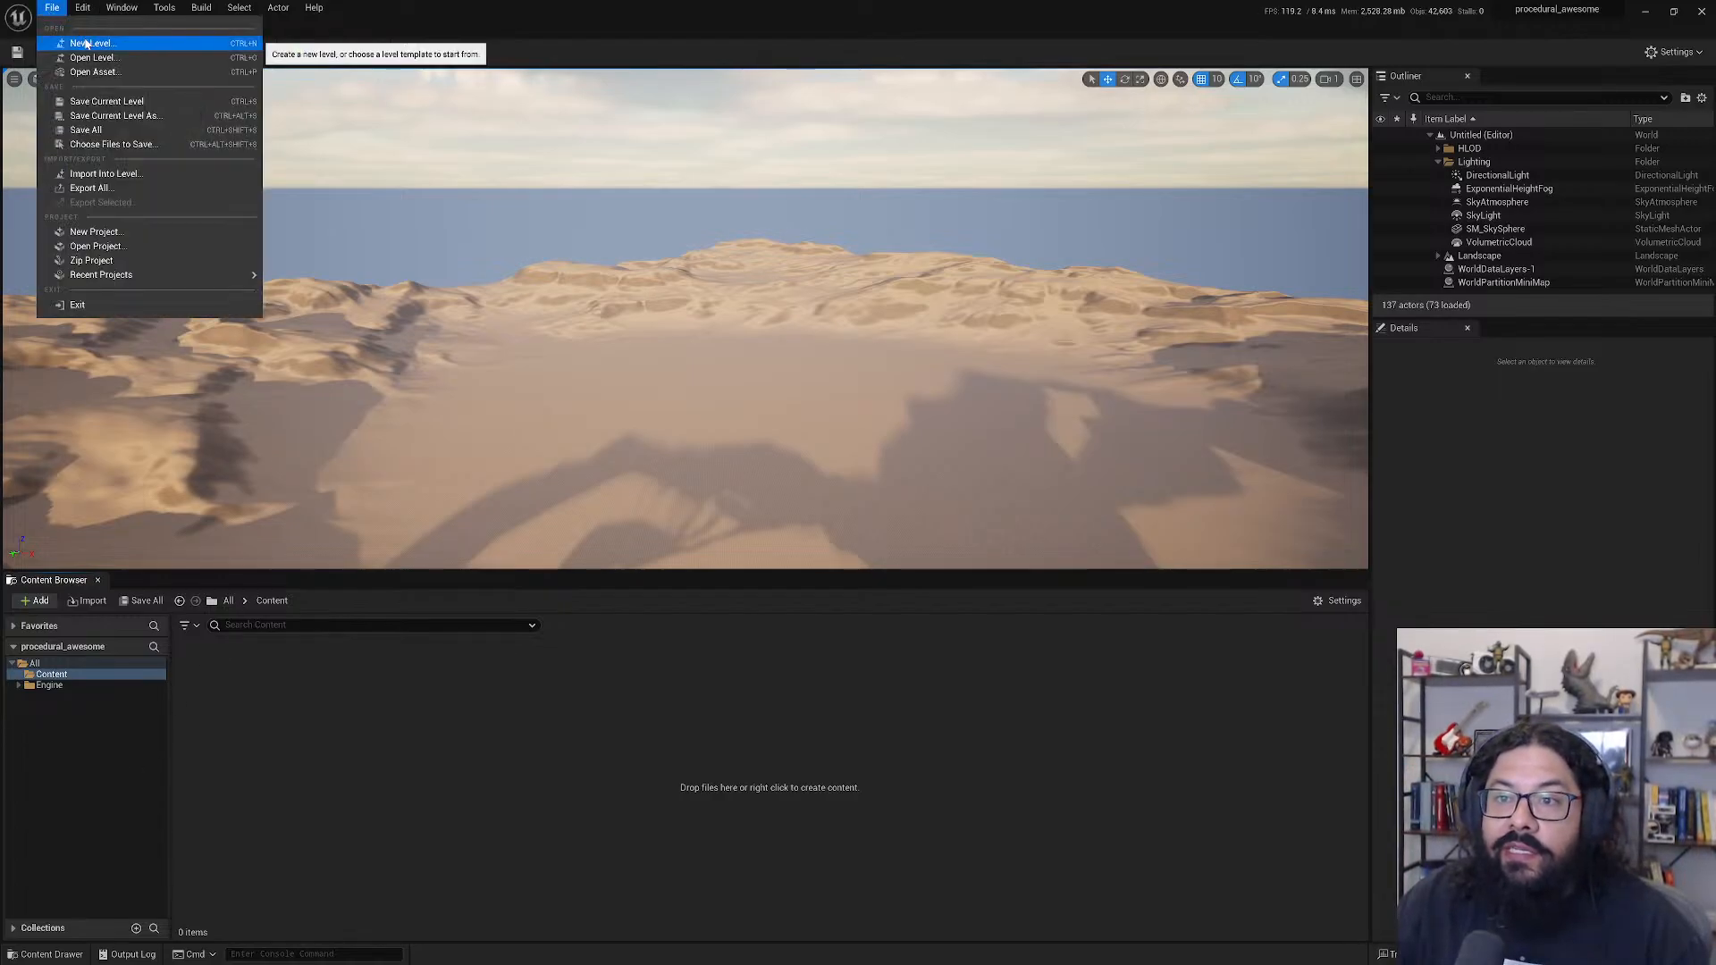
{"action": "left_click", "coordinate": [86, 43]}
{"action": "left_click", "coordinate": [912, 450]}
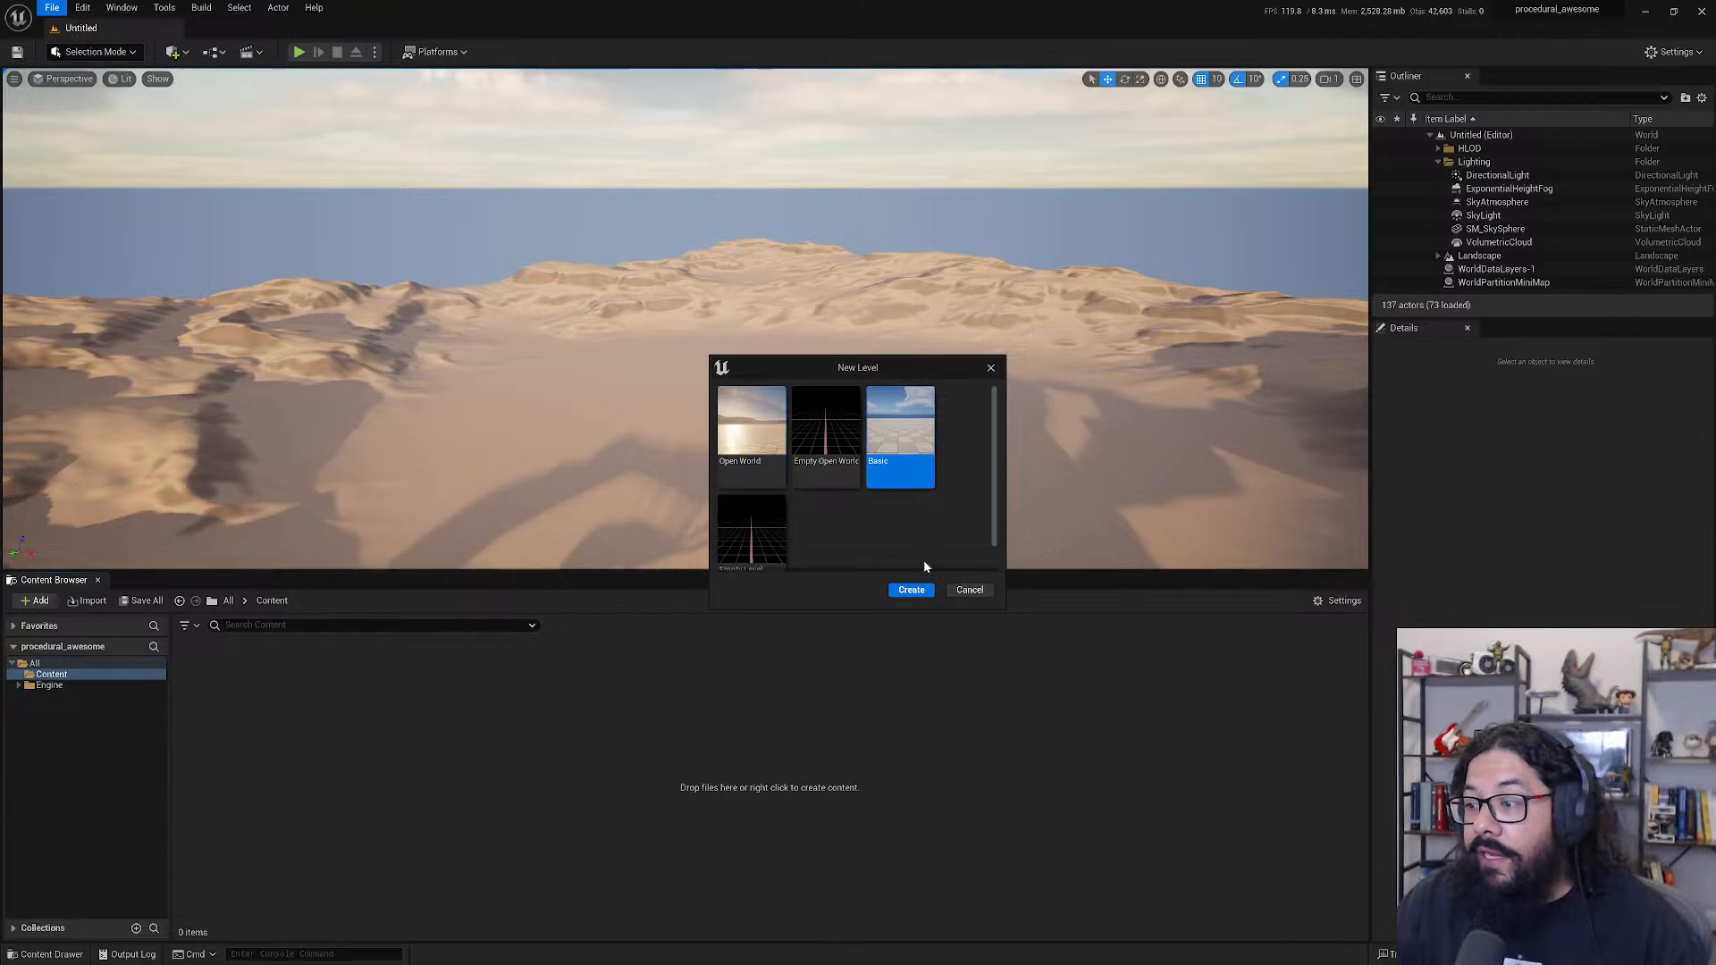
{"action": "left_click", "coordinate": [918, 590]}
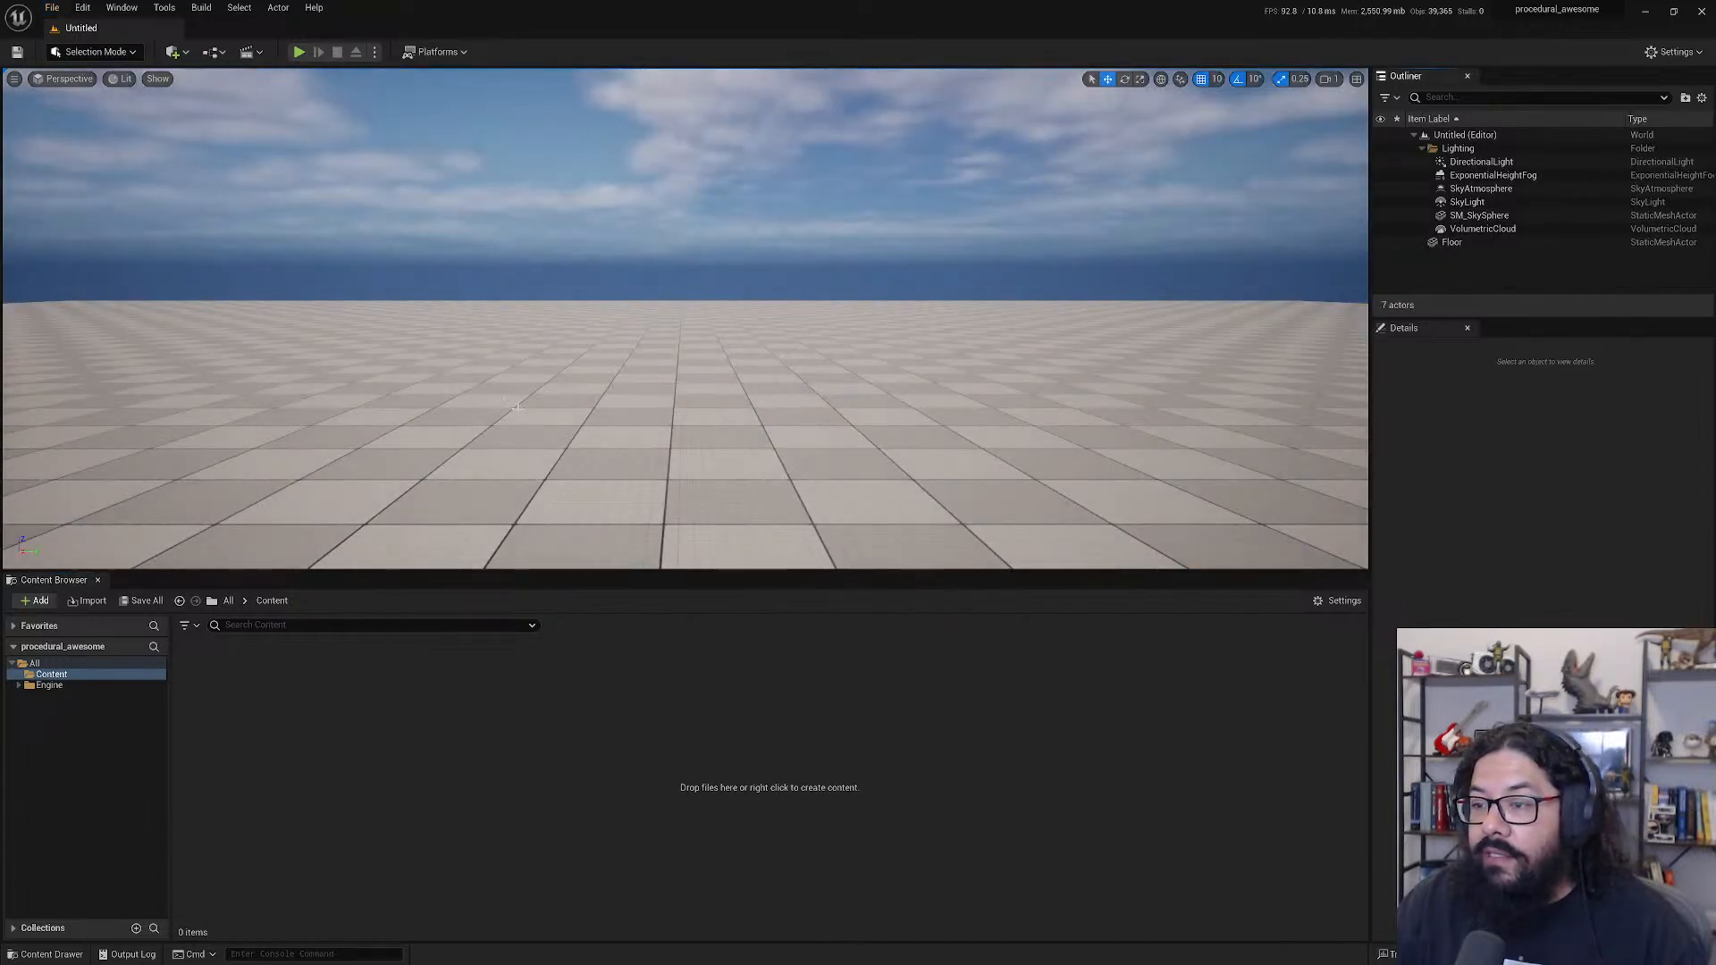
{"action": "left_click", "coordinate": [515, 407]}
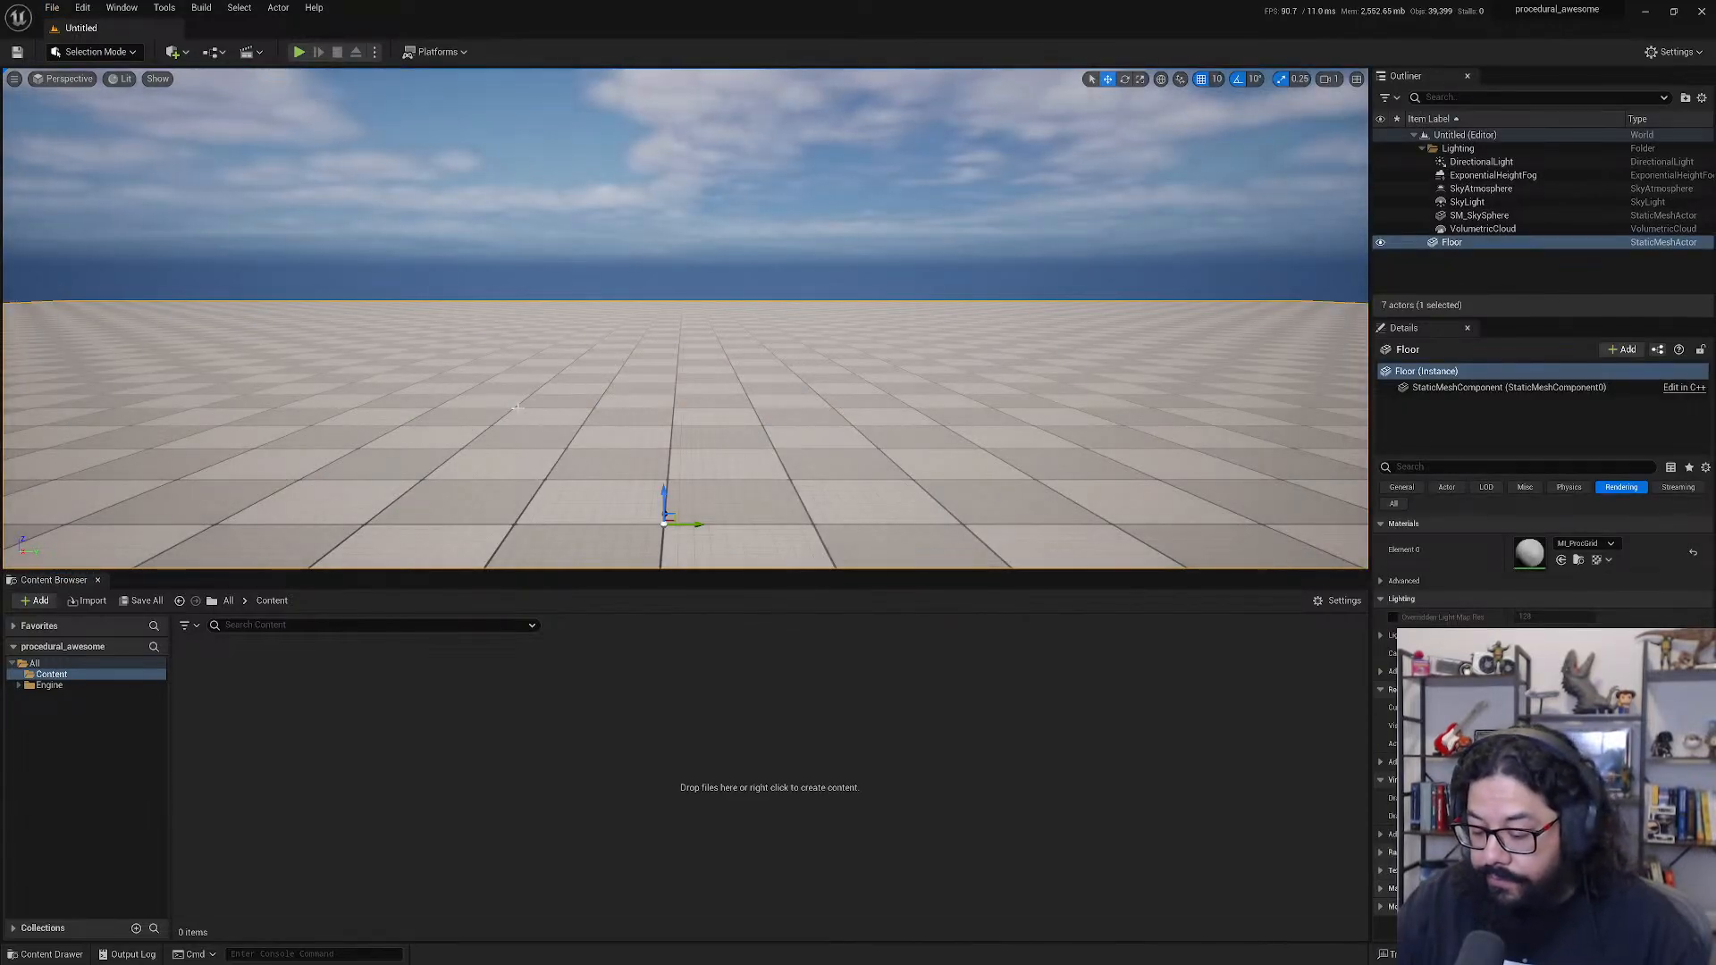
{"action": "key", "text": "Delete"}
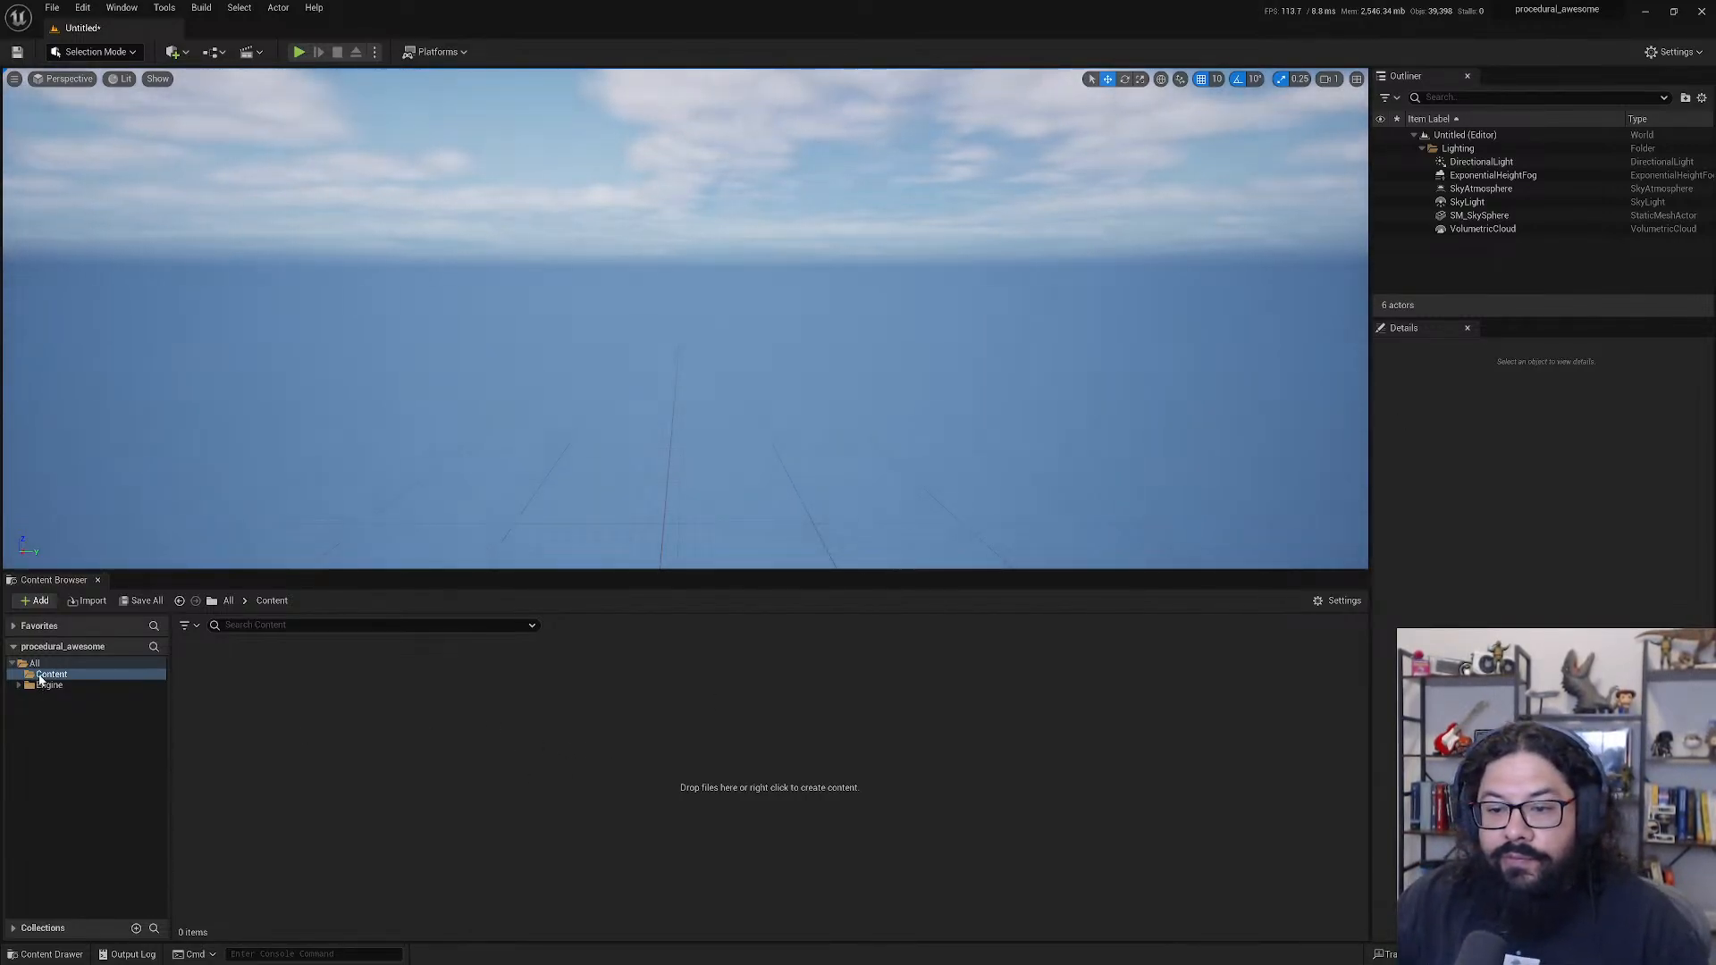
- Start saving the level and create a folder named Maps inside the Content folder
{"action": "key", "text": "ctrl+s"}
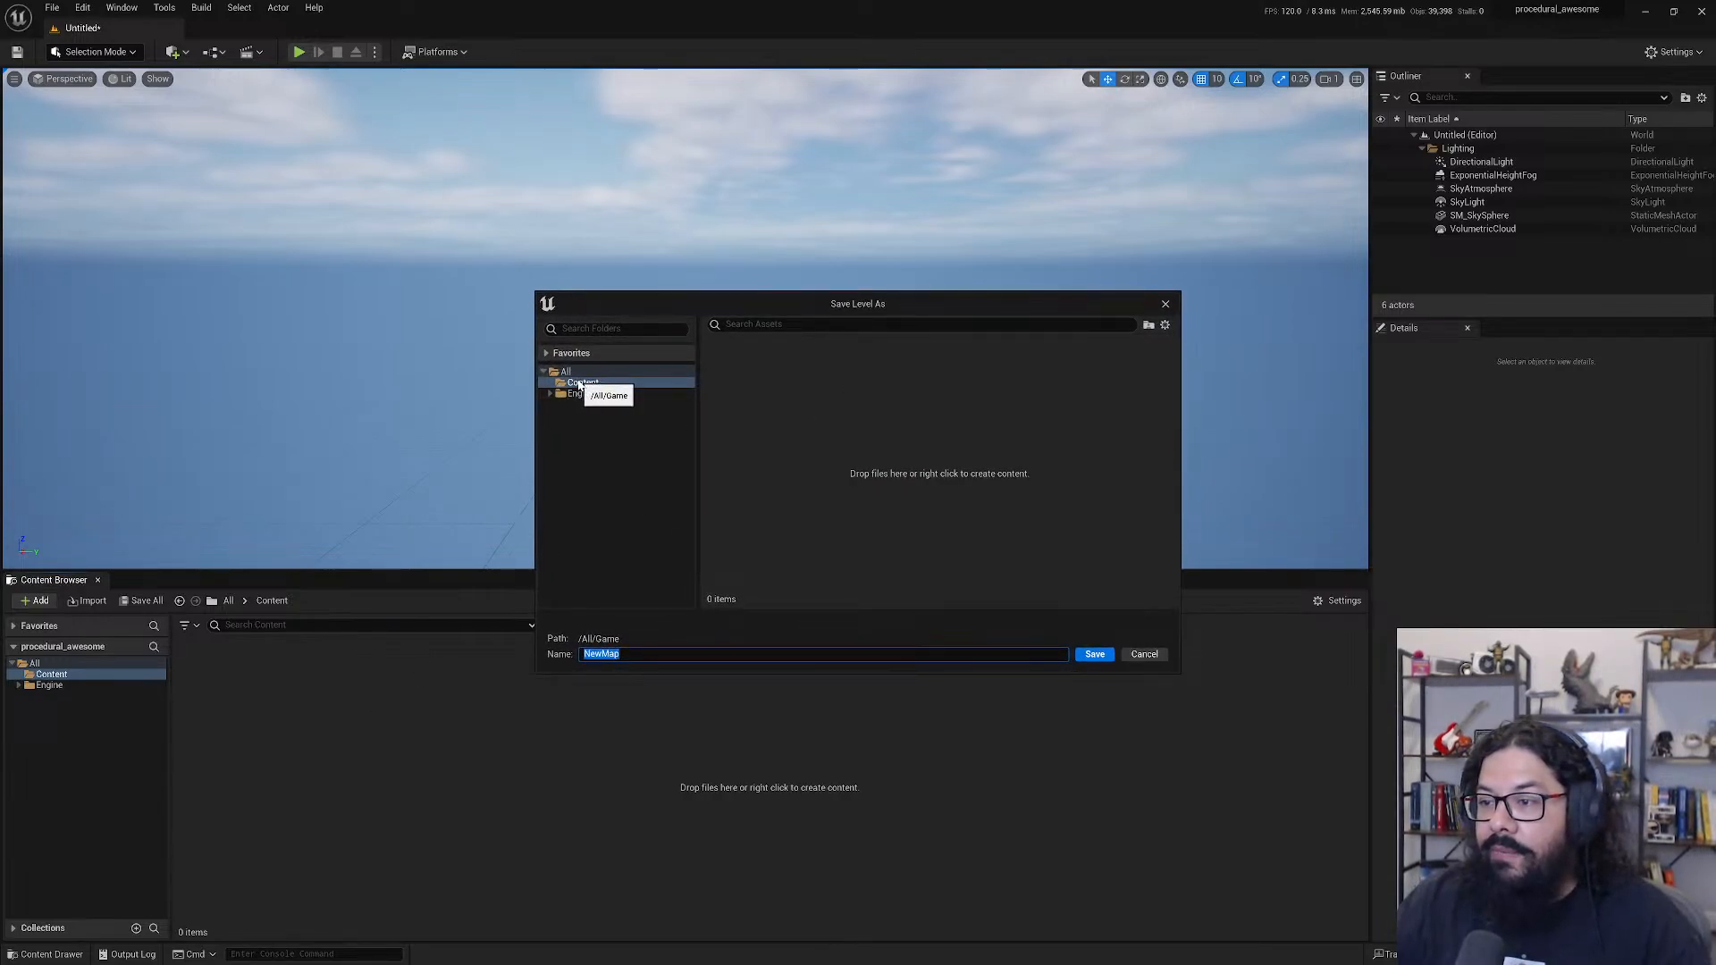
{"action": "right_click", "coordinate": [824, 443]}
{"action": "left_click", "coordinate": [883, 466]}
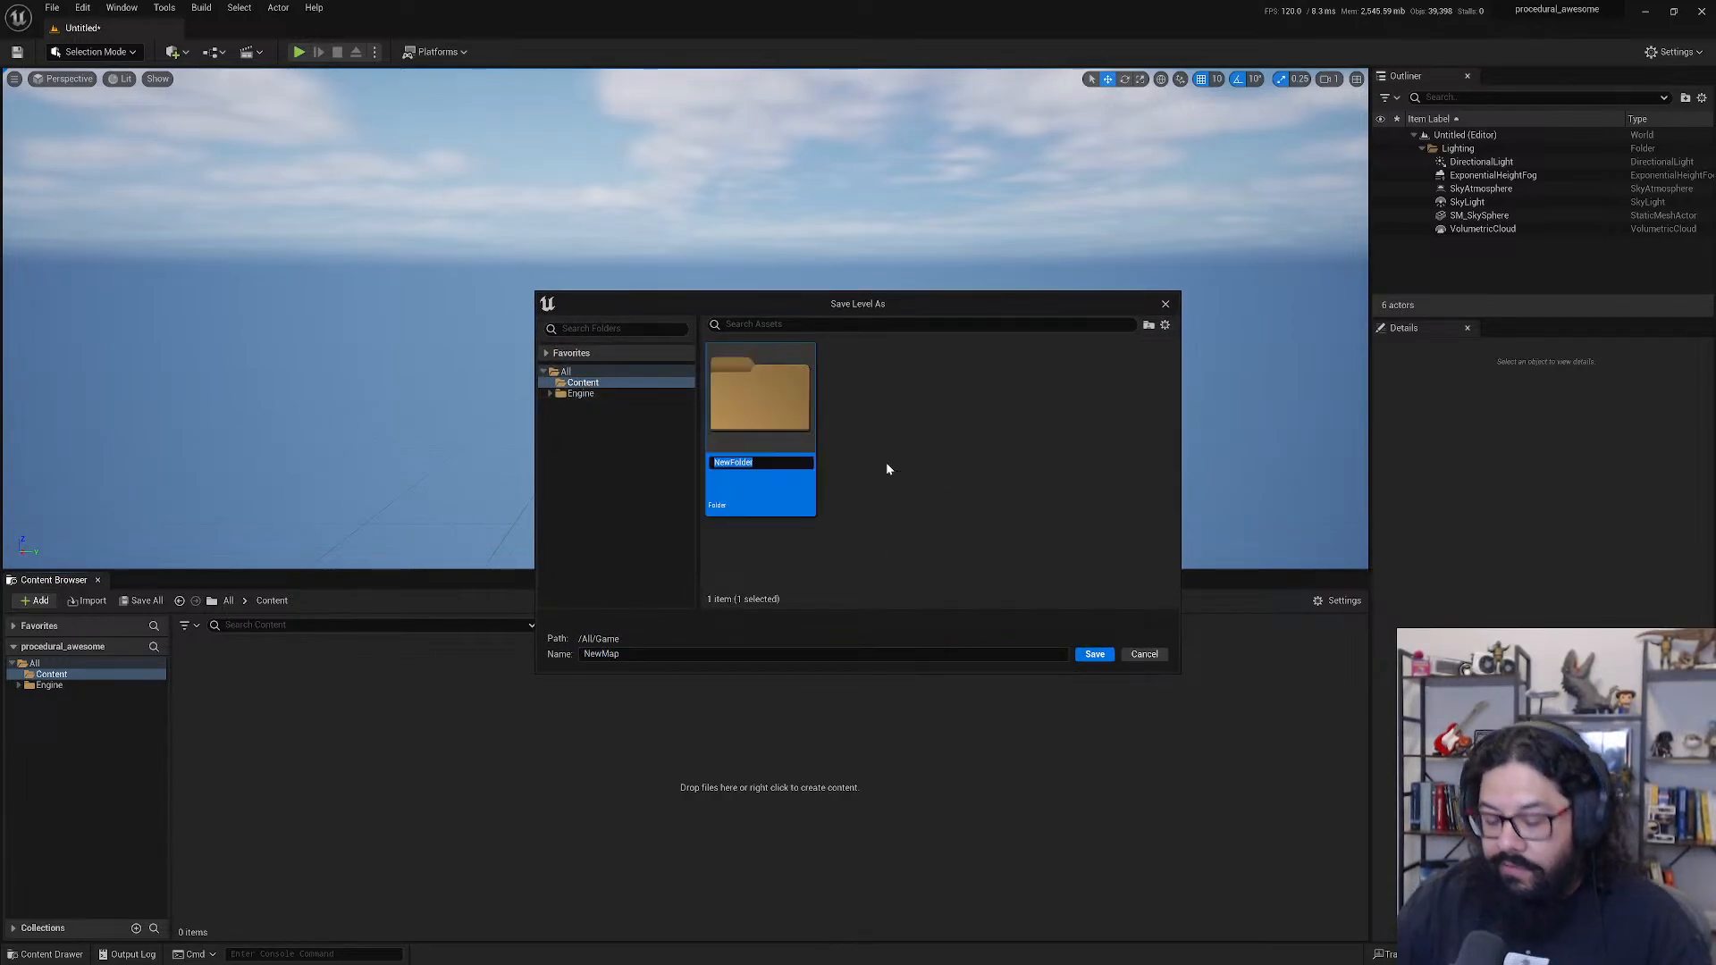
{"action": "type", "text": "Maps"}
{"action": "key", "text": "Return"}
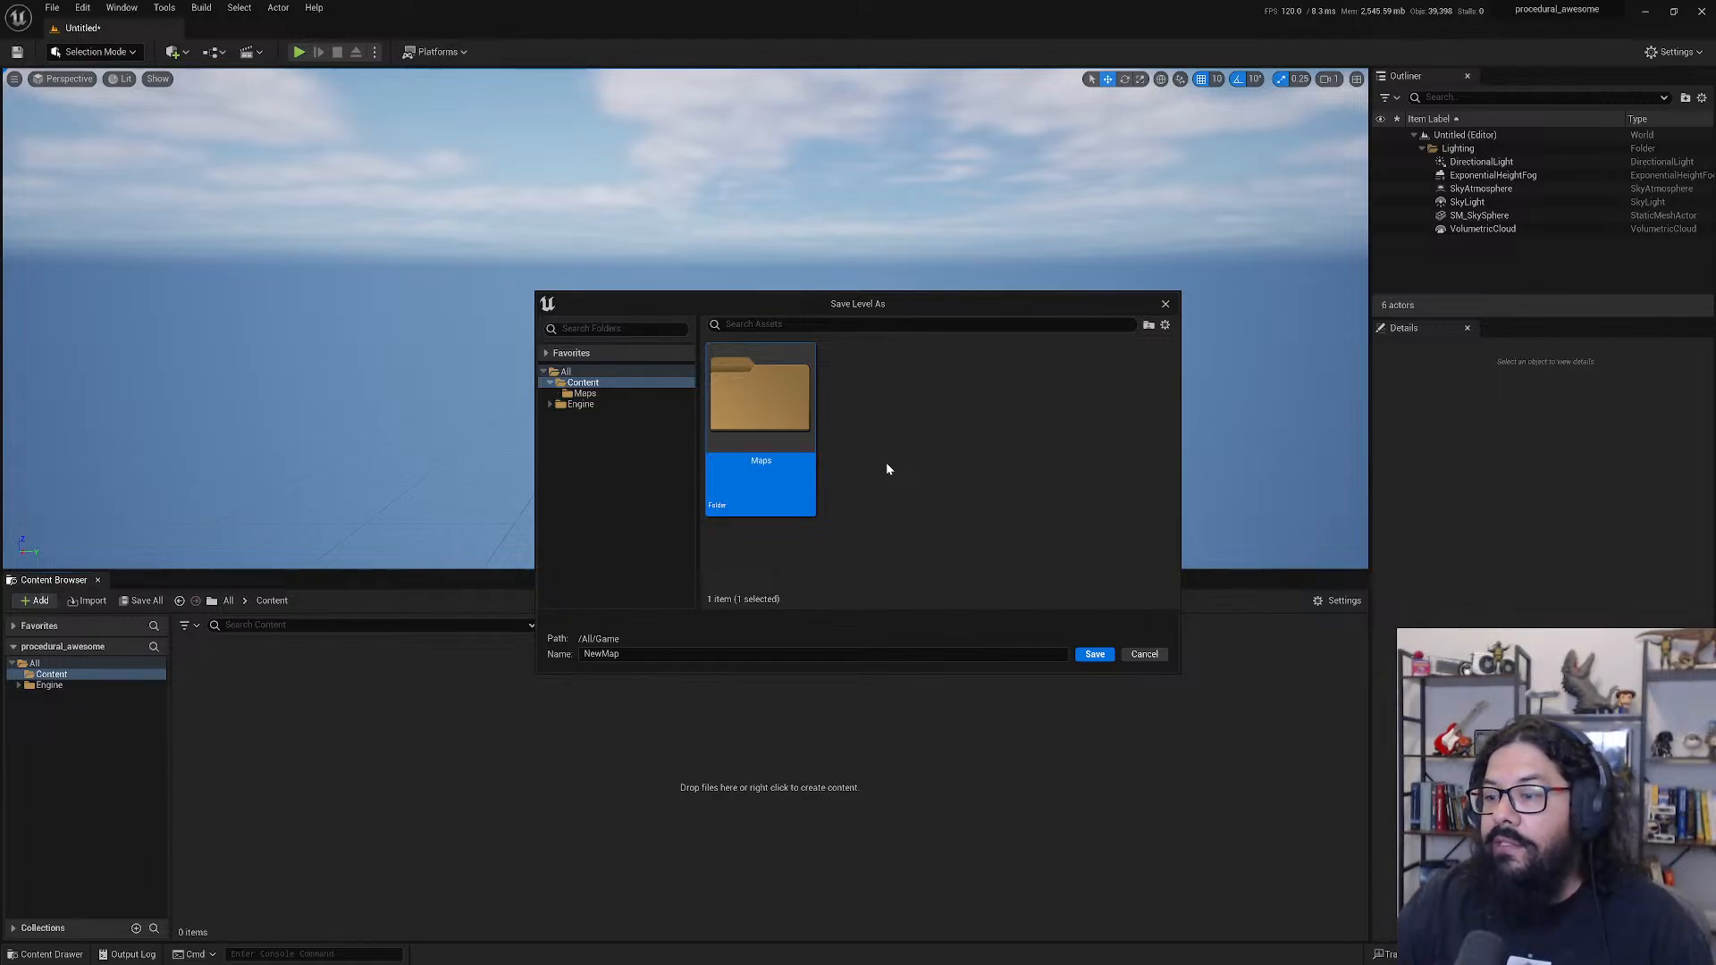
- Name the level PCG_Stuff_01 and save it in the Content folder
{"action": "left_click", "coordinate": [701, 655]}
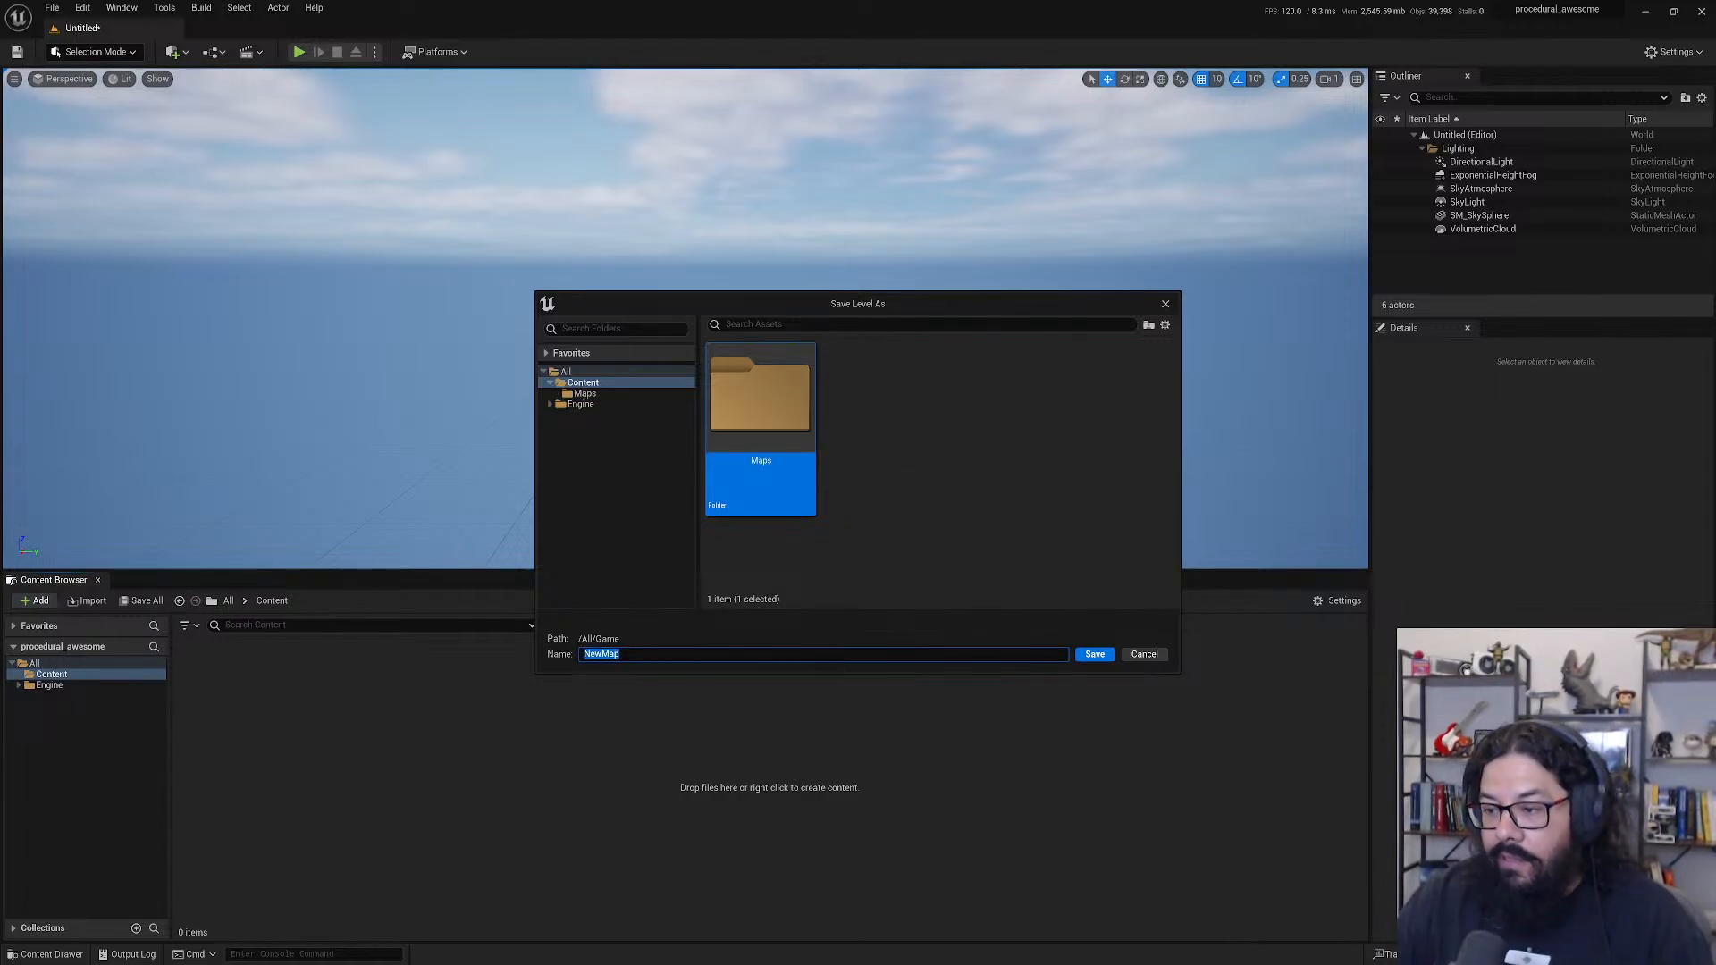
{"action": "type", "text": "P"}
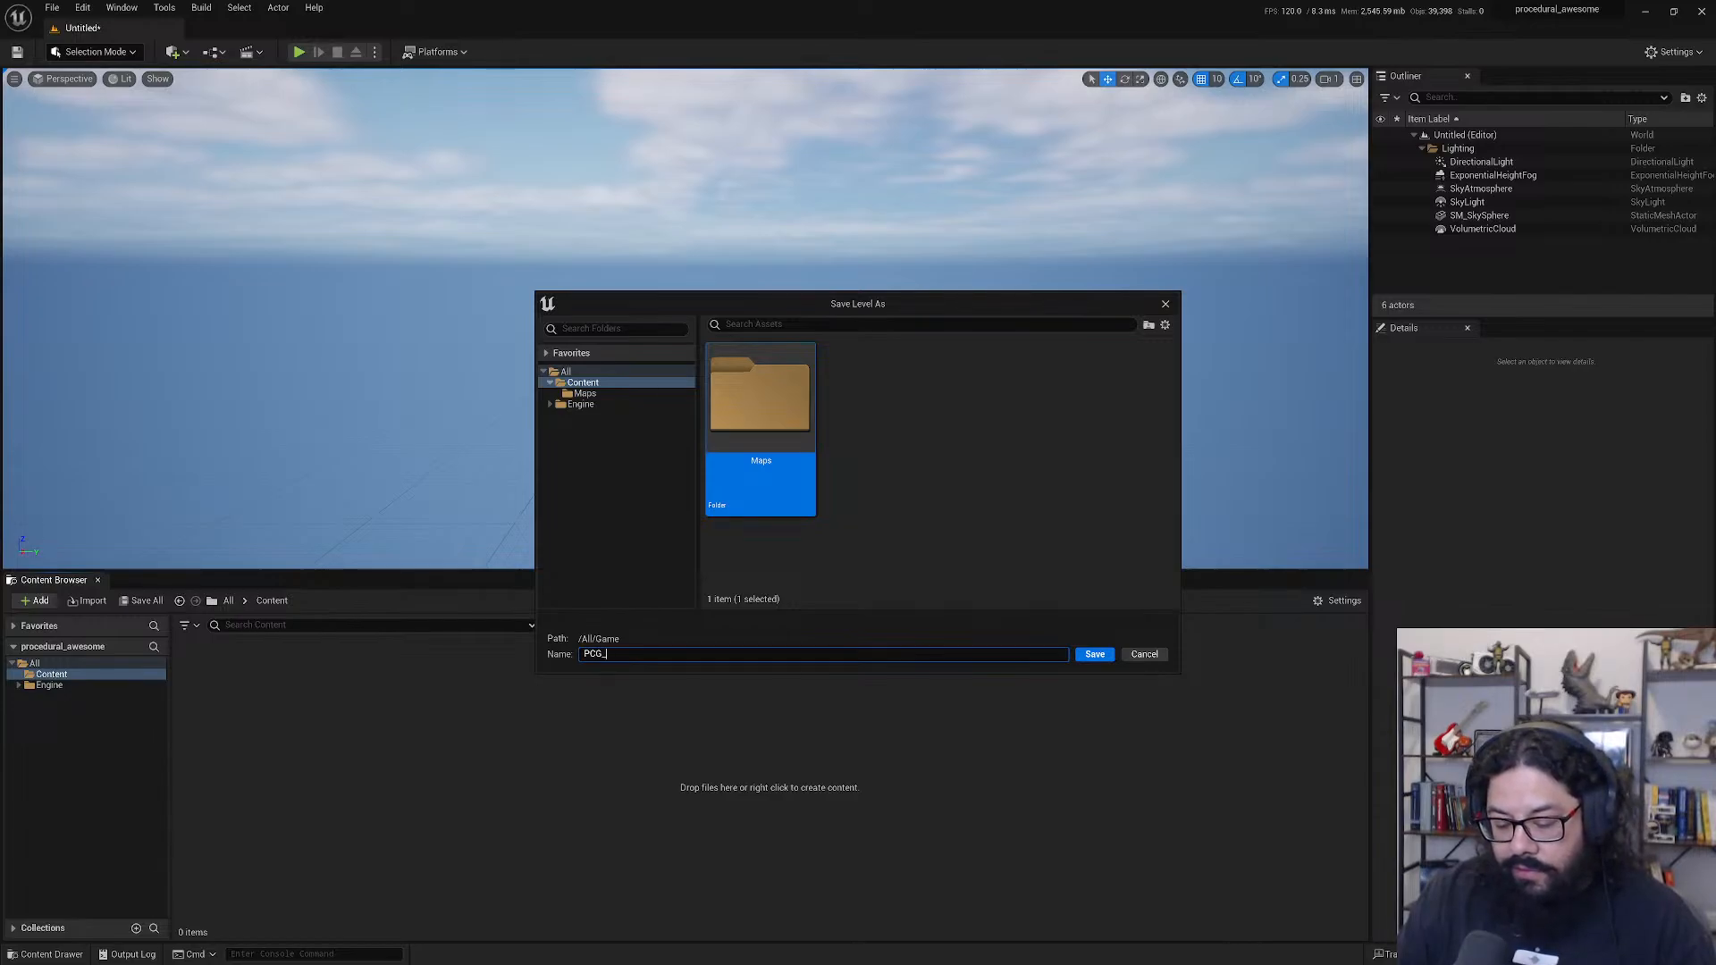
{"action": "type", "text": "CG_"}
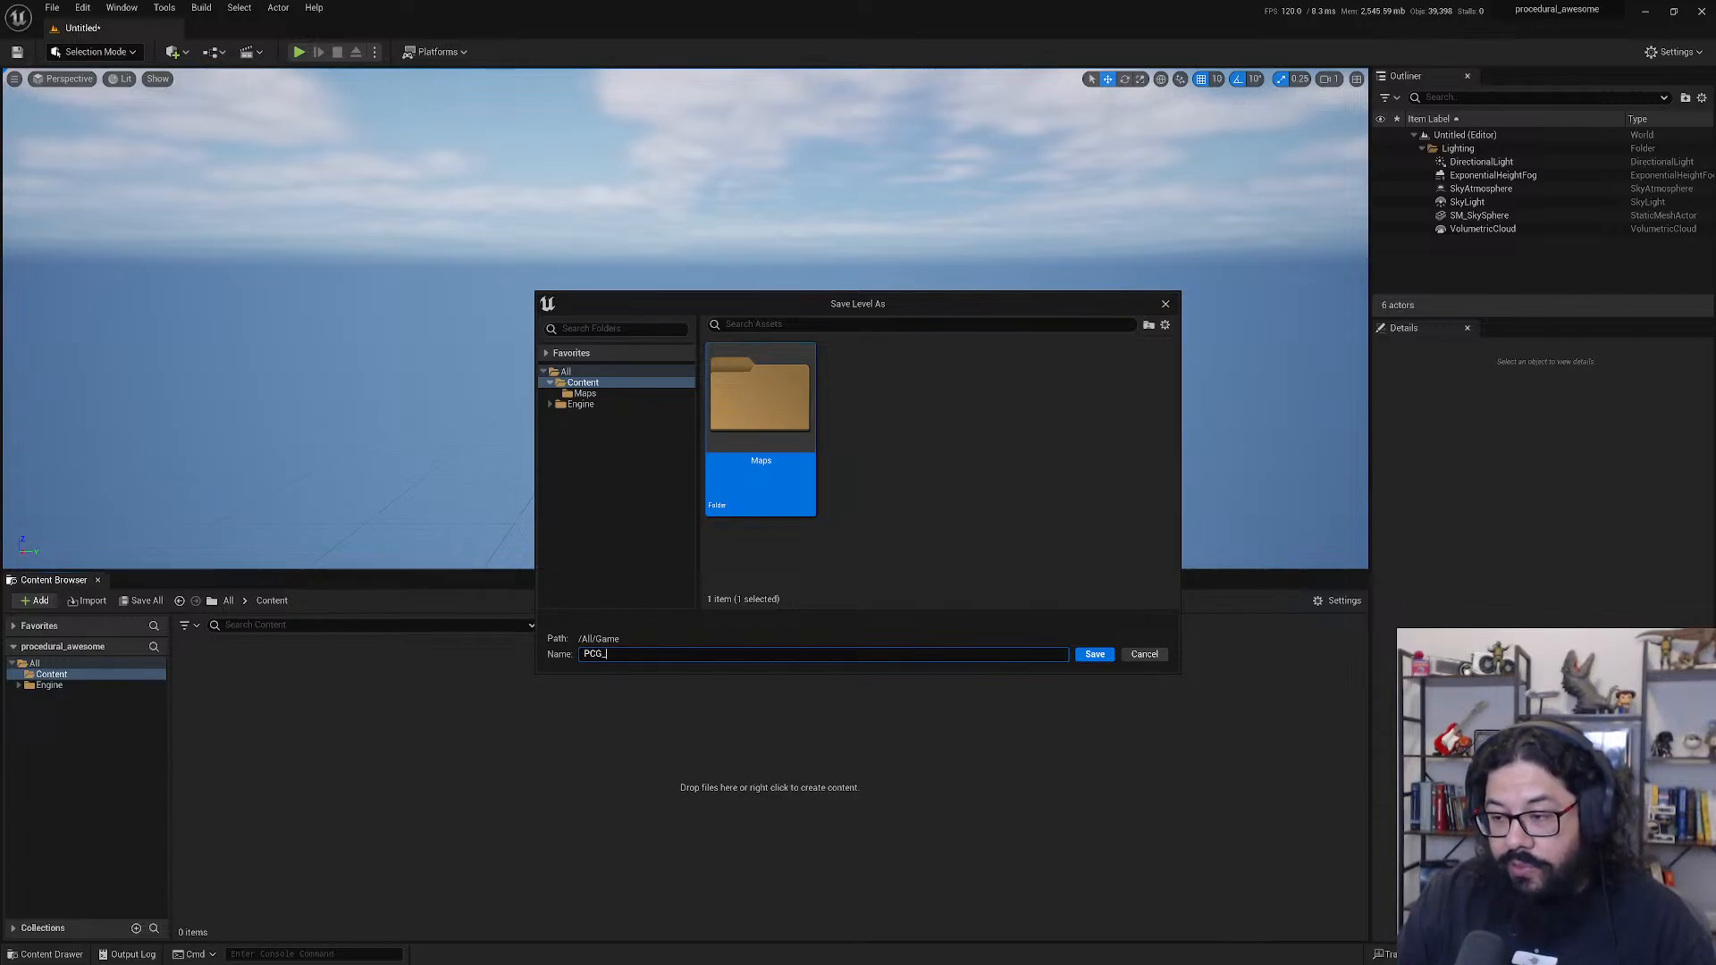
{"action": "type", "text": "Stuff_"}
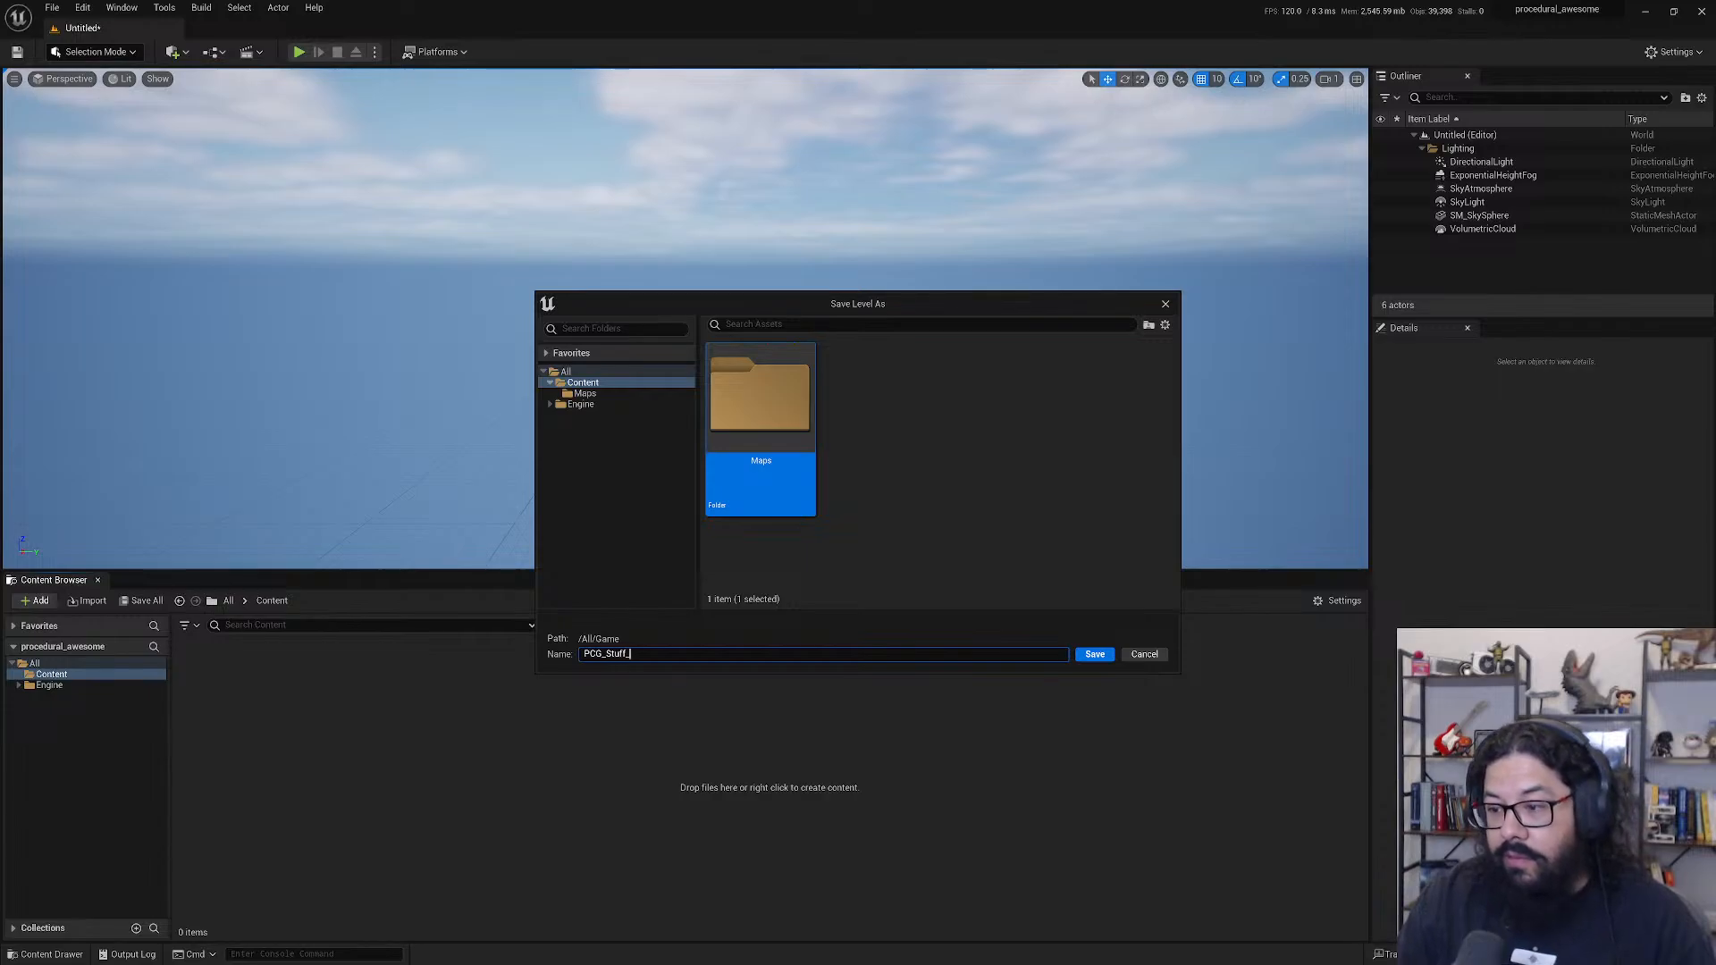
{"action": "type", "text": "01"}
{"action": "key", "text": "Return"}
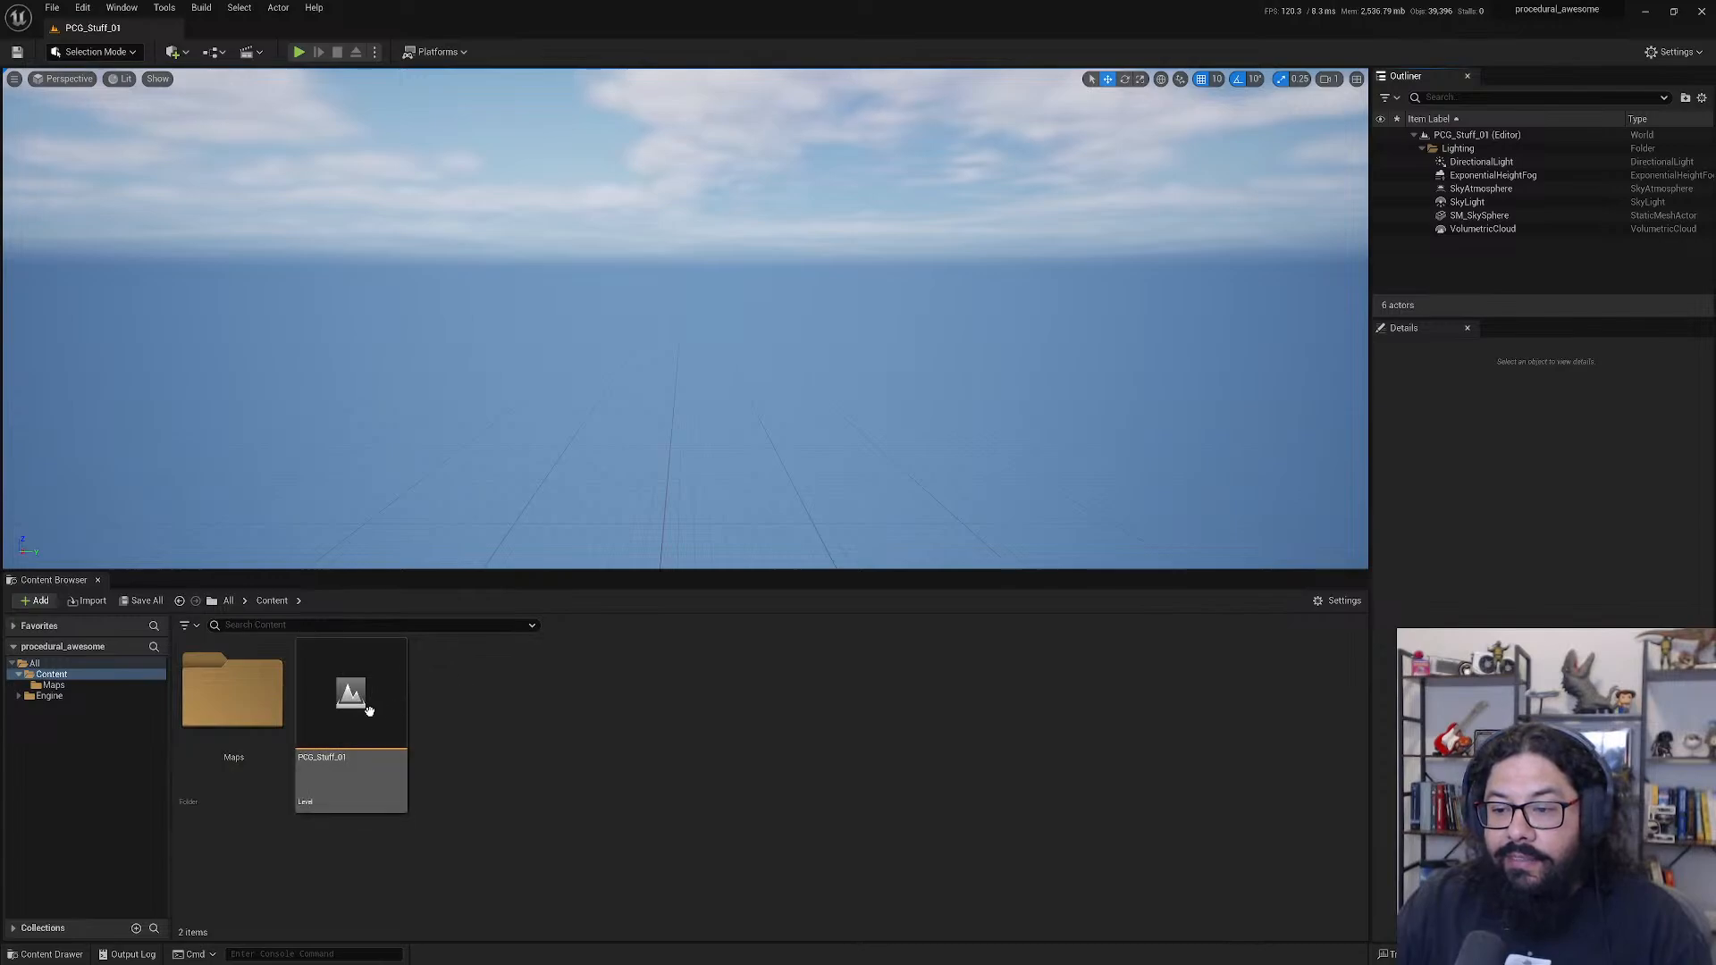
- Move the PCG_Stuff_01 level into the Maps folder and open that folder to check it
{"action": "left_click_drag", "start_coordinate": [358, 698], "coordinate": [218, 708]}
{"action": "left_click", "coordinate": [255, 728]}
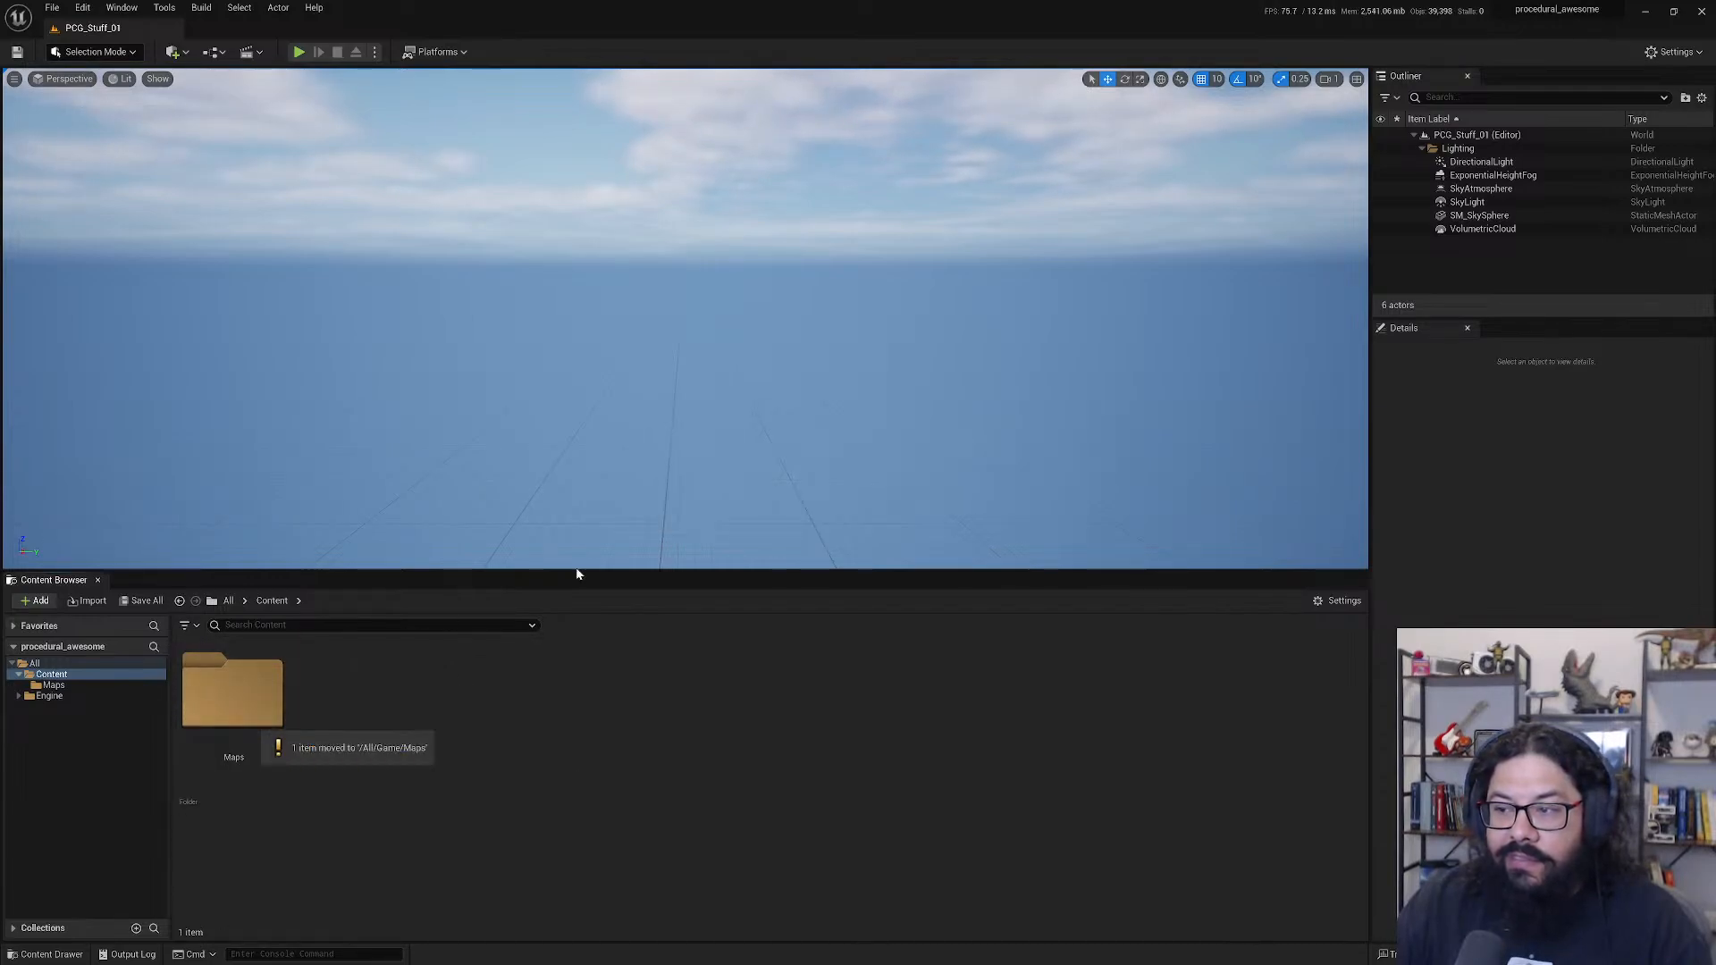
{"action": "double_click", "coordinate": [266, 693]}
{"action": "left_click", "coordinate": [266, 694]}
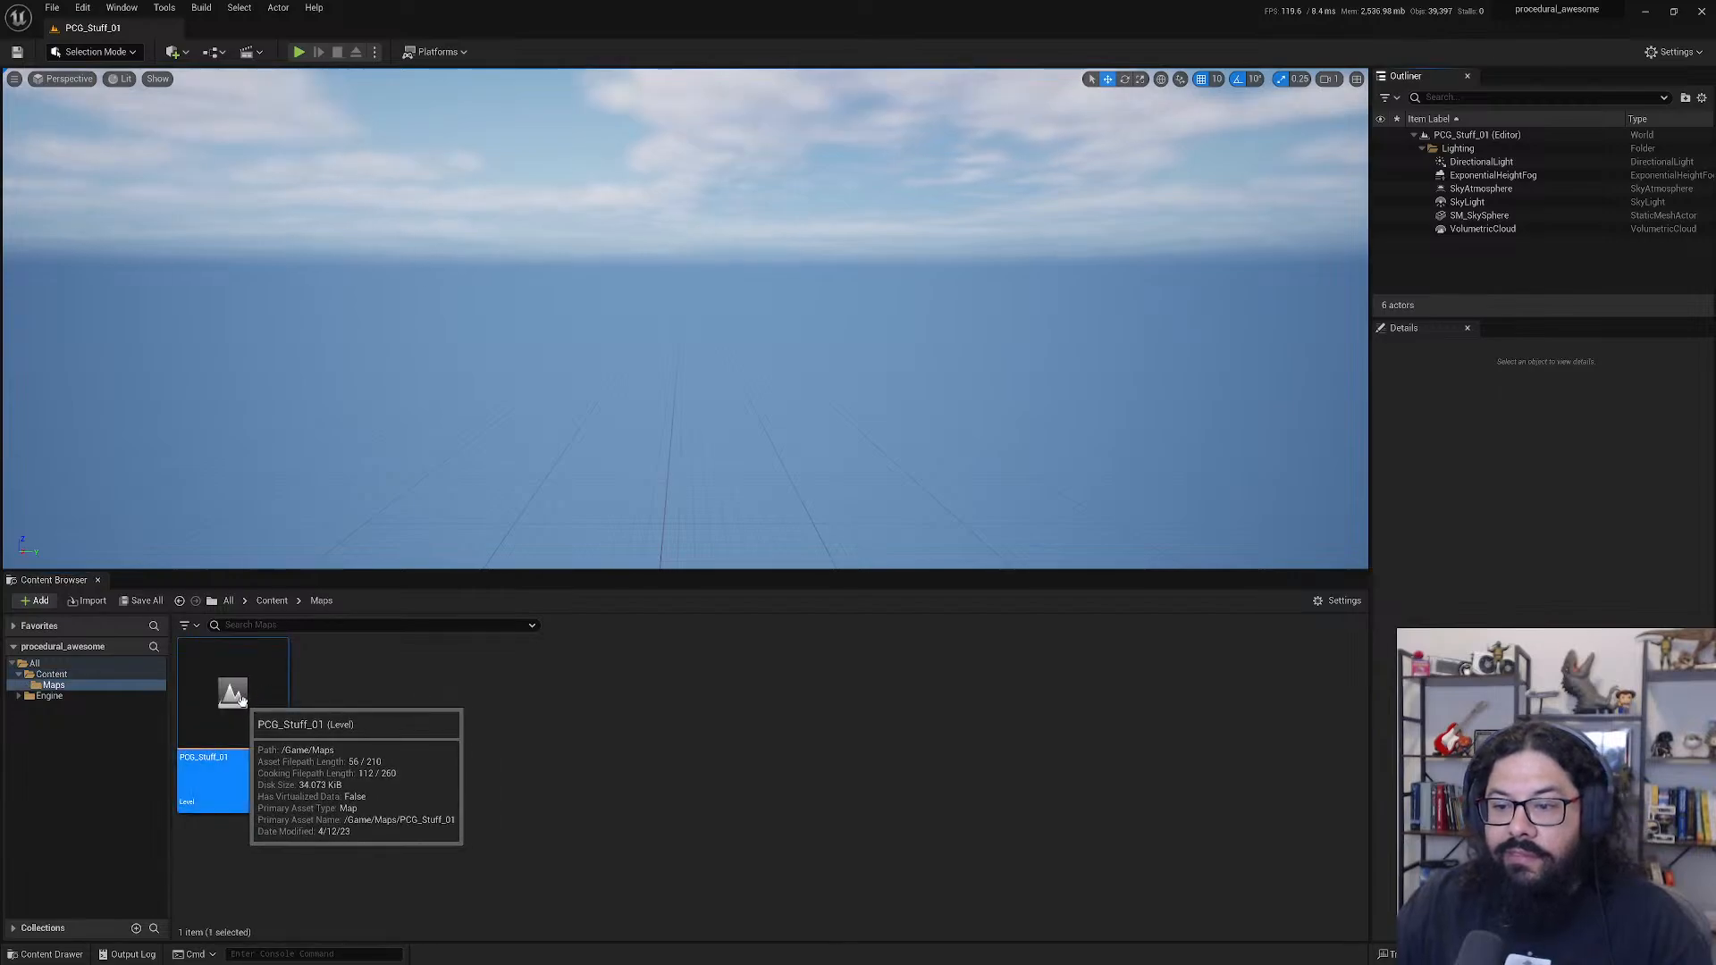
- Create a folder named pcg_graphs in the project's Content folder
{"action": "left_click", "coordinate": [114, 674]}
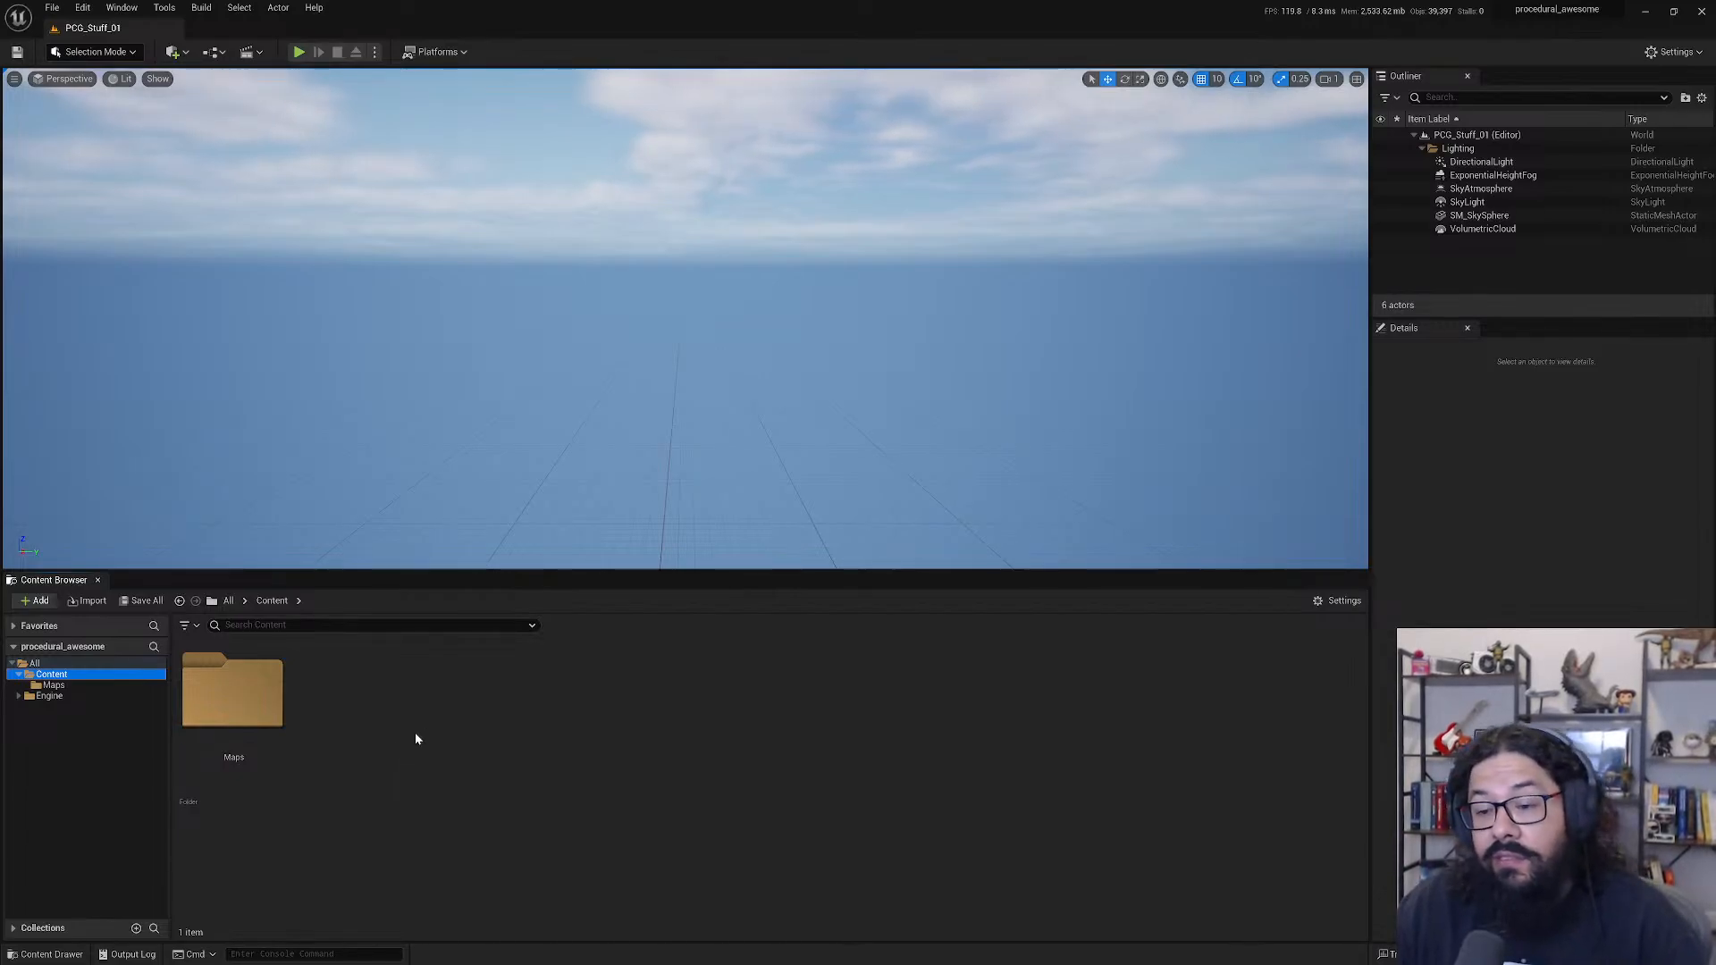
{"action": "right_click", "coordinate": [421, 728]}
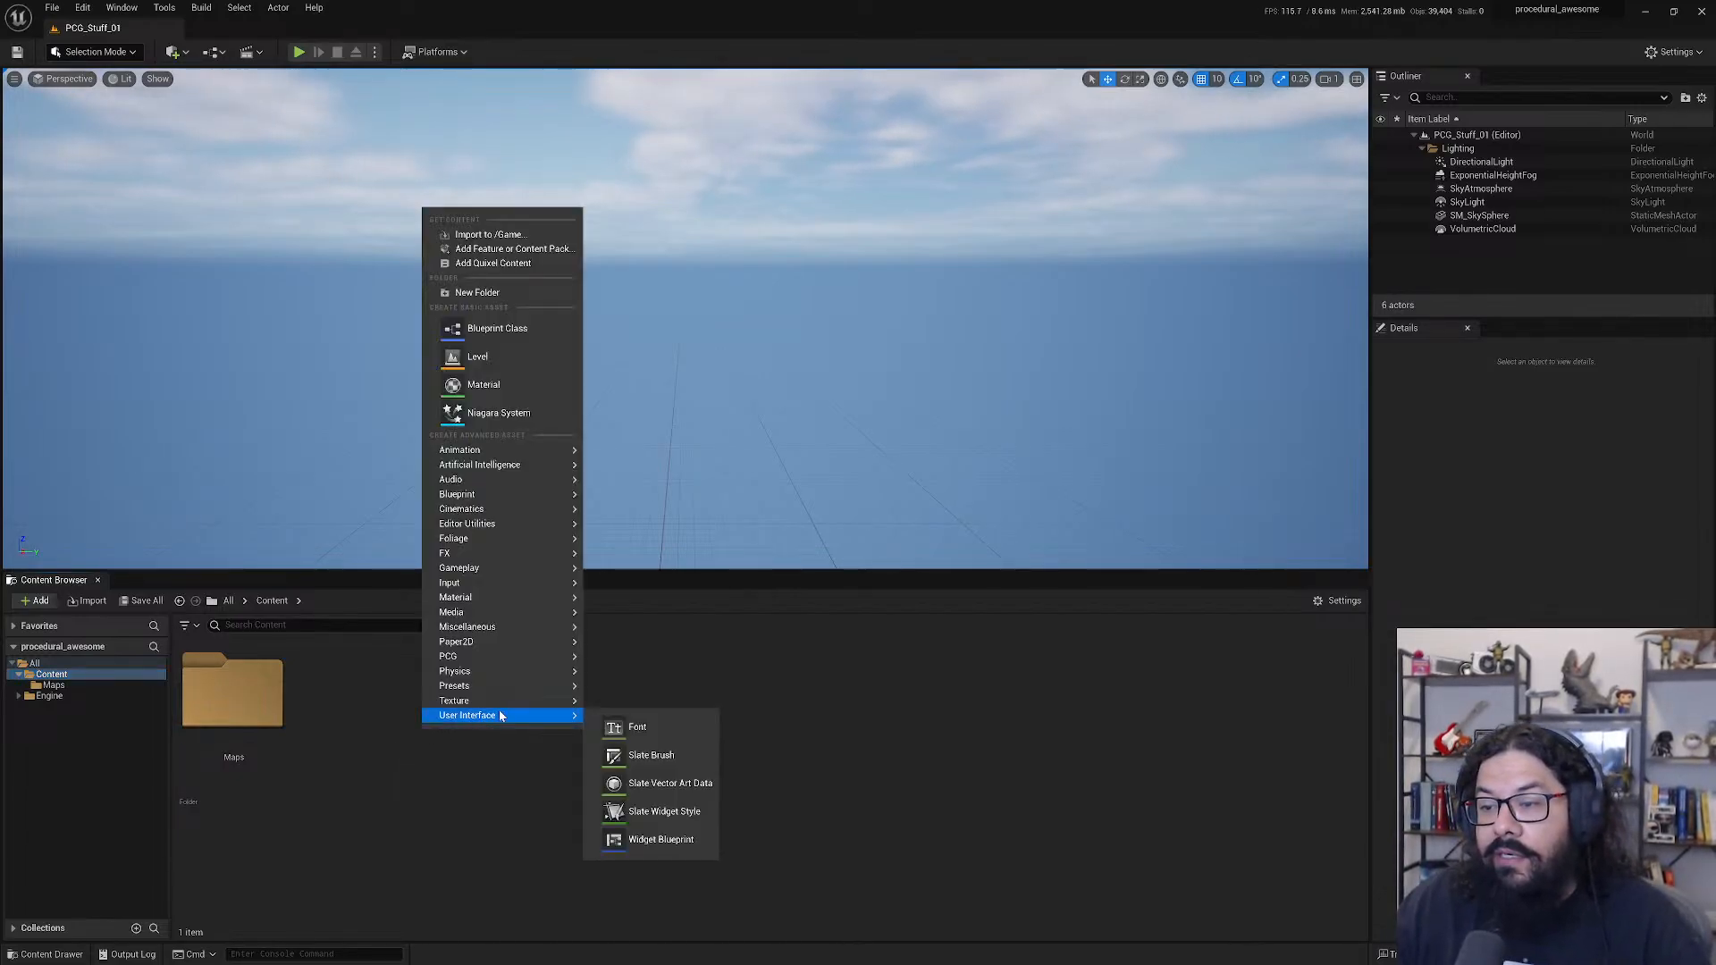
{"action": "left_click", "coordinate": [501, 294]}
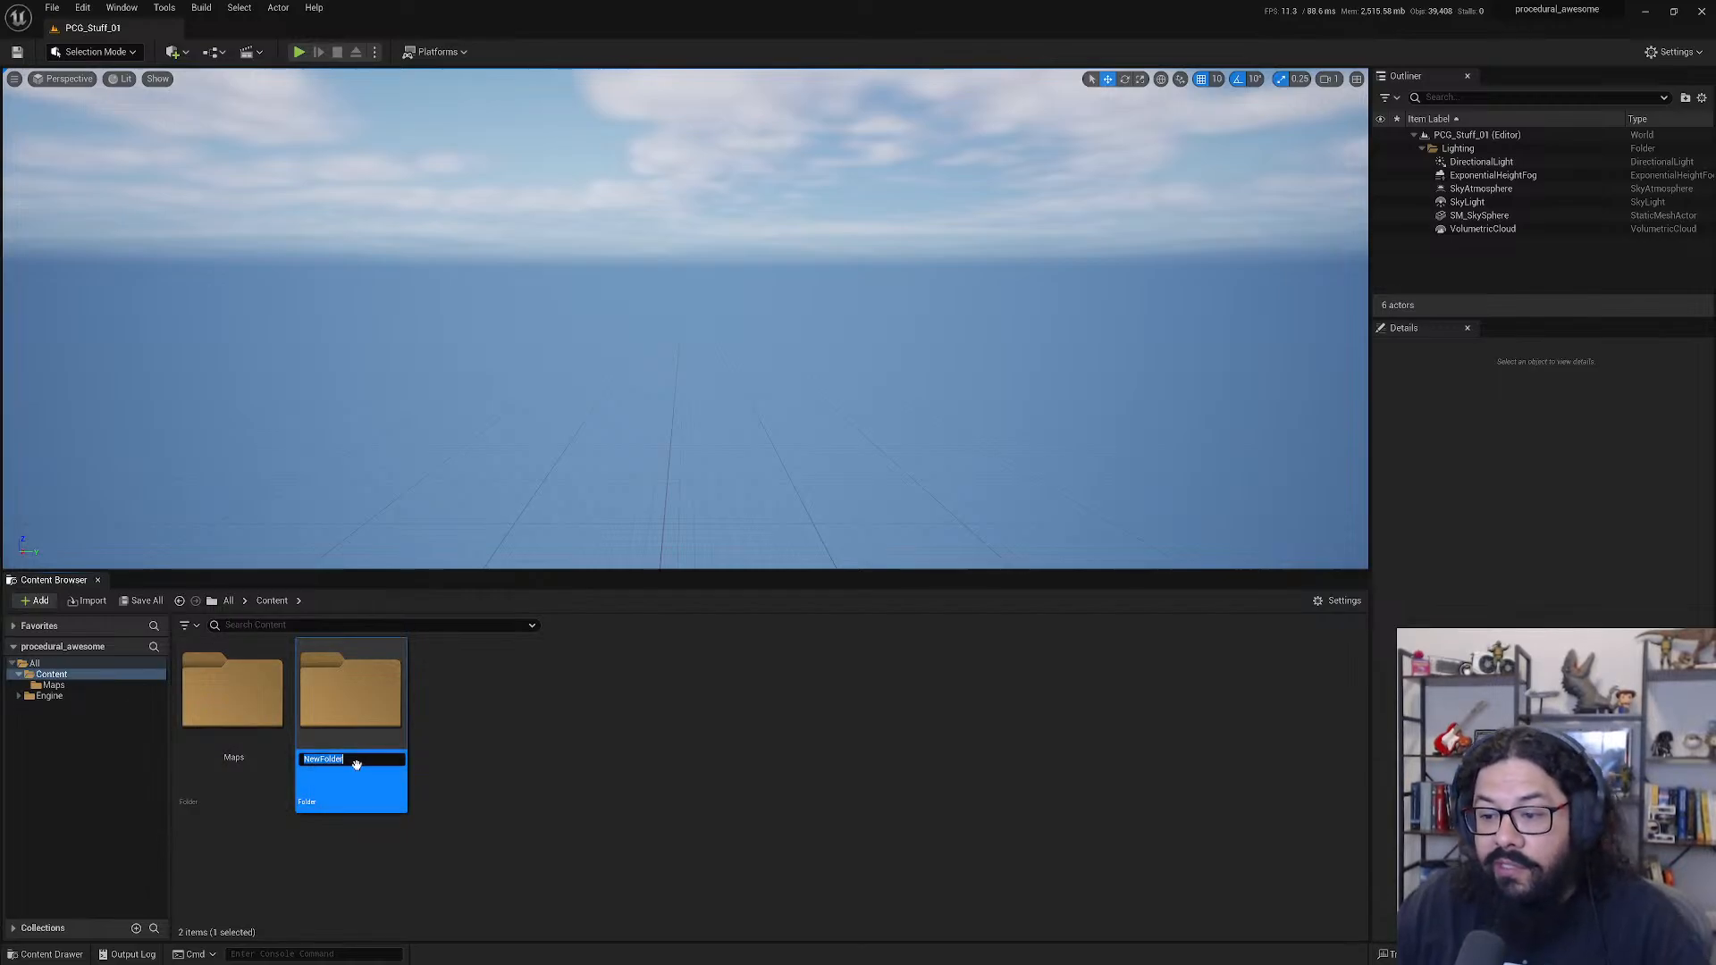
{"action": "left_click_drag", "start_coordinate": [357, 768], "coordinate": [367, 766]}
{"action": "left_click", "coordinate": [348, 838]}
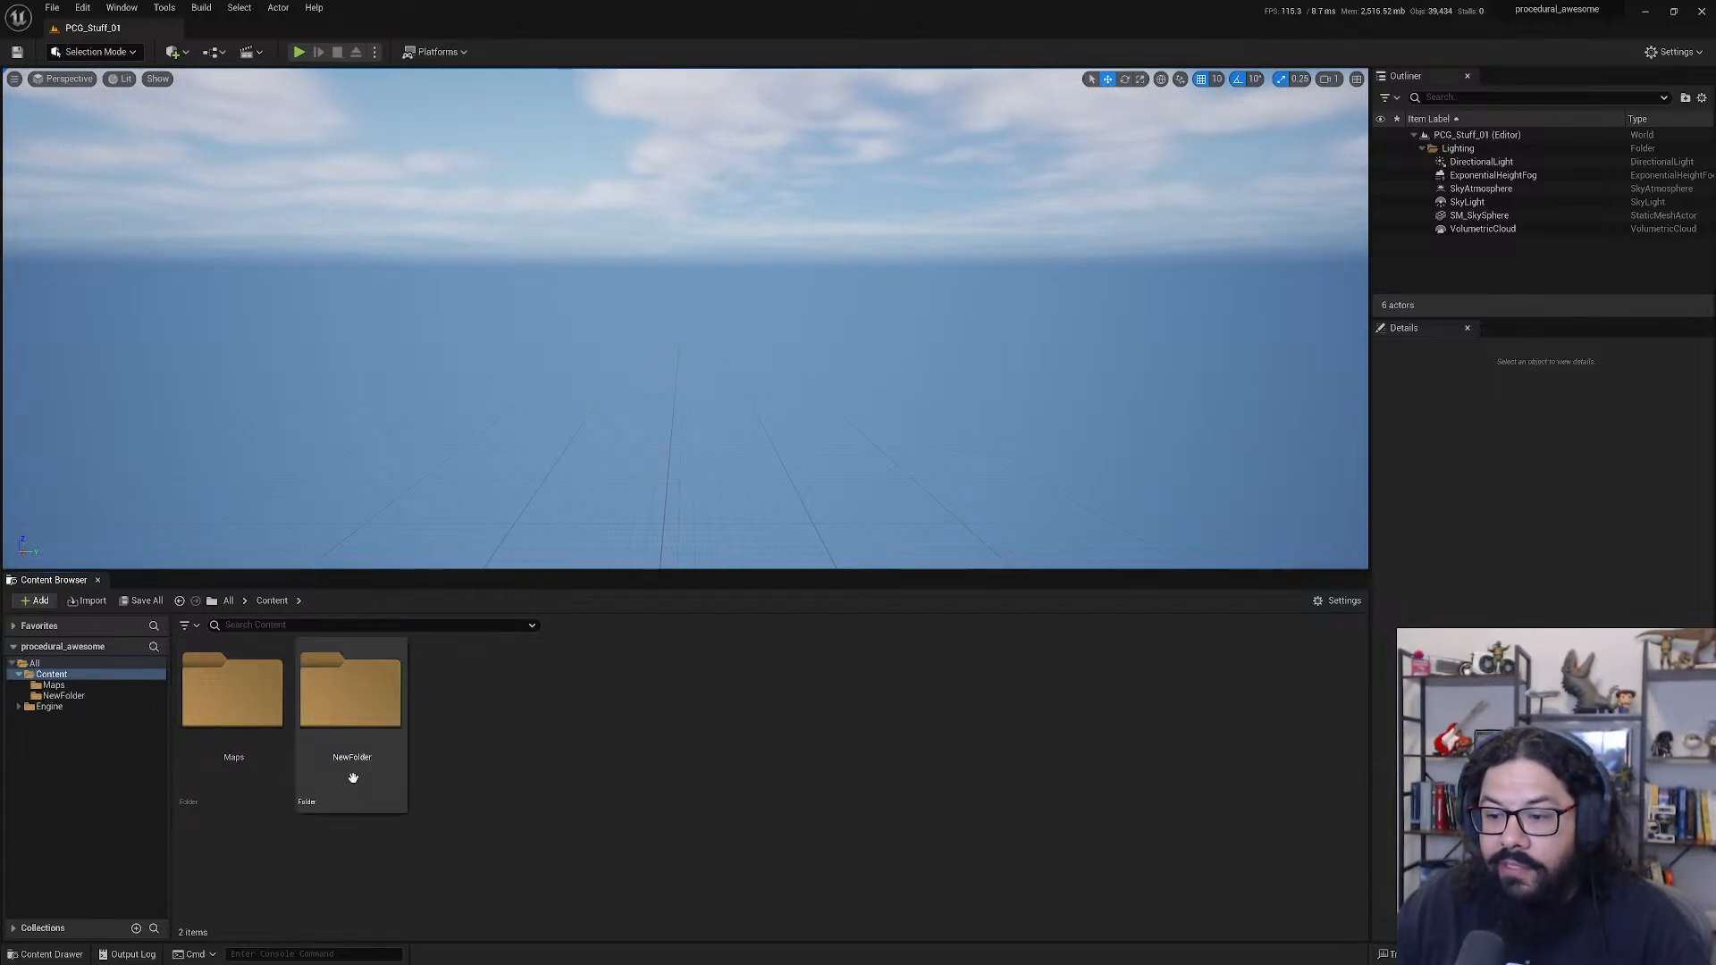
{"action": "left_click", "coordinate": [353, 771]}
{"action": "right_click", "coordinate": [352, 767]}
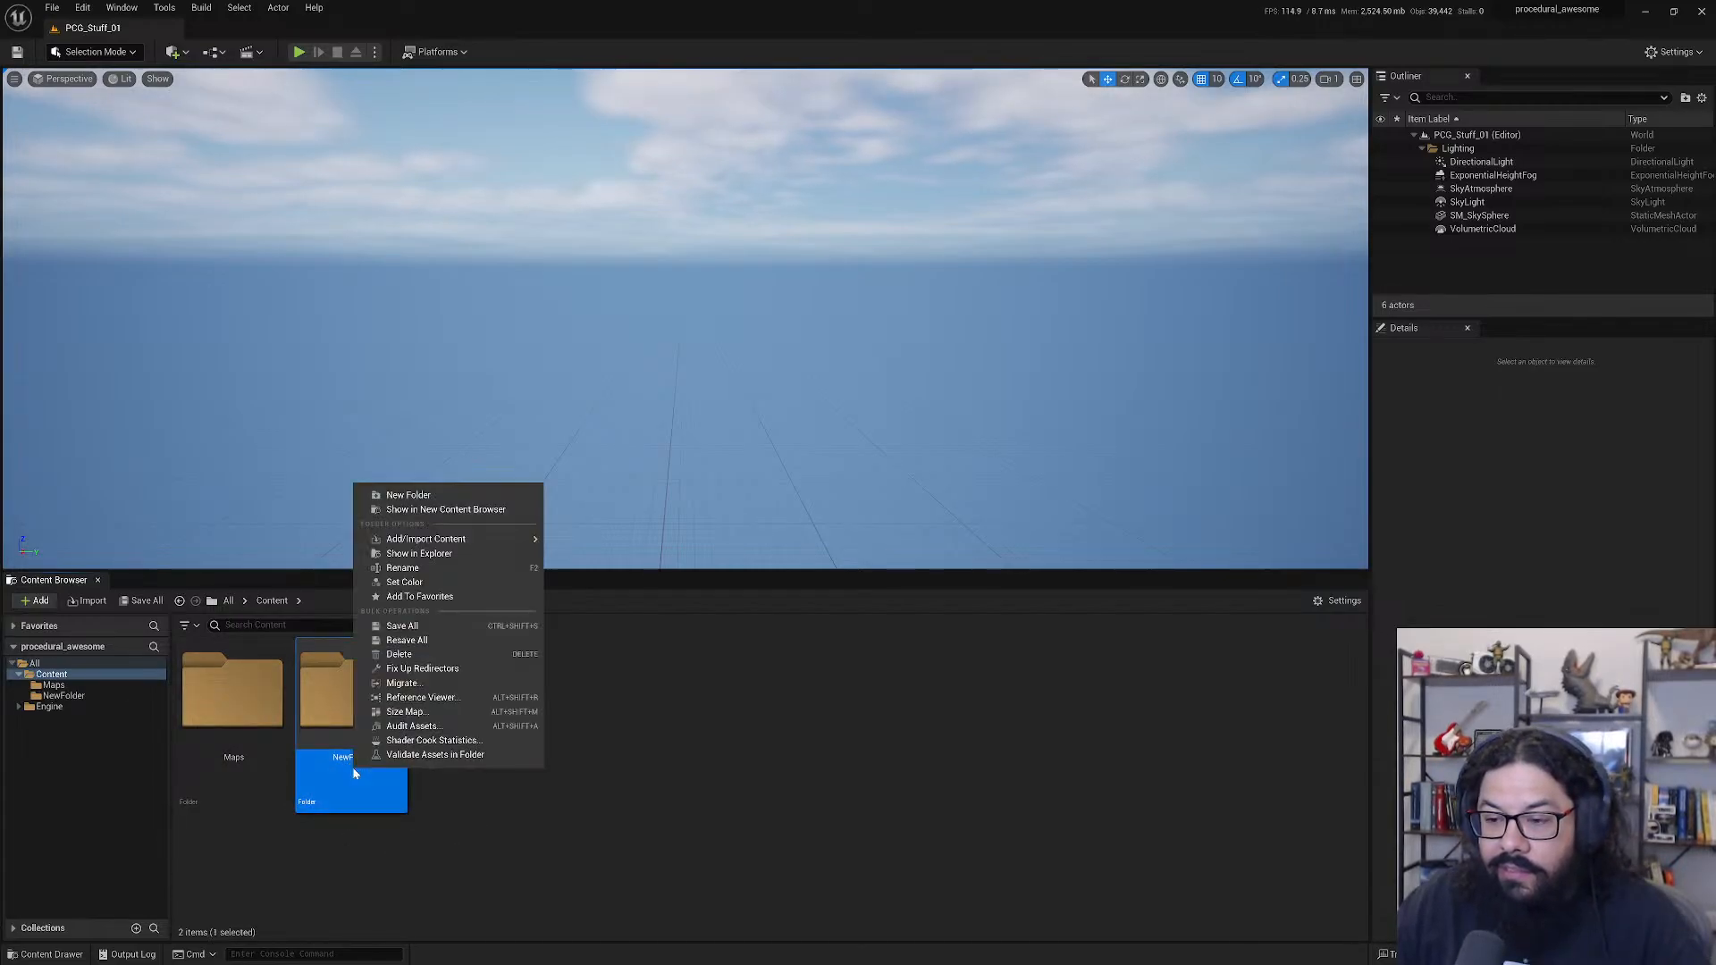
{"action": "left_click", "coordinate": [402, 568]}
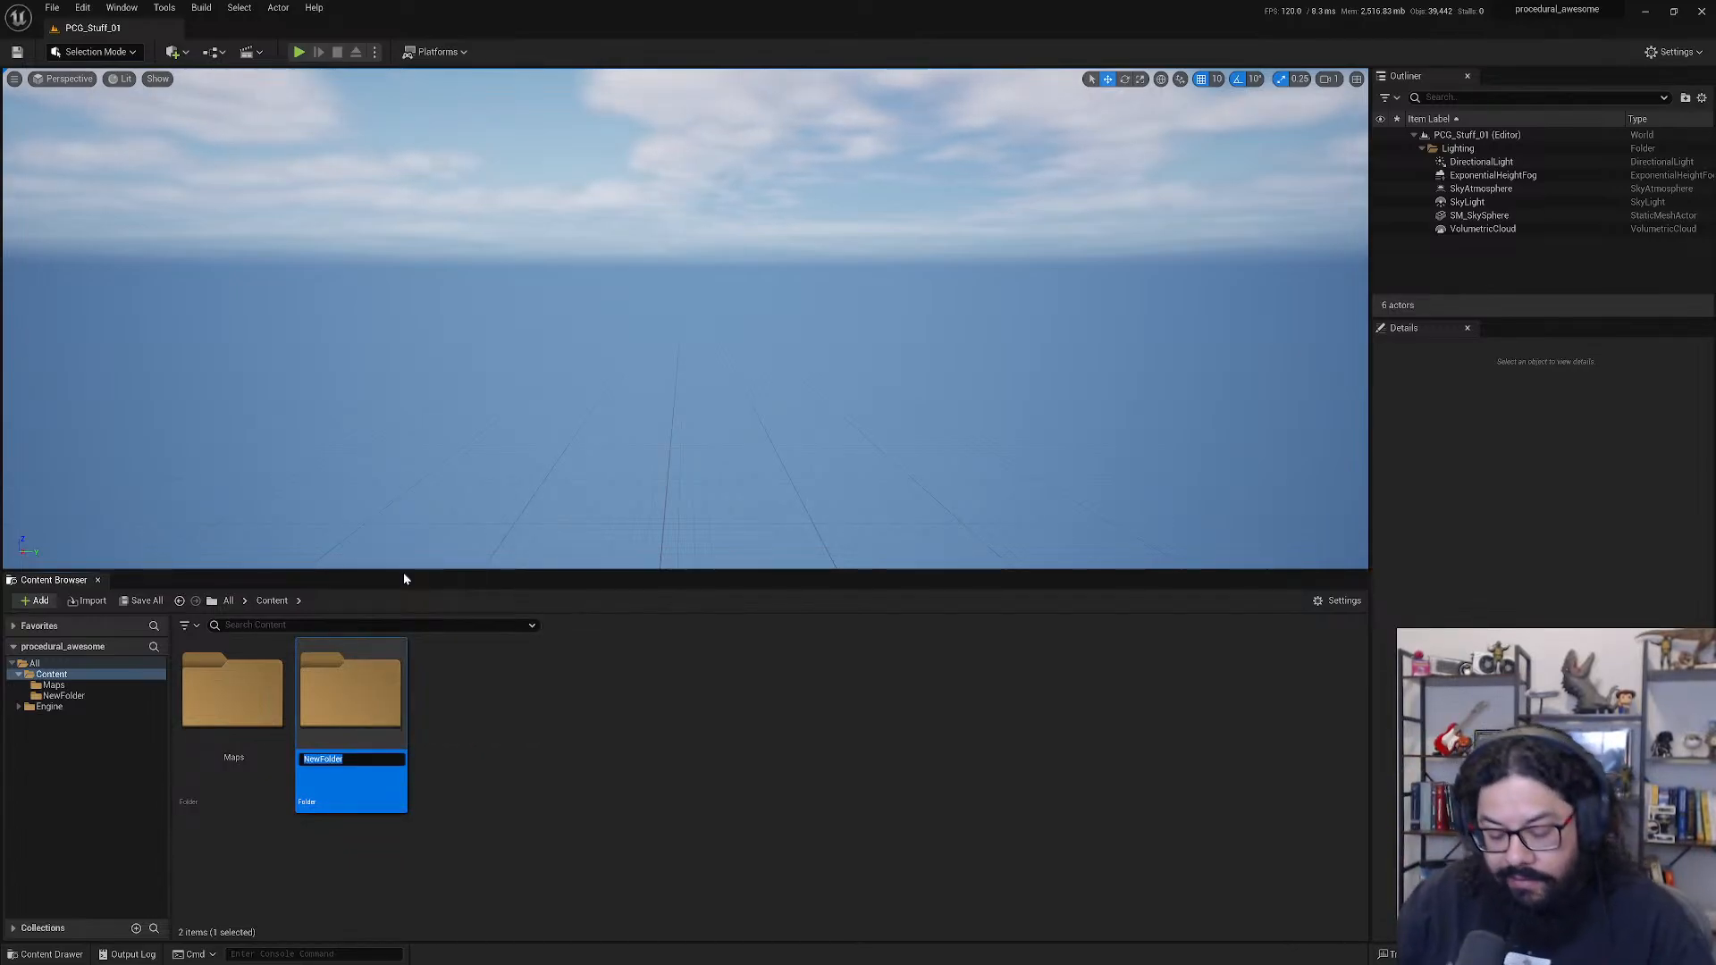
{"action": "type", "text": "pcpg"}
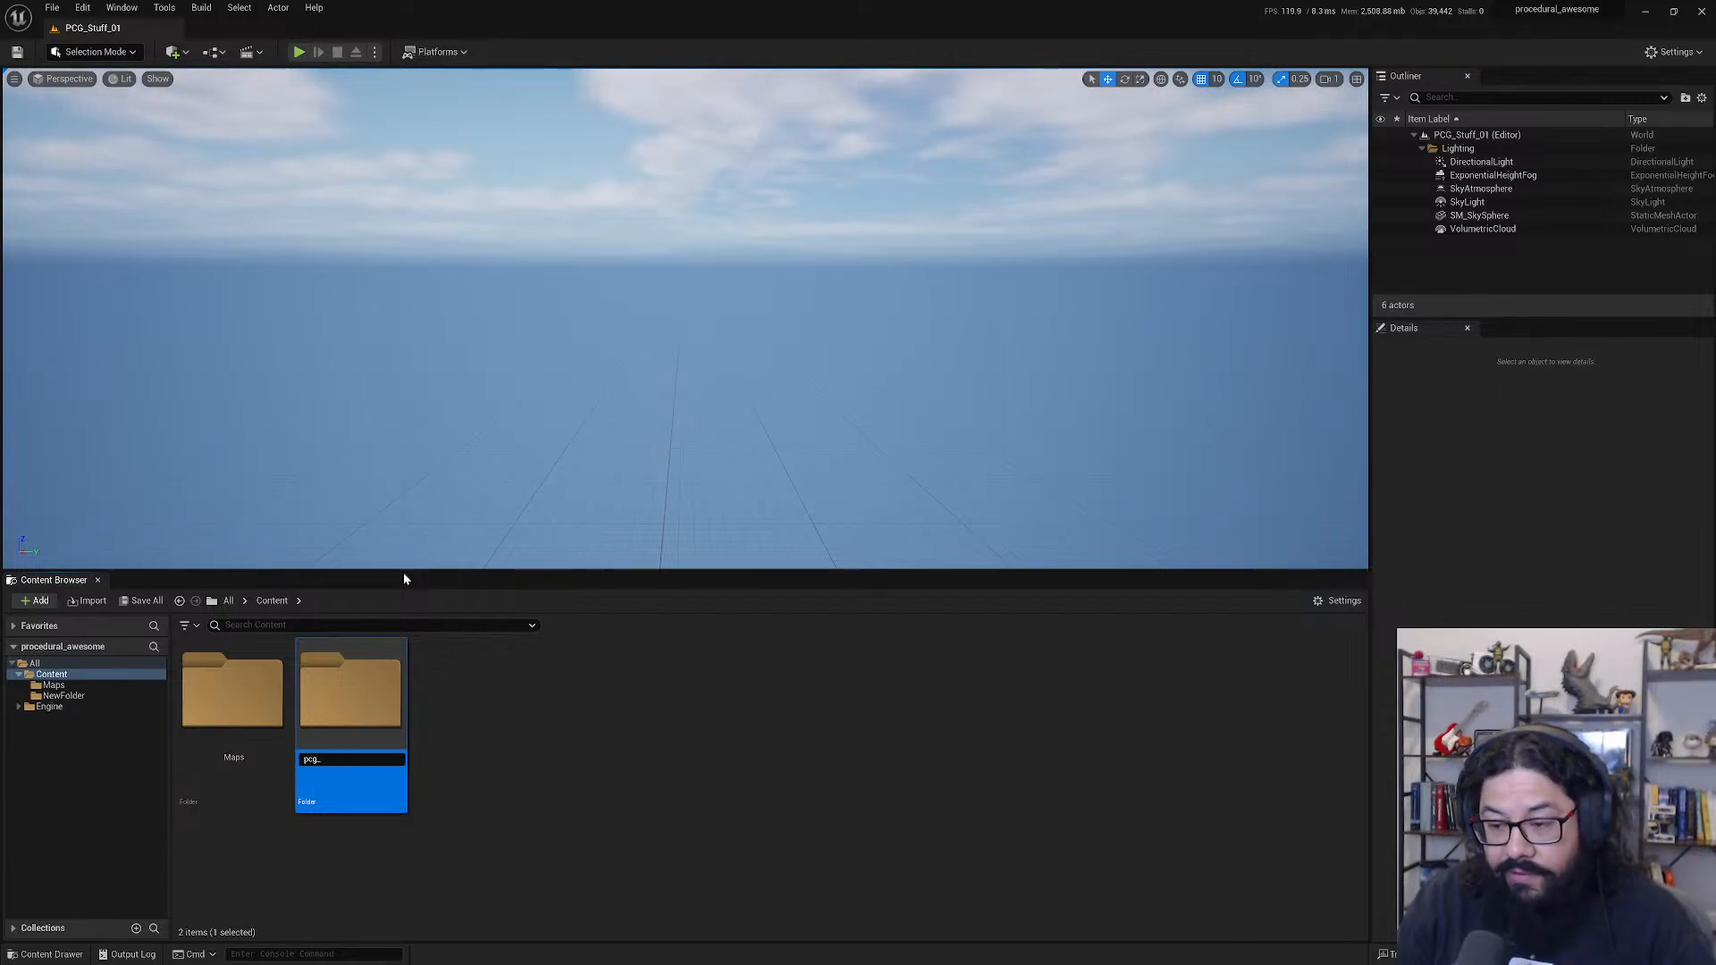
{"action": "type", "text": "grap"}
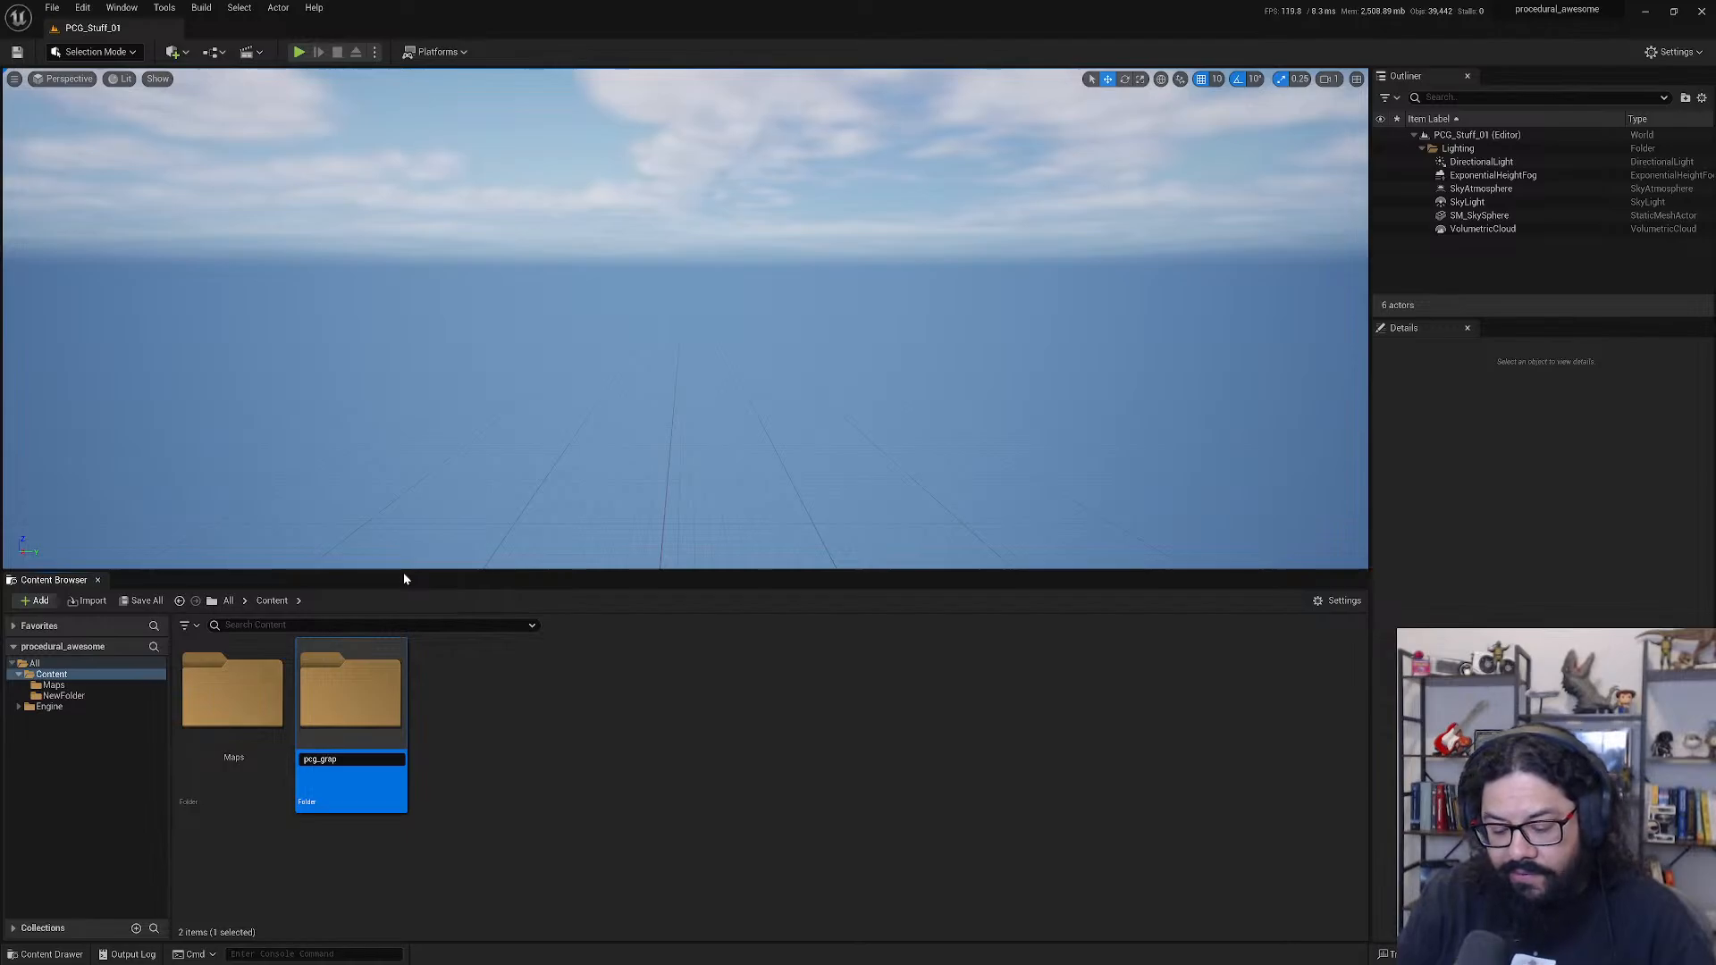
{"action": "type", "text": "hs"}
{"action": "key", "text": "Return"}
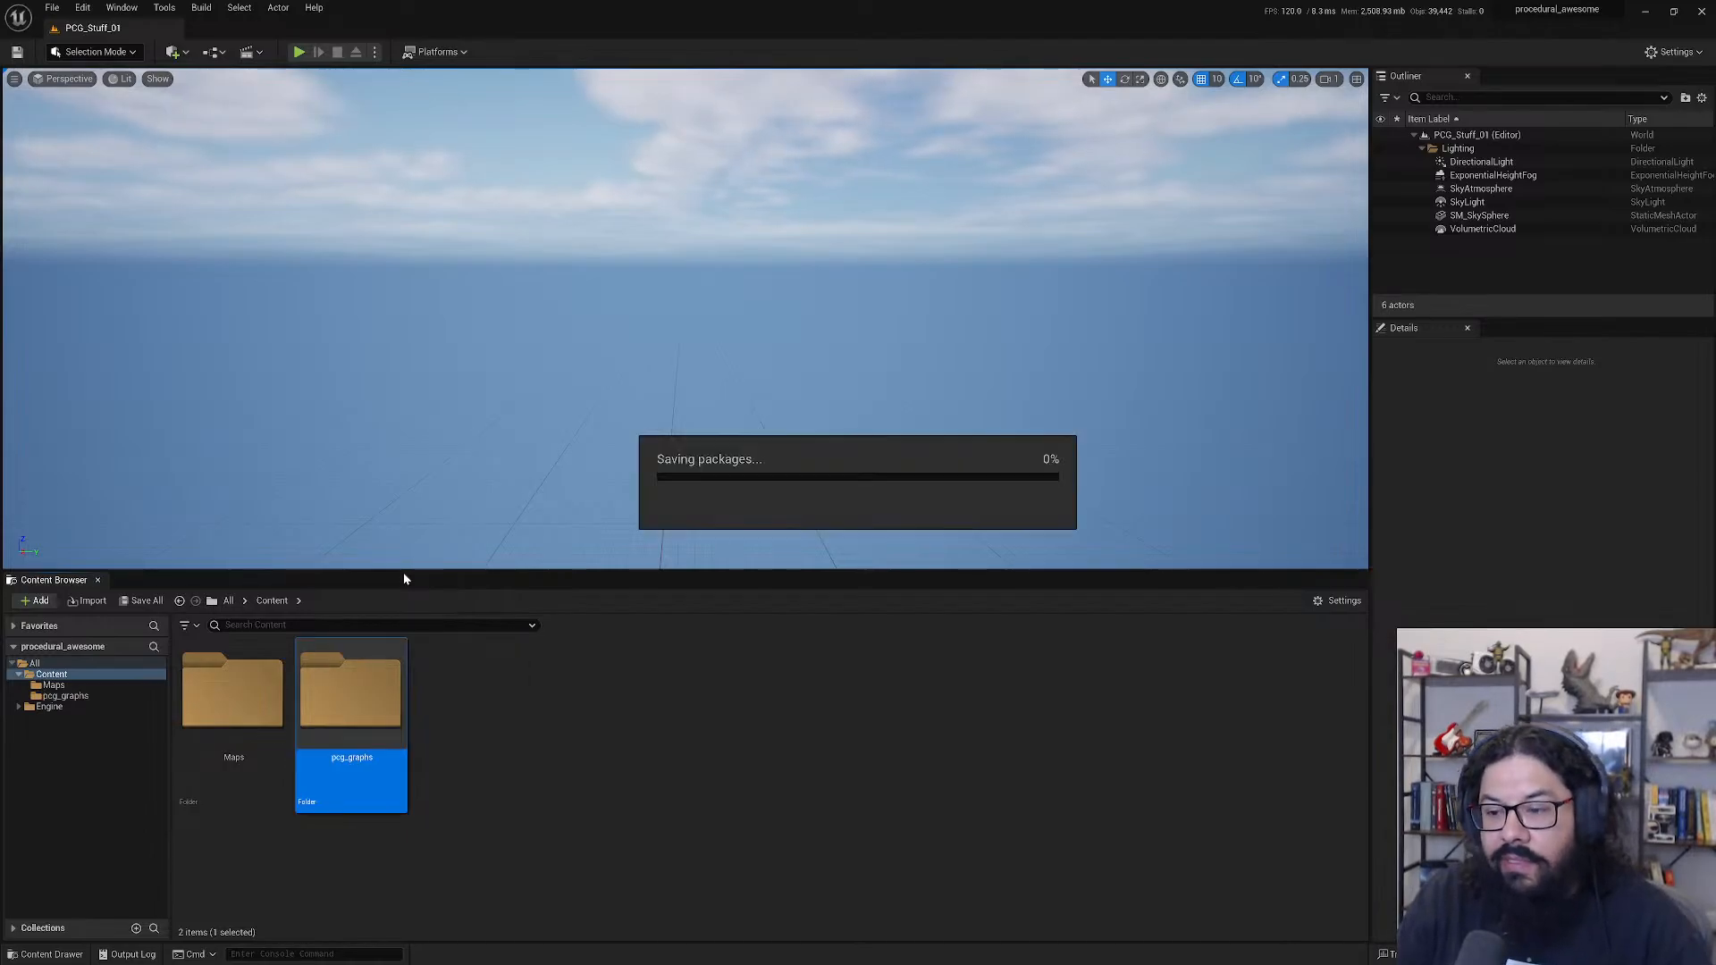
- Create a PCG Graph named Forest_01 inside the pcg_graphs folder
{"action": "double_click", "coordinate": [371, 688]}
{"action": "right_click", "coordinate": [415, 687]}
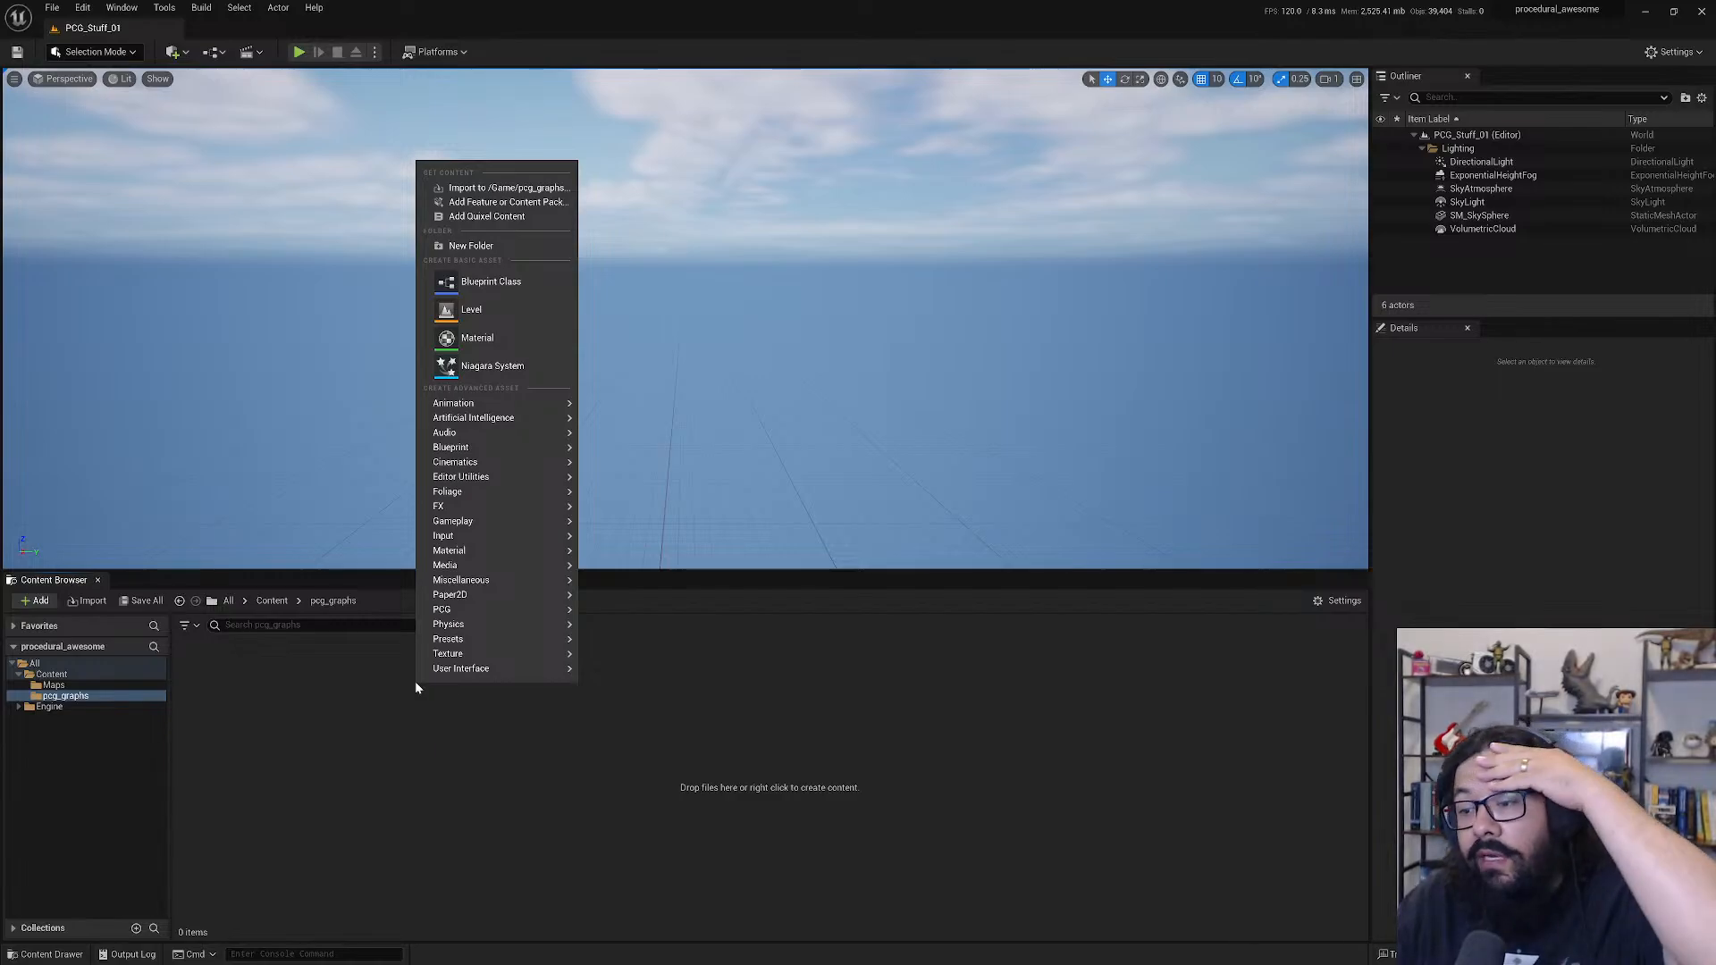
{"action": "mouse_move", "coordinate": [479, 608]}
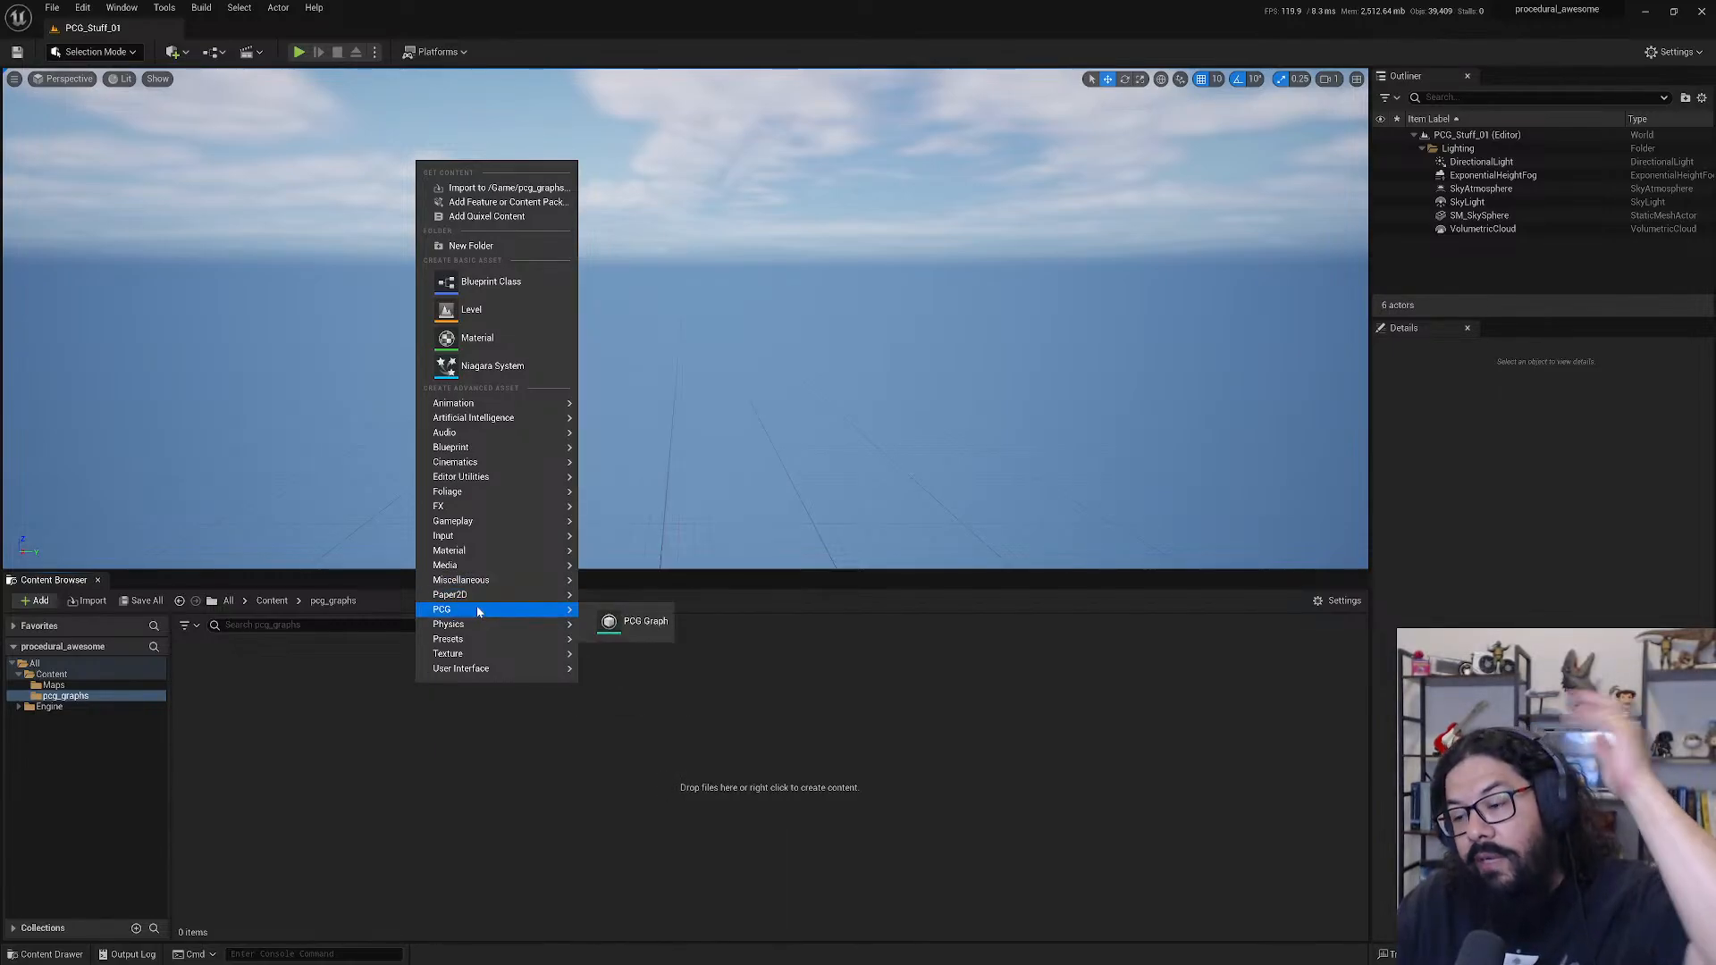
{"action": "left_click", "coordinate": [609, 623]}
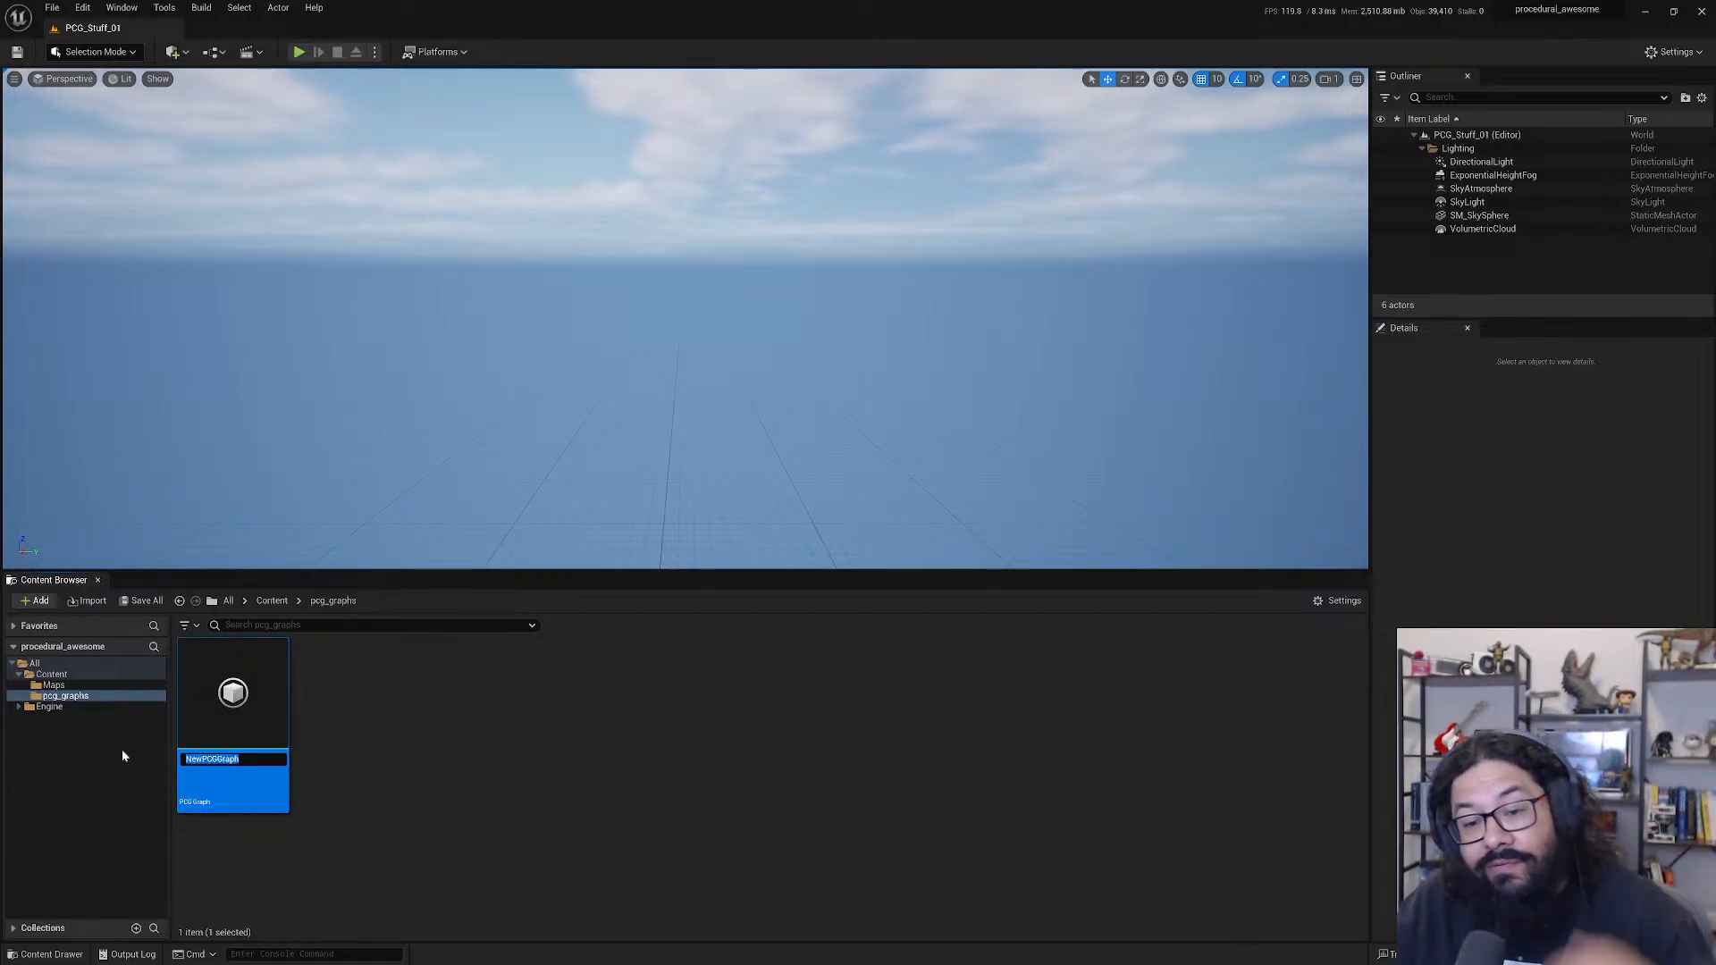
{"action": "type", "text": "Fo"}
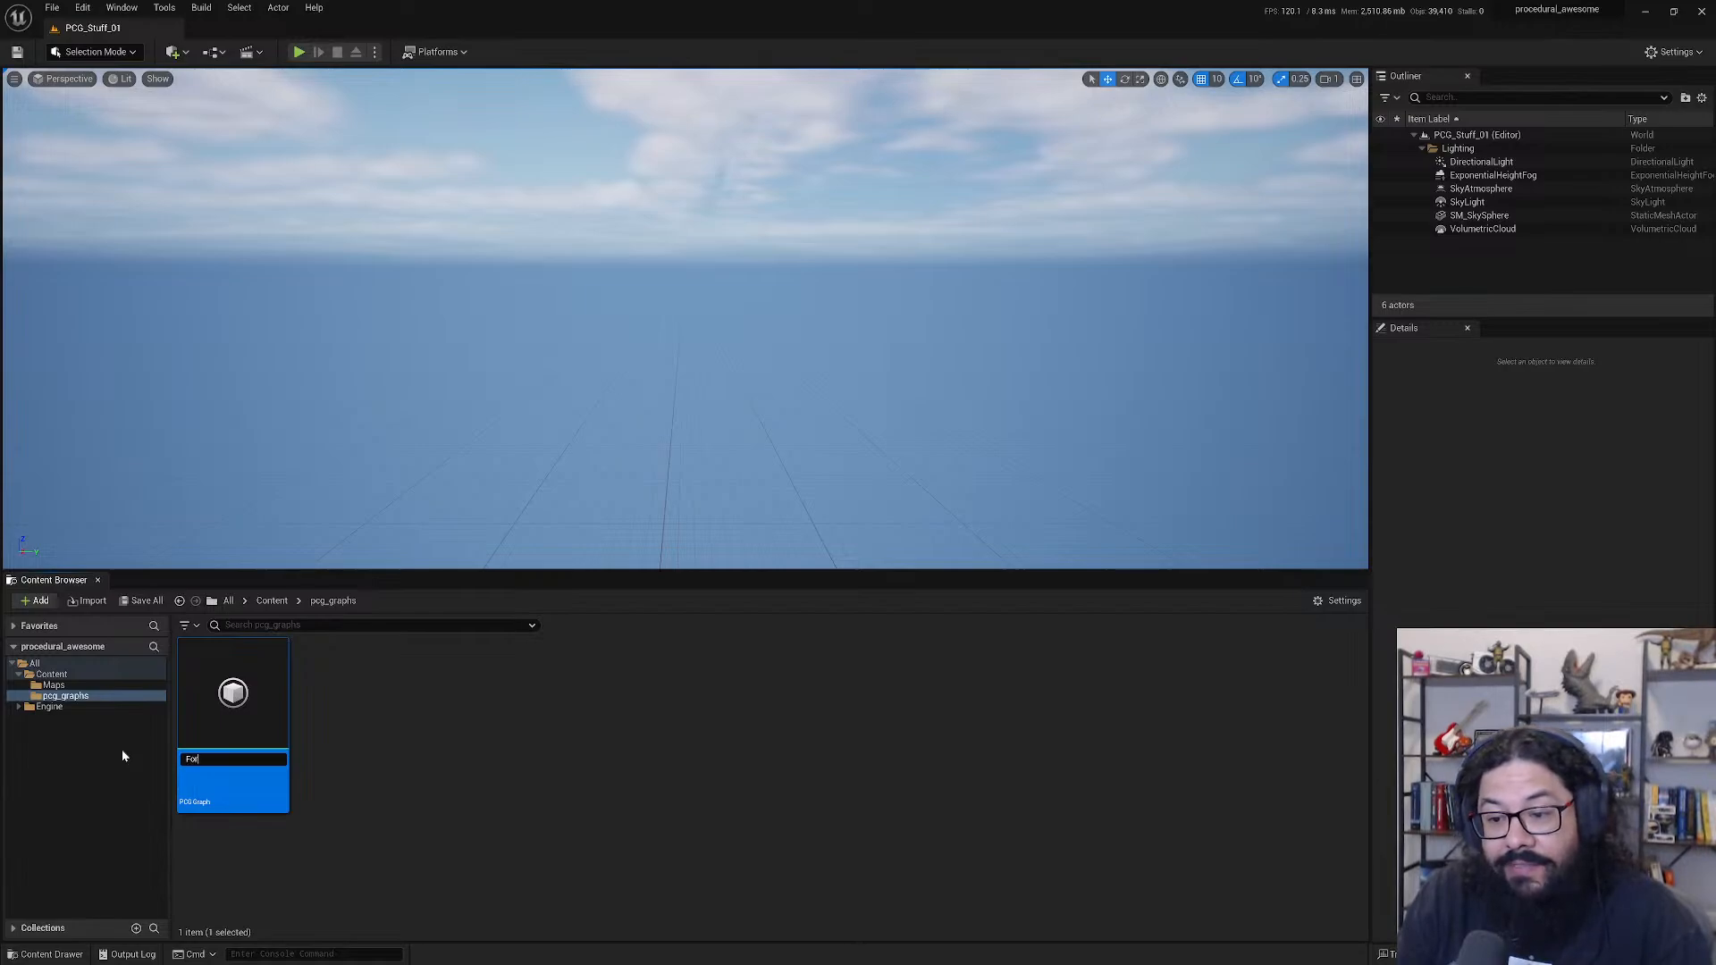
{"action": "type", "text": "rest"}
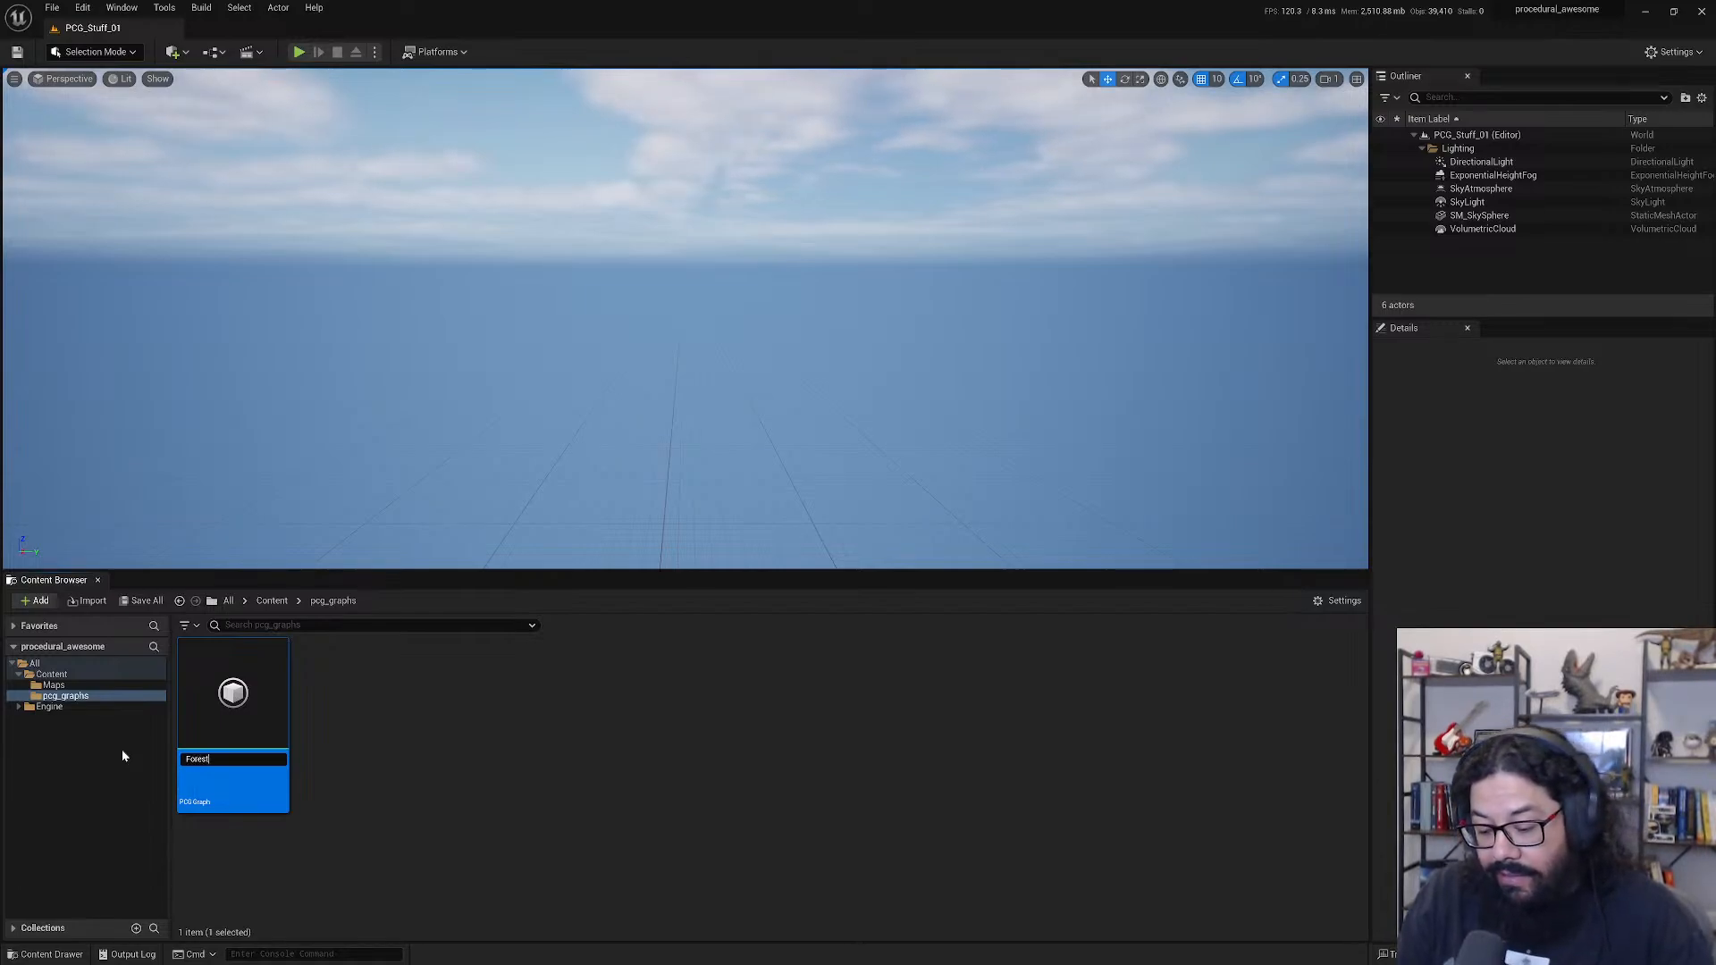
{"action": "type", "text": "_01"}
{"action": "key", "text": "Return"}
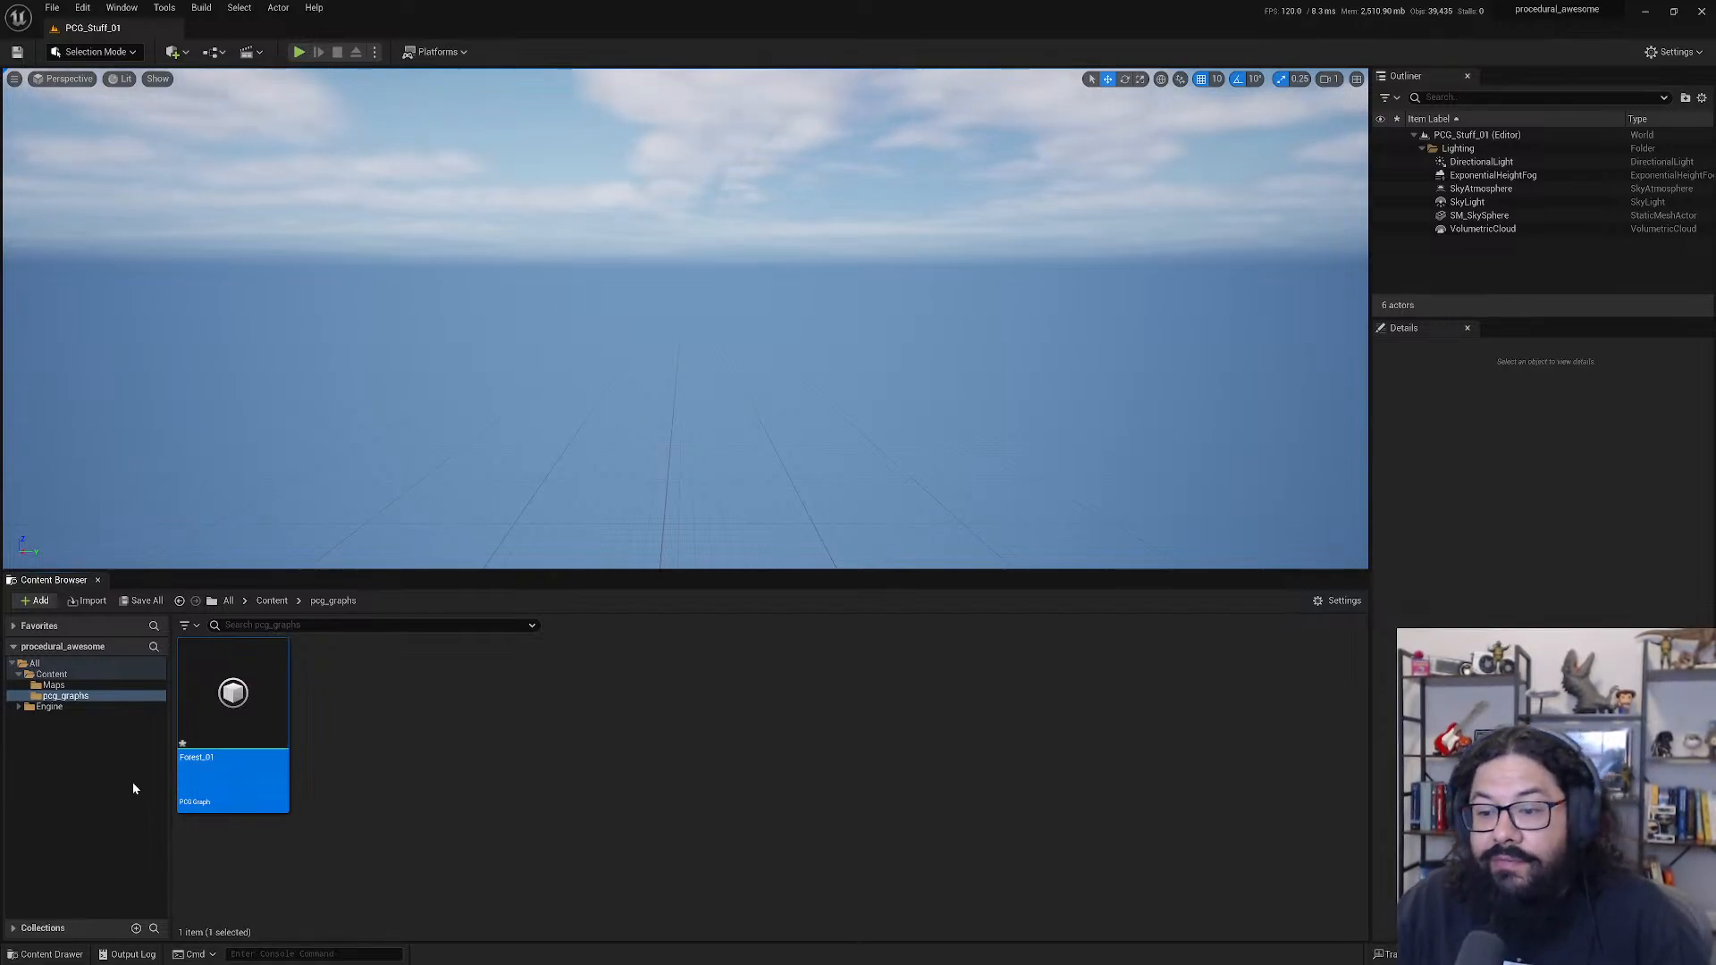
- Rename the Forest_01 PCG Graph as PCG_Forrest
{"action": "right_click", "coordinate": [200, 763]}
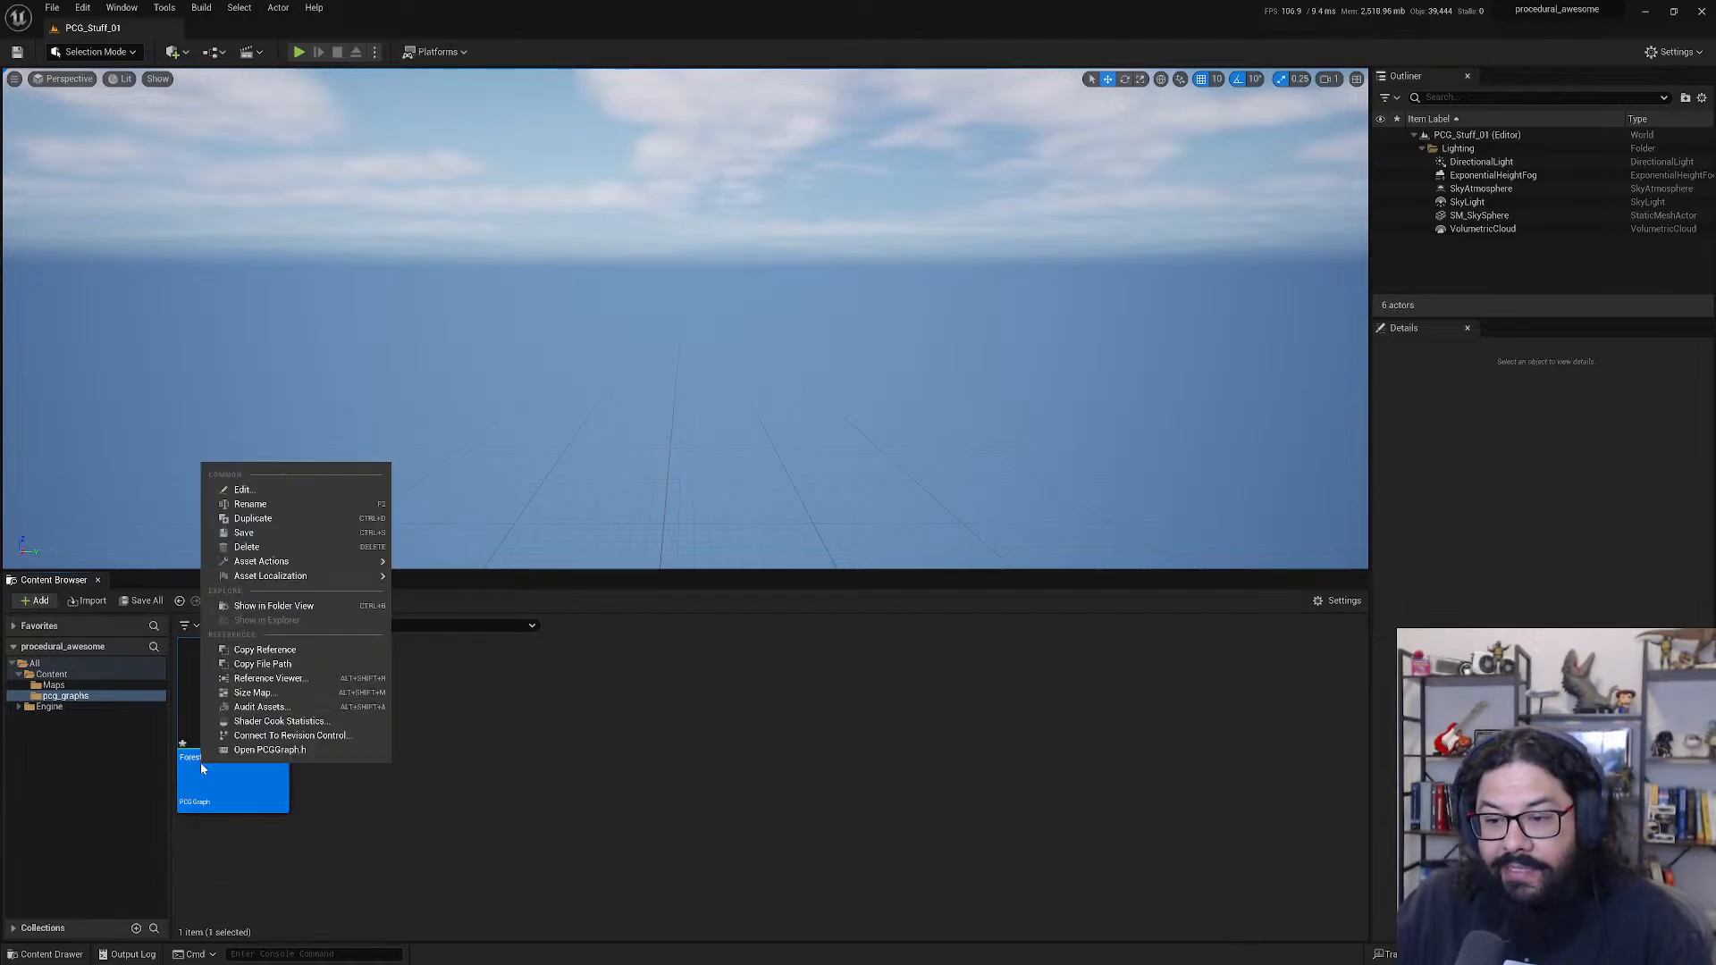
{"action": "left_click", "coordinate": [259, 504]}
{"action": "type", "text": "PC"}
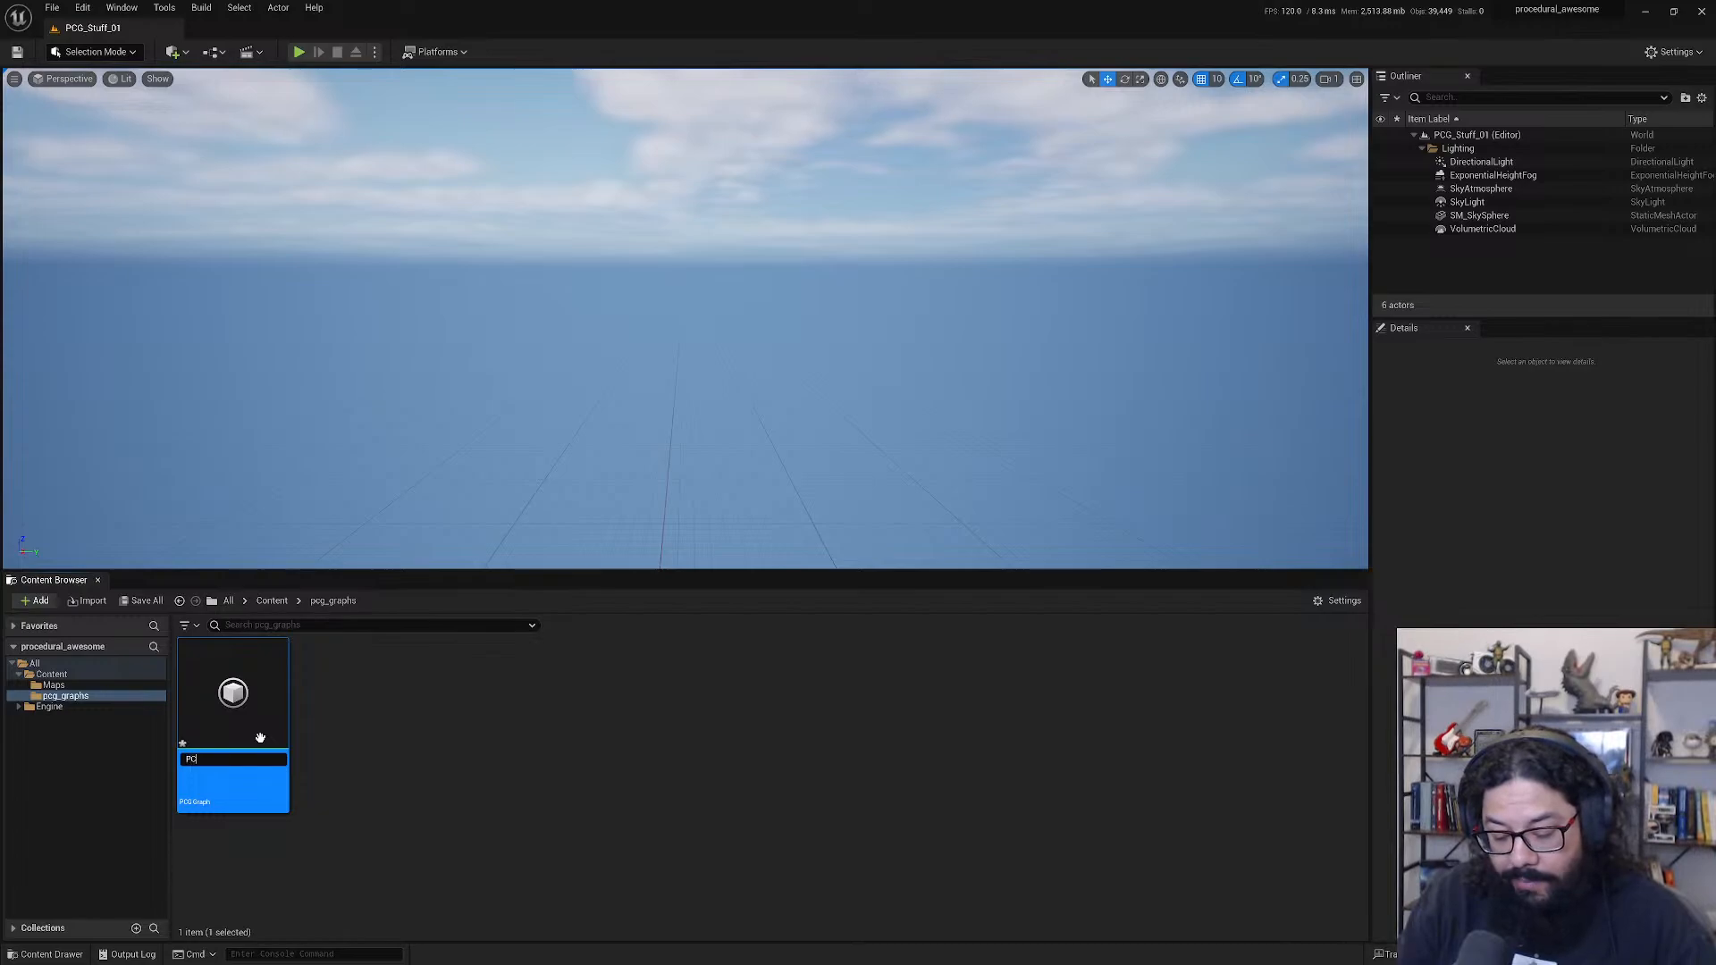
{"action": "type", "text": "G"}
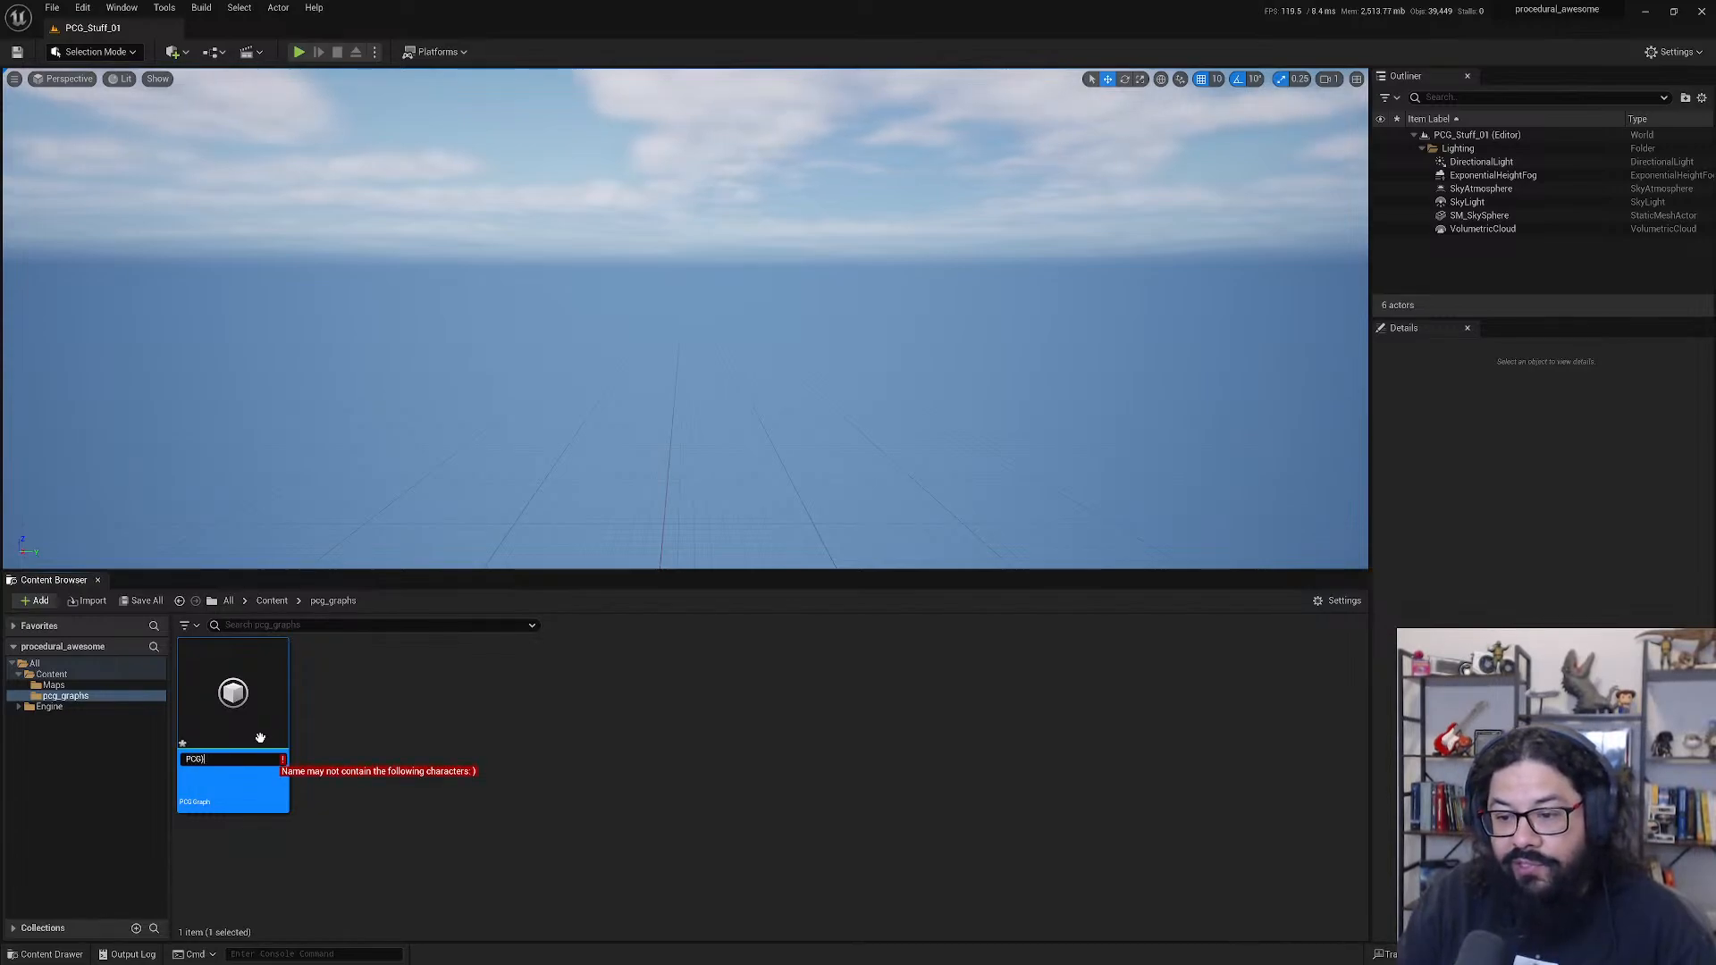
{"action": "key", "text": "BackSpace"}
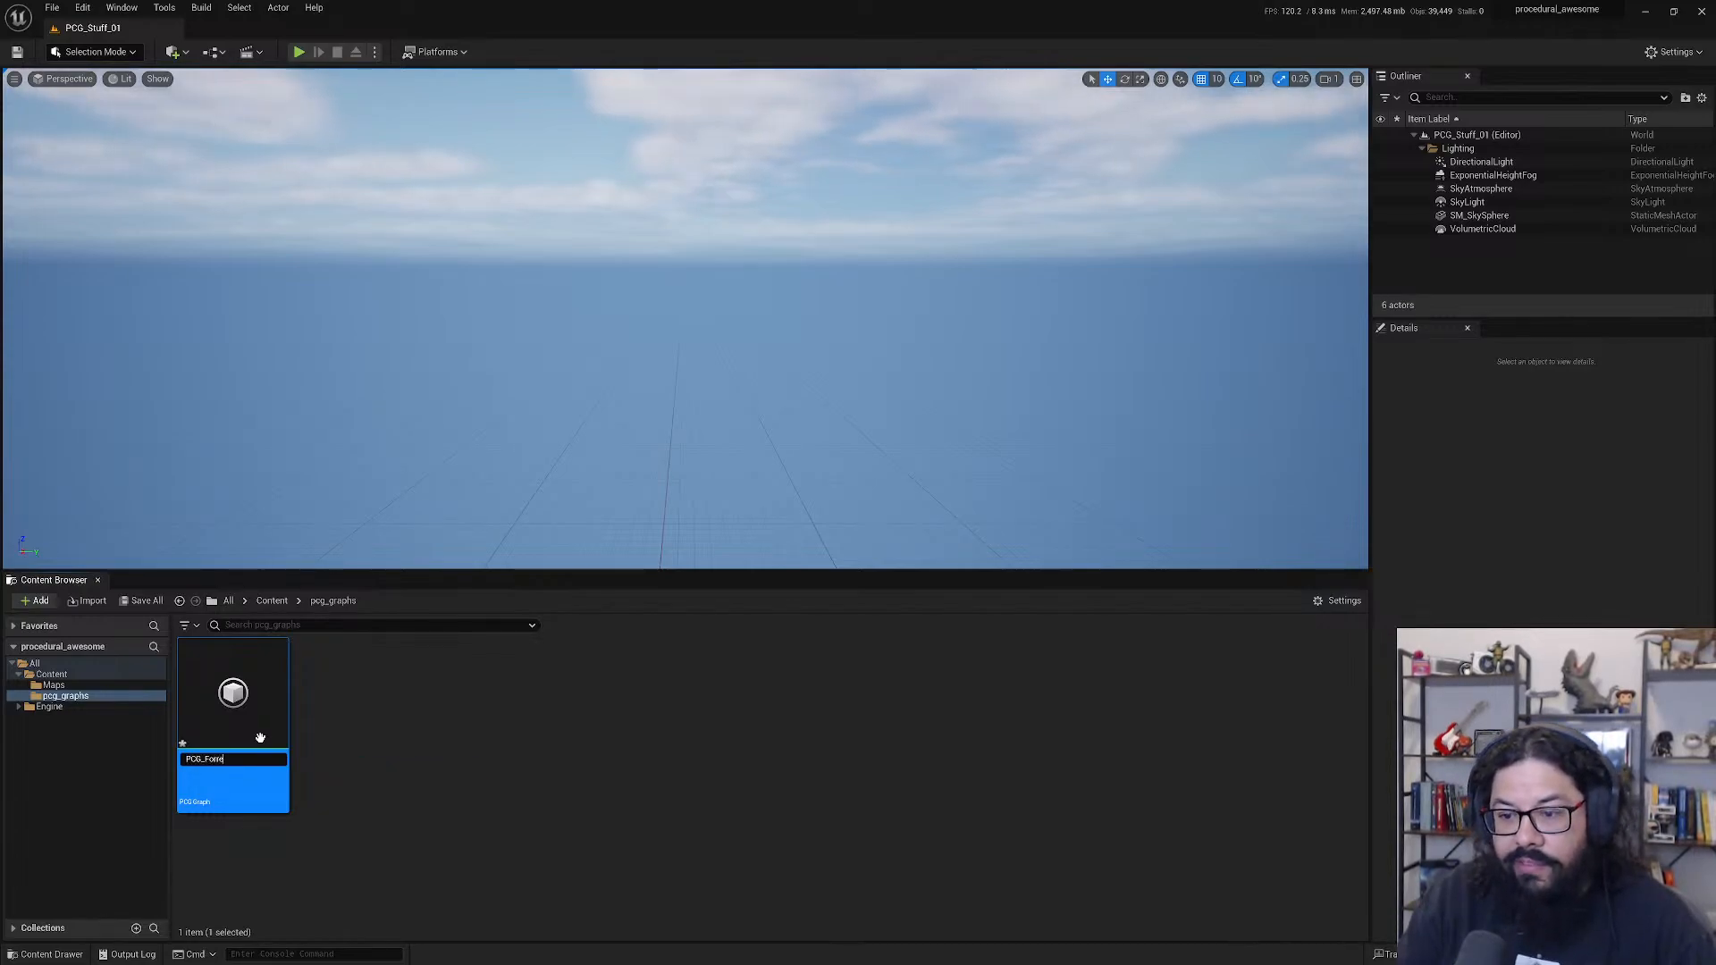
{"action": "type", "text": "_Forrest"}
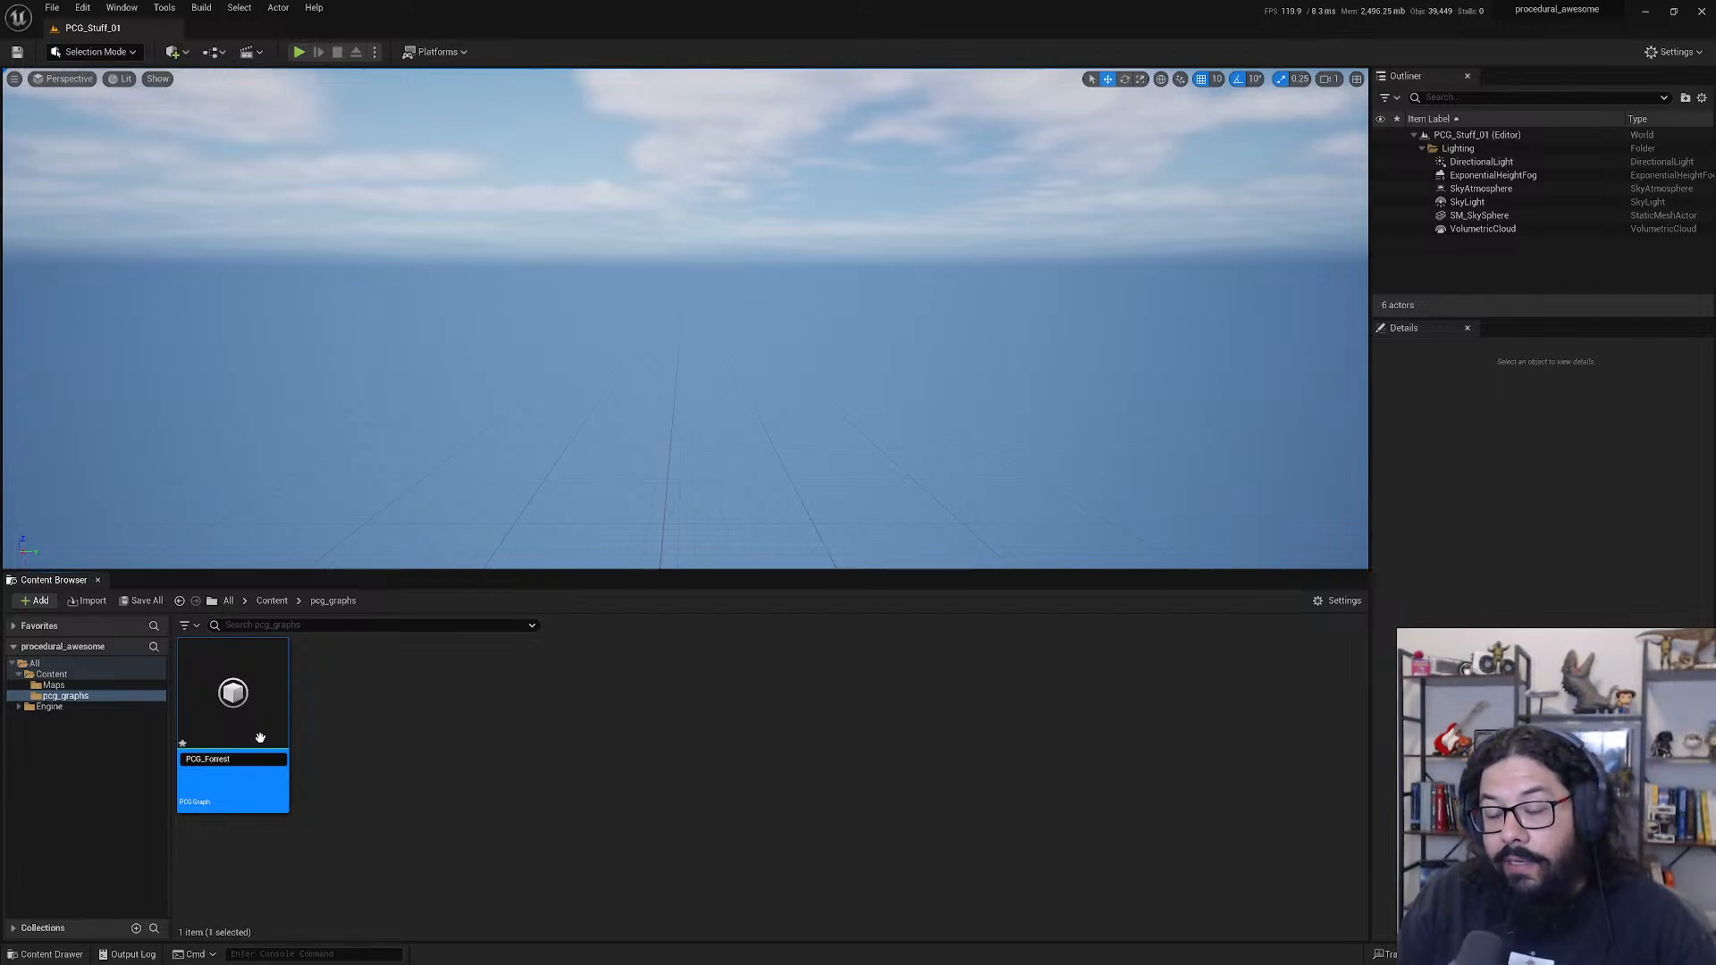
{"action": "key", "text": "Return"}
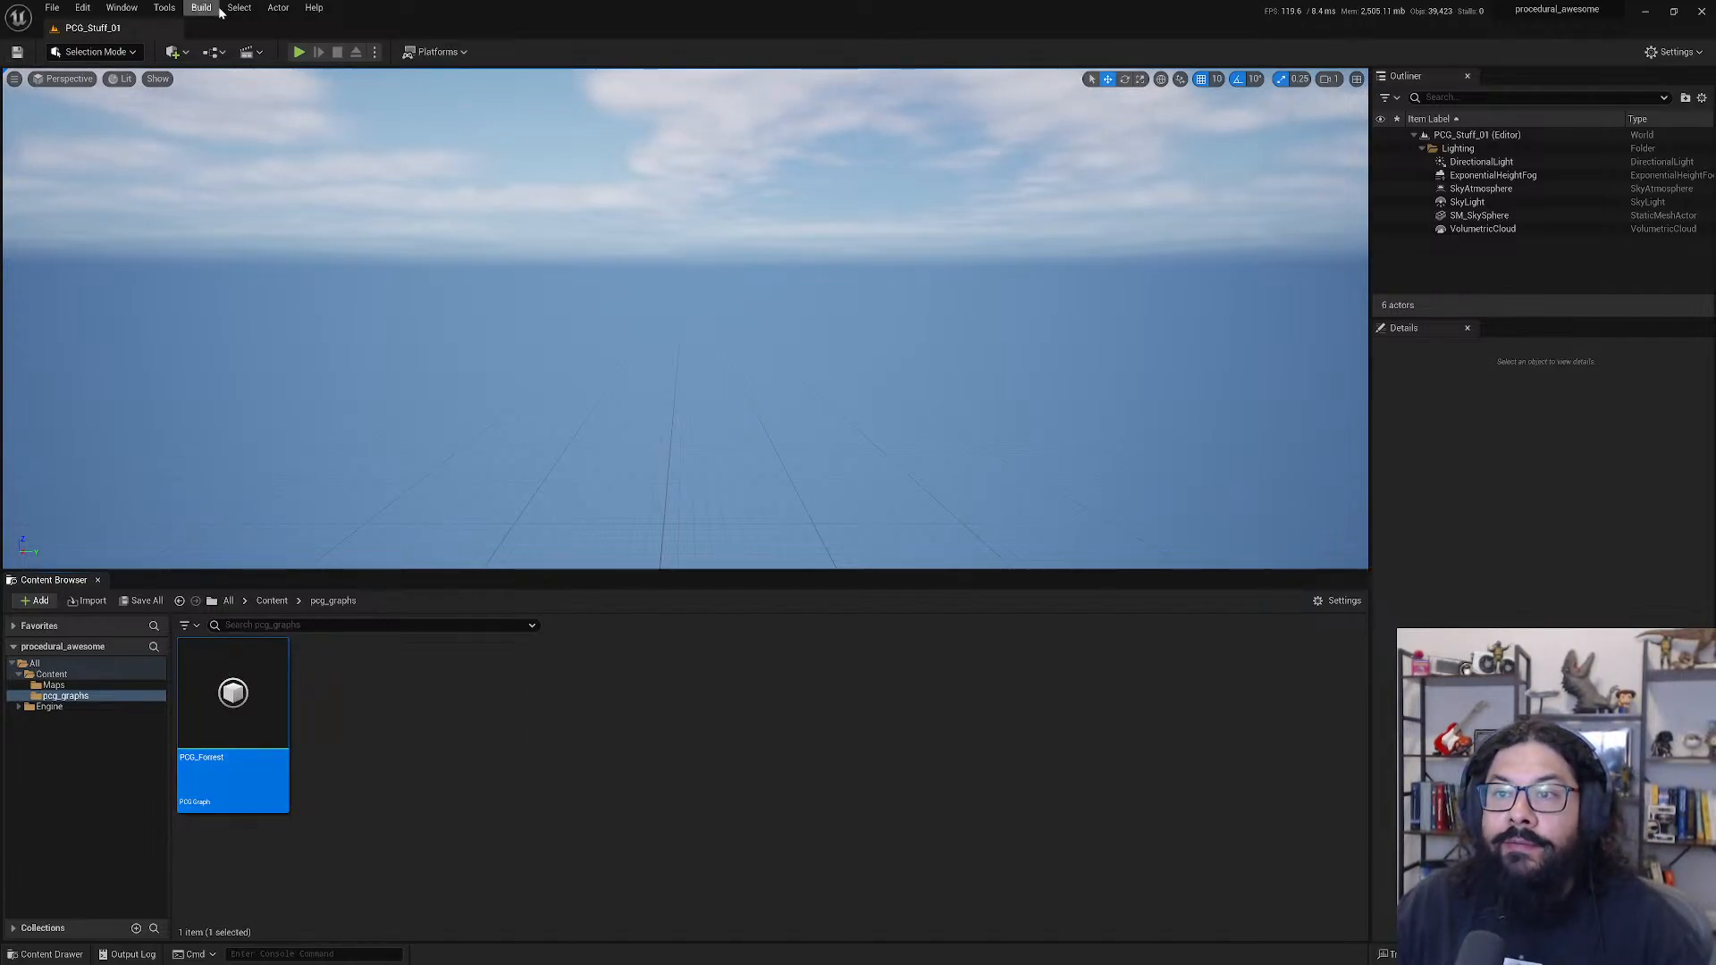
{"action": "left_click", "coordinate": [167, 9]}
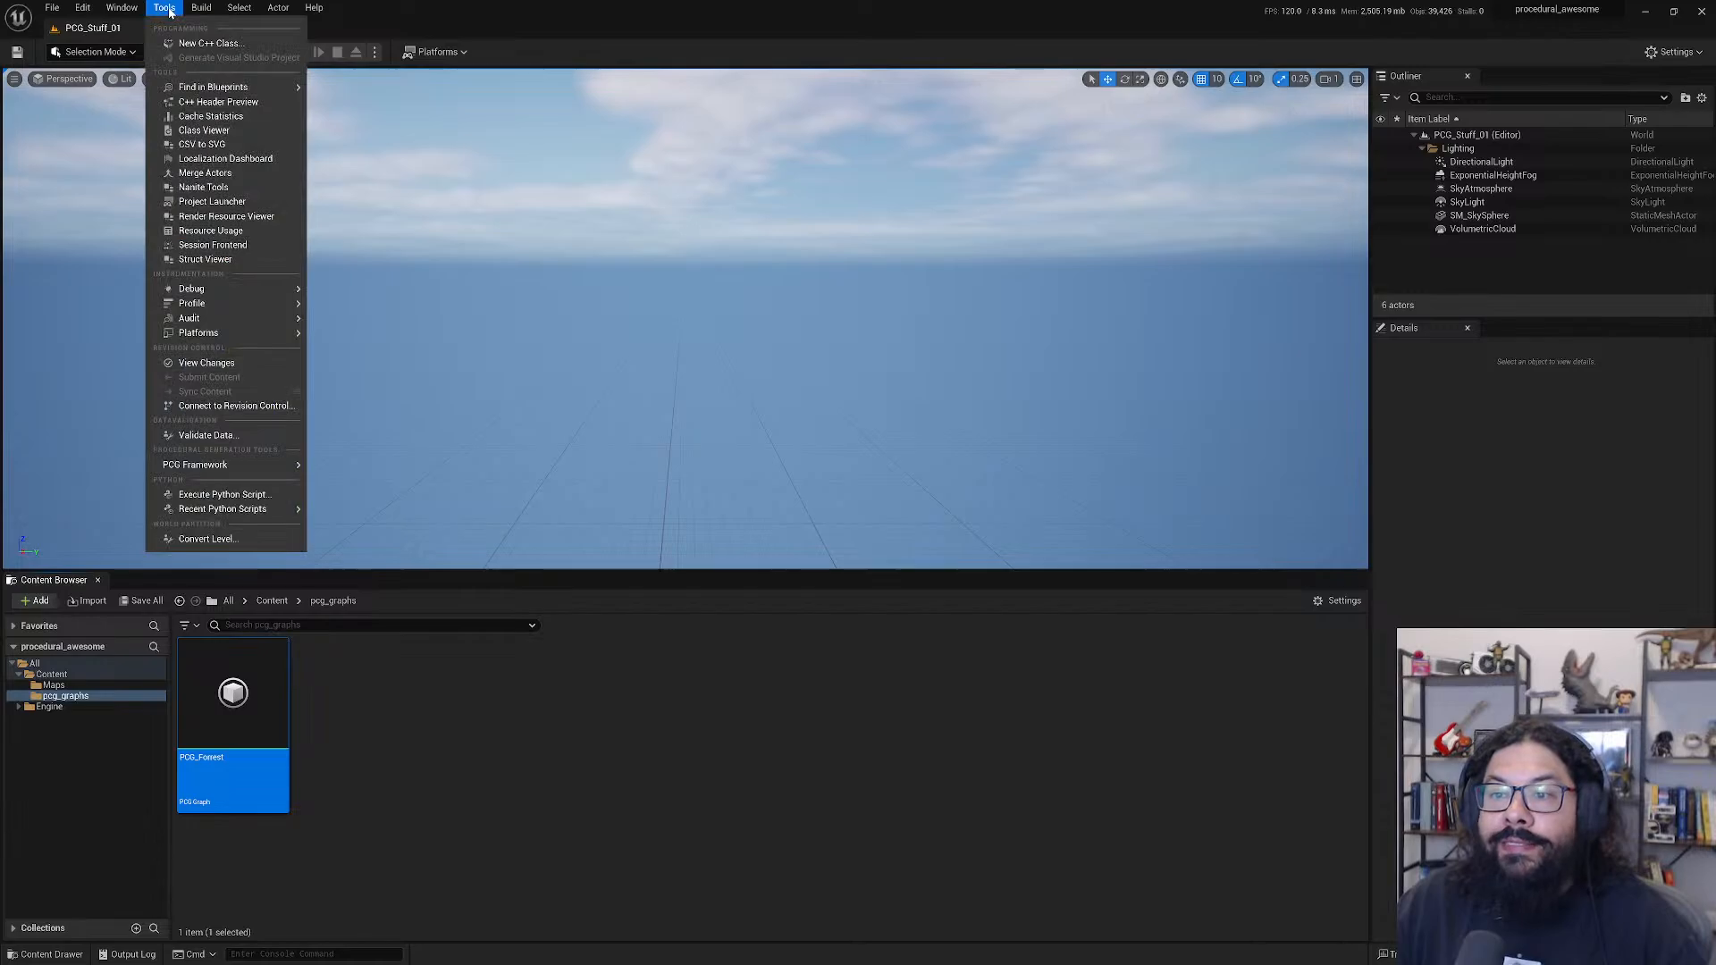
{"action": "left_click", "coordinate": [168, 9]}
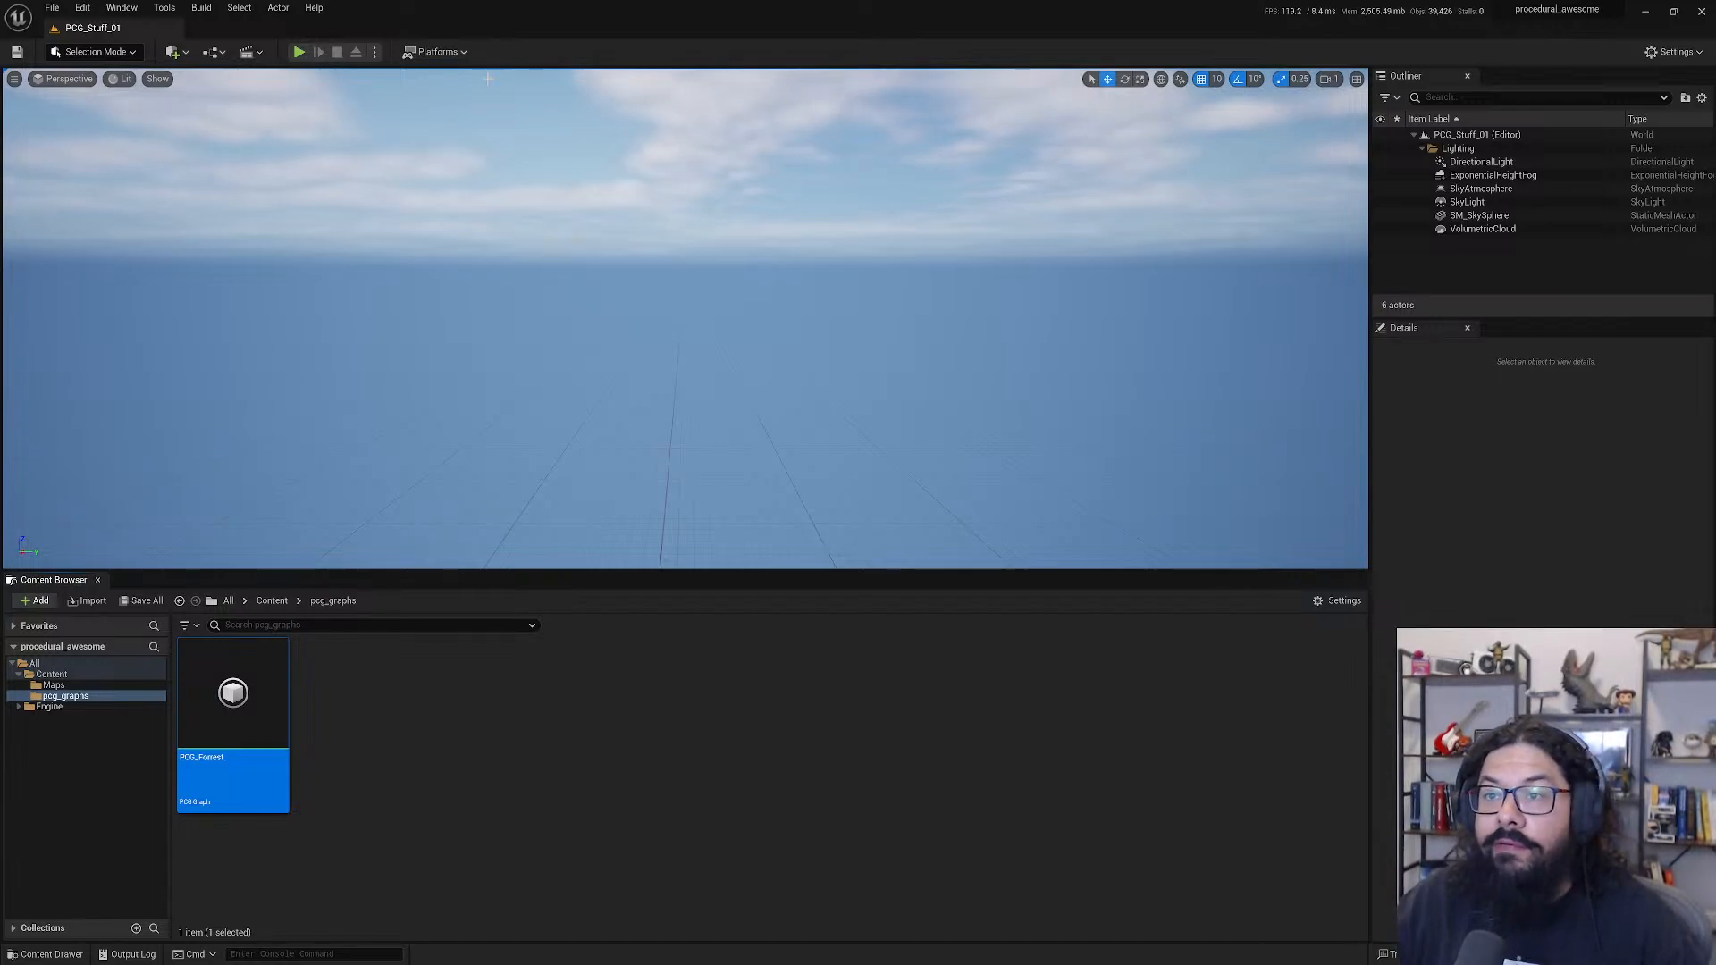
{"action": "left_click", "coordinate": [176, 52]}
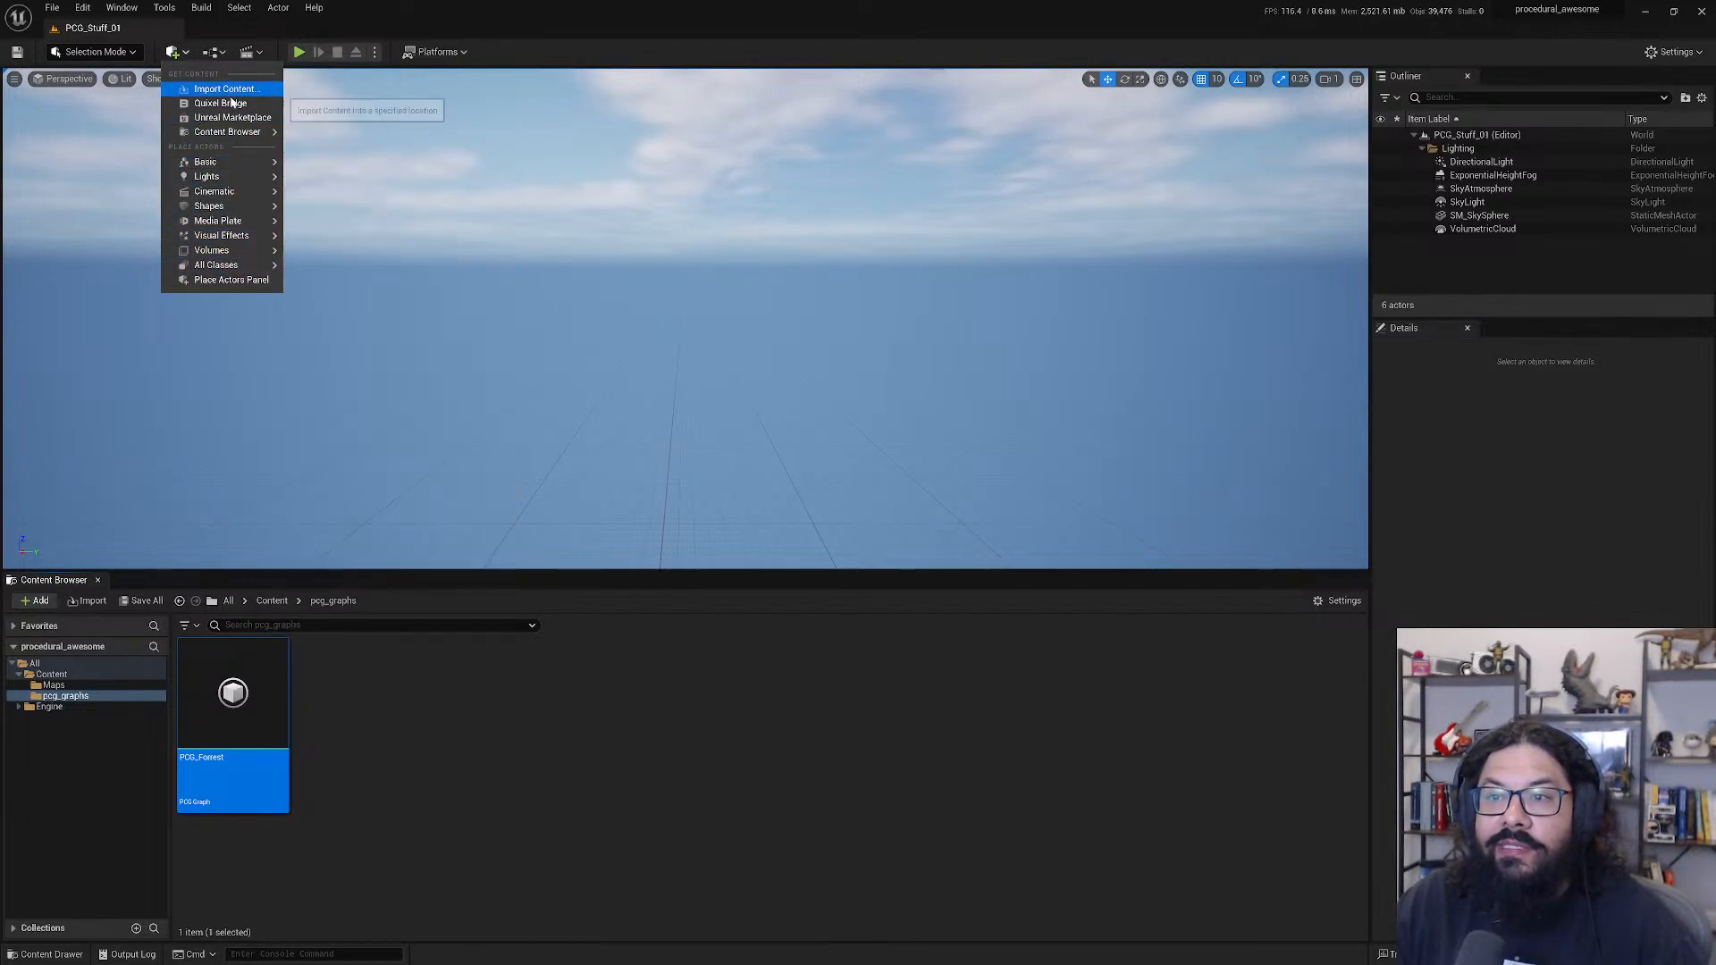
{"action": "mouse_move", "coordinate": [230, 219]}
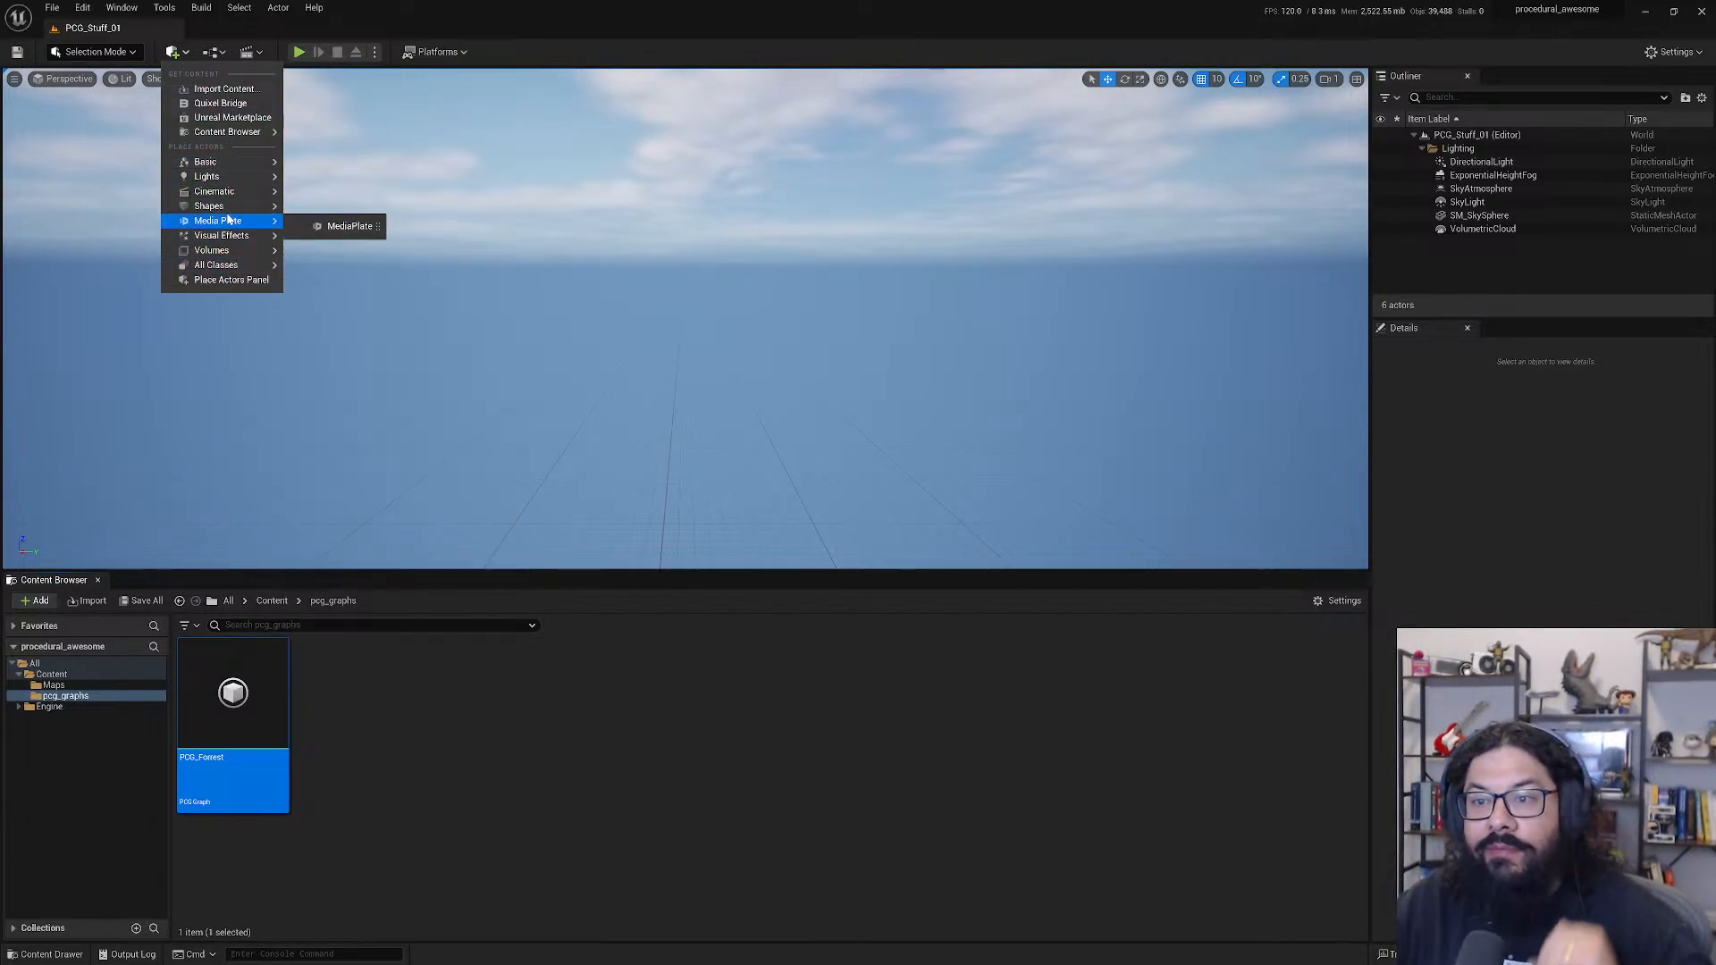
{"action": "mouse_move", "coordinate": [234, 131]}
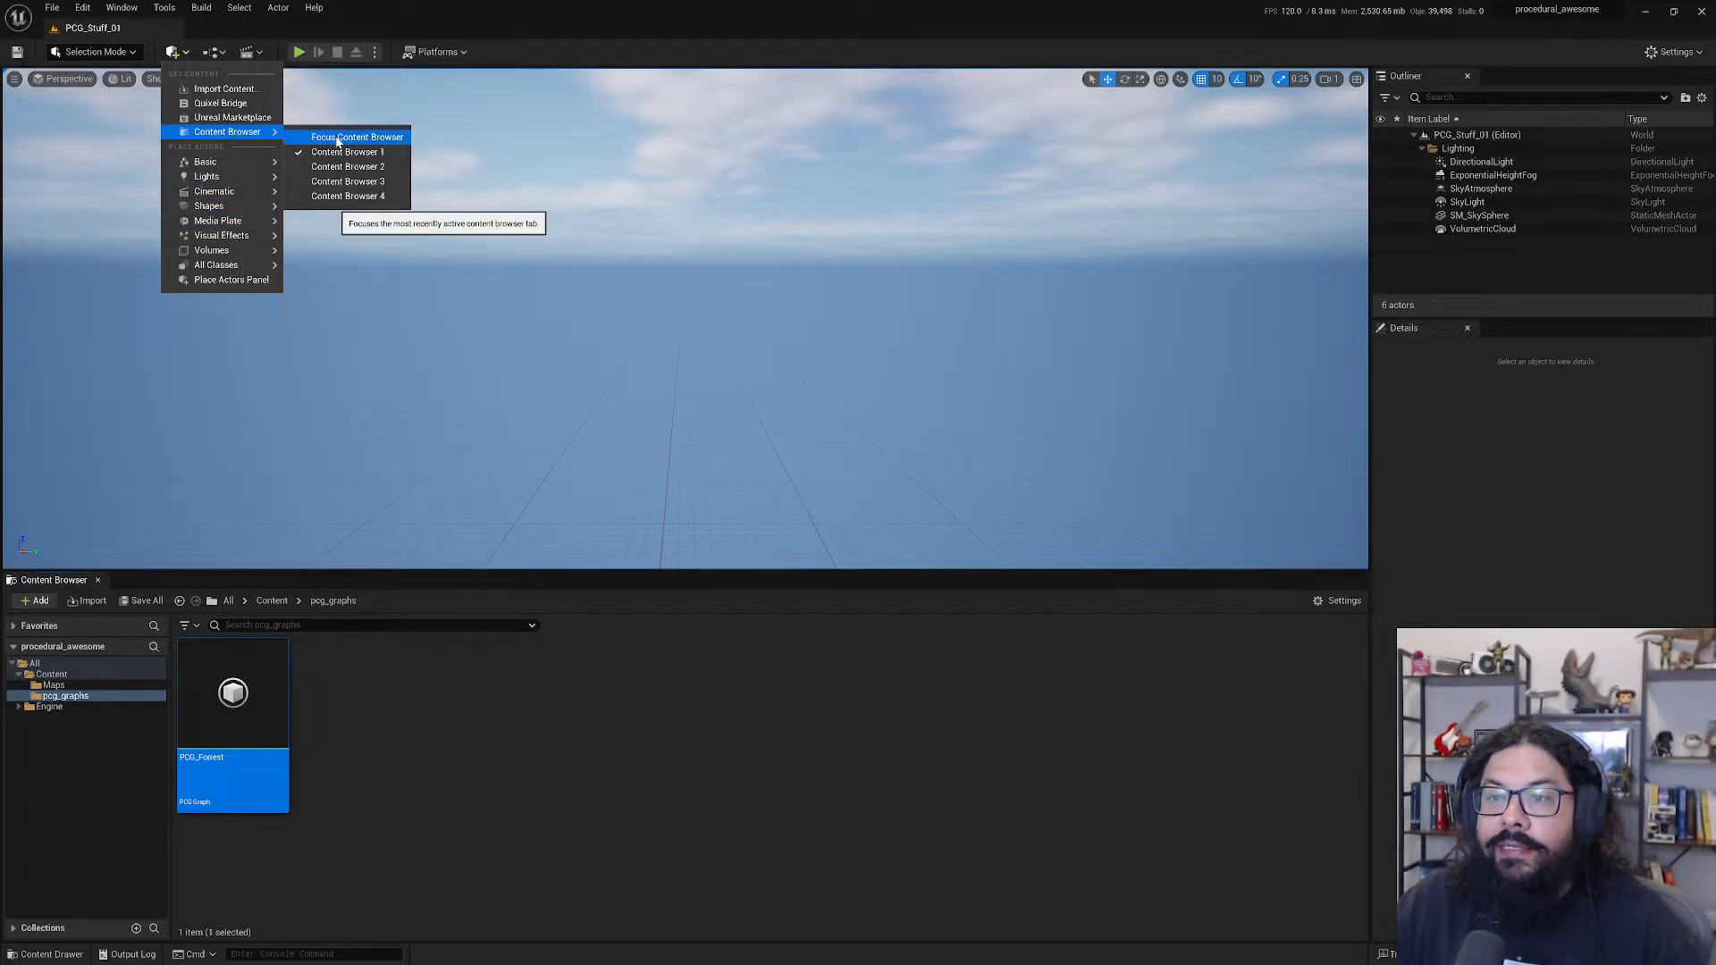
{"action": "mouse_move", "coordinate": [232, 168]}
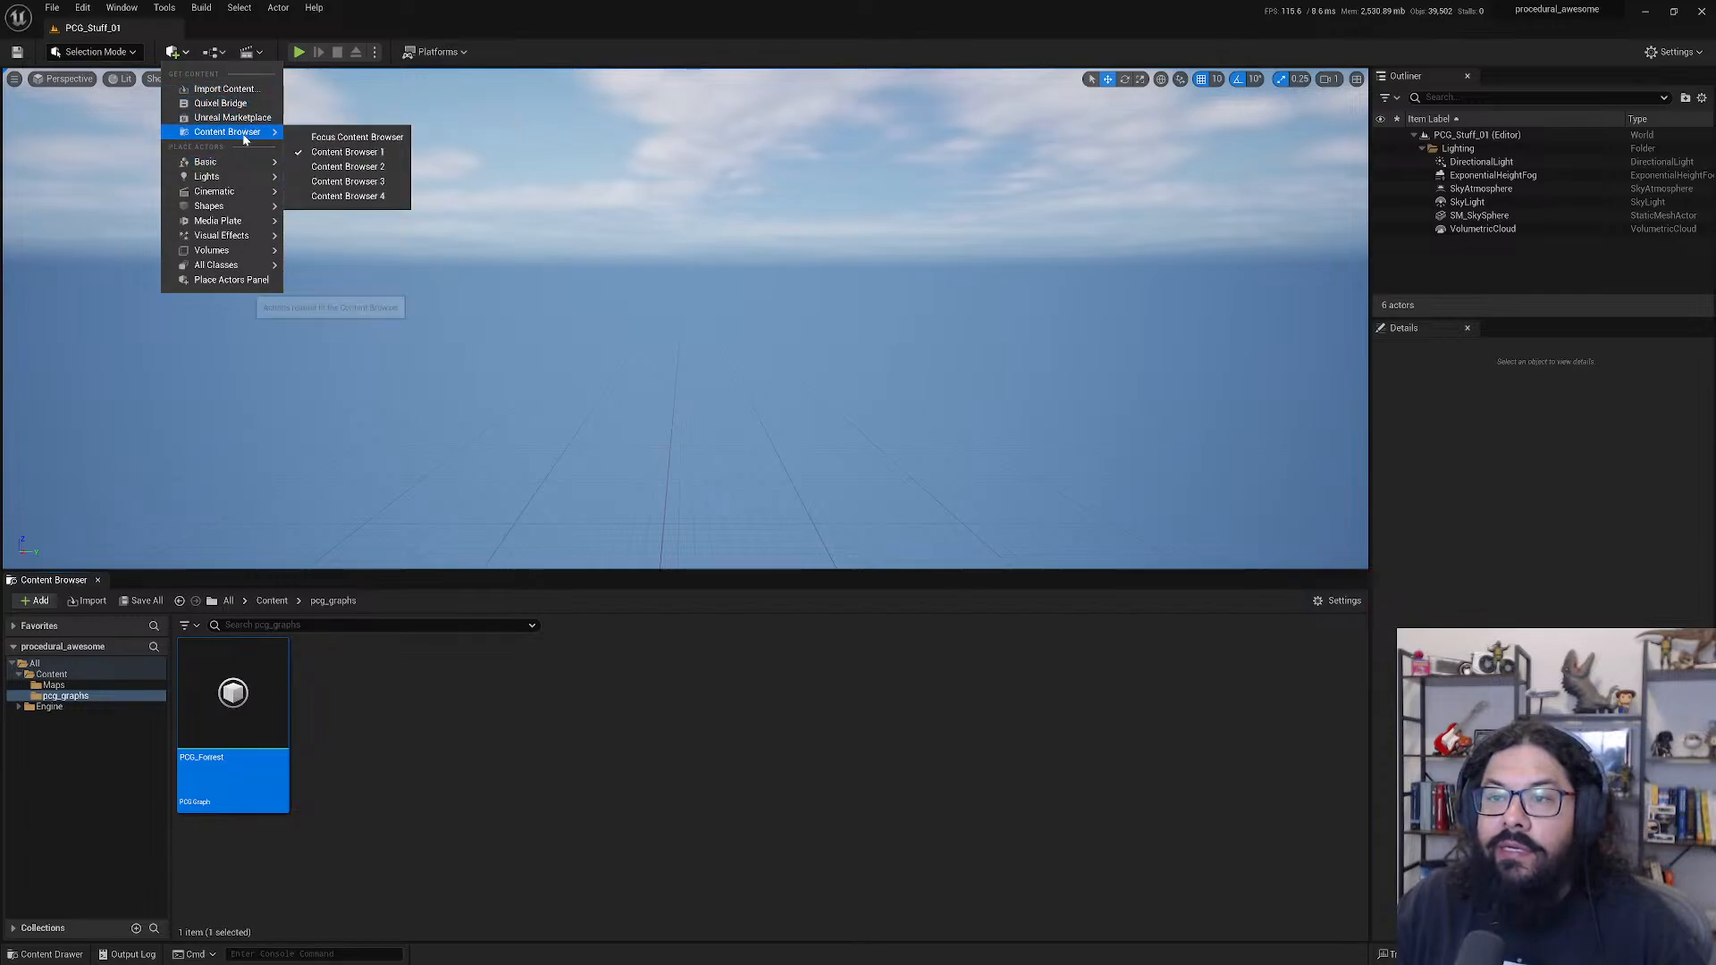
{"action": "mouse_move", "coordinate": [234, 258]}
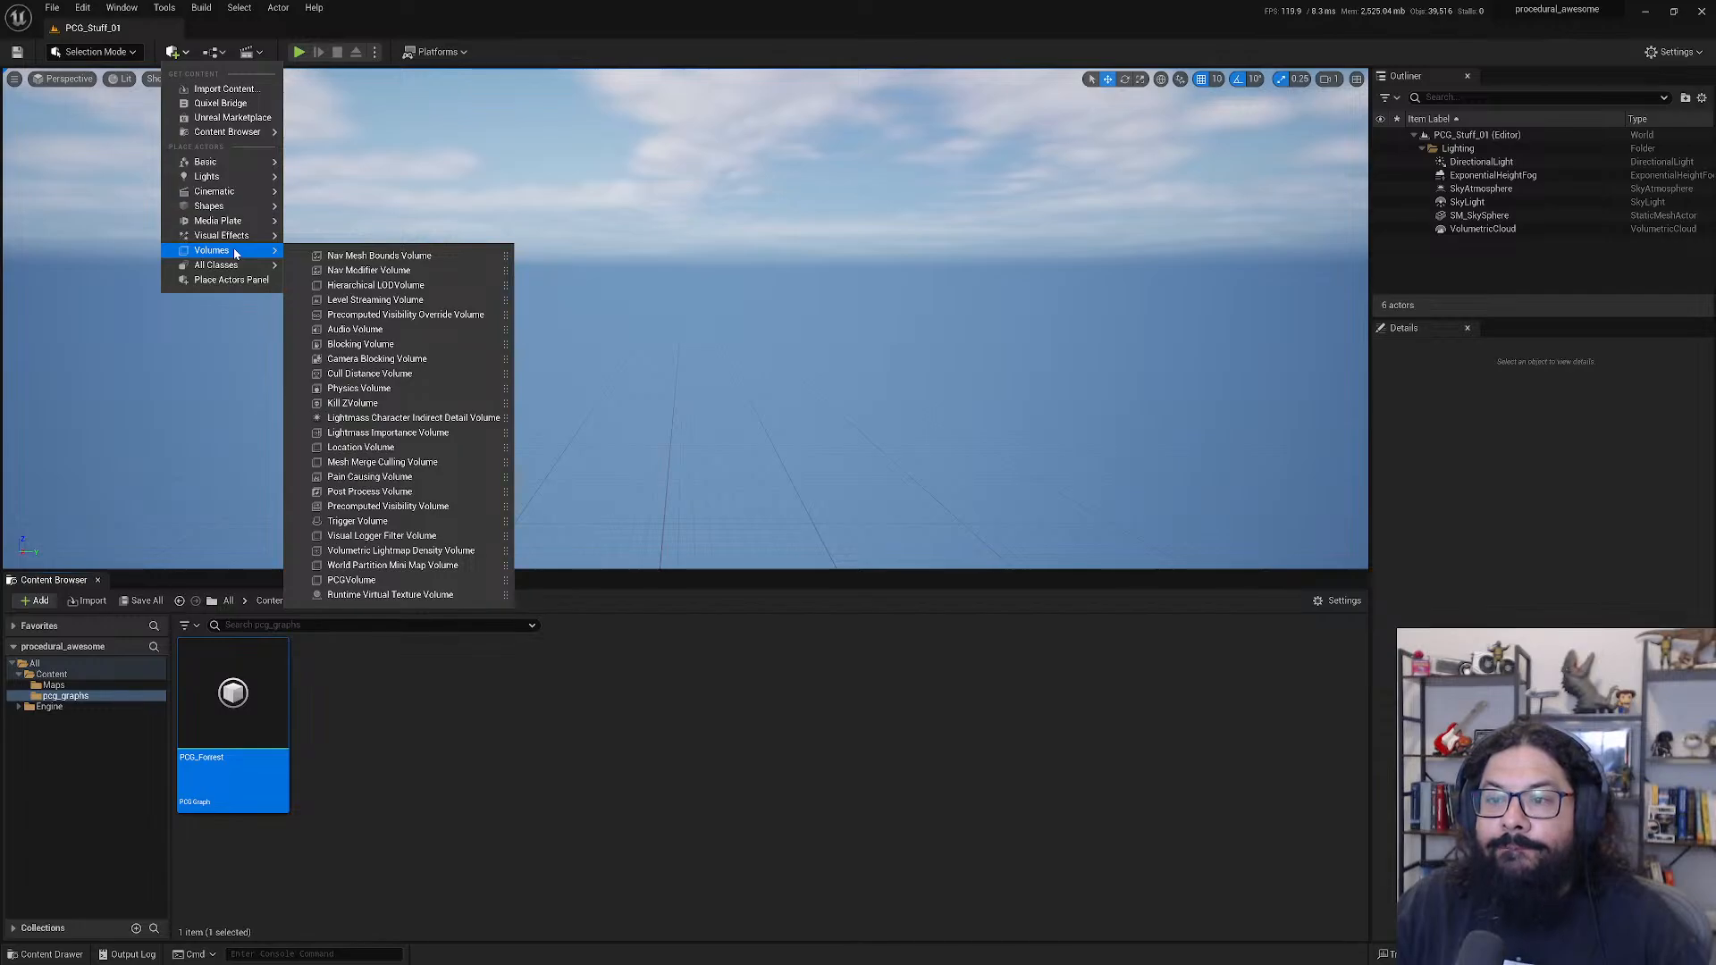
- Display the Place Actors list beside the viewport and make it narrower
{"action": "left_click", "coordinate": [168, 15]}
{"action": "mouse_move", "coordinate": [136, 15]}
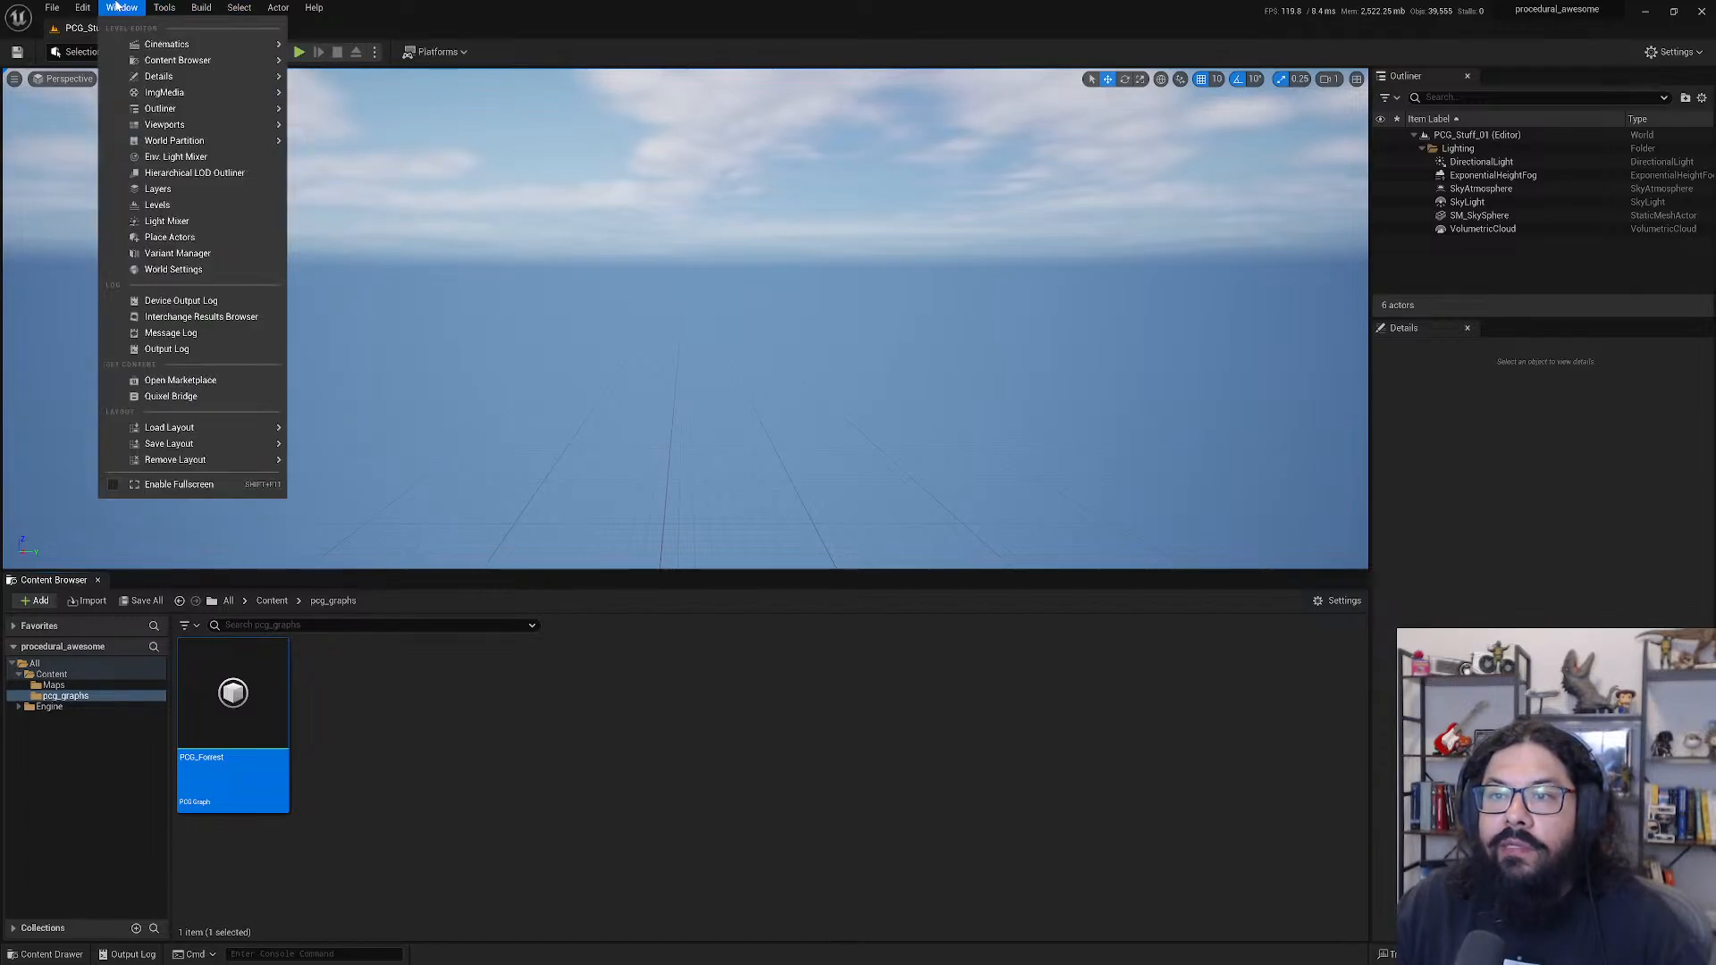
{"action": "left_click", "coordinate": [195, 238]}
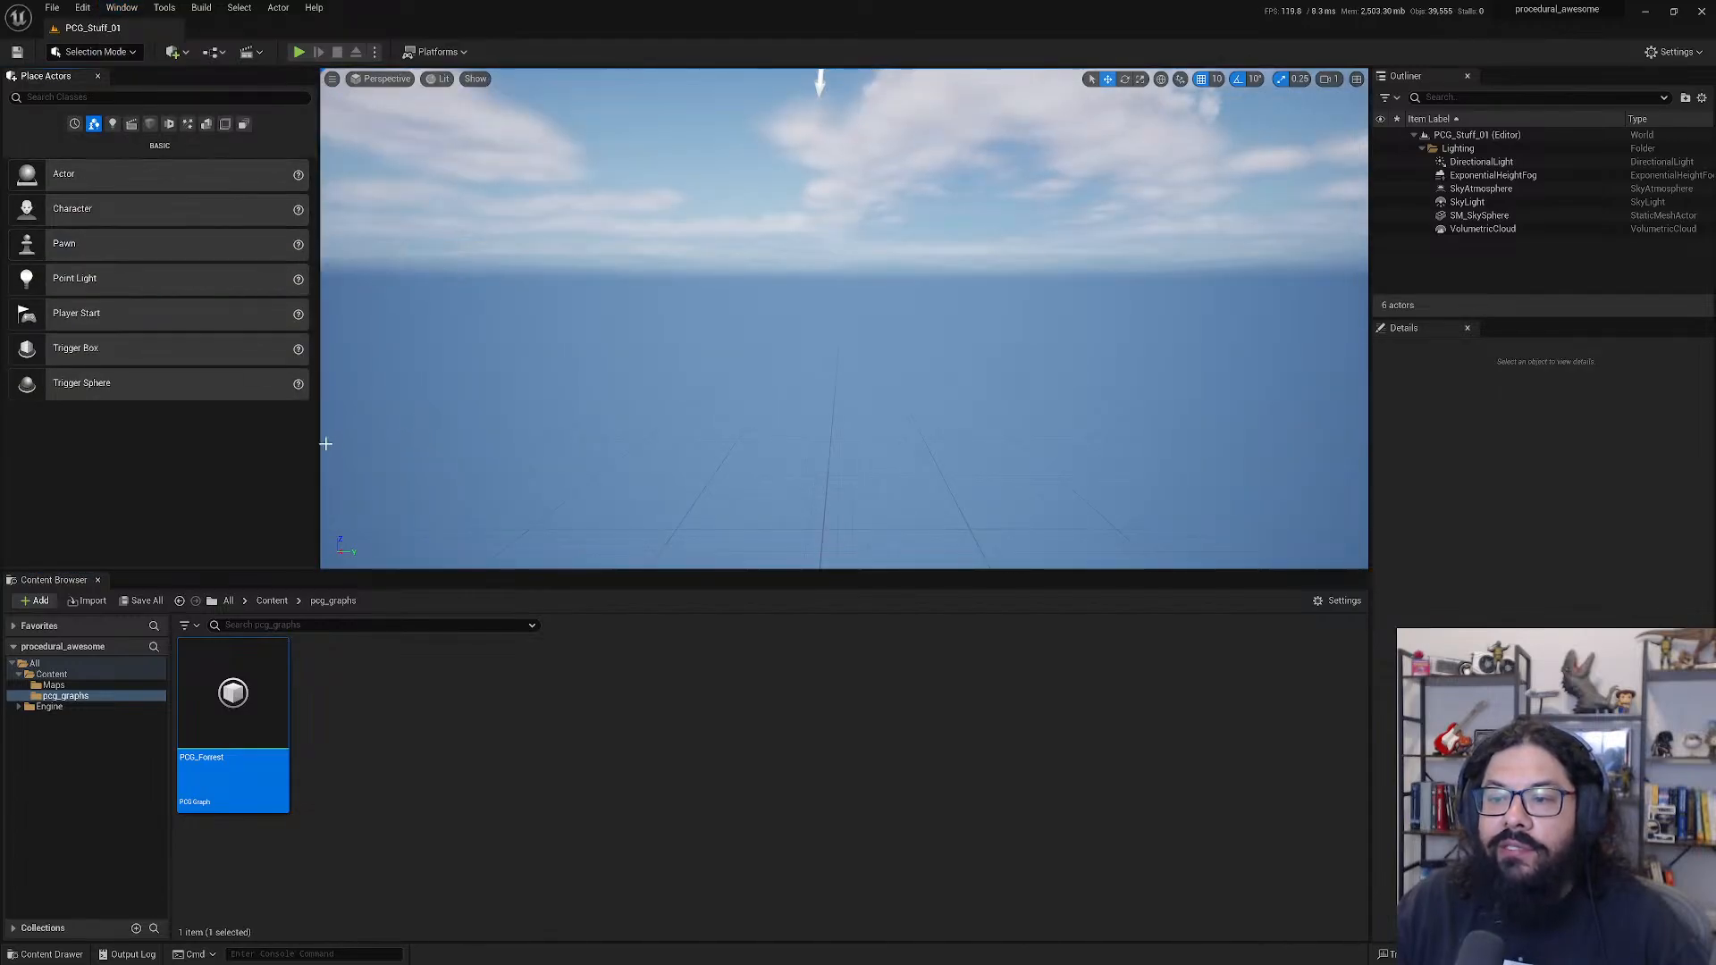
{"action": "left_click_drag", "start_coordinate": [325, 445], "coordinate": [240, 444]}
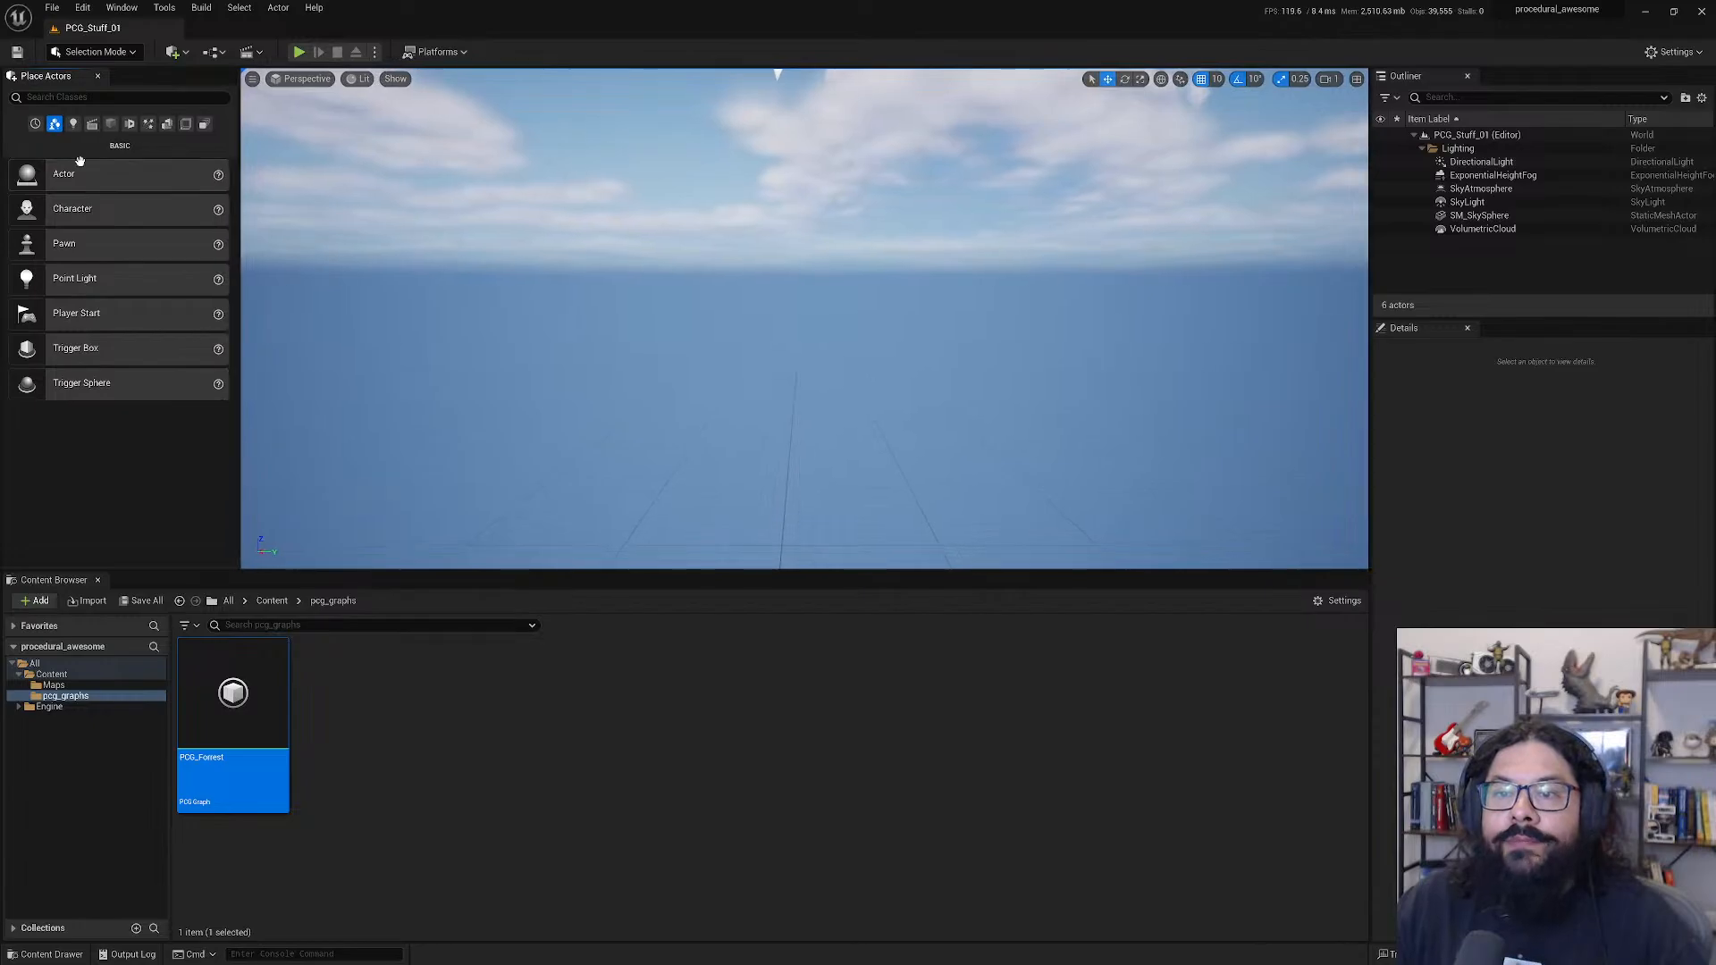
- Search the placeable actors for "land" and clear the search
{"action": "left_click", "coordinate": [89, 97]}
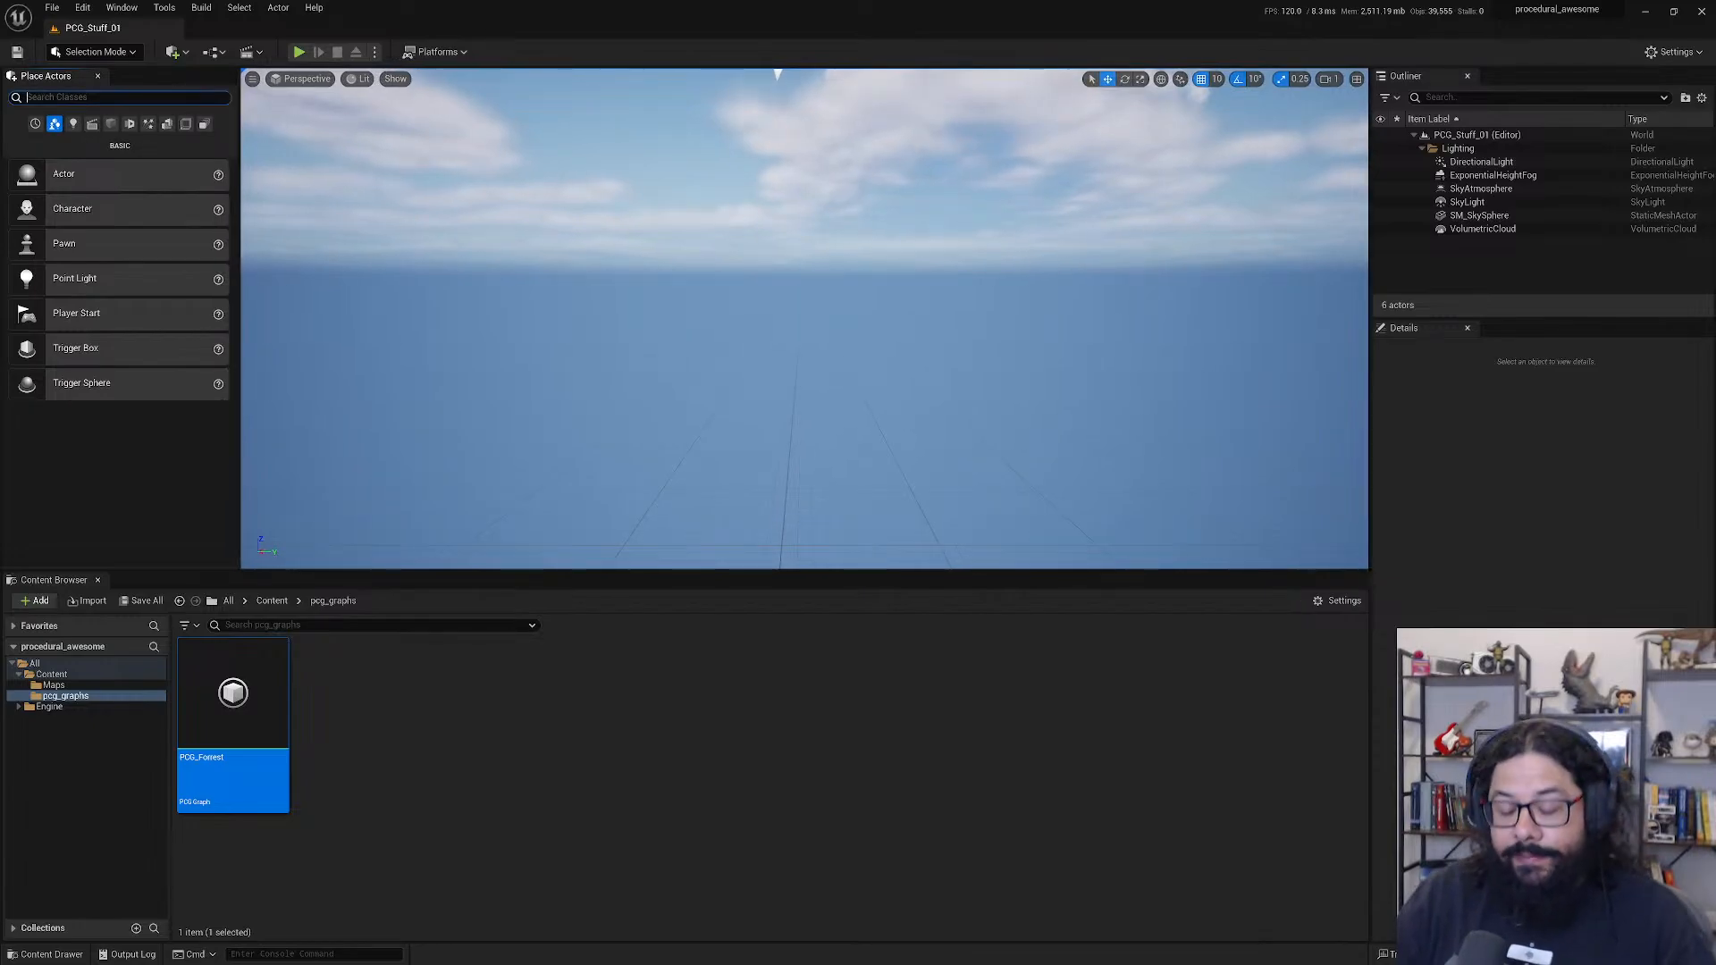
{"action": "type", "text": "k"}
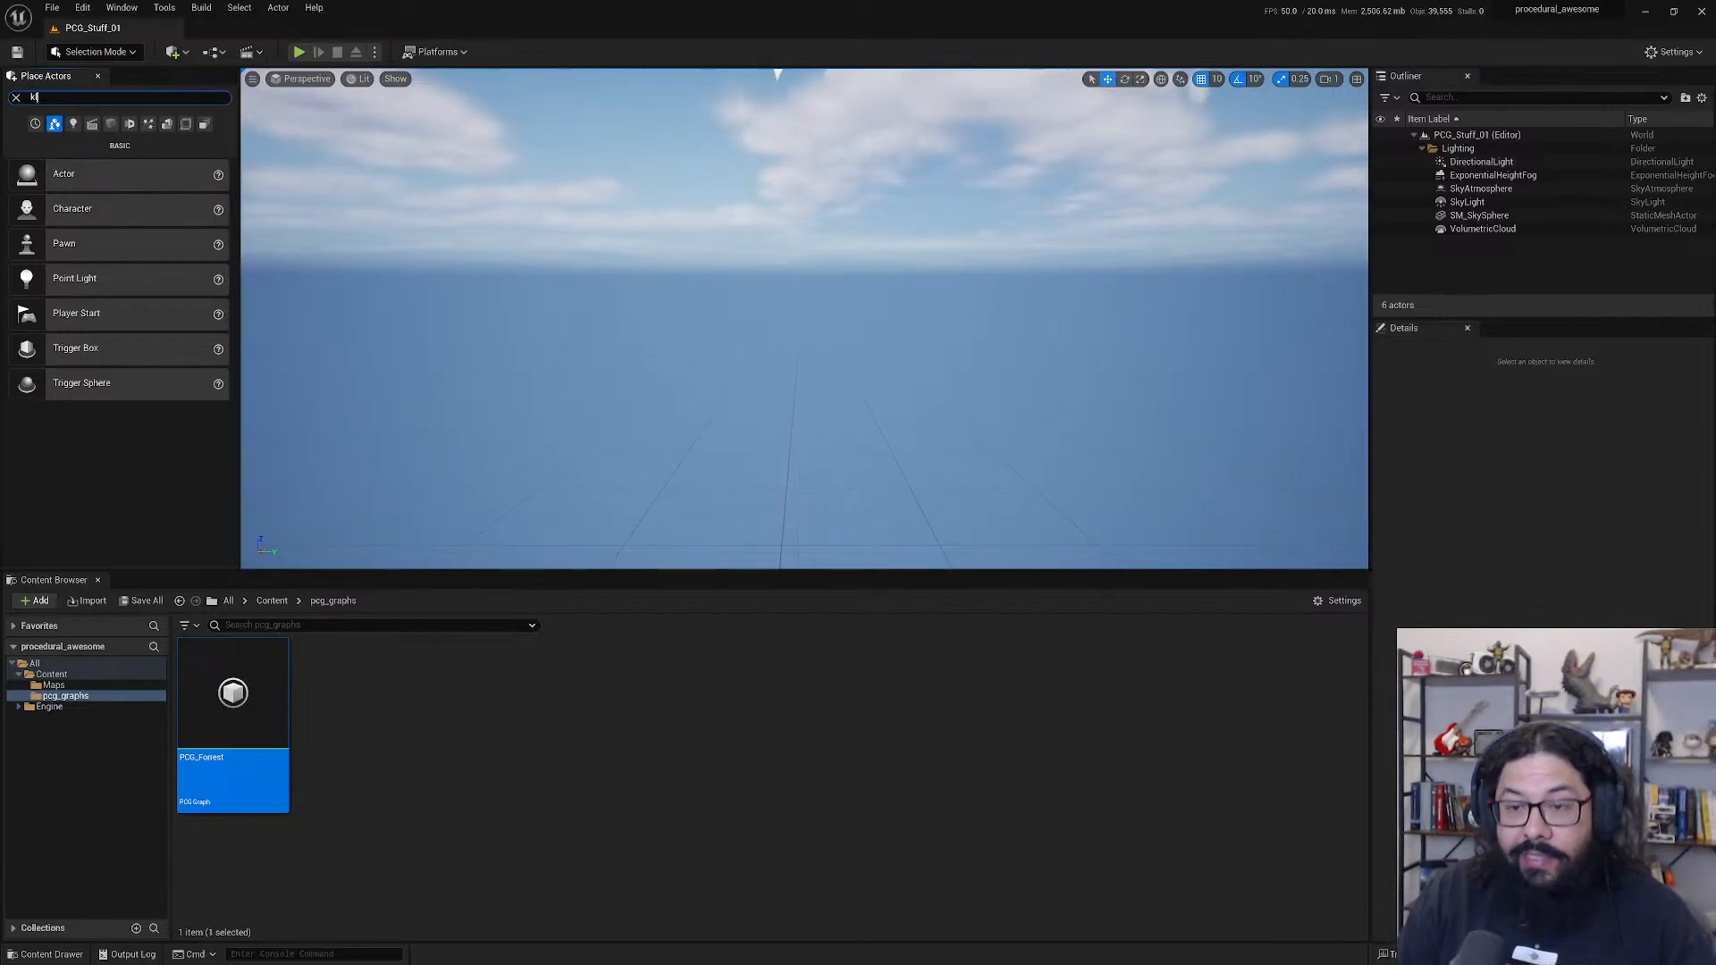
{"action": "key", "text": "BackSpace"}
{"action": "type", "text": "land"}
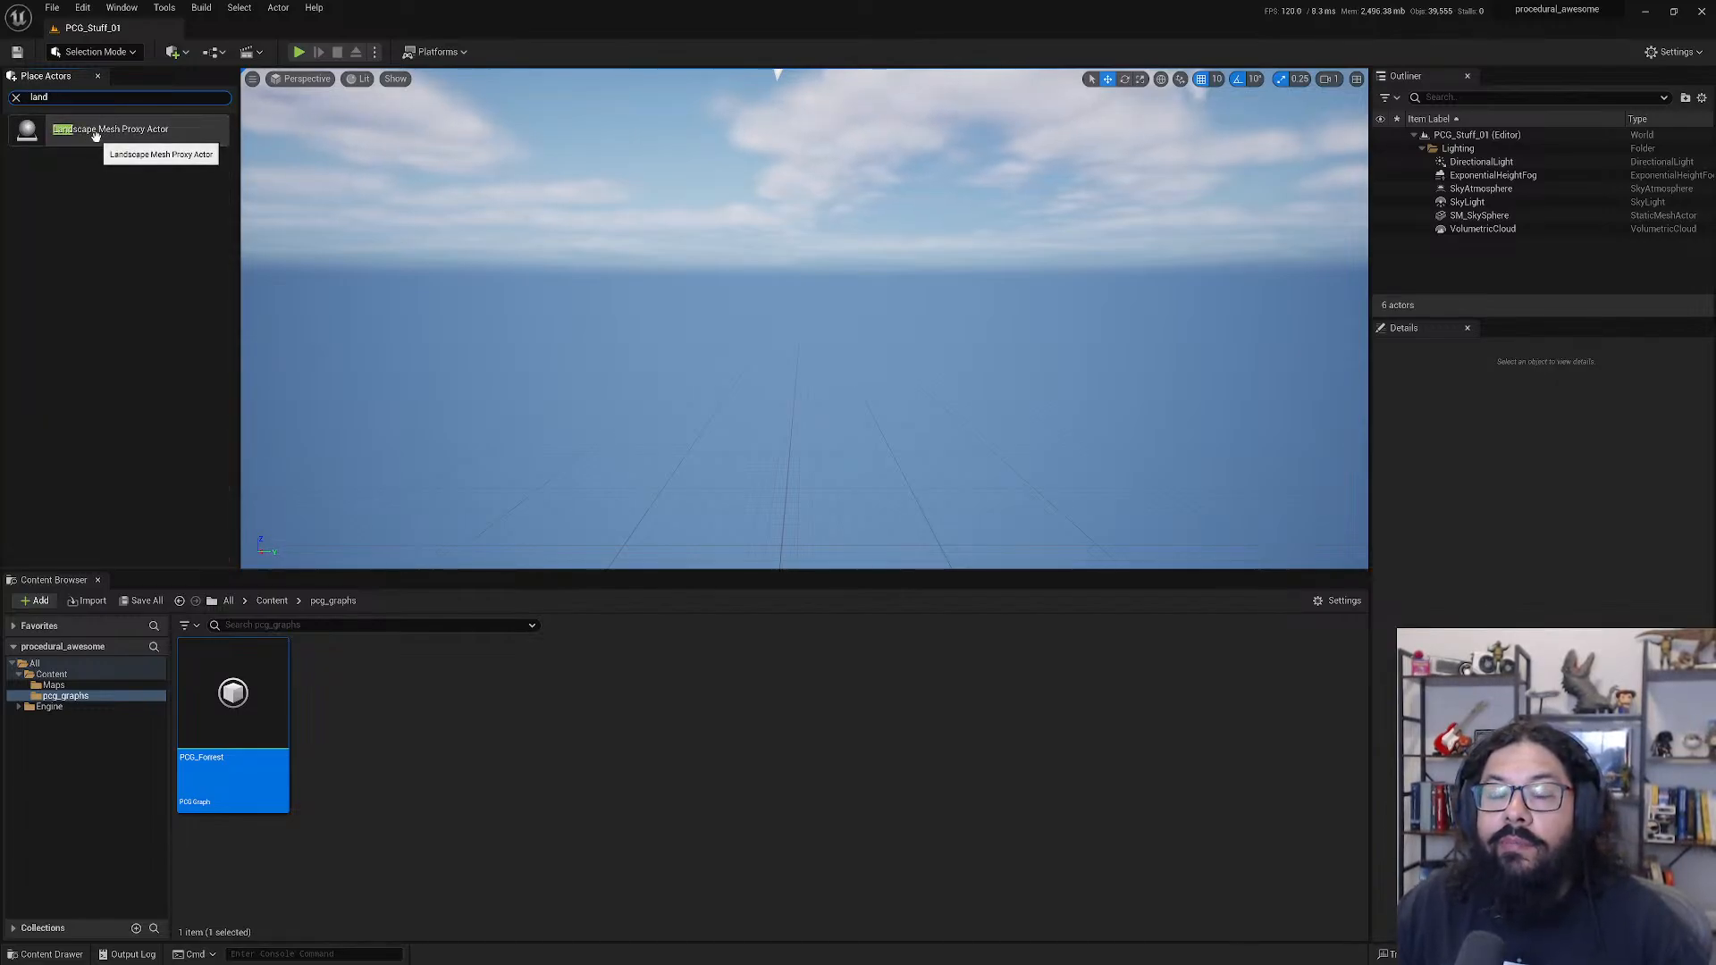
{"action": "double_click", "coordinate": [39, 97]}
{"action": "key", "text": "BackSpace"}
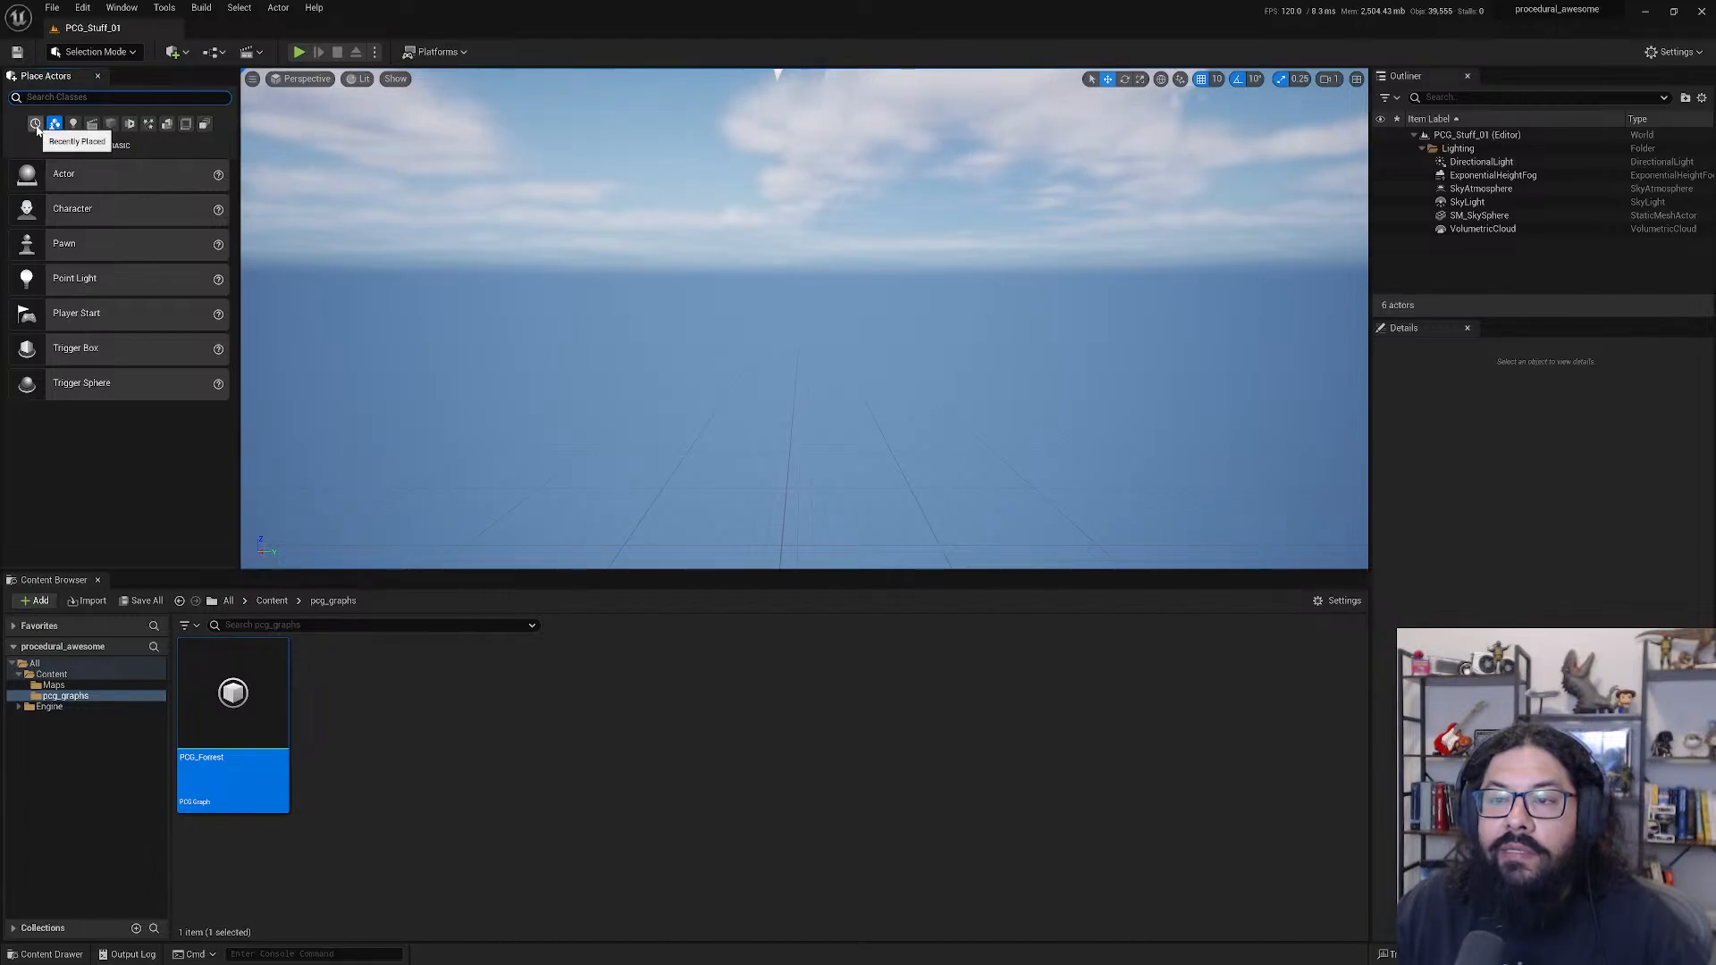
- Look through the editor commands and the full list of placeable actor classes for a way to add a landscape
{"action": "left_click", "coordinate": [162, 9]}
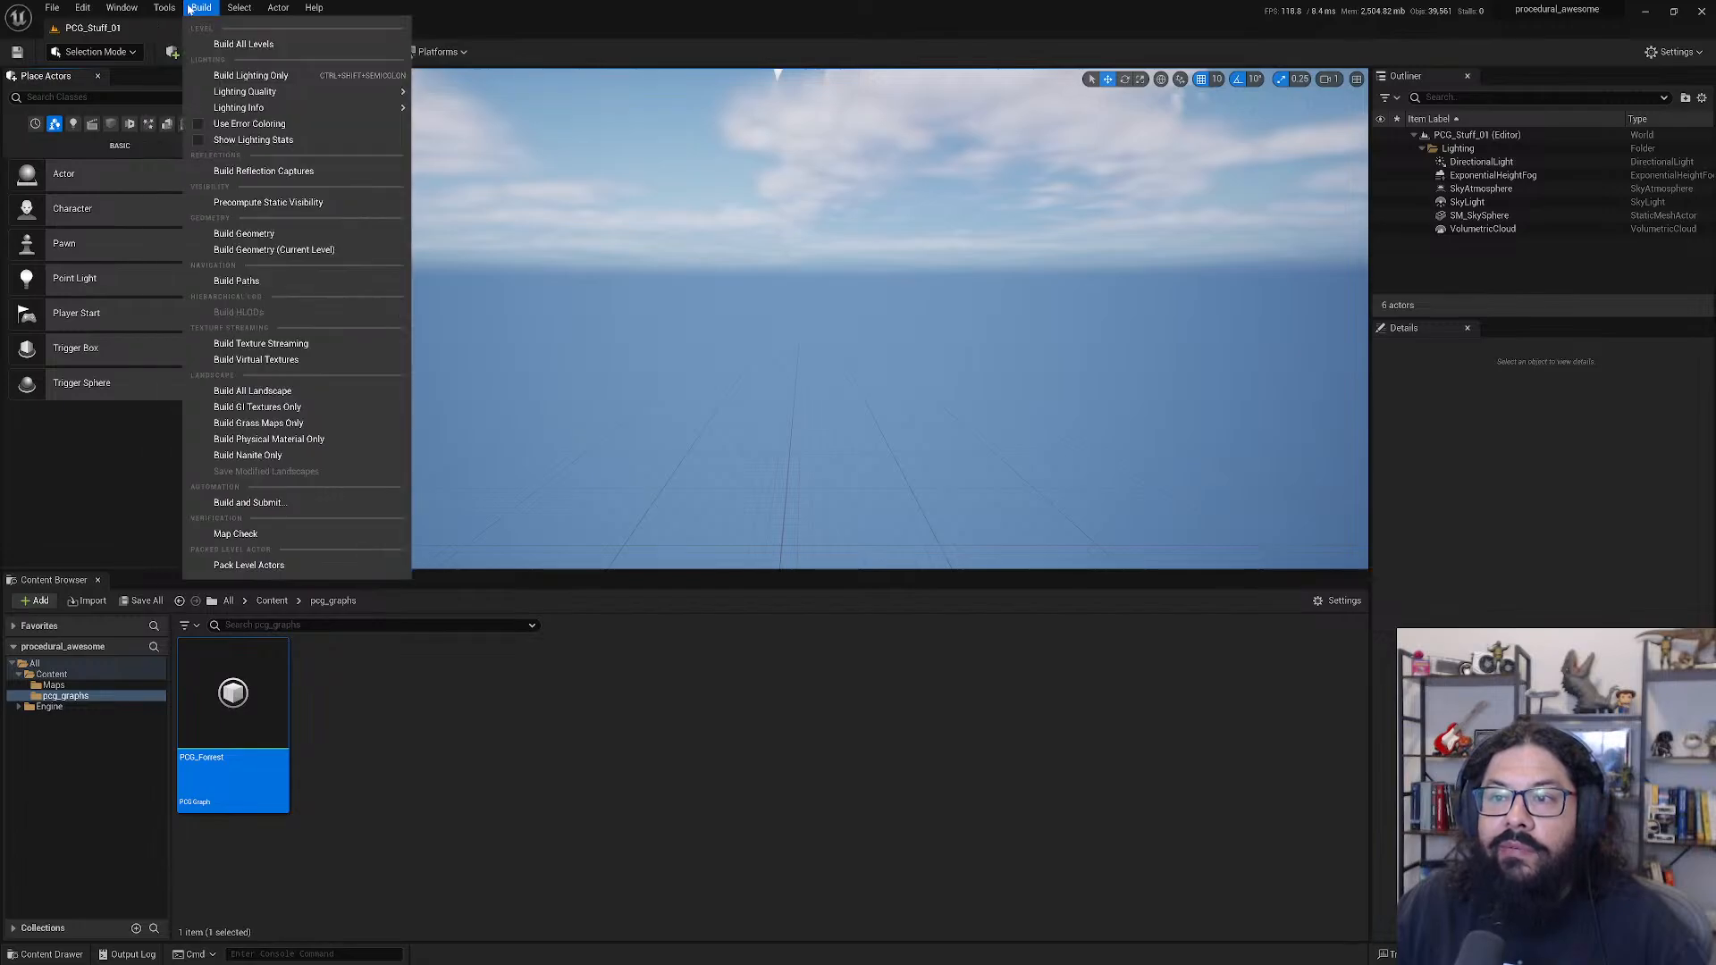
{"action": "mouse_move", "coordinate": [122, 9]}
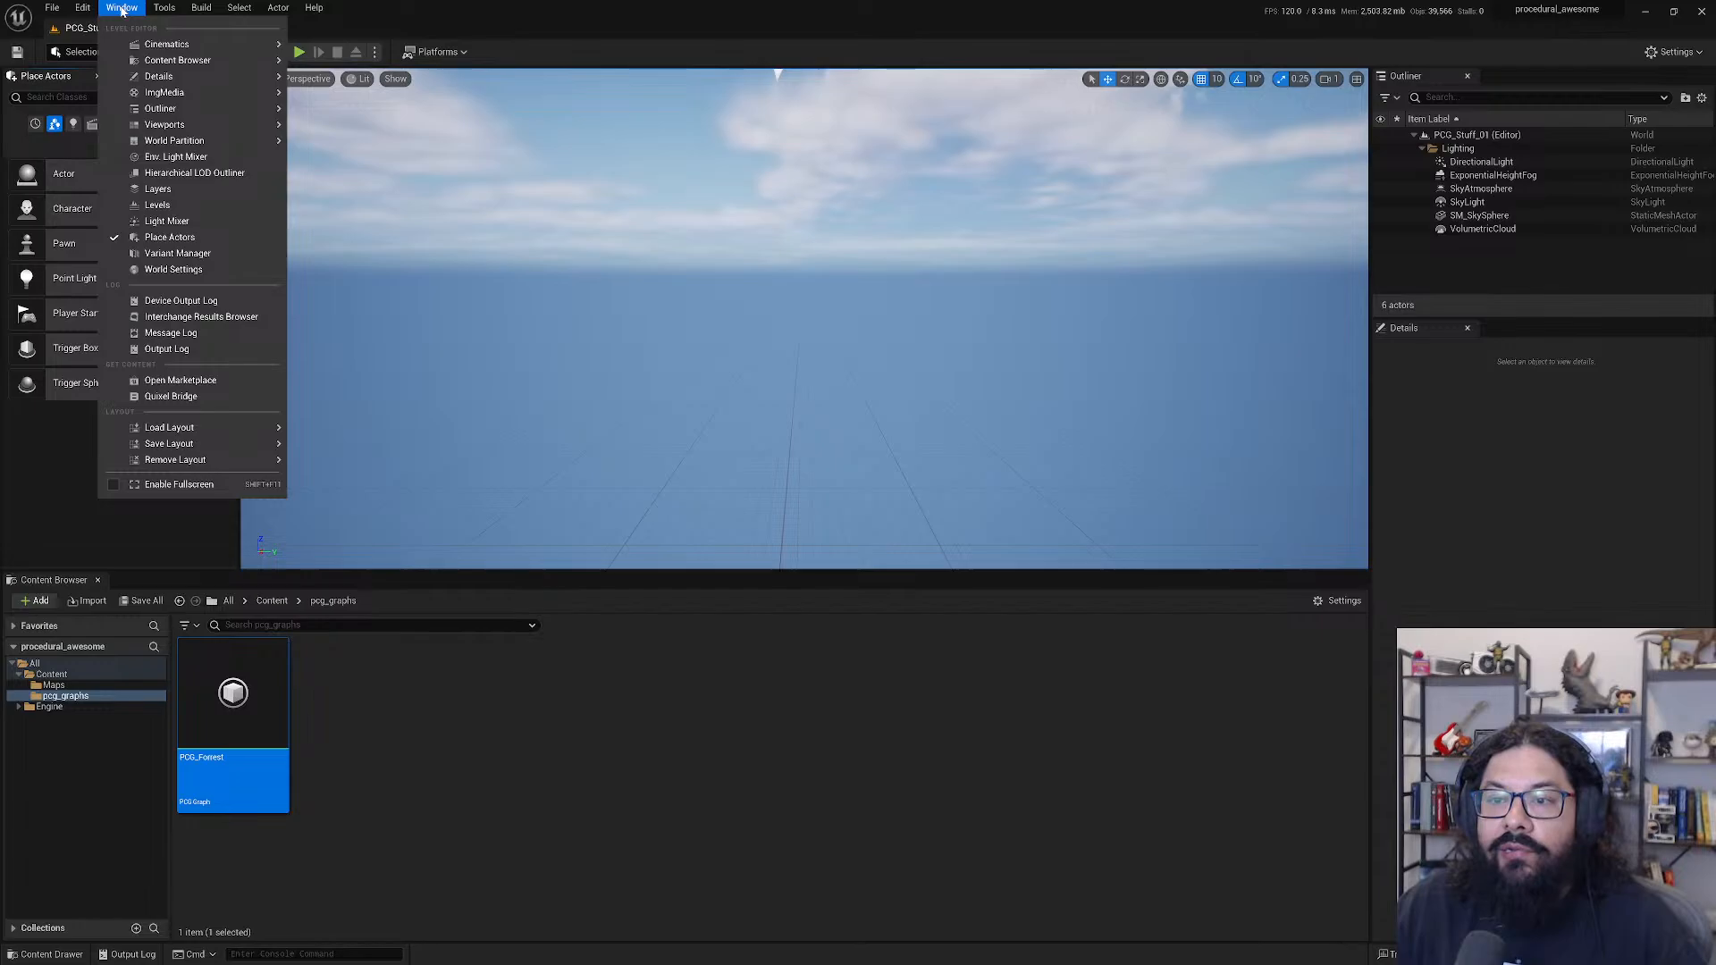
{"action": "left_click", "coordinate": [122, 9]}
{"action": "left_click", "coordinate": [172, 52]}
{"action": "mouse_move", "coordinate": [246, 170]}
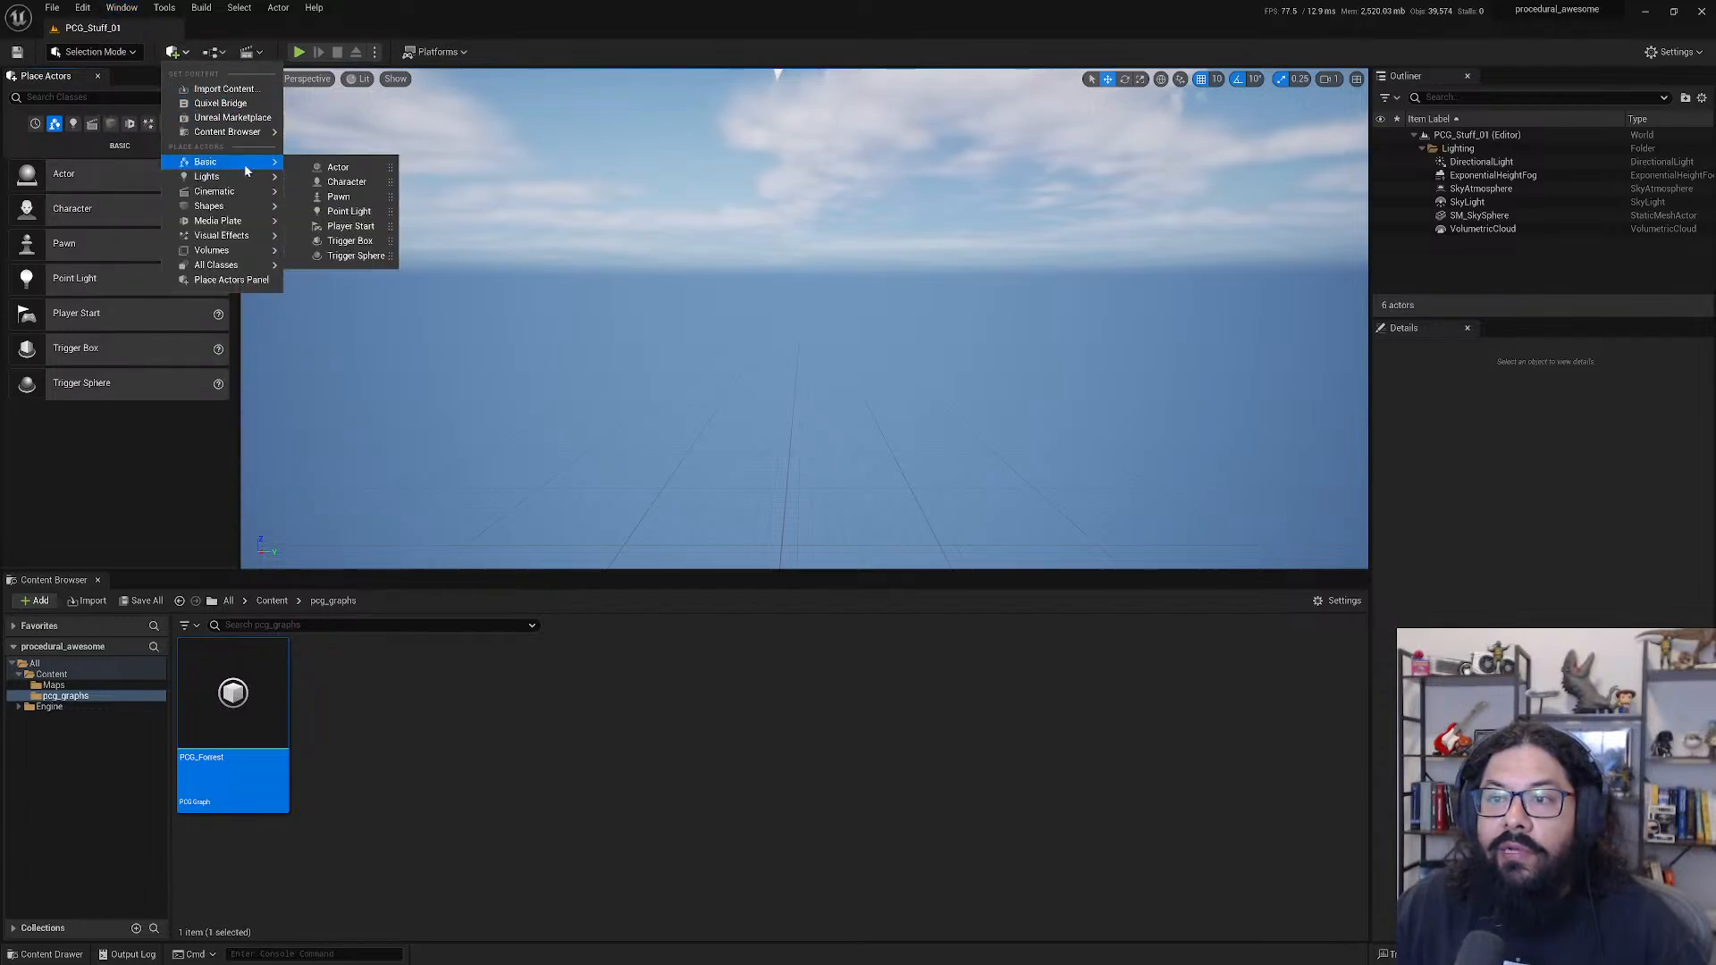
{"action": "mouse_move", "coordinate": [240, 254]}
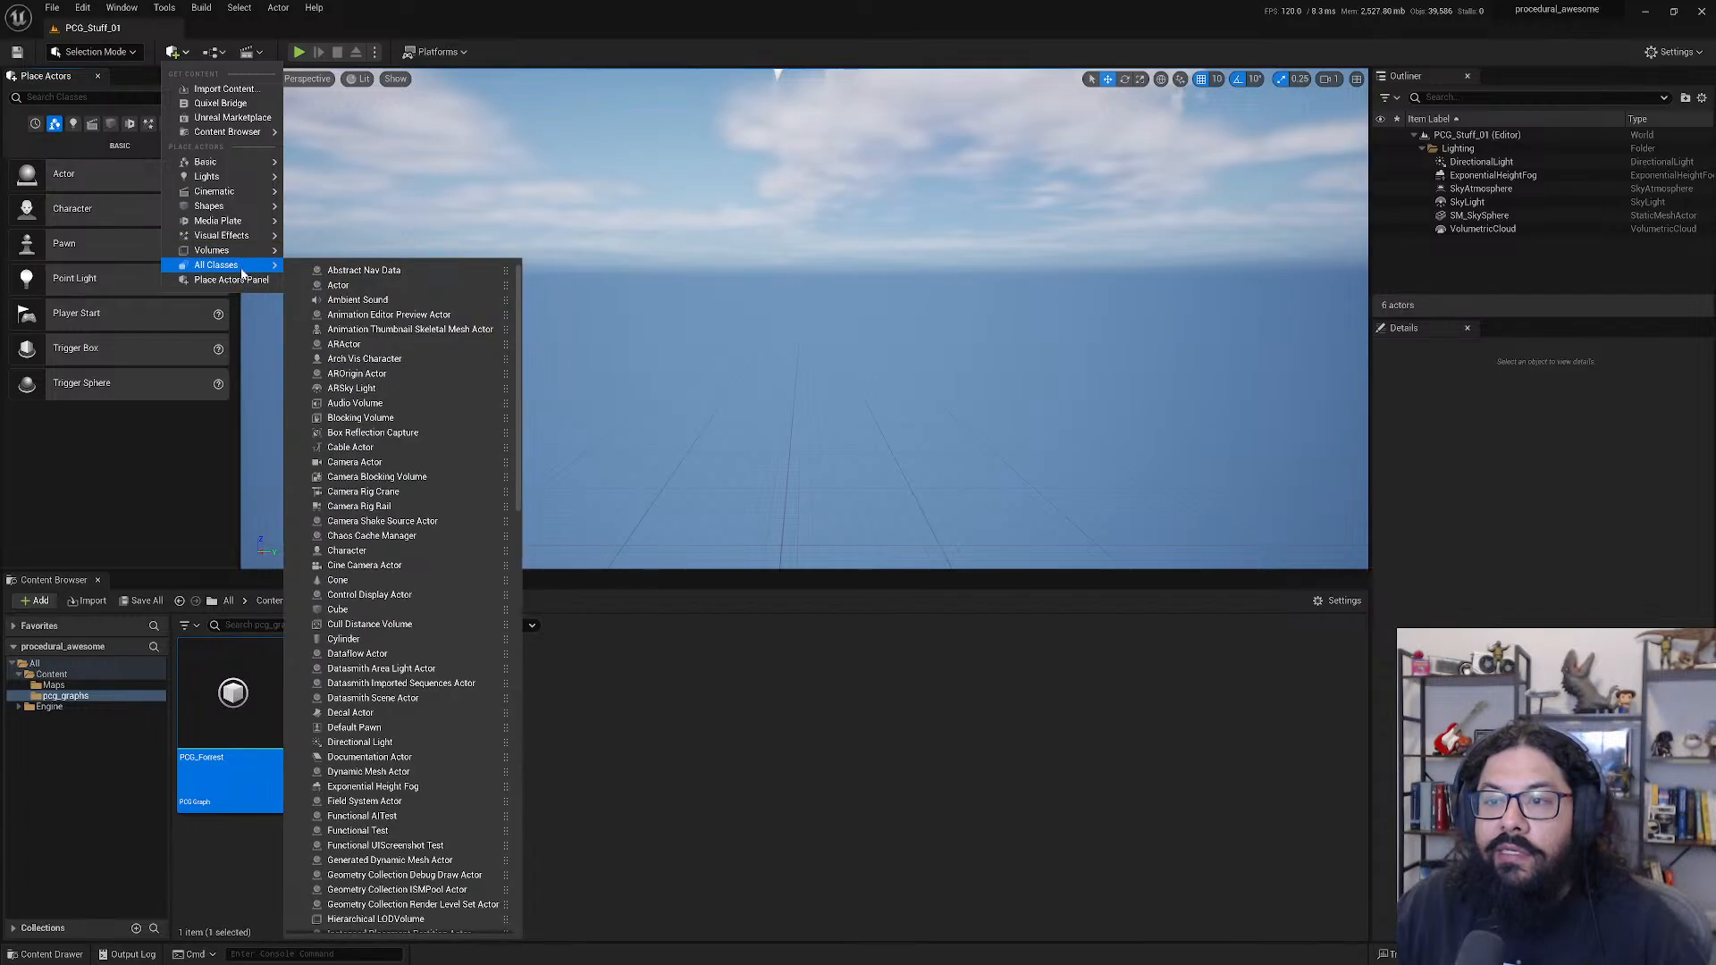
{"action": "scroll", "coordinate": [354, 317], "scroll_direction": "down", "scroll_amount": 10}
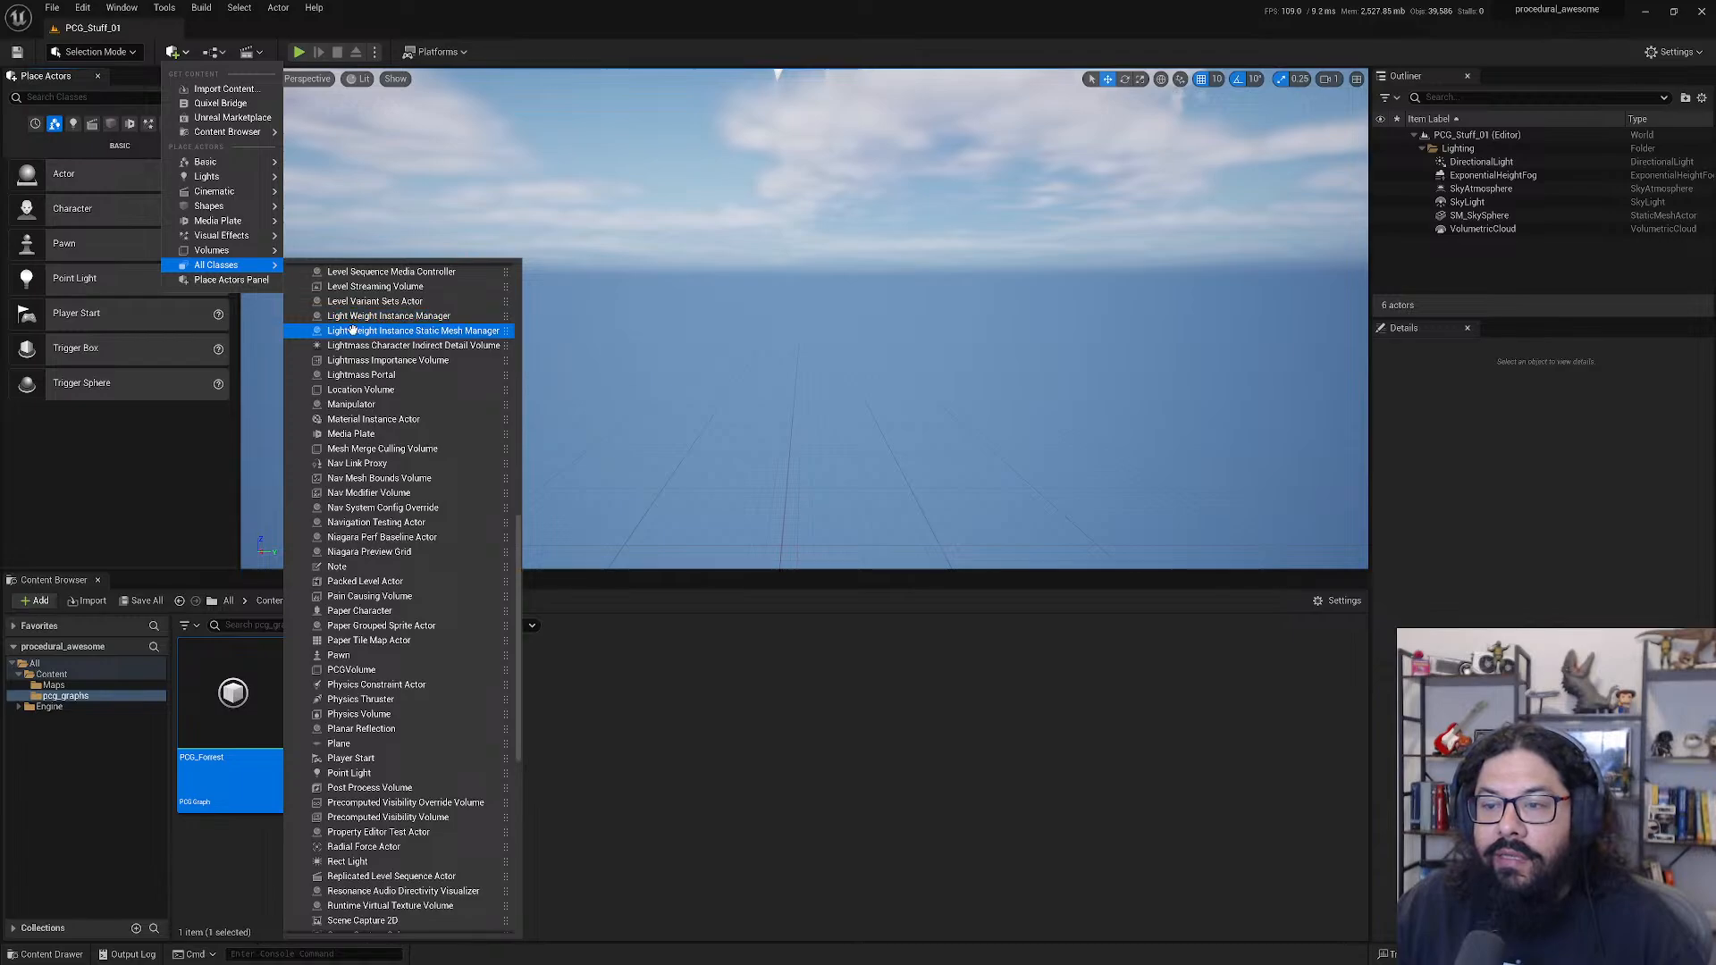
{"action": "scroll", "coordinate": [340, 402], "scroll_direction": "up", "scroll_amount": 6}
{"action": "key", "text": "Escape"}
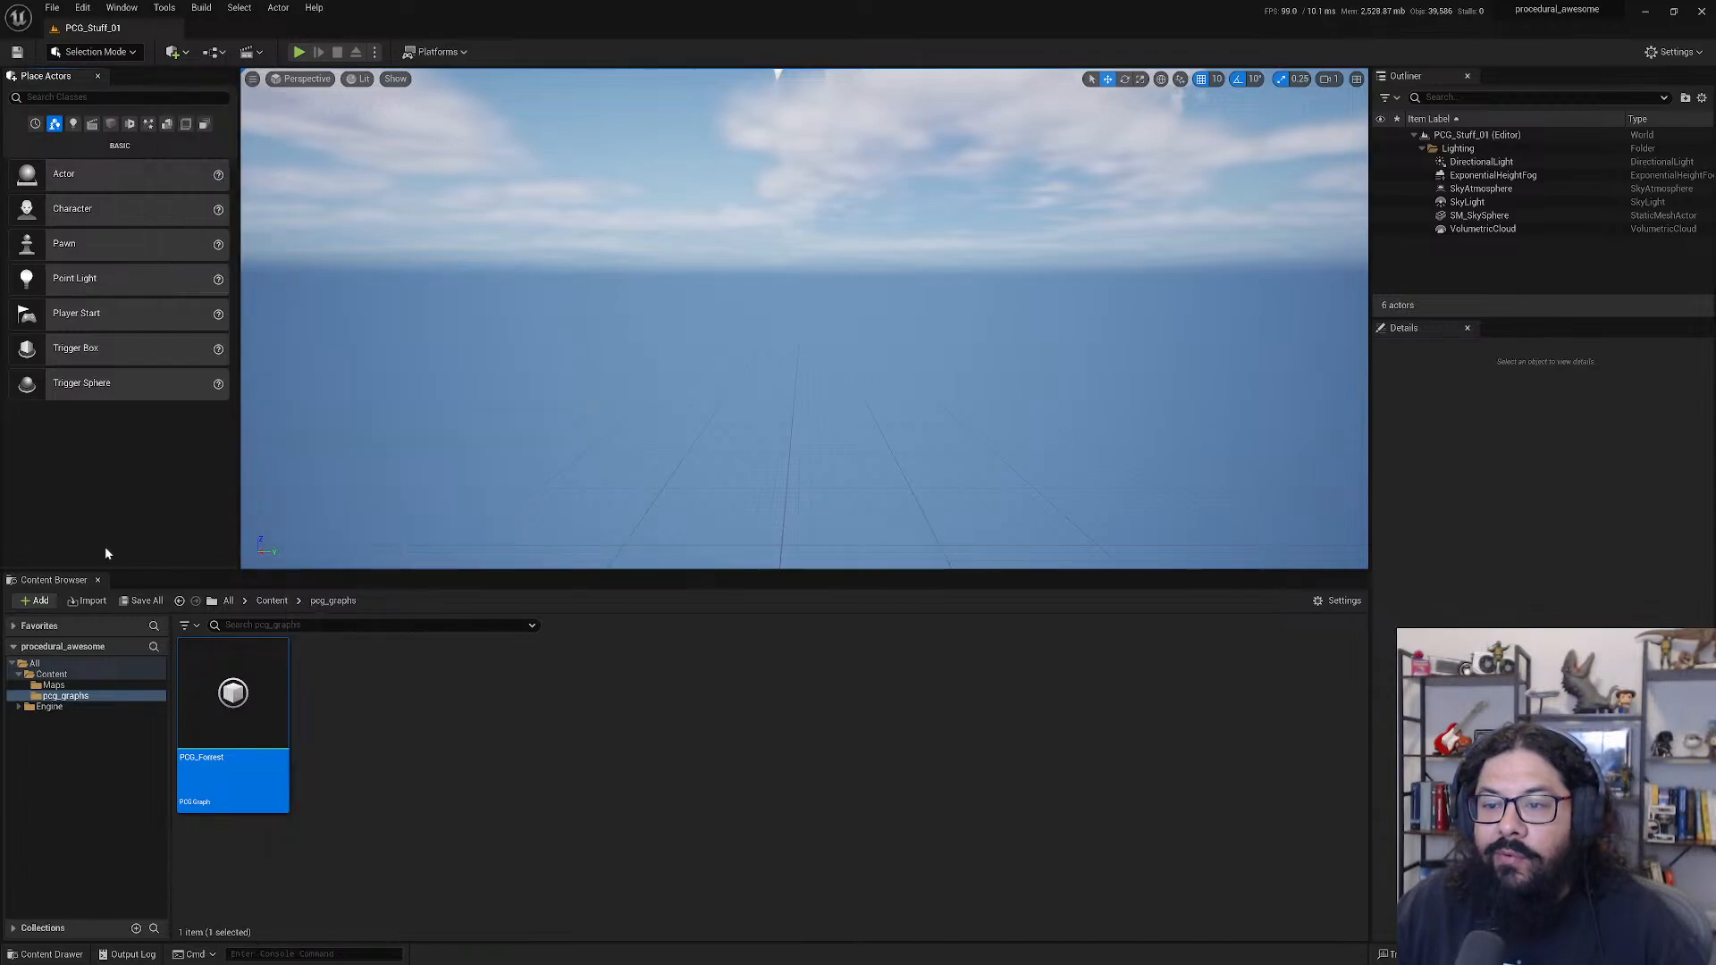
{"action": "right_click", "coordinate": [539, 358]}
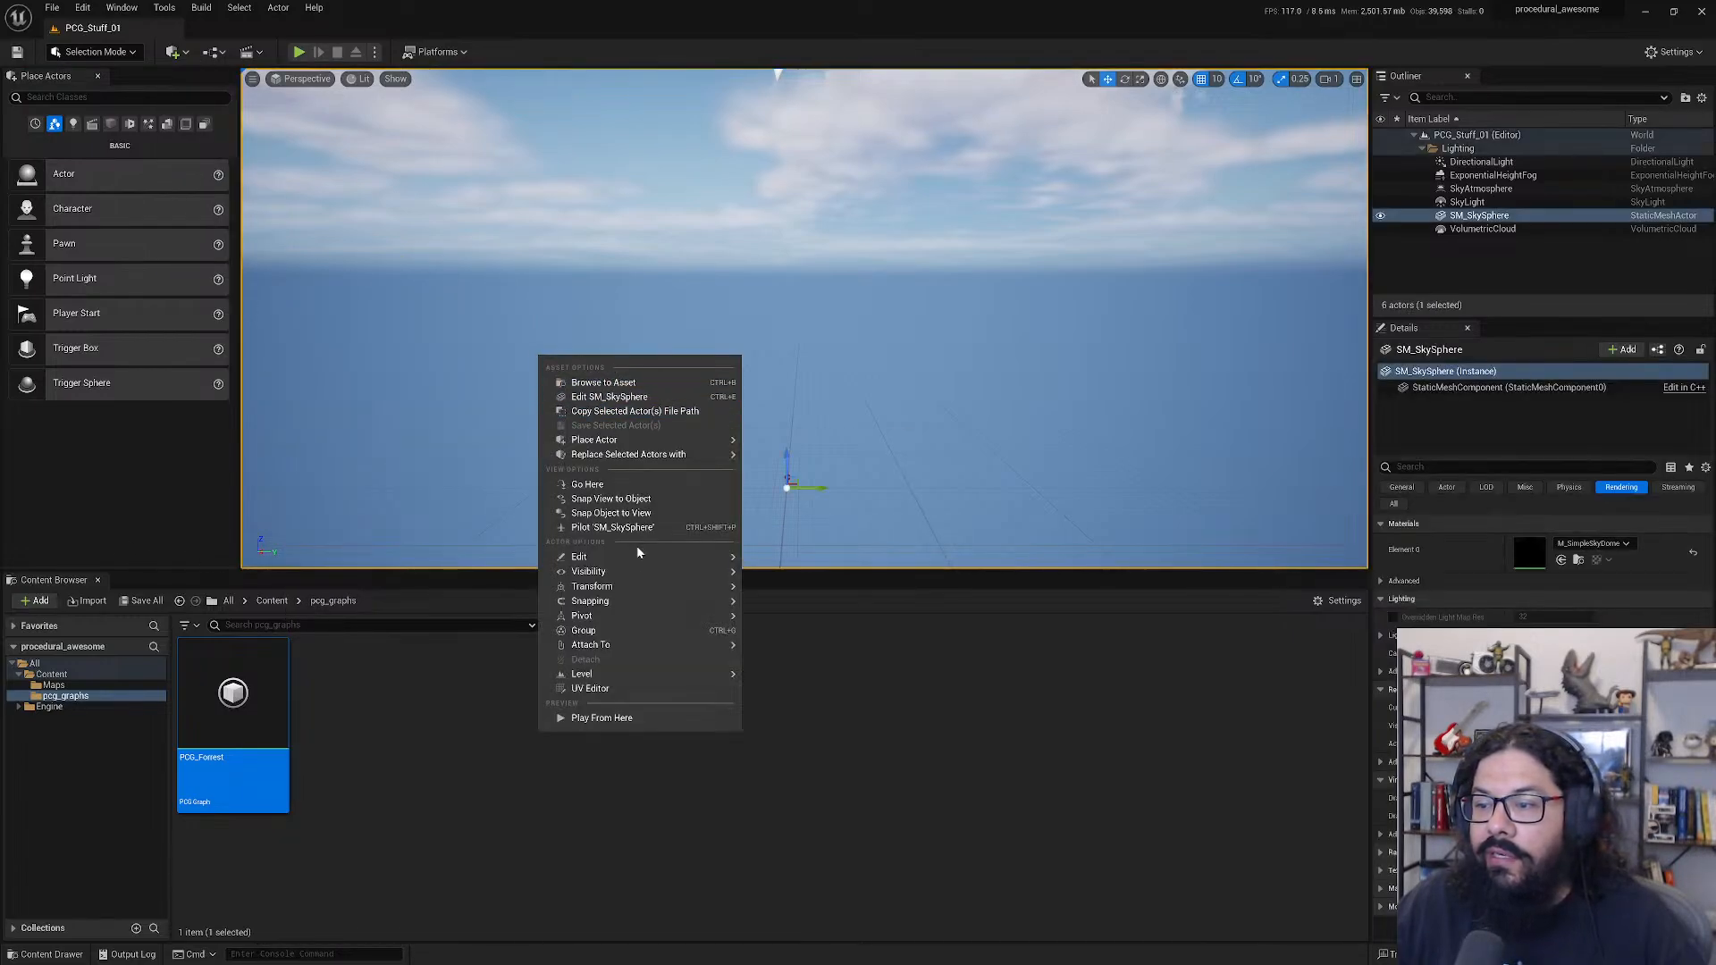
{"action": "mouse_move", "coordinate": [590, 644]}
{"action": "left_click", "coordinate": [19, 474]}
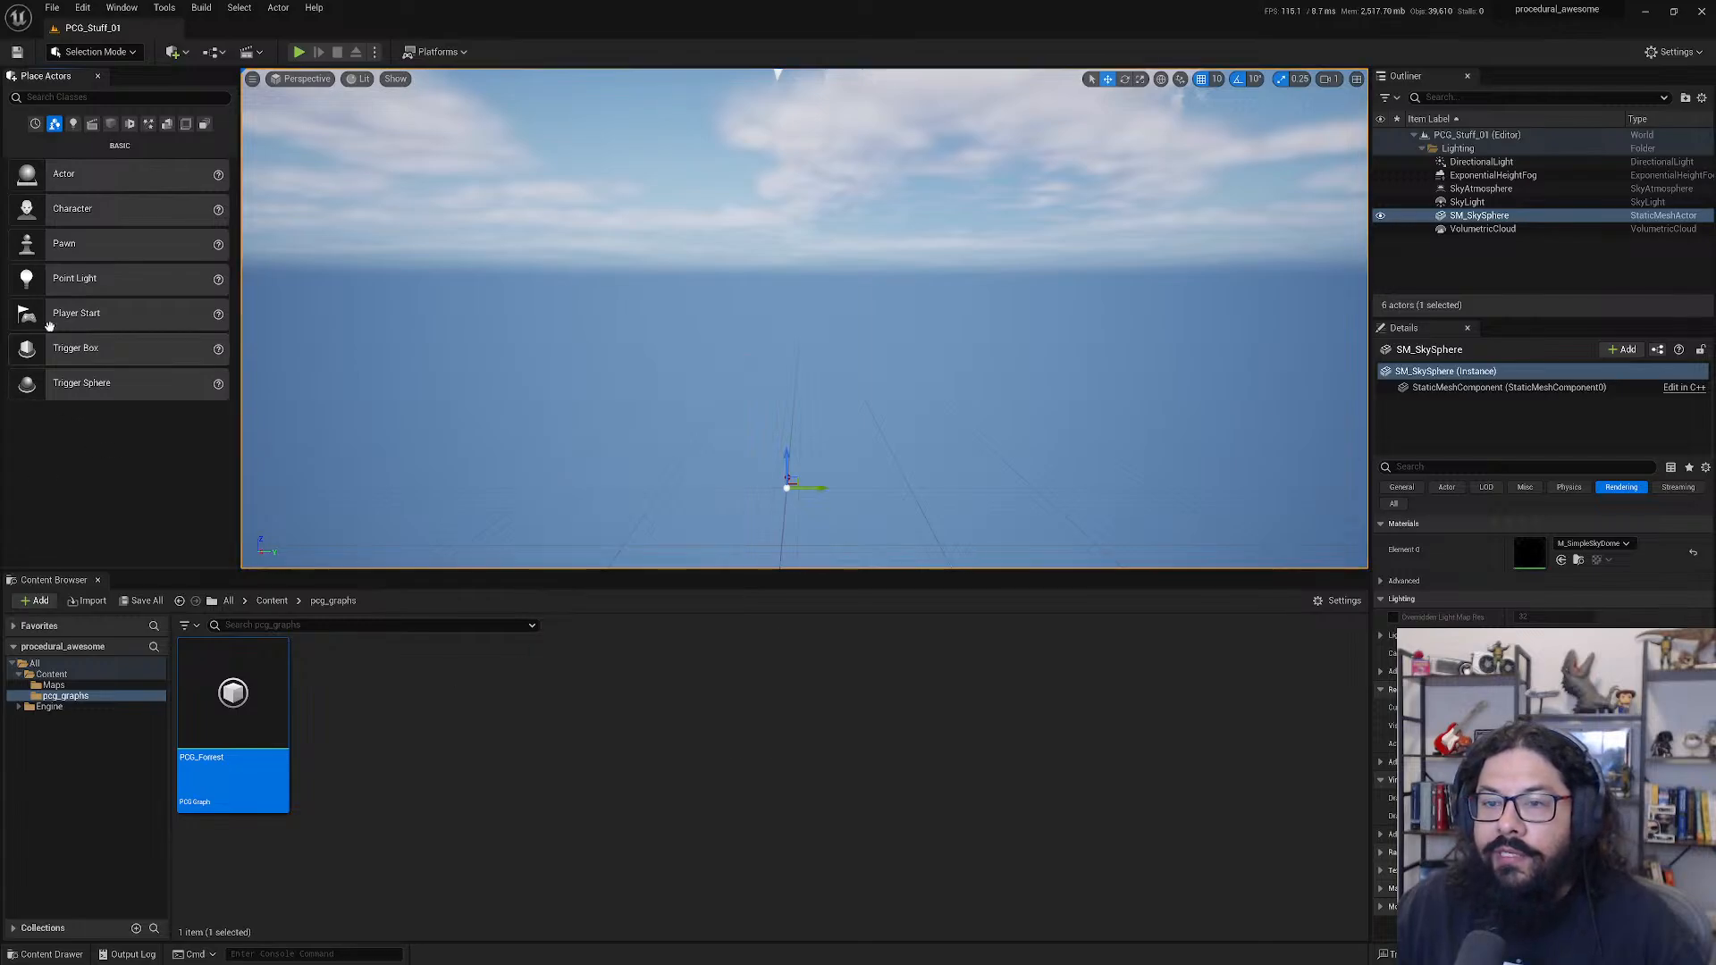
- Search the placeable actors for "terra"
{"action": "left_click", "coordinate": [104, 96]}
{"action": "type", "text": "terra"}
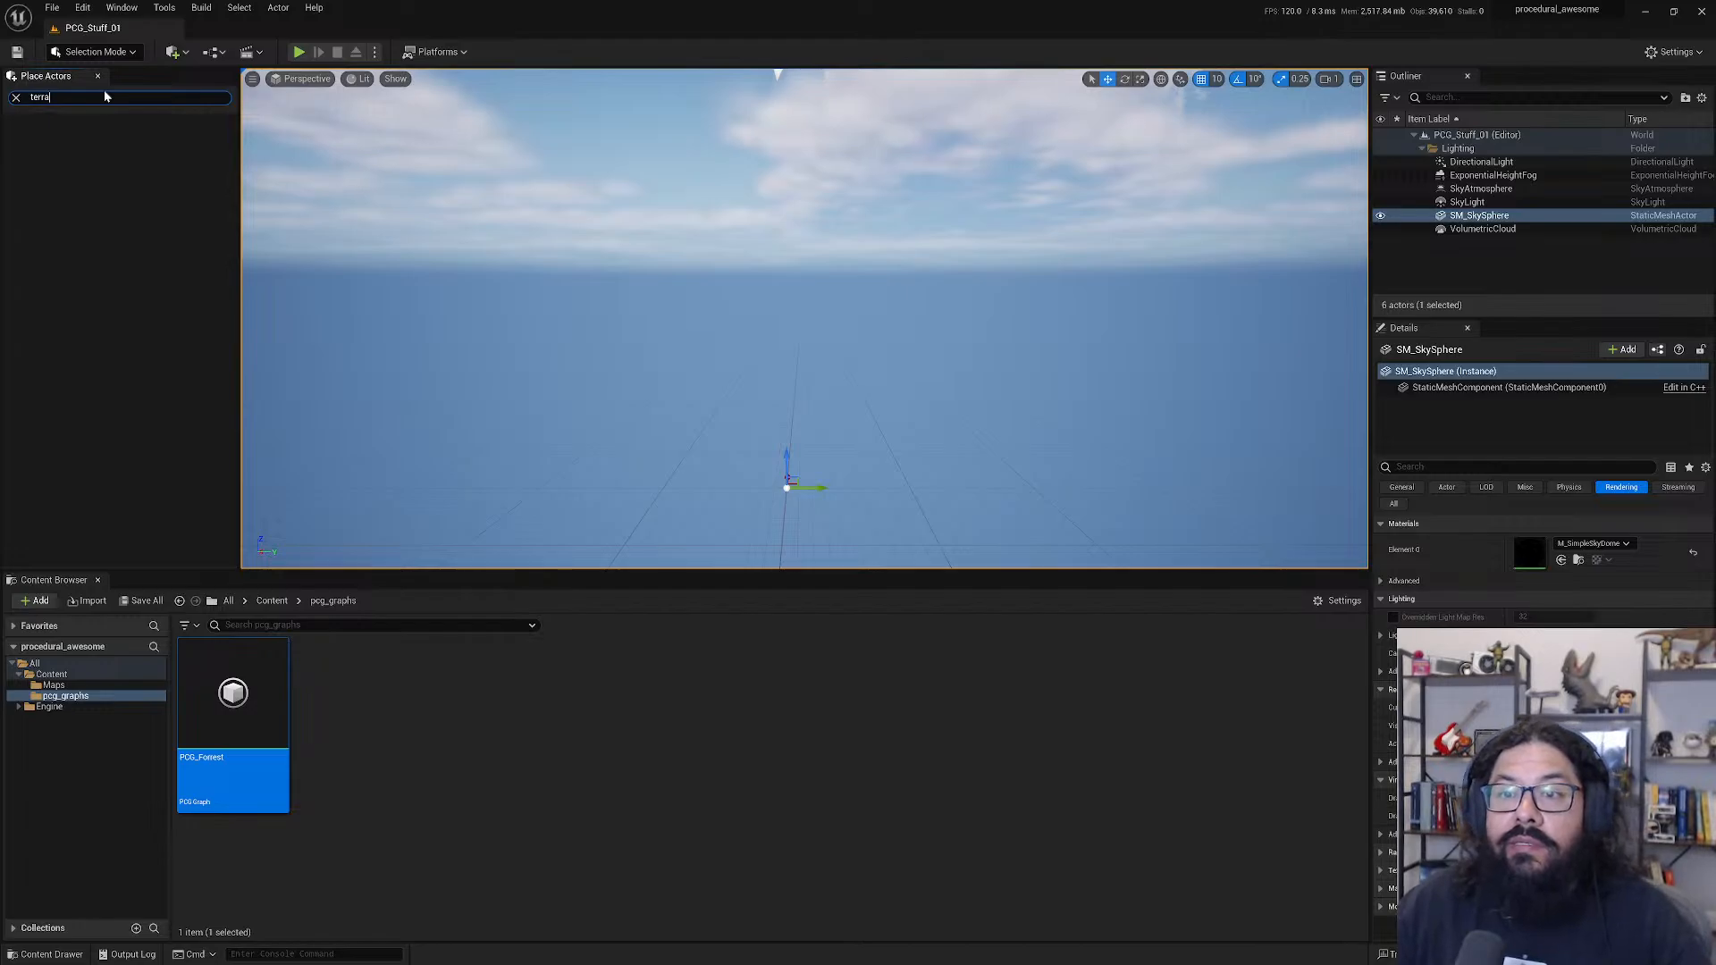
- Search the placeable actors for "land", try a Landscape Mesh Proxy Actor in the level, and delete it
{"action": "key", "text": "BackSpace"}
{"action": "key", "text": "BackSpace"}
{"action": "key", "text": "BackSpace"}
{"action": "key", "text": "BackSpace"}
{"action": "key", "text": "BackSpace"}
{"action": "type", "text": "lanf"}
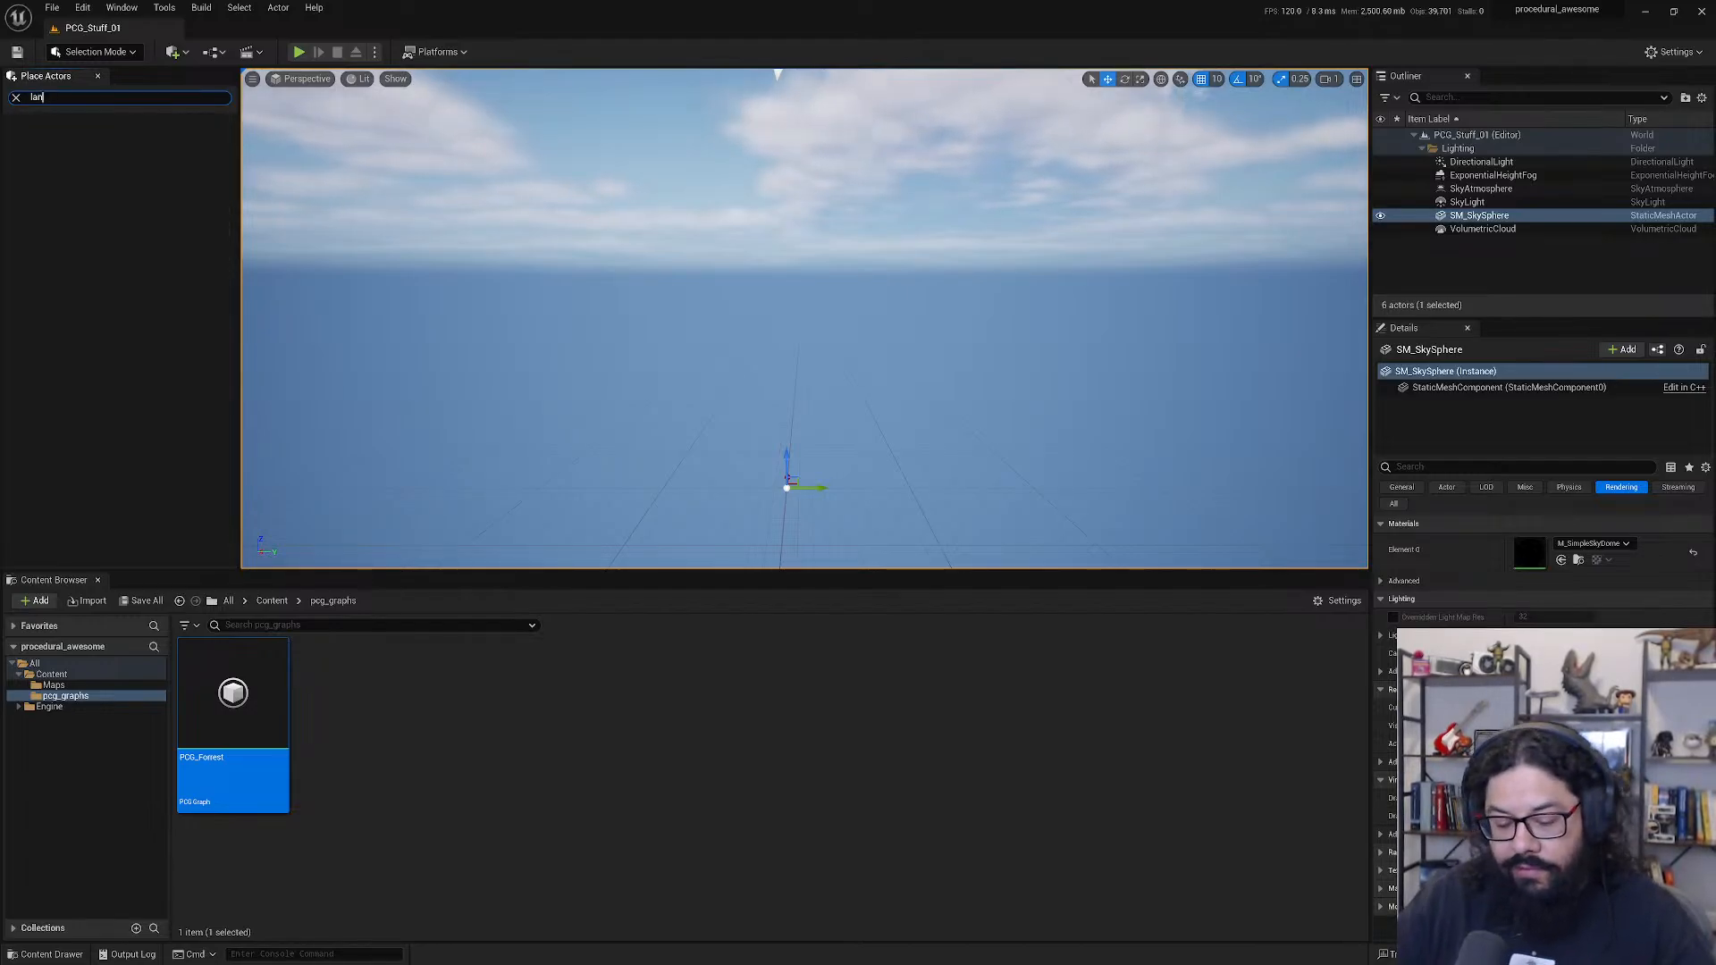
{"action": "key", "text": "BackSpace"}
{"action": "type", "text": "d"}
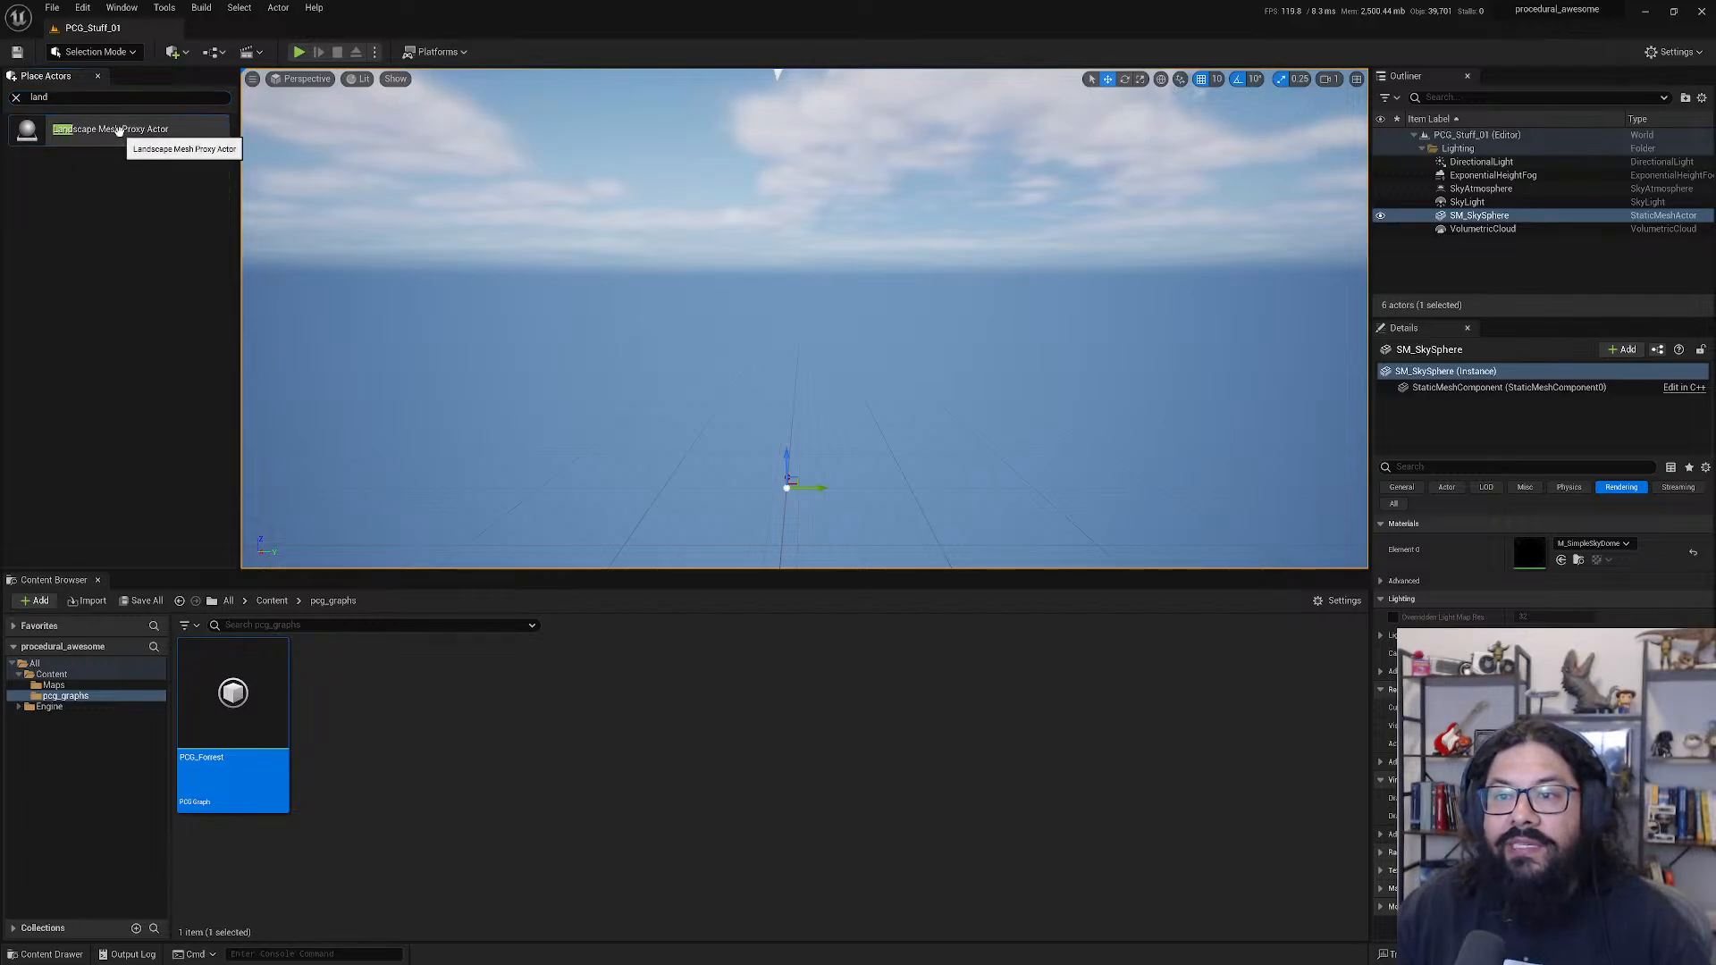
{"action": "left_click_drag", "start_coordinate": [119, 130], "coordinate": [685, 379]}
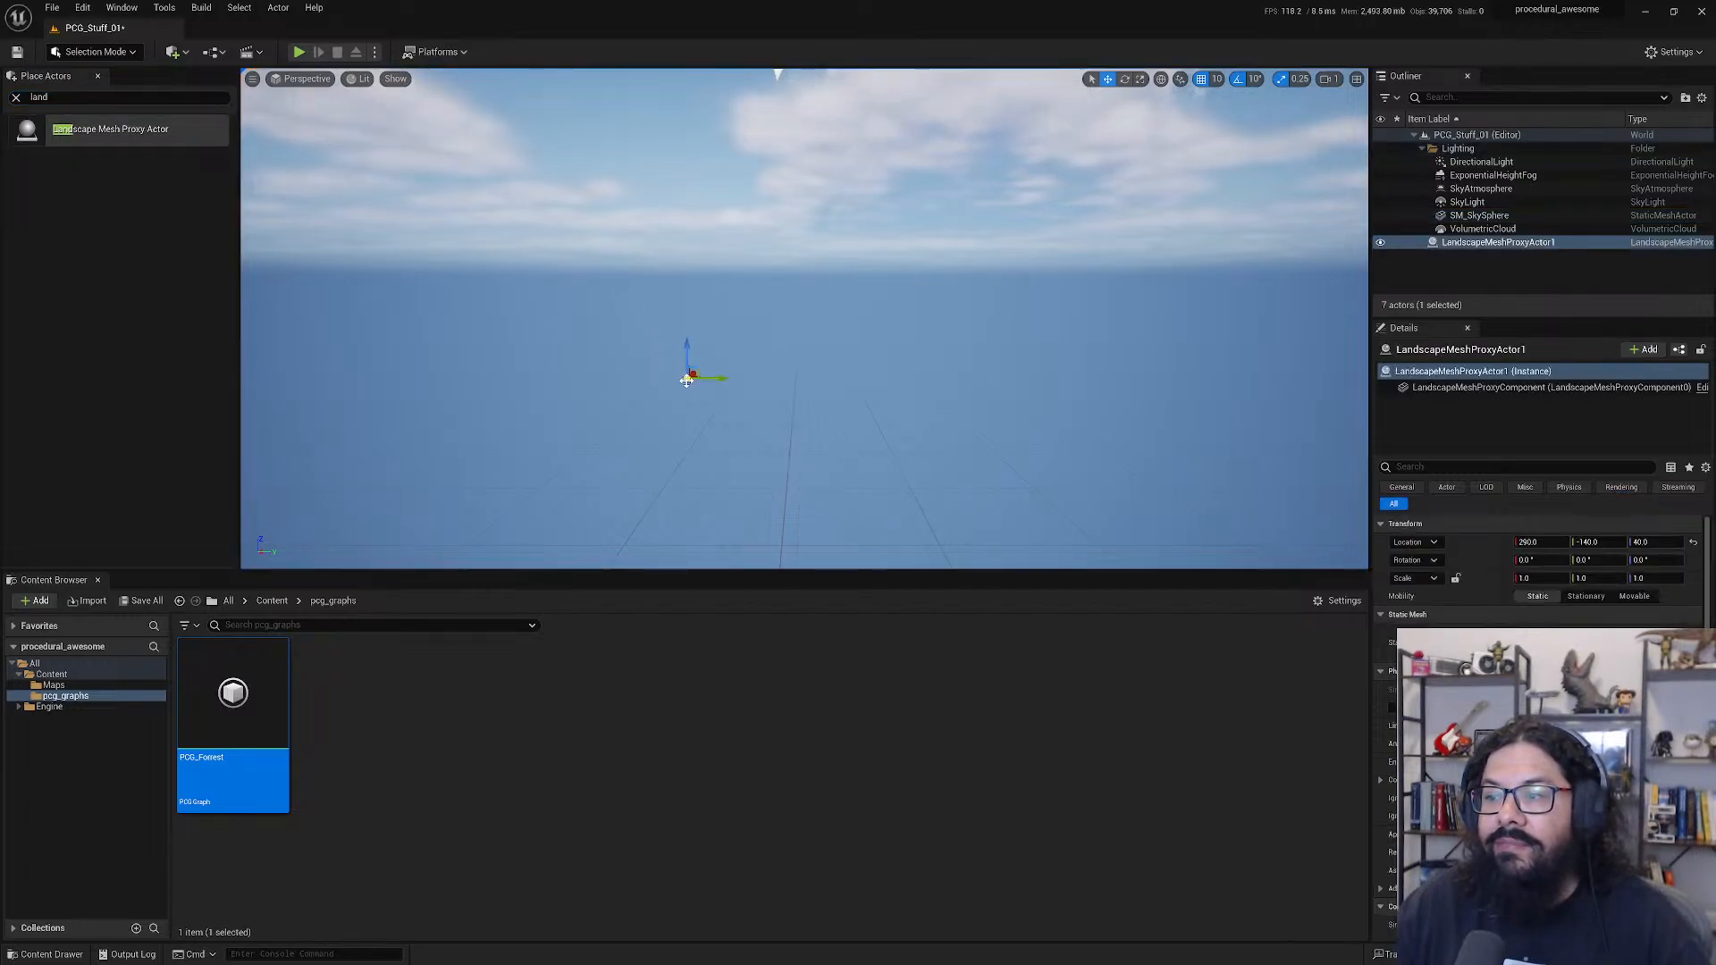
{"action": "left_click", "coordinate": [1477, 243]}
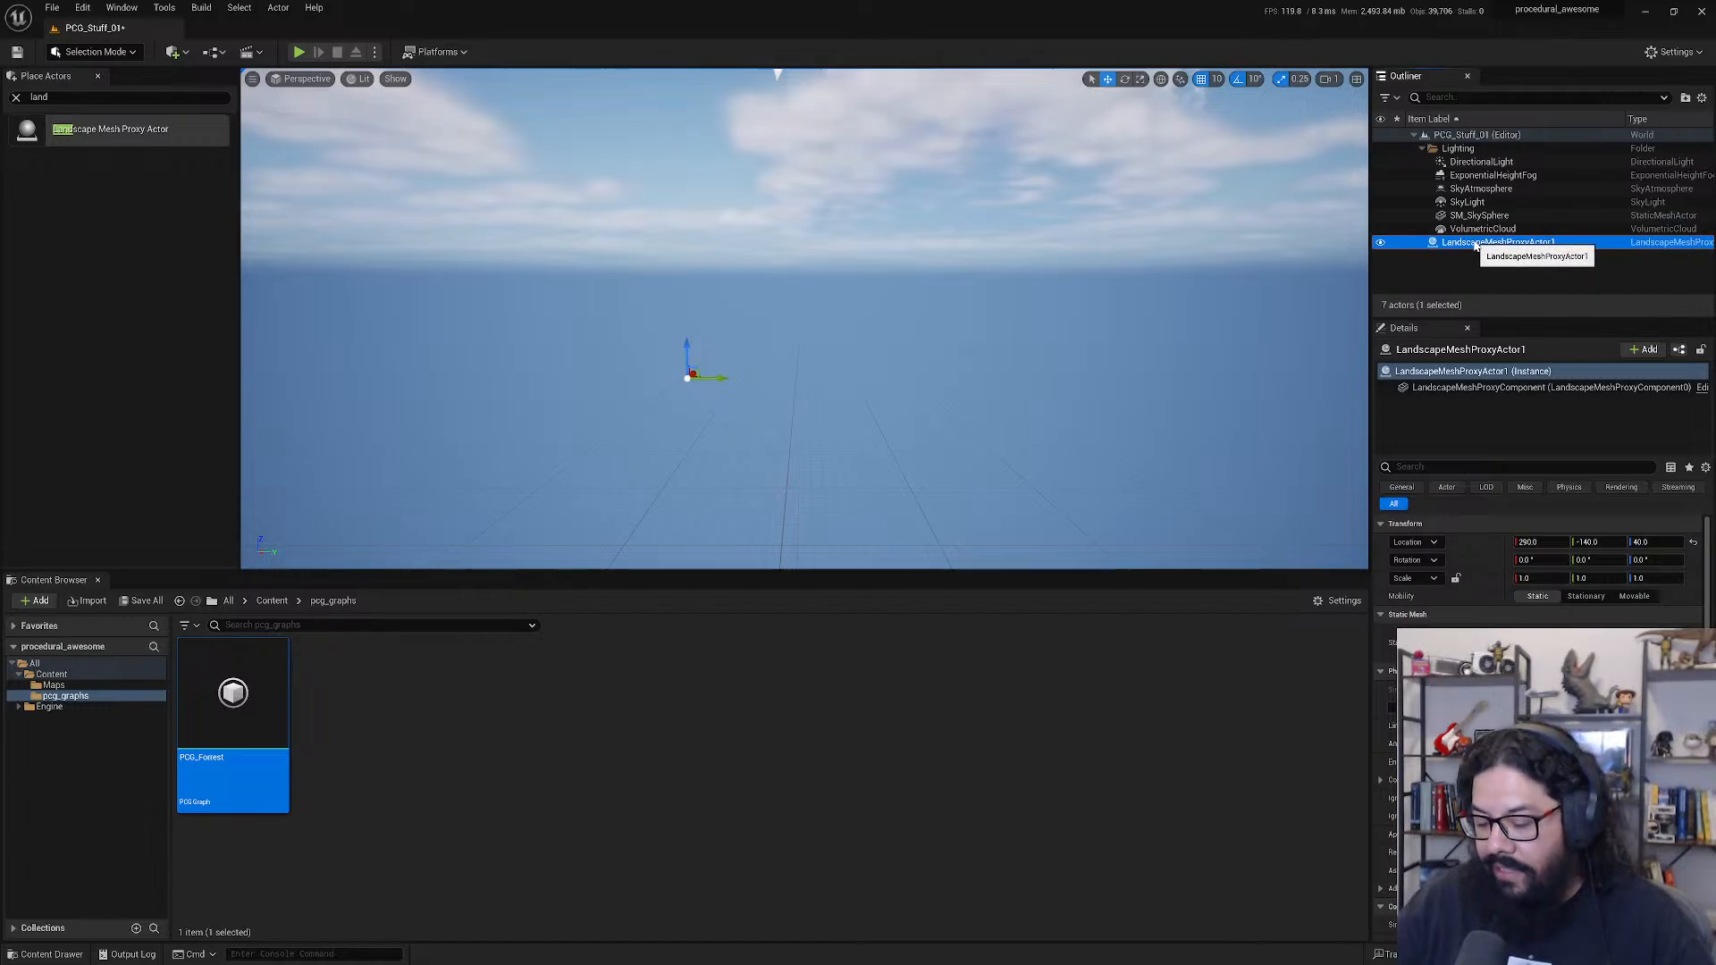
{"action": "key", "text": "Delete"}
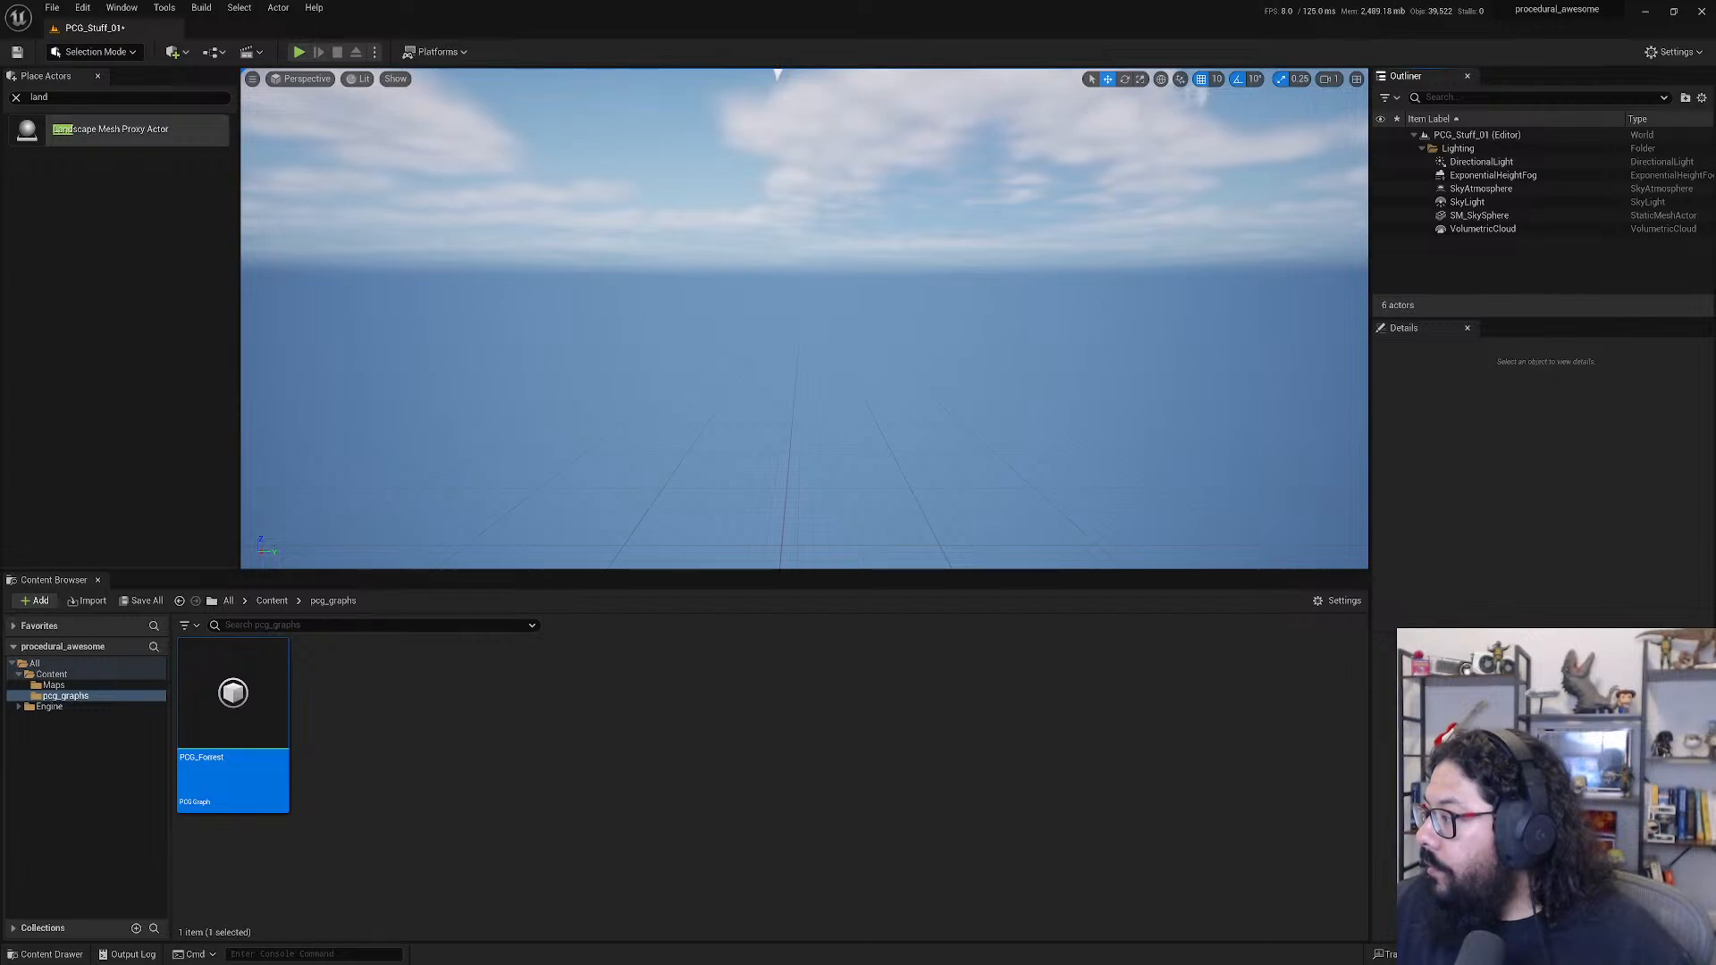
- Create a new landscape with the default settings in Landscape mode and return to Selection mode
{"action": "left_click", "coordinate": [131, 54]}
{"action": "left_click", "coordinate": [105, 88]}
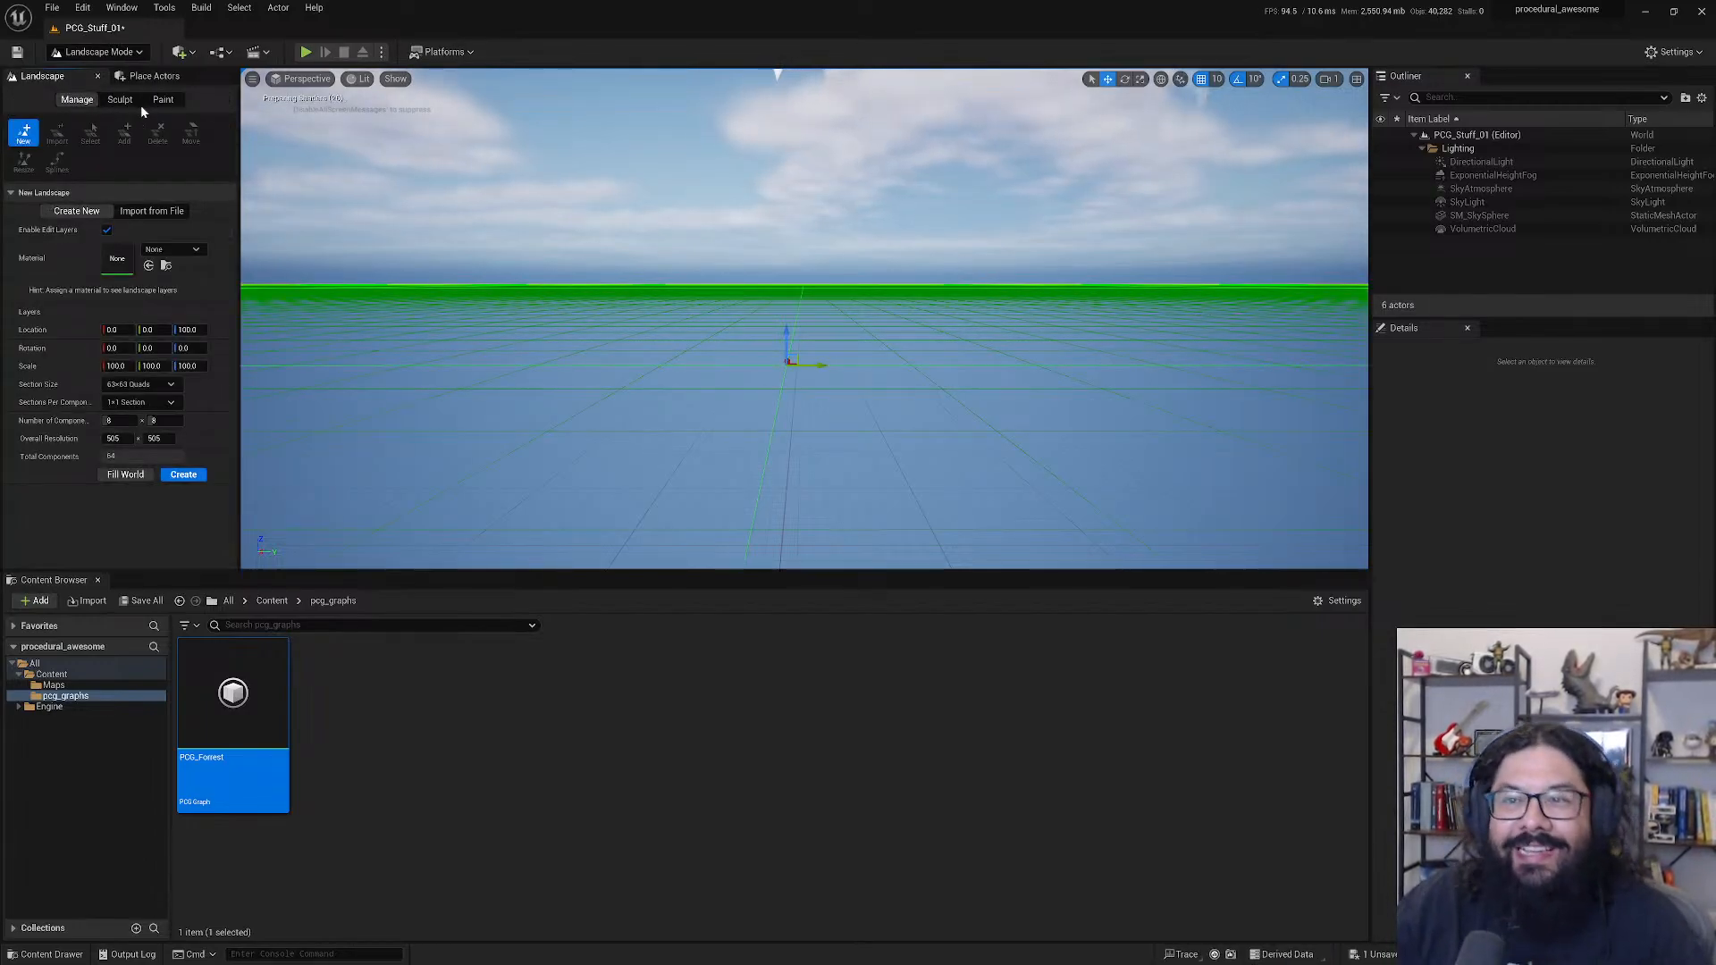
{"action": "left_click", "coordinate": [185, 476]}
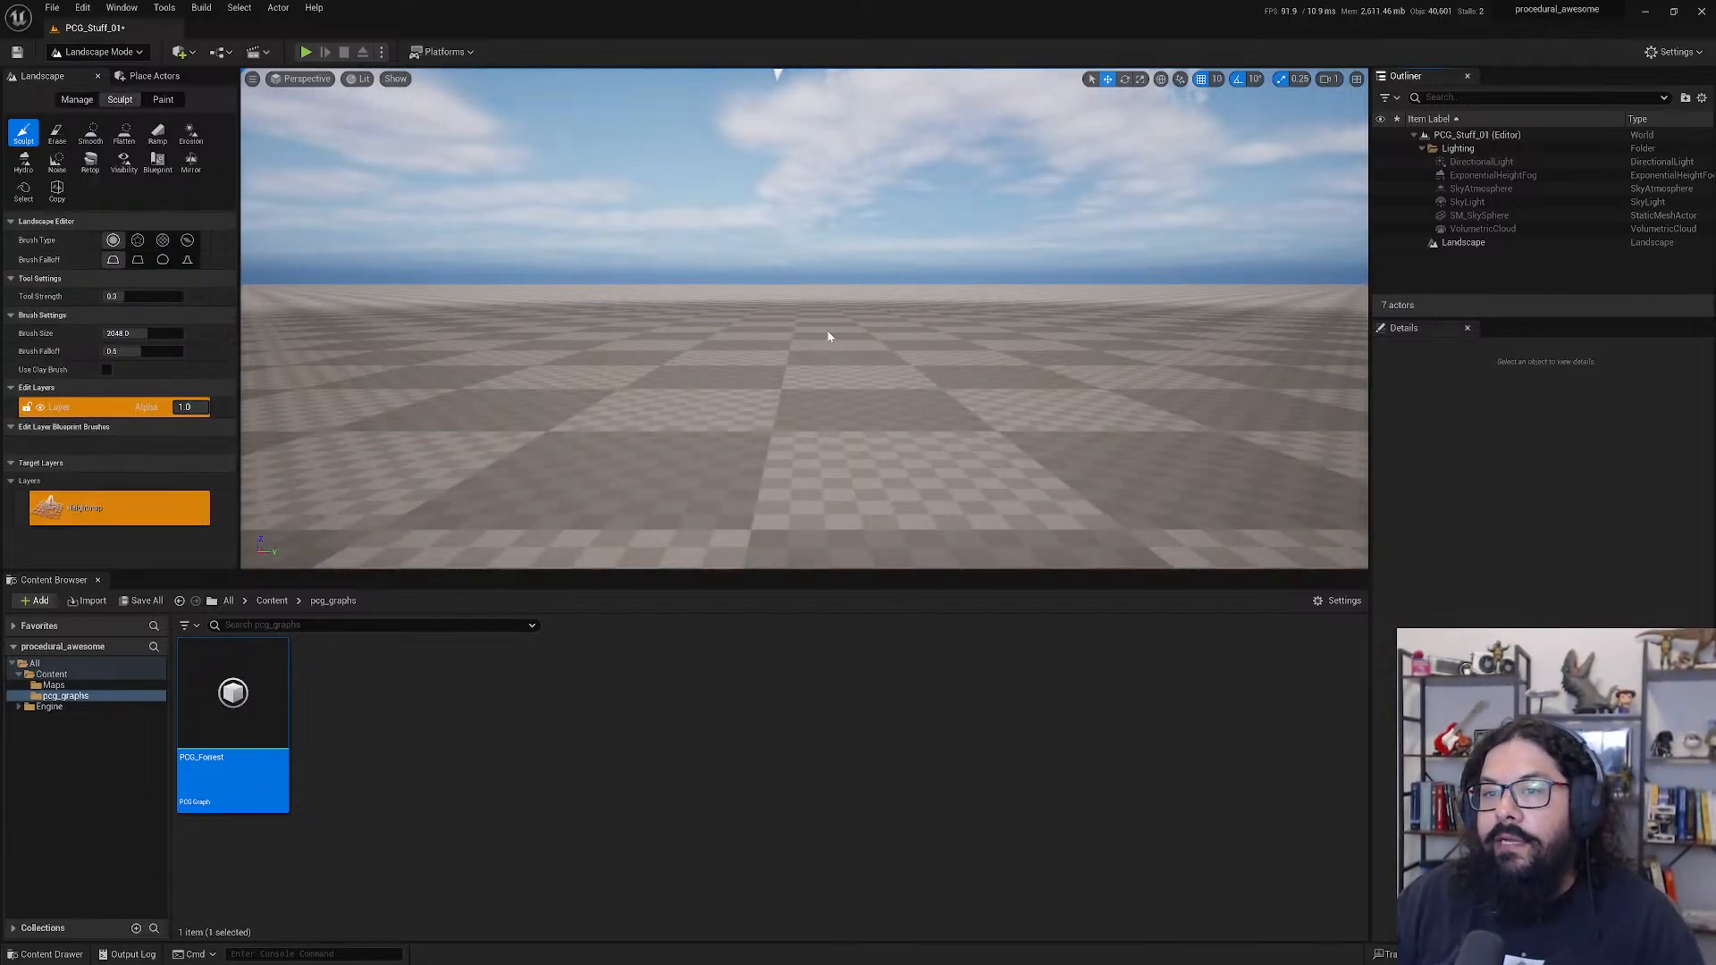
{"action": "right_click_drag", "start_coordinate": [828, 337], "coordinate": [902, 366]}
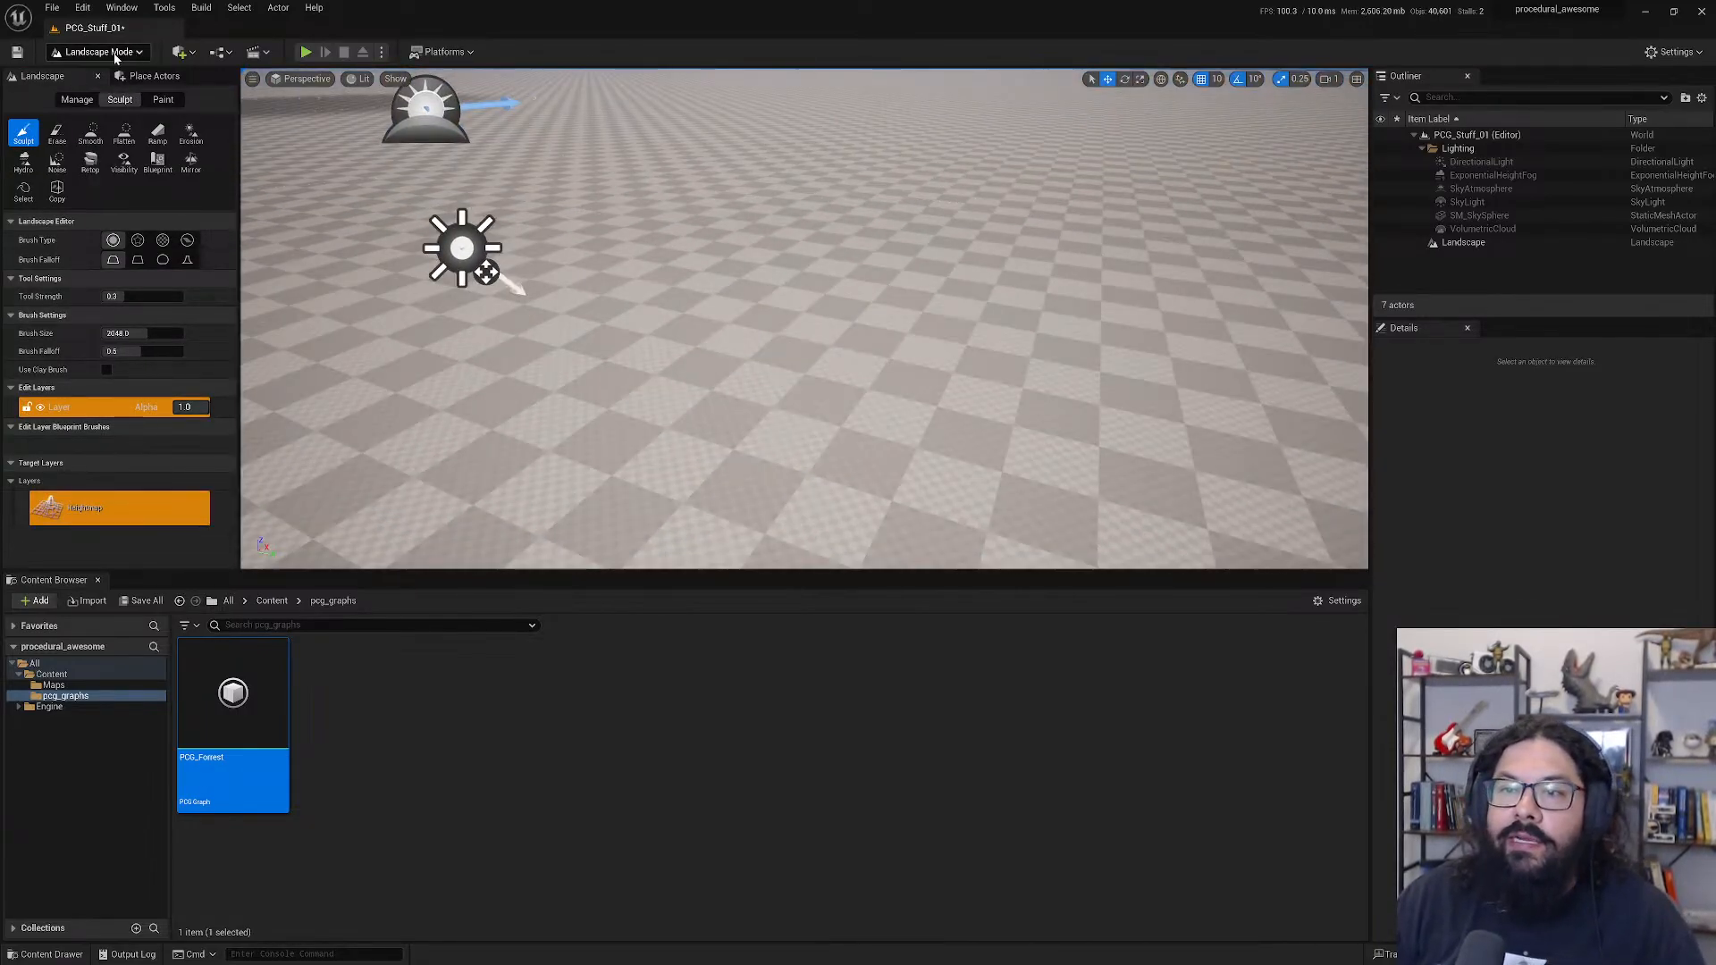
{"action": "left_click", "coordinate": [114, 56]}
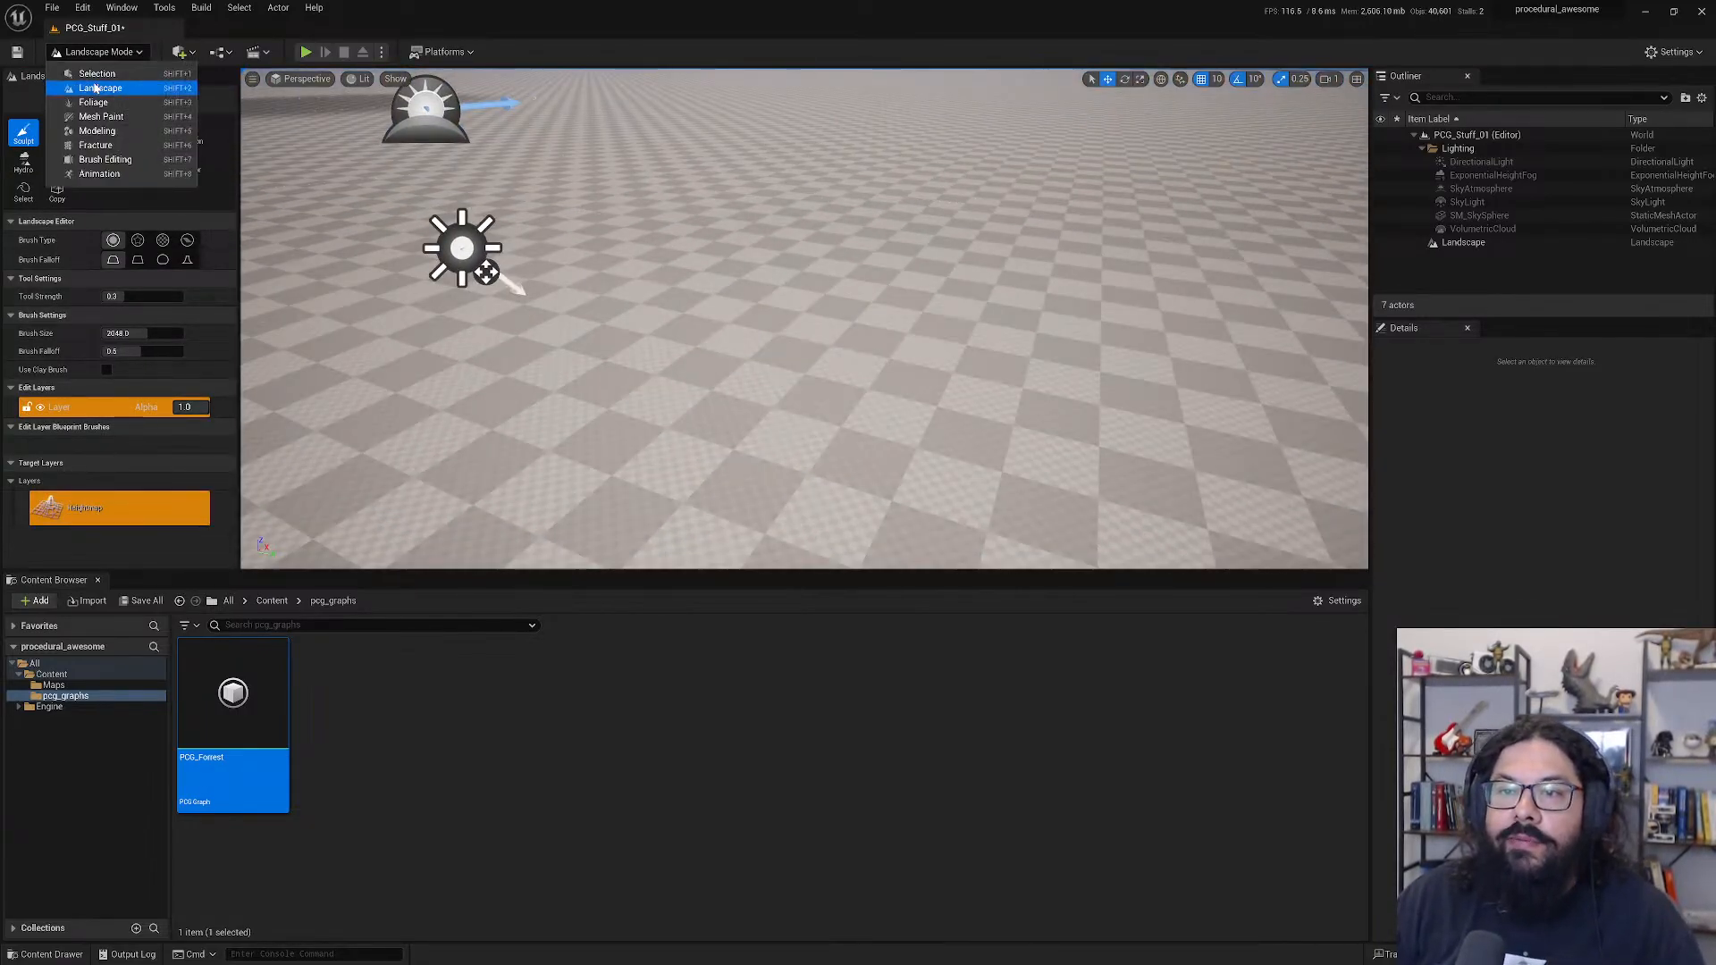
{"action": "left_click", "coordinate": [104, 81]}
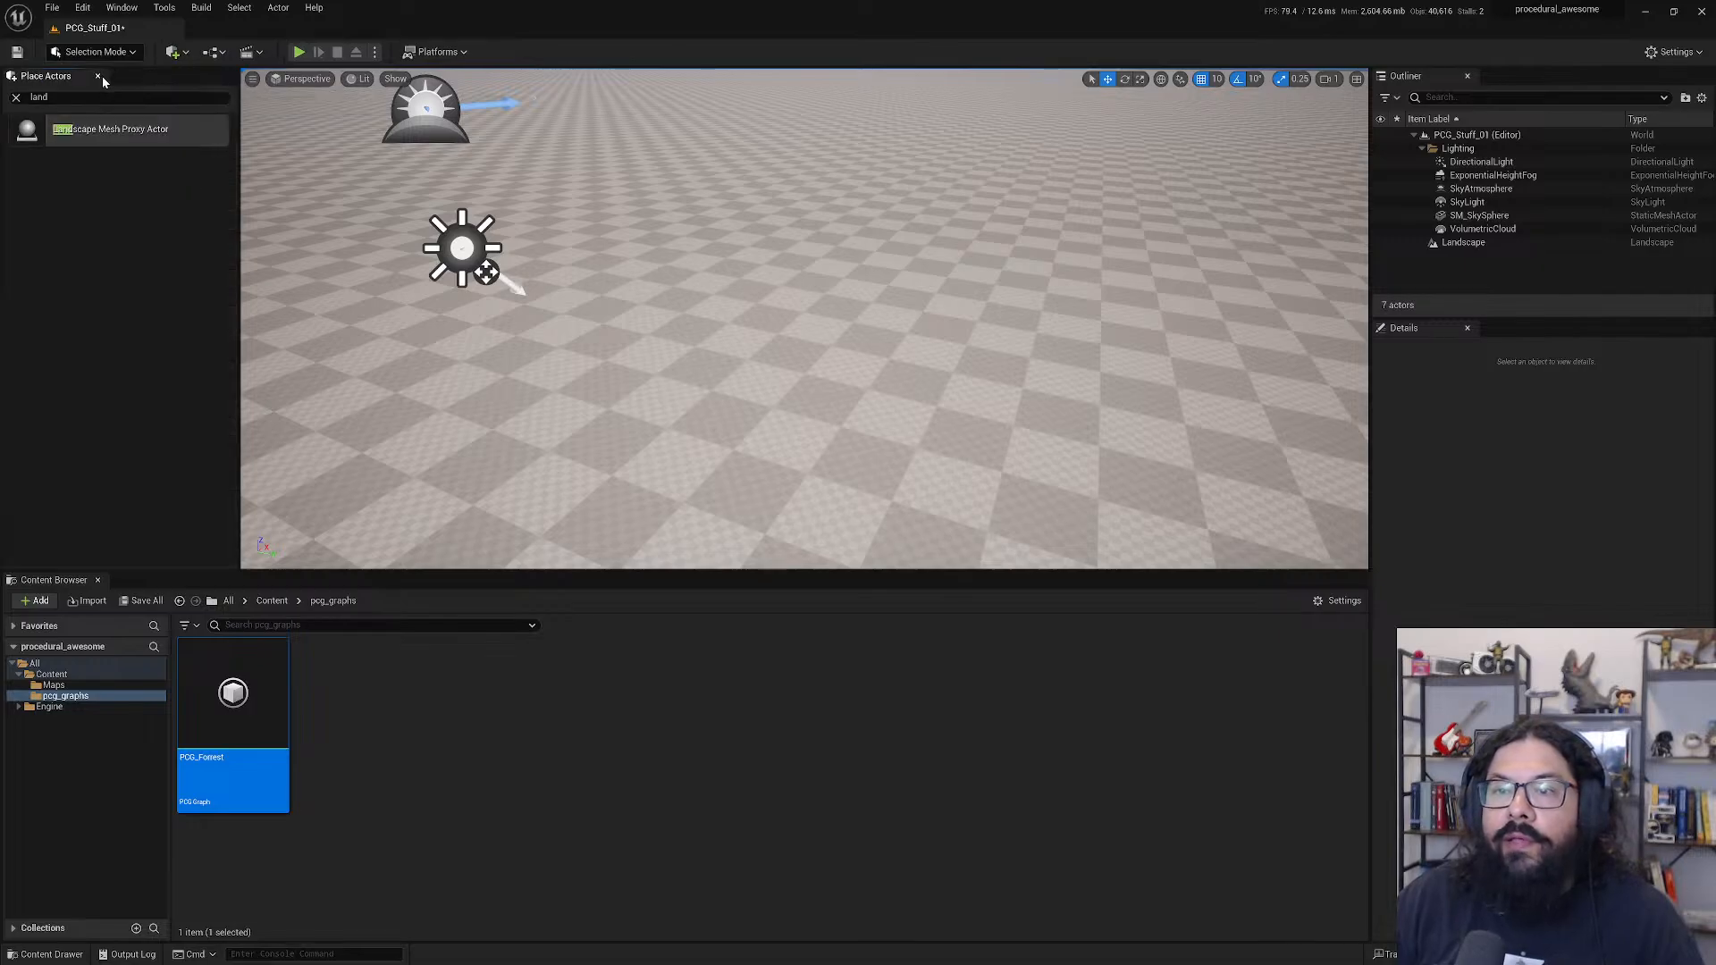
- Find the PCG Volume by searching for "pcg", place it in the level and reset its location to the origin
{"action": "left_click", "coordinate": [68, 97]}
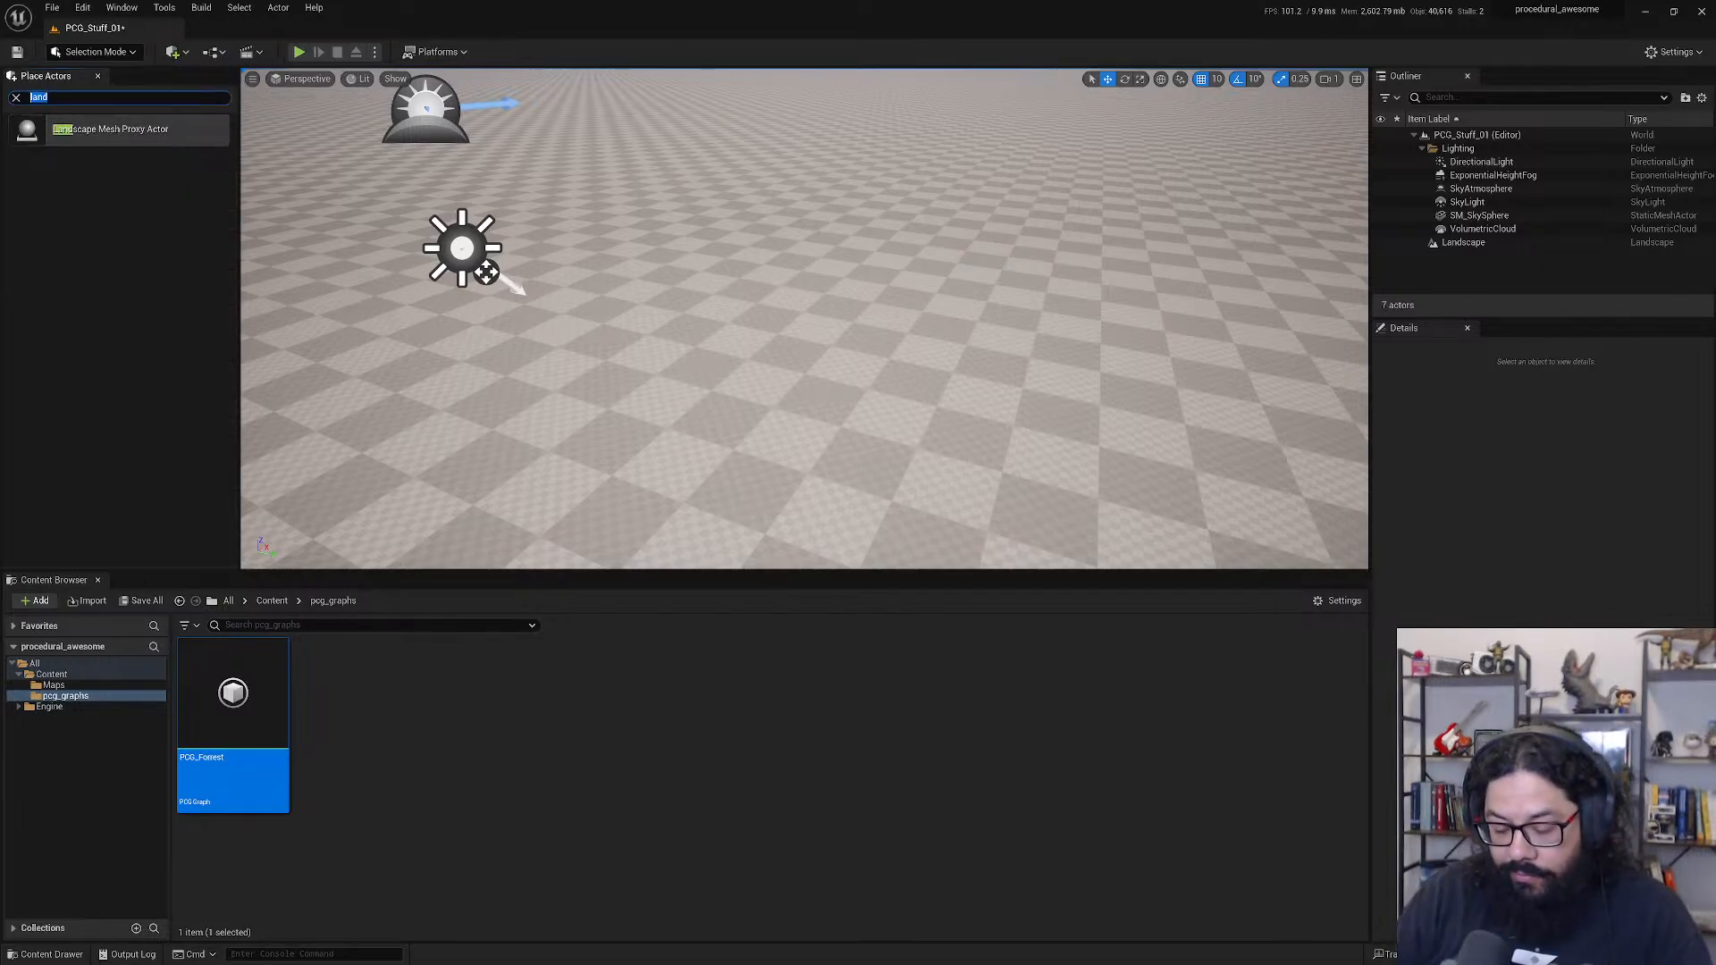
{"action": "type", "text": "pcg"}
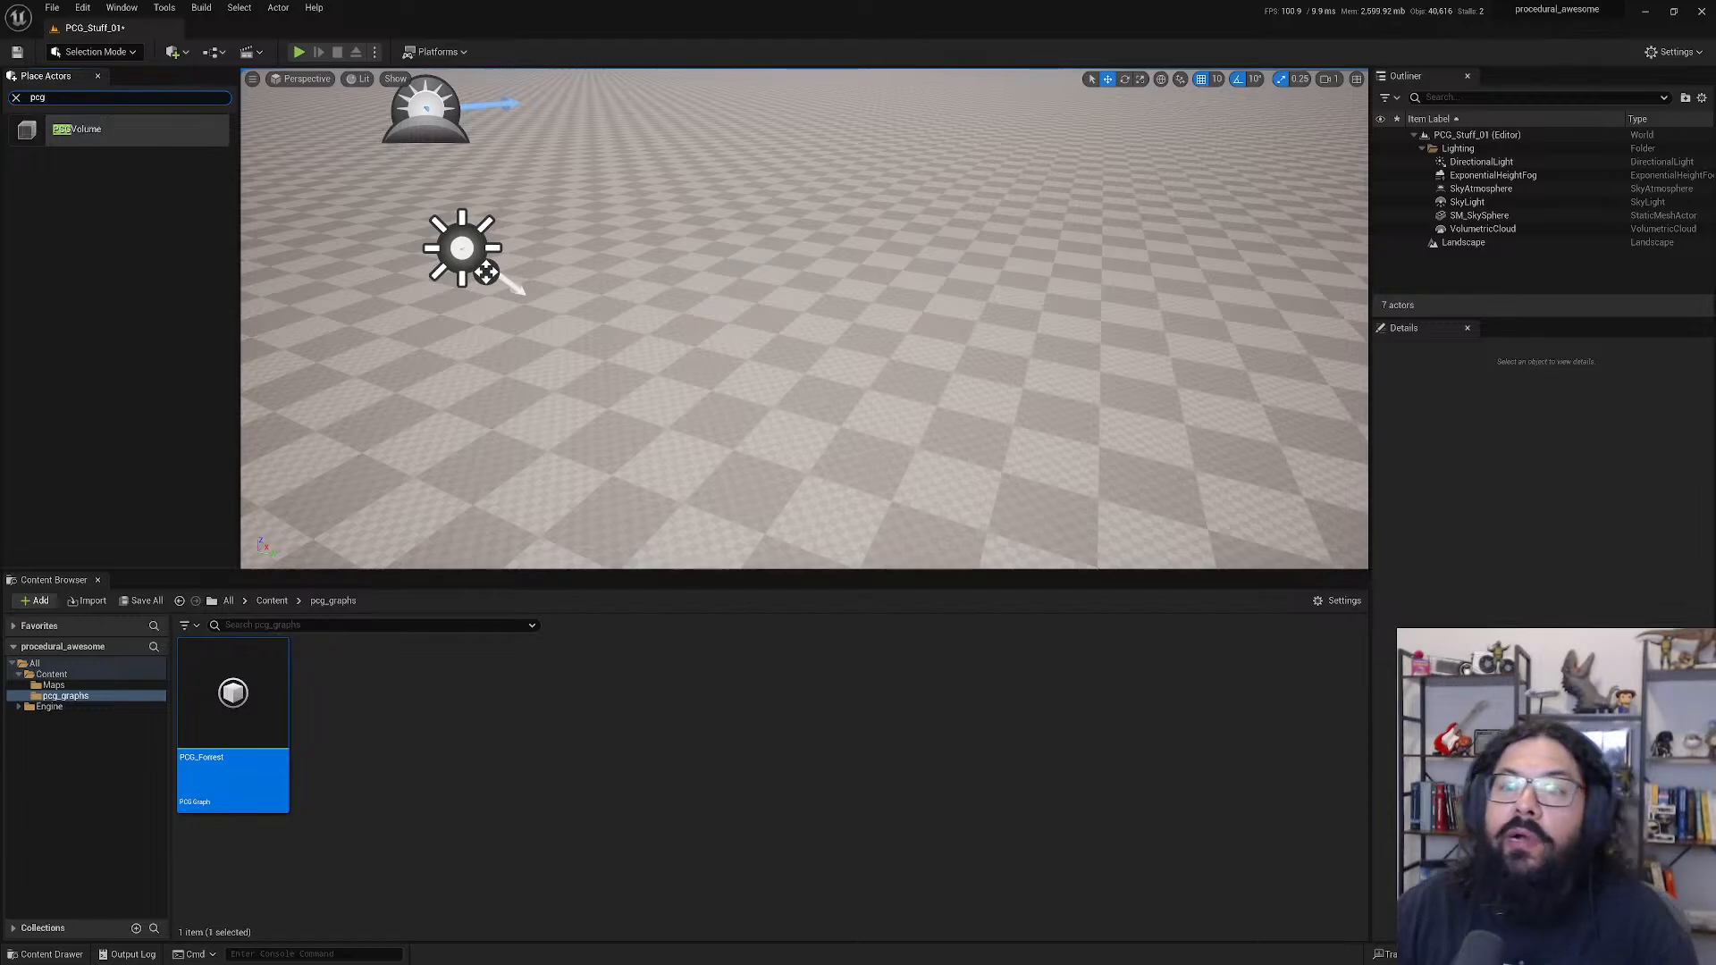
{"action": "left_click_drag", "start_coordinate": [77, 130], "coordinate": [739, 310]}
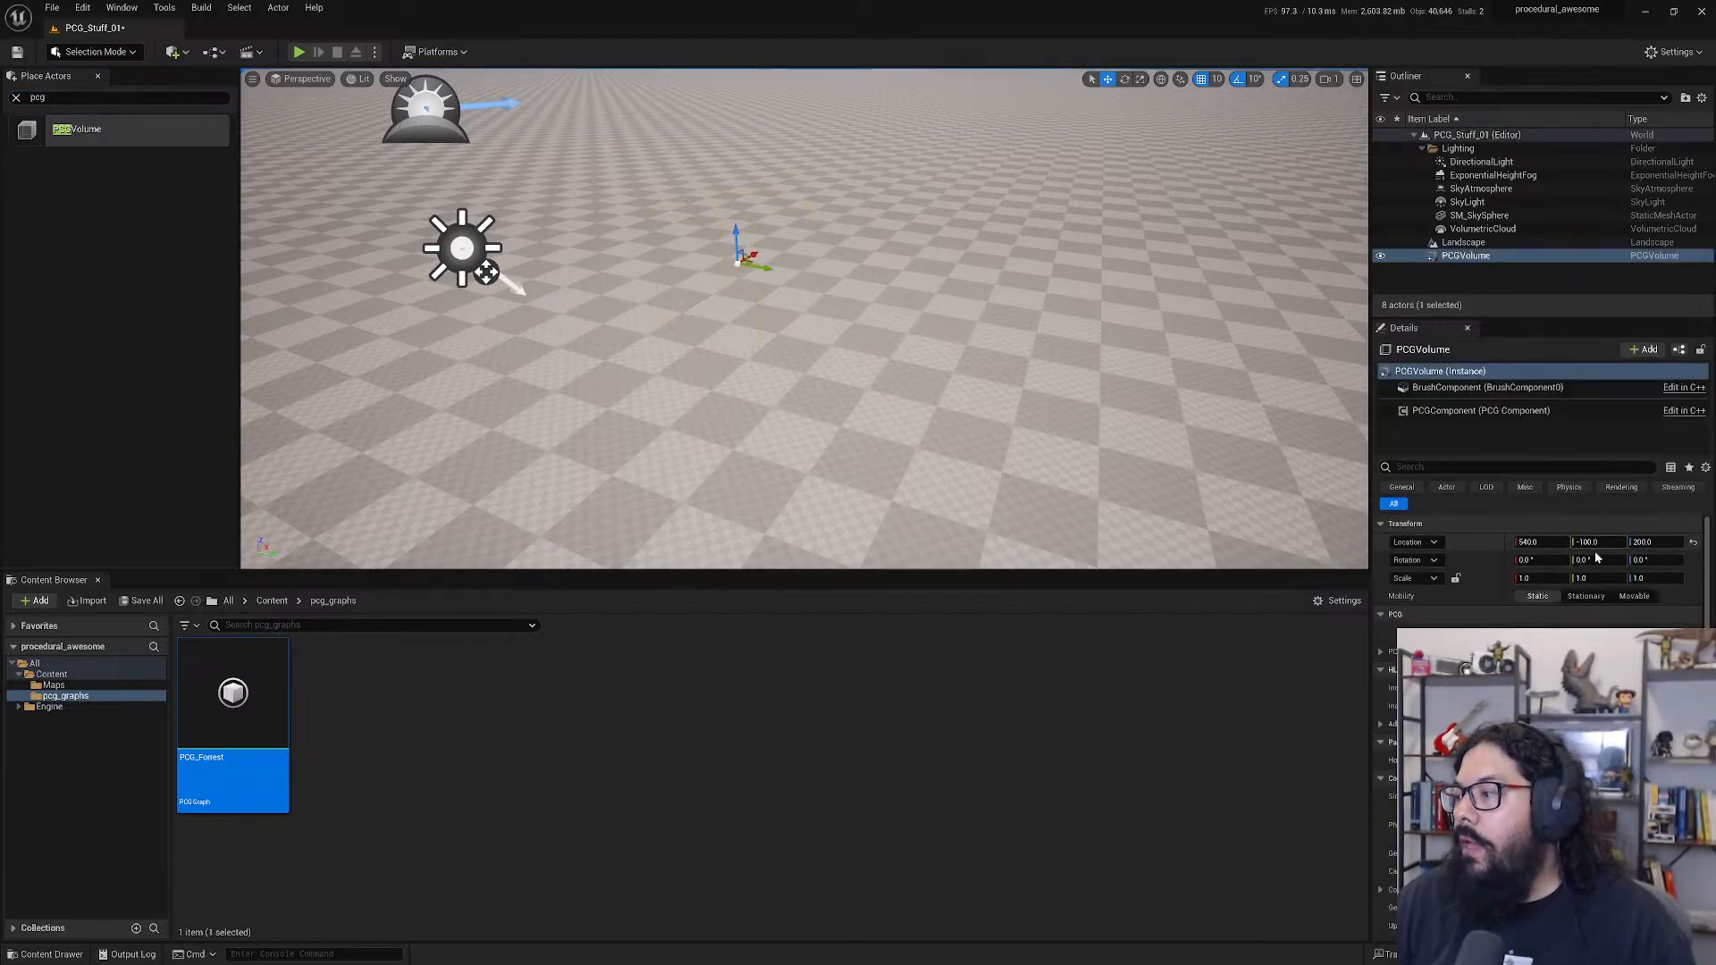
{"action": "left_click", "coordinate": [1694, 542]}
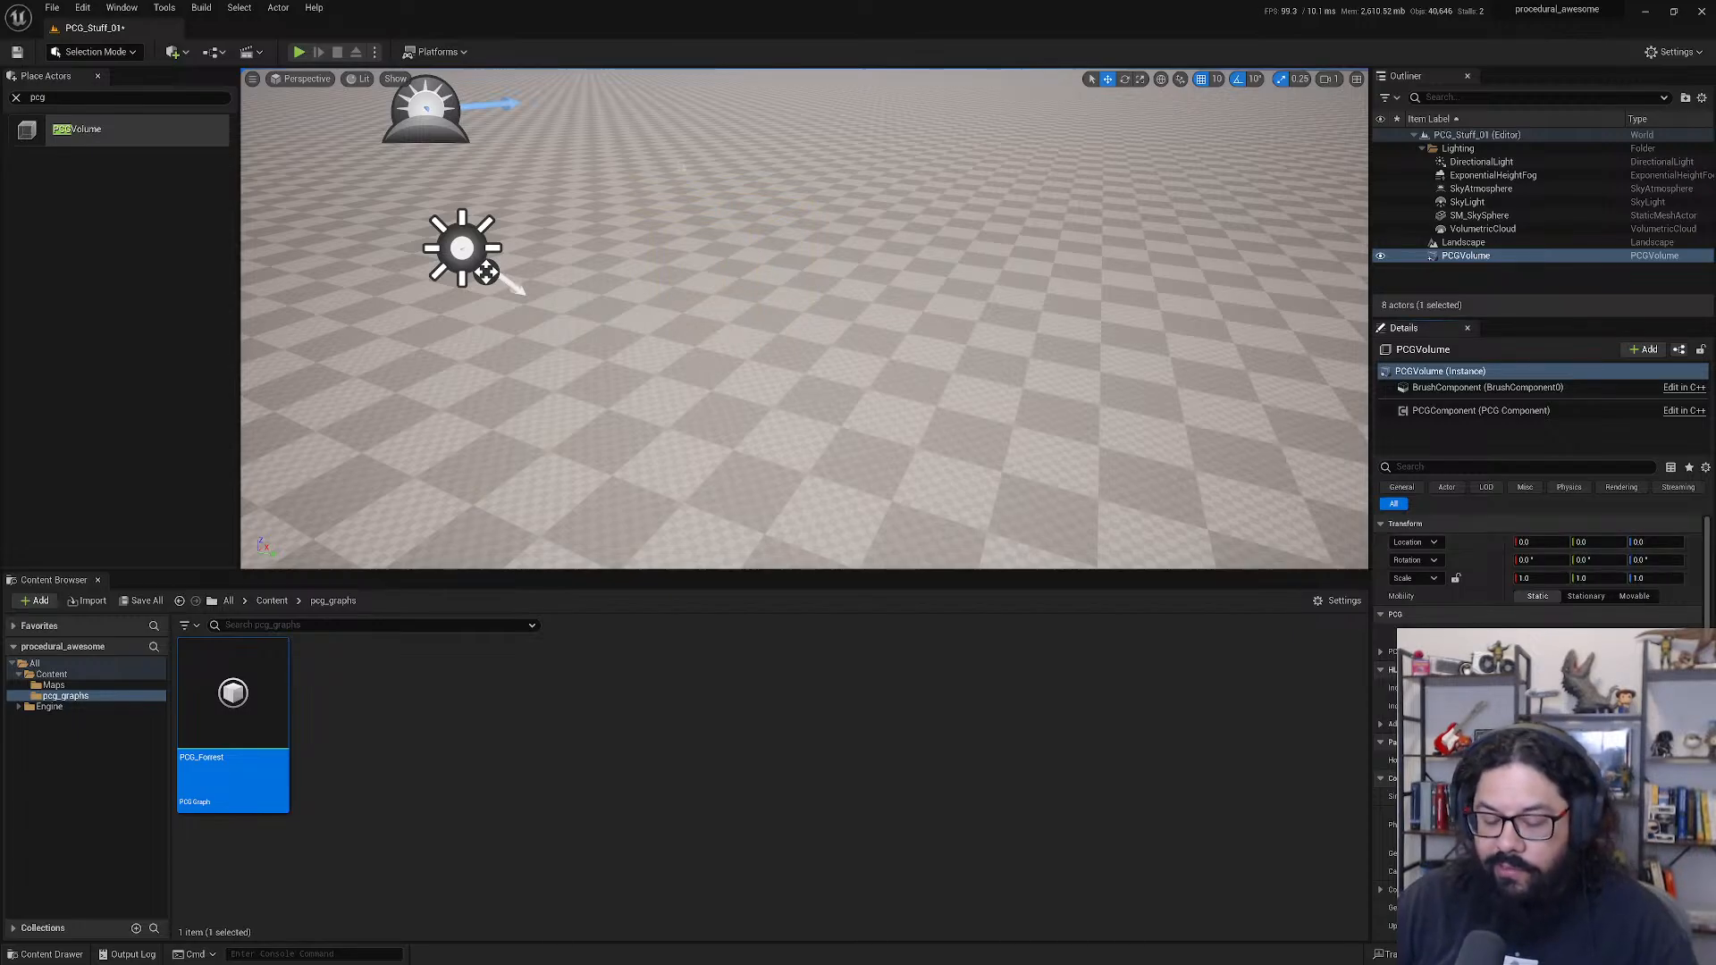
- Raise the PCG volume above the landscape to a Z location of about 200
{"action": "key", "text": "f"}
{"action": "left_click_drag", "start_coordinate": [805, 357], "coordinate": [651, 304], "text": "alt"}
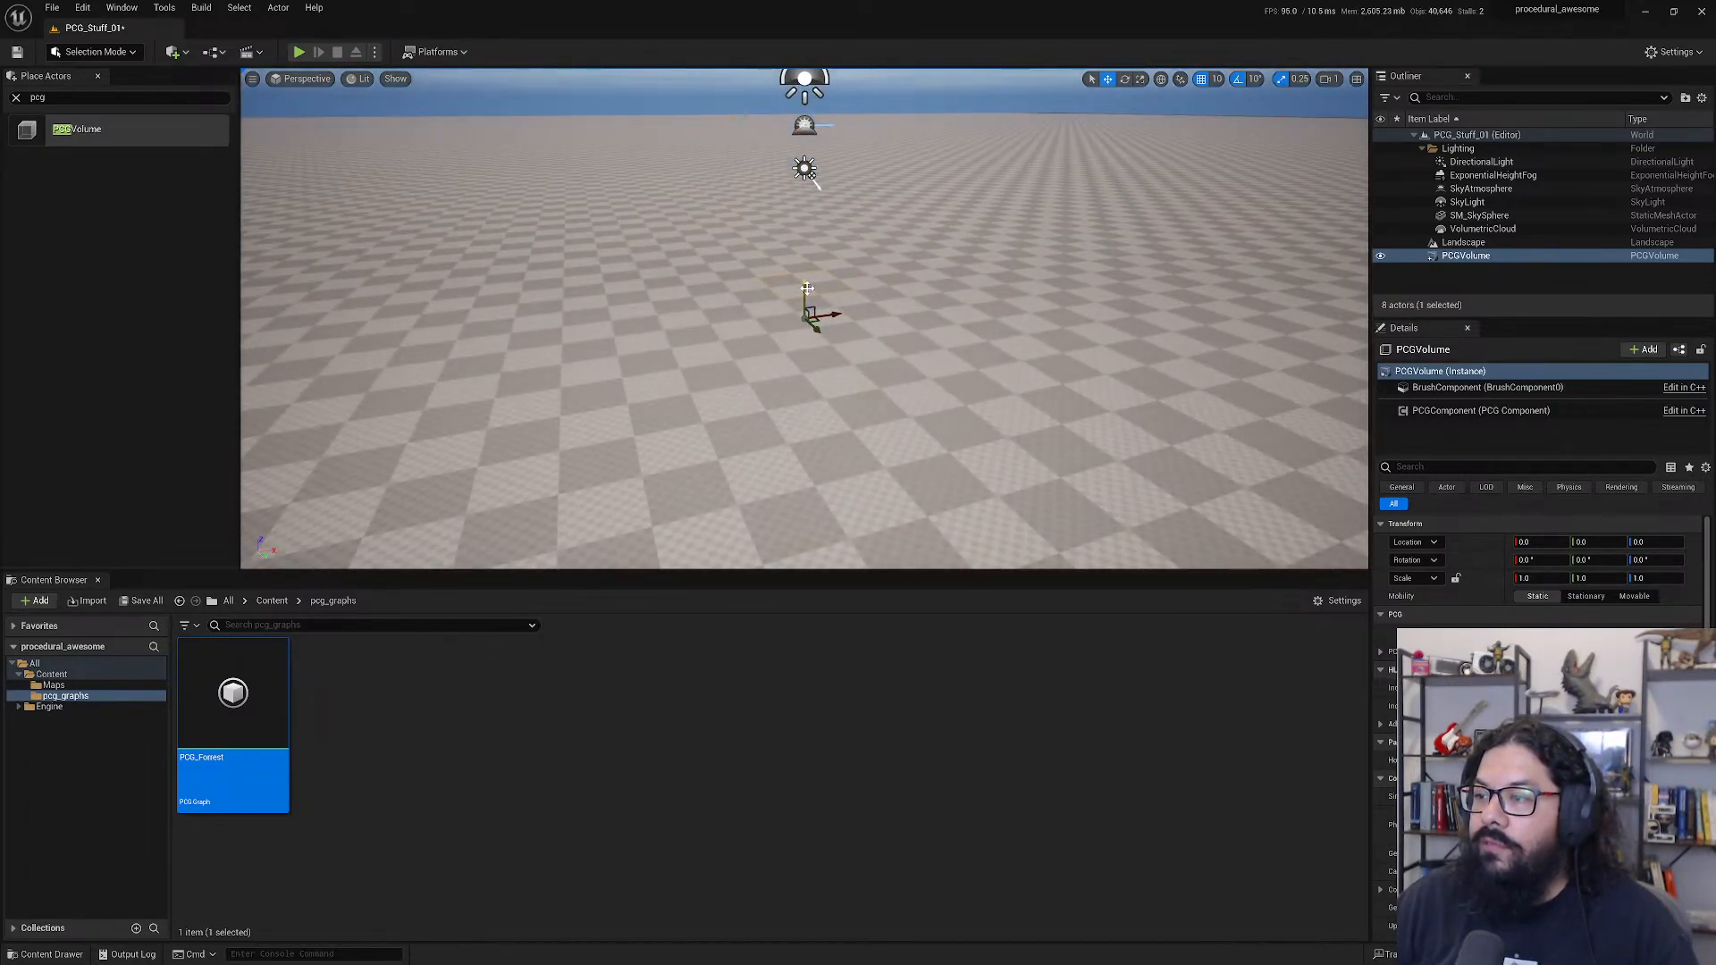
{"action": "left_click_drag", "start_coordinate": [805, 288], "coordinate": [810, 213]}
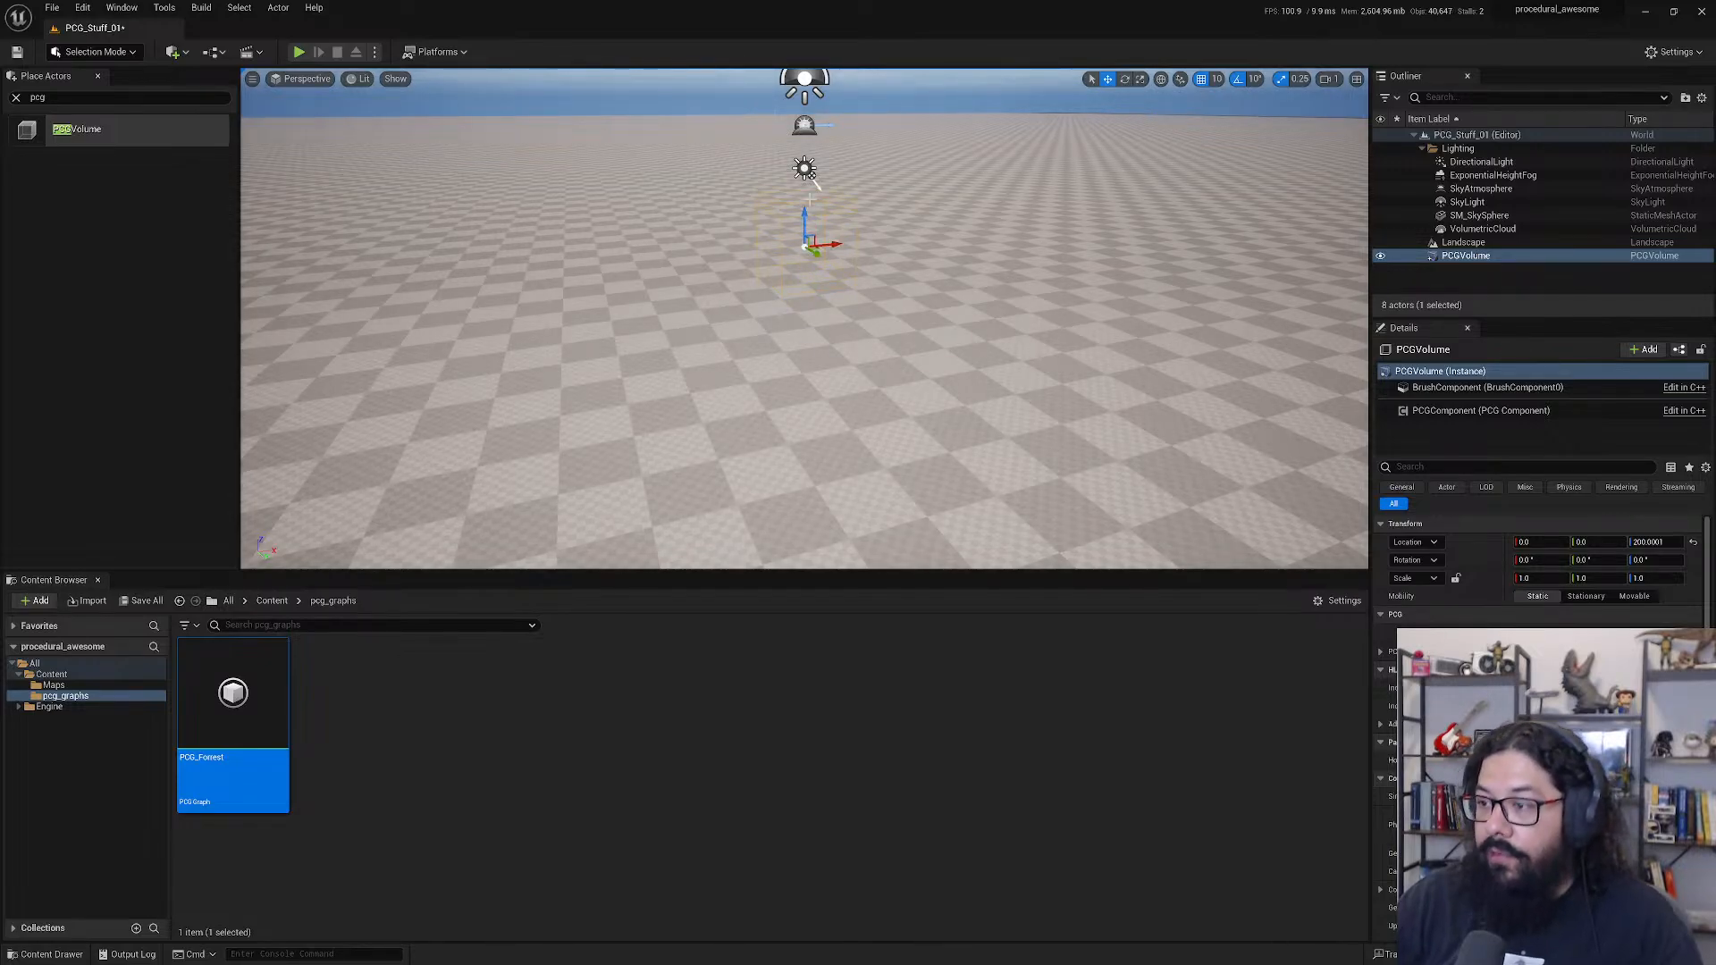
{"action": "left_click_drag", "start_coordinate": [769, 357], "coordinate": [868, 441], "text": "alt"}
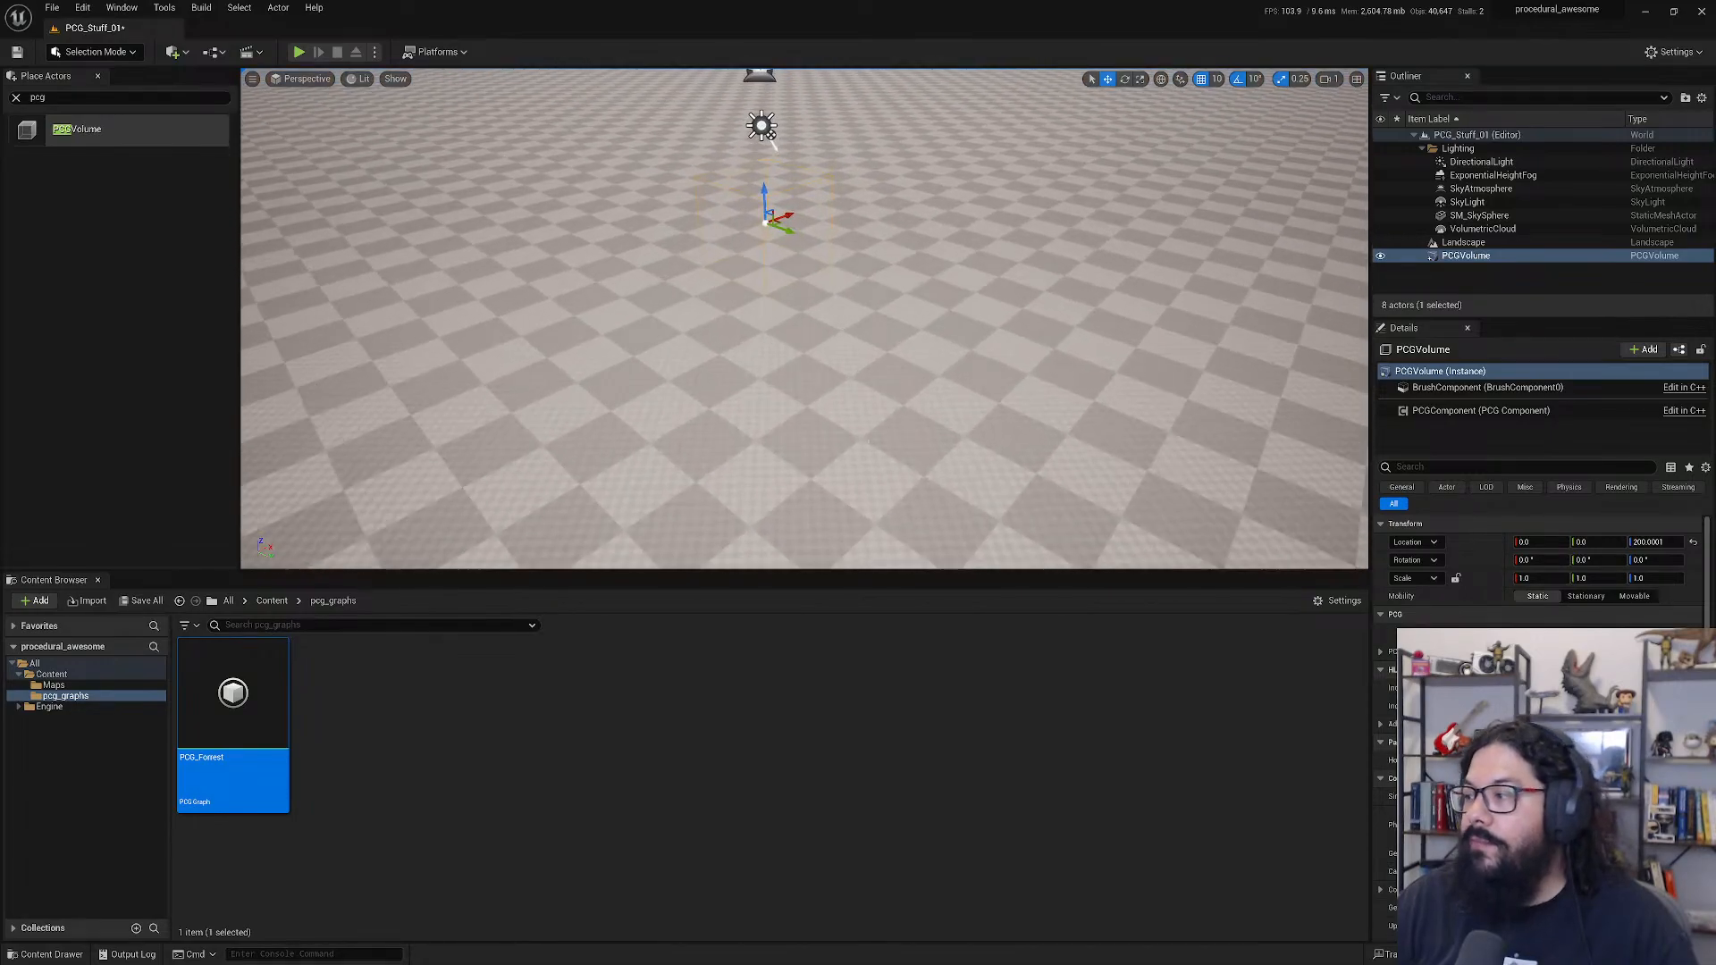
- Set the PCG volume's X and Y scale to 50
{"action": "left_click", "coordinate": [1541, 578]}
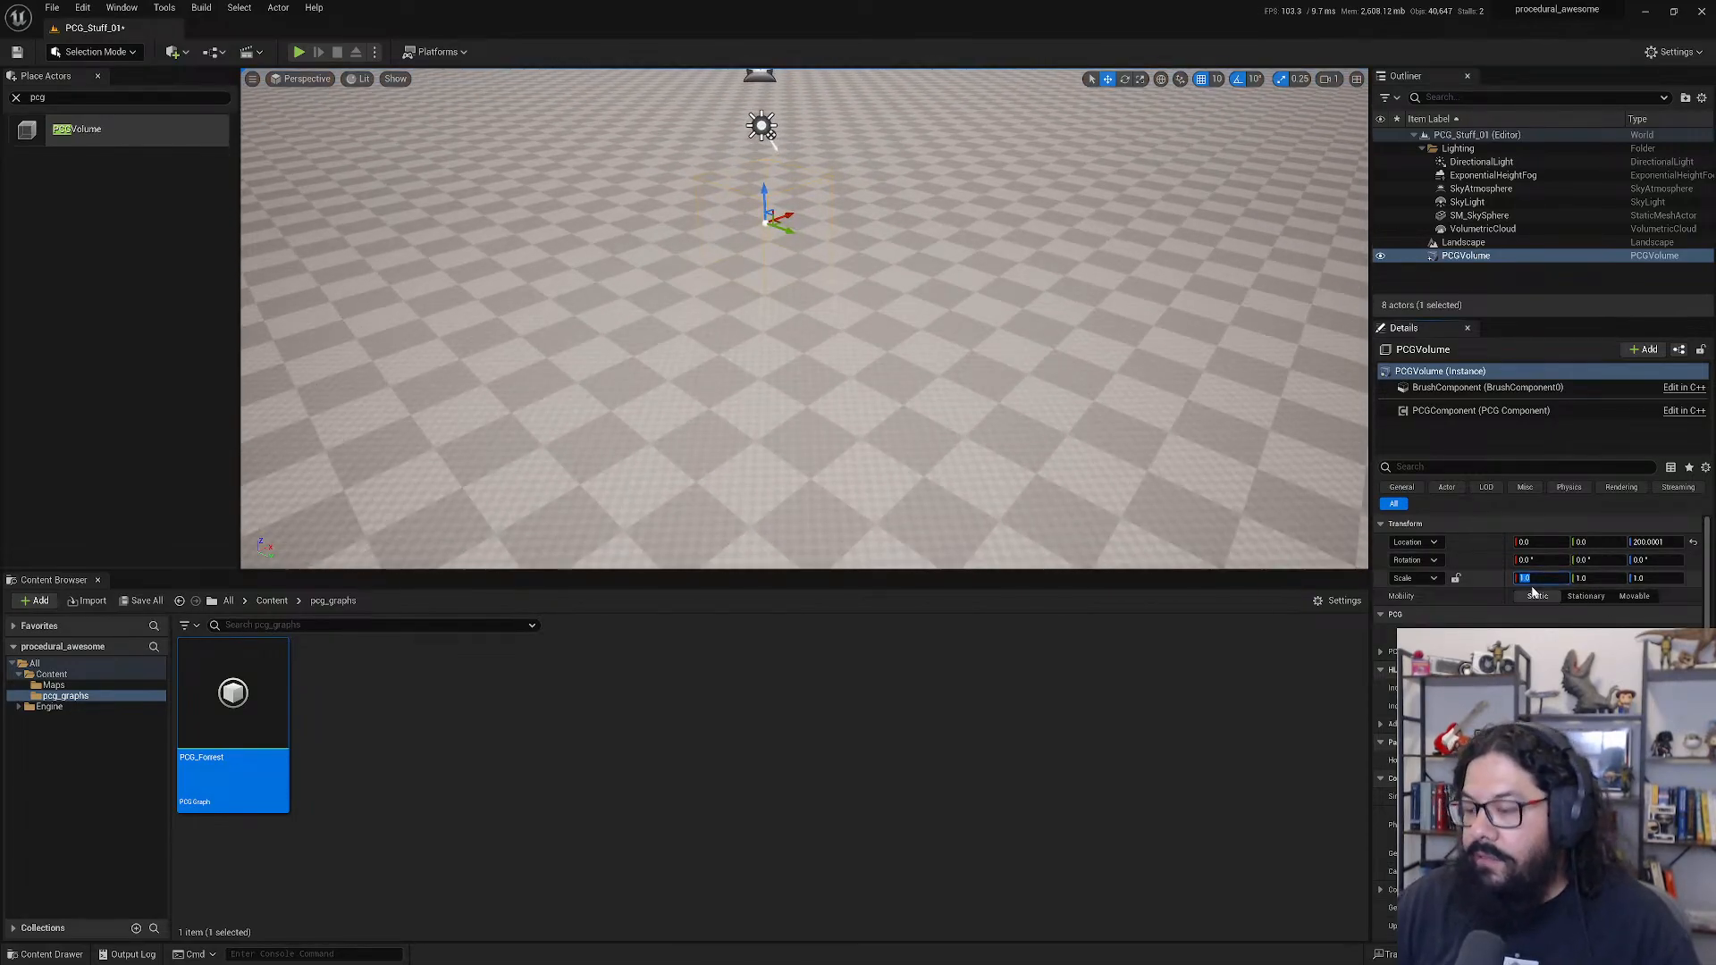
{"action": "type", "text": "50"}
{"action": "key", "text": "Tab"}
{"action": "type", "text": "50"}
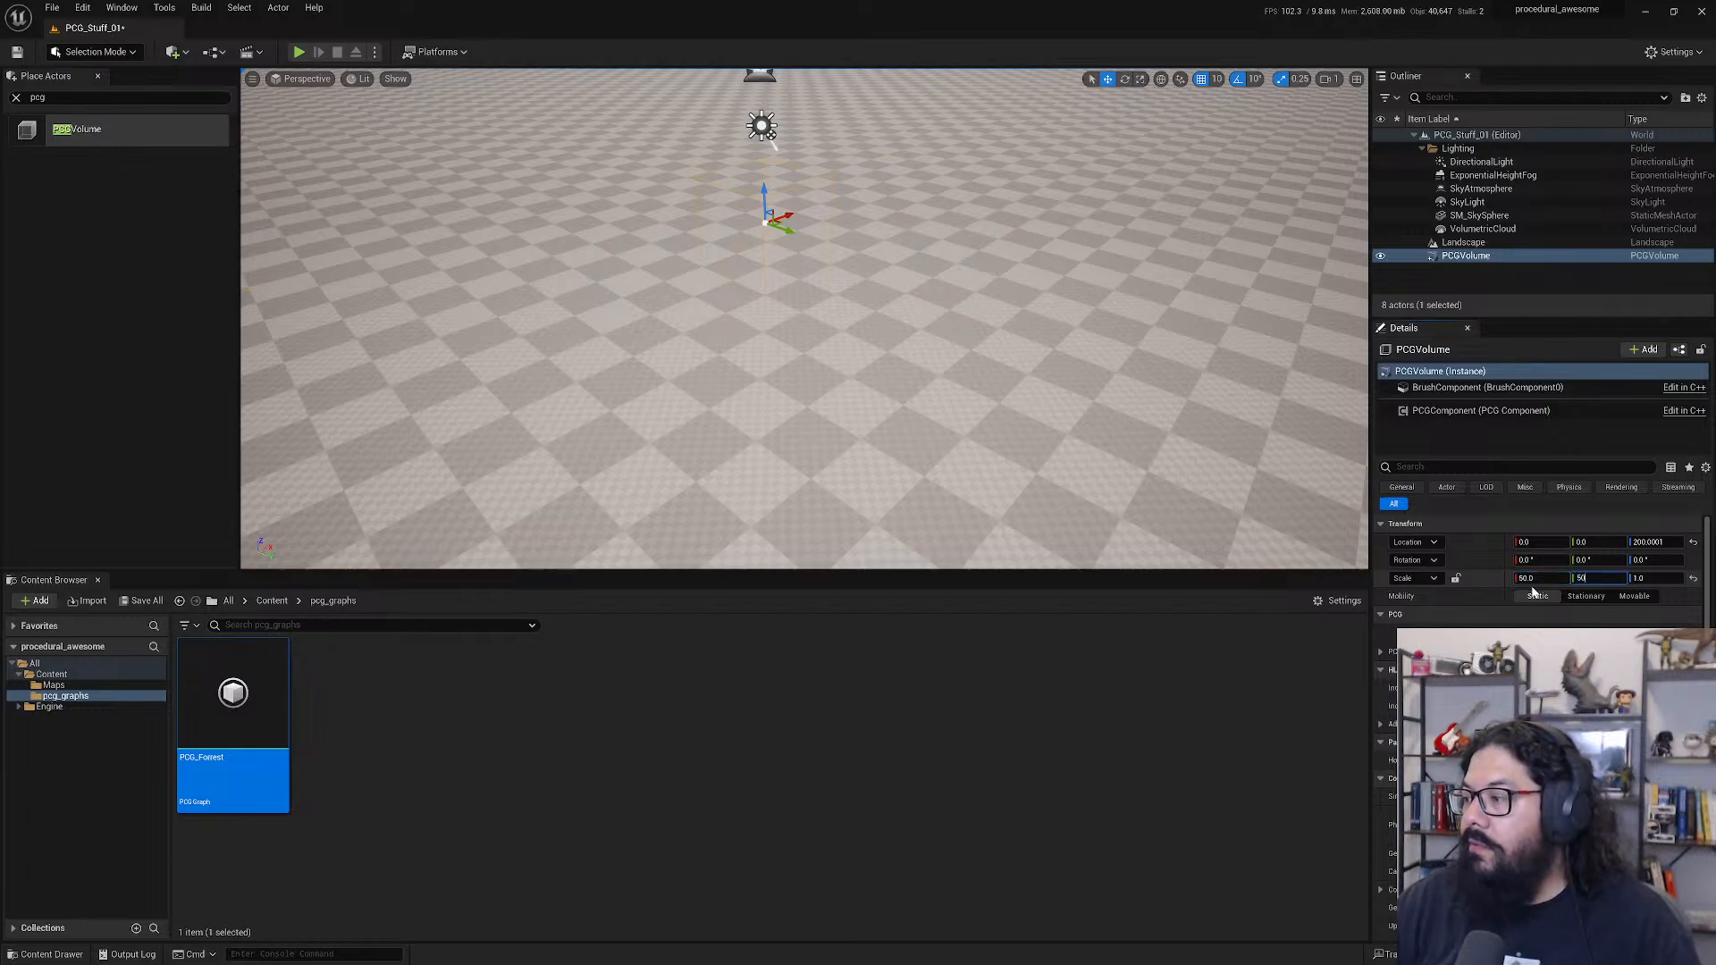
{"action": "key", "text": "Return"}
{"action": "scroll", "coordinate": [843, 361], "scroll_direction": "down", "scroll_amount": 12}
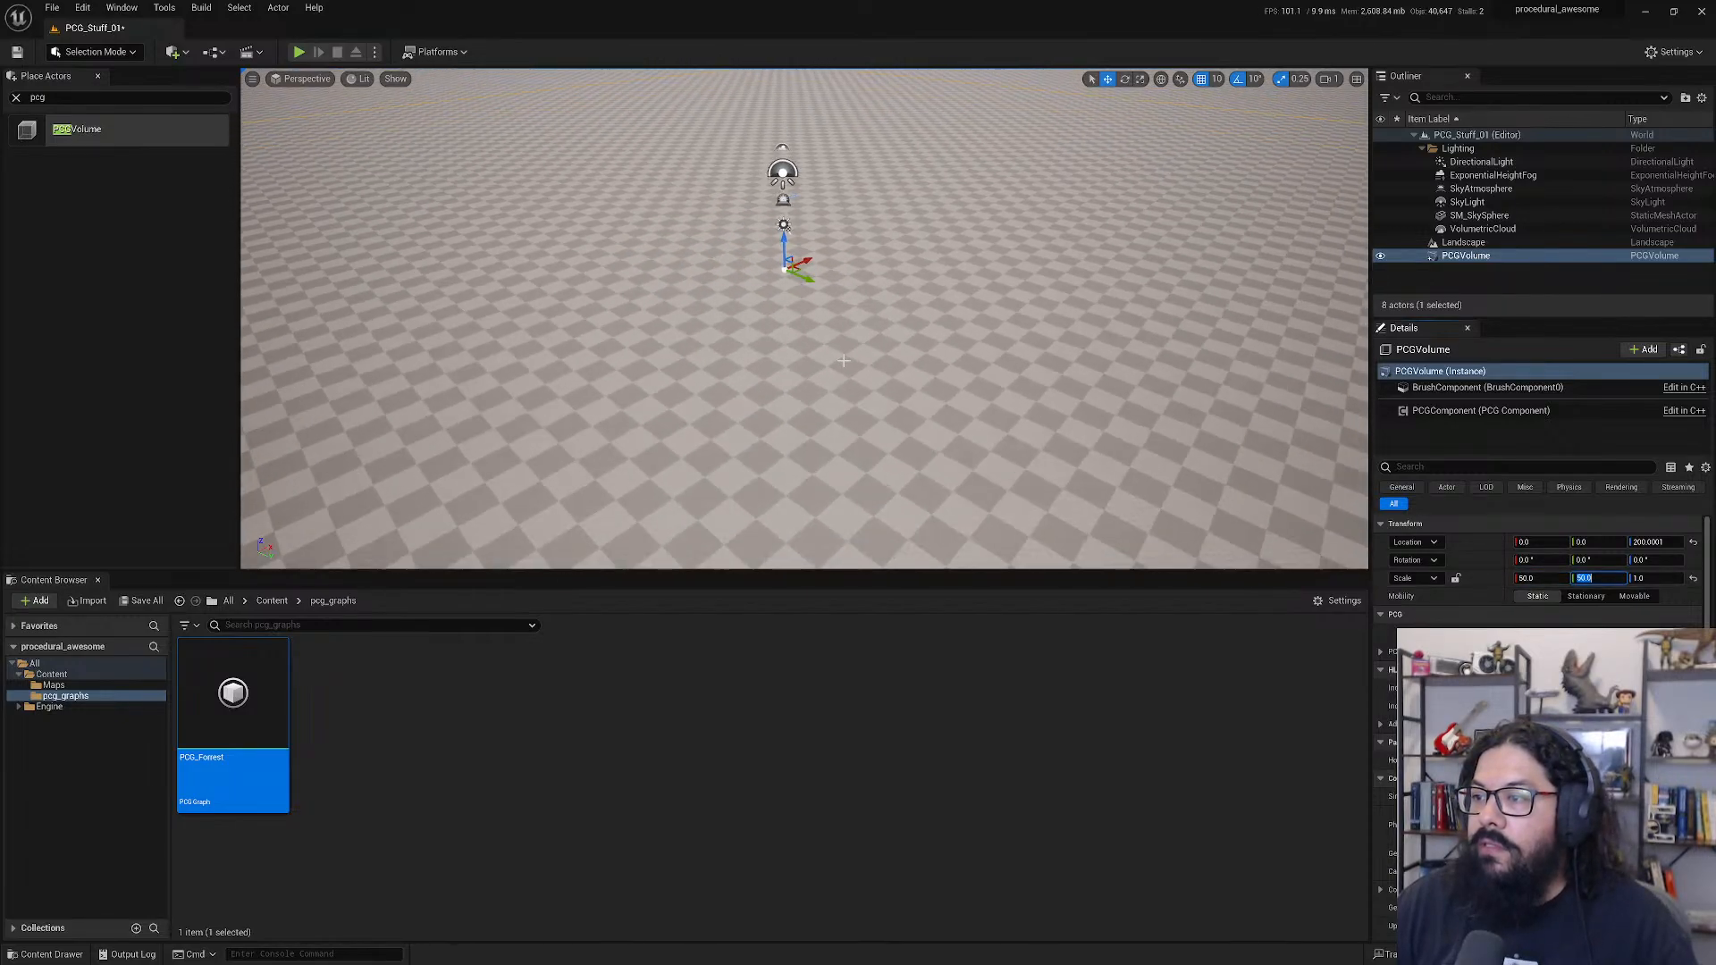
{"action": "scroll", "coordinate": [843, 361], "scroll_direction": "down", "scroll_amount": 3}
{"action": "scroll", "coordinate": [843, 361], "scroll_direction": "down", "scroll_amount": 12}
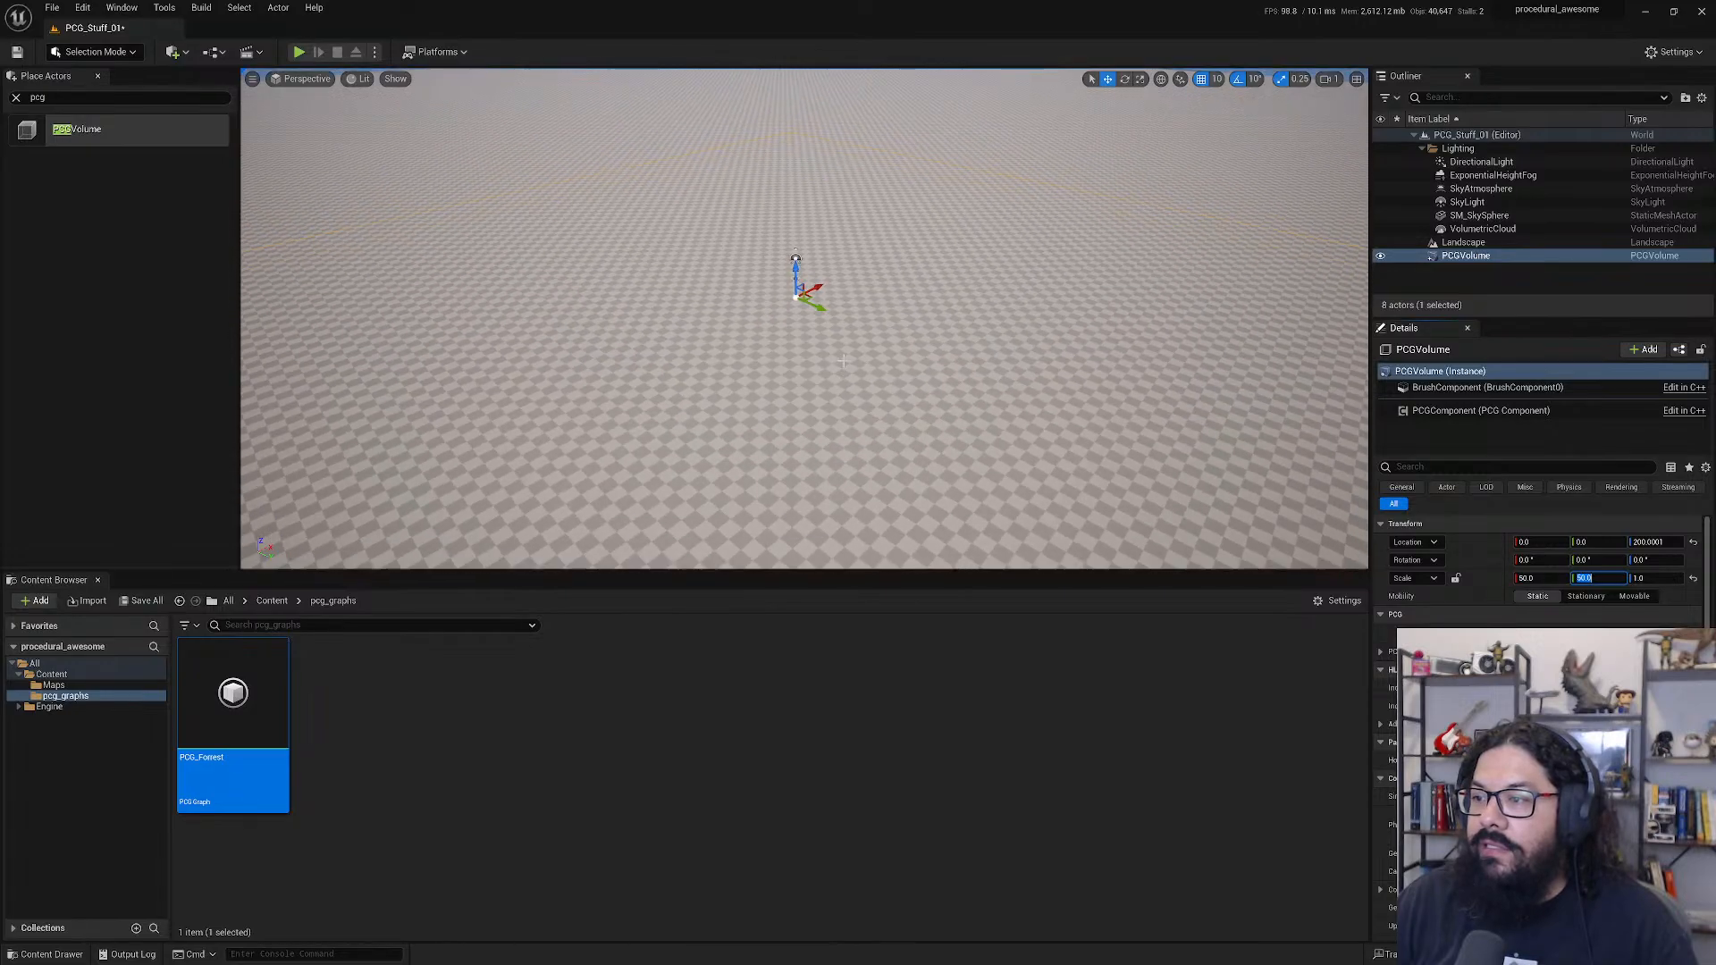
{"action": "left_click_drag", "start_coordinate": [842, 361], "coordinate": [791, 317], "text": "alt"}
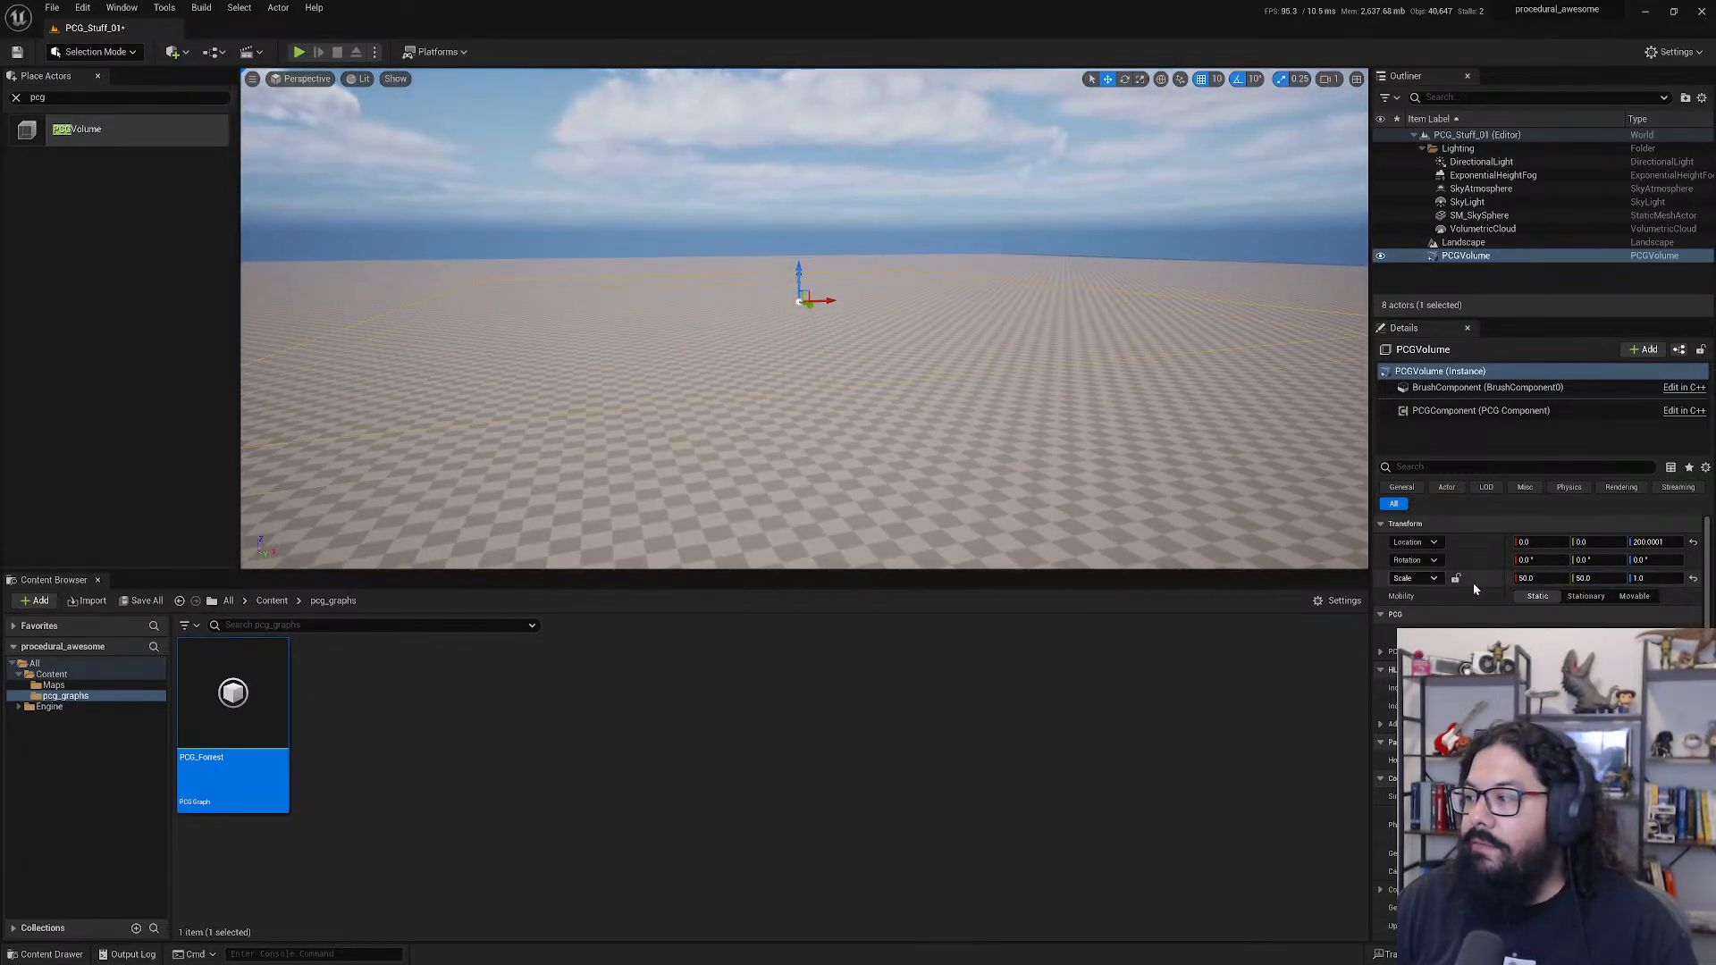
- Set the PCG volume's Z scale to 50 and raise it to a Z location of about 1570
{"action": "left_click", "coordinate": [1648, 578]}
{"action": "type", "text": "50"}
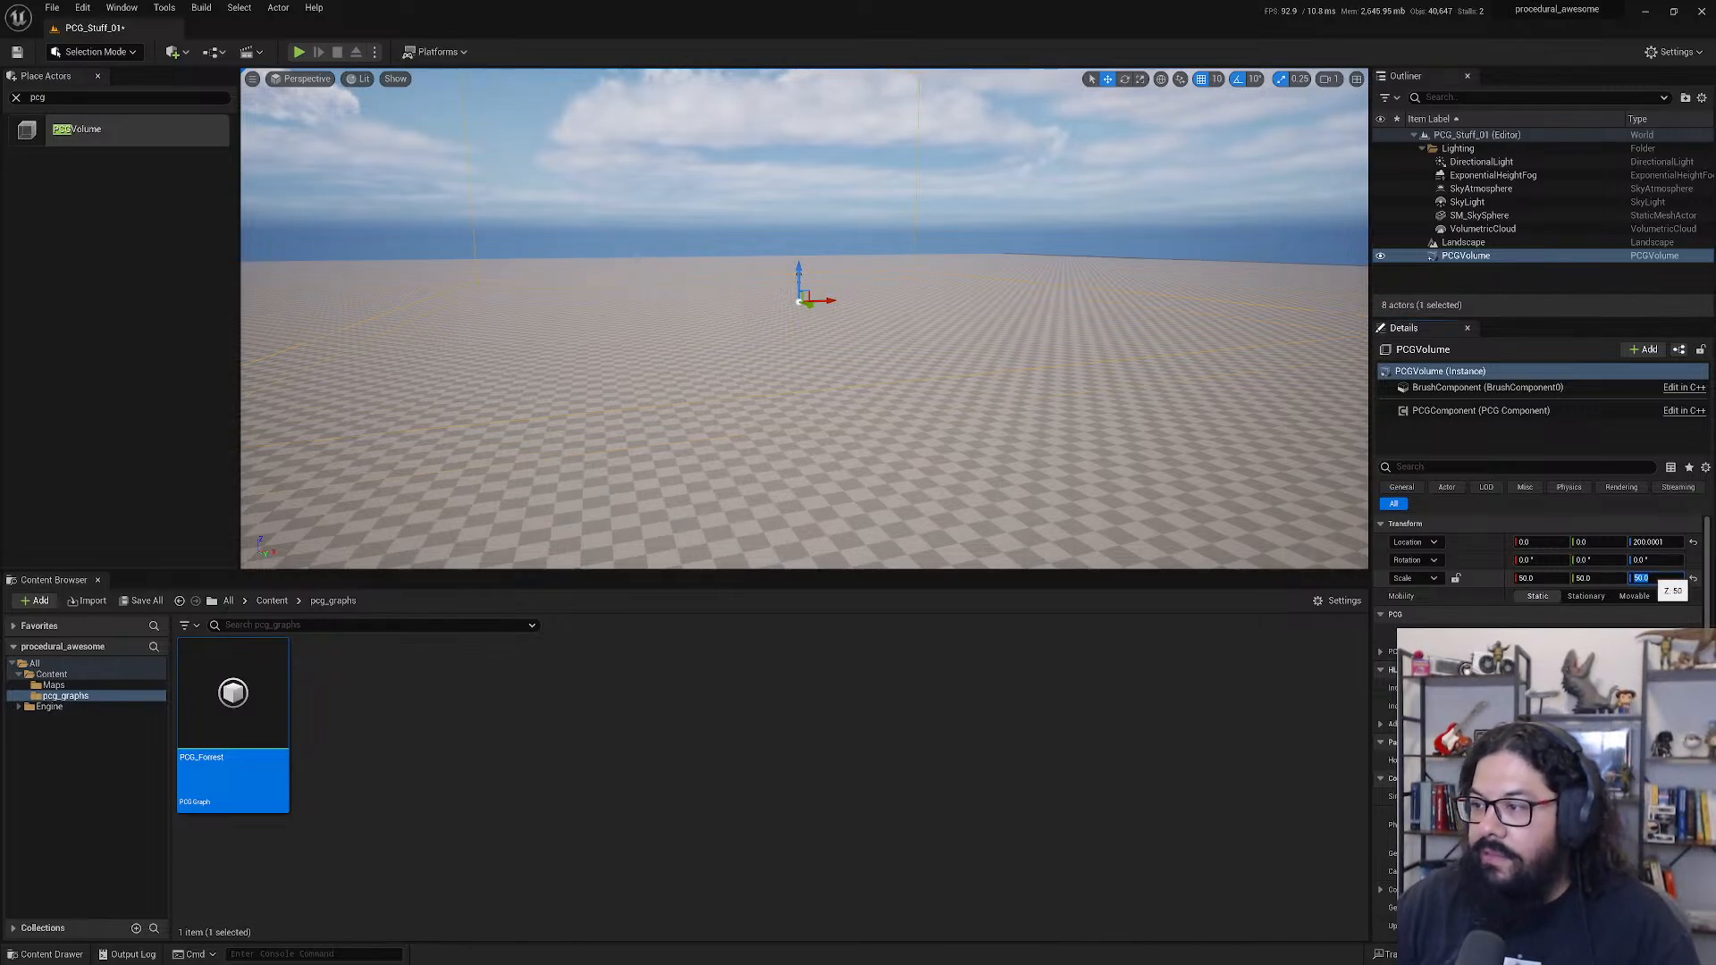
{"action": "key", "text": "Return"}
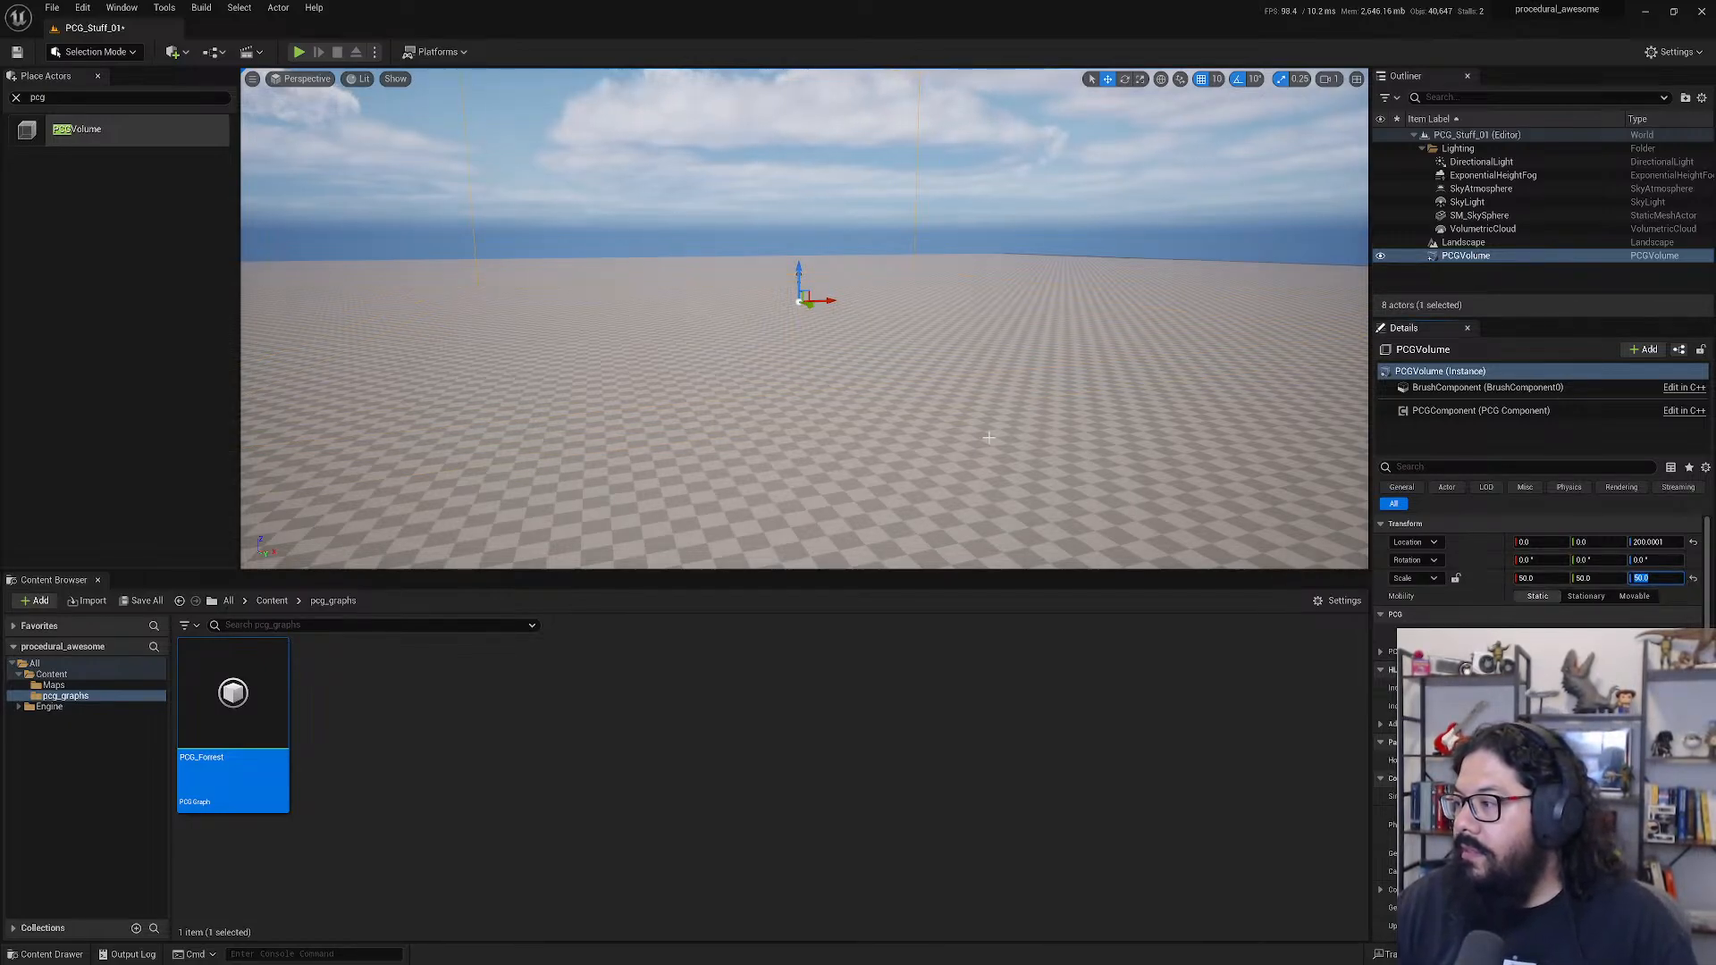
{"action": "scroll", "coordinate": [954, 429], "scroll_direction": "down", "scroll_amount": 12}
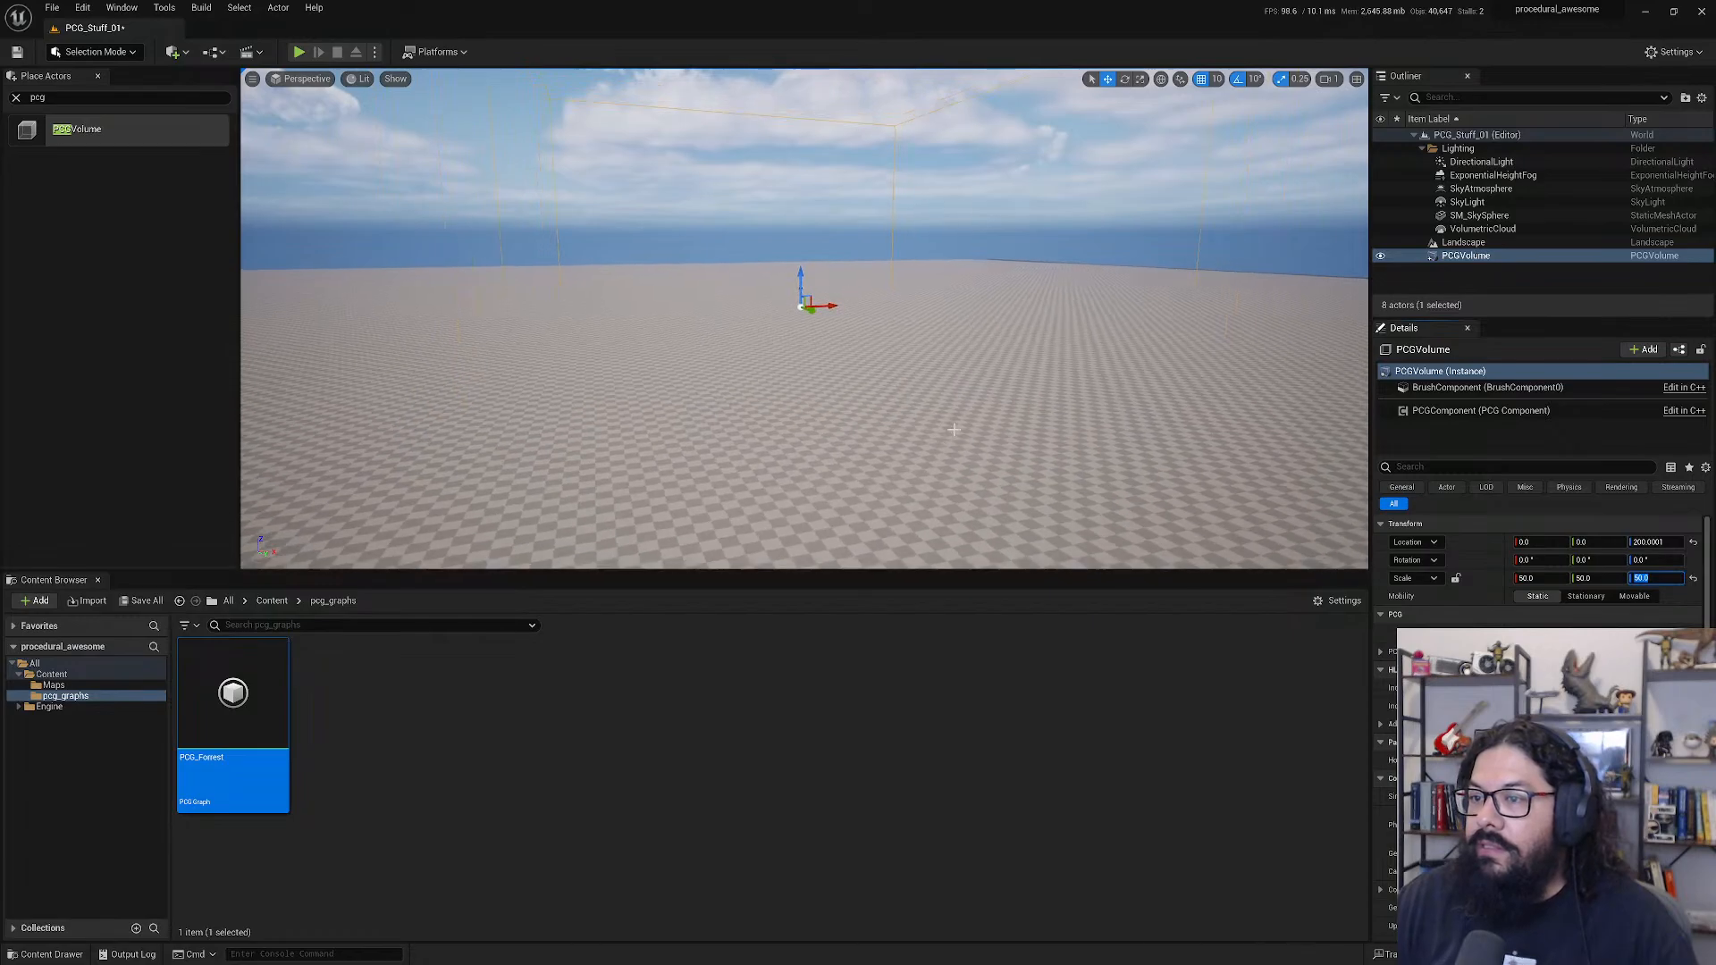
{"action": "mouse_move", "coordinate": [954, 429]}
{"action": "left_mouse_down", "text": "alt"}
{"action": "mouse_move", "coordinate": [965, 313]}
{"action": "mouse_move", "coordinate": [980, 438]}
{"action": "left_mouse_up", "text": "alt"}
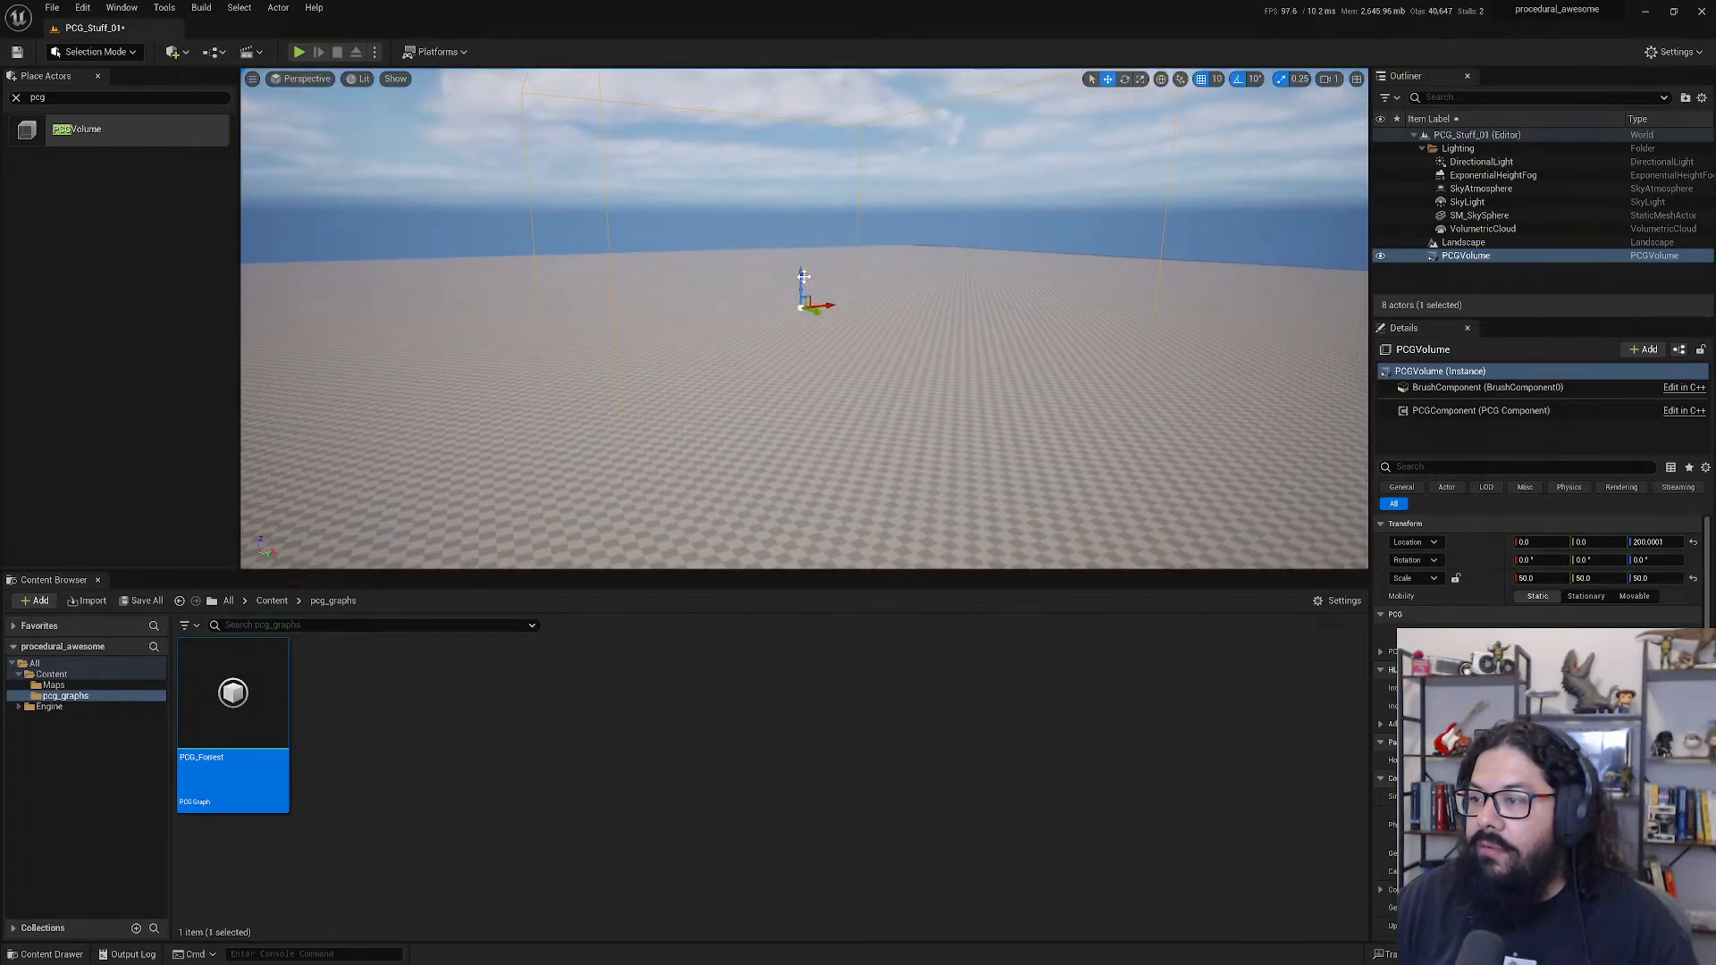
{"action": "left_click_drag", "start_coordinate": [804, 276], "coordinate": [729, 277]}
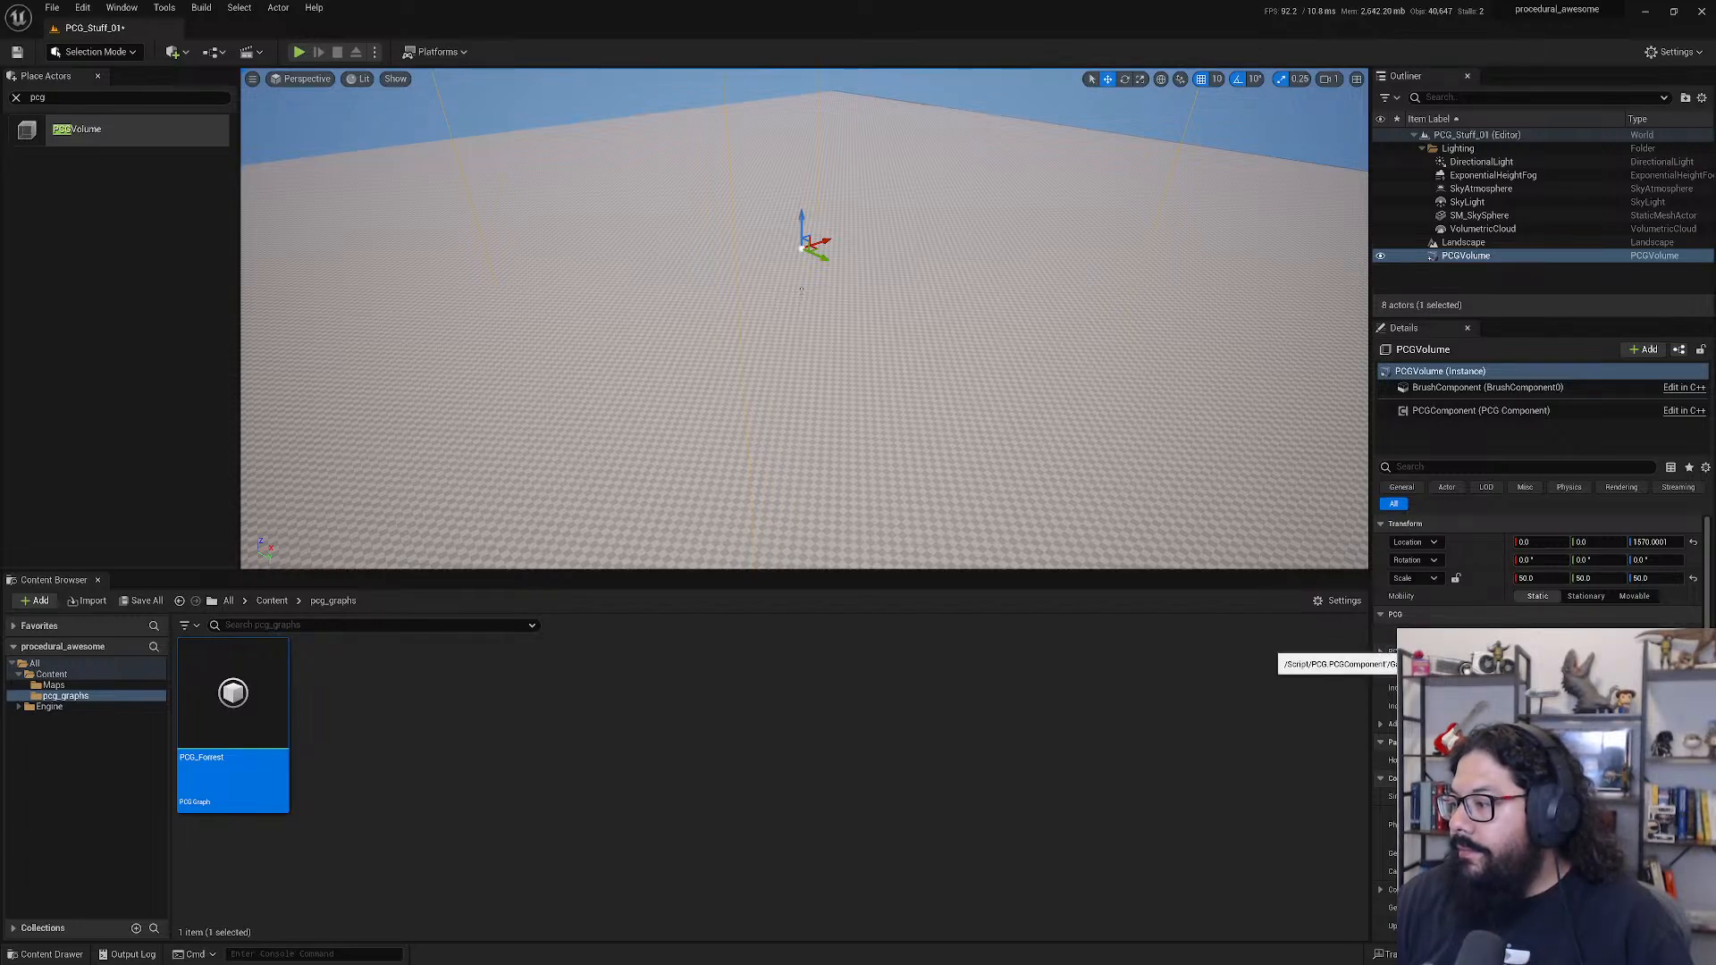
- Assign the PCG_Forrest graph to the PCG component of the volume
{"action": "left_click", "coordinate": [1447, 413]}
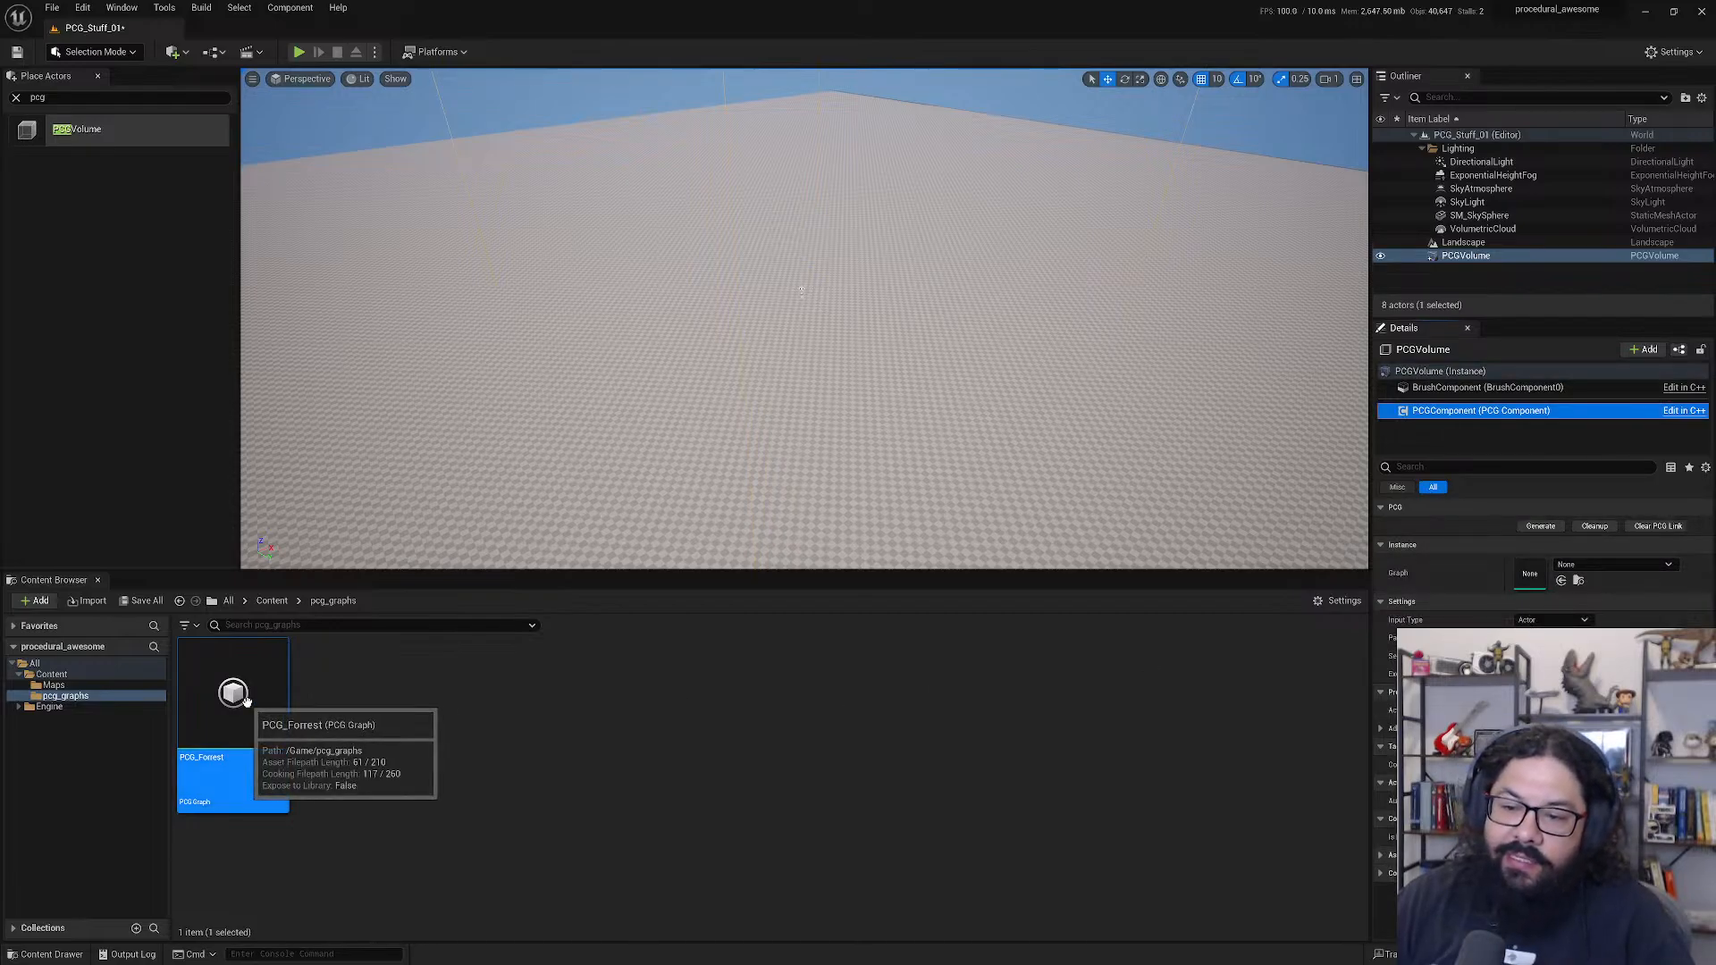
{"action": "left_click_drag", "start_coordinate": [234, 691], "coordinate": [1538, 575]}
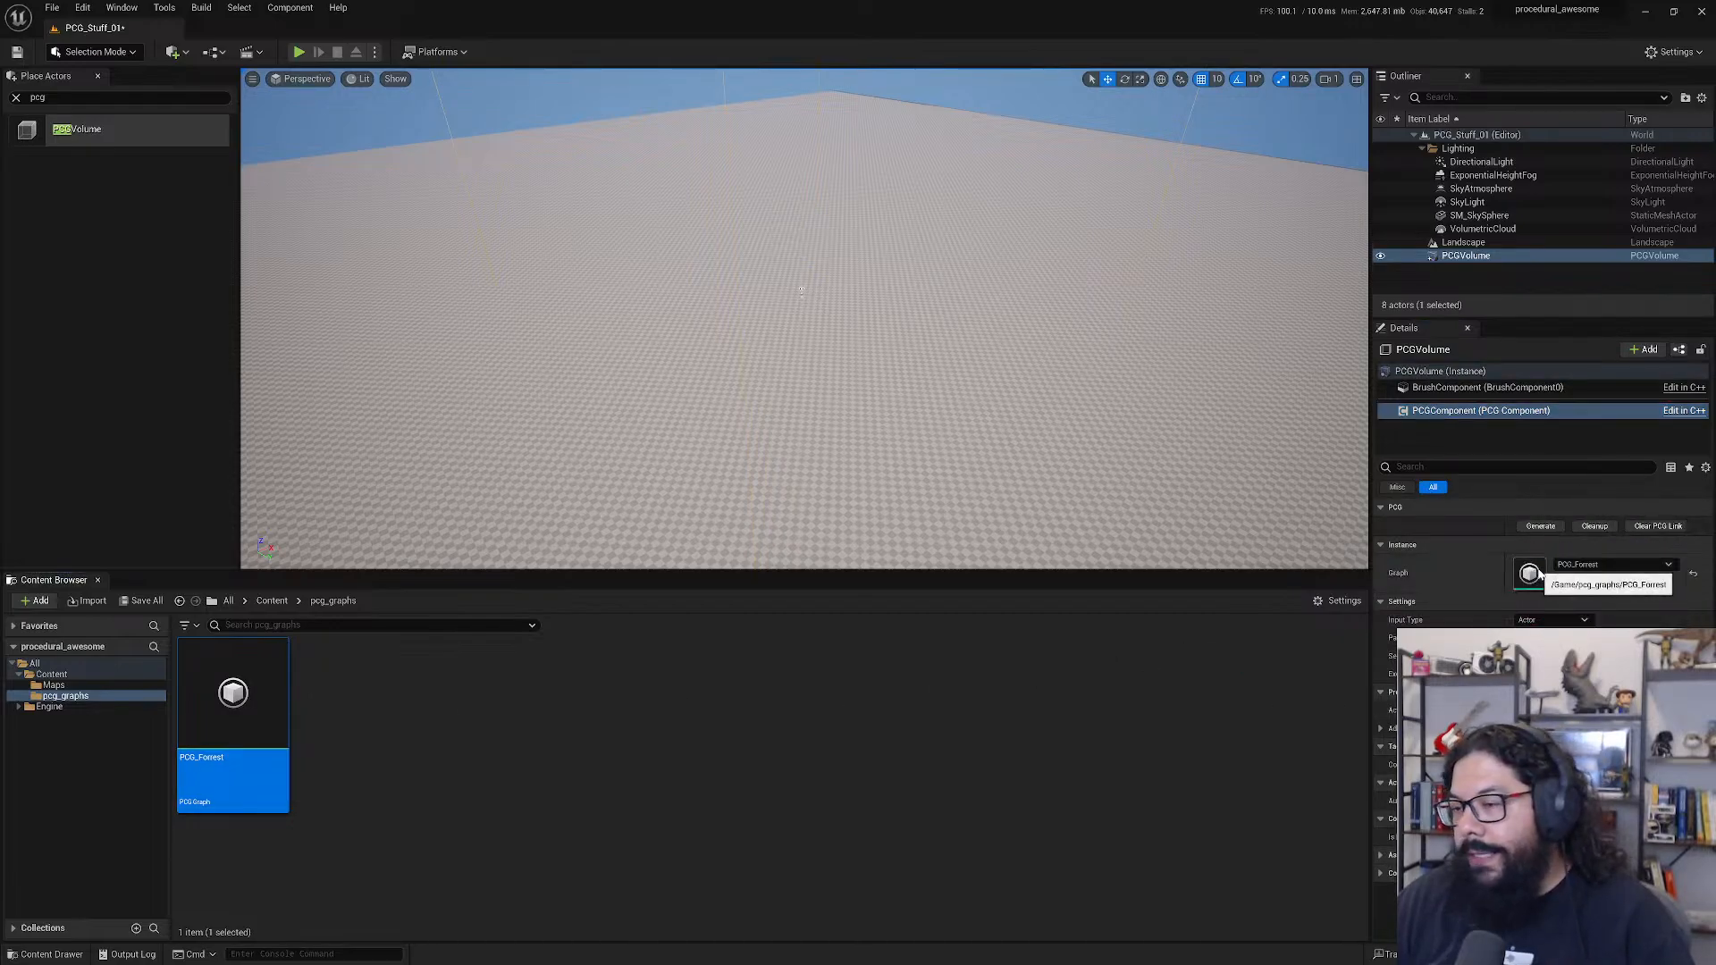
{"action": "left_click", "coordinate": [467, 757]}
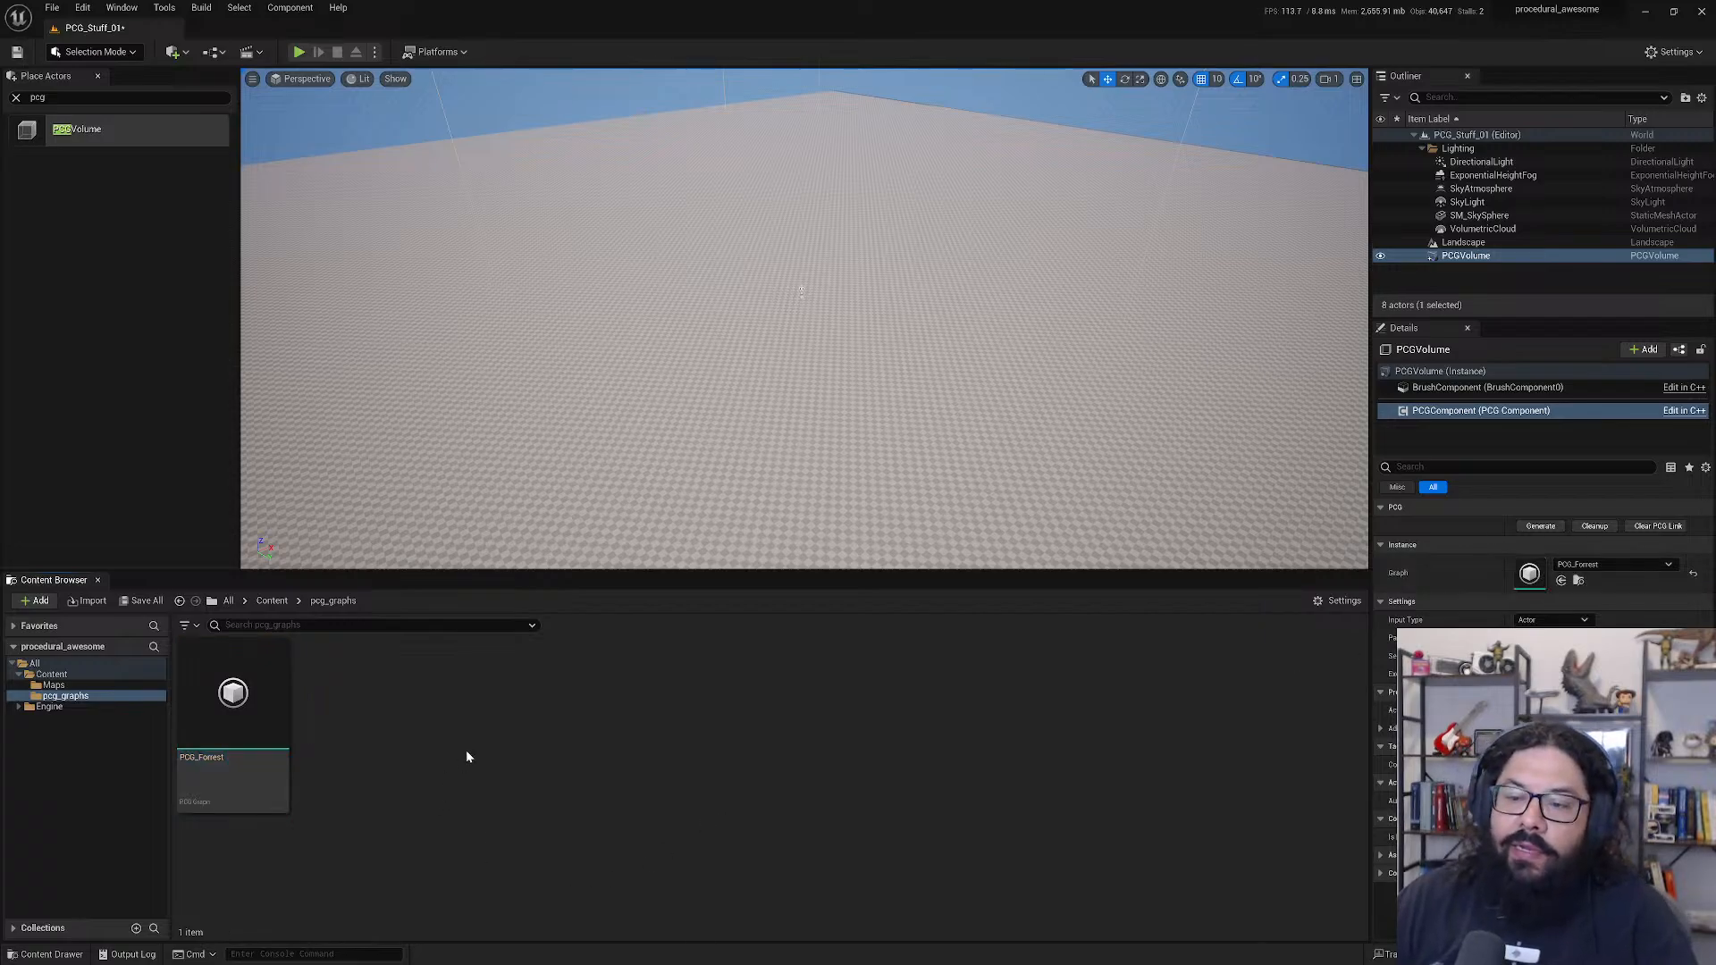
- Open the PCG_Forrest graph, then move and resize its window so it sits beneath the level viewport
{"action": "double_click", "coordinate": [252, 686]}
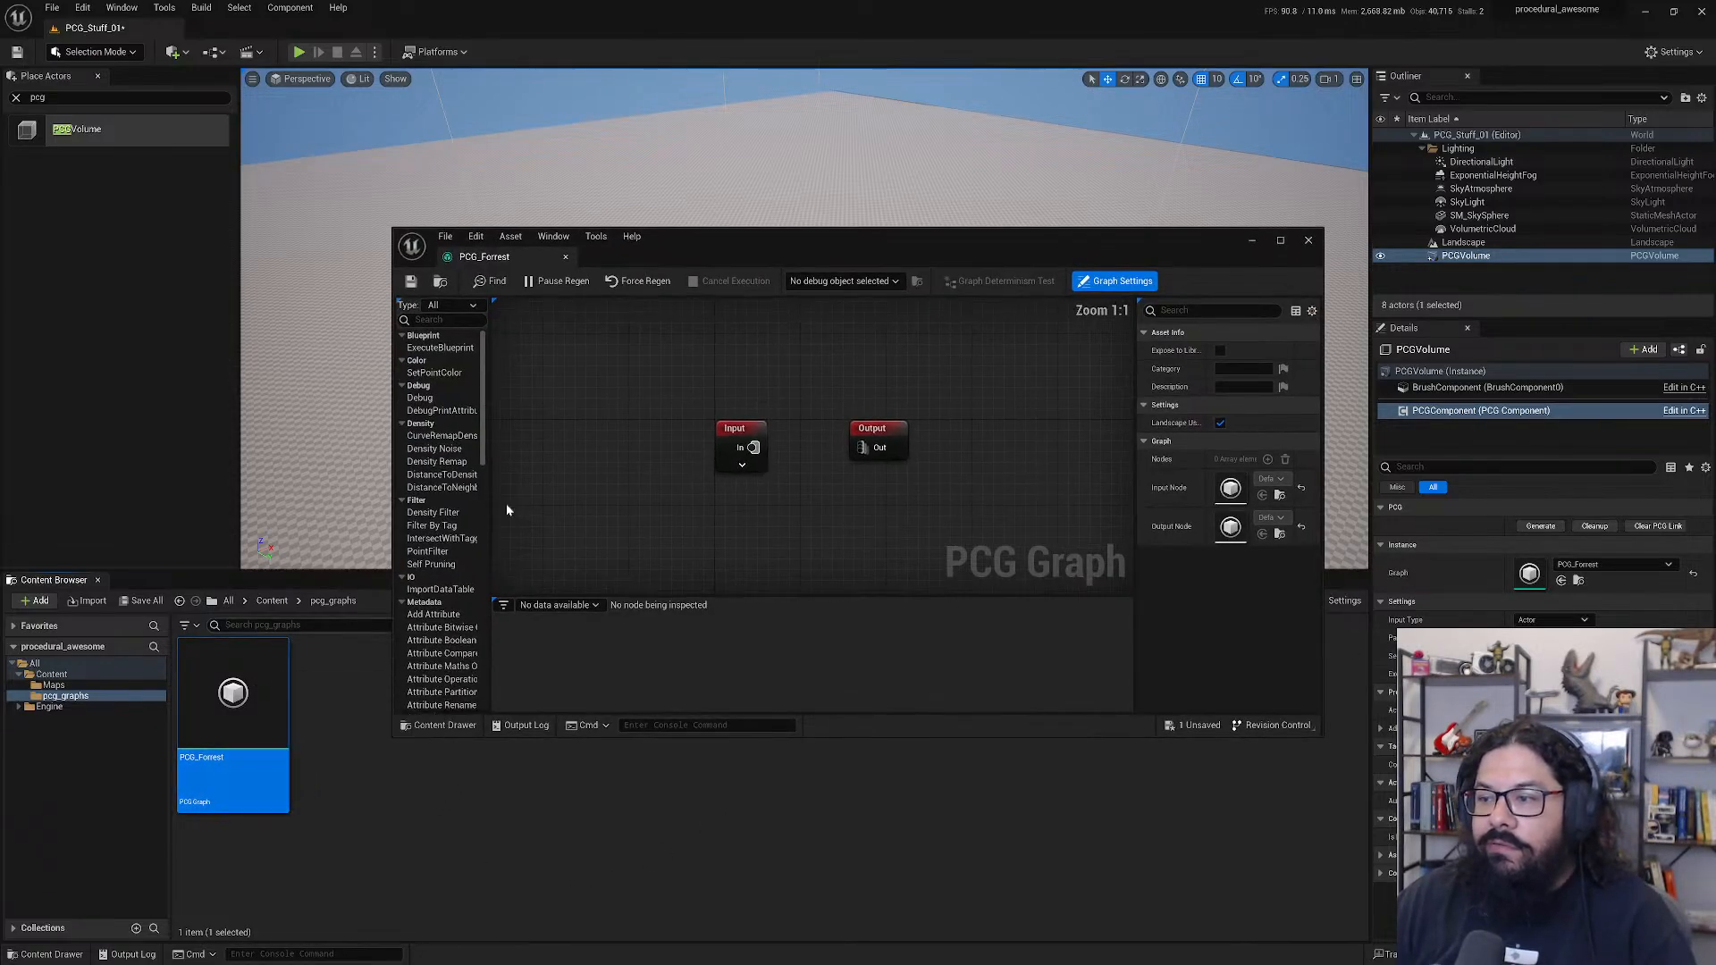
{"action": "left_click_drag", "start_coordinate": [685, 265], "coordinate": [679, 412]}
{"action": "left_click_drag", "start_coordinate": [440, 421], "coordinate": [191, 576]}
{"action": "left_click_drag", "start_coordinate": [356, 601], "coordinate": [107, 502]}
{"action": "left_click_drag", "start_coordinate": [376, 516], "coordinate": [421, 571]}
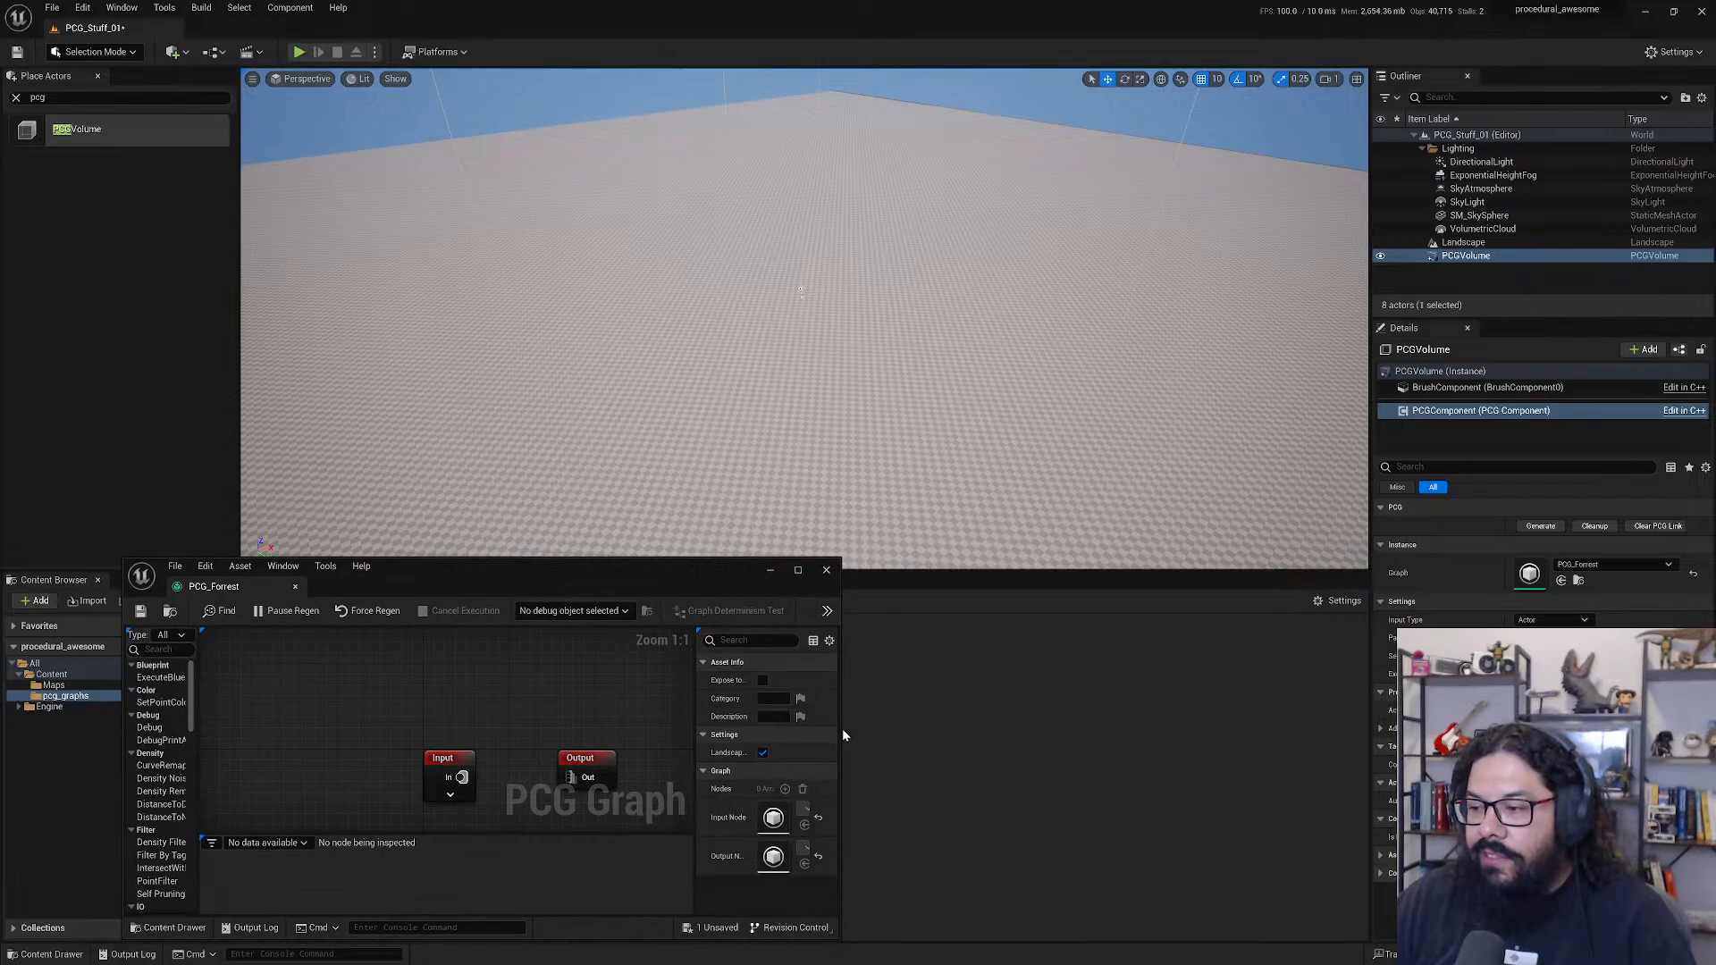
{"action": "left_click_drag", "start_coordinate": [842, 728], "coordinate": [1294, 729]}
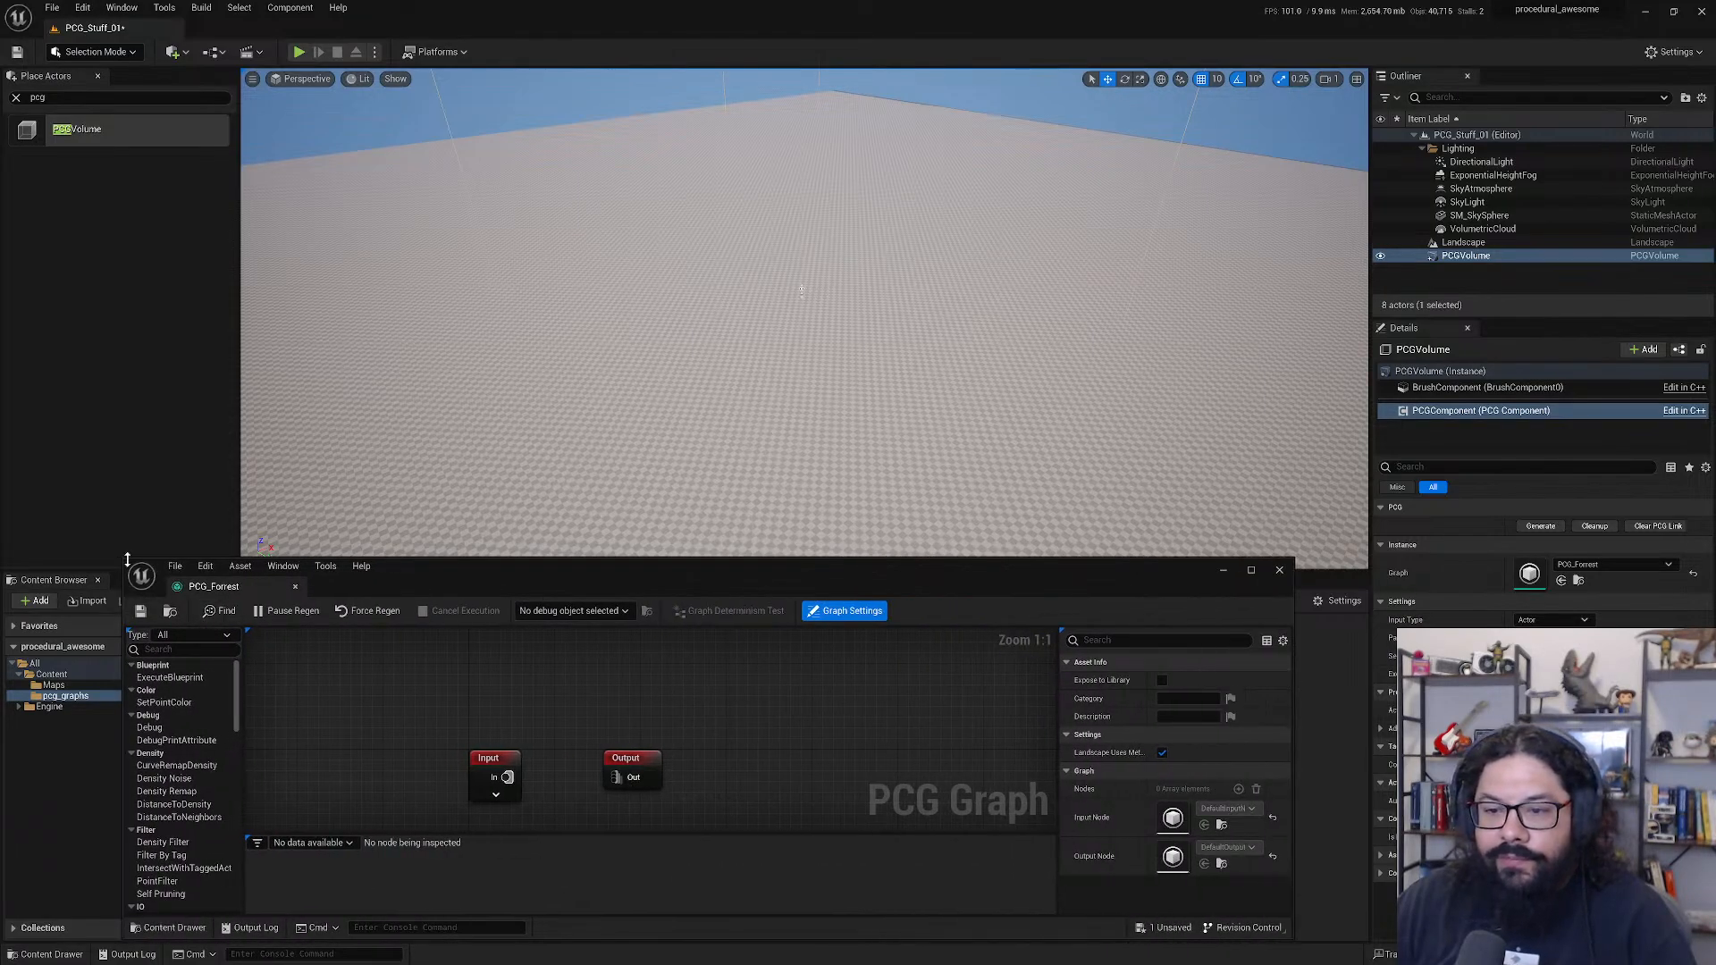
{"action": "left_click_drag", "start_coordinate": [128, 560], "coordinate": [35, 516]}
{"action": "left_click_drag", "start_coordinate": [425, 538], "coordinate": [558, 549]}
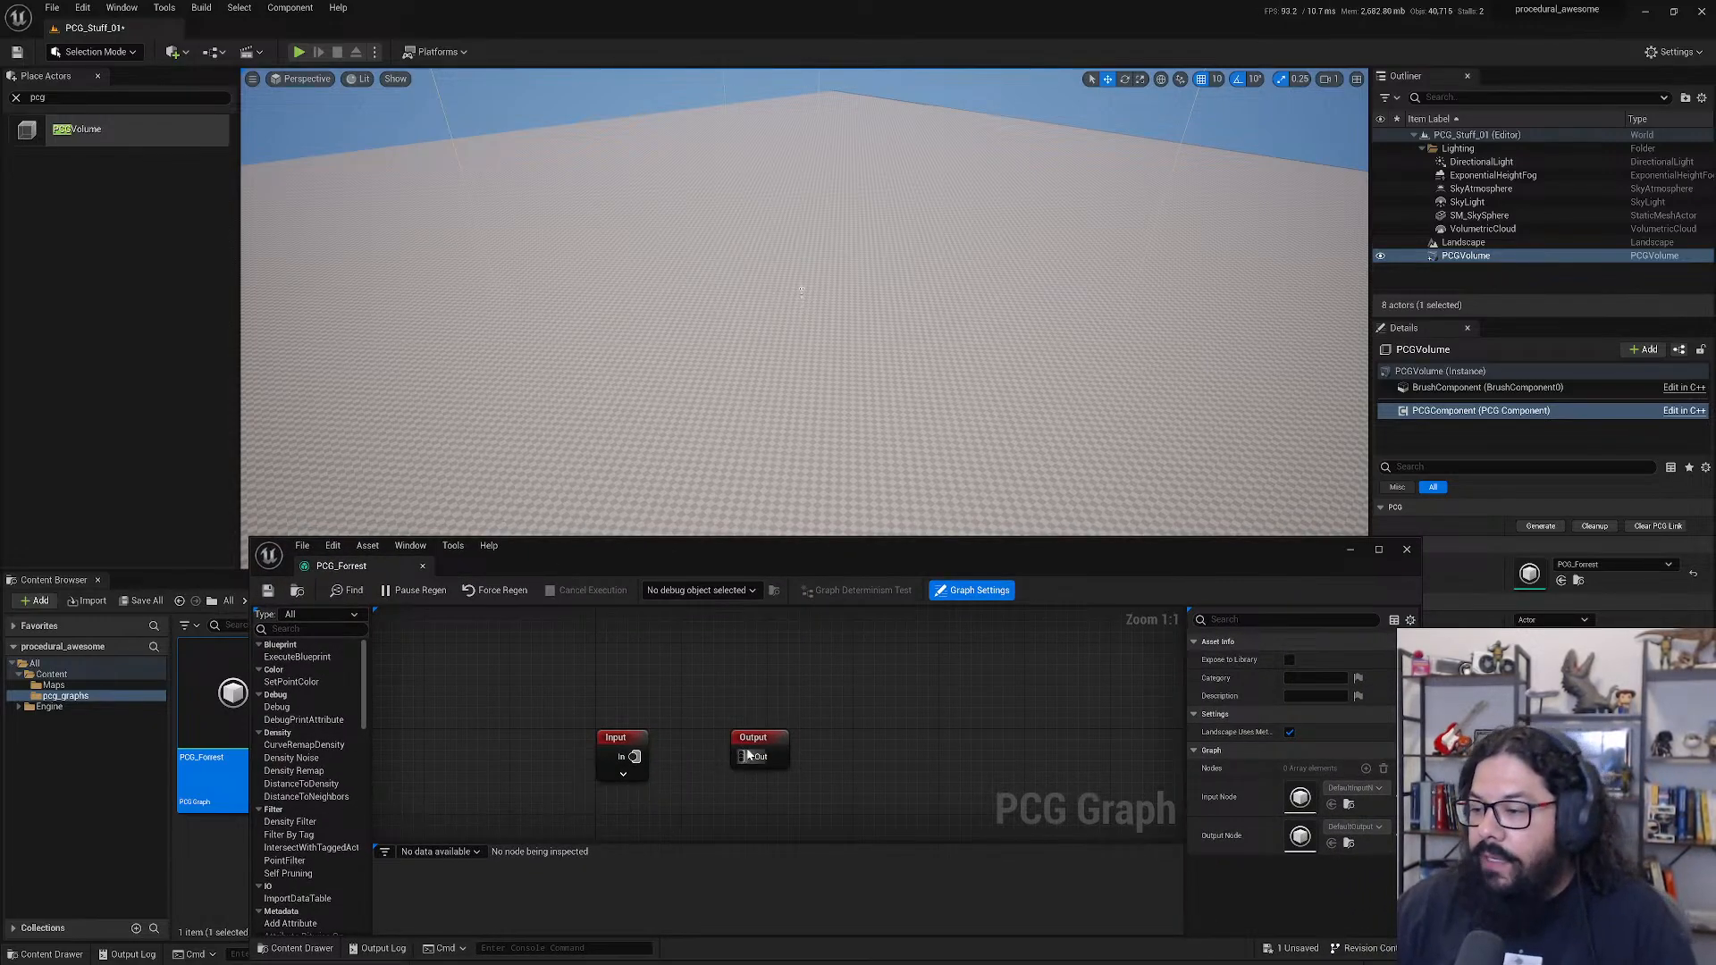
- Move the graph's Input and Output nodes apart to make room between them
{"action": "left_click_drag", "start_coordinate": [749, 756], "coordinate": [914, 710]}
{"action": "left_click_drag", "start_coordinate": [620, 742], "coordinate": [544, 712]}
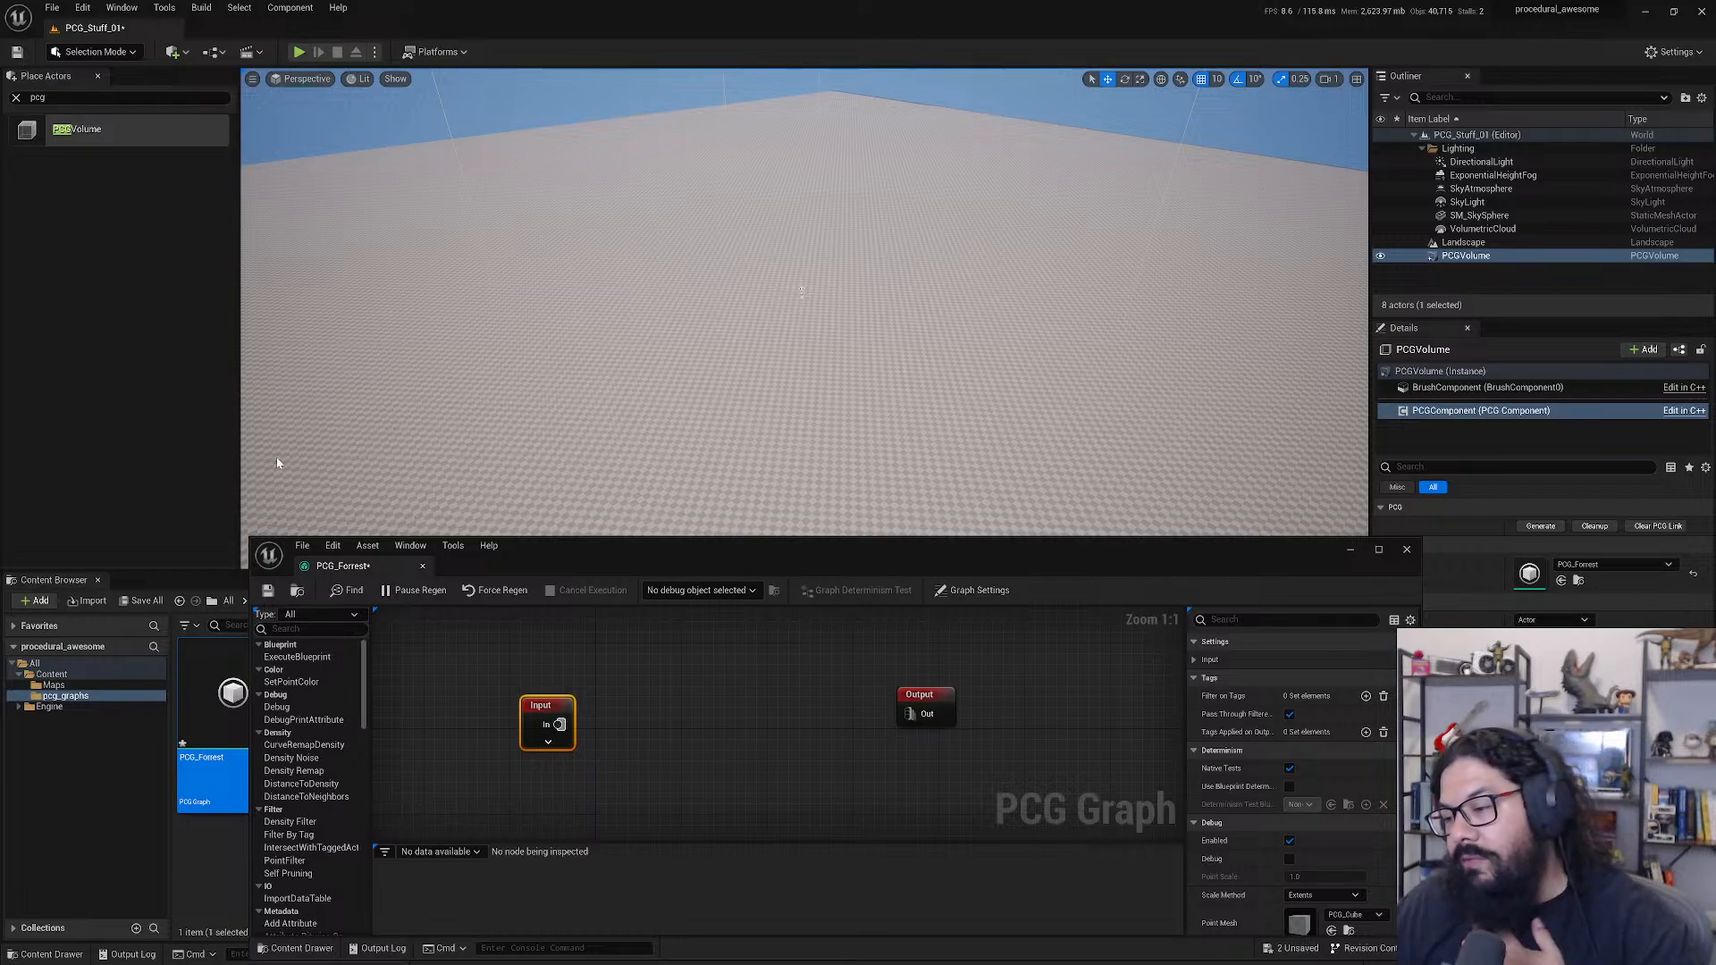
- Spread the graph's Input and Output nodes further apart and look through the available PCG nodes down to the Spatial category
{"action": "left_click_drag", "start_coordinate": [932, 698], "coordinate": [998, 686]}
{"action": "left_click_drag", "start_coordinate": [536, 706], "coordinate": [482, 707]}
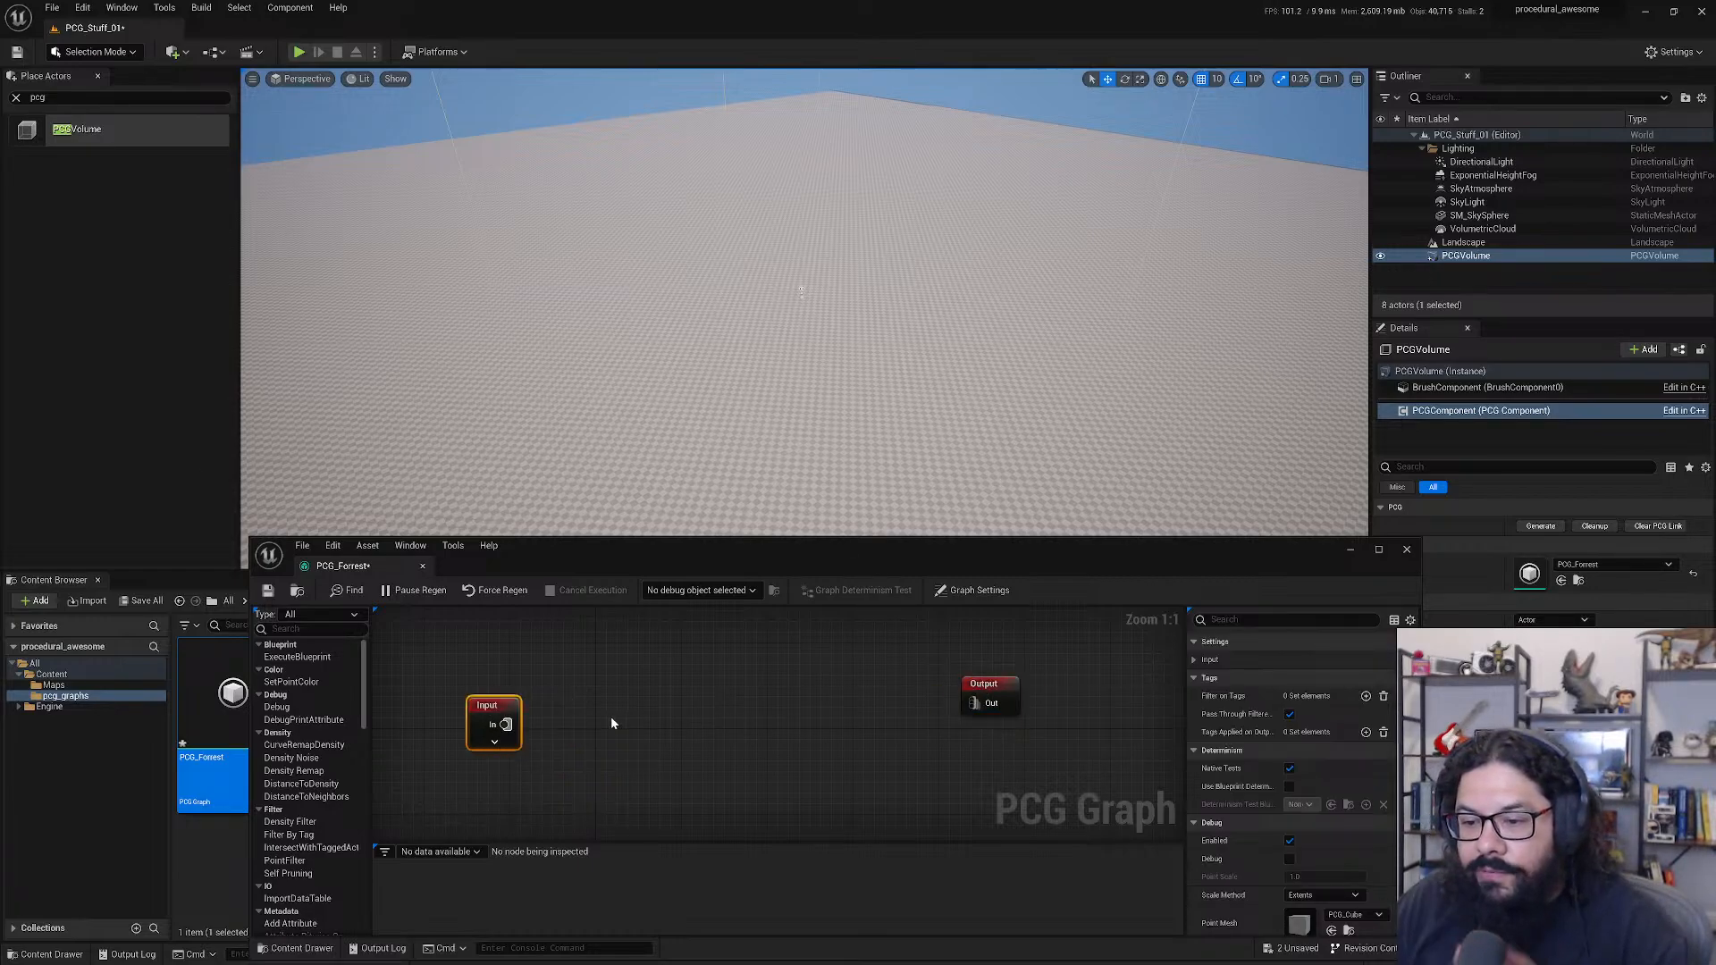
{"action": "scroll", "coordinate": [374, 732], "scroll_direction": "down", "scroll_amount": 5}
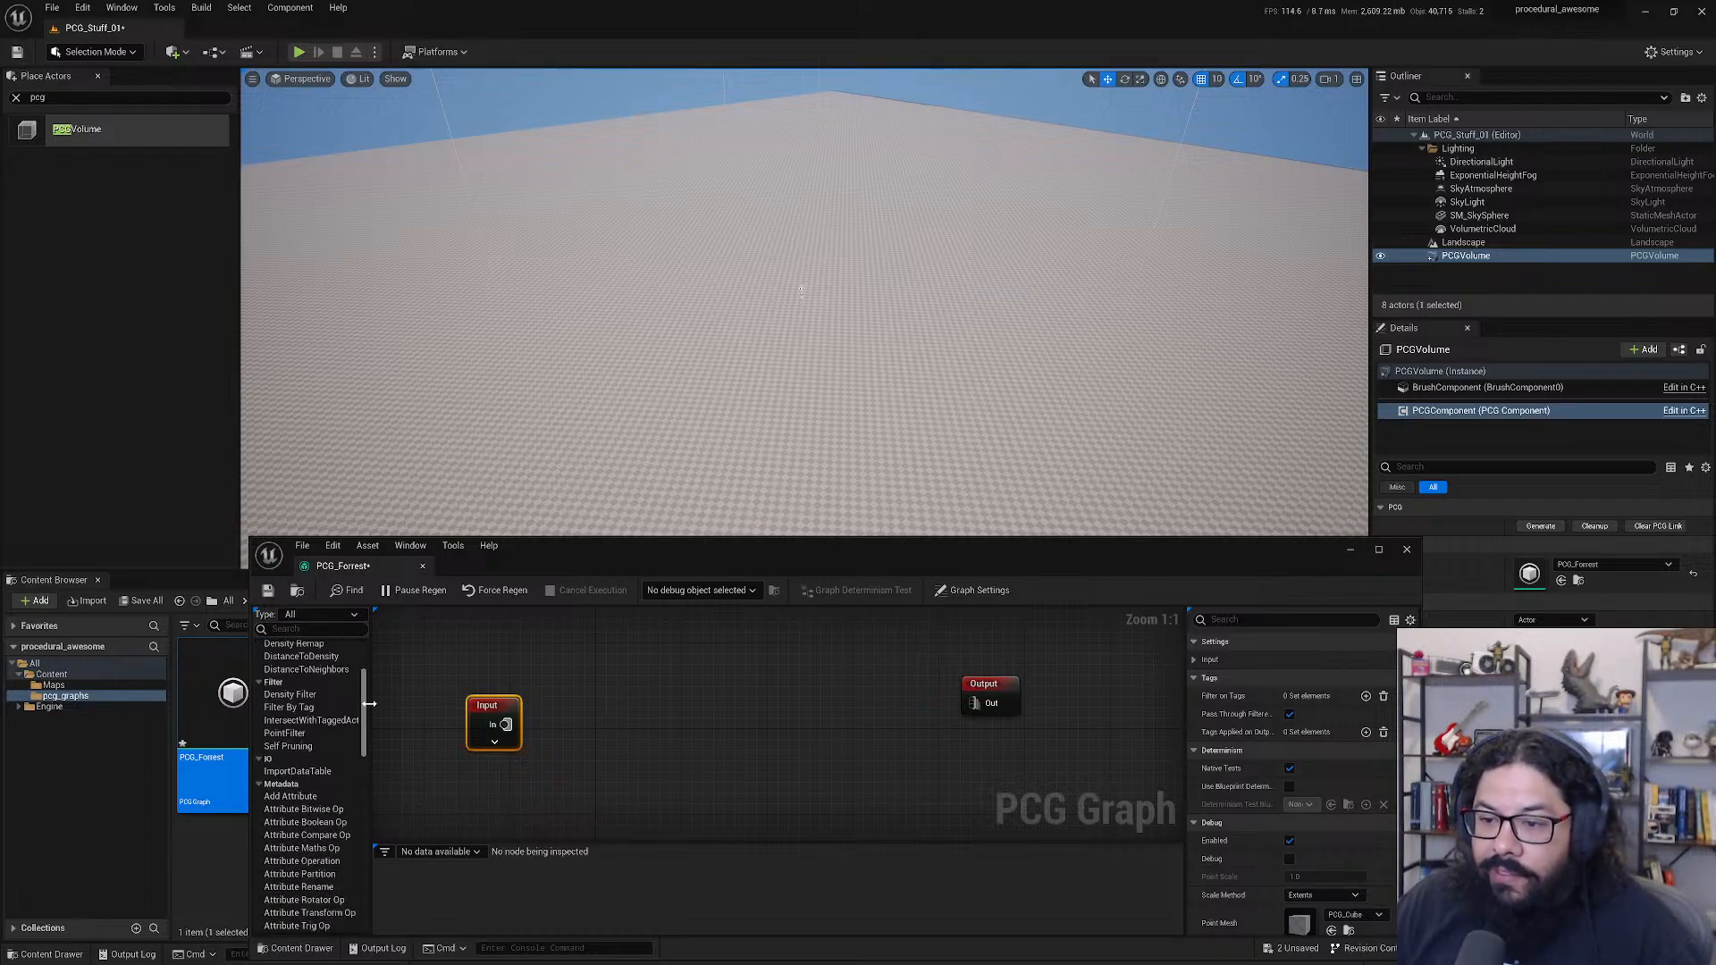
{"action": "scroll", "coordinate": [374, 742], "scroll_direction": "down", "scroll_amount": 5}
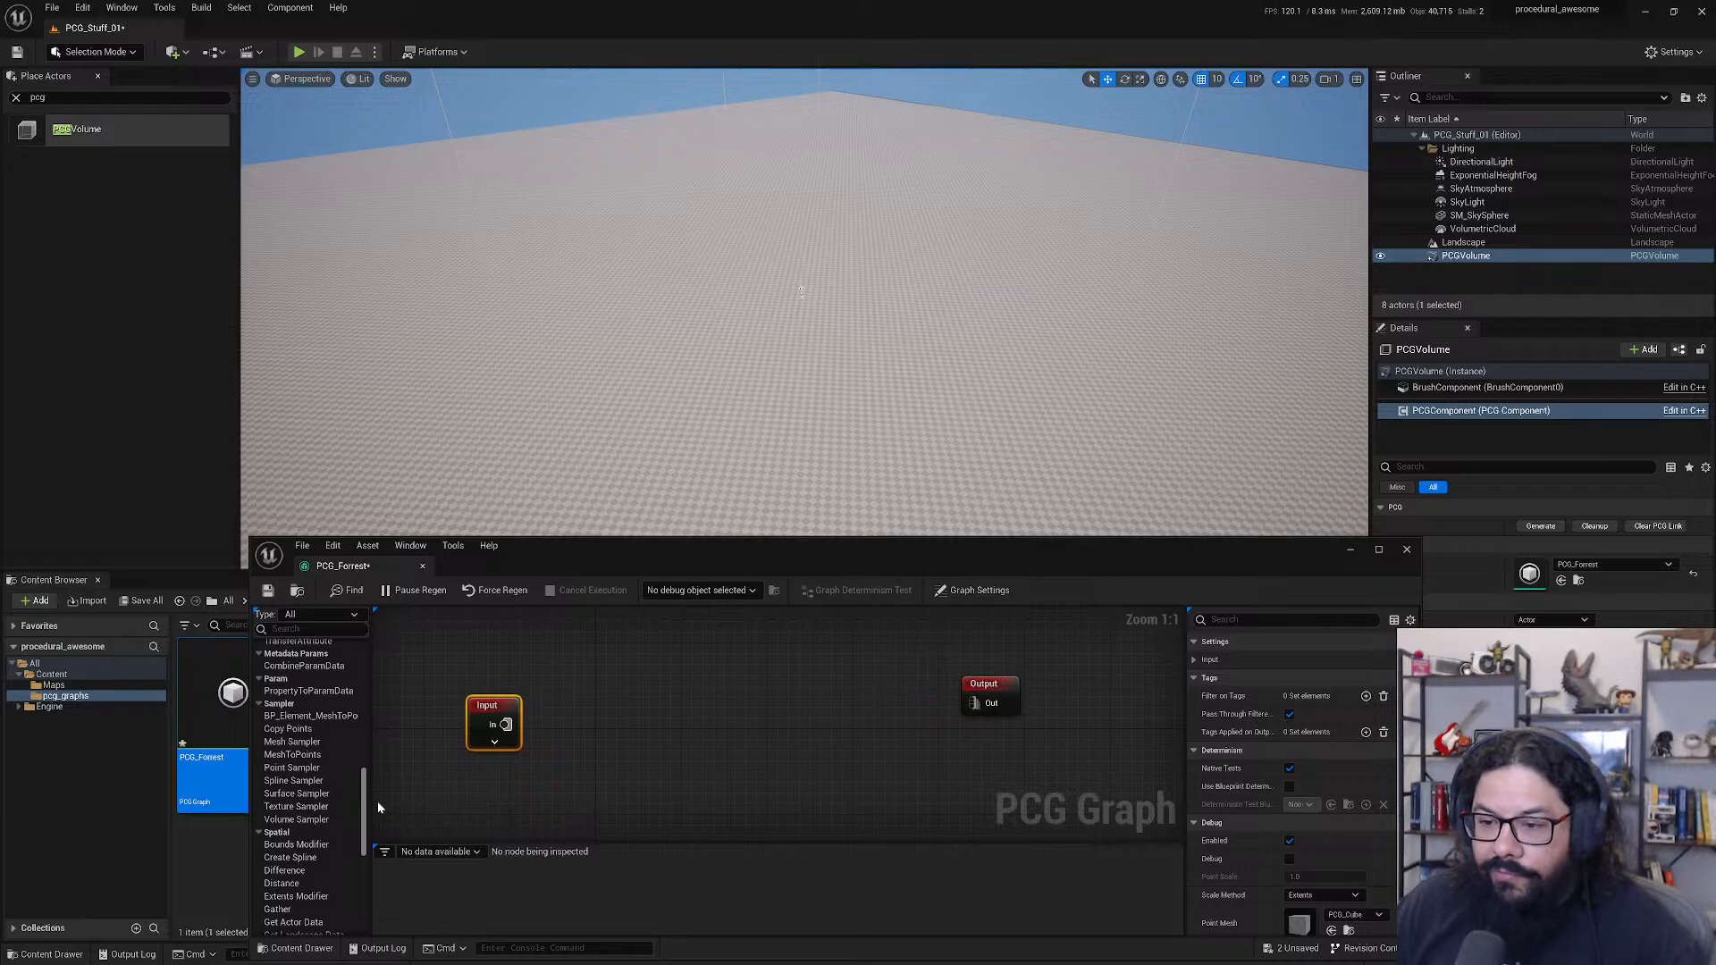
{"action": "scroll", "coordinate": [375, 804], "scroll_direction": "up", "scroll_amount": 1}
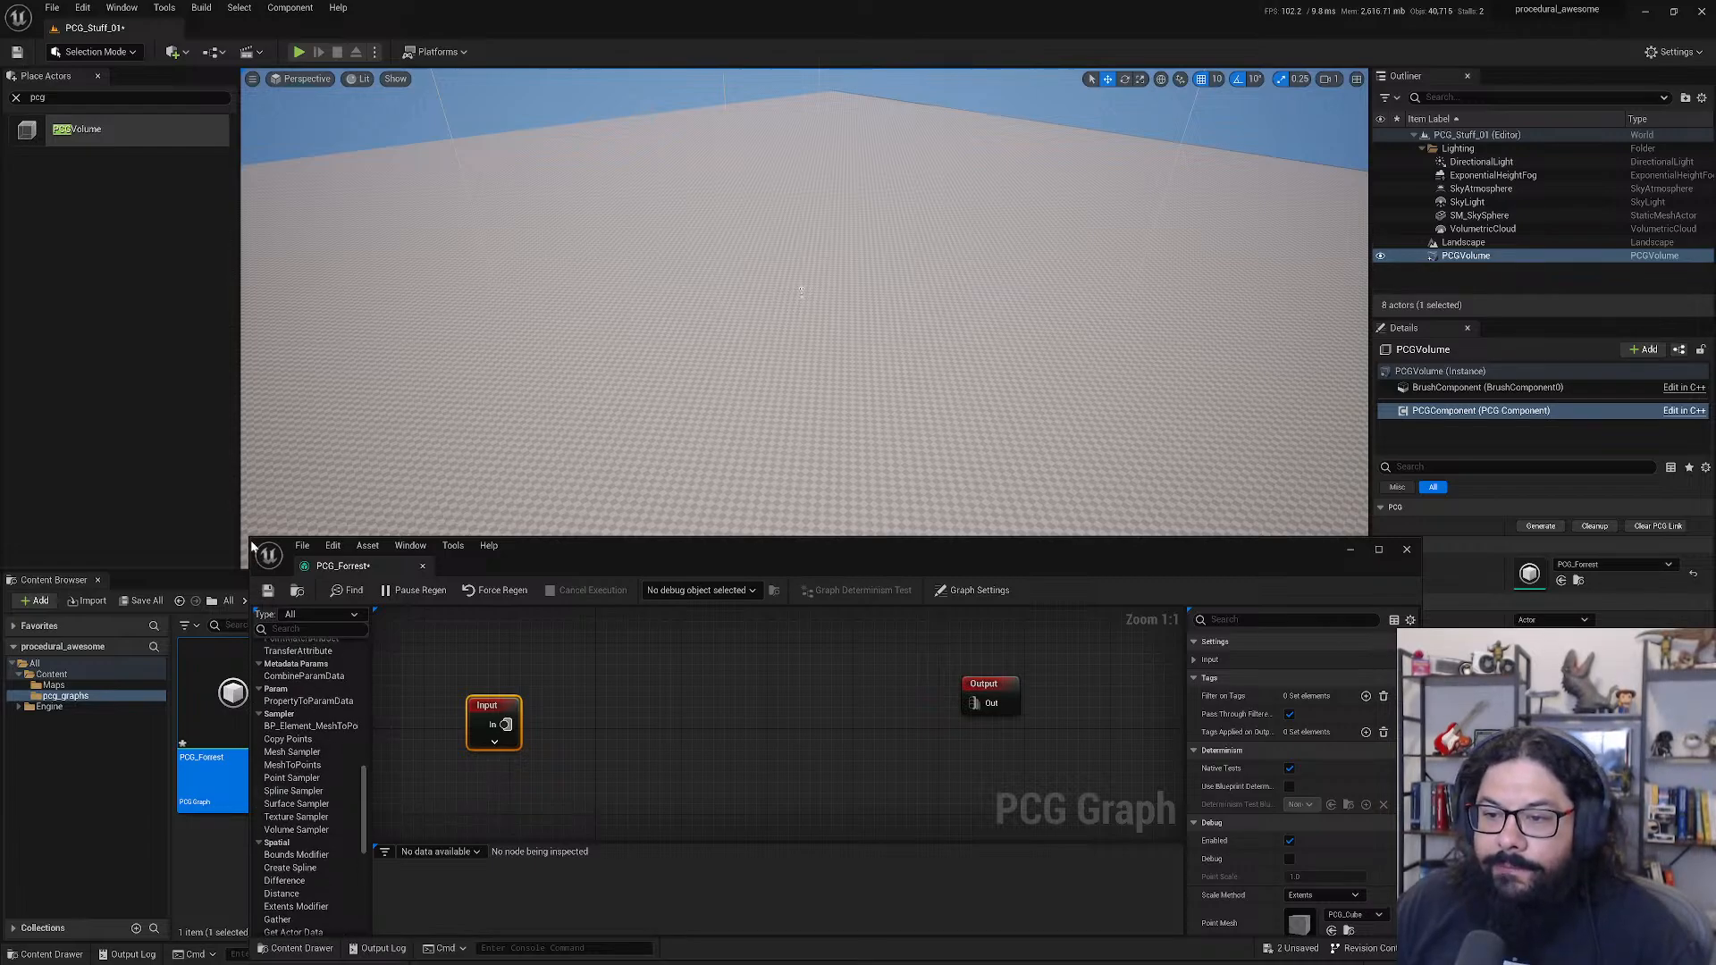
- Enlarge the PCG_Forrest graph window, widen its node list, and reposition the window over the lower part of the level editor
{"action": "left_click_drag", "start_coordinate": [250, 536], "coordinate": [62, 288]}
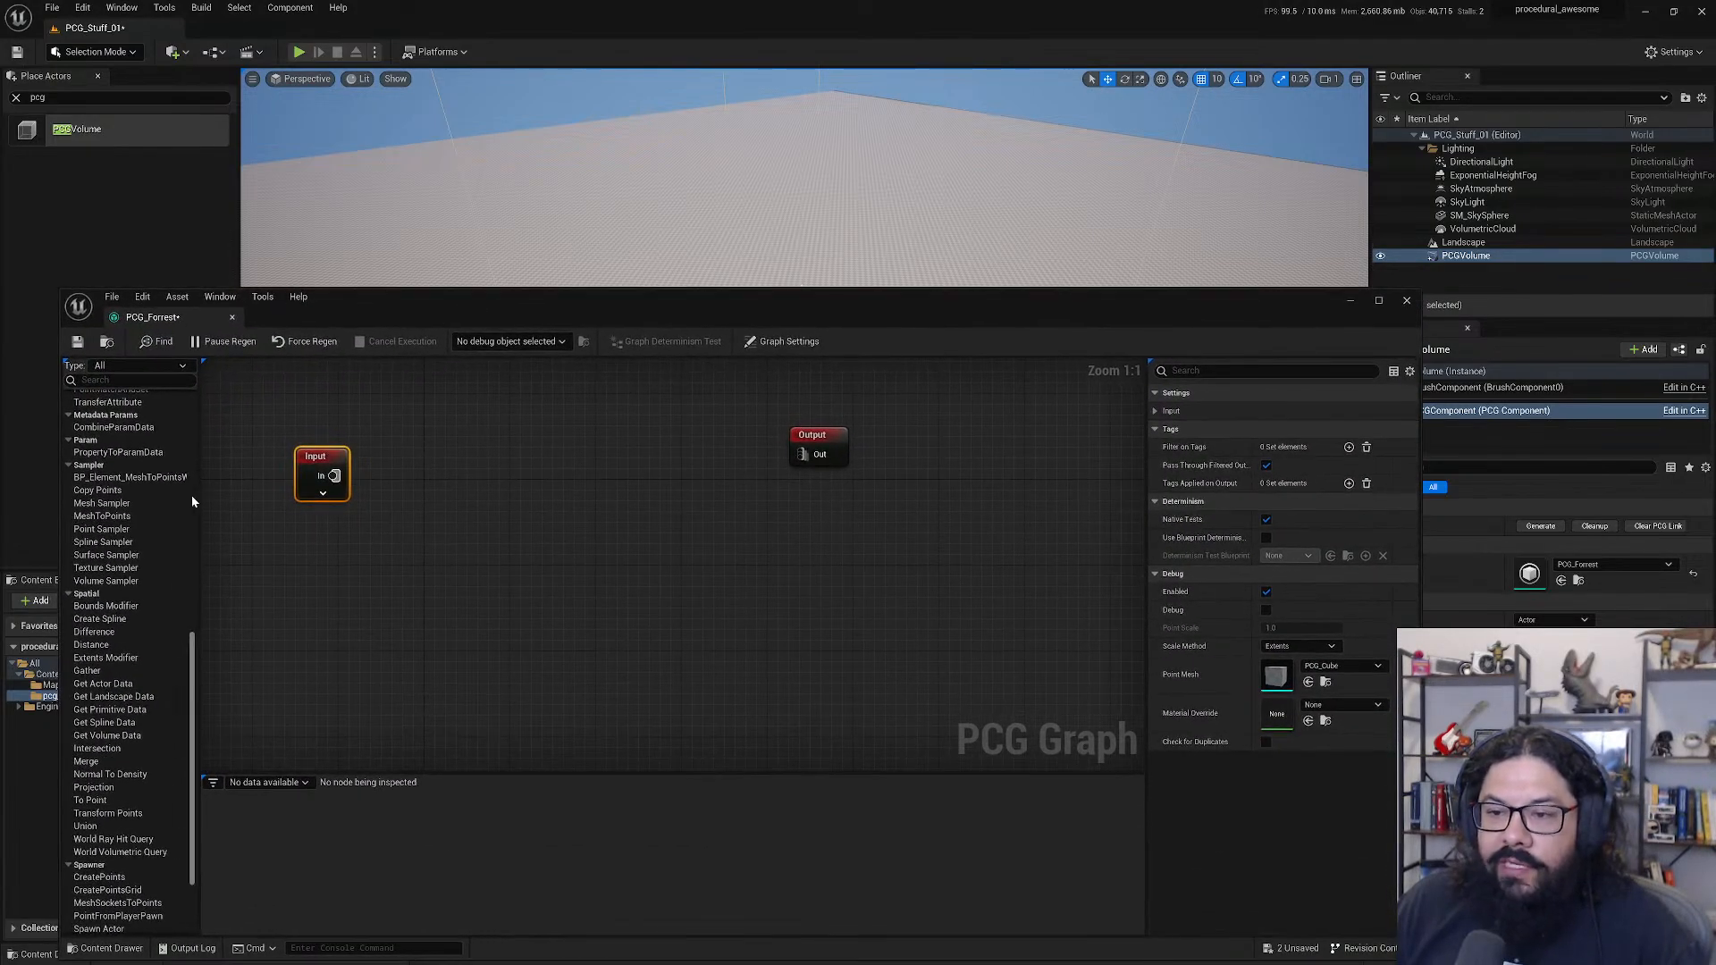
{"action": "left_click_drag", "start_coordinate": [198, 491], "coordinate": [309, 492]}
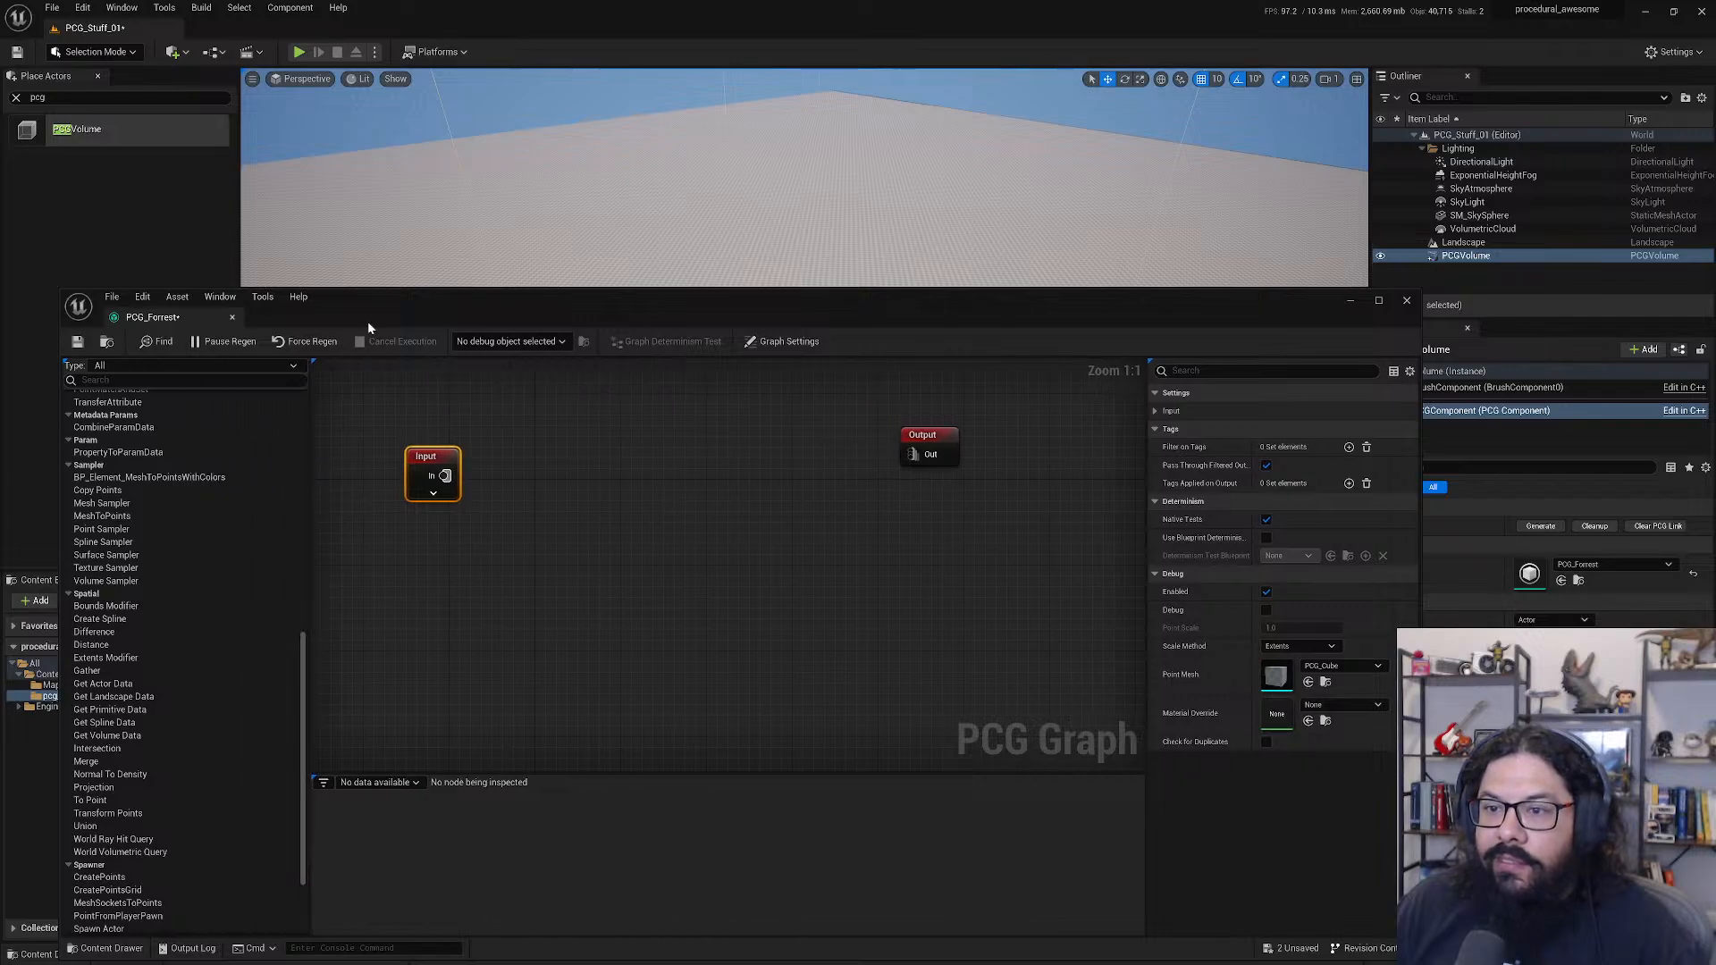
{"action": "left_click_drag", "start_coordinate": [388, 313], "coordinate": [714, 388]}
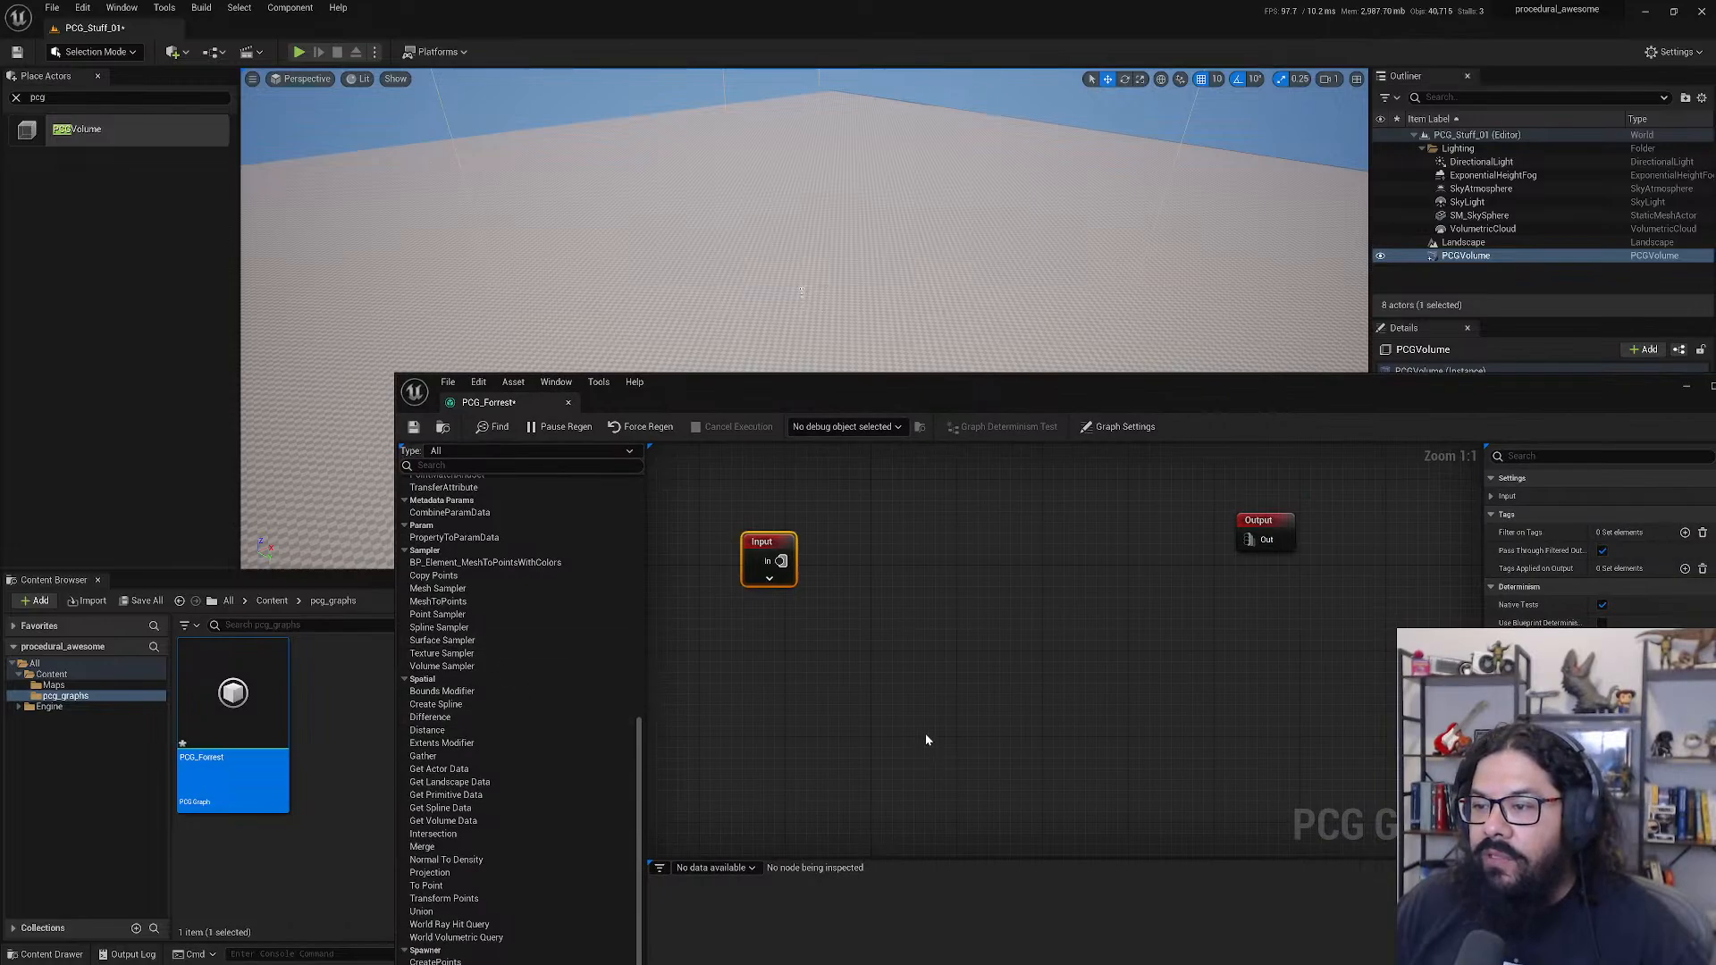
{"action": "left_click_drag", "start_coordinate": [880, 394], "coordinate": [1054, 440]}
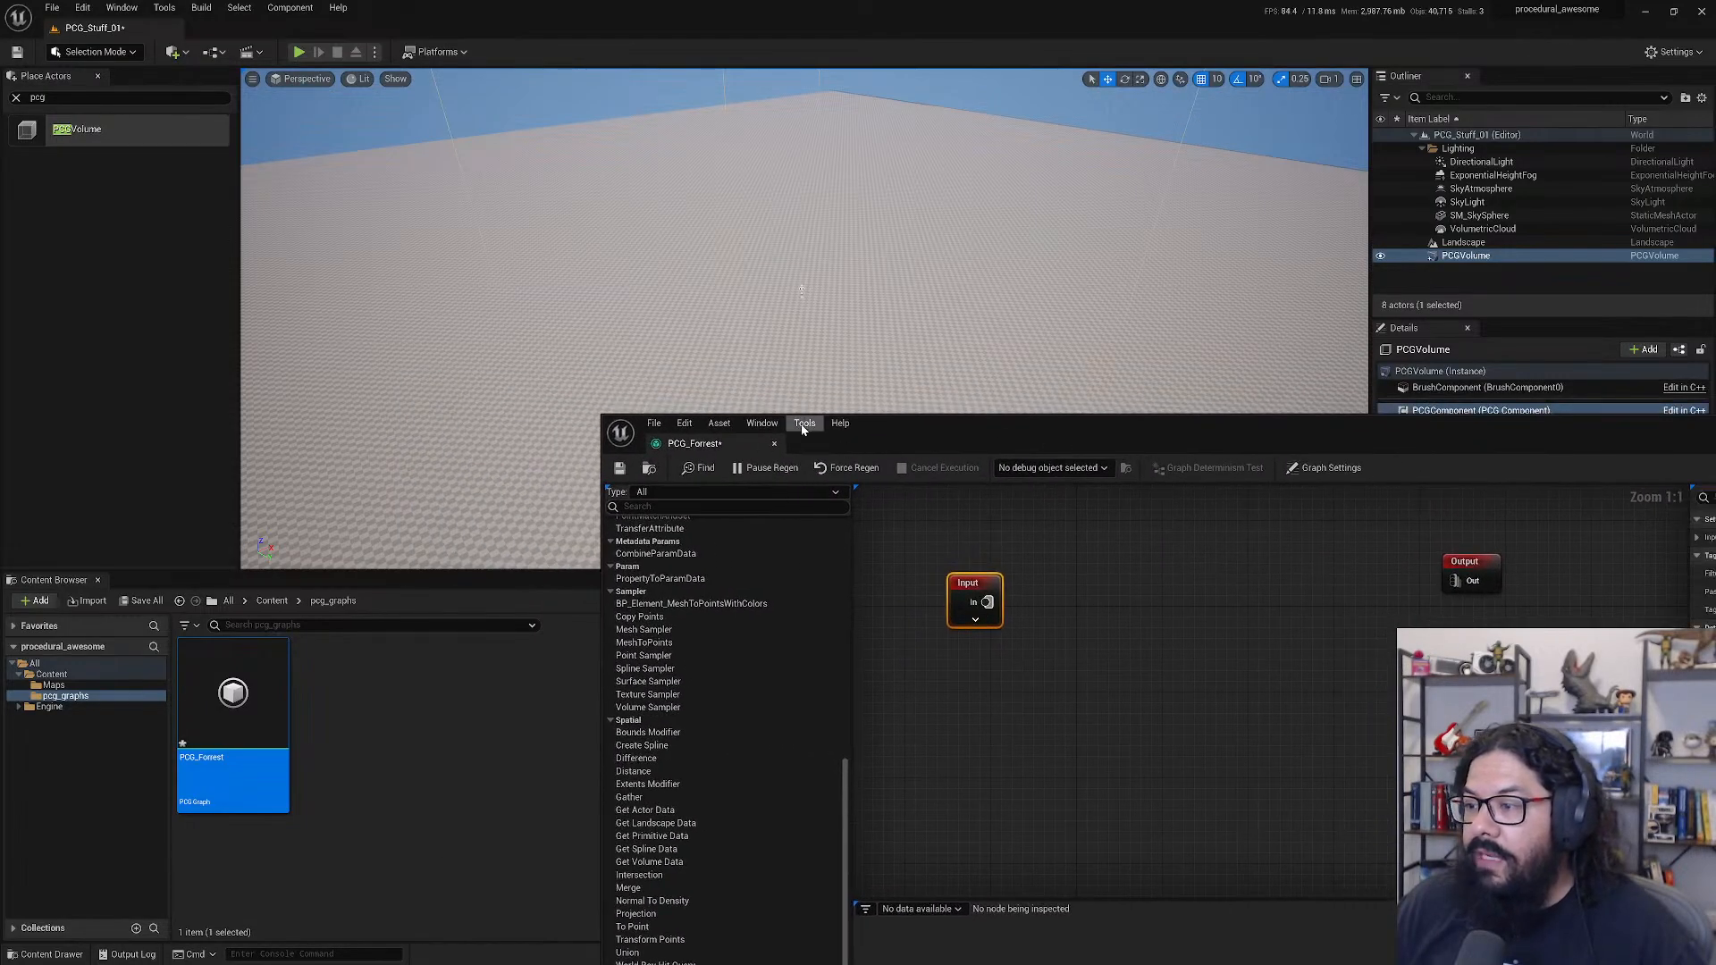
{"action": "left_click_drag", "start_coordinate": [920, 432], "coordinate": [676, 438]}
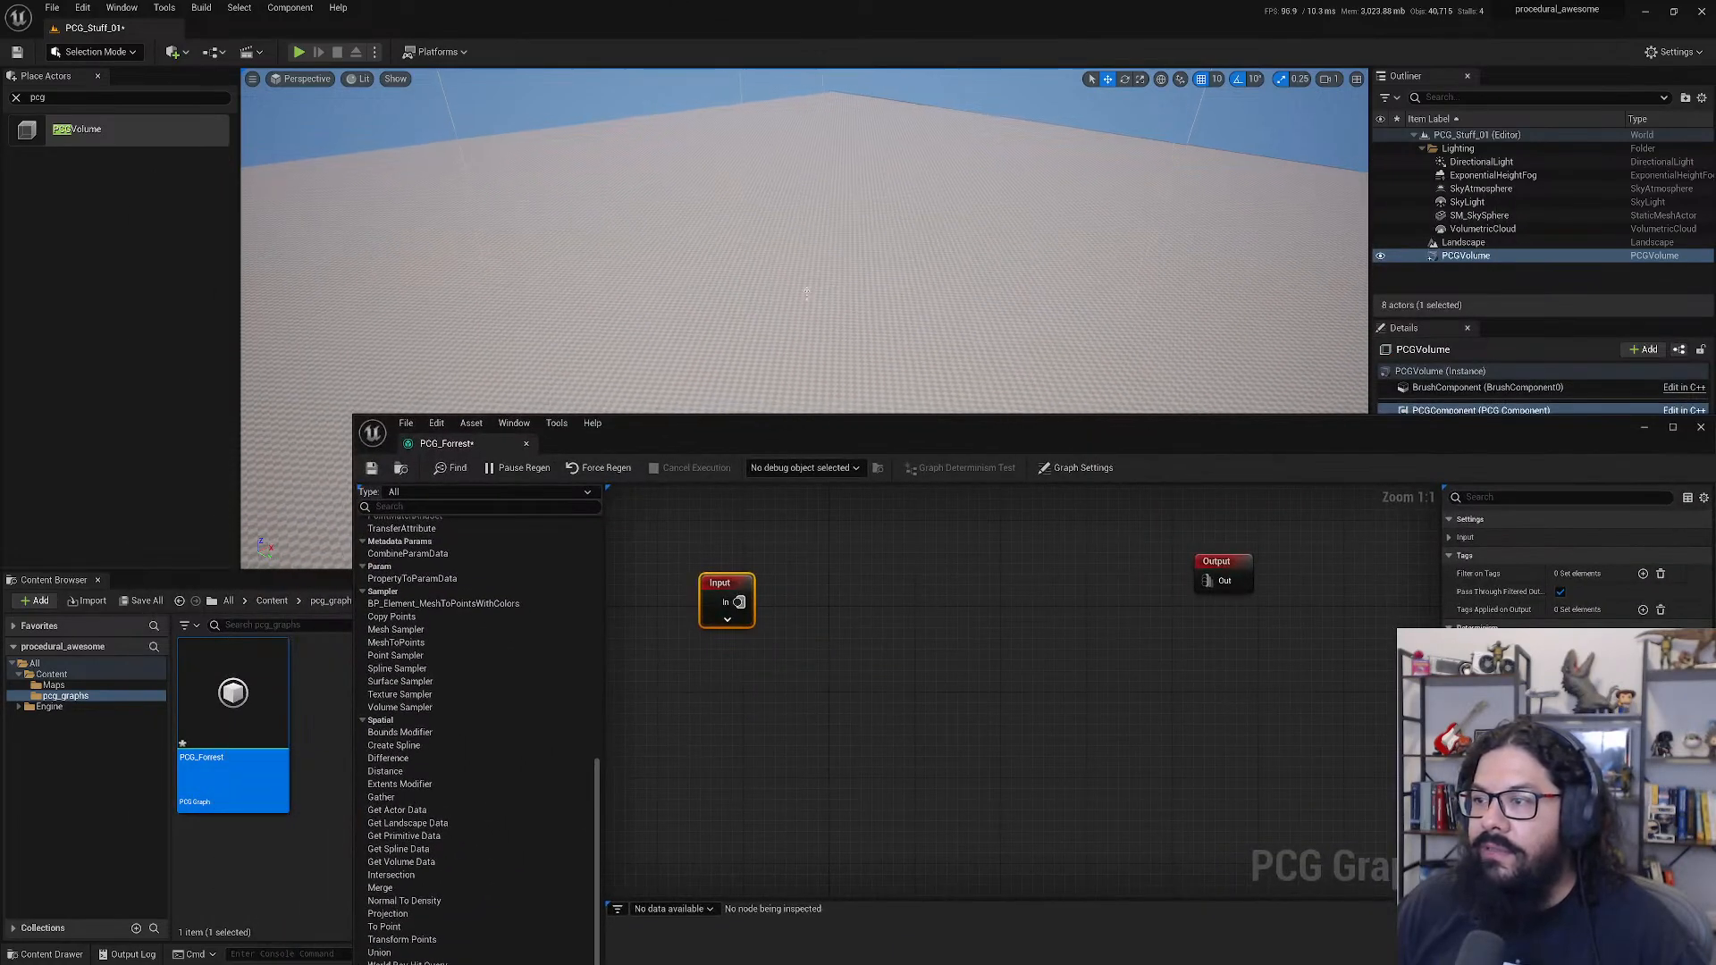
- Close Place Actors and tile the level editor and the PCG_Forrest graph window side by side across the screen
{"action": "left_click", "coordinate": [97, 76]}
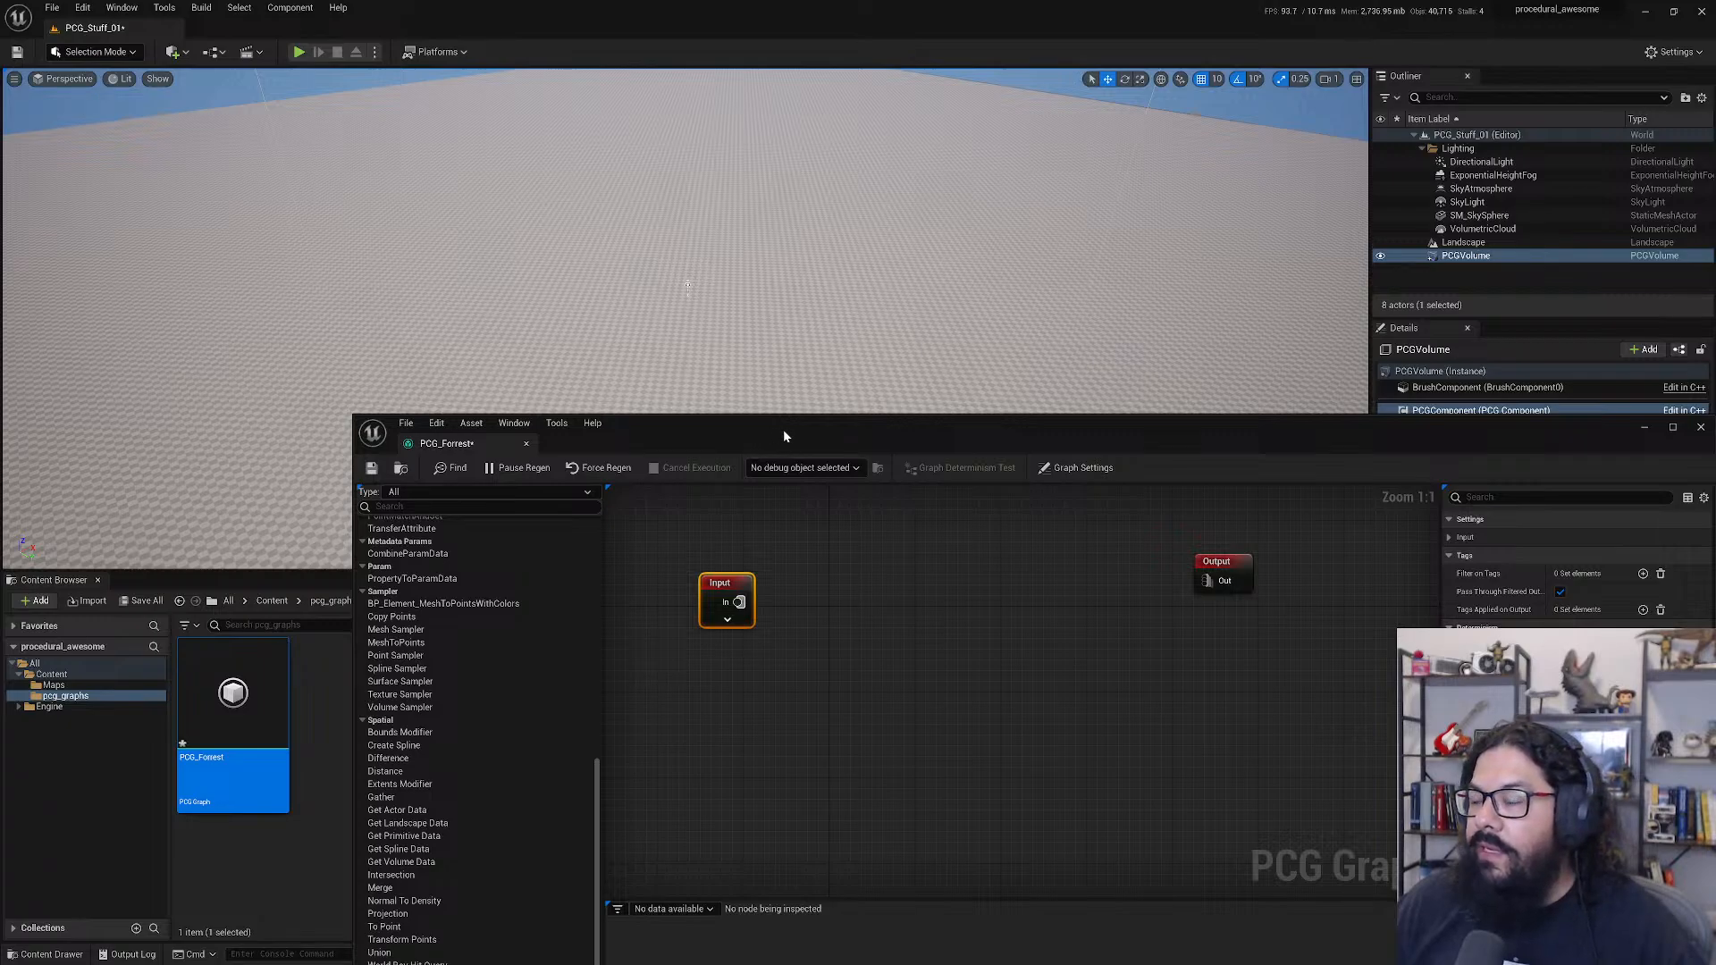
{"action": "left_click_drag", "start_coordinate": [783, 429], "coordinate": [1054, 374]}
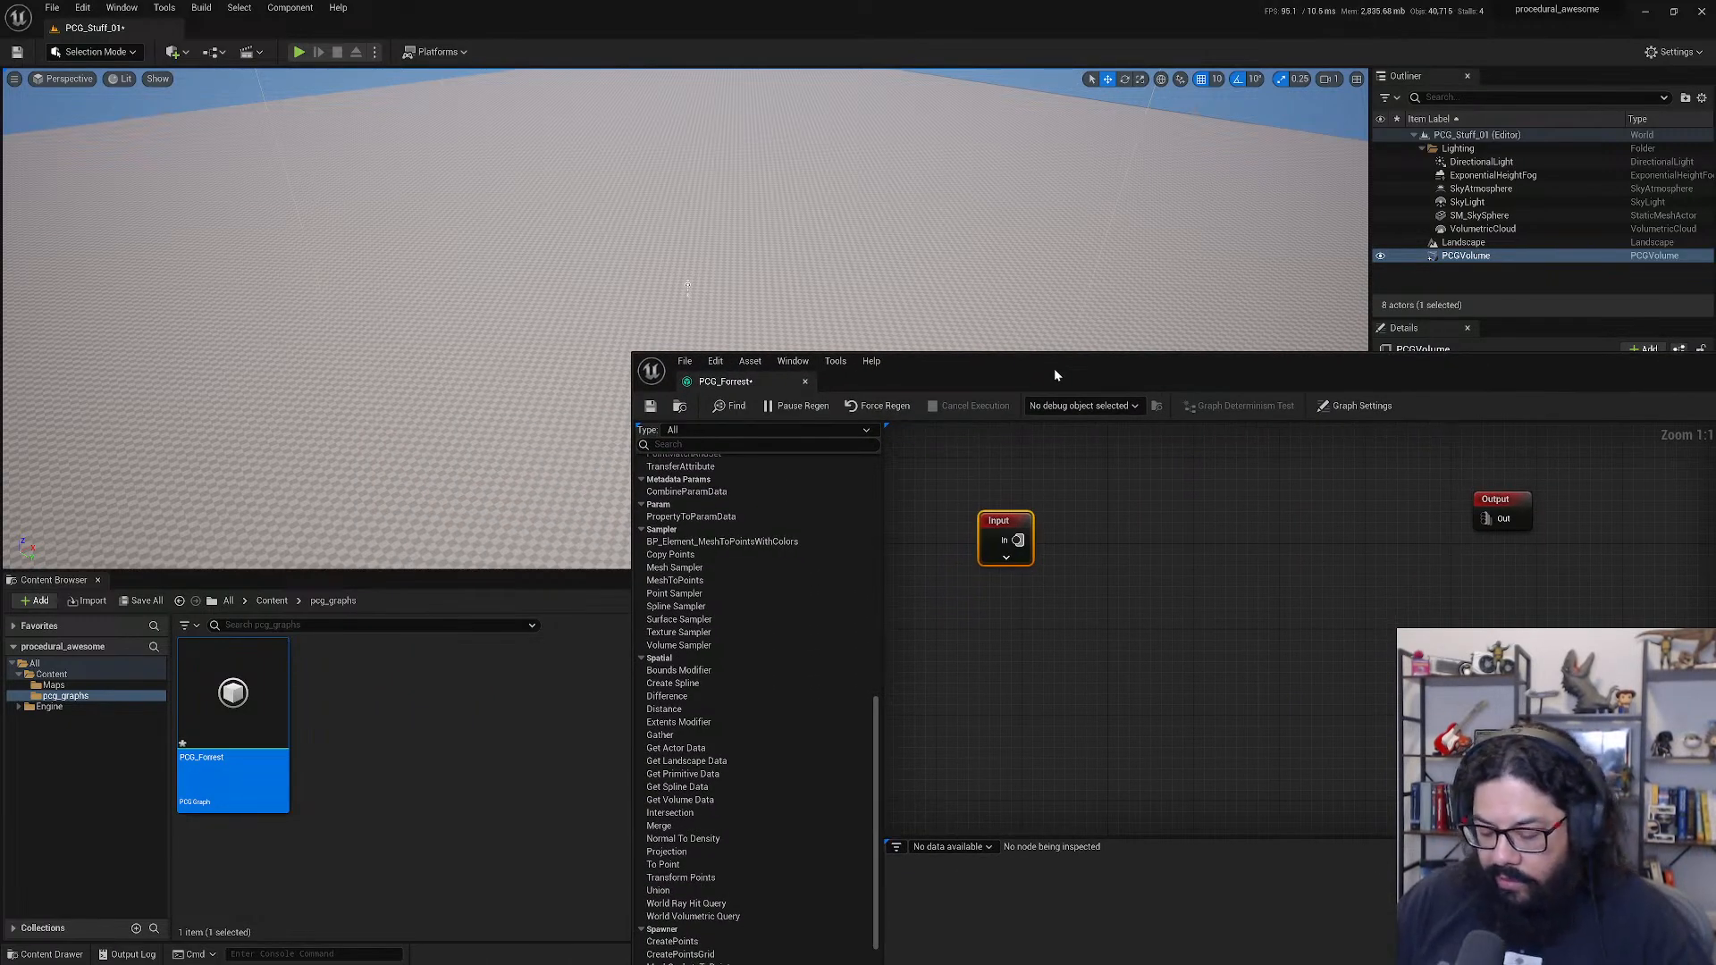
{"action": "key", "text": "super+Right"}
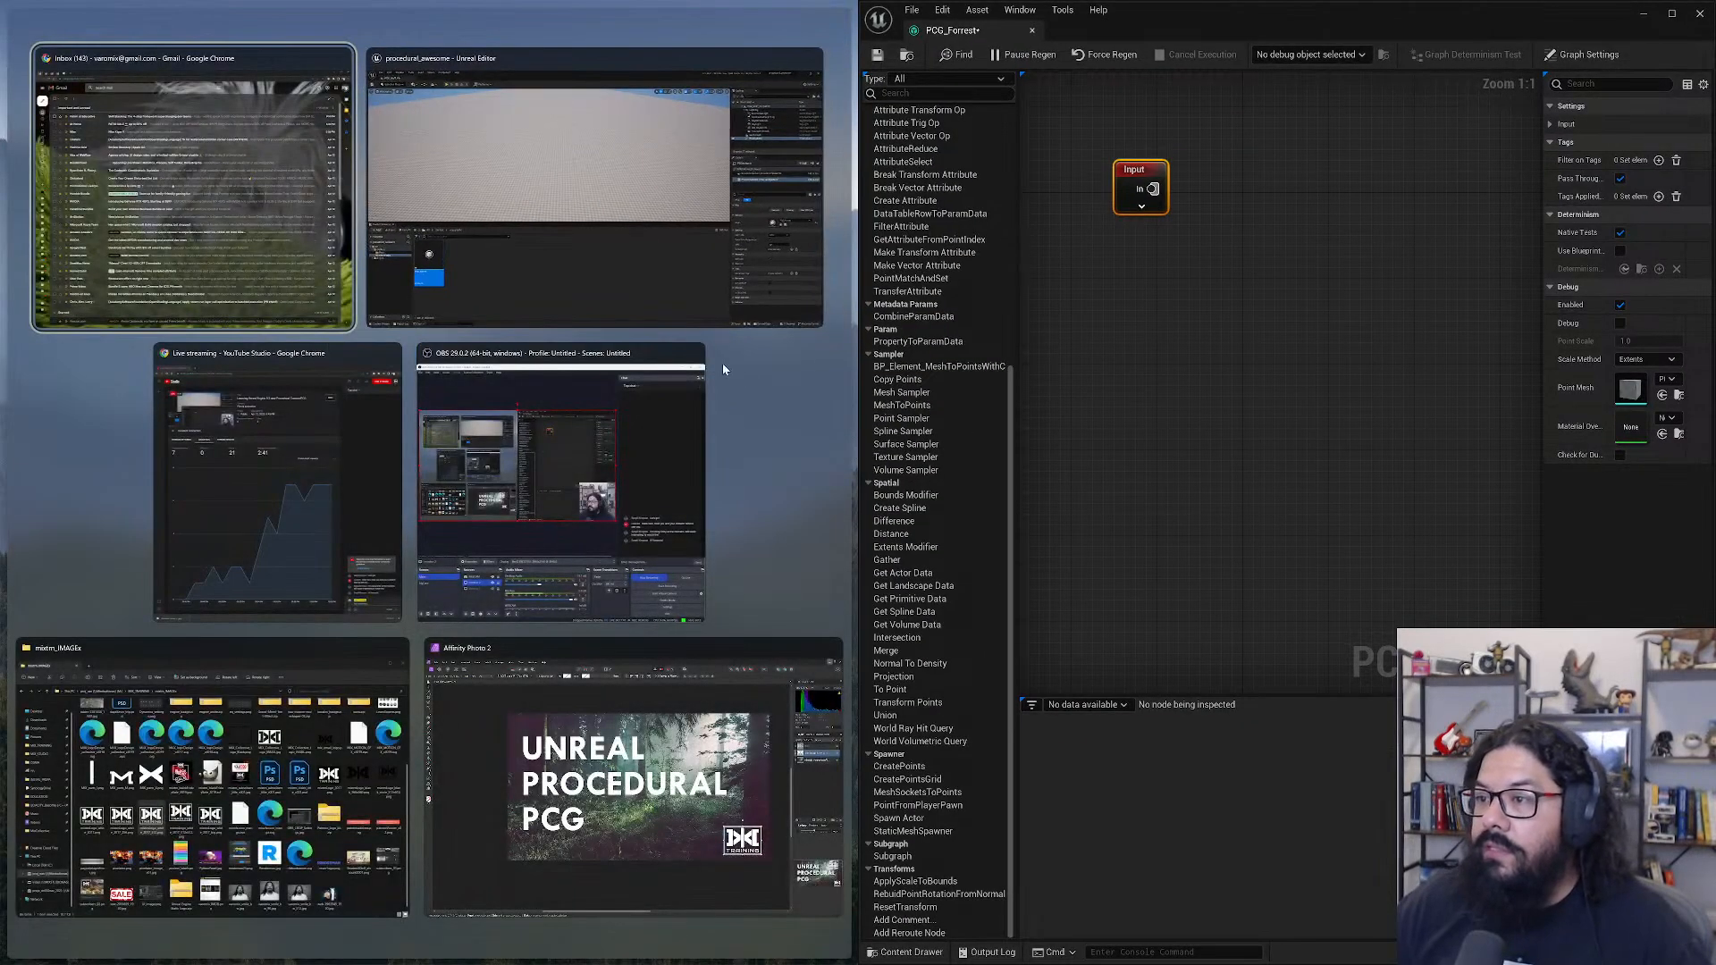
{"action": "left_click", "coordinate": [570, 200]}
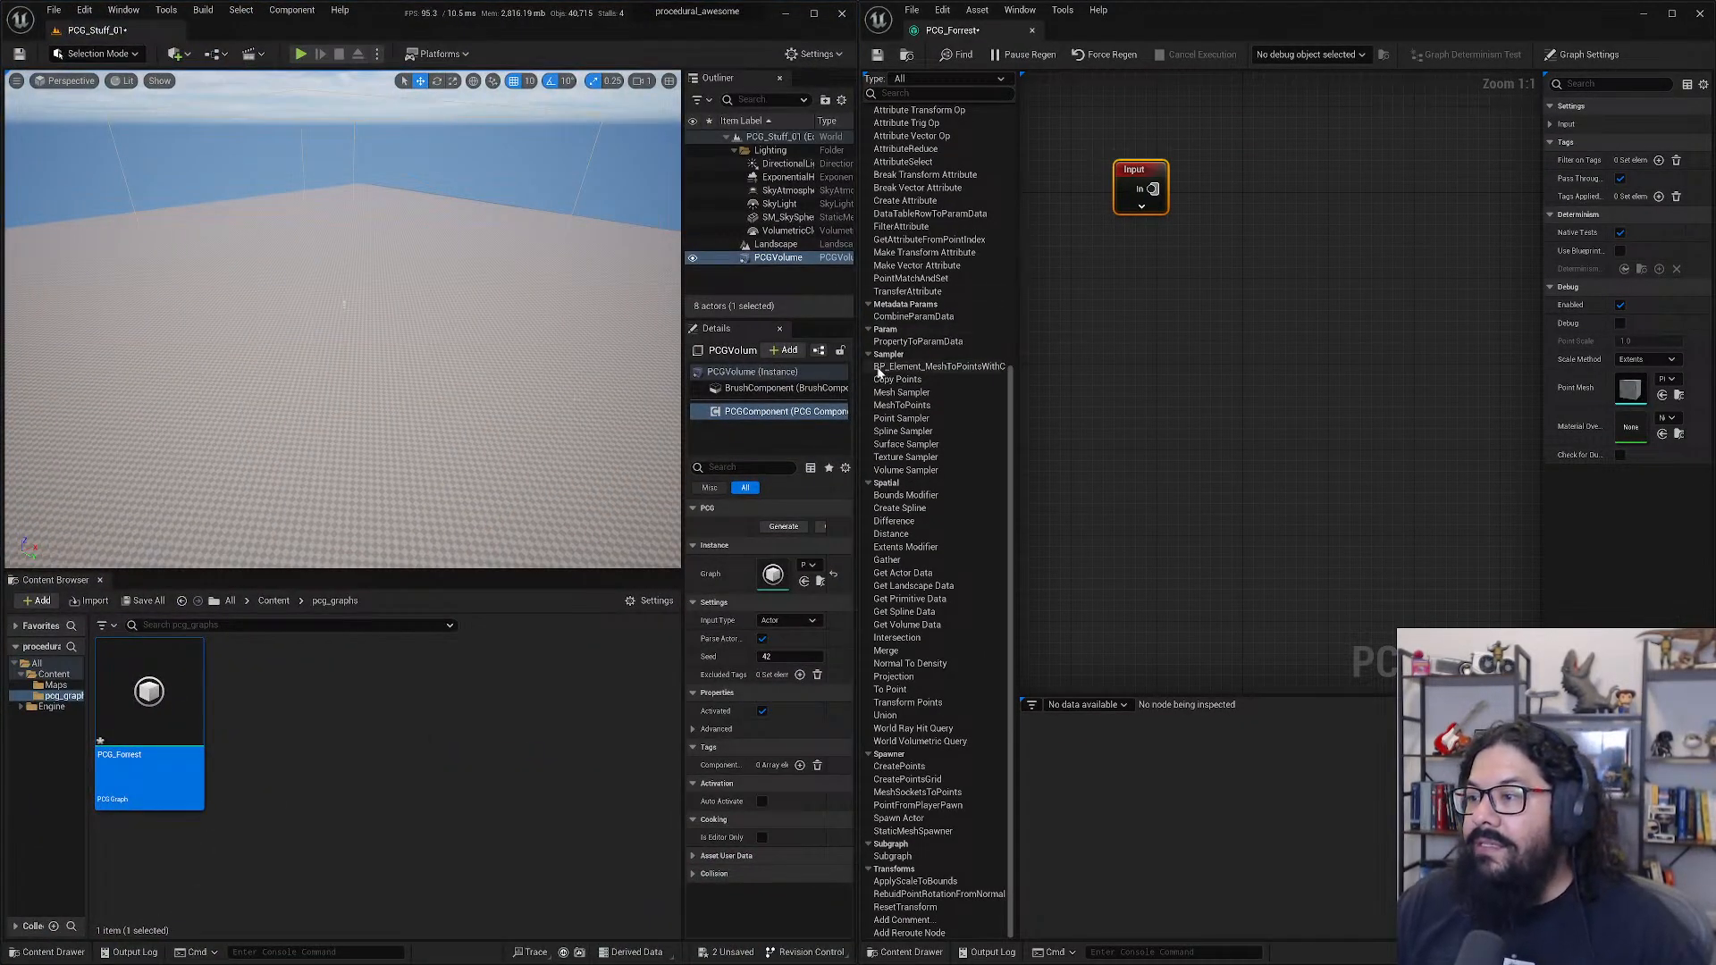
- Give the graph window about two thirds of the screen, enlarge the level viewport beside the Outliner, and narrow the graph's node list
{"action": "left_click_drag", "start_coordinate": [858, 376], "coordinate": [621, 377]}
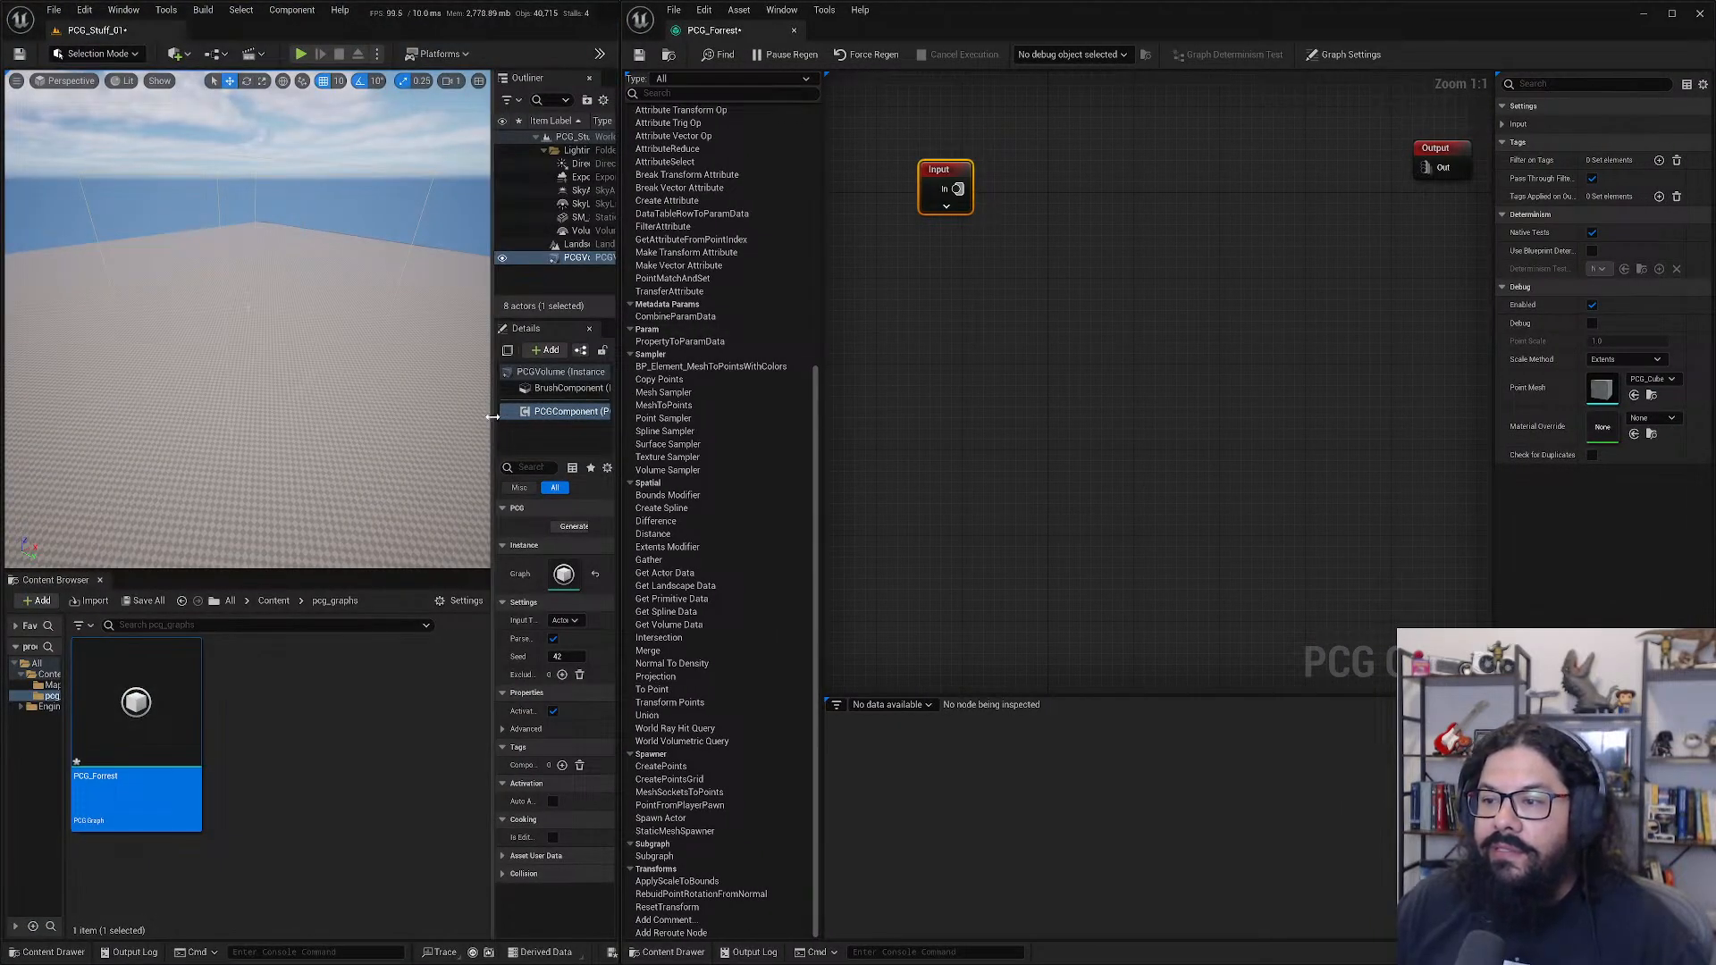
{"action": "left_click_drag", "start_coordinate": [494, 413], "coordinate": [562, 417]}
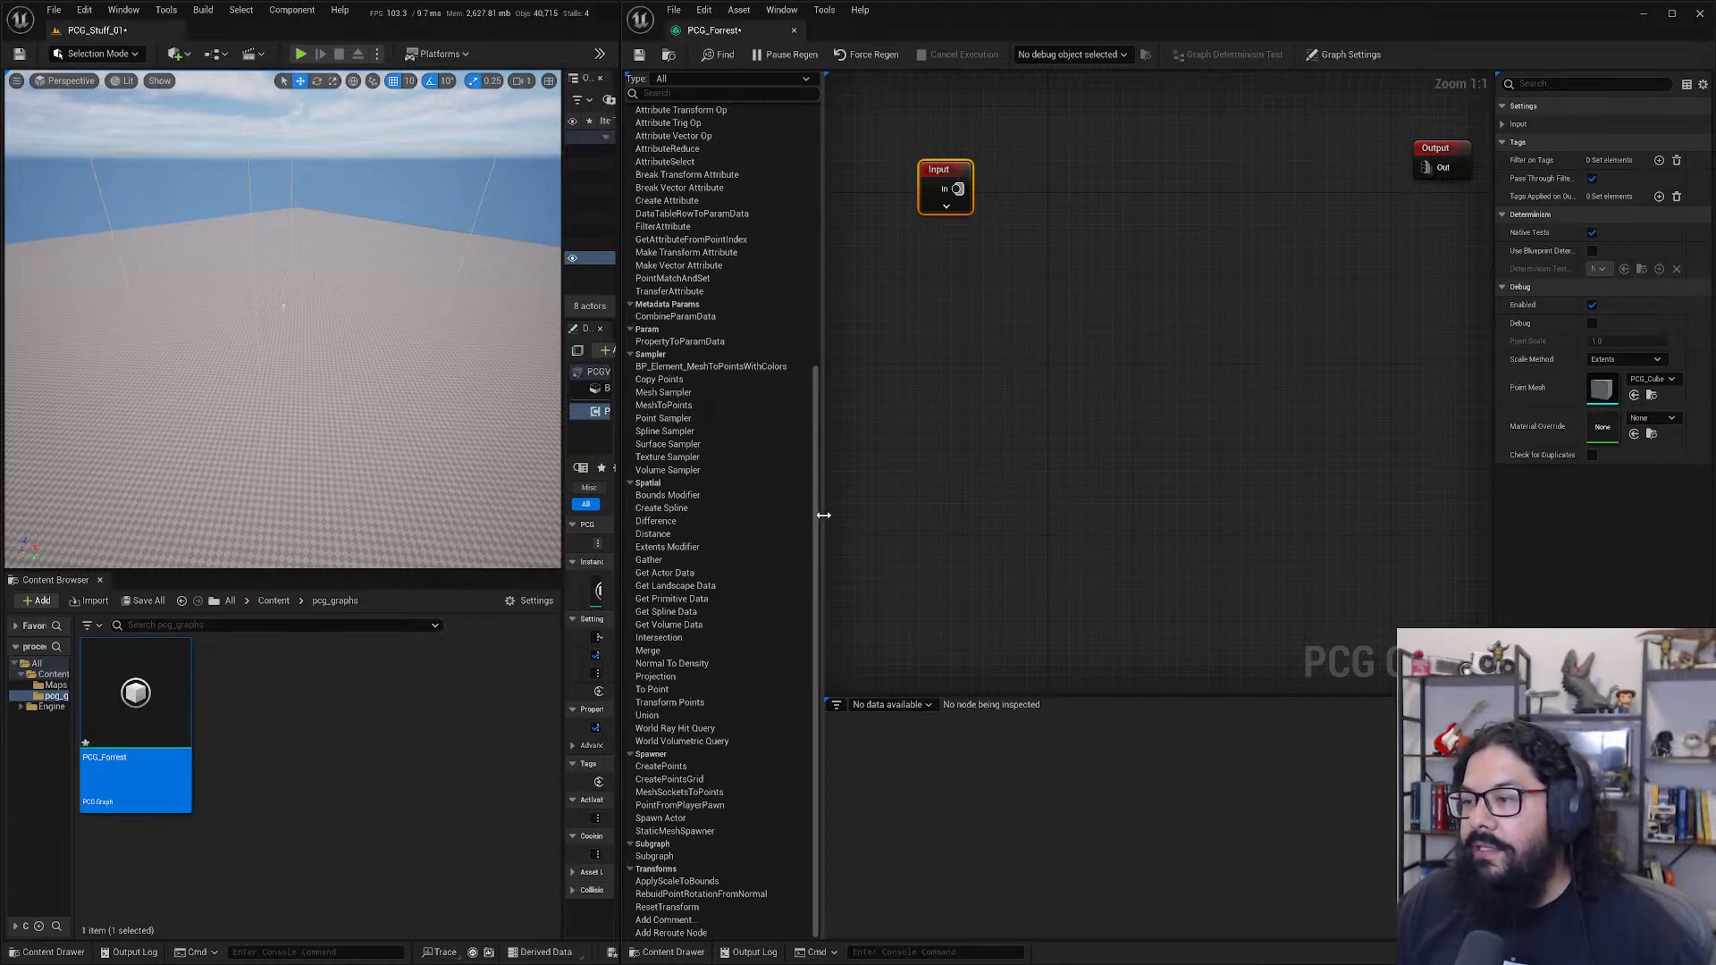
{"action": "left_click_drag", "start_coordinate": [821, 519], "coordinate": [765, 514]}
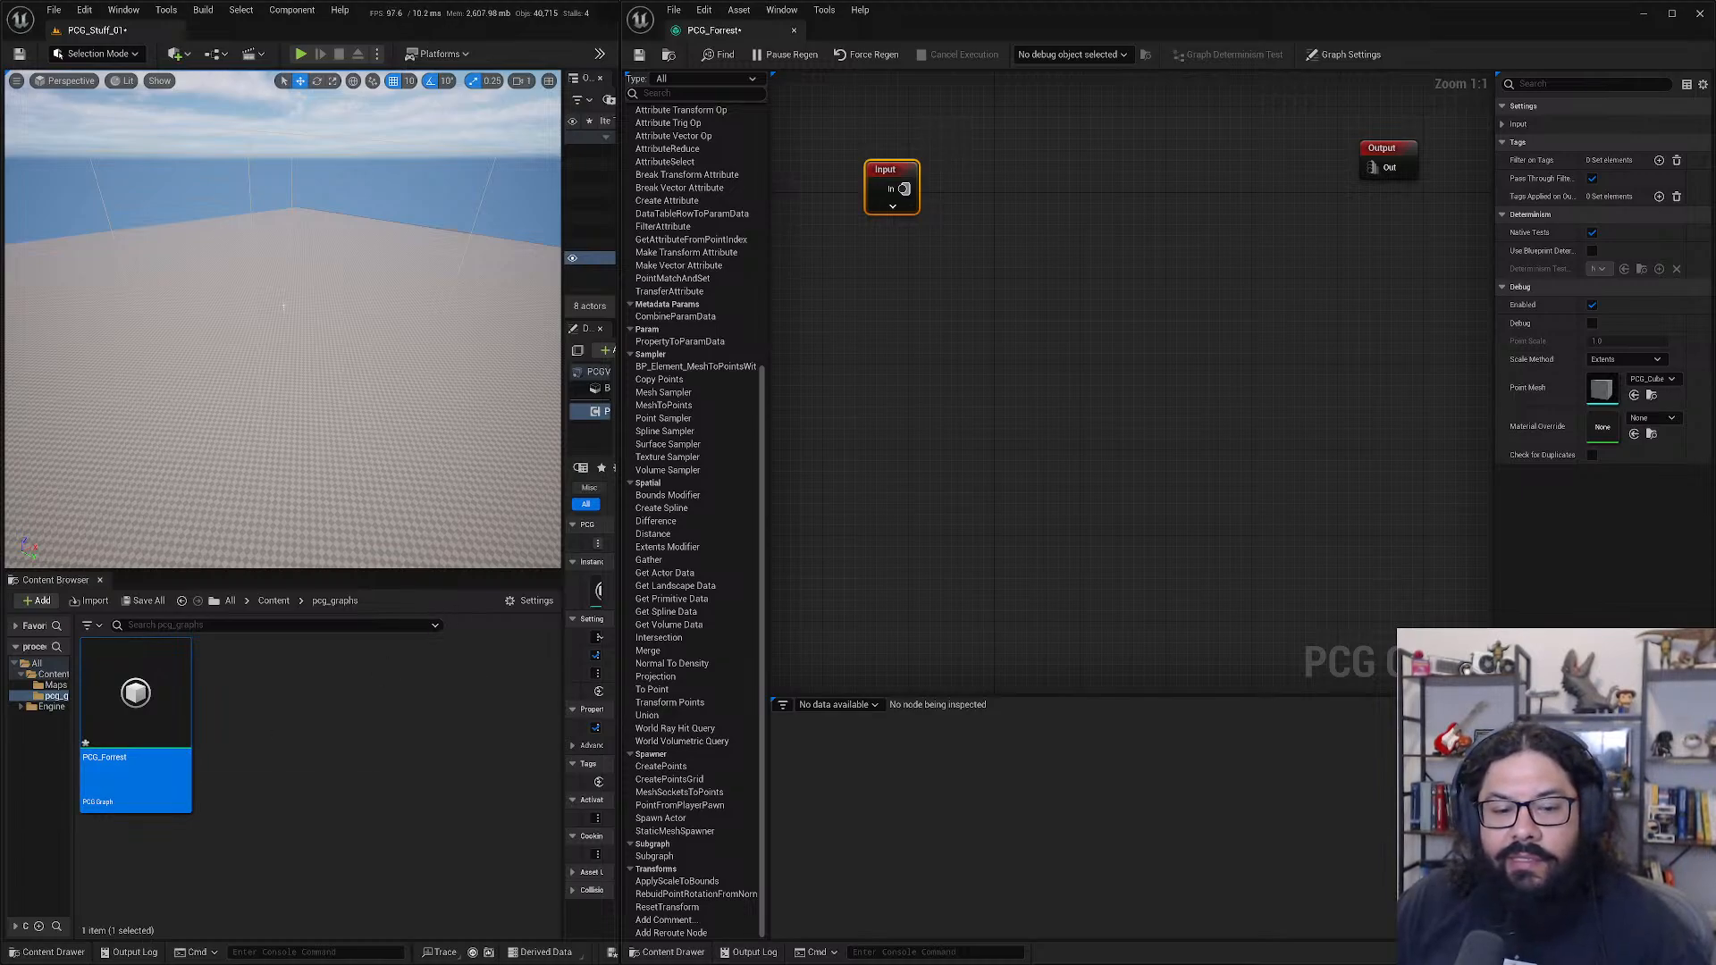
- Align the Output node level with the Input node and move the two further apart
{"action": "left_click", "coordinate": [918, 337]}
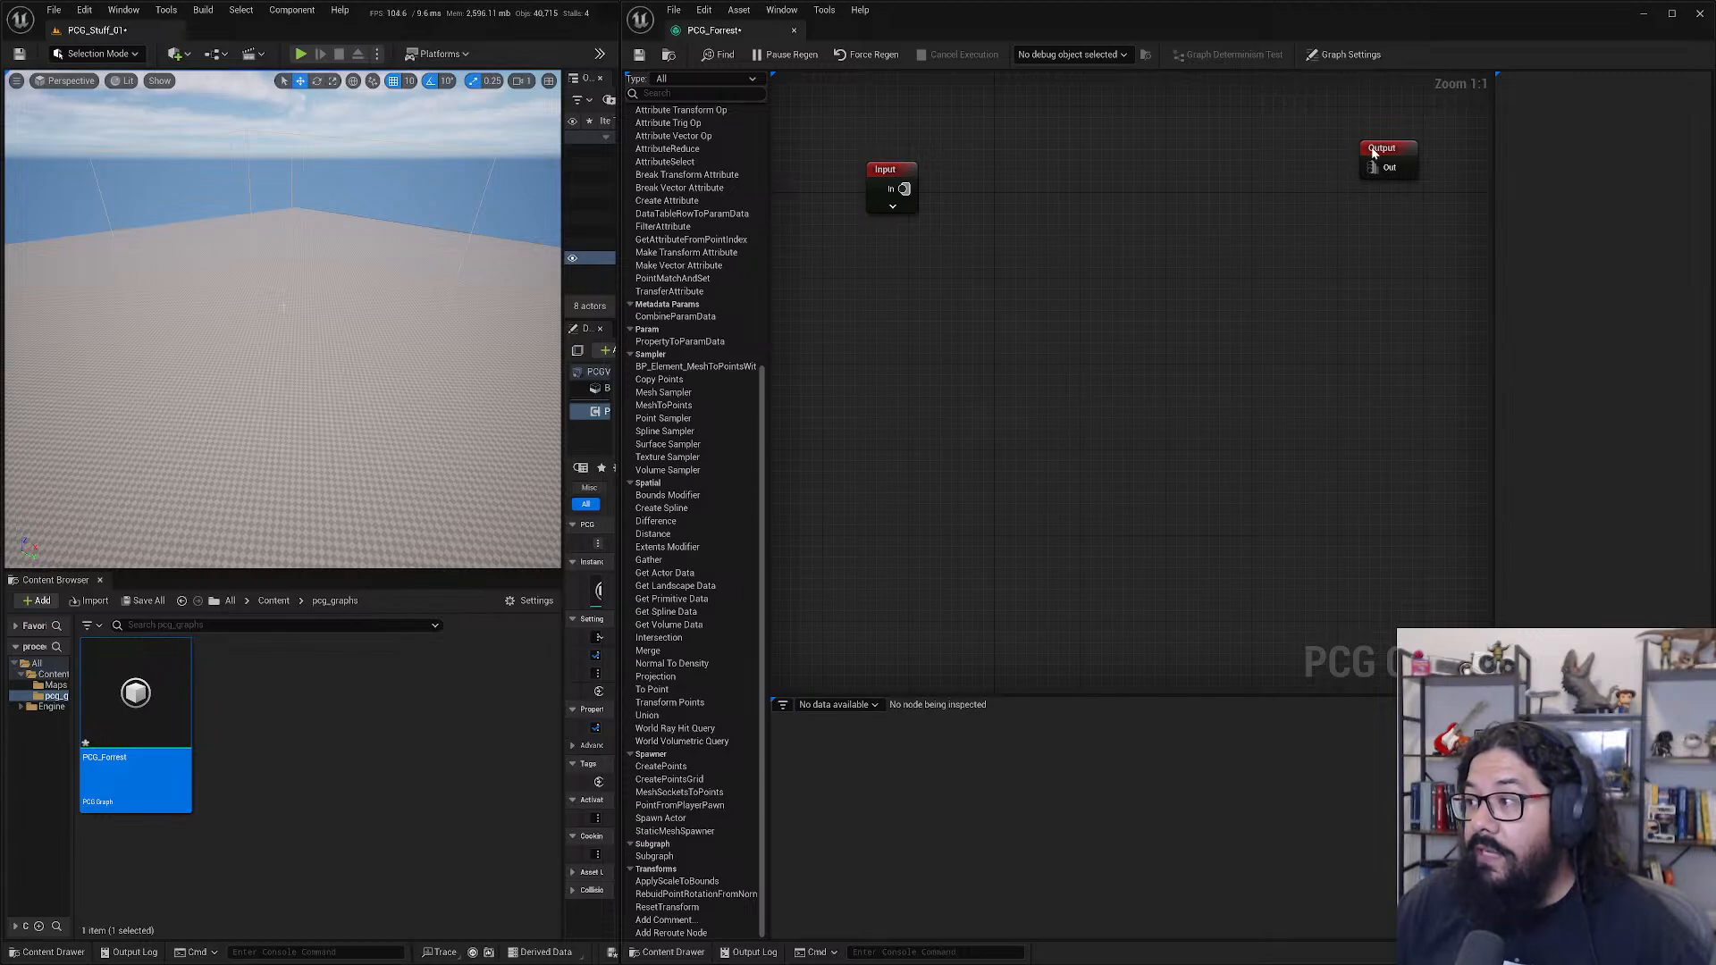
{"action": "mouse_move", "coordinate": [1375, 154]}
{"action": "left_mouse_down"}
{"action": "mouse_move", "coordinate": [1382, 214]}
{"action": "mouse_move", "coordinate": [1287, 198]}
{"action": "mouse_move", "coordinate": [1356, 176]}
{"action": "left_mouse_up"}
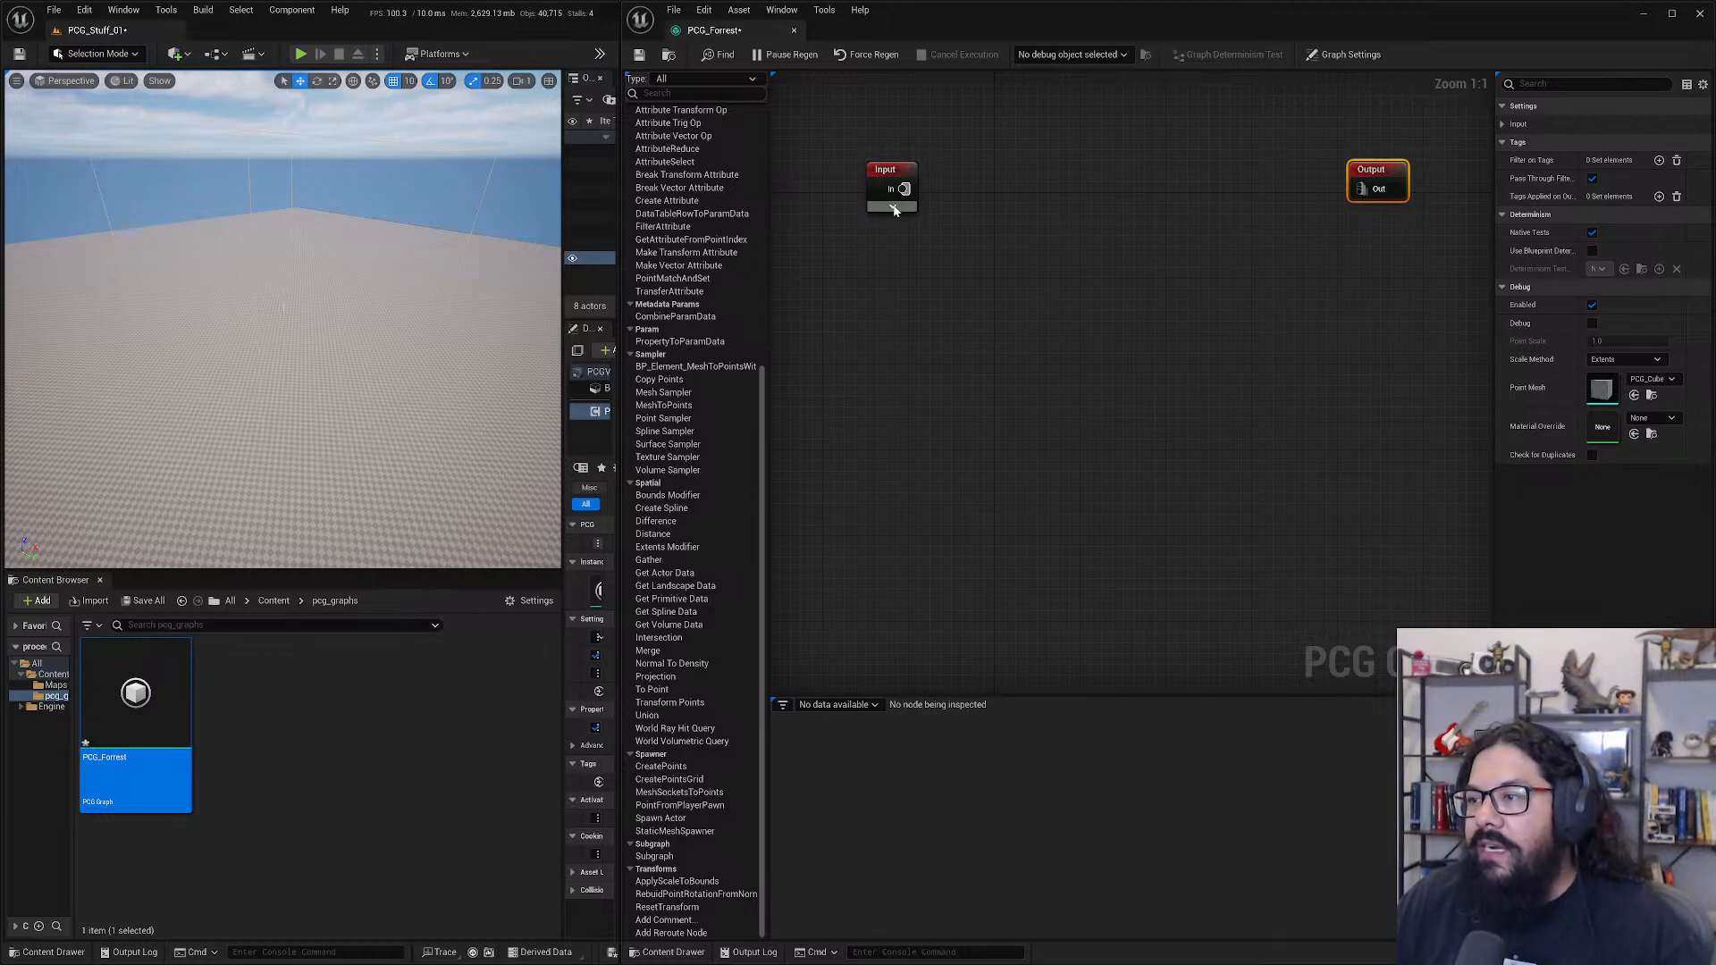
{"action": "left_click_drag", "start_coordinate": [893, 179], "coordinate": [850, 180]}
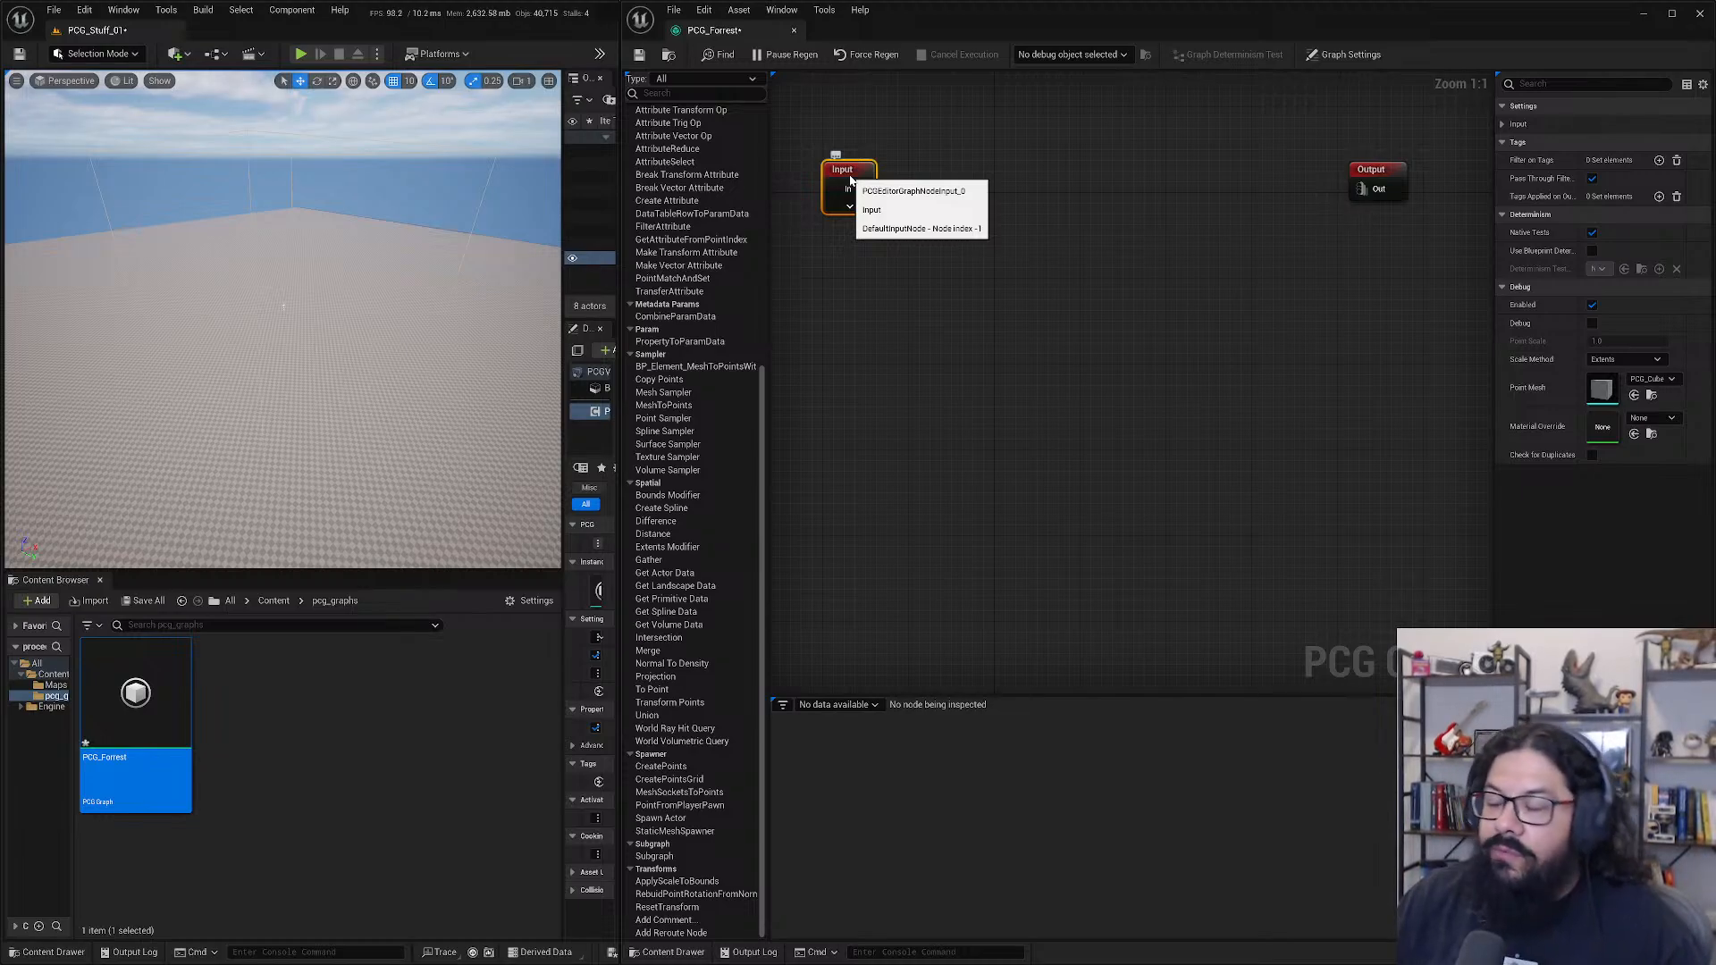
{"action": "left_click", "coordinate": [1396, 169]}
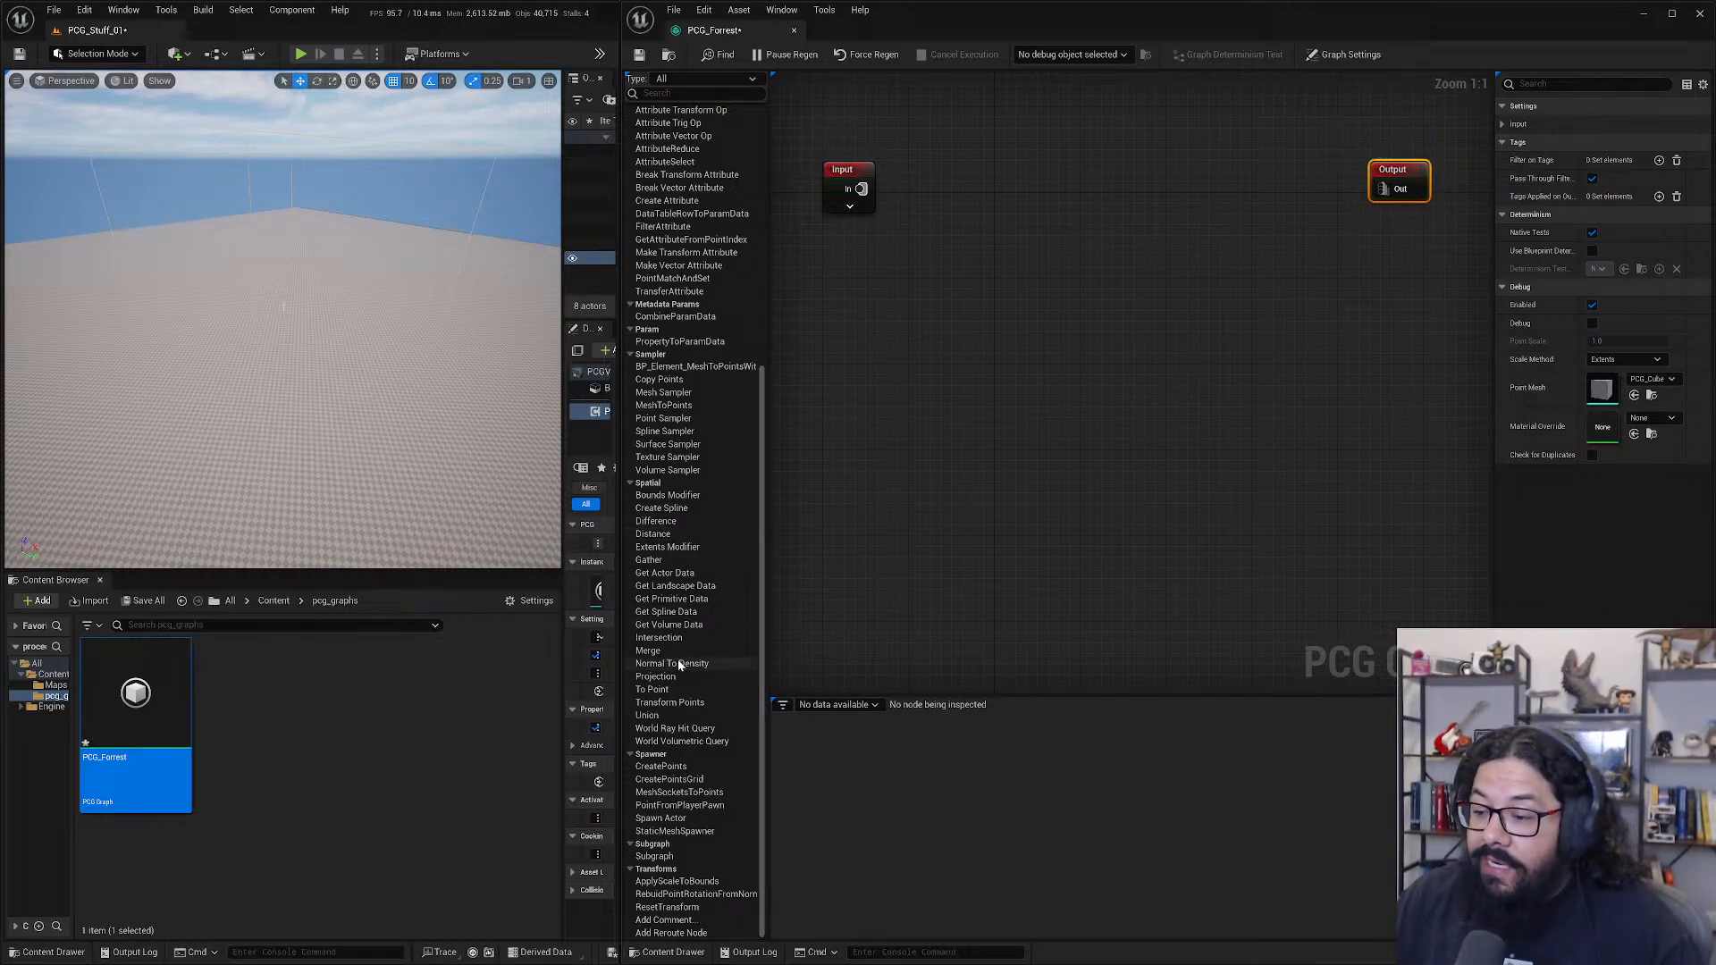
- Examine the available PCG node categories from Blueprint and Density through Metadata, Sampler and Spatial
{"action": "scroll", "coordinate": [680, 665], "scroll_direction": "up", "scroll_amount": 10}
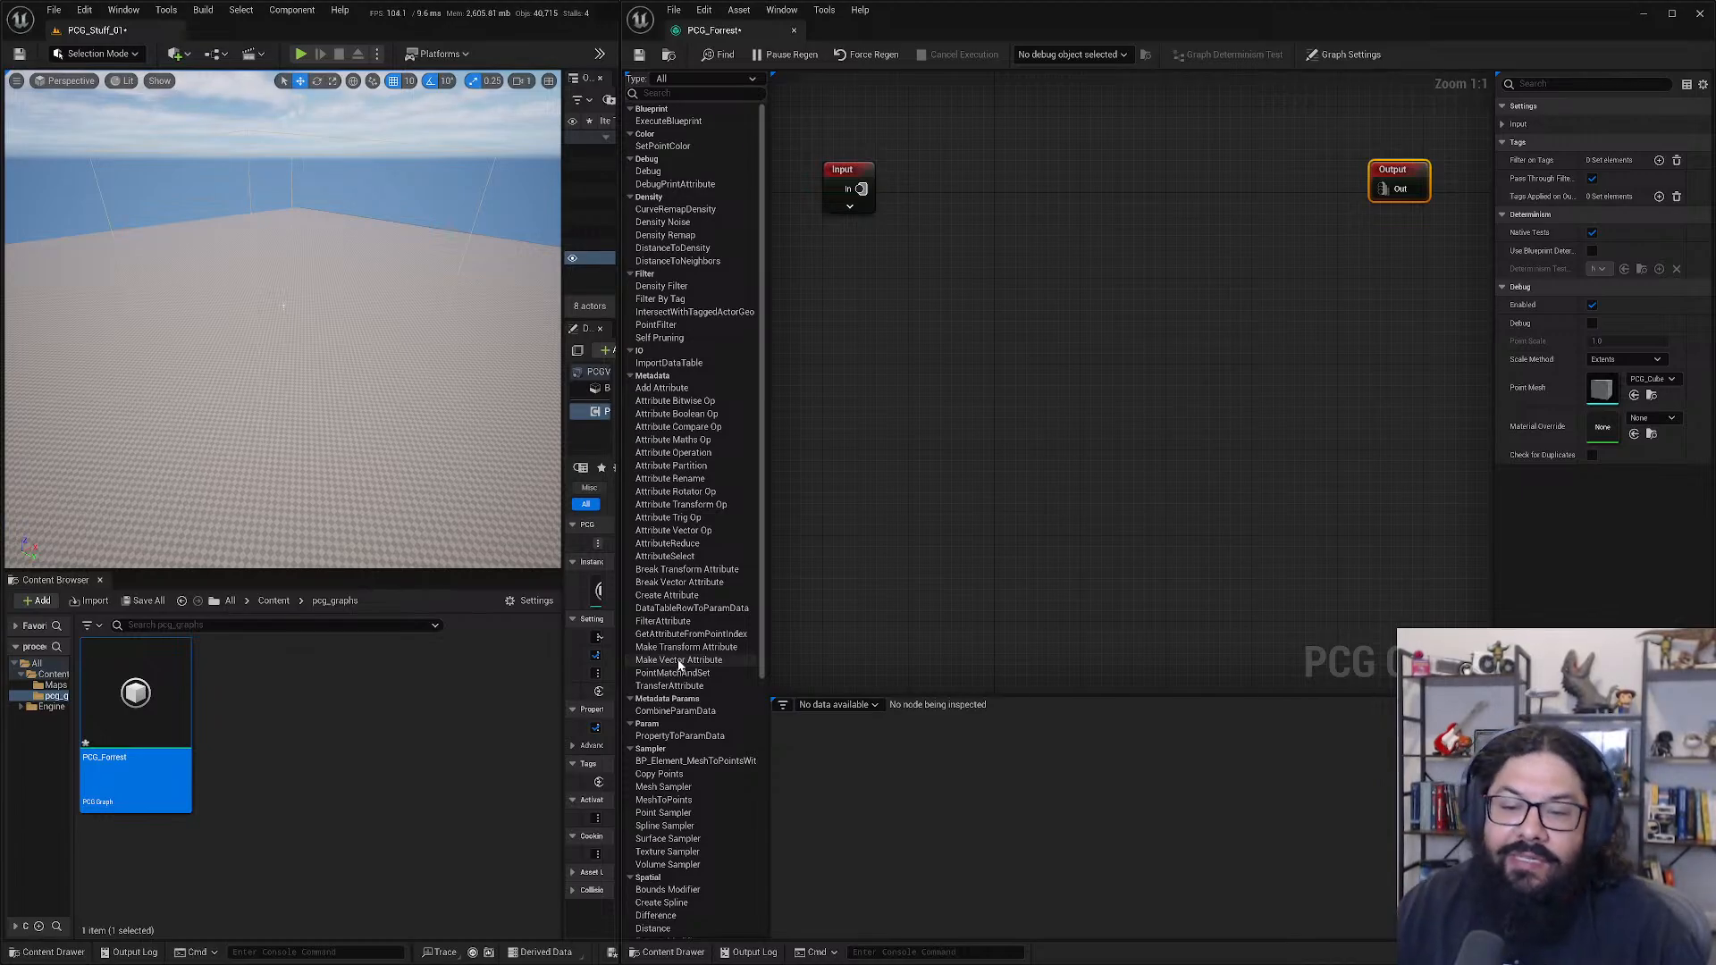
{"action": "left_click", "coordinate": [855, 550]}
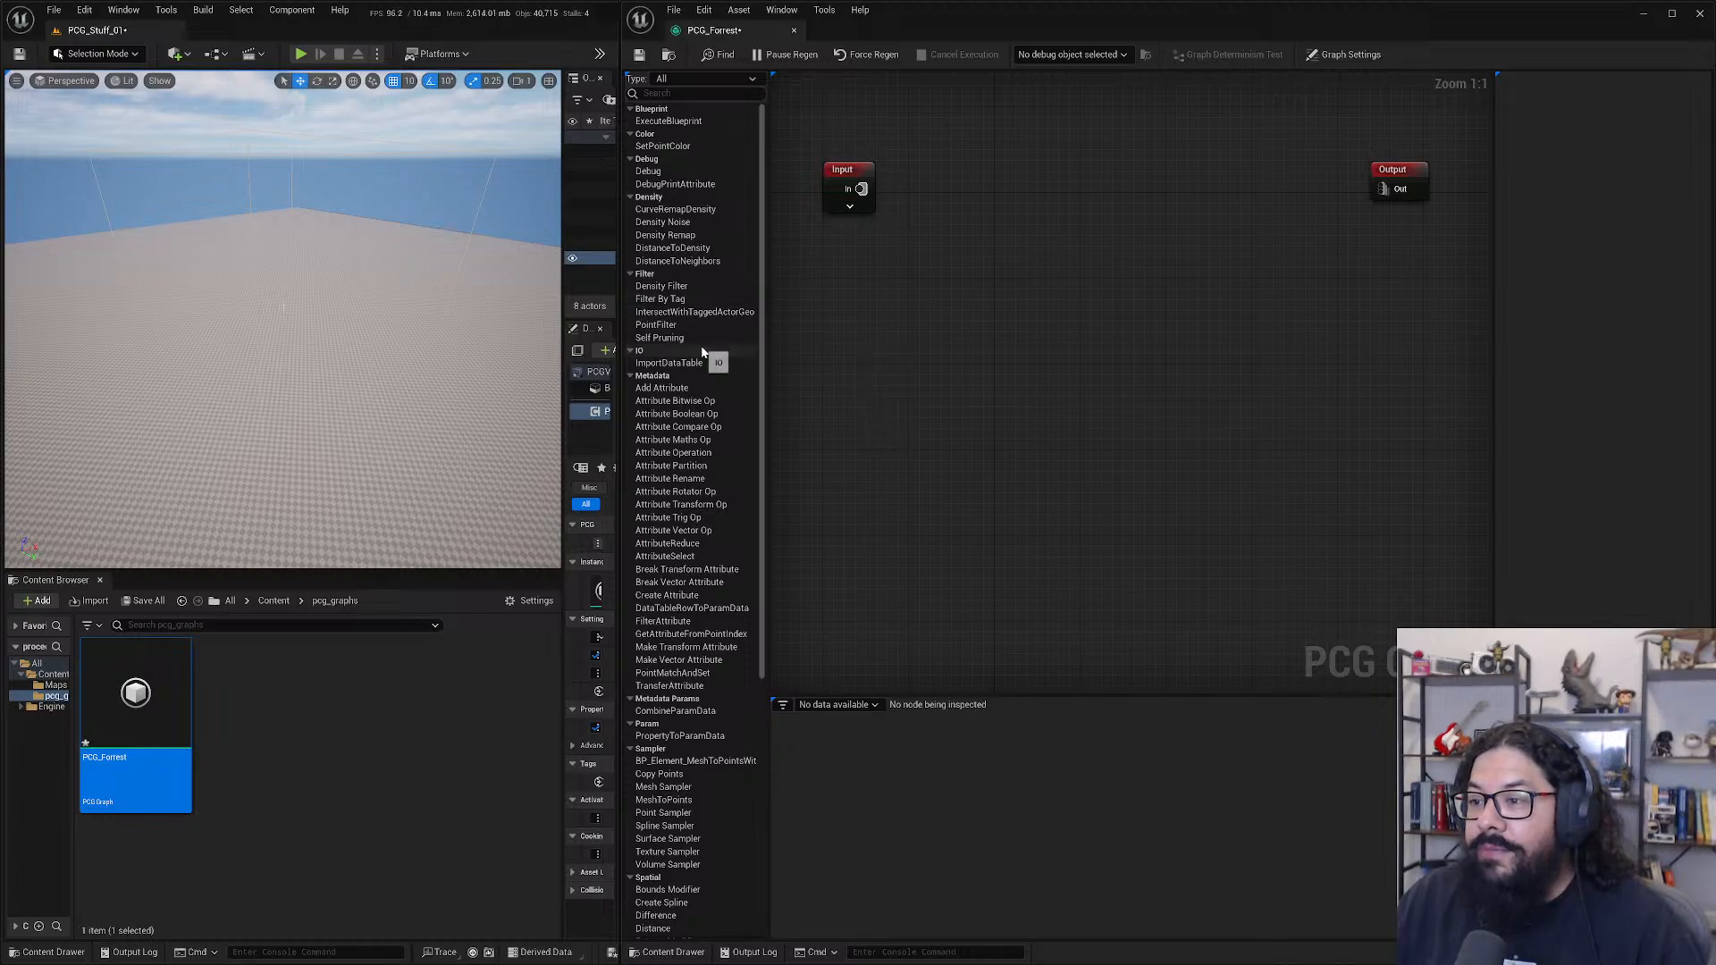
{"action": "scroll", "coordinate": [701, 351], "scroll_direction": "down", "scroll_amount": 10}
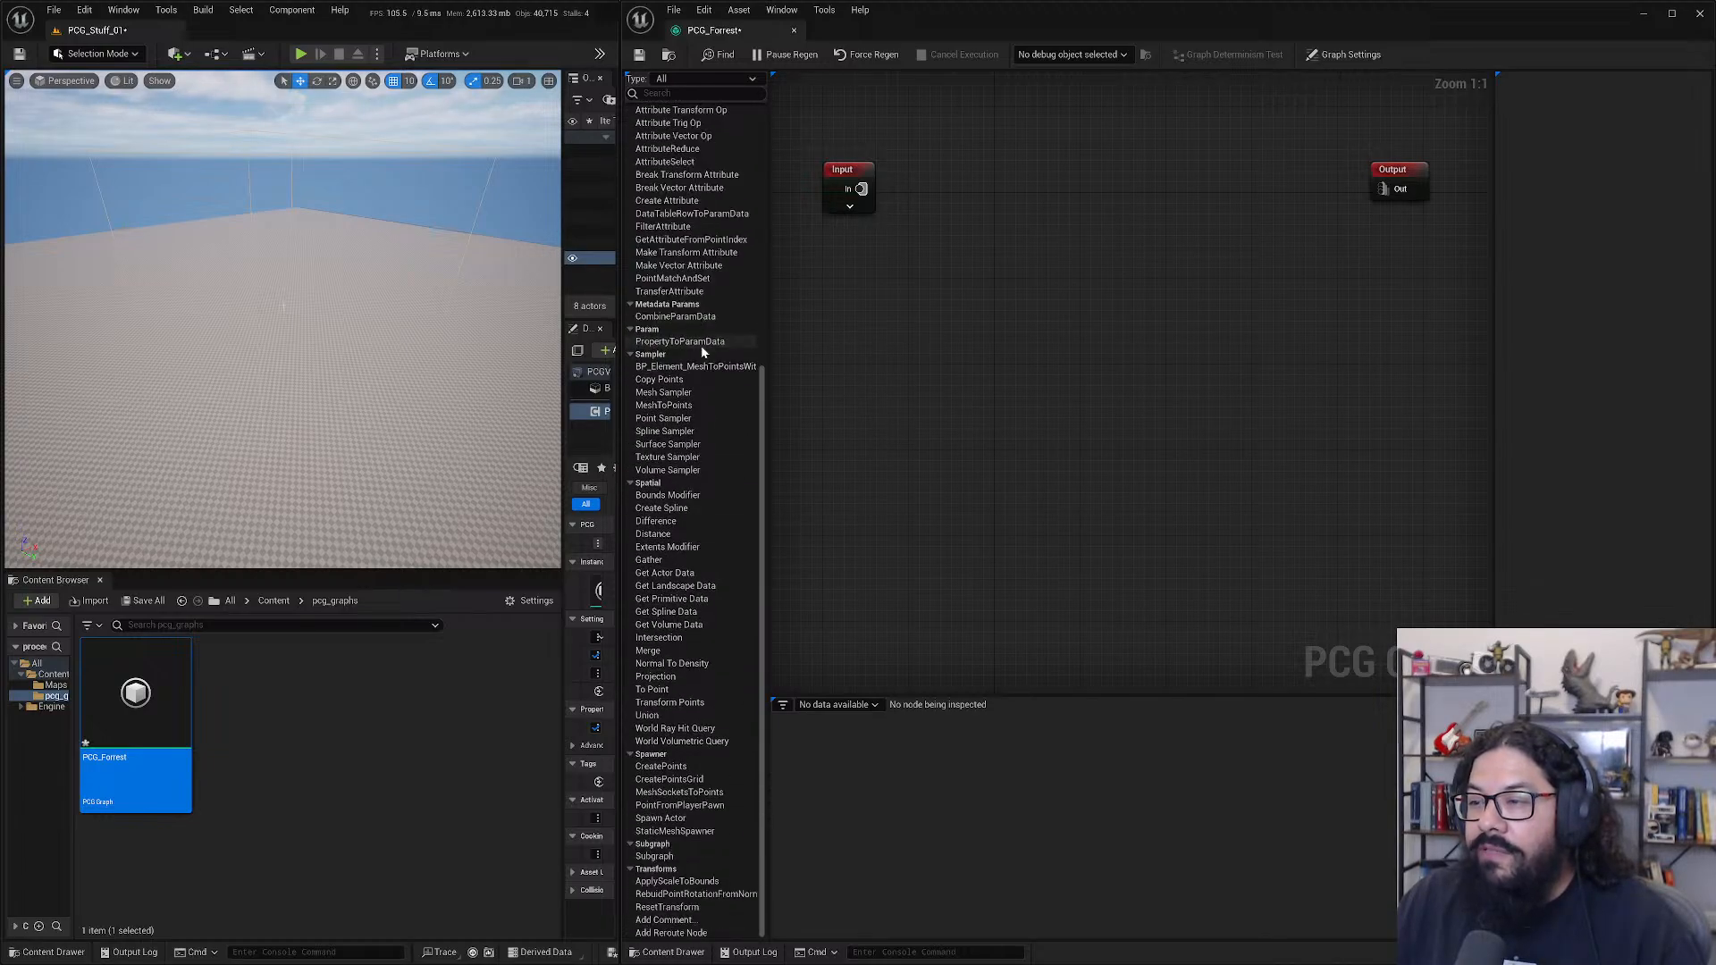
{"action": "scroll", "coordinate": [702, 349], "scroll_direction": "up", "scroll_amount": 9}
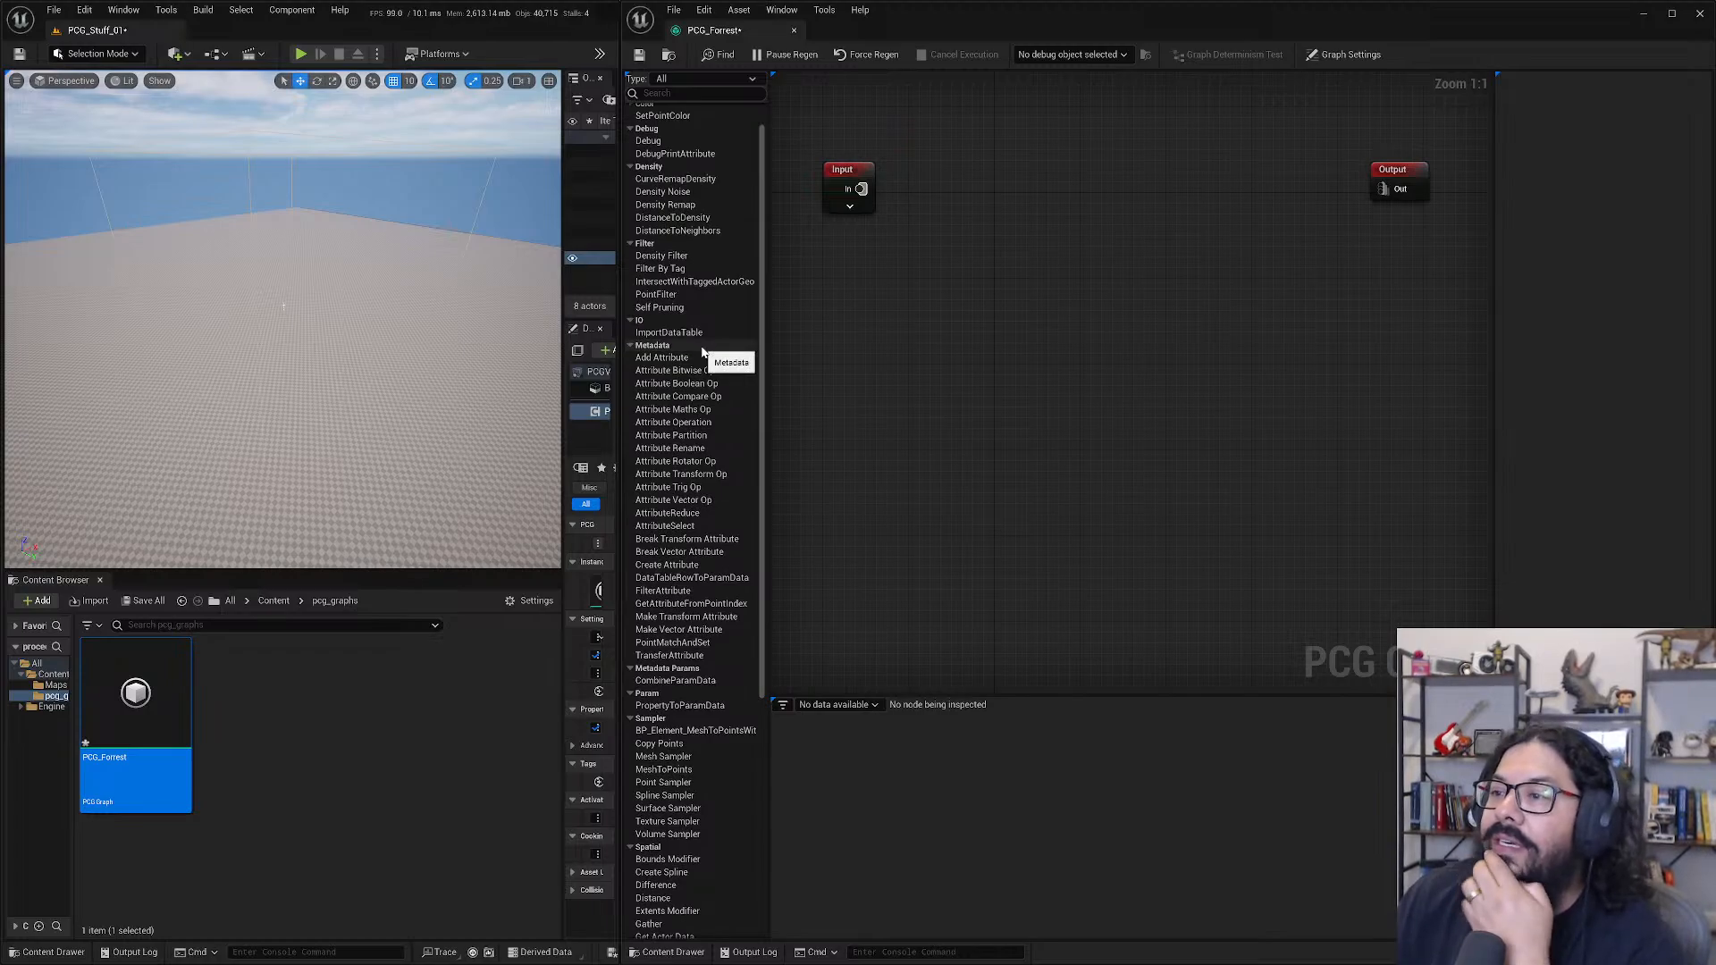
{"action": "scroll", "coordinate": [702, 352], "scroll_direction": "up", "scroll_amount": 1}
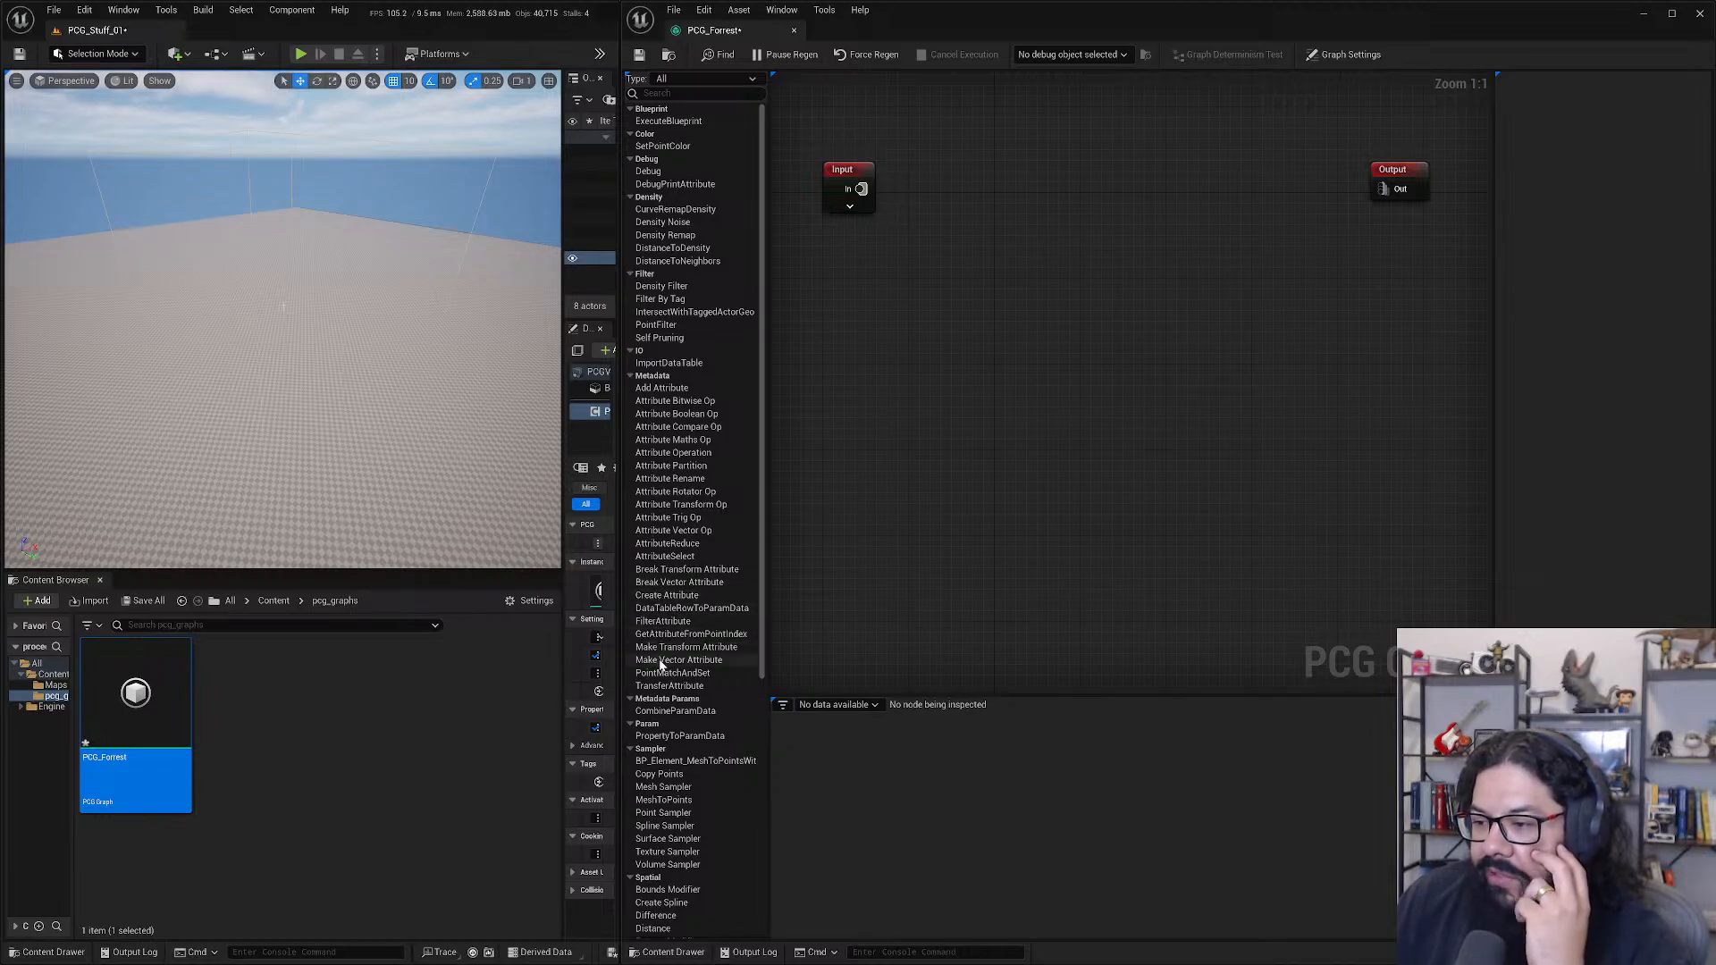
{"action": "scroll", "coordinate": [661, 665], "scroll_direction": "down", "scroll_amount": 3}
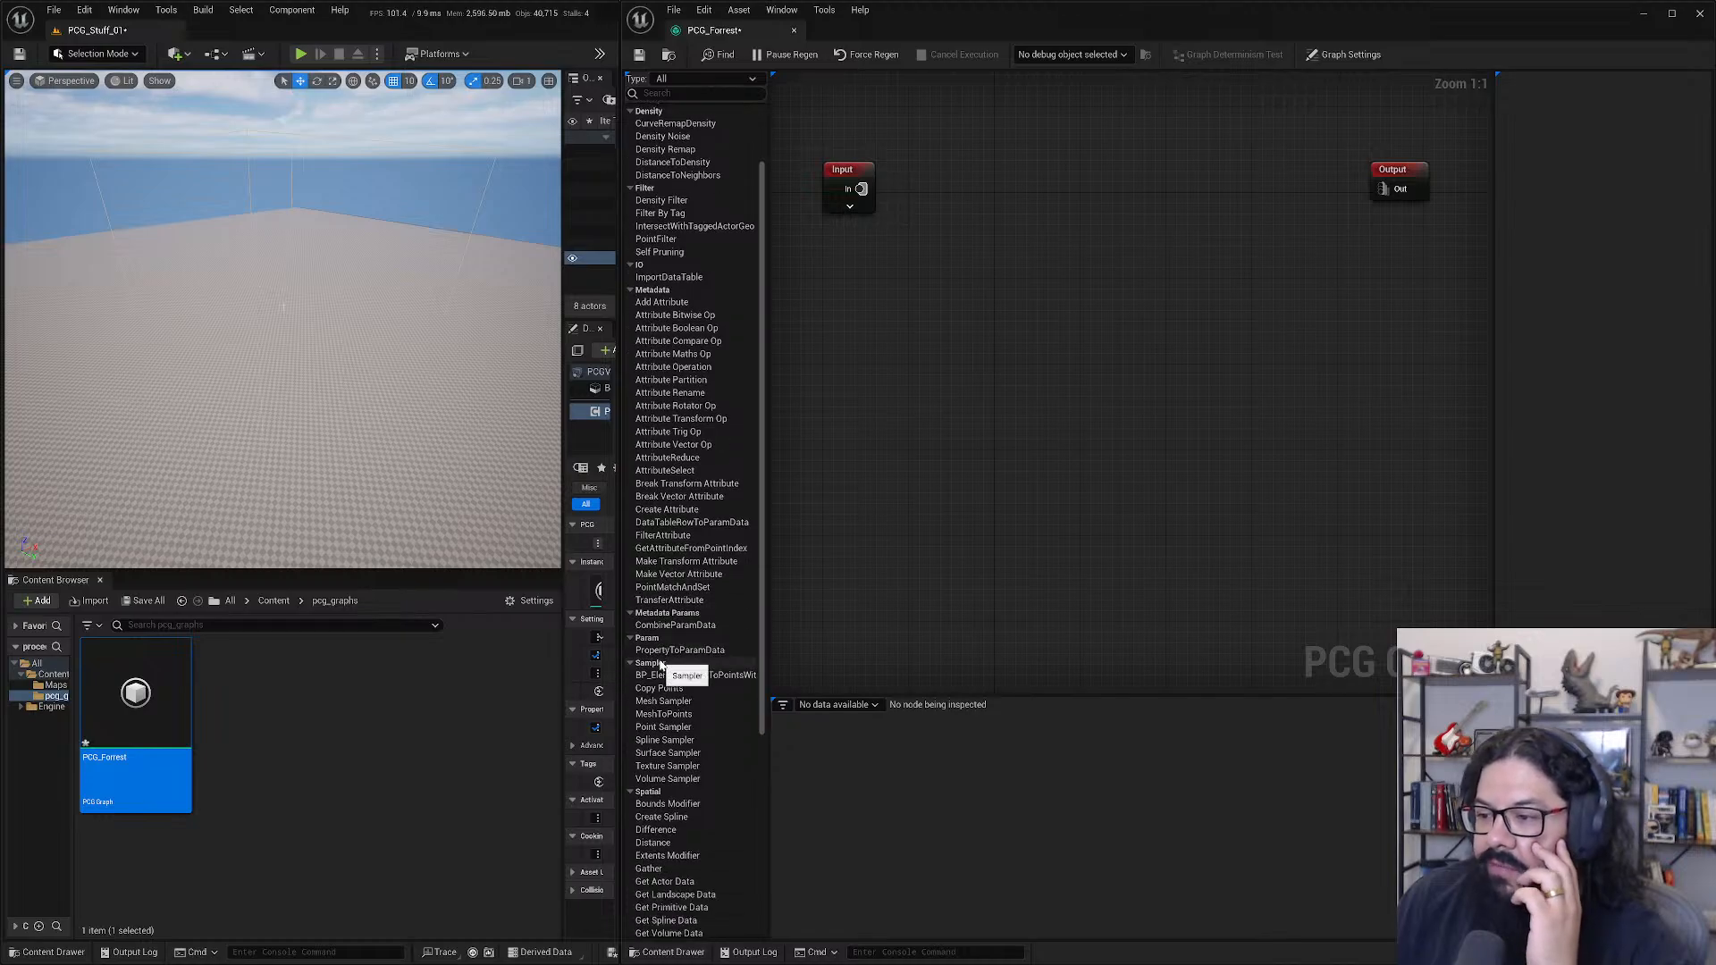
{"action": "scroll", "coordinate": [662, 665], "scroll_direction": "down", "scroll_amount": 2}
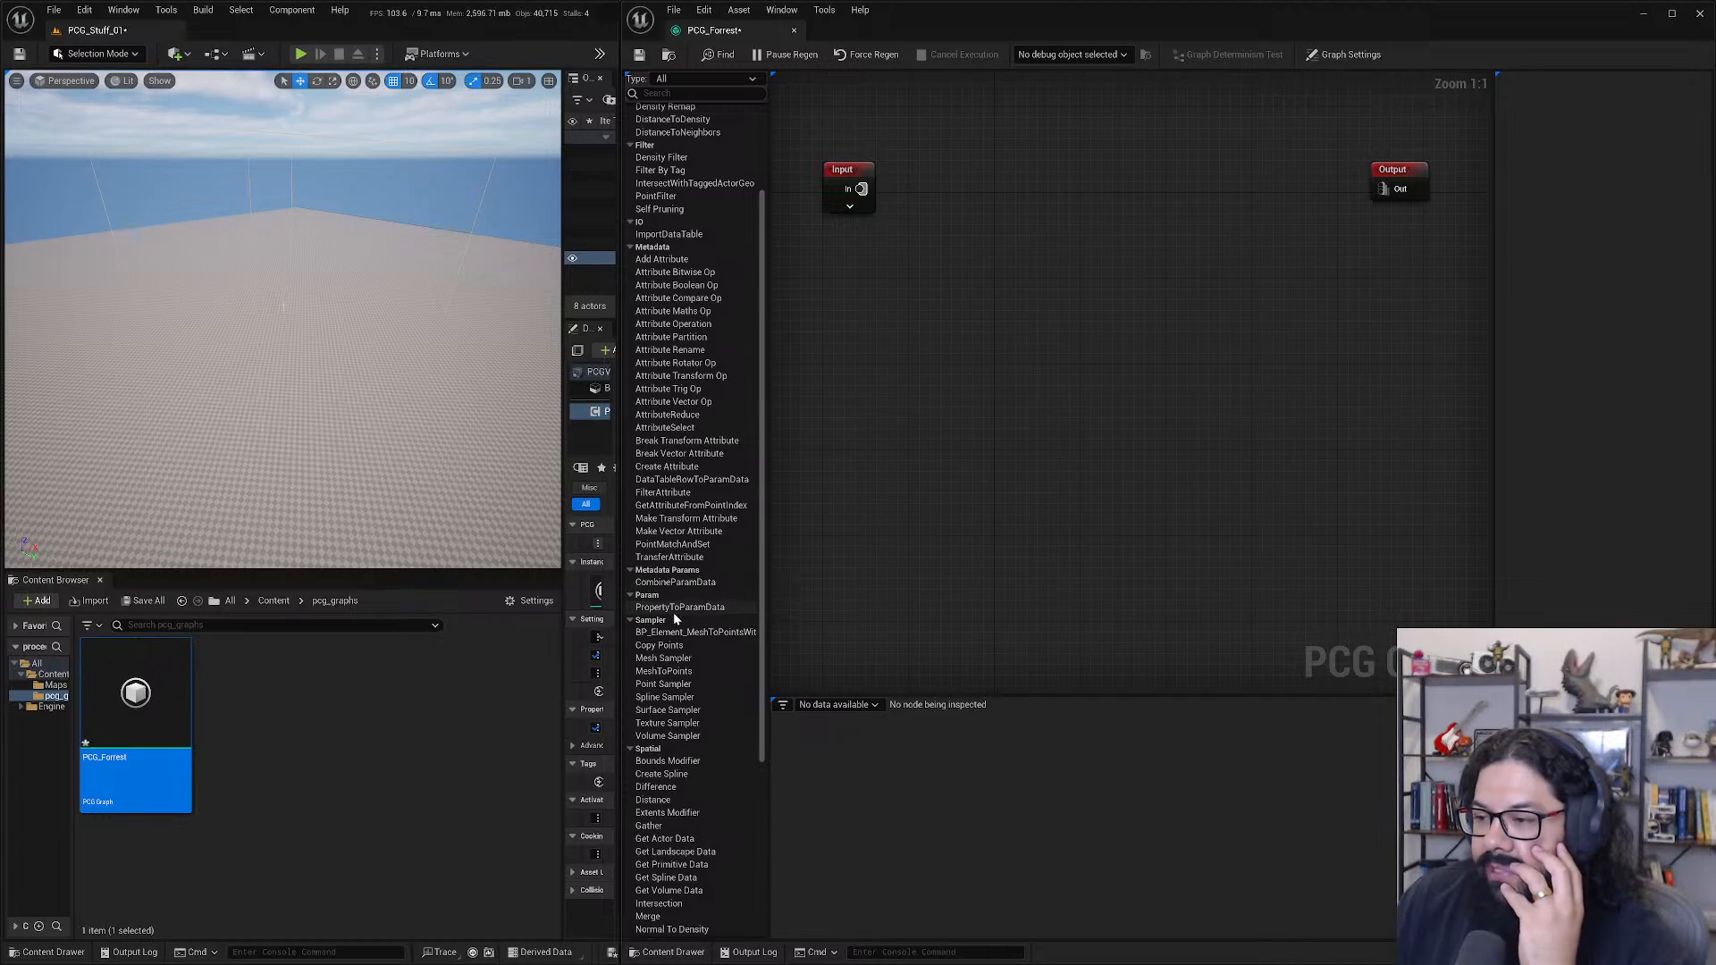
{"action": "scroll", "coordinate": [673, 613], "scroll_direction": "down", "scroll_amount": 3}
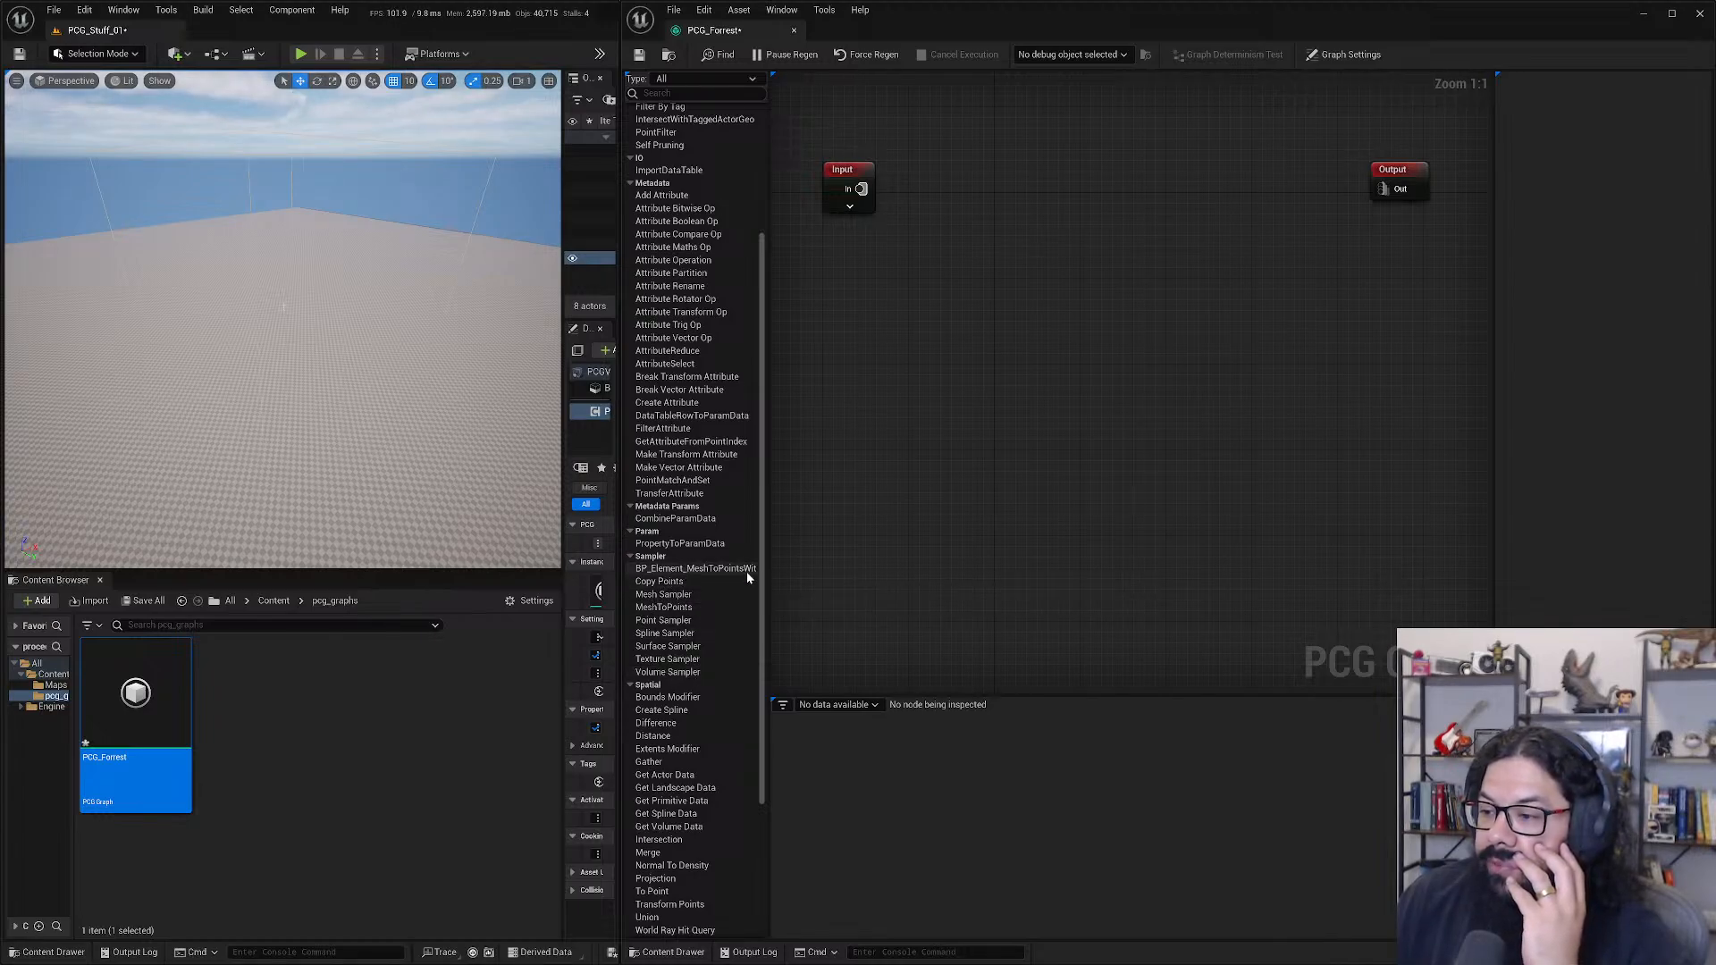
- Widen the node list to fit the full node names and review the Sampler, Spatial and Spawner nodes
{"action": "left_click_drag", "start_coordinate": [765, 572], "coordinate": [811, 567]}
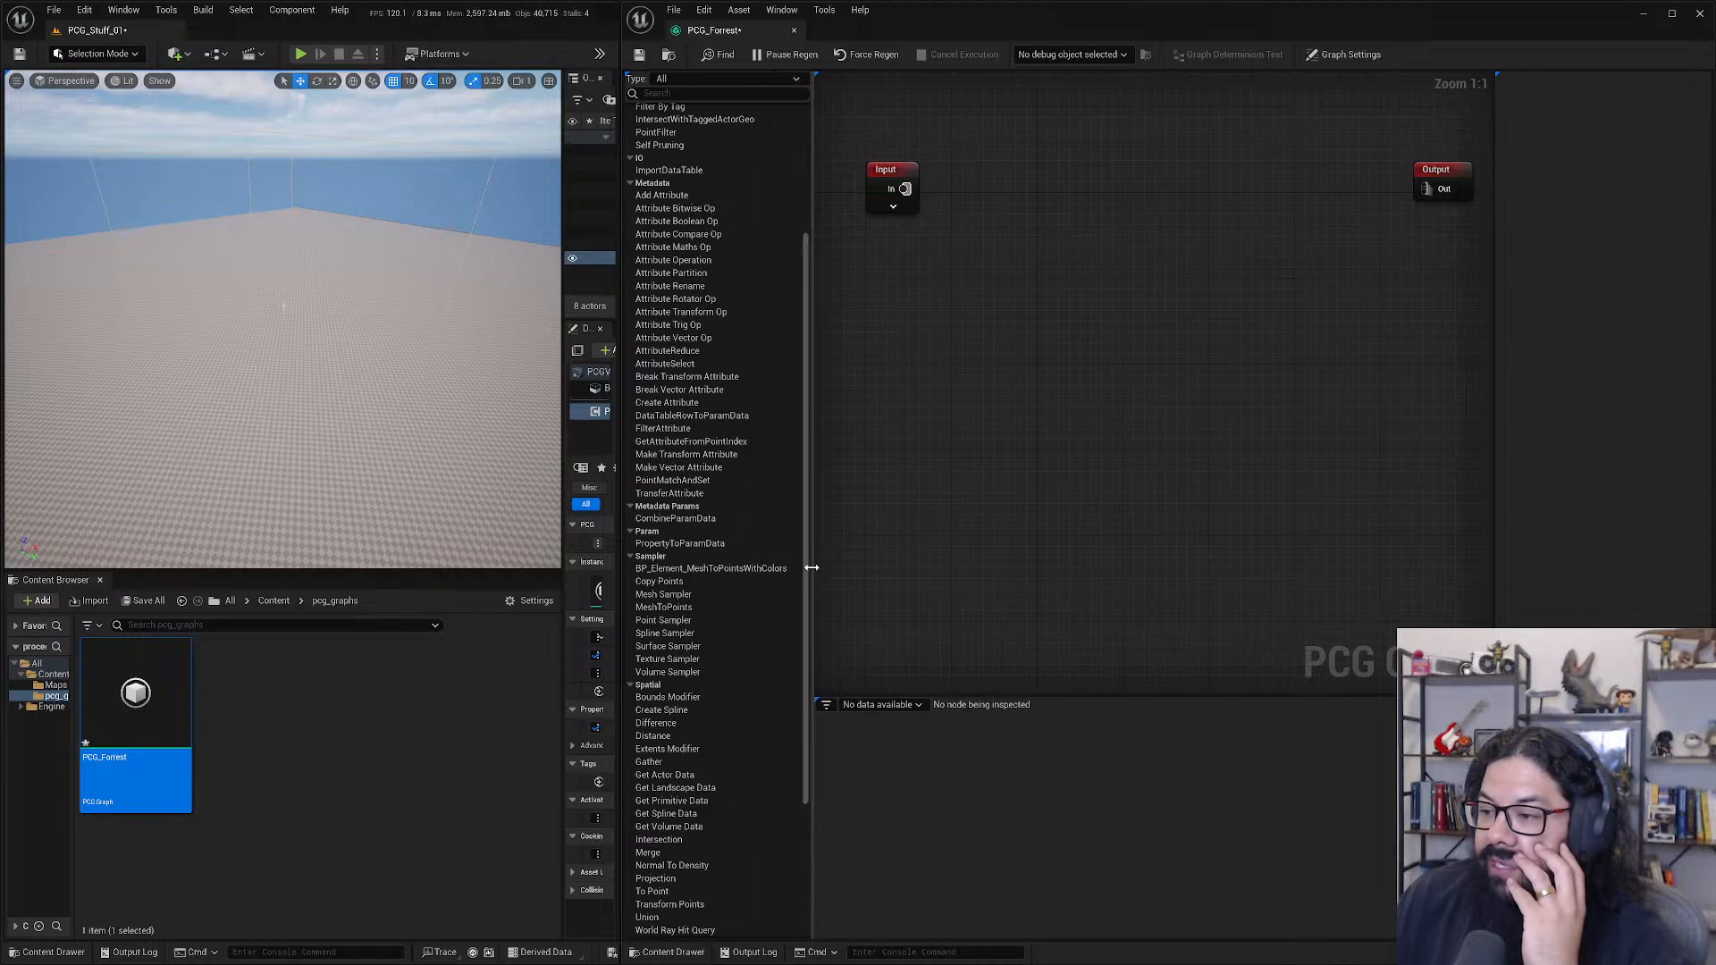
{"action": "scroll", "coordinate": [683, 558], "scroll_direction": "down", "scroll_amount": 3}
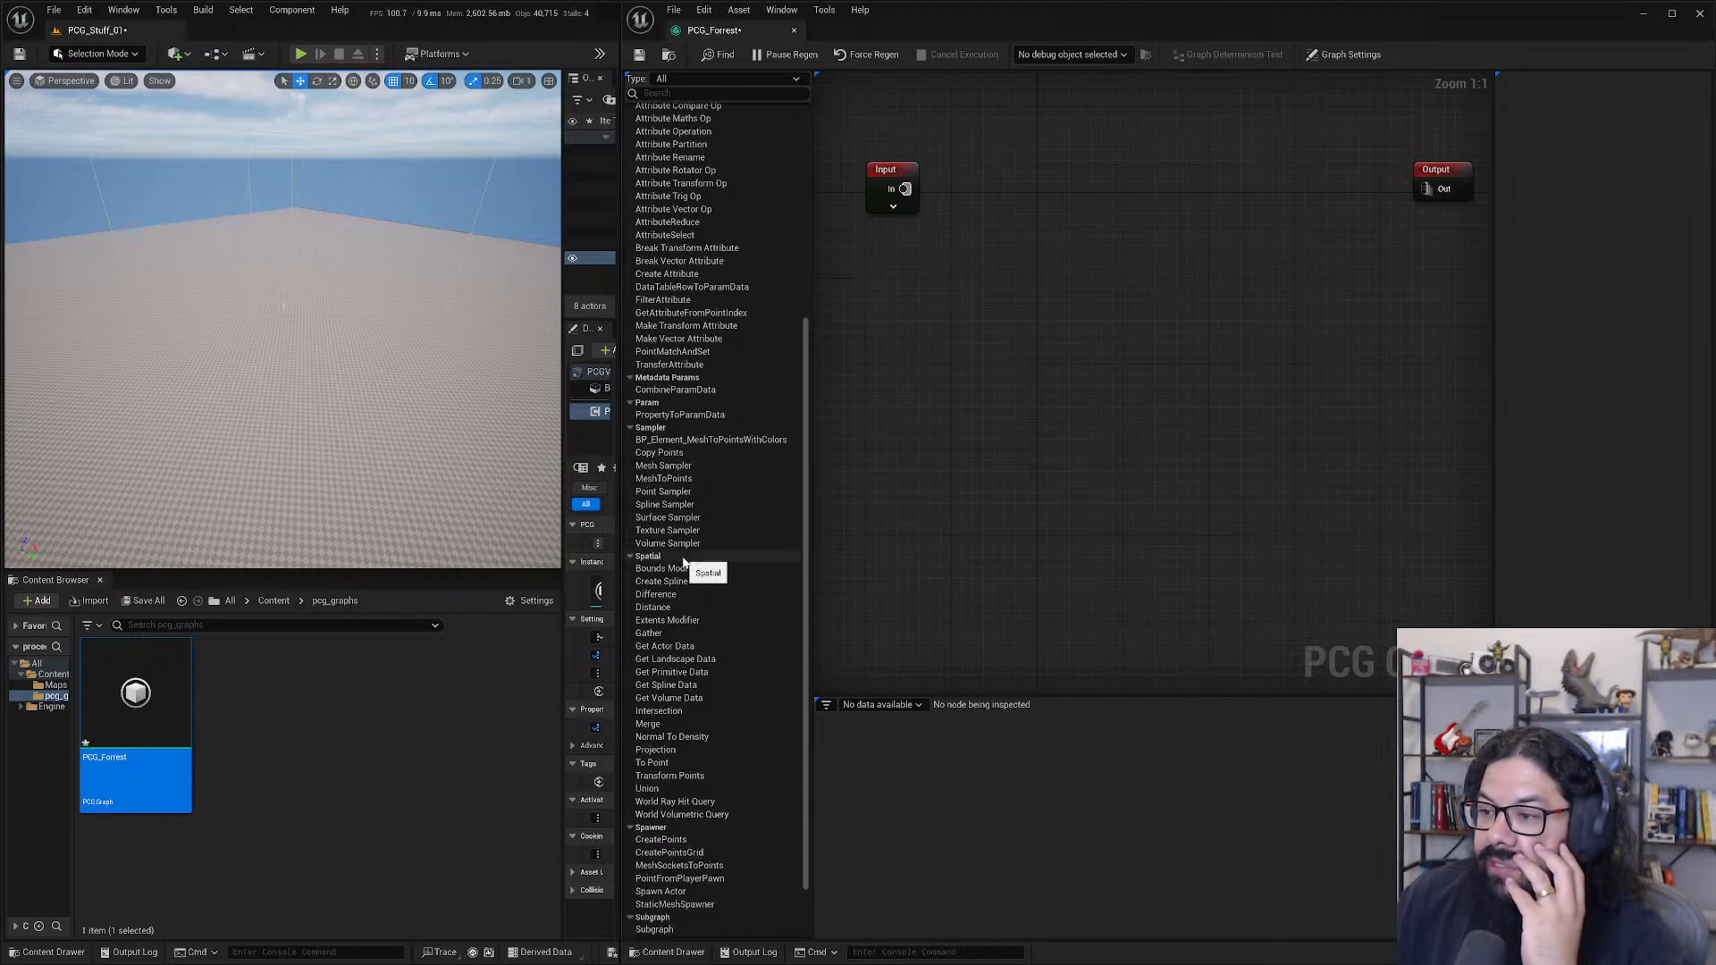
{"action": "scroll", "coordinate": [704, 572], "scroll_direction": "down", "scroll_amount": 2}
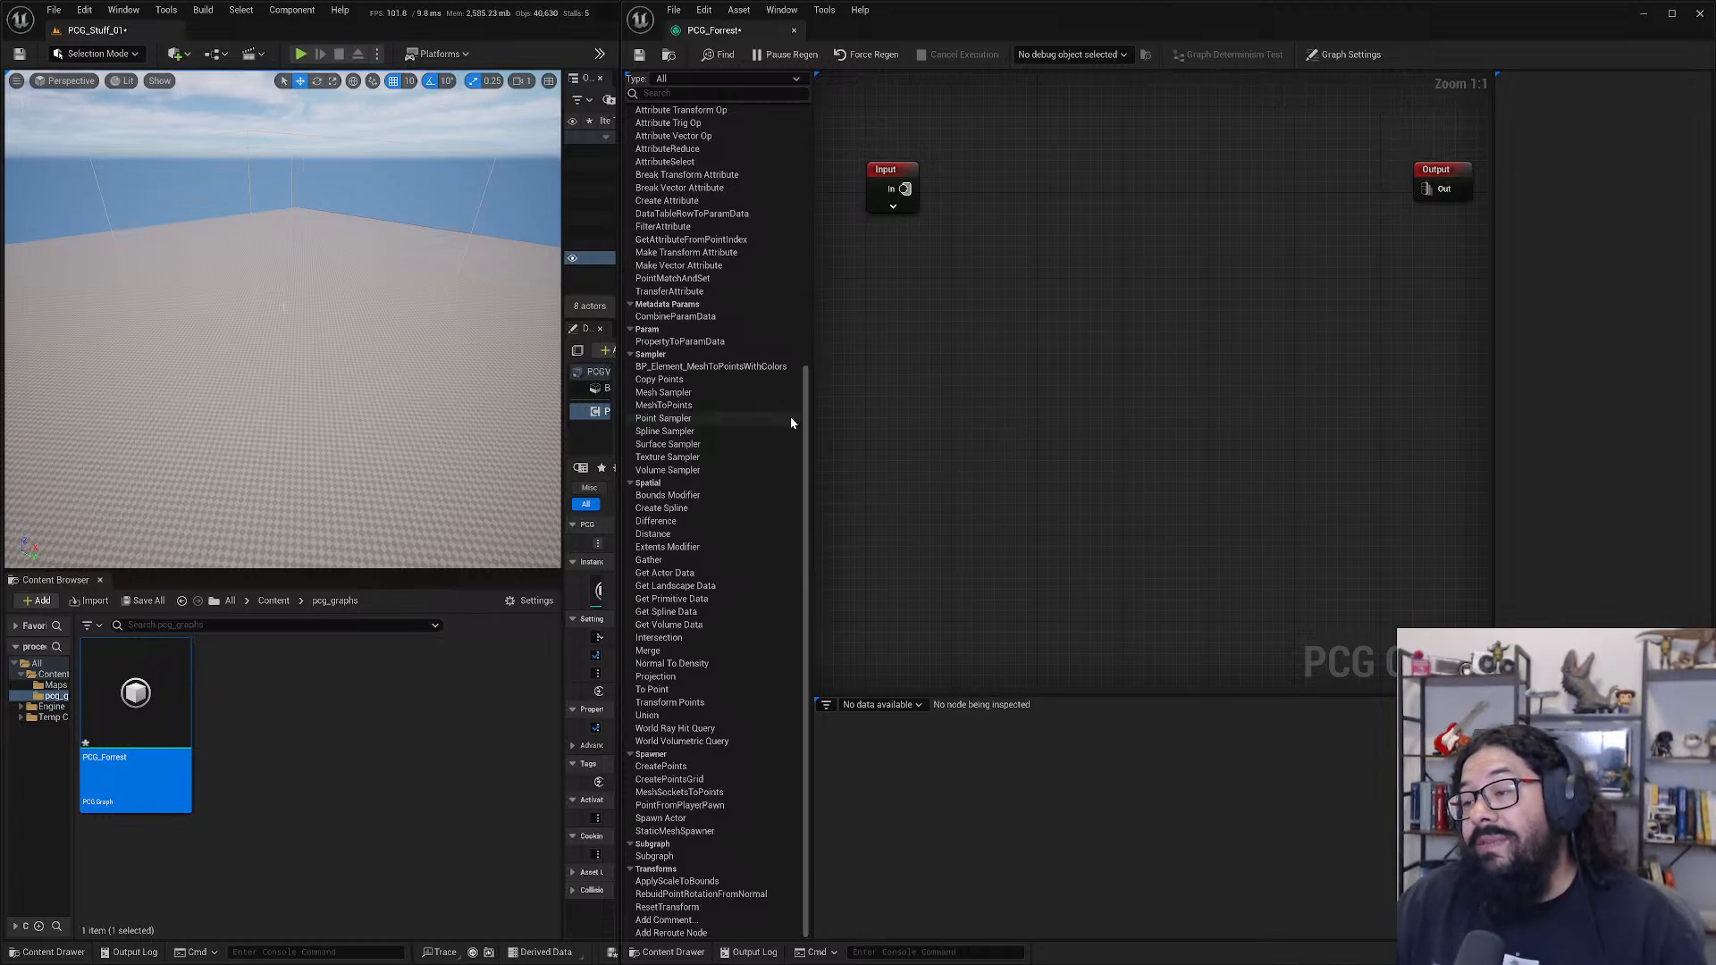
{"action": "scroll", "coordinate": [769, 402], "scroll_direction": "up", "scroll_amount": 4}
{"action": "scroll", "coordinate": [759, 390], "scroll_direction": "up", "scroll_amount": 5}
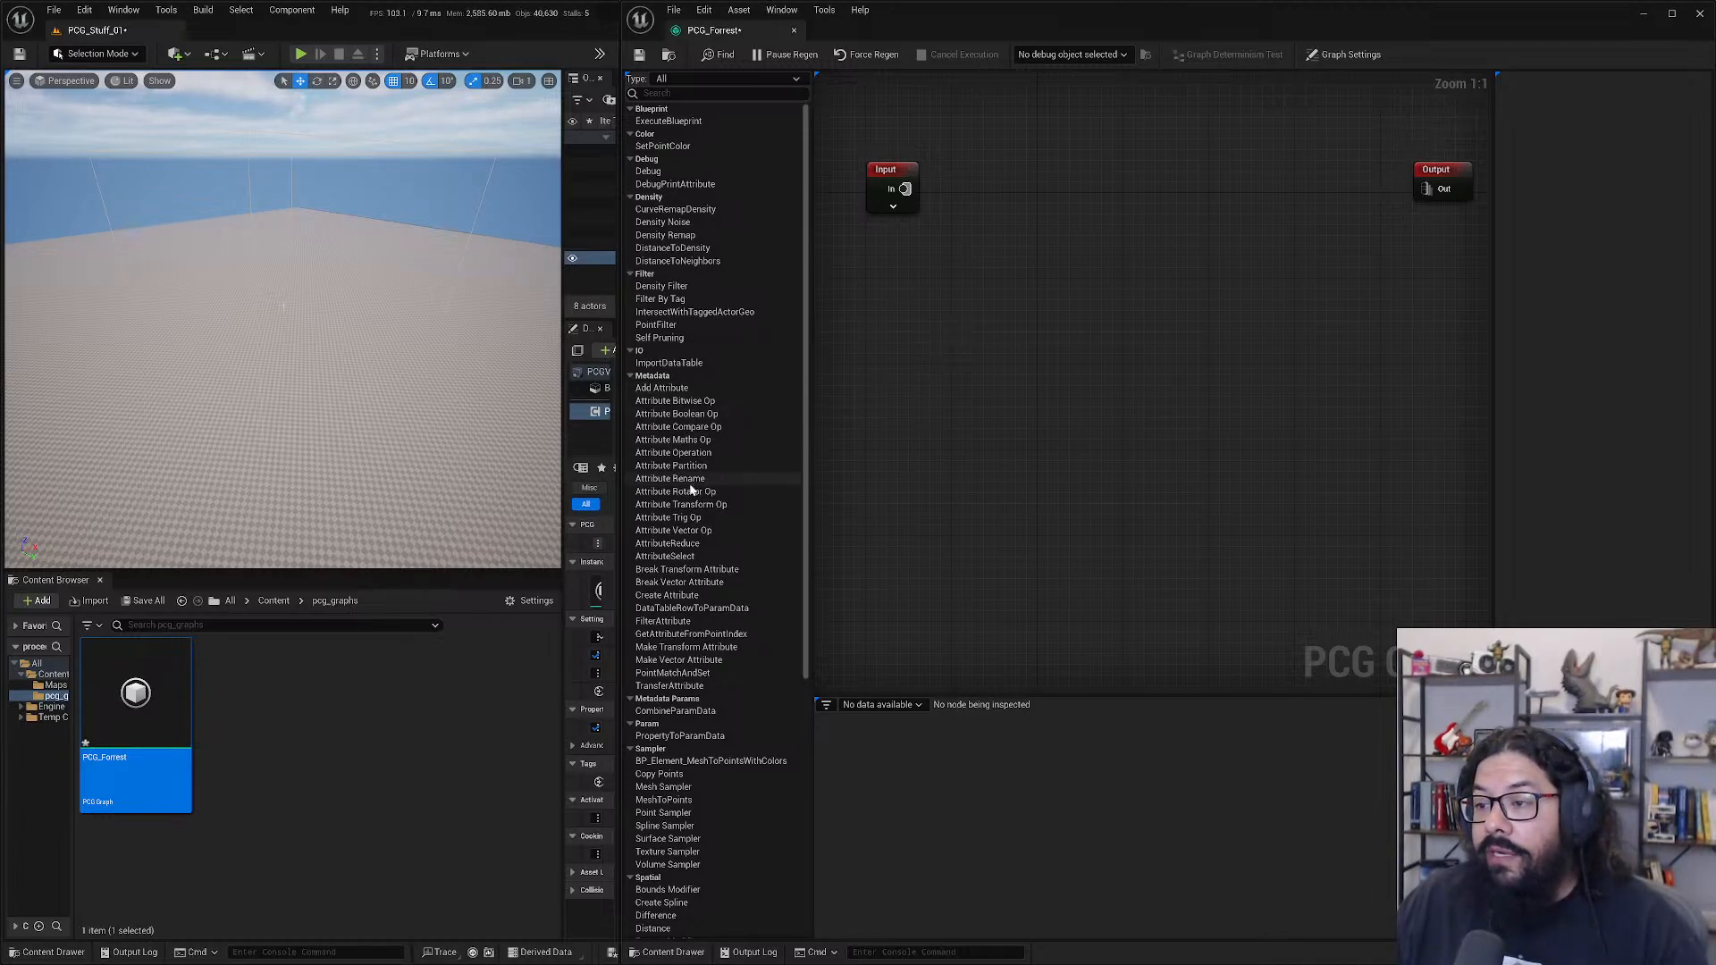
{"action": "scroll", "coordinate": [695, 462], "scroll_direction": "down", "scroll_amount": 4}
{"action": "scroll", "coordinate": [697, 462], "scroll_direction": "up", "scroll_amount": 4}
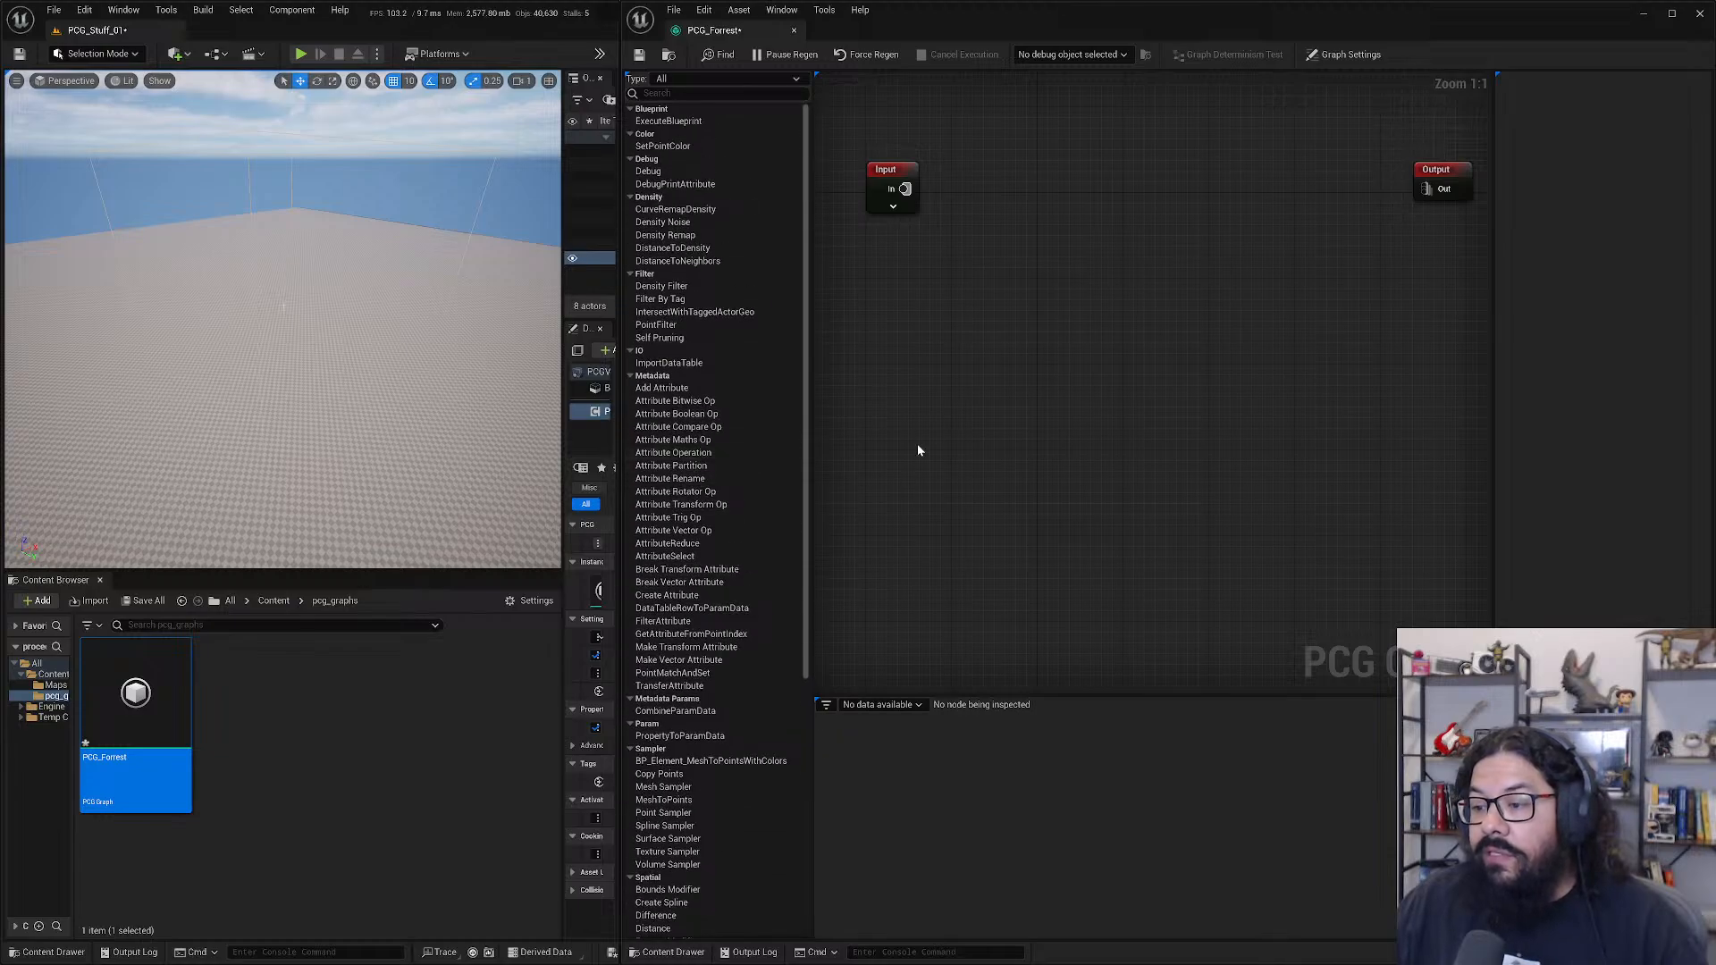
- Add a Surface Sampler node to the graph, below and between the Input and Output nodes
{"action": "scroll", "coordinate": [768, 423], "scroll_direction": "down", "scroll_amount": 4}
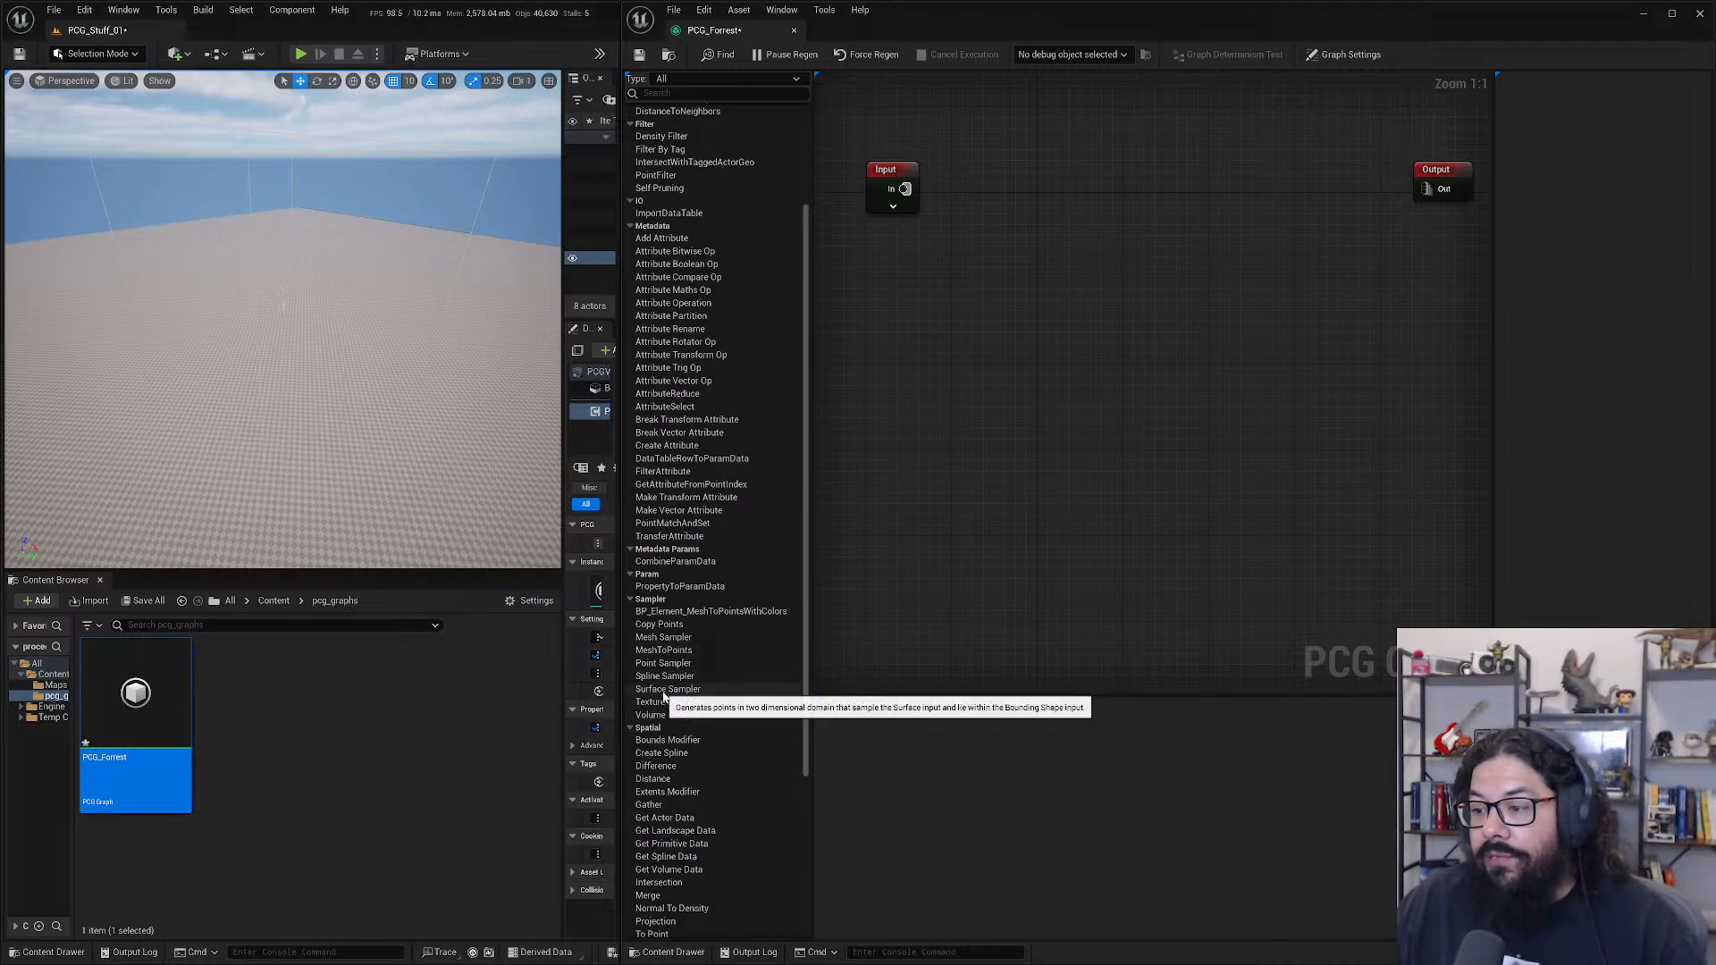
{"action": "left_click_drag", "start_coordinate": [668, 689], "coordinate": [964, 336]}
{"action": "left_click", "coordinate": [1029, 395]}
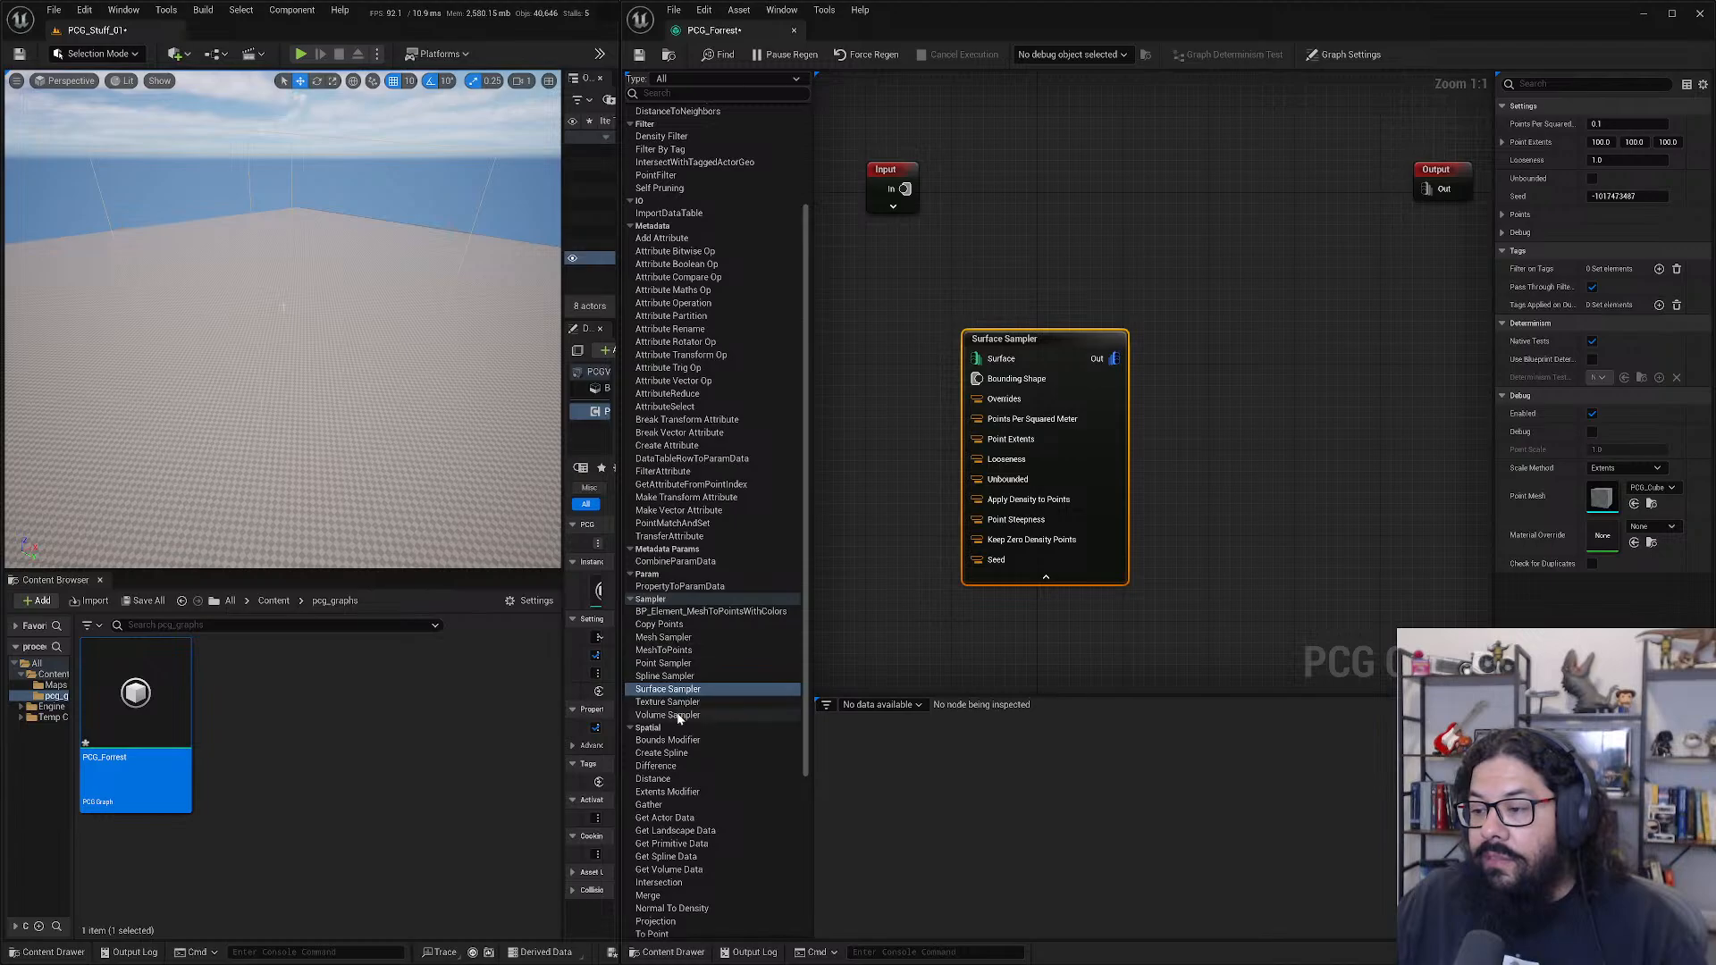
- Add a Volume Sampler node beside the Surface Sampler, expand its advanced pins and move the Surface Sampler clear of it
{"action": "left_click_drag", "start_coordinate": [671, 715], "coordinate": [835, 299]}
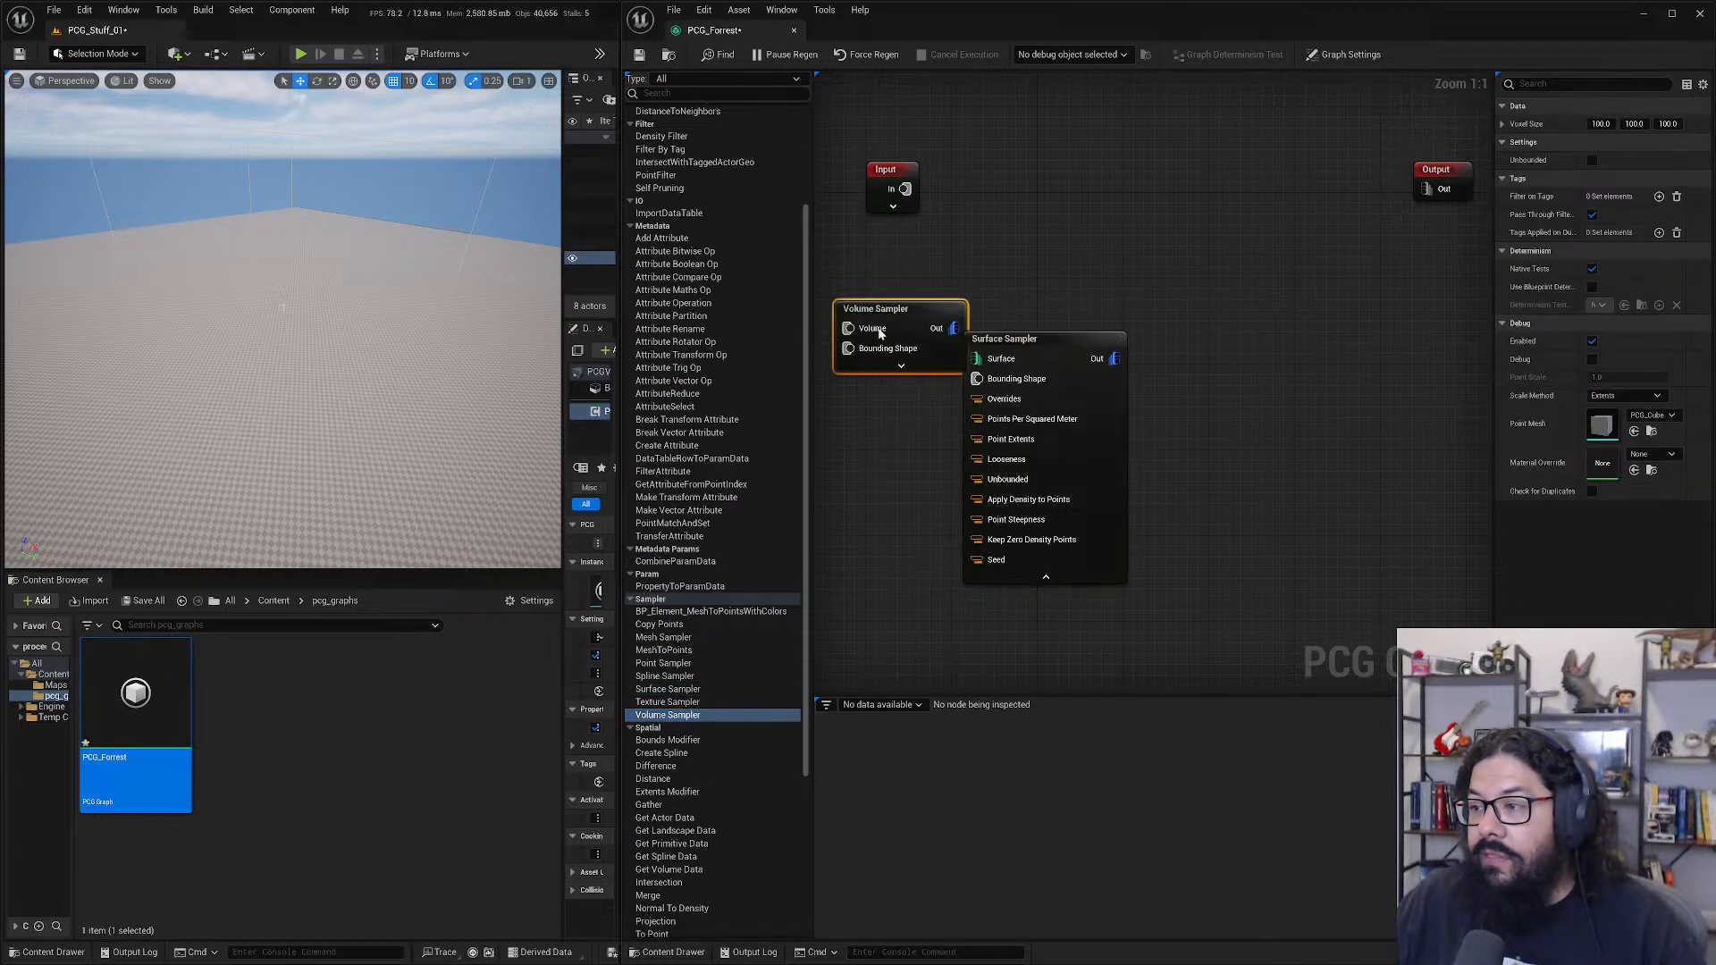
{"action": "left_click", "coordinate": [901, 366]}
{"action": "left_click_drag", "start_coordinate": [1027, 339], "coordinate": [1135, 330]}
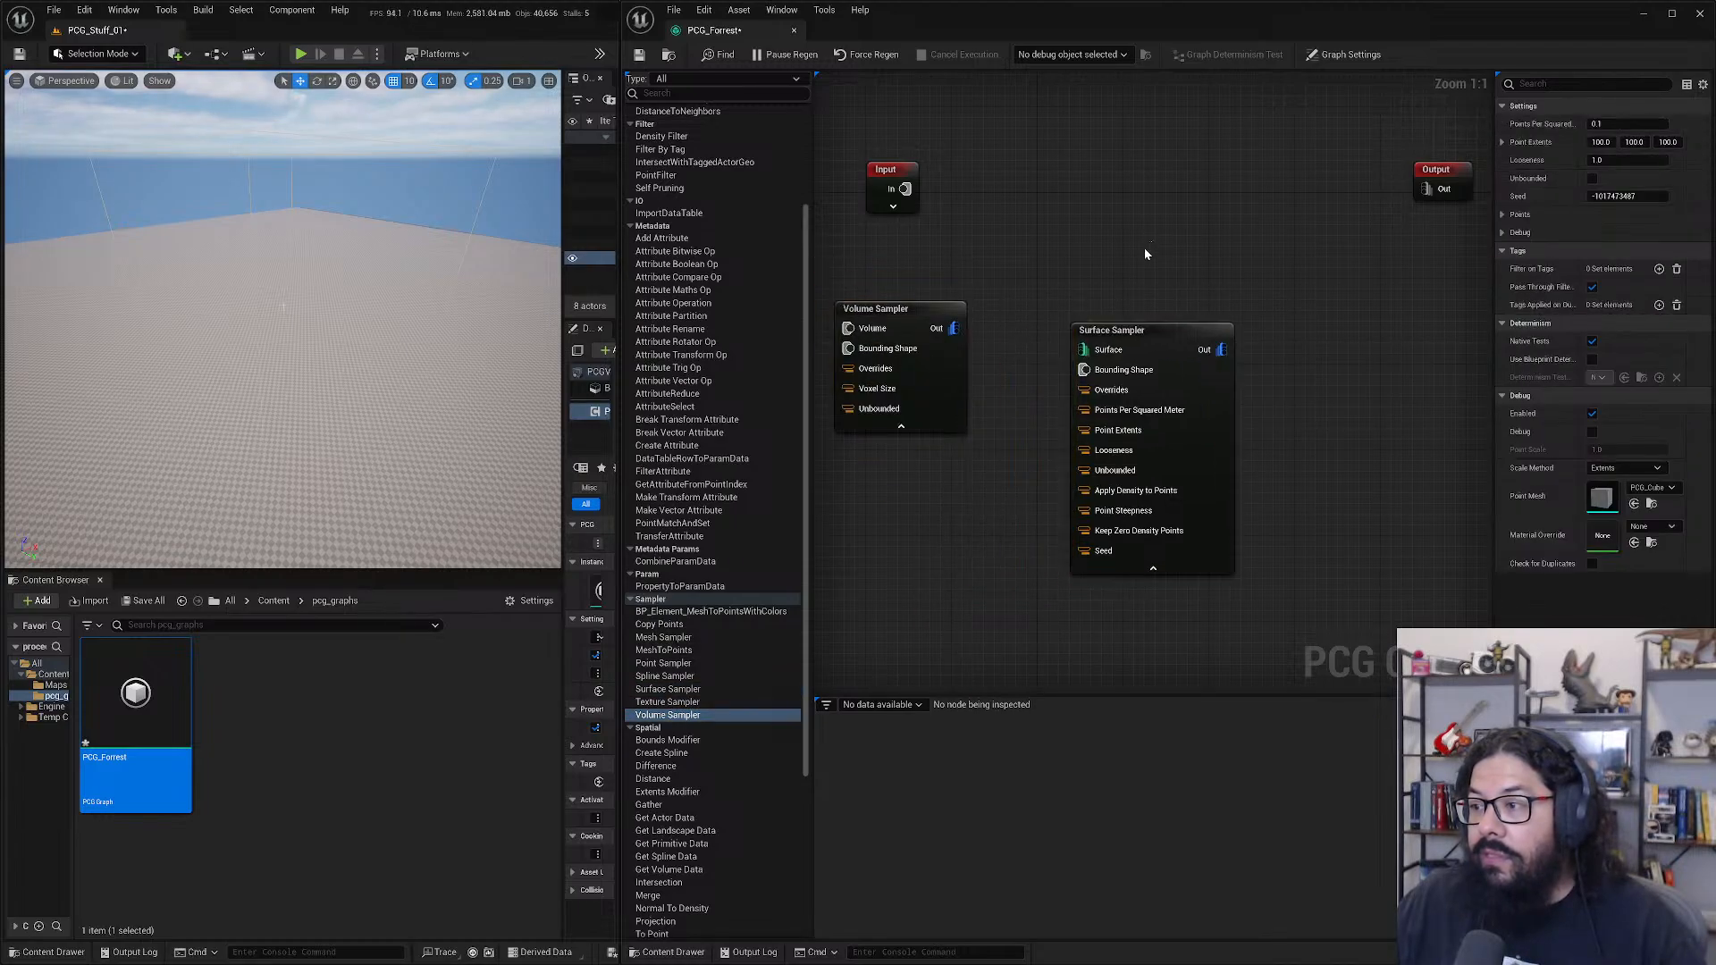
- Delete both sampler nodes and add a new Surface Sampler node between and below the Input and Output nodes
{"action": "left_click_drag", "start_coordinate": [1152, 242], "coordinate": [939, 467]}
{"action": "key", "text": "Delete"}
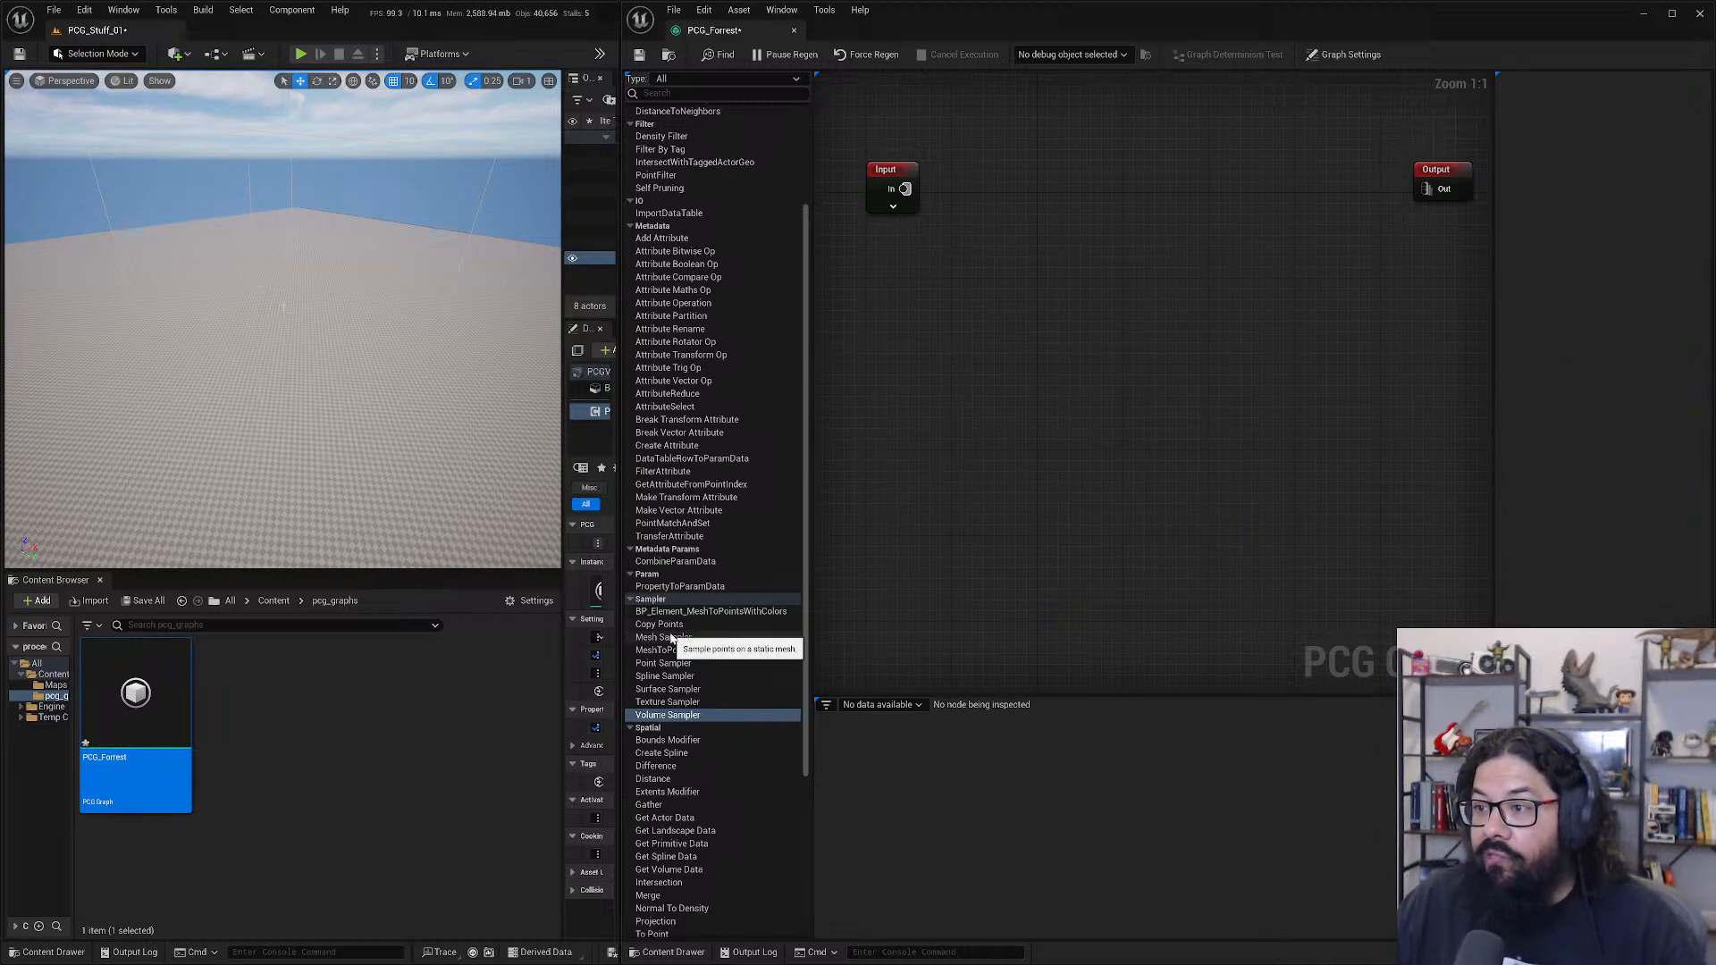
{"action": "right_click", "coordinate": [949, 364]}
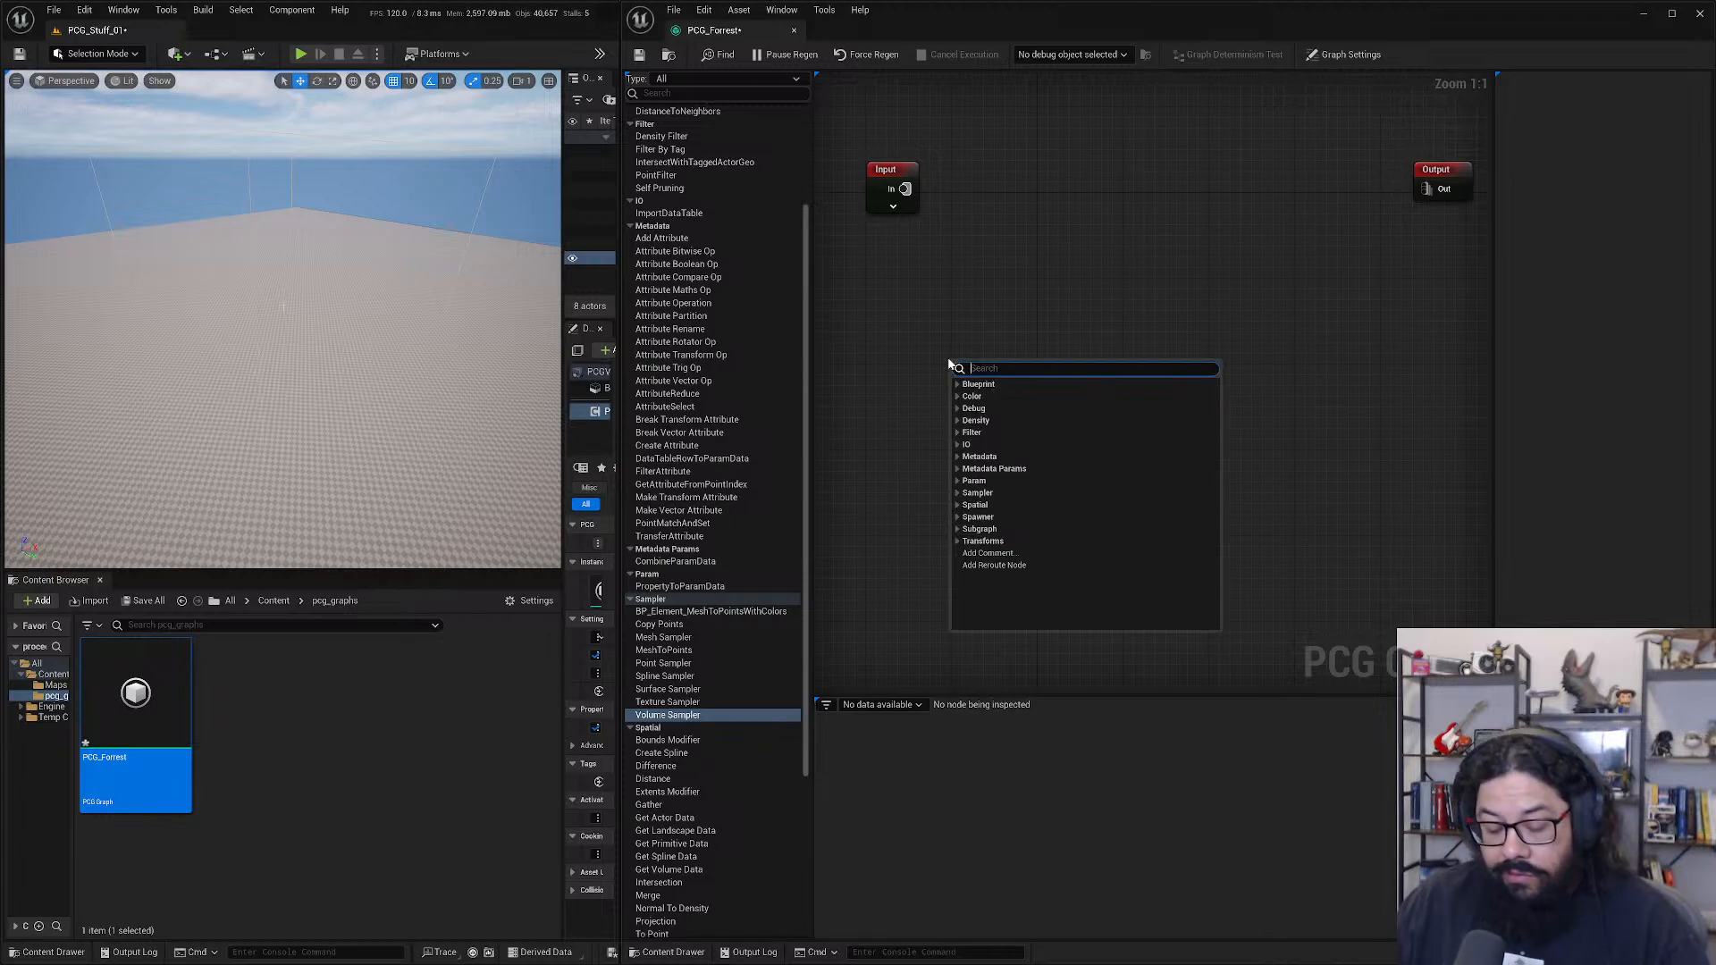
{"action": "type", "text": "sample"}
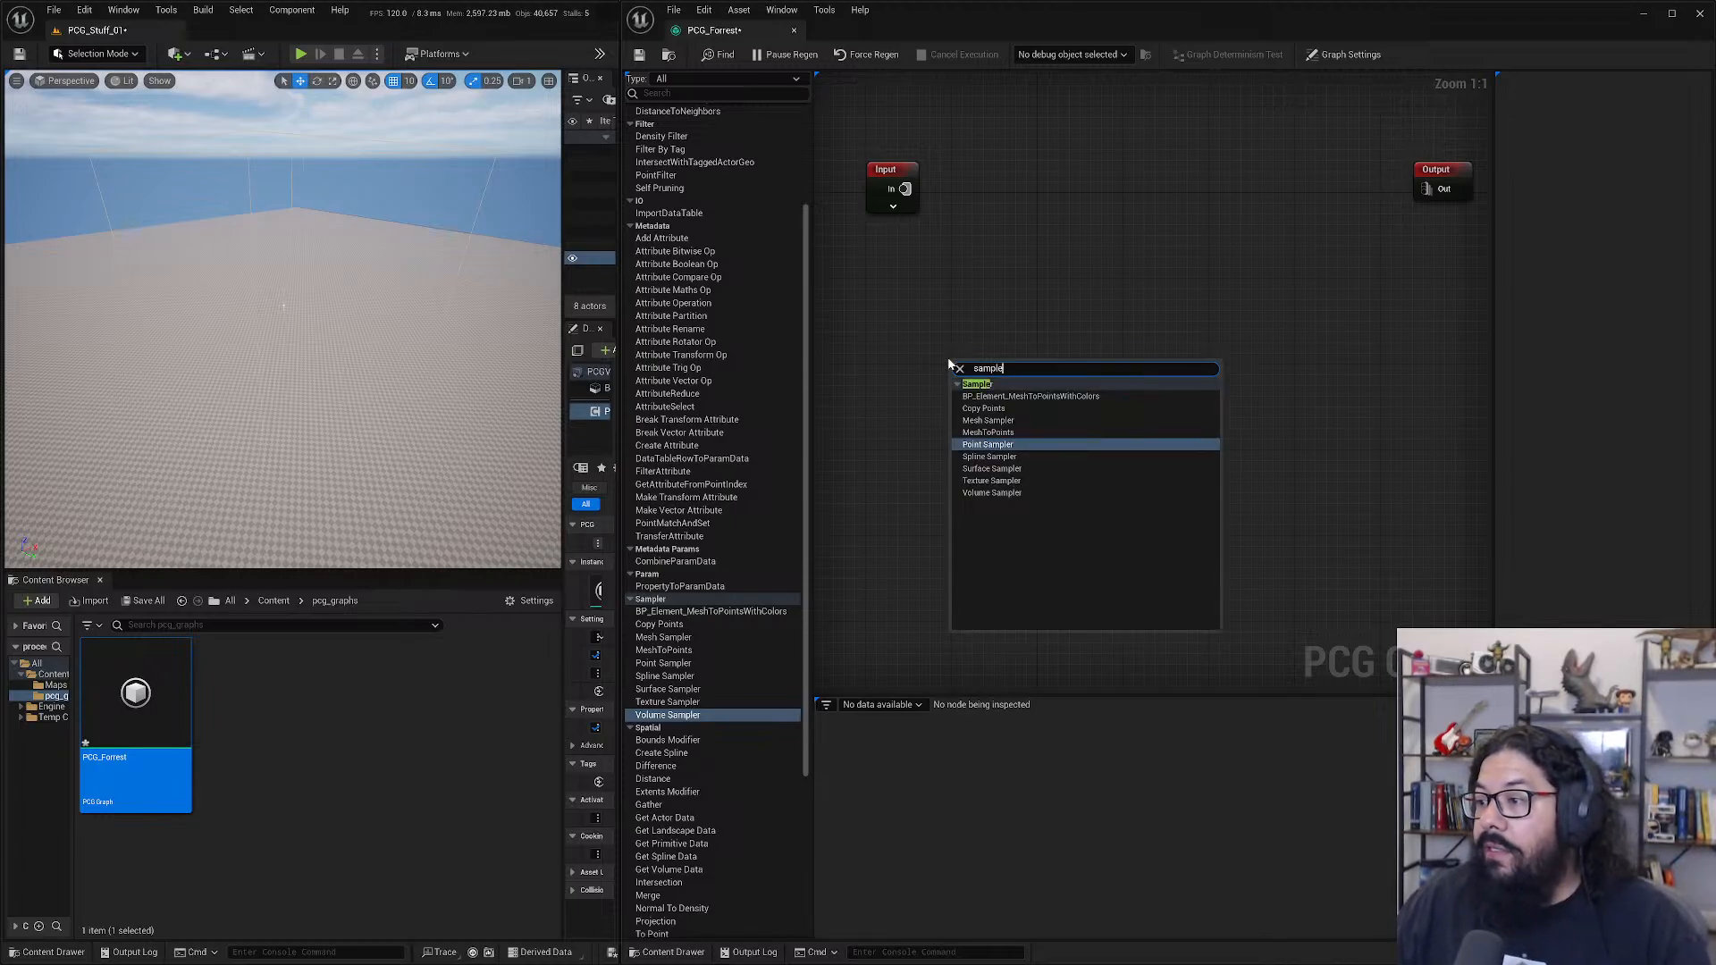
{"action": "left_click", "coordinate": [1017, 469]}
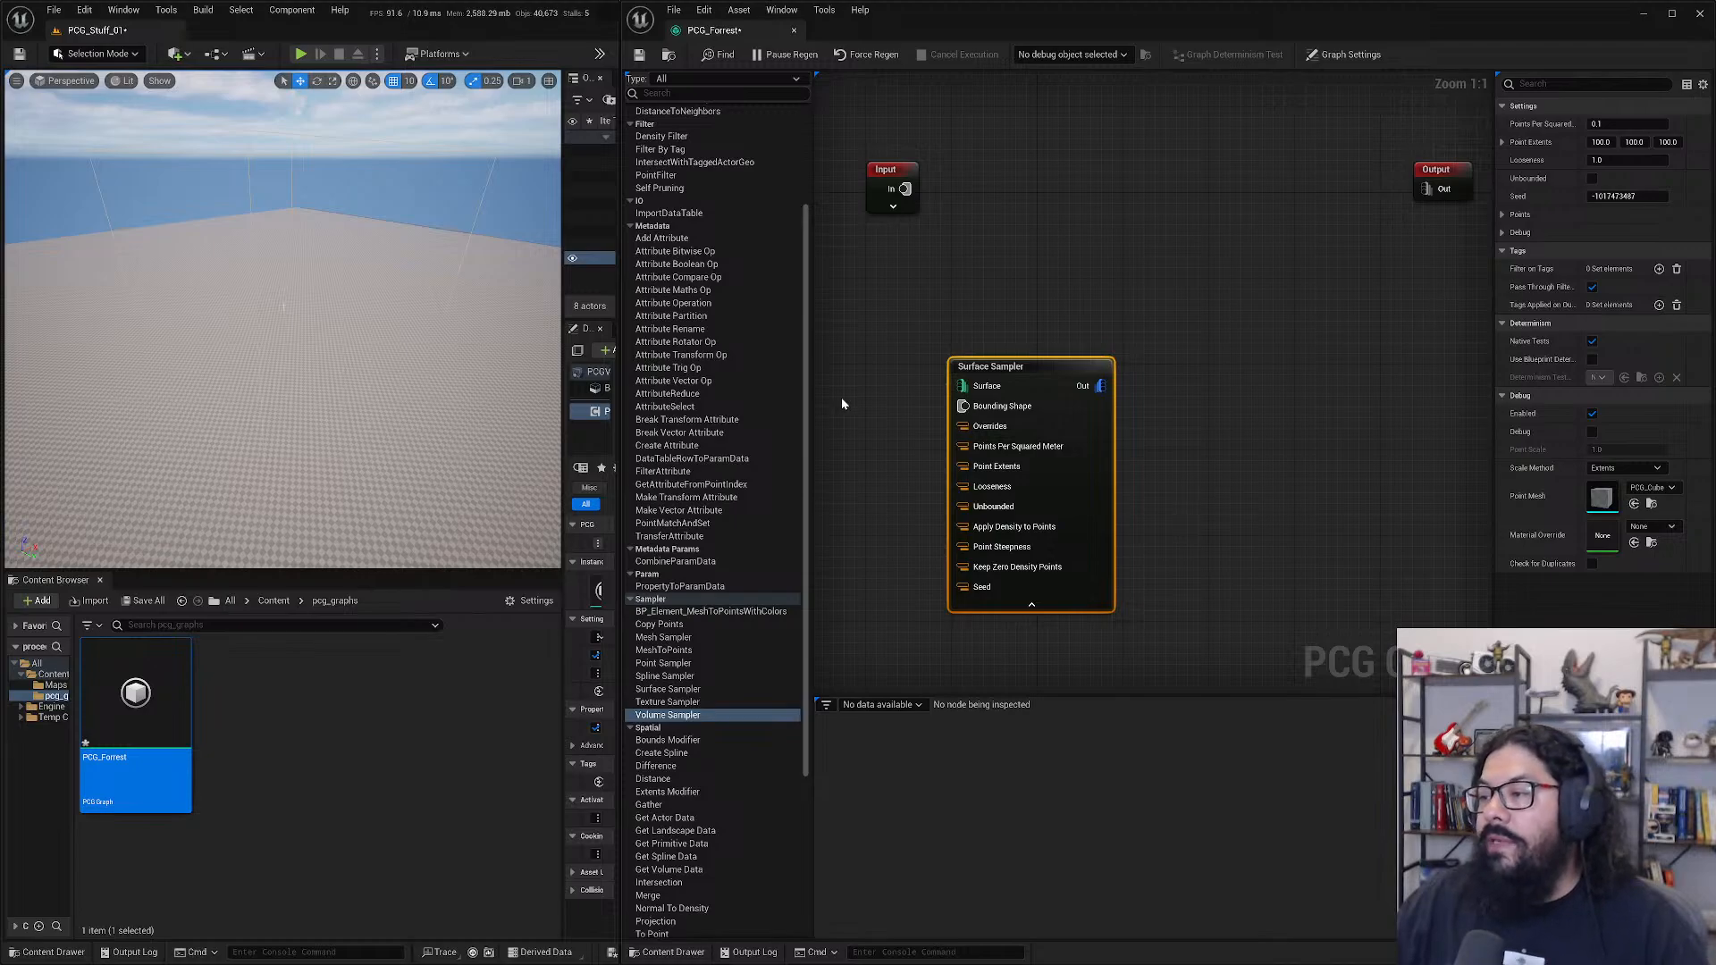
{"action": "left_click_drag", "start_coordinate": [1016, 381], "coordinate": [1181, 334]}
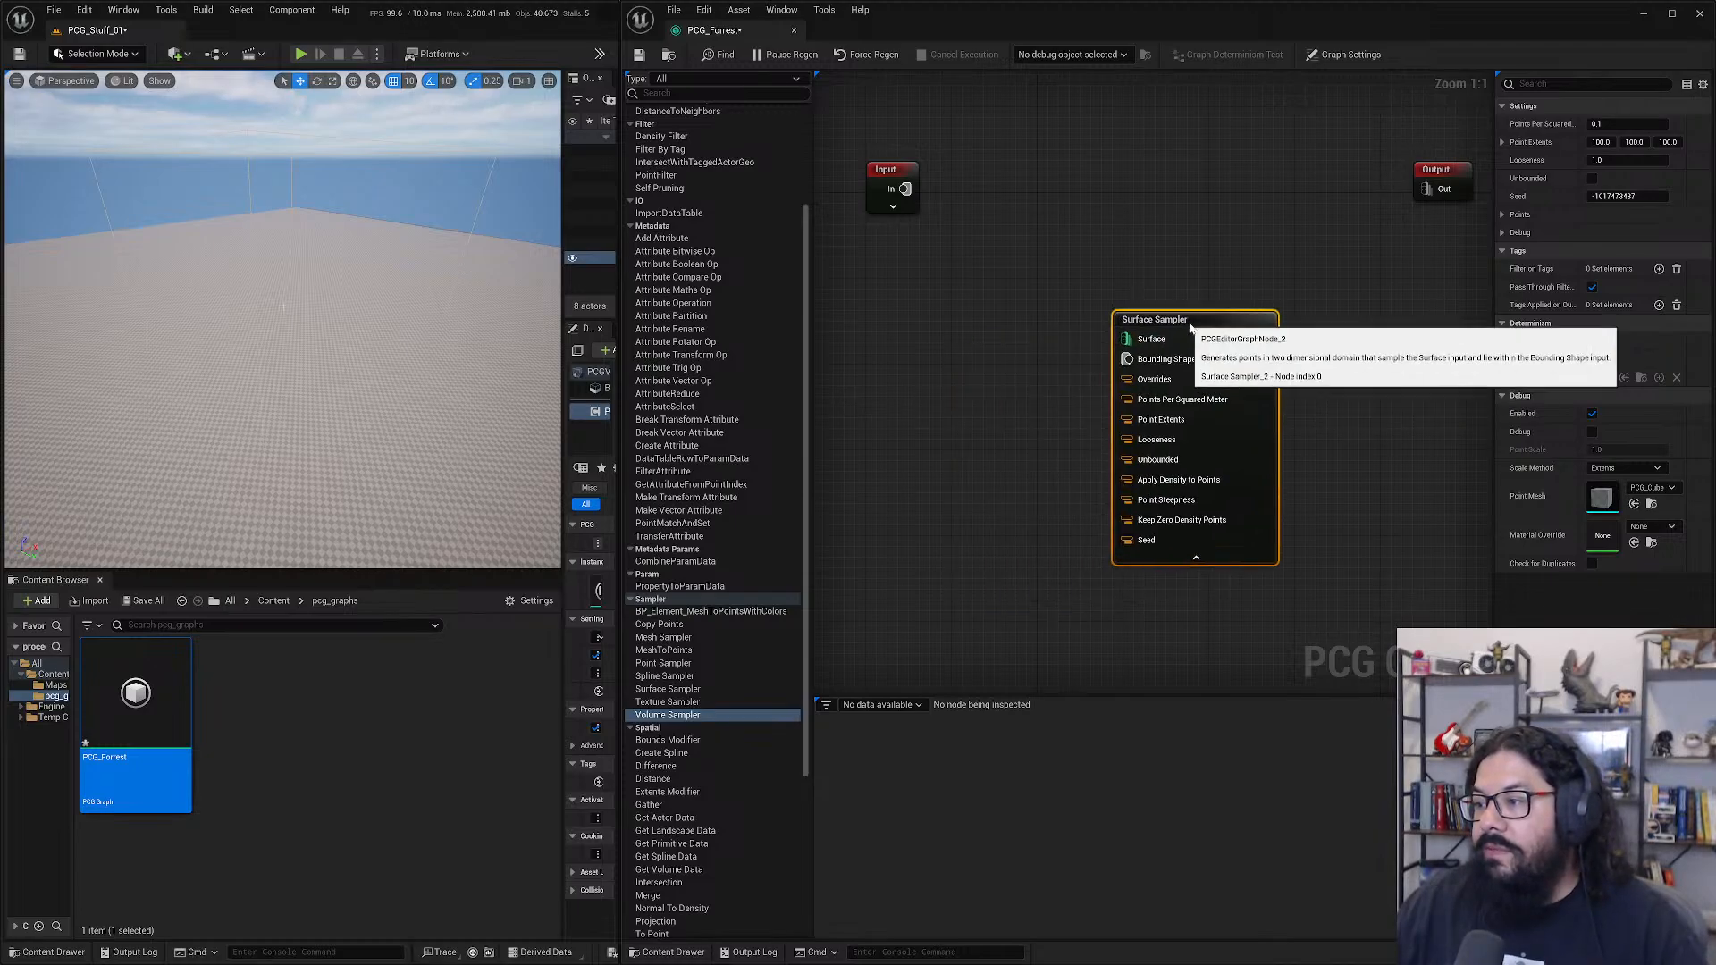
{"action": "right_click", "coordinate": [950, 329]}
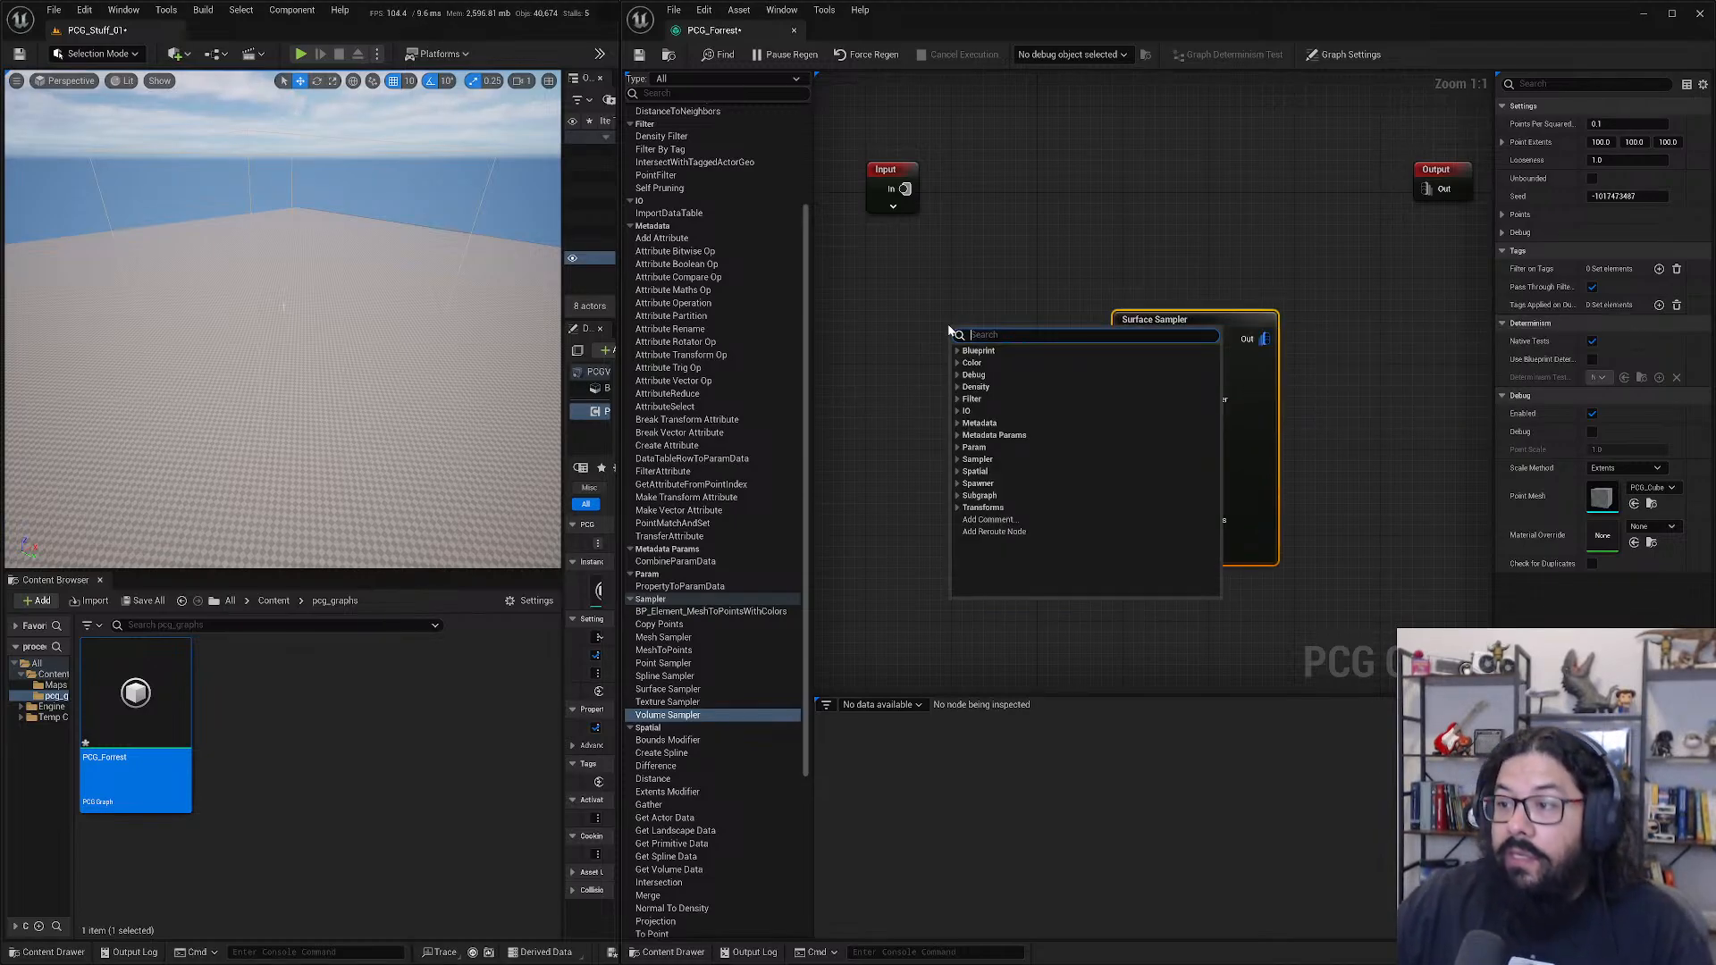
{"action": "left_click", "coordinate": [882, 318]}
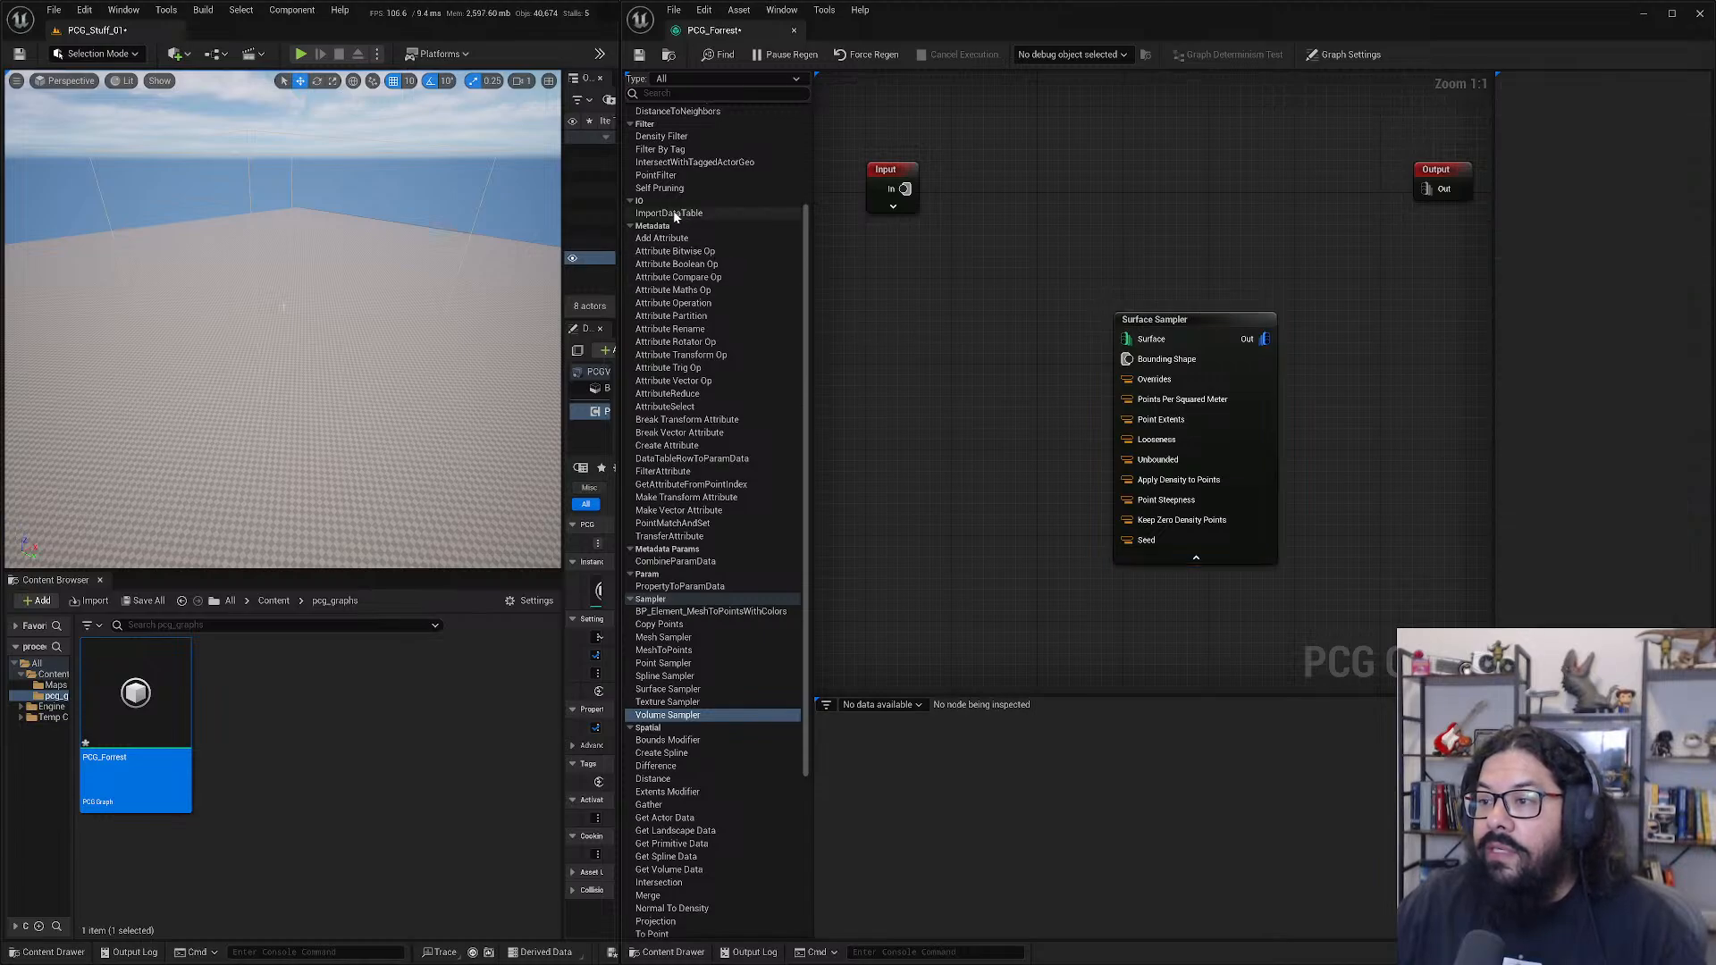
{"action": "scroll", "coordinate": [660, 314], "scroll_direction": "up", "scroll_amount": 4}
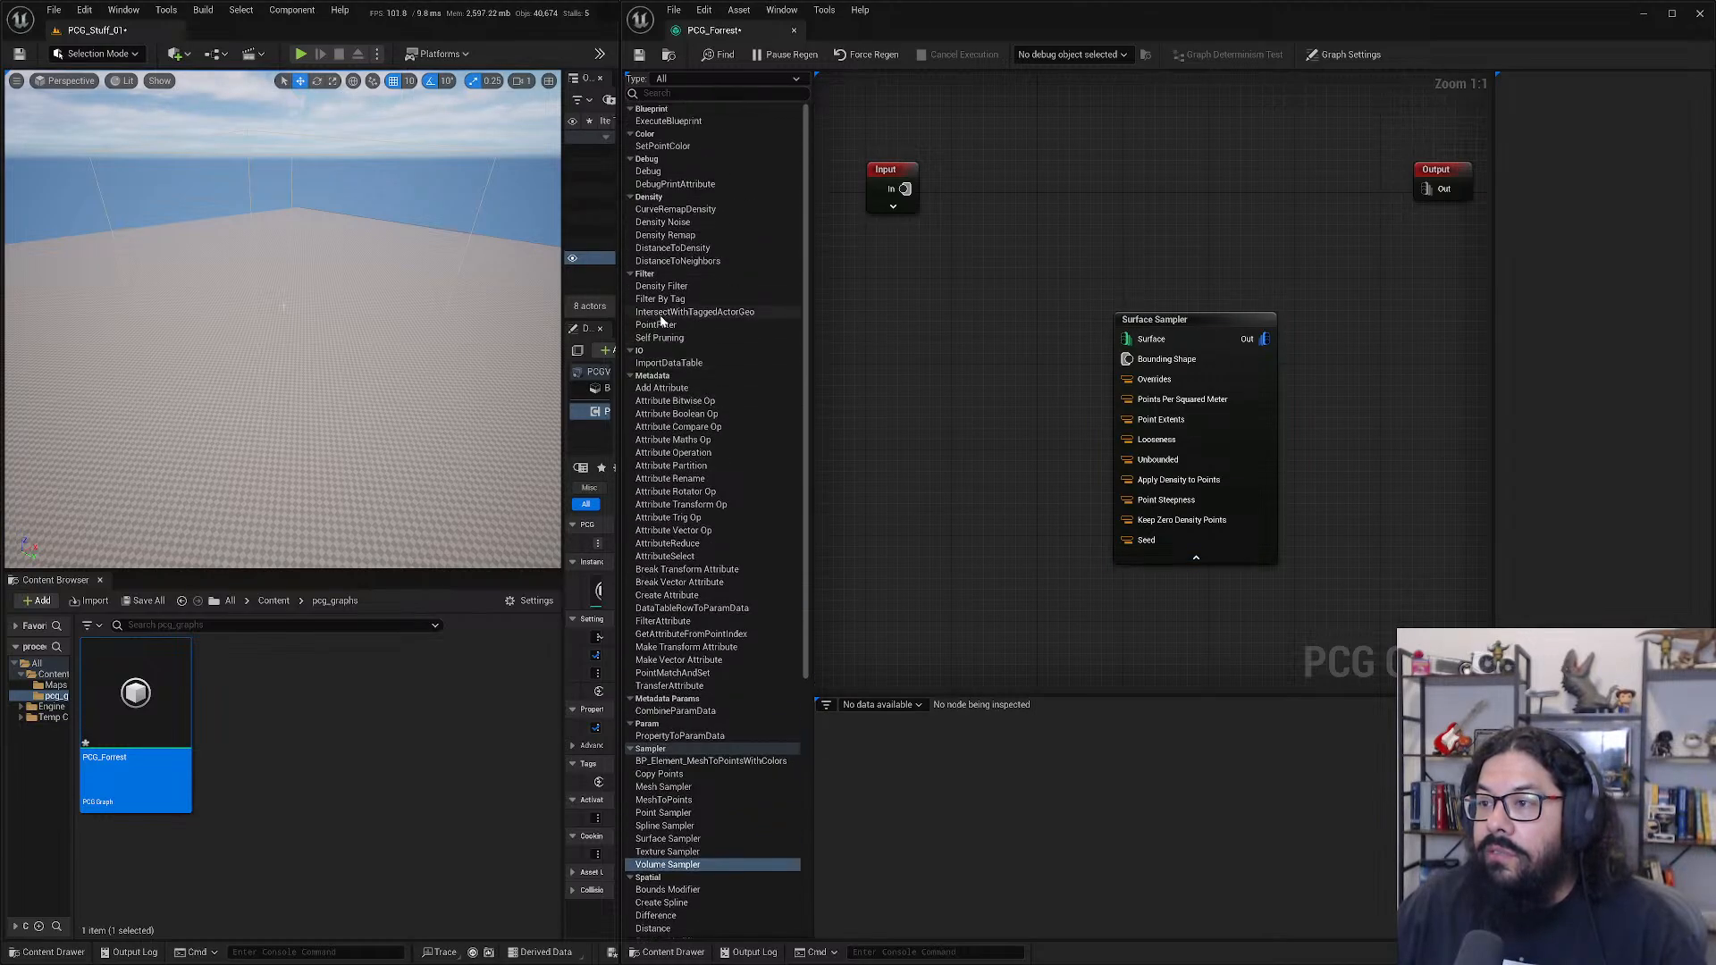
{"action": "scroll", "coordinate": [659, 261], "scroll_direction": "down", "scroll_amount": 10}
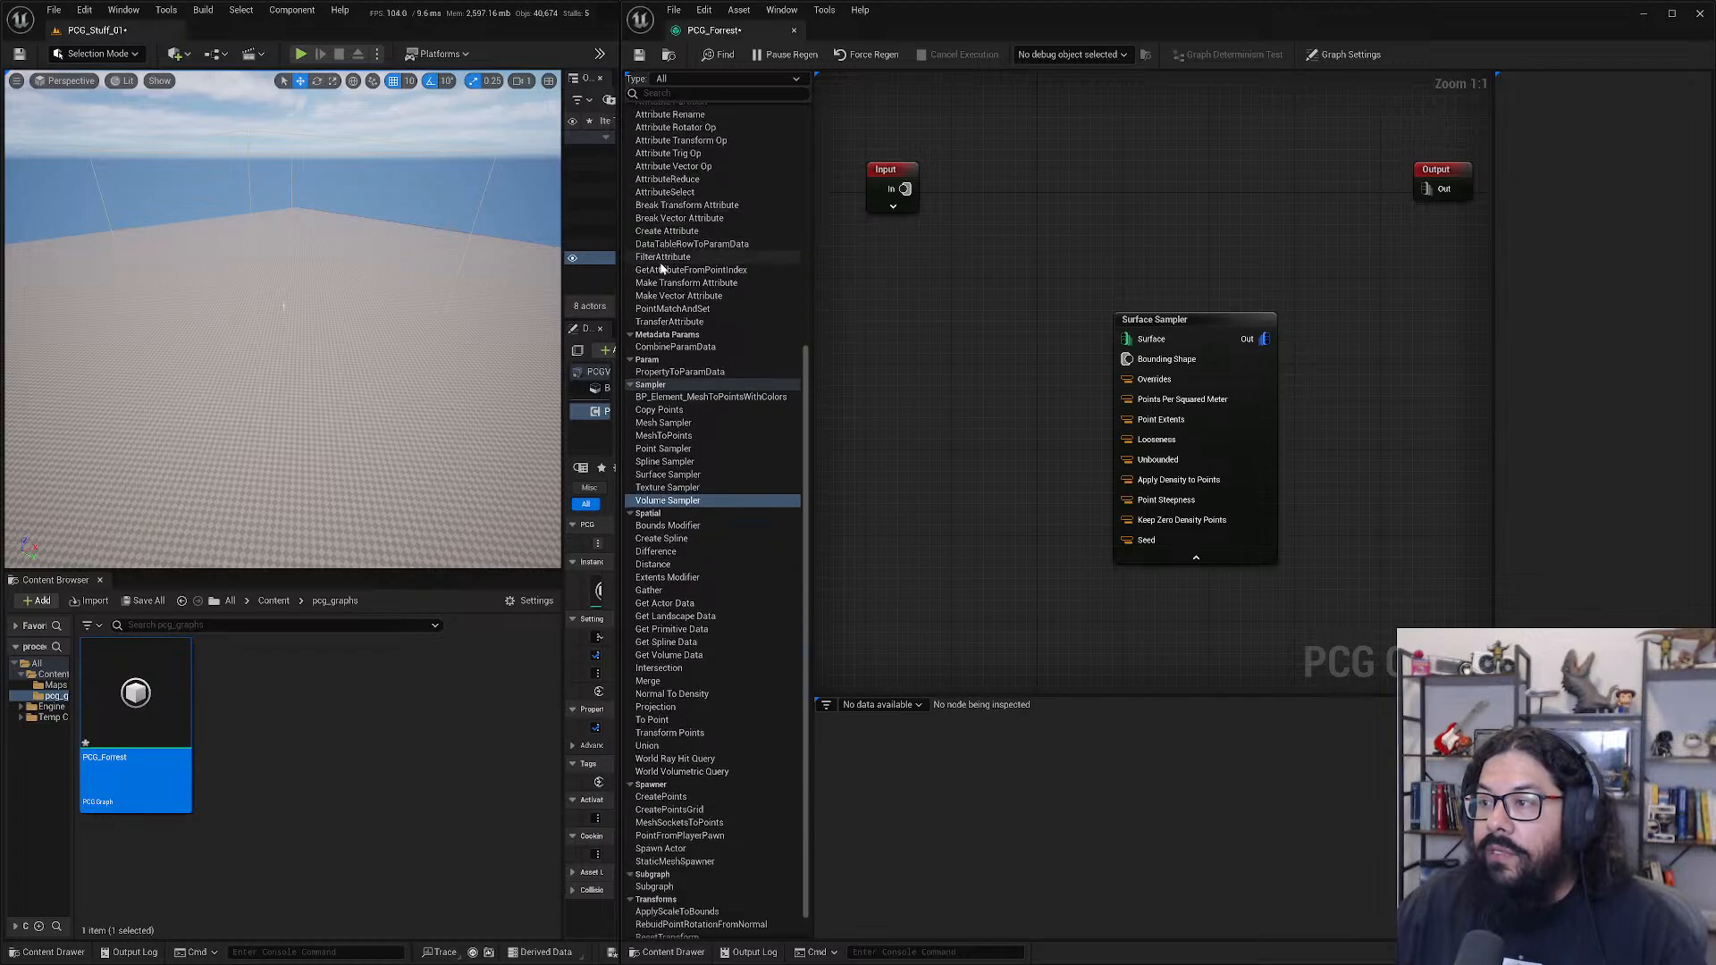
- Expand the Input node and connect its Landscape Height output to the Surface input of the Surface Sampler, collapsed and placed alongside
{"action": "left_click", "coordinate": [893, 205]}
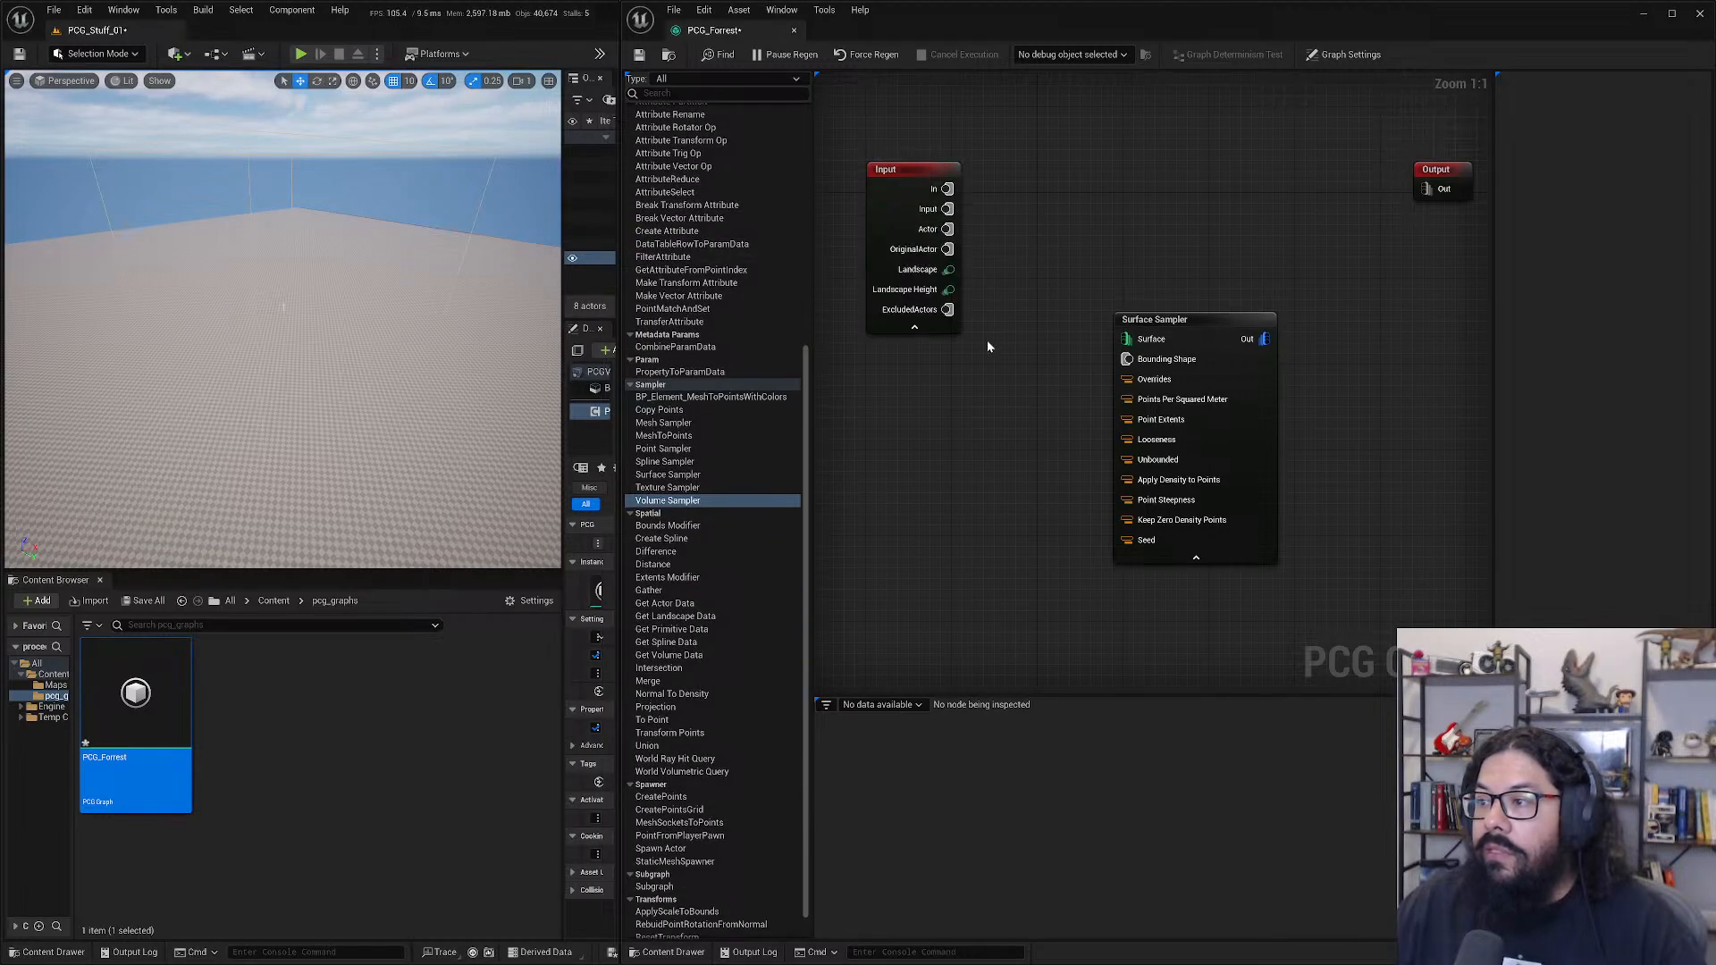
{"action": "left_click_drag", "start_coordinate": [917, 173], "coordinate": [870, 333]}
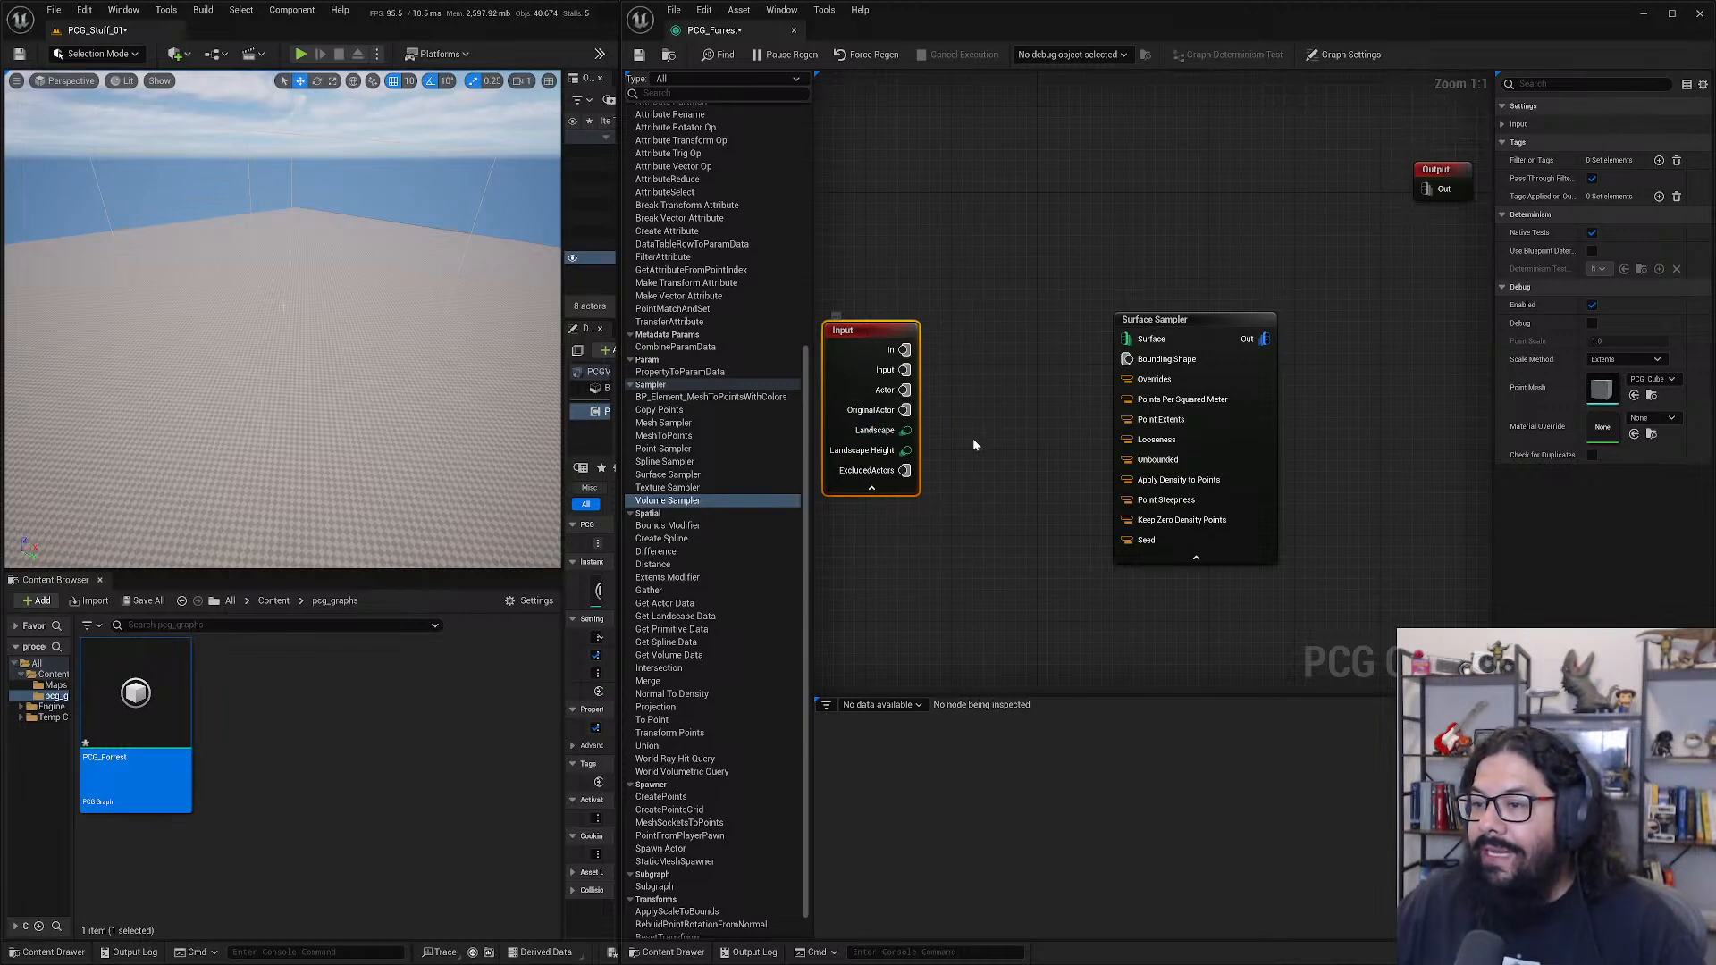
{"action": "left_click_drag", "start_coordinate": [905, 451], "coordinate": [1143, 340]}
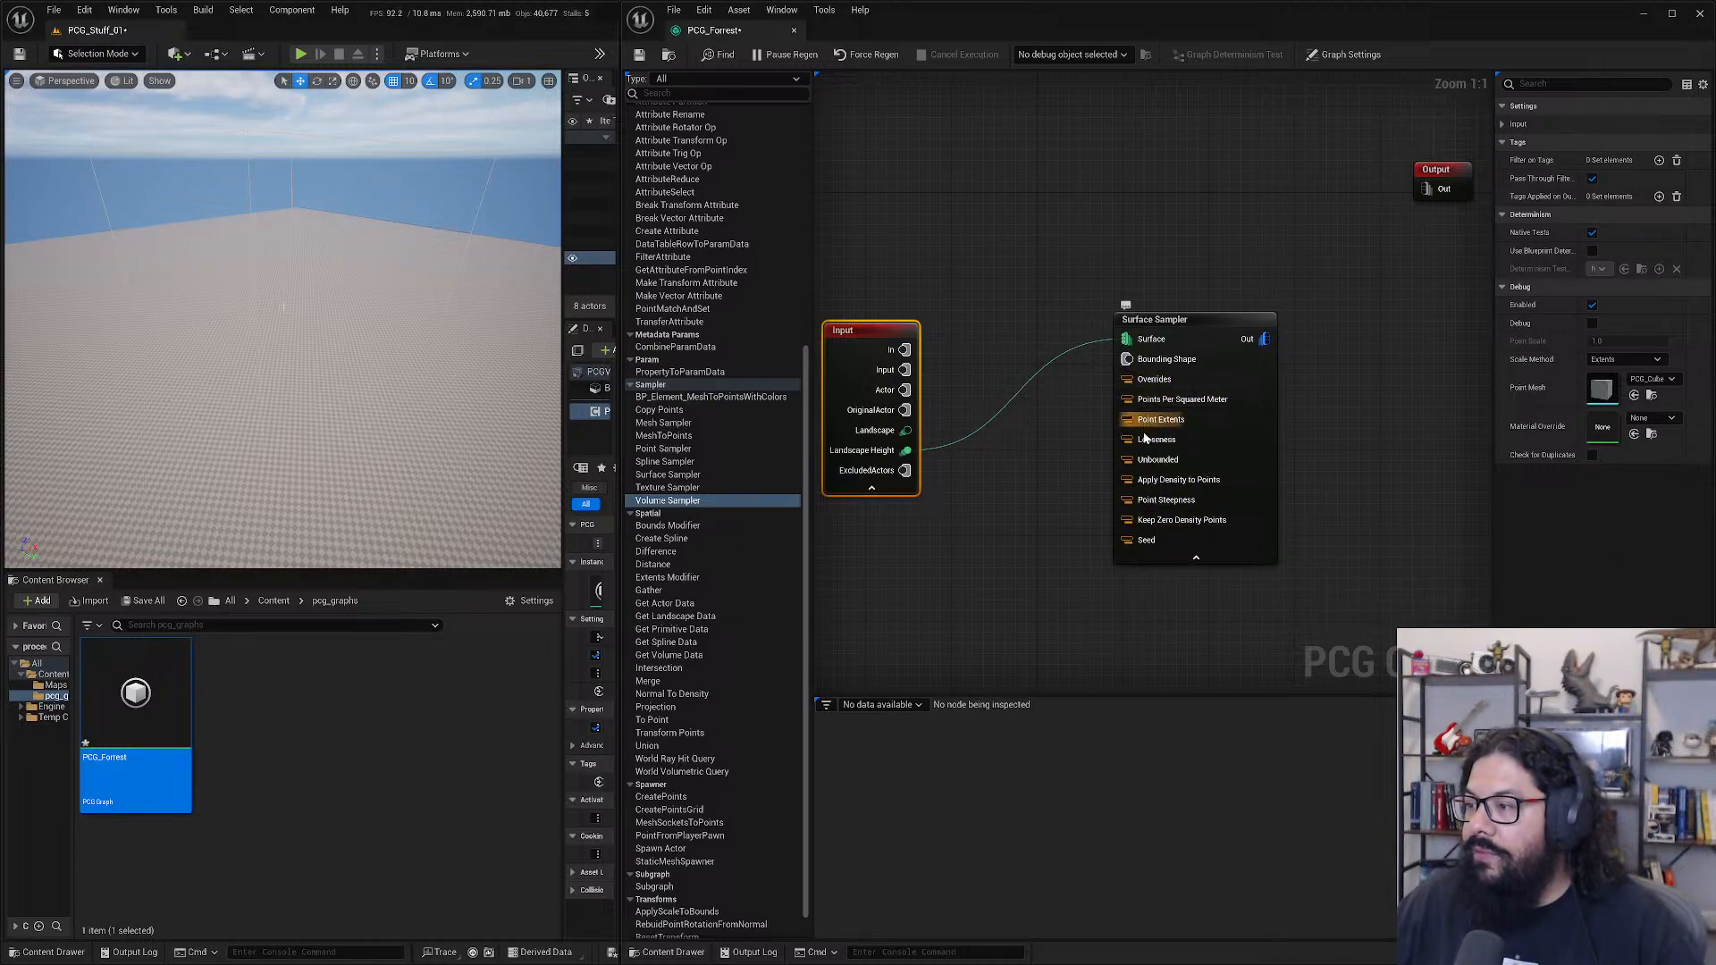
{"action": "left_click", "coordinate": [1196, 558]}
{"action": "left_click_drag", "start_coordinate": [1173, 331], "coordinate": [1114, 409]}
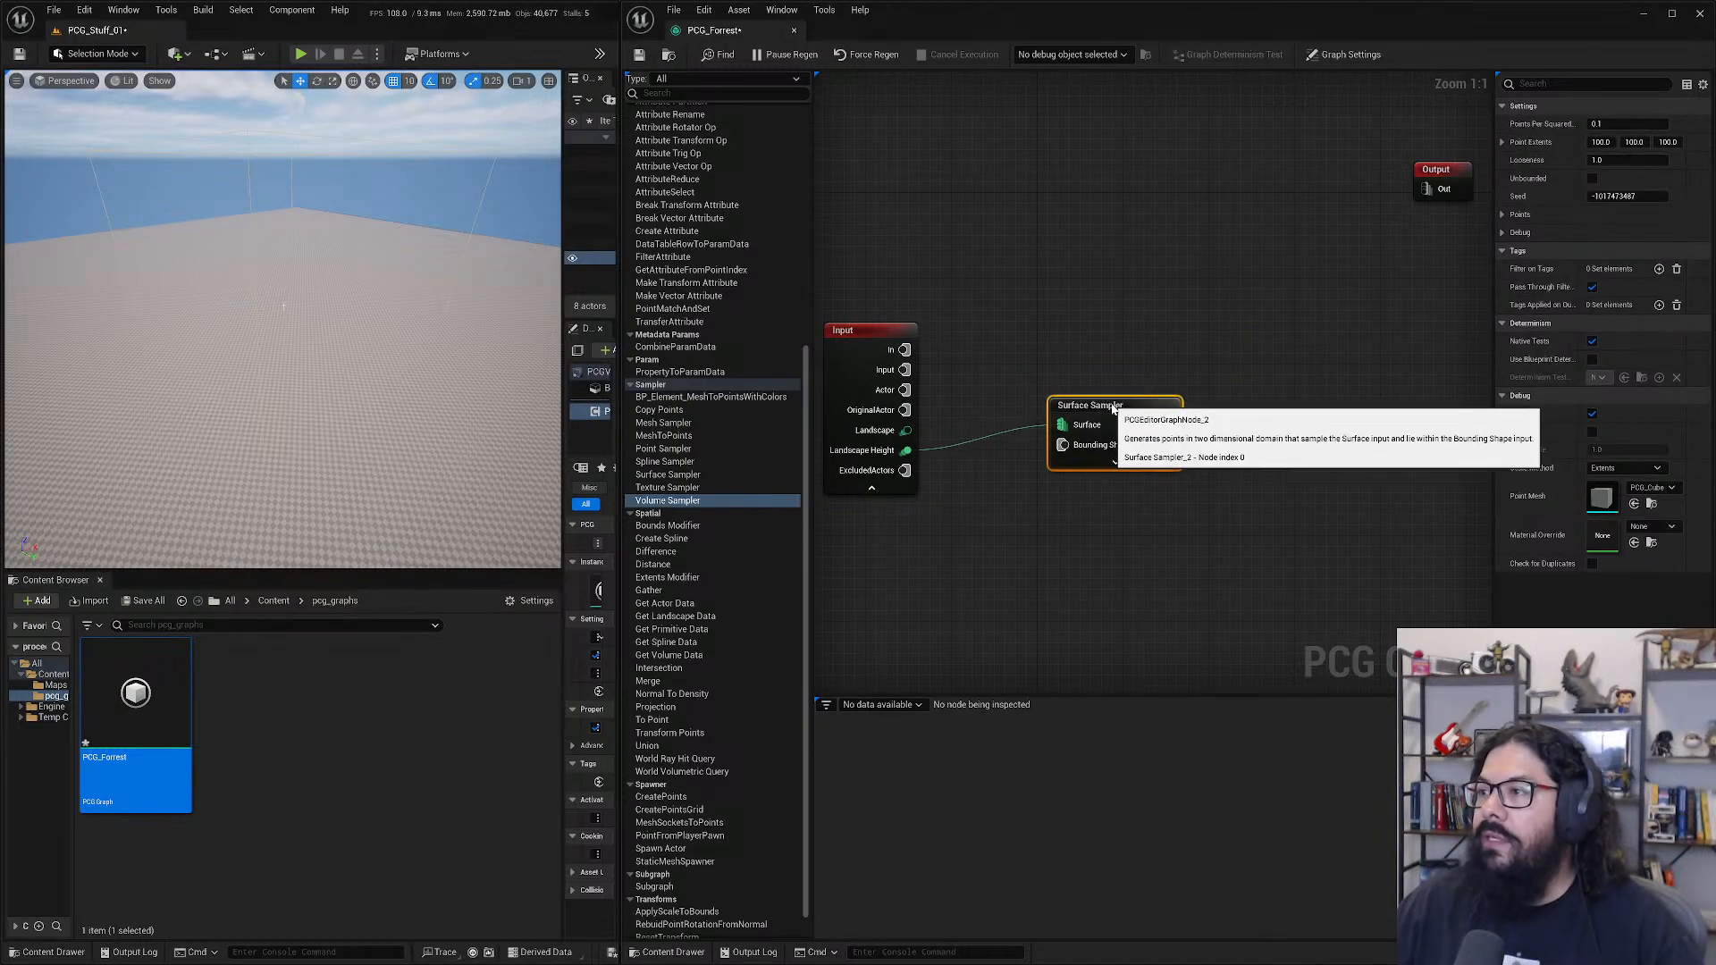
- Enable Debug on the Surface Sampler node and generate the PCG volume's points in the level
{"action": "double_click", "coordinate": [1113, 407]}
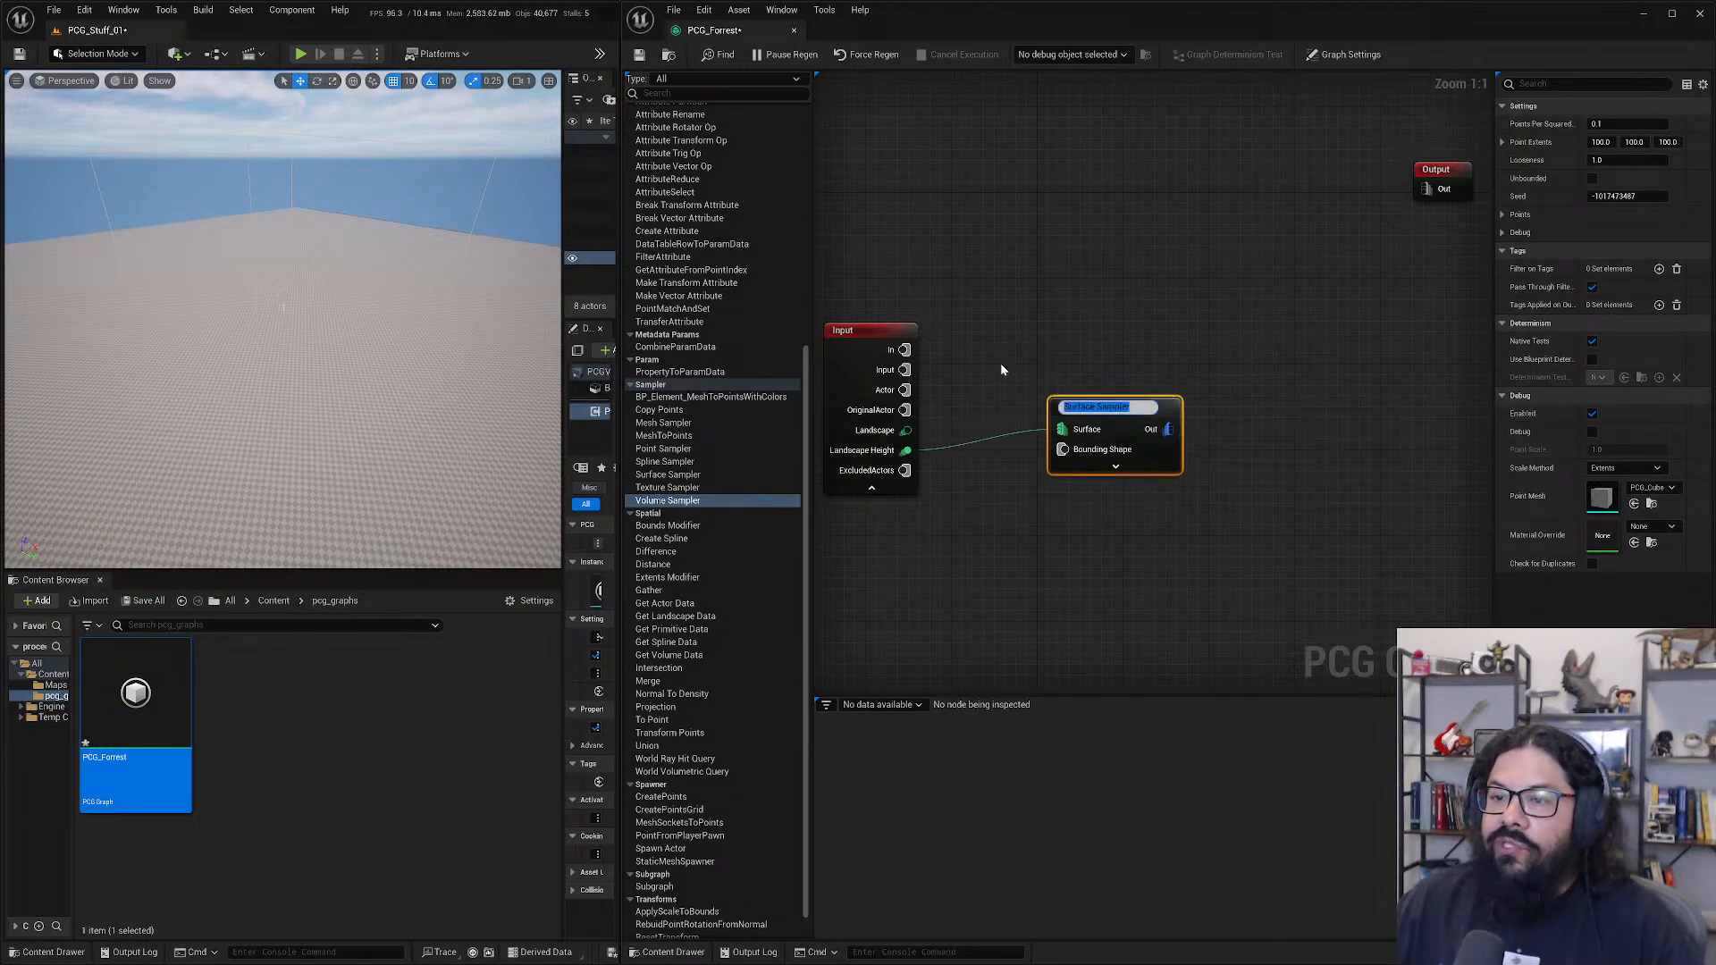
{"action": "right_click", "coordinate": [1169, 409]}
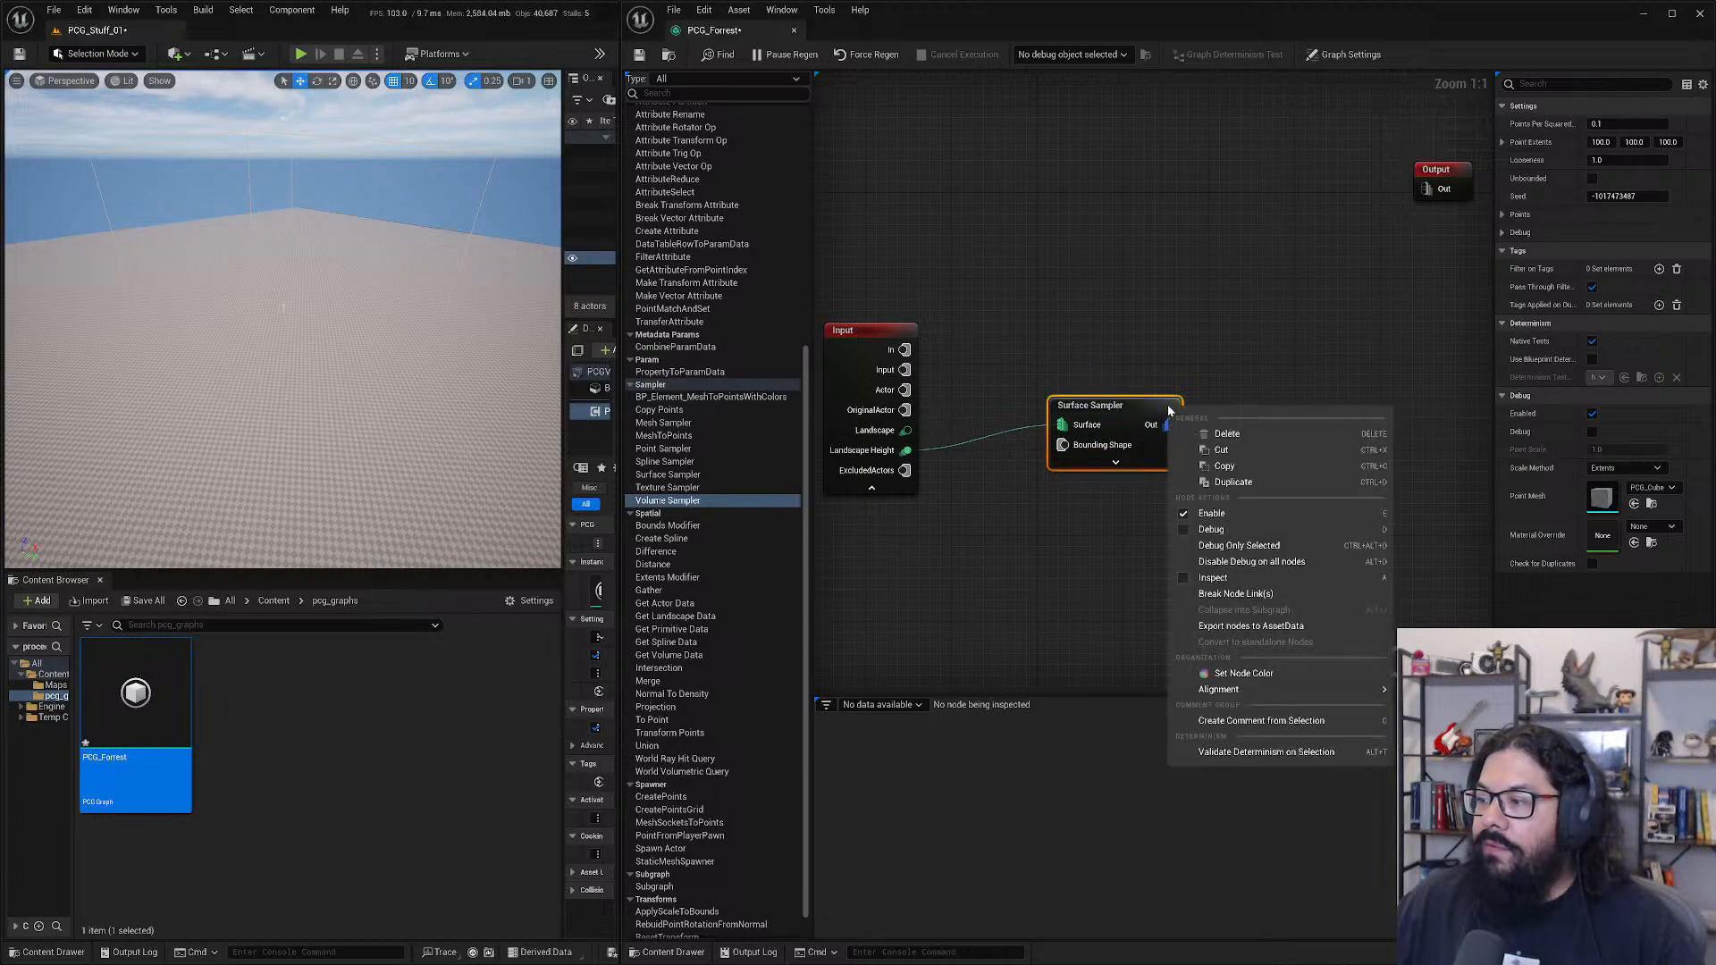
{"action": "left_click", "coordinate": [1158, 405]}
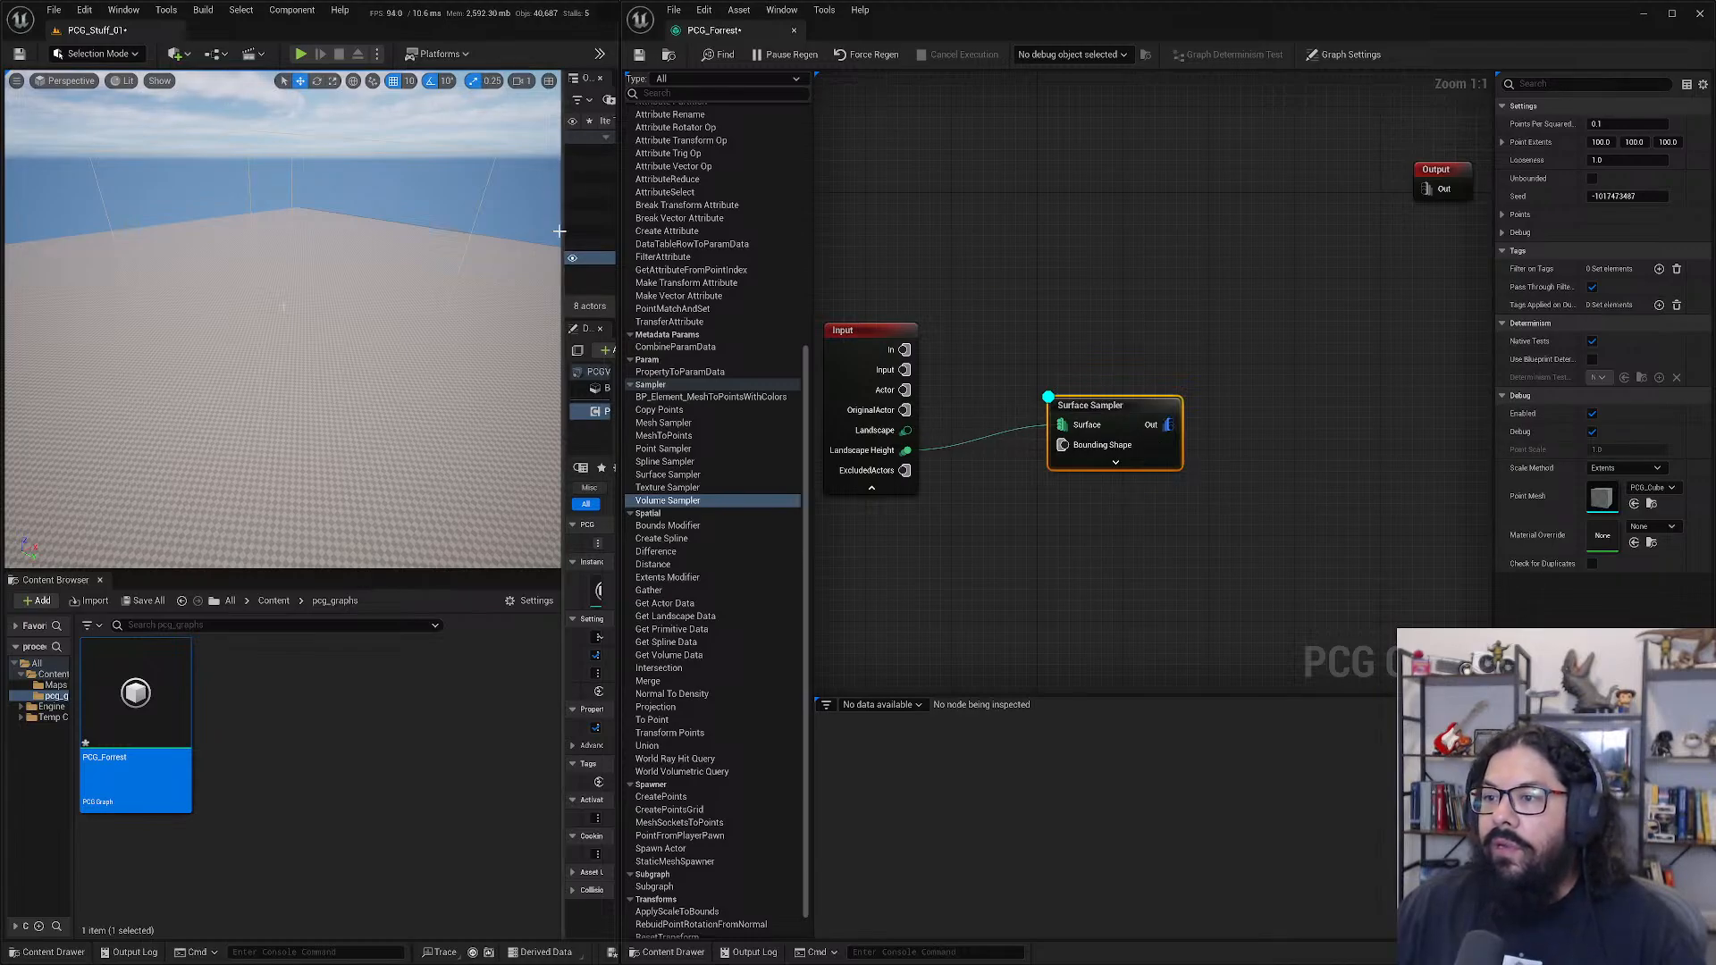
{"action": "left_click_drag", "start_coordinate": [562, 237], "coordinate": [489, 238]}
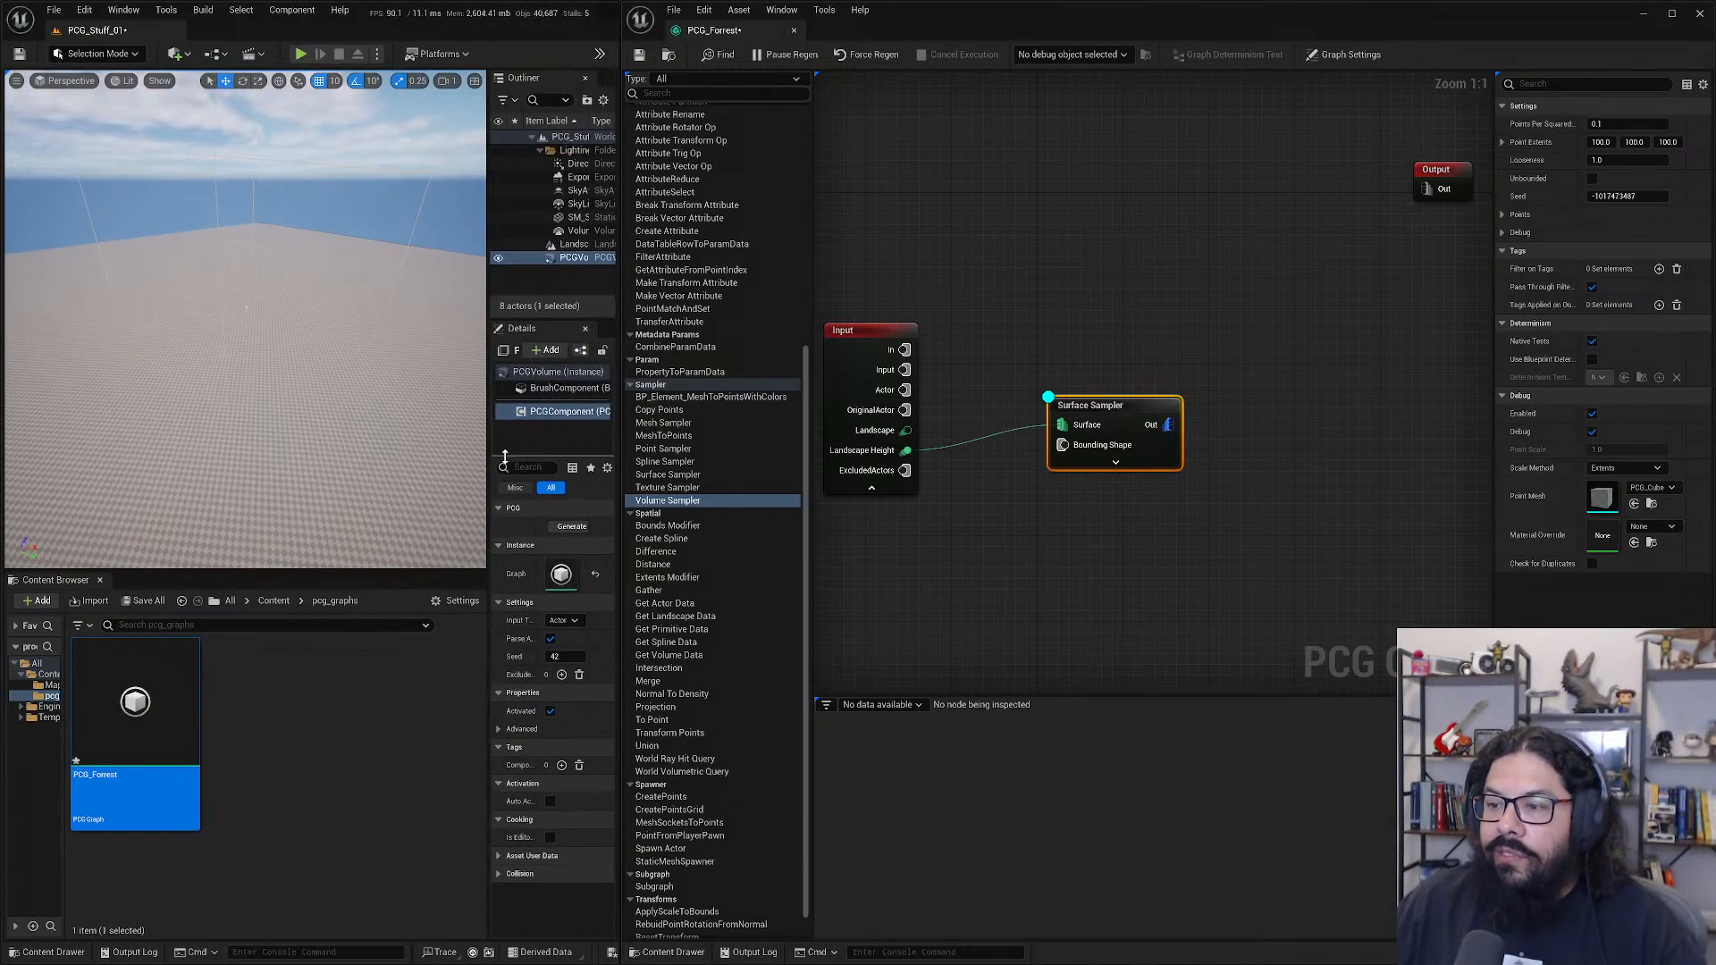
{"action": "left_click", "coordinate": [559, 529]}
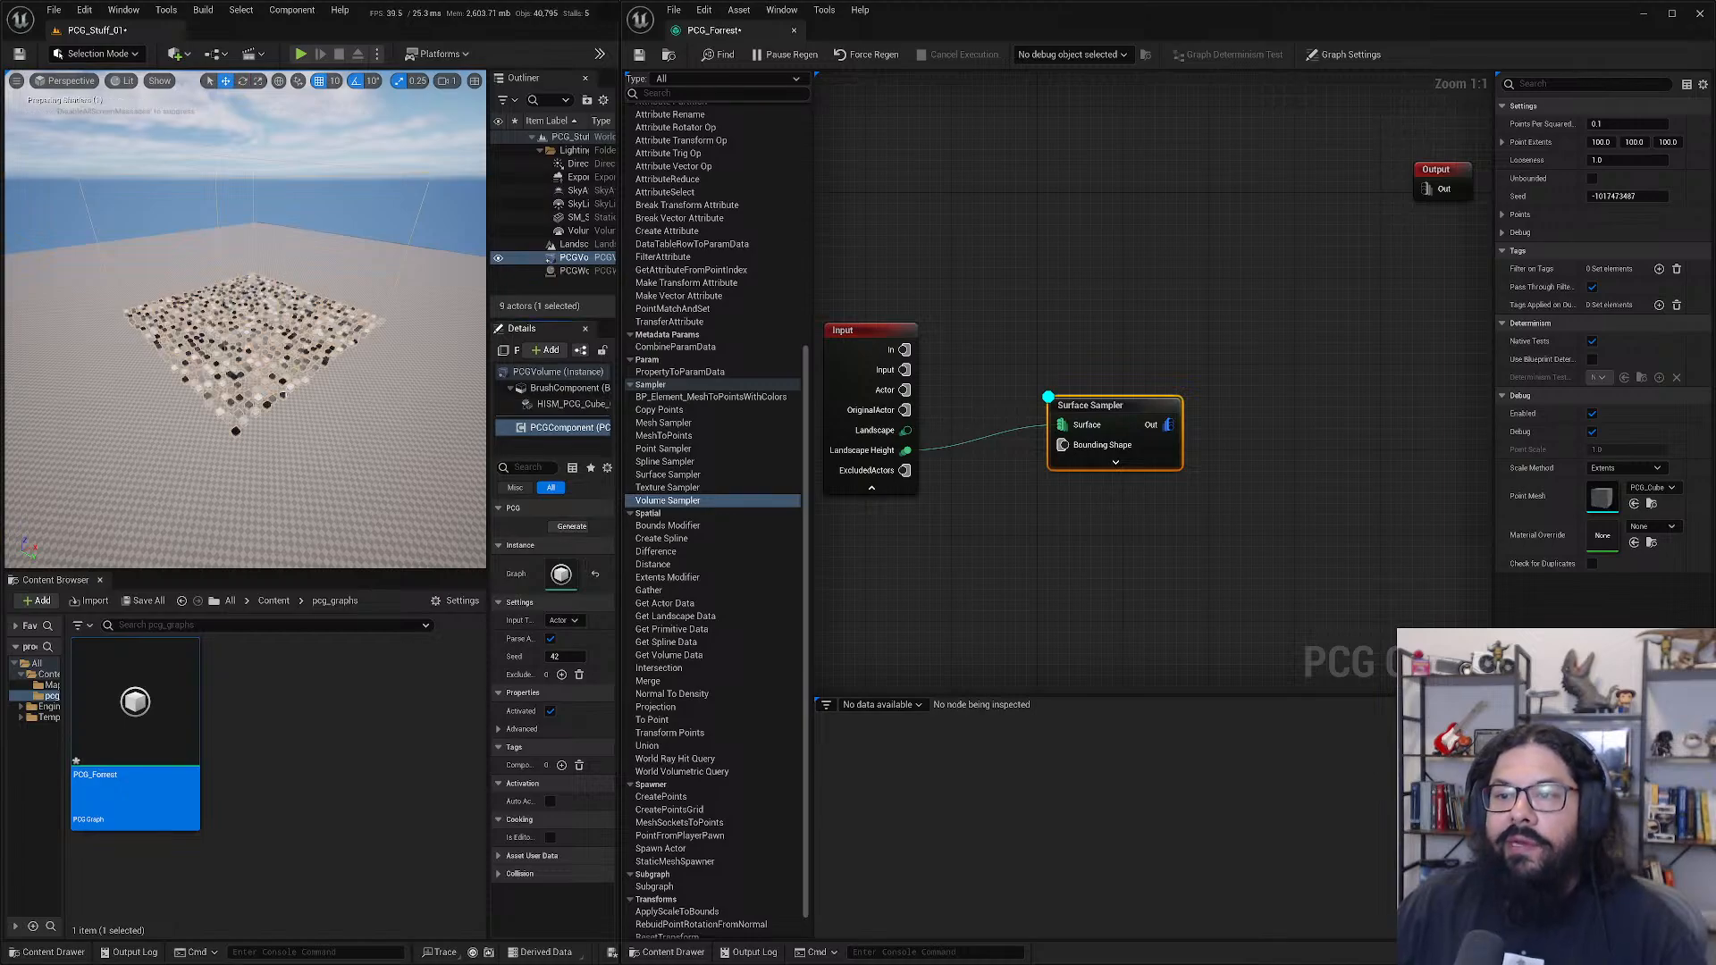
- Examine the generated debug points on the landscape from closer up and from different angles
{"action": "scroll", "coordinate": [316, 402], "scroll_direction": "up", "scroll_amount": 1}
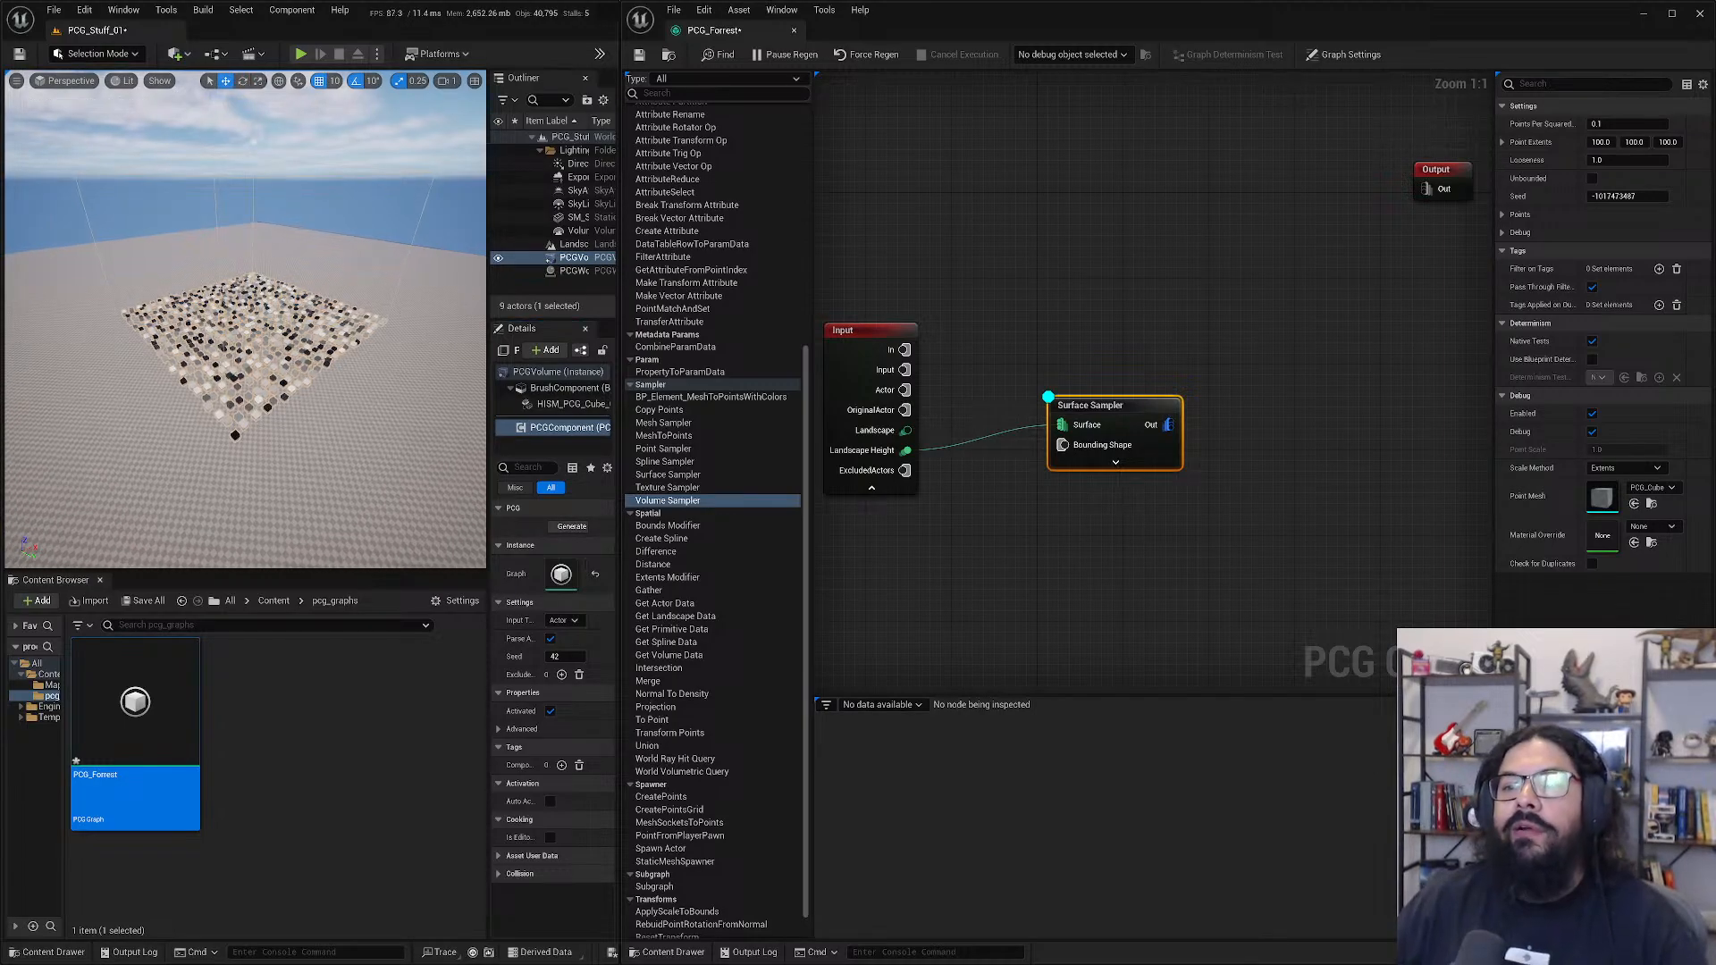
{"action": "scroll", "coordinate": [662, 416], "scroll_direction": "down", "scroll_amount": 1}
{"action": "left_click", "coordinate": [94, 362]}
{"action": "right_click_drag", "start_coordinate": [95, 363], "coordinate": [336, 407]}
{"action": "scroll", "coordinate": [336, 407], "scroll_direction": "down", "scroll_amount": 3}
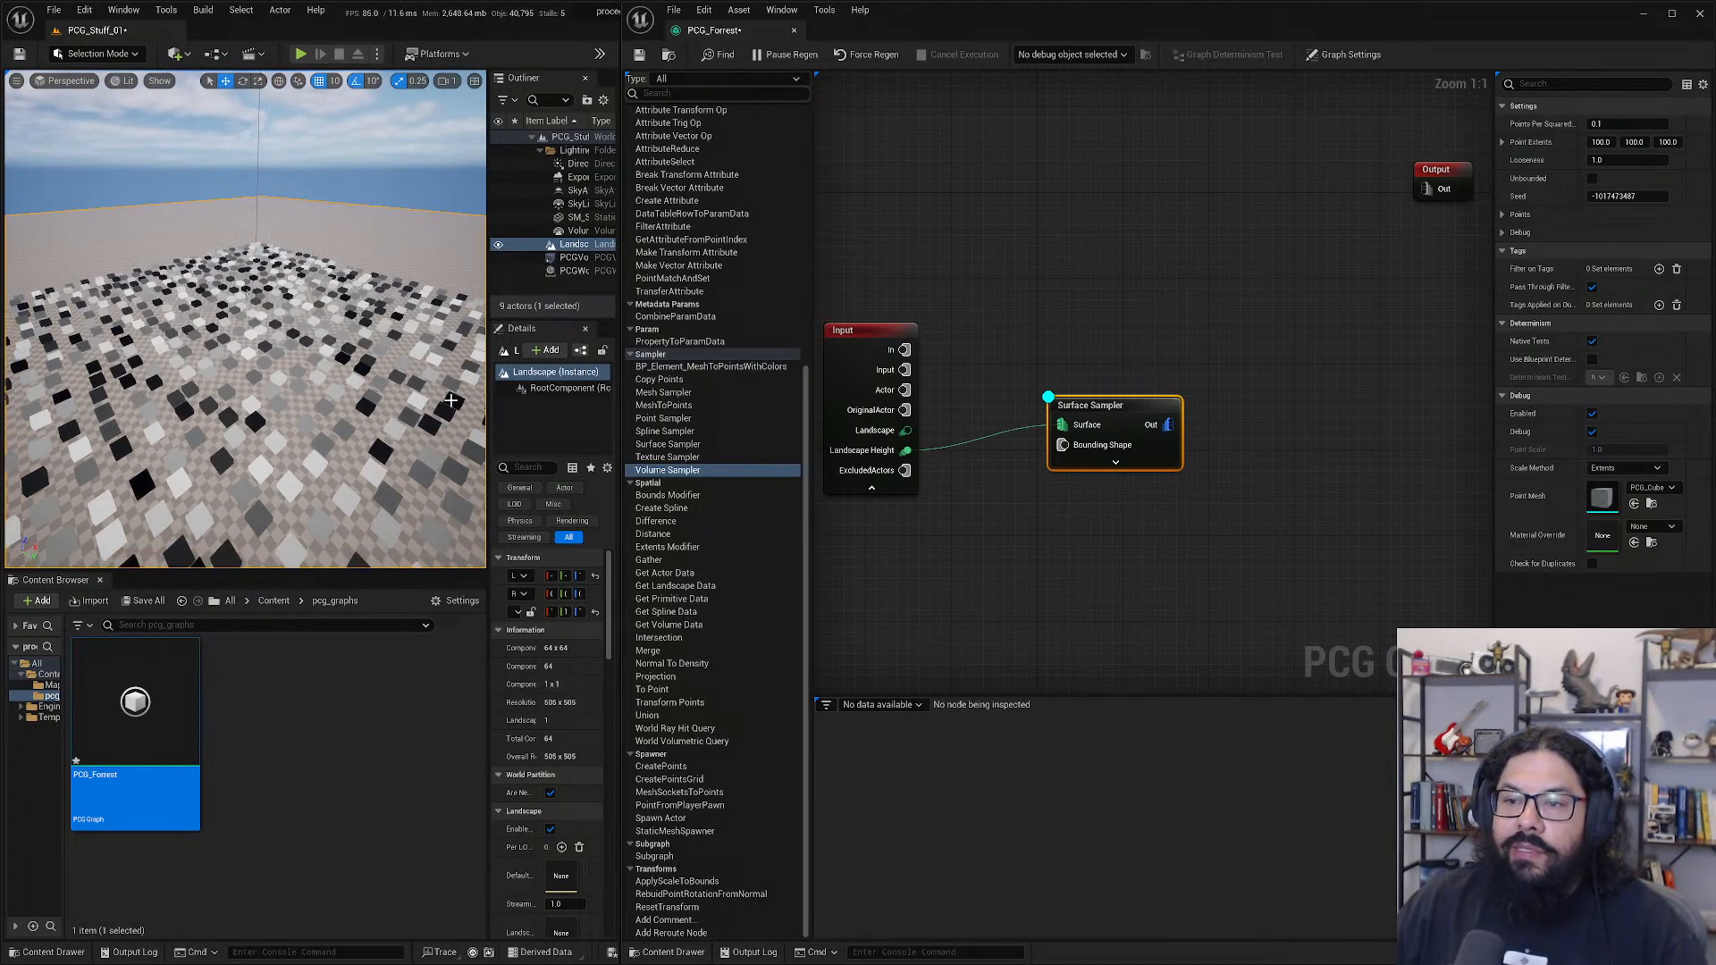
{"action": "scroll", "coordinate": [451, 400], "scroll_direction": "down", "scroll_amount": 4}
{"action": "scroll", "coordinate": [451, 399], "scroll_direction": "down", "scroll_amount": 4}
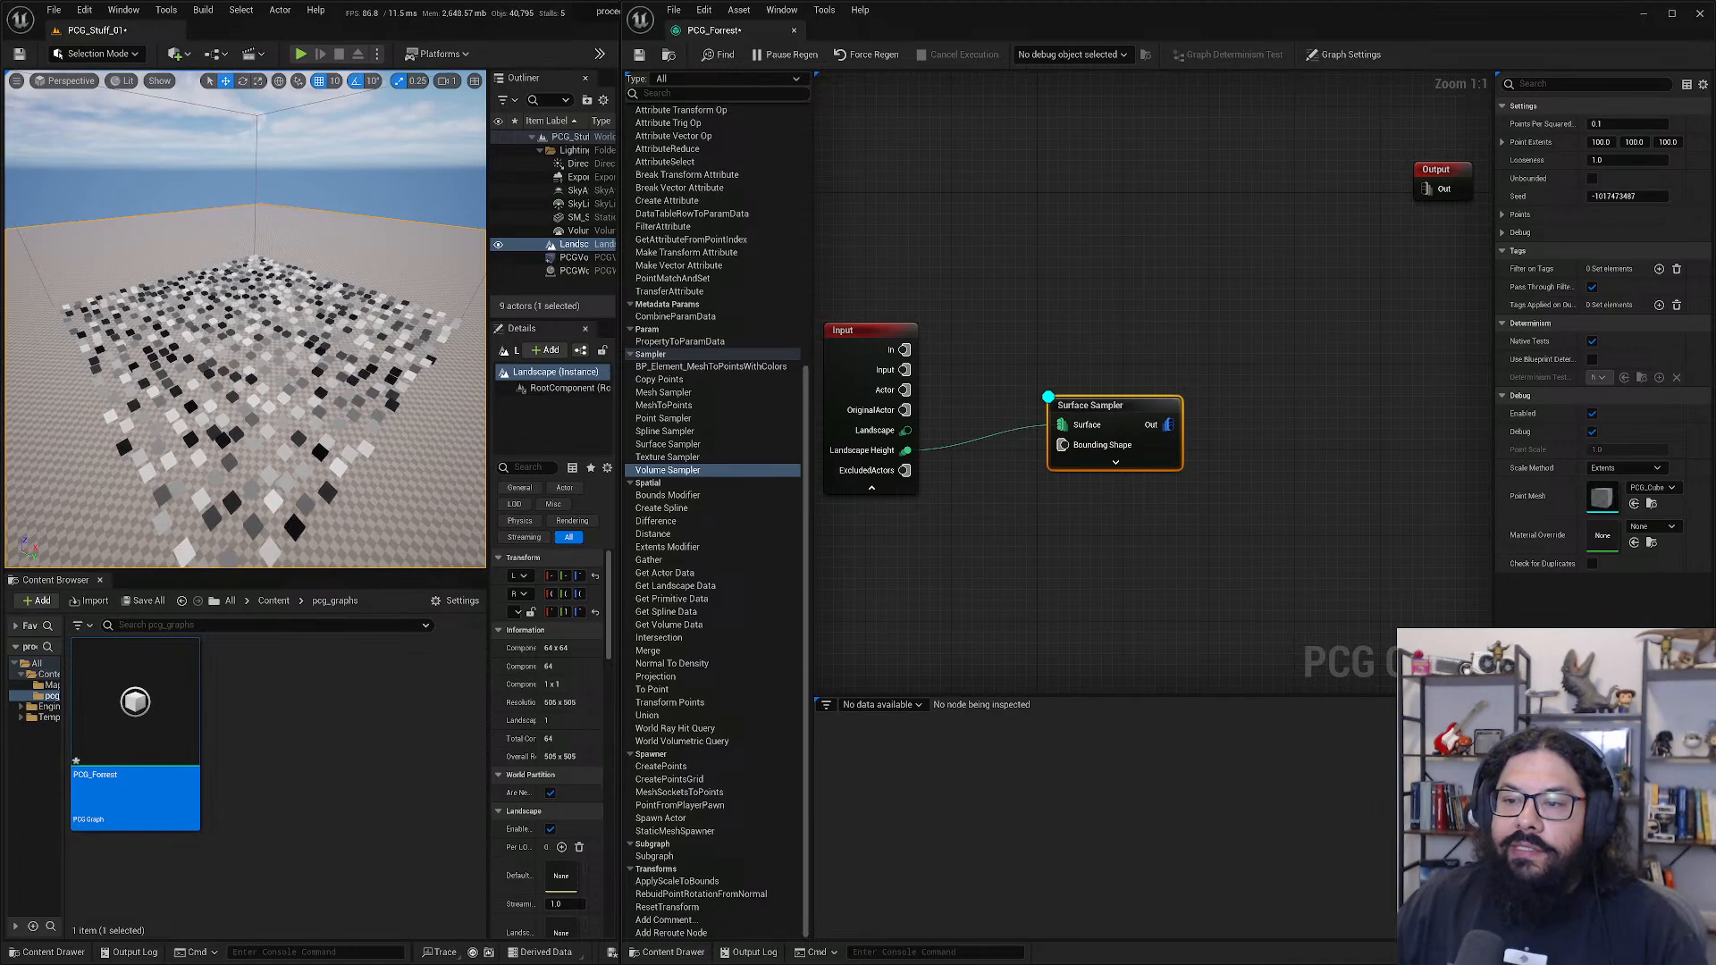
{"action": "left_click", "coordinate": [534, 450]}
{"action": "left_click_drag", "start_coordinate": [420, 411], "coordinate": [310, 407], "text": "alt"}
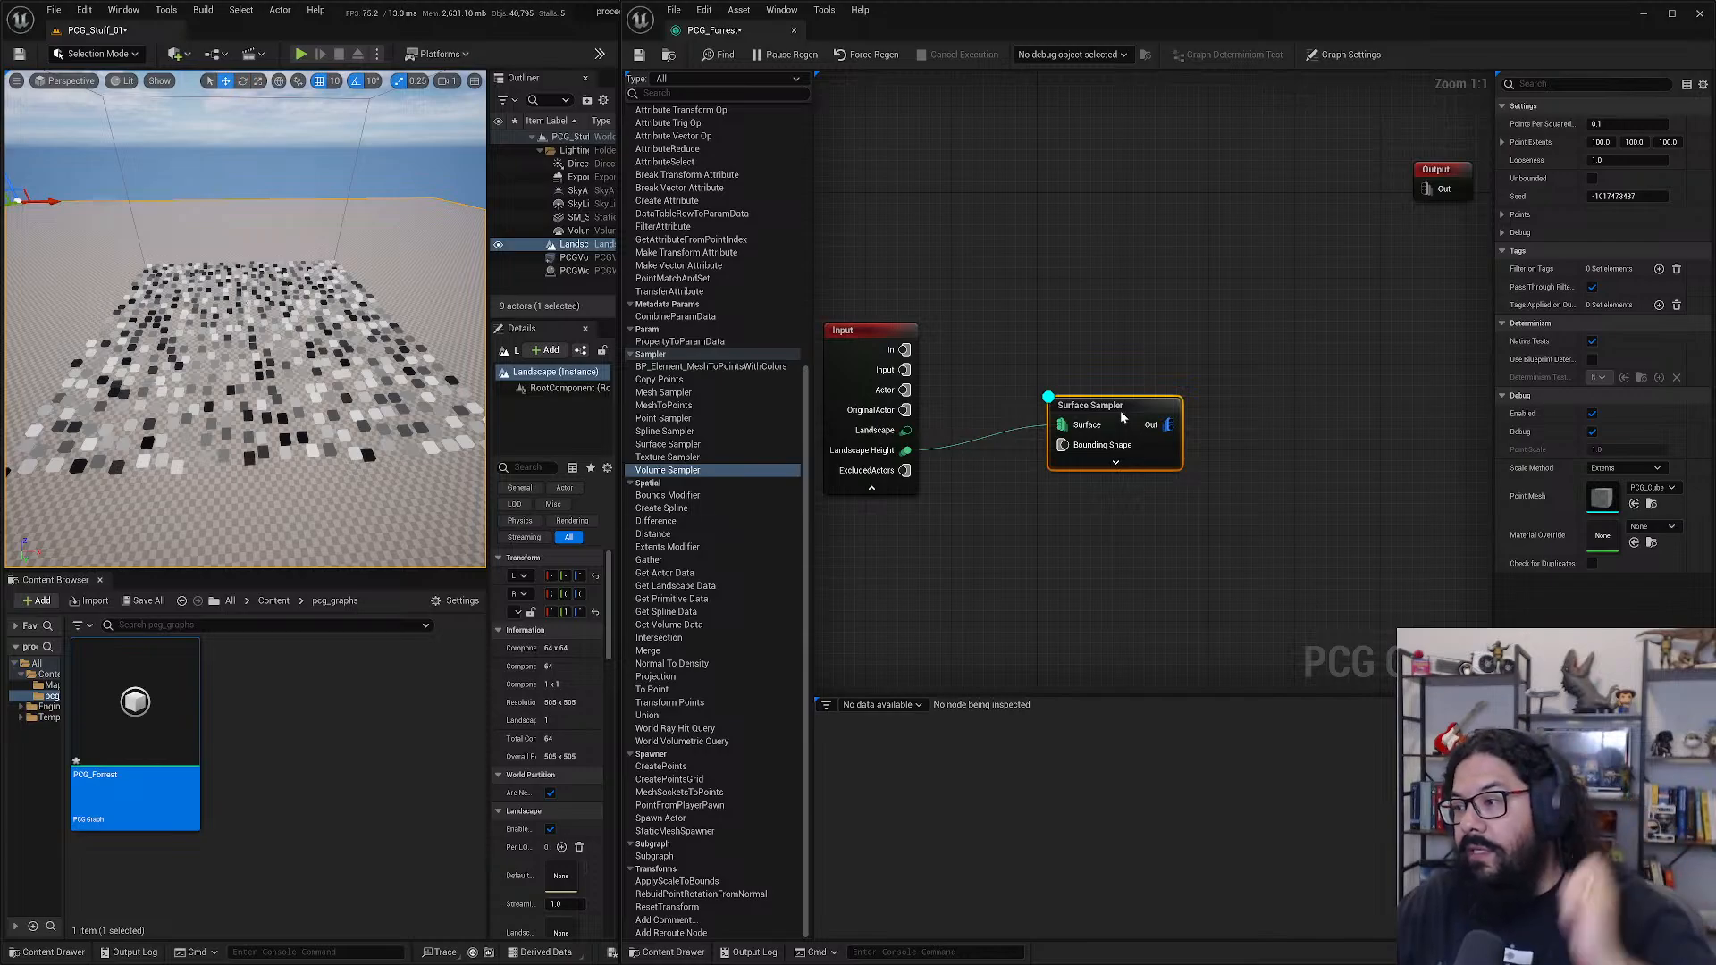
- Add a Transform Points node after the Surface Sampler and connect the sampler's Out to its In
{"action": "left_click_drag", "start_coordinate": [1101, 406], "coordinate": [1090, 384]}
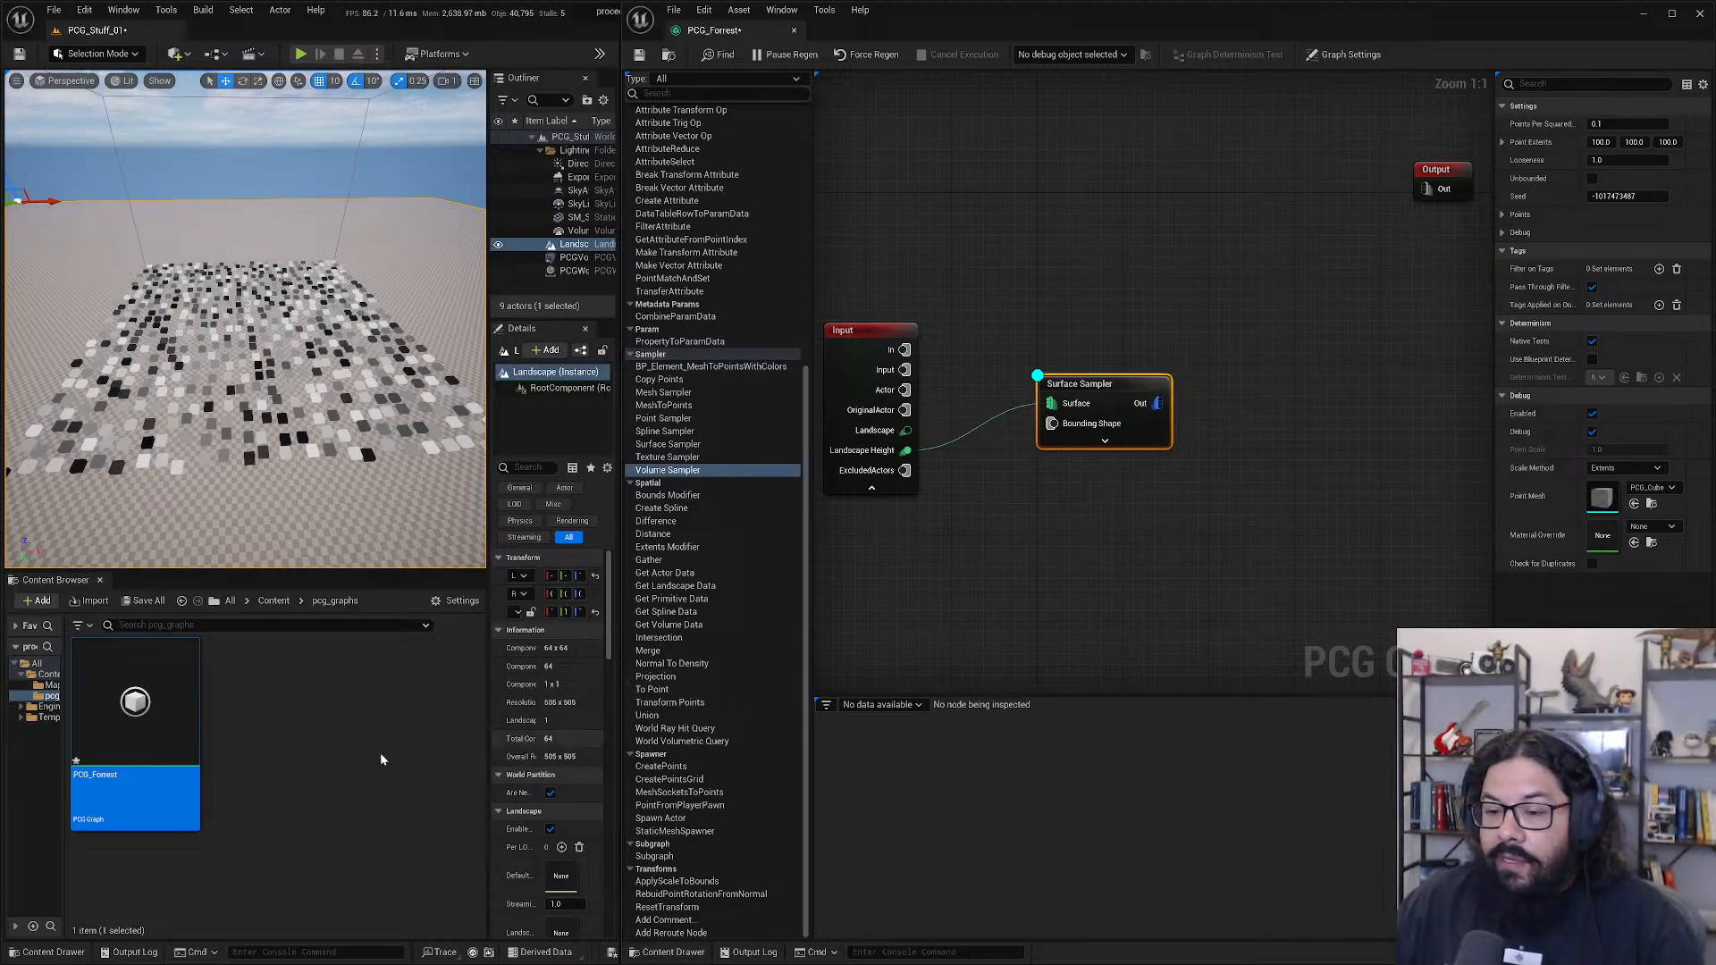
{"action": "left_click", "coordinate": [295, 745]}
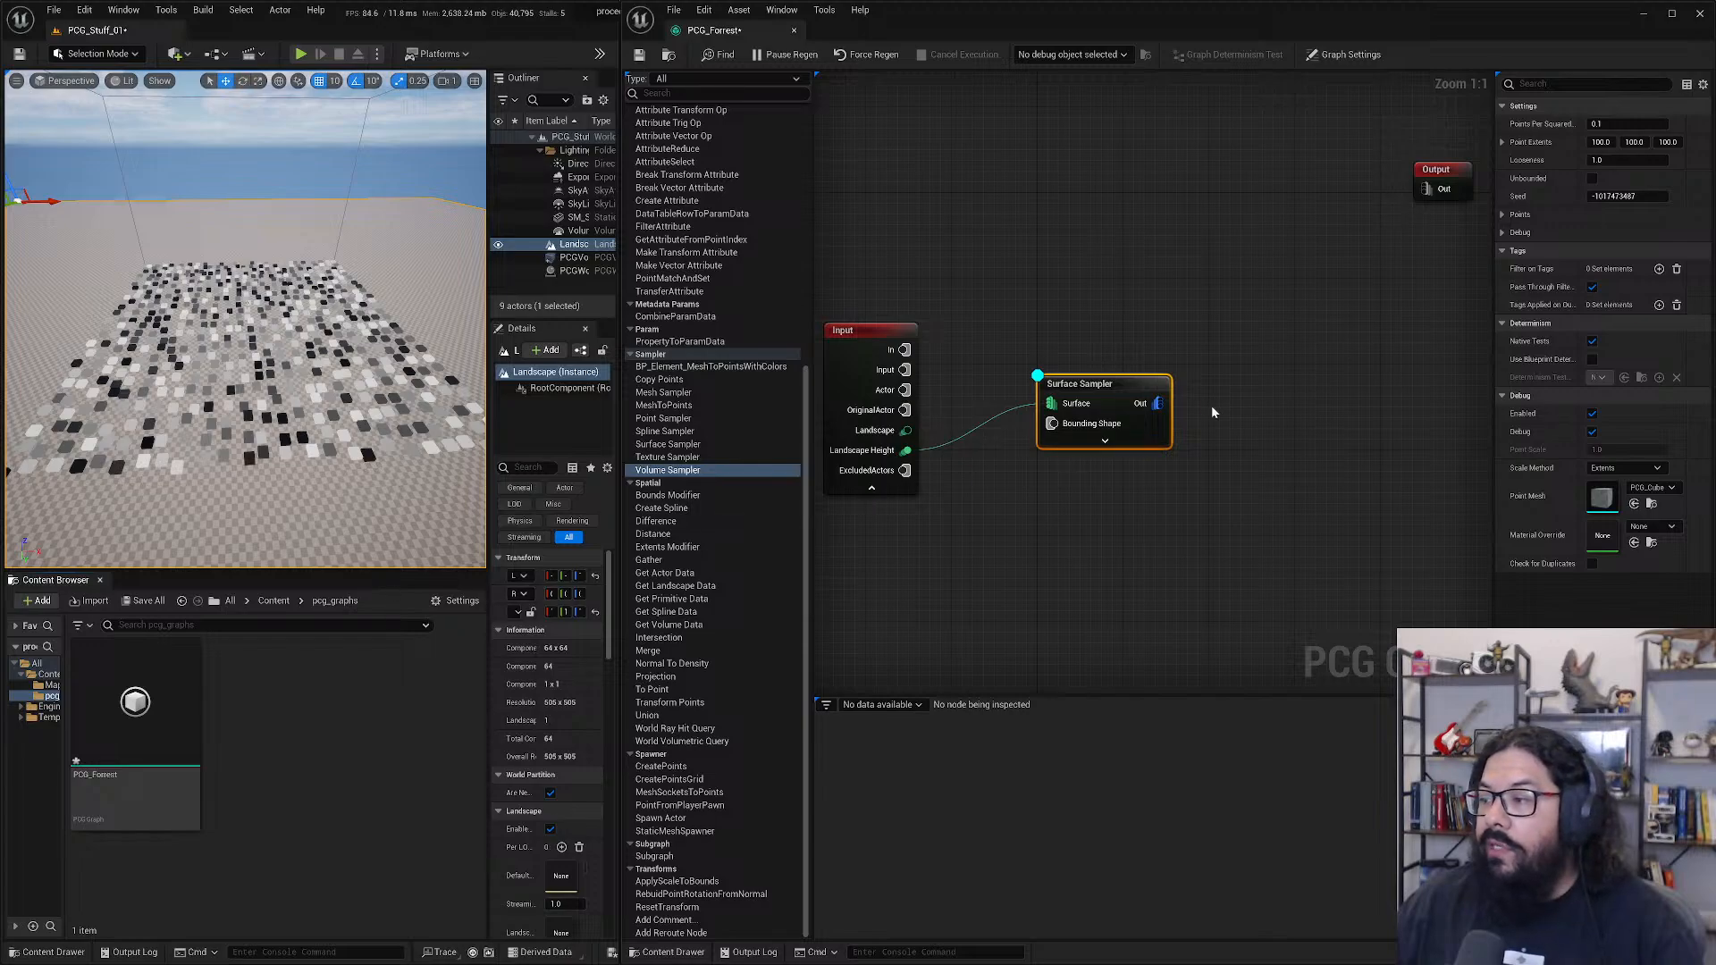
{"action": "right_click_drag", "start_coordinate": [1202, 492], "coordinate": [1176, 467]}
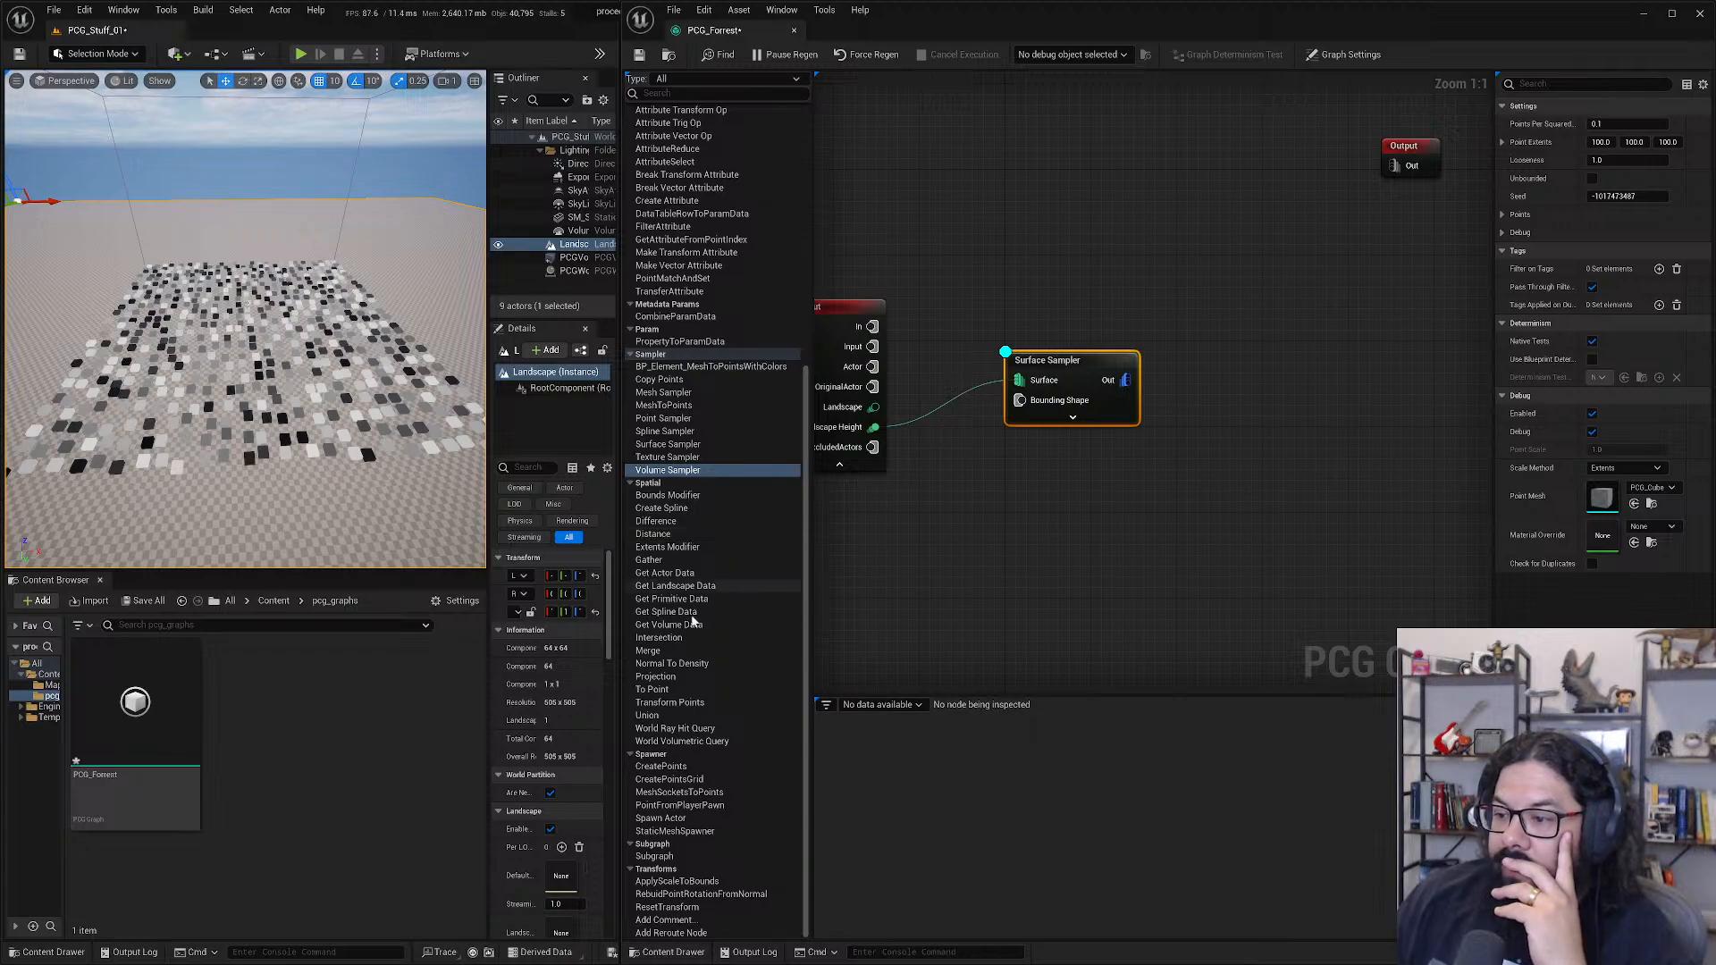
{"action": "left_click_drag", "start_coordinate": [675, 704], "coordinate": [1236, 356]}
{"action": "left_click_drag", "start_coordinate": [1129, 381], "coordinate": [1205, 382]}
{"action": "left_click", "coordinate": [1219, 361]}
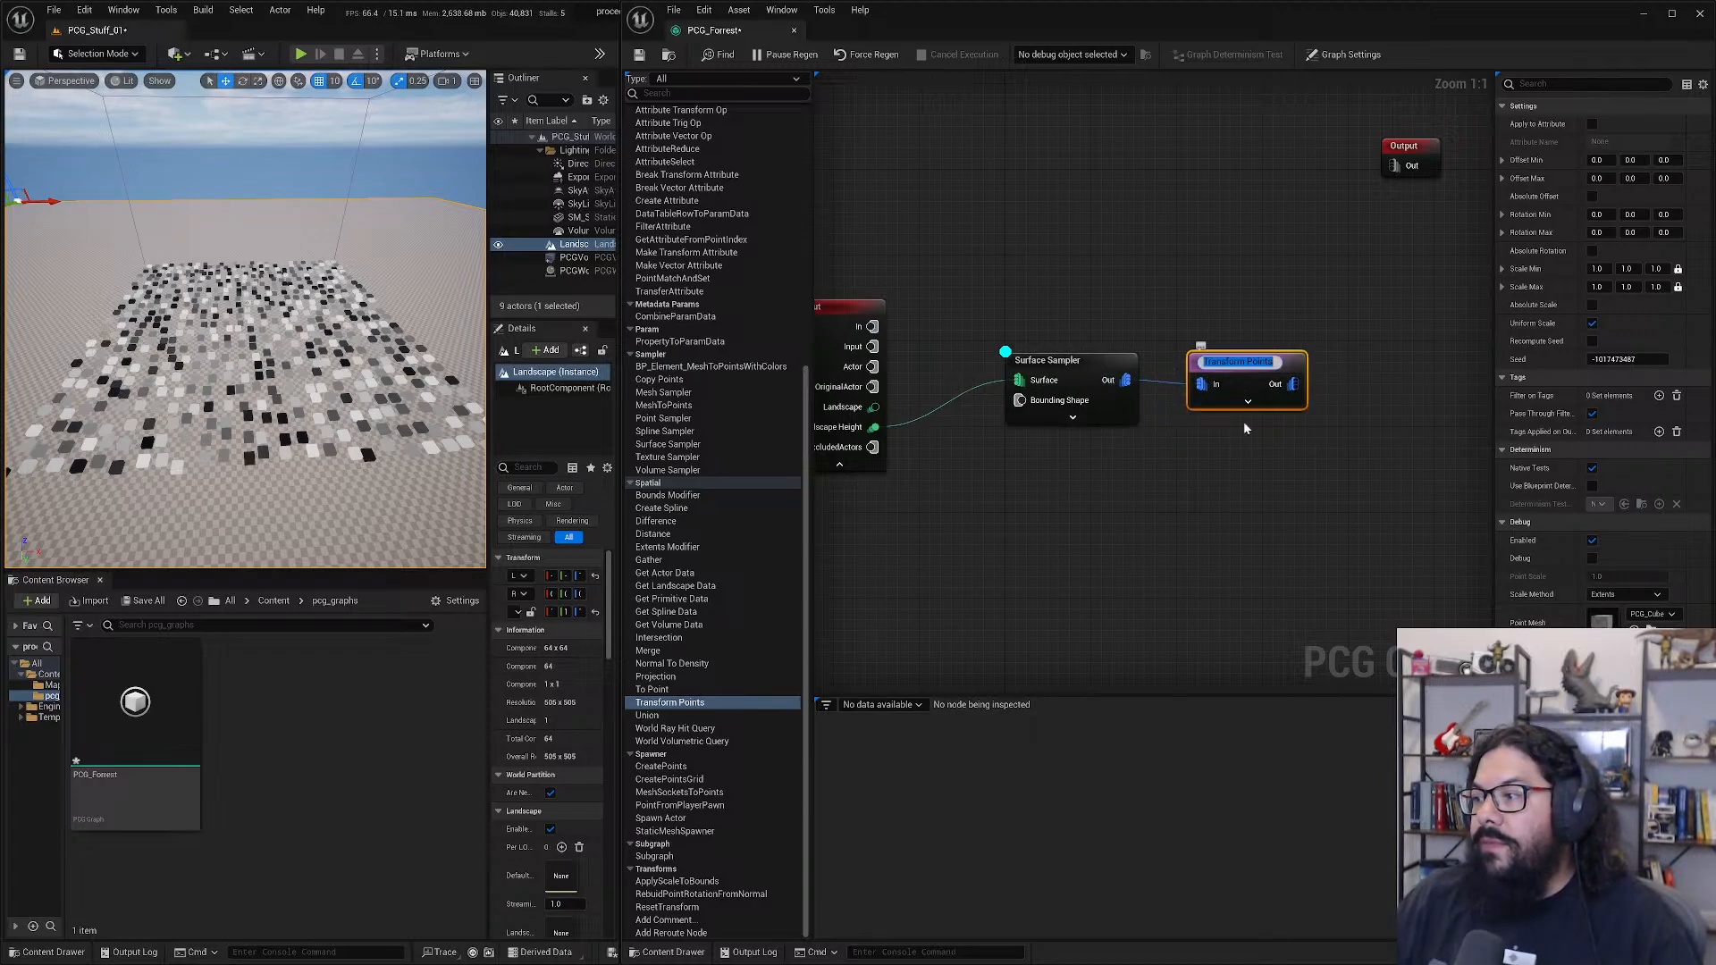
{"action": "left_click", "coordinate": [1212, 474]}
{"action": "mouse_move", "coordinate": [1239, 470]}
{"action": "right_mouse_down"}
{"action": "mouse_move", "coordinate": [1128, 483]}
{"action": "mouse_move", "coordinate": [1187, 462]}
{"action": "mouse_move", "coordinate": [1243, 471]}
{"action": "right_mouse_up"}
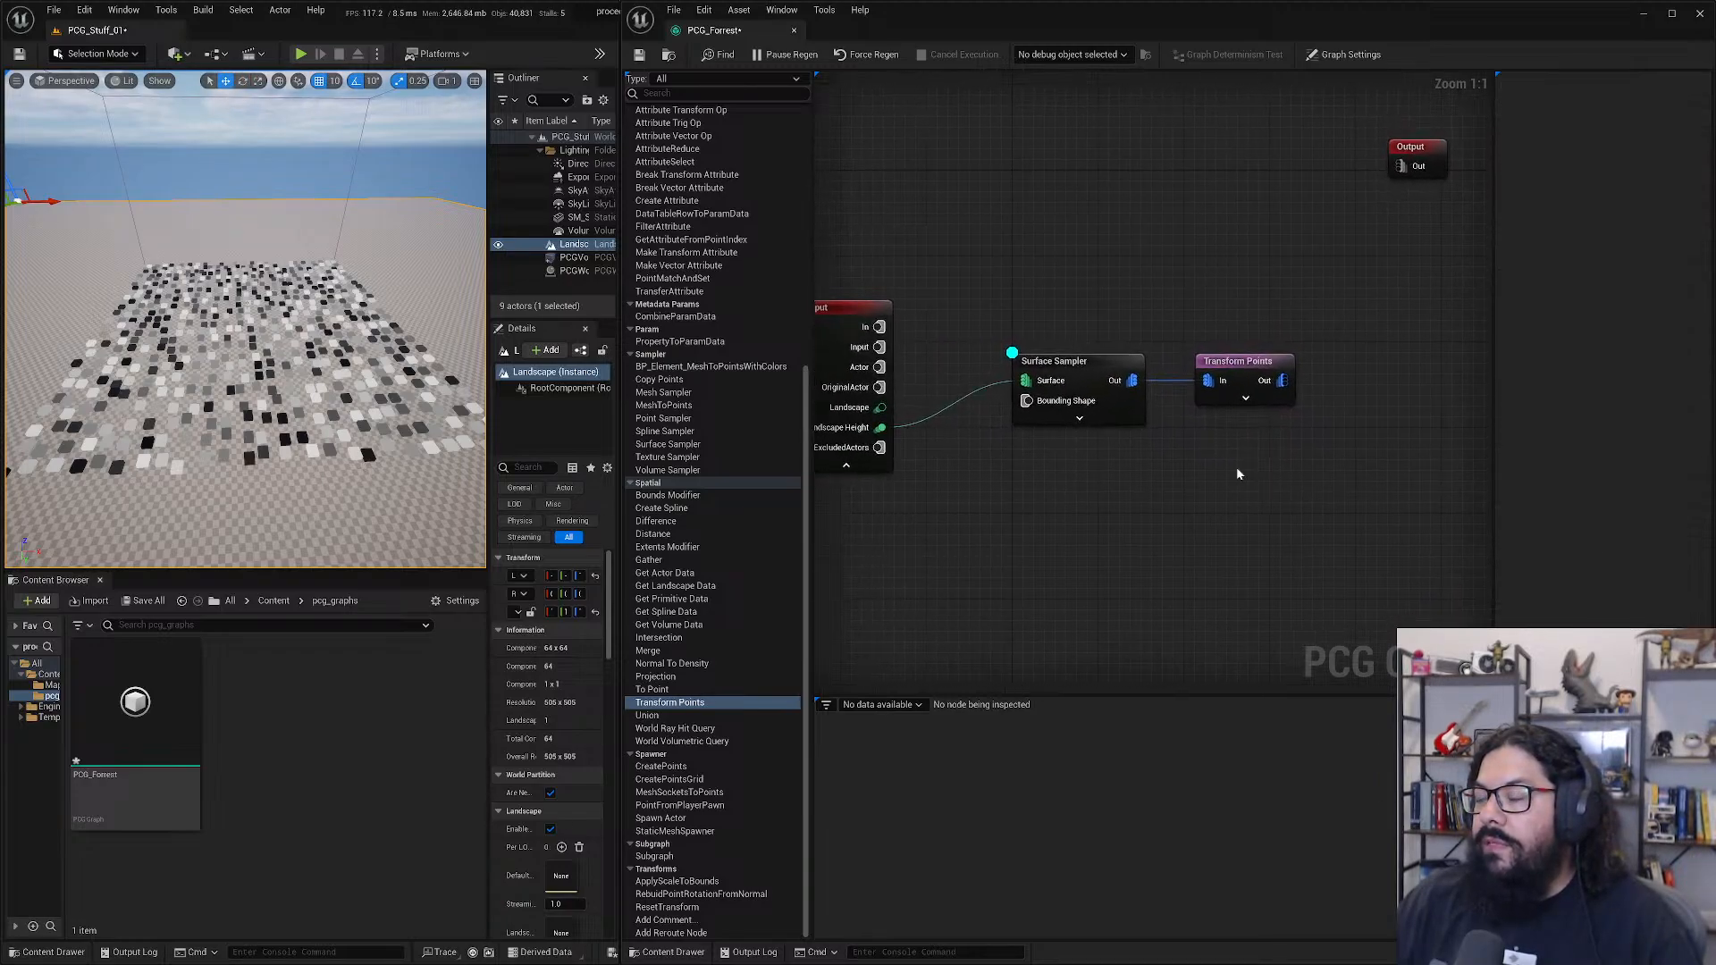
- Narrow the node list, widen the PCG graph window and enlarge the level viewport beside it
{"action": "left_click_drag", "start_coordinate": [804, 516], "coordinate": [734, 518]}
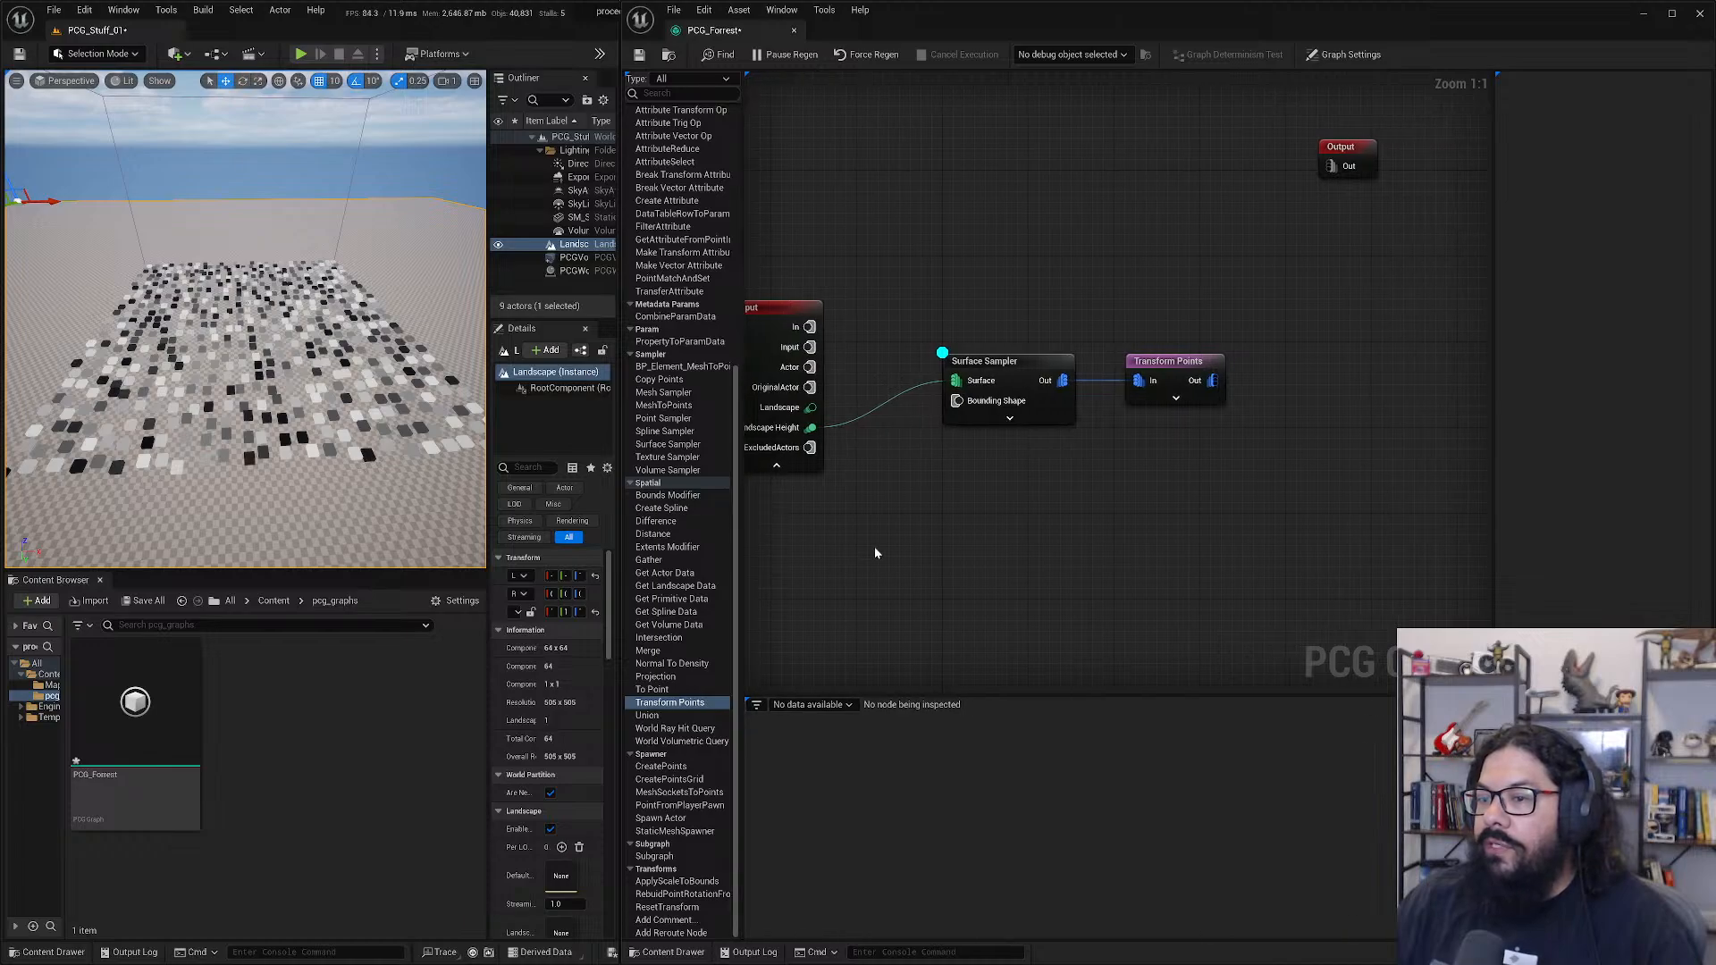
{"action": "left_click_drag", "start_coordinate": [623, 524], "coordinate": [533, 524]}
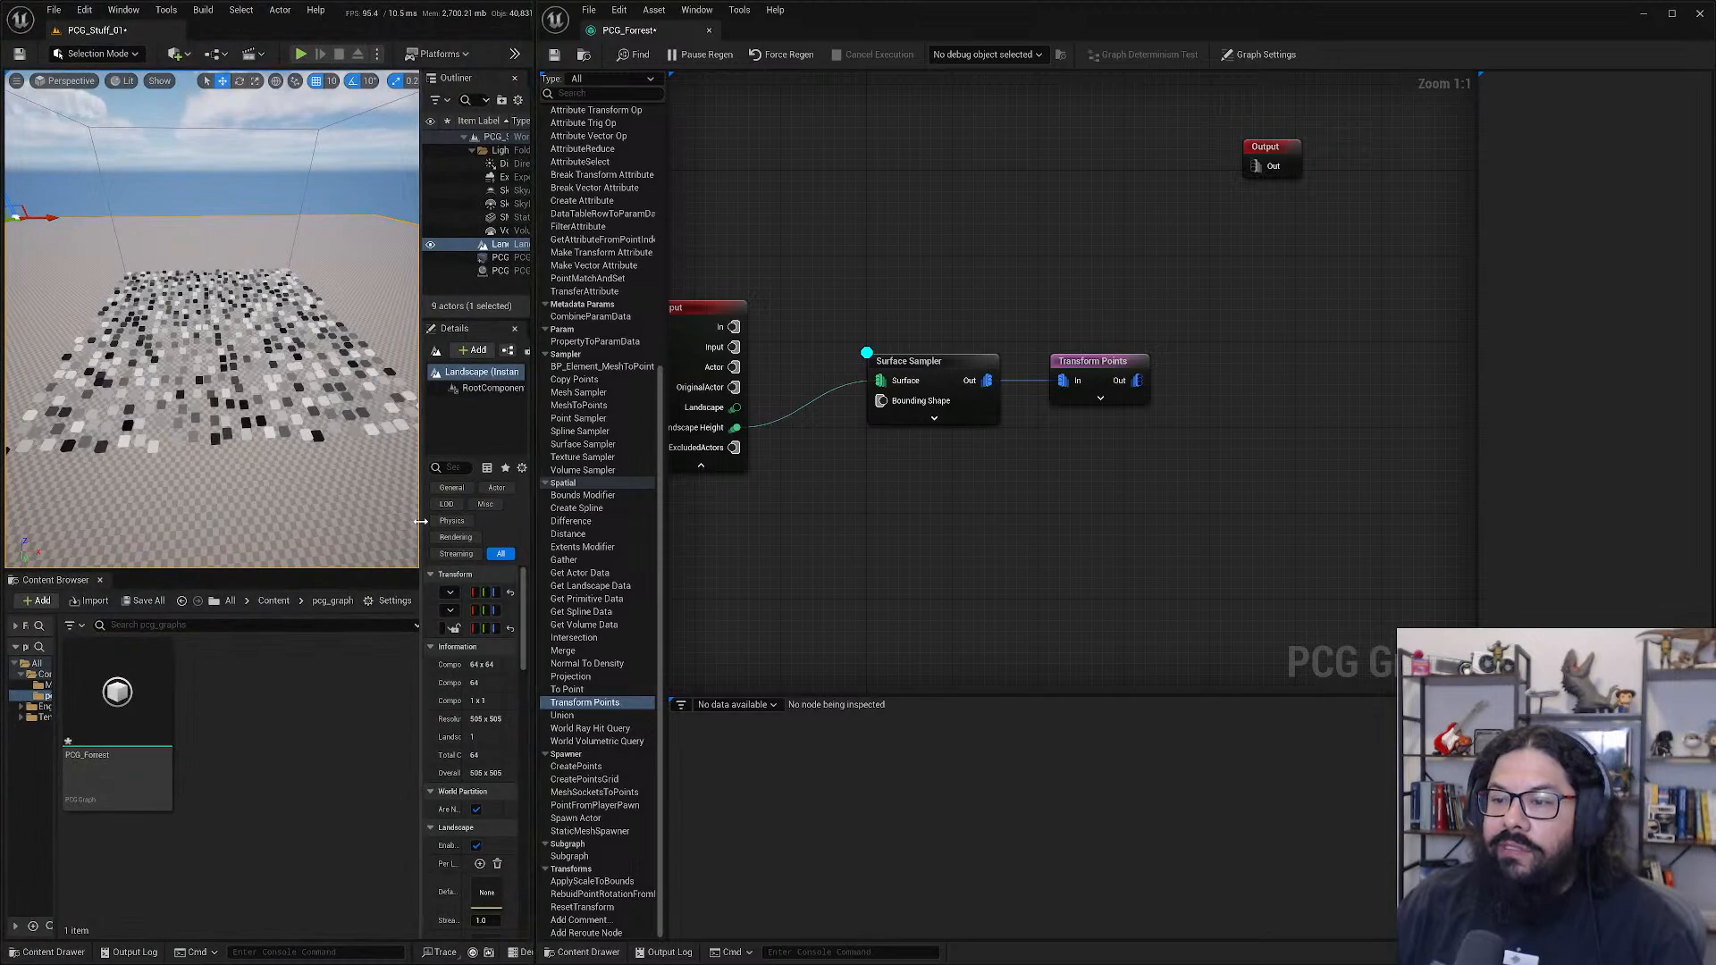
{"action": "left_click_drag", "start_coordinate": [421, 521], "coordinate": [485, 519]}
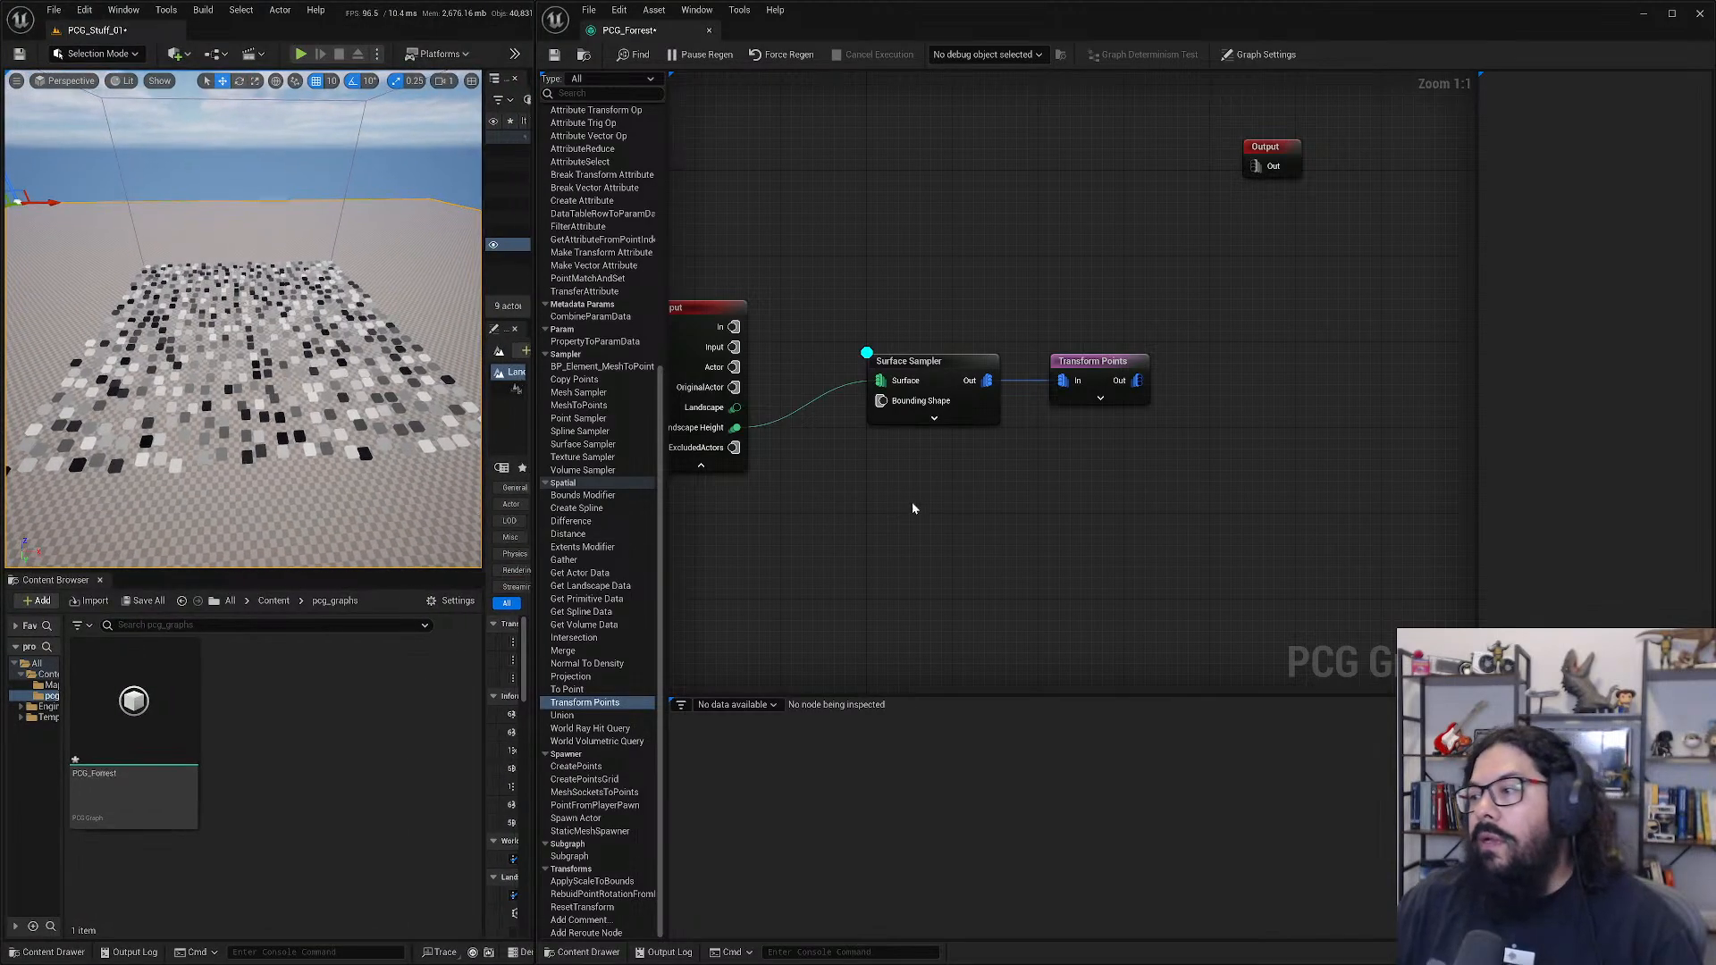
- Review the Surface Sampler and Transform Points settings, and move Transform Points farther away from the sampler
{"action": "left_click", "coordinate": [1092, 362]}
{"action": "left_click", "coordinate": [937, 373]}
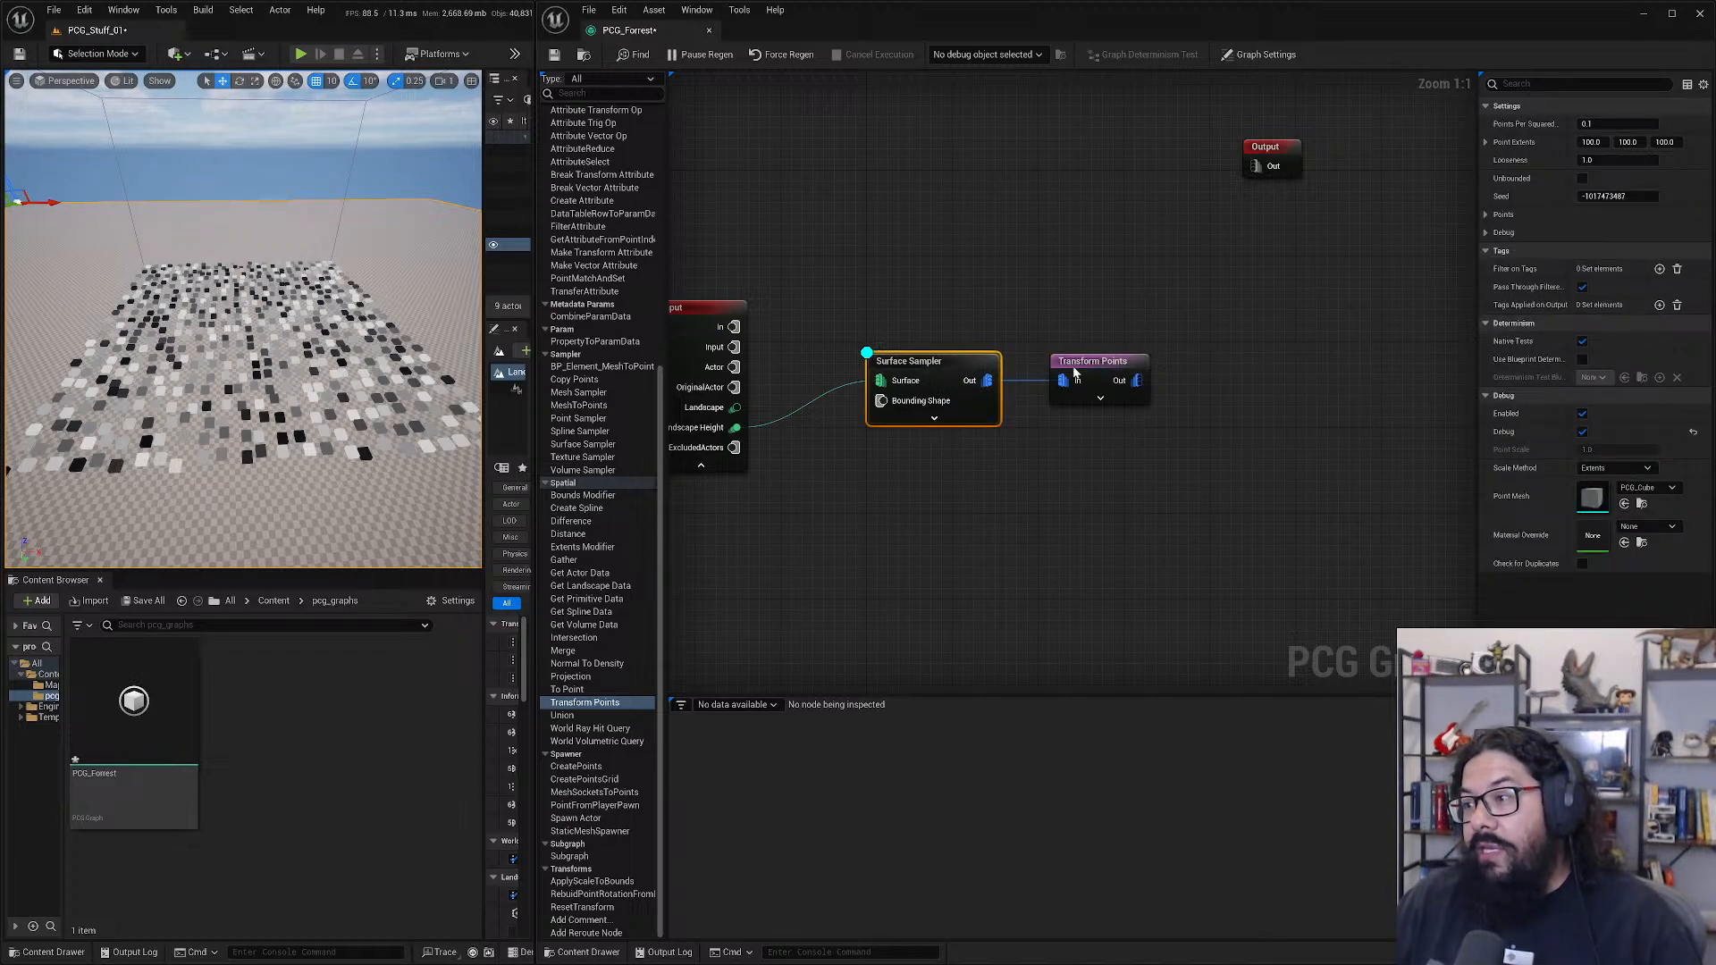
{"action": "left_click", "coordinate": [1098, 365]}
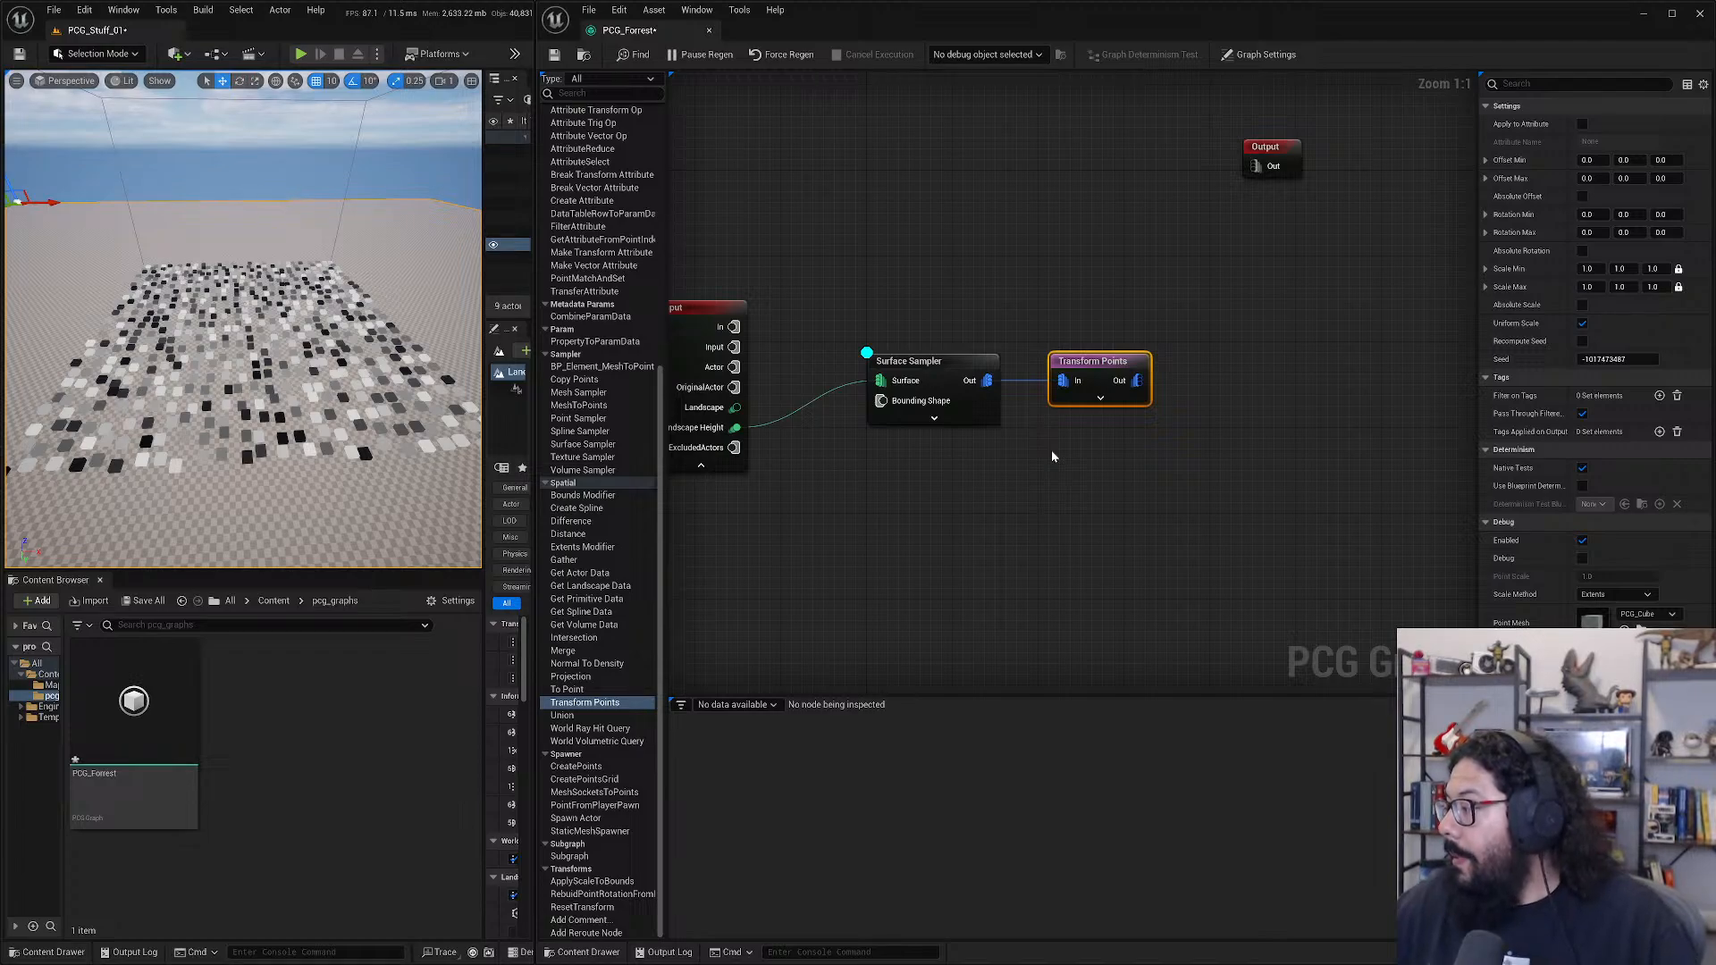
{"action": "right_click_drag", "start_coordinate": [1201, 395], "coordinate": [1150, 395]}
{"action": "left_click_drag", "start_coordinate": [1045, 365], "coordinate": [1270, 365]}
- Add a StaticMeshSpawner node fed by the Surface Sampler's Out, keeping its default name
{"action": "left_click_drag", "start_coordinate": [942, 386], "coordinate": [1068, 283]}
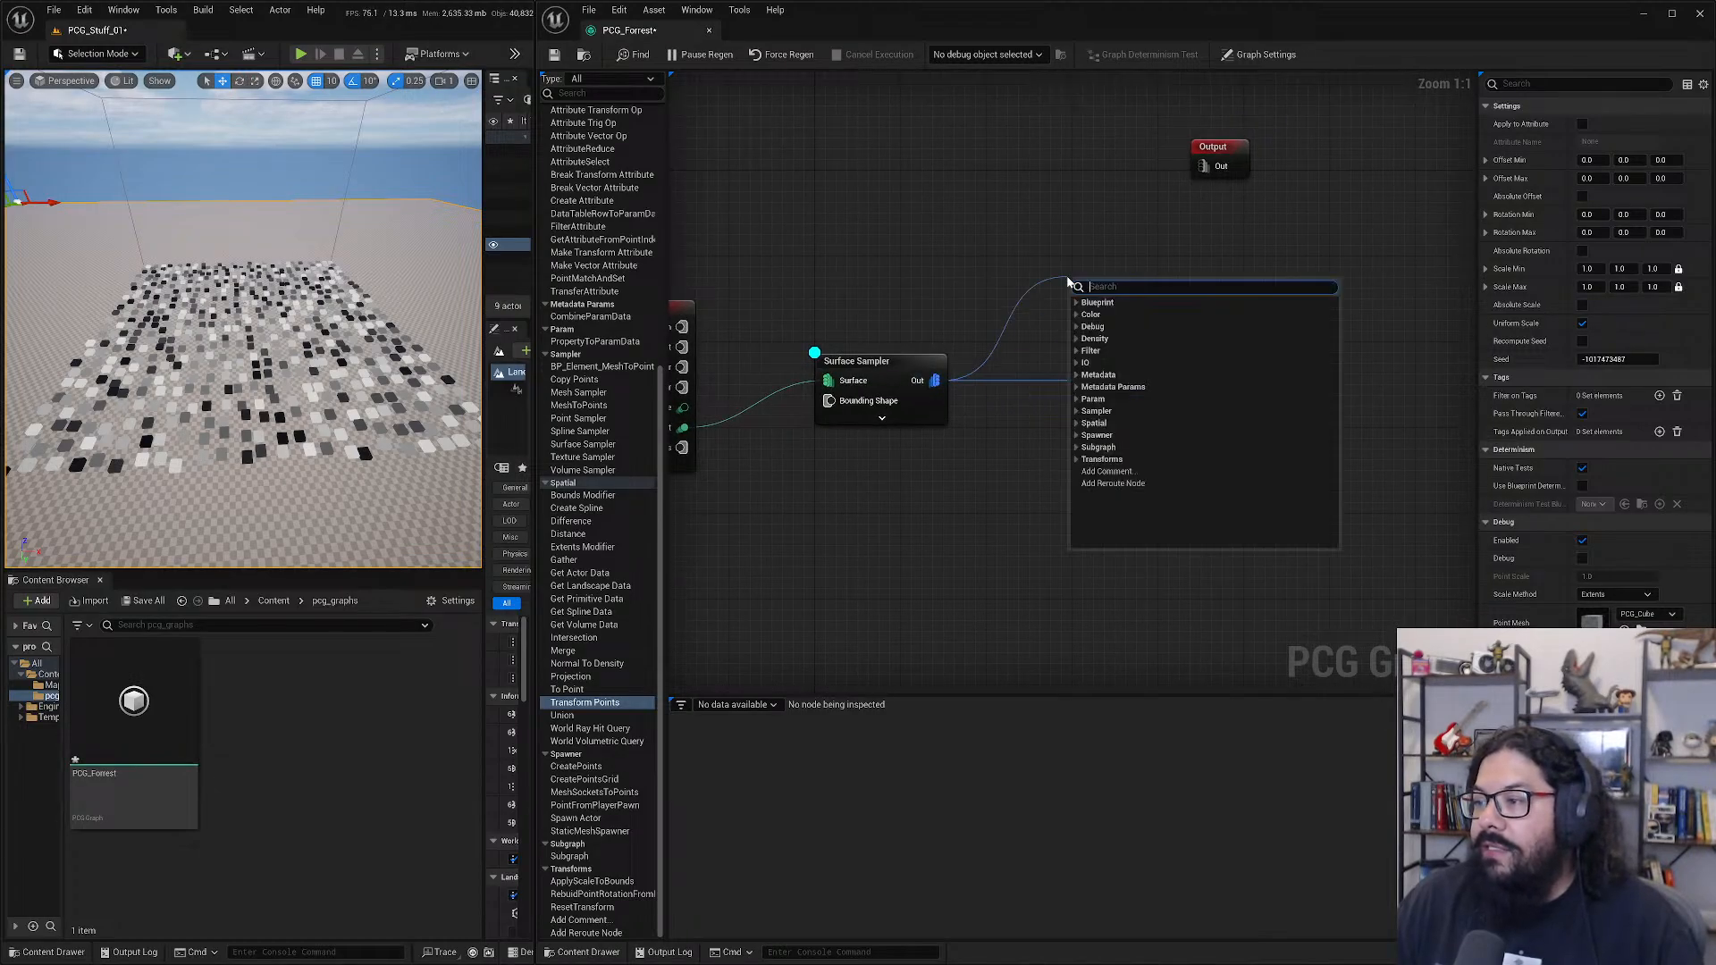
{"action": "type", "text": "static"}
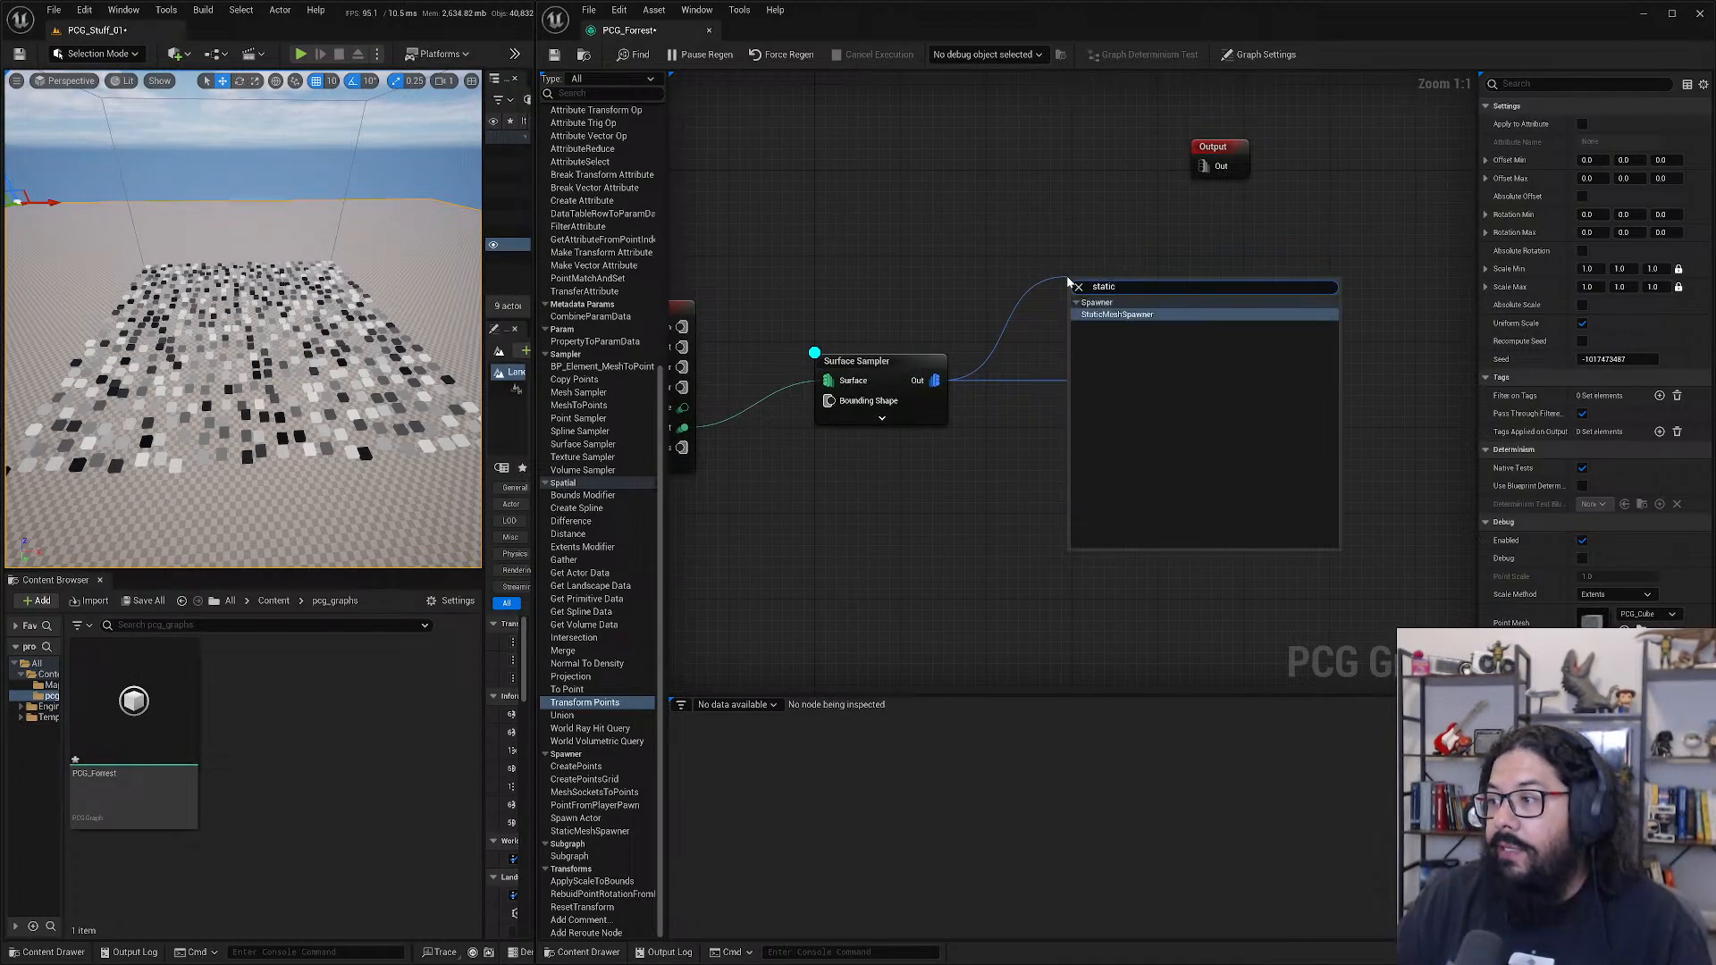
{"action": "key", "text": "Return"}
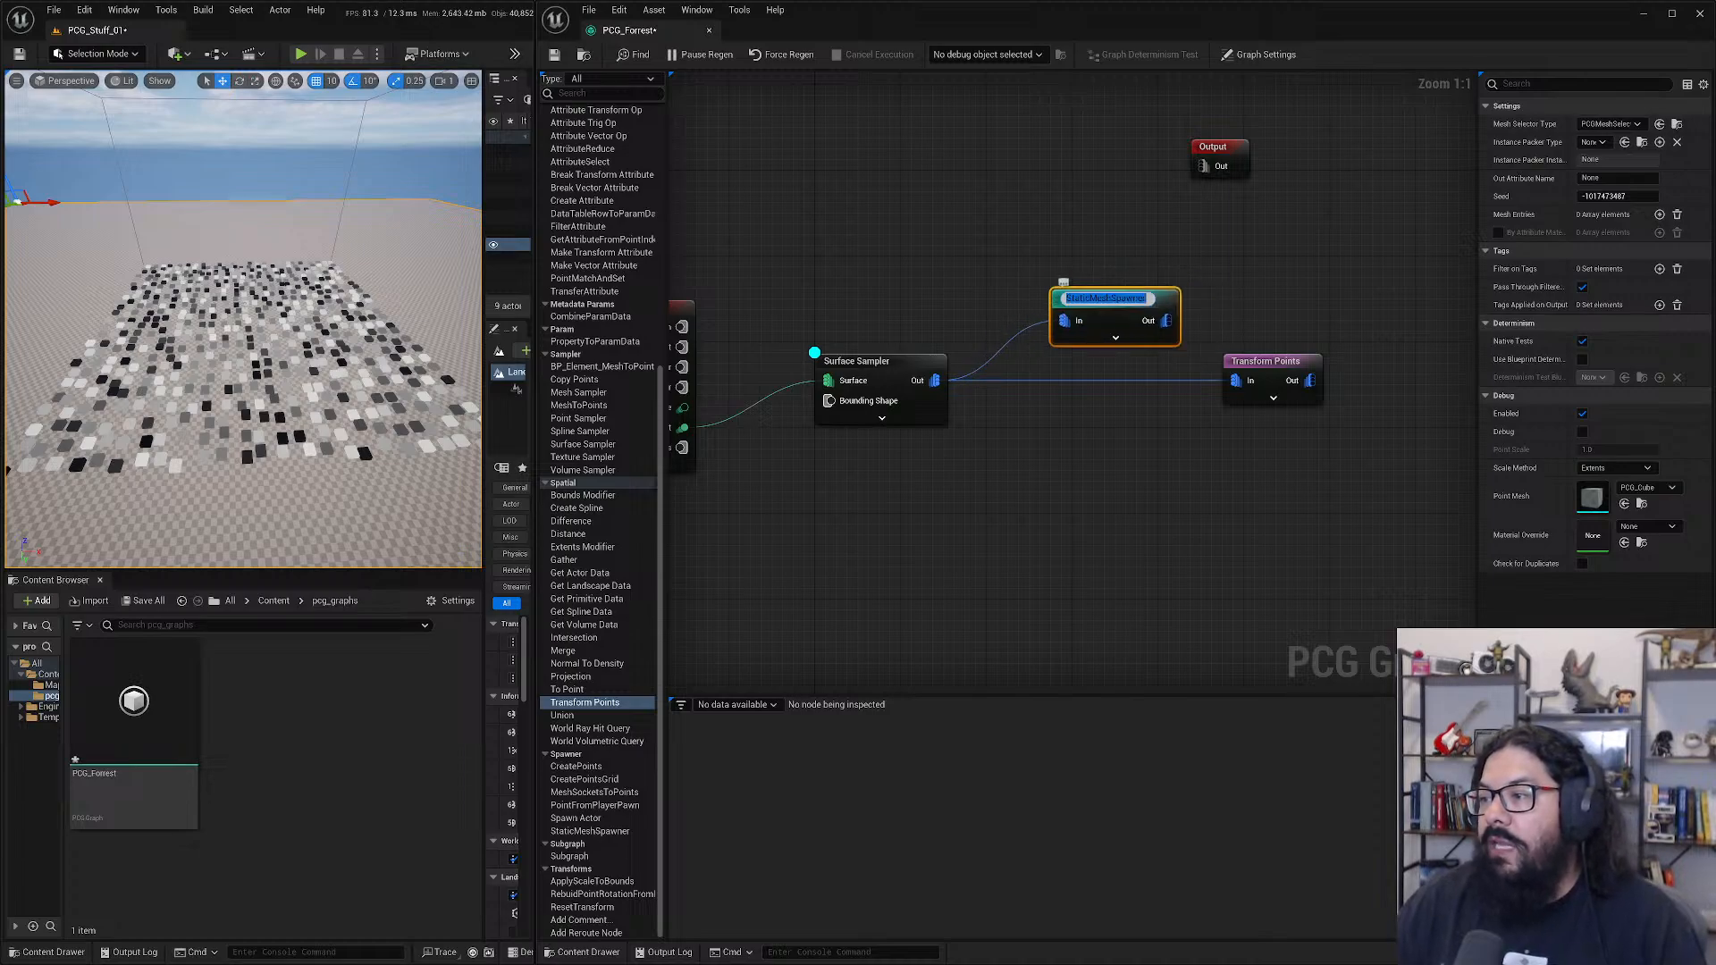
{"action": "left_click", "coordinate": [1157, 296]}
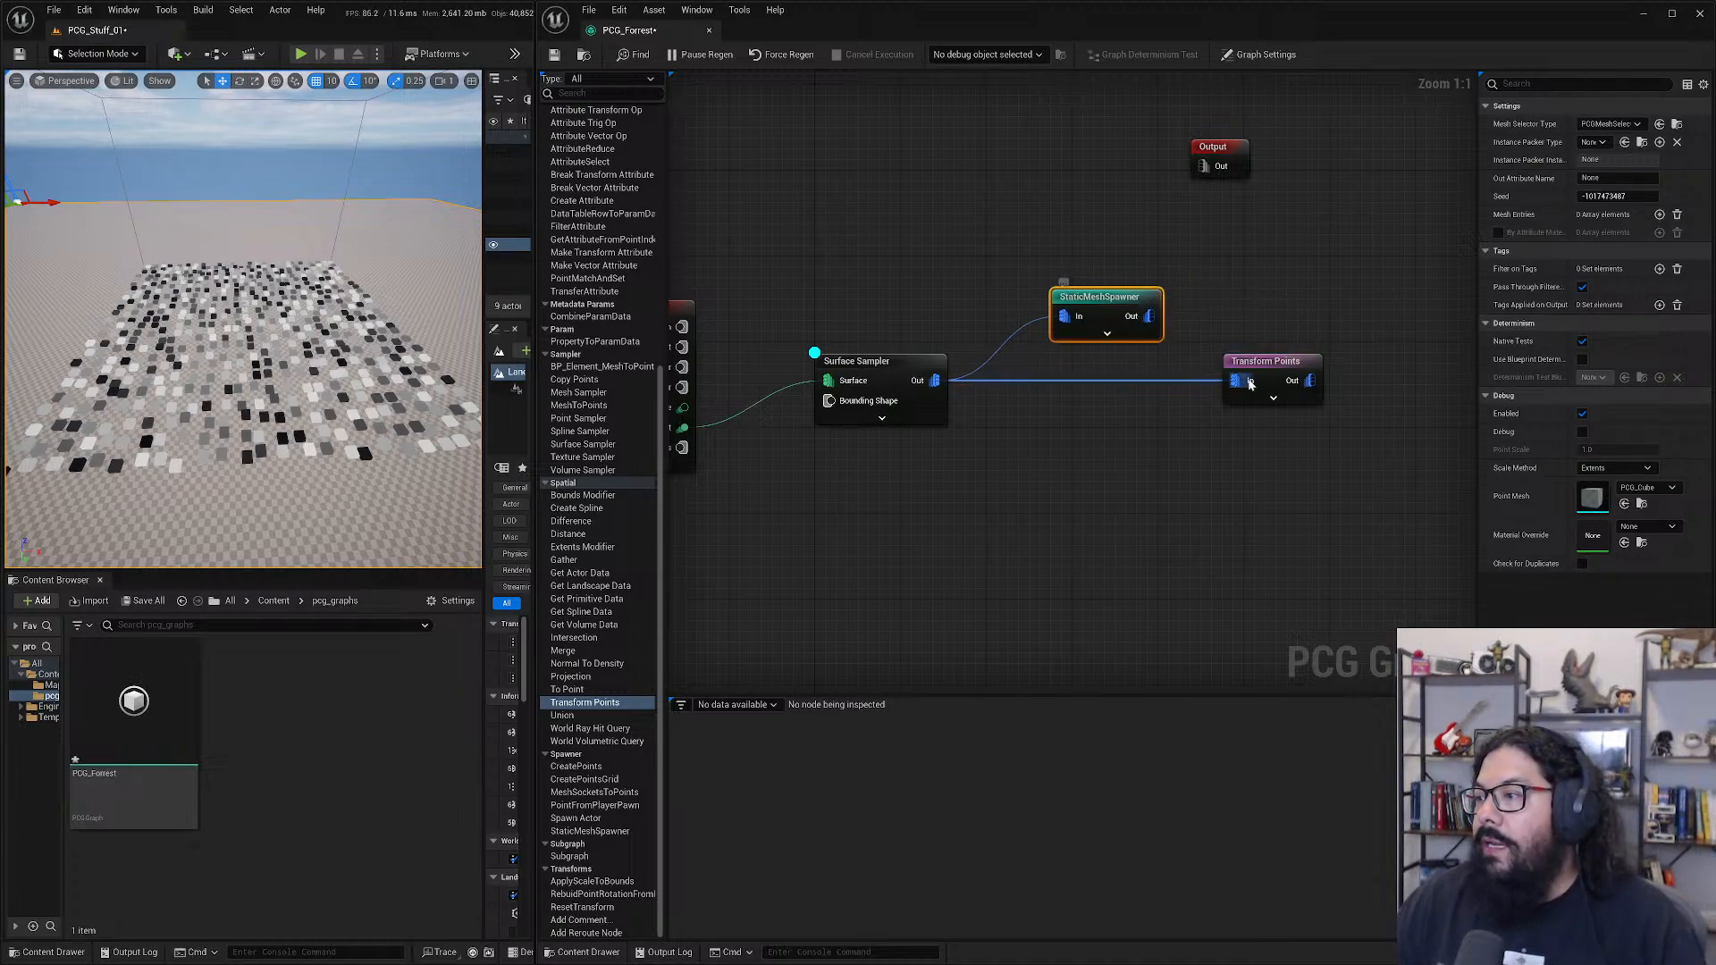
- Place Transform Points below the StaticMeshSpawner and turn off Debug on the Surface Sampler
{"action": "left_click_drag", "start_coordinate": [1251, 384], "coordinate": [1089, 502]}
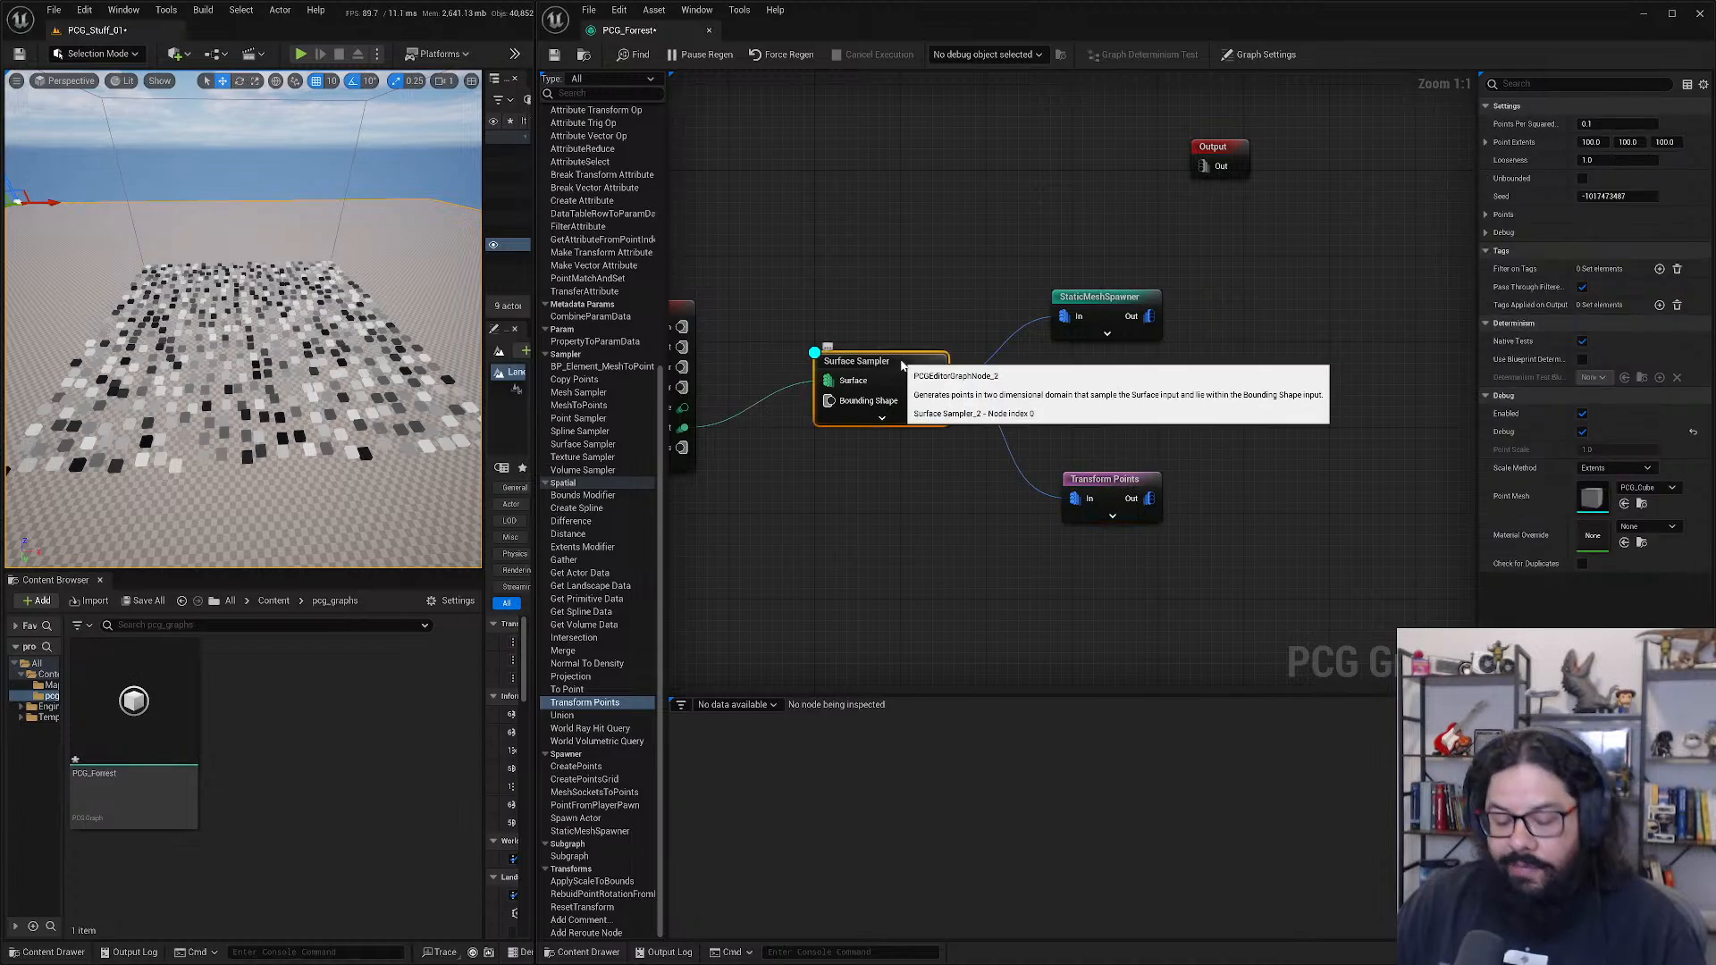
- Add one mesh entry to the StaticMeshSpawner, widen its settings area and expand the entry's Descriptor
{"action": "left_click", "coordinate": [1101, 298]}
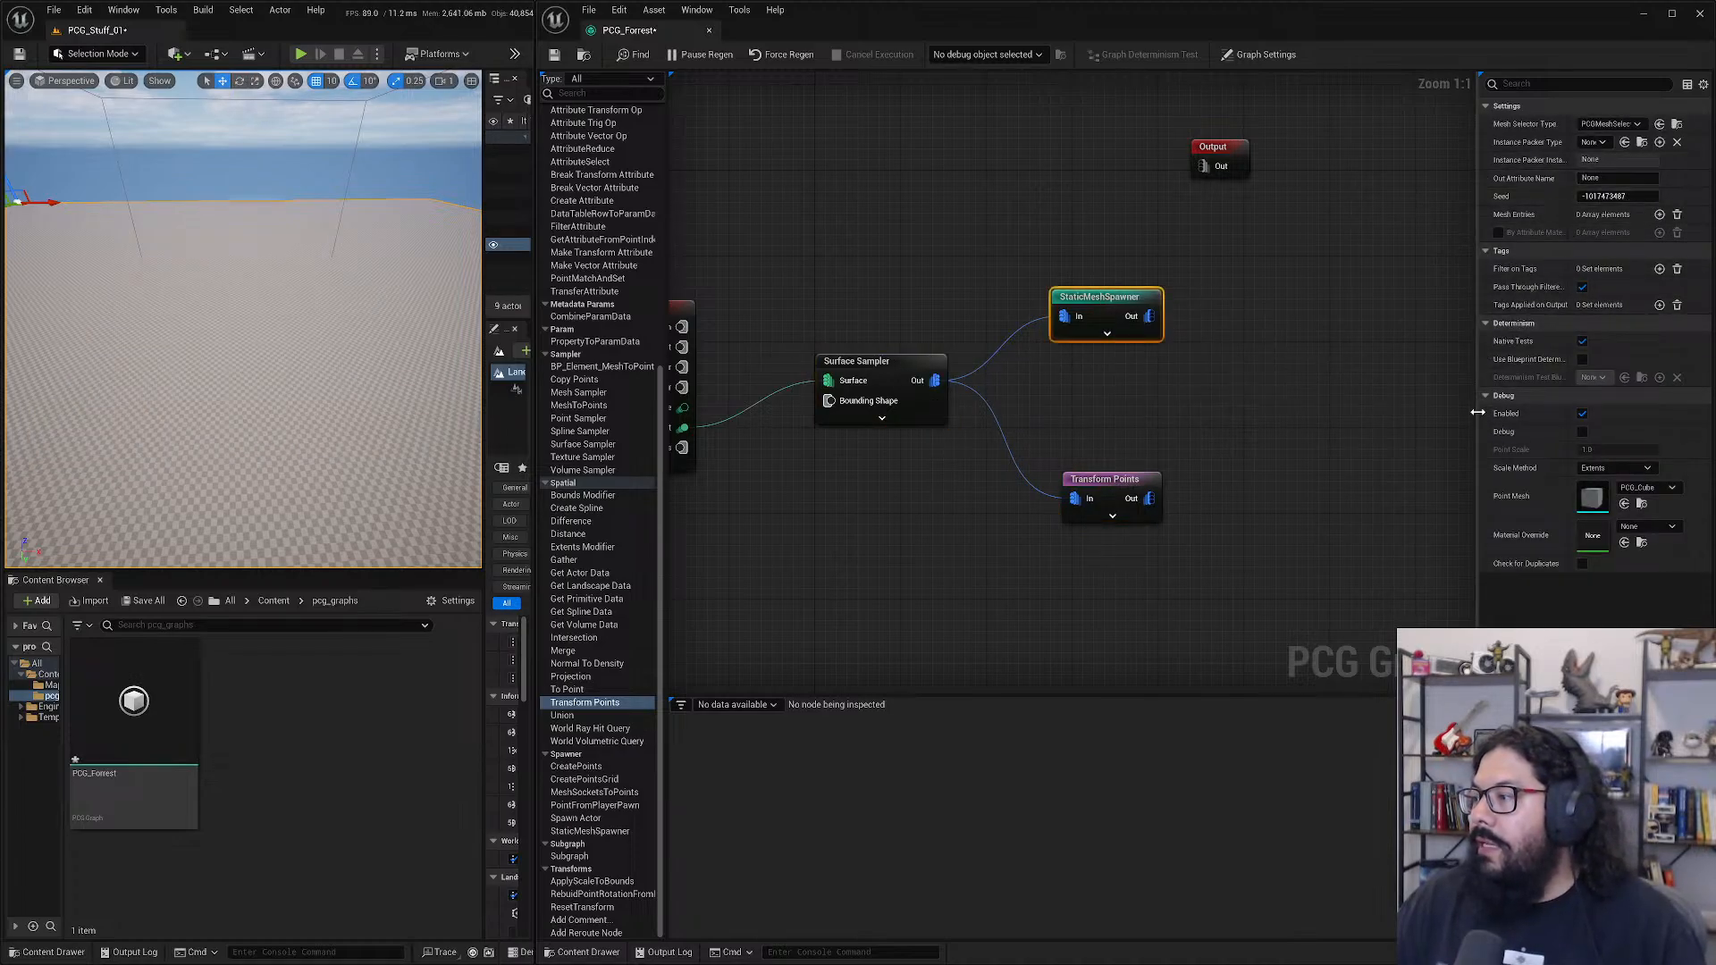
{"action": "left_click_drag", "start_coordinate": [1477, 407], "coordinate": [1256, 407]}
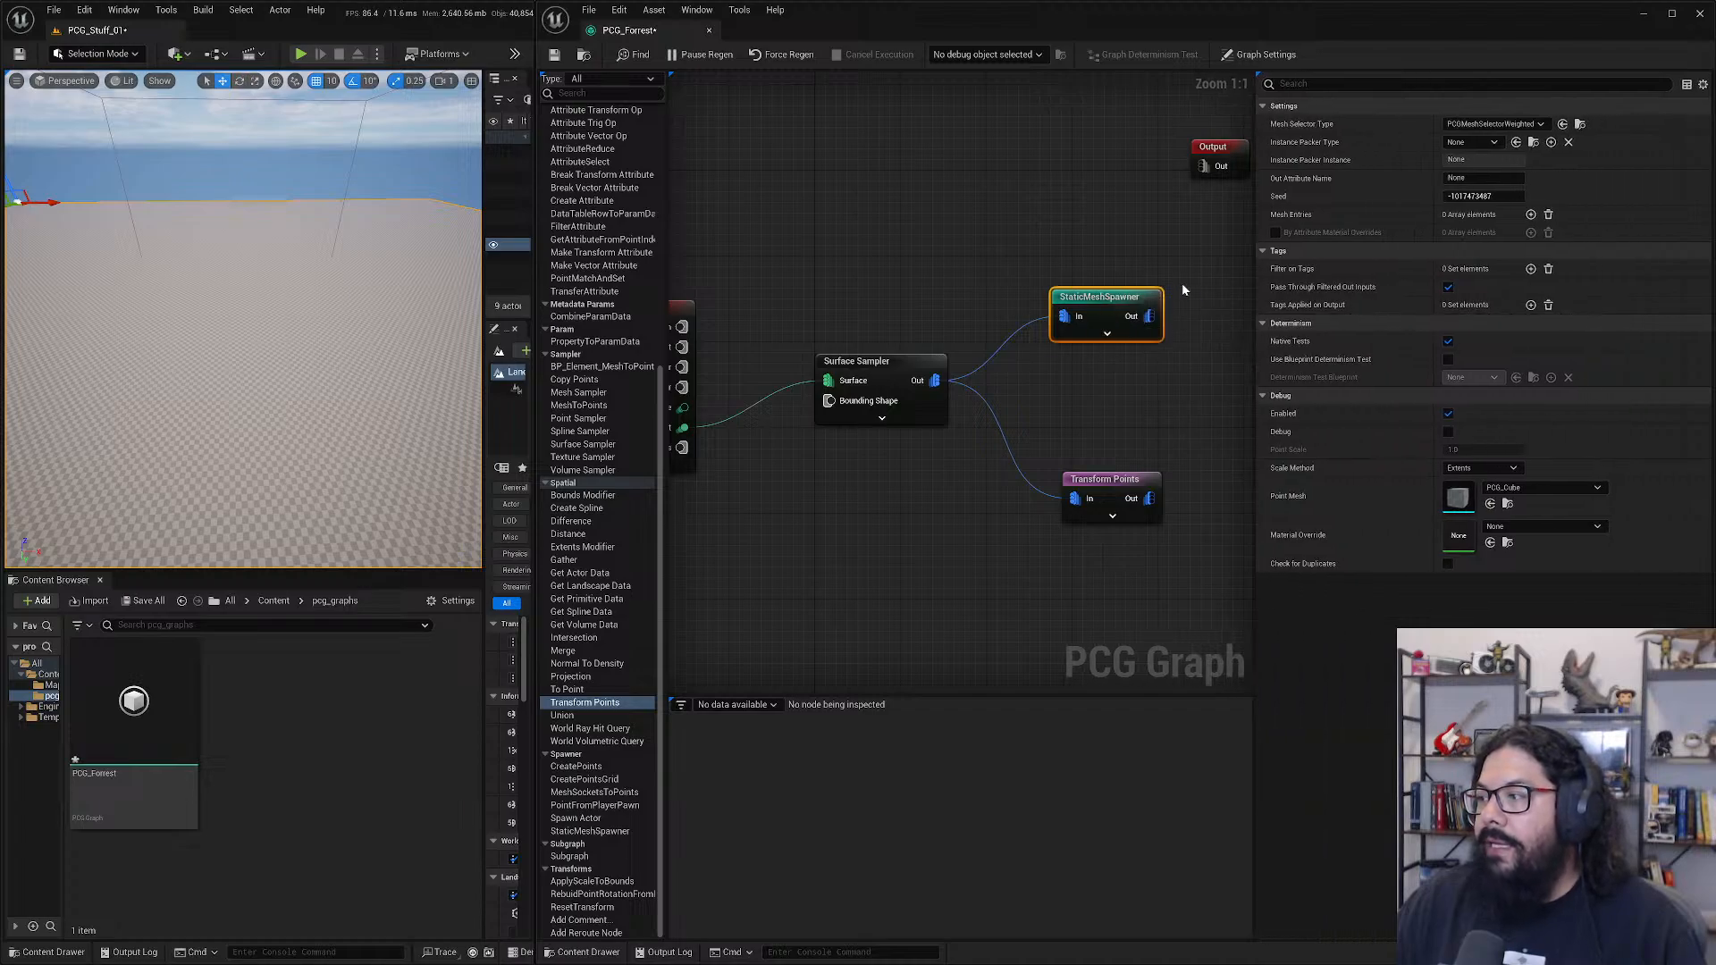
{"action": "left_click", "coordinate": [1531, 216]}
{"action": "left_click", "coordinate": [1274, 233]}
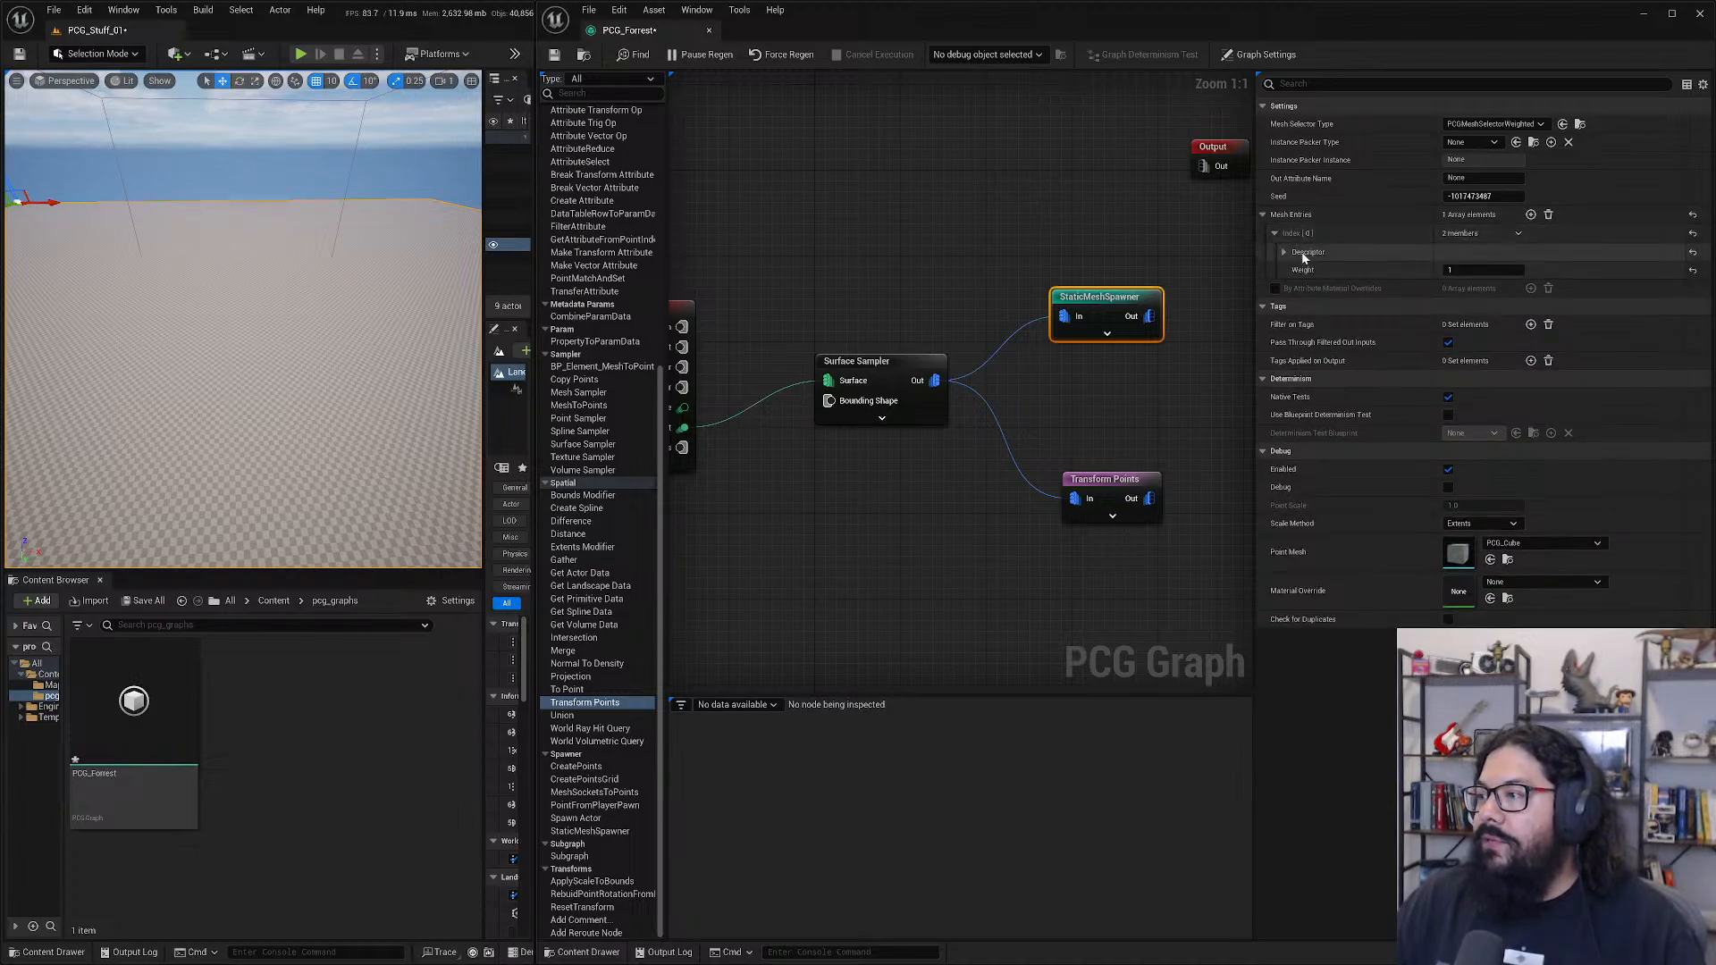
{"action": "left_click", "coordinate": [1285, 252]}
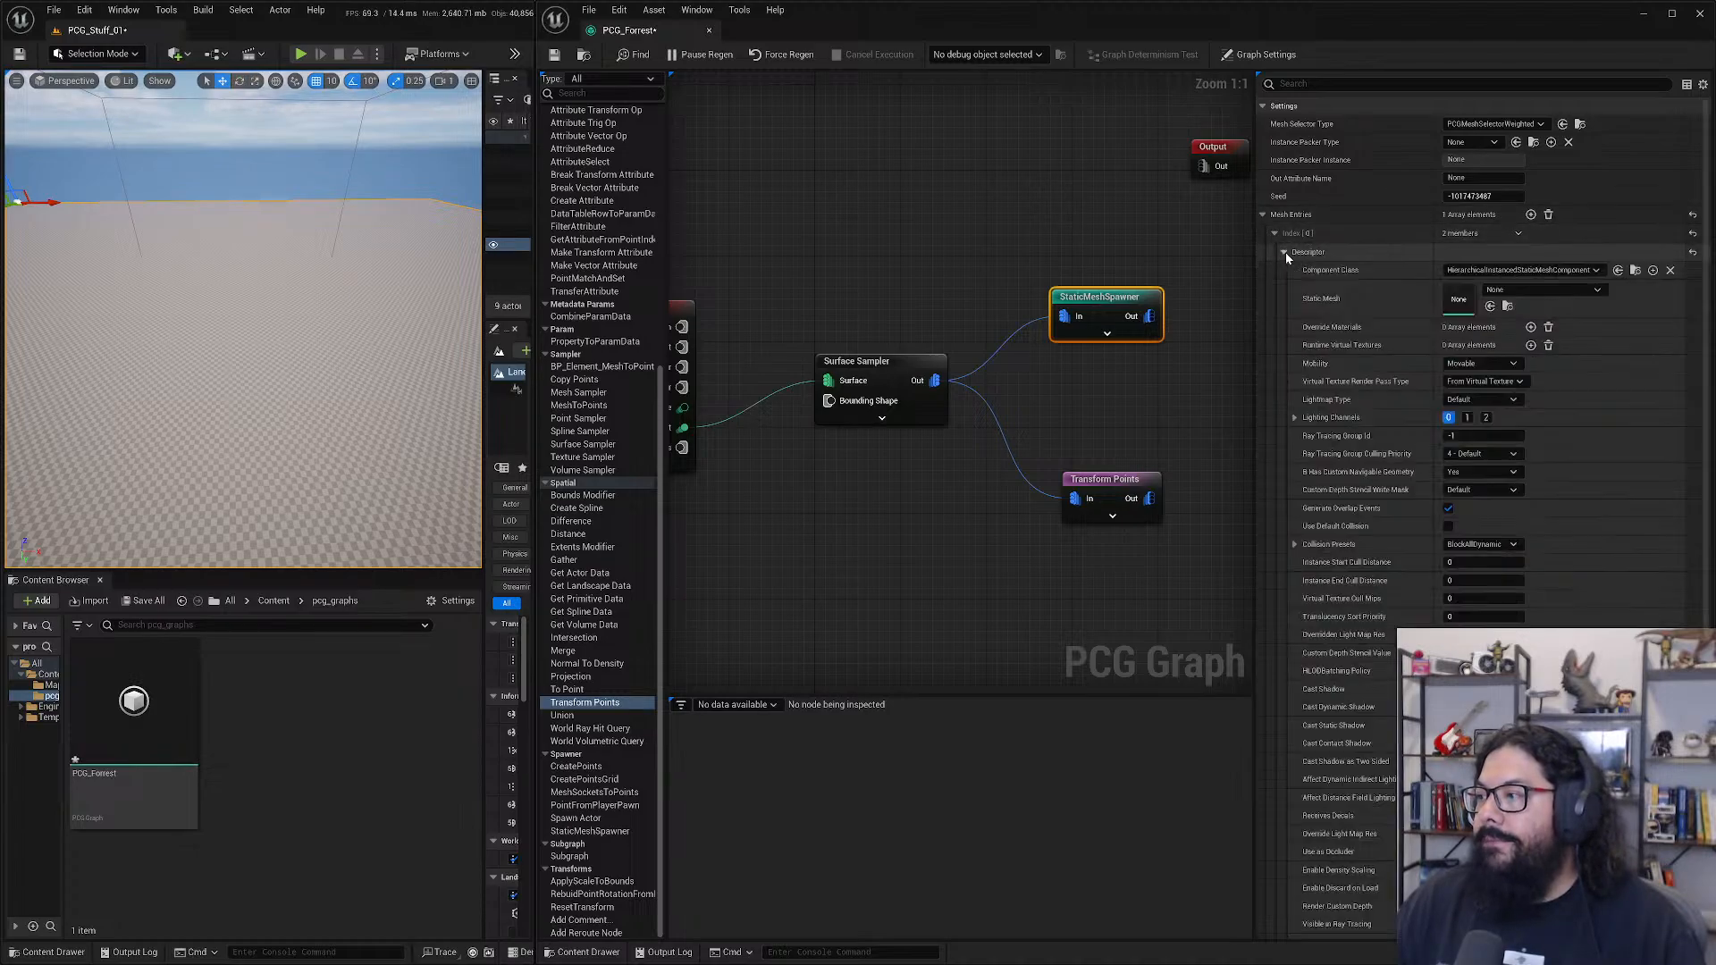
- Set the static mesh of the StaticMeshSpawner's entry to Axis_Guide
{"action": "left_click", "coordinate": [1519, 291]}
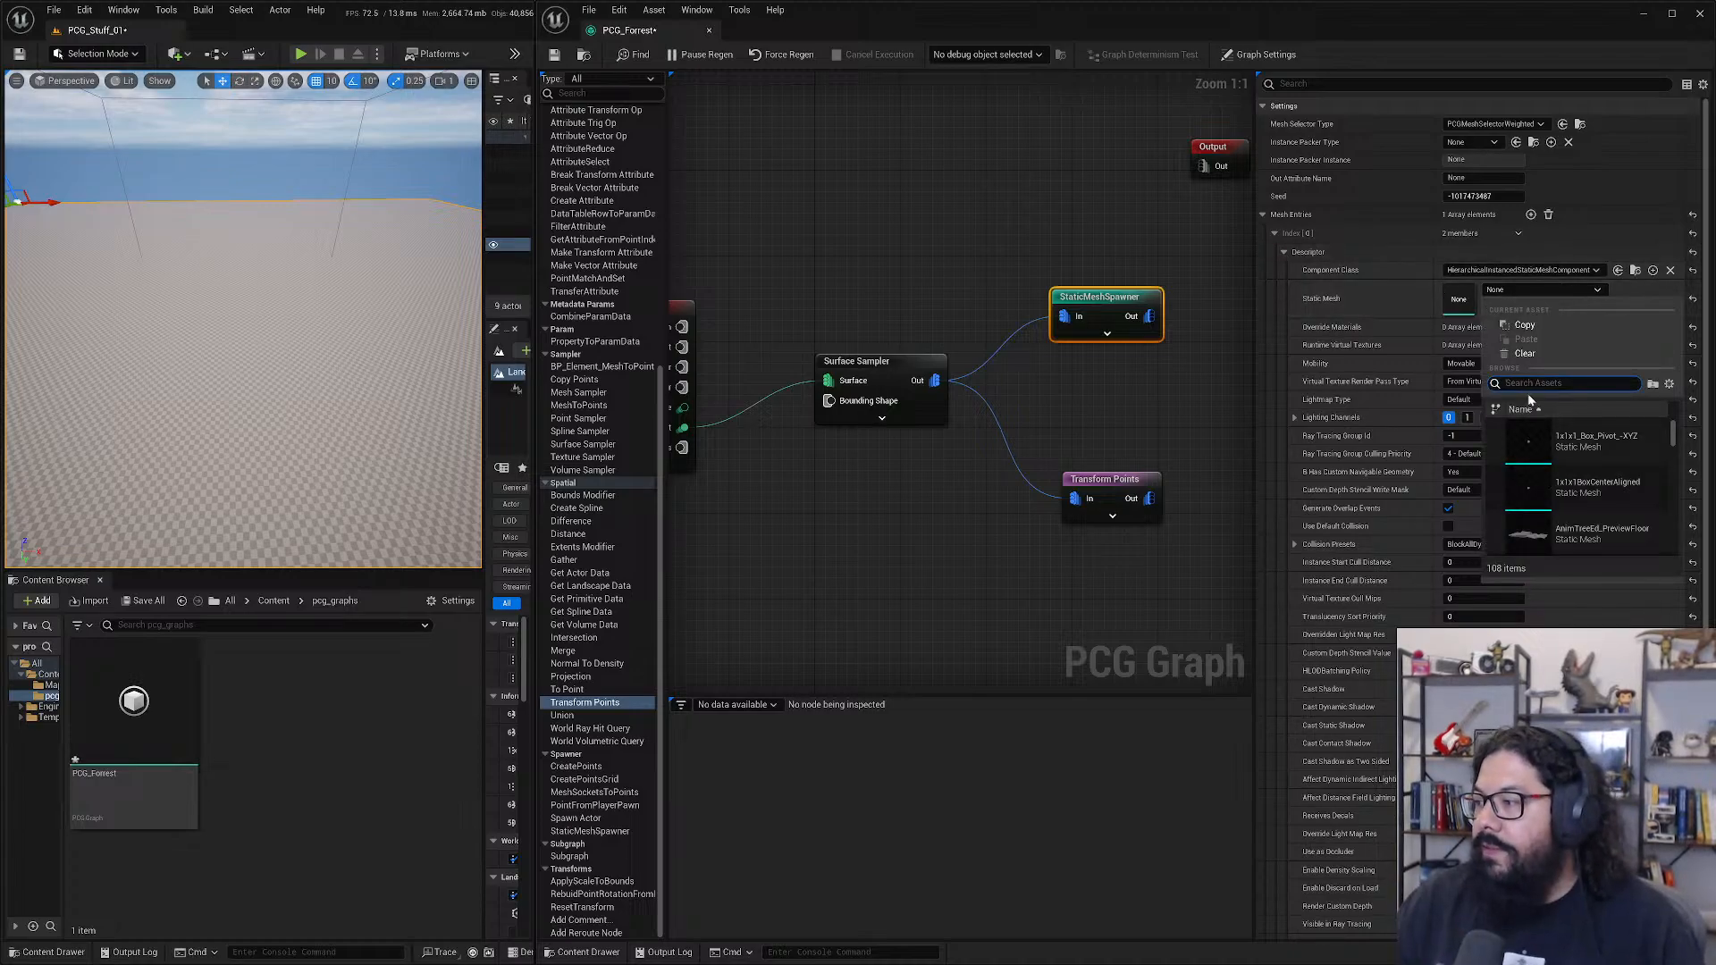
{"action": "scroll", "coordinate": [1584, 476], "scroll_direction": "down", "scroll_amount": 2}
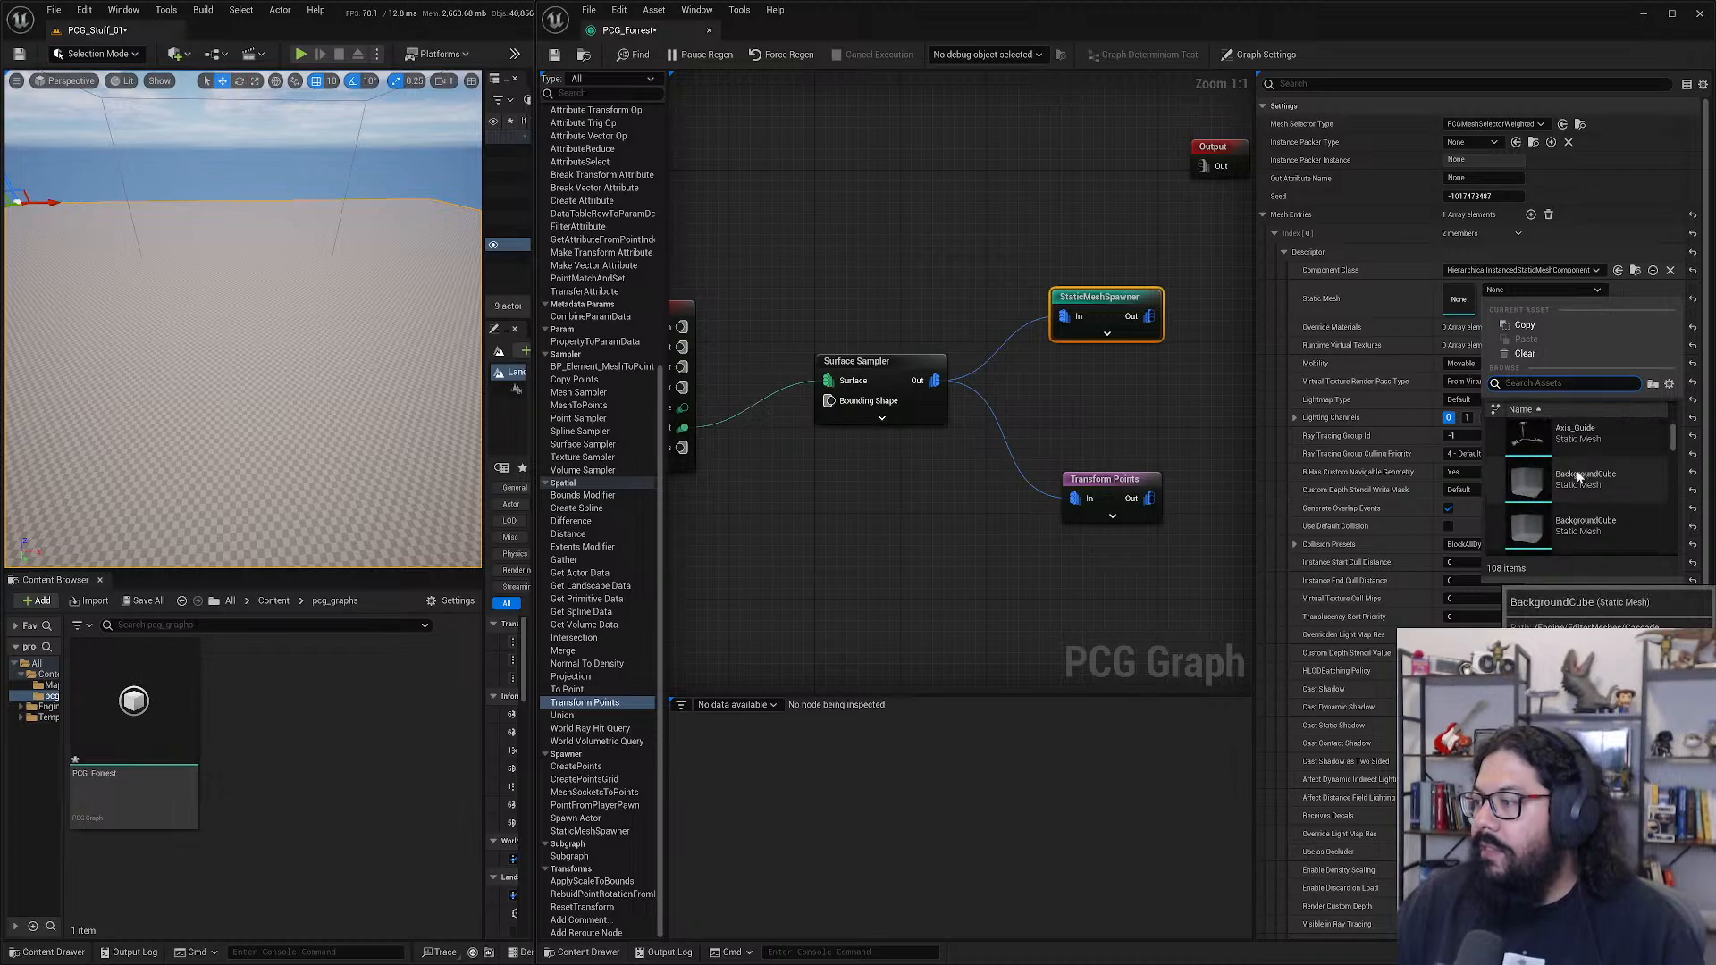
{"action": "left_click", "coordinate": [1568, 445]}
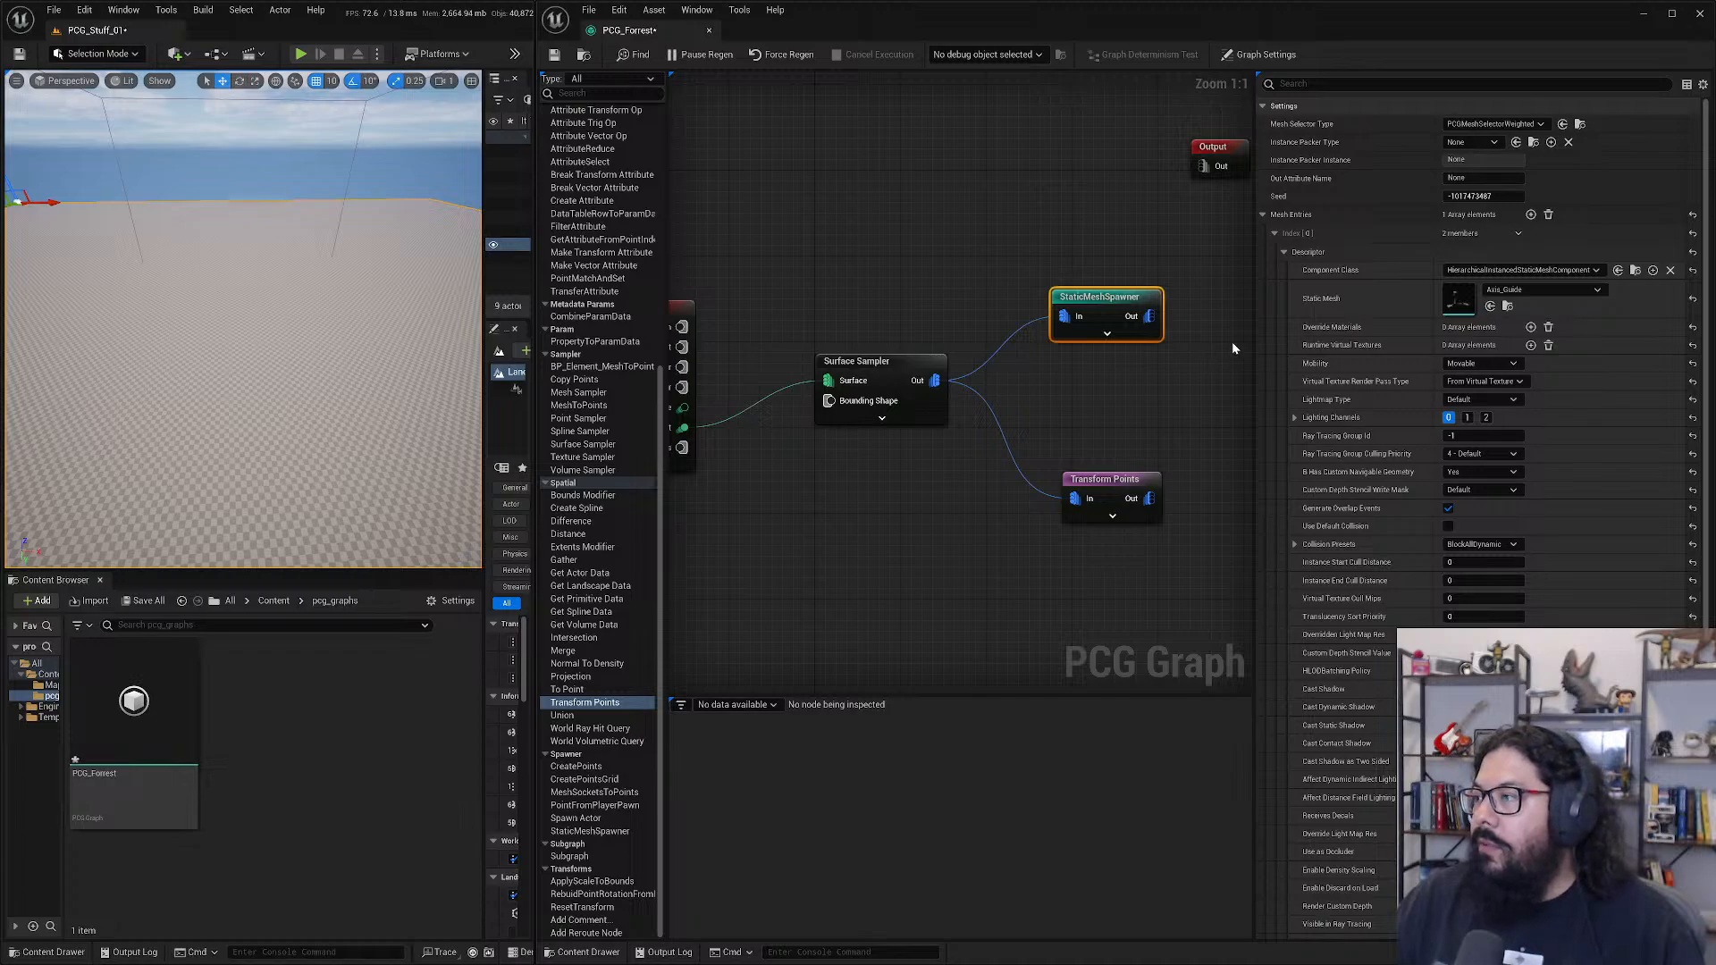
- Check the Input and Surface Sampler connections and look over the landscape for spawned meshes
{"action": "left_click", "coordinate": [1107, 421]}
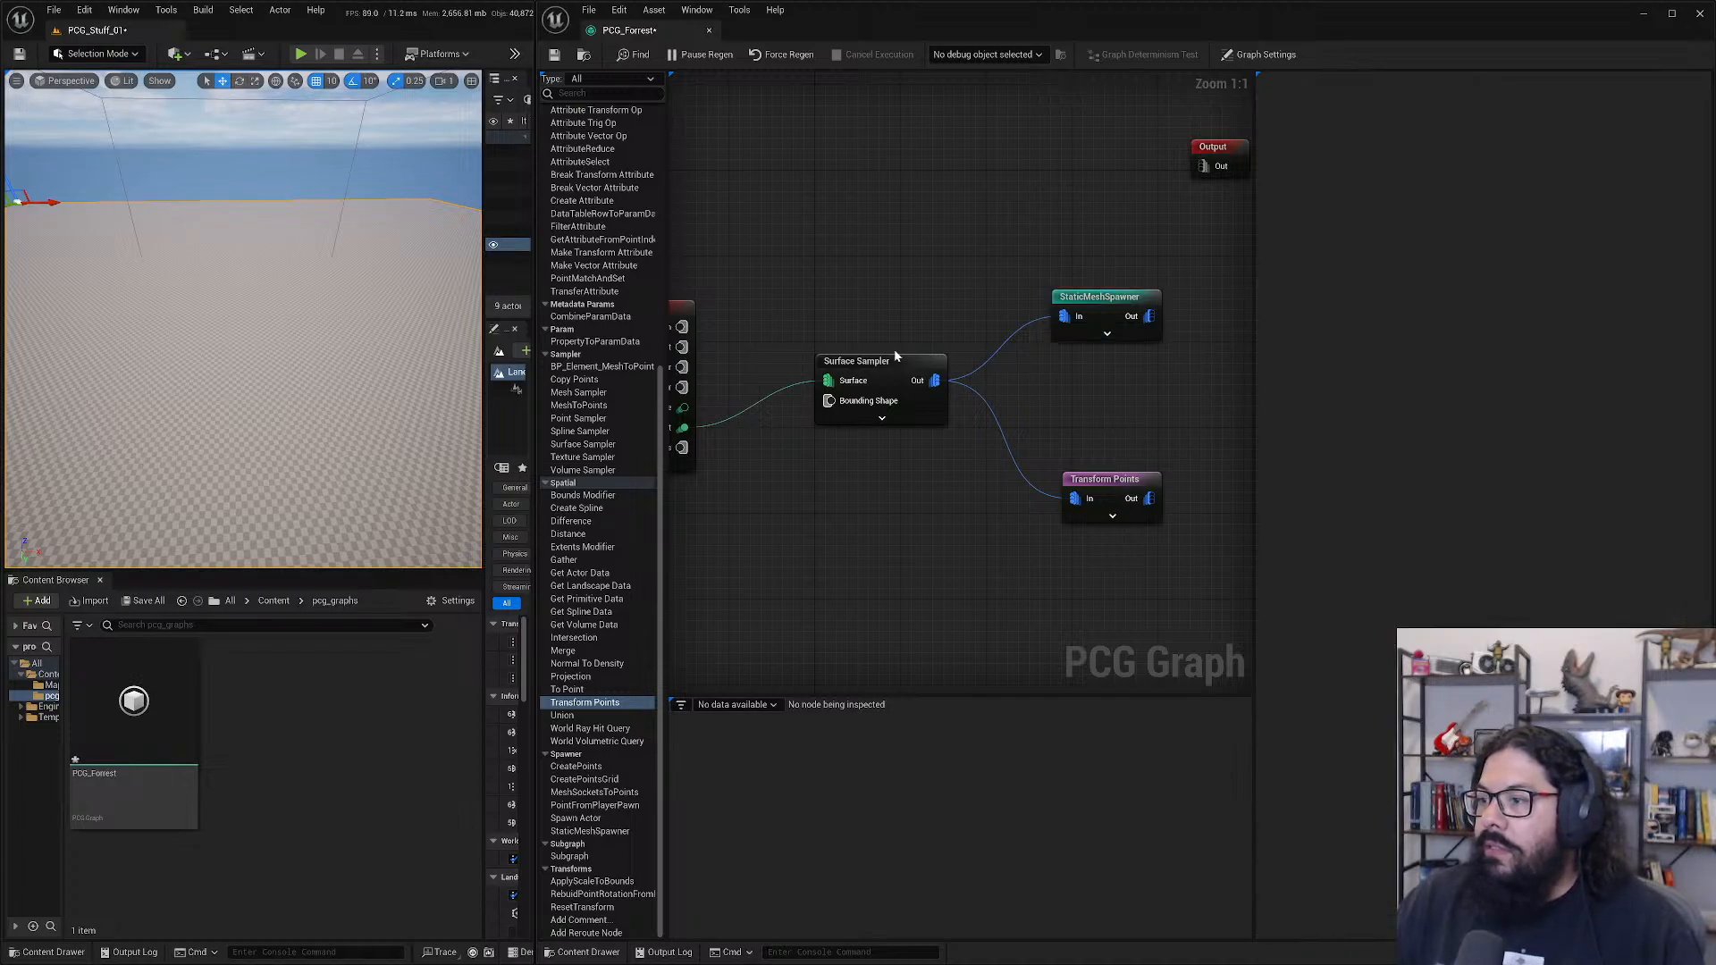
{"action": "right_click_drag", "start_coordinate": [759, 300], "coordinate": [924, 304]}
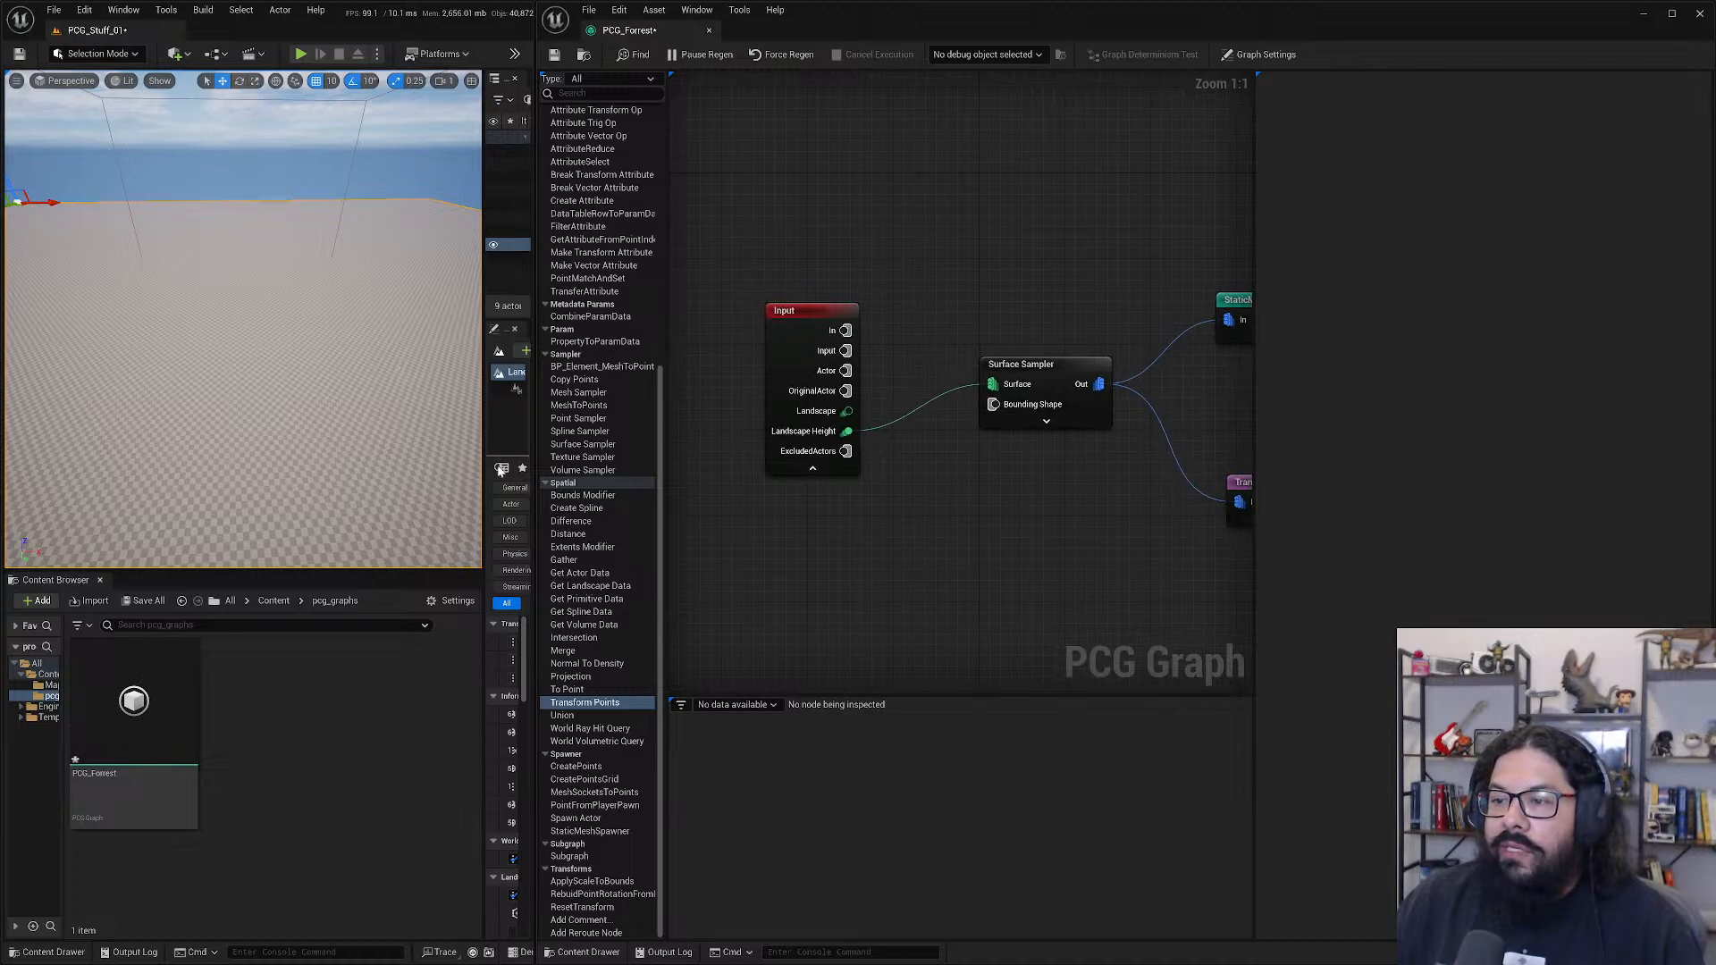
{"action": "left_click", "coordinate": [514, 489]}
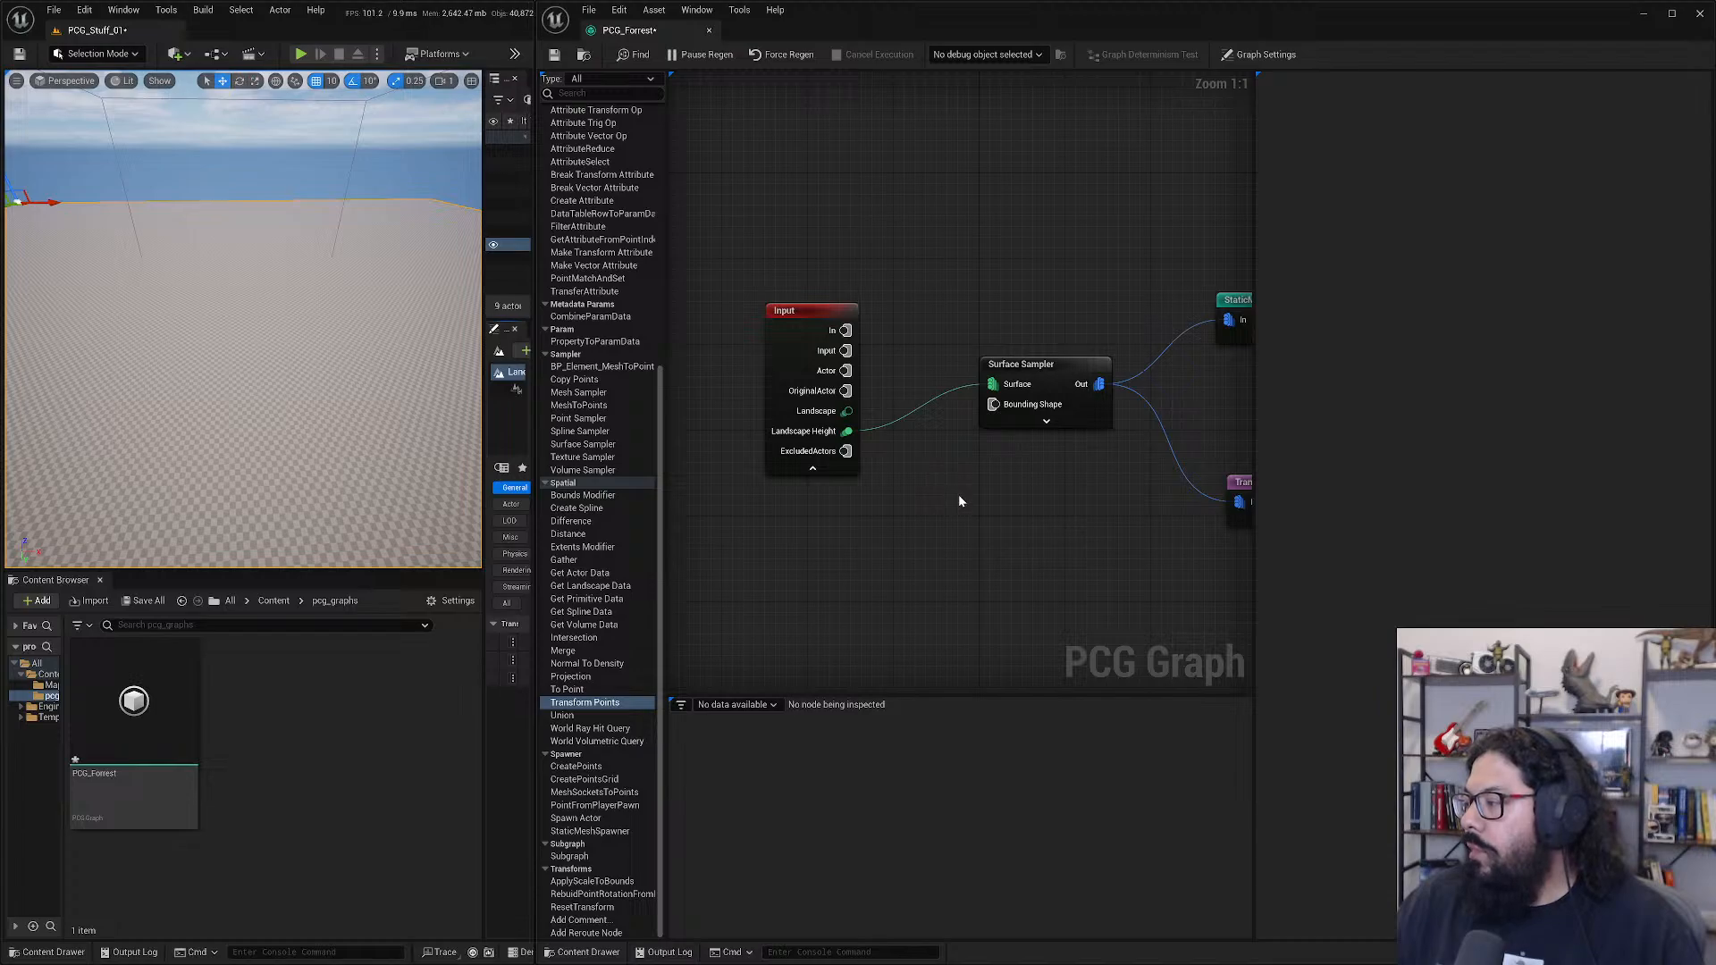
{"action": "right_click_drag", "start_coordinate": [313, 358], "coordinate": [371, 333]}
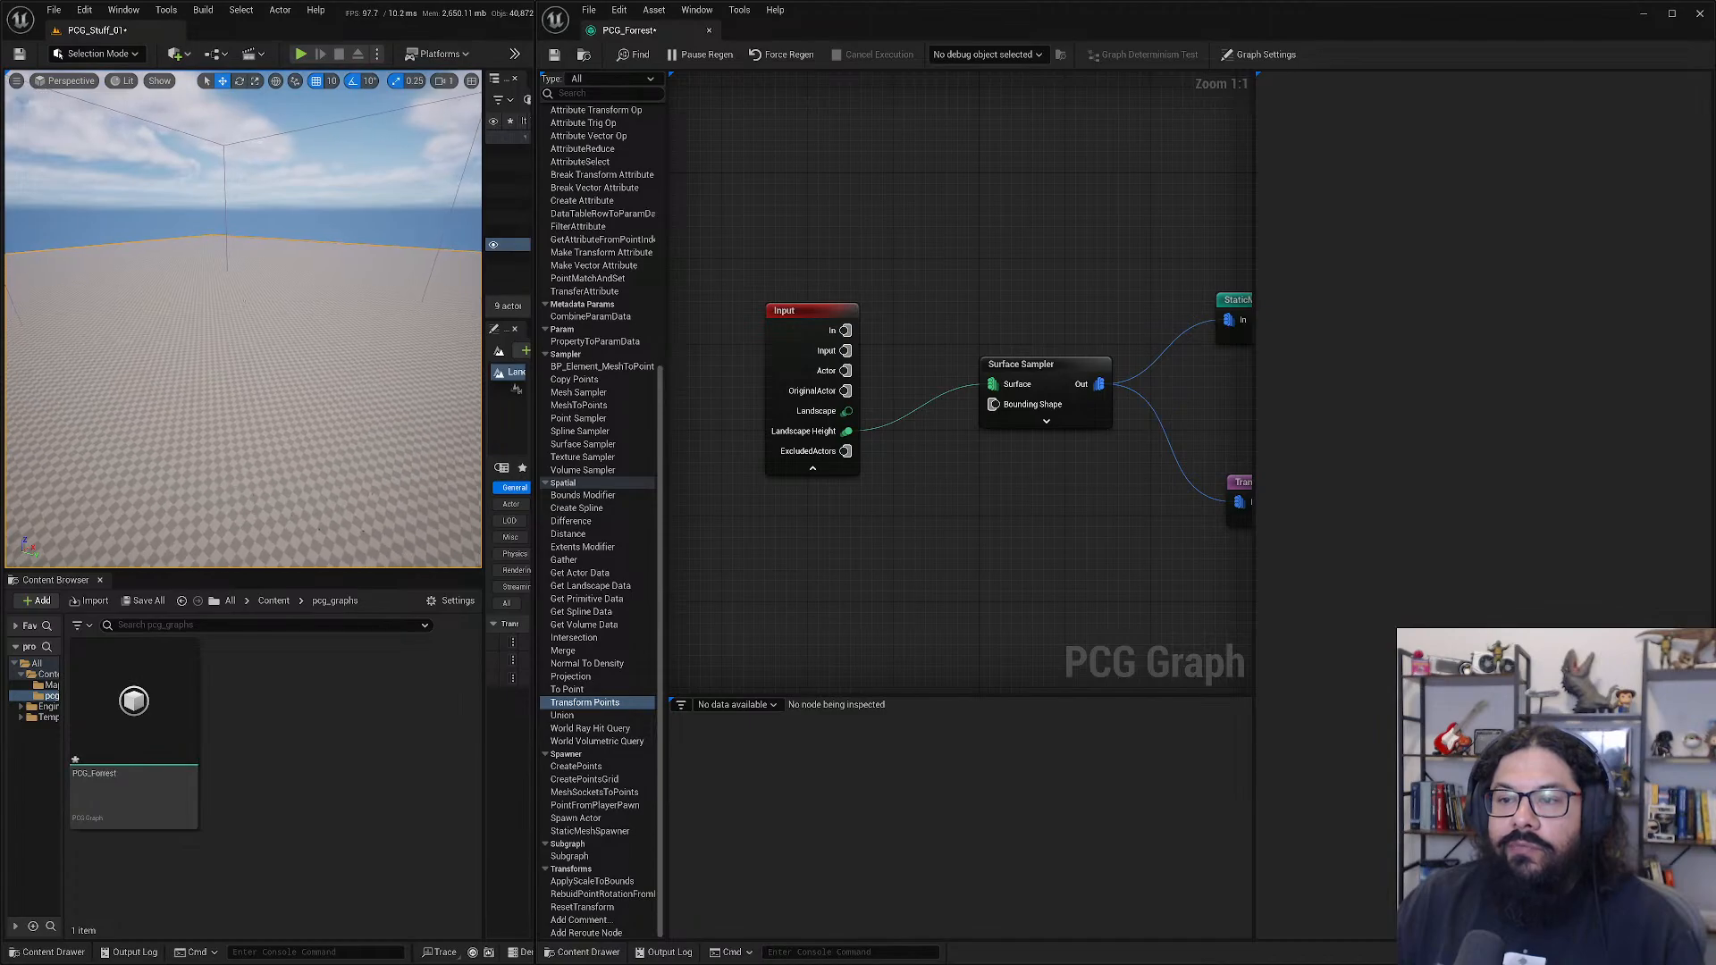
{"action": "right_click_drag", "start_coordinate": [196, 382], "coordinate": [195, 383]}
{"action": "key", "text": "w"}
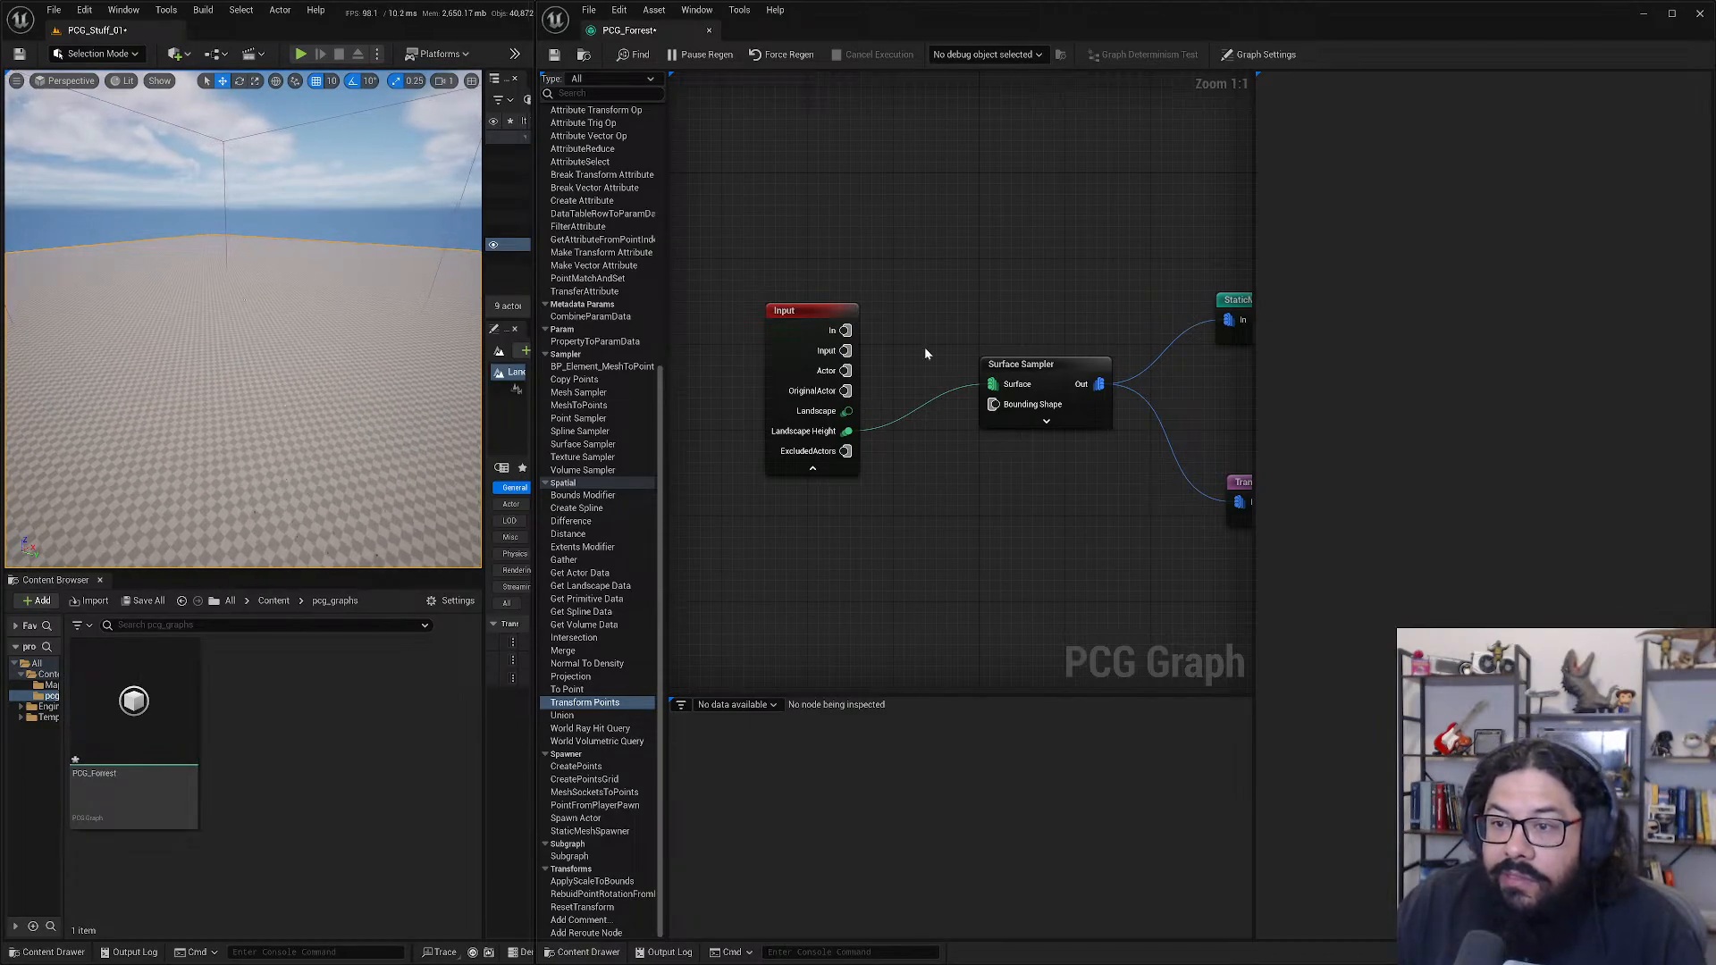
- Change the spawner entry's static mesh to ArcadeEditorSphere and view the spawned spheres on the landscape
{"action": "left_click", "coordinate": [1246, 300]}
{"action": "left_click", "coordinate": [1539, 291]}
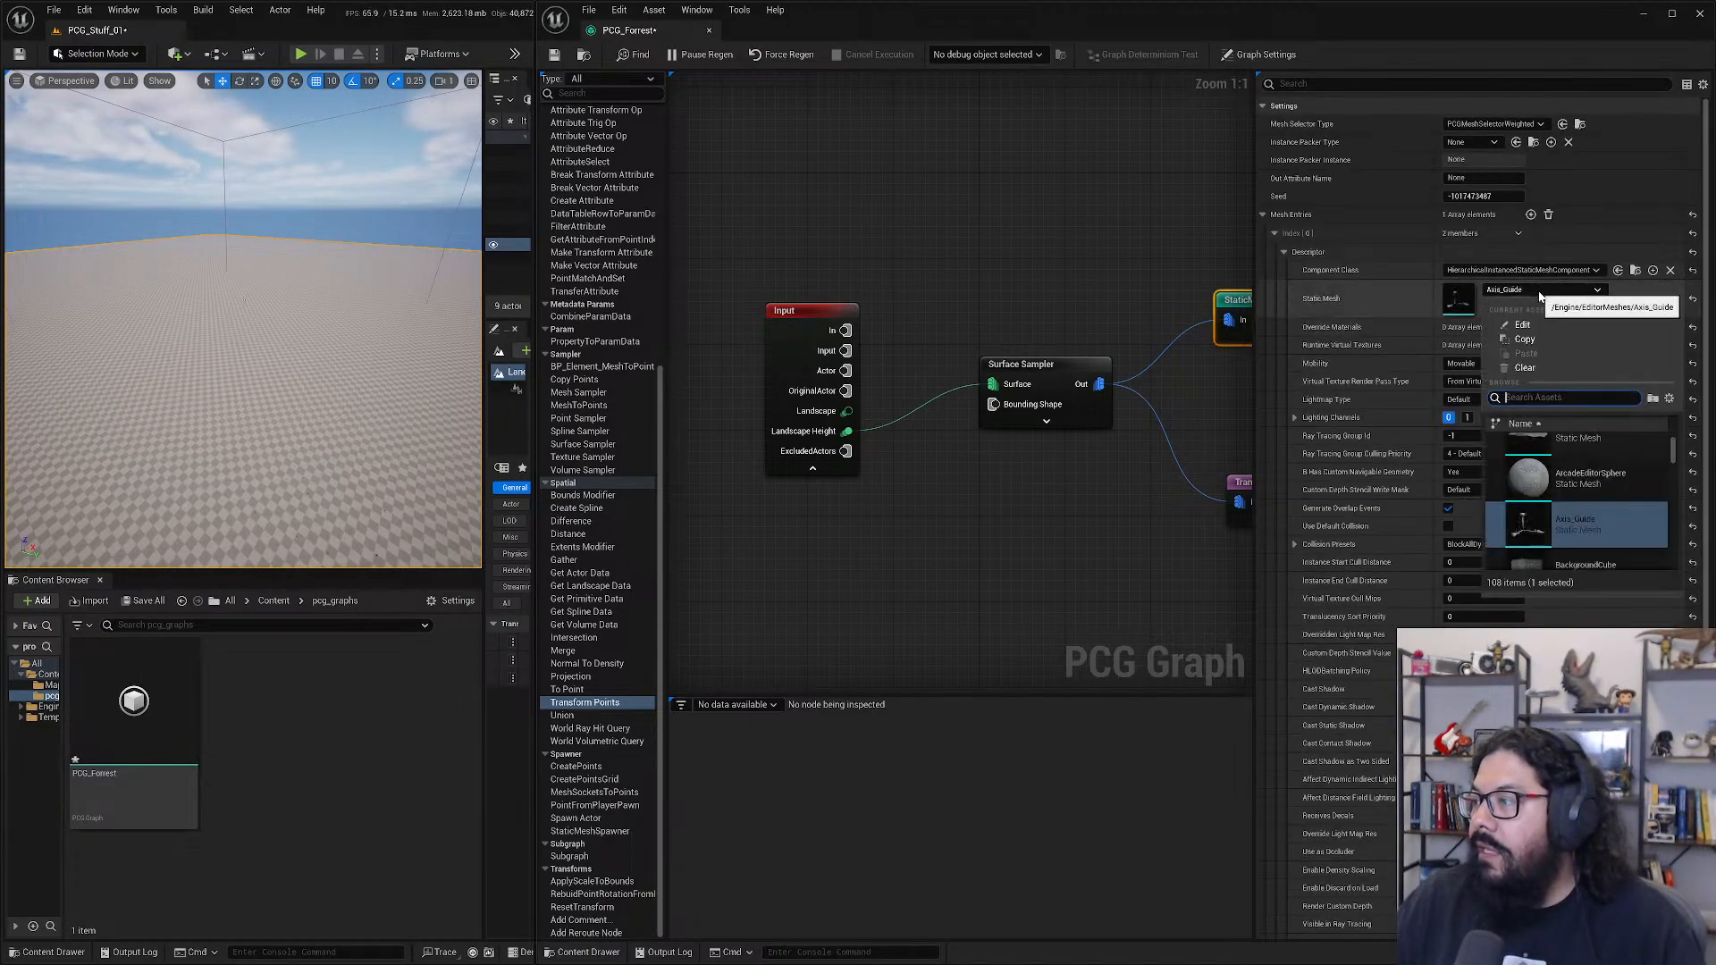
{"action": "left_click", "coordinate": [1575, 479]}
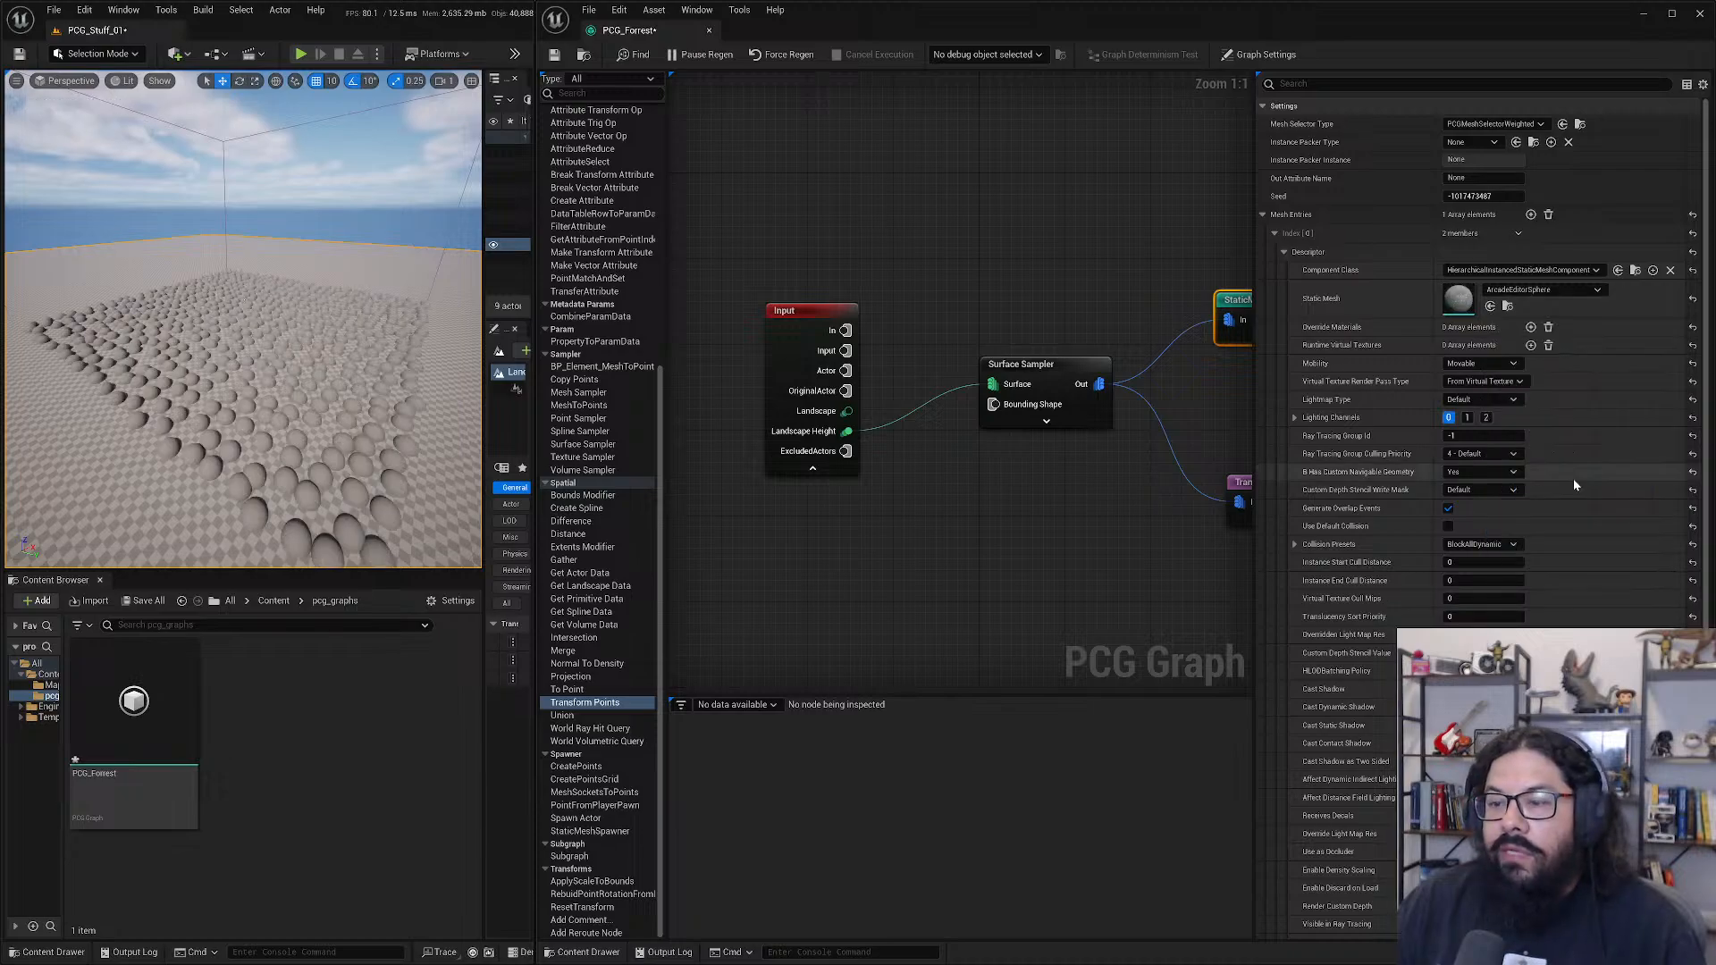
{"action": "key", "text": "a"}
{"action": "right_click_drag", "start_coordinate": [372, 421], "coordinate": [429, 421]}
- Change the spawner entry's static mesh to EditorHelp
{"action": "left_click", "coordinate": [1537, 291]}
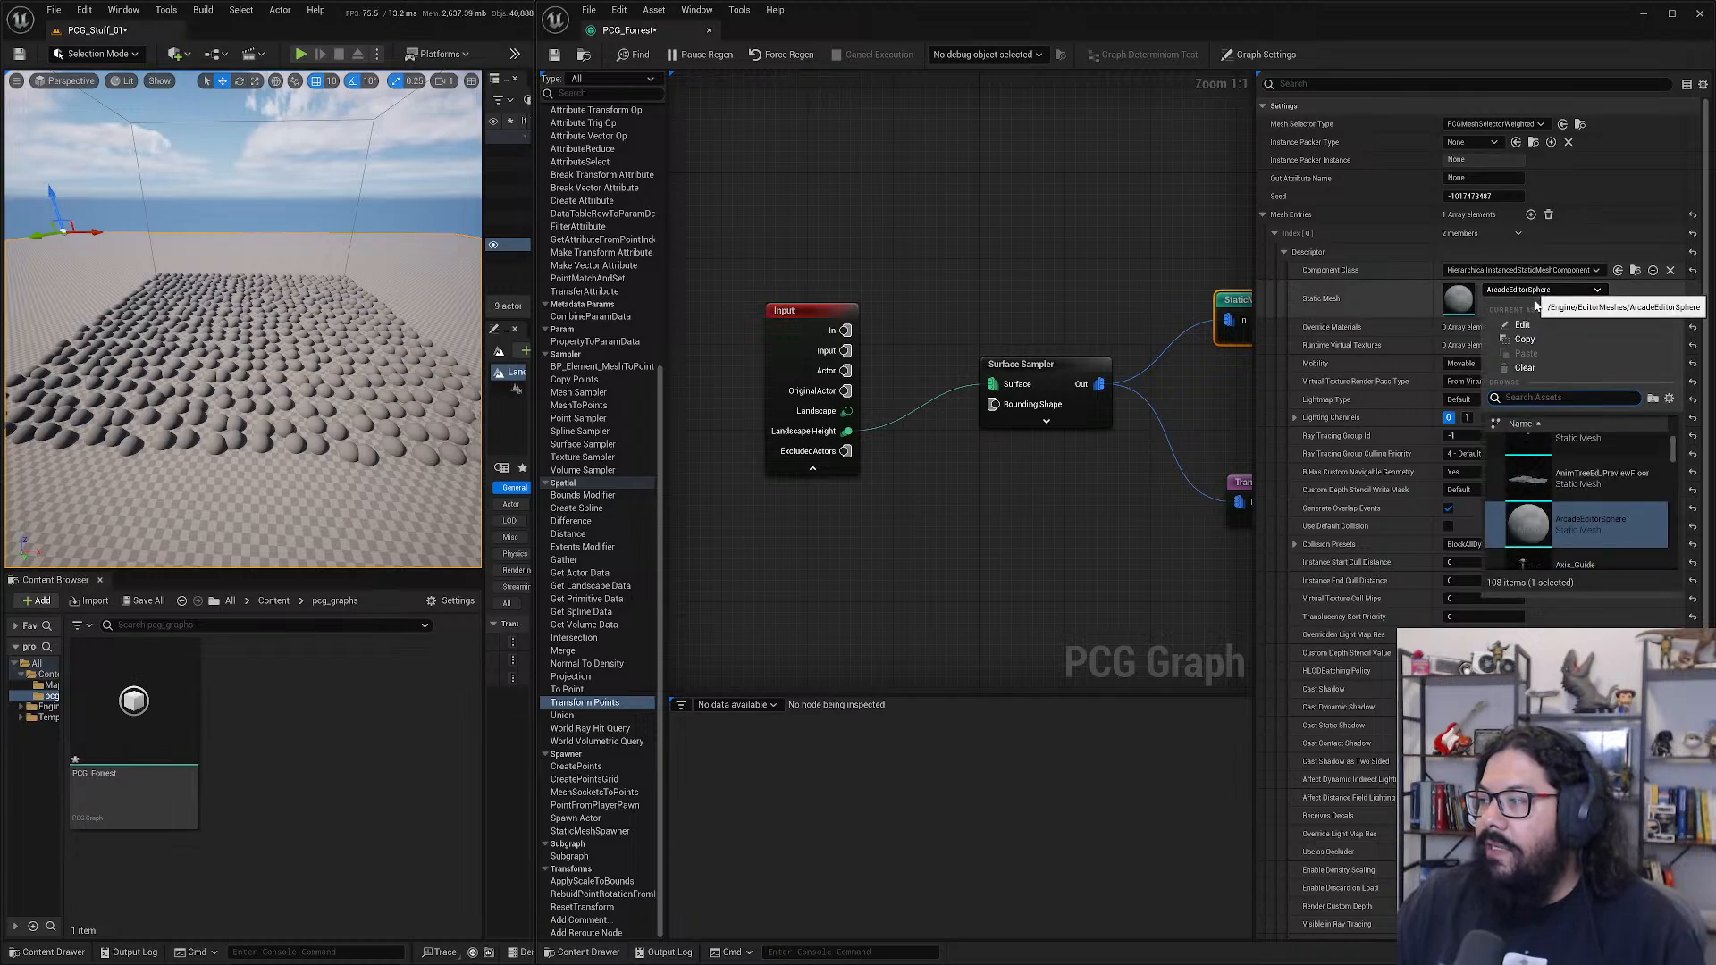
{"action": "scroll", "coordinate": [1576, 506], "scroll_direction": "down", "scroll_amount": 5}
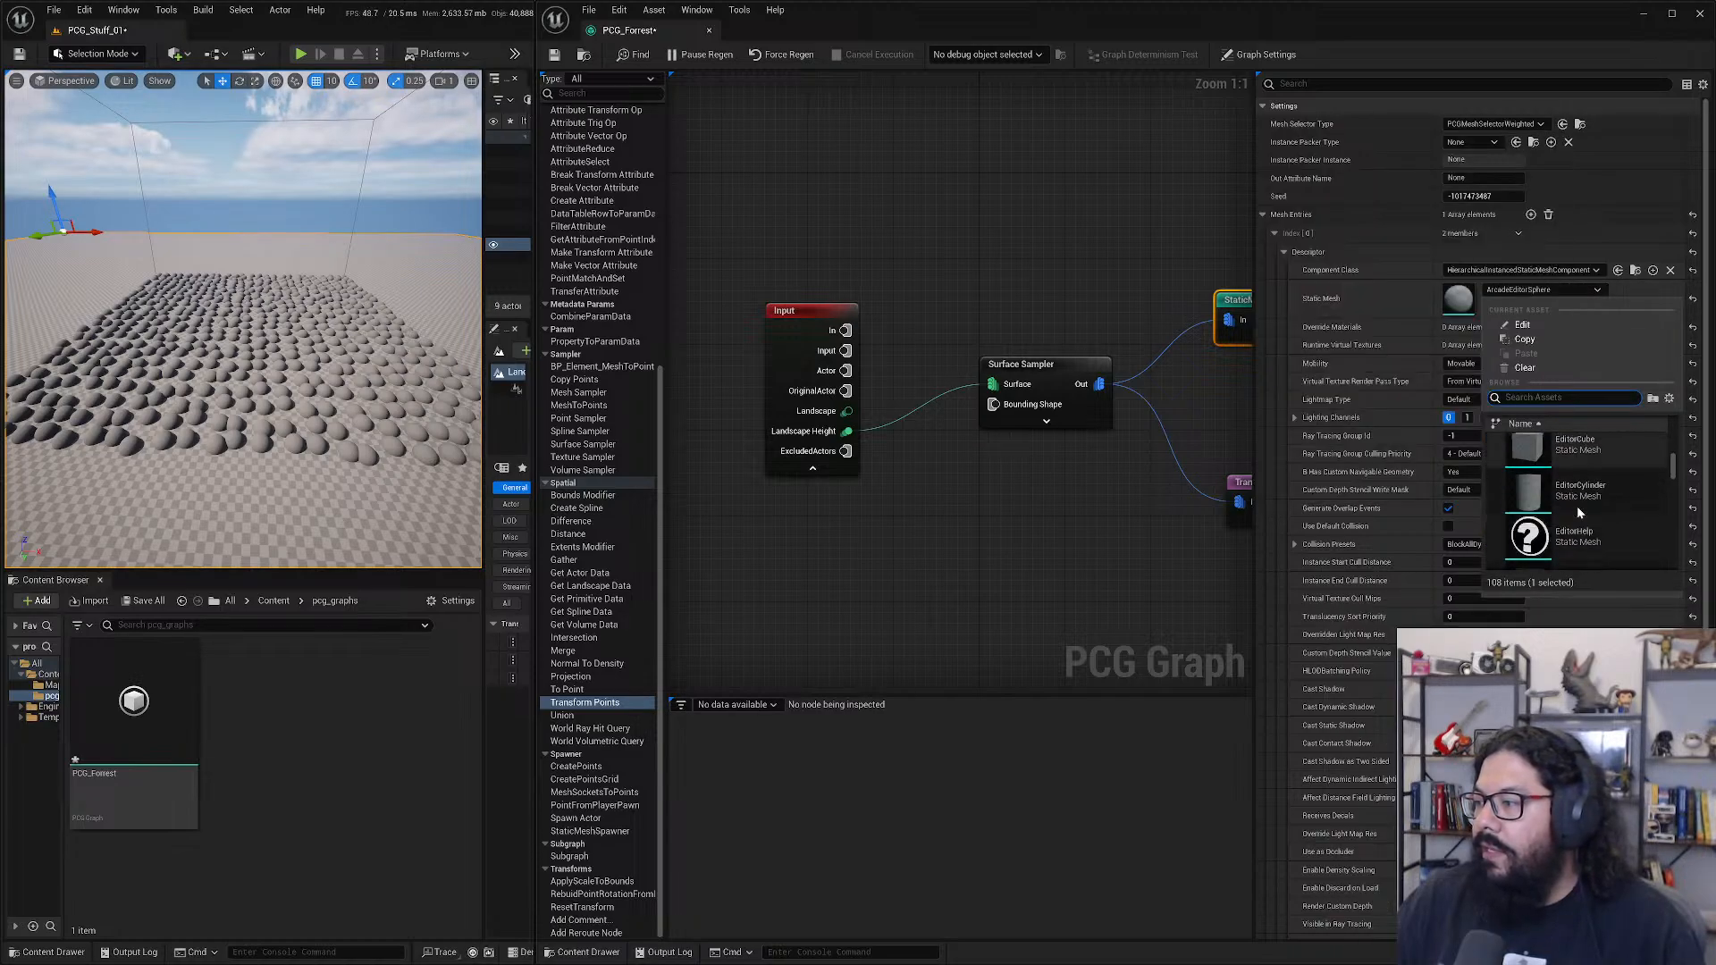
{"action": "scroll", "coordinate": [1564, 483], "scroll_direction": "down", "scroll_amount": 1}
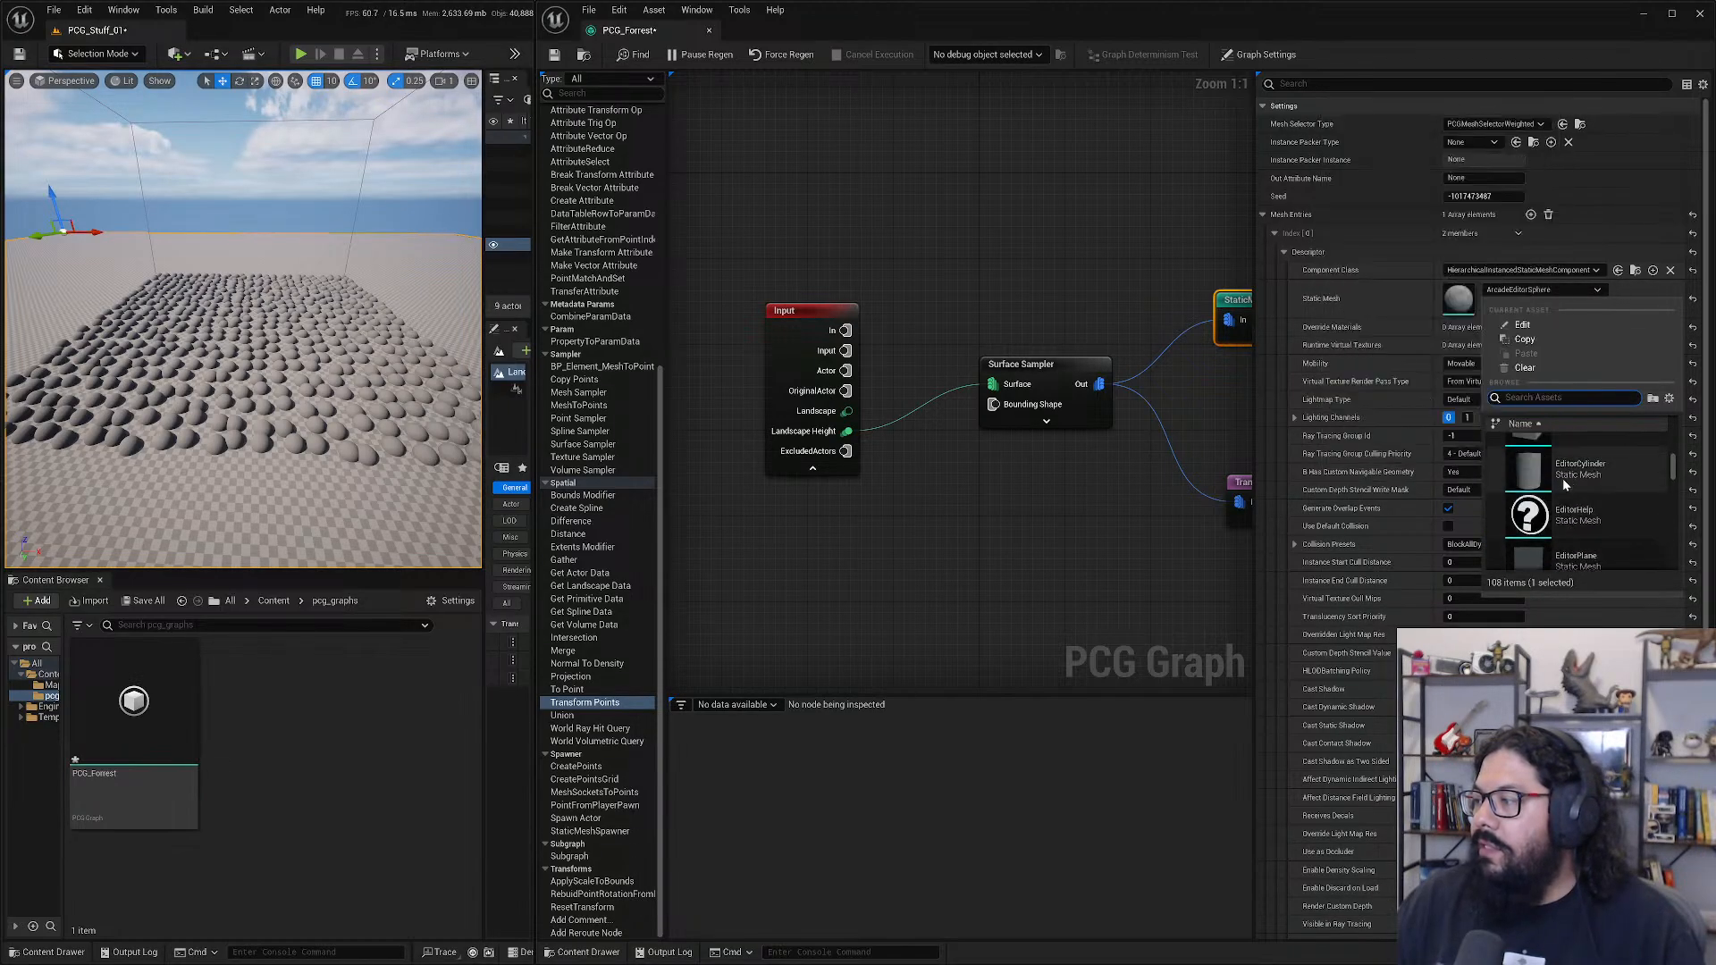
{"action": "left_click", "coordinate": [1558, 516]}
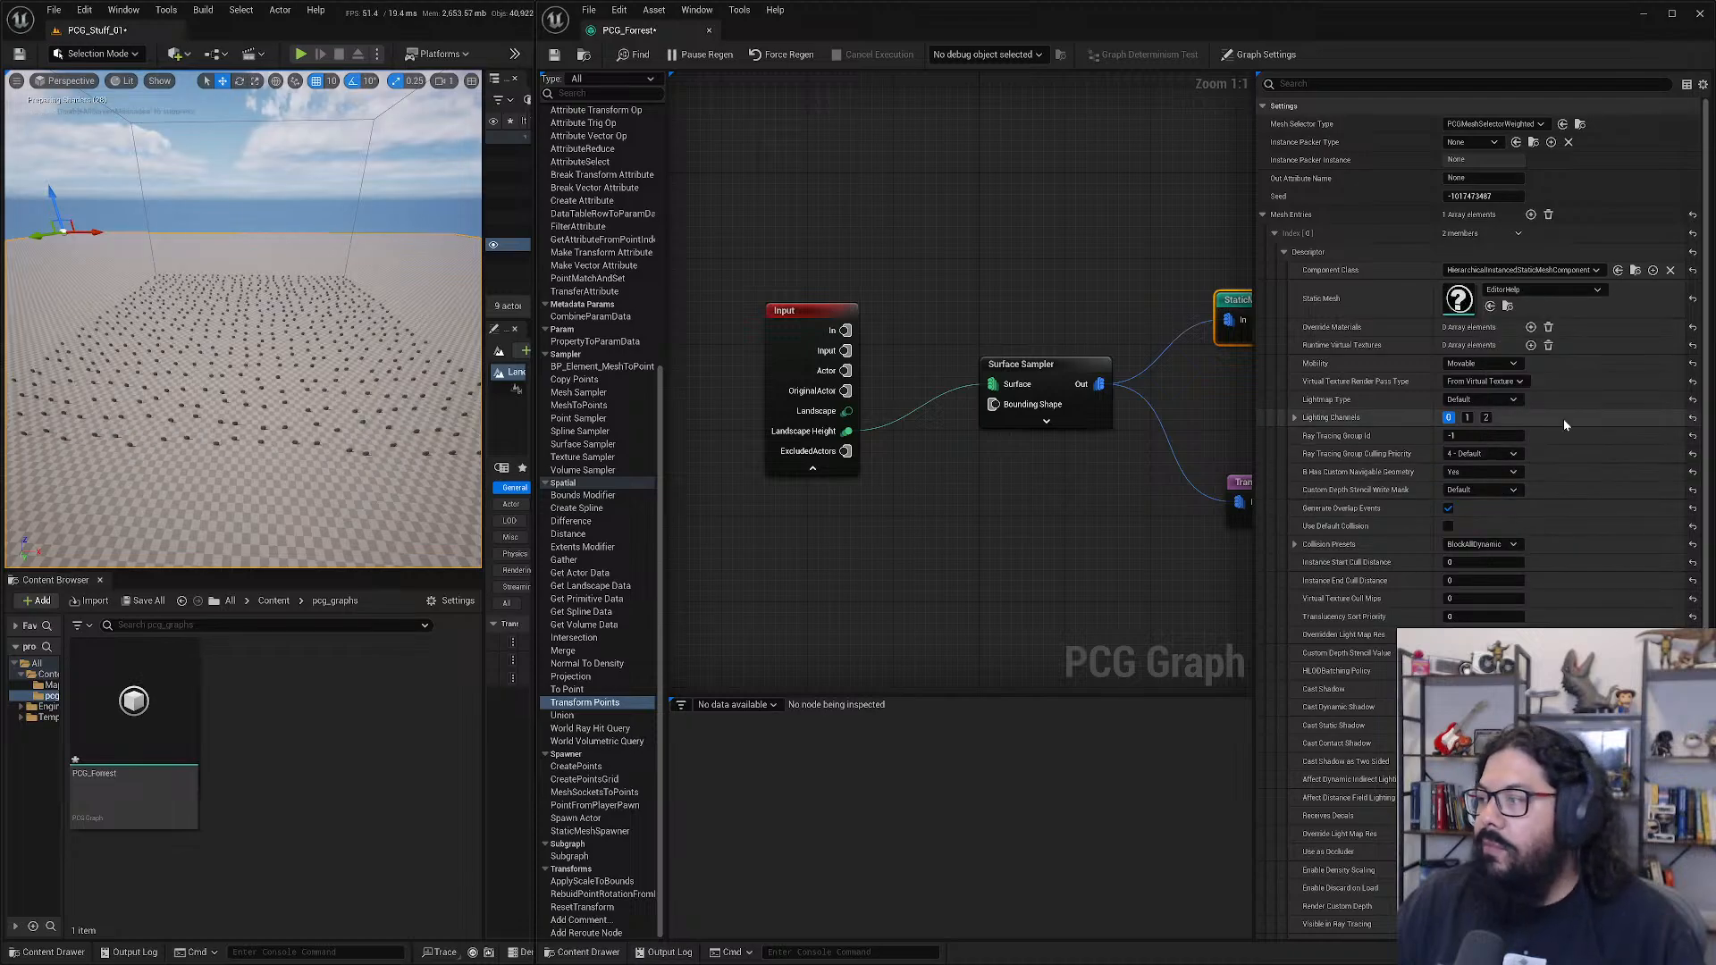
- Browse the static mesh choices for the spawner entry, search them for "axis" and clear the search
{"action": "left_click", "coordinate": [1524, 291]}
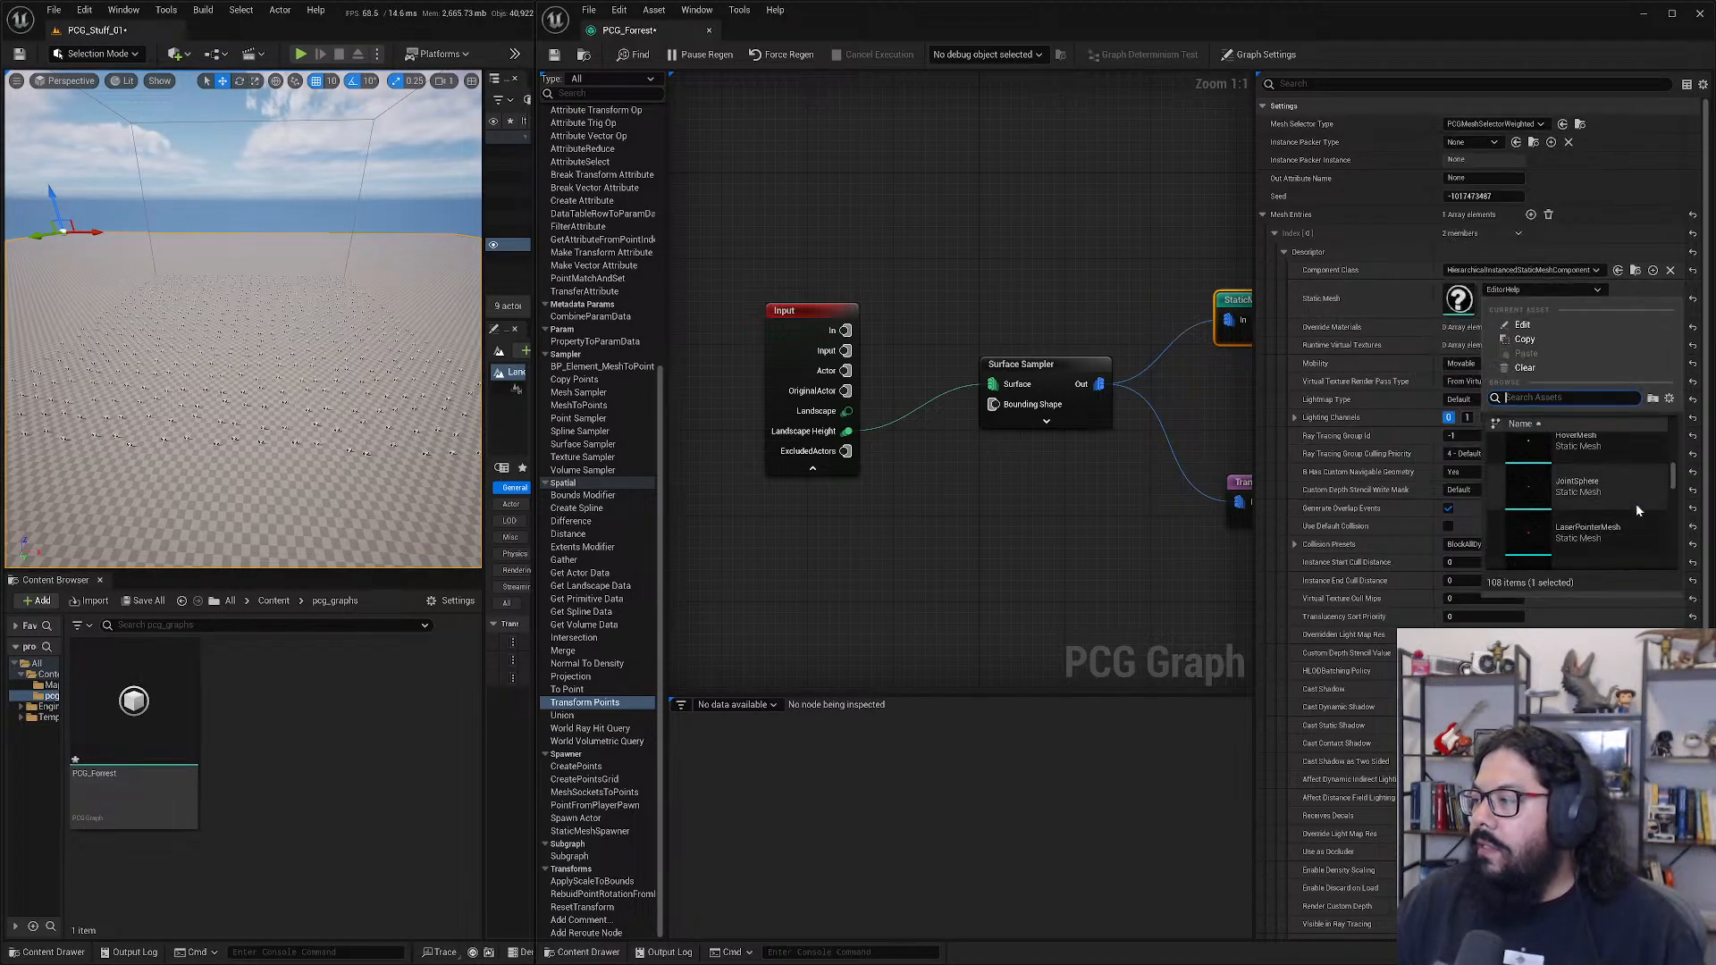
{"action": "scroll", "coordinate": [1636, 503], "scroll_direction": "down", "scroll_amount": 3}
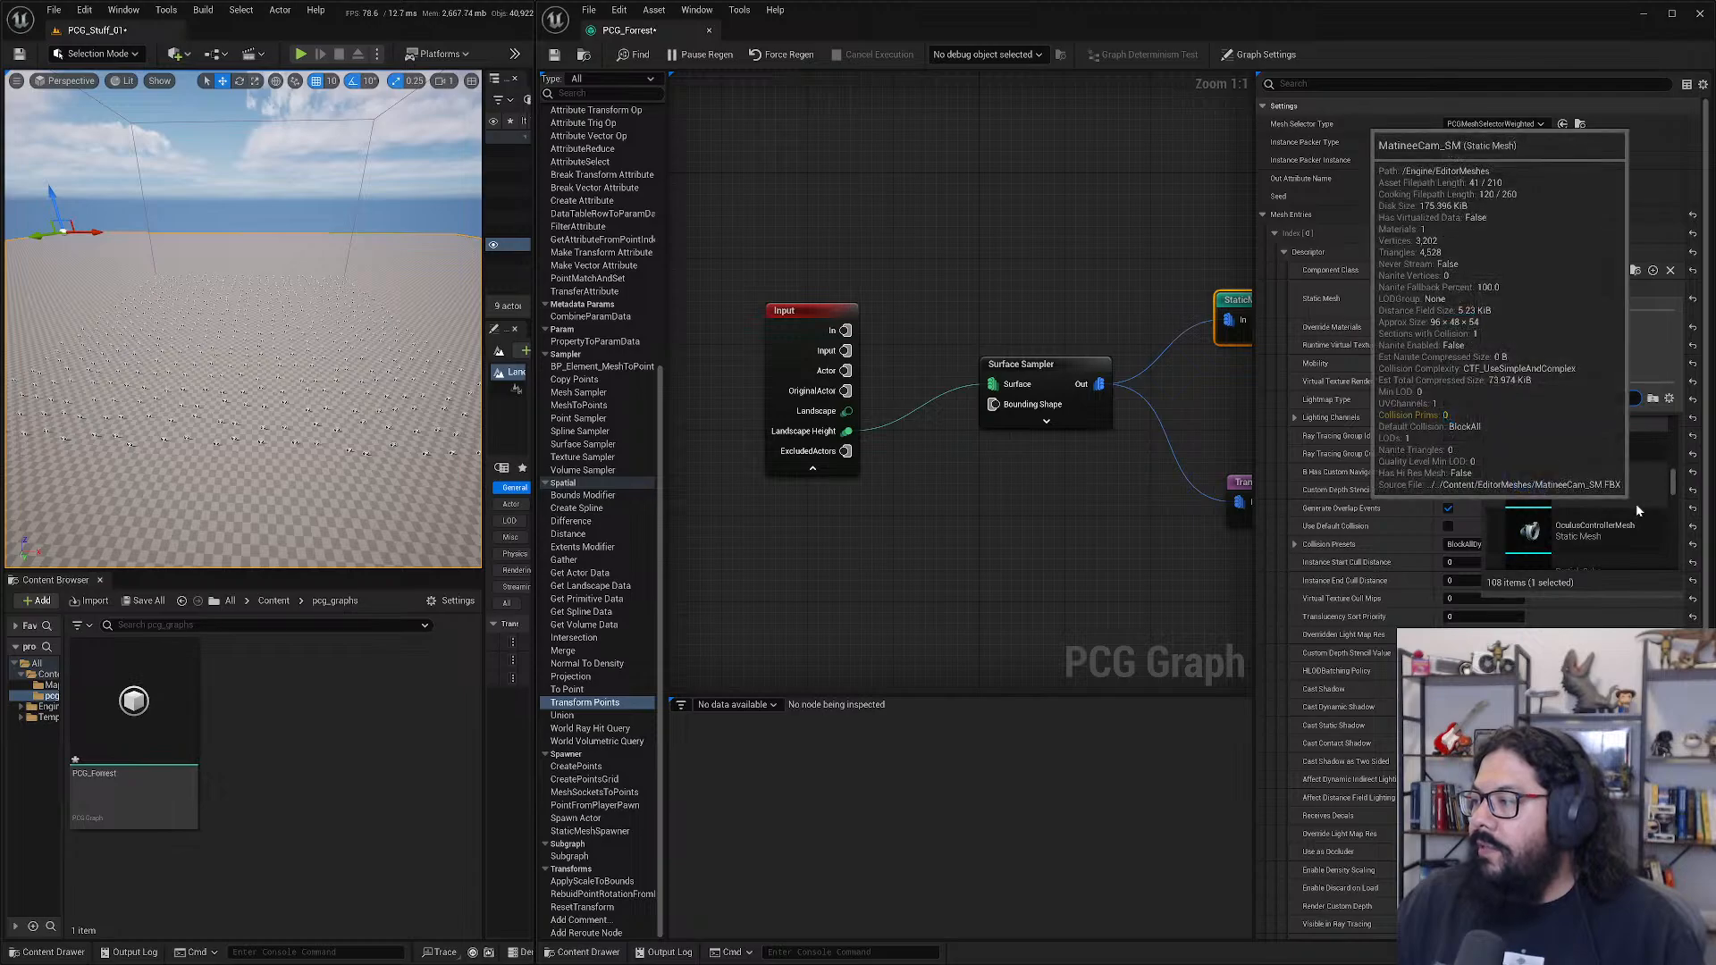
{"action": "scroll", "coordinate": [1635, 503], "scroll_direction": "down", "scroll_amount": 3}
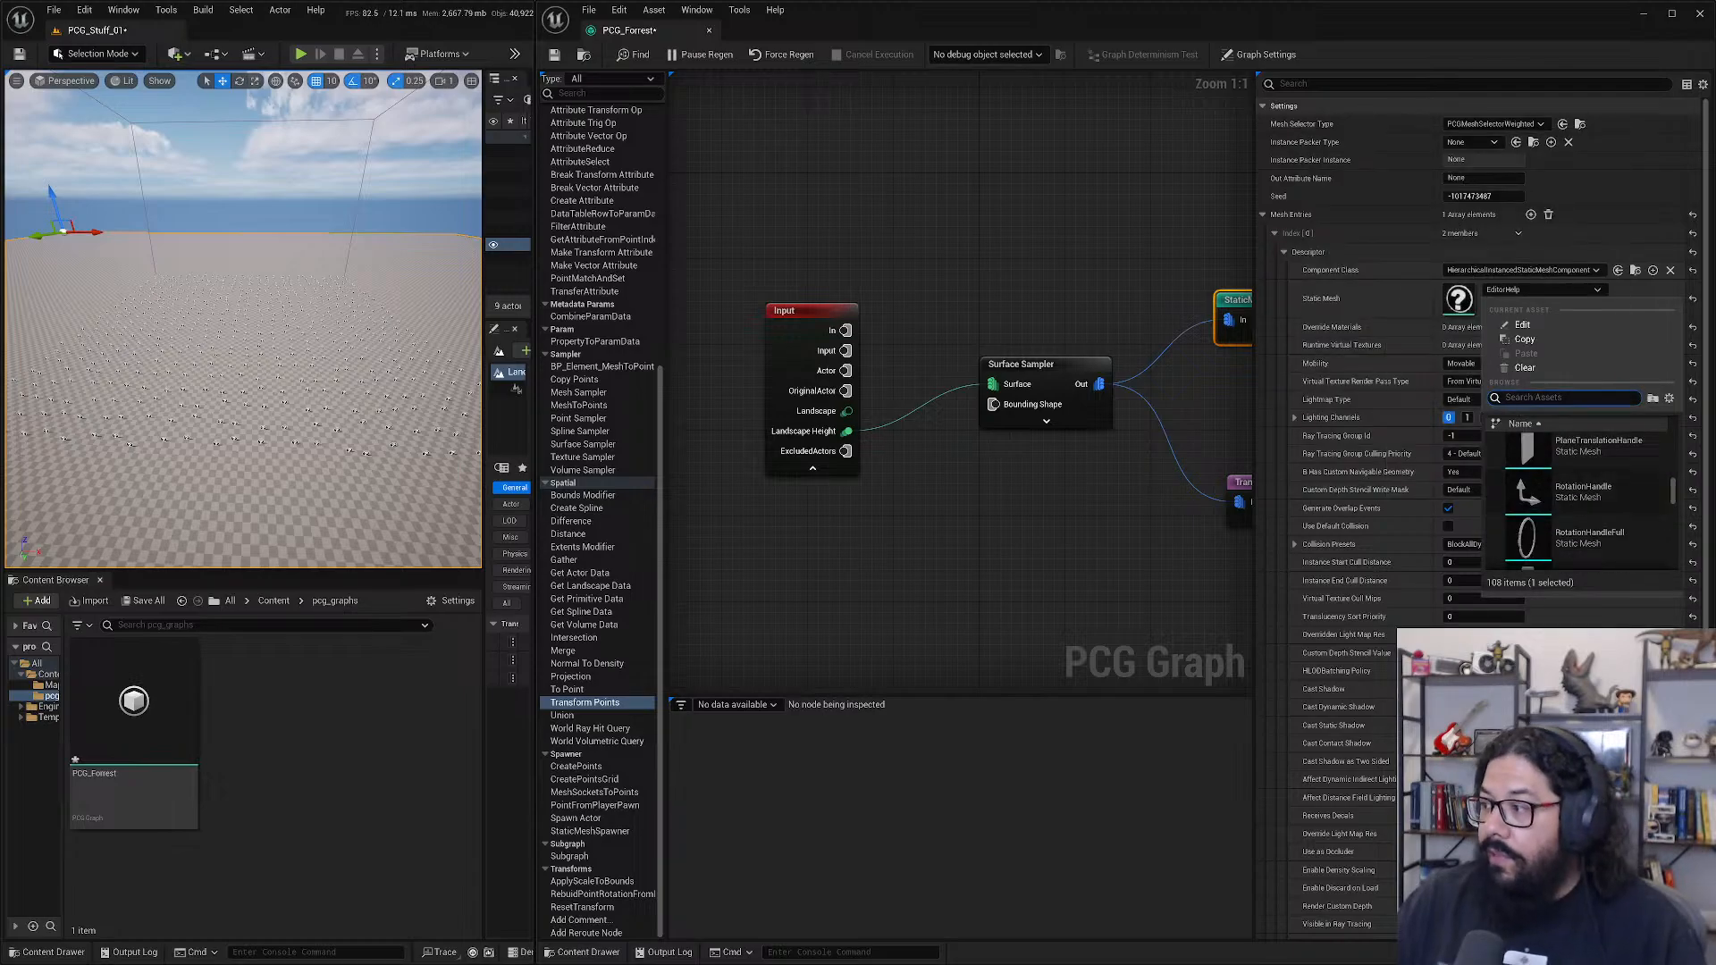
{"action": "type", "text": "ax"}
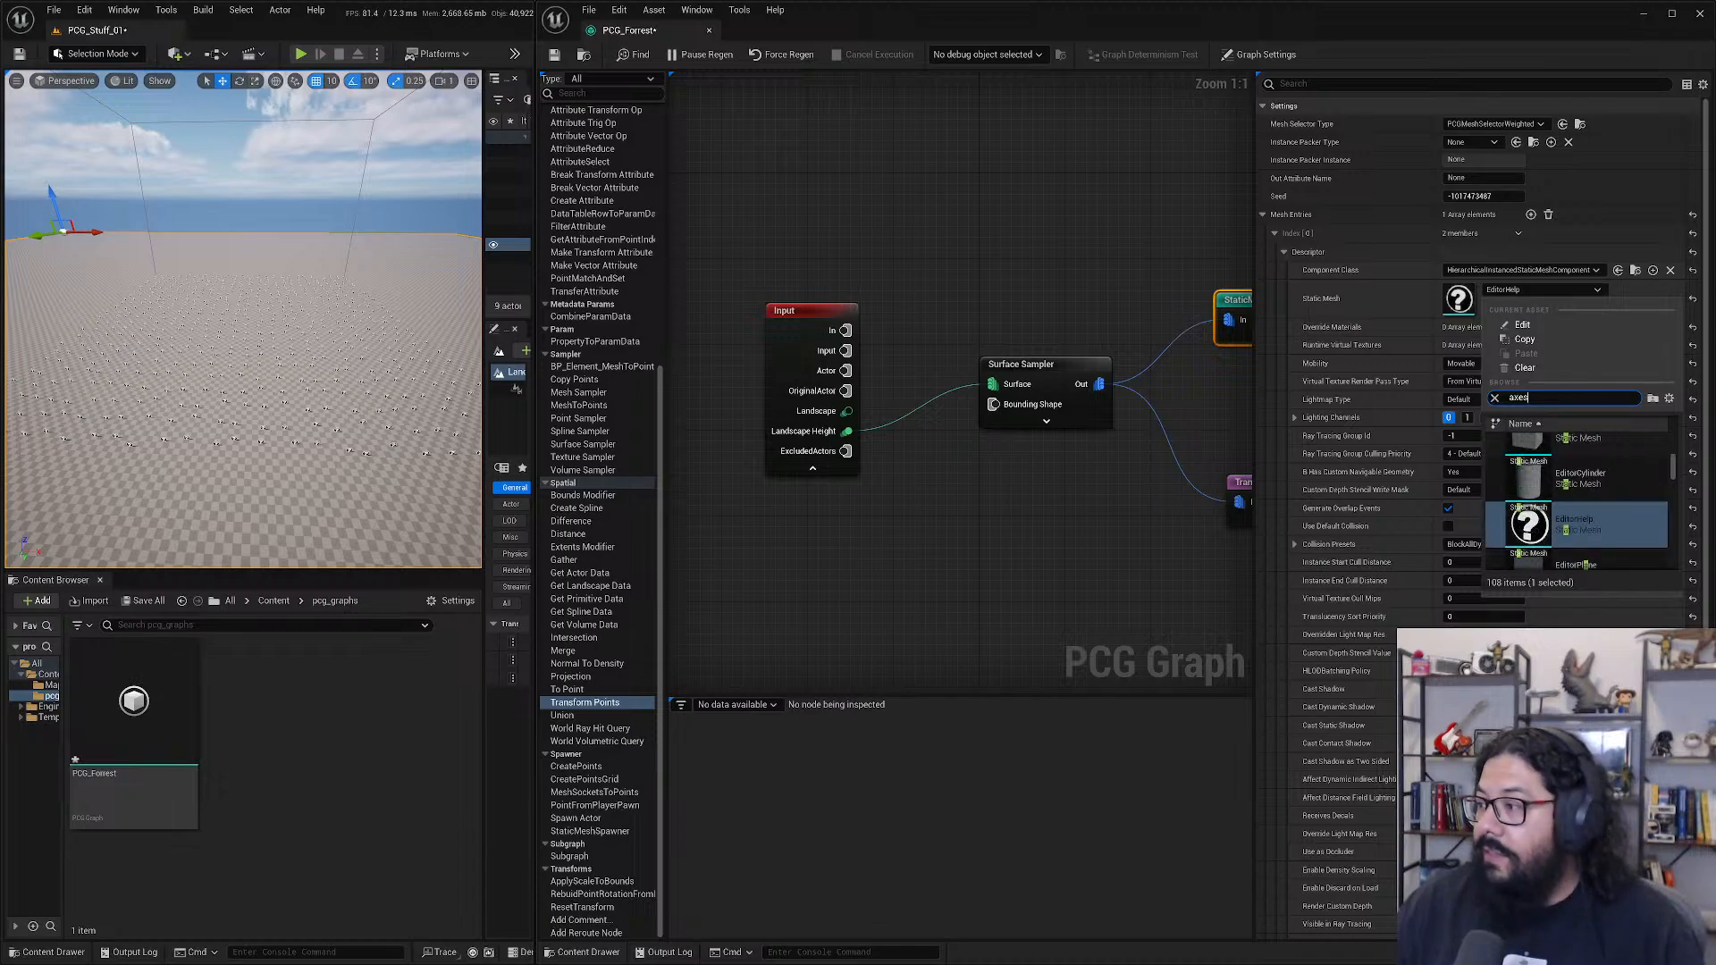
{"action": "type", "text": "es"}
{"action": "key", "text": "BackSpace"}
{"action": "key", "text": "BackSpace"}
{"action": "type", "text": "is"}
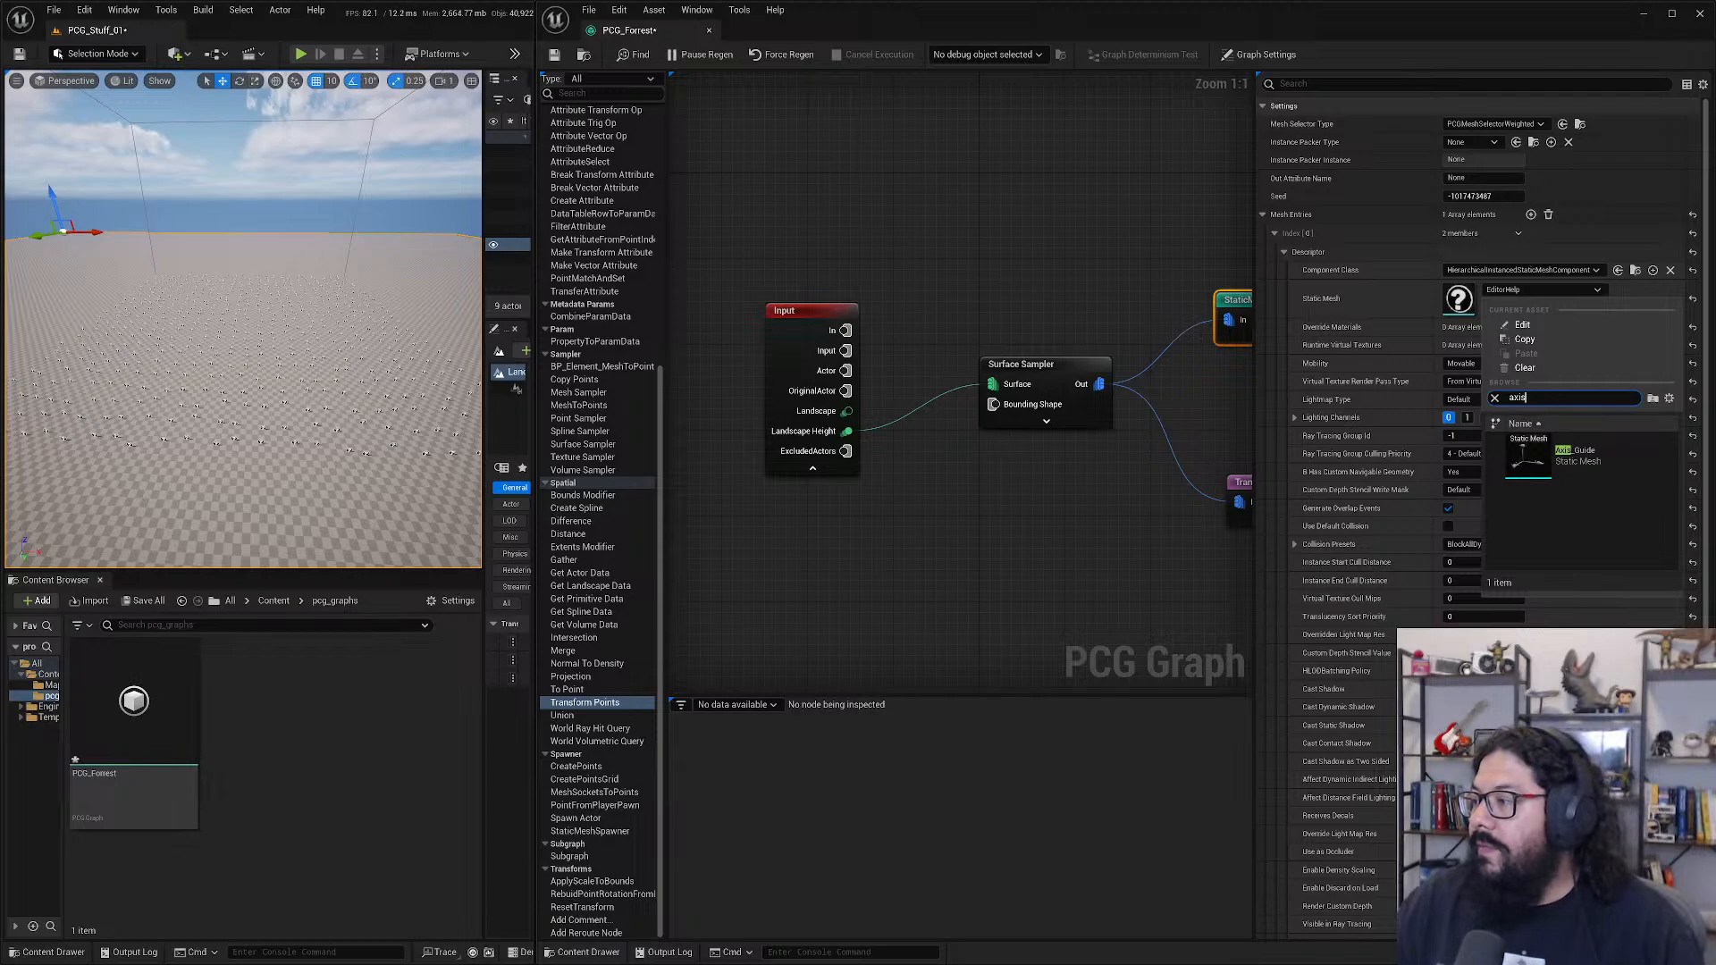
{"action": "left_click_drag", "start_coordinate": [1544, 399], "coordinate": [1443, 400]}
{"action": "key", "text": "BackSpace"}
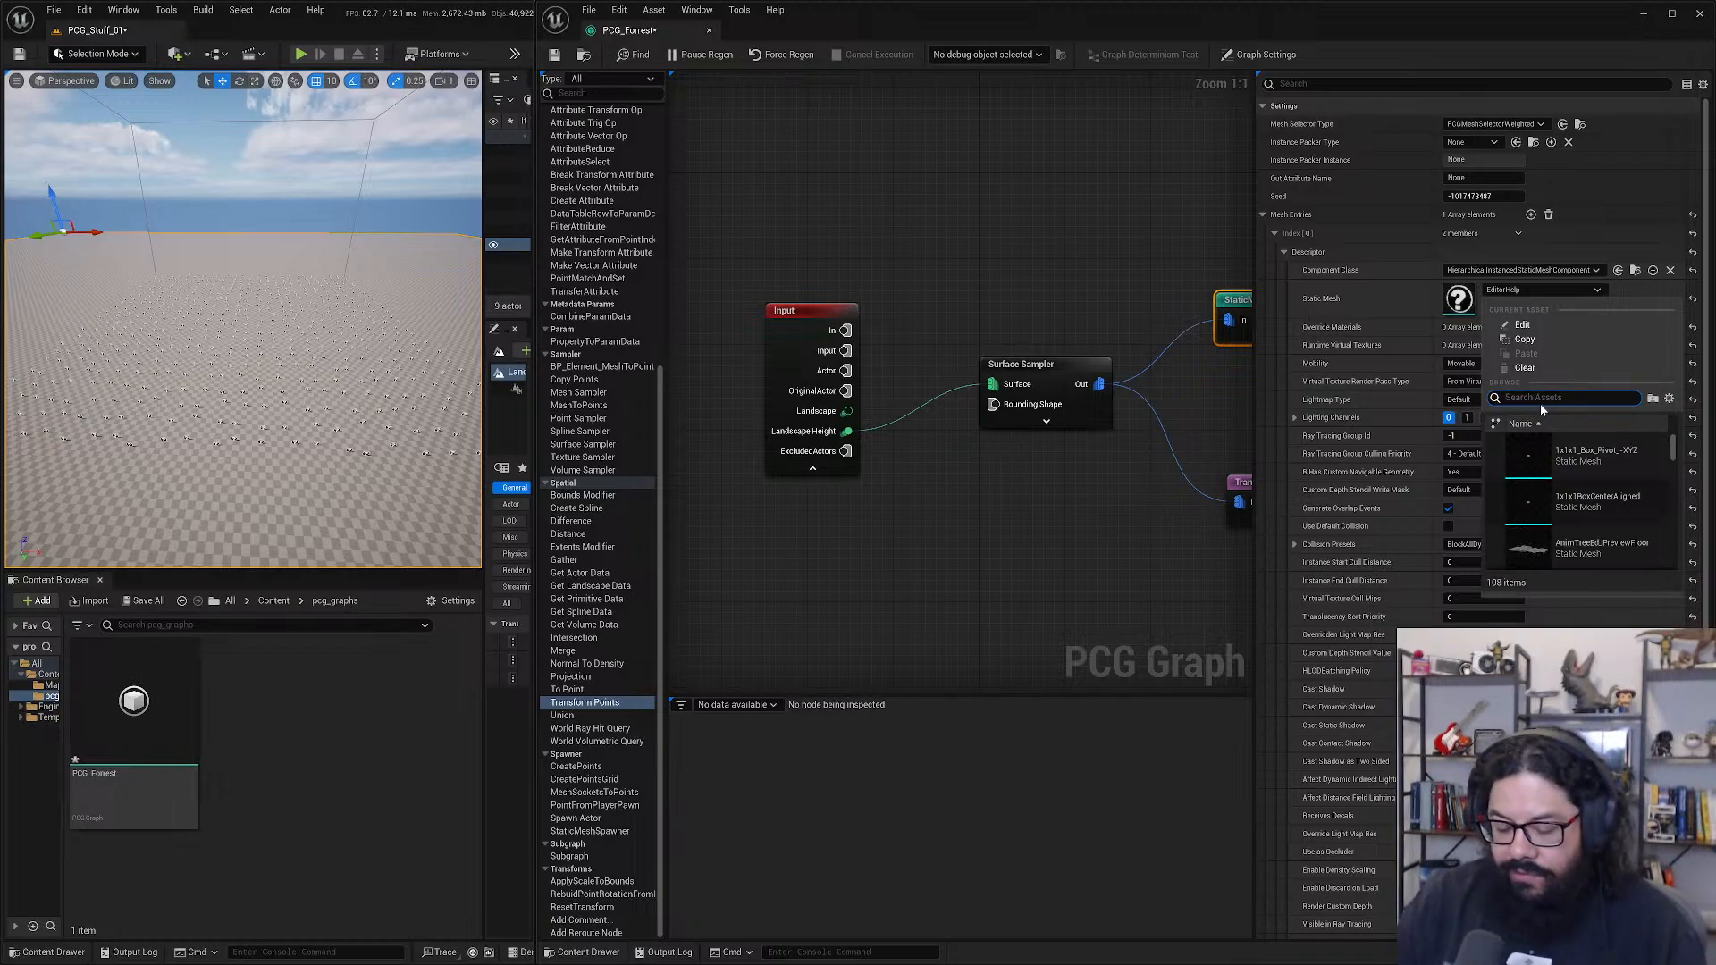
- Search the static mesh choices for "na" and clear the search
{"action": "type", "text": "nano"}
{"action": "key", "text": "BackSpace"}
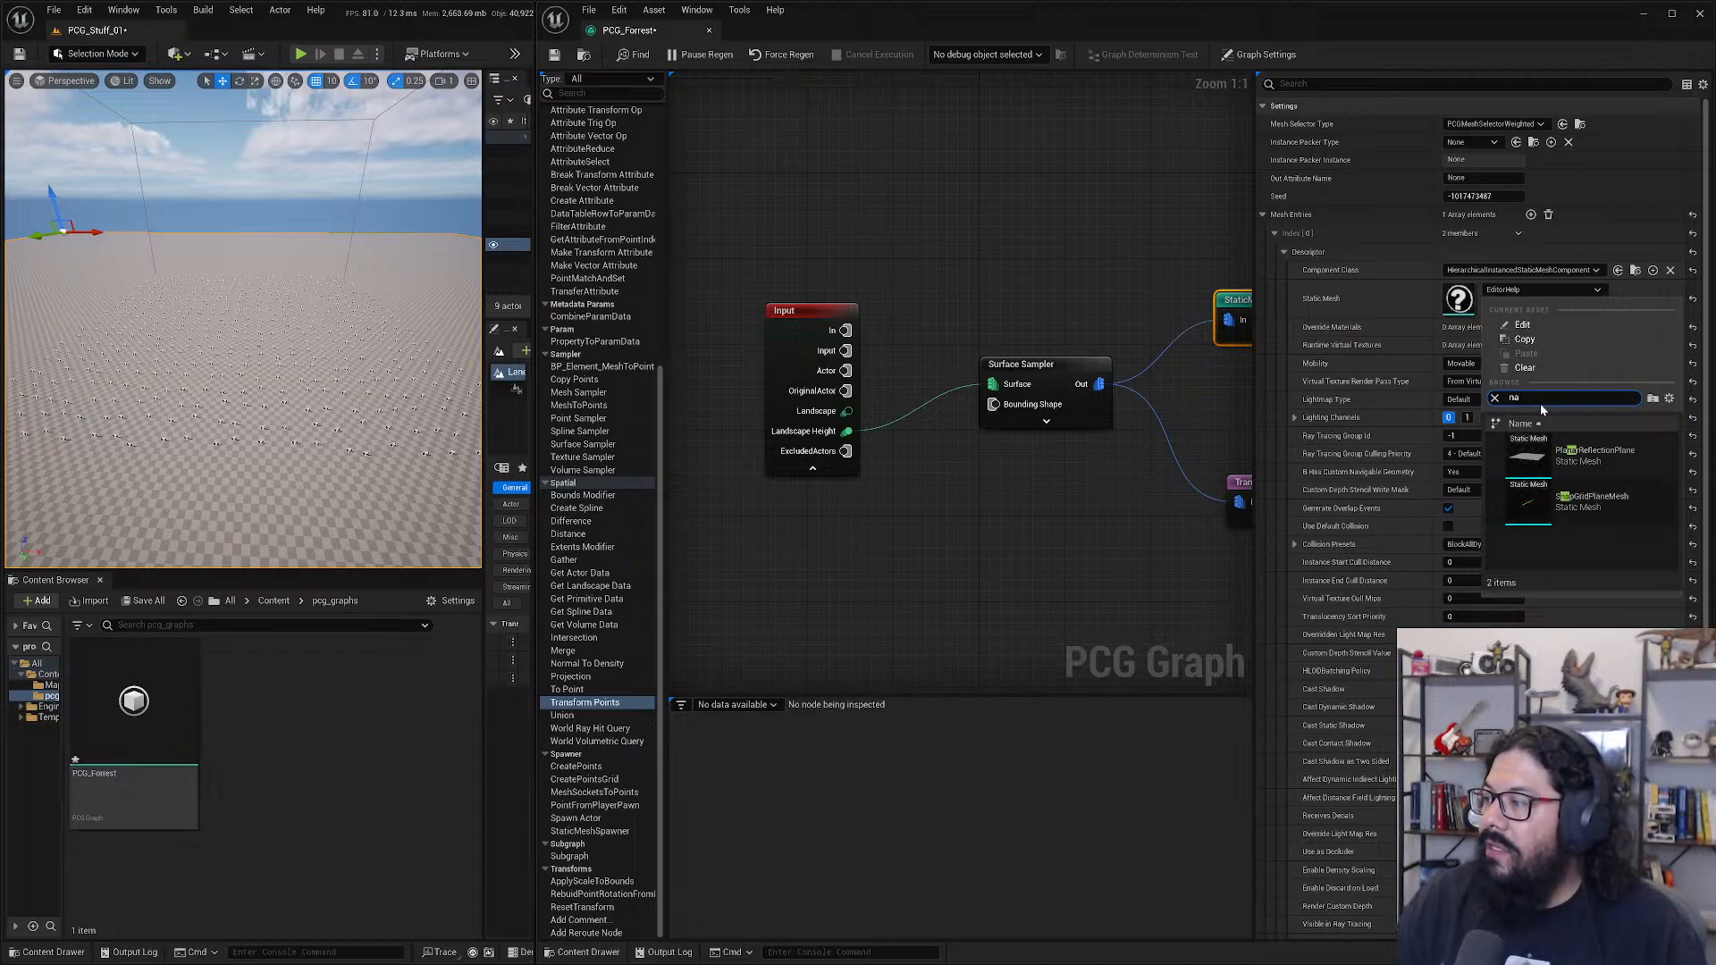
{"action": "key", "text": "BackSpace"}
{"action": "key", "text": "BackSpace"}
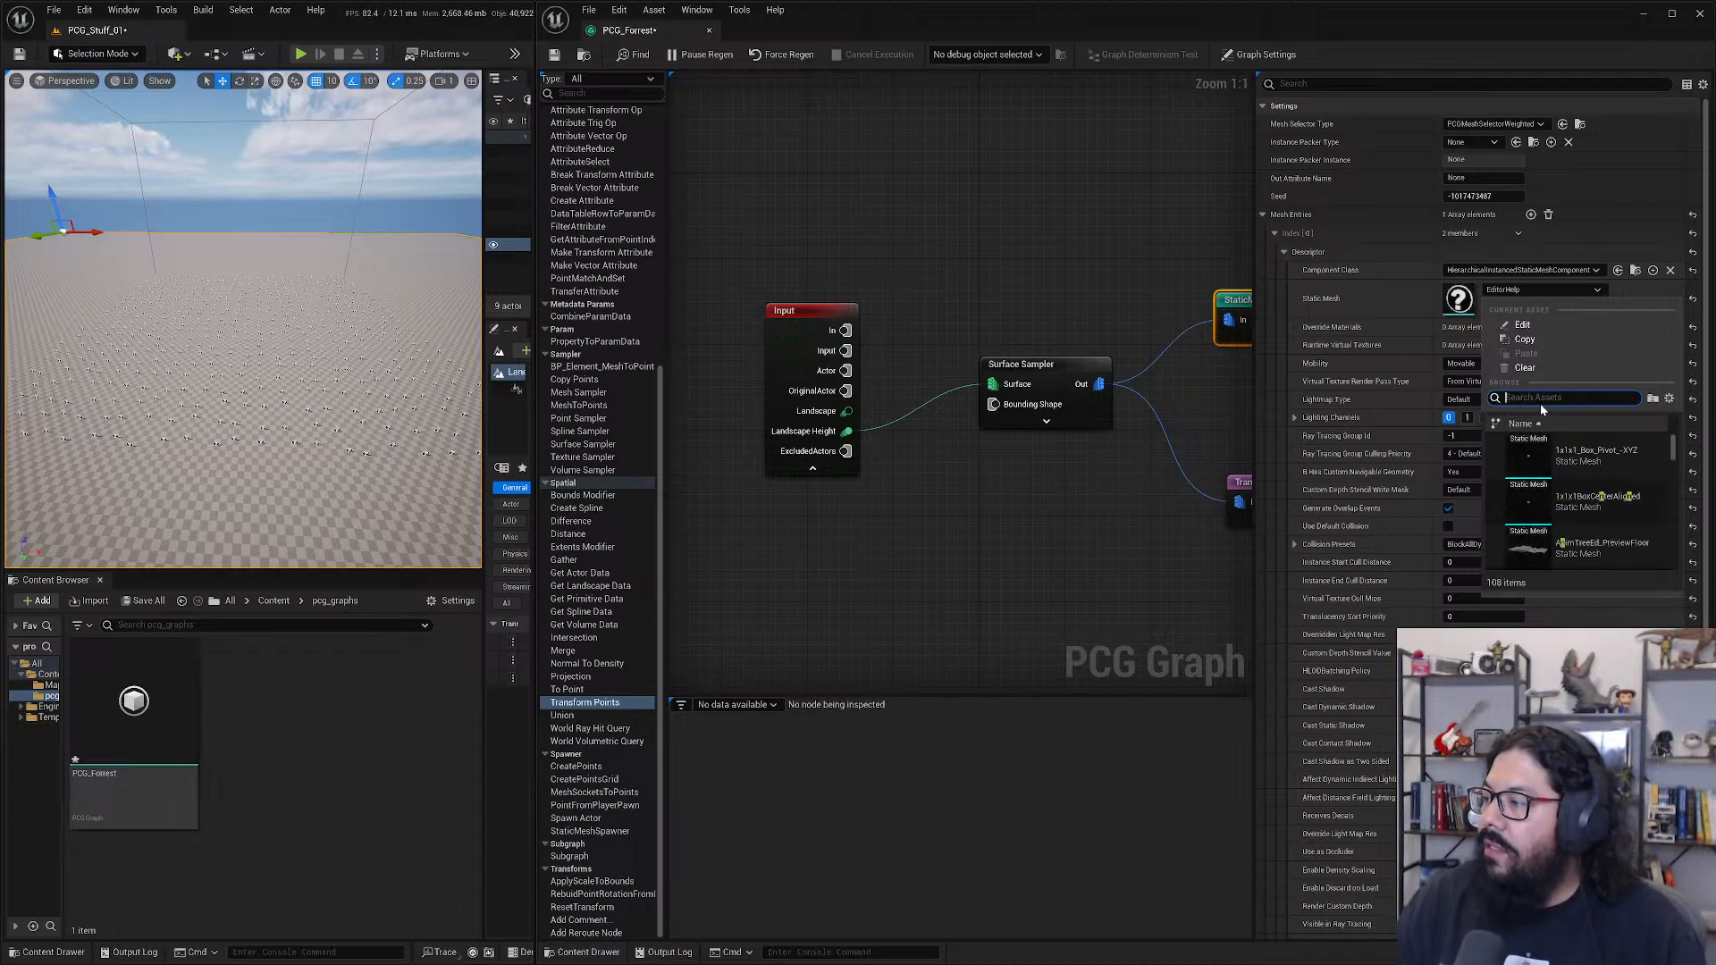
- Browse the static mesh choices and change the spawner entry's static mesh to SM_FieldArrow
{"action": "scroll", "coordinate": [1669, 456], "scroll_direction": "down", "scroll_amount": 10}
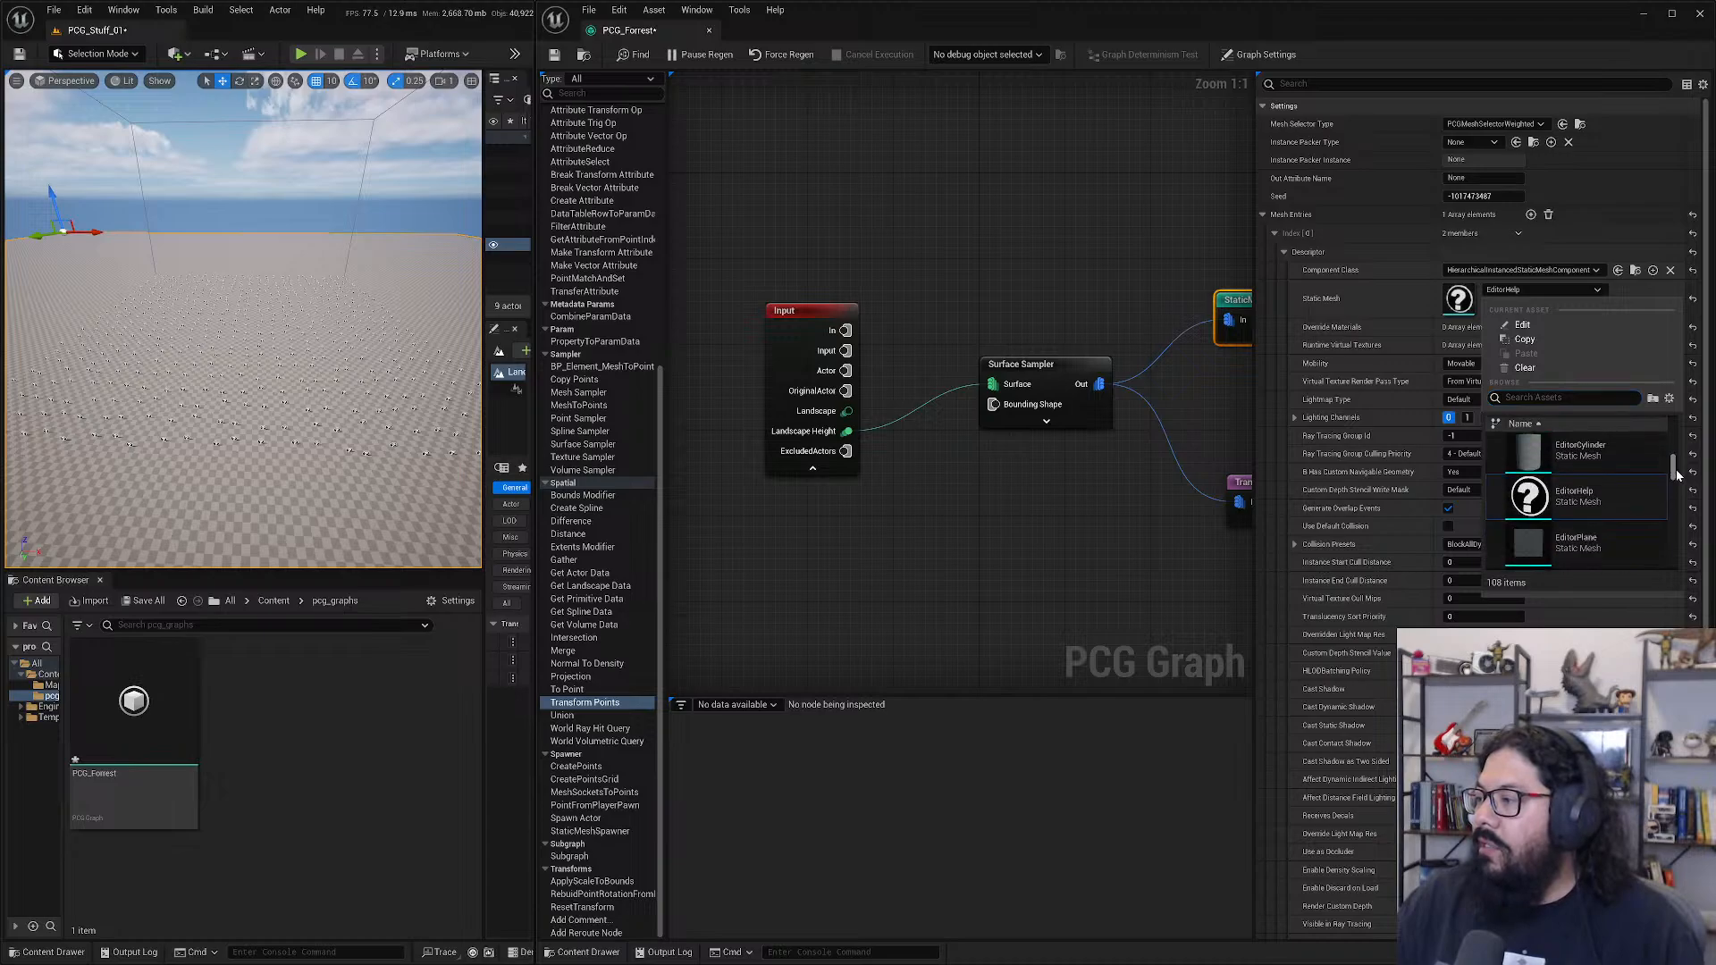
{"action": "scroll", "coordinate": [1688, 514], "scroll_direction": "down", "scroll_amount": 10}
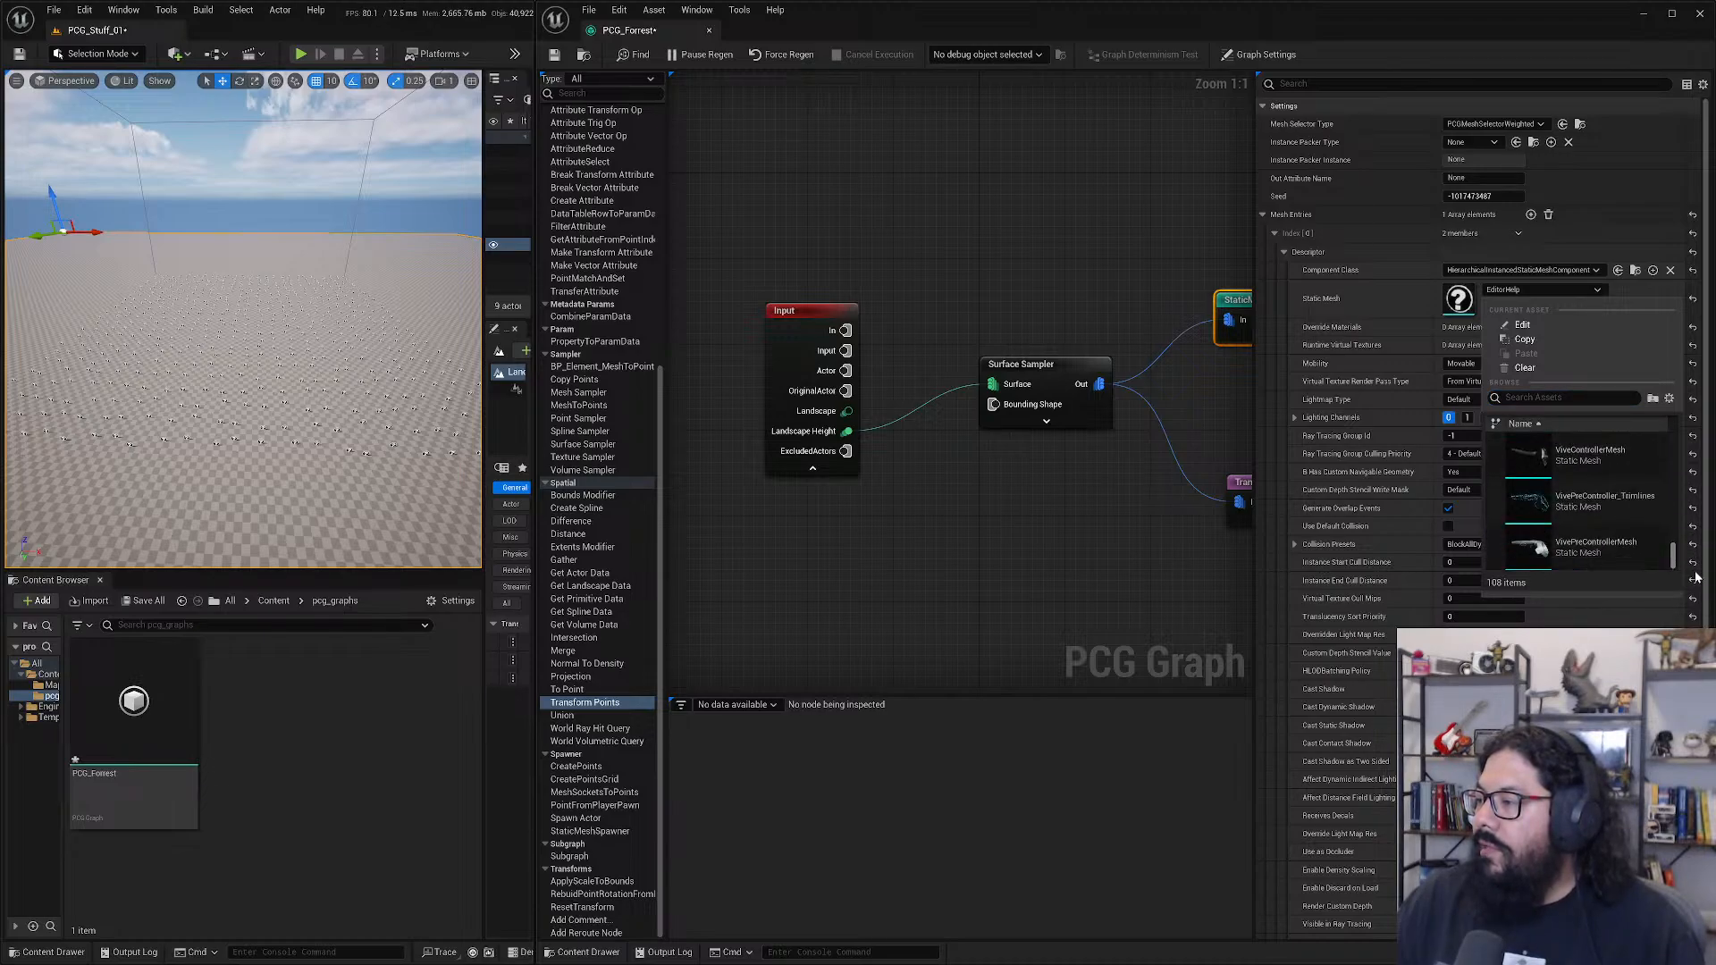
{"action": "scroll", "coordinate": [1689, 556], "scroll_direction": "up", "scroll_amount": 3}
{"action": "scroll", "coordinate": [1689, 556], "scroll_direction": "up", "scroll_amount": 3}
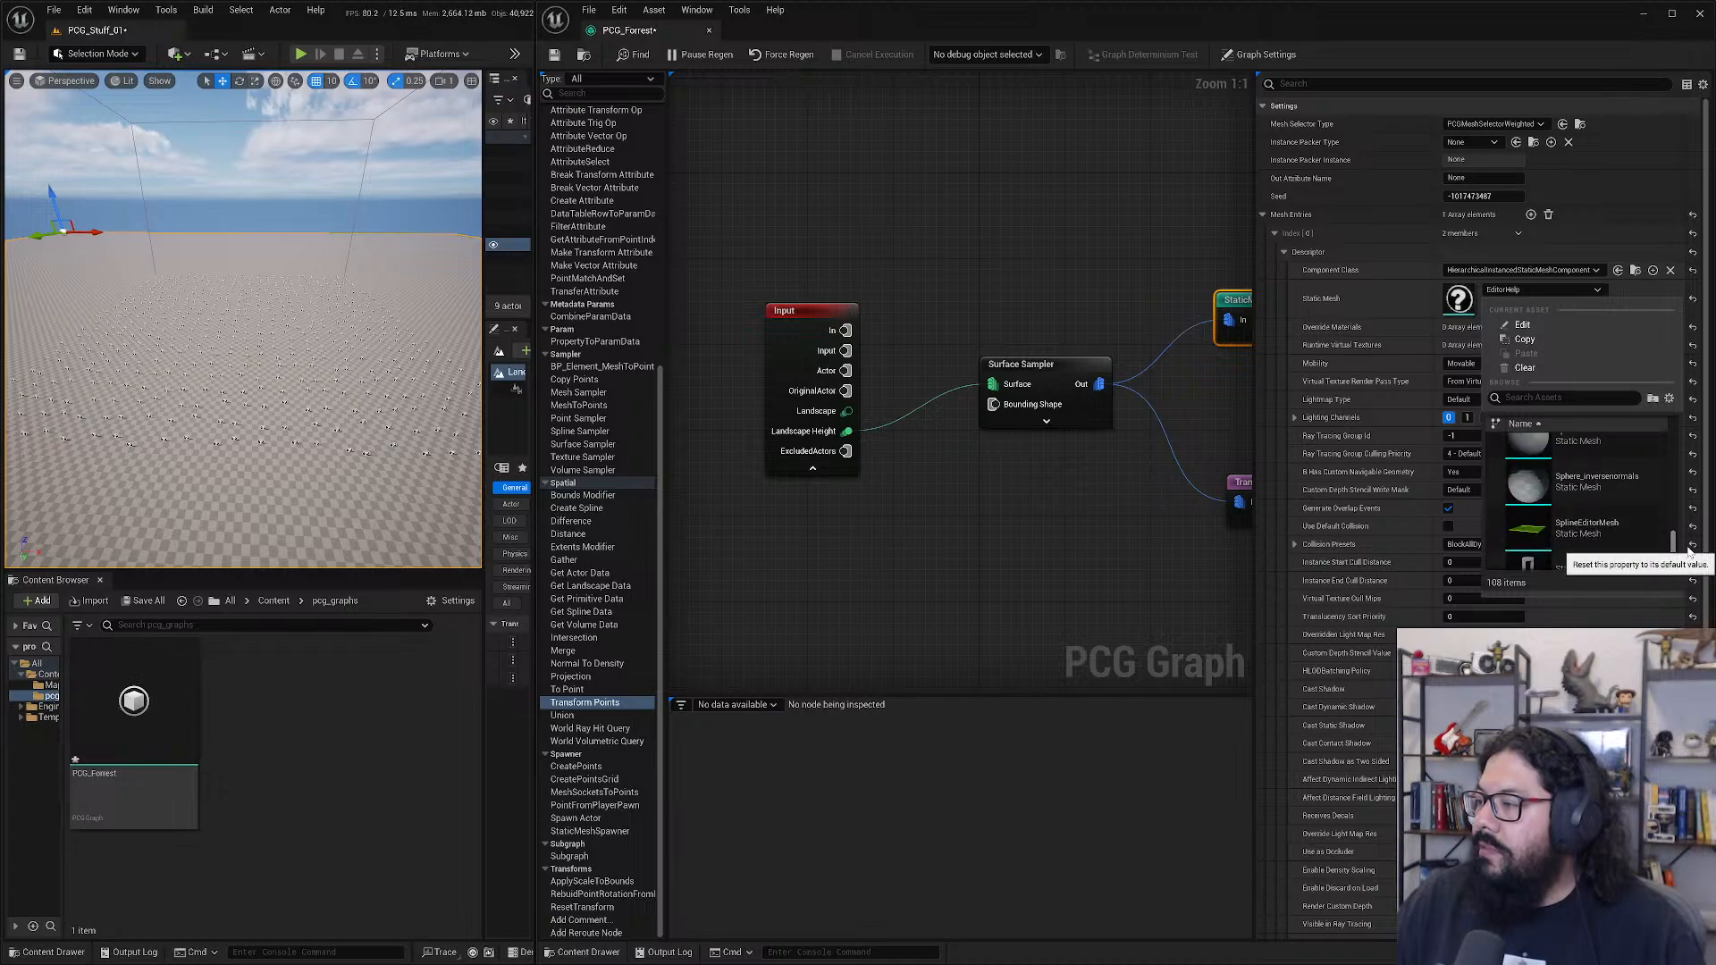
{"action": "scroll", "coordinate": [1689, 549], "scroll_direction": "up", "scroll_amount": 4}
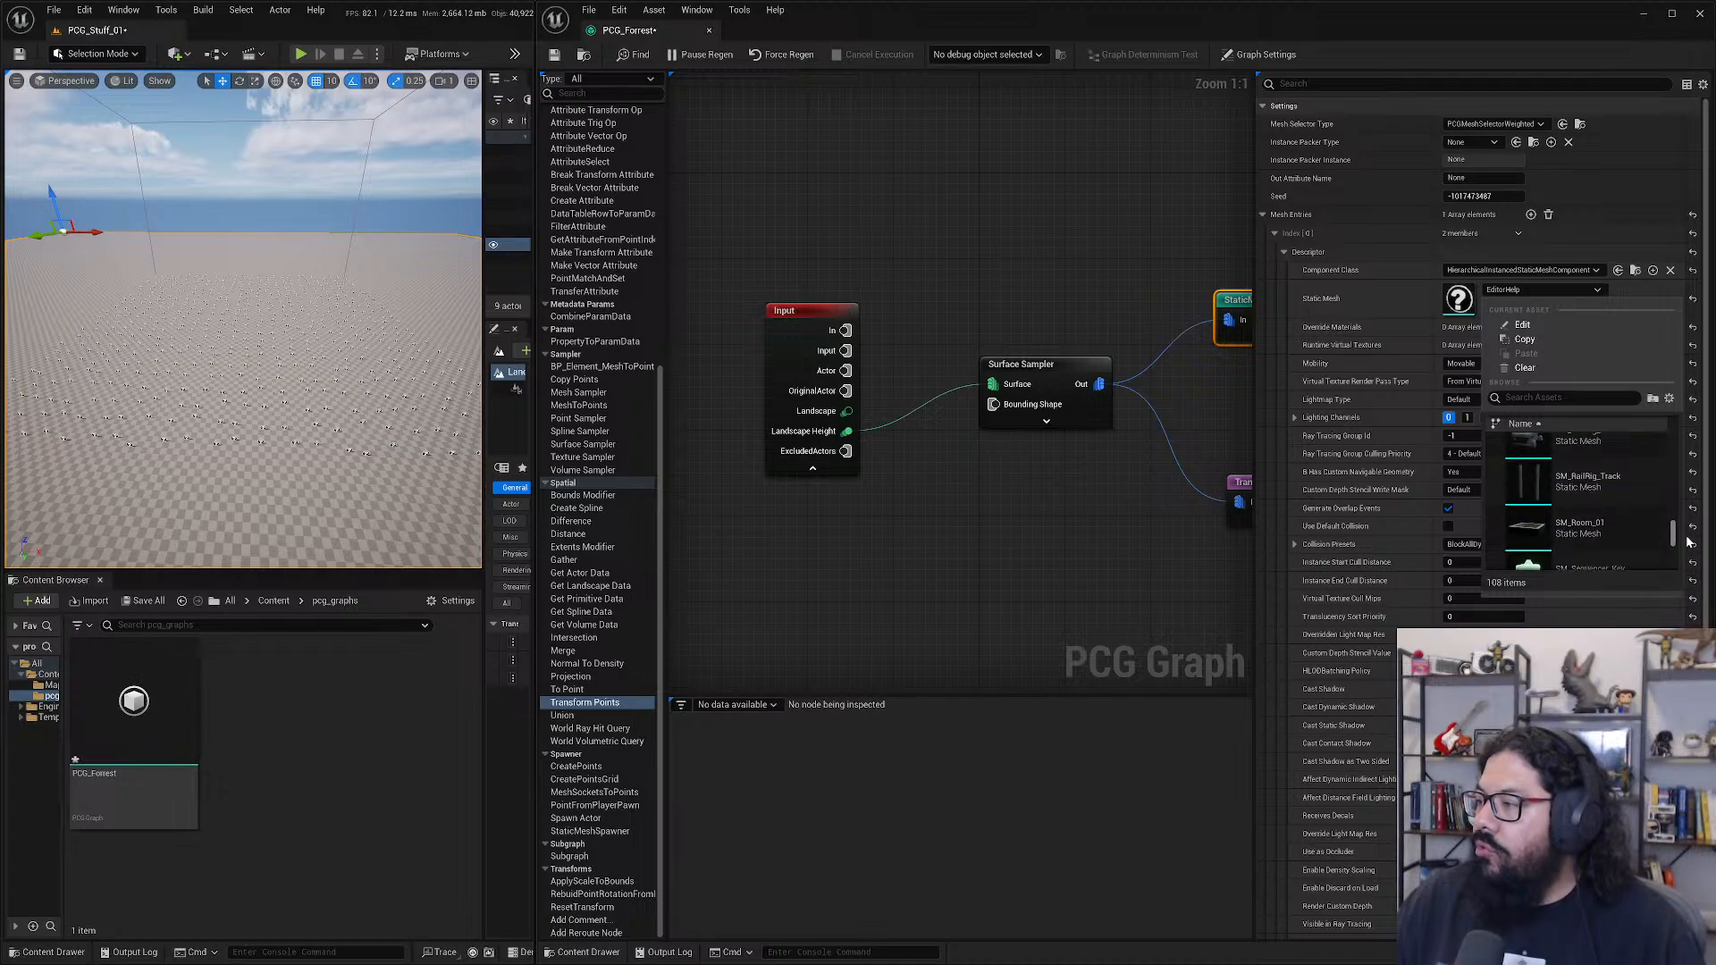
{"action": "scroll", "coordinate": [1688, 540], "scroll_direction": "up", "scroll_amount": 5}
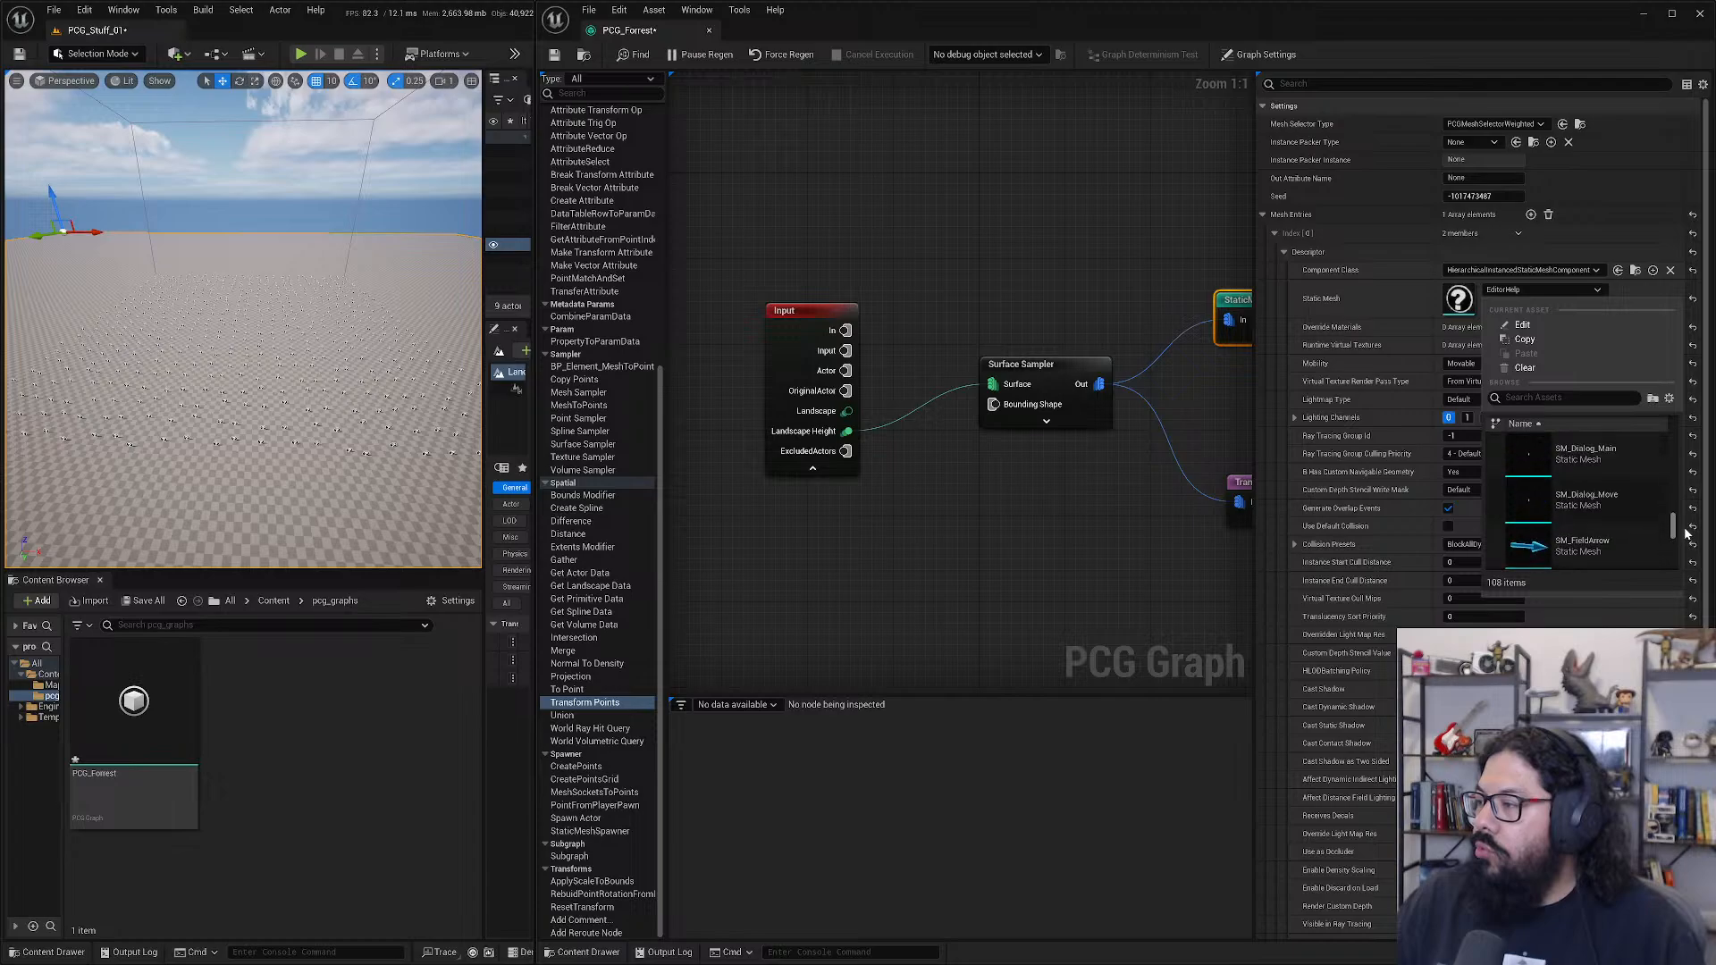
{"action": "scroll", "coordinate": [1688, 532], "scroll_direction": "down", "scroll_amount": 1}
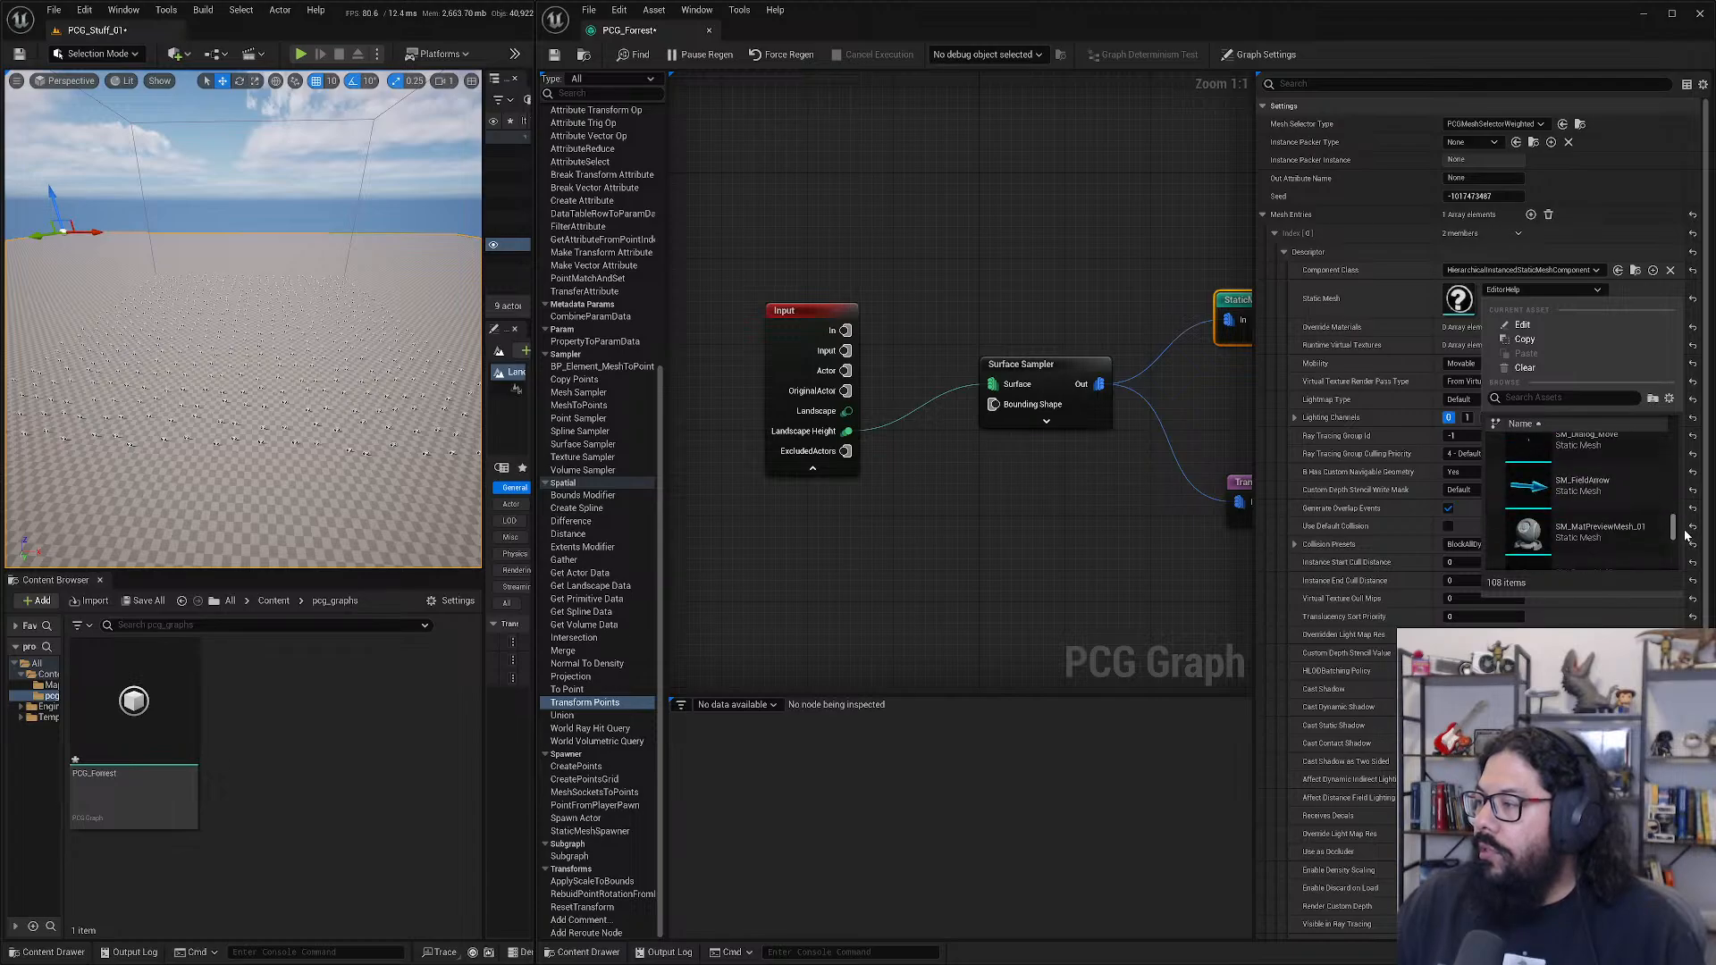
{"action": "left_click", "coordinate": [1528, 487]}
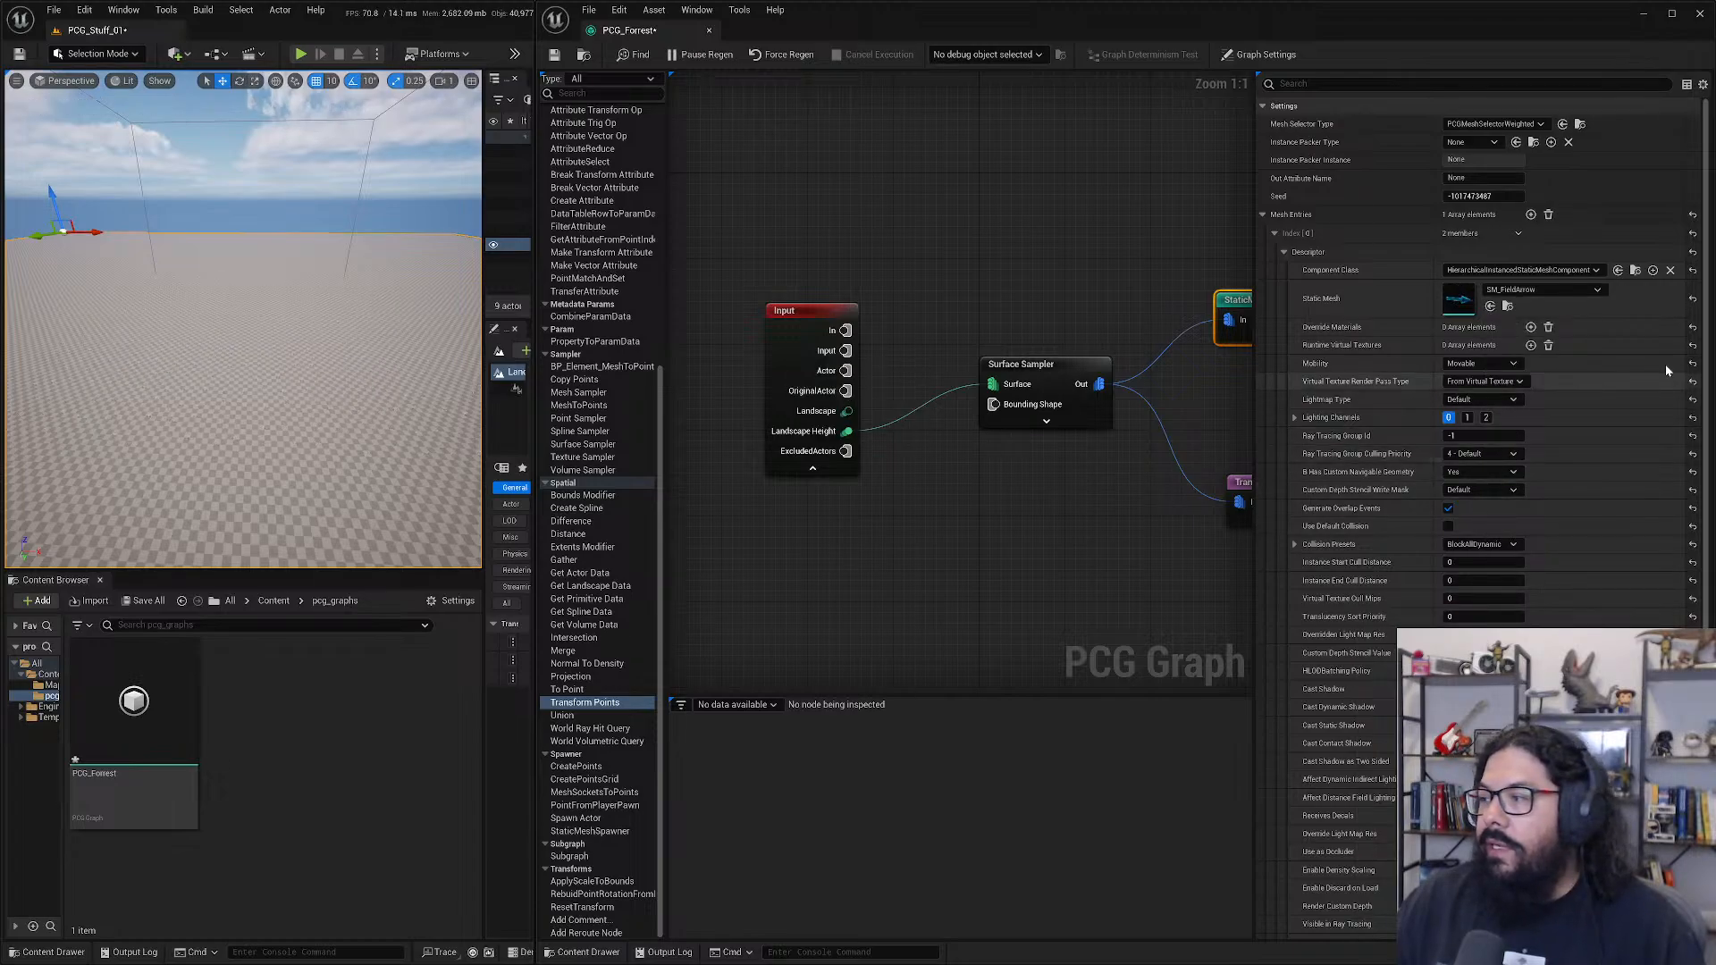
- Change the spawner entry's static mesh to SimplePivotPainterExample
{"action": "left_click", "coordinate": [1539, 291]}
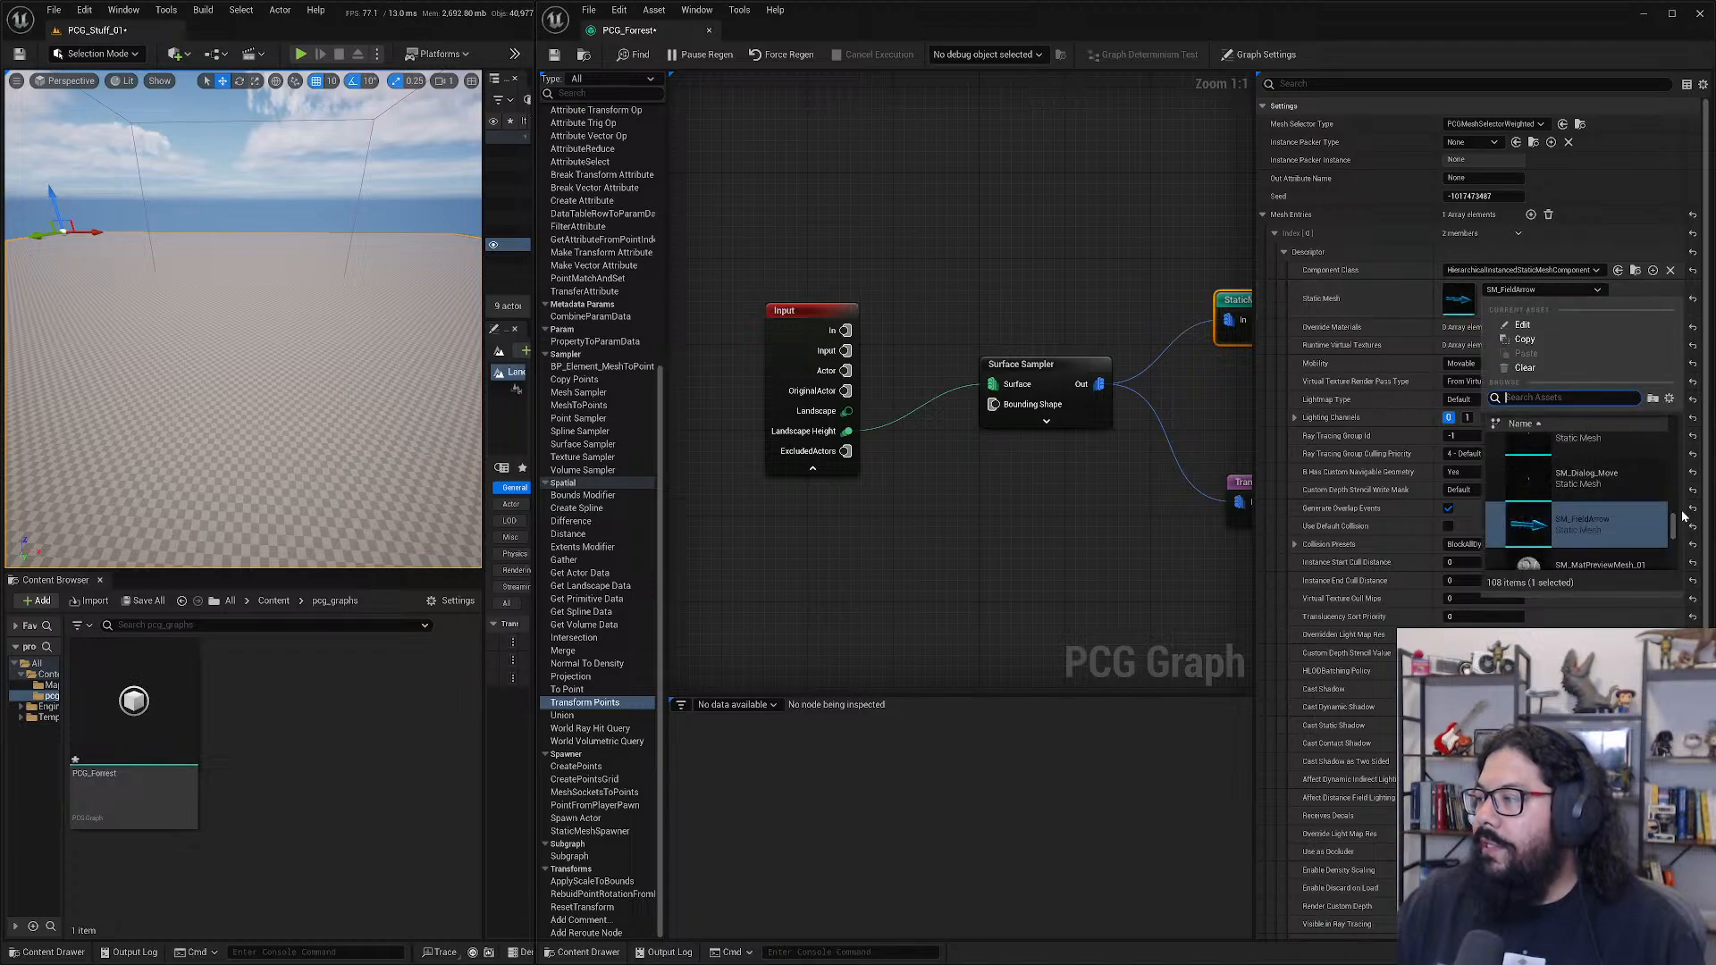
{"action": "scroll", "coordinate": [1676, 528], "scroll_direction": "up", "scroll_amount": 2}
{"action": "scroll", "coordinate": [1677, 514], "scroll_direction": "up", "scroll_amount": 3}
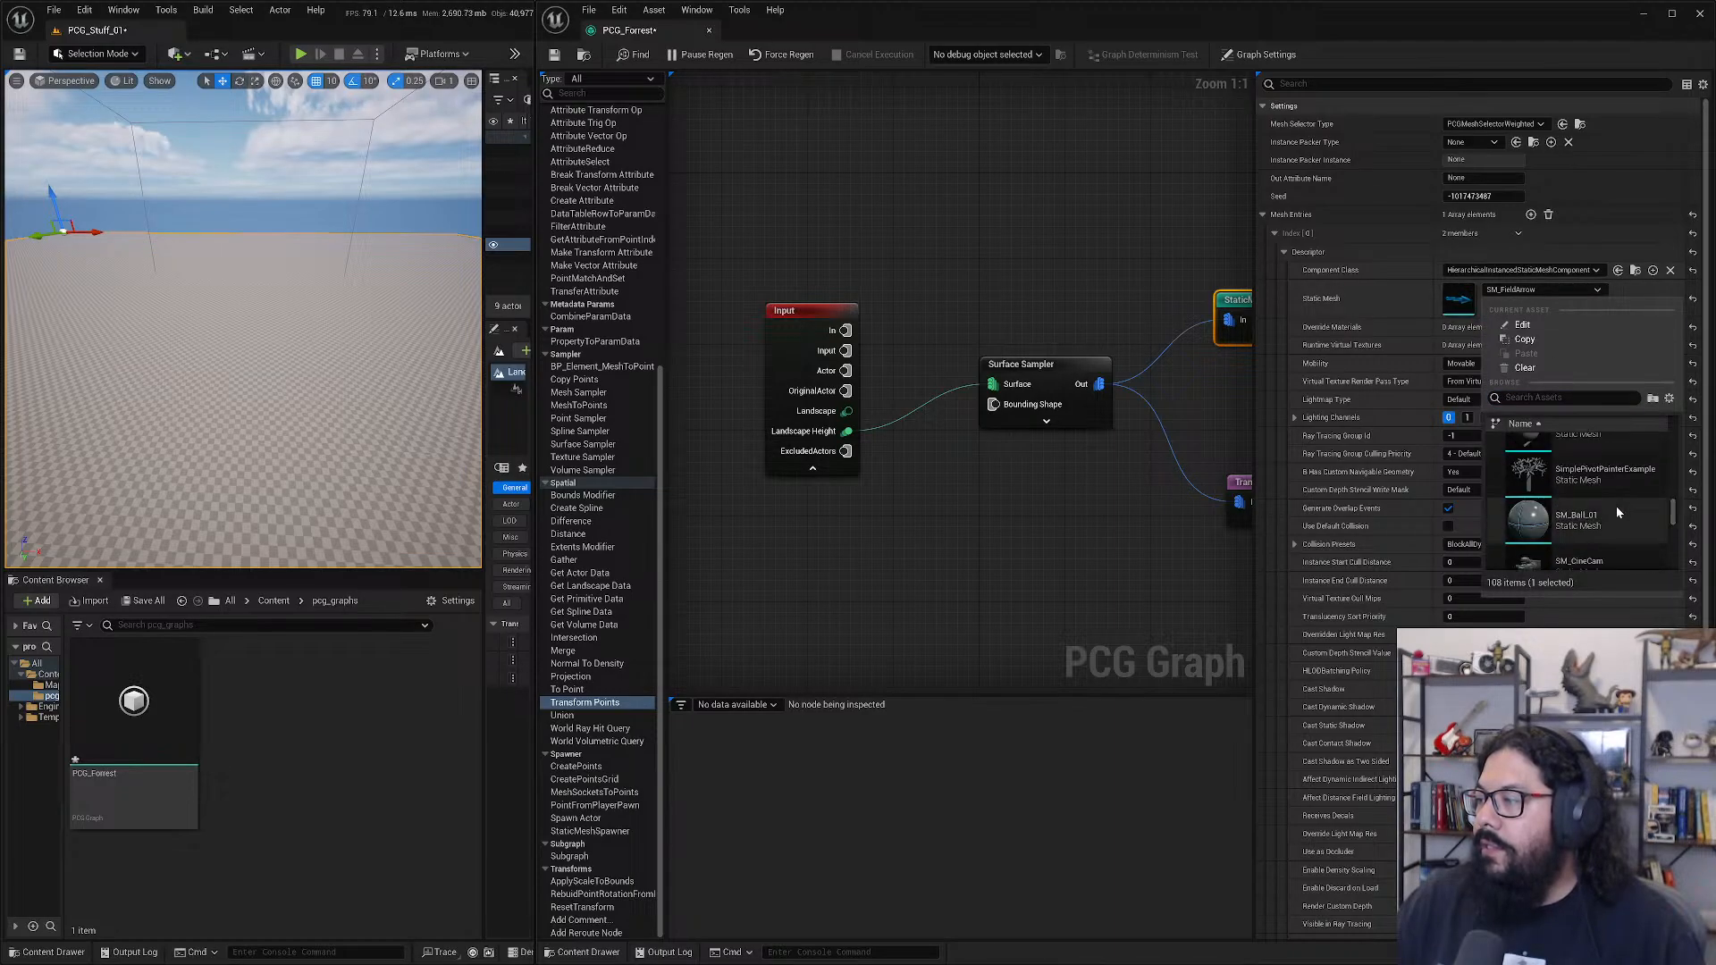
{"action": "left_click", "coordinate": [1529, 485]}
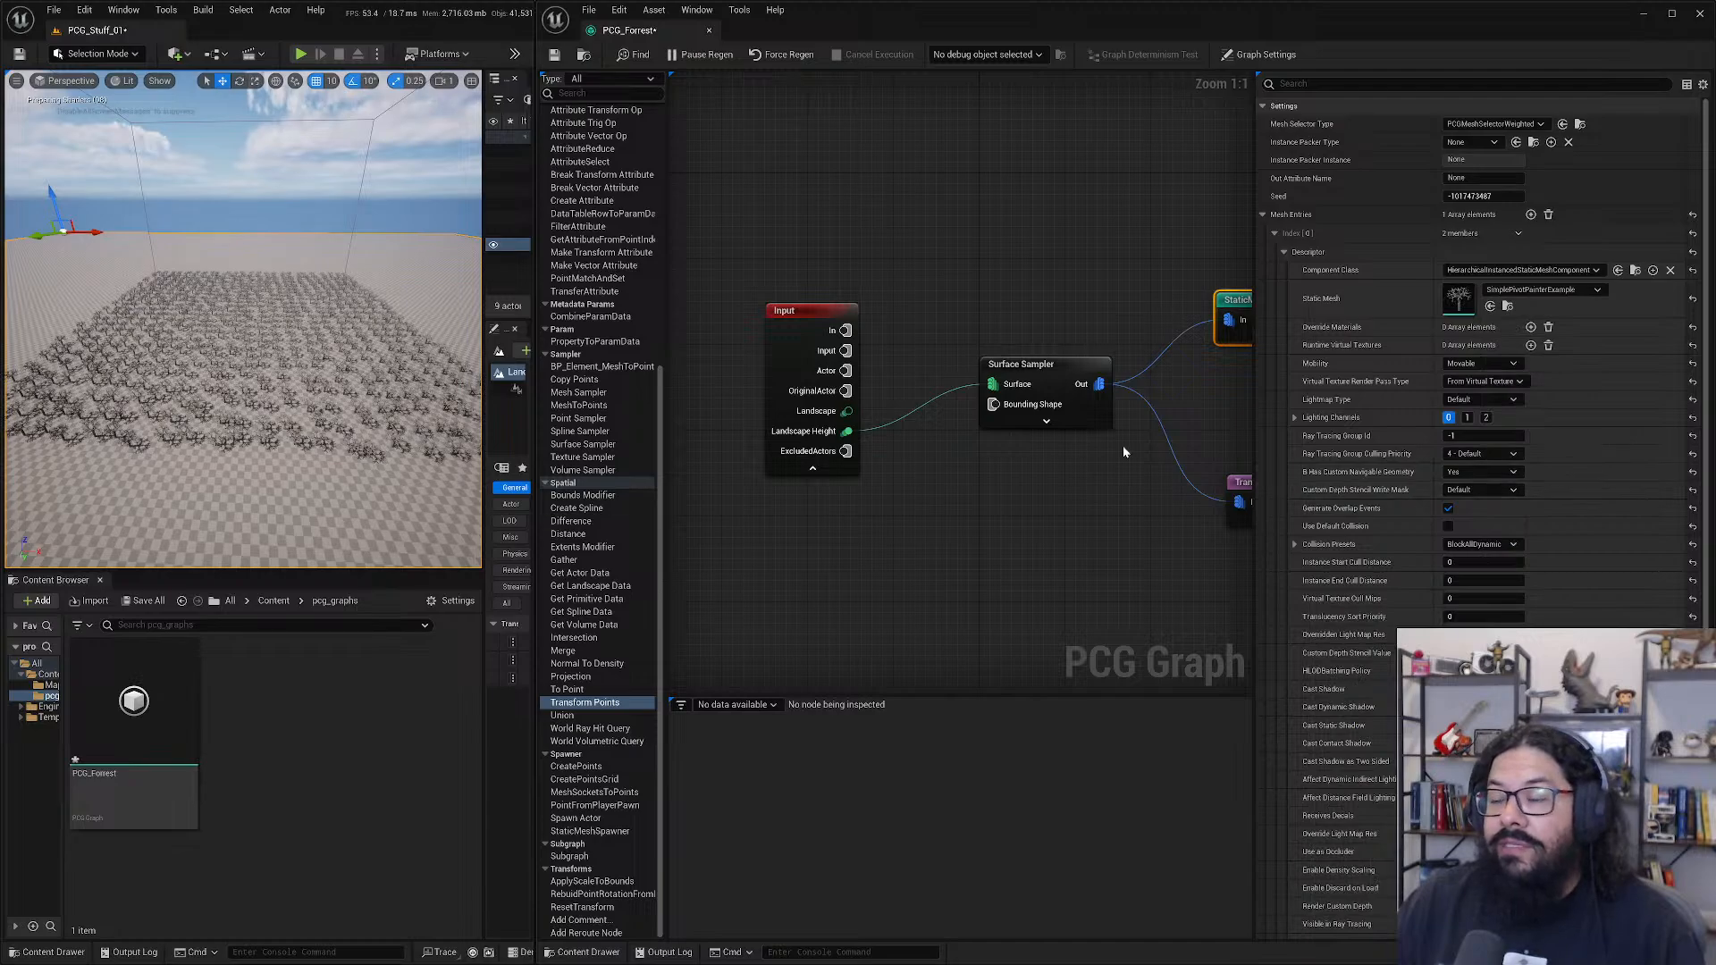
- Change the spawner entry's static mesh to SM_Ball_01 and view the spawned balls on the landscape
{"action": "left_click", "coordinate": [1540, 291]}
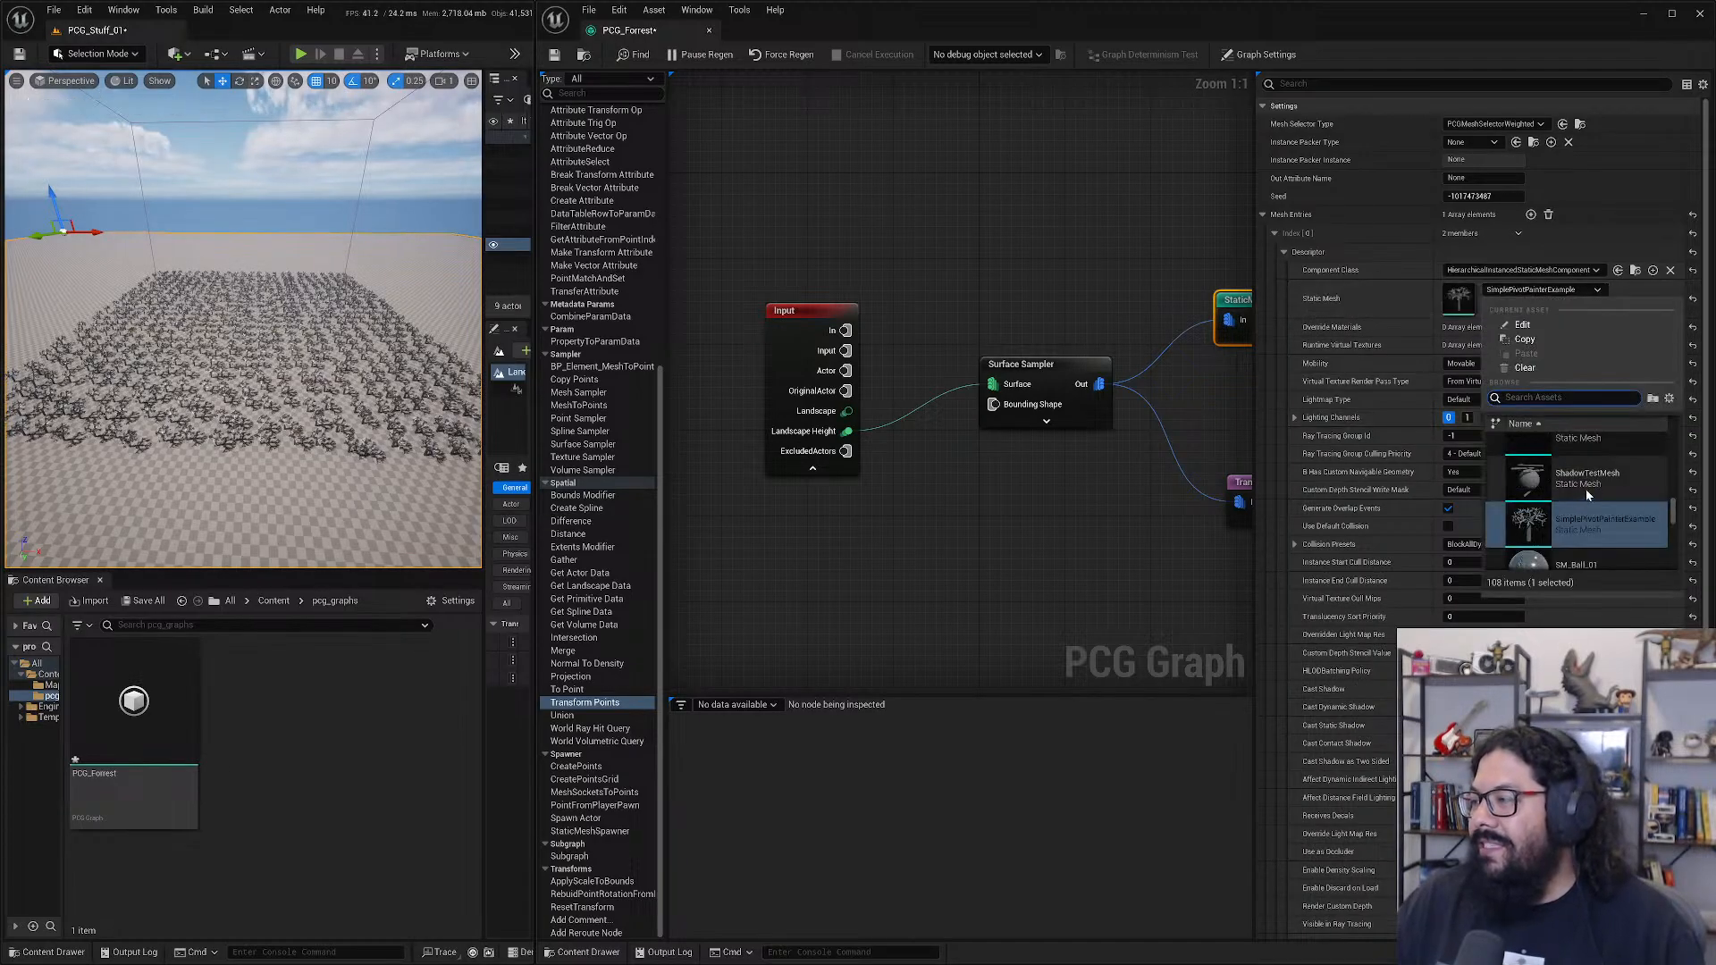
{"action": "left_click", "coordinate": [1579, 550]}
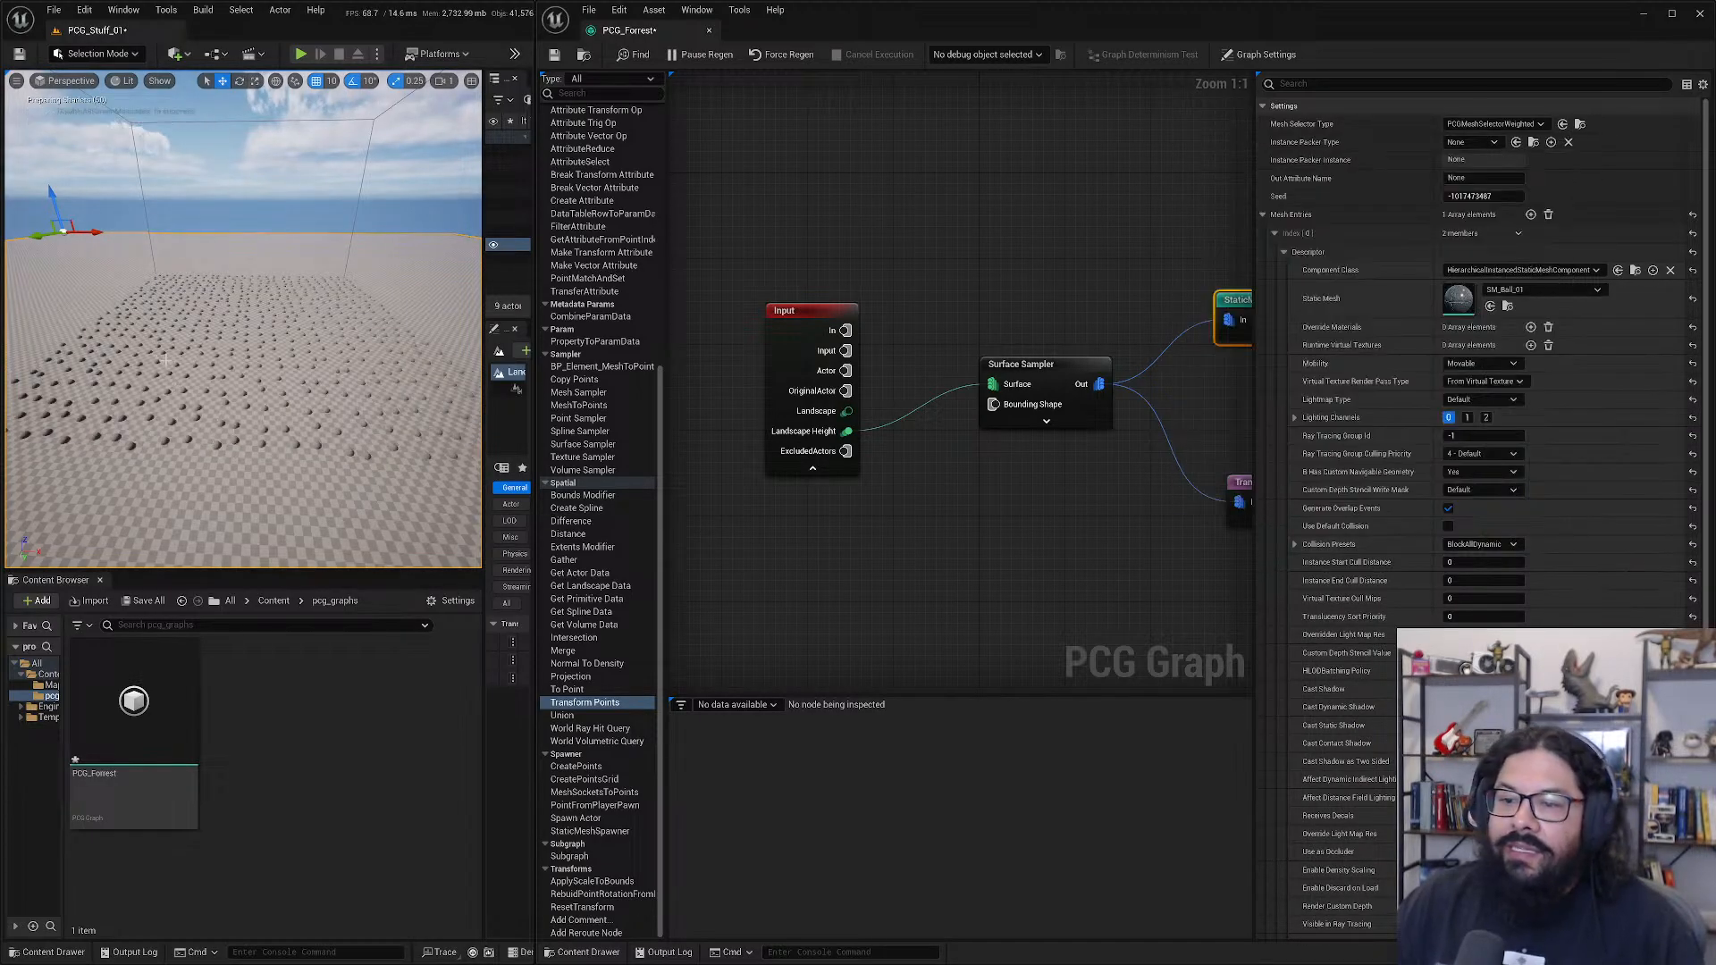
{"action": "left_click", "coordinate": [715, 527]}
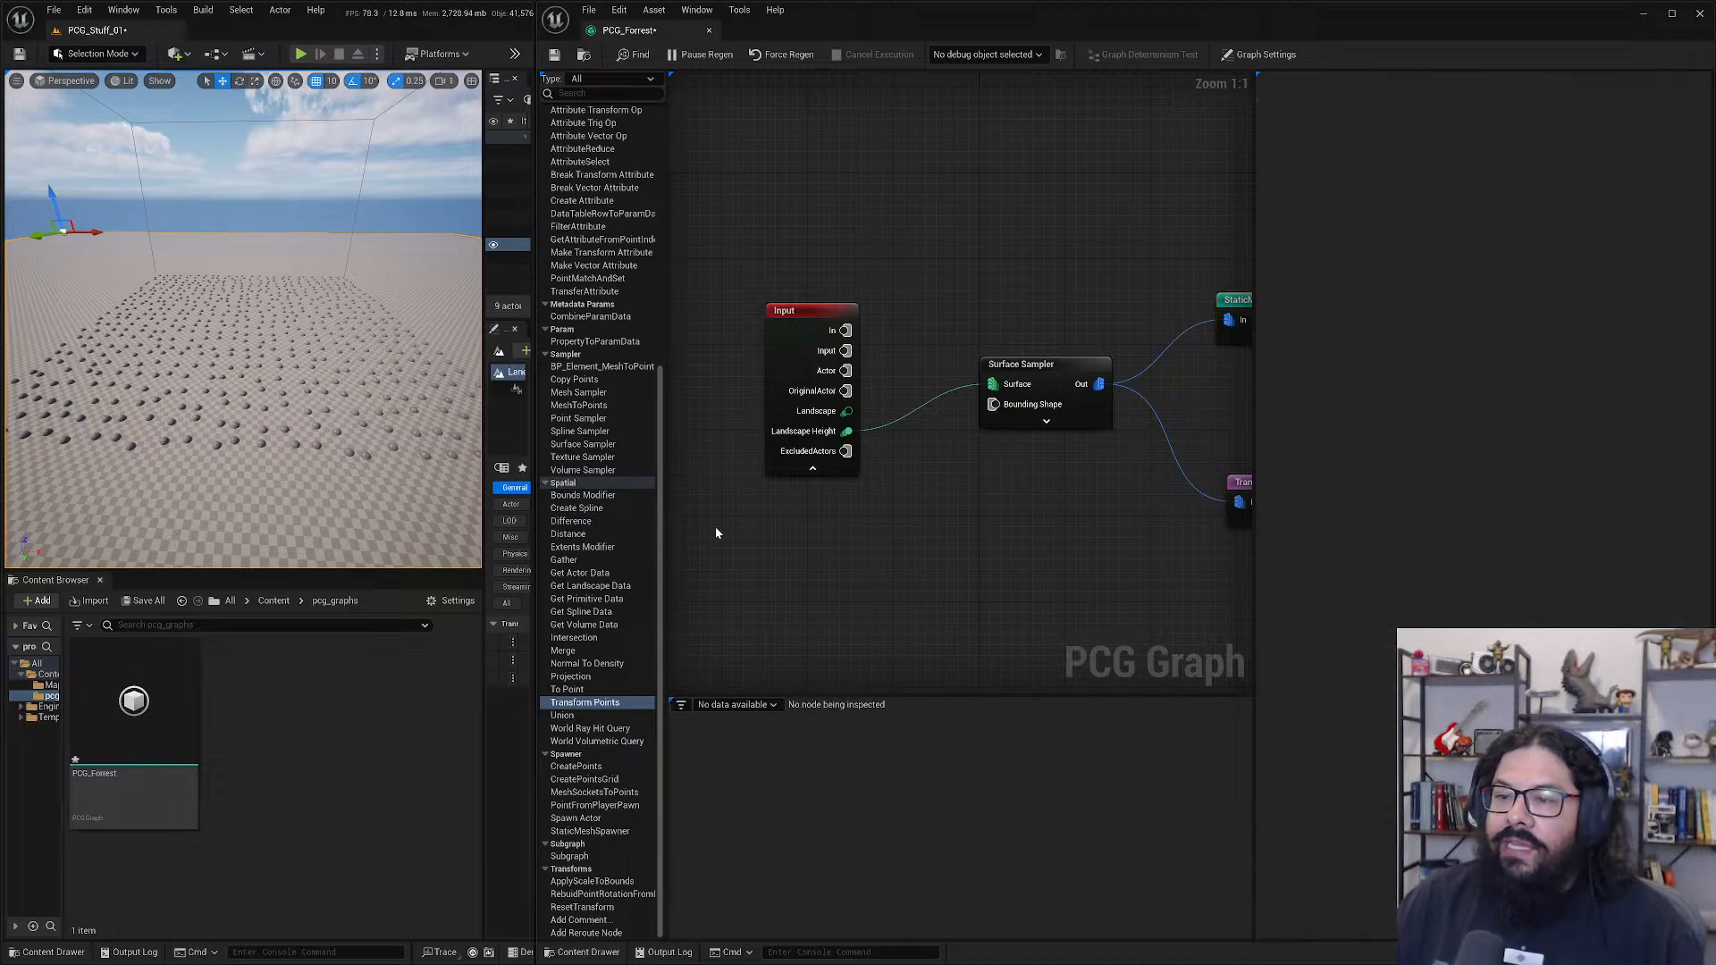
{"action": "mouse_move", "coordinate": [159, 448]}
{"action": "right_mouse_down"}
{"action": "mouse_move", "coordinate": [224, 448]}
{"action": "mouse_move", "coordinate": [159, 448]}
{"action": "right_mouse_up"}
{"action": "key", "text": "w"}
{"action": "key", "text": "s"}
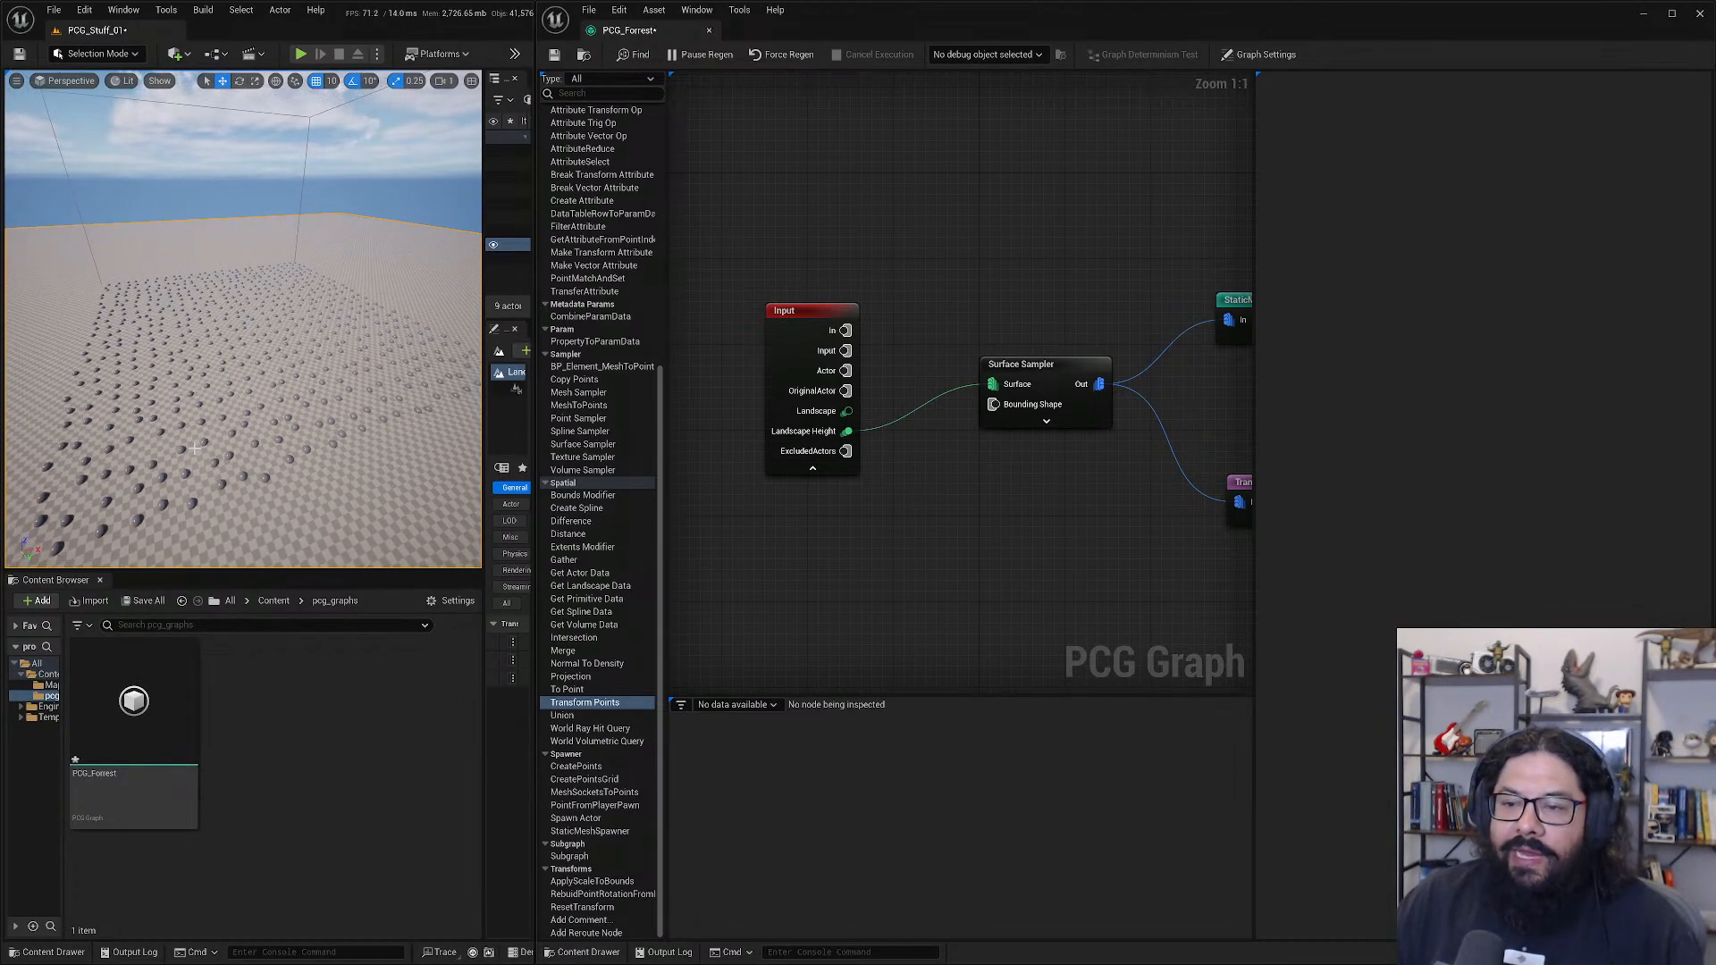
- Select the Surface Sampler node and open the Unreal Marketplace in the Epic Games Launcher
{"action": "left_click", "coordinate": [1062, 380]}
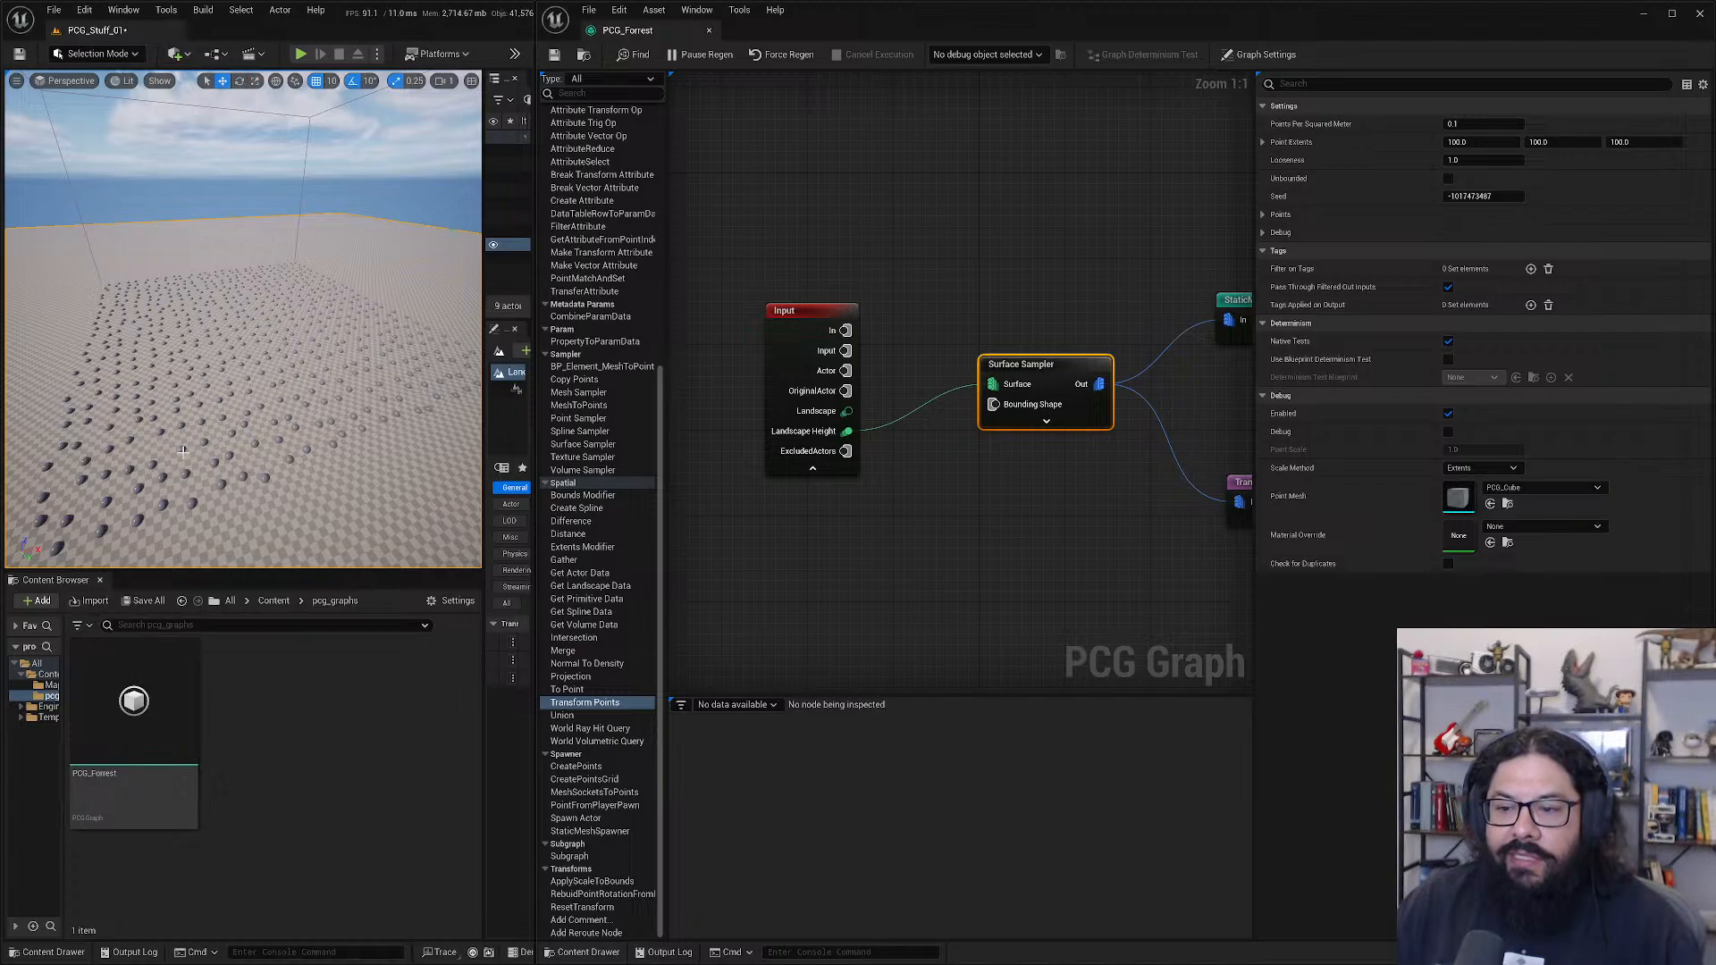
{"action": "left_click", "coordinate": [170, 11]}
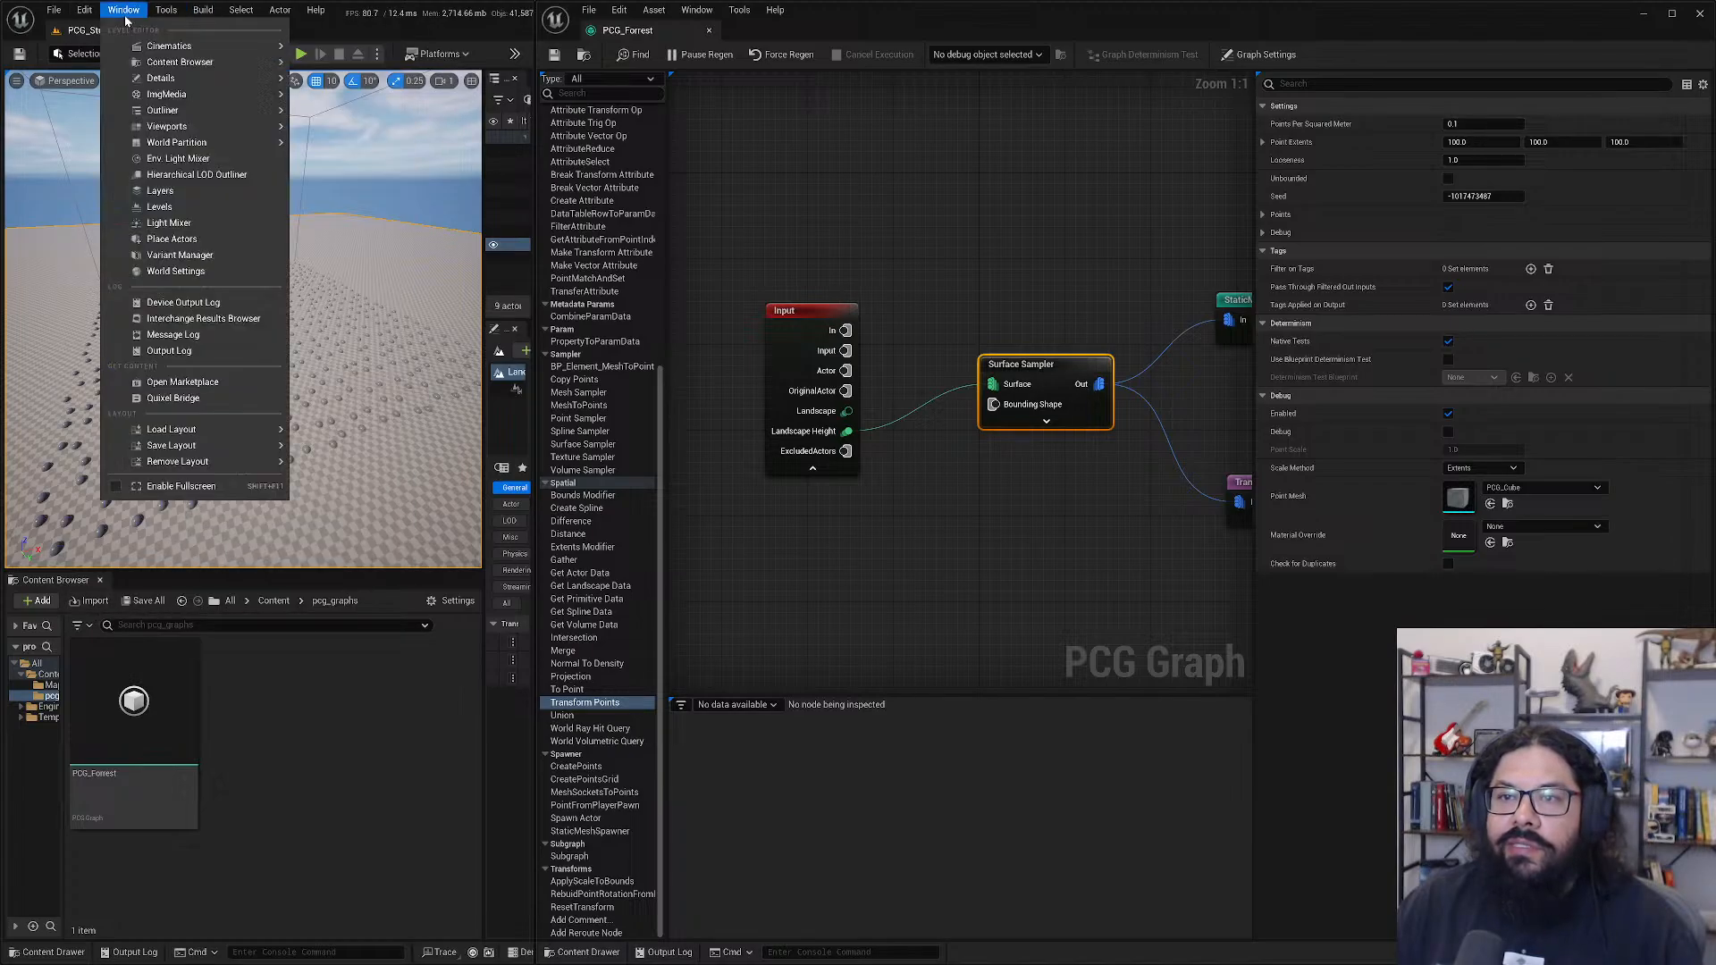
{"action": "left_click", "coordinate": [162, 13]}
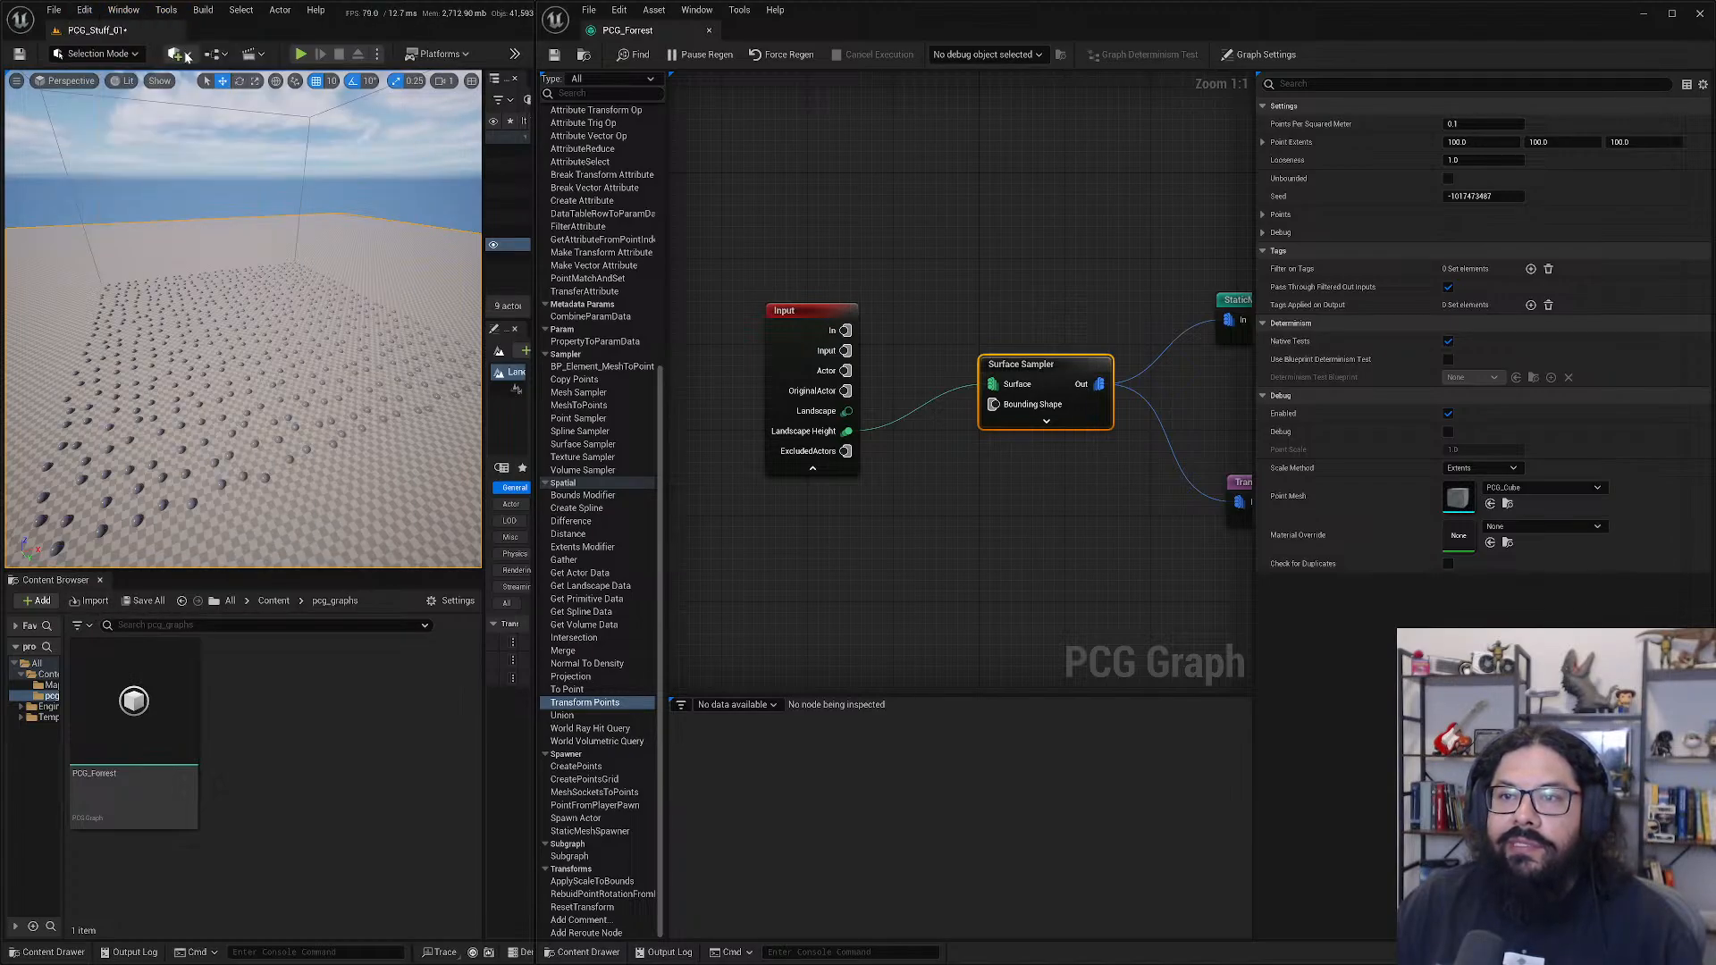
{"action": "left_click", "coordinate": [176, 54]}
{"action": "left_click", "coordinate": [251, 120]}
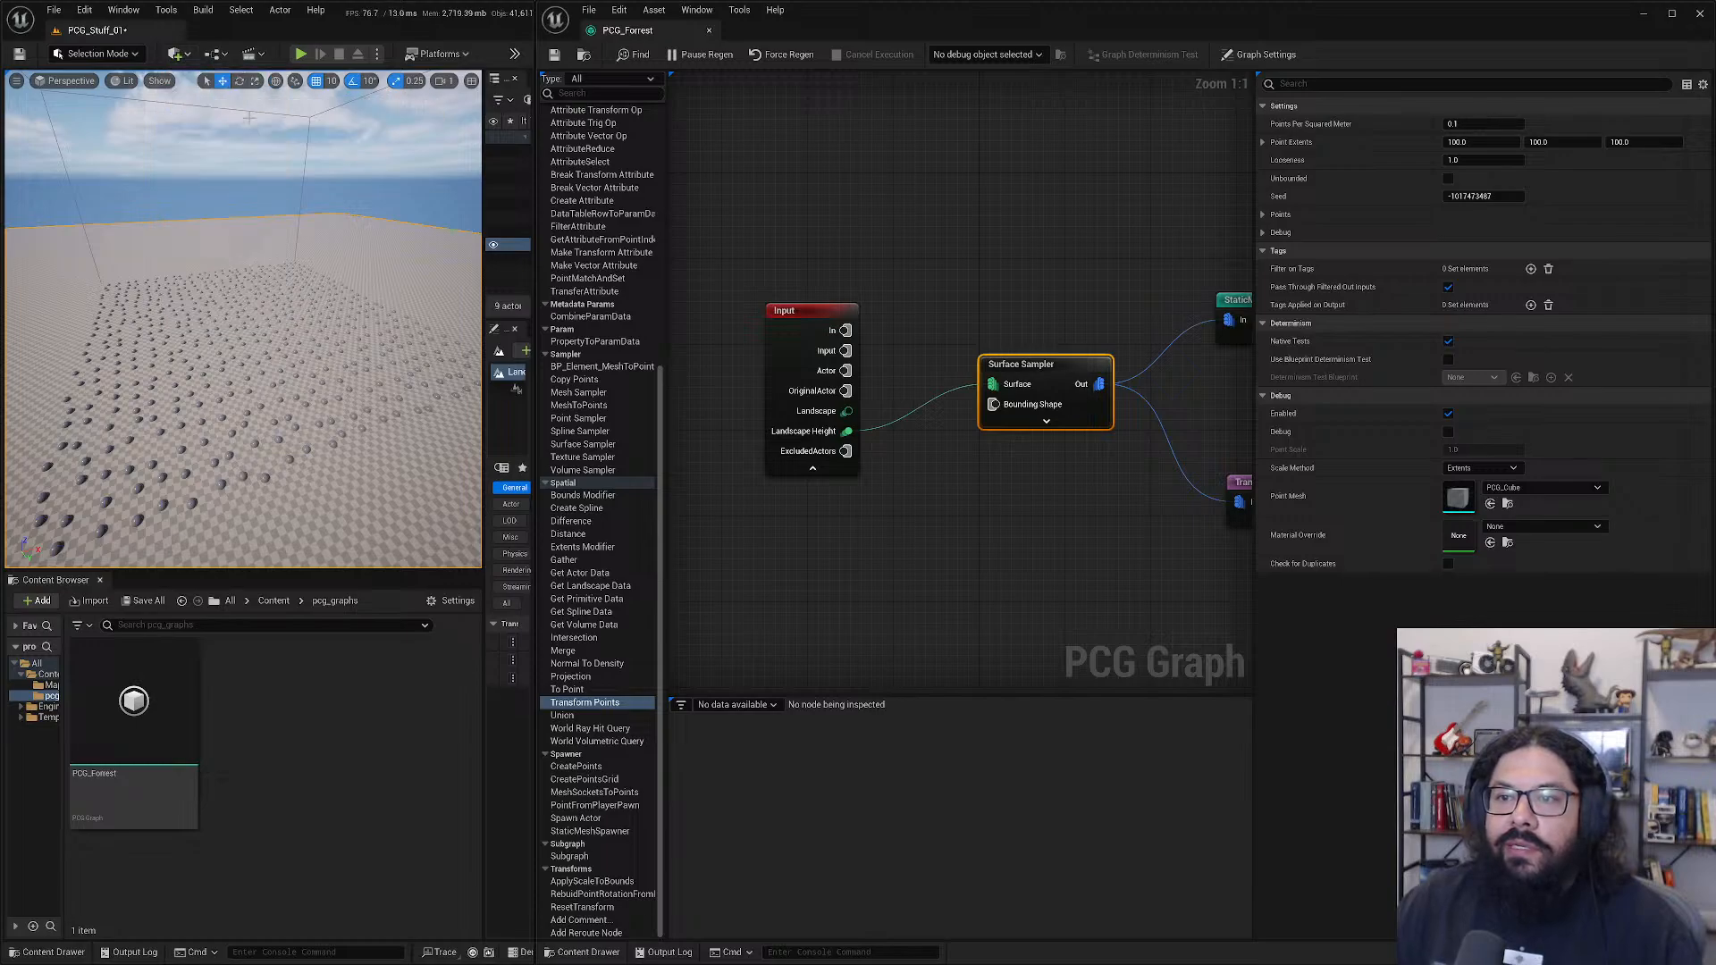
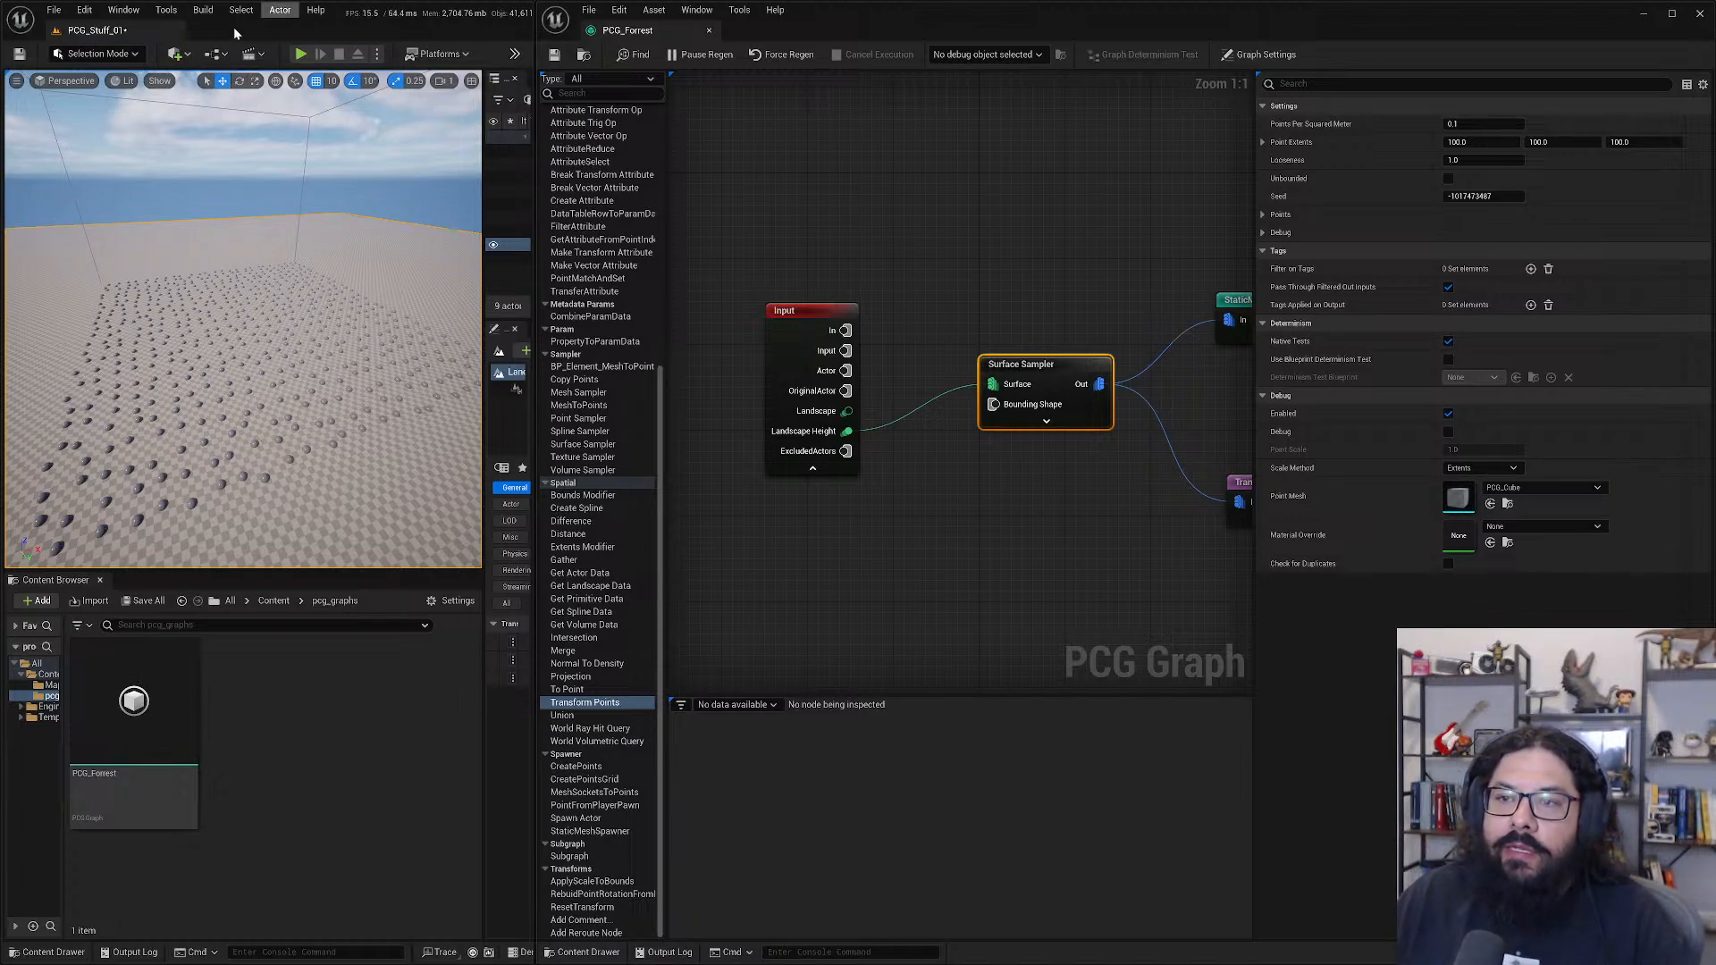
{"action": "left_click", "coordinate": [191, 57]}
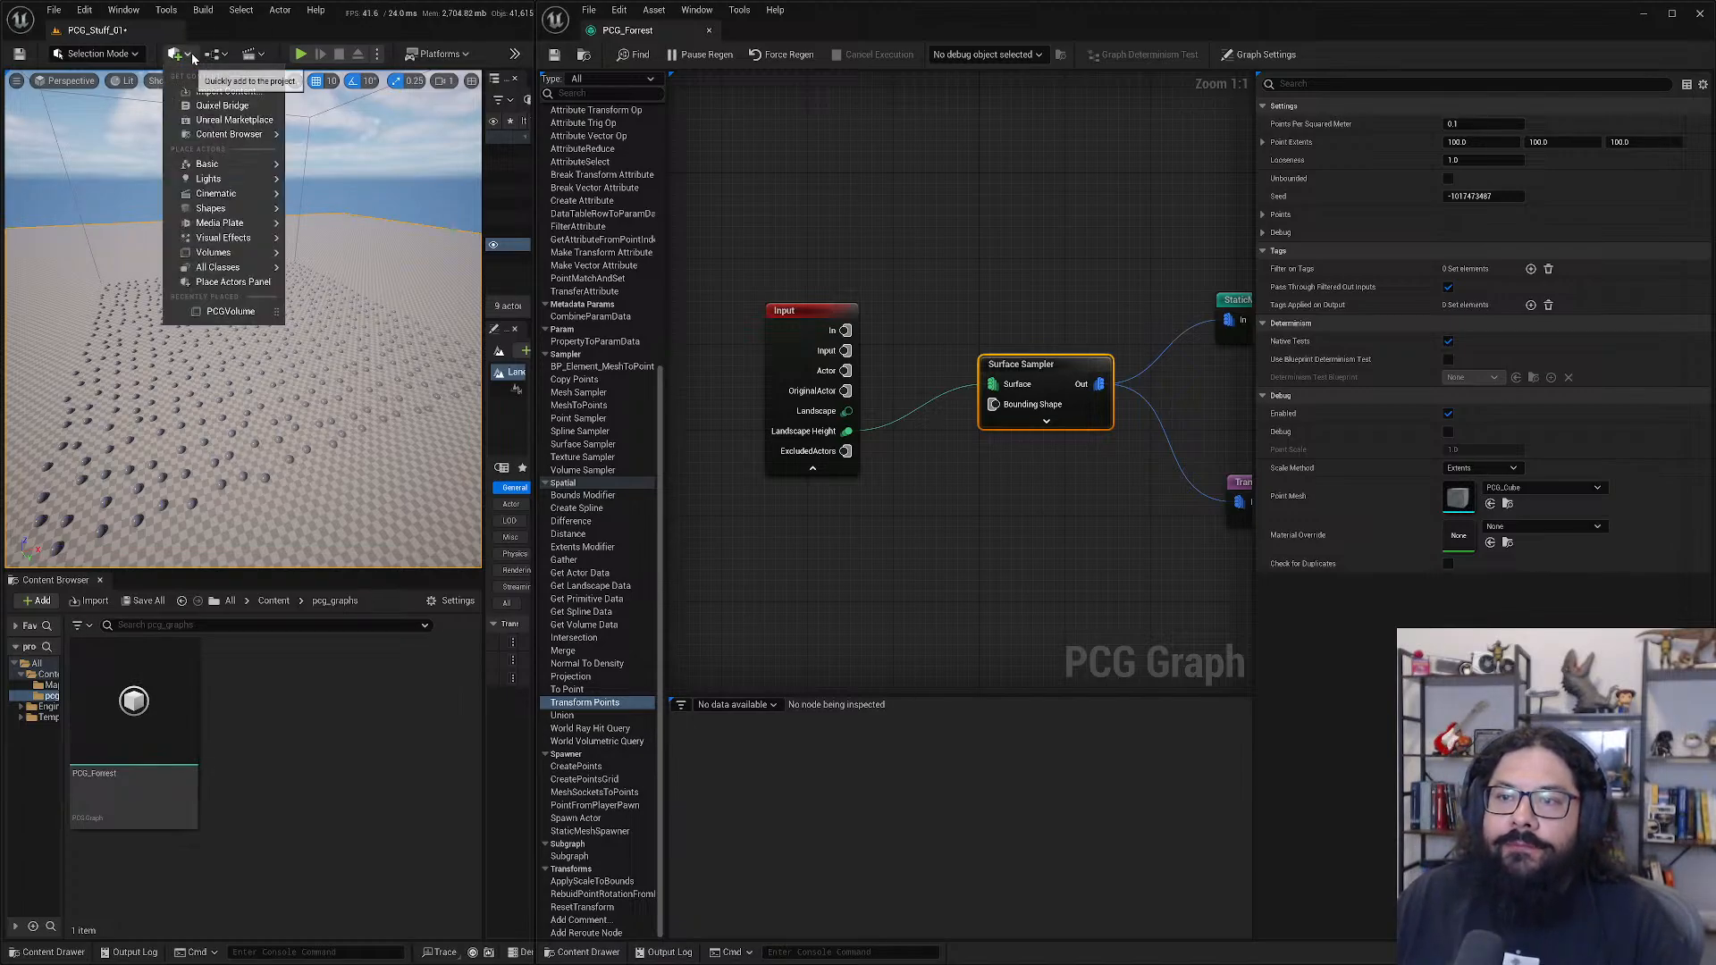
{"action": "left_click", "coordinate": [240, 122]}
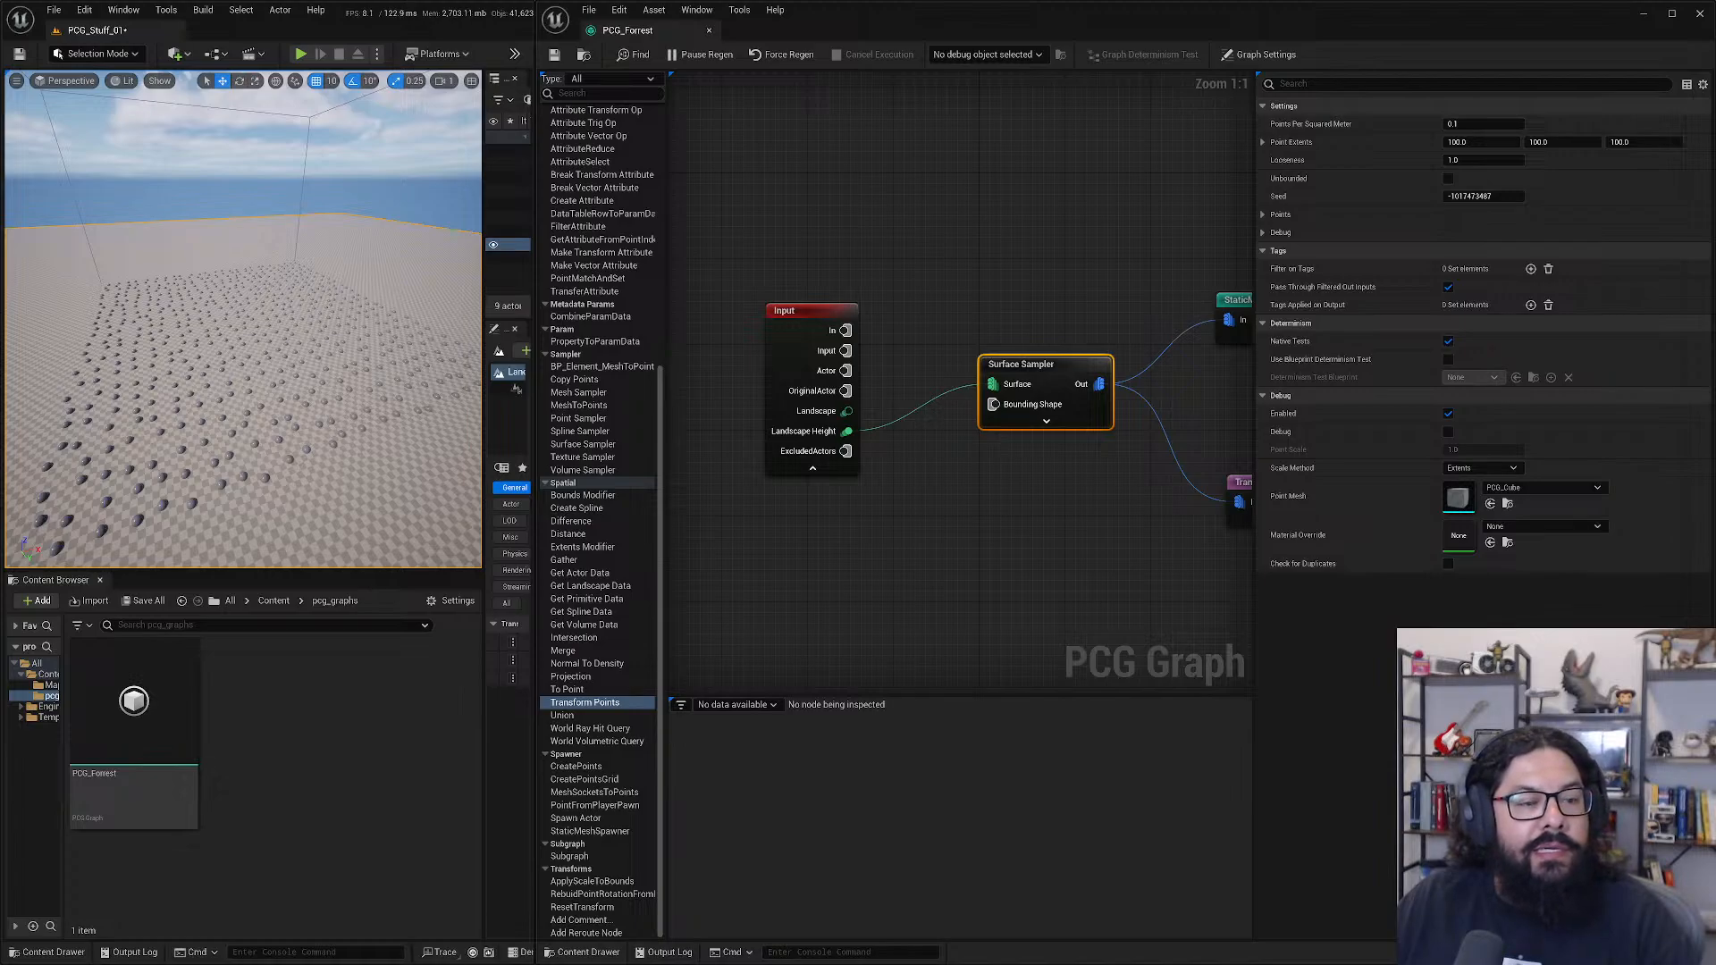
- Place the Epic Games Launcher window over the editor and enlarge it to show more of the Marketplace
{"action": "left_click_drag", "start_coordinate": [0, 170], "coordinate": [644, 77]}
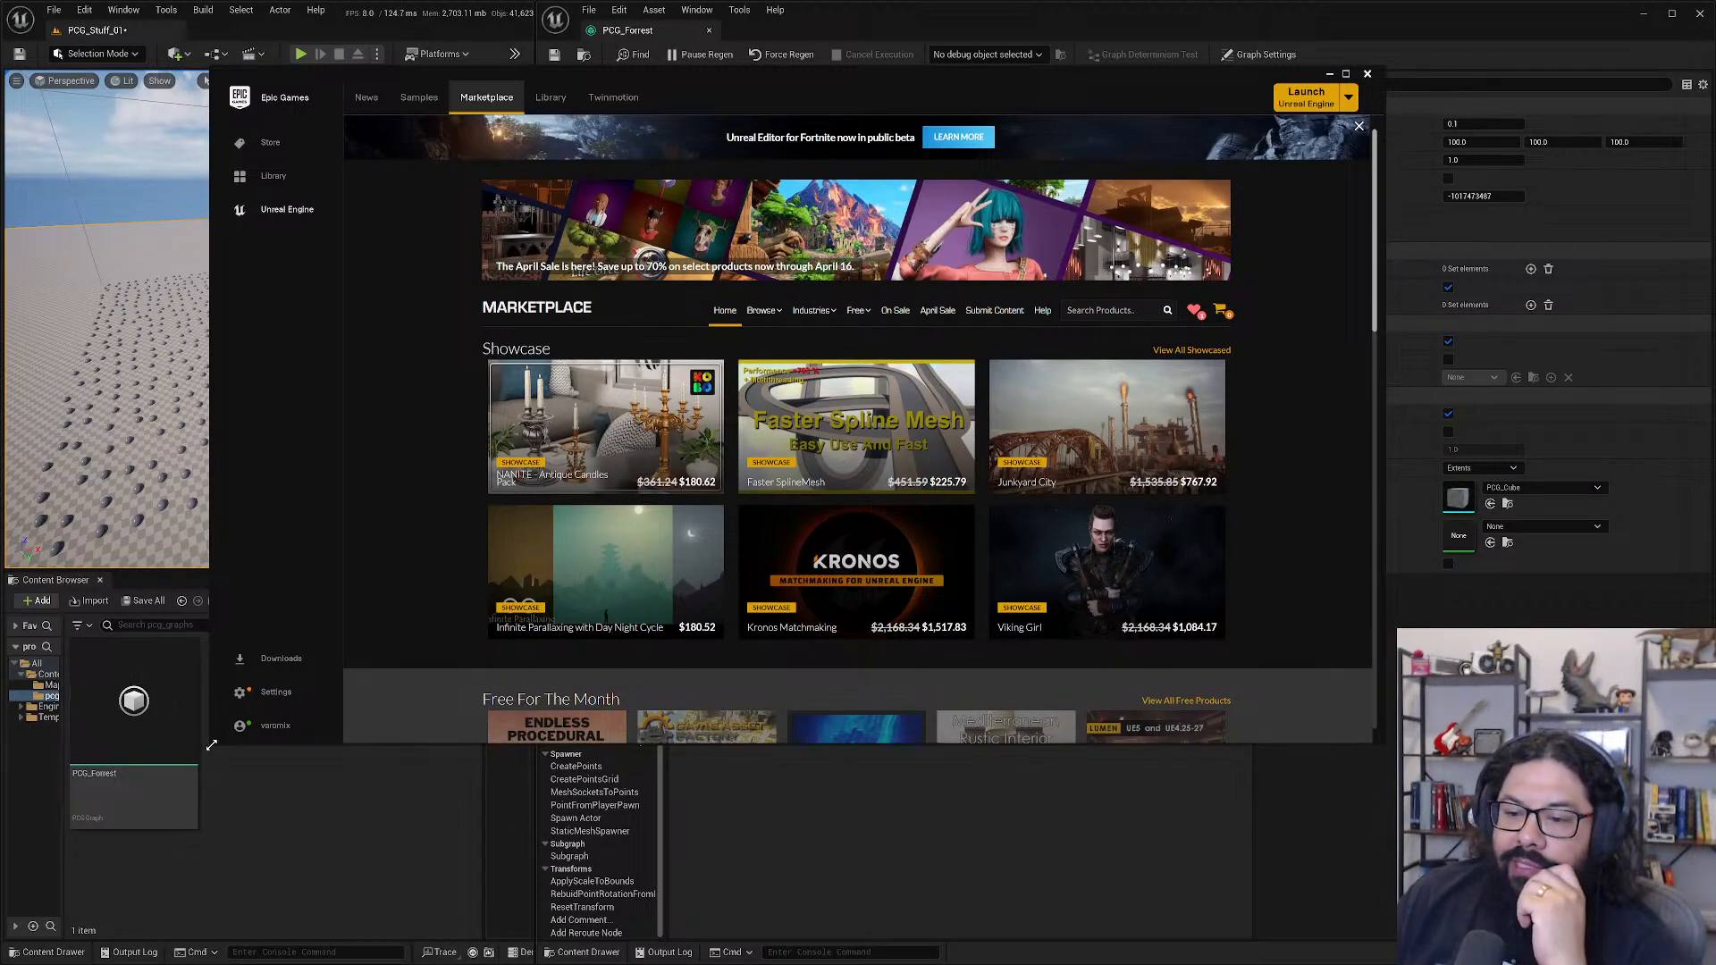
{"action": "left_click_drag", "start_coordinate": [209, 745], "coordinate": [112, 895]}
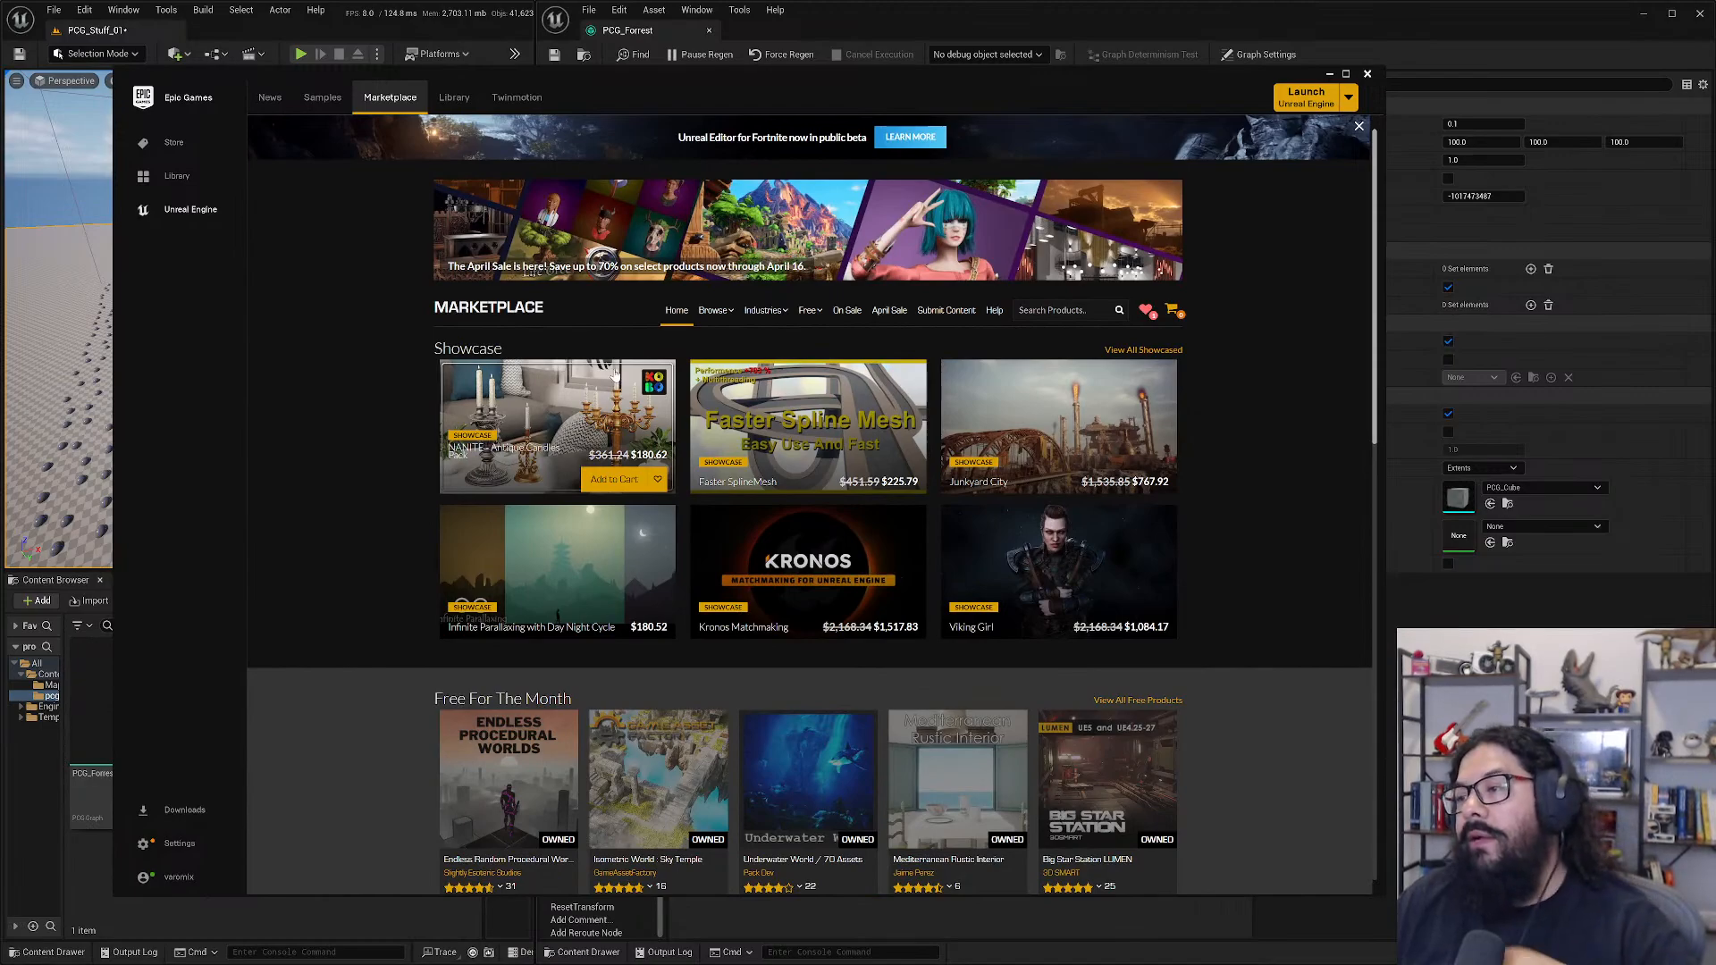
{"action": "mouse_move", "coordinate": [812, 312]}
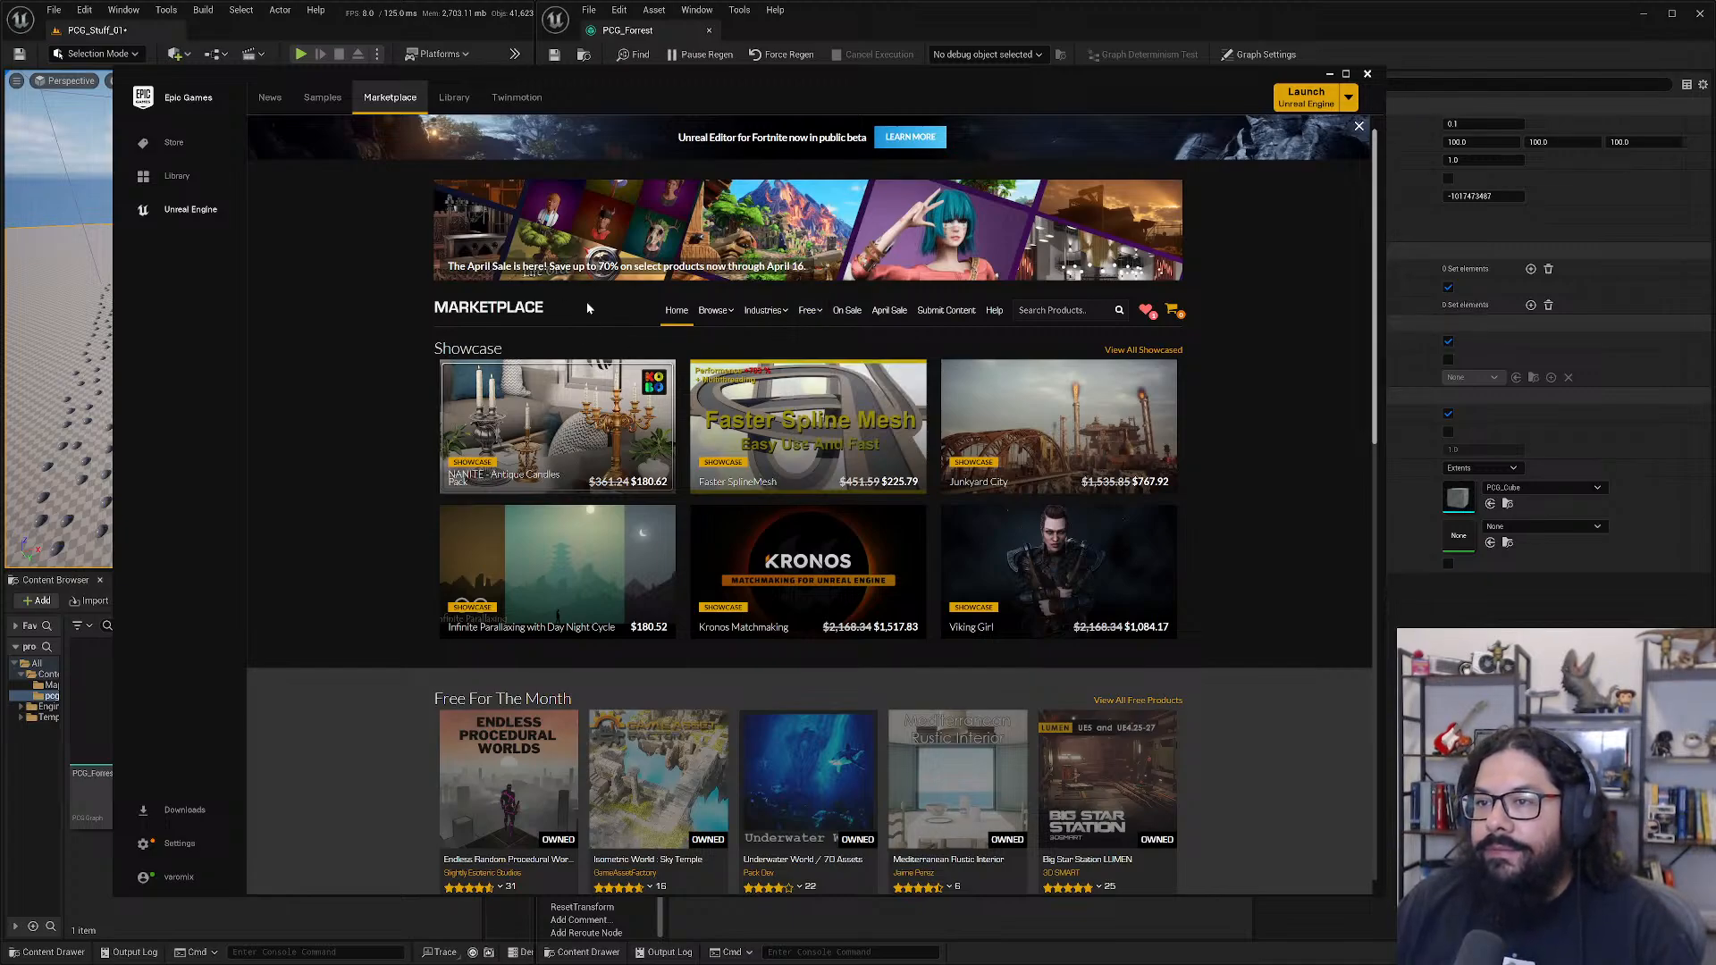
- View the launcher's Library of projects and vault assets and return to the Marketplace
{"action": "left_click", "coordinate": [455, 100]}
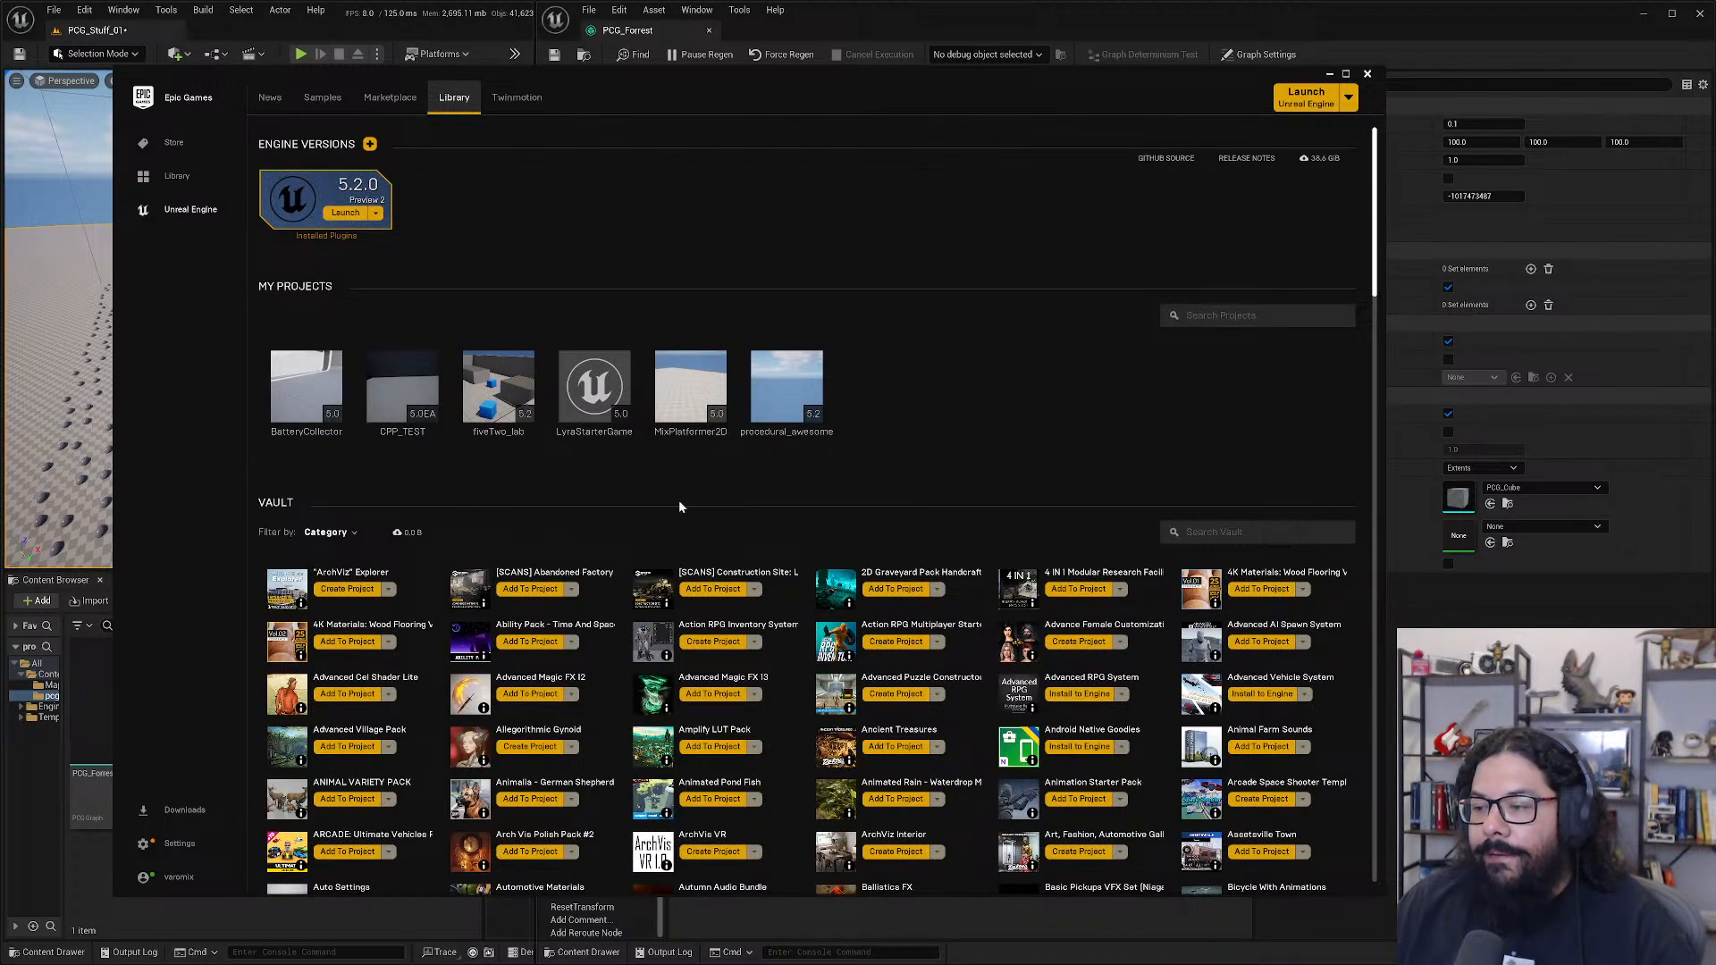
{"action": "left_click", "coordinate": [379, 104]}
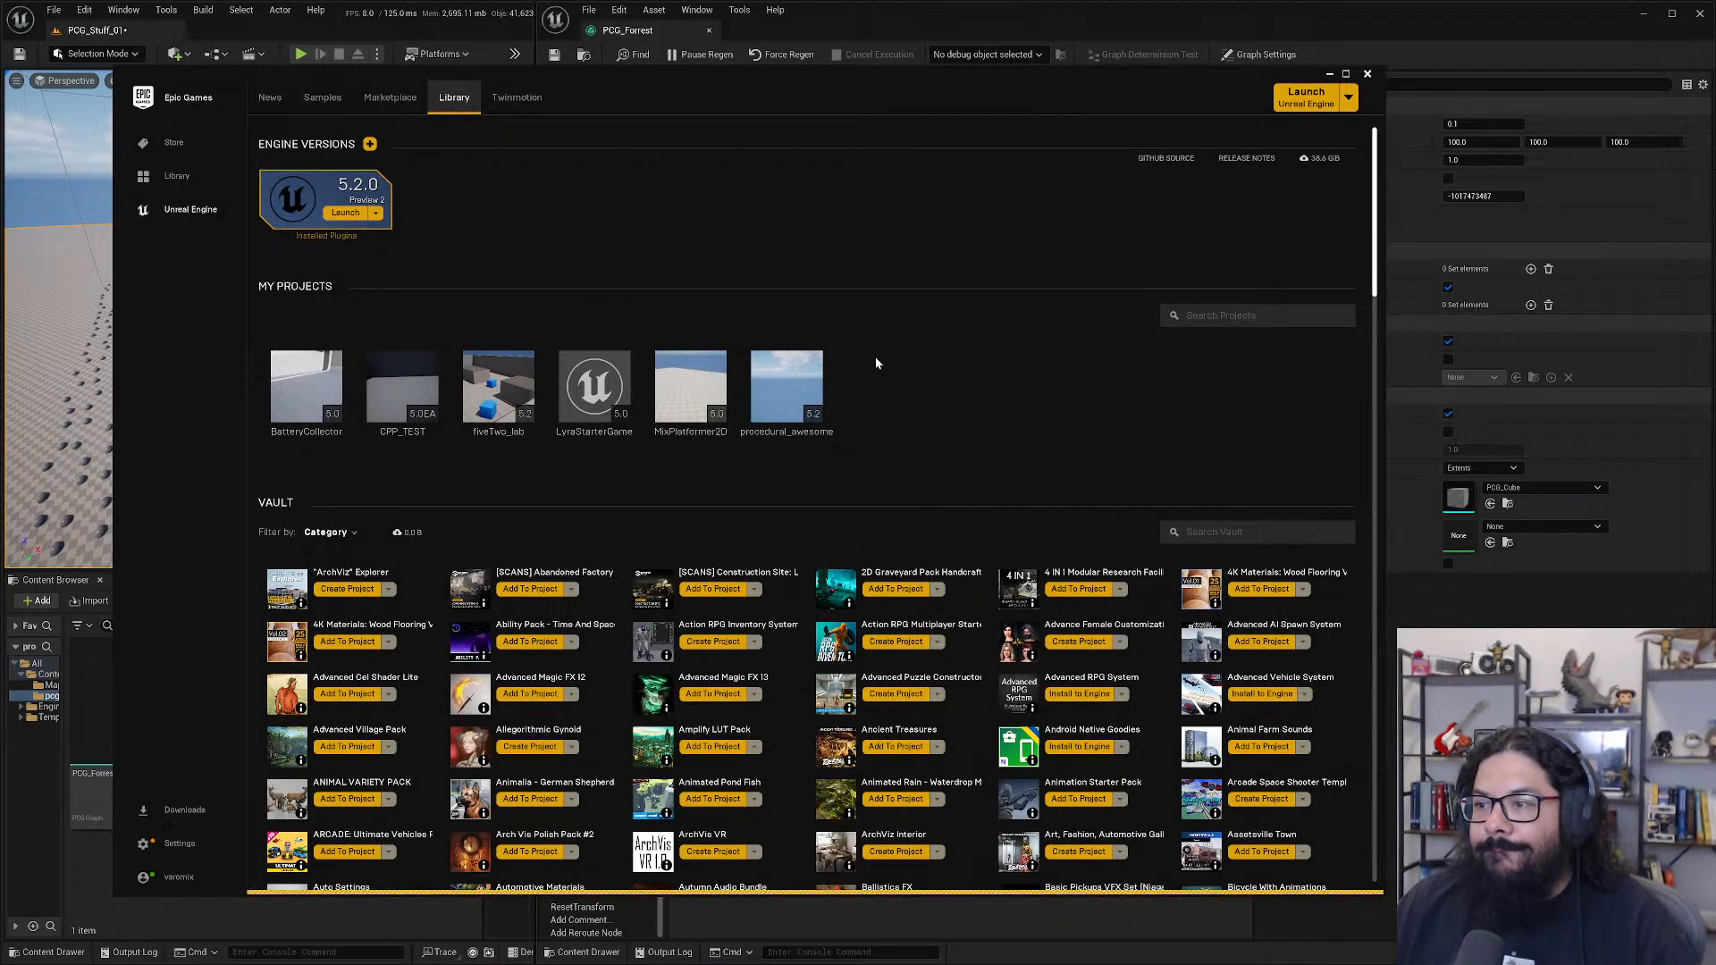
{"action": "left_click", "coordinate": [394, 102]}
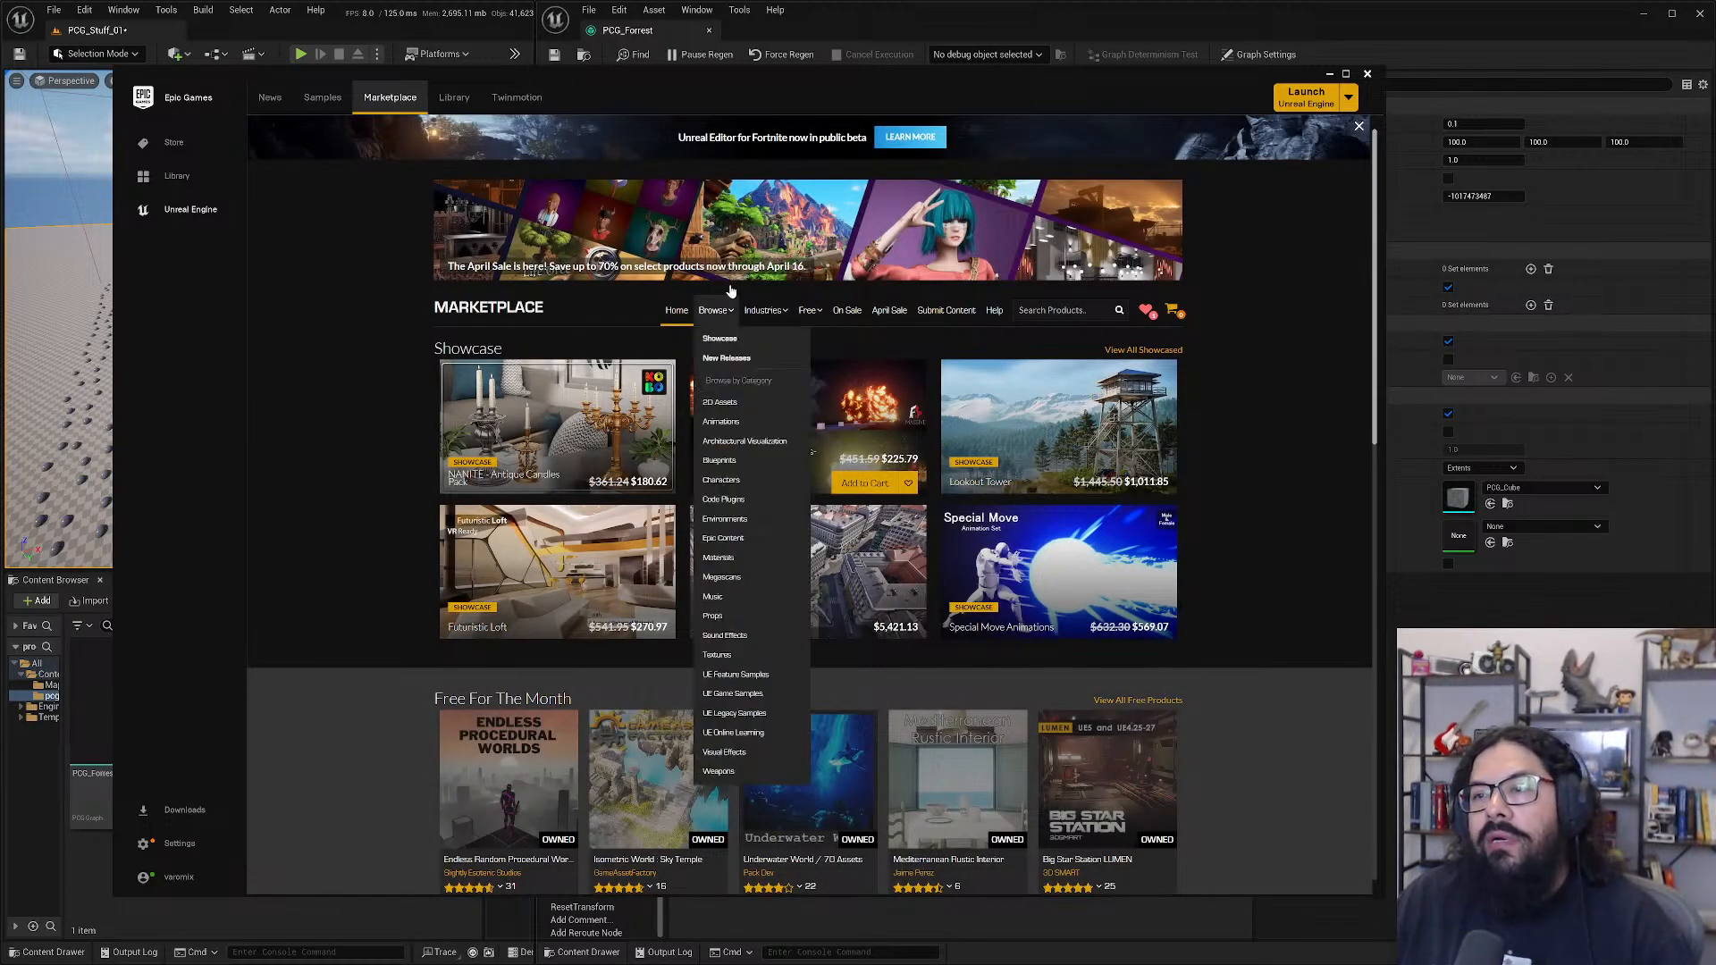
- Browse all five pages of the Marketplace's Epic Content category for assets suited to the forest
{"action": "mouse_move", "coordinate": [691, 308]}
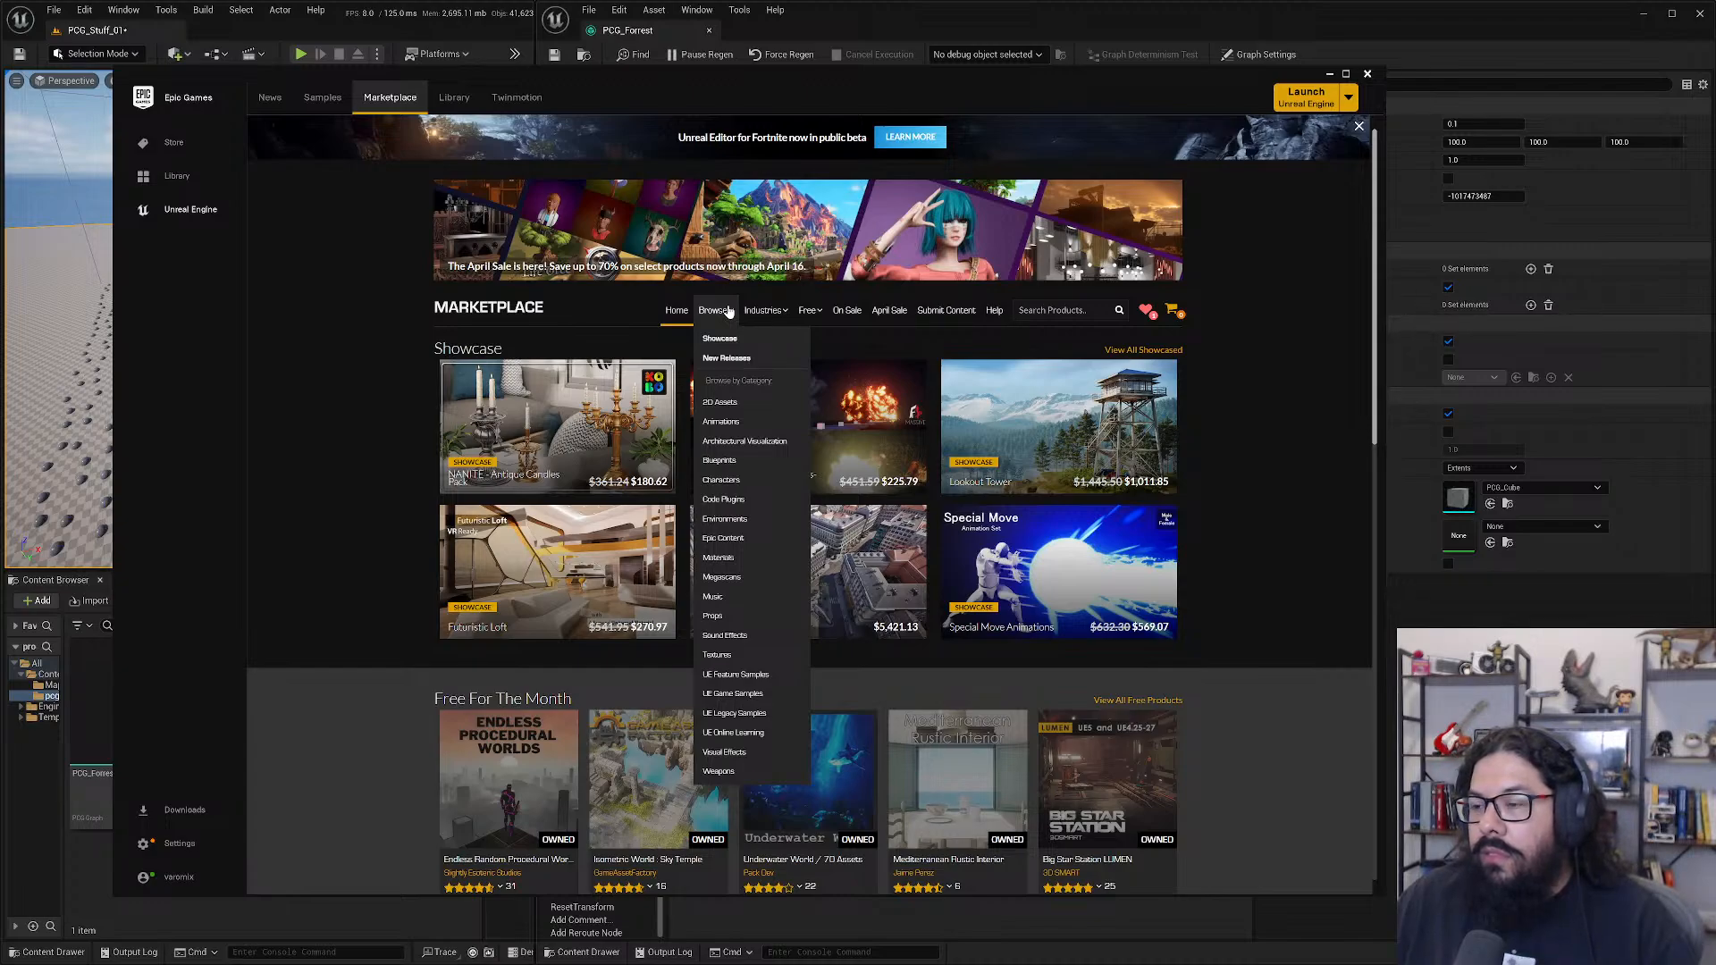
{"action": "left_click", "coordinate": [724, 540]}
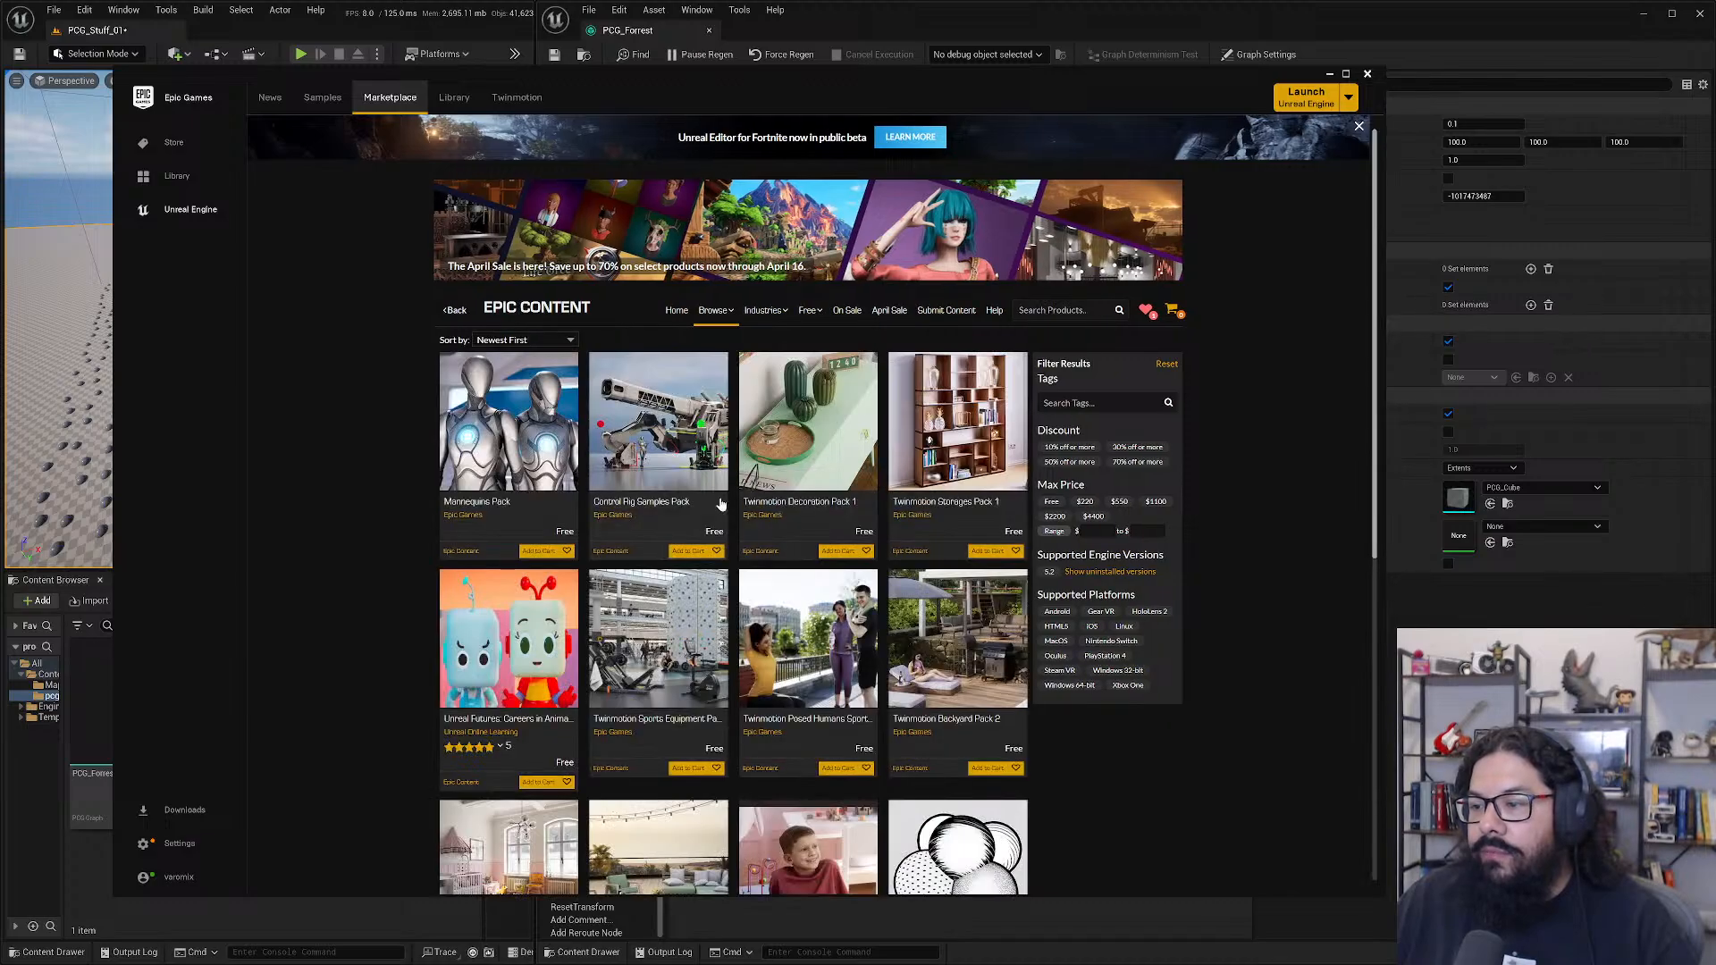
{"action": "scroll", "coordinate": [720, 510], "scroll_direction": "down", "scroll_amount": 2}
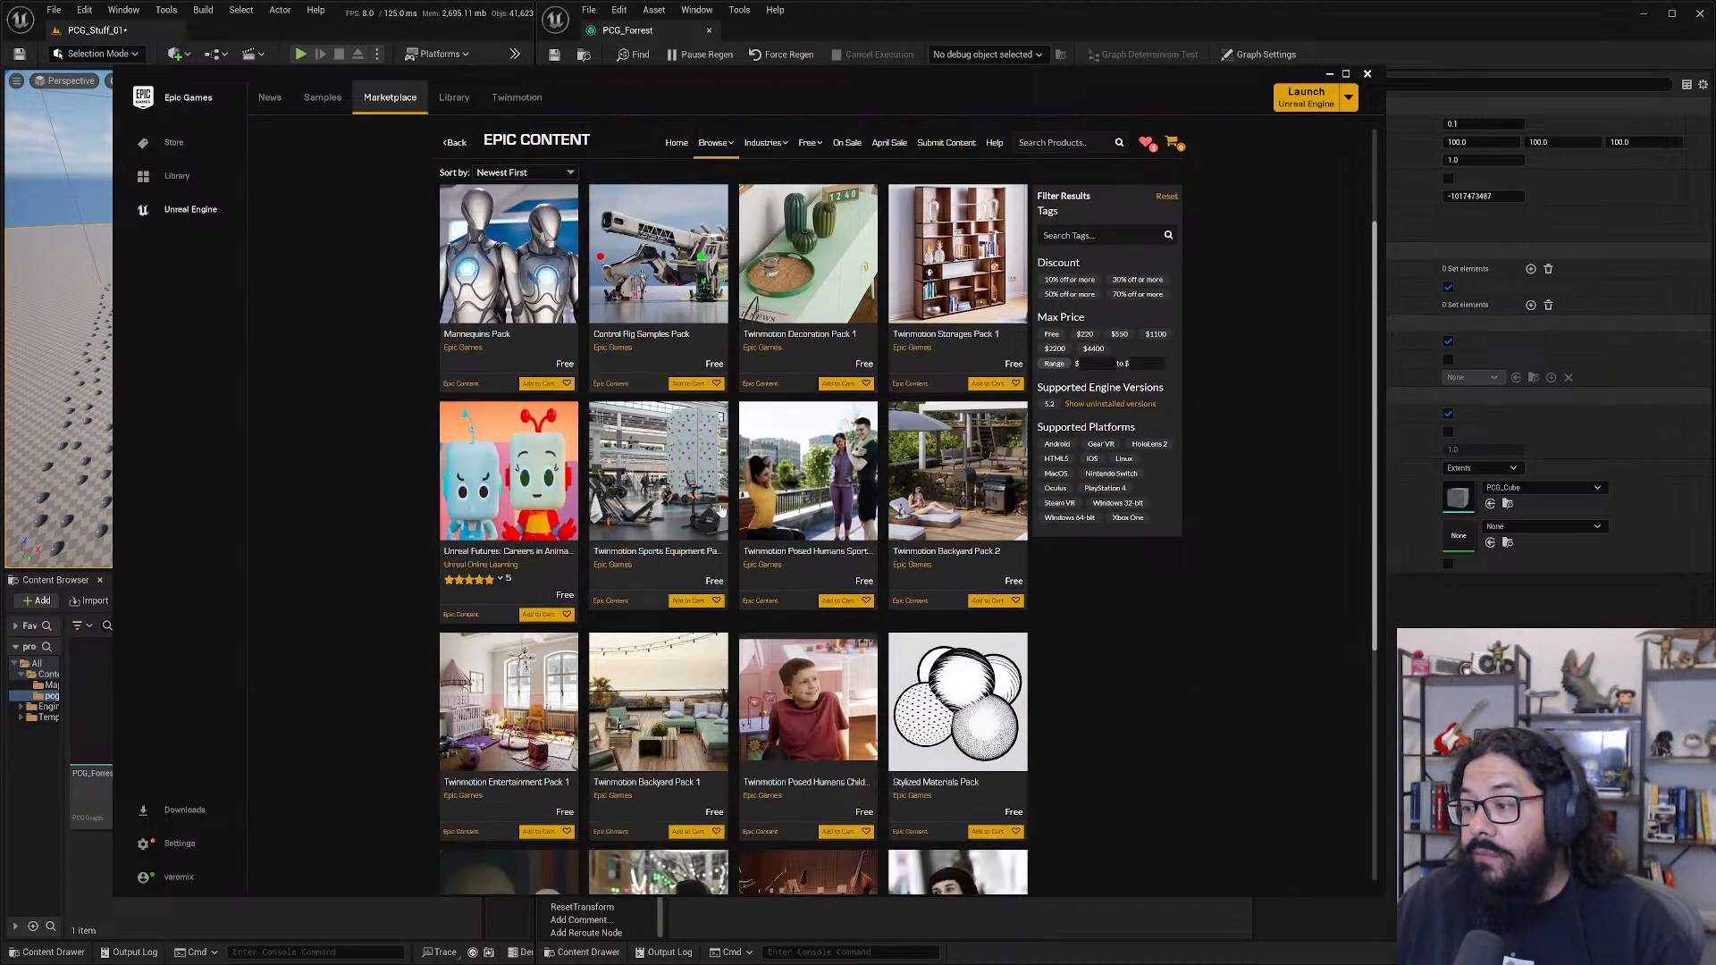
{"action": "scroll", "coordinate": [720, 509], "scroll_direction": "down", "scroll_amount": 3}
{"action": "scroll", "coordinate": [721, 510], "scroll_direction": "down", "scroll_amount": 2}
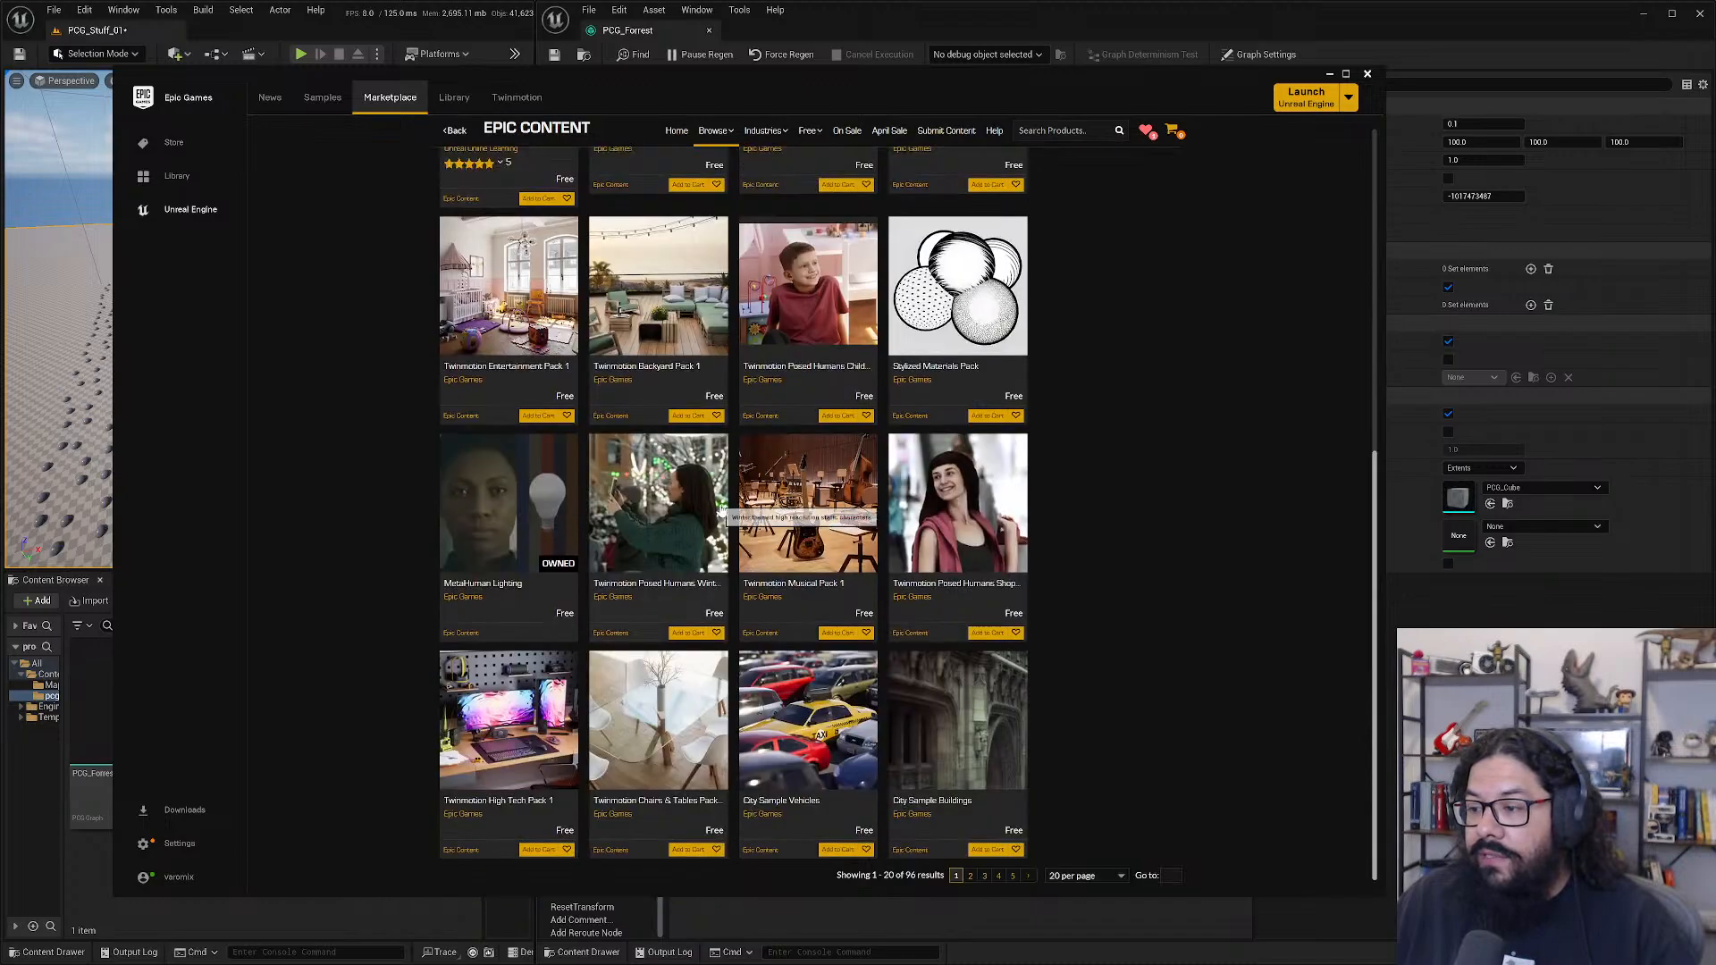
{"action": "left_click", "coordinate": [969, 876]}
{"action": "scroll", "coordinate": [827, 616], "scroll_direction": "down", "scroll_amount": 3}
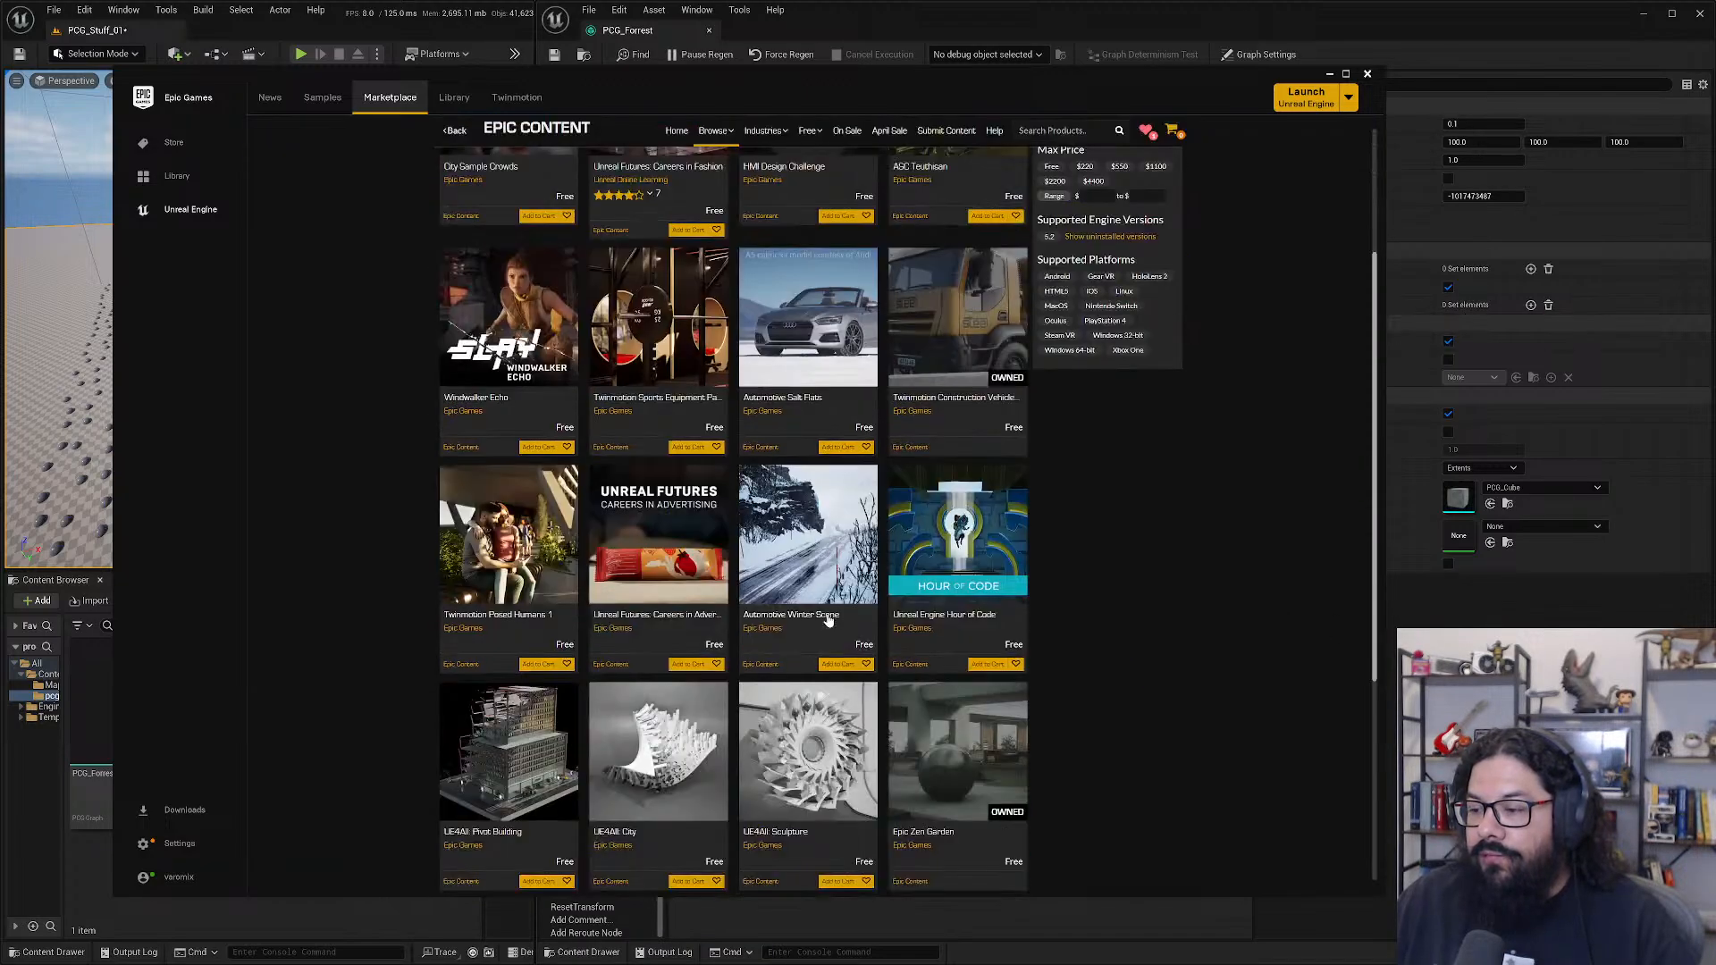
{"action": "scroll", "coordinate": [827, 620], "scroll_direction": "down", "scroll_amount": 3}
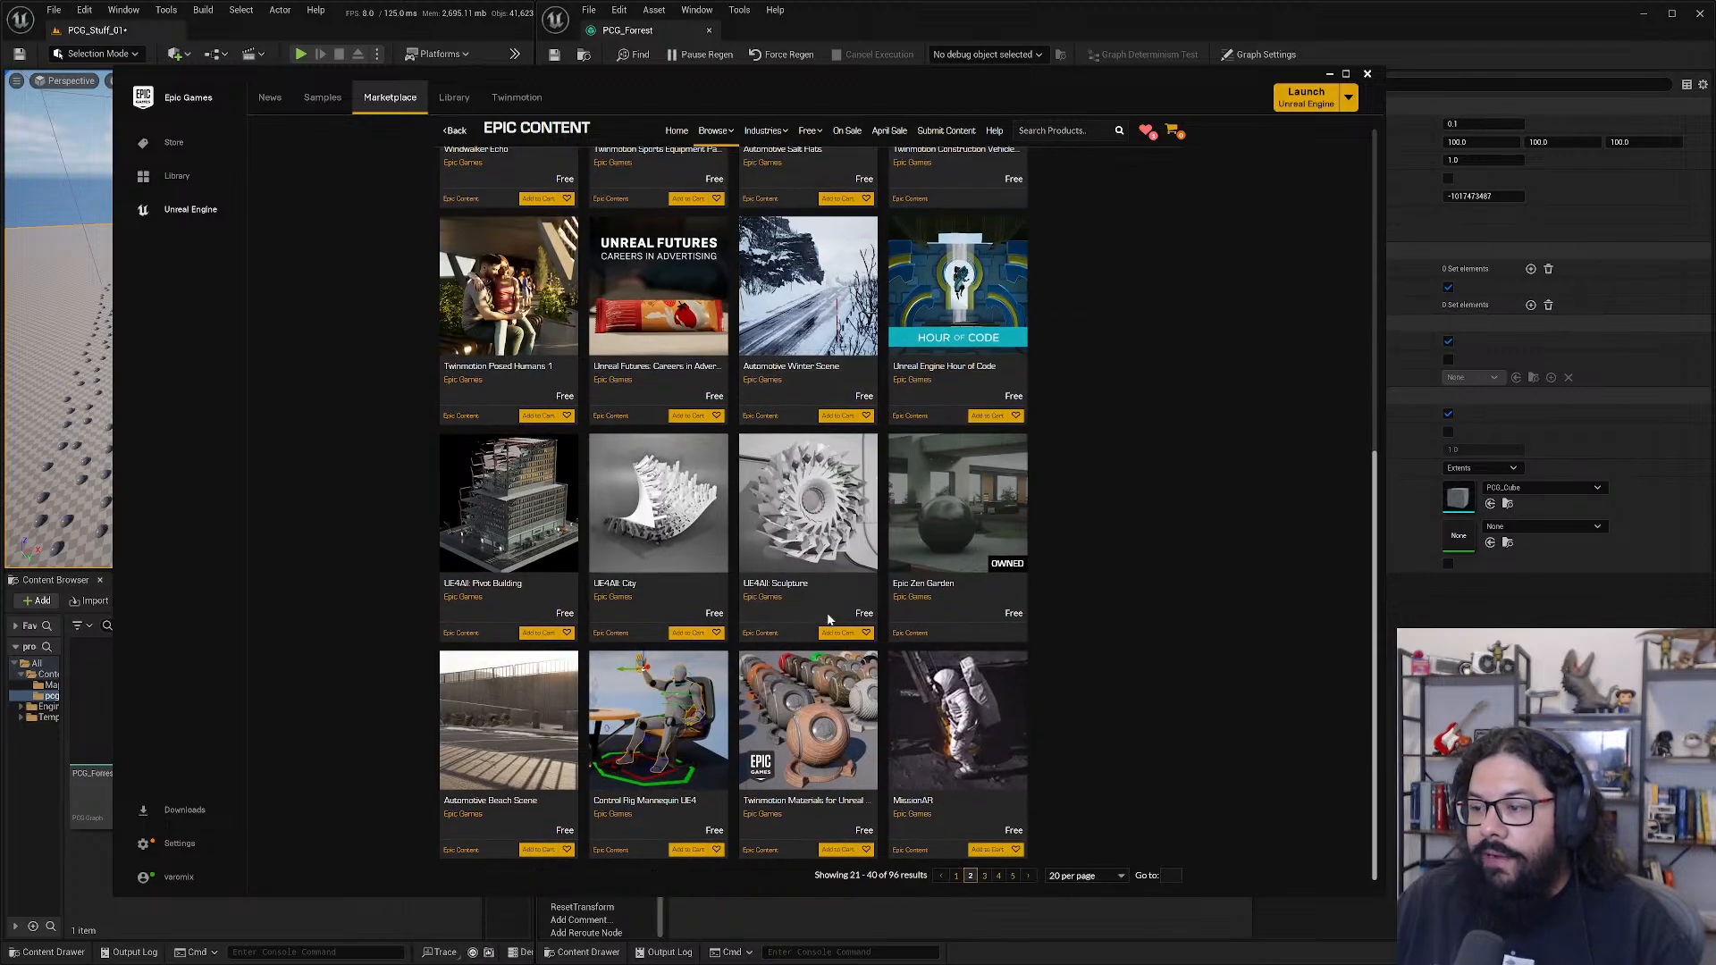
{"action": "left_click", "coordinate": [983, 878]}
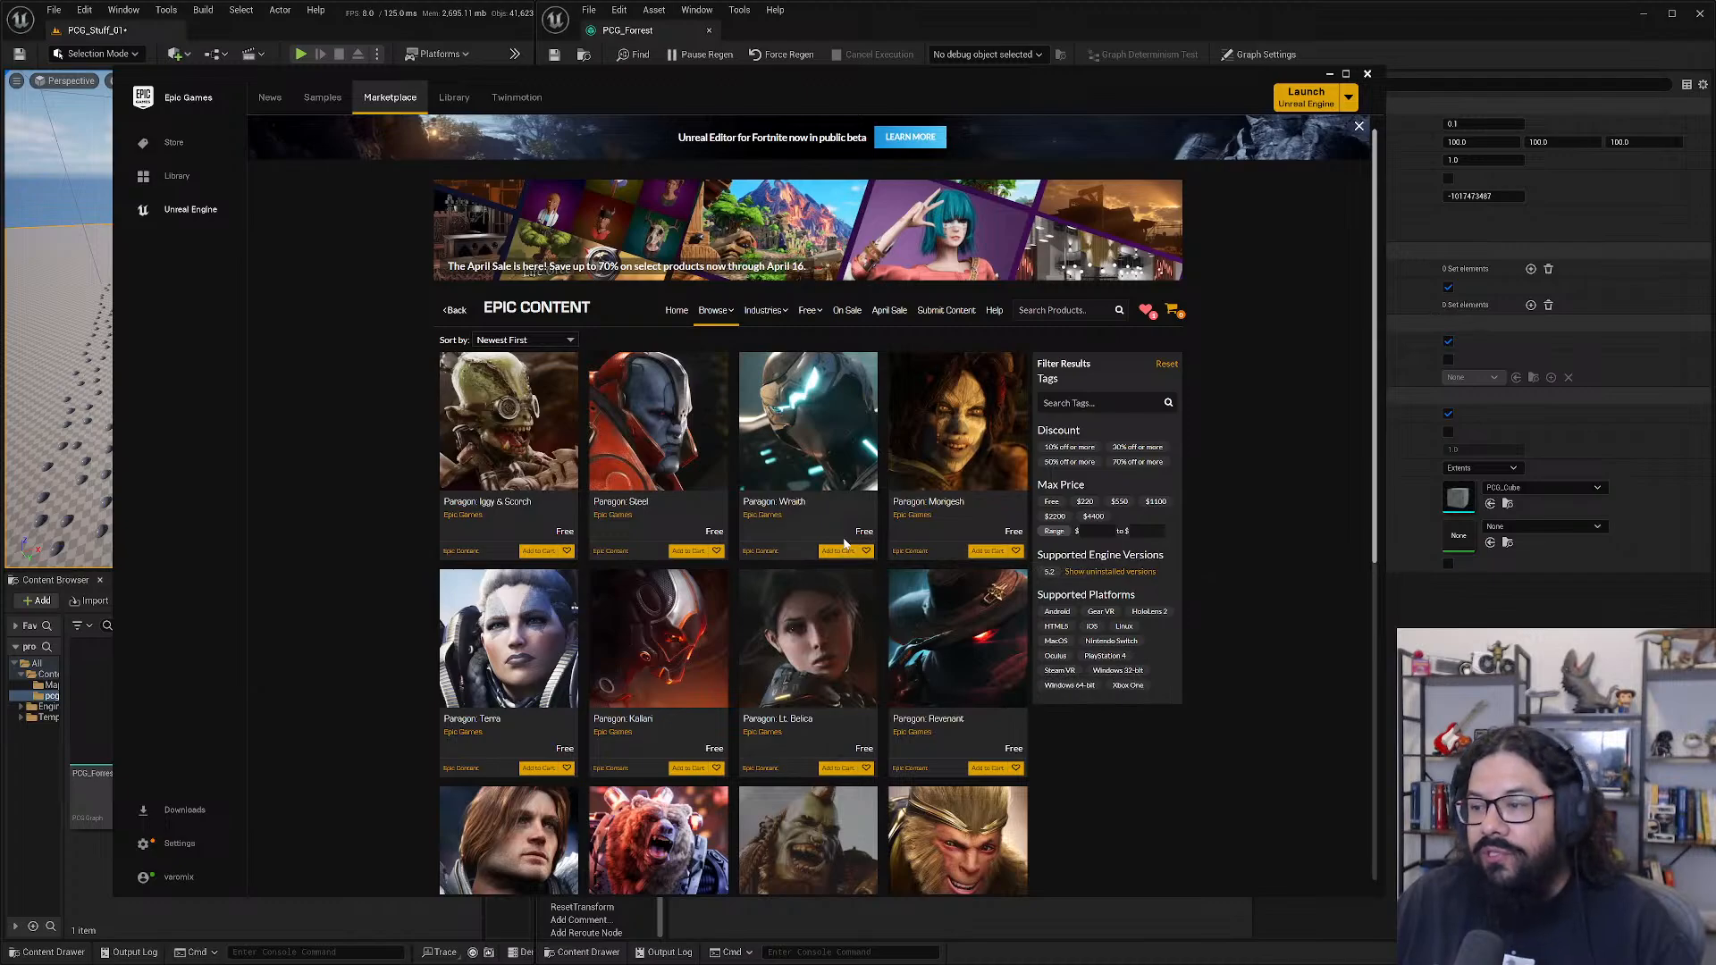
{"action": "scroll", "coordinate": [843, 542], "scroll_direction": "down", "scroll_amount": 7}
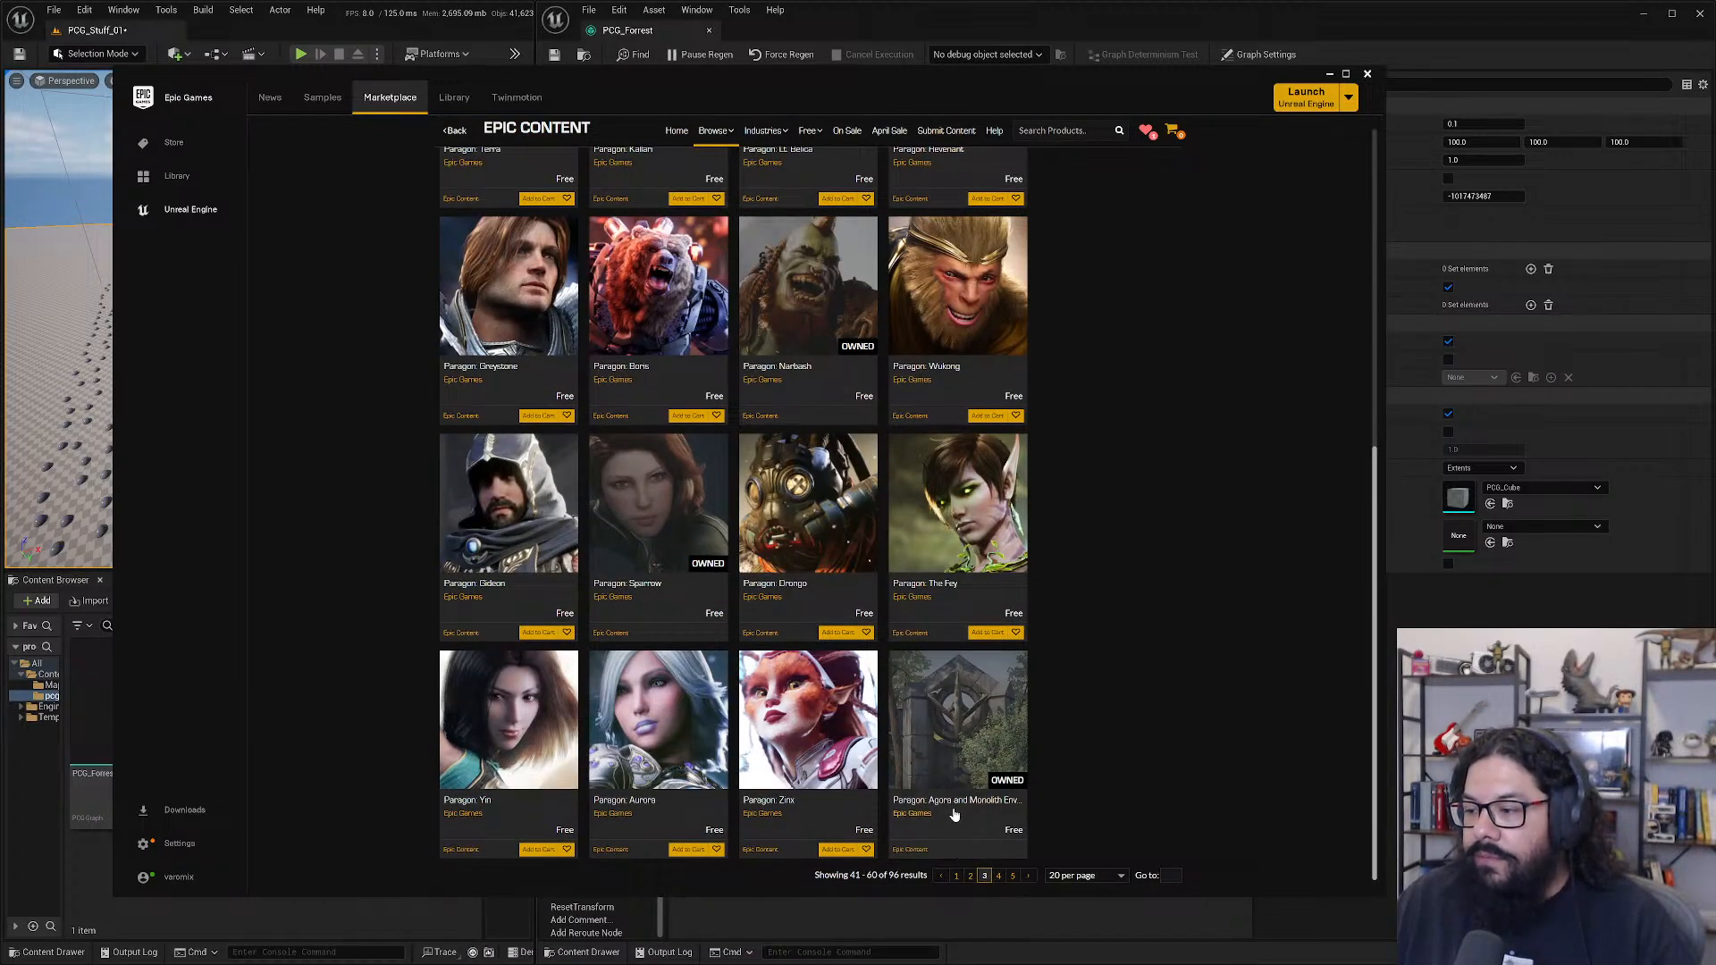
{"action": "left_click", "coordinate": [998, 876]}
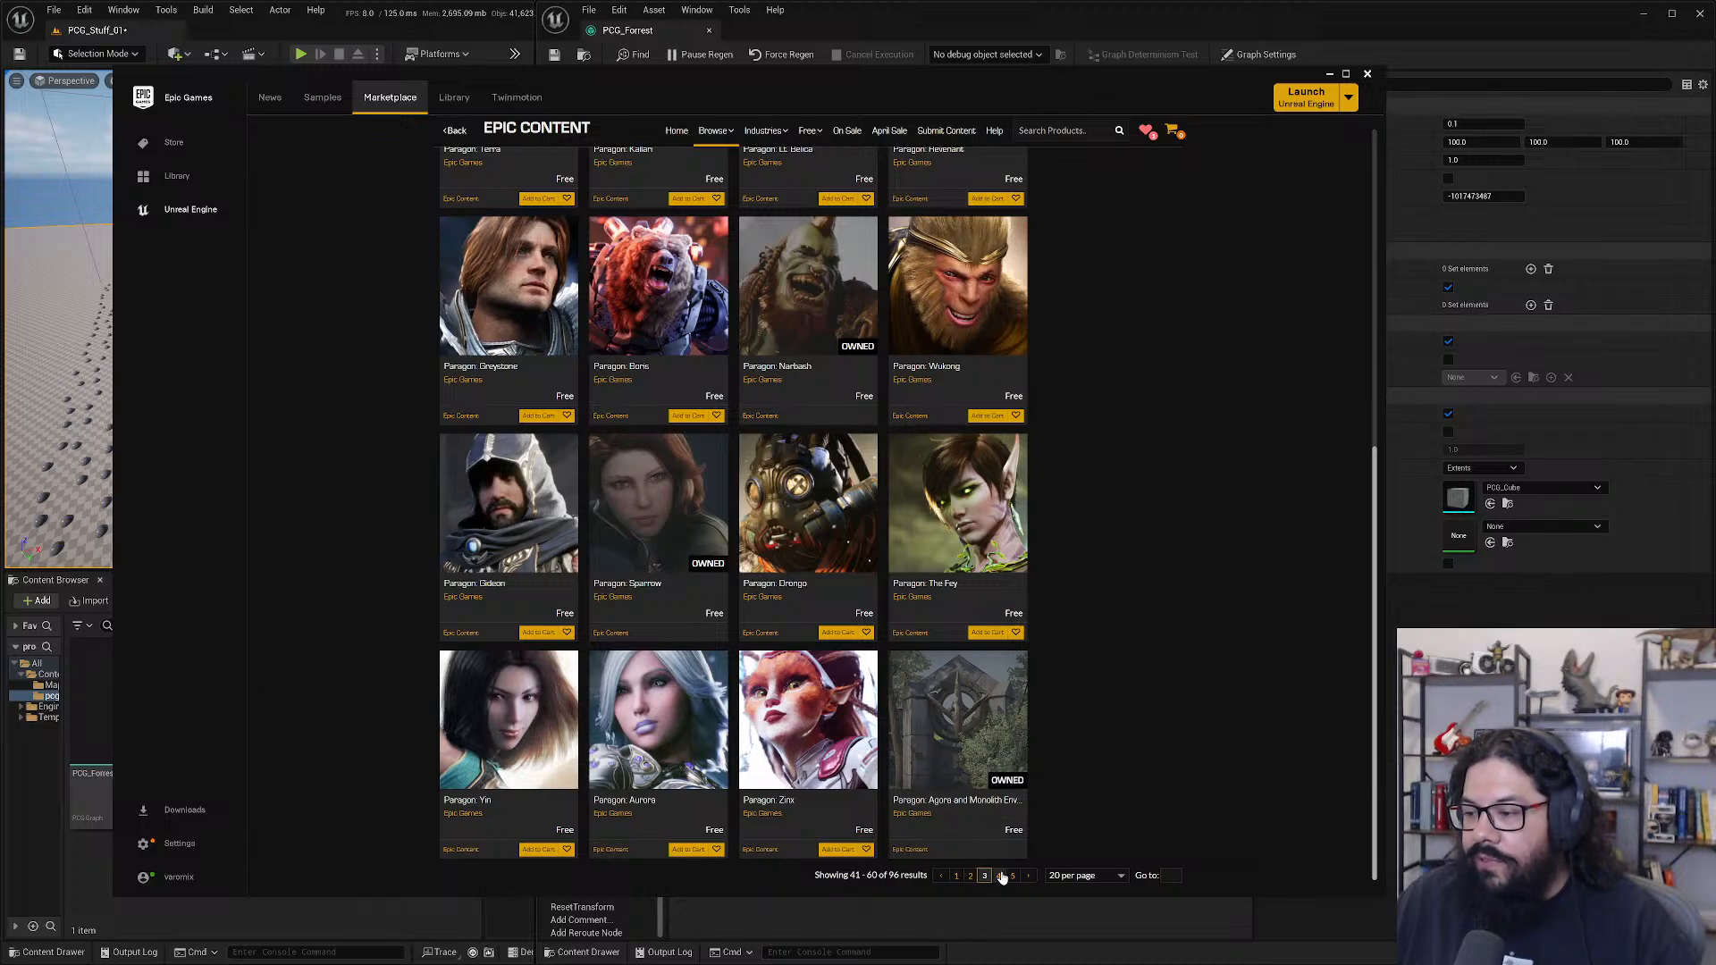
{"action": "scroll", "coordinate": [758, 561], "scroll_direction": "down", "scroll_amount": 6}
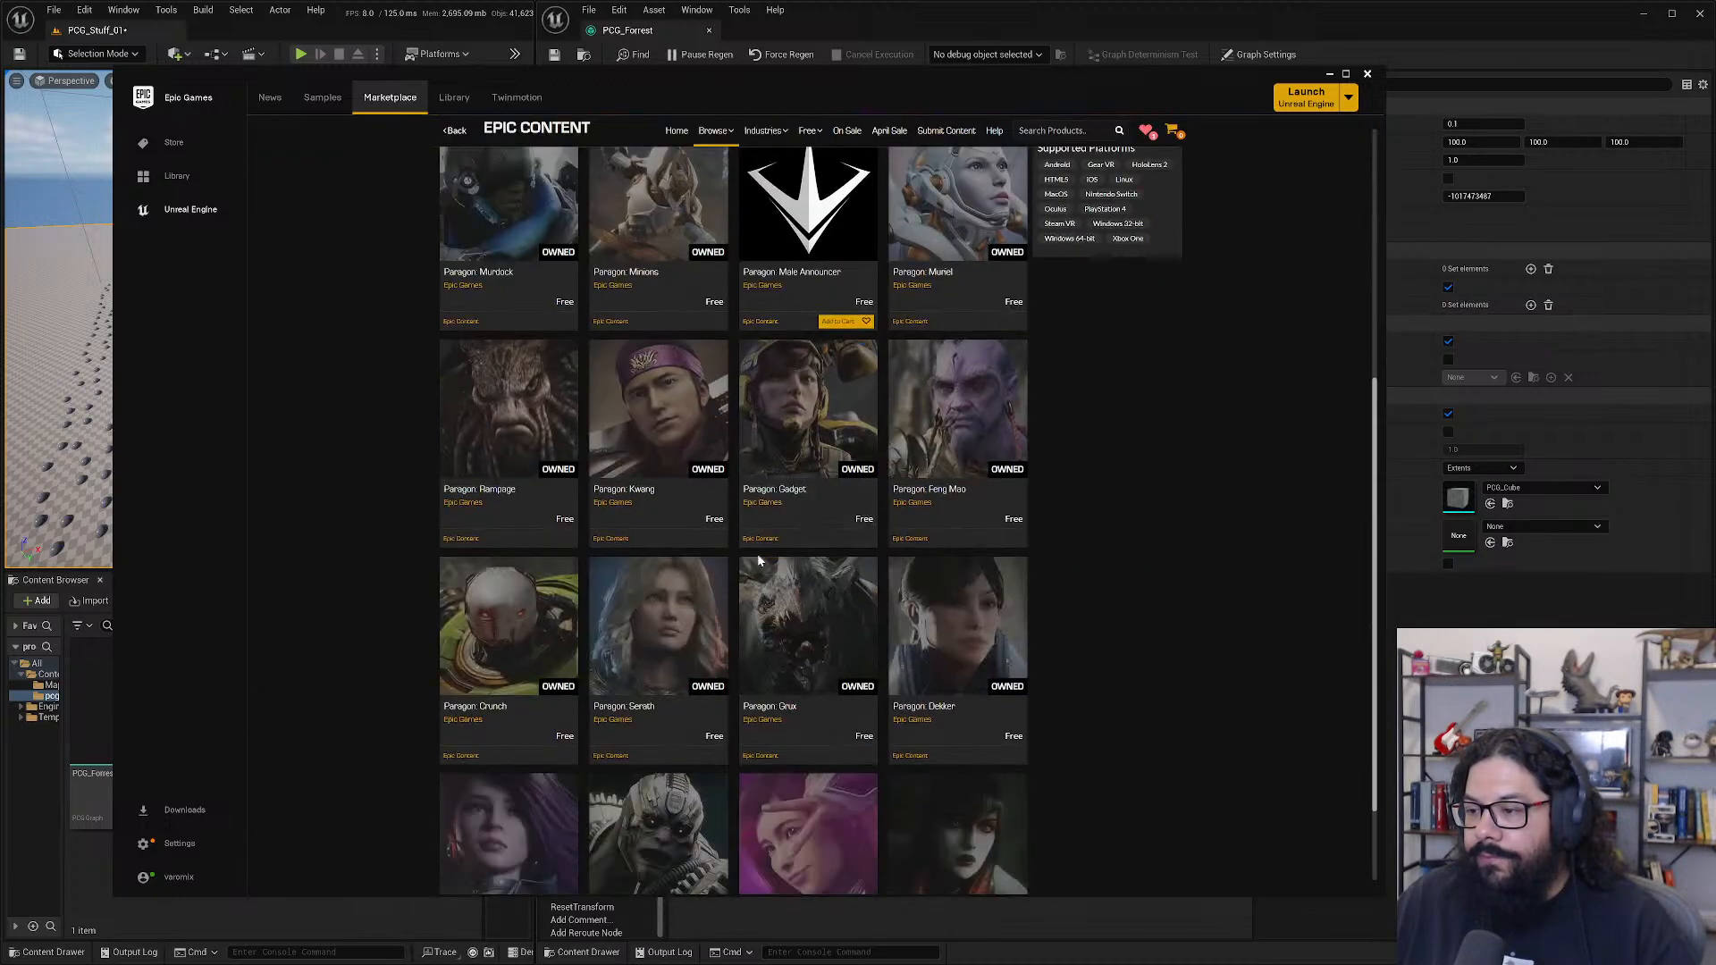
{"action": "left_click", "coordinate": [1013, 876]}
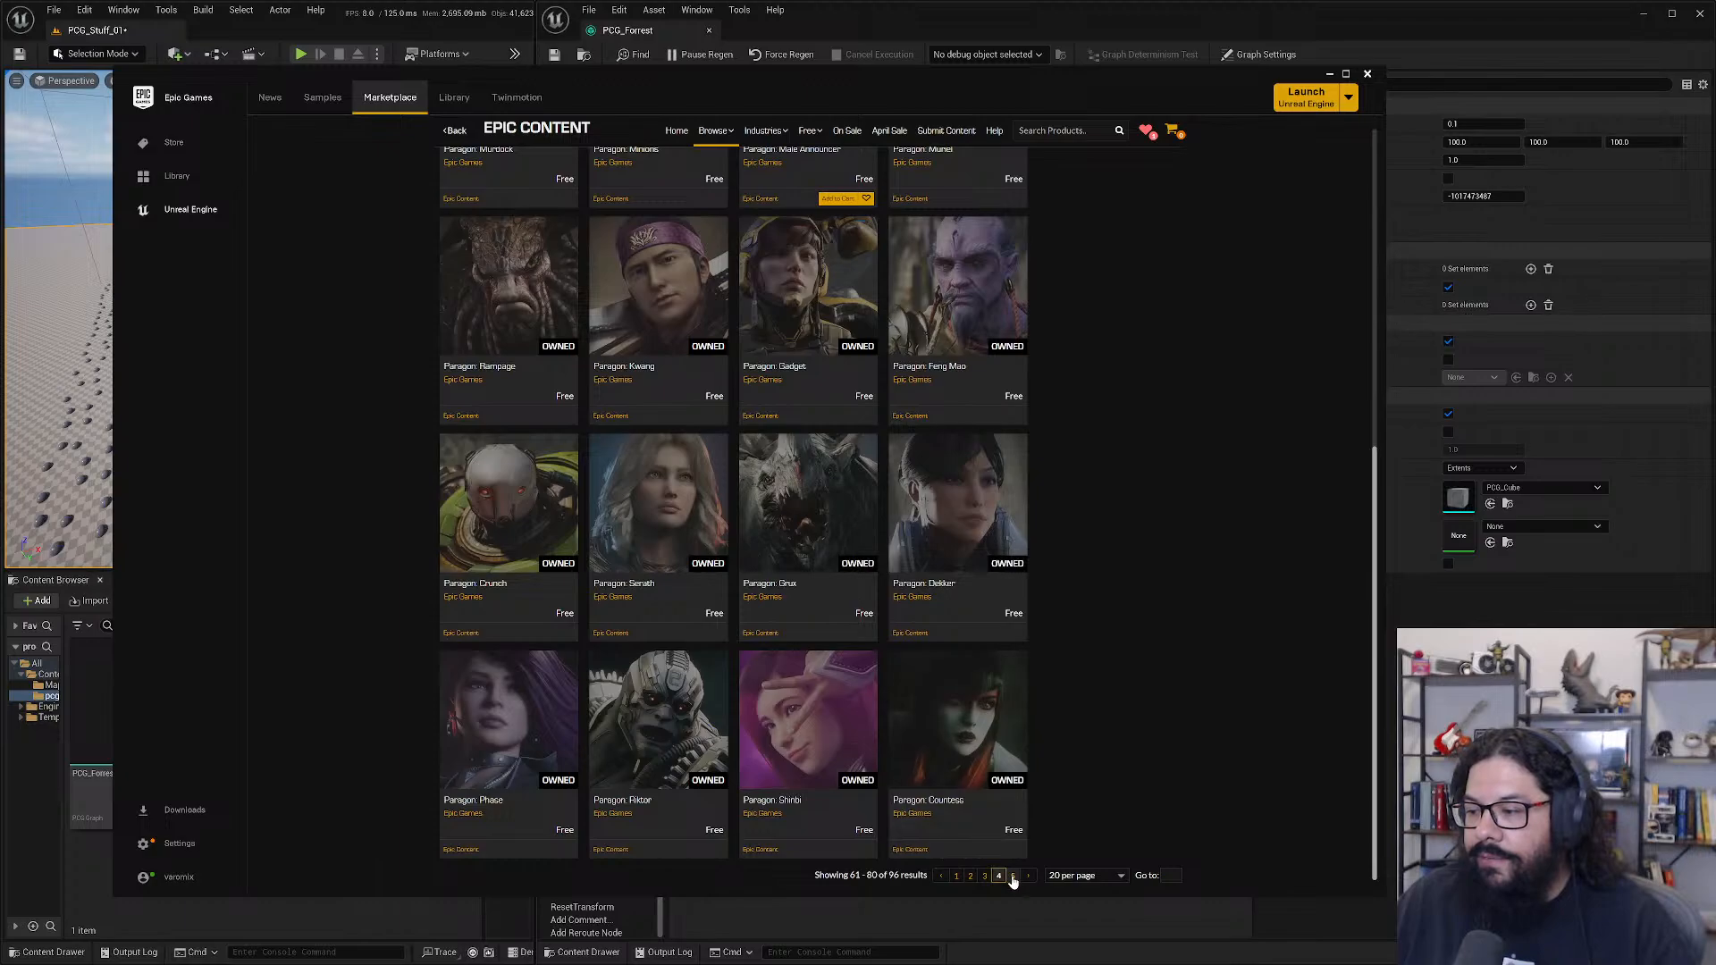
{"action": "scroll", "coordinate": [853, 493], "scroll_direction": "down", "scroll_amount": 6}
{"action": "scroll", "coordinate": [853, 493], "scroll_direction": "up", "scroll_amount": 6}
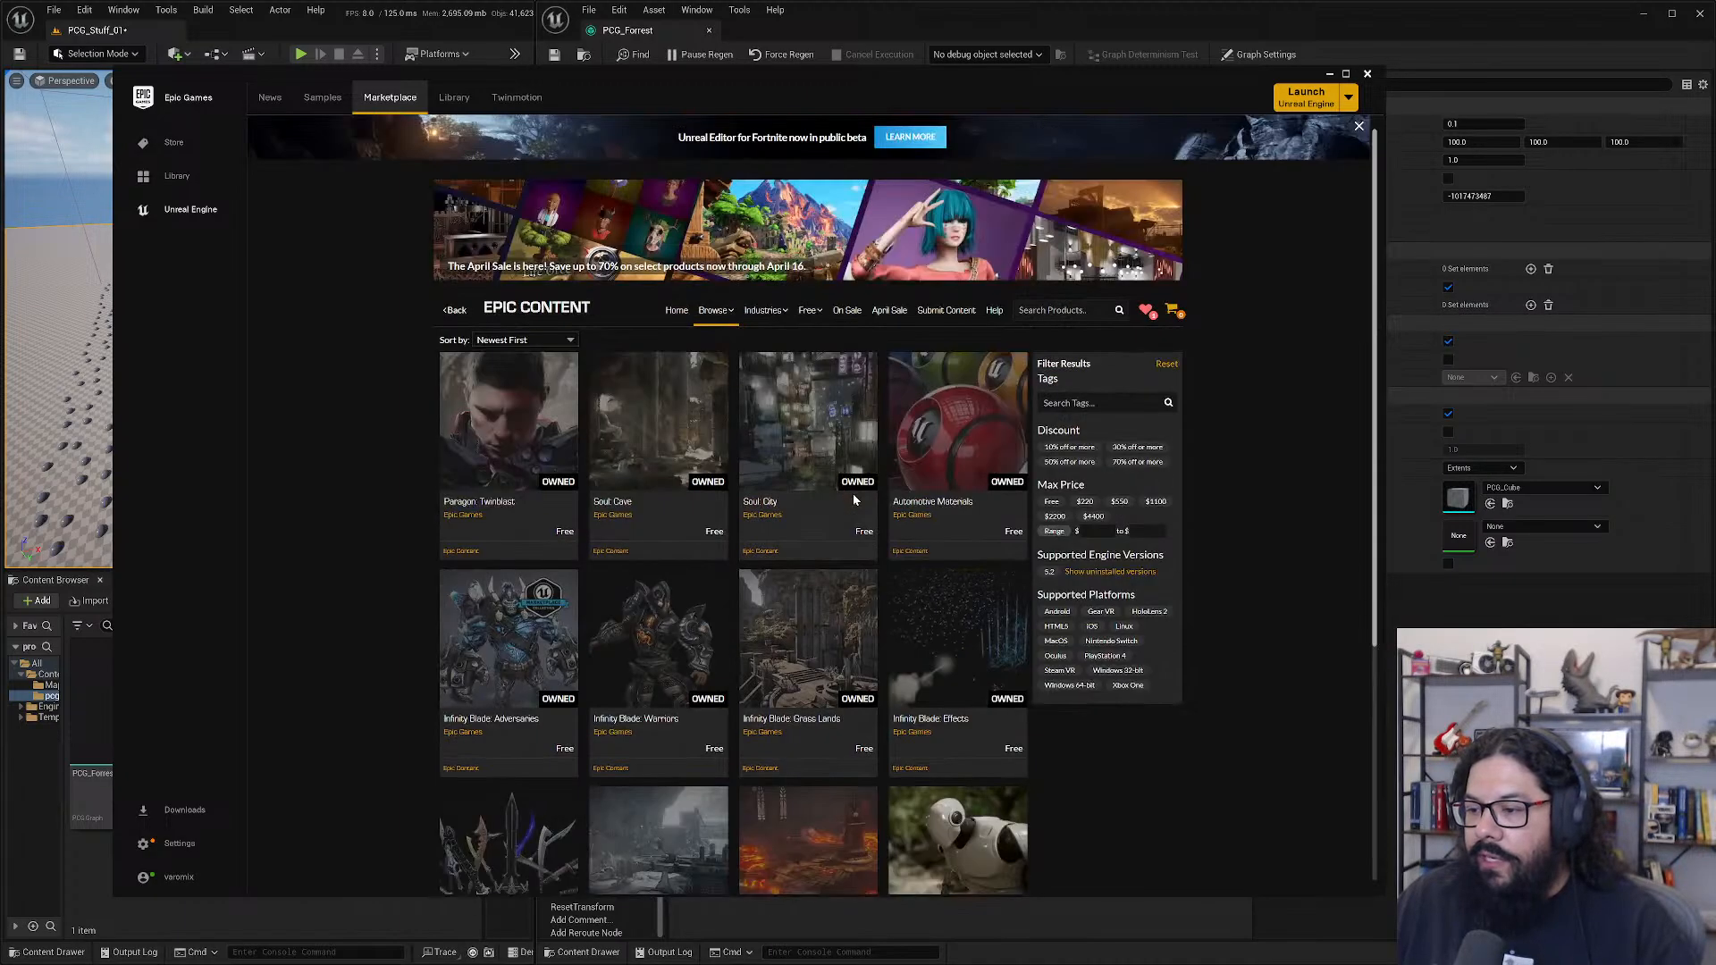
- Browse the first three pages of the Marketplace's Permanently Free Collection for forest vegetation assets
{"action": "left_click", "coordinate": [811, 312]}
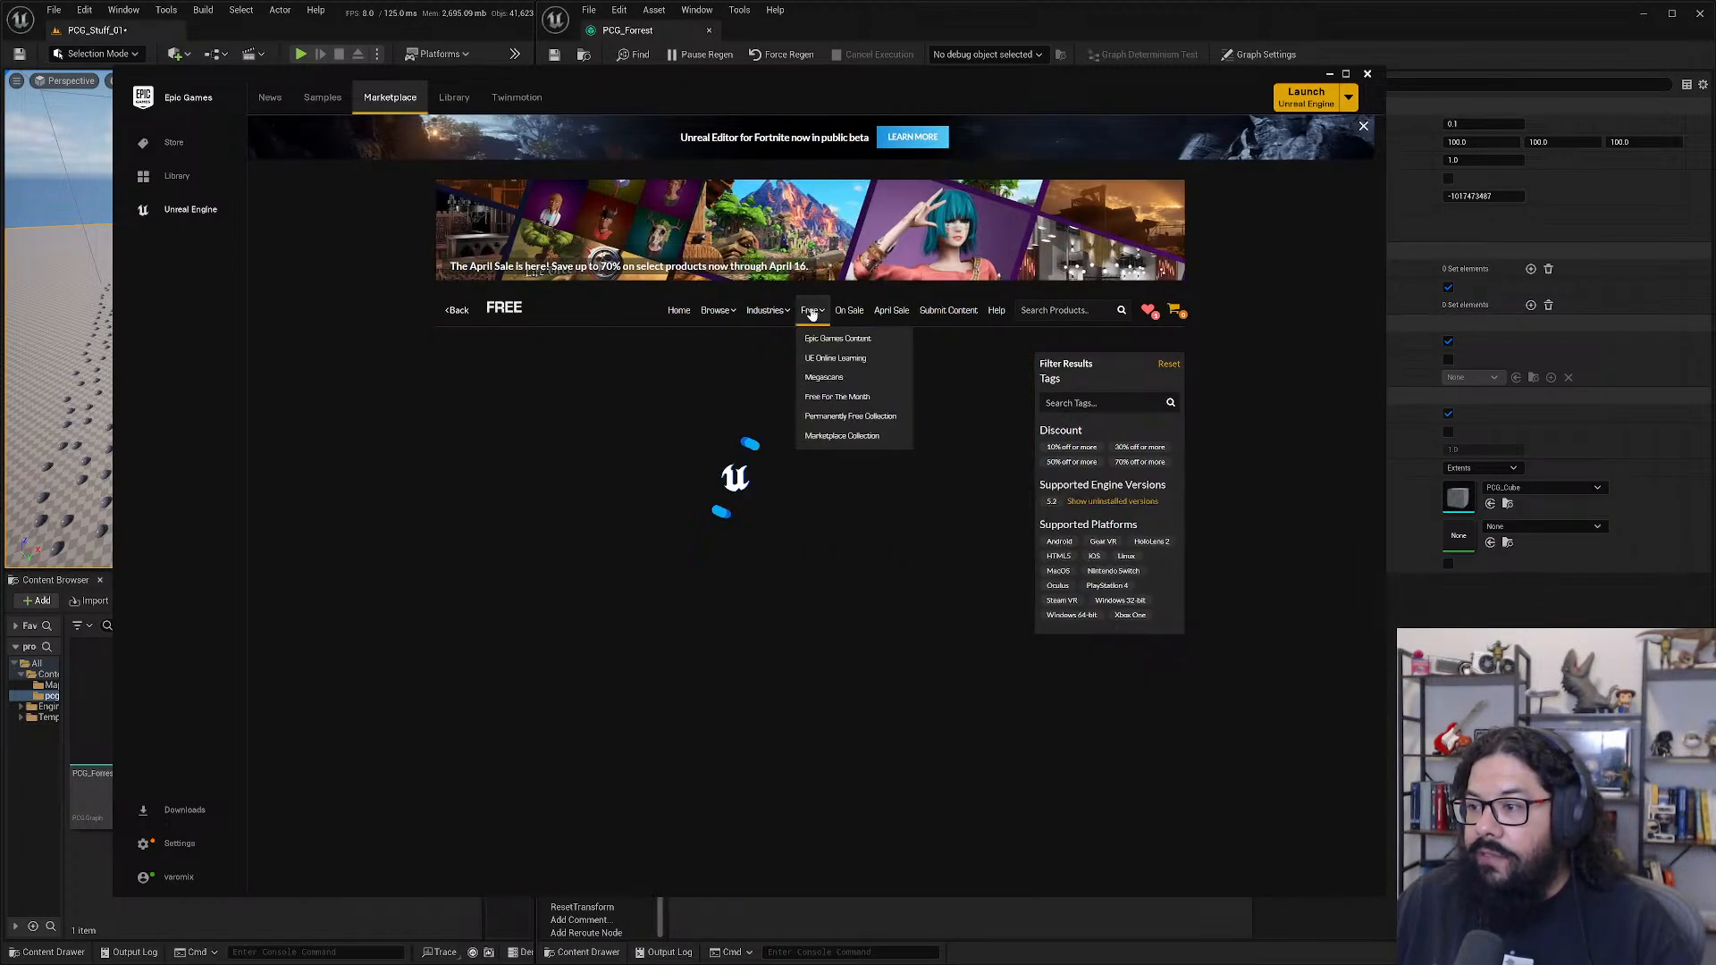
{"action": "left_click", "coordinate": [844, 416]}
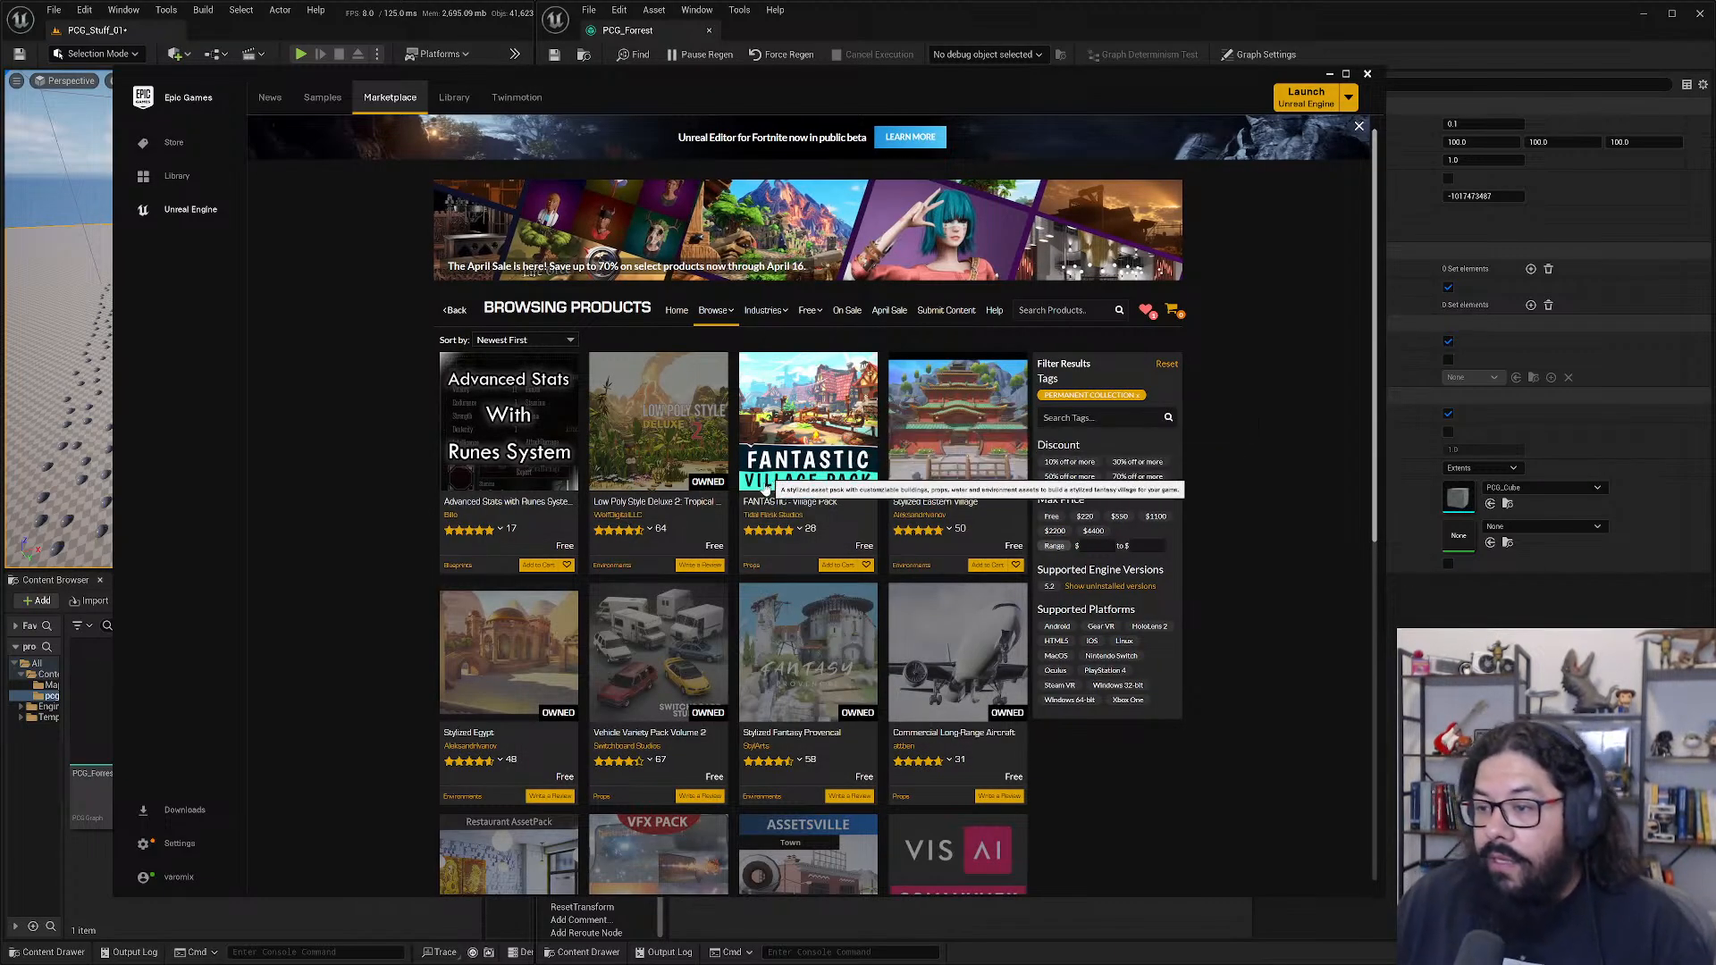
{"action": "scroll", "coordinate": [783, 501], "scroll_direction": "down", "scroll_amount": 5}
{"action": "scroll", "coordinate": [786, 542], "scroll_direction": "down", "scroll_amount": 1}
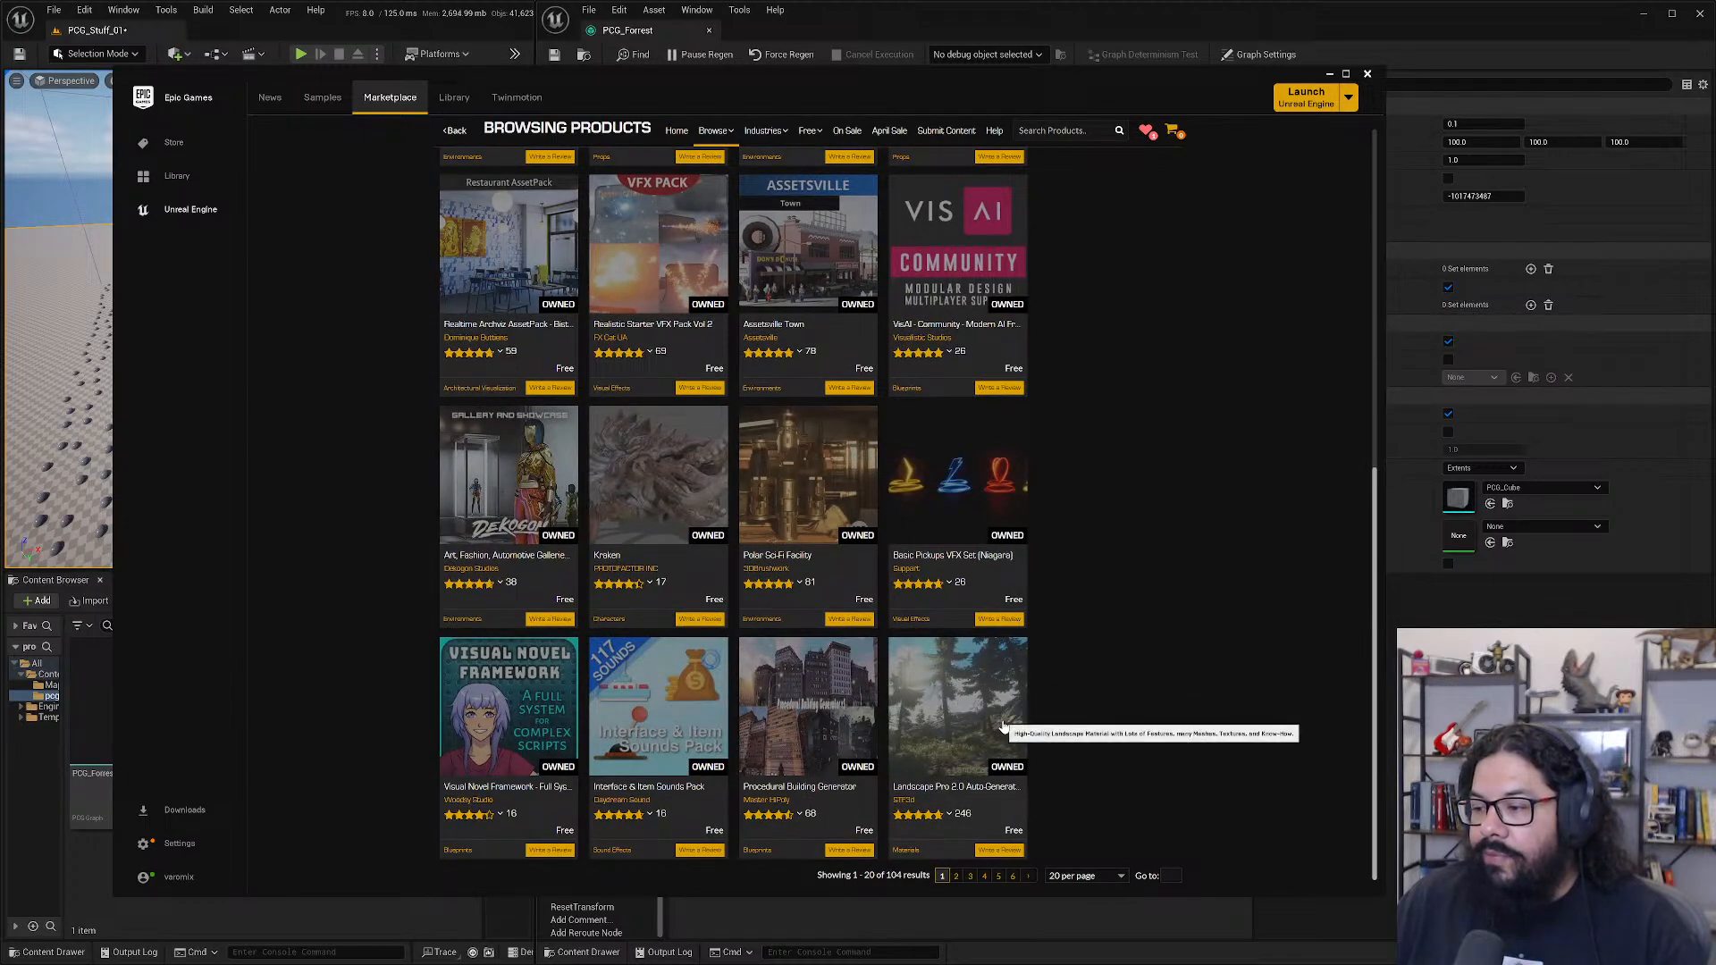
{"action": "left_click", "coordinate": [957, 878]}
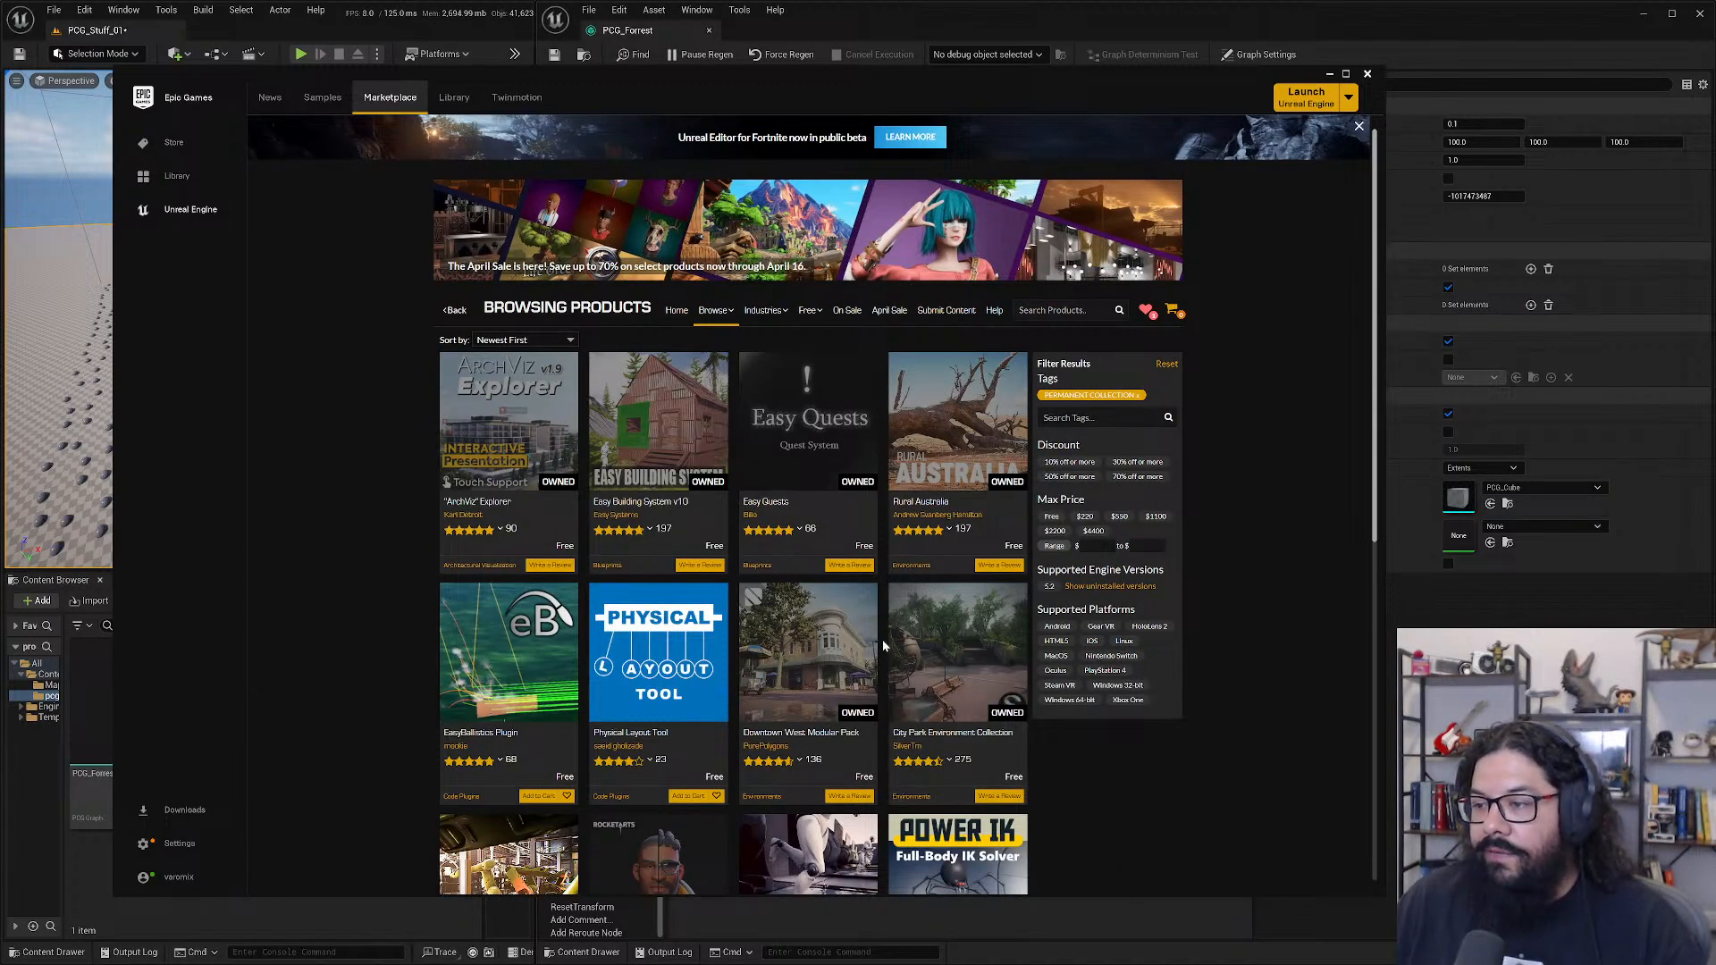
{"action": "scroll", "coordinate": [882, 640], "scroll_direction": "down", "scroll_amount": 4}
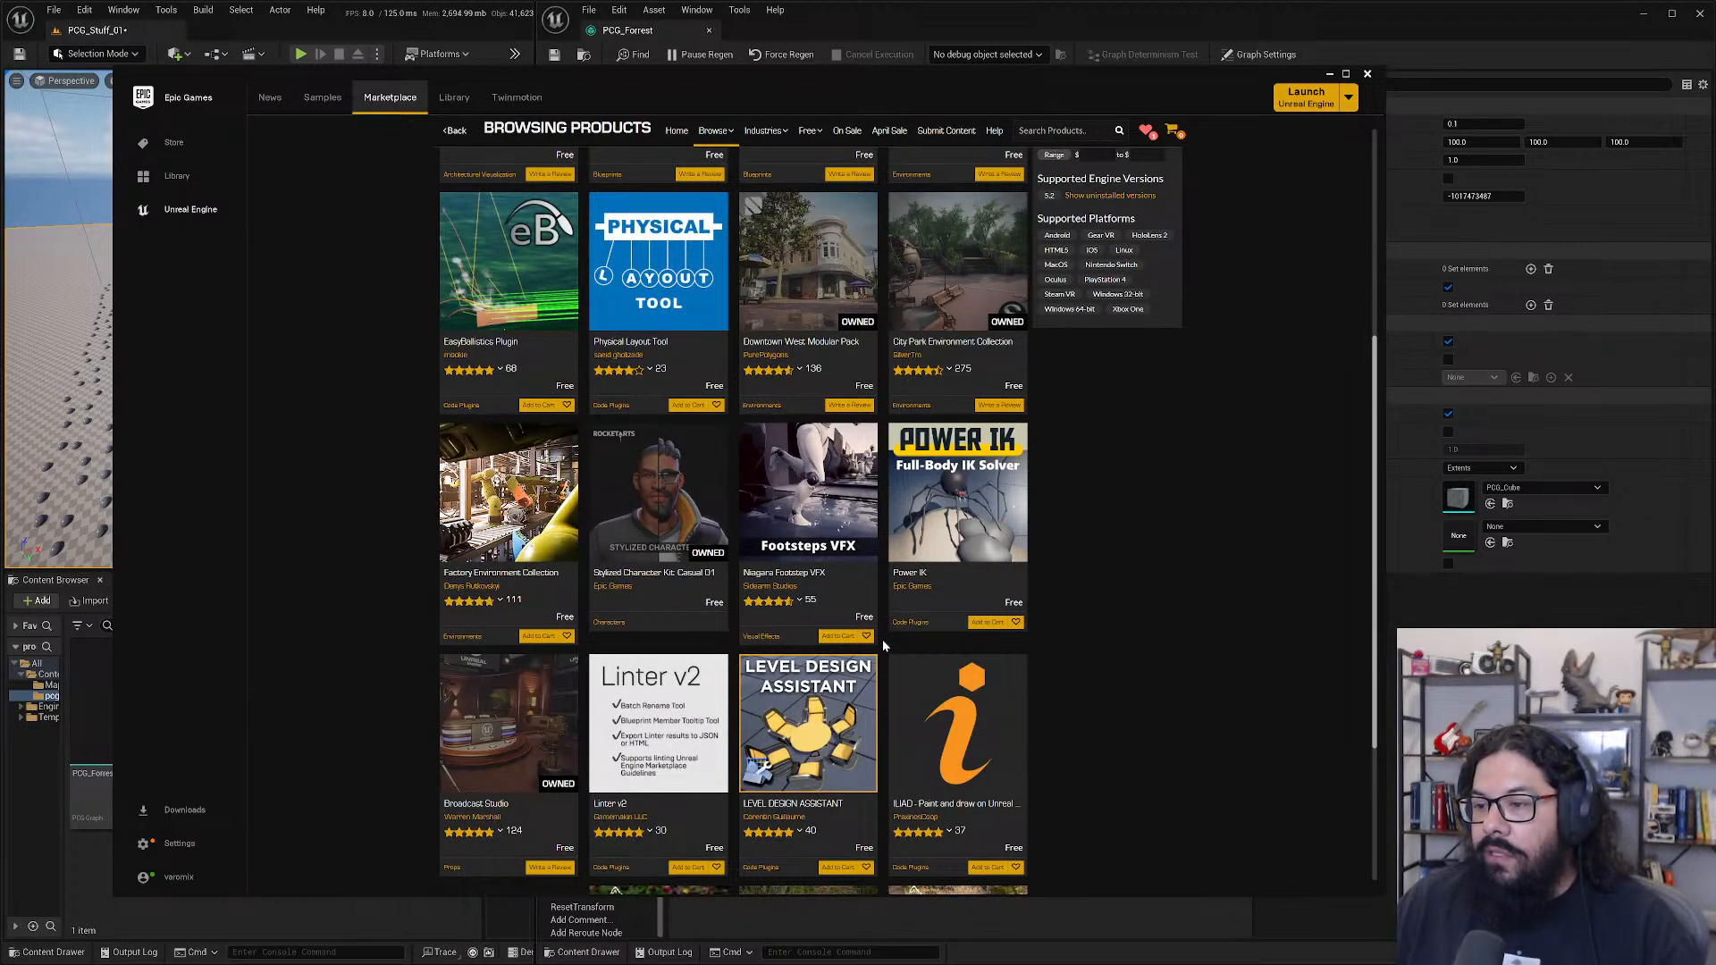
{"action": "scroll", "coordinate": [882, 642], "scroll_direction": "down", "scroll_amount": 3}
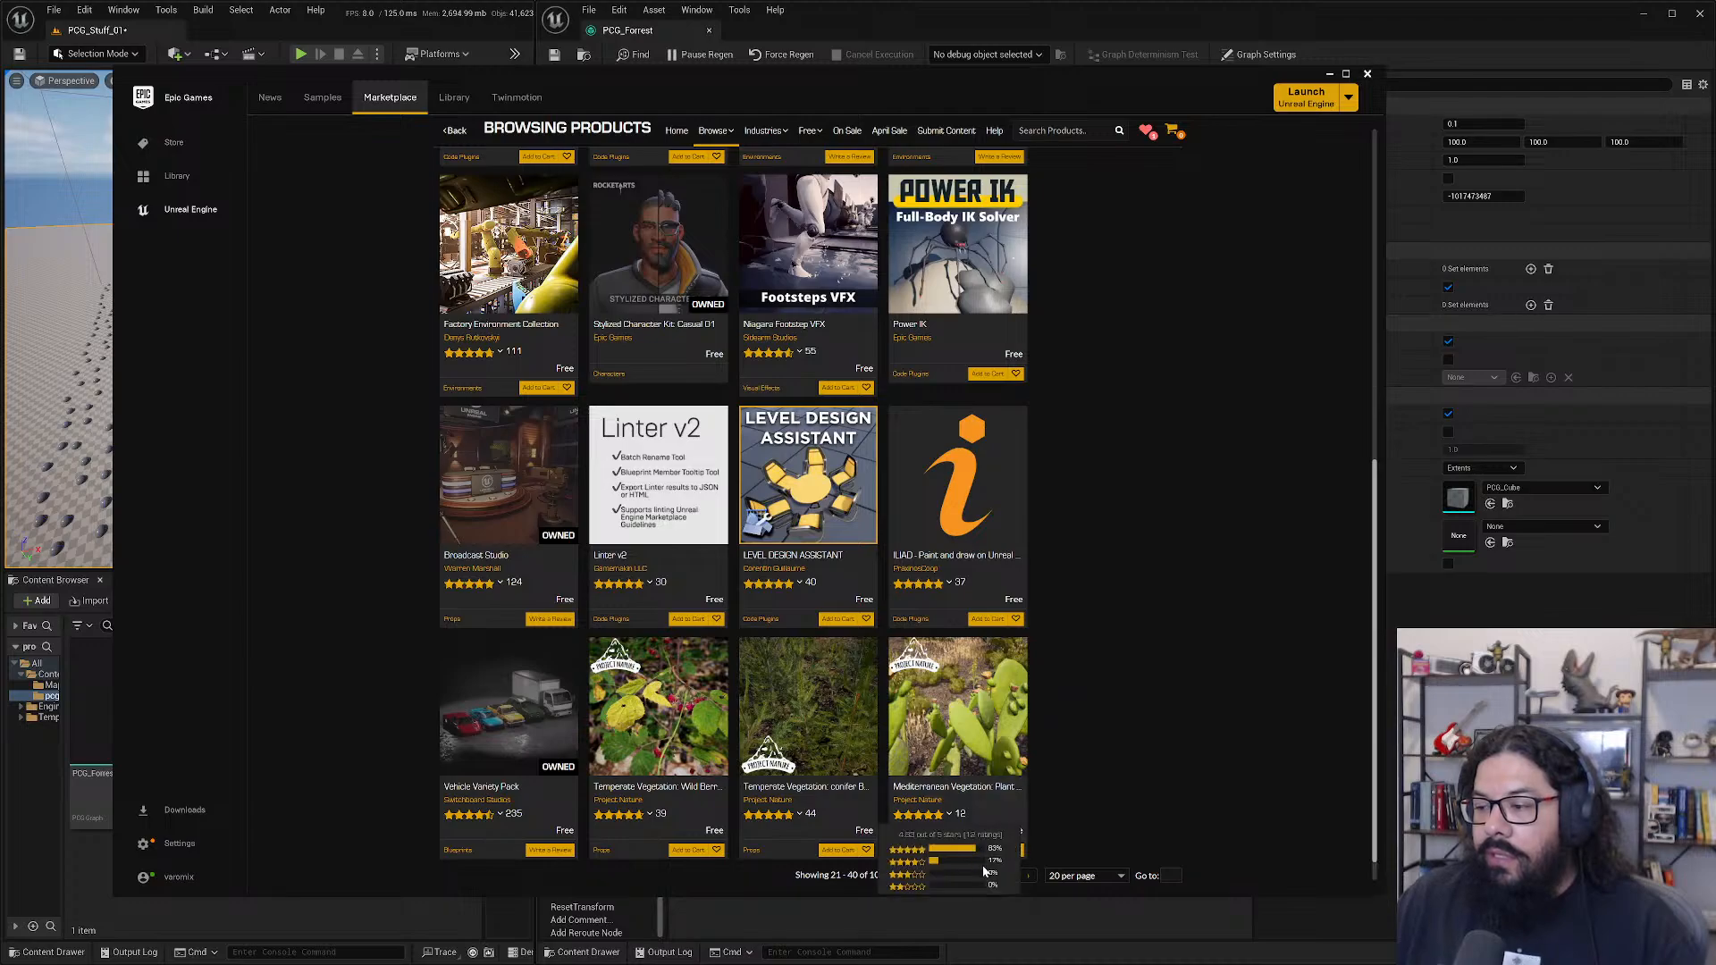
{"action": "left_click", "coordinate": [970, 875]}
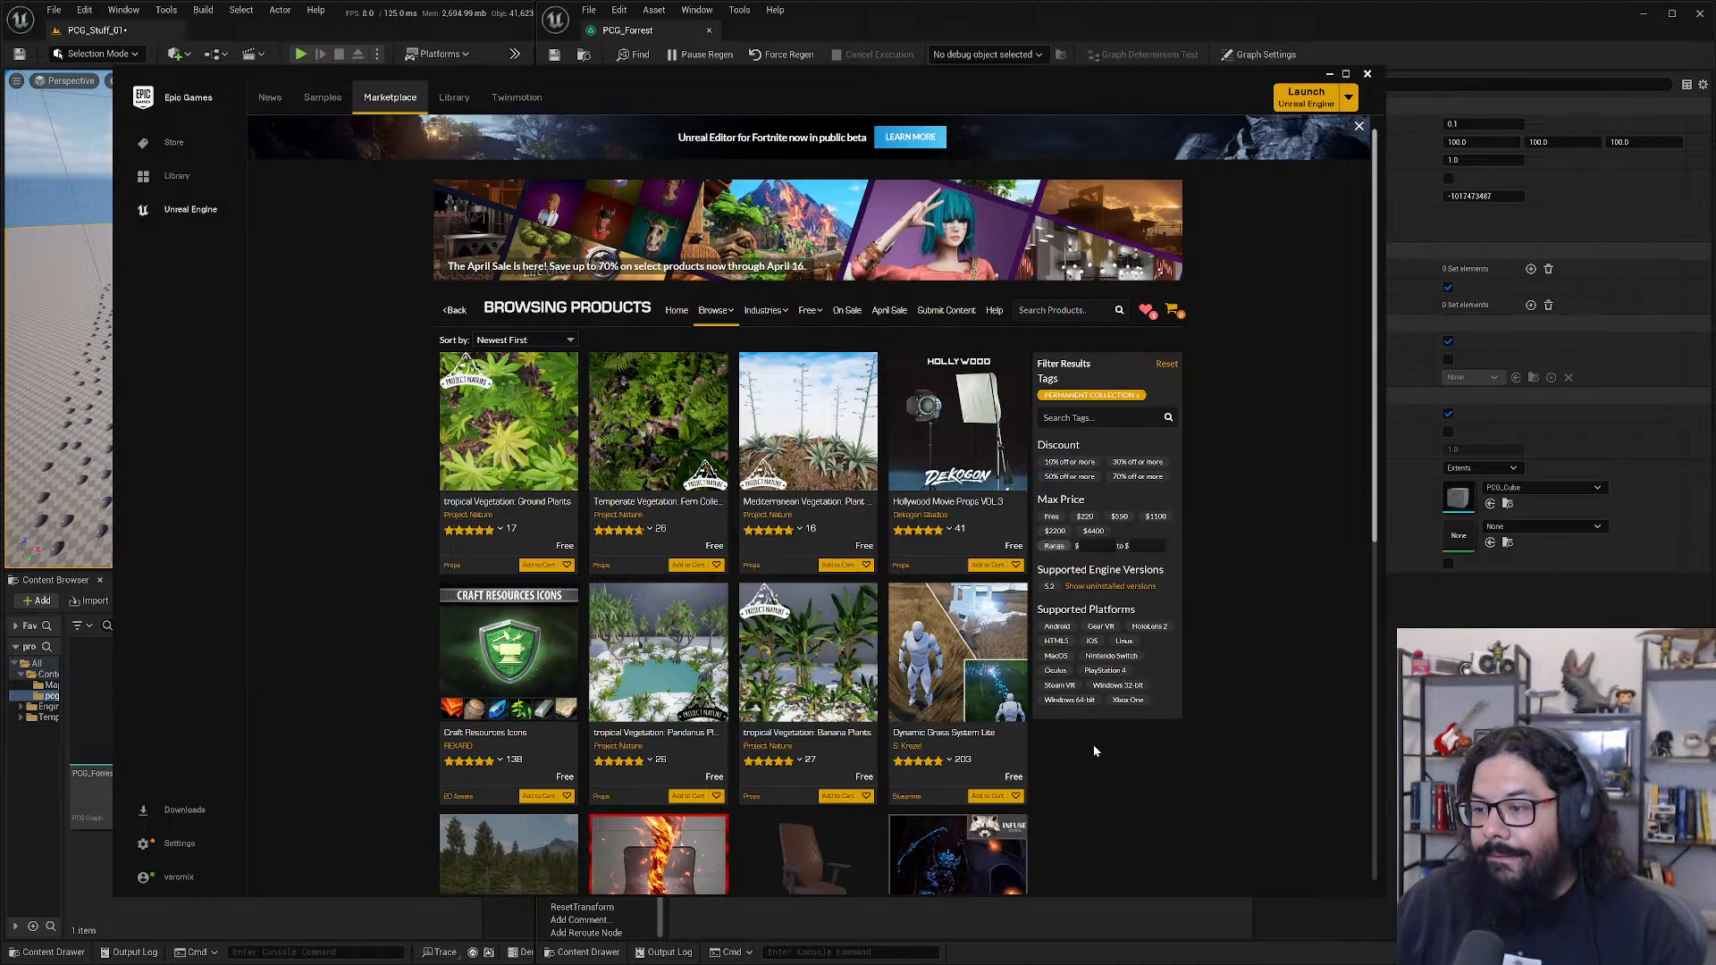
{"action": "scroll", "coordinate": [1095, 751], "scroll_direction": "down", "scroll_amount": 3}
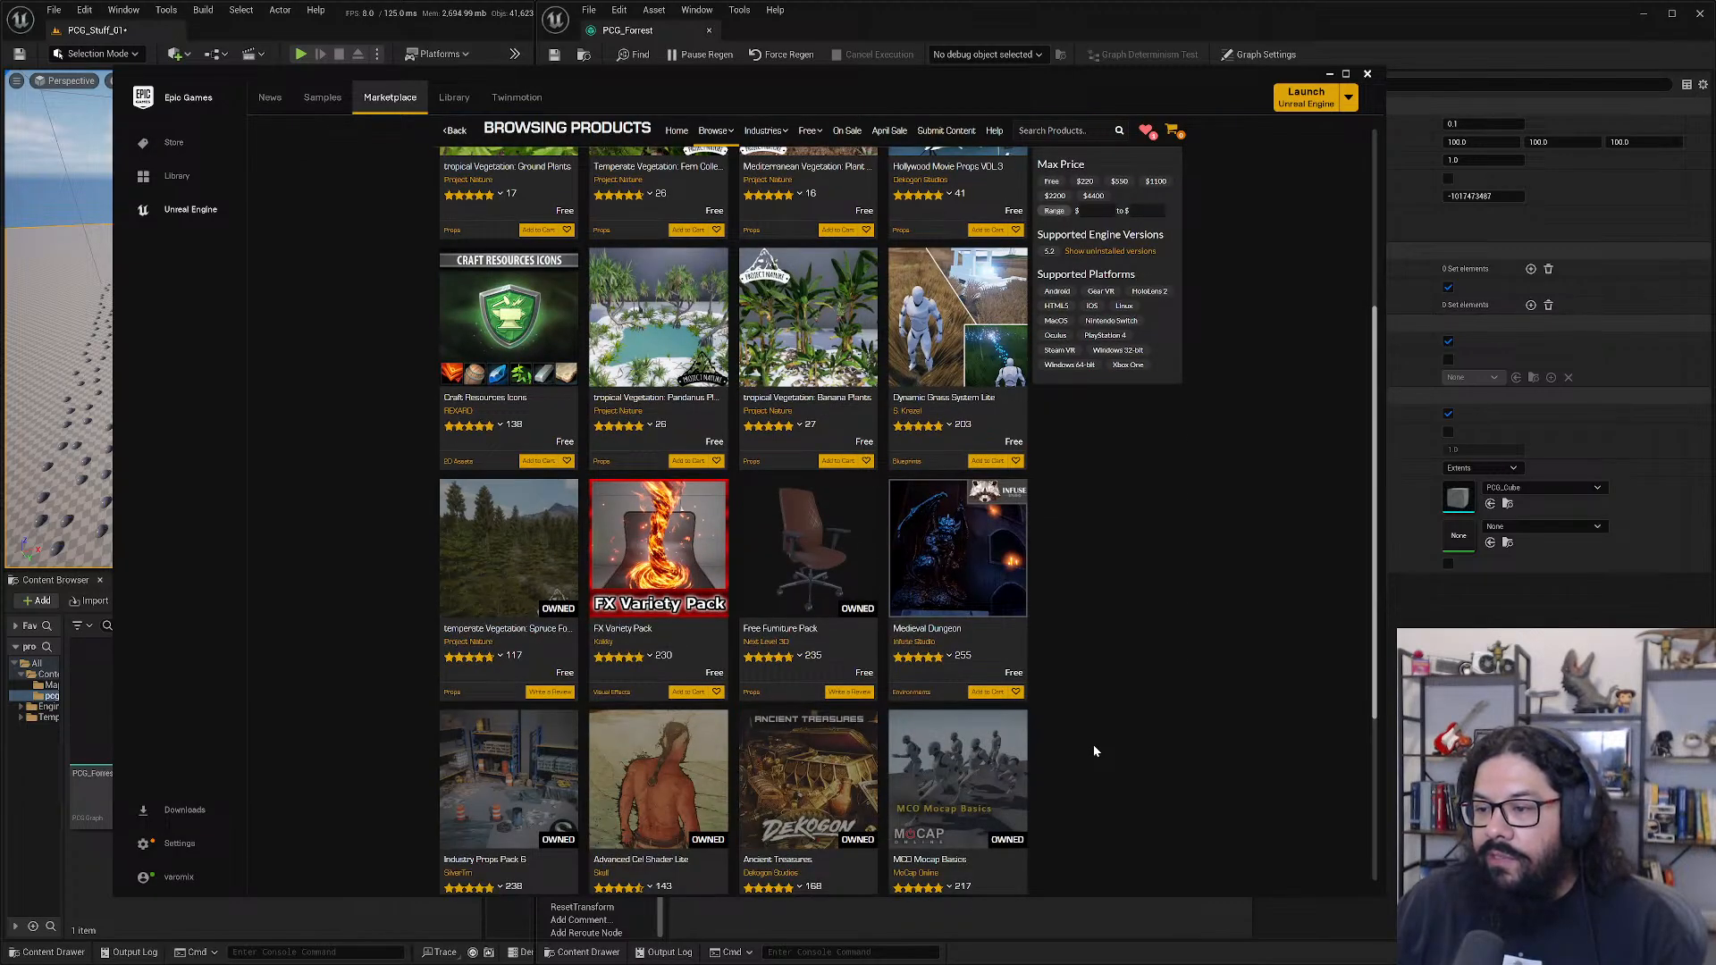
- Open the temperate Vegetation: Spruce Forest asset and add it to the procedural_awesome project as version 5.0, picking from all projects
{"action": "left_click", "coordinate": [492, 570]}
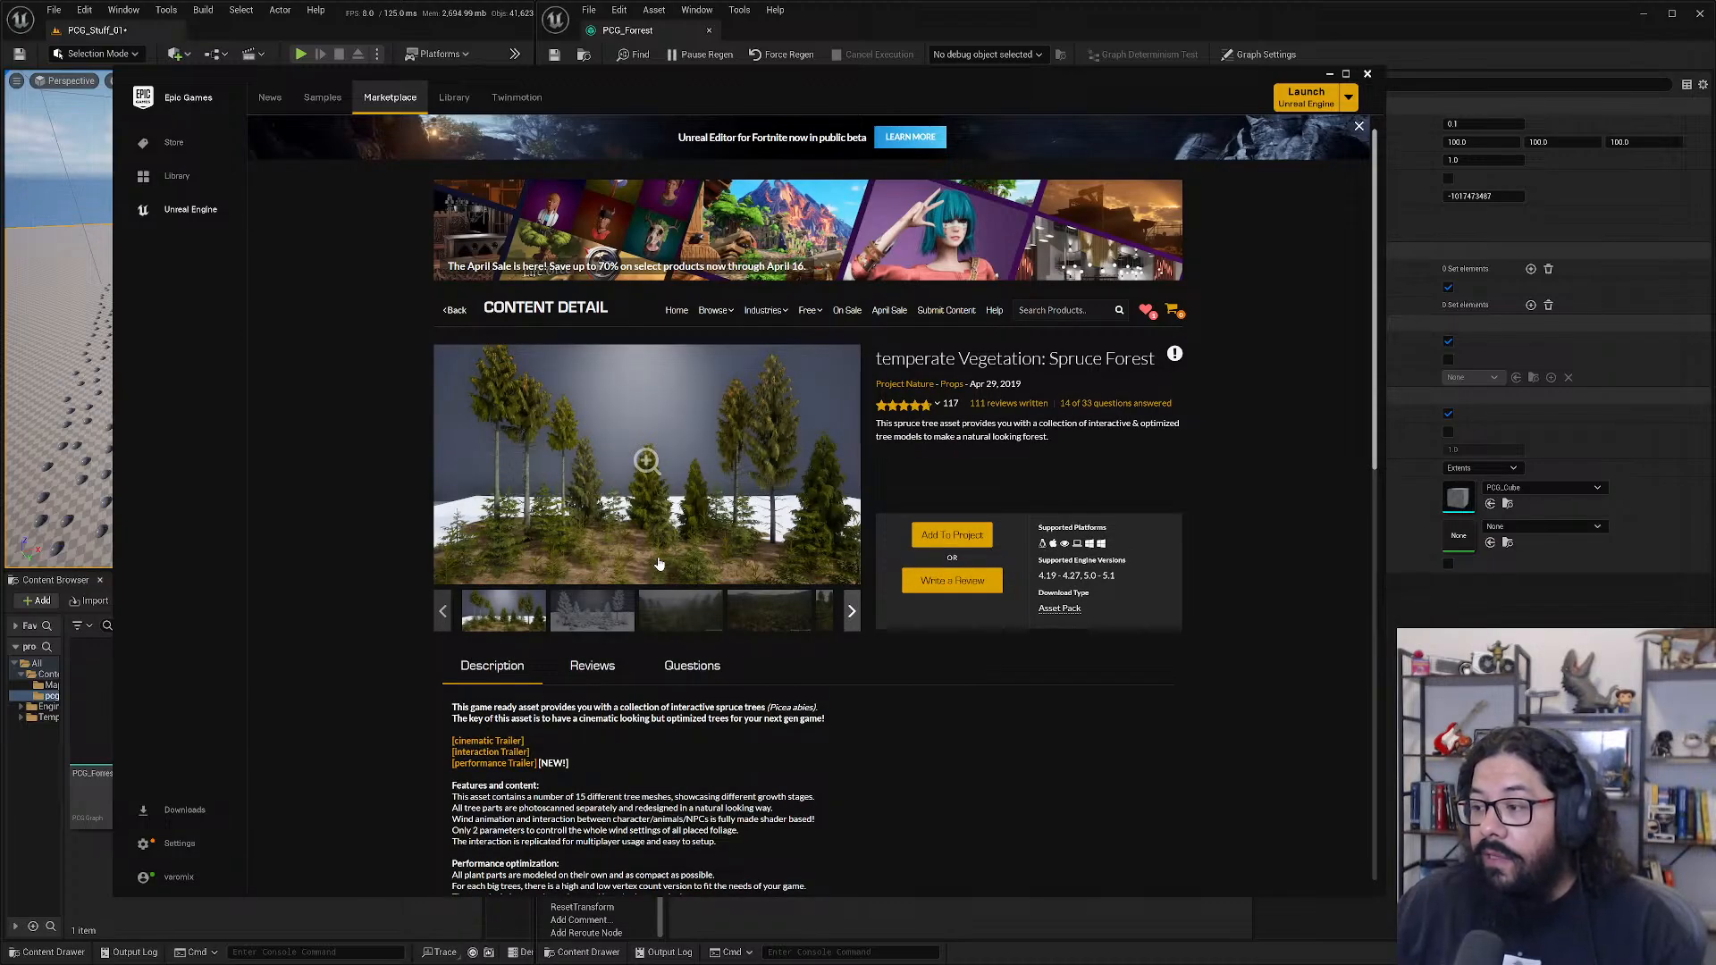
{"action": "left_click", "coordinate": [943, 537]}
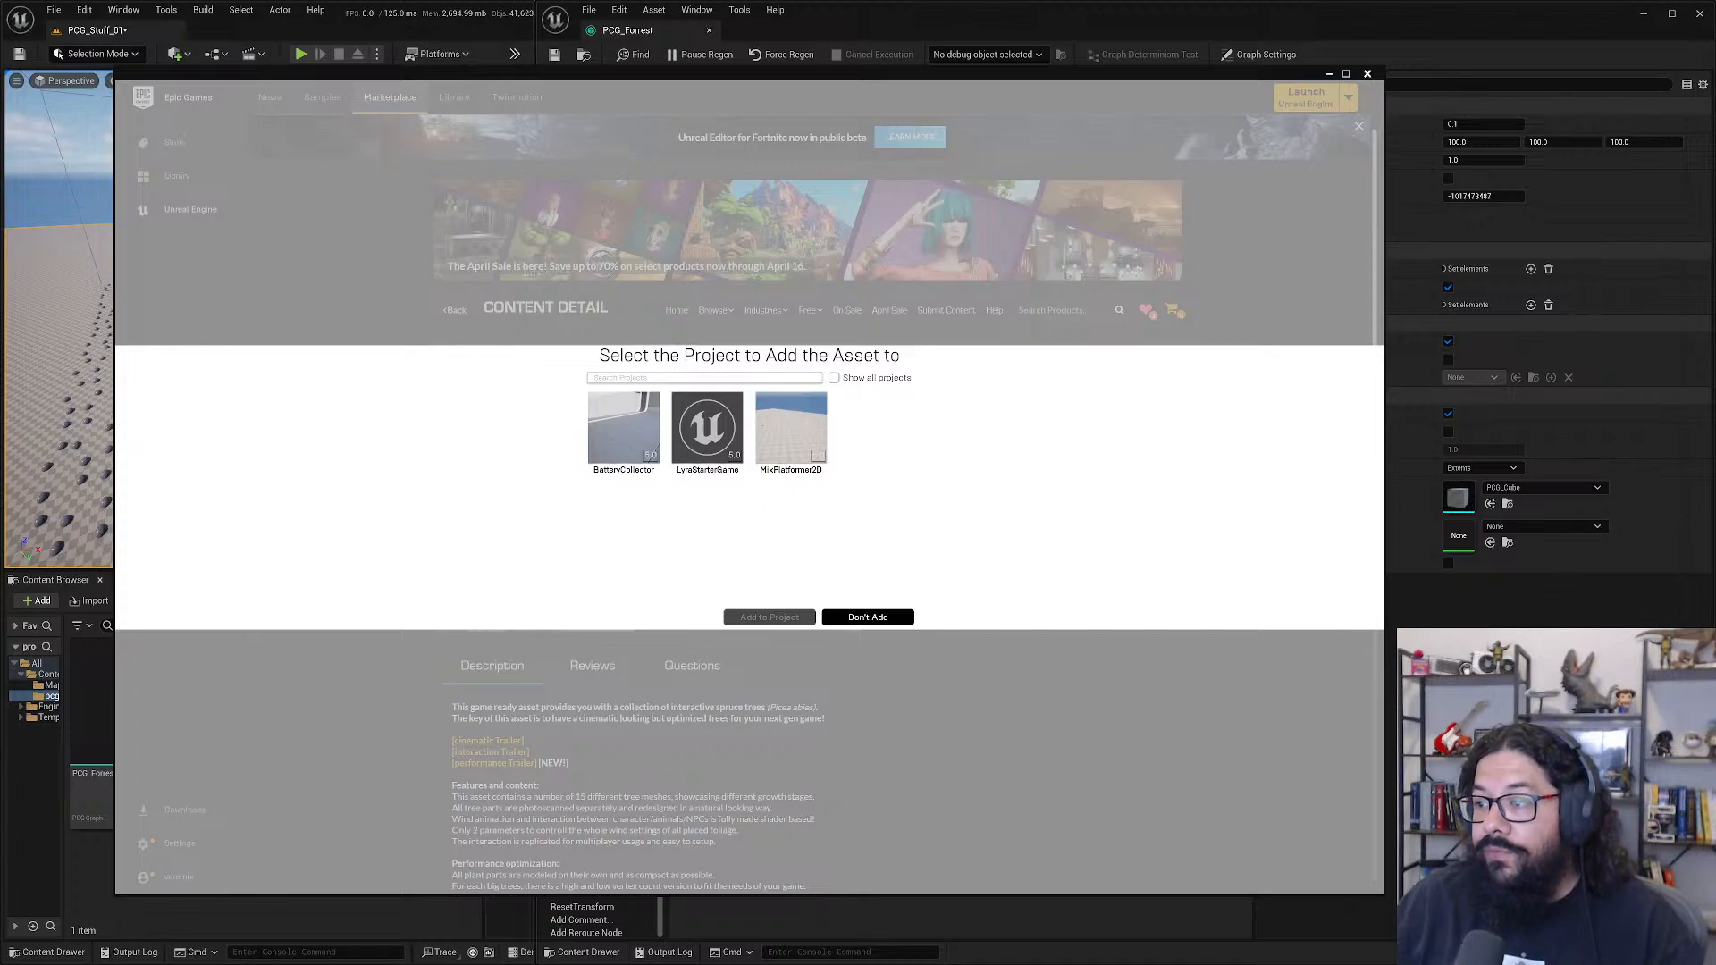
{"action": "left_click", "coordinate": [833, 378]}
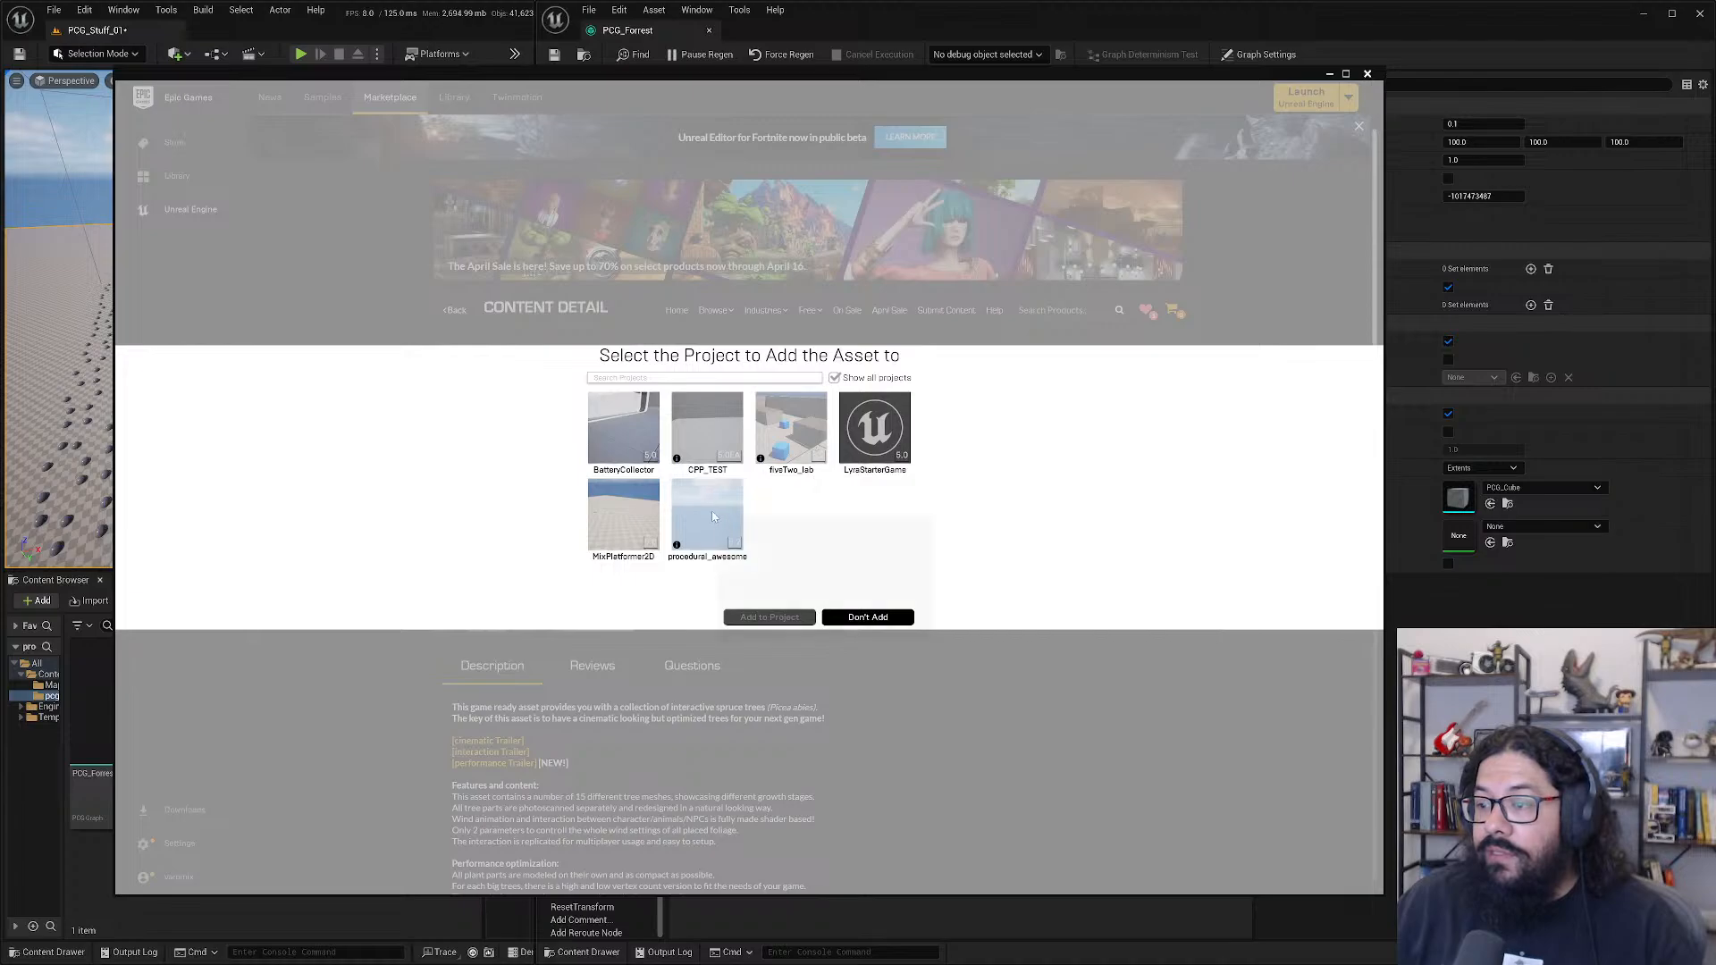
{"action": "left_click", "coordinate": [707, 536]}
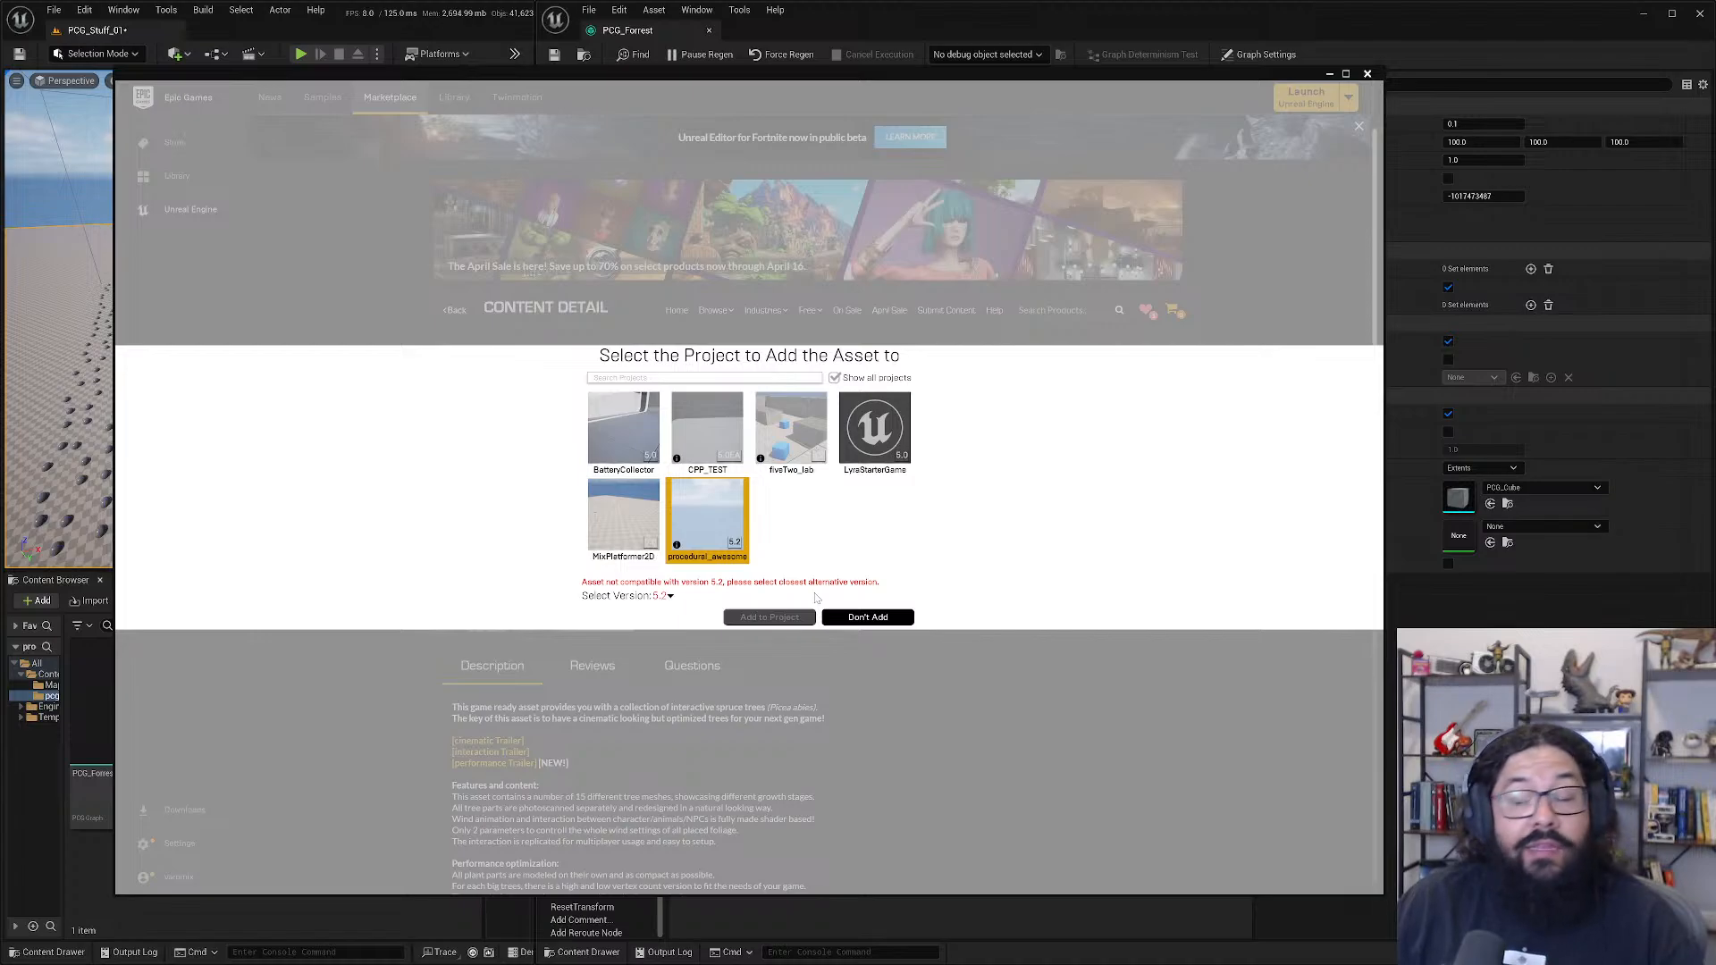
{"action": "left_click", "coordinate": [670, 596]}
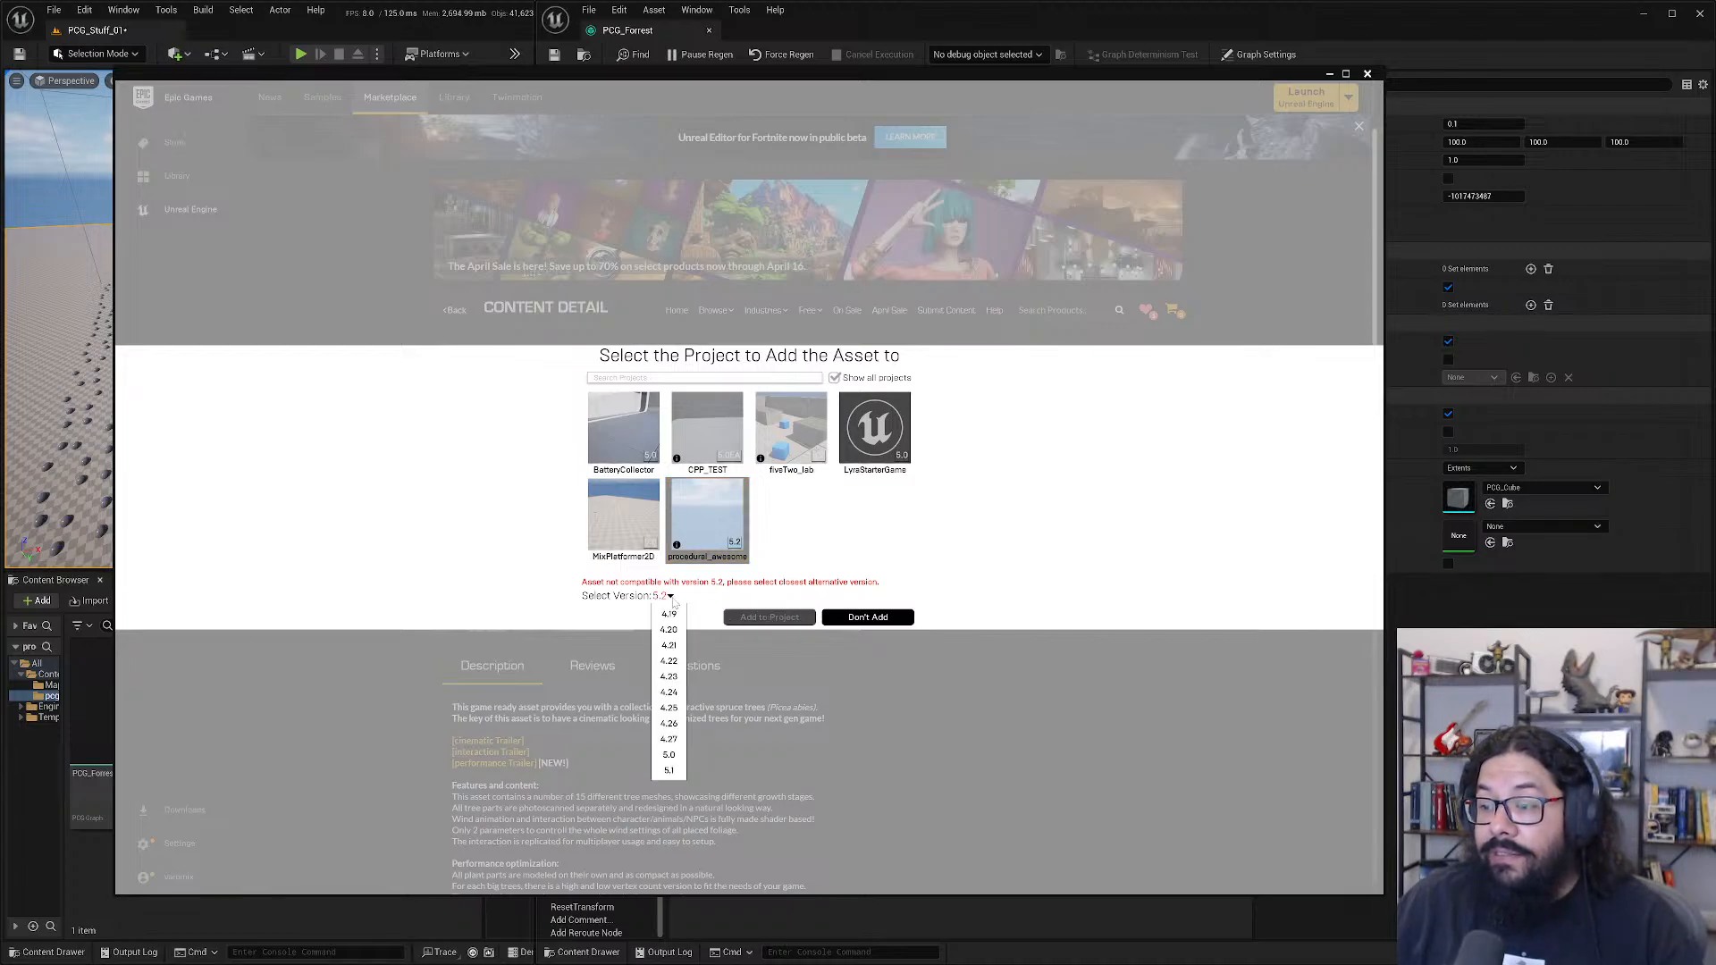
{"action": "left_click", "coordinate": [668, 755]}
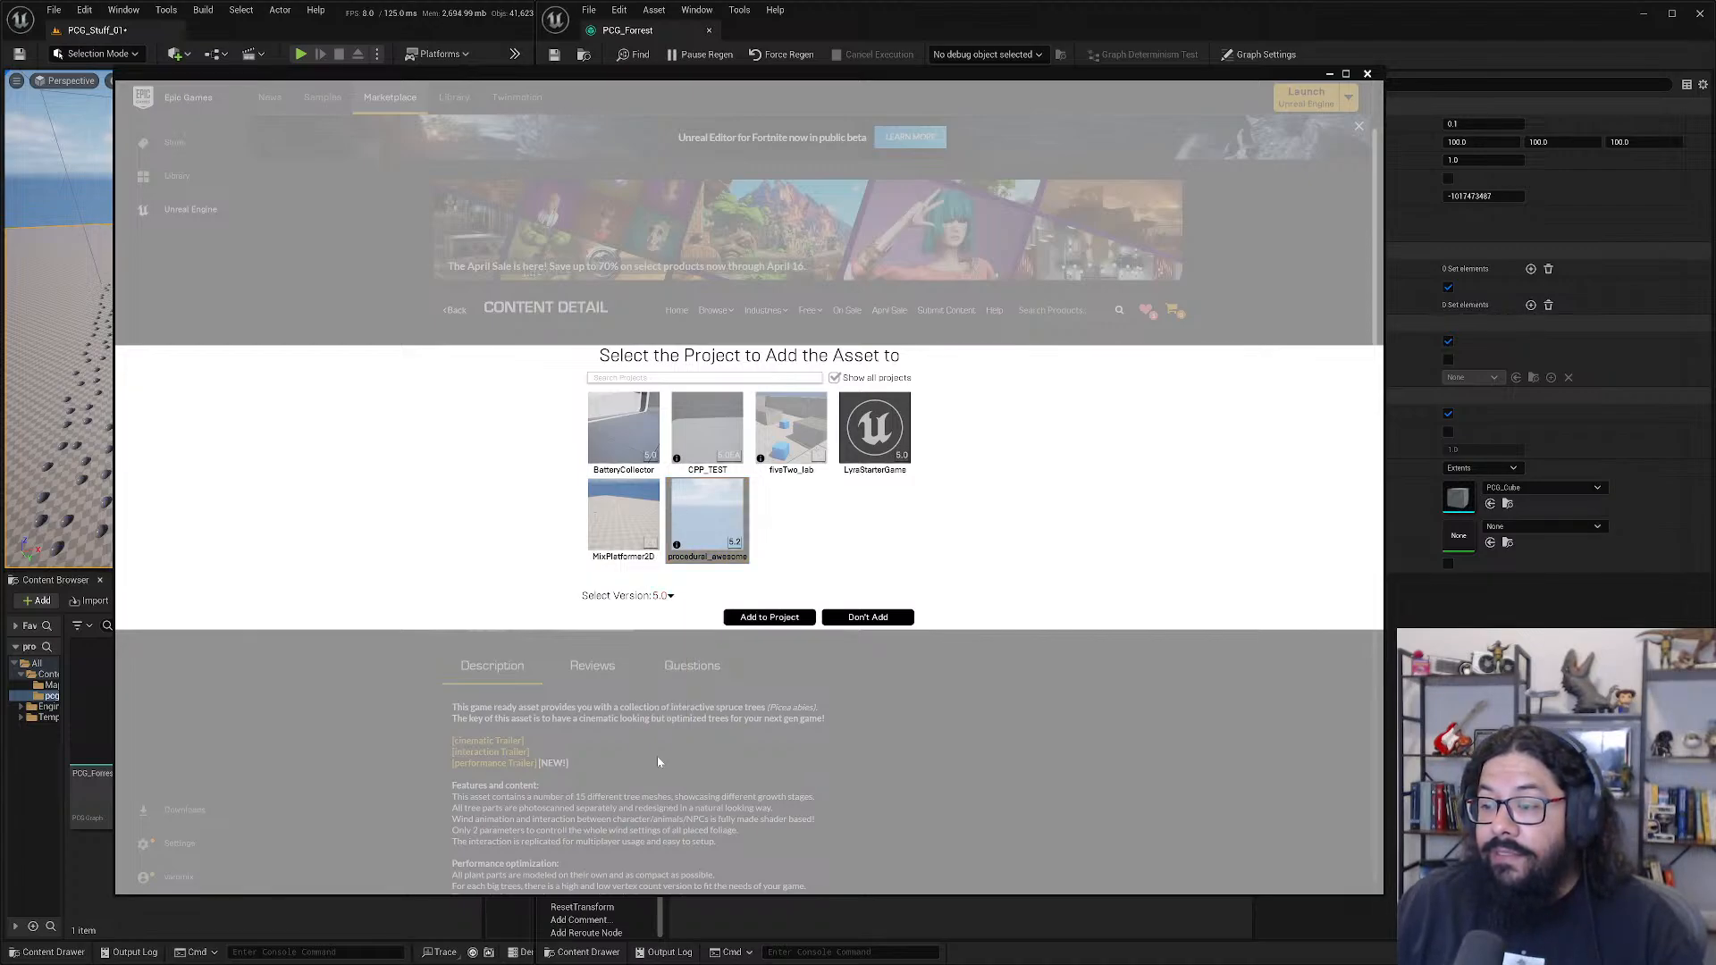
{"action": "left_click", "coordinate": [755, 617]}
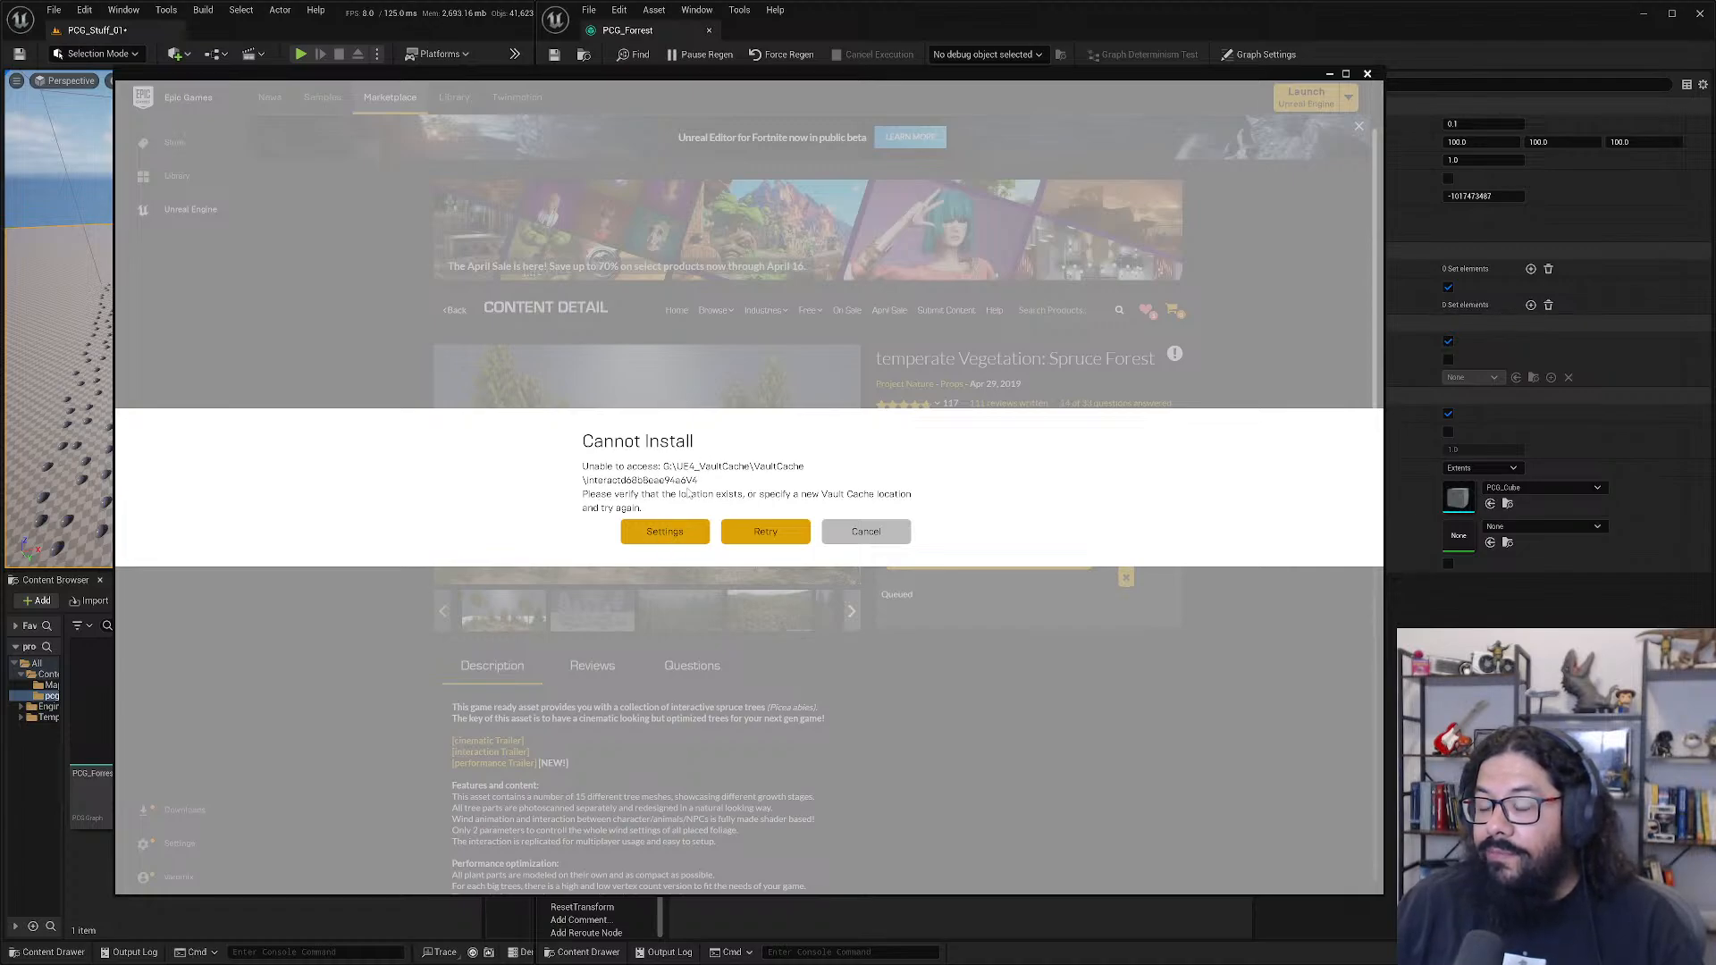
- Open the Vault Cache Location settings and browse to the X: network drive for a new cache folder
{"action": "left_click", "coordinate": [667, 532]}
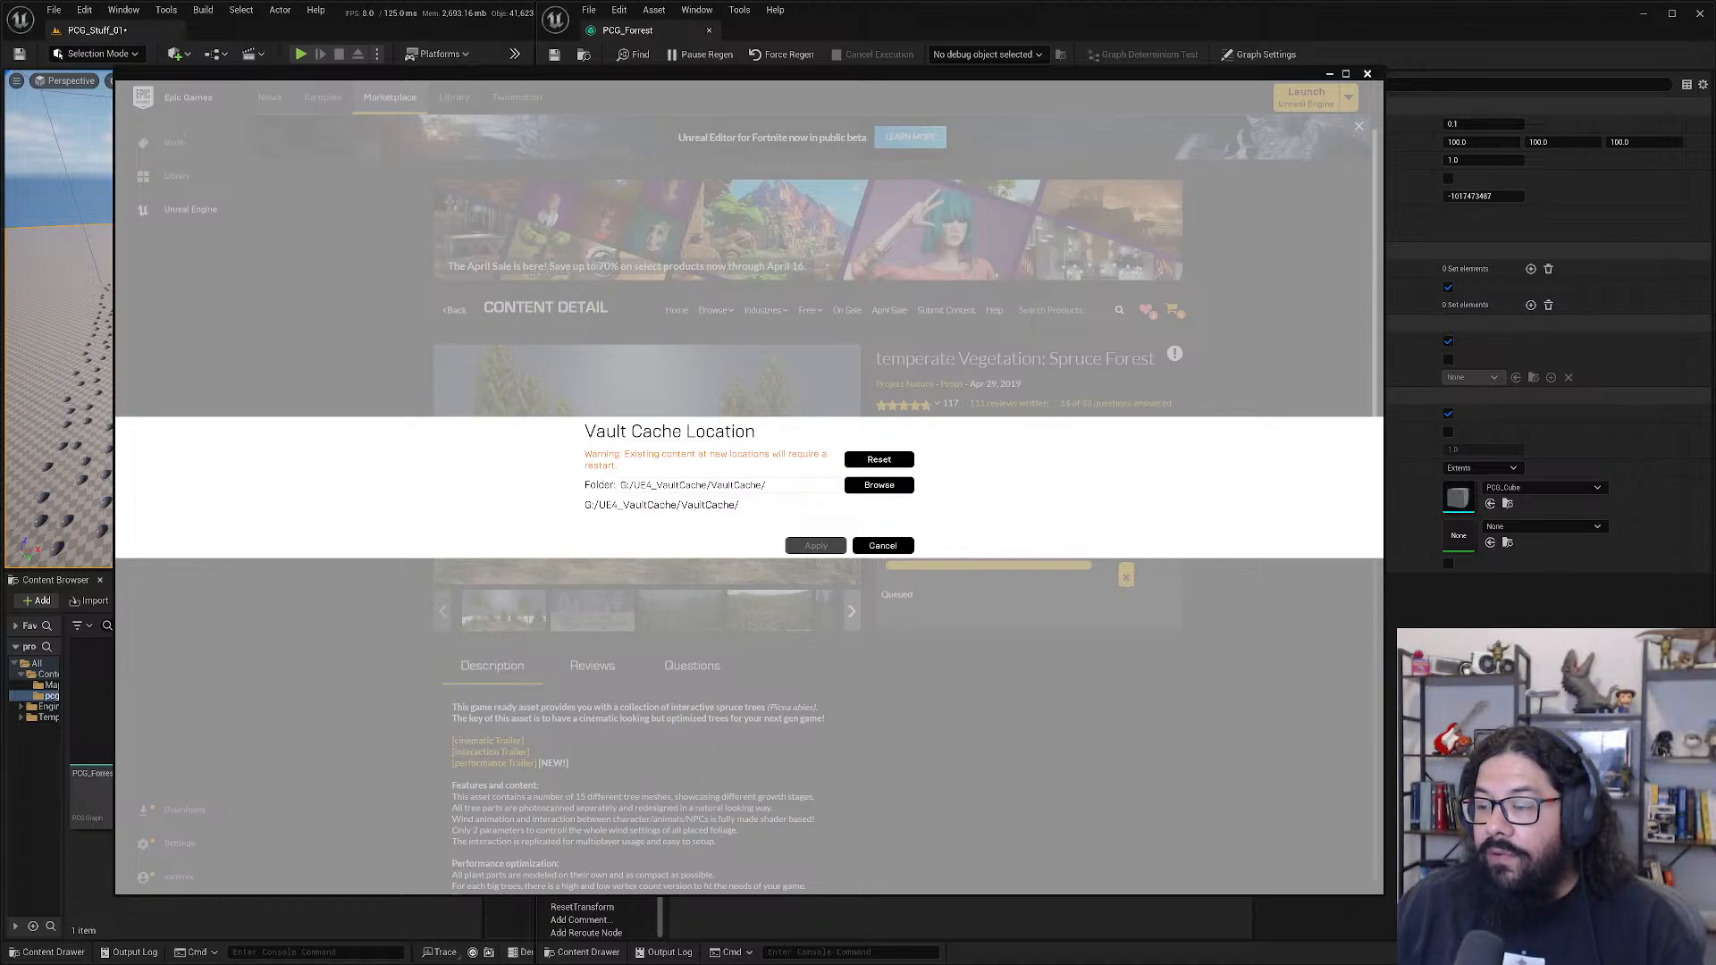
{"action": "left_click", "coordinate": [865, 490]}
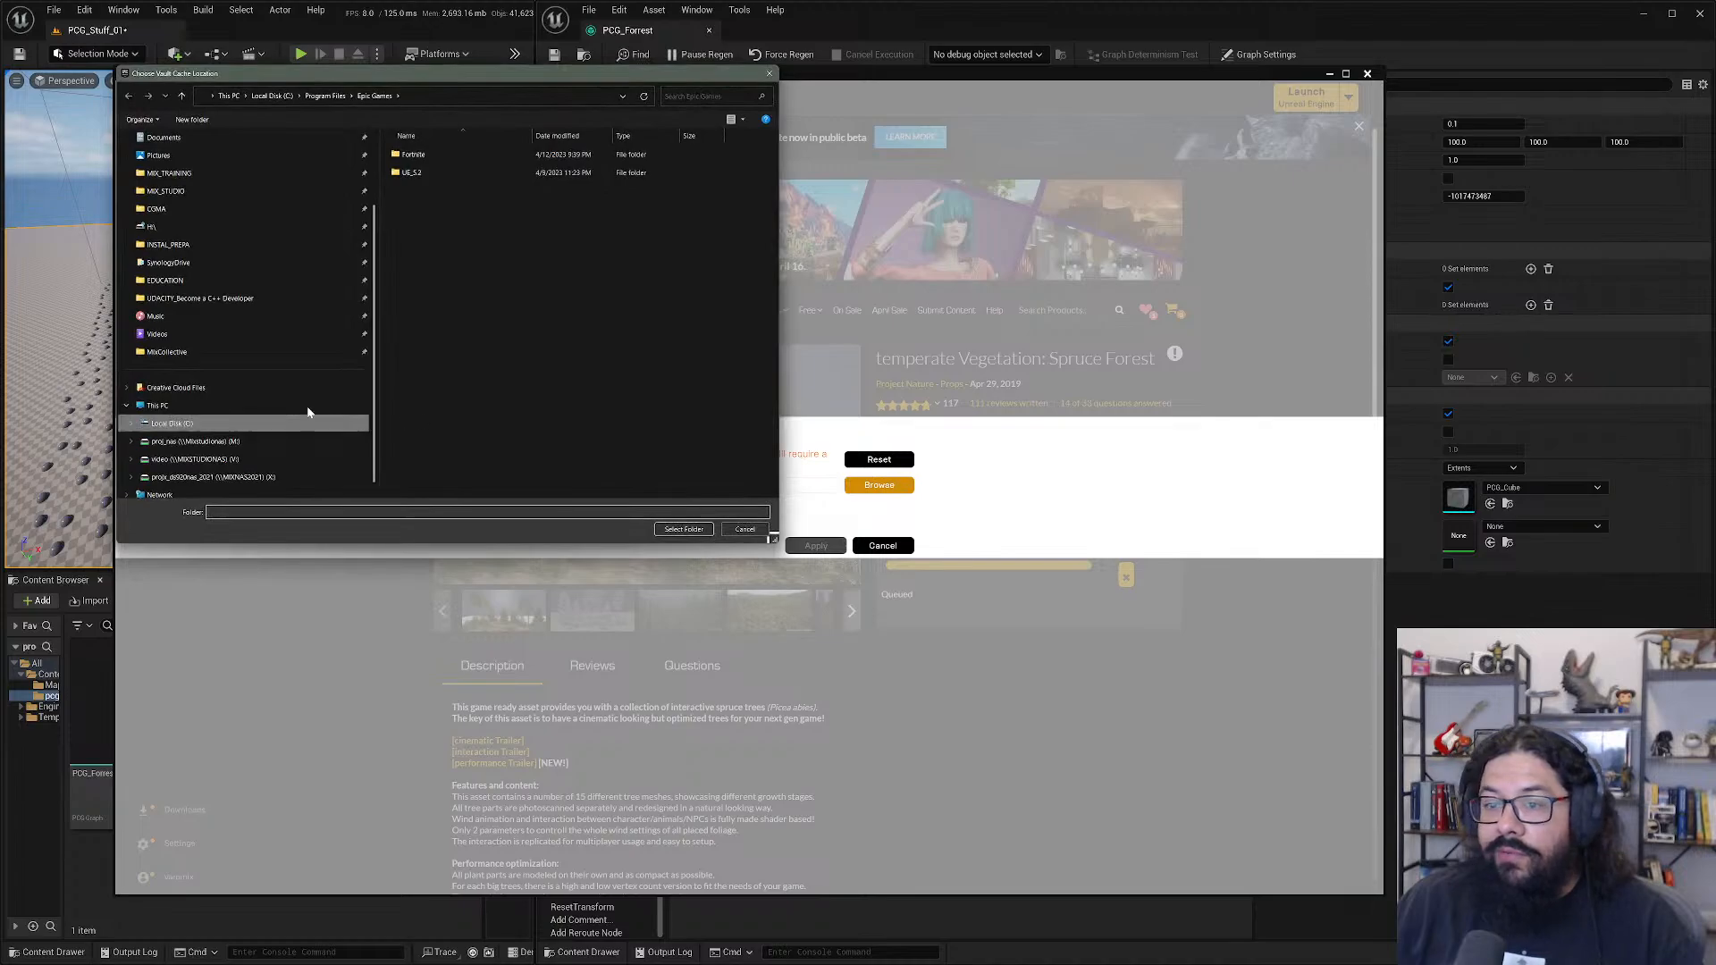
{"action": "left_click", "coordinate": [248, 477]}
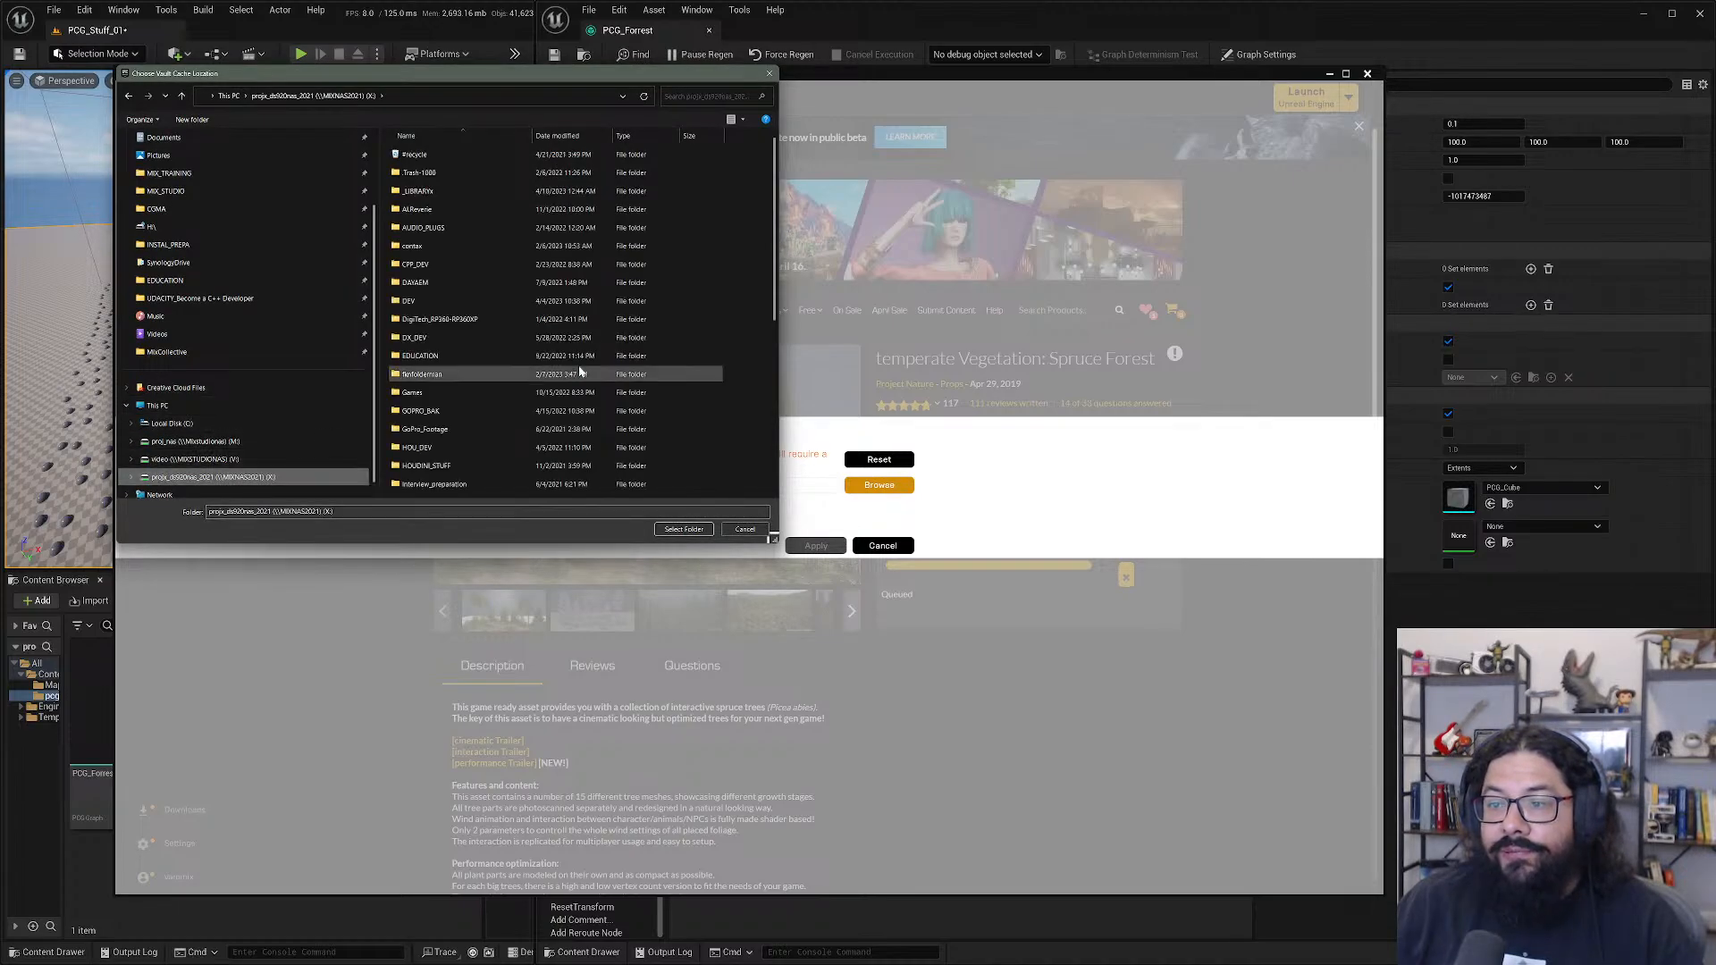
{"action": "scroll", "coordinate": [535, 425], "scroll_direction": "down", "scroll_amount": 6}
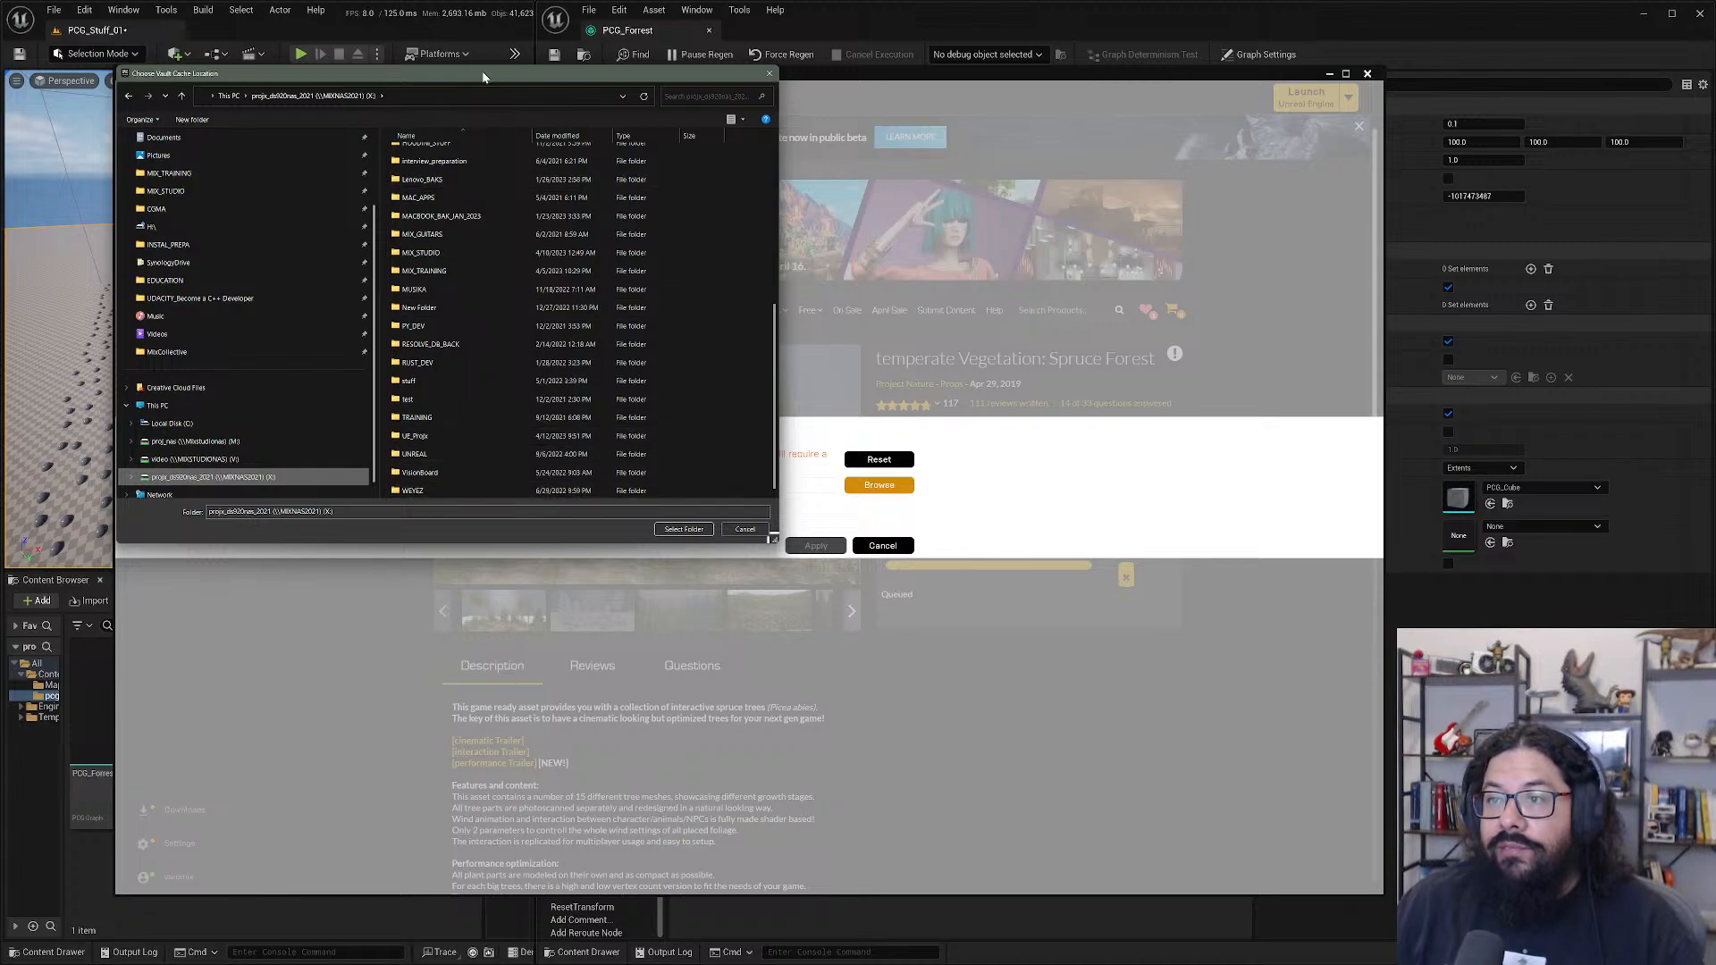
{"action": "left_click_drag", "start_coordinate": [481, 73], "coordinate": [495, 489]}
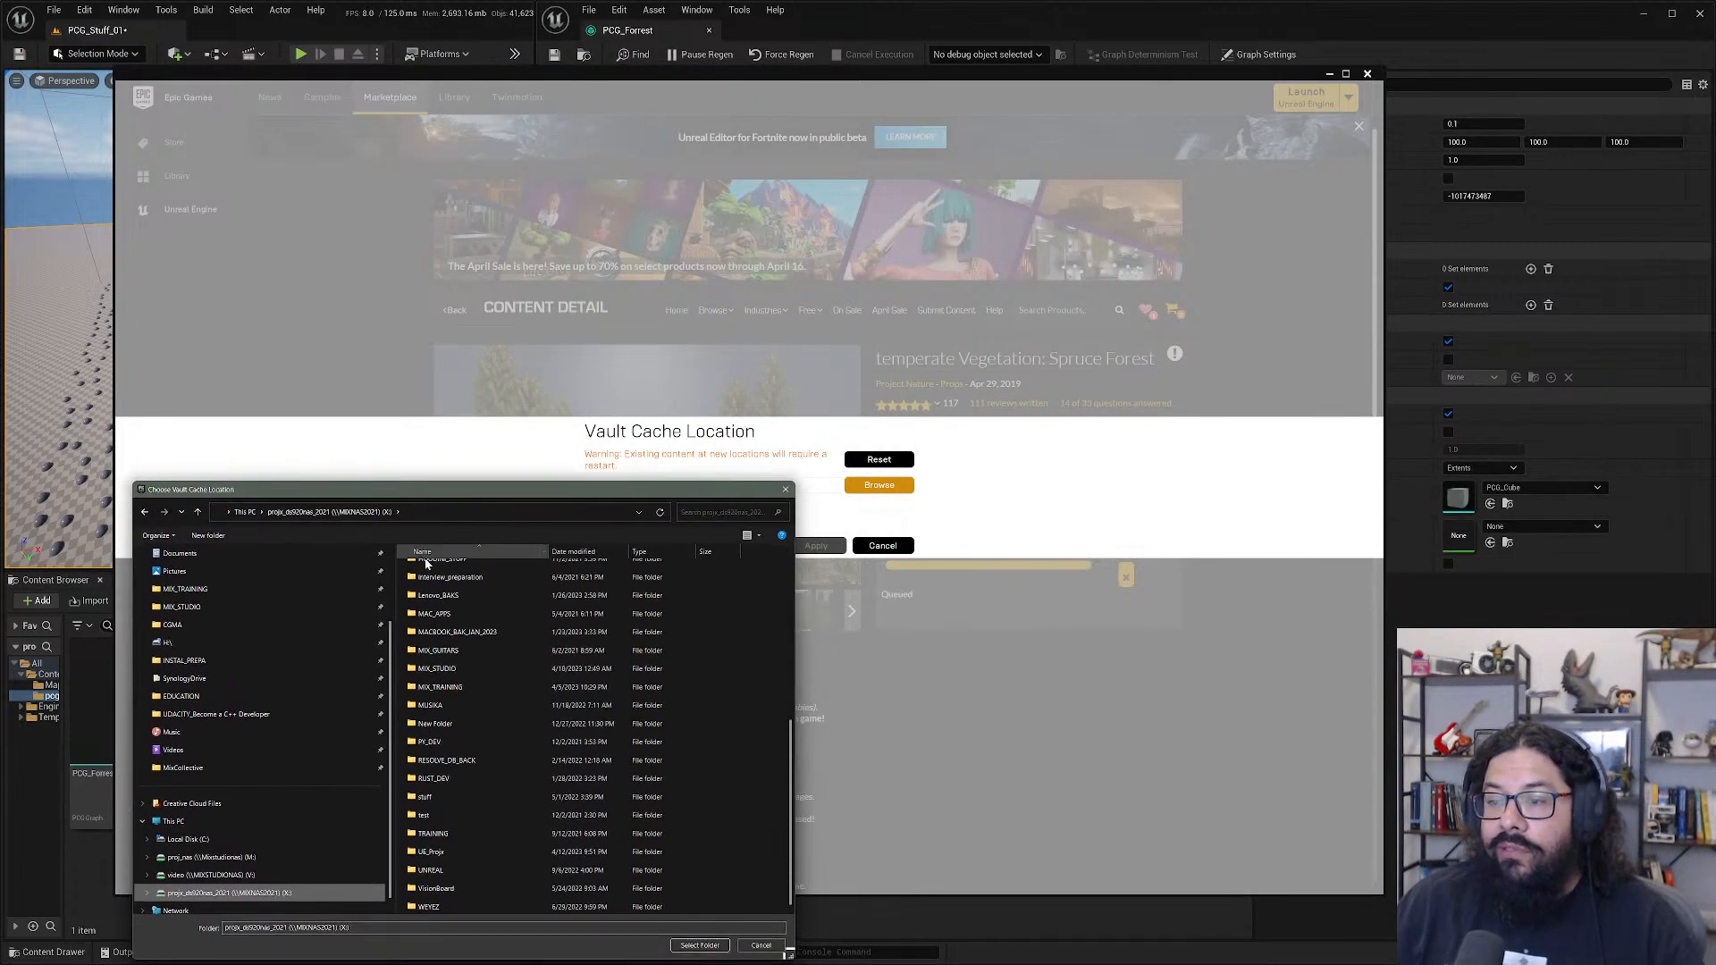
- Create a new folder named UE4_vault on the X: network drive
{"action": "key", "text": "ctrl+shift+n"}
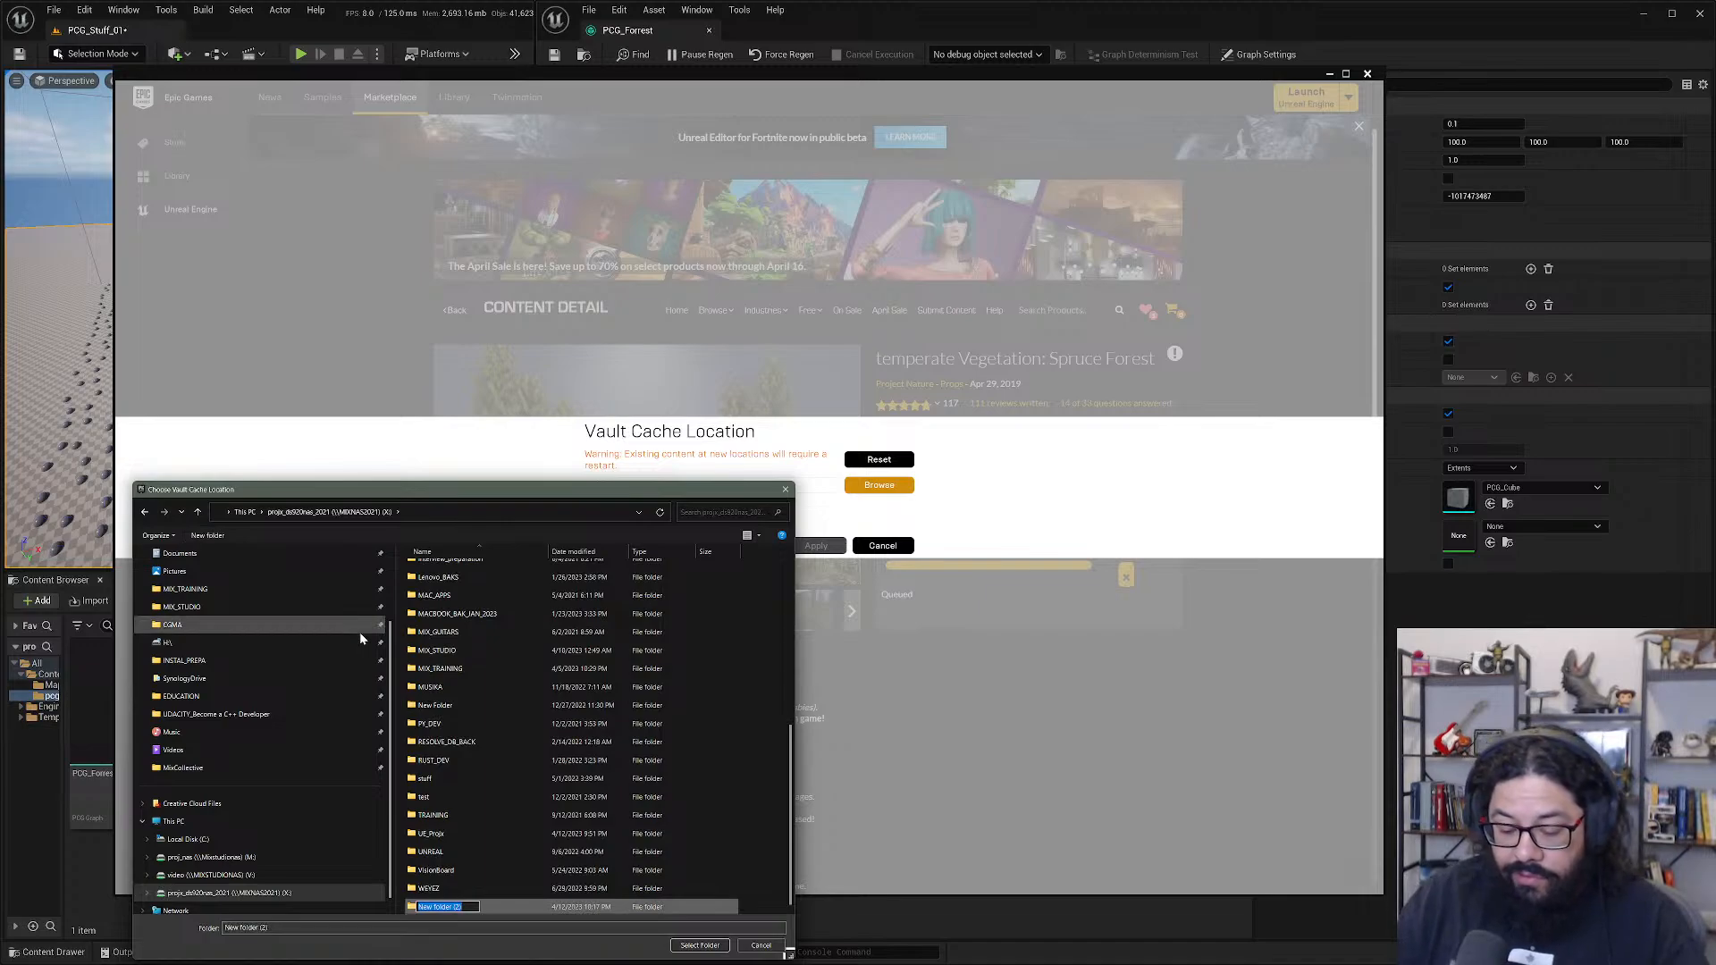
{"action": "type", "text": "UE4"}
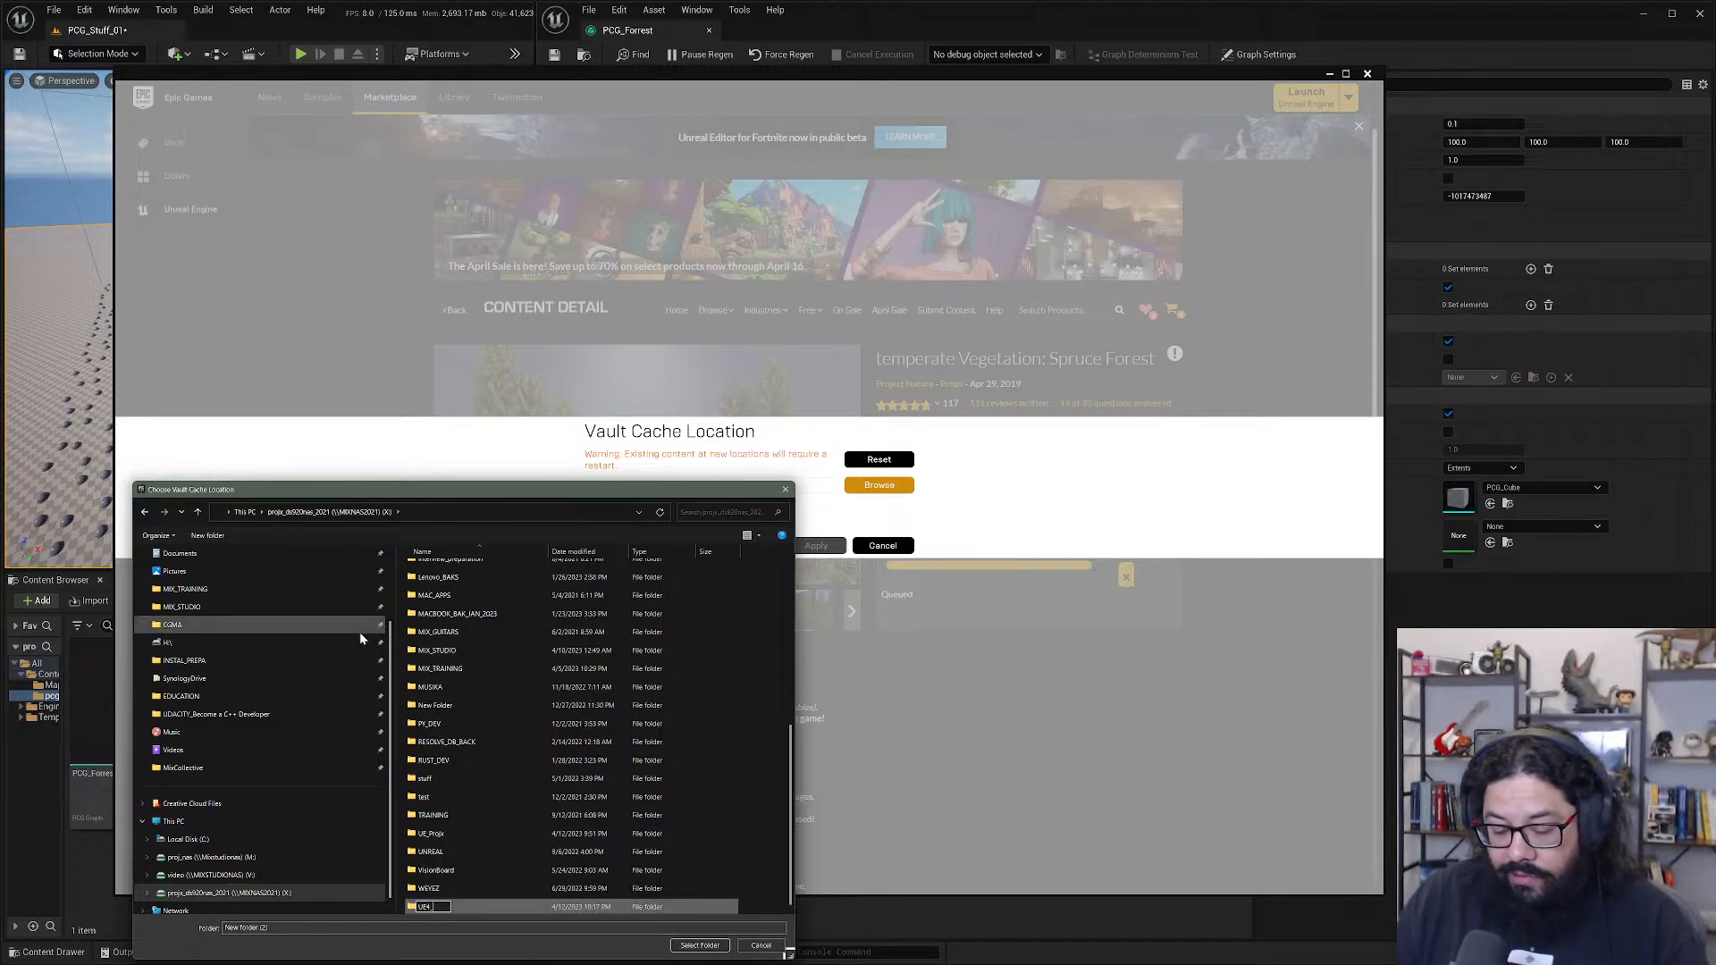
{"action": "type", "text": "_vault"}
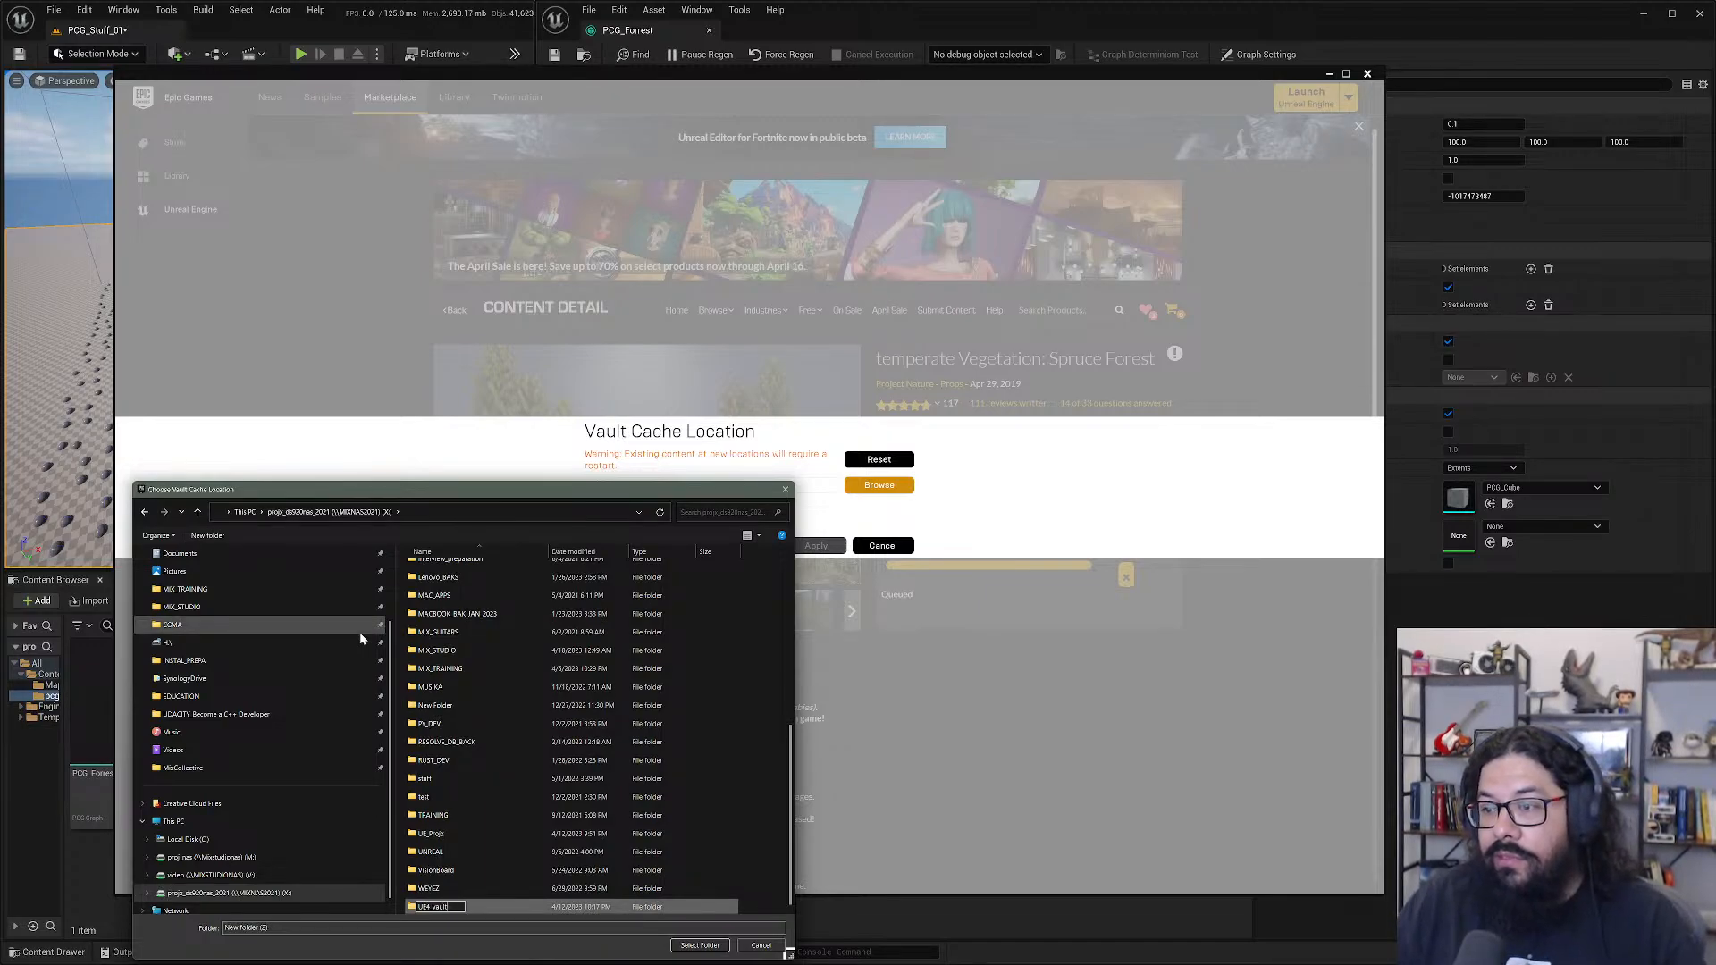
{"action": "key", "text": "Return"}
{"action": "left_click_drag", "start_coordinate": [482, 496], "coordinate": [543, 15]}
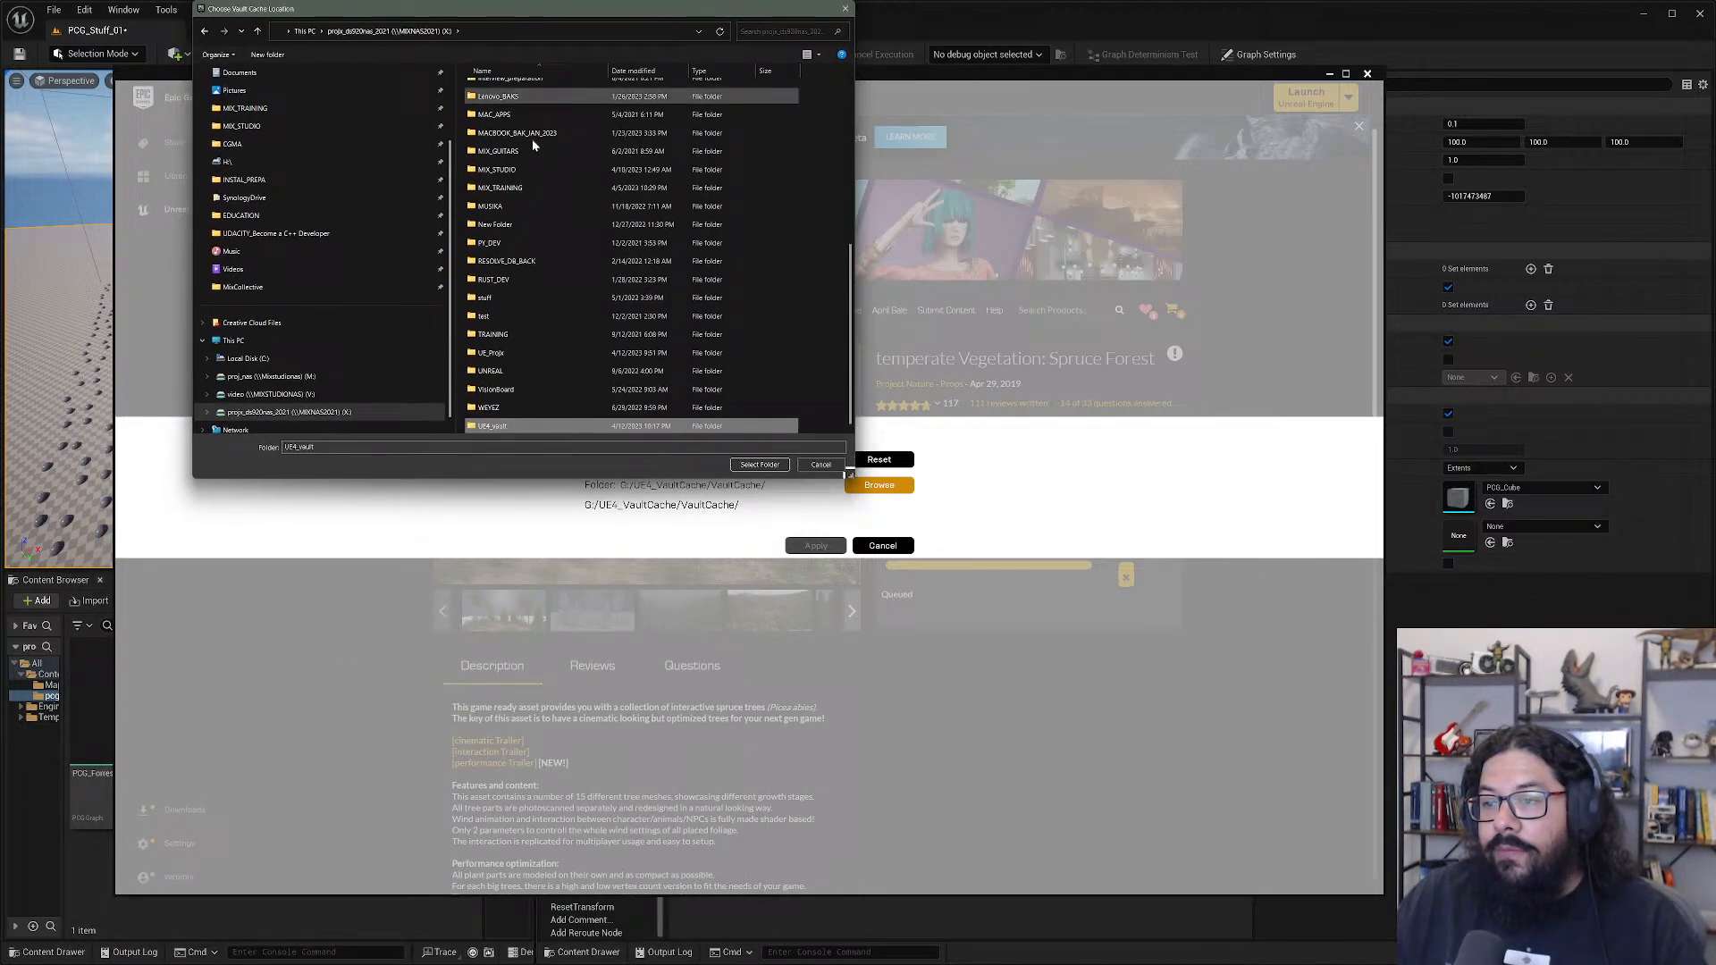
- Rename the new folder to UE4_Vault and apply it as the vault cache location
{"action": "right_click", "coordinate": [500, 426]}
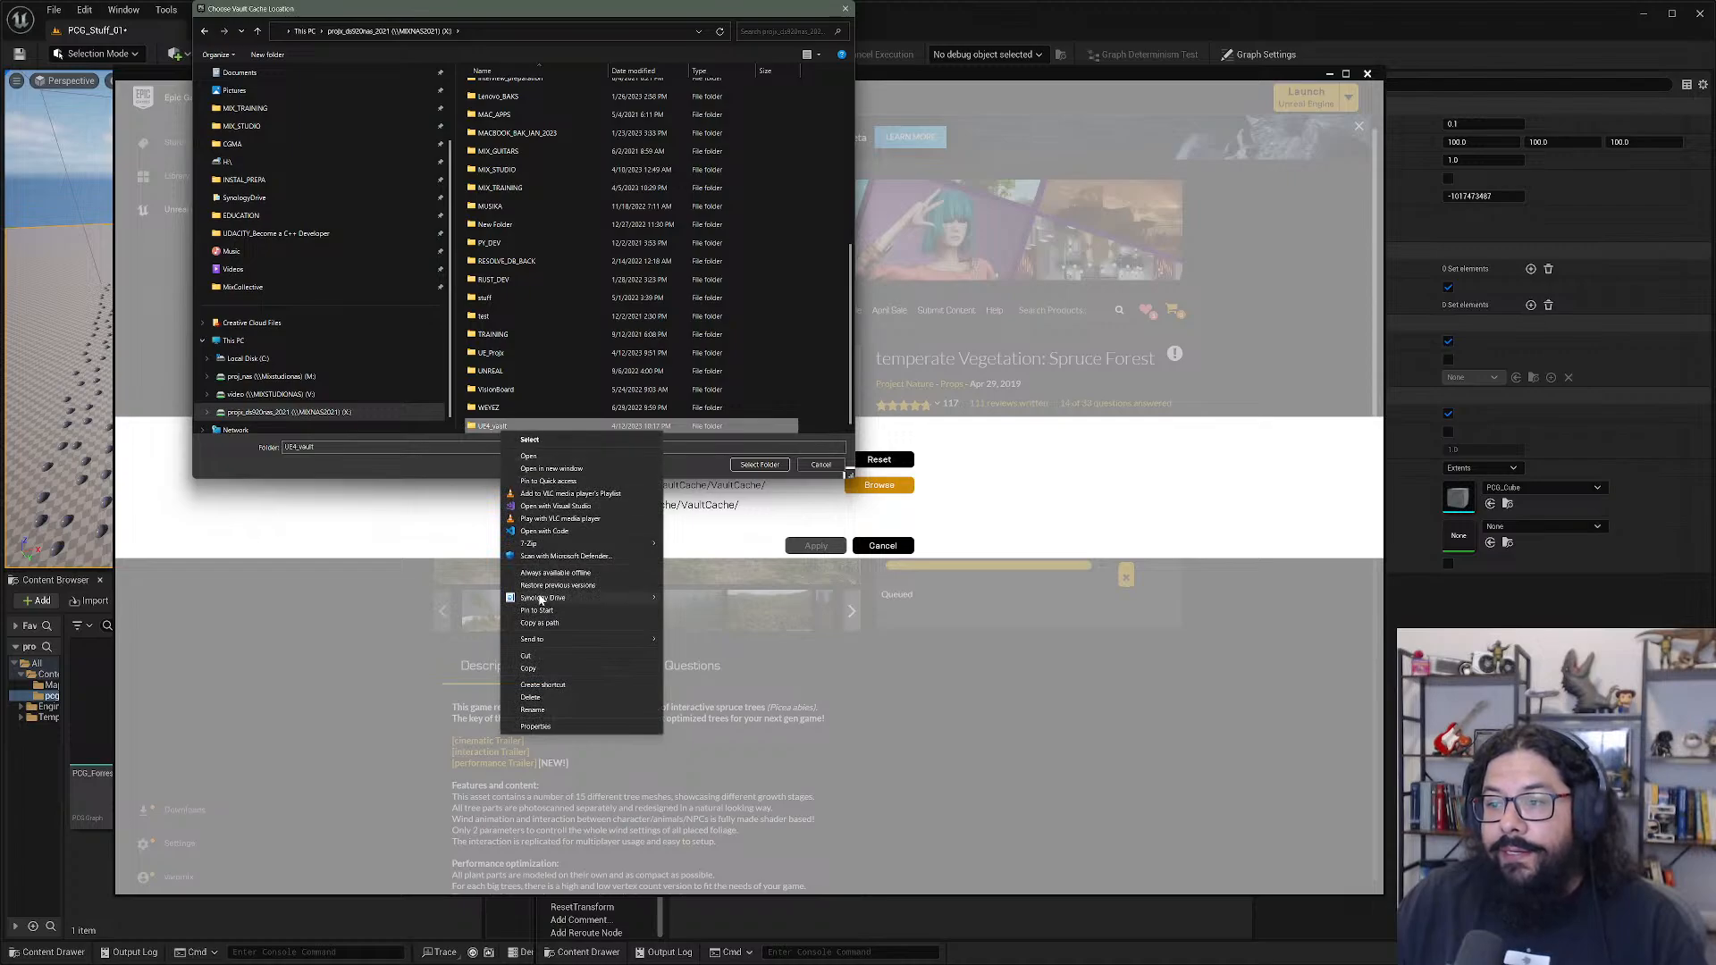
{"action": "left_click", "coordinate": [554, 712]}
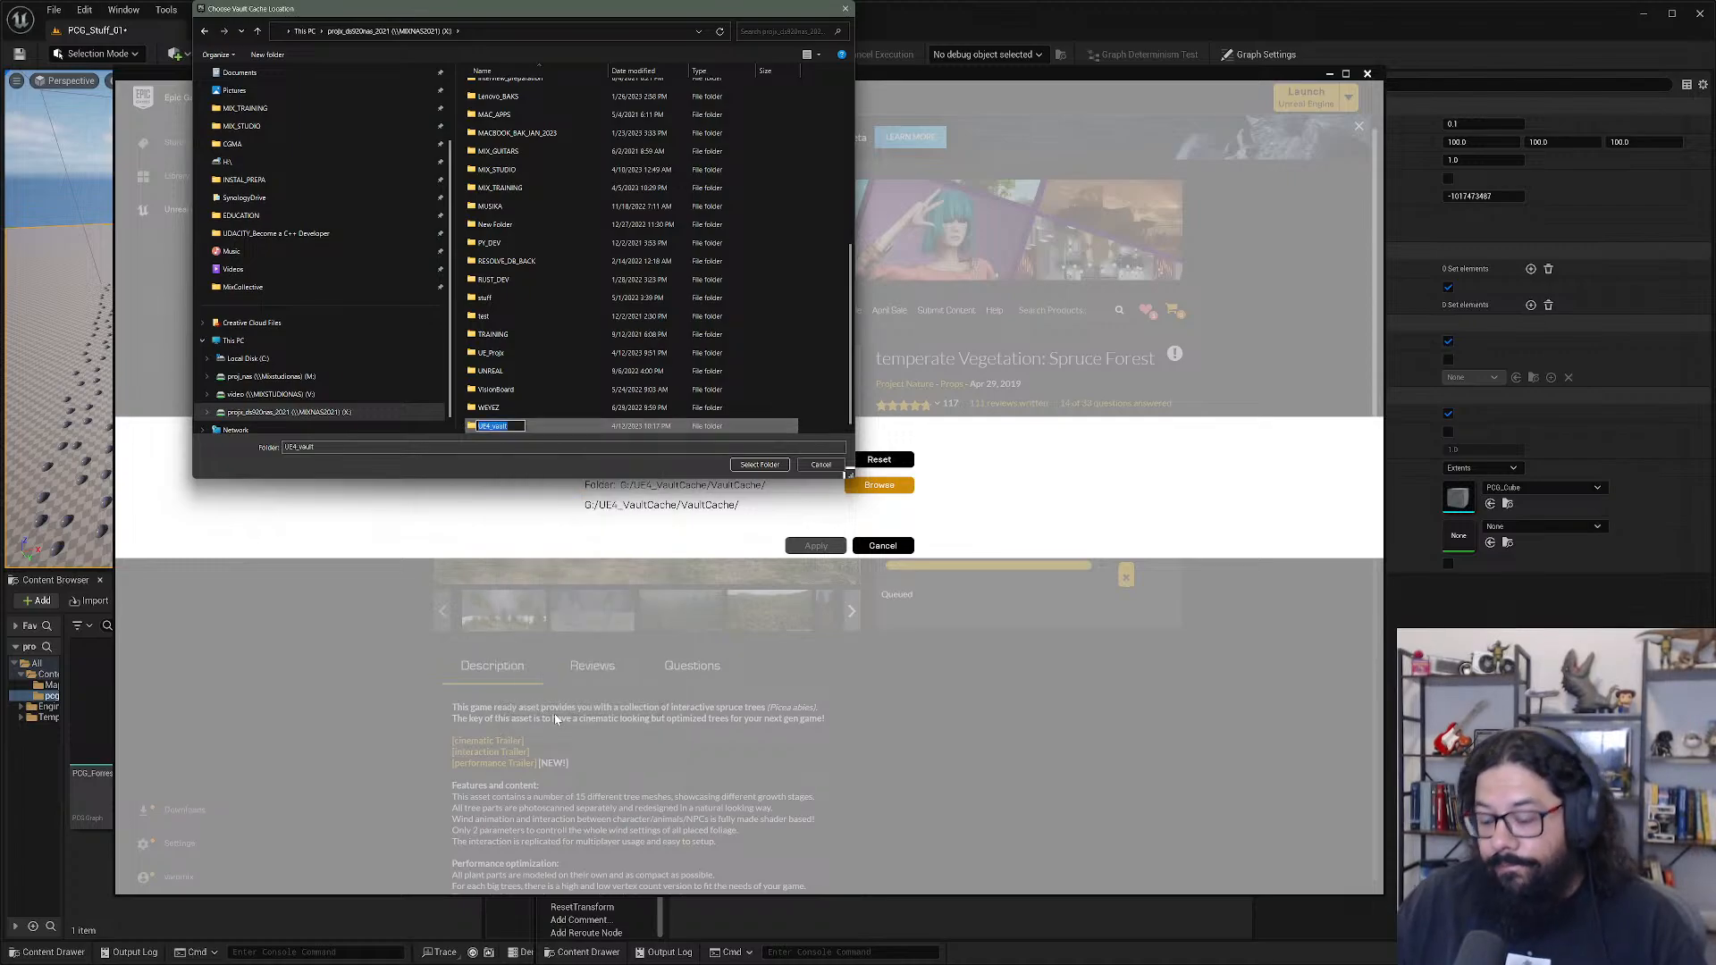
{"action": "type", "text": "UE4_V"}
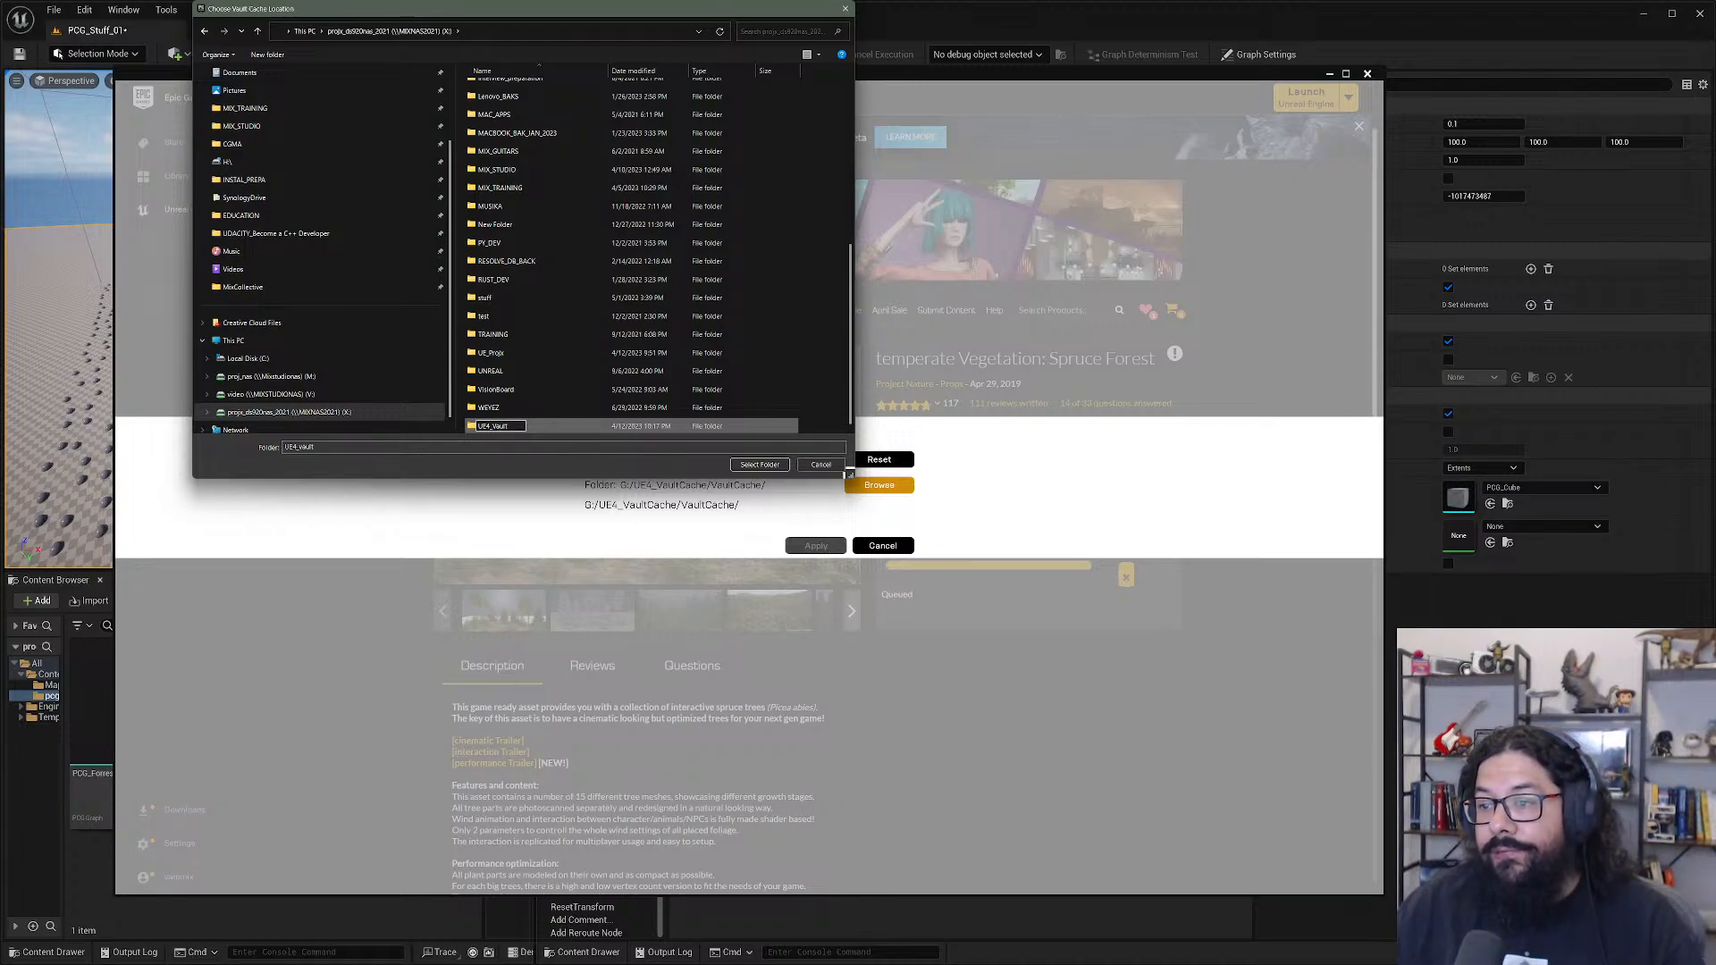
{"action": "key", "text": "Return"}
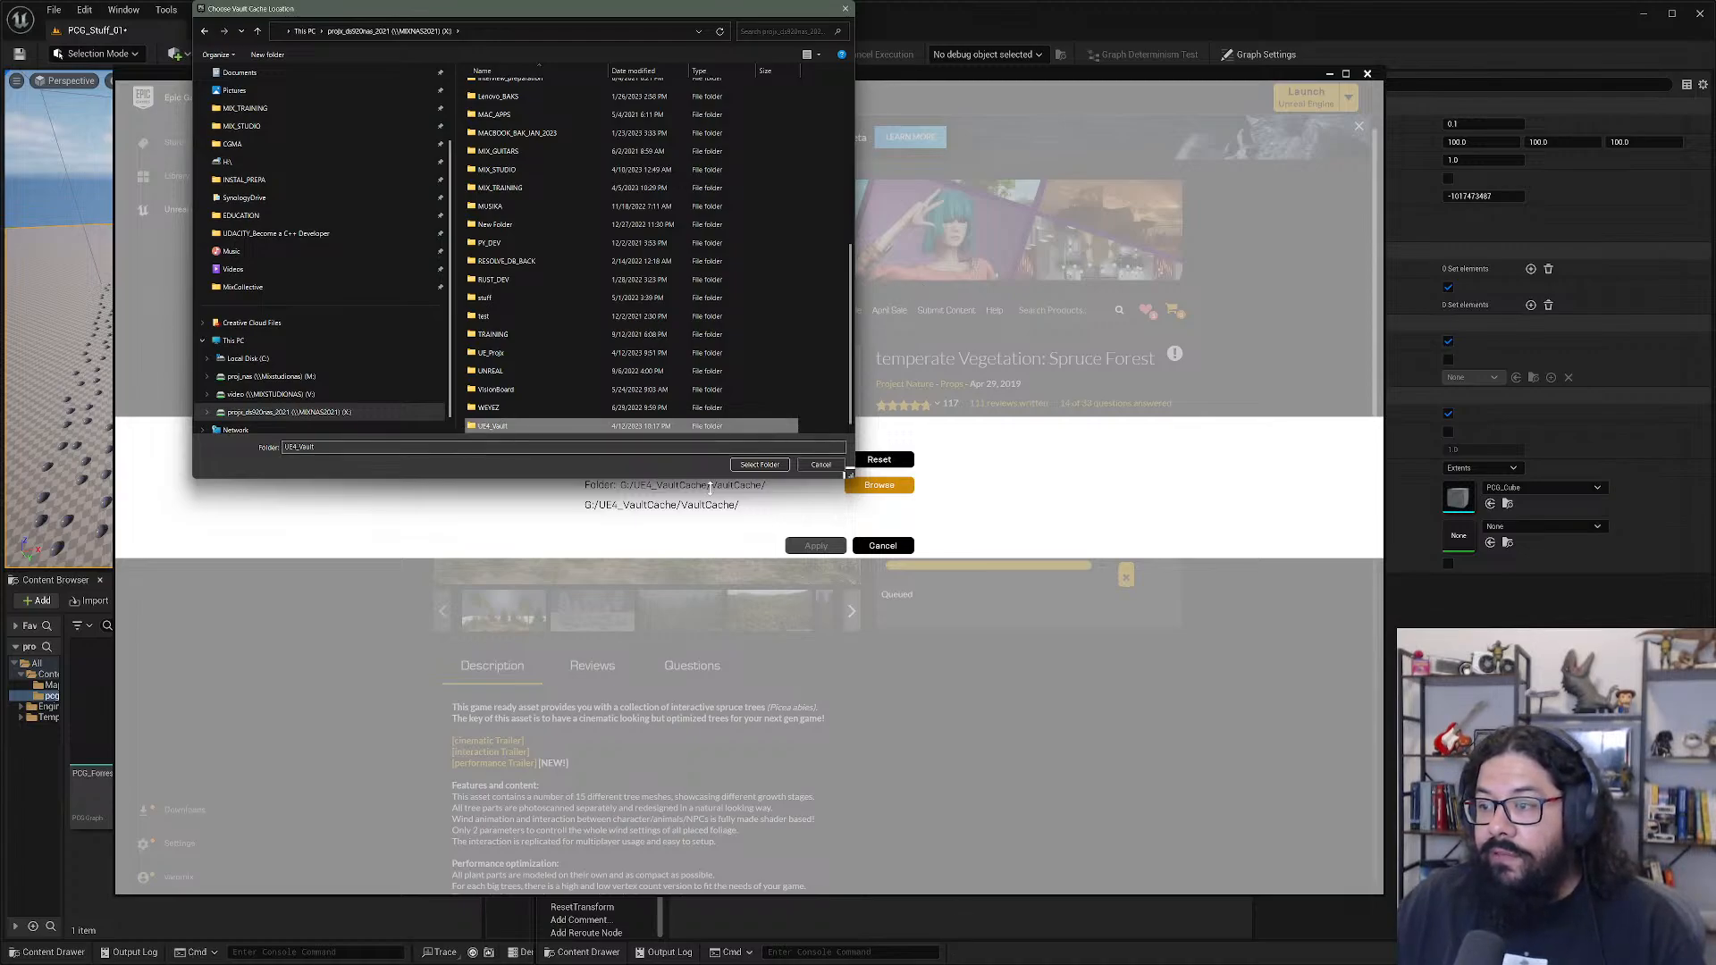
{"action": "left_click", "coordinate": [759, 464]}
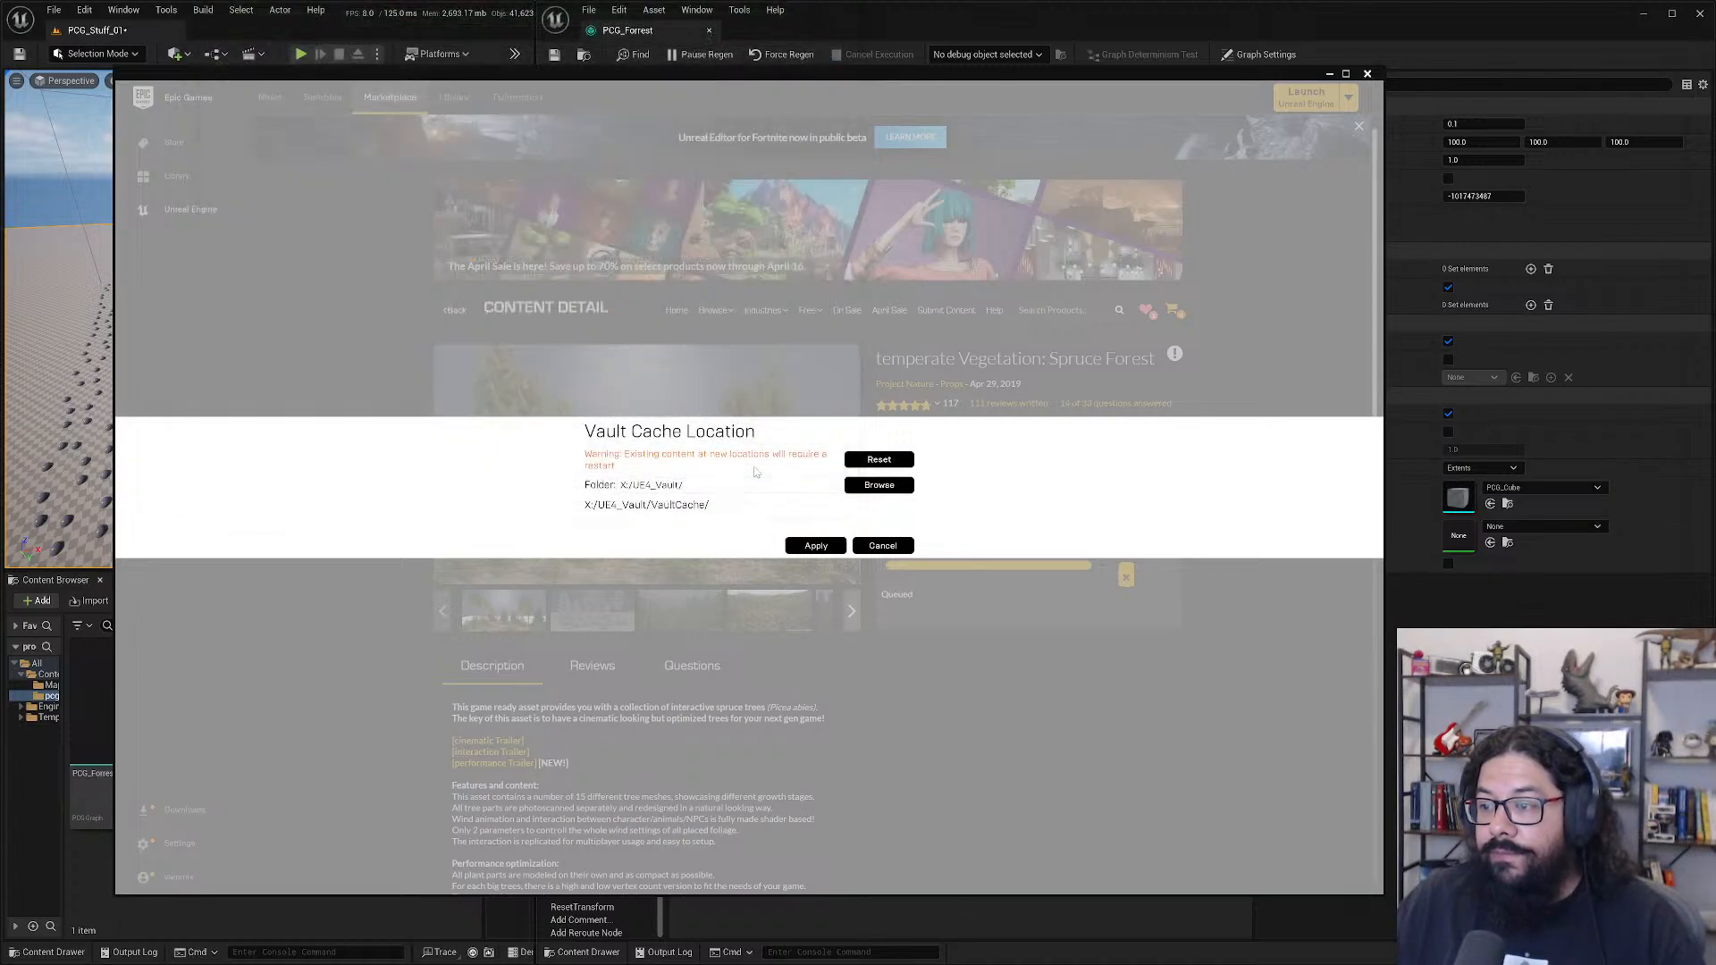
{"action": "left_click", "coordinate": [815, 546]}
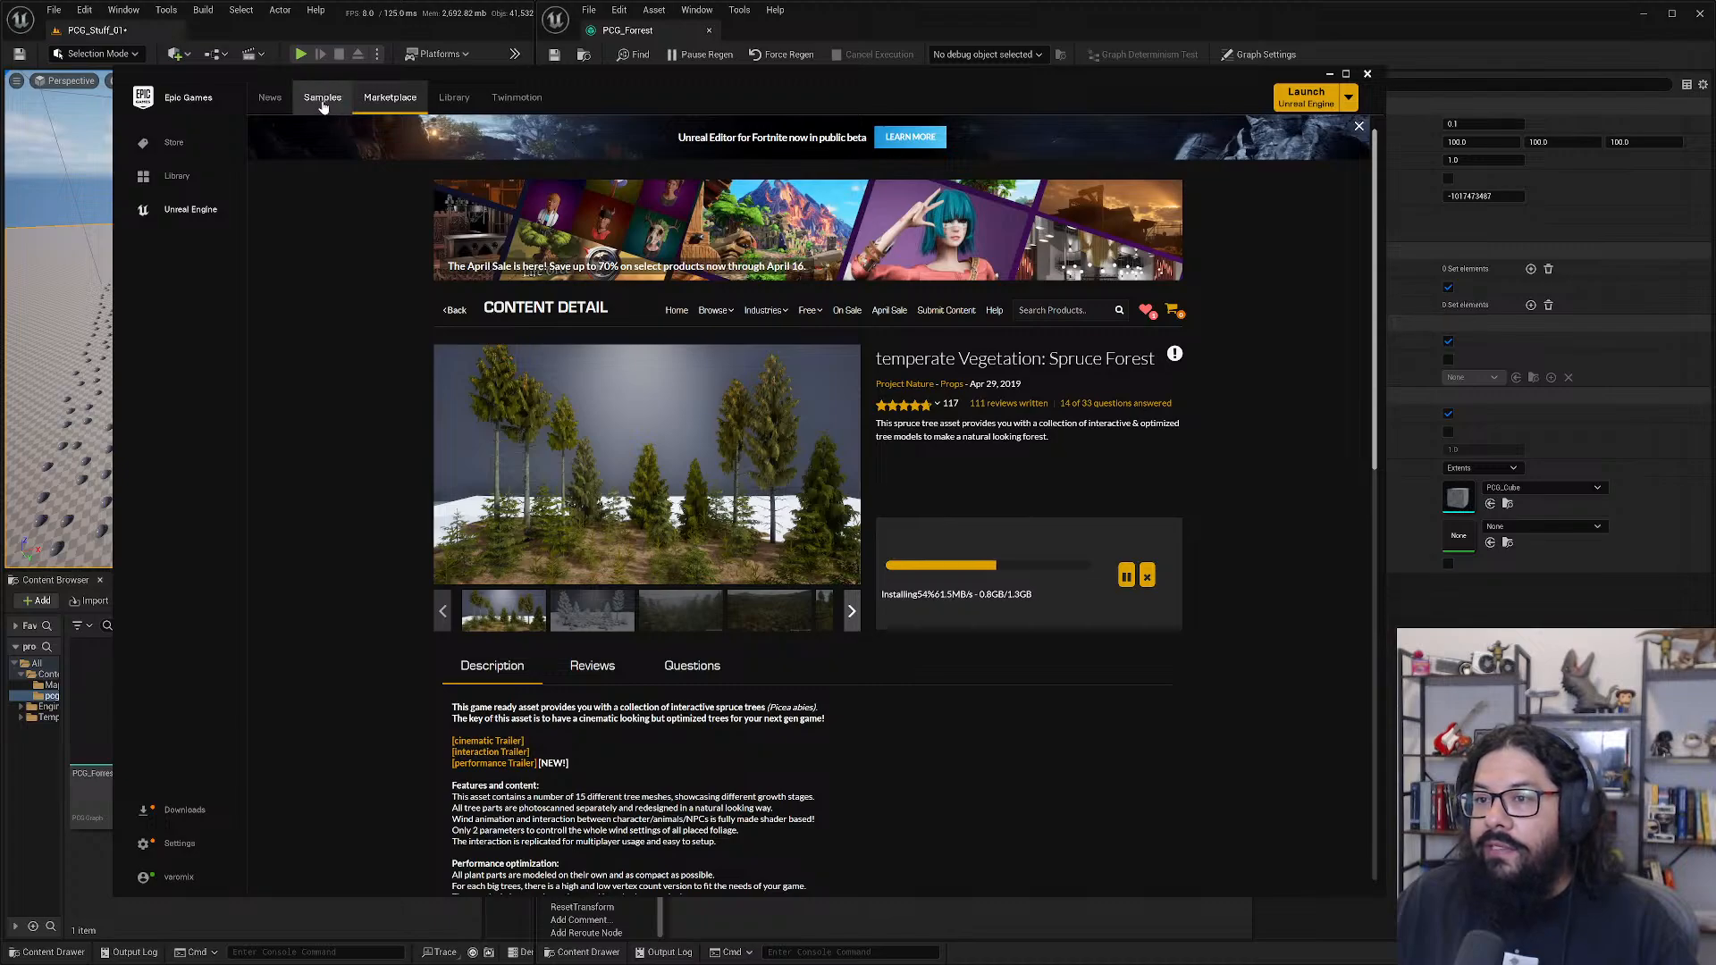
- Return to the Marketplace's Permanently Free Collection and browse its further pages for more forest vegetation assets
{"action": "left_click", "coordinate": [451, 312]}
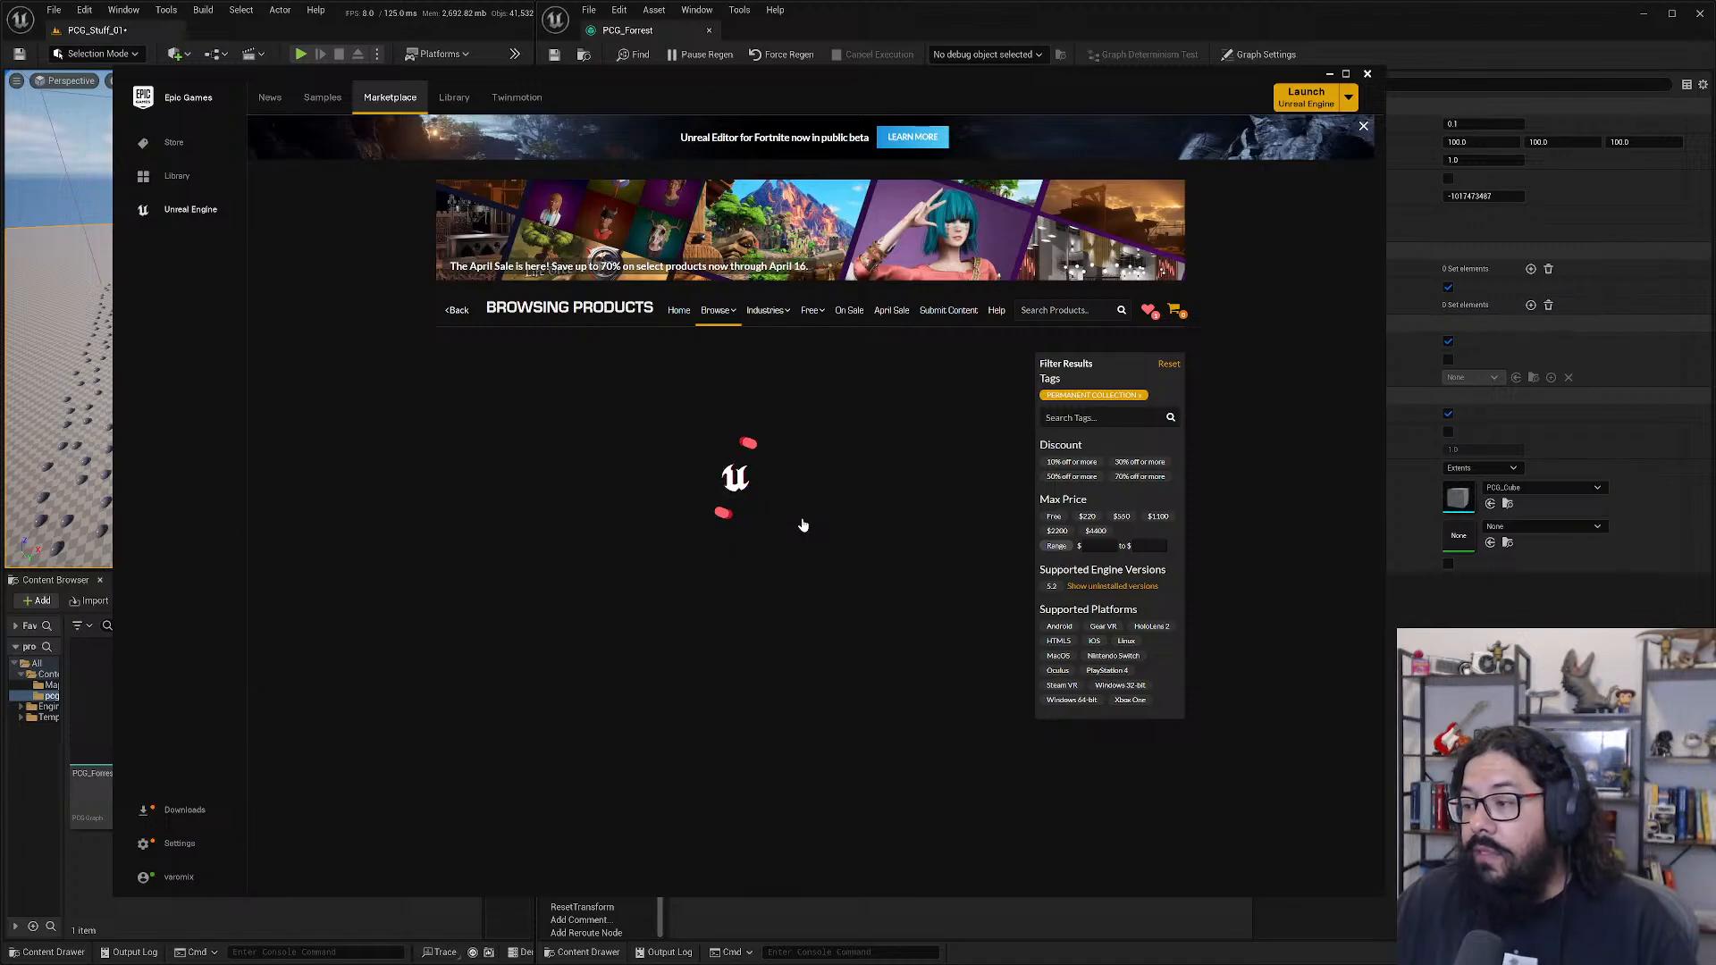
{"action": "mouse_move", "coordinate": [815, 311]}
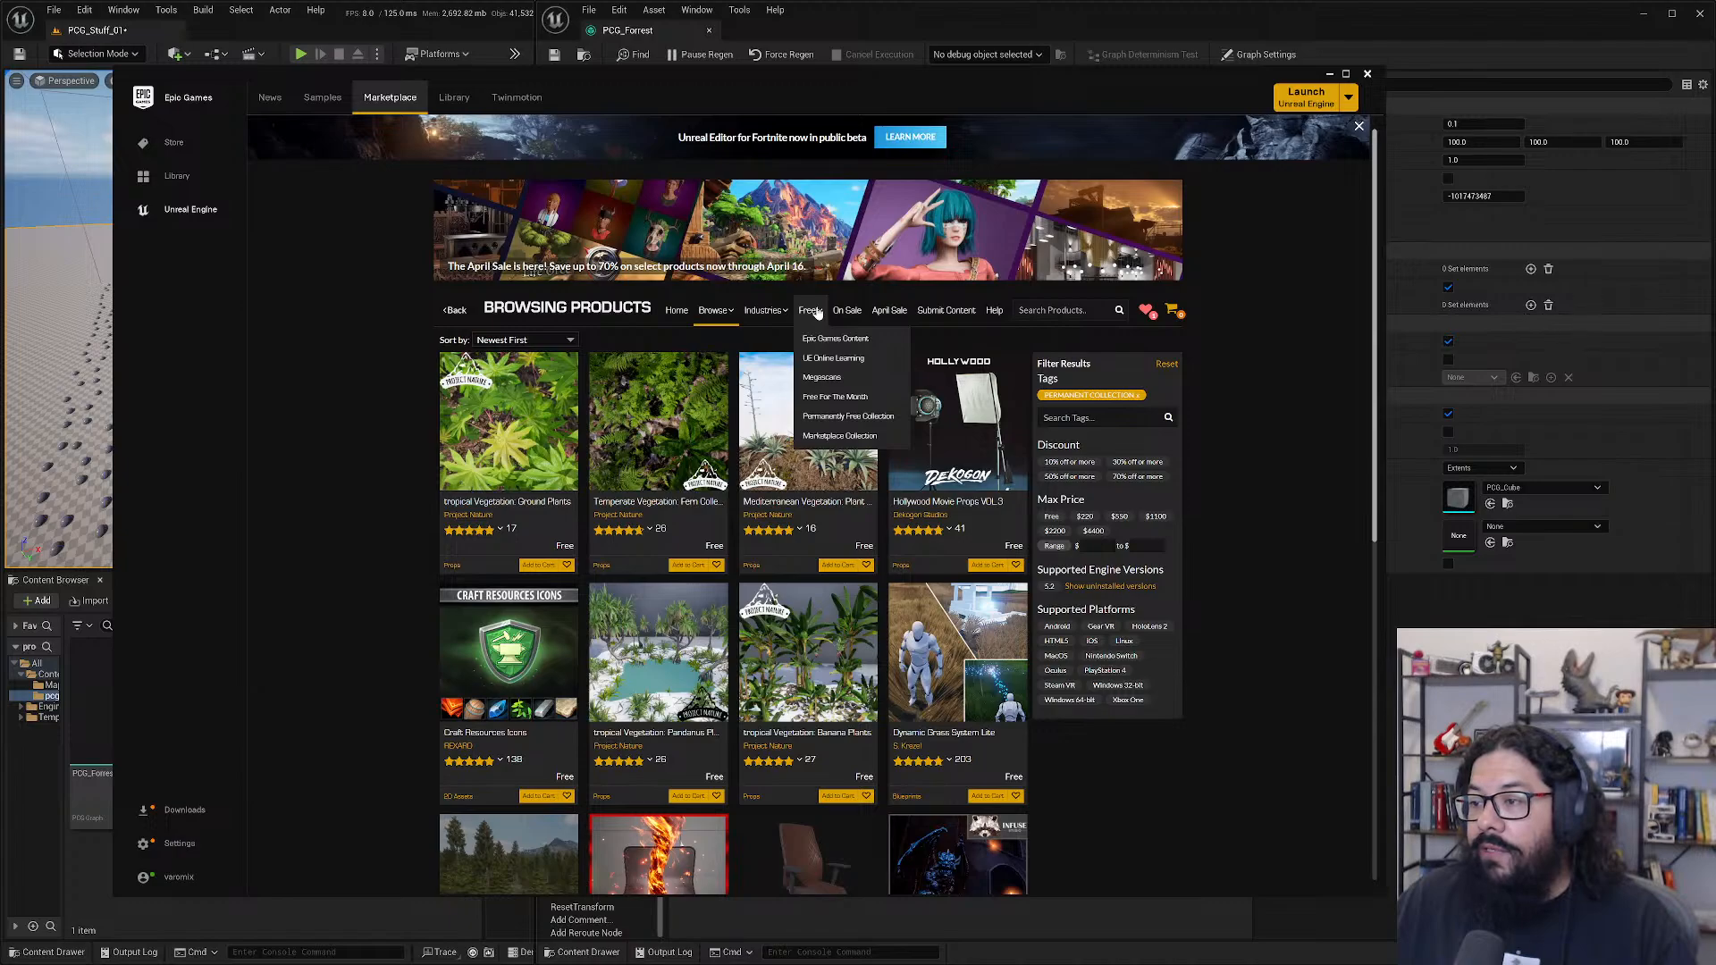
{"action": "left_click", "coordinate": [835, 418]}
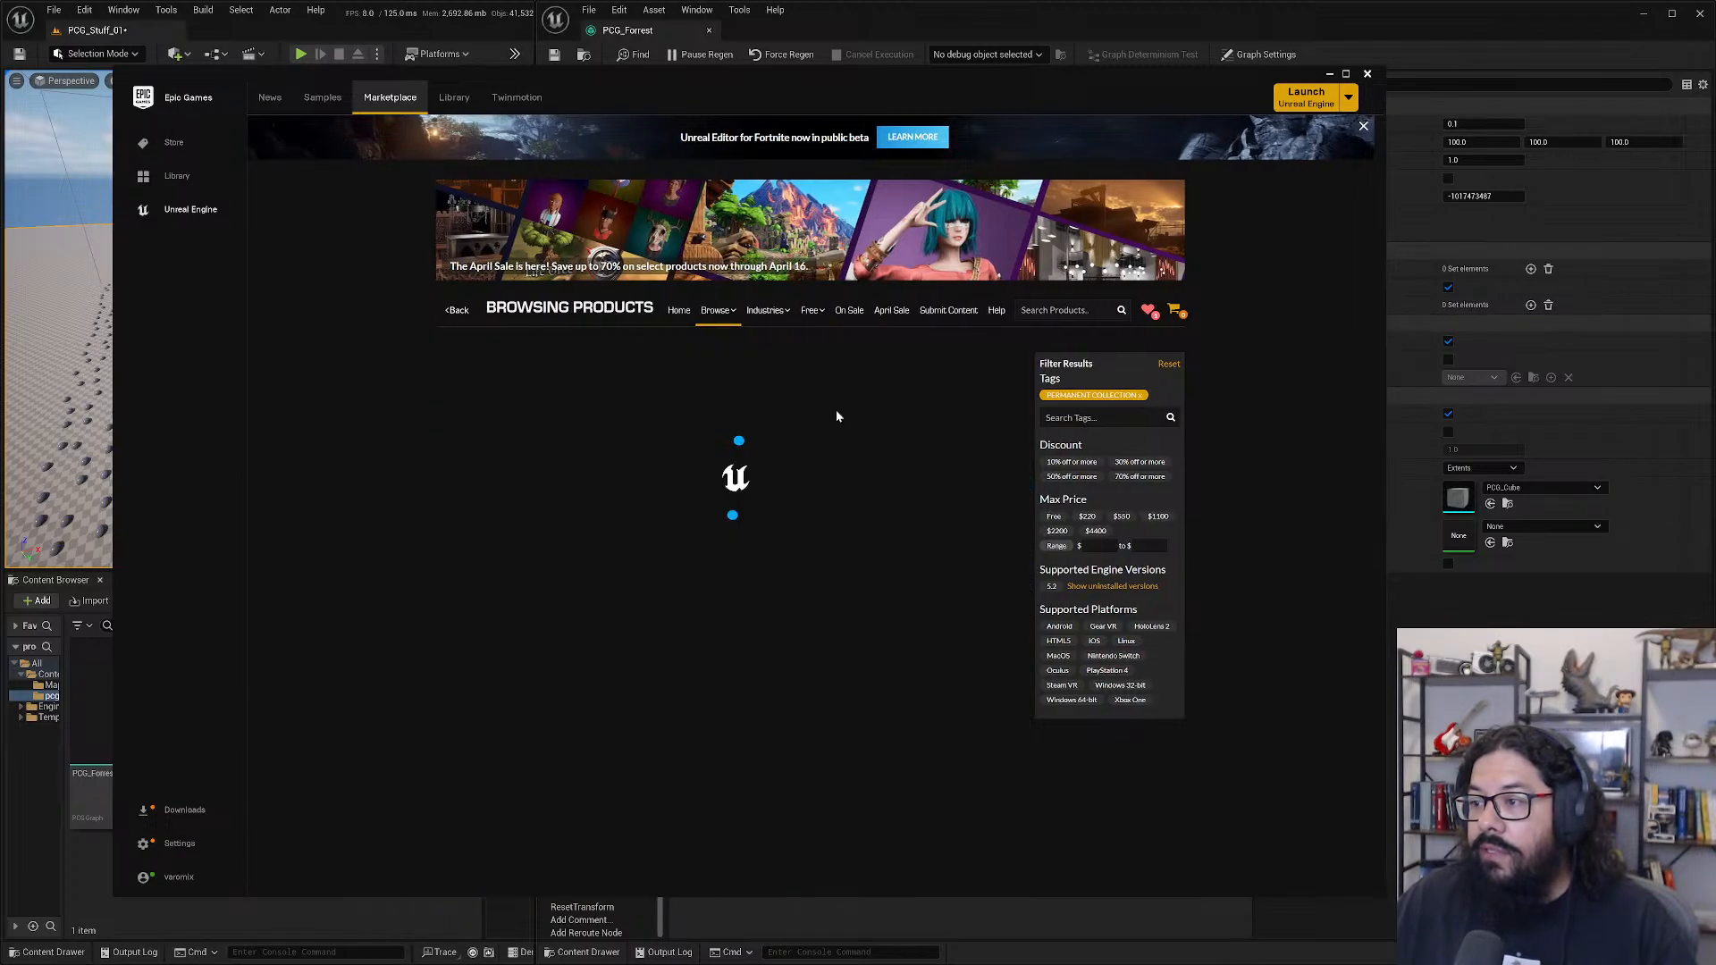
{"action": "scroll", "coordinate": [876, 528], "scroll_direction": "down", "scroll_amount": 7}
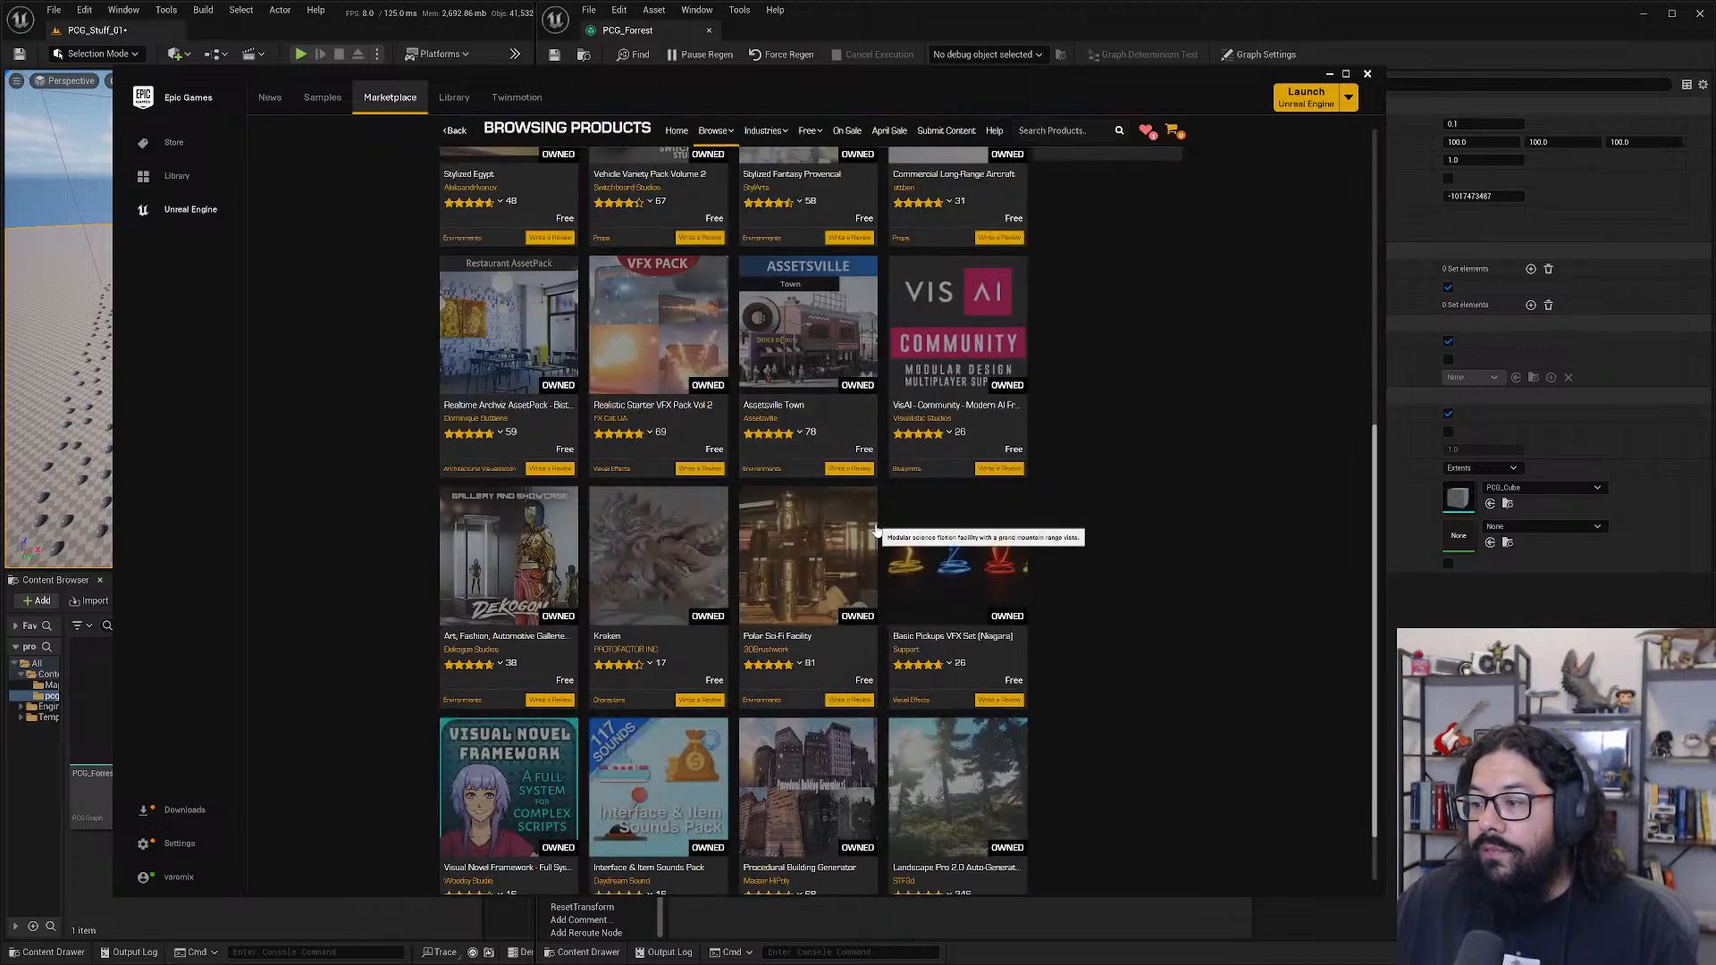
{"action": "left_click", "coordinate": [970, 877]}
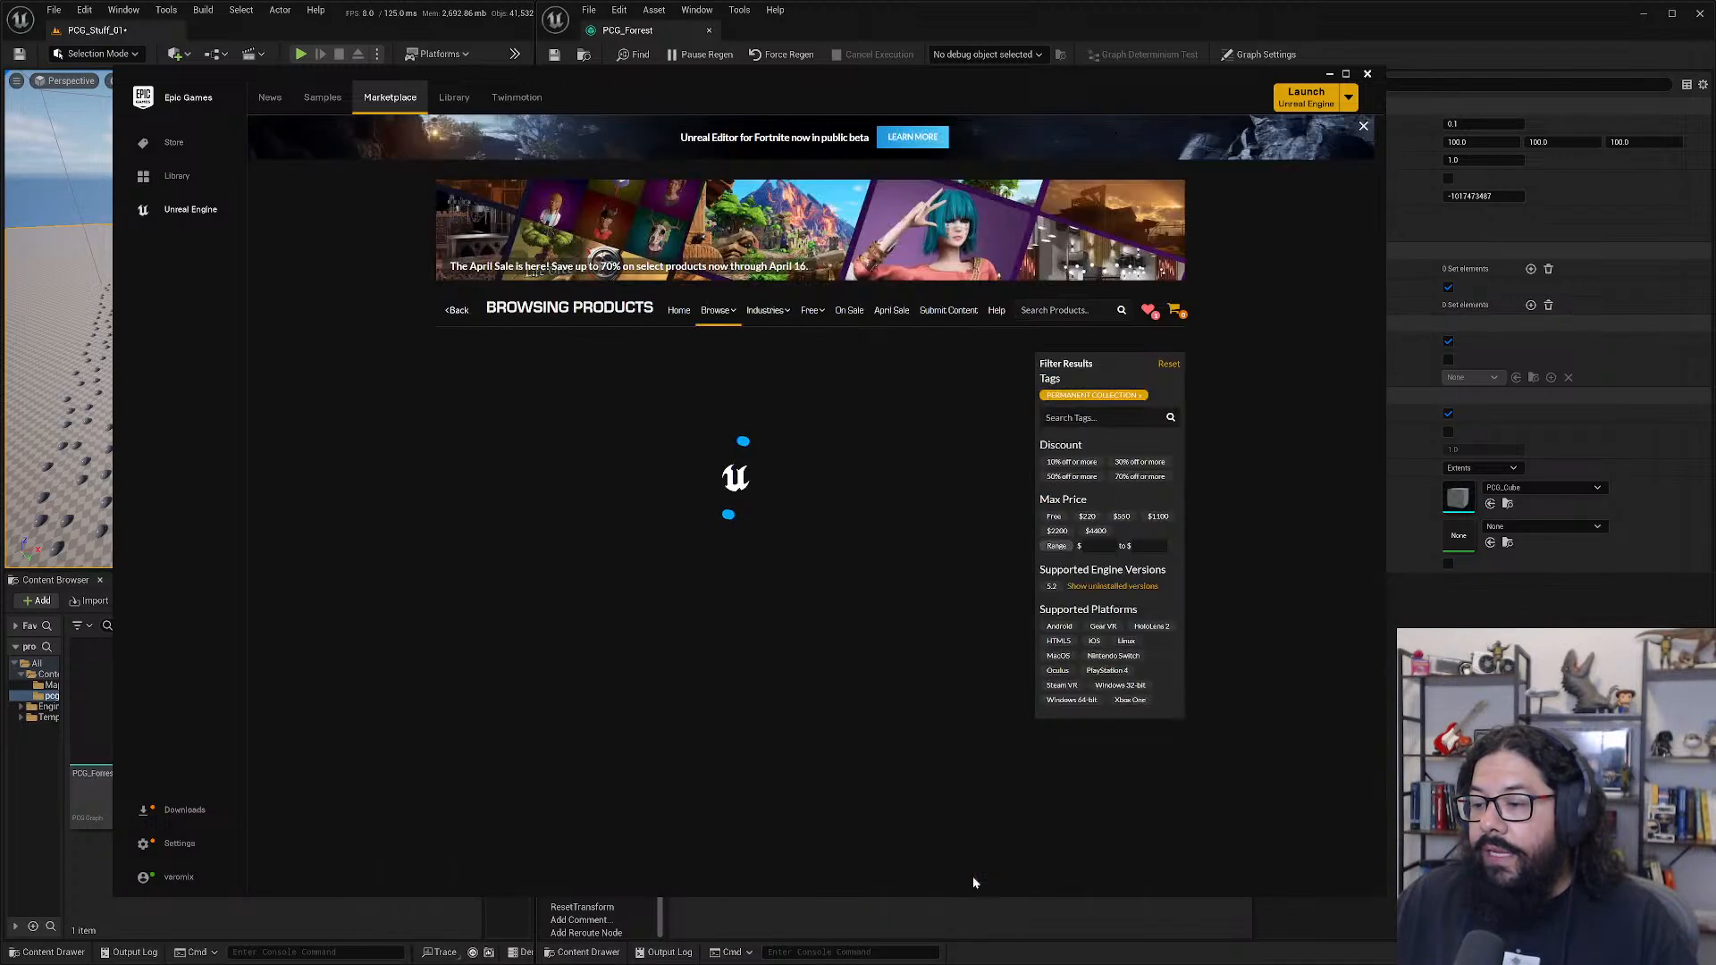
{"action": "scroll", "coordinate": [936, 711], "scroll_direction": "down", "scroll_amount": 6}
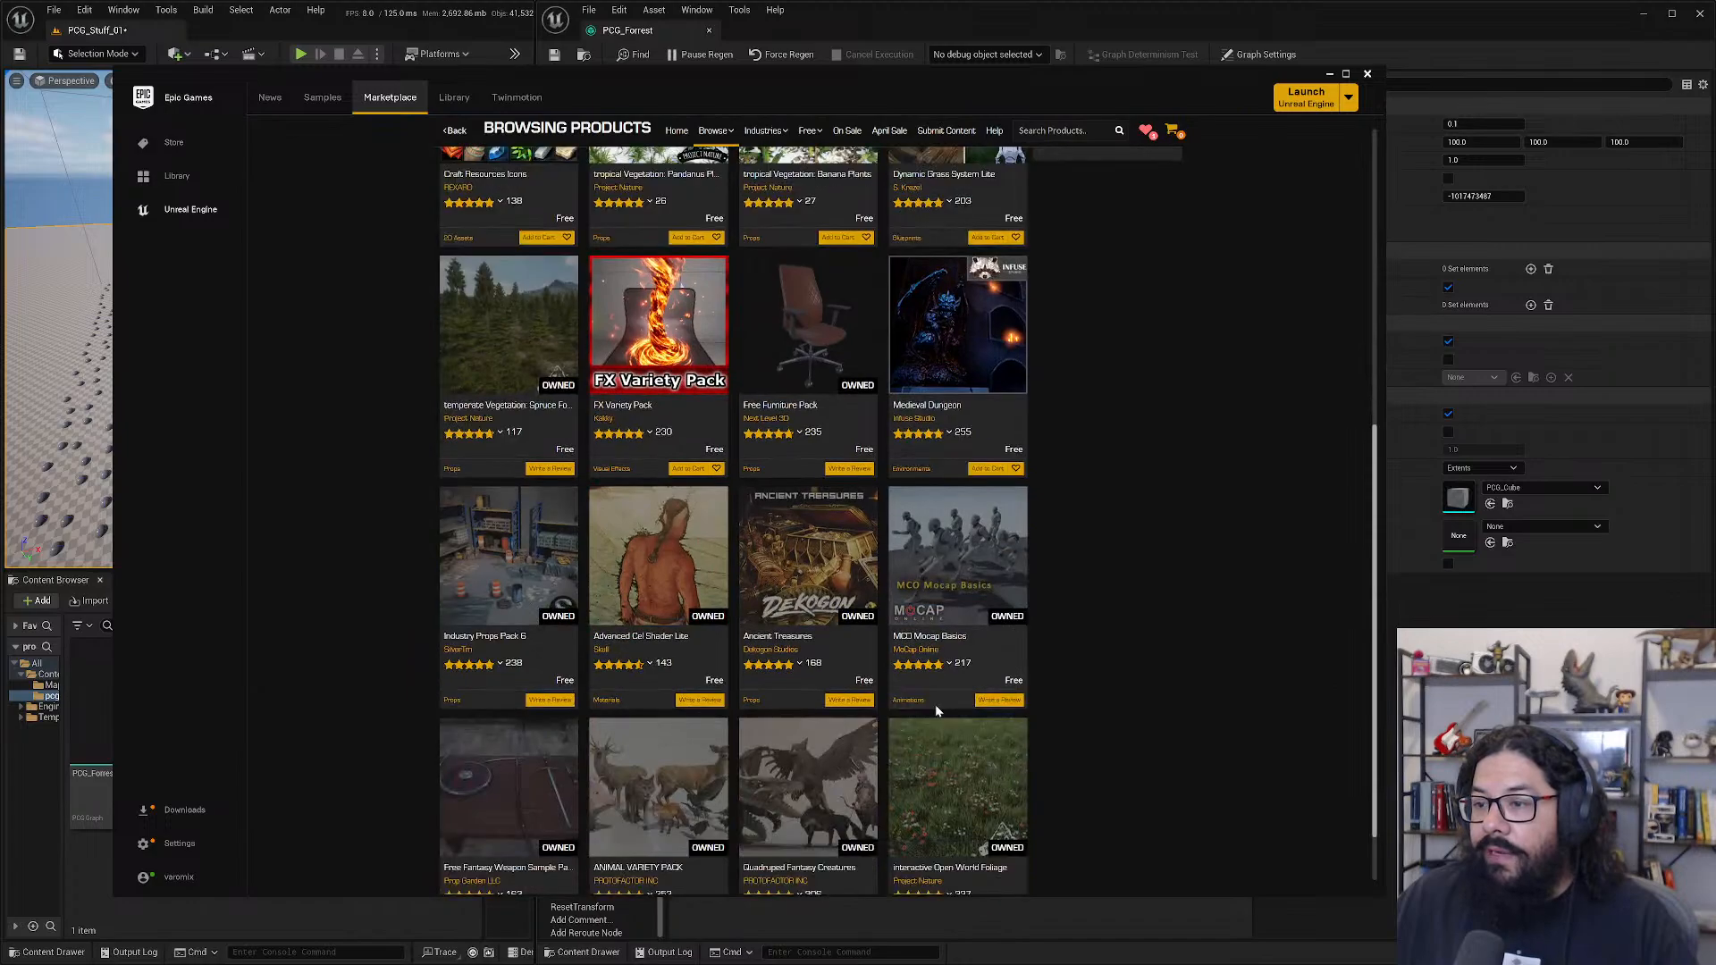
{"action": "scroll", "coordinate": [935, 704], "scroll_direction": "down", "scroll_amount": 1}
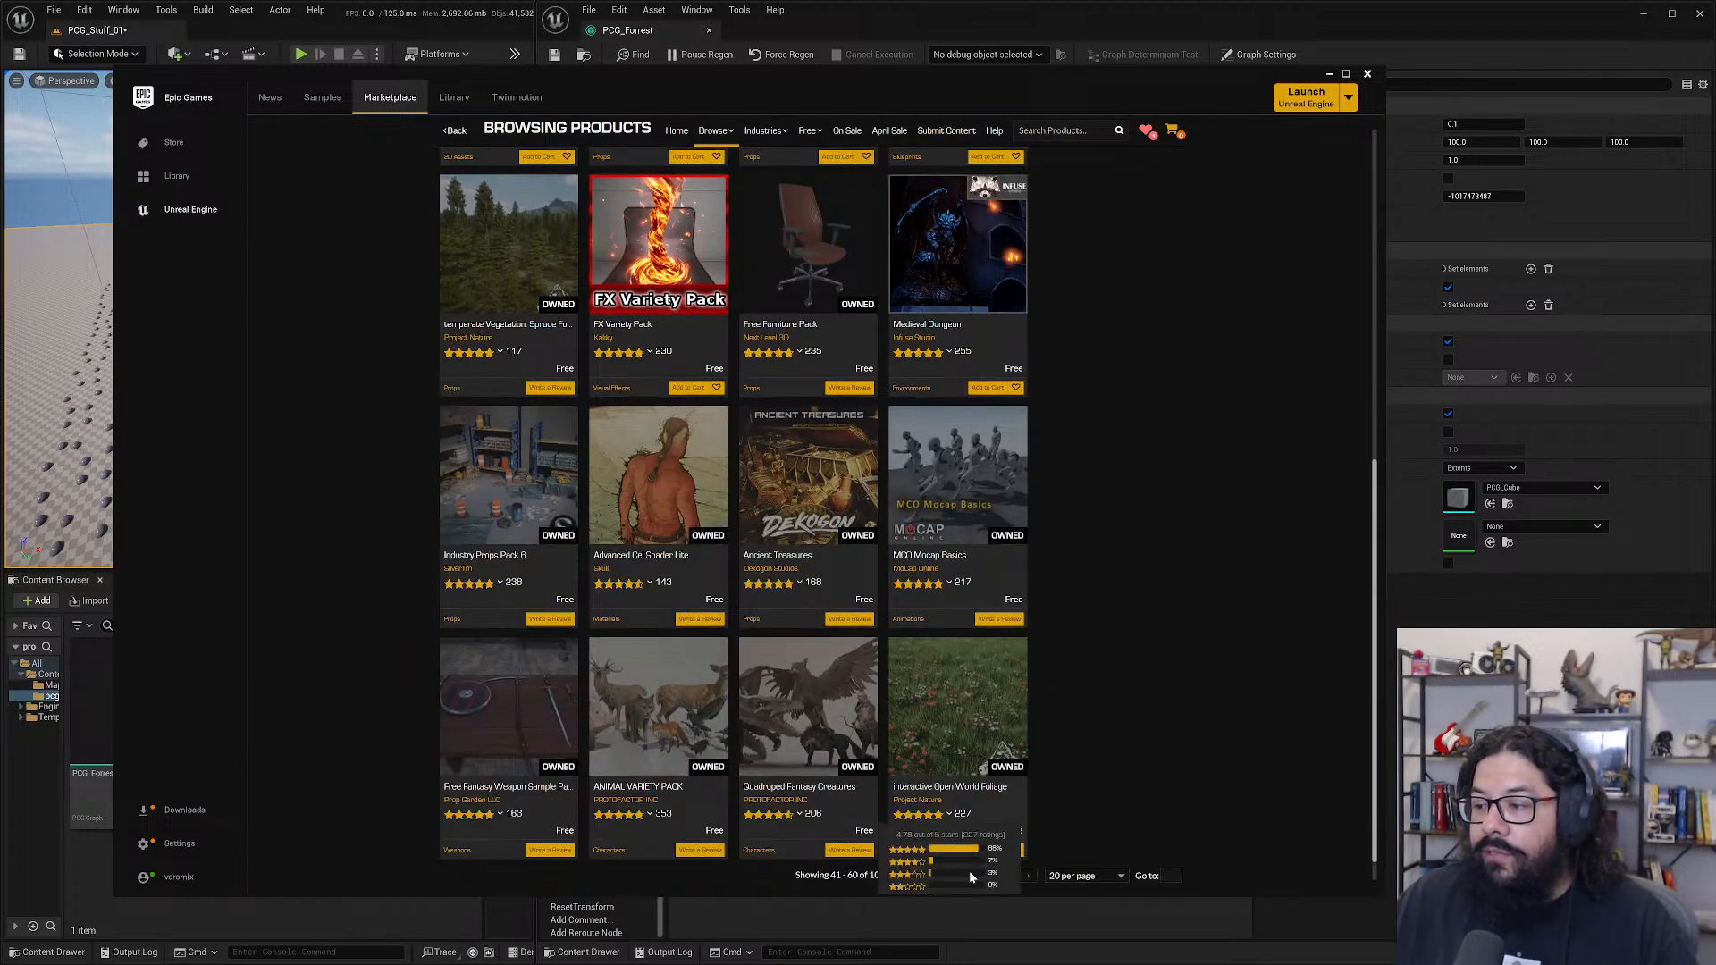
{"action": "left_click", "coordinate": [986, 876]}
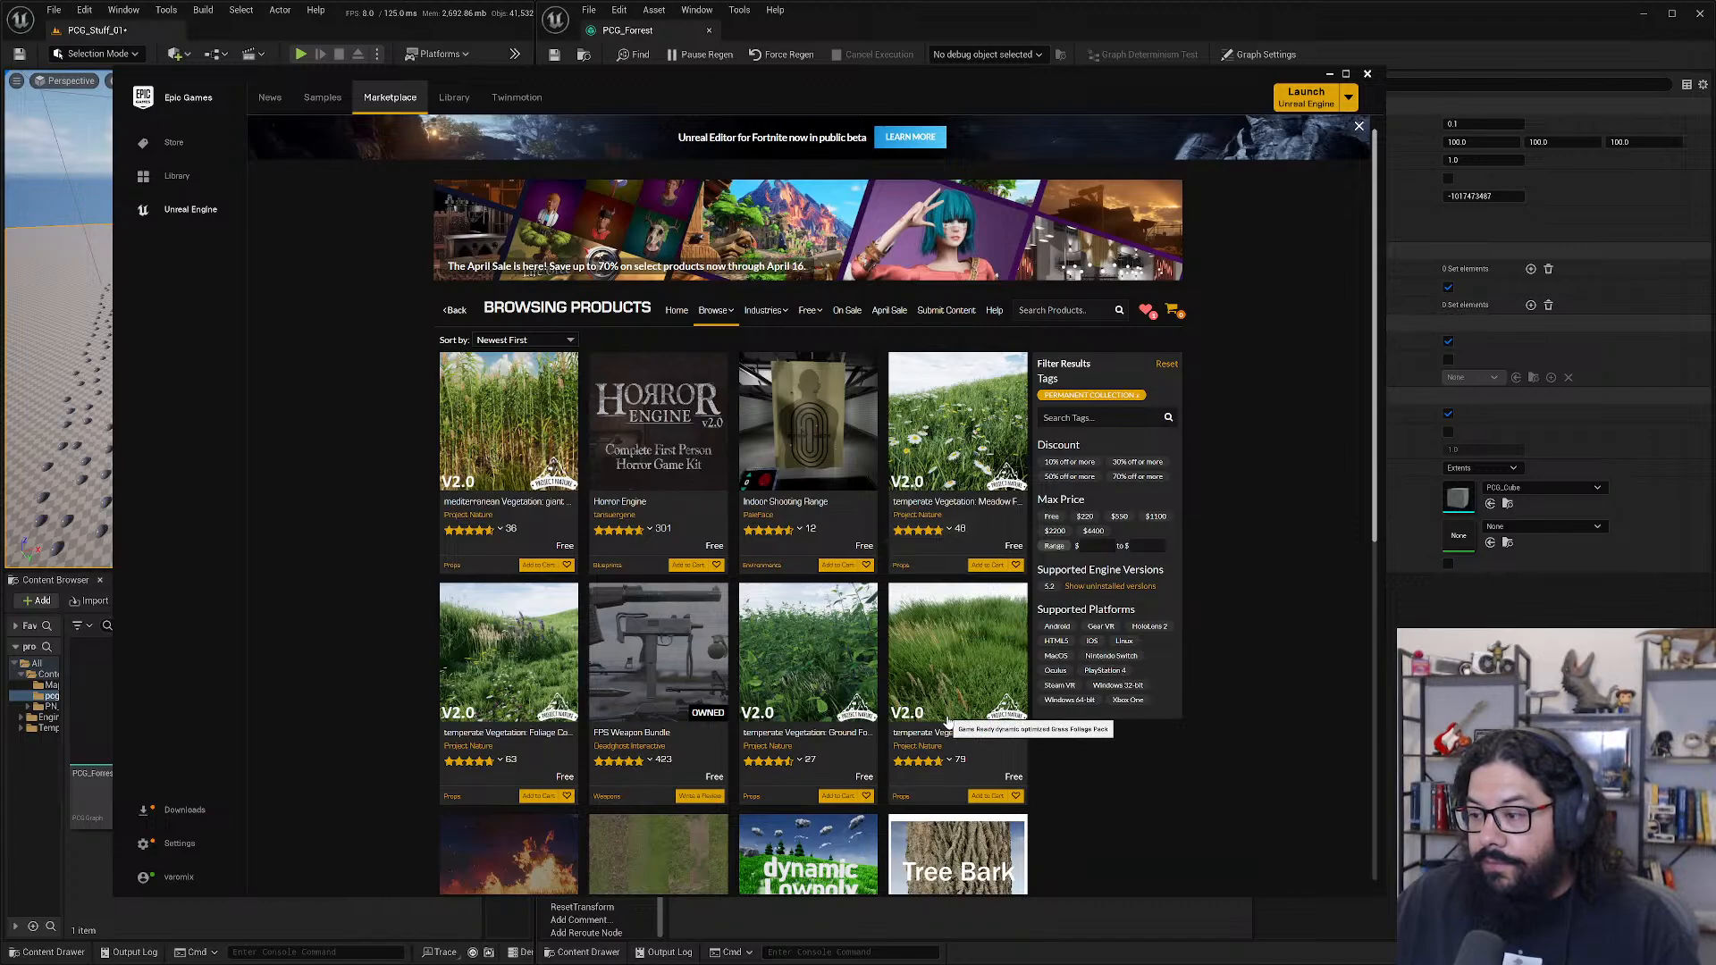
{"action": "scroll", "coordinate": [947, 721], "scroll_direction": "down", "scroll_amount": 3}
{"action": "scroll", "coordinate": [939, 684], "scroll_direction": "up", "scroll_amount": 3}
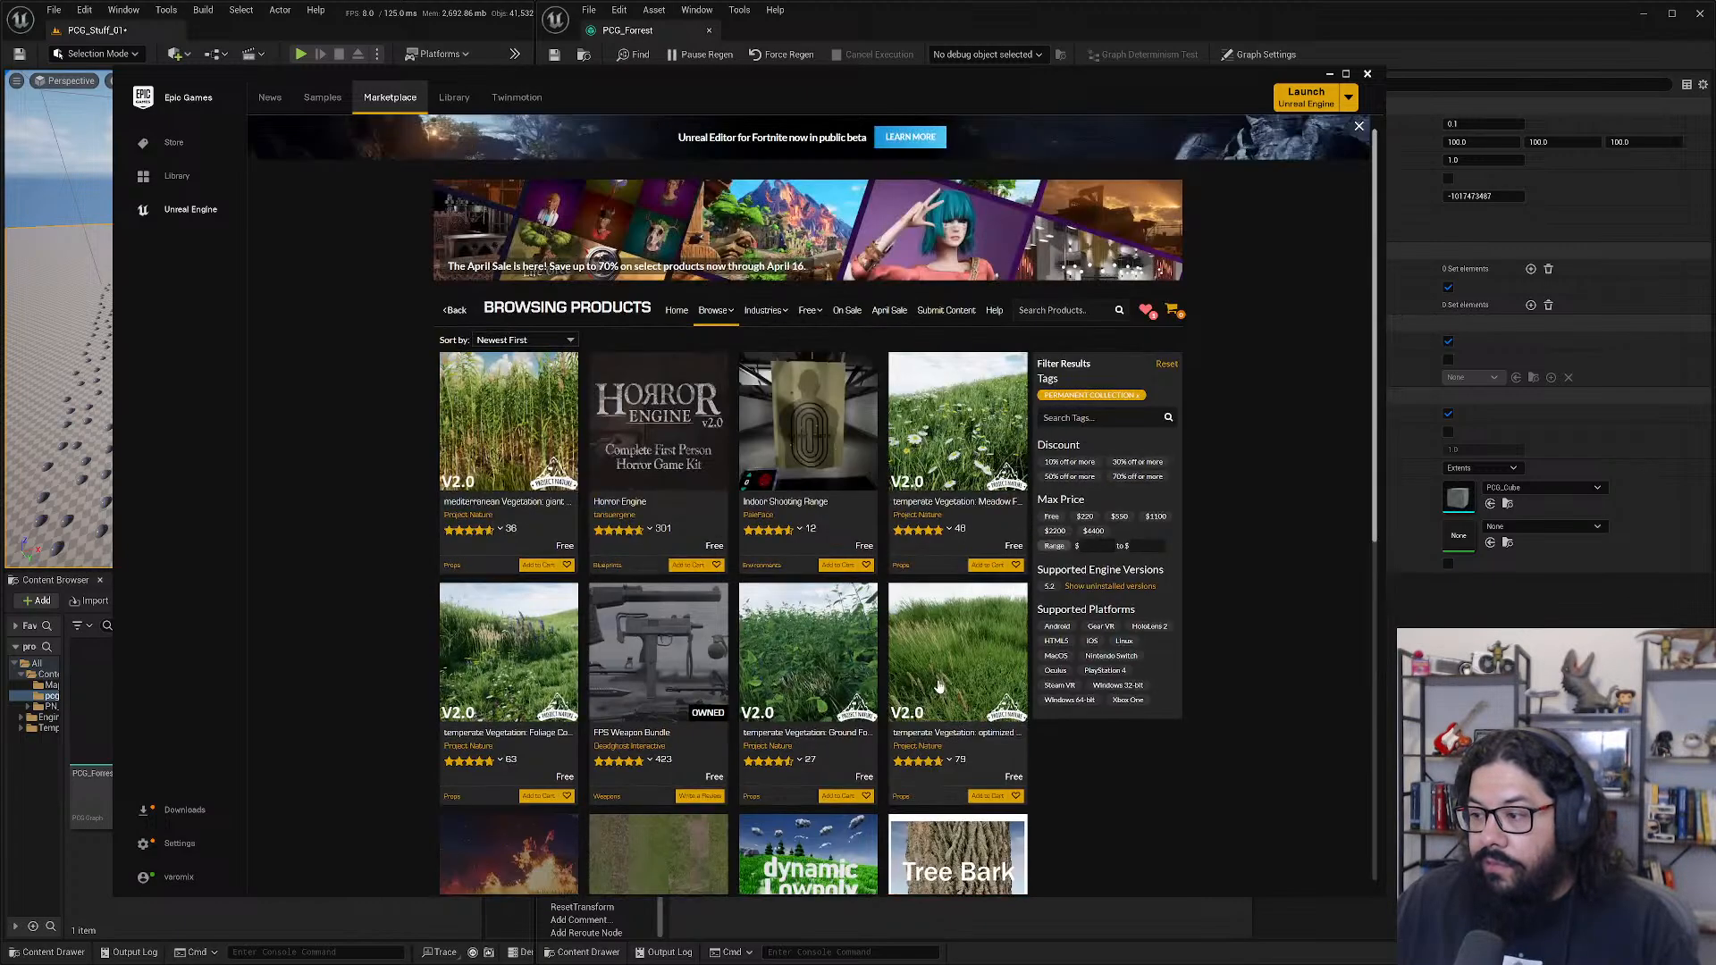
- Open the temperate Vegetation: Meadow Flowers asset and examine its gallery images of the meadow and flower types
{"action": "left_click", "coordinate": [962, 433]}
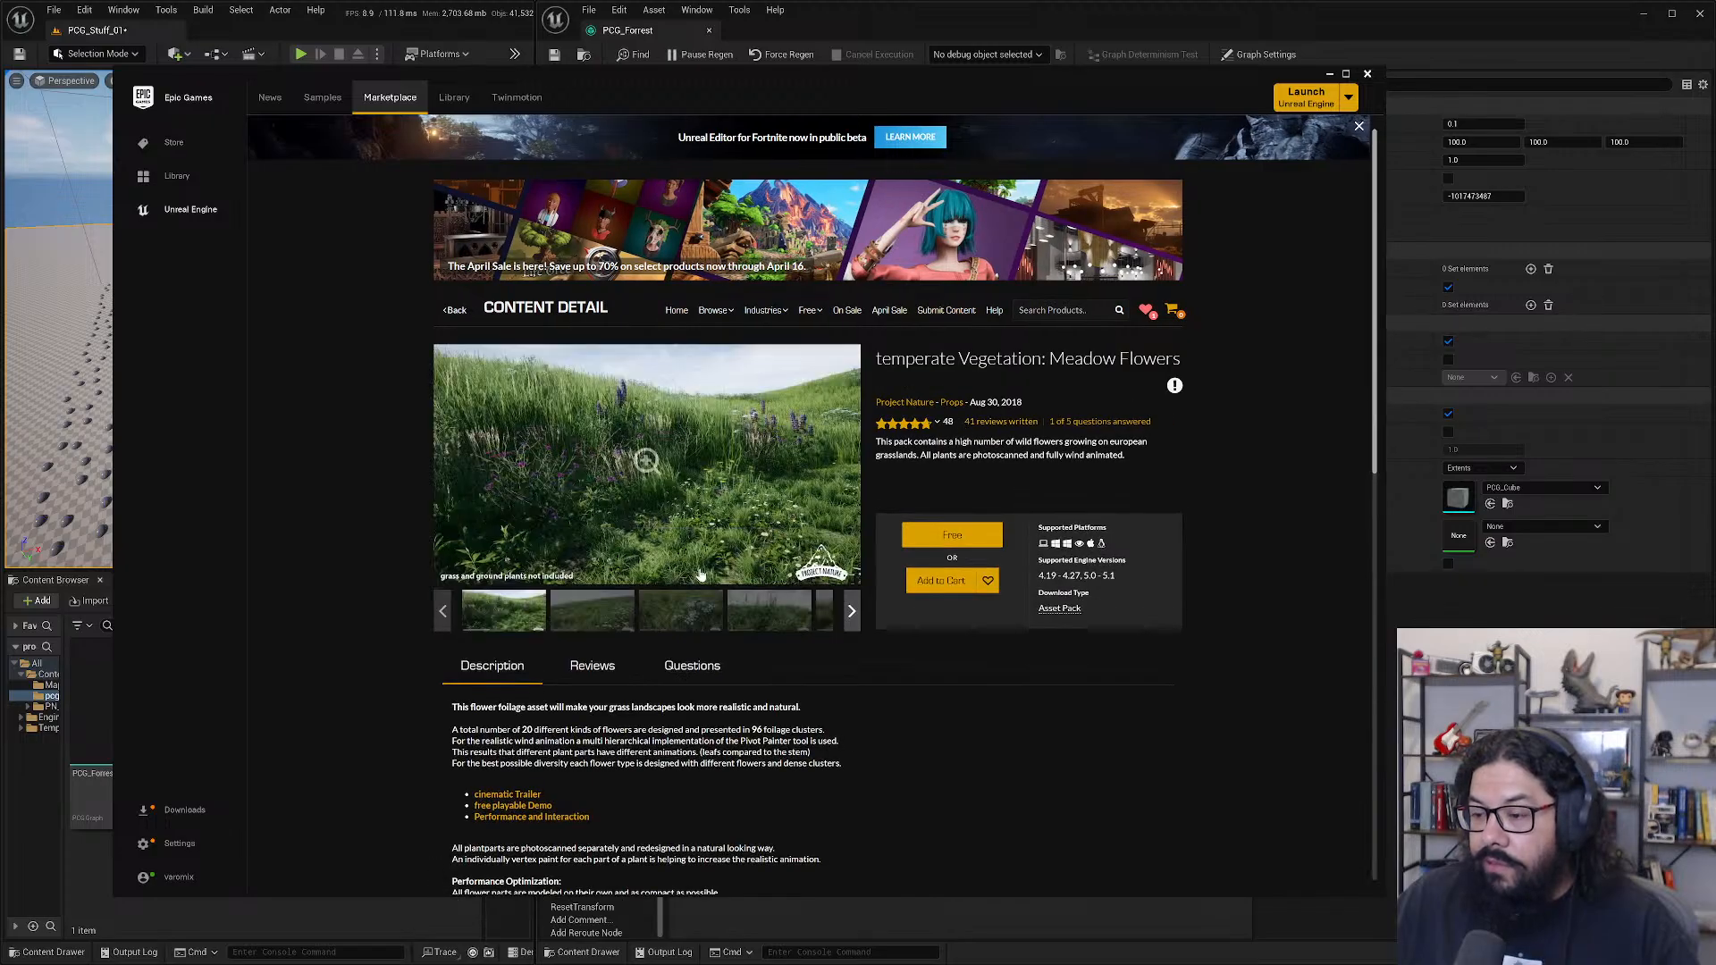
{"action": "left_click", "coordinate": [583, 620]}
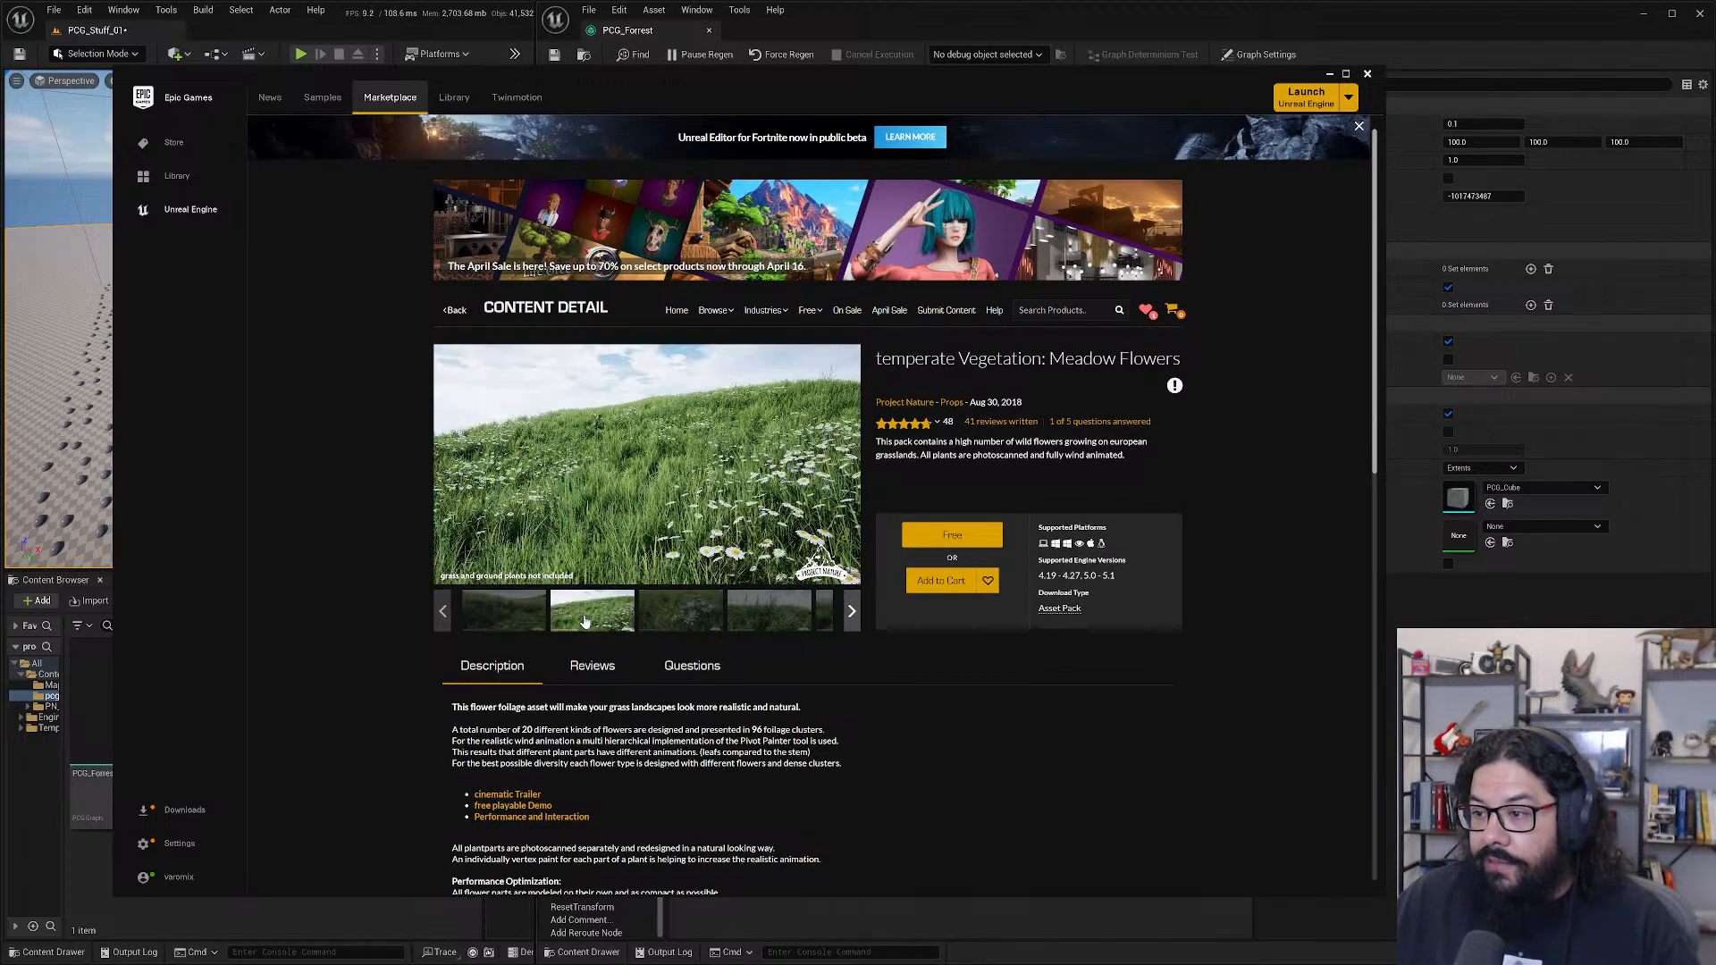
{"action": "left_click", "coordinate": [674, 620]}
{"action": "left_click", "coordinate": [770, 617]}
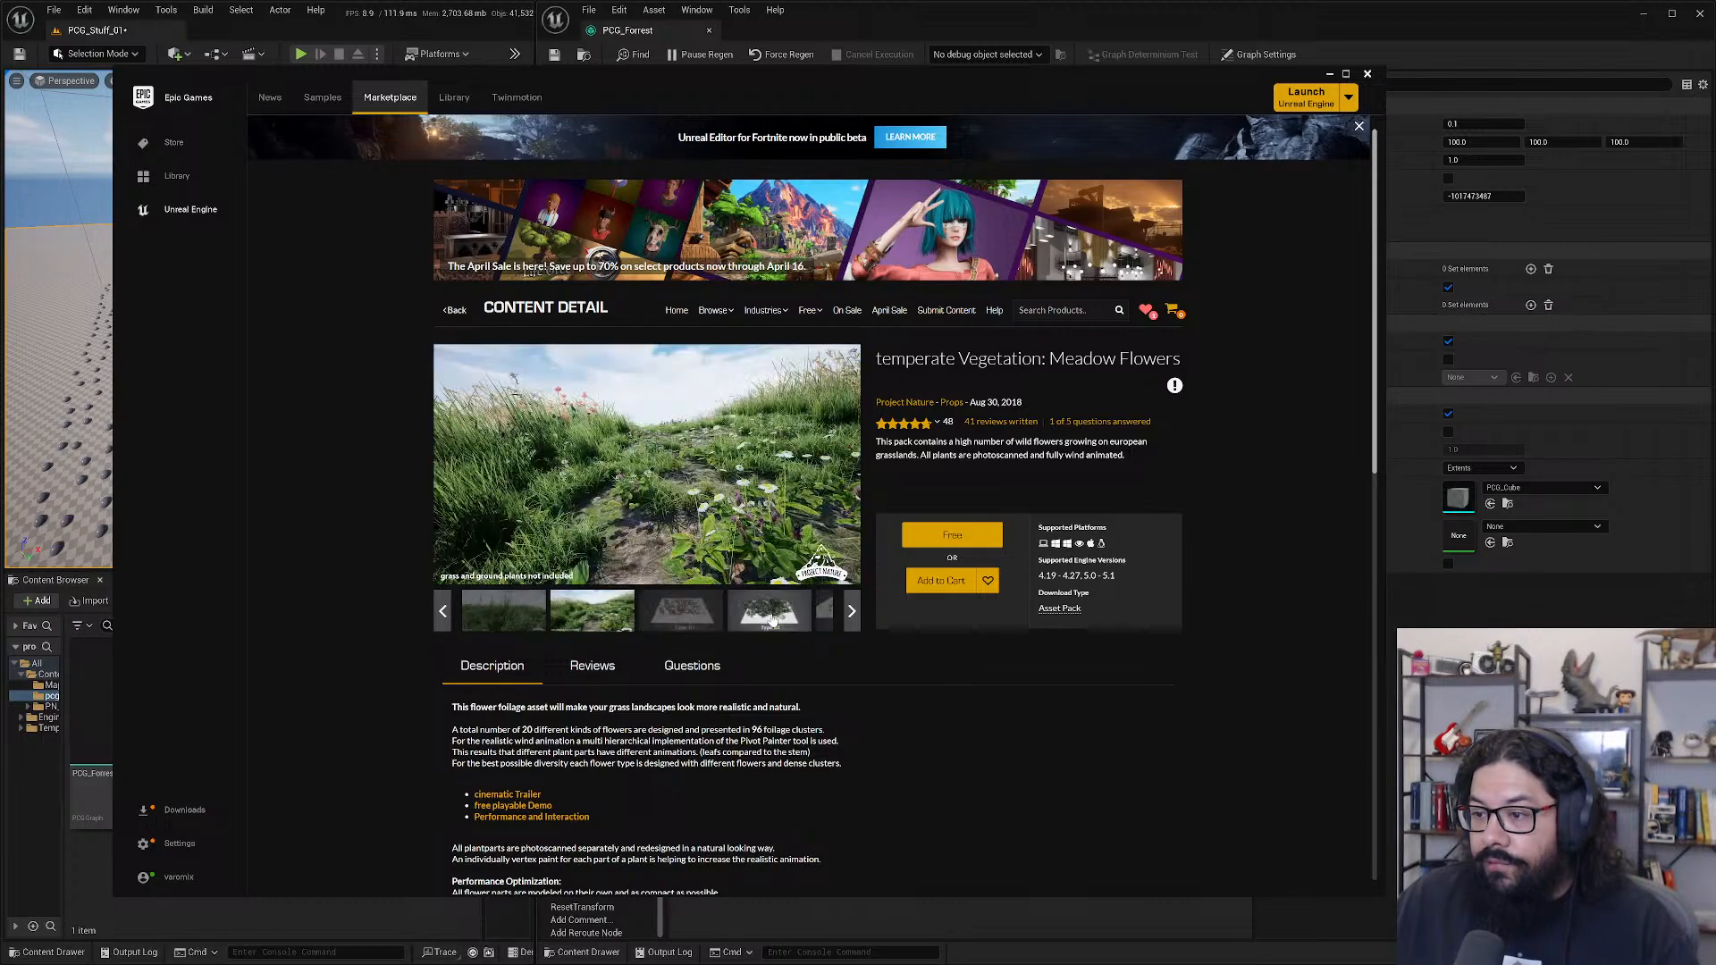
{"action": "left_click", "coordinate": [848, 617]}
{"action": "left_click", "coordinate": [661, 621]}
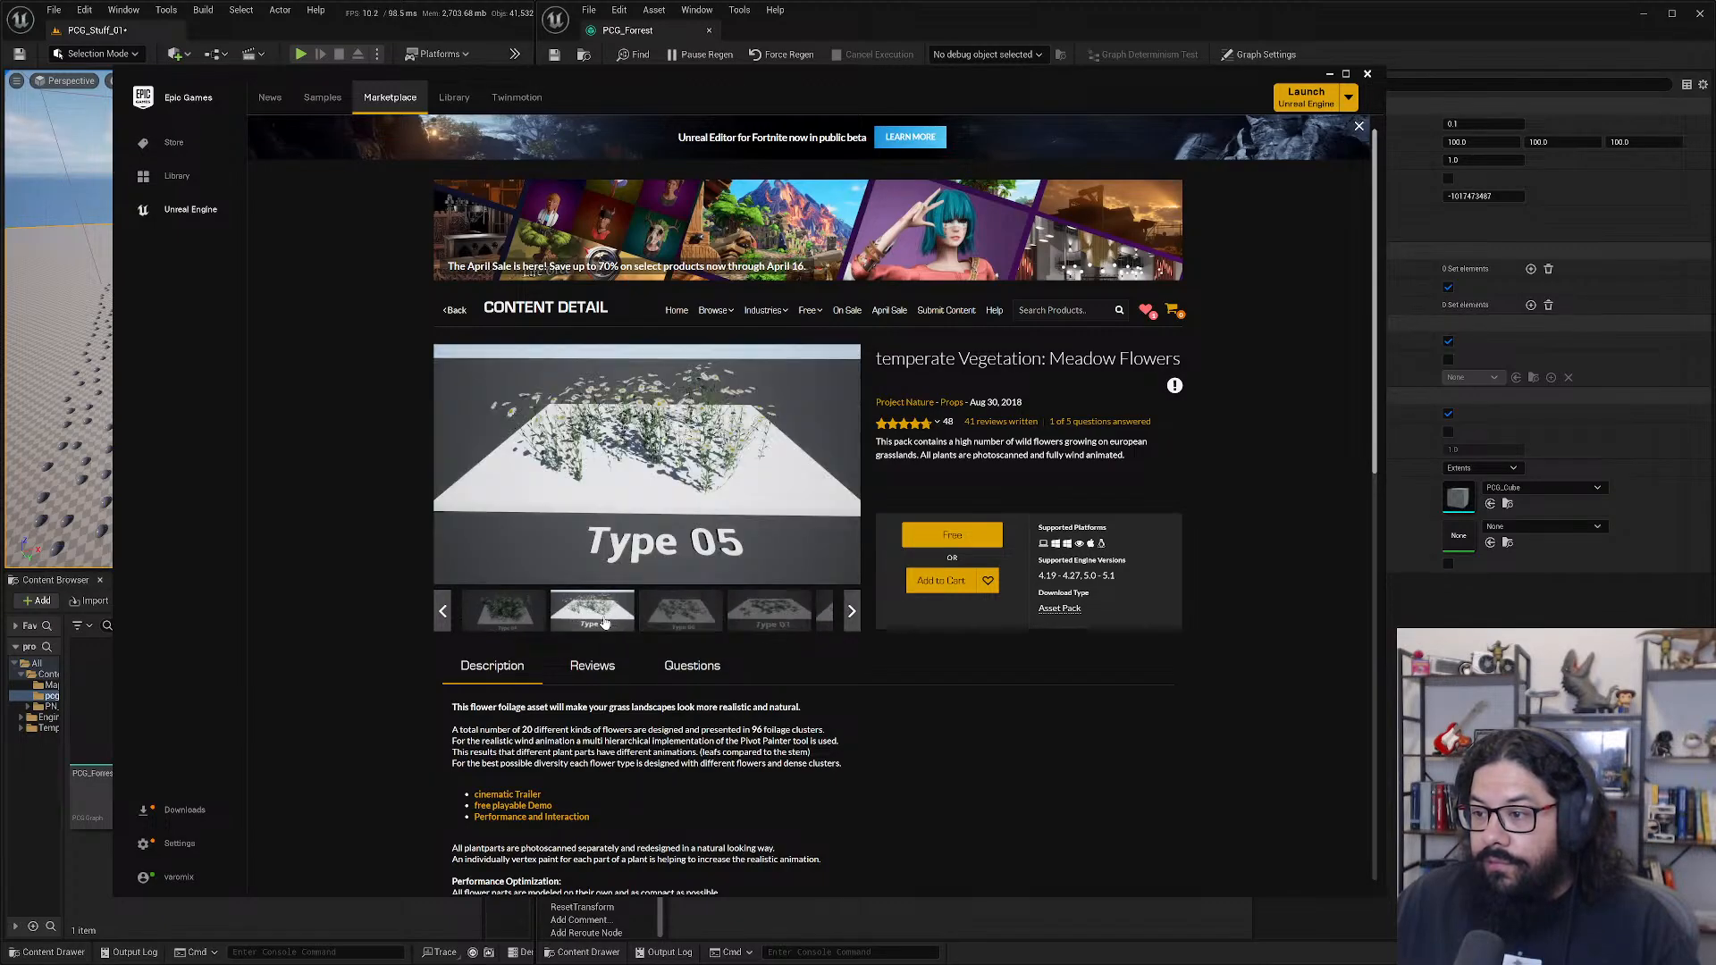
{"action": "left_click", "coordinate": [522, 615]}
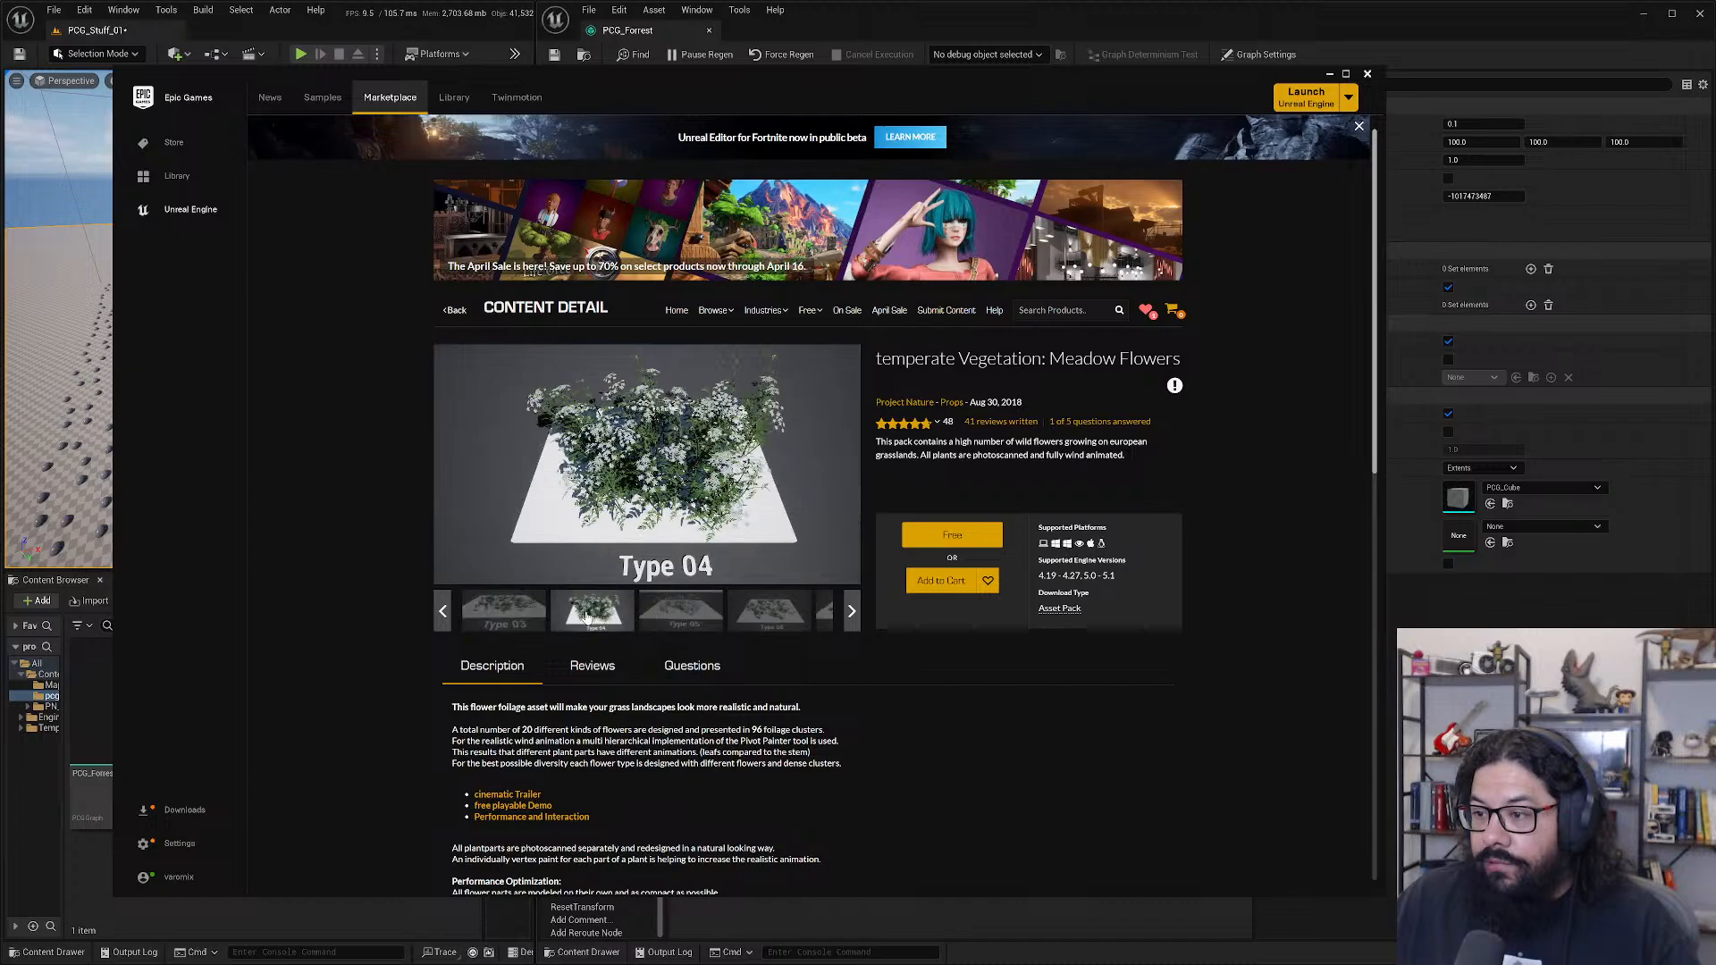
{"action": "left_click", "coordinate": [681, 615]}
{"action": "left_click", "coordinate": [765, 614]}
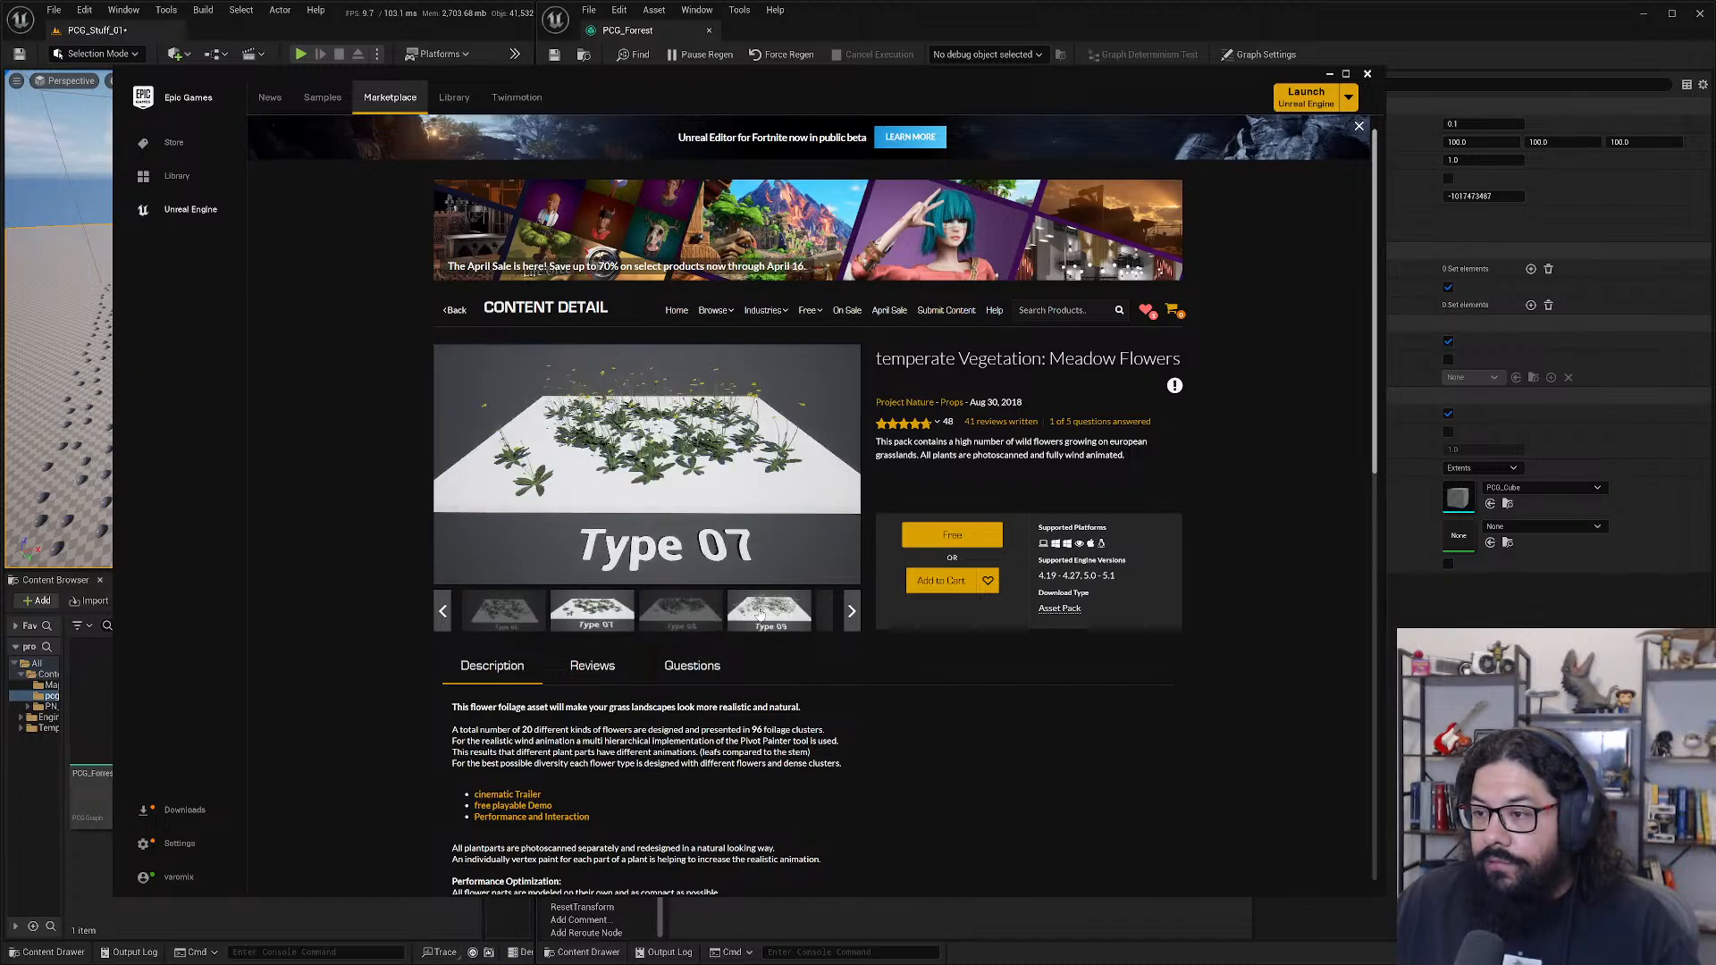
{"action": "left_click", "coordinate": [851, 612]}
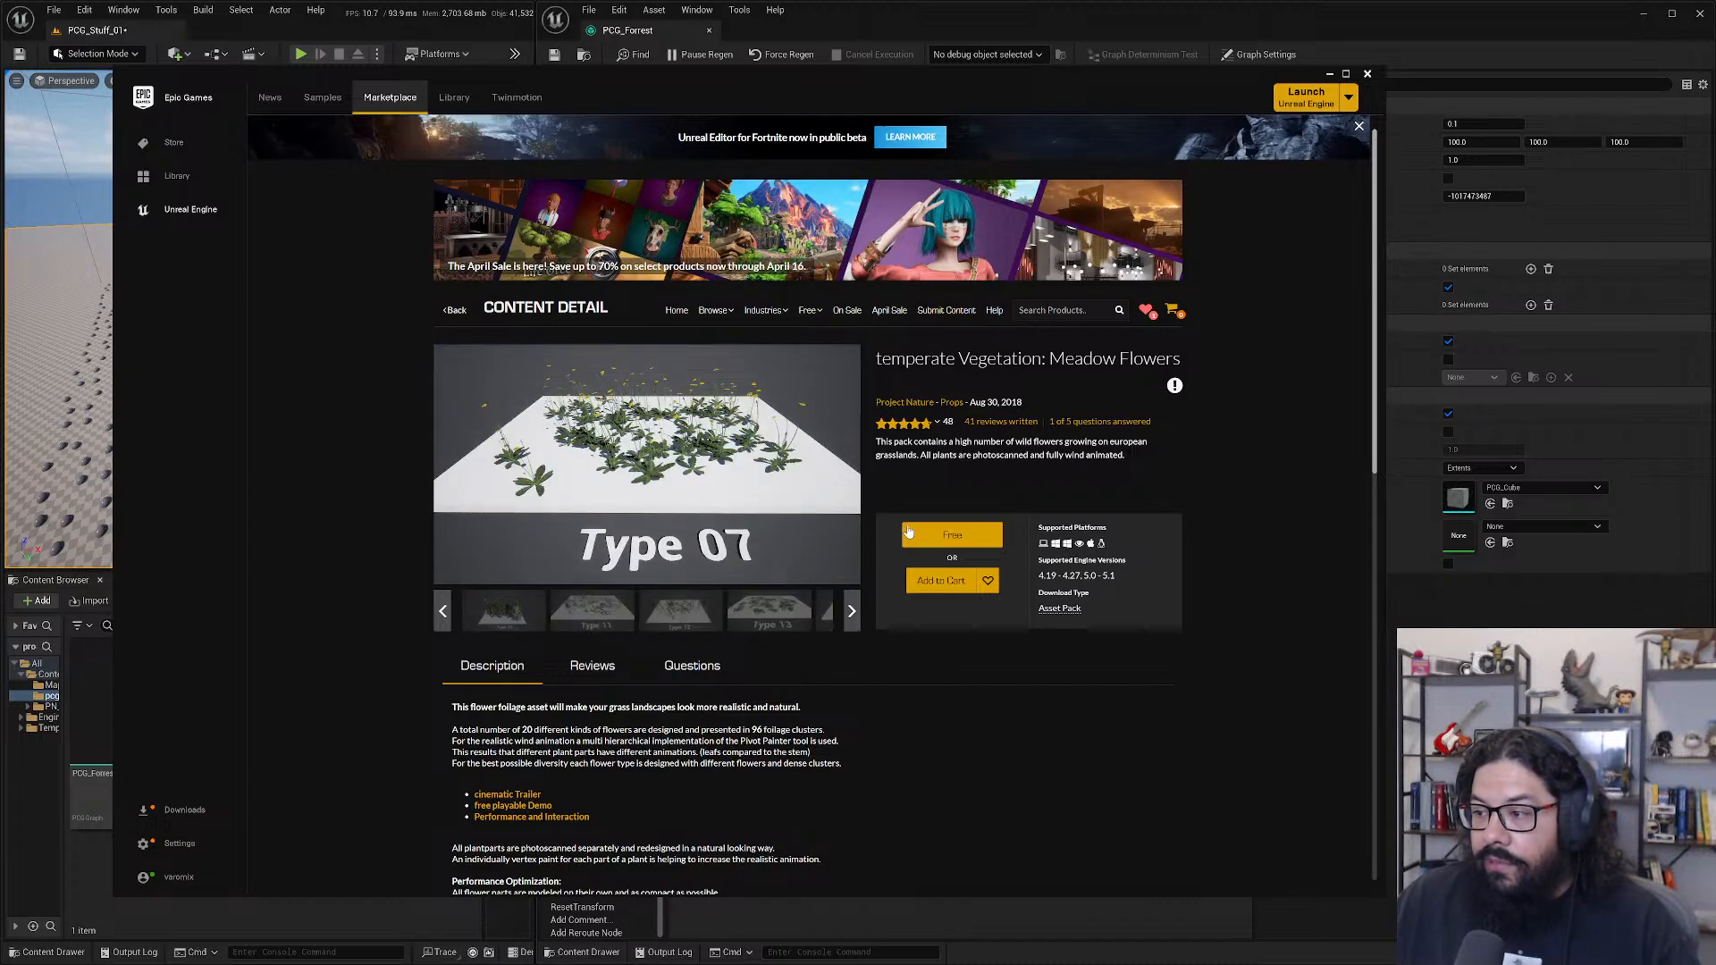
- Claim the free Meadow Flowers asset and add it to the procedural_awesome project as version 5.1, picking from all projects
{"action": "left_click", "coordinate": [943, 543]}
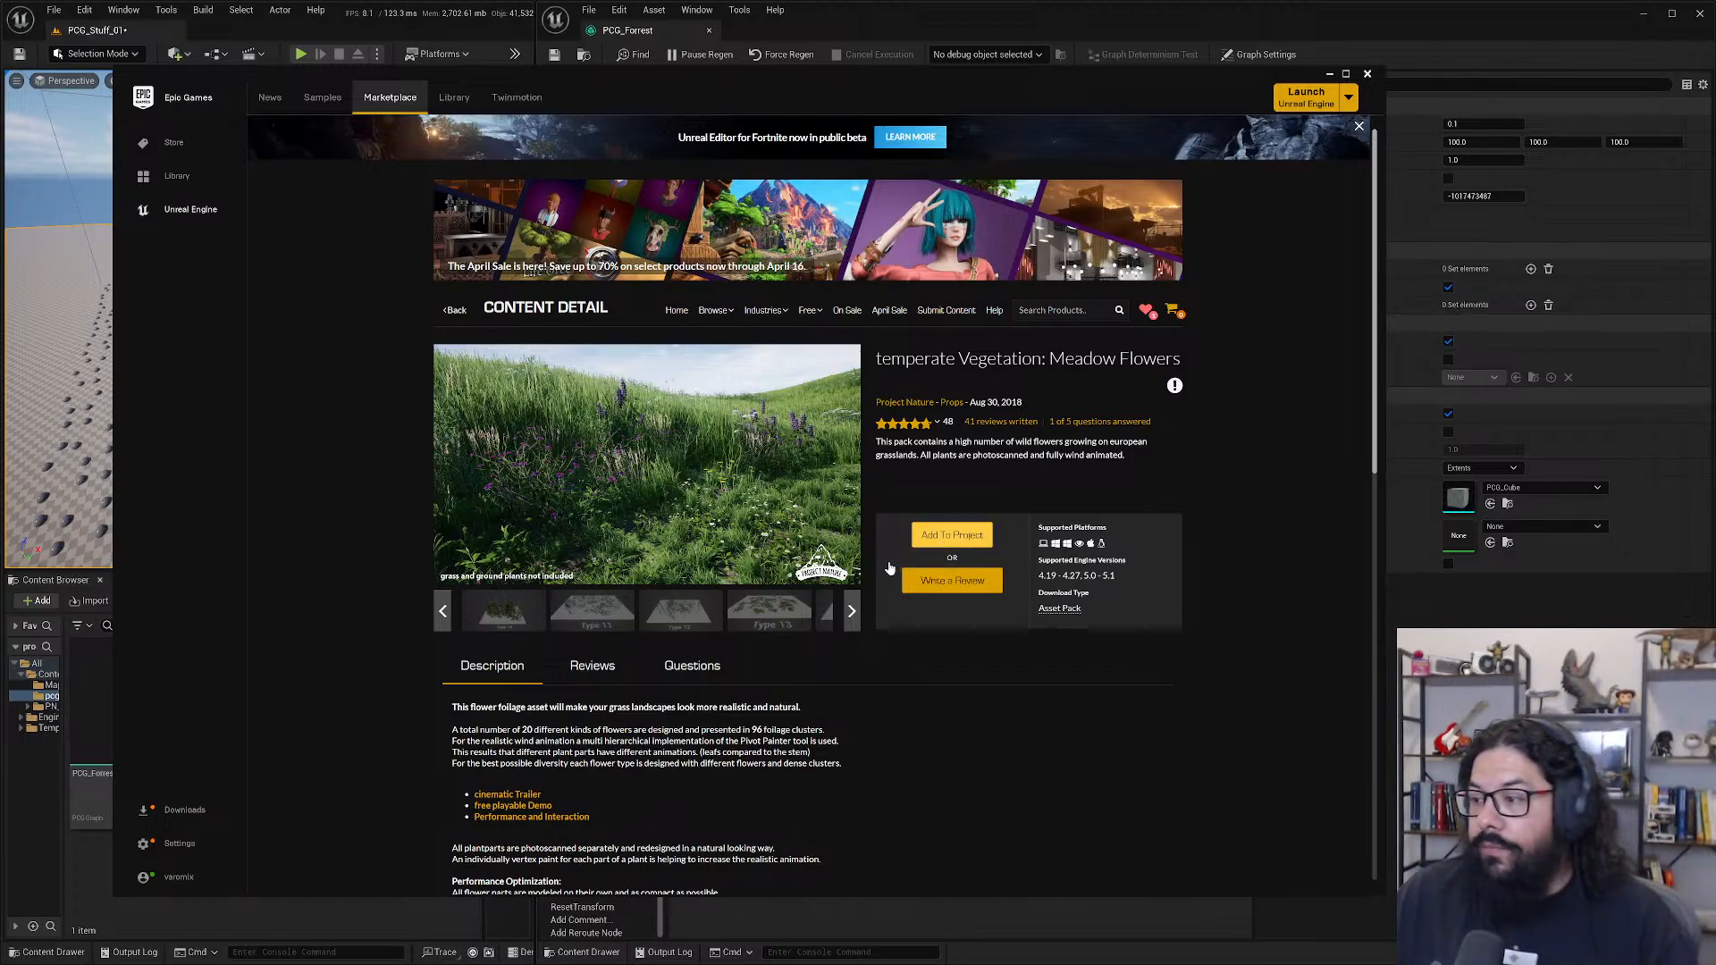
{"action": "left_click", "coordinate": [949, 536]}
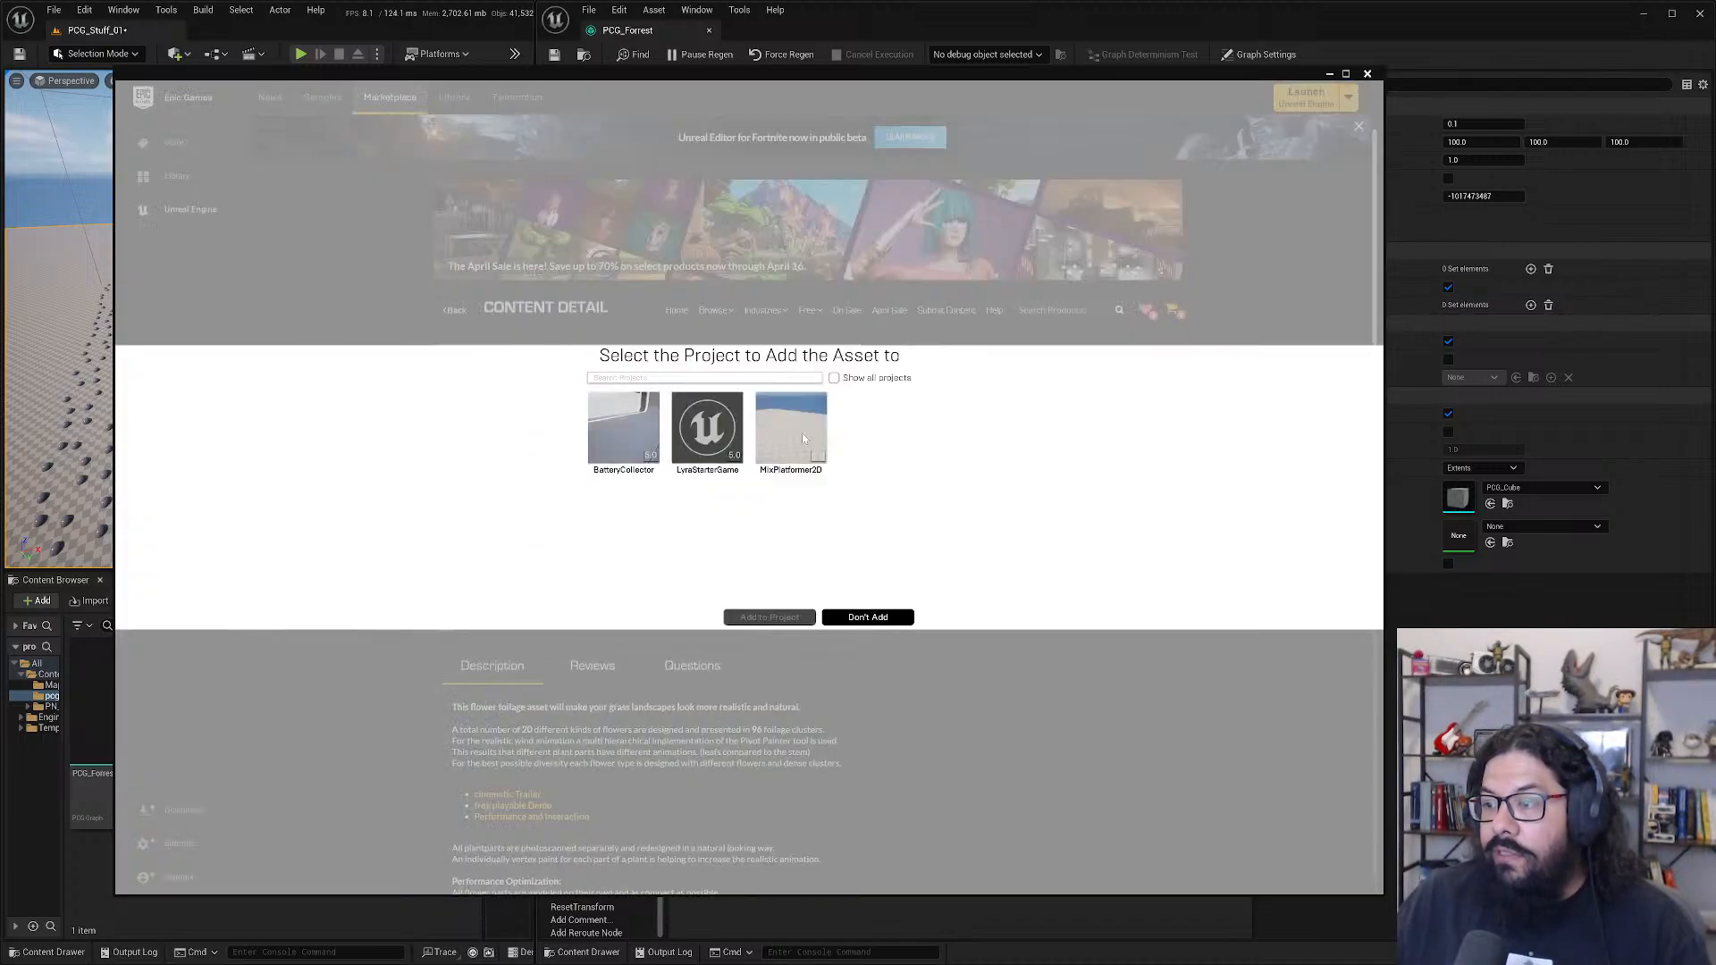
{"action": "left_click", "coordinate": [834, 378]}
{"action": "left_click", "coordinate": [708, 506]}
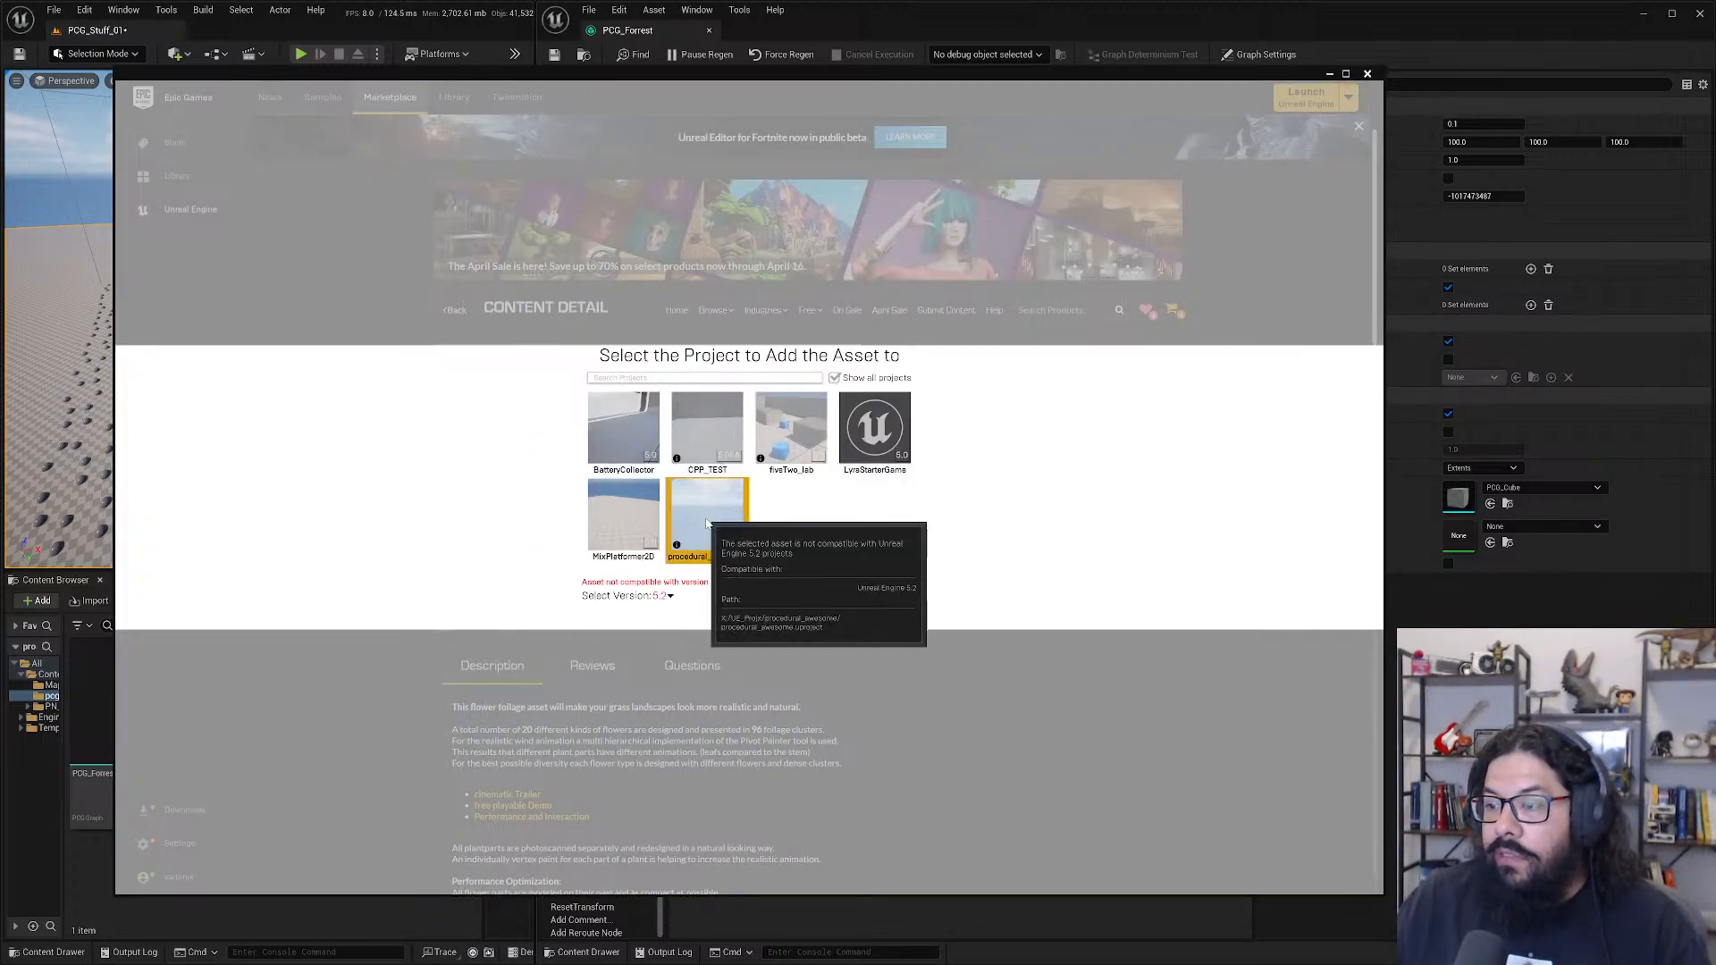
{"action": "left_click", "coordinate": [663, 596]}
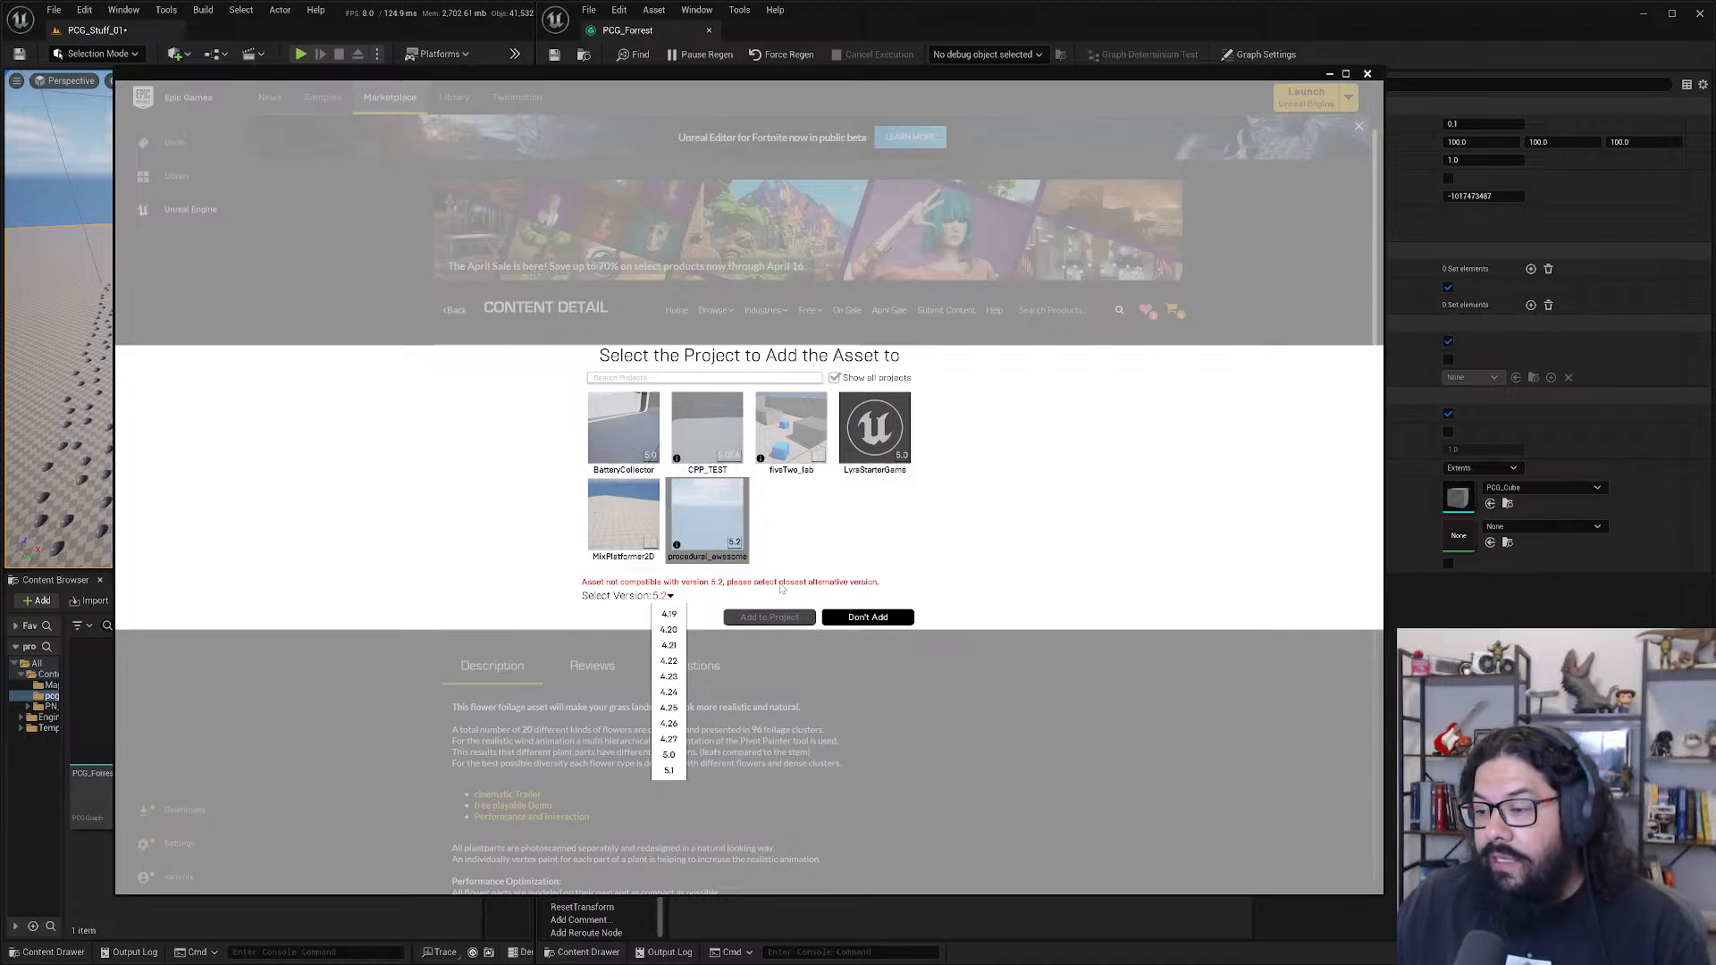
{"action": "left_click", "coordinate": [669, 756]}
{"action": "left_click", "coordinate": [669, 595]}
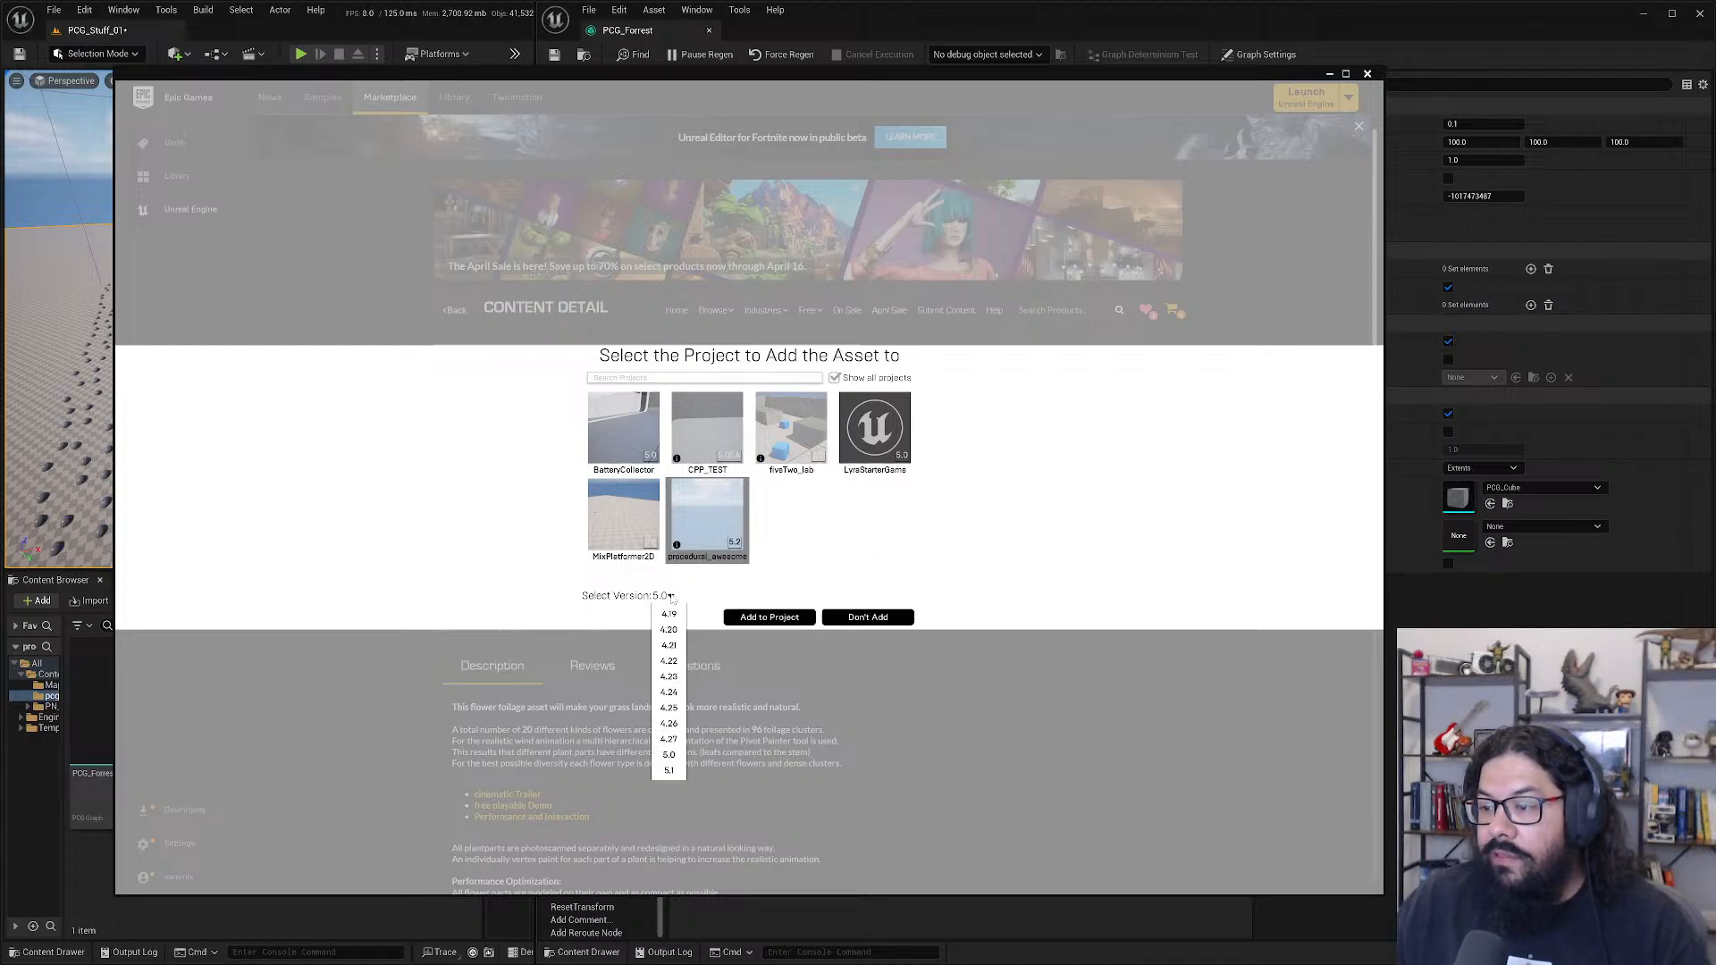
{"action": "left_click", "coordinate": [664, 775]}
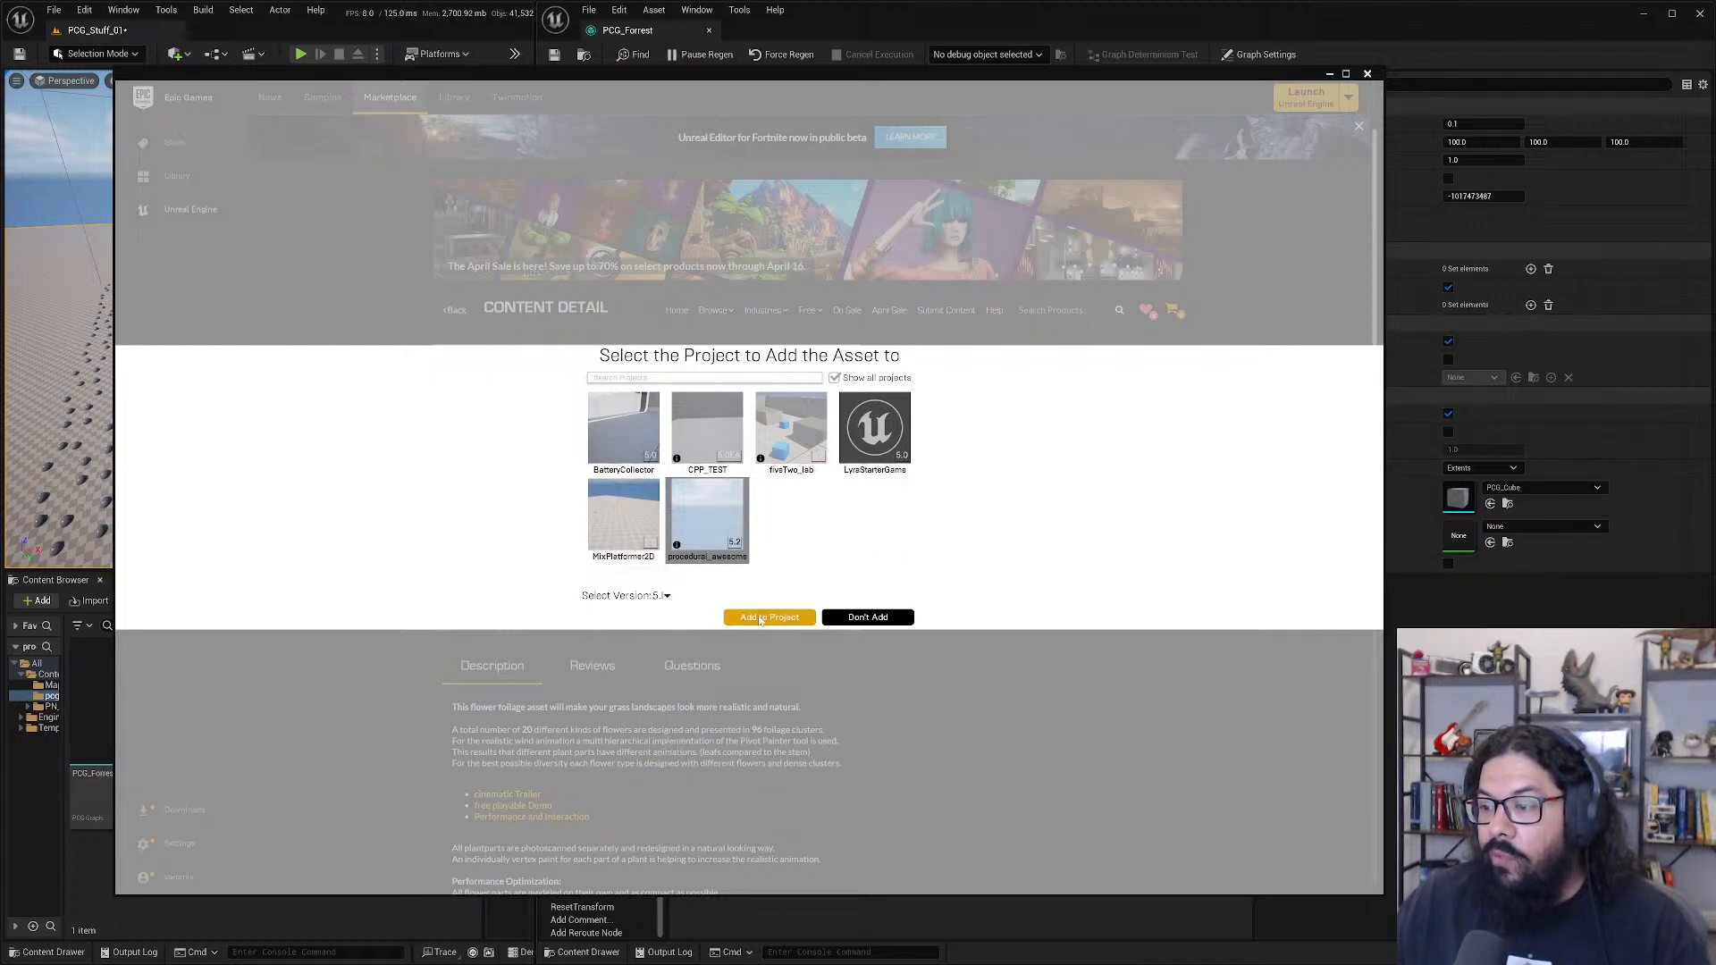
{"action": "left_click", "coordinate": [760, 619]}
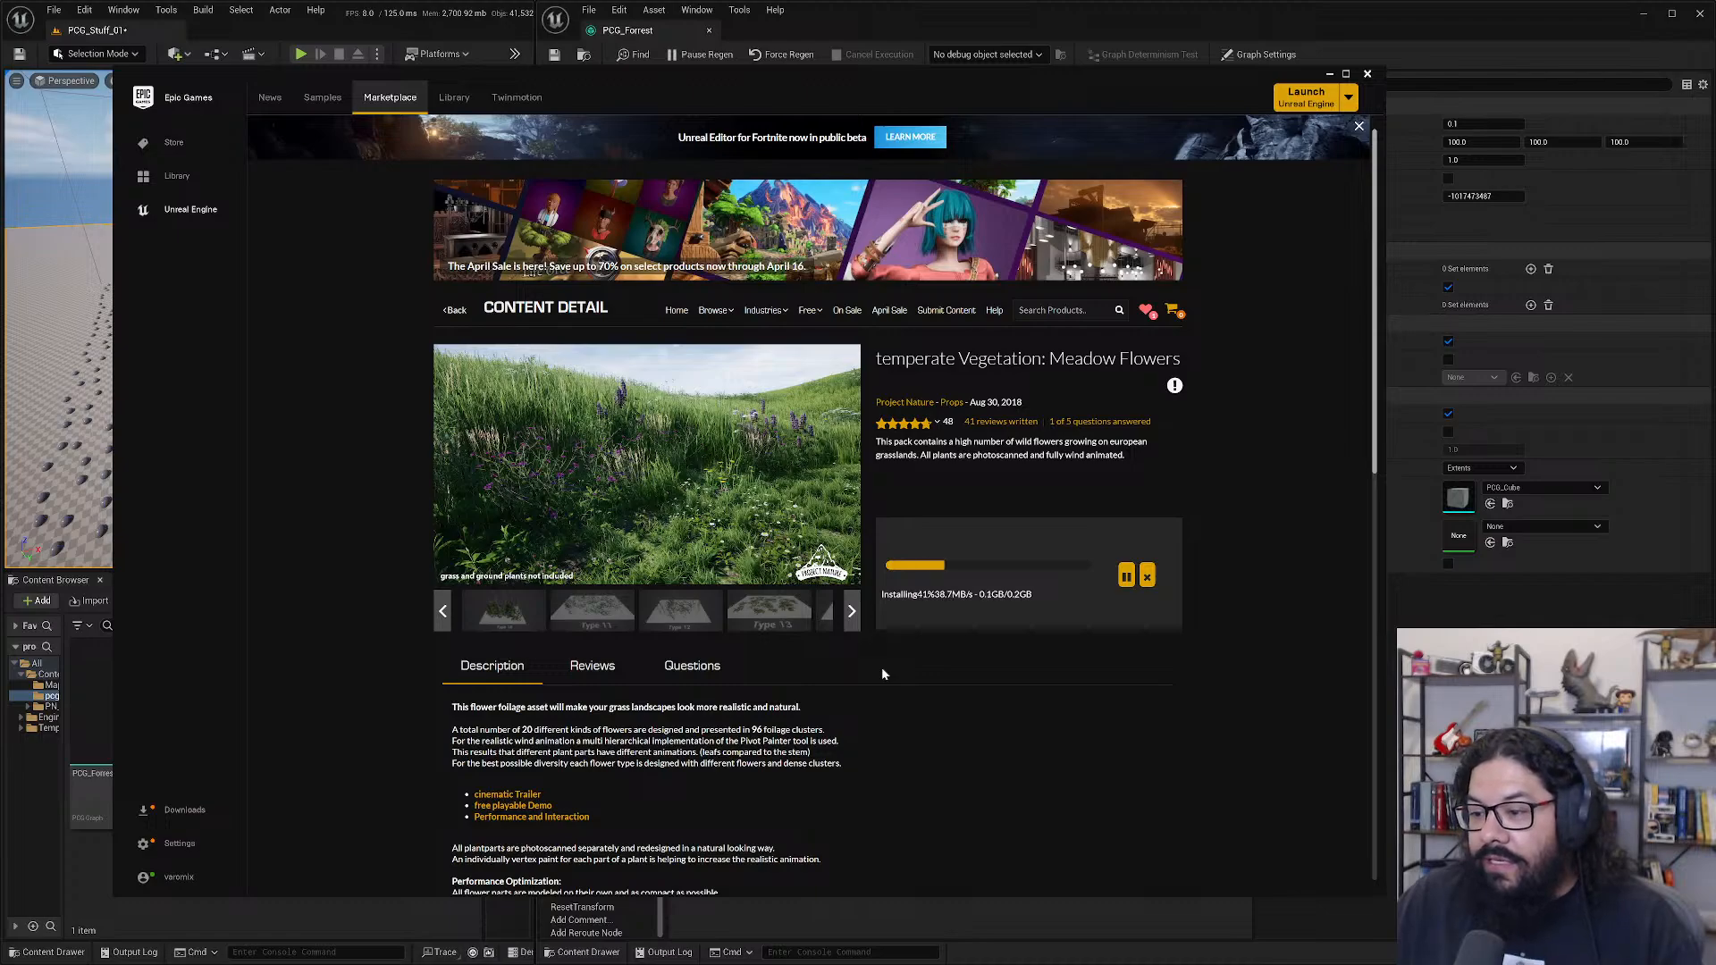
{"action": "scroll", "coordinate": [882, 674], "scroll_direction": "down", "scroll_amount": 4}
{"action": "scroll", "coordinate": [882, 674], "scroll_direction": "up", "scroll_amount": 4}
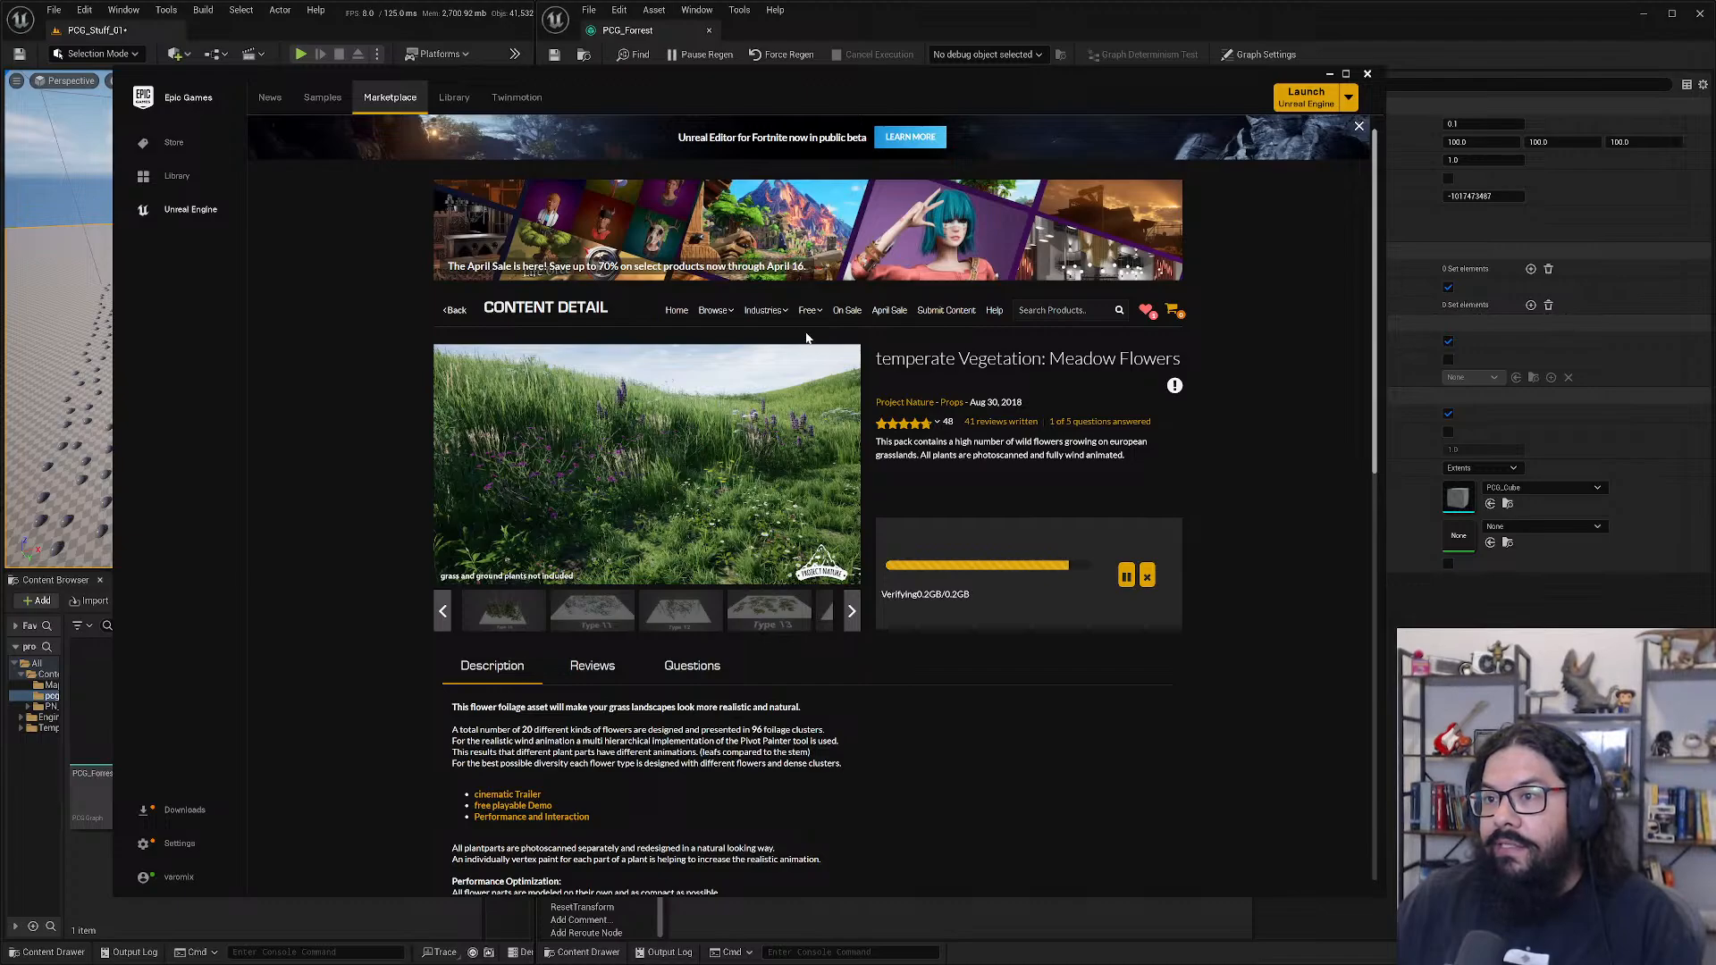
- Switch back to the Unreal Editor, open Quixel Bridge and move its window over the level viewport's edge
{"action": "left_click", "coordinate": [324, 26]}
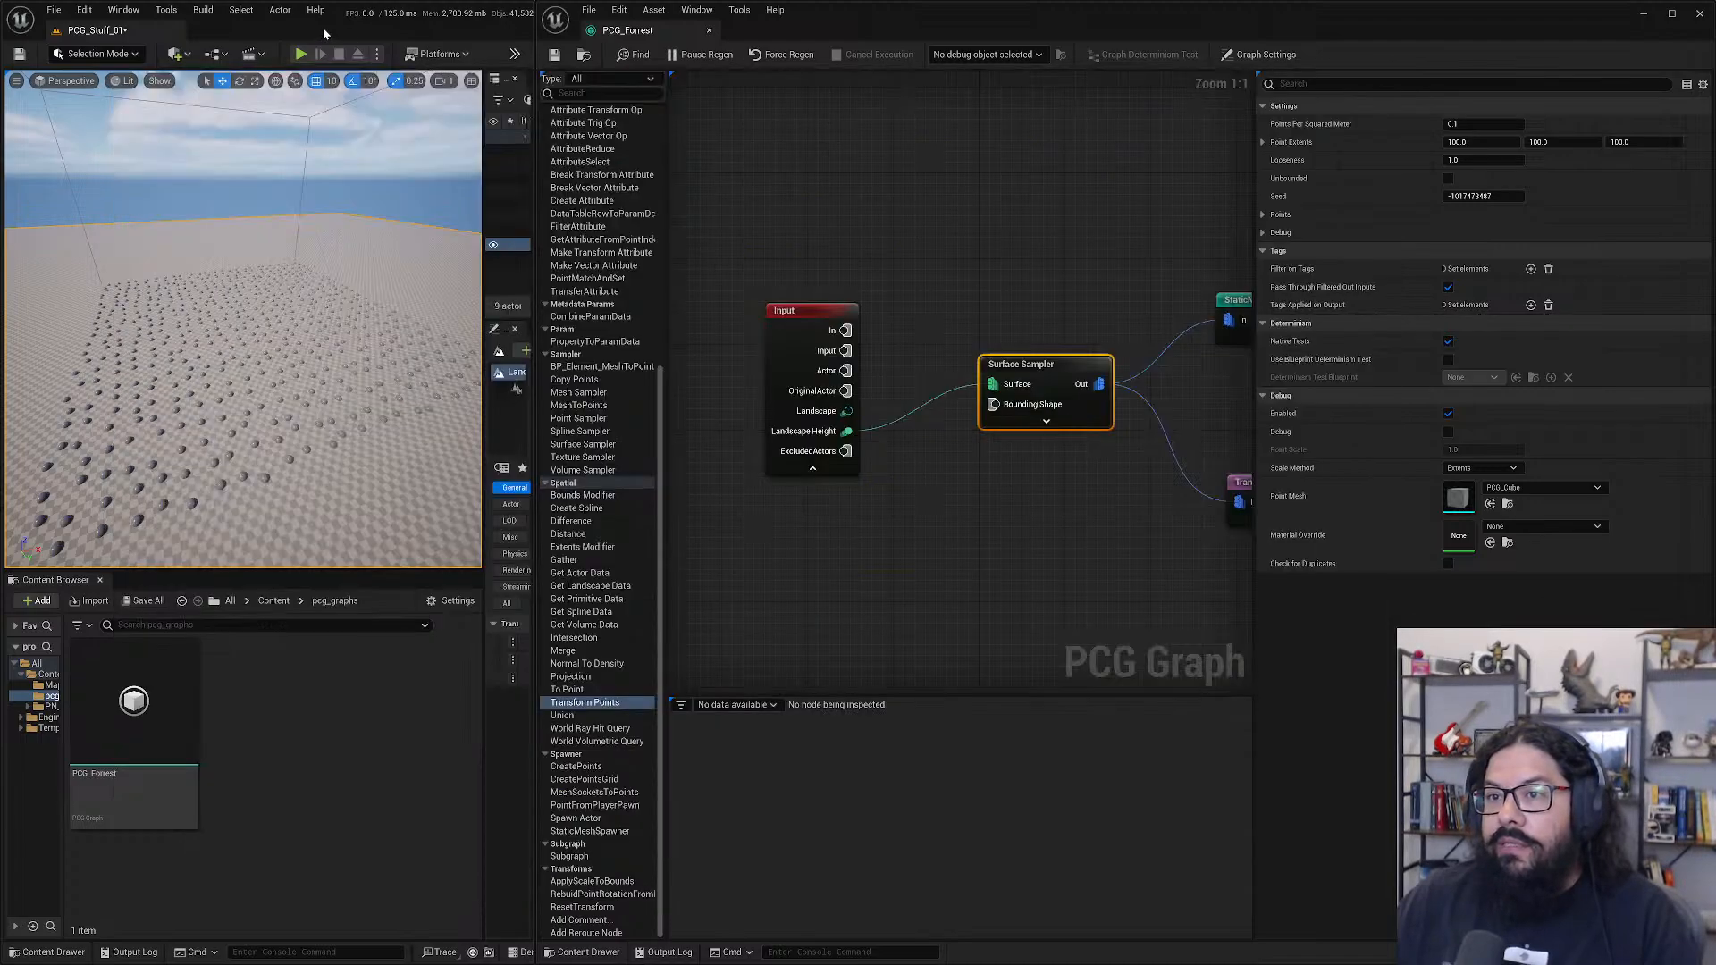
{"action": "left_click", "coordinate": [176, 54]}
{"action": "mouse_move", "coordinate": [207, 136]}
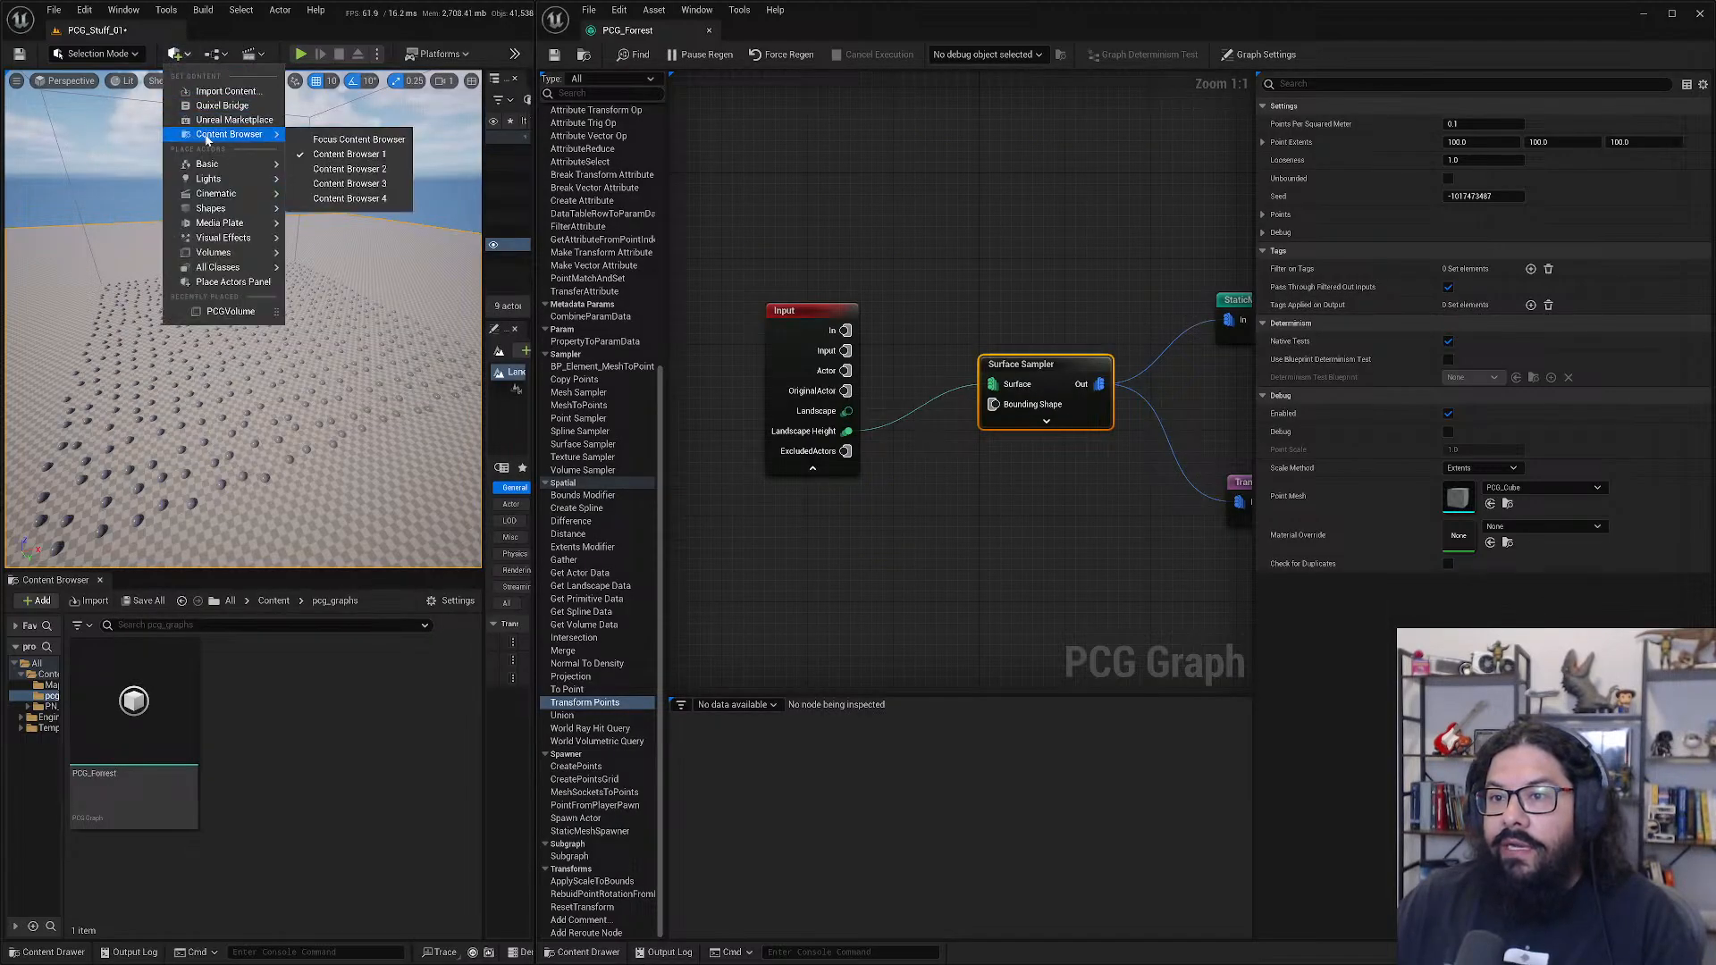
{"action": "left_click", "coordinate": [237, 107]}
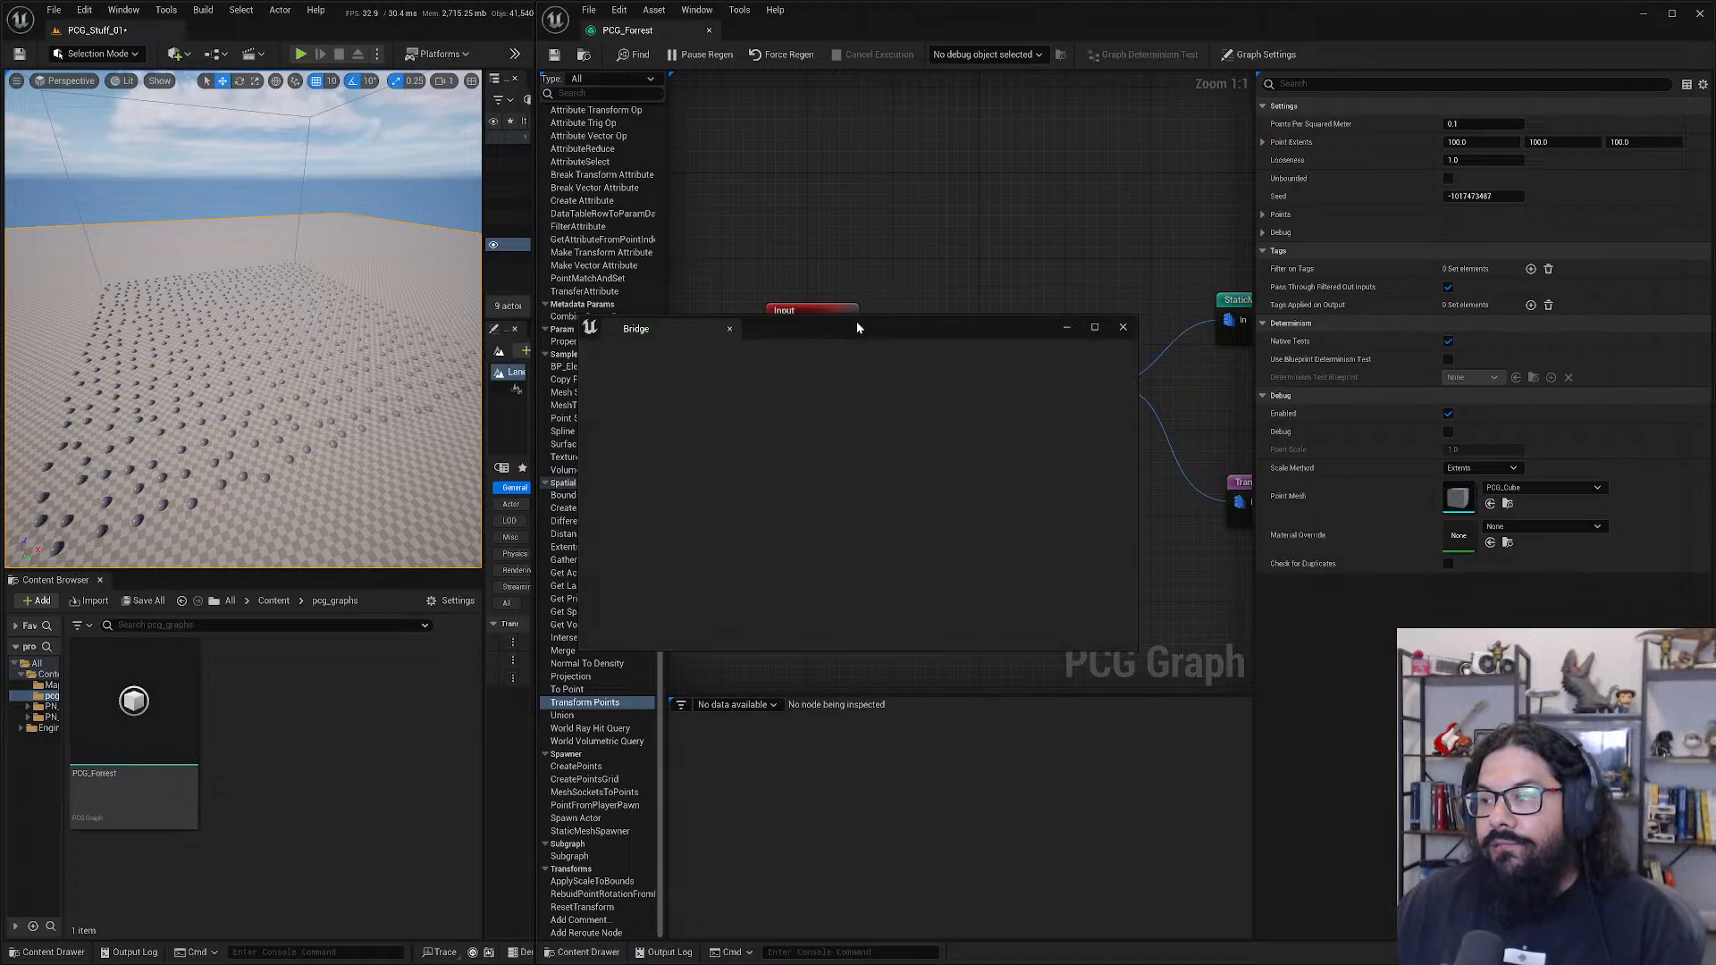
{"action": "left_click_drag", "start_coordinate": [857, 326], "coordinate": [660, 252]}
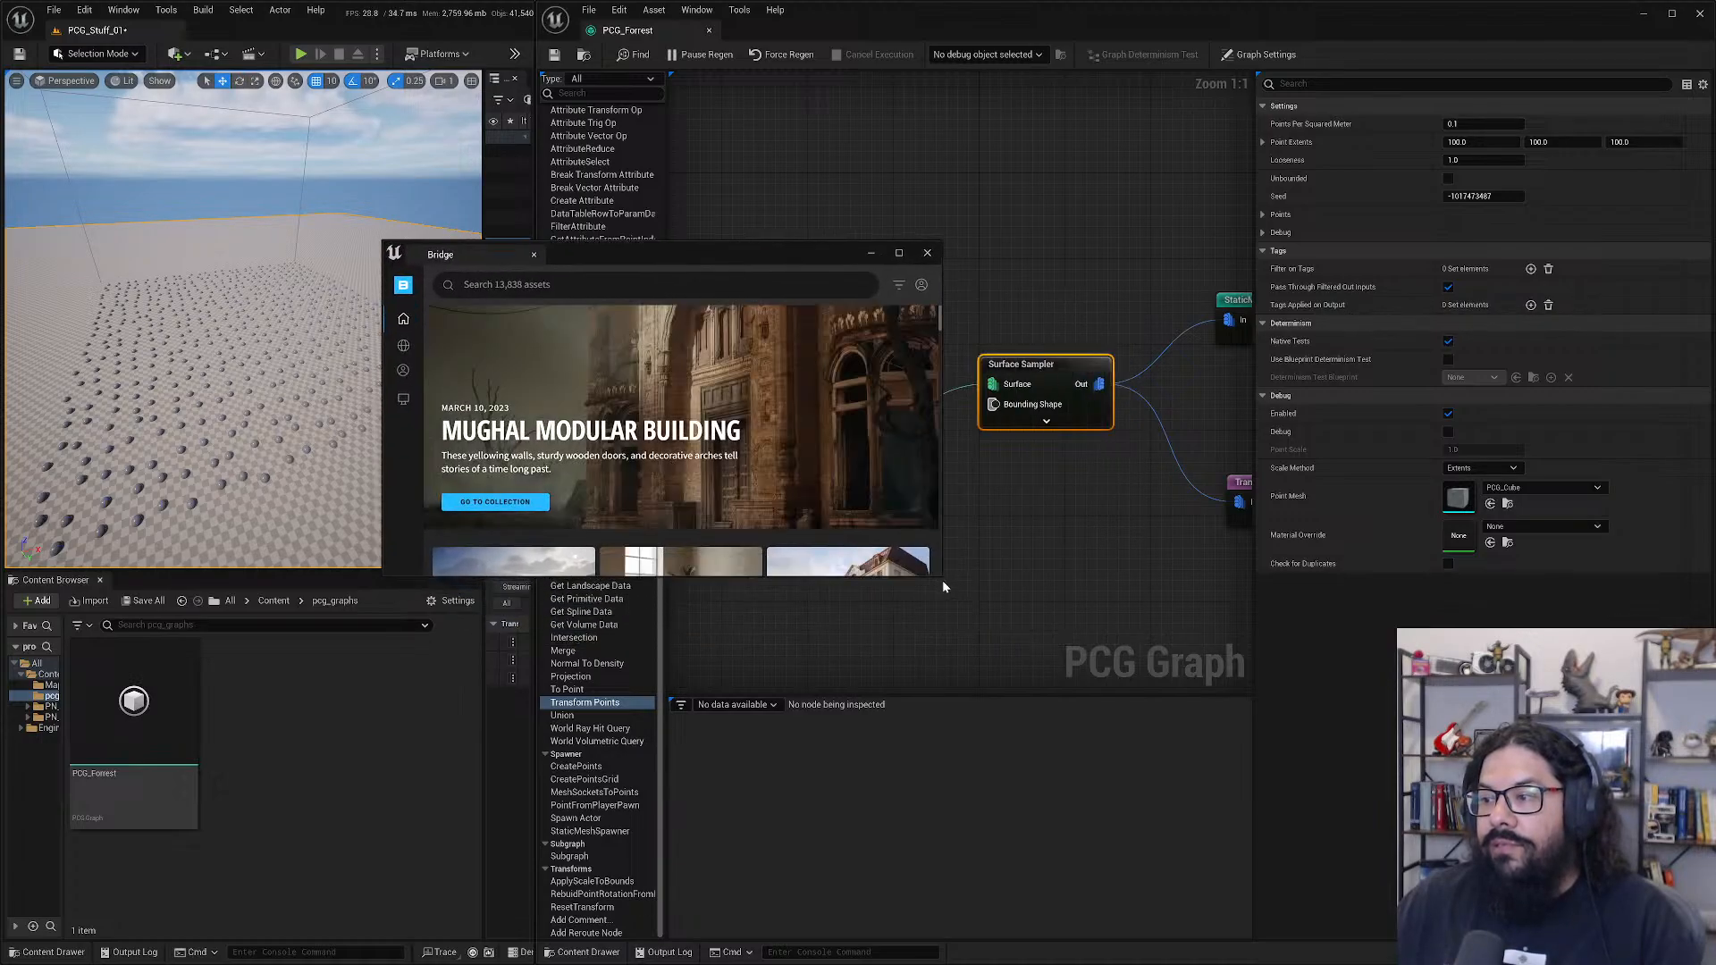
- Open the Bridge account options for signing in, and reposition and enlarge the Bridge window over the editor
{"action": "left_click_drag", "start_coordinate": [939, 578], "coordinate": [1255, 818]}
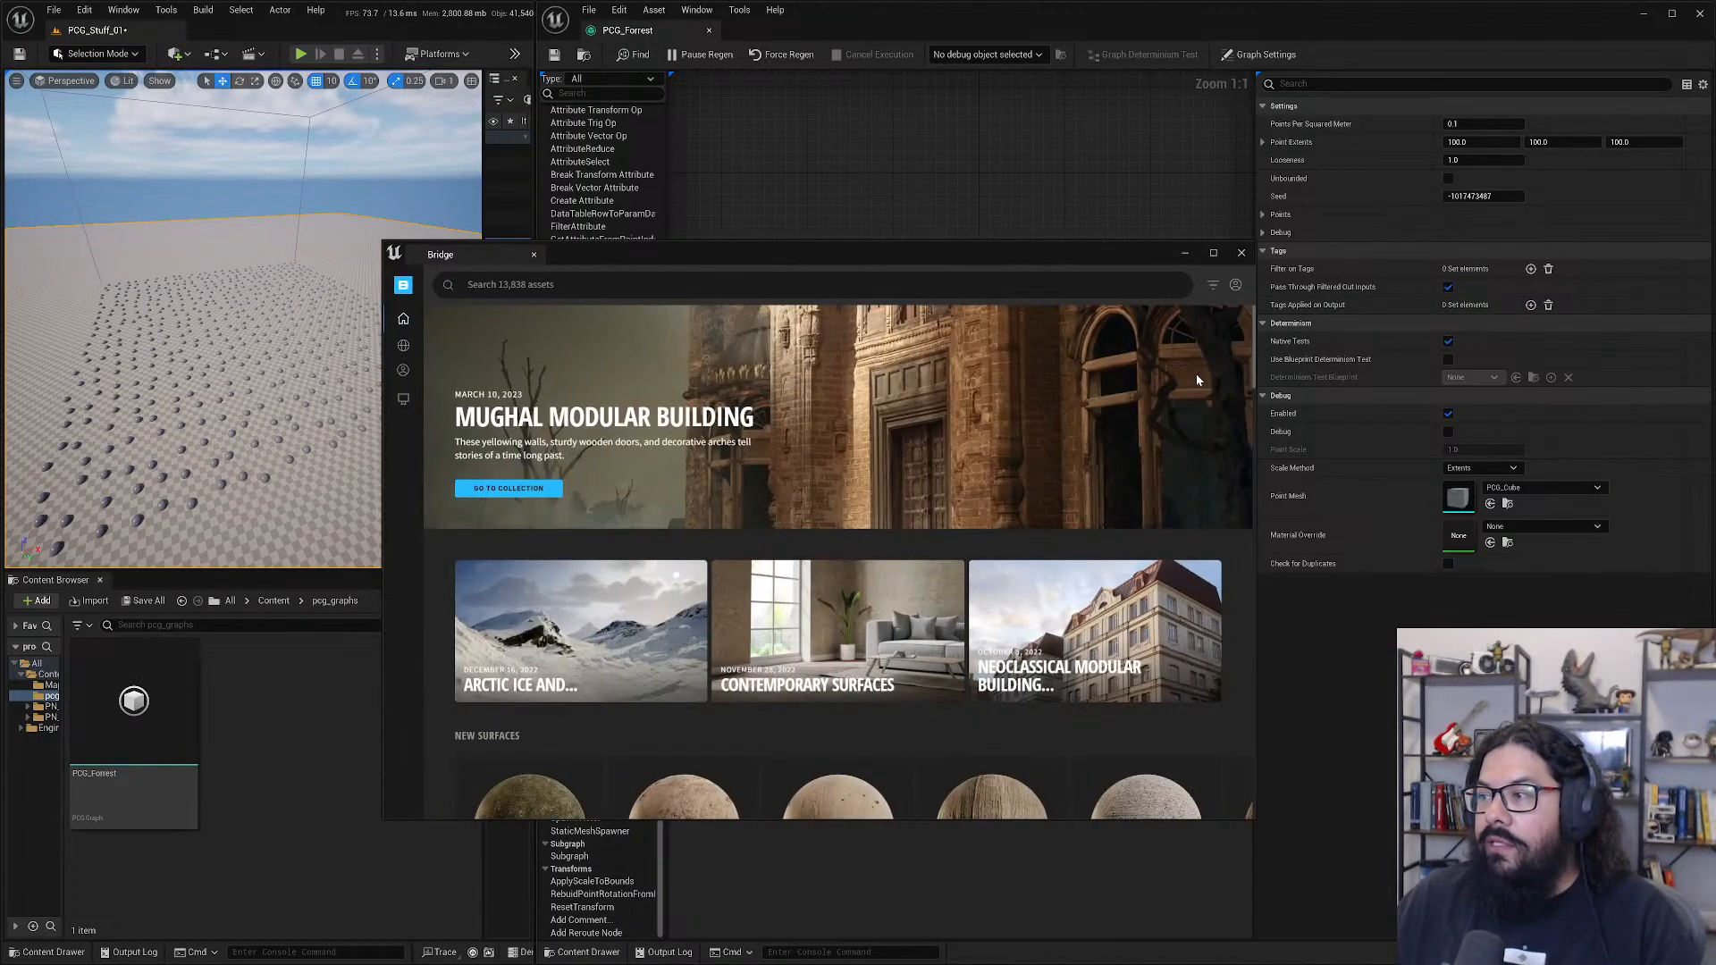
{"action": "left_click", "coordinate": [1236, 285]}
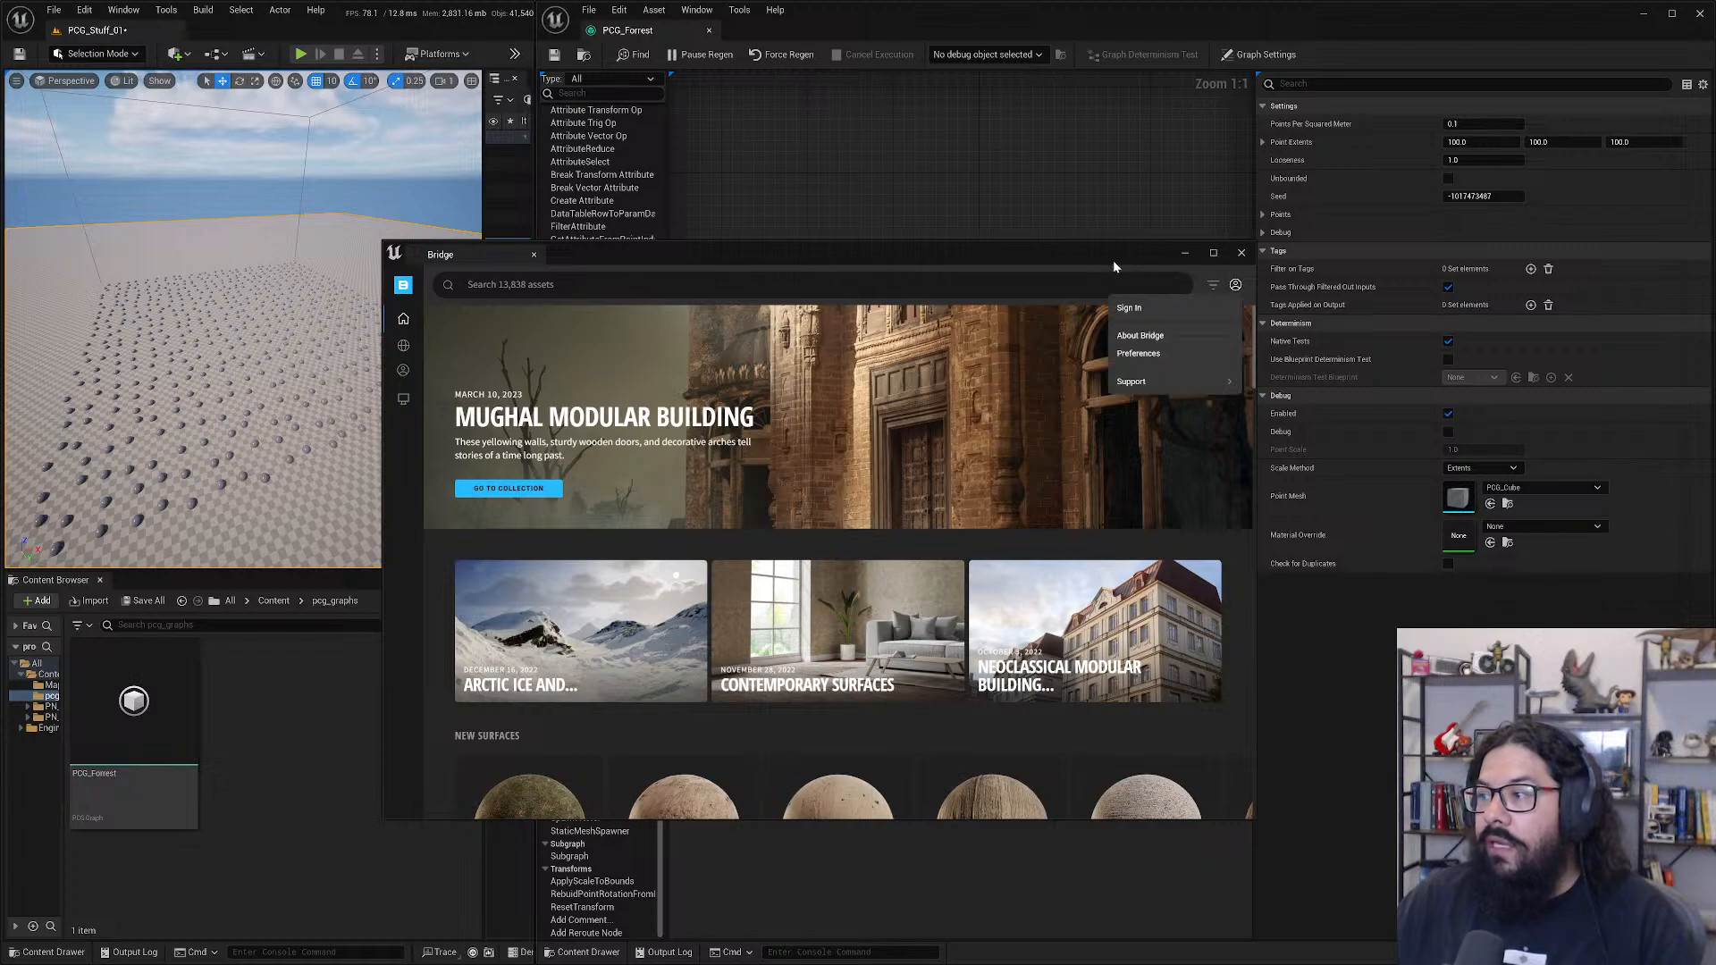
{"action": "left_click_drag", "start_coordinate": [1123, 246], "coordinate": [0, 279]}
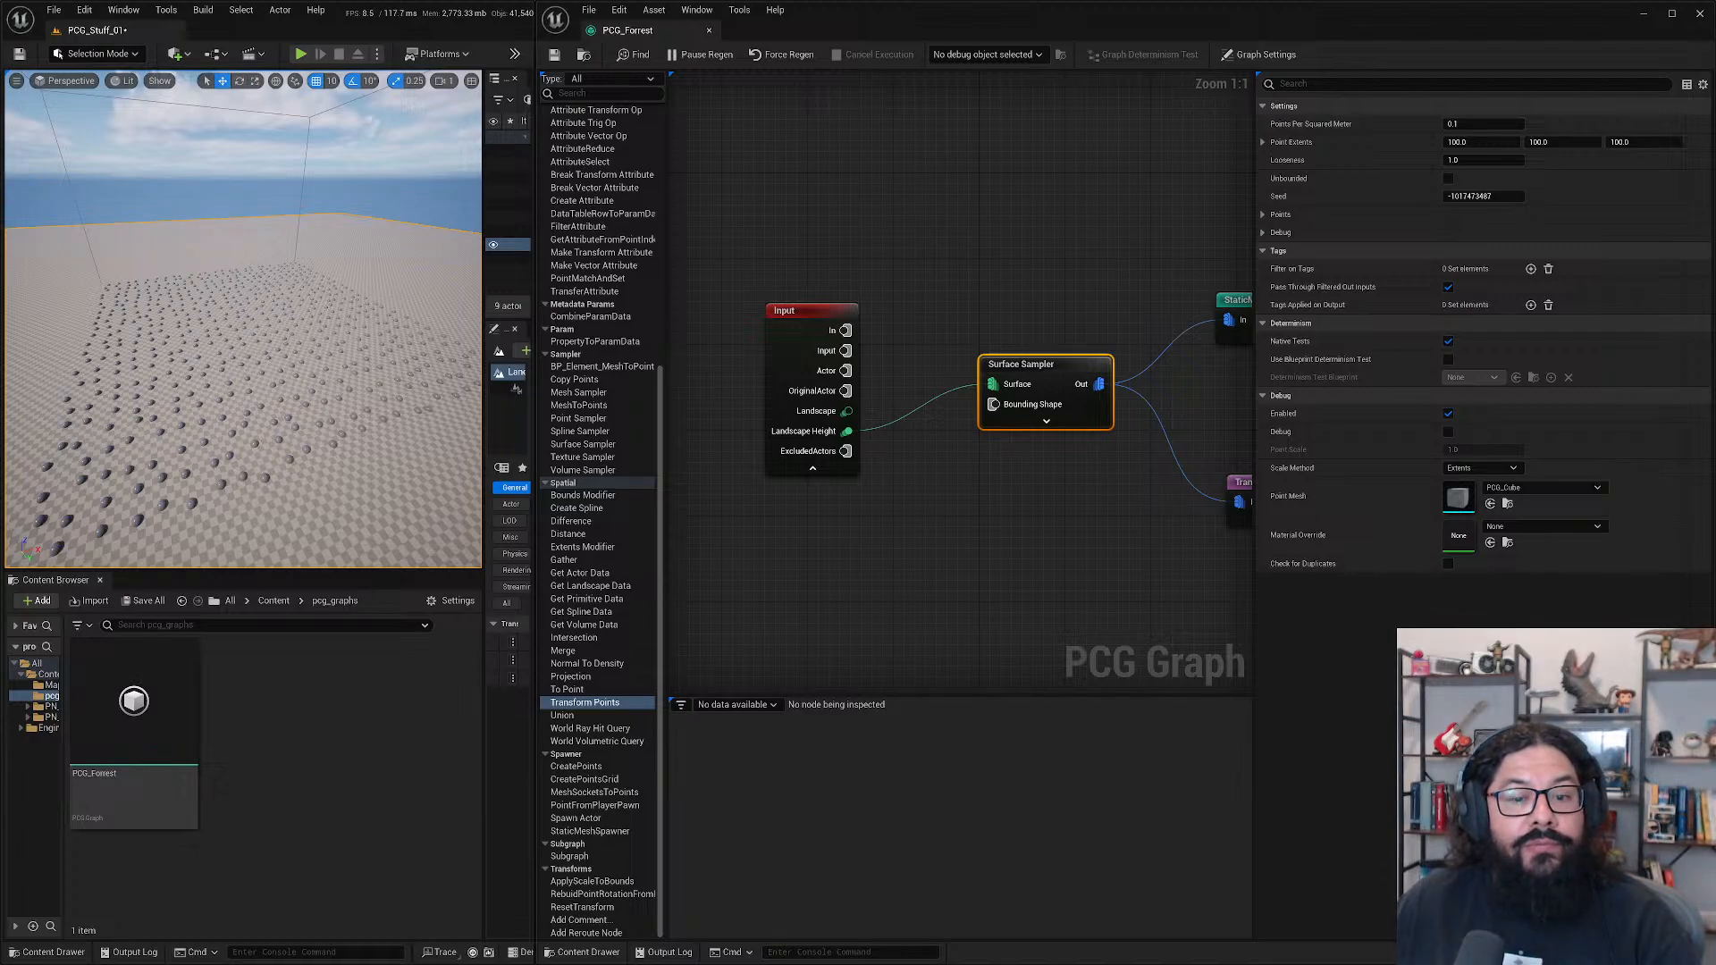
{"action": "left_click_drag", "start_coordinate": [0, 304], "coordinate": [0, 169]}
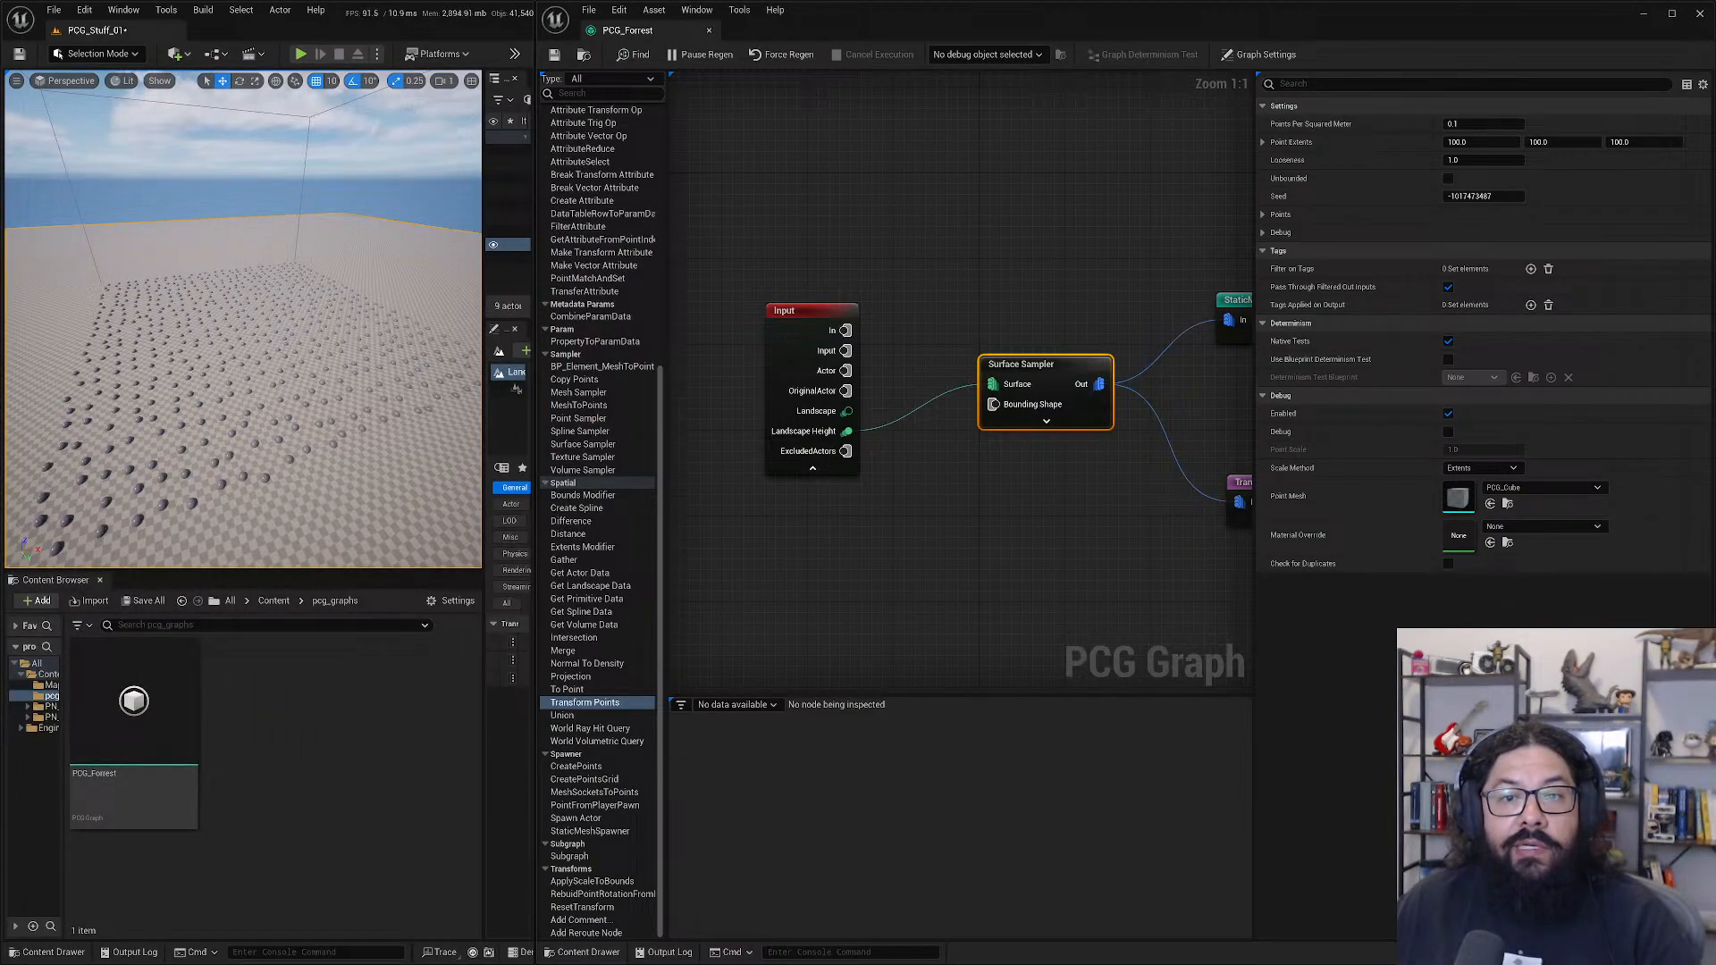
{"action": "left_click_drag", "start_coordinate": [0, 169], "coordinate": [1053, 87]}
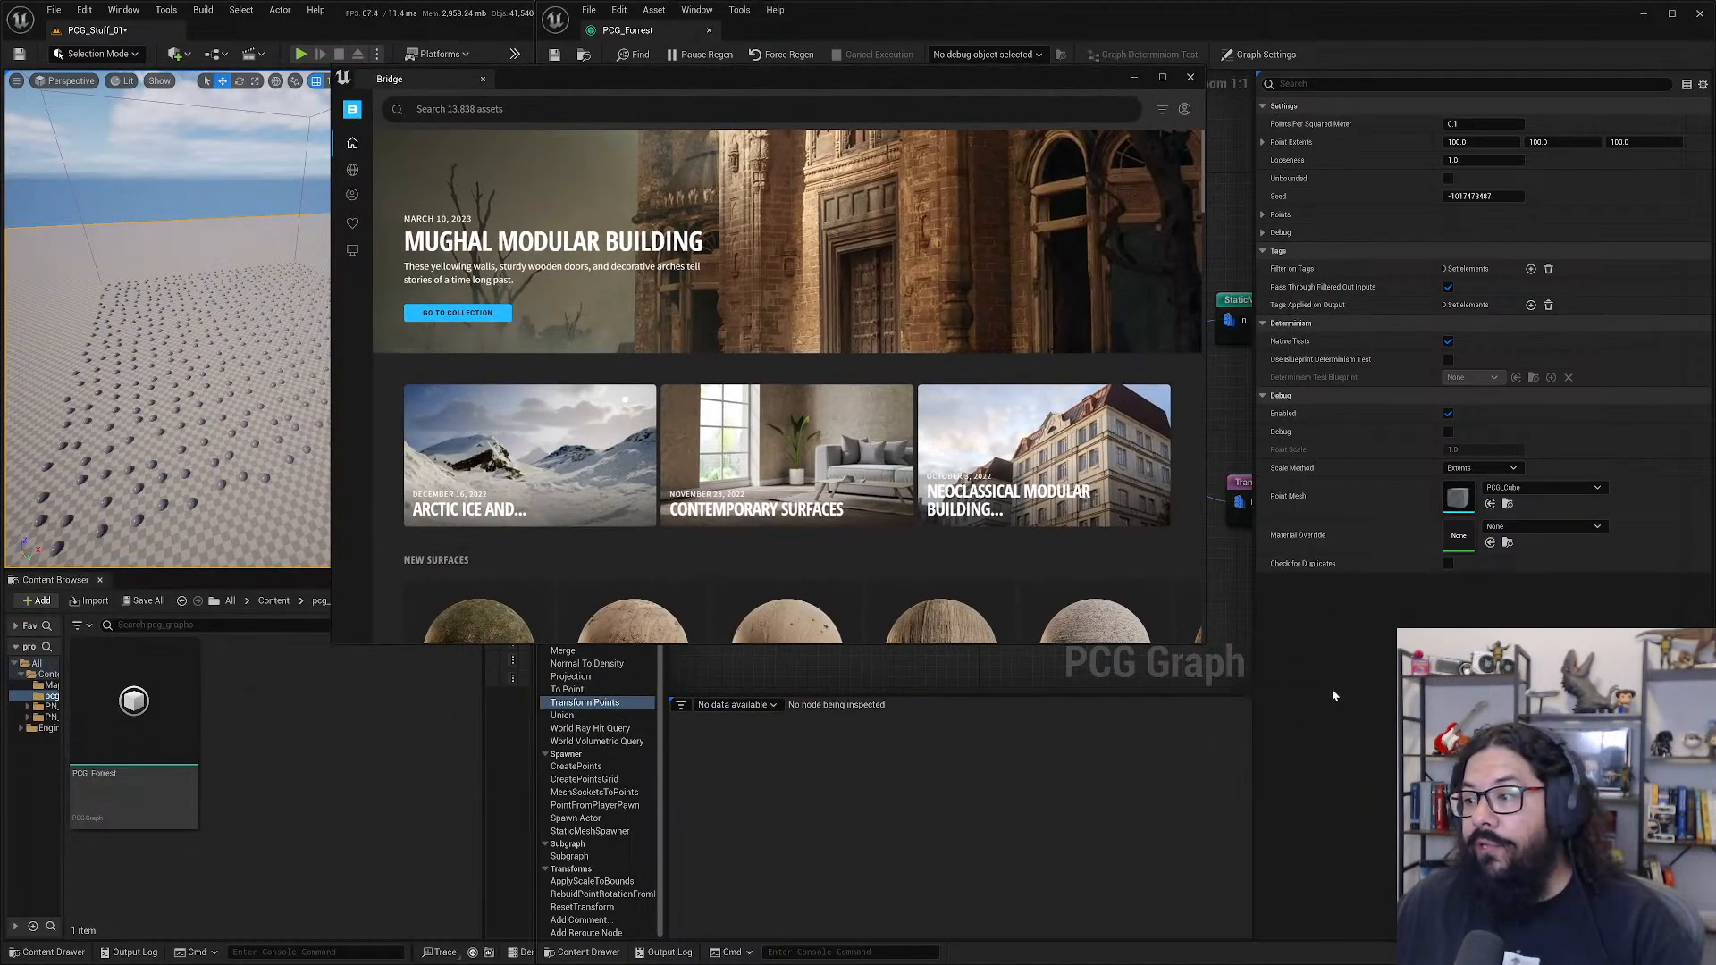
{"action": "left_click_drag", "start_coordinate": [1207, 646], "coordinate": [1564, 826]}
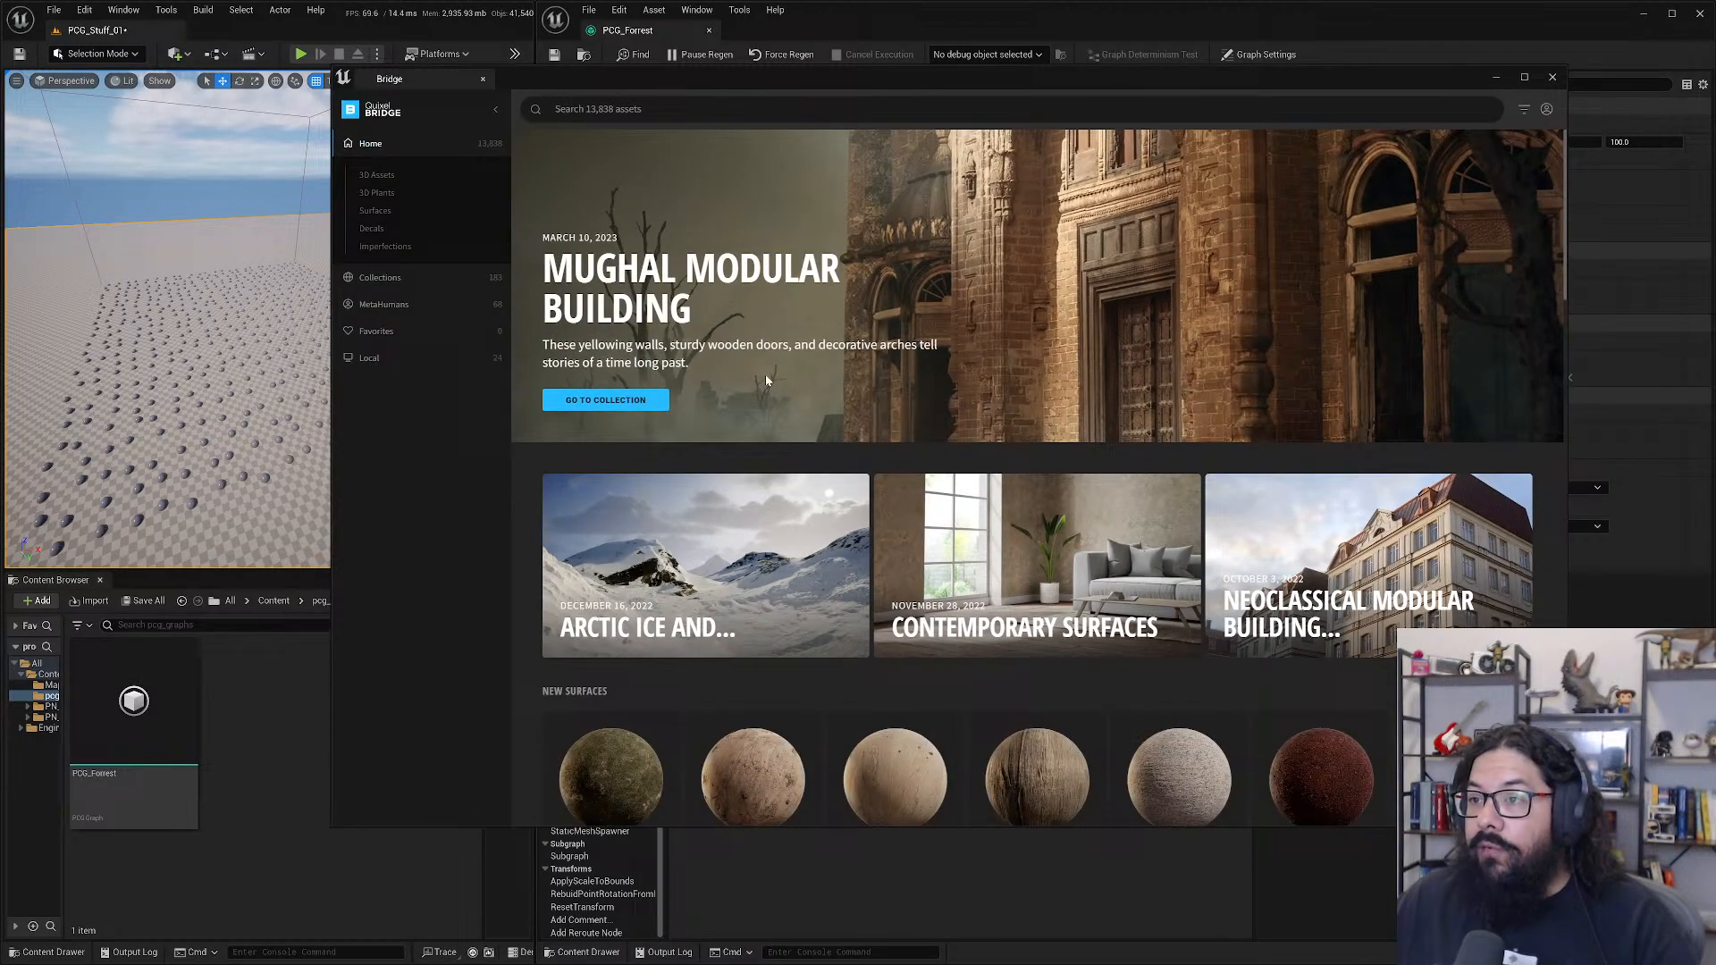
- Browse the Bridge asset collections and open the Tundra environment collection
{"action": "left_click", "coordinate": [378, 277]}
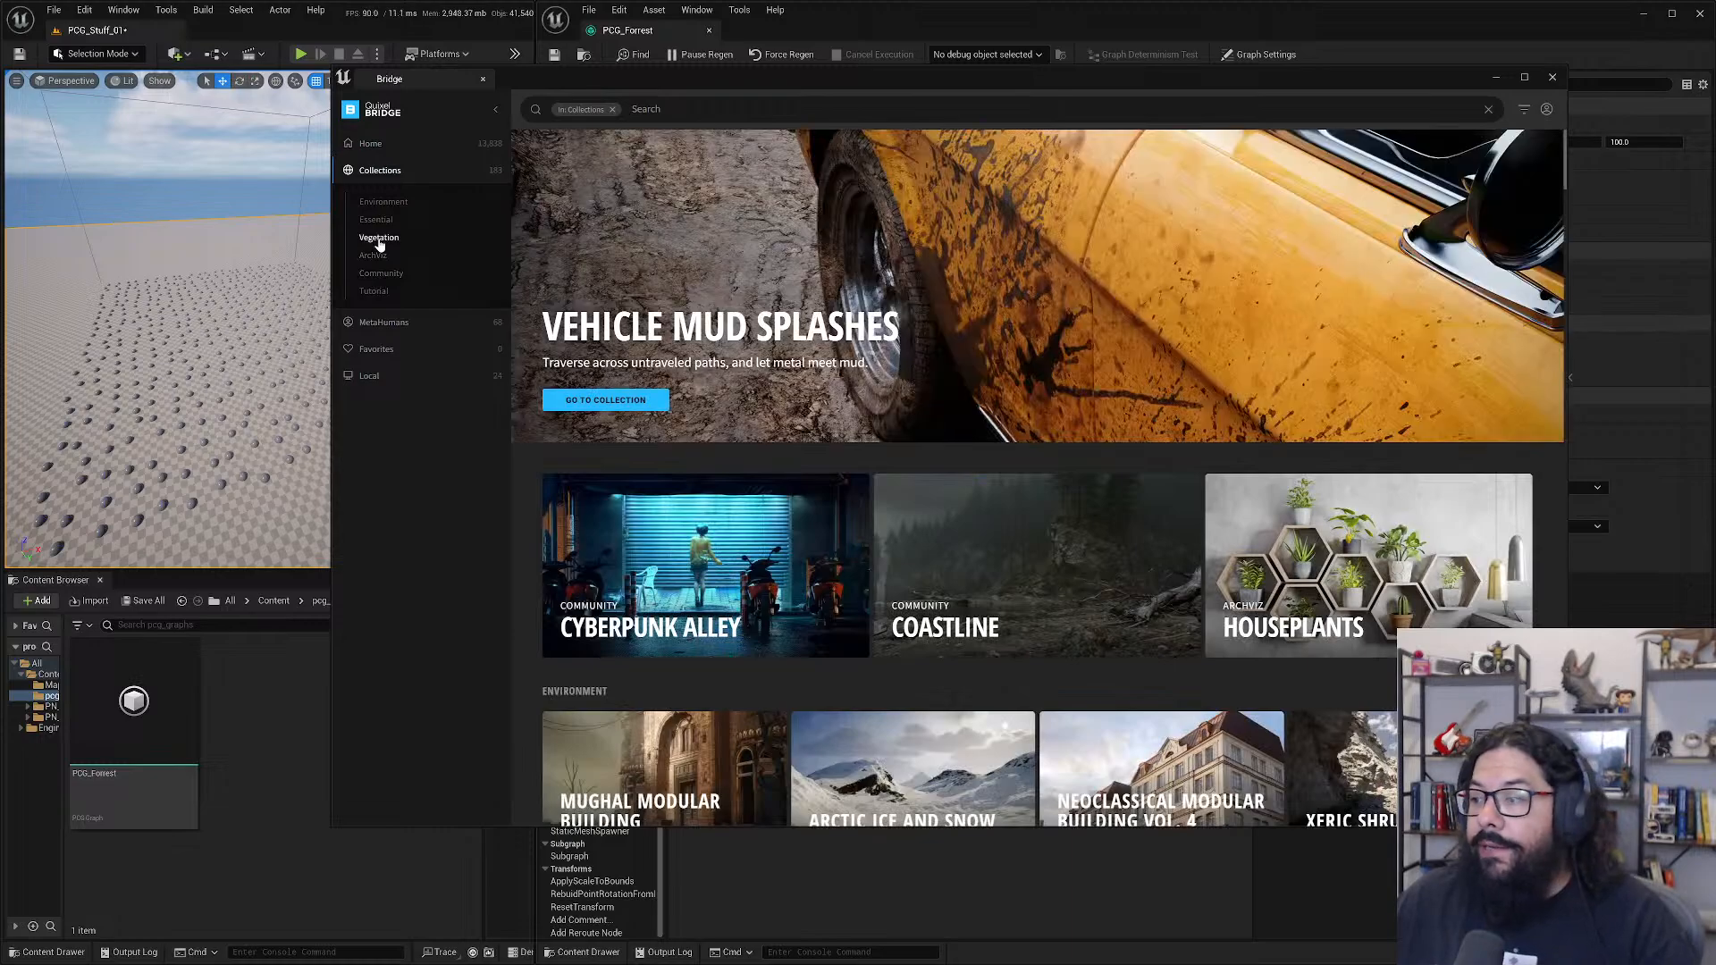
{"action": "scroll", "coordinate": [815, 365], "scroll_direction": "down", "scroll_amount": 5}
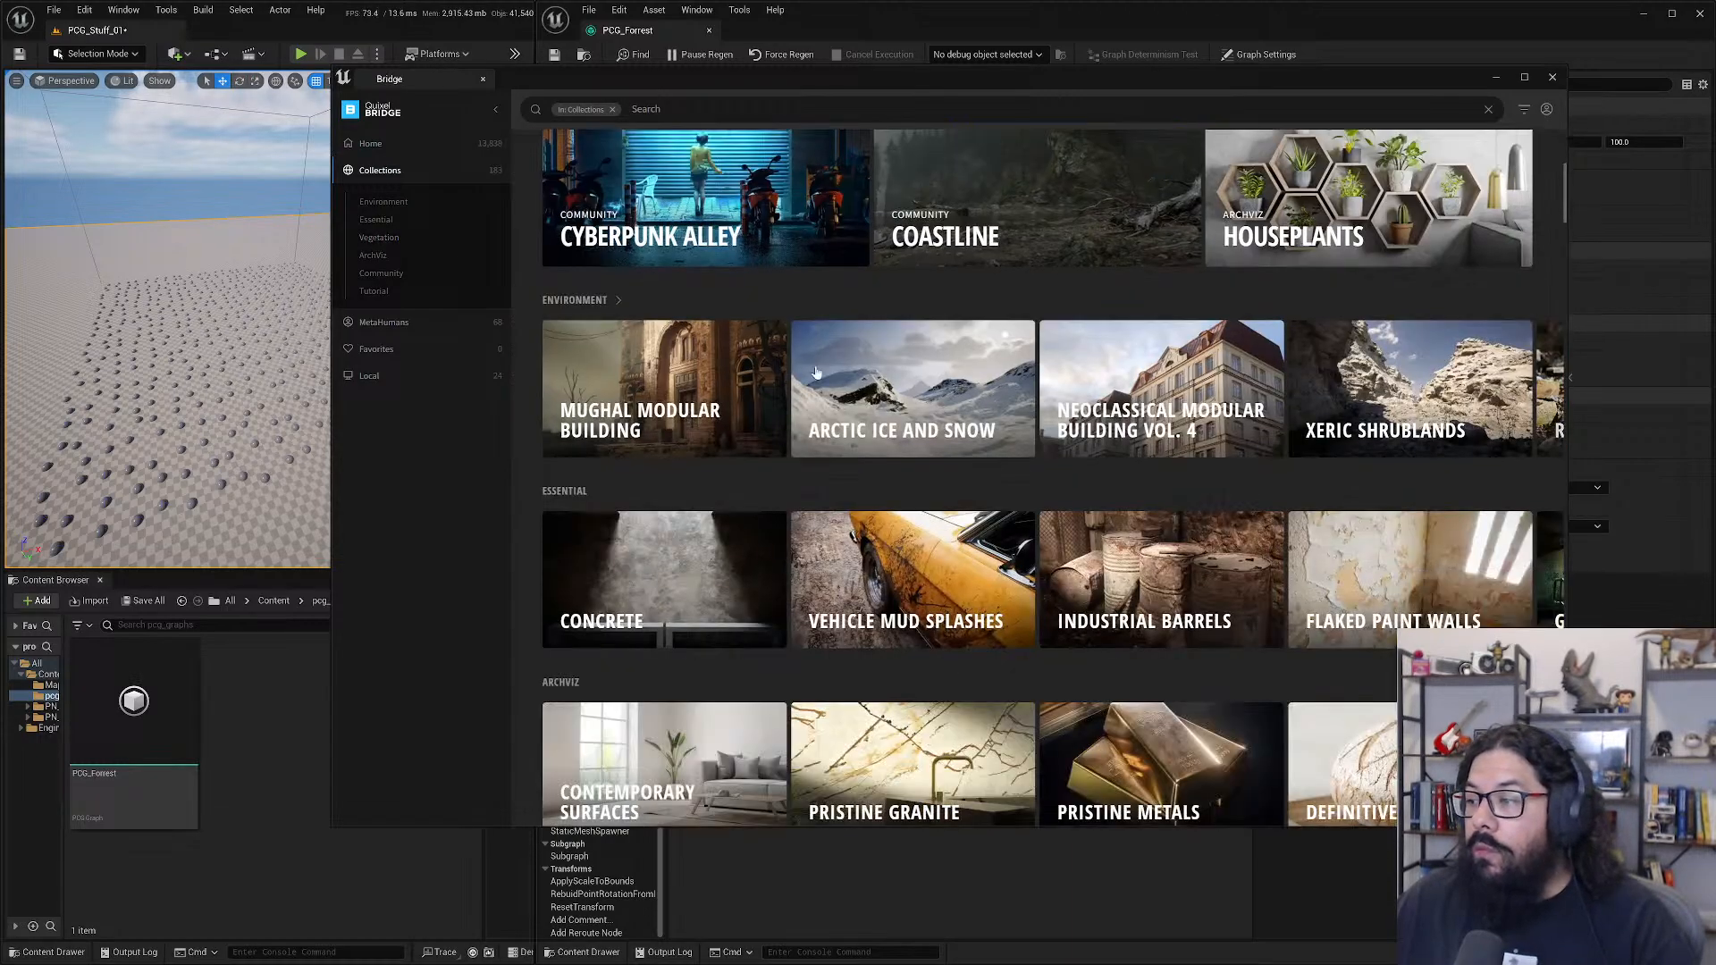
{"action": "scroll", "coordinate": [936, 433], "scroll_direction": "down", "scroll_amount": 1}
{"action": "scroll", "coordinate": [936, 433], "scroll_direction": "down", "scroll_amount": 2}
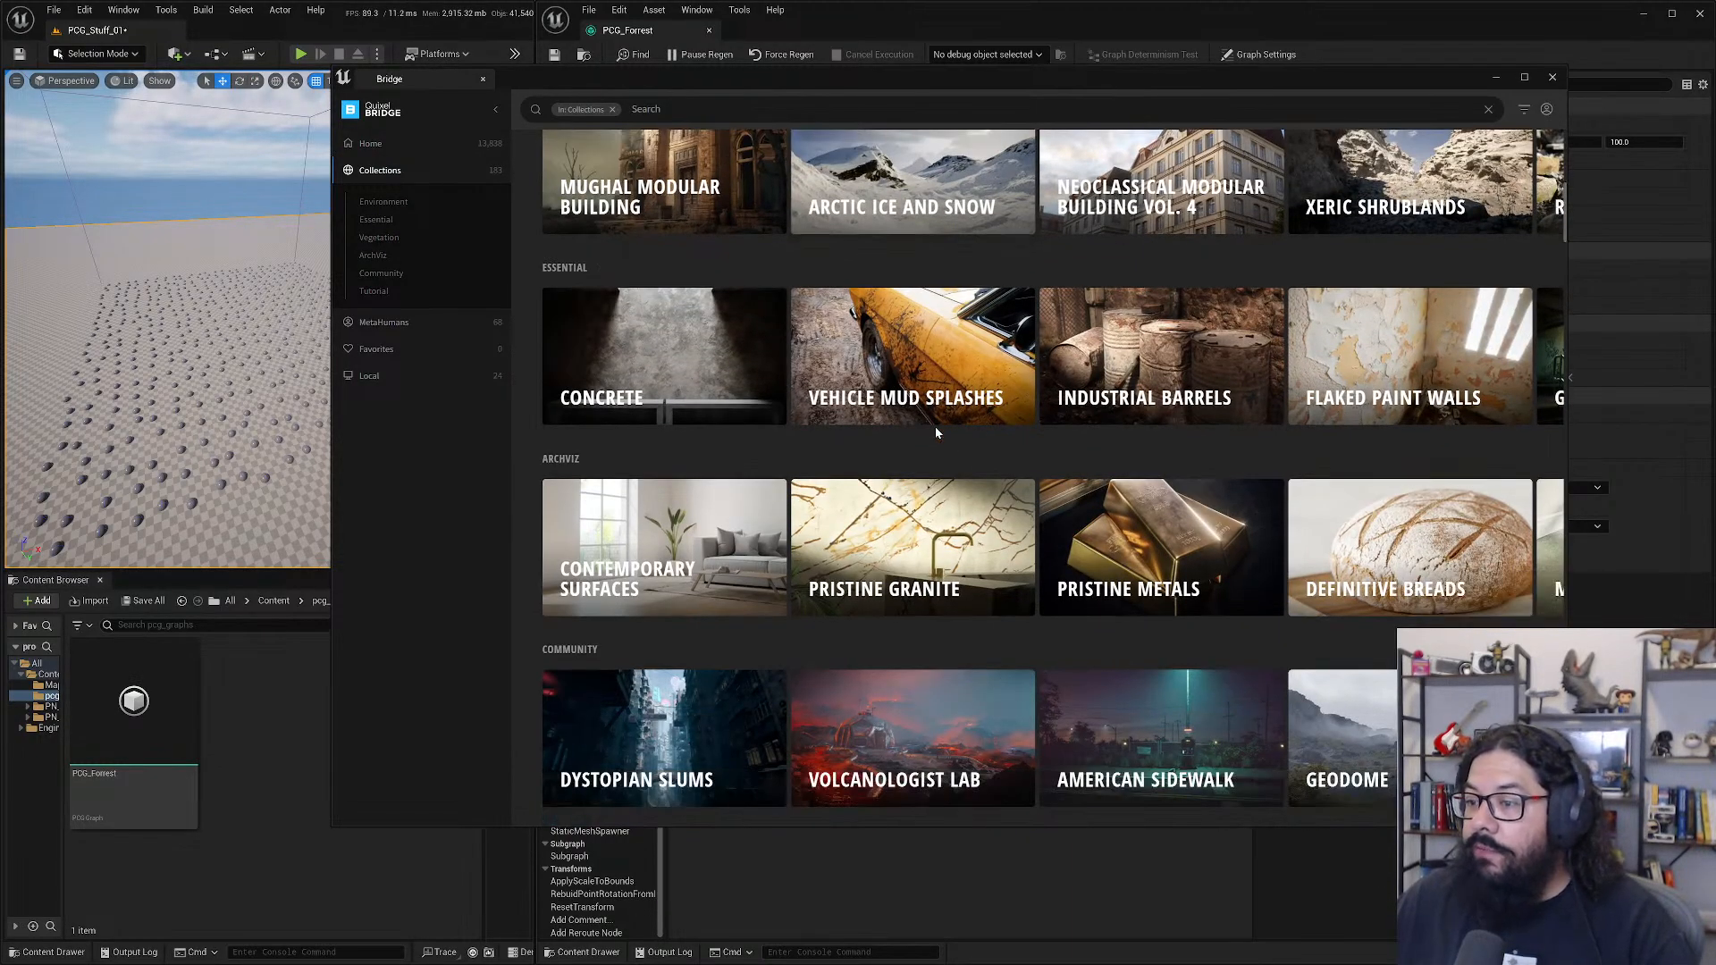
{"action": "scroll", "coordinate": [936, 433], "scroll_direction": "down", "scroll_amount": 5}
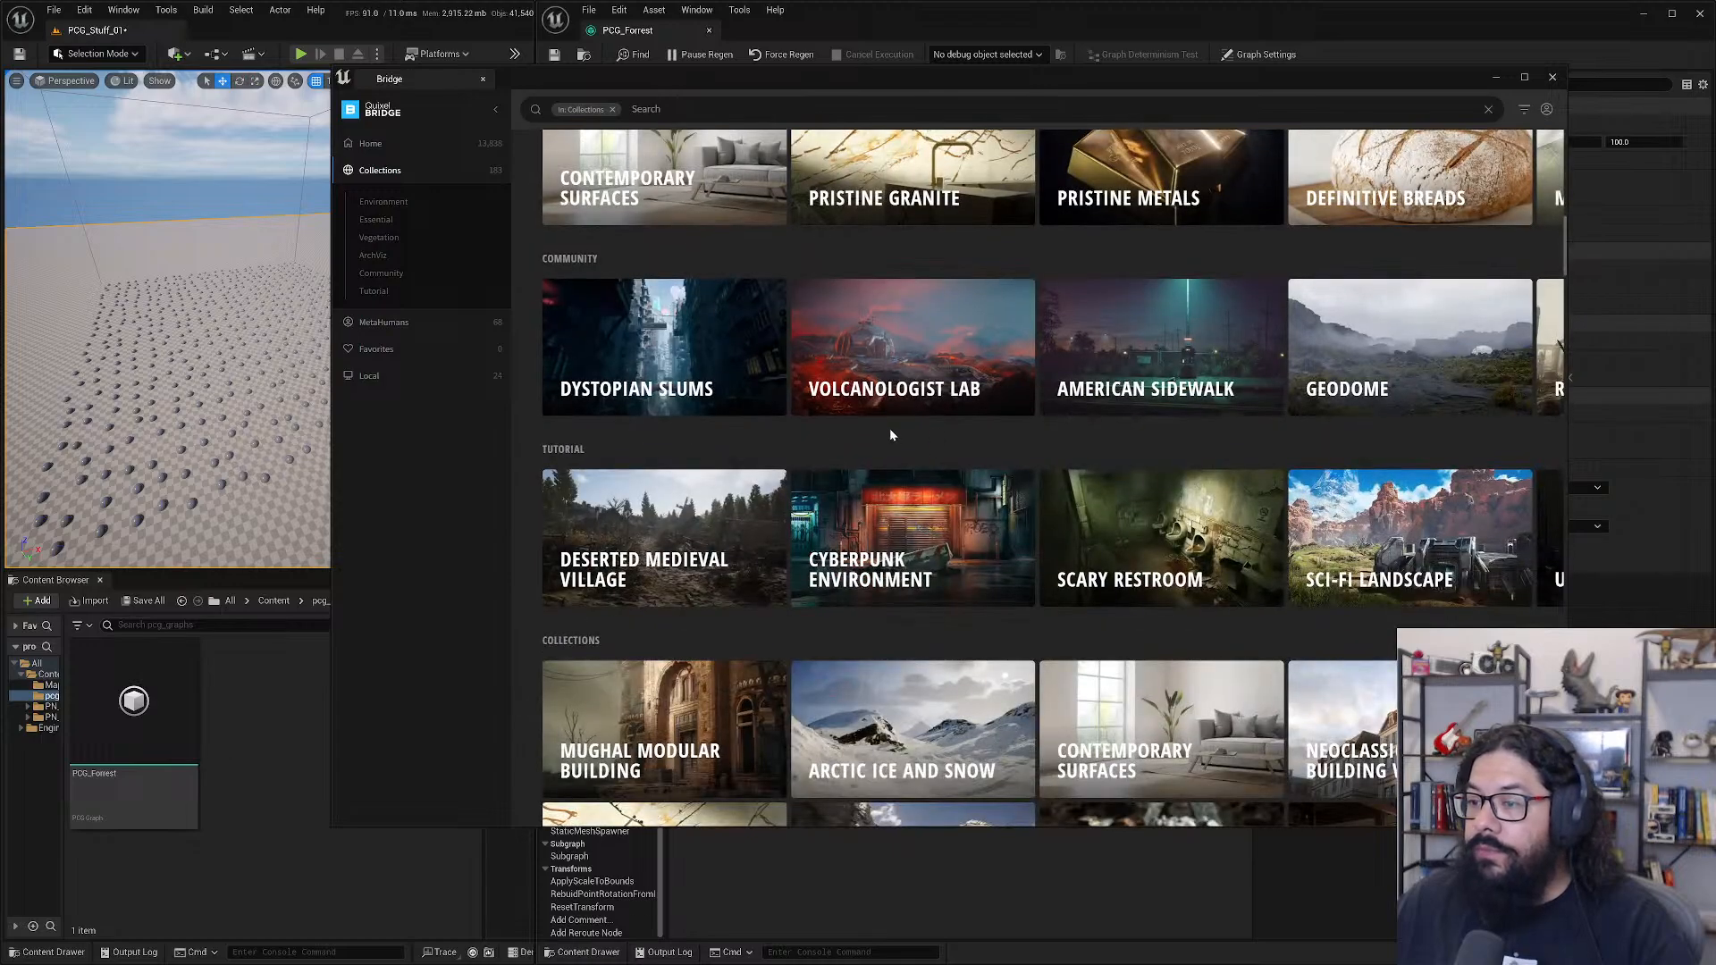
{"action": "scroll", "coordinate": [890, 434], "scroll_direction": "down", "scroll_amount": 5}
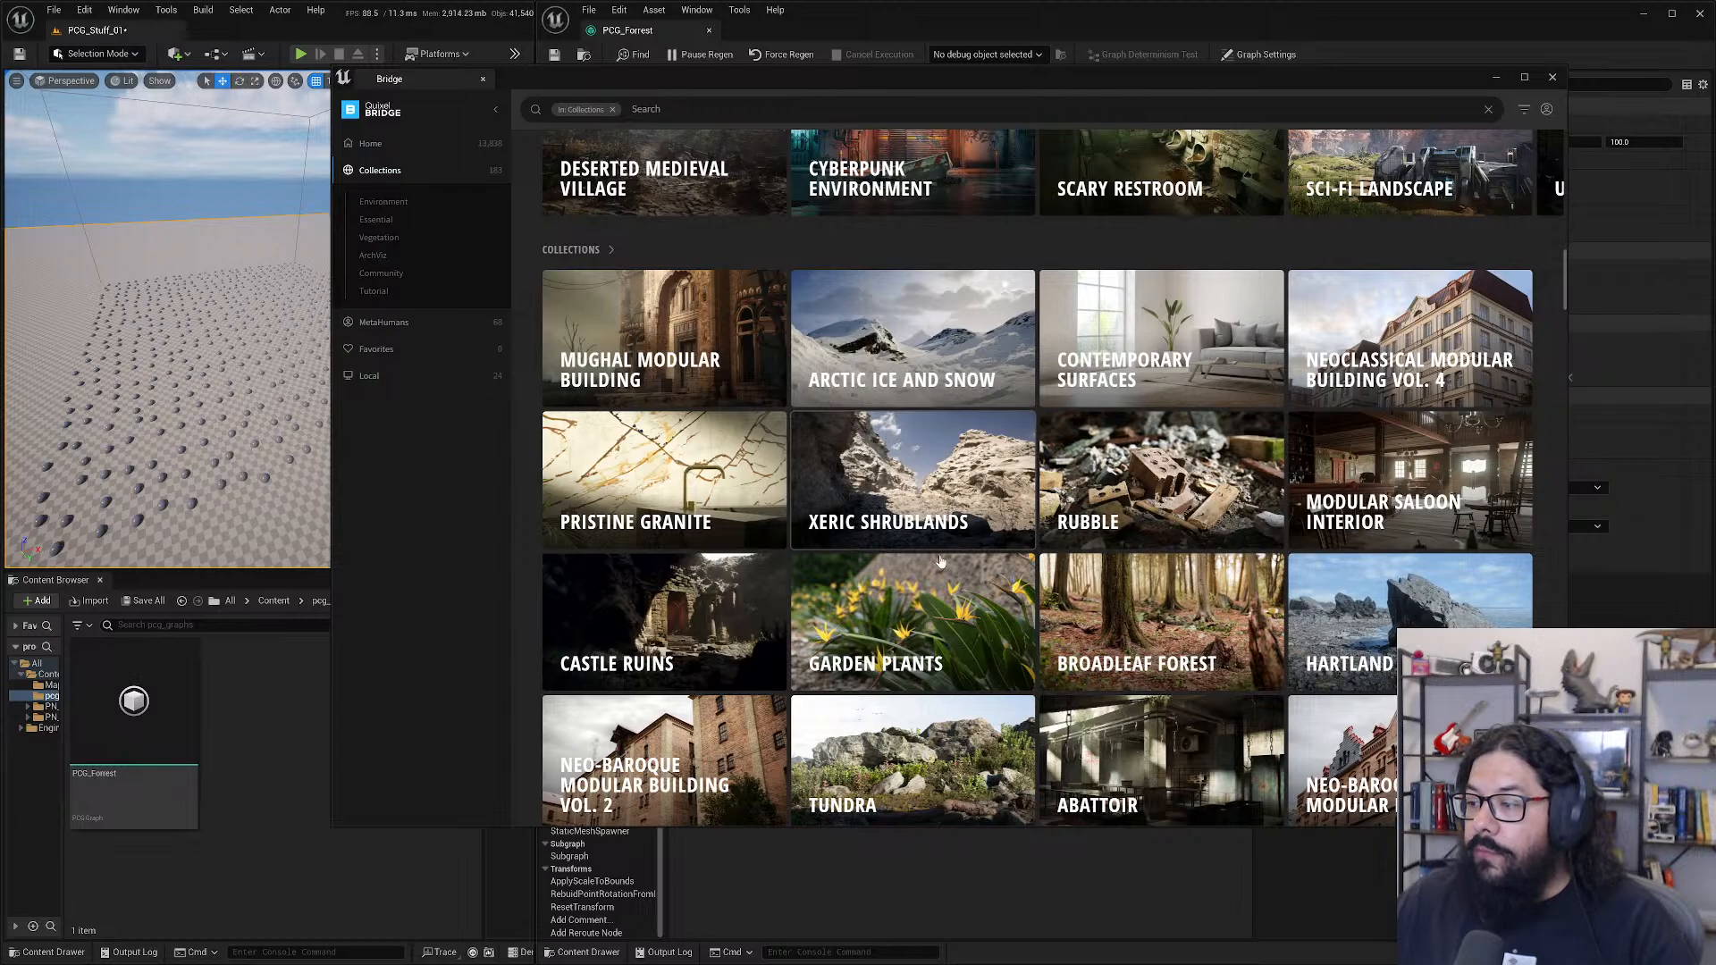
{"action": "scroll", "coordinate": [1154, 640], "scroll_direction": "down", "scroll_amount": 4}
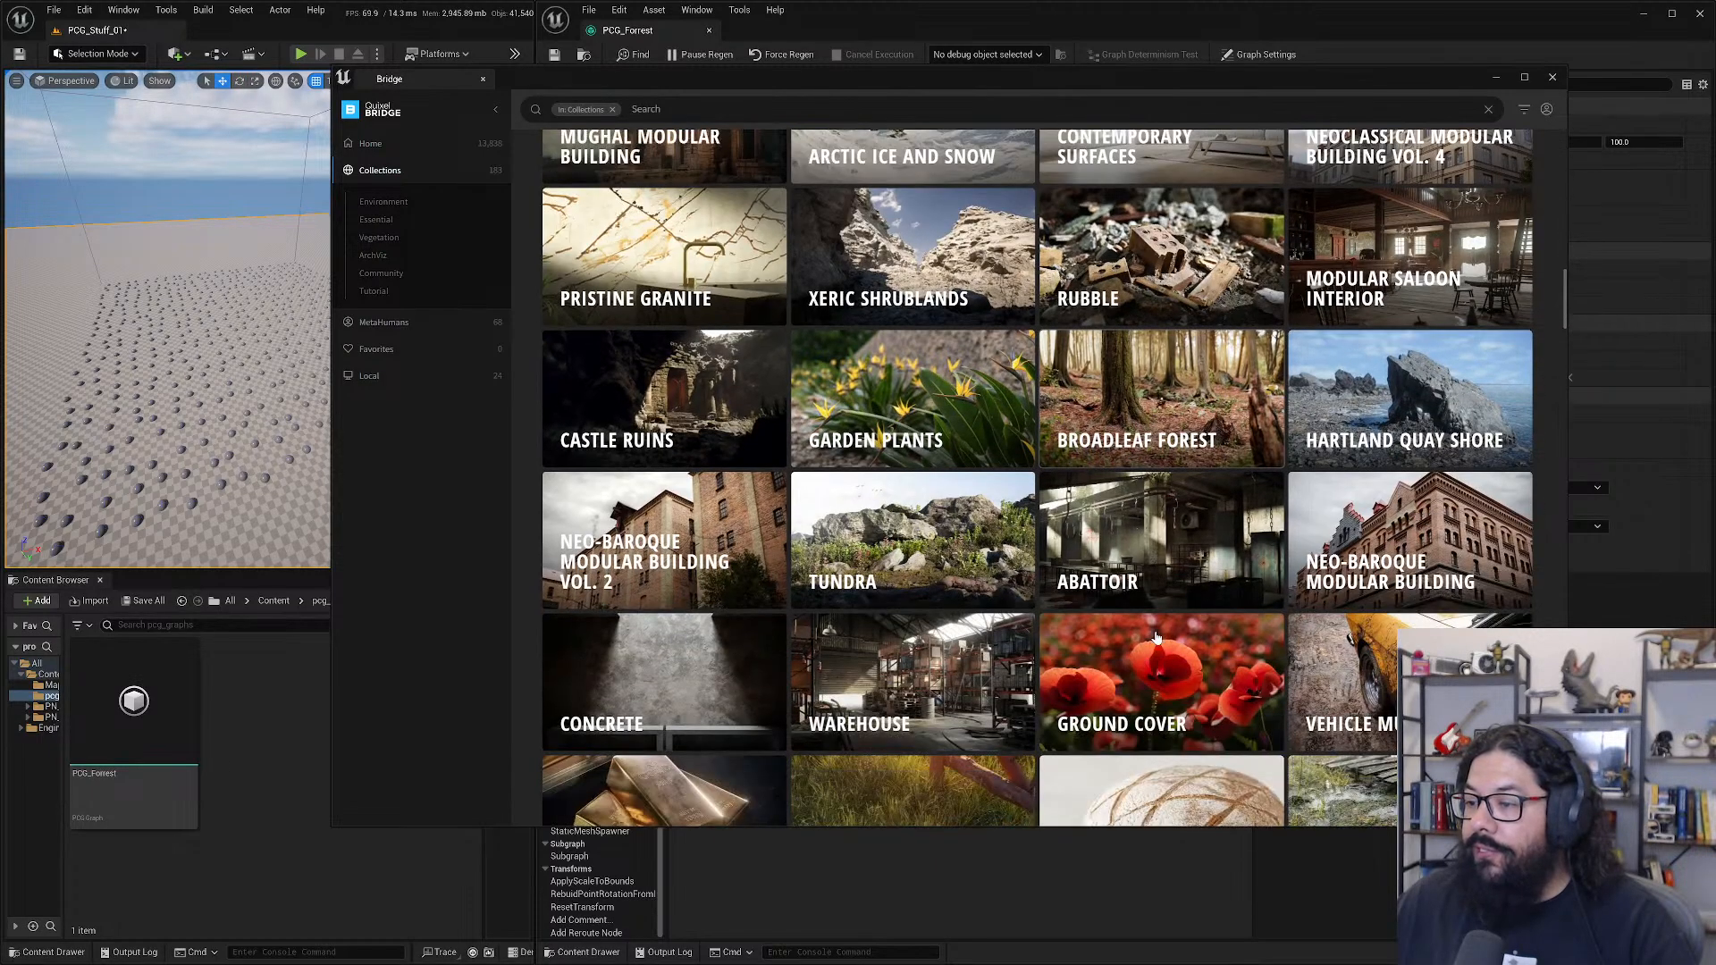
{"action": "scroll", "coordinate": [1159, 512], "scroll_direction": "up", "scroll_amount": 3}
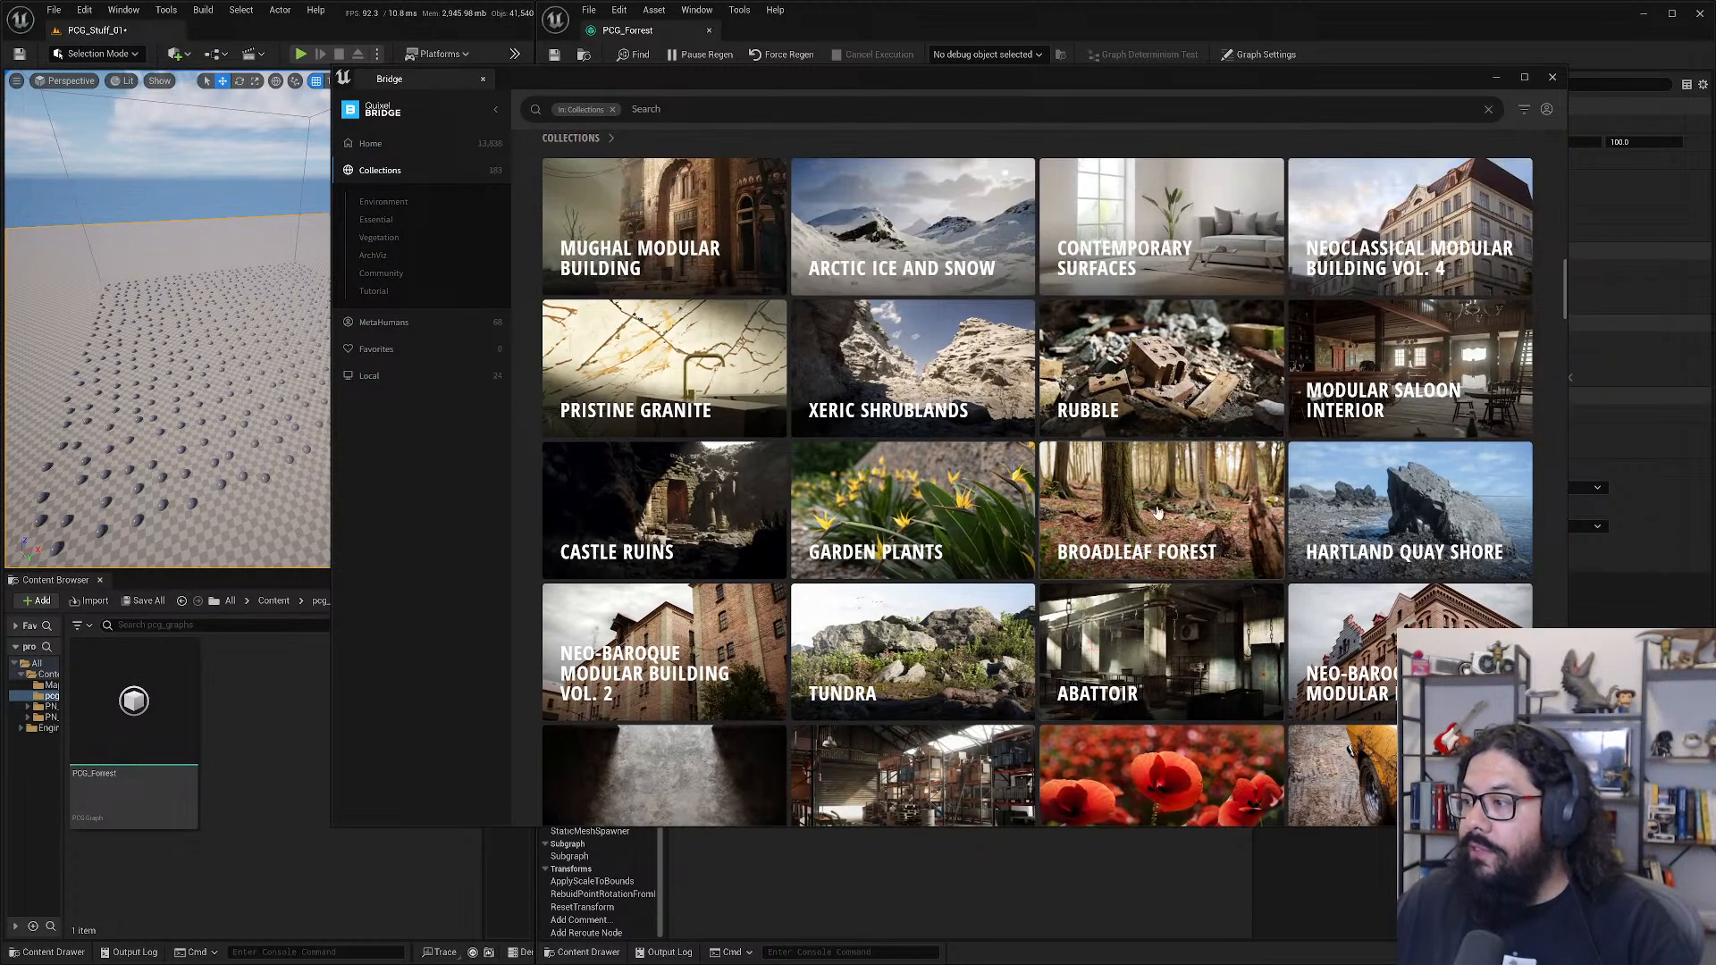
{"action": "scroll", "coordinate": [1159, 512], "scroll_direction": "down", "scroll_amount": 2}
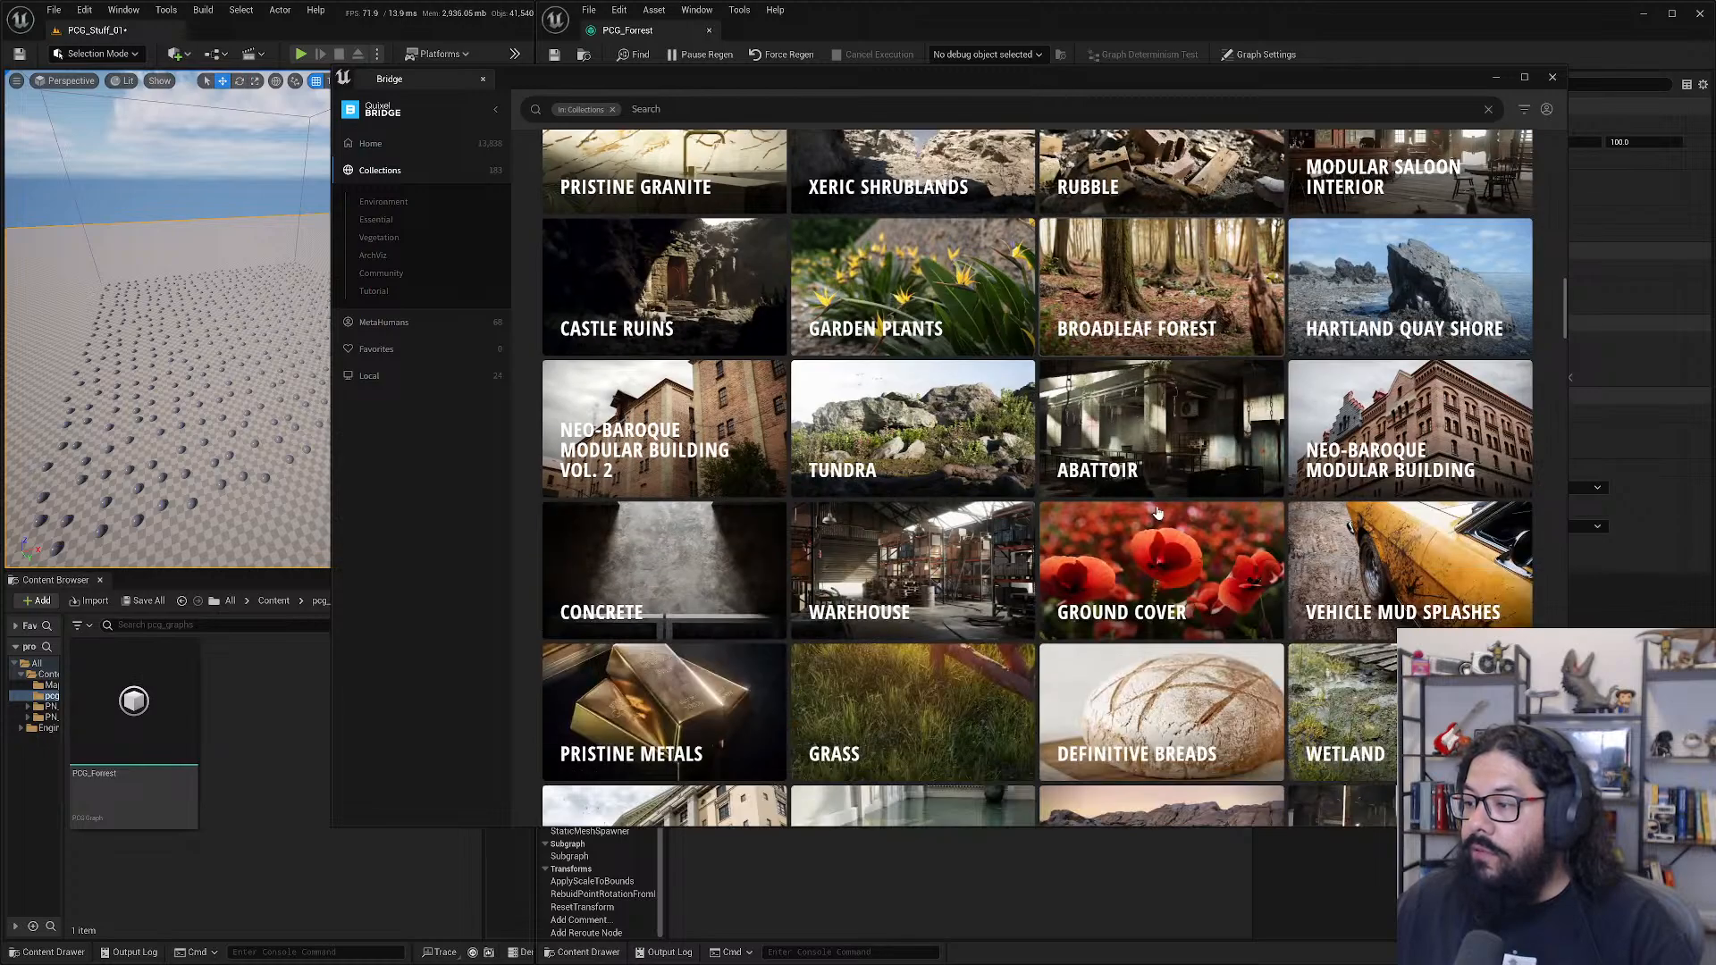
{"action": "left_click", "coordinate": [898, 439]}
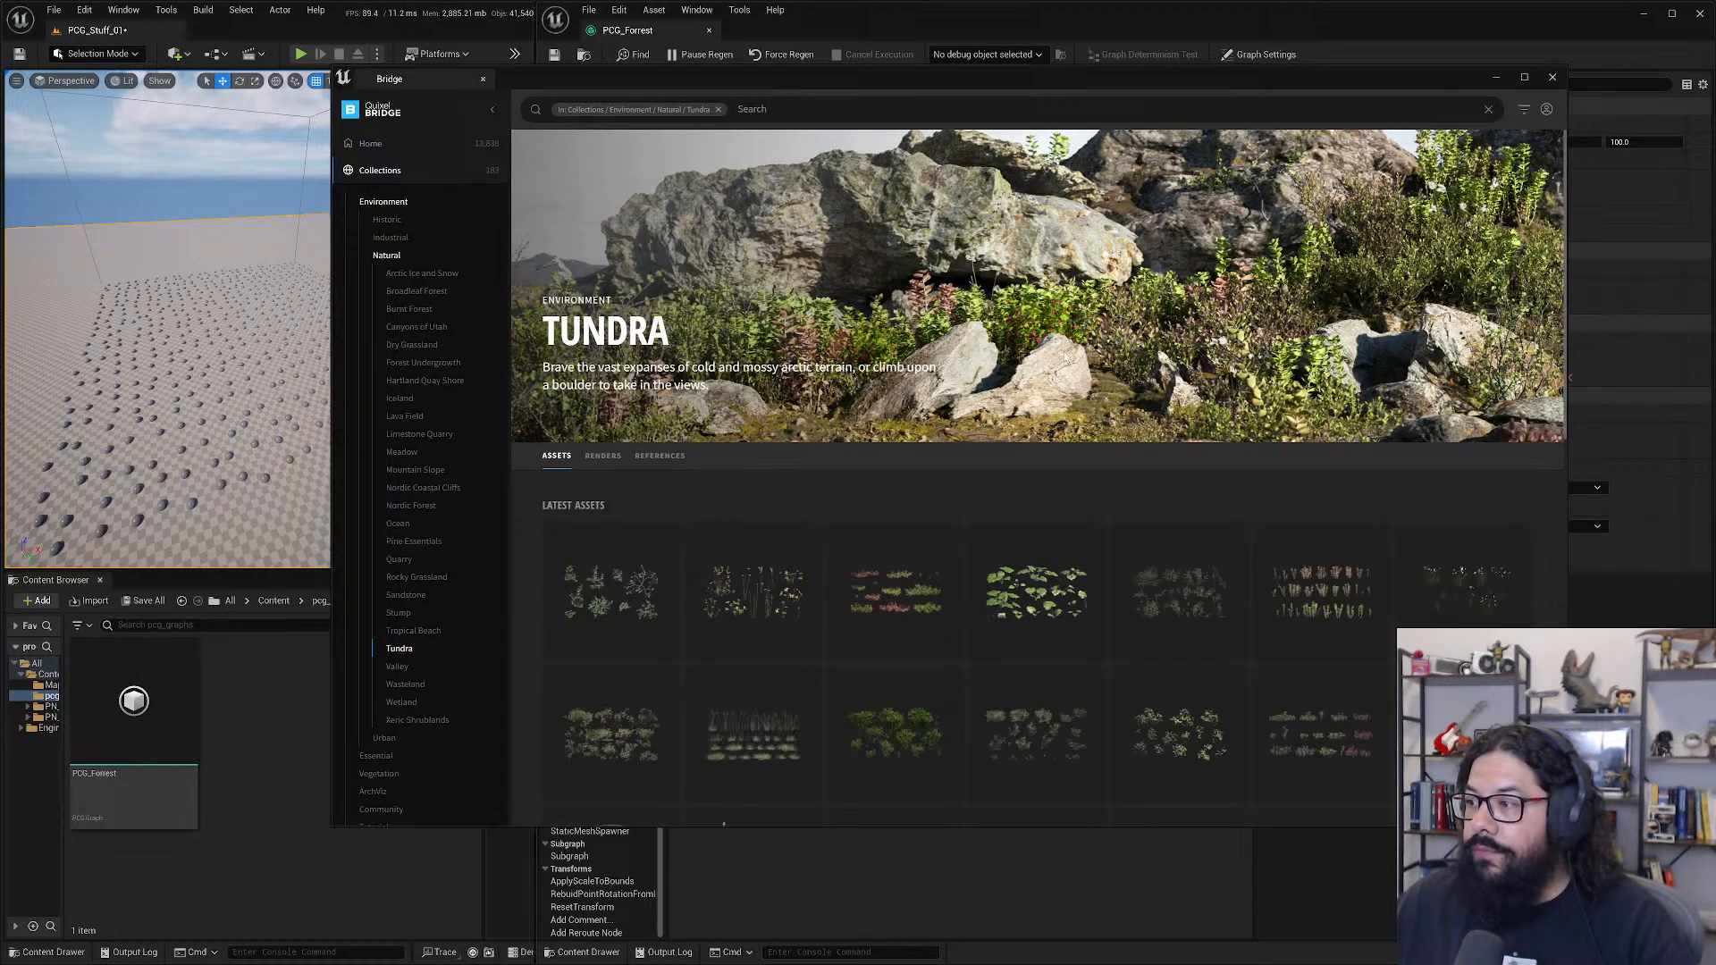
- Look through the Tundra assets and view the details of Tundra Boulder and the Tundra Small Stone models
{"action": "scroll", "coordinate": [1012, 411], "scroll_direction": "down", "scroll_amount": 4}
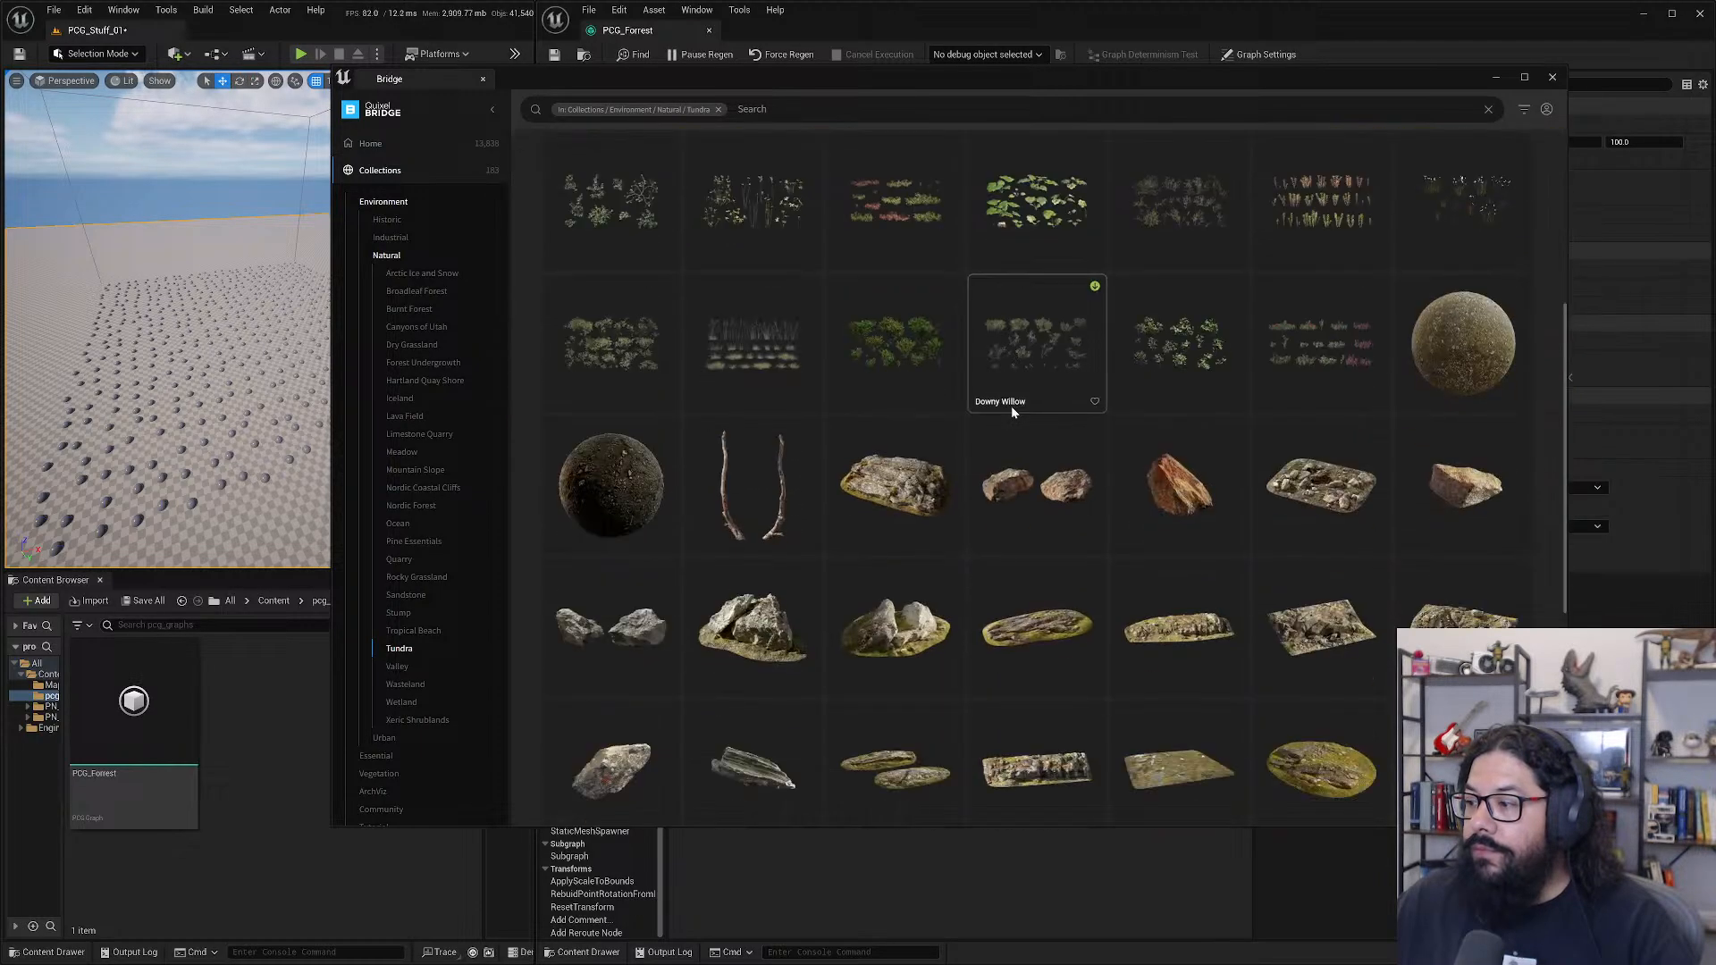
{"action": "left_click", "coordinate": [1042, 504]}
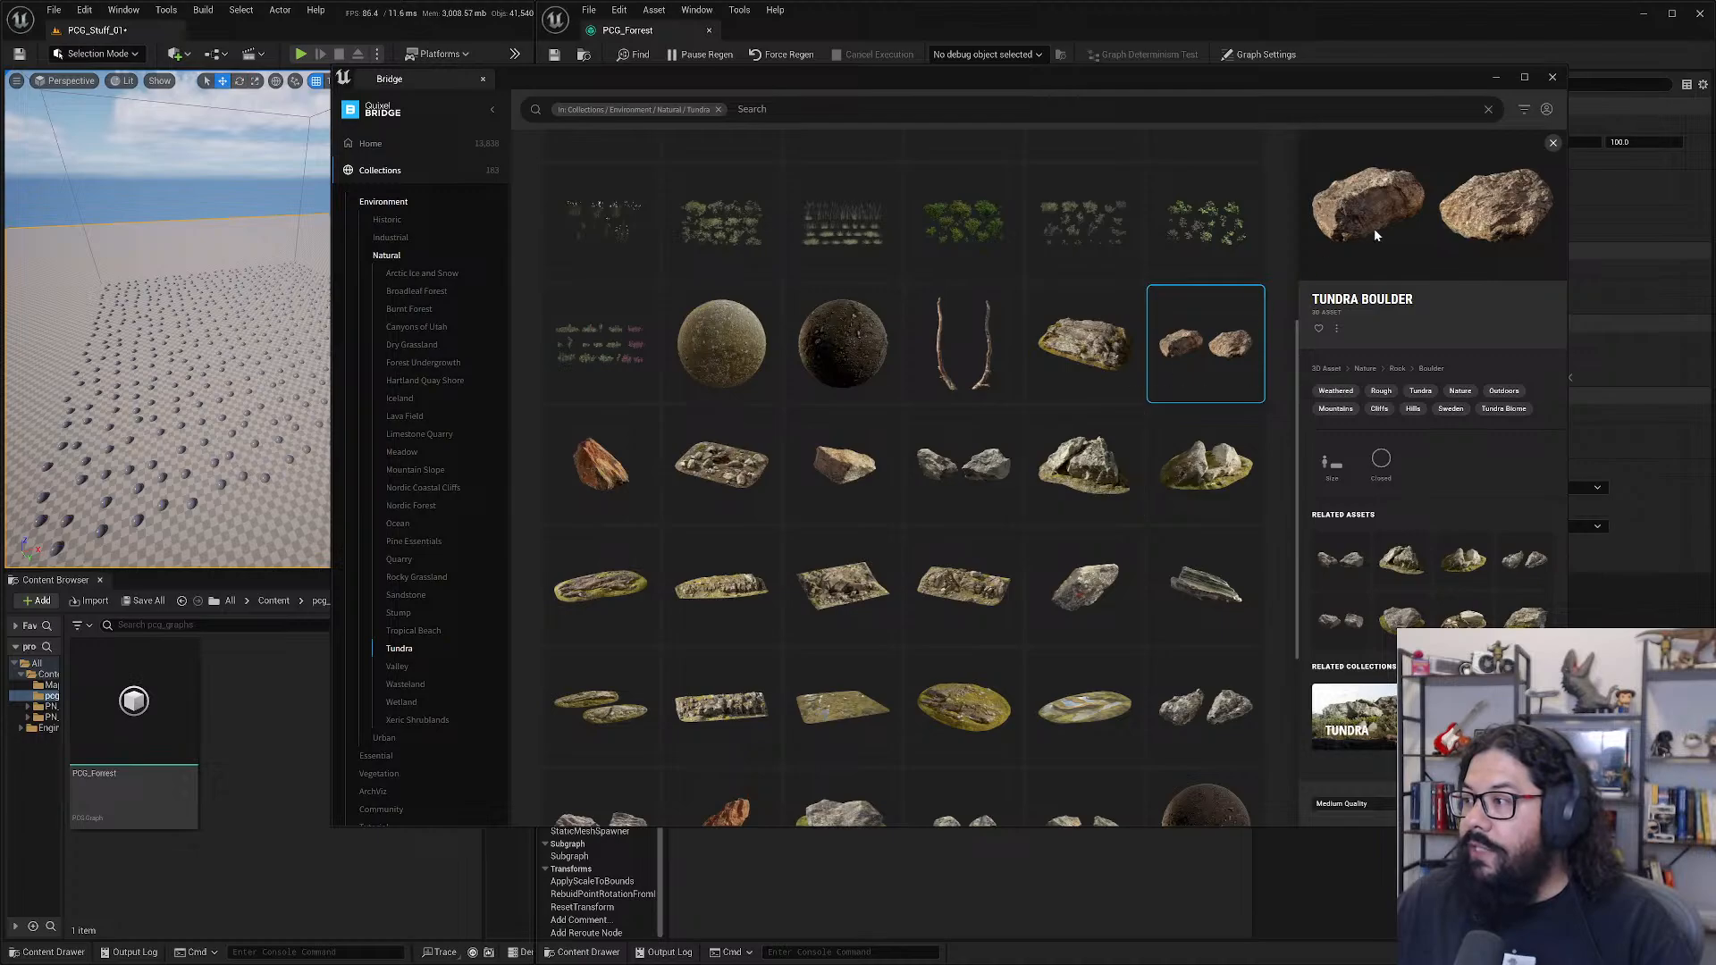
{"action": "left_click", "coordinate": [601, 485]}
{"action": "scroll", "coordinate": [749, 497], "scroll_direction": "down", "scroll_amount": 3}
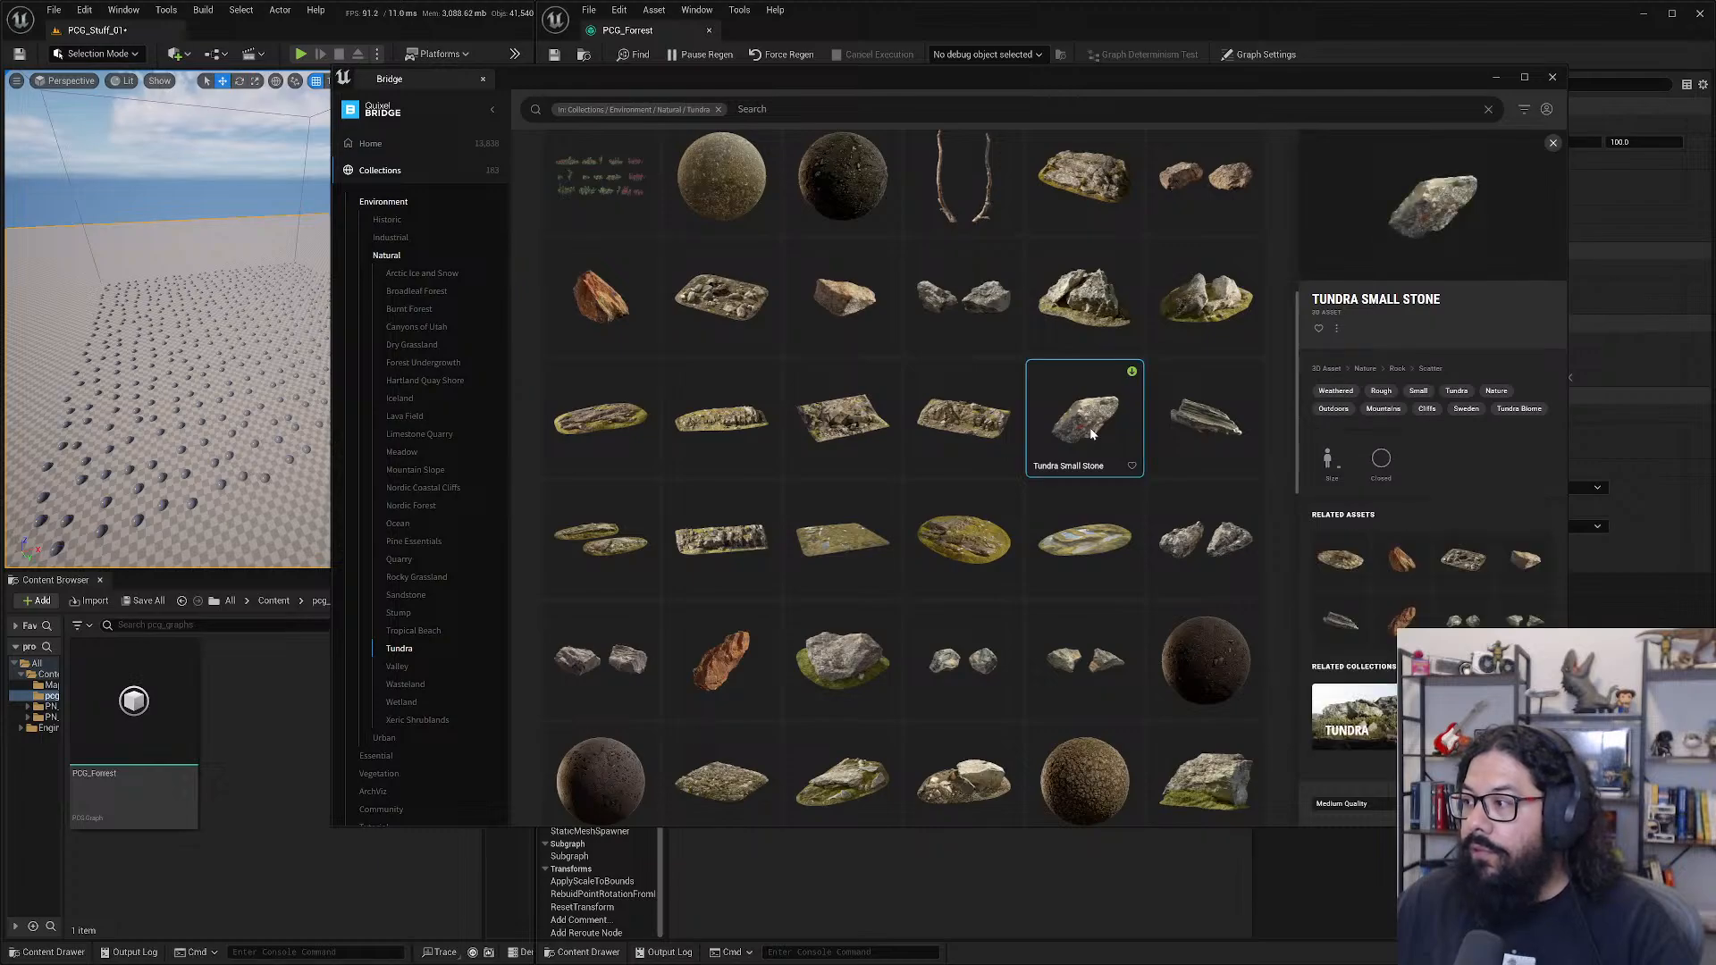
{"action": "scroll", "coordinate": [1090, 428], "scroll_direction": "down", "scroll_amount": 5}
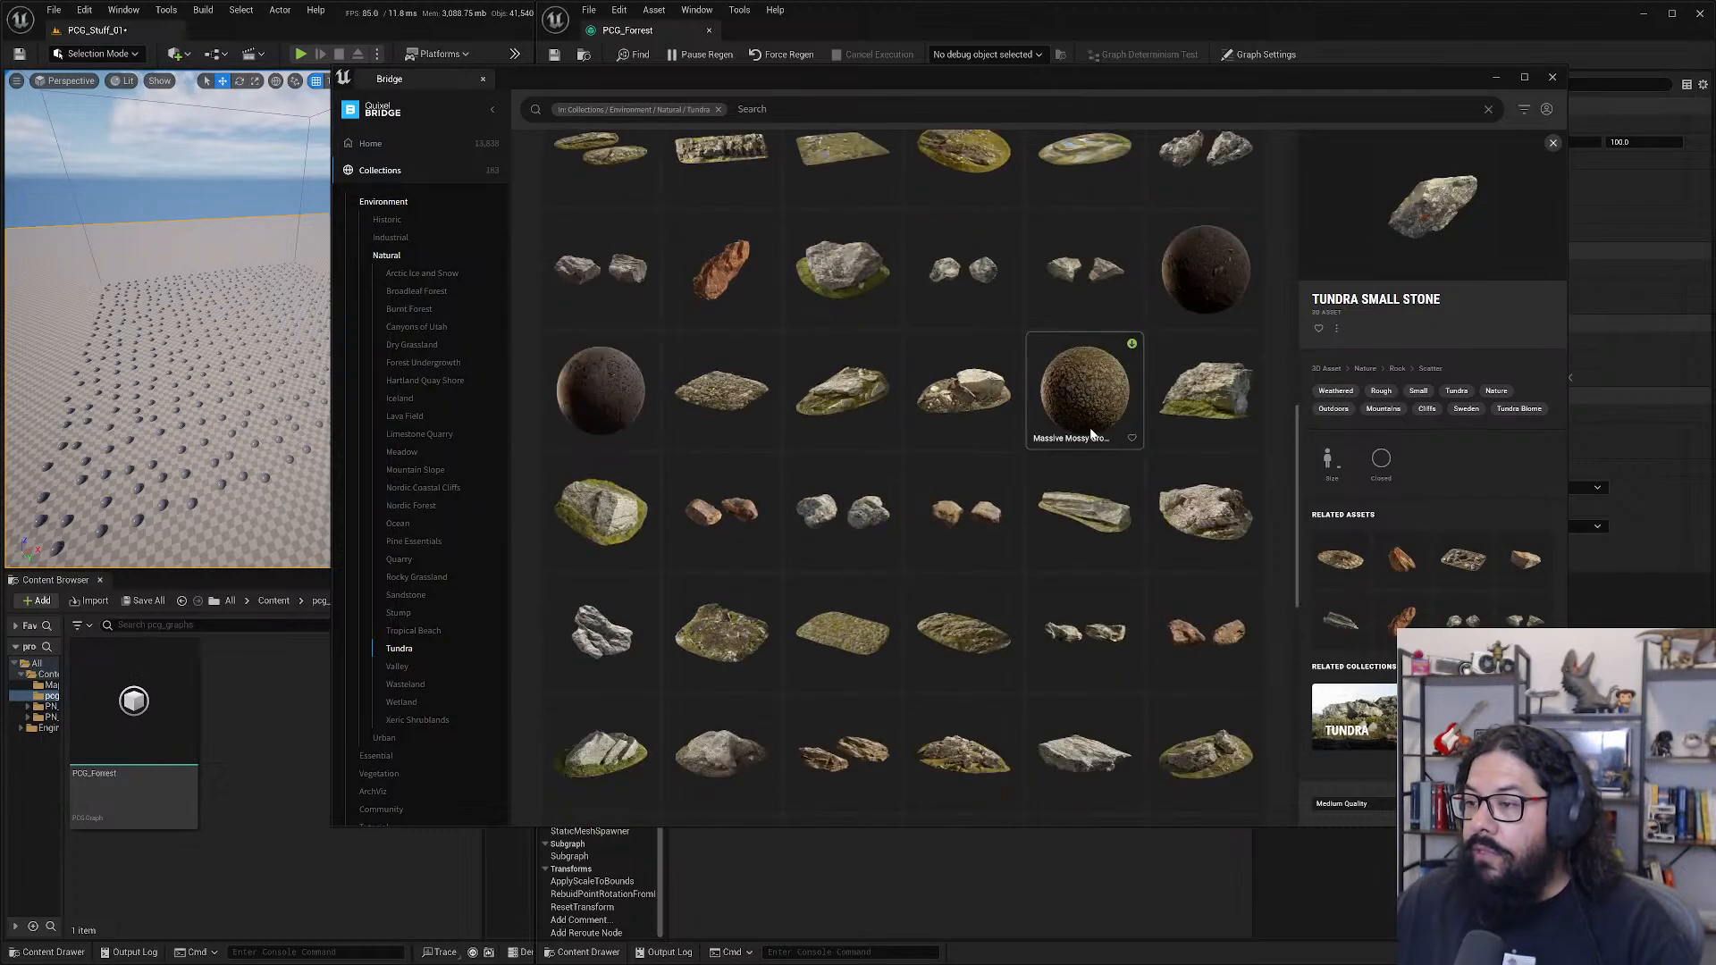
{"action": "scroll", "coordinate": [774, 563], "scroll_direction": "down", "scroll_amount": 1}
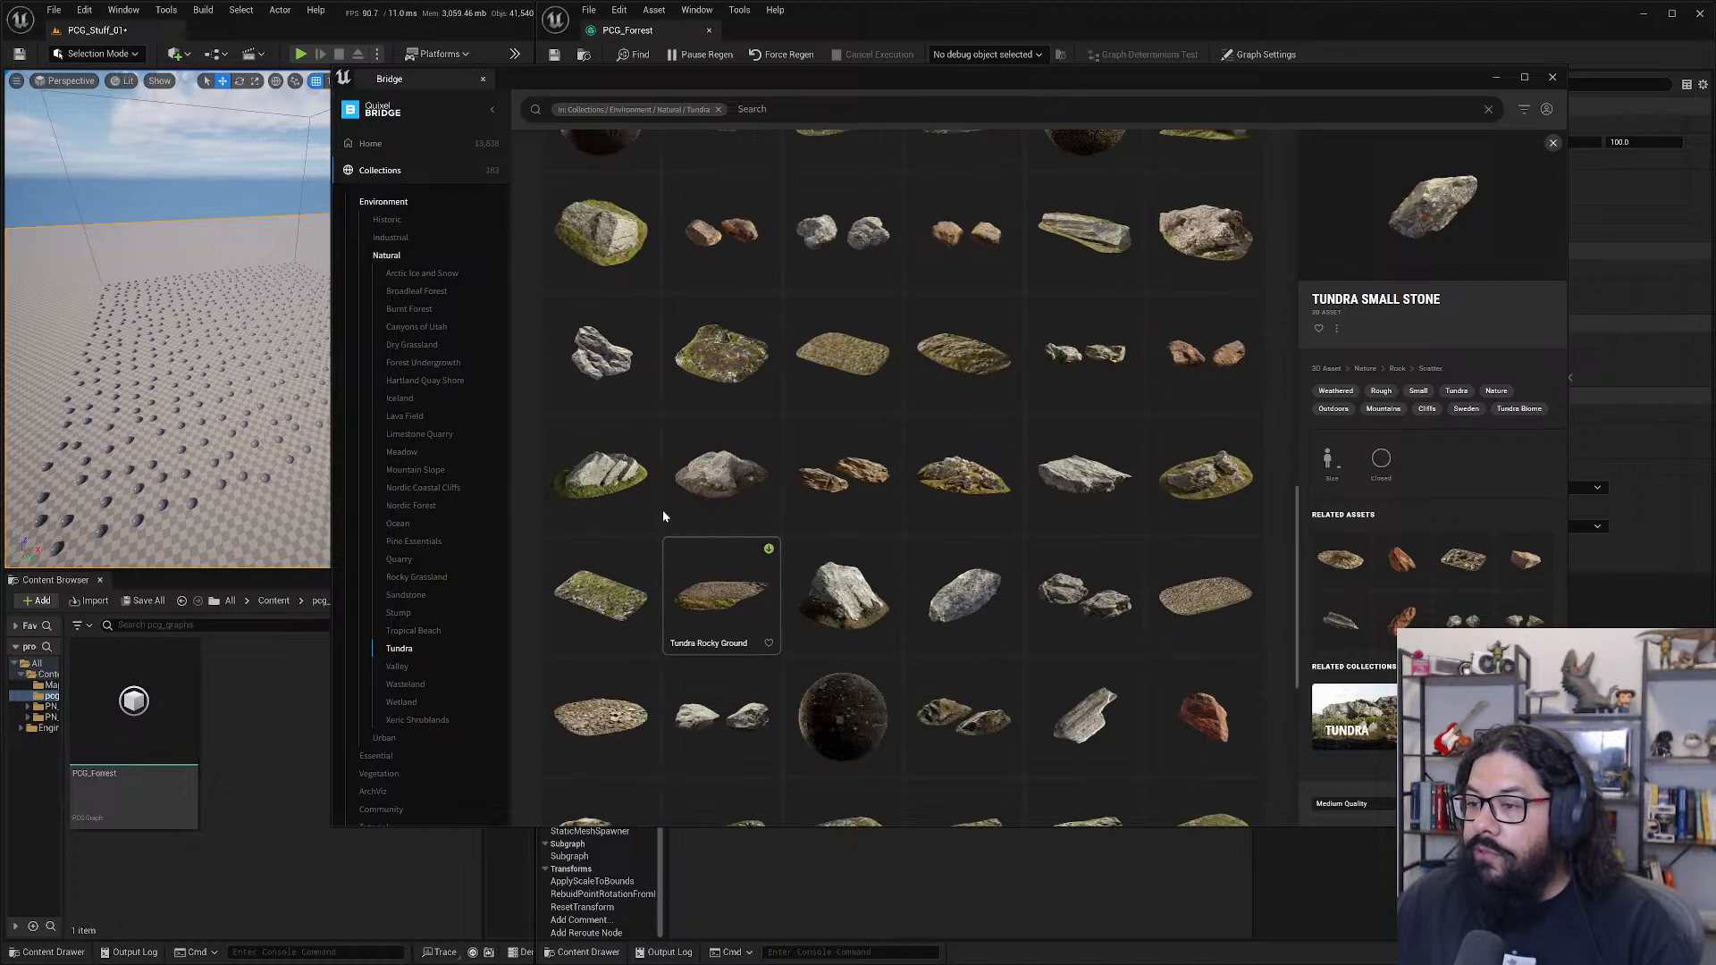
{"action": "left_click", "coordinate": [613, 373]}
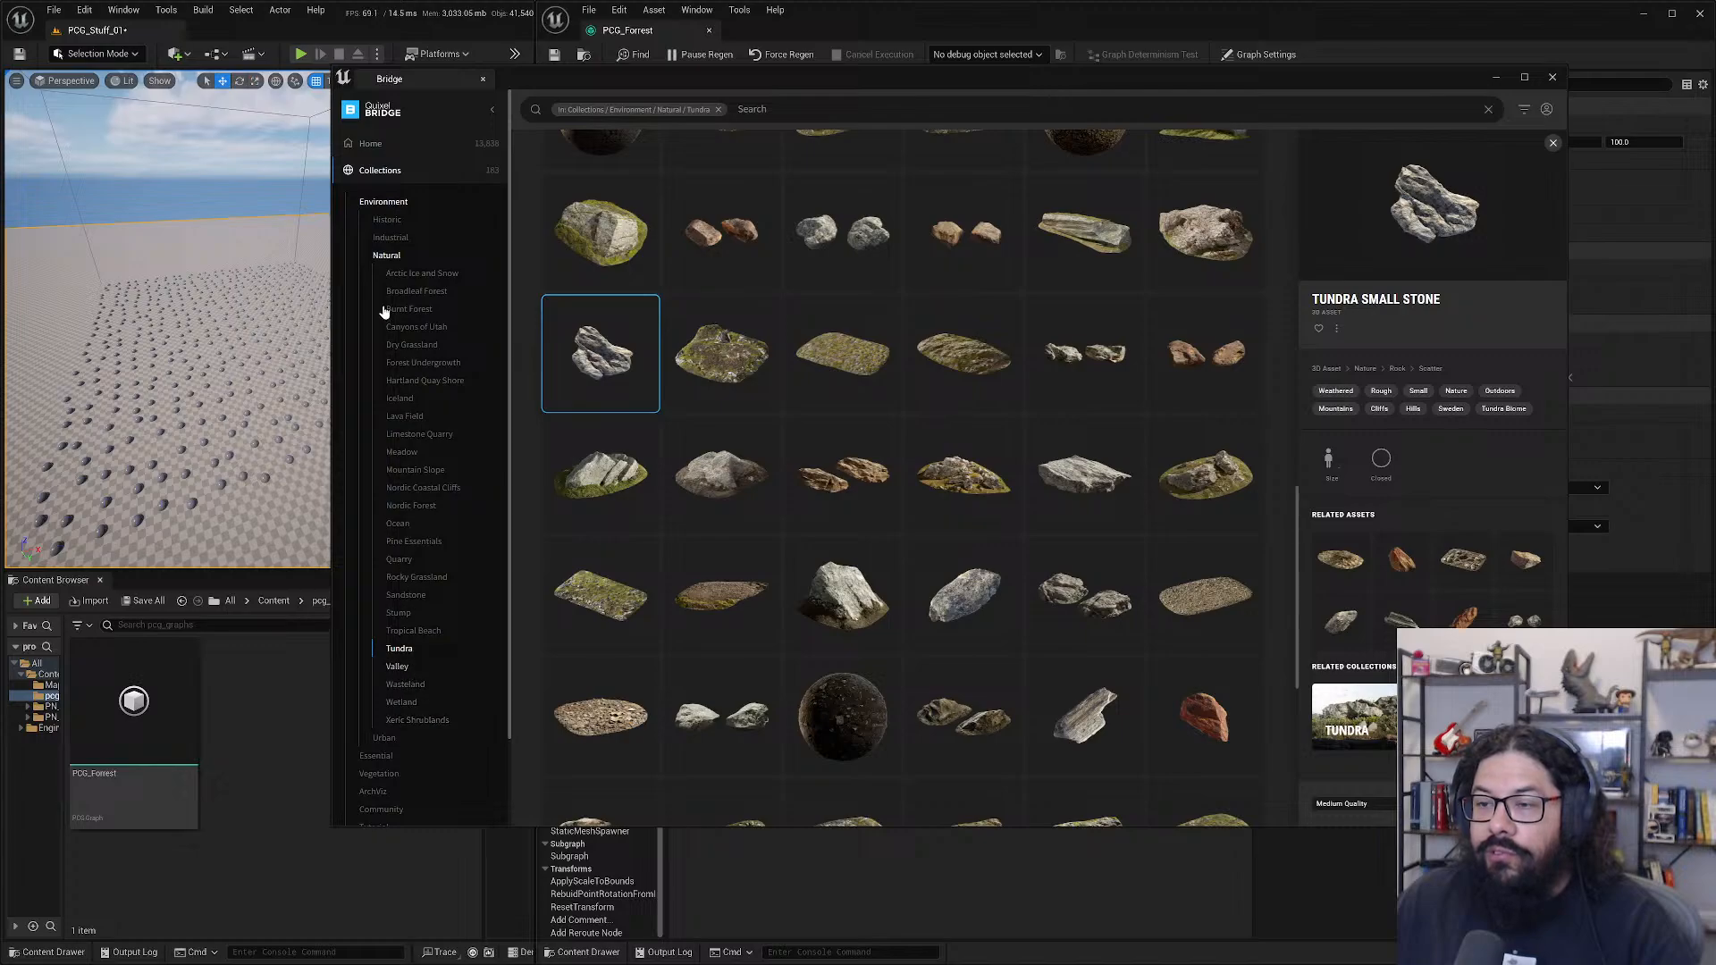
- Go back to the Natural environment collections and open the Tropical Beach collection
{"action": "left_click", "coordinate": [387, 257]}
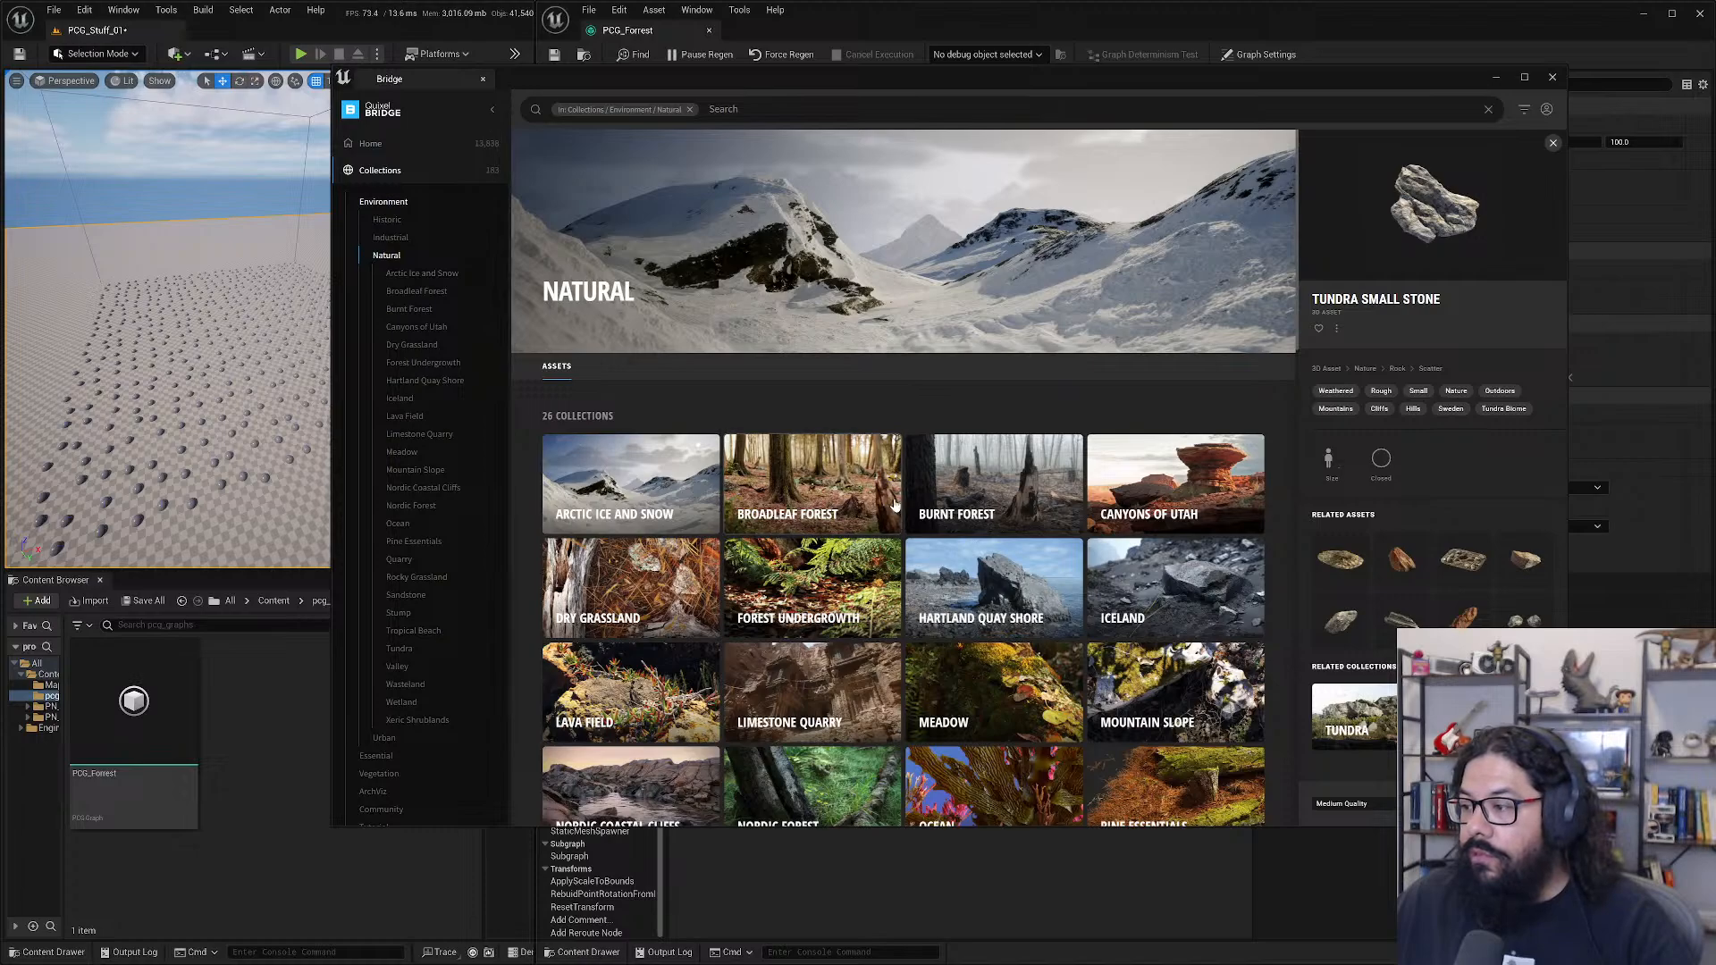
{"action": "scroll", "coordinate": [895, 505], "scroll_direction": "down", "scroll_amount": 3}
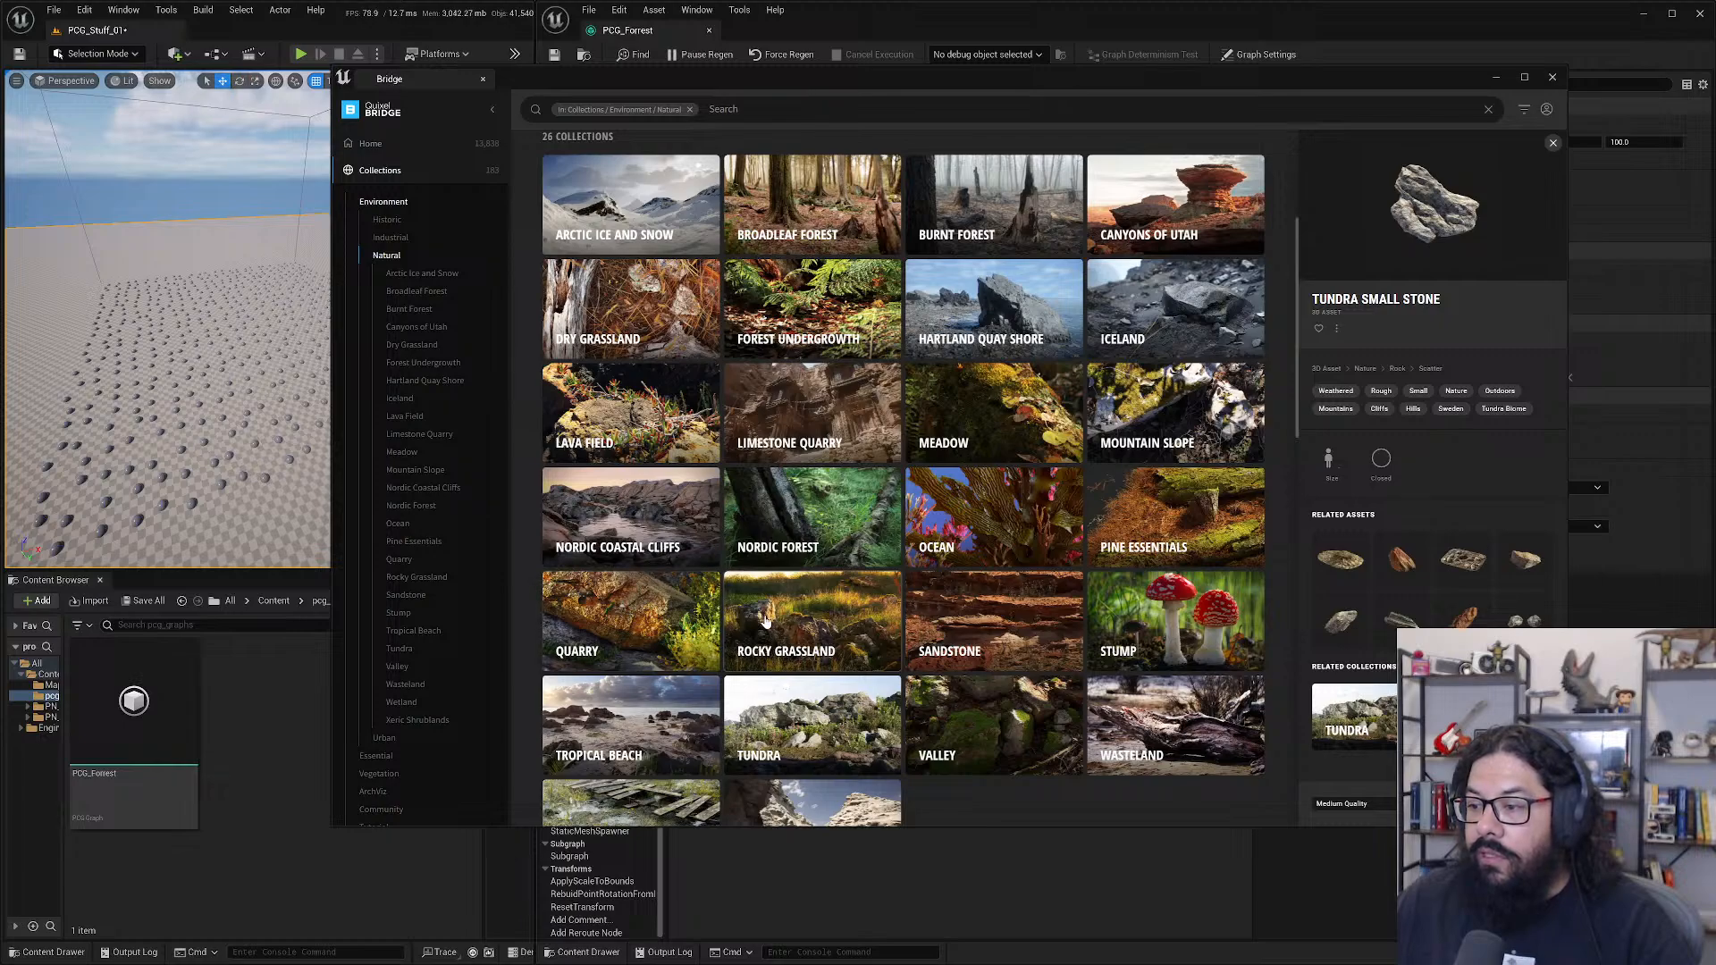
{"action": "scroll", "coordinate": [766, 621], "scroll_direction": "down", "scroll_amount": 3}
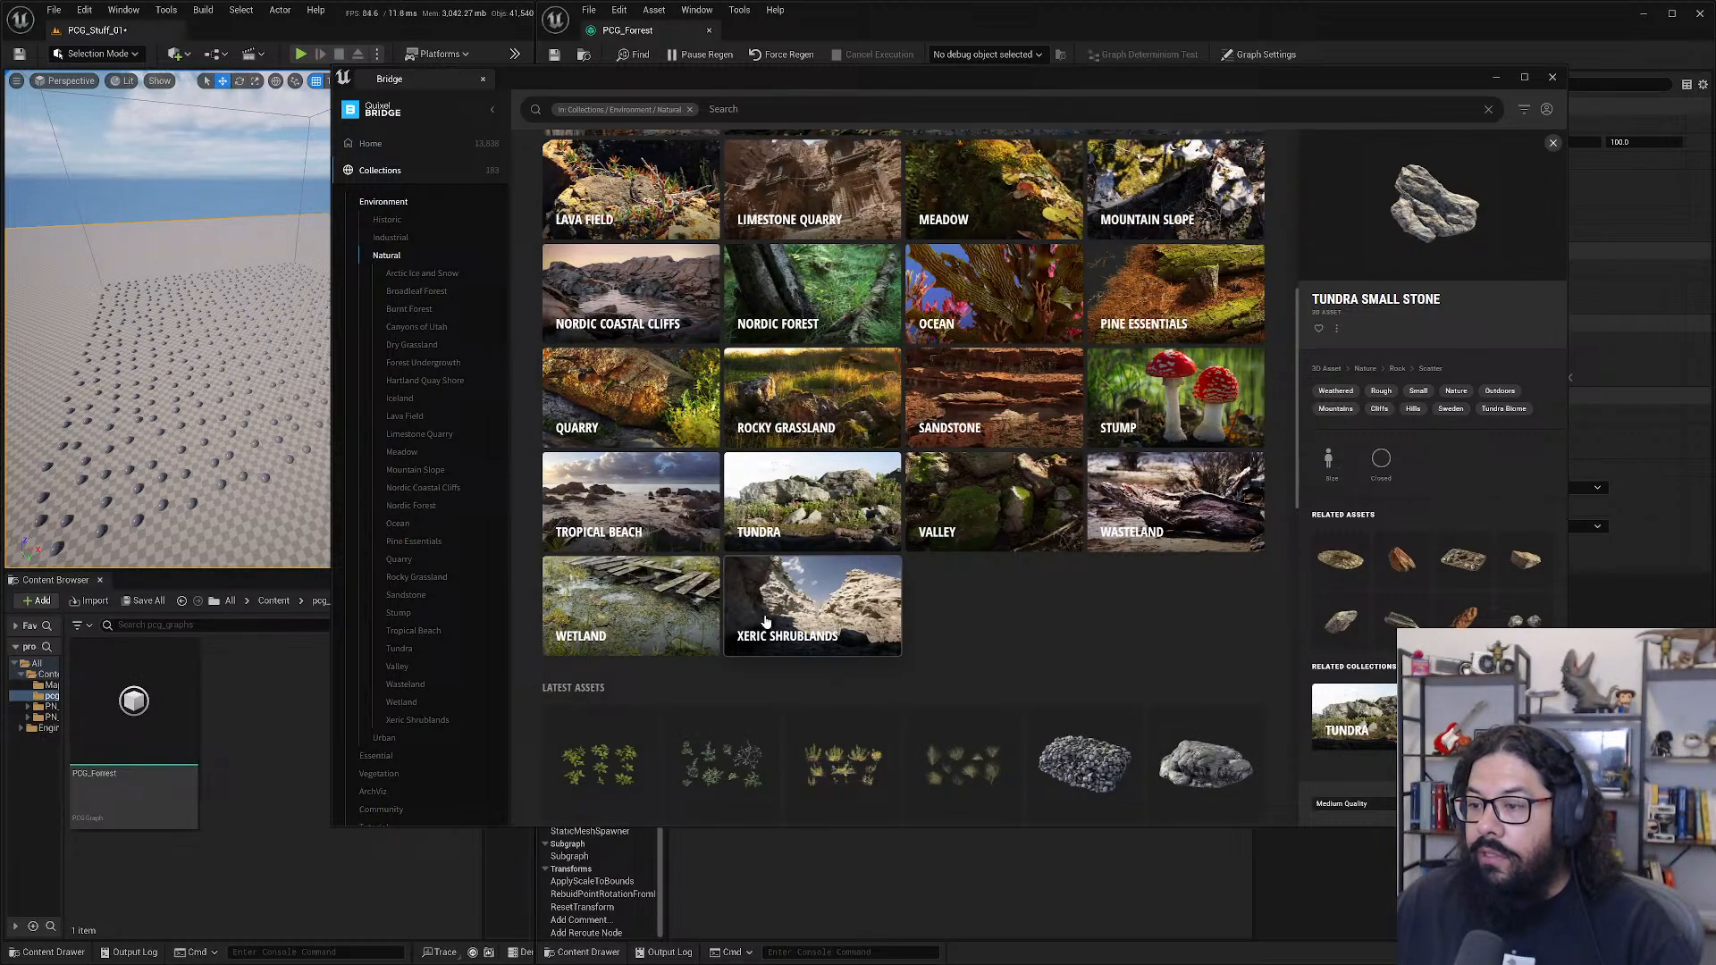
{"action": "left_click", "coordinate": [653, 515]}
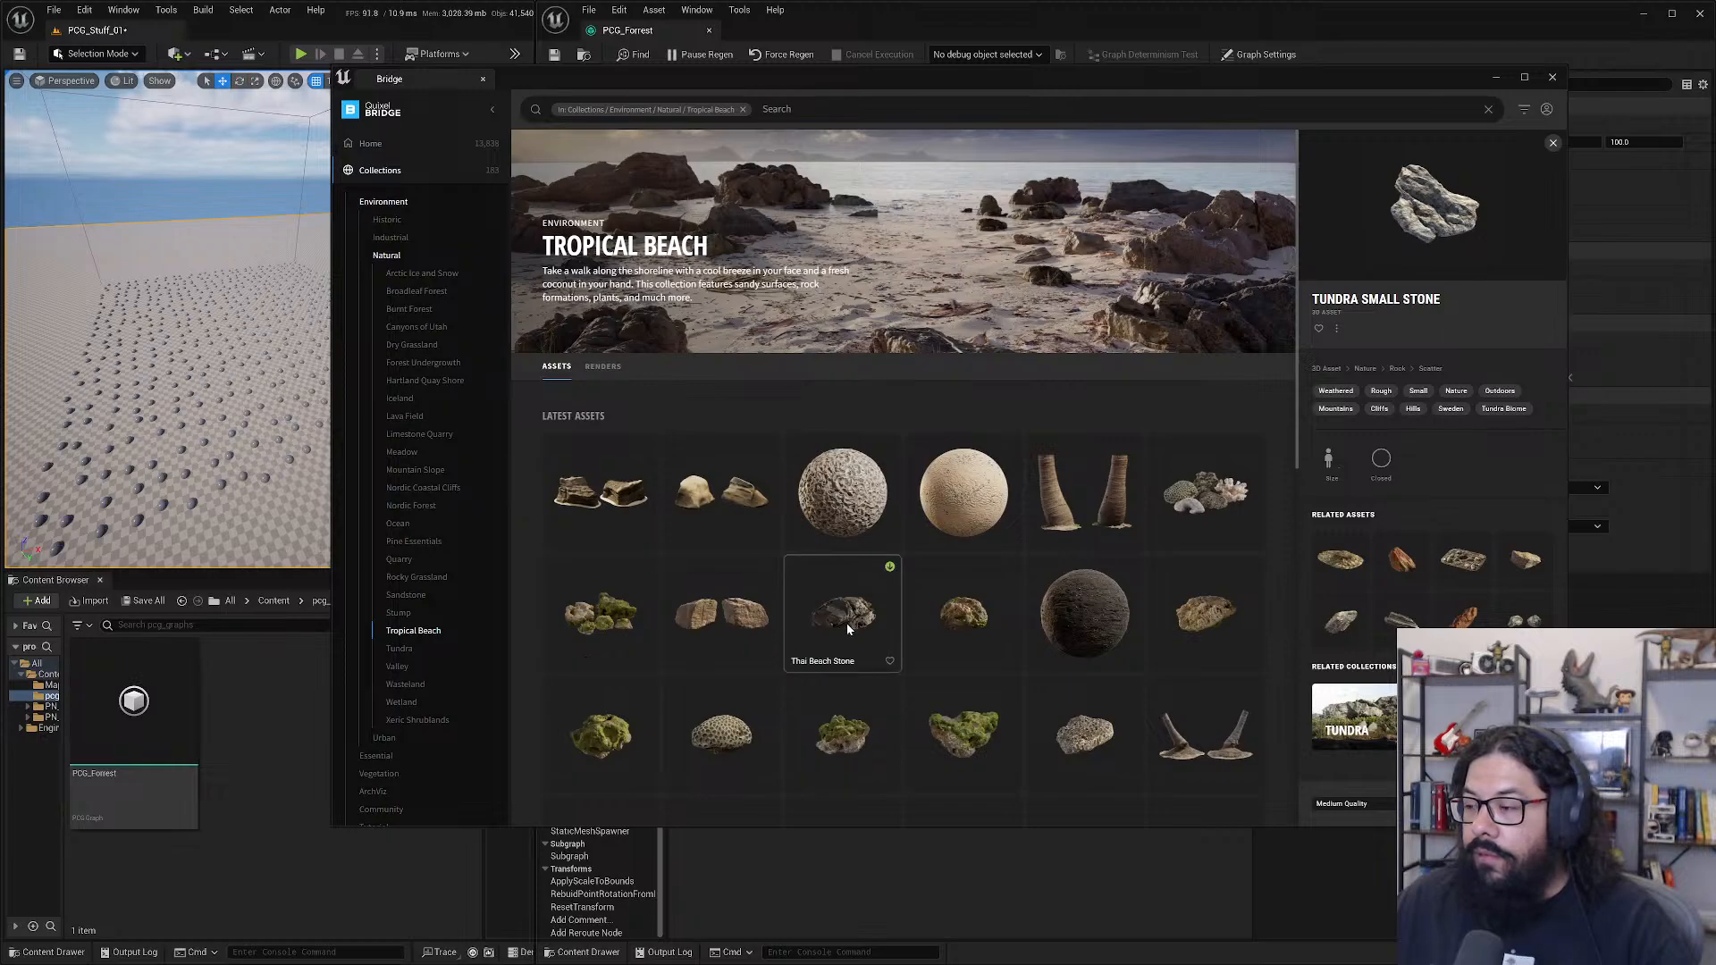
- Look through the Tropical Beach assets and view the details of Thai Beach Dead Palm Trunk
{"action": "scroll", "coordinate": [847, 629], "scroll_direction": "down", "scroll_amount": 3}
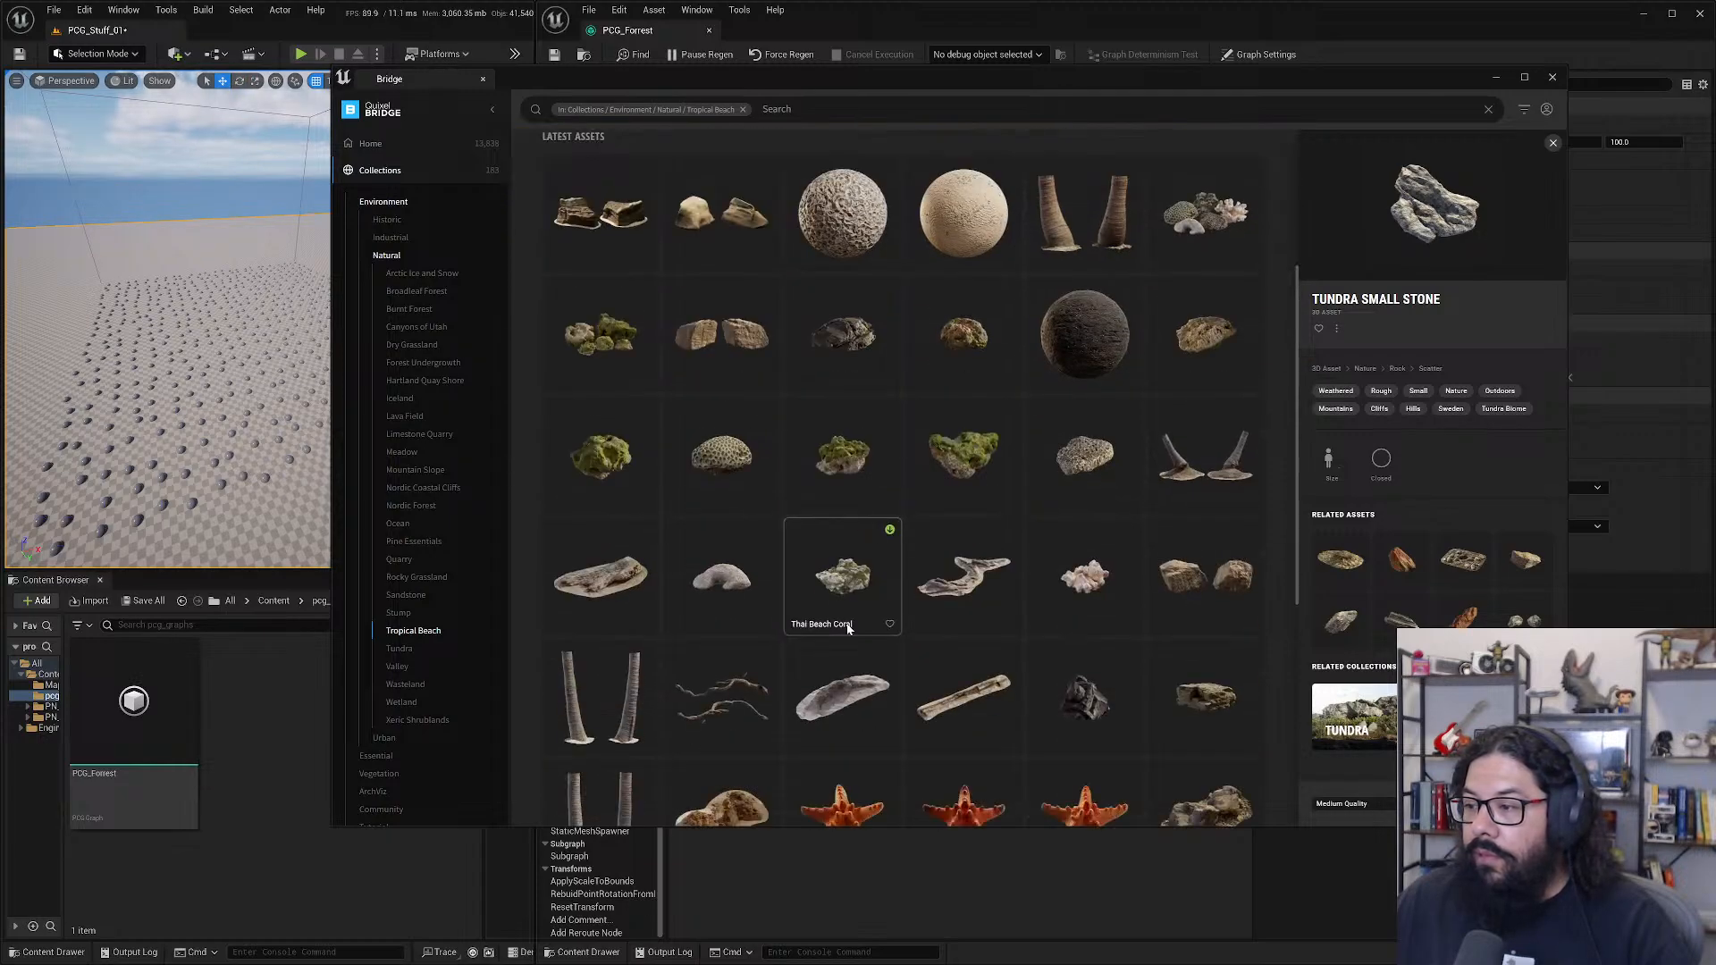
{"action": "scroll", "coordinate": [847, 629], "scroll_direction": "down", "scroll_amount": 2}
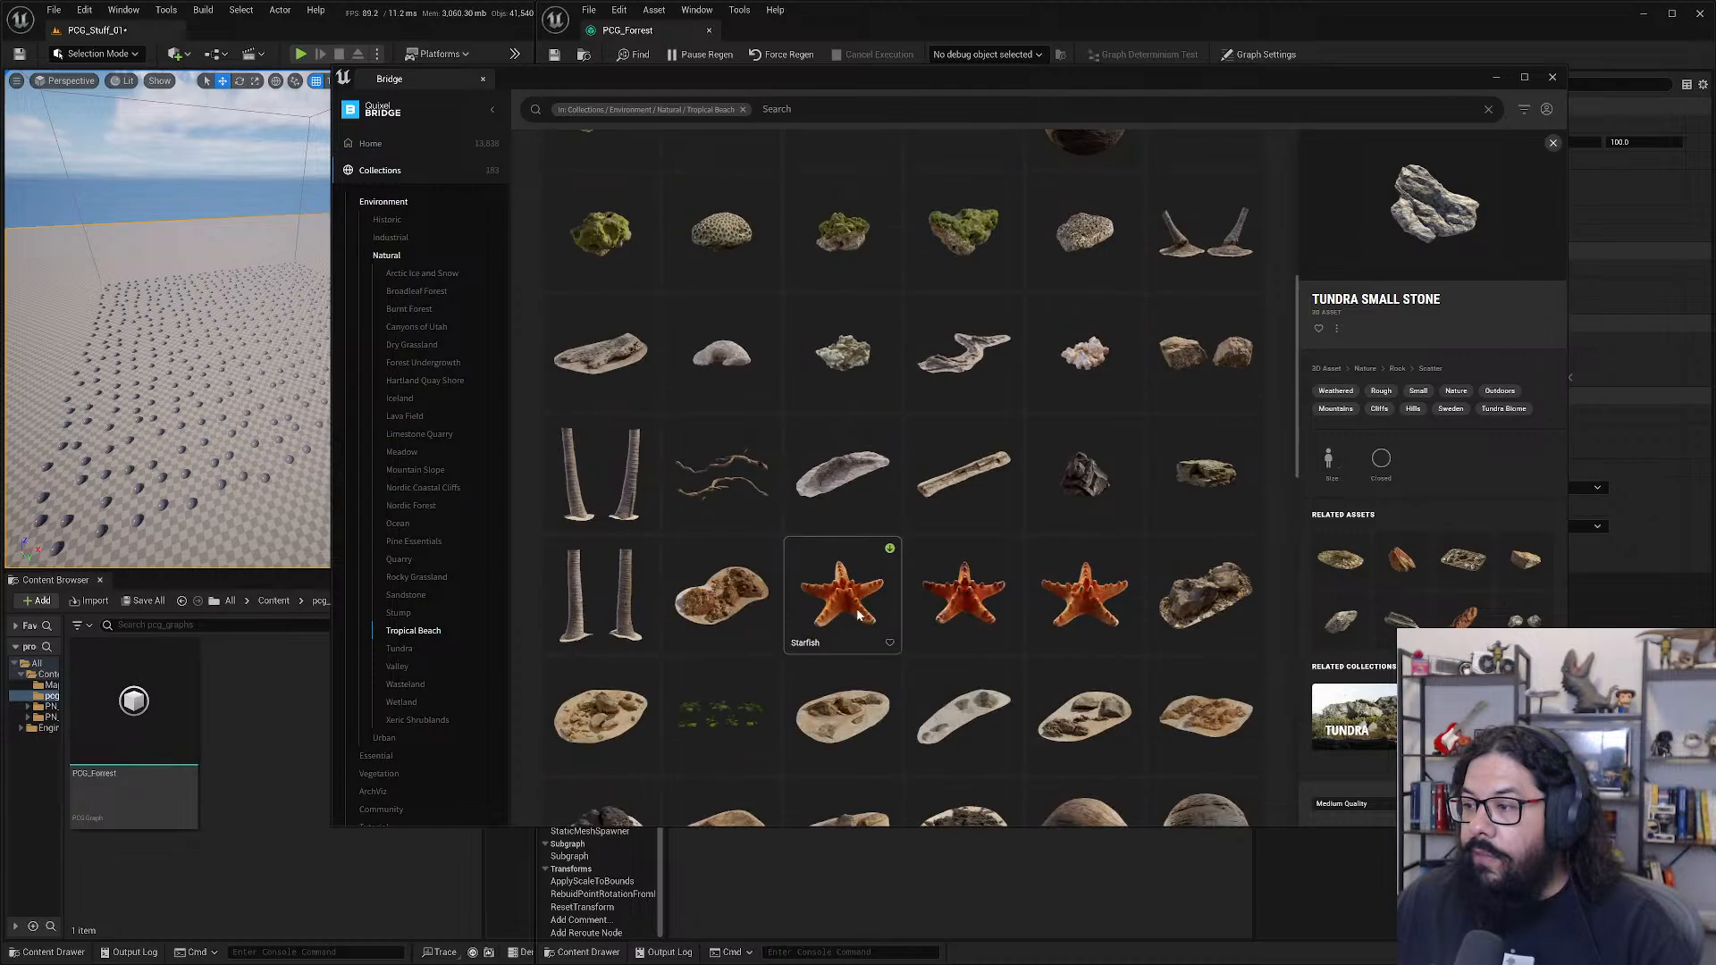
{"action": "left_click", "coordinate": [960, 523]}
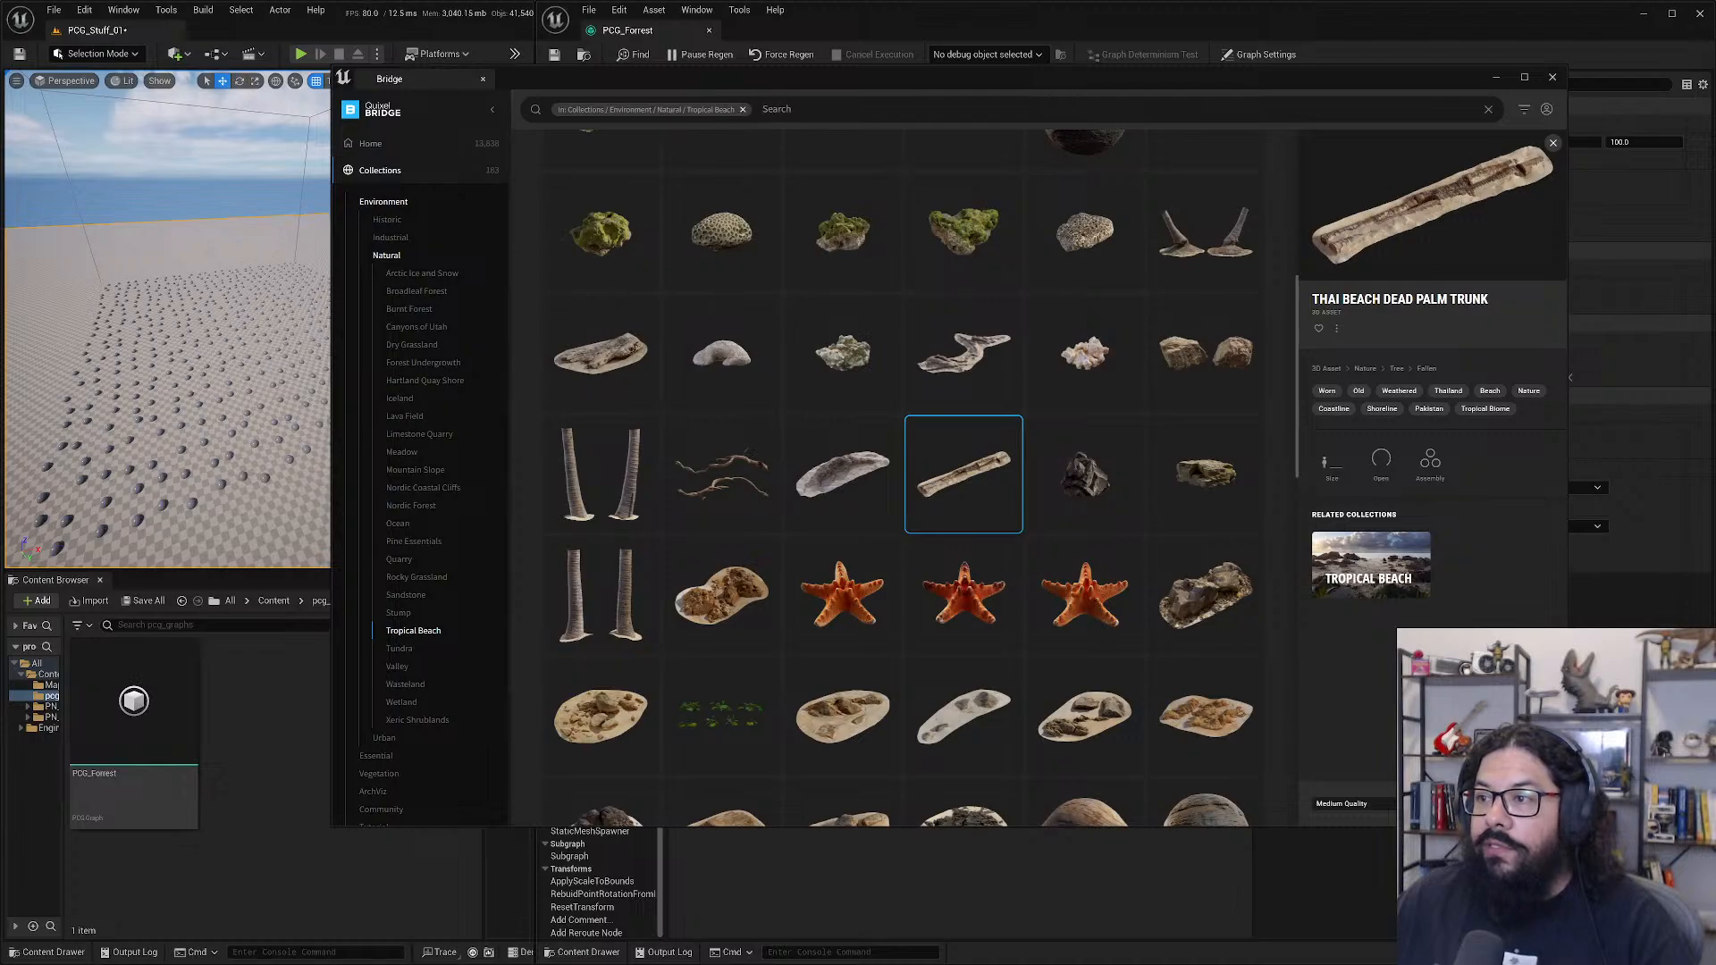
- Clear the Tropical Beach filter and search all Bridge assets for the suggested term Trunk
{"action": "left_click", "coordinate": [742, 109]}
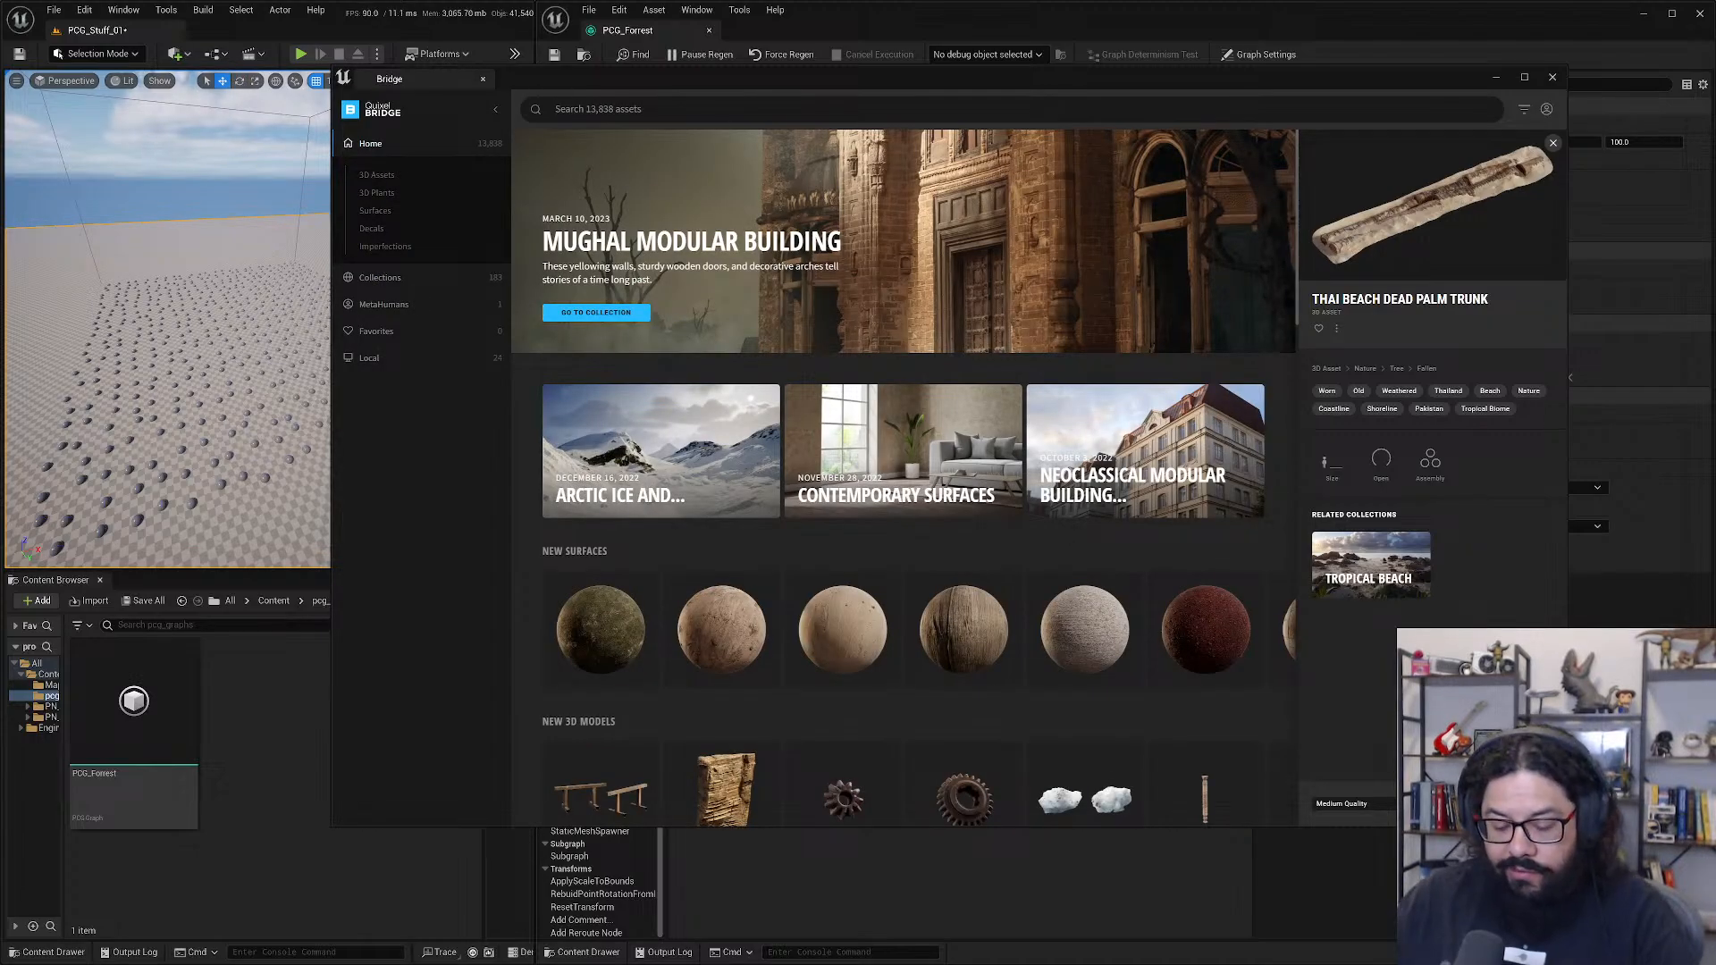
{"action": "type", "text": "trunk"}
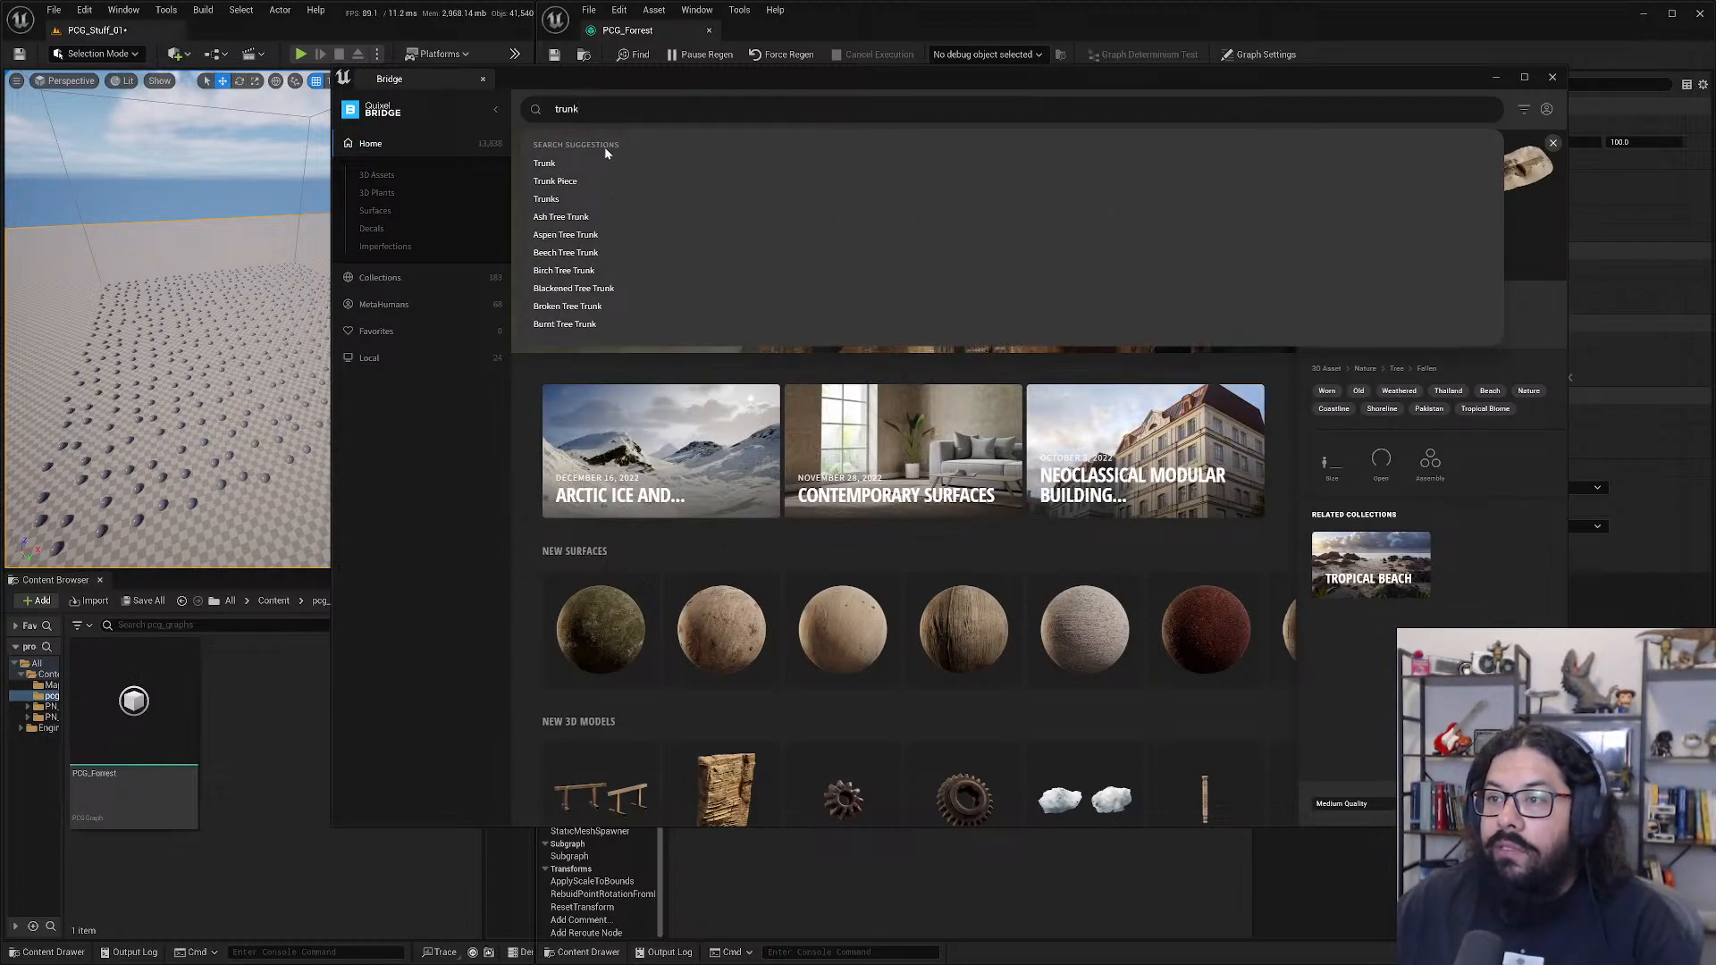
{"action": "left_click", "coordinate": [561, 159]}
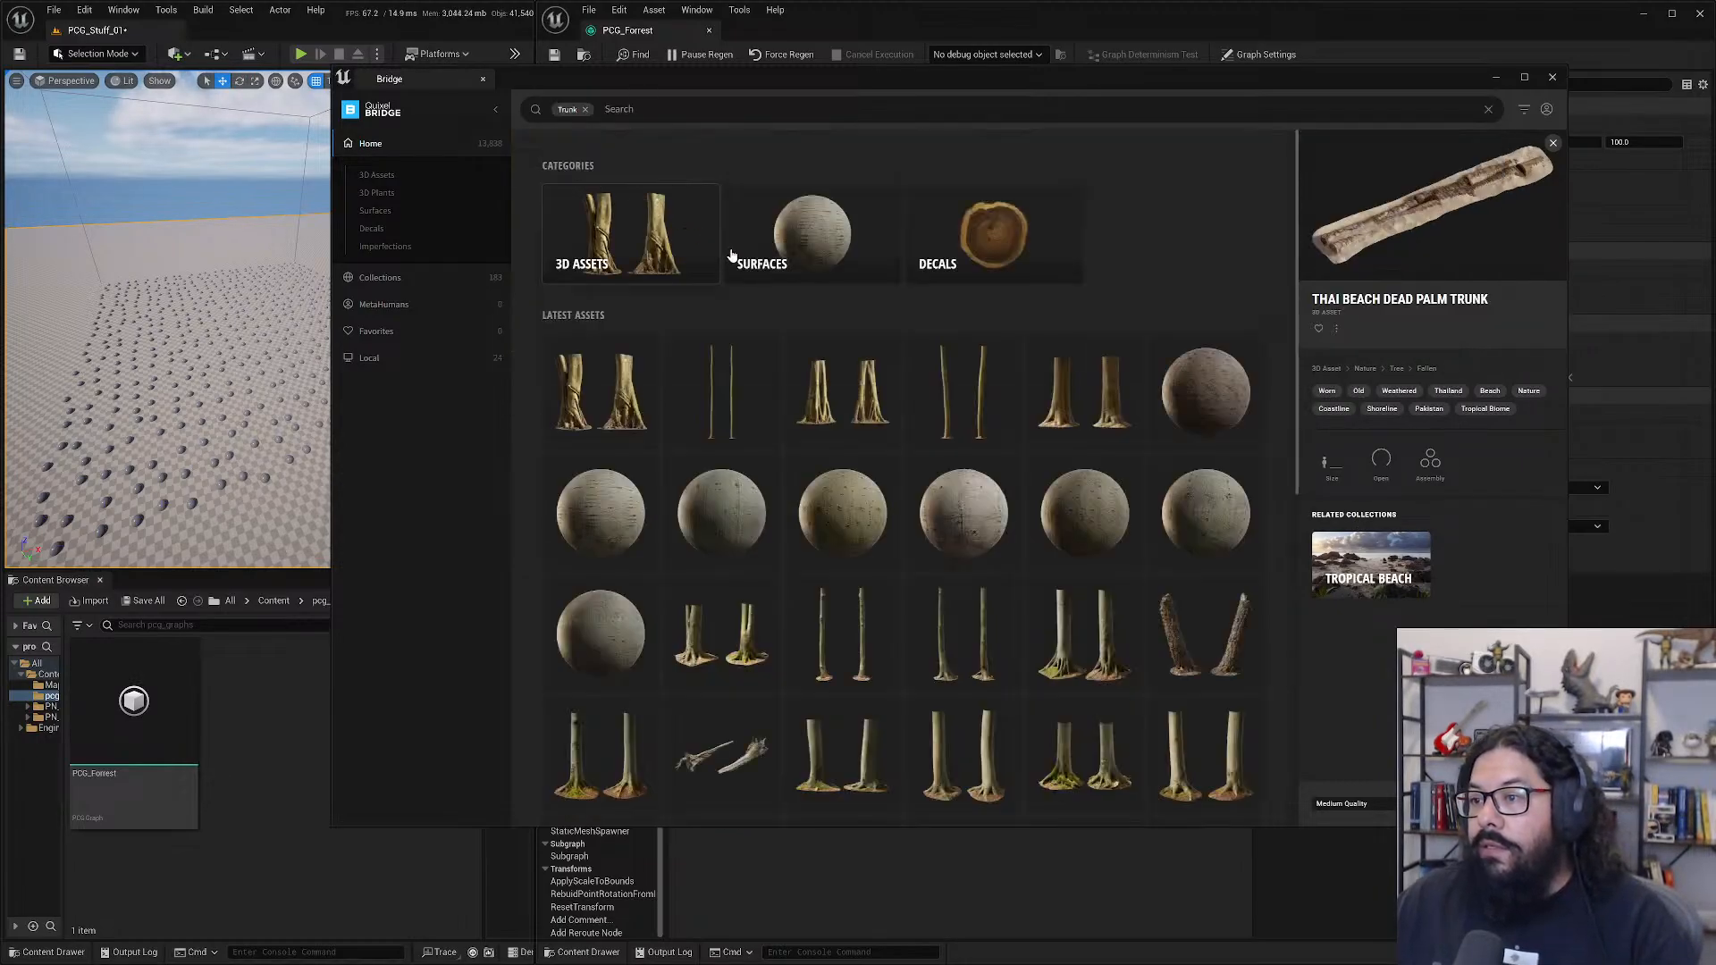
- Find the Old Fallen Tree among the Trunk results and download it at Nanite quality
{"action": "scroll", "coordinate": [814, 308], "scroll_direction": "down", "scroll_amount": 3}
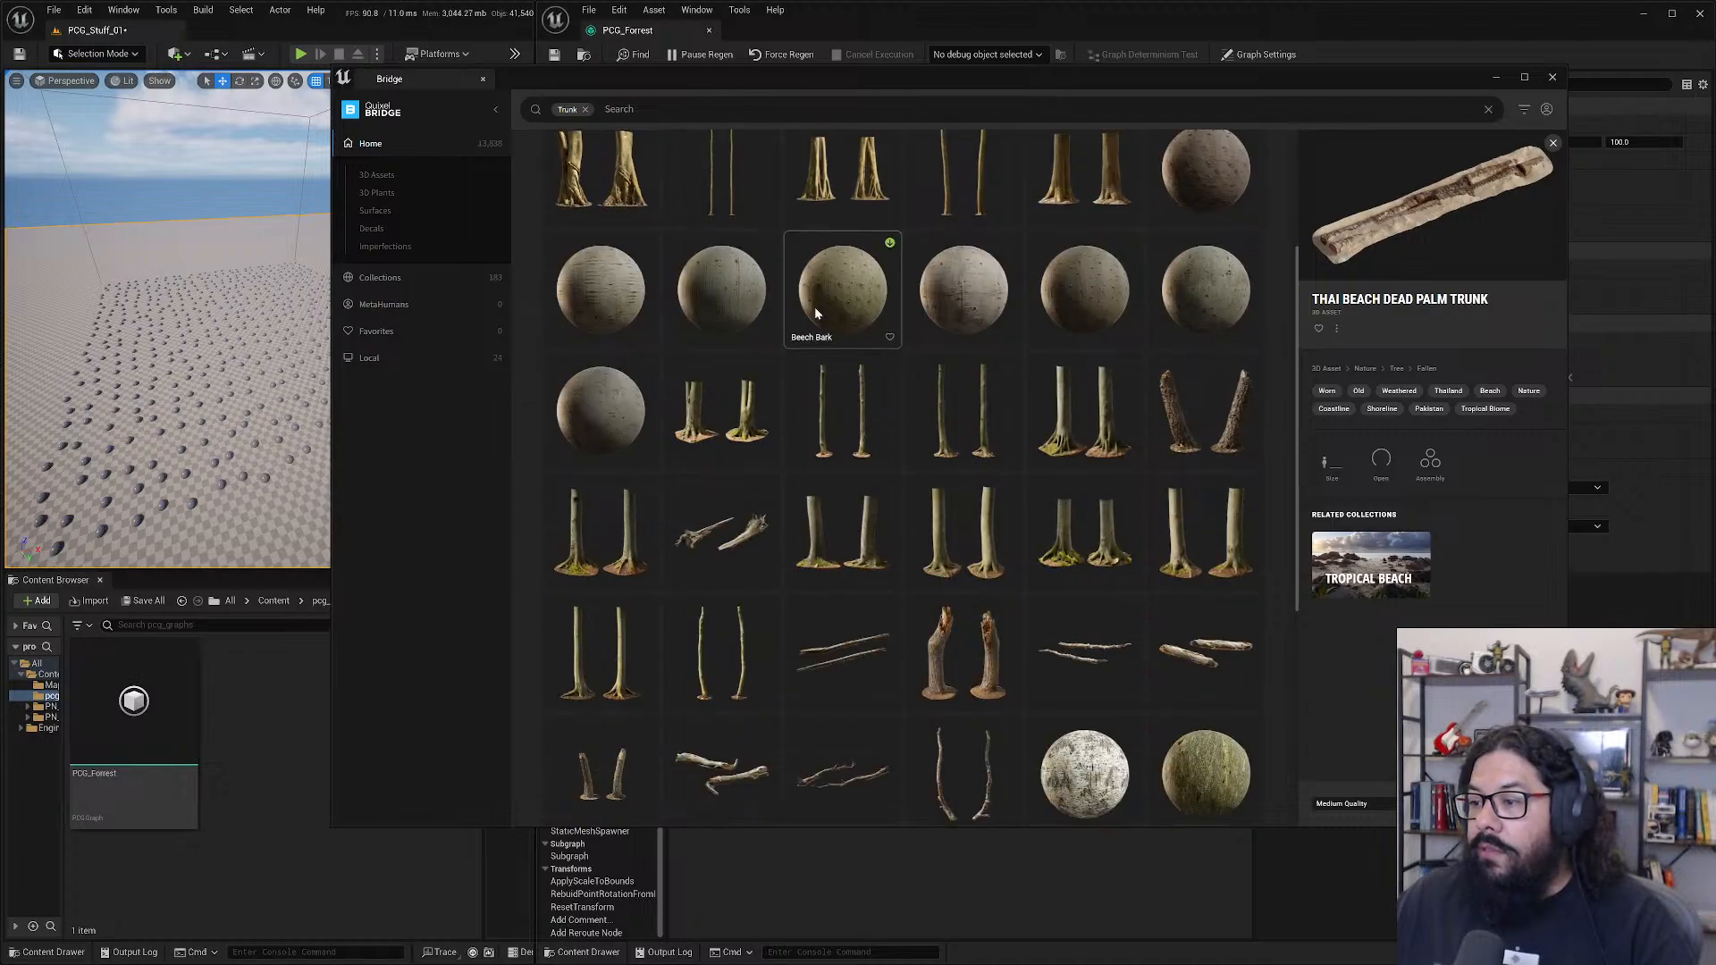
{"action": "scroll", "coordinate": [778, 380], "scroll_direction": "down", "scroll_amount": 2}
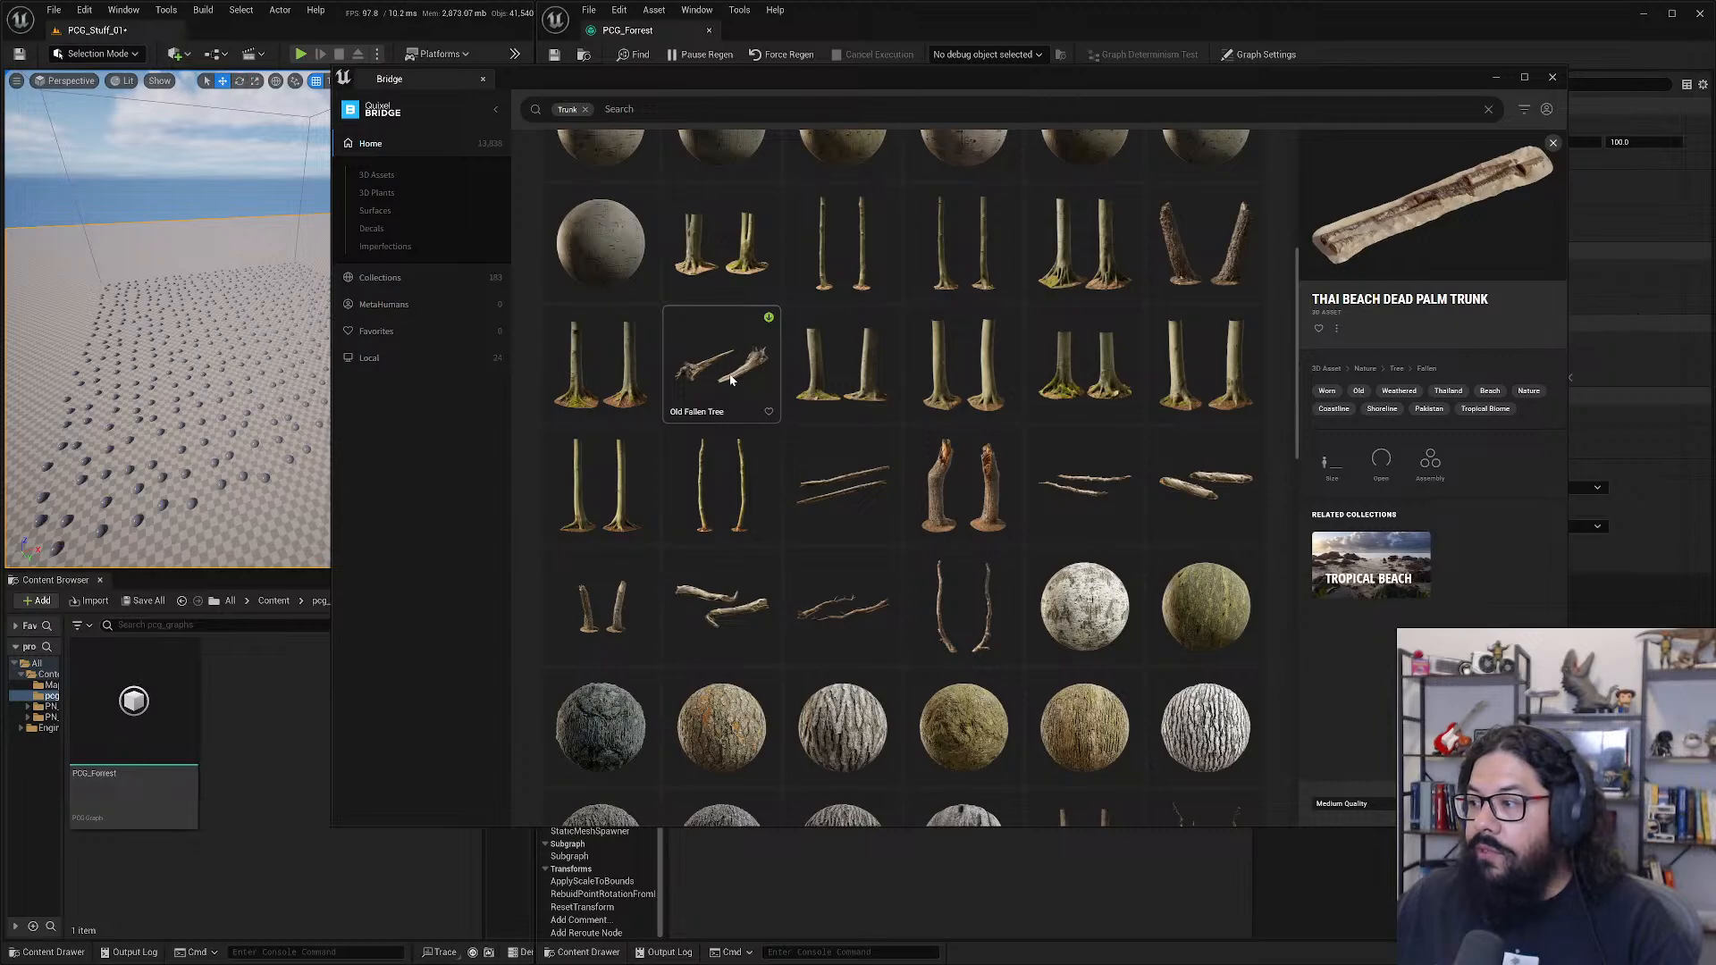
{"action": "left_click", "coordinate": [728, 386]}
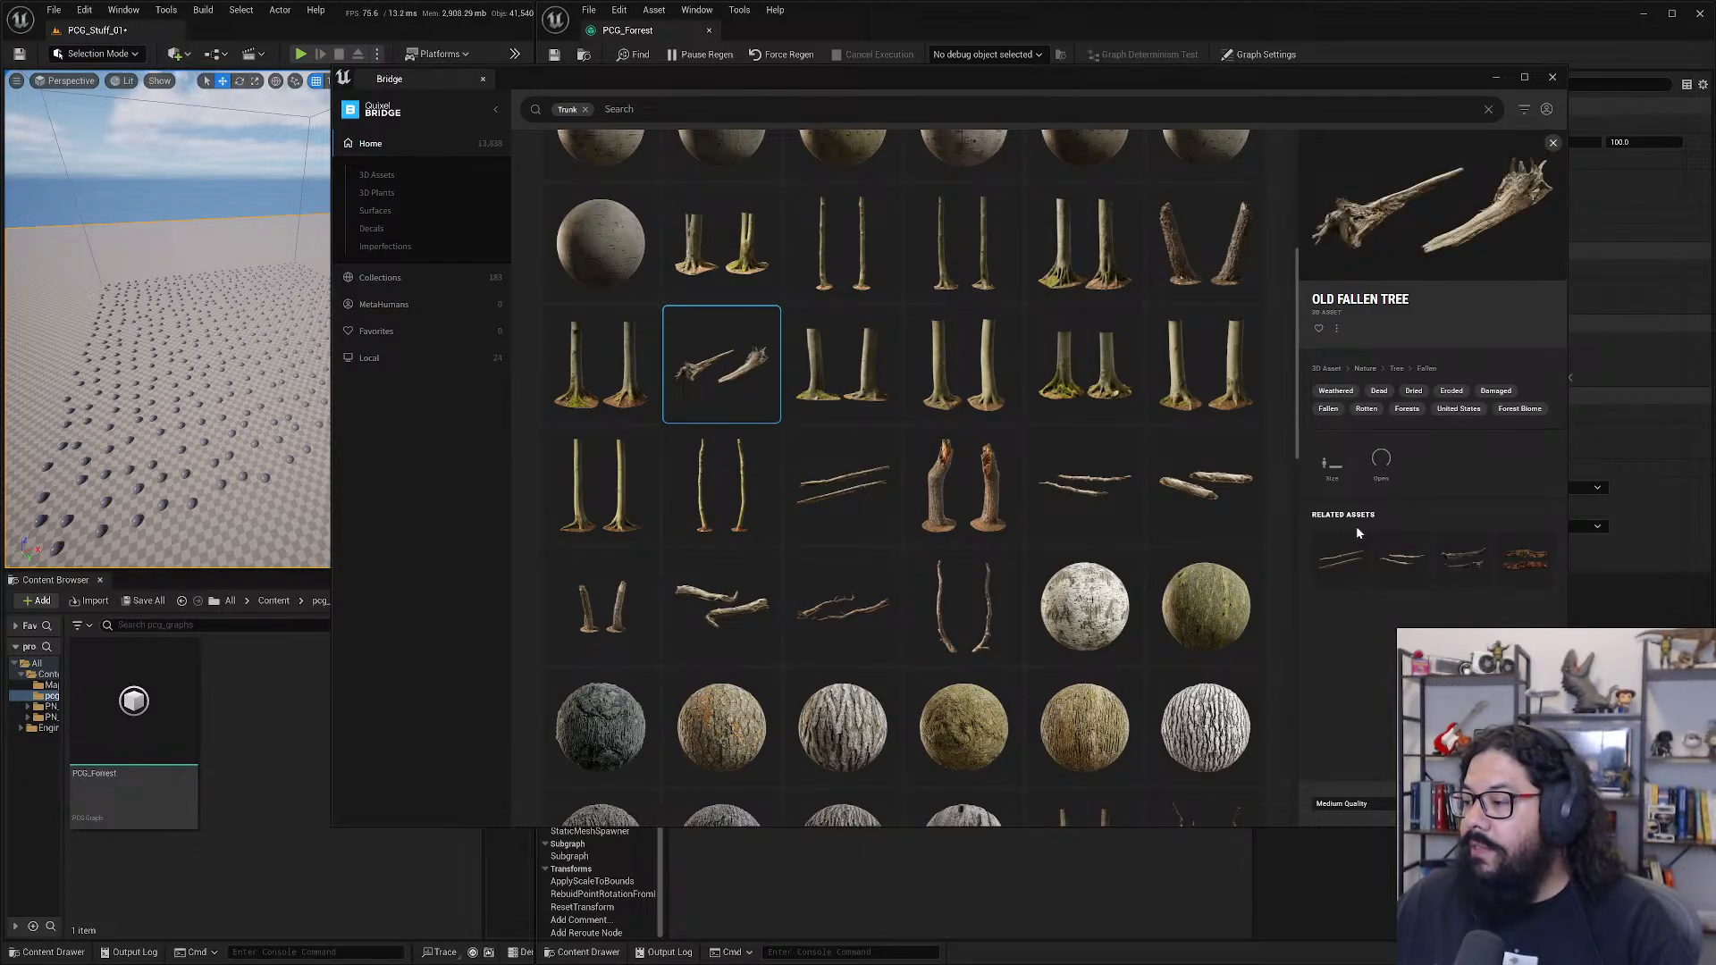
{"action": "left_click", "coordinate": [1377, 804]}
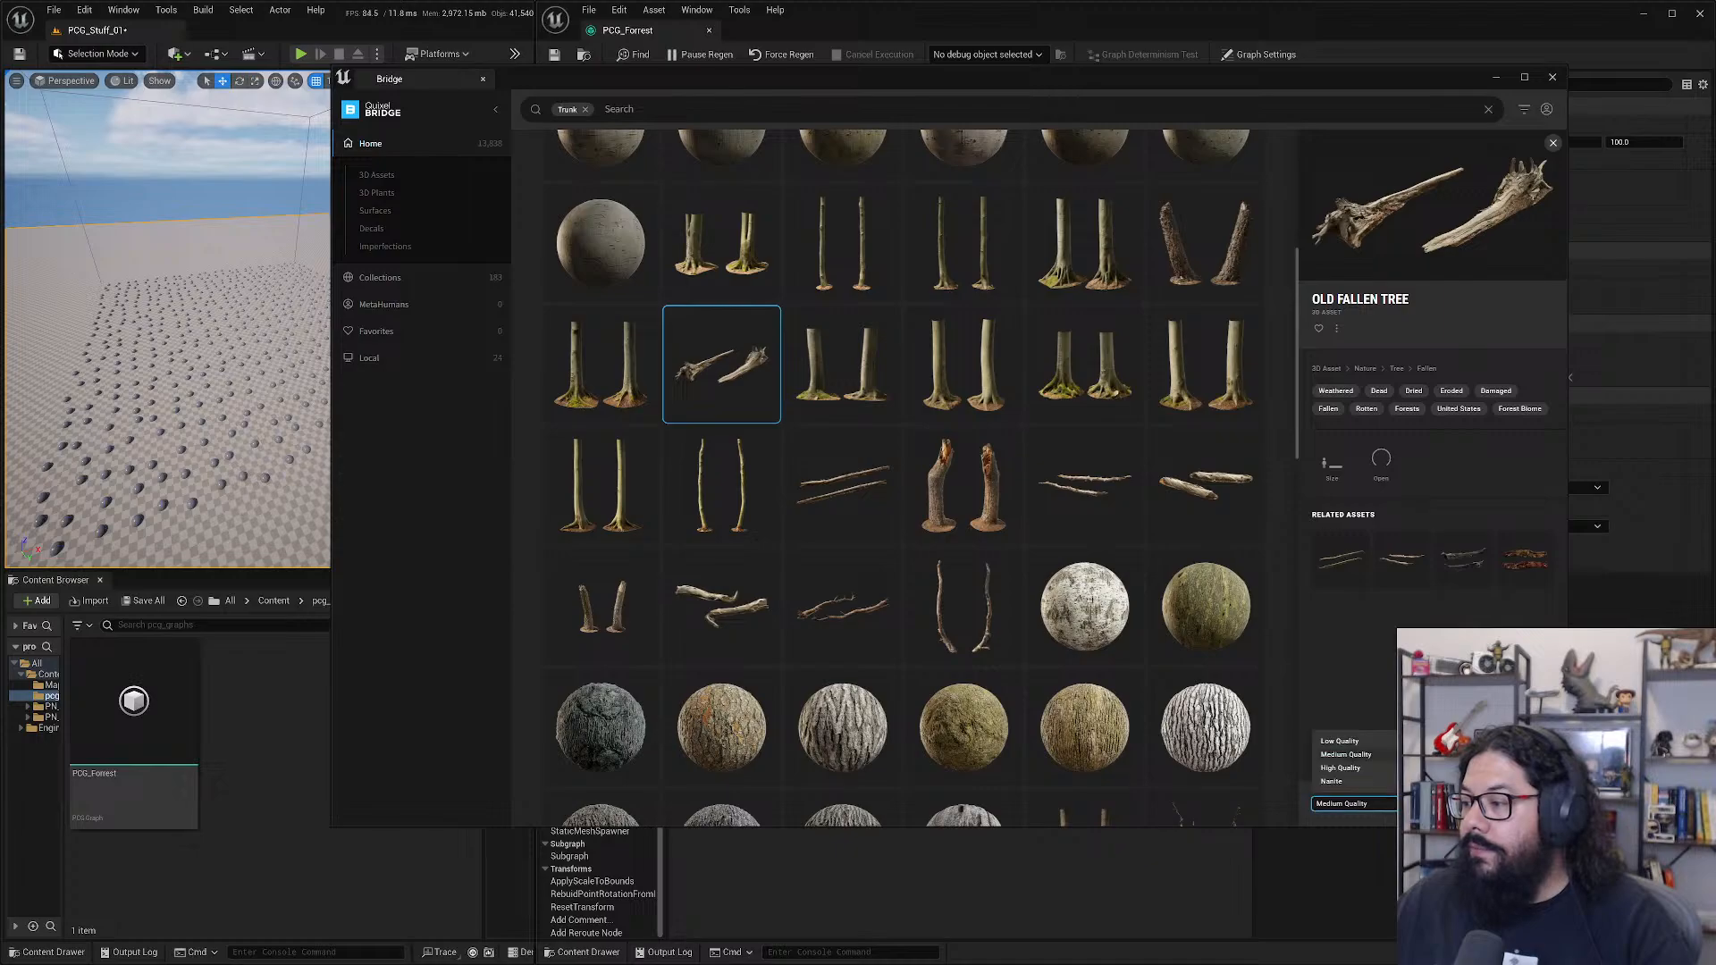
{"action": "left_click", "coordinate": [1340, 781]}
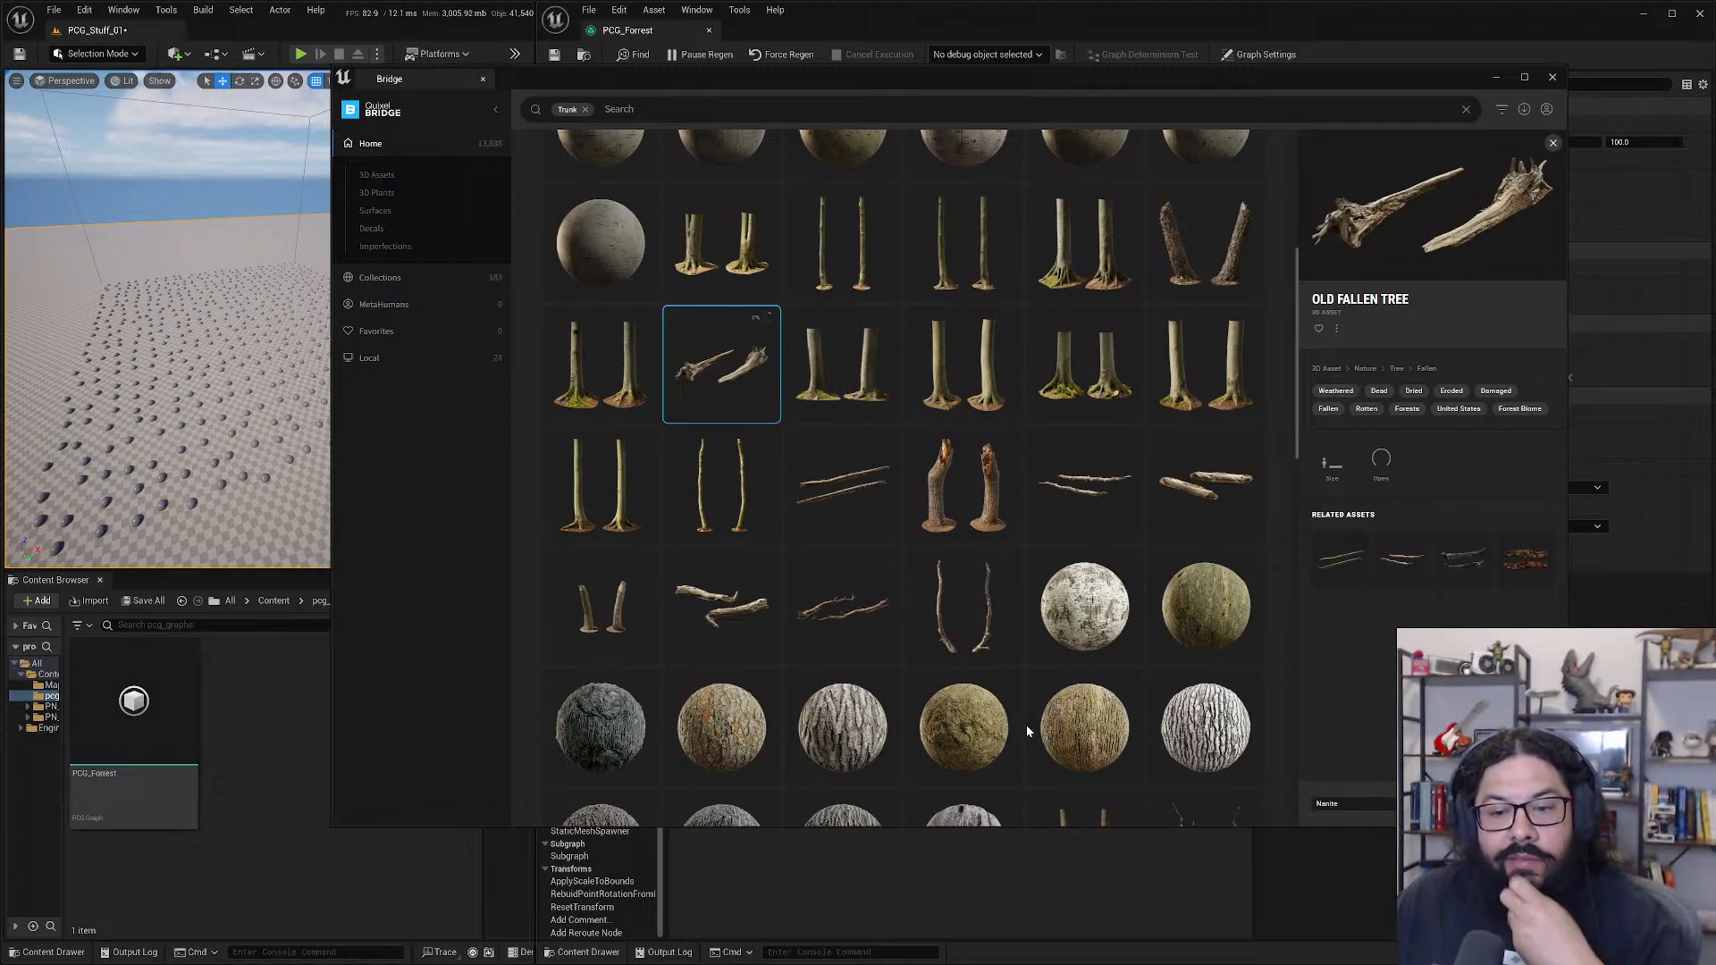
- Look through the remaining Trunk results for further fallen trees and logs
{"action": "mouse_move", "coordinate": [890, 720]}
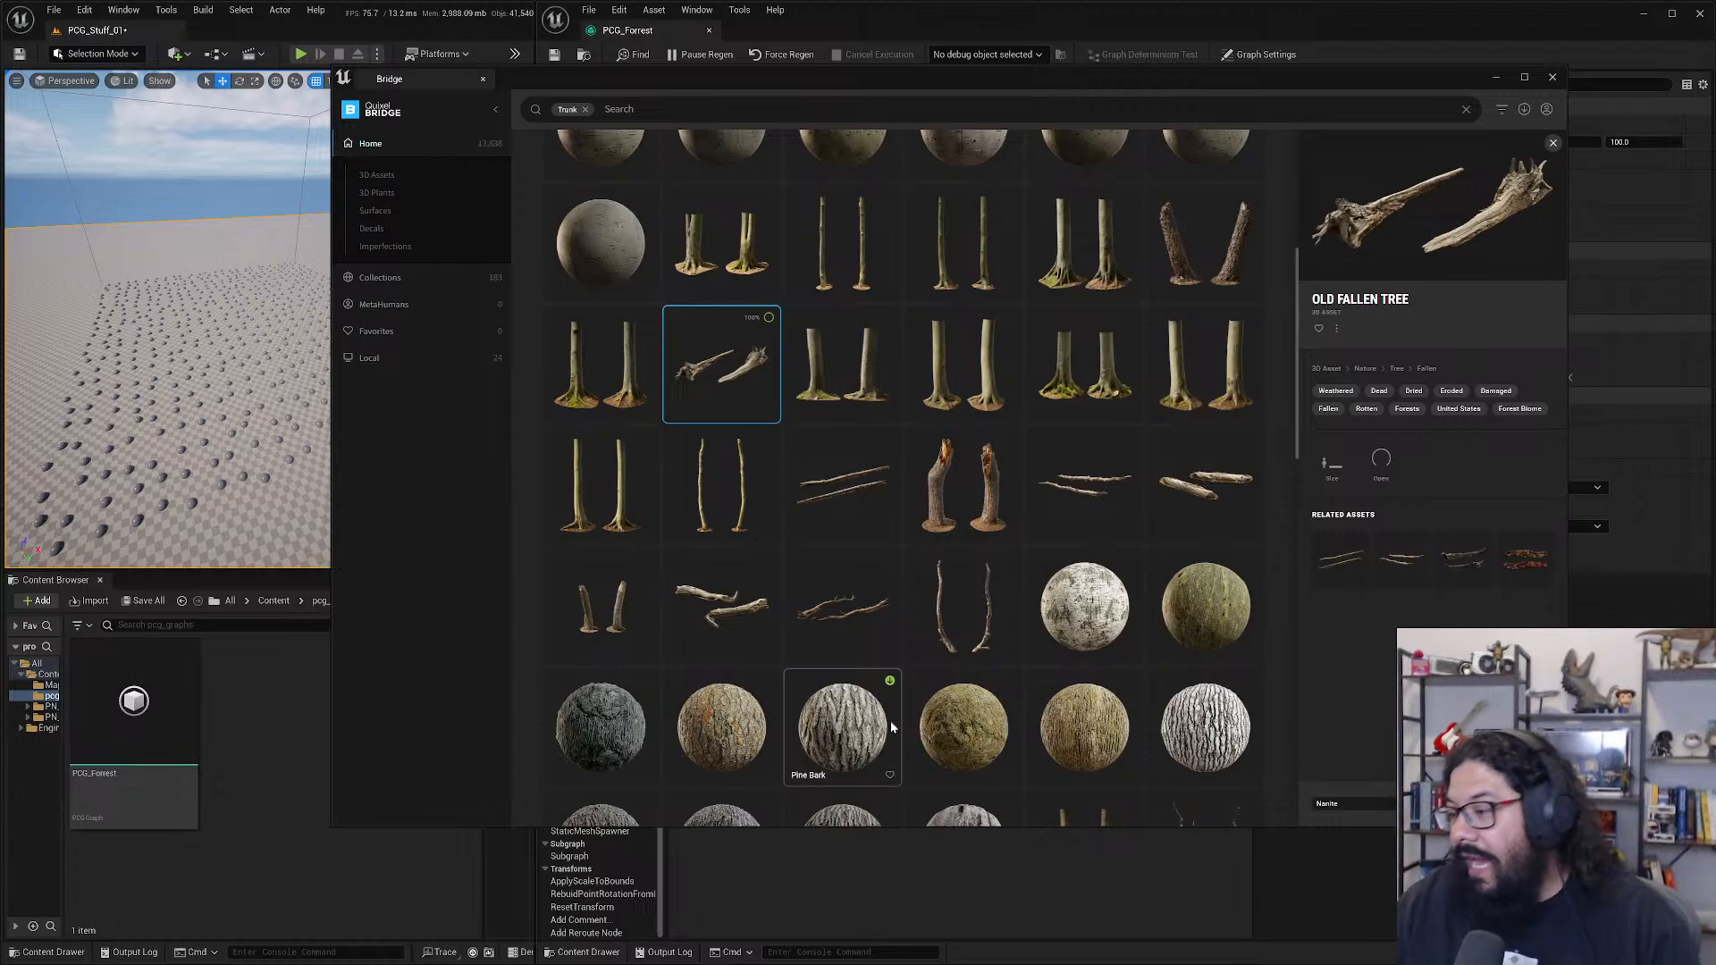
{"action": "scroll", "coordinate": [812, 513], "scroll_direction": "down", "scroll_amount": 5}
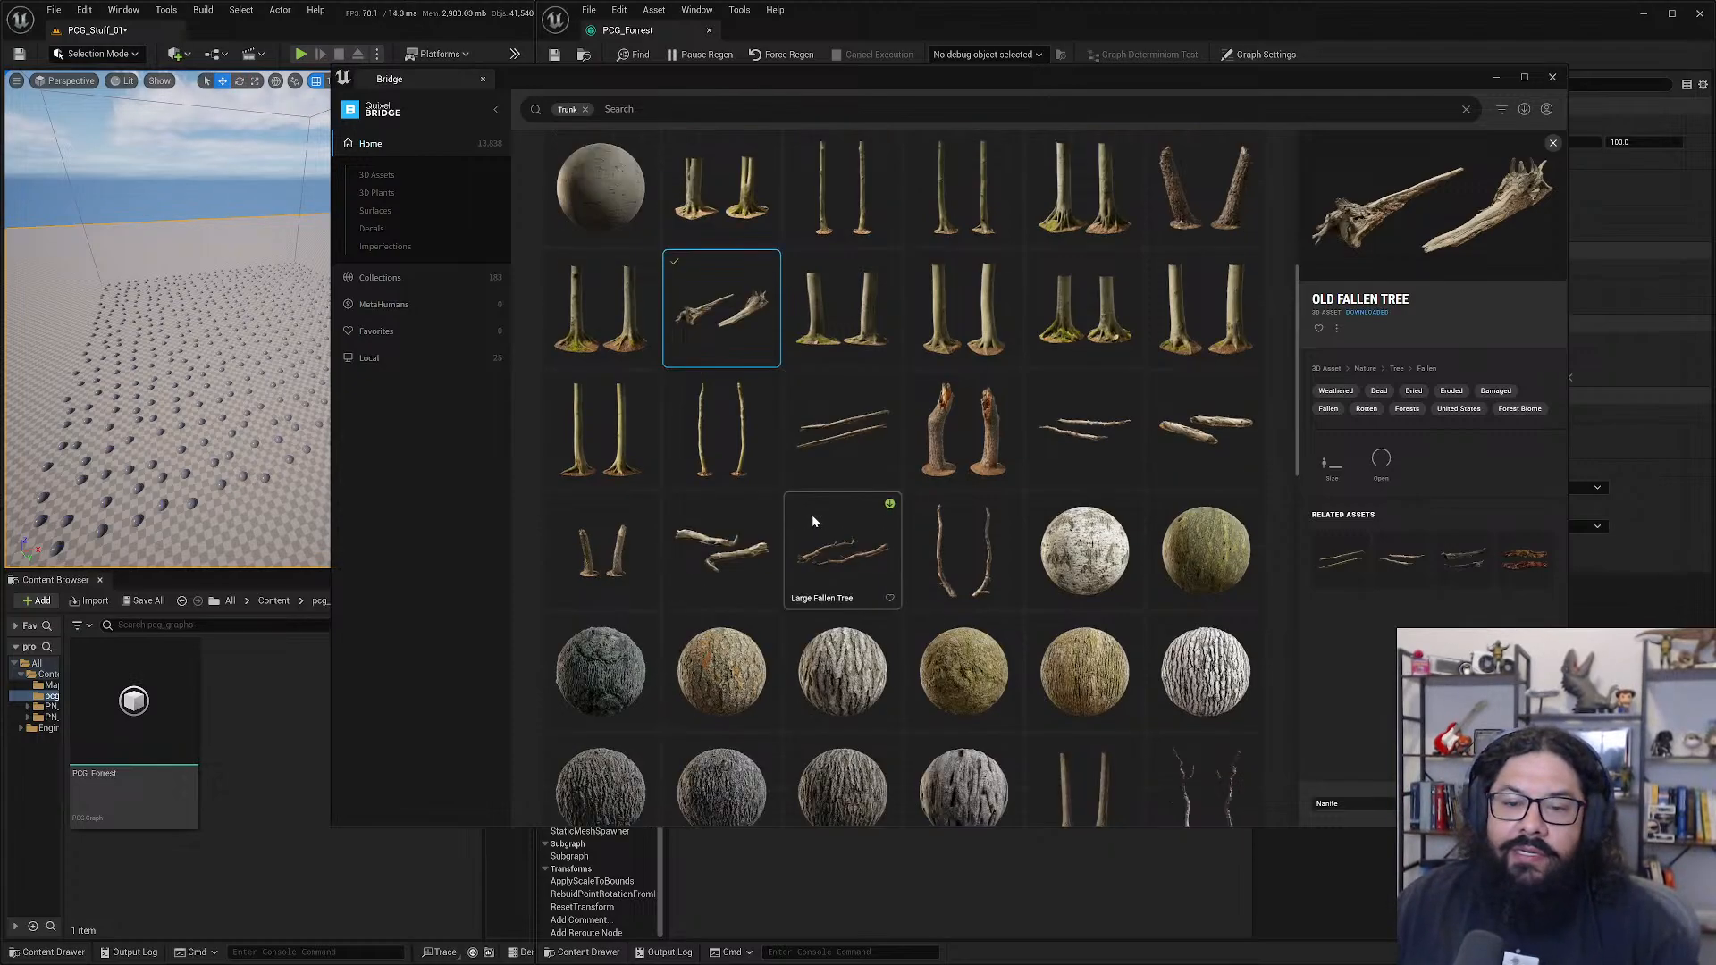
{"action": "scroll", "coordinate": [814, 520], "scroll_direction": "down", "scroll_amount": 4}
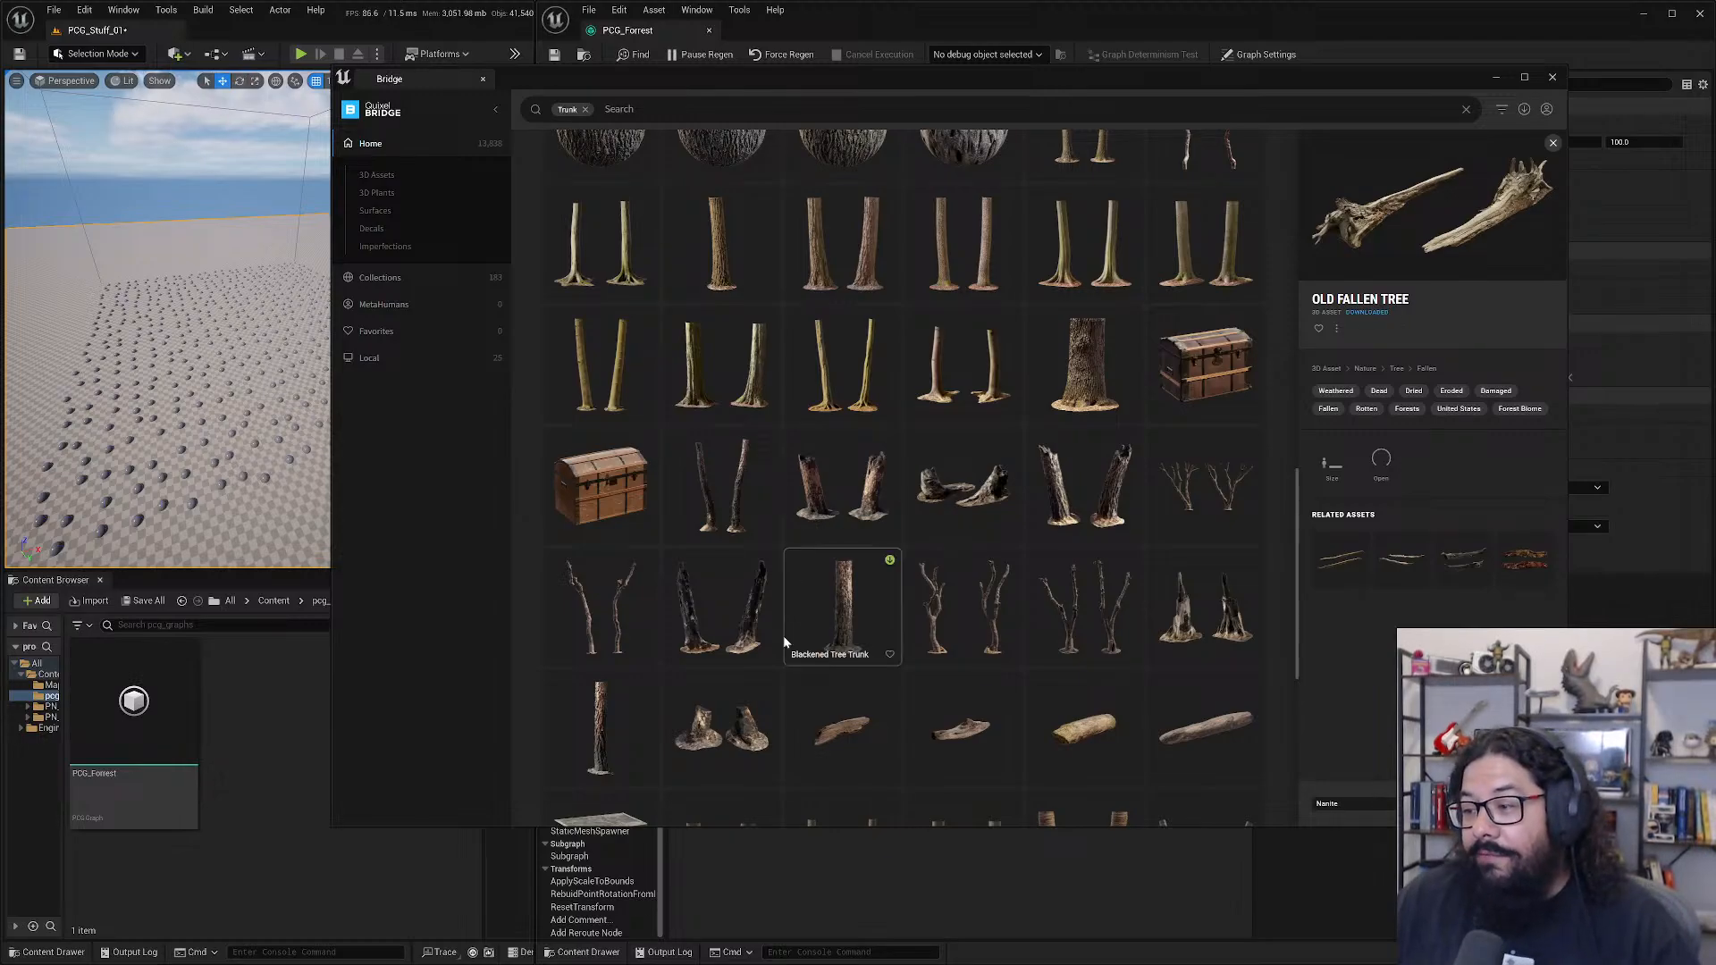
{"action": "scroll", "coordinate": [863, 565], "scroll_direction": "down", "scroll_amount": 5}
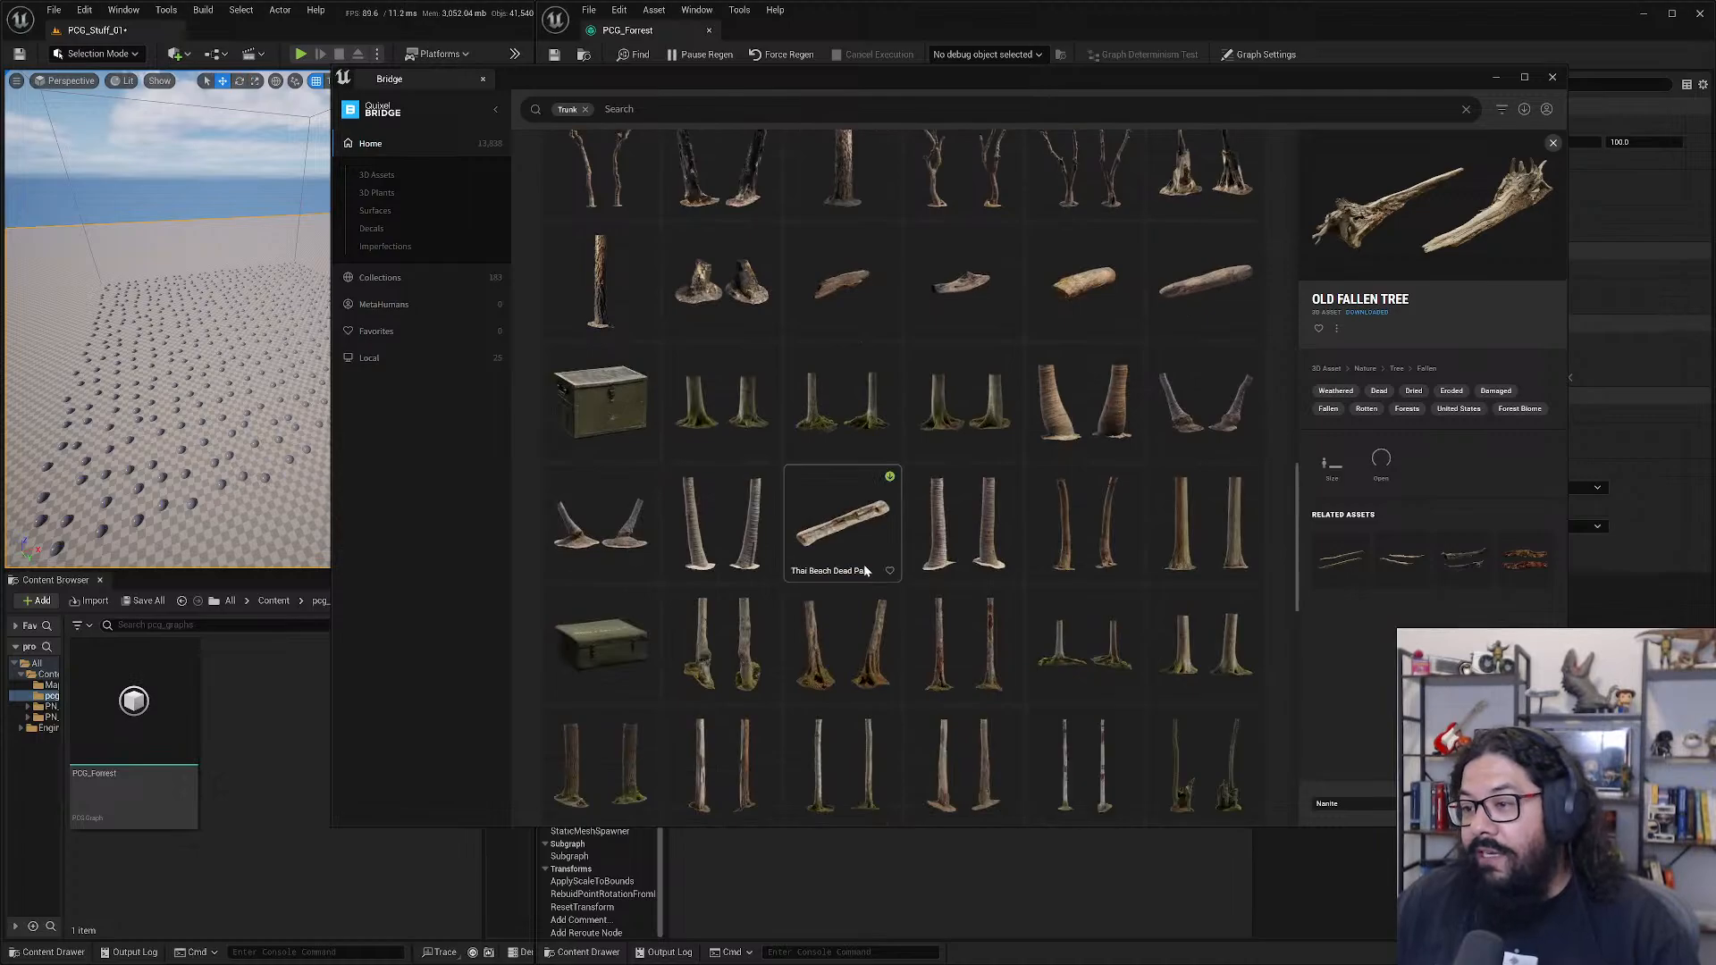
{"action": "scroll", "coordinate": [863, 565], "scroll_direction": "down", "scroll_amount": 6}
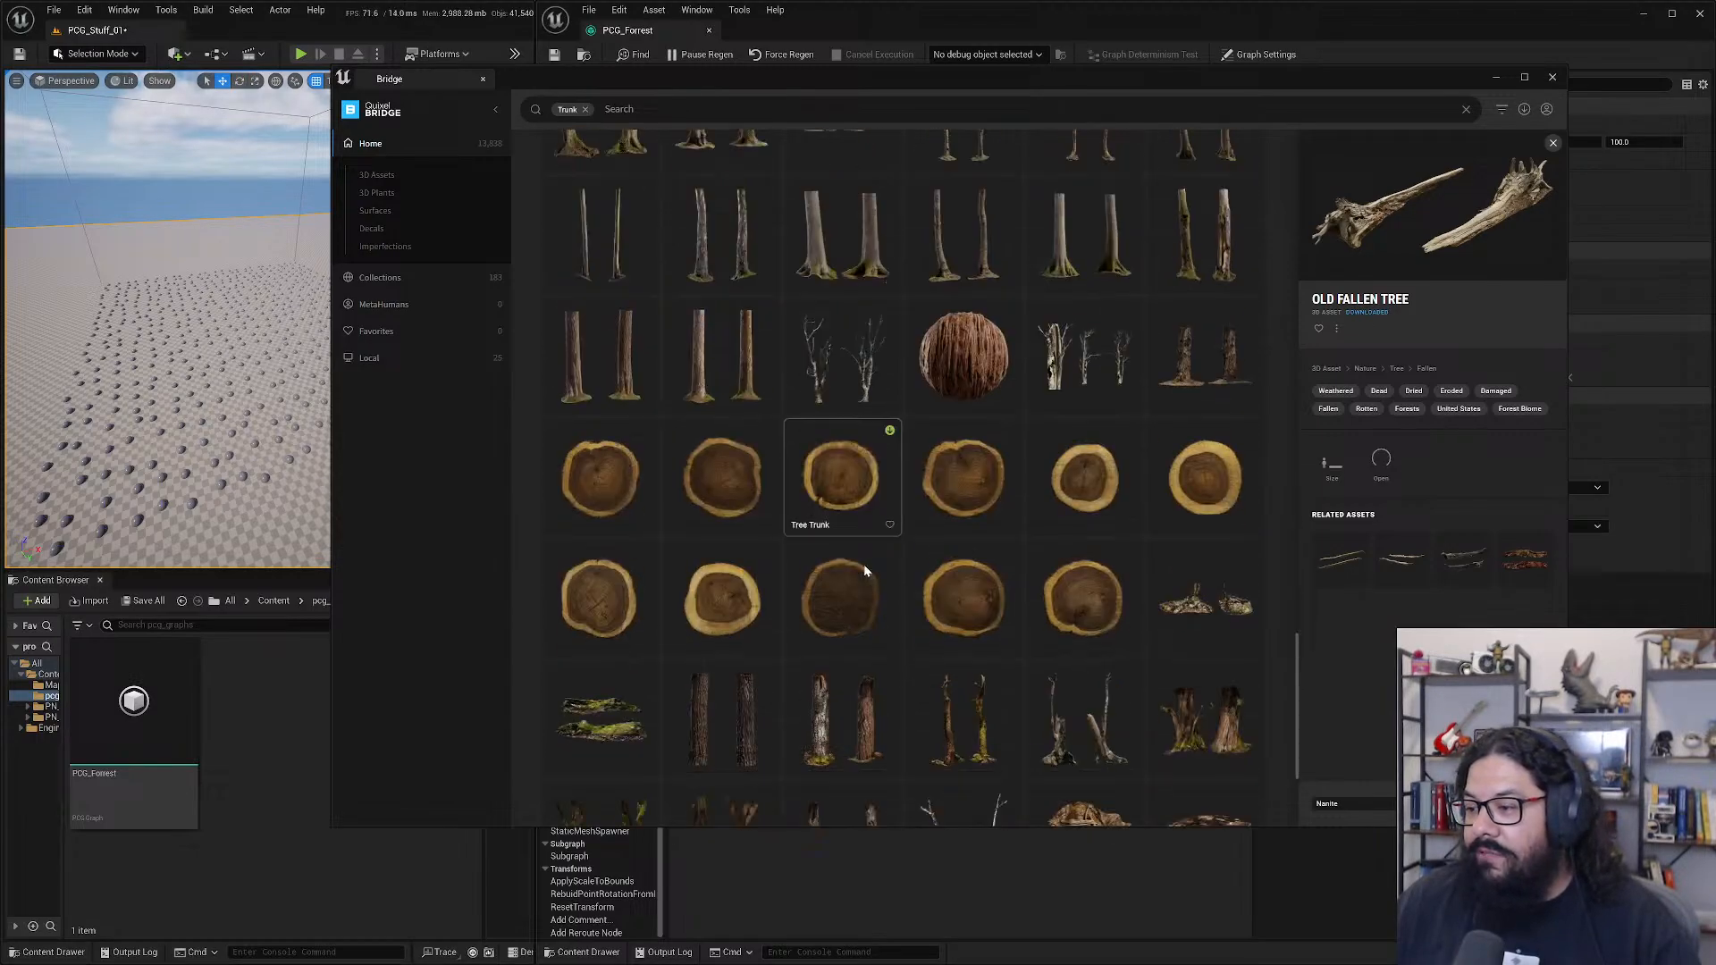
{"action": "scroll", "coordinate": [863, 565], "scroll_direction": "down", "scroll_amount": 3}
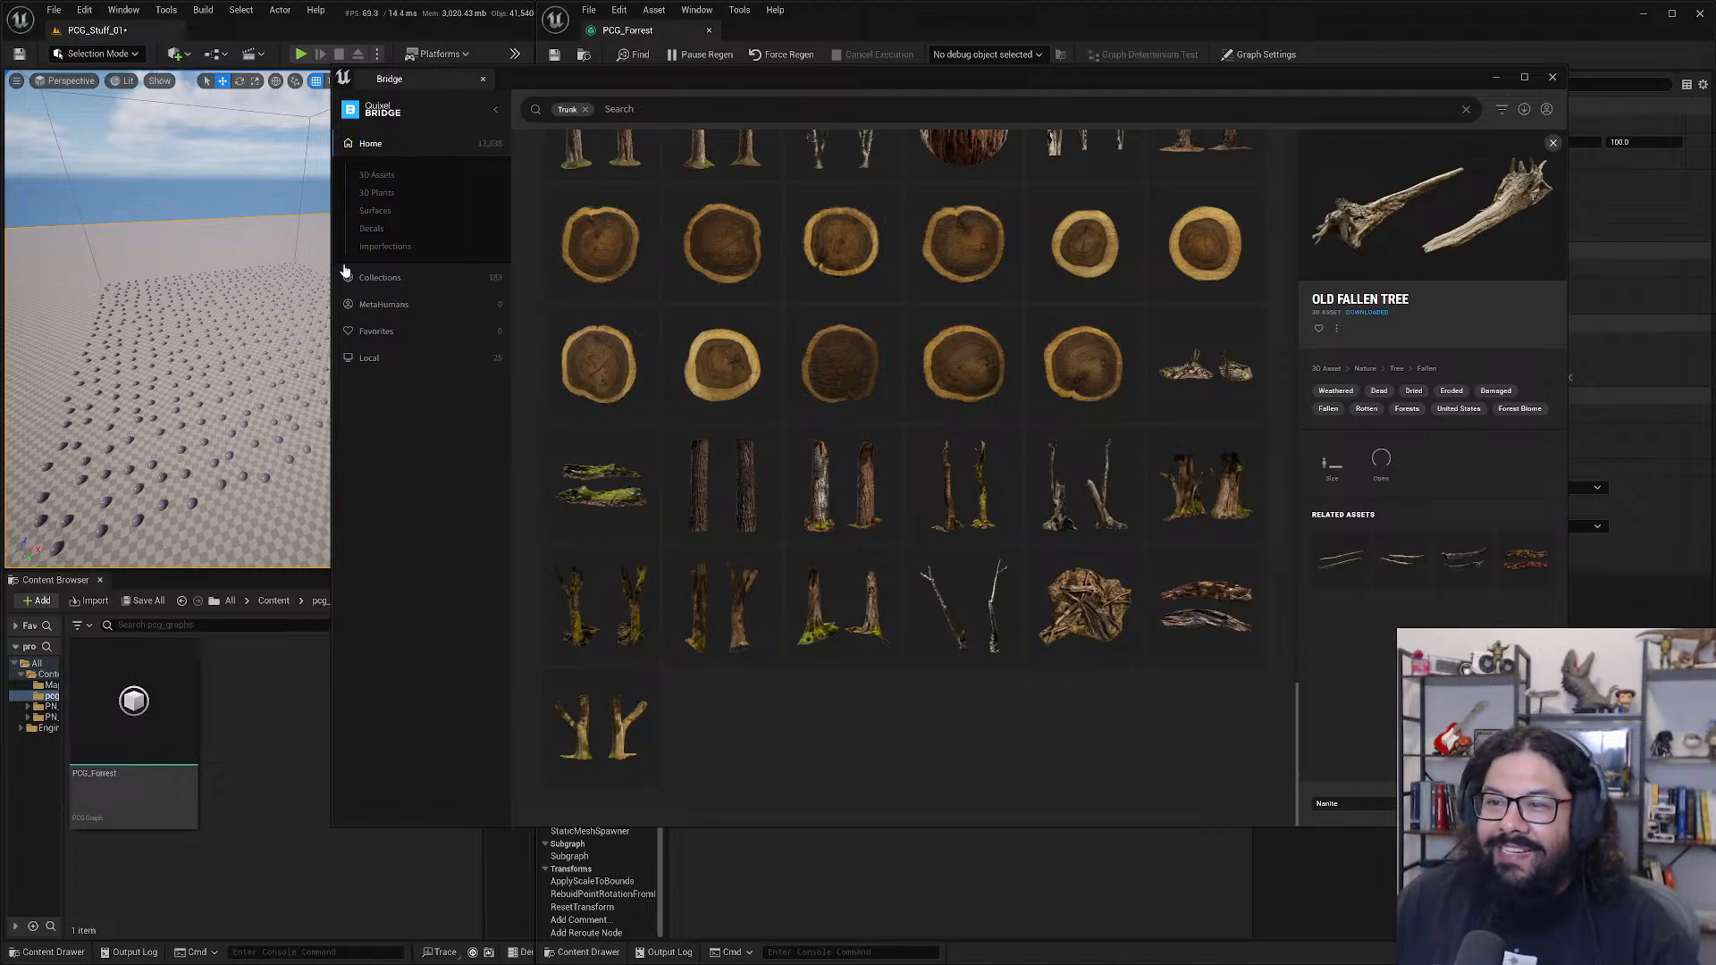
{"action": "scroll", "coordinate": [844, 578], "scroll_direction": "up", "scroll_amount": 10}
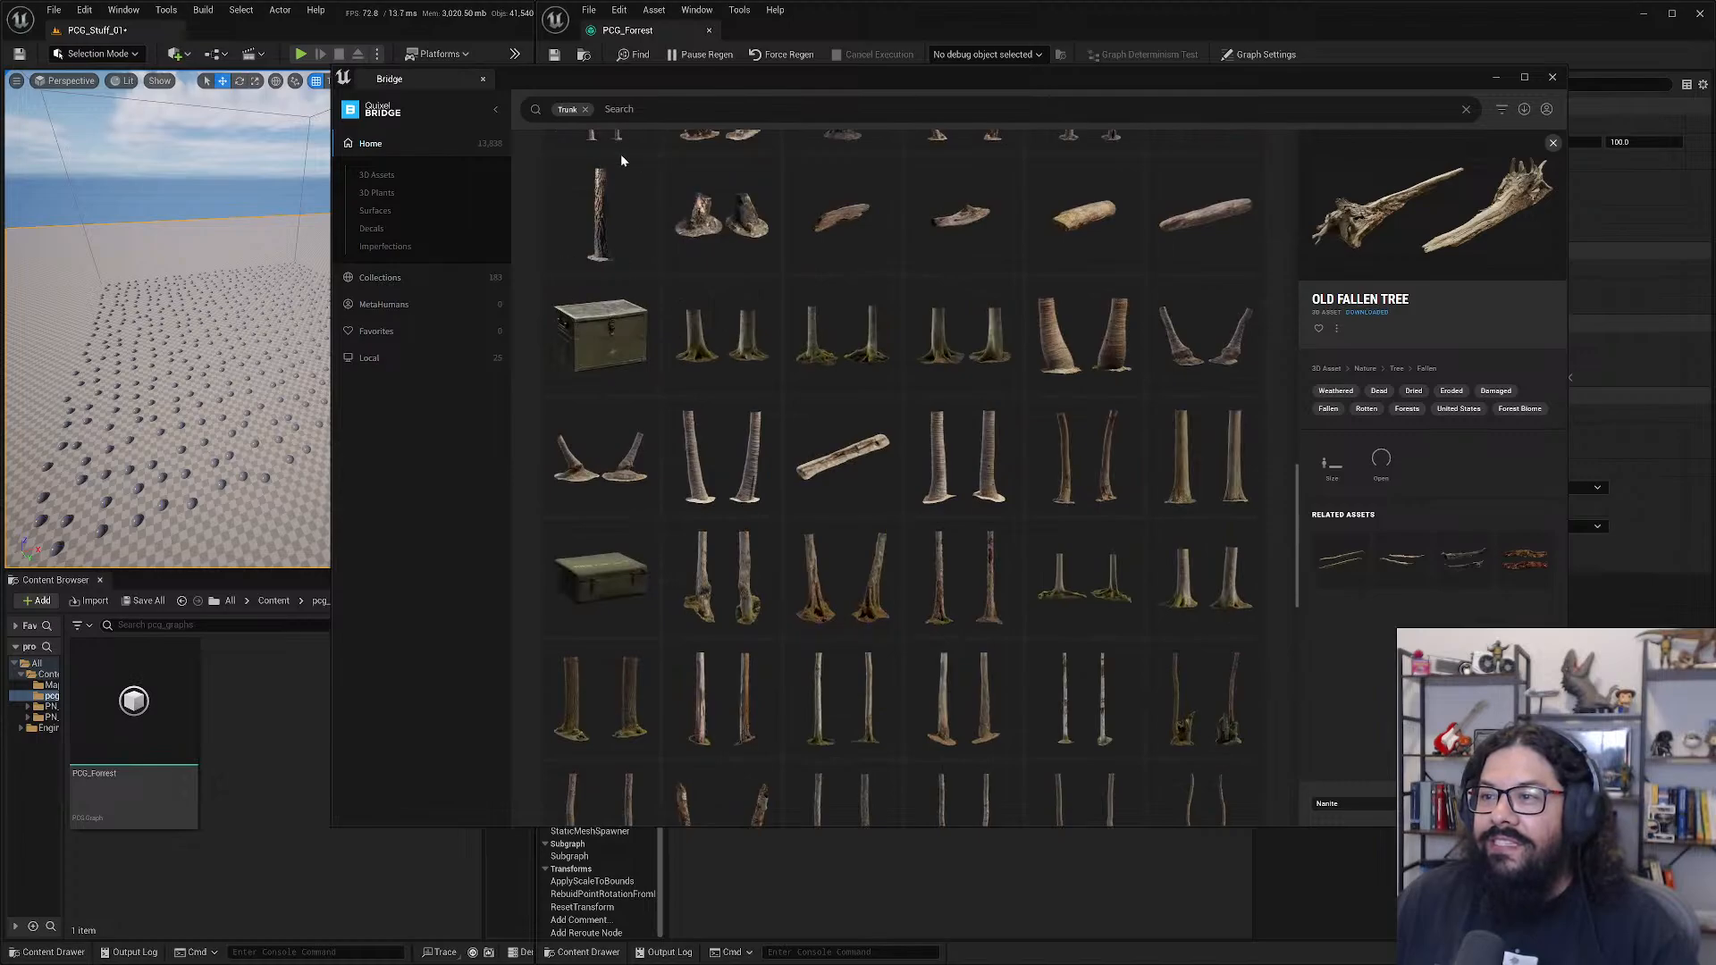
- Clear the Trunk filter and search all assets for the combined terms Rock and Big
{"action": "left_click", "coordinate": [586, 109]}
{"action": "left_click", "coordinate": [619, 110]}
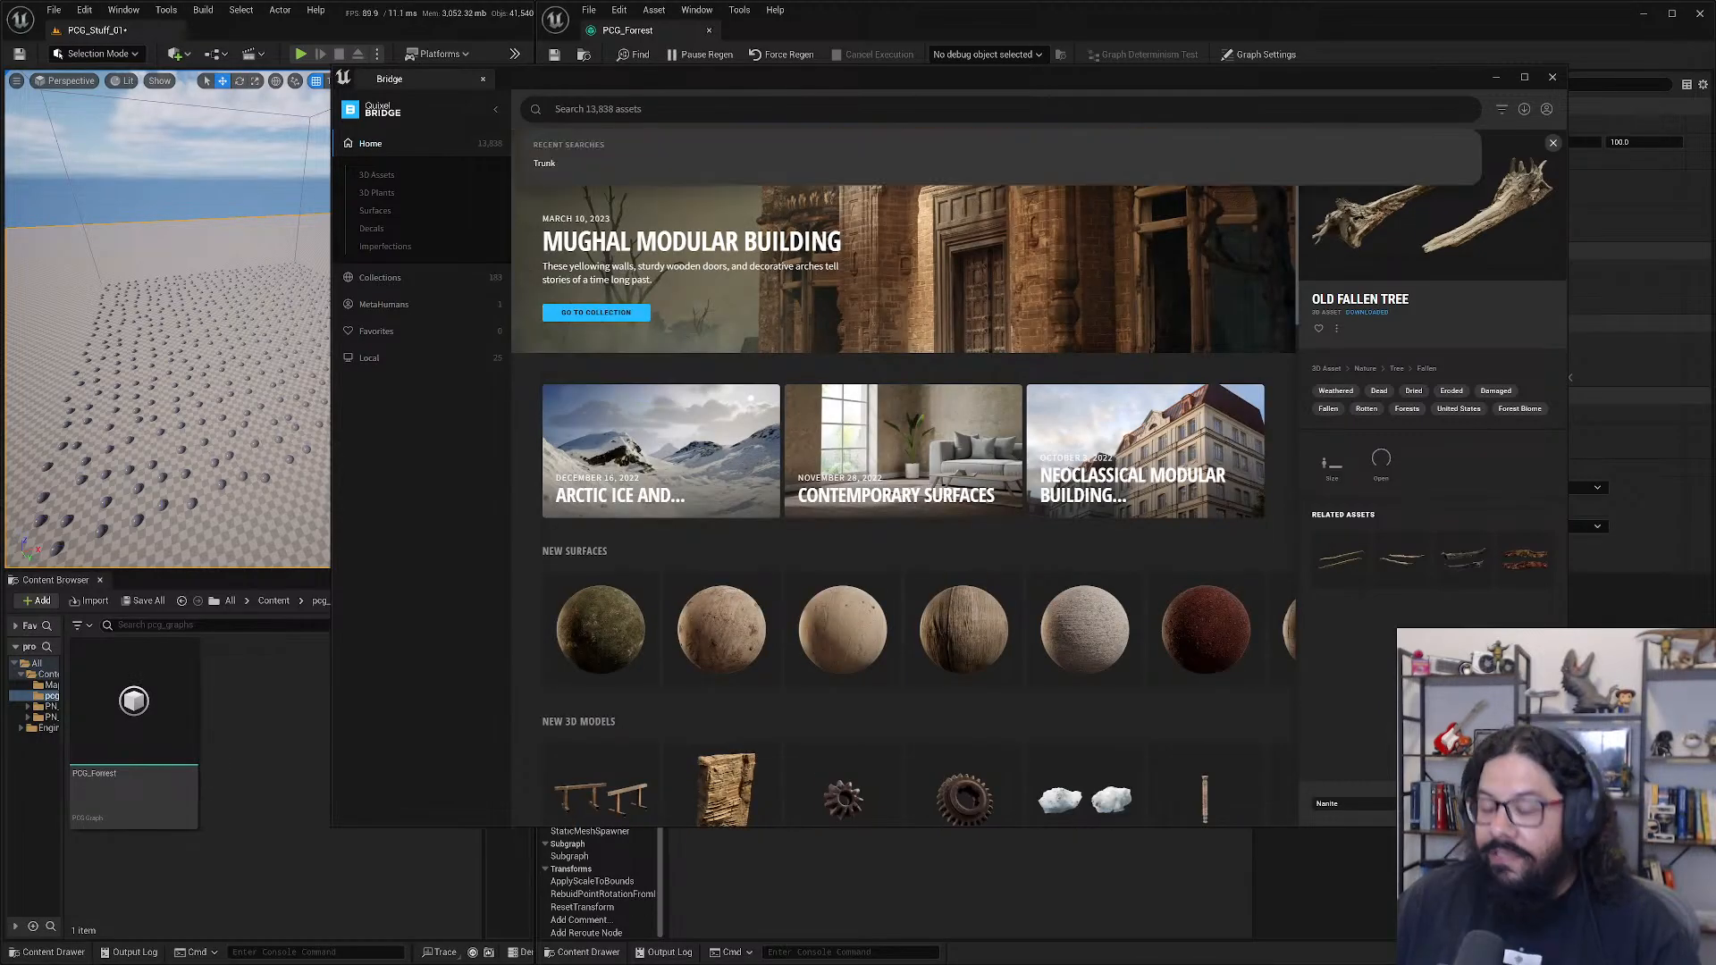
{"action": "type", "text": "Rock"}
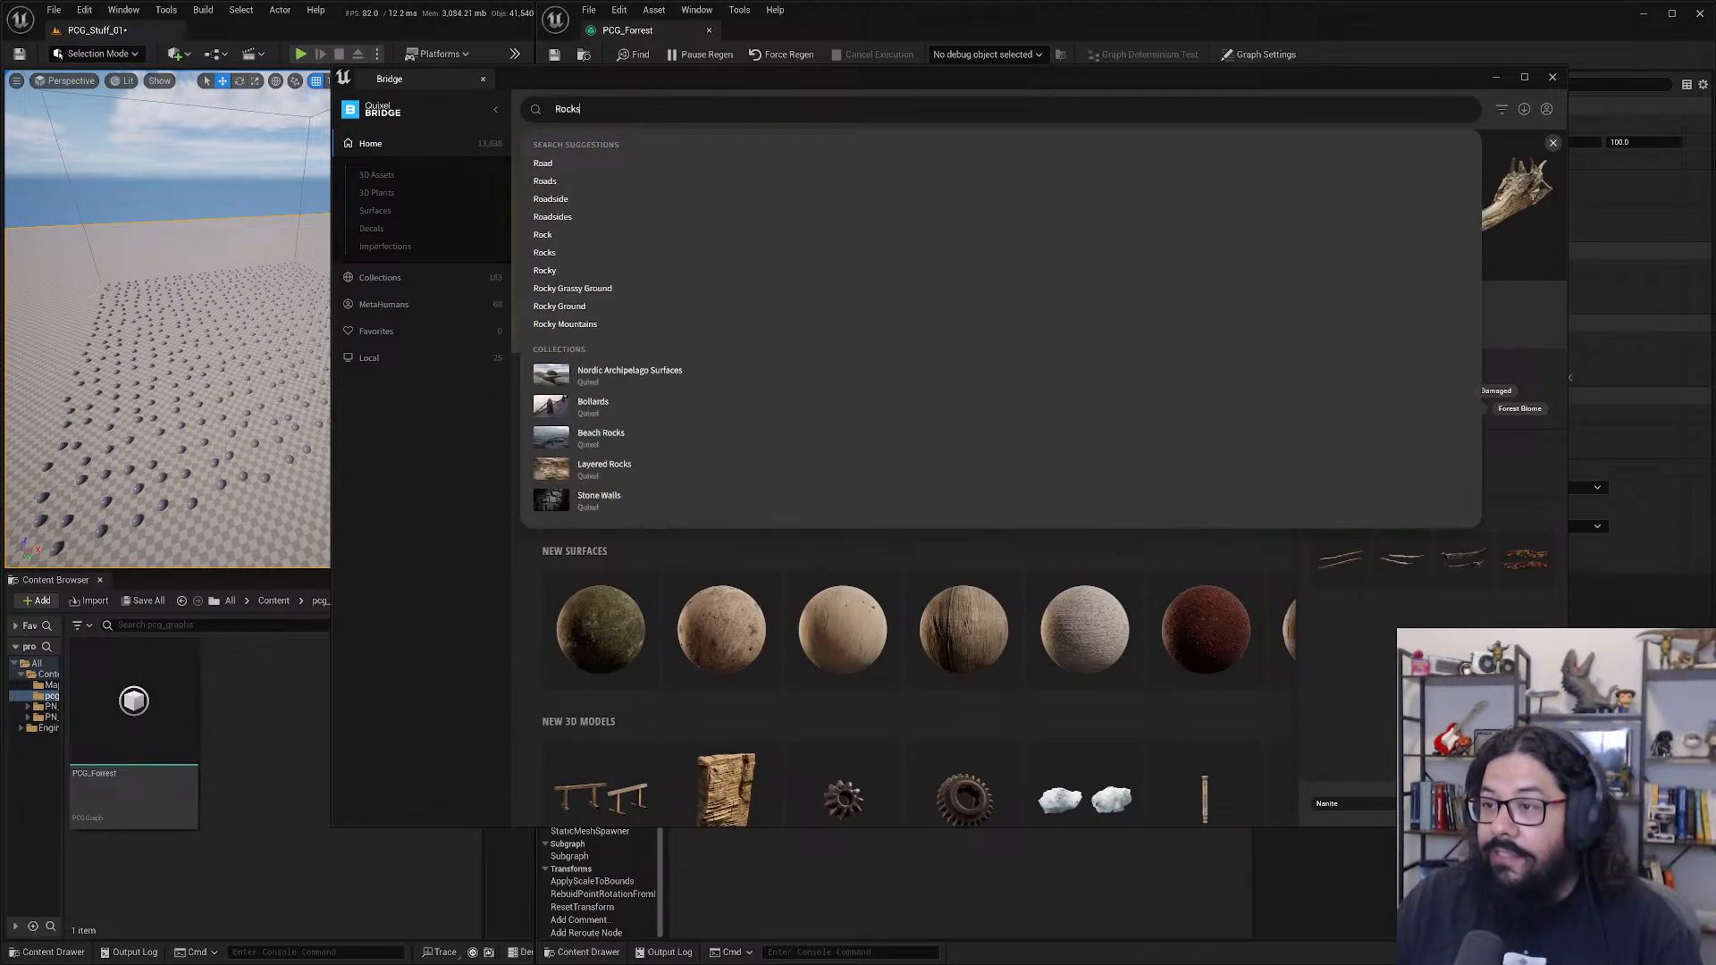
{"action": "key", "text": "Return"}
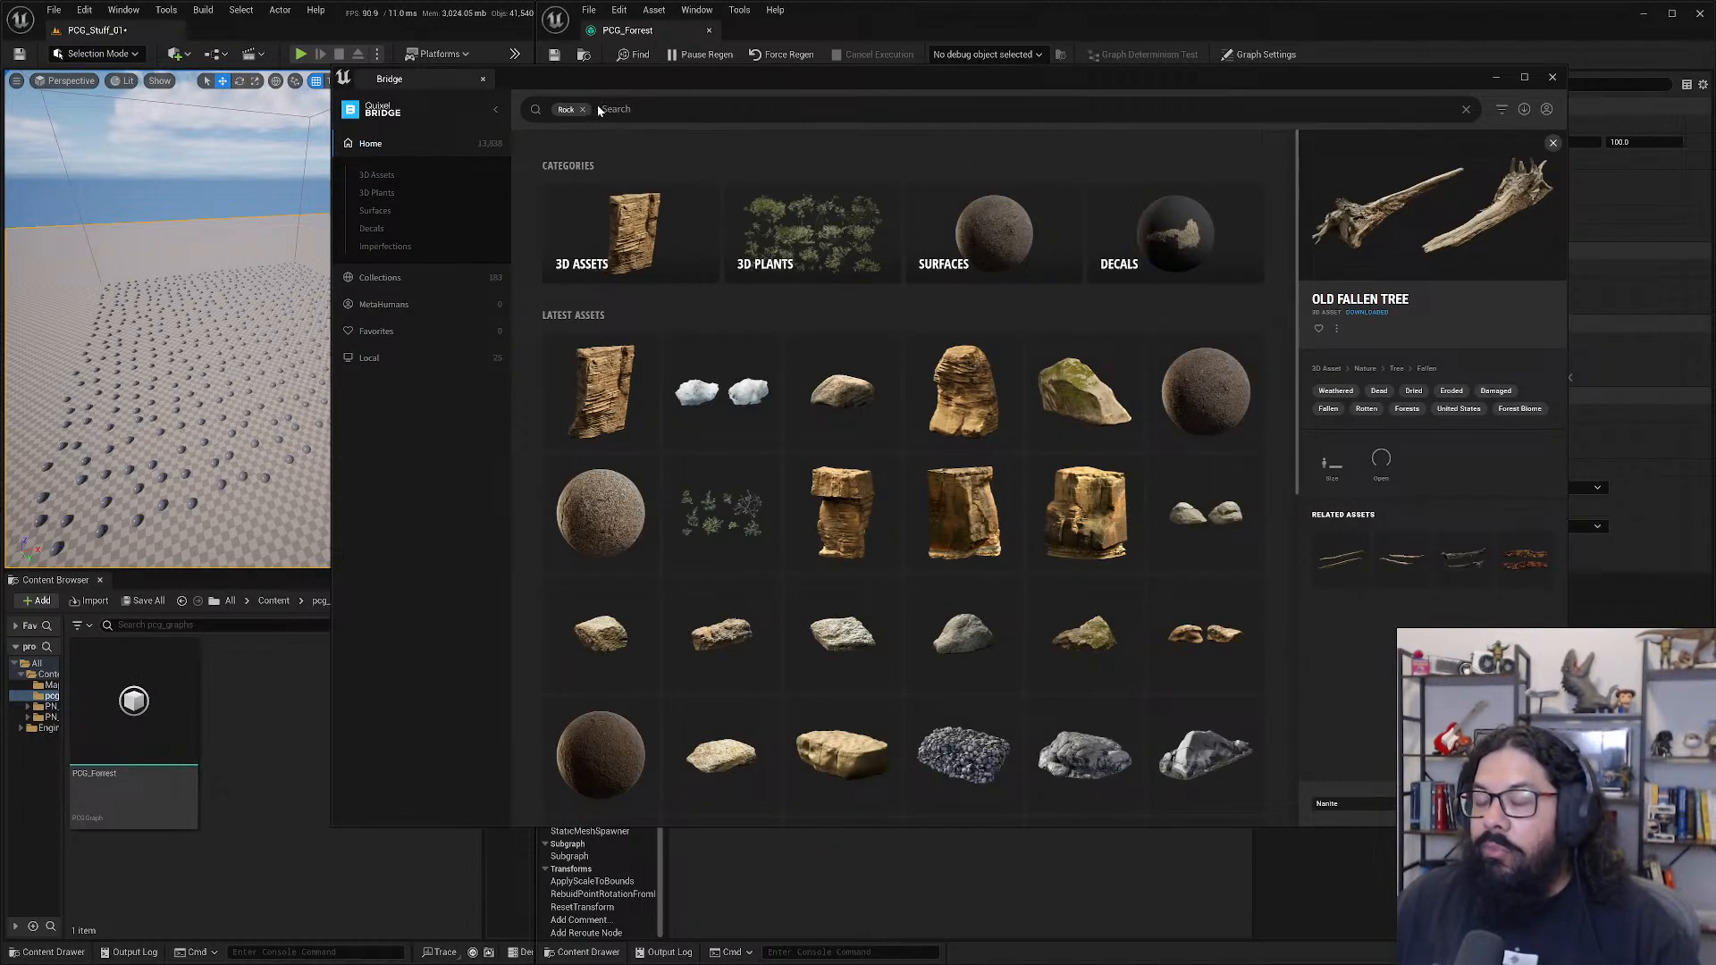
{"action": "type", "text": "Big"}
{"action": "key", "text": "Return"}
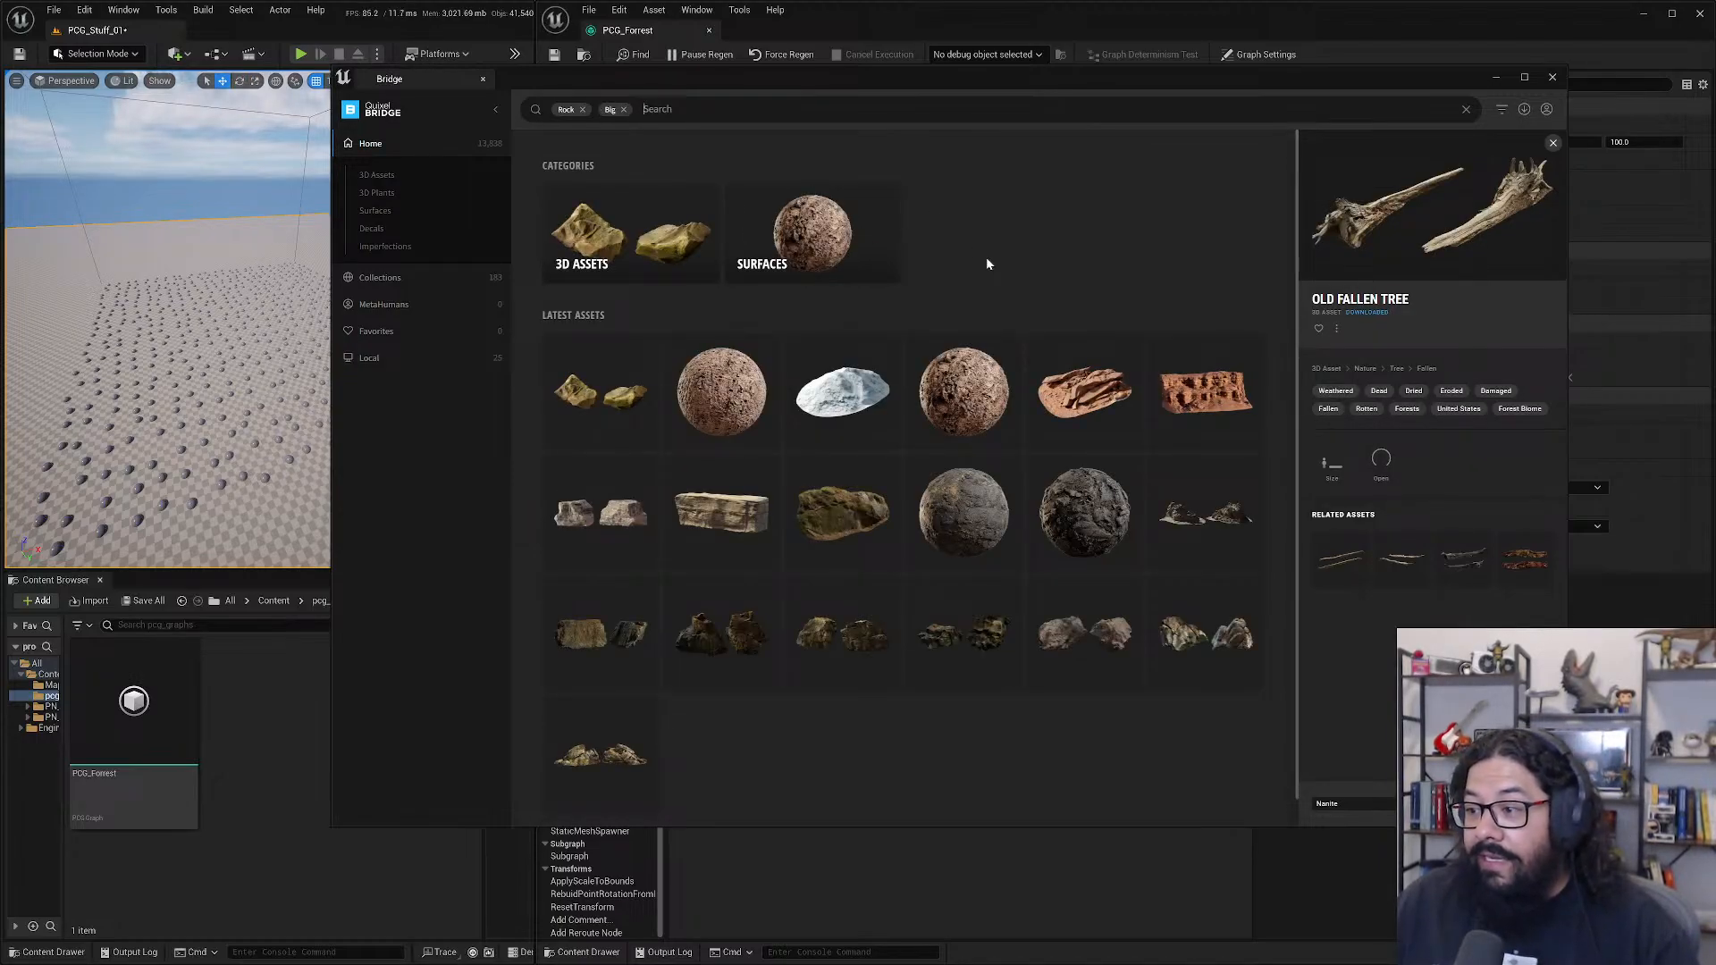
- View the details of Mossy Rock Face and of its related Mossy Forest Rock models
{"action": "left_click", "coordinate": [845, 514]}
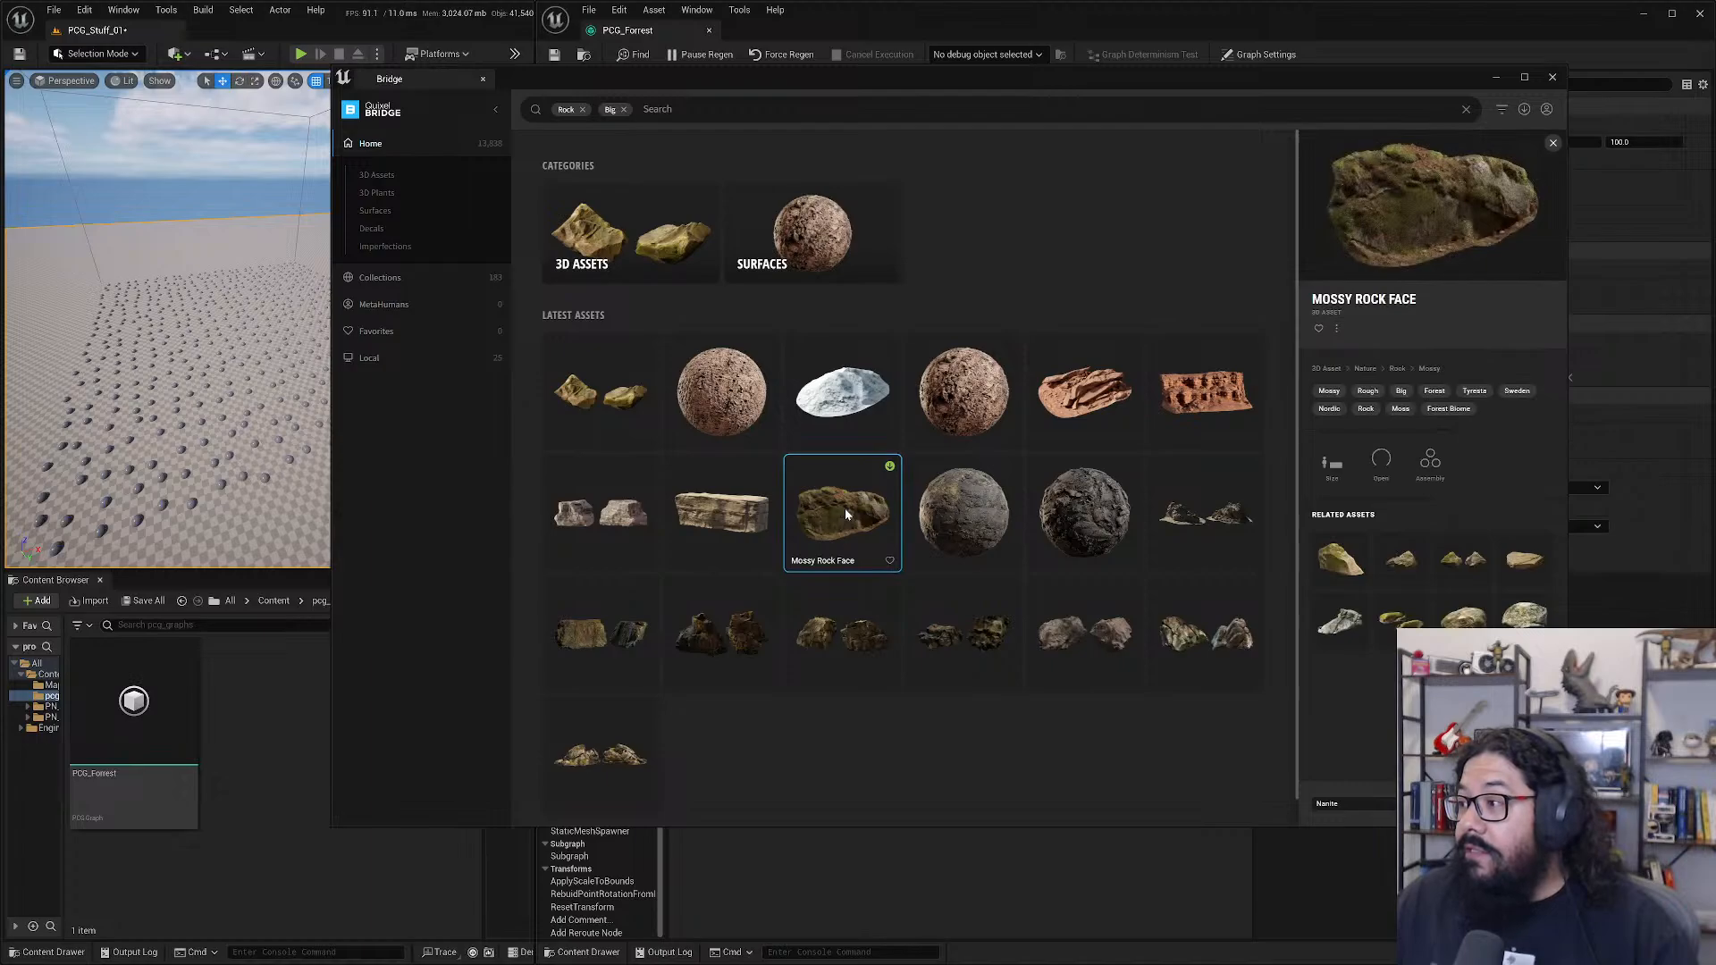
{"action": "left_click", "coordinate": [1466, 617]}
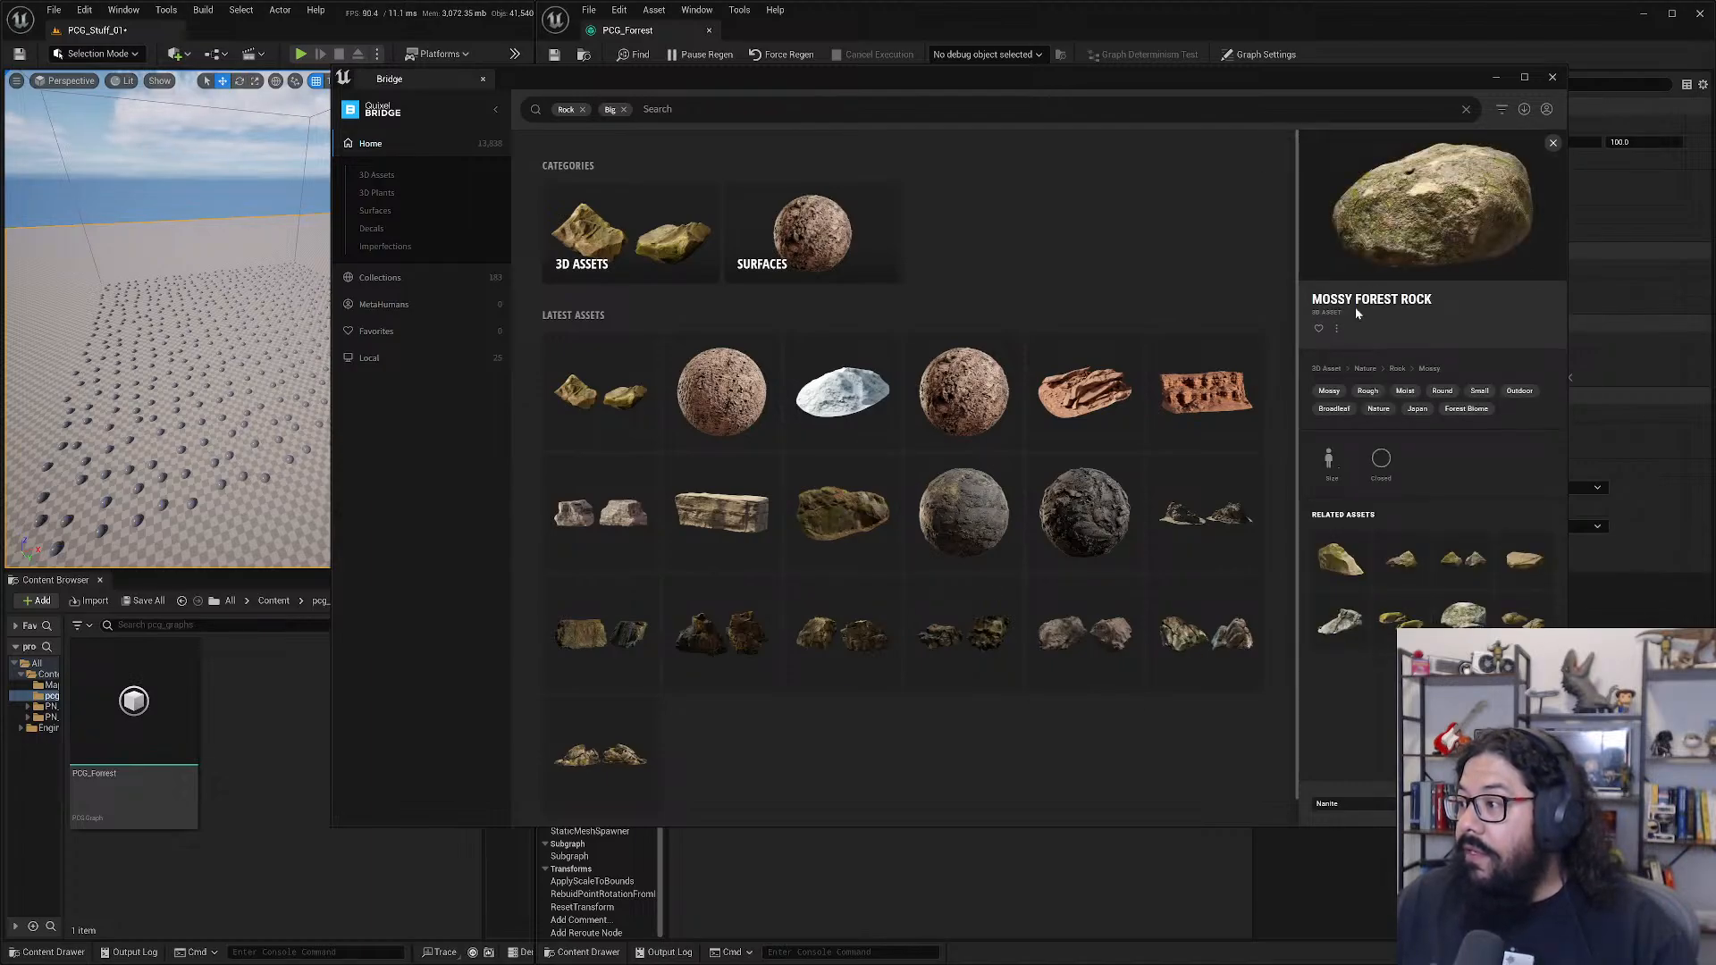
{"action": "left_click", "coordinate": [1530, 565]}
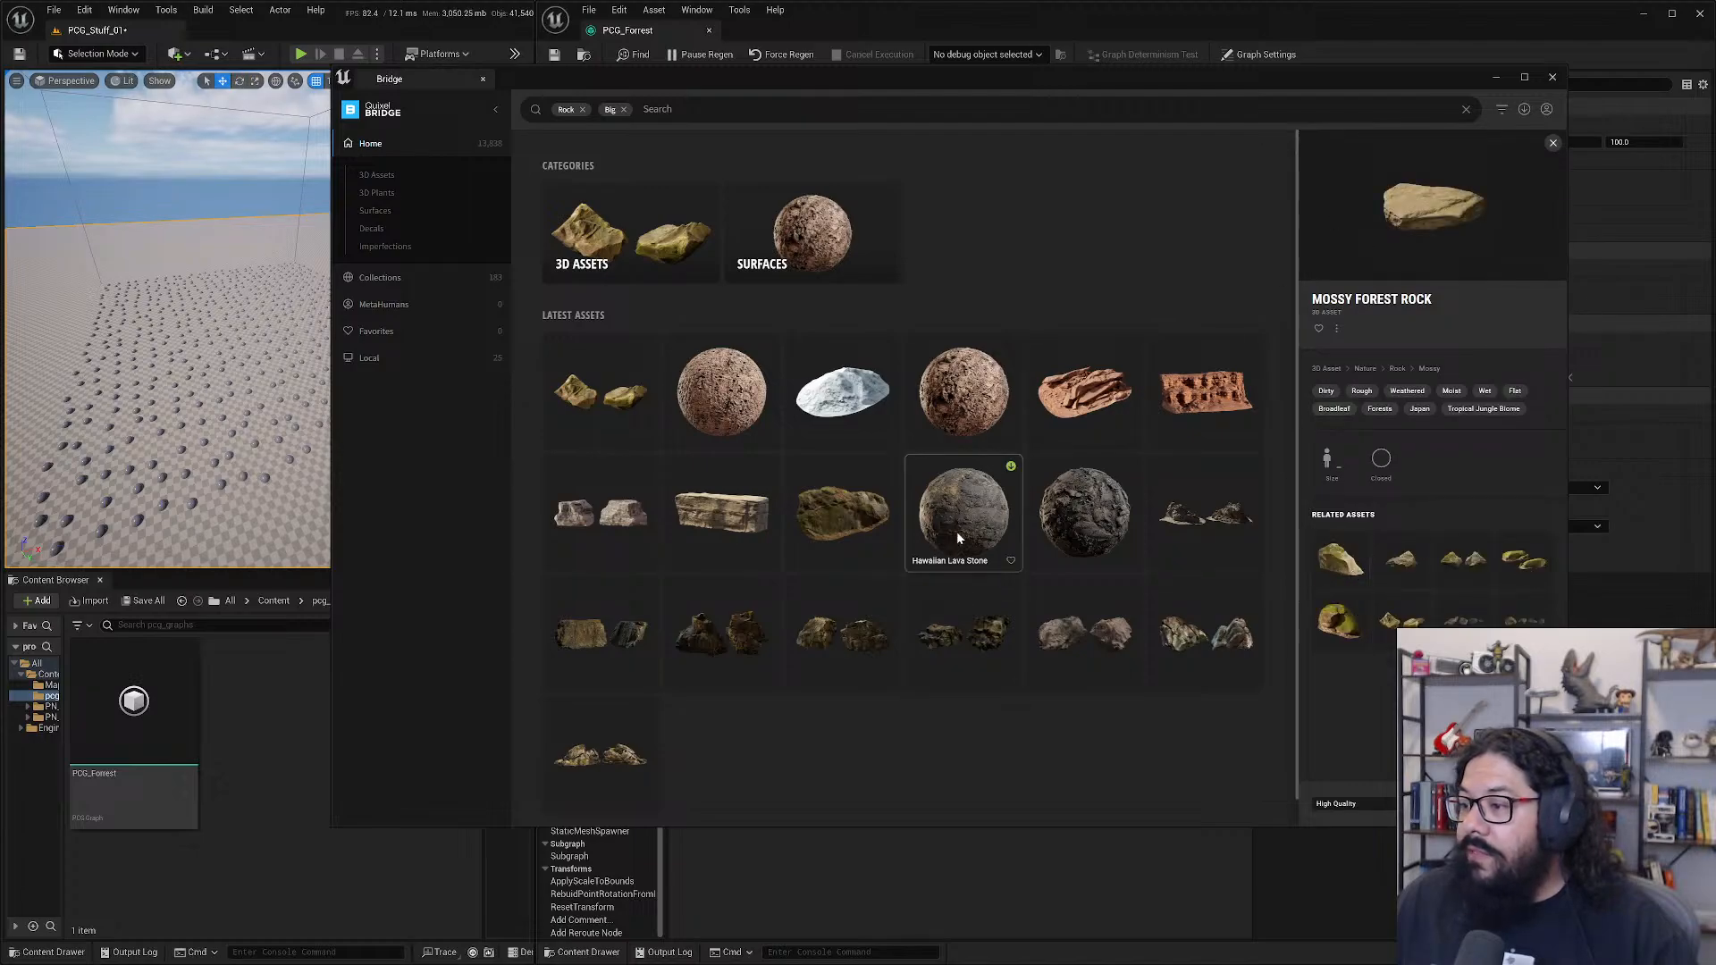
{"action": "left_click", "coordinate": [849, 512]}
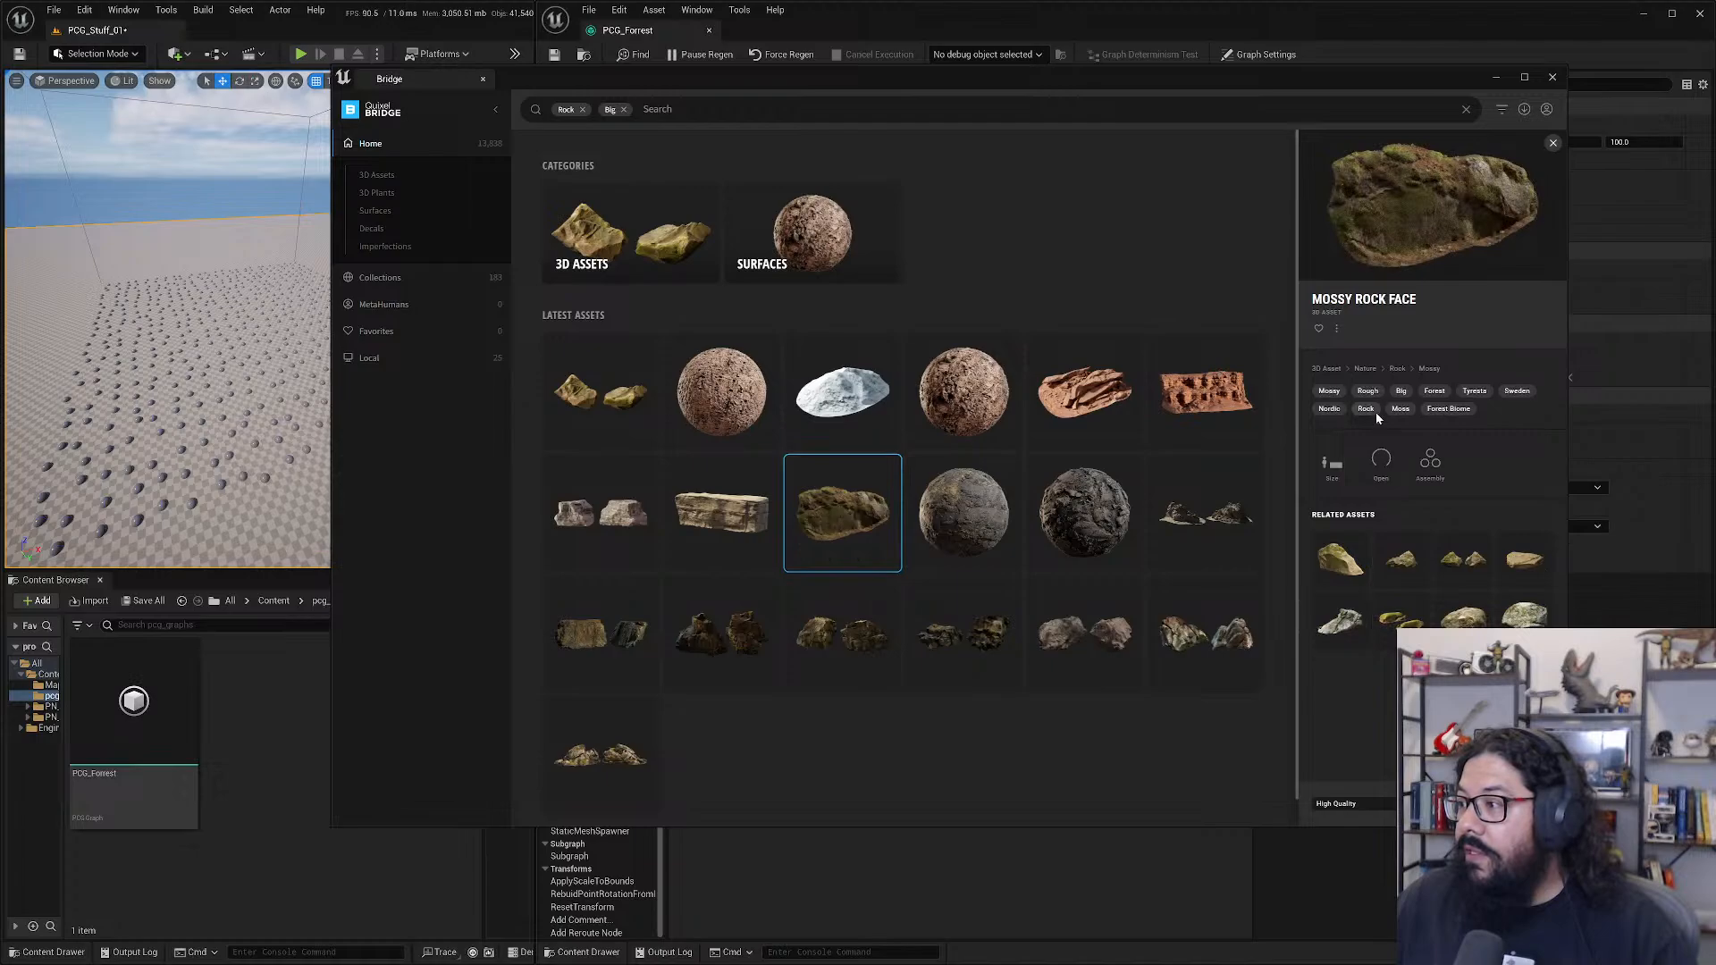
- Set the quality to Nanite for the related round Mossy Forest Rock and download the Mossy Forest Boulder from the Rock and Big results
{"action": "left_click", "coordinate": [1463, 560]}
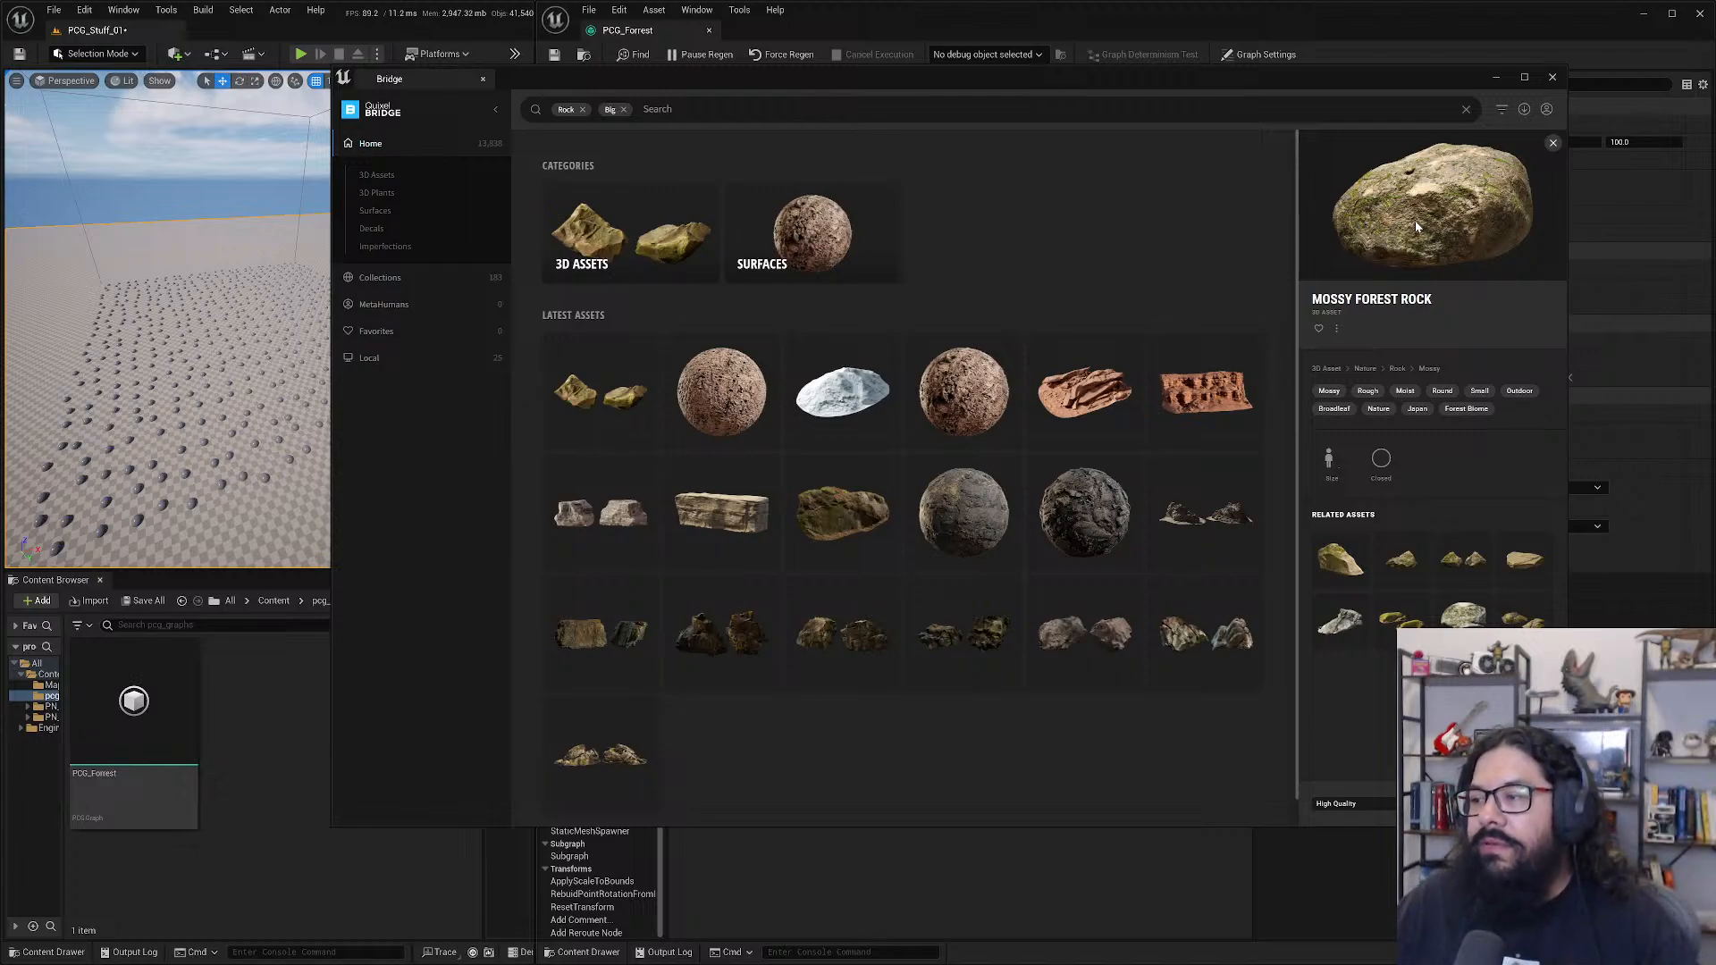
{"action": "left_click", "coordinate": [1375, 801]}
{"action": "left_click", "coordinate": [1364, 784]}
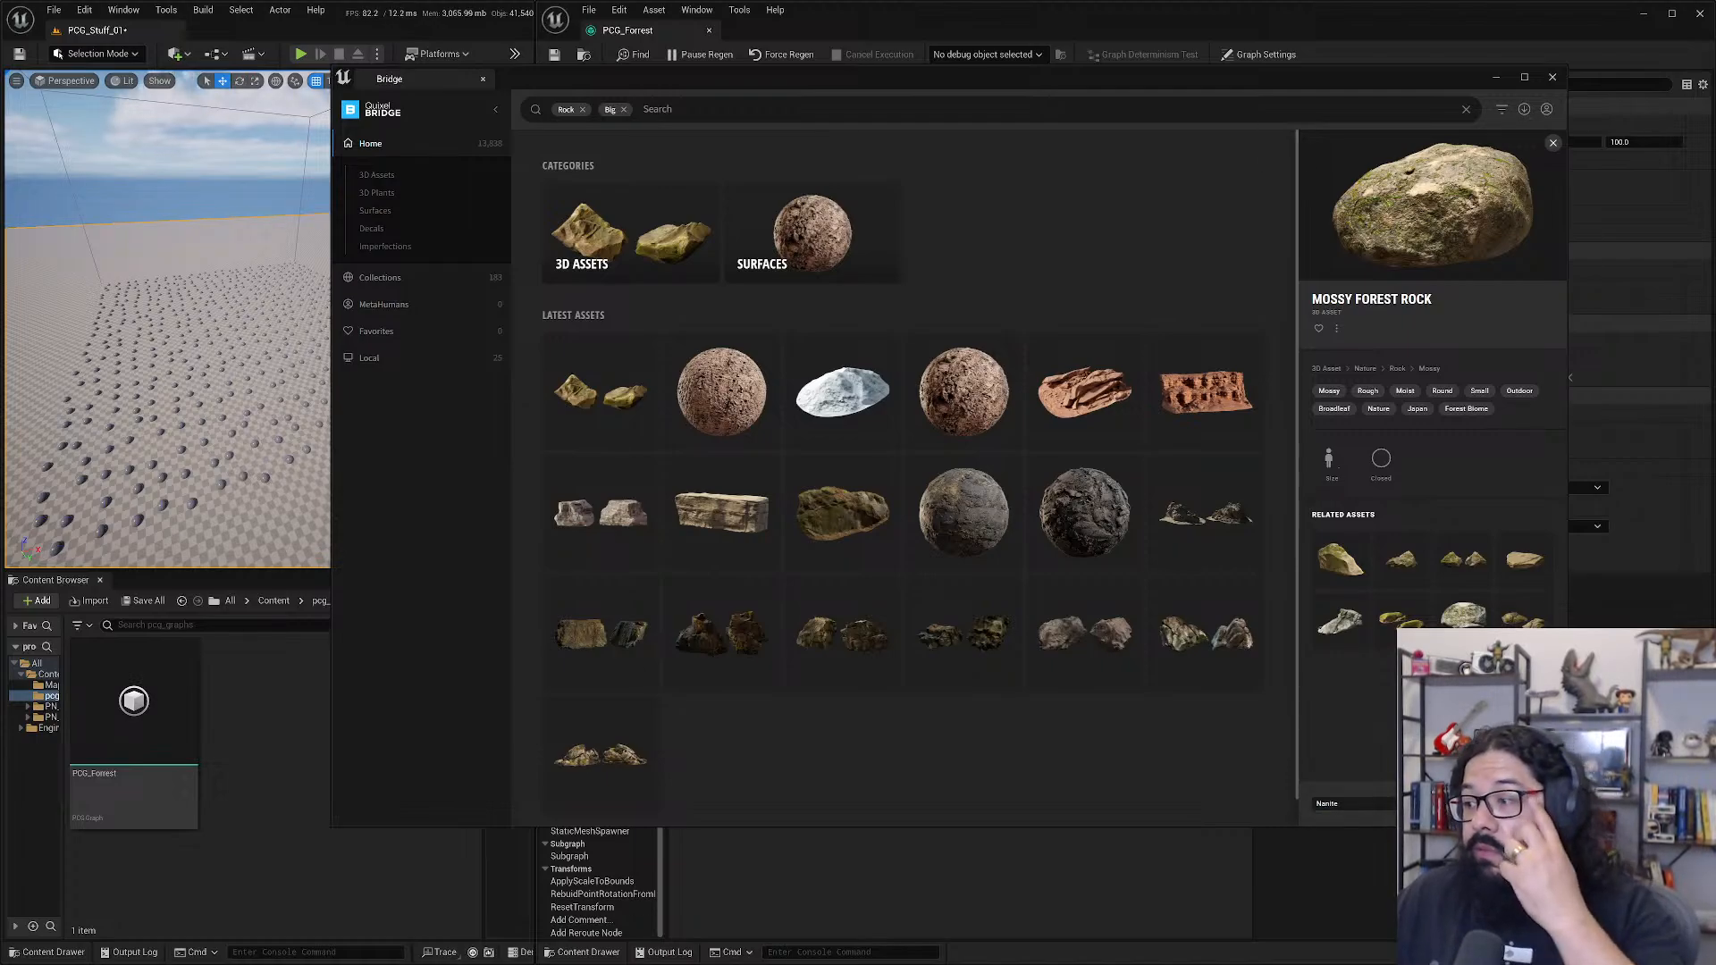
{"action": "left_click", "coordinate": [1465, 619]}
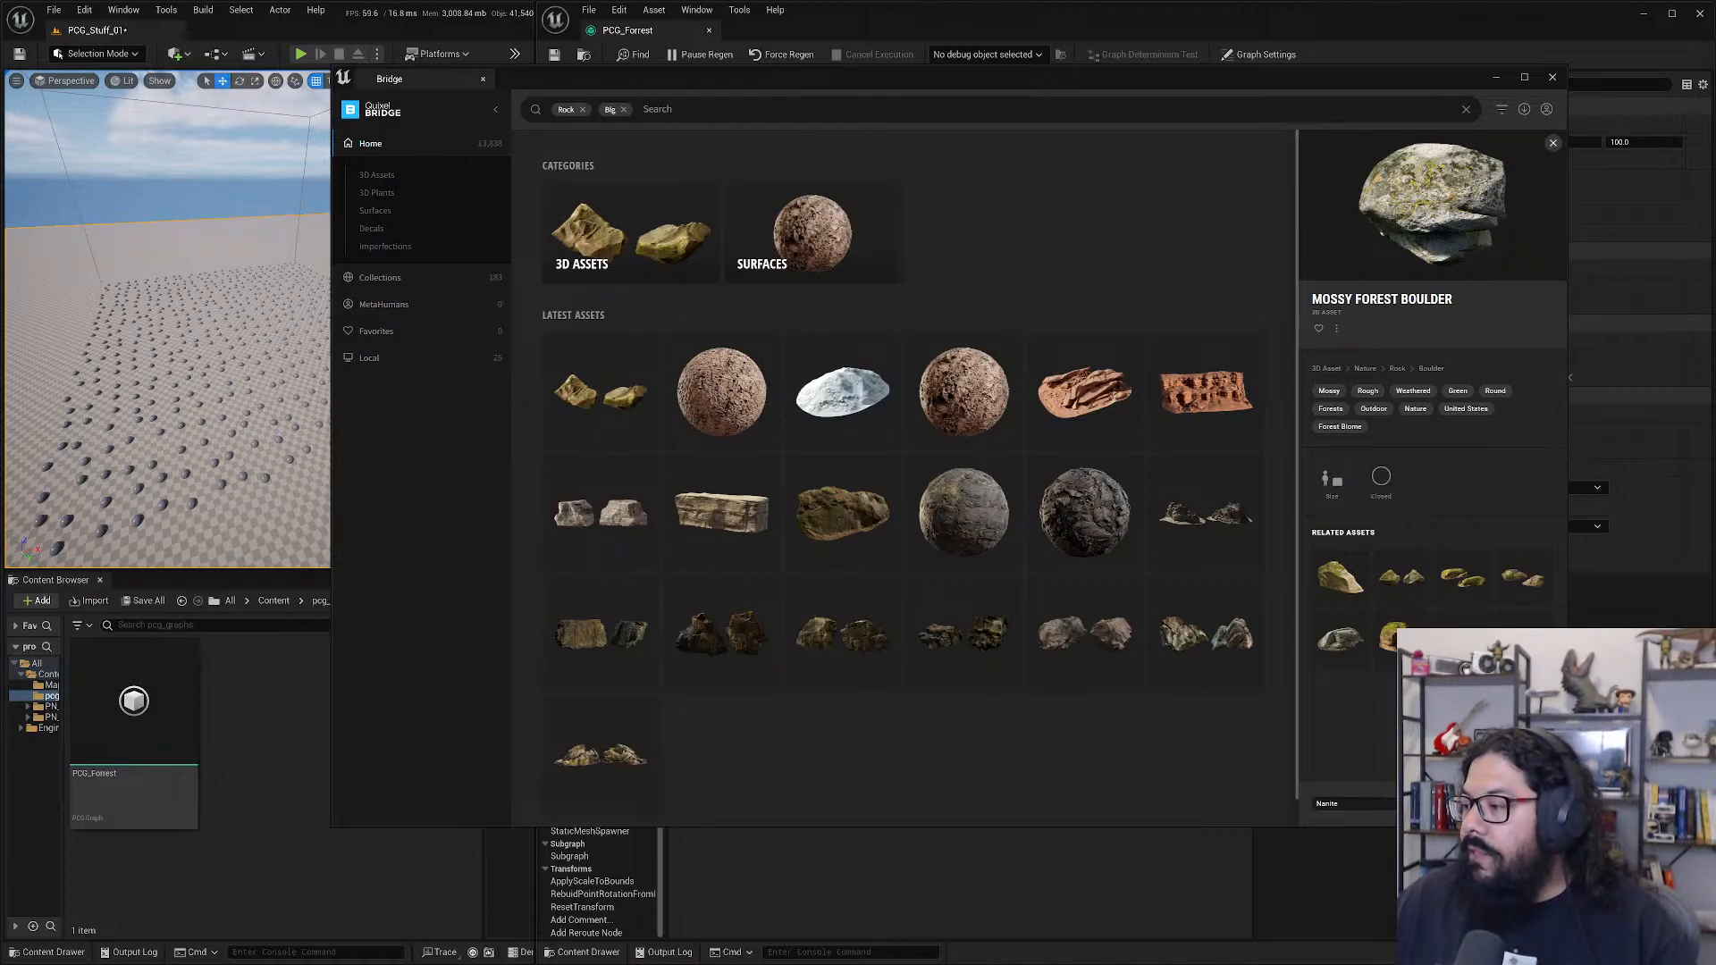
{"action": "left_click", "coordinate": [601, 393]}
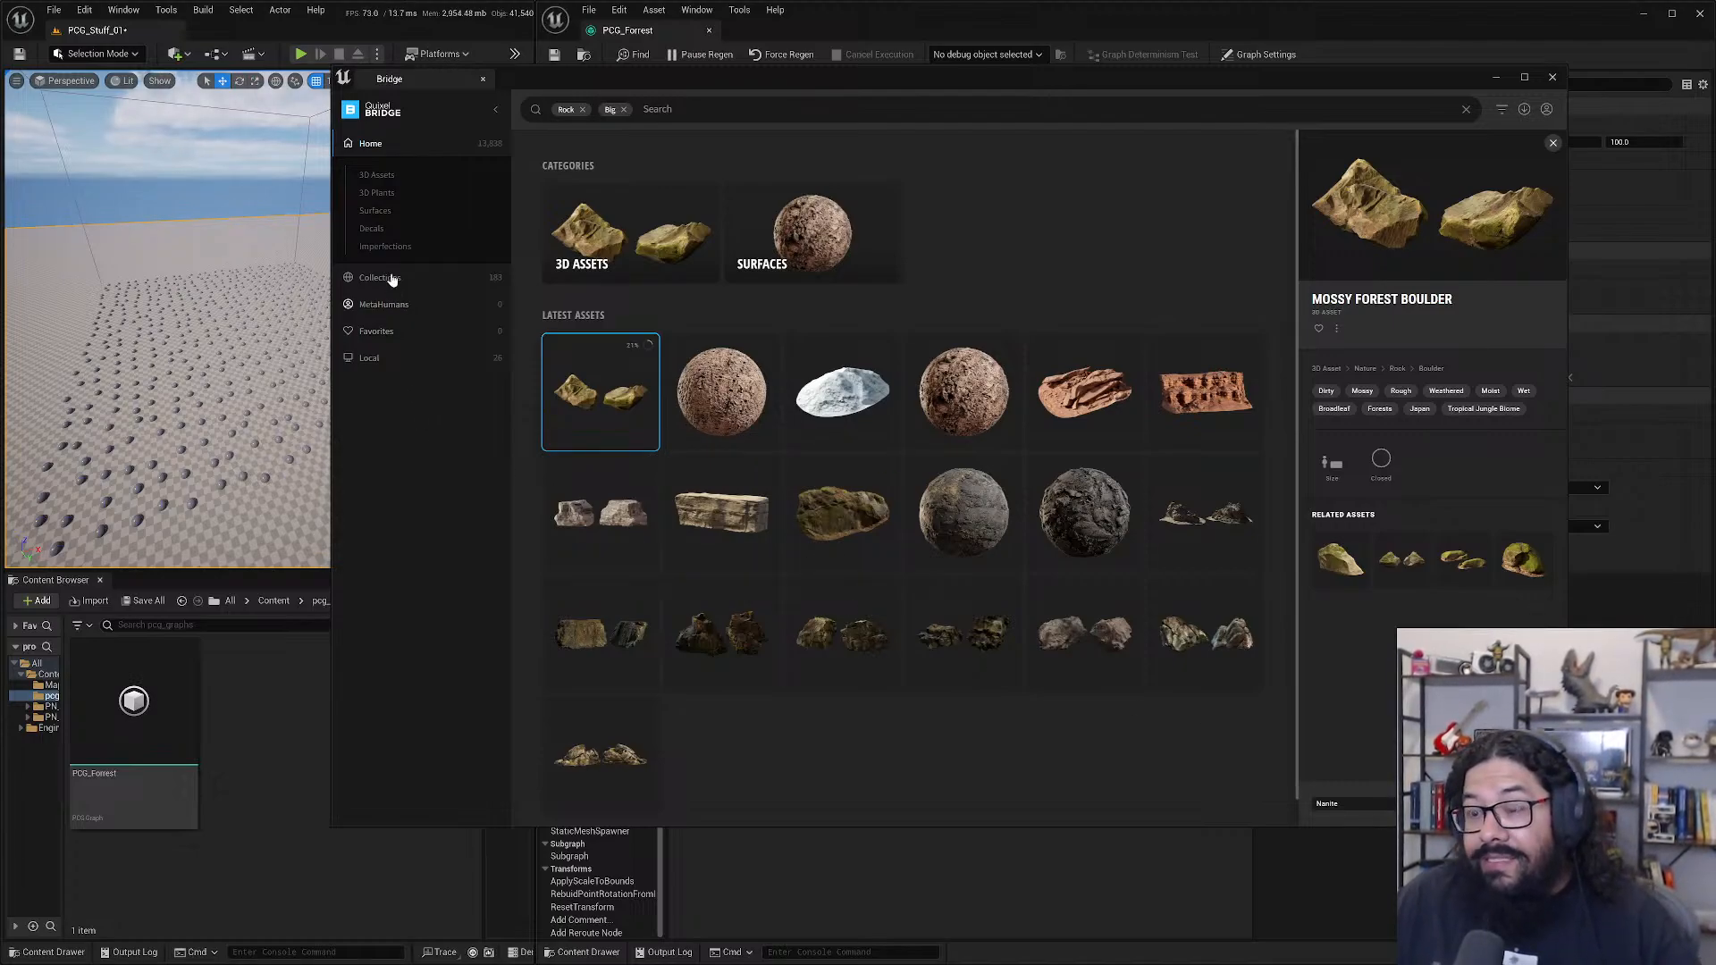
- Remove the Rock and Big search filters and show the 3D Assets category
{"action": "left_click", "coordinate": [583, 109]}
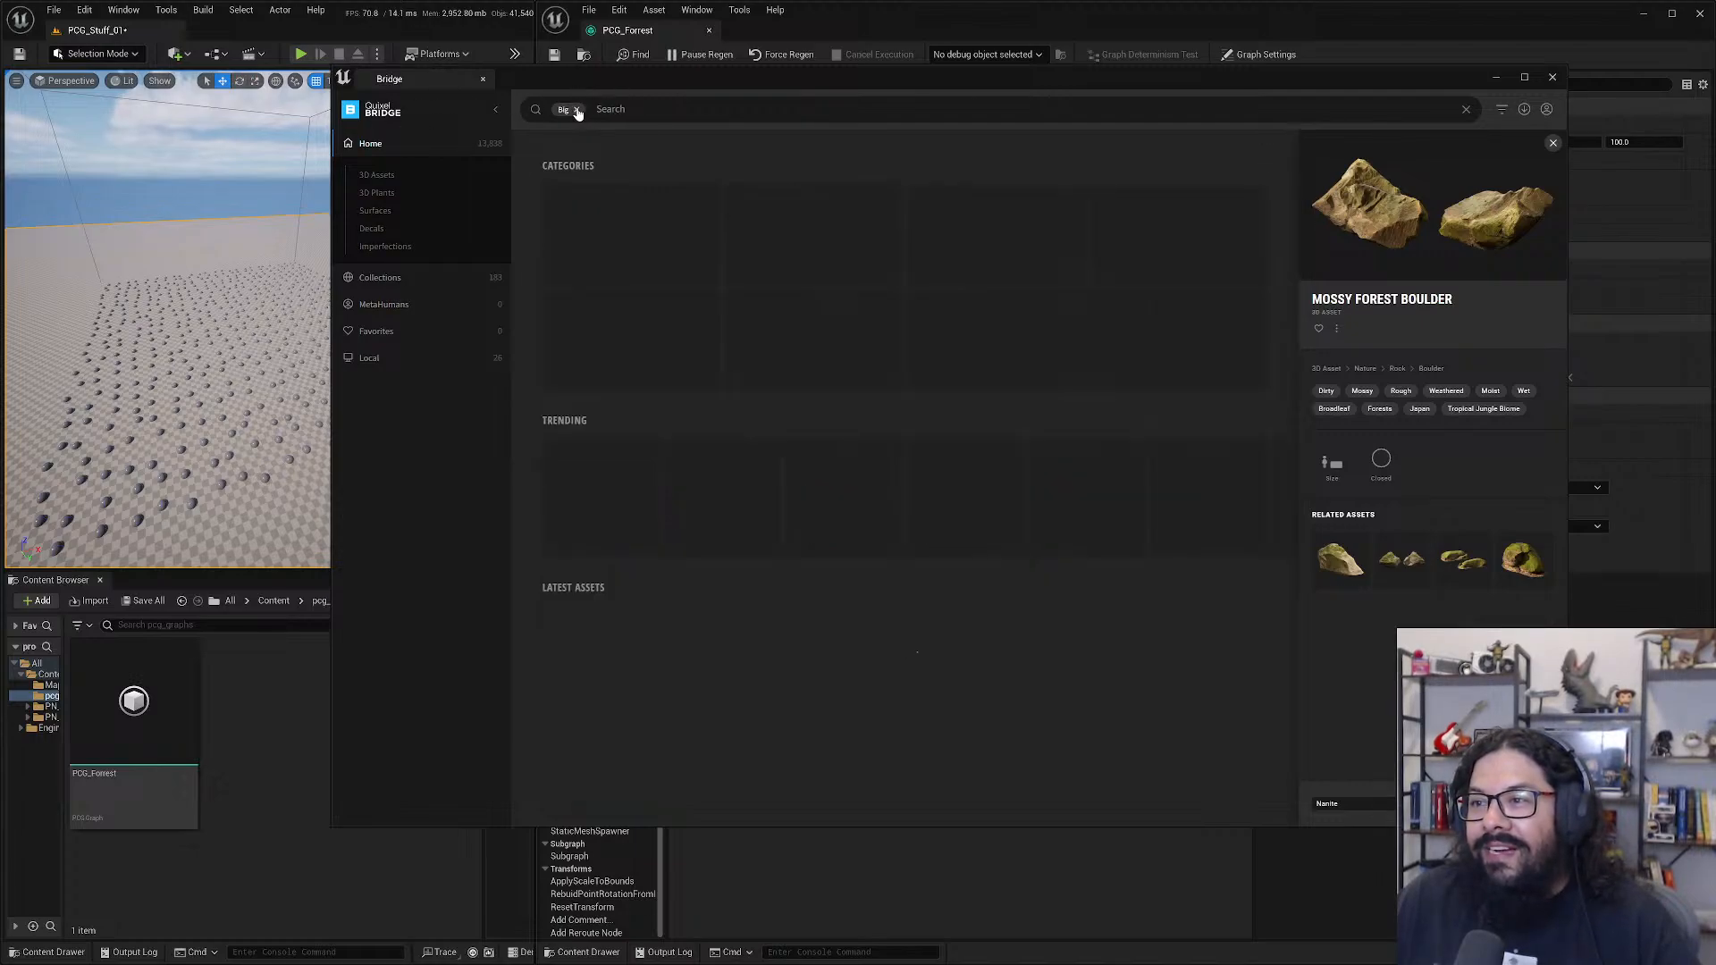
{"action": "left_click", "coordinate": [577, 109]}
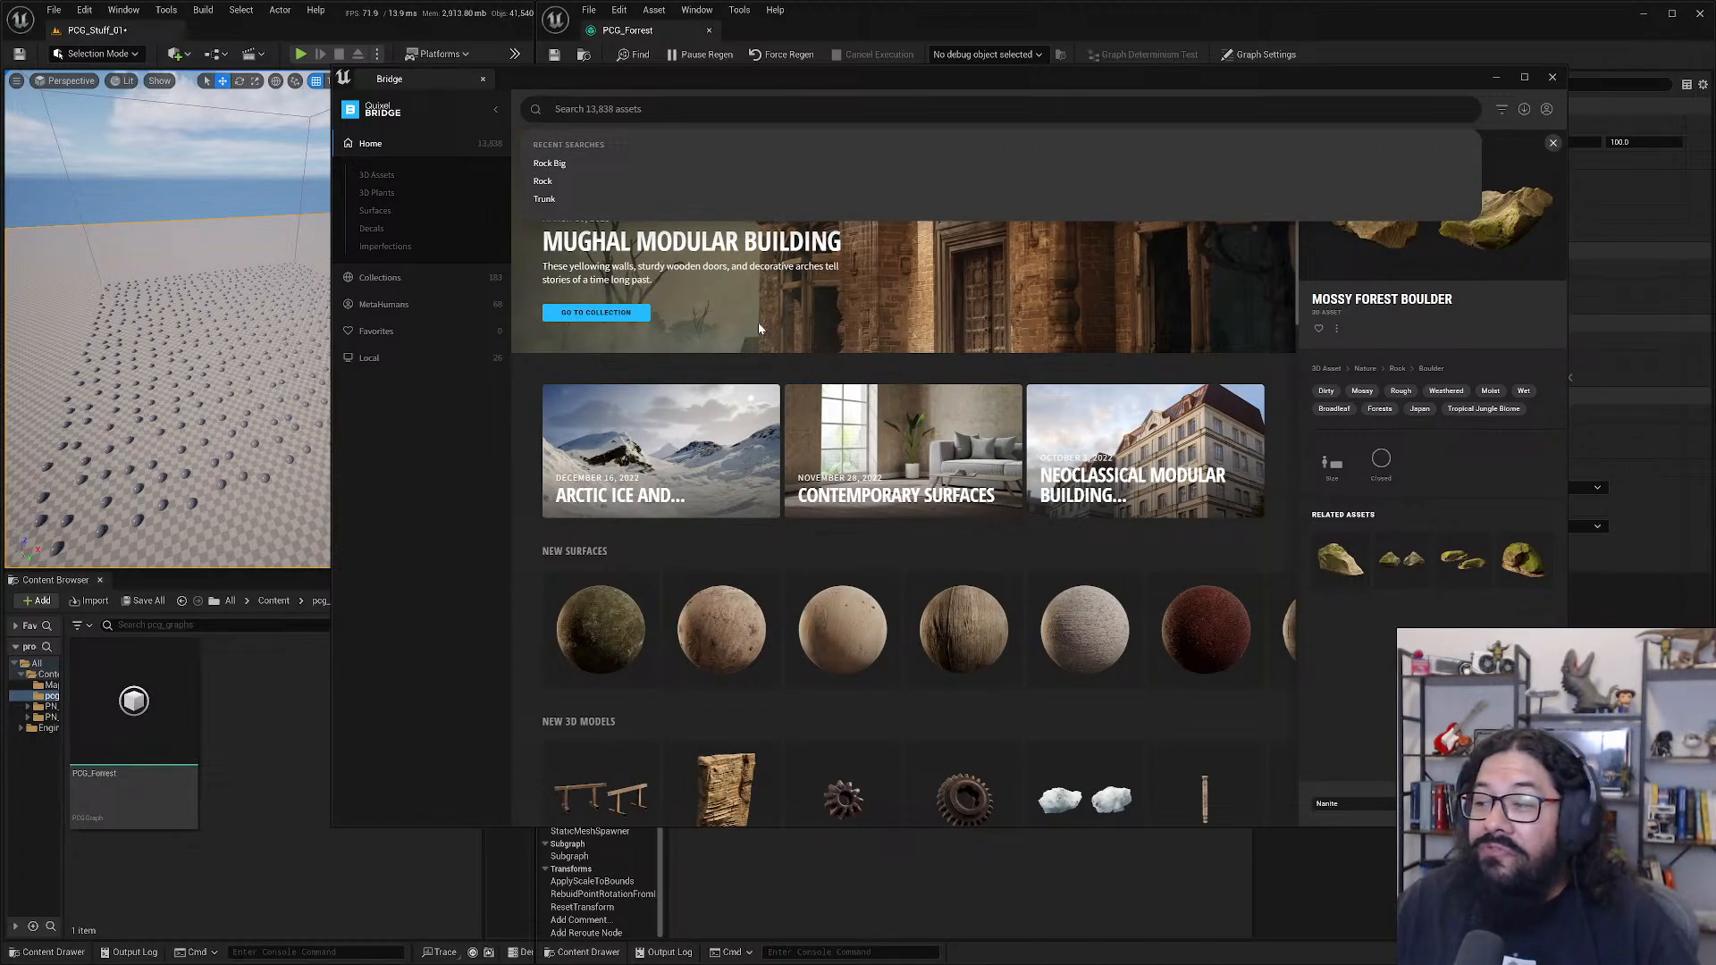
{"action": "scroll", "coordinate": [804, 394], "scroll_direction": "down", "scroll_amount": 4}
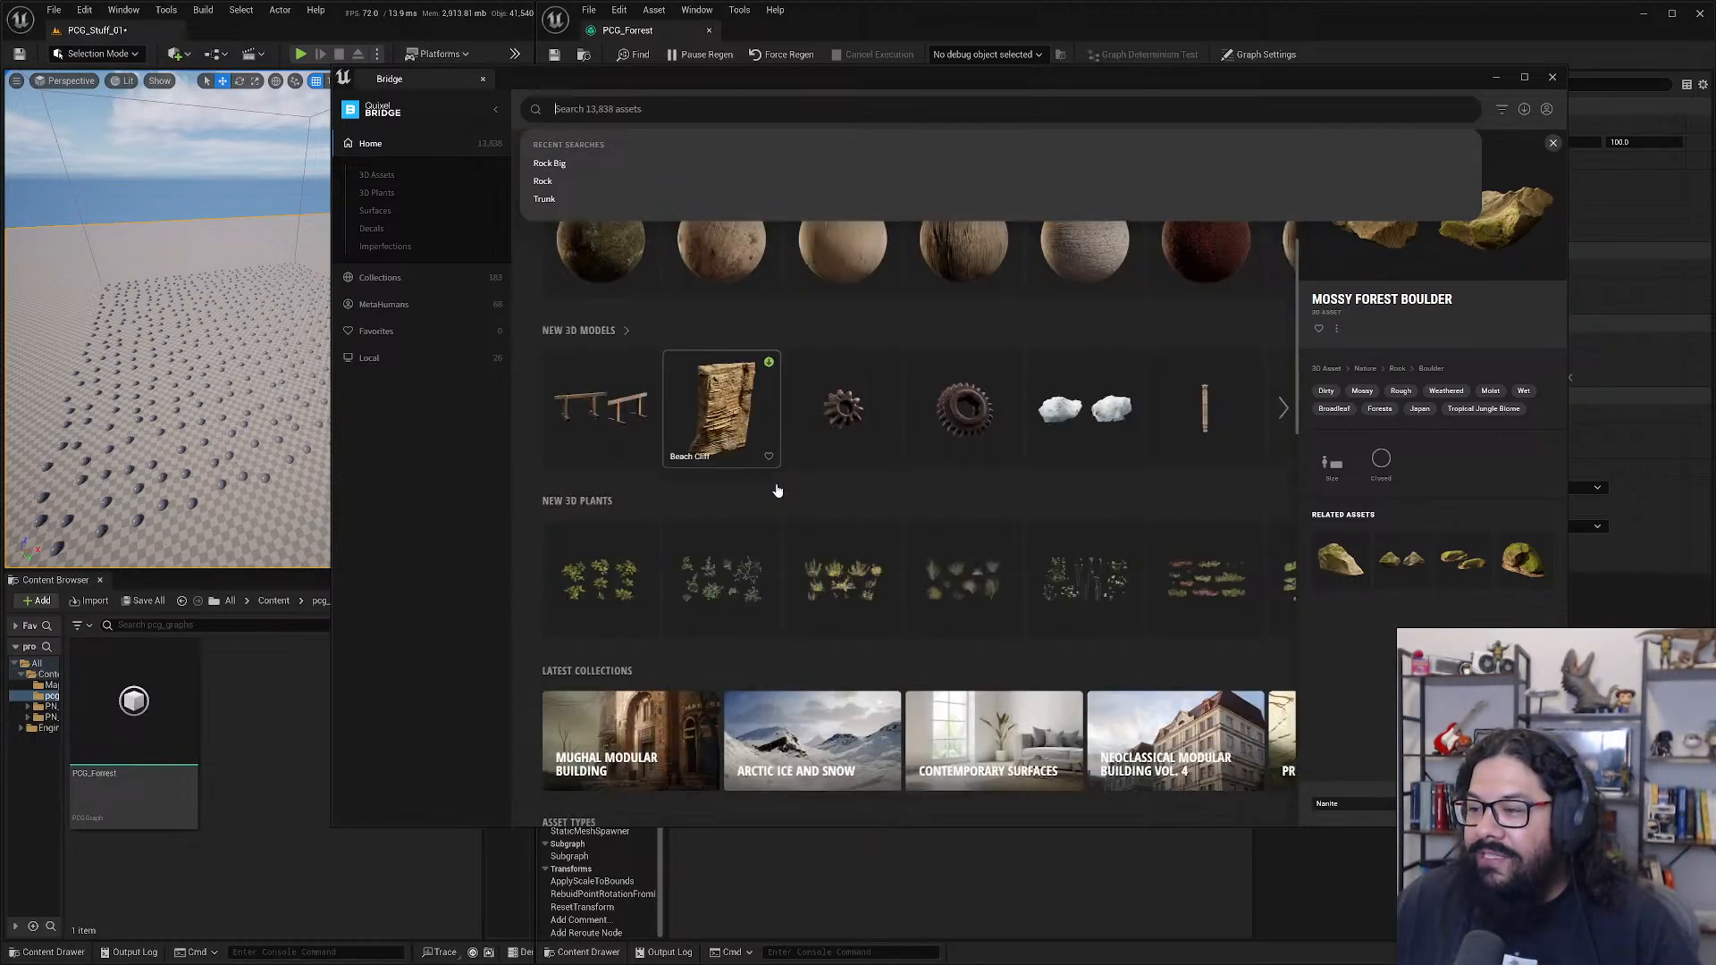
{"action": "left_click", "coordinate": [383, 176]}
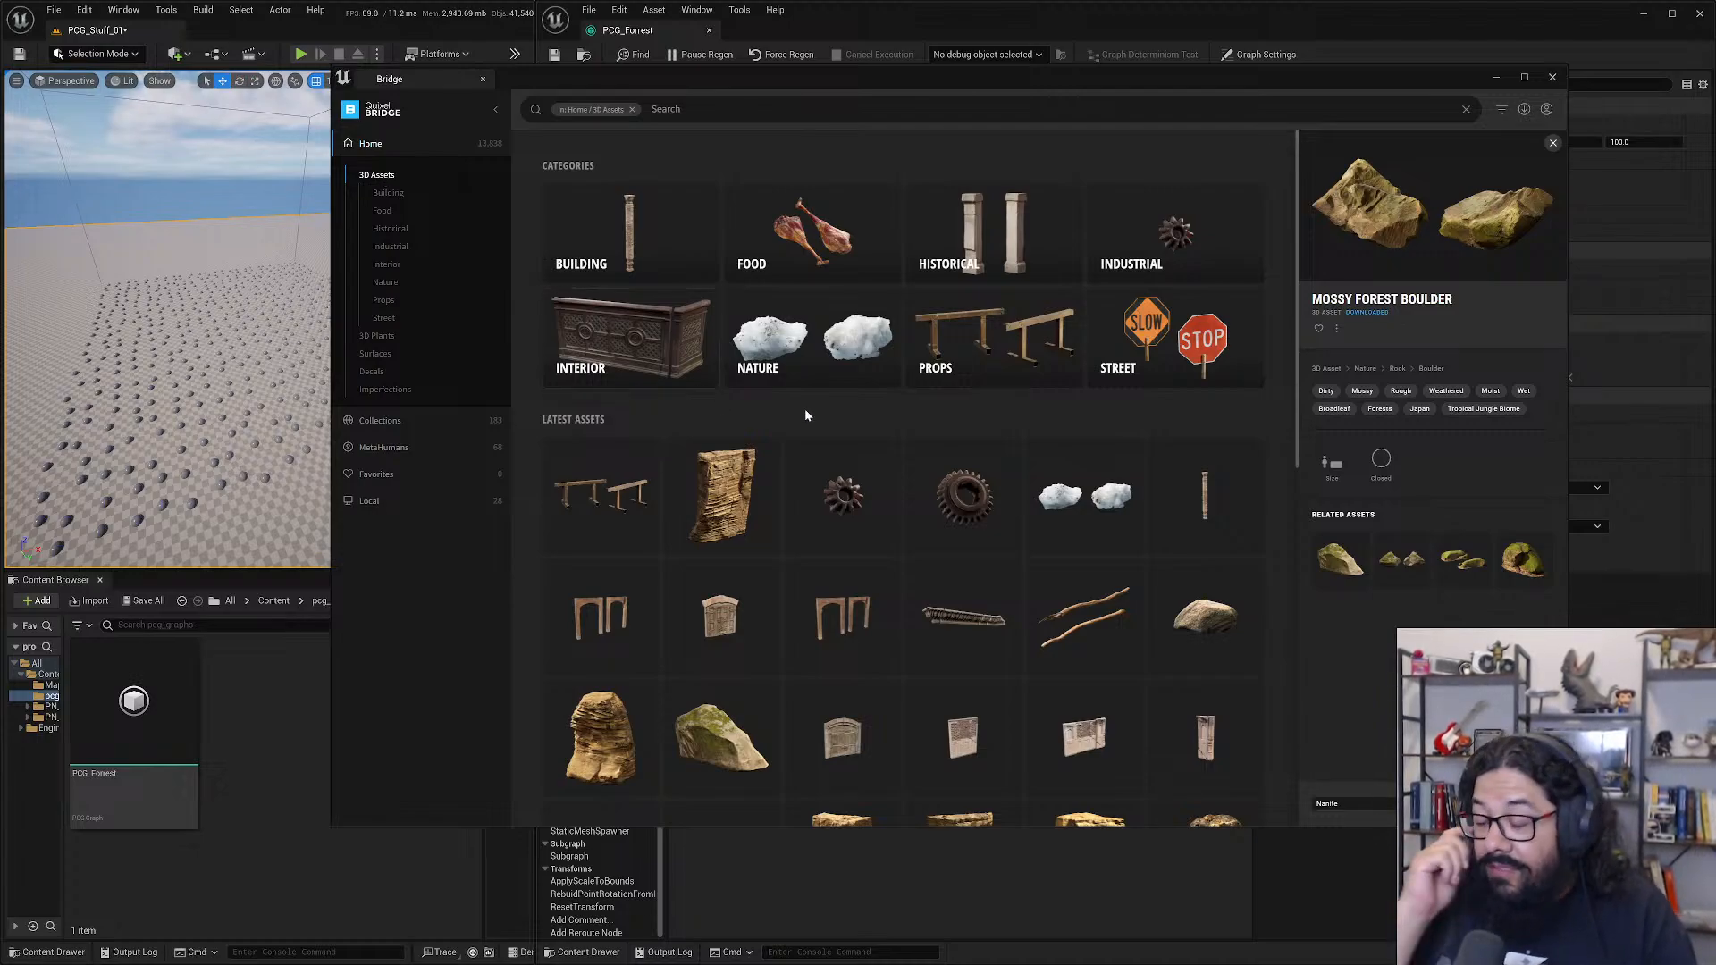
- Look through the latest 3D assets, view the details of Roman Column and open its related Roman Empire collection
{"action": "scroll", "coordinate": [867, 456], "scroll_direction": "down", "scroll_amount": 3}
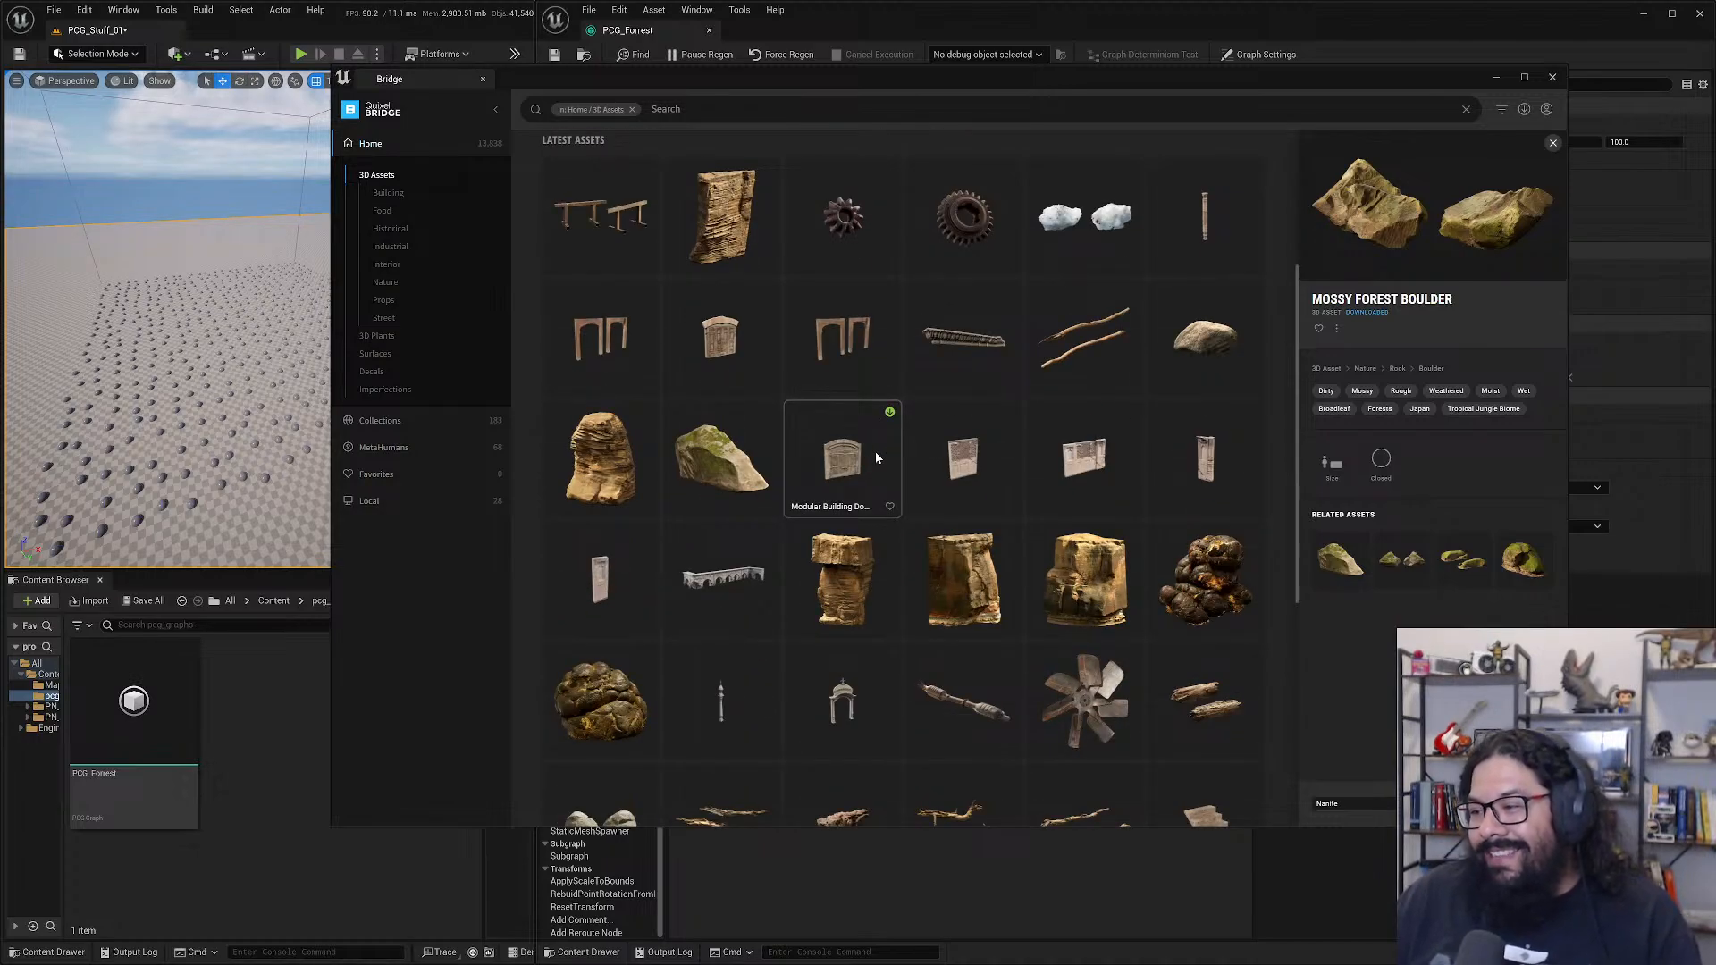
{"action": "scroll", "coordinate": [876, 454], "scroll_direction": "down", "scroll_amount": 3}
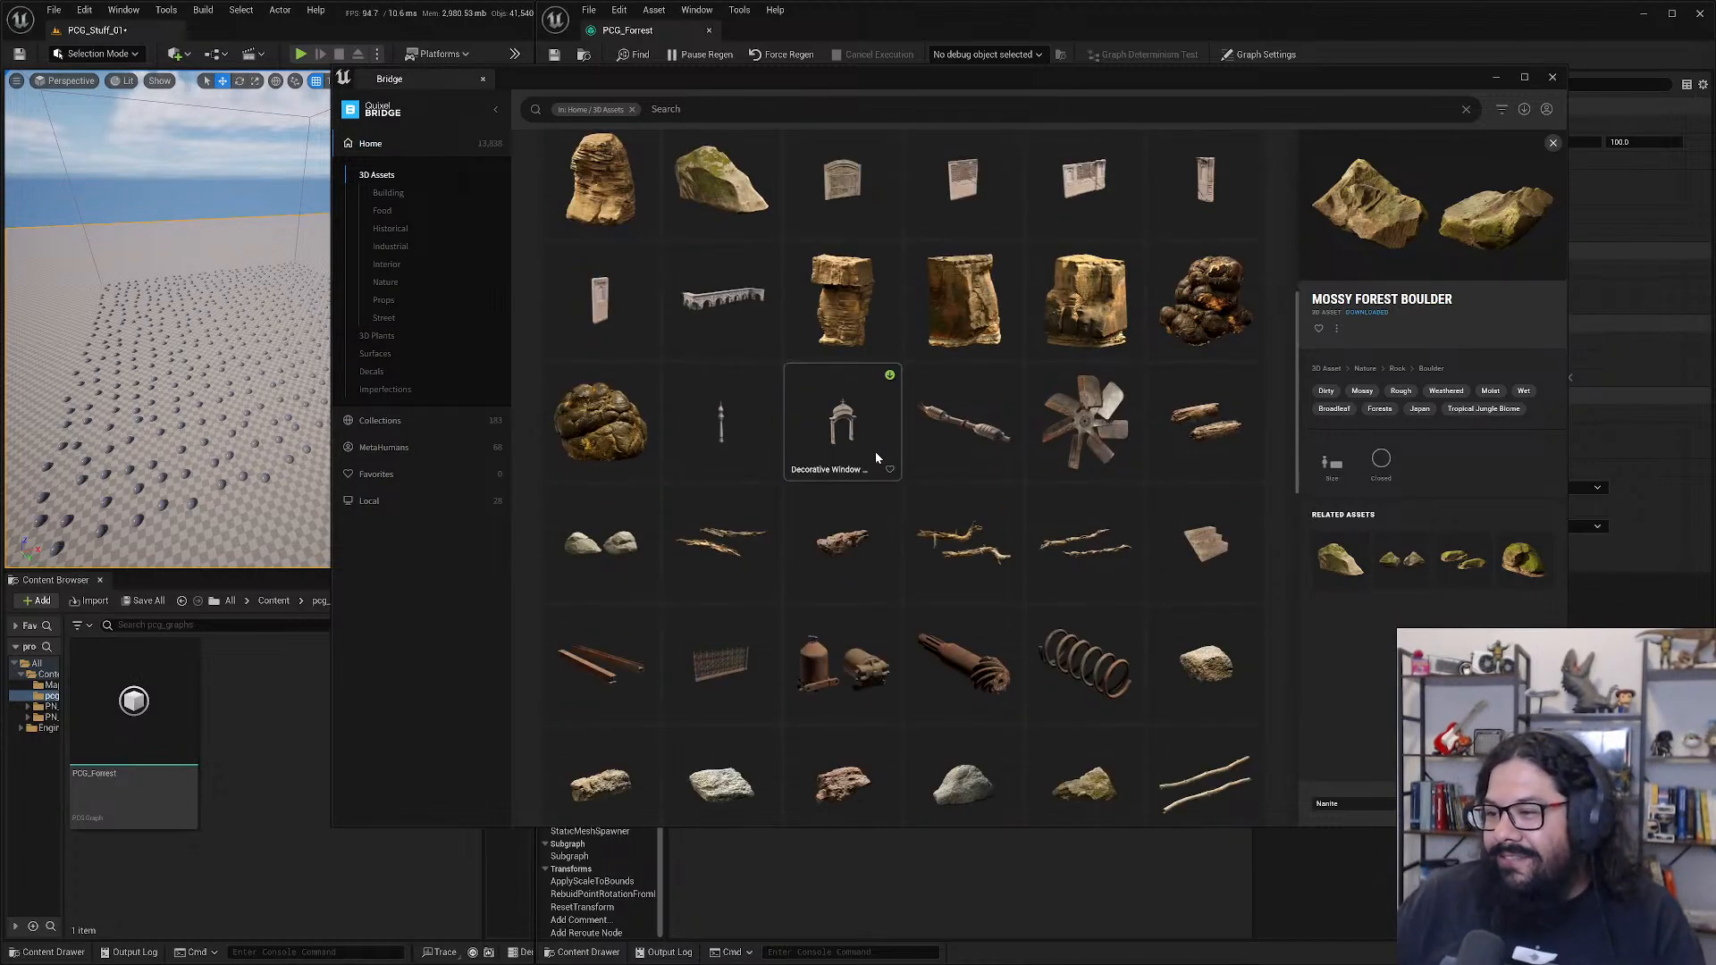
{"action": "scroll", "coordinate": [876, 456], "scroll_direction": "down", "scroll_amount": 4}
{"action": "scroll", "coordinate": [876, 456], "scroll_direction": "down", "scroll_amount": 5}
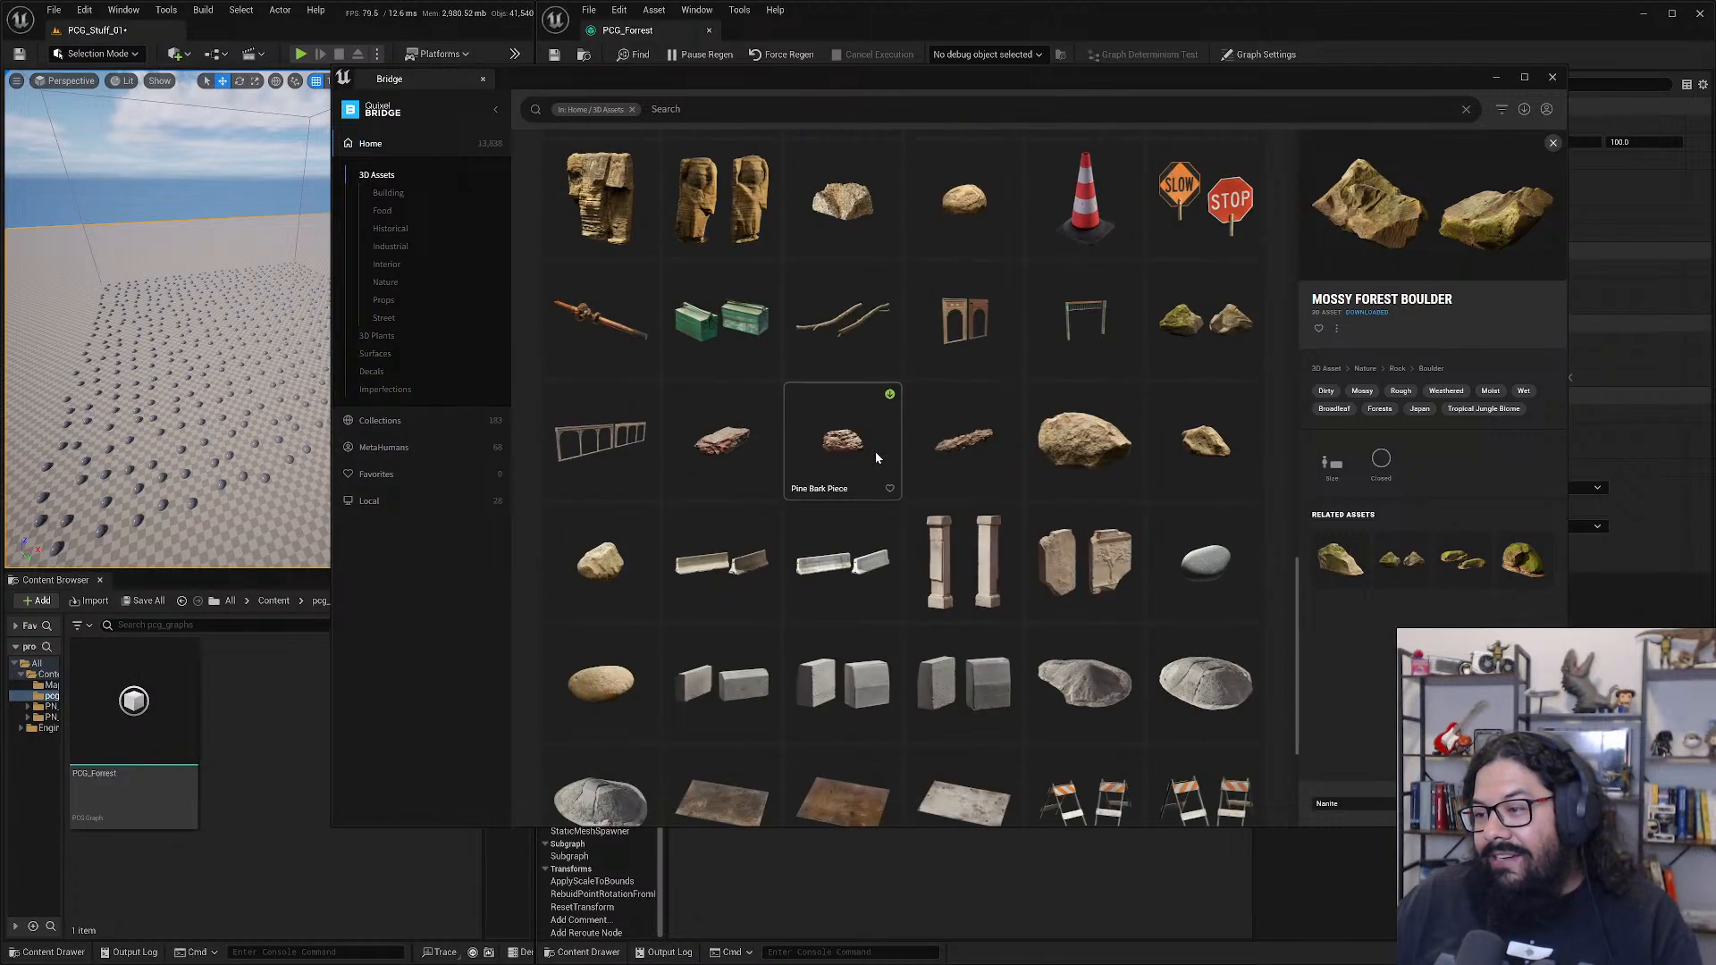
{"action": "scroll", "coordinate": [875, 456], "scroll_direction": "down", "scroll_amount": 5}
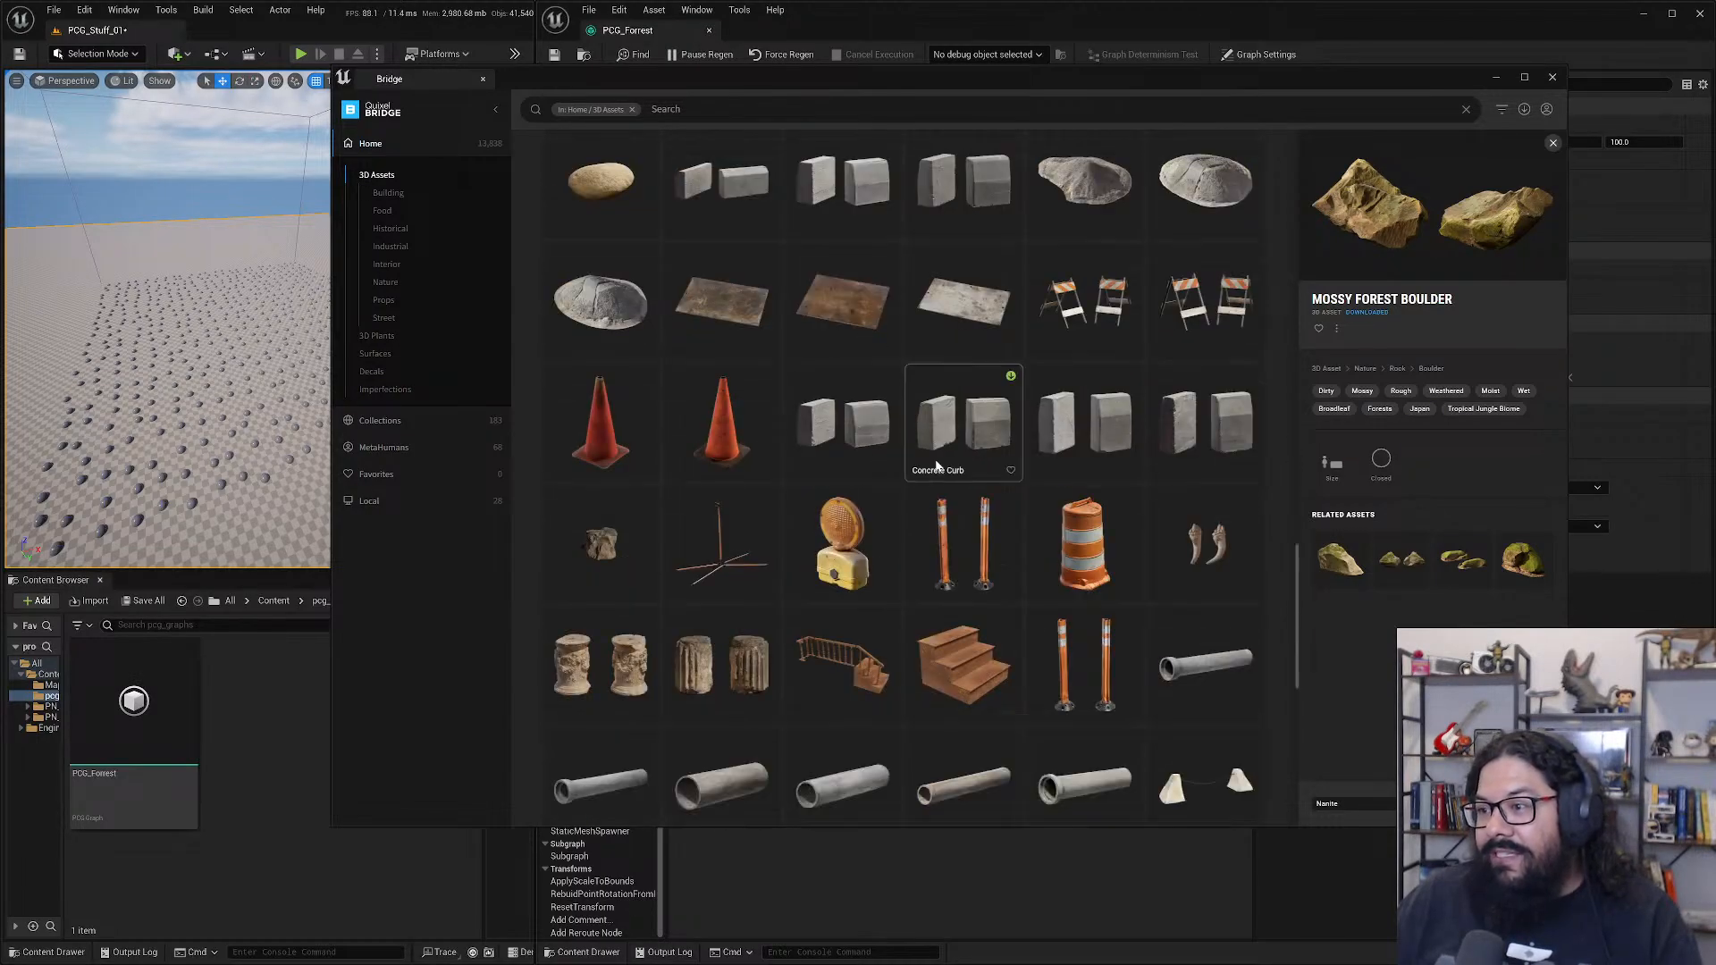
{"action": "scroll", "coordinate": [1012, 541], "scroll_direction": "up", "scroll_amount": 6}
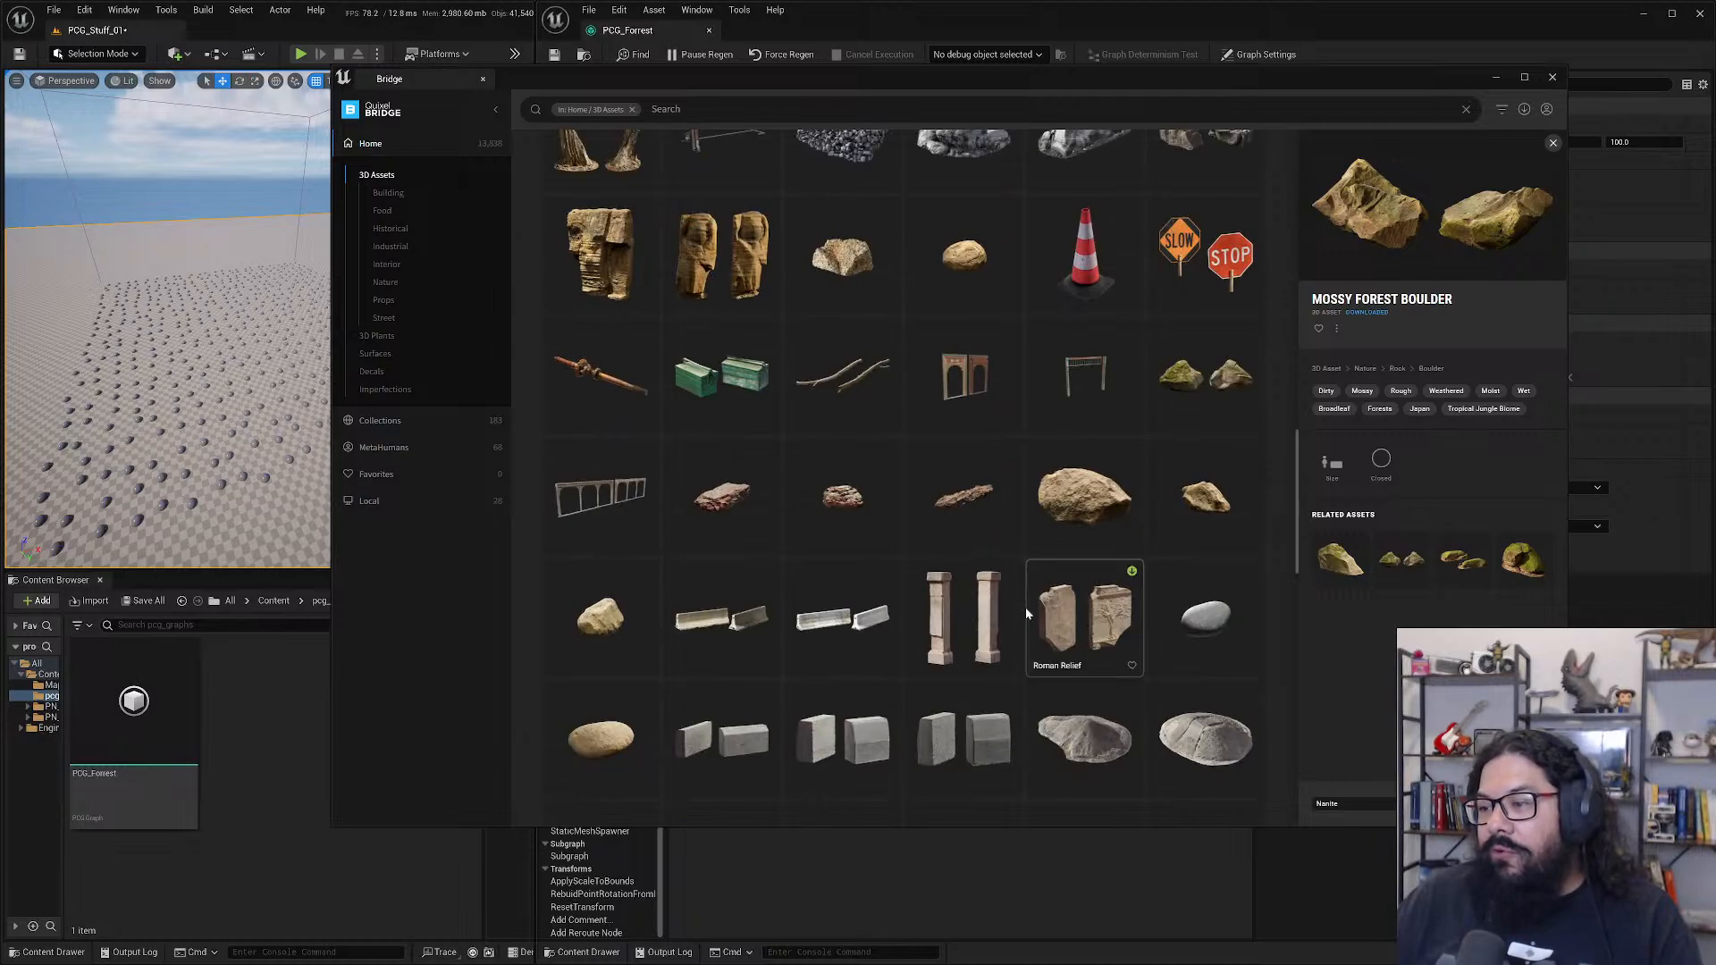
{"action": "left_click", "coordinate": [955, 608]}
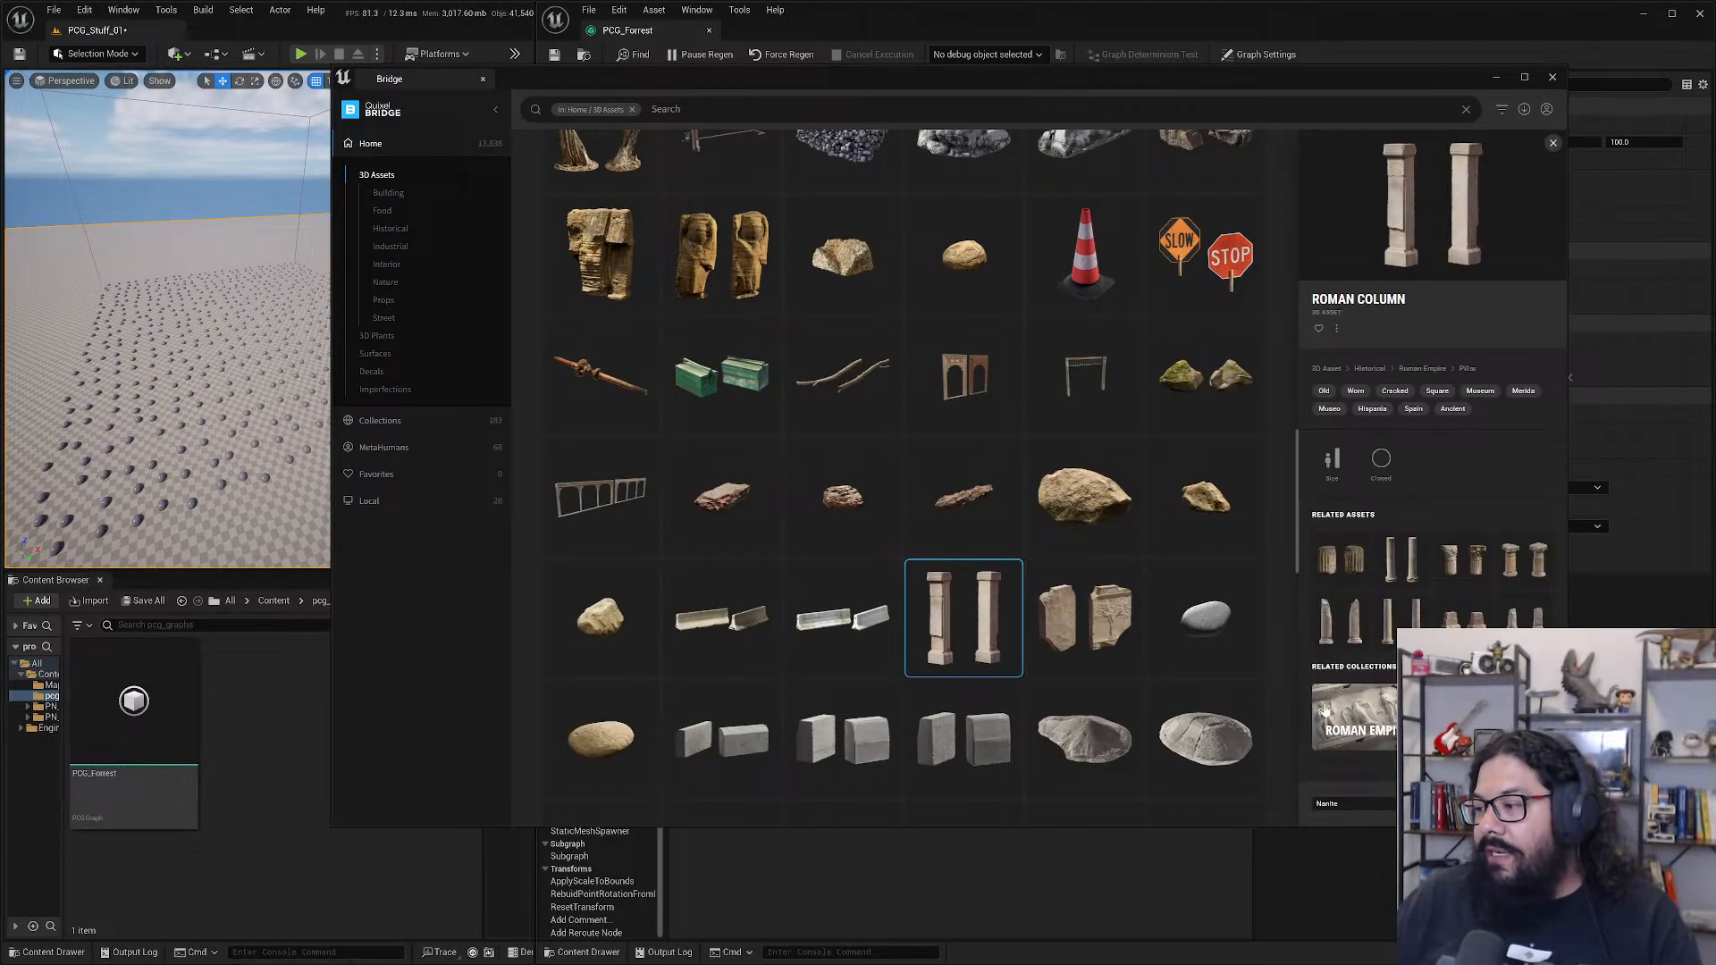
{"action": "left_click", "coordinate": [1358, 705]}
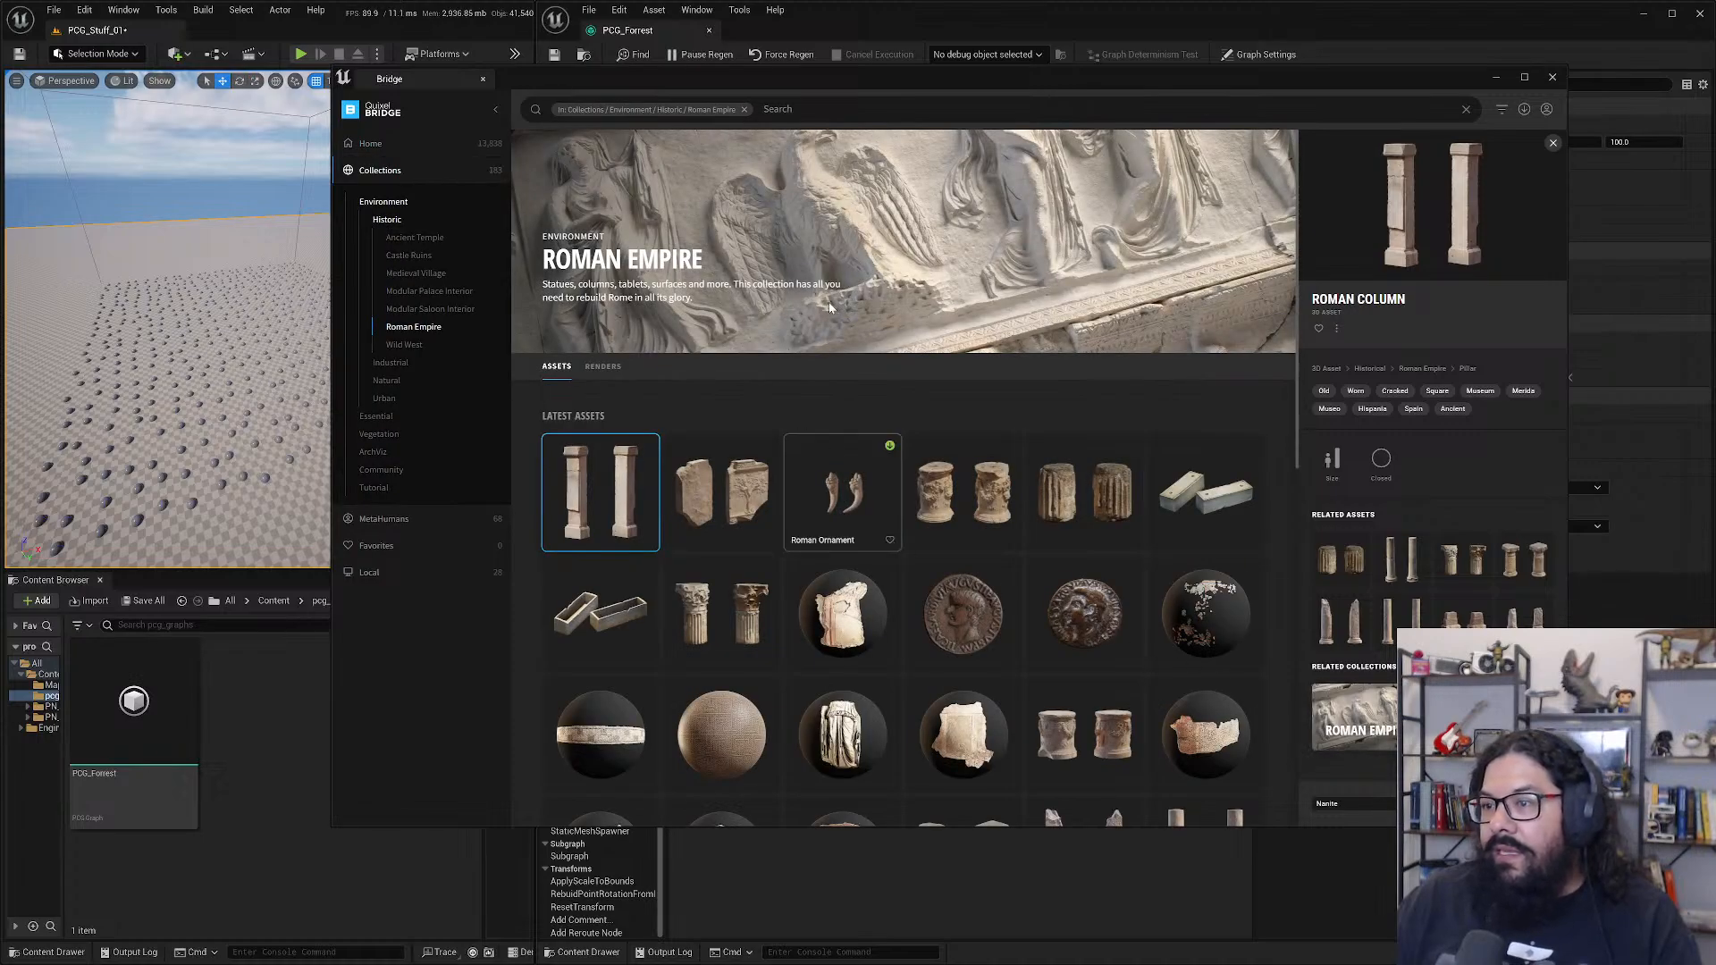
- Look through the assets of the Roman Empire collection and close Quixel Bridge
{"action": "scroll", "coordinate": [808, 489], "scroll_direction": "down", "scroll_amount": 4}
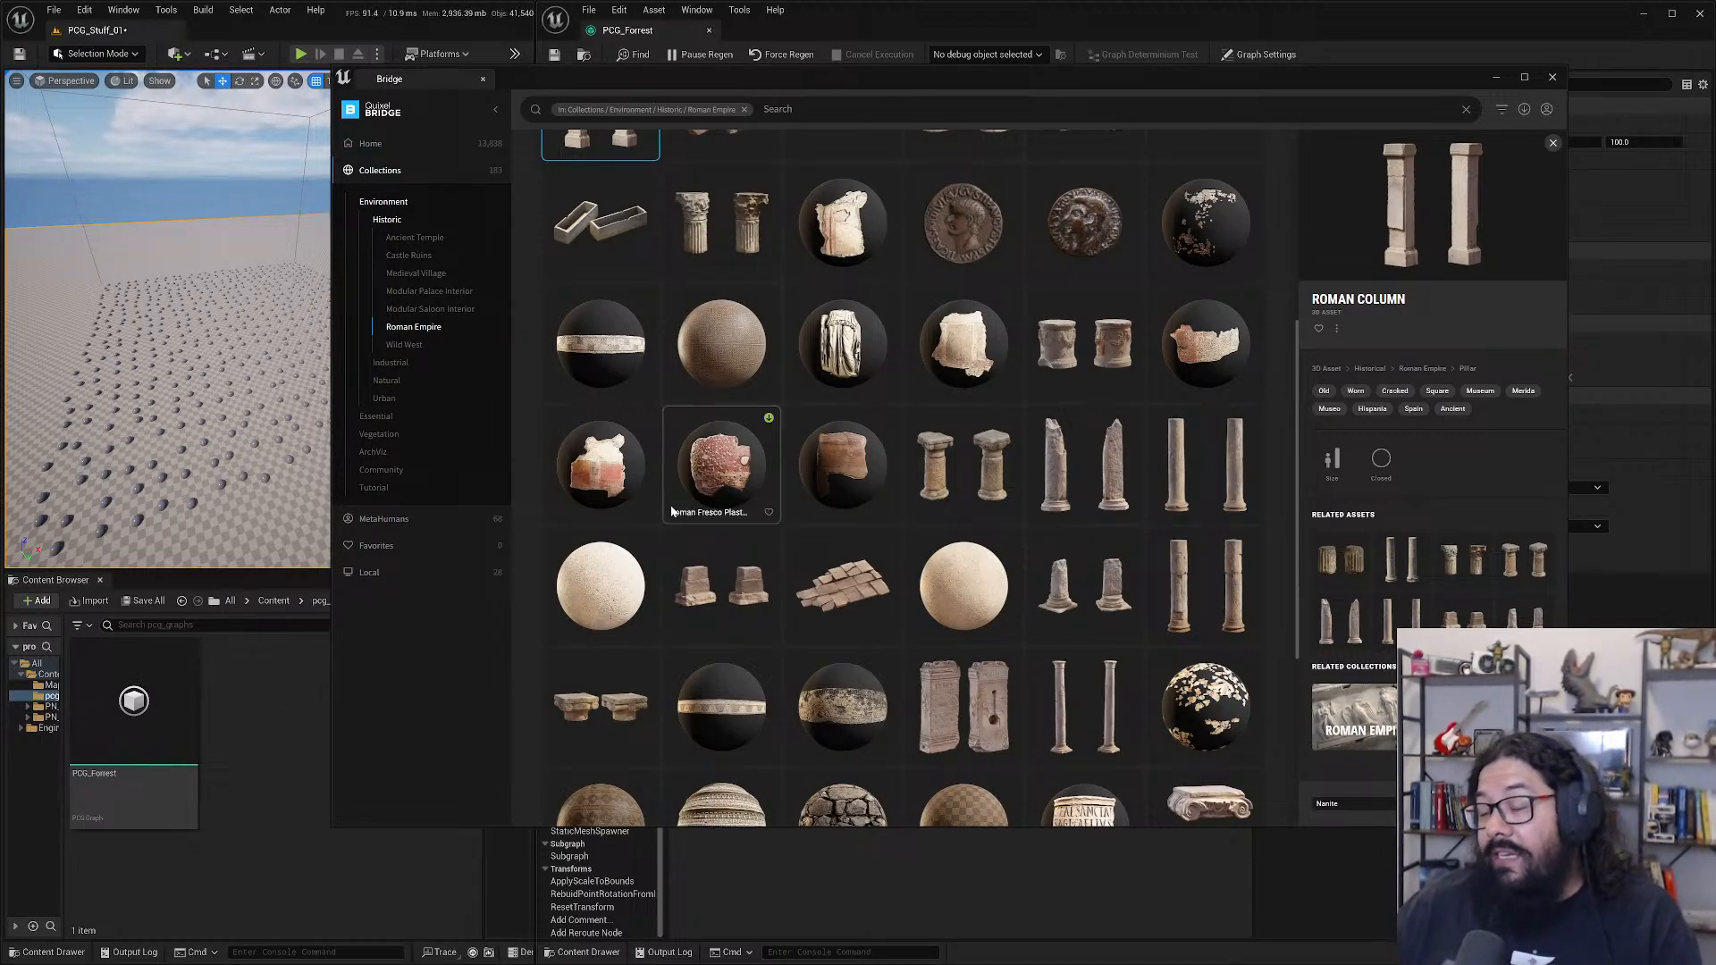
{"action": "scroll", "coordinate": [777, 459], "scroll_direction": "down", "scroll_amount": 4}
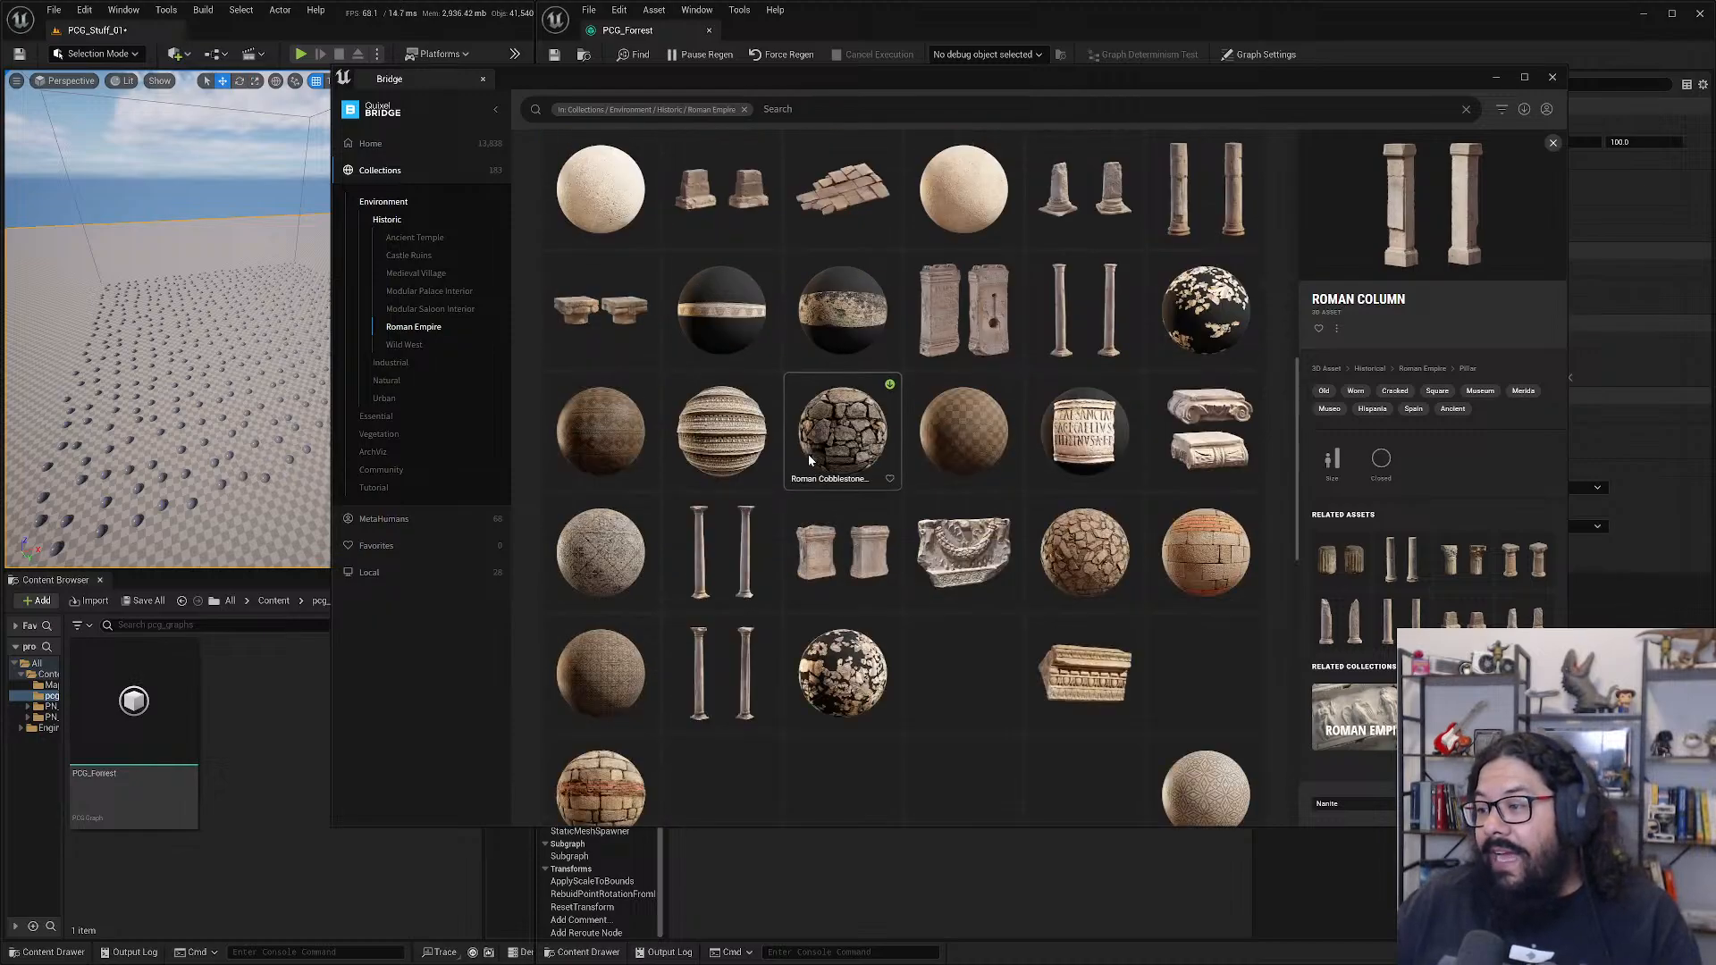
{"action": "scroll", "coordinate": [813, 465], "scroll_direction": "down", "scroll_amount": 5}
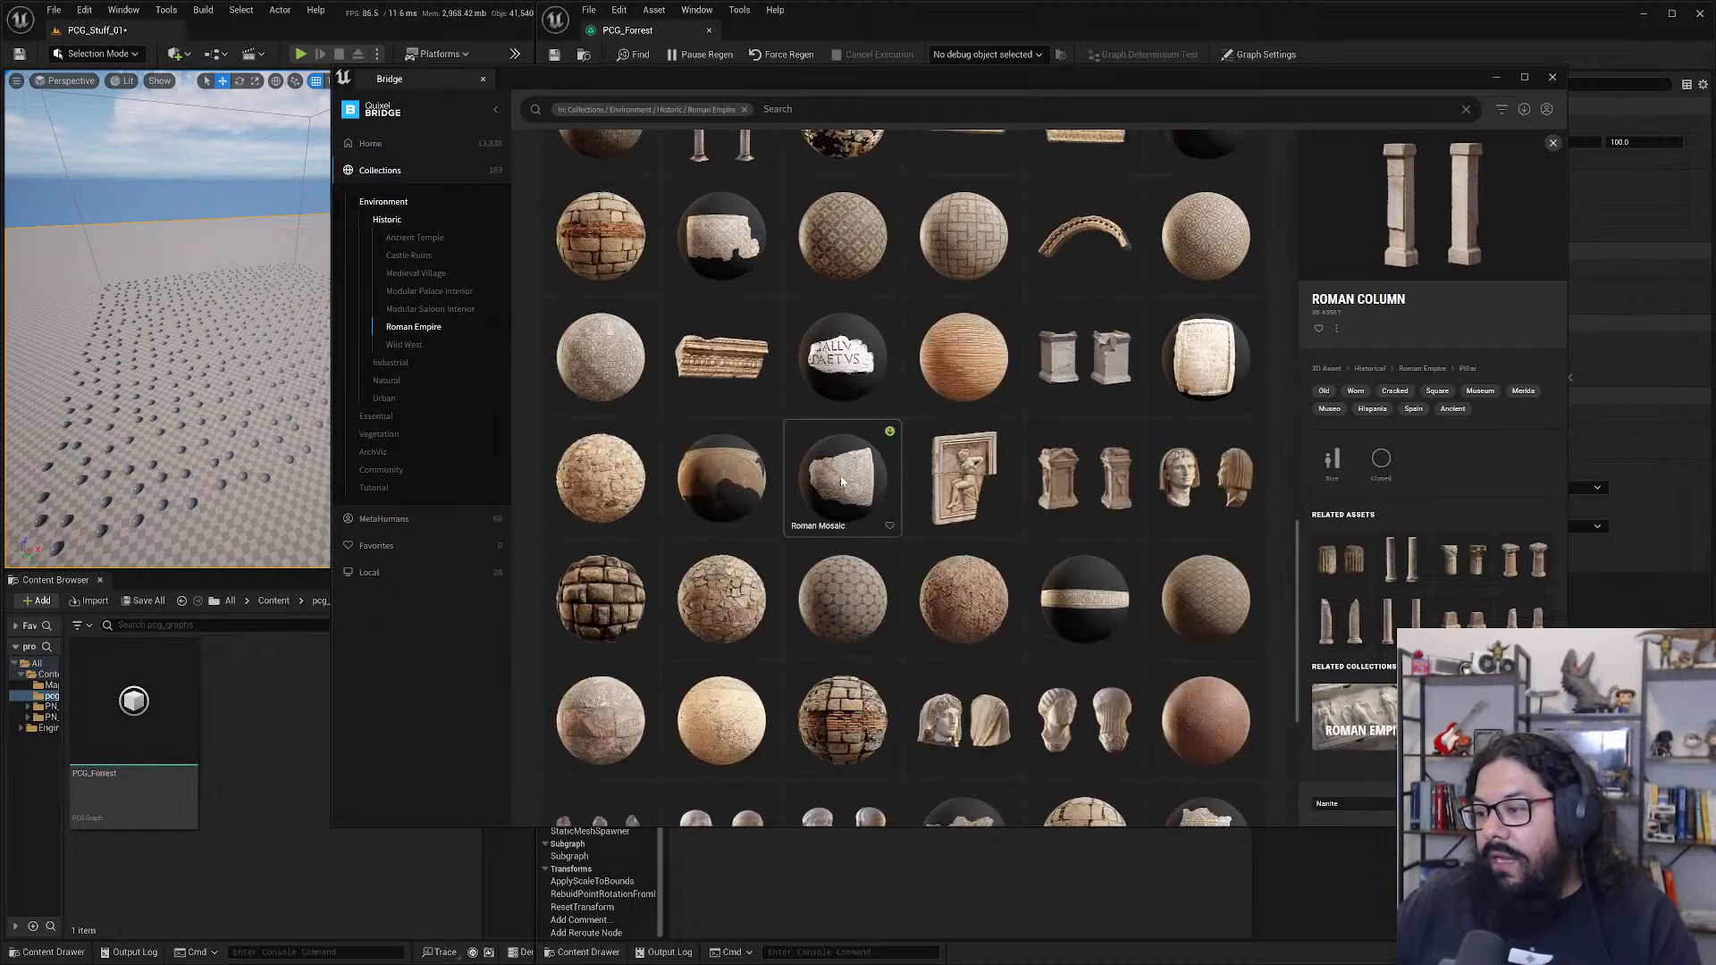
{"action": "scroll", "coordinate": [841, 478], "scroll_direction": "down", "scroll_amount": 10}
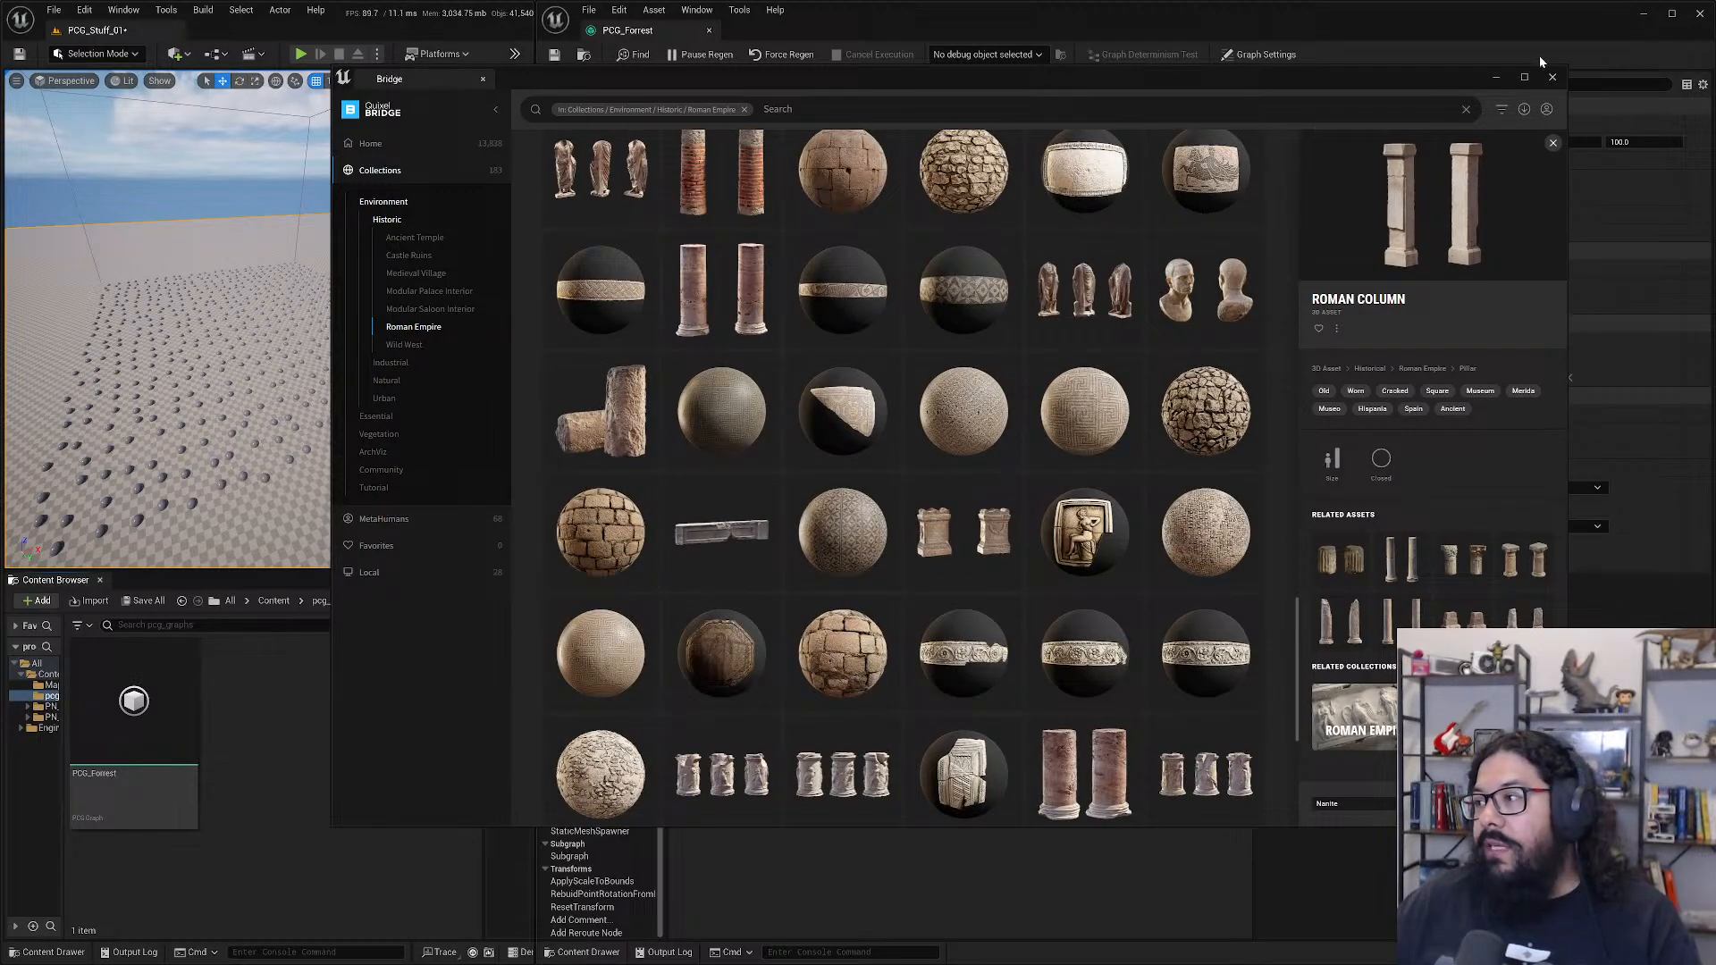
{"action": "left_click", "coordinate": [1553, 77]}
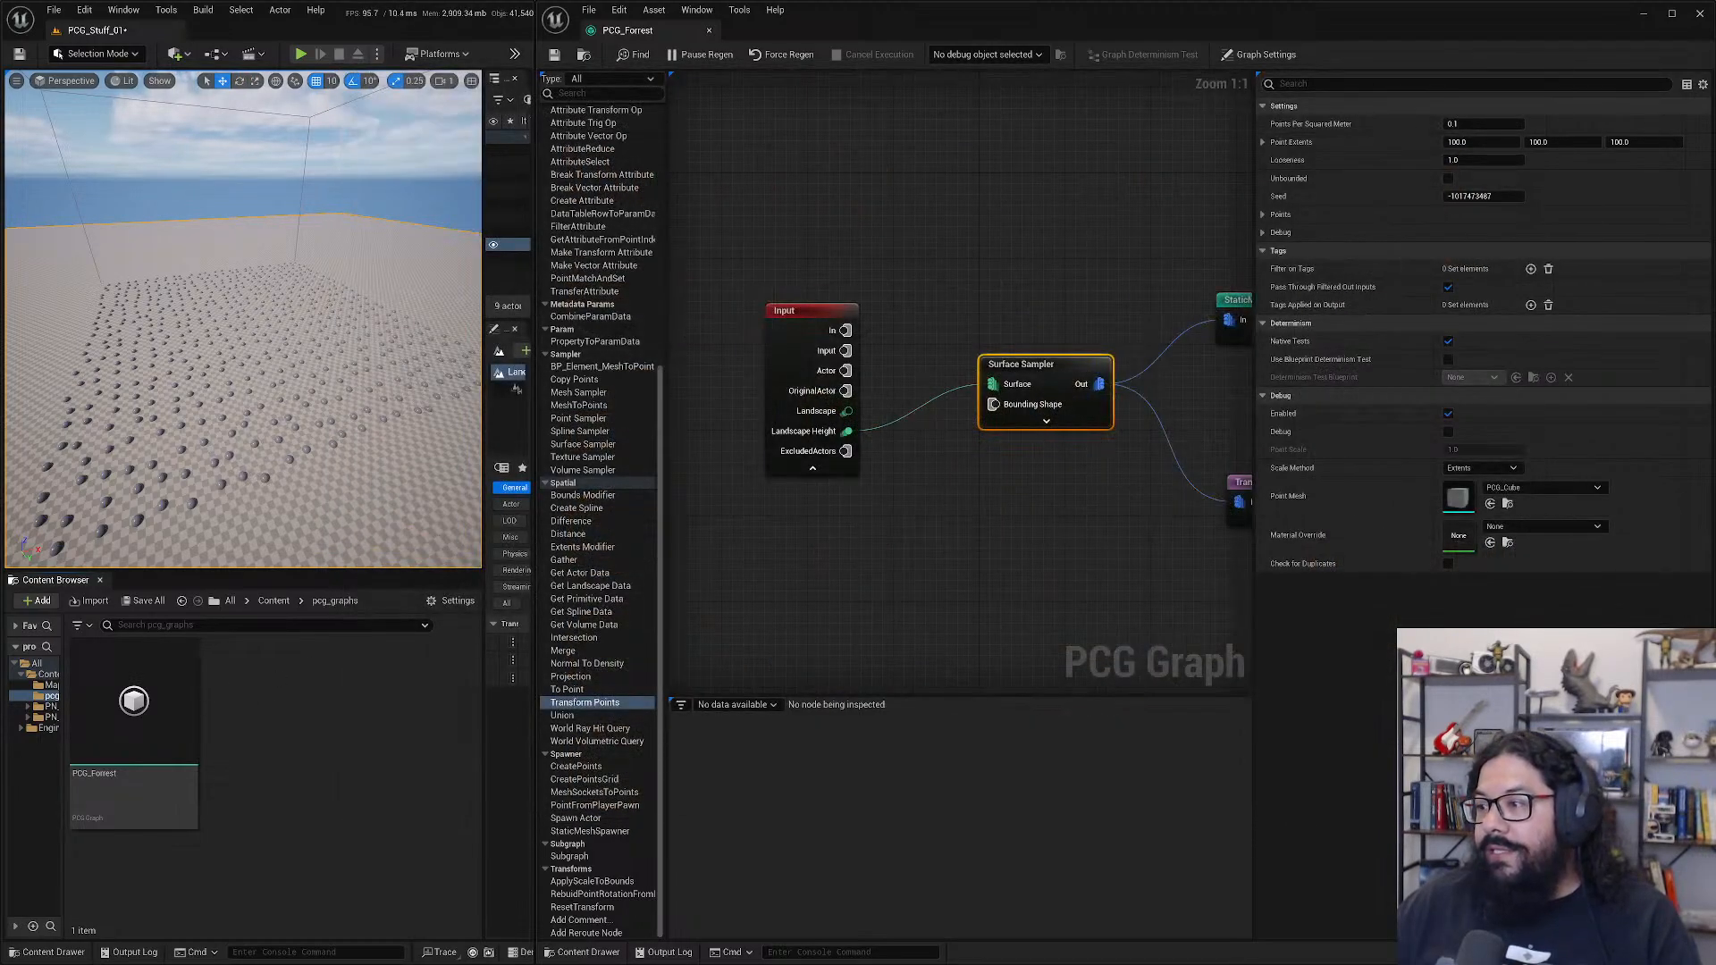
- Widen the Content Browser's folder tree and show the contents of the PN_MeadowFlowers folder
{"action": "right_click_drag", "start_coordinate": [1128, 460], "coordinate": [863, 430]}
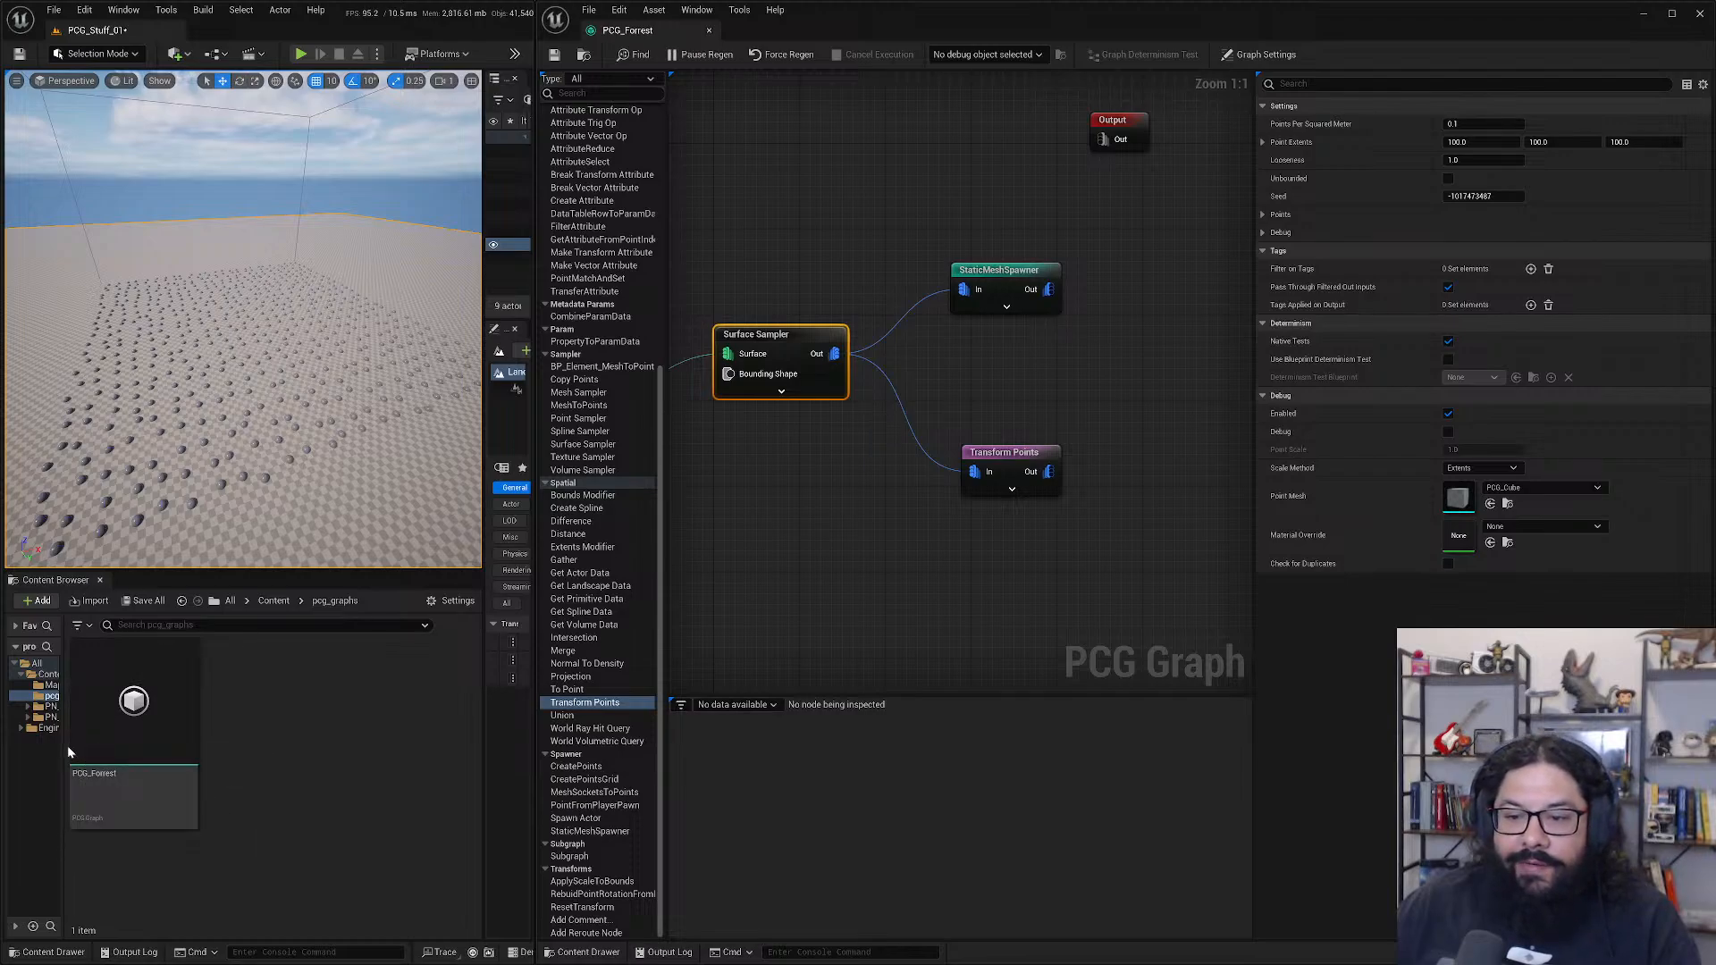
{"action": "left_click_drag", "start_coordinate": [63, 737], "coordinate": [215, 738]}
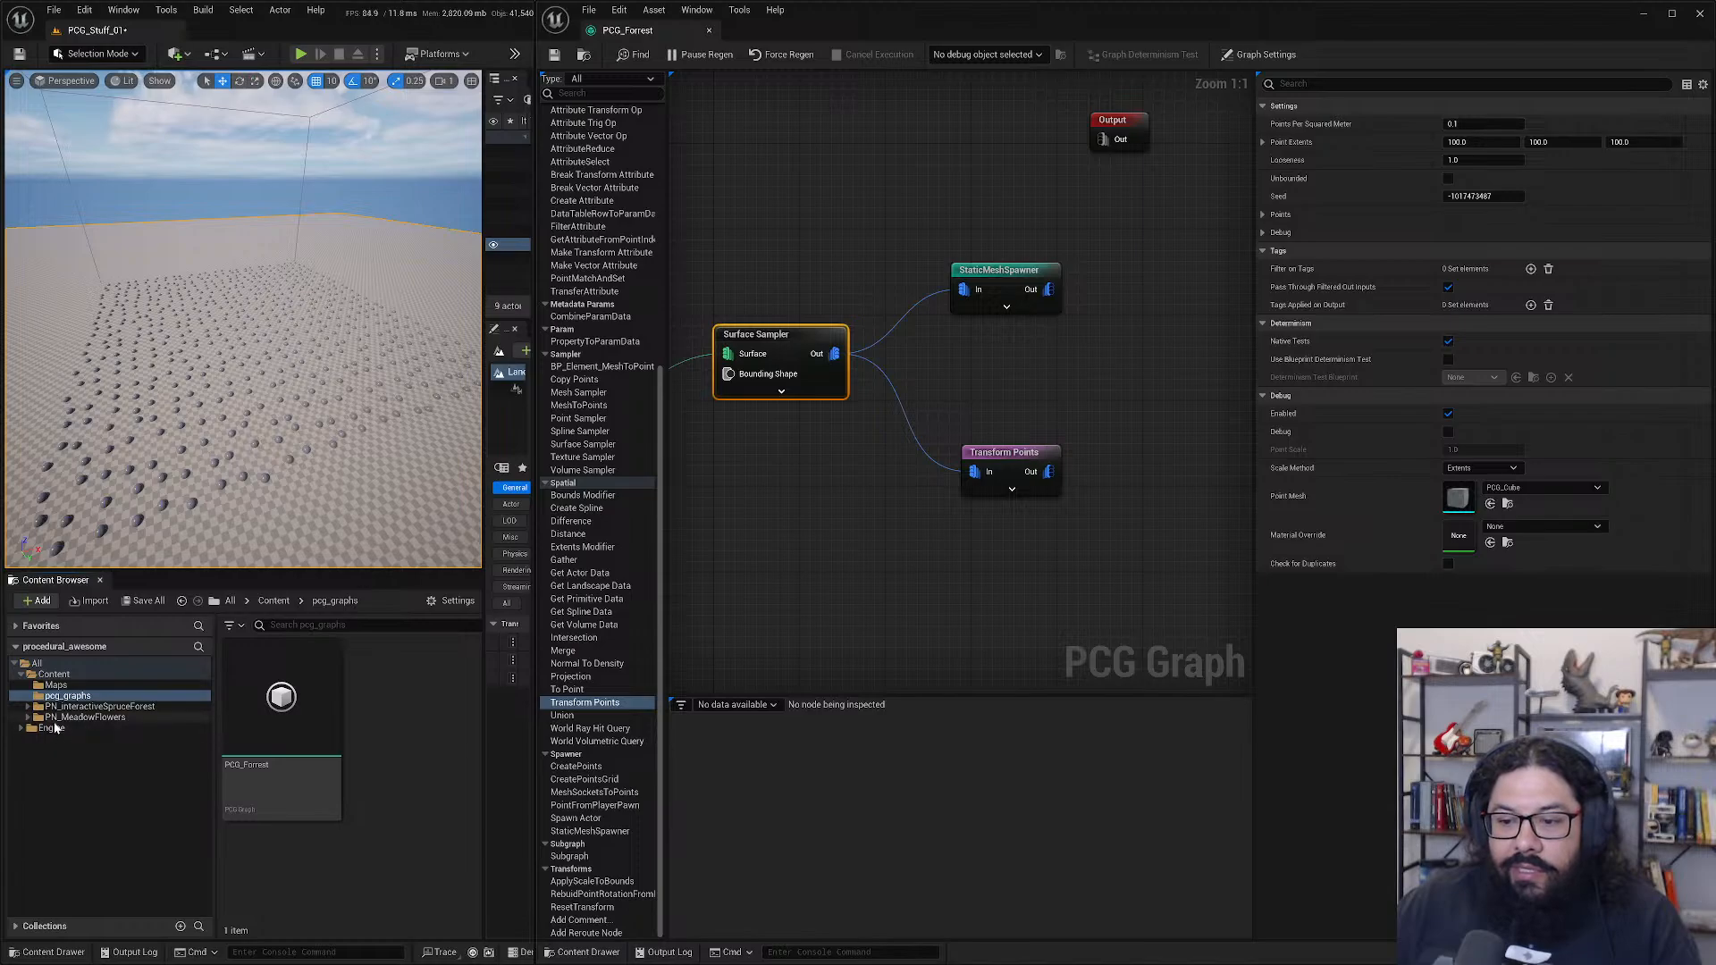
{"action": "left_click", "coordinate": [62, 717]}
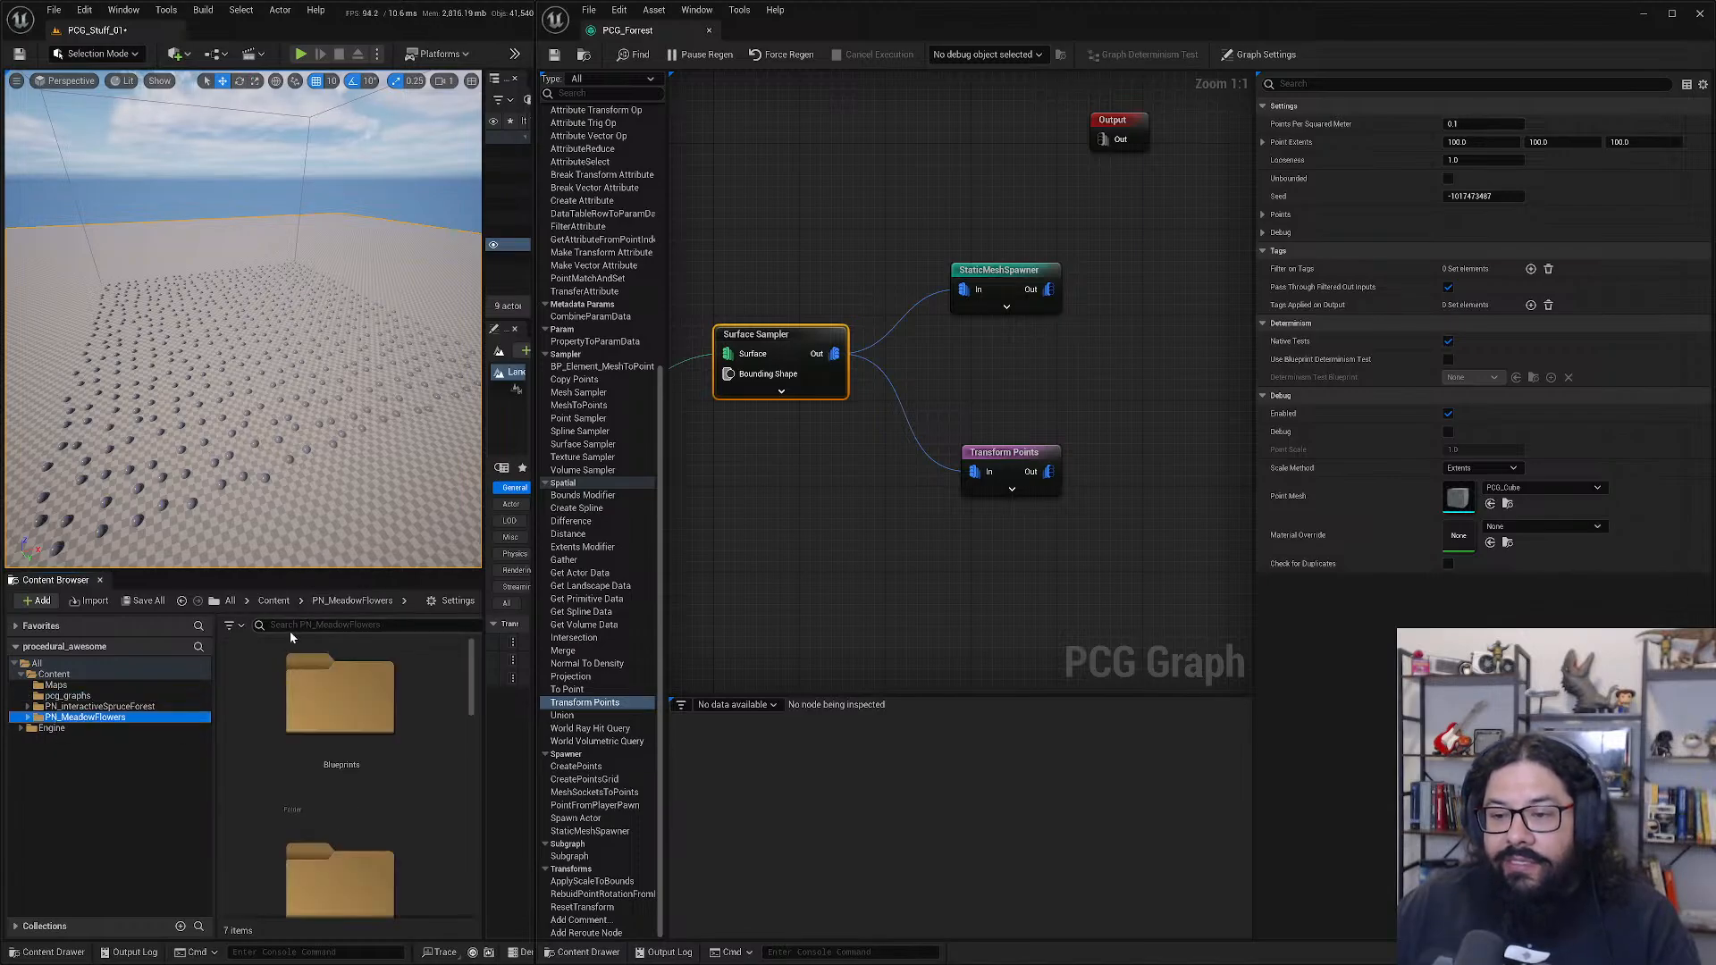
{"action": "left_click_drag", "start_coordinate": [214, 672], "coordinate": [174, 675]}
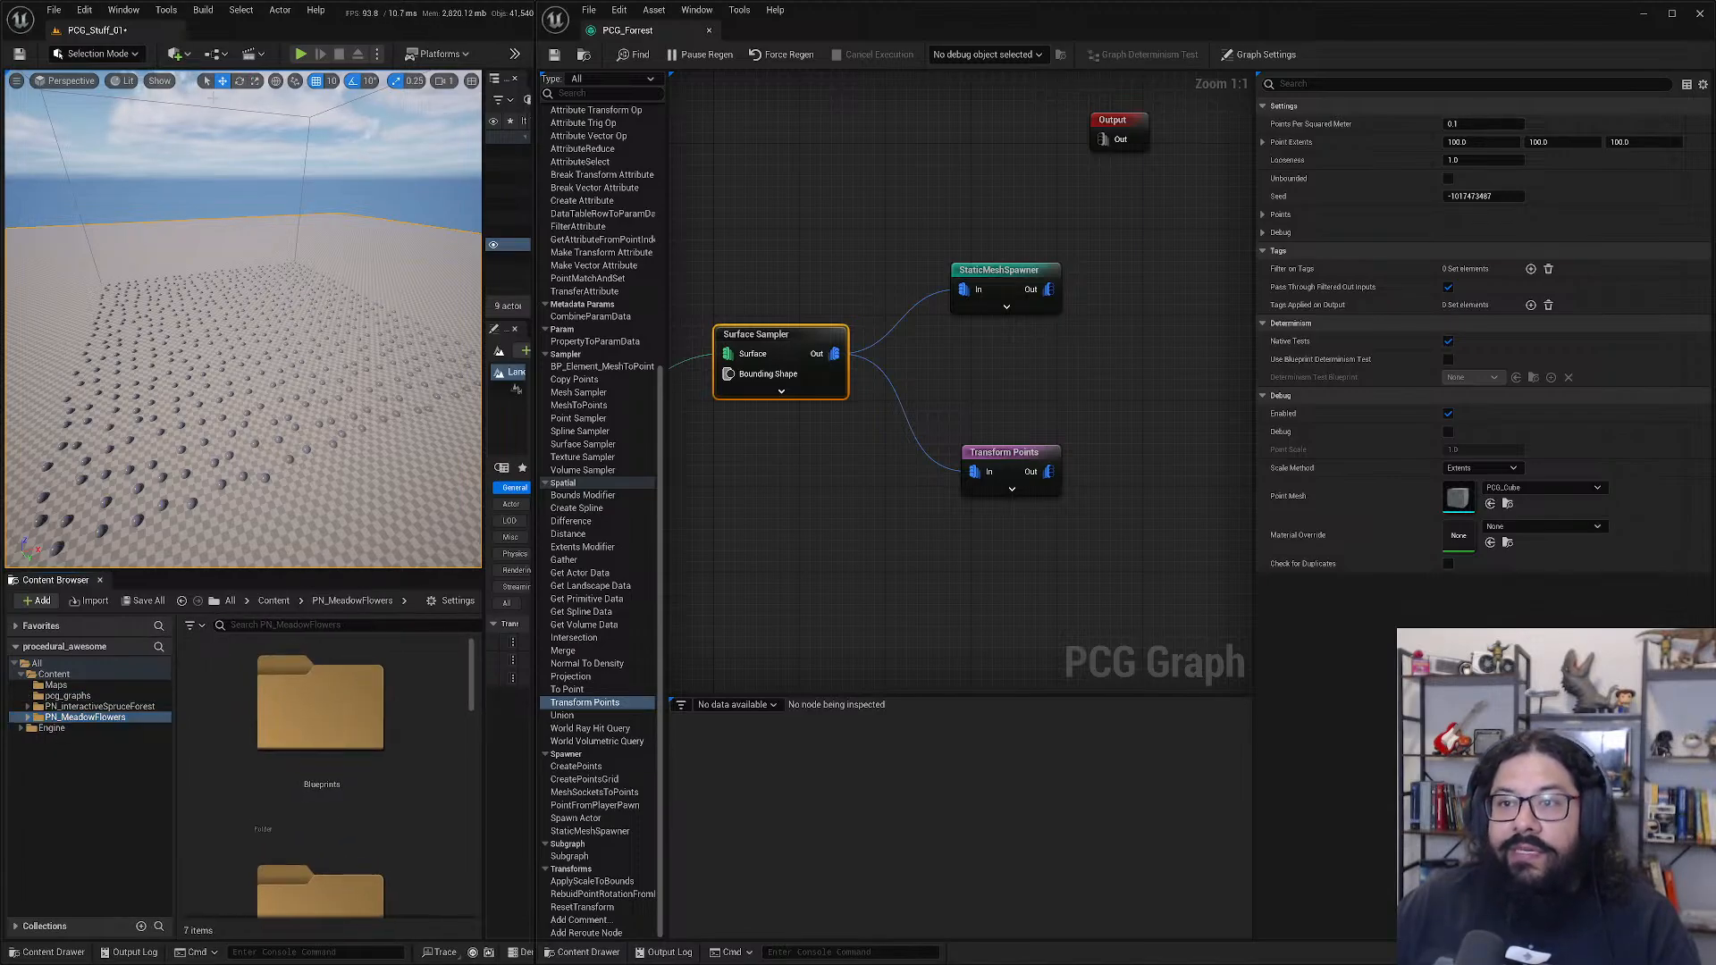
- Reopen Quixel Bridge and show the locally downloaded Megascans assets
{"action": "left_click", "coordinate": [123, 10]}
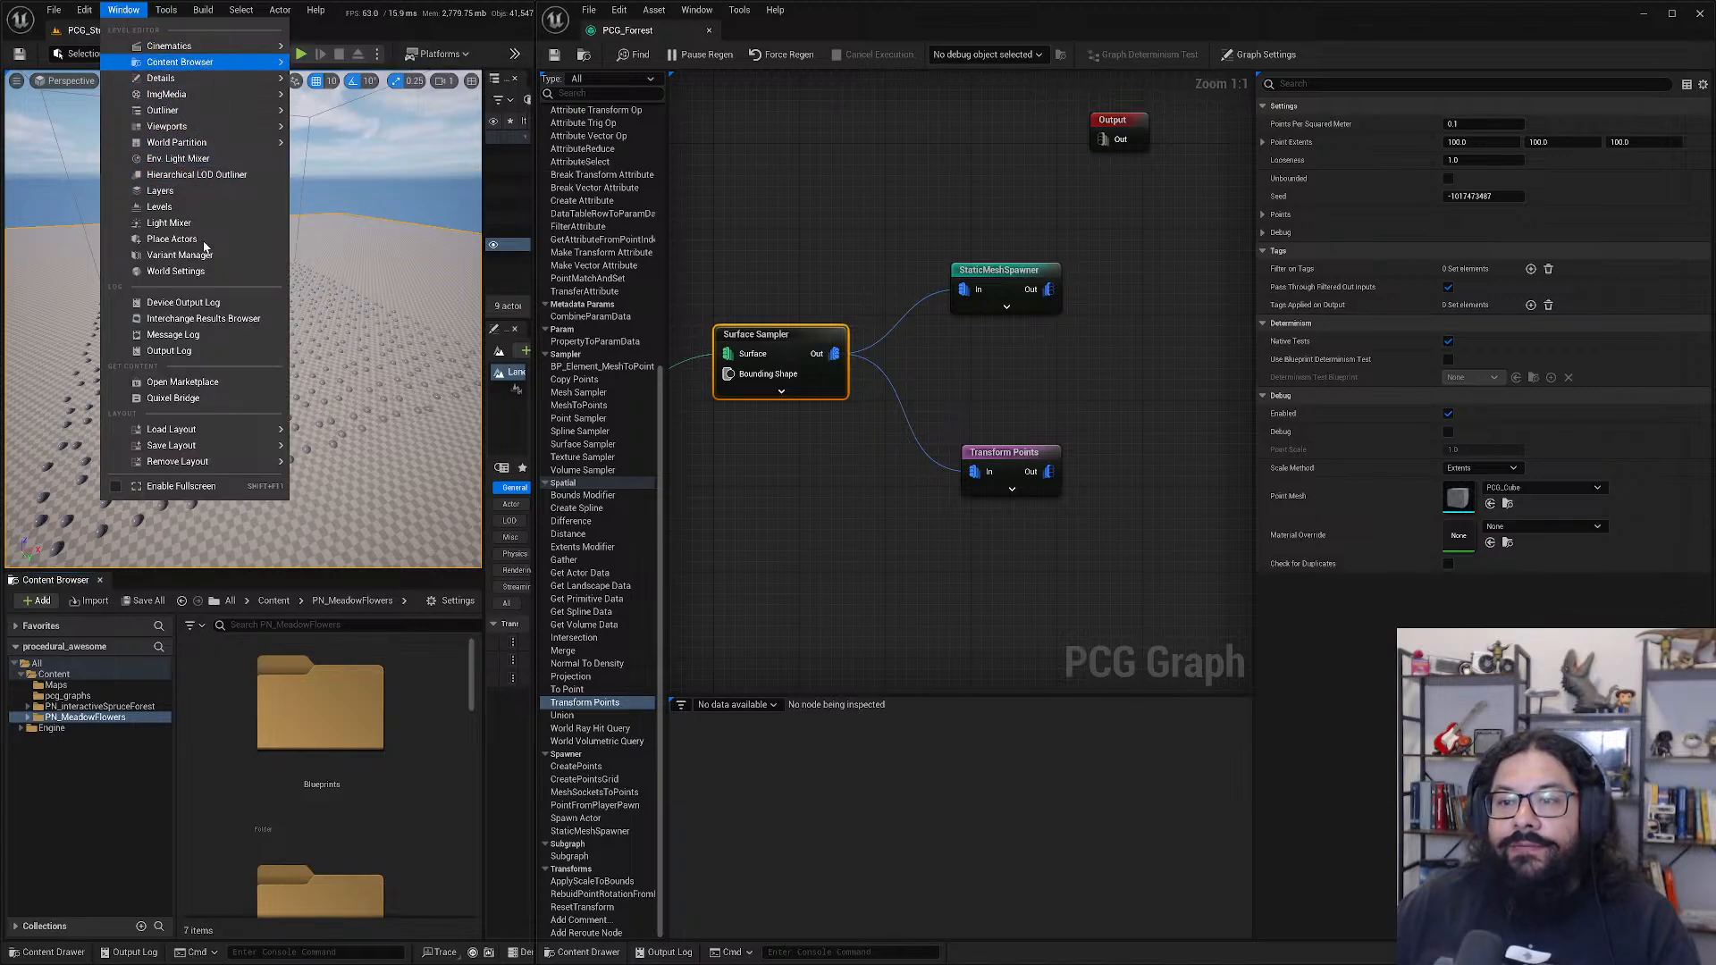
{"action": "left_click", "coordinate": [172, 397]}
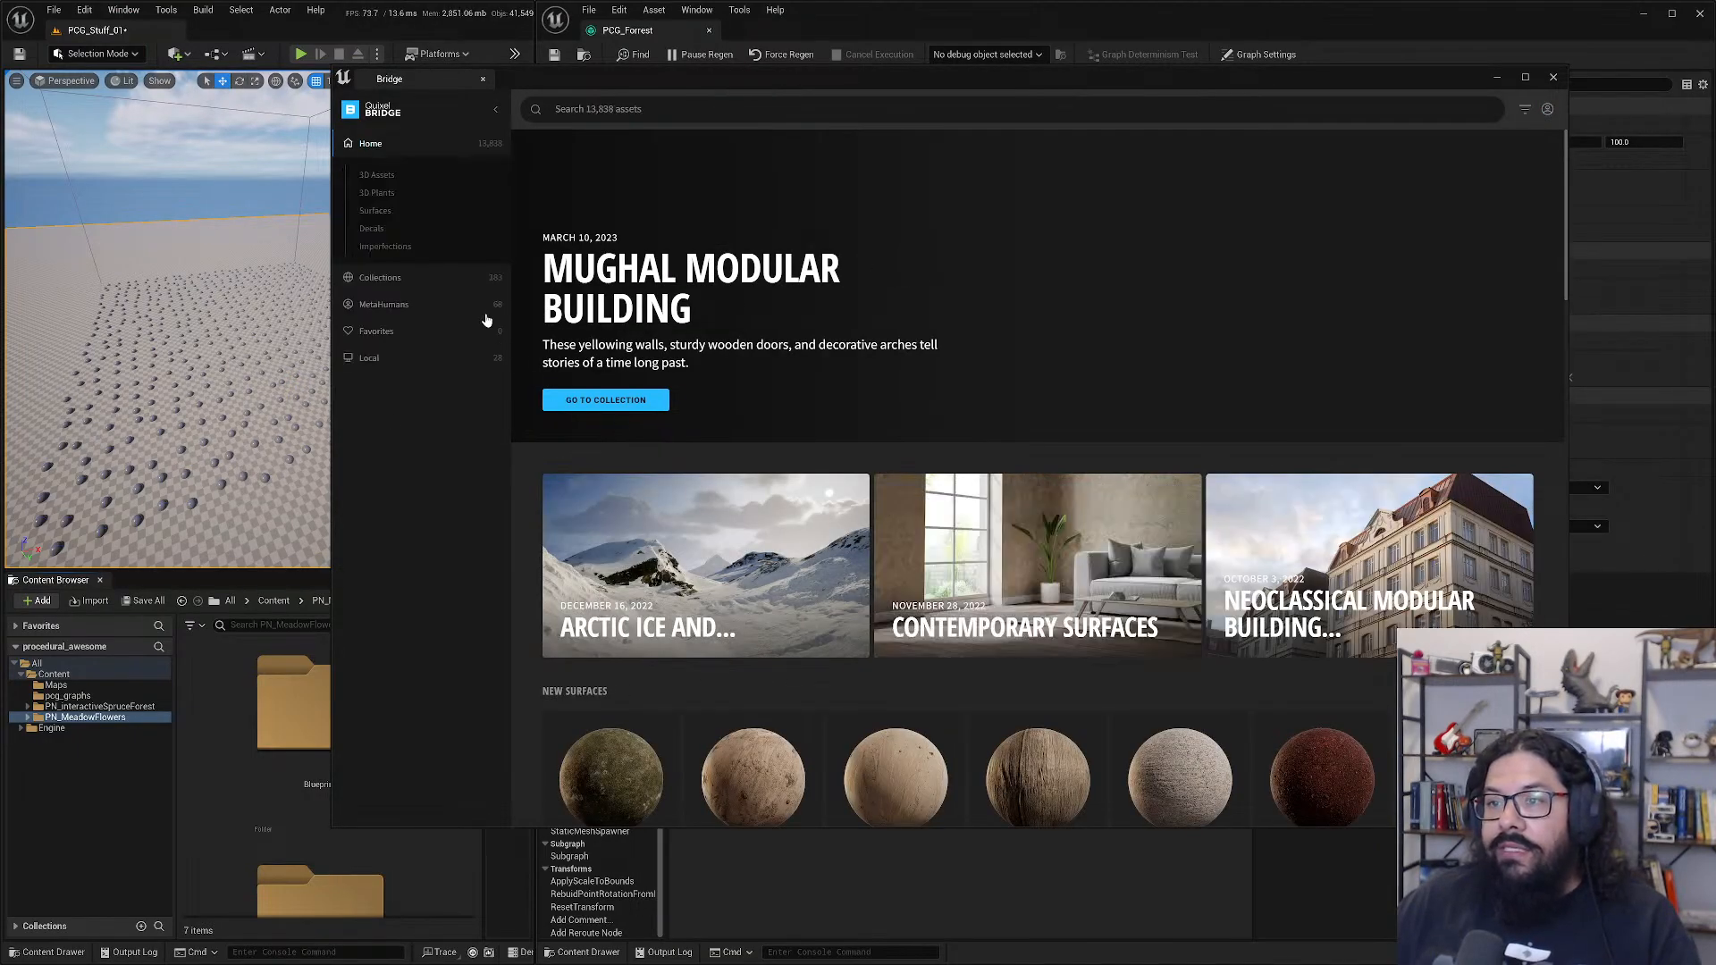
{"action": "left_click", "coordinate": [368, 356]}
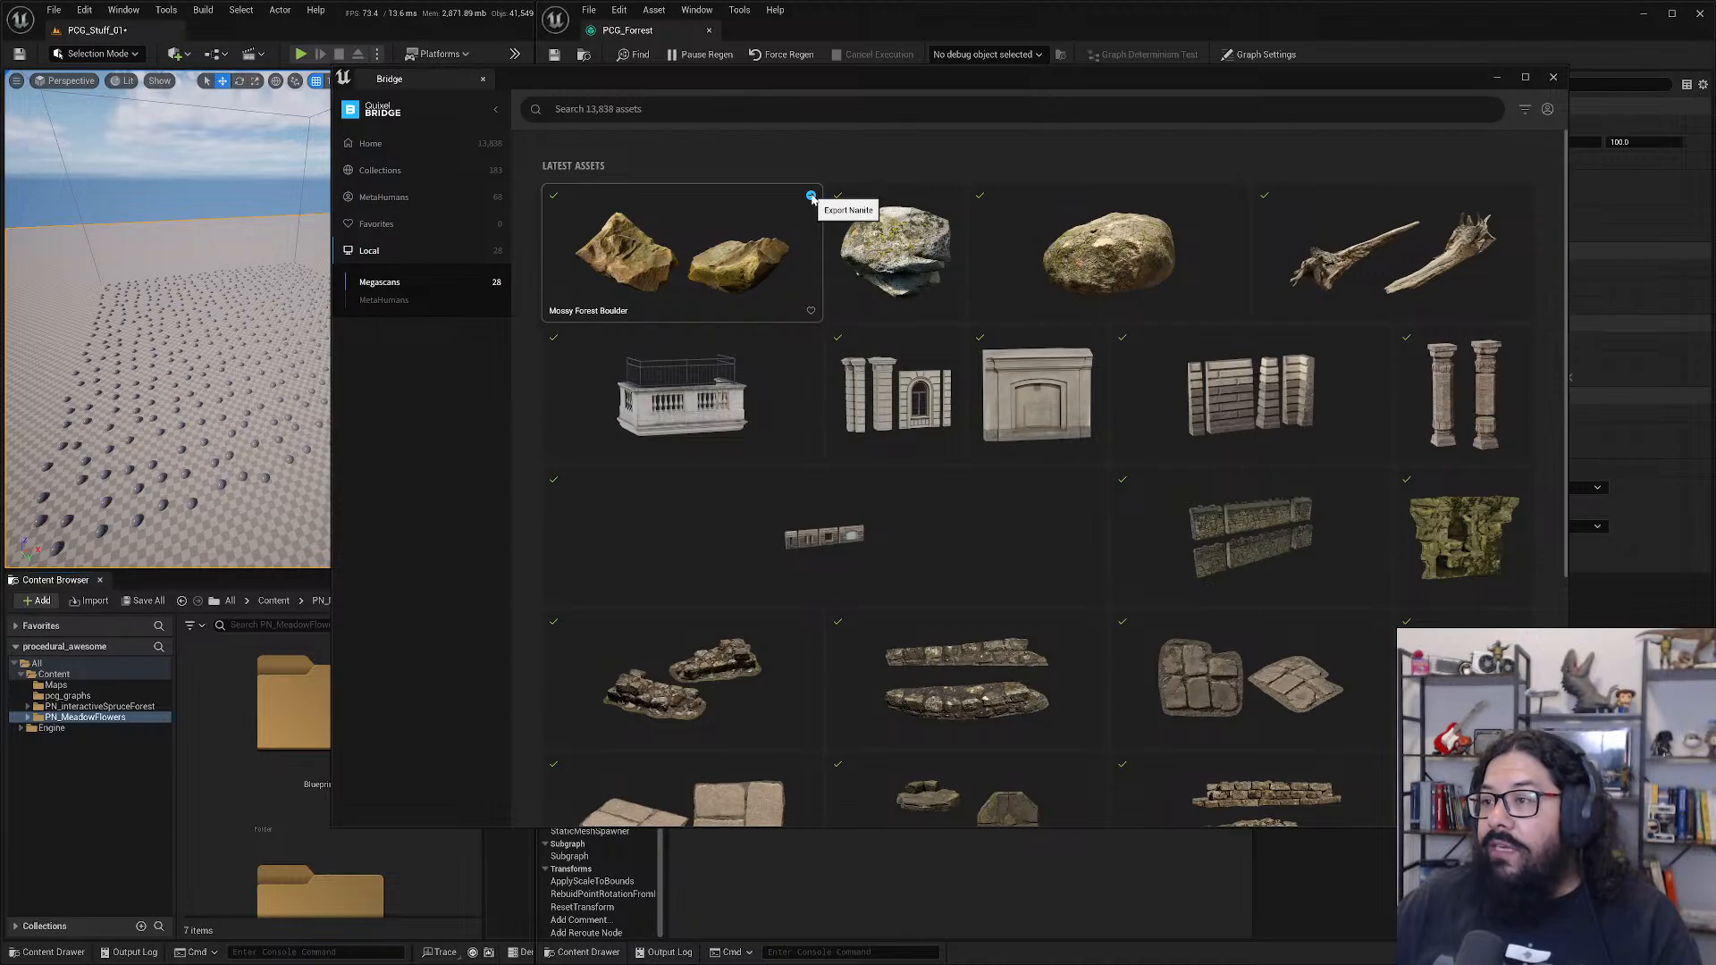
- Export the Mossy Forest Boulders, the Mossy Forest Rock and the Old Fallen Tree to the project at Nanite quality
{"action": "left_click", "coordinate": [874, 277]}
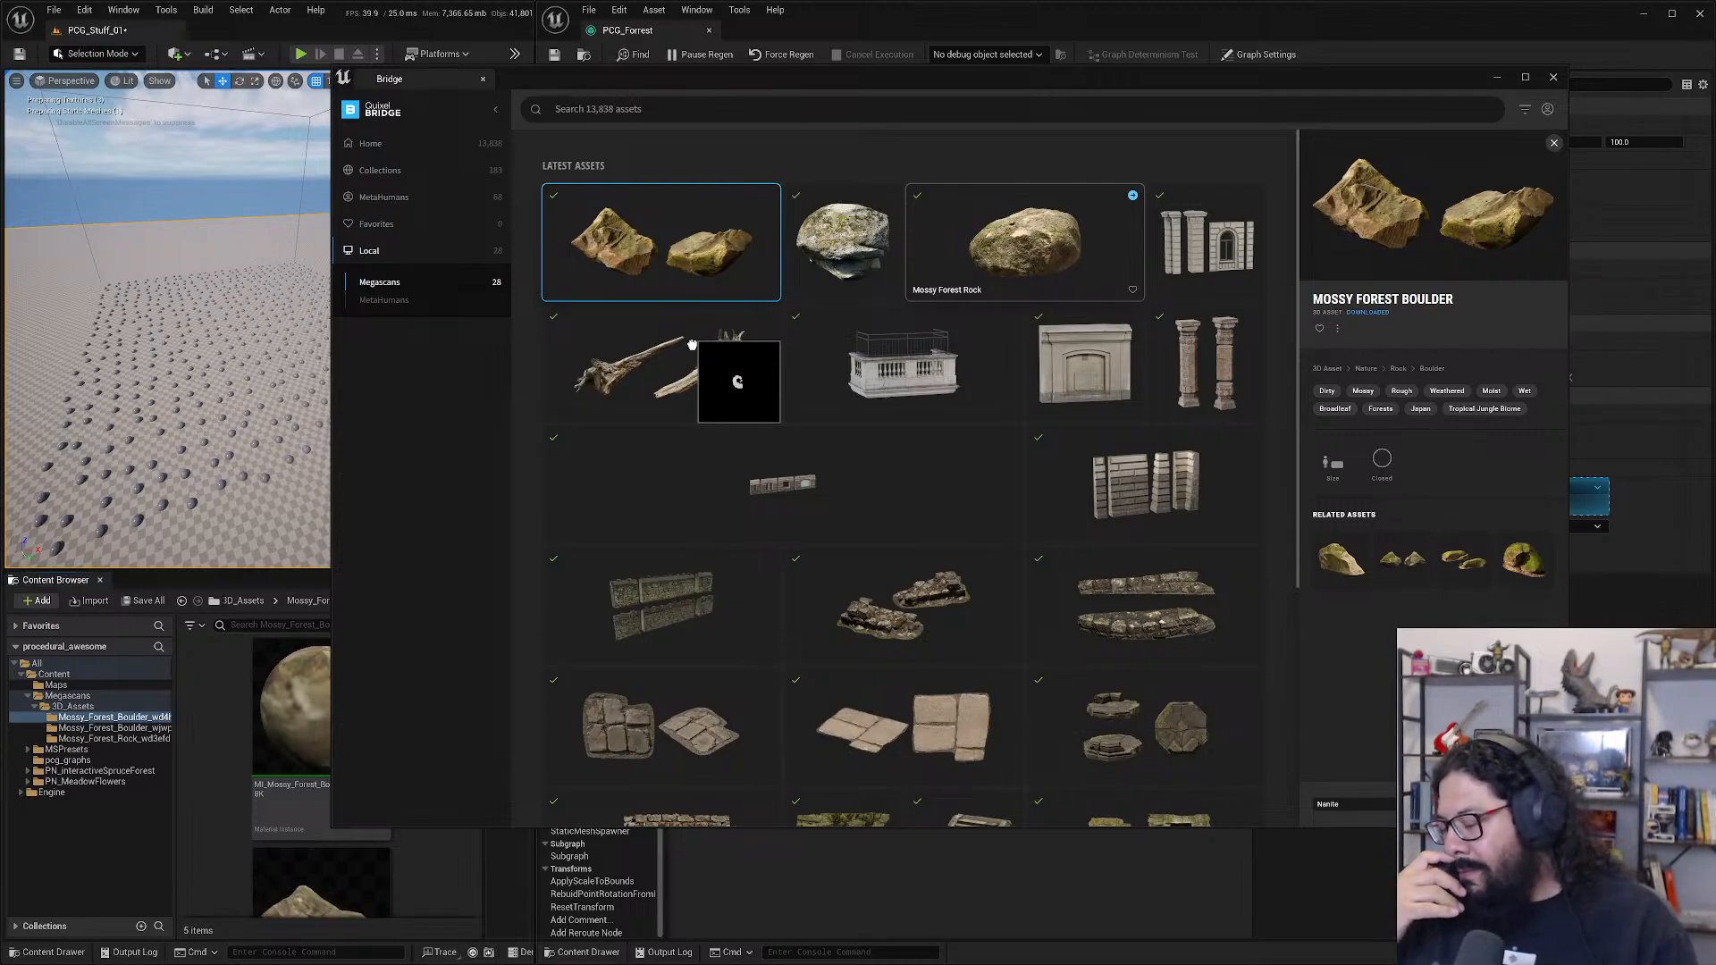
{"action": "left_click_drag", "start_coordinate": [692, 345], "coordinate": [597, 368]}
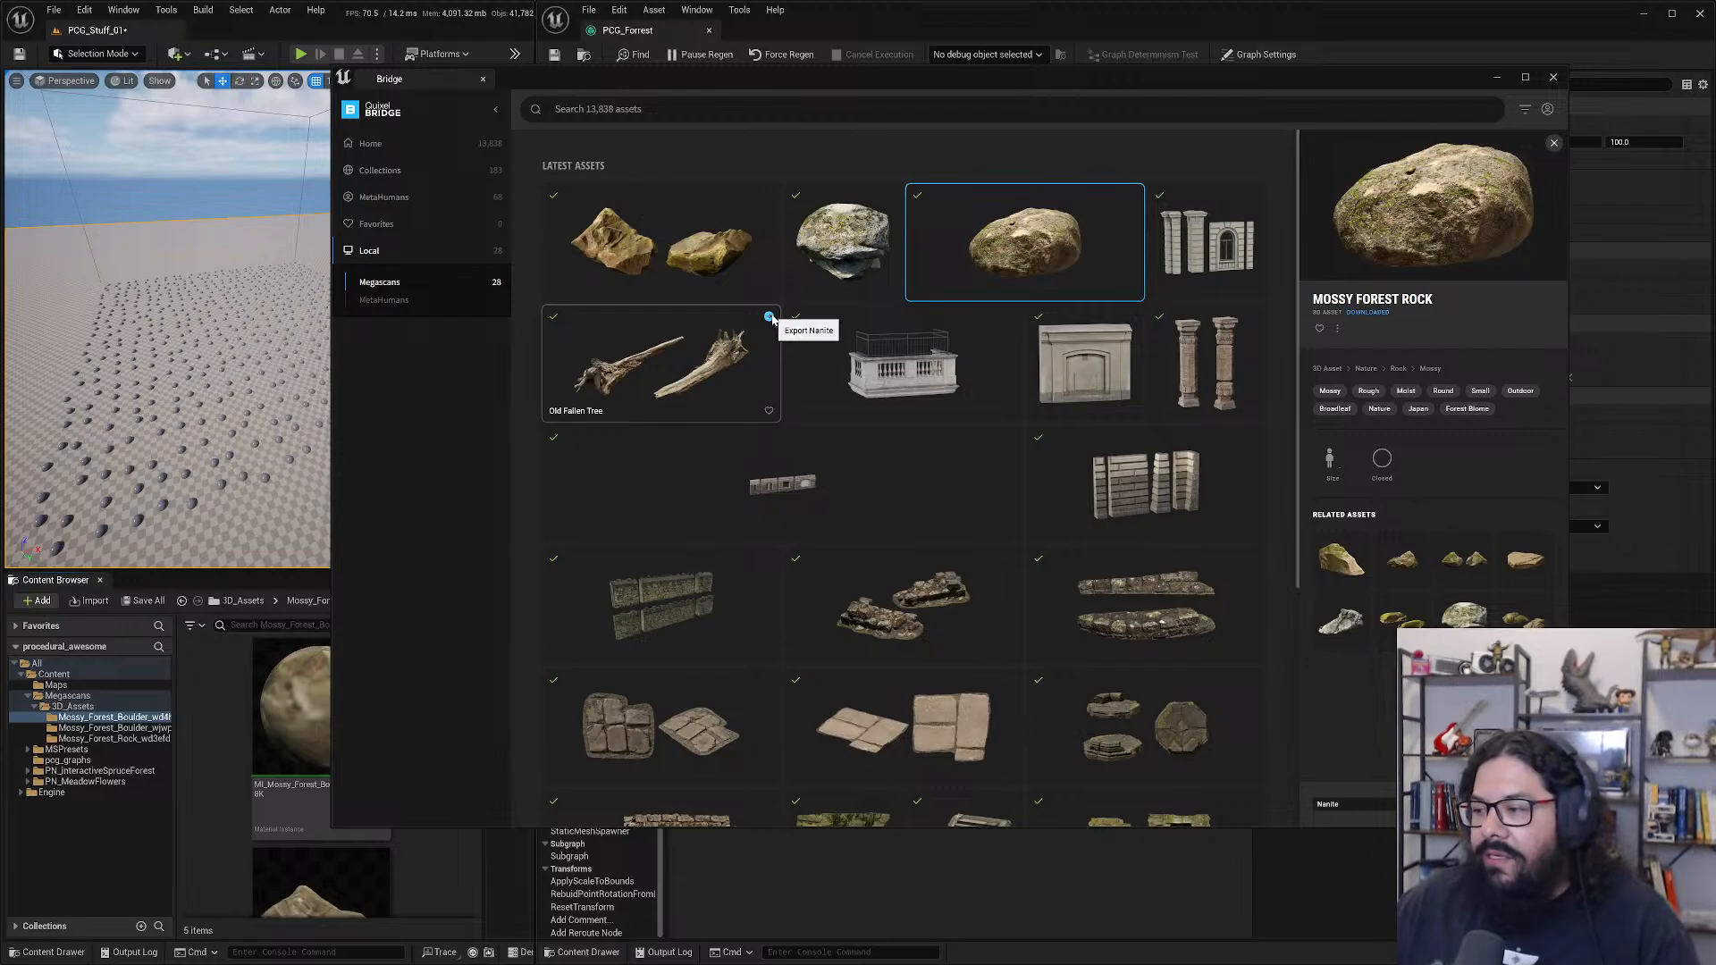
{"action": "left_click", "coordinate": [769, 318]}
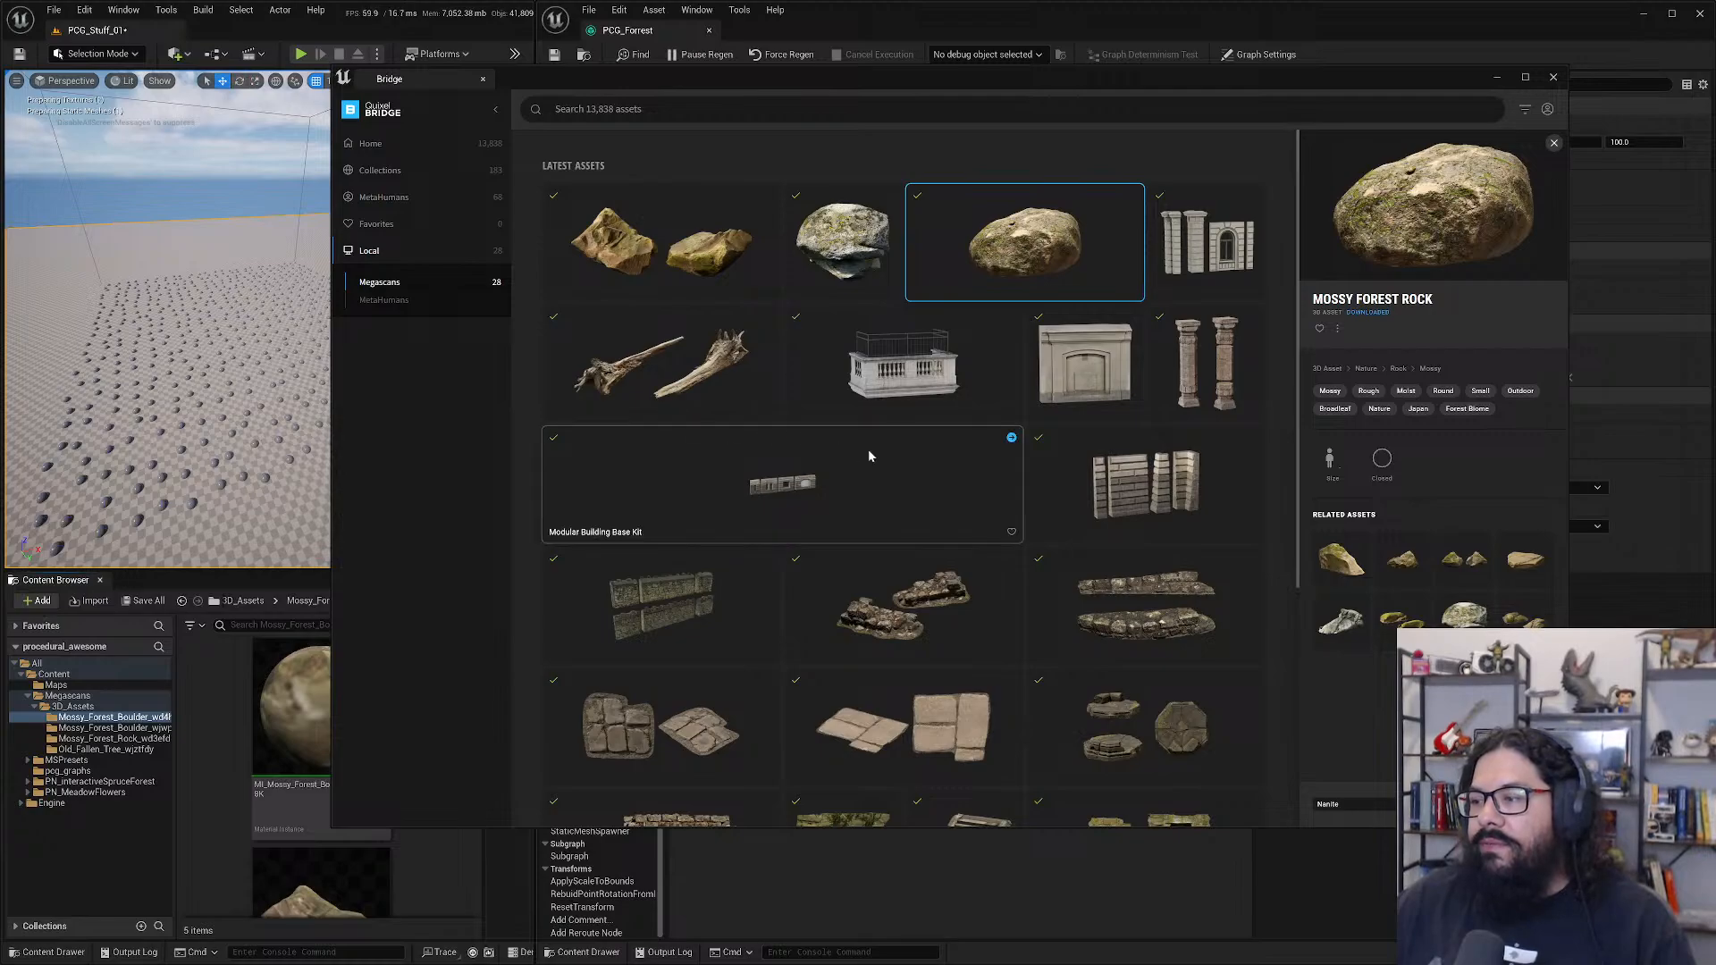
- Look through the local assets, export the Mossy Castle Wall Structure to the project and view the details of Mossy Castle Wall
{"action": "scroll", "coordinate": [867, 449], "scroll_direction": "down", "scroll_amount": 1}
{"action": "scroll", "coordinate": [869, 455], "scroll_direction": "down", "scroll_amount": 3}
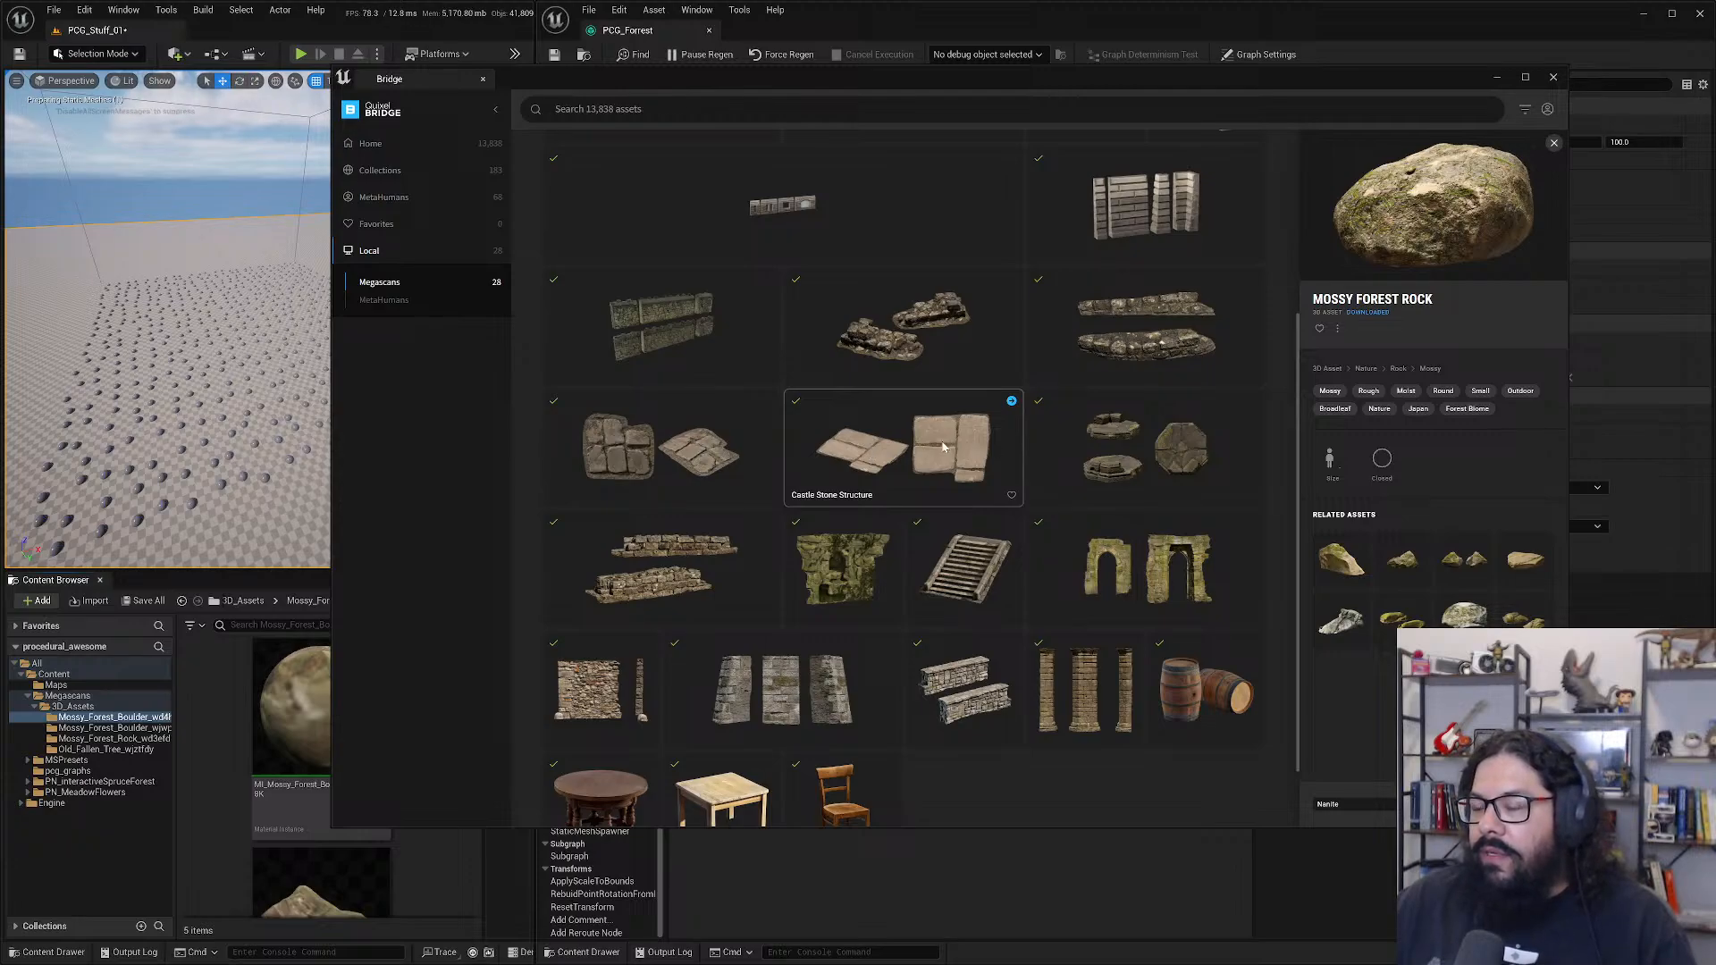
{"action": "scroll", "coordinate": [899, 437], "scroll_direction": "down", "scroll_amount": 1}
{"action": "scroll", "coordinate": [899, 437], "scroll_direction": "up", "scroll_amount": 4}
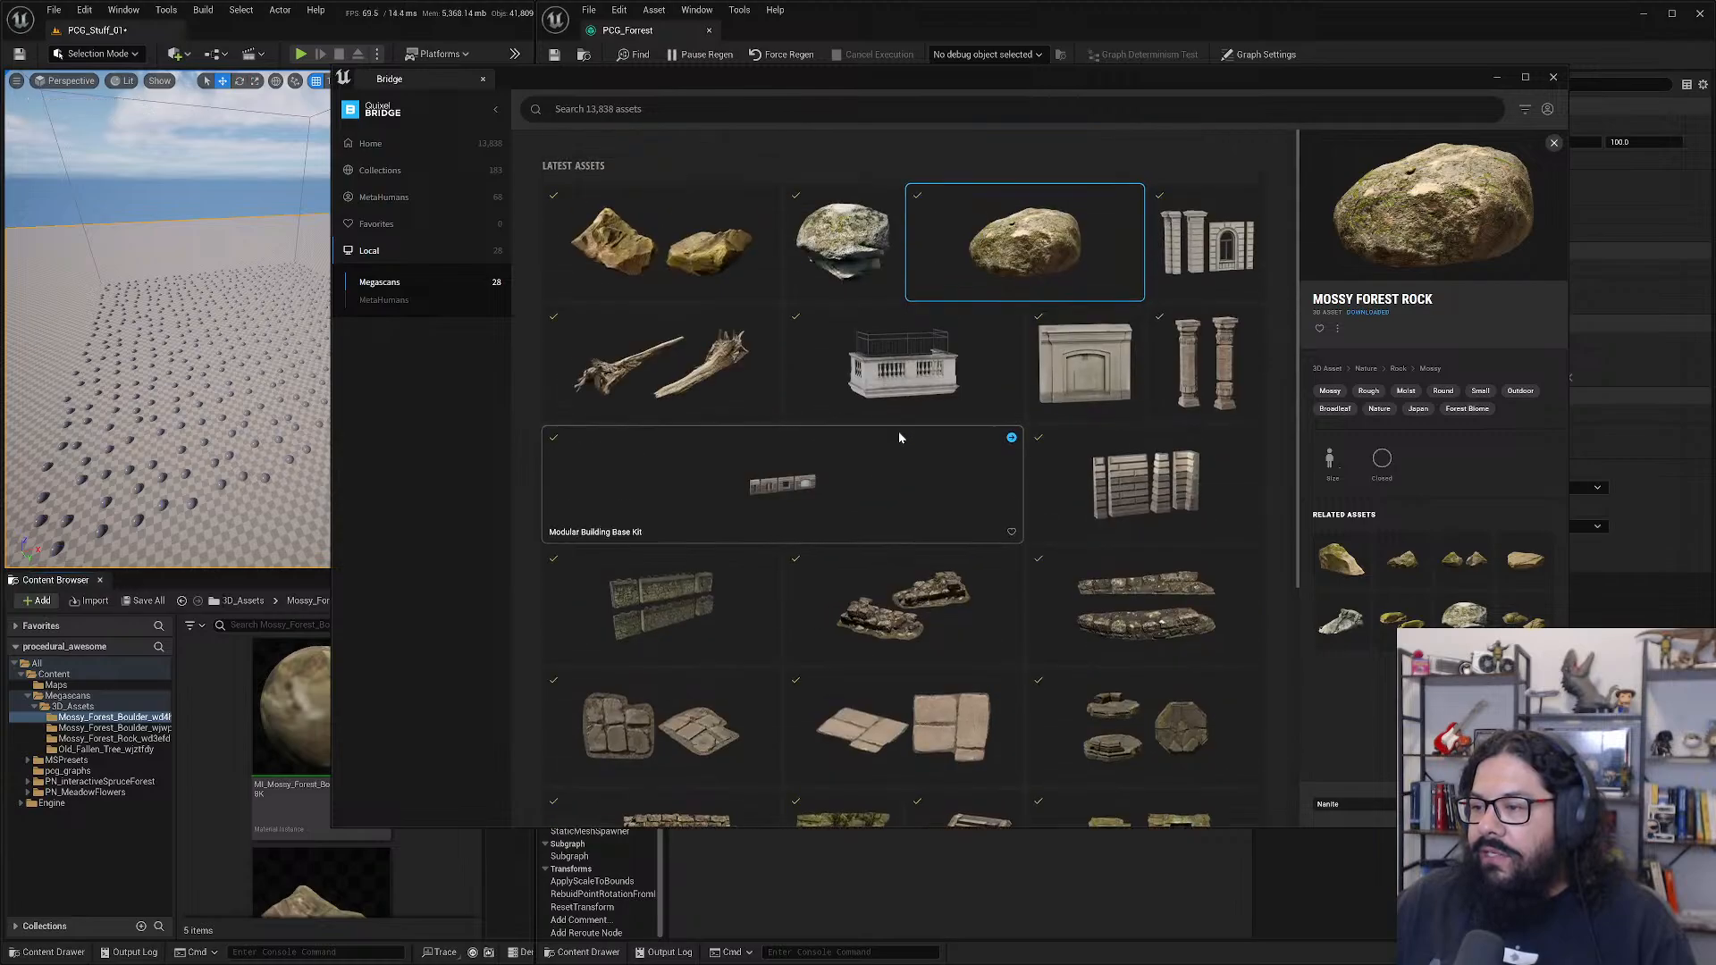
{"action": "left_click", "coordinate": [904, 598]}
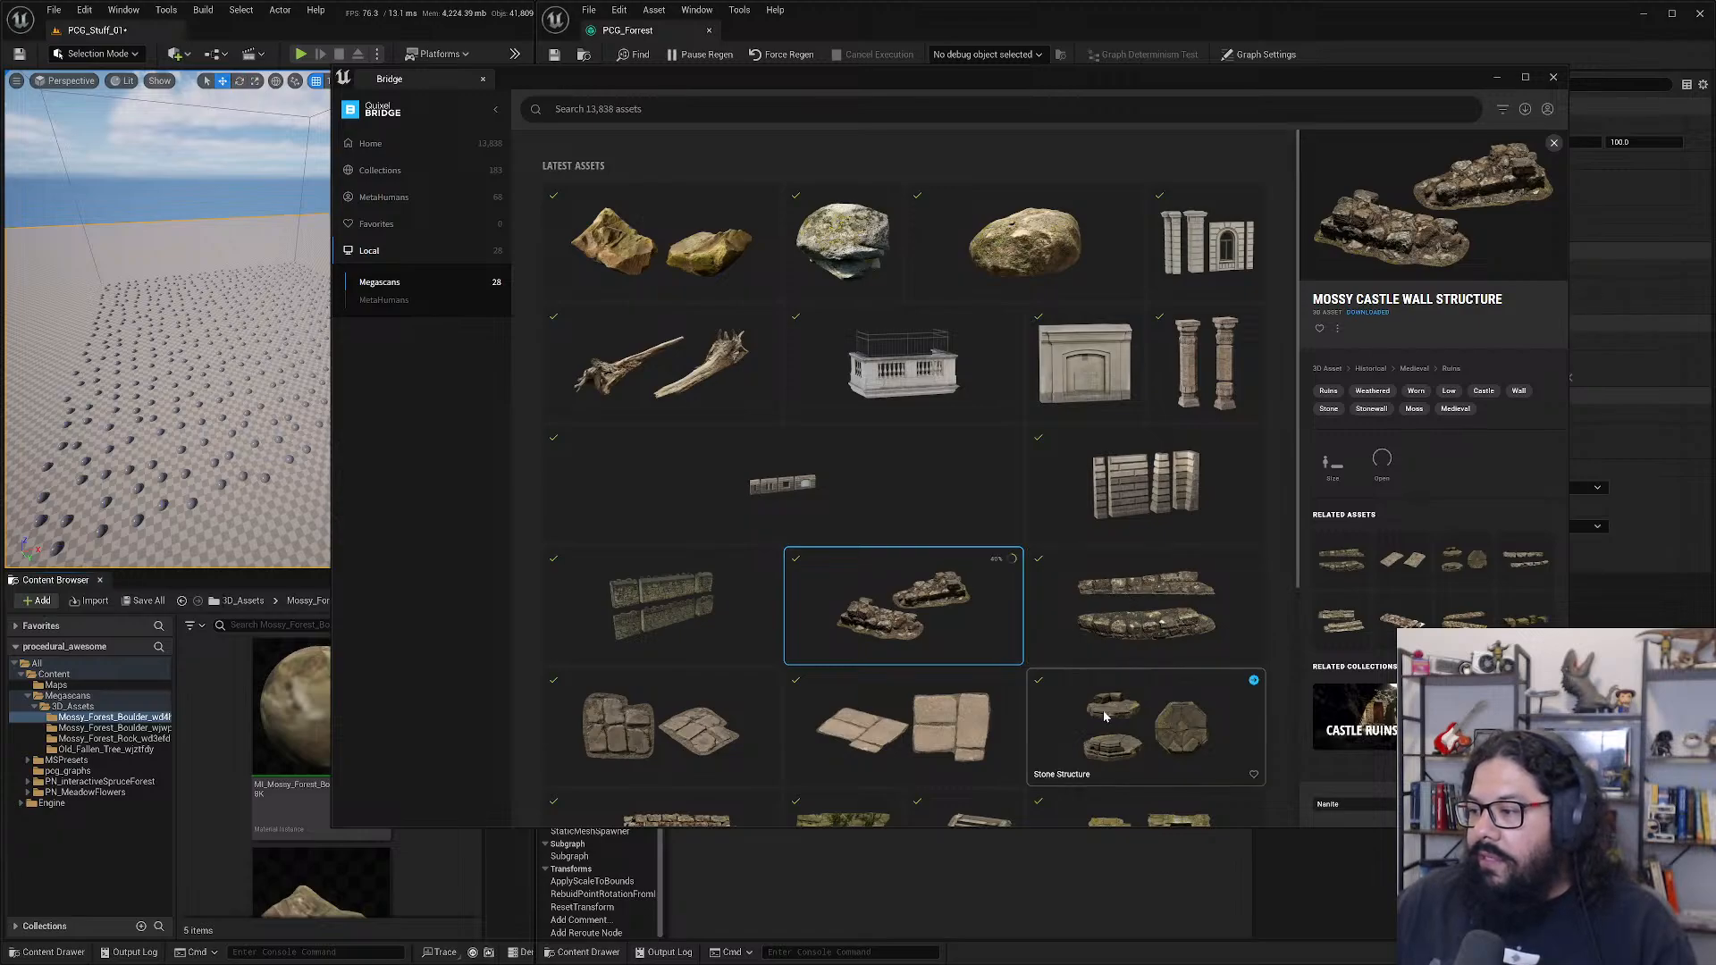
{"action": "left_click", "coordinate": [1145, 612]}
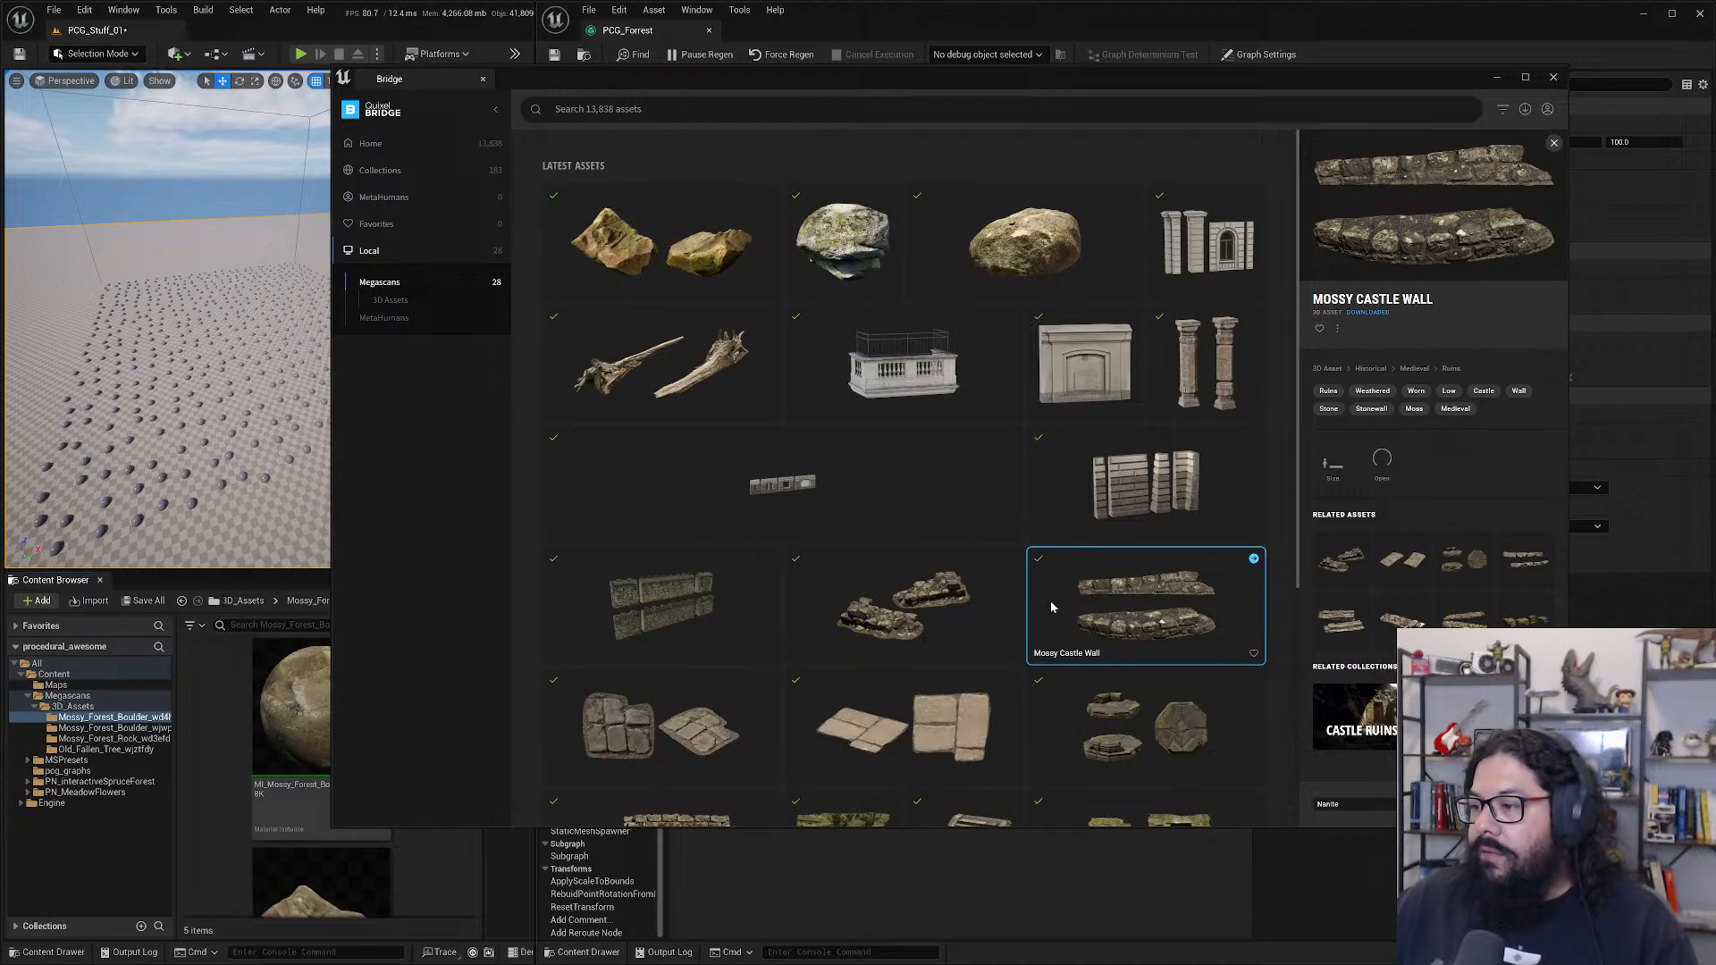
{"action": "left_click", "coordinate": [993, 581]}
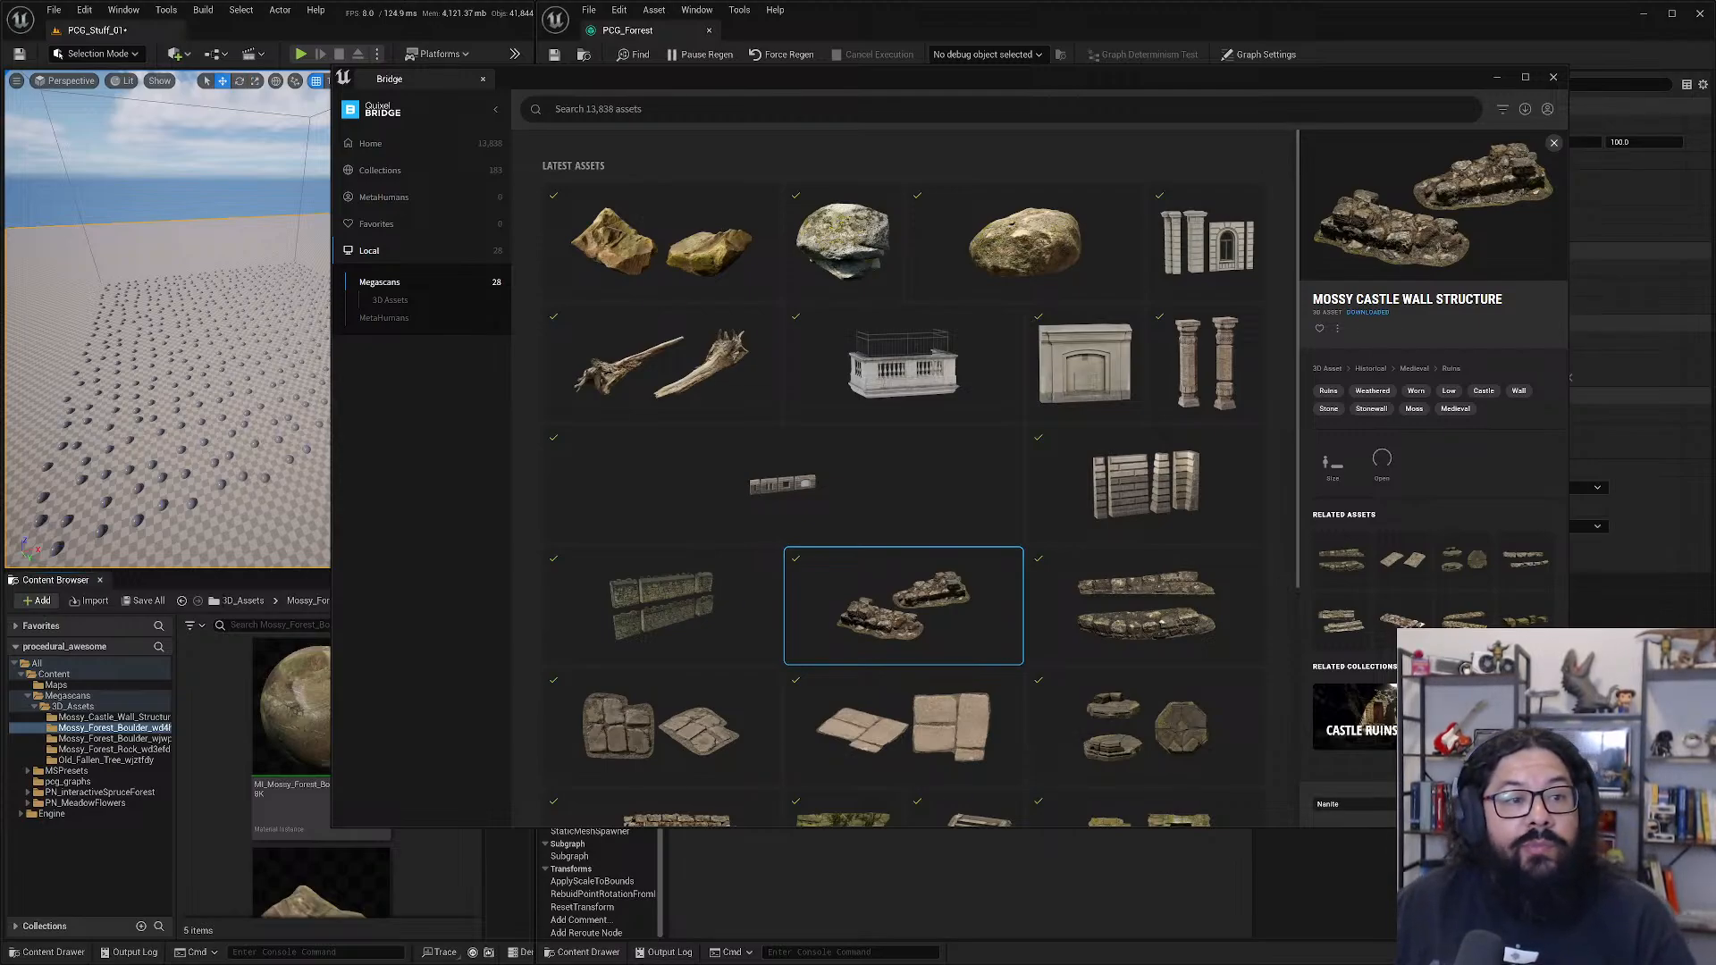
- Switch to the web browser, open the RarePlanes Dataset page from the search results and enlarge its collage of annotated aerial images
{"action": "left_click_drag", "start_coordinate": [0, 268], "coordinate": [496, 47]}
{"action": "left_click", "coordinate": [312, 272]}
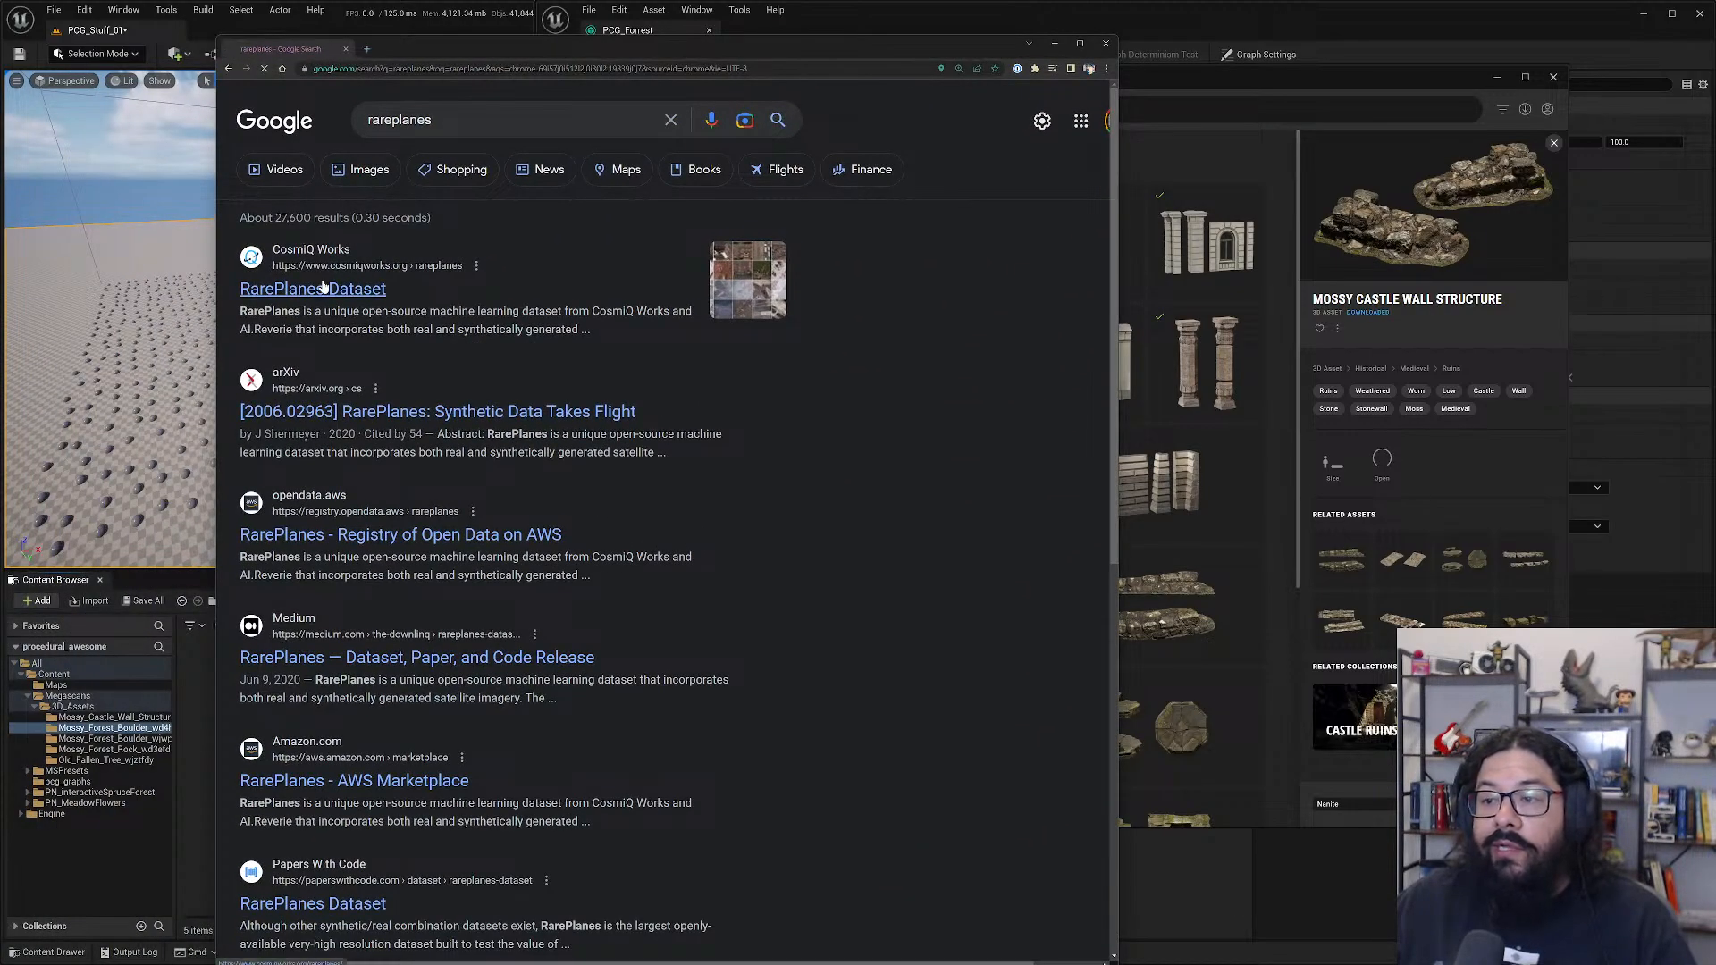
{"action": "left_click_drag", "start_coordinate": [798, 50], "coordinate": [824, 15]}
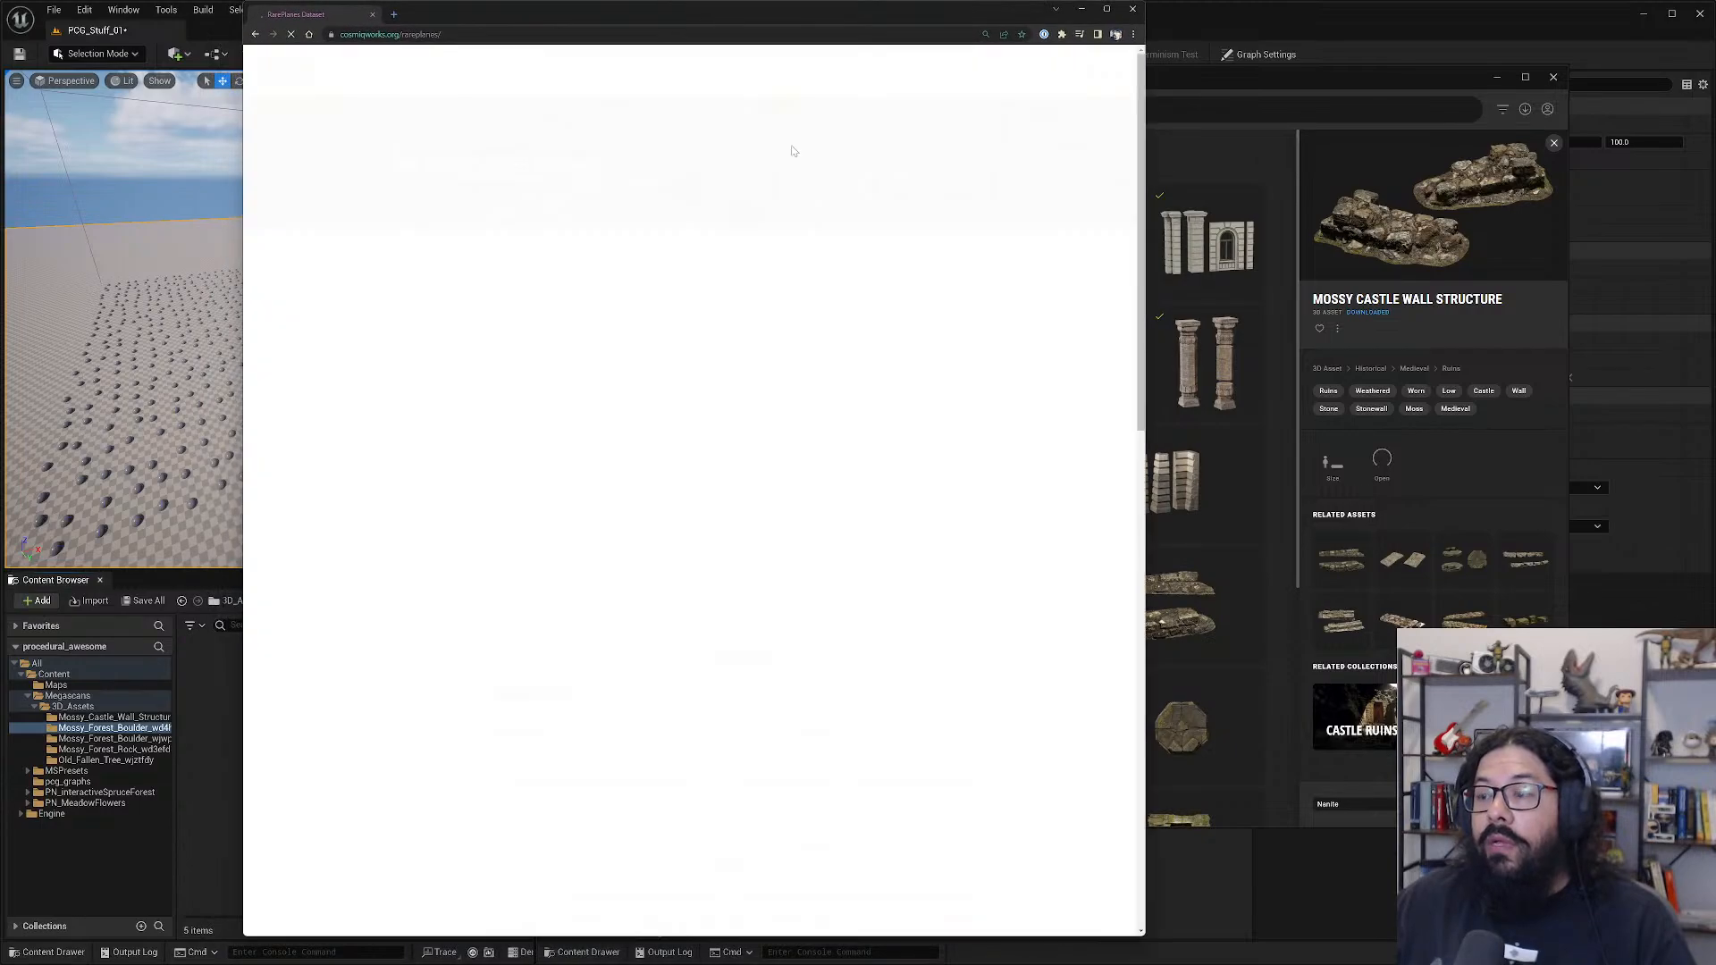
{"action": "left_click", "coordinate": [643, 369]}
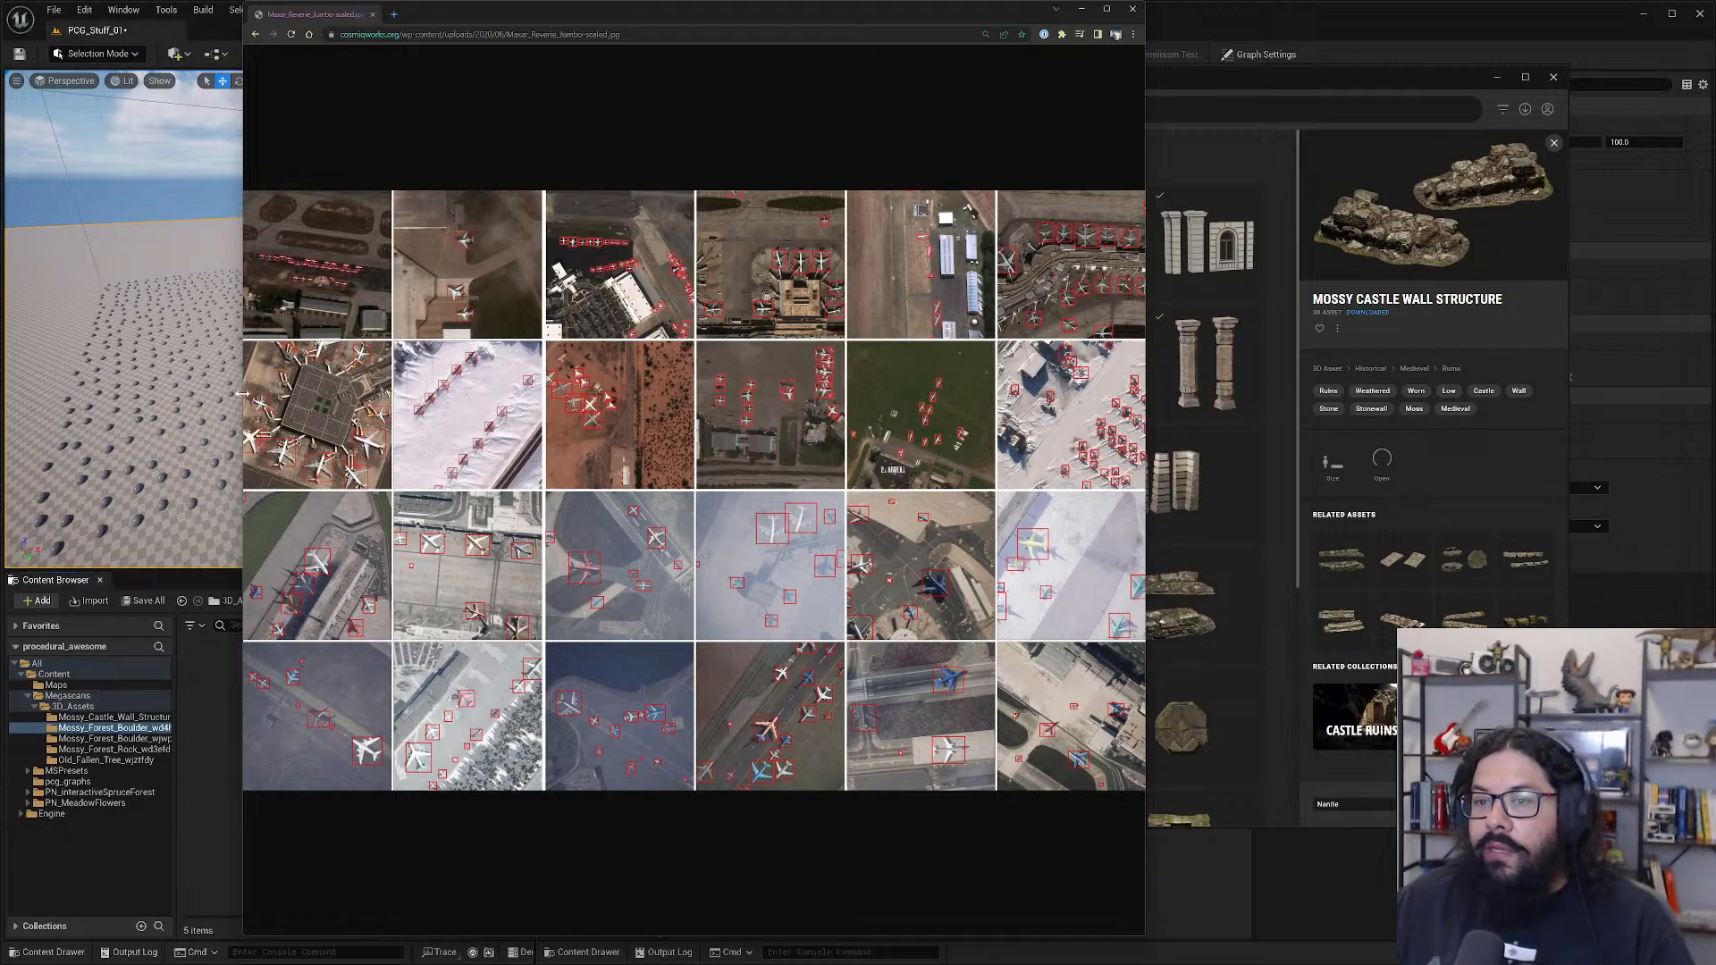
{"action": "left_click_drag", "start_coordinate": [241, 393], "coordinate": [92, 379]}
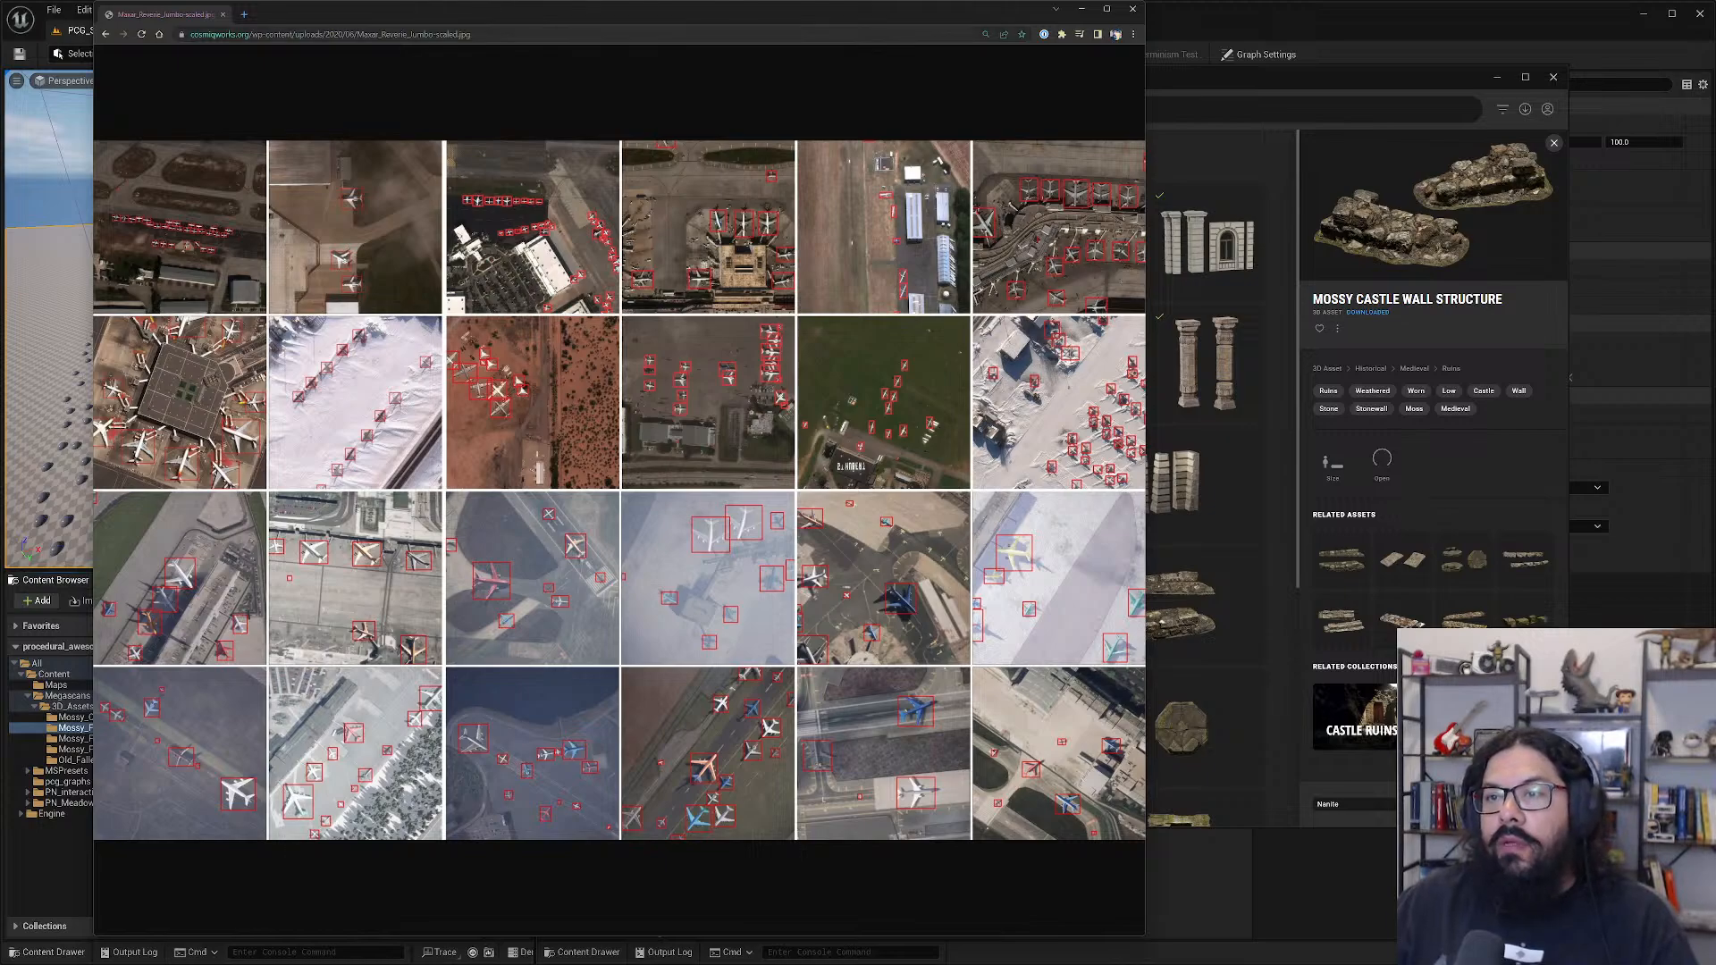
{"action": "left_click_drag", "start_coordinate": [525, 15], "coordinate": [0, 38]}
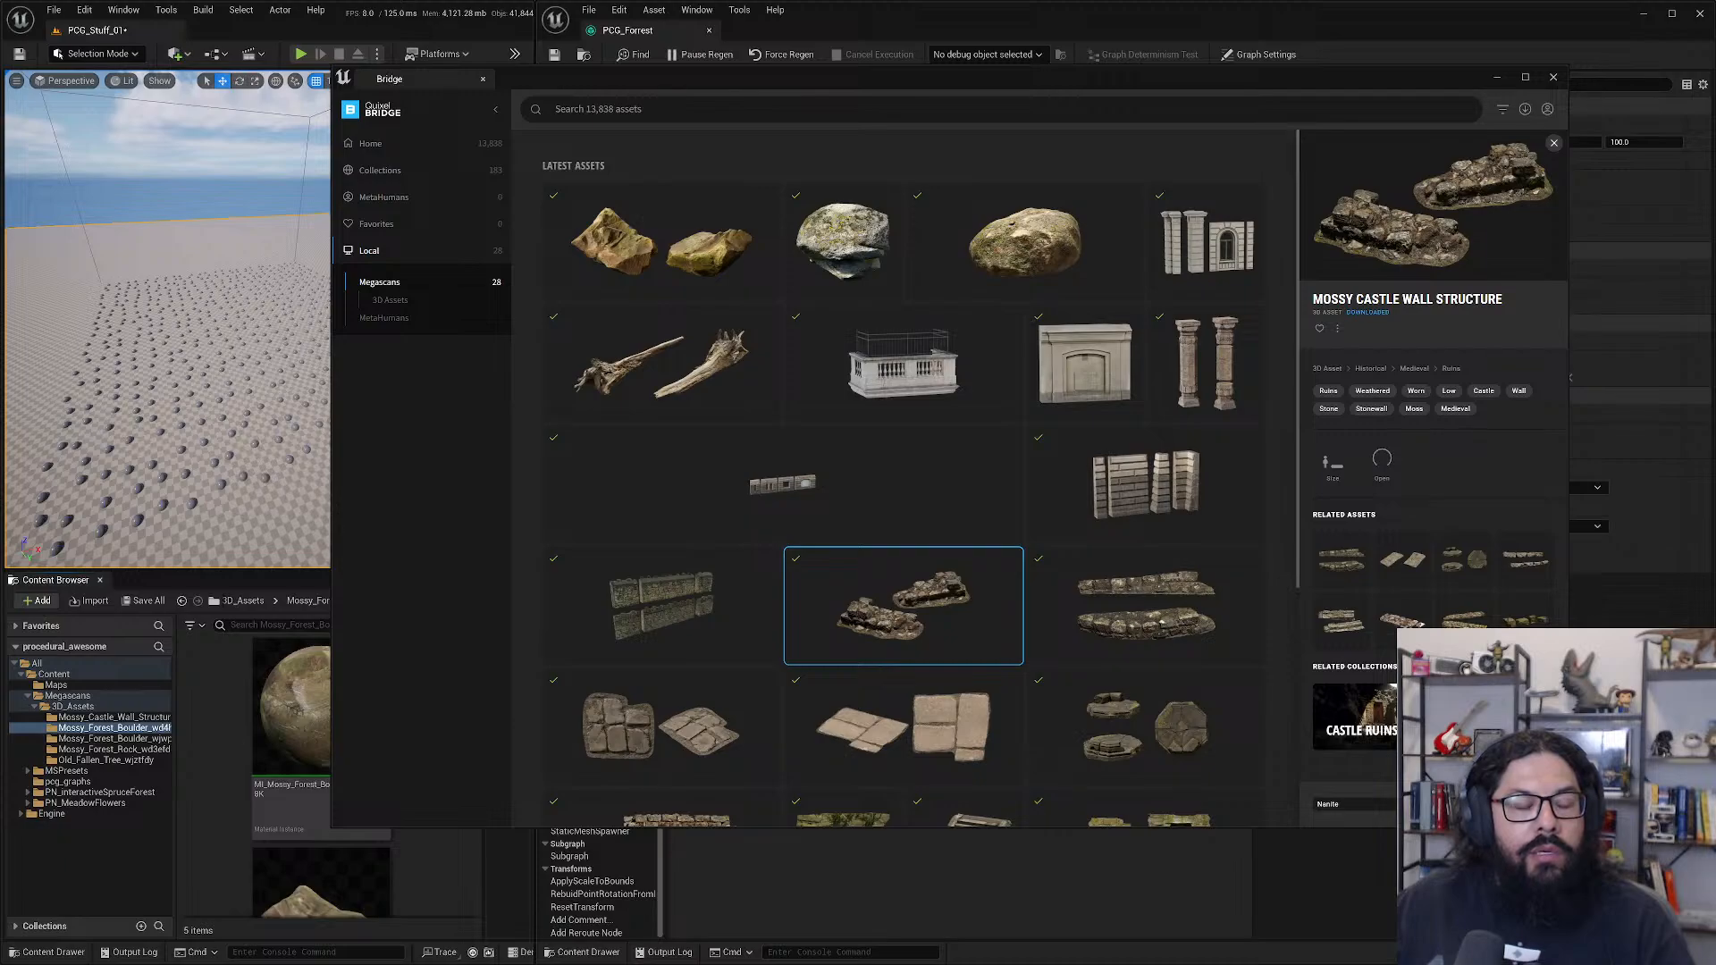
- Bring up the AI.Reverie Airport Demo video on YouTube and widen the browser window to view it
{"action": "left_click_drag", "start_coordinate": [0, 165], "coordinate": [618, 9]}
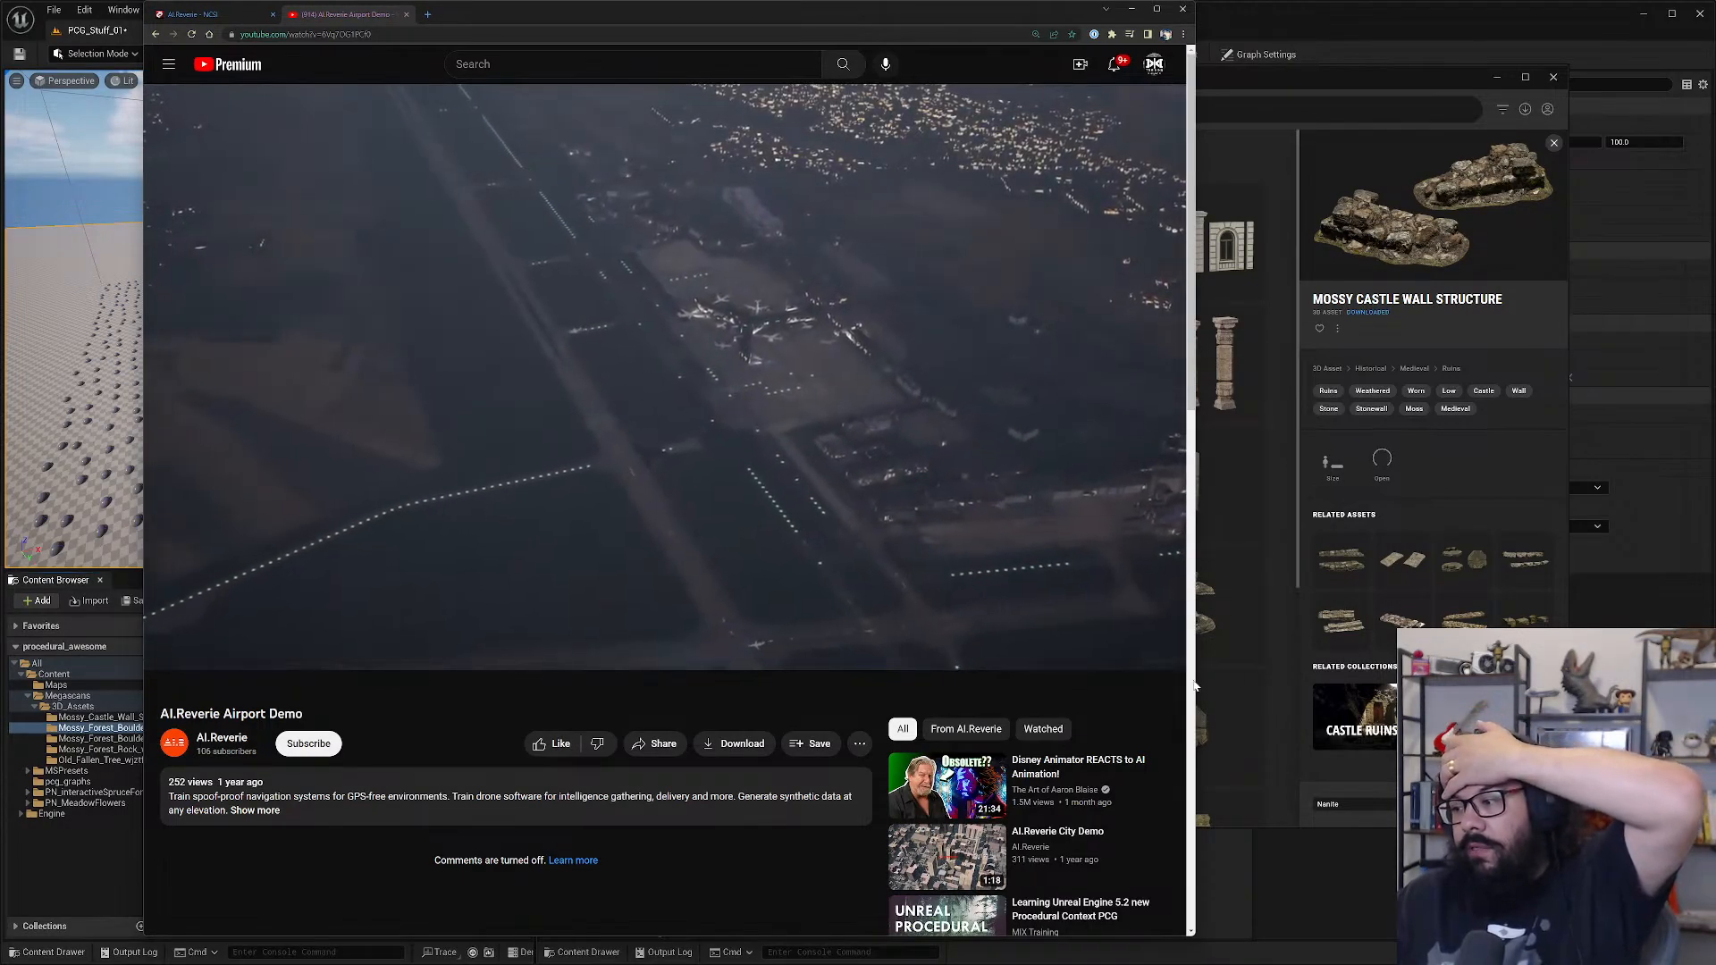
{"action": "left_click_drag", "start_coordinate": [1198, 676], "coordinate": [1410, 680]}
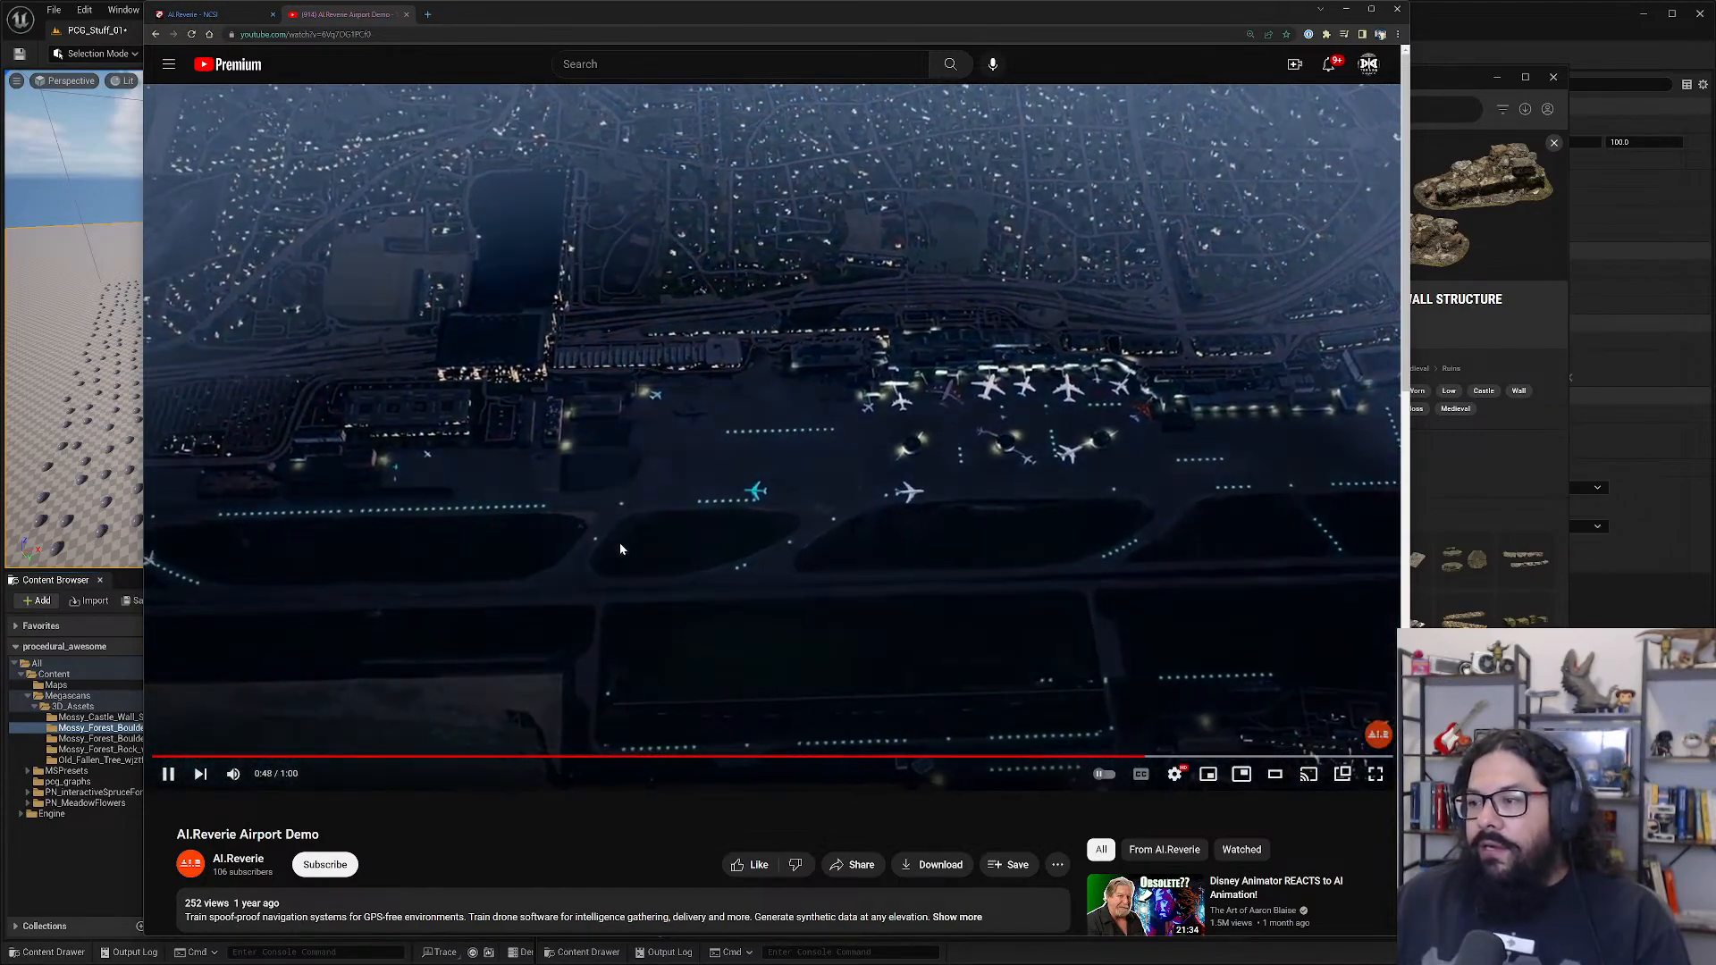
{"action": "scroll", "coordinate": [621, 549], "scroll_direction": "down", "scroll_amount": 3}
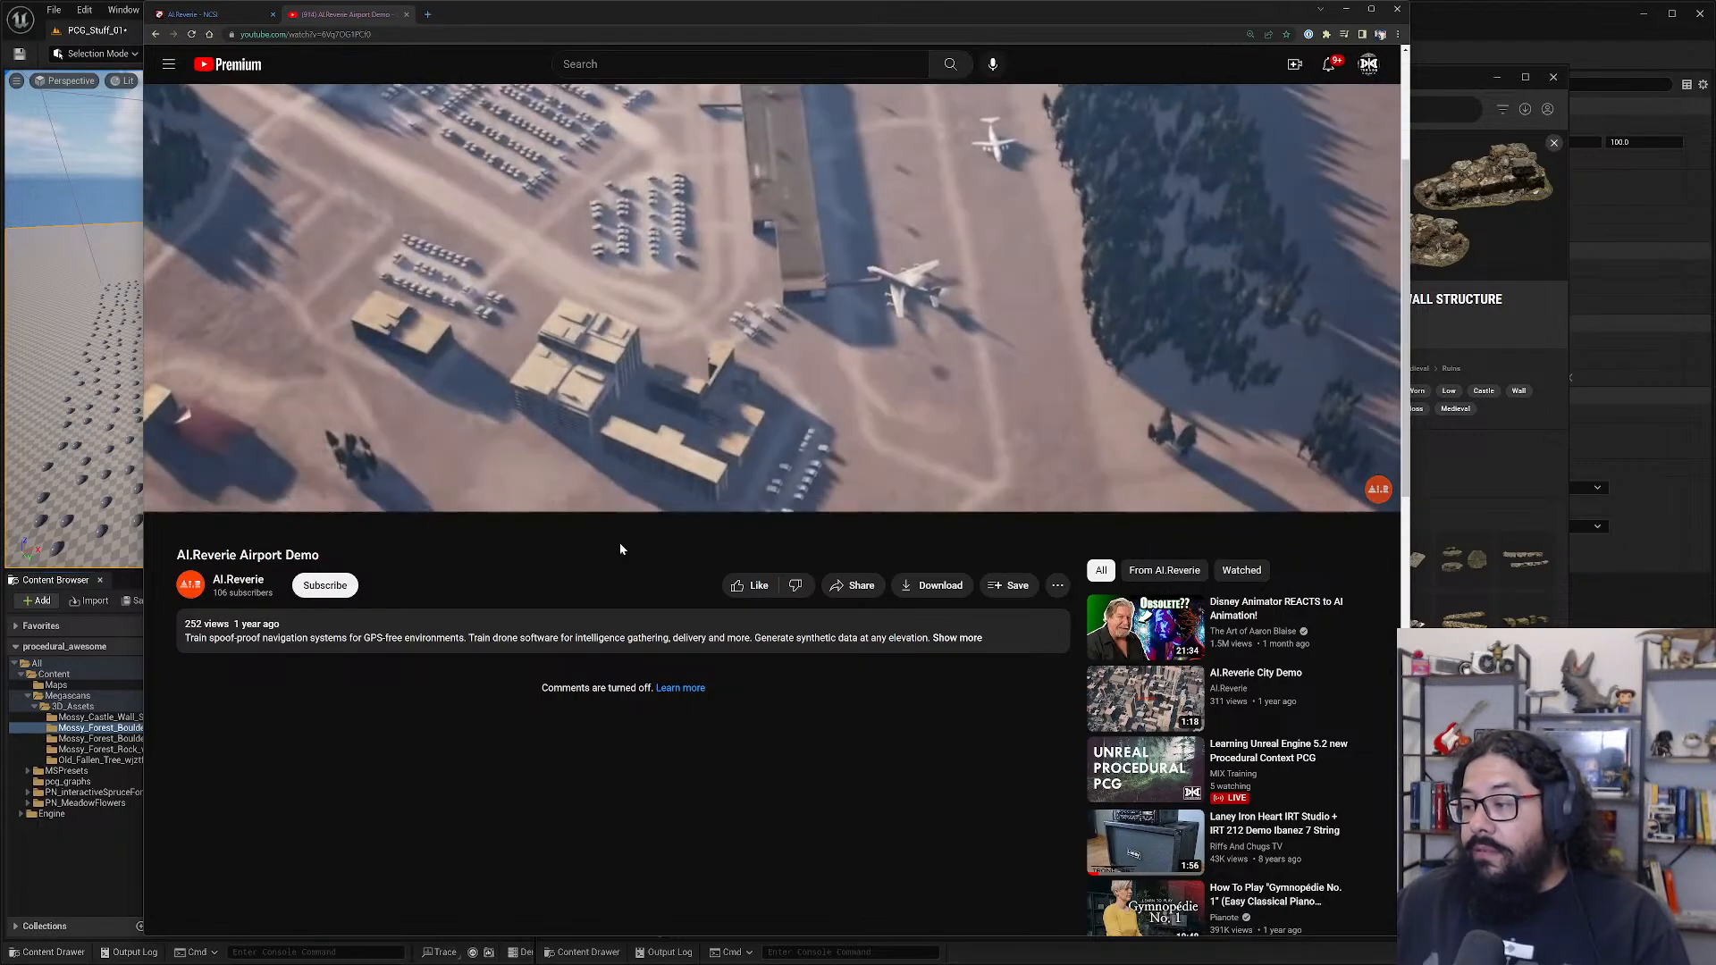
{"action": "scroll", "coordinate": [622, 547], "scroll_direction": "up", "scroll_amount": 3}
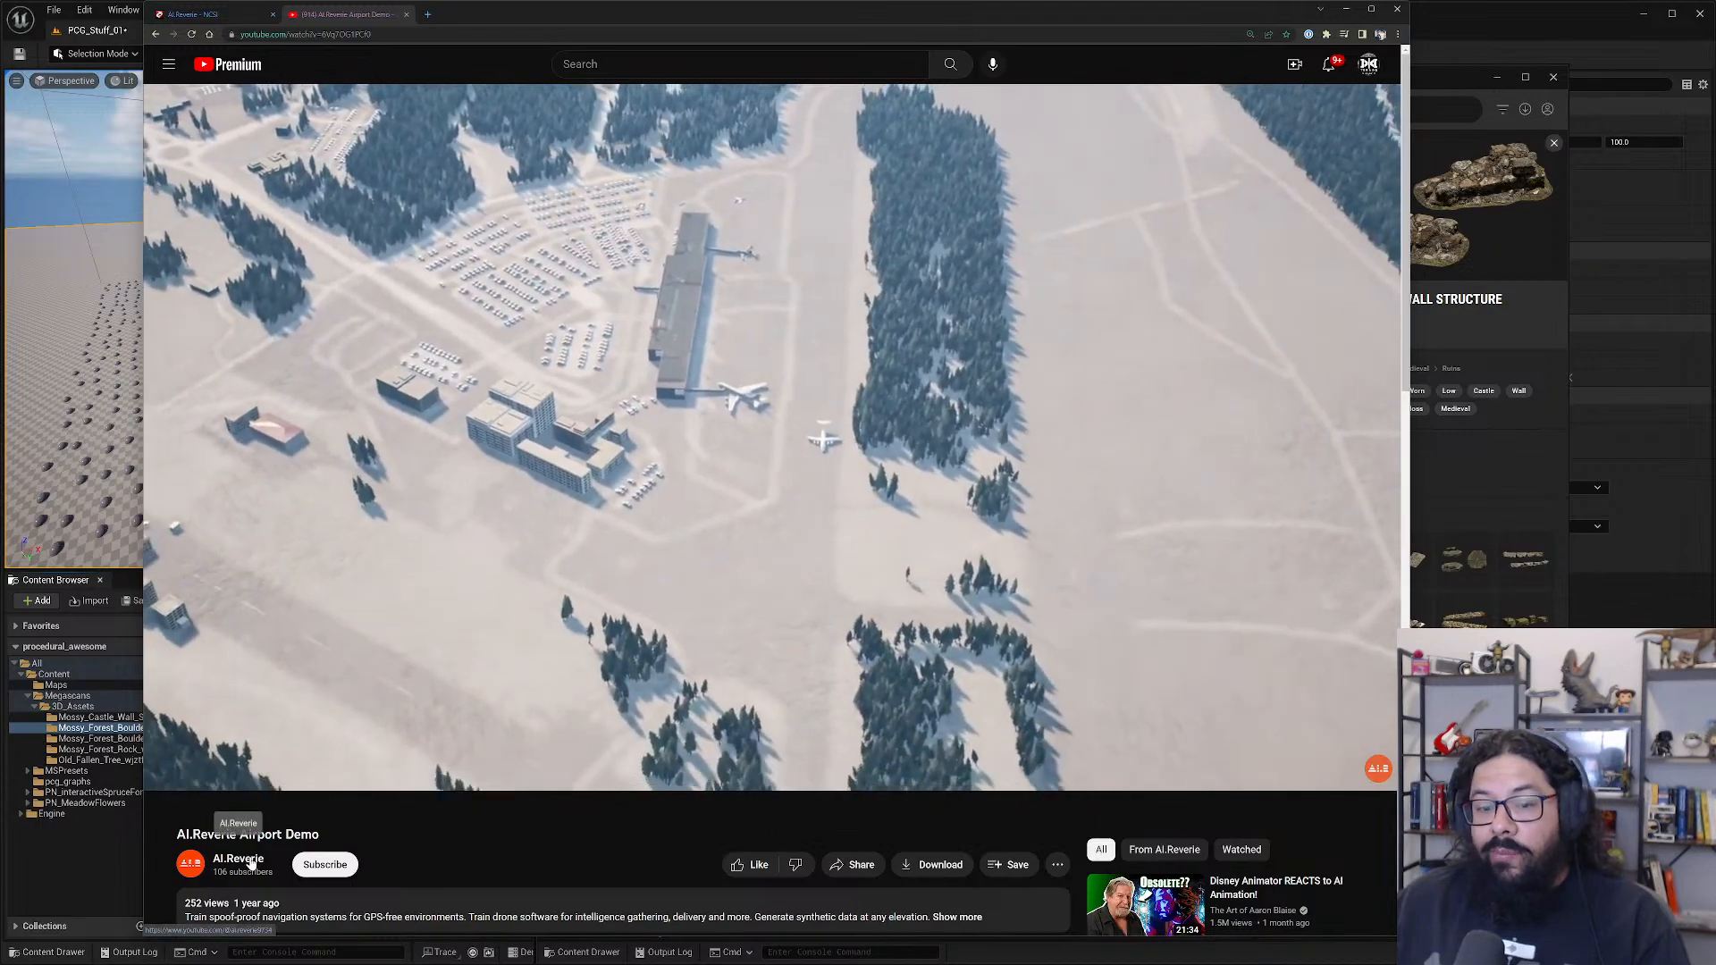
- View the Forest Fire Demo and Synthetic Popcorn videos from the AI.Reverie channel, close the other browser tab and return to the channel page
{"action": "left_click", "coordinate": [238, 859]}
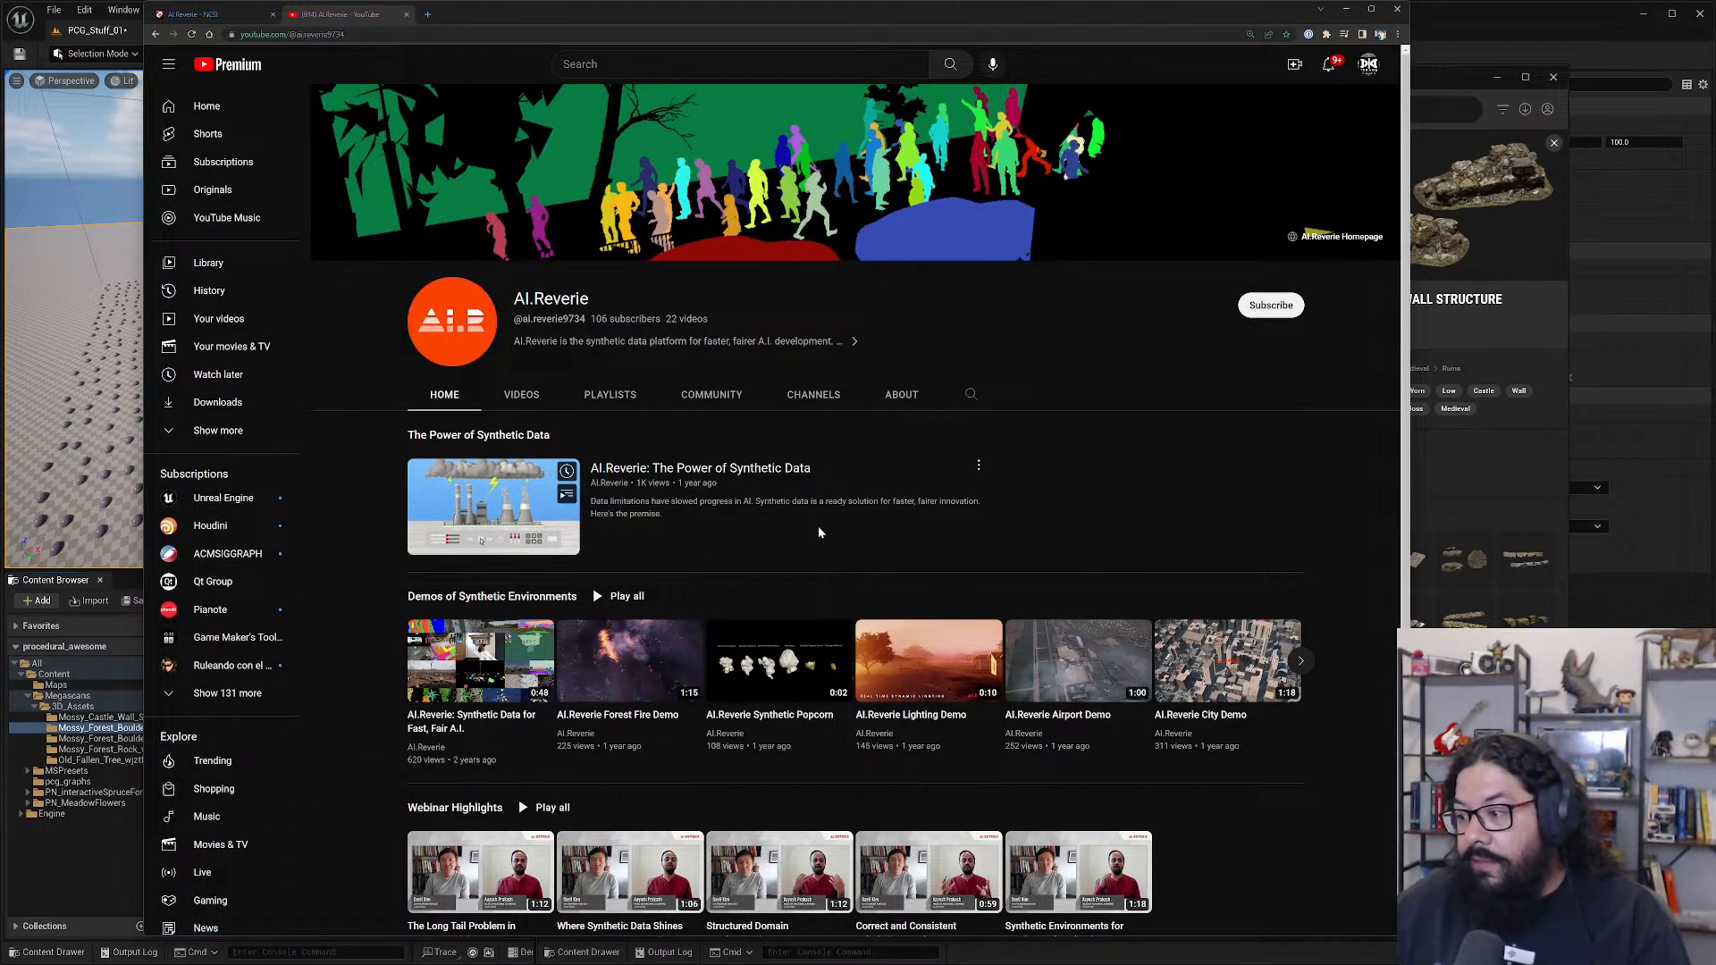
{"action": "left_click", "coordinate": [612, 673]}
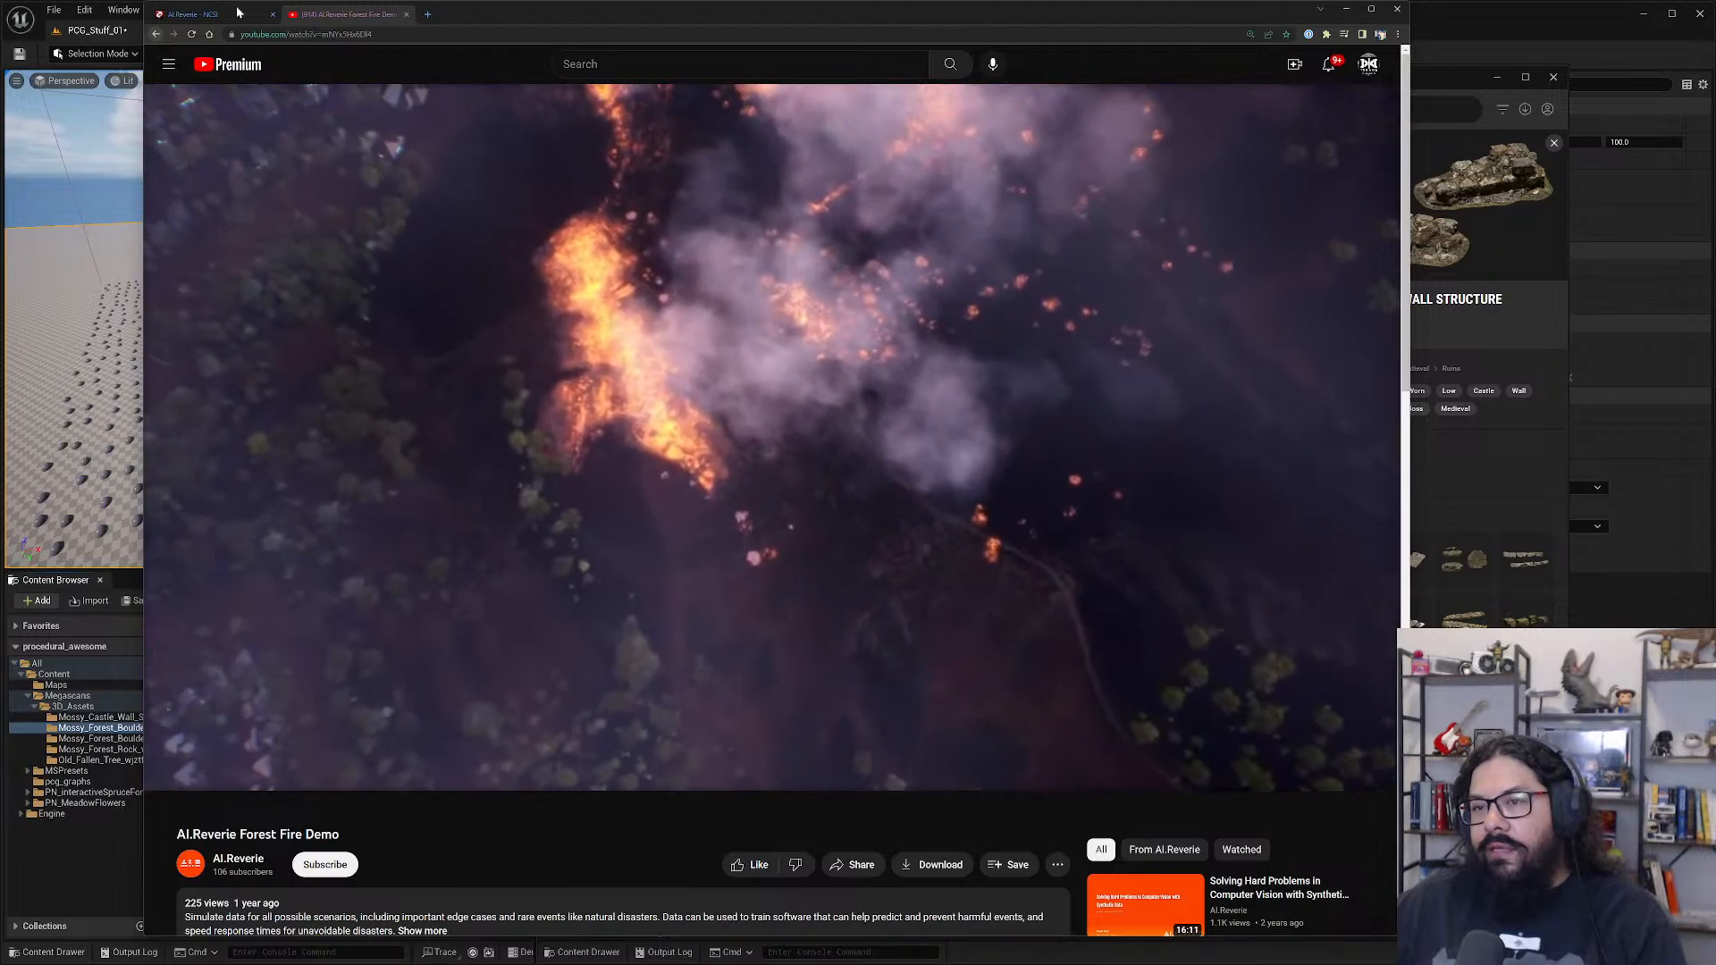
{"action": "left_click", "coordinate": [273, 15]}
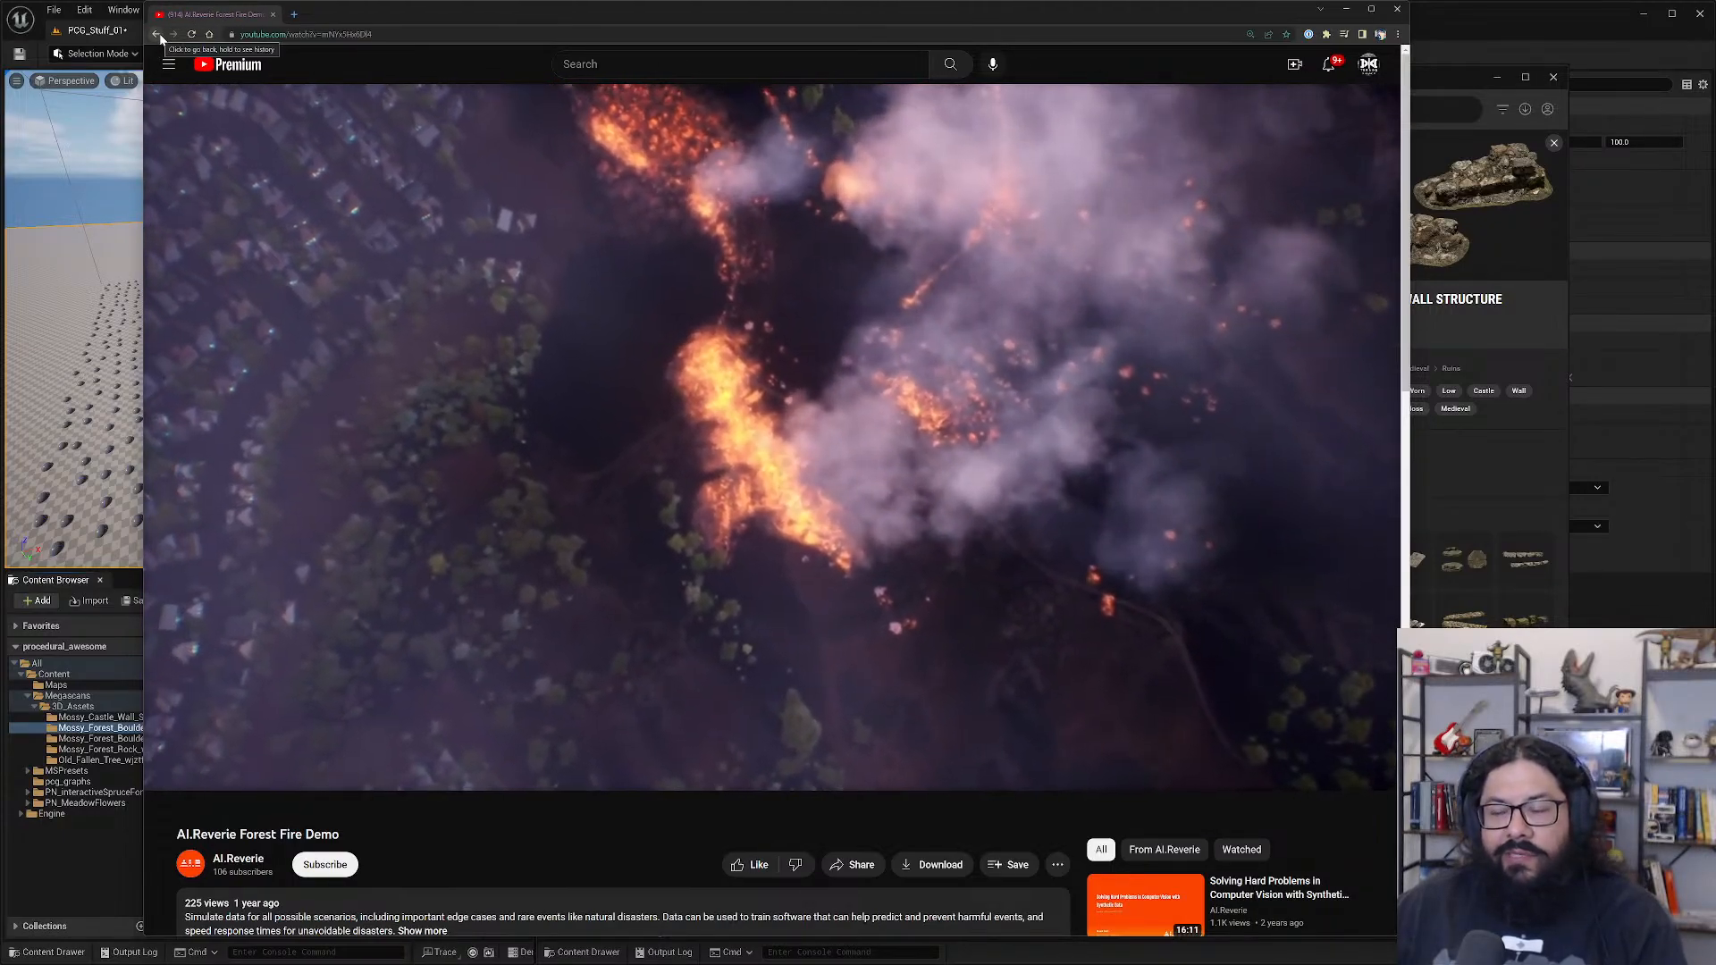
{"action": "left_click", "coordinate": [157, 34]}
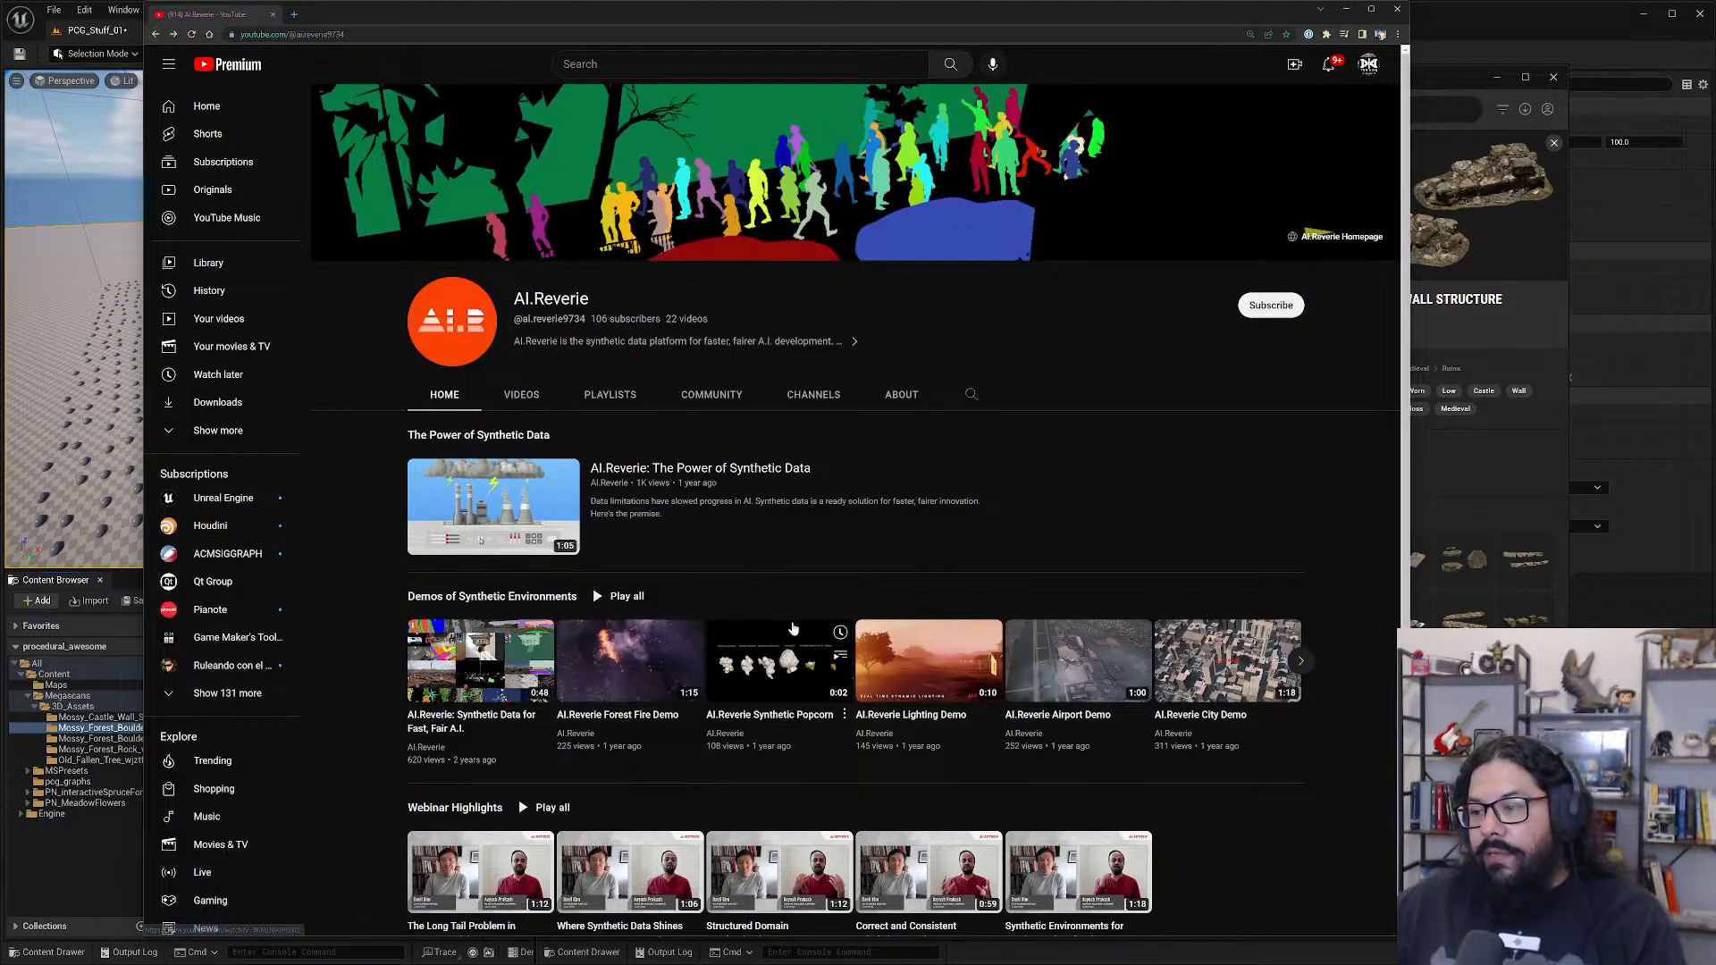
{"action": "left_click", "coordinate": [783, 660]}
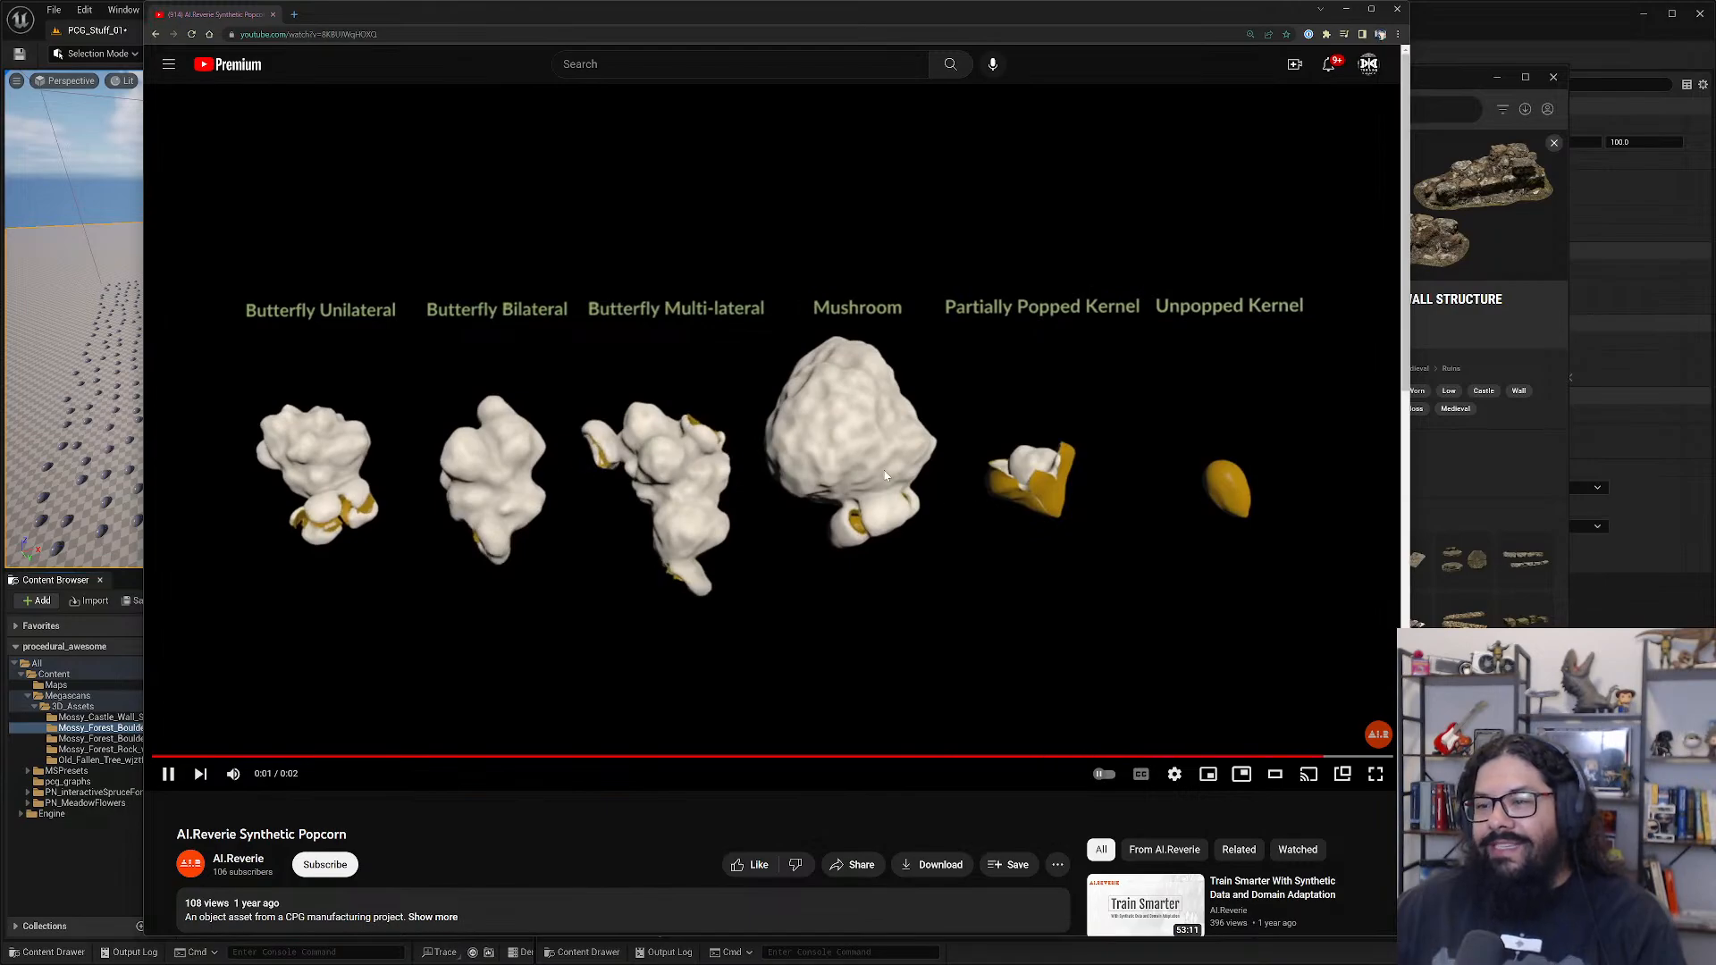
{"action": "left_click", "coordinate": [154, 35]}
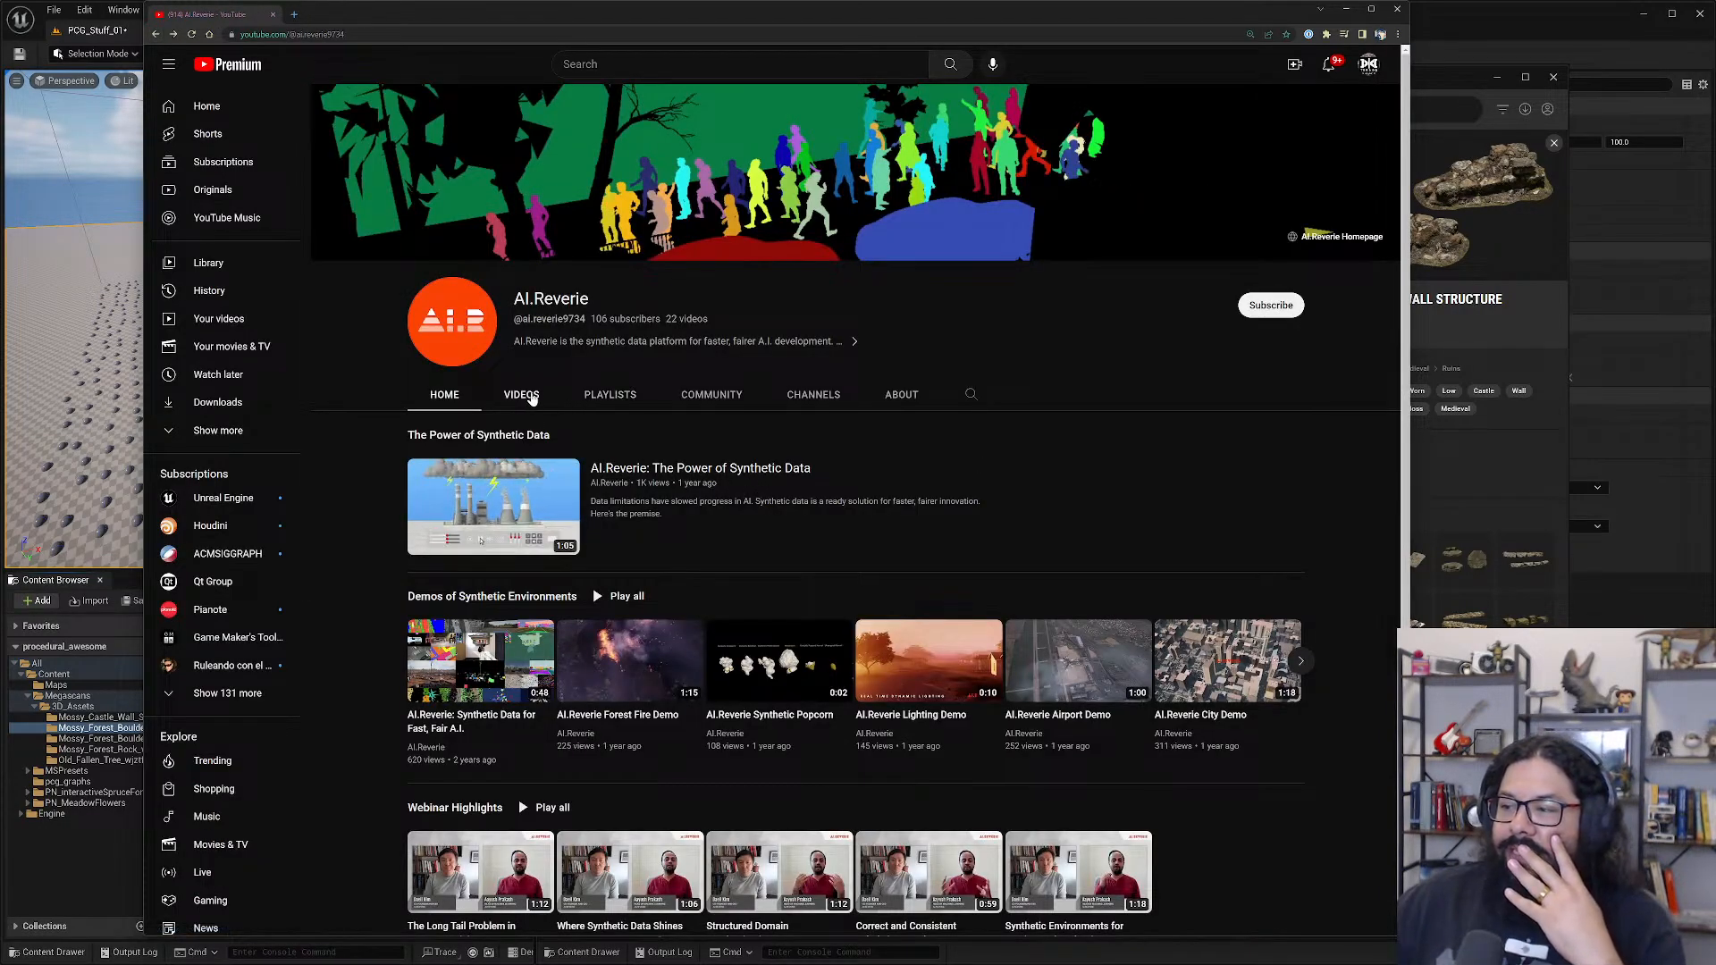
- Look through the list of uploaded videos on the AI.Reverie channel for further synthetic-environment demos
{"action": "left_click", "coordinate": [531, 397]}
{"action": "scroll", "coordinate": [547, 429], "scroll_direction": "down", "scroll_amount": 3}
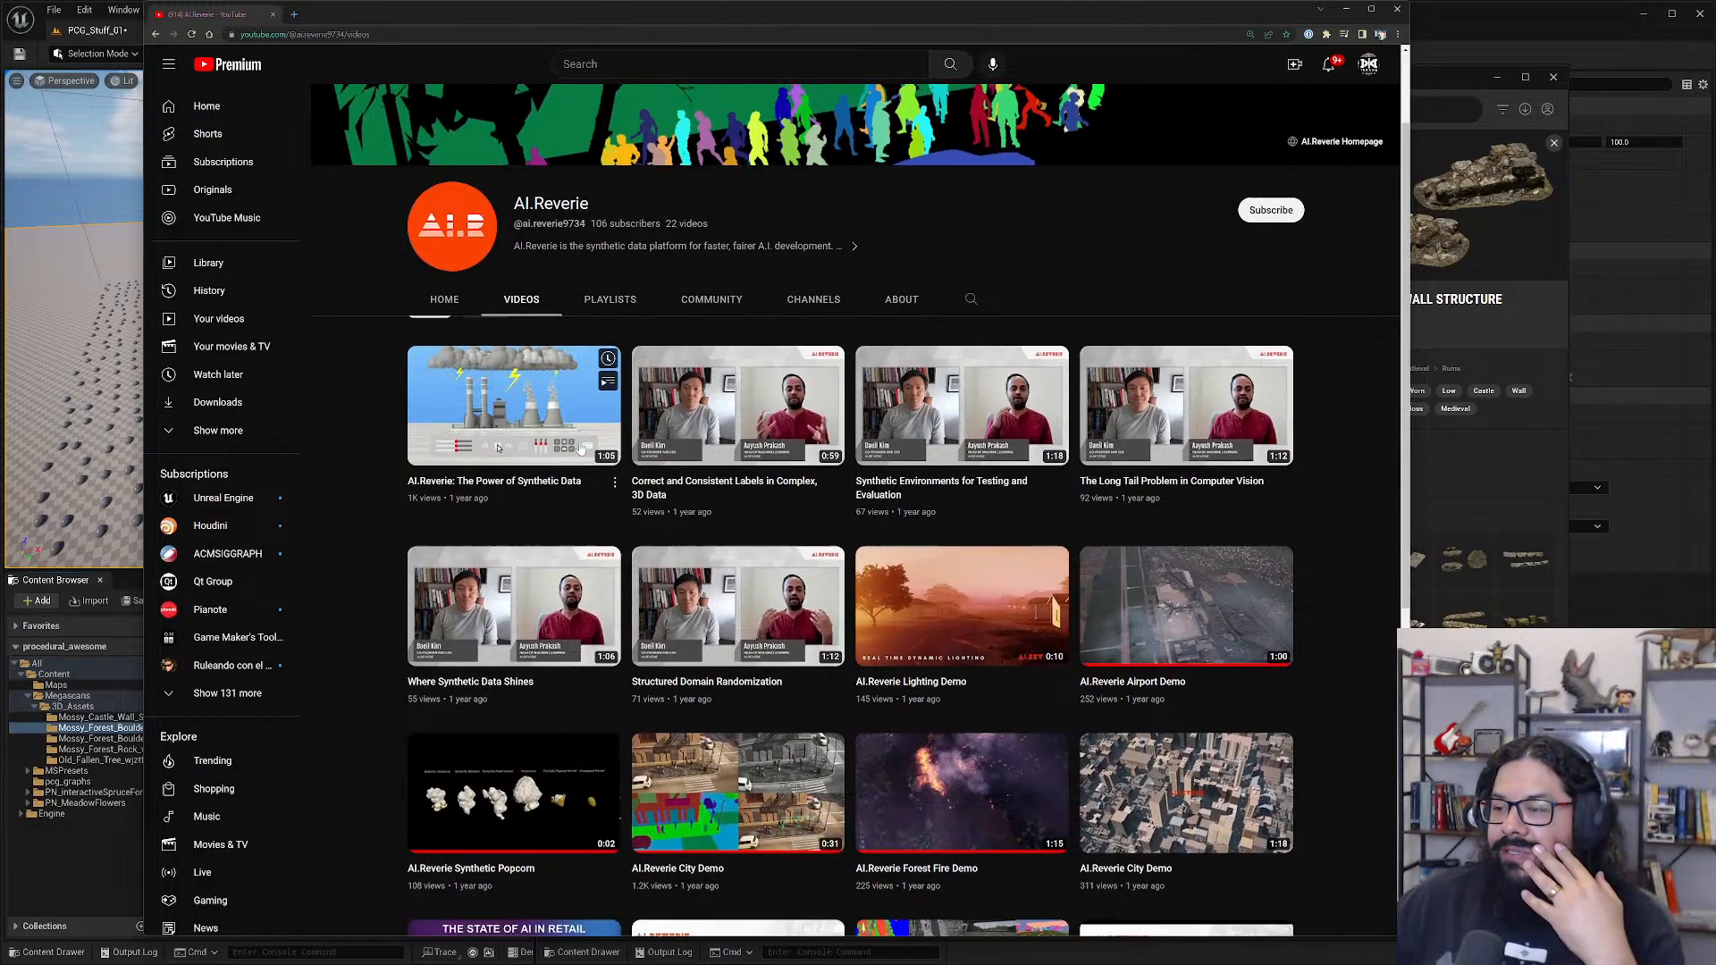
{"action": "scroll", "coordinate": [580, 449], "scroll_direction": "down", "scroll_amount": 2}
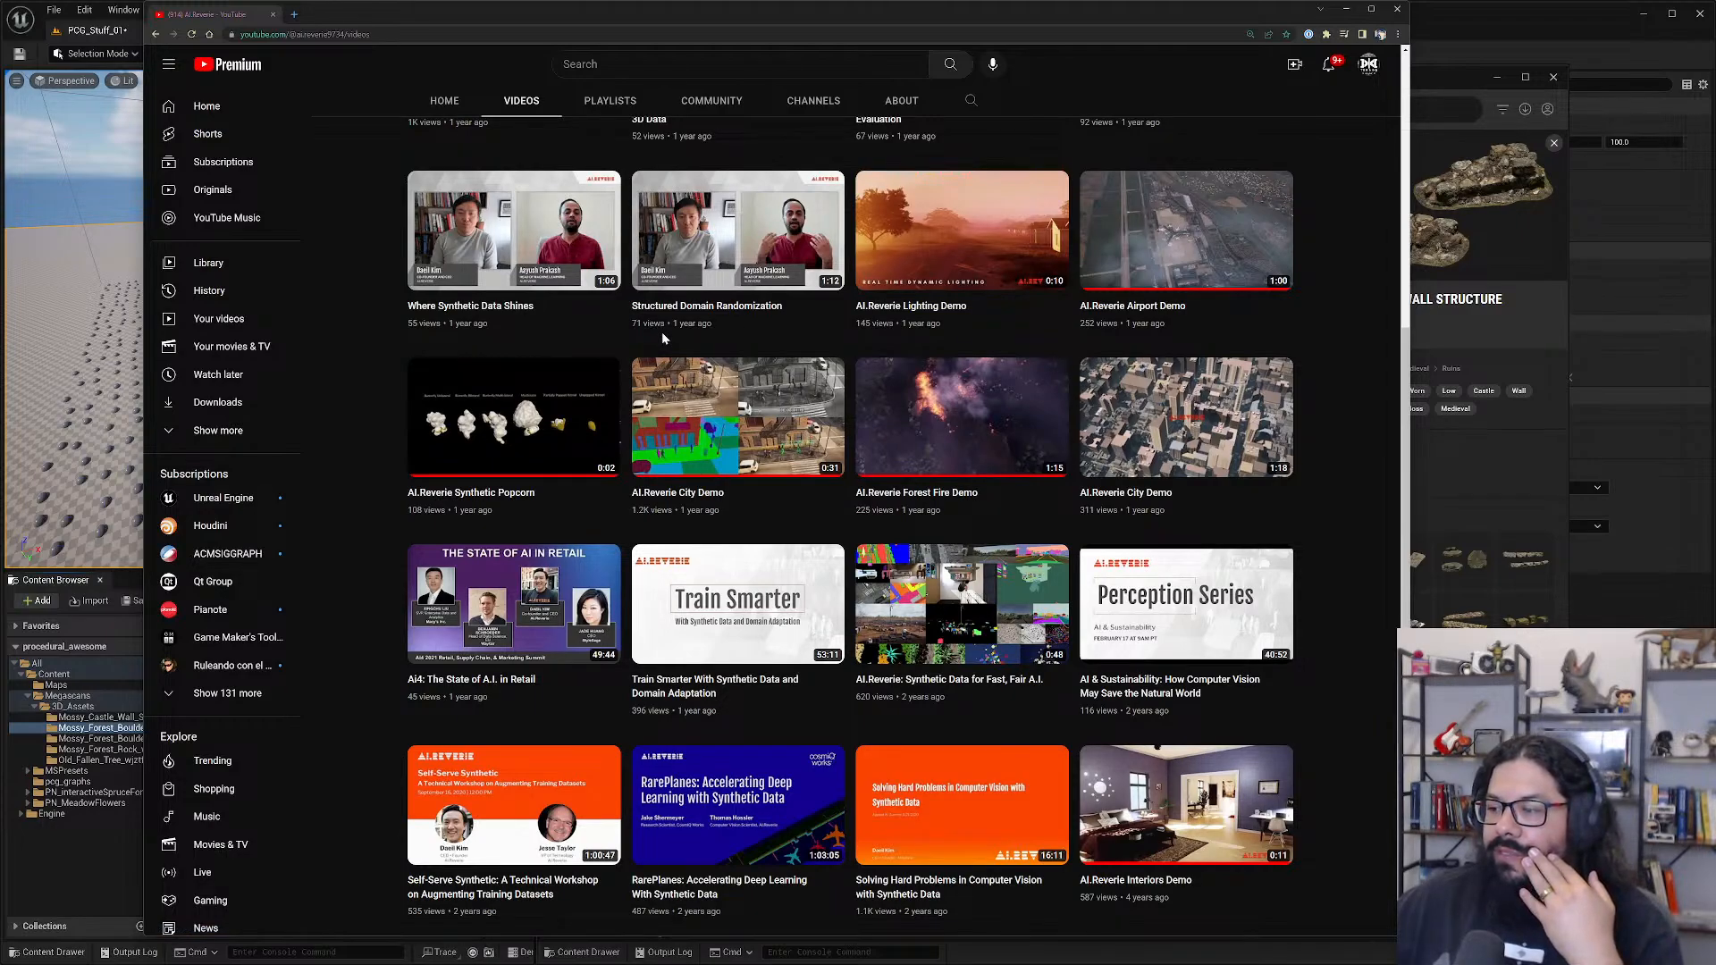
{"action": "scroll", "coordinate": [663, 336], "scroll_direction": "down", "scroll_amount": 2}
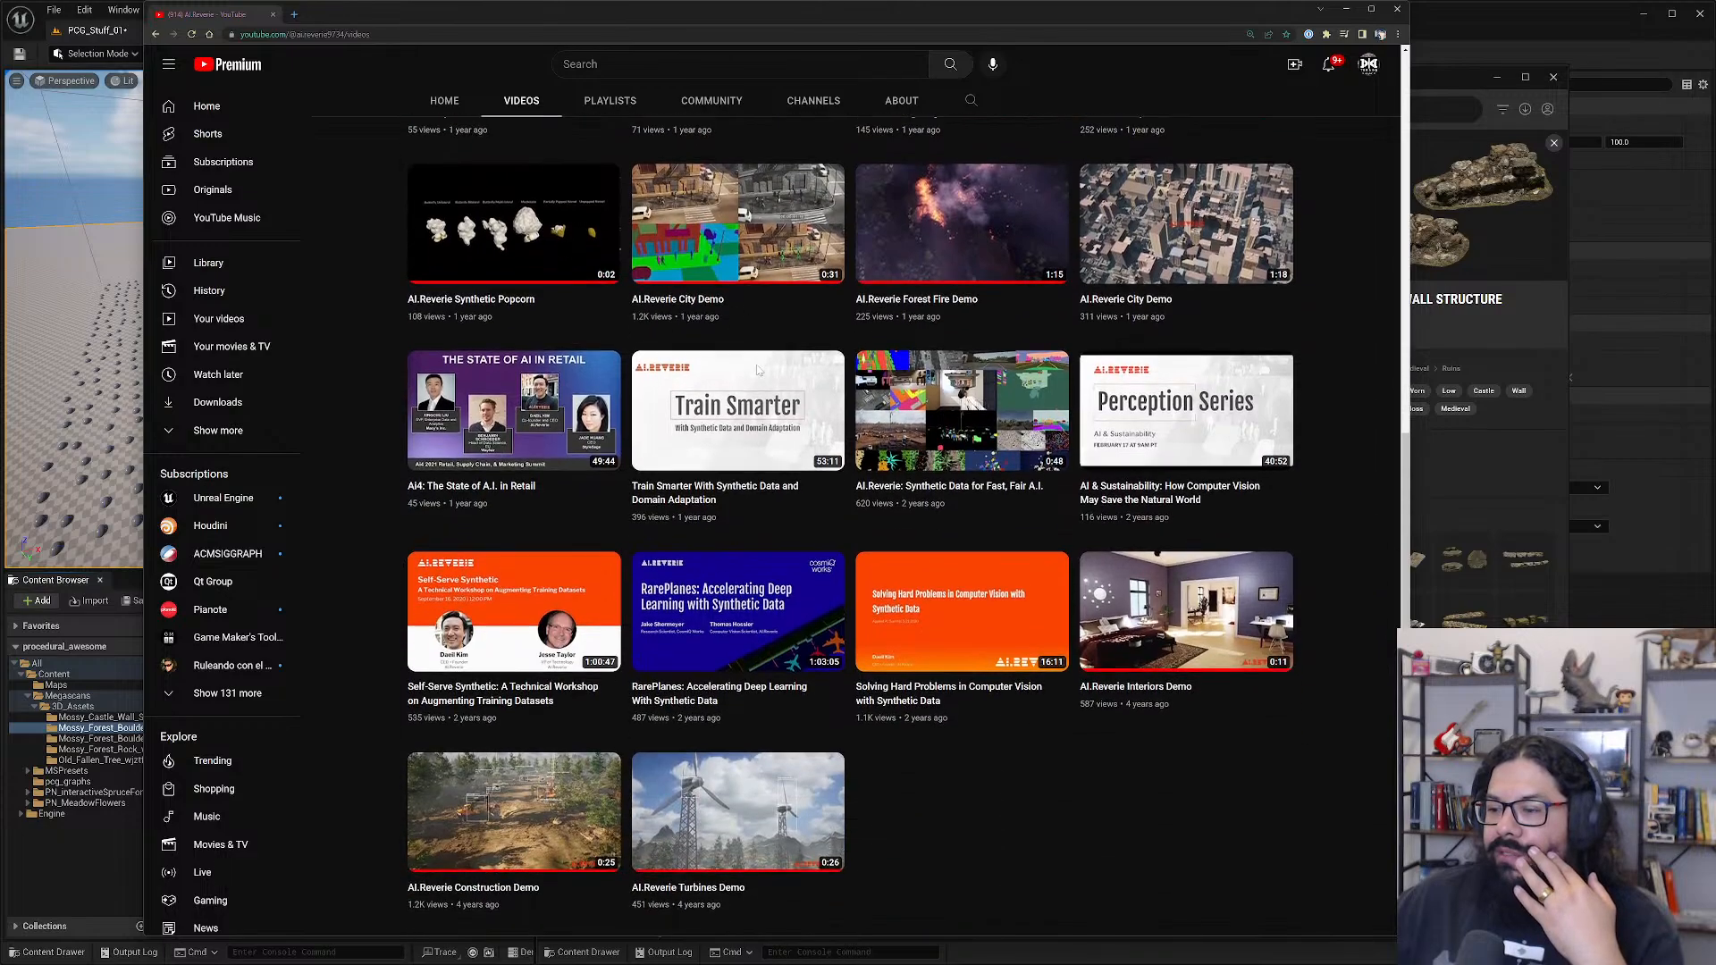
{"action": "scroll", "coordinate": [756, 370], "scroll_direction": "up", "scroll_amount": 3}
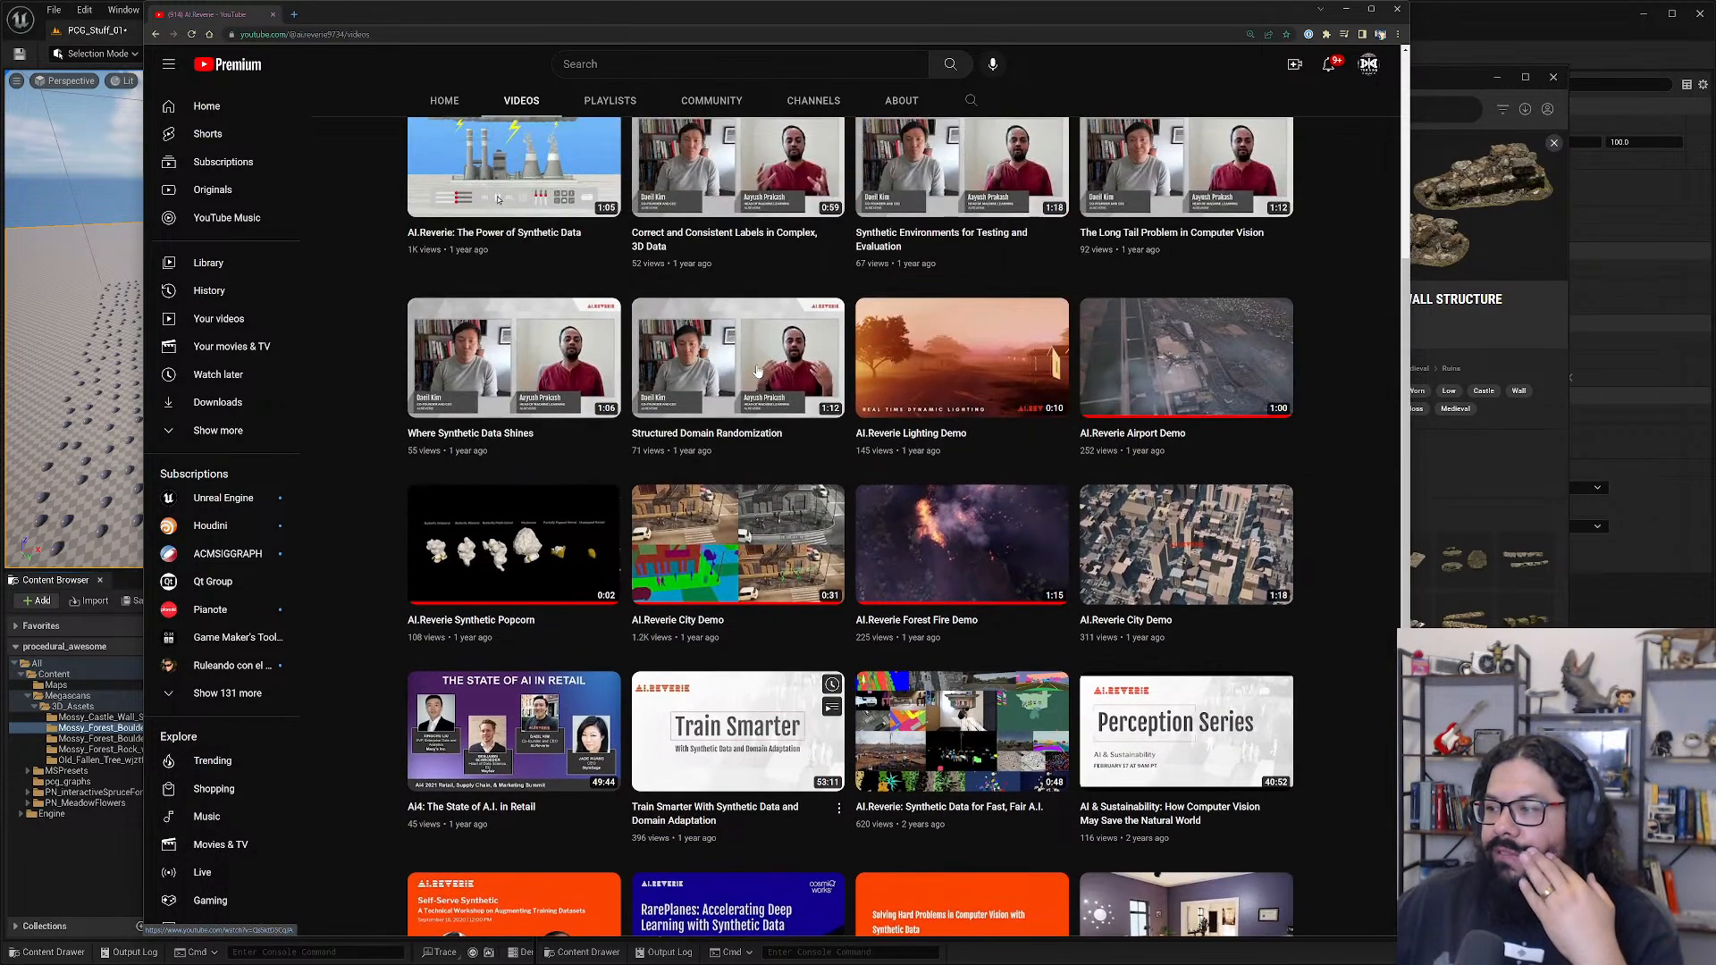
- View the 1:18 AI.Reverie City Demo video and close its browser tab
{"action": "left_click", "coordinate": [1177, 522]}
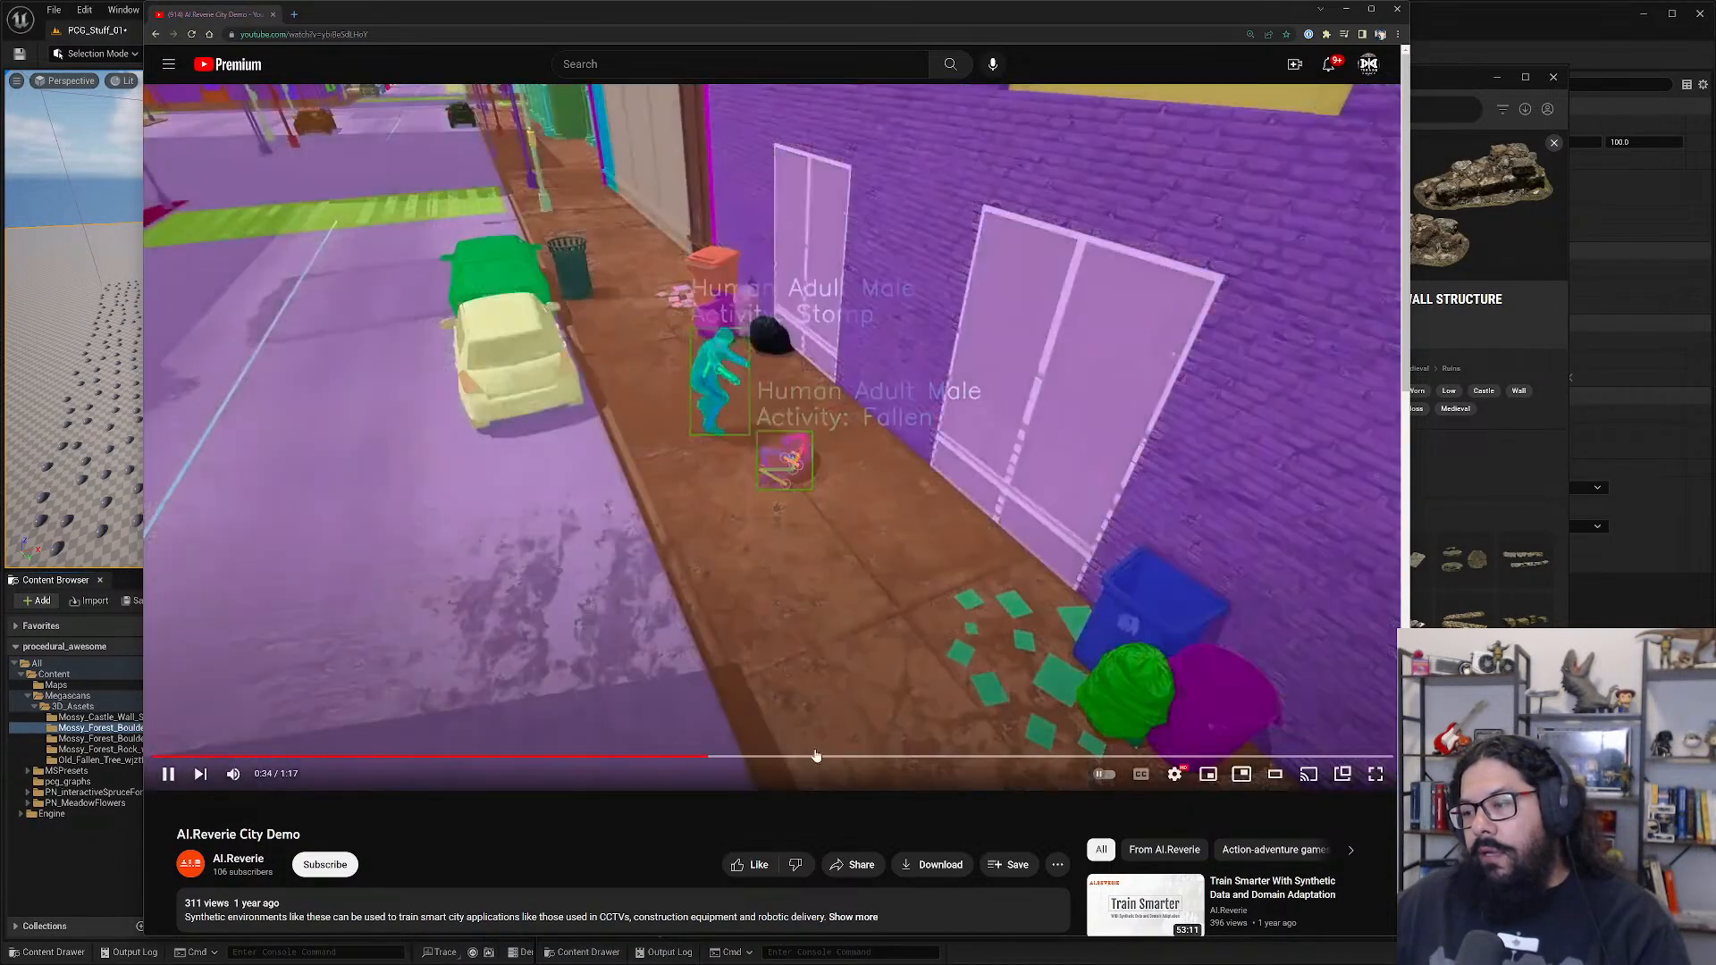
{"action": "scroll", "coordinate": [667, 646], "scroll_direction": "down", "scroll_amount": 4}
{"action": "scroll", "coordinate": [668, 645], "scroll_direction": "up", "scroll_amount": 4}
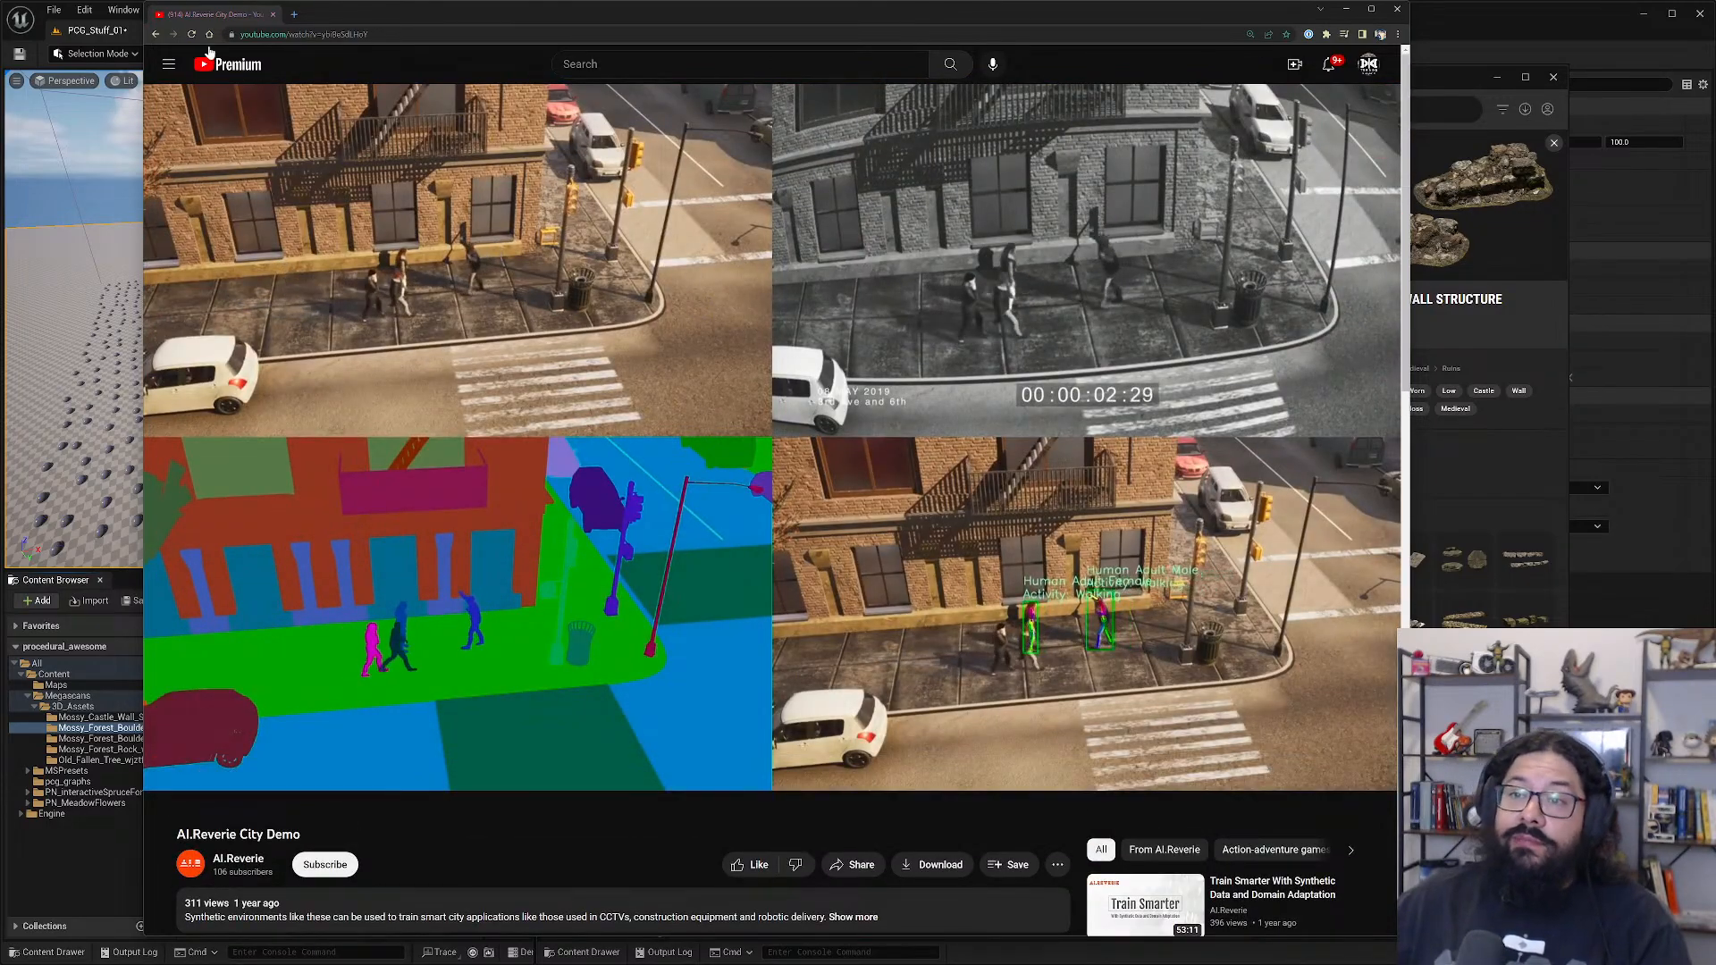
{"action": "left_click", "coordinate": [273, 16]}
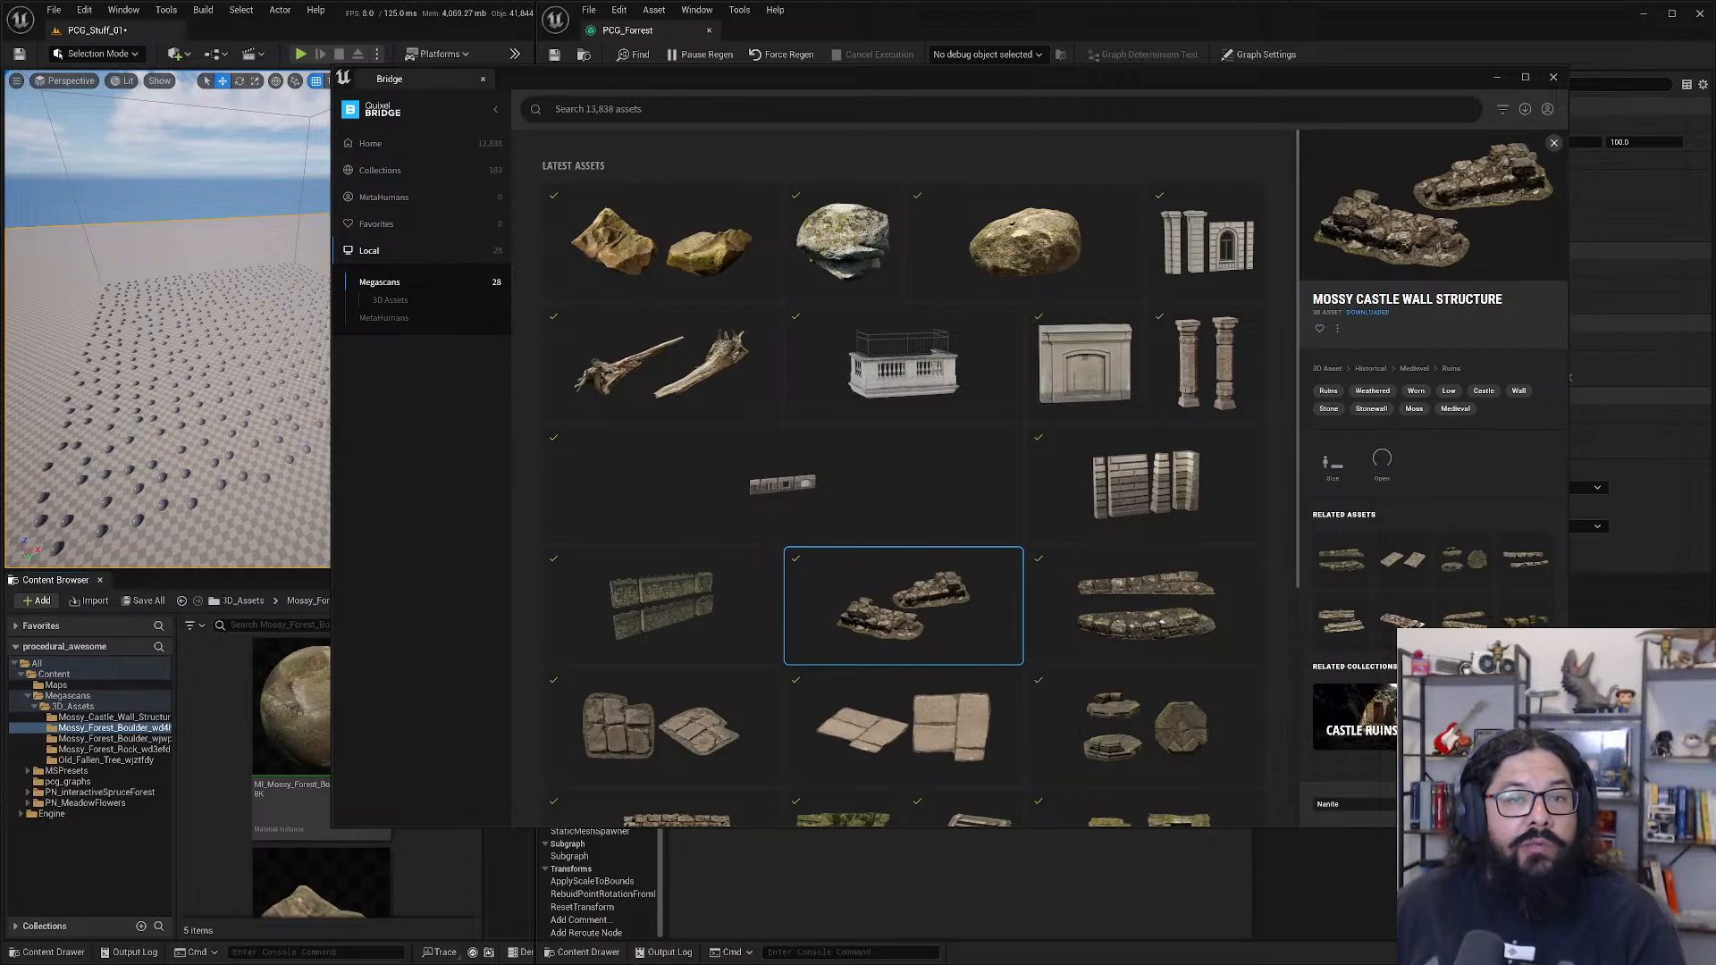
- Bring up the Astorus Assets Library video in the other browser window, widen the window and skim the video to about 6:43
{"action": "left_click_drag", "start_coordinate": [0, 76], "coordinate": [632, 25]}
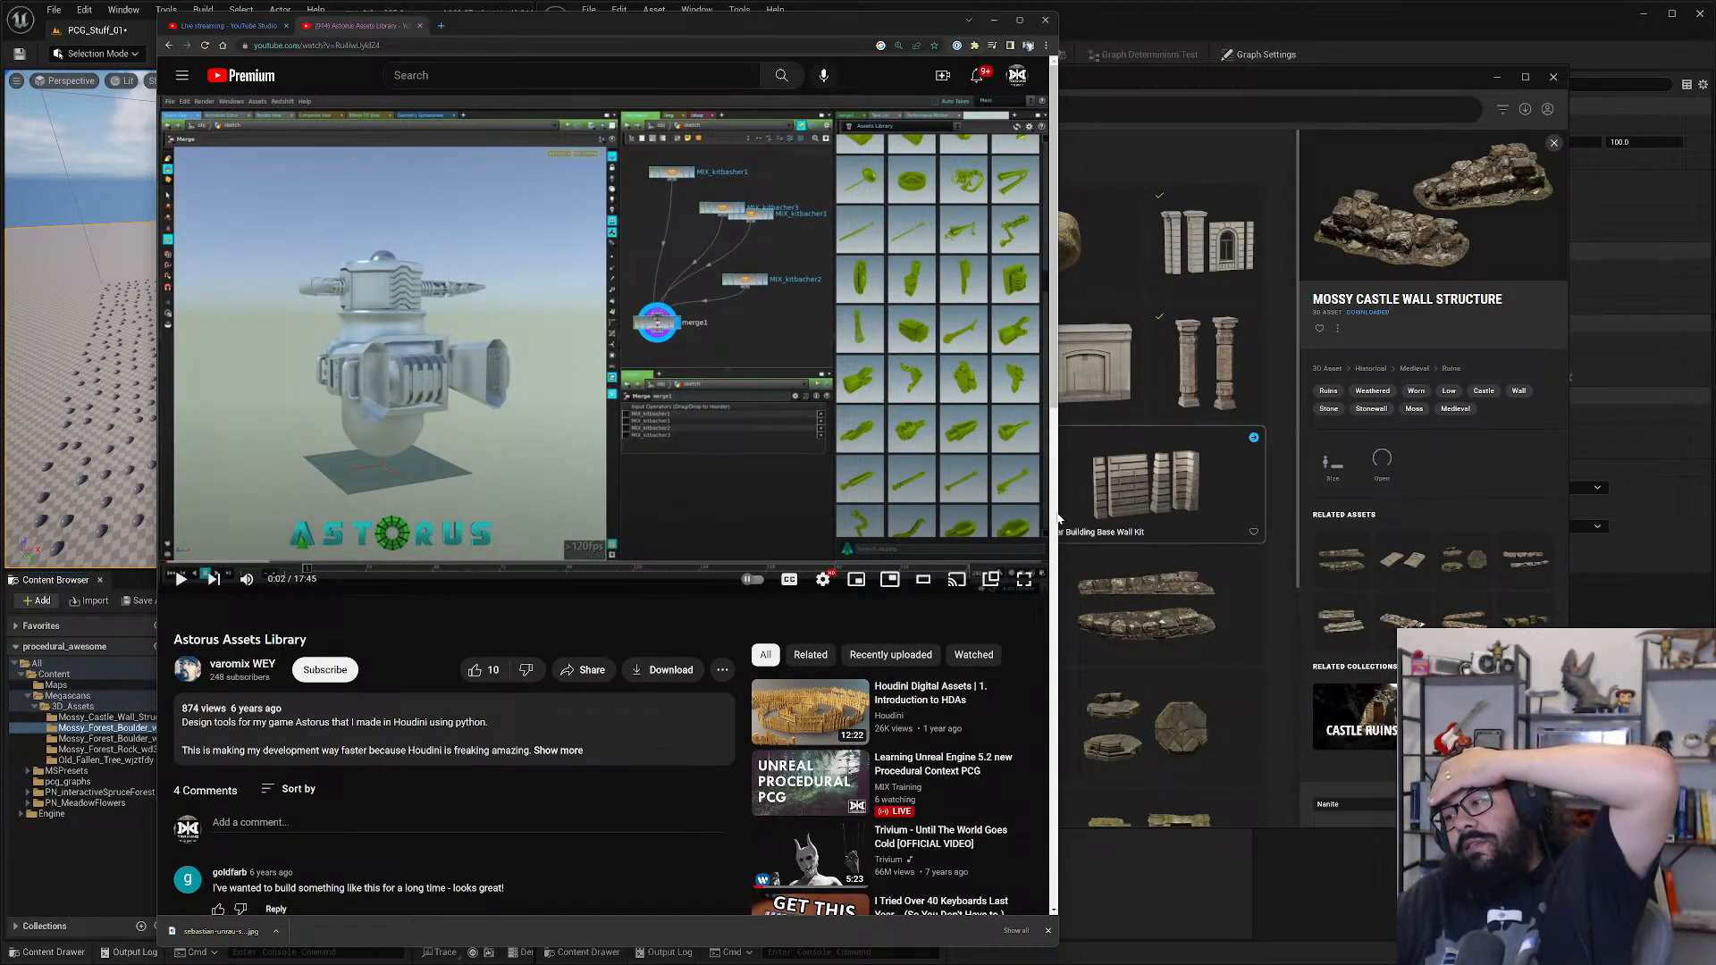
{"action": "left_click_drag", "start_coordinate": [1059, 511], "coordinate": [1287, 500]}
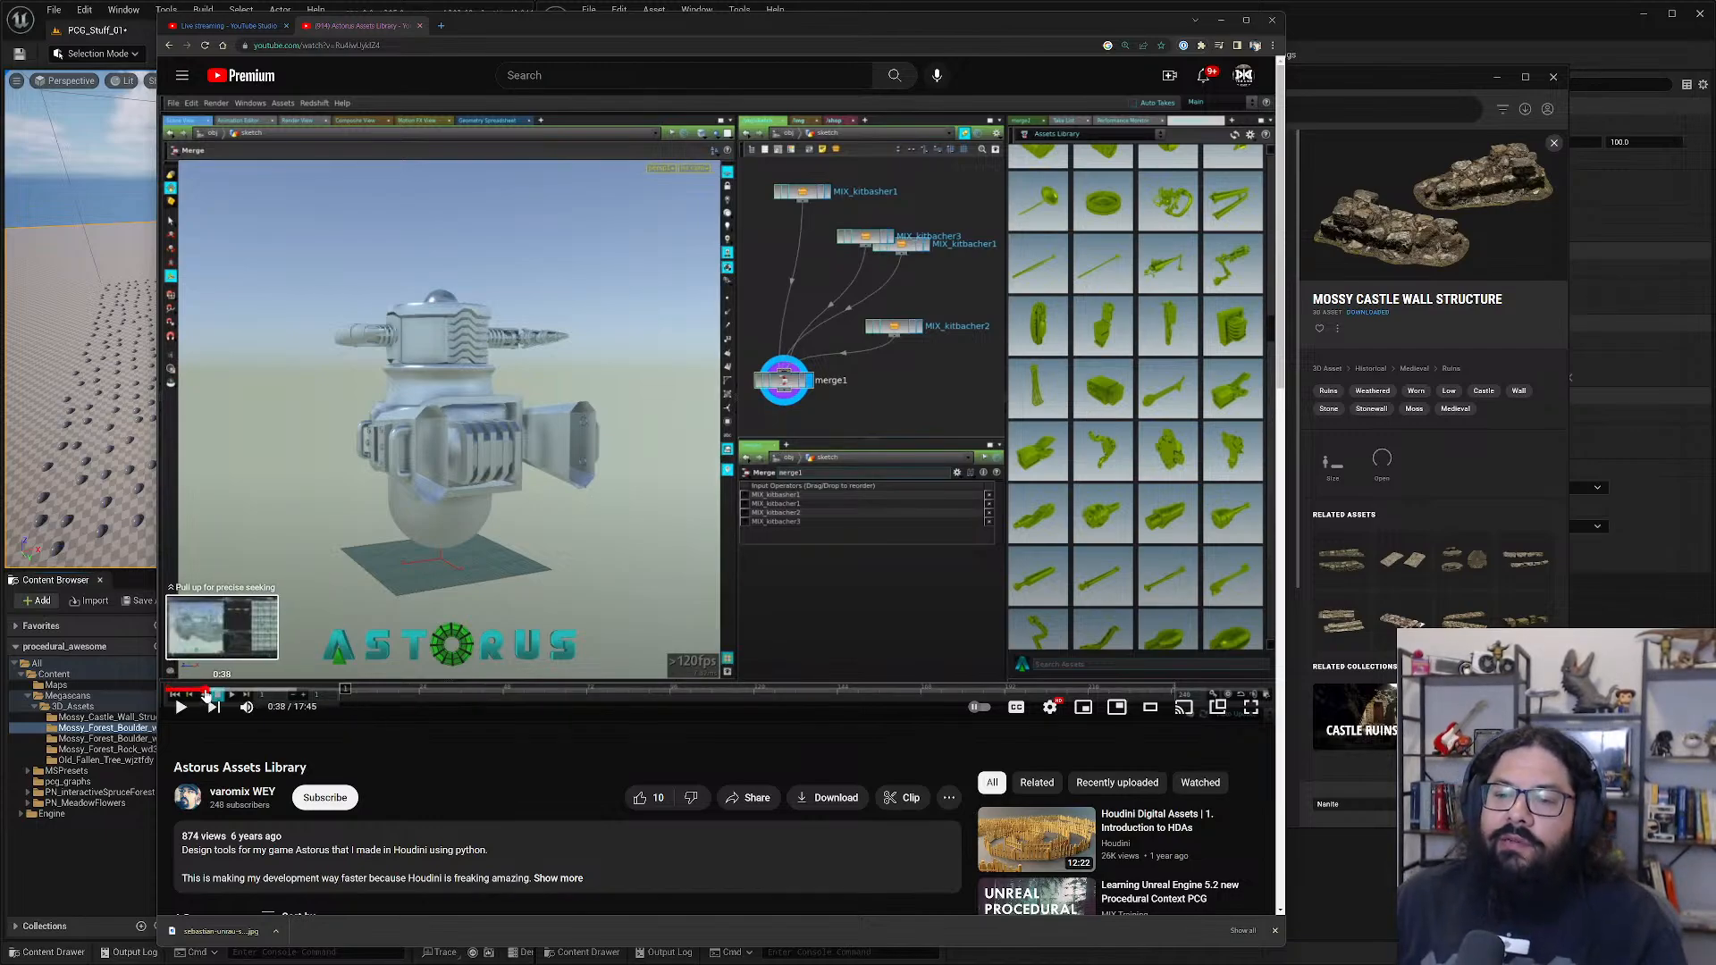
{"action": "left_click", "coordinate": [257, 693]}
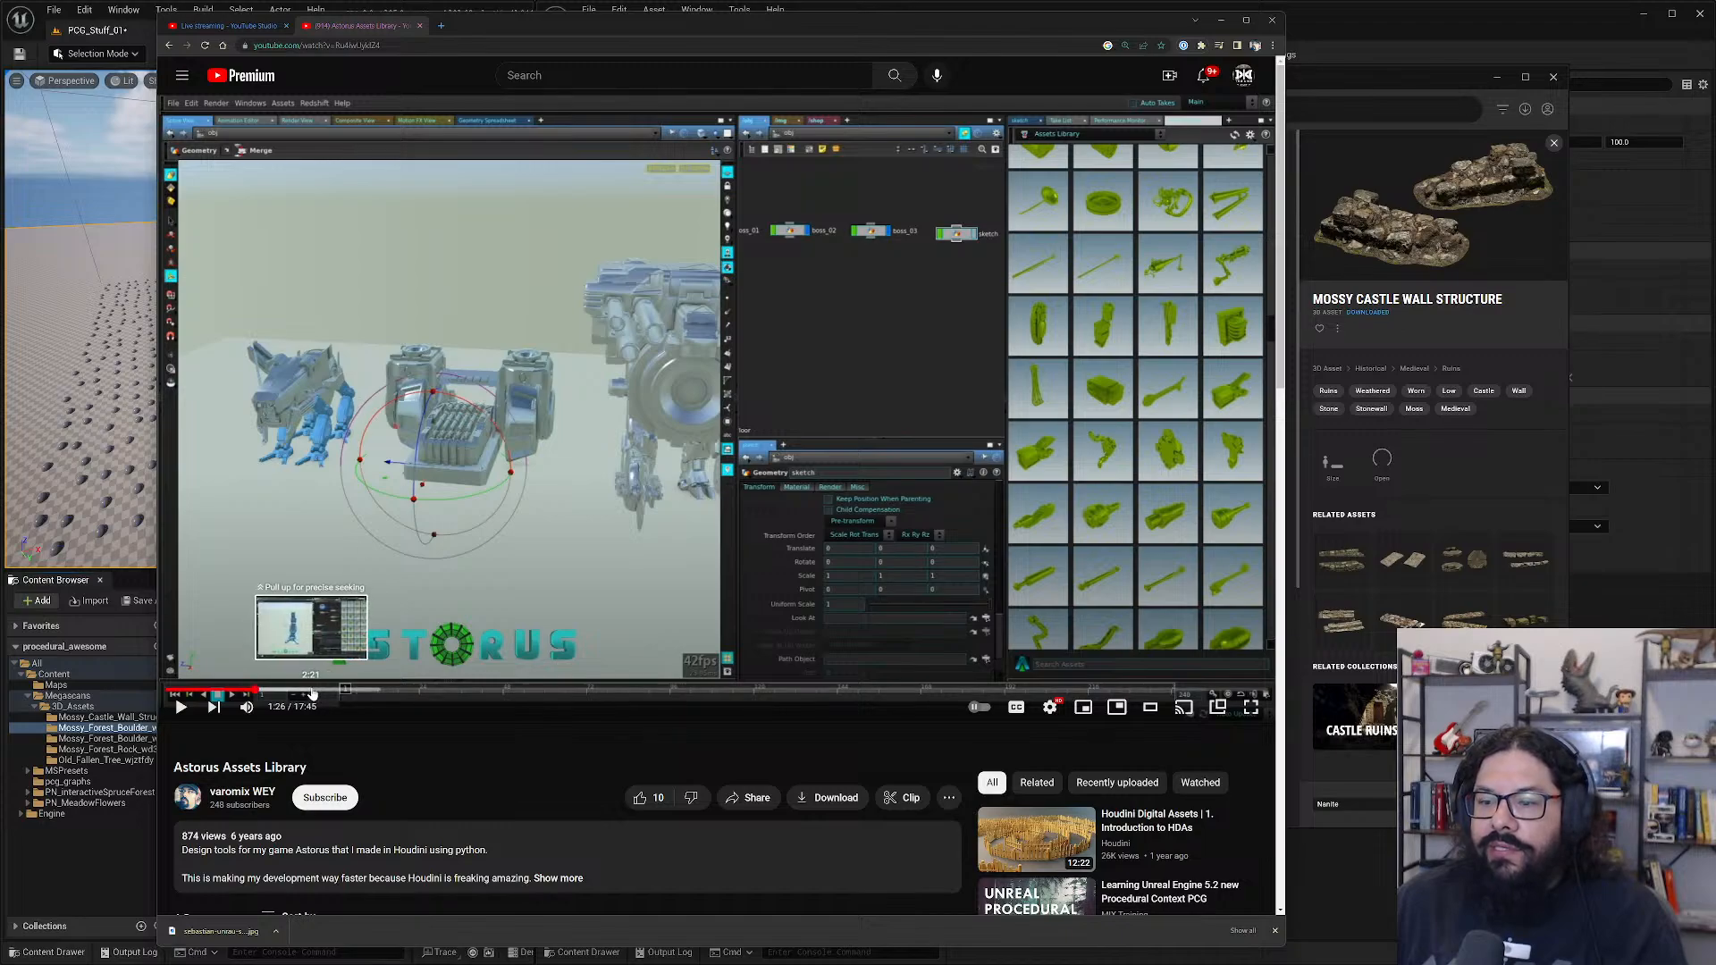
{"action": "left_click_drag", "start_coordinate": [311, 692], "coordinate": [401, 693]}
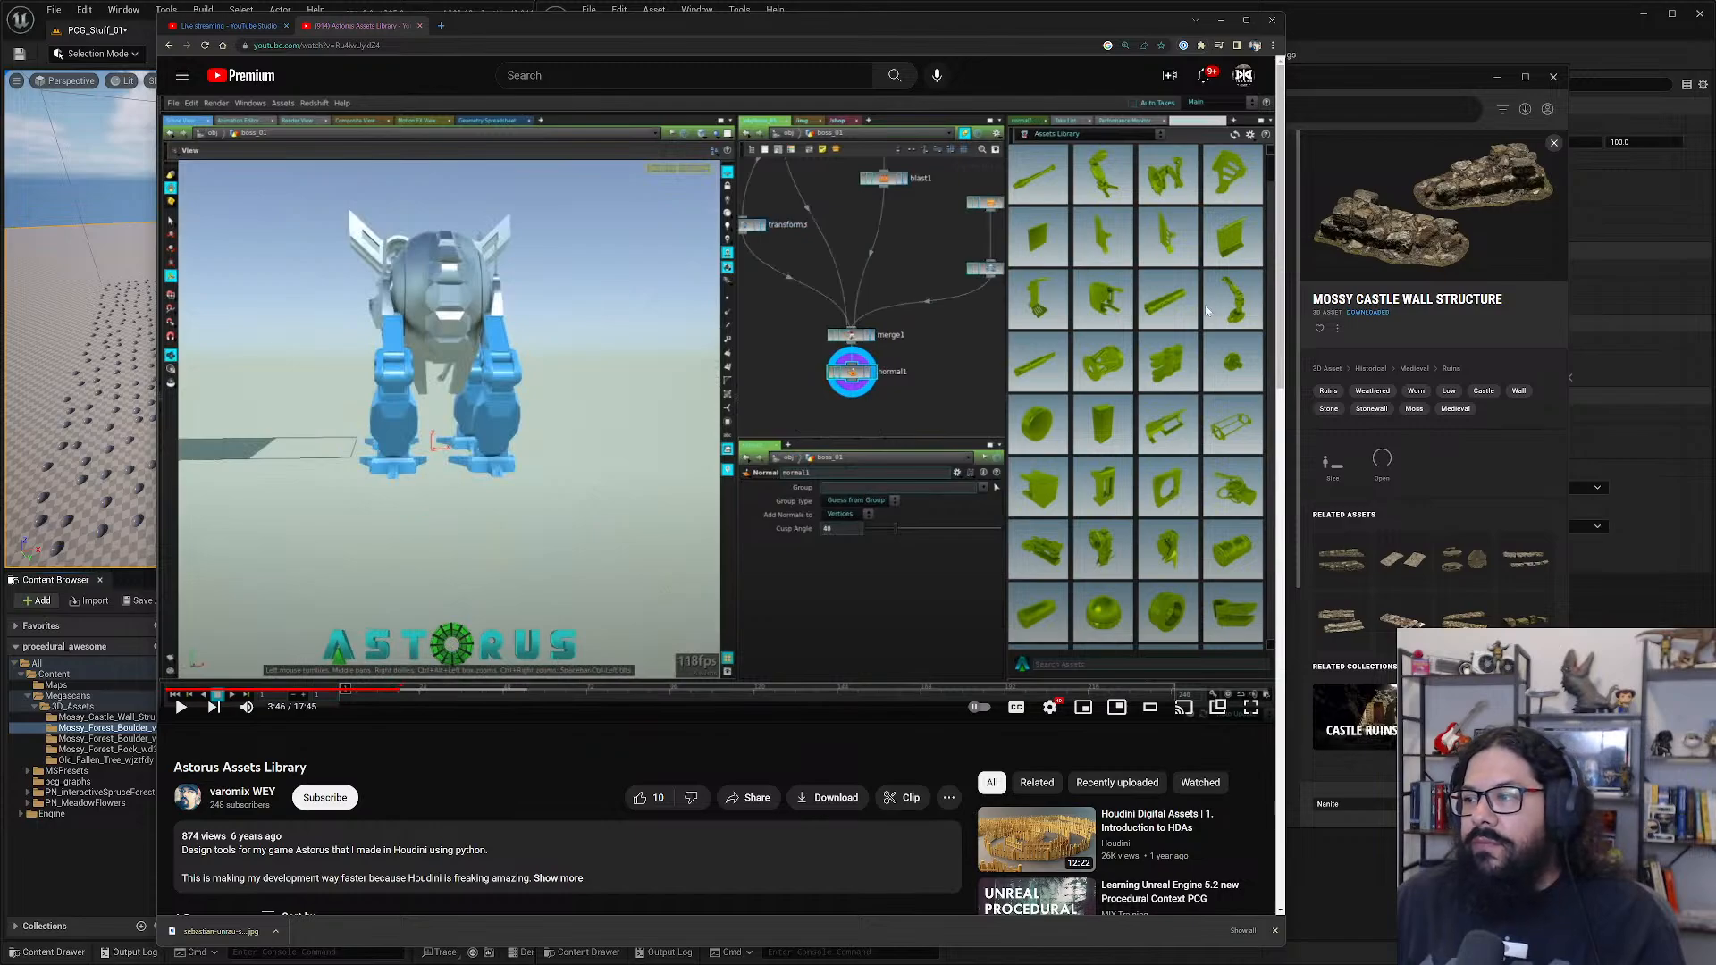
{"action": "left_click", "coordinate": [462, 691]}
{"action": "left_click", "coordinate": [503, 690]}
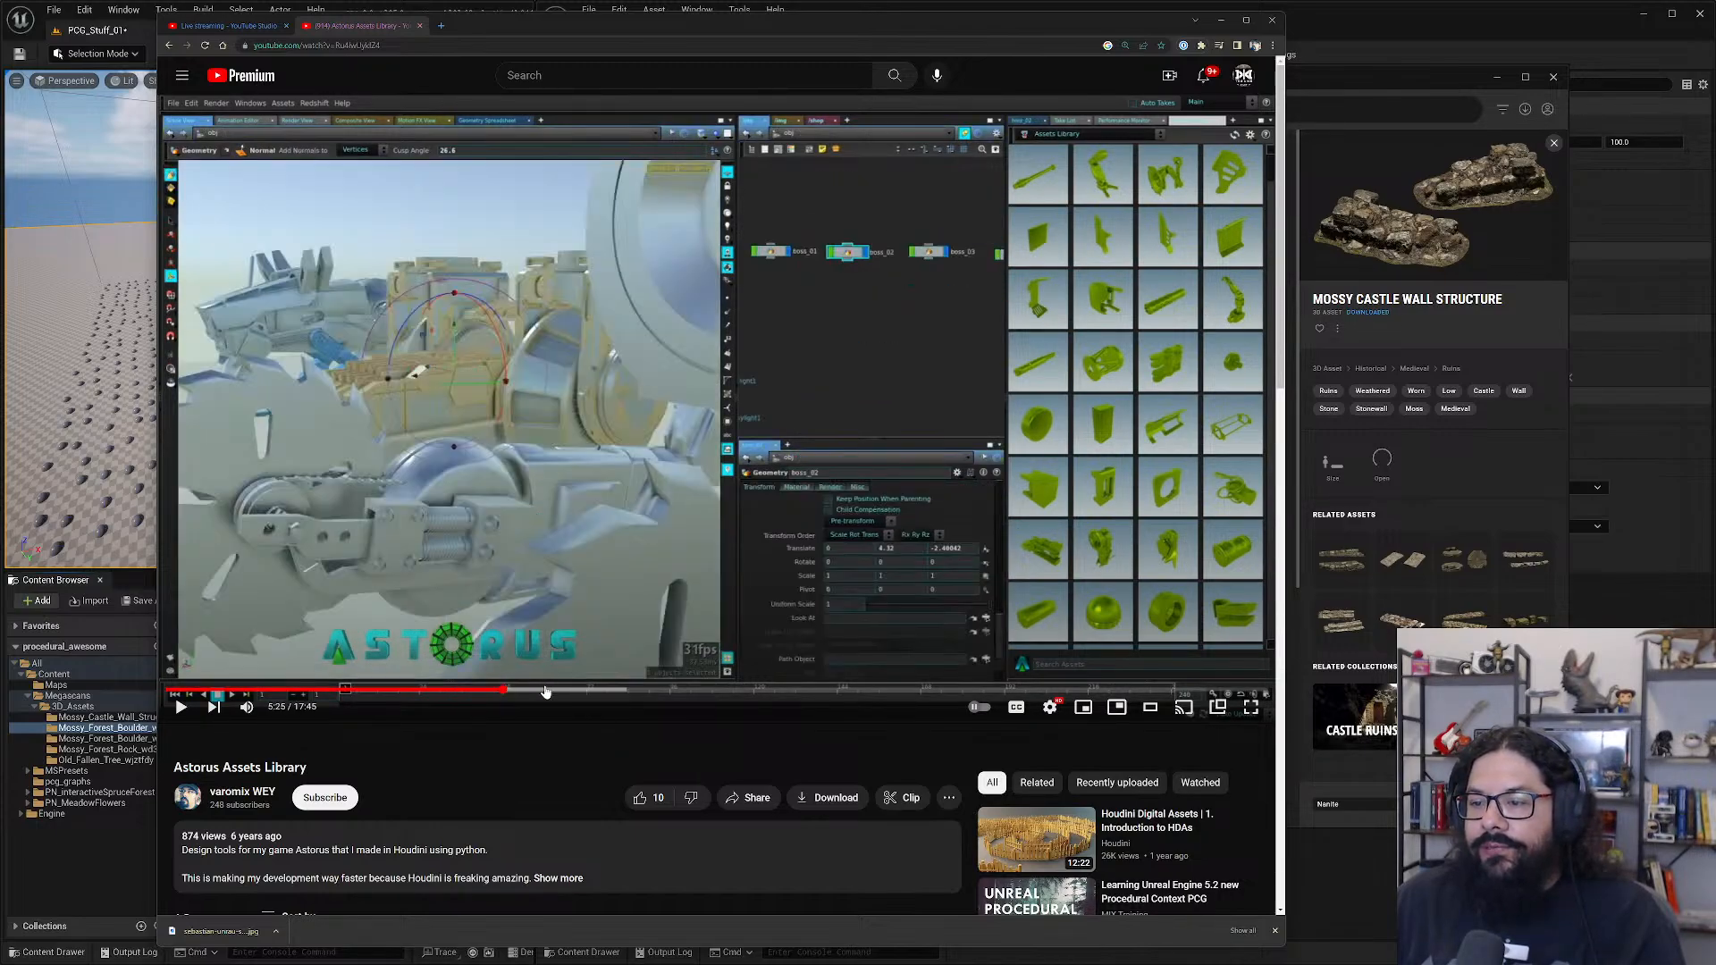
{"action": "left_click", "coordinate": [545, 691]}
{"action": "left_click", "coordinate": [586, 690]}
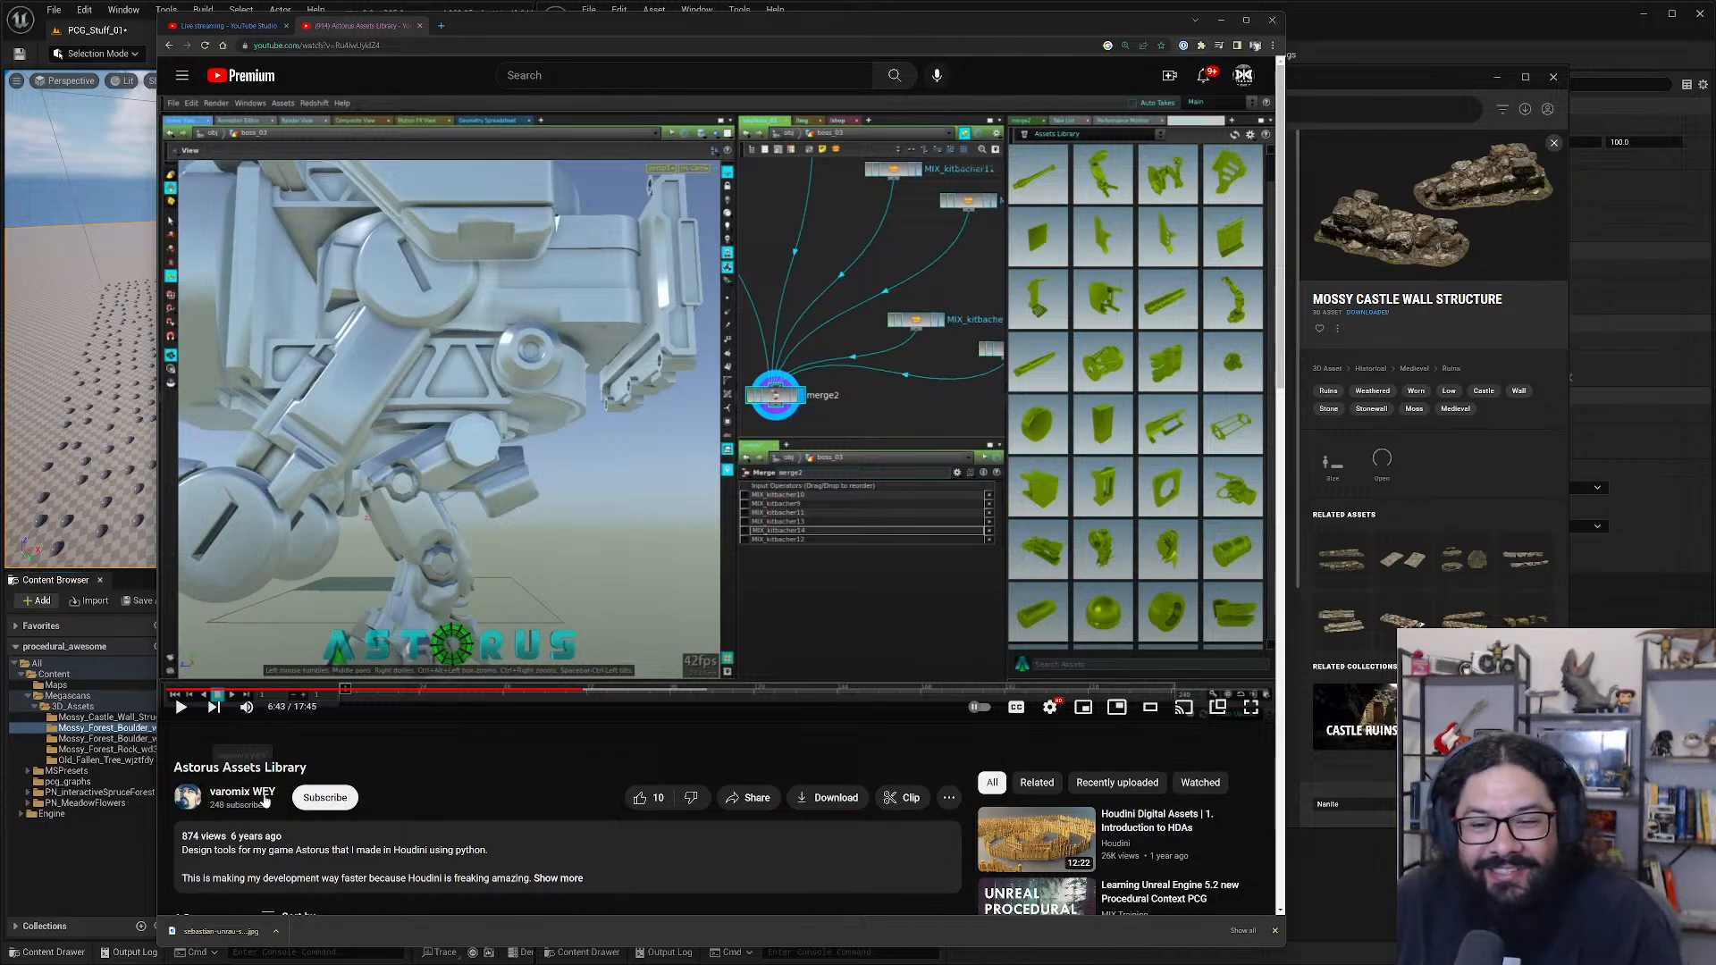
- Open ASTORUS trailer v01 from the uploader's channel, mute it and skip to about the halfway point
{"action": "left_click", "coordinate": [264, 793]}
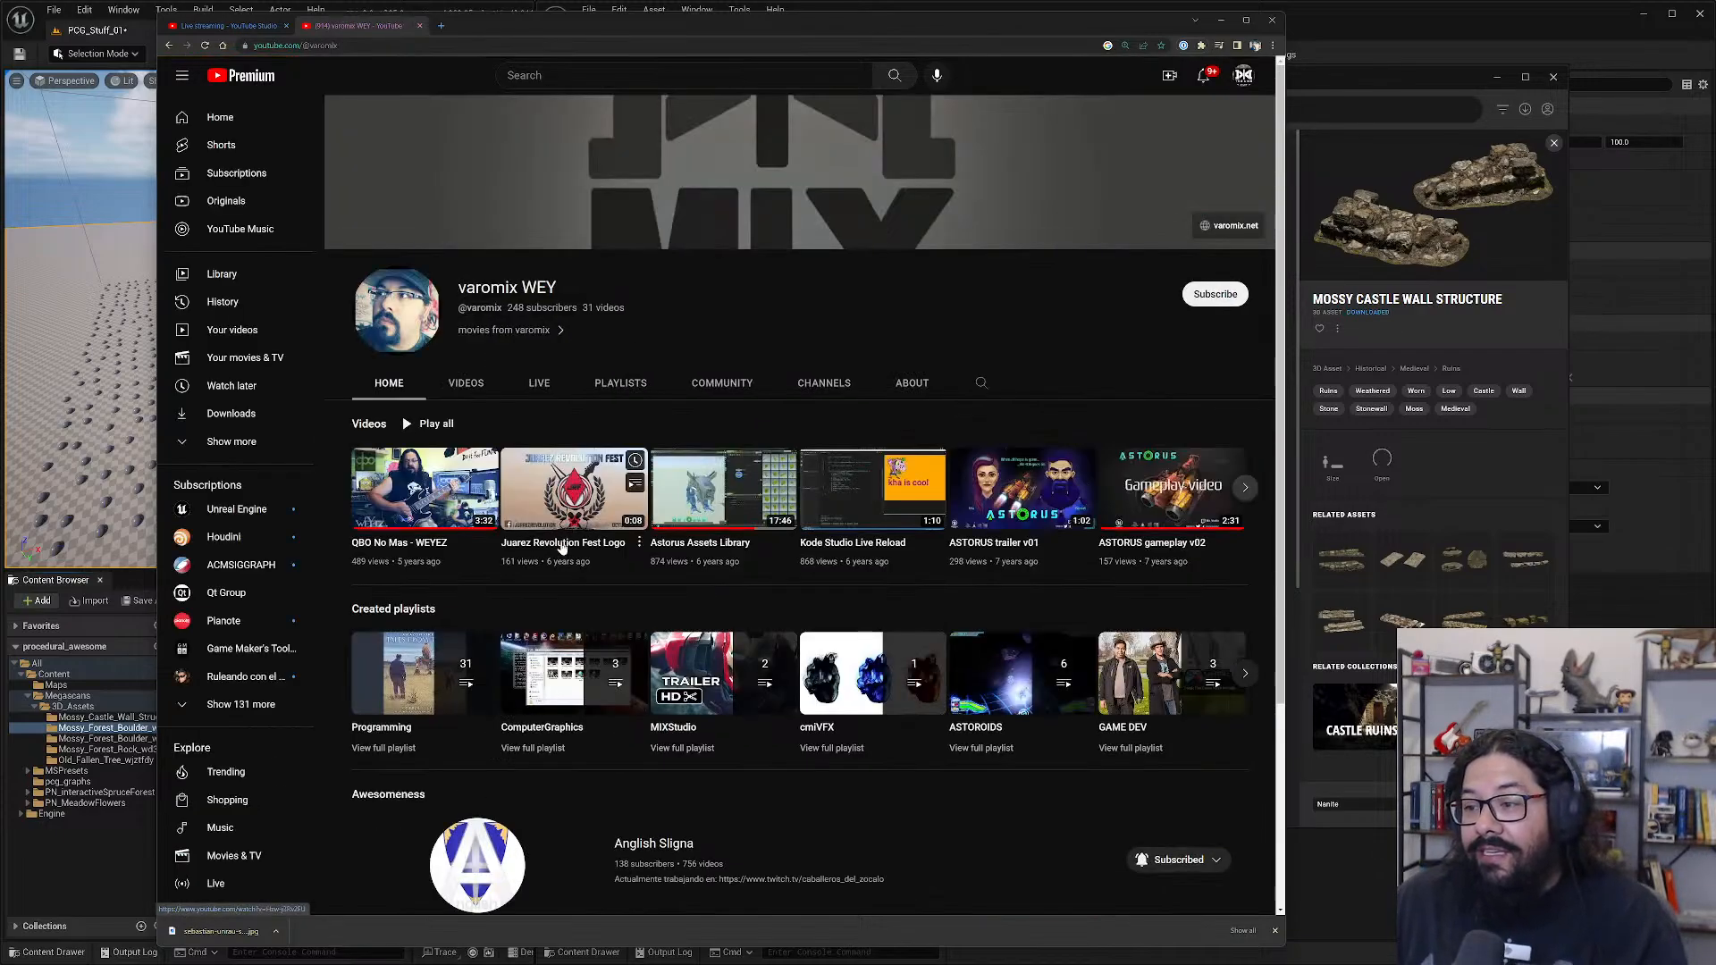
{"action": "left_click", "coordinate": [977, 498]}
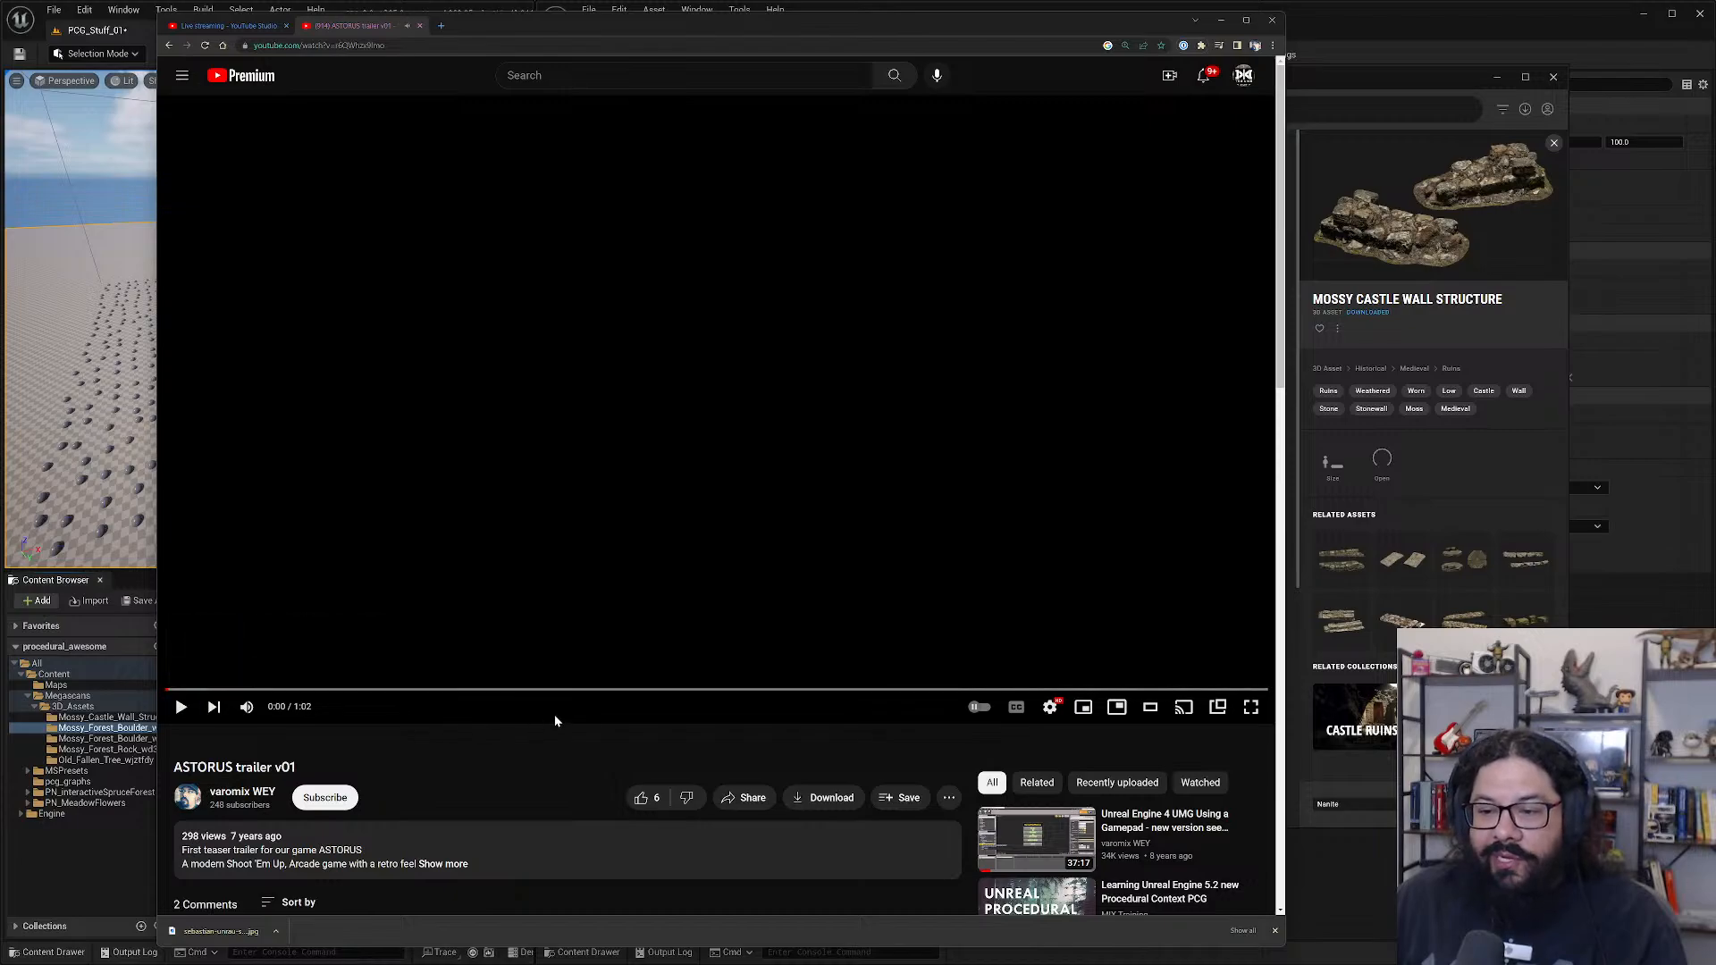
{"action": "left_click", "coordinate": [247, 707]}
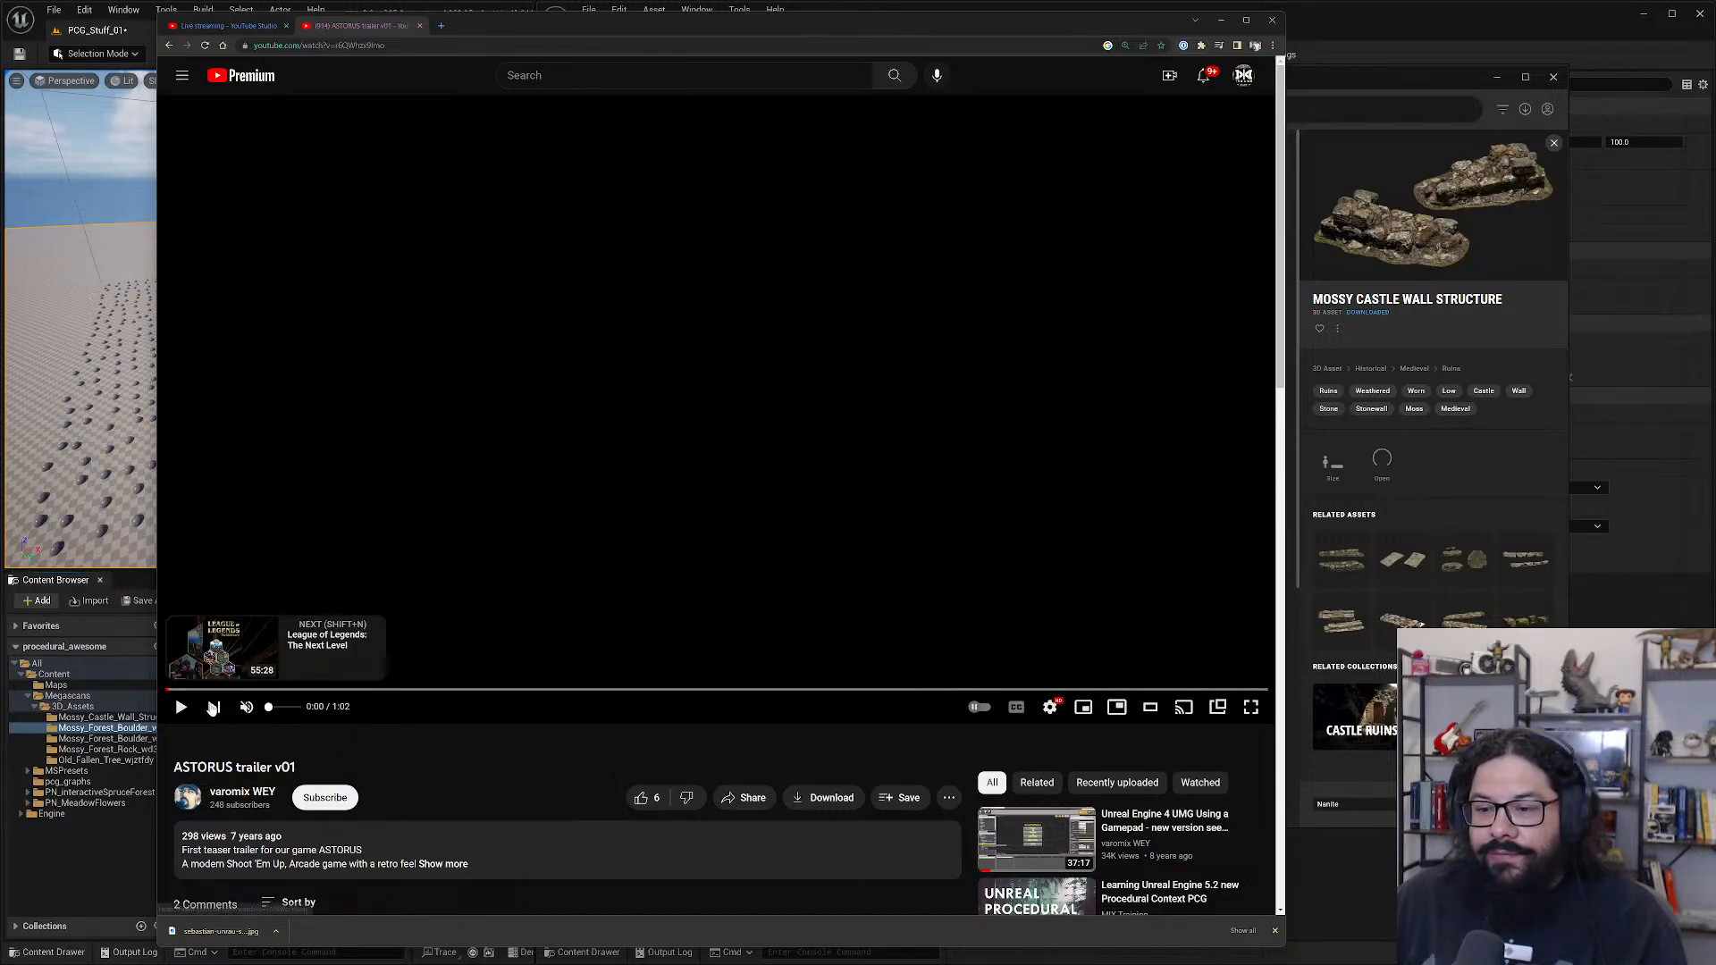
{"action": "left_click", "coordinate": [247, 690]}
{"action": "left_click_drag", "start_coordinate": [247, 690], "coordinate": [742, 697]}
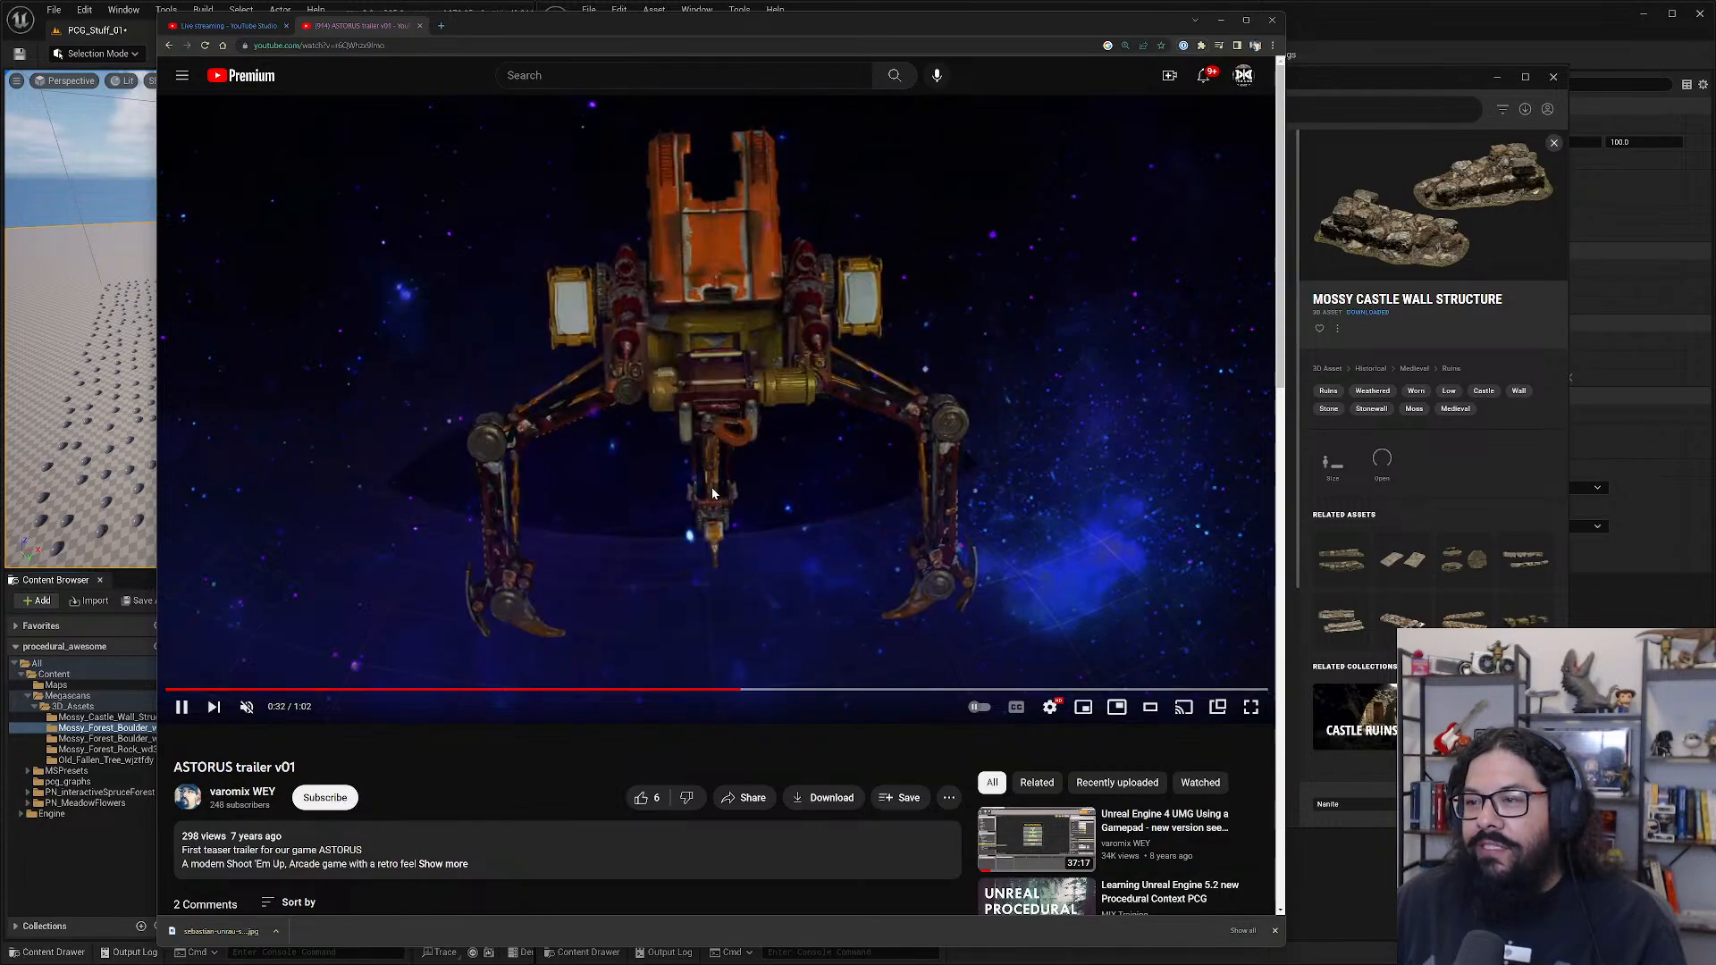
- Skip the ASTORUS trailer ahead to 0:36, watch the rest and close its tab
{"action": "left_click", "coordinate": [679, 283]}
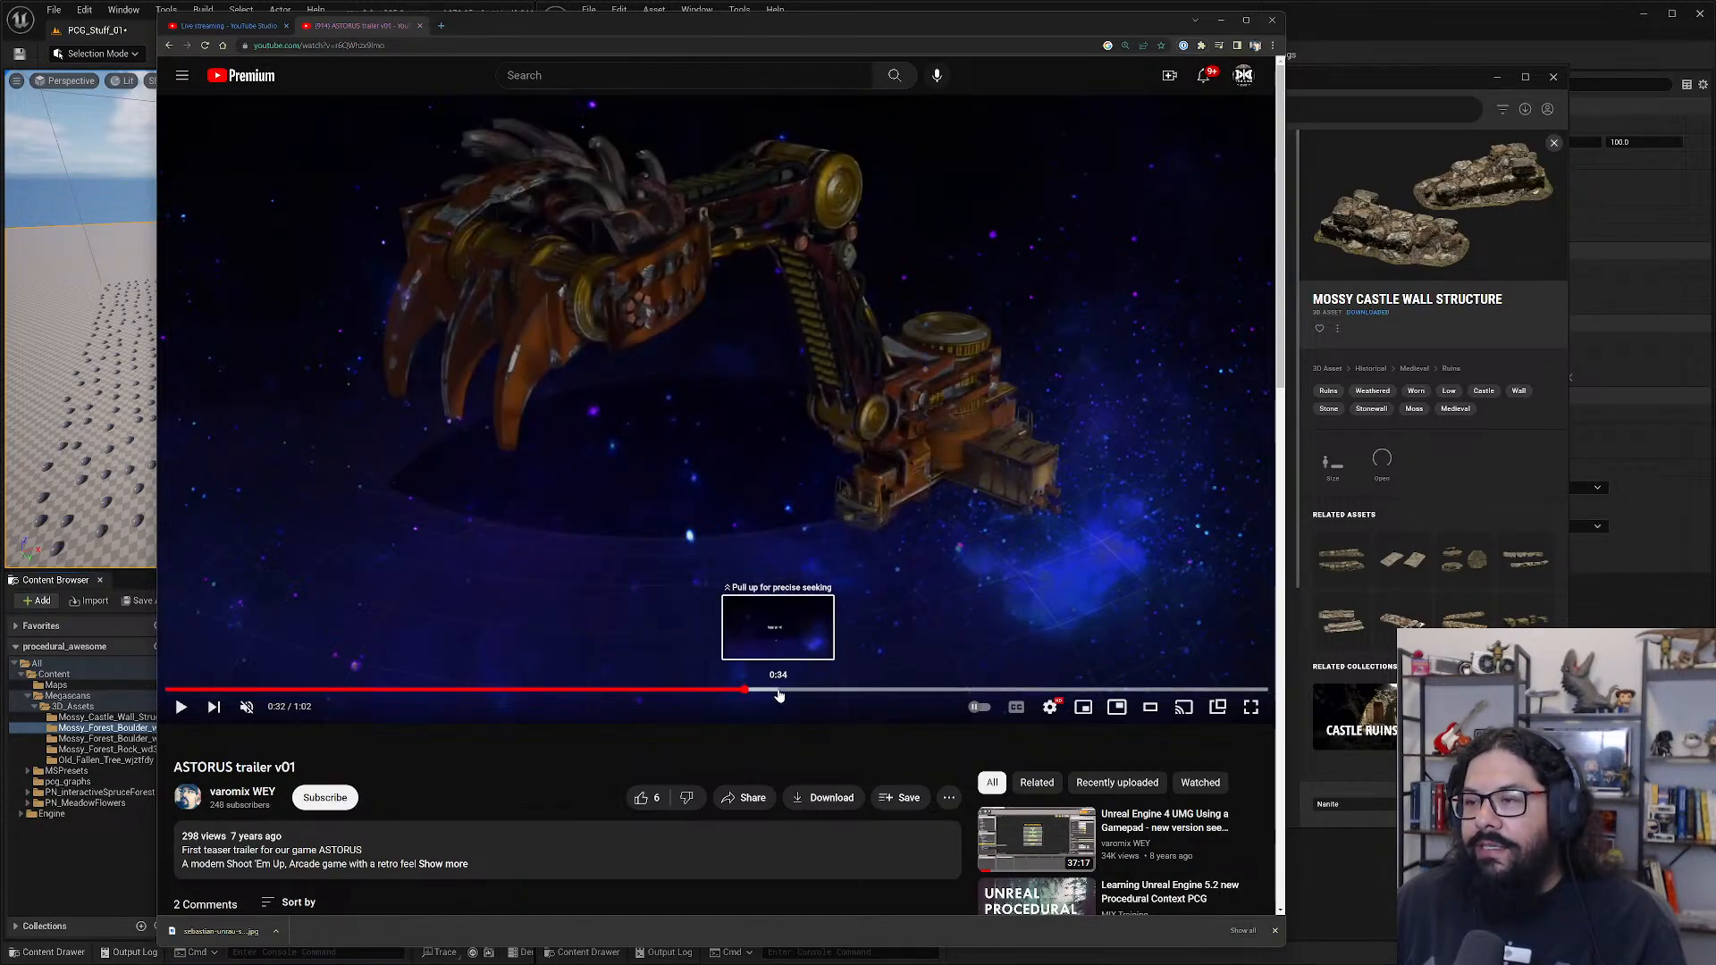
{"action": "left_click_drag", "start_coordinate": [778, 694], "coordinate": [807, 693]}
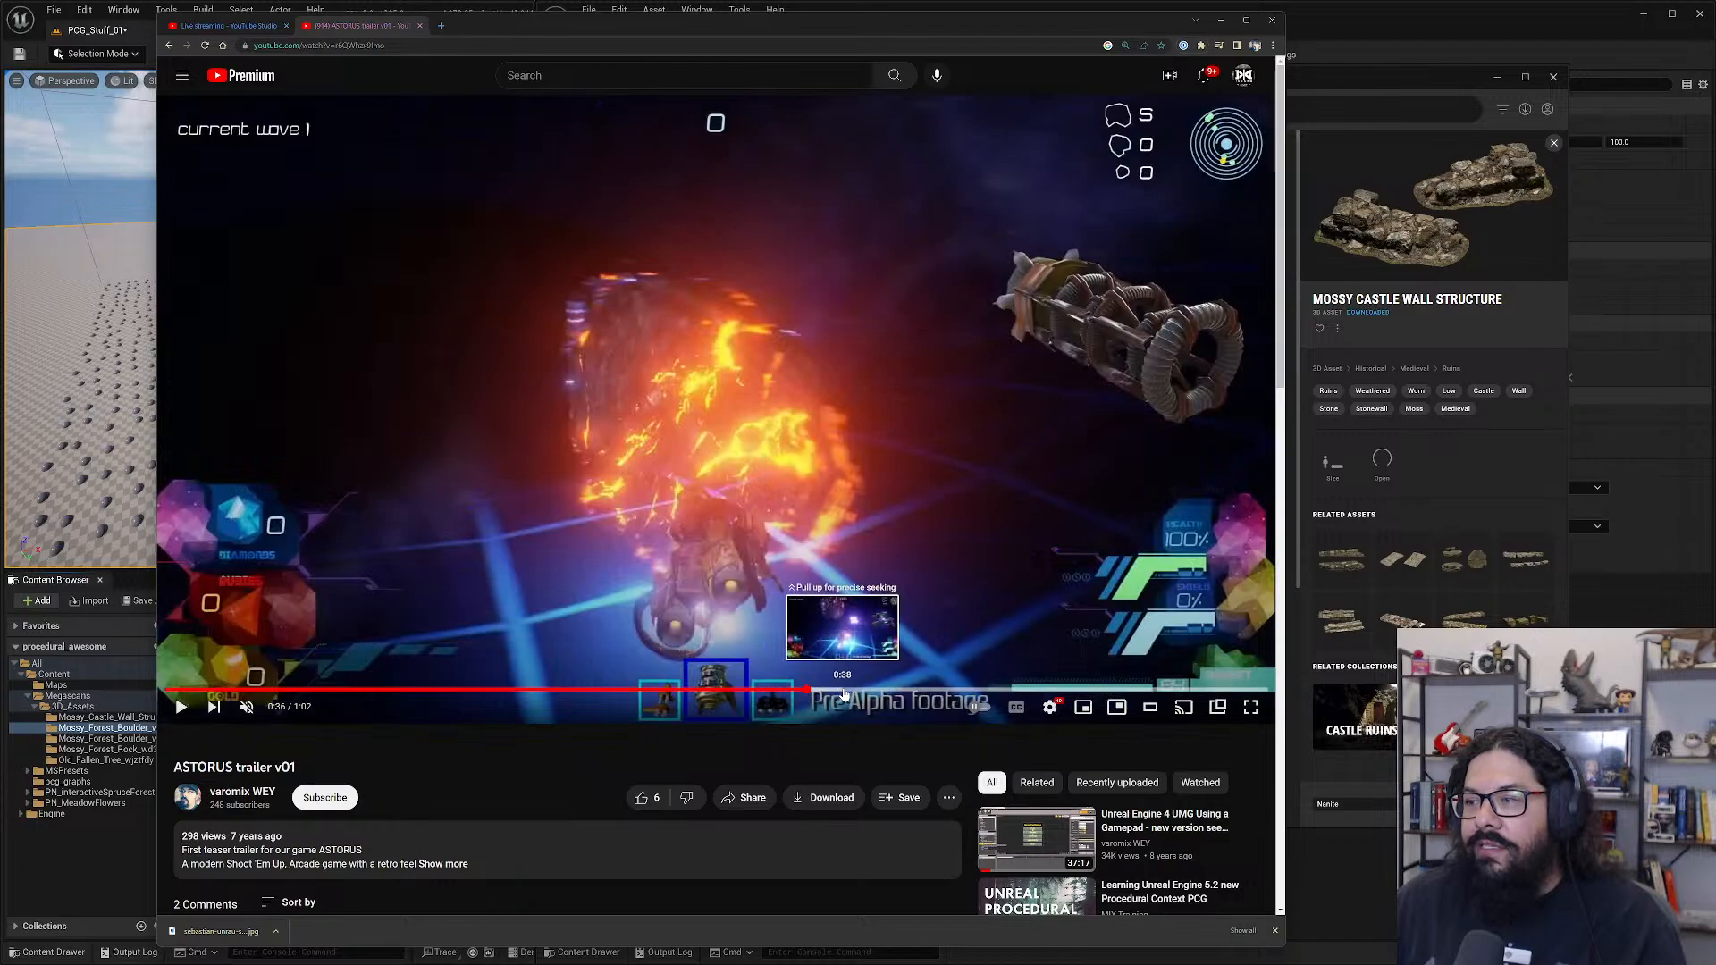
{"action": "left_click", "coordinate": [672, 536]}
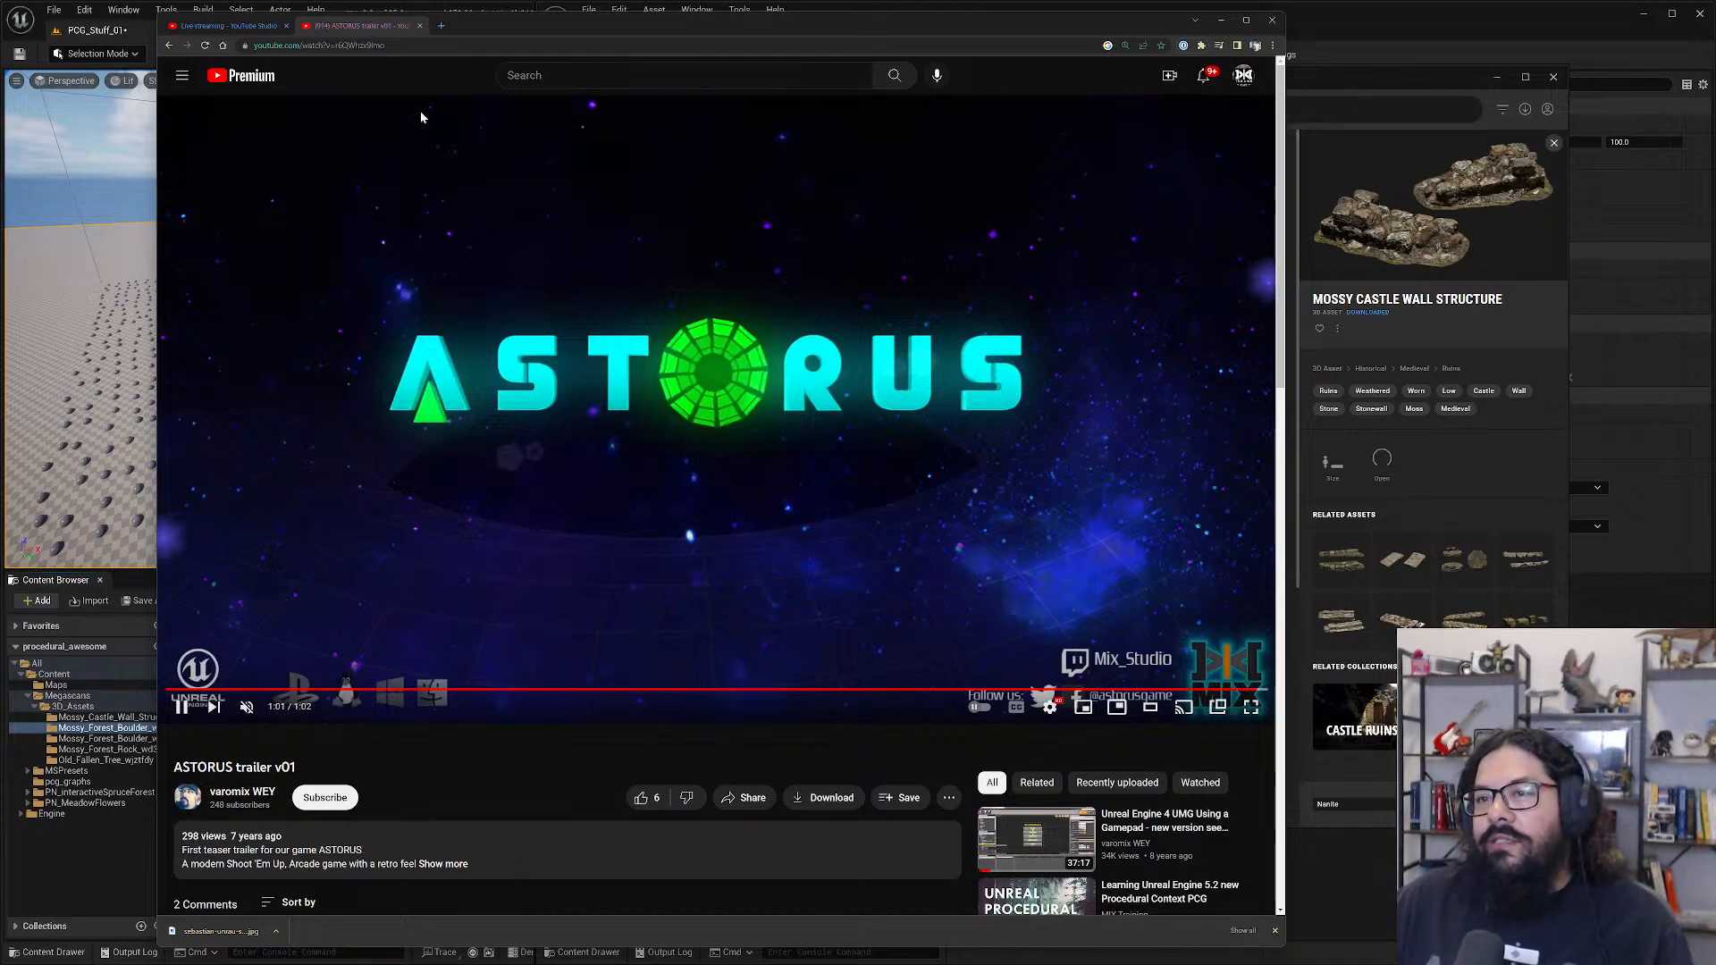
{"action": "left_click", "coordinate": [419, 26]}
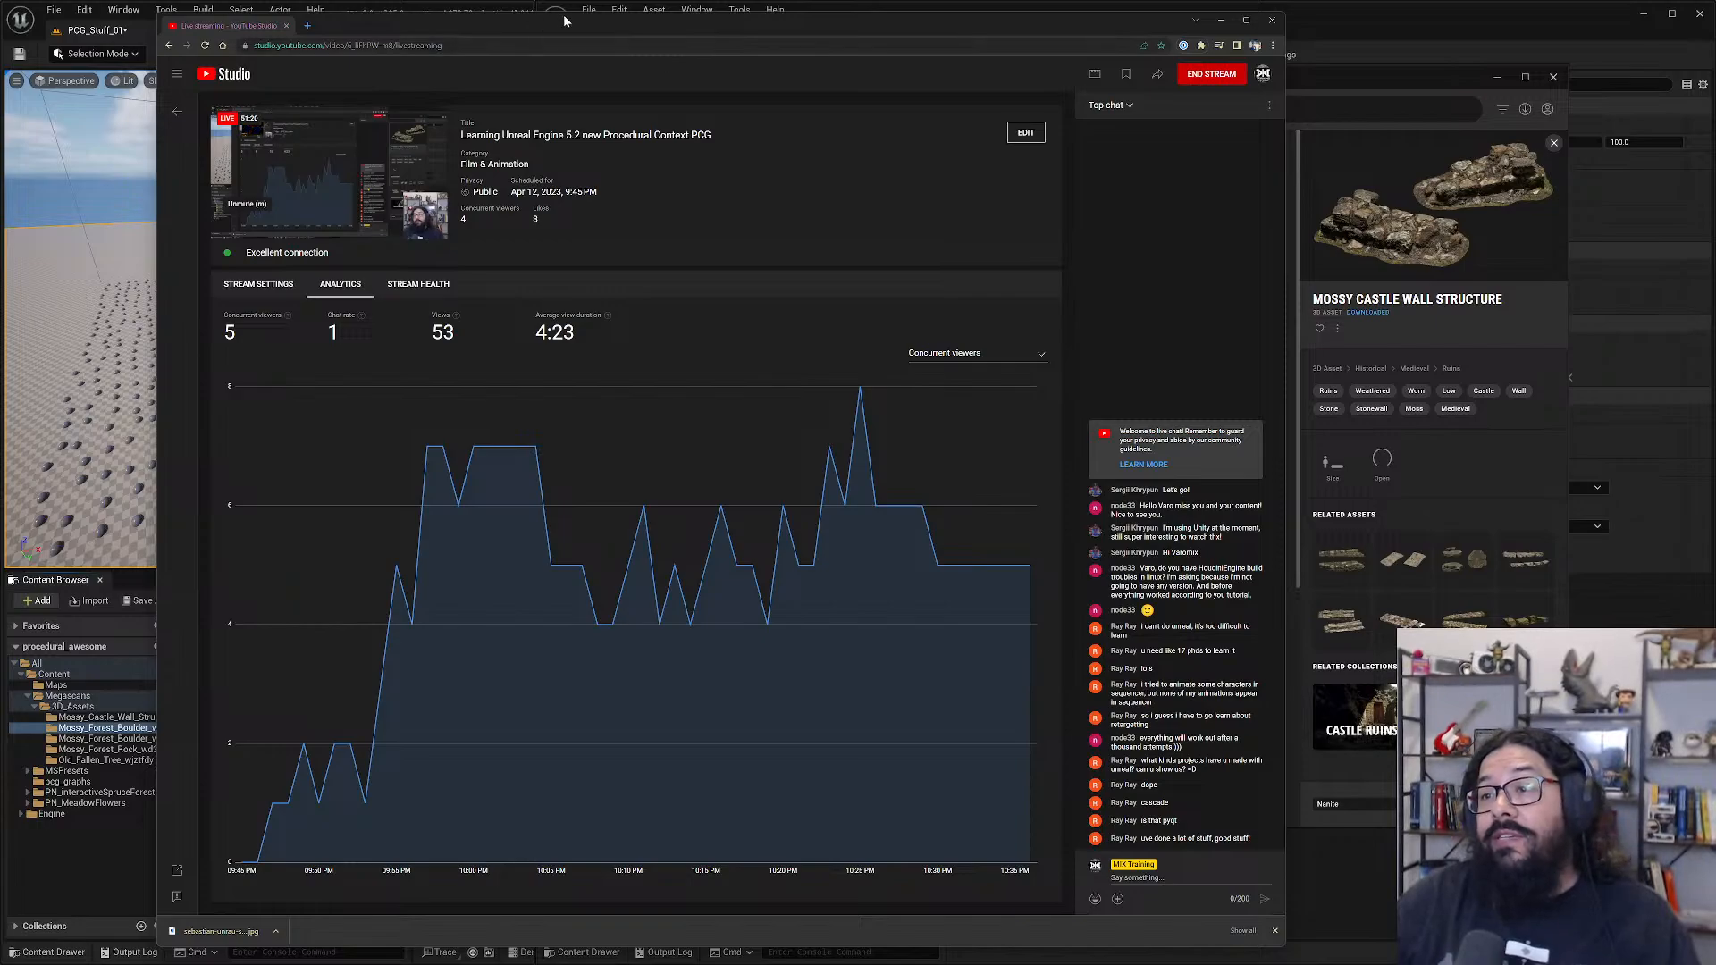
- Move the browser window off the screen, close the Bridge window and clear the node selection in the PCG_Forrest graph
{"action": "left_click_drag", "start_coordinate": [564, 20], "coordinate": [0, 20]}
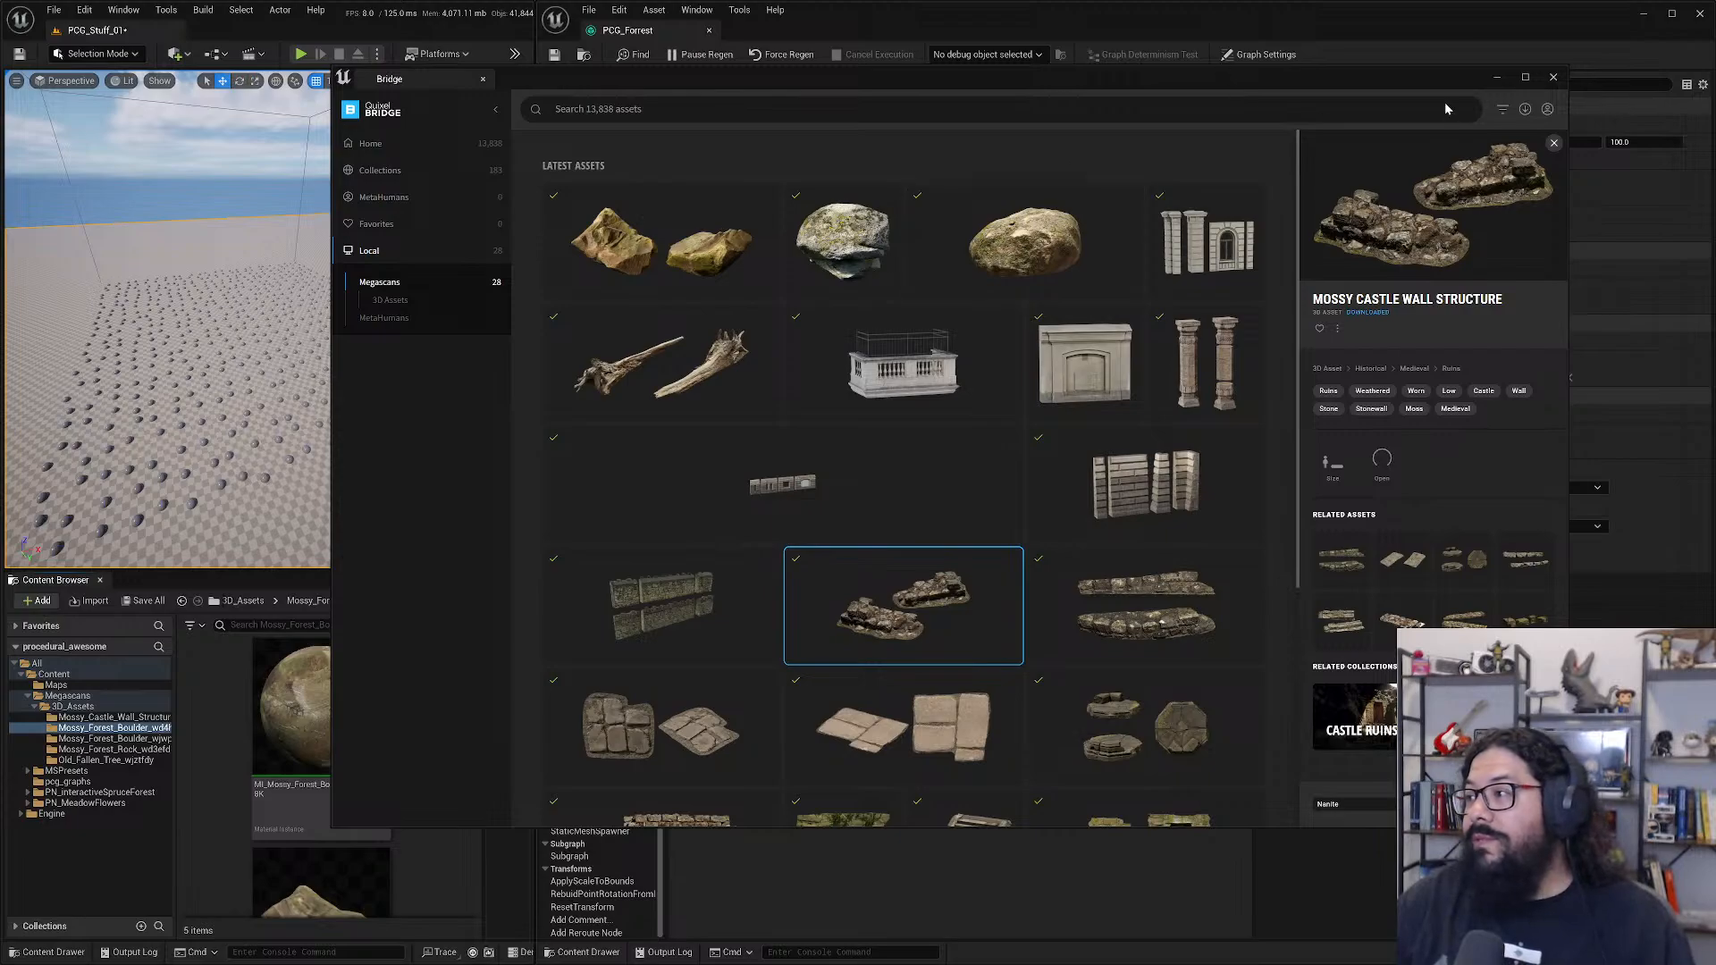
{"action": "left_click_drag", "start_coordinate": [1420, 80], "coordinate": [1247, 114]}
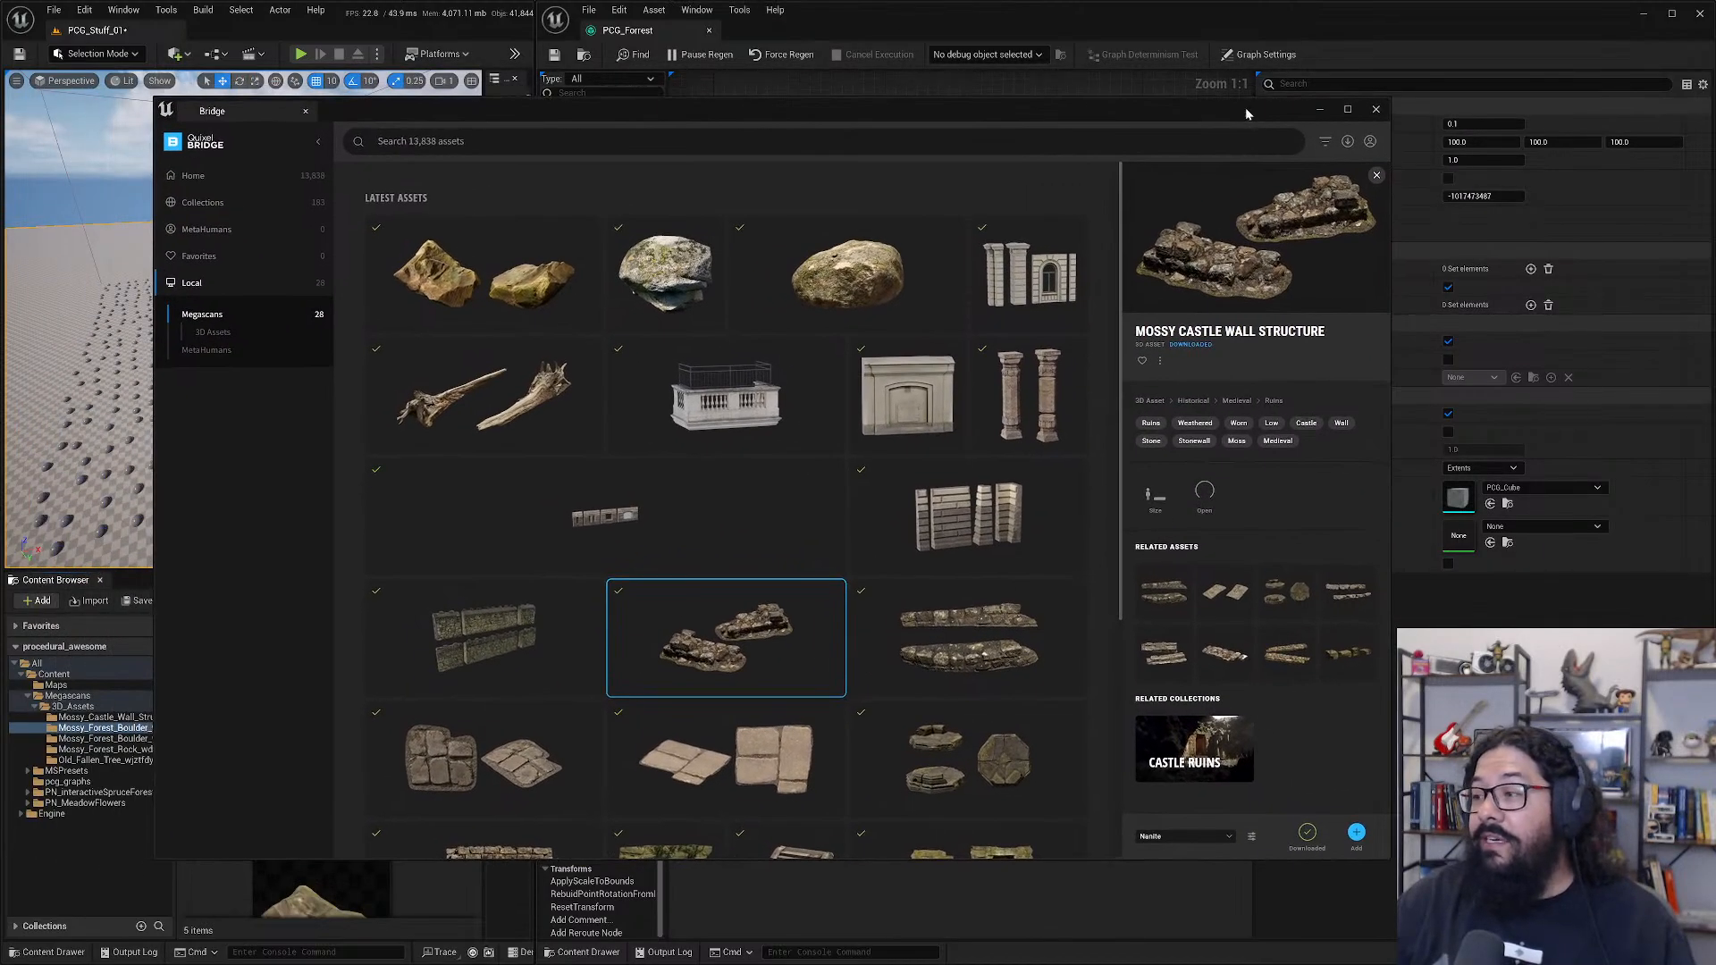
{"action": "left_click", "coordinate": [1374, 110]}
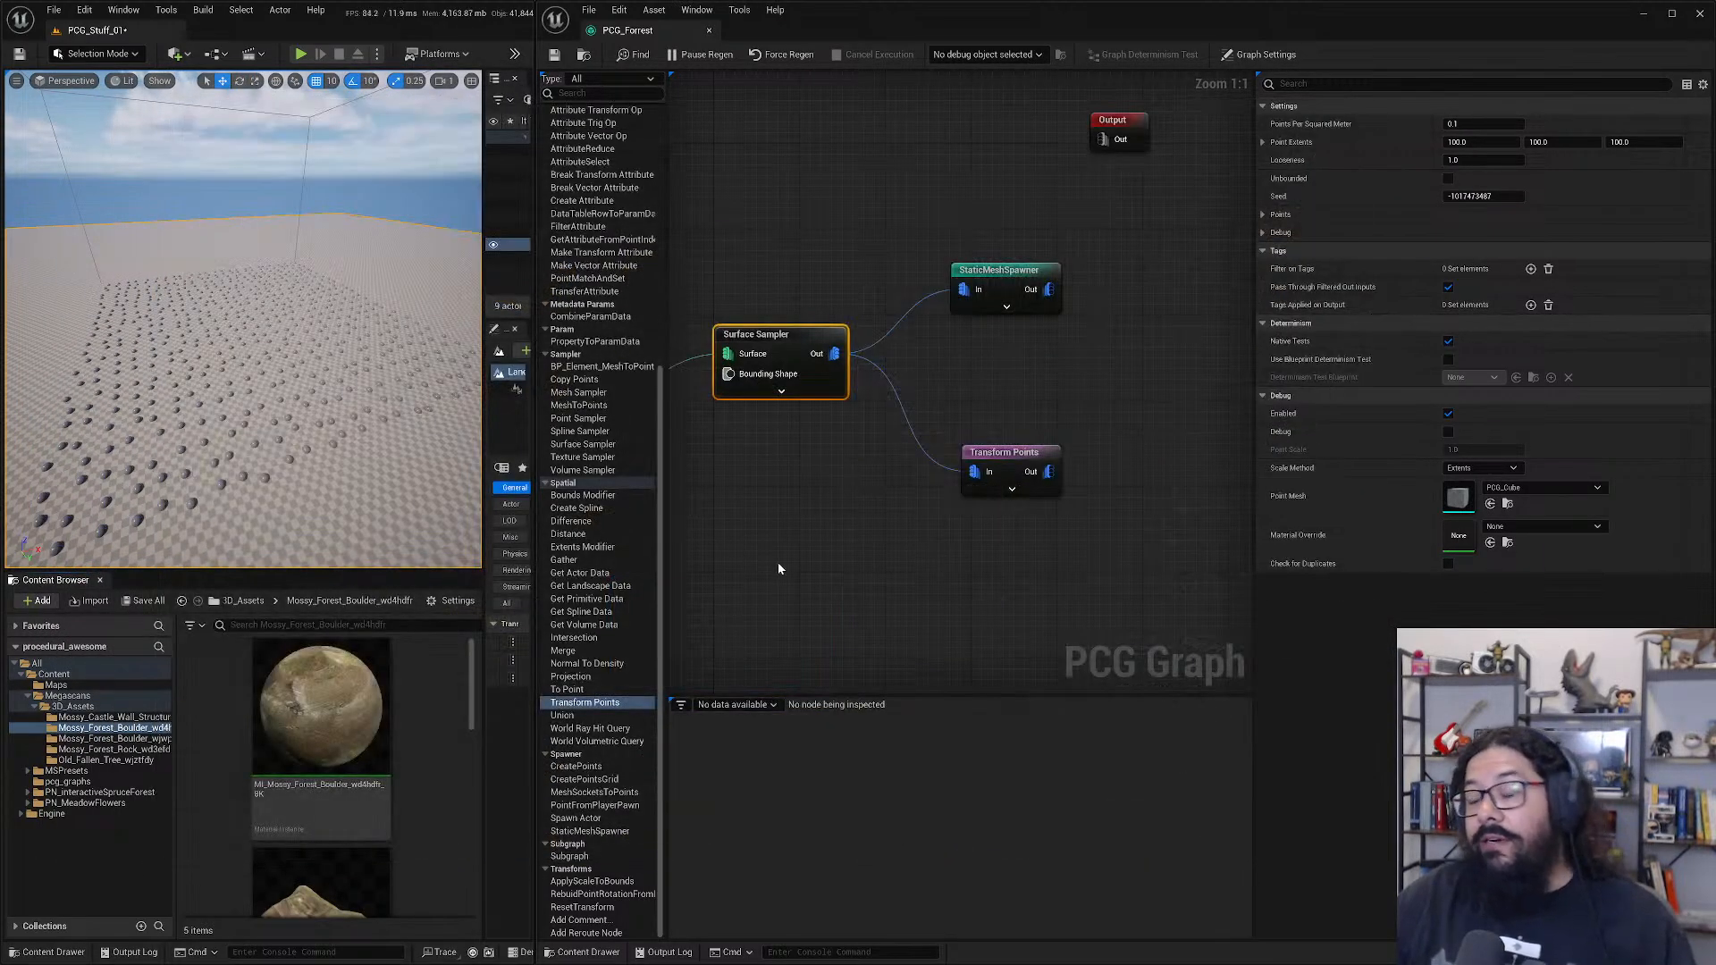
{"action": "left_click", "coordinate": [800, 562]}
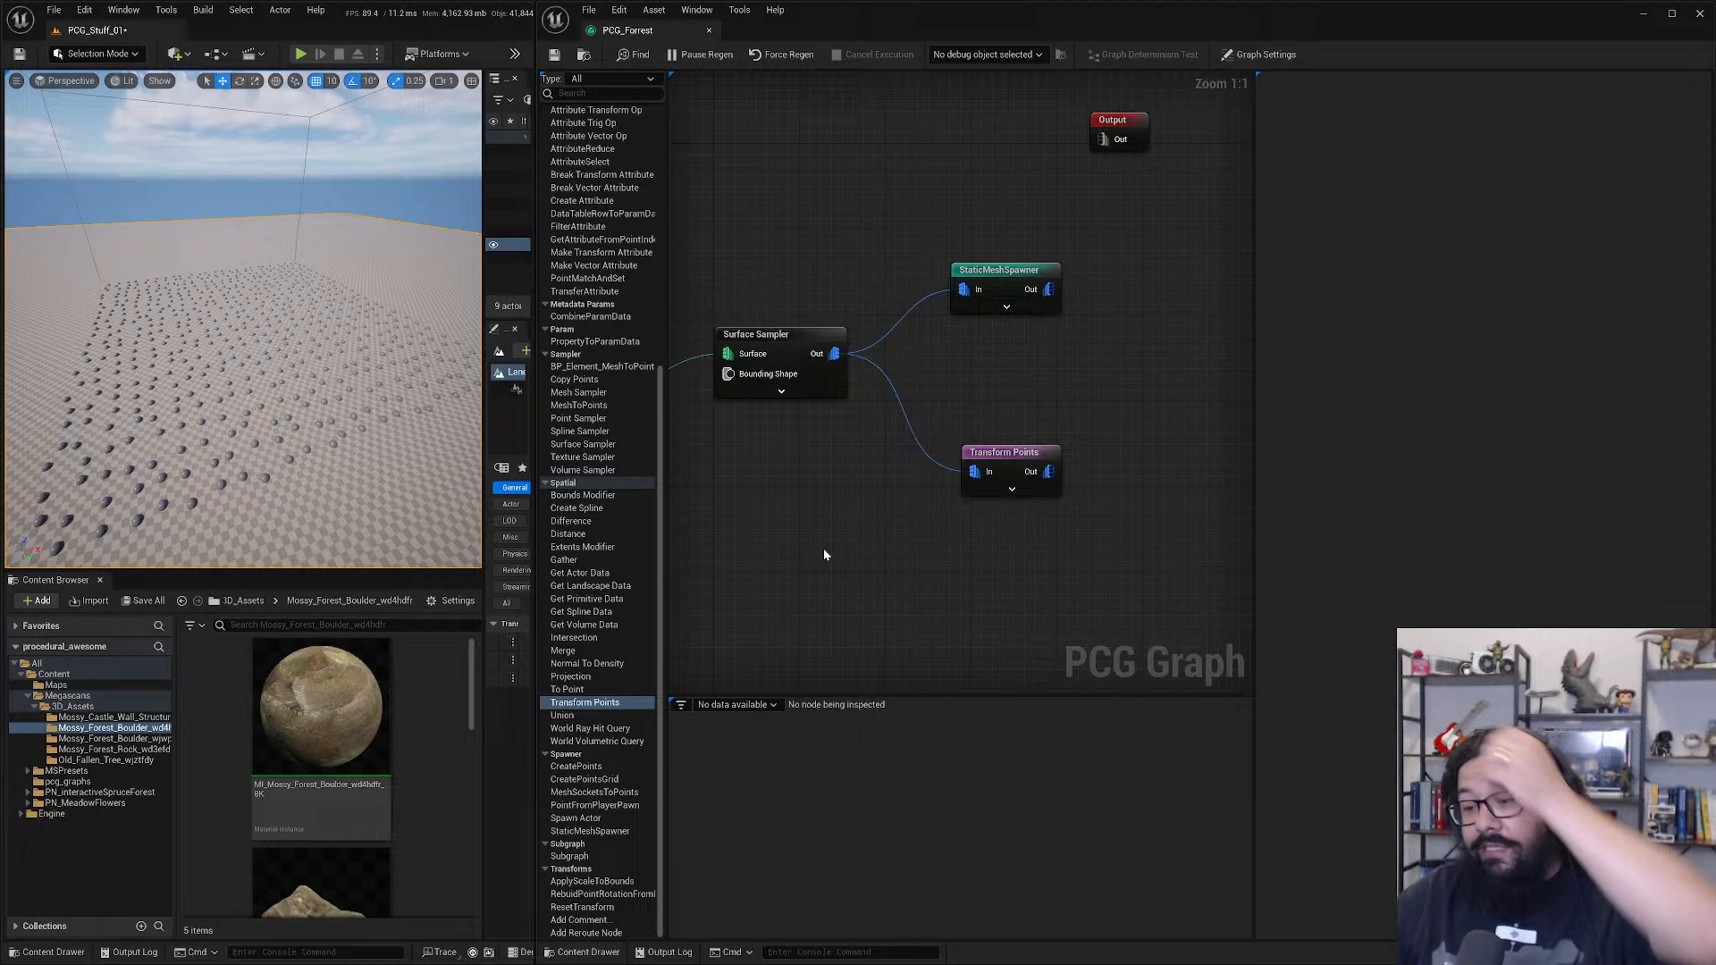
- Show the PN_MeadowFlowers folder, widen the Content Browser and set its thumbnail size to Small
{"action": "left_click", "coordinate": [112, 803]}
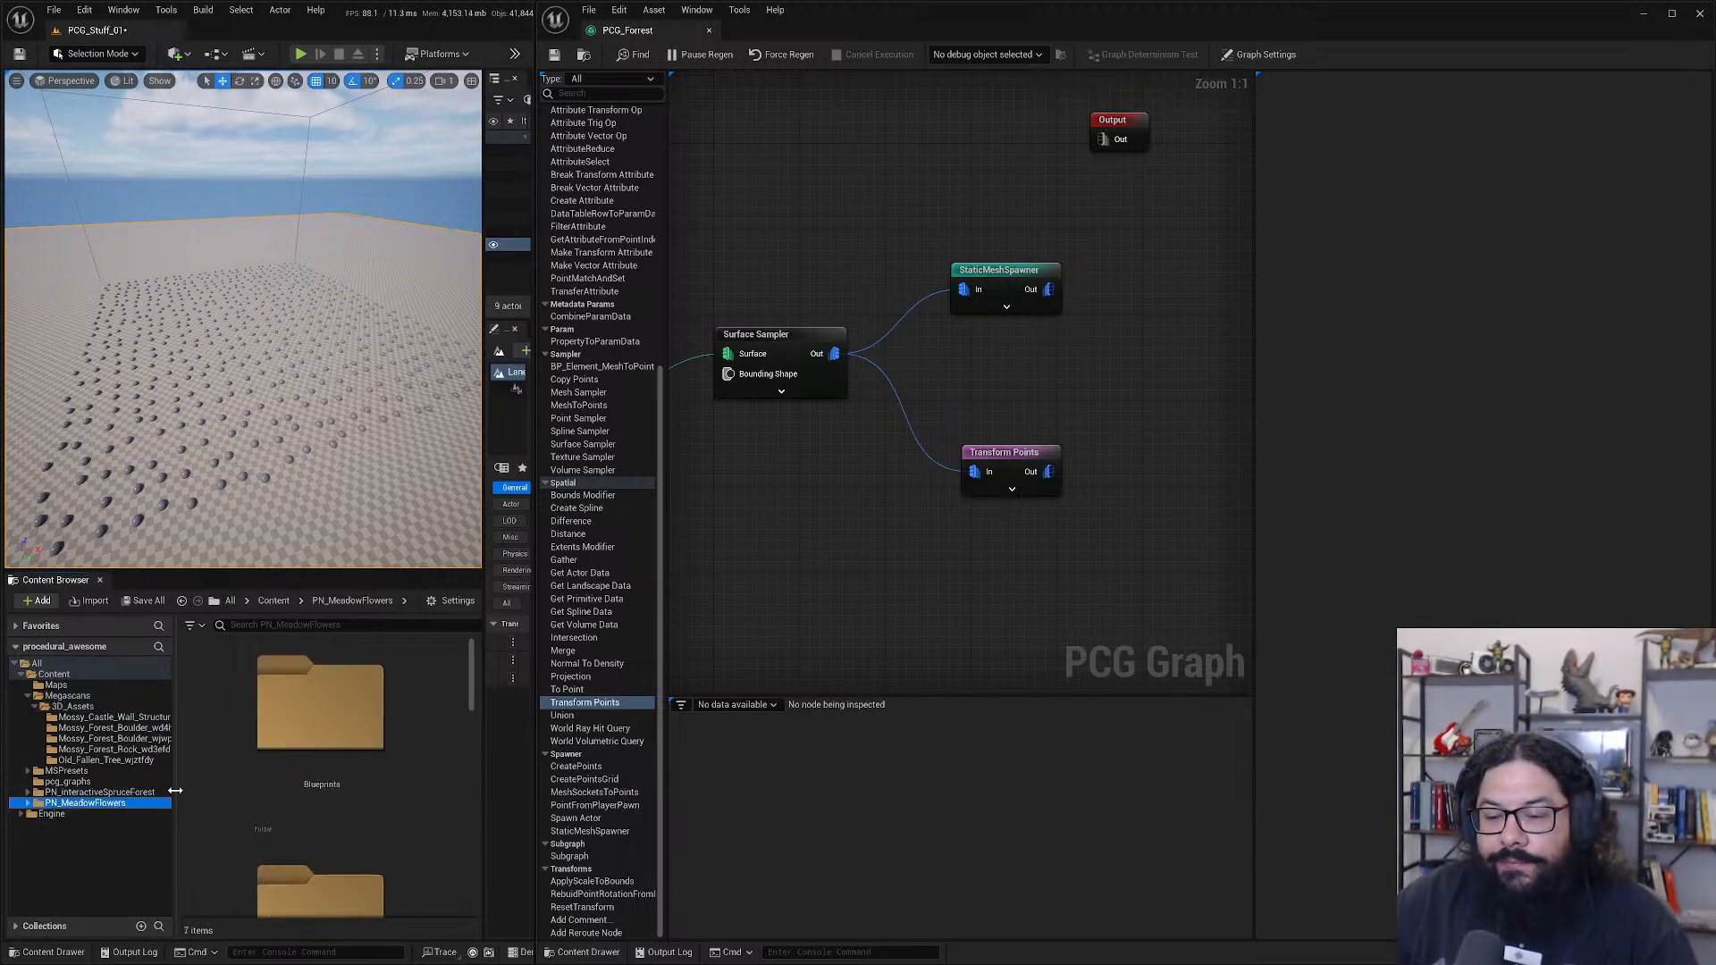
{"action": "left_click_drag", "start_coordinate": [482, 721], "coordinate": [666, 706]}
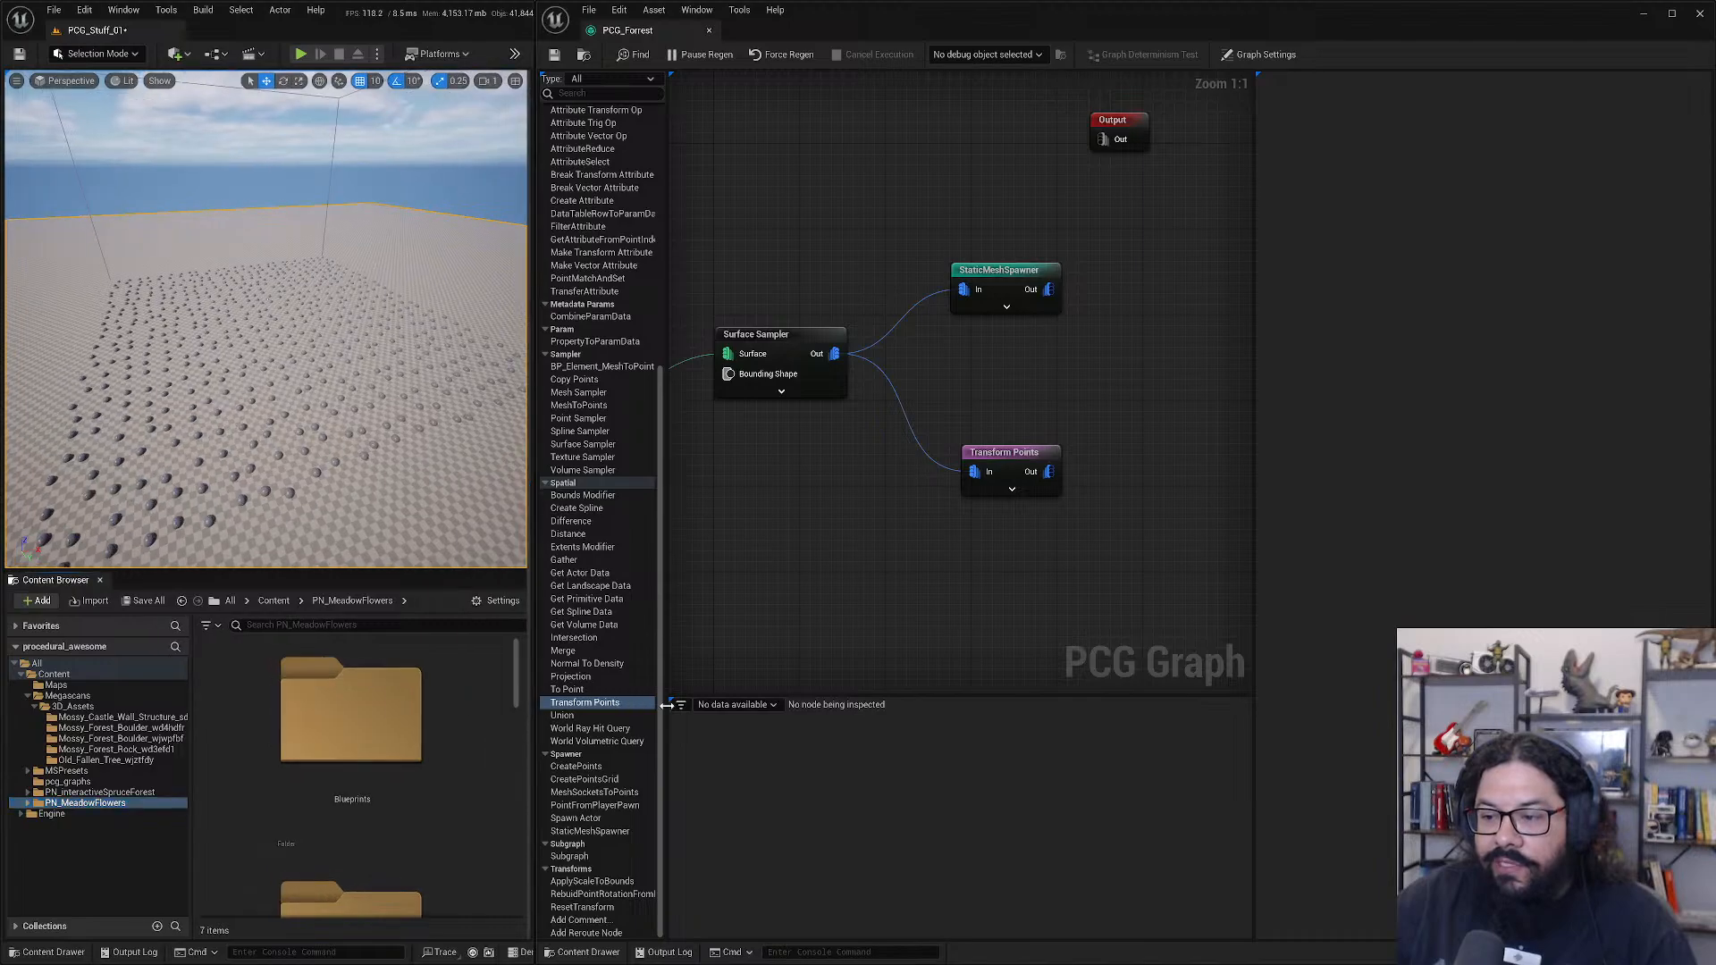
{"action": "left_click_drag", "start_coordinate": [541, 712], "coordinate": [679, 722]}
{"action": "left_click", "coordinate": [599, 601]}
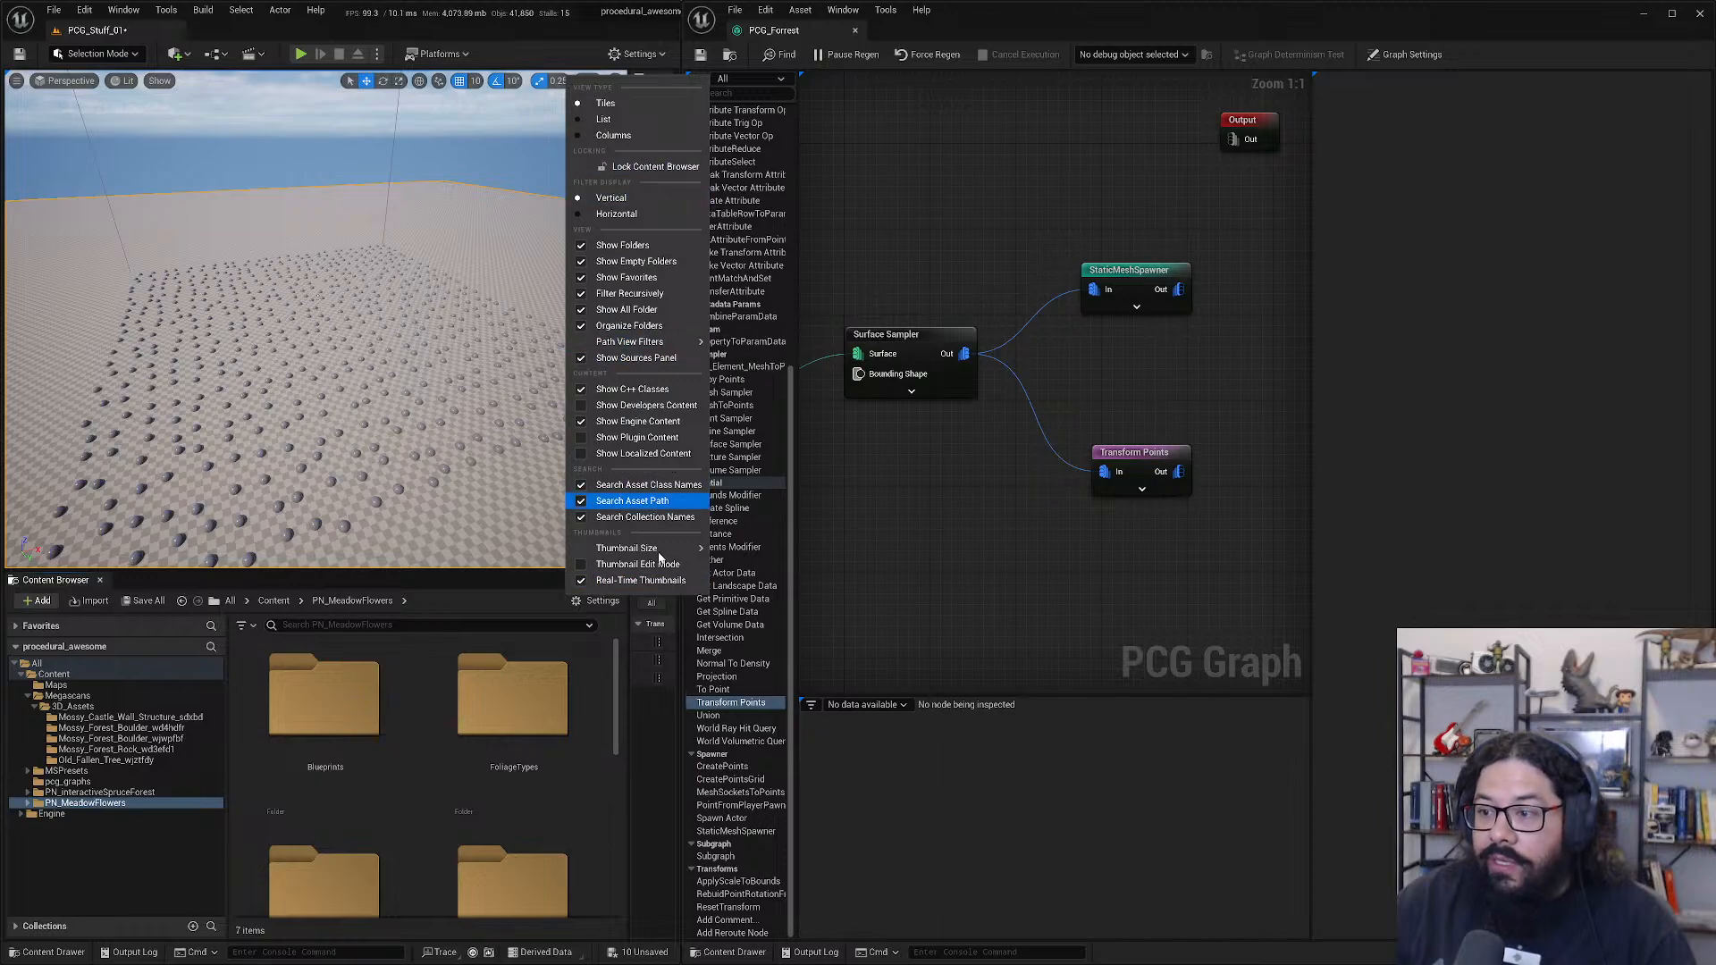
{"action": "mouse_move", "coordinate": [664, 556]}
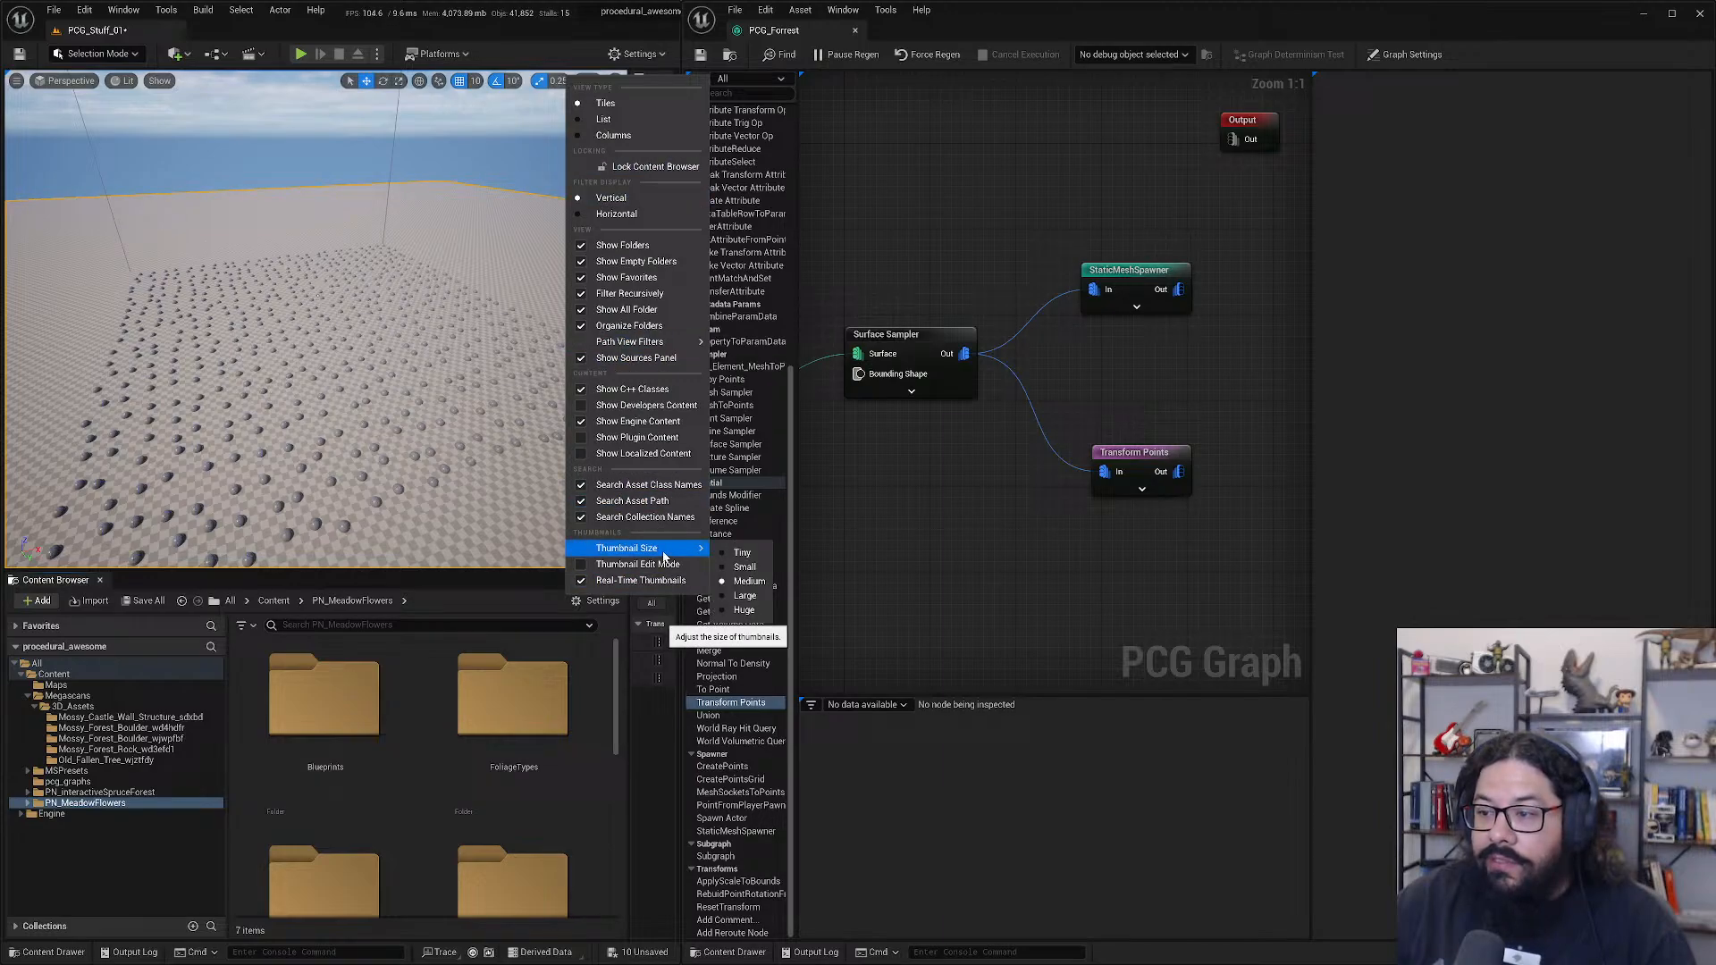
{"action": "left_click", "coordinate": [756, 568]}
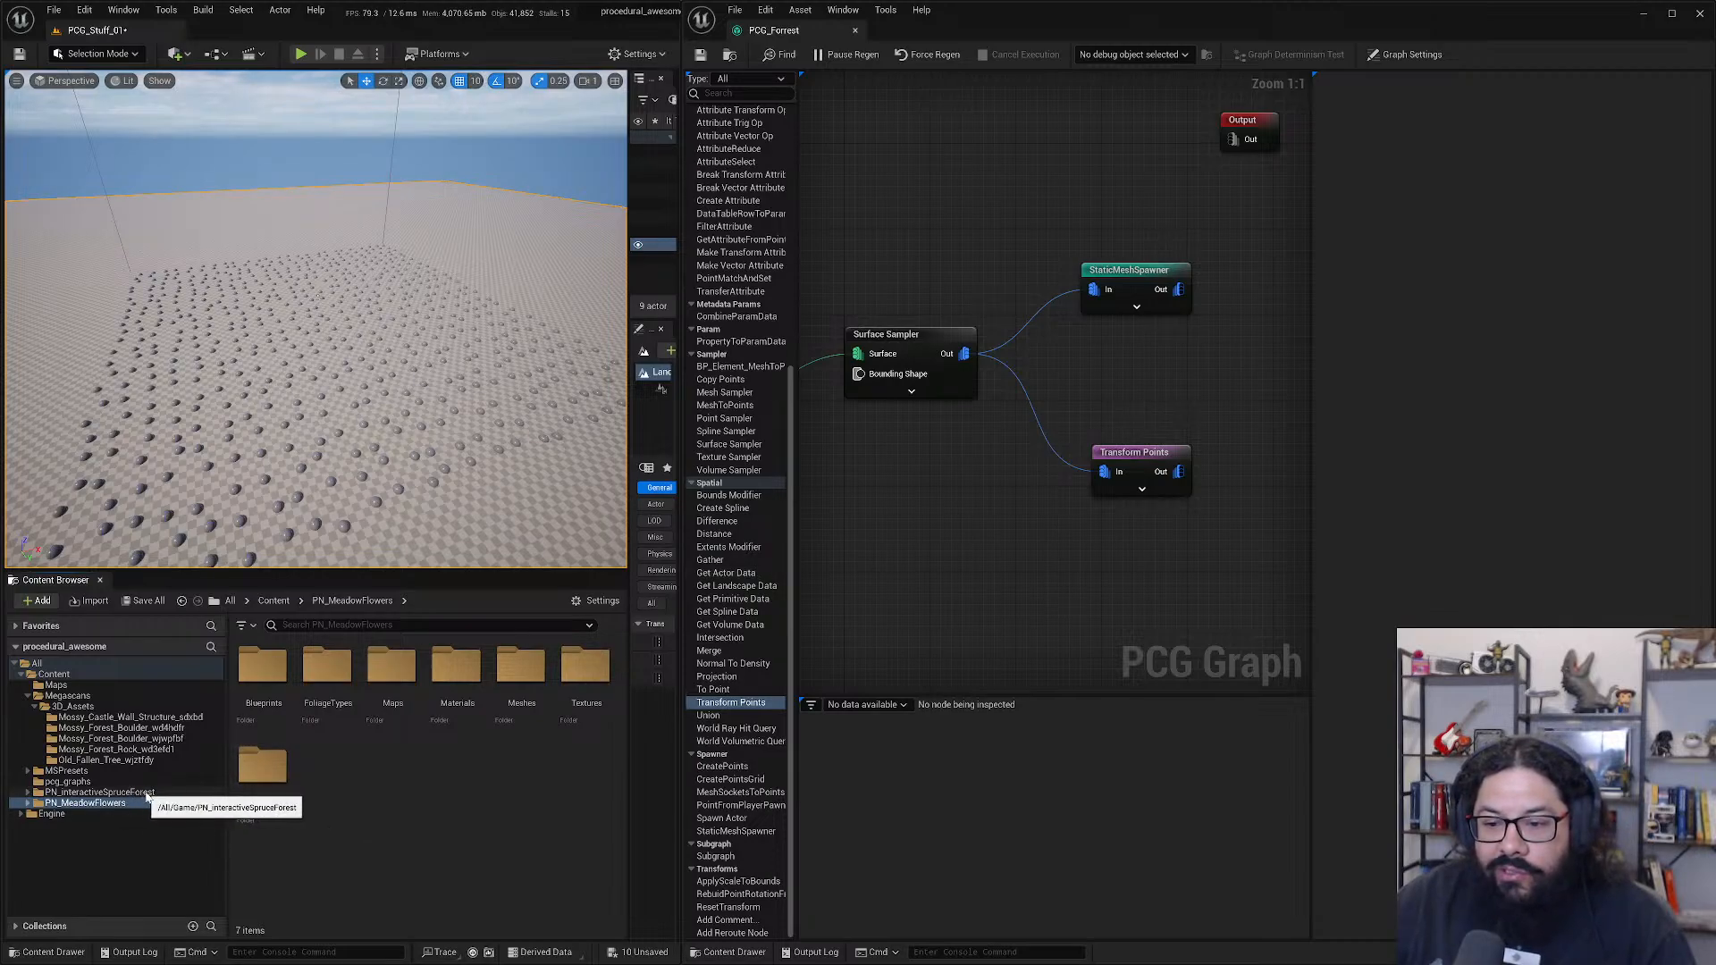
- Open the spruce_full_03 static mesh from the Meshes/full/high folder of PN_interactiveSpruceForest for inspection
{"action": "left_click", "coordinate": [46, 793]}
{"action": "left_click", "coordinate": [28, 794]}
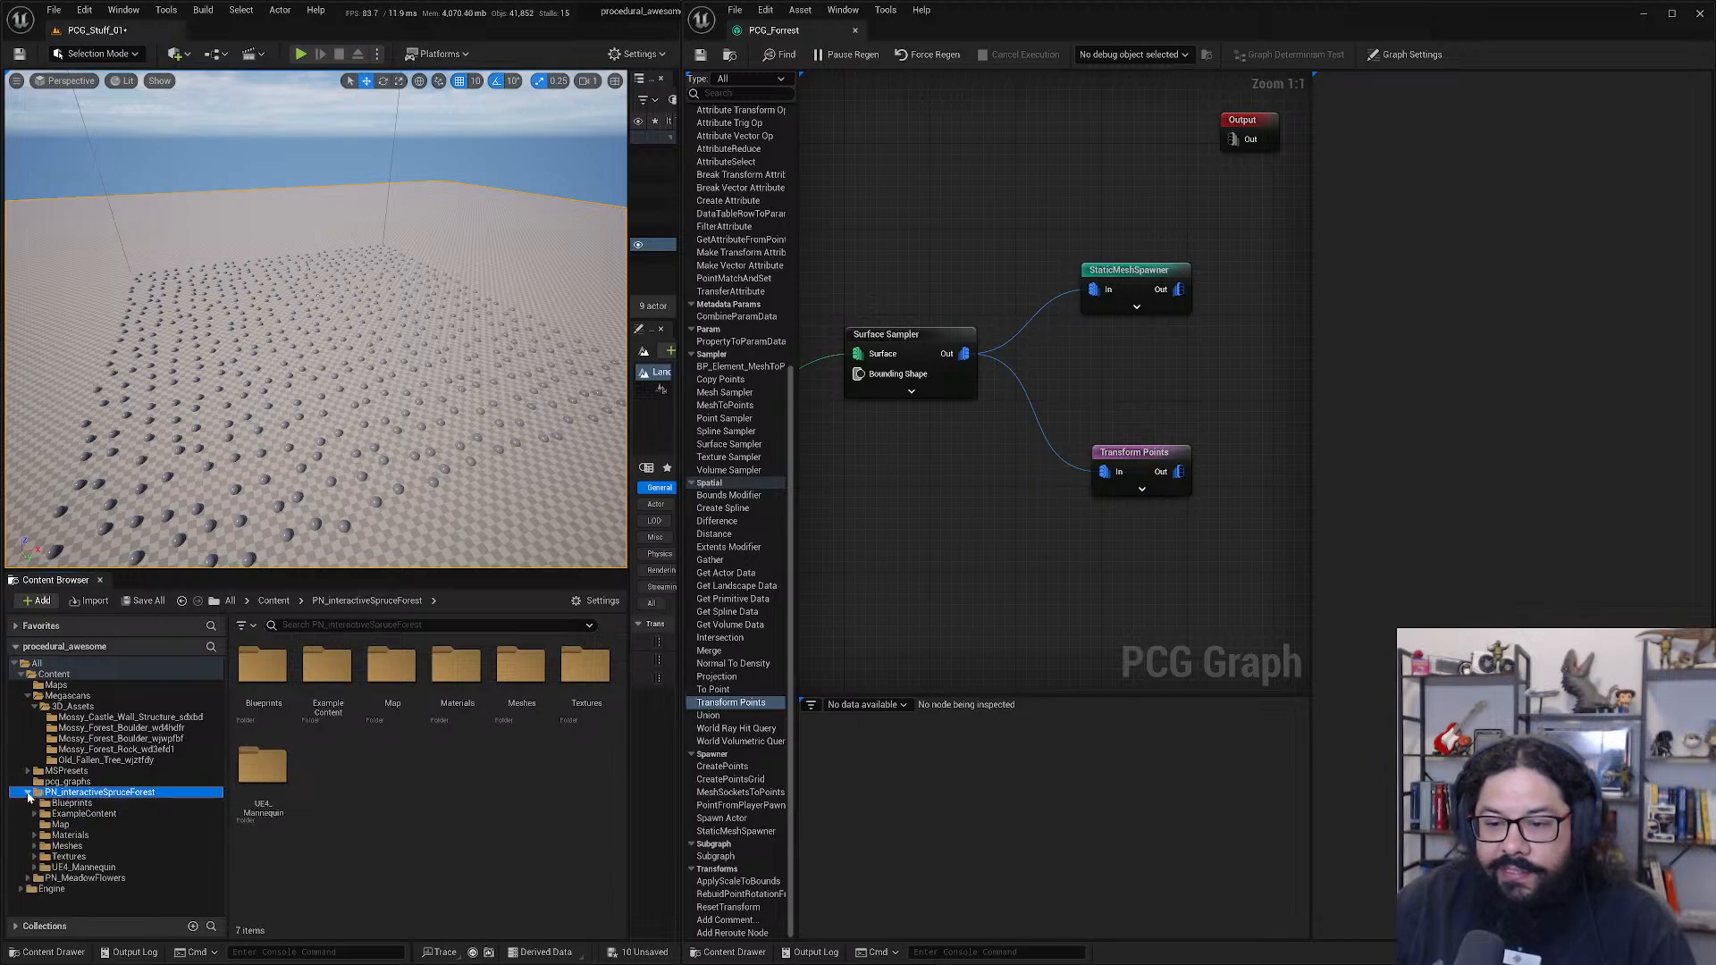
{"action": "left_click", "coordinate": [68, 846]}
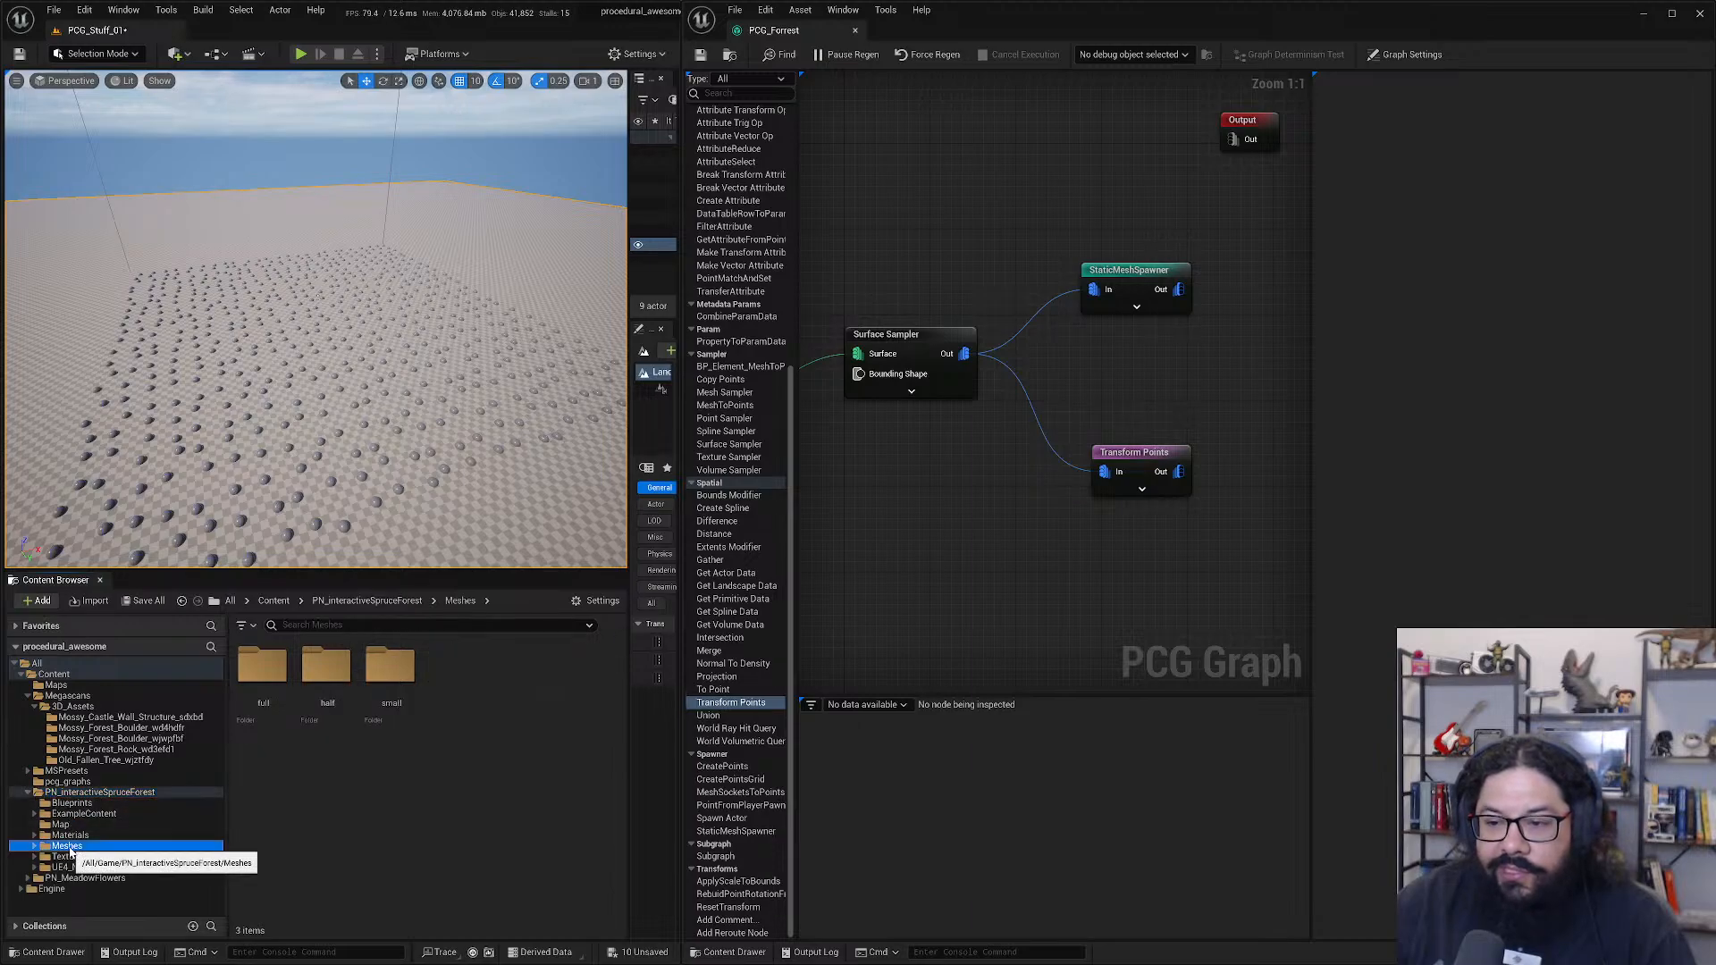
{"action": "double_click", "coordinate": [262, 679]}
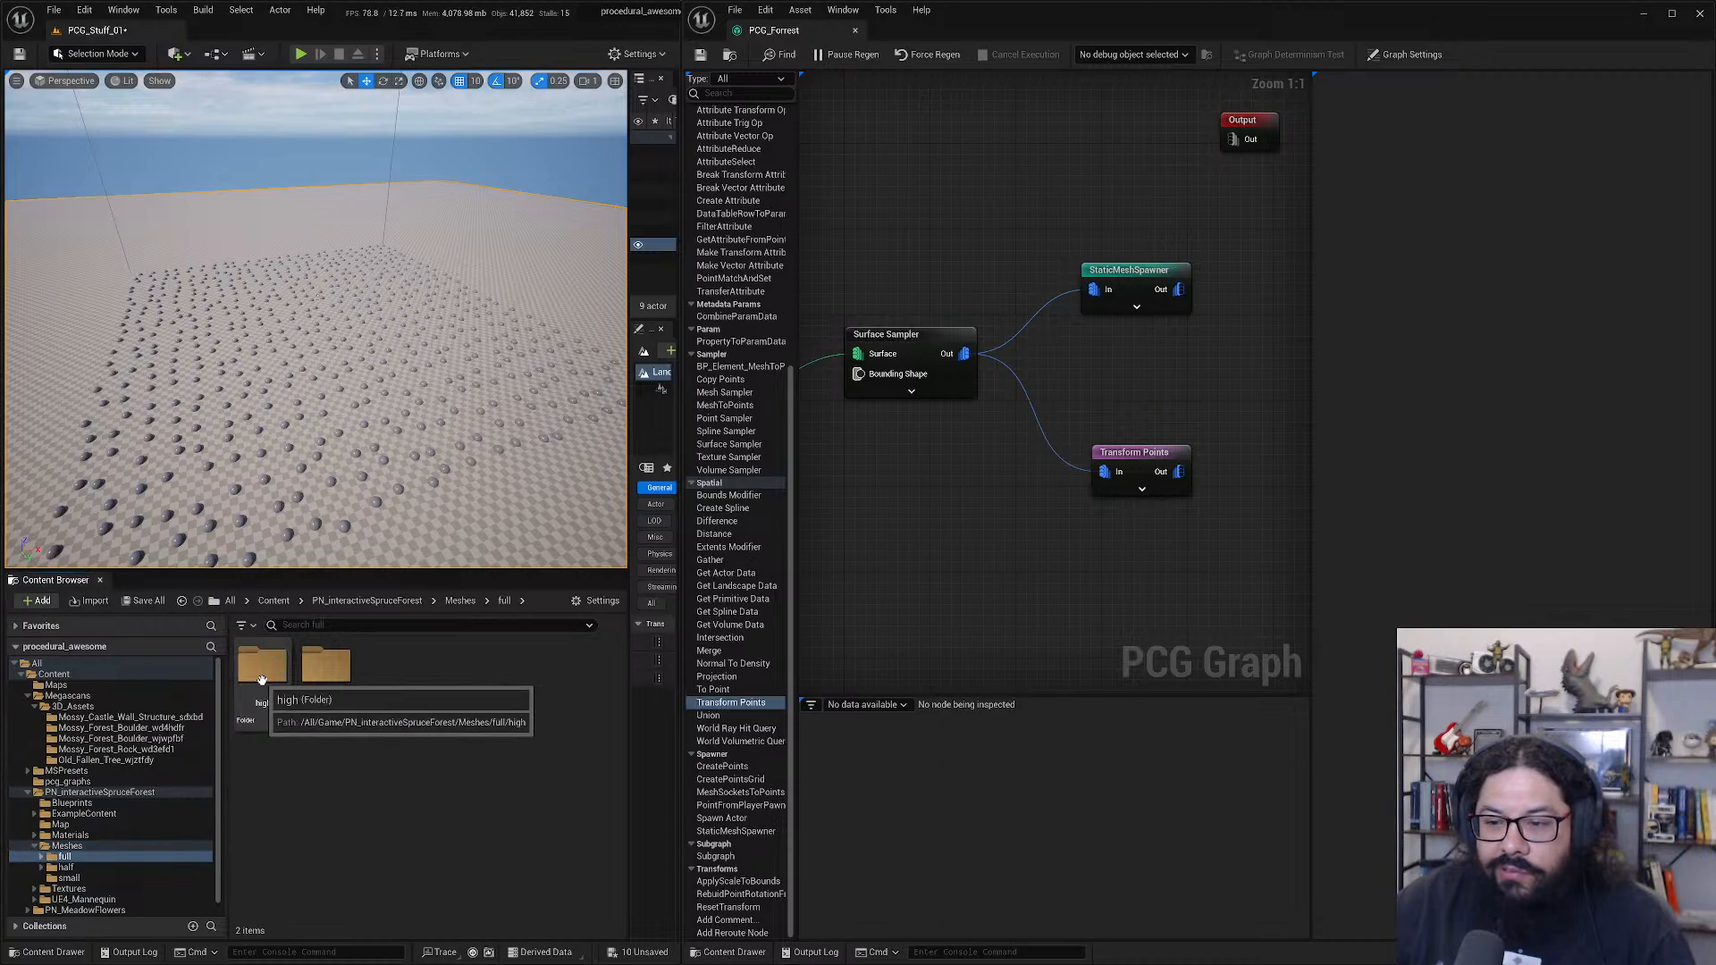
{"action": "double_click", "coordinate": [262, 679]}
{"action": "left_click", "coordinate": [403, 681]}
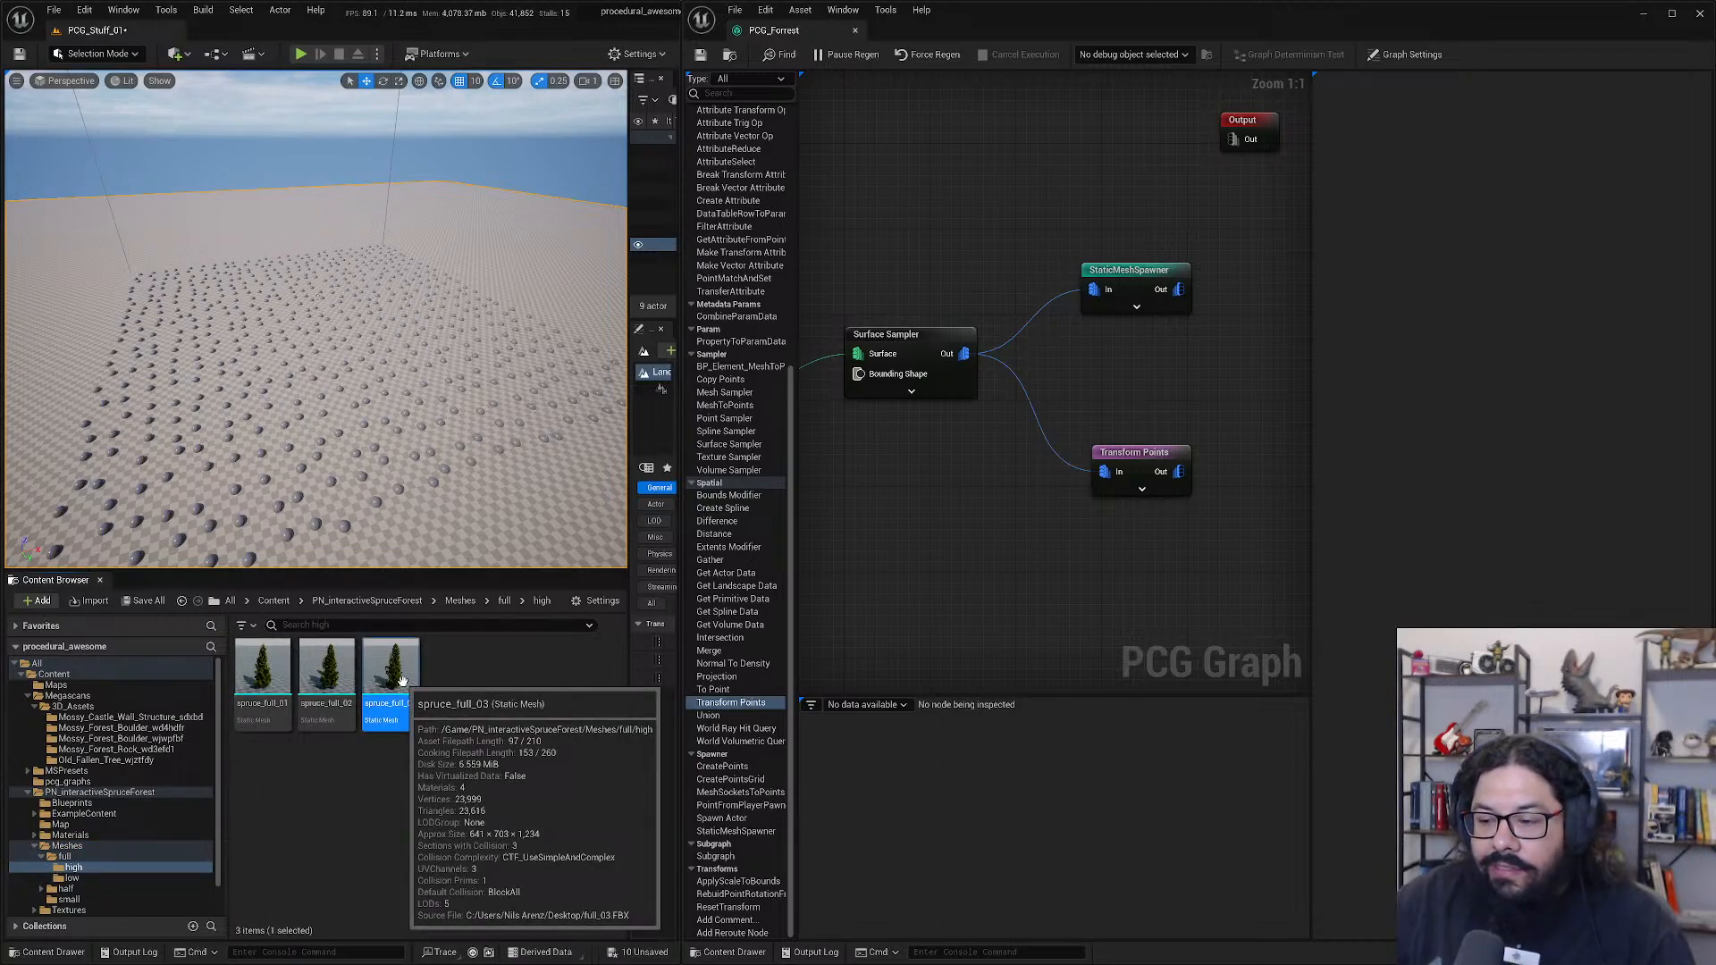
{"action": "double_click", "coordinate": [403, 684]}
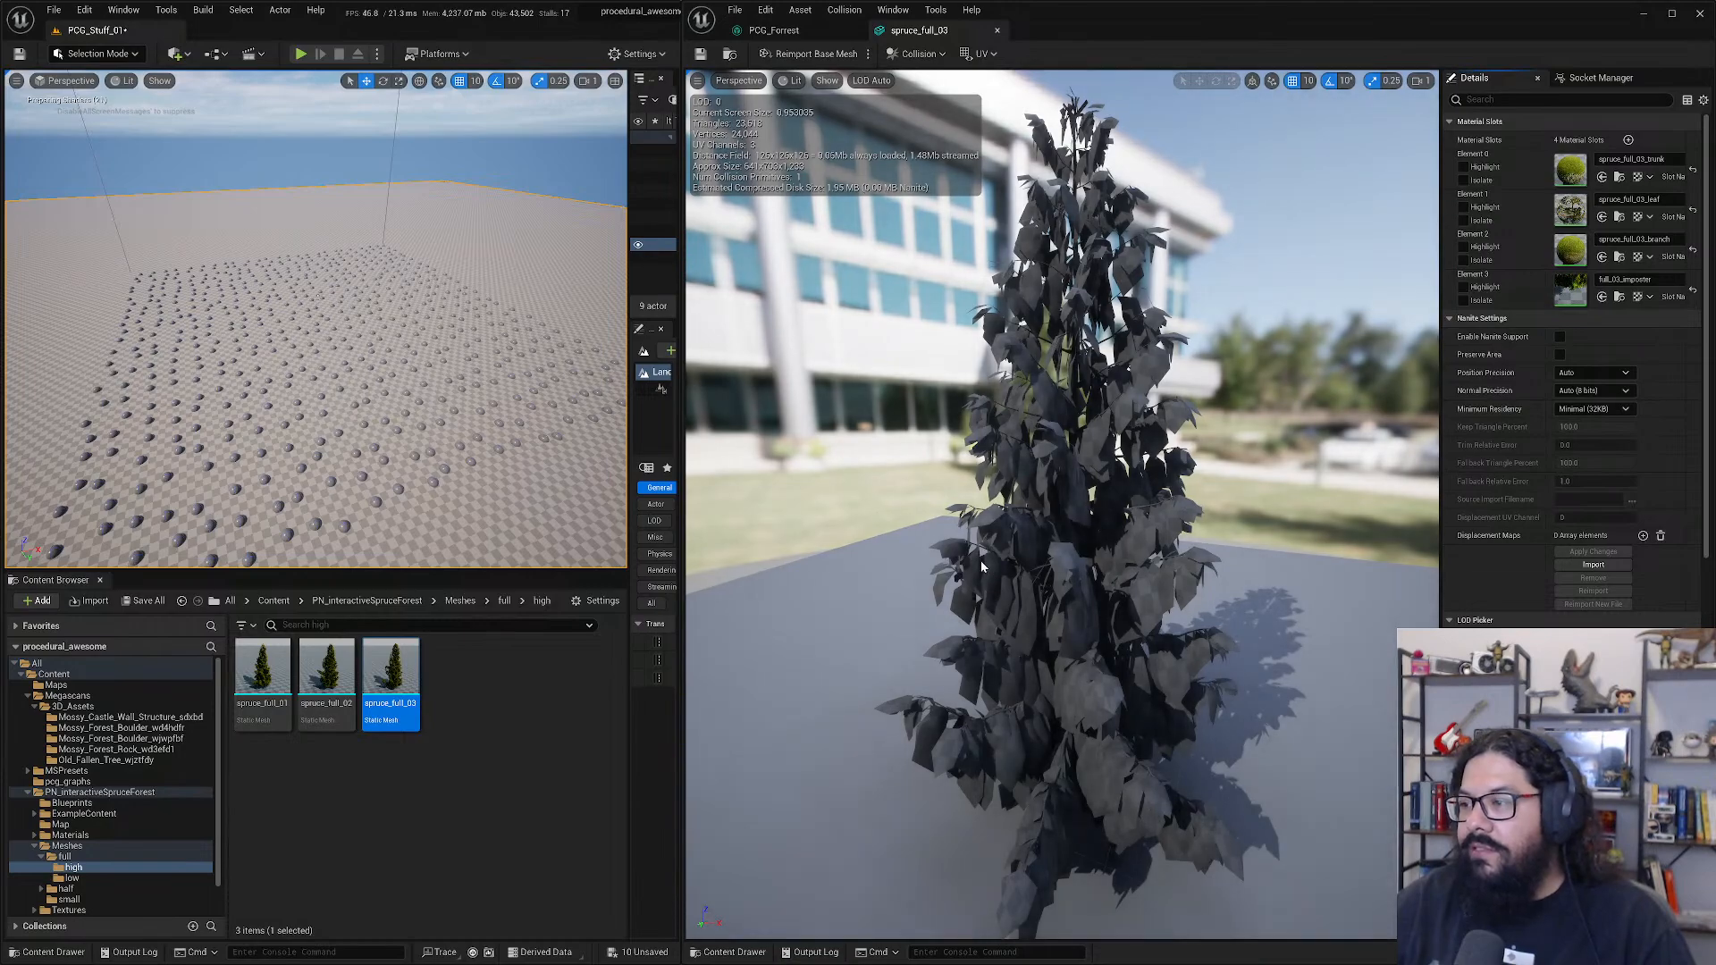
- Close the spruce_full_03 mesh after viewing it and show the Meshes/half/high folder of PN_interactiveSpruceForest
{"action": "mouse_move", "coordinate": [999, 560]}
{"action": "left_mouse_down"}
{"action": "mouse_move", "coordinate": [1296, 562]}
{"action": "mouse_move", "coordinate": [994, 563]}
{"action": "left_mouse_up"}
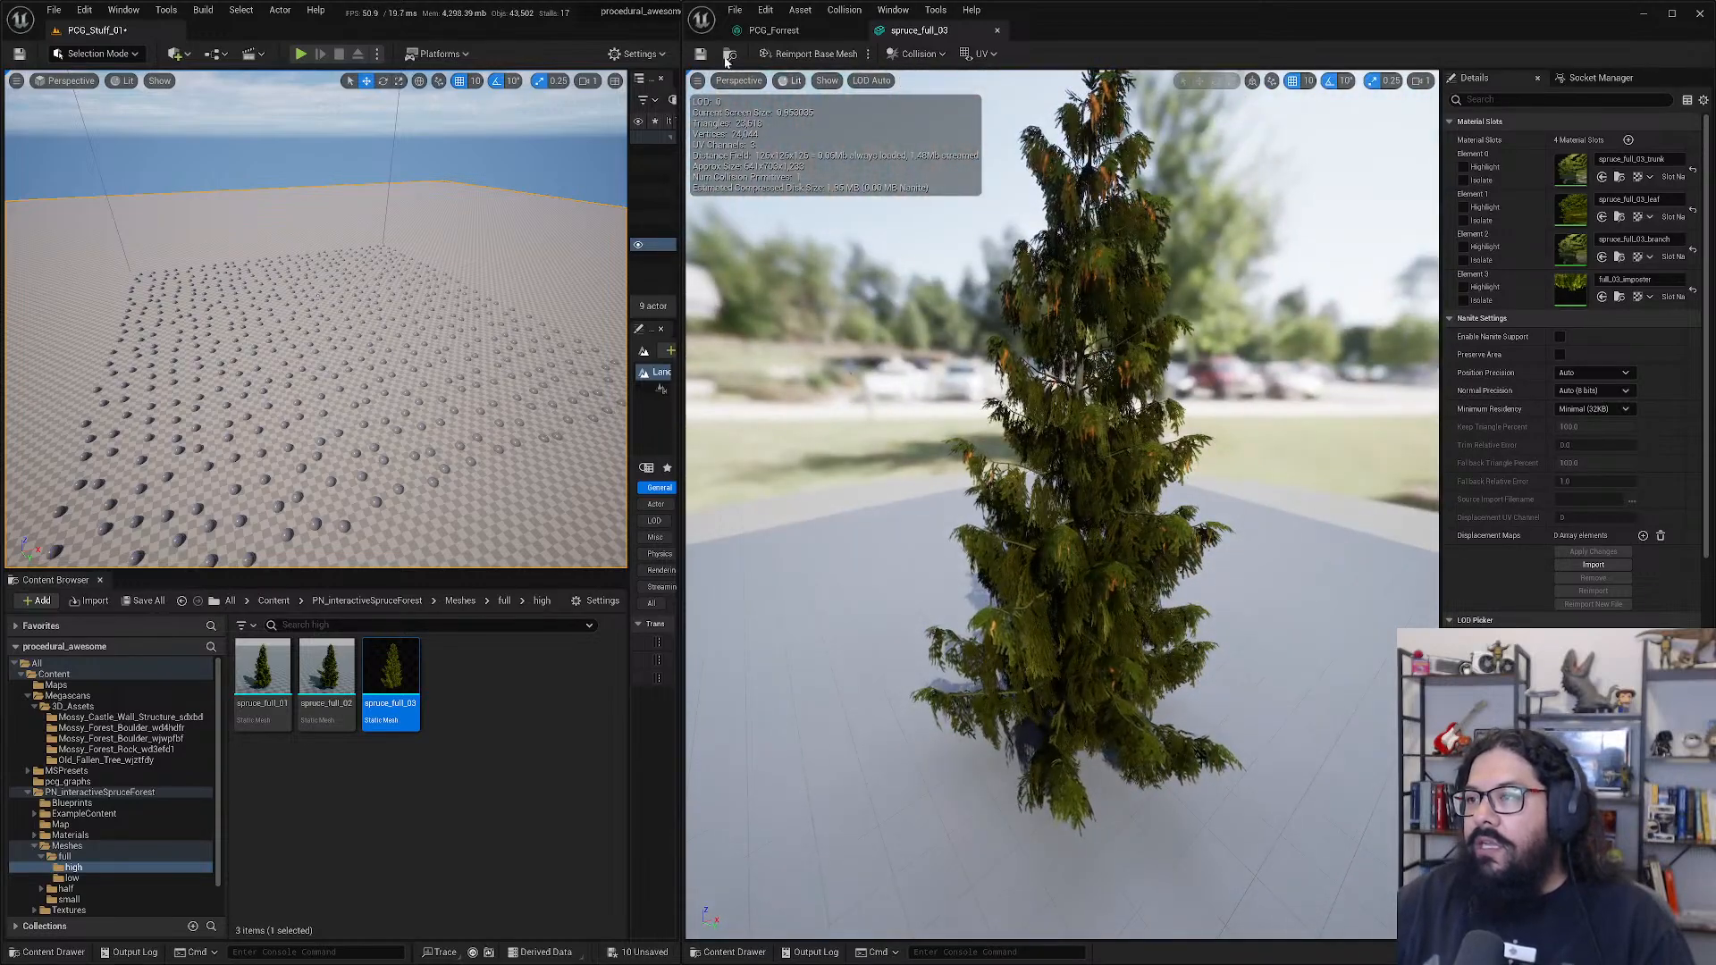
{"action": "left_click", "coordinate": [998, 31]}
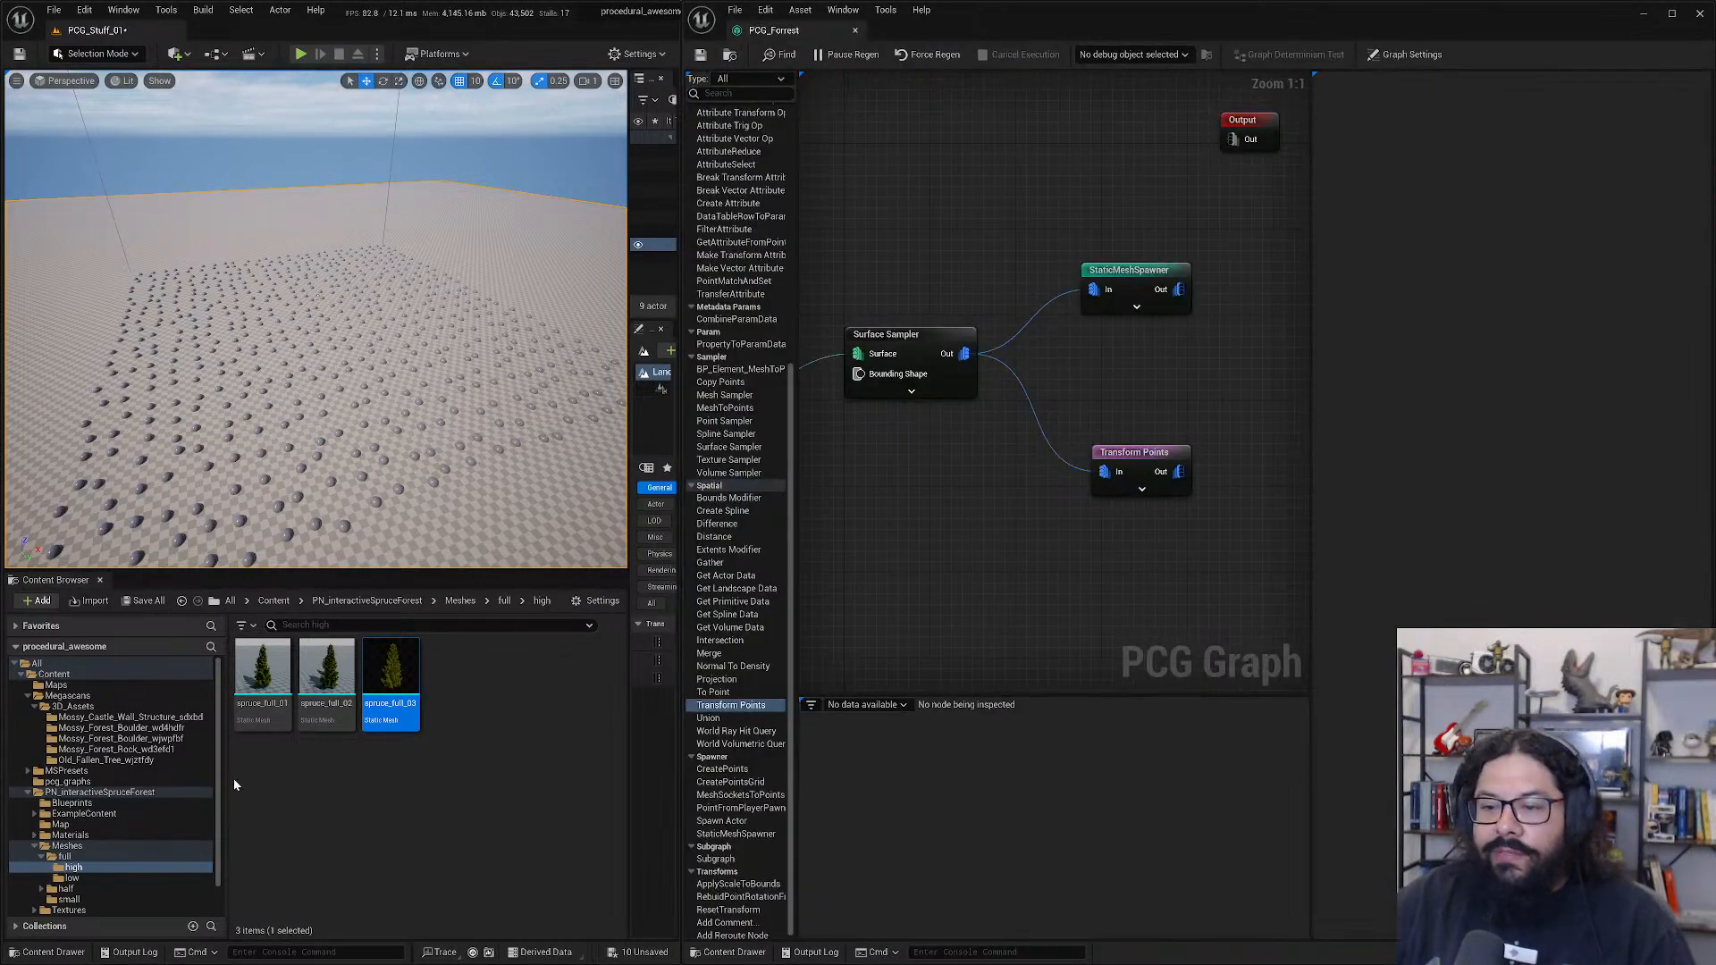
{"action": "scroll", "coordinate": [143, 842], "scroll_direction": "down", "scroll_amount": 1}
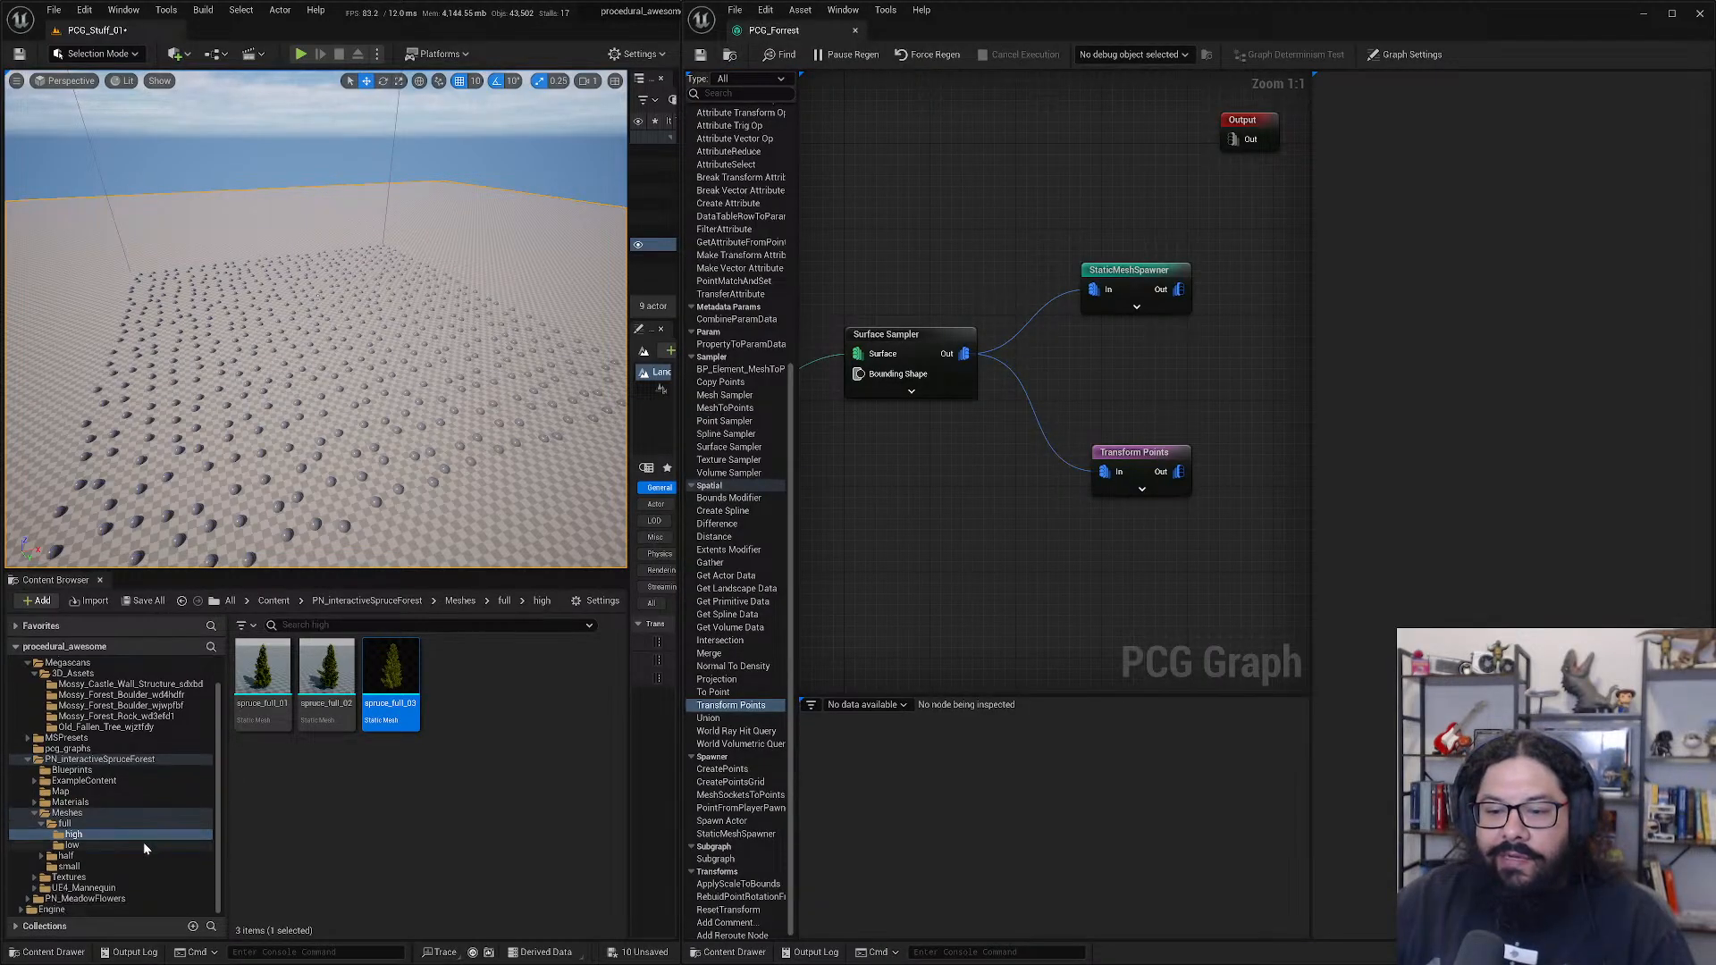
{"action": "left_click", "coordinate": [41, 824]}
{"action": "left_click", "coordinate": [64, 834]}
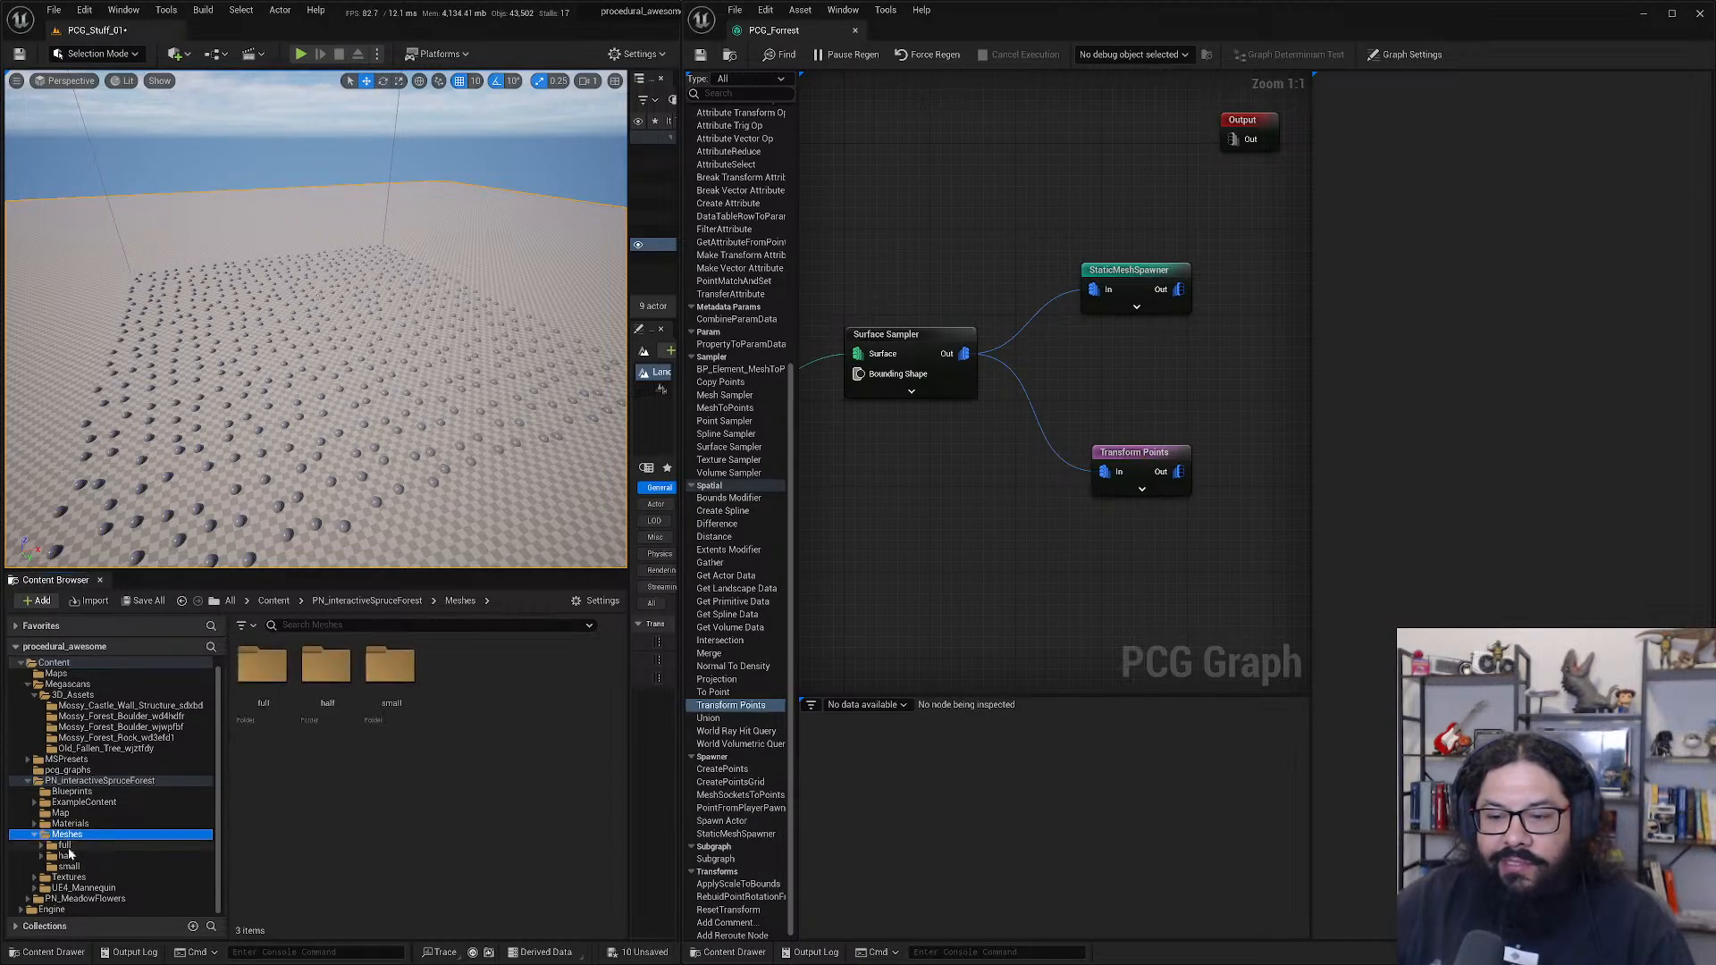
{"action": "left_click", "coordinate": [67, 855]}
{"action": "double_click", "coordinate": [262, 666]}
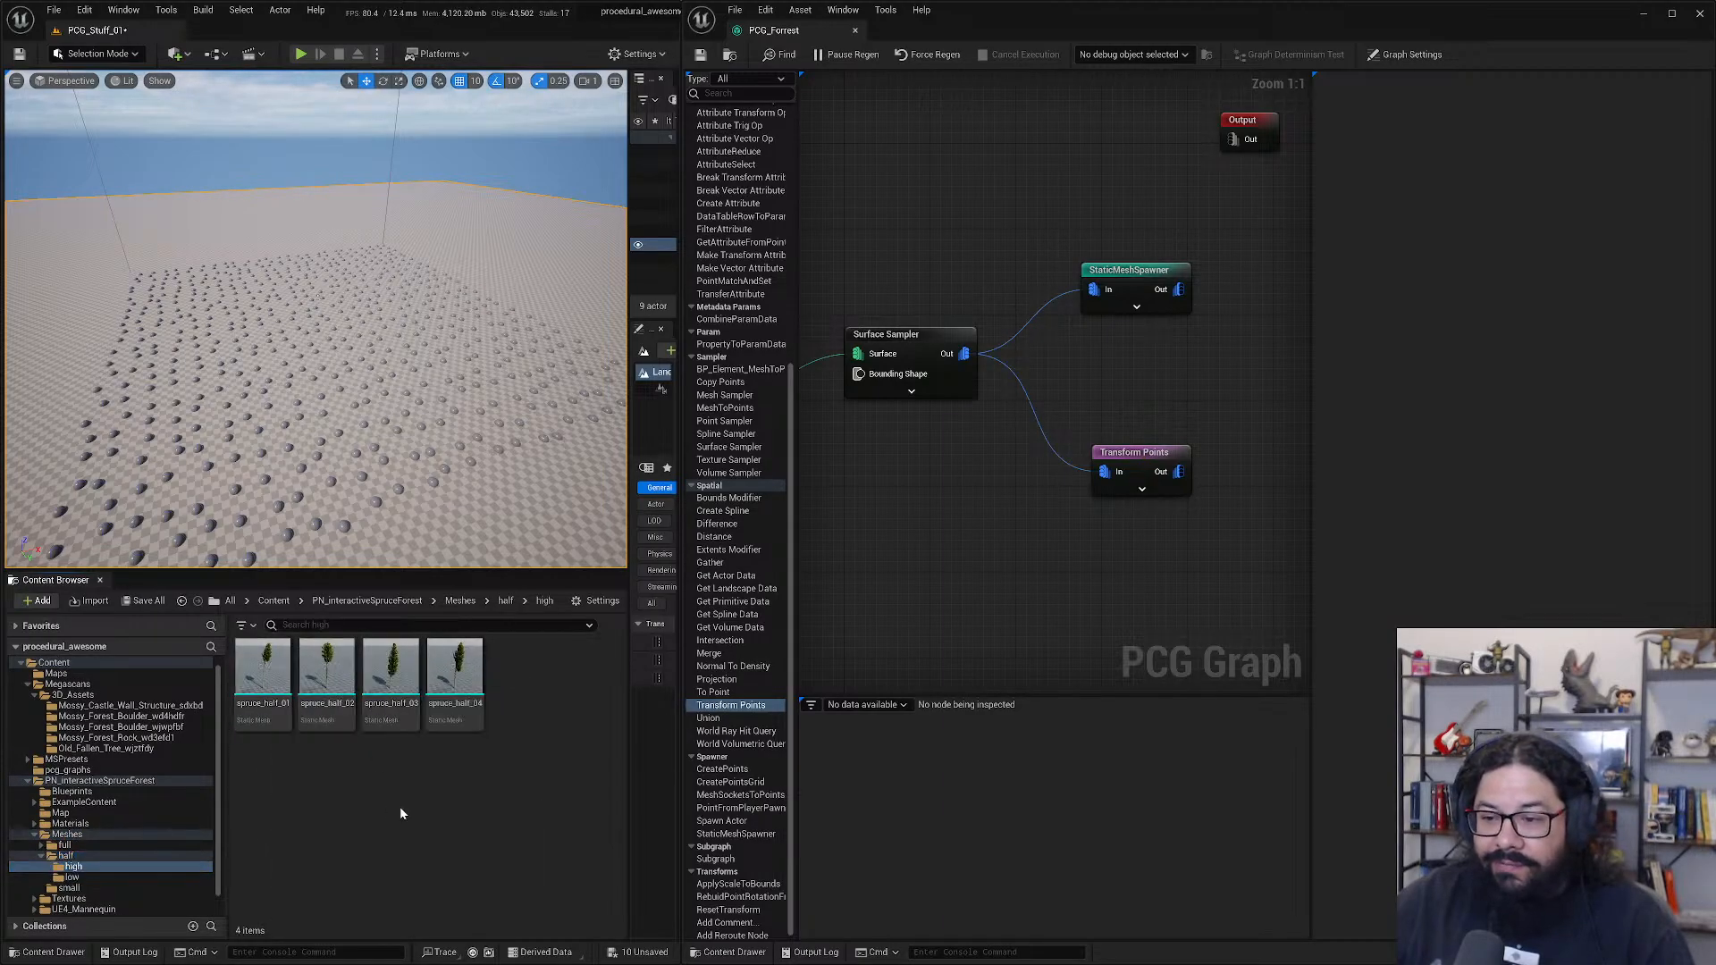
- Open the spruce_half_03 static mesh and inspect the tree from another side
{"action": "left_click", "coordinate": [387, 676]}
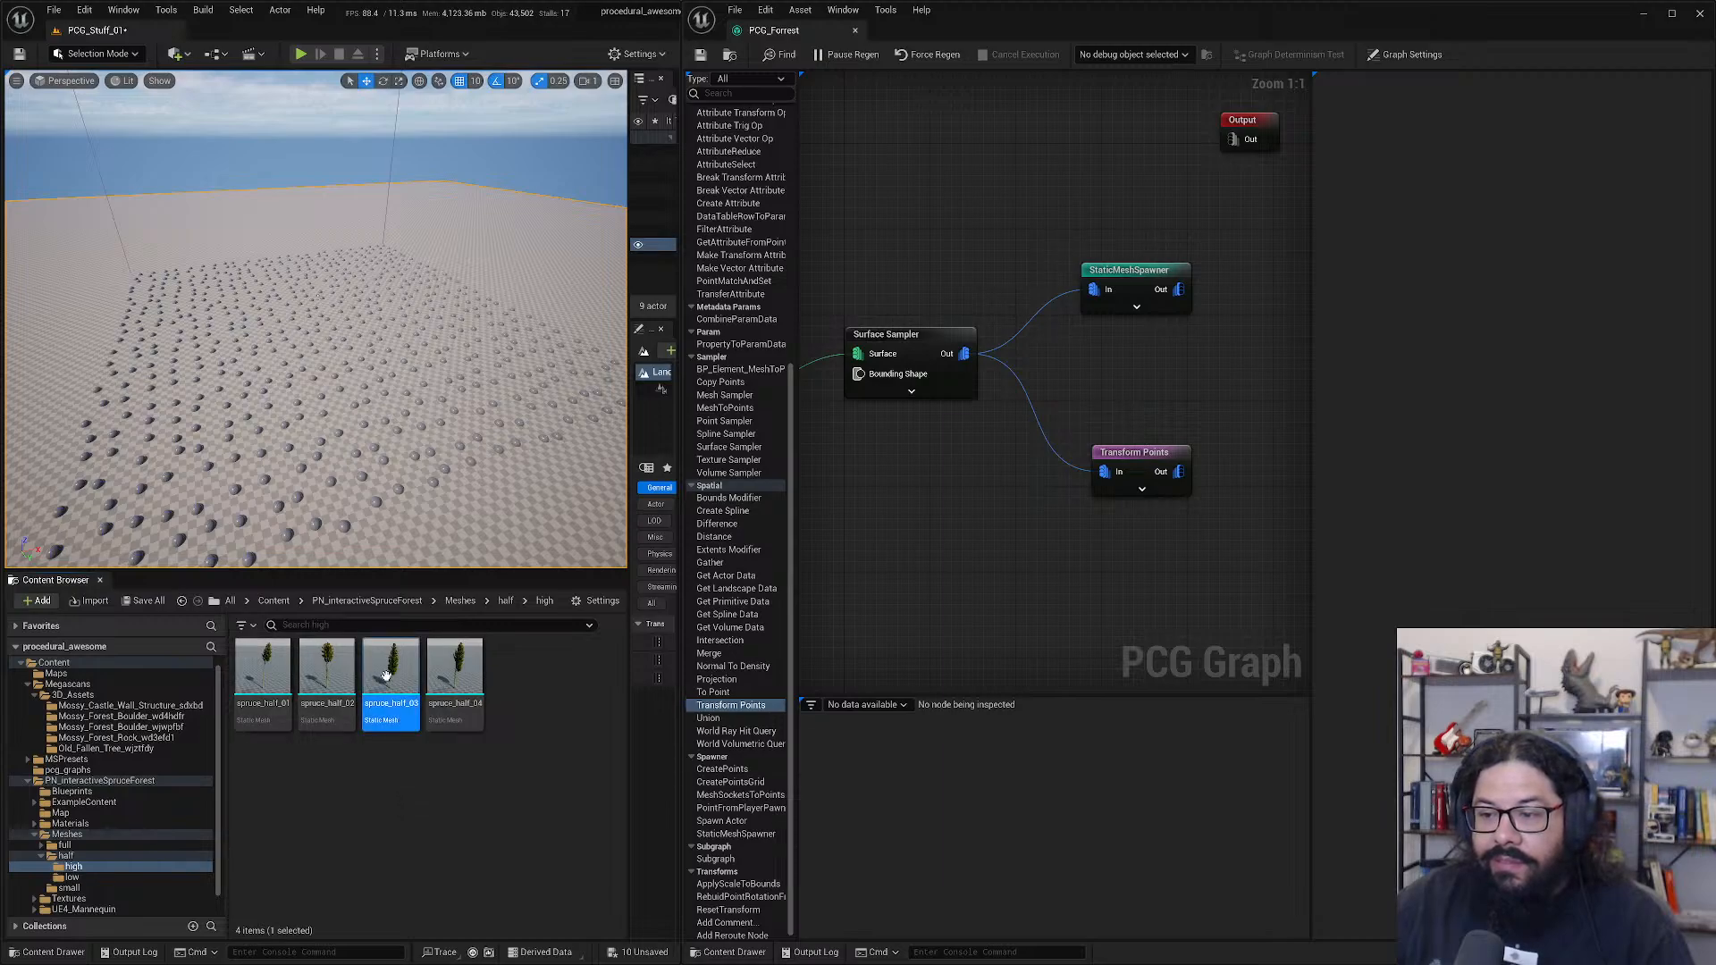
{"action": "double_click", "coordinate": [387, 677]}
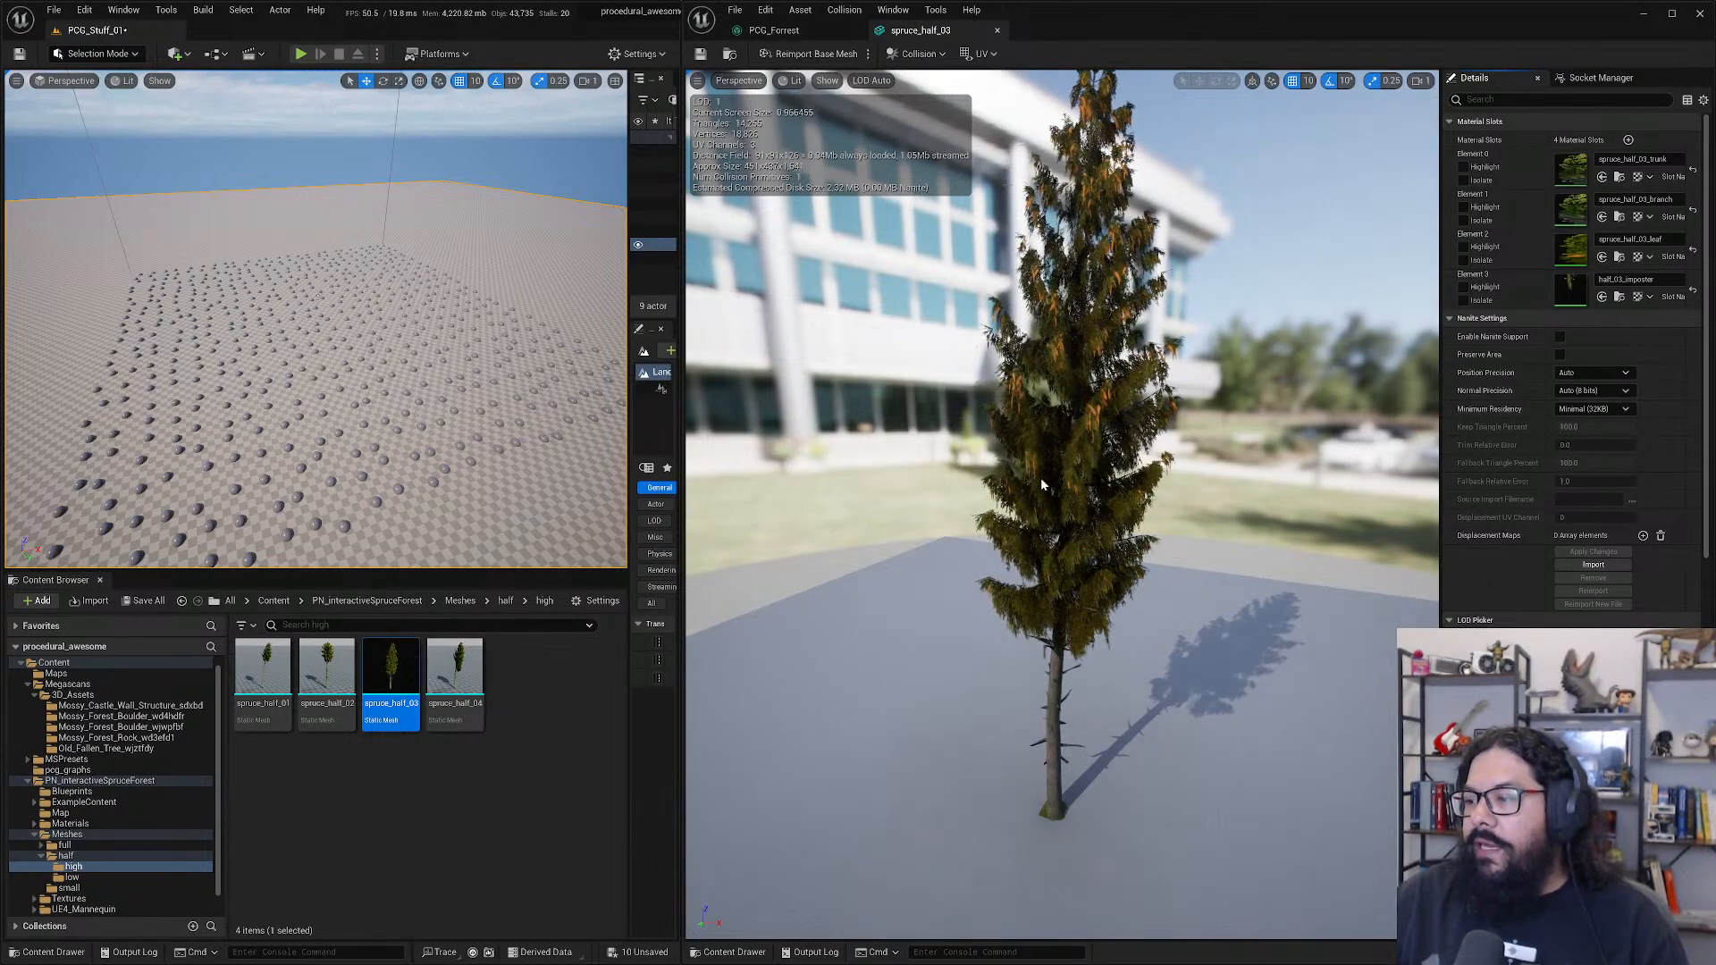
{"action": "left_click_drag", "start_coordinate": [1001, 481], "coordinate": [1099, 483]}
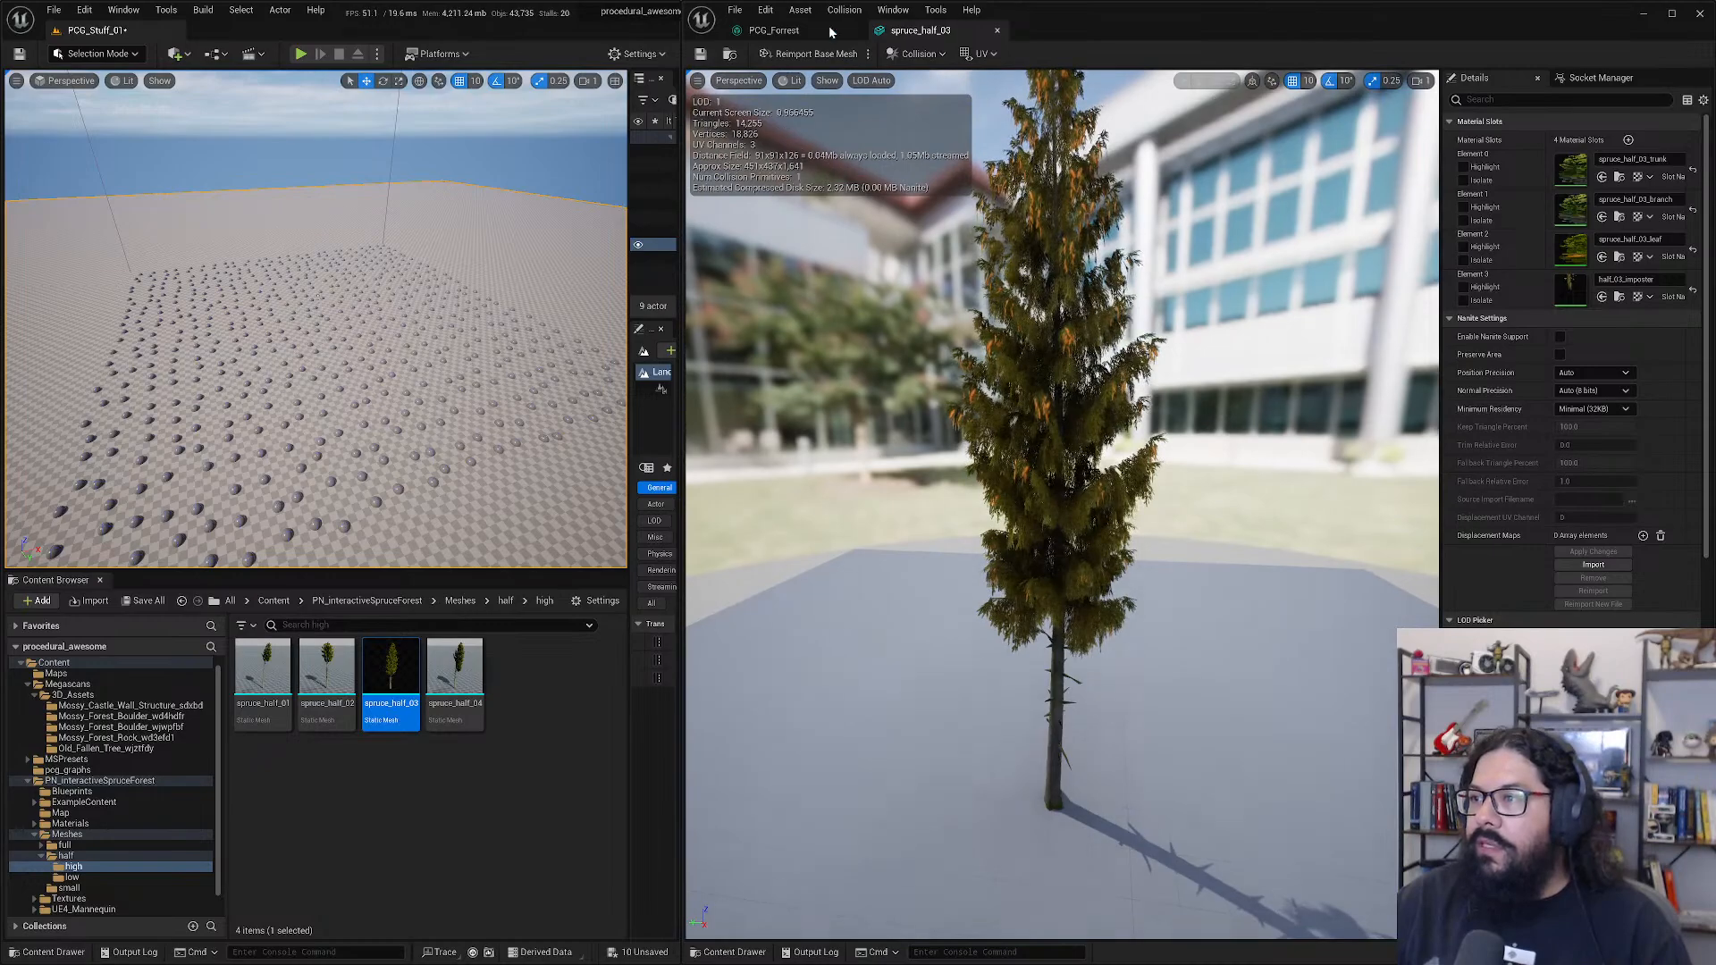
- Set the StaticMeshSpawner's static mesh to spruce_half_03_low in the PCG_Forrest graph and clear the node selection
{"action": "left_click", "coordinate": [805, 32]}
{"action": "left_click", "coordinate": [1148, 297]}
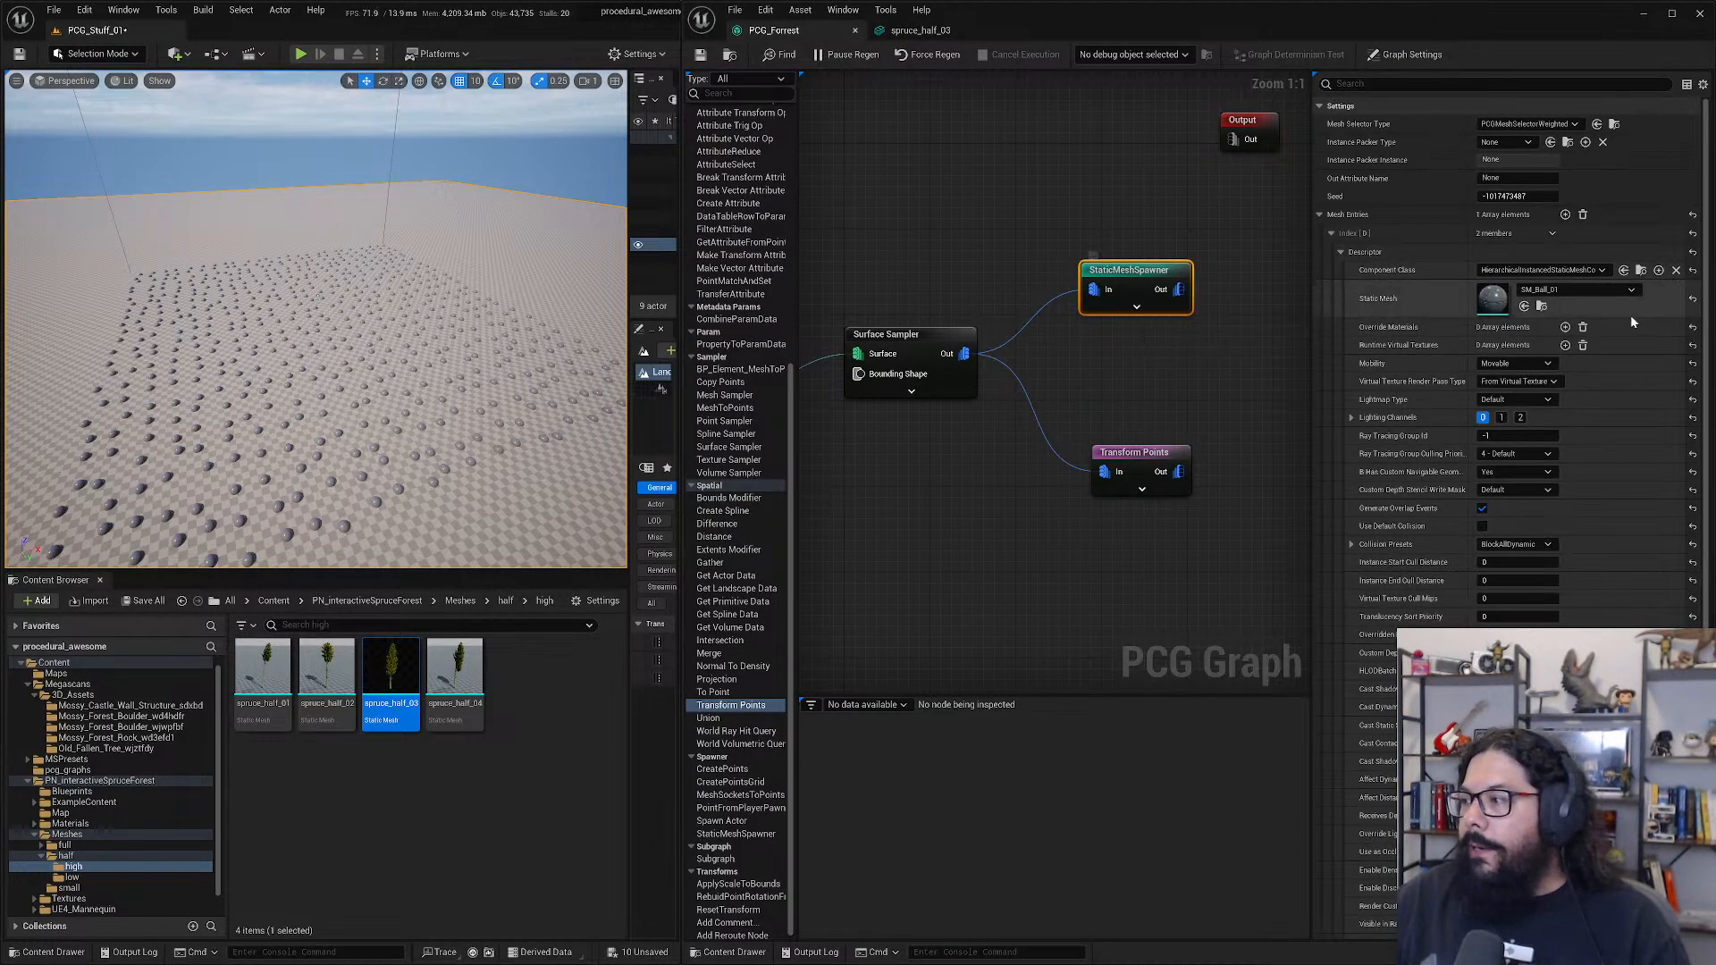
{"action": "left_click", "coordinate": [1557, 289]}
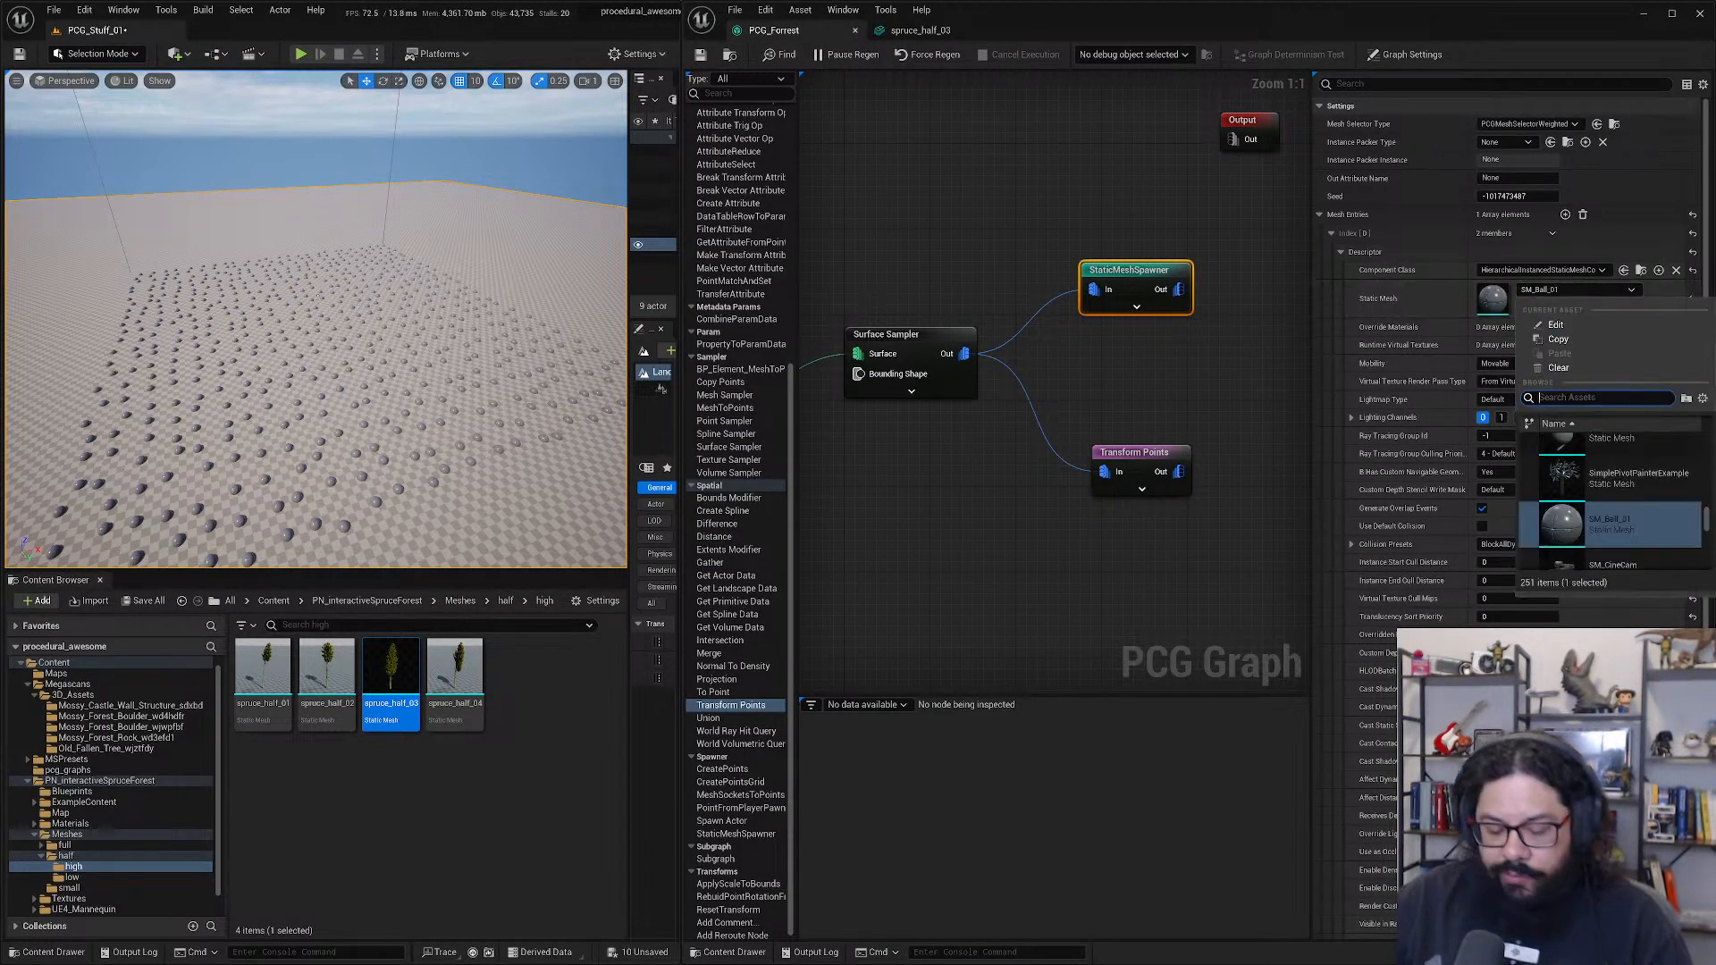
{"action": "type", "text": "spruce"}
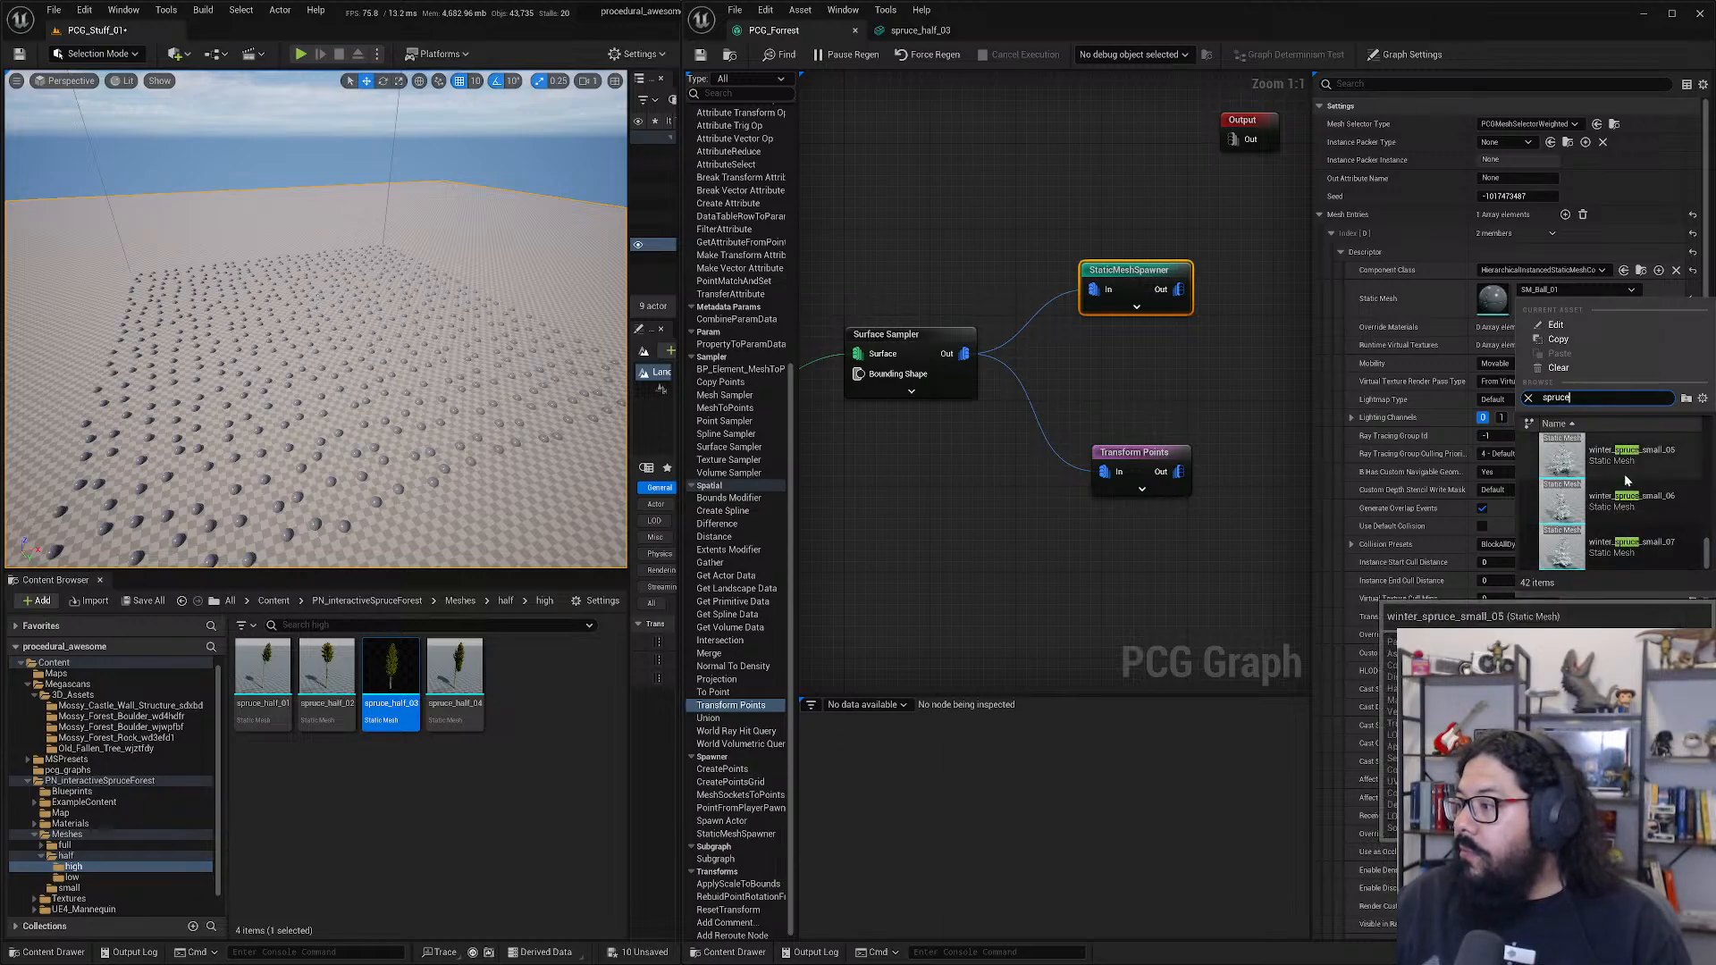
{"action": "scroll", "coordinate": [1605, 510], "scroll_direction": "up", "scroll_amount": 3}
{"action": "scroll", "coordinate": [1609, 515], "scroll_direction": "up", "scroll_amount": 5}
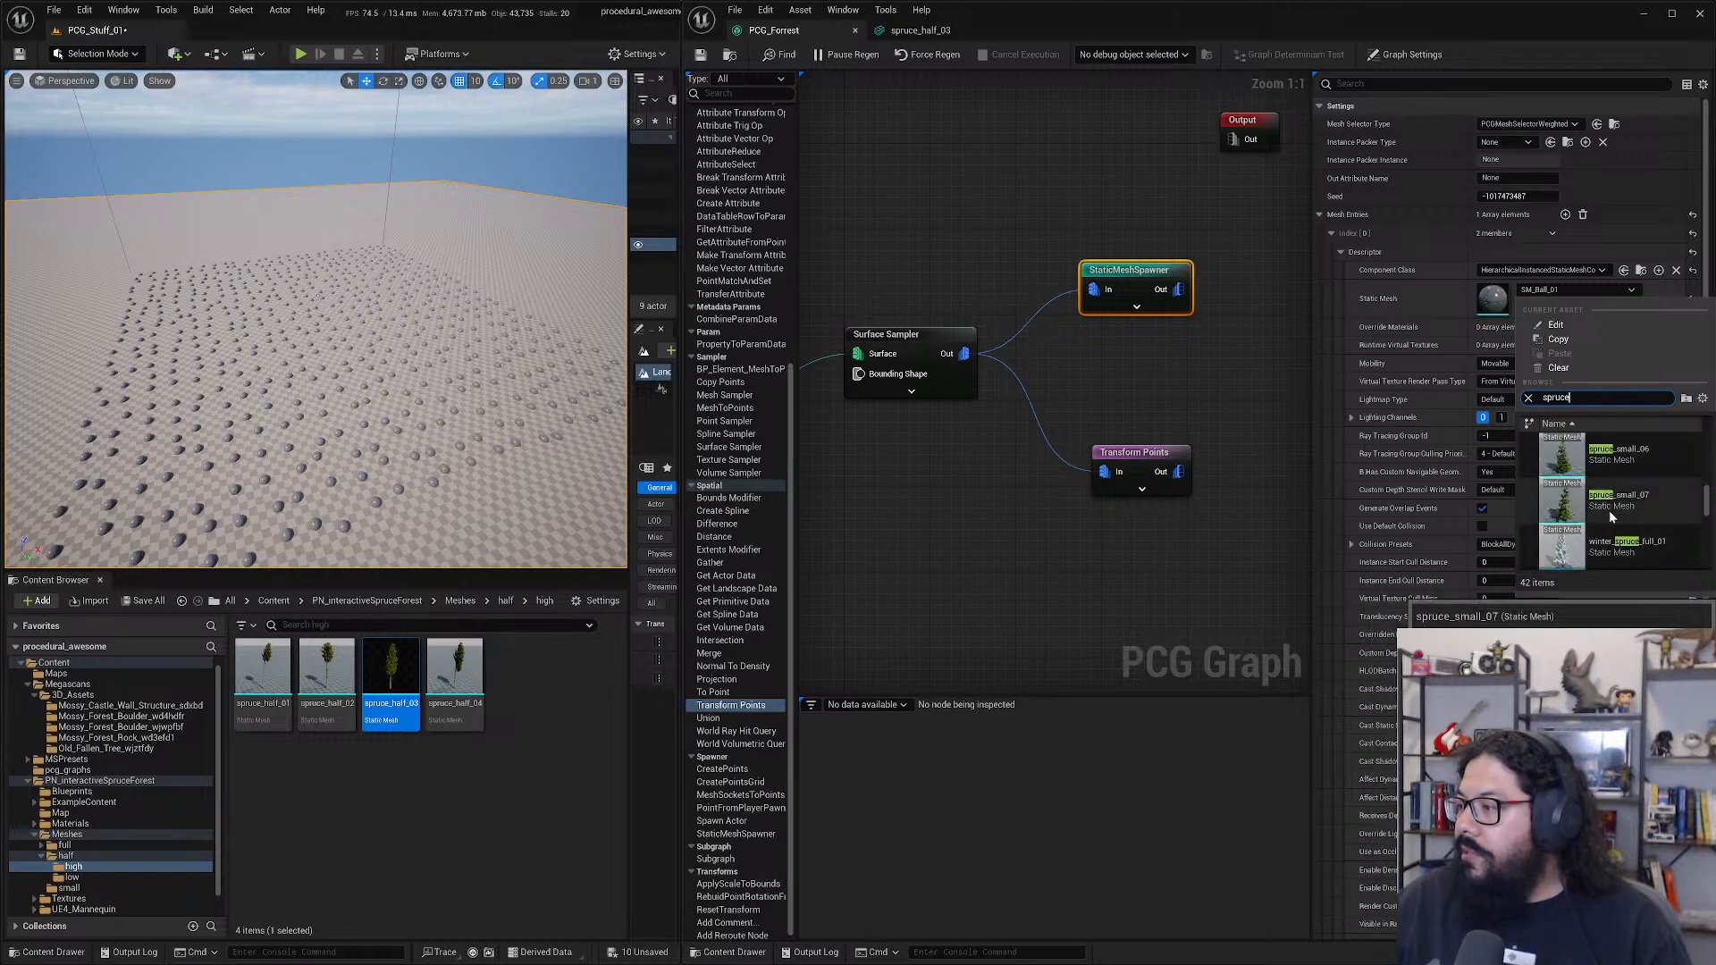
{"action": "scroll", "coordinate": [1609, 511], "scroll_direction": "up", "scroll_amount": 3}
{"action": "scroll", "coordinate": [1608, 511], "scroll_direction": "up", "scroll_amount": 3}
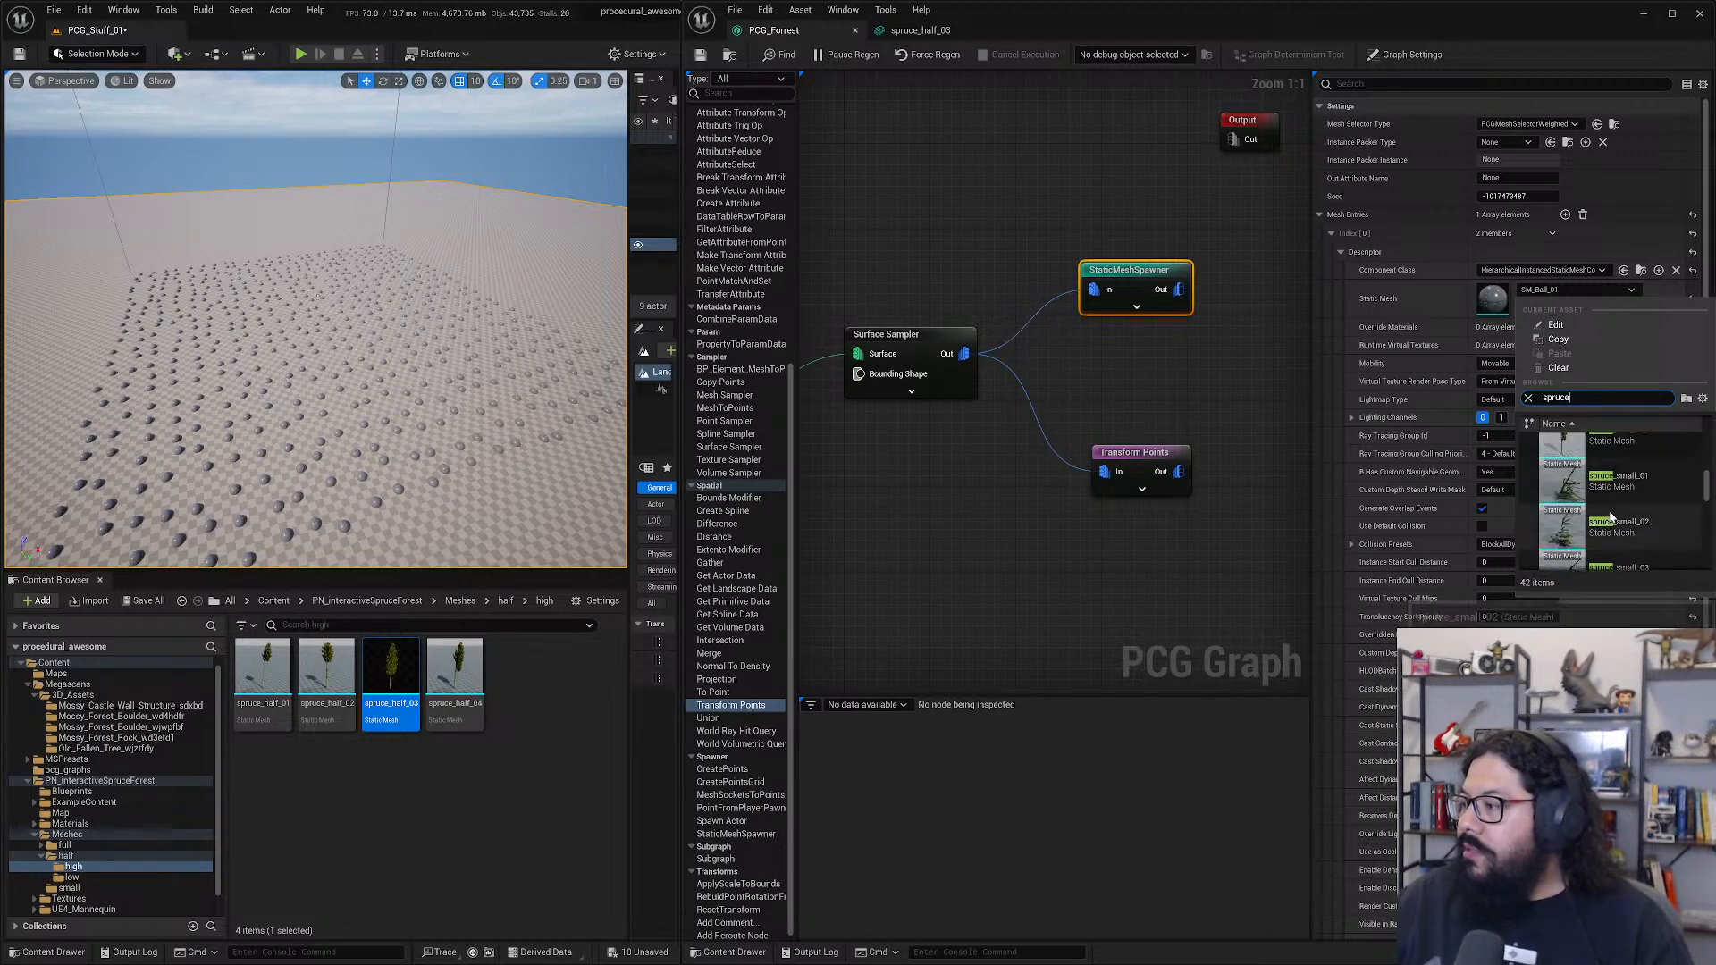
{"action": "scroll", "coordinate": [1609, 512], "scroll_direction": "up", "scroll_amount": 2}
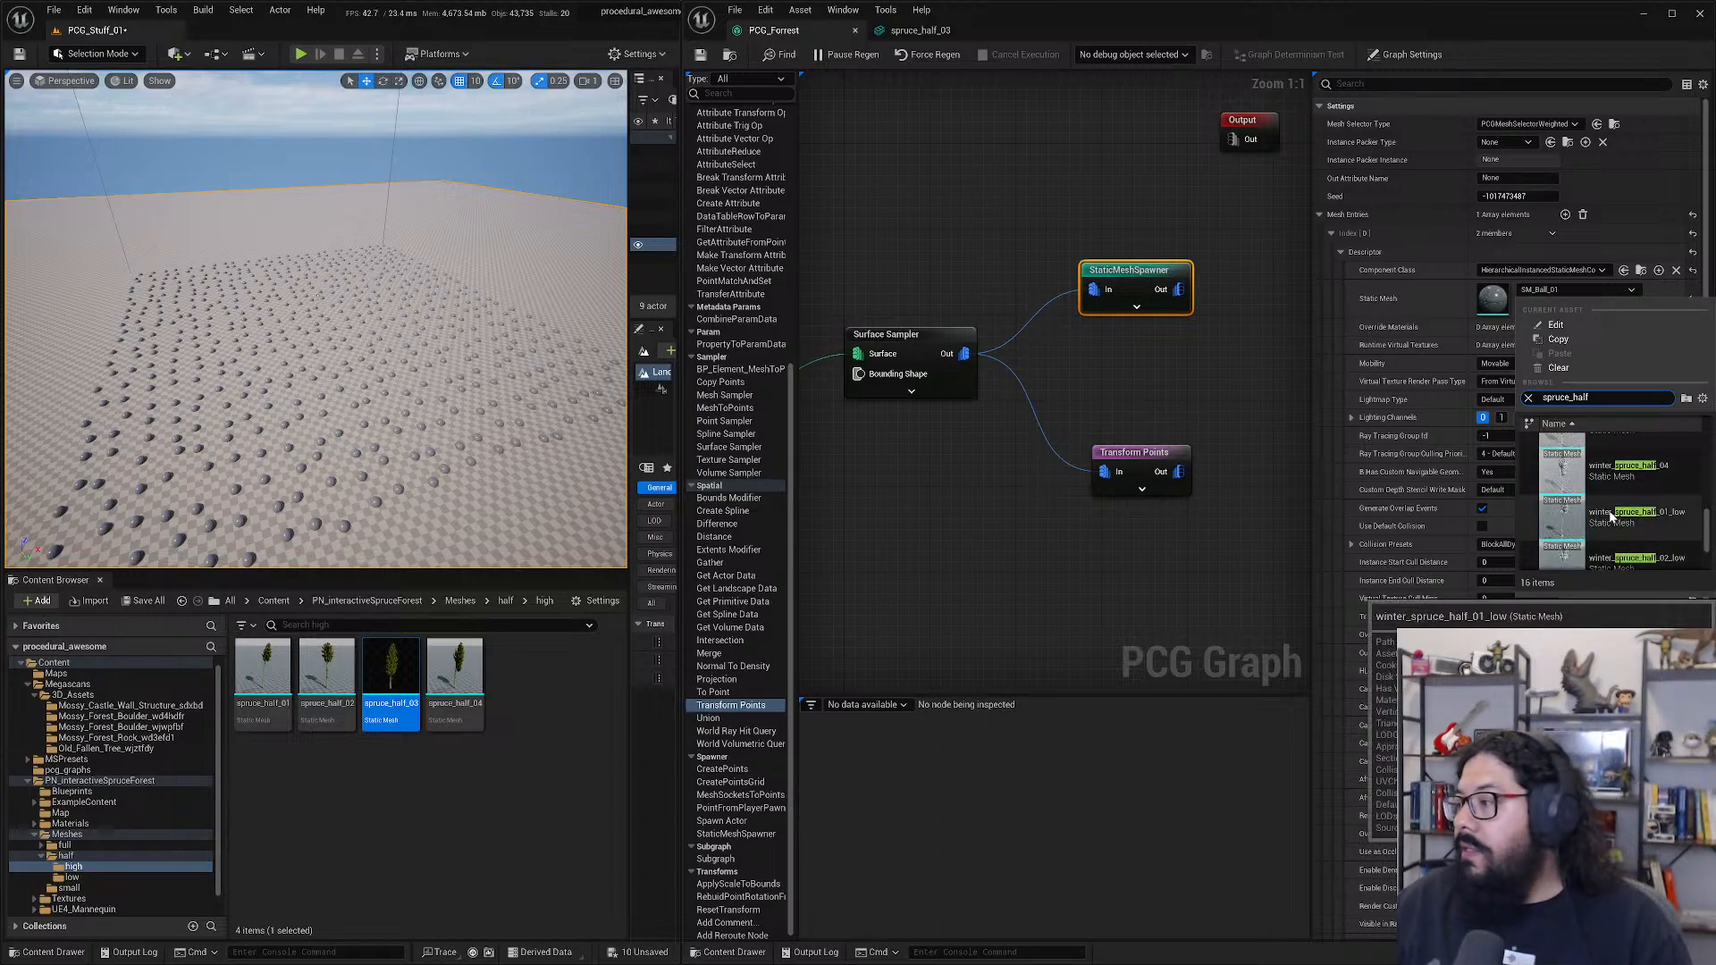
{"action": "type", "text": "lf"}
{"action": "scroll", "coordinate": [1636, 508], "scroll_direction": "up", "scroll_amount": 2}
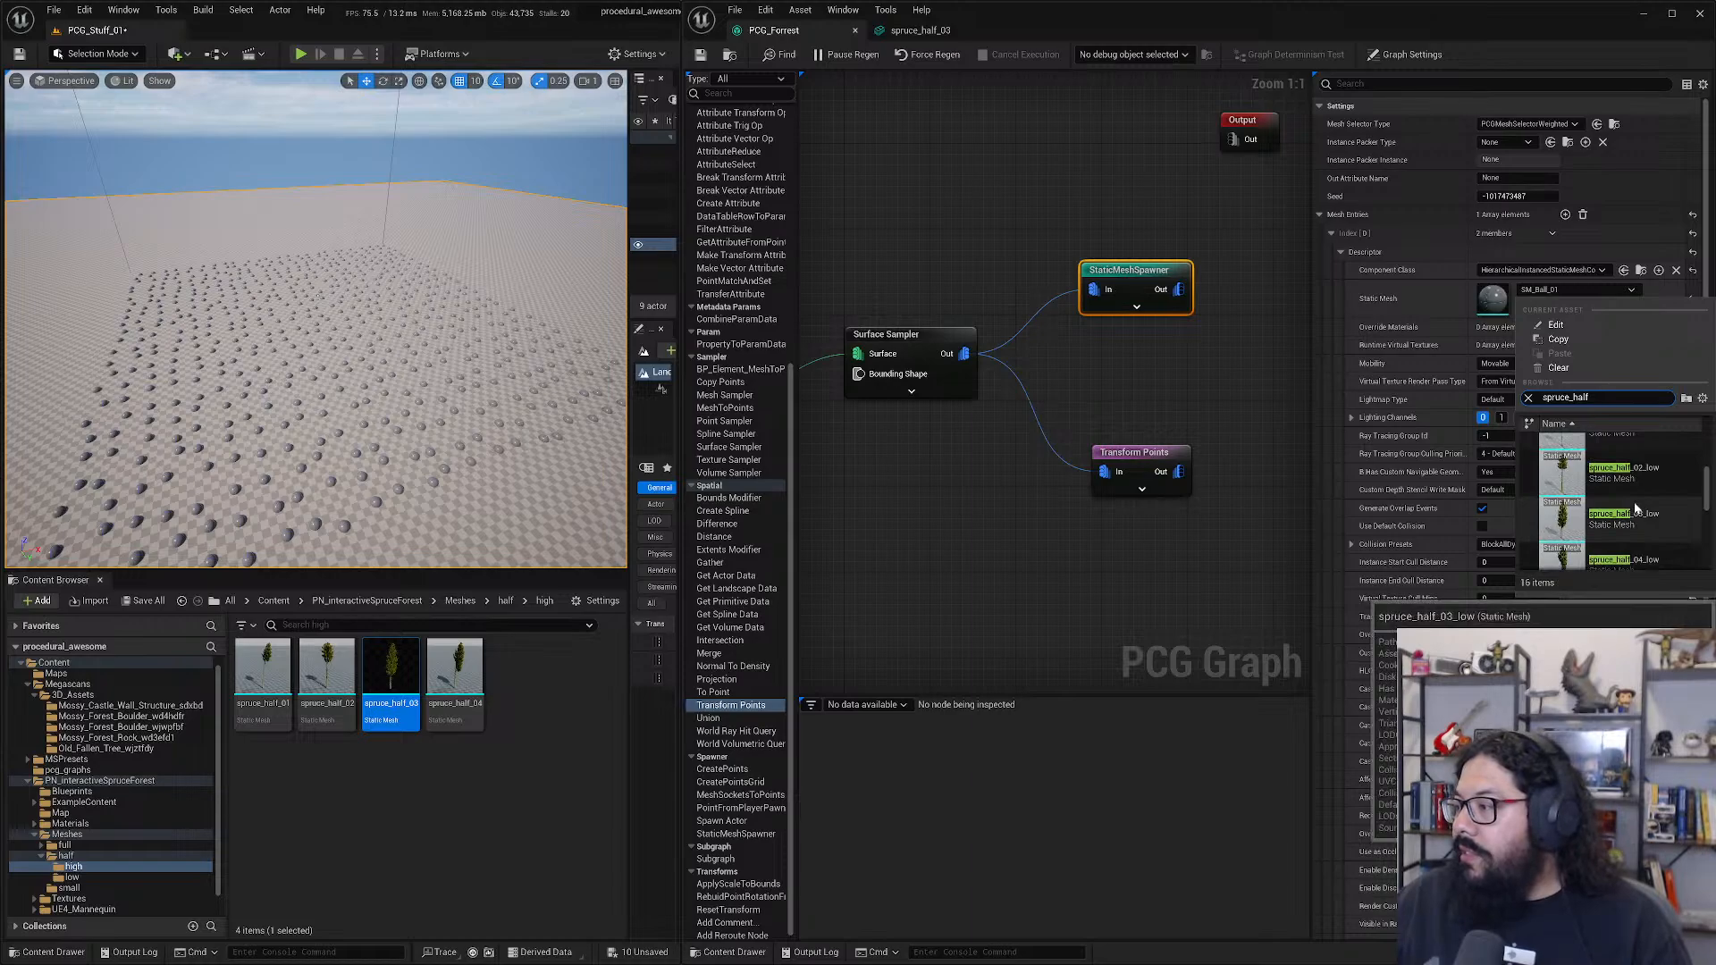
{"action": "left_click", "coordinate": [1646, 521]}
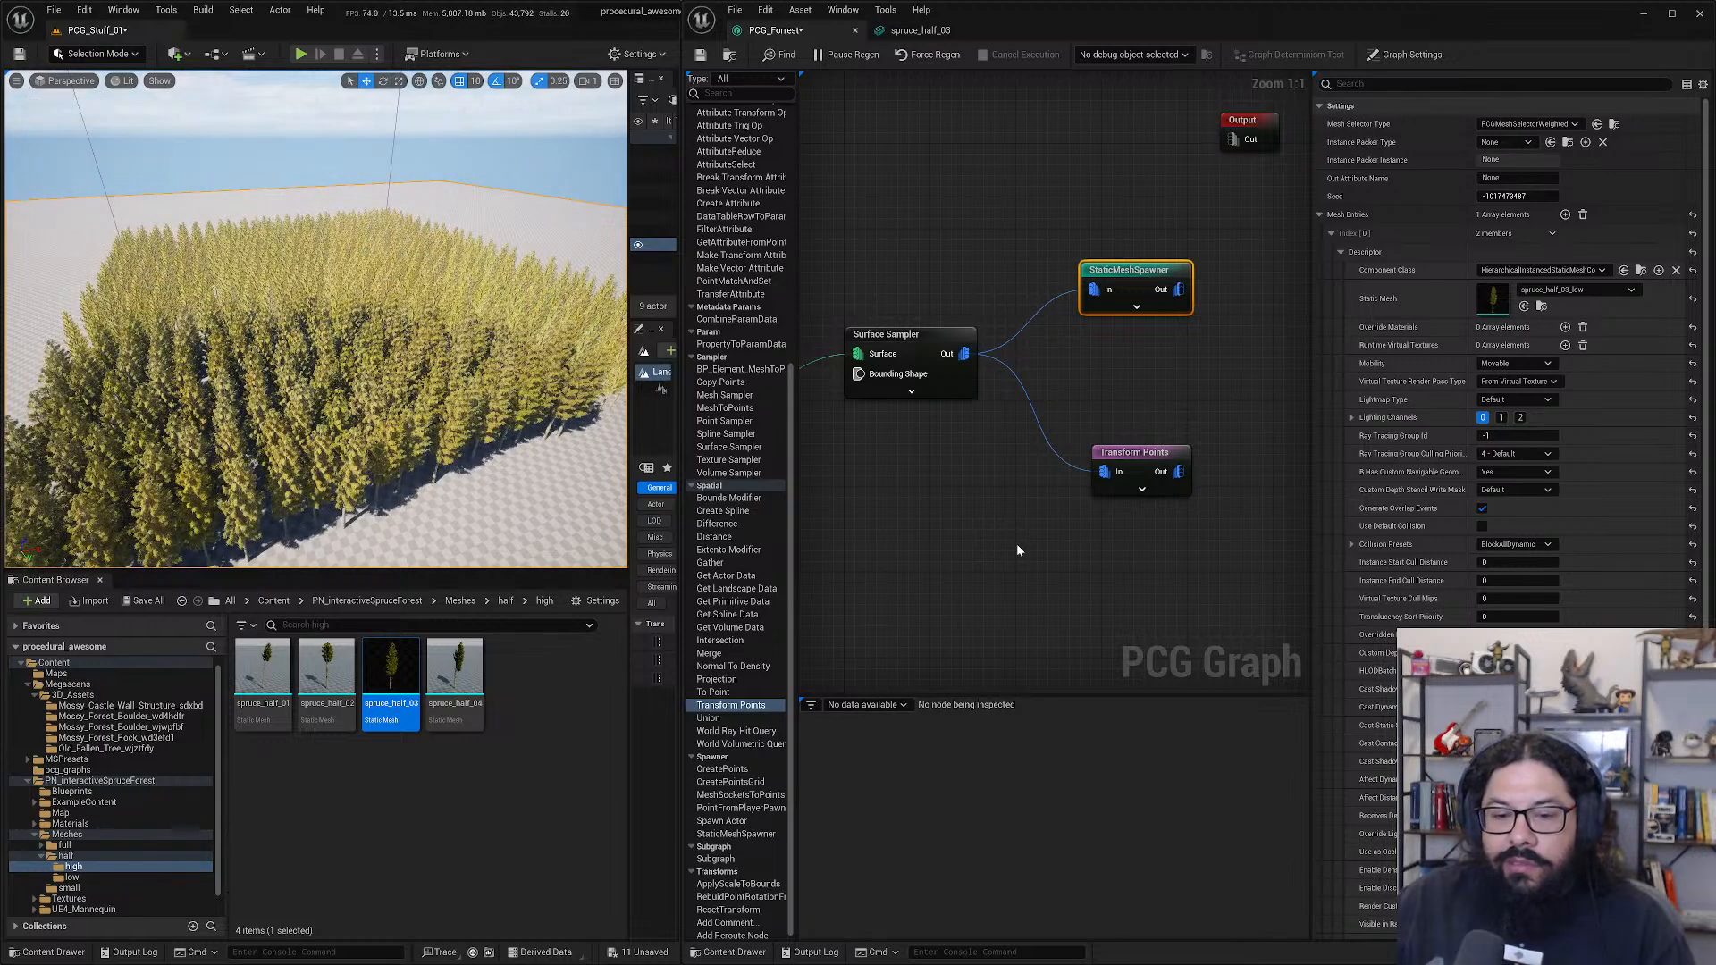
{"action": "left_click", "coordinate": [990, 550]}
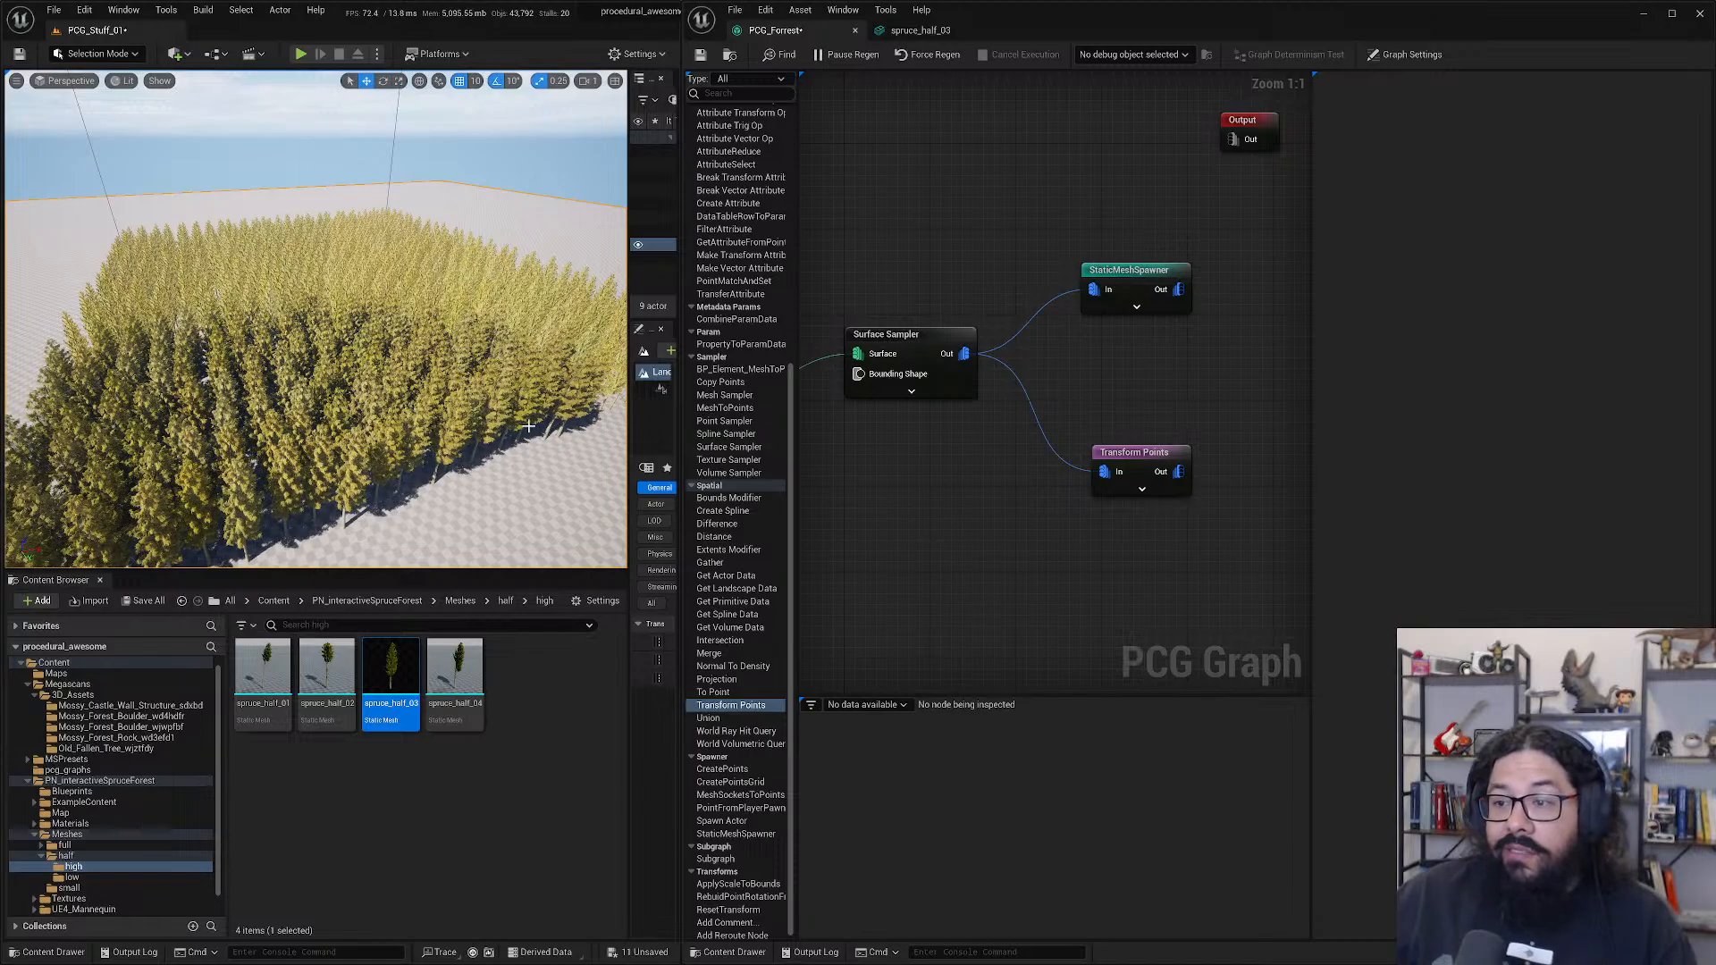
- Play the level in the viewport to view the spawned spruce forest and stop the play session
{"action": "mouse_move", "coordinate": [386, 403]}
{"action": "right_mouse_down"}
{"action": "mouse_move", "coordinate": [411, 385]}
{"action": "mouse_move", "coordinate": [380, 396]}
{"action": "mouse_move", "coordinate": [396, 393]}
{"action": "mouse_move", "coordinate": [400, 322]}
{"action": "mouse_move", "coordinate": [391, 390]}
{"action": "right_mouse_up"}
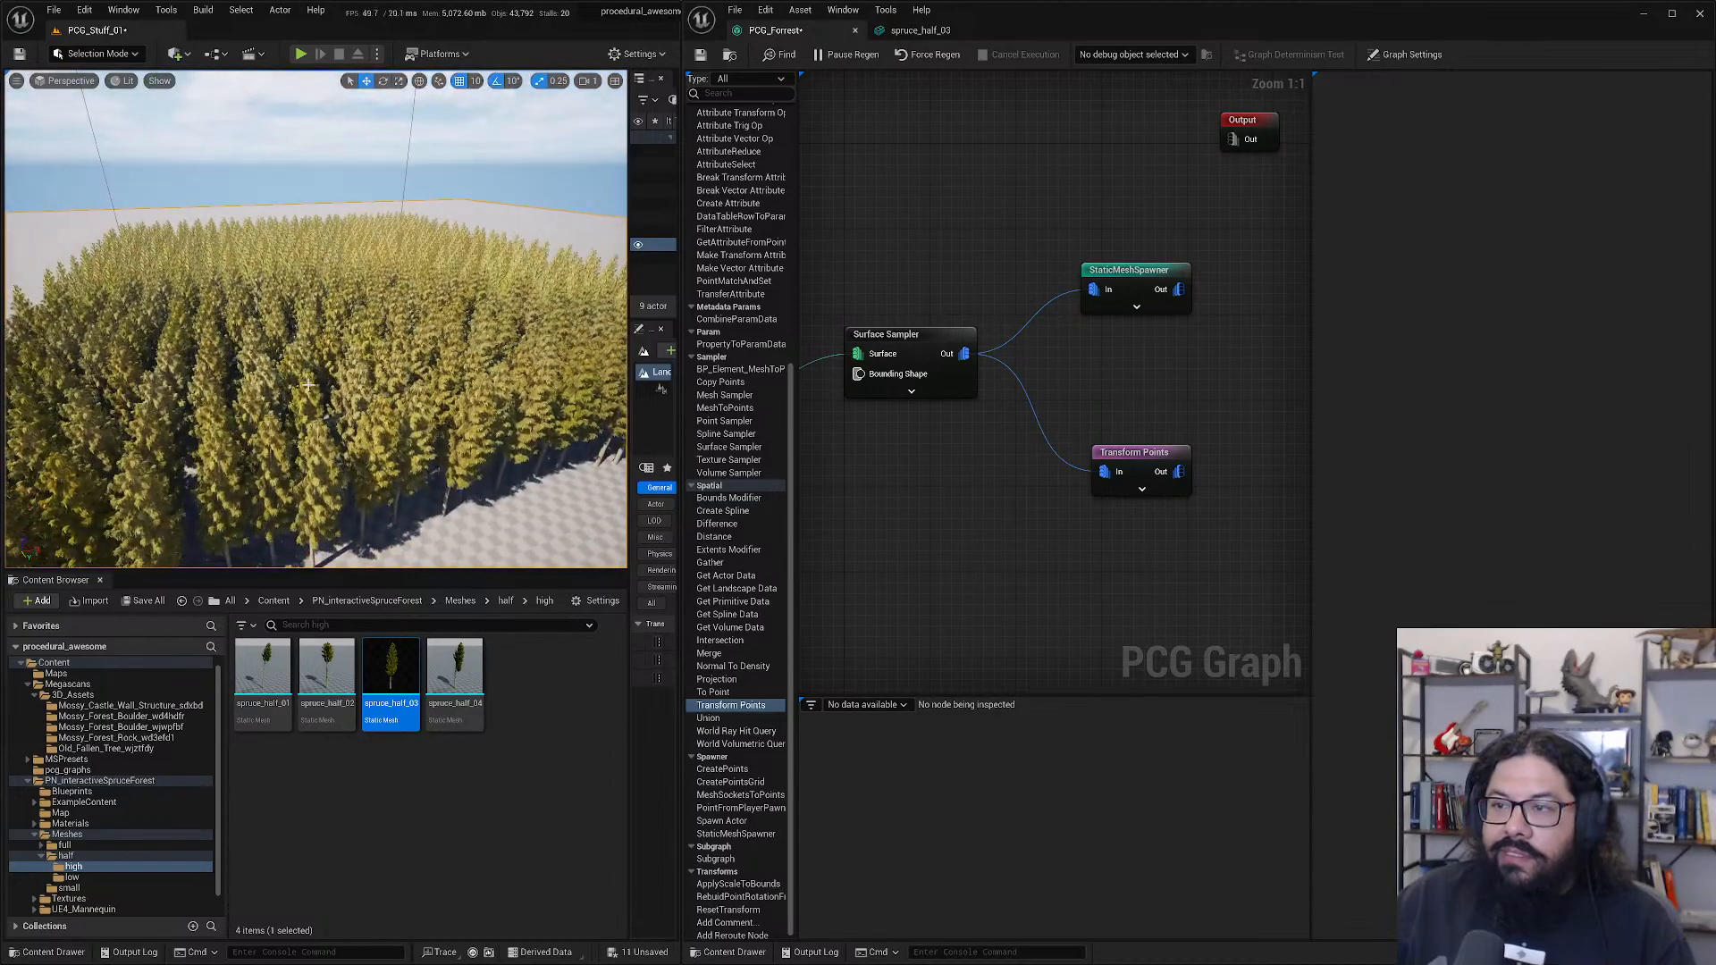
{"action": "left_click", "coordinate": [301, 54]}
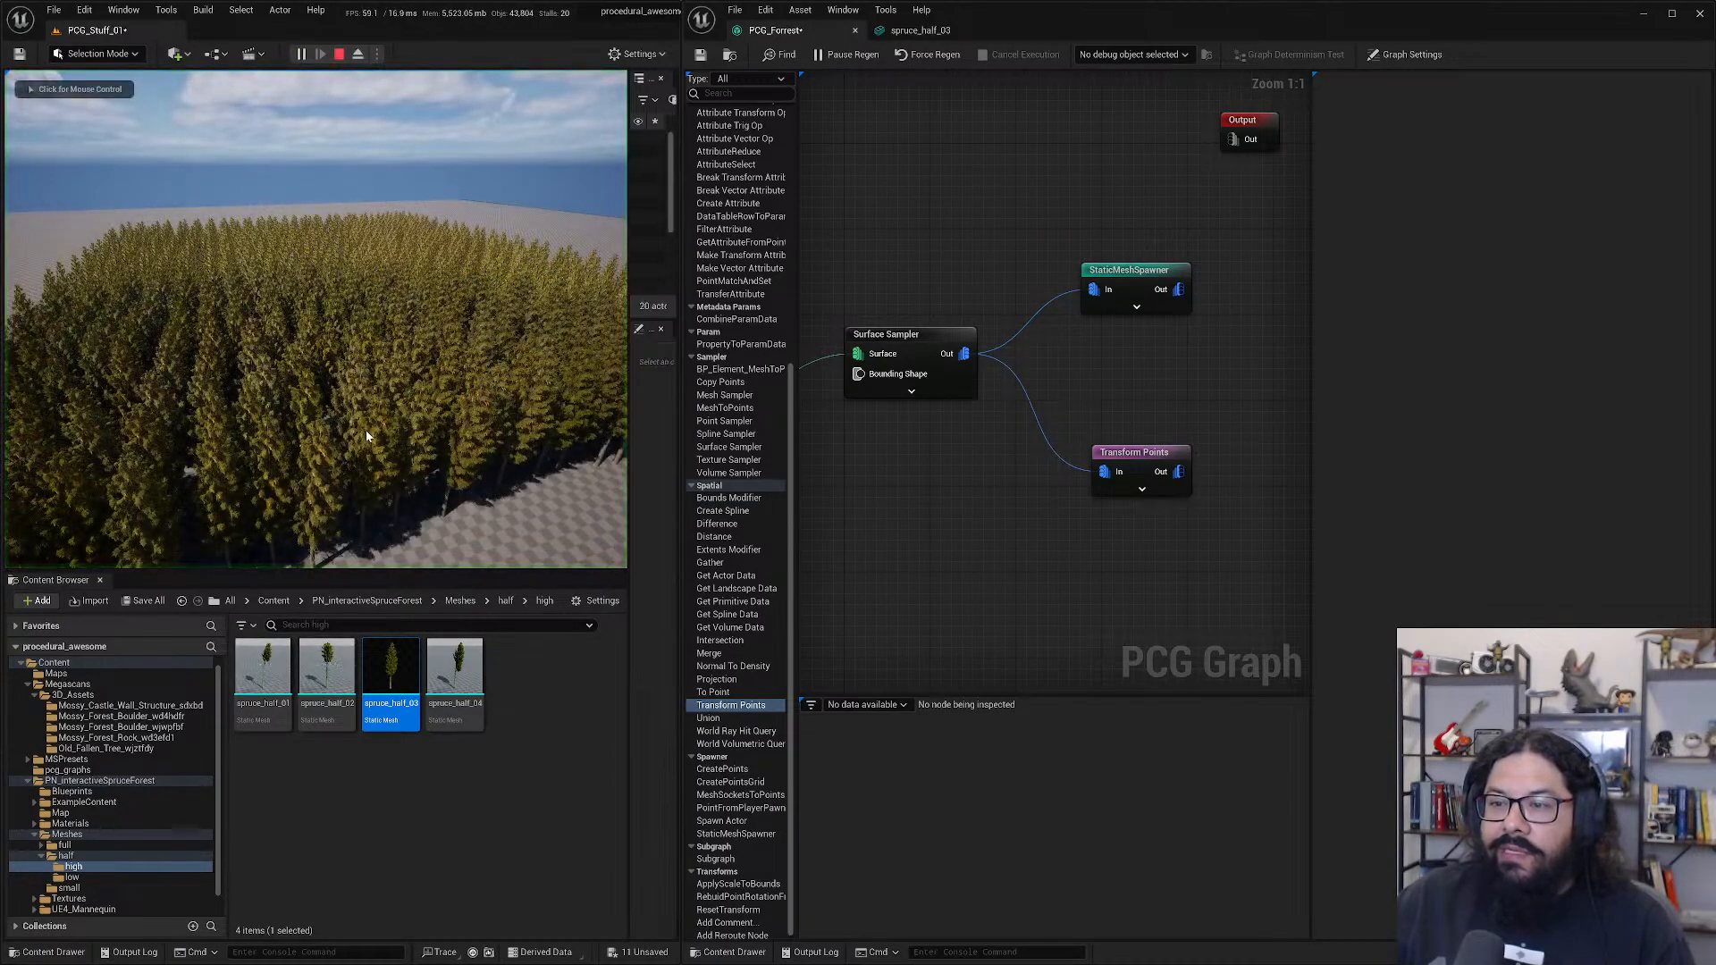
{"action": "left_click", "coordinate": [368, 436]}
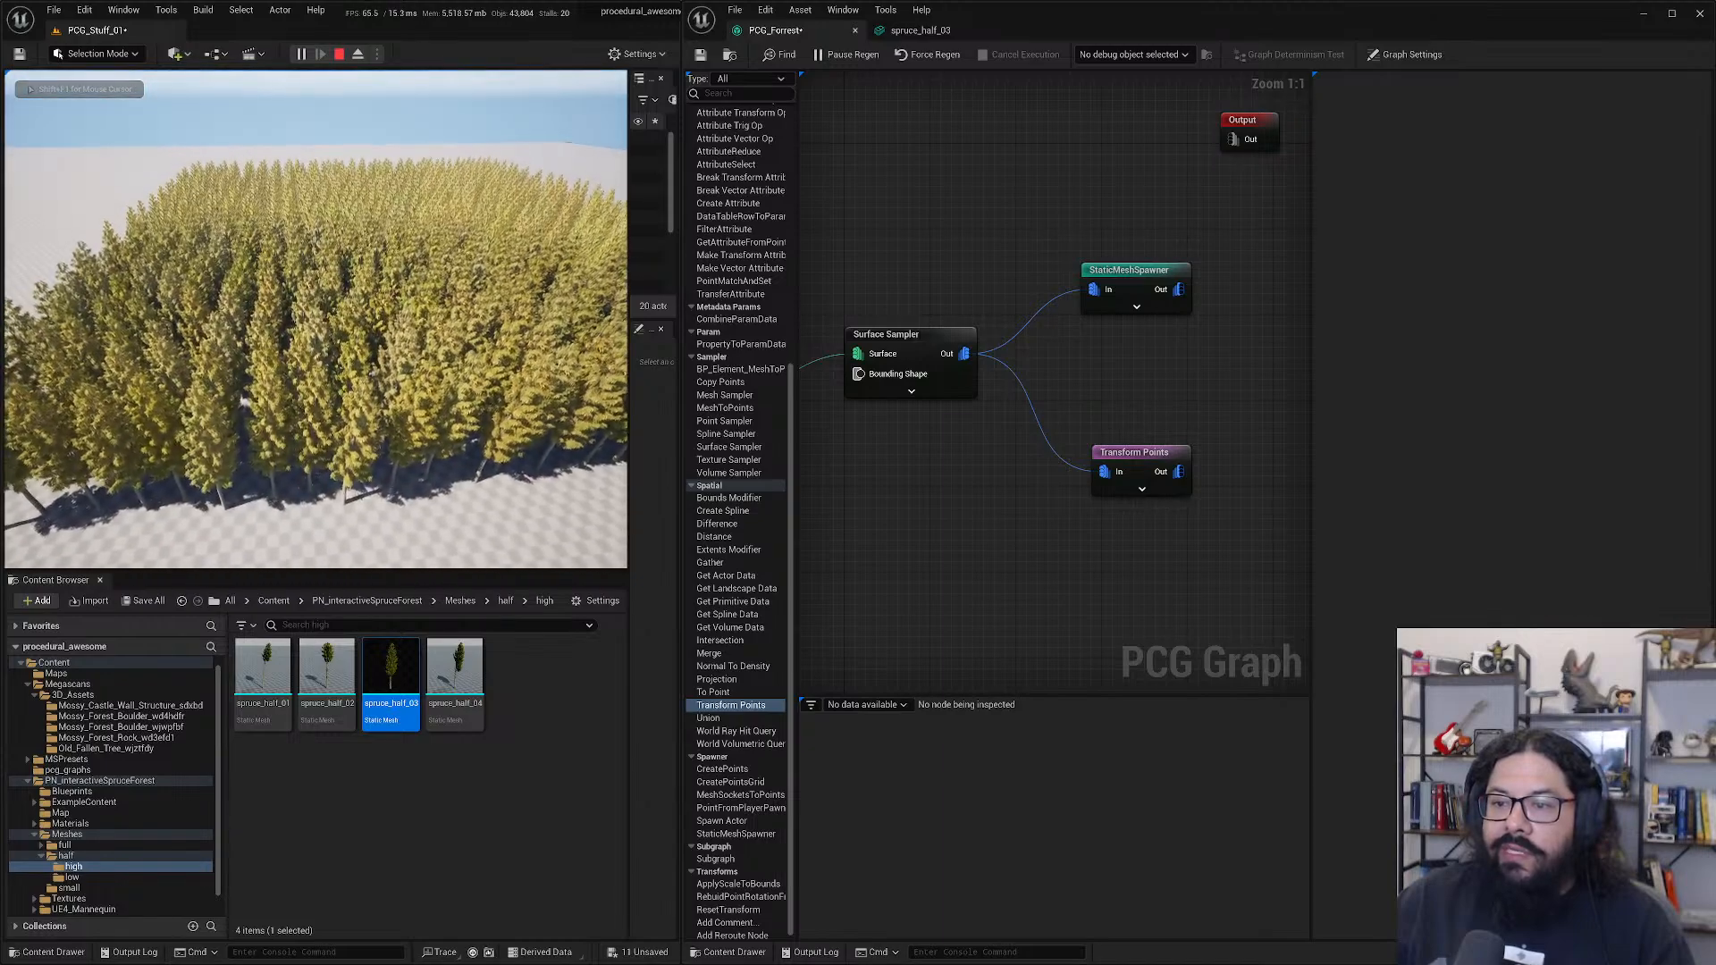
{"action": "key", "text": "Escape"}
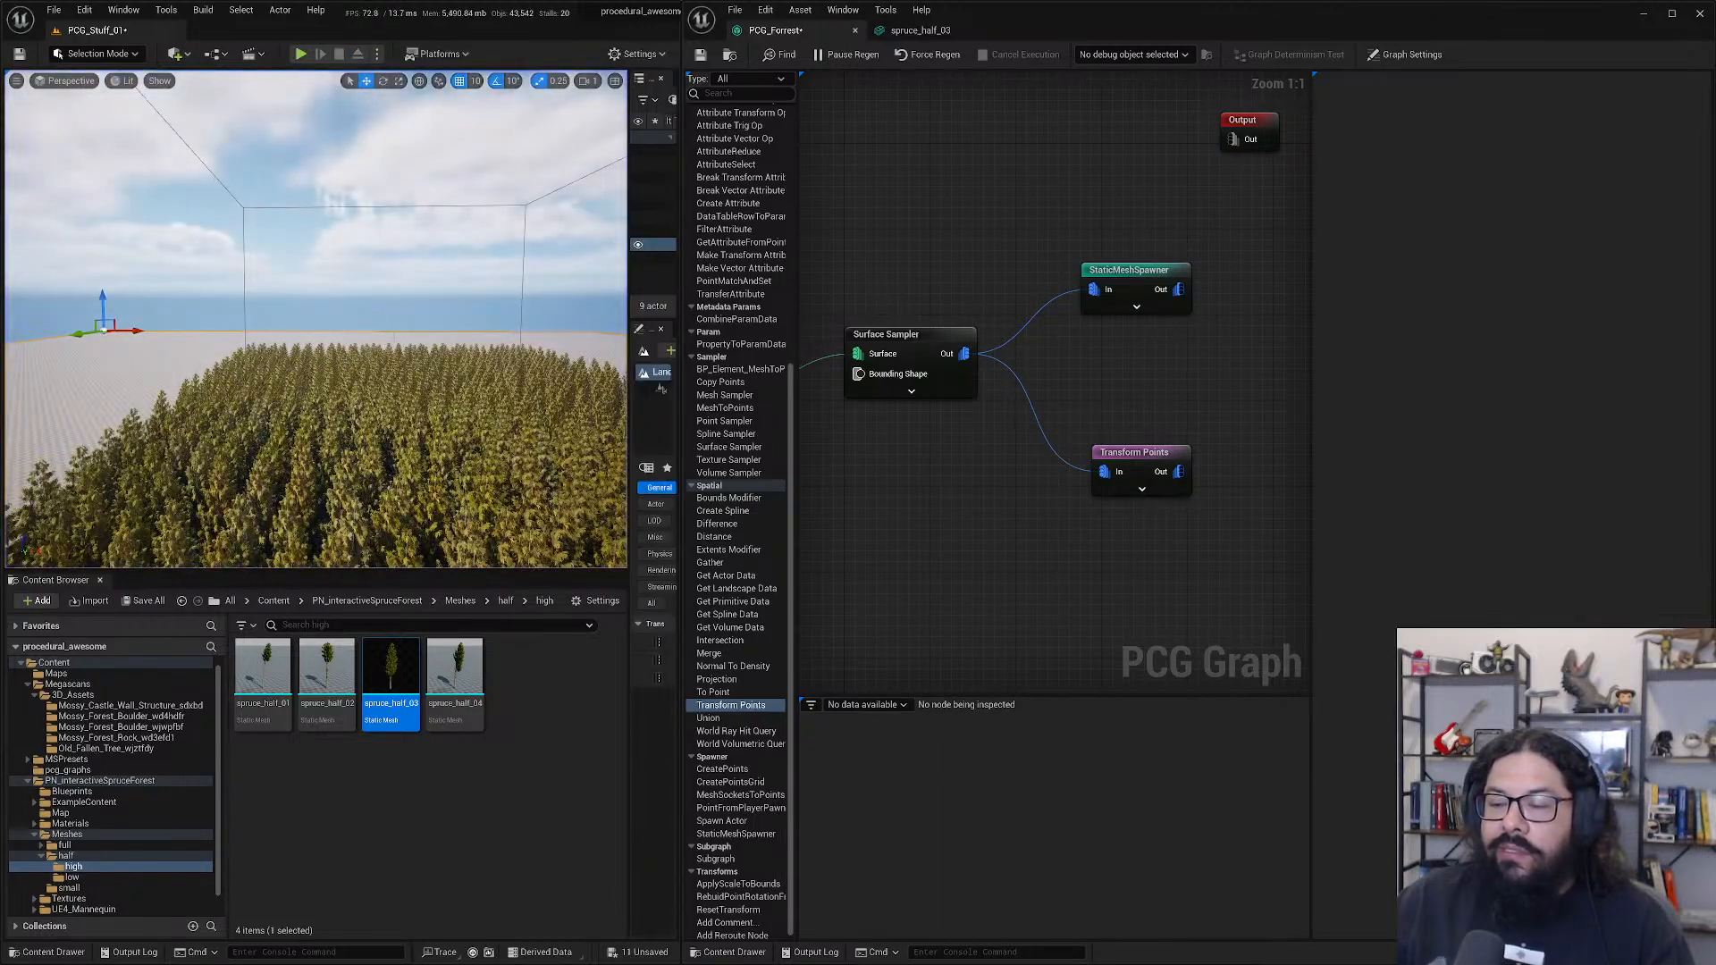
- Add a Player Start actor to the level and place it beside the edge of the spruce forest
{"action": "scroll", "coordinate": [376, 376], "scroll_direction": "down", "scroll_amount": 4}
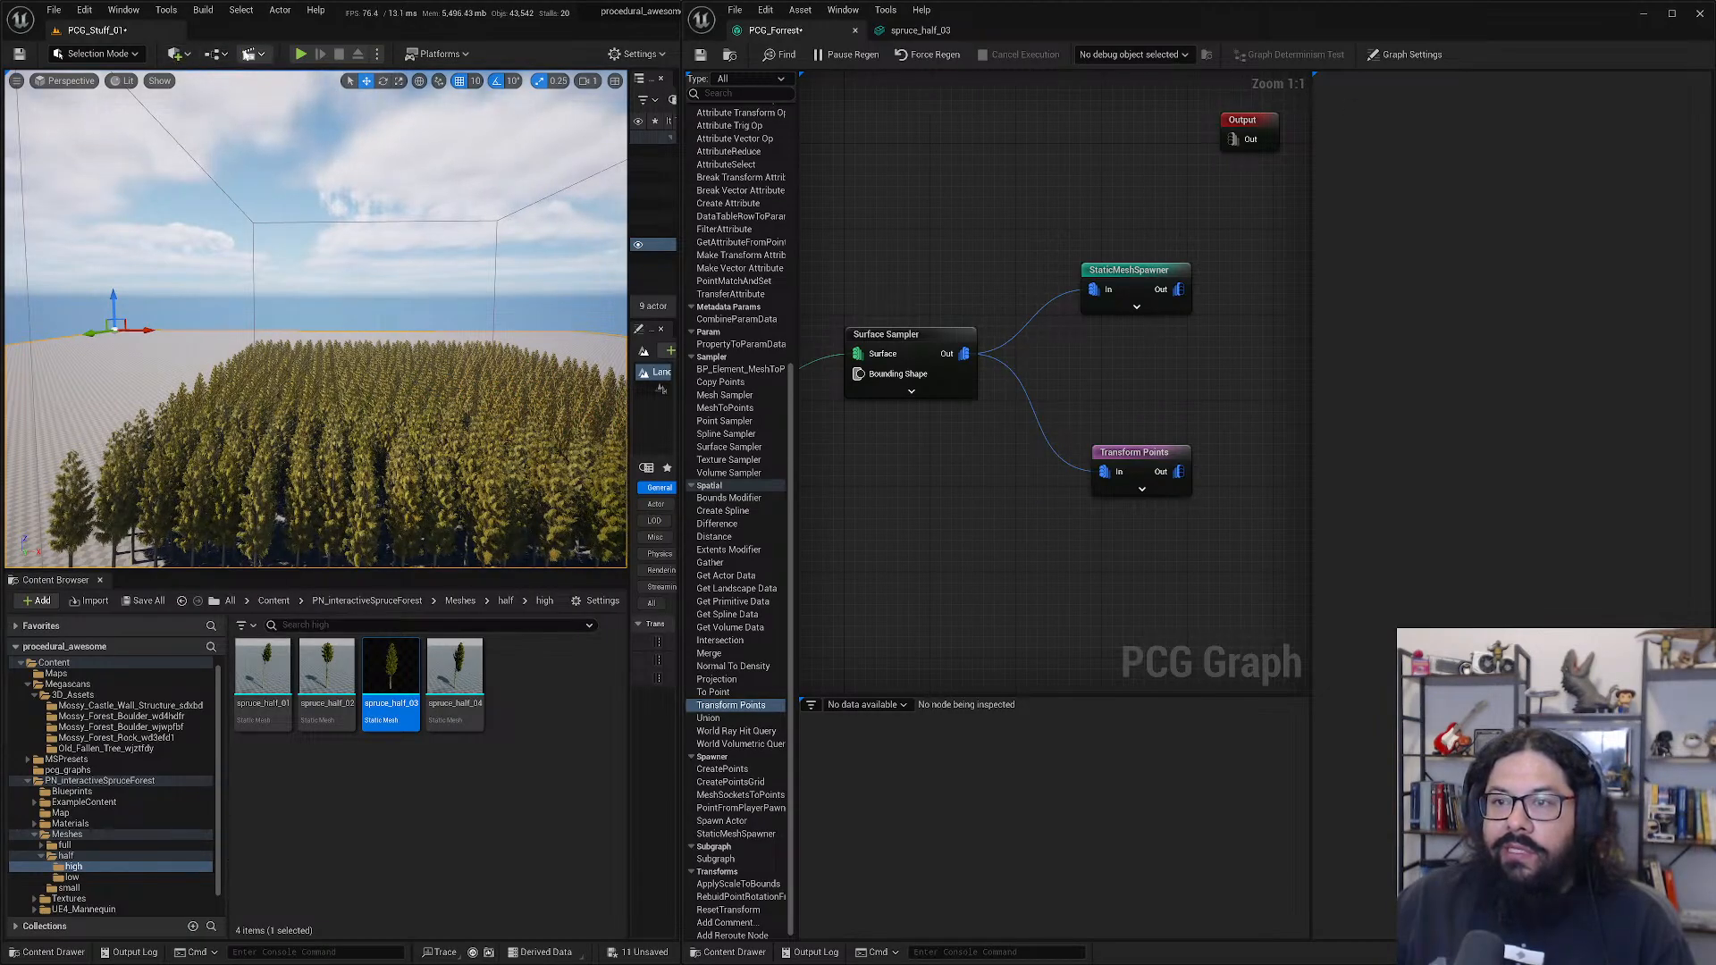
{"action": "left_click", "coordinate": [189, 55]}
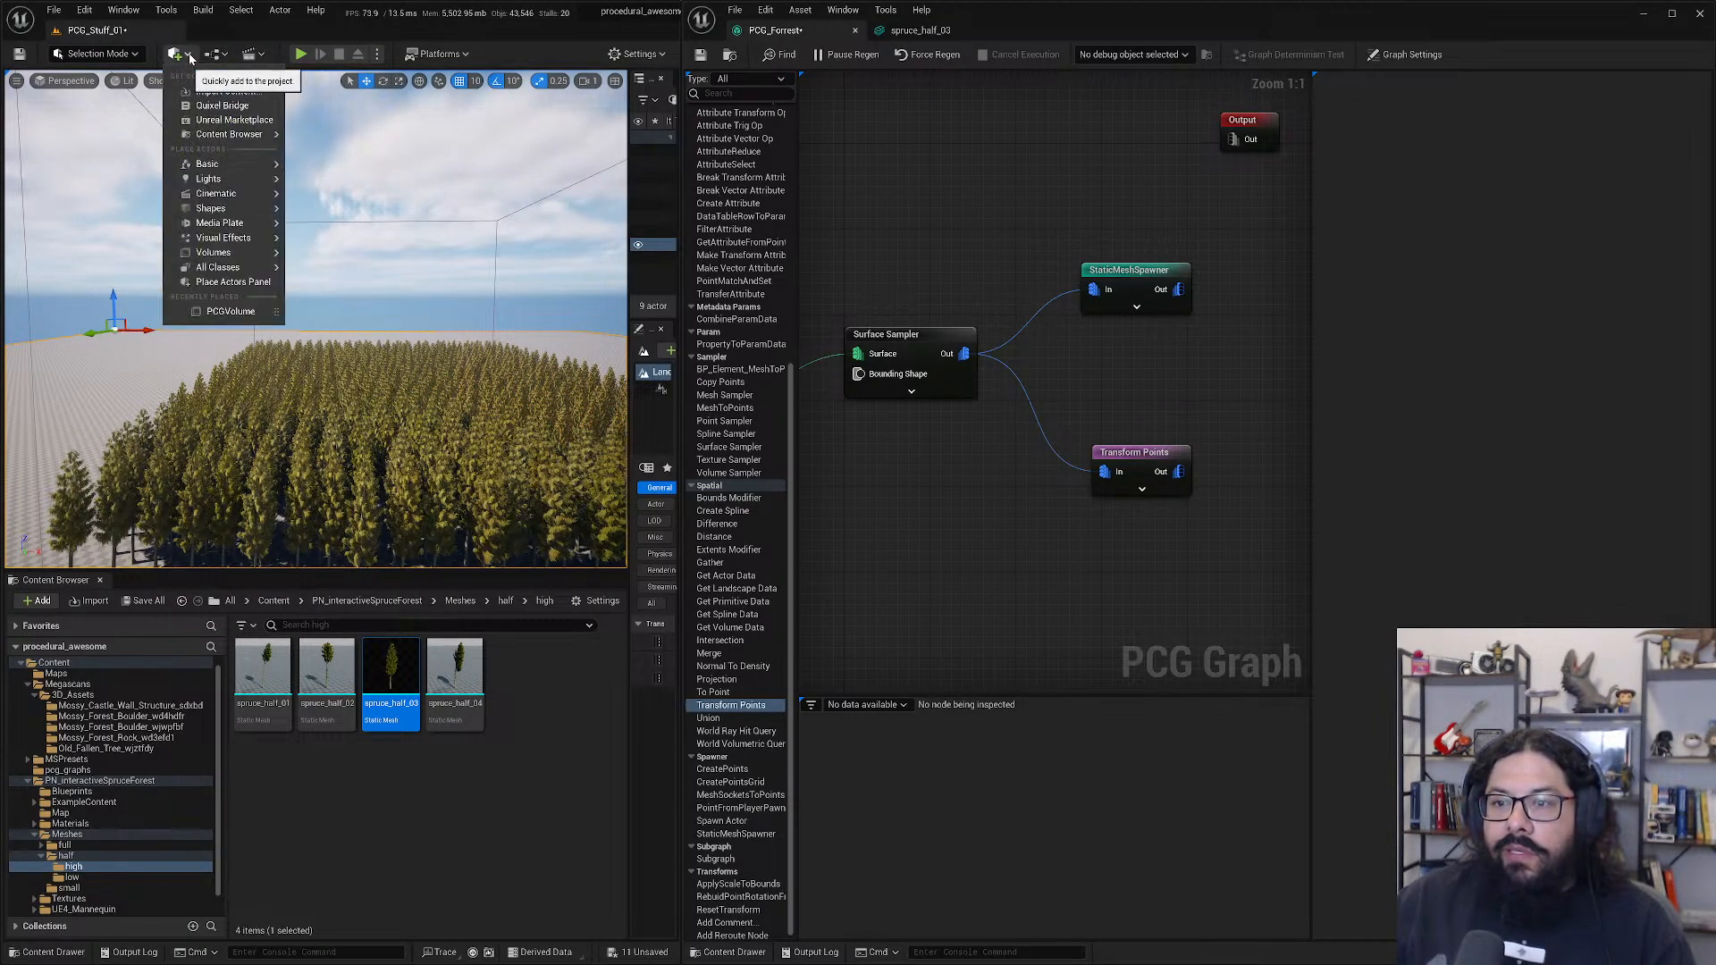
{"action": "mouse_move", "coordinate": [248, 168]}
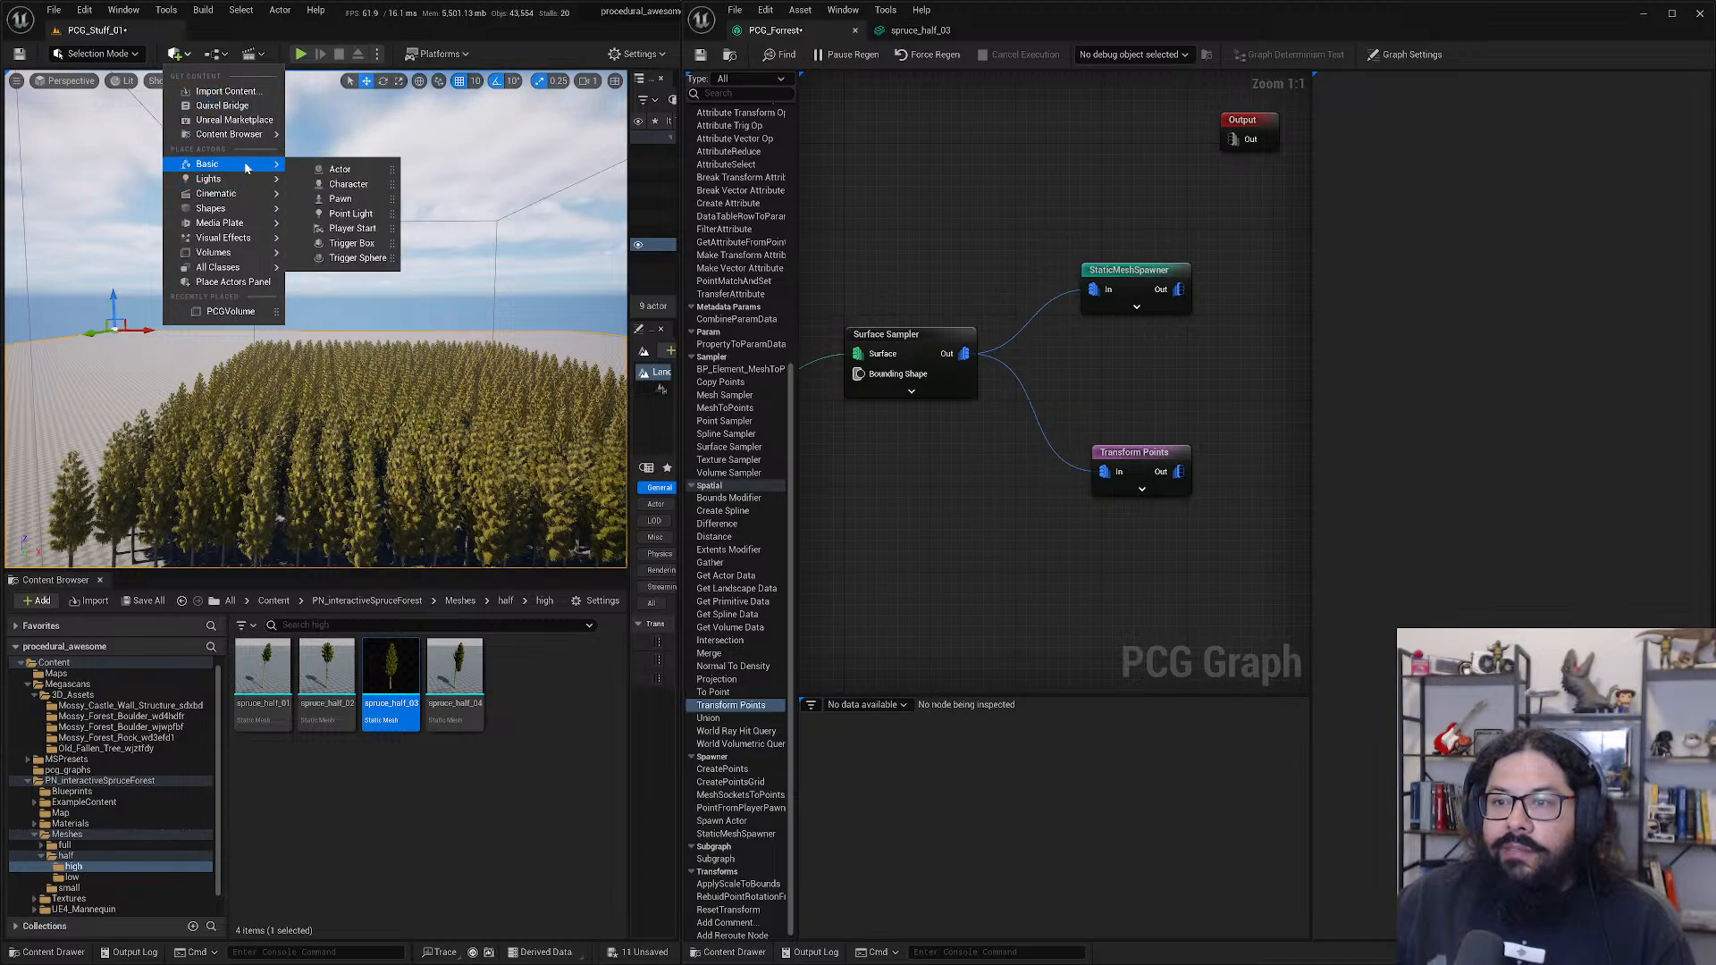
{"action": "left_click", "coordinate": [353, 228]}
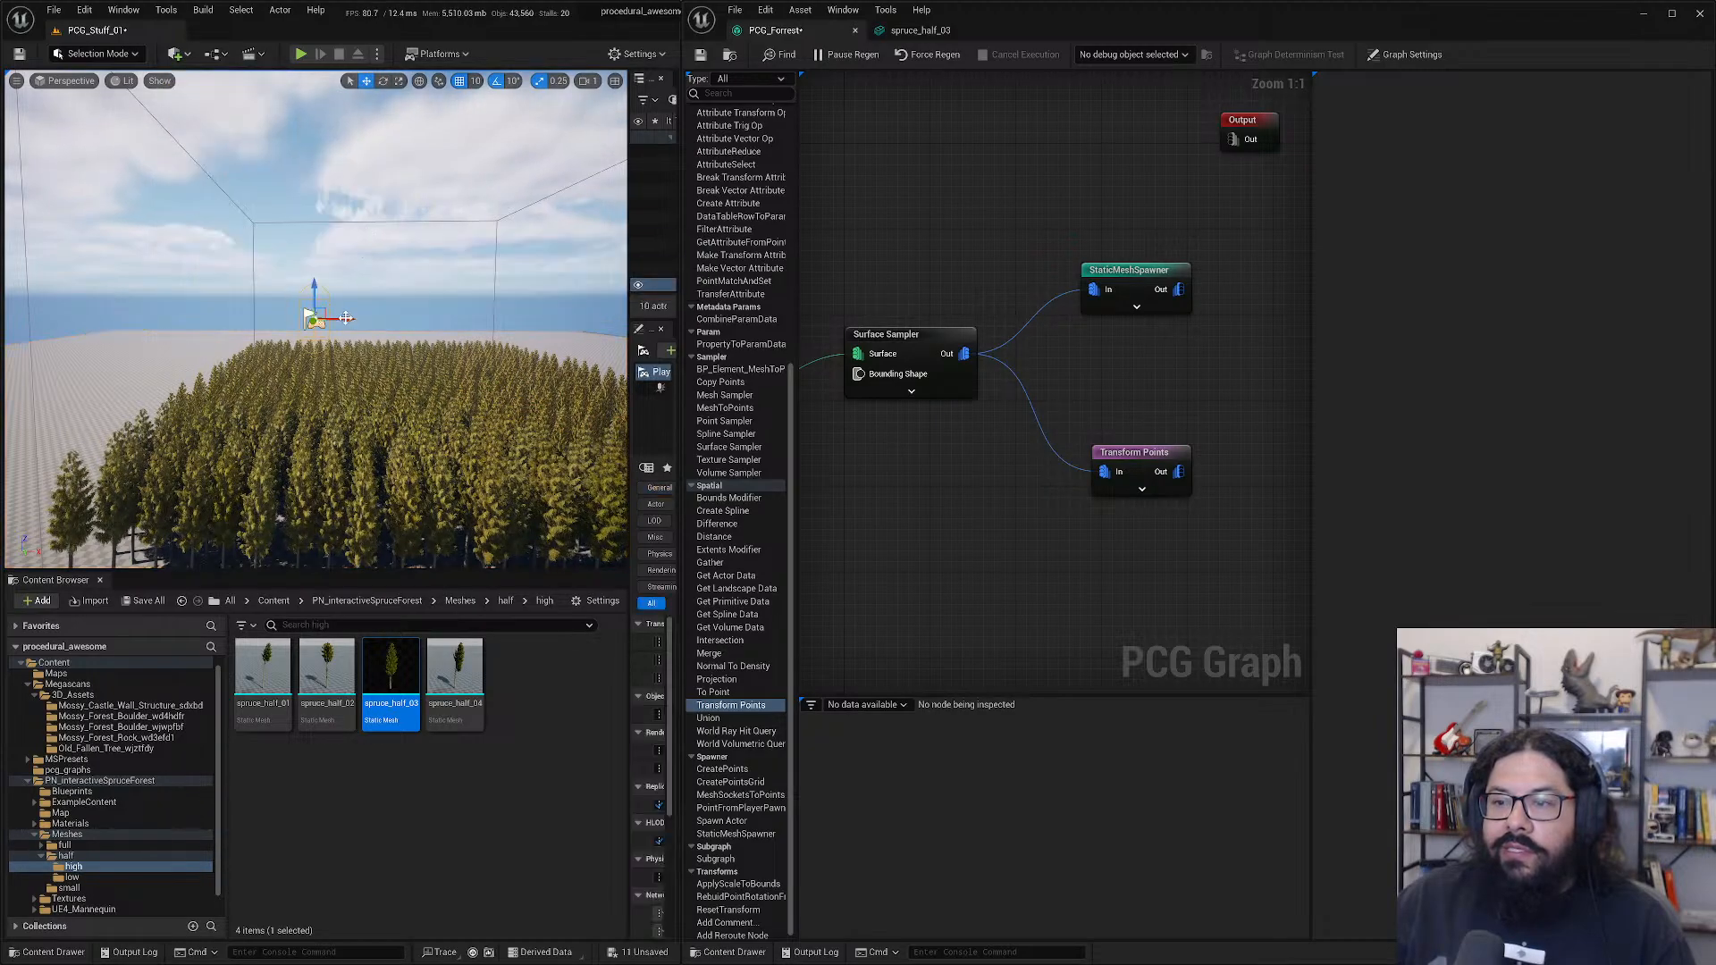
{"action": "left_click_drag", "start_coordinate": [313, 313], "coordinate": [384, 330], "text": "alt"}
{"action": "mouse_move", "coordinate": [383, 329]}
{"action": "right_mouse_down"}
{"action": "mouse_move", "coordinate": [386, 344]}
{"action": "mouse_move", "coordinate": [383, 329]}
{"action": "right_mouse_up"}
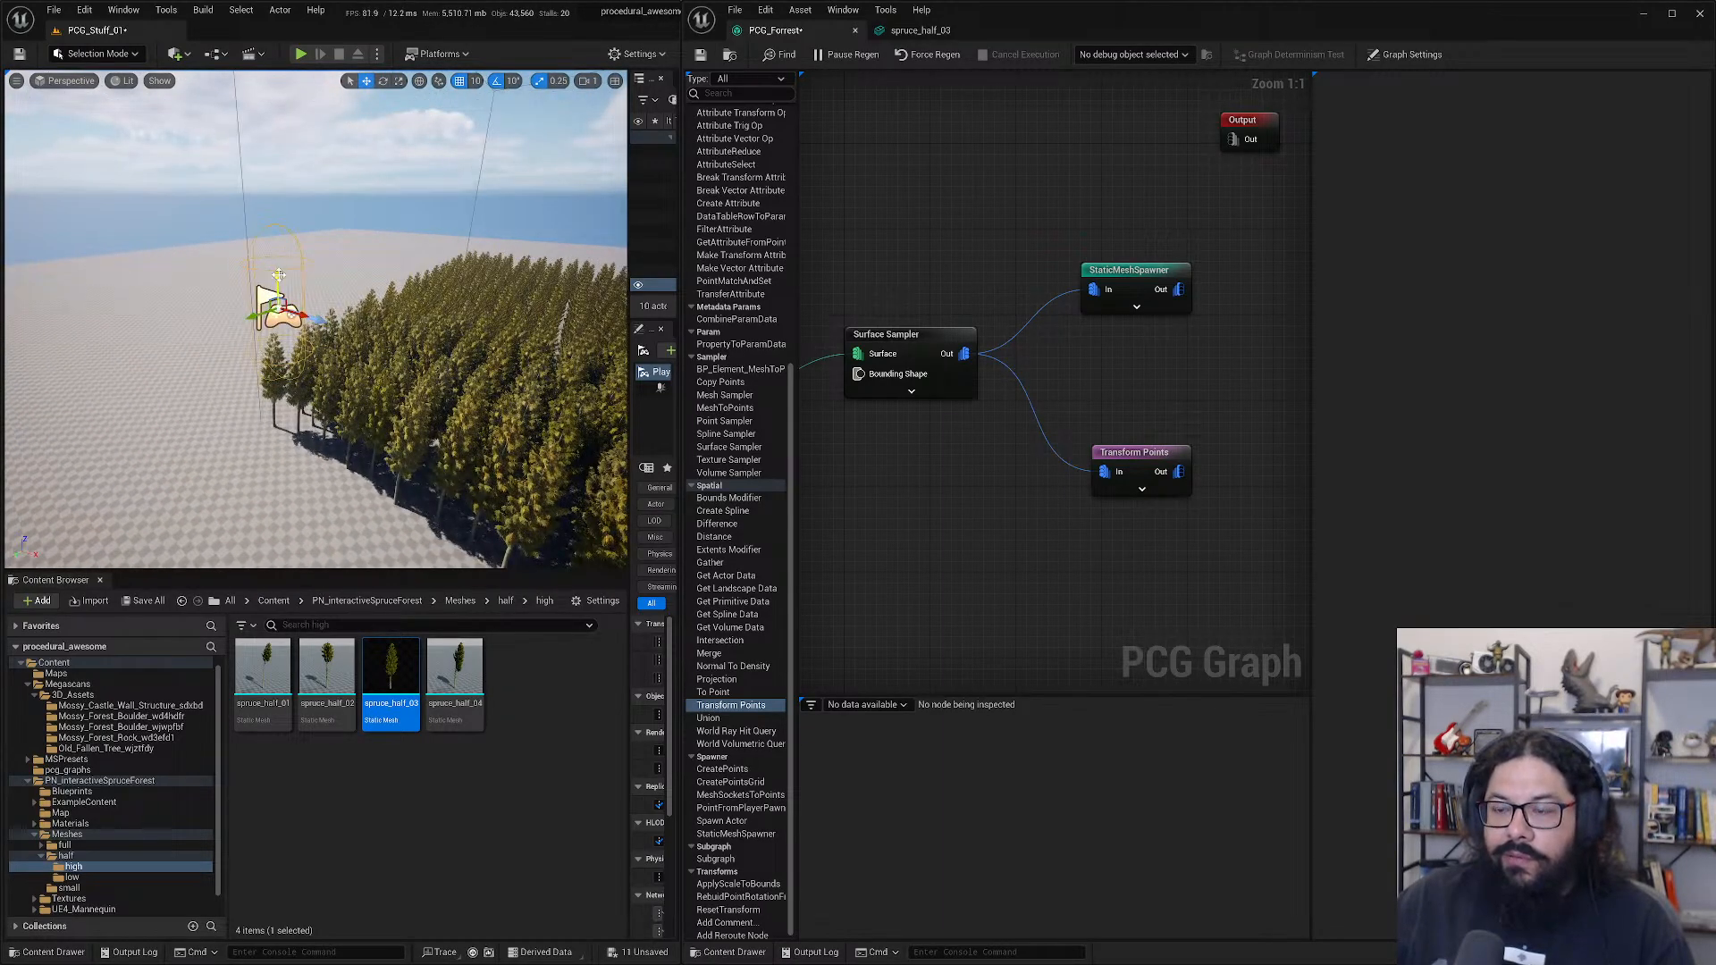
- Test the level from the new Player Start, look over the trees and end the test
{"action": "left_click", "coordinate": [299, 53]}
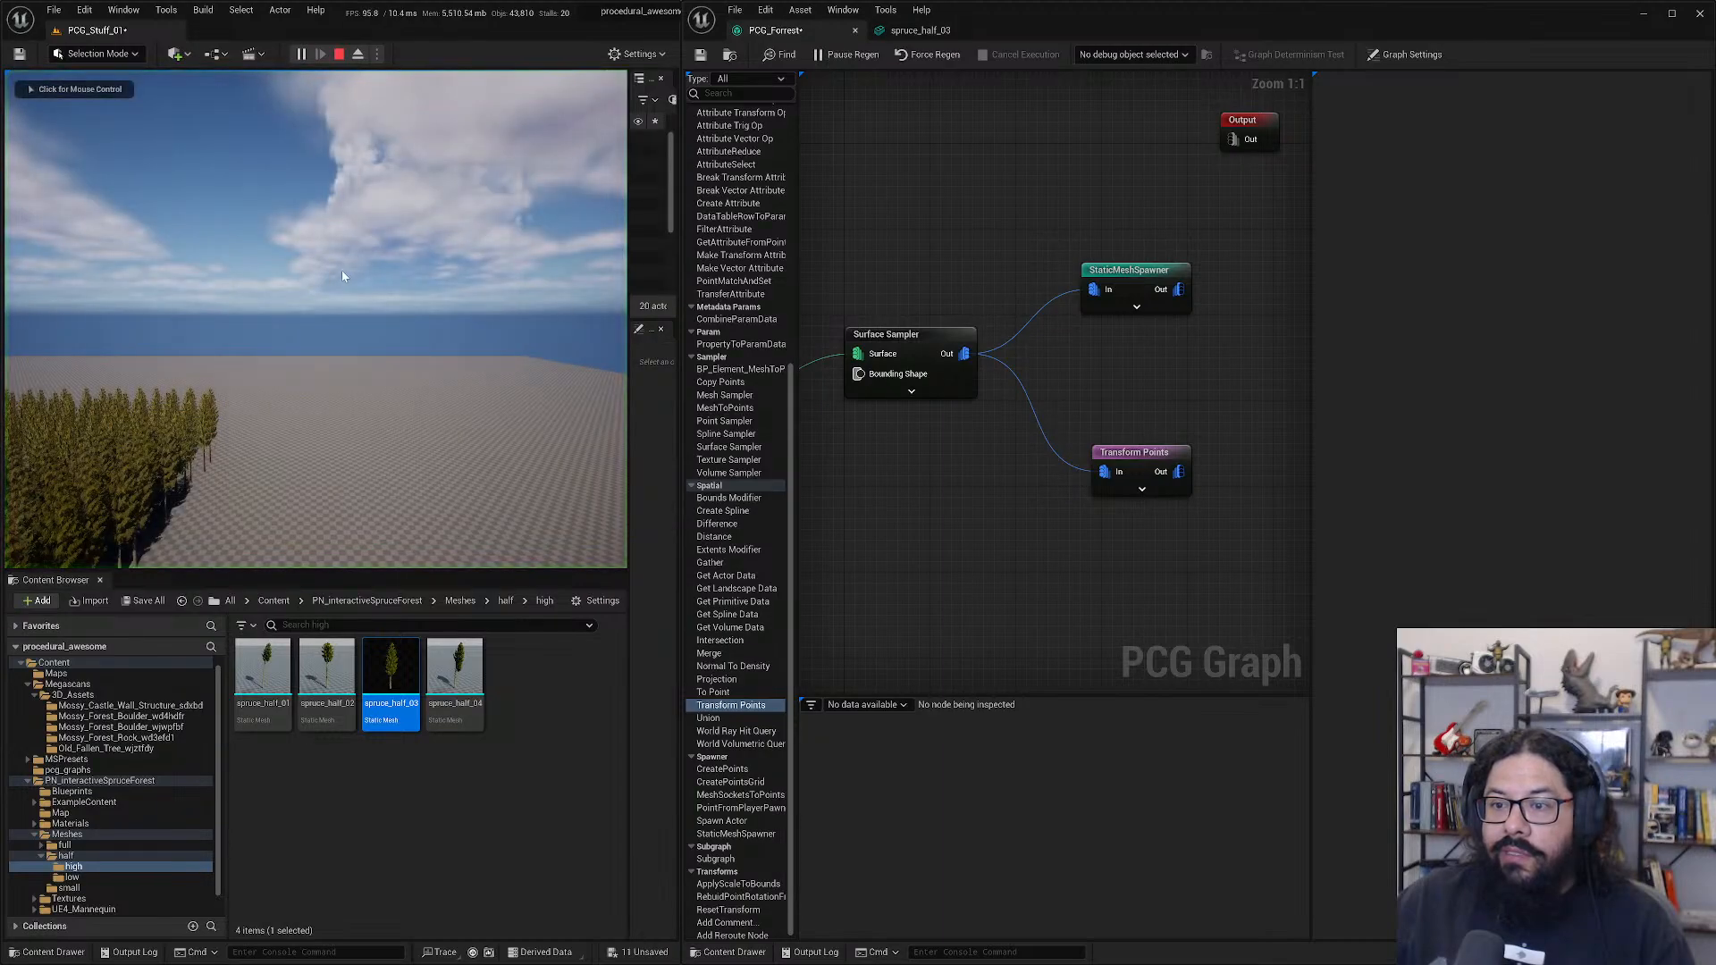
{"action": "left_click", "coordinate": [358, 378]}
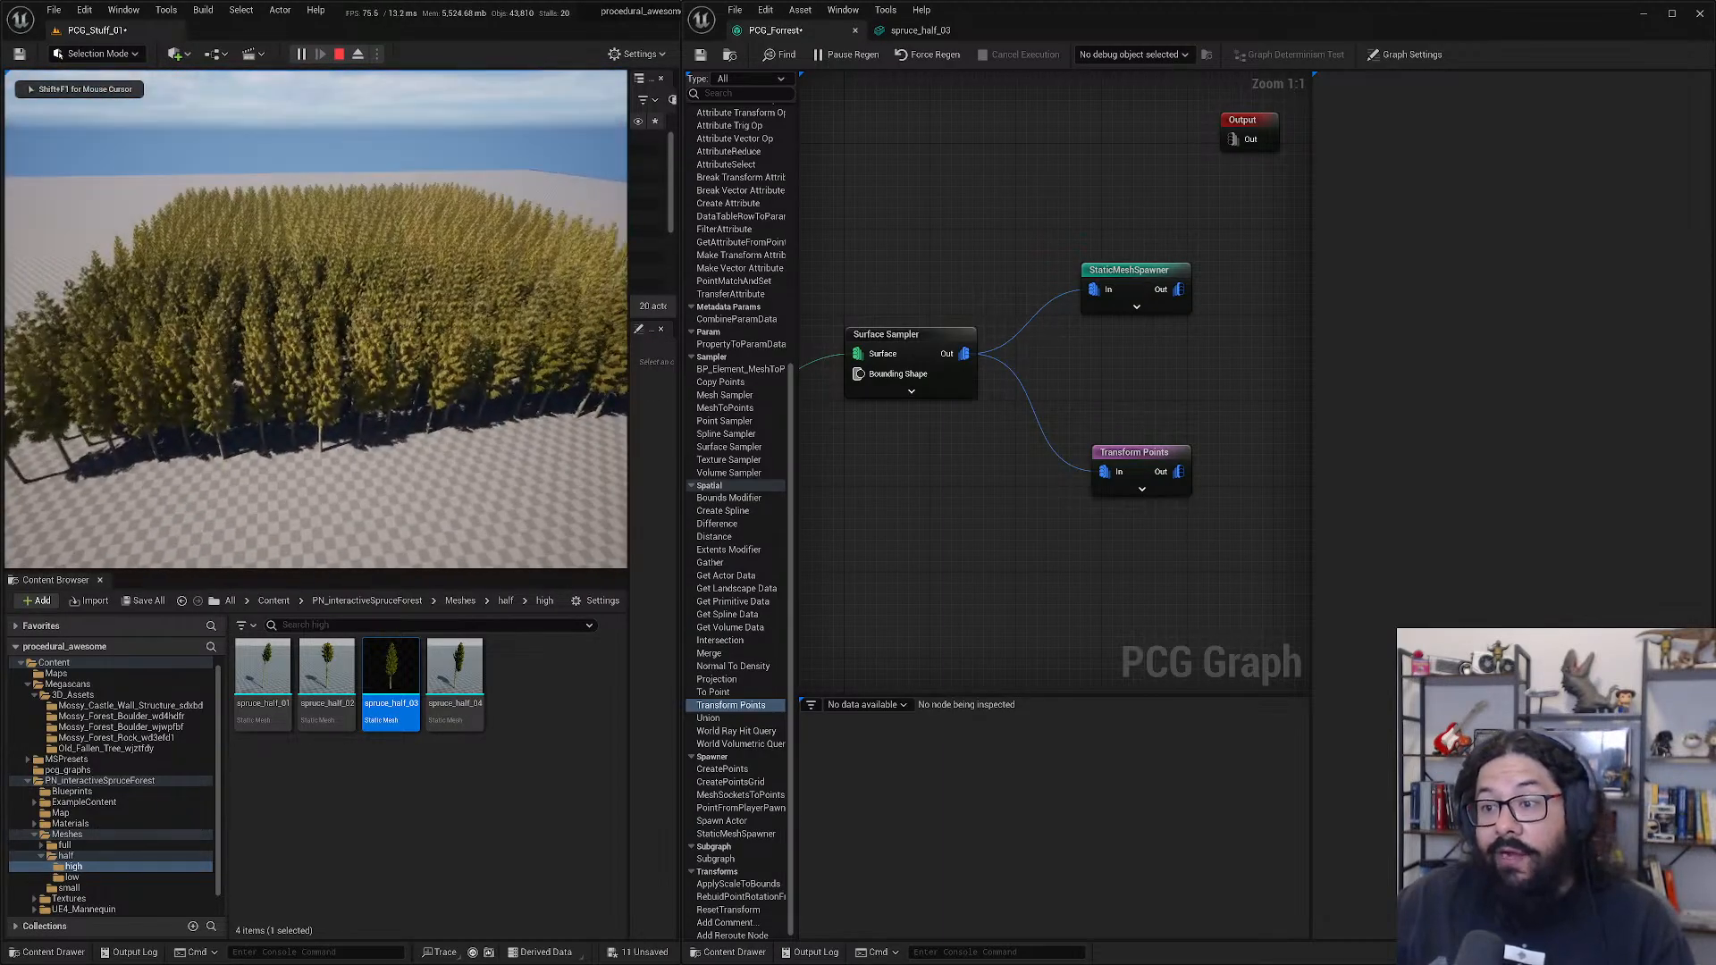
{"action": "key", "text": "Escape"}
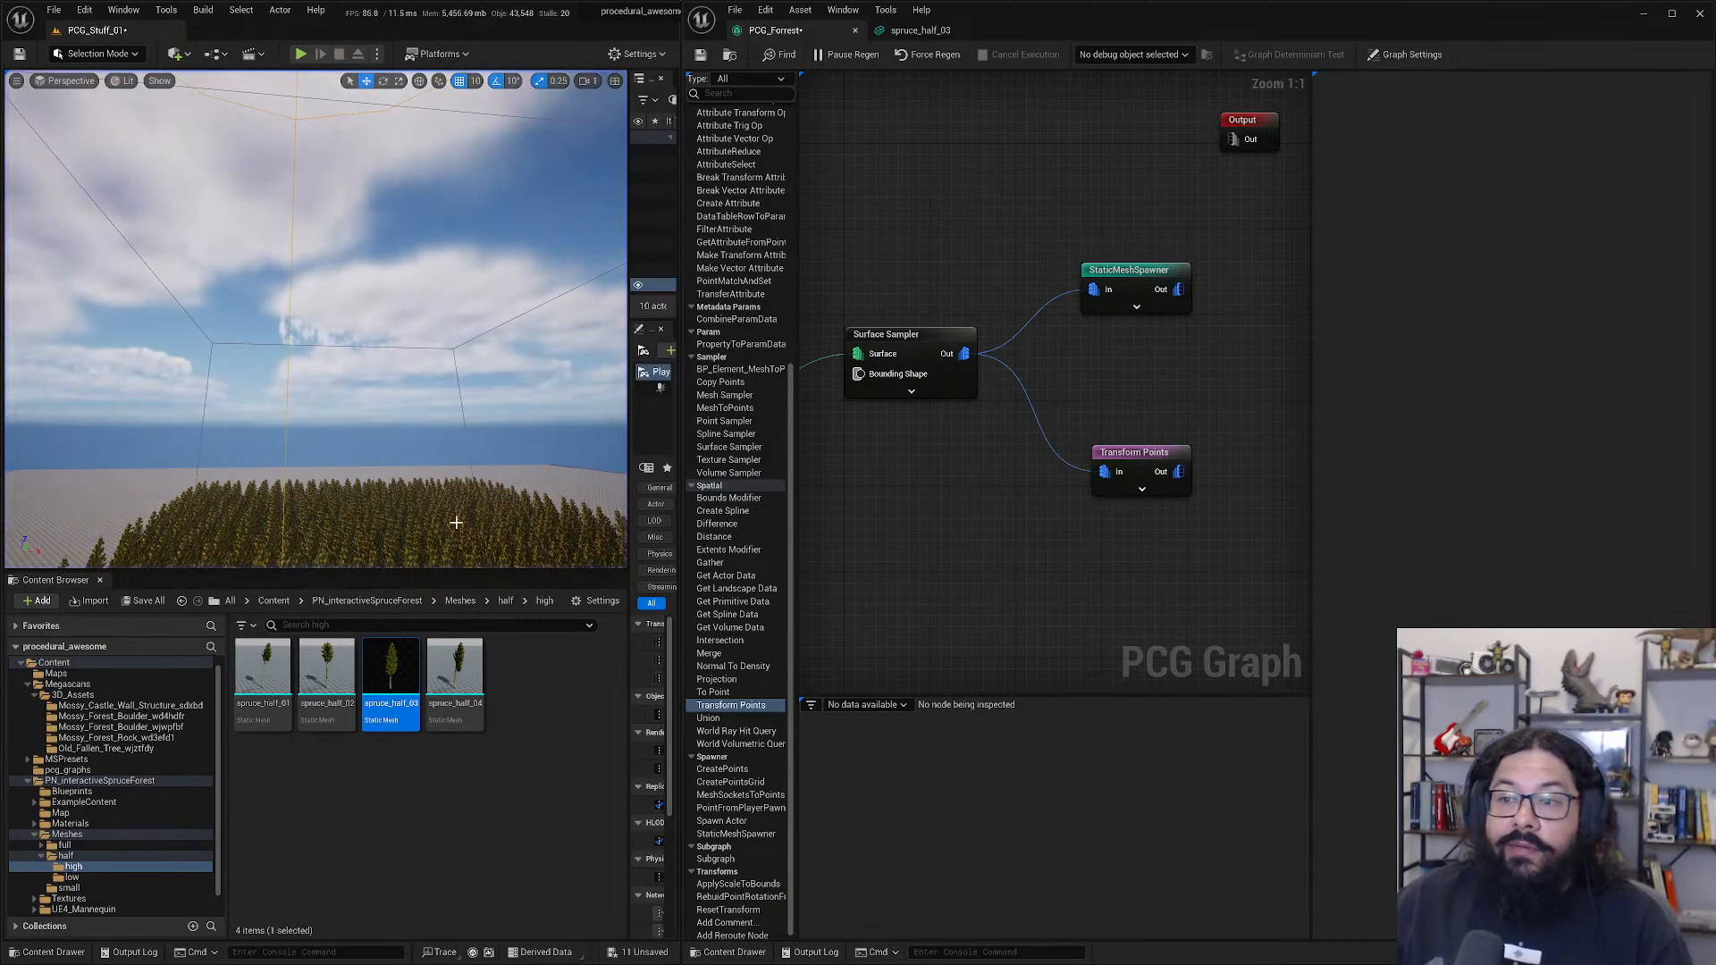
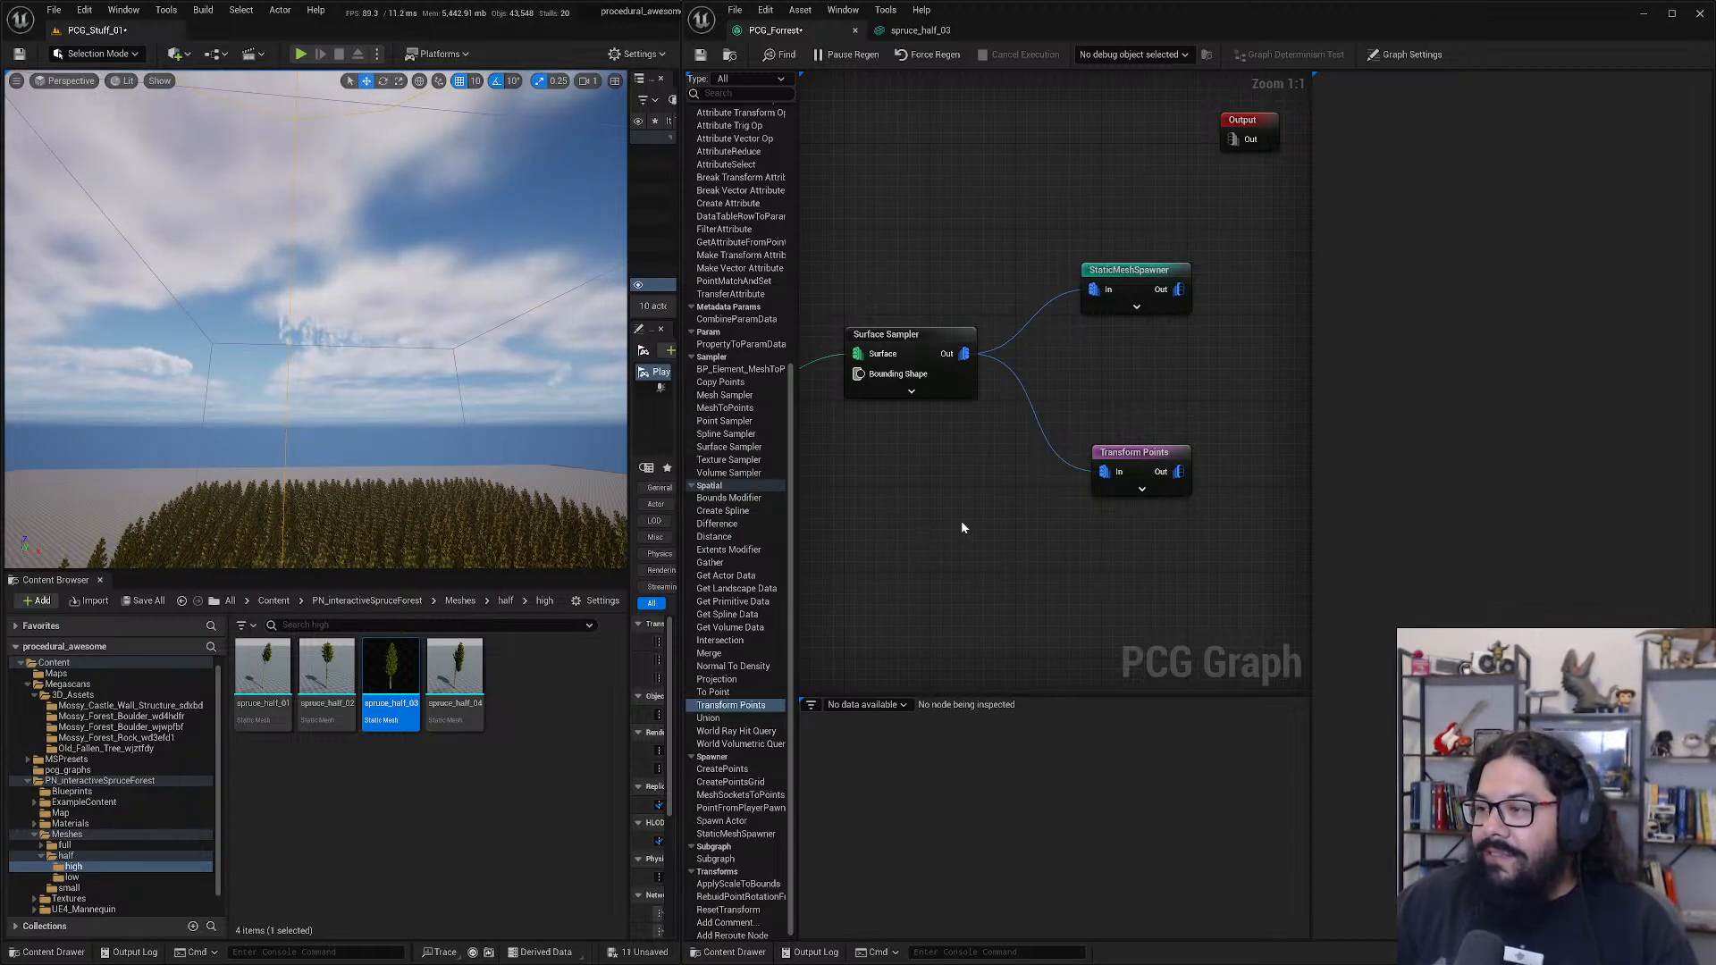
- Set the Surface Sampler's points per squared meter to 1.0 and bring the spruce forest into view
{"action": "left_click_drag", "start_coordinate": [795, 569], "coordinate": [740, 564]}
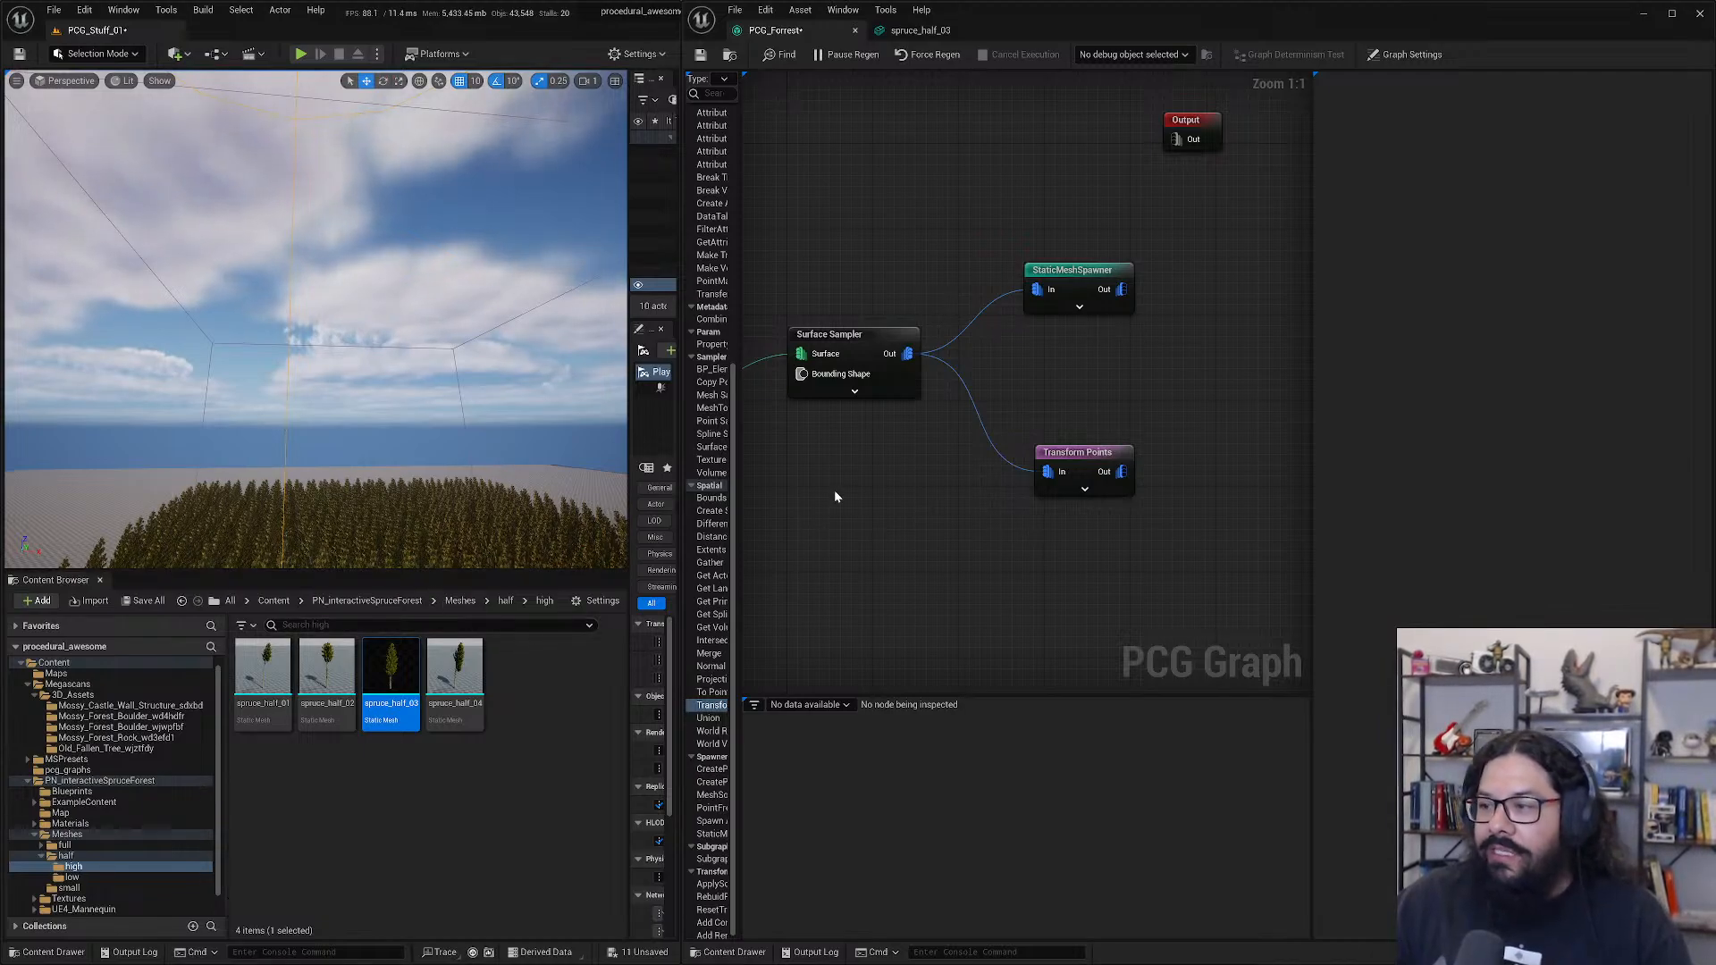
{"action": "left_click", "coordinate": [853, 351]}
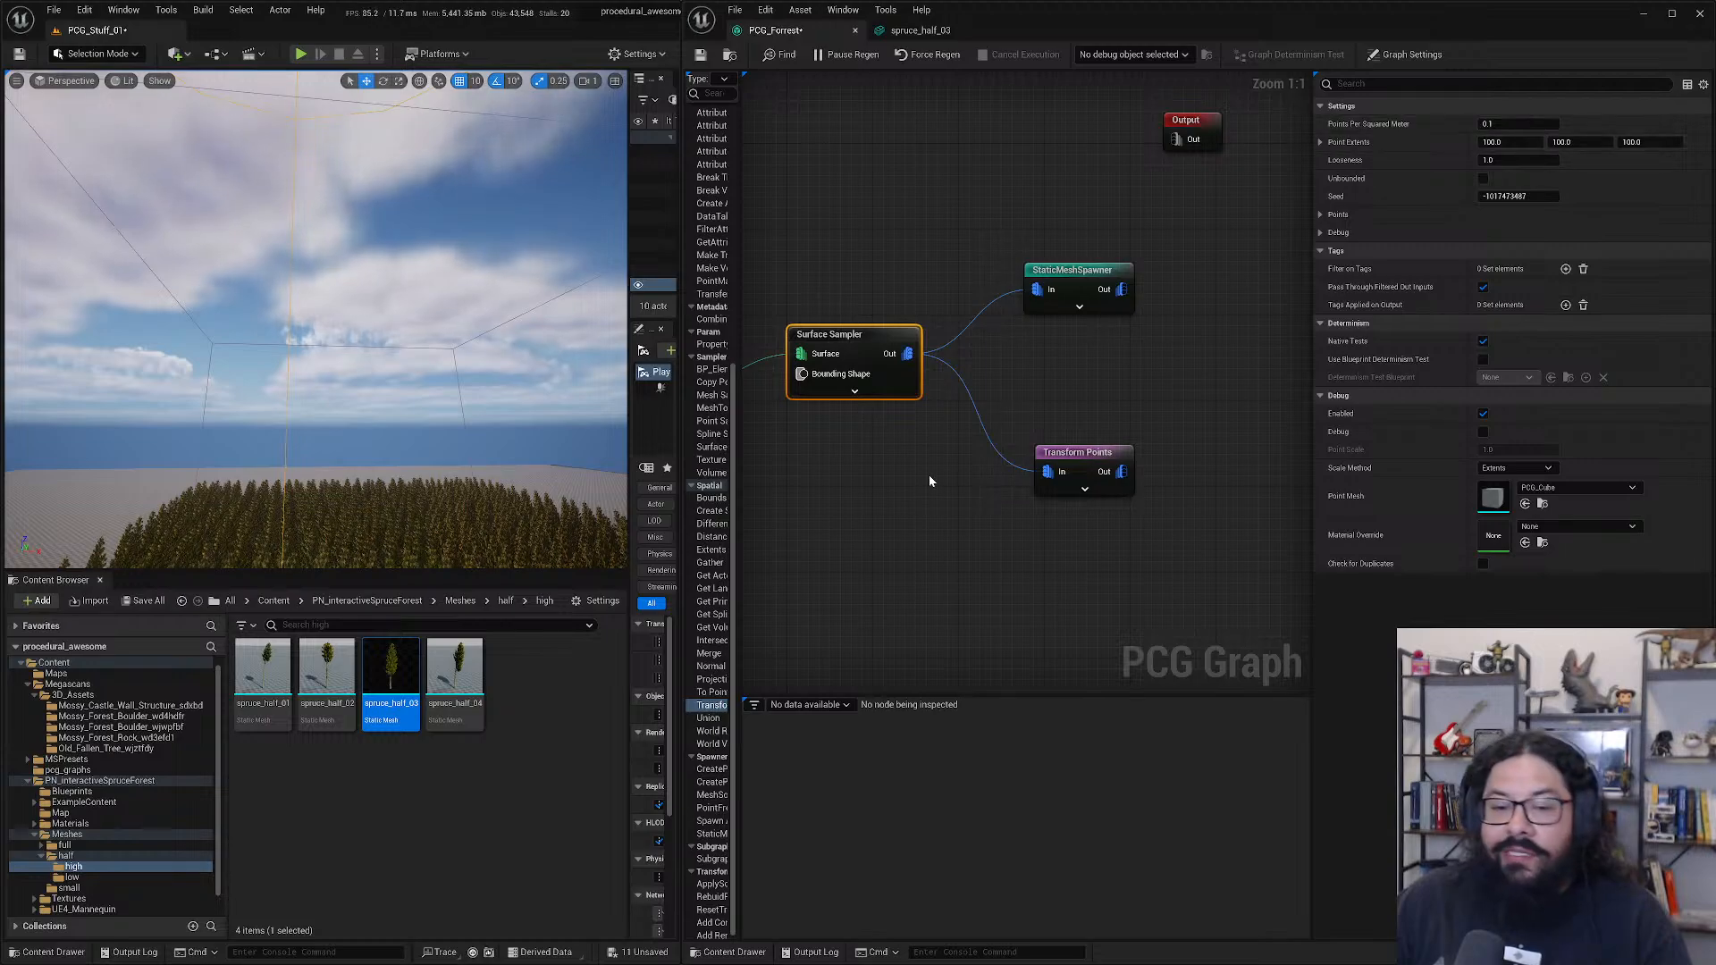
{"action": "right_click_drag", "start_coordinate": [317, 319], "coordinate": [316, 312]}
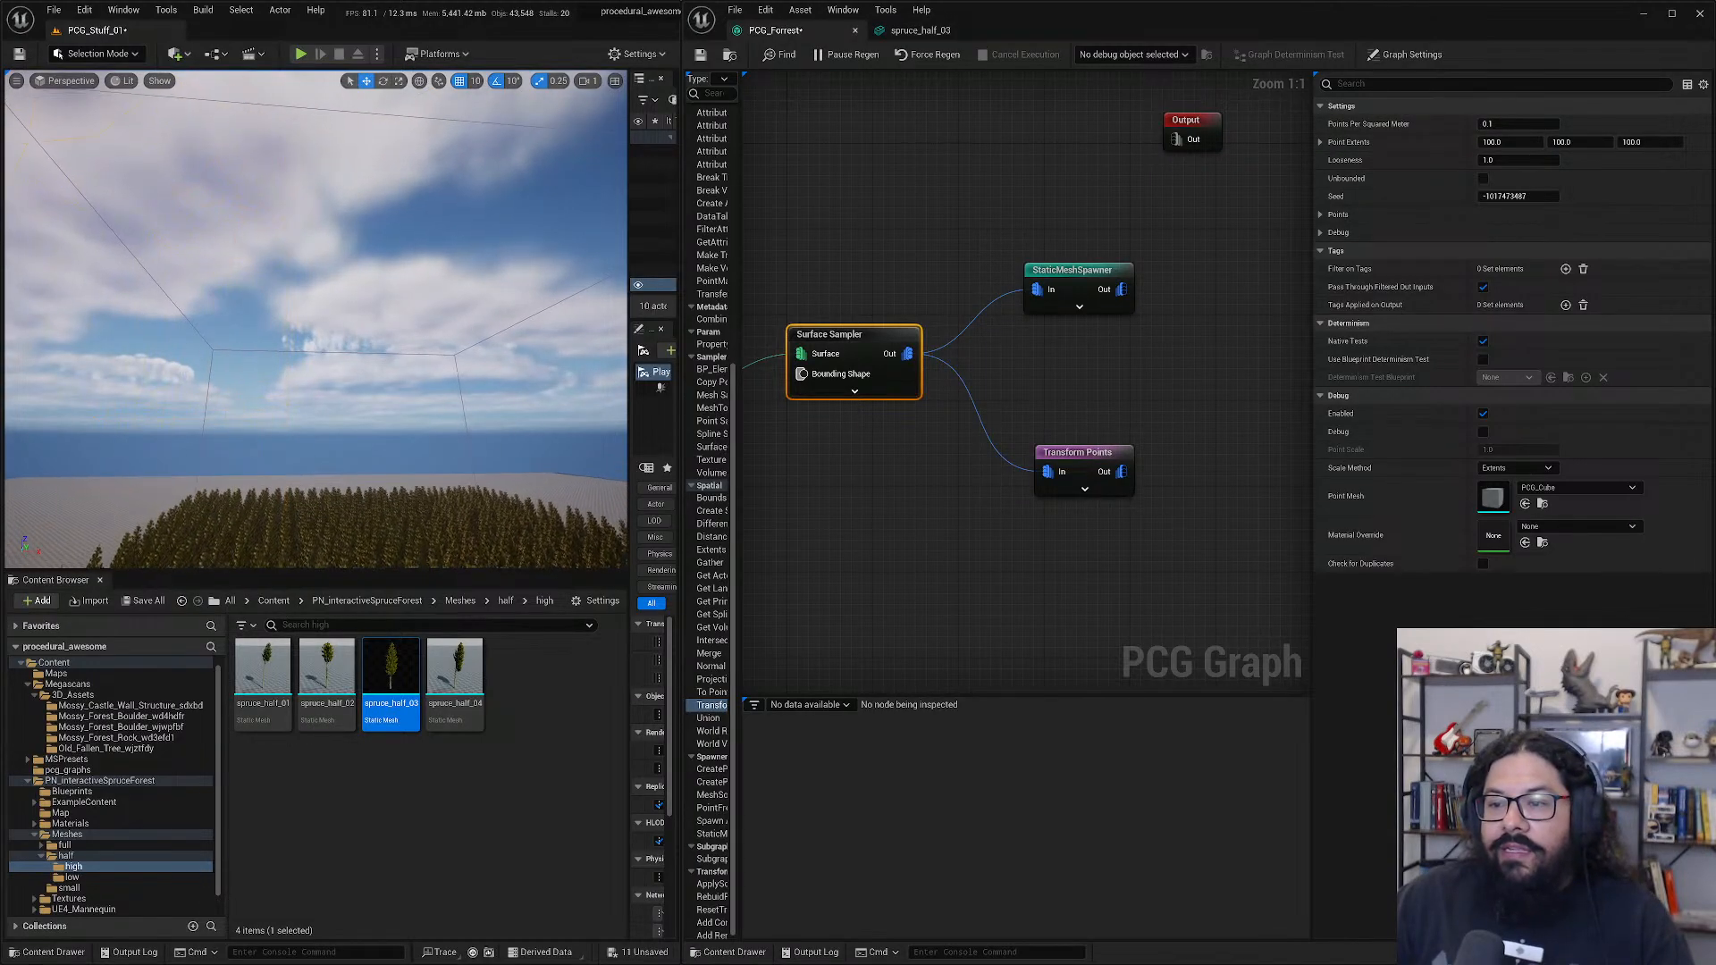
{"action": "right_click_drag", "start_coordinate": [464, 563], "coordinate": [474, 634]}
{"action": "left_click", "coordinate": [314, 436]}
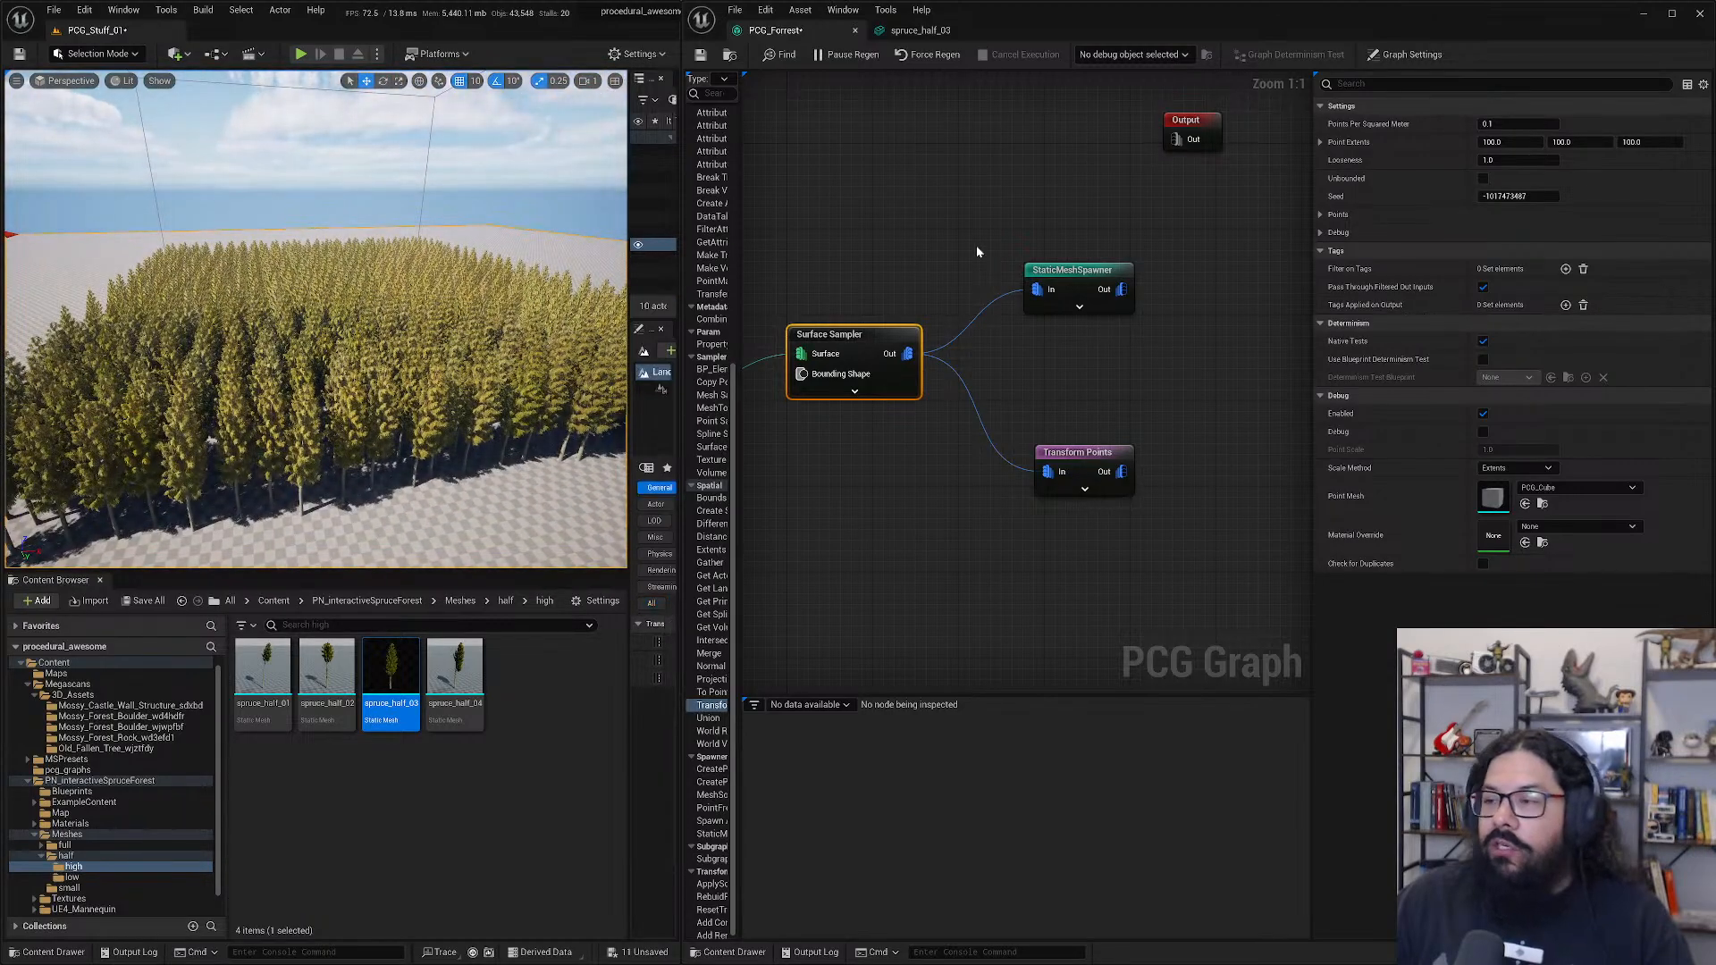
{"action": "left_click", "coordinate": [1524, 123]}
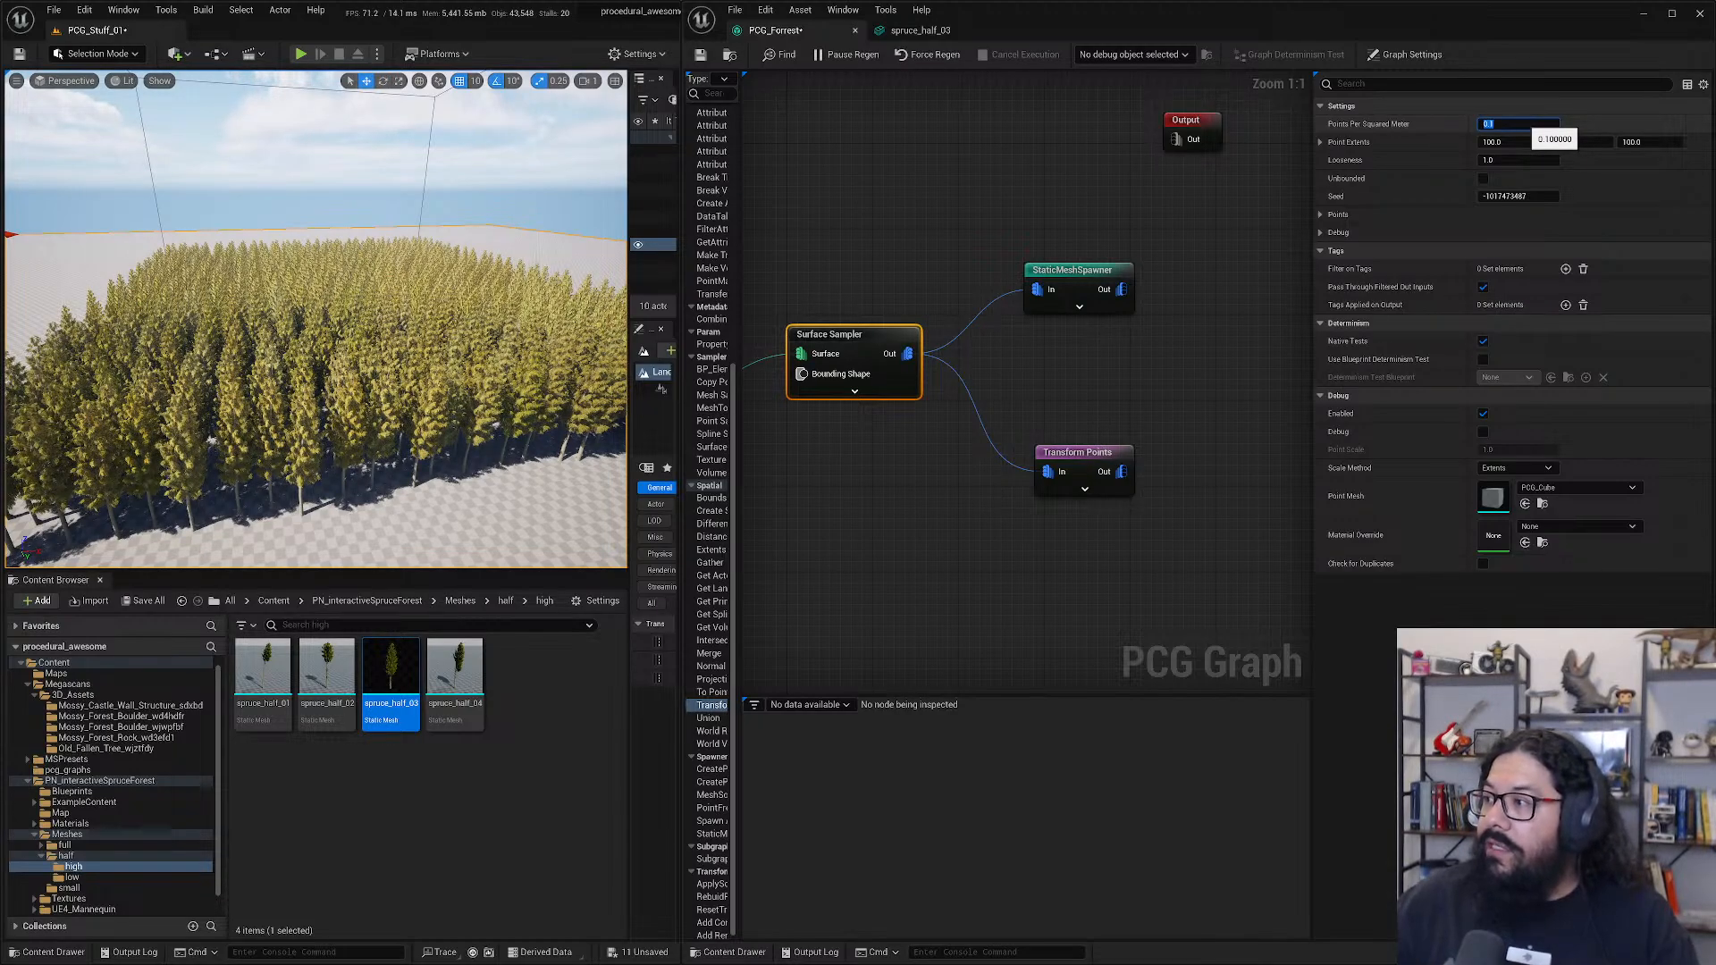
{"action": "key", "text": "Num_Lock"}
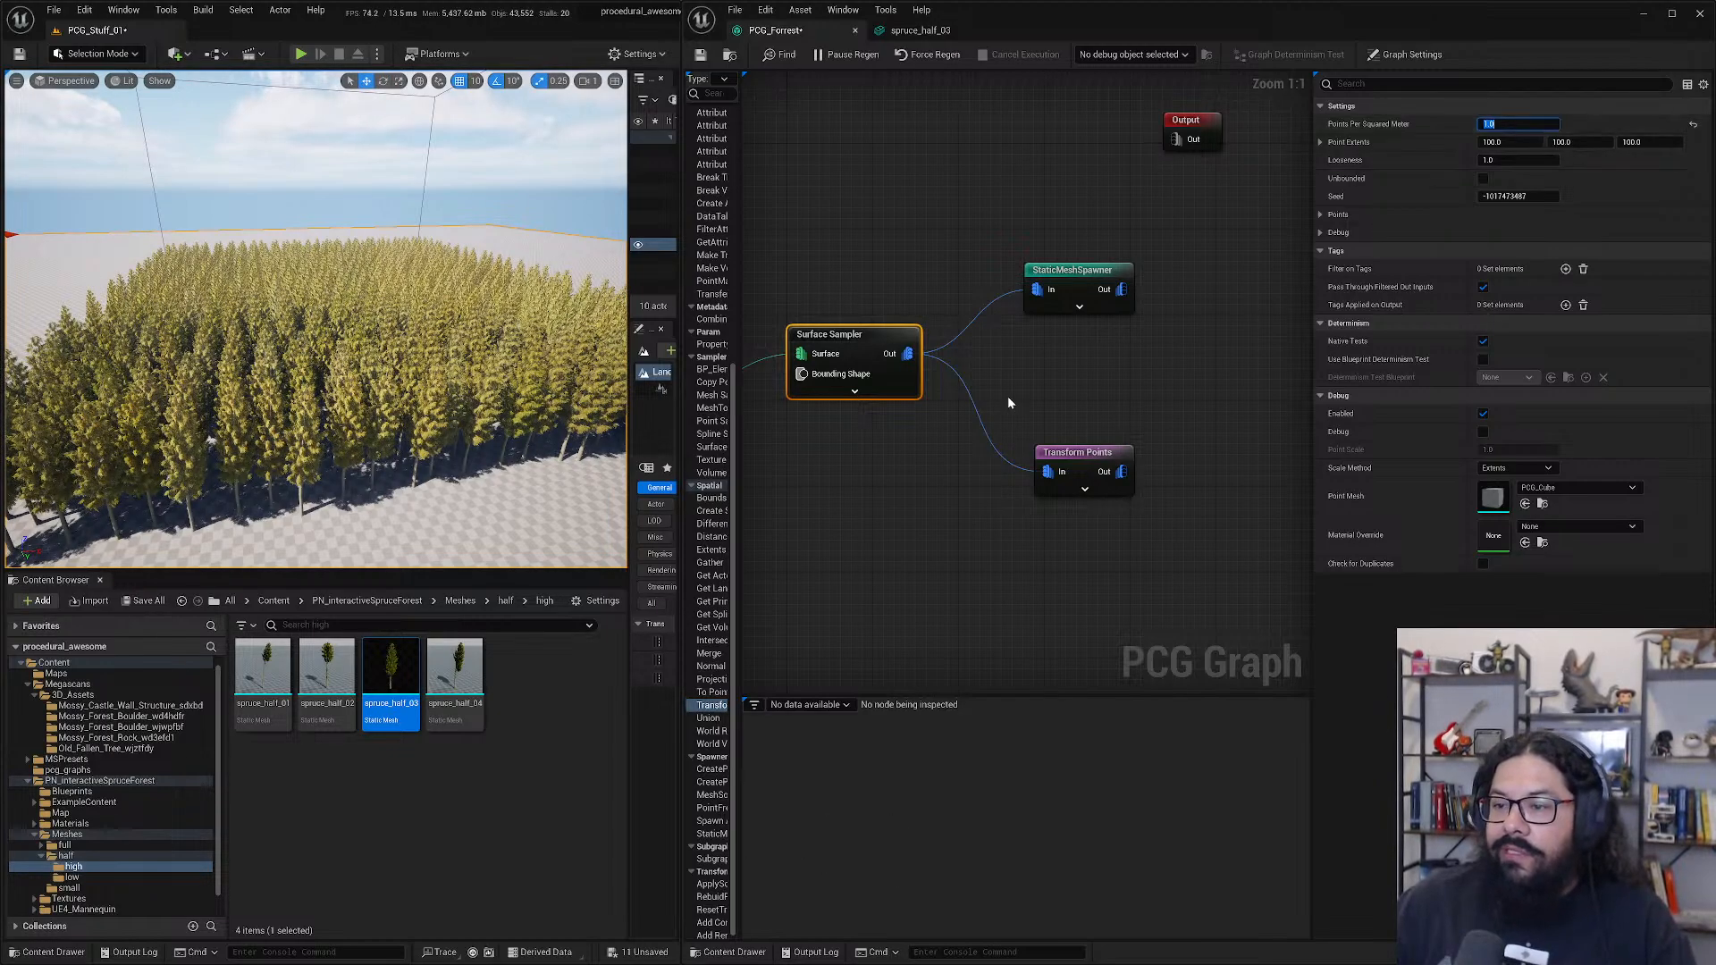
- Disconnect the StaticMeshSpawner from the Surface Sampler and preview the sampler's debug points at about 1.186 points per squared meter
{"action": "left_click", "coordinate": [869, 337]}
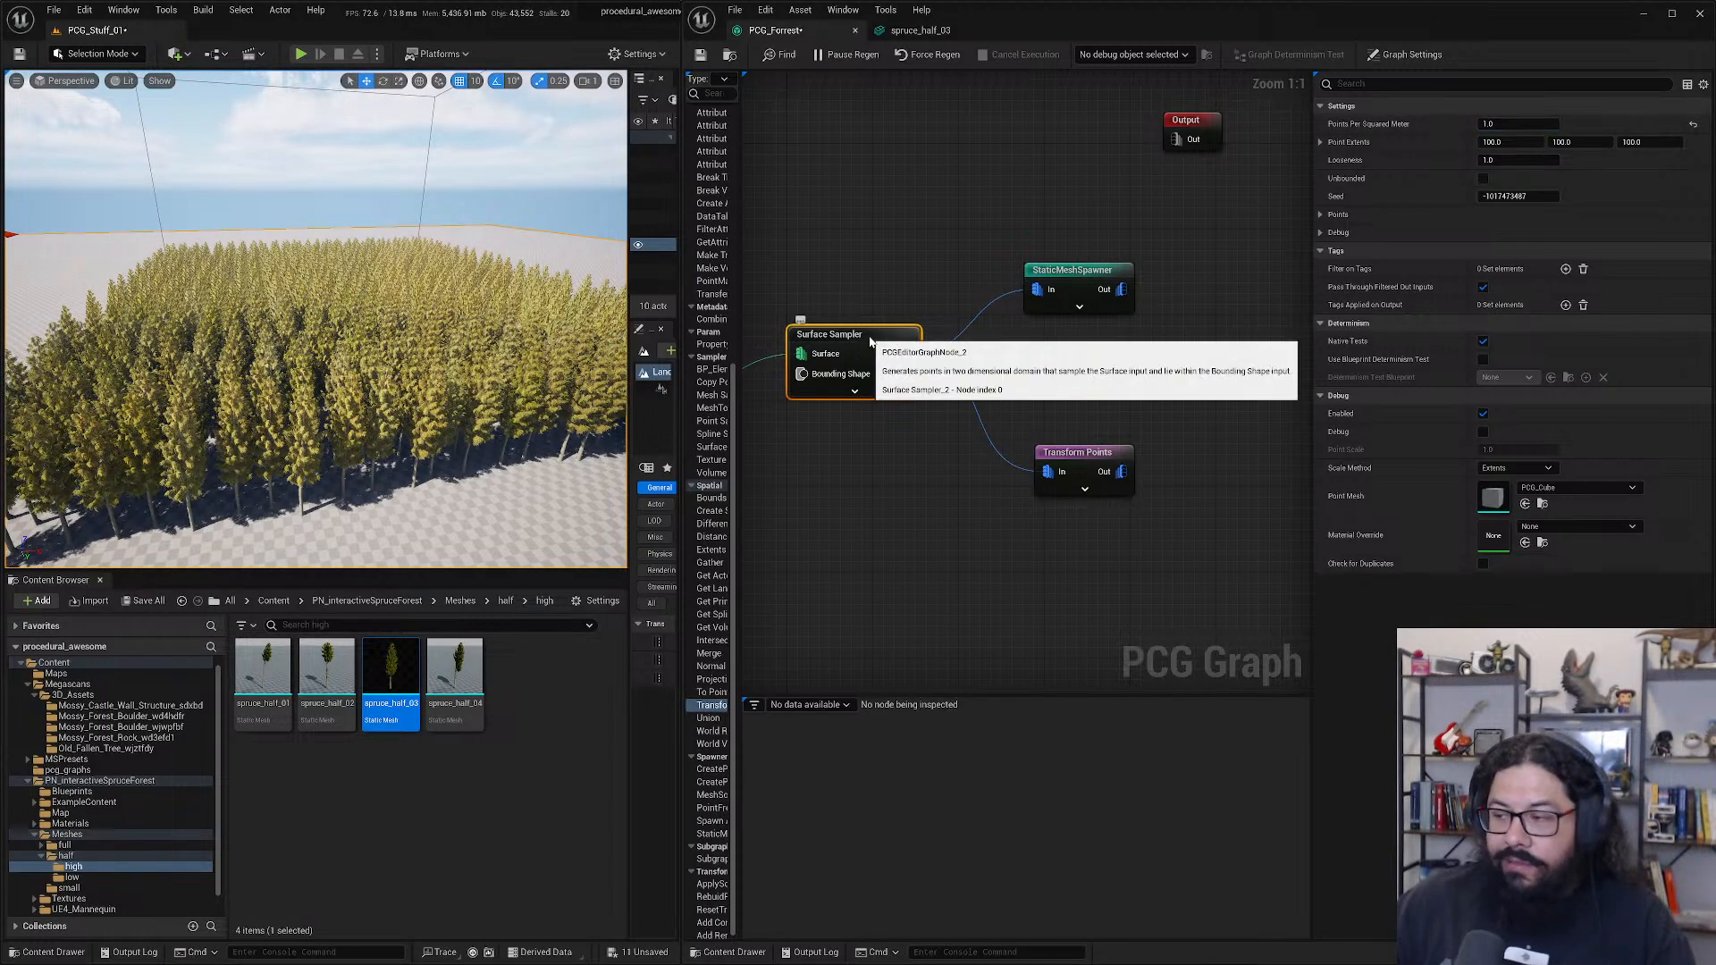
{"action": "left_click", "coordinate": [1013, 300], "text": "alt"}
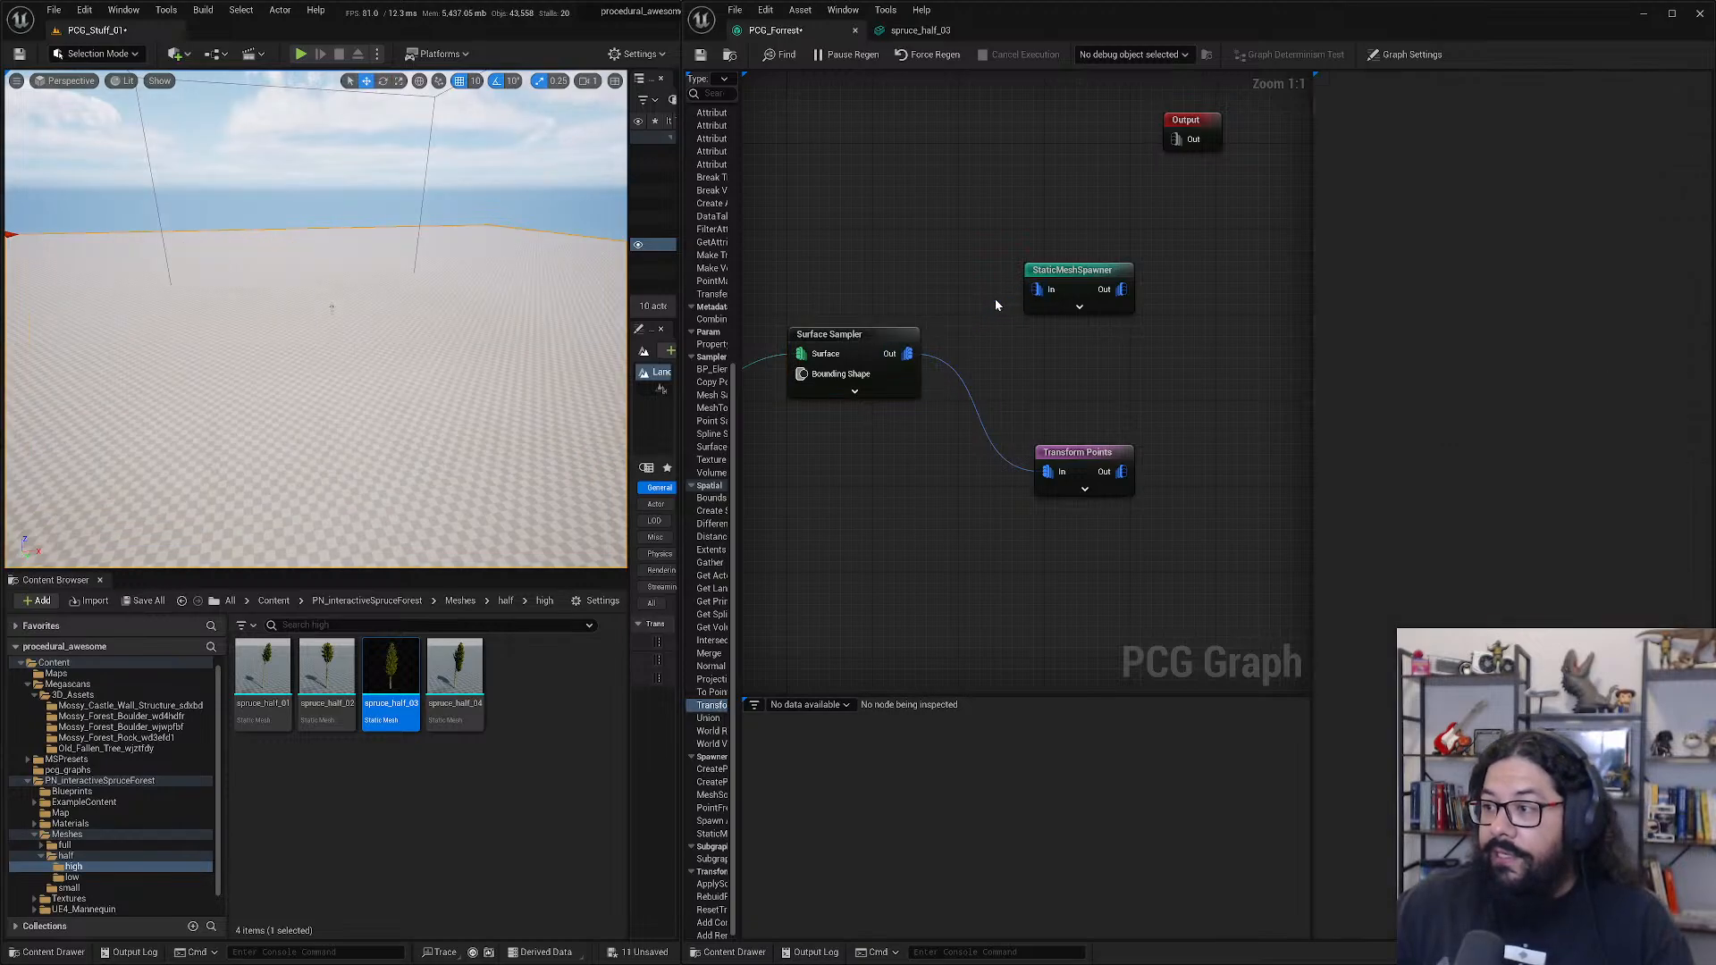
{"action": "key", "text": "d"}
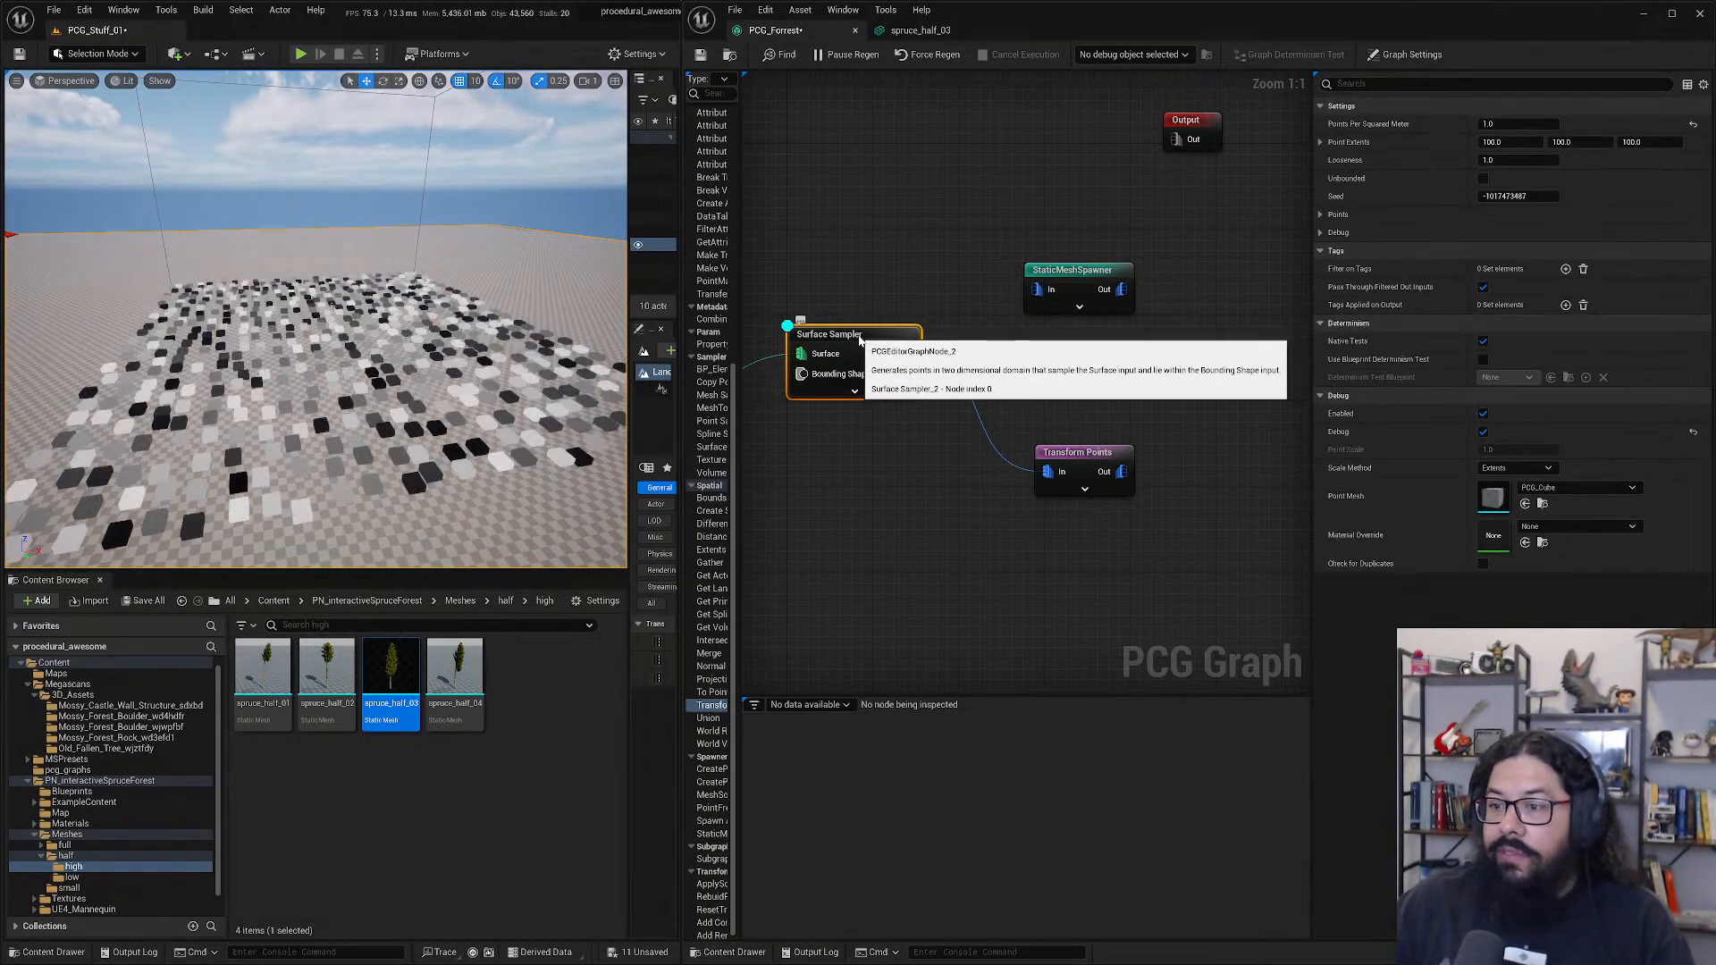
{"action": "mouse_move", "coordinate": [1521, 124]}
{"action": "left_mouse_down"}
{"action": "mouse_move", "coordinate": [1466, 124]}
{"action": "mouse_move", "coordinate": [1518, 124]}
{"action": "left_mouse_up"}
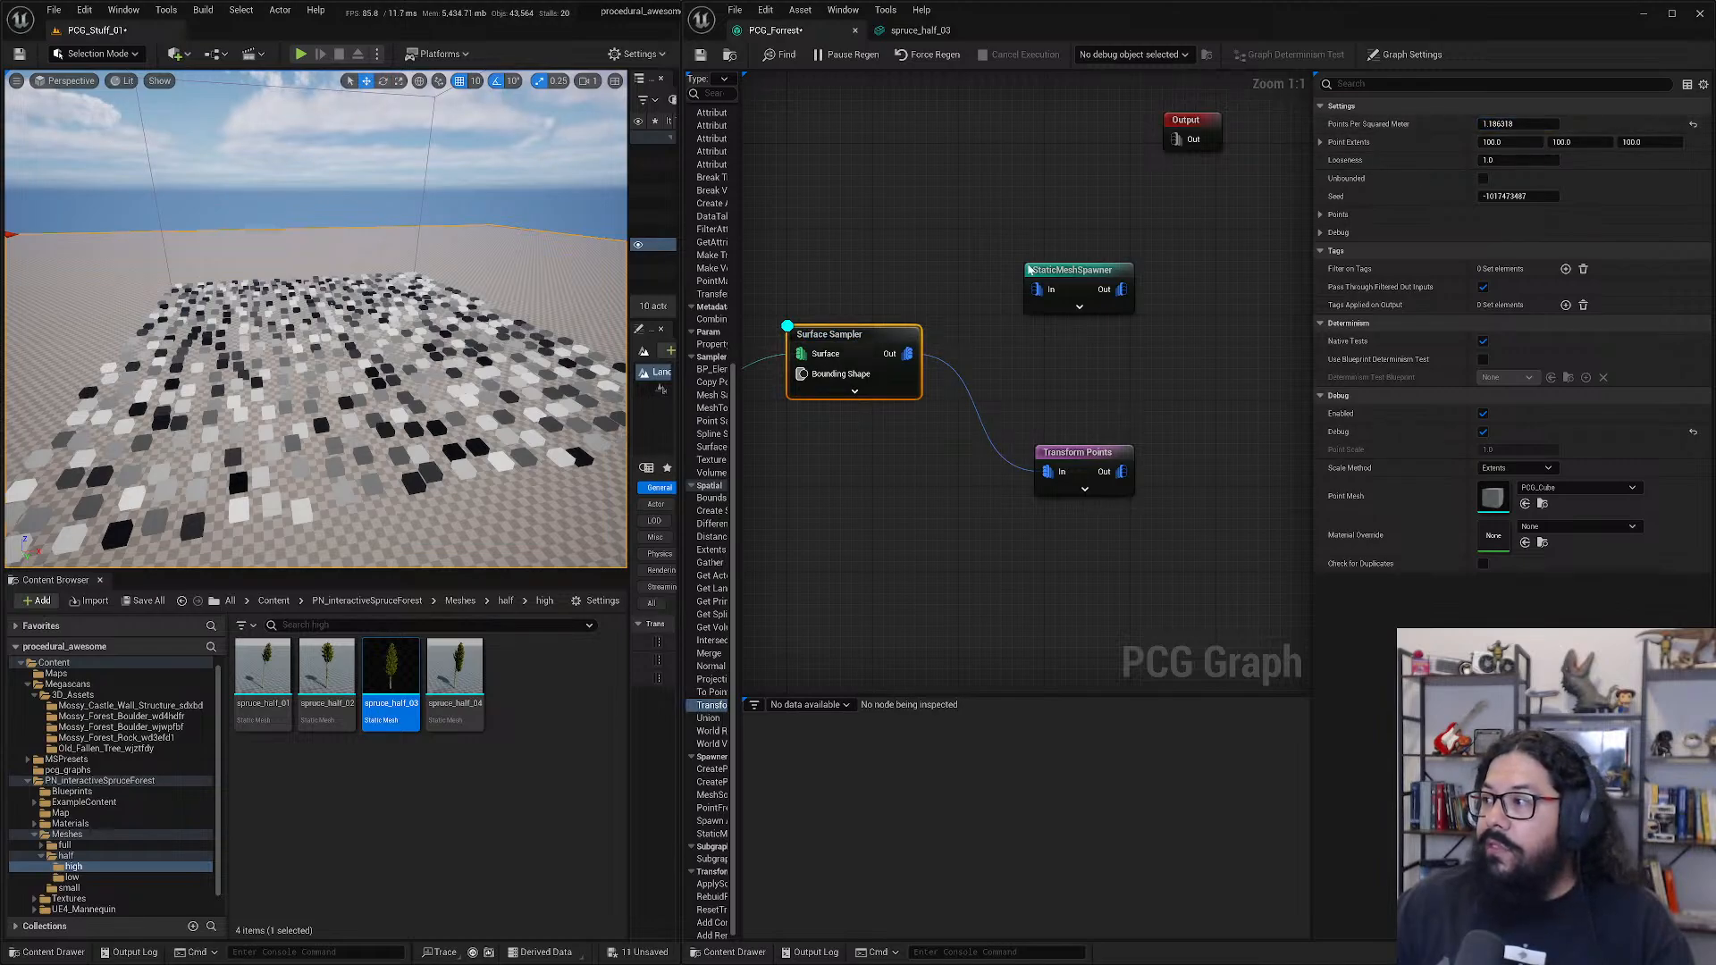
- Inspect the Surface Sampler node using the PCGVolume component as debug object and look through its point data
{"action": "right_click", "coordinate": [864, 333]}
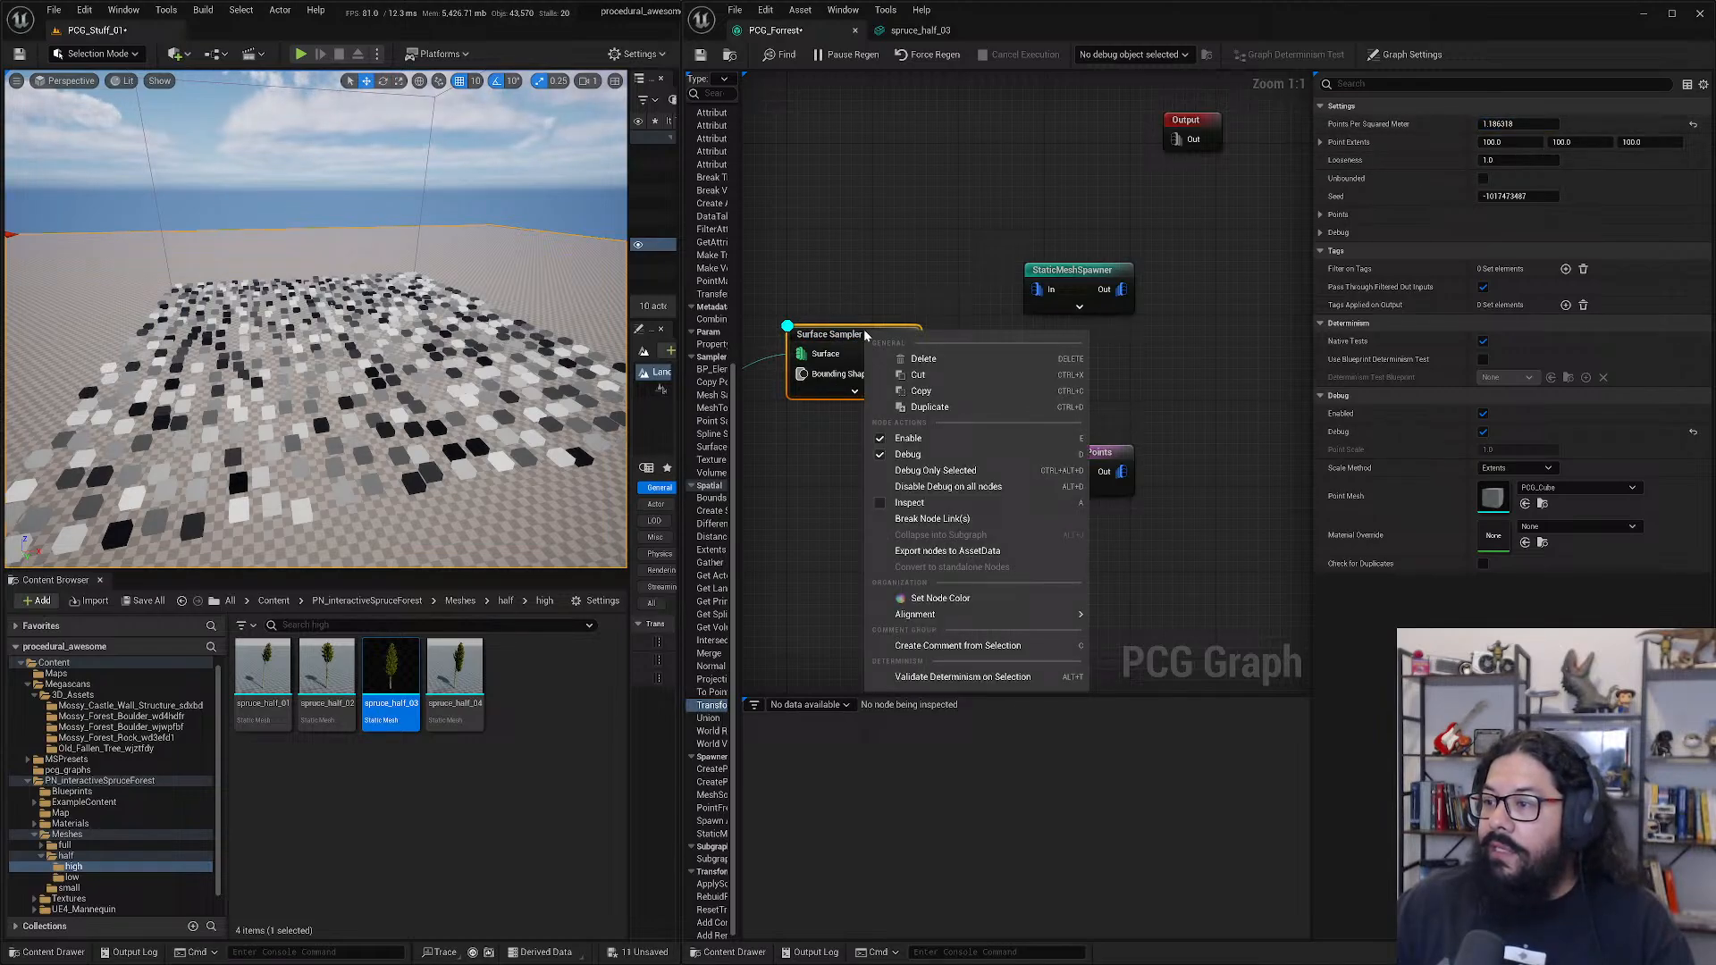
{"action": "left_click", "coordinate": [956, 502]}
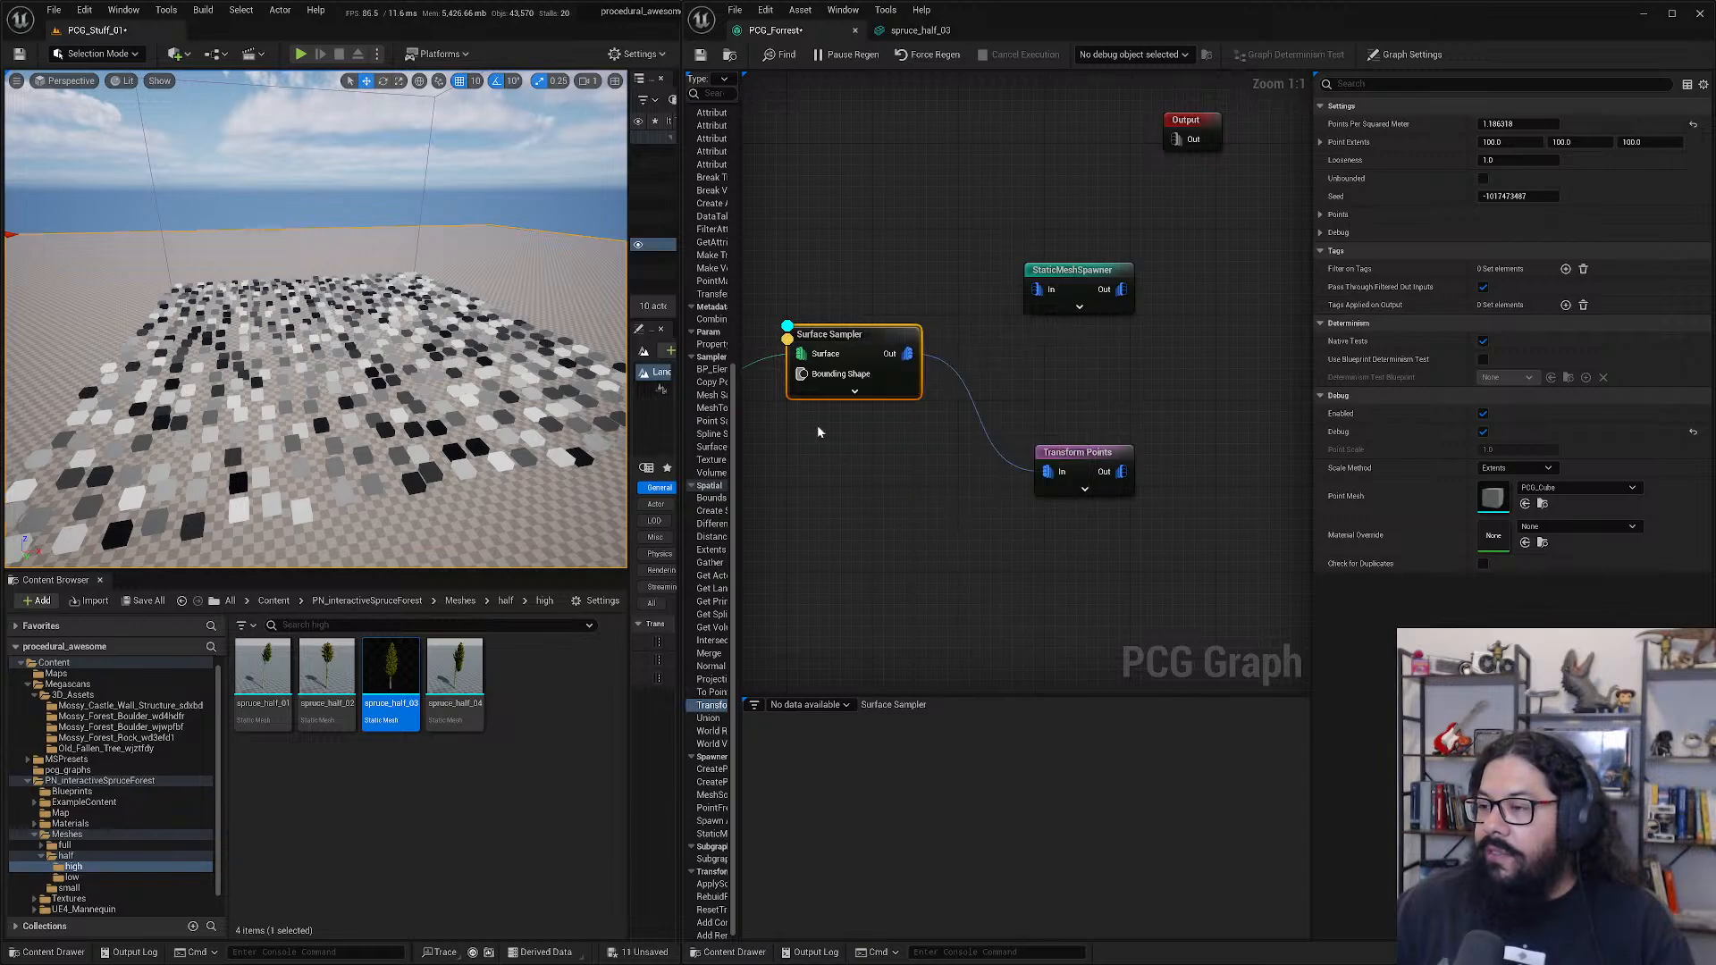
{"action": "right_click", "coordinate": [839, 336]}
{"action": "left_click", "coordinate": [780, 534]}
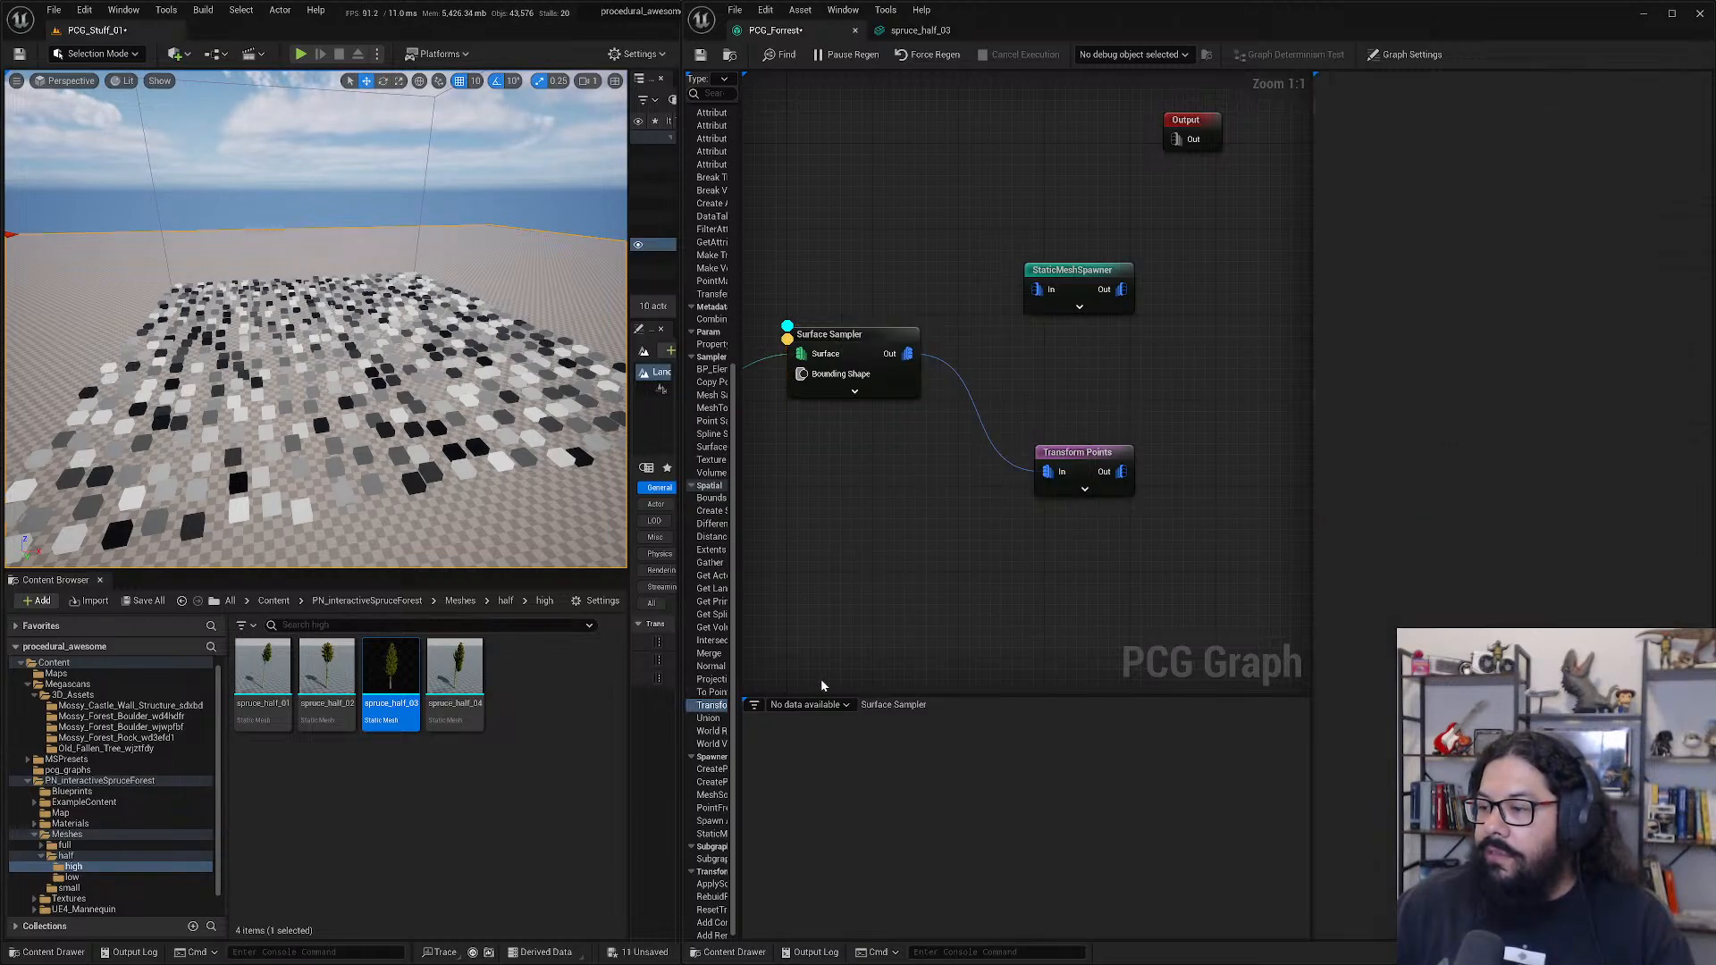
{"action": "left_click", "coordinate": [861, 348]}
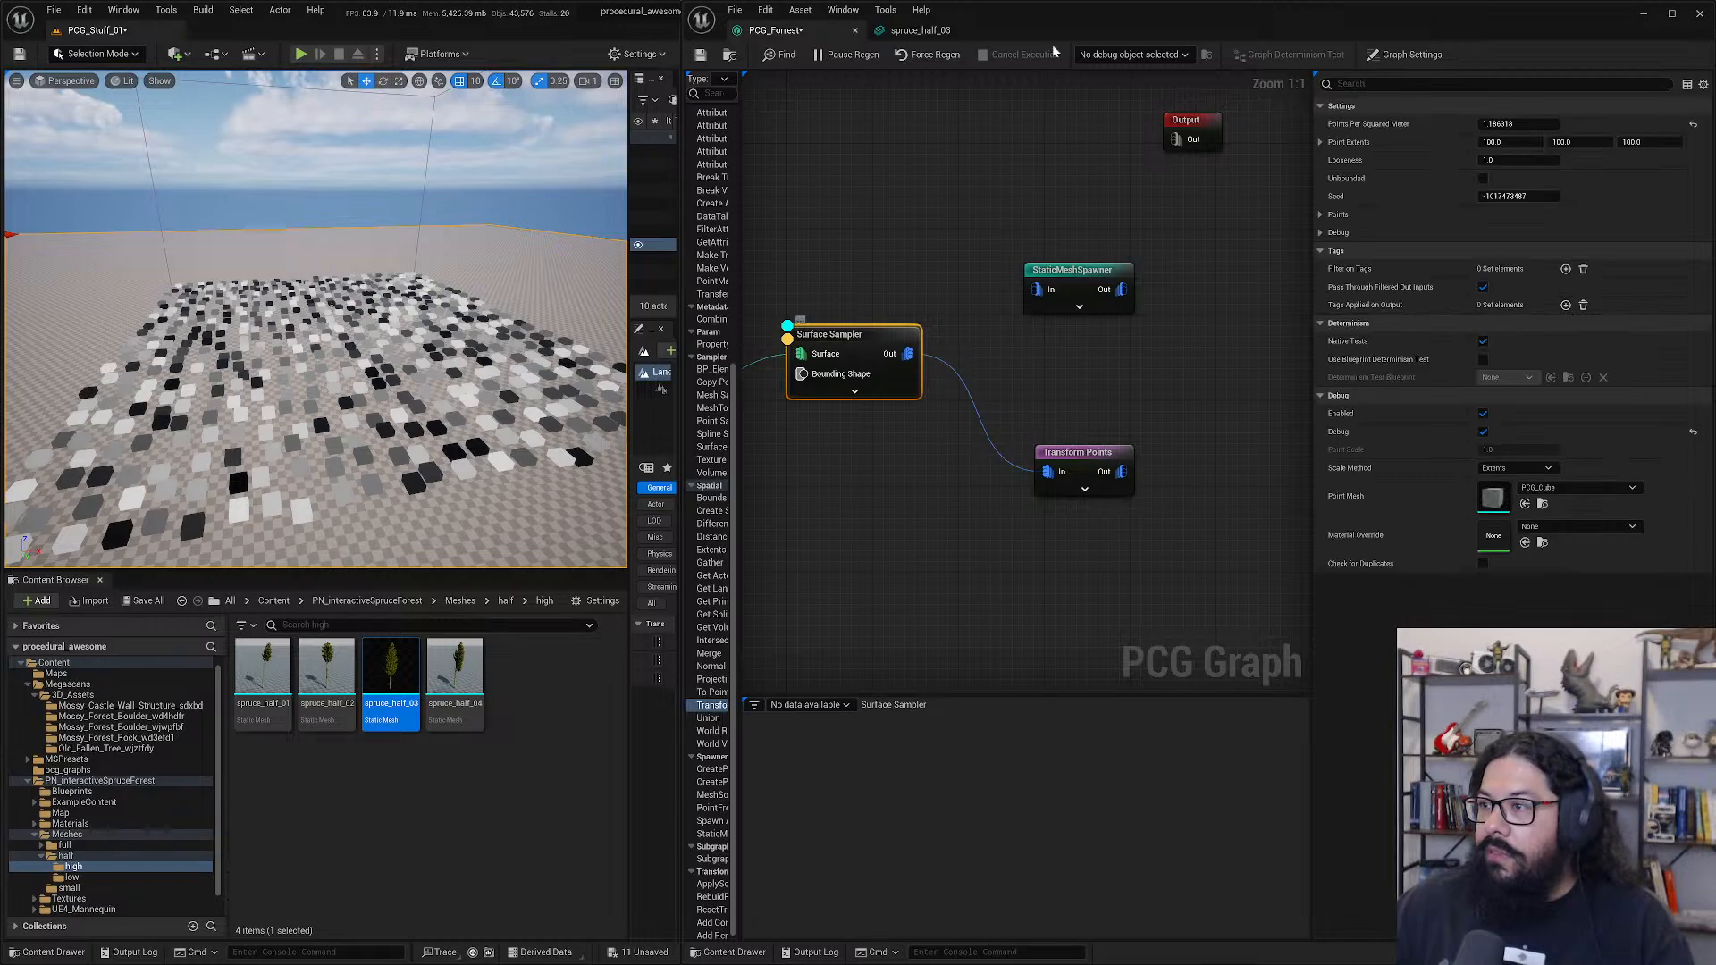
{"action": "left_click", "coordinate": [1131, 55]}
{"action": "left_click", "coordinate": [1138, 87]}
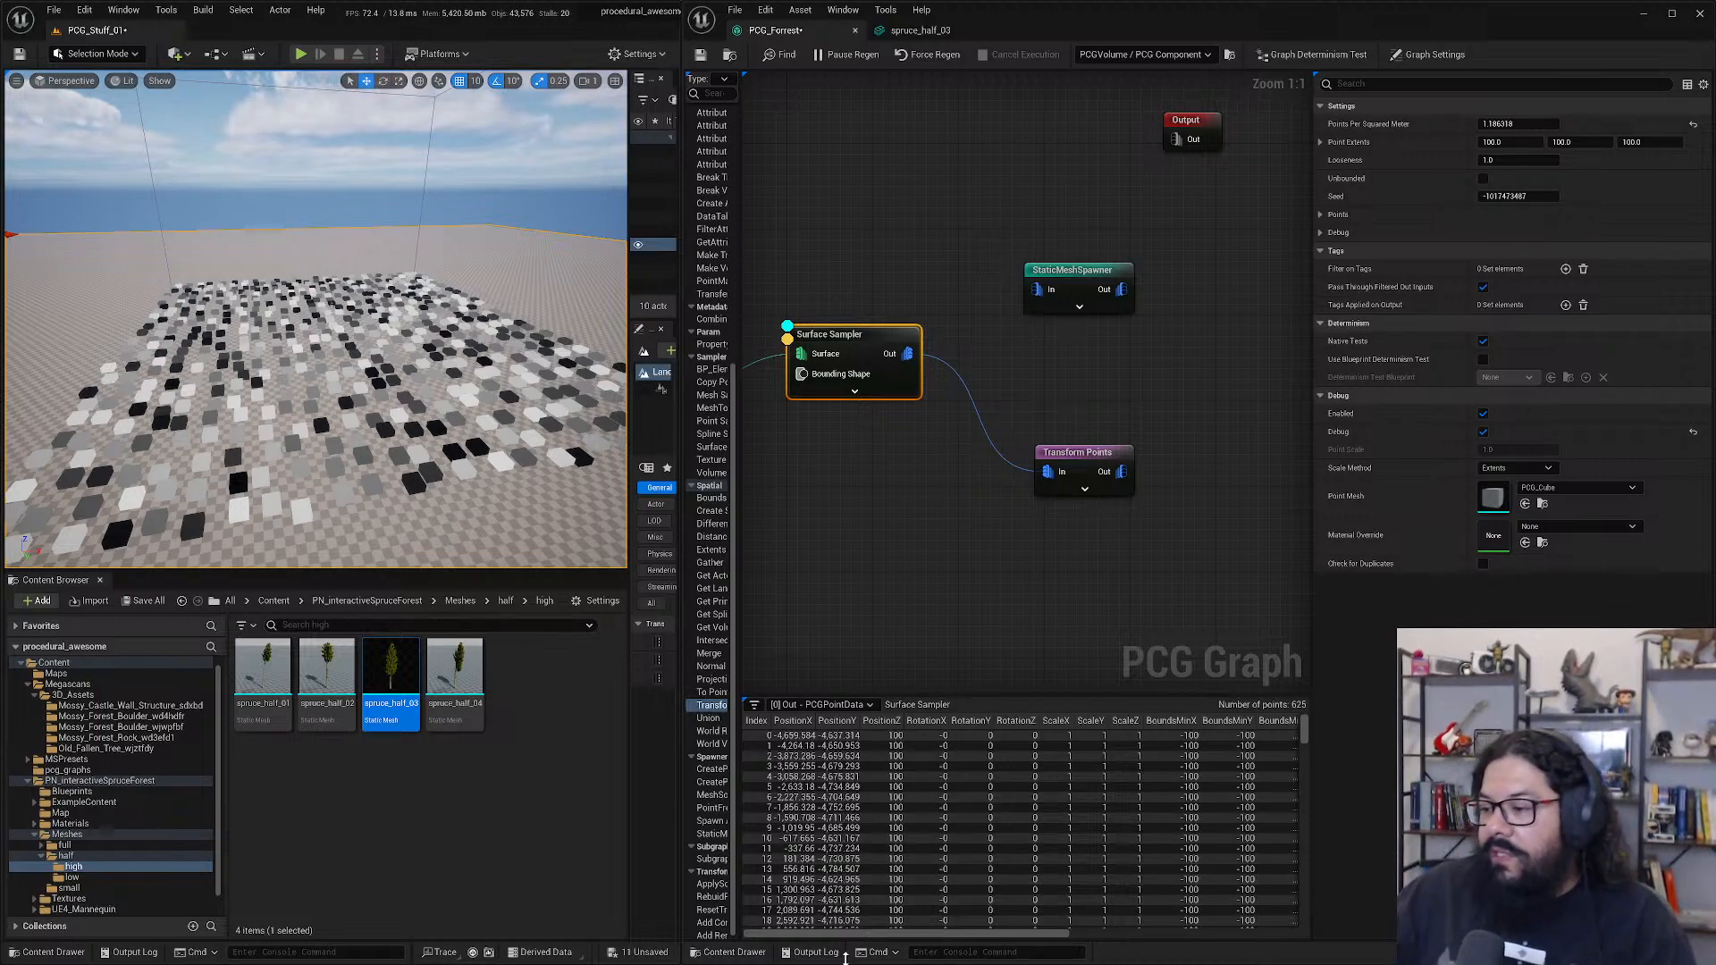
{"action": "left_click_drag", "start_coordinate": [885, 934], "coordinate": [1146, 931]}
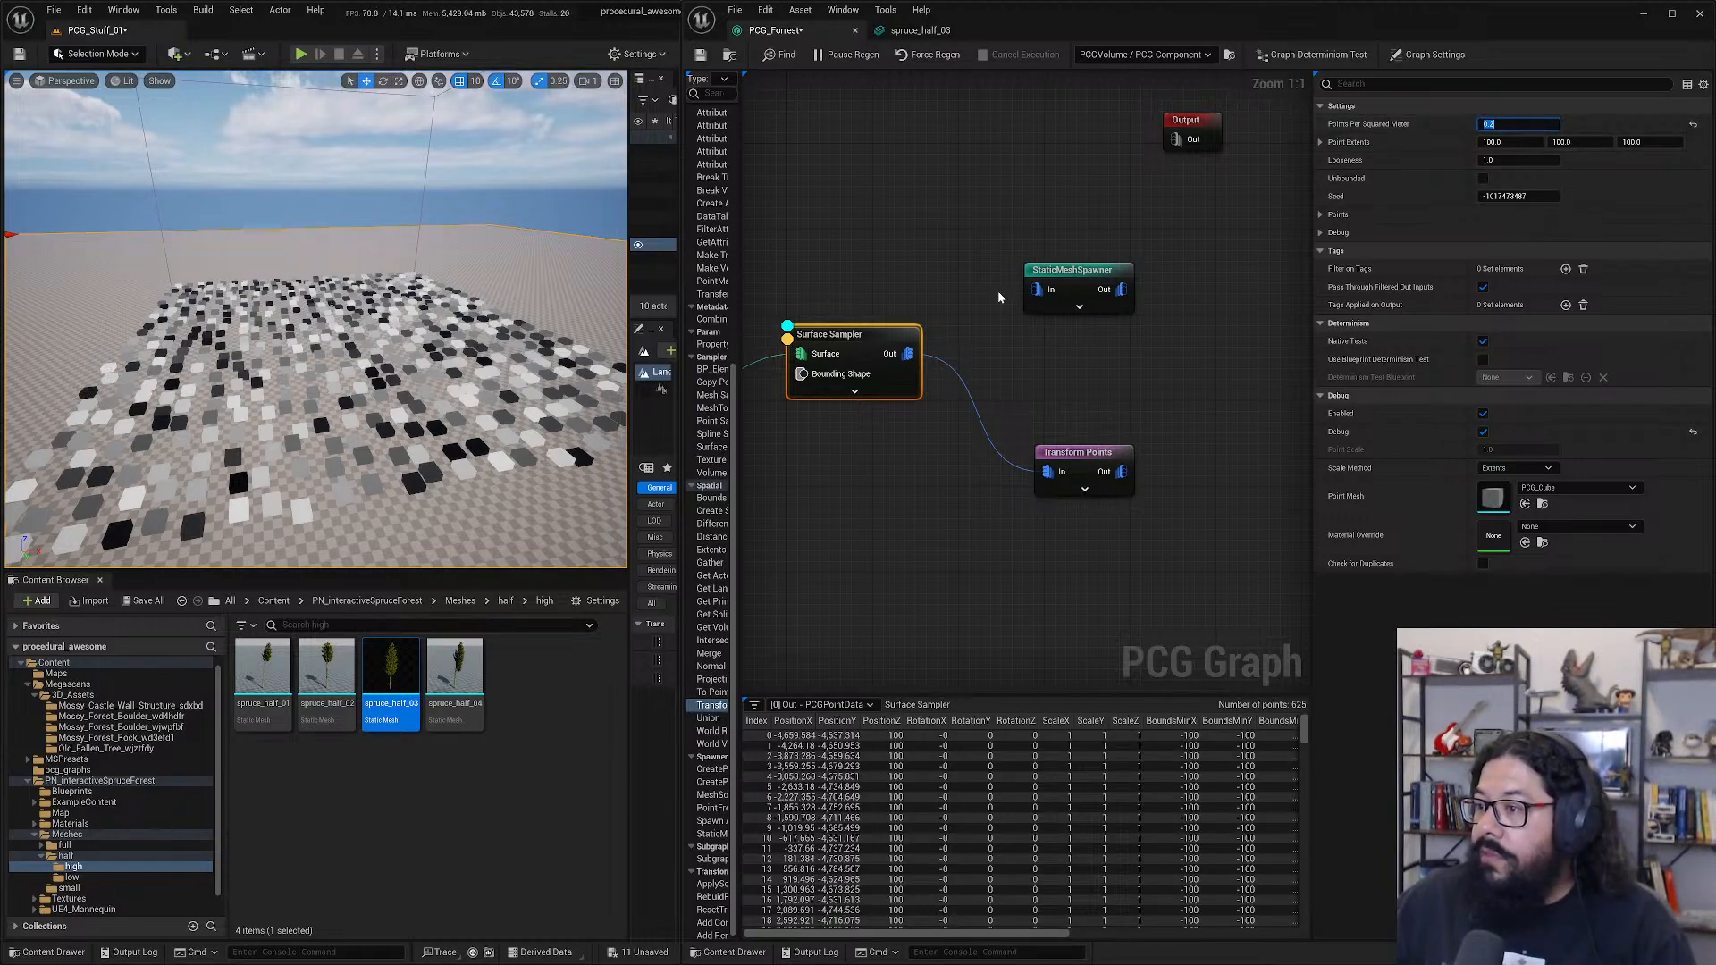
- Try lower Surface Sampler densities of 0.05 and 0.01 points per squared meter
{"action": "left_click", "coordinate": [898, 340]}
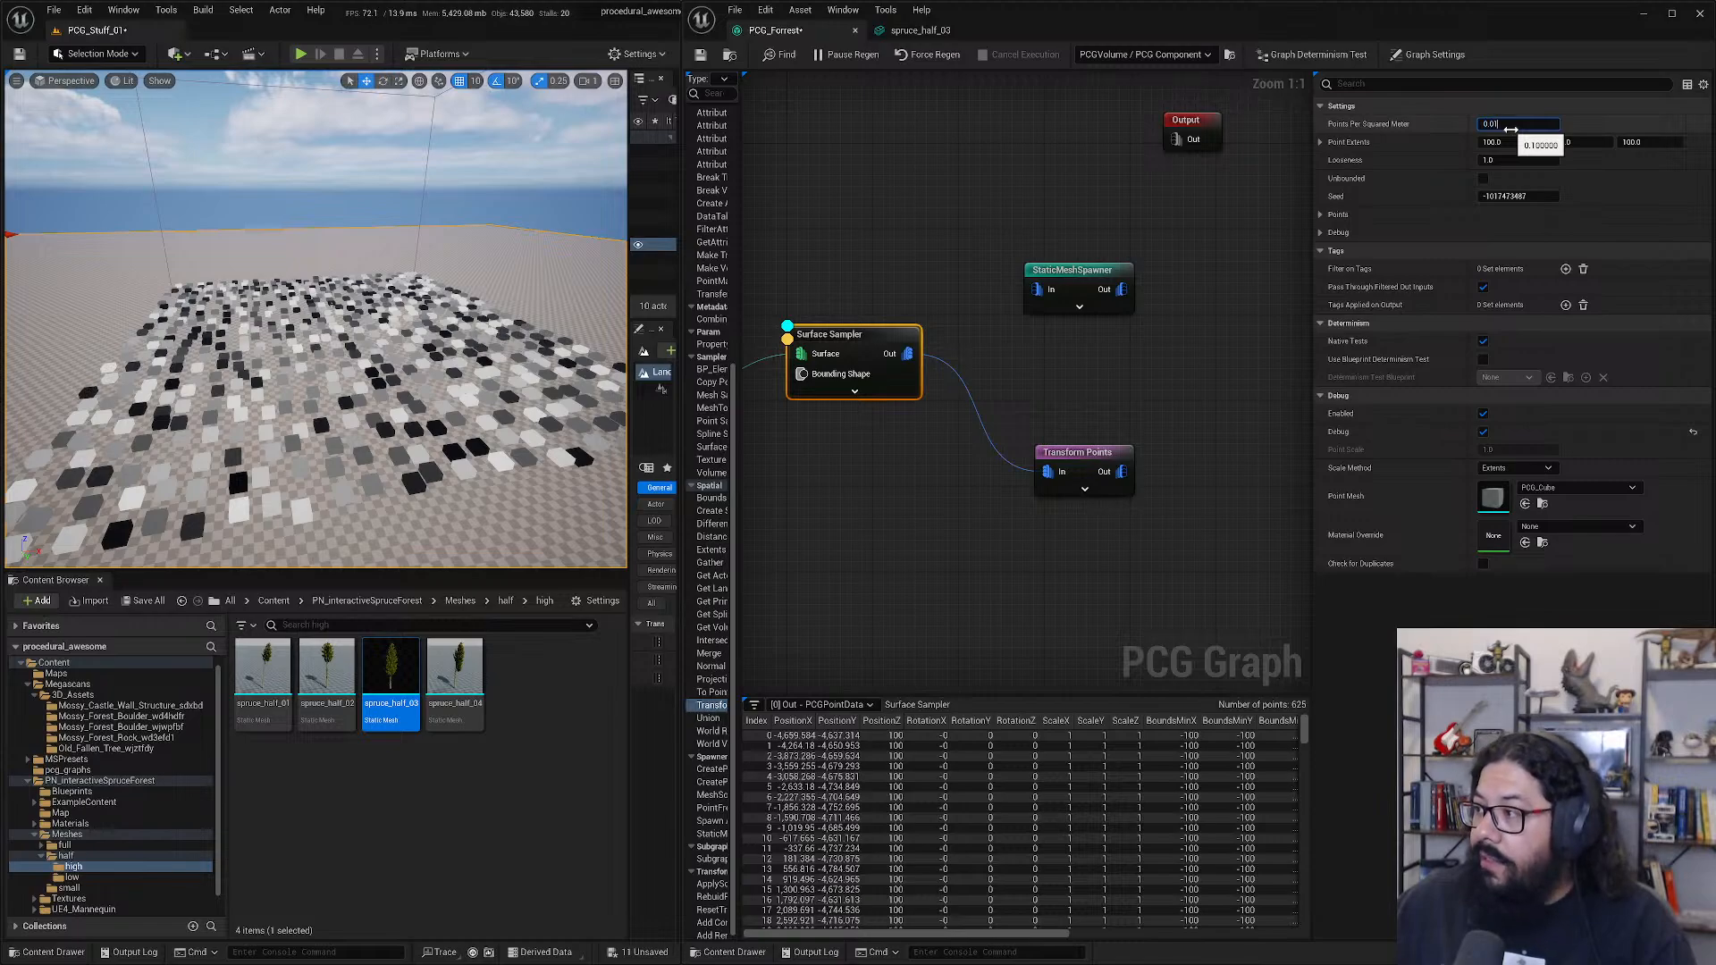
{"action": "left_click", "coordinate": [1510, 129]}
{"action": "type", "text": "0.05"}
{"action": "key", "text": "Return"}
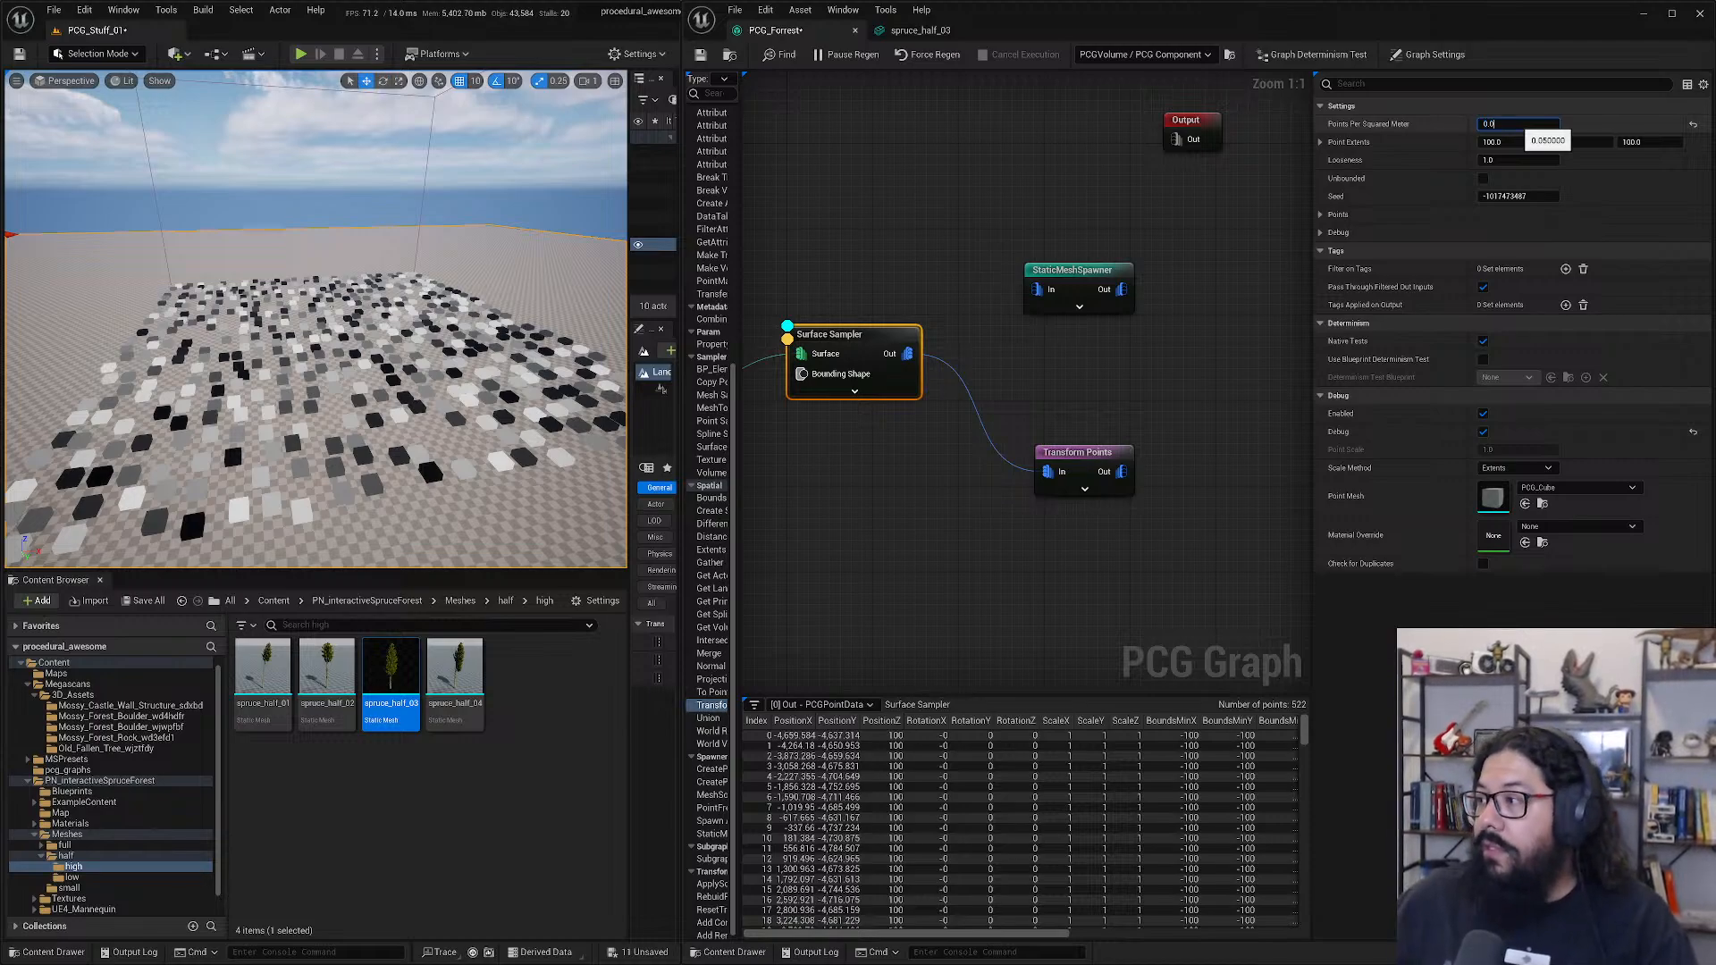
{"action": "type", "text": "0.01"}
{"action": "key", "text": "Return"}
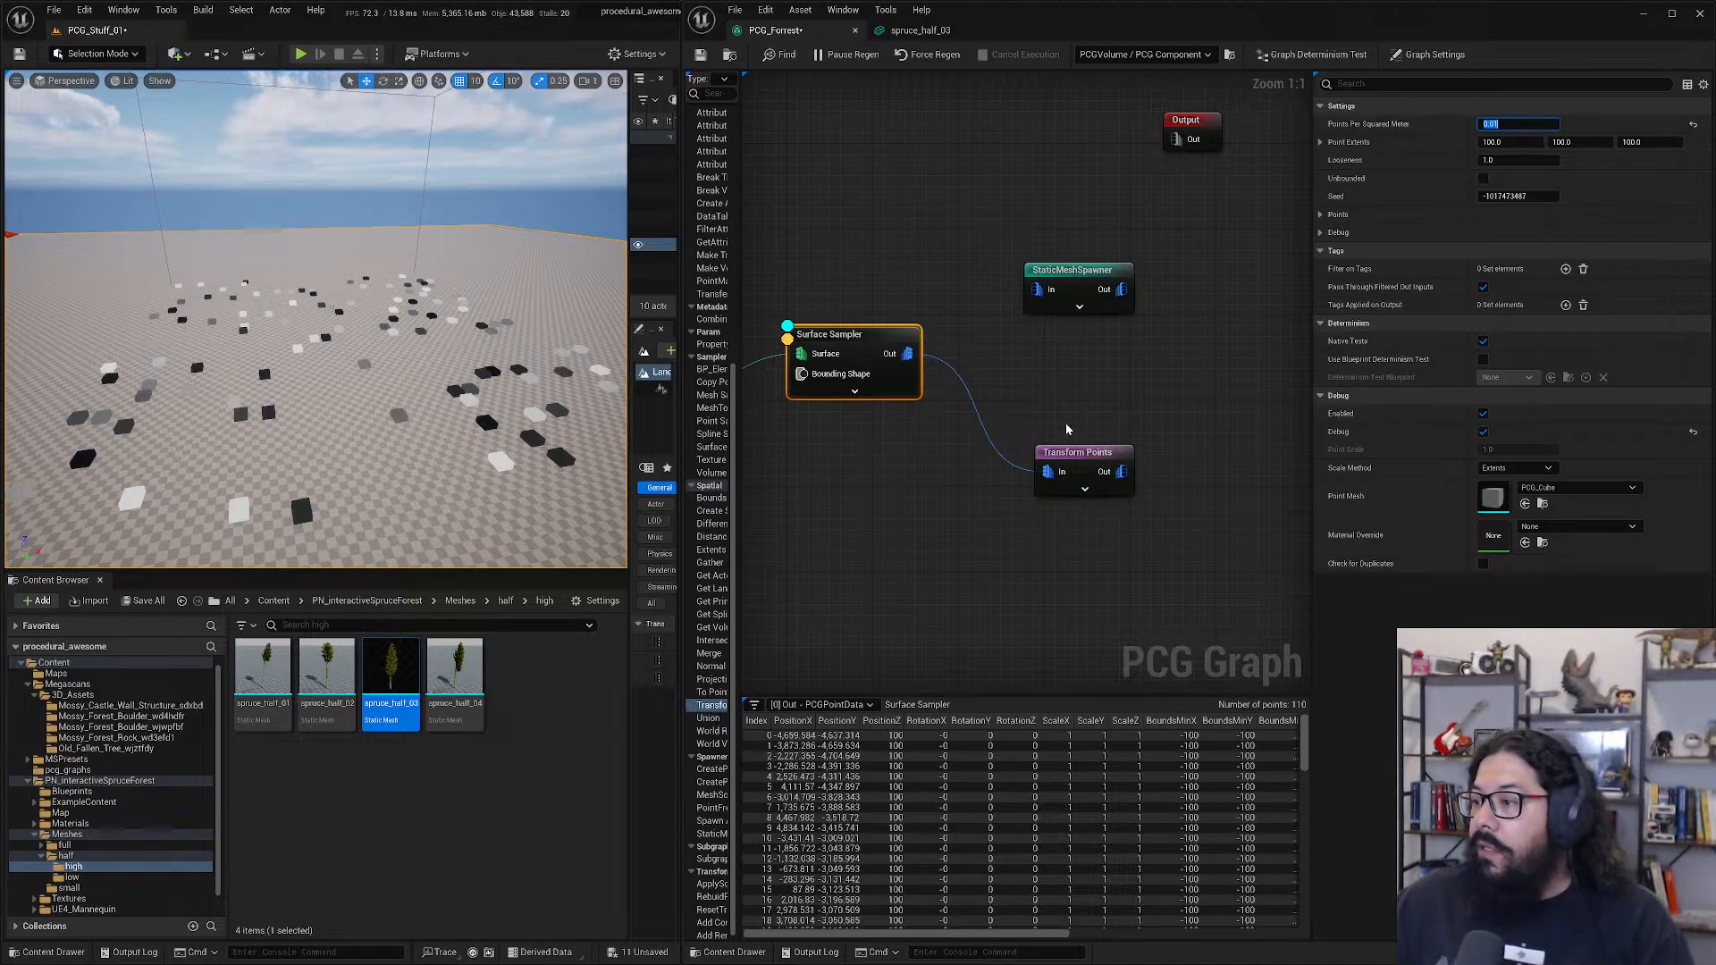
- Rearrange the nodes so Transform Points sits beside the Surface Sampler with the StaticMeshSpawner above and beyond it
{"action": "left_click_drag", "start_coordinate": [1077, 453], "coordinate": [1077, 390]}
{"action": "left_click_drag", "start_coordinate": [1073, 273], "coordinate": [1159, 261]}
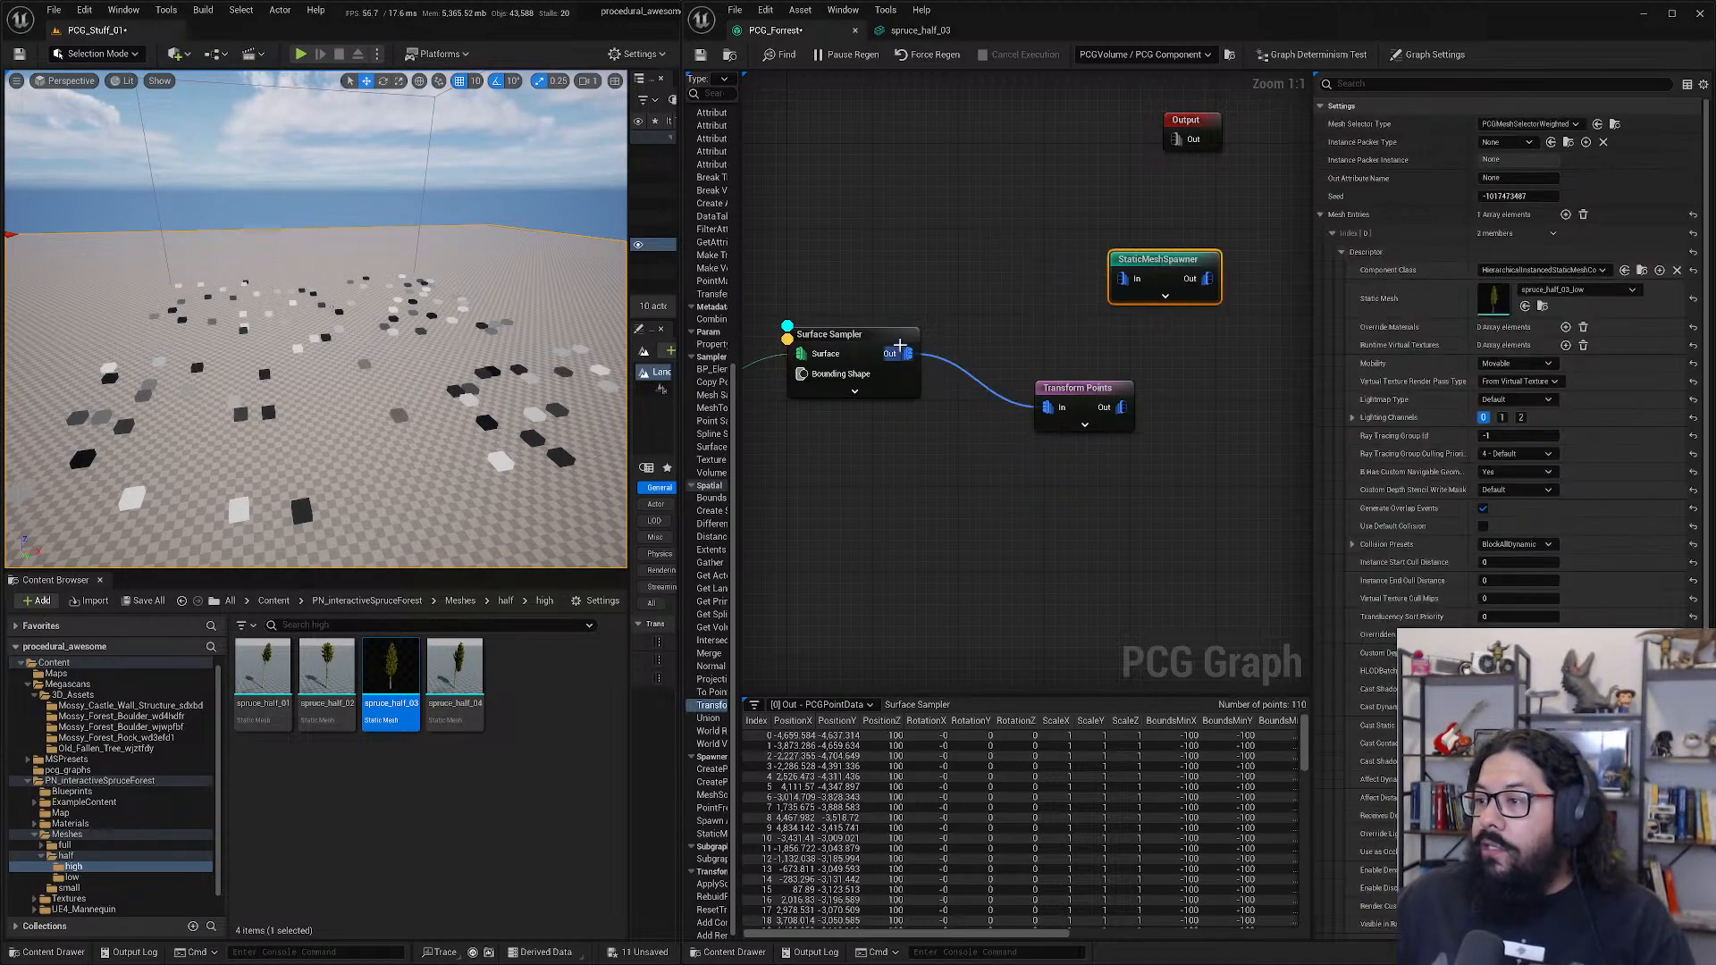
{"action": "left_click_drag", "start_coordinate": [899, 346], "coordinate": [921, 375]}
{"action": "left_click_drag", "start_coordinate": [1106, 393], "coordinate": [1086, 372]}
- Set the Surface Sampler's points per squared meter to 0.03
{"action": "left_click", "coordinate": [863, 366]}
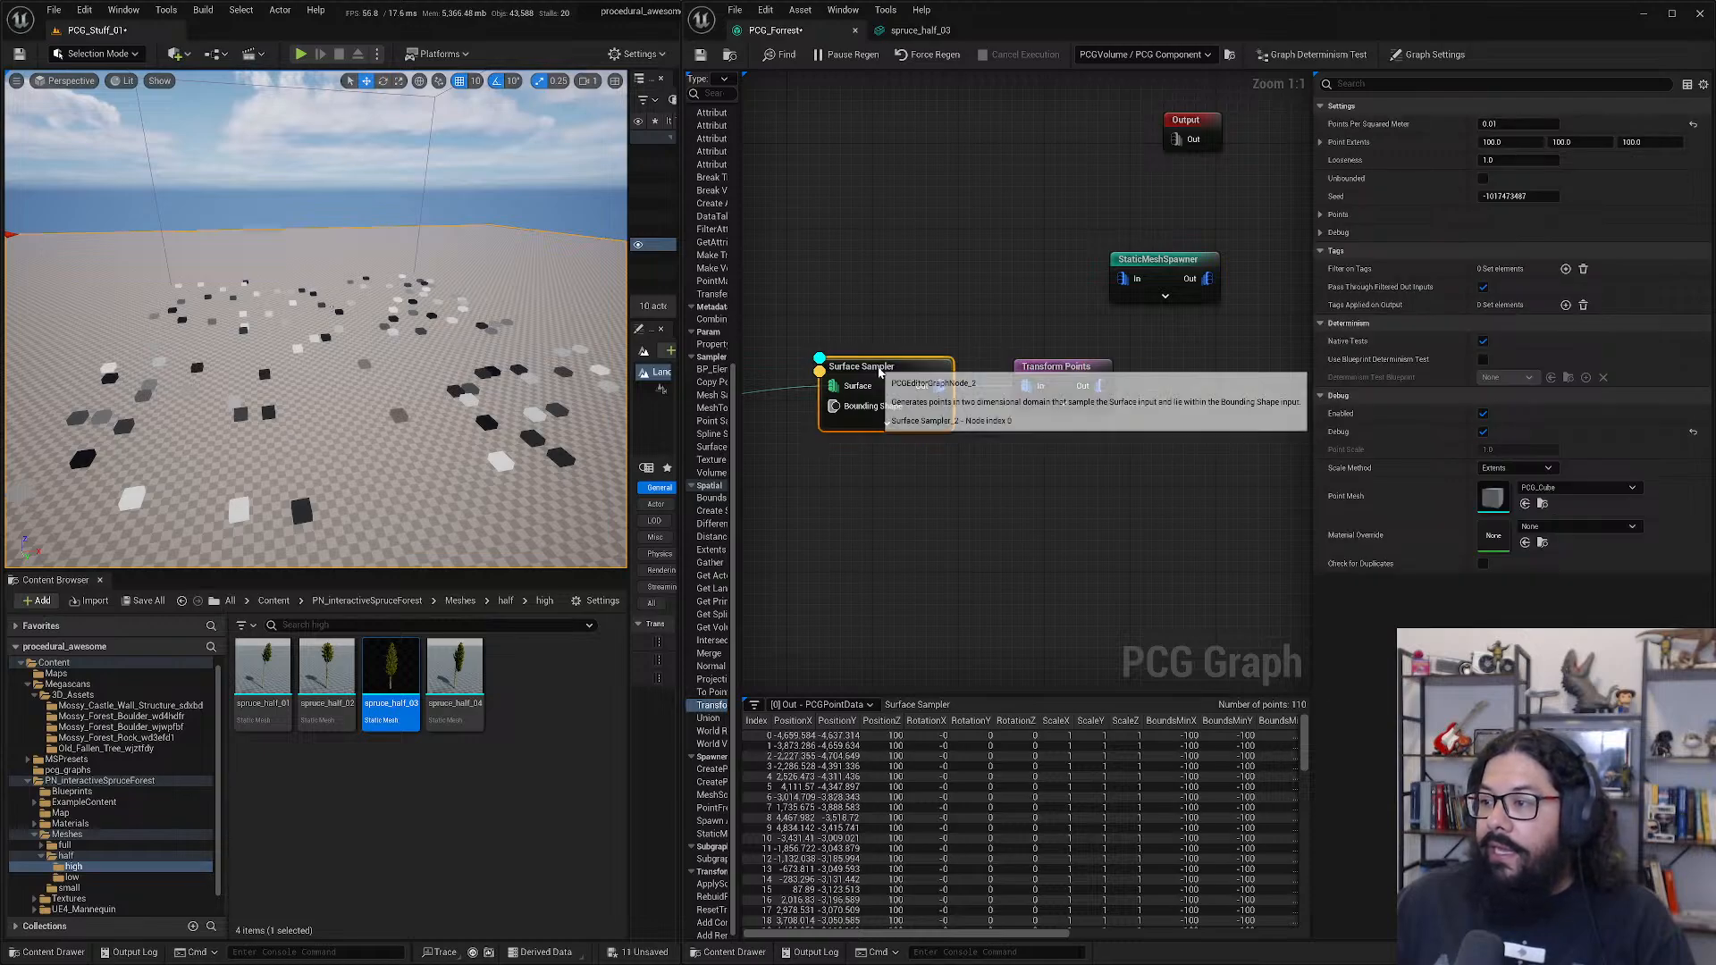
{"action": "left_click", "coordinate": [1511, 123]}
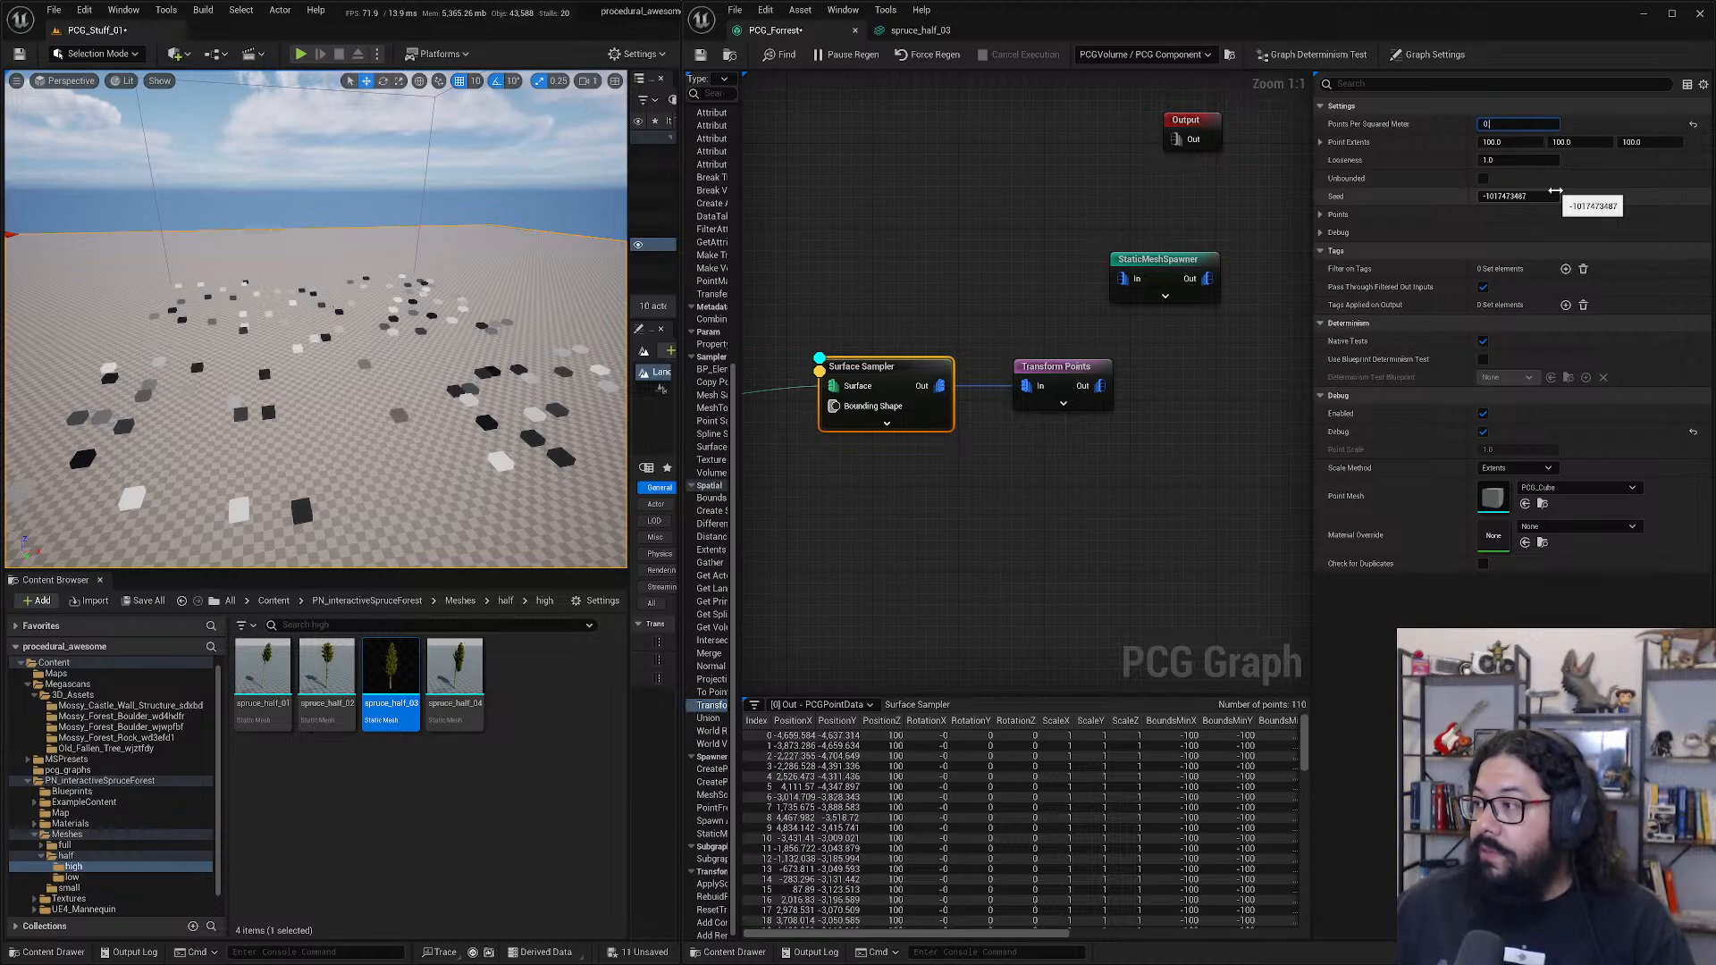
{"action": "key", "text": "Return"}
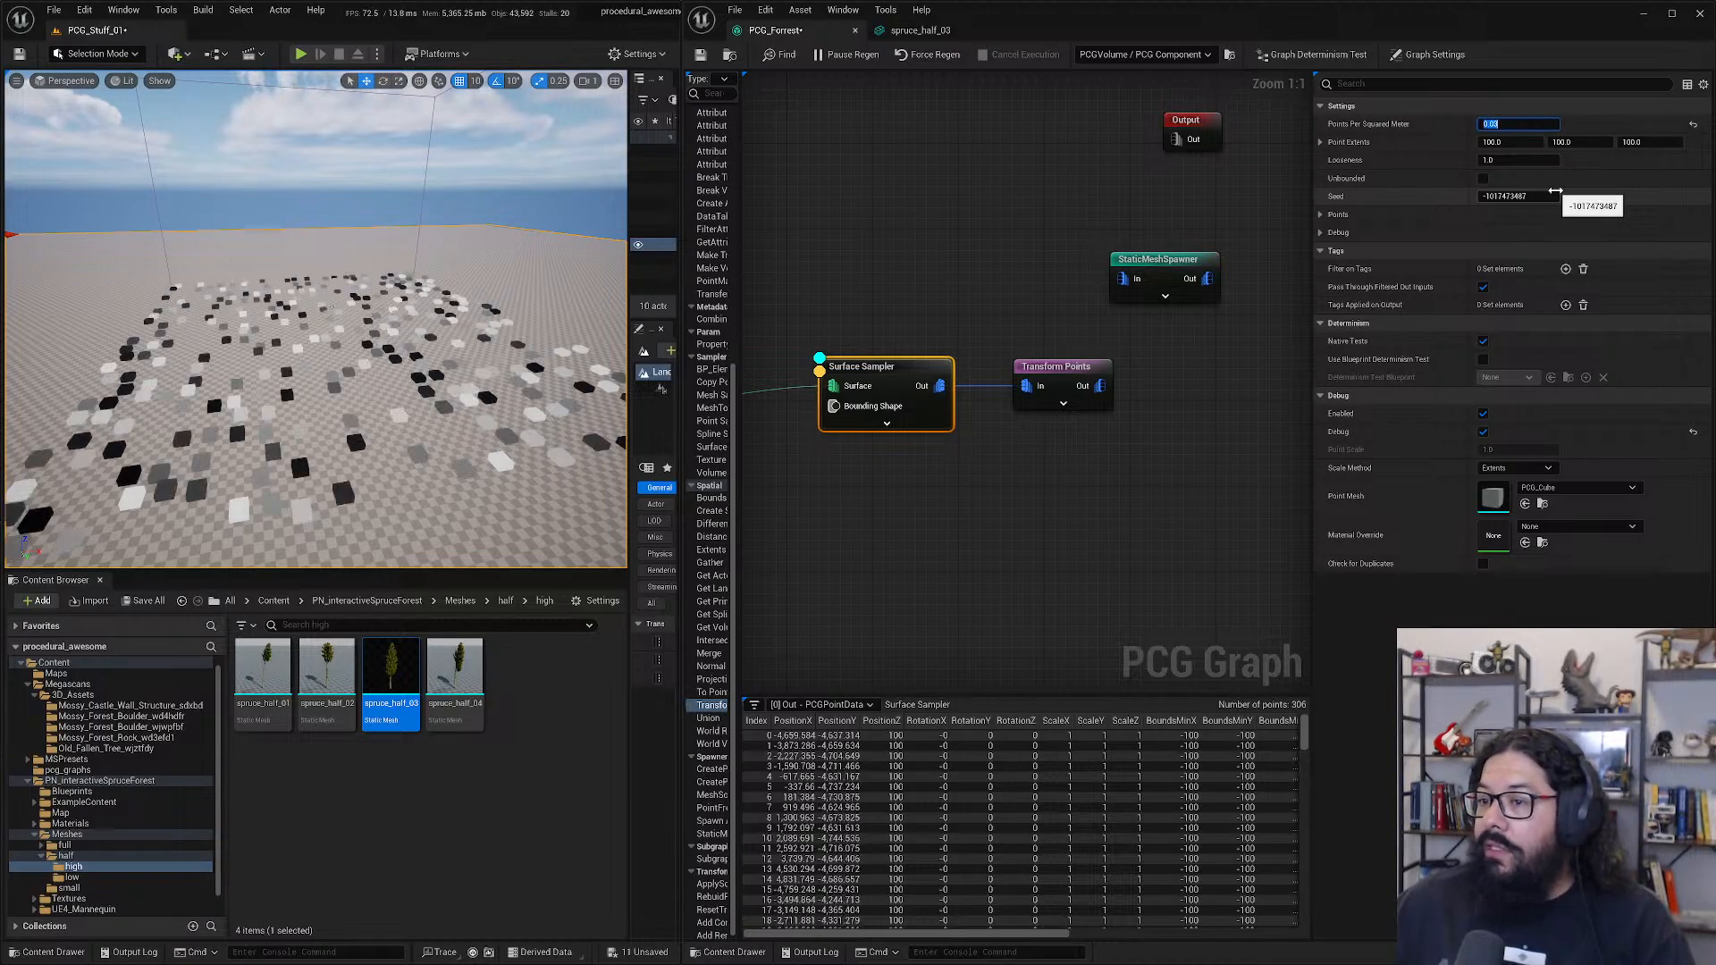
- Connect the Surface Sampler's output directly to the StaticMeshSpawner and view the spawned trees
{"action": "left_click_drag", "start_coordinate": [1084, 369], "coordinate": [1108, 438]}
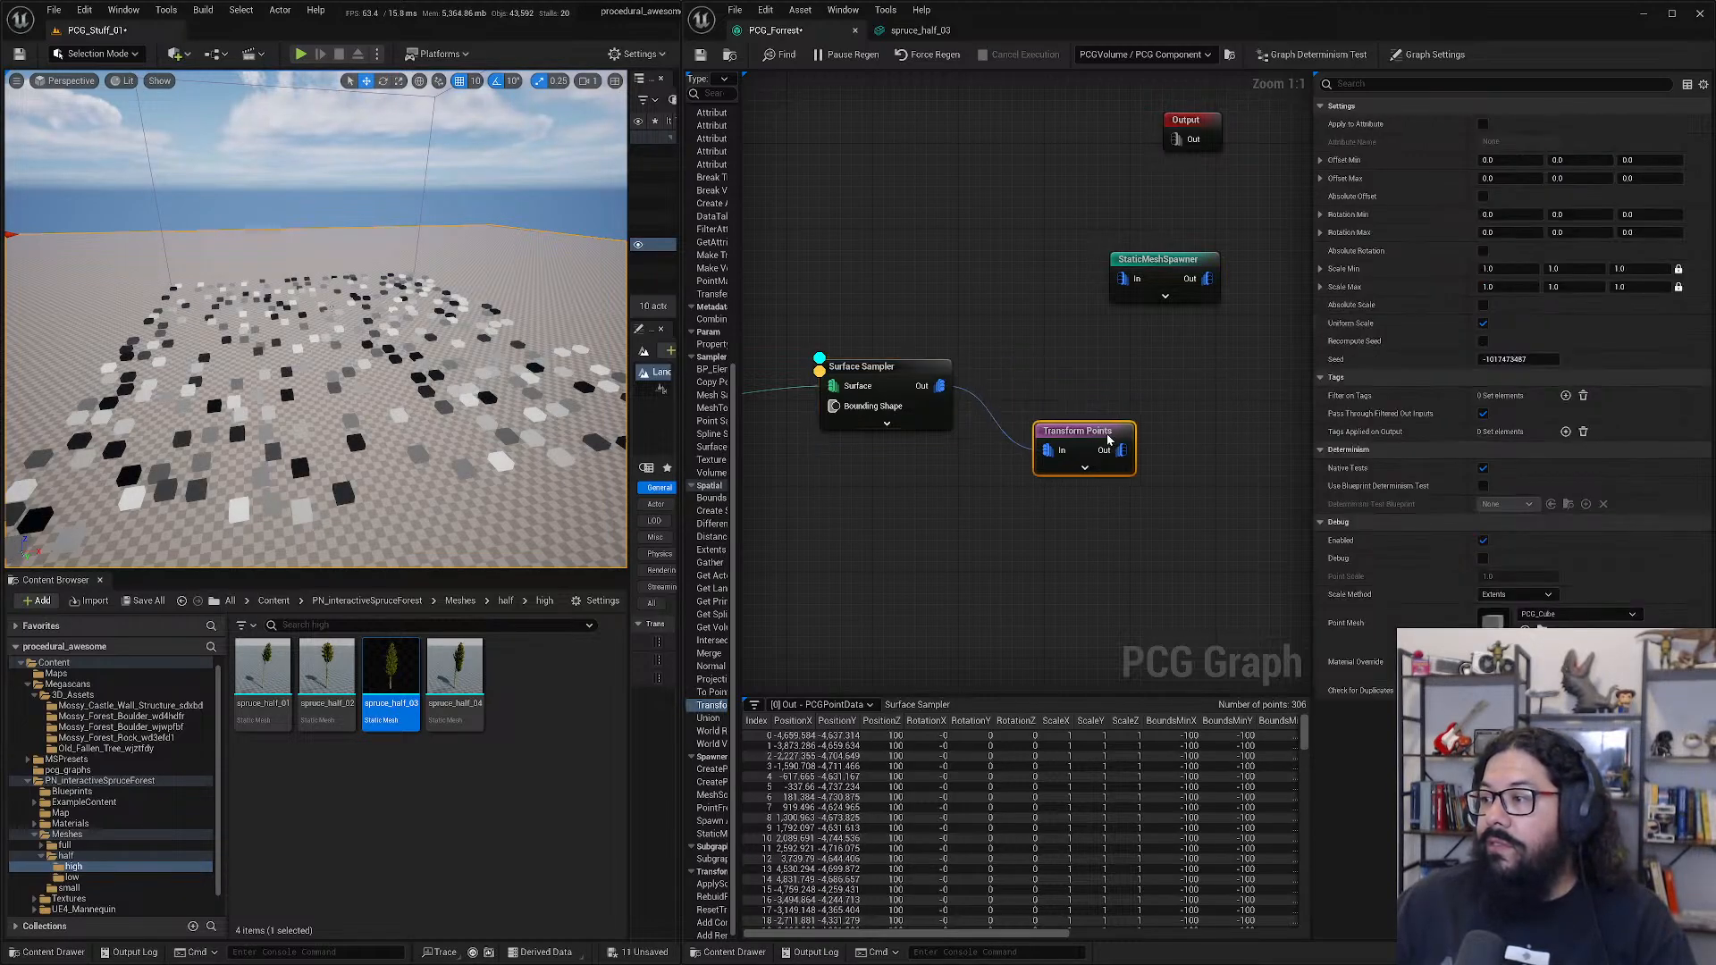
{"action": "left_click_drag", "start_coordinate": [943, 388], "coordinate": [1125, 278]}
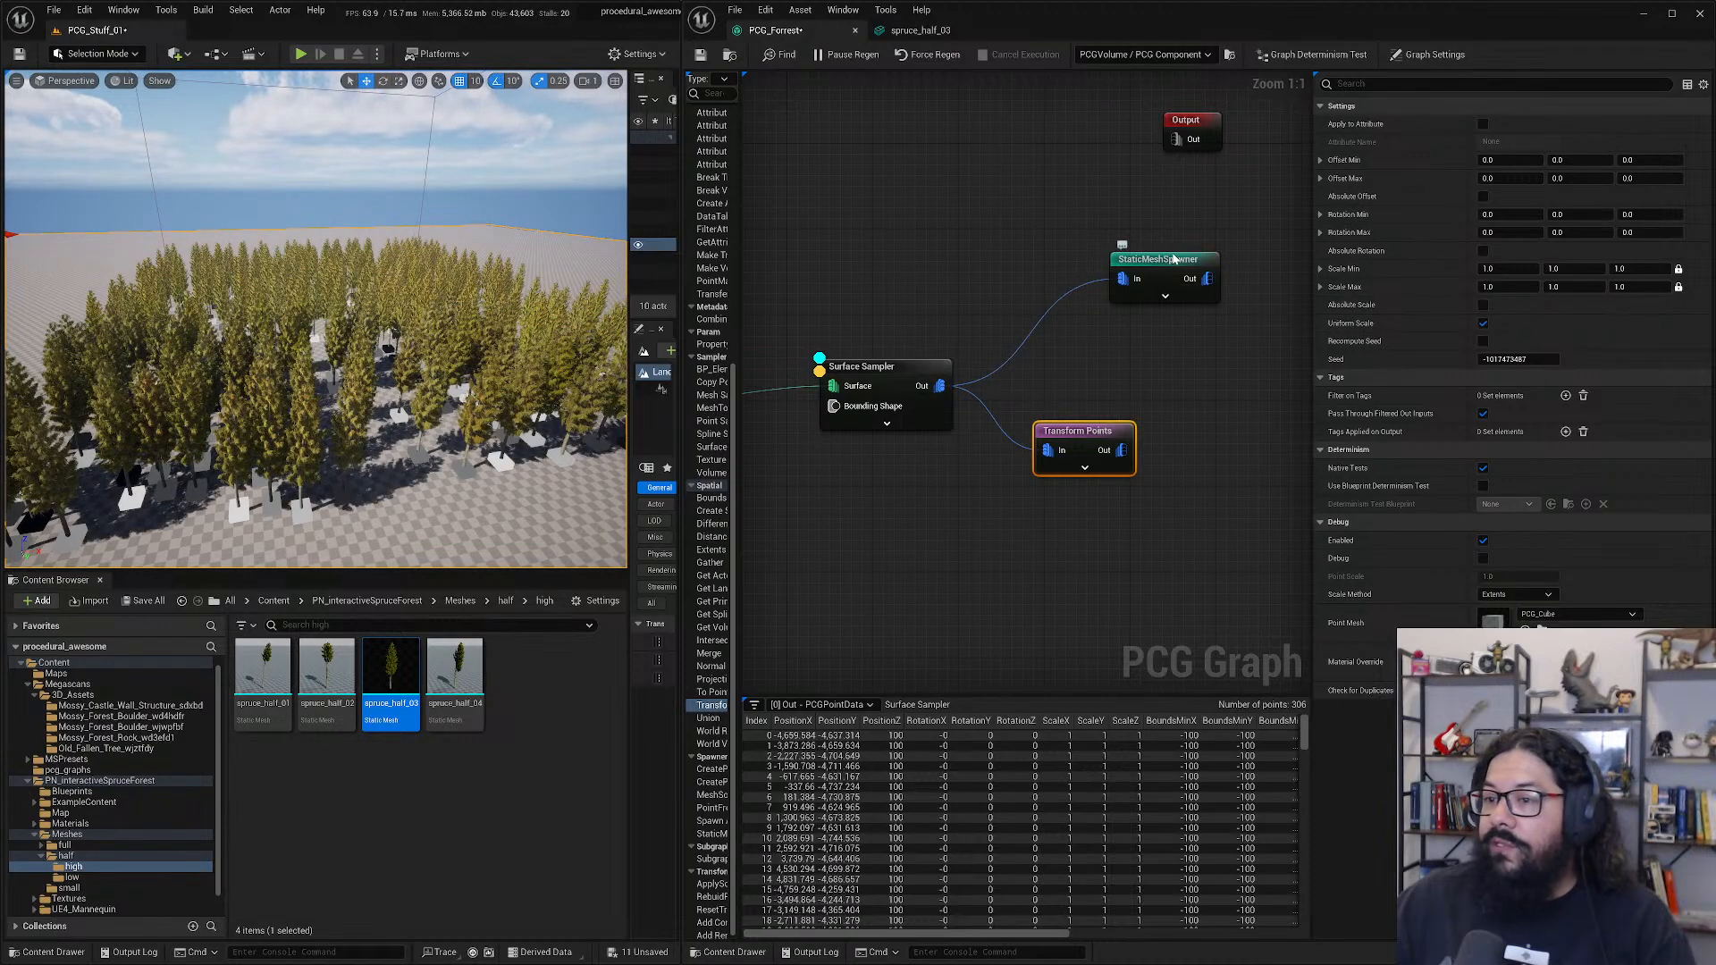
{"action": "mouse_move", "coordinate": [377, 372]}
{"action": "right_mouse_down"}
{"action": "mouse_move", "coordinate": [304, 358]}
{"action": "mouse_move", "coordinate": [377, 372]}
{"action": "right_mouse_up"}
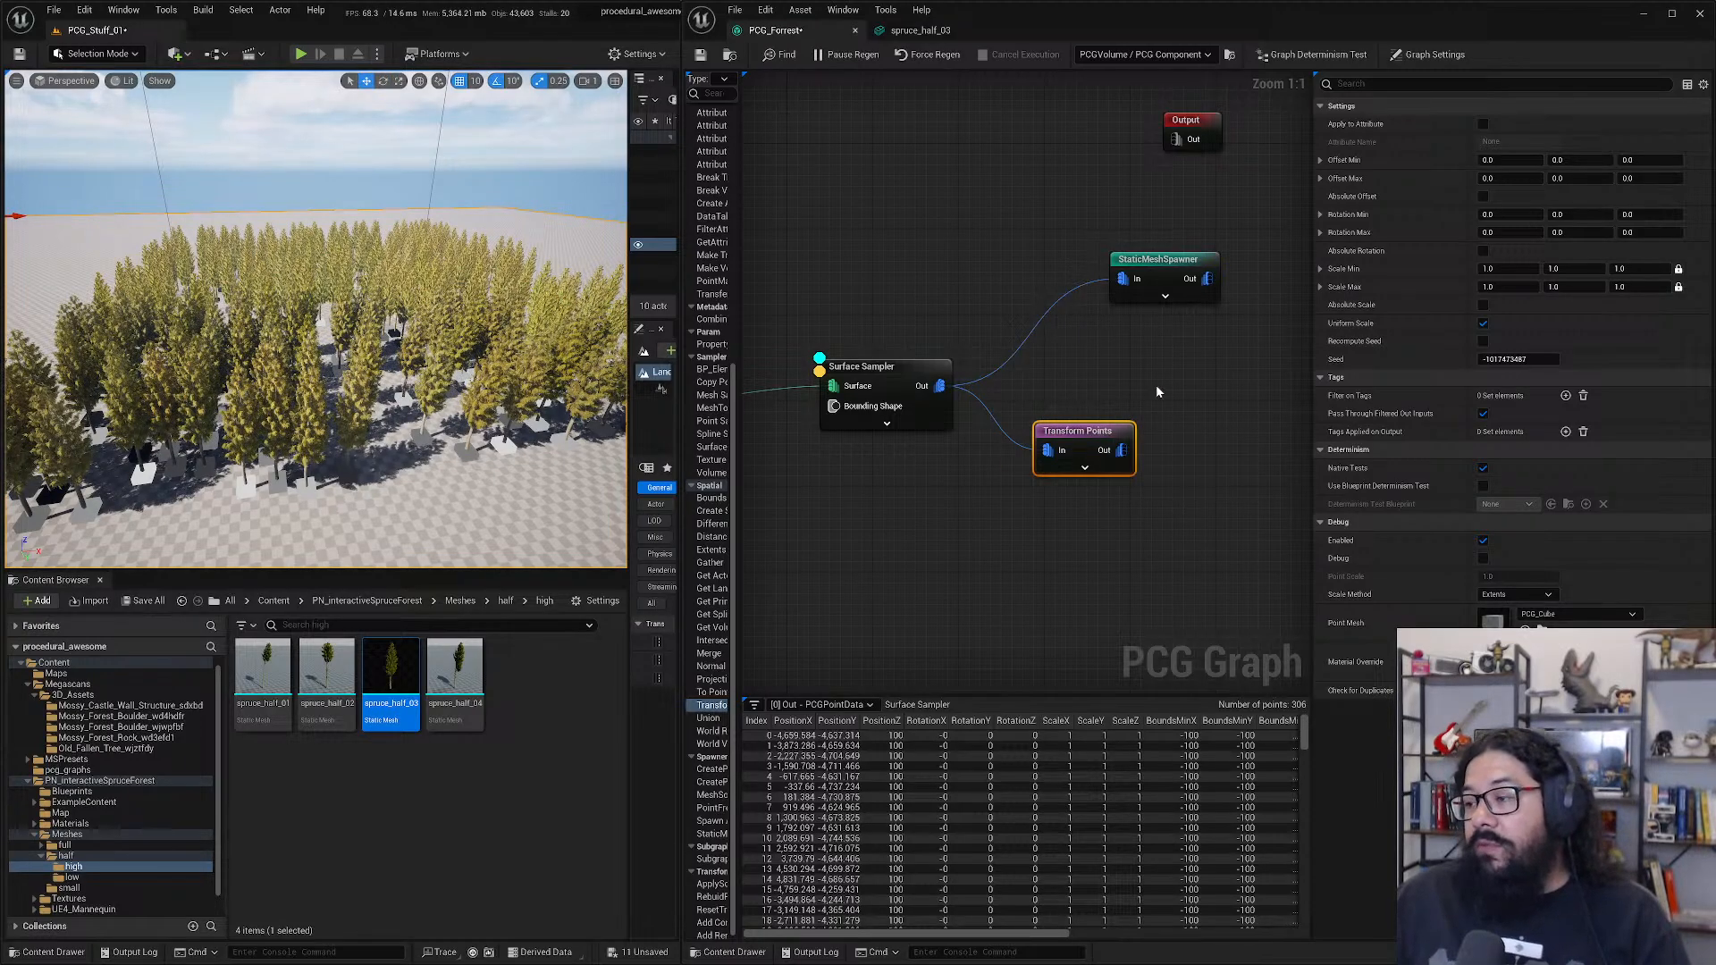
- Connect the Transform Points output to the StaticMeshSpawner and remove the spawner's direct link from the Surface Sampler
{"action": "left_click_drag", "start_coordinate": [1121, 450], "coordinate": [1123, 279]}
{"action": "left_click_drag", "start_coordinate": [1078, 431], "coordinate": [1057, 366]}
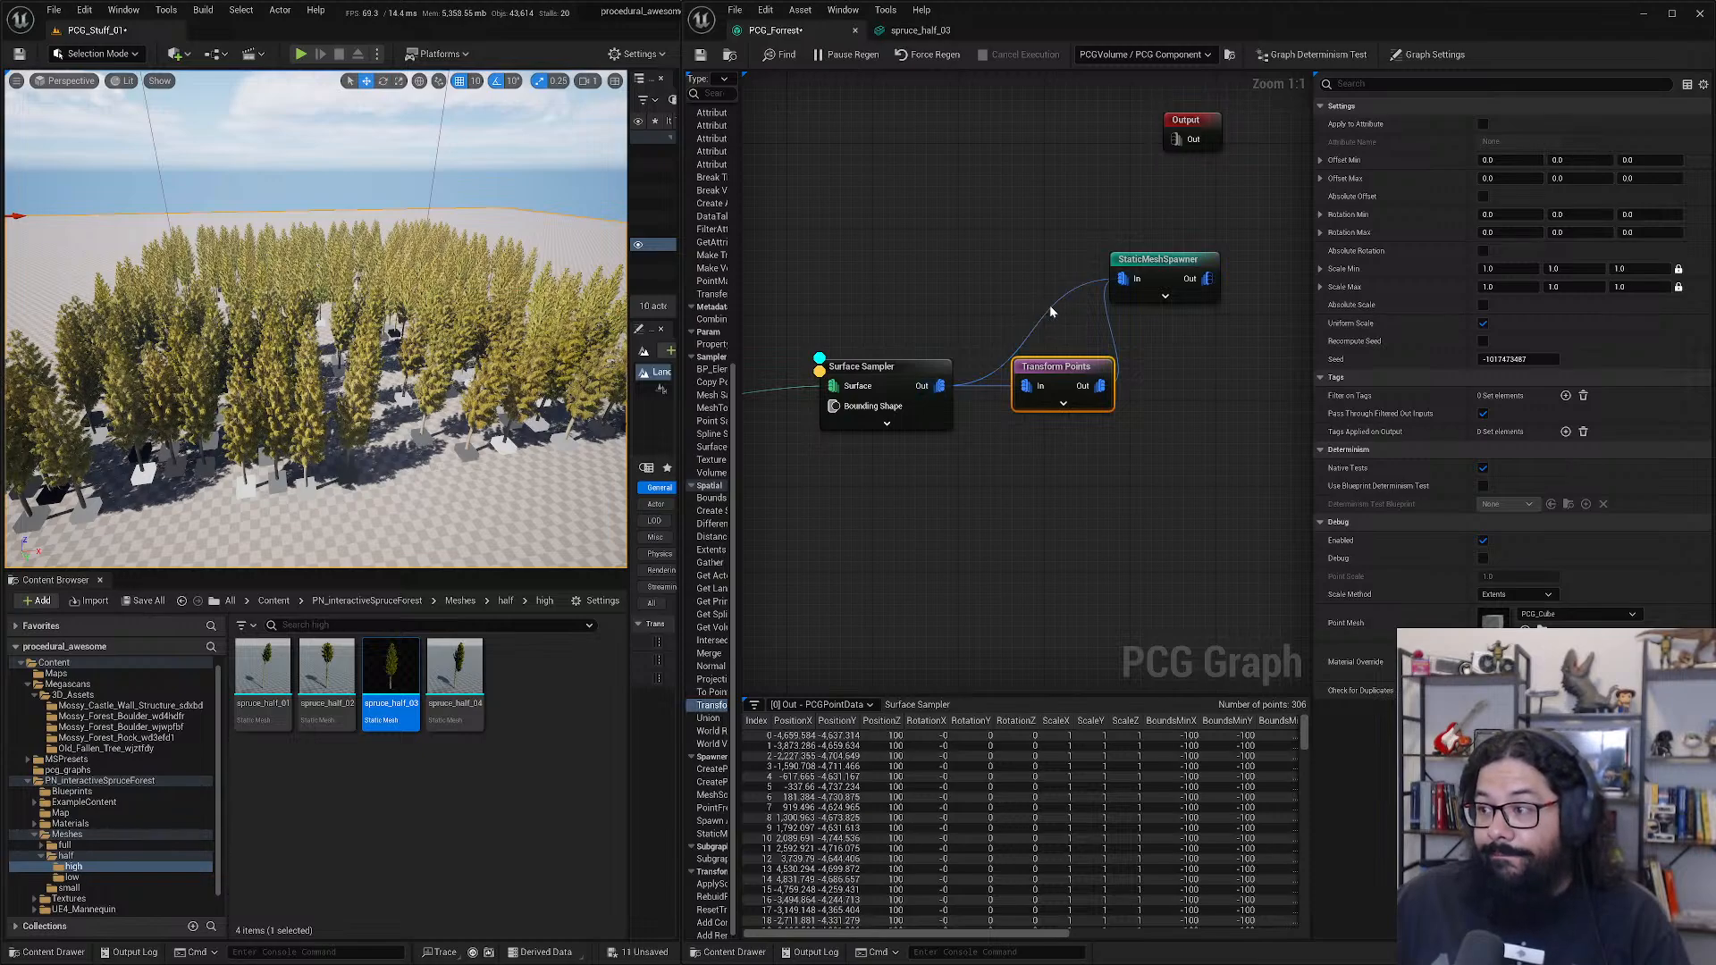
{"action": "left_click", "coordinate": [1074, 351]}
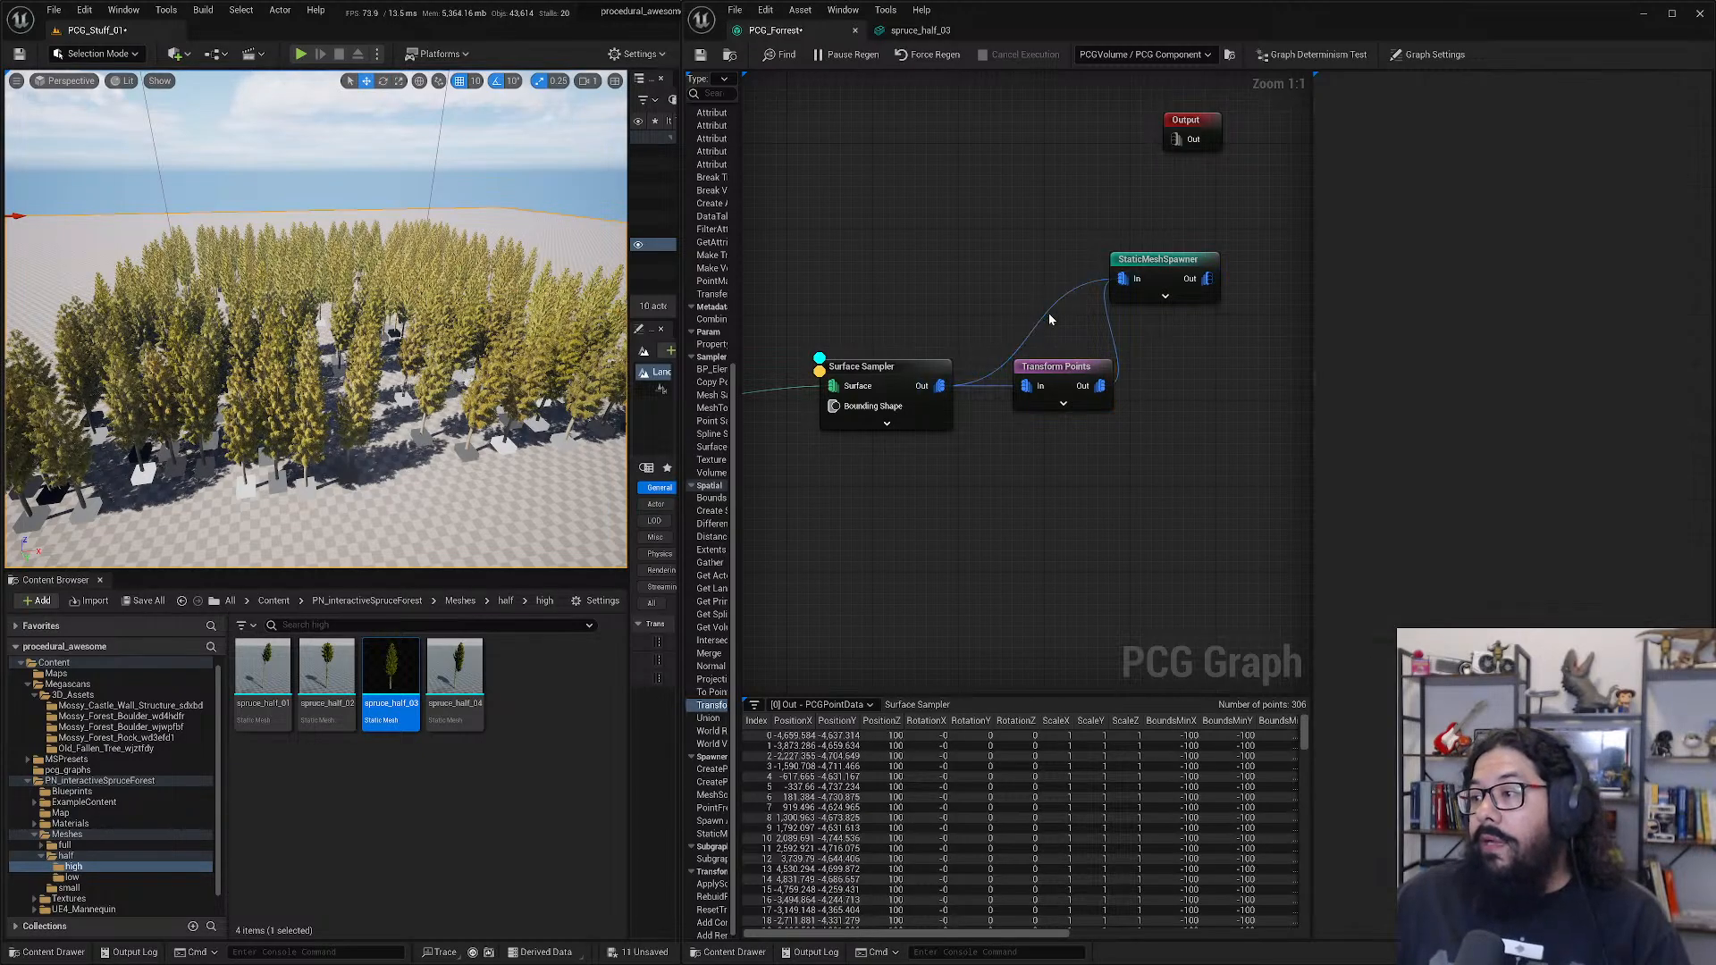
{"action": "left_click_drag", "start_coordinate": [1050, 369], "coordinate": [1070, 444]}
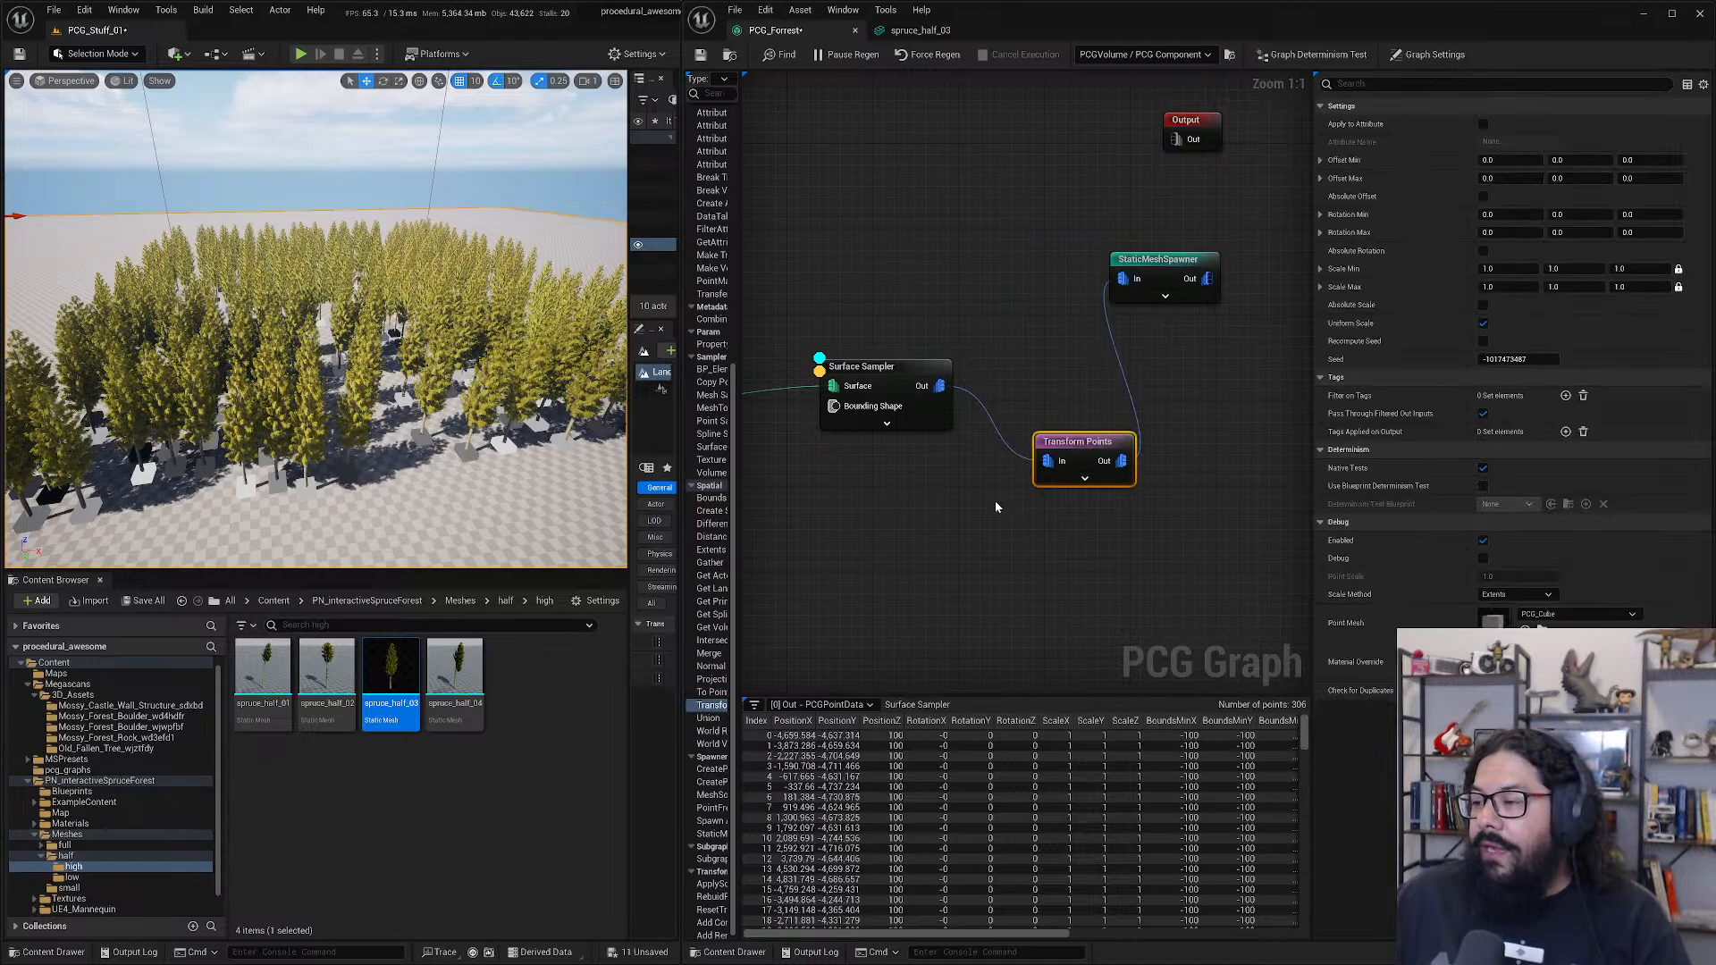
- Add a Gather node and wire it between the Surface Sampler and Transform Points in place of their direct link
{"action": "left_click_drag", "start_coordinate": [710, 562], "coordinate": [1014, 312]}
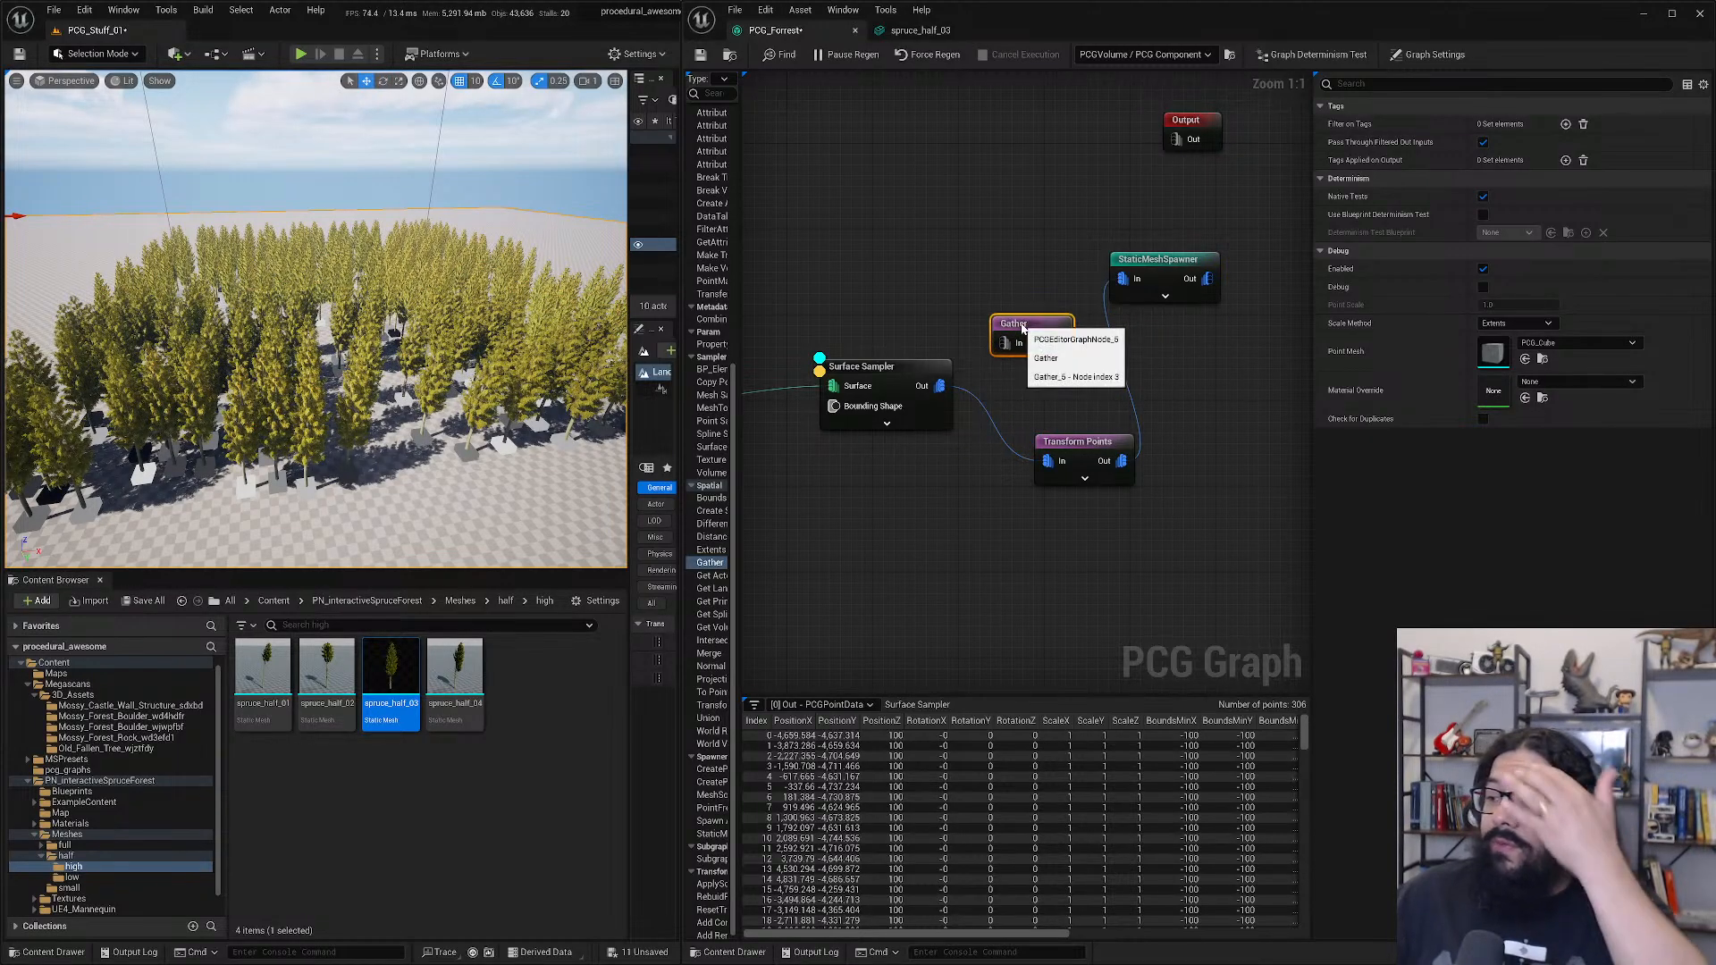
{"action": "left_click_drag", "start_coordinate": [1080, 464], "coordinate": [1200, 394]}
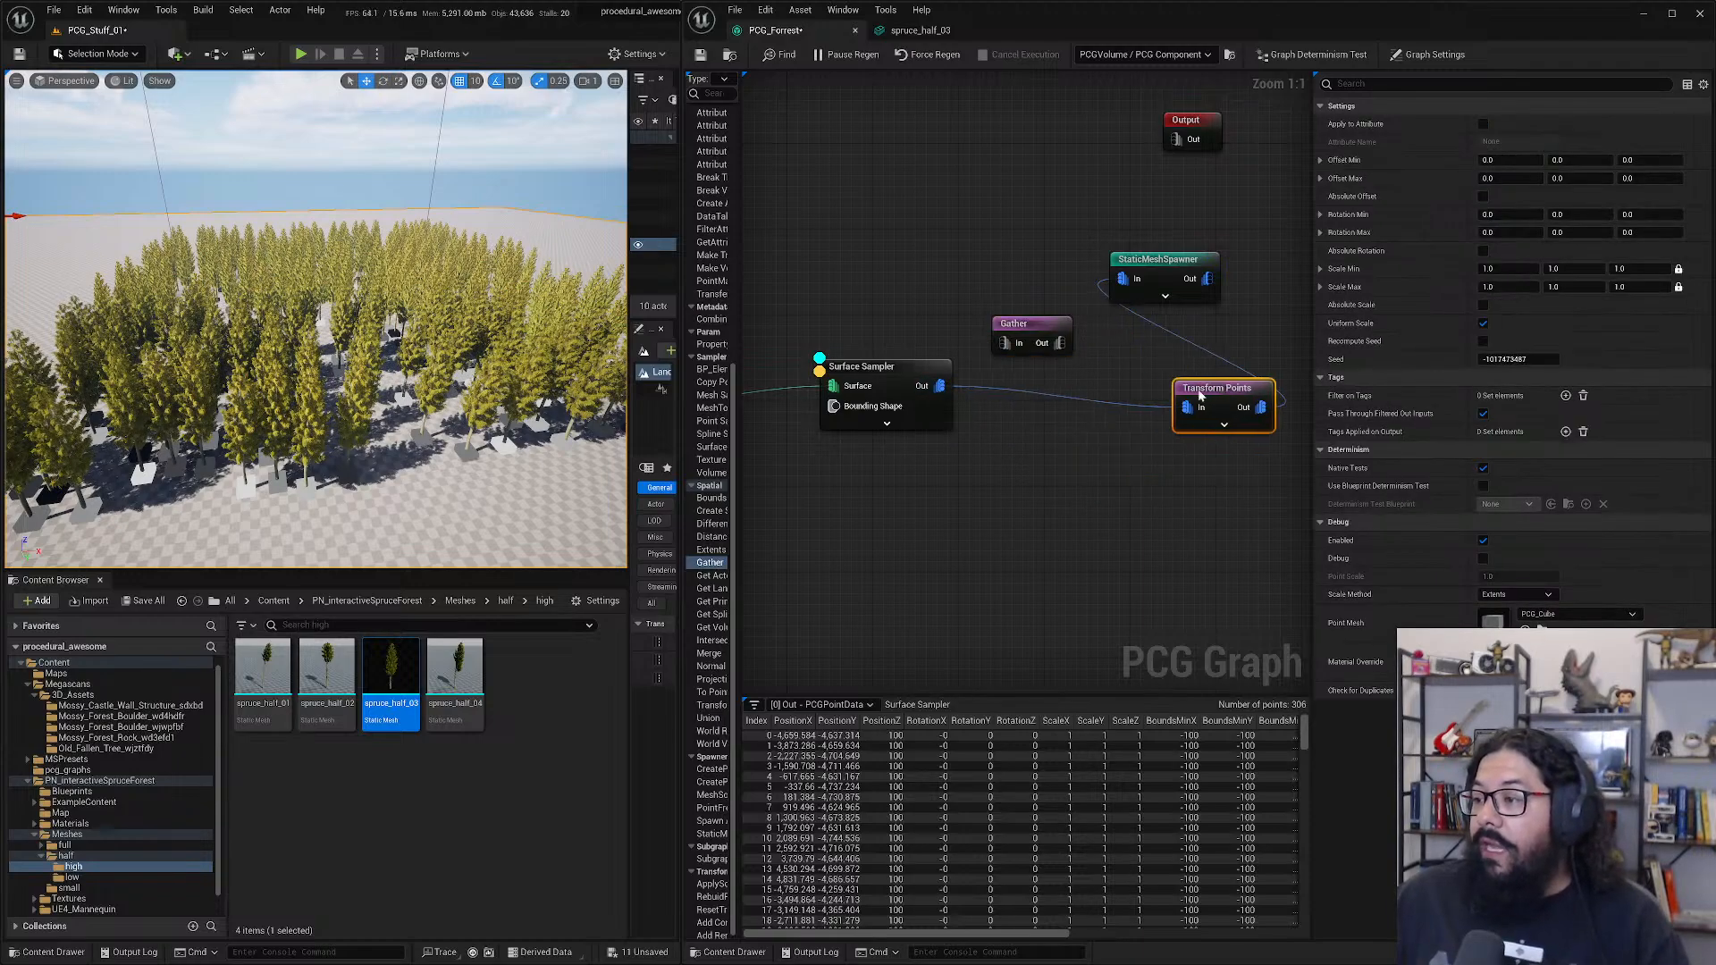
{"action": "left_click_drag", "start_coordinate": [1028, 335], "coordinate": [1049, 442]}
{"action": "left_click_drag", "start_coordinate": [939, 385], "coordinate": [1185, 408]}
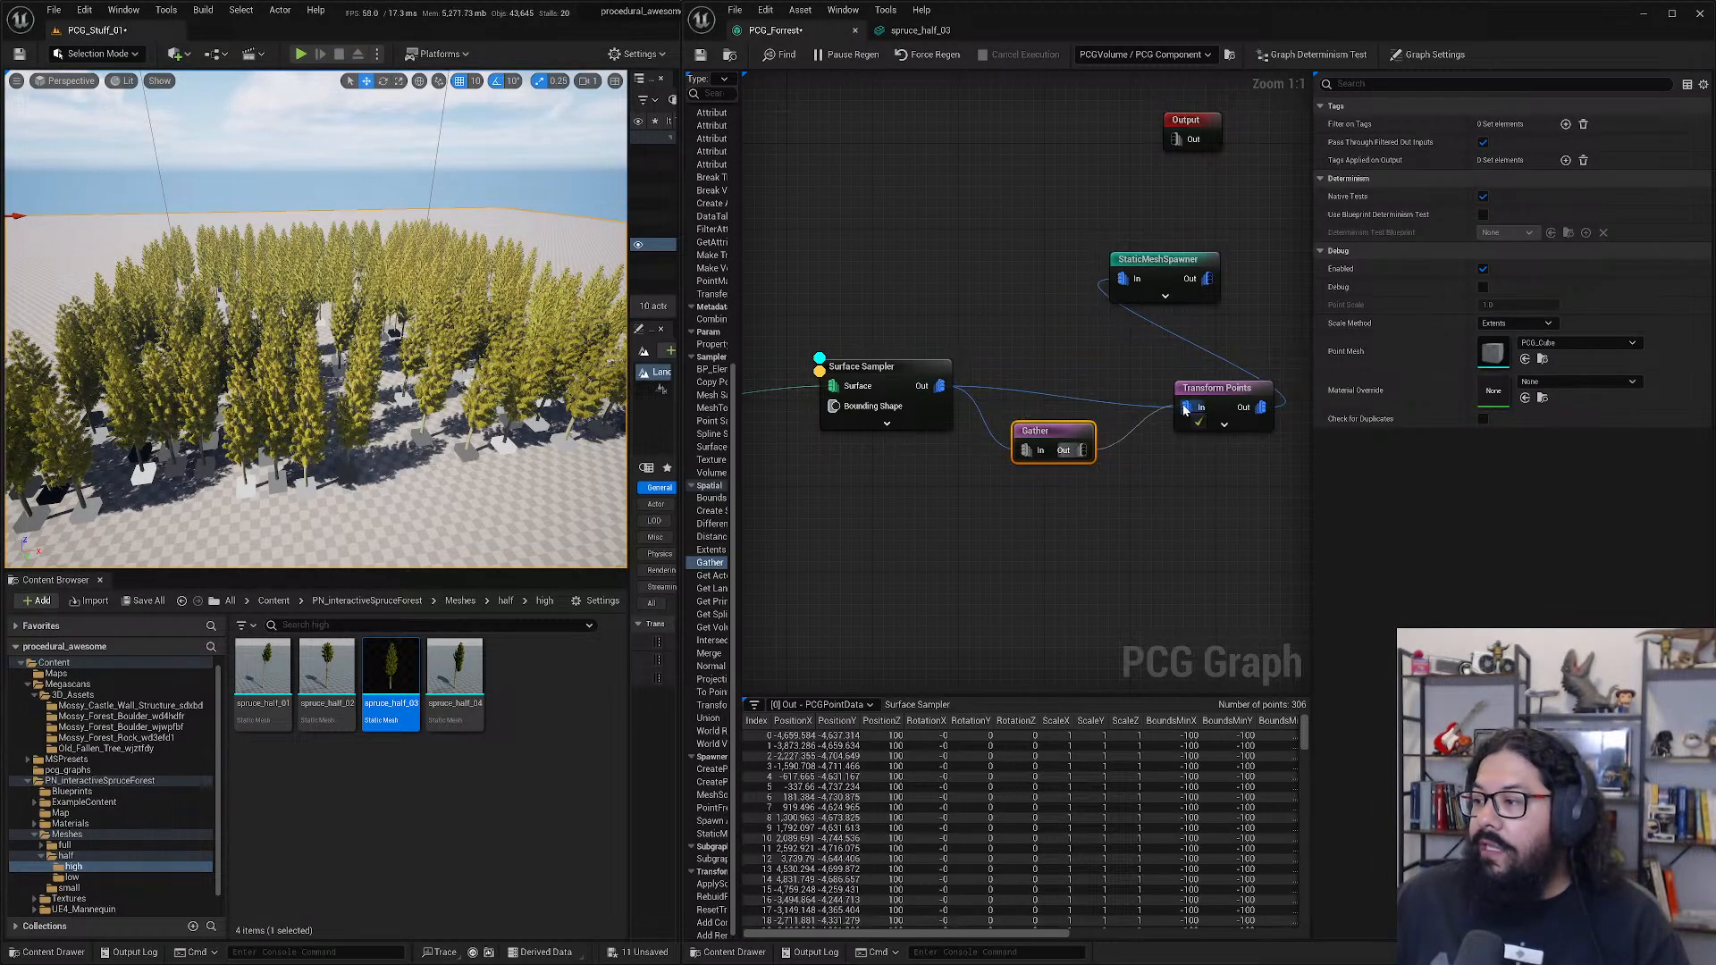
{"action": "left_click", "coordinate": [1073, 403]}
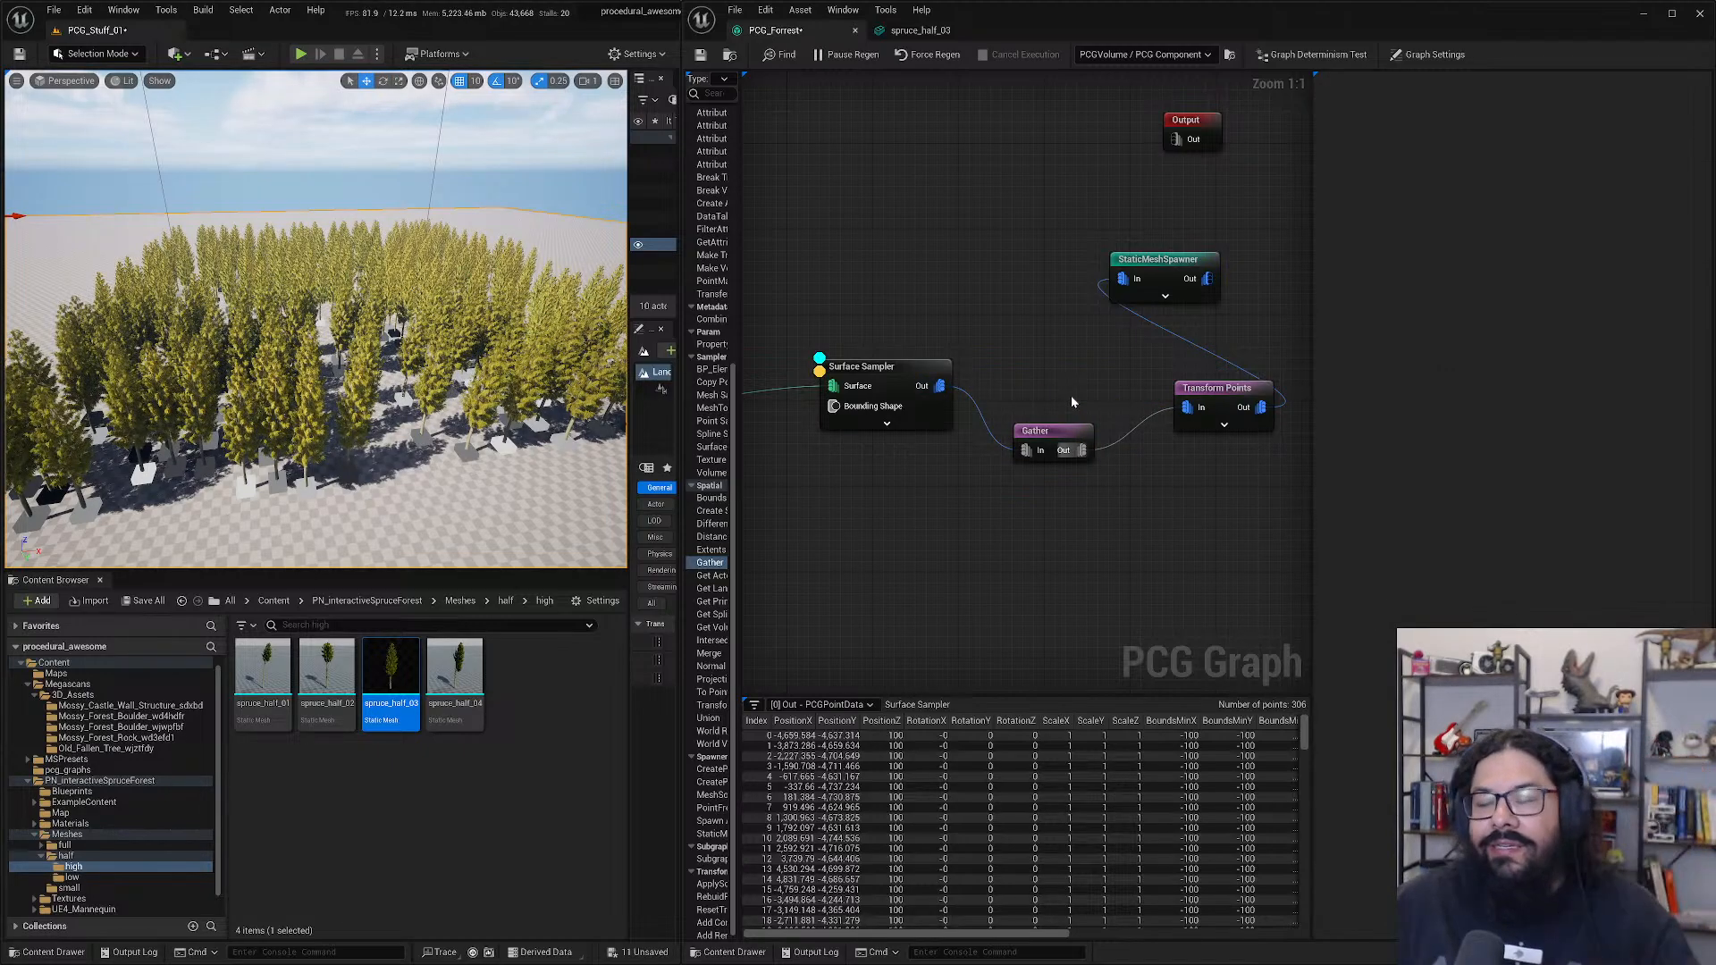
- Delete the Gather node between the Surface Sampler and Transform Points
{"action": "left_click_drag", "start_coordinate": [1048, 435], "coordinate": [1037, 471]}
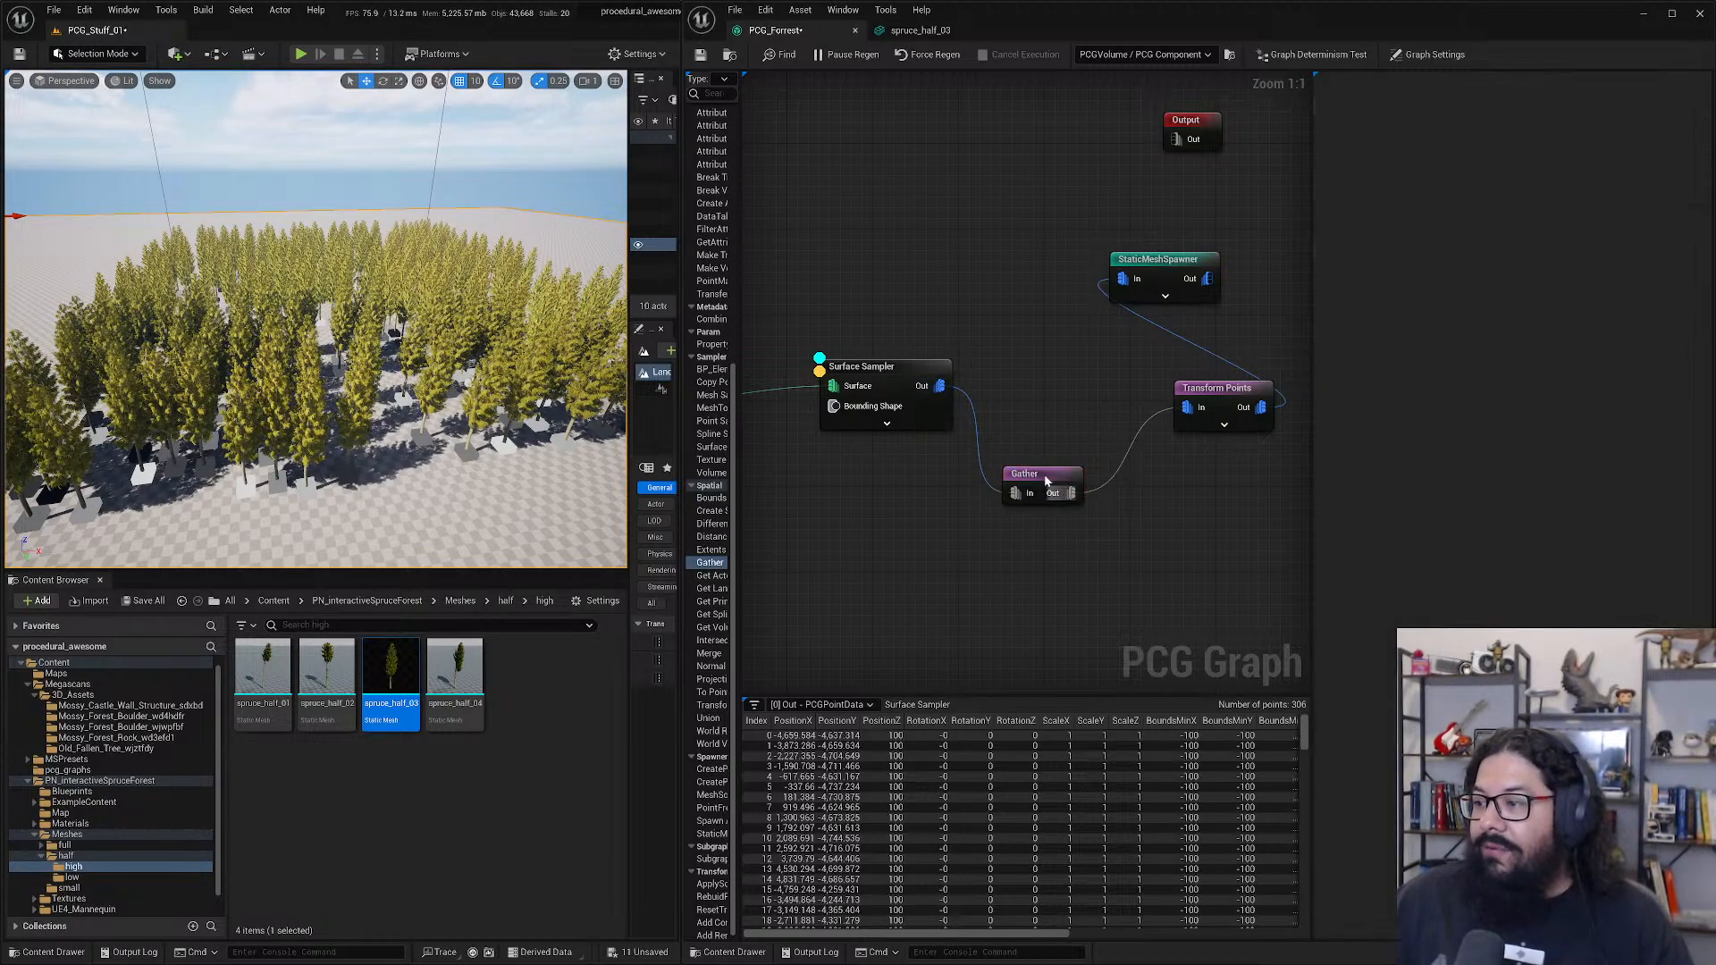
{"action": "key", "text": "Delete"}
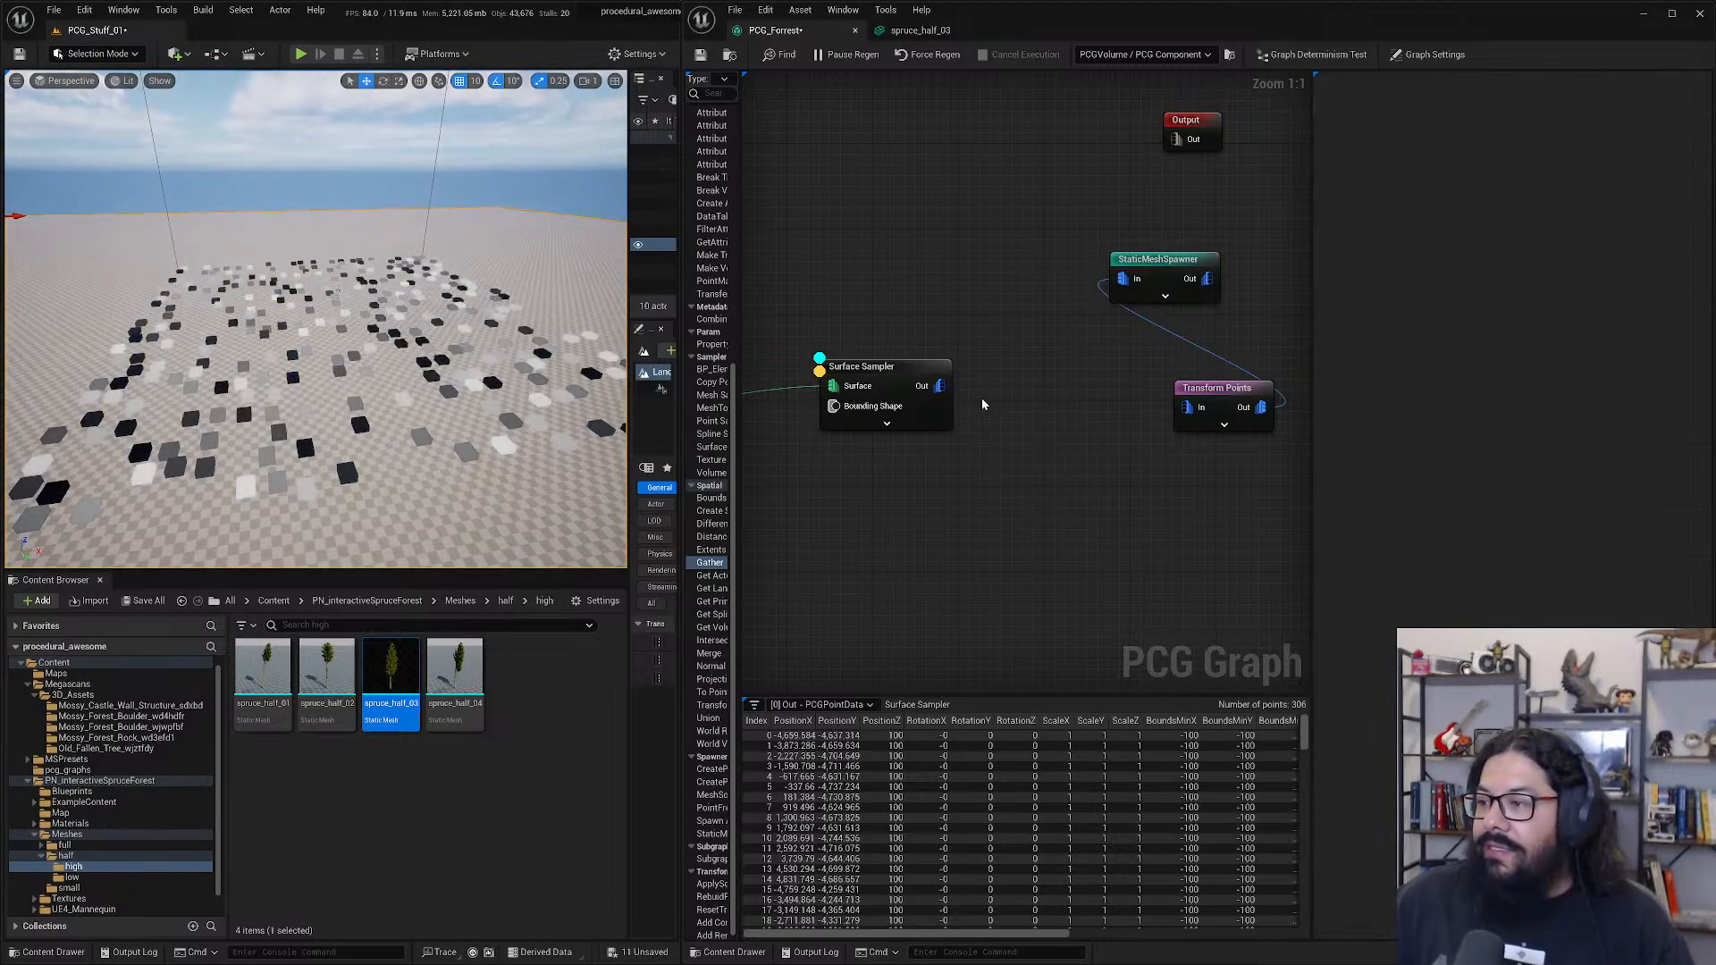
- Connect the Surface Sampler's output to Transform Points and line up Transform Points and the StaticMeshSpawner in a row beside the sampler
{"action": "left_click_drag", "start_coordinate": [939, 385], "coordinate": [1031, 347]}
{"action": "left_click_drag", "start_coordinate": [1161, 271], "coordinate": [1215, 336]}
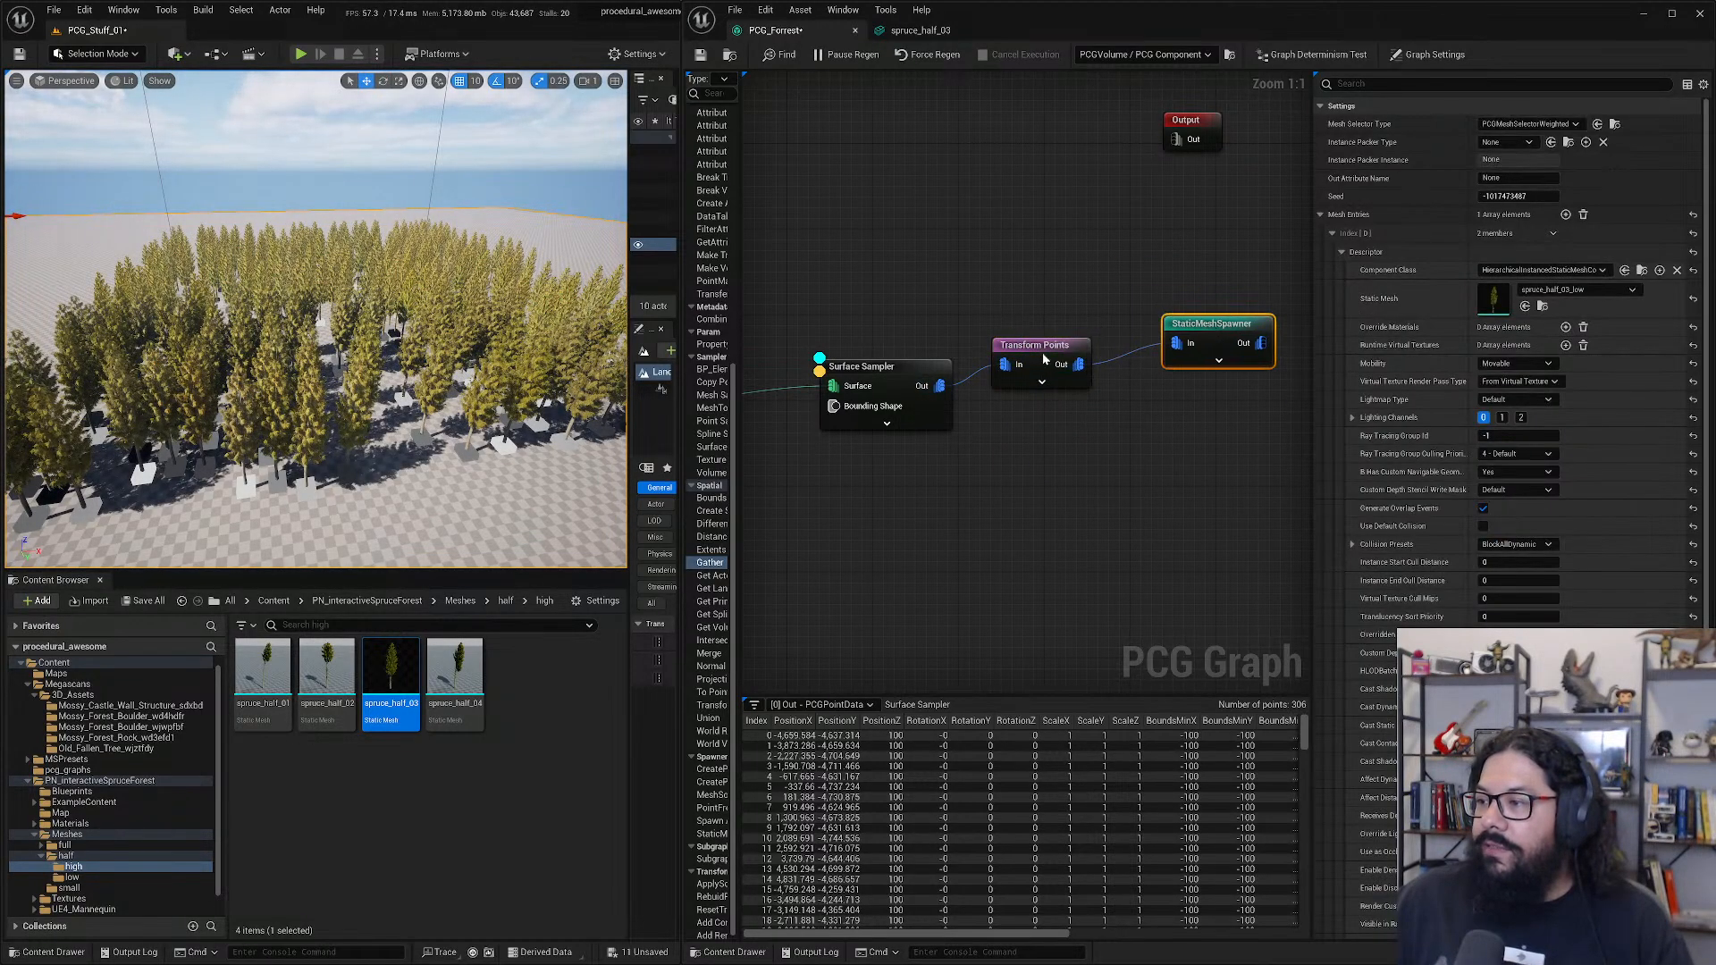
{"action": "left_click_drag", "start_coordinate": [1041, 351], "coordinate": [1060, 371]}
{"action": "left_click_drag", "start_coordinate": [1182, 320], "coordinate": [1223, 360]}
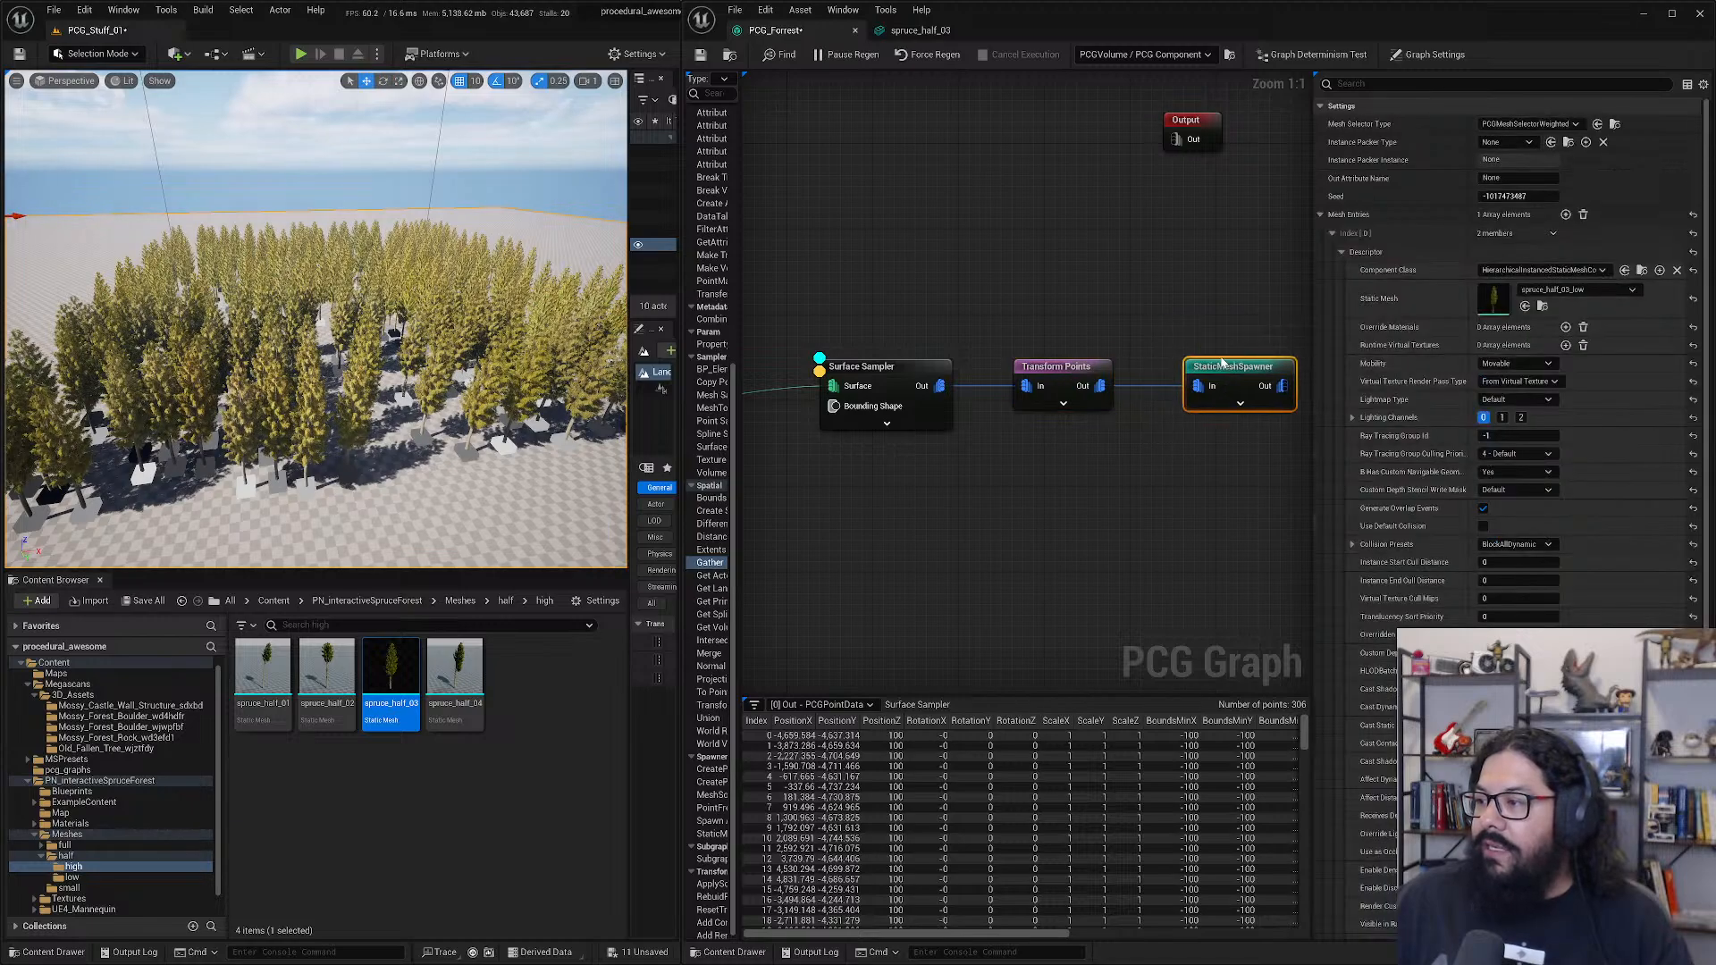
- Branch a Gather node off the Surface Sampler's output and delete it again
{"action": "left_click", "coordinate": [884, 367]}
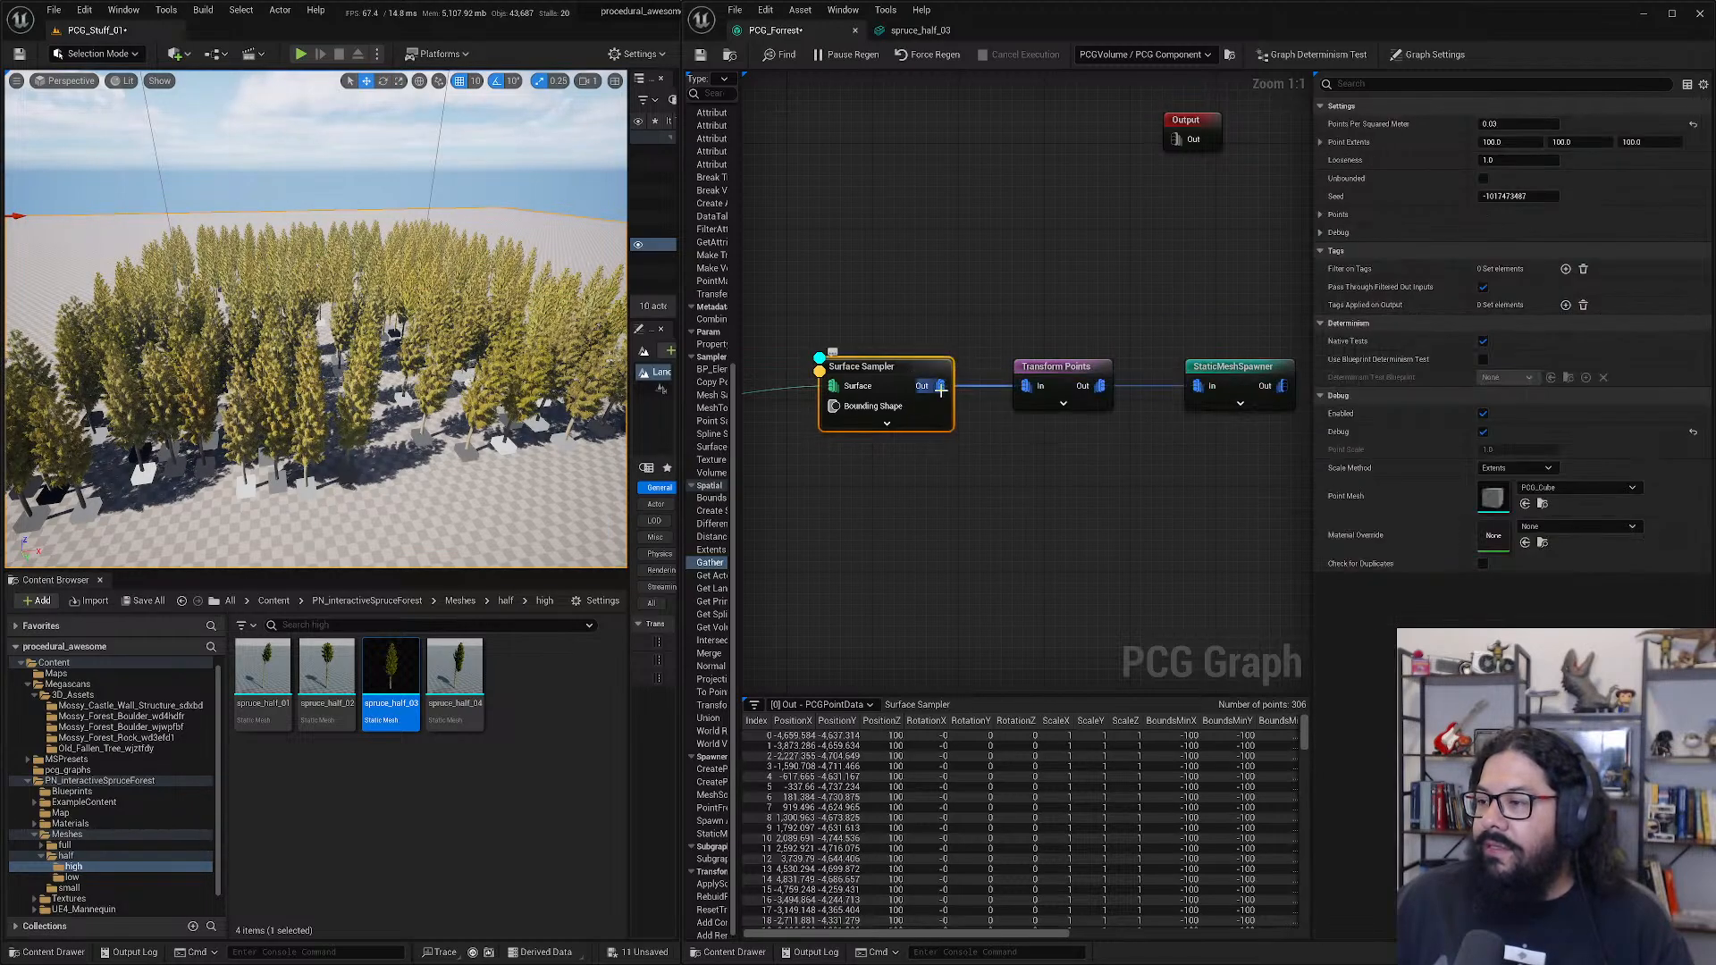
{"action": "left_click_drag", "start_coordinate": [940, 385], "coordinate": [1006, 448]}
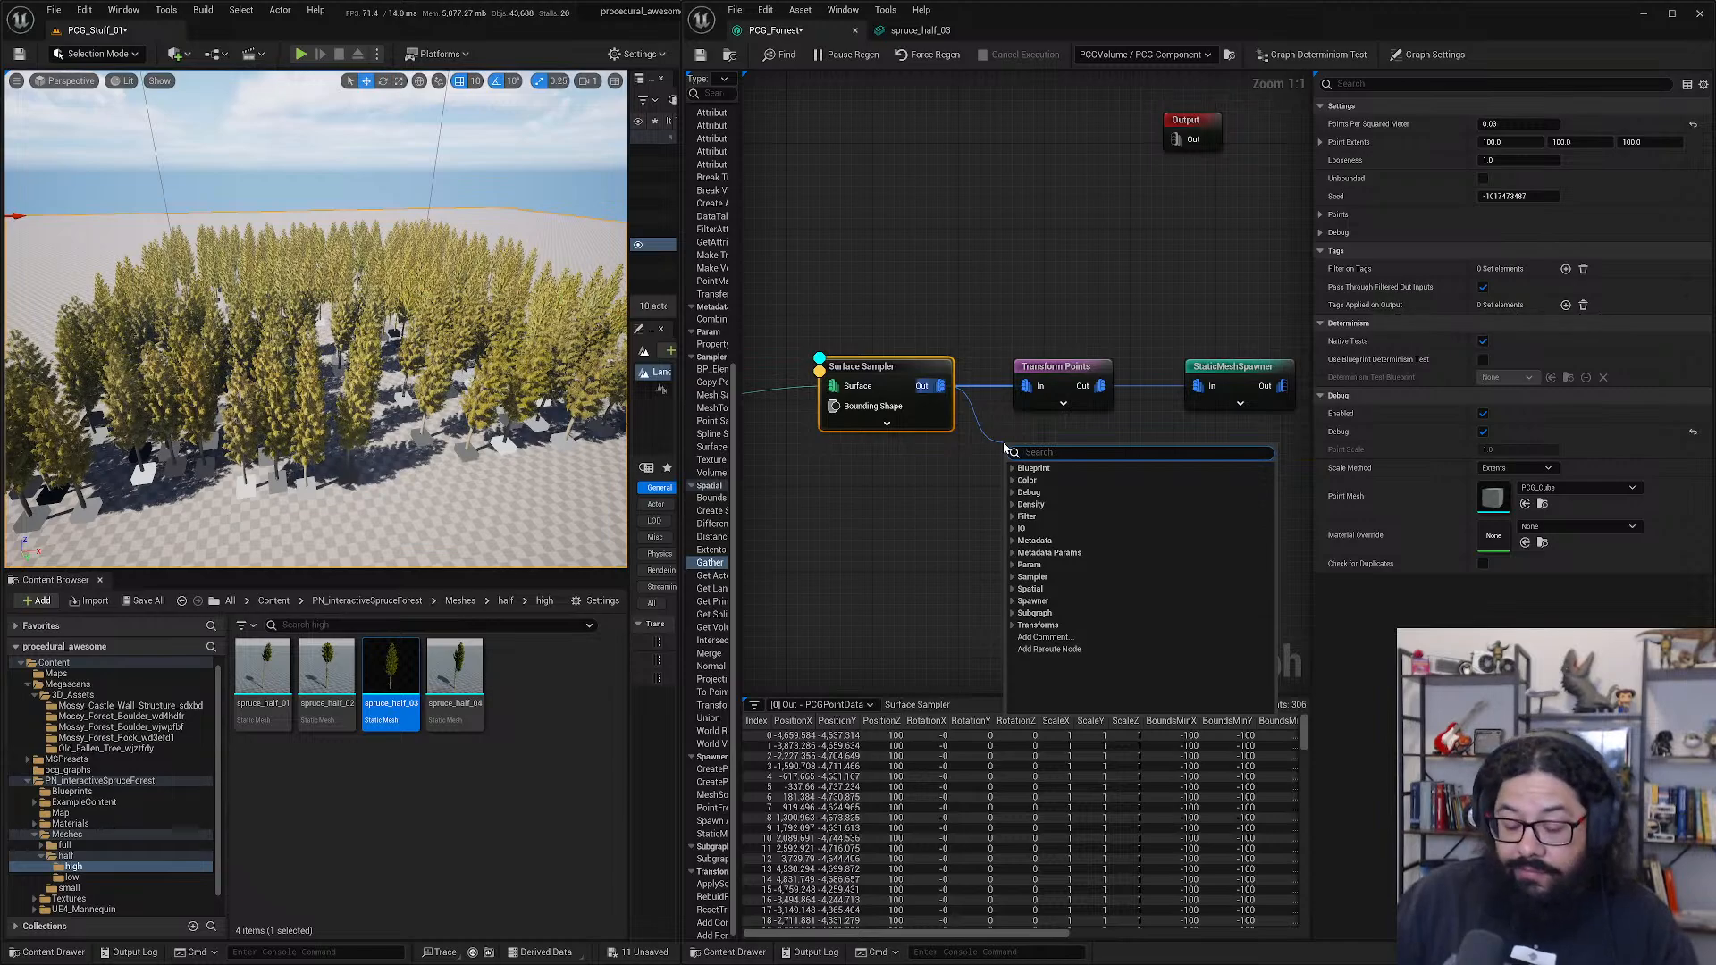
{"action": "type", "text": "gayt"}
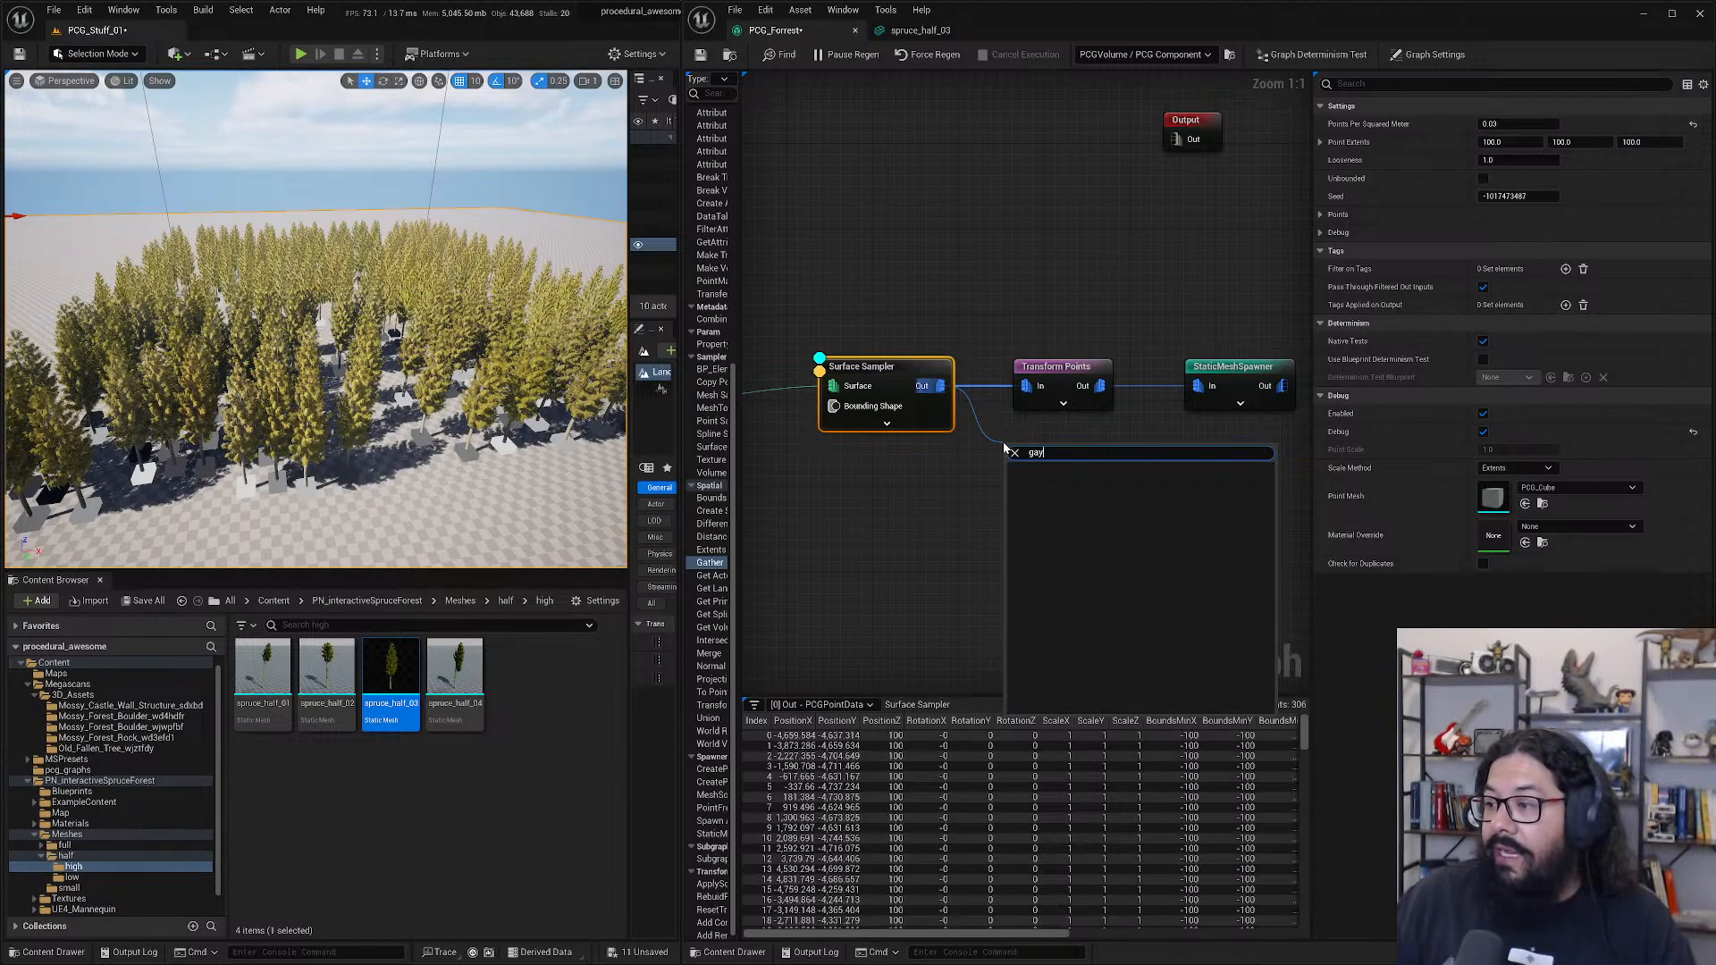
{"action": "key", "text": "BackSpace"}
{"action": "key", "text": "Return"}
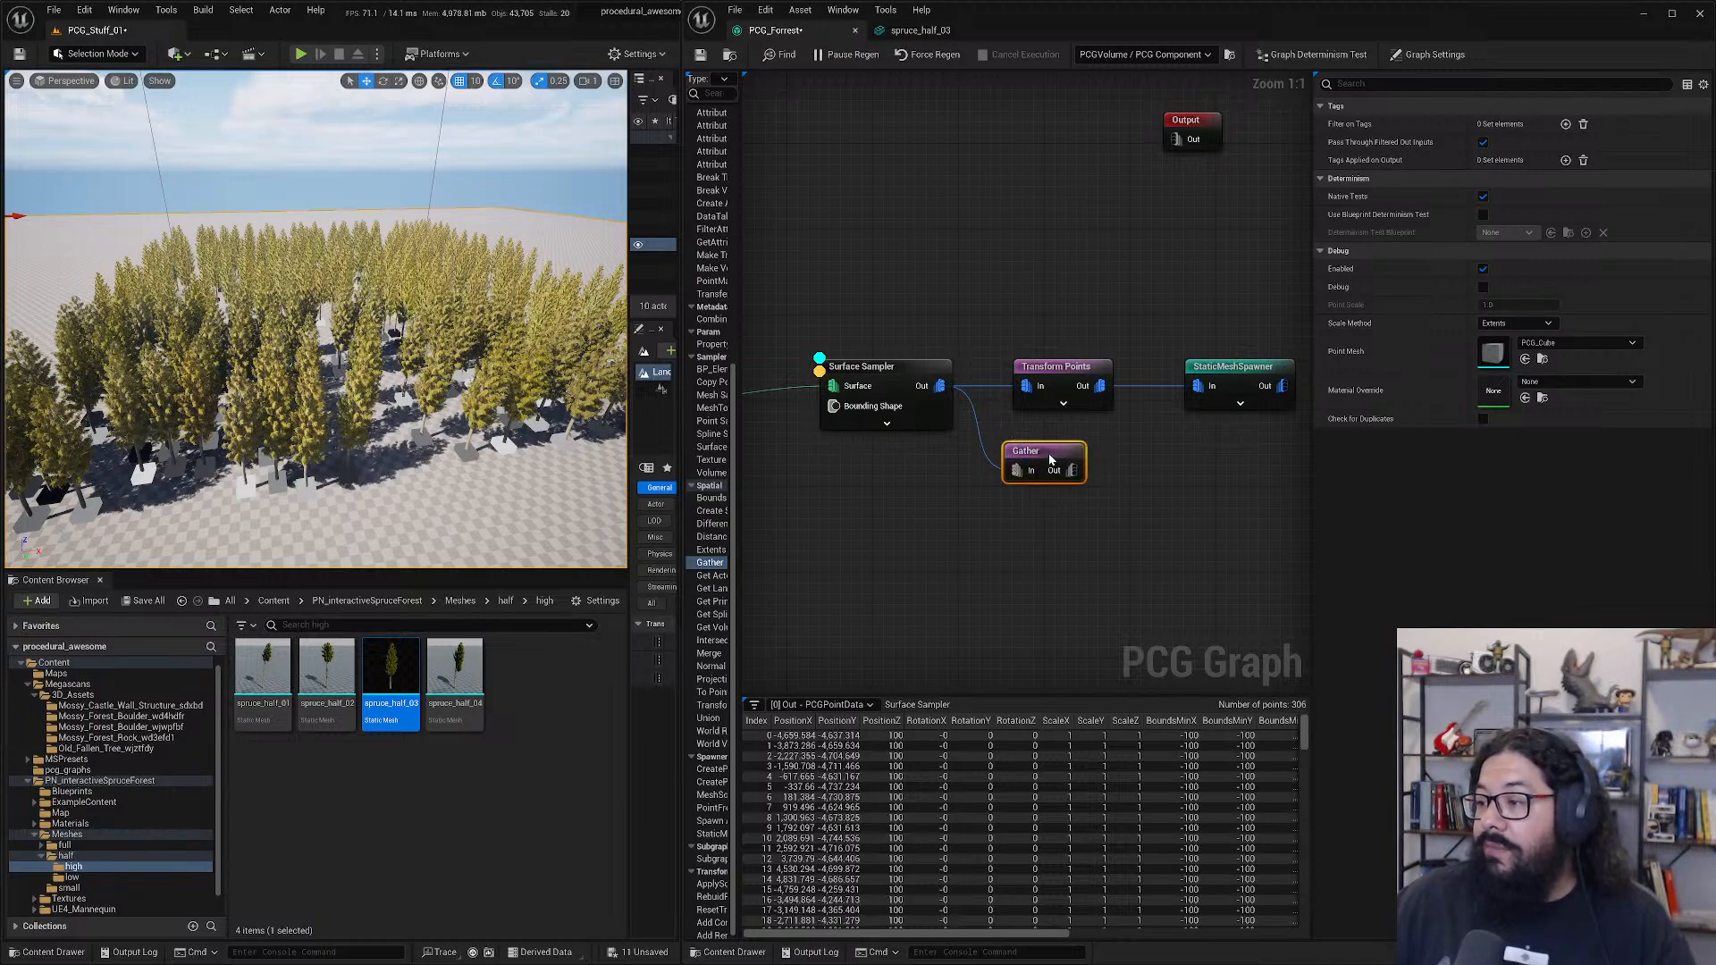
{"action": "double_click", "coordinate": [1050, 460]}
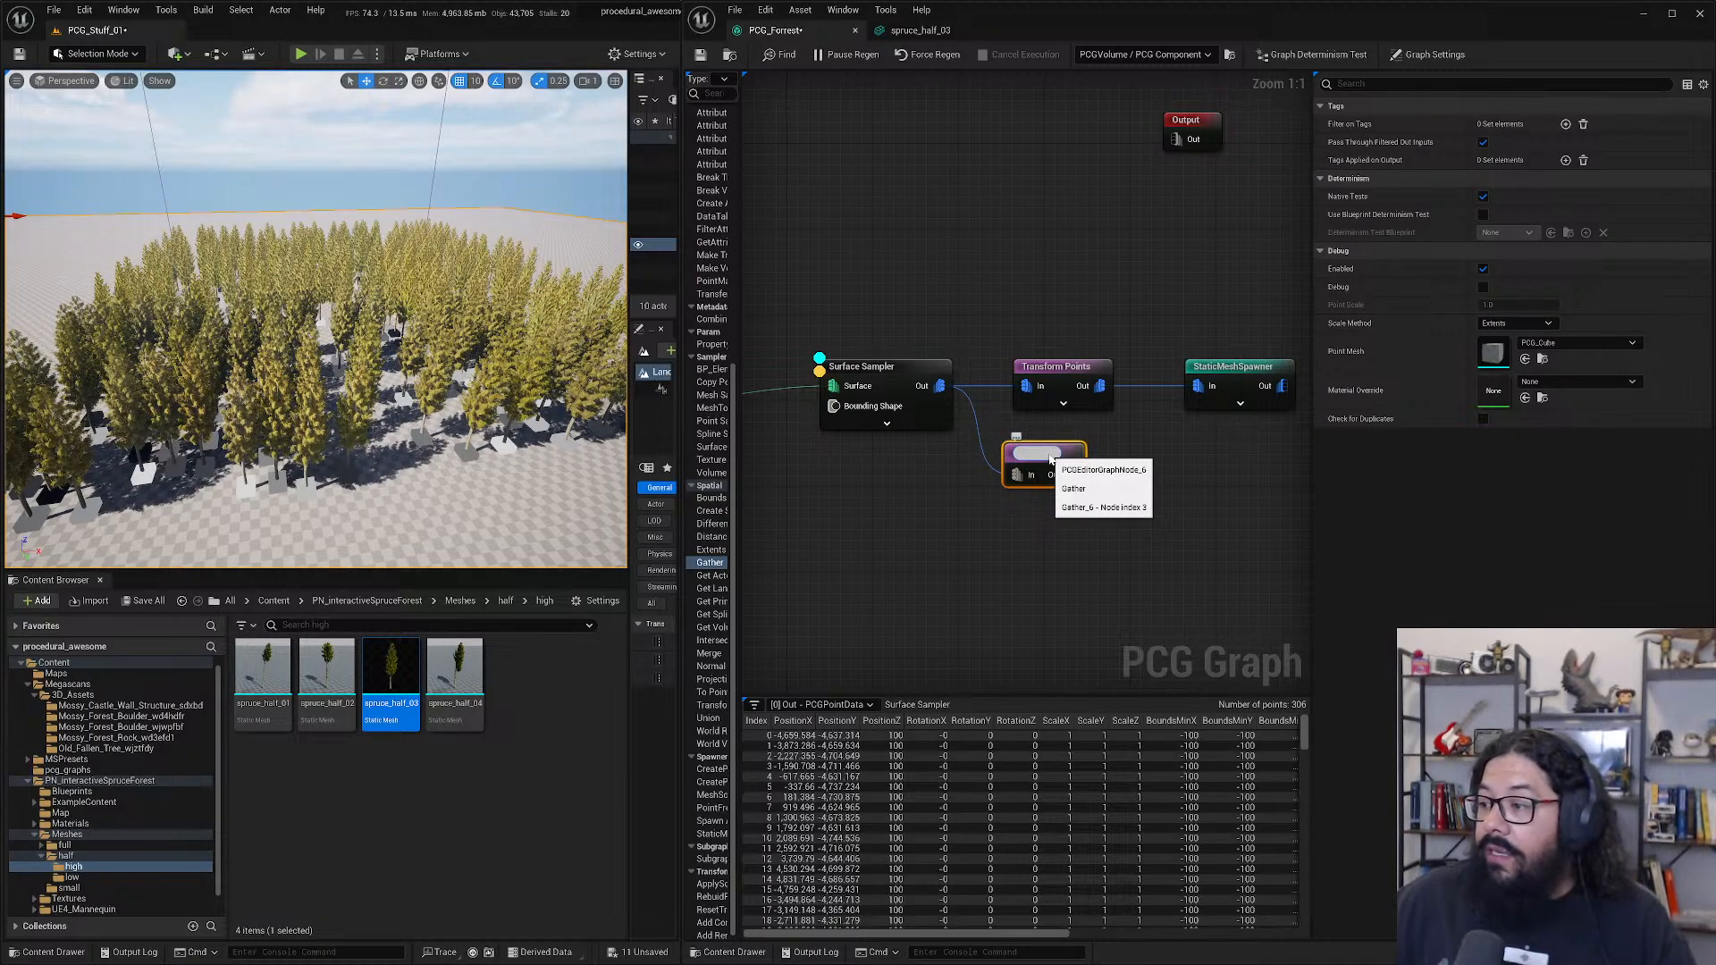
{"action": "key", "text": "Delete"}
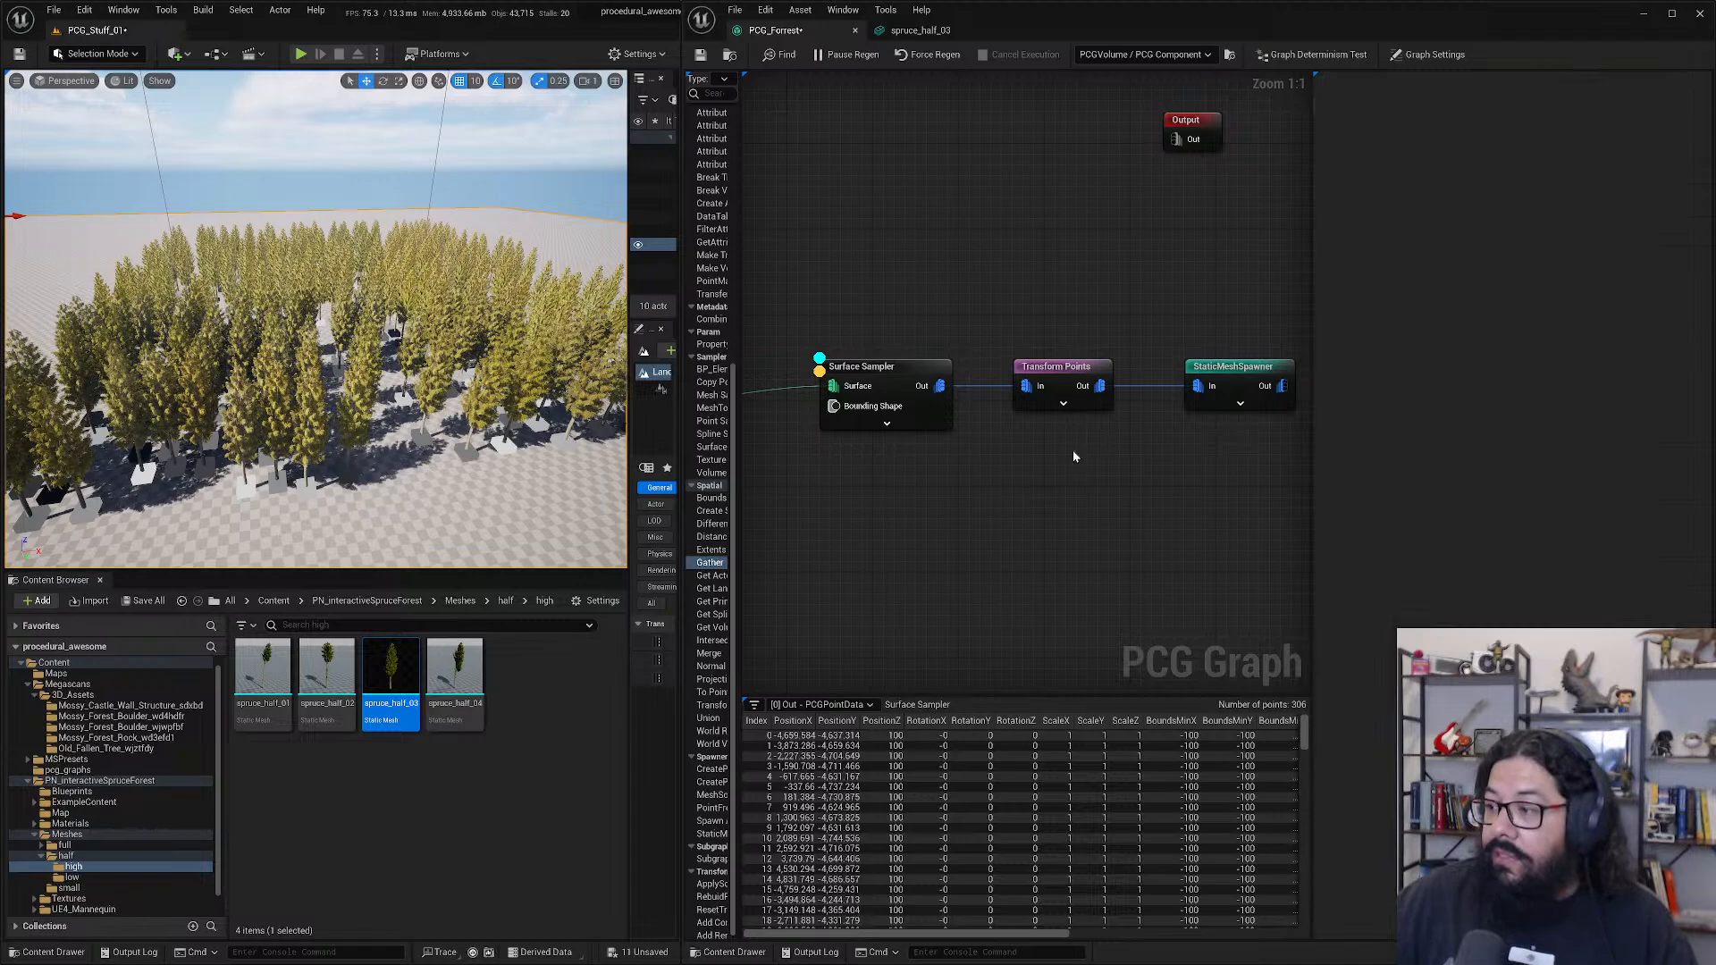
- Set the Transform Points node's Scale Min to 0.5 on all axes and check the tree sizes in the level
{"action": "left_click", "coordinate": [1046, 369]}
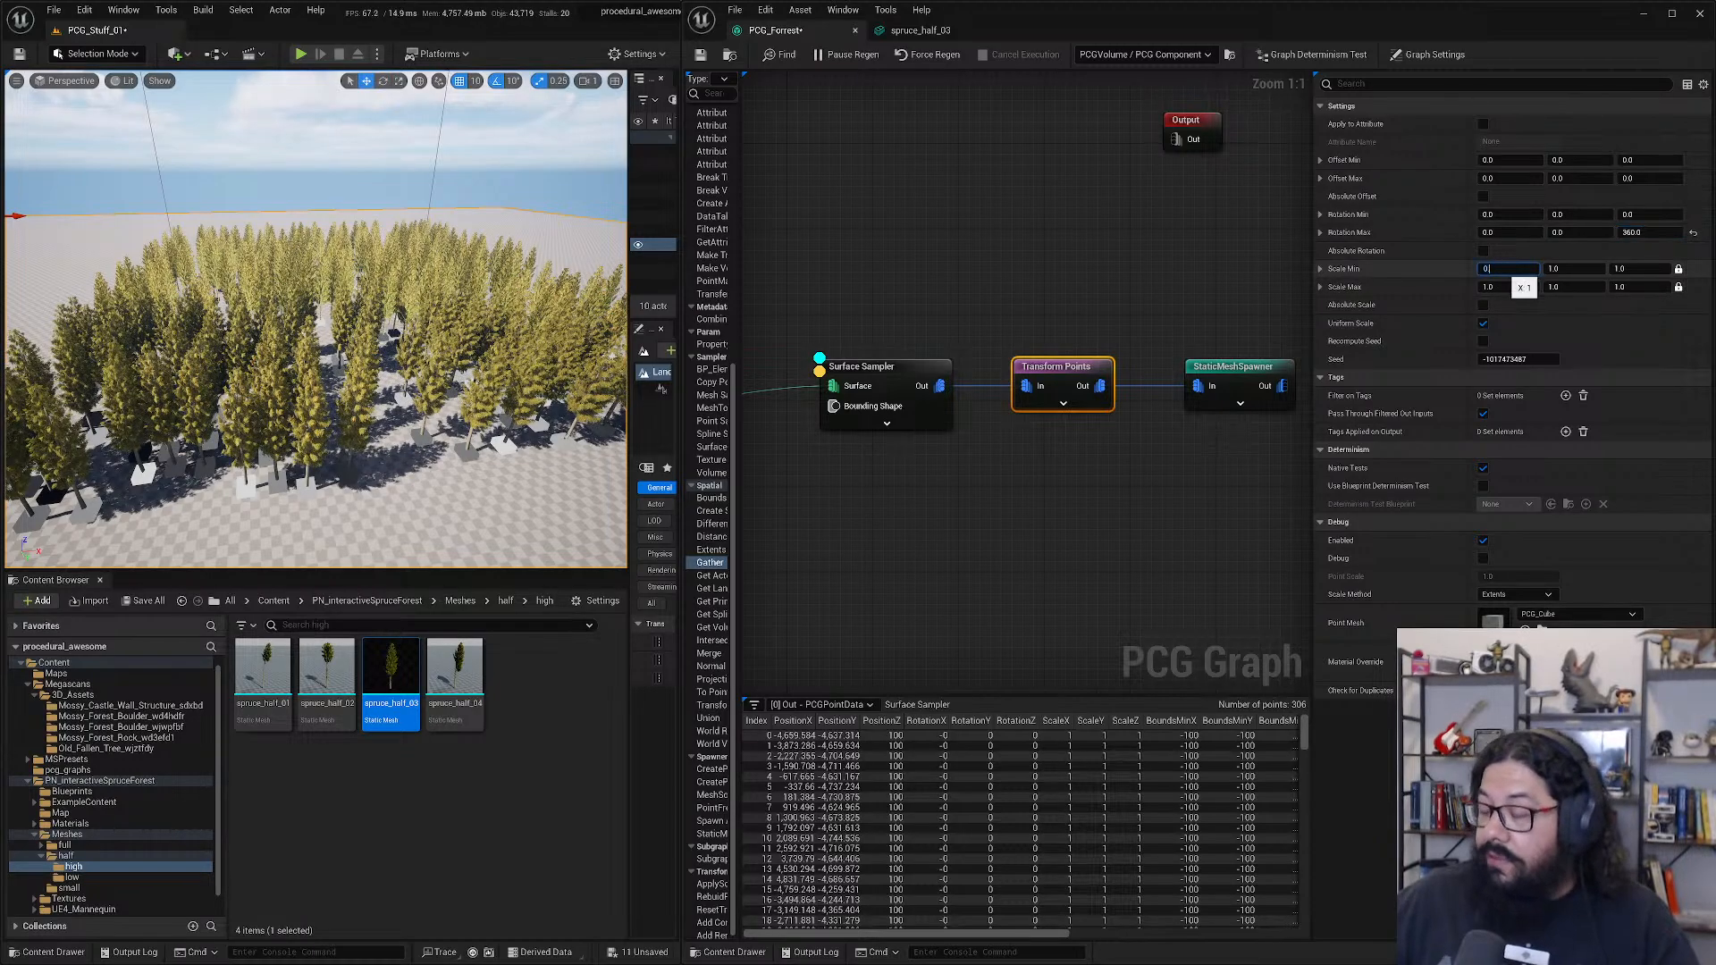
{"action": "type", "text": ".5"}
{"action": "key", "text": "Return"}
{"action": "left_click", "coordinate": [934, 269]}
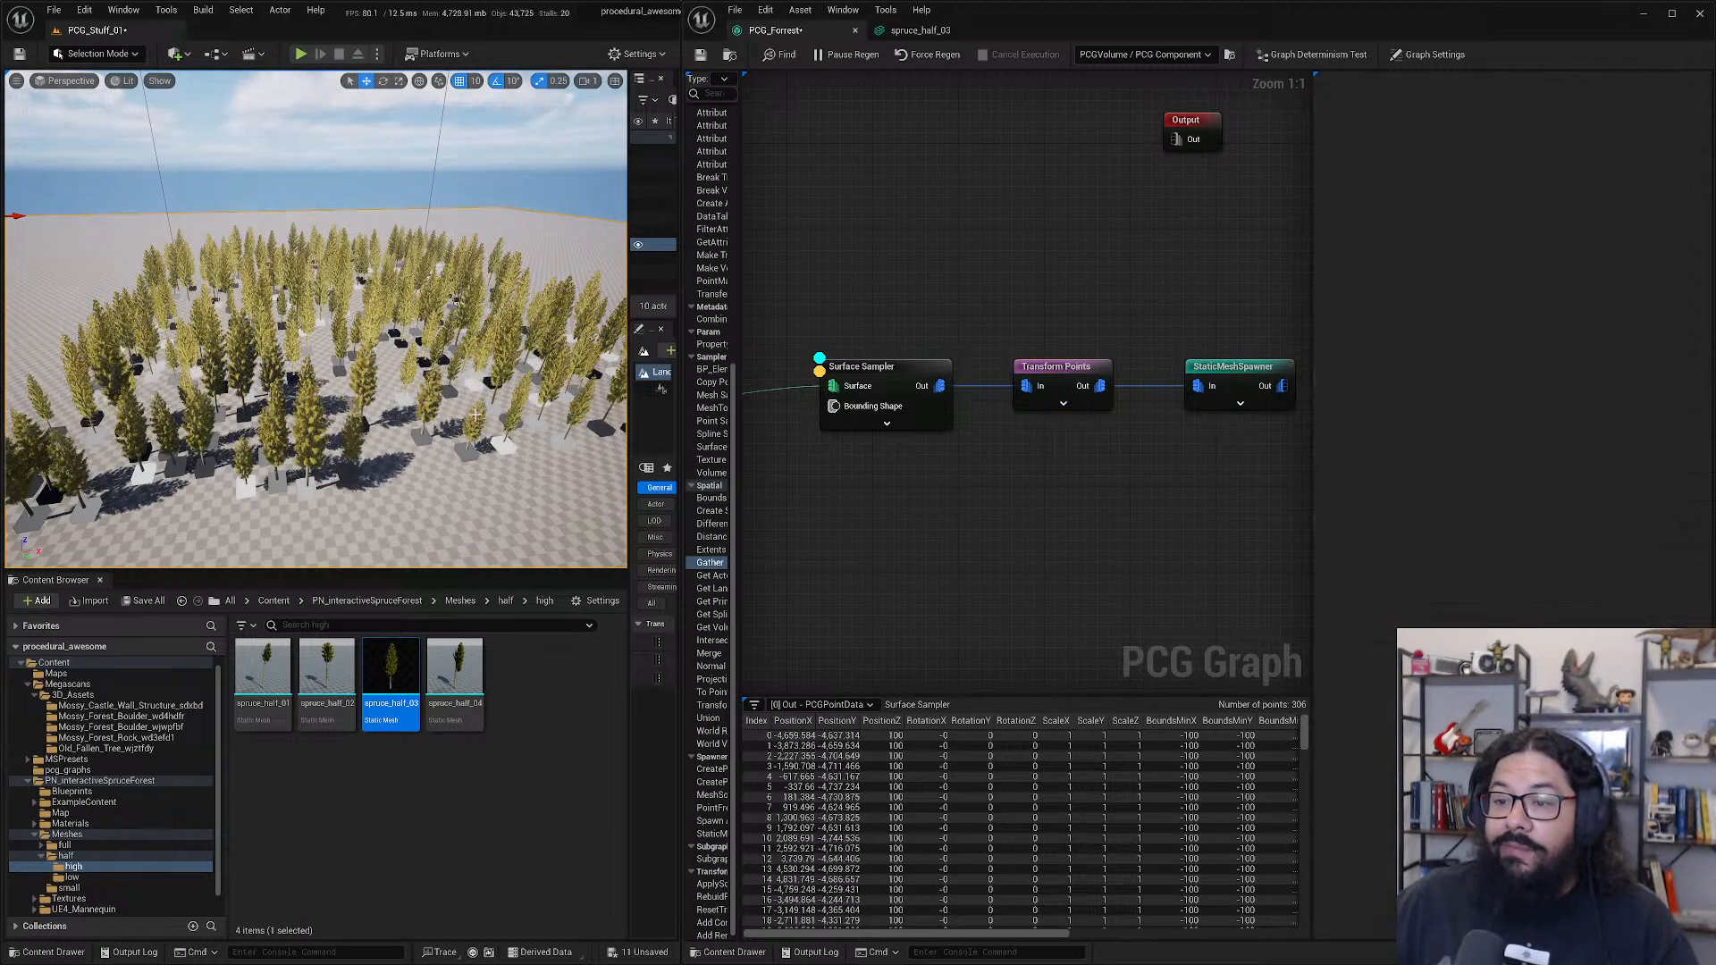
{"action": "mouse_move", "coordinate": [414, 447]}
{"action": "right_mouse_down"}
{"action": "mouse_move", "coordinate": [452, 367]}
{"action": "mouse_move", "coordinate": [414, 447]}
{"action": "right_mouse_up"}
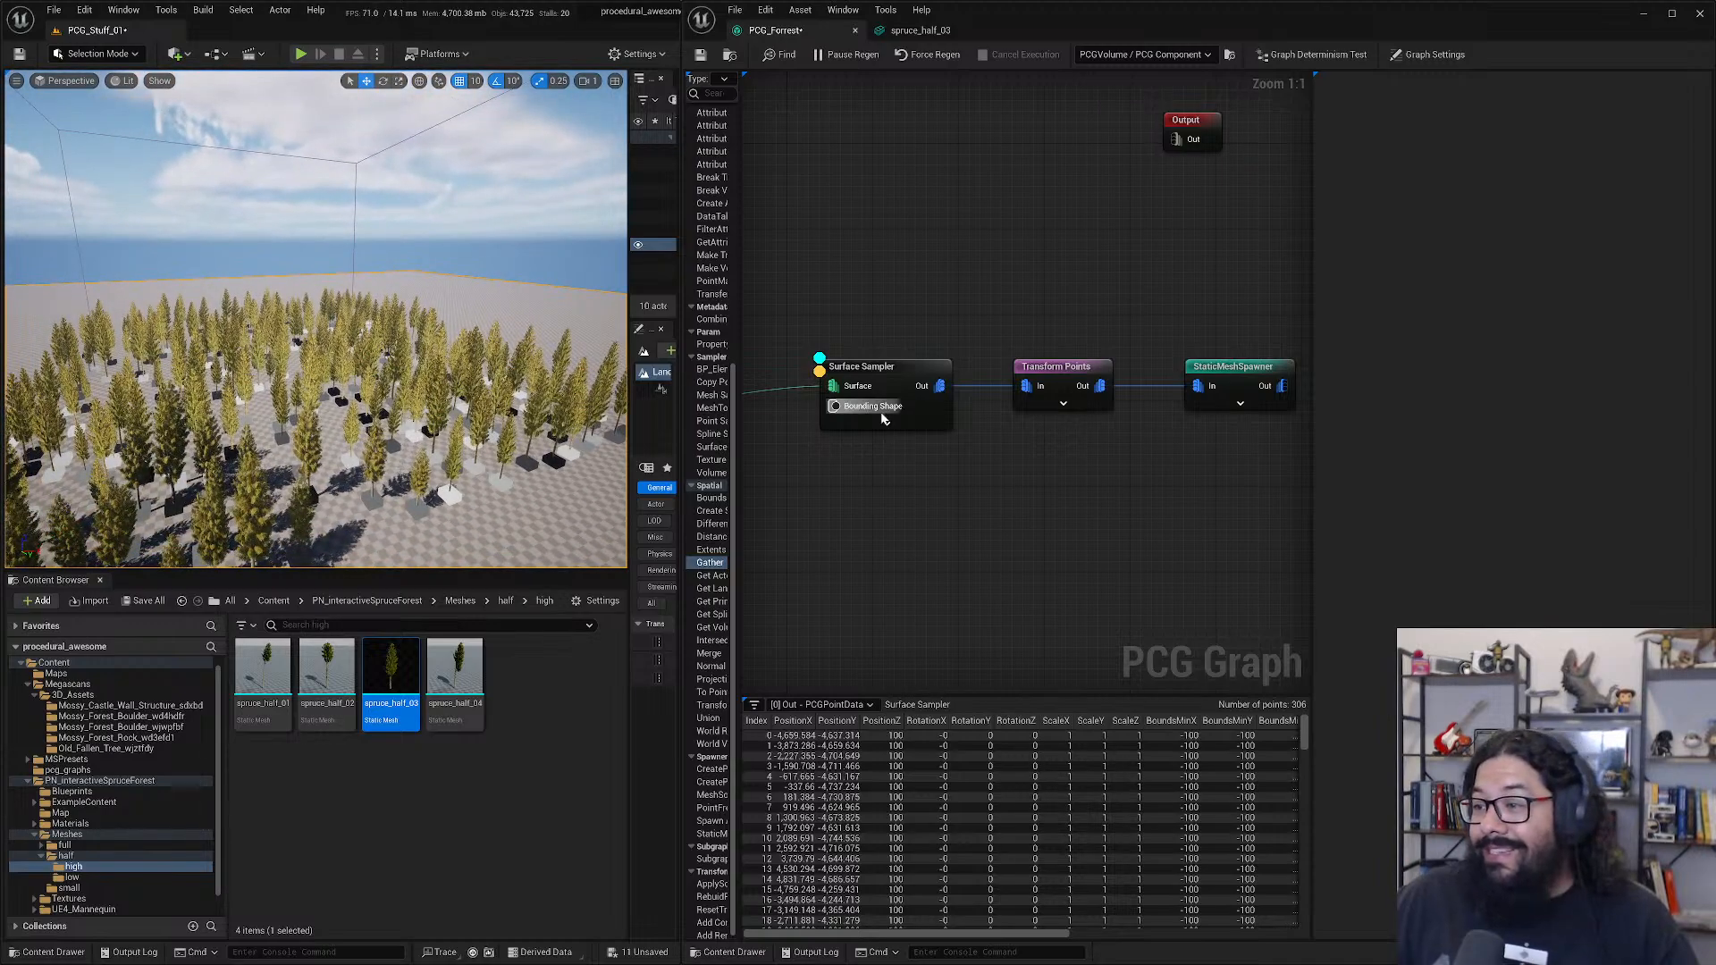
- Turn off the Surface Sampler's debug display and look over the spawned forest in the level
{"action": "left_click", "coordinate": [877, 370]}
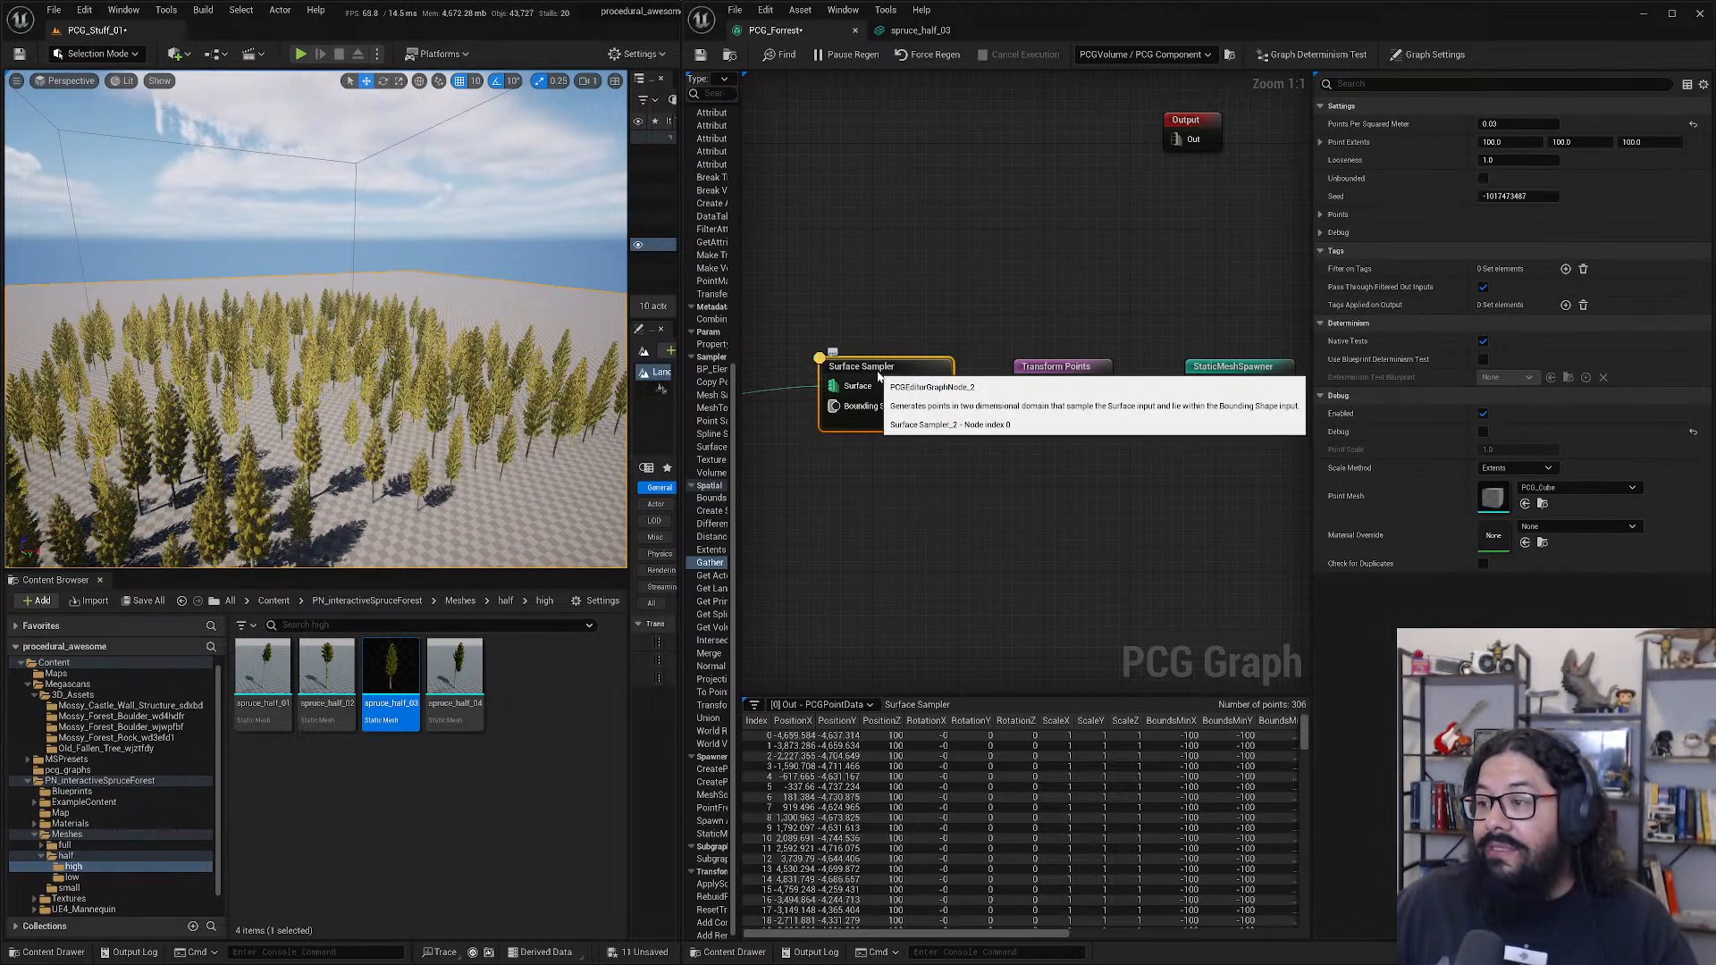
{"action": "key", "text": "d"}
{"action": "right_click_drag", "start_coordinate": [316, 357], "coordinate": [206, 367]}
{"action": "mouse_move", "coordinate": [320, 454]}
{"action": "right_mouse_down"}
{"action": "mouse_move", "coordinate": [447, 438]}
{"action": "mouse_move", "coordinate": [385, 420]}
{"action": "mouse_move", "coordinate": [384, 438]}
{"action": "mouse_move", "coordinate": [343, 446]}
{"action": "right_mouse_up"}
{"action": "key", "text": "w"}
{"action": "key", "text": "s"}
{"action": "key", "text": "w"}
{"action": "key", "text": "s"}
{"action": "left_click", "coordinate": [337, 434]}
{"action": "key", "text": "w"}
{"action": "left_click", "coordinate": [887, 509]}
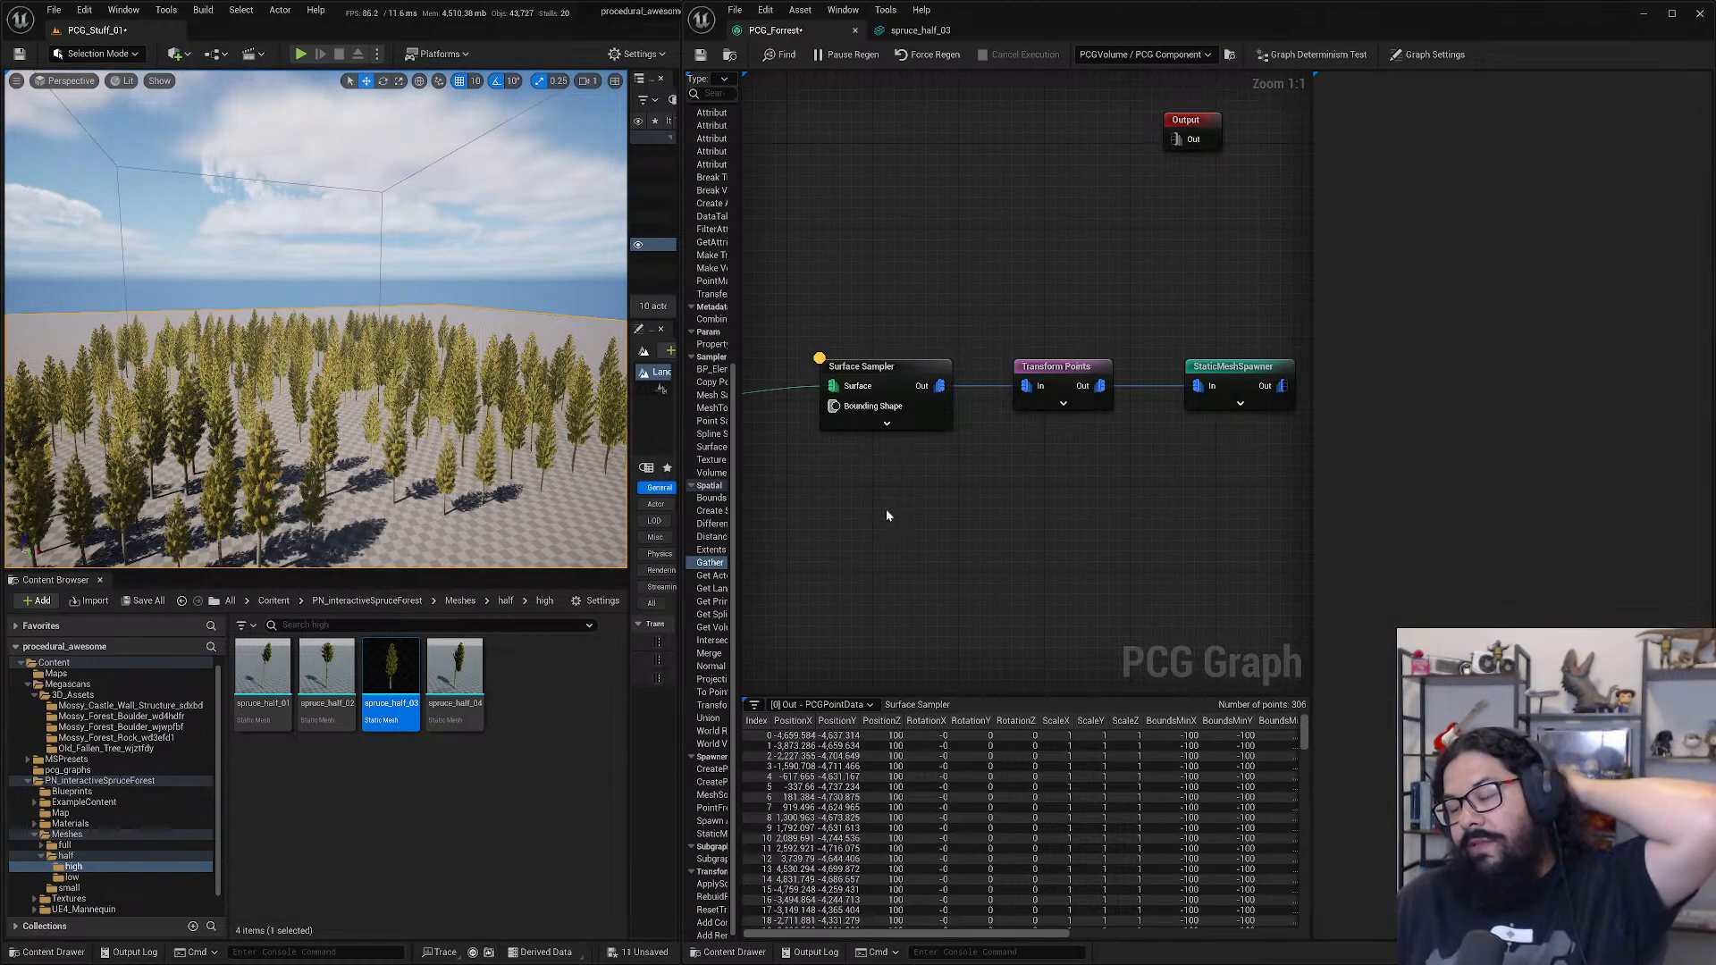
{"action": "left_click", "coordinate": [880, 373]}
{"action": "left_click", "coordinate": [1062, 383]}
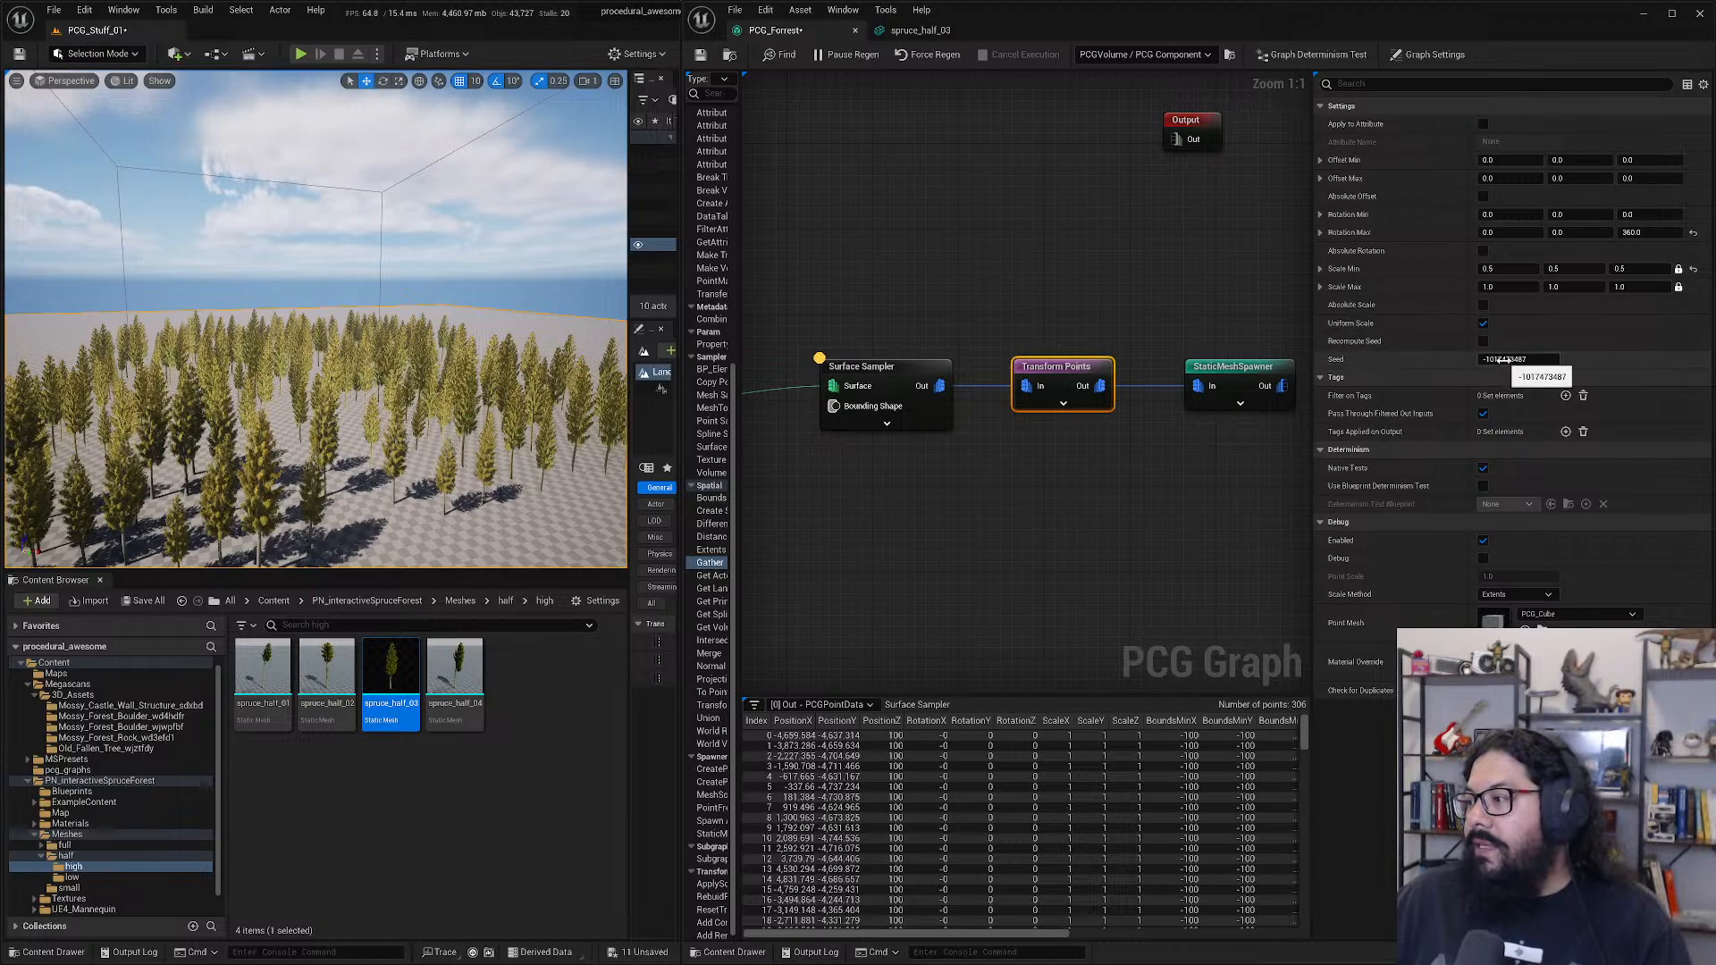
{"action": "left_click", "coordinate": [948, 529]}
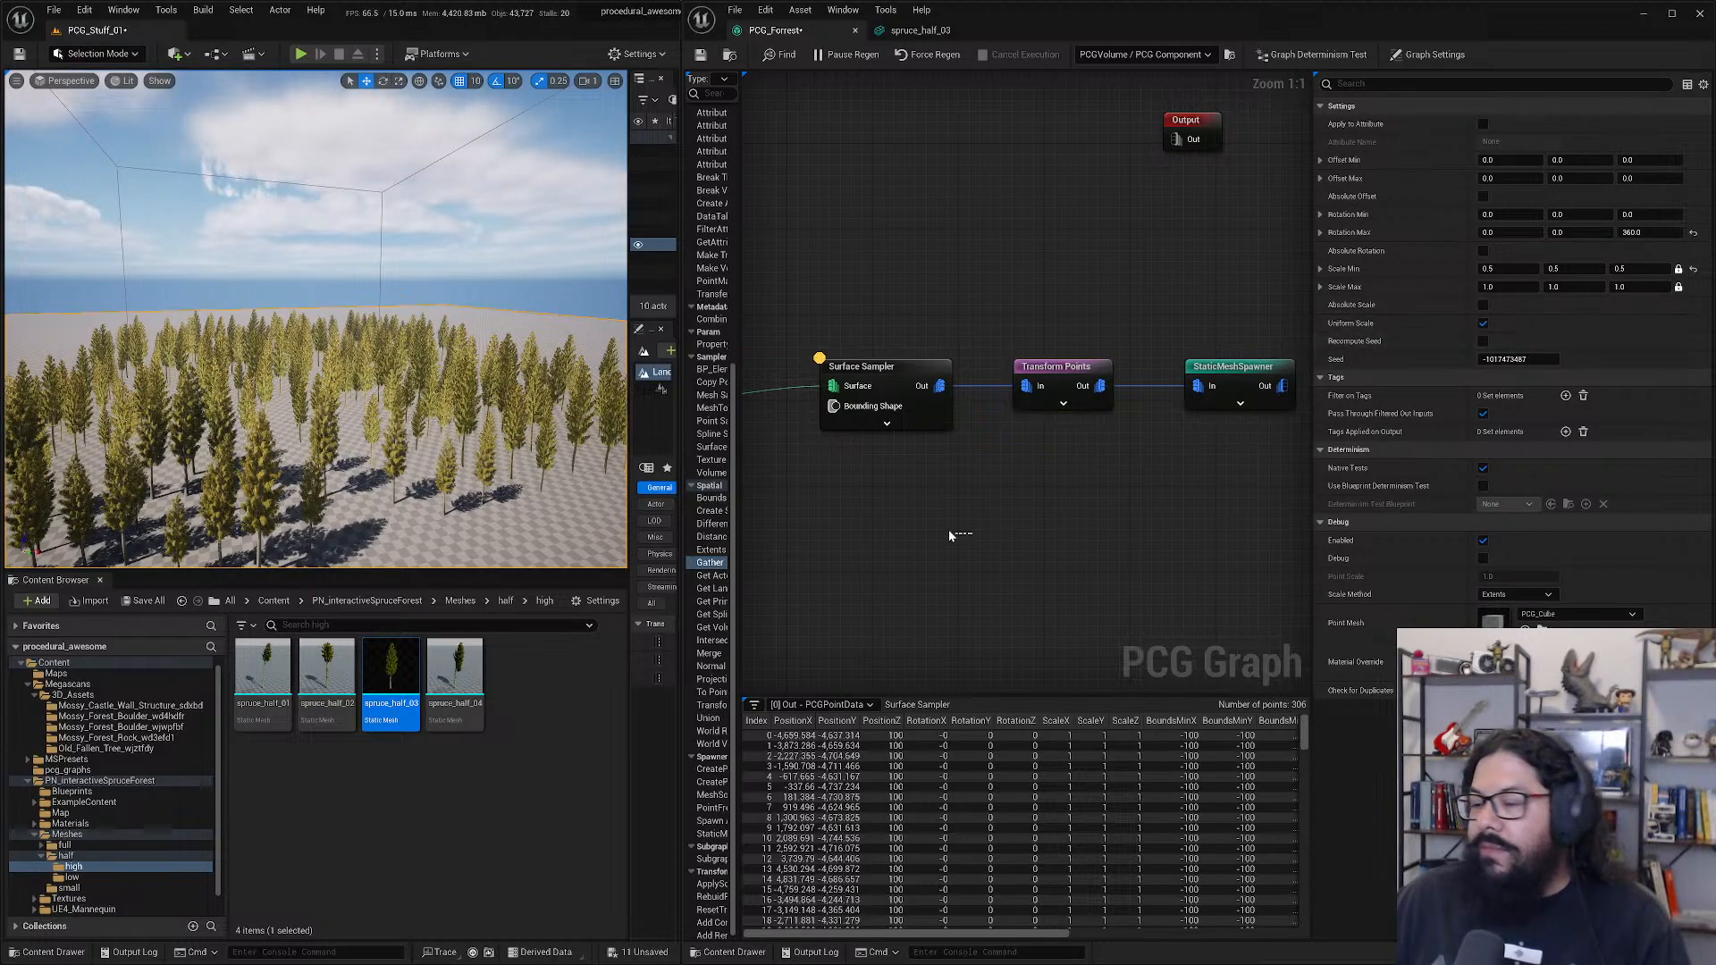
{"action": "scroll", "coordinate": [1044, 485], "scroll_direction": "down", "scroll_amount": 6}
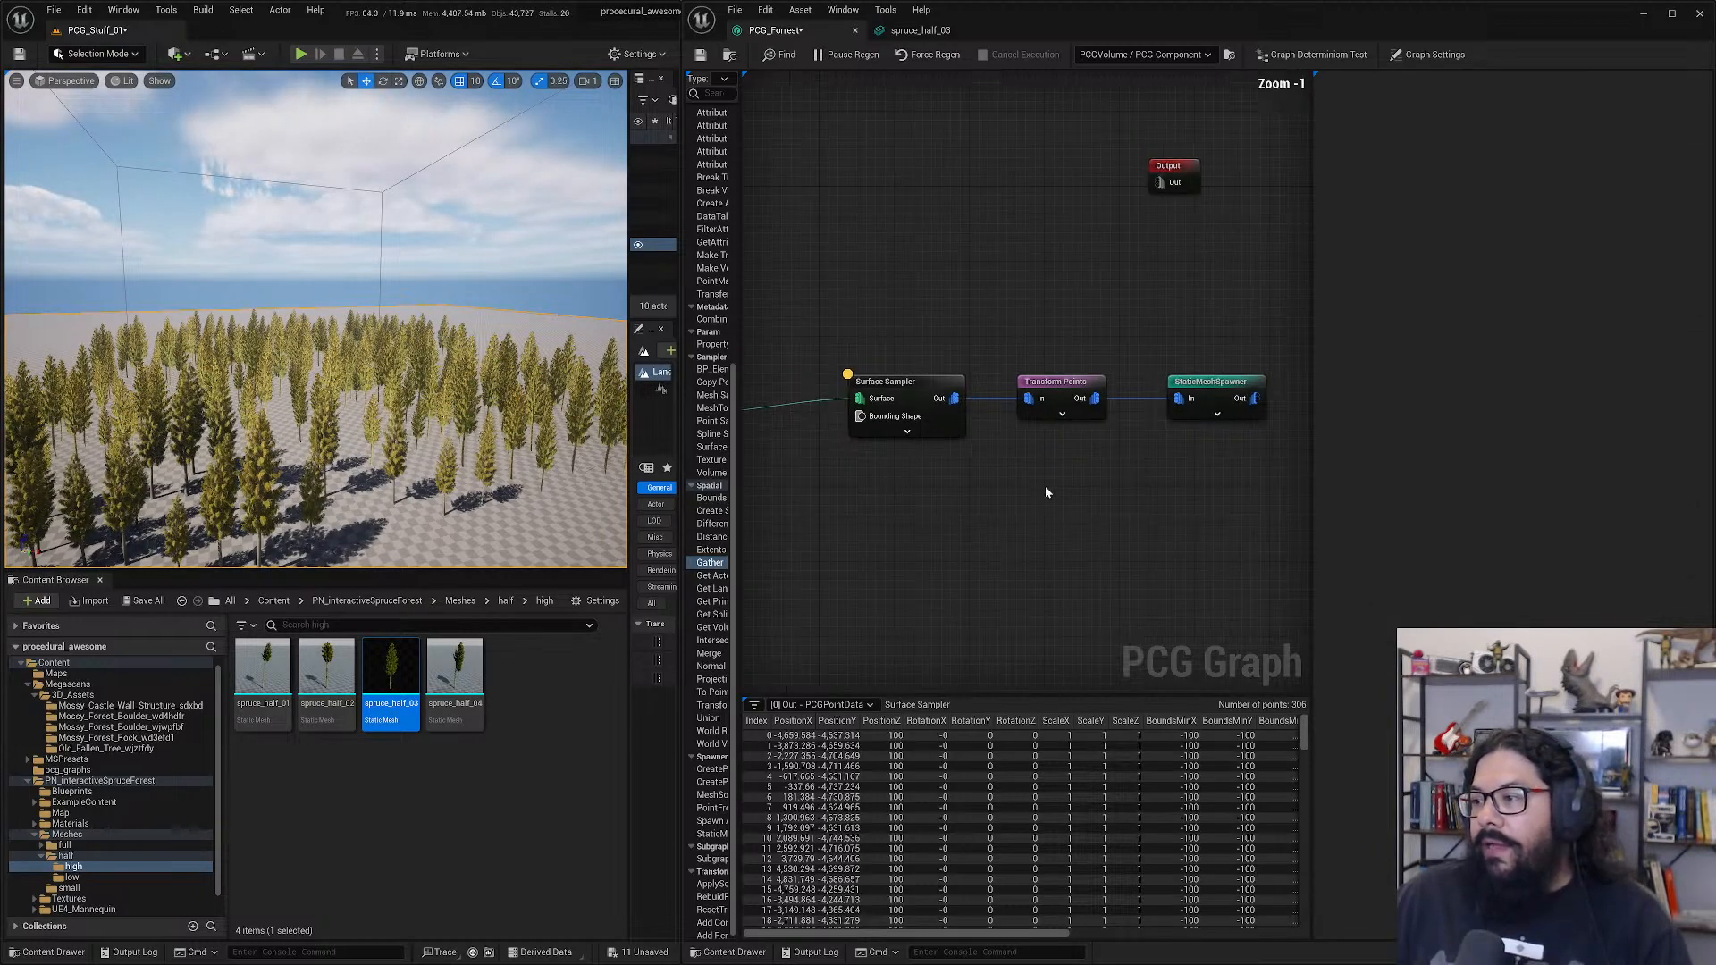
{"action": "scroll", "coordinate": [1021, 514], "scroll_direction": "up", "scroll_amount": 3}
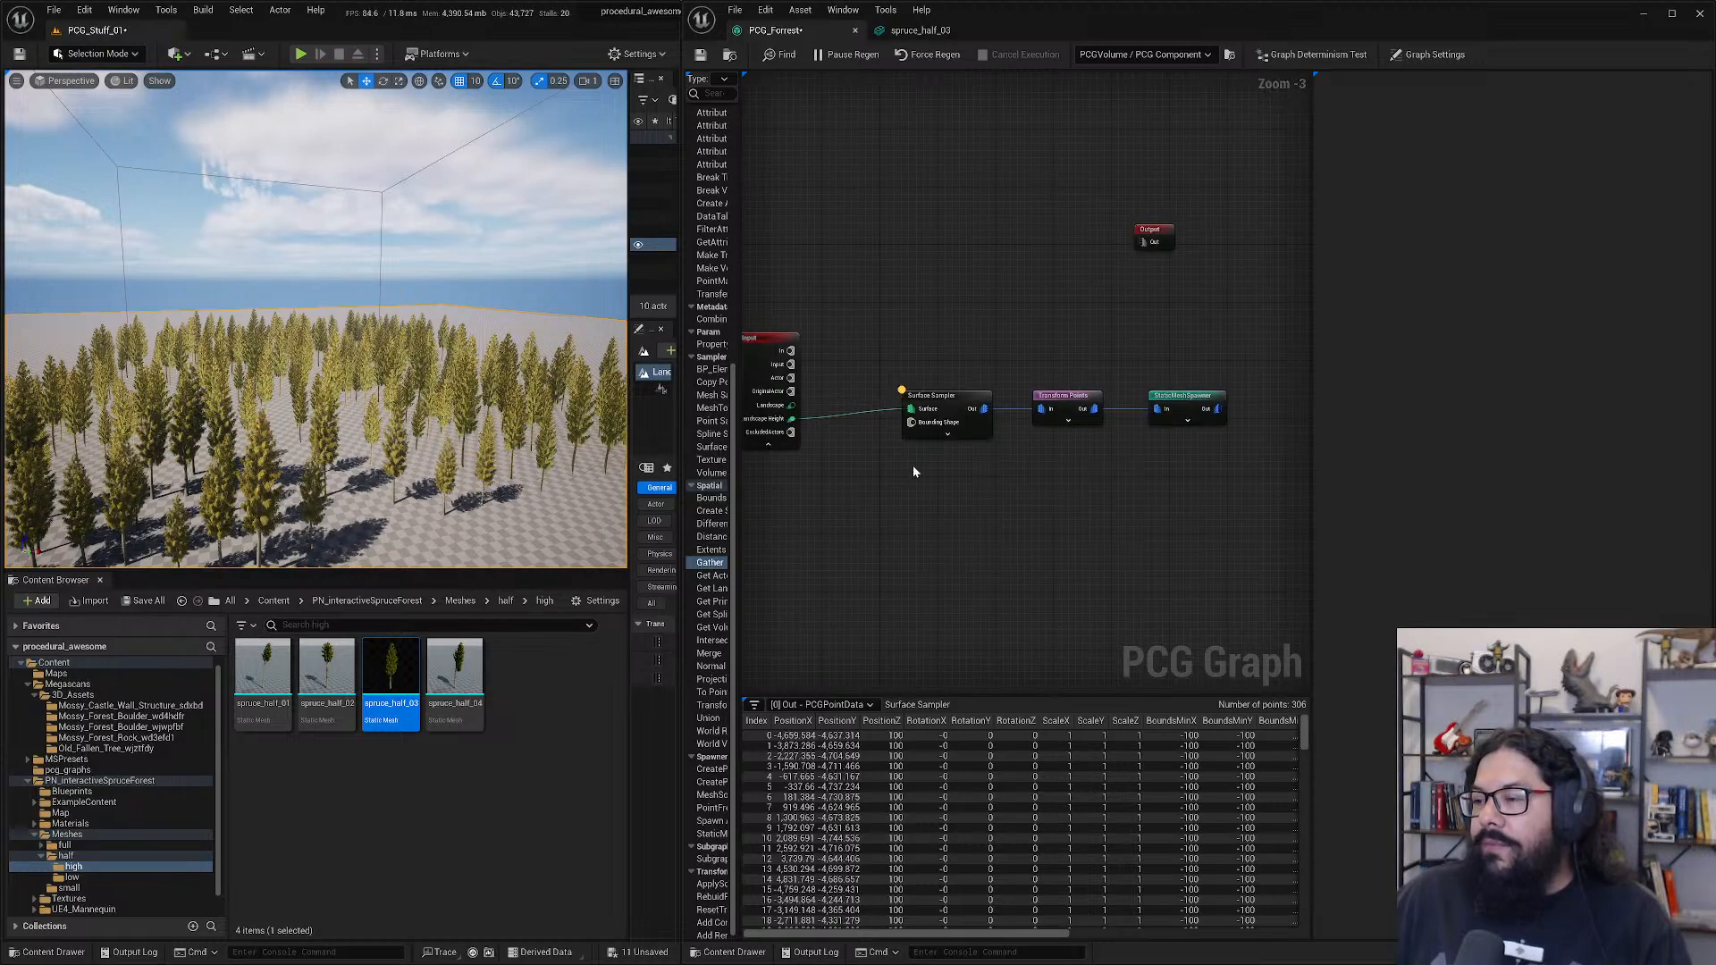
- Move the Surface Sampler node slightly closer to the Input node
{"action": "left_click", "coordinate": [949, 400]}
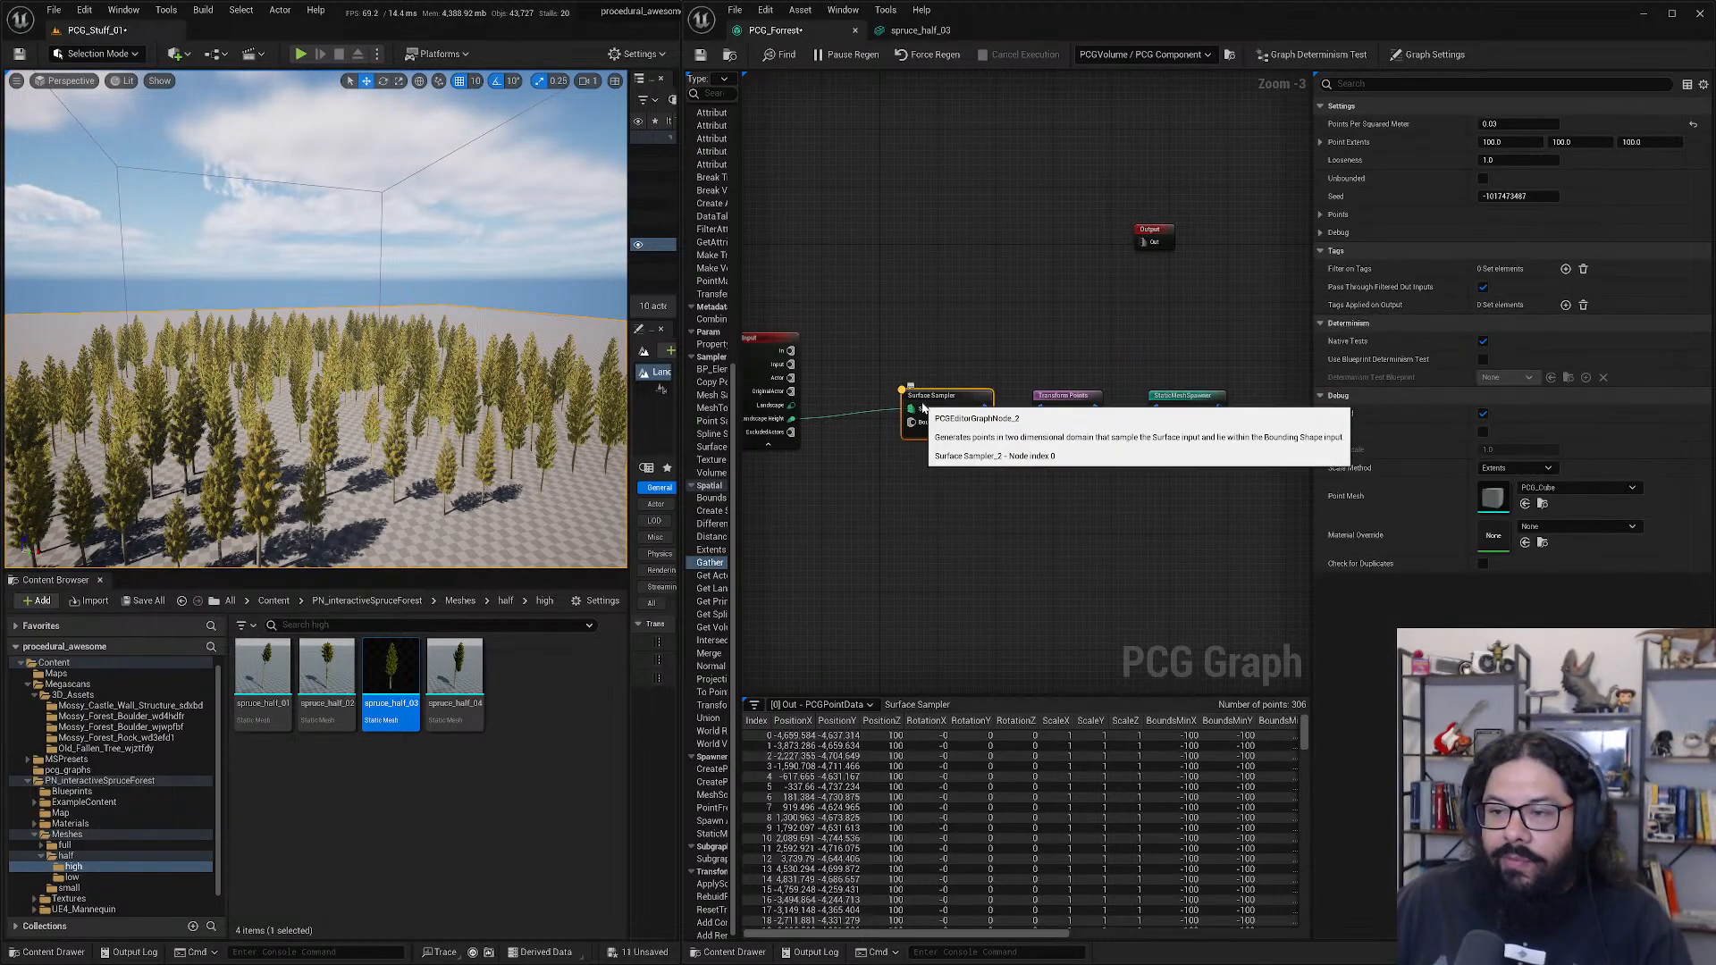
{"action": "mouse_move", "coordinate": [933, 402]}
{"action": "left_mouse_down"}
{"action": "mouse_move", "coordinate": [911, 578]}
{"action": "mouse_move", "coordinate": [918, 410]}
{"action": "left_mouse_up"}
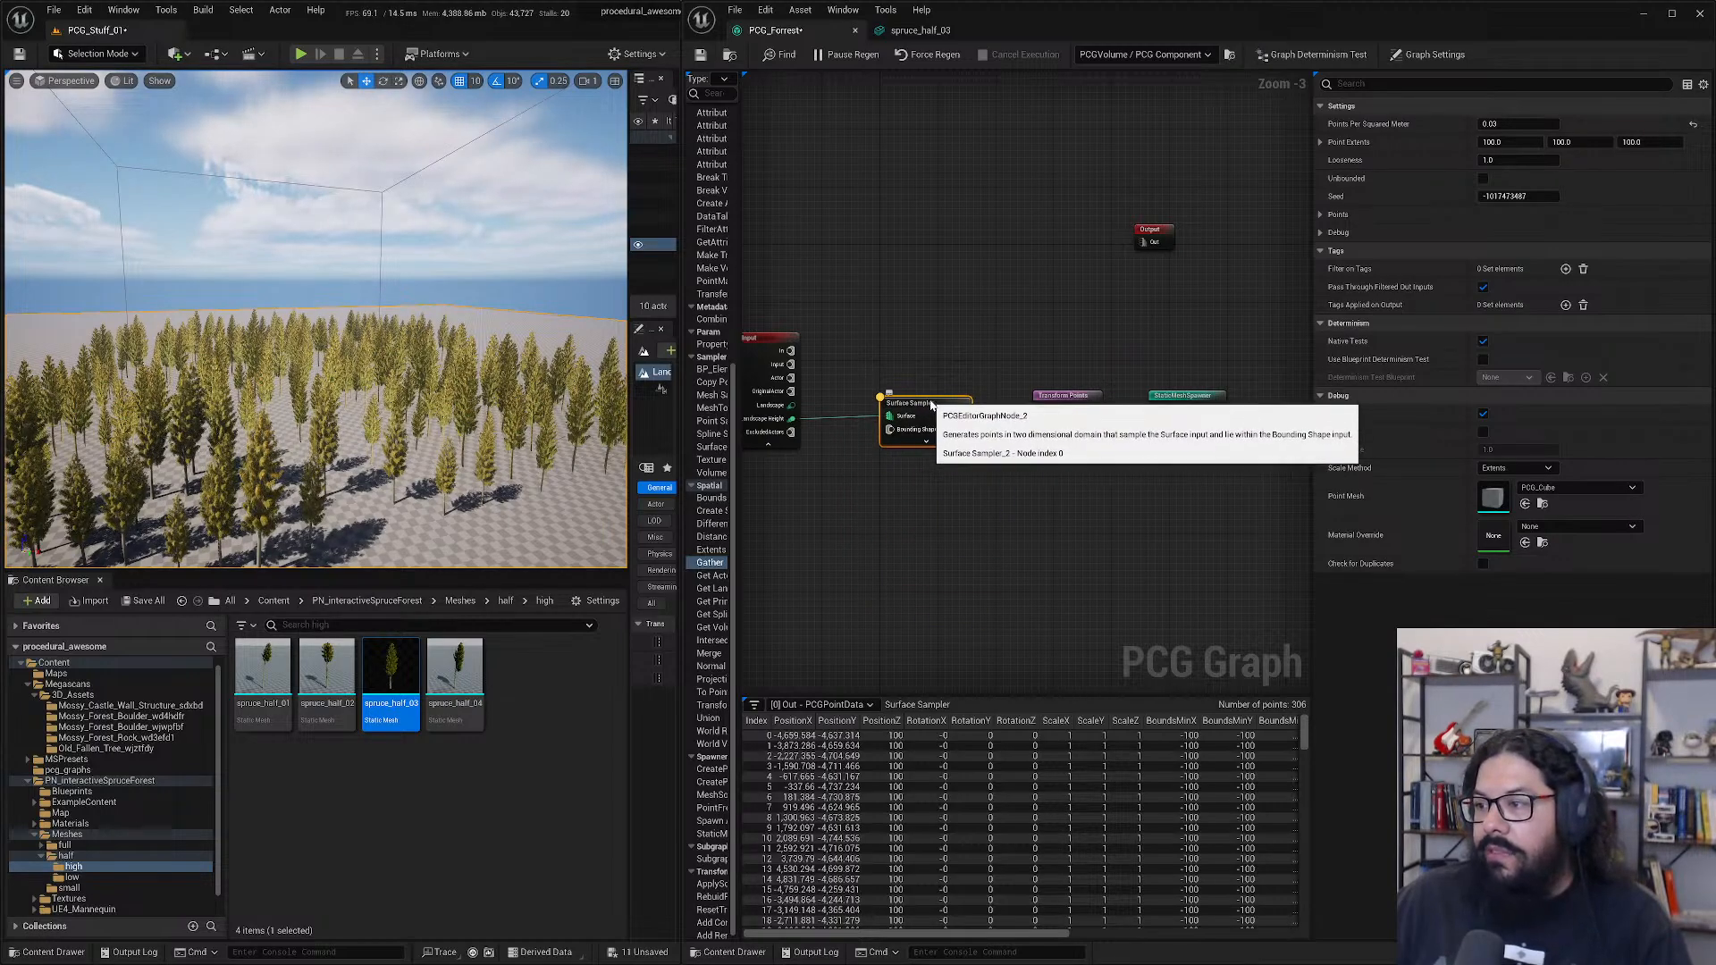
{"action": "double_click", "coordinate": [920, 404]}
{"action": "left_click", "coordinate": [967, 407]}
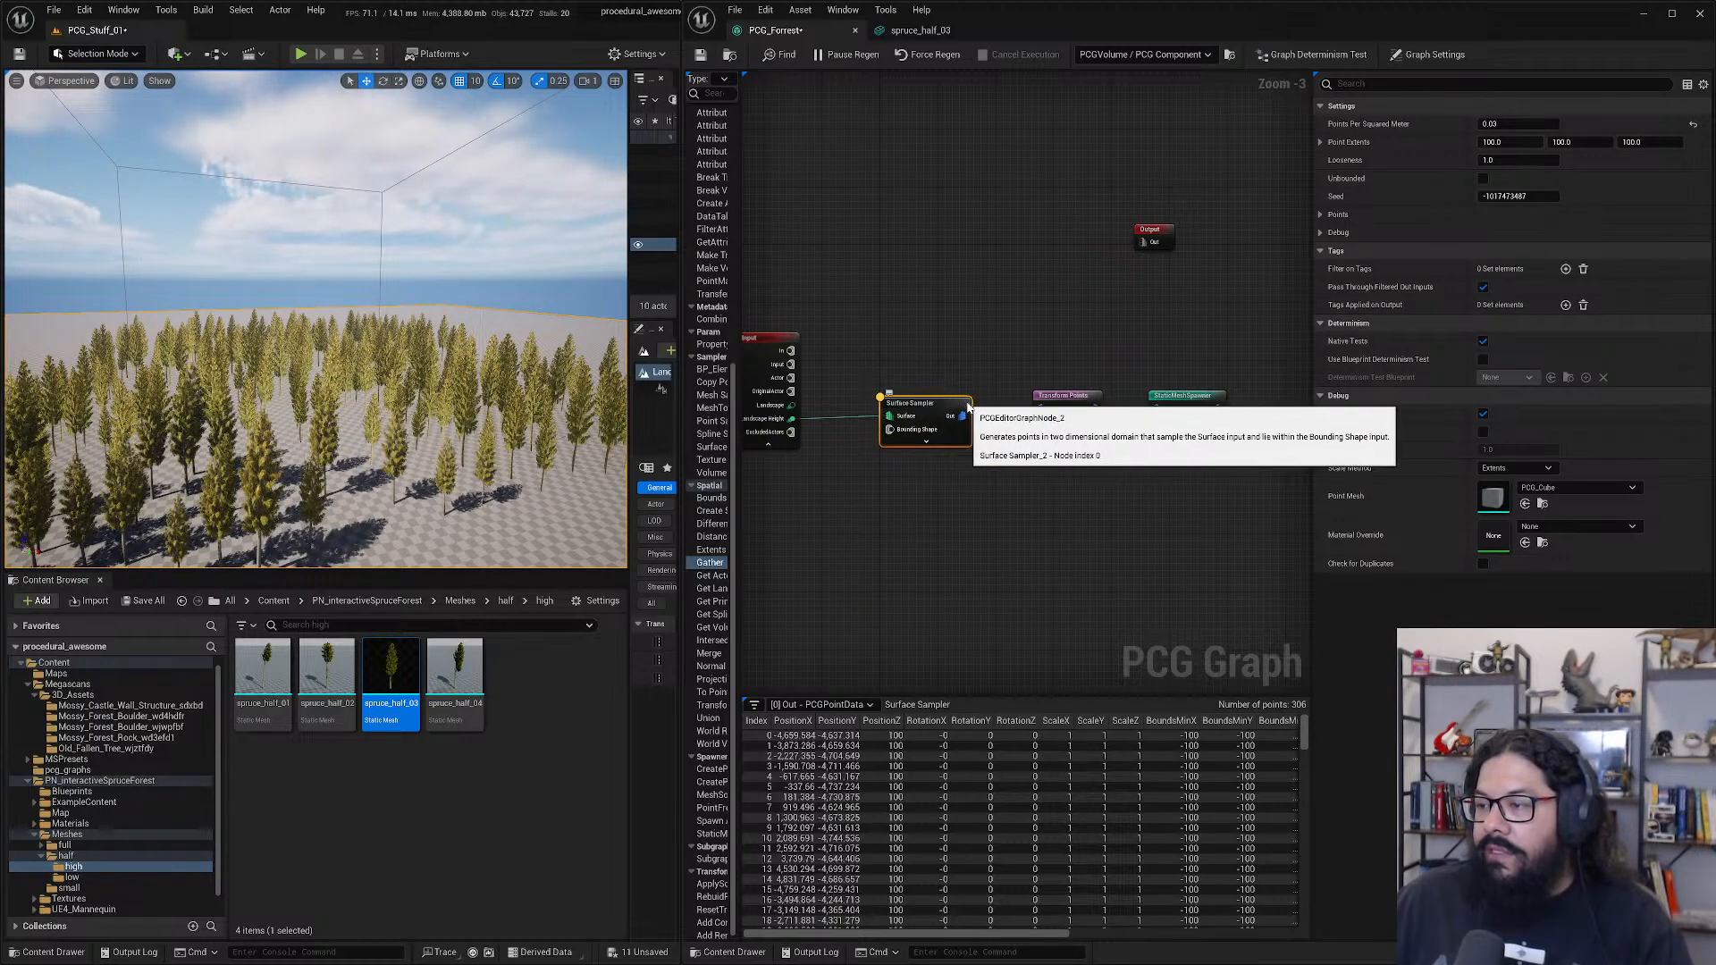
- Duplicate the Surface Sampler, place the copy below the original, and connect the Input's Landscape Height to the copy's Surface pin
{"action": "right_click", "coordinate": [950, 408]}
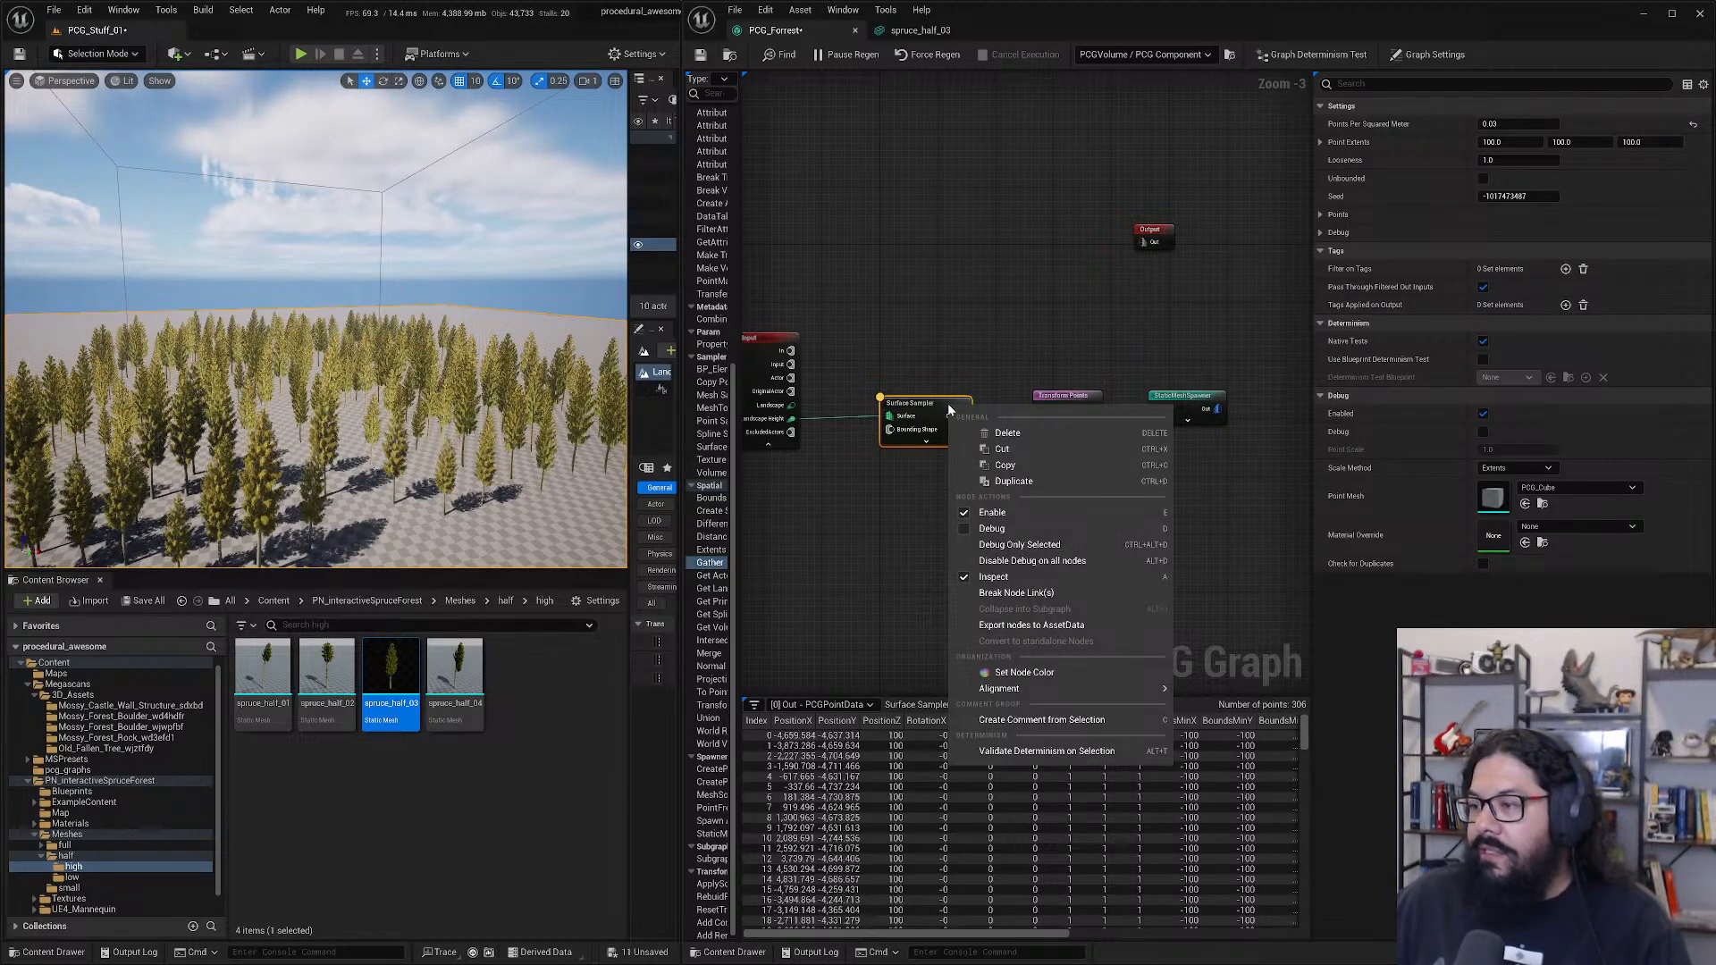
{"action": "left_click", "coordinate": [928, 356]}
{"action": "left_click", "coordinate": [941, 405]}
{"action": "right_click", "coordinate": [943, 405]}
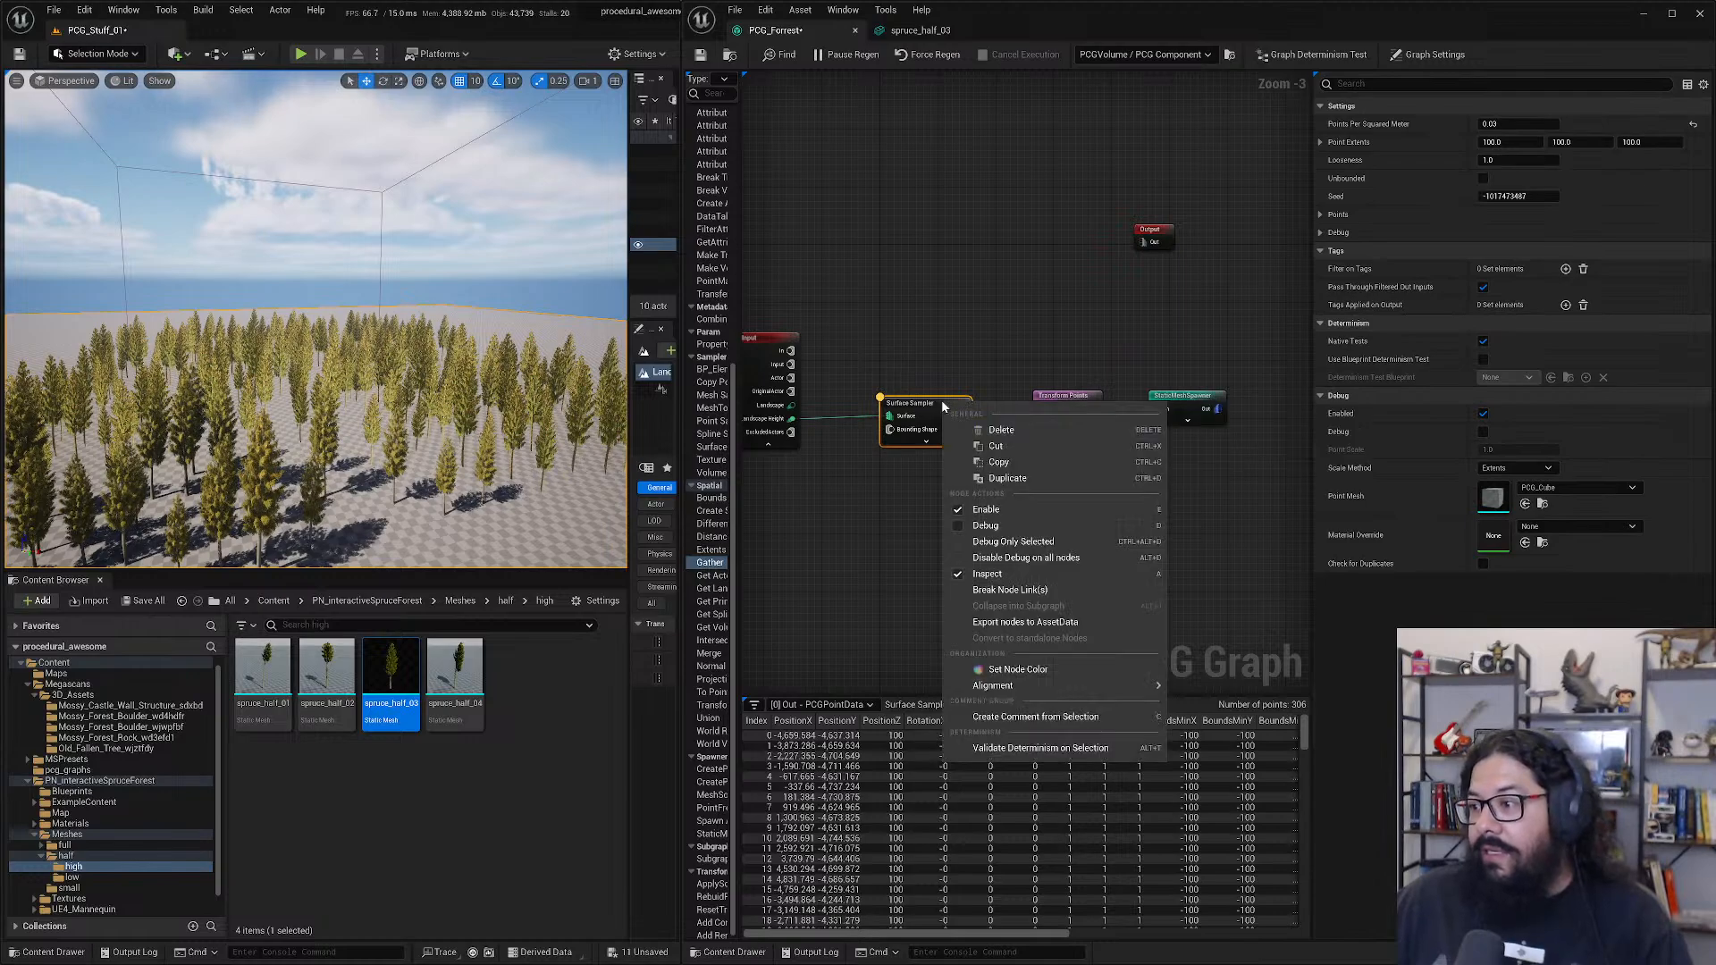
{"action": "left_click", "coordinate": [928, 369]}
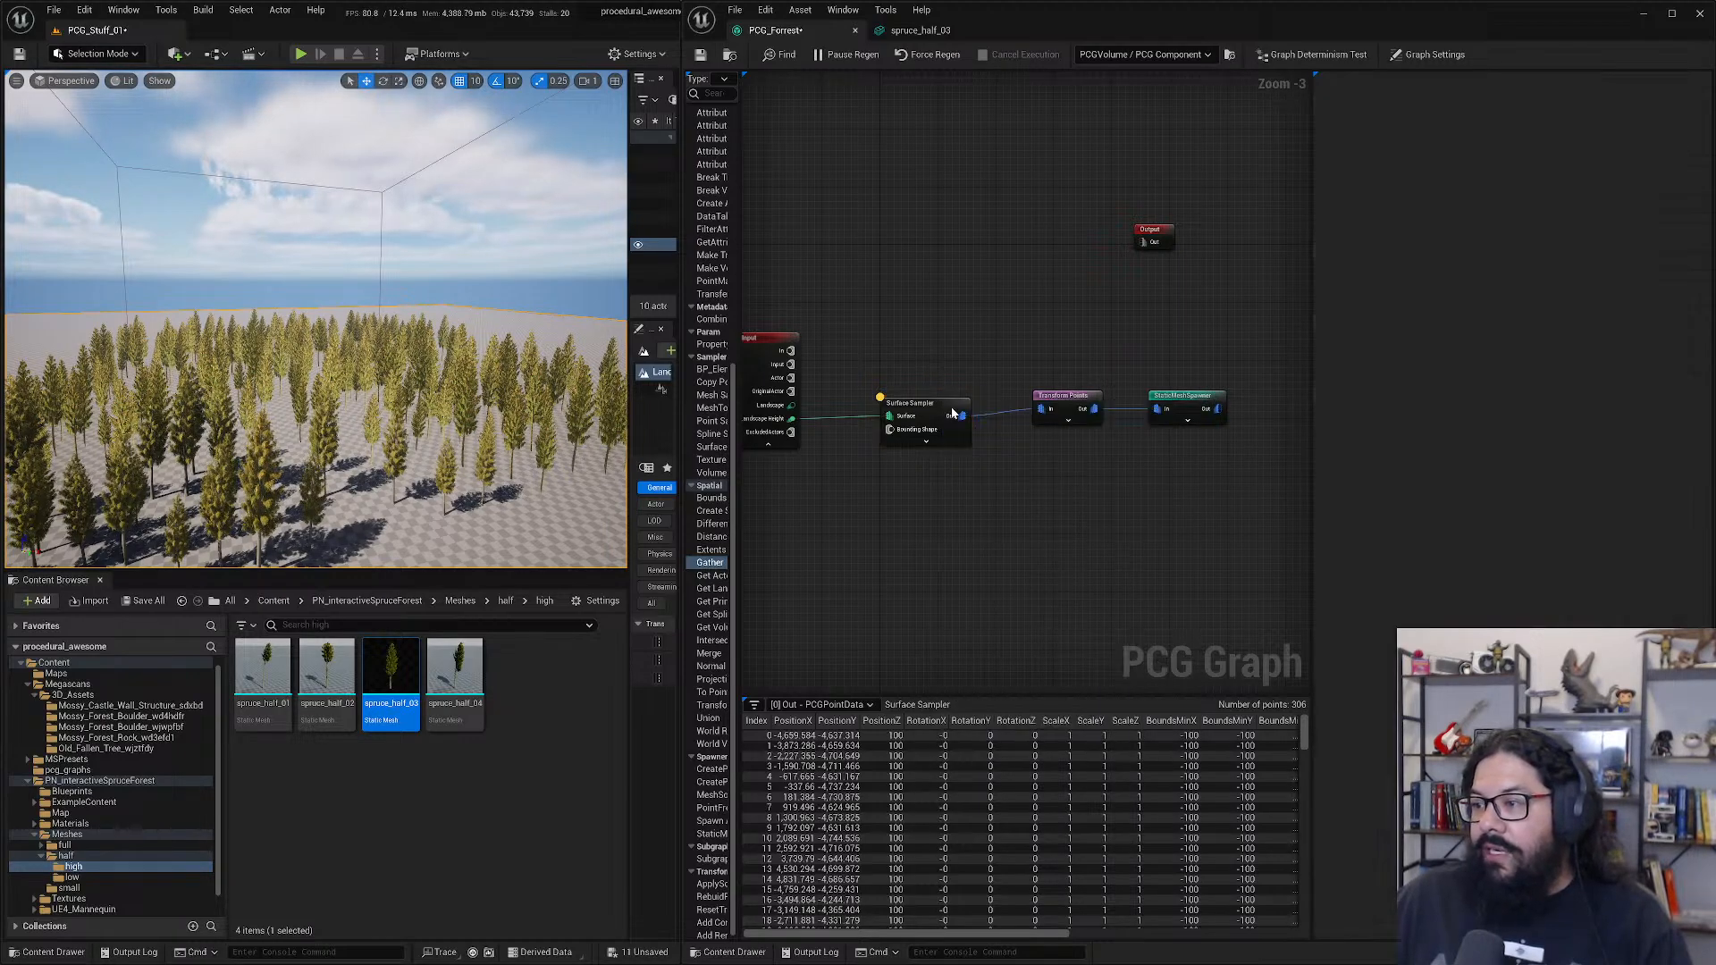
{"action": "left_click", "coordinate": [951, 408]}
{"action": "key", "text": "ctrl+d"}
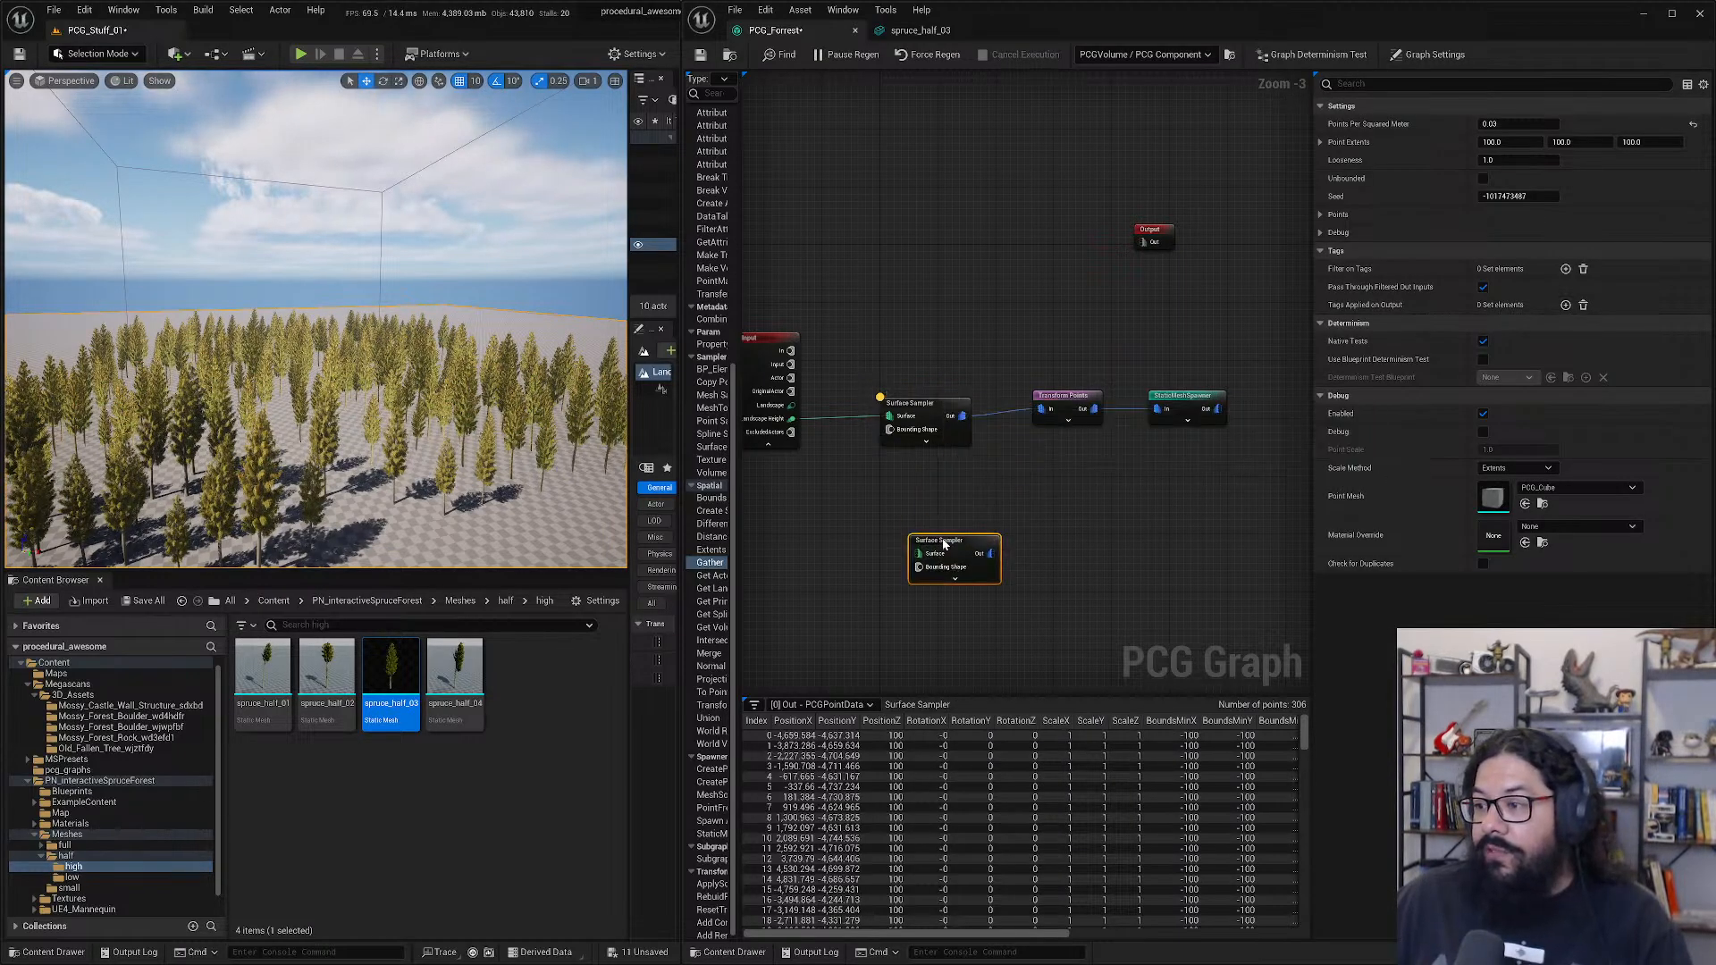
{"action": "left_click_drag", "start_coordinate": [945, 540], "coordinate": [925, 494]}
{"action": "left_click_drag", "start_coordinate": [795, 423], "coordinate": [891, 503]}
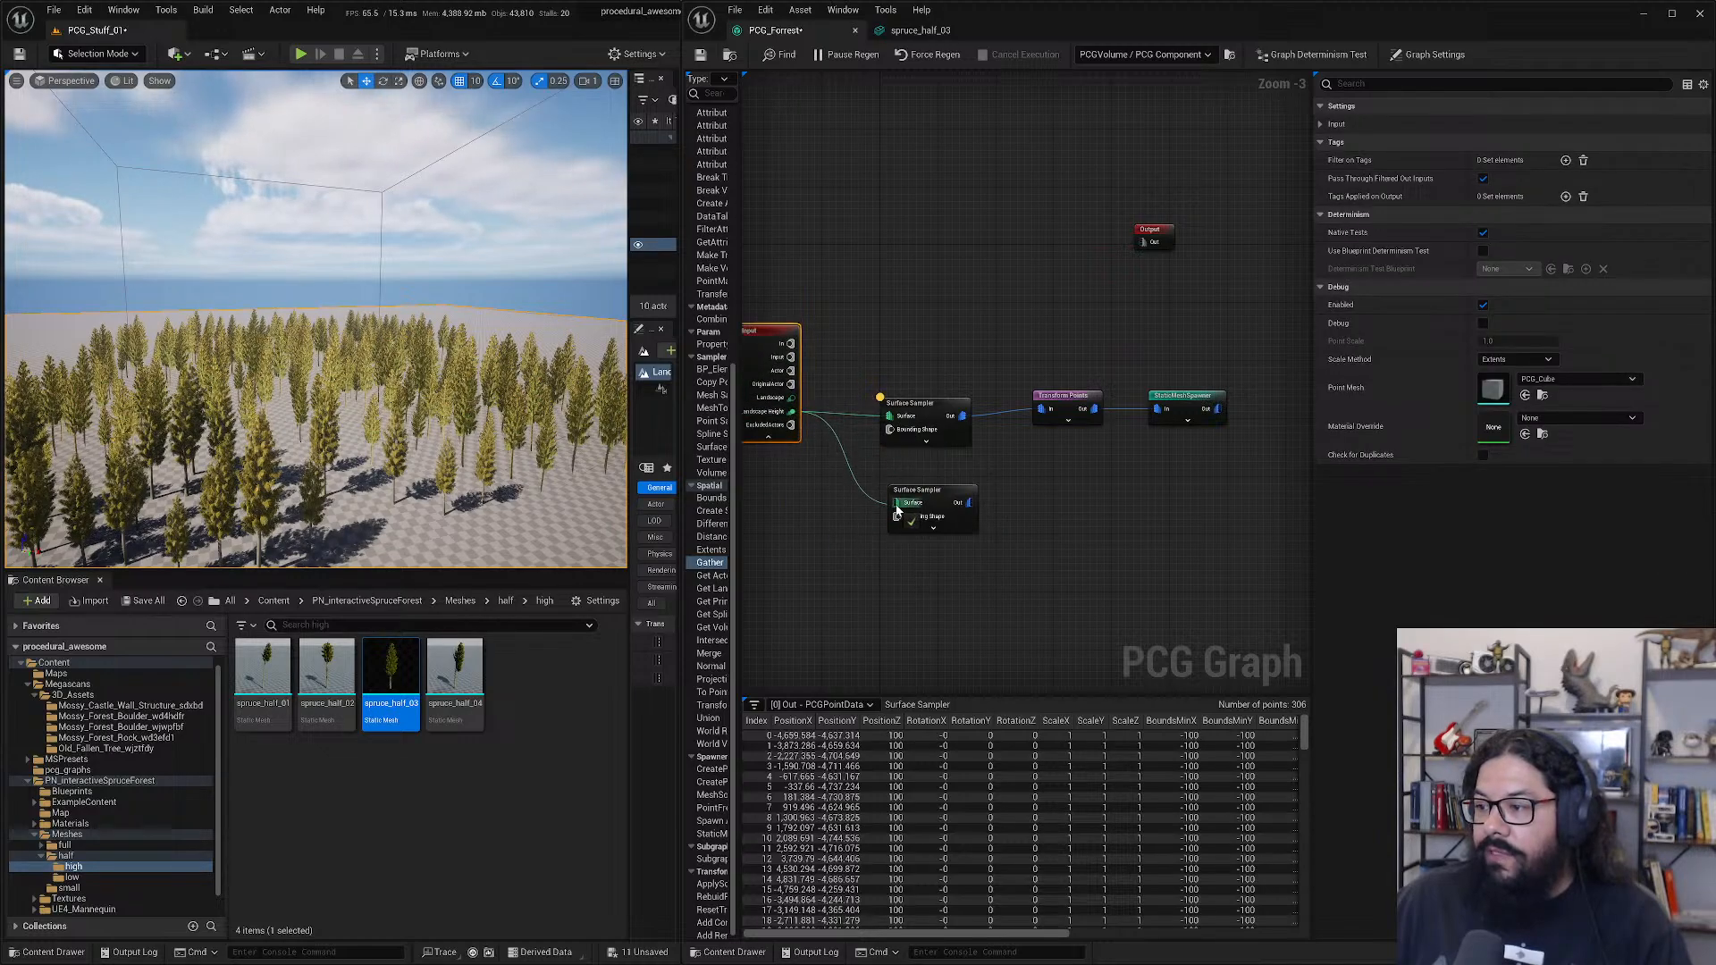
{"action": "left_click", "coordinate": [921, 491]}
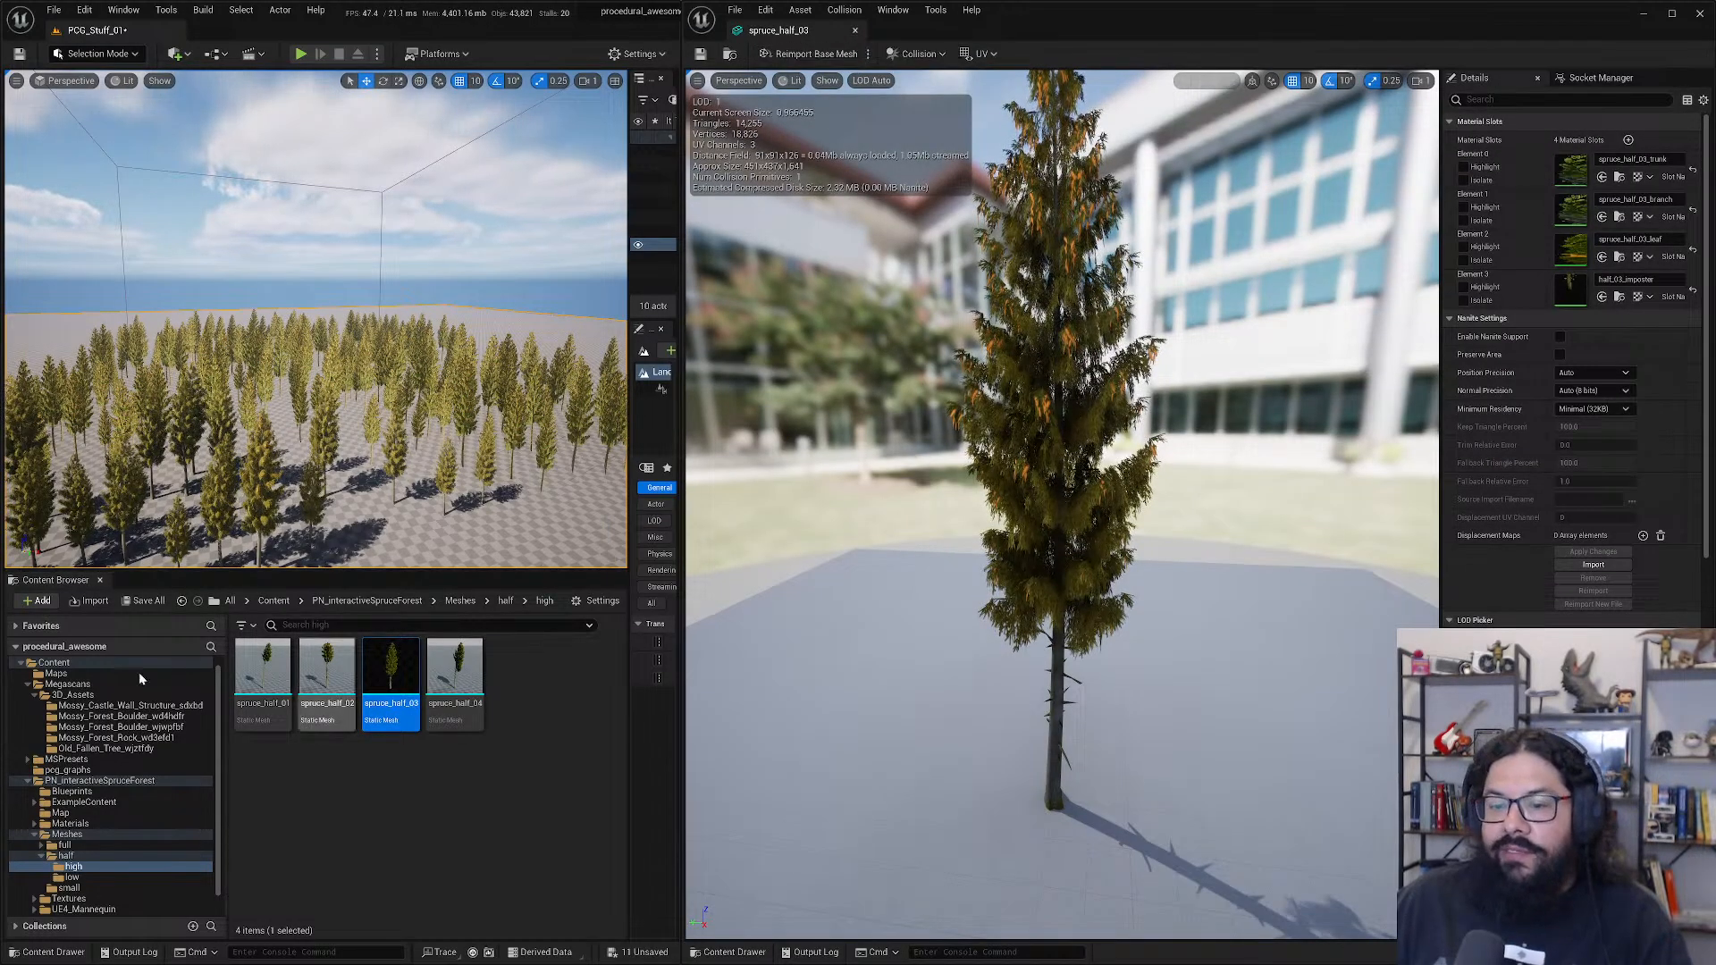
- Select the PCGVolume and reopen the PCG_Forrest graph from its PCG component, then widen the level view
{"action": "left_click", "coordinate": [621, 487]}
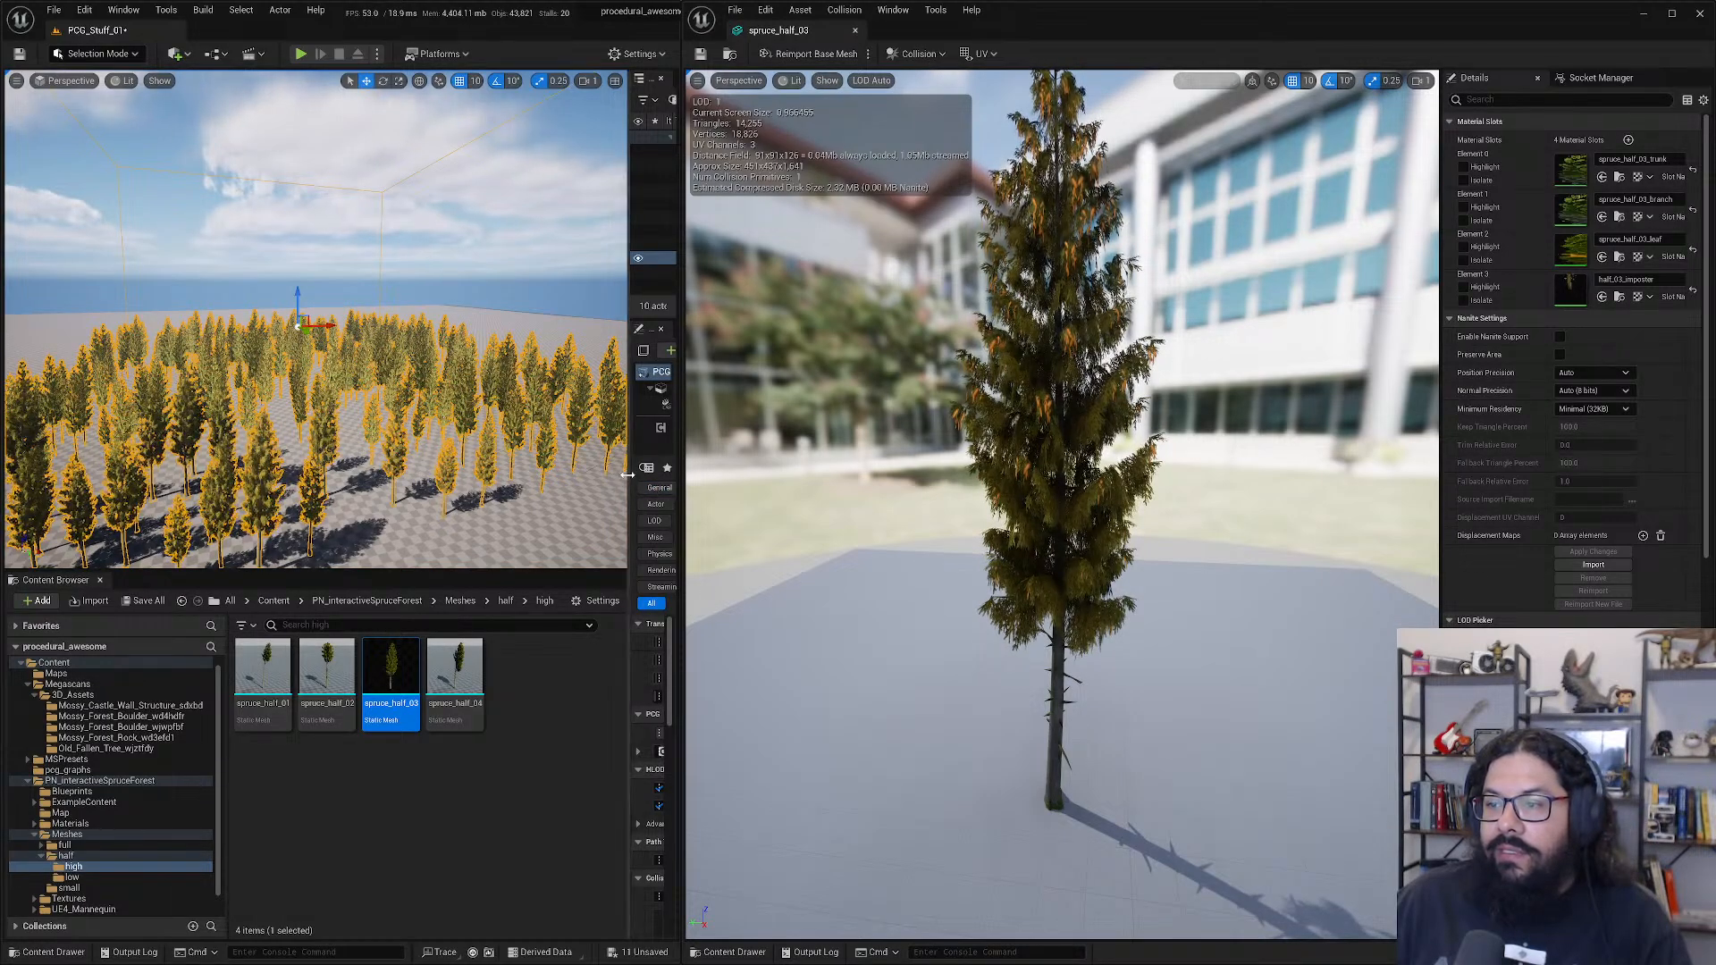
{"action": "left_click_drag", "start_coordinate": [629, 475], "coordinate": [475, 474]}
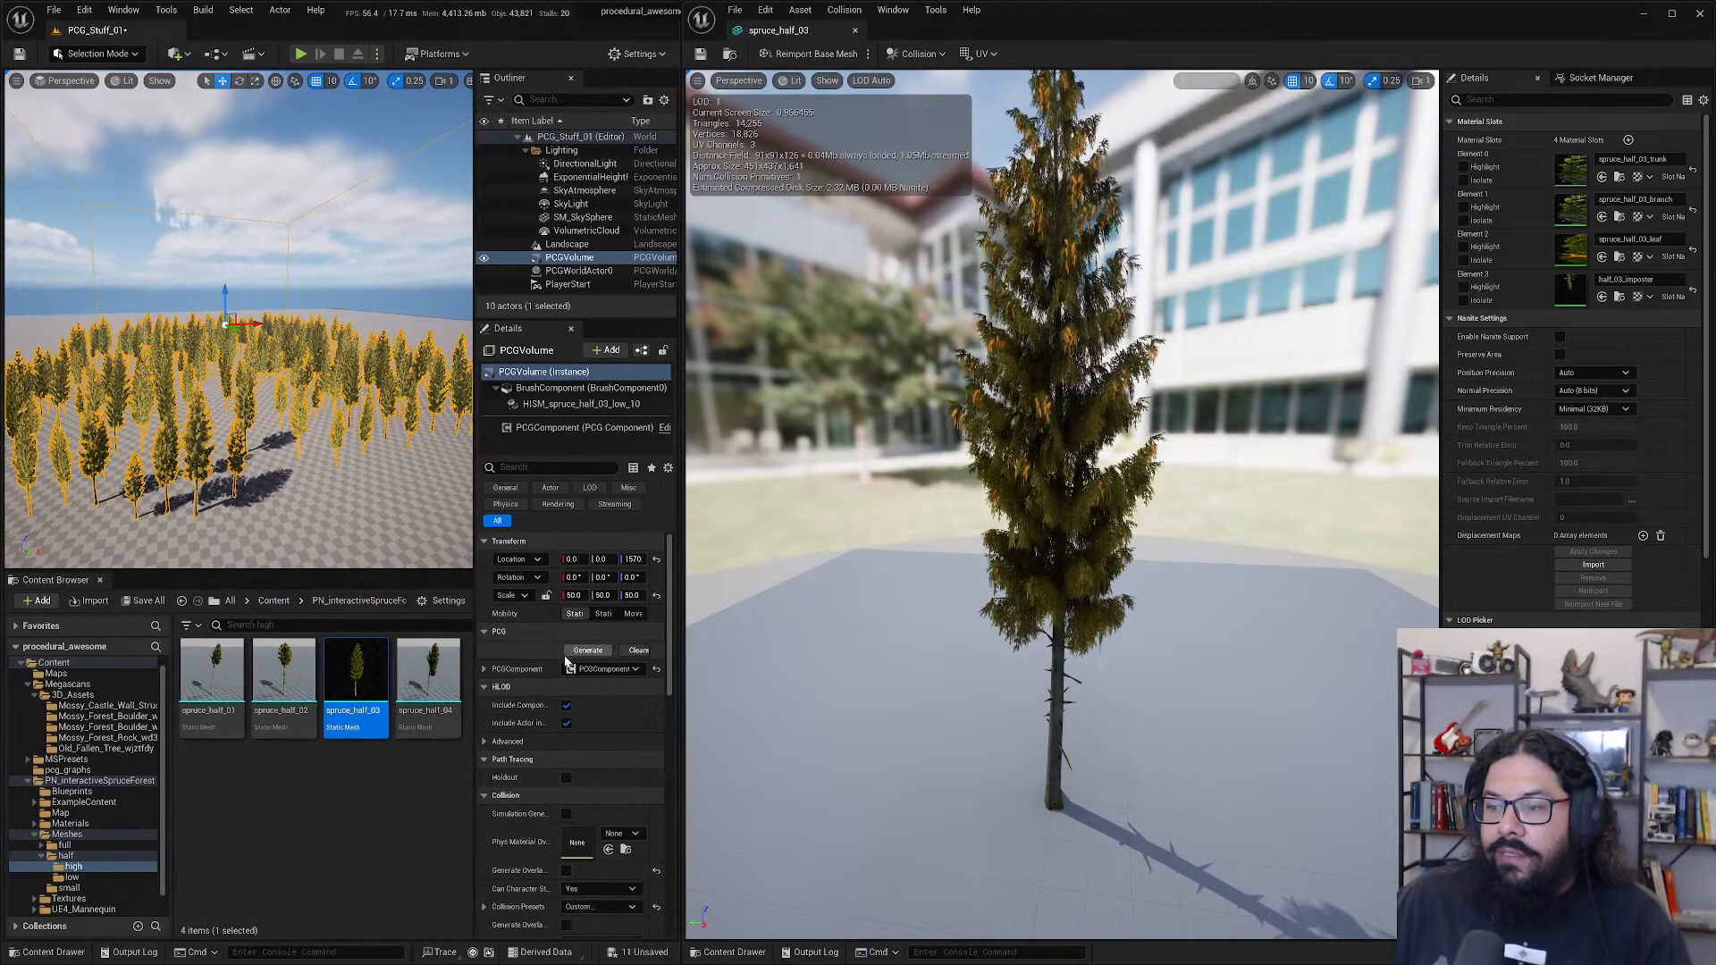
{"action": "left_click", "coordinate": [573, 427]}
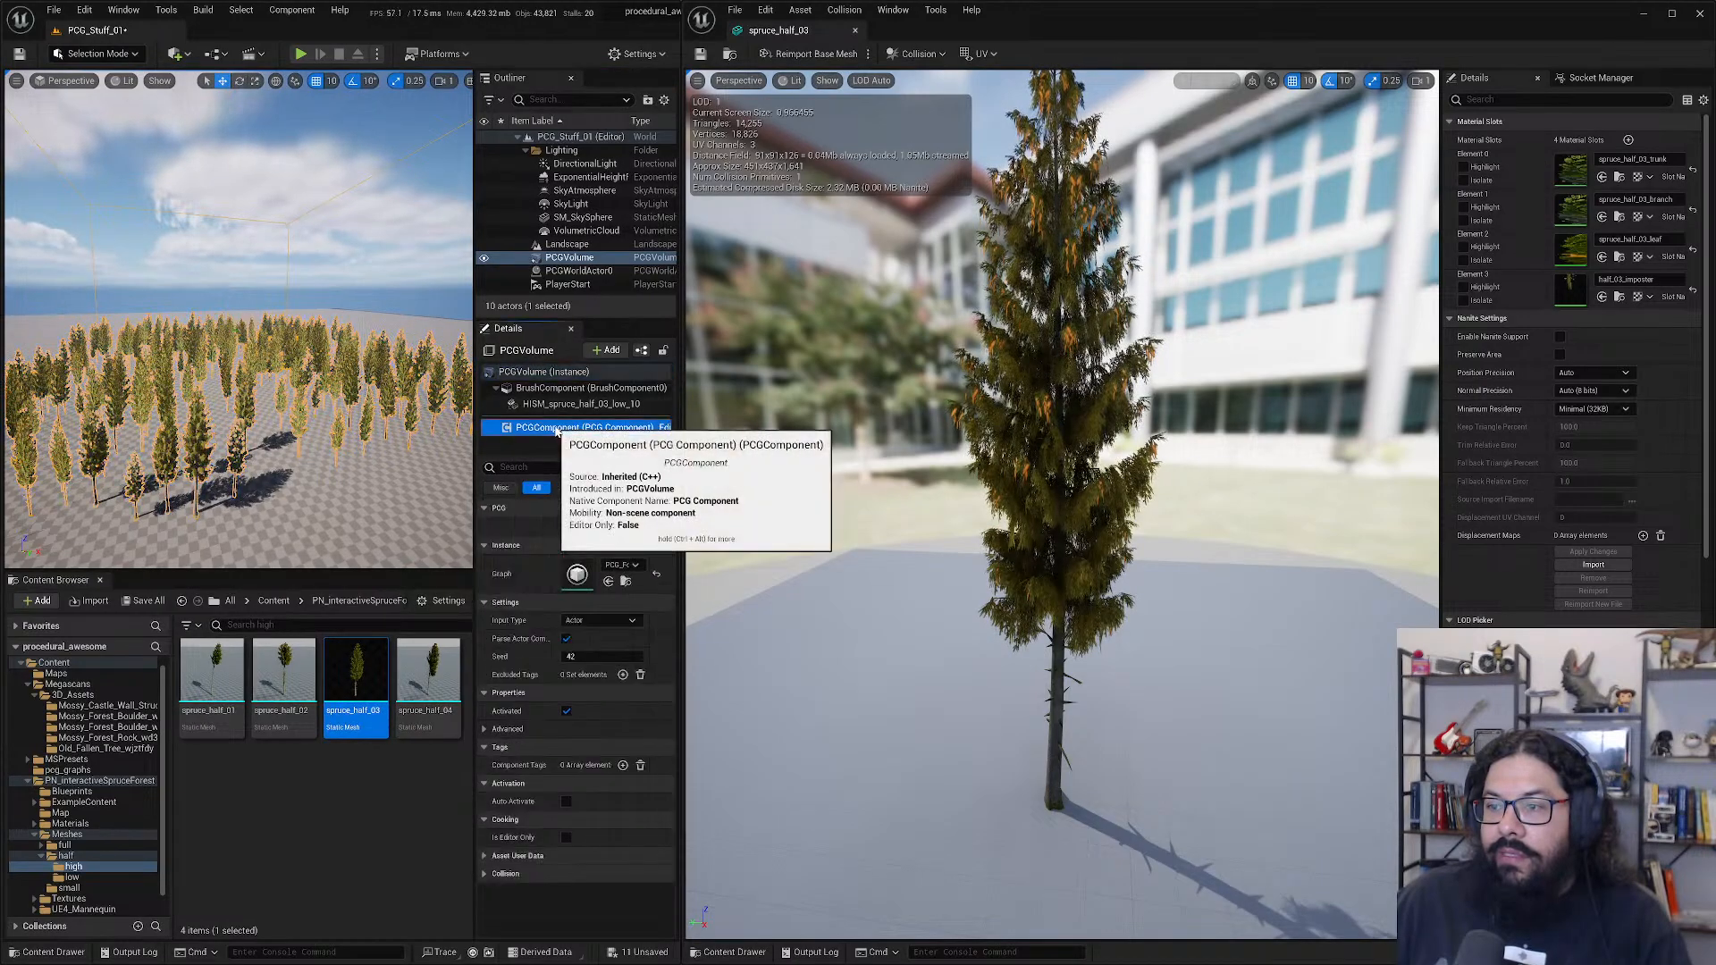
{"action": "double_click", "coordinate": [577, 577]}
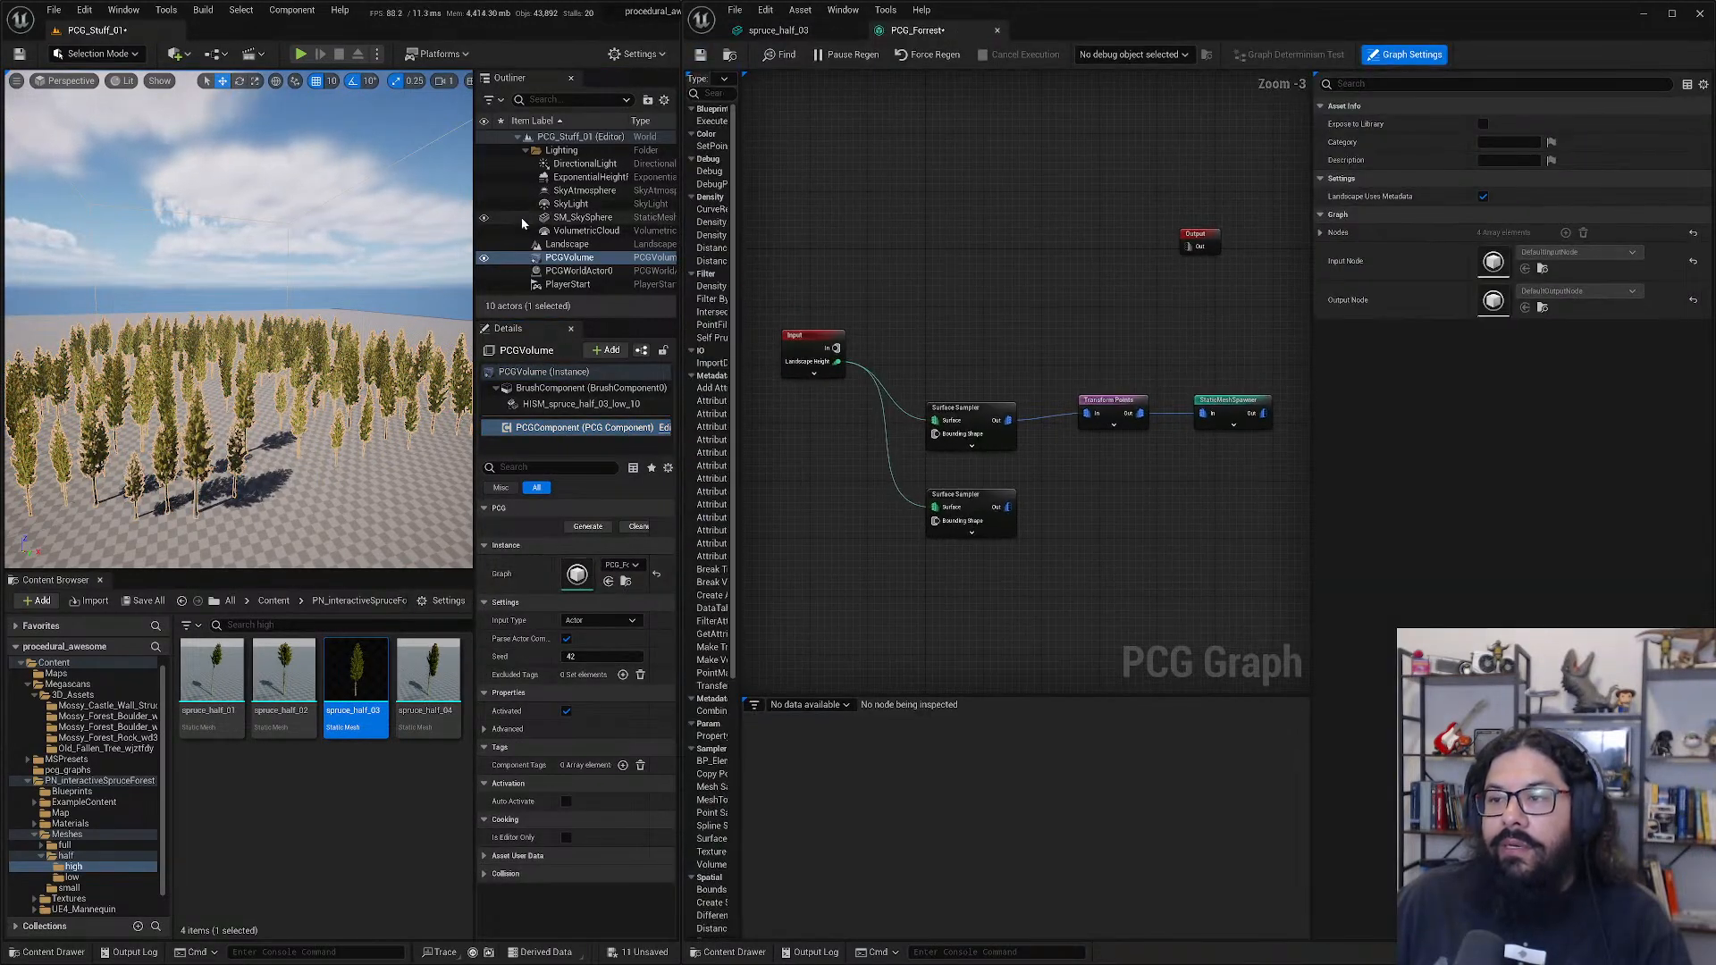
{"action": "left_click_drag", "start_coordinate": [482, 250], "coordinate": [662, 243]}
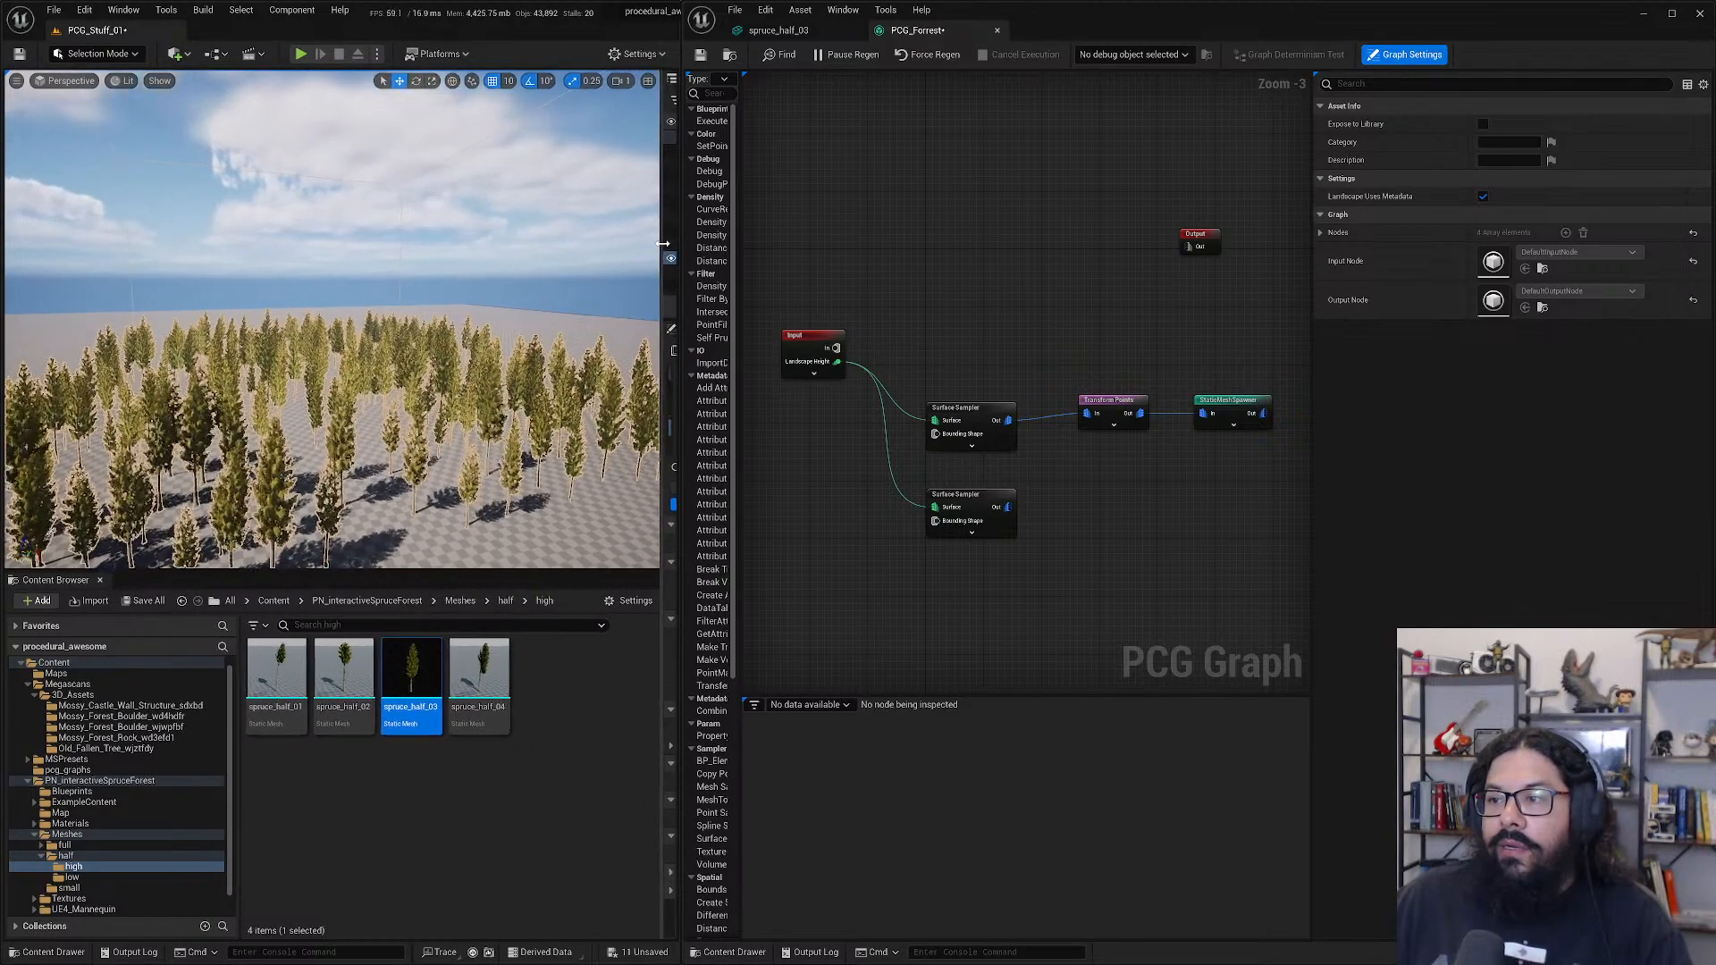
- Move the original Surface Sampler up slightly and change the duplicated Surface Sampler's seed to -134934949
{"action": "left_click", "coordinate": [987, 505]}
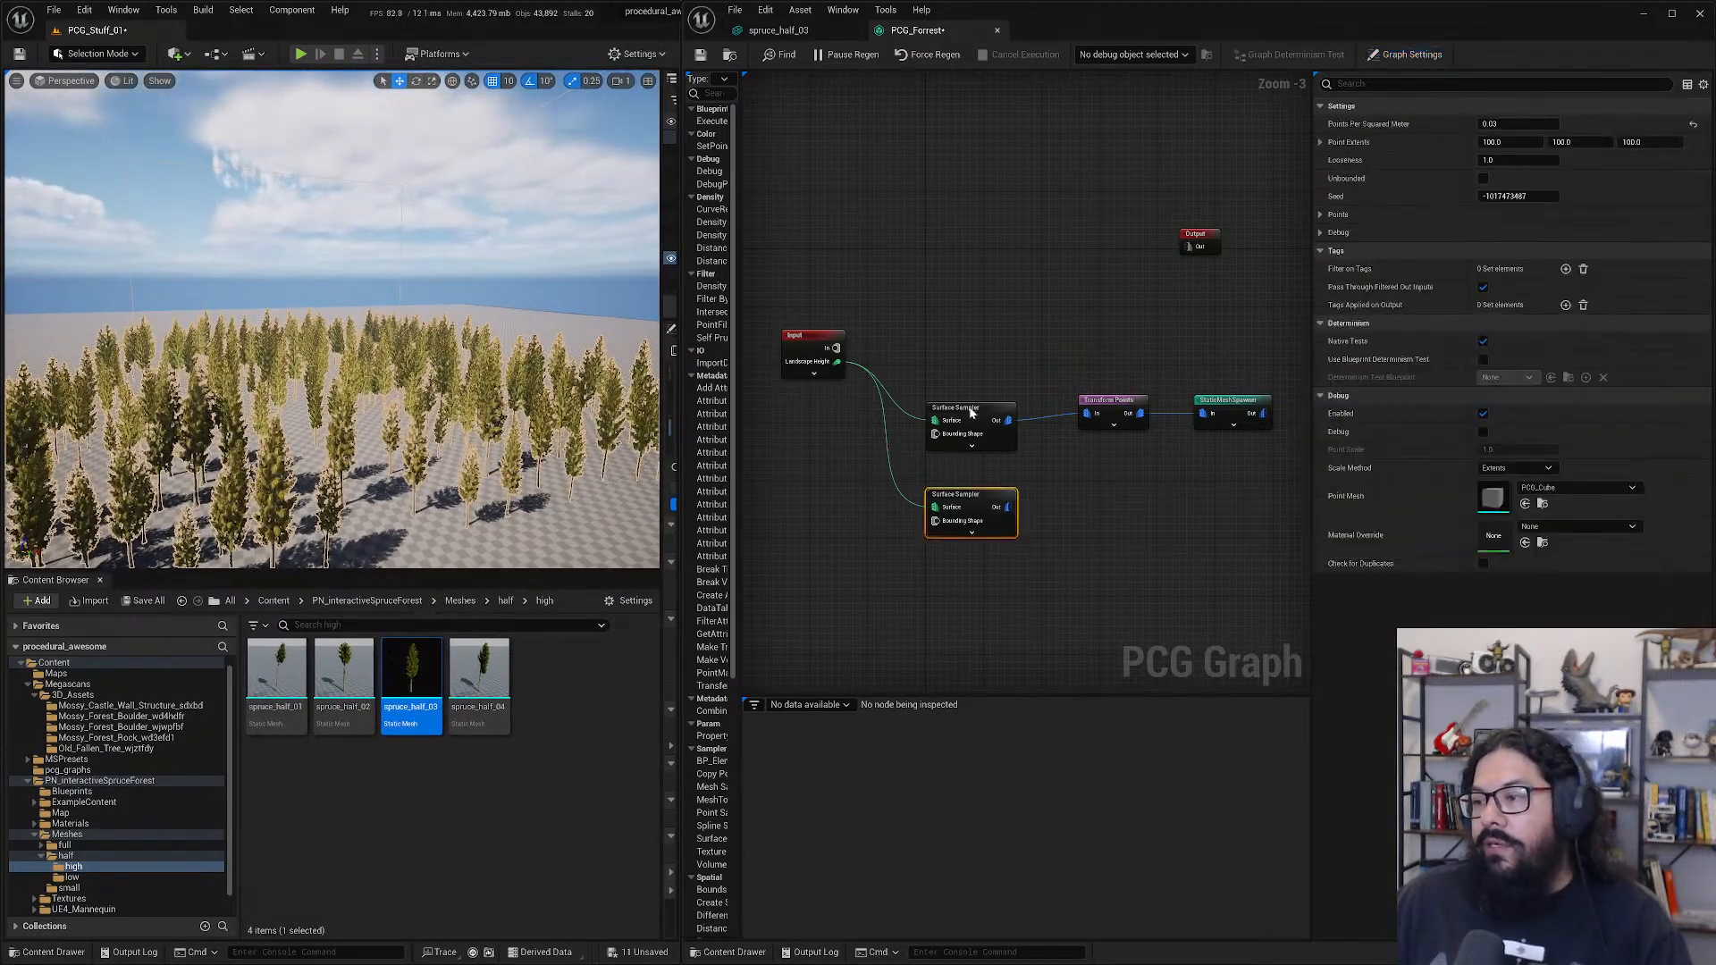
{"action": "mouse_move", "coordinate": [961, 409]}
{"action": "left_mouse_down"}
{"action": "mouse_move", "coordinate": [954, 314]}
{"action": "mouse_move", "coordinate": [988, 401]}
{"action": "left_mouse_up"}
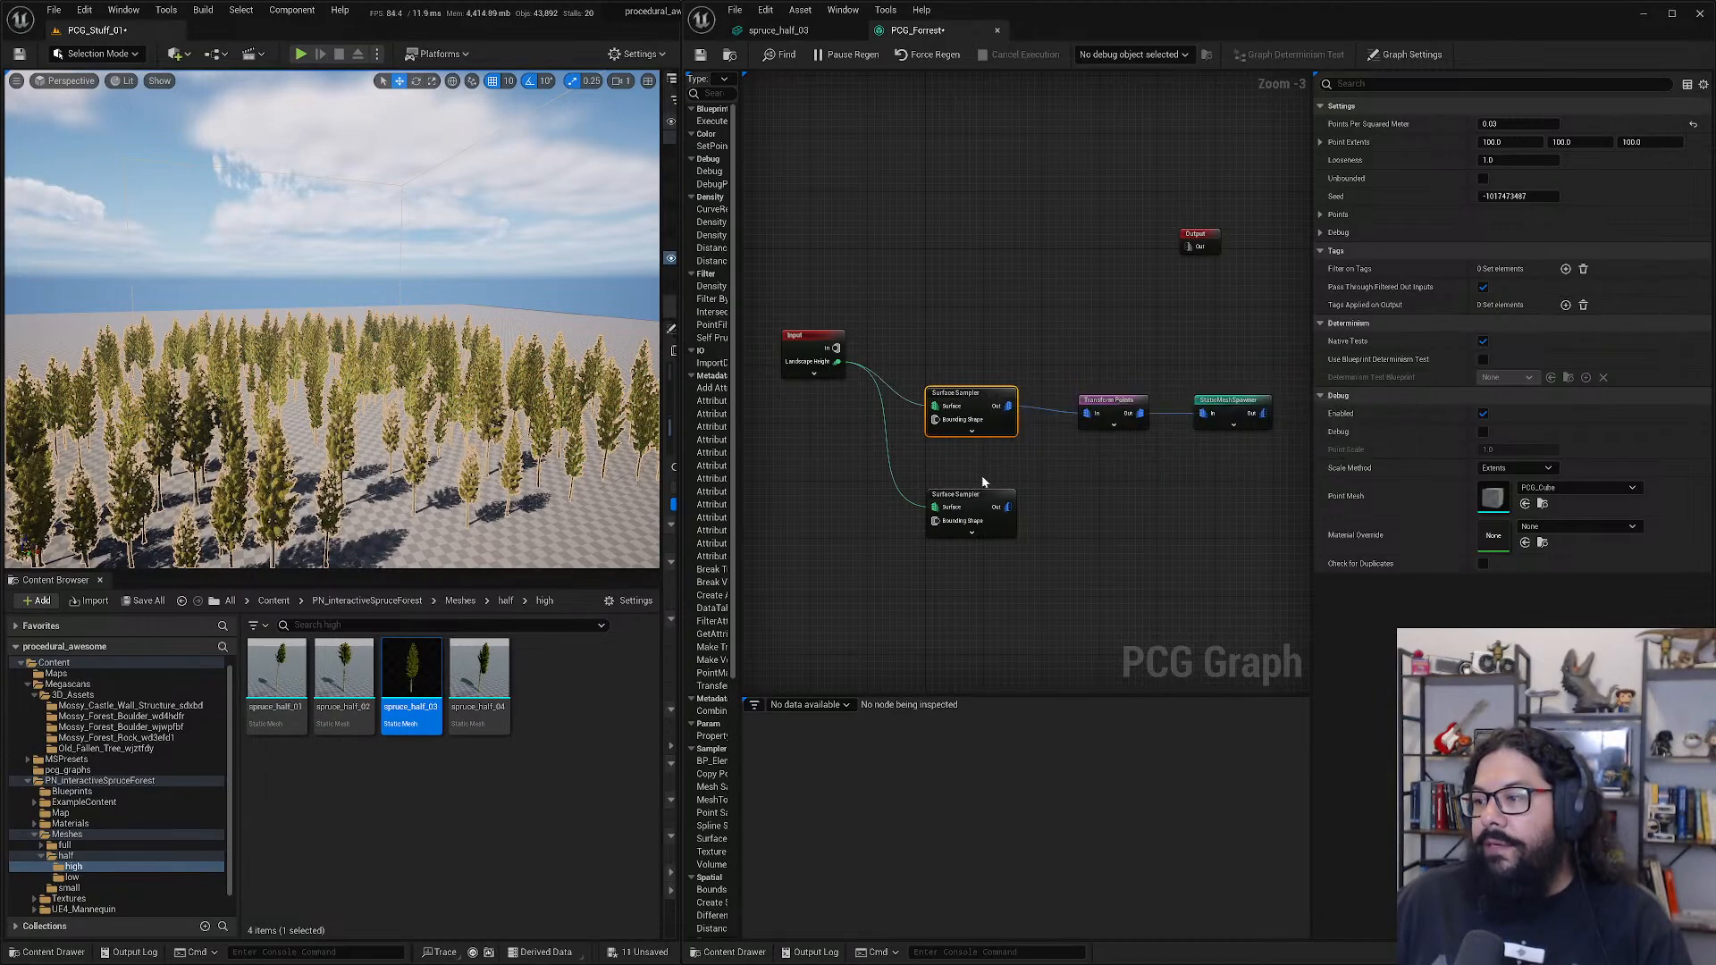
{"action": "left_click", "coordinate": [976, 499]}
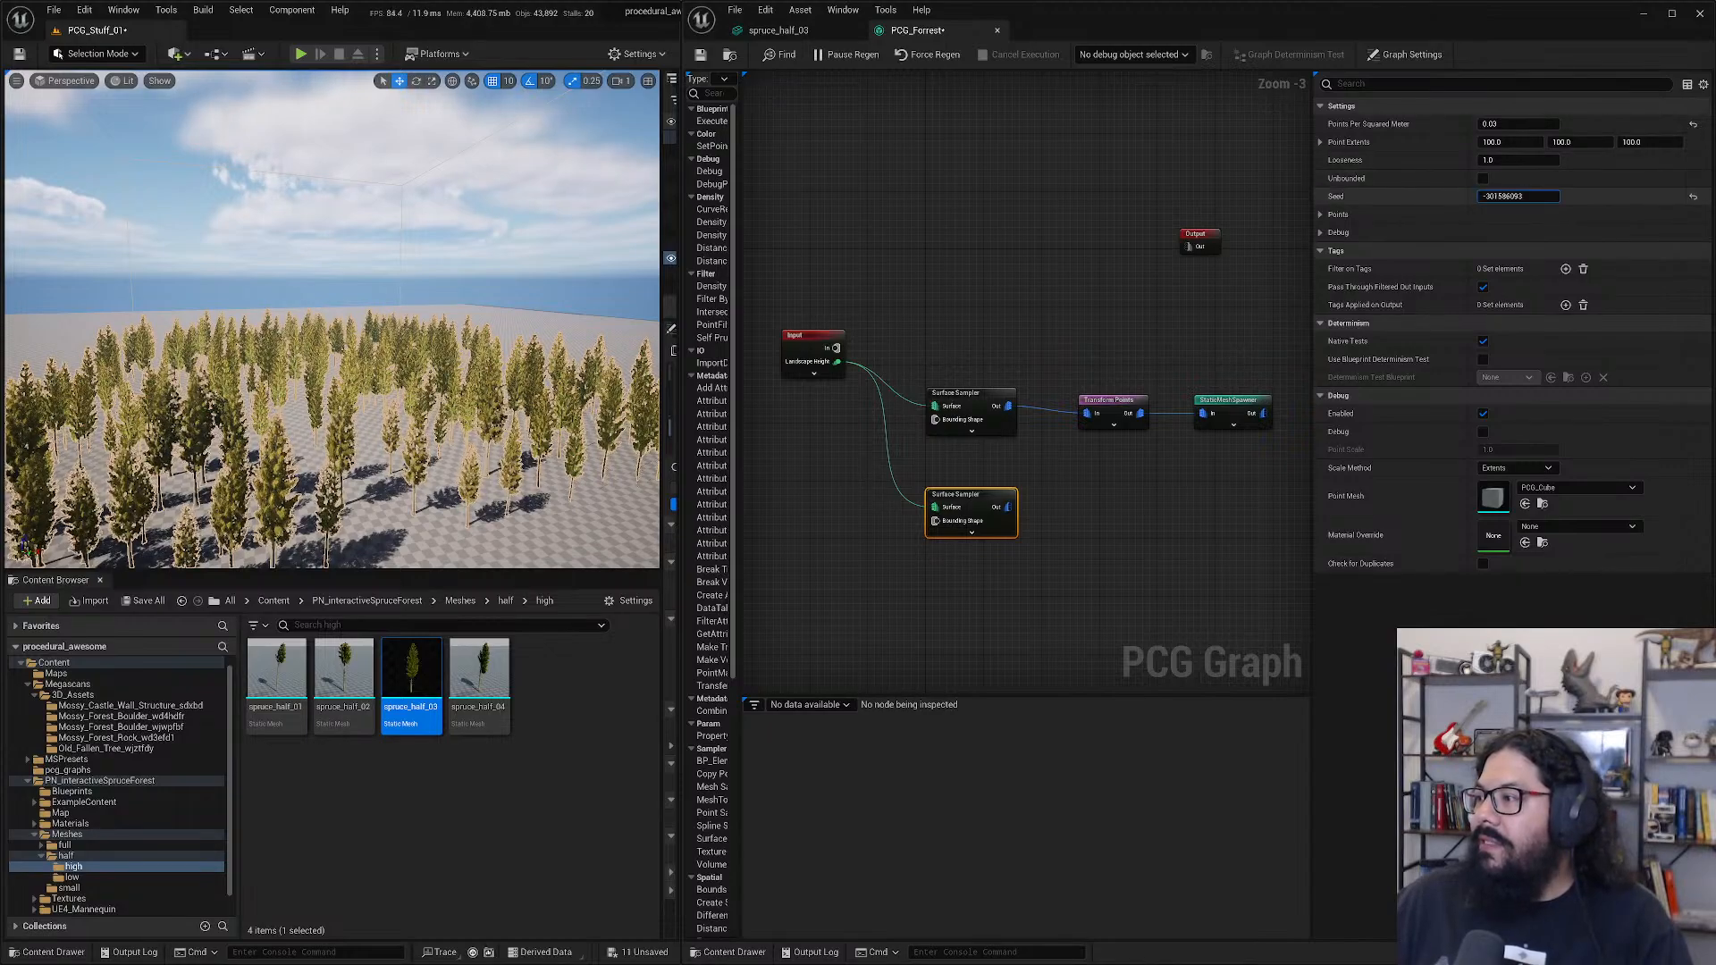
{"action": "left_click_drag", "start_coordinate": [1517, 197], "coordinate": [1533, 197]}
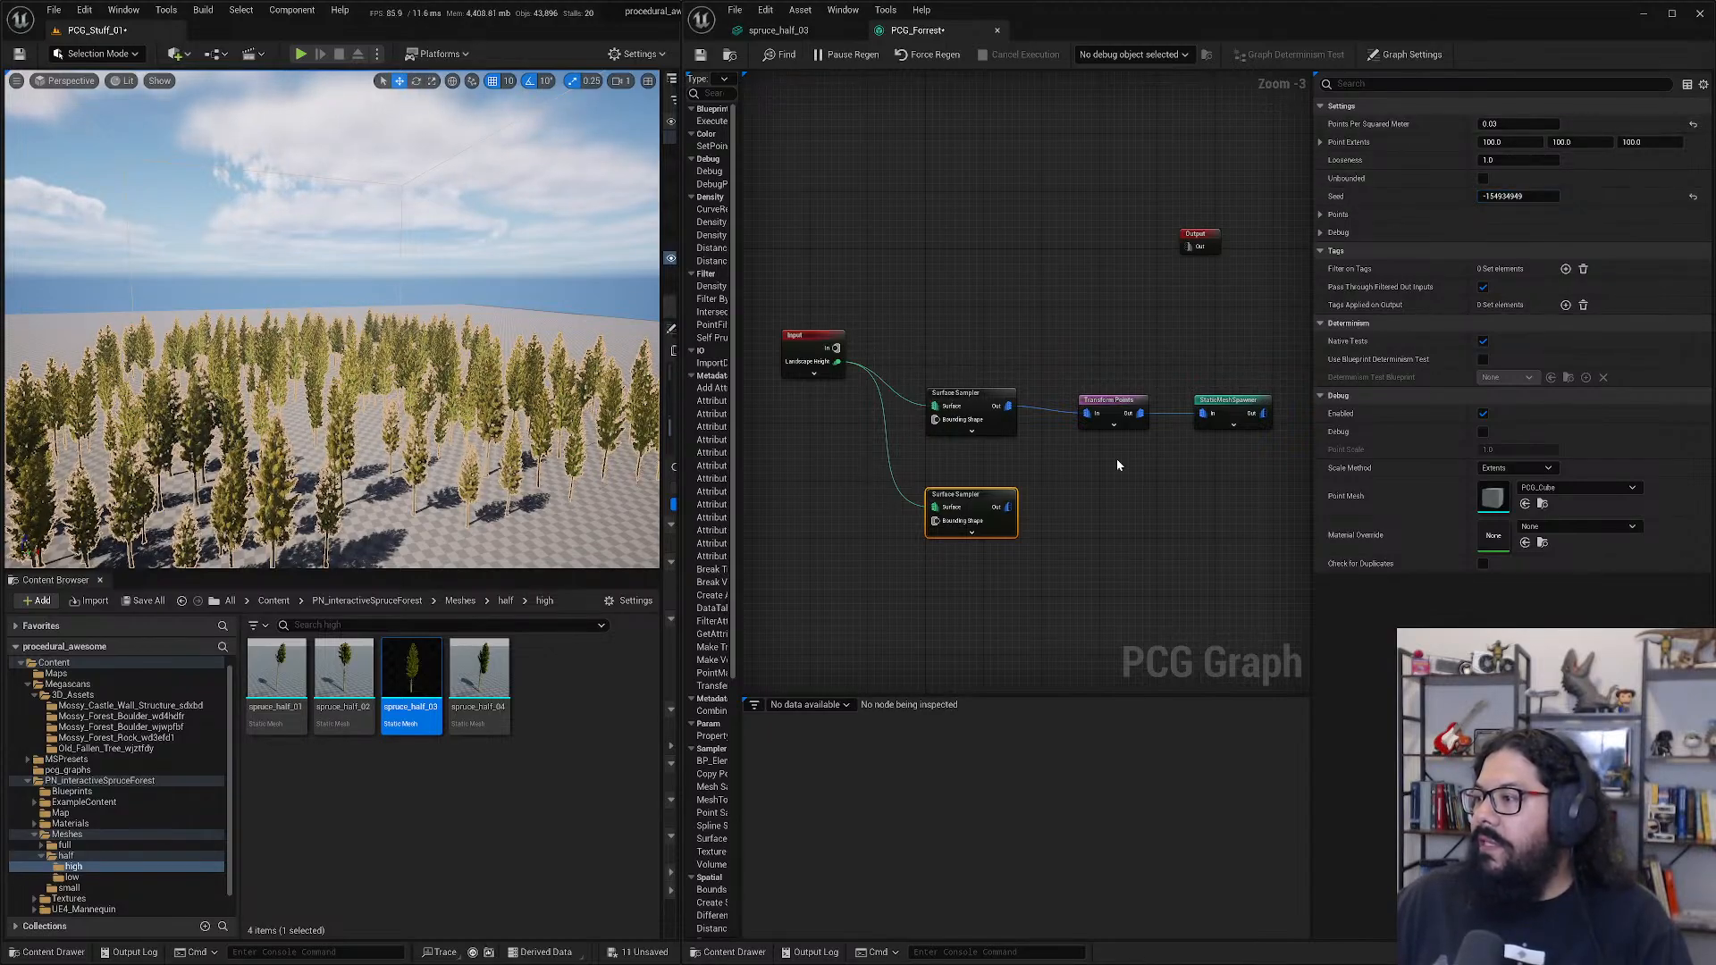
- Turn on the debug point display for the original Surface Sampler
{"action": "left_click", "coordinate": [1113, 404]}
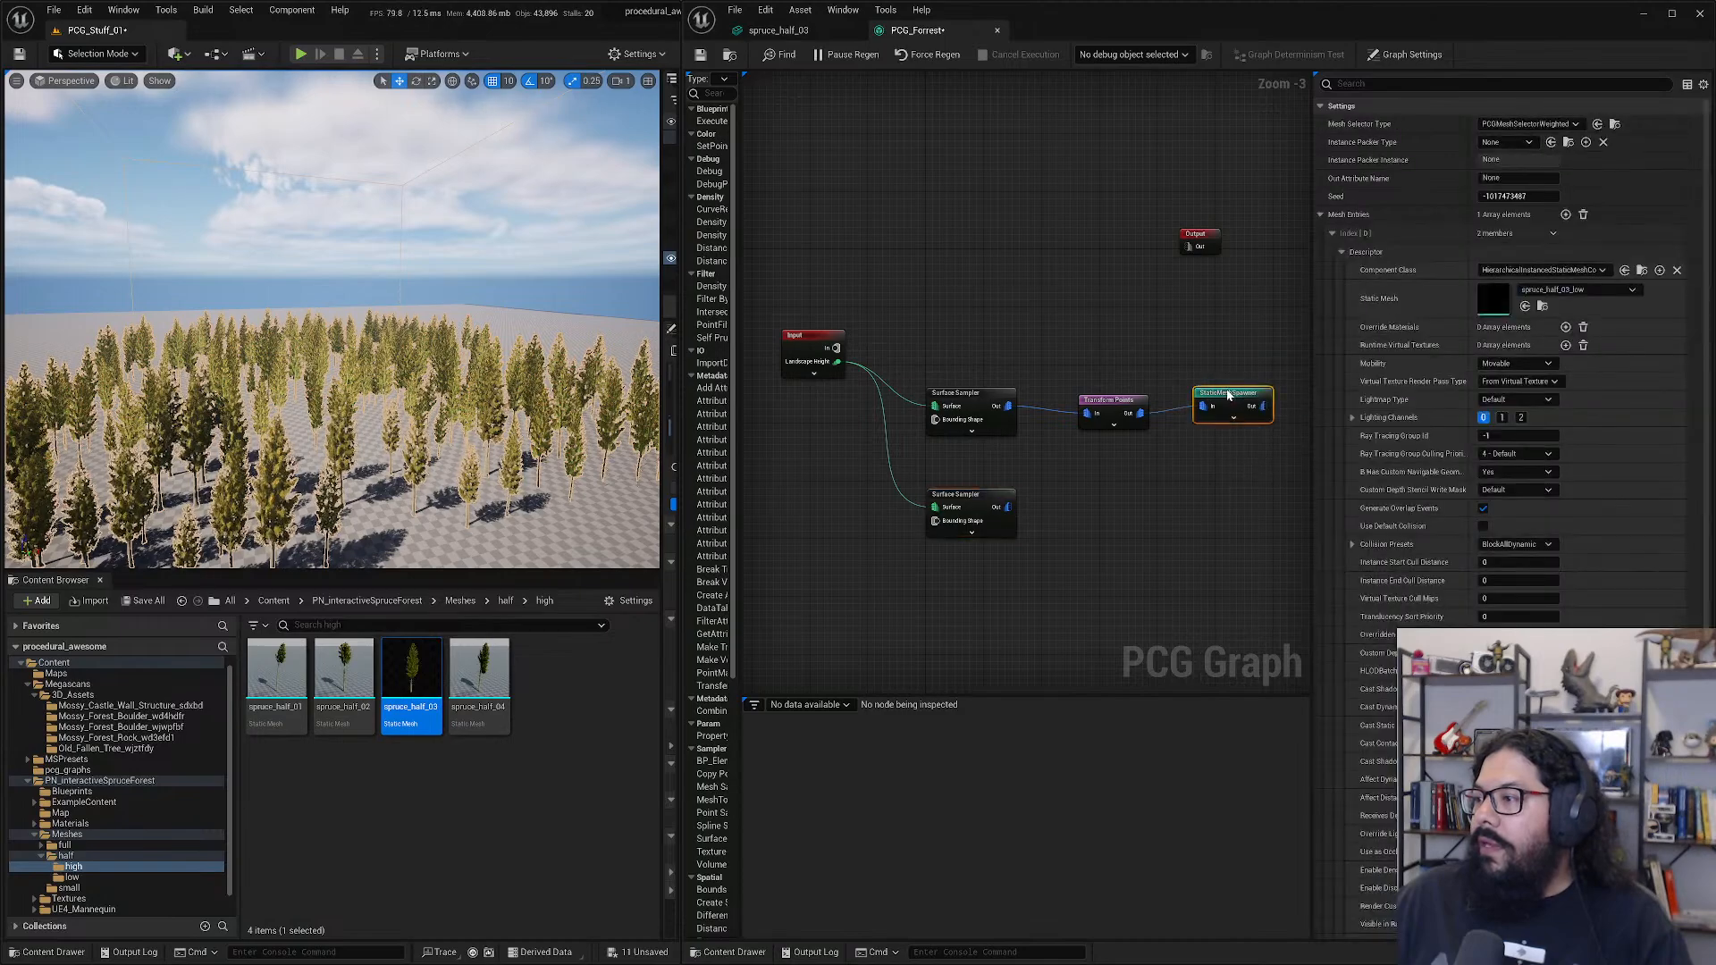
{"action": "left_click", "coordinate": [956, 497]}
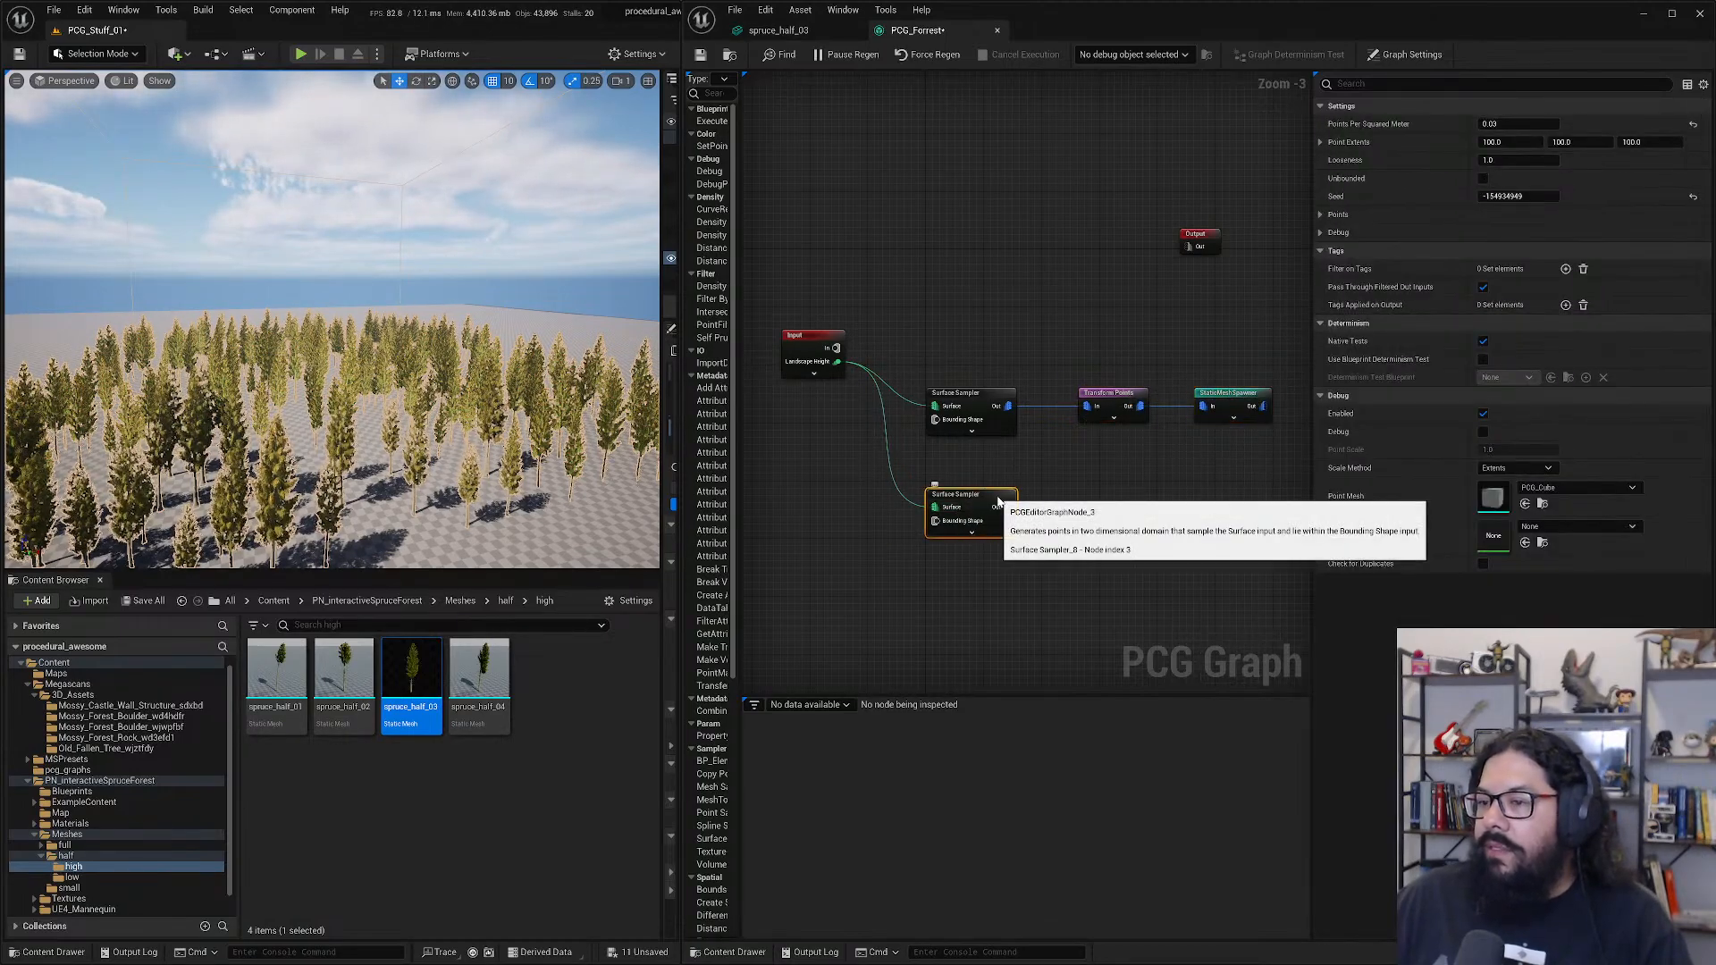
{"action": "left_click", "coordinate": [978, 404]}
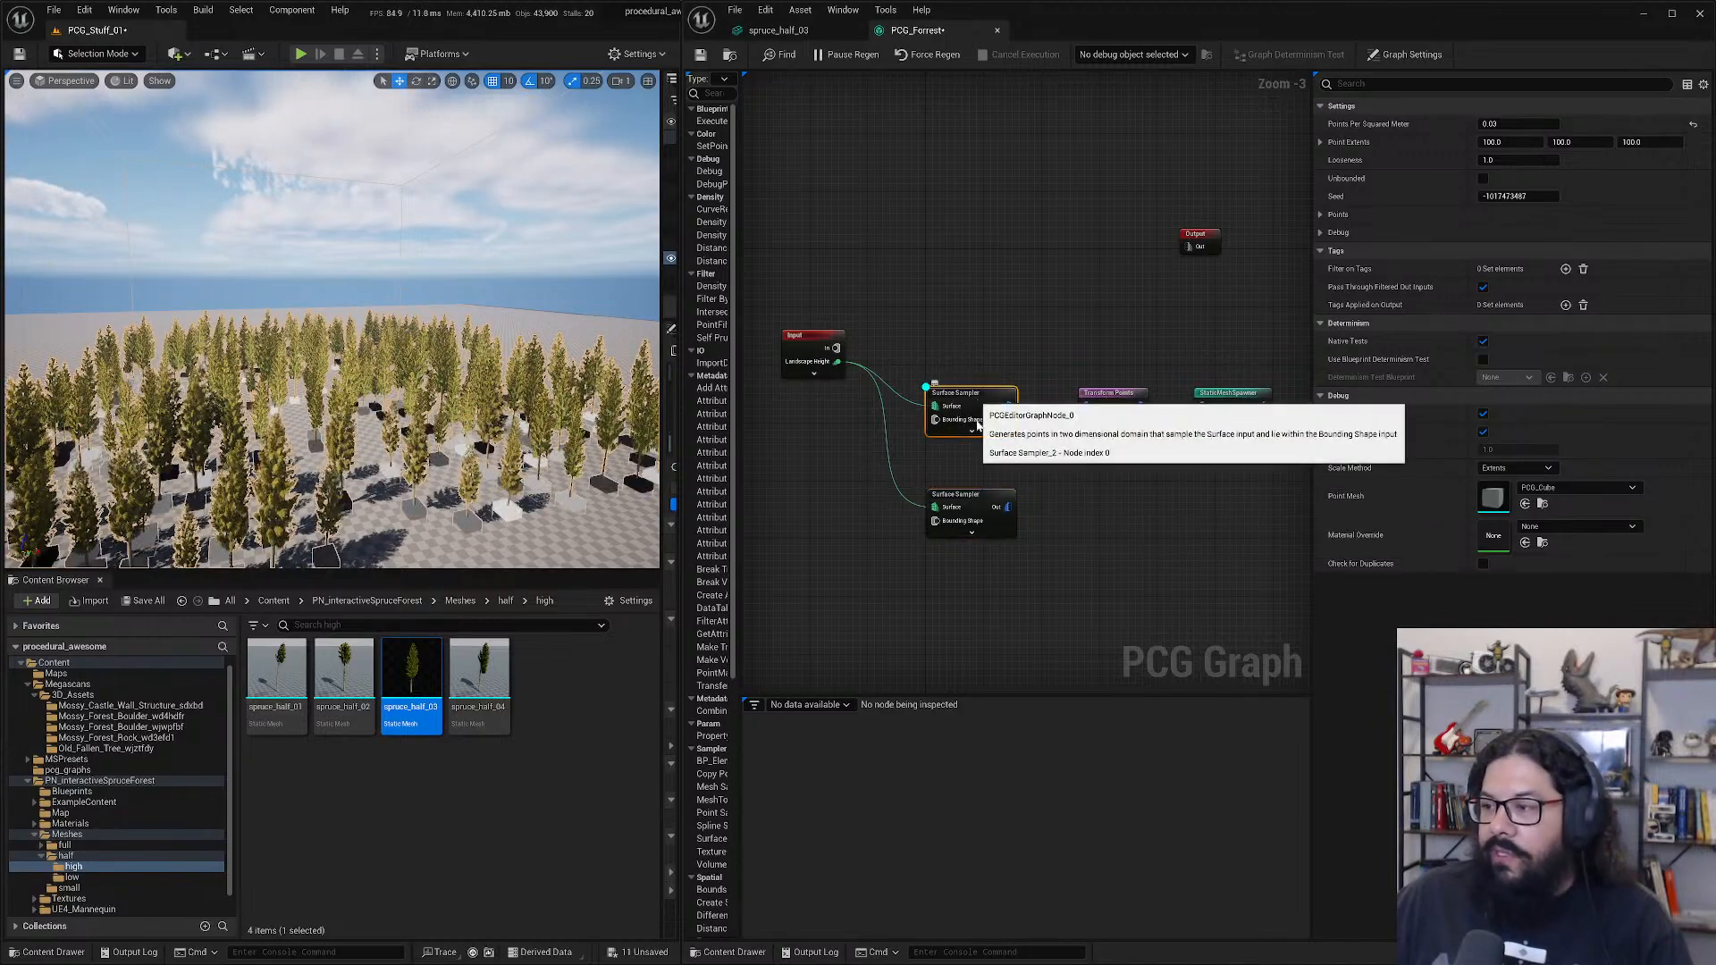
{"action": "key", "text": "d"}
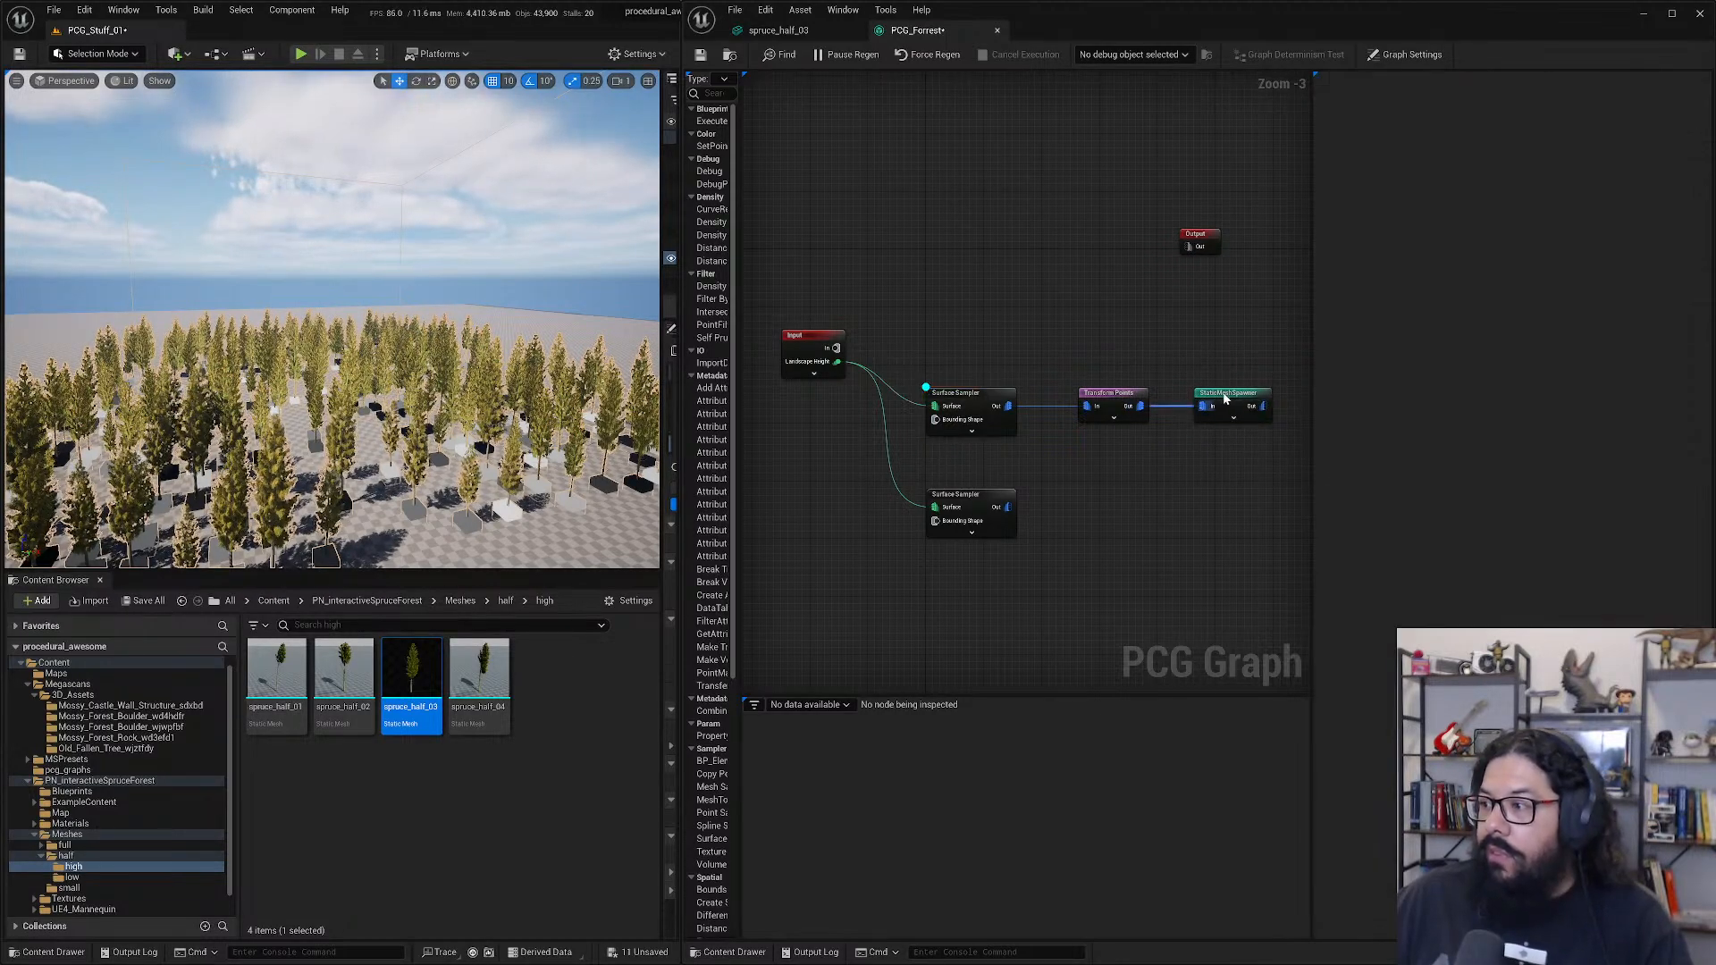
- Disable the Static Mesh Spawner so the spruce trees are not generated
{"action": "left_click", "coordinate": [1225, 395]}
{"action": "right_click", "coordinate": [1227, 396]}
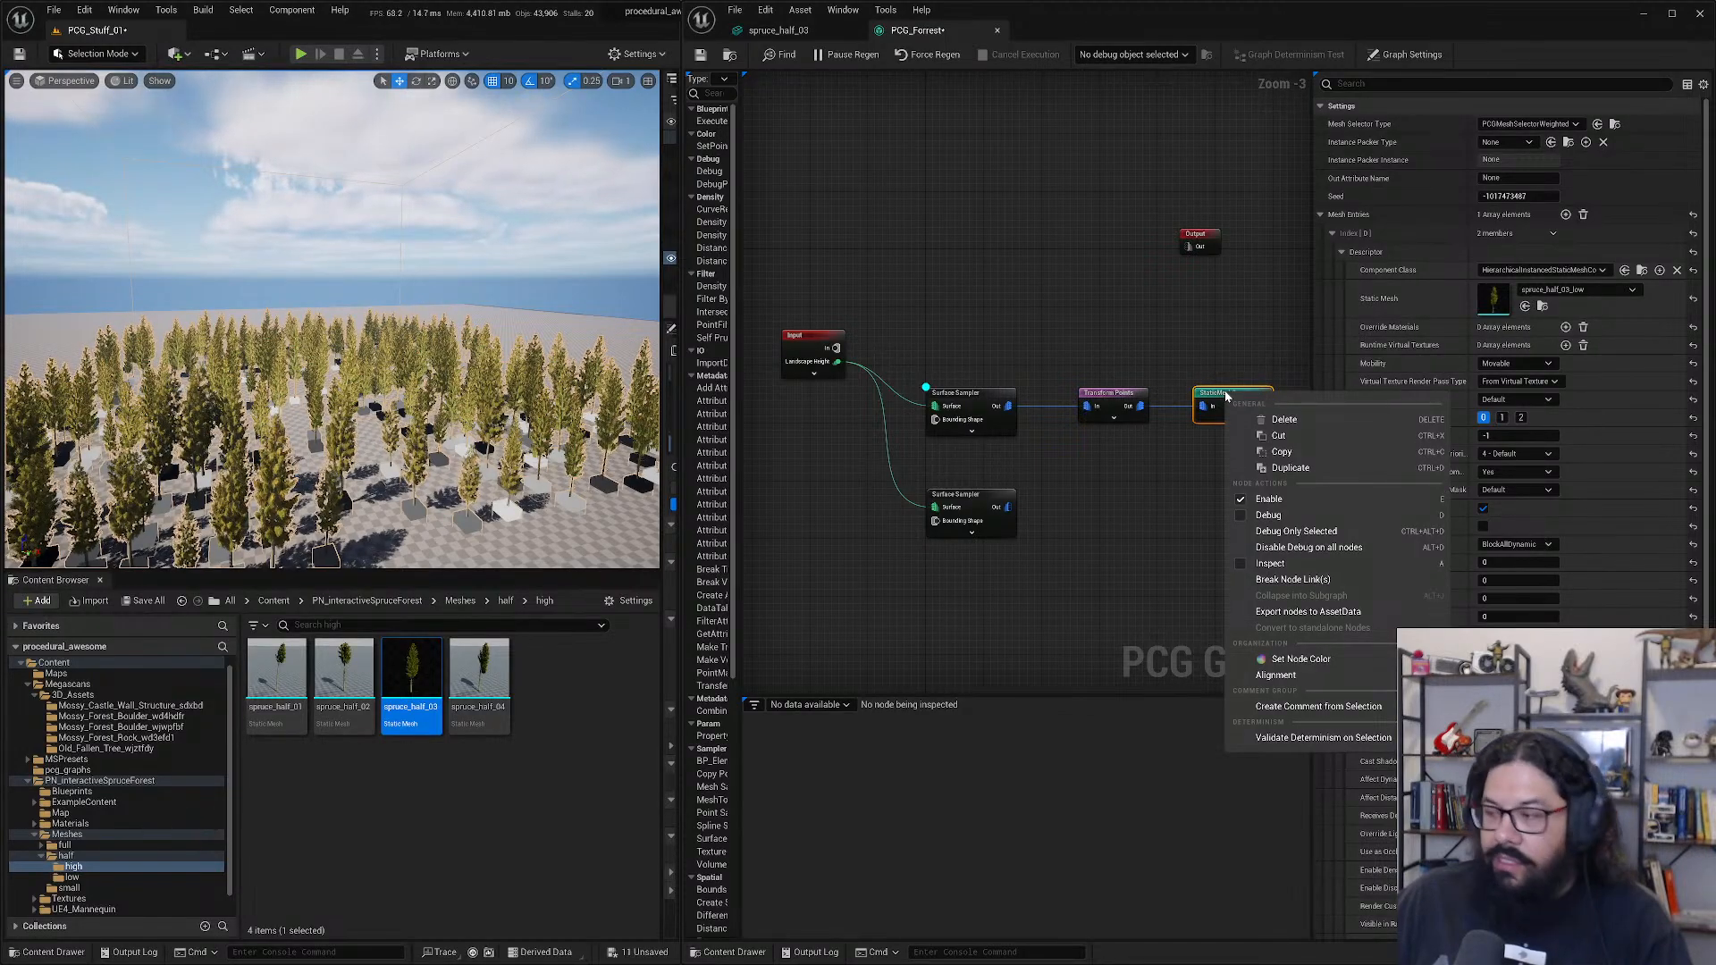
{"action": "key", "text": "e"}
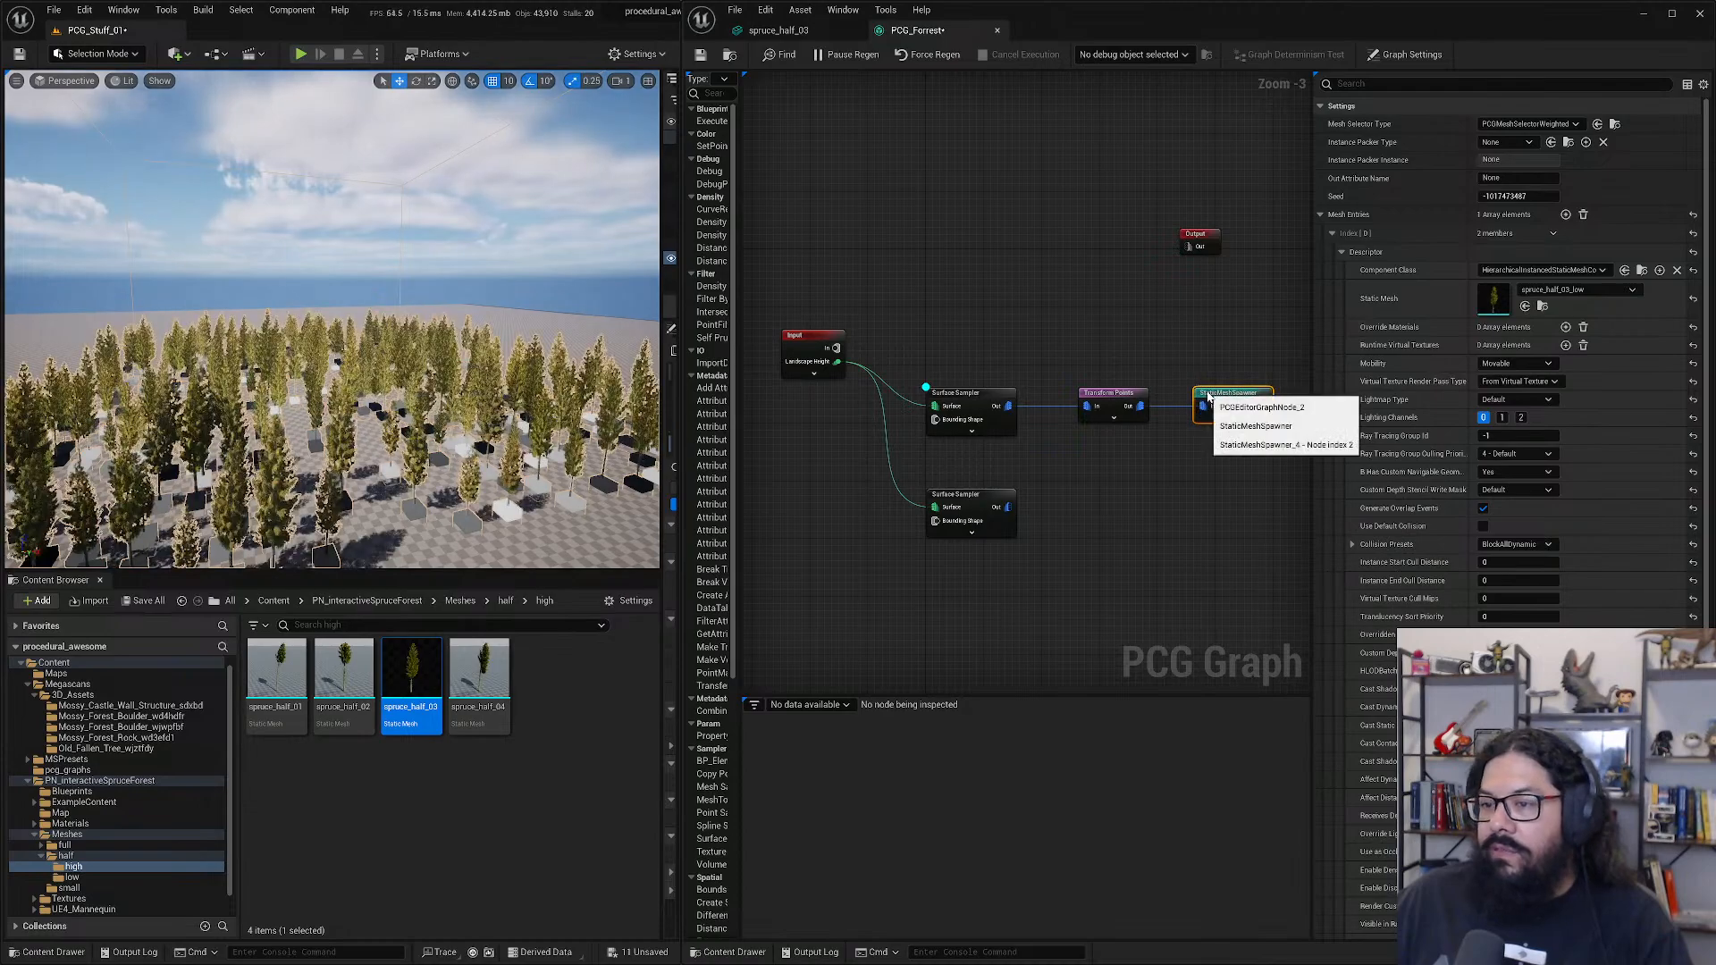
- Turn on the debug point display for the duplicated Surface Sampler and view both point sets from above in the level
{"action": "left_click", "coordinate": [966, 501]}
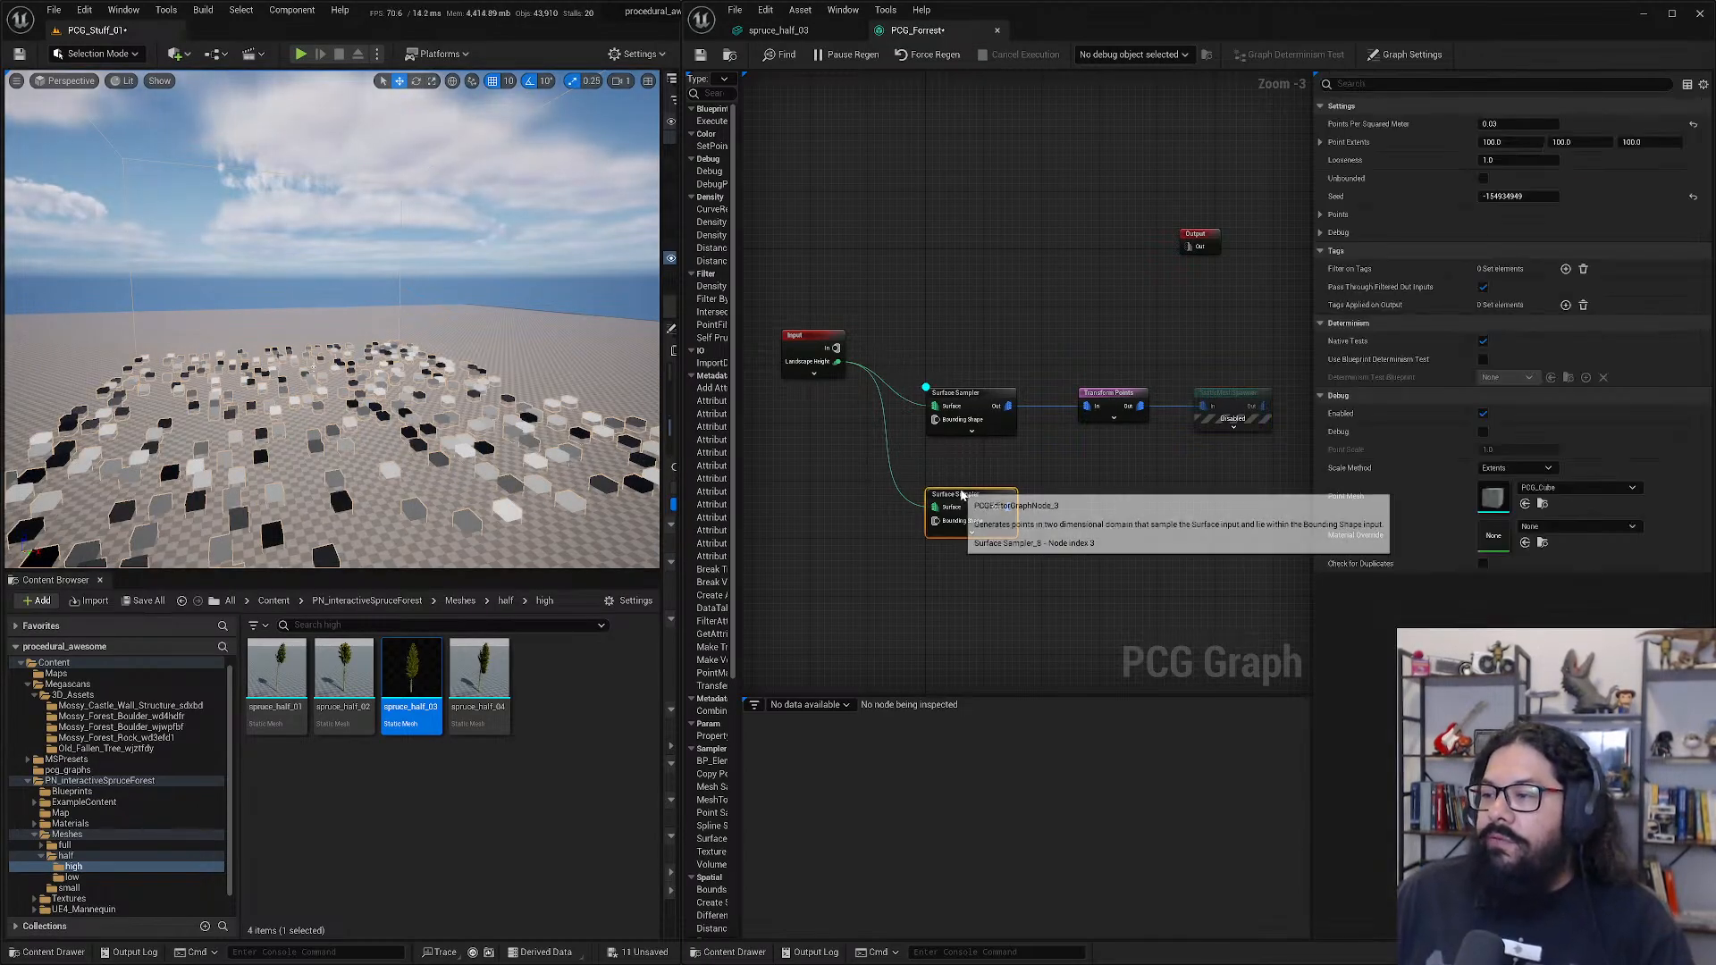
{"action": "key", "text": "d"}
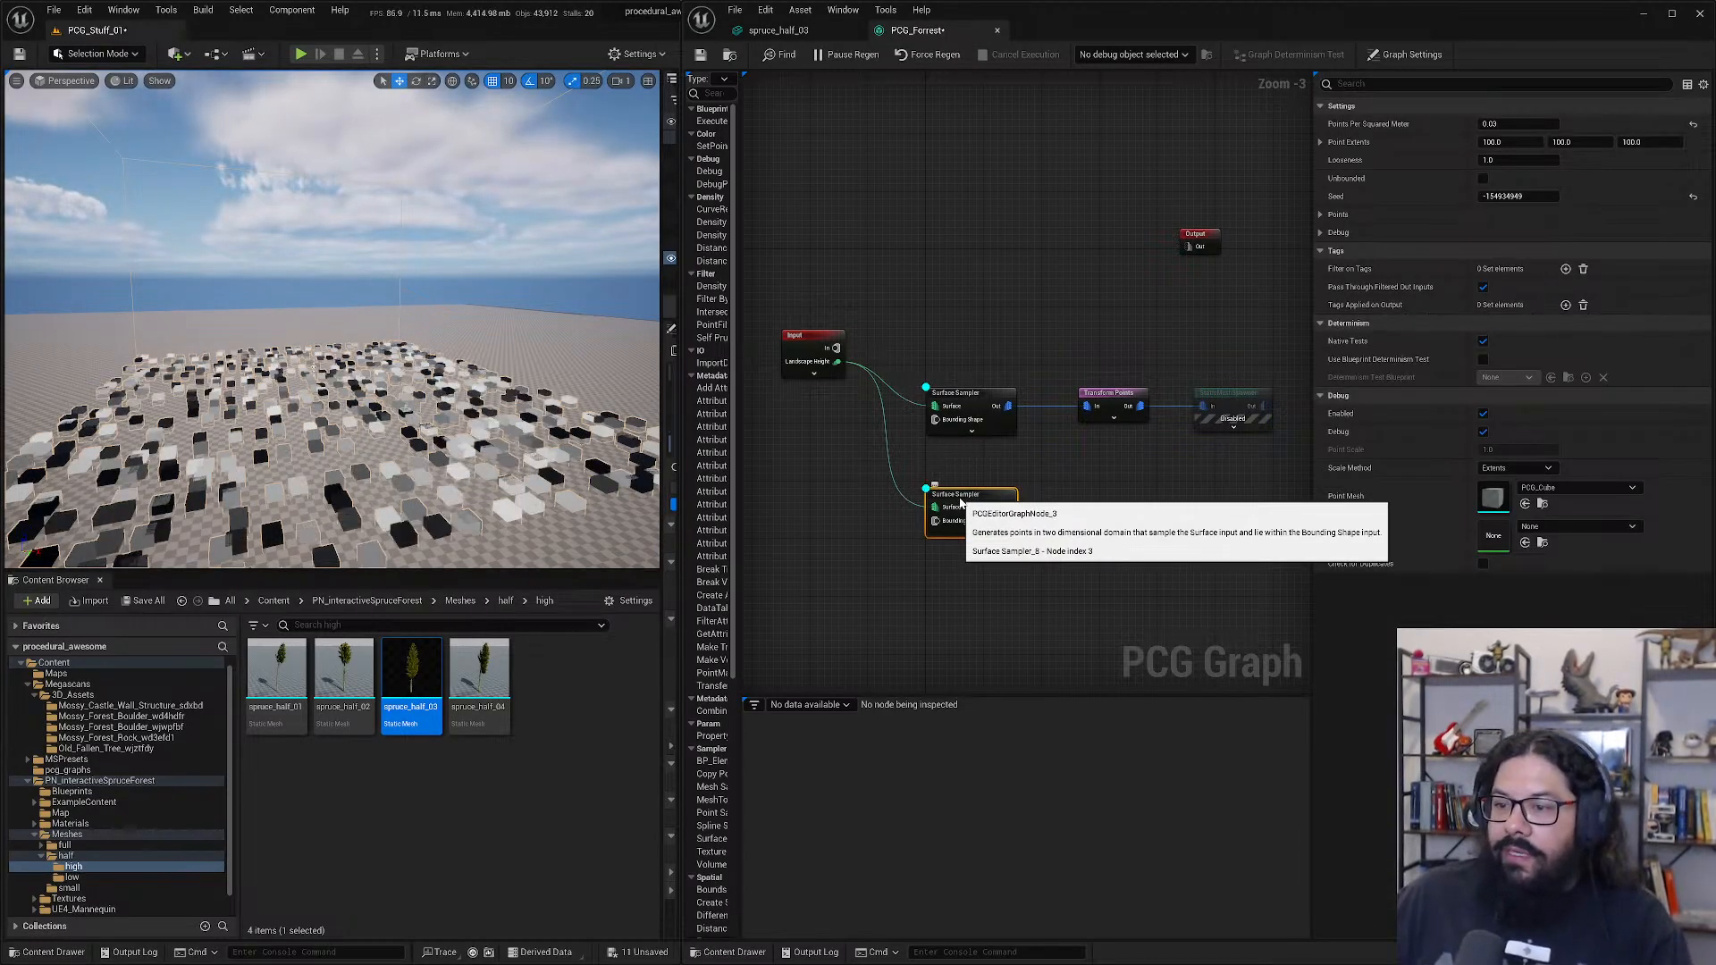
{"action": "right_click_drag", "start_coordinate": [358, 385], "coordinate": [329, 500]}
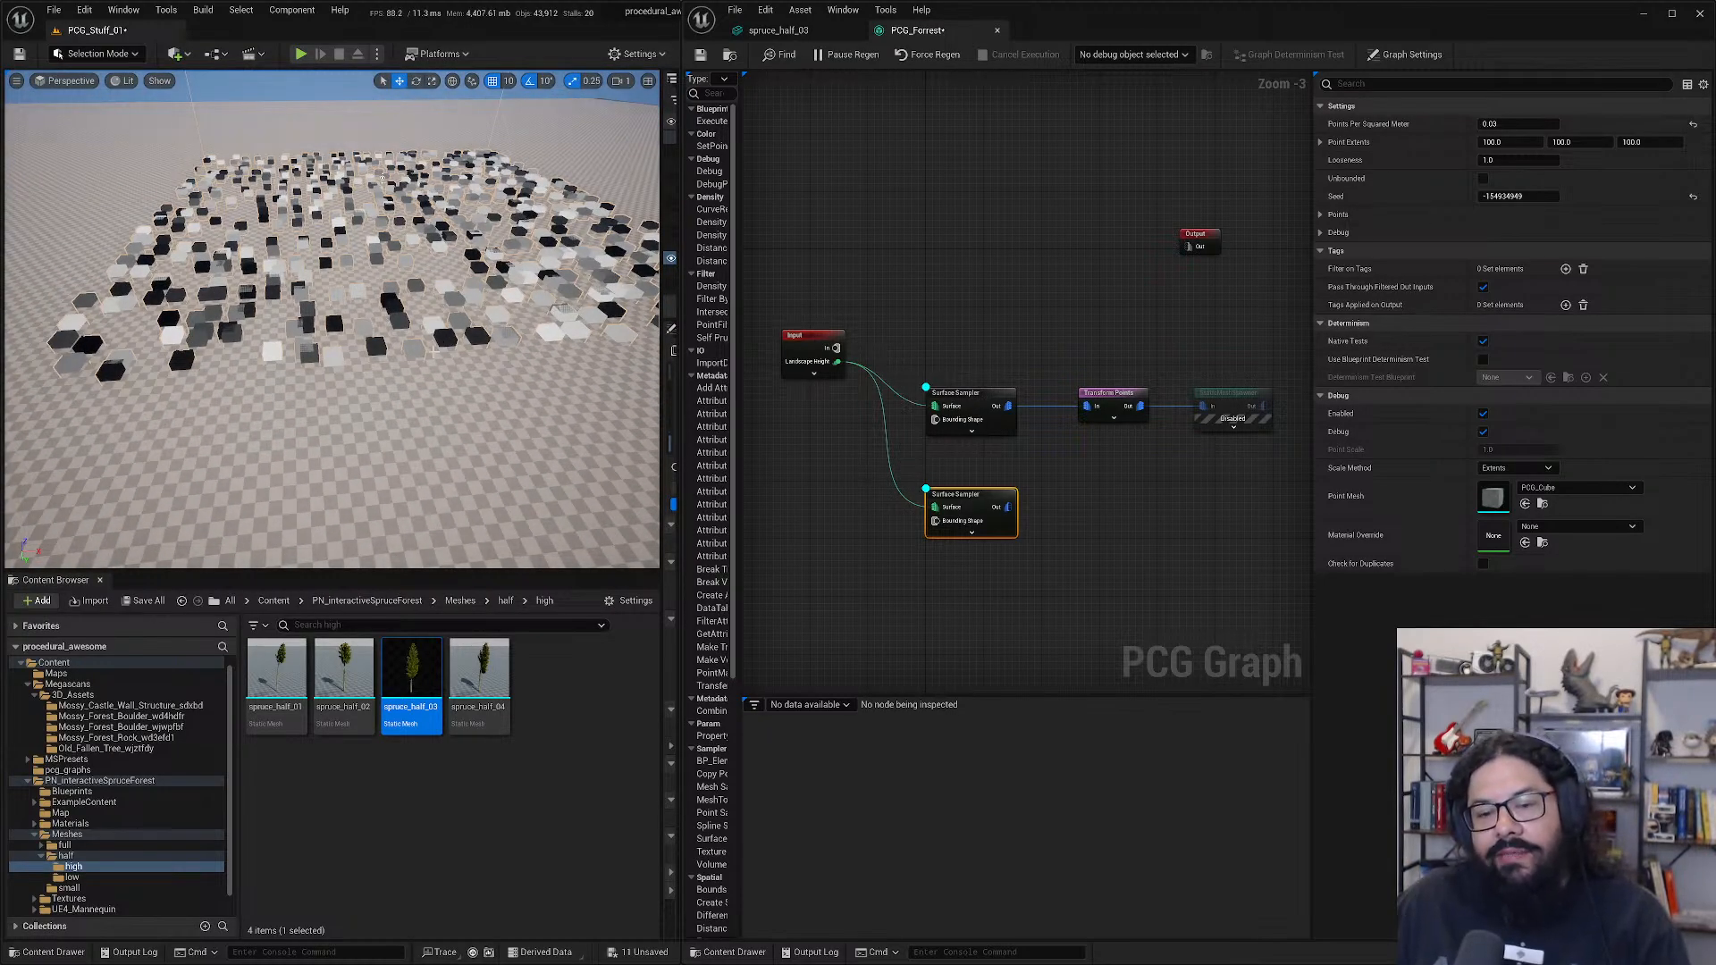
{"action": "right_click_drag", "start_coordinate": [467, 362], "coordinate": [324, 544]}
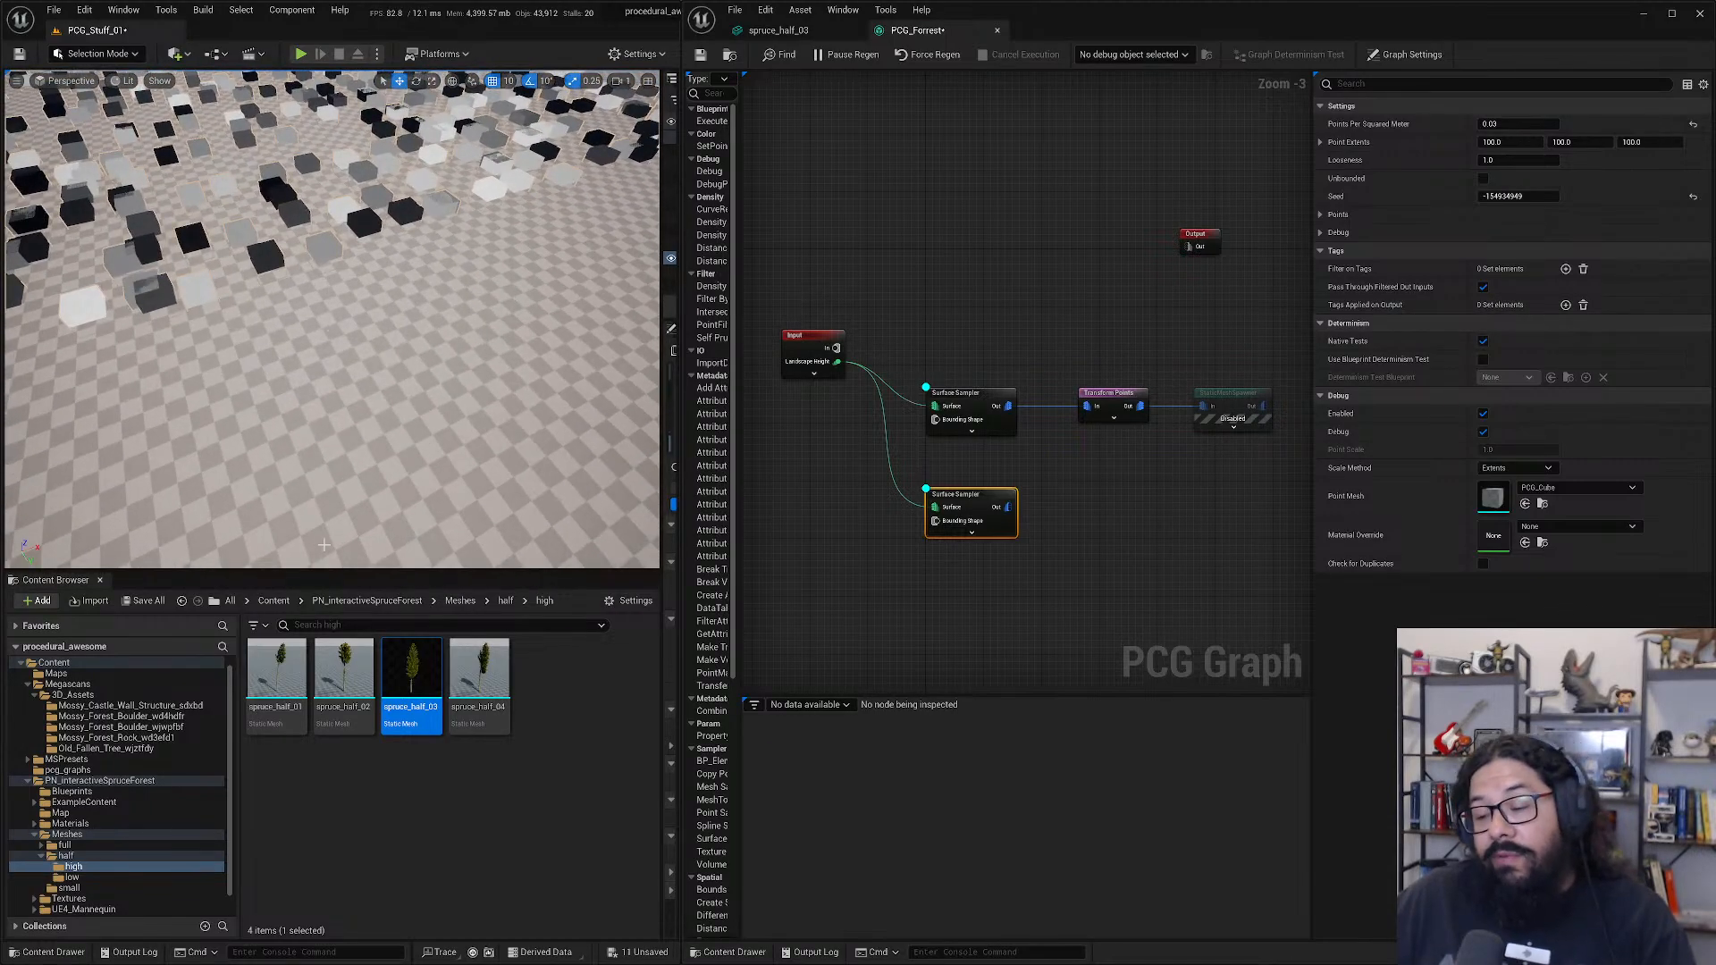
- Select the Mossy_Forest_Rock_wd3efd1 static mesh, then duplicate the Static Mesh Spawner below the original and connect the duplicated Surface Sampler's Out to it
{"action": "left_click", "coordinate": [125, 737]}
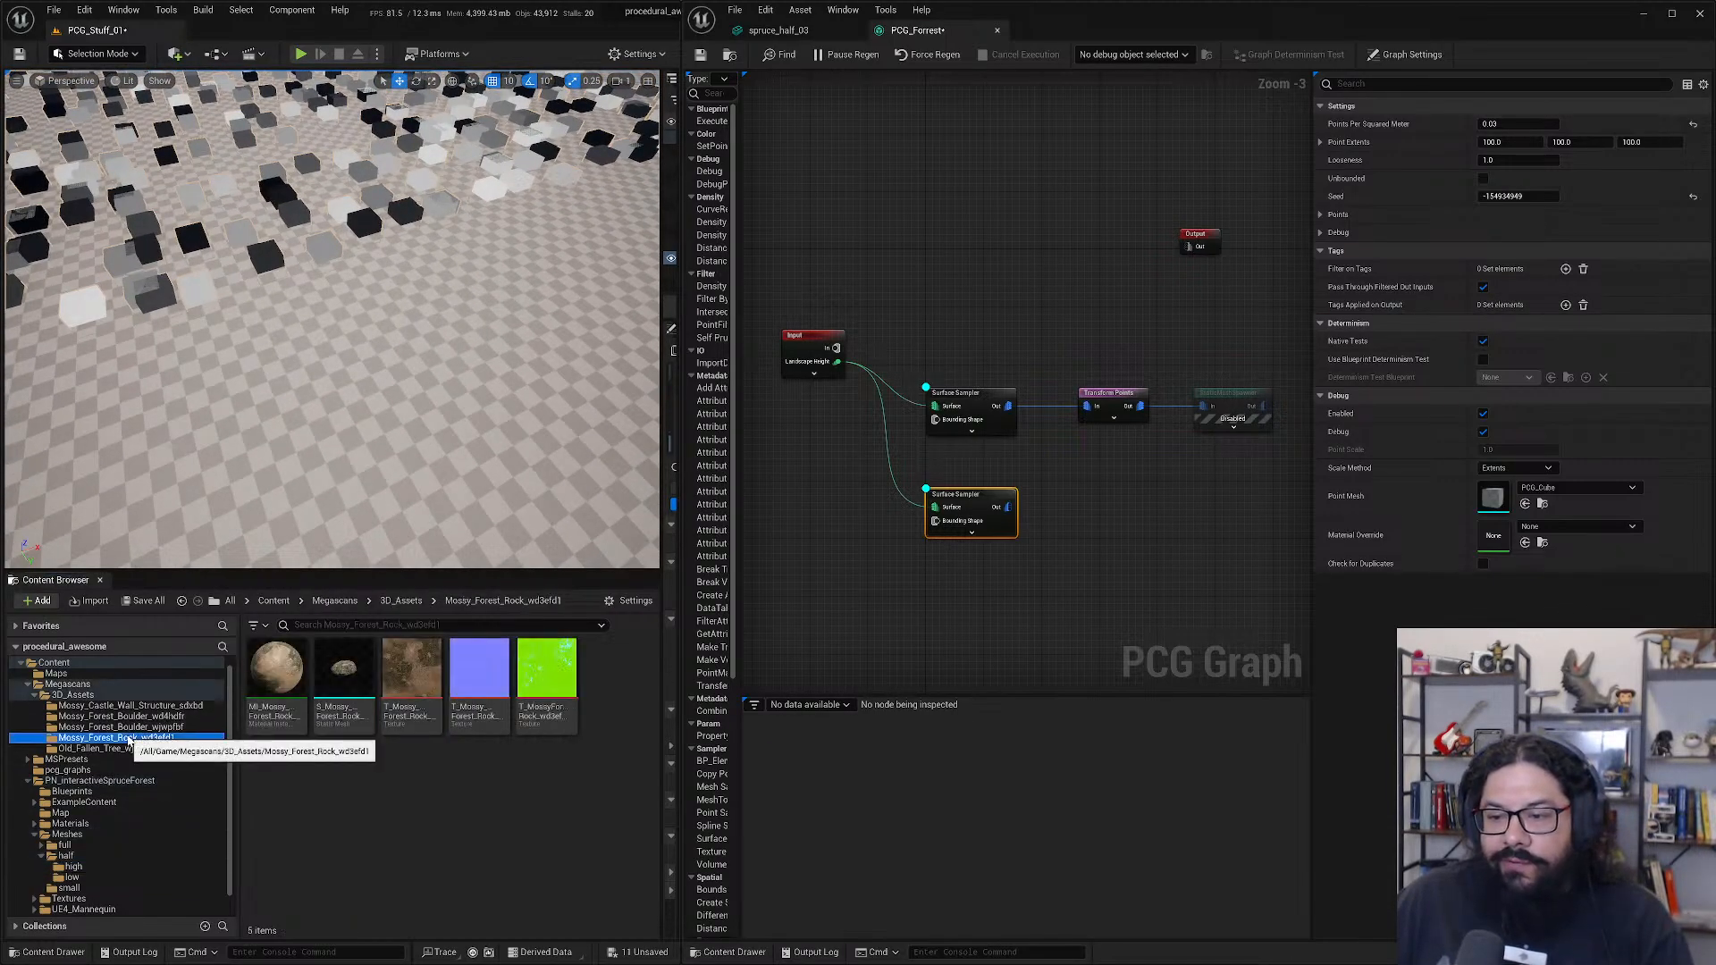
{"action": "left_click", "coordinate": [339, 684]}
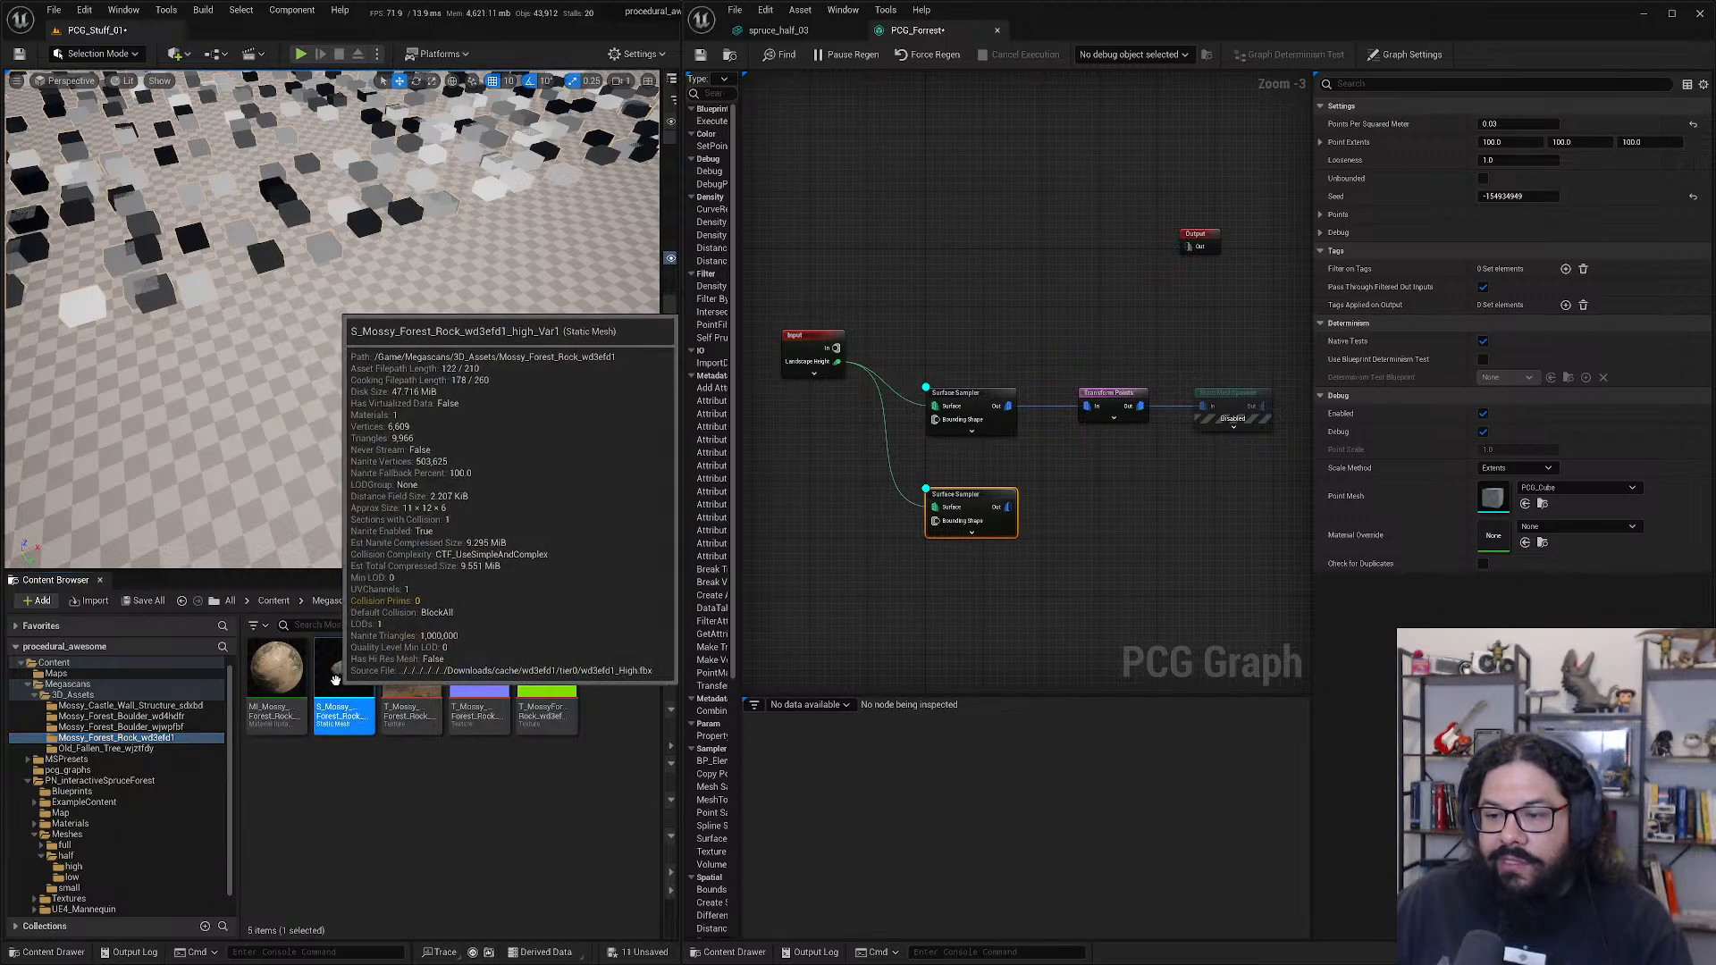
{"action": "left_click", "coordinate": [1226, 399]}
{"action": "key", "text": "ctrl+d"}
{"action": "left_click_drag", "start_coordinate": [1262, 394], "coordinate": [1175, 503]}
{"action": "left_click_drag", "start_coordinate": [999, 508], "coordinate": [1149, 517]}
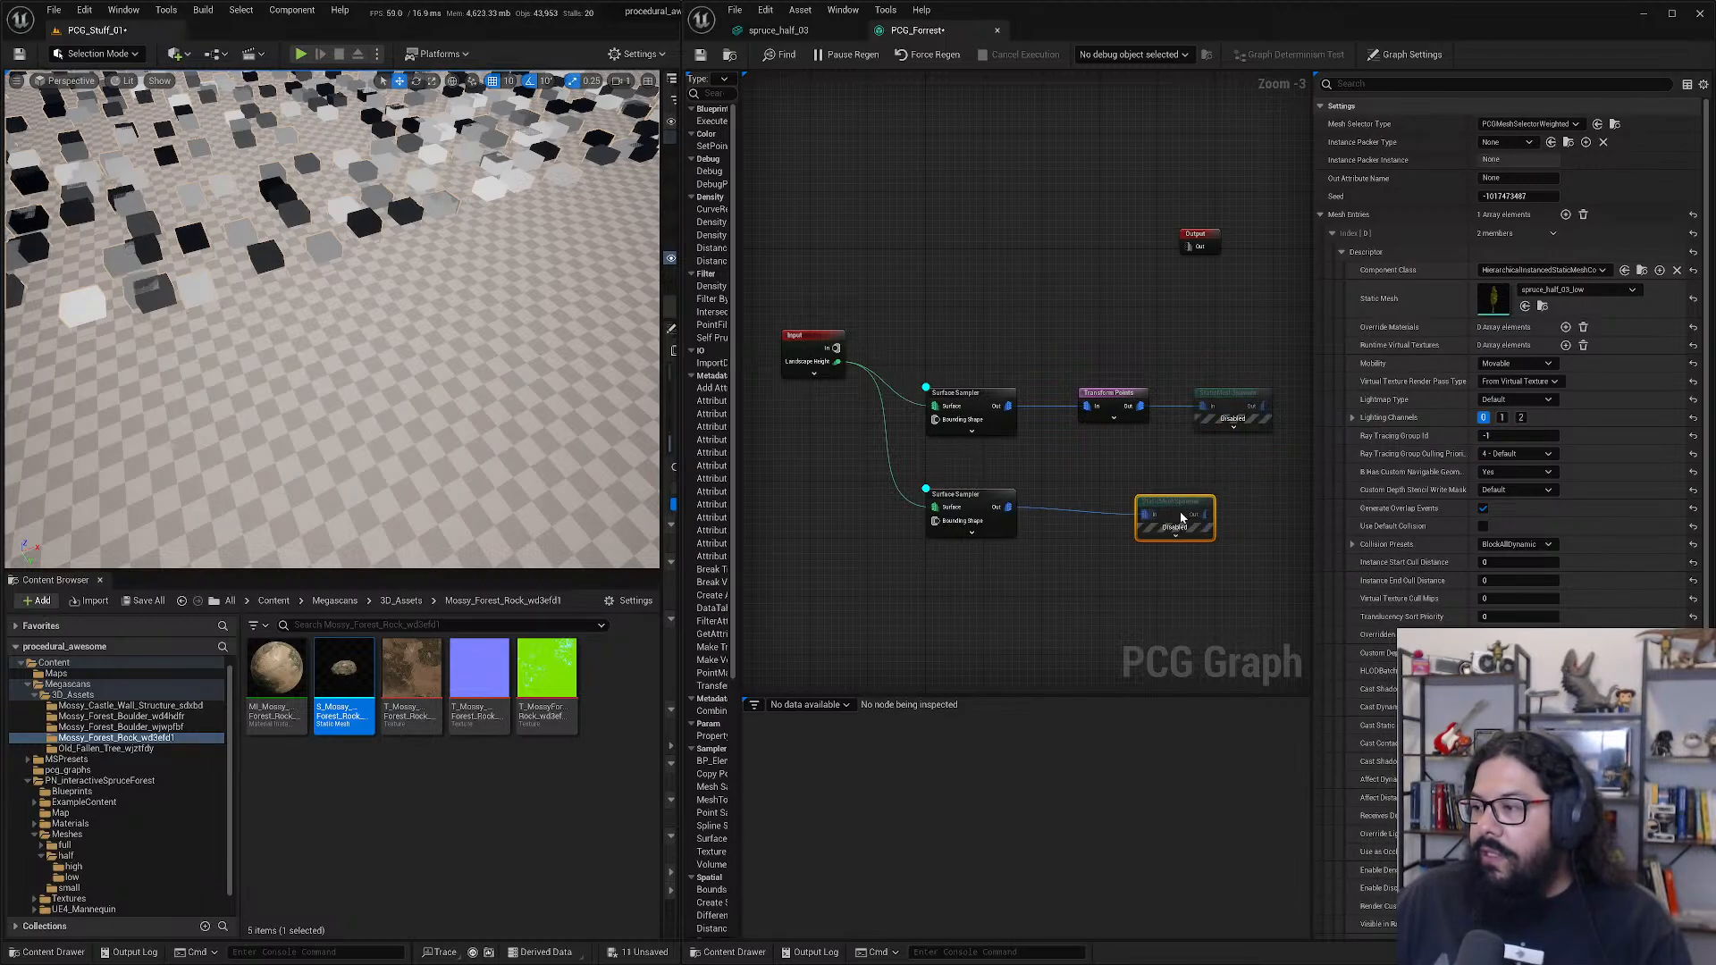
- Re-enable both Static Mesh Spawners and set up the copy as Rocks, using the S_Mossy_Forest_Rock_wd3efd1_high_Var1 static mesh
{"action": "left_click", "coordinate": [1228, 400]}
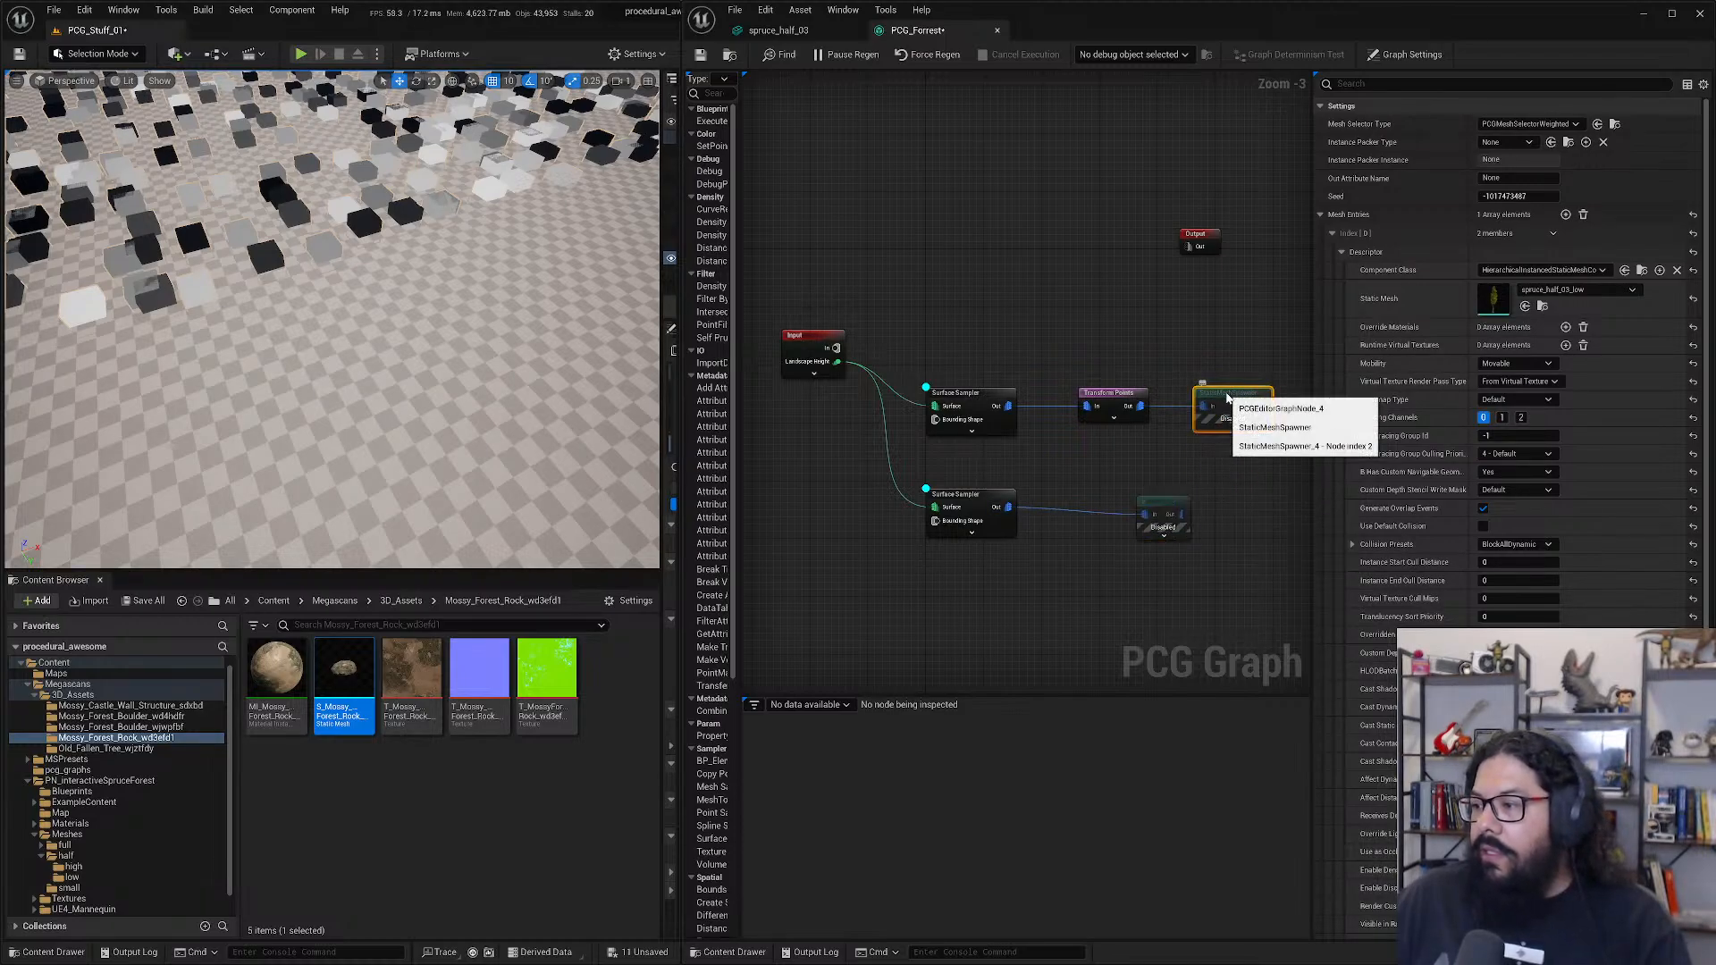
{"action": "left_click", "coordinate": [1153, 505]}
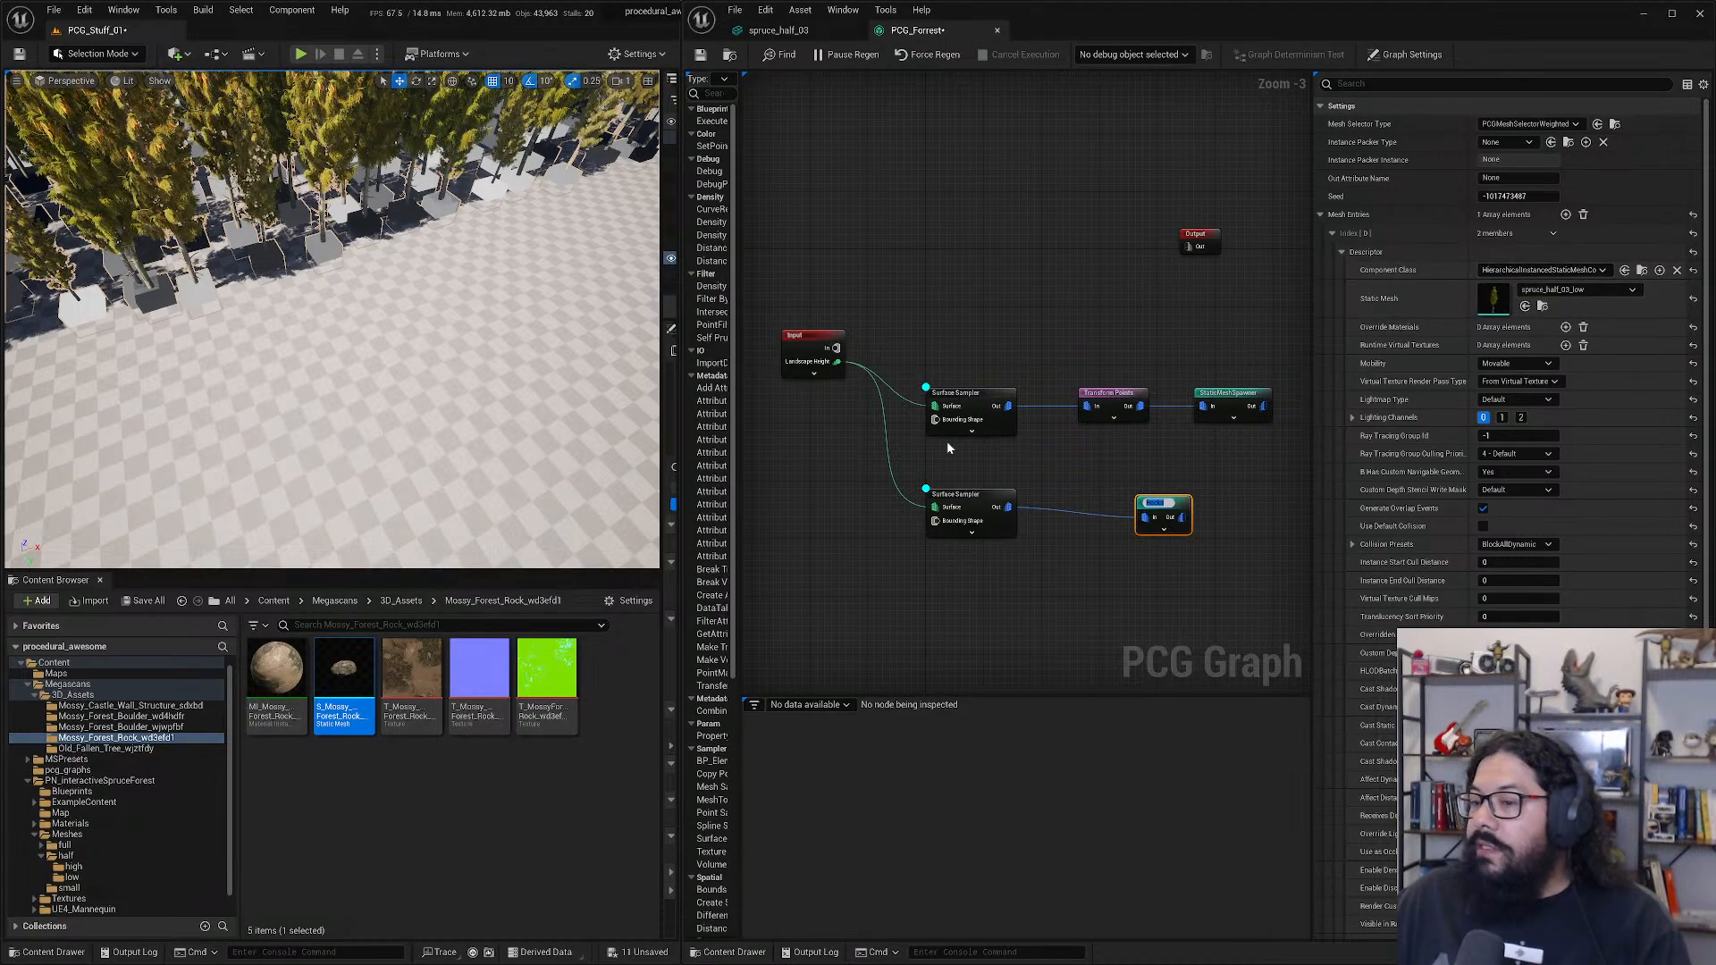
{"action": "left_click", "coordinate": [334, 679]}
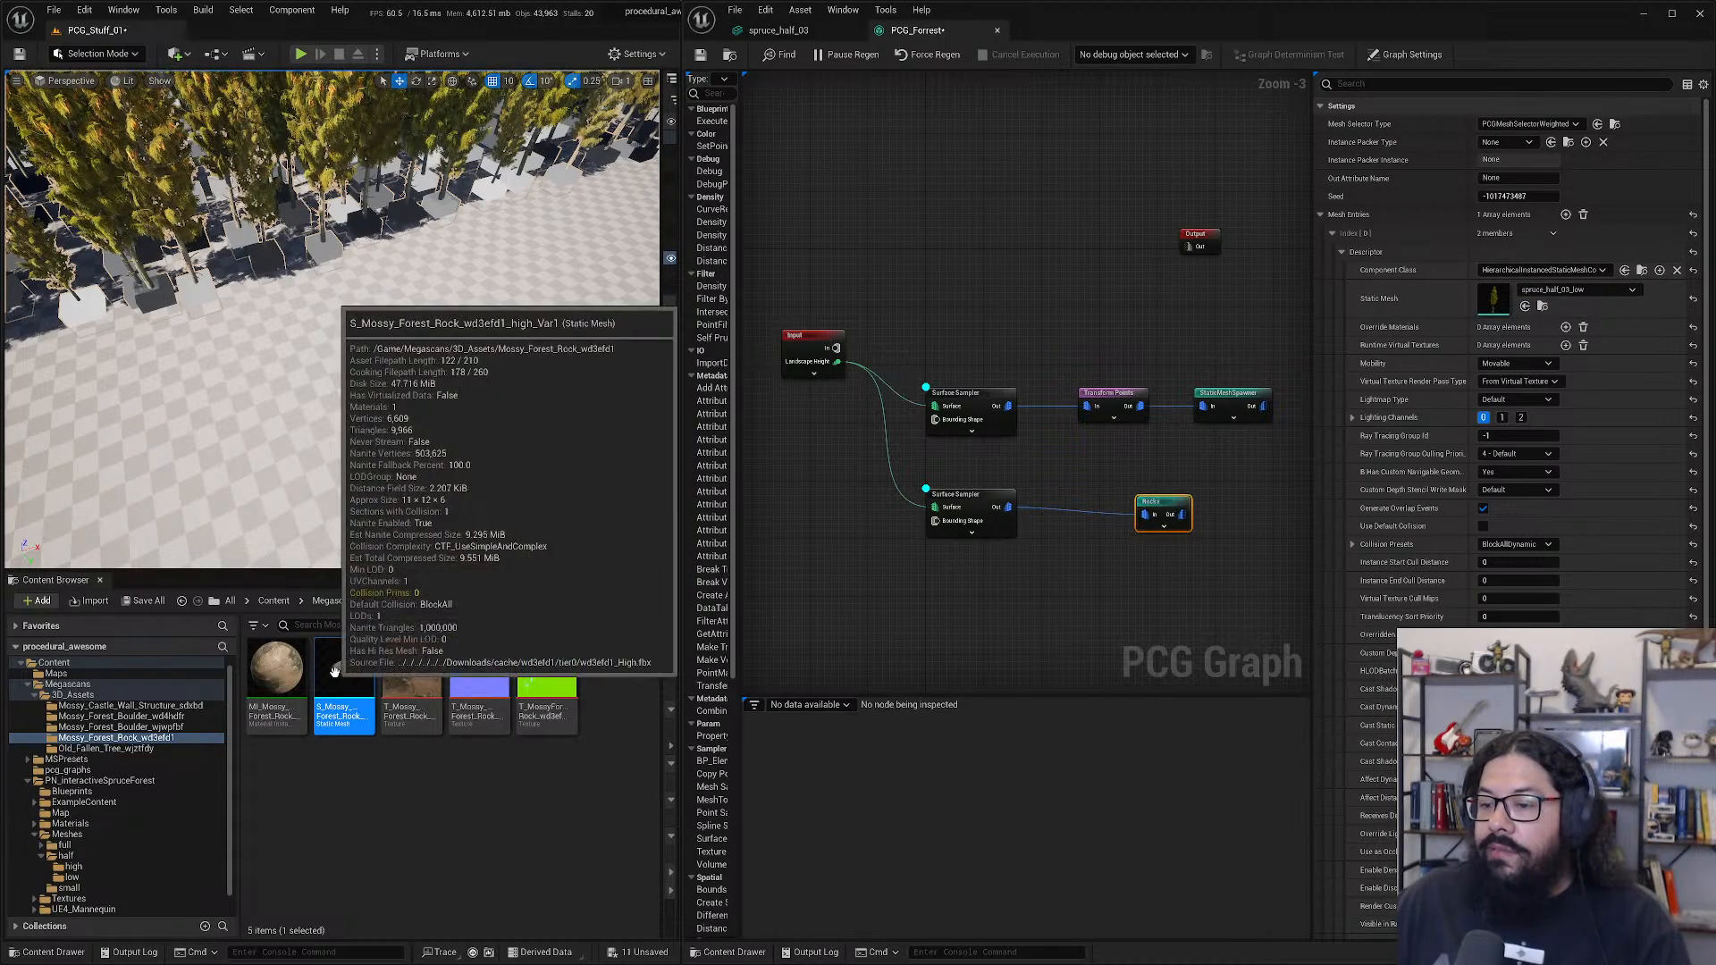
{"action": "left_click", "coordinate": [1525, 306]}
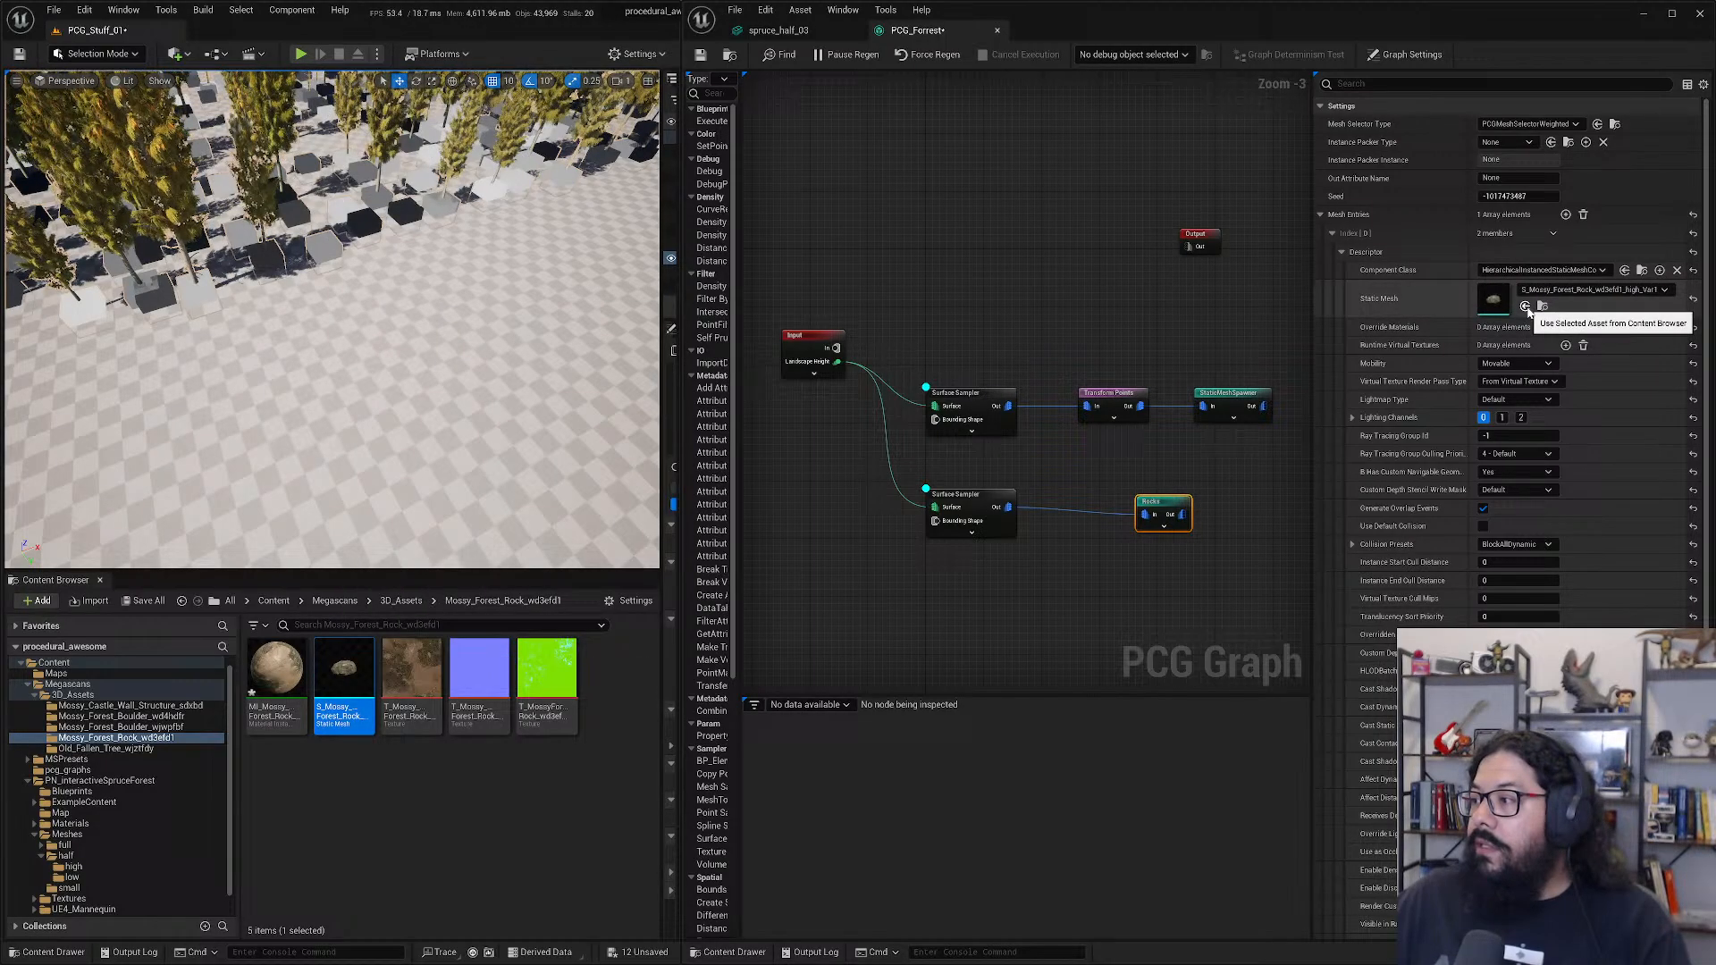
- Turn off the debug display on both Surface Samplers and inspect the spawned rocks on the ground among the trees
{"action": "left_click", "coordinate": [954, 500]}
{"action": "left_click", "coordinate": [961, 394]}
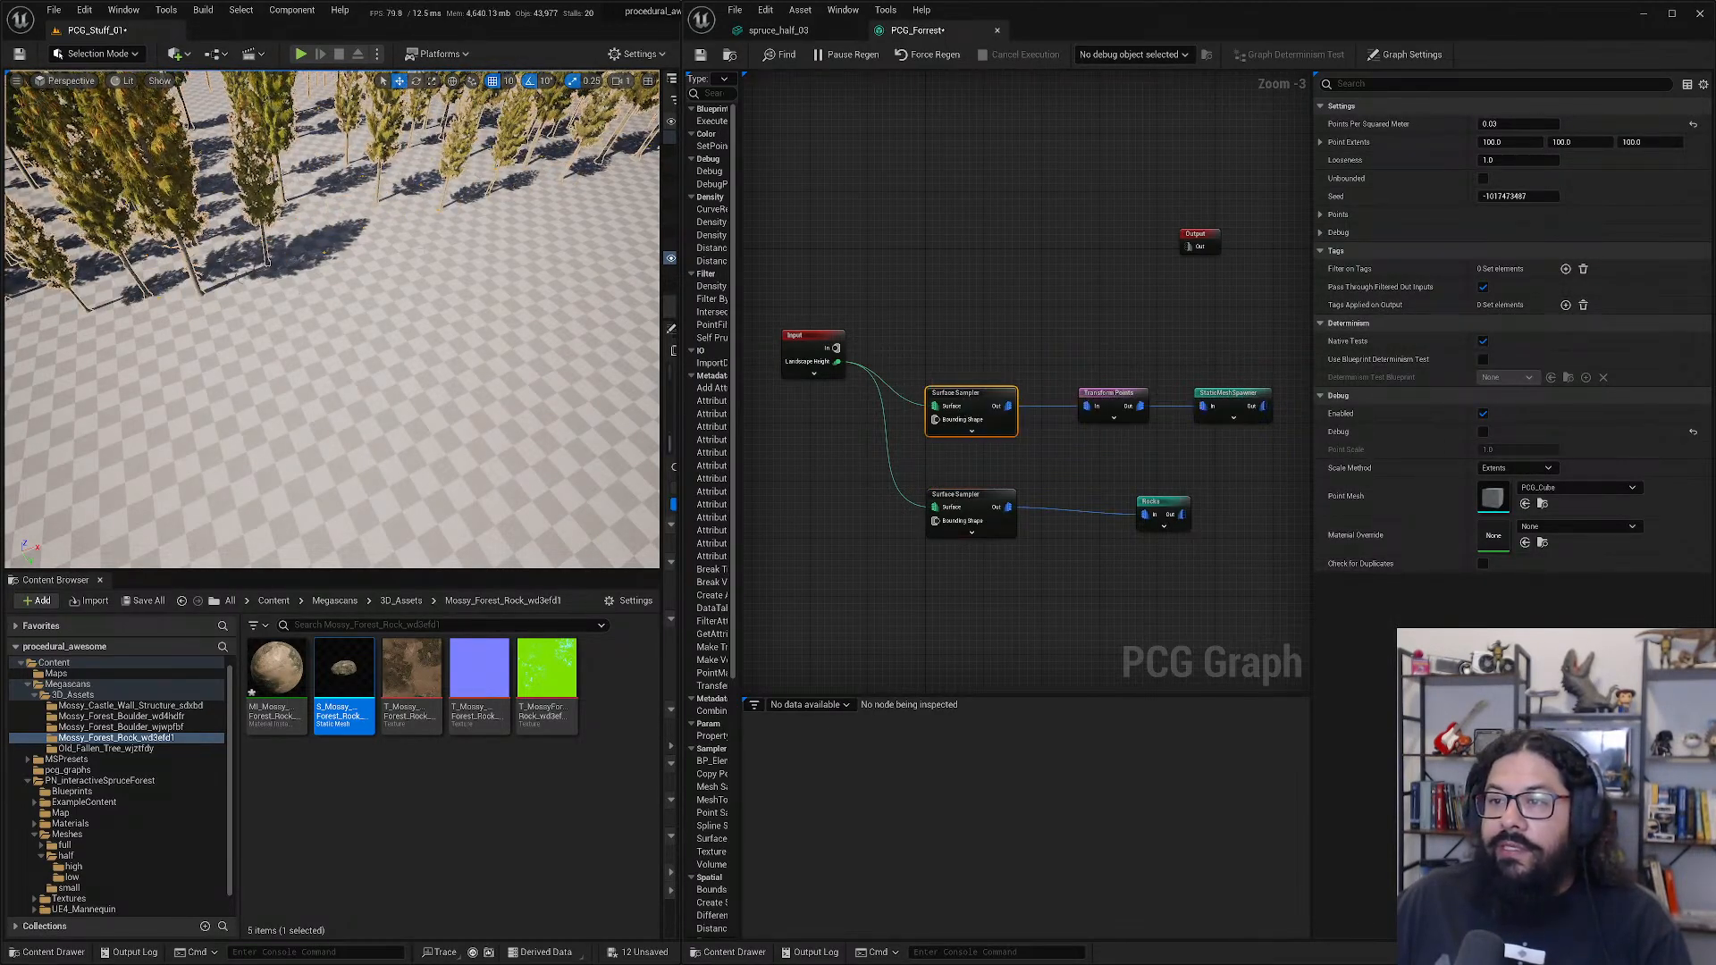
{"action": "key", "text": "s"}
{"action": "right_click_drag", "start_coordinate": [331, 319], "coordinate": [334, 309]}
{"action": "key", "text": "w"}
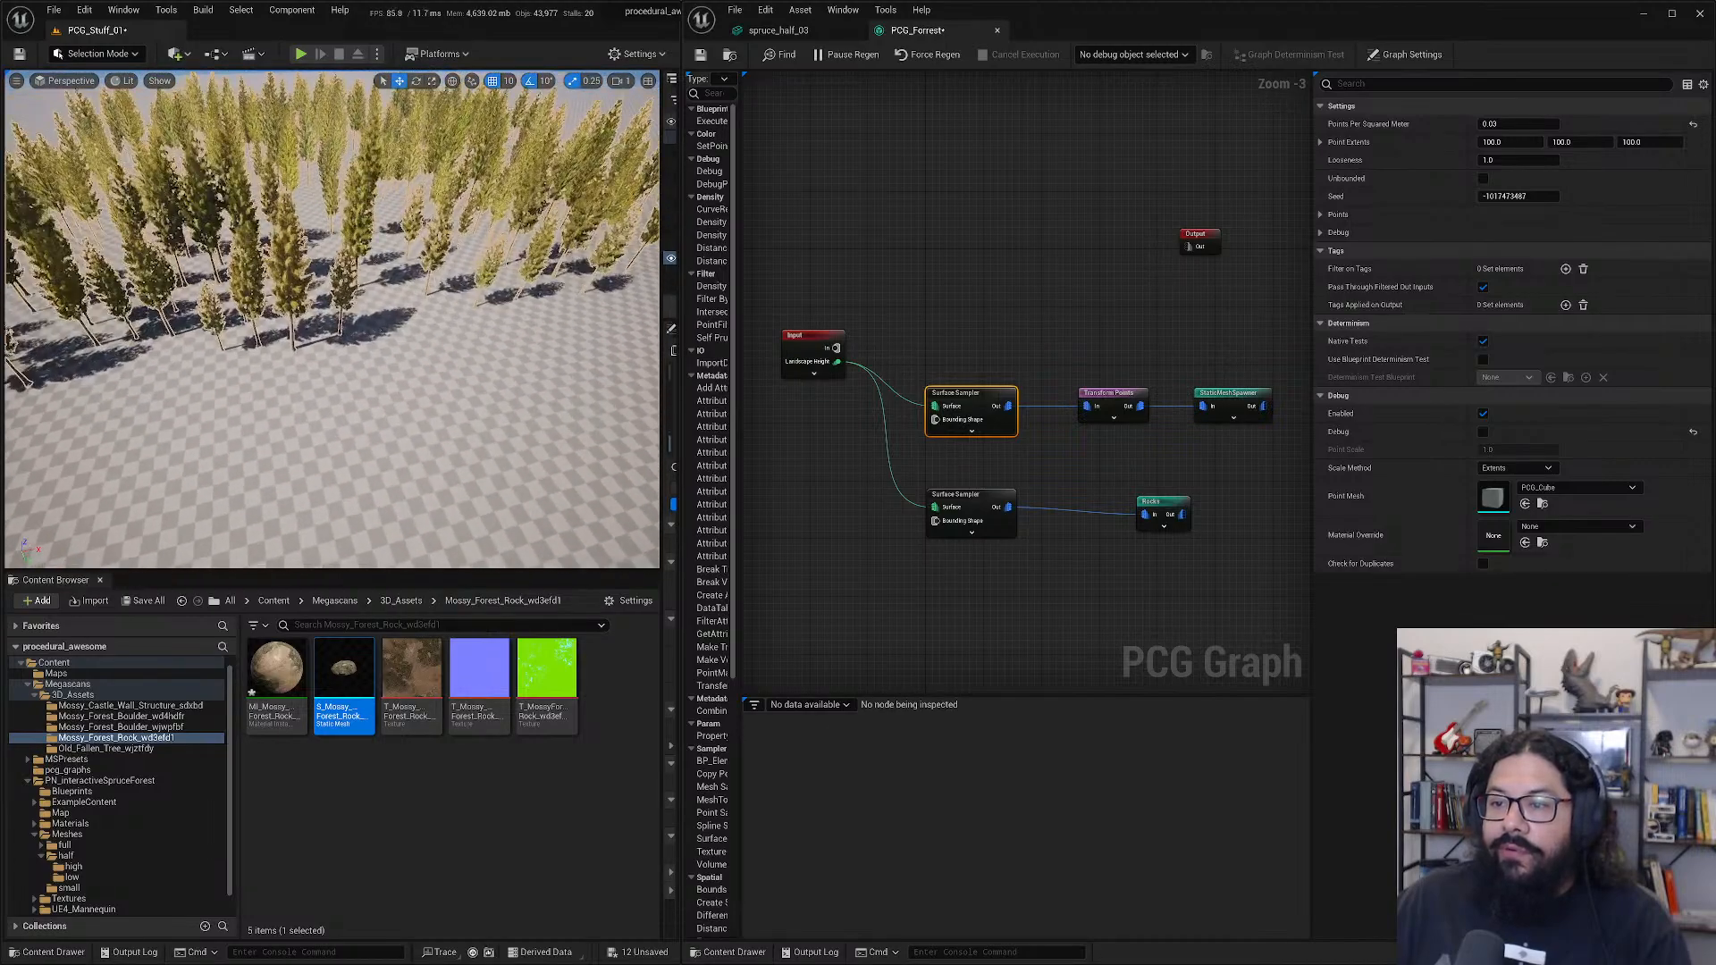
{"action": "mouse_move", "coordinate": [434, 282]}
{"action": "right_mouse_down"}
{"action": "mouse_move", "coordinate": [436, 298]}
{"action": "mouse_move", "coordinate": [433, 282]}
{"action": "right_mouse_up"}
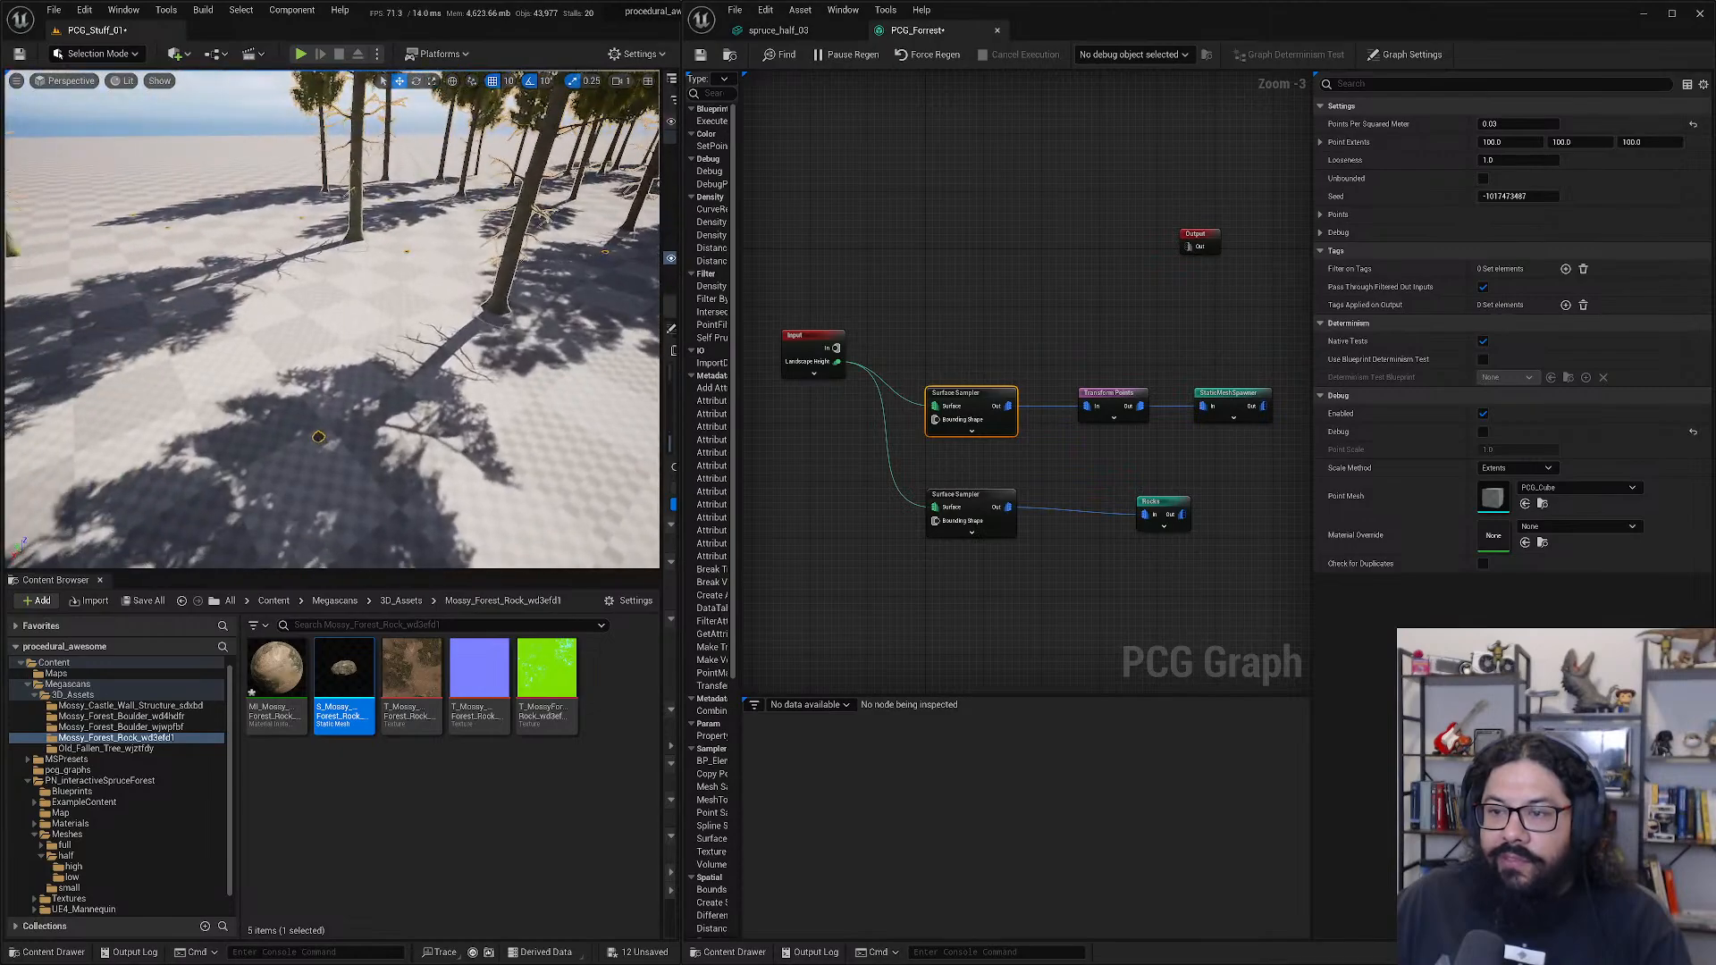
{"action": "right_click_drag", "start_coordinate": [331, 319], "coordinate": [483, 344]}
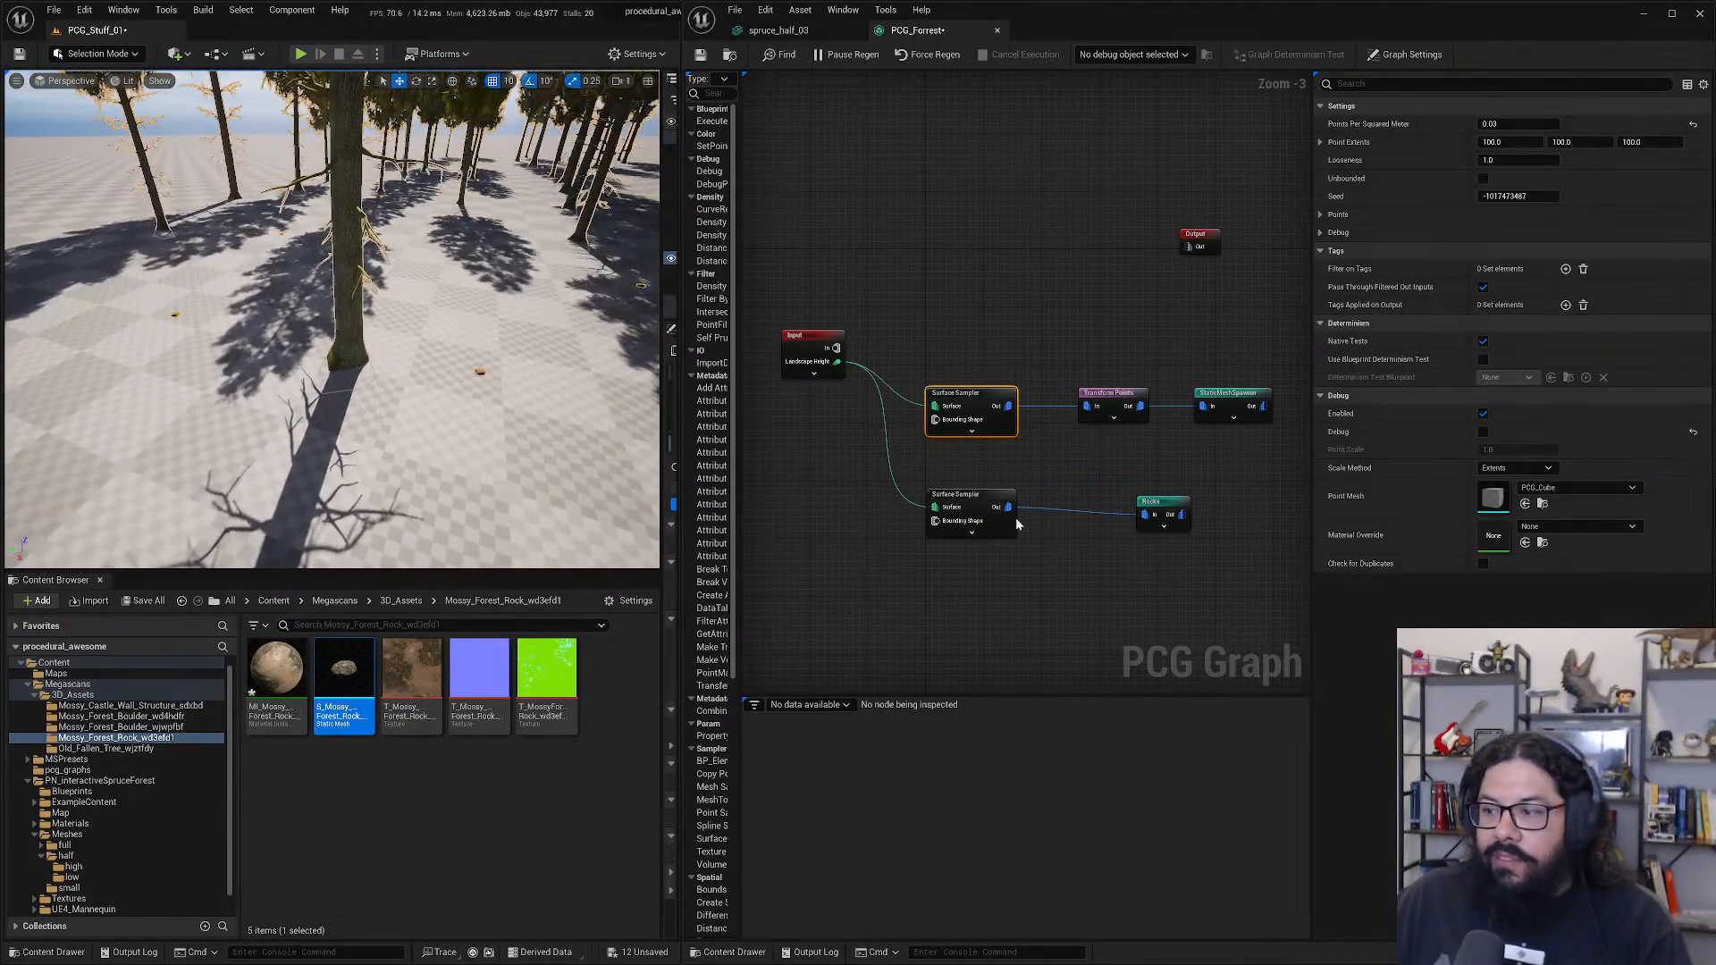
- Move the duplicated Surface Sampler slightly closer to the Input node and start adding a node from its Out pin, searching for "trans"
{"action": "left_click_drag", "start_coordinate": [969, 500], "coordinate": [939, 499]}
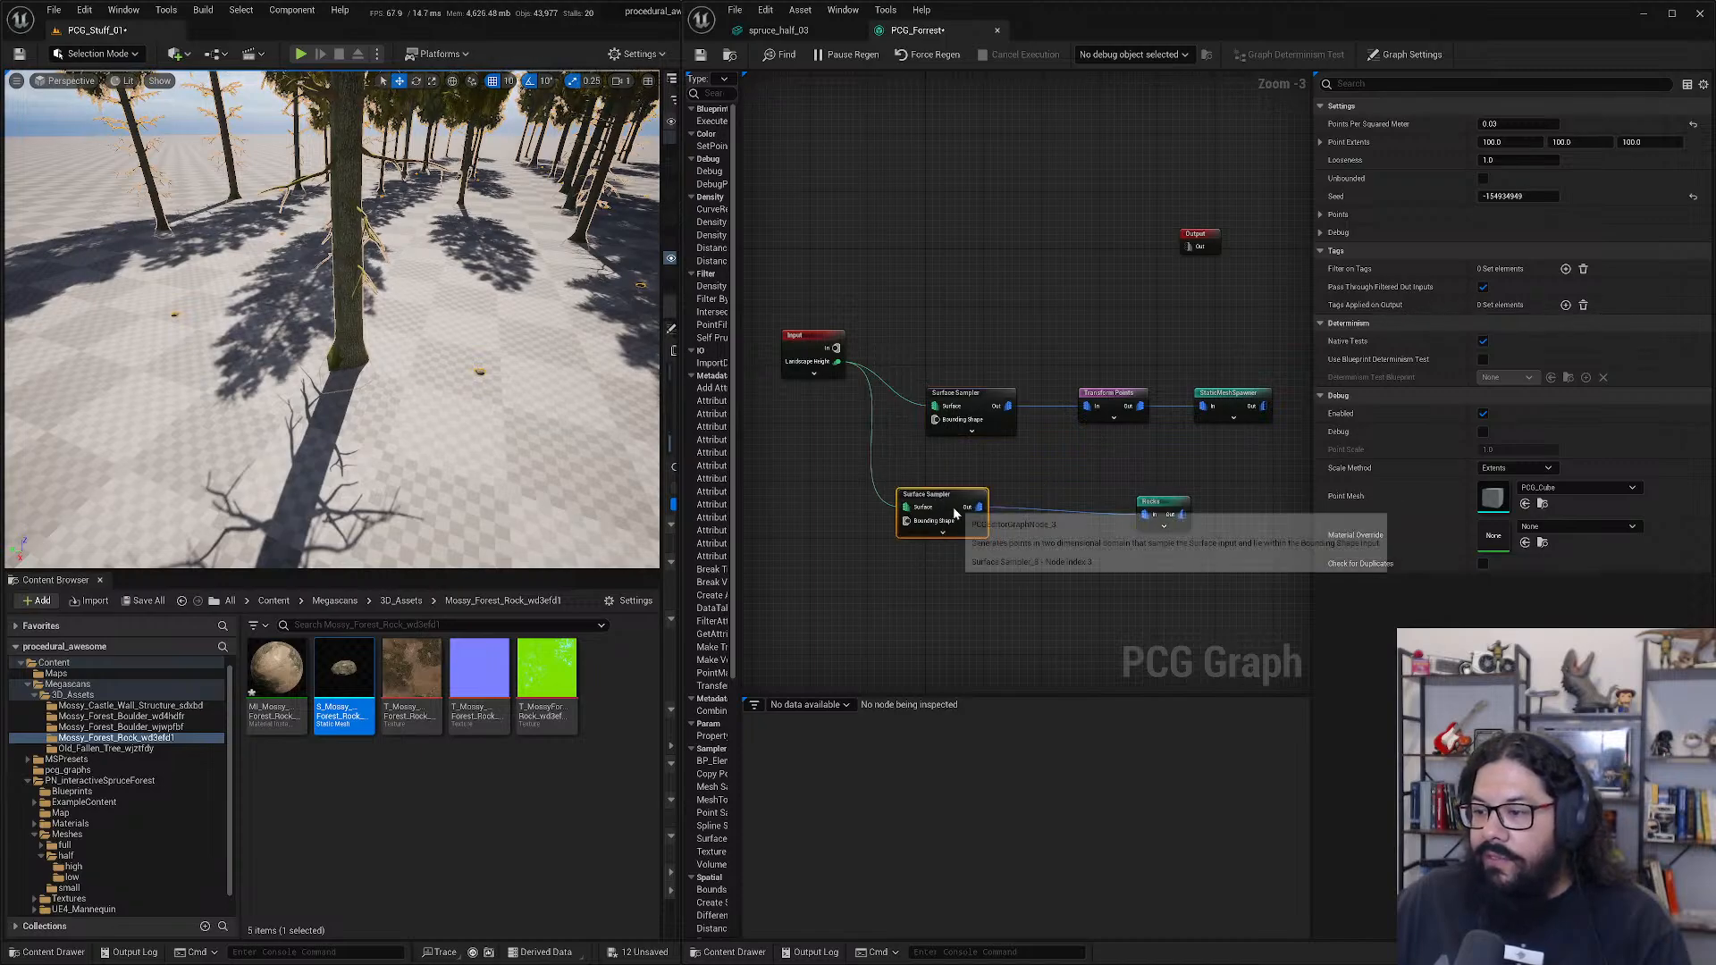
{"action": "left_click_drag", "start_coordinate": [979, 507], "coordinate": [1065, 502]}
{"action": "type", "text": "trans"}
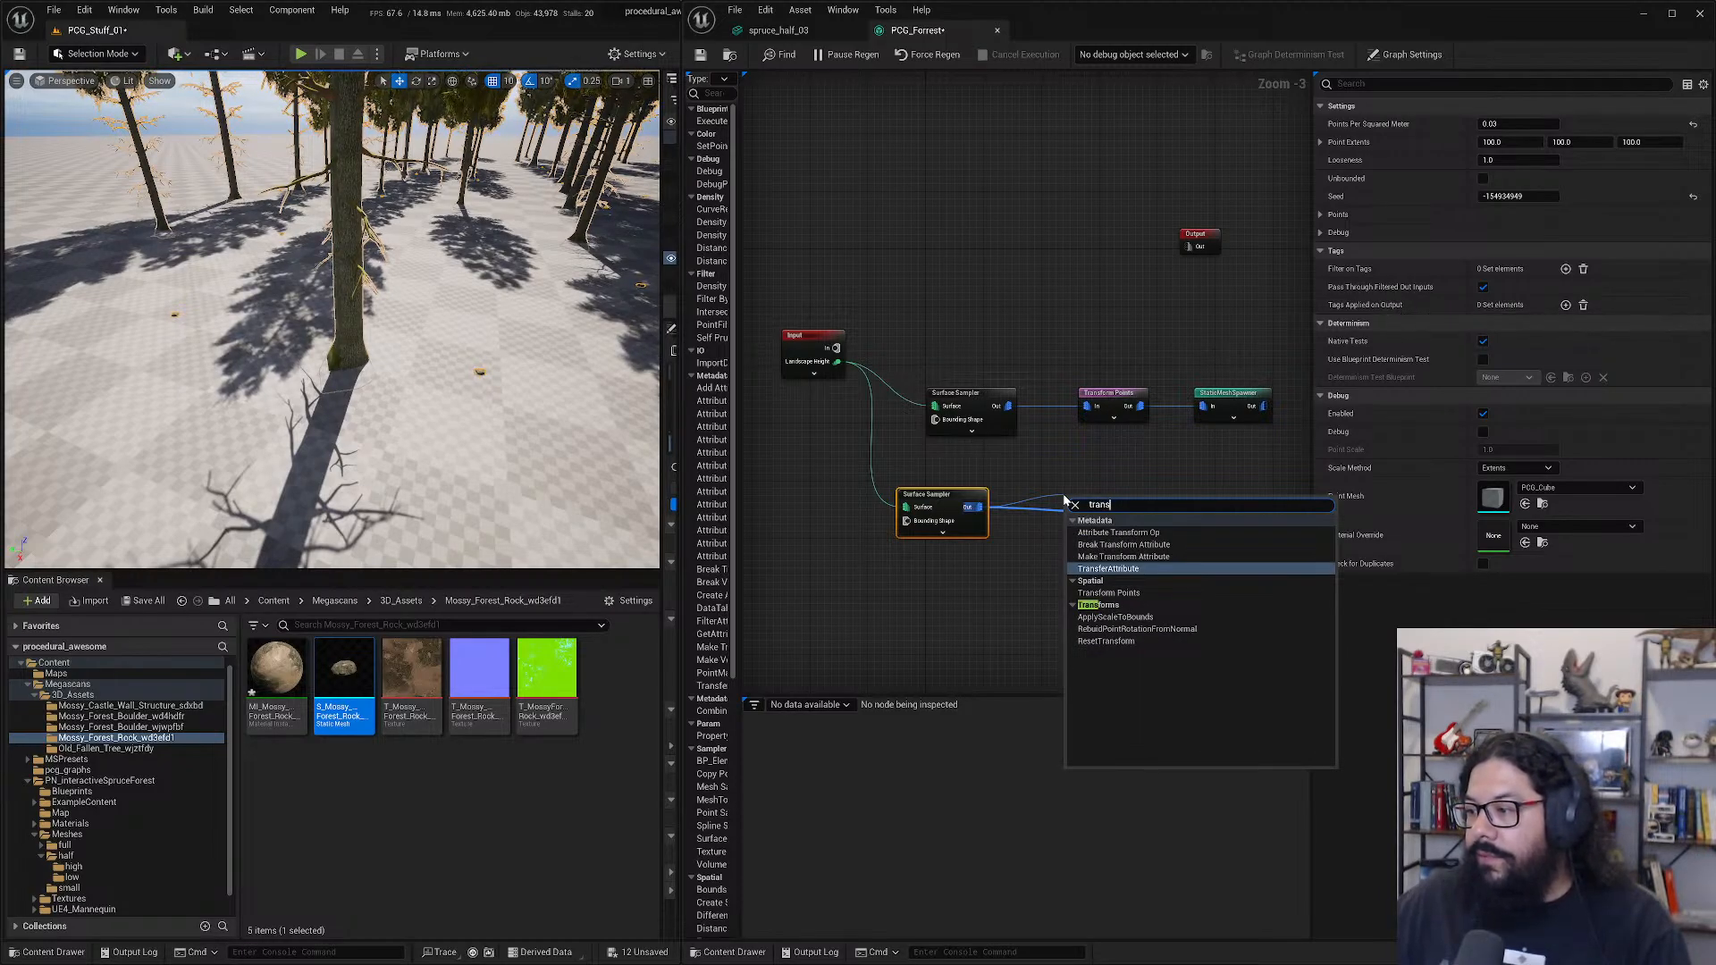
{"action": "key", "text": "Down"}
{"action": "key", "text": "Down"}
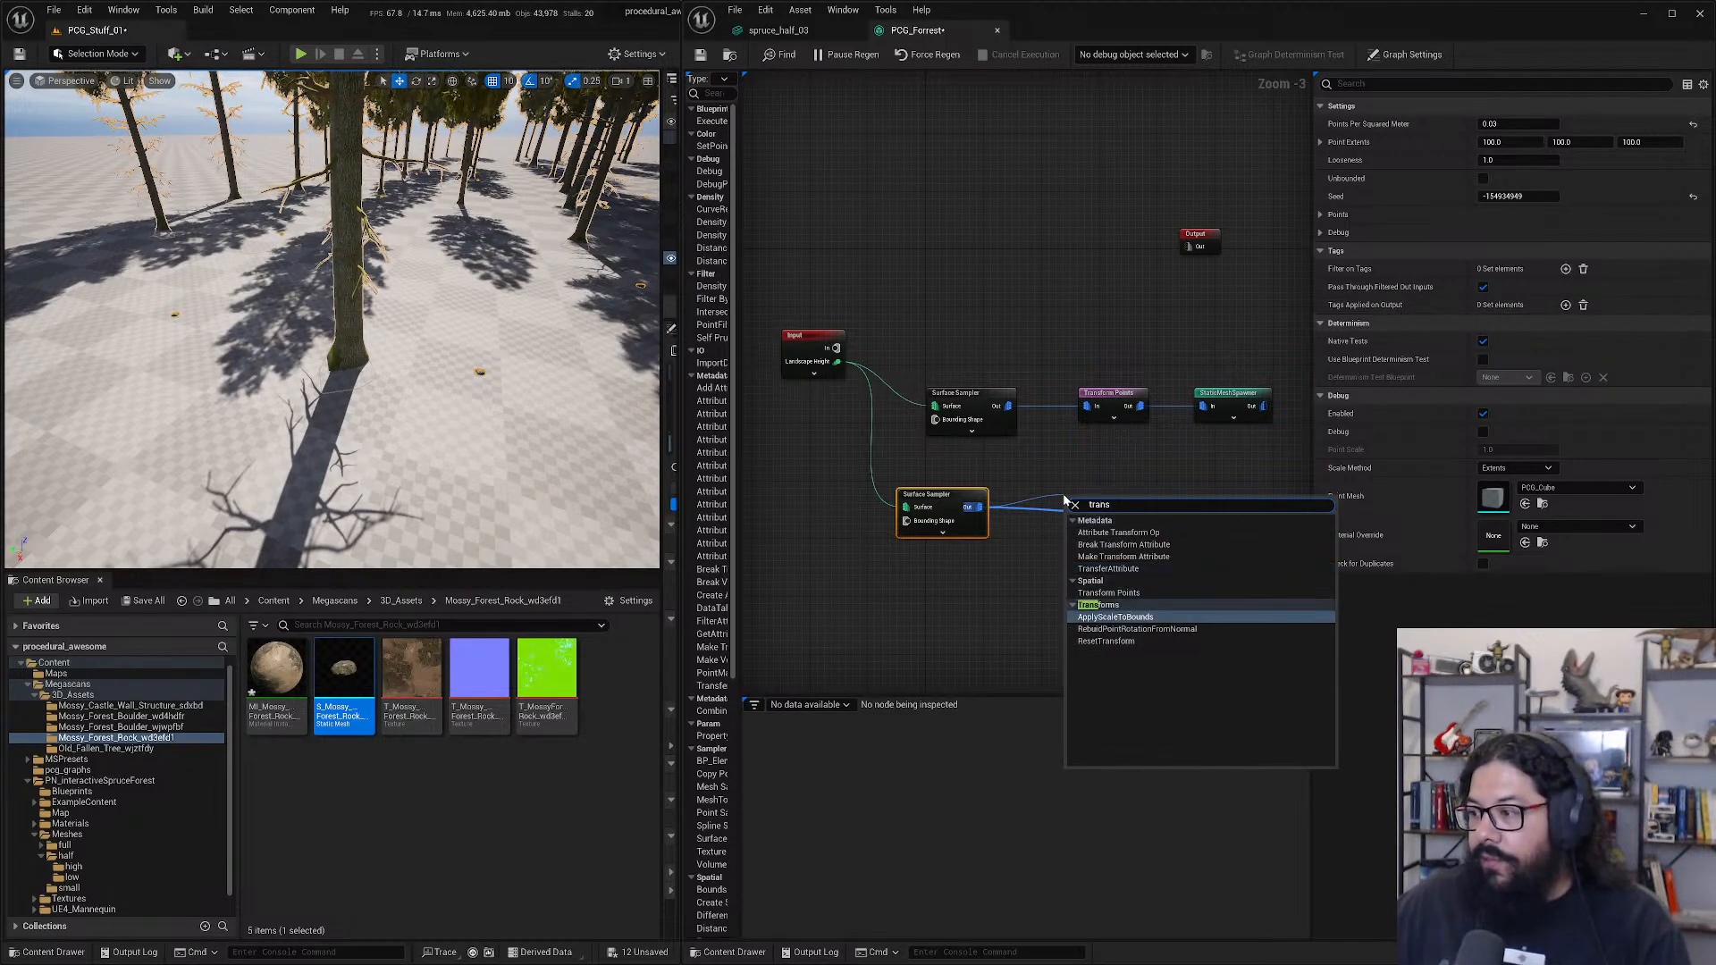
{"action": "key", "text": "Up"}
{"action": "key", "text": "Left"}
{"action": "key", "text": "Left"}
{"action": "key", "text": "BackSpace"}
{"action": "key", "text": "BackSpace"}
{"action": "key", "text": "BackSpace"}
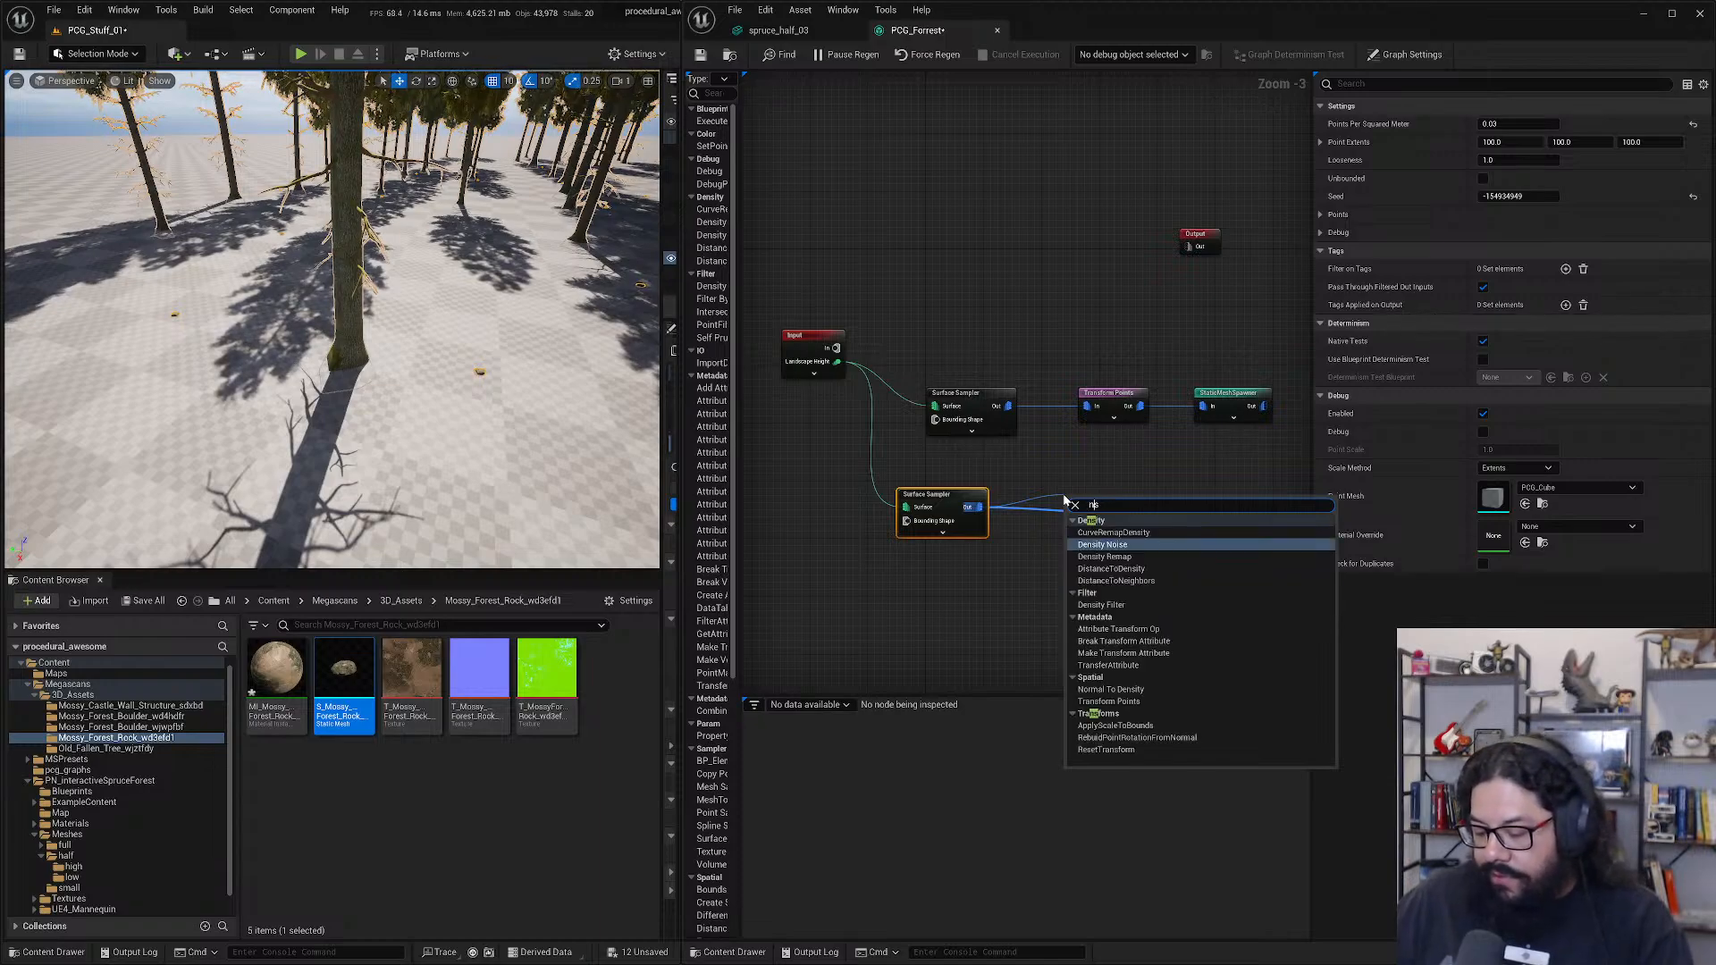
{"action": "key", "text": "BackSpace"}
{"action": "key", "text": "BackSpace"}
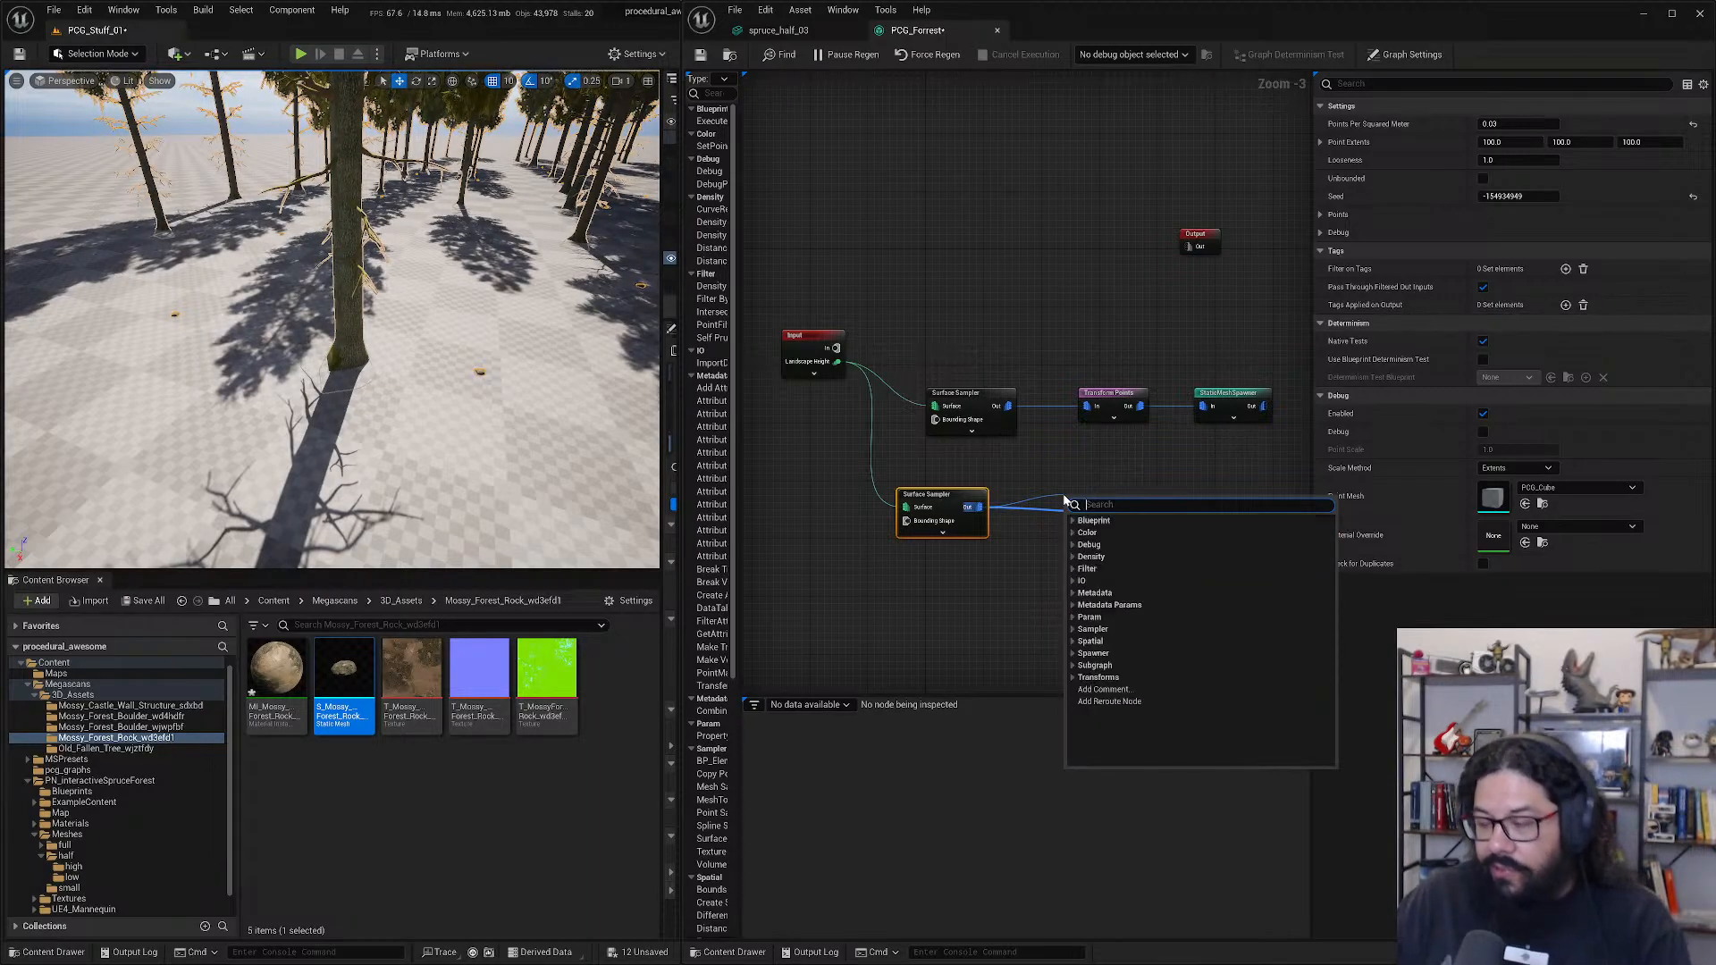
{"action": "type", "text": "tp"}
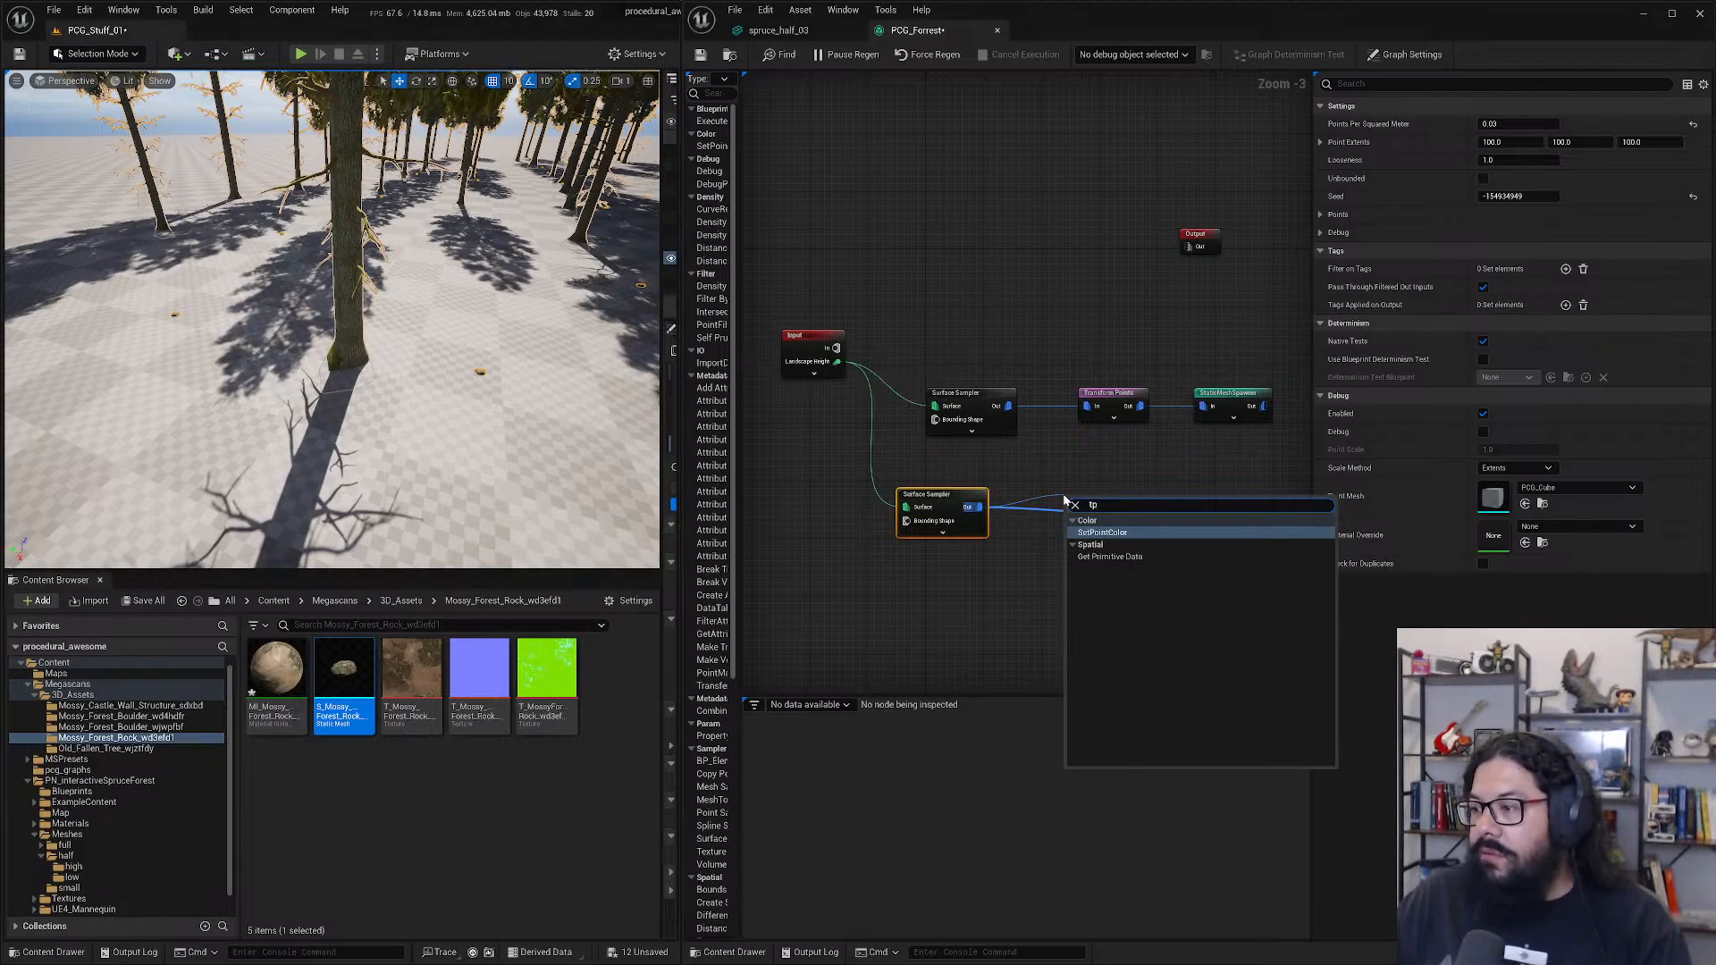
{"action": "key", "text": "BackSpace"}
{"action": "key", "text": "BackSpace"}
{"action": "type", "text": "trn"}
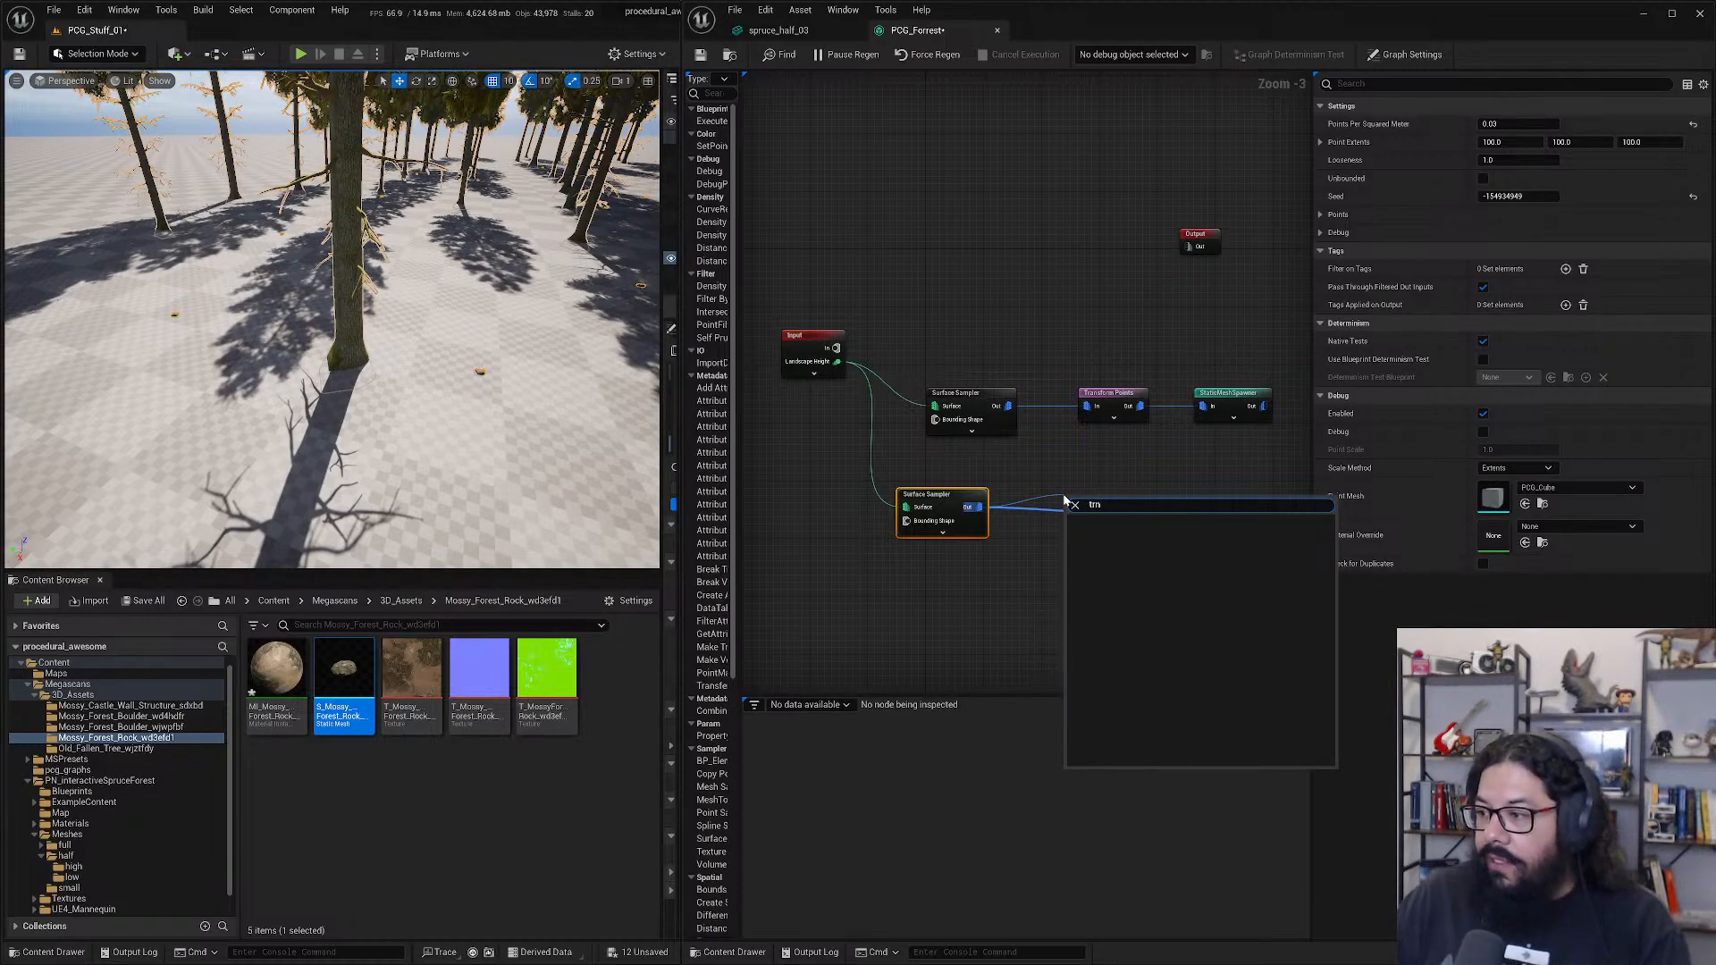
{"action": "key", "text": "BackSpace"}
{"action": "type", "text": "an"}
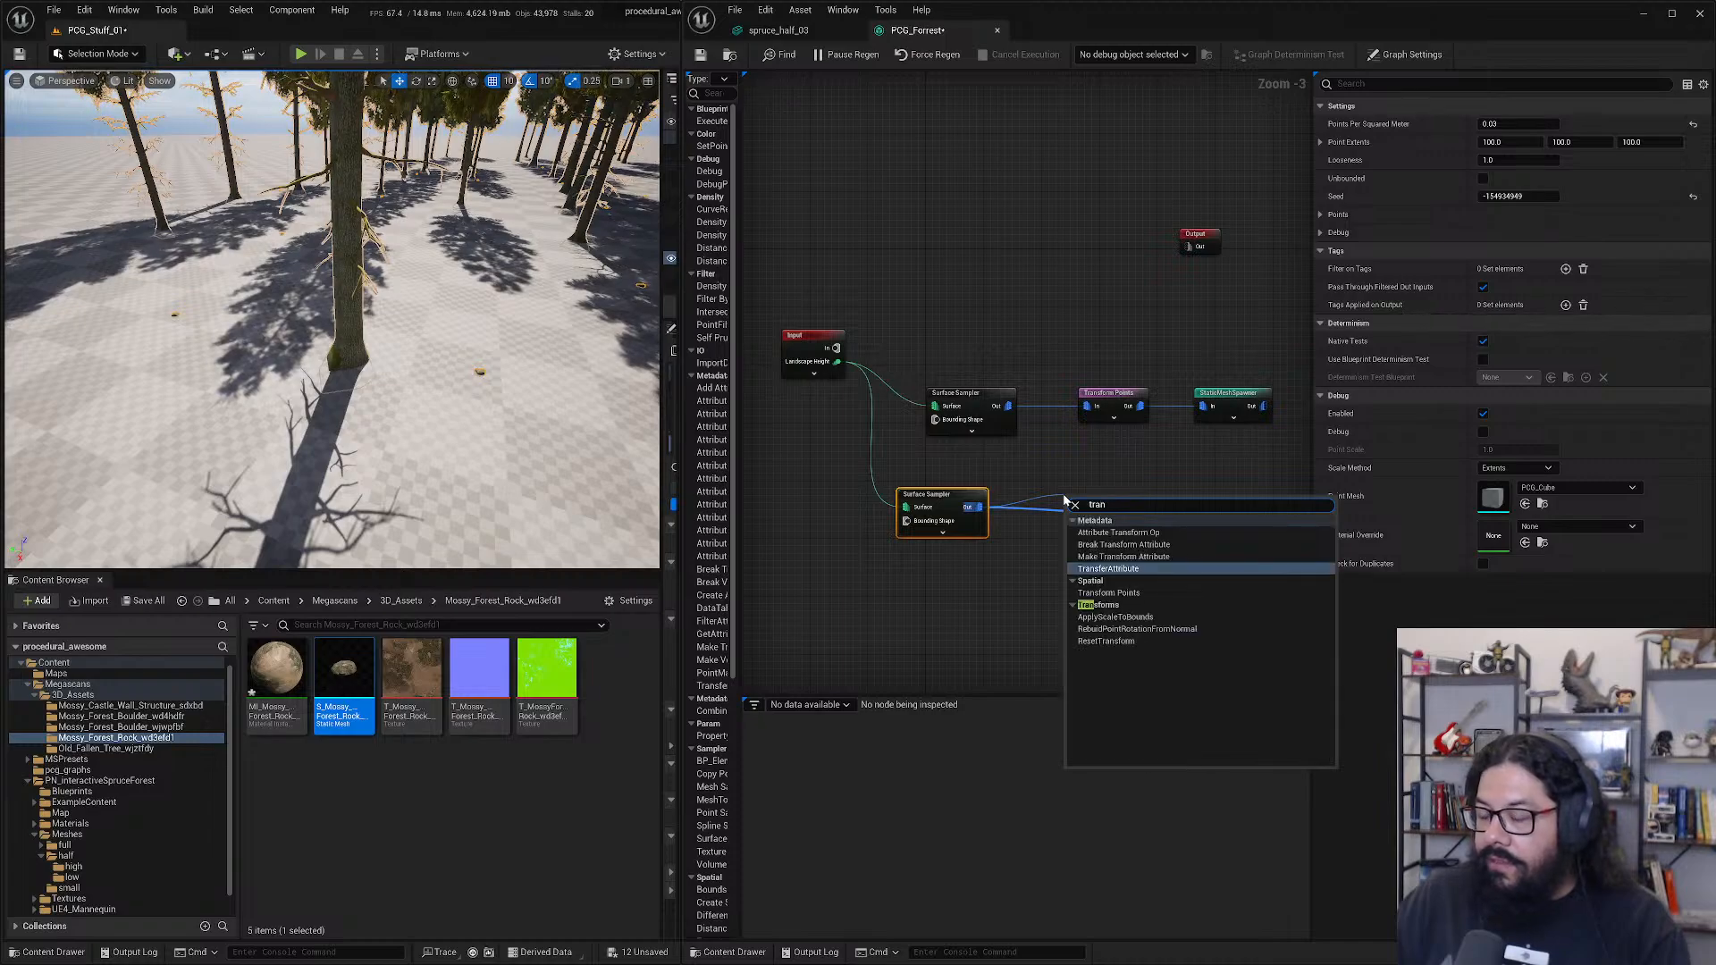
{"action": "type", "text": "spo"}
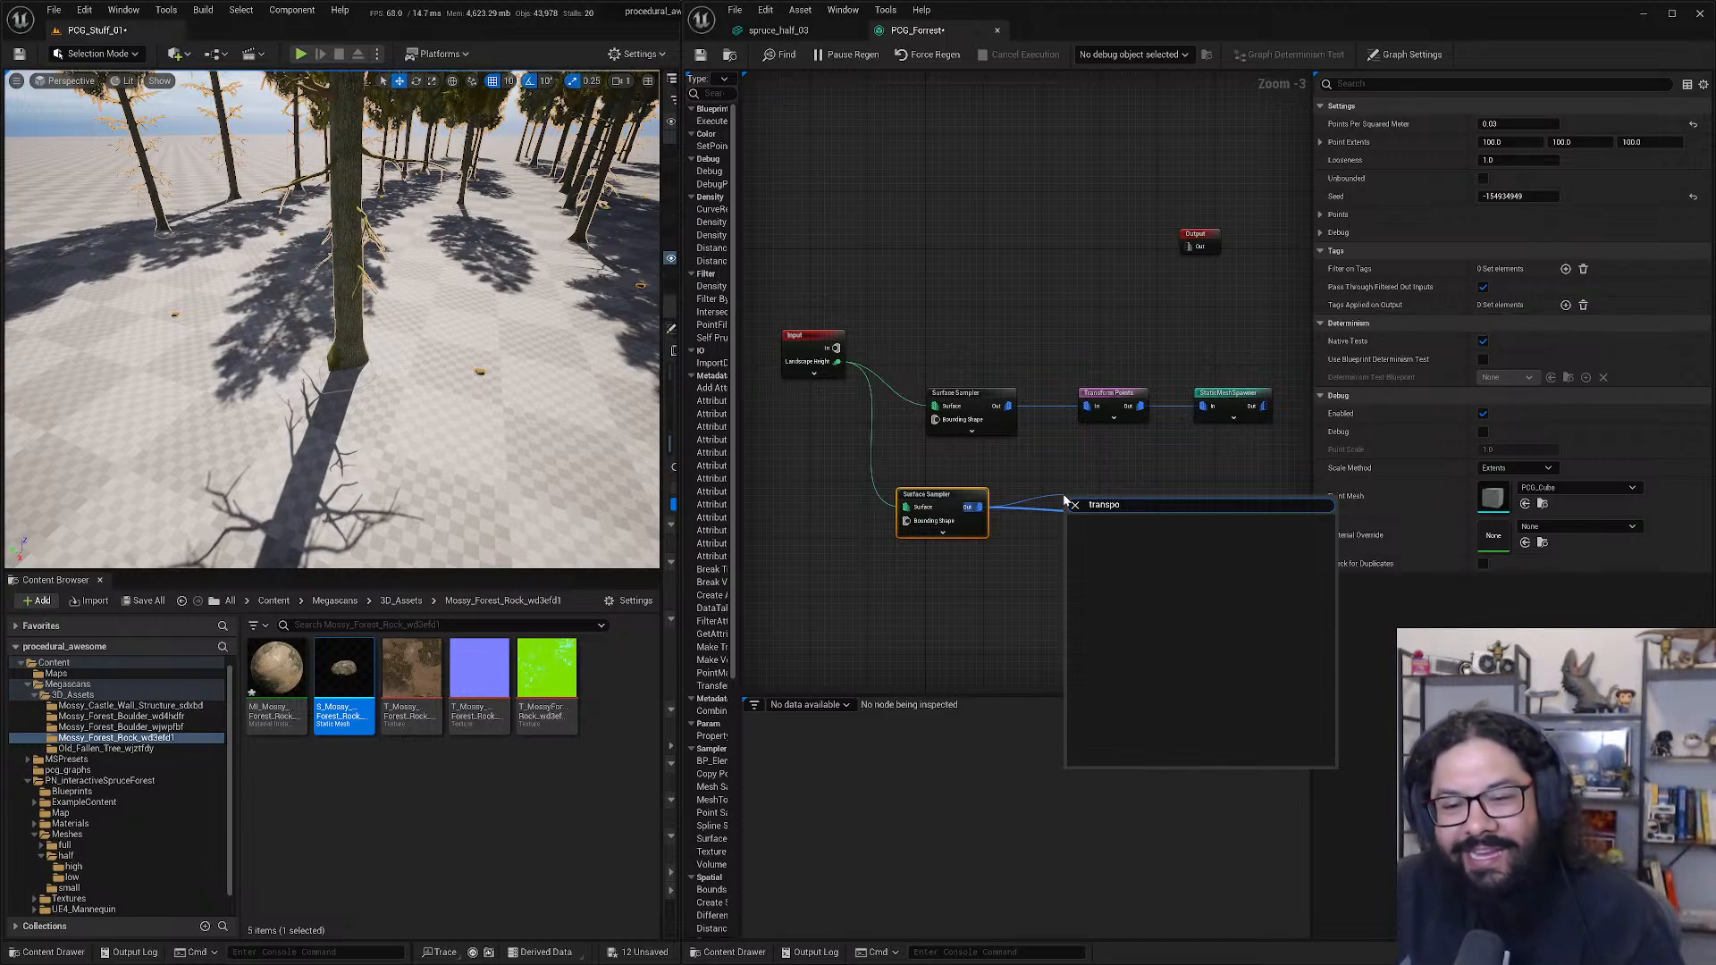
{"action": "key", "text": "ctrl+a"}
{"action": "type", "text": "poiont"}
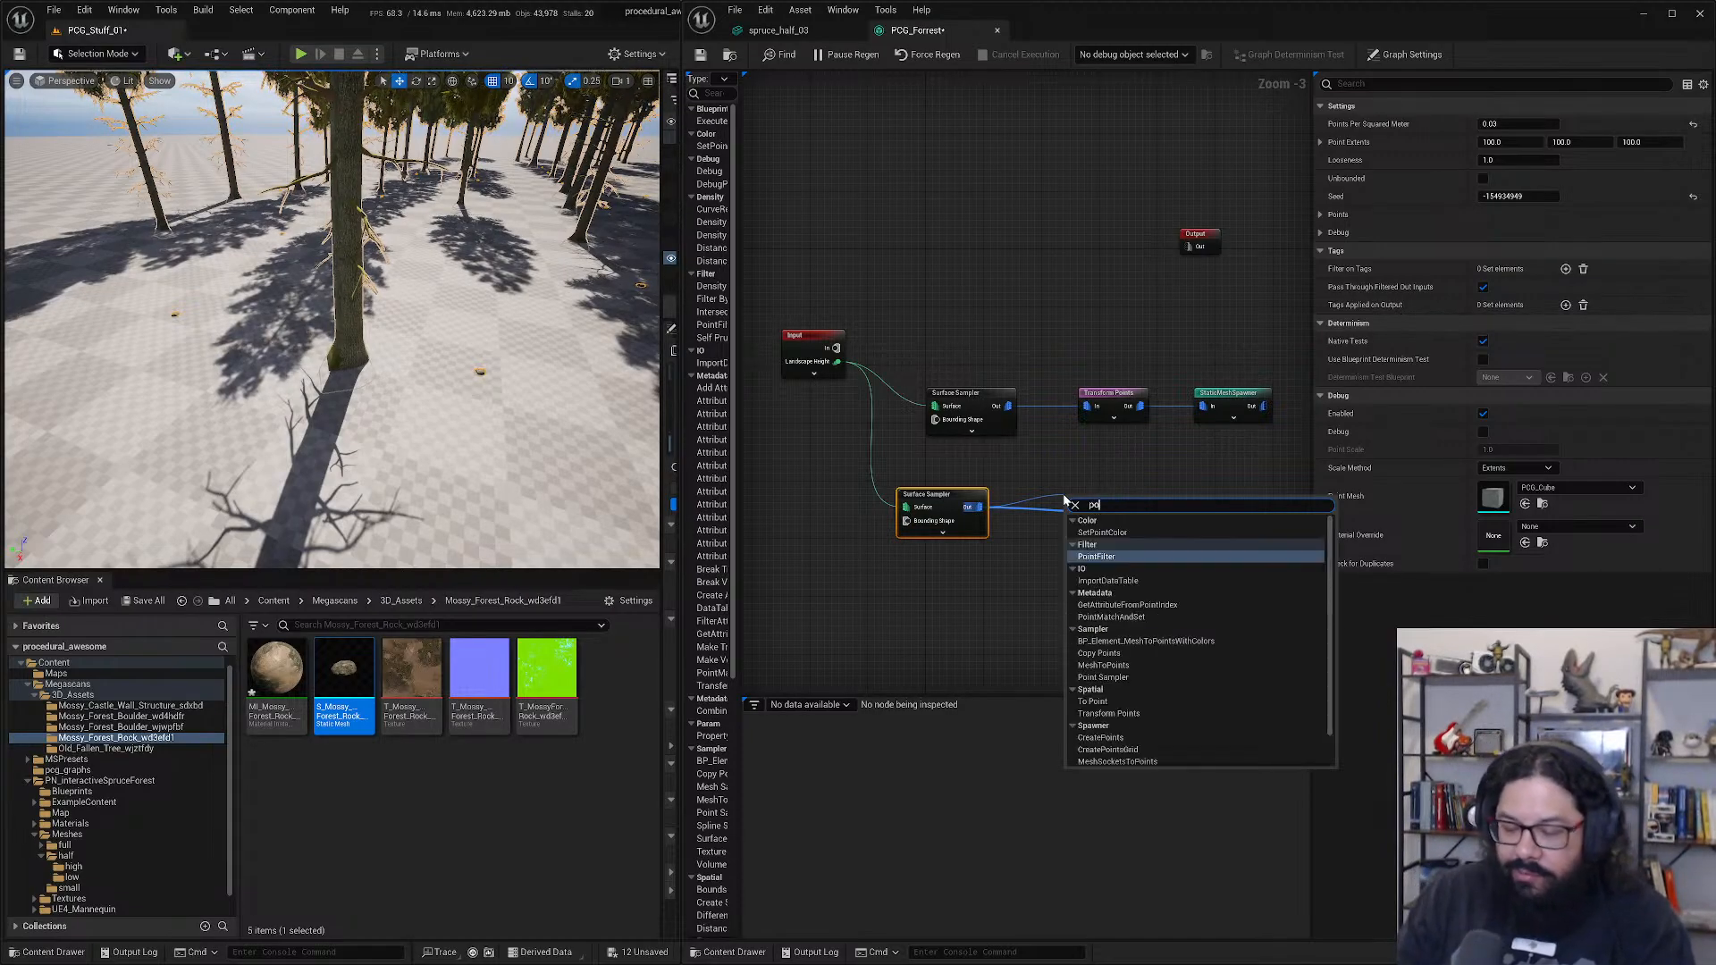
{"action": "key", "text": "BackSpace"}
{"action": "key", "text": "BackSpace"}
{"action": "key", "text": "BackSpace"}
{"action": "type", "text": "n"}
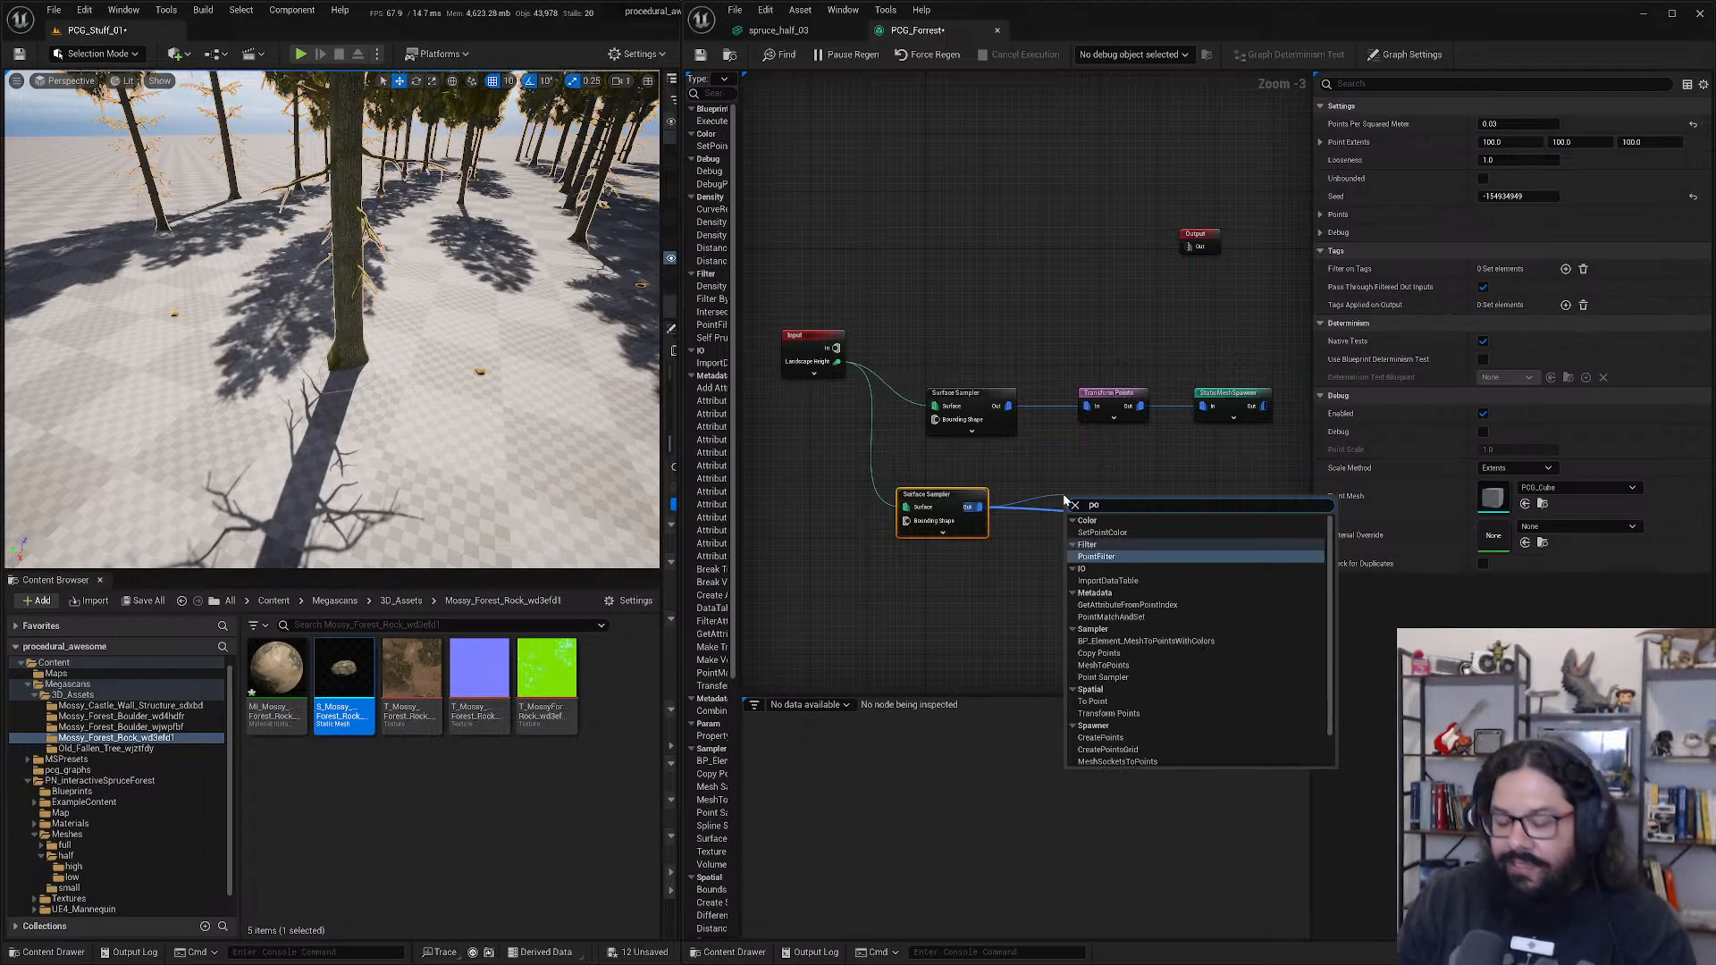
{"action": "type", "text": "ts"}
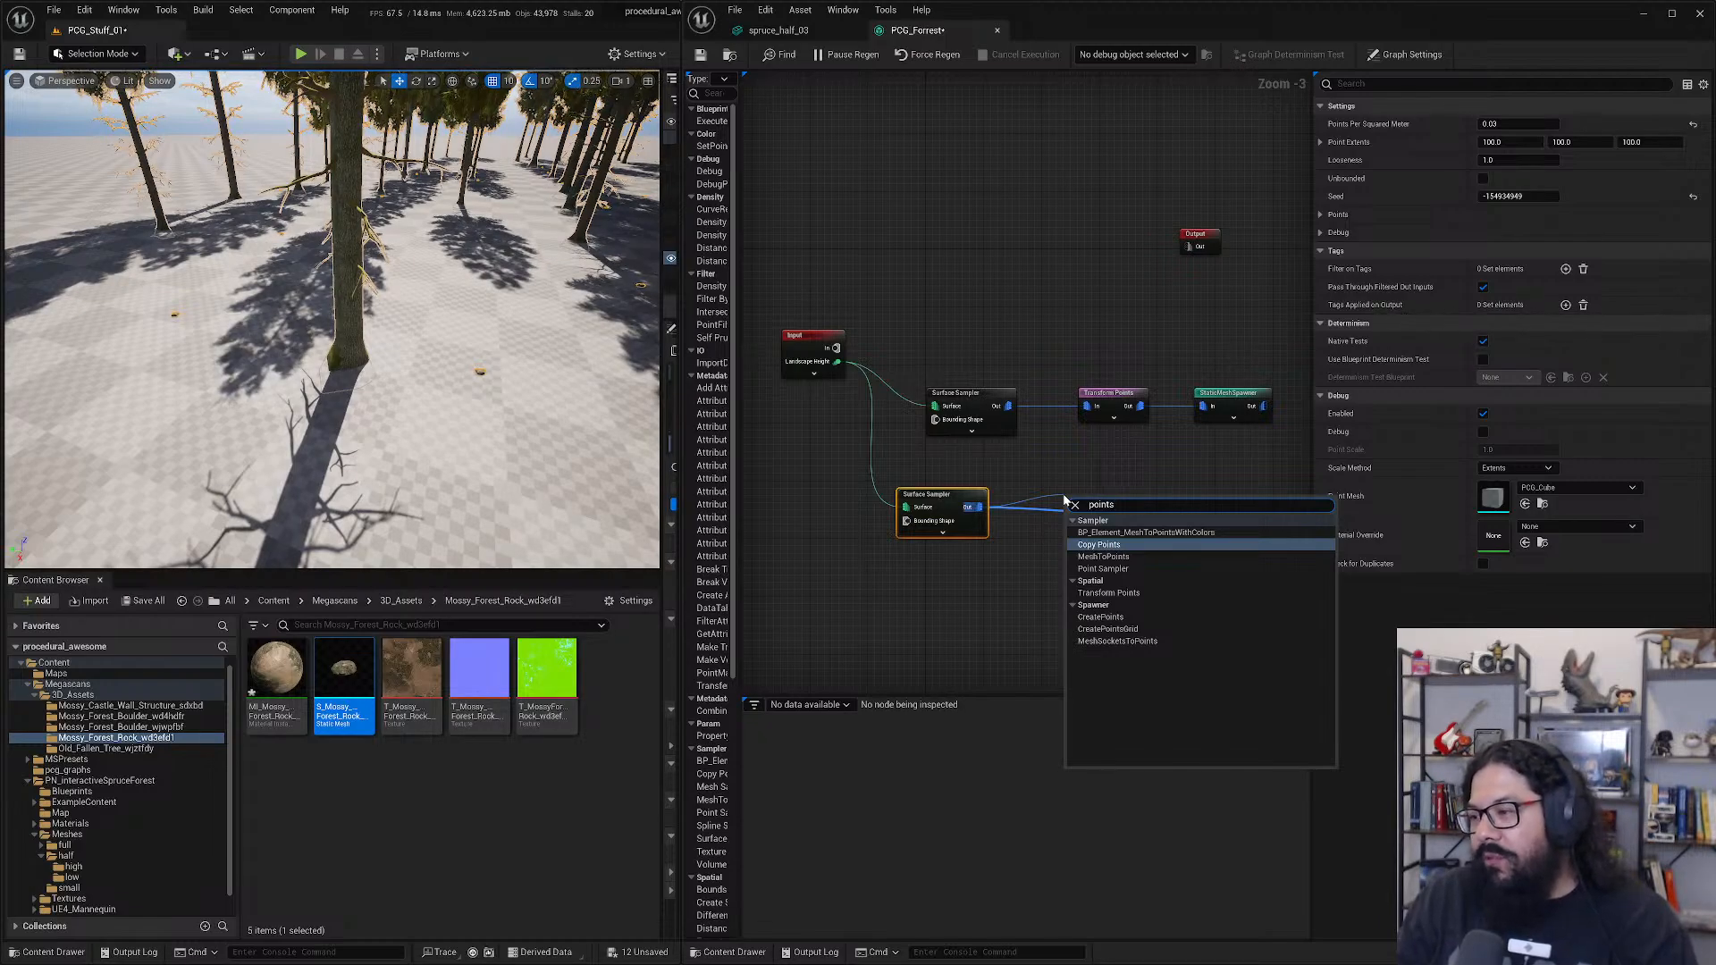
{"action": "key", "text": "BackSpace"}
{"action": "key", "text": "BackSpace"}
{"action": "key", "text": "BackSpace"}
{"action": "key", "text": "BackSpace"}
{"action": "key", "text": "BackSpace"}
{"action": "key", "text": "BackSpace"}
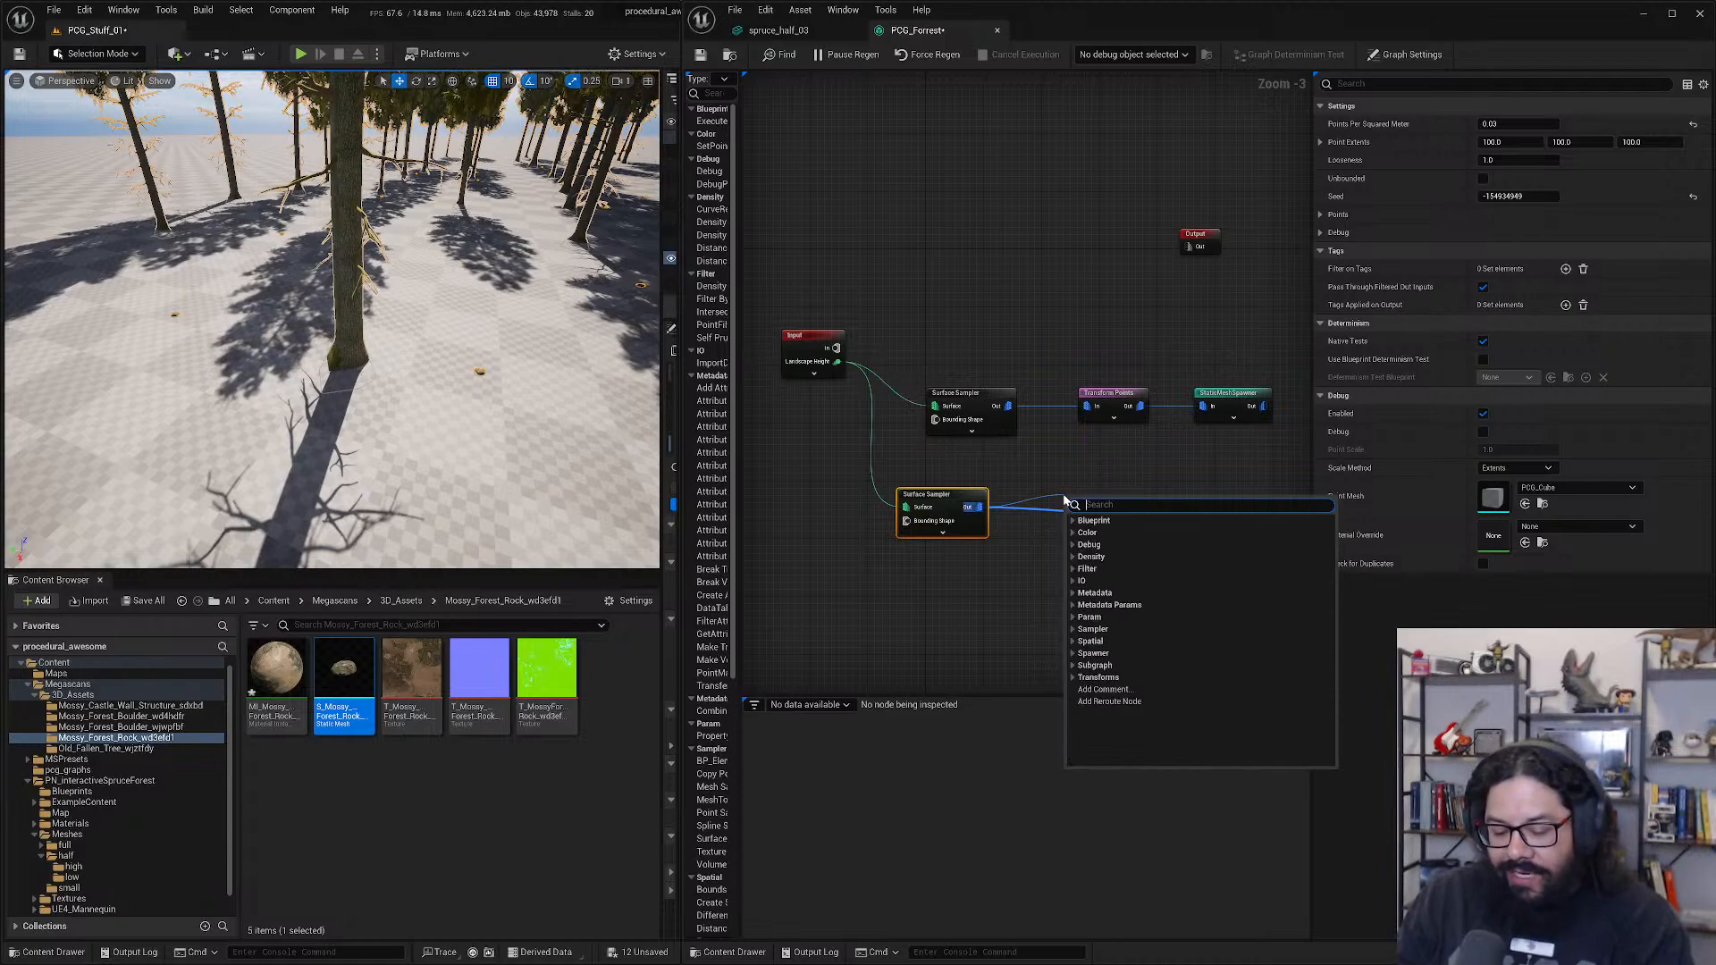
- Search the node list from the duplicated Surface Sampler's Out pin for "transform poi"
{"action": "type", "text": "trans"}
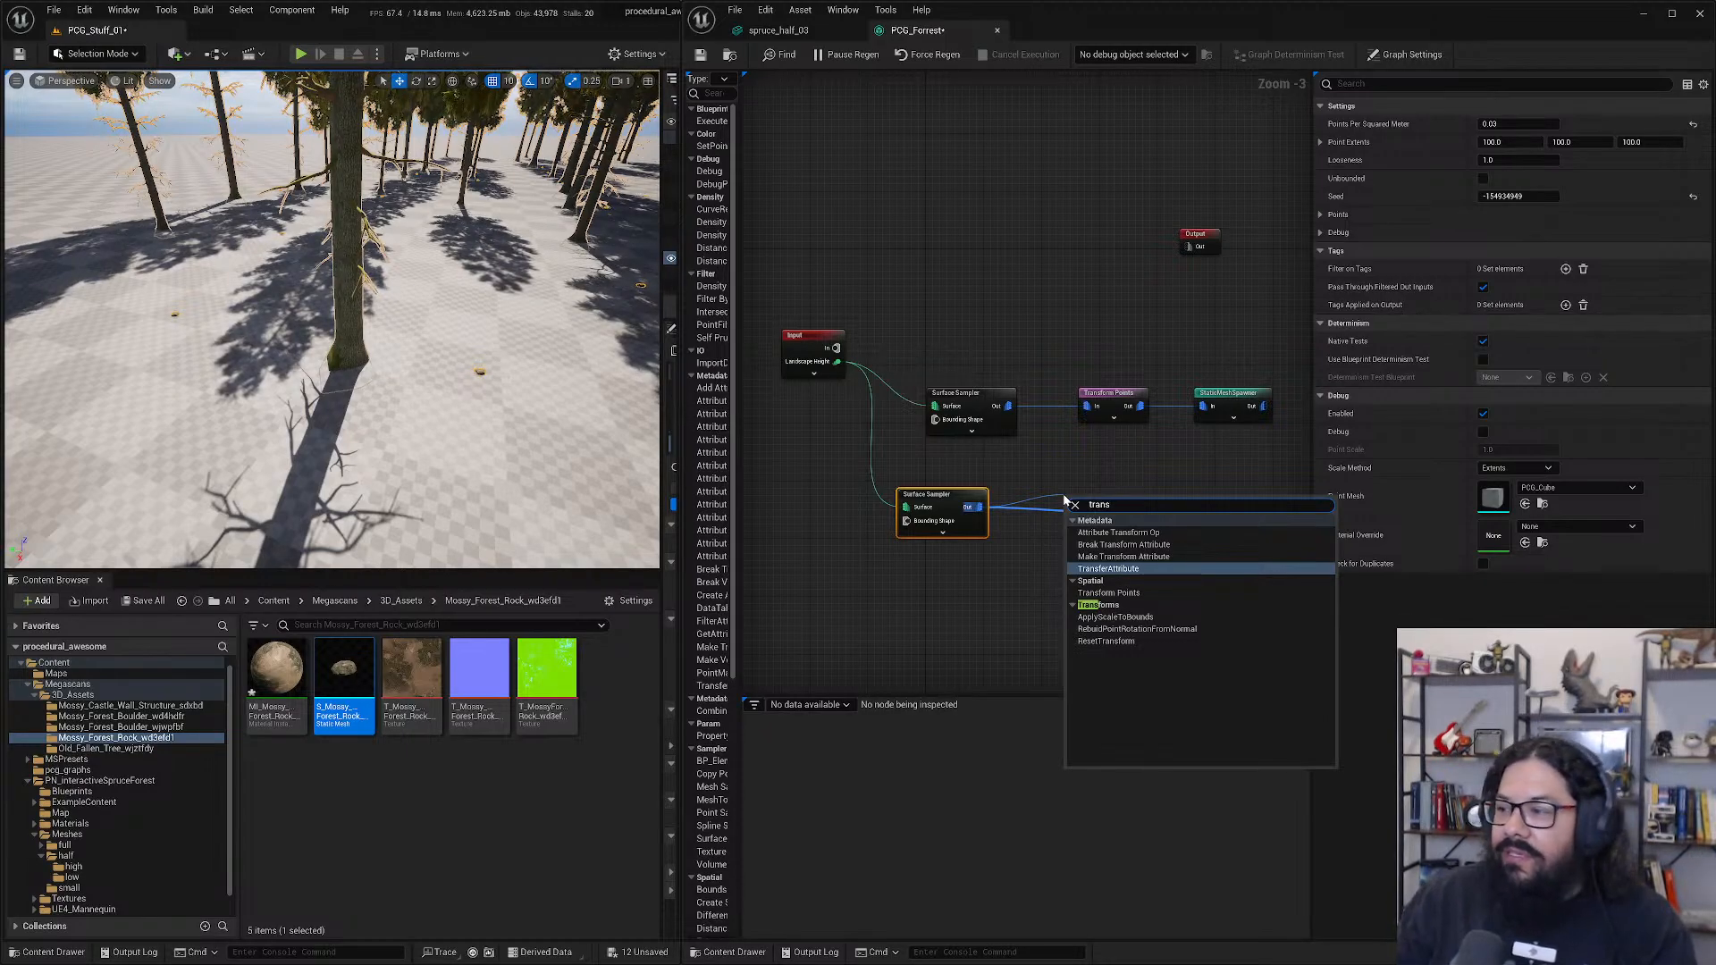
{"action": "type", "text": "m"}
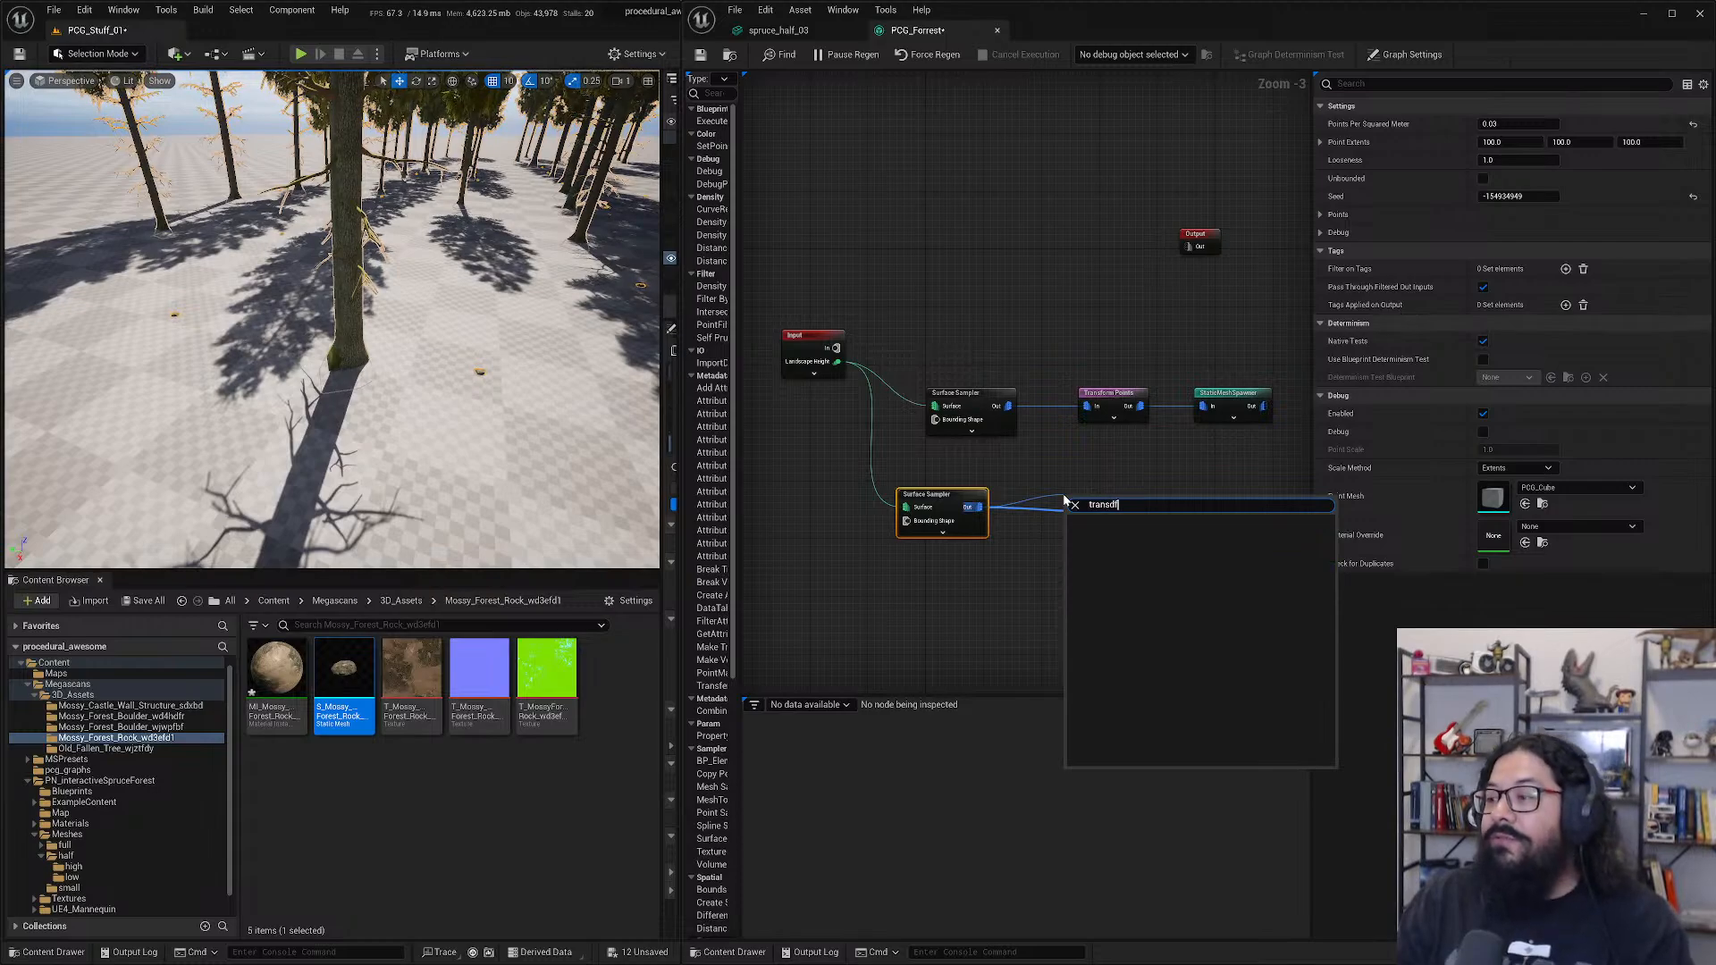
{"action": "key", "text": "BackSpace"}
{"action": "type", "text": "form poi"}
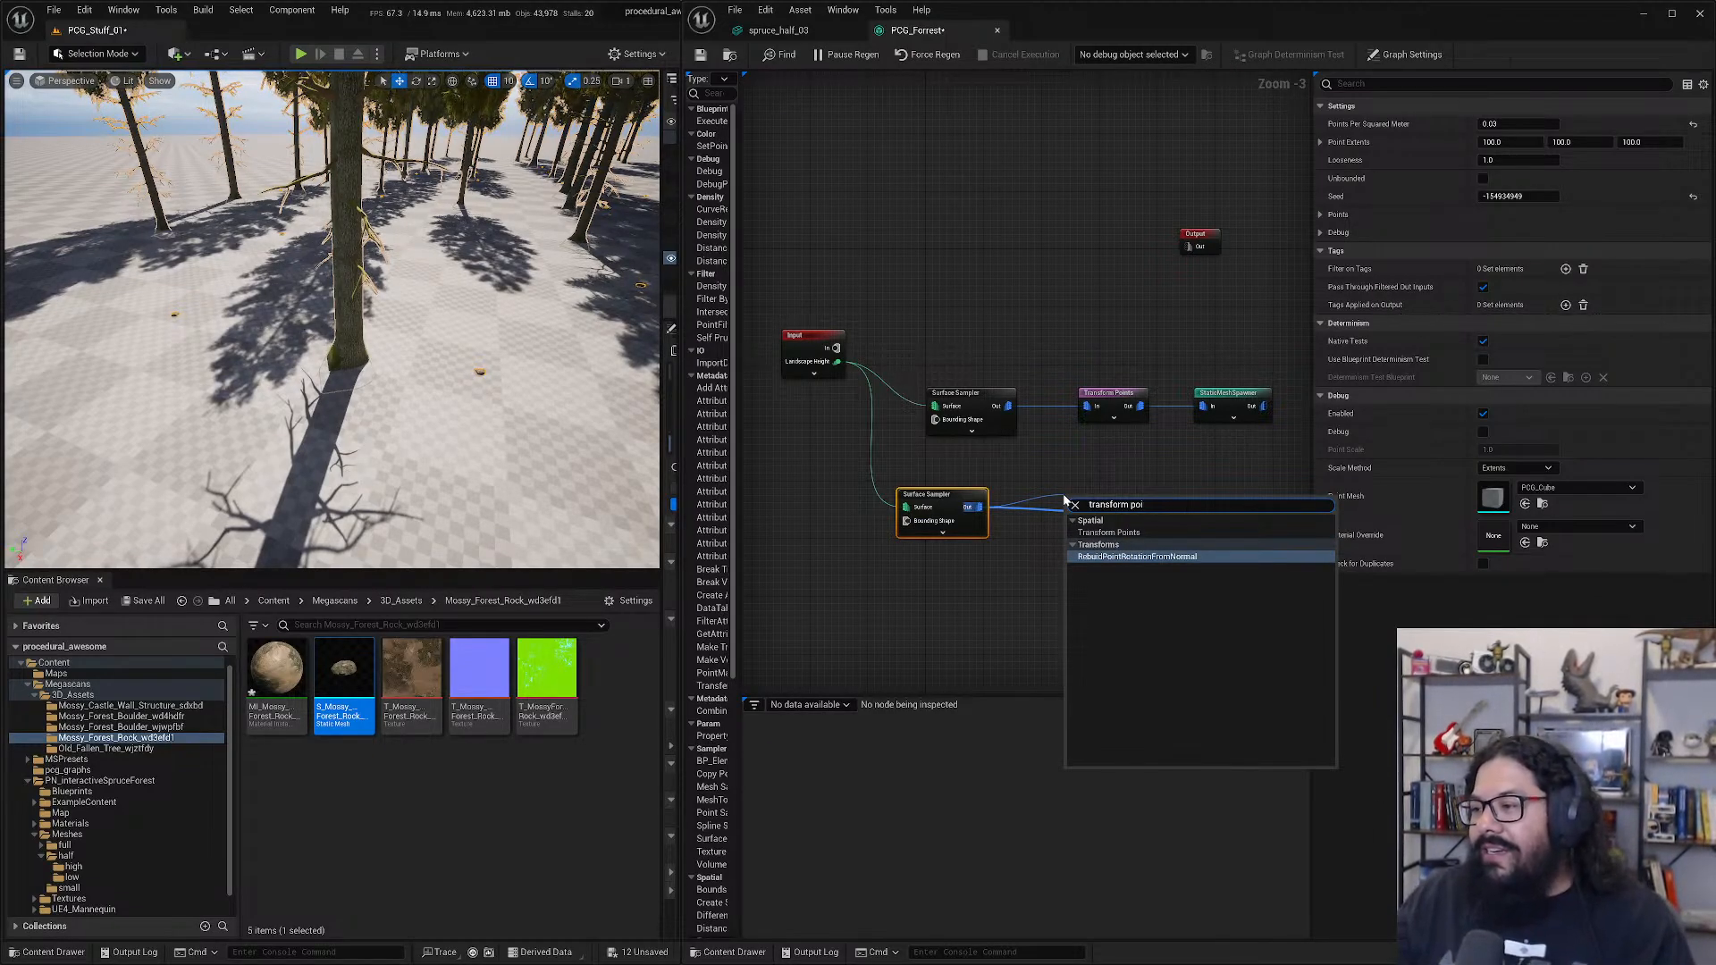
- Replace the node search text with the full name "Transform Points" and accept the matching entry
{"action": "key", "text": "BackSpace"}
{"action": "key", "text": "BackSpace"}
{"action": "key", "text": "BackSpace"}
{"action": "key", "text": "BackSpace"}
{"action": "key", "text": "BackSpace"}
{"action": "key", "text": "BackSpace"}
{"action": "key", "text": "BackSpace"}
{"action": "key", "text": "BackSpace"}
{"action": "key", "text": "BackSpace"}
{"action": "key", "text": "BackSpace"}
{"action": "key", "text": "BackSpace"}
{"action": "key", "text": "BackSpace"}
{"action": "key", "text": "BackSpace"}
{"action": "type", "text": "Tra"}
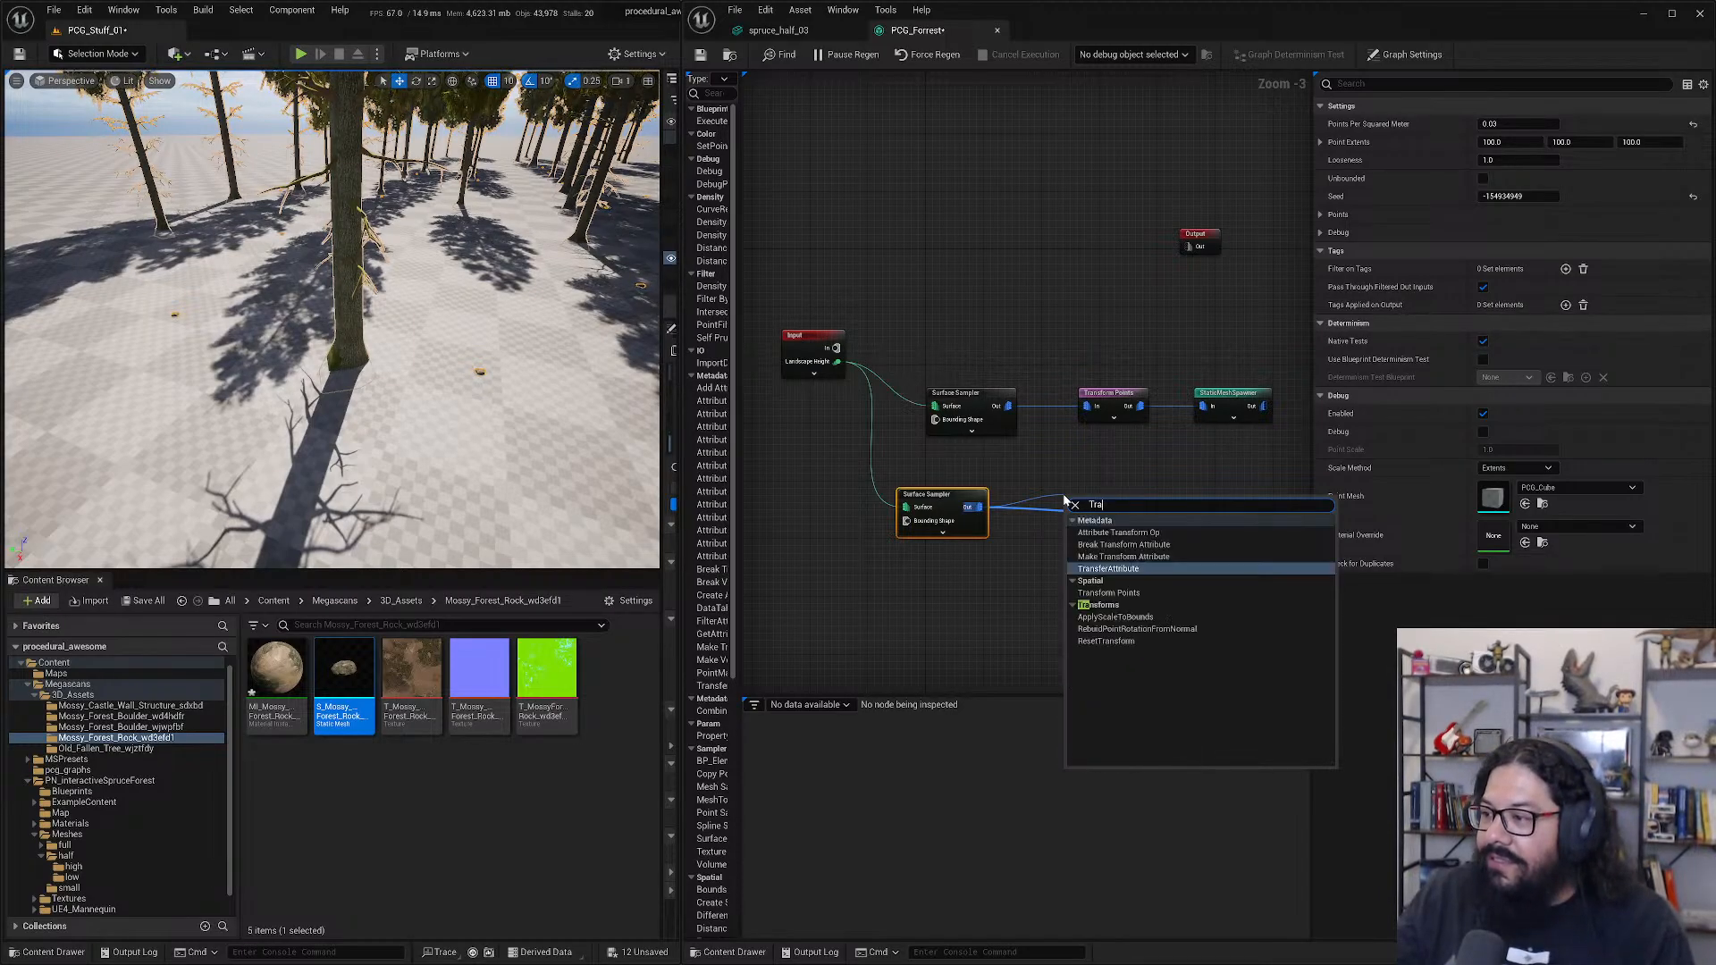
{"action": "type", "text": "ns"}
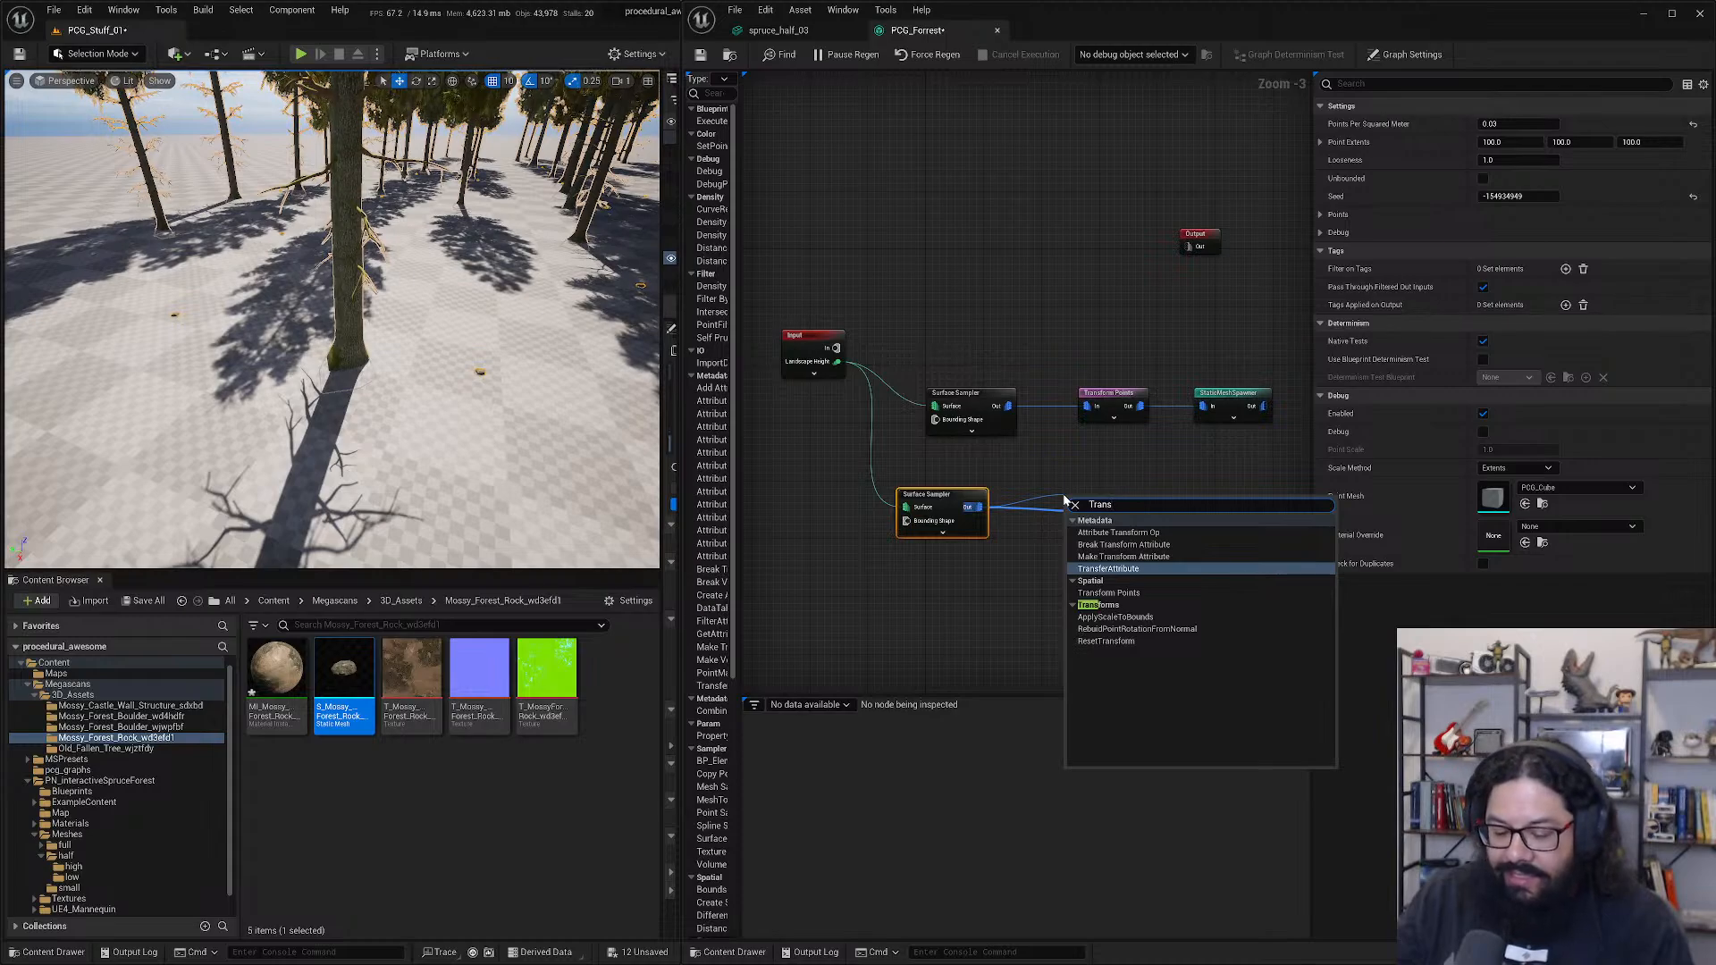
{"action": "type", "text": "form Po"}
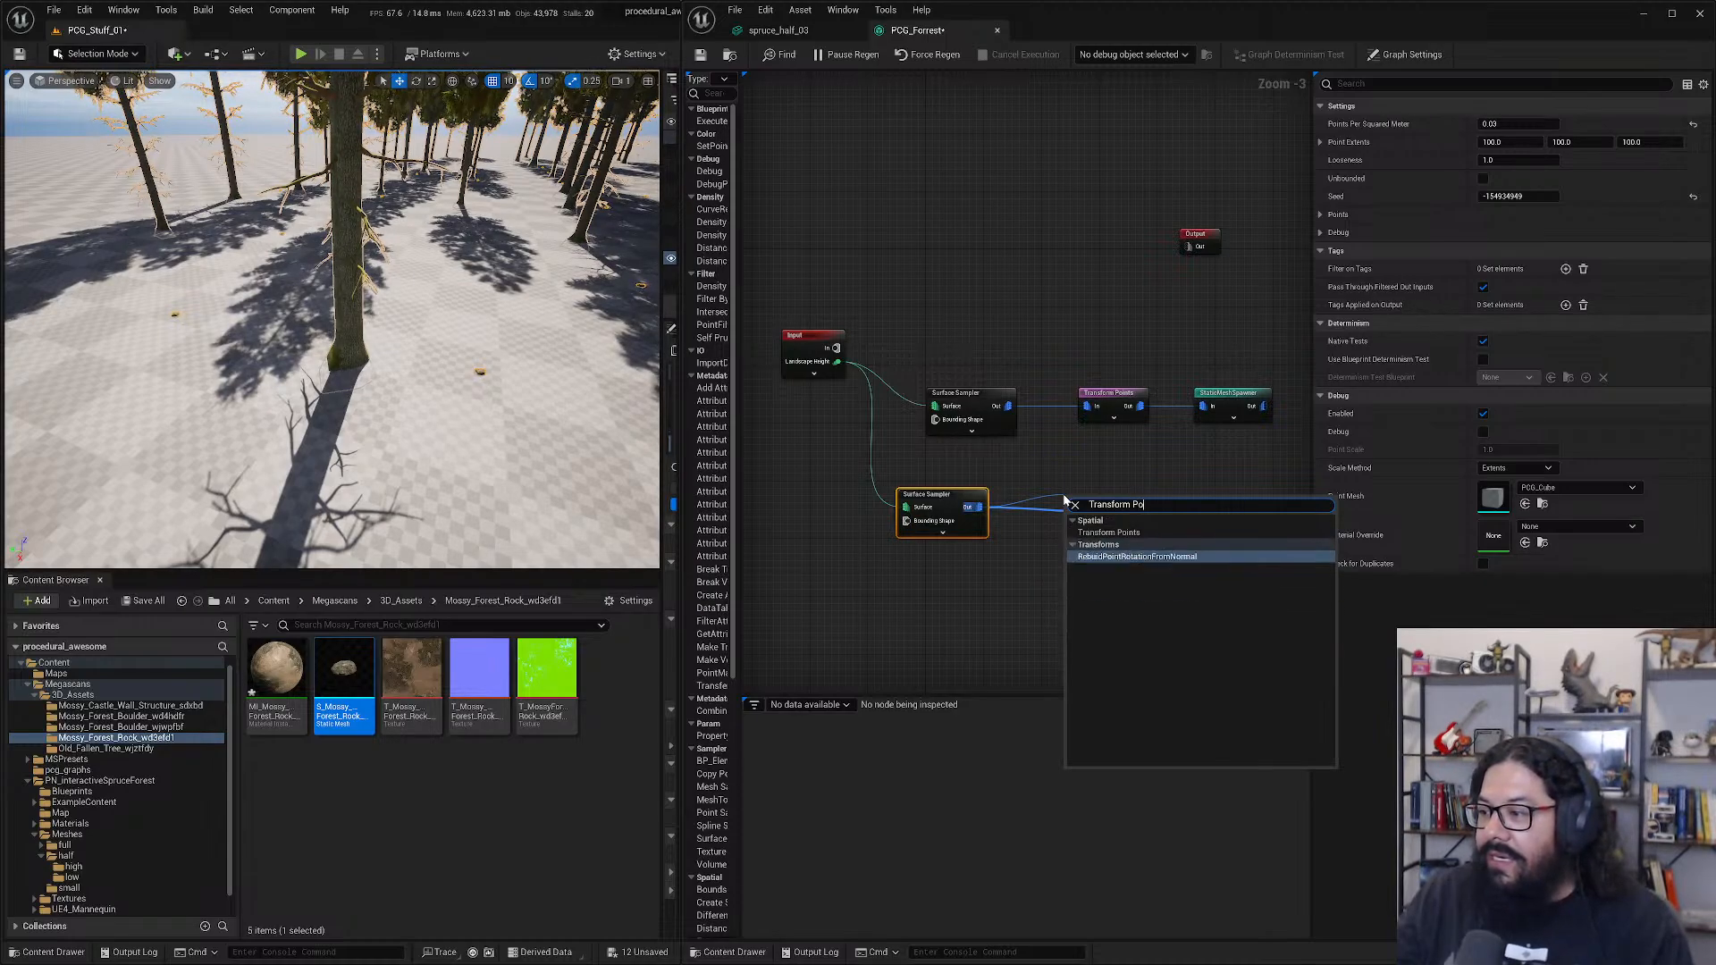
{"action": "type", "text": "int"}
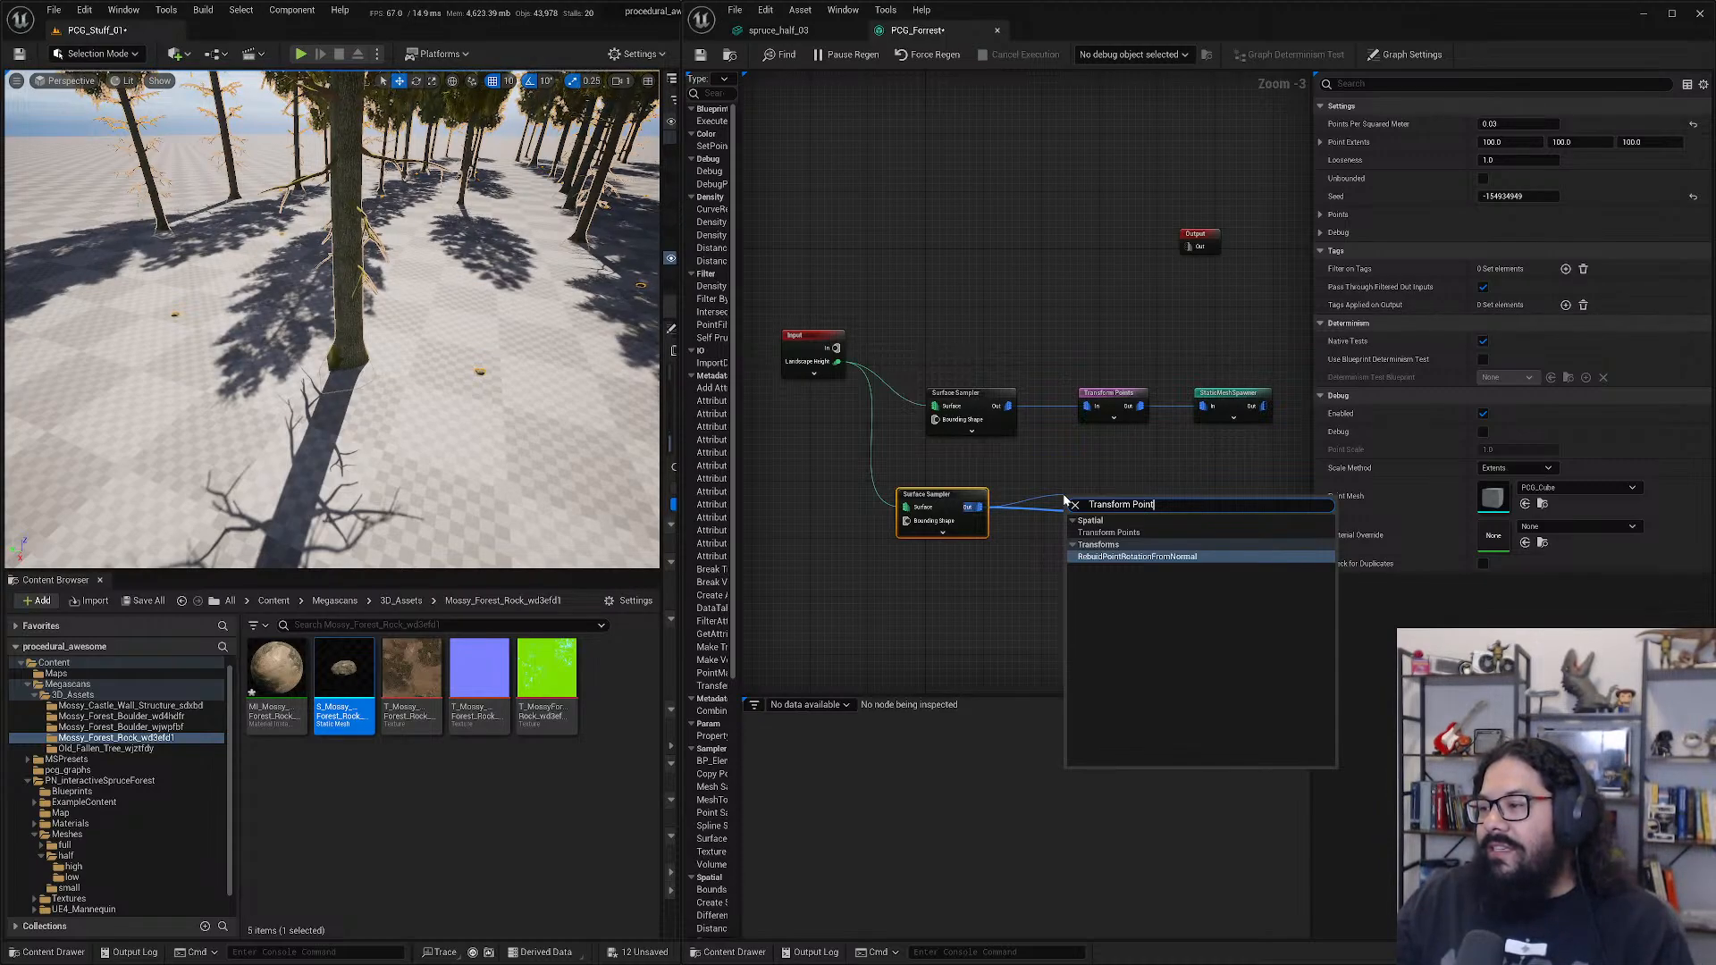
{"action": "type", "text": "s"}
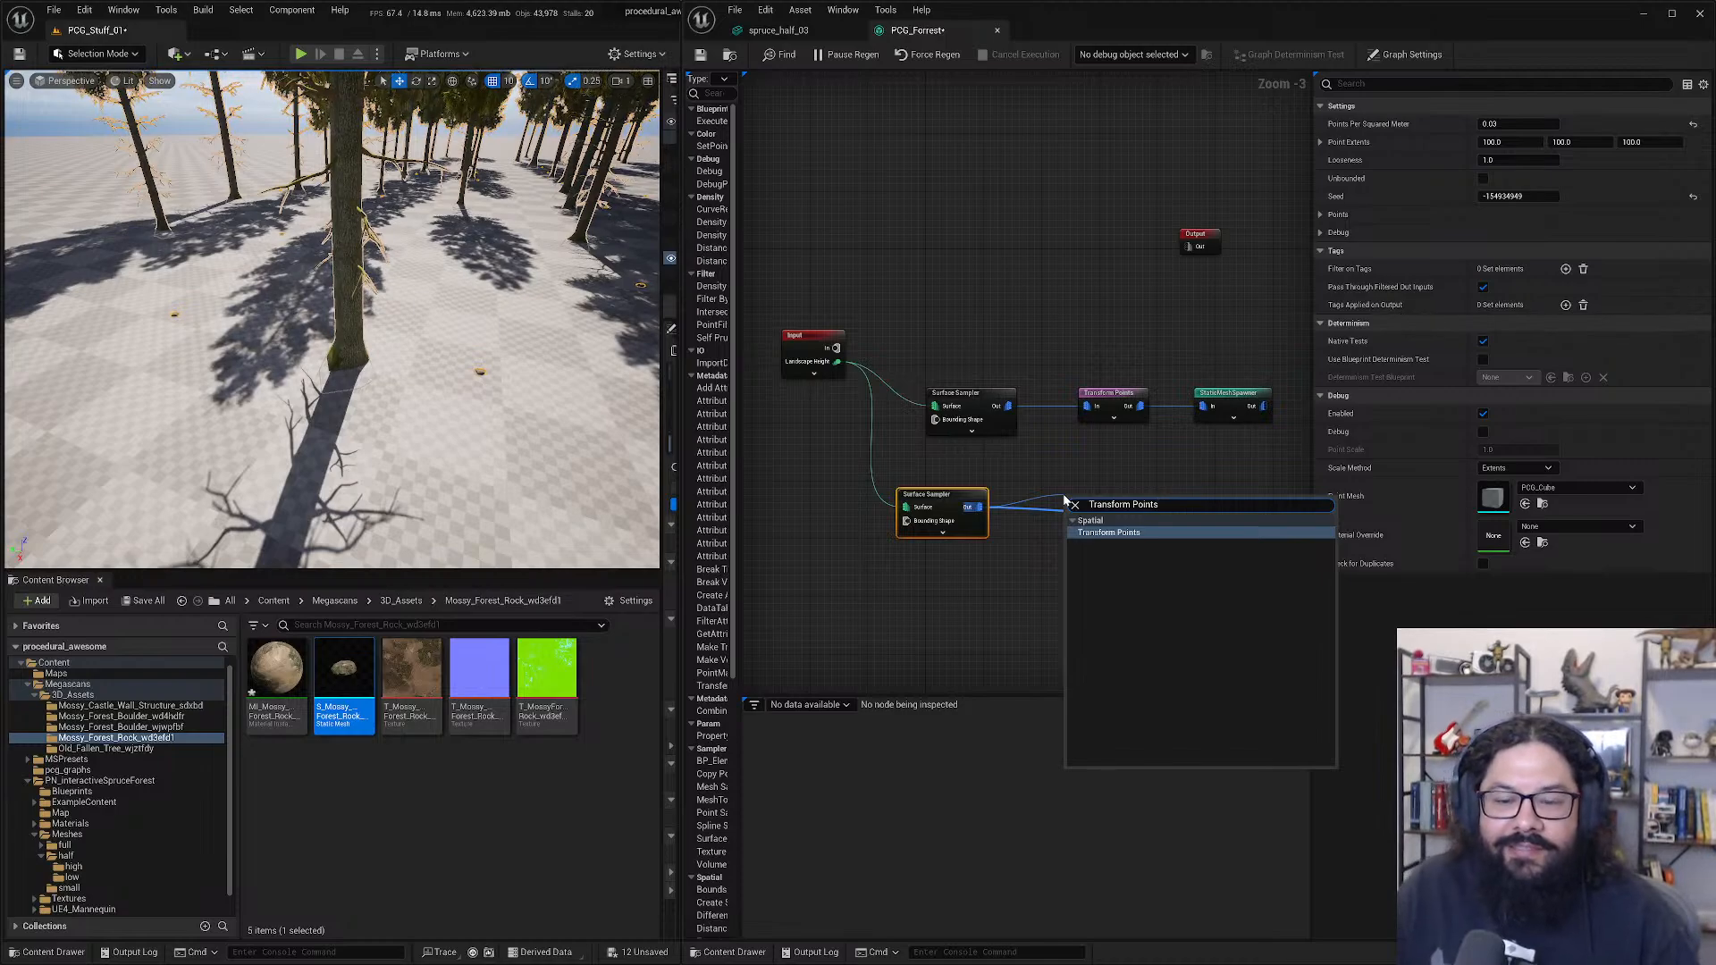
{"action": "key", "text": "Return"}
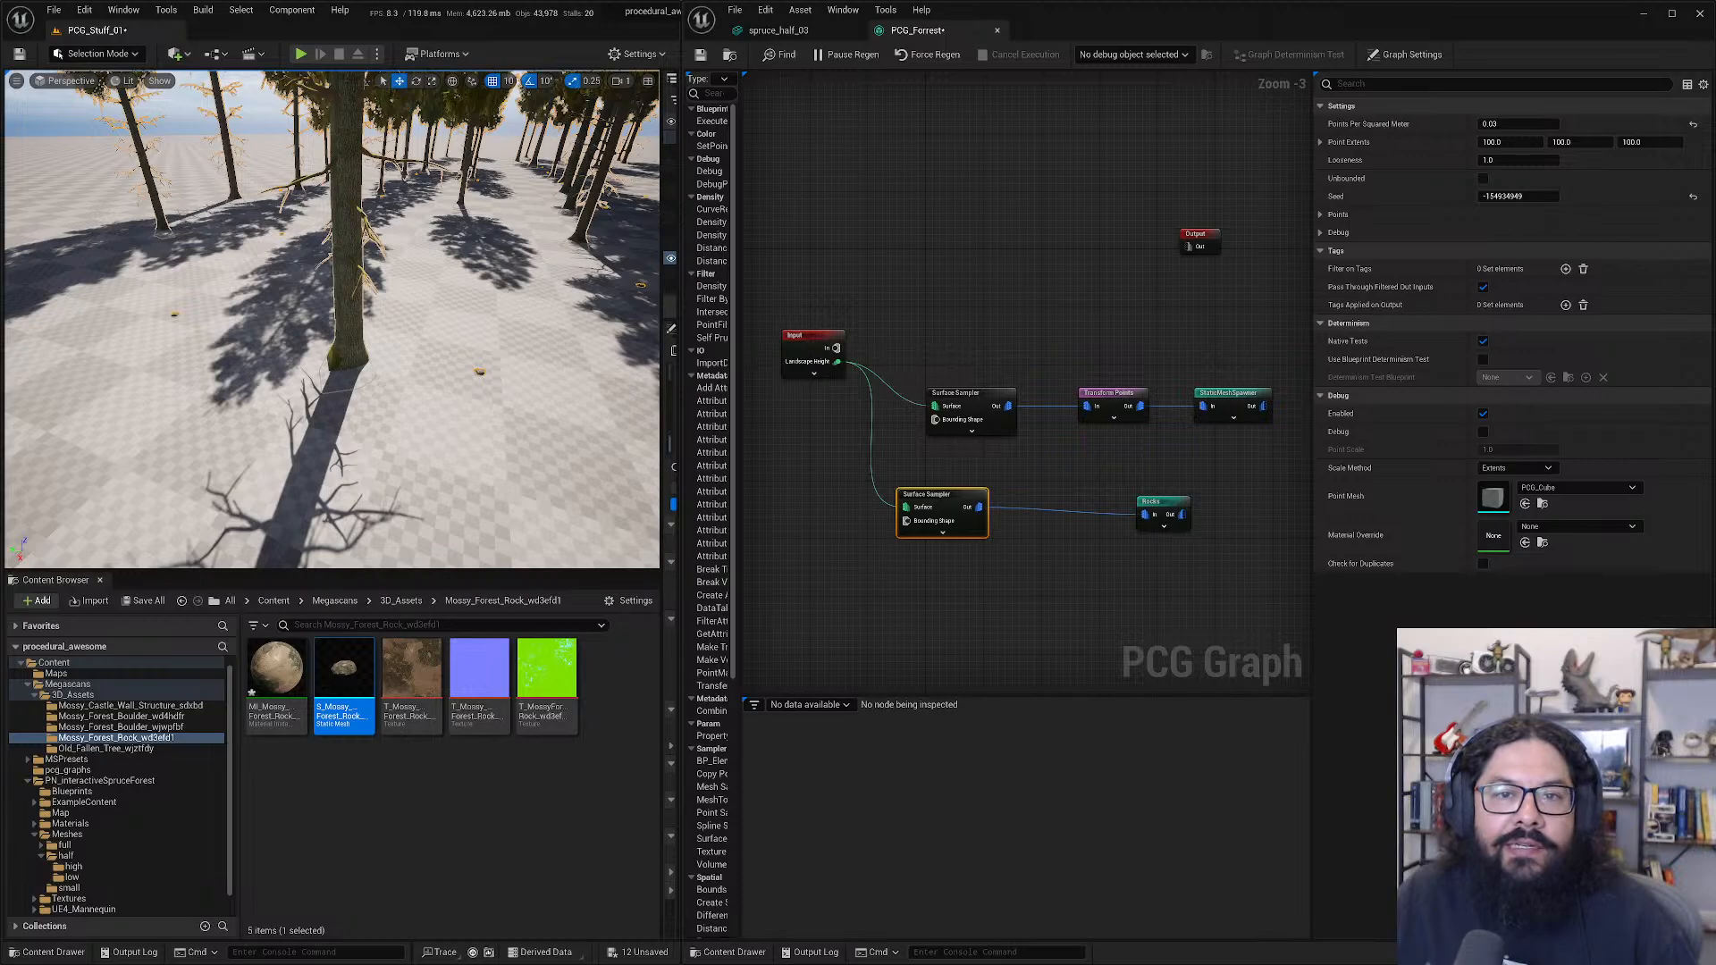
- Switch to Sublime Text and search its command palette for "code", then clear the search
{"action": "left_click_drag", "start_coordinate": [0, 193], "coordinate": [851, 145]}
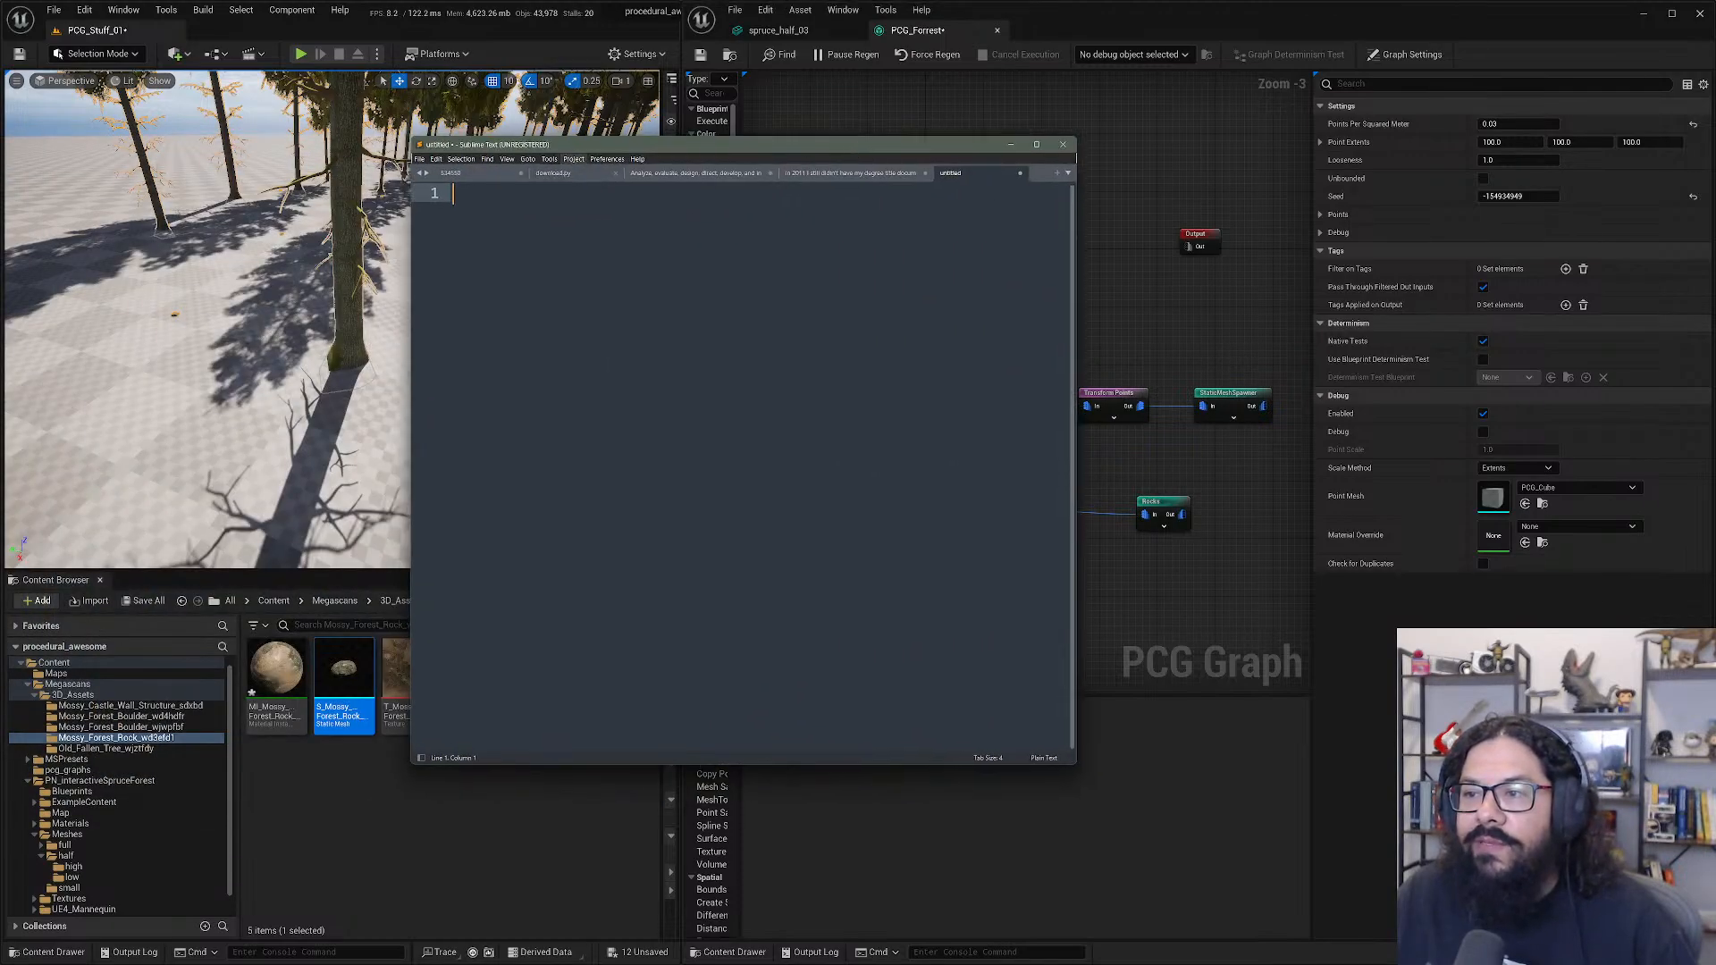
{"action": "key", "text": "ctrl+shift+p"}
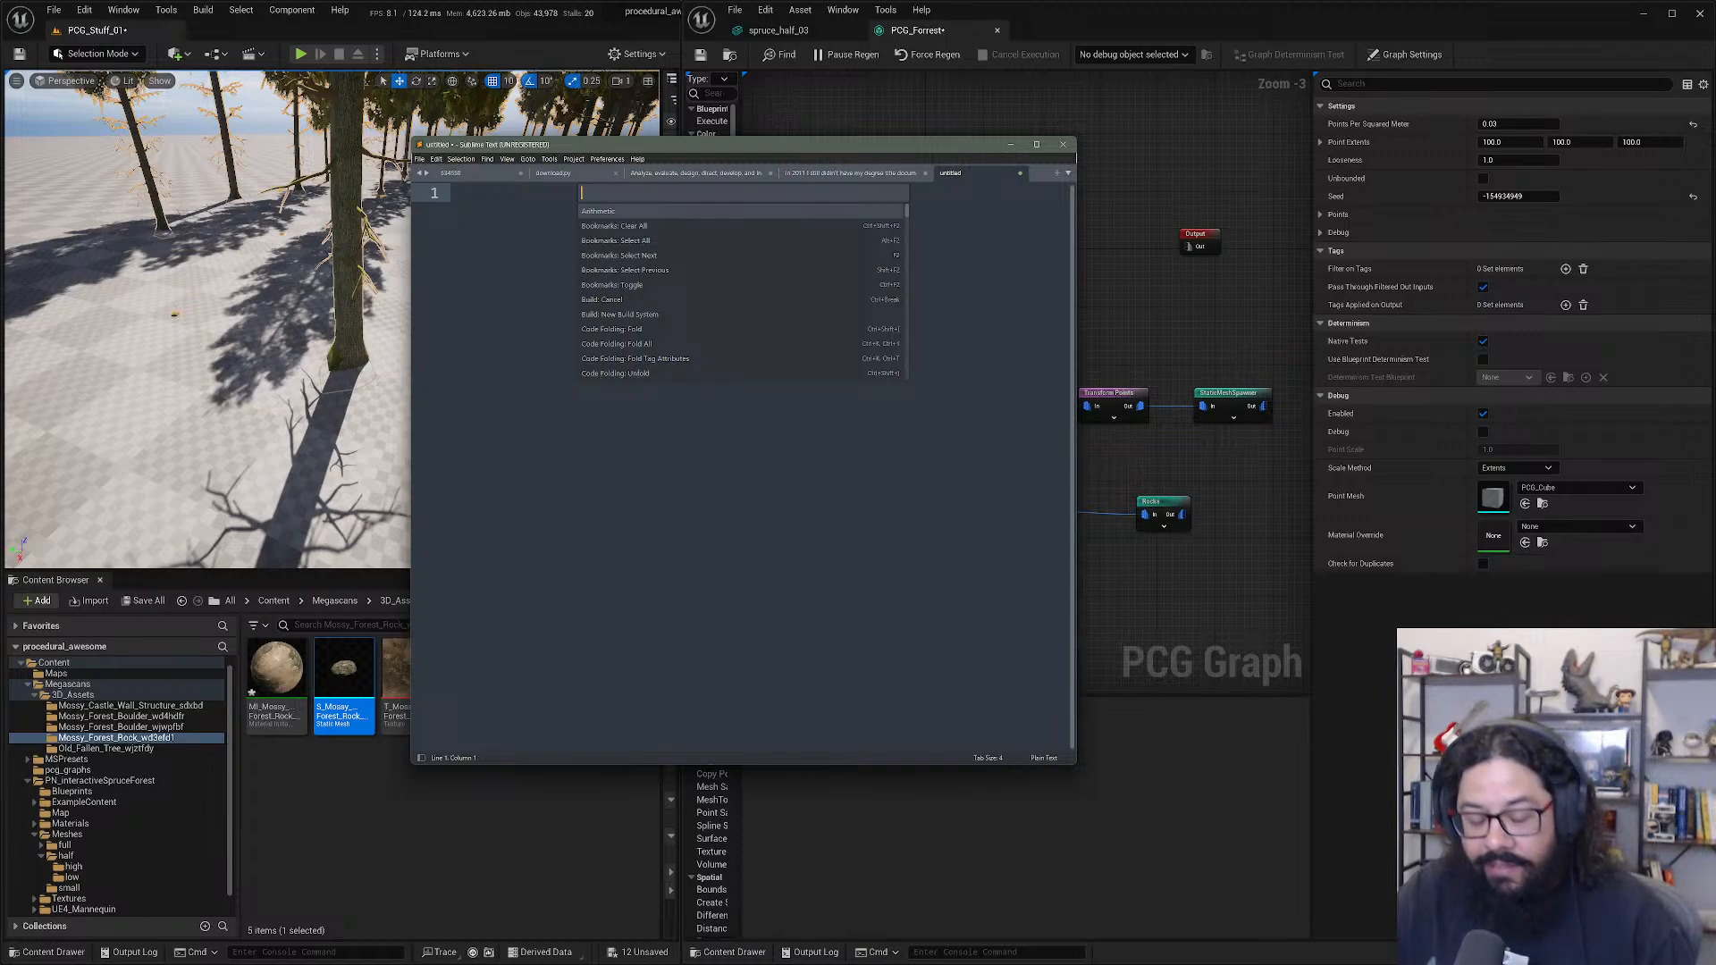
{"action": "type", "text": "code"}
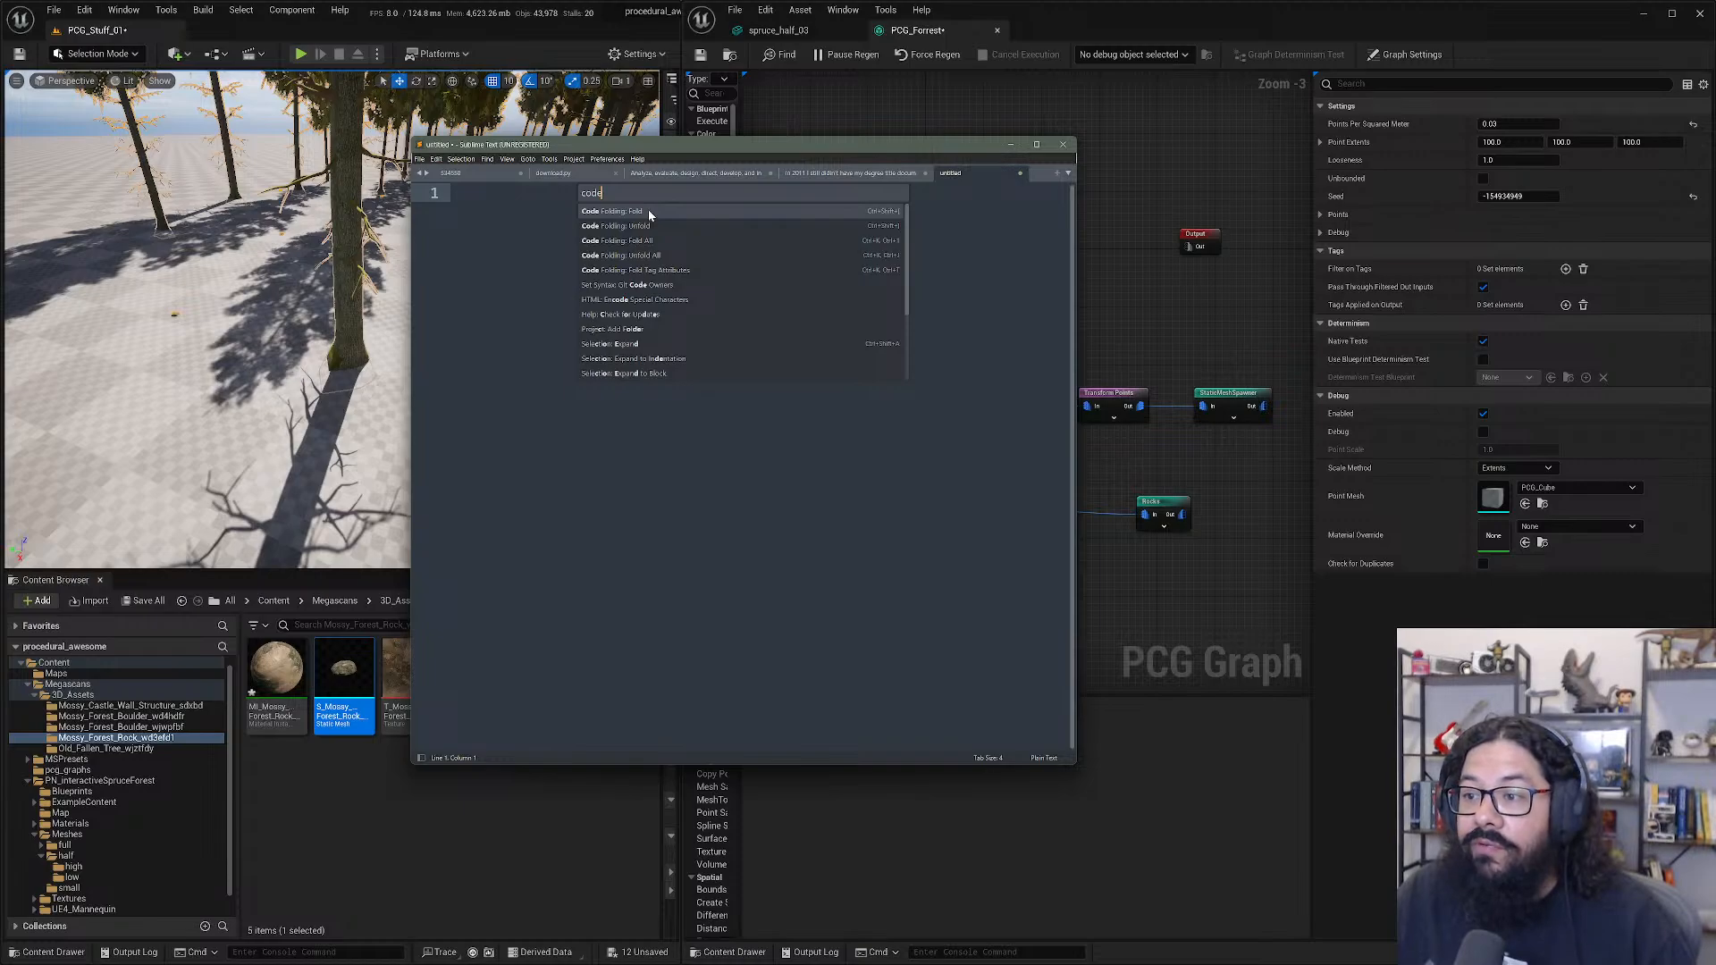
{"action": "key", "text": "BackSpace"}
{"action": "key", "text": "BackSpace"}
{"action": "key", "text": "BackSpace"}
{"action": "key", "text": "BackSpace"}
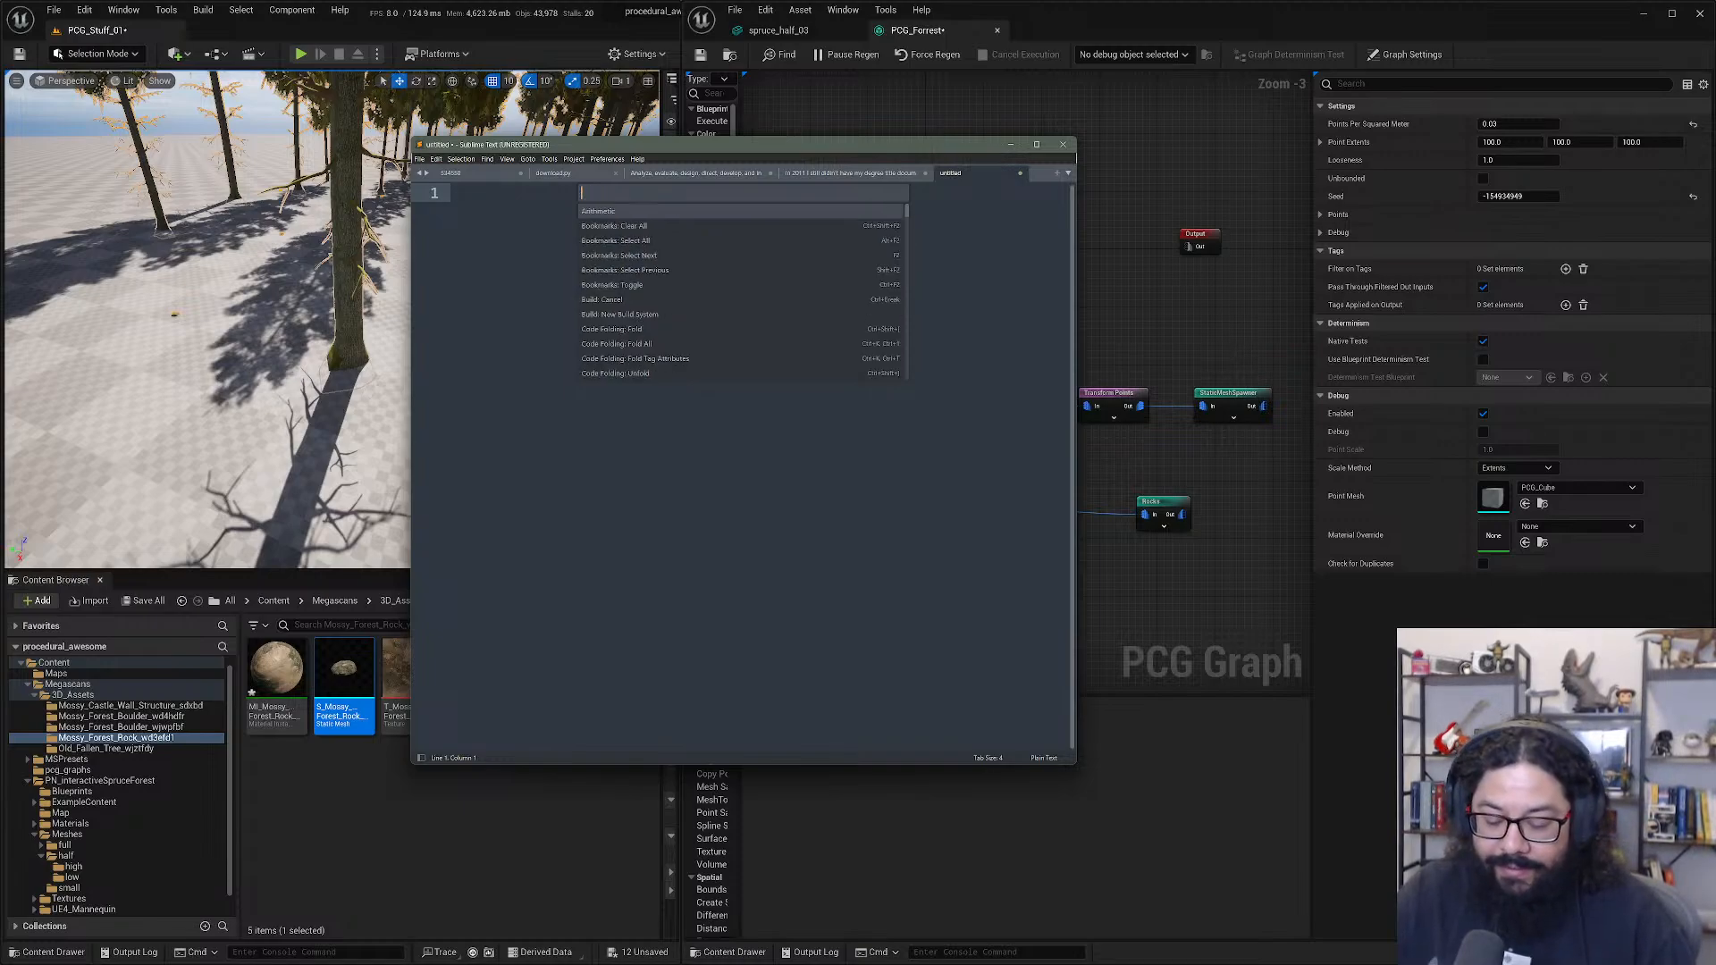
- Search the command palette for "edit", then clear the search and close the palette
{"action": "type", "text": "edi"}
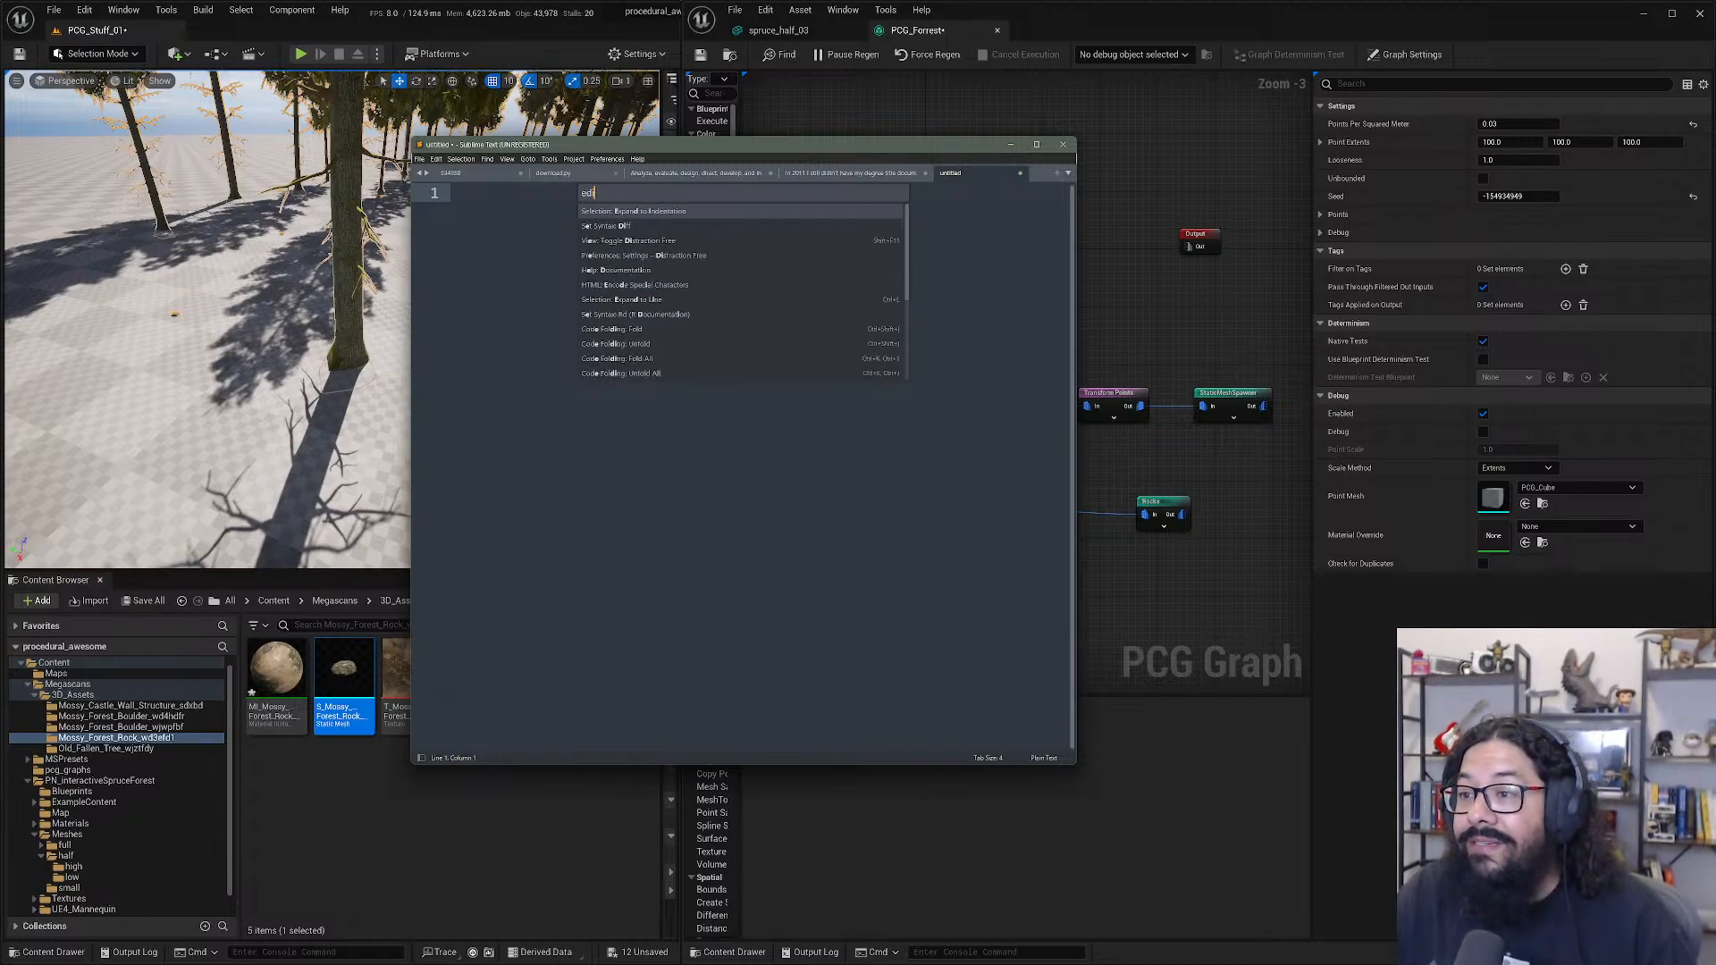
{"action": "type", "text": "t"}
{"action": "key", "text": "BackSpace"}
{"action": "key", "text": "BackSpace"}
{"action": "key", "text": "BackSpace"}
{"action": "key", "text": "BackSpace"}
{"action": "key", "text": "Escape"}
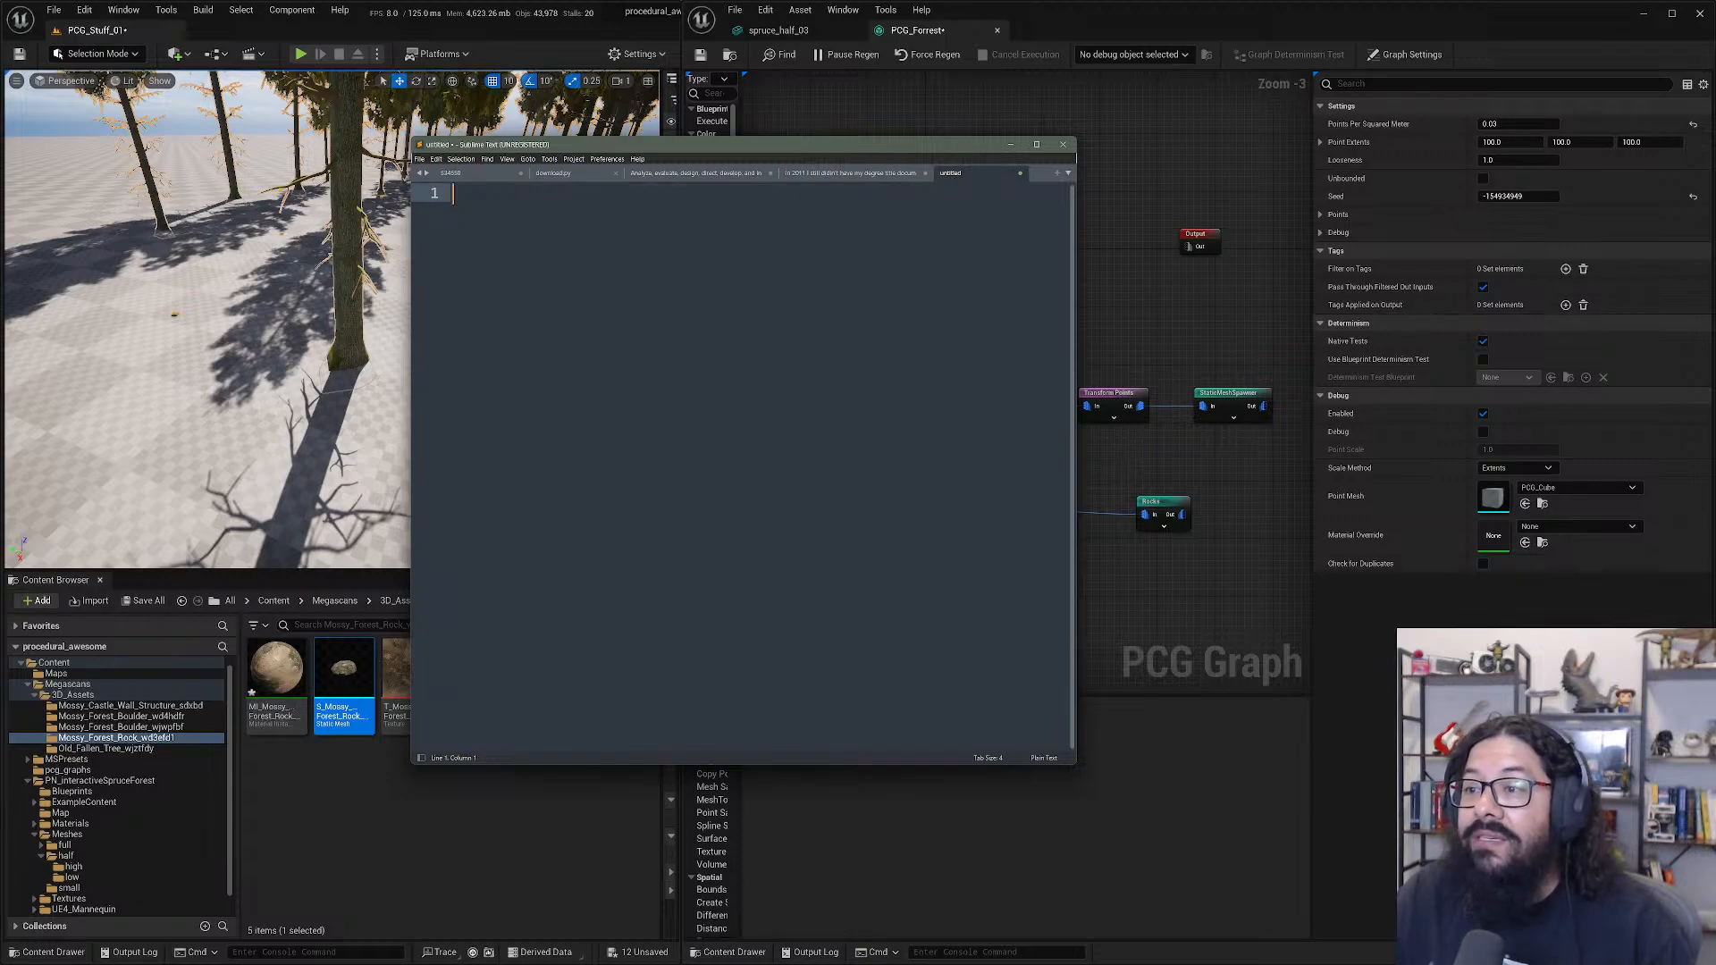
- Examine the available line editing commands, such as indenting, swapping and duplicating lines
{"action": "left_click", "coordinate": [437, 159]}
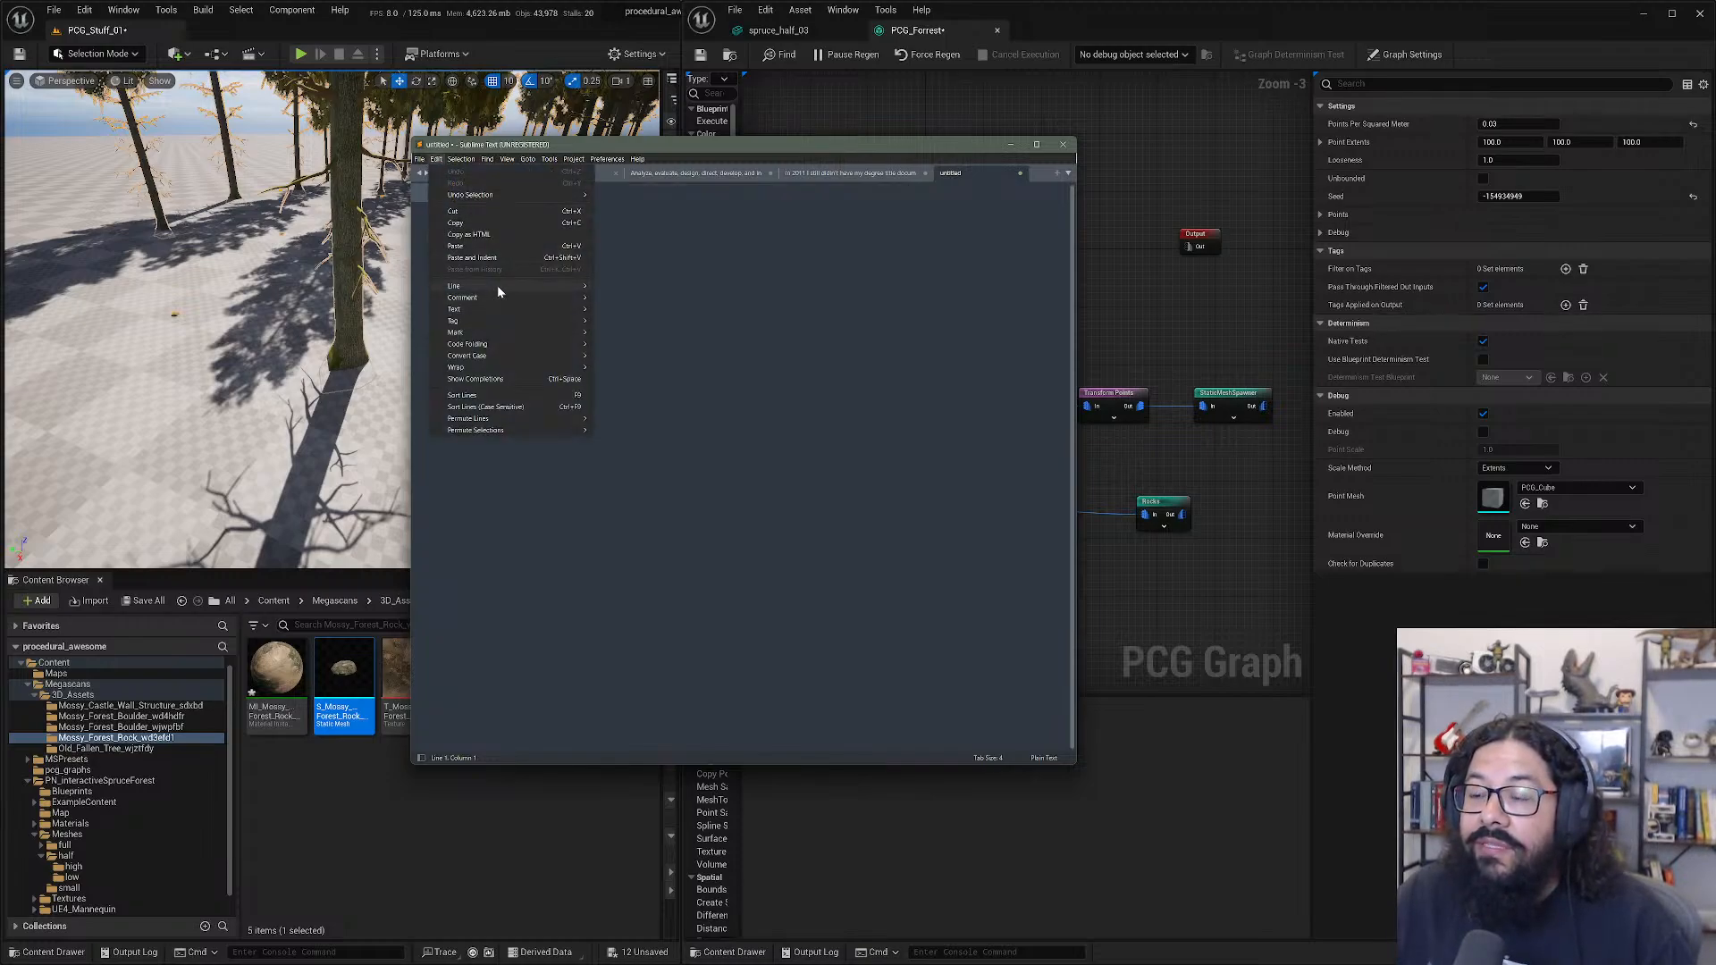
{"action": "mouse_move", "coordinate": [523, 286]}
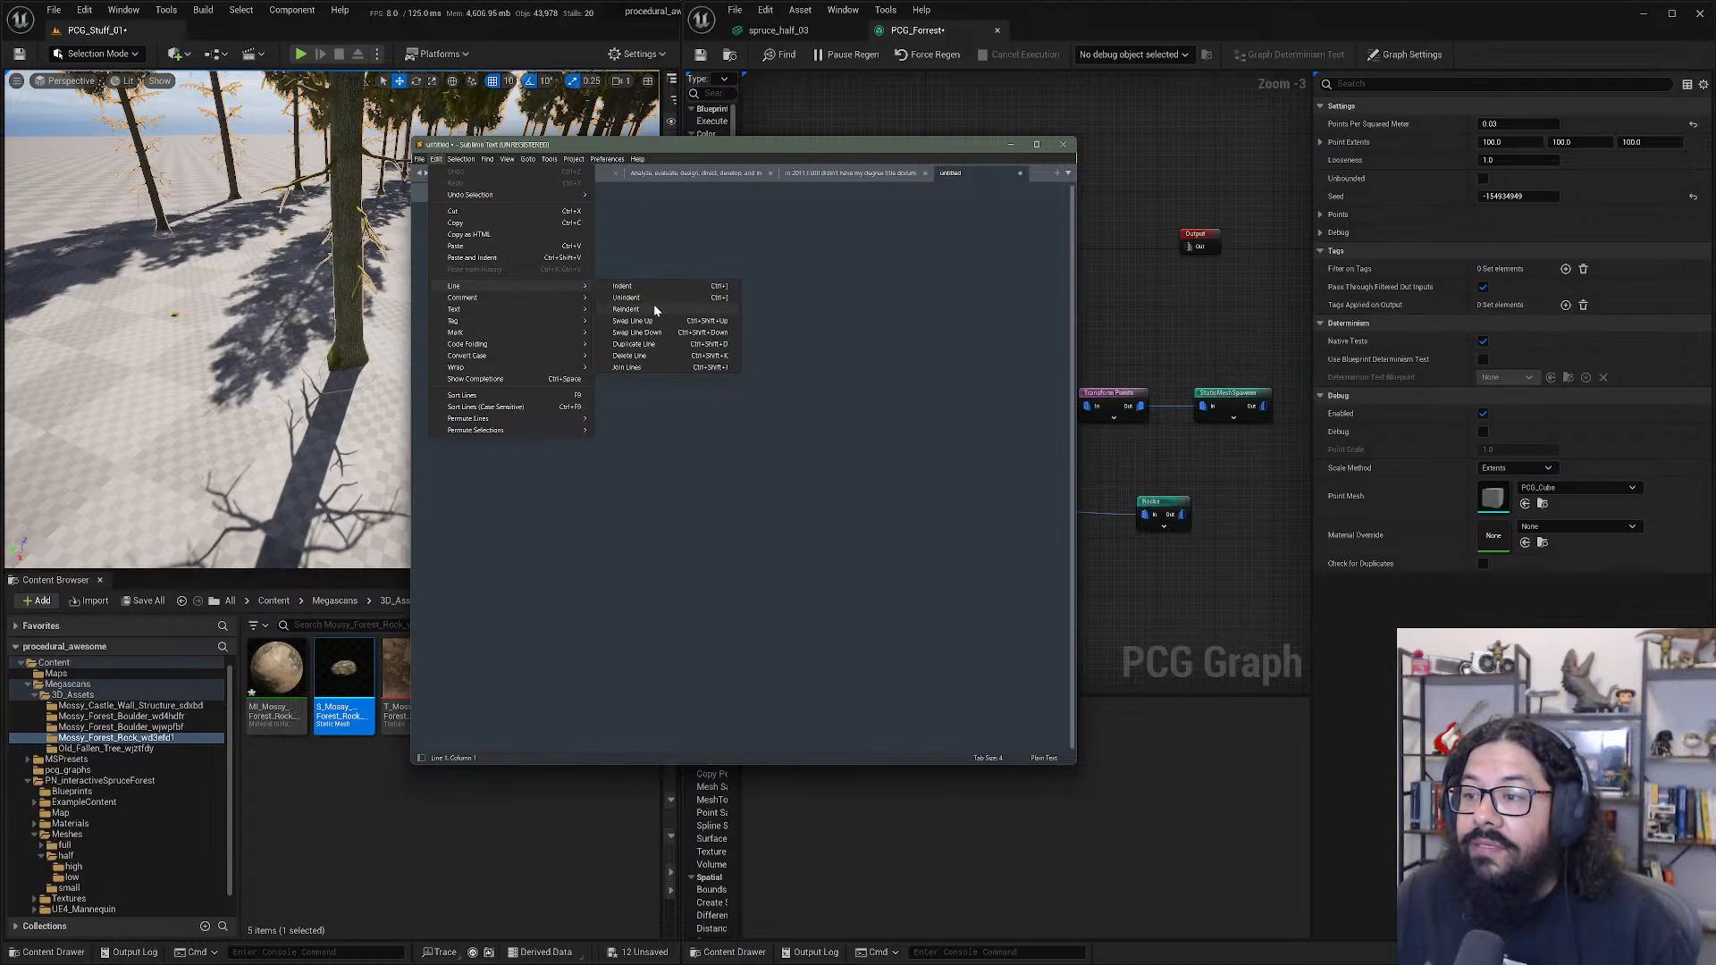
{"action": "key", "text": "Escape"}
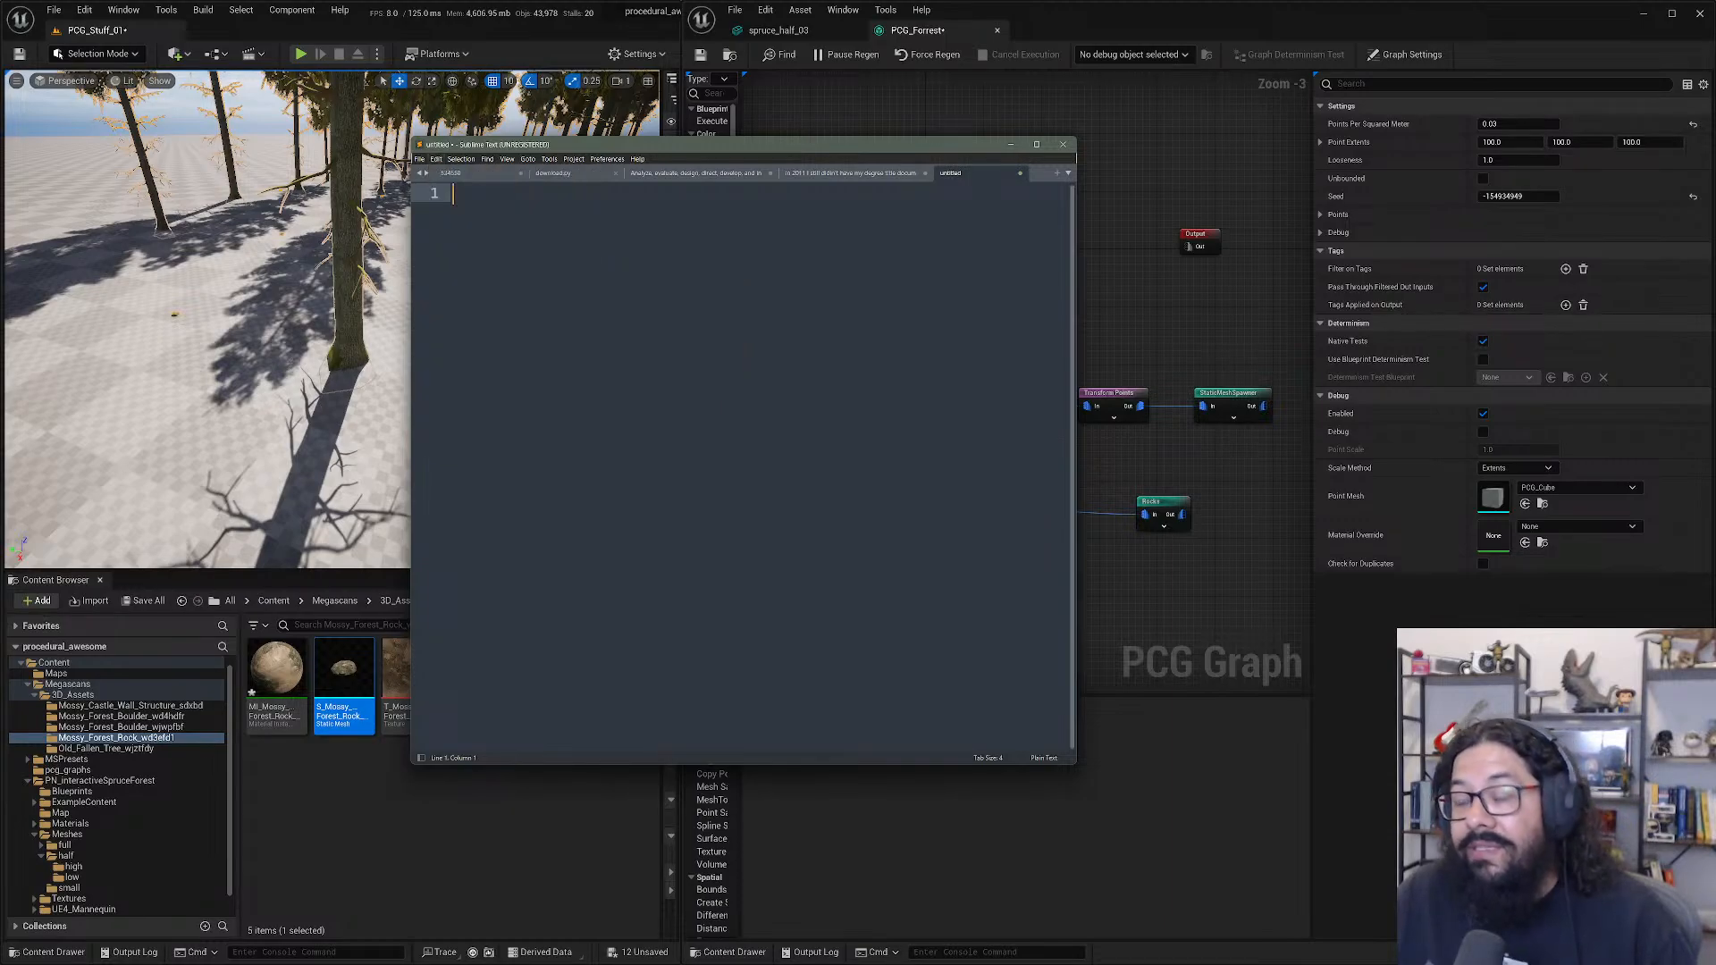
- Reopen the command palette and search it for "swap", then clear the search
{"action": "key", "text": "ctrl+shift+p"}
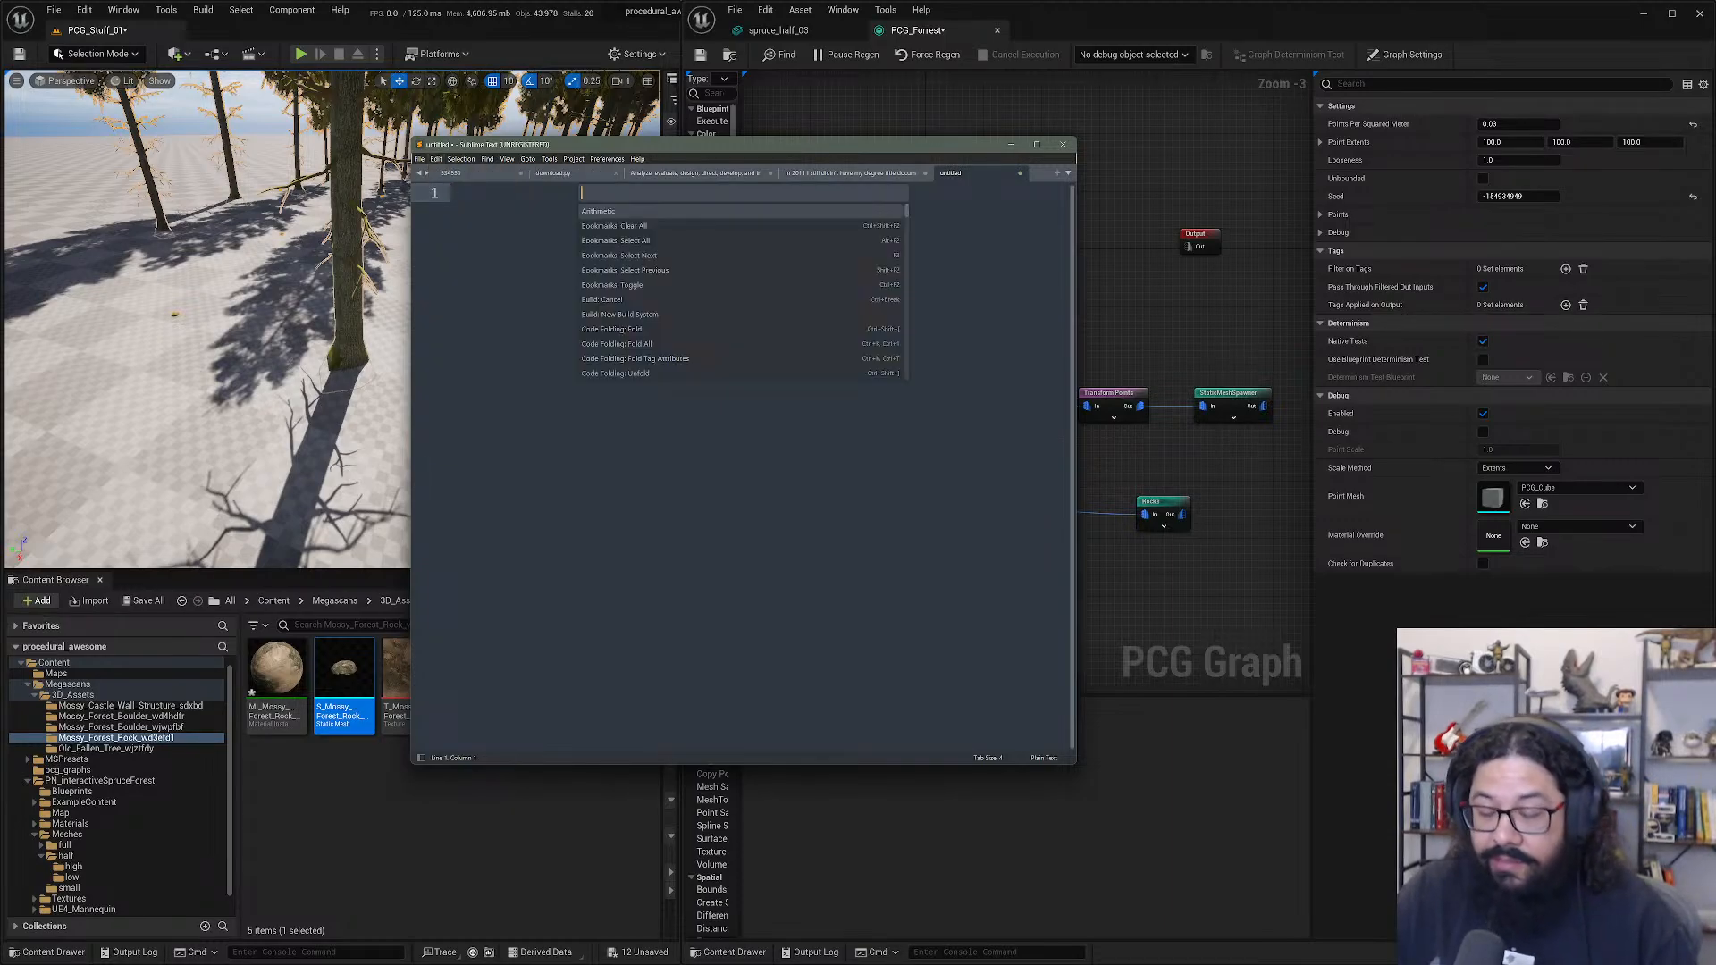
{"action": "type", "text": "swap"}
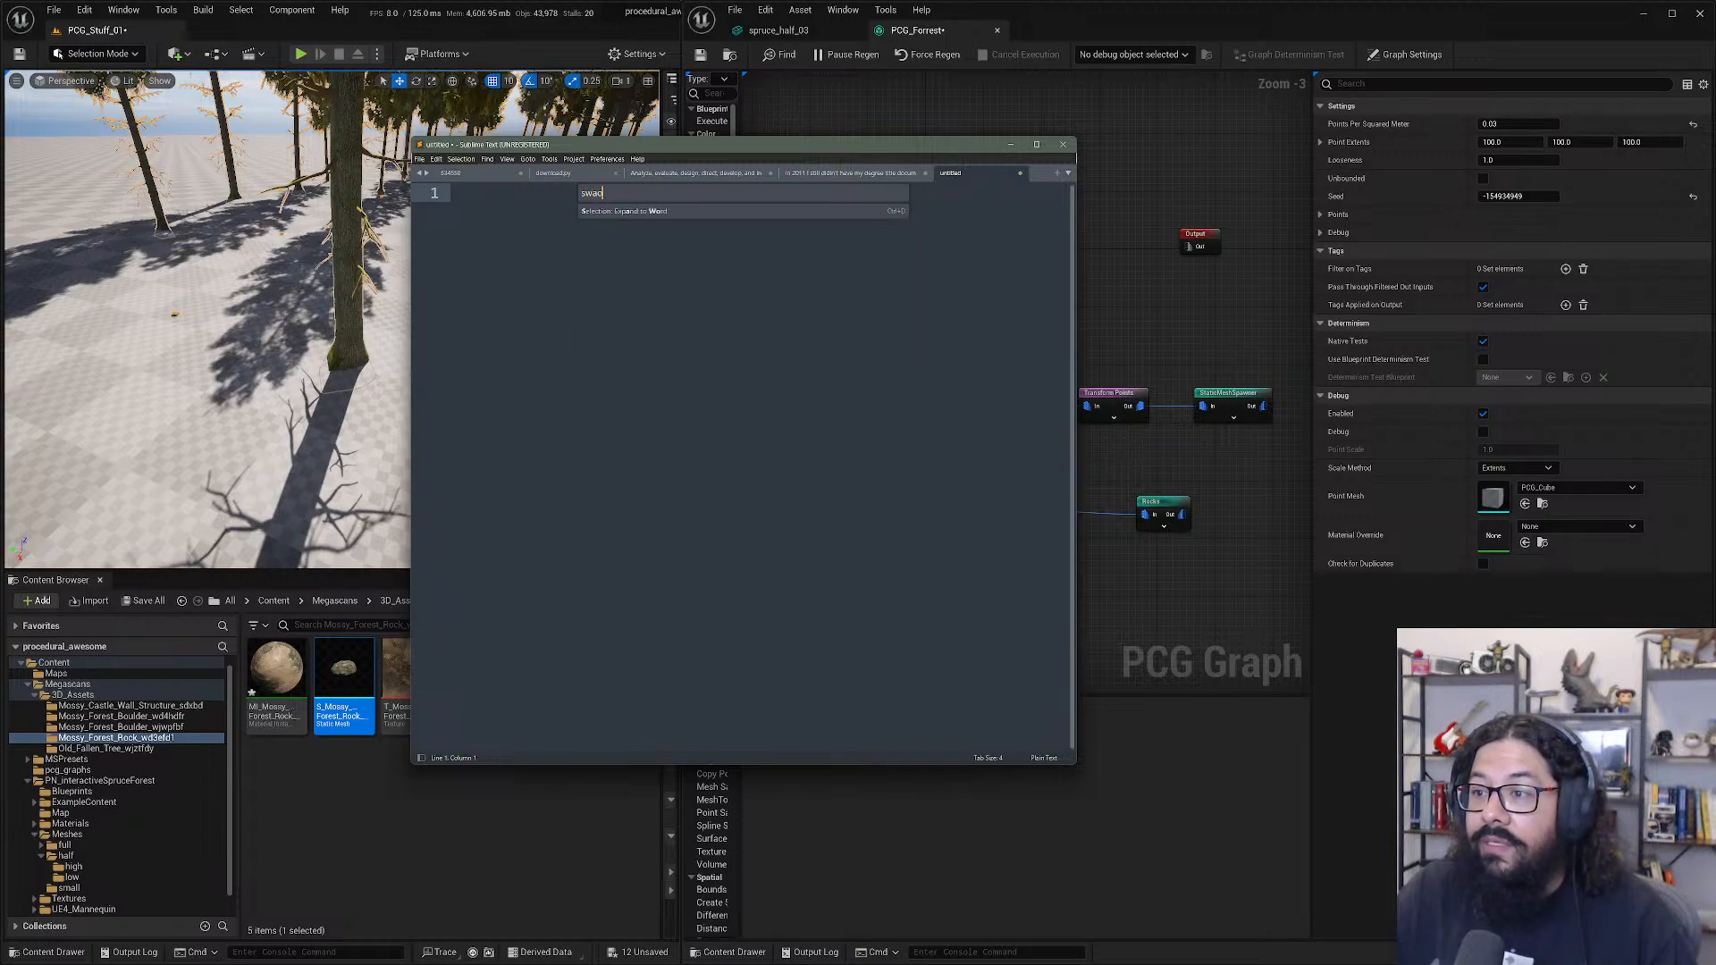
{"action": "key", "text": "BackSpace"}
{"action": "type", "text": "p"}
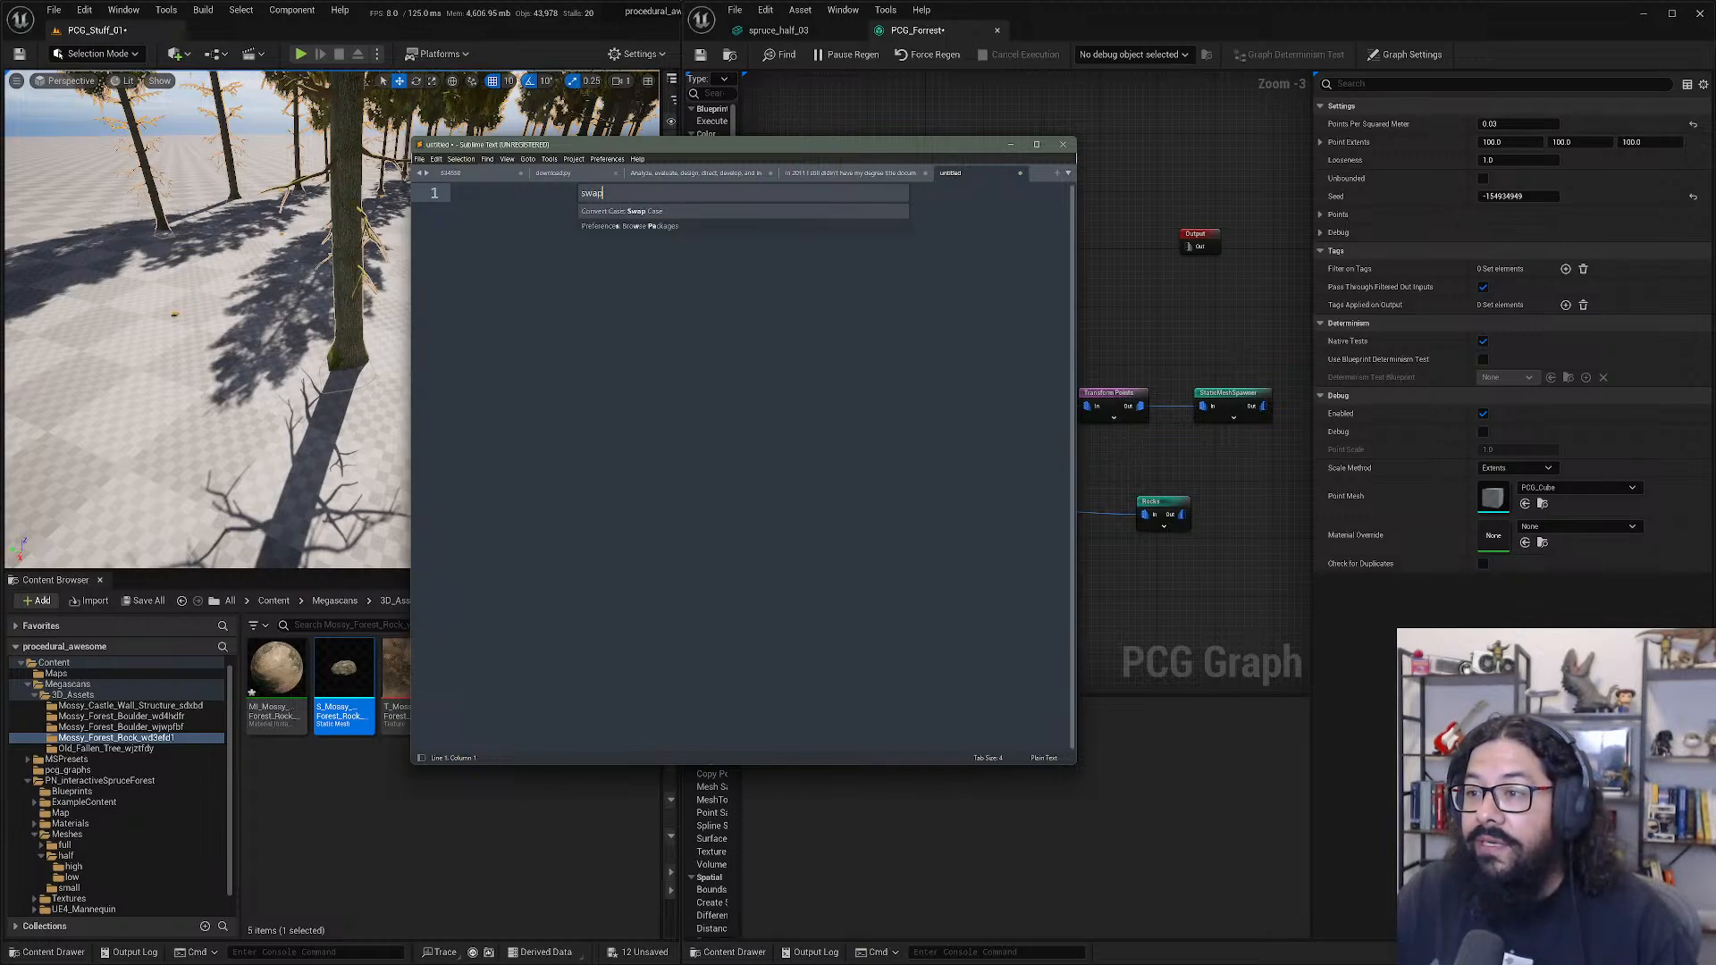
{"action": "key", "text": "BackSpace"}
{"action": "key", "text": "BackSpace"}
{"action": "key", "text": "BackSpace"}
{"action": "key", "text": "BackSpace"}
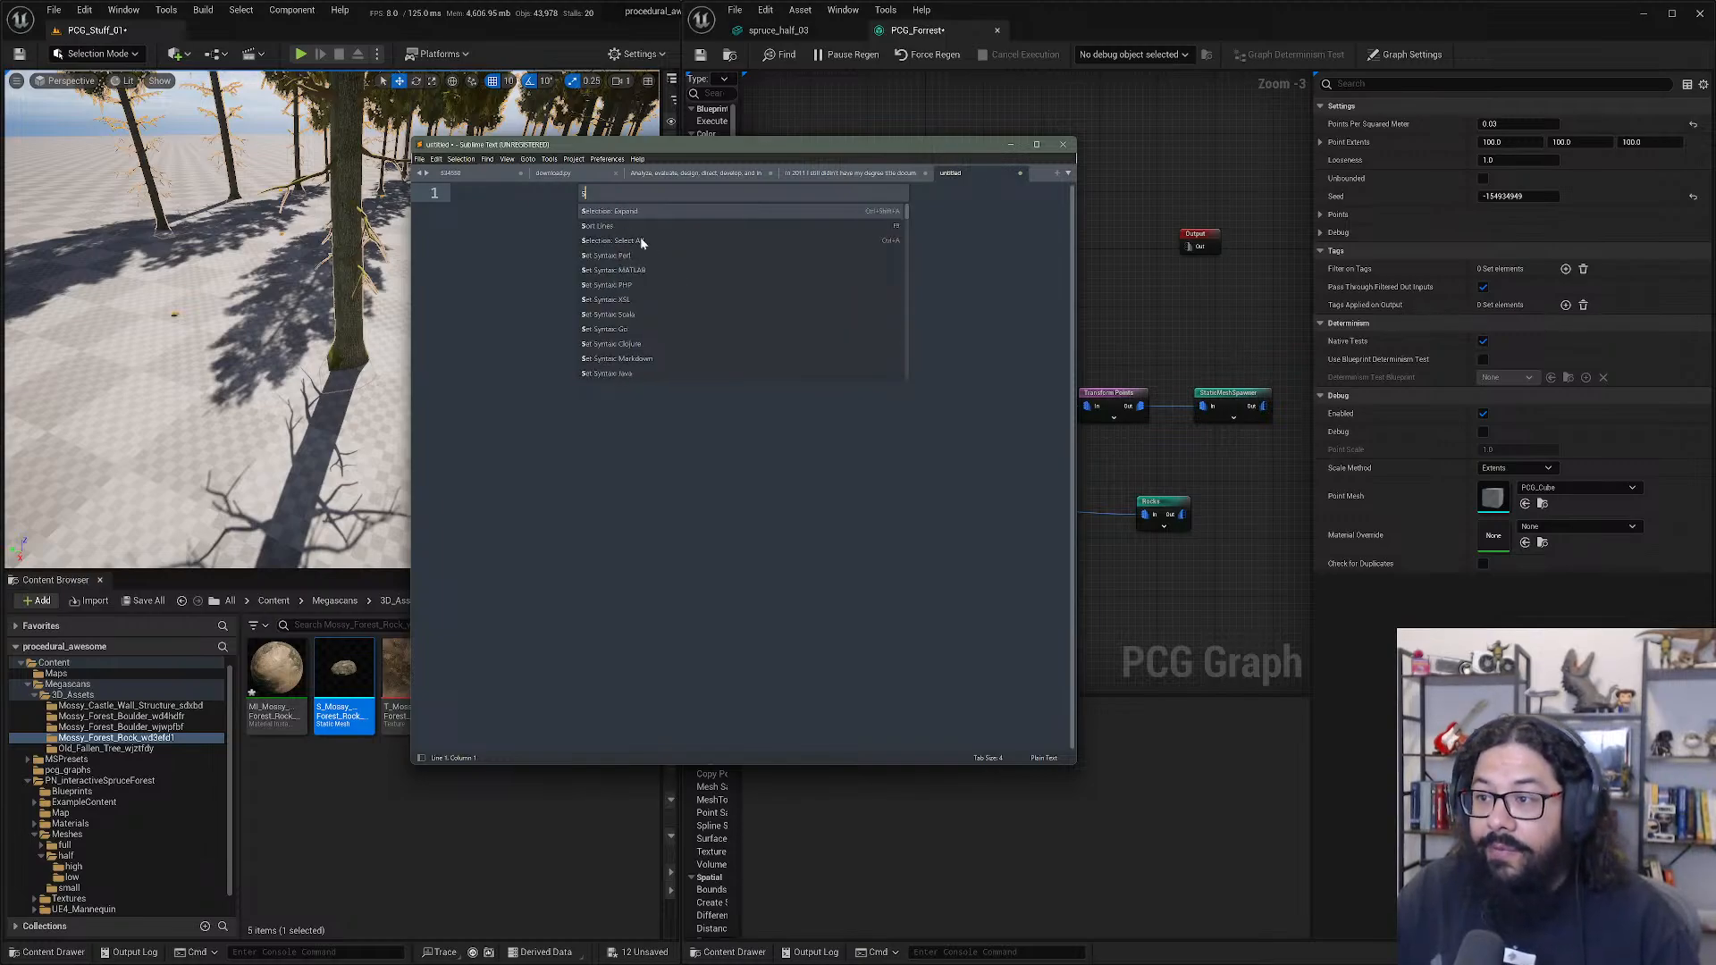
- Search the command palette with the abbreviation "scase" for the Swap Case command, then clear the search
{"action": "type", "text": "scaswe"}
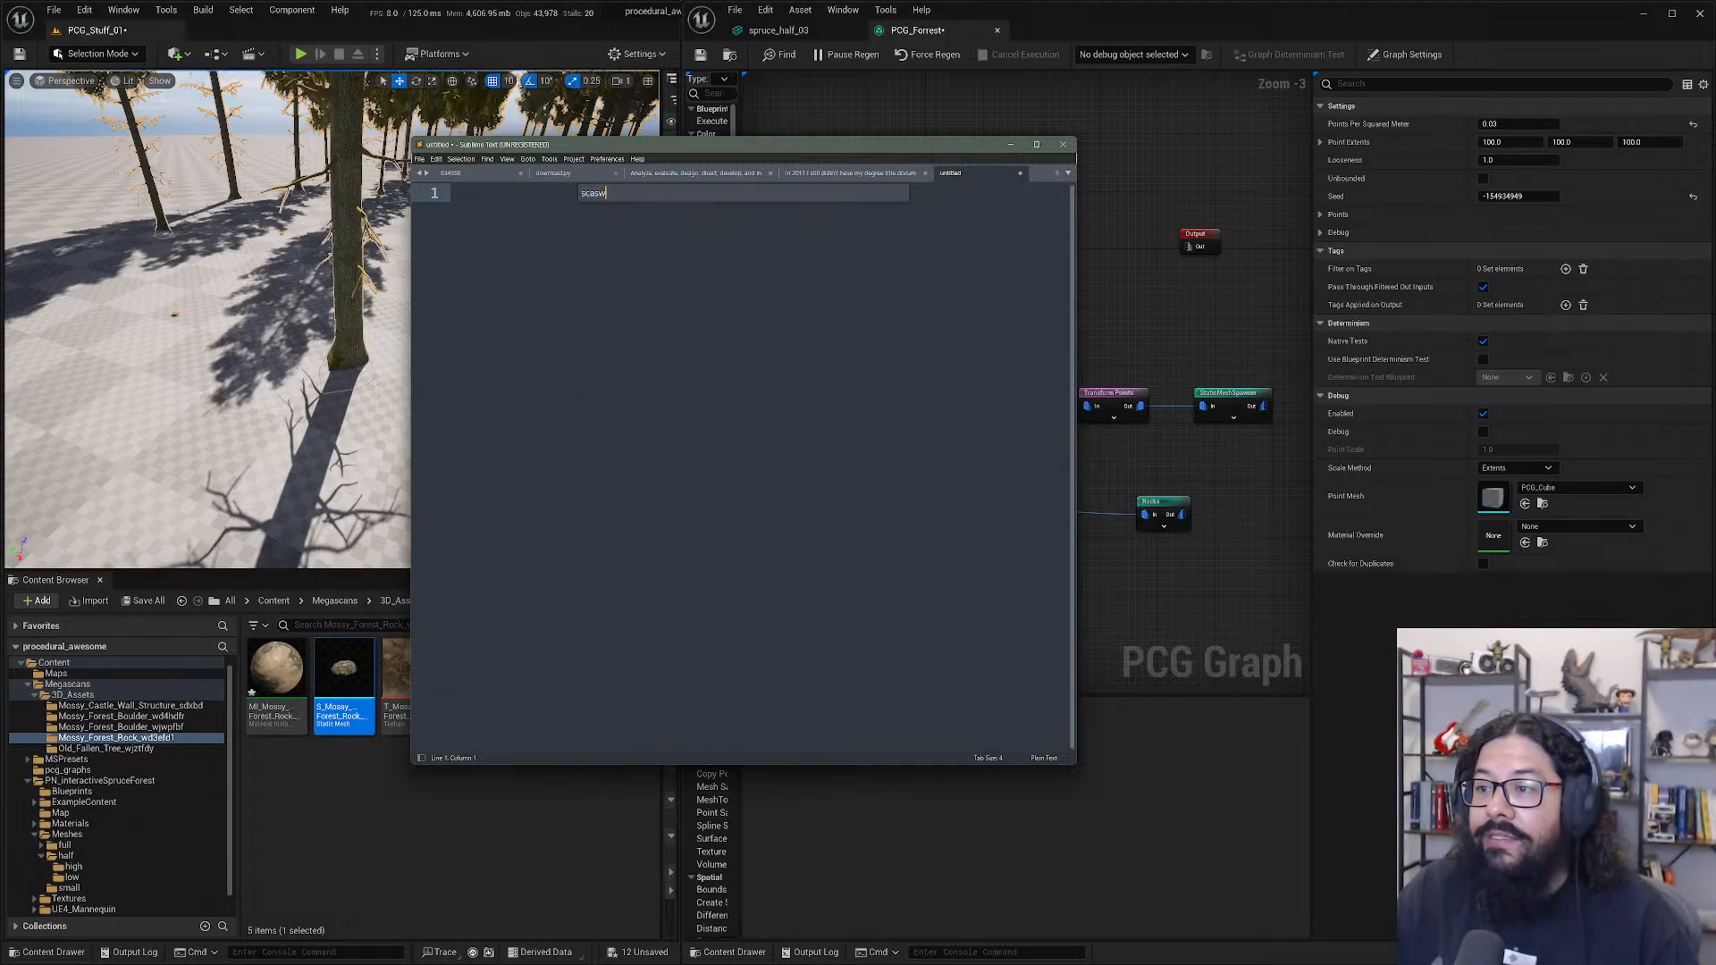
{"action": "key", "text": "BackSpace"}
{"action": "type", "text": "e"}
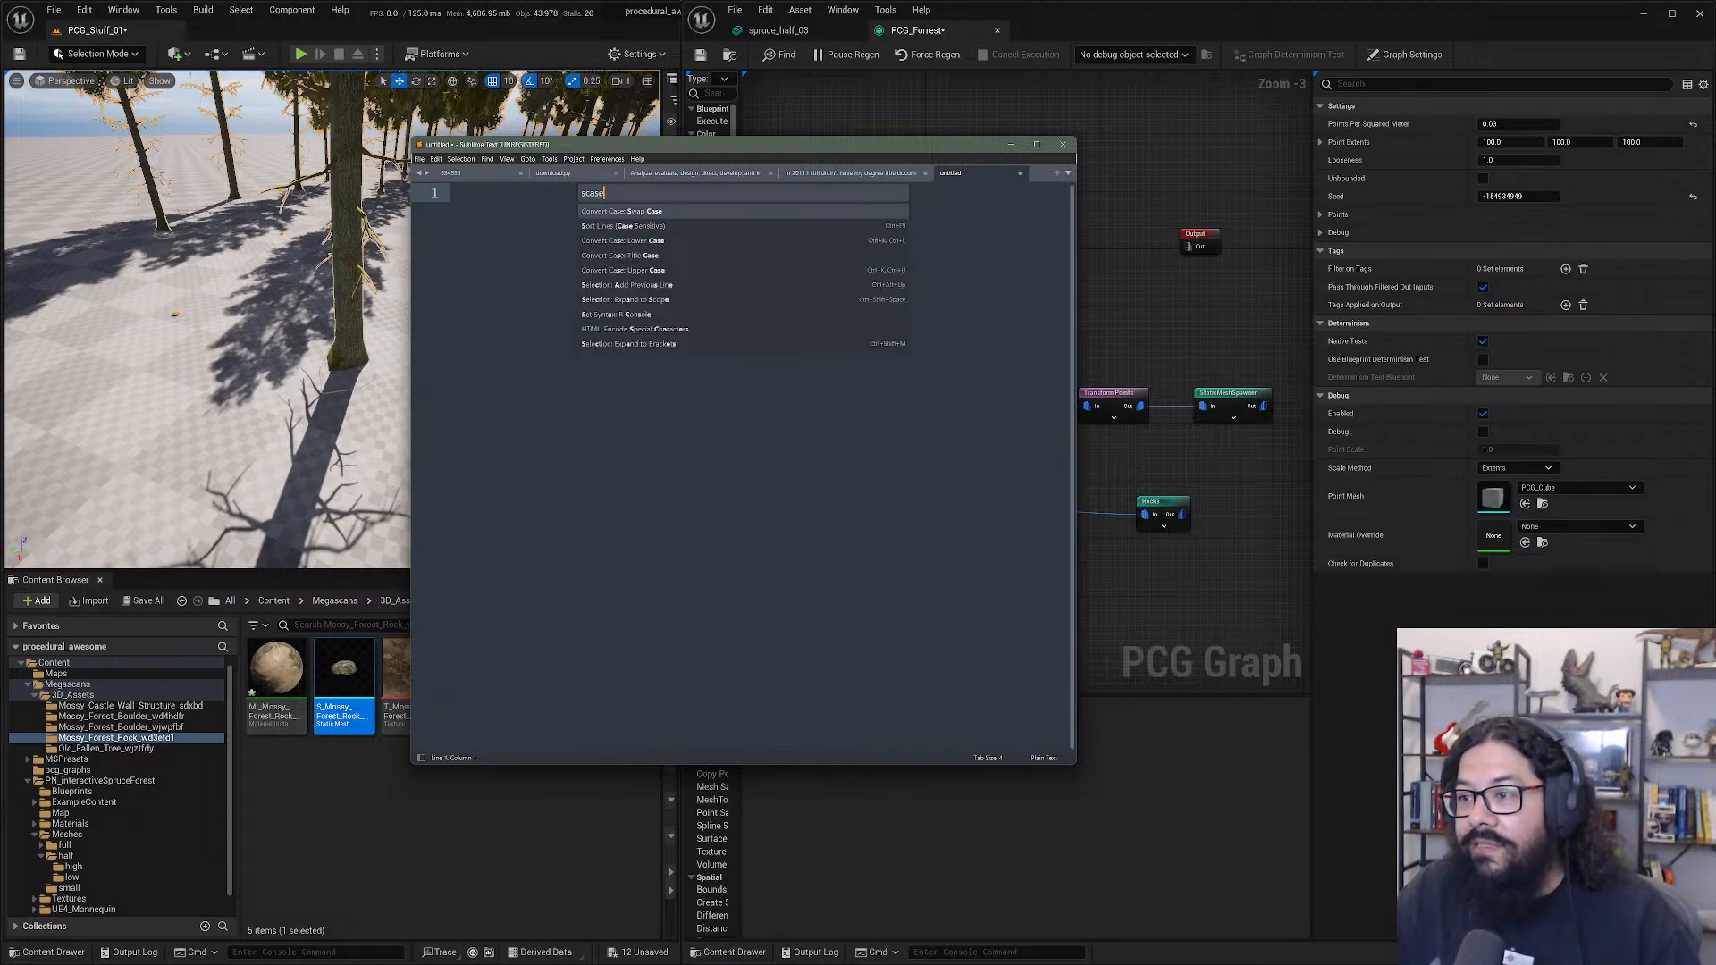
{"action": "key", "text": "BackSpace"}
{"action": "key", "text": "BackSpace"}
{"action": "key", "text": "BackSpace"}
{"action": "key", "text": "BackSpace"}
{"action": "key", "text": "BackSpace"}
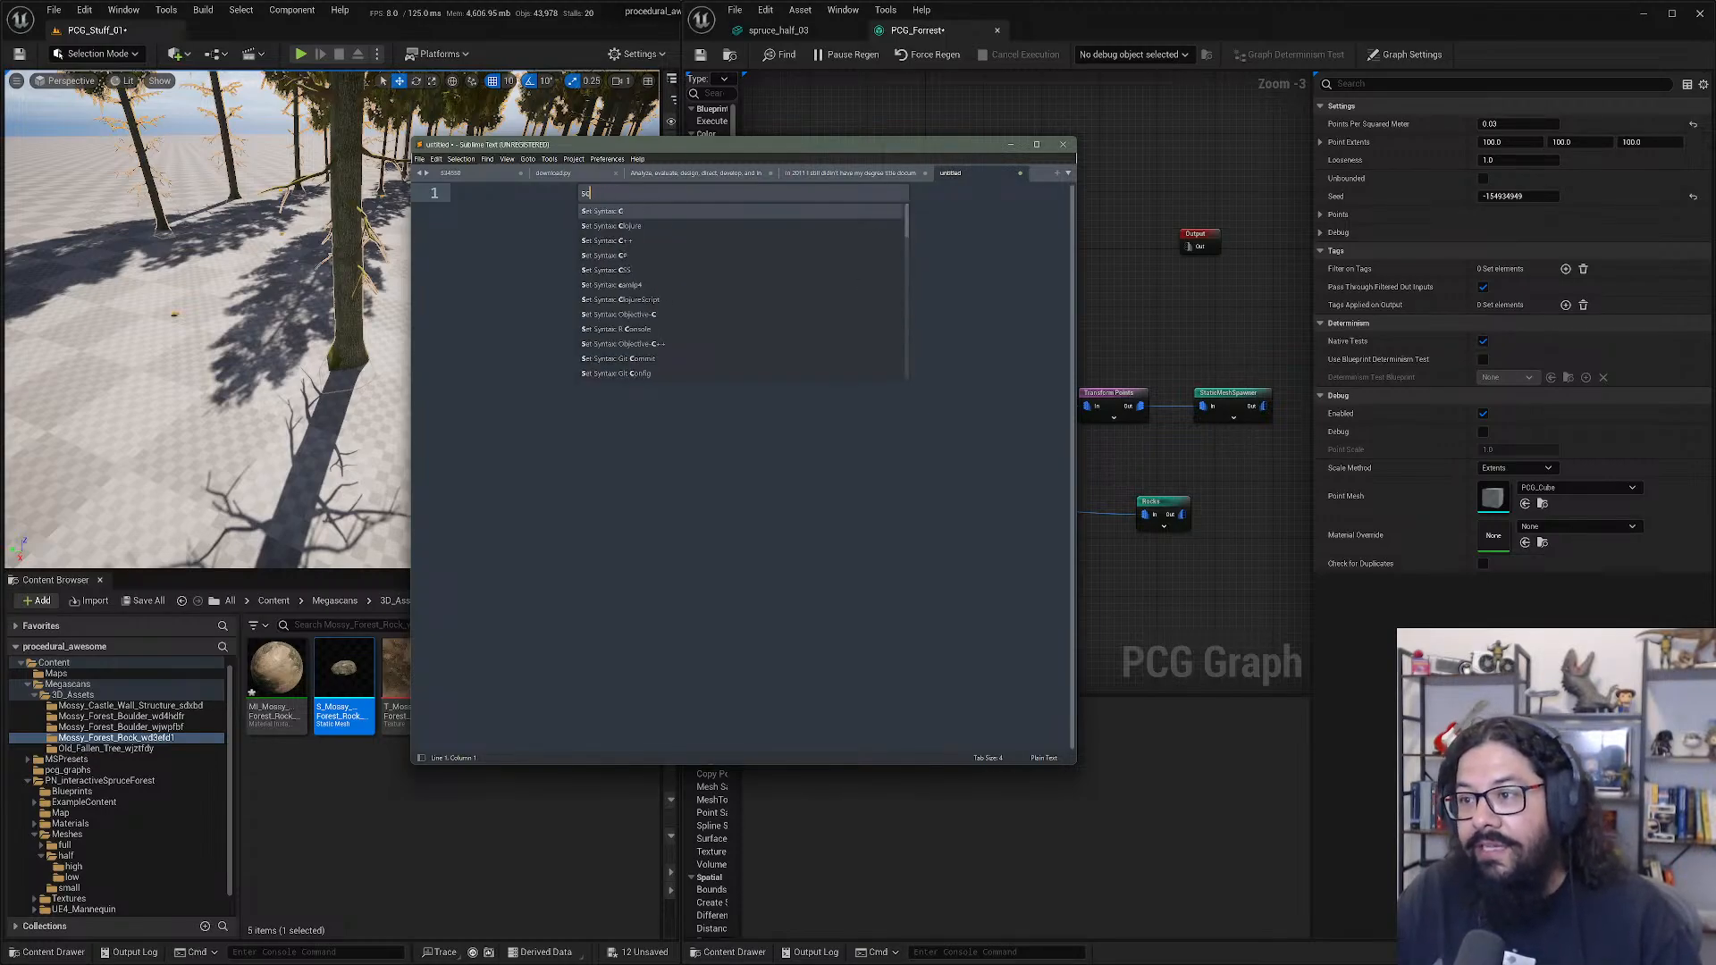
- Search the command palette with the abbreviation "swca" for Convert Case: Swap Case, then clear the search
{"action": "type", "text": "swca"}
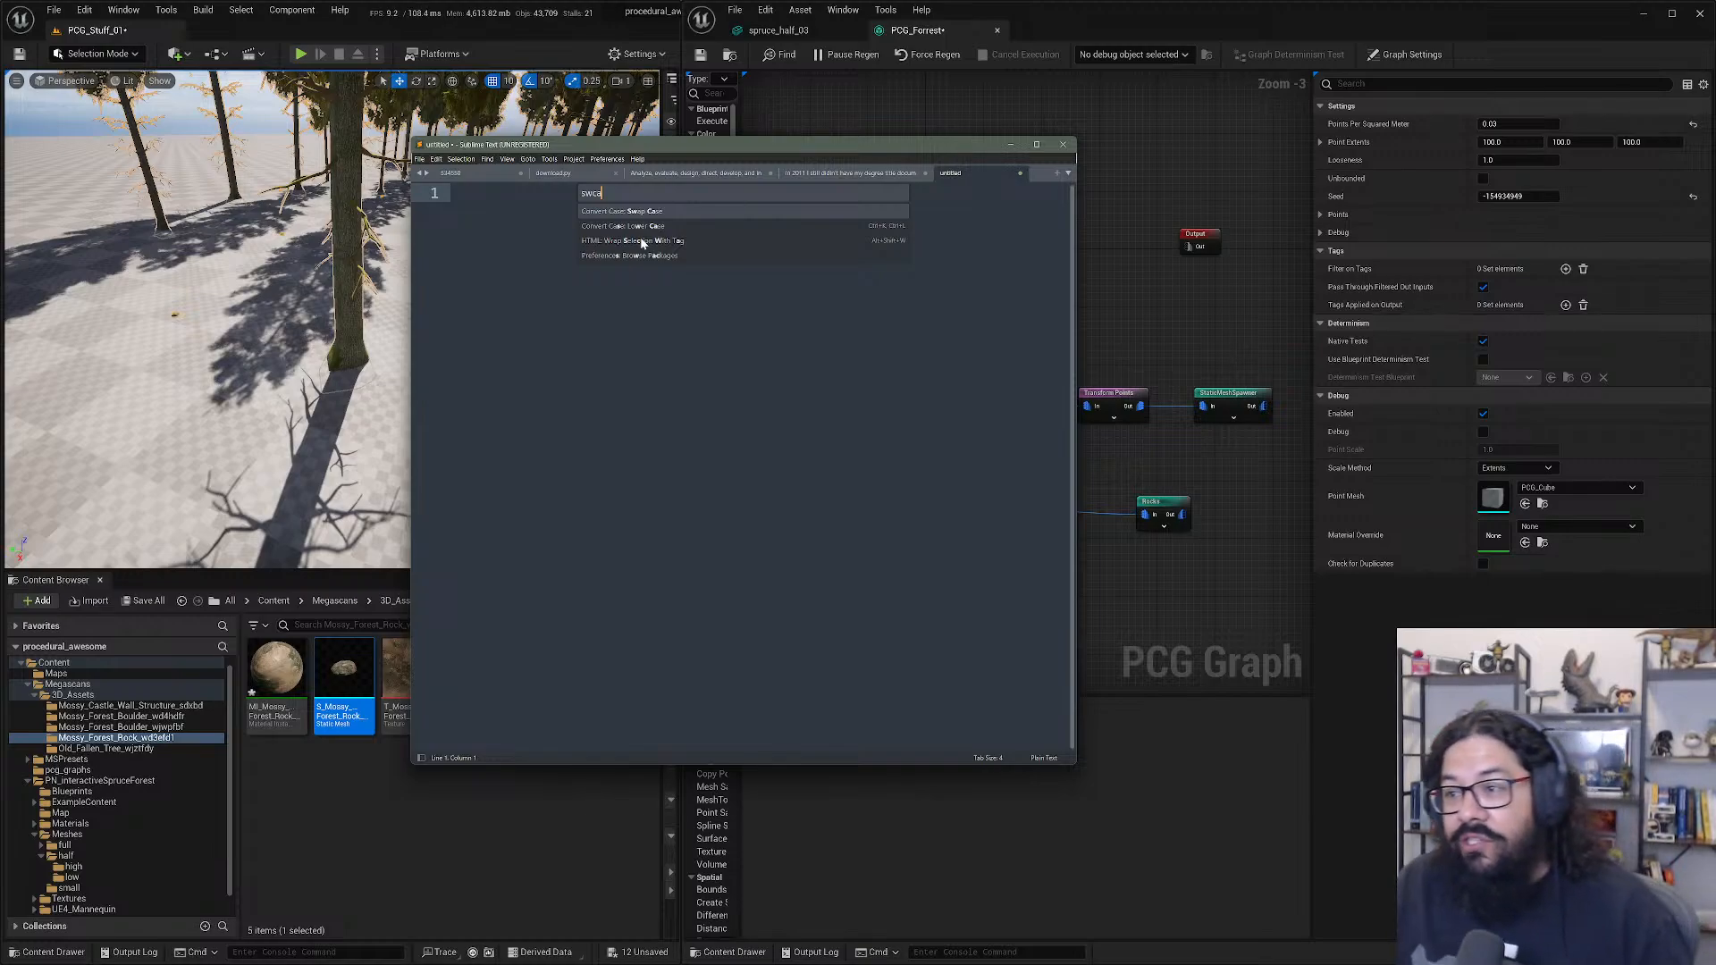
{"action": "key", "text": "BackSpace"}
{"action": "key", "text": "BackSpace"}
{"action": "key", "text": "BackSpace"}
{"action": "key", "text": "BackSpace"}
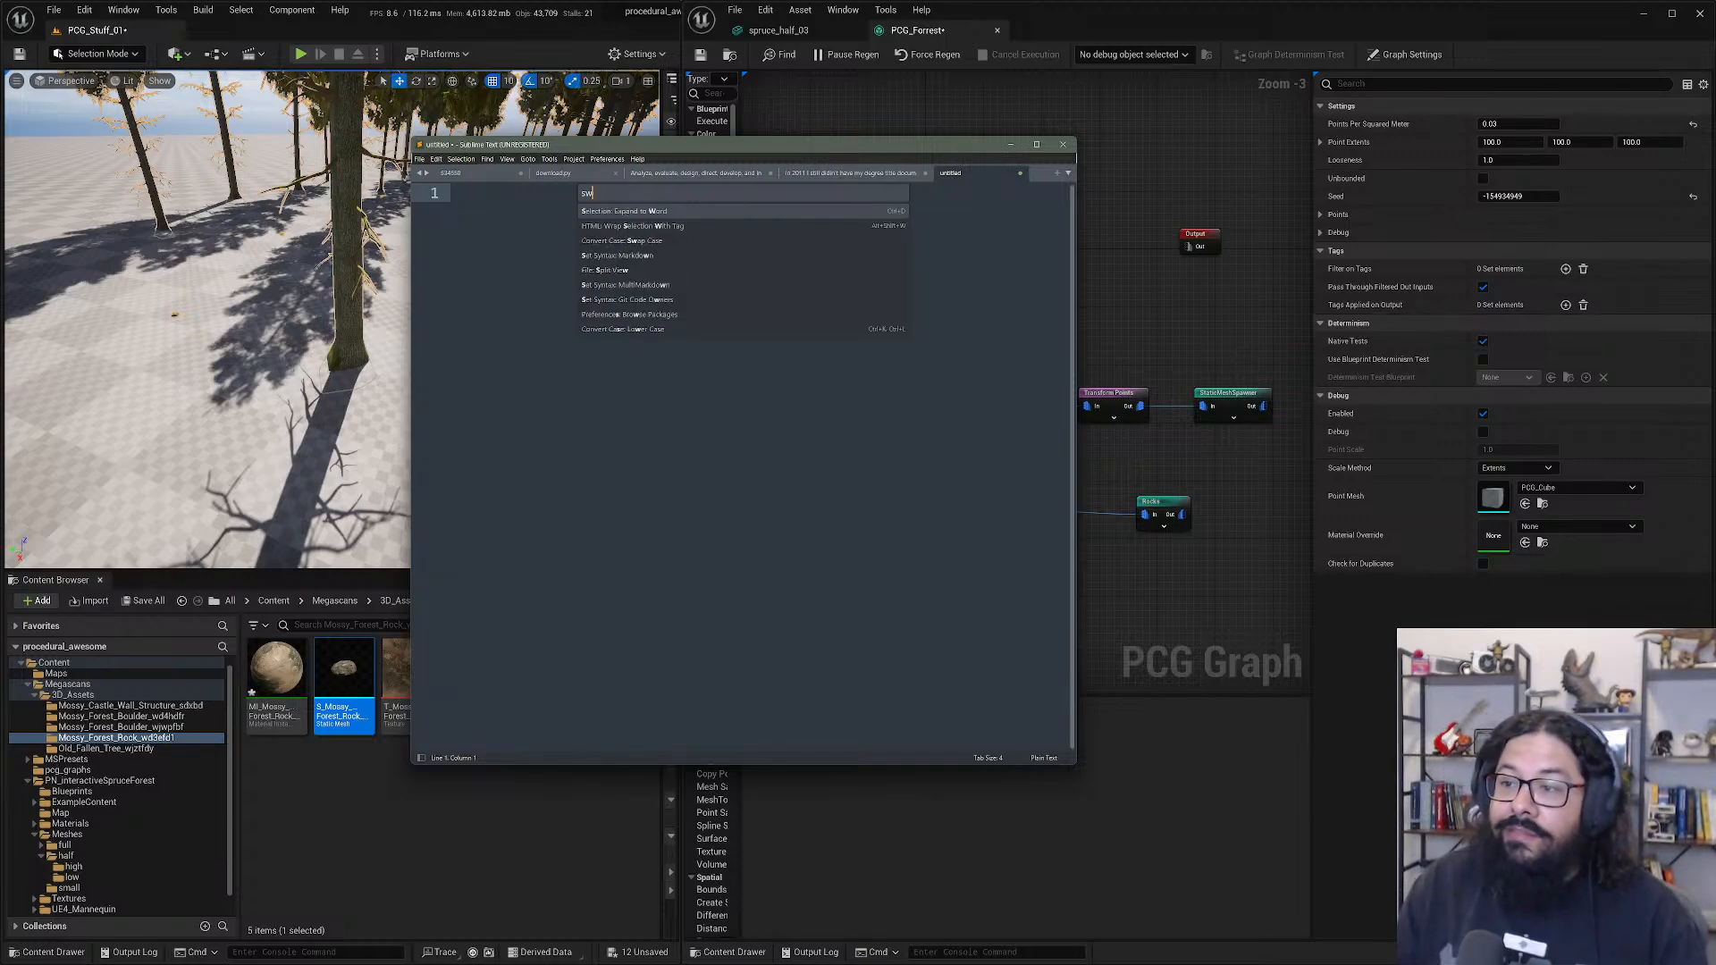
- Filter the command palette with several abbreviations beginning with "sc" to compare the fuzzy matches
{"action": "type", "text": "s"}
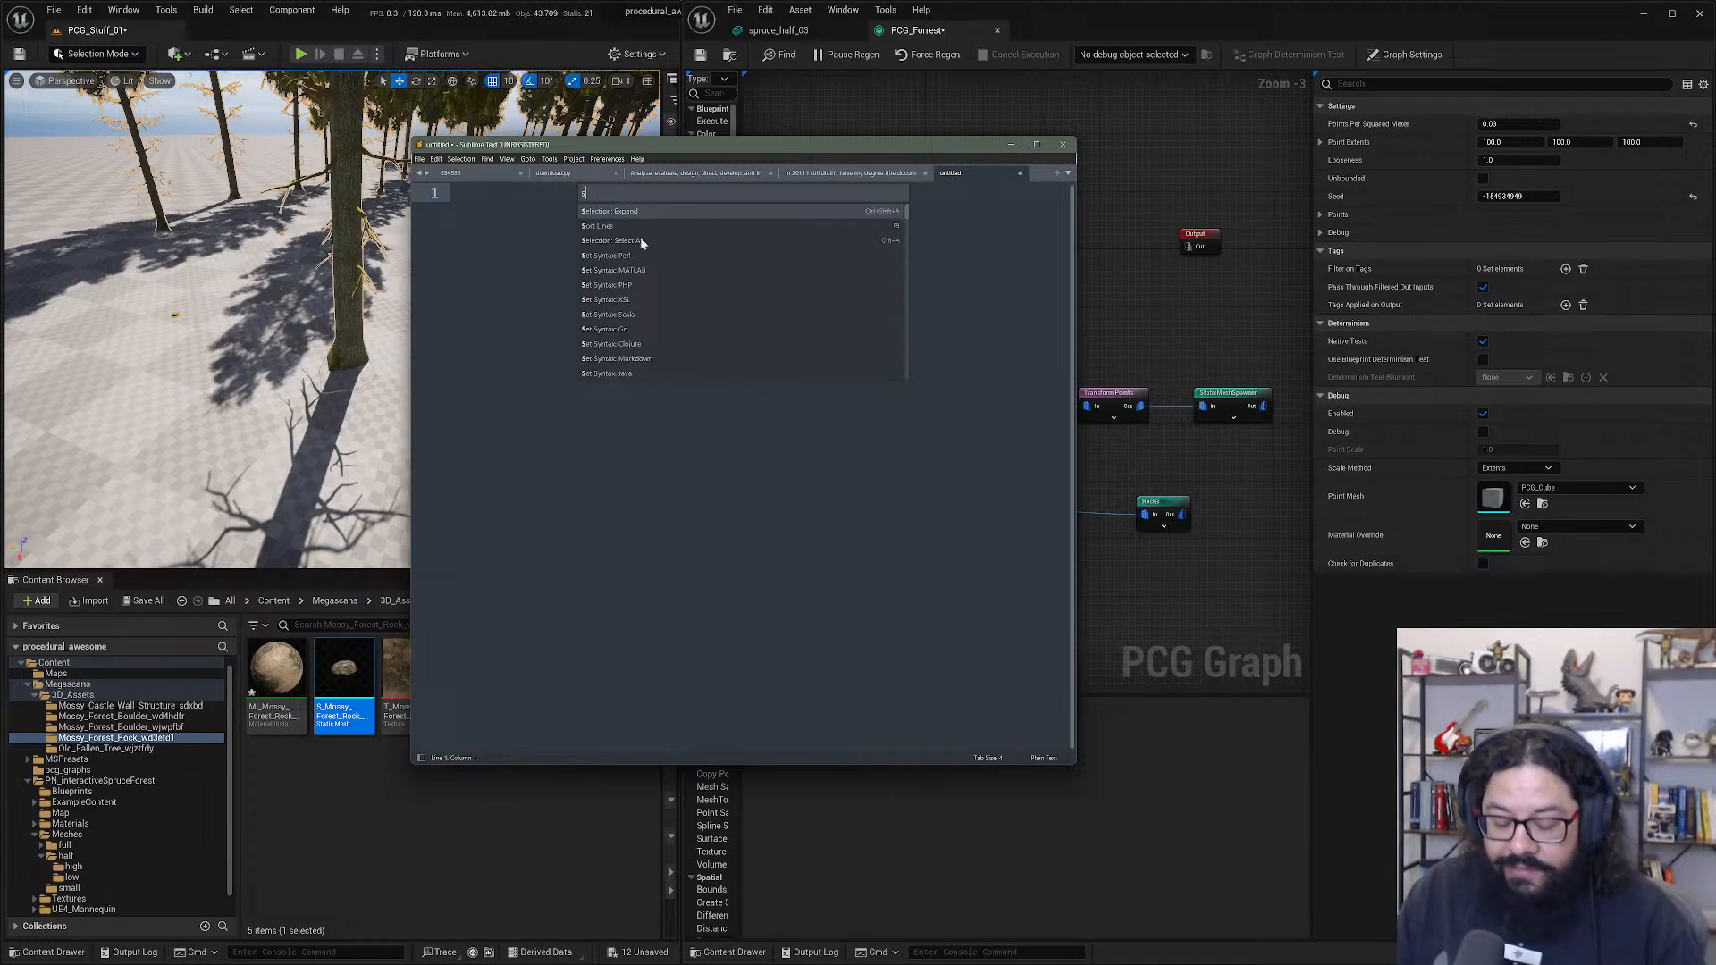
{"action": "type", "text": "c"}
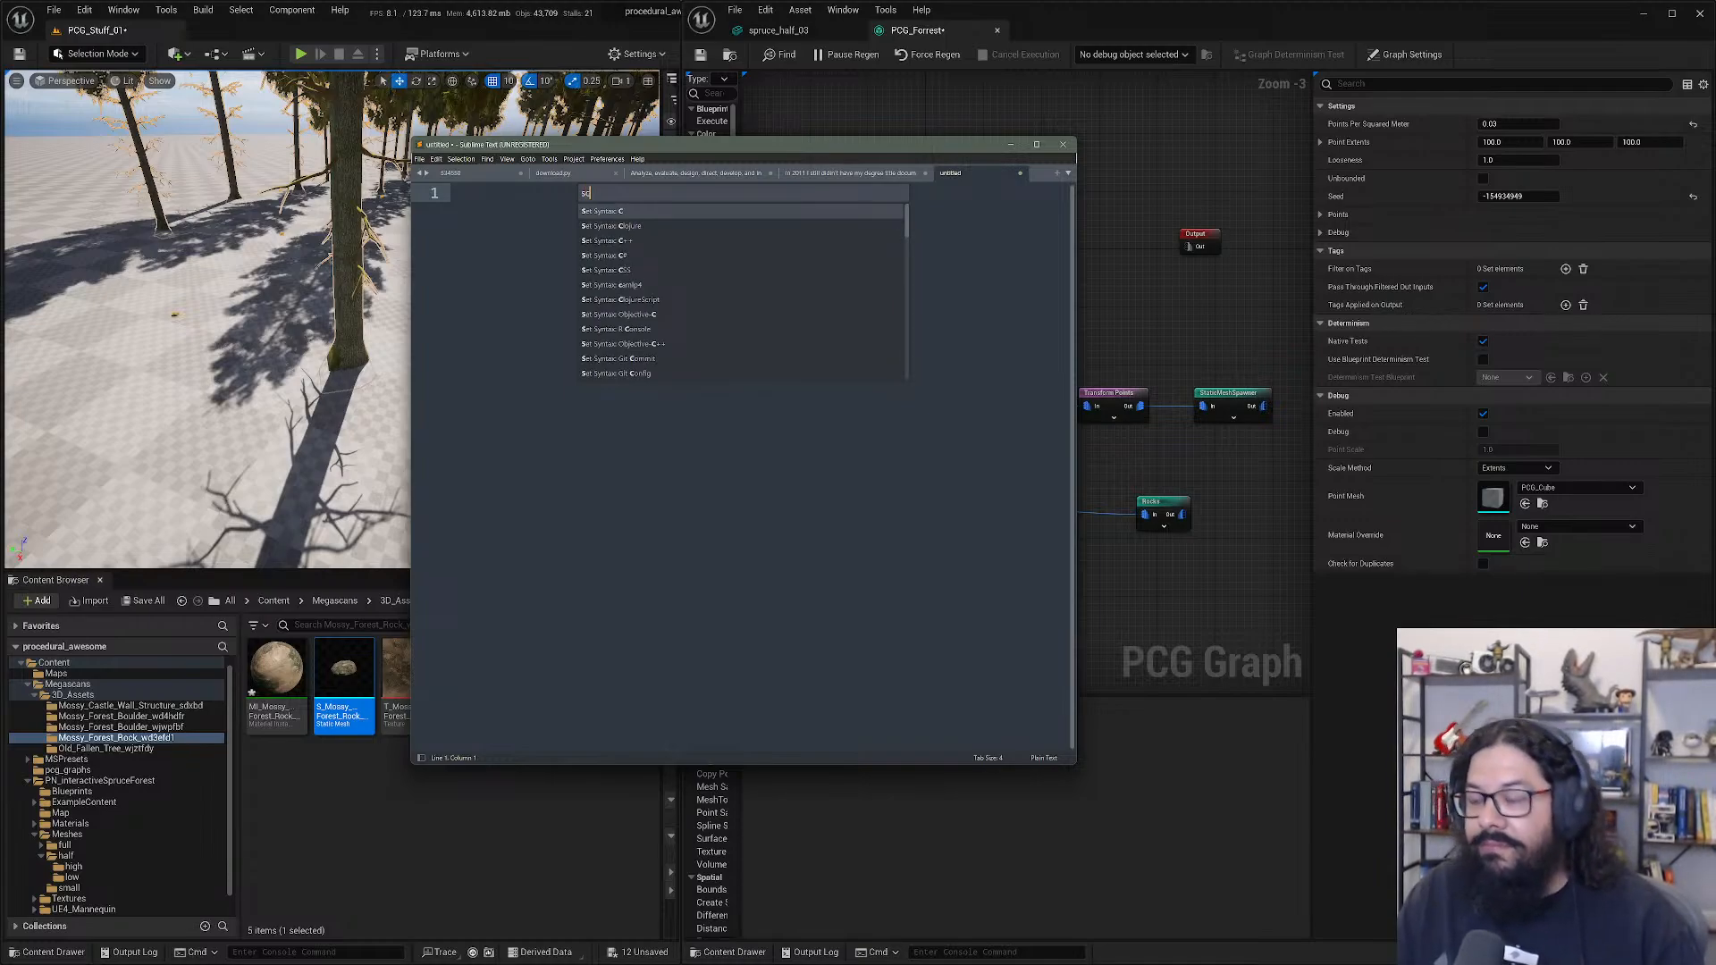
{"action": "key", "text": "BackSpace"}
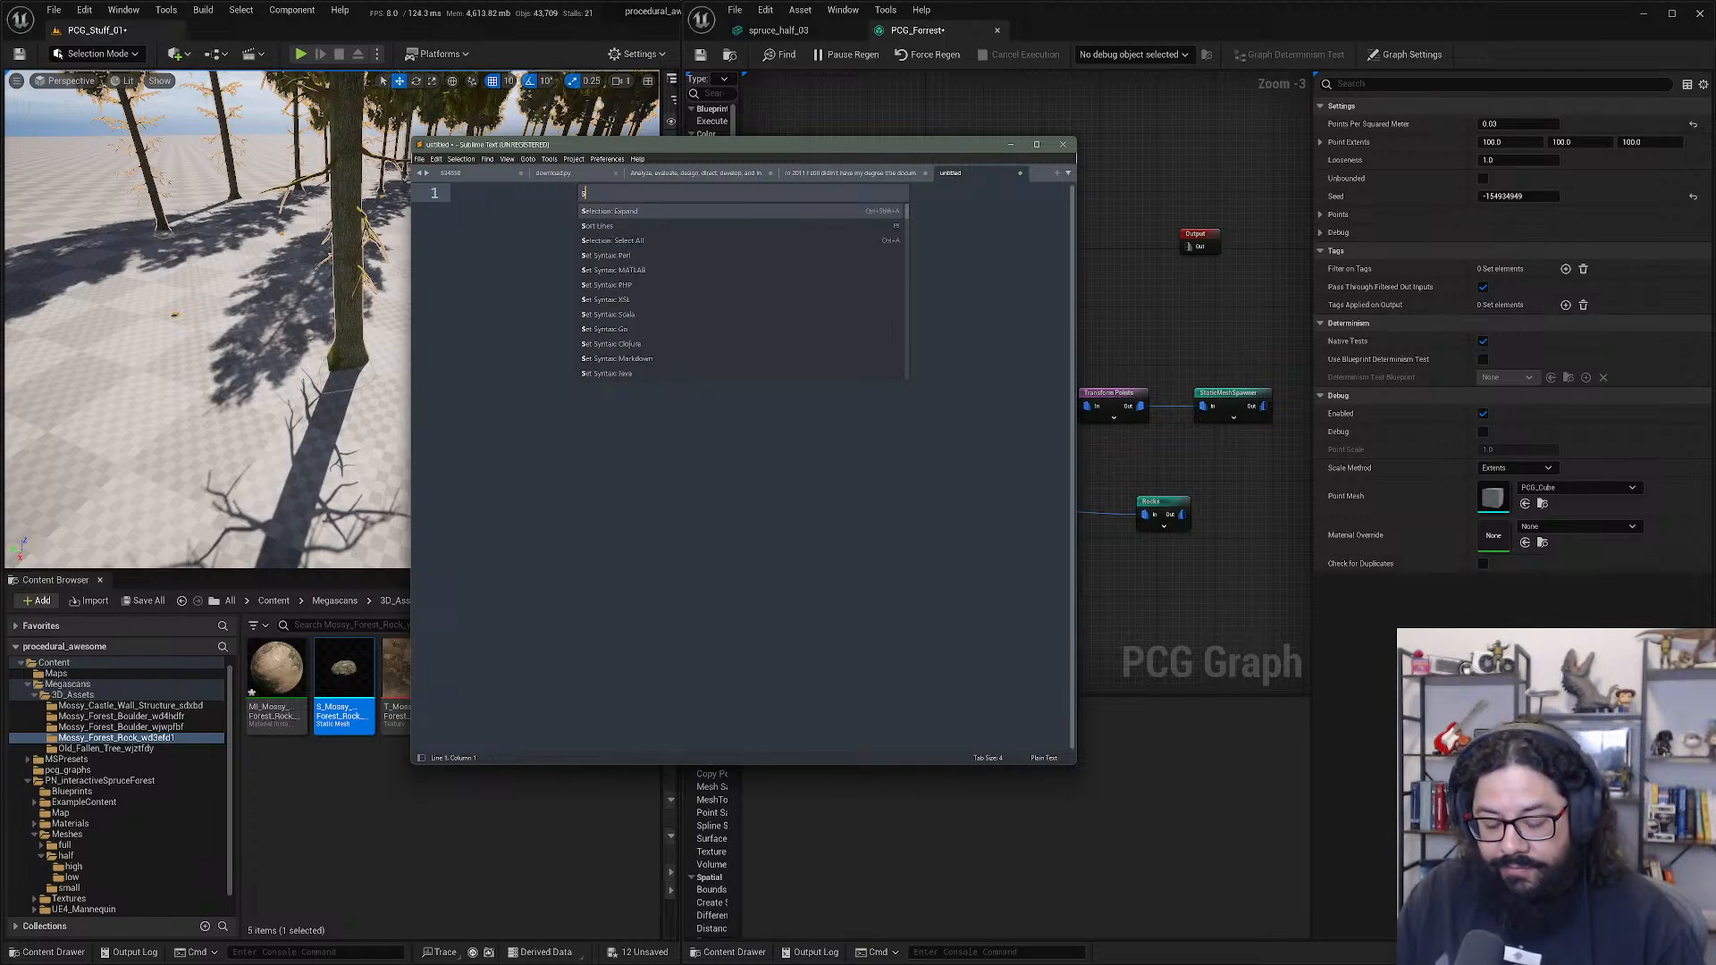
{"action": "type", "text": "c"}
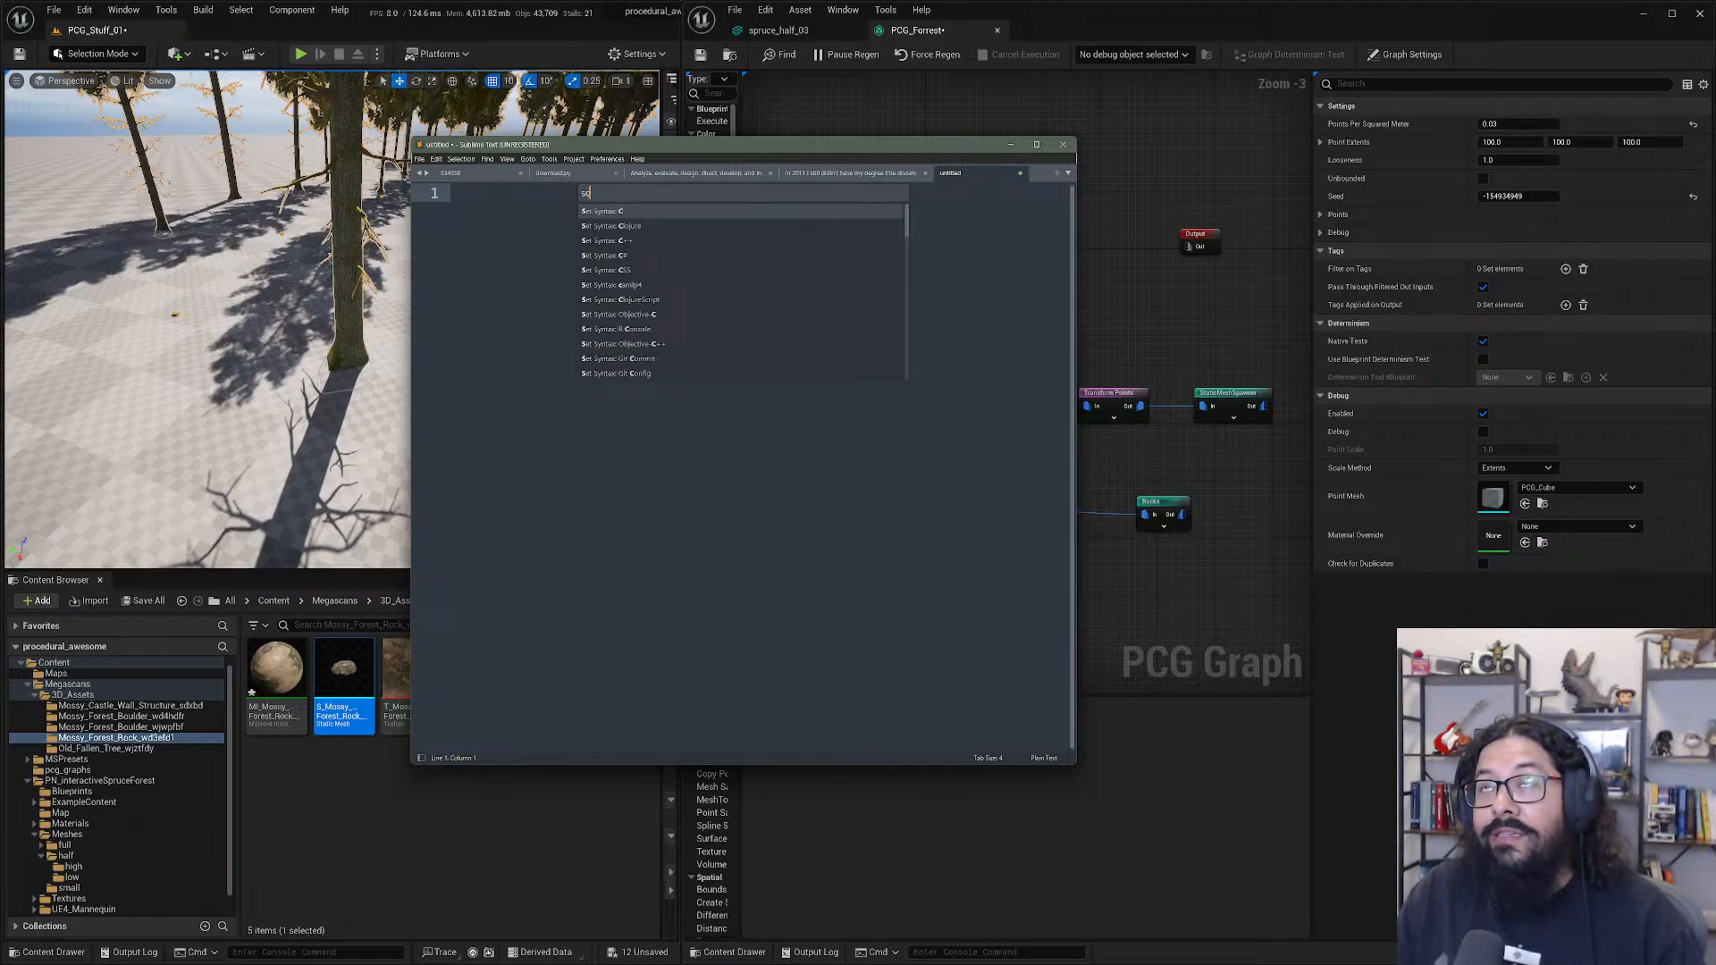
{"action": "type", "text": "se"}
{"action": "key", "text": "BackSpace"}
{"action": "key", "text": "BackSpace"}
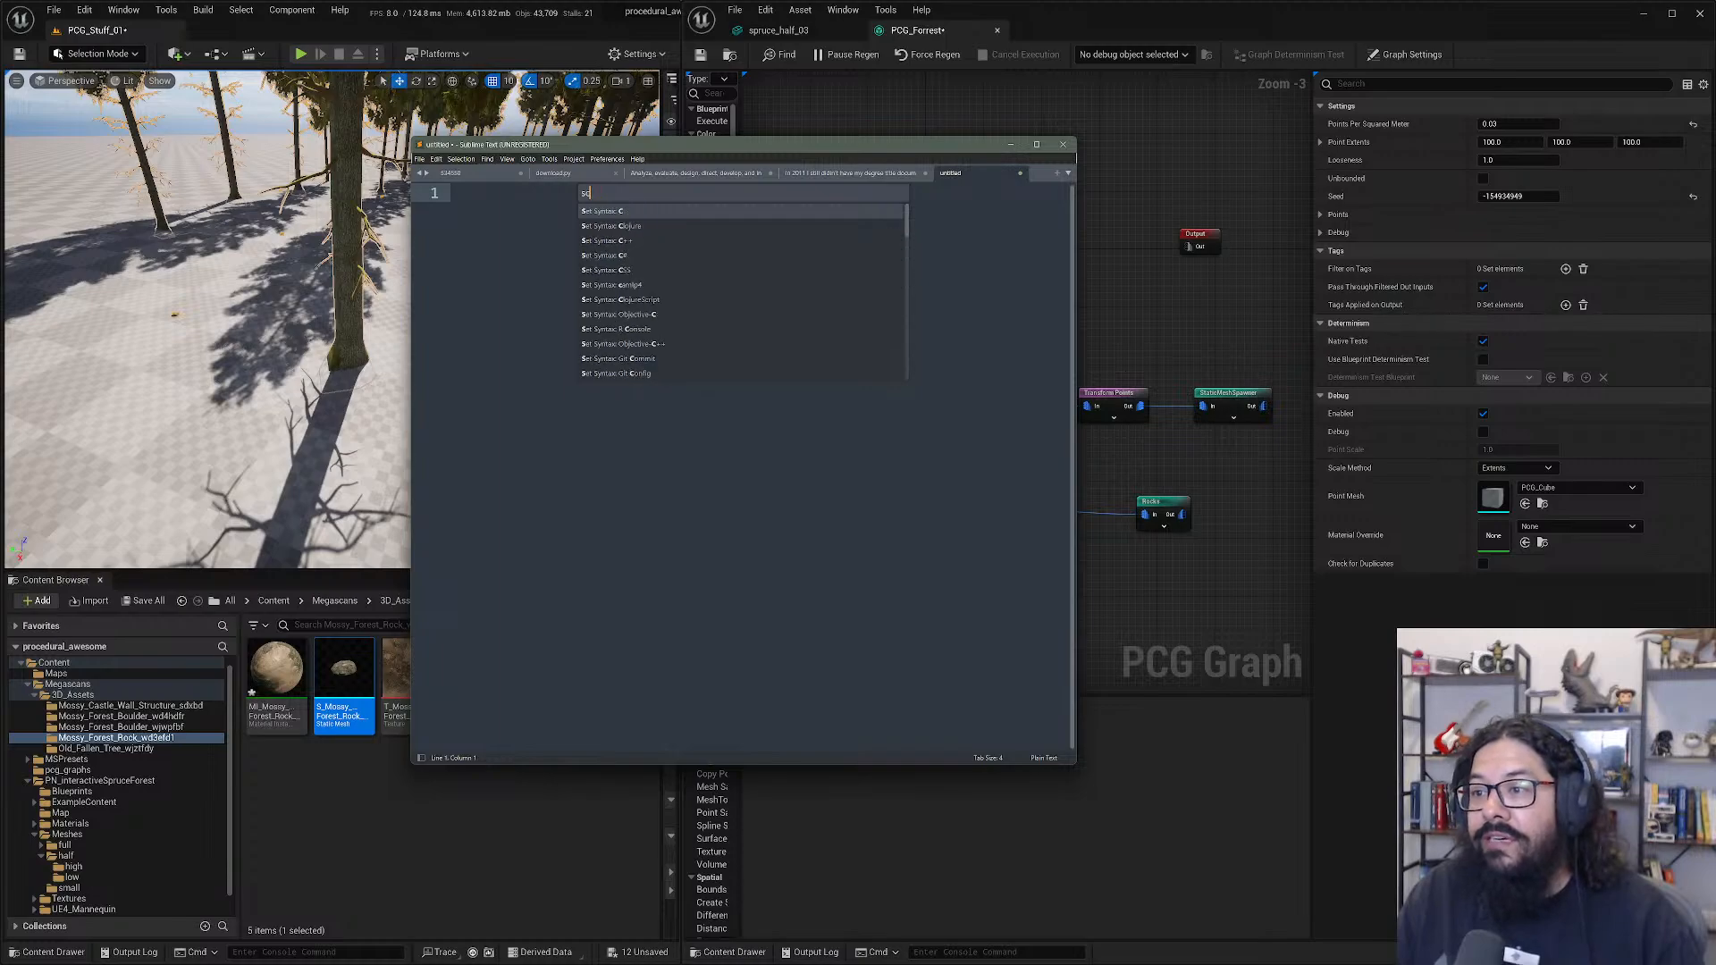
{"action": "type", "text": "arse"}
{"action": "key", "text": "BackSpace"}
{"action": "key", "text": "BackSpace"}
{"action": "key", "text": "BackSpace"}
{"action": "type", "text": "se"}
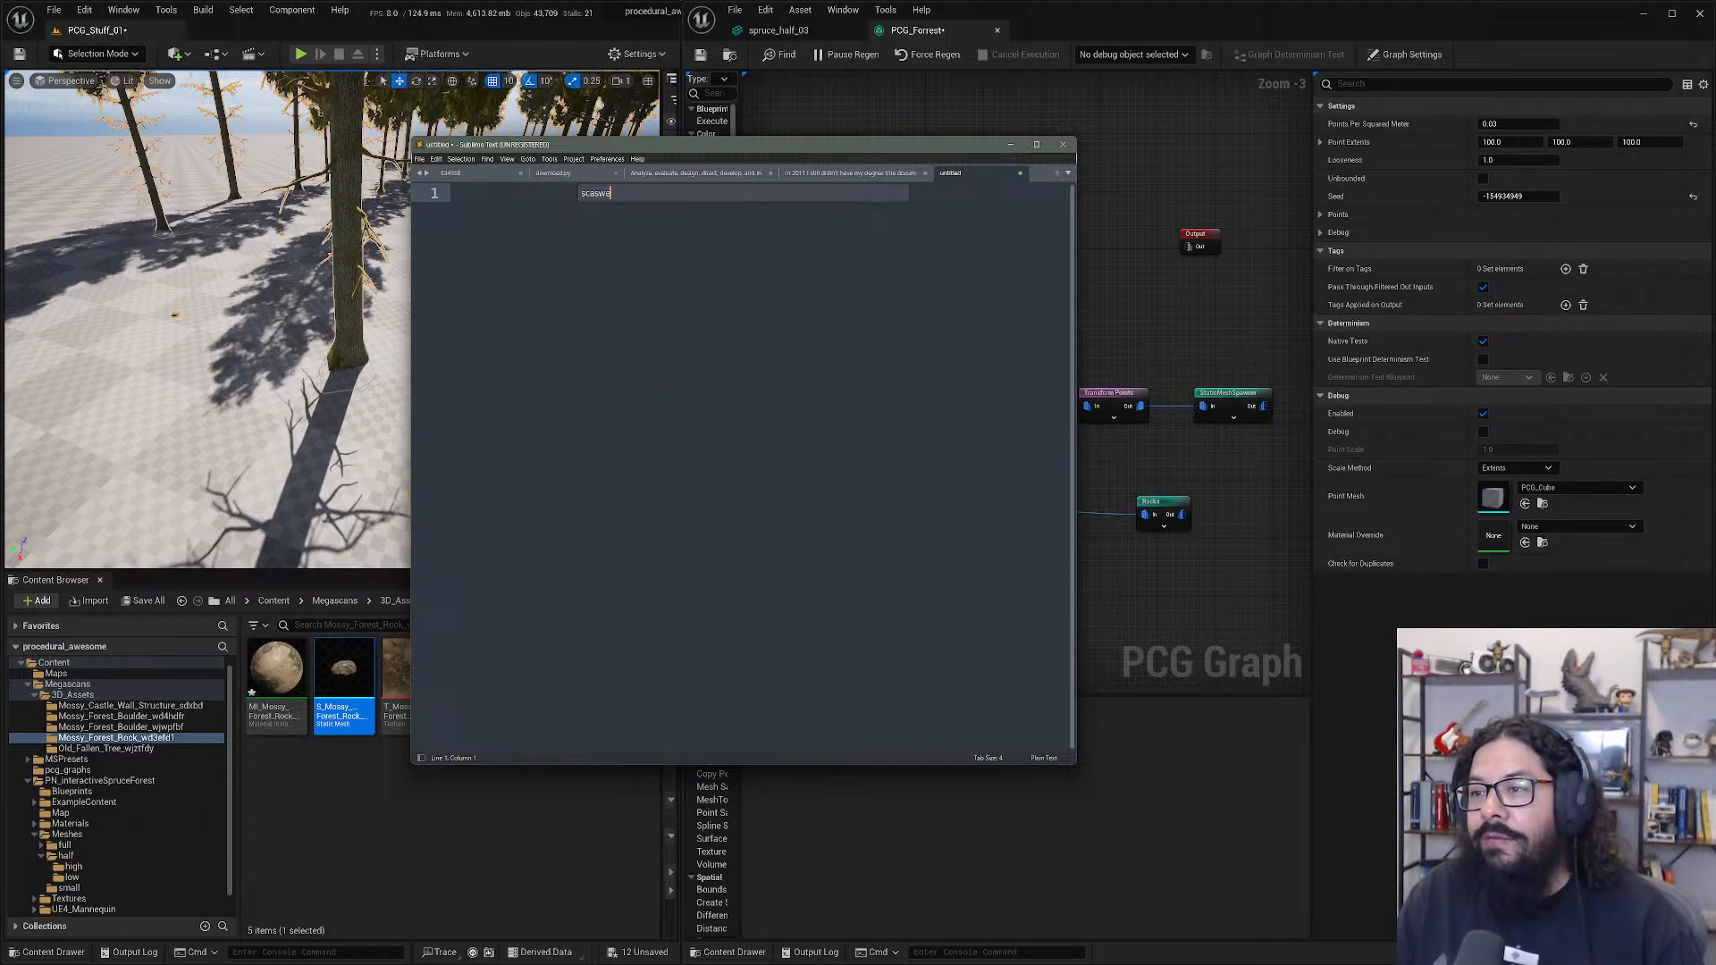
- Change the command palette filter back to "swca" to find the Swap Case command
{"action": "key", "text": "BackSpace"}
{"action": "key", "text": "BackSpace"}
{"action": "key", "text": "BackSpace"}
{"action": "key", "text": "BackSpace"}
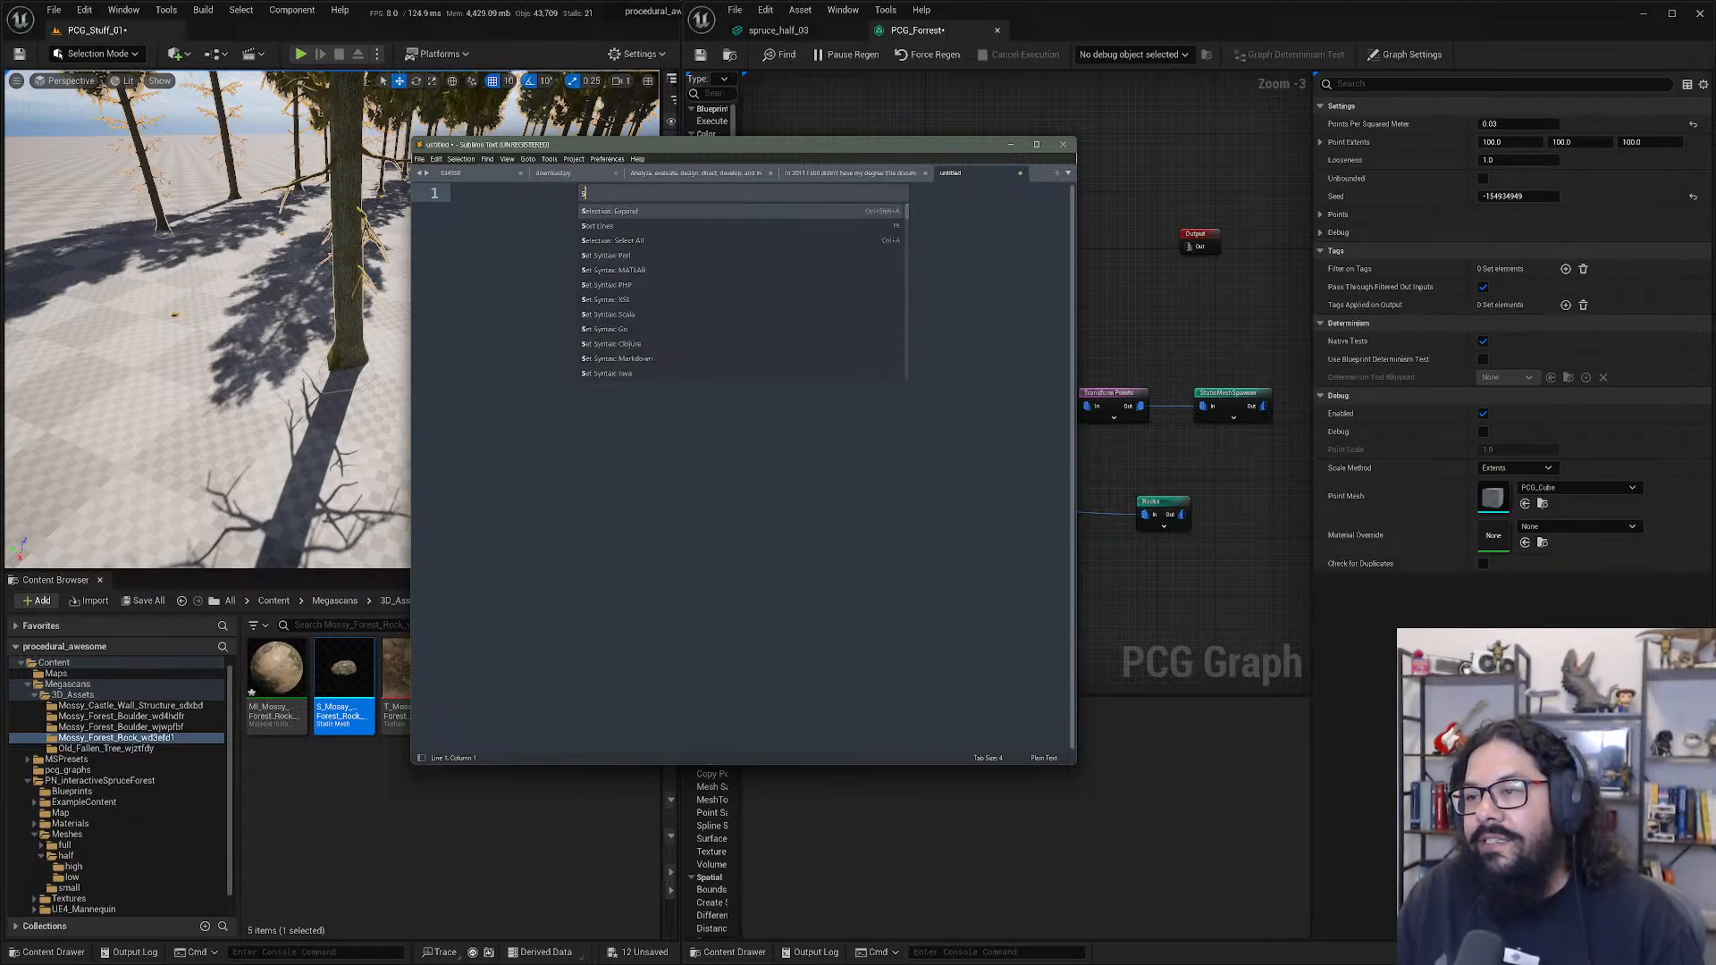
{"action": "type", "text": "wca"}
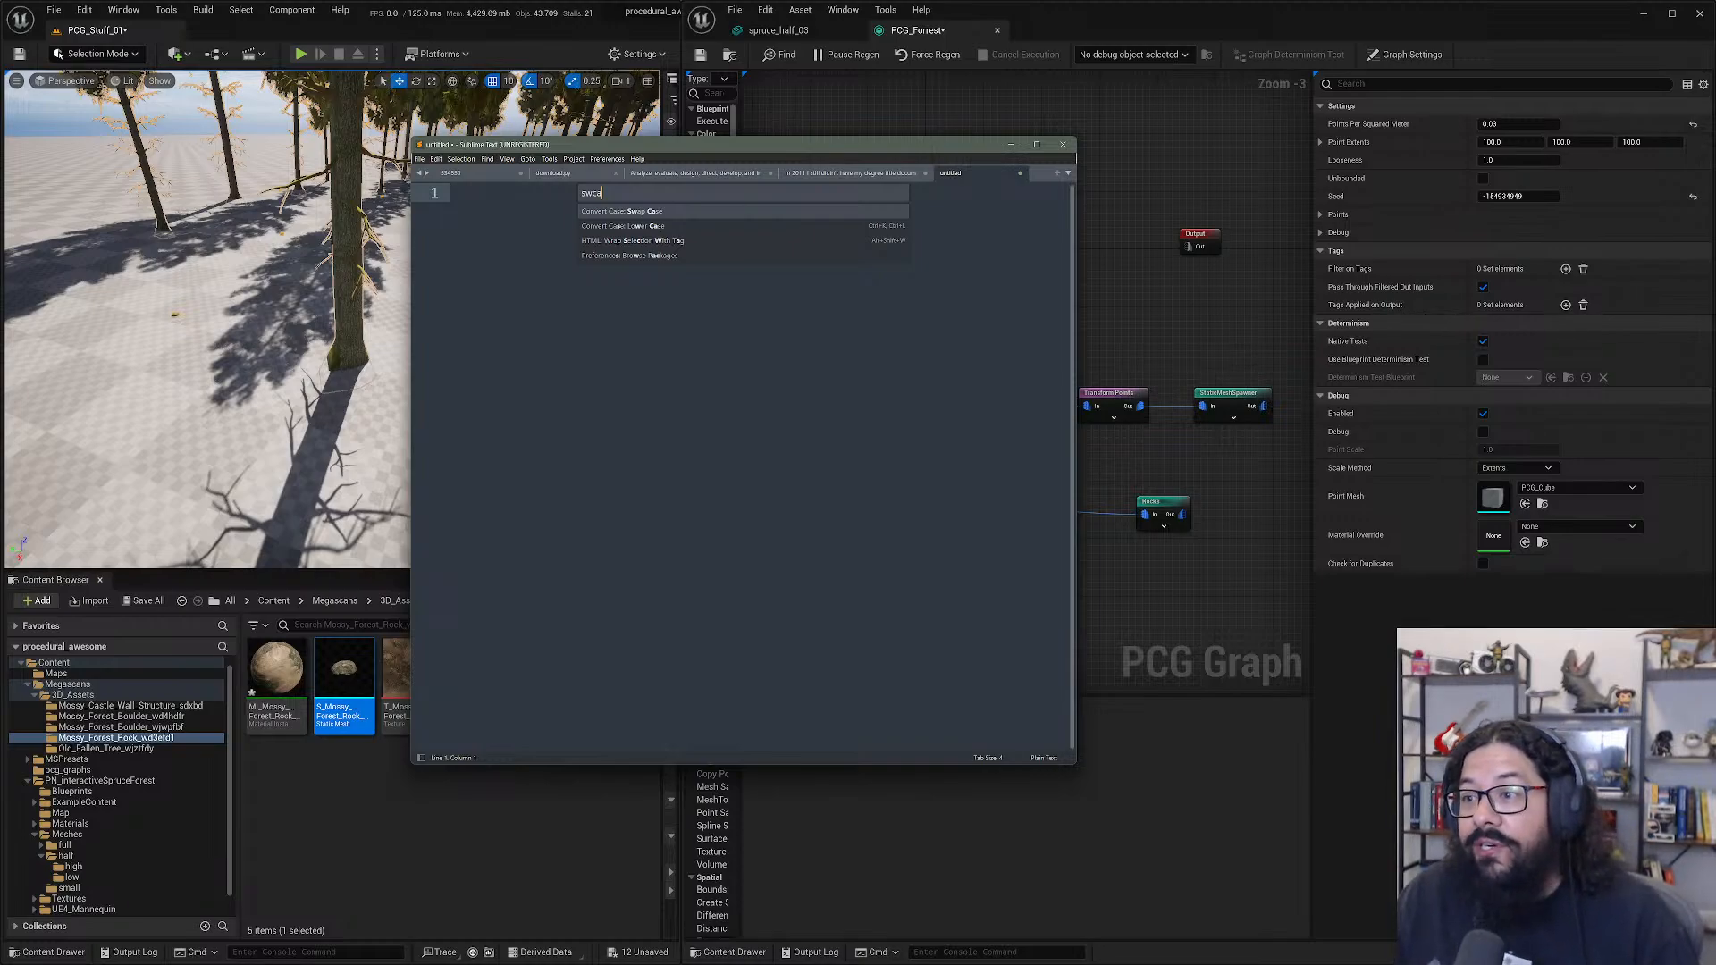
- Leave Sublime Text for the PCG_Forrest graph in Unreal Editor and add a Transform Points node from the rocks' Surface Sampler output
{"action": "key", "text": "Escape"}
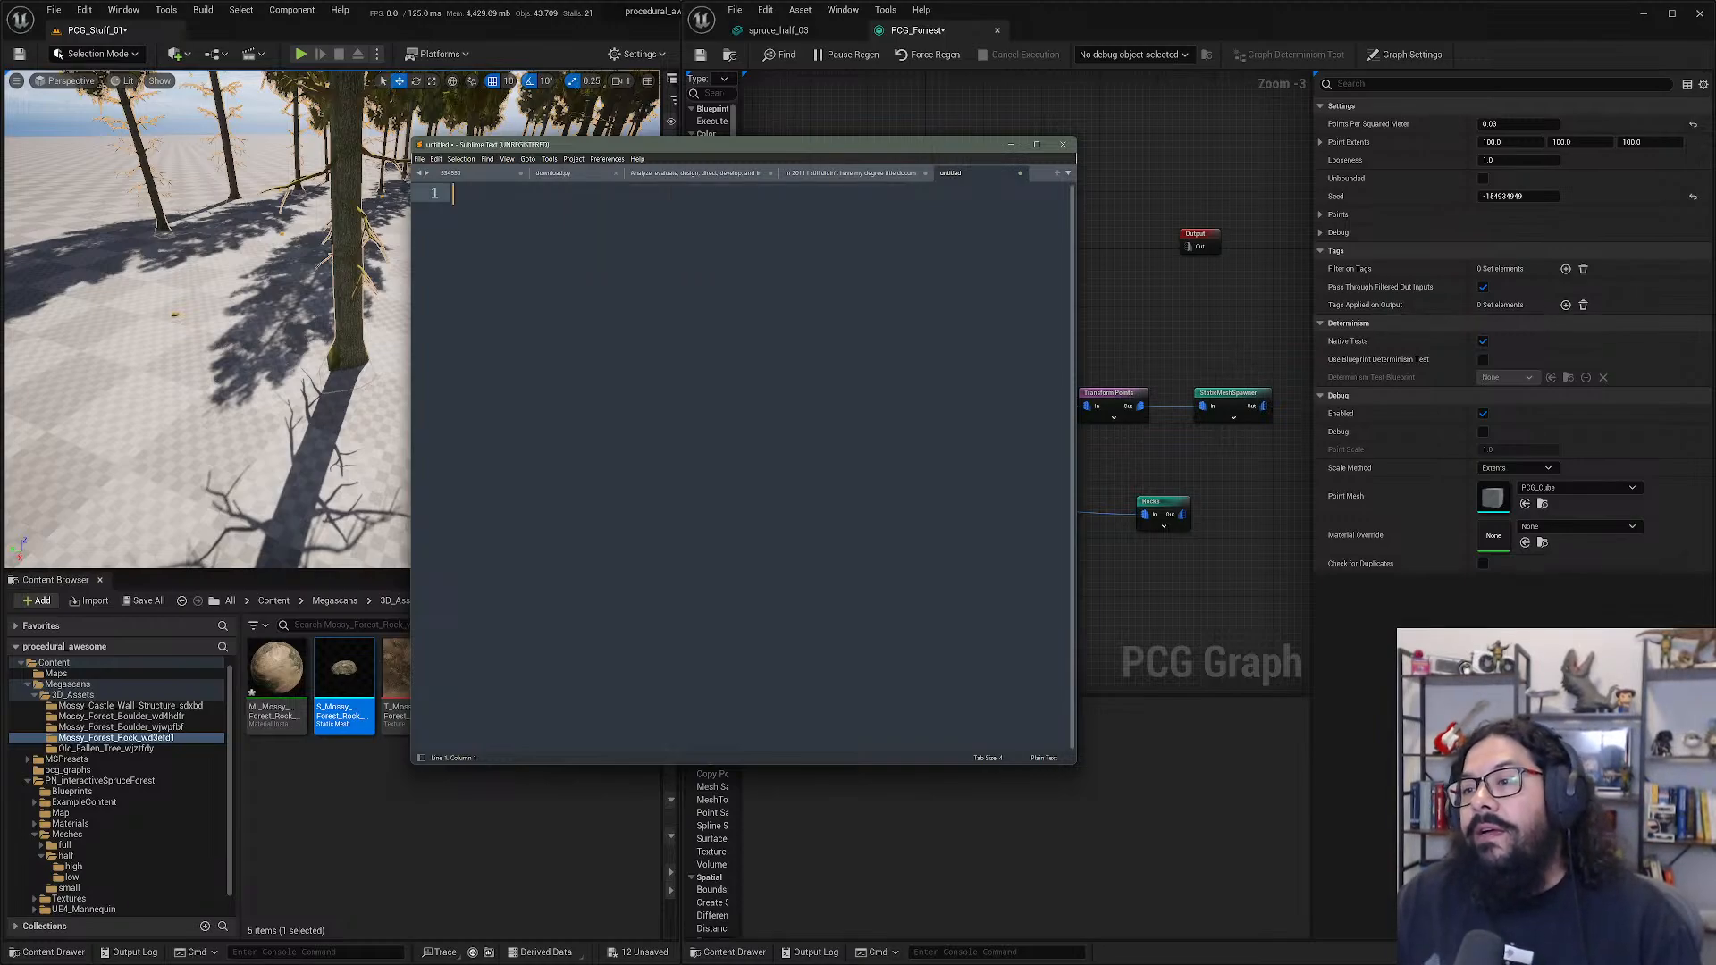
{"action": "left_click", "coordinate": [1062, 144]}
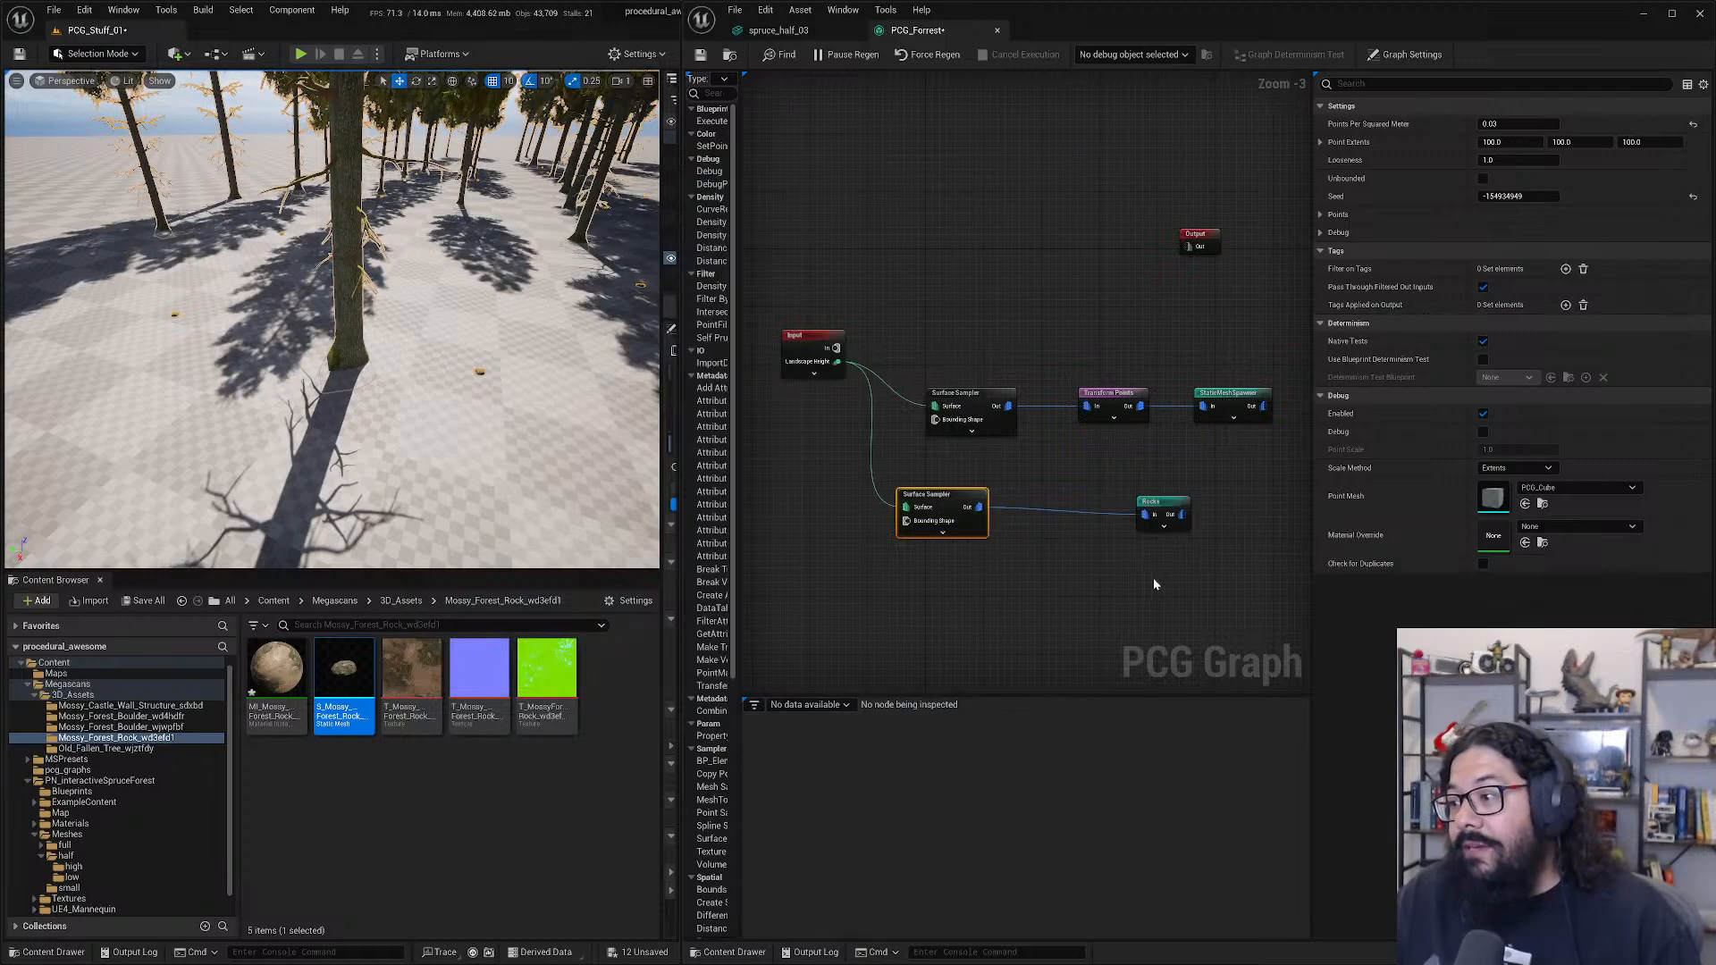
{"action": "right_click_drag", "start_coordinate": [1098, 556], "coordinate": [961, 541]}
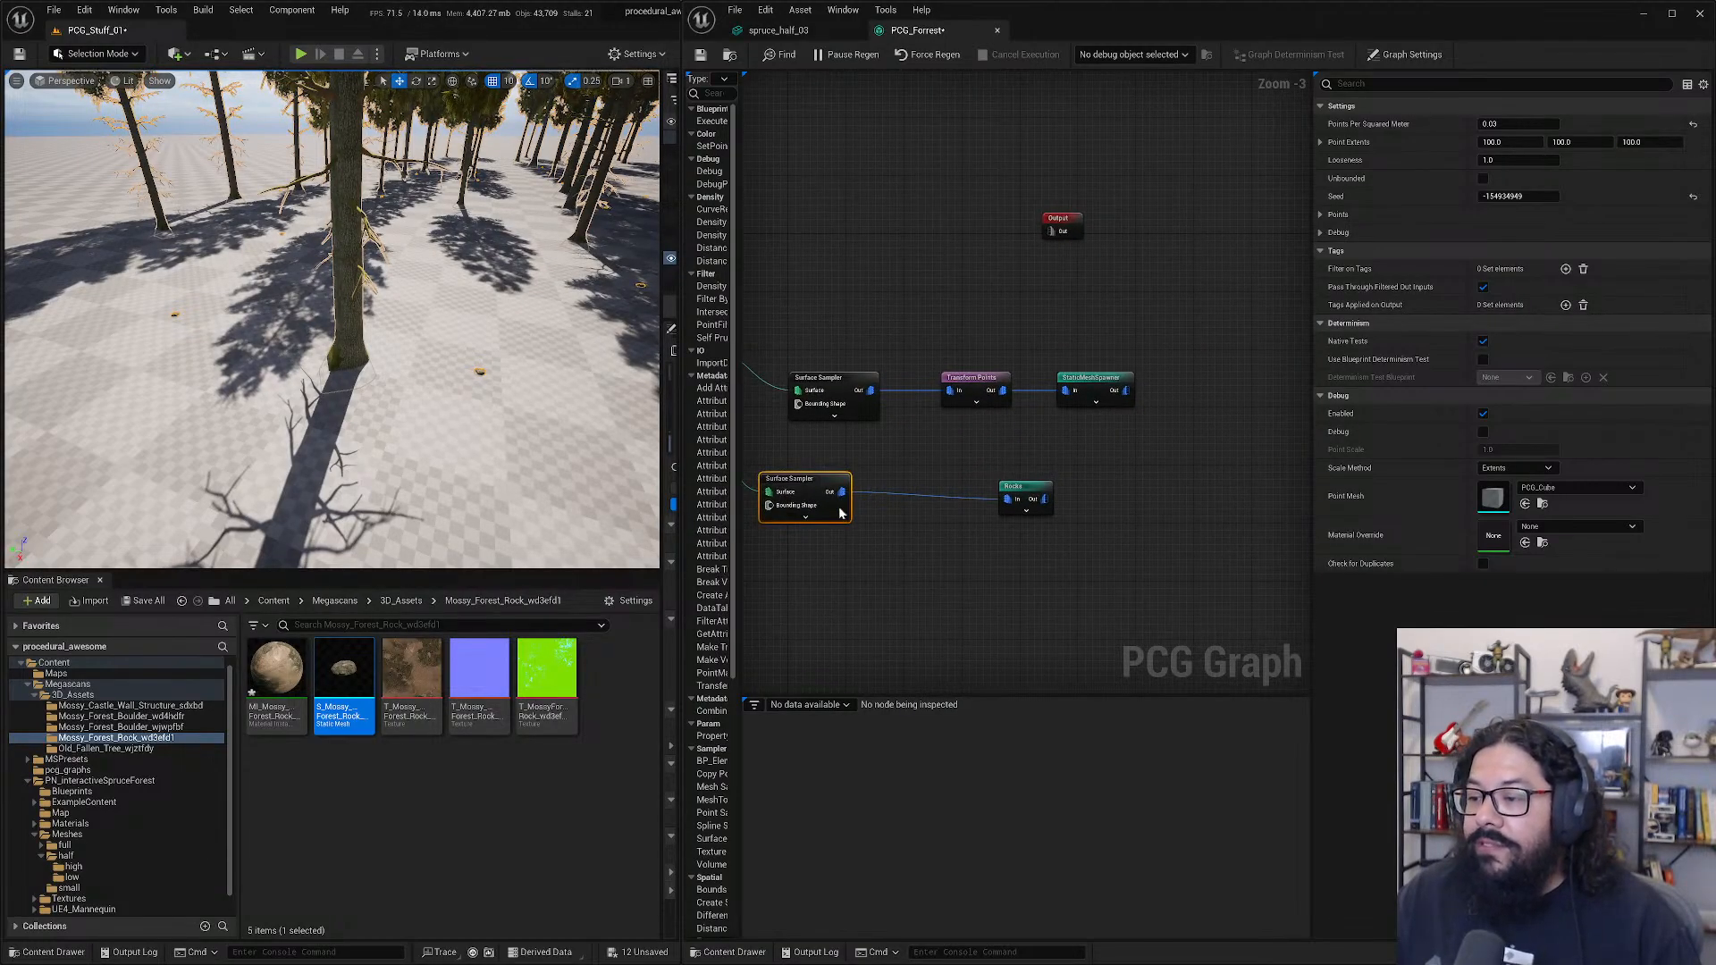
{"action": "left_click_drag", "start_coordinate": [841, 492], "coordinate": [934, 519]}
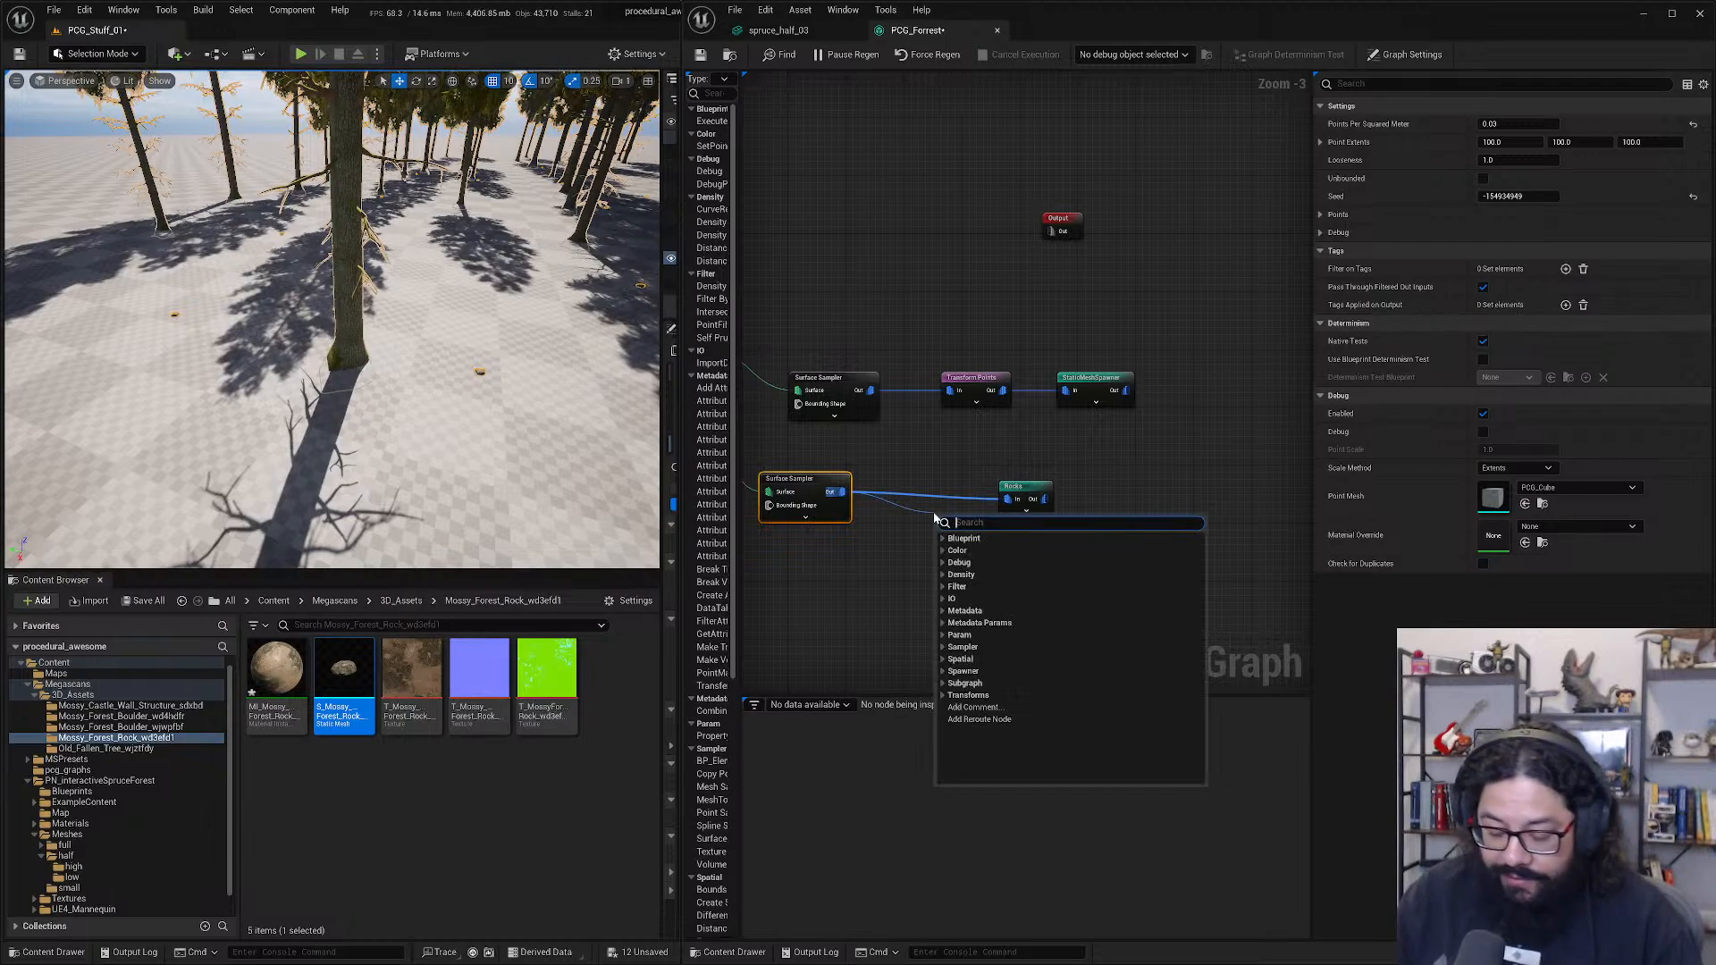
{"action": "type", "text": "tra"}
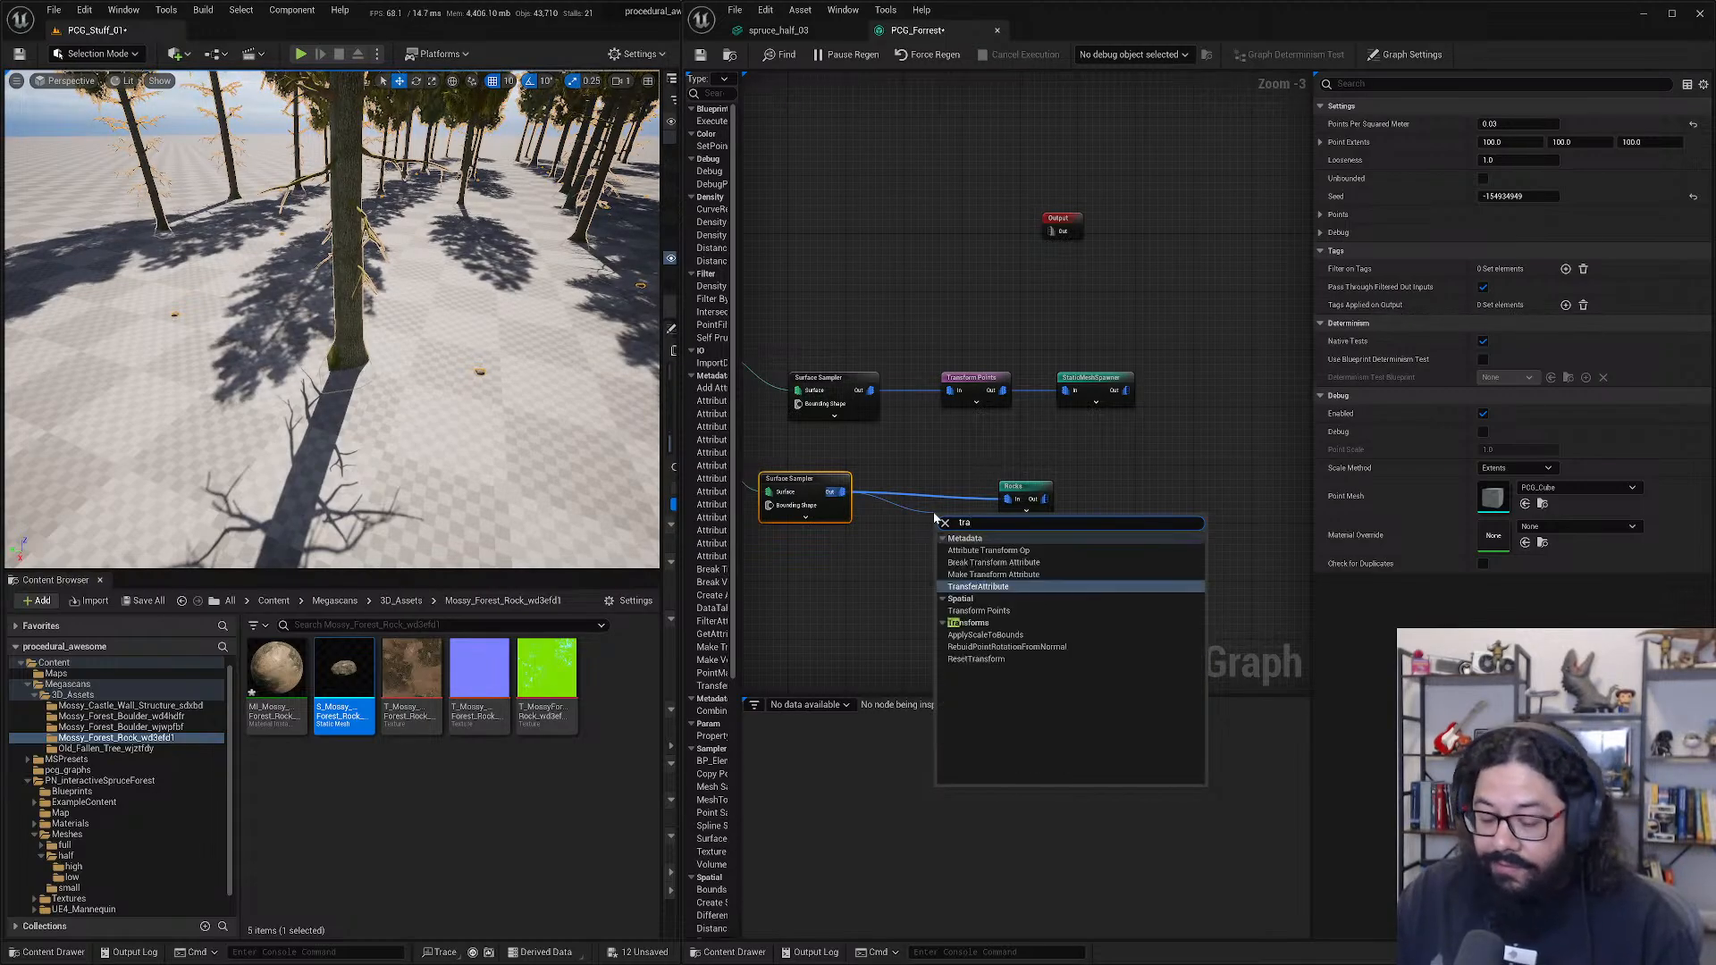
{"action": "type", "text": "nsop"}
{"action": "key", "text": "BackSpace"}
{"action": "key", "text": "BackSpace"}
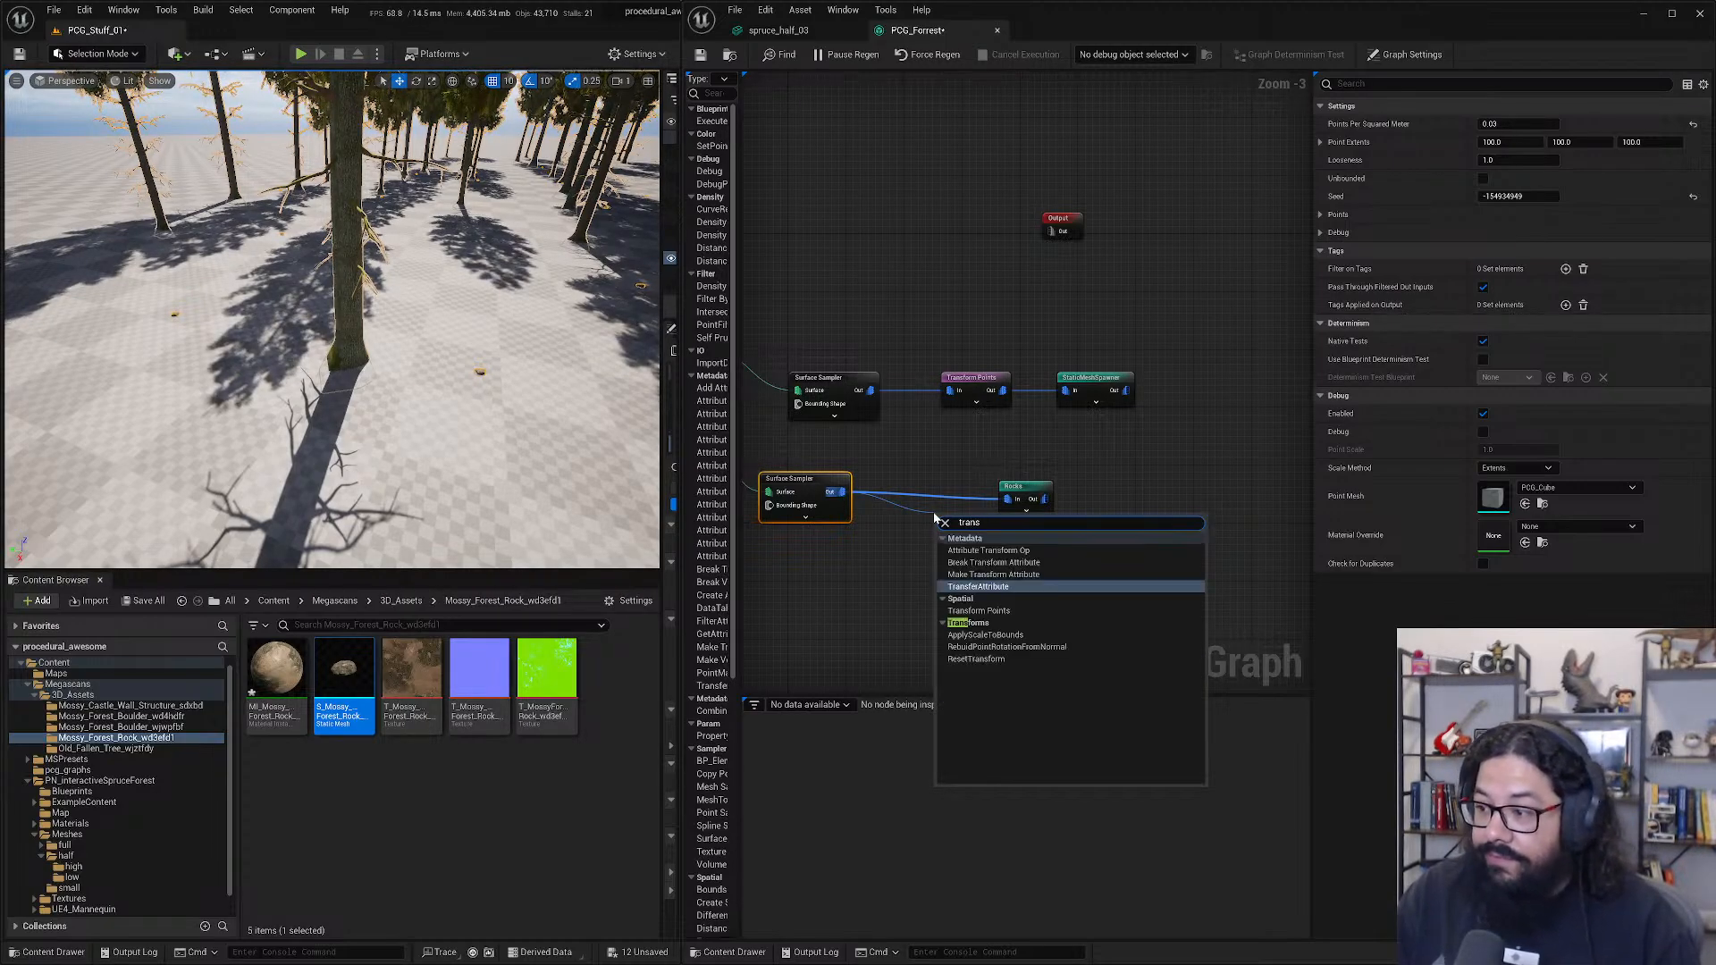
{"action": "left_click", "coordinate": [977, 612]}
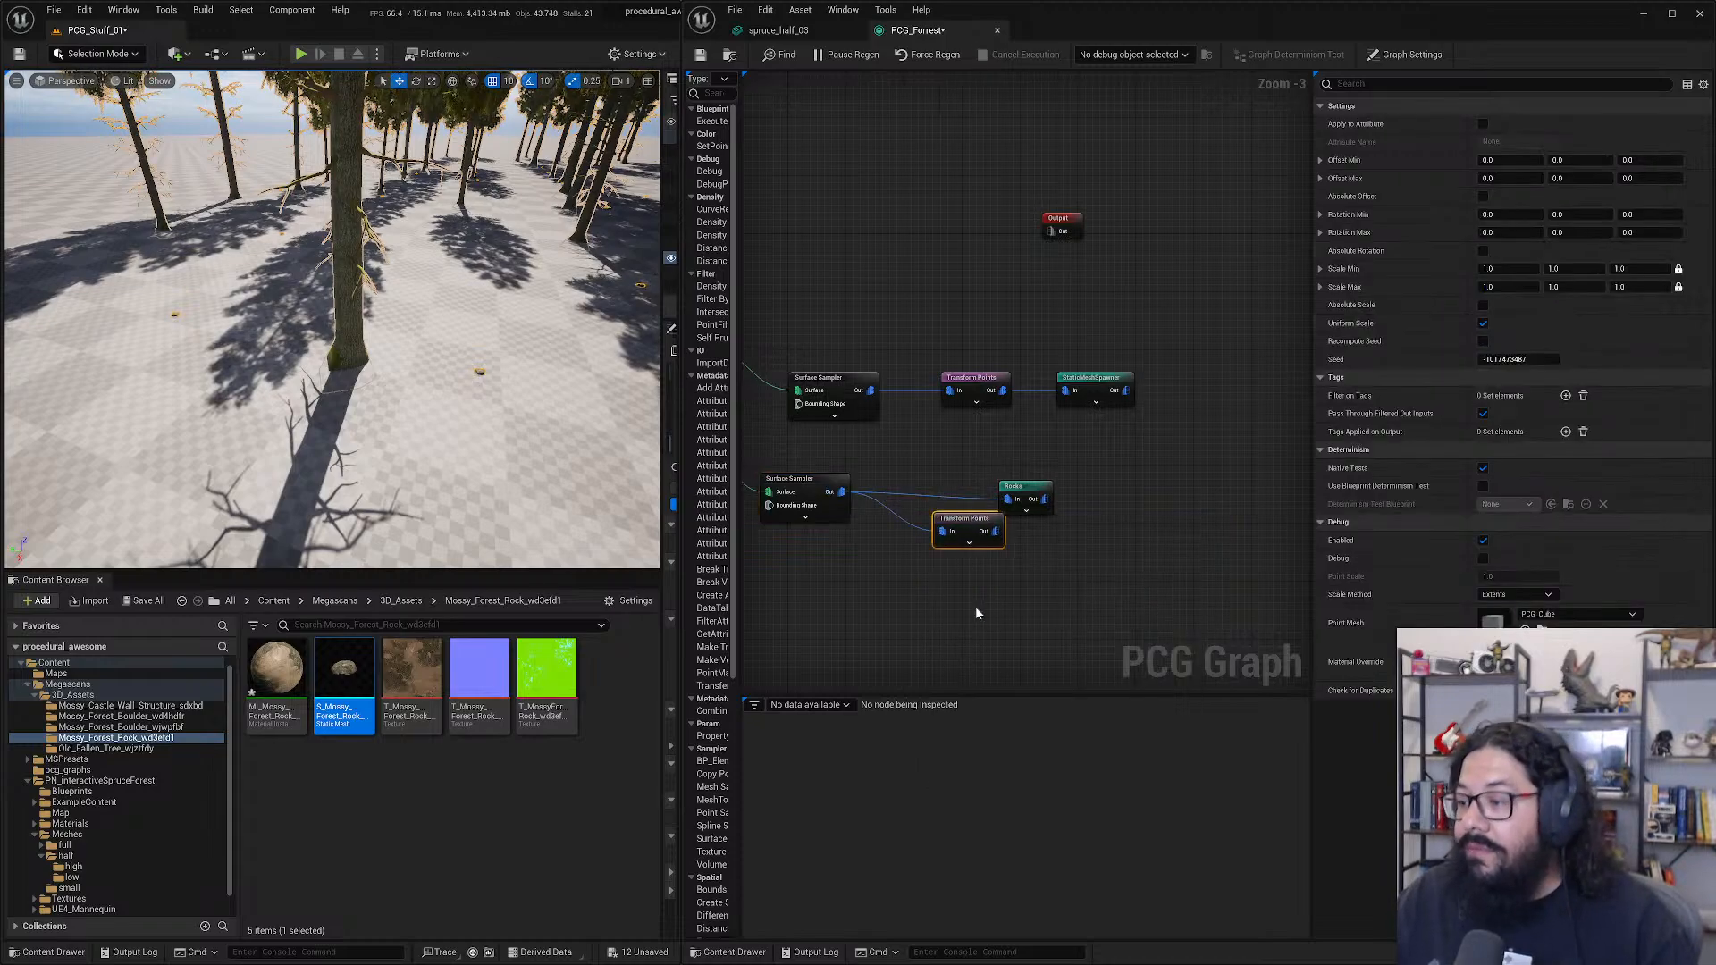
- Route the rocks' Surface Sampler through Transform Points into the Rocks node, removing the direct link, and line the nodes up in a row
{"action": "left_click_drag", "start_coordinate": [1018, 488], "coordinate": [1083, 480]}
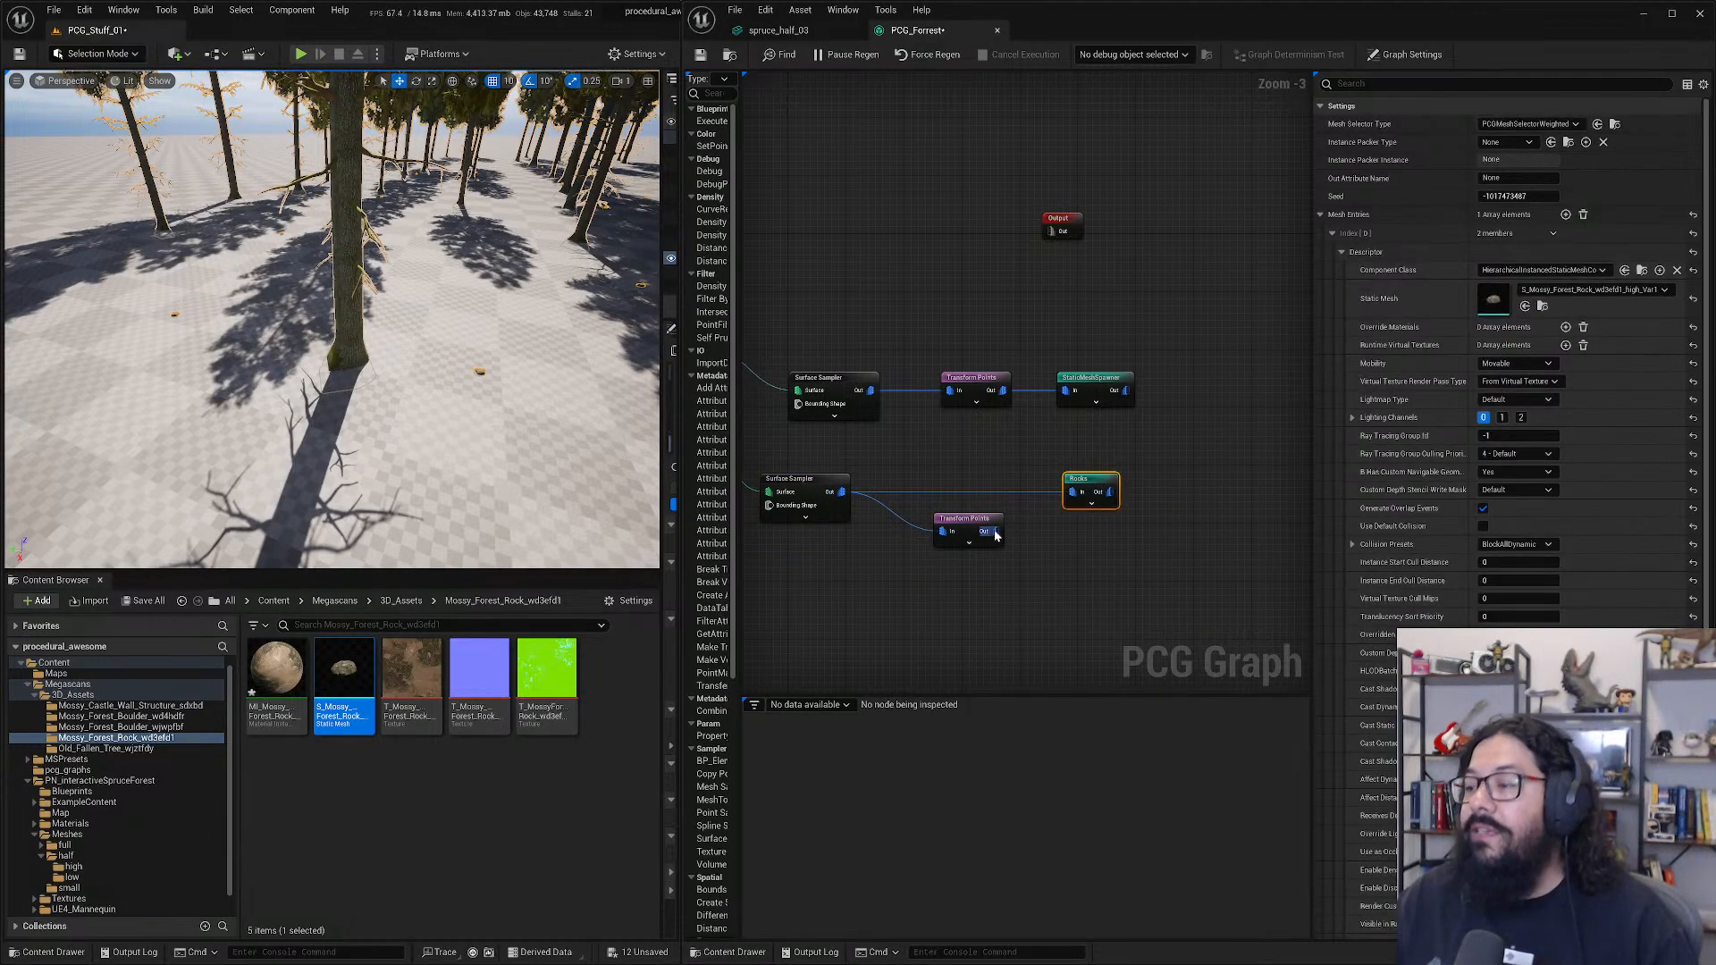
{"action": "left_click_drag", "start_coordinate": [995, 531], "coordinate": [1073, 492]}
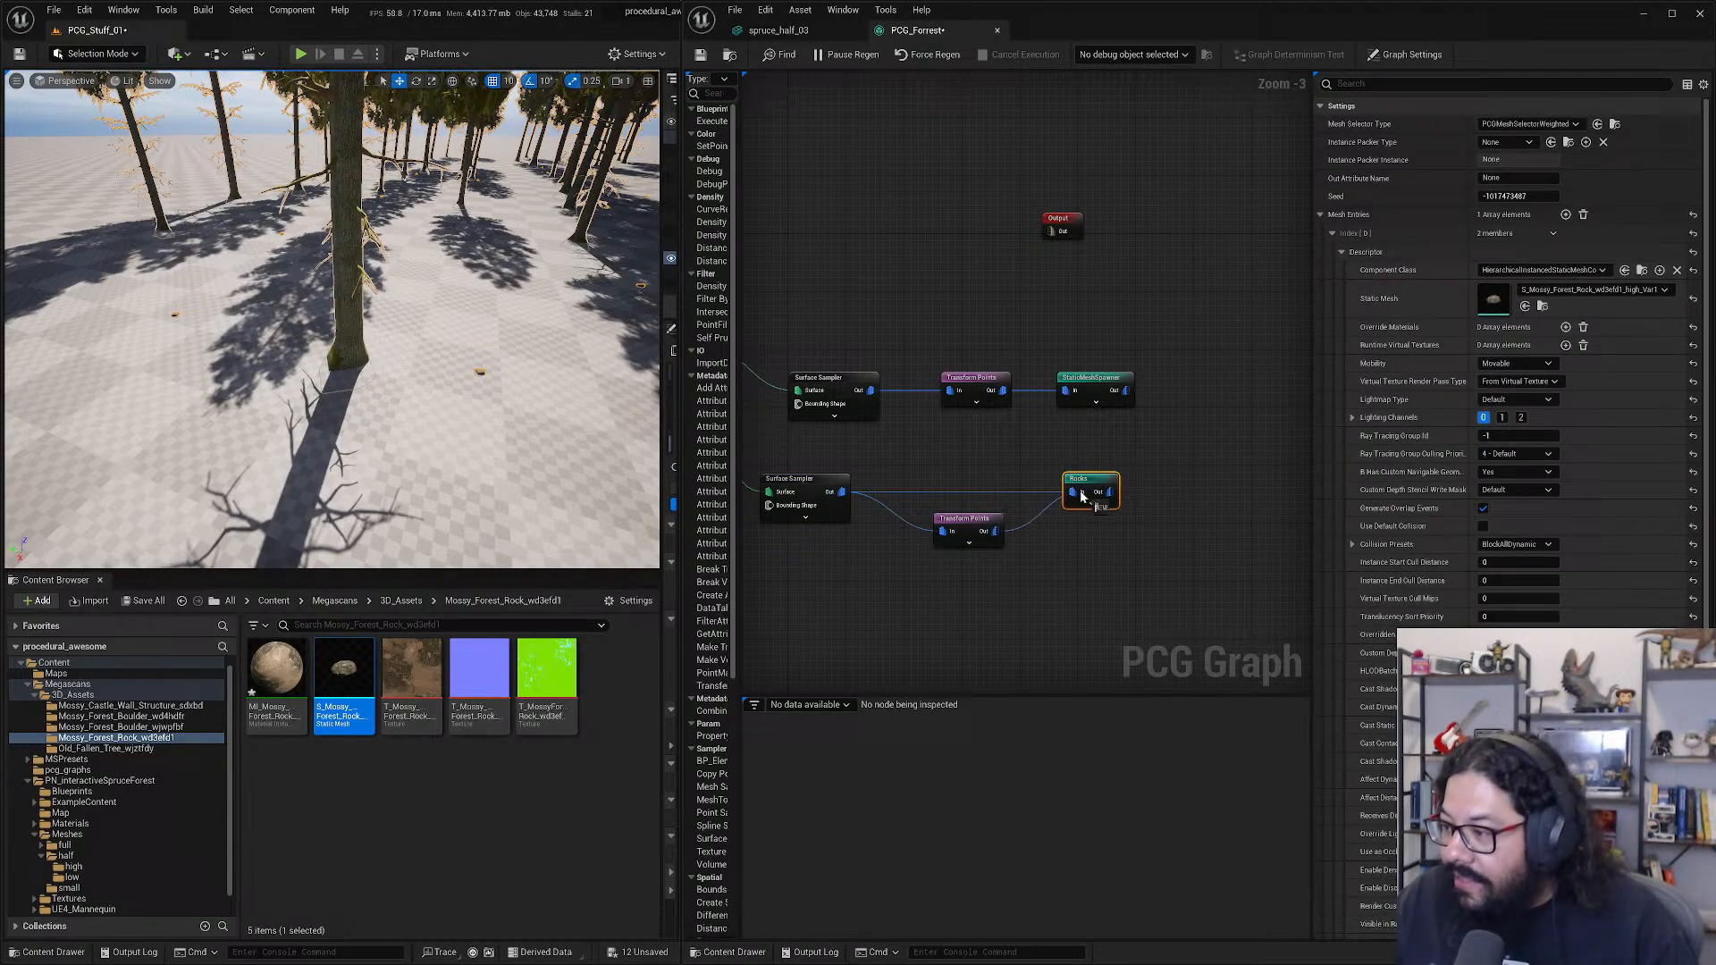
{"action": "left_click", "coordinate": [969, 498]}
{"action": "left_click", "coordinate": [961, 490], "text": "alt"}
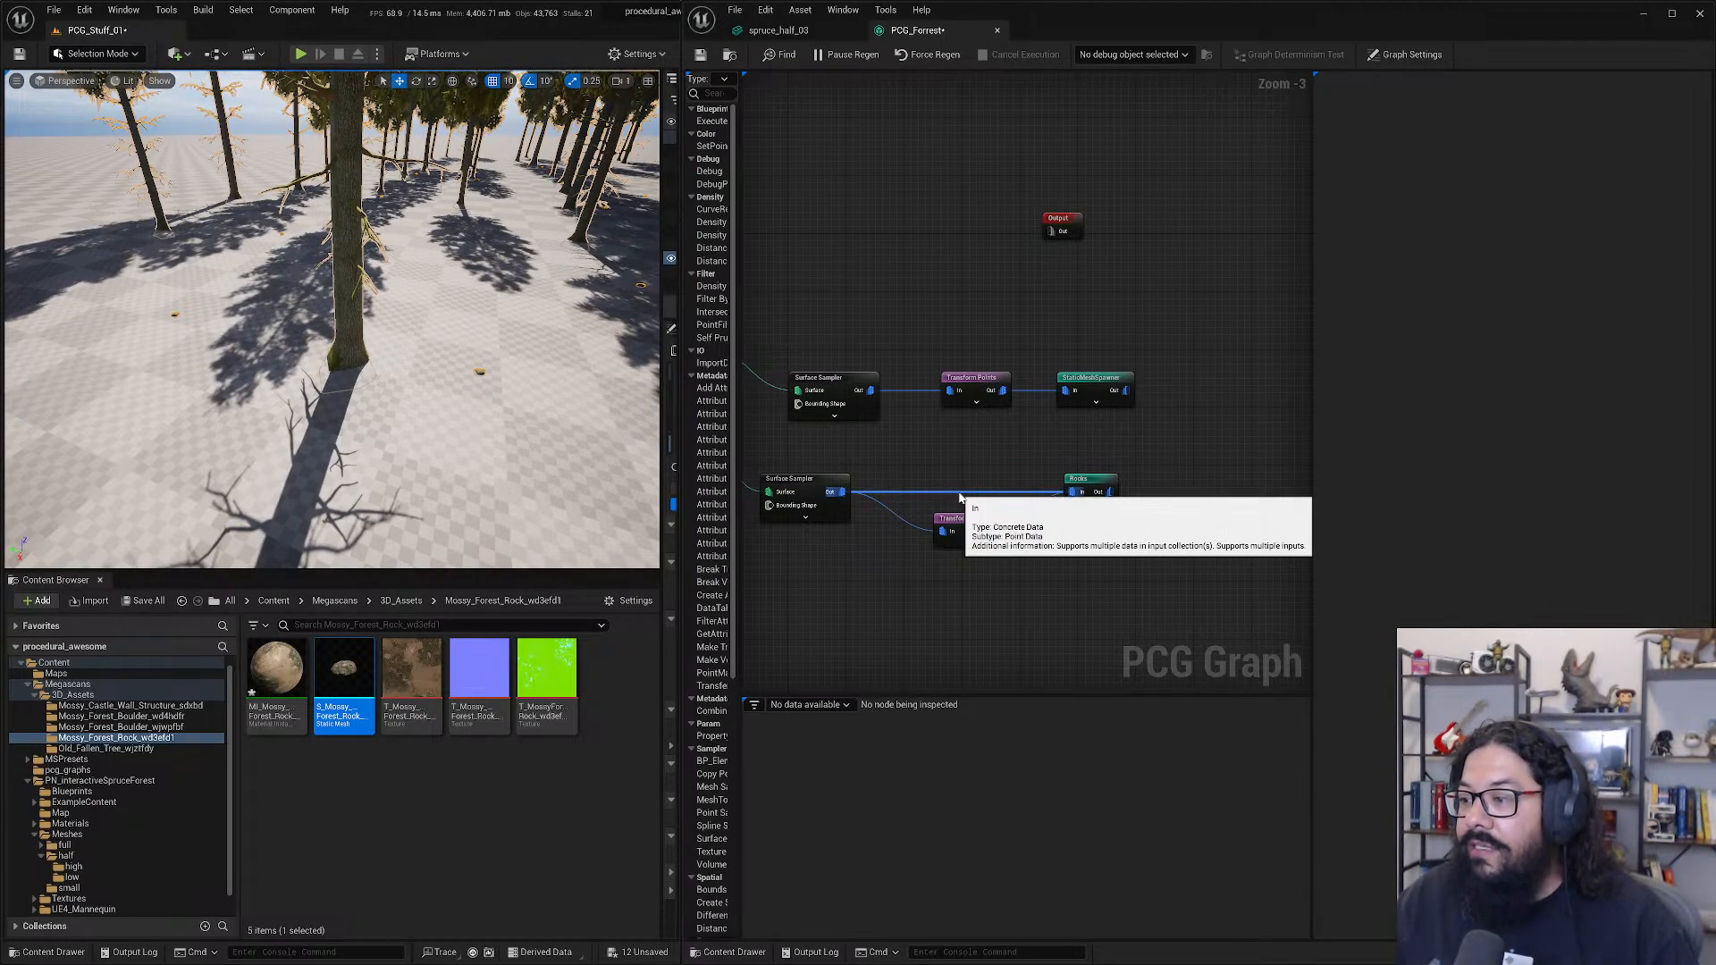
{"action": "left_click_drag", "start_coordinate": [961, 522], "coordinate": [960, 484]}
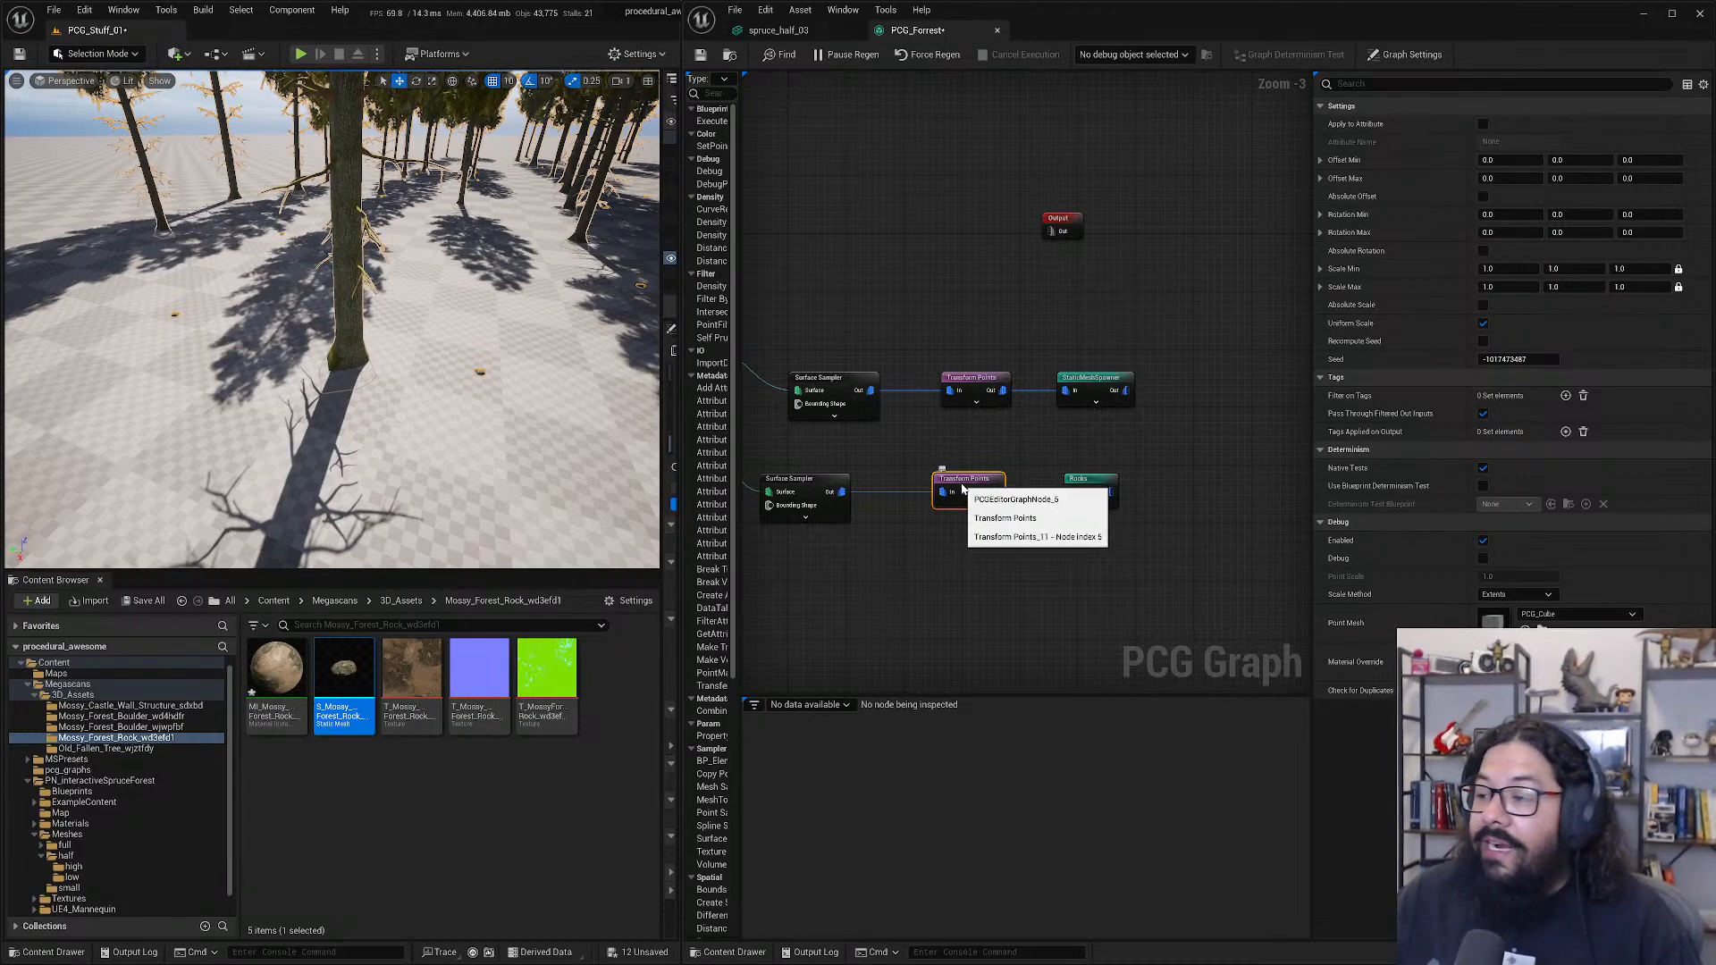
{"action": "mouse_move", "coordinate": [960, 484]}
{"action": "left_mouse_down"}
{"action": "mouse_move", "coordinate": [935, 491]}
{"action": "mouse_move", "coordinate": [953, 484]}
{"action": "left_mouse_up"}
{"action": "double_click", "coordinate": [953, 480]}
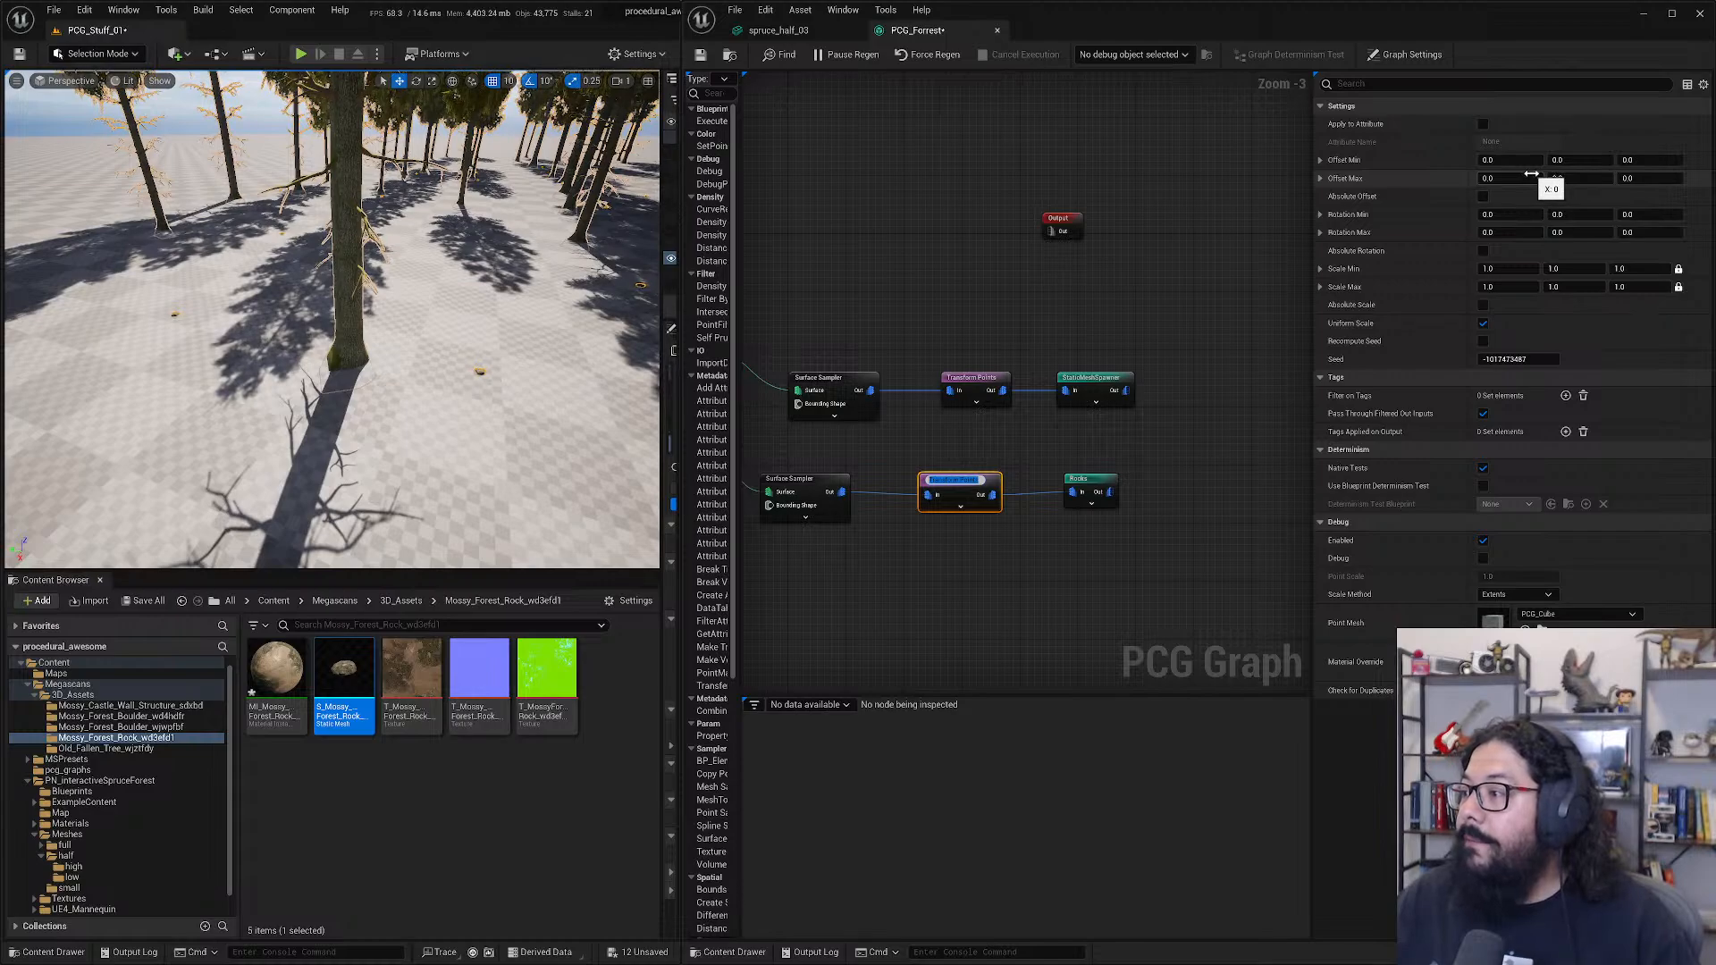
- Set the rocks' Transform Points Scale Min to 10 and Scale Max to 15 on all axes
{"action": "left_click", "coordinate": [1510, 269]}
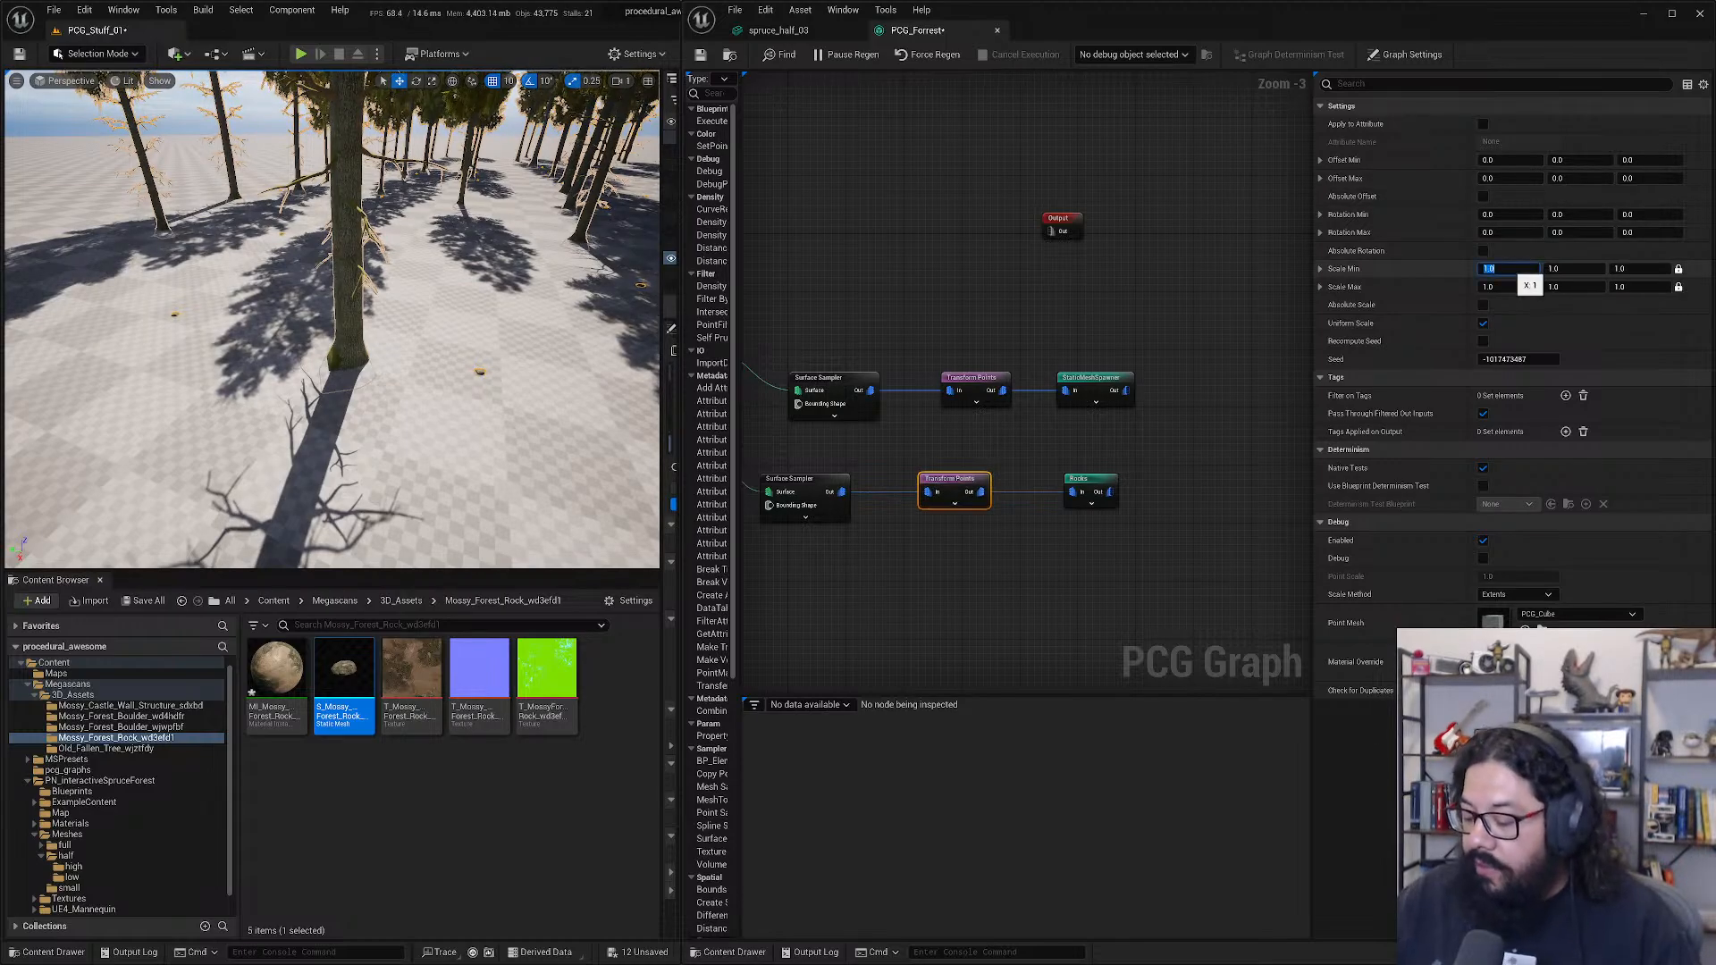
{"action": "type", "text": "10"}
{"action": "key", "text": "Return"}
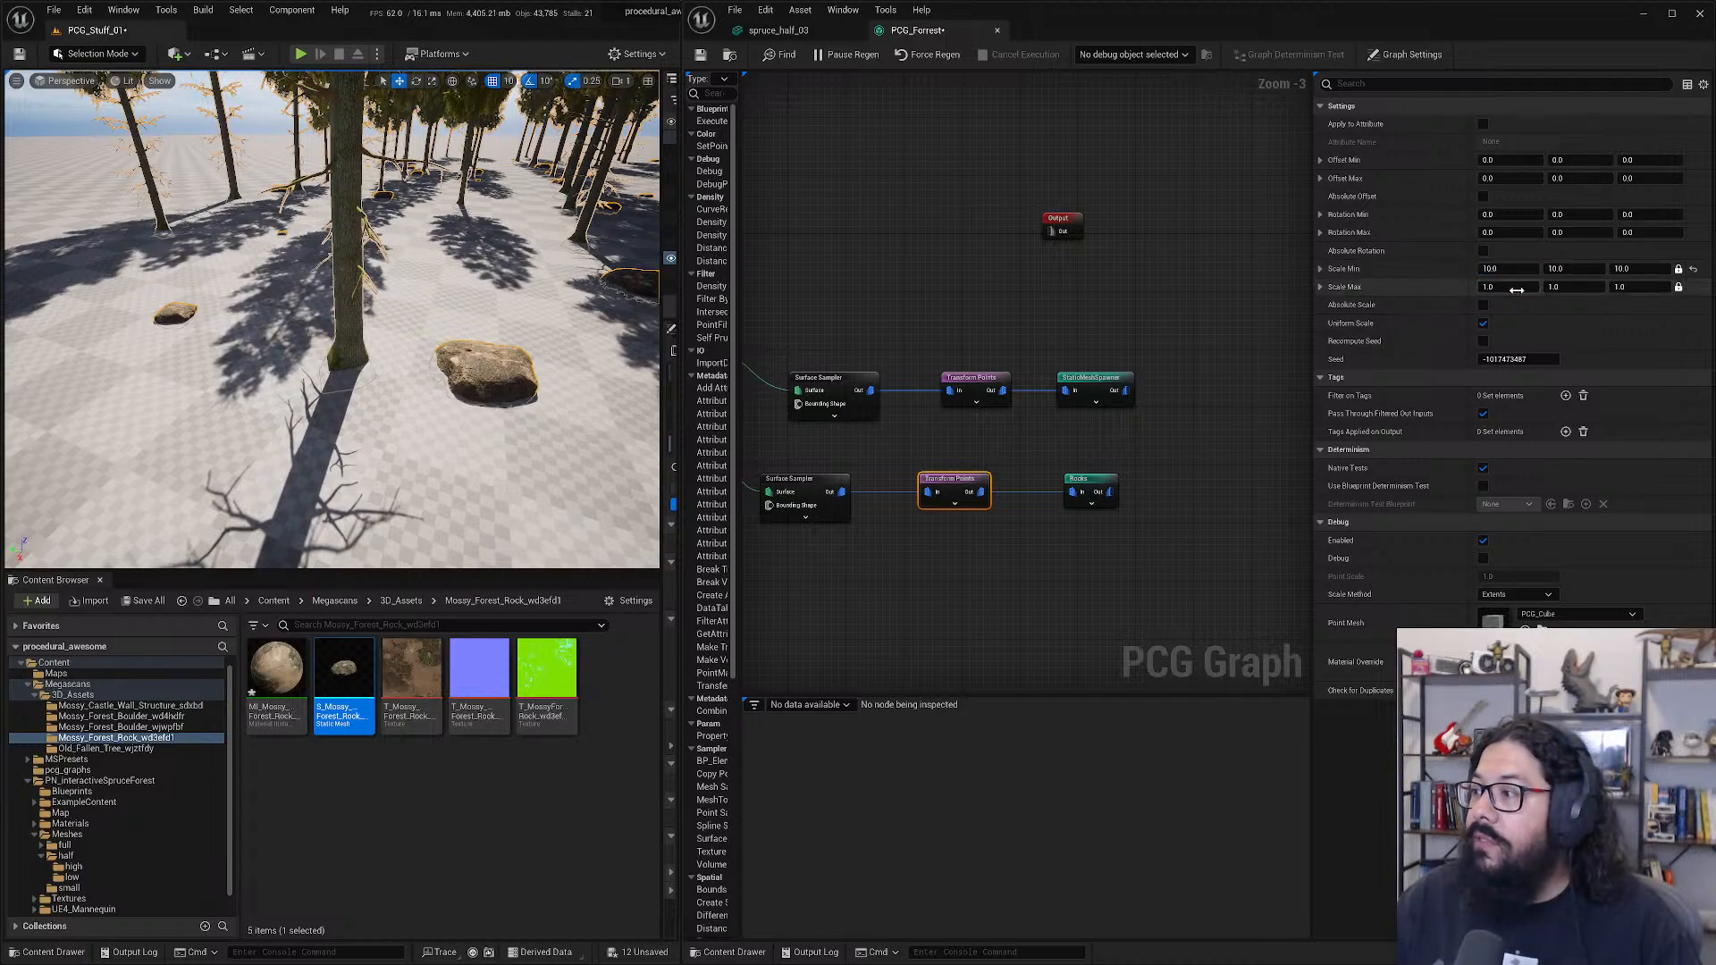
{"action": "left_click", "coordinate": [1520, 287]}
{"action": "type", "text": "15"}
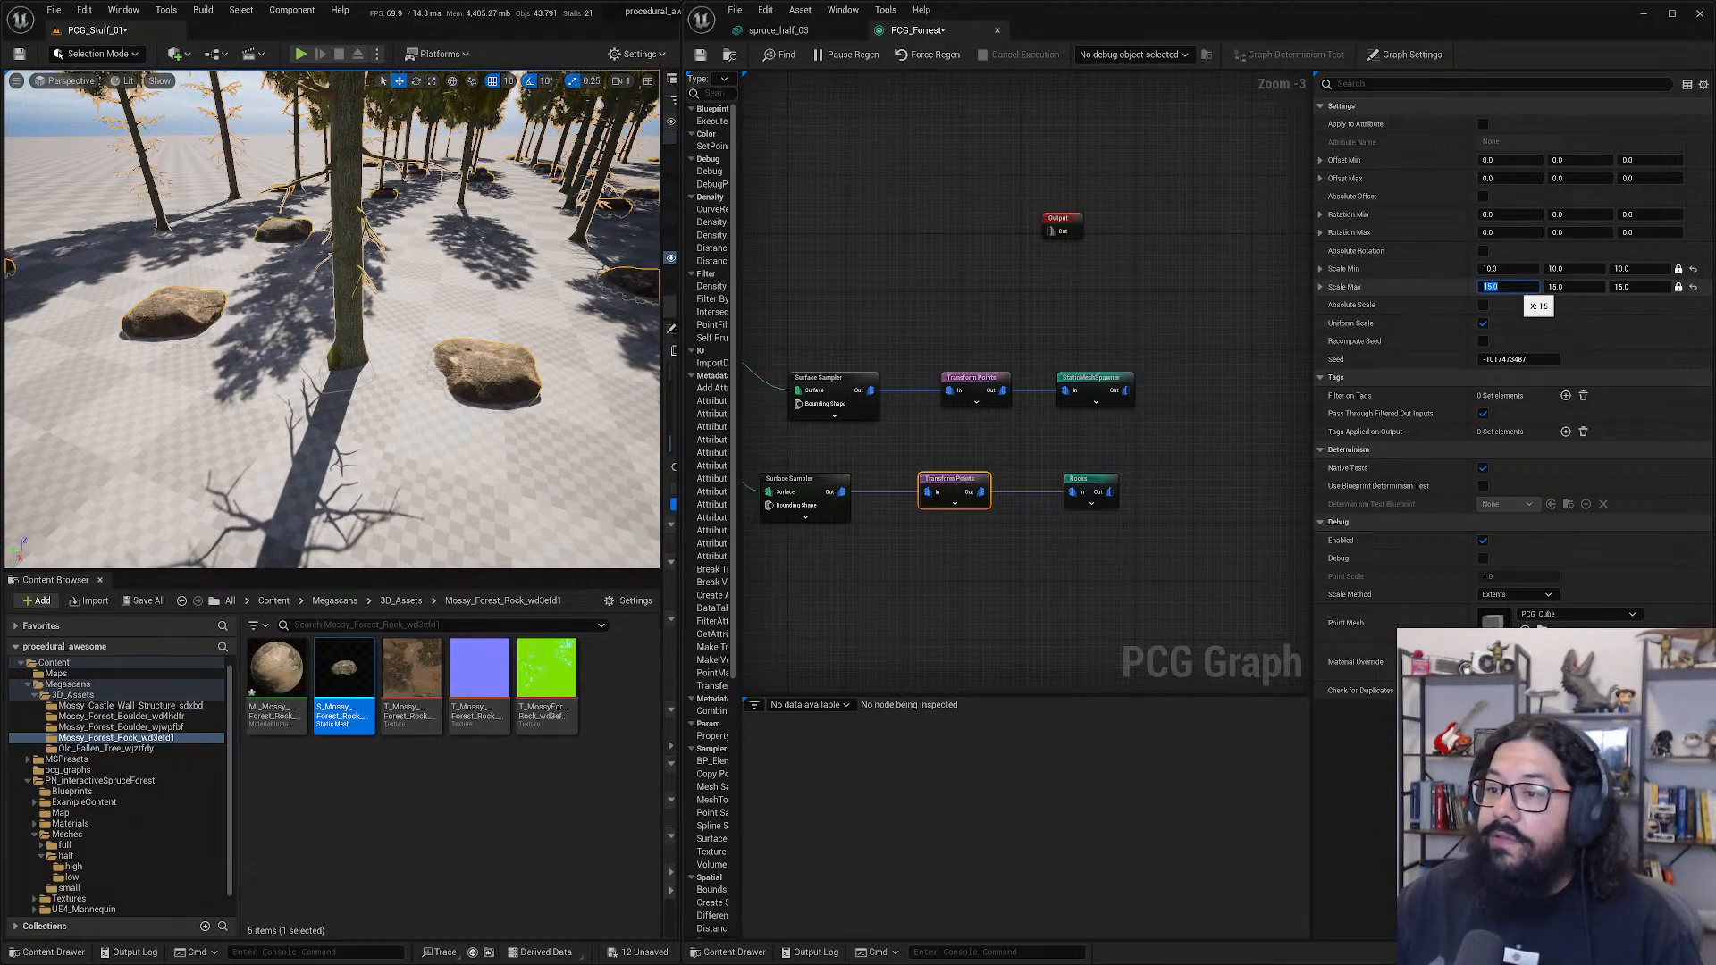
{"action": "key", "text": "Return"}
- Raise the rocks' Scale Max to 20 on all axes after checking the rocks in the level
{"action": "right_click_drag", "start_coordinate": [419, 325], "coordinate": [411, 367]}
{"action": "left_click", "coordinate": [1507, 287]}
{"action": "type", "text": "20"}
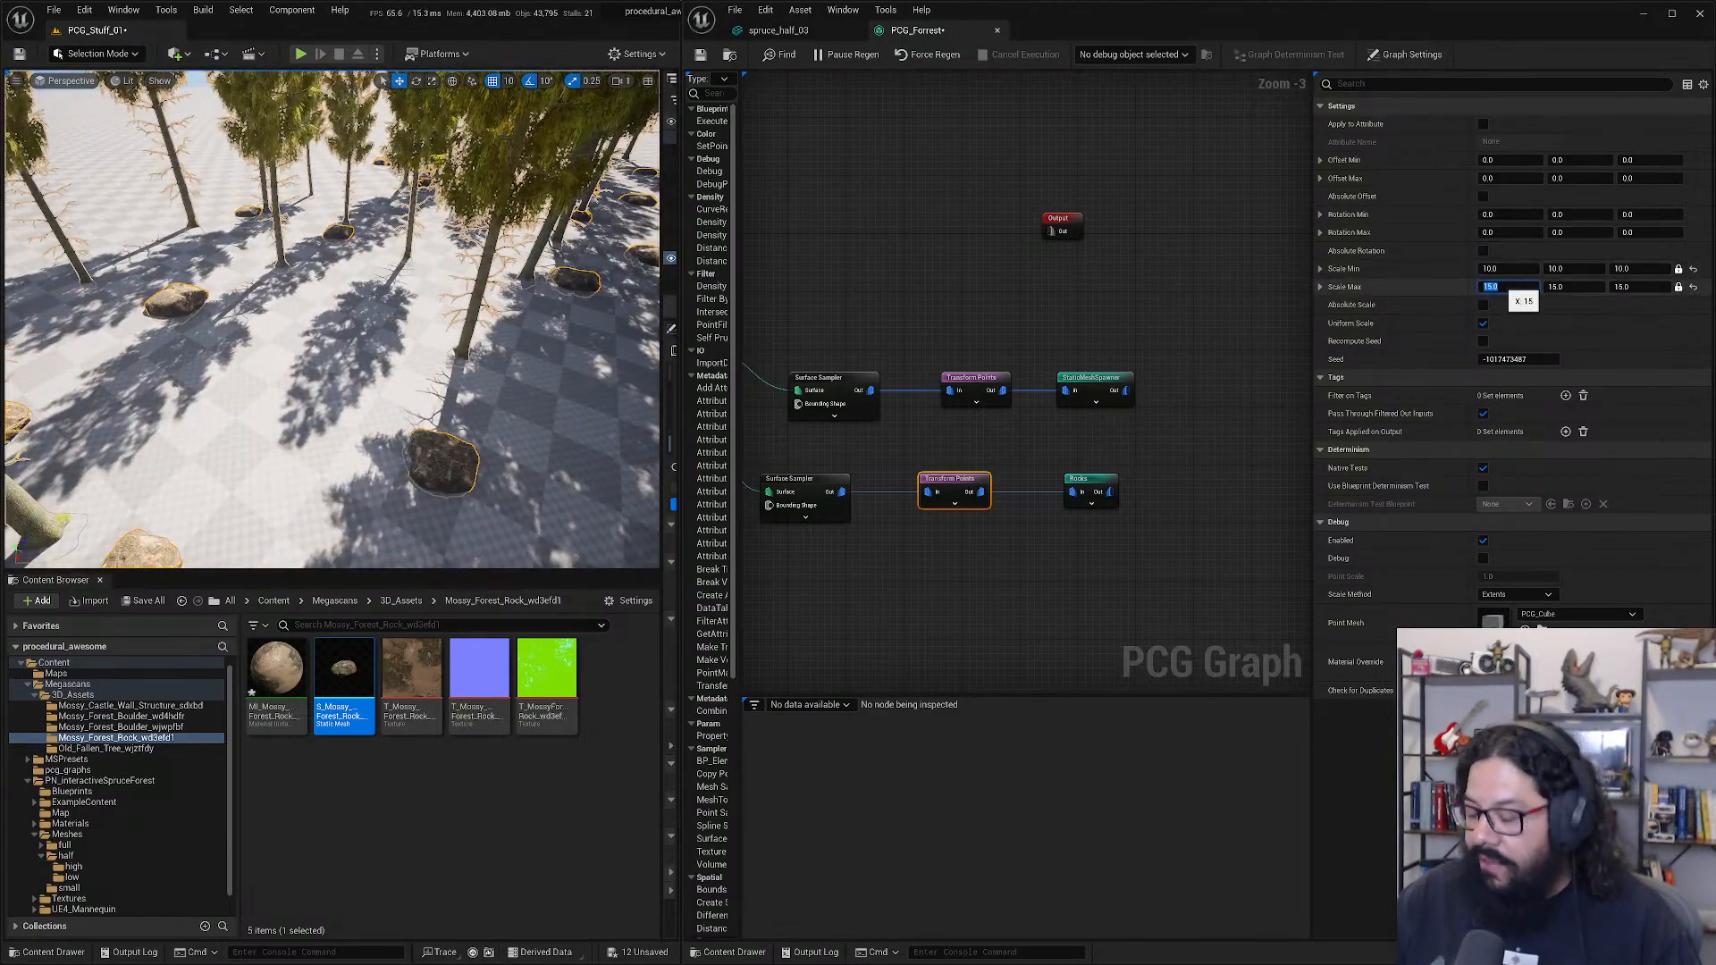
{"action": "key", "text": "Return"}
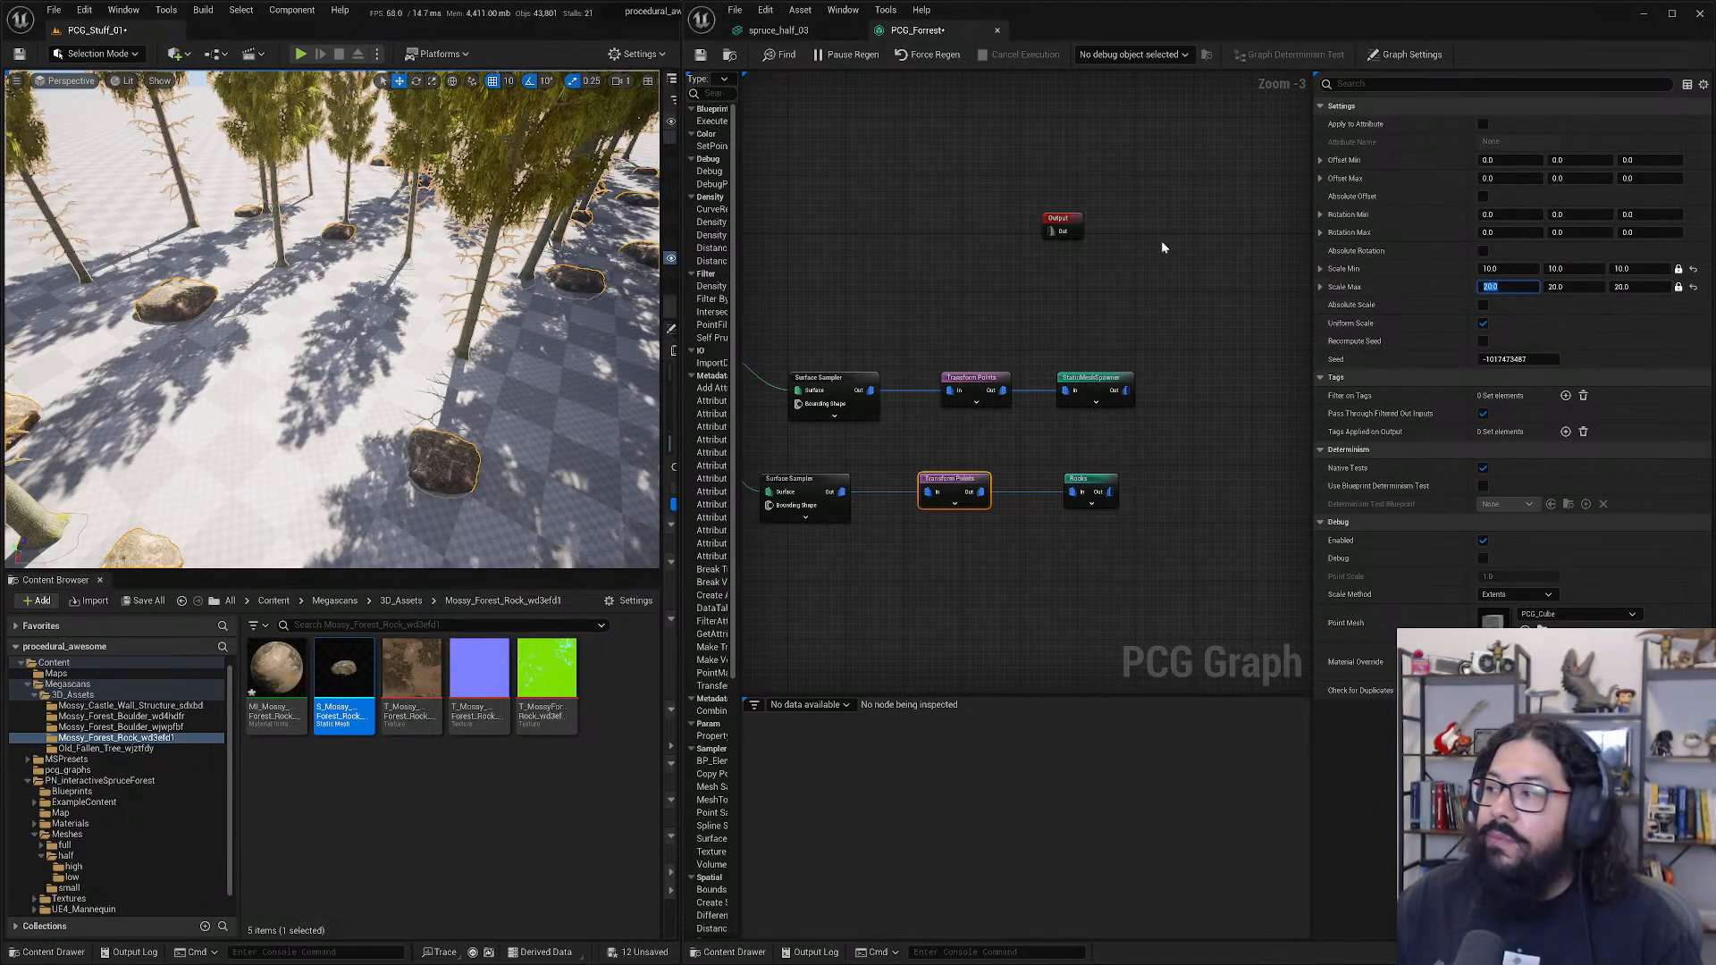
- Set the rocks' Transform Points Scale Max to 40 and Scale Min to 20 on all axes
{"action": "right_click_drag", "start_coordinate": [500, 313], "coordinate": [420, 322]}
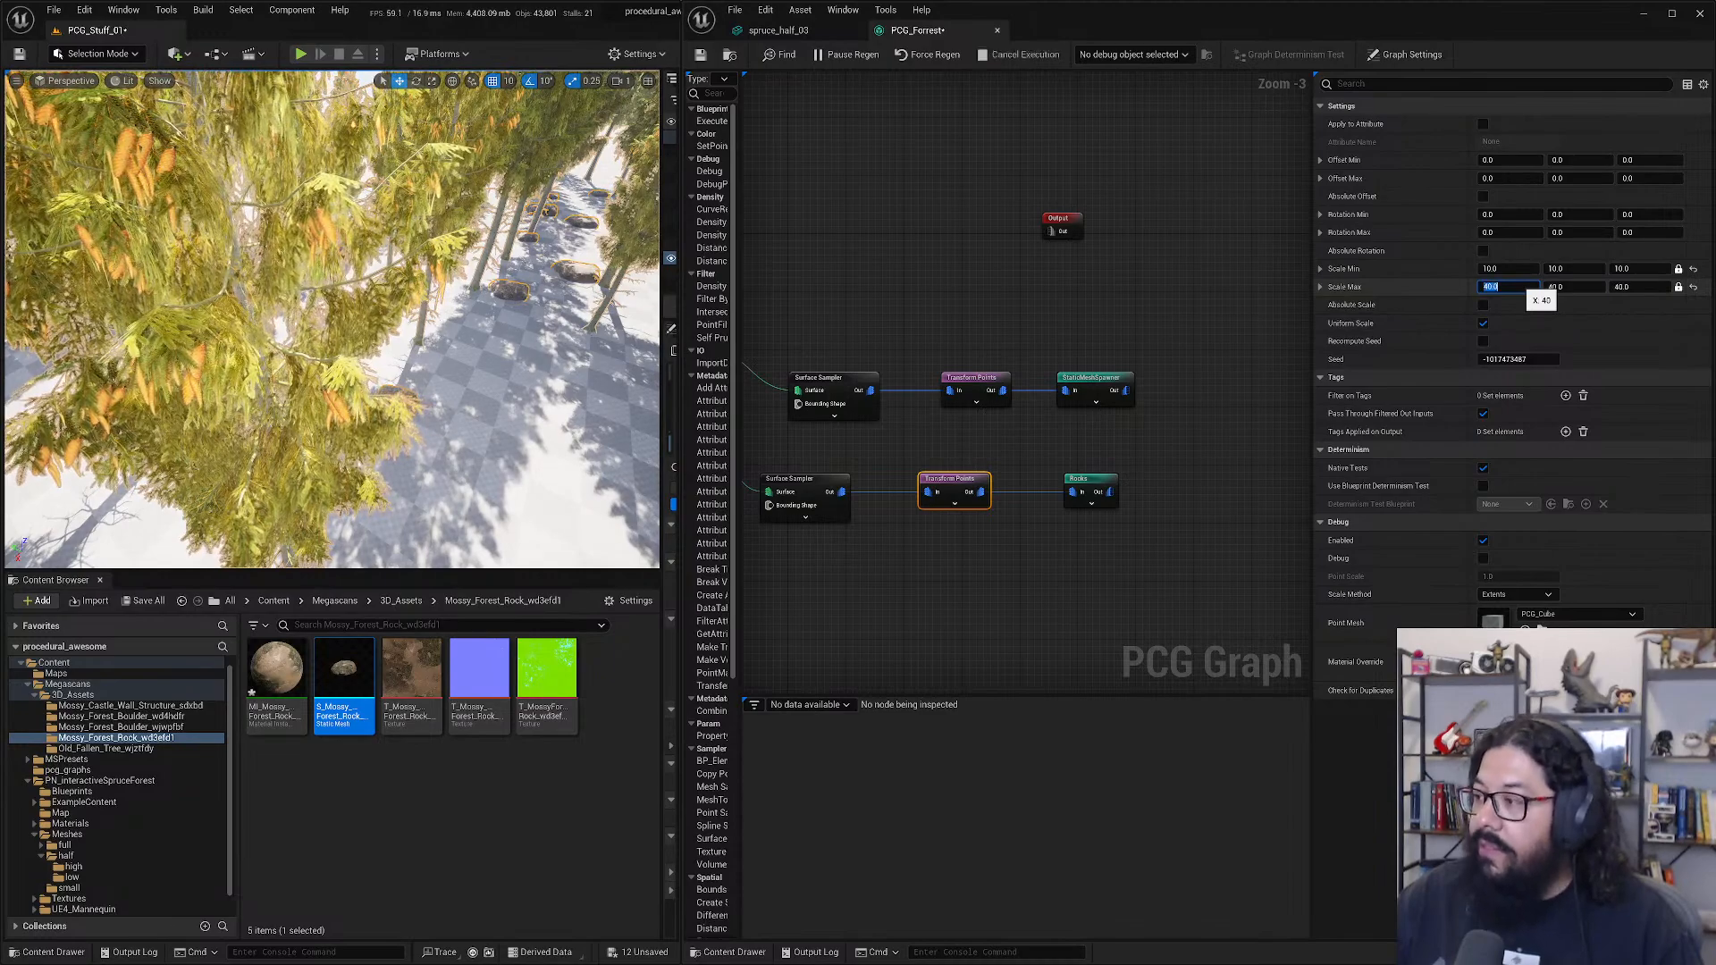
{"action": "type", "text": "40"}
{"action": "key", "text": "Return"}
{"action": "left_click", "coordinate": [1488, 268]}
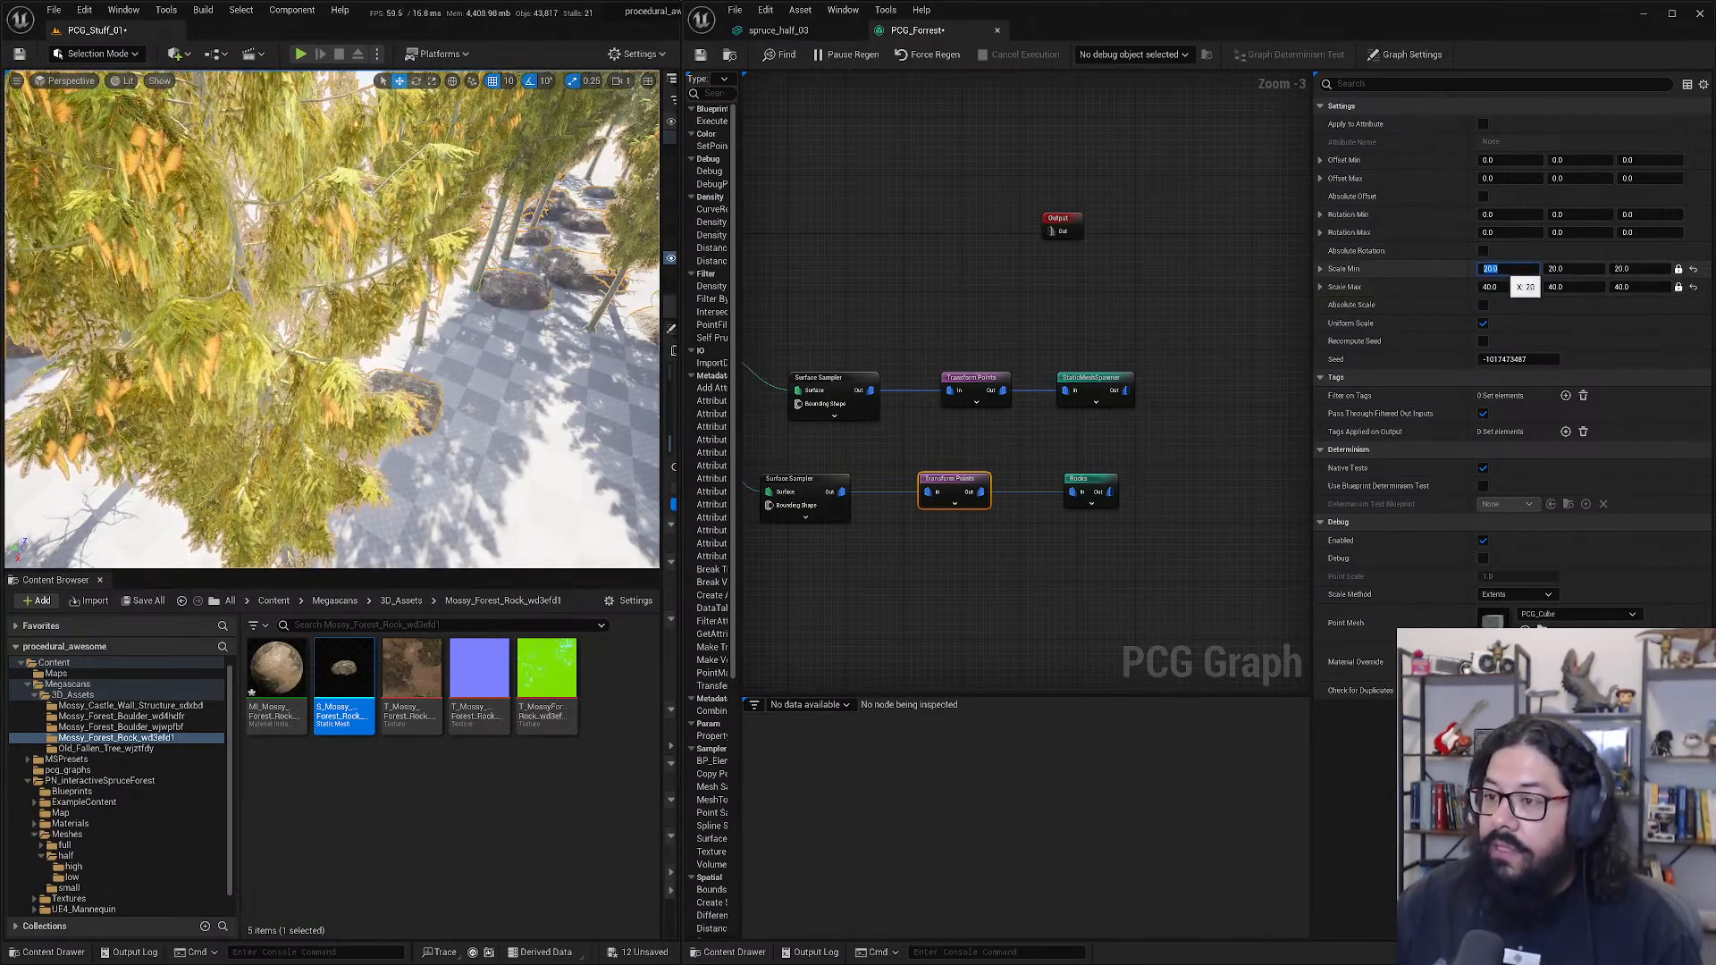
{"action": "type", "text": "20"}
{"action": "key", "text": "Return"}
- Fly through the forest level to examine the enlarged rocks' sizes and where they overlap the tree trunks
{"action": "left_click", "coordinate": [855, 314]}
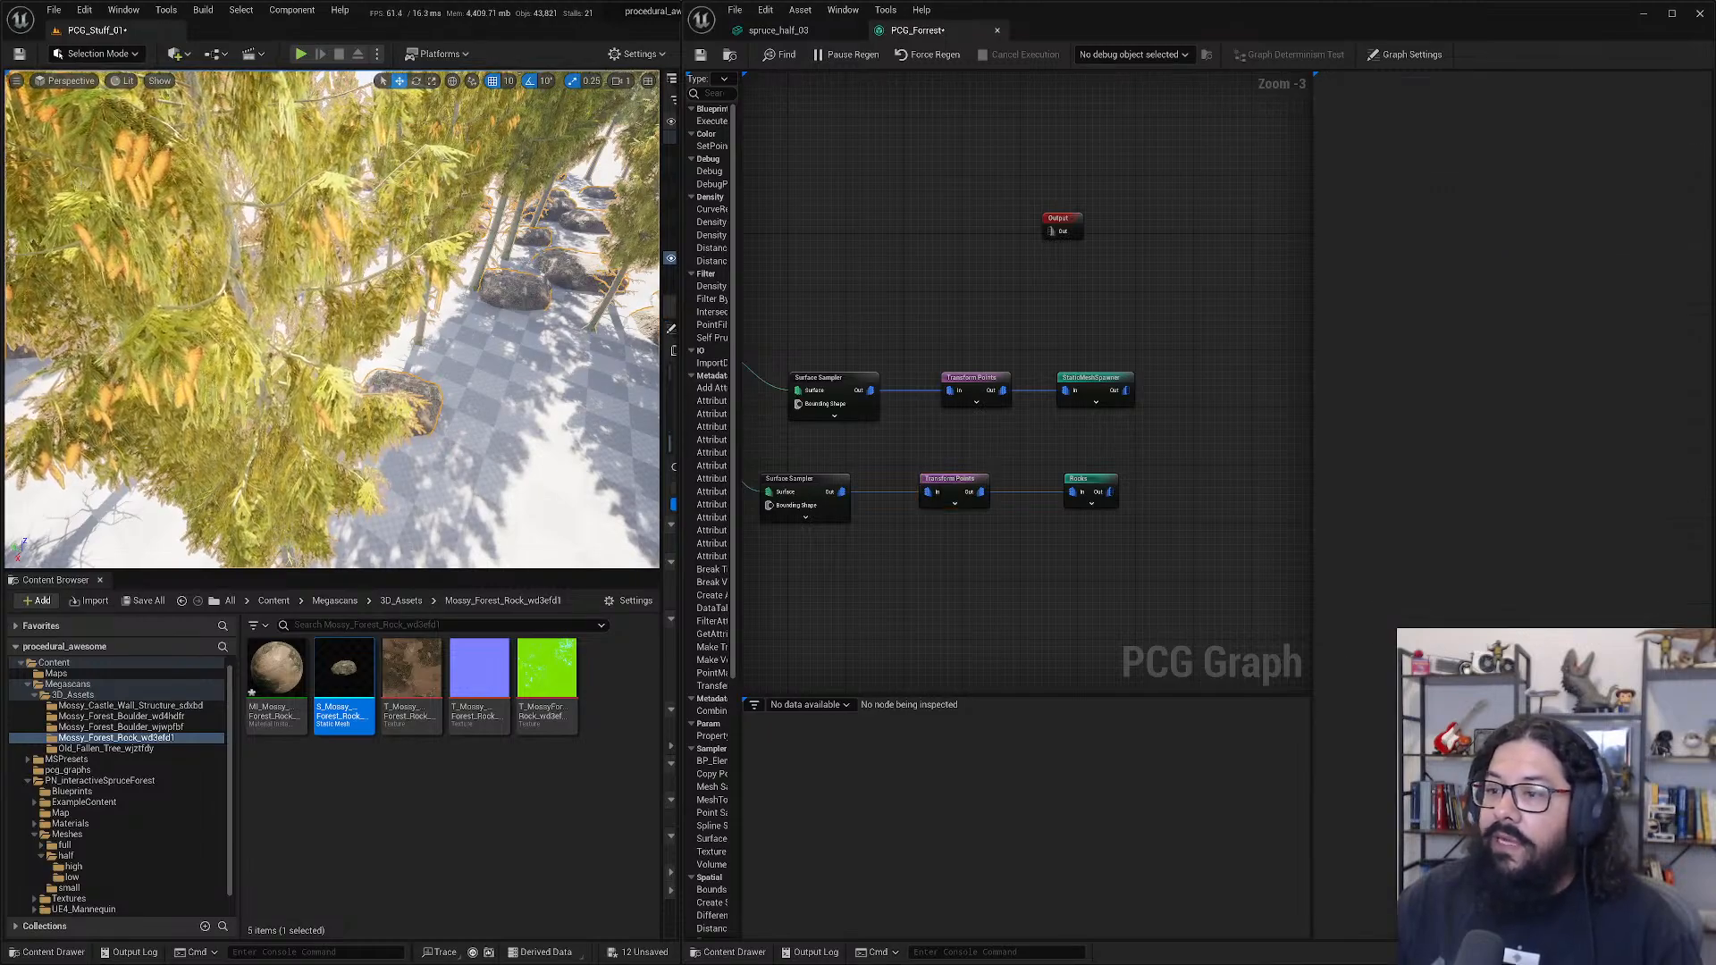
{"action": "key", "text": "w"}
{"action": "right_click_drag", "start_coordinate": [447, 313], "coordinate": [402, 268]}
{"action": "key", "text": "w"}
{"action": "right_click_drag", "start_coordinate": [541, 424], "coordinate": [541, 424]}
{"action": "mouse_move", "coordinate": [541, 424]}
{"action": "middle_mouse_down"}
{"action": "mouse_move", "coordinate": [539, 451]}
{"action": "mouse_move", "coordinate": [516, 407]}
{"action": "middle_mouse_up"}
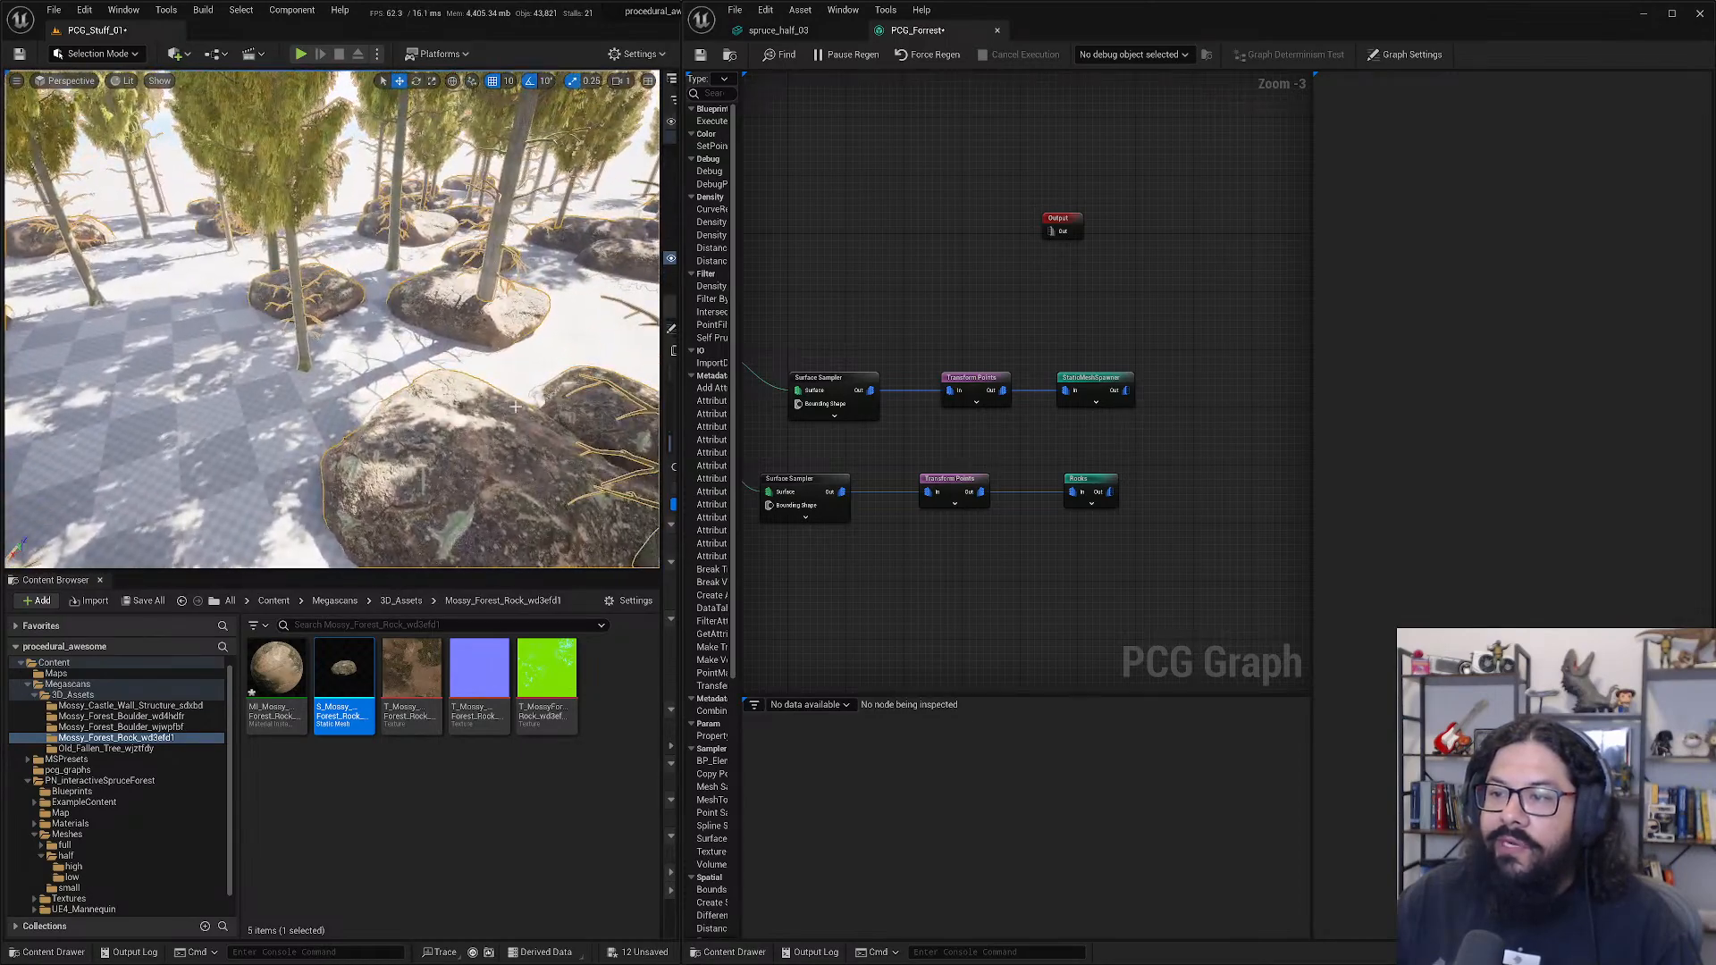
{"action": "left_click", "coordinate": [513, 319]}
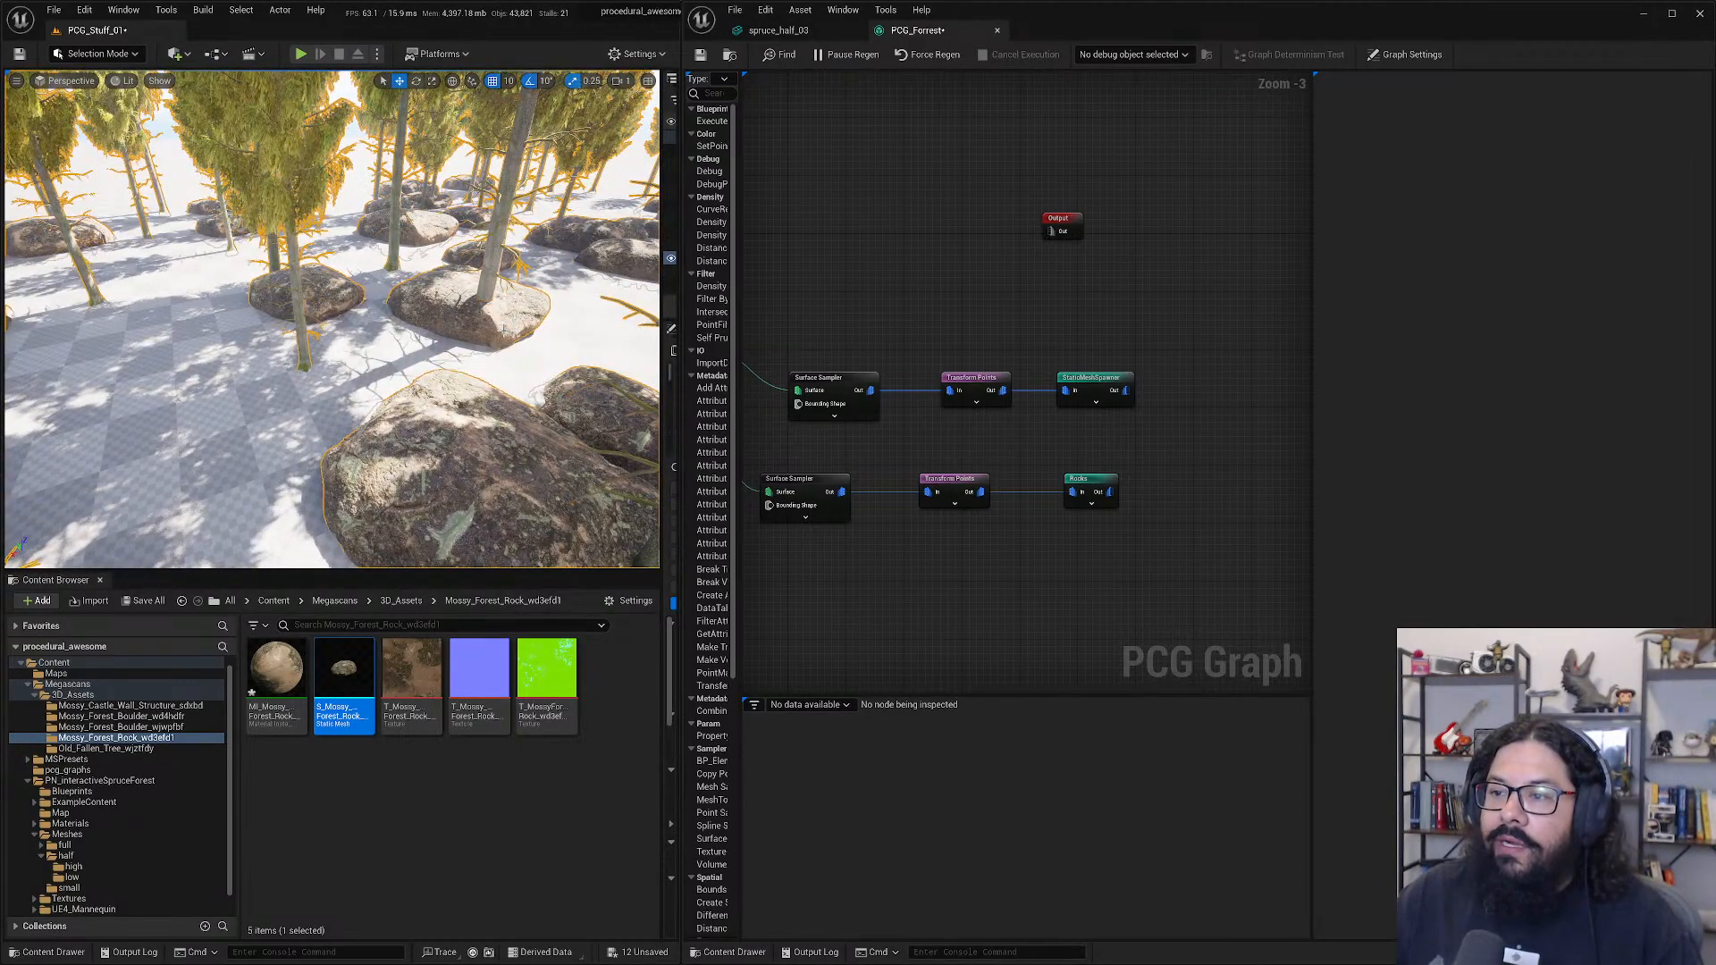
{"action": "key", "text": "w"}
{"action": "right_click_drag", "start_coordinate": [501, 334], "coordinate": [595, 328]}
{"action": "key", "text": "w"}
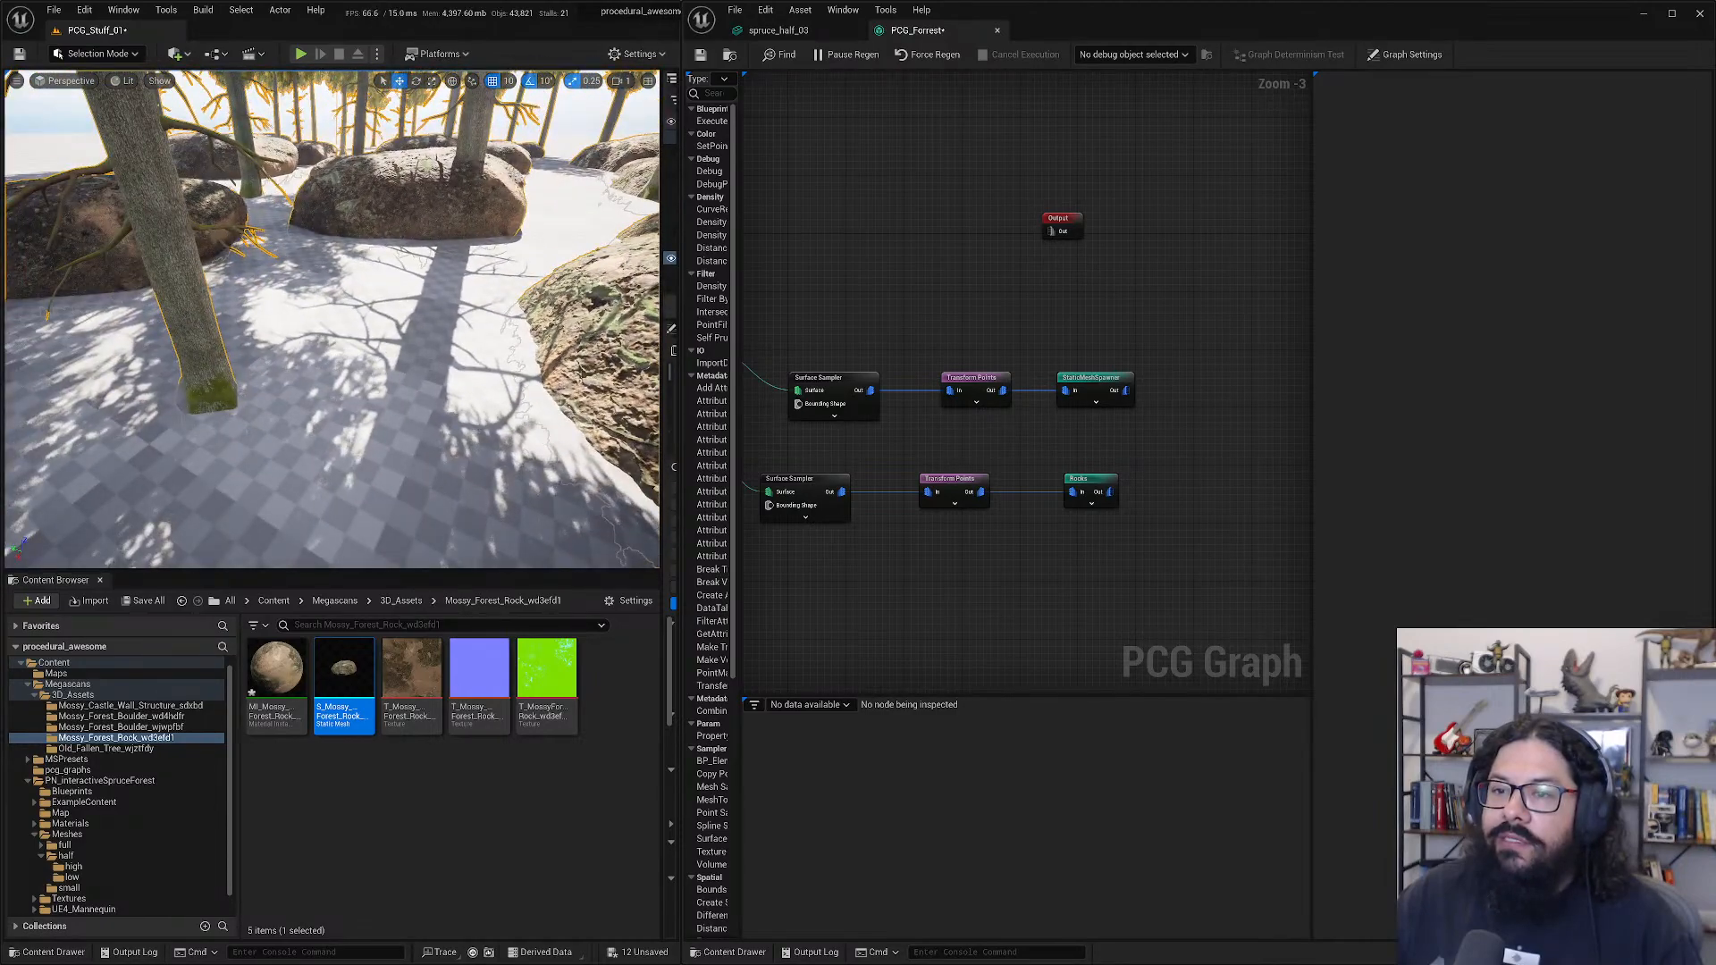
{"action": "key", "text": "s"}
{"action": "right_click_drag", "start_coordinate": [402, 238], "coordinate": [406, 256]}
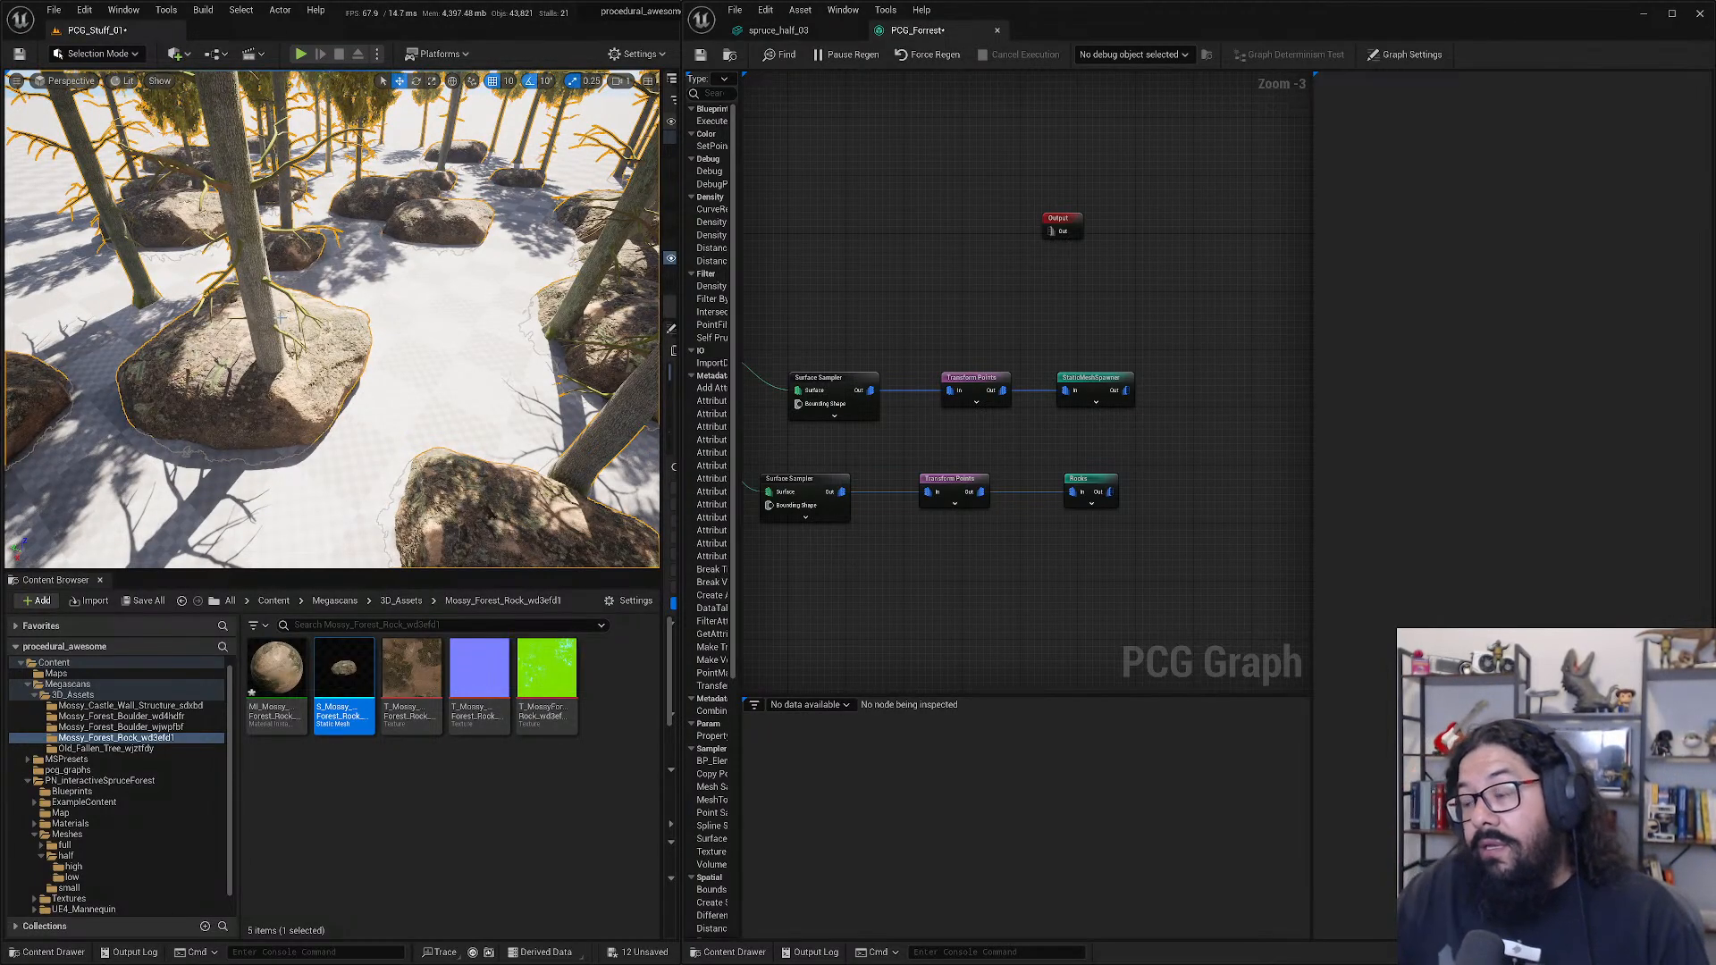
- Move the tree branch's Surface Sampler, Transform Points and Static Mesh Spawner nodes up, away from the rocks row, and enlarge the graph area
{"action": "left_click_drag", "start_coordinate": [1126, 331], "coordinate": [872, 313]}
{"action": "right_click_drag", "start_coordinate": [849, 246], "coordinate": [994, 272]}
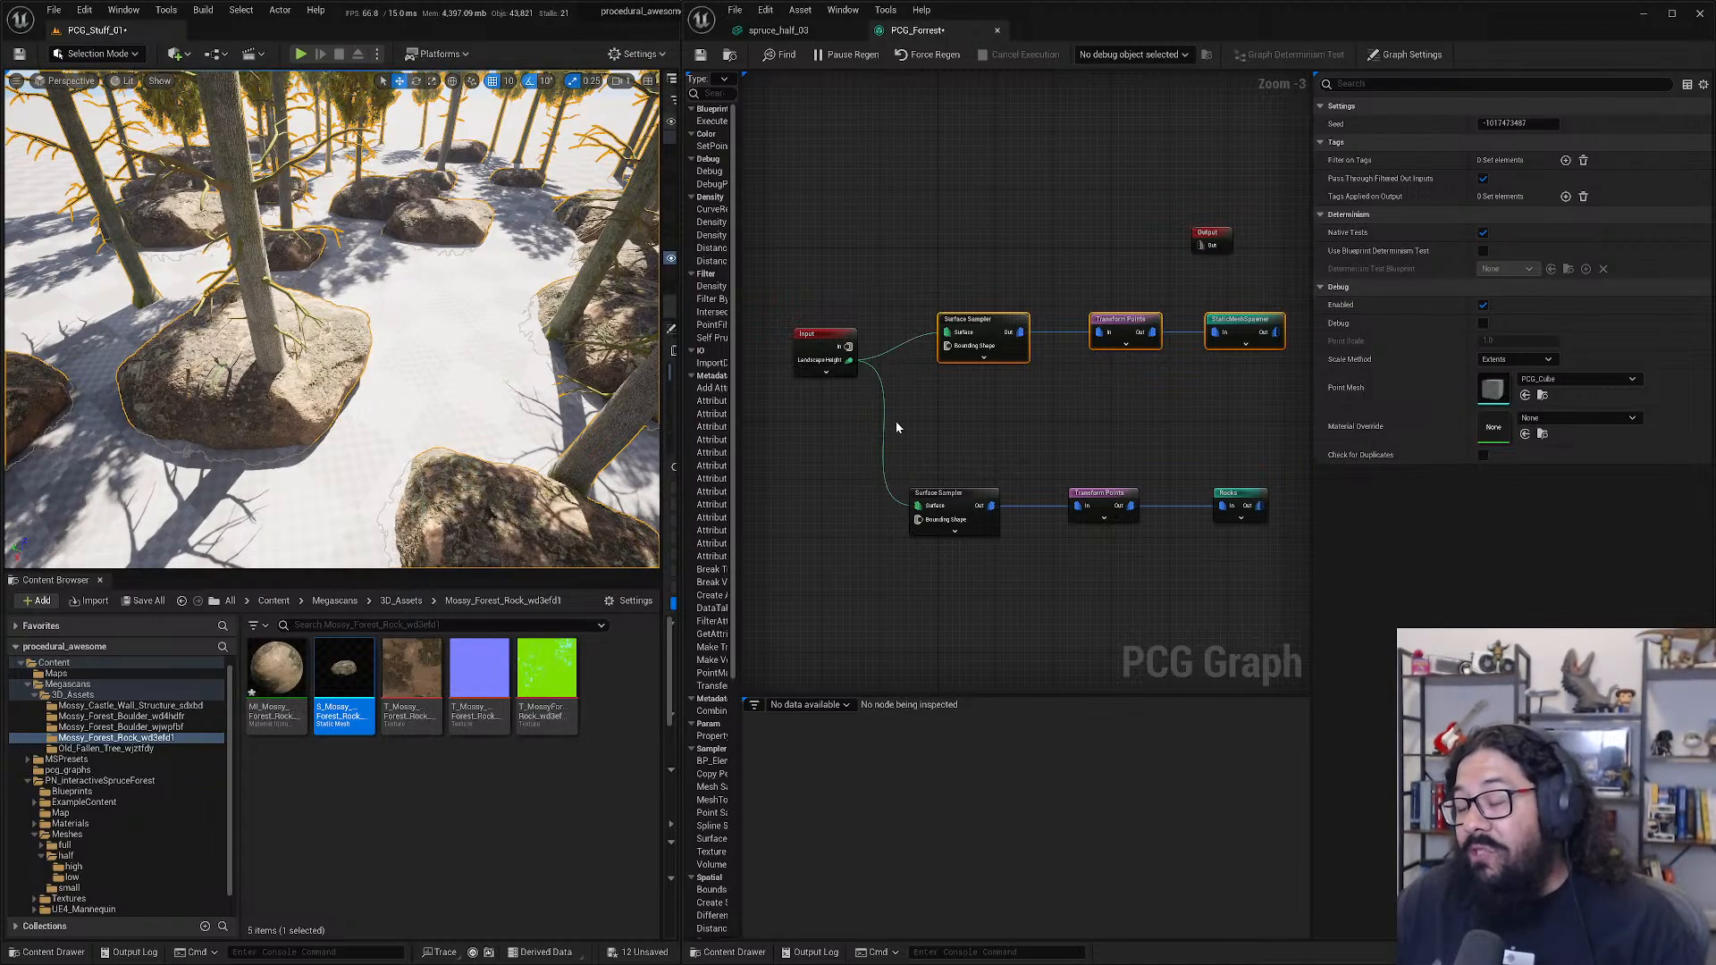
{"action": "left_click_drag", "start_coordinate": [1310, 594], "coordinate": [1487, 594]}
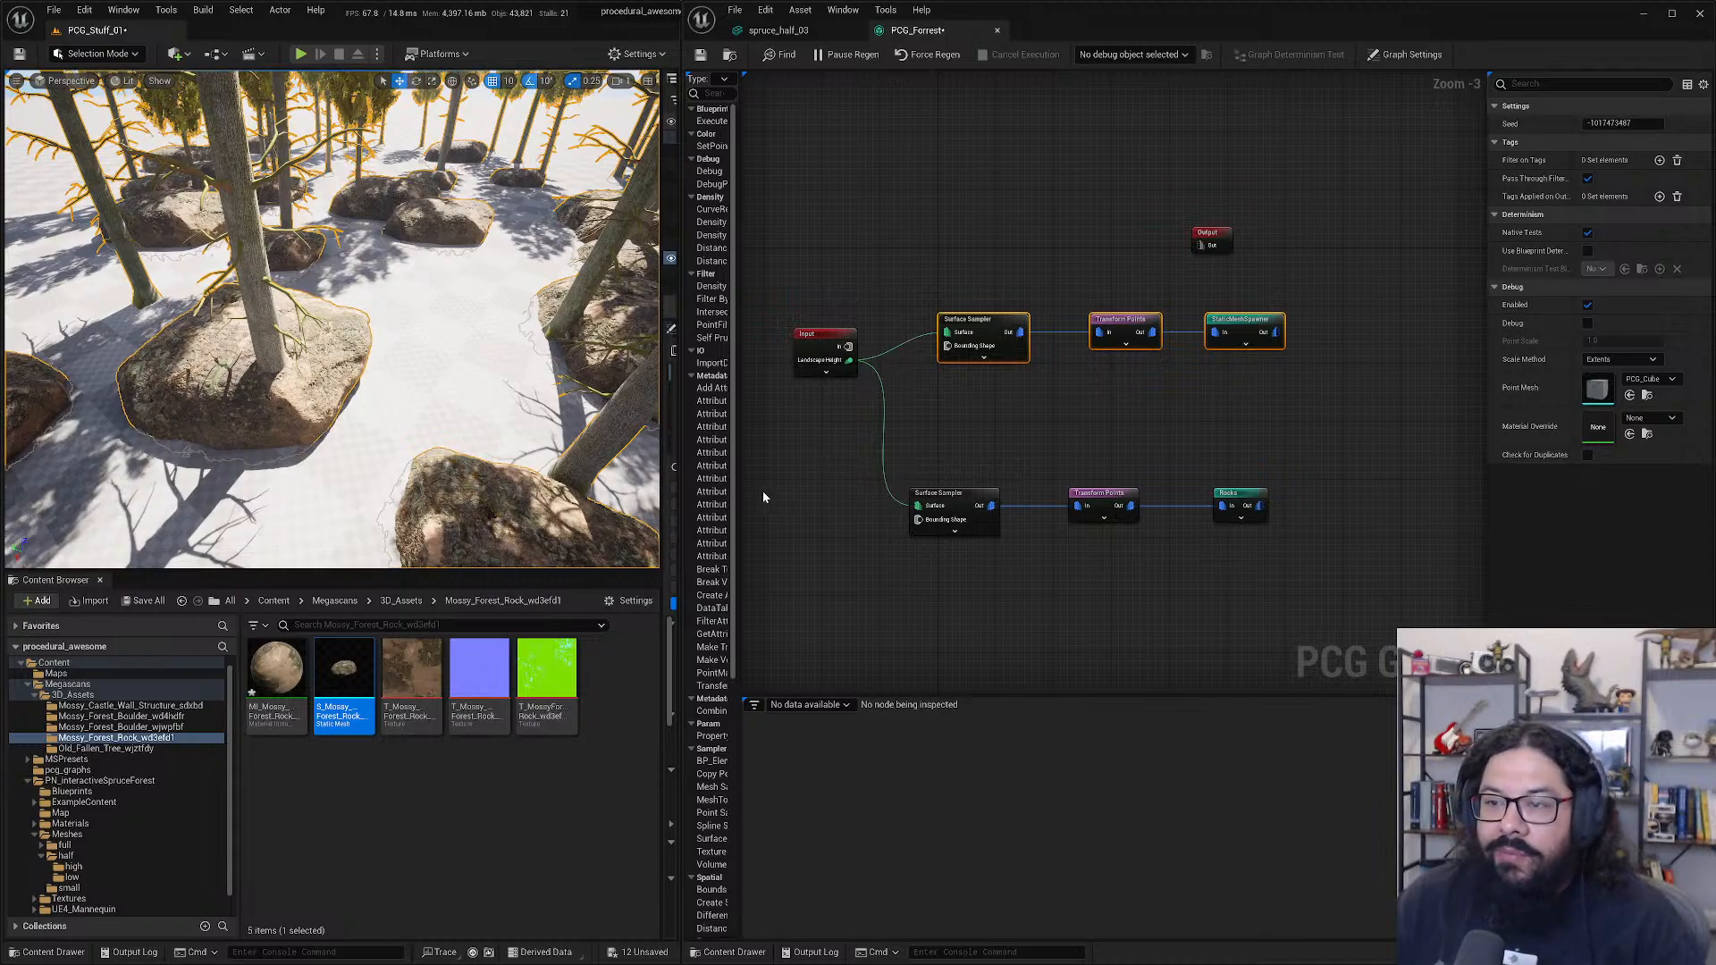
{"action": "left_click_drag", "start_coordinate": [682, 510], "coordinate": [624, 516]}
{"action": "left_click", "coordinate": [769, 546]}
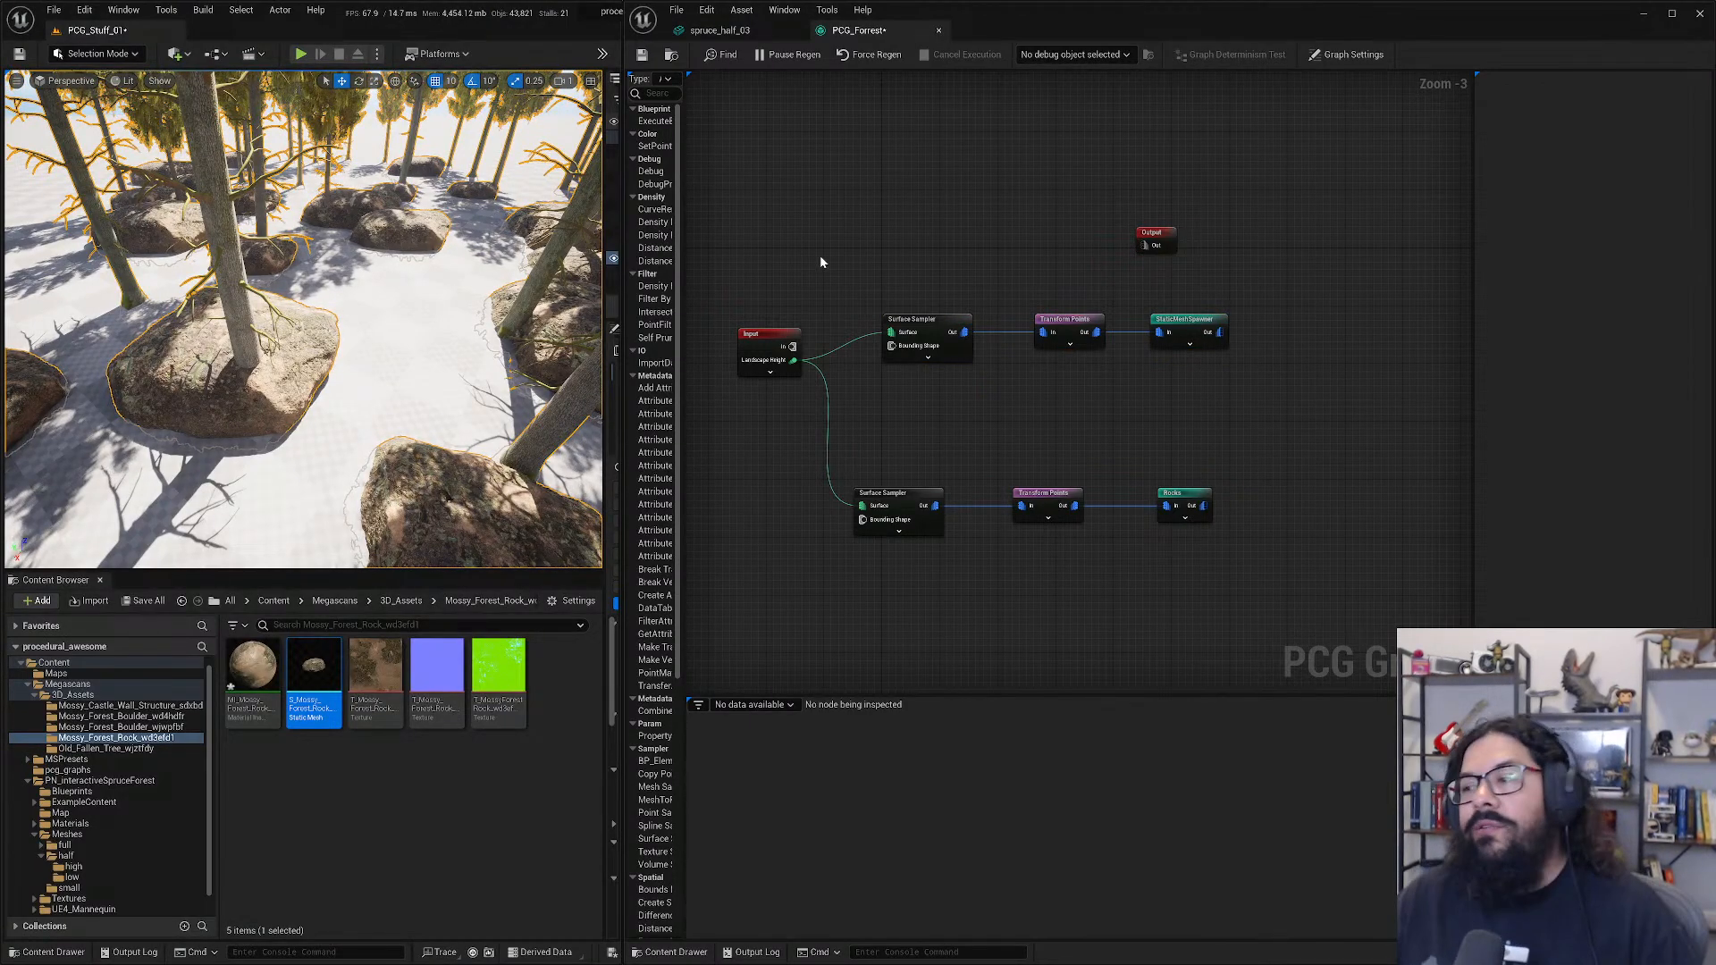
- Show the debug cubes for the Transform Points node in the rock branch
{"action": "left_click_drag", "start_coordinate": [1189, 493], "coordinate": [1232, 492]}
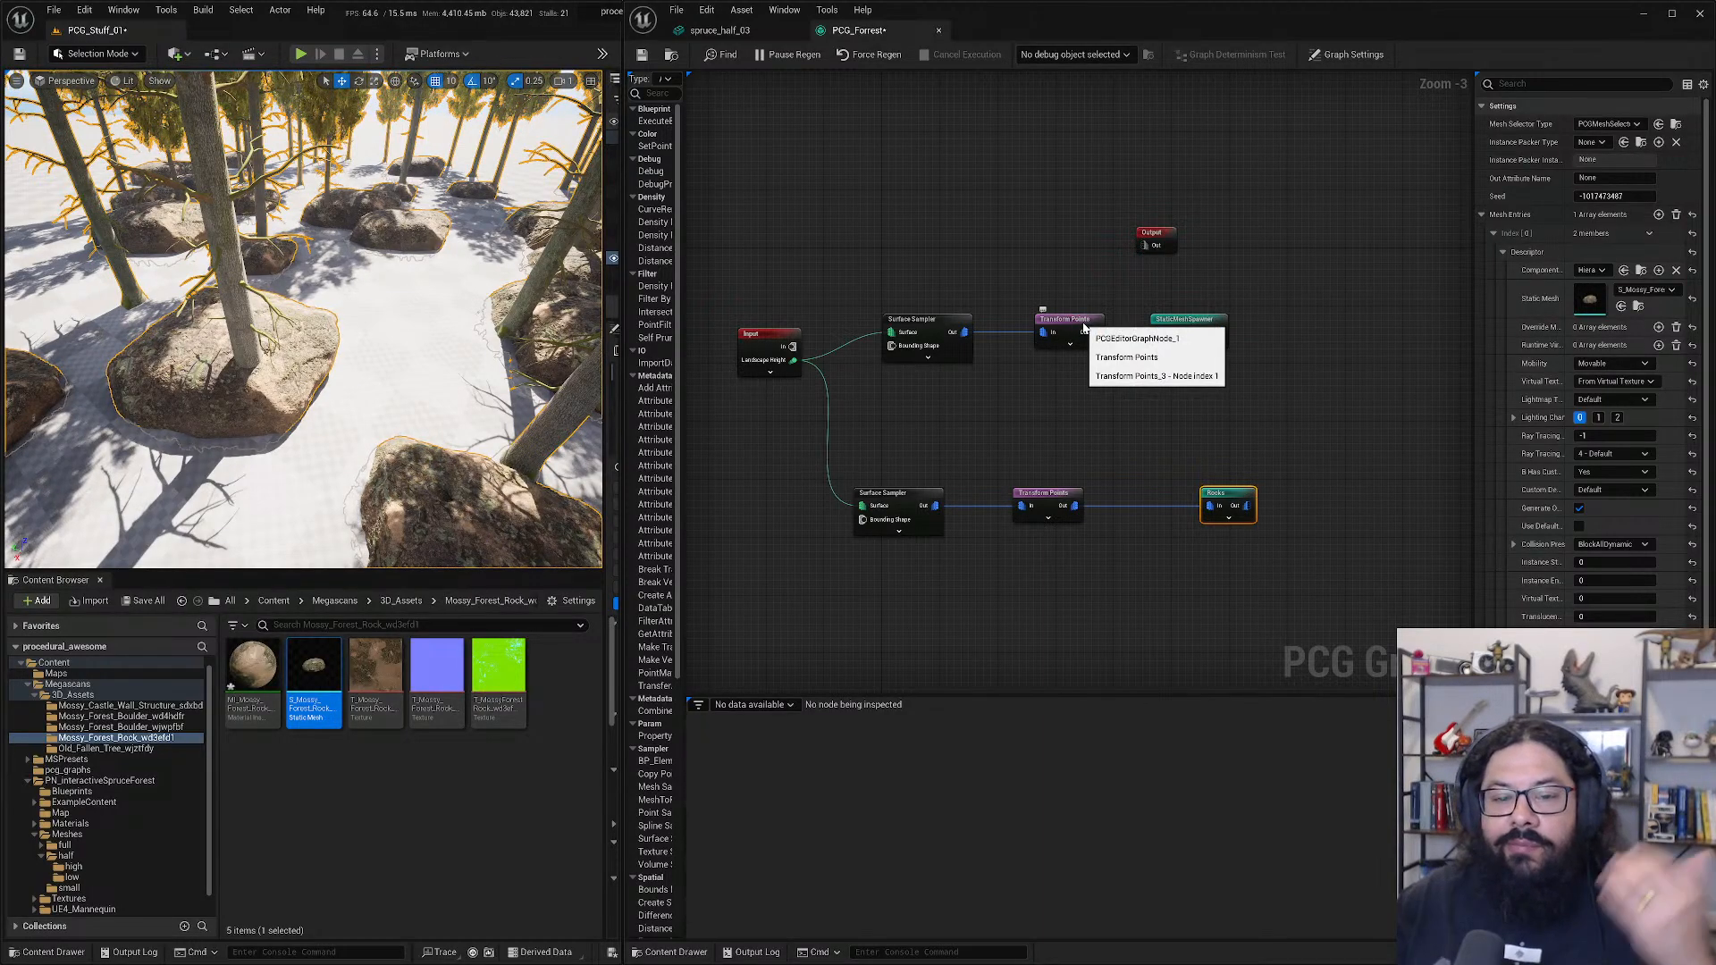
{"action": "left_click", "coordinate": [1054, 502]}
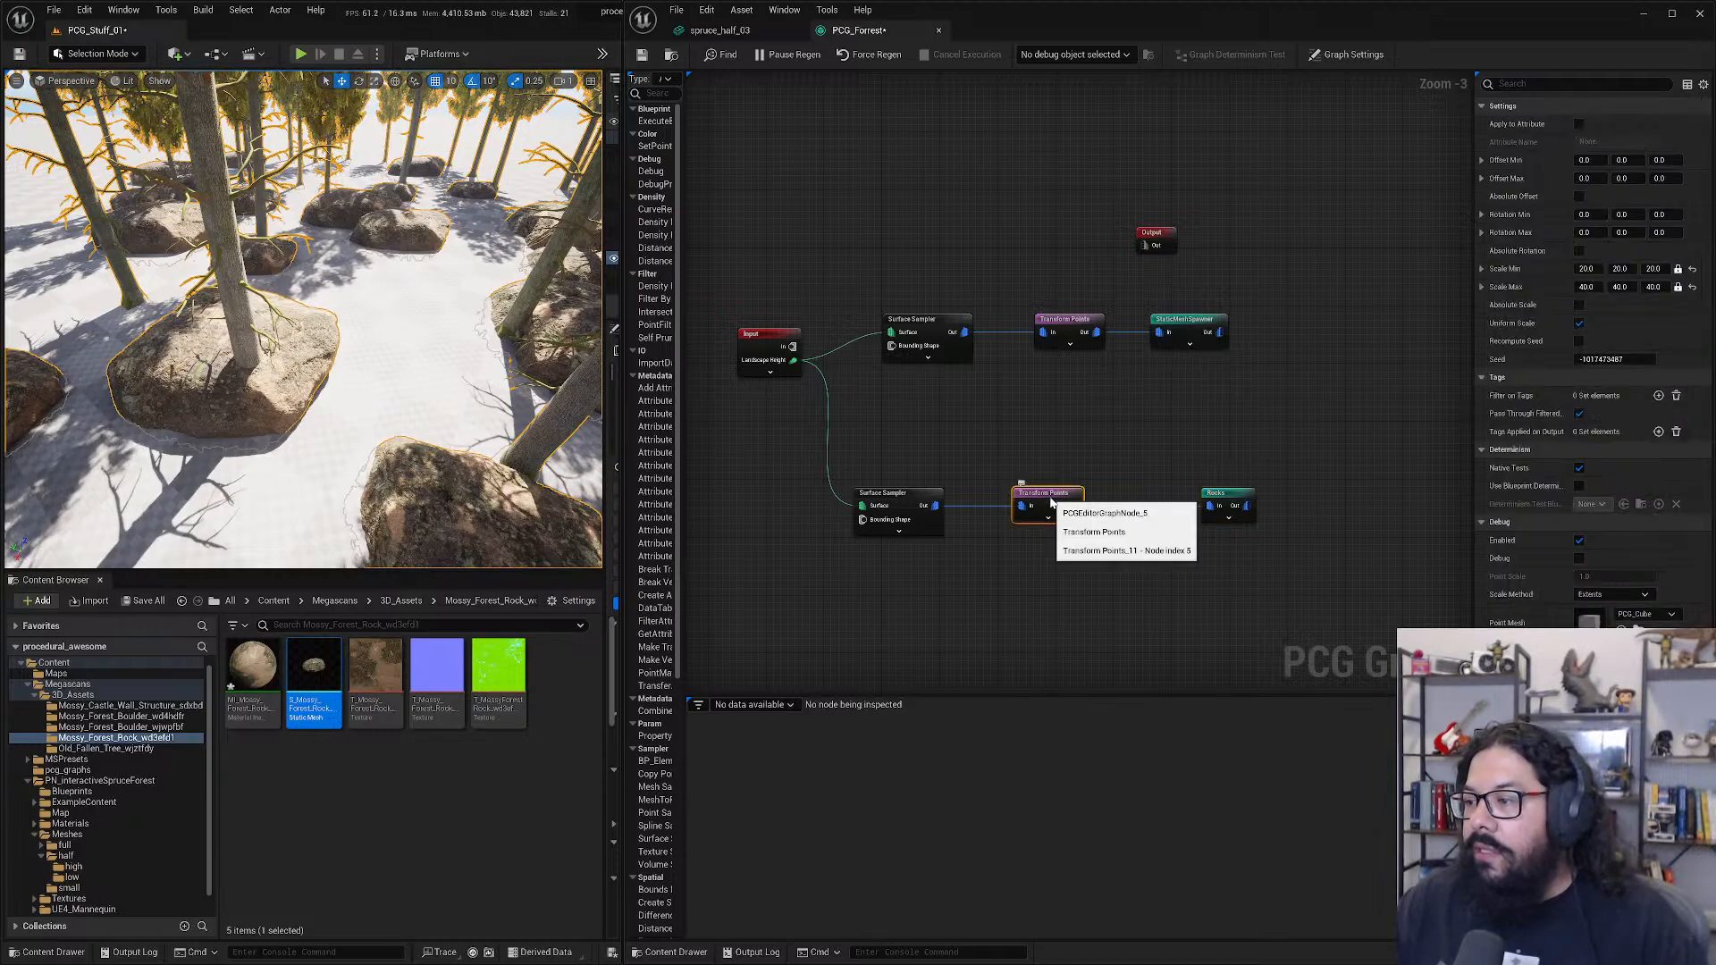
{"action": "key", "text": "d"}
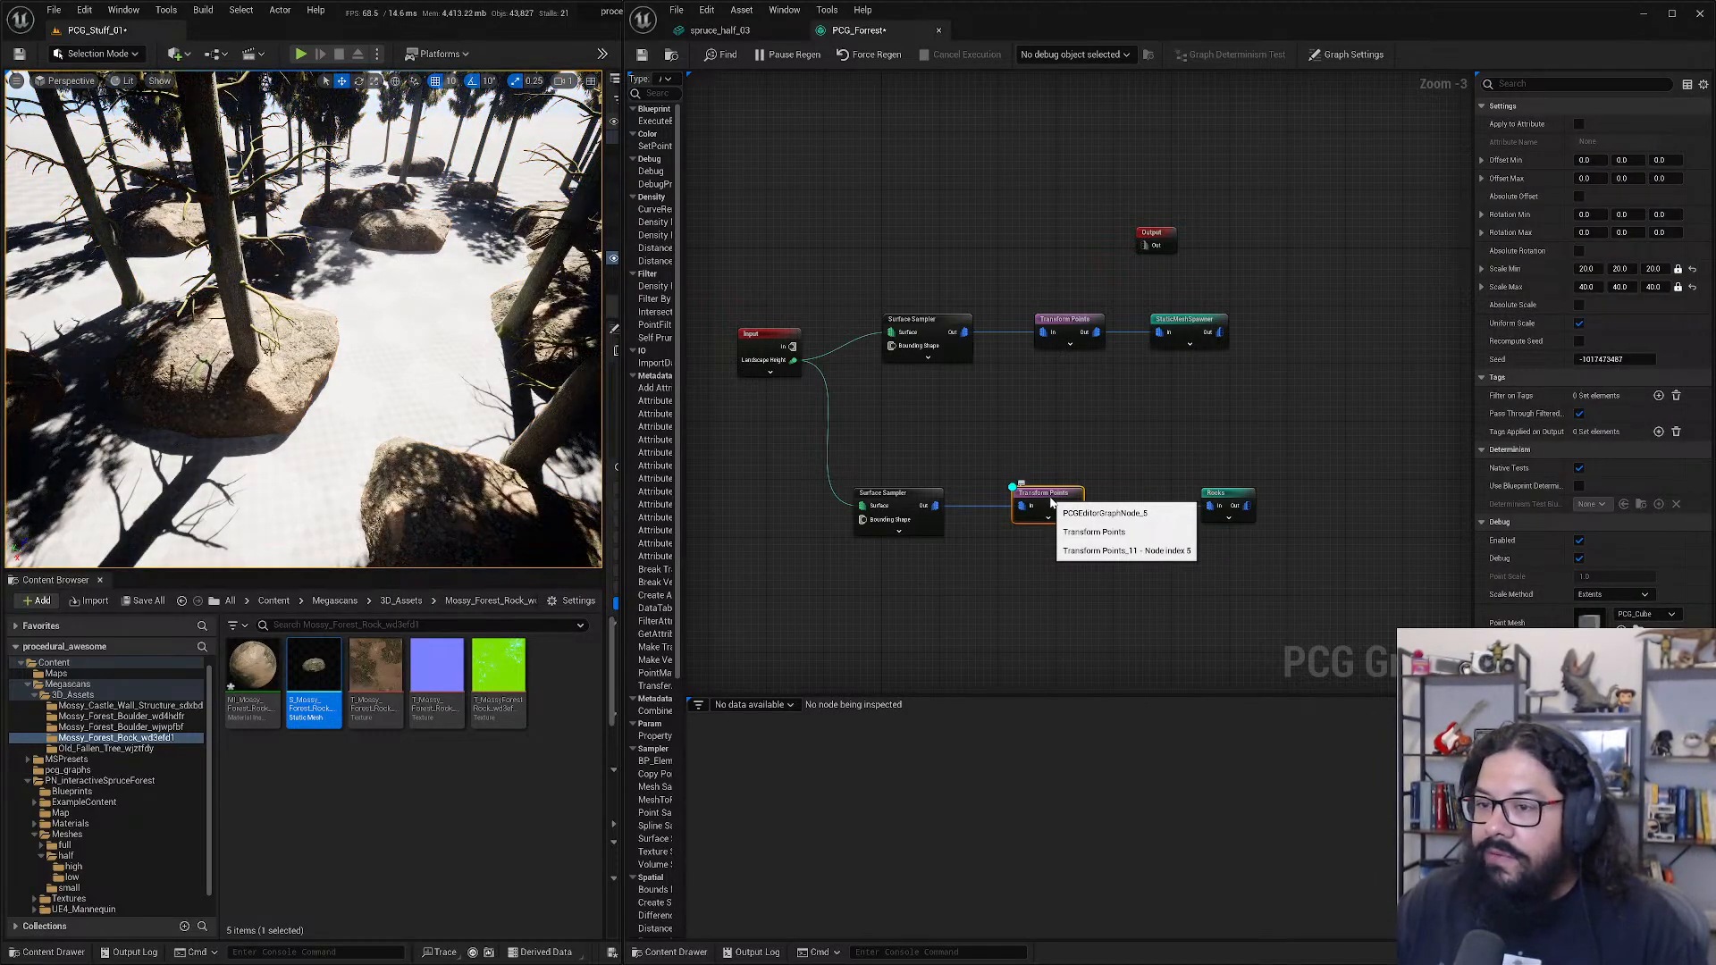
{"action": "left_click", "coordinate": [1050, 498]}
{"action": "type", "text": "d"}
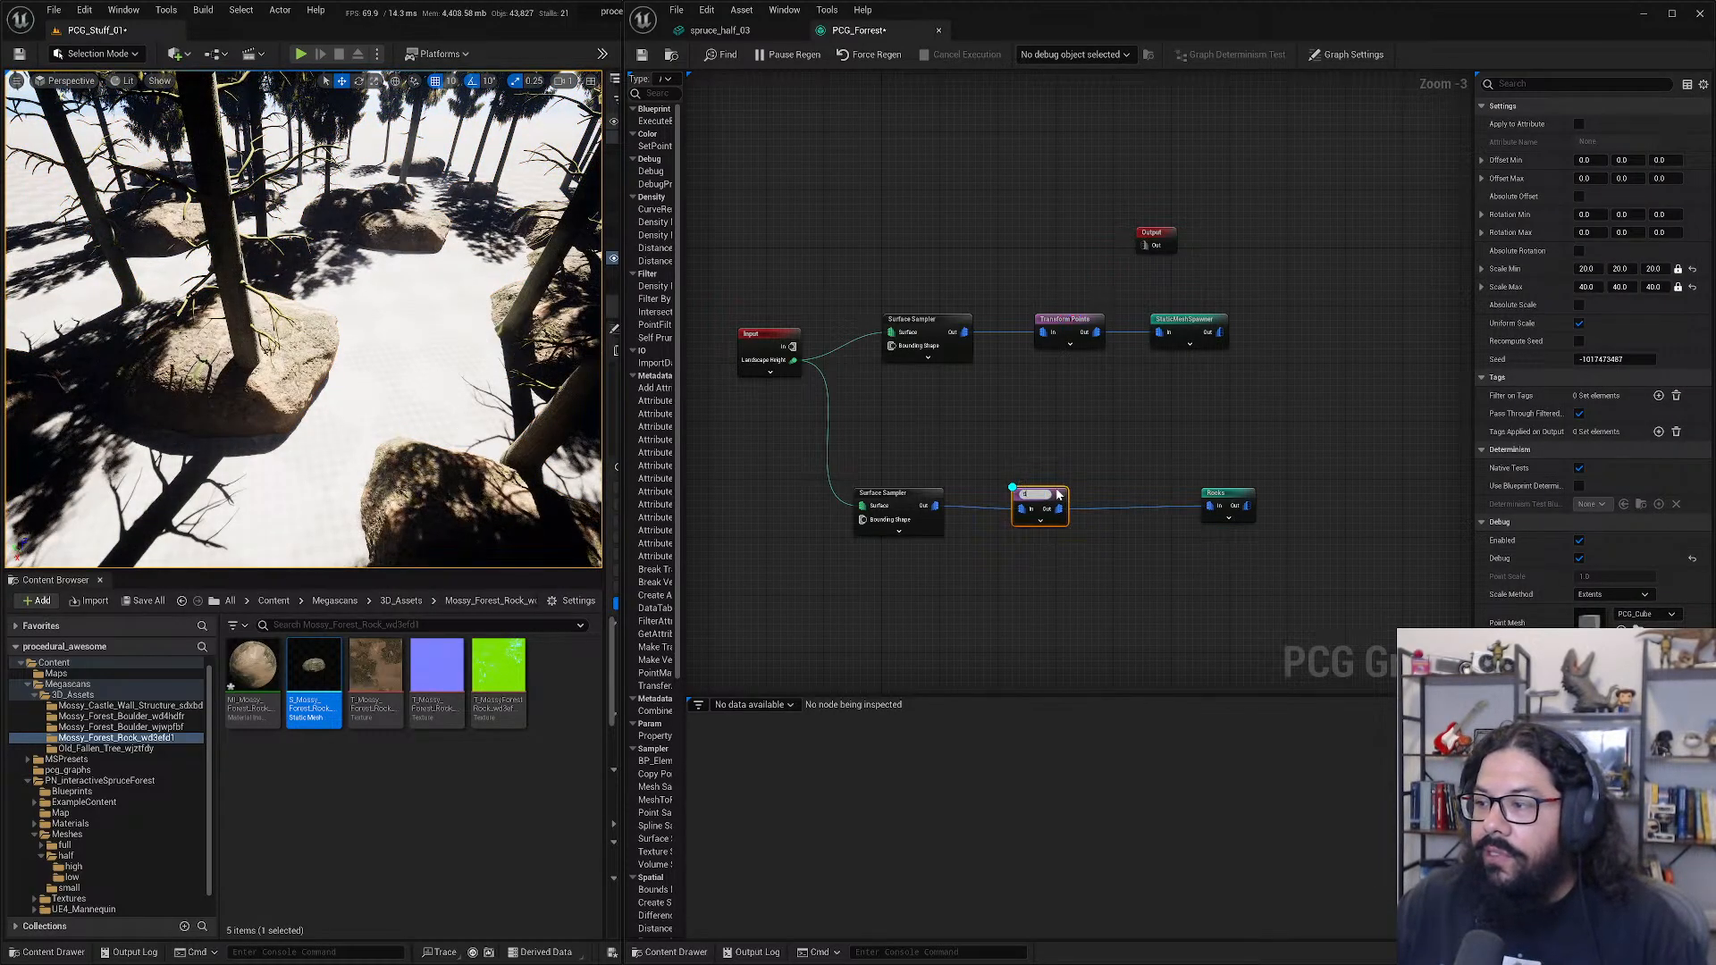
{"action": "key", "text": "Escape"}
{"action": "key", "text": "F2"}
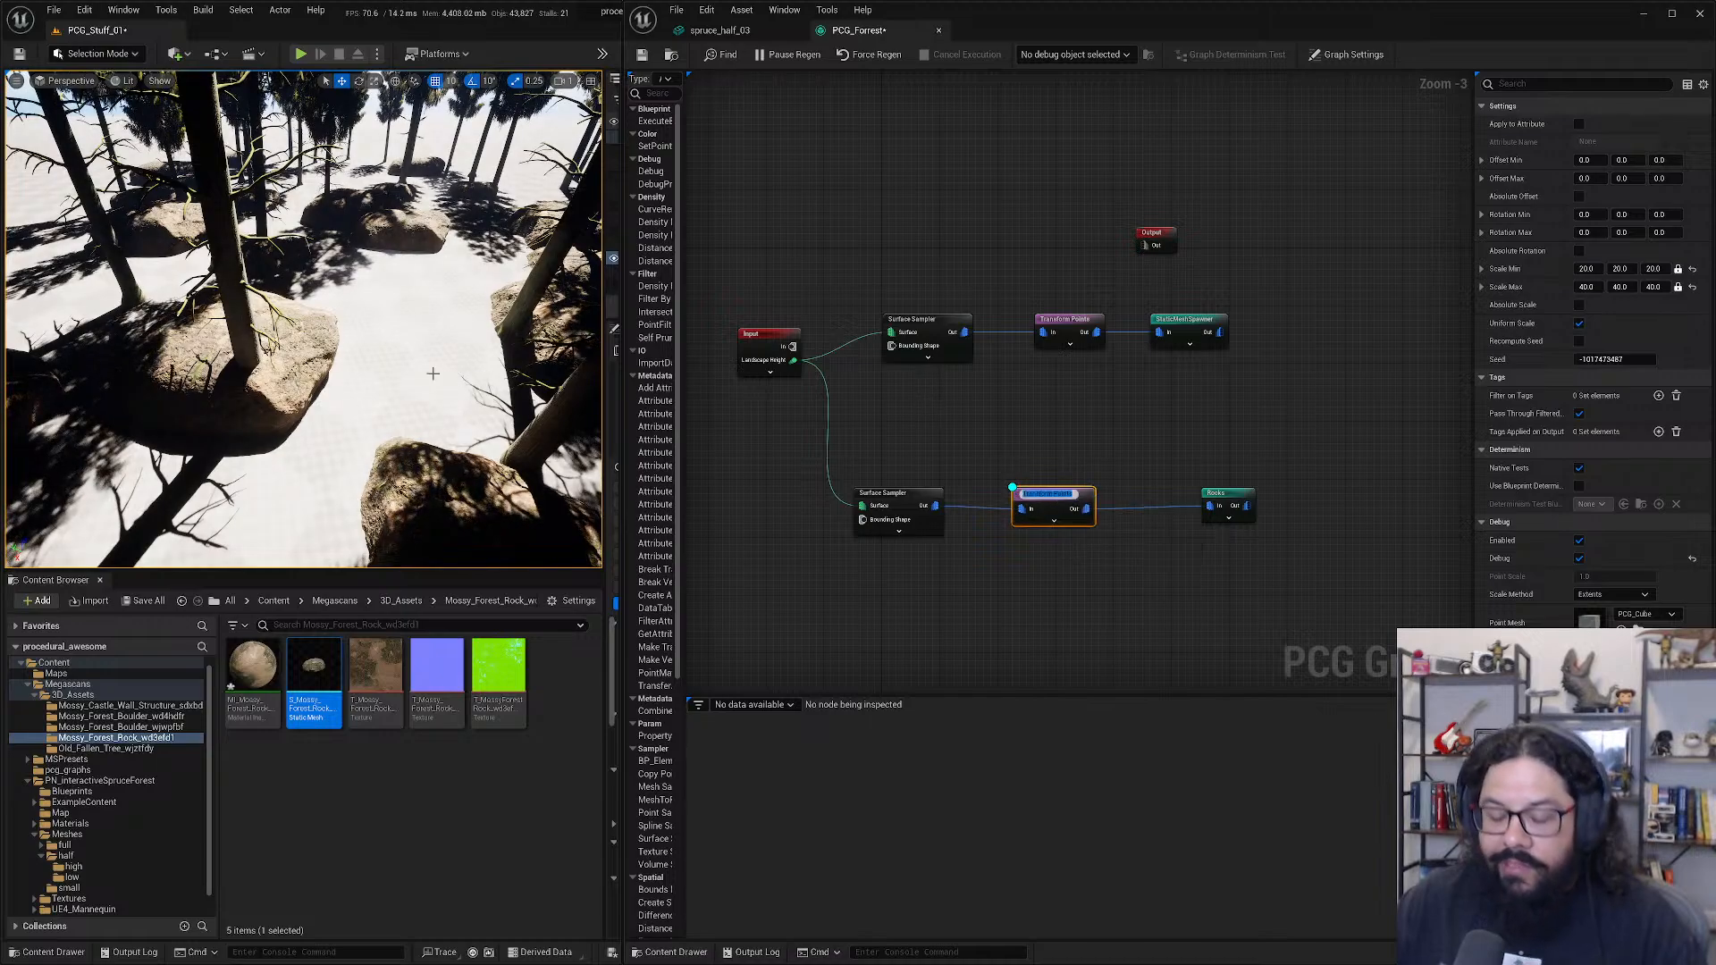
{"action": "type", "text": "R"}
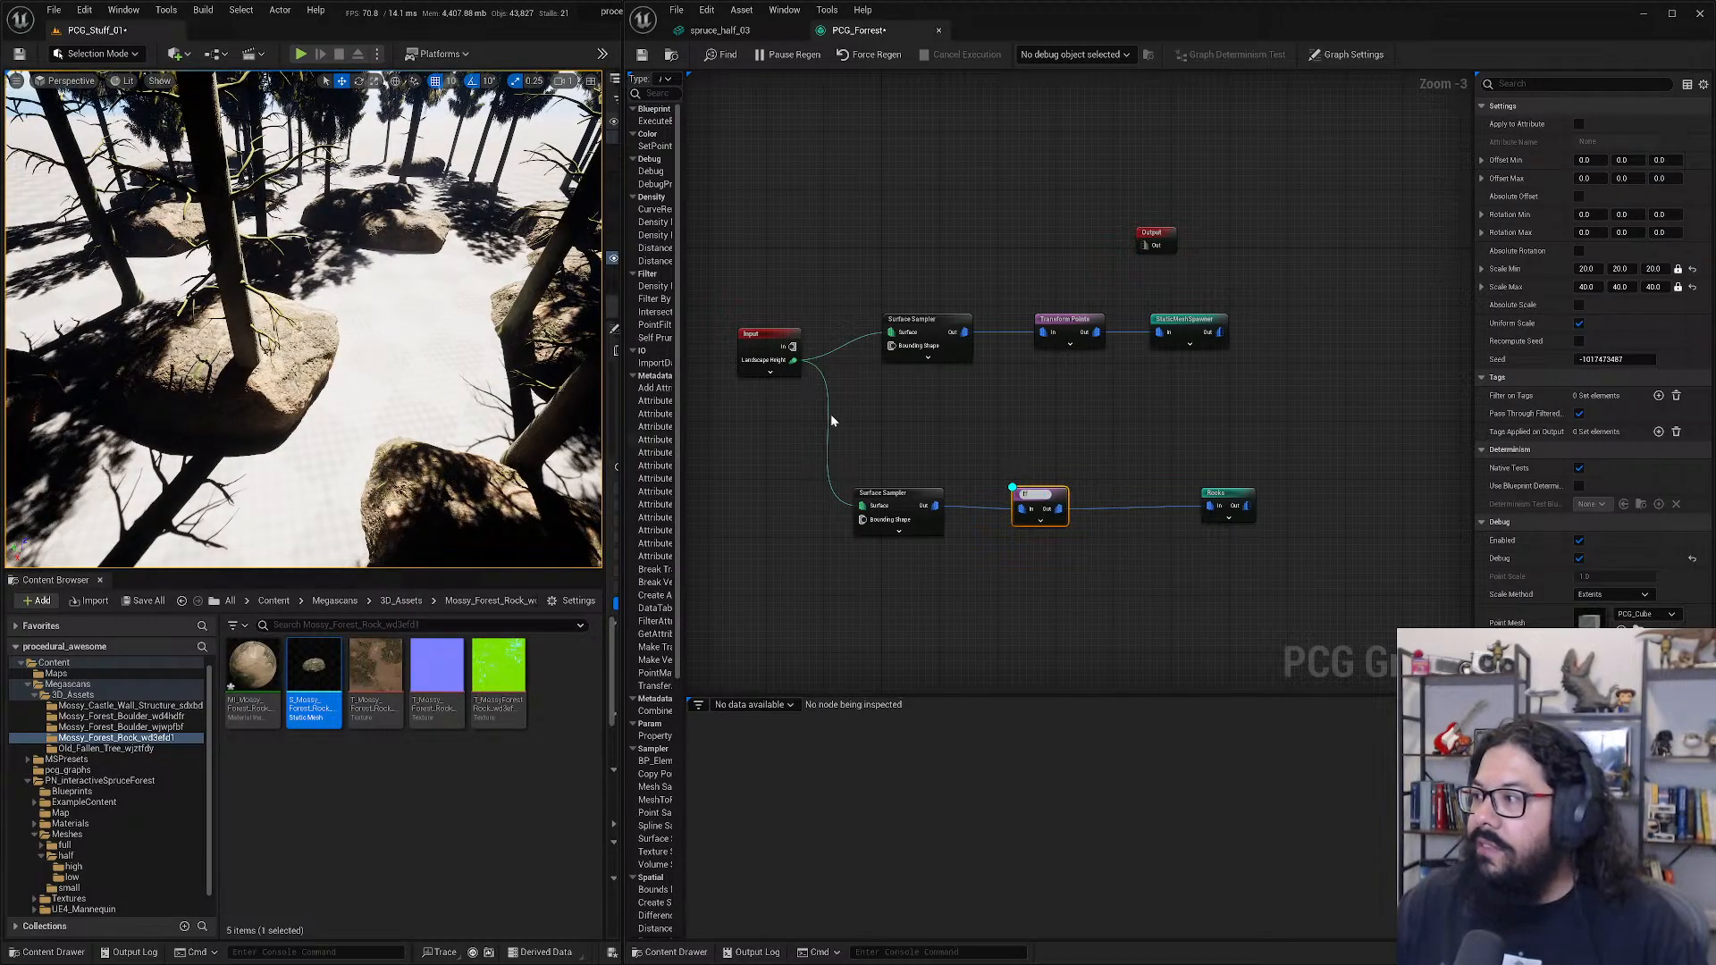
{"action": "key", "text": "Escape"}
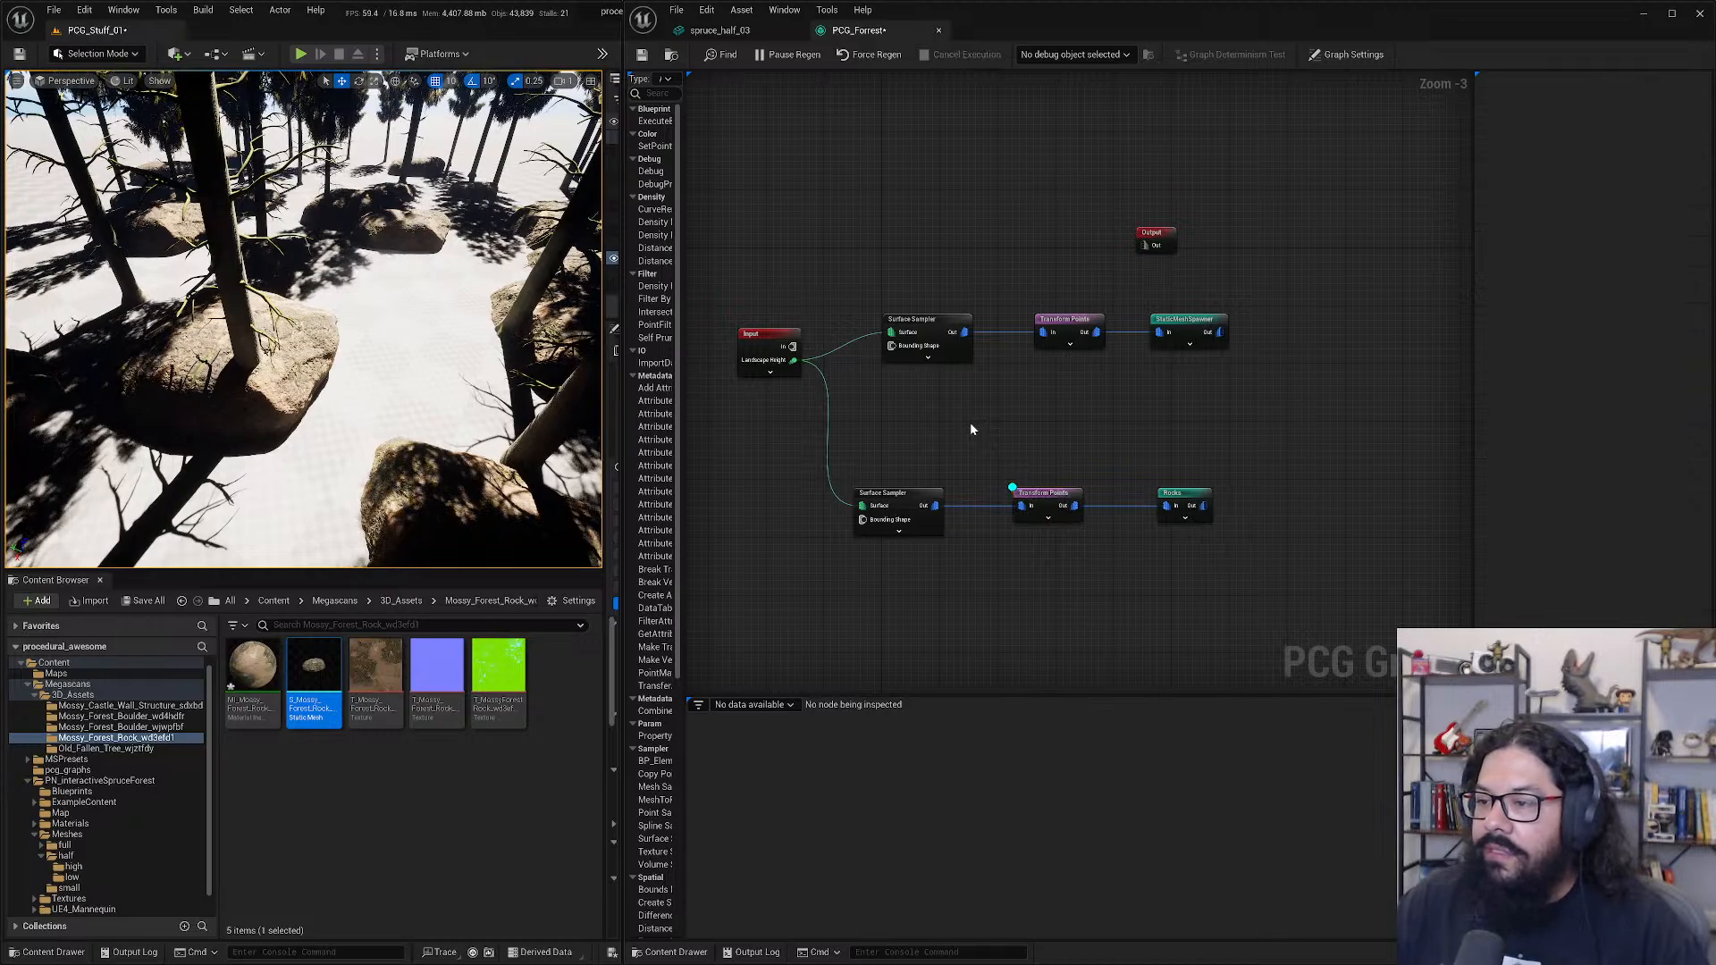
{"action": "key", "text": "ctrl+z"}
- Shift the upper branch's Surface Sampler, Transform Points and Static Mesh Spawner nodes slightly as a group
{"action": "left_click_drag", "start_coordinate": [823, 287], "coordinate": [1234, 445]}
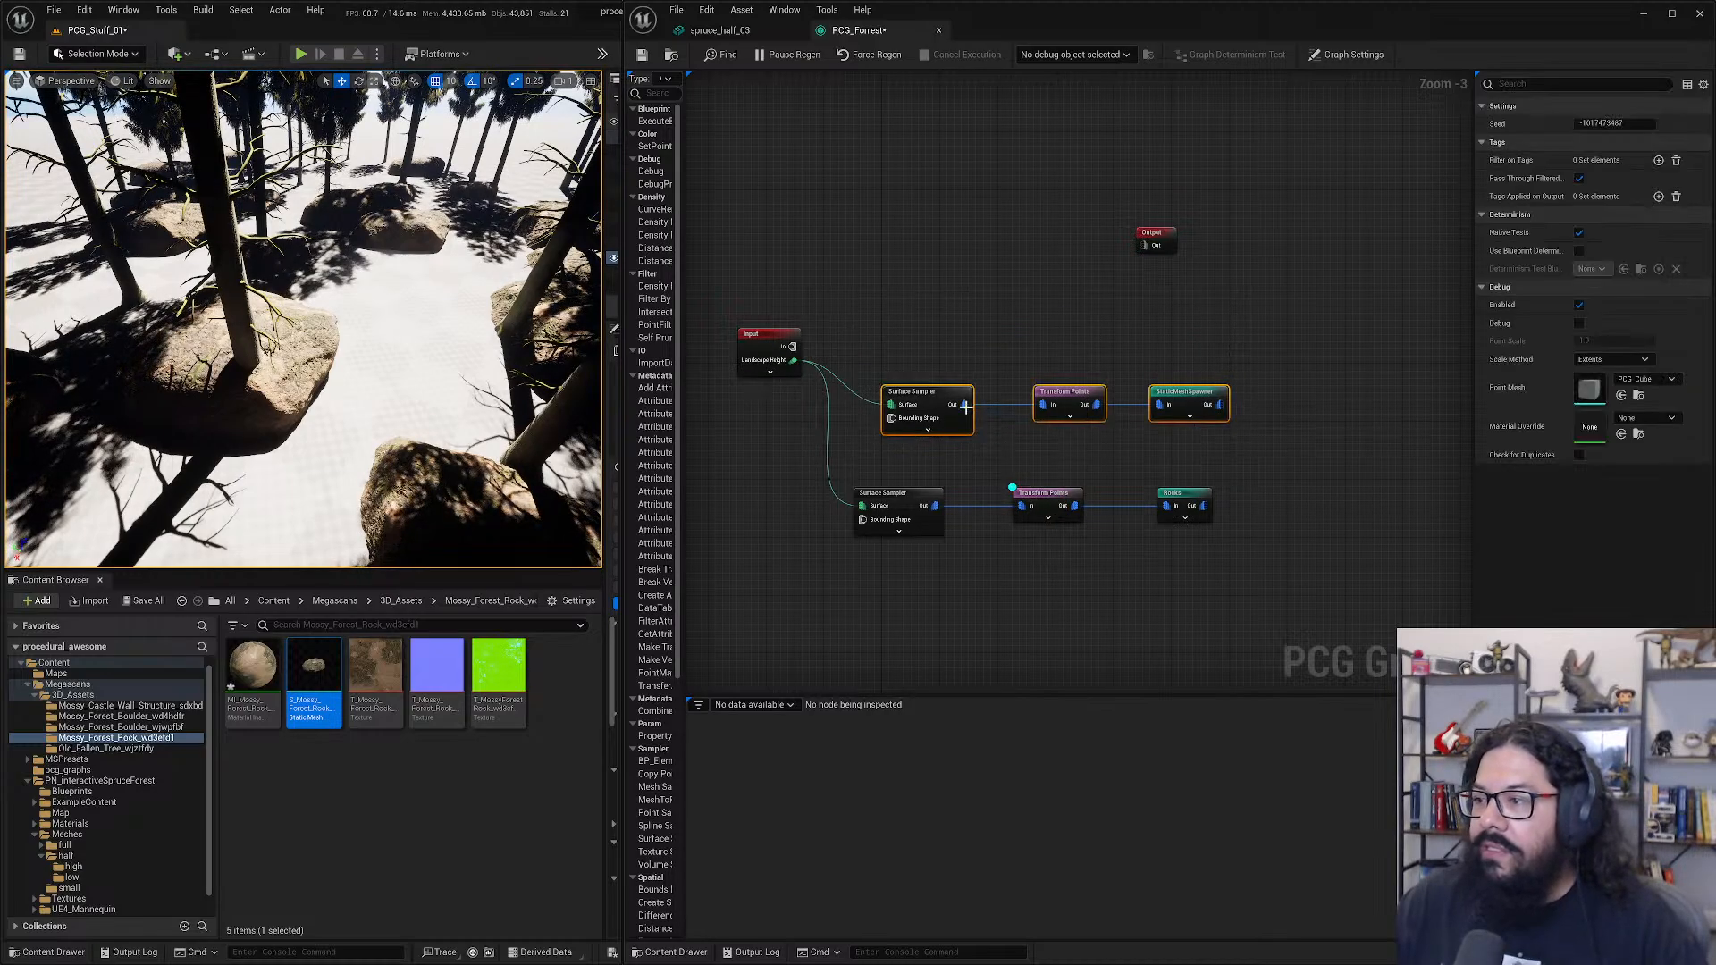
{"action": "left_click_drag", "start_coordinate": [938, 394], "coordinate": [945, 328]}
- Frame the PCG volume in the viewport and examine the debug cubes from outside and above
{"action": "right_click_drag", "start_coordinate": [389, 348], "coordinate": [392, 361]}
{"action": "right_click_drag", "start_coordinate": [284, 339], "coordinate": [284, 339]}
{"action": "scroll", "coordinate": [284, 340], "scroll_direction": "down", "scroll_amount": 4}
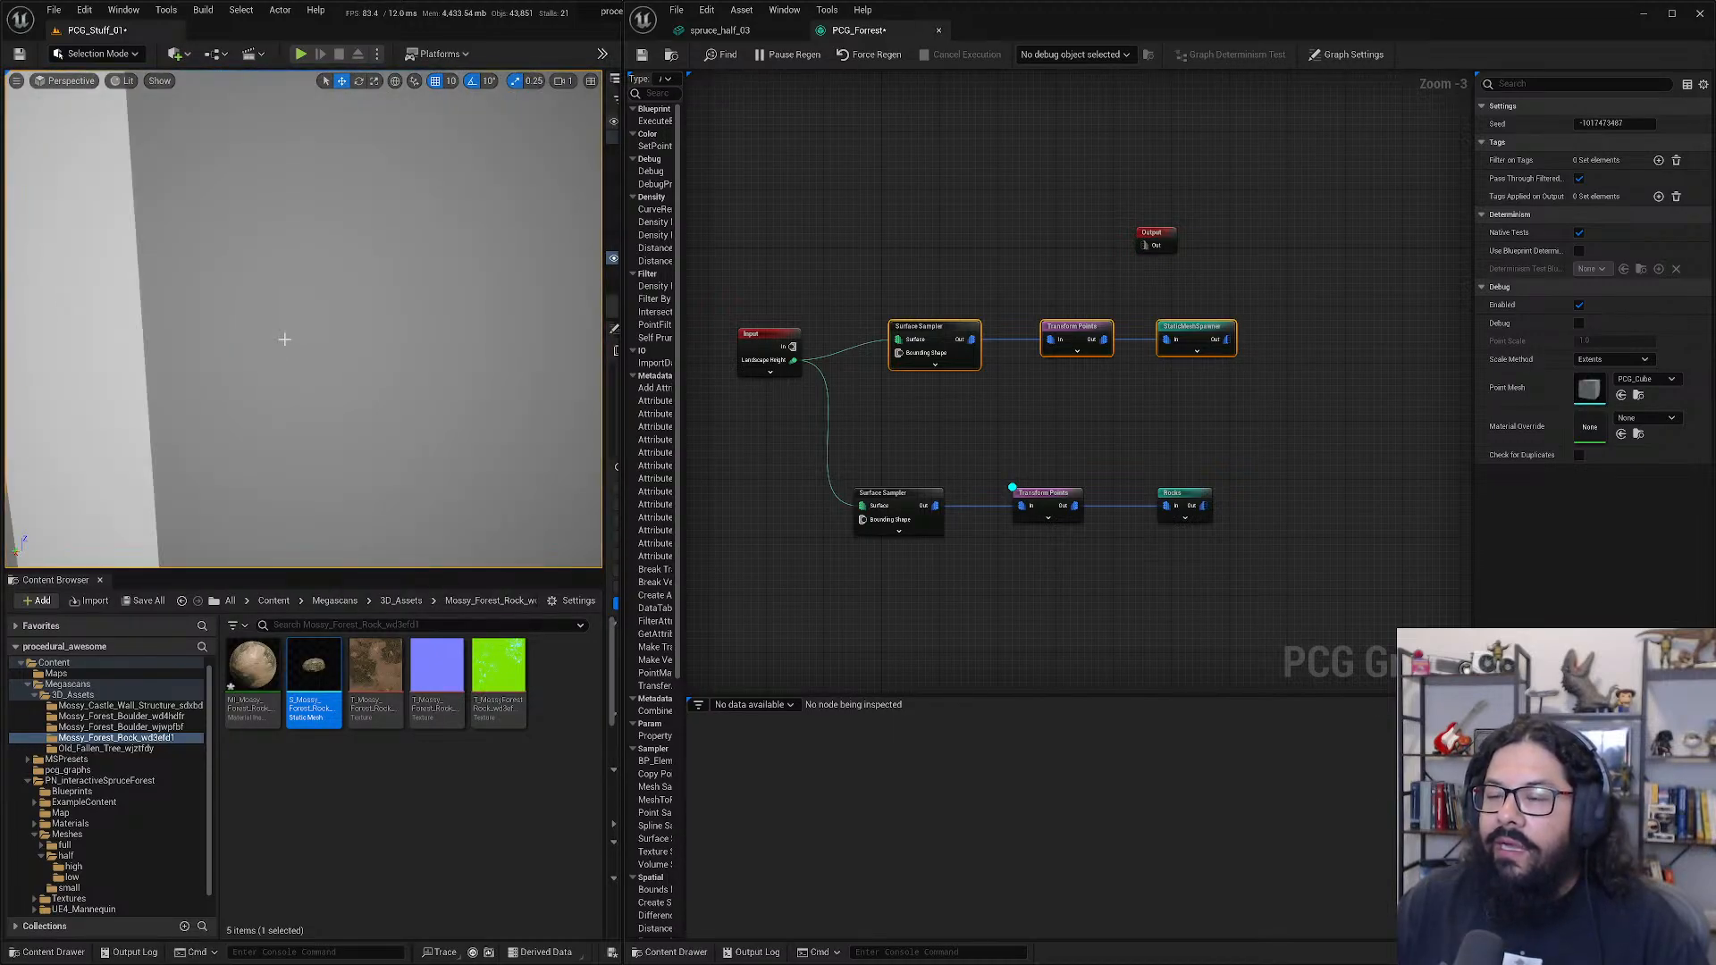
{"action": "scroll", "coordinate": [285, 340], "scroll_direction": "down", "scroll_amount": 6}
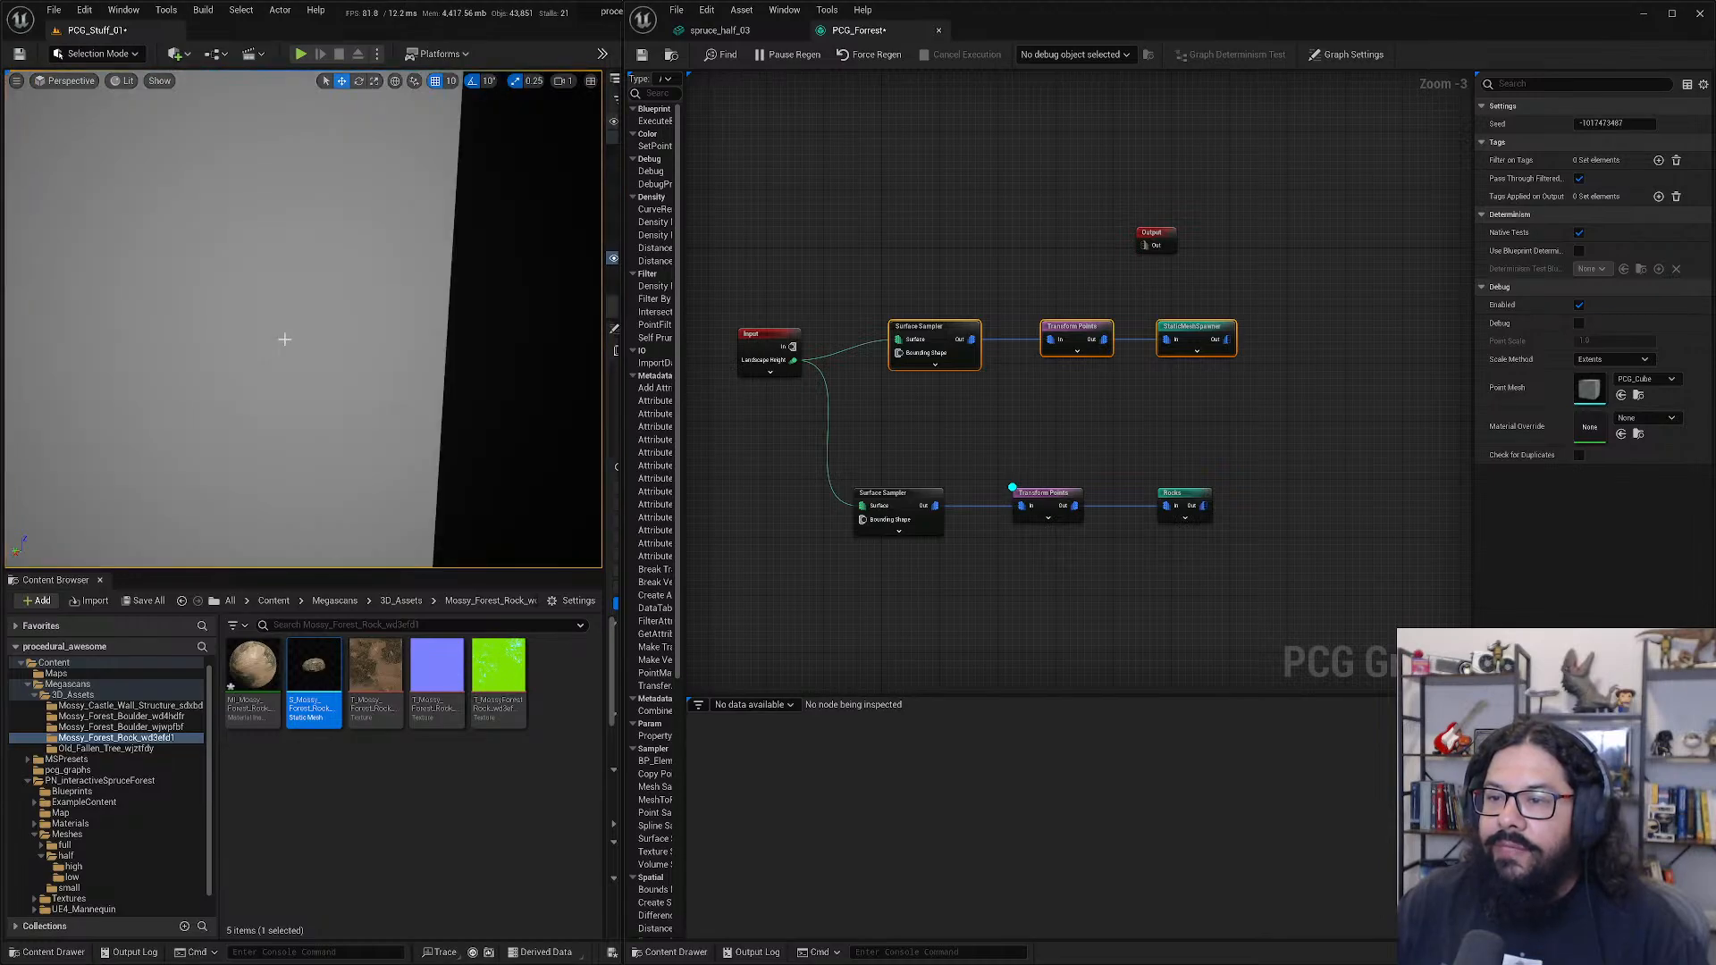
{"action": "scroll", "coordinate": [360, 337], "scroll_direction": "down", "scroll_amount": 6}
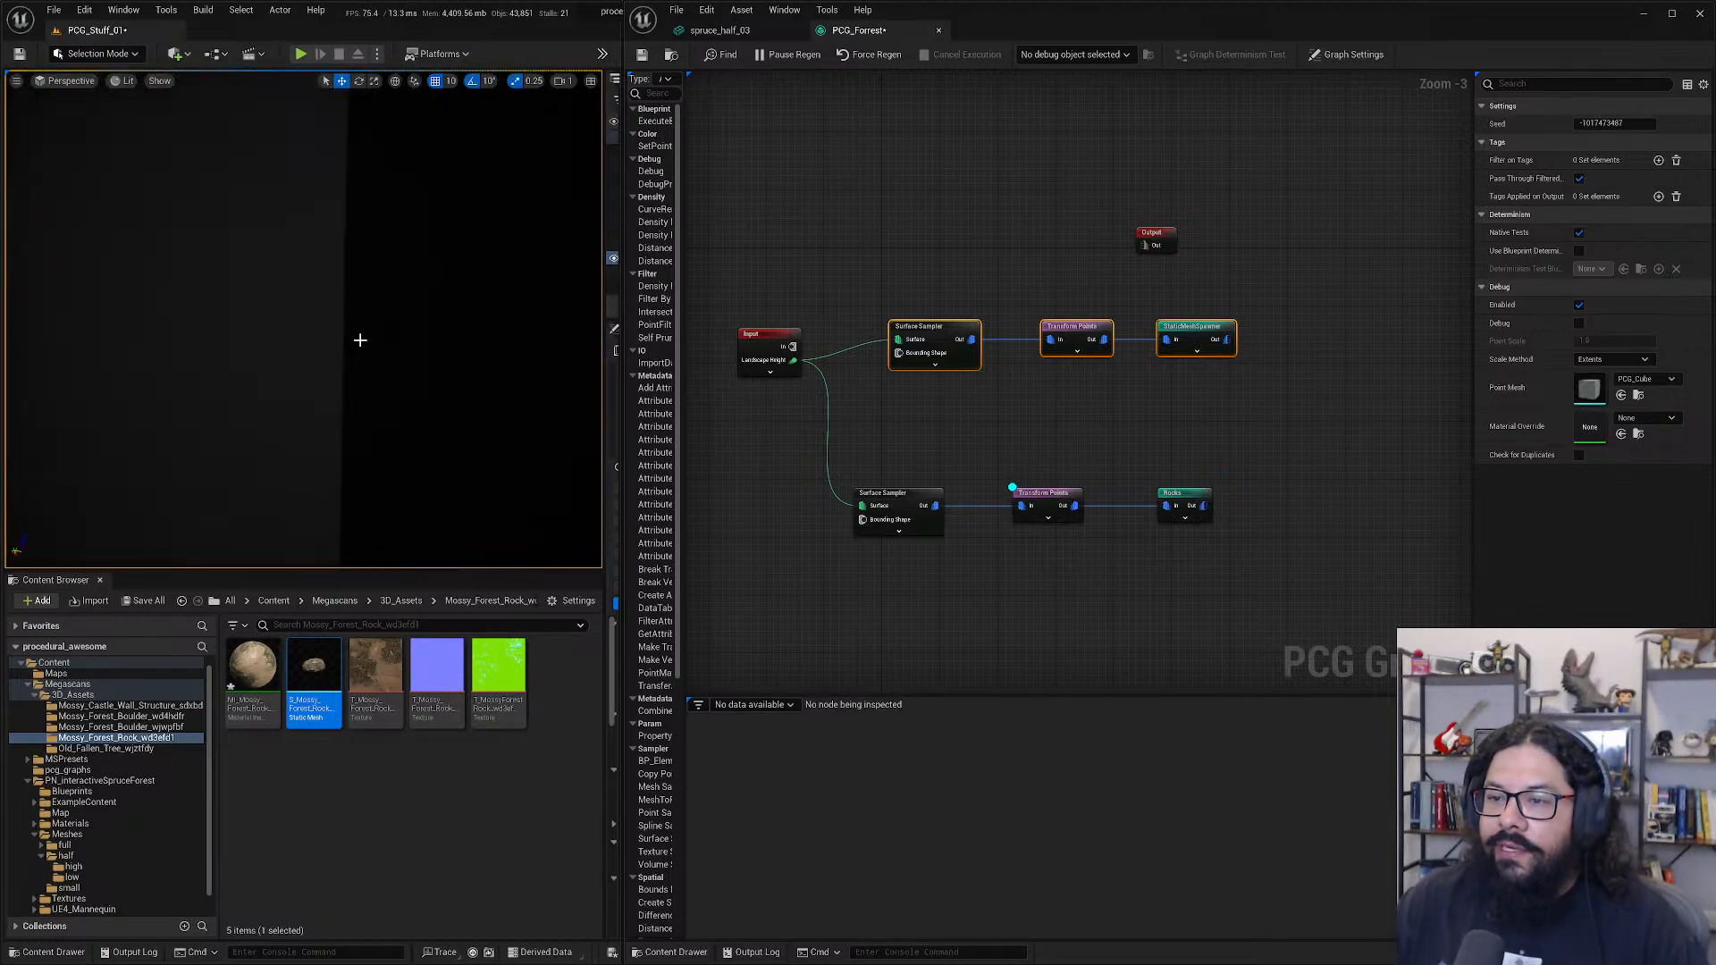
{"action": "scroll", "coordinate": [471, 348], "scroll_direction": "down", "scroll_amount": 2}
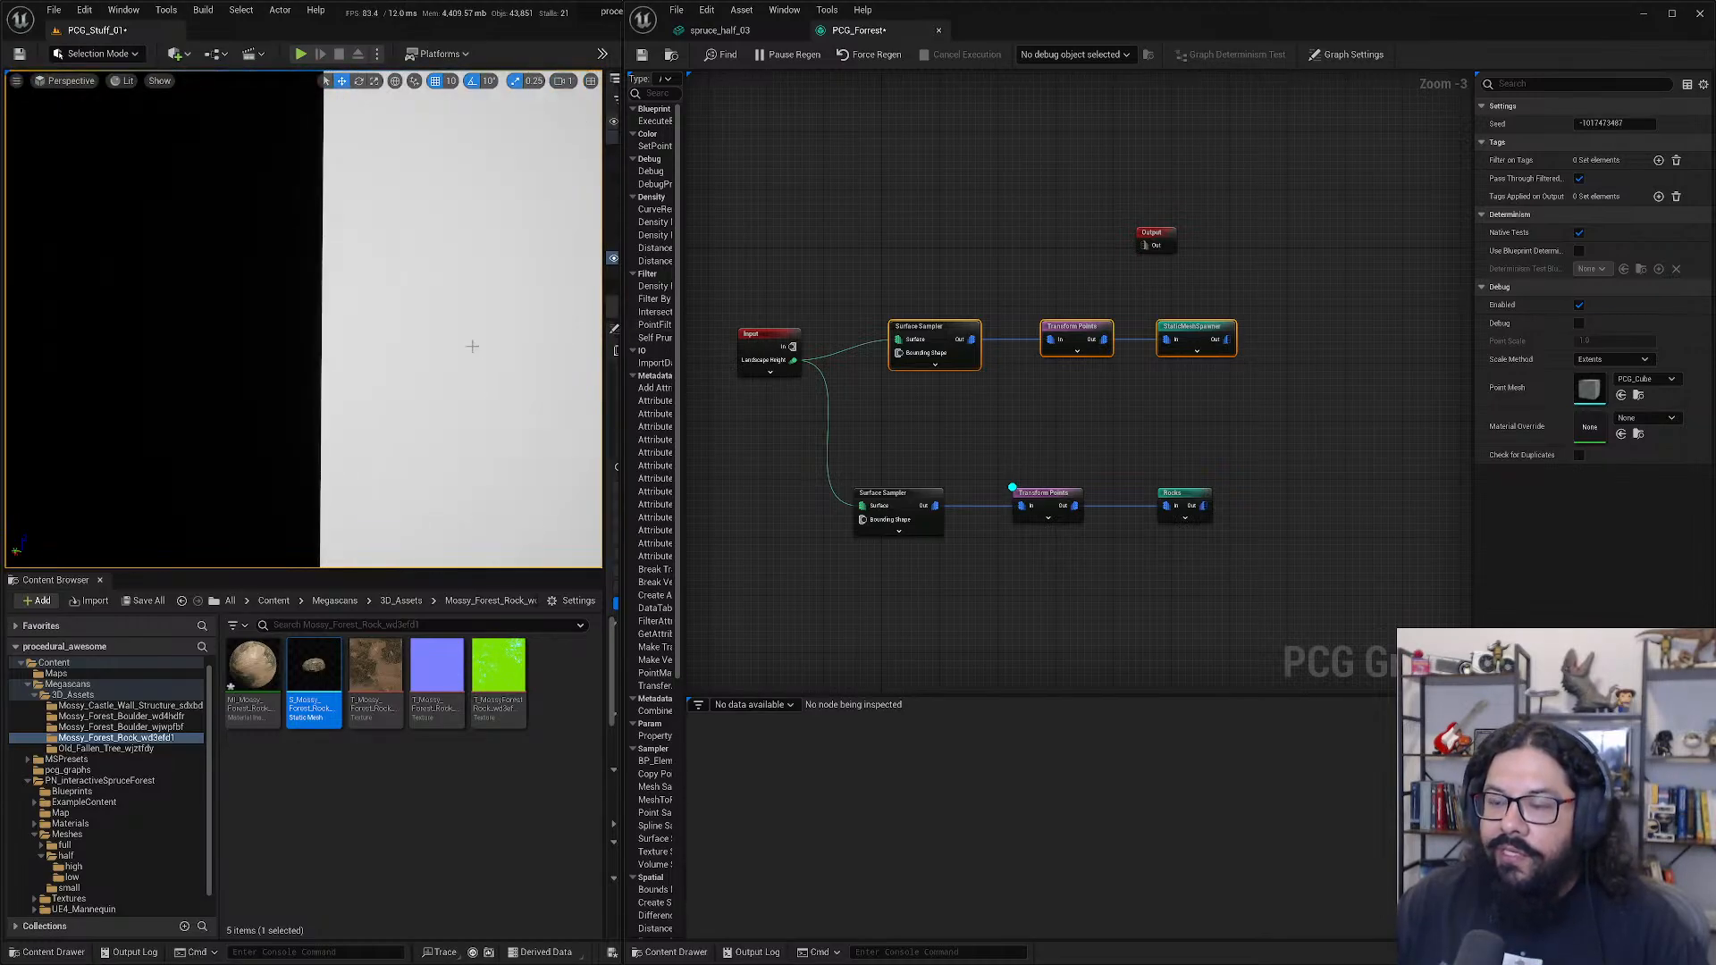
{"action": "key", "text": "f"}
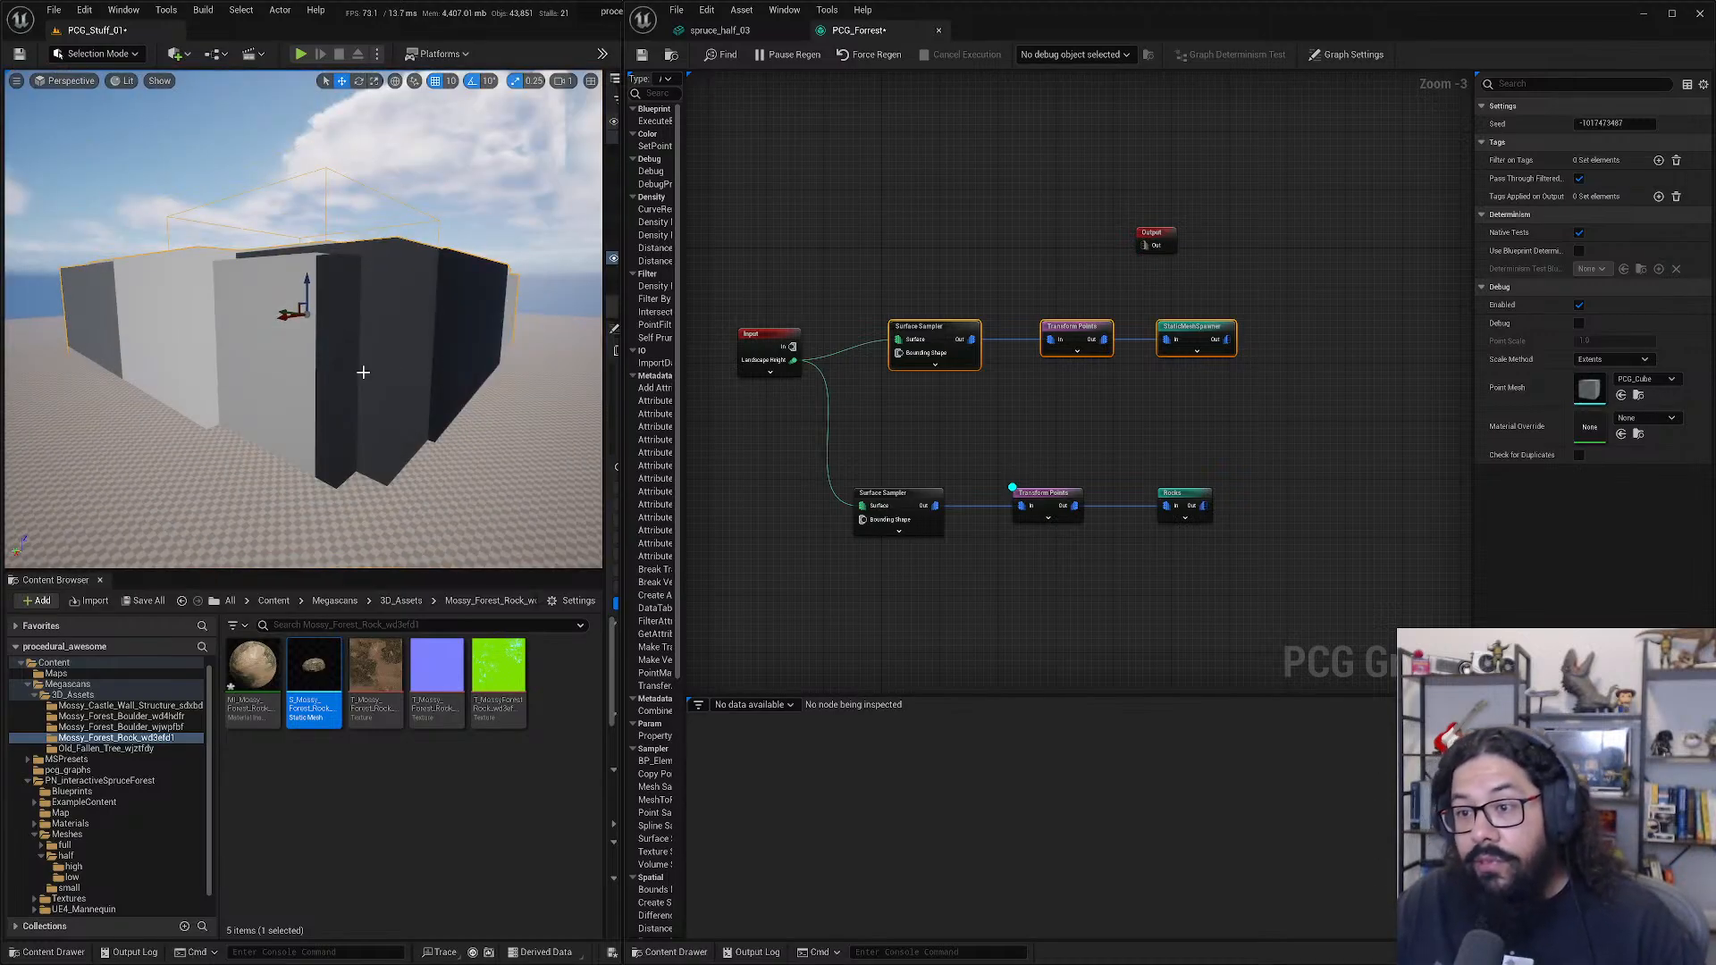
{"action": "left_click_drag", "start_coordinate": [364, 372], "coordinate": [363, 465], "text": "alt"}
{"action": "left_click_drag", "start_coordinate": [329, 407], "coordinate": [306, 344], "text": "alt"}
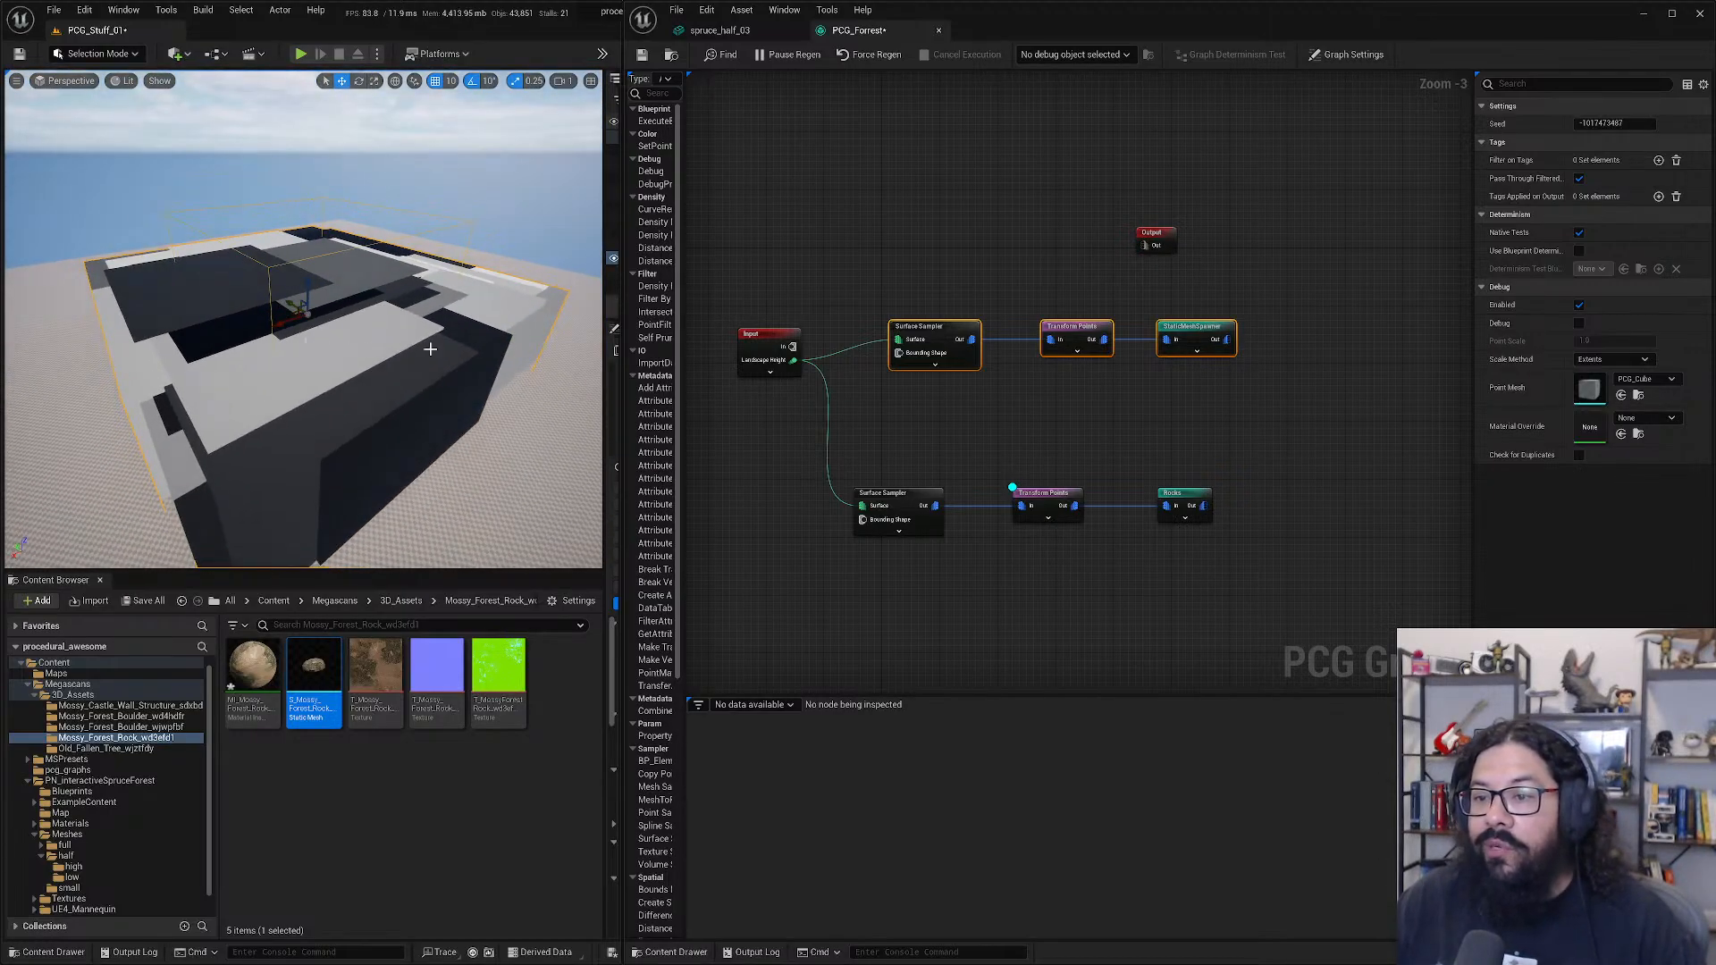
- Turn off the debug display of the rock branch's Transform Points node
{"action": "left_click", "coordinate": [1044, 494]}
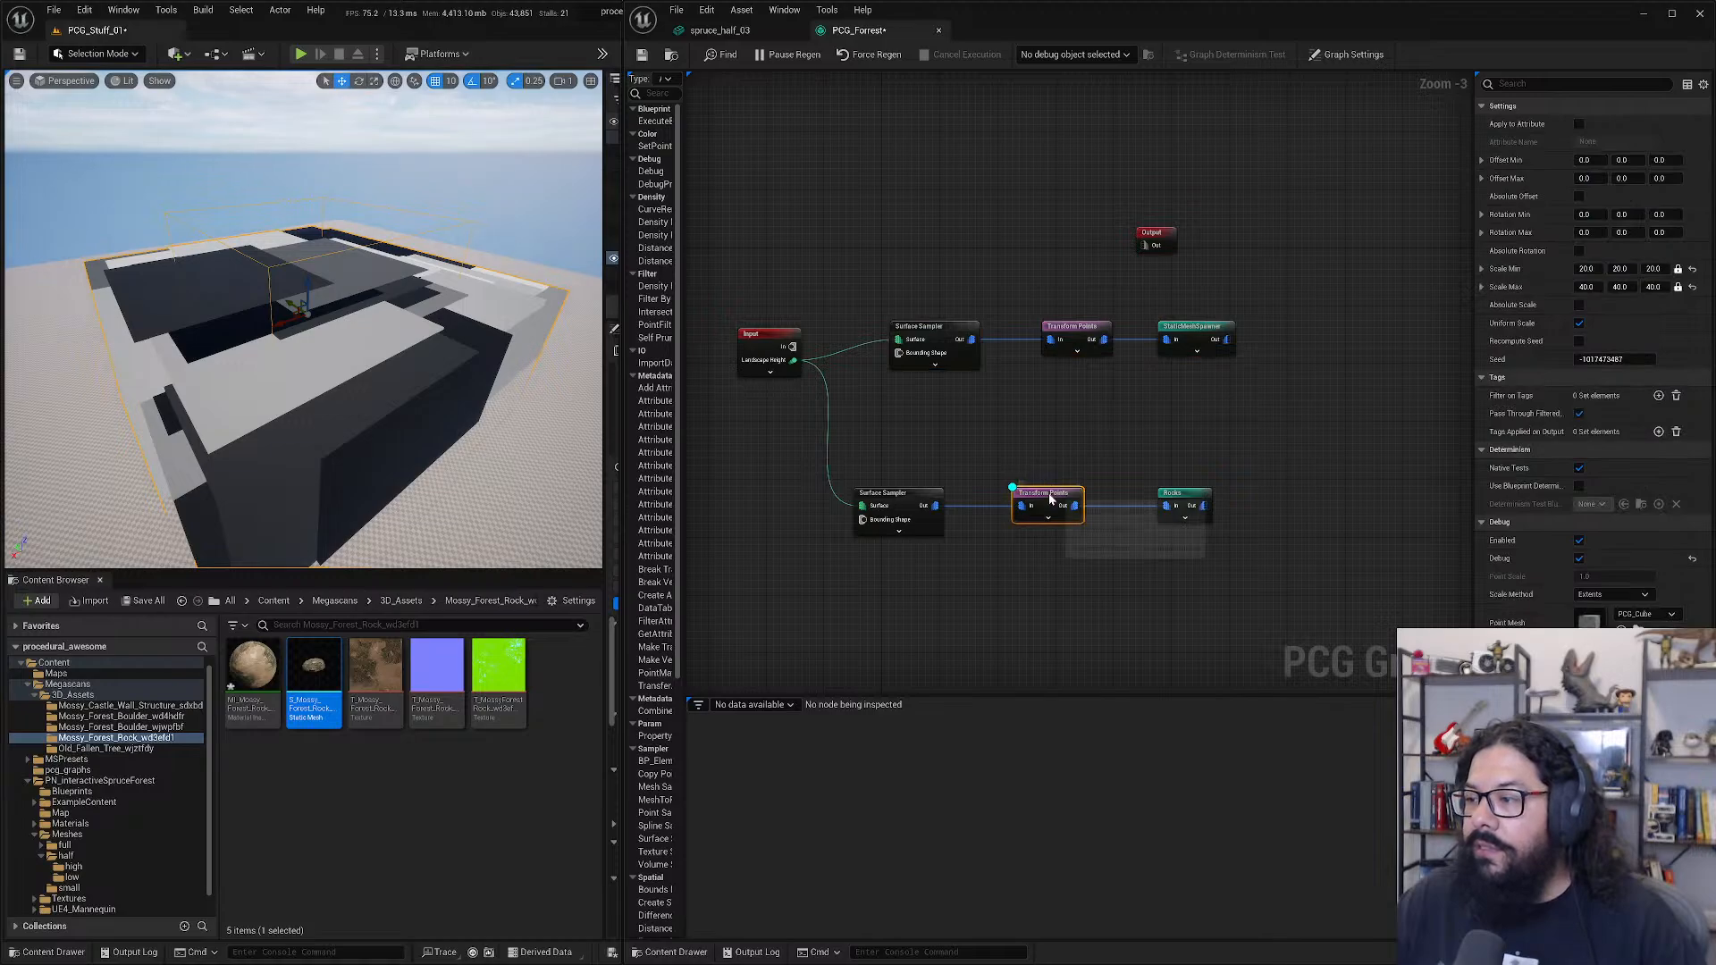
{"action": "key", "text": "d"}
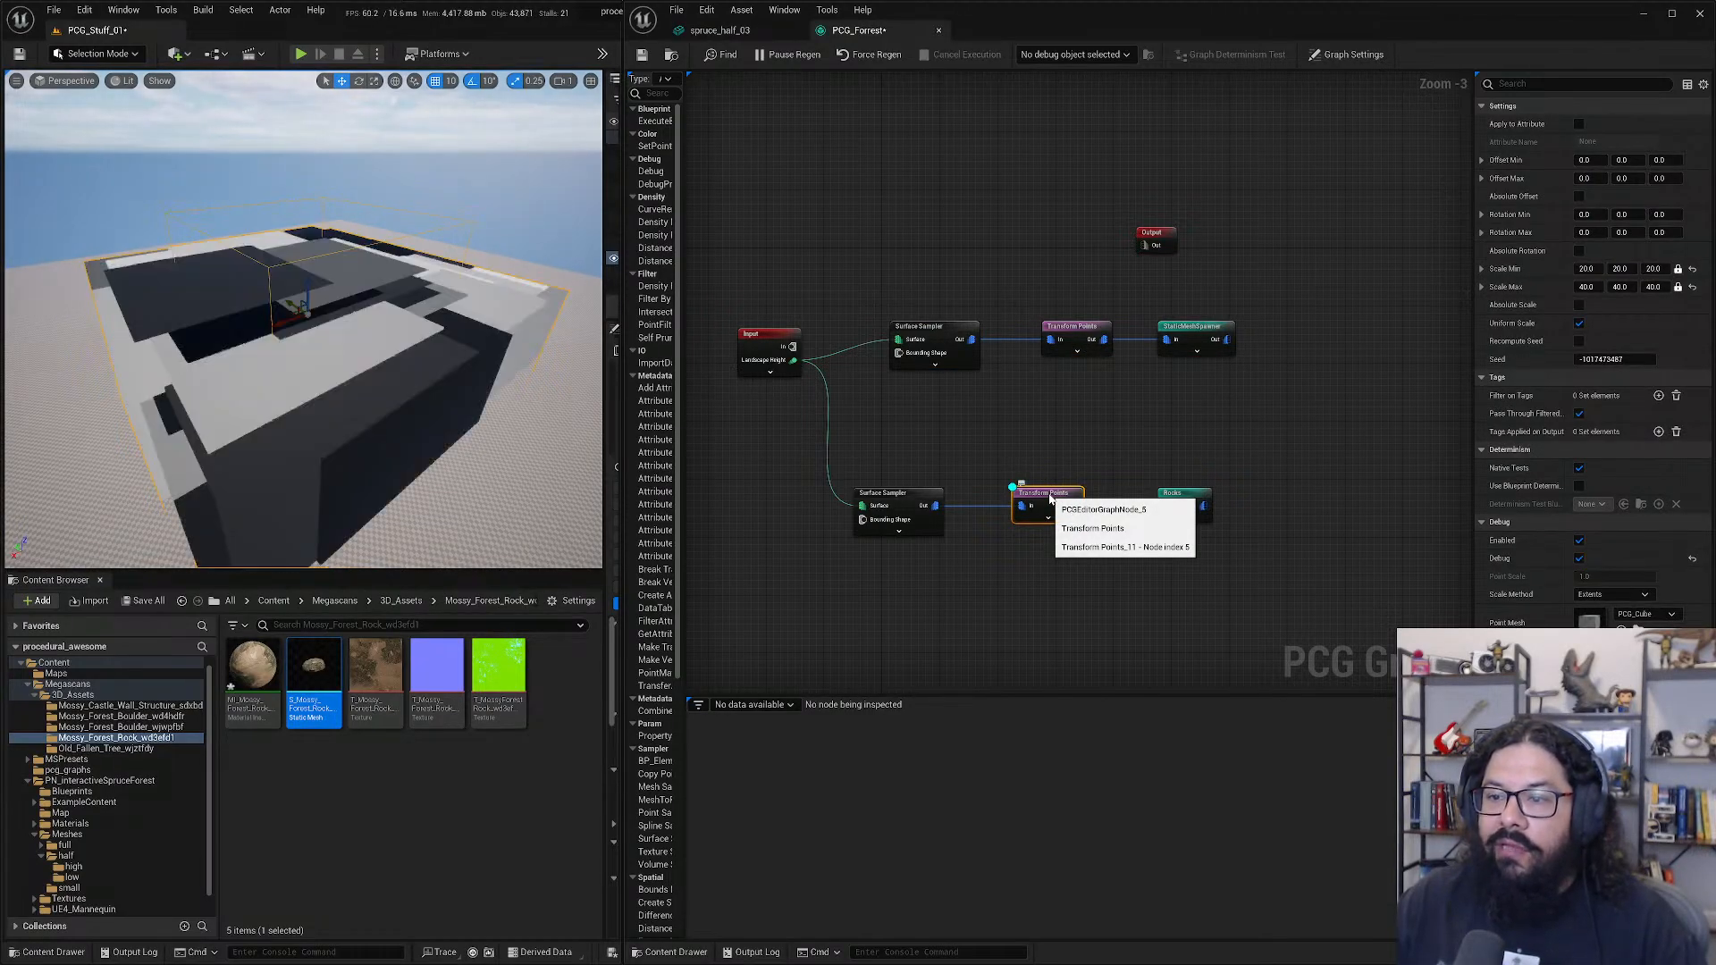
{"action": "key", "text": "d"}
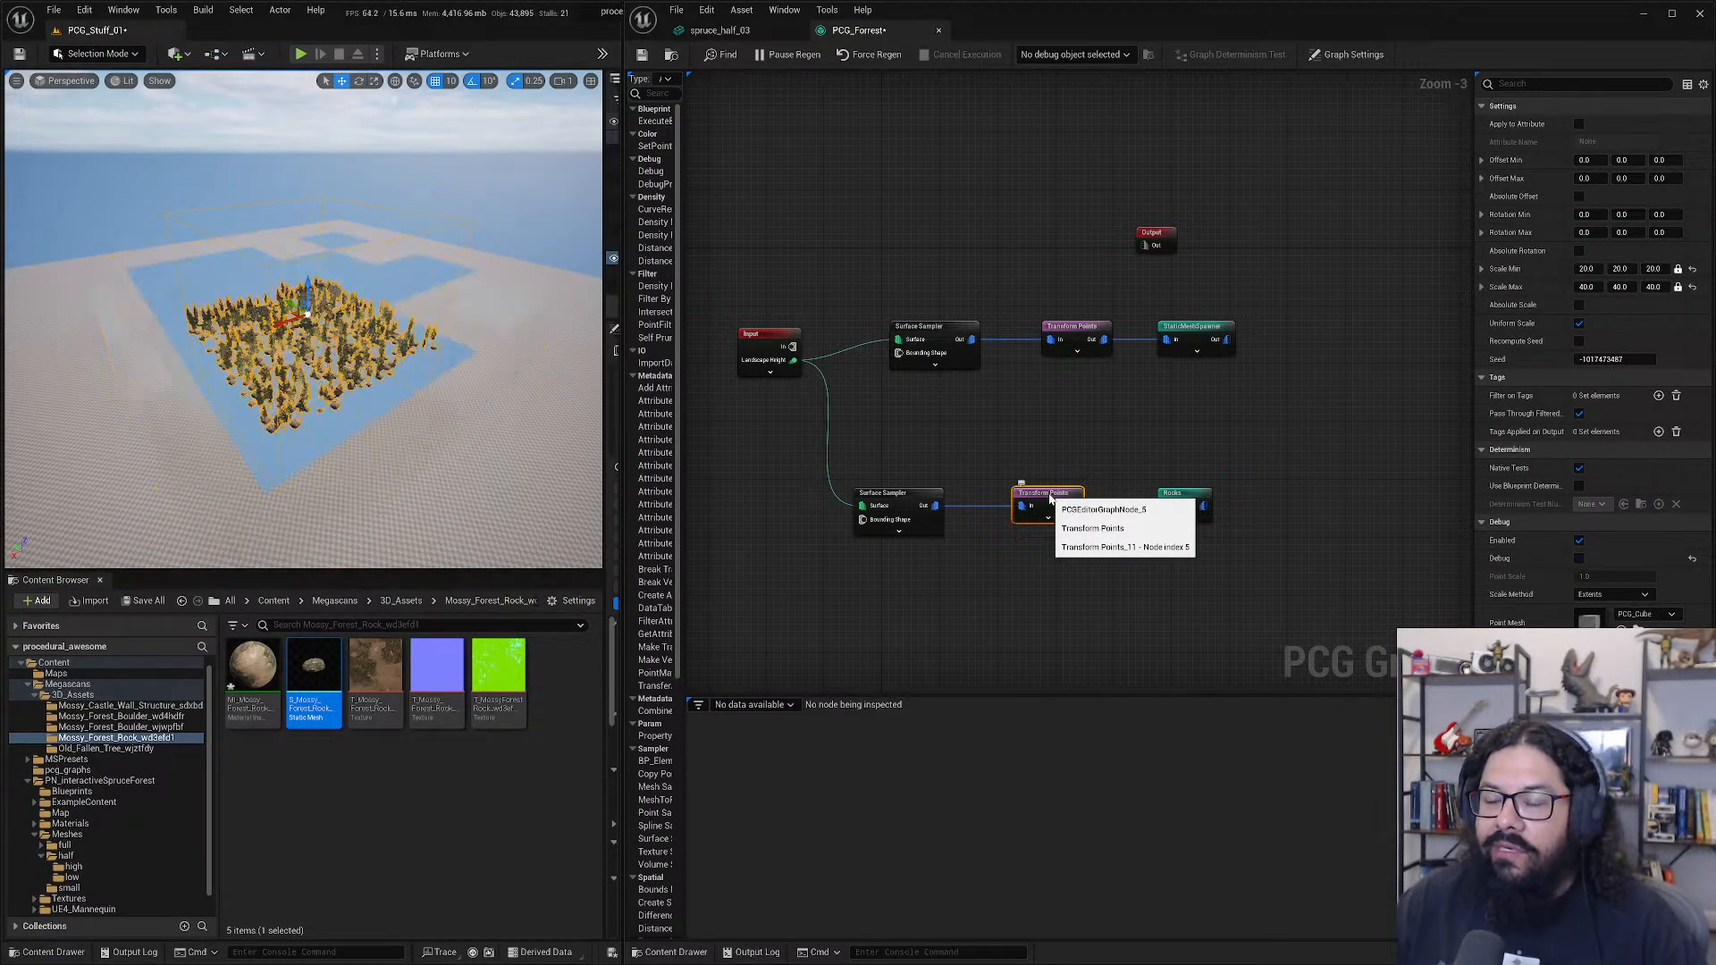
- Make room before the Rocks node and add a Bounds Modifier fed by the rock branch's Transform Points output
{"action": "left_click_drag", "start_coordinate": [1160, 495], "coordinate": [1253, 489]}
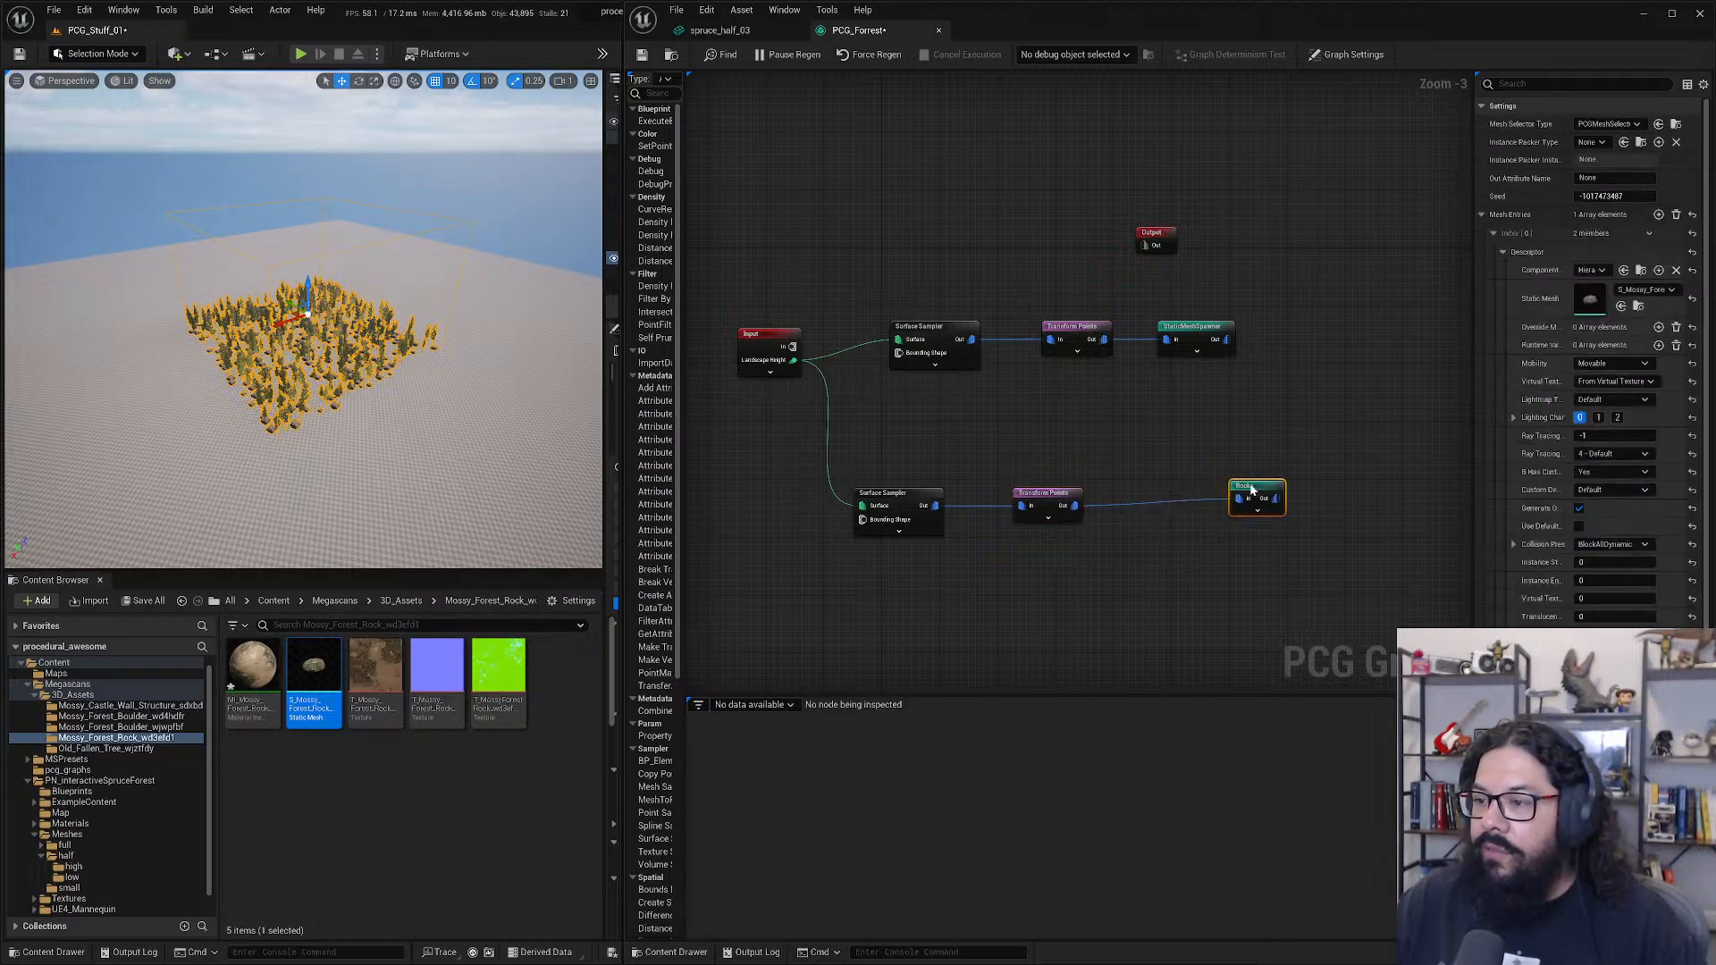
{"action": "left_click", "coordinate": [1059, 500]}
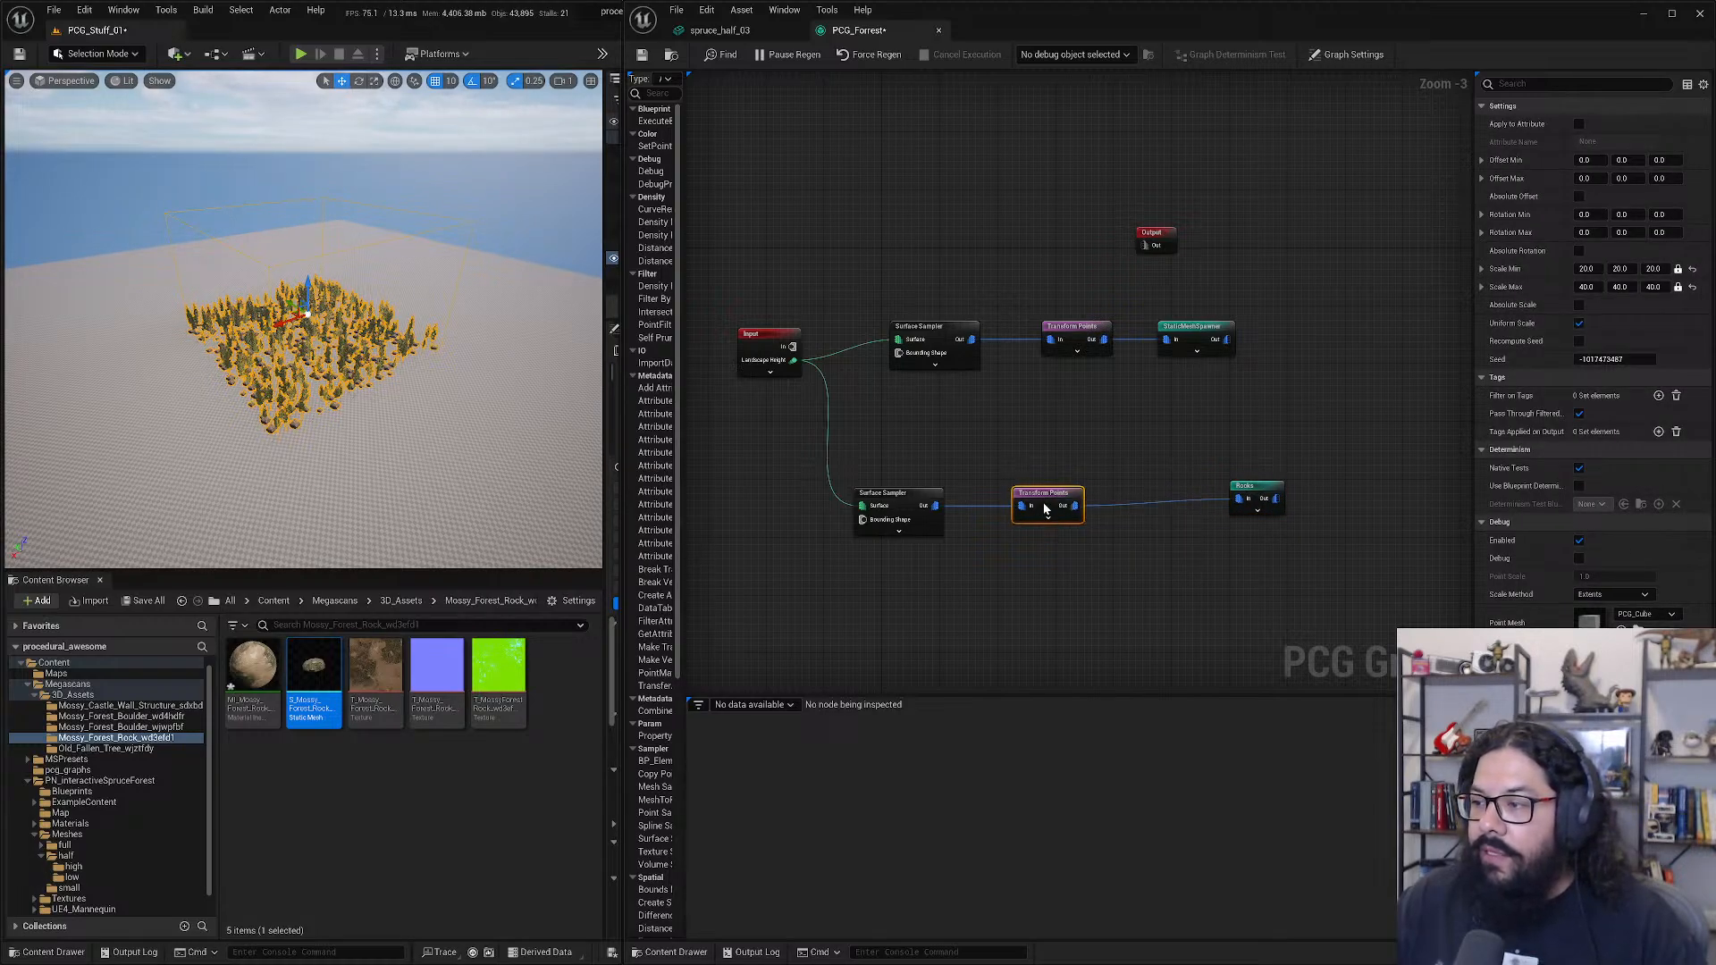
{"action": "left_click_drag", "start_coordinate": [1075, 505], "coordinate": [1118, 525]}
{"action": "type", "text": "boun"}
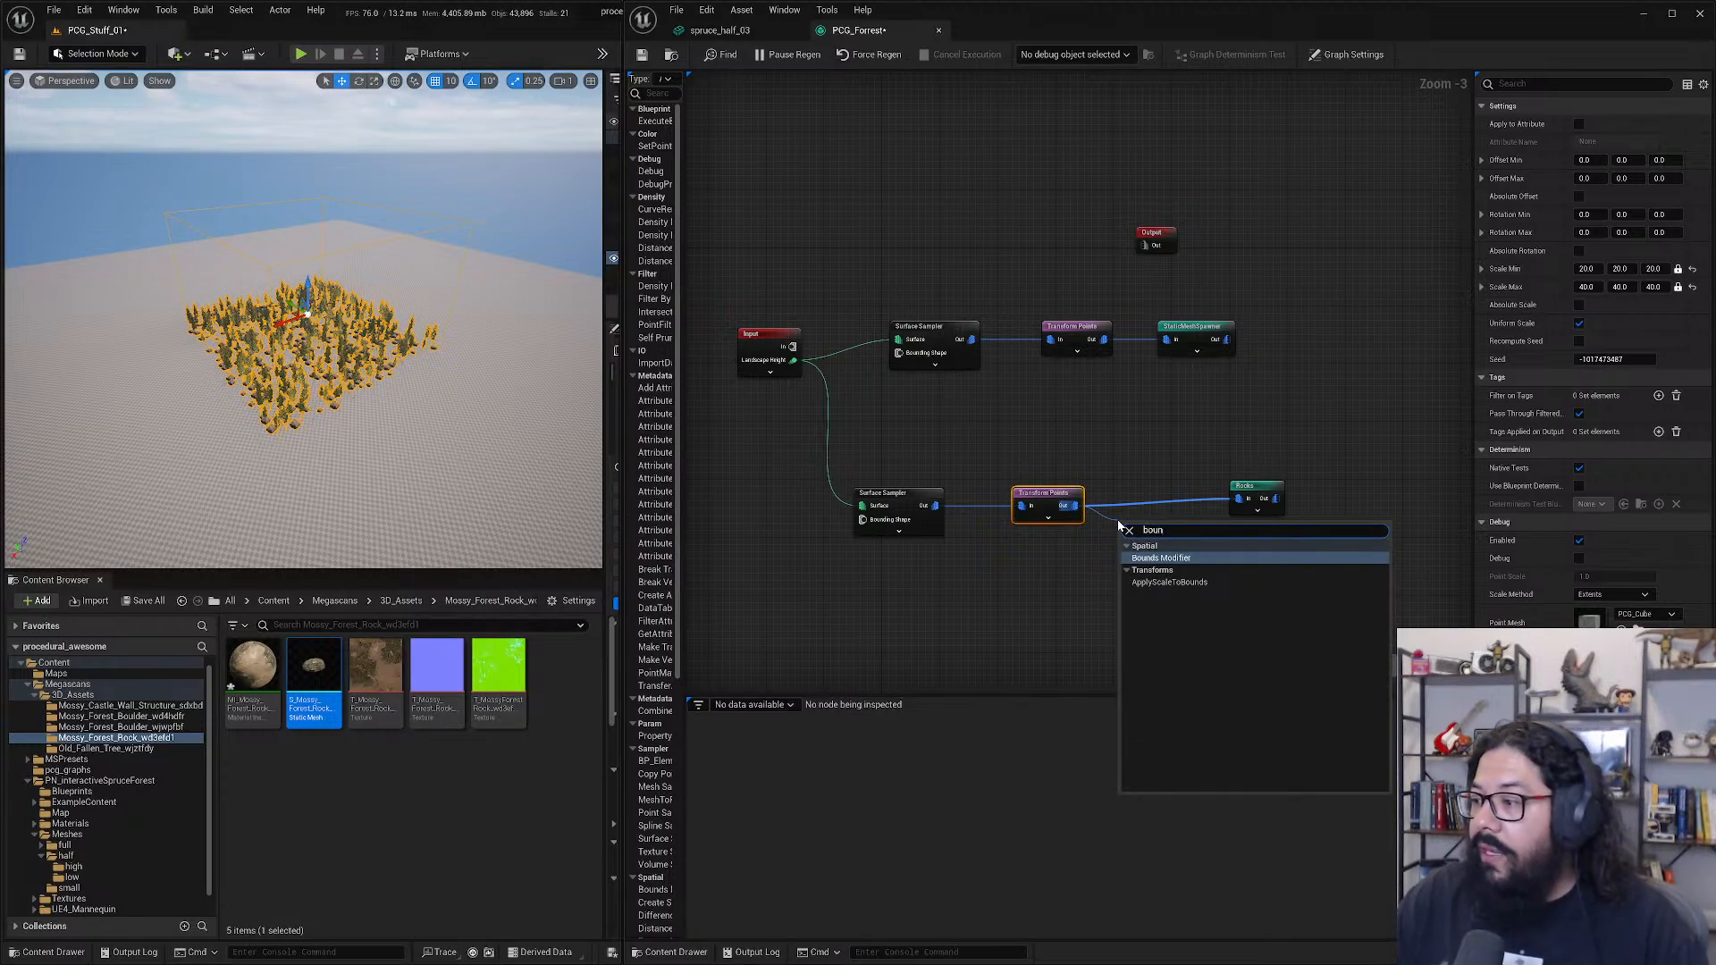
{"action": "left_click", "coordinate": [1162, 558]}
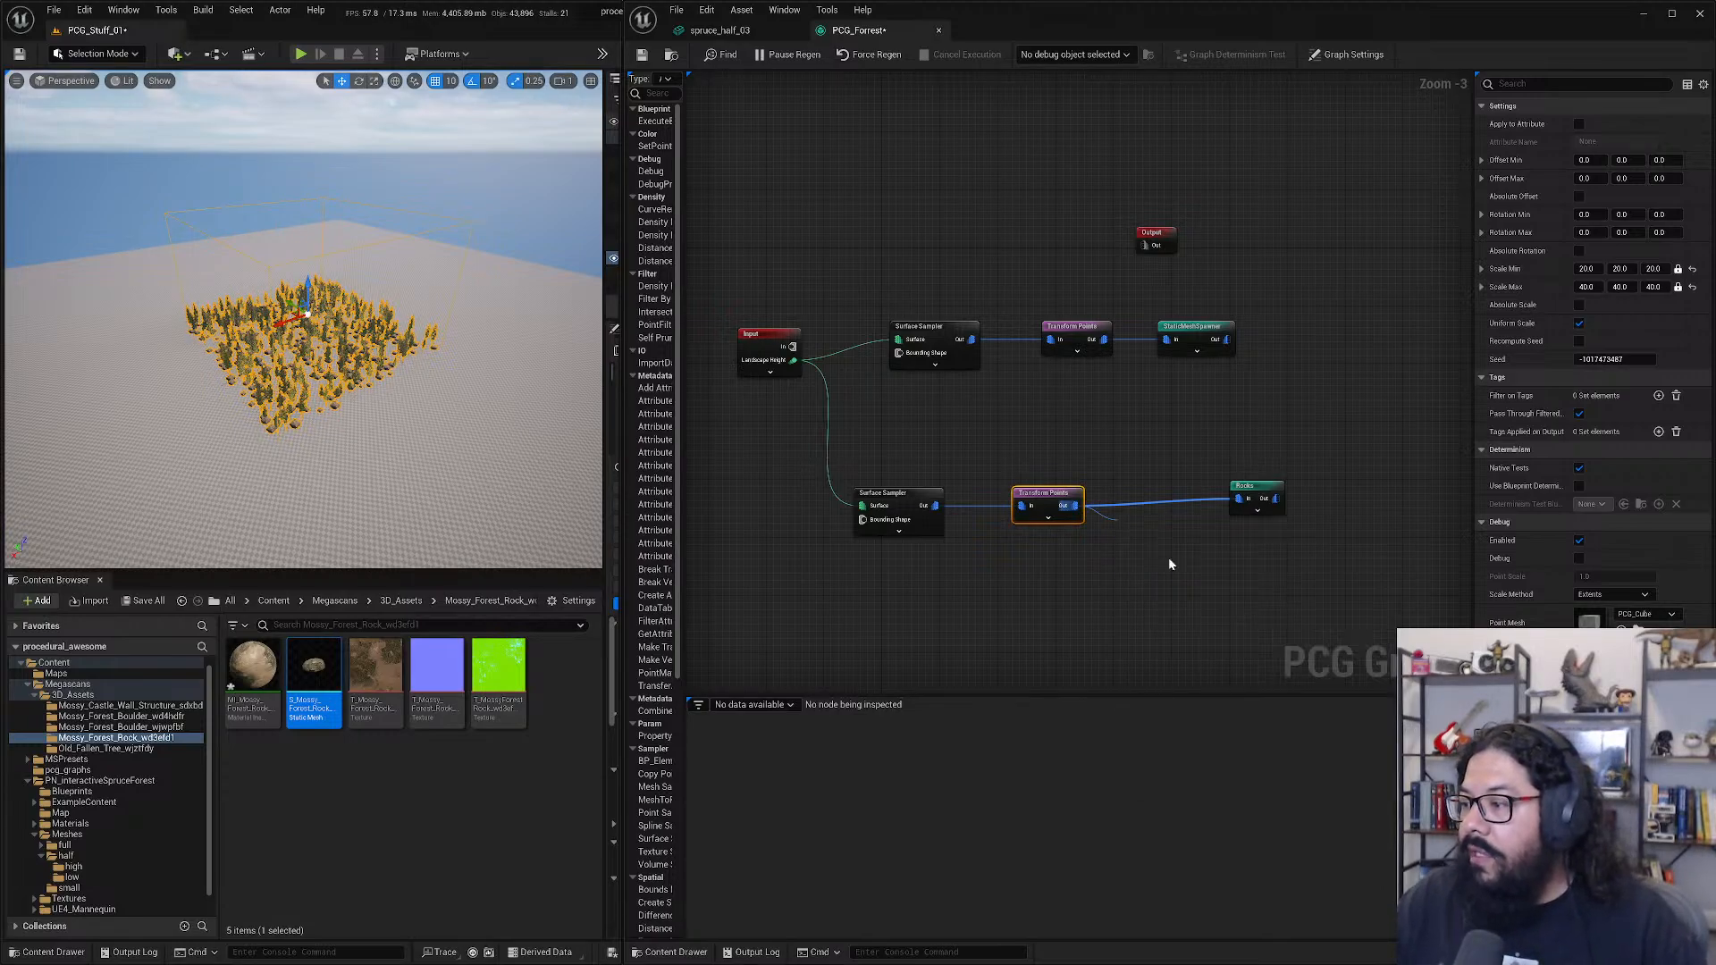
{"action": "left_click_drag", "start_coordinate": [1177, 539], "coordinate": [1226, 585]}
{"action": "left_click", "coordinate": [1172, 499]}
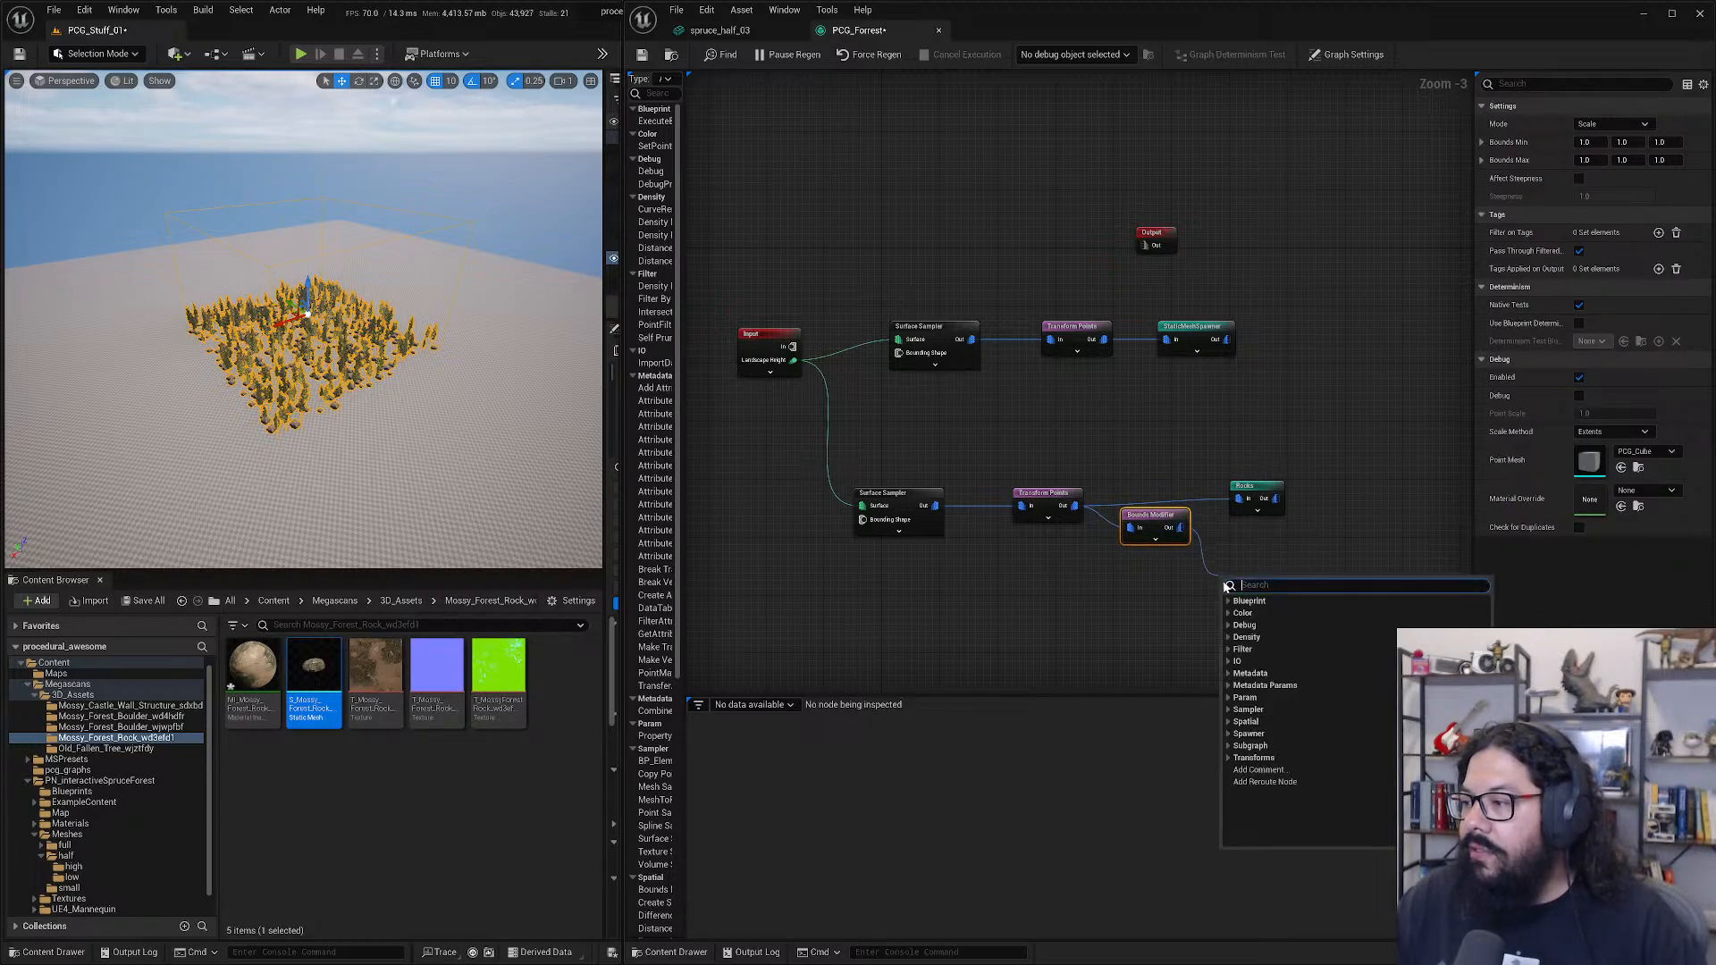
{"action": "left_click", "coordinate": [1206, 505]}
{"action": "left_click", "coordinate": [1185, 533]}
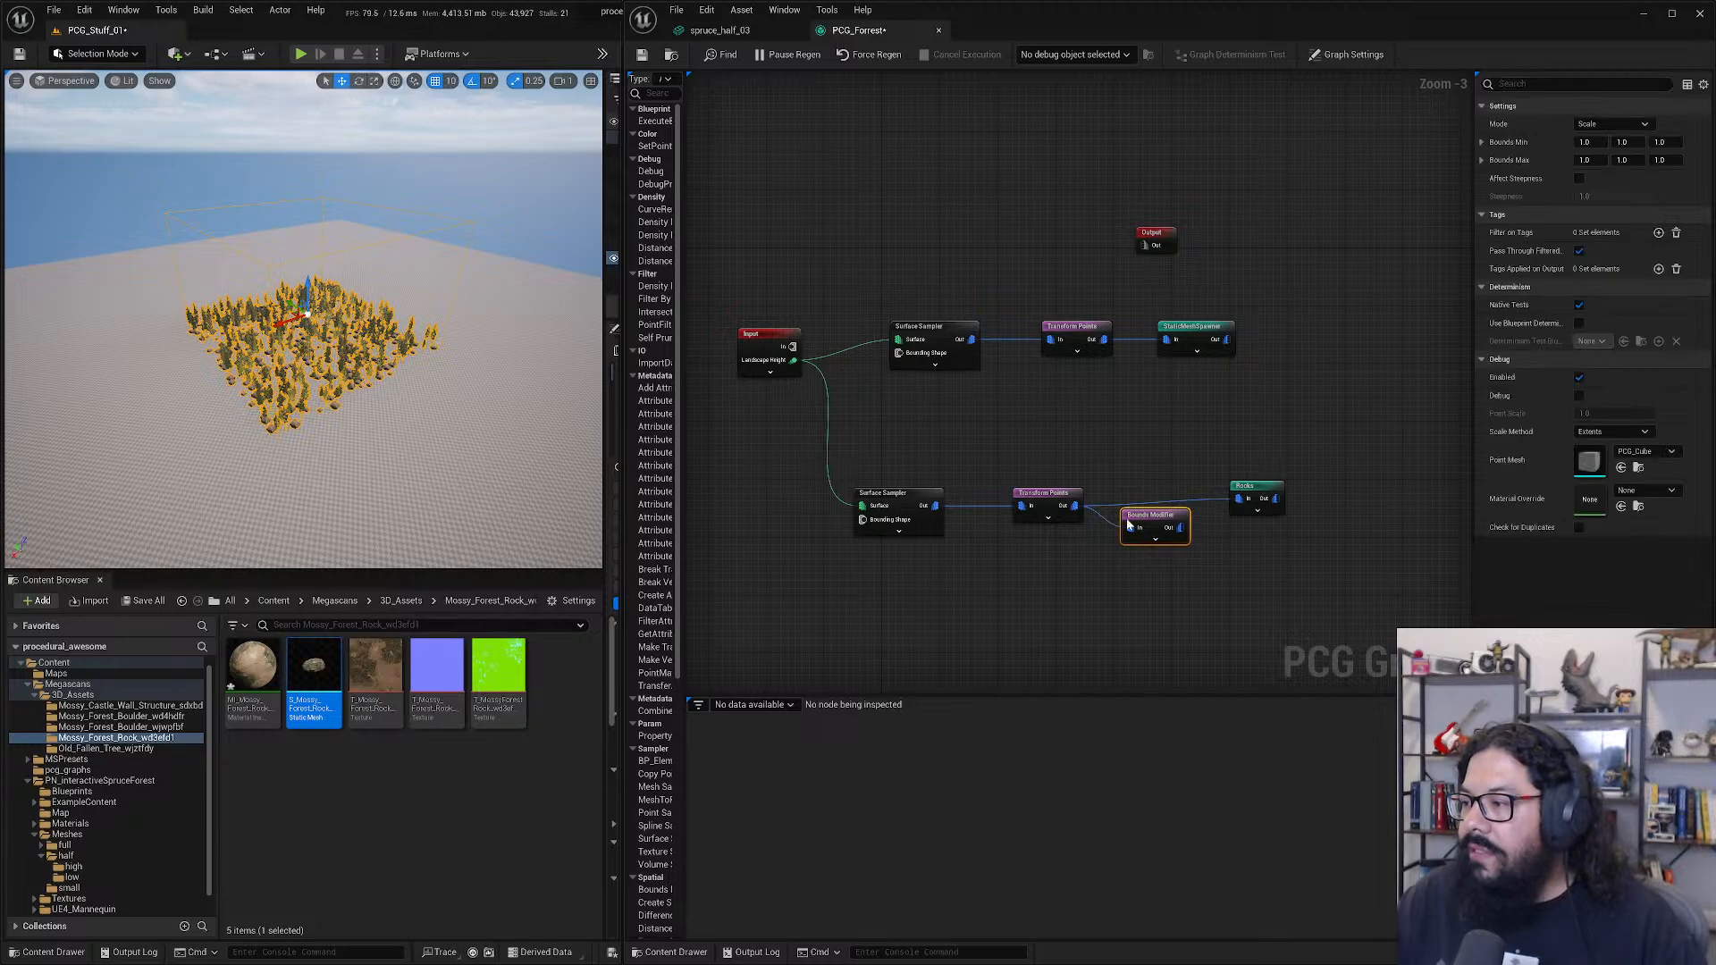
{"action": "left_click", "coordinate": [1199, 497], "text": "alt"}
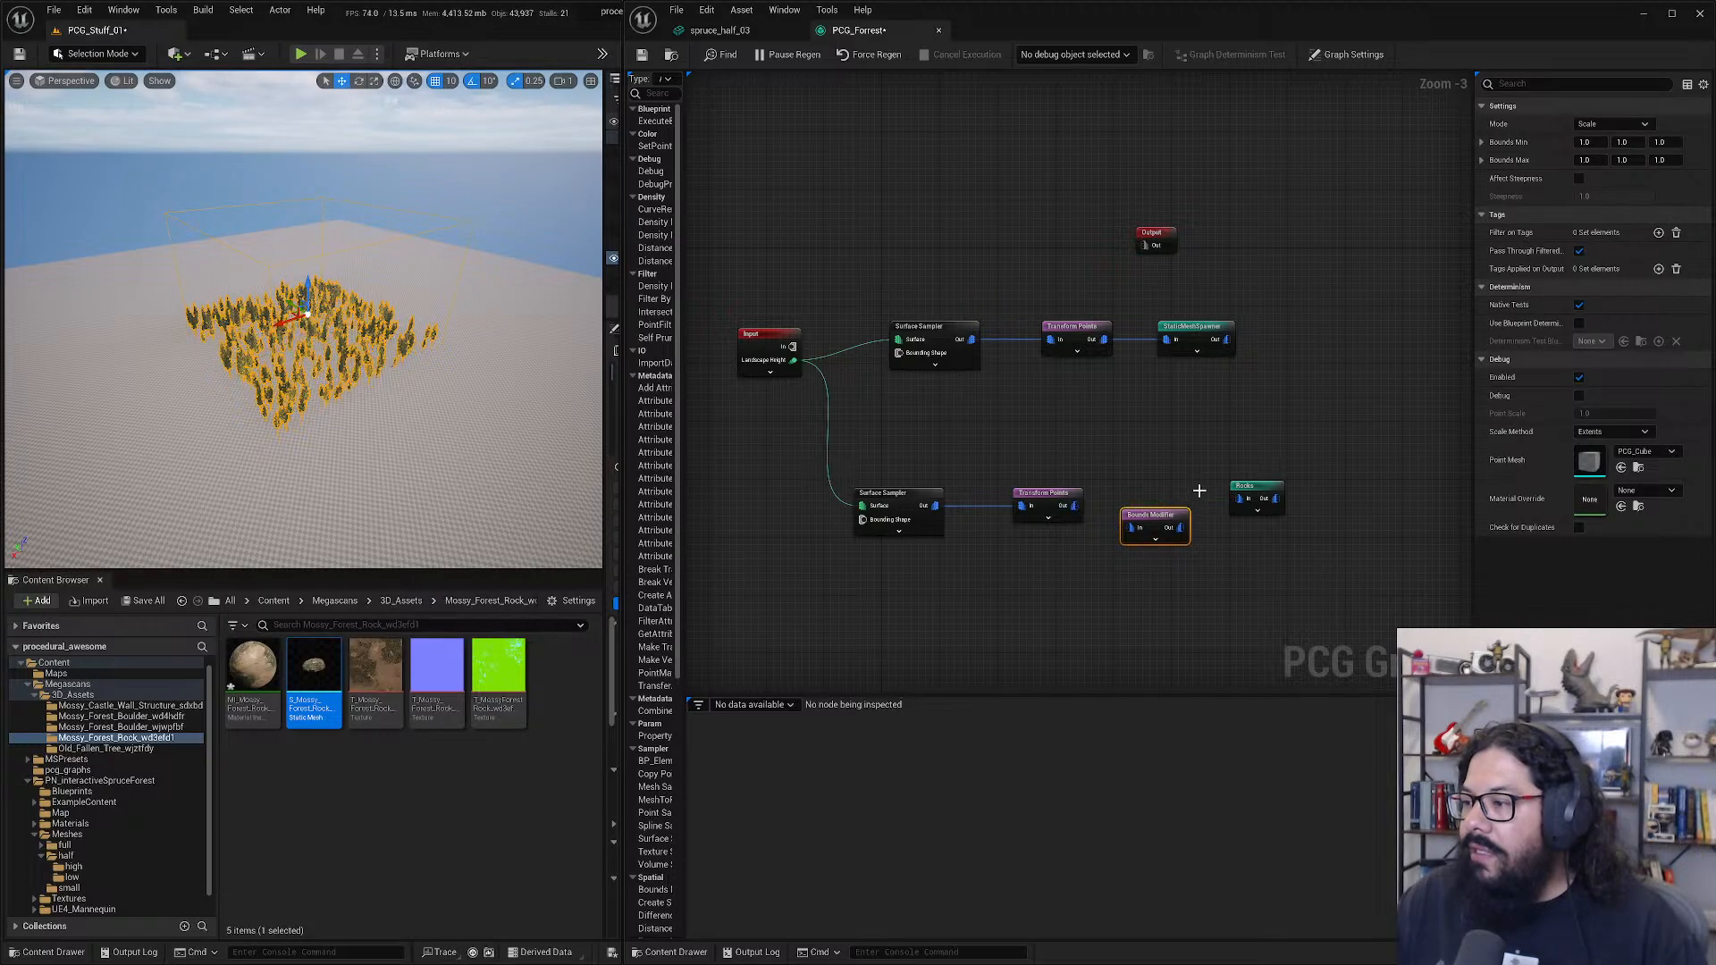
{"action": "left_click", "coordinate": [1103, 513]}
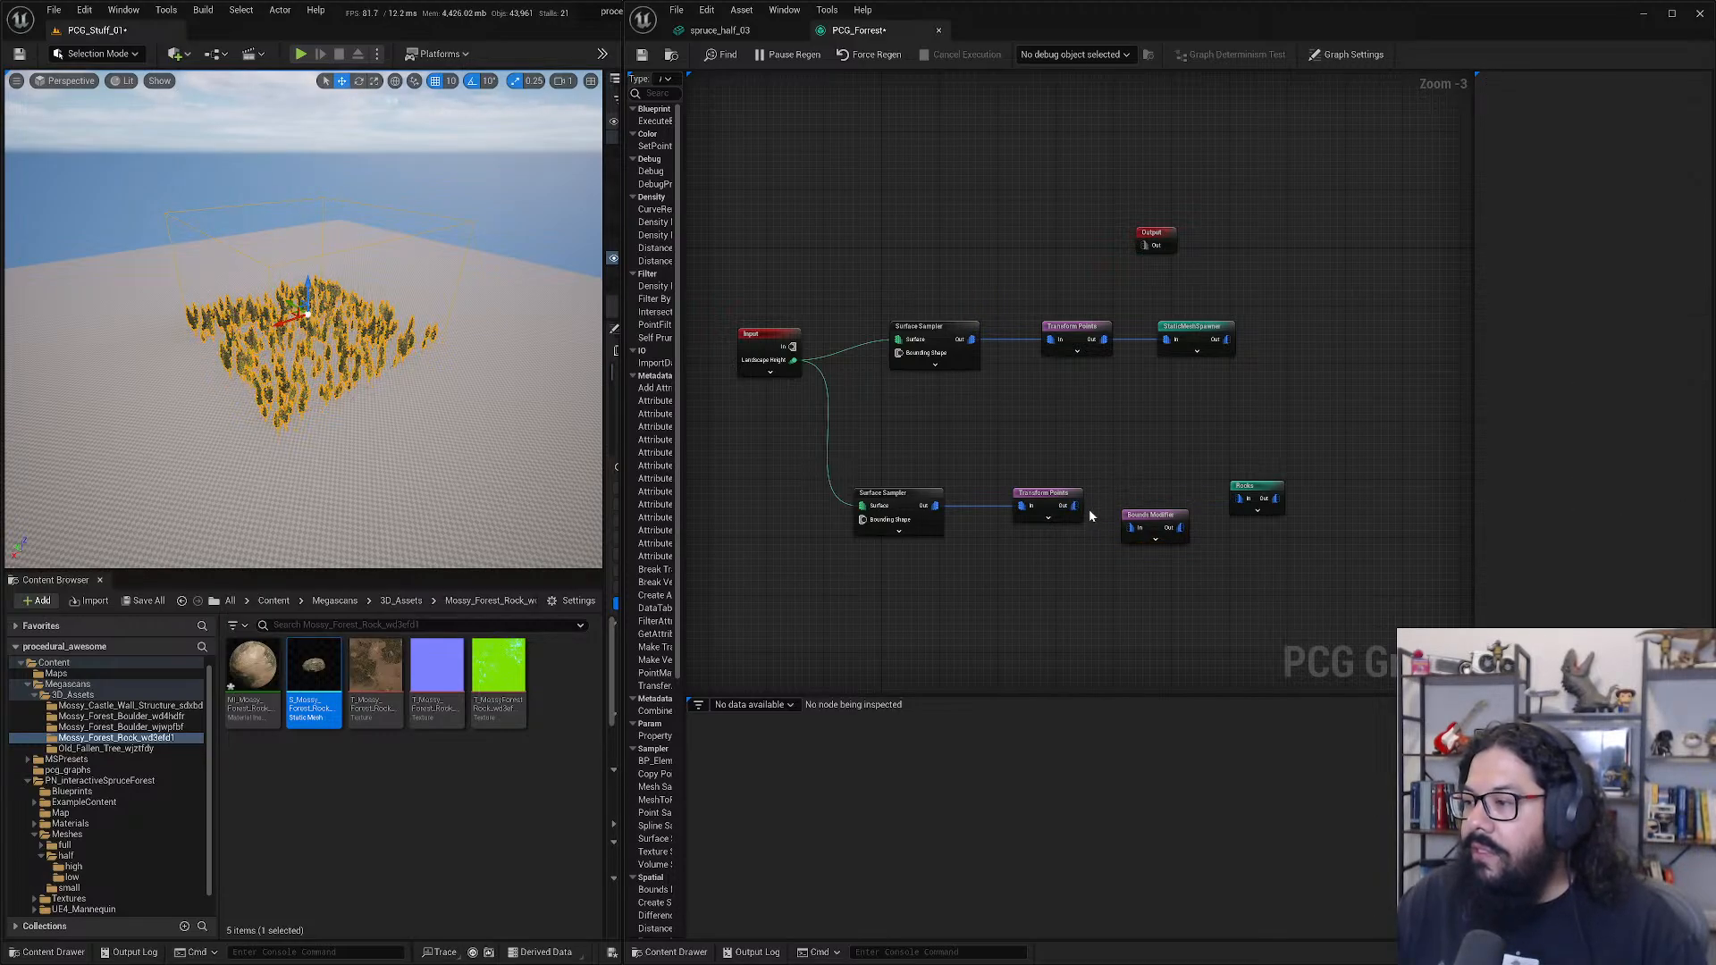
{"action": "key", "text": "ctrl+z"}
- Wire the Bounds Modifier between the lower Transform Points and Rocks nodes and enable its debug display
{"action": "left_click_drag", "start_coordinate": [1076, 506], "coordinate": [1239, 499], "text": "ctrl"}
{"action": "left_click", "coordinate": [1046, 538]}
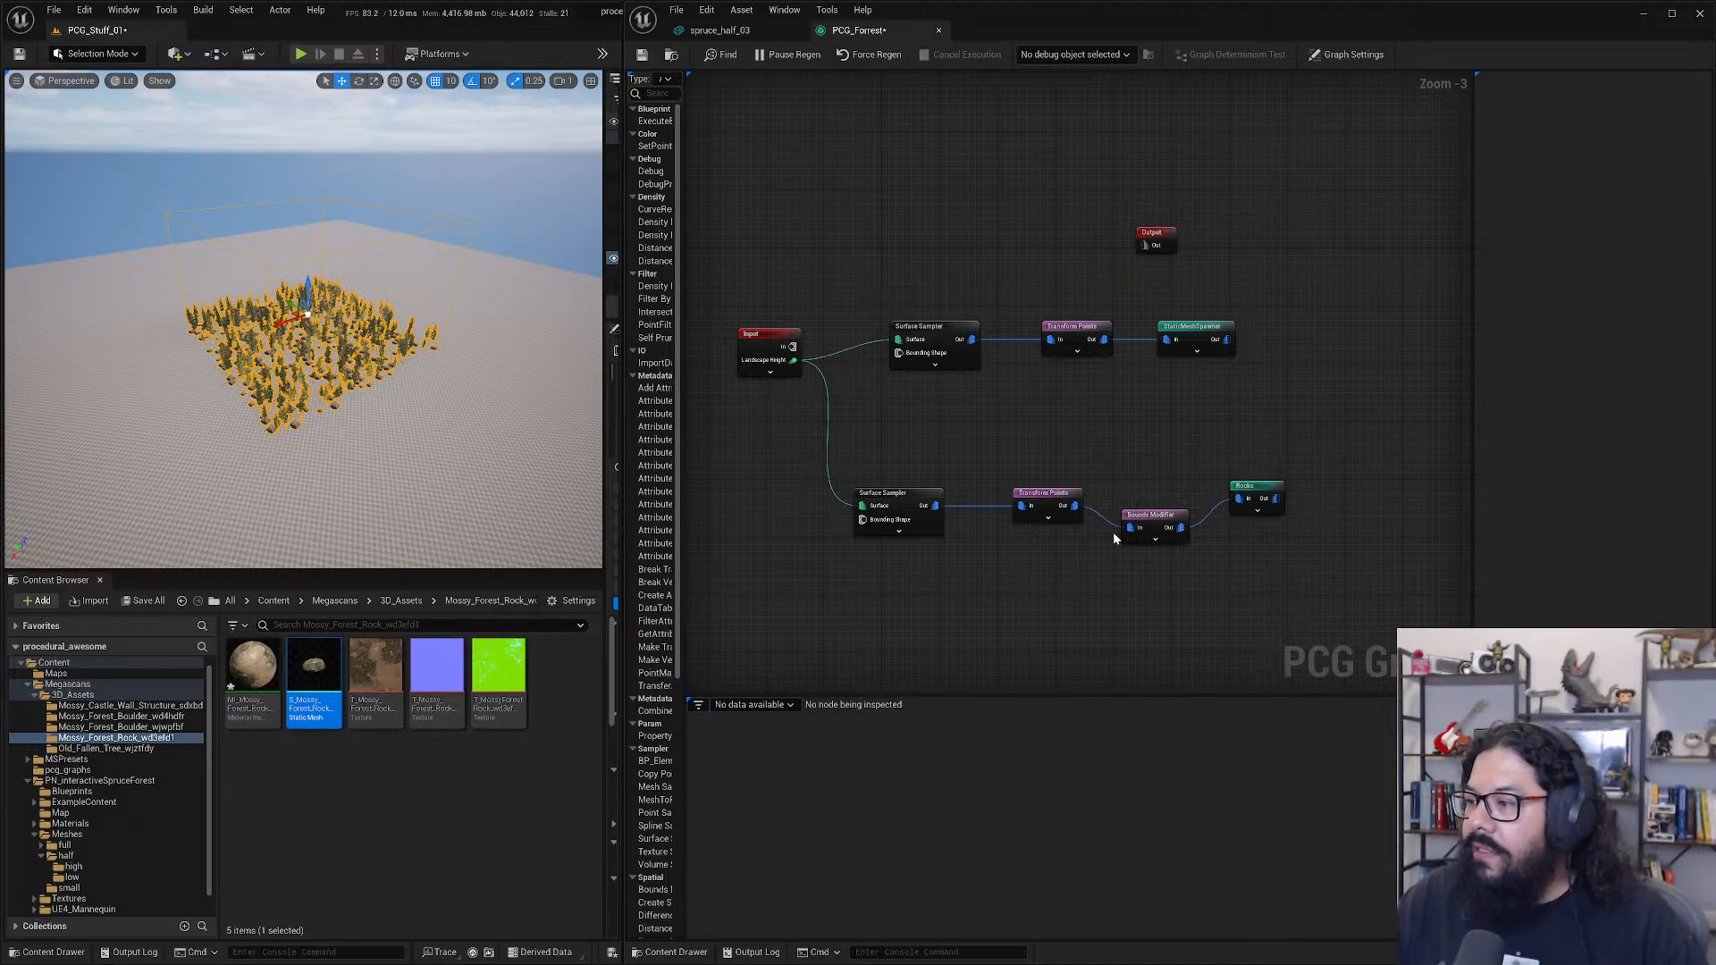
{"action": "left_click_drag", "start_coordinate": [1076, 506], "coordinate": [1123, 474], "text": "ctrl"}
{"action": "left_click", "coordinate": [1072, 436]}
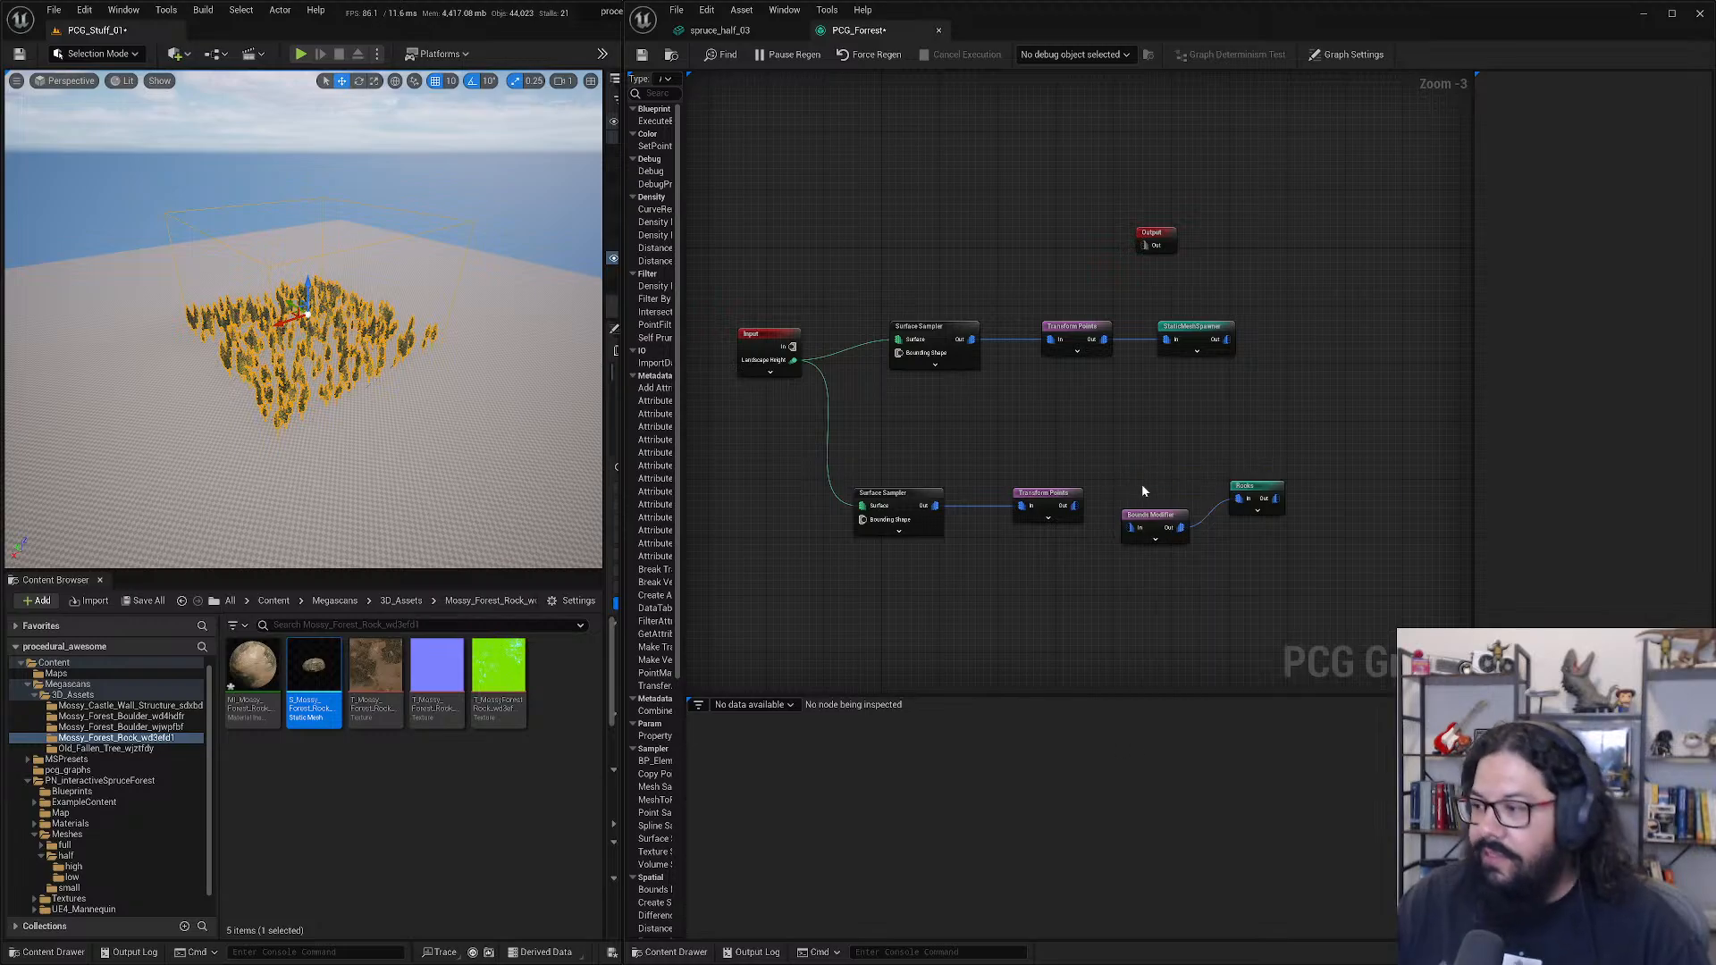
{"action": "left_click_drag", "start_coordinate": [1075, 506], "coordinate": [1168, 510]}
{"action": "left_click", "coordinate": [1145, 524]}
{"action": "key", "text": "d"}
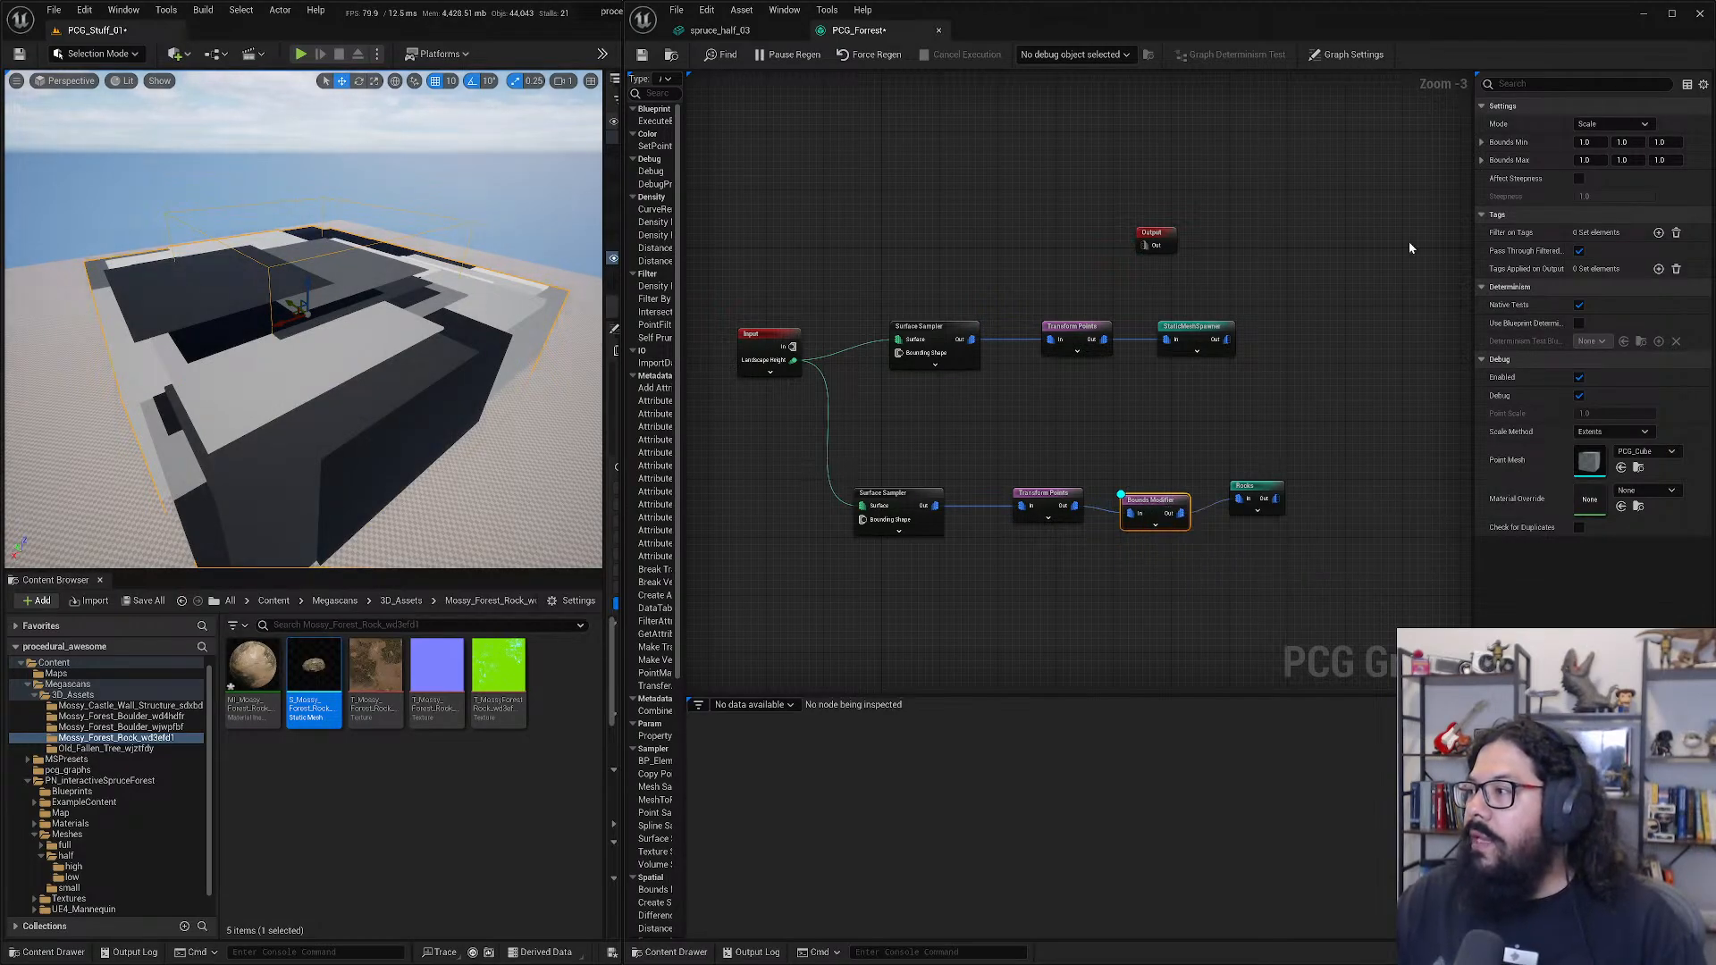
- Set the Bounds Modifier's Bounds Min to 0.1, 0.1 and 0.0
{"action": "left_click", "coordinate": [1586, 142]}
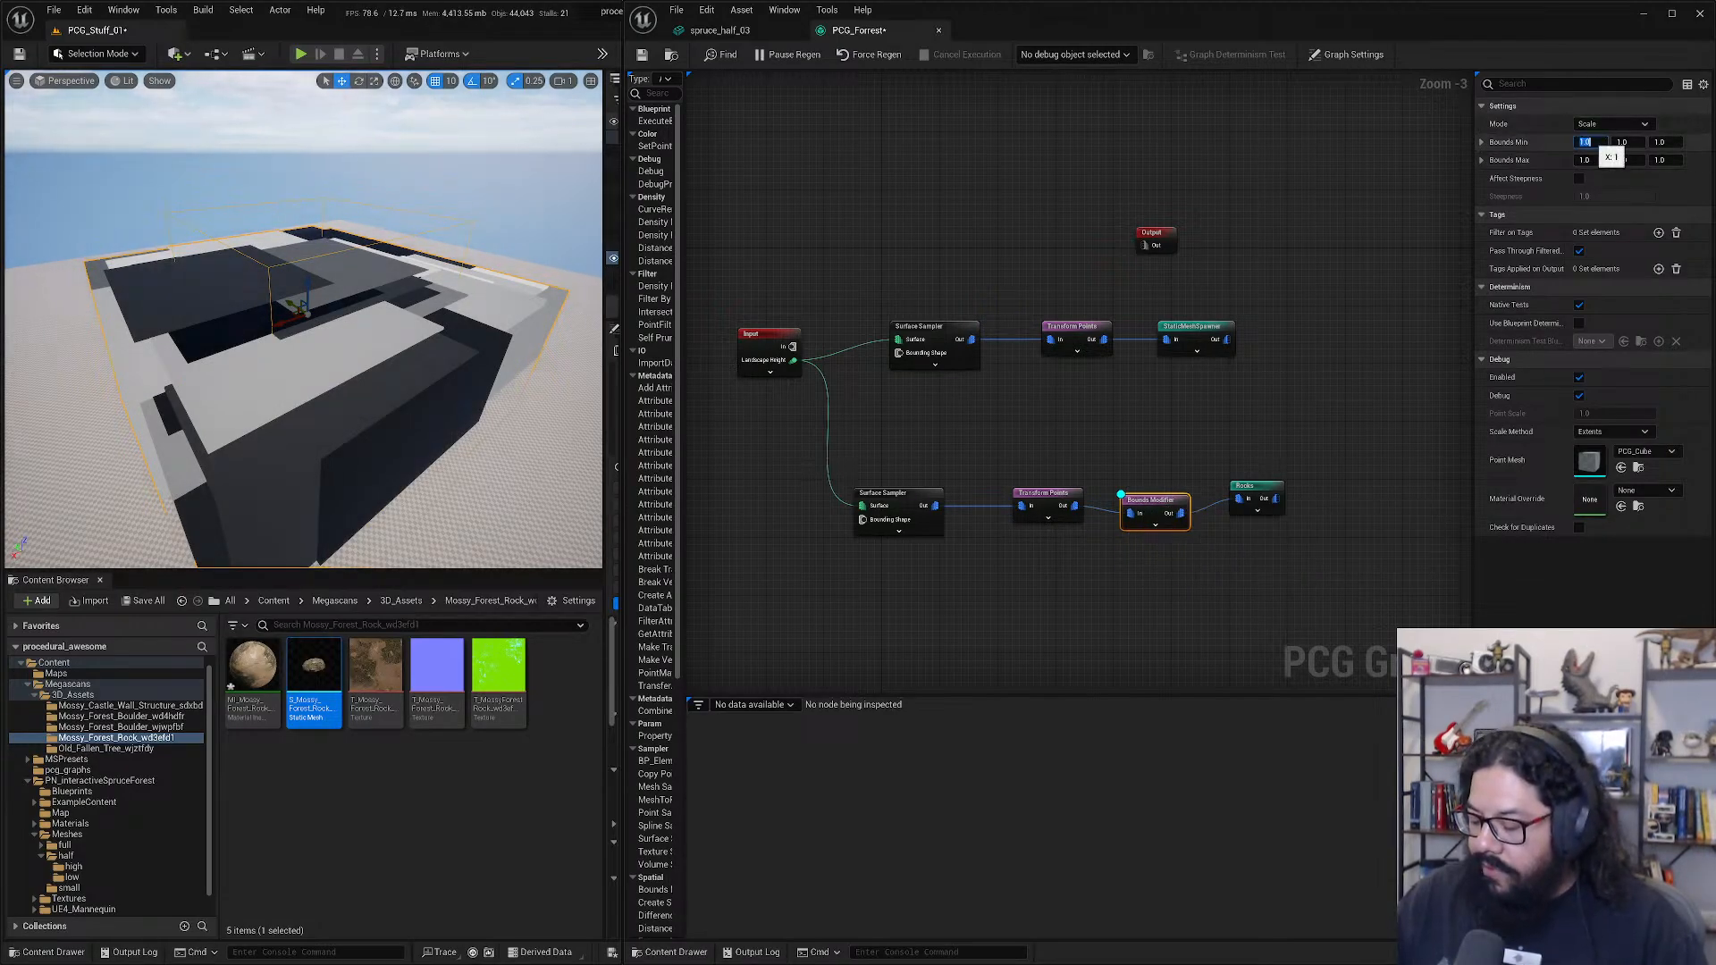
{"action": "type", "text": "0.1"}
{"action": "key", "text": "Tab"}
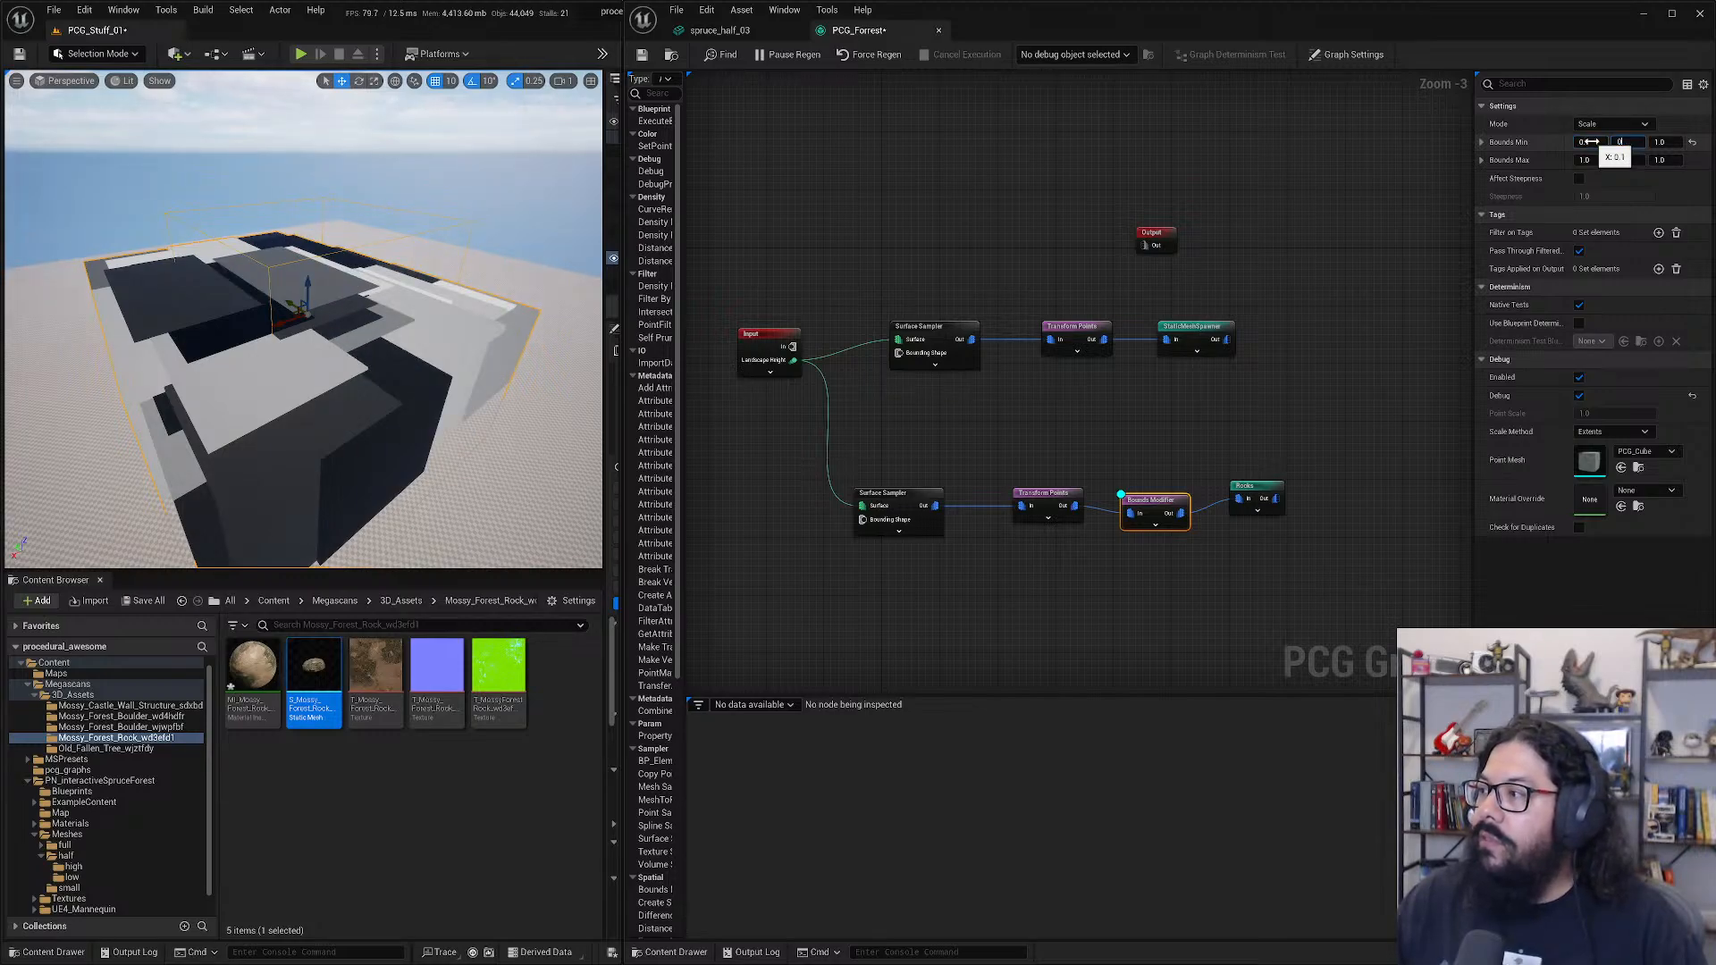
{"action": "type", "text": "0.1"}
{"action": "key", "text": "Tab"}
{"action": "type", "text": "0"}
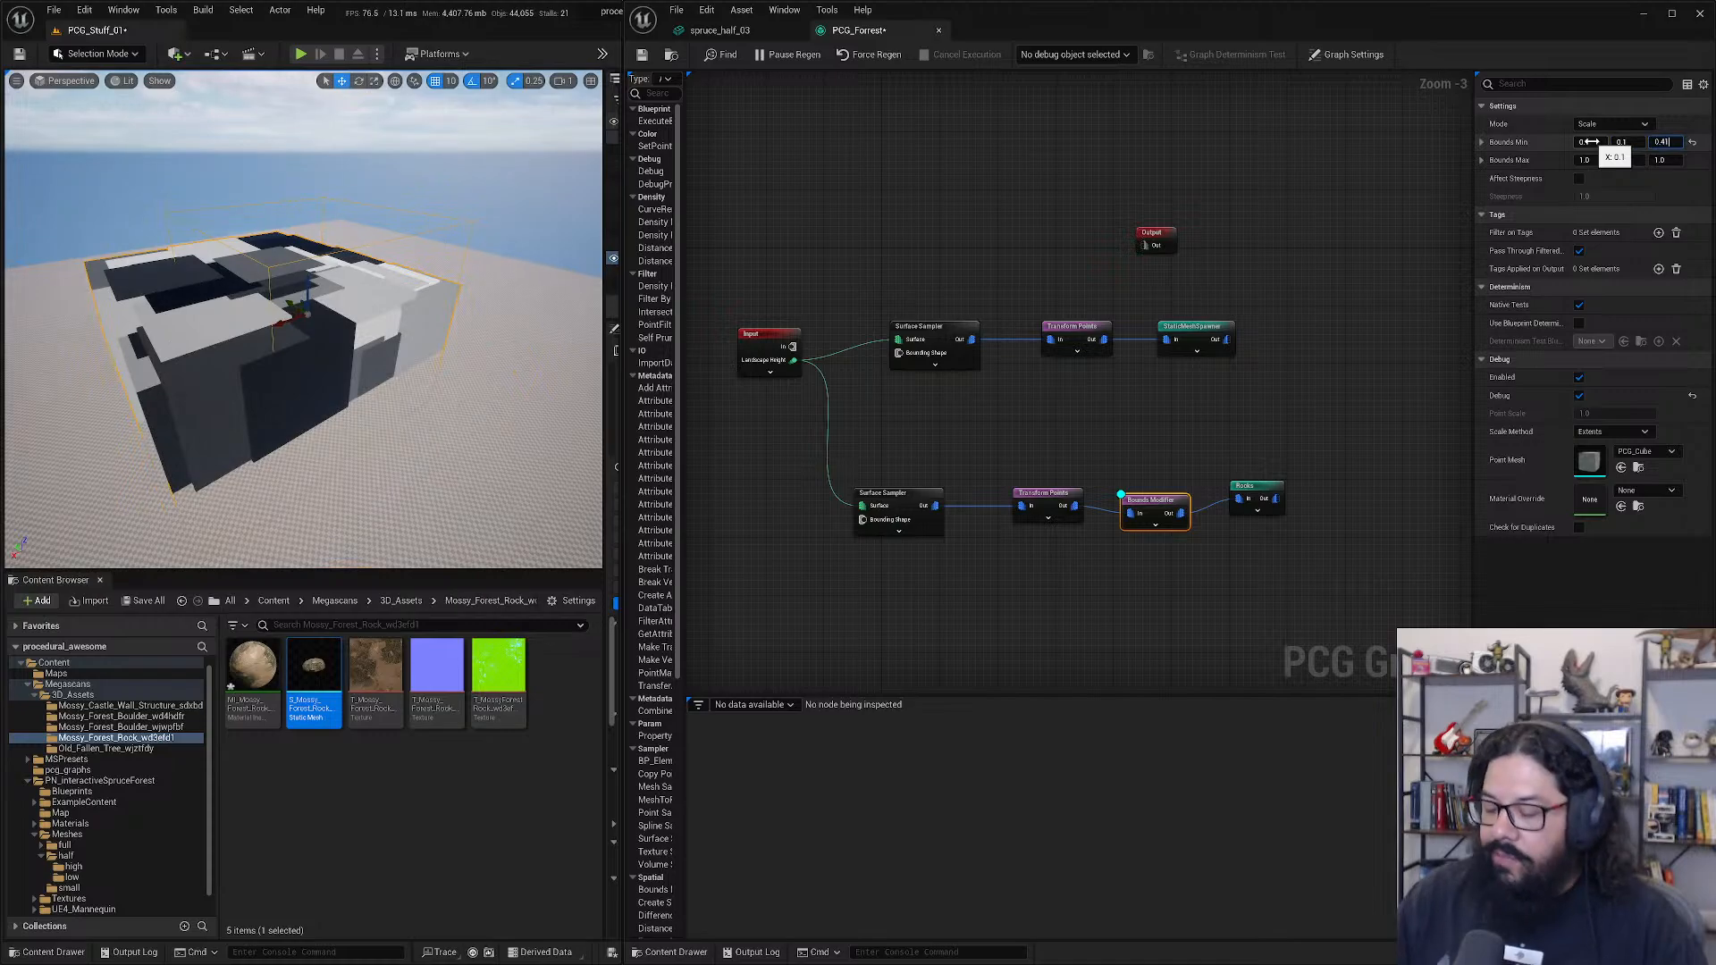
{"action": "left_click", "coordinate": [1600, 124]}
{"action": "left_click", "coordinate": [1557, 160]}
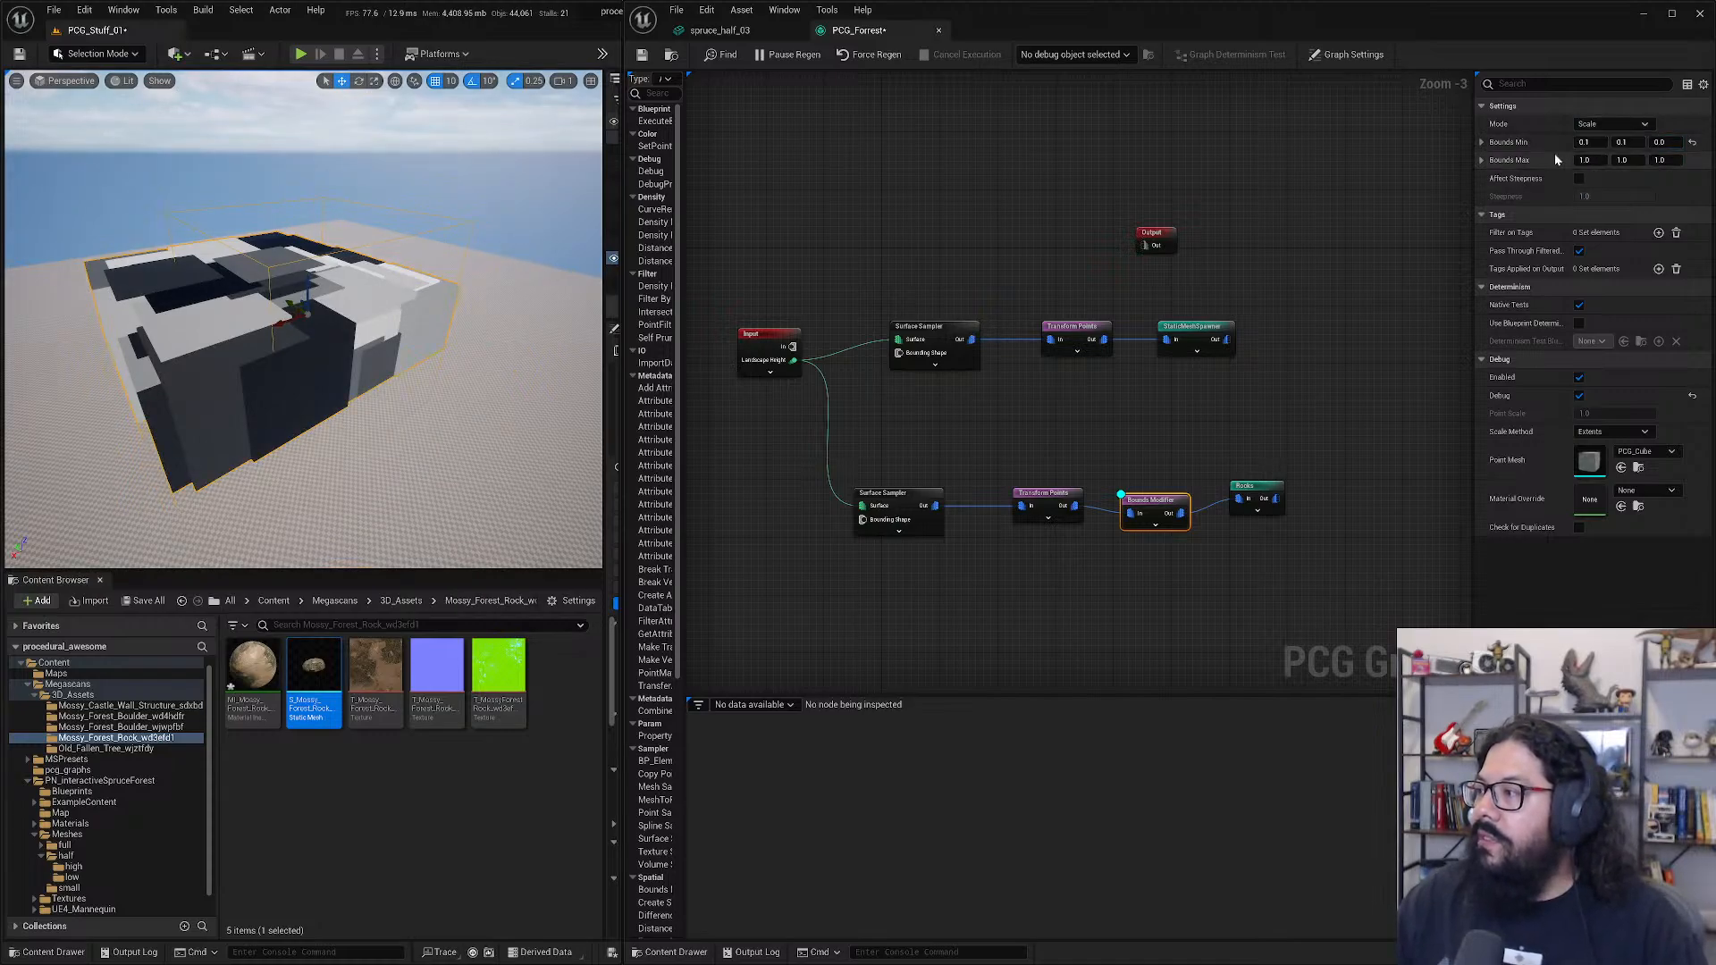
- Set the Bounds Modifier's Bounds Min to 0.01 on all three axes
{"action": "left_click", "coordinate": [1587, 143]}
{"action": "type", "text": "0.01"}
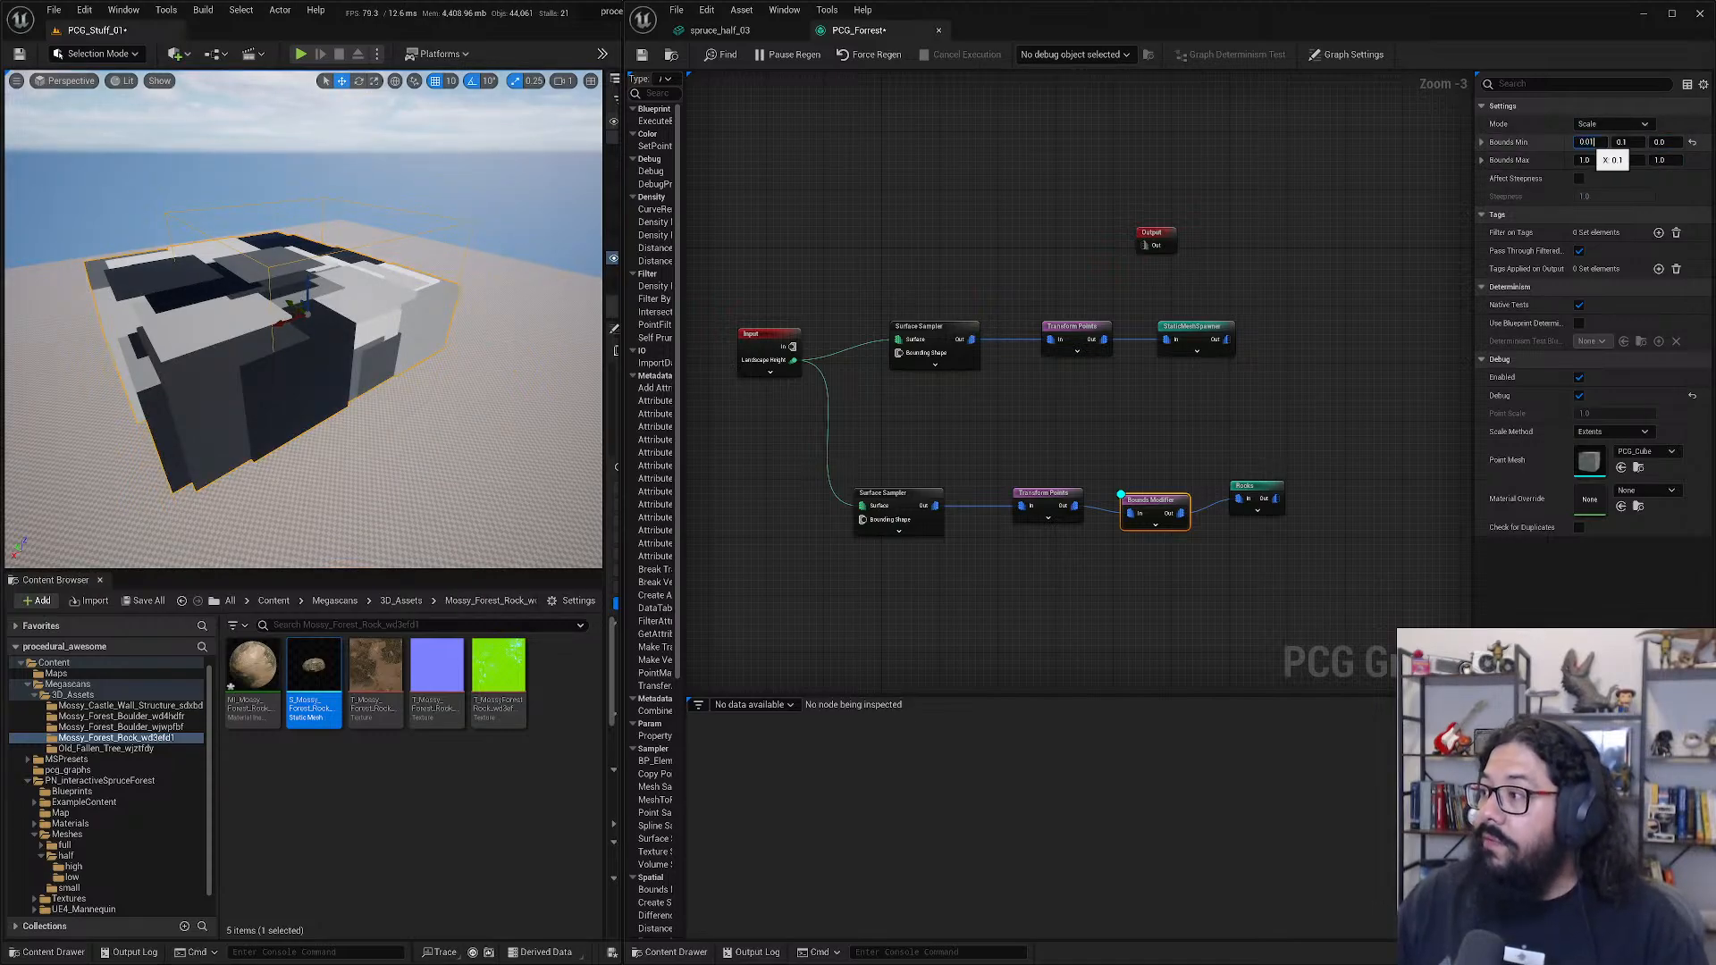
{"action": "key", "text": "Tab"}
{"action": "type", "text": "0.0"}
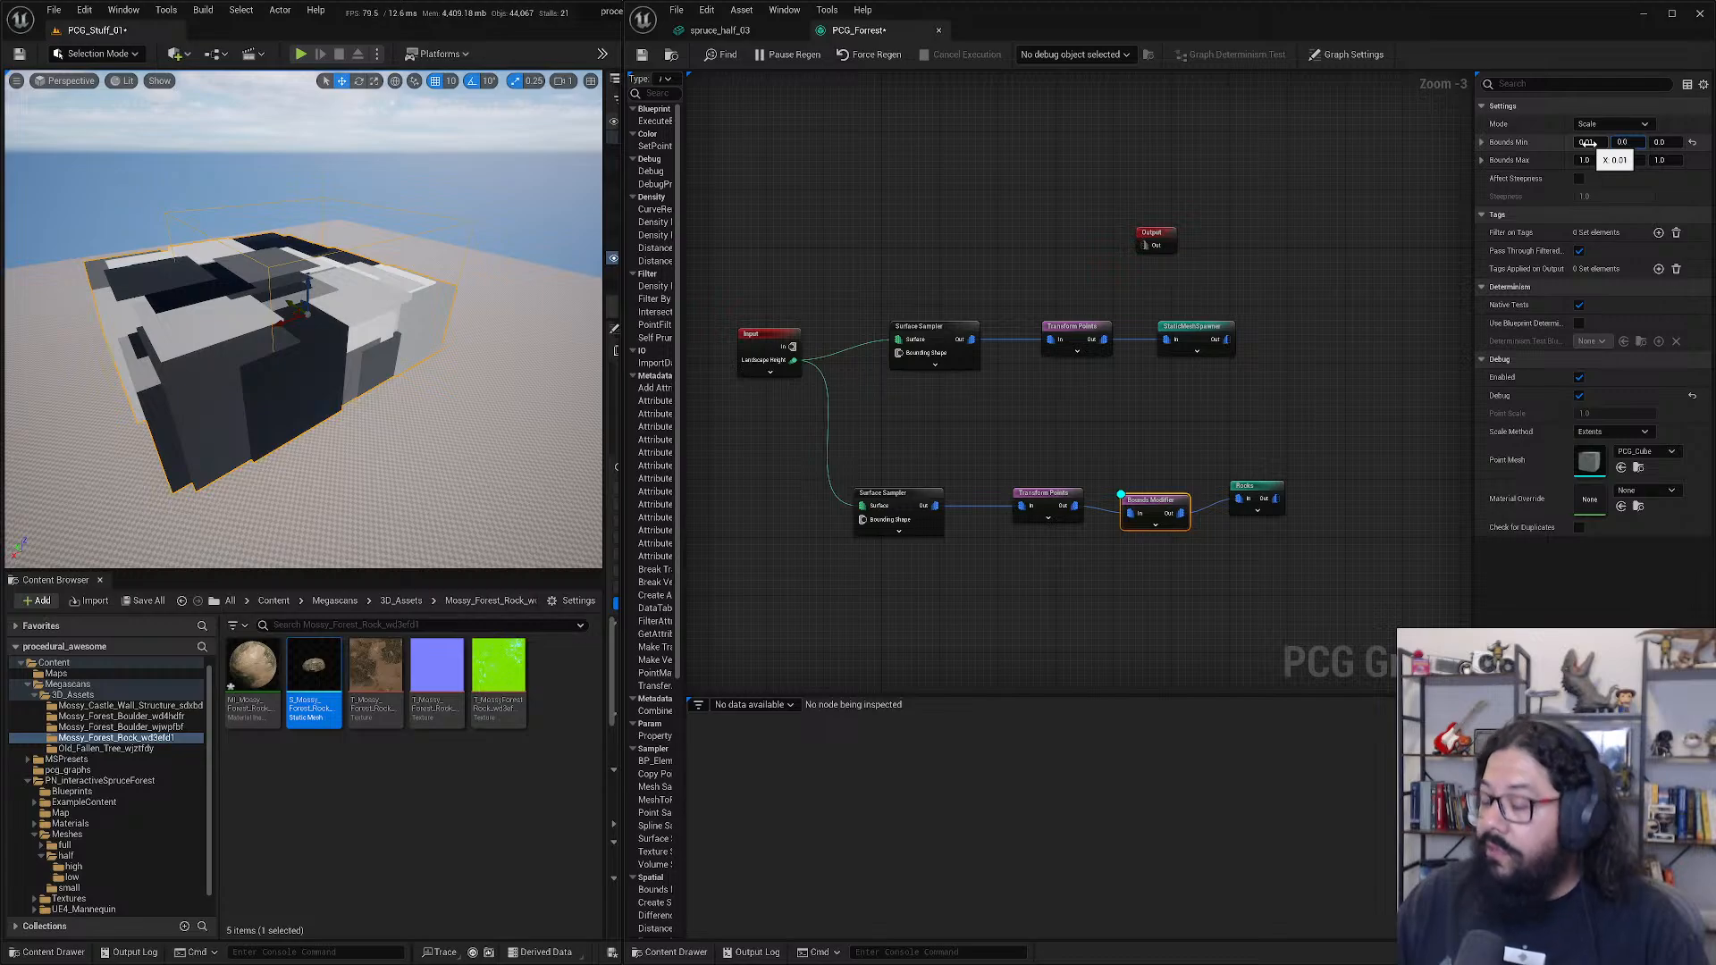
{"action": "type", "text": "1"}
{"action": "key", "text": "Tab"}
{"action": "type", "text": "0.01"}
{"action": "key", "text": "Tab"}
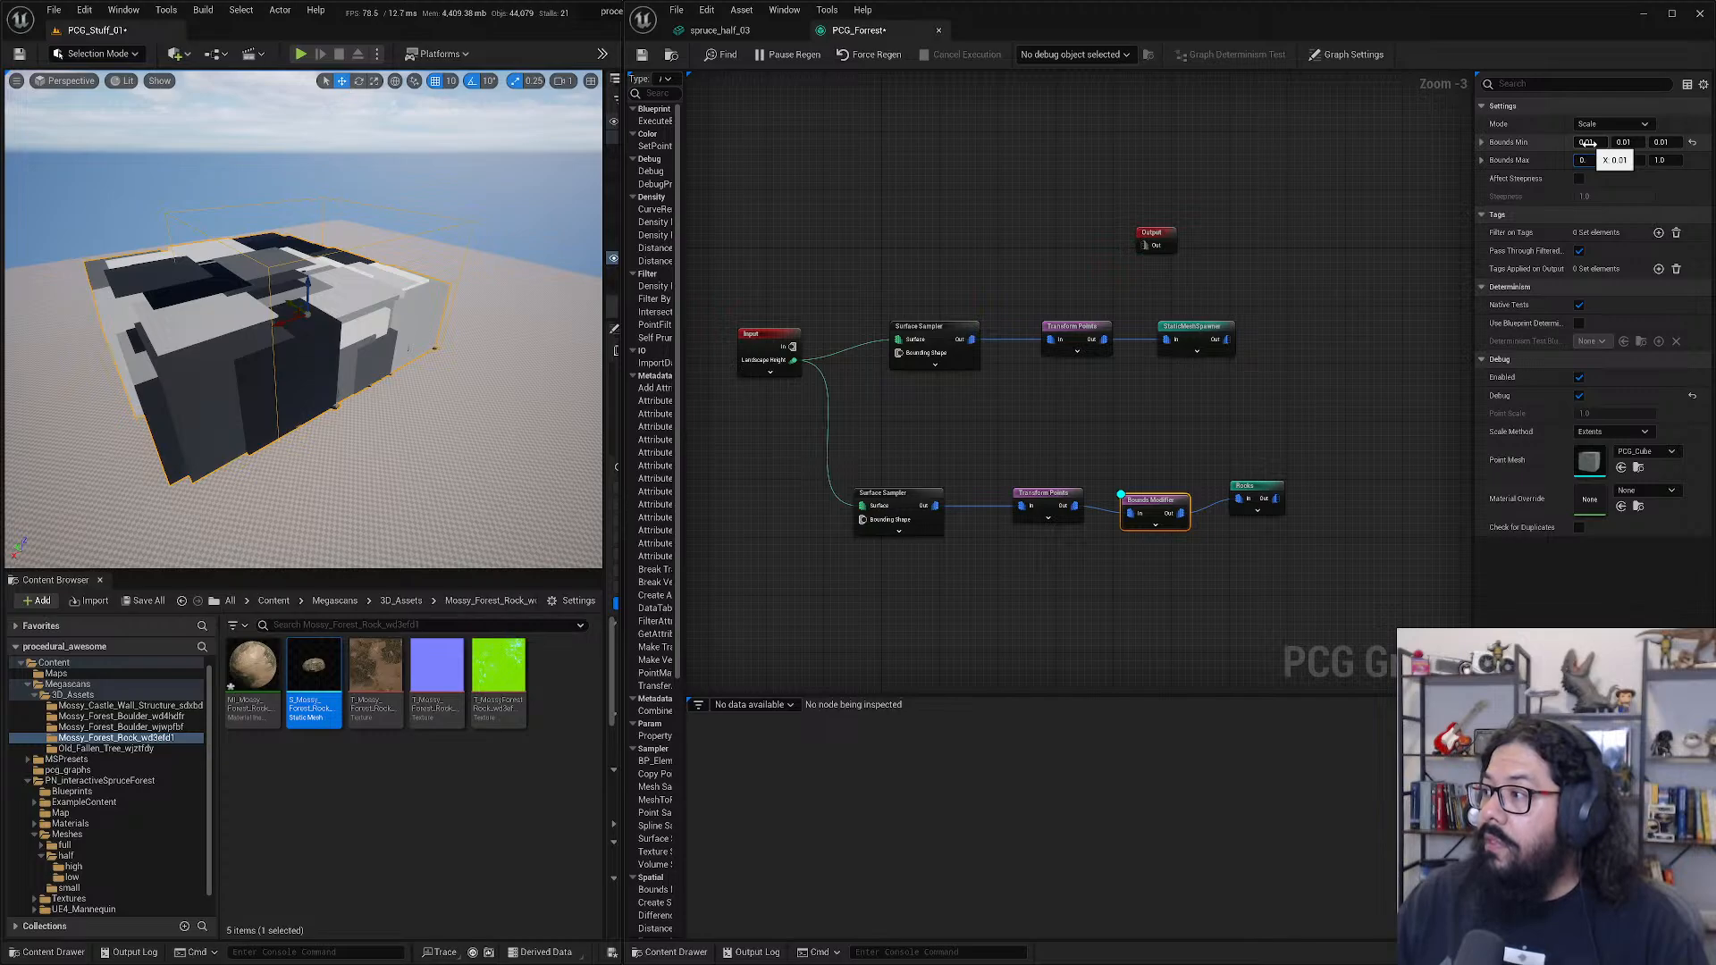
- Set the Bounds Modifier's Bounds Max to 0.02 on all three axes
{"action": "type", "text": "0.02"}
{"action": "key", "text": "Tab"}
{"action": "key", "text": "Tab"}
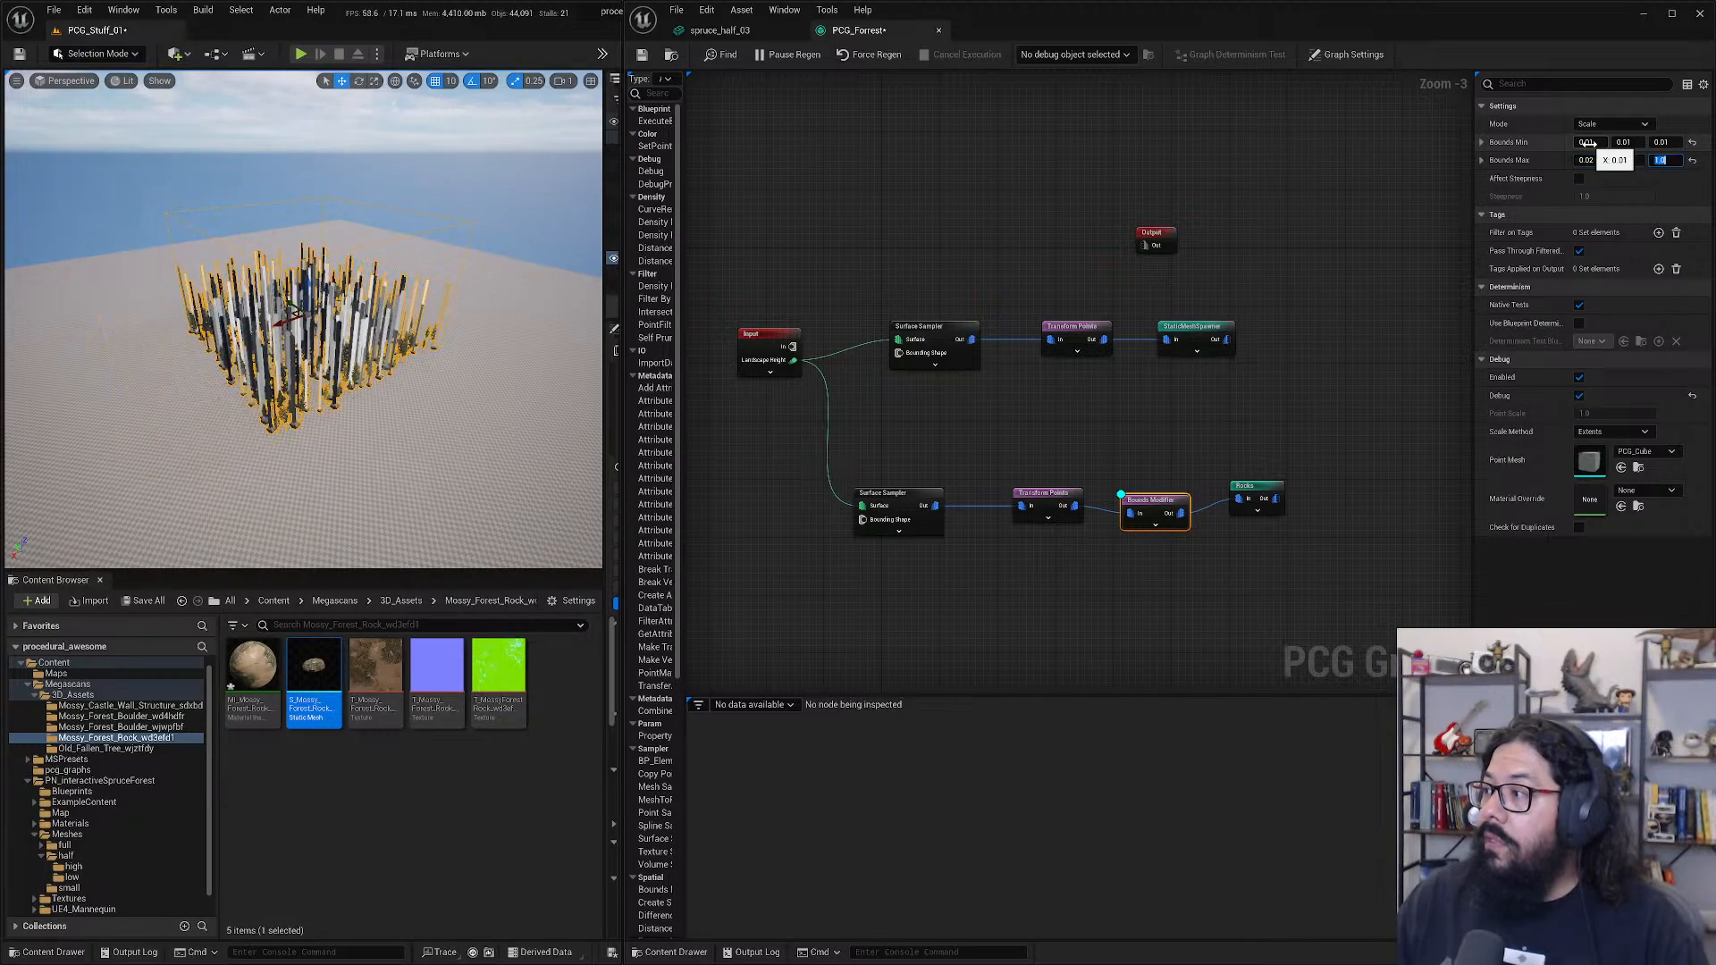
{"action": "type", "text": "0.02"}
{"action": "key", "text": "Return"}
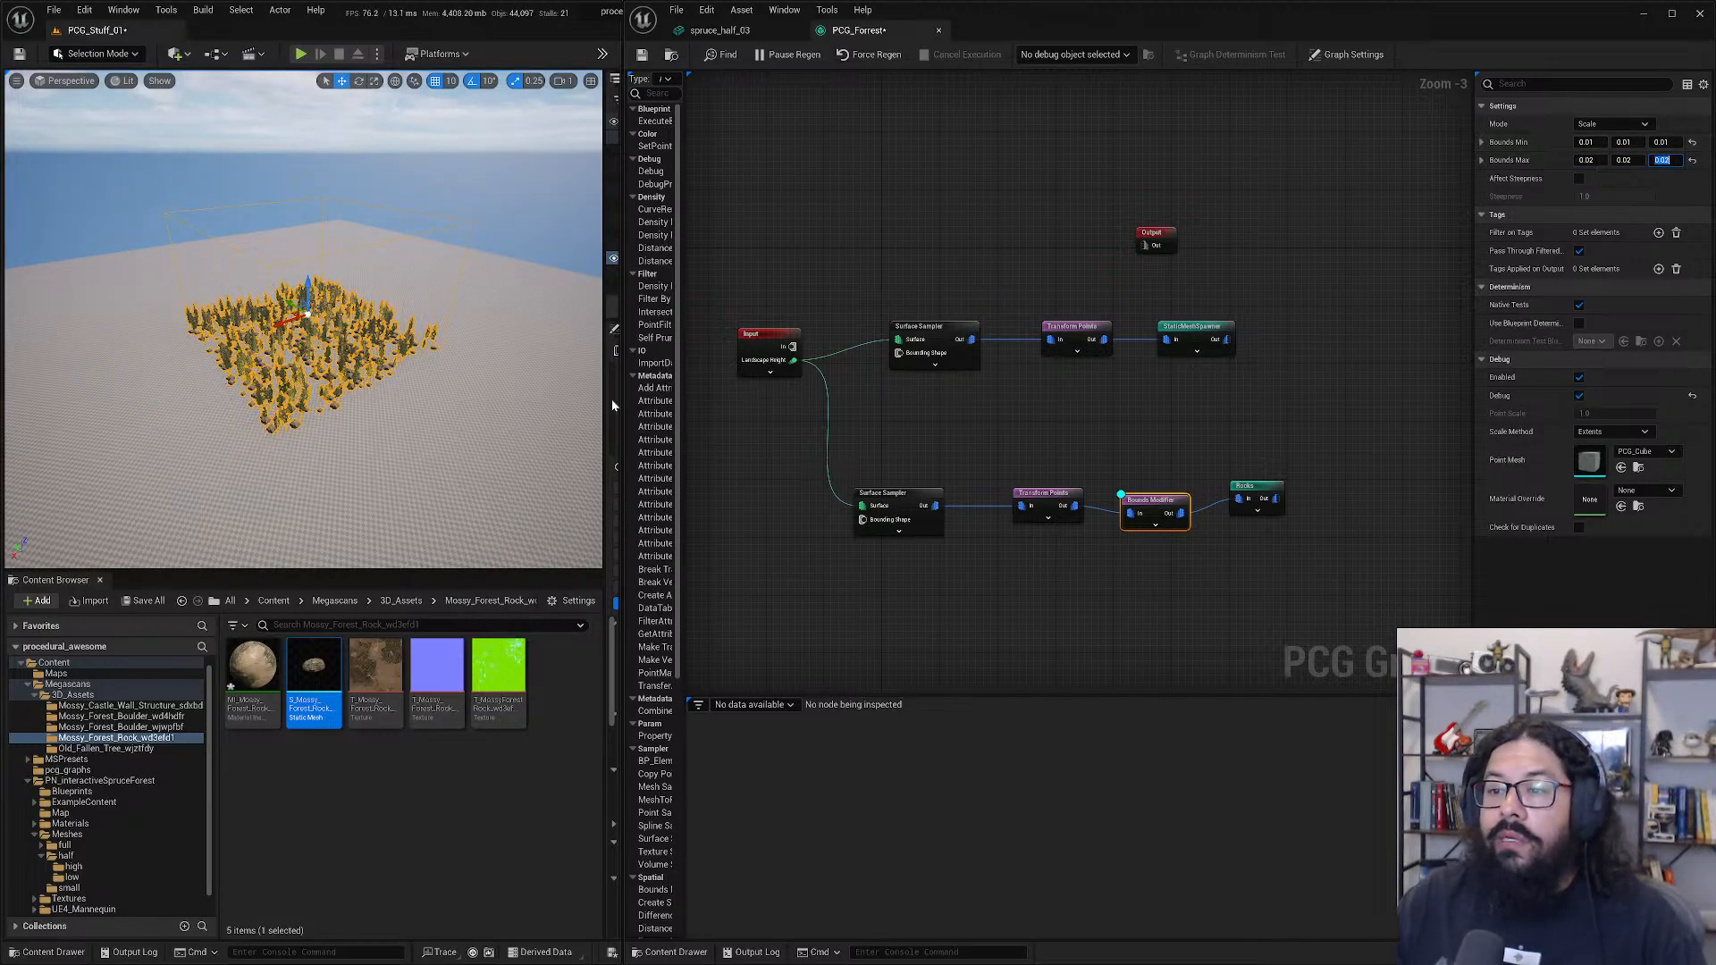
- Examine the spawned rocks up close among the trees to compare them with their debug cubes
{"action": "scroll", "coordinate": [430, 399], "scroll_direction": "up", "scroll_amount": 4}
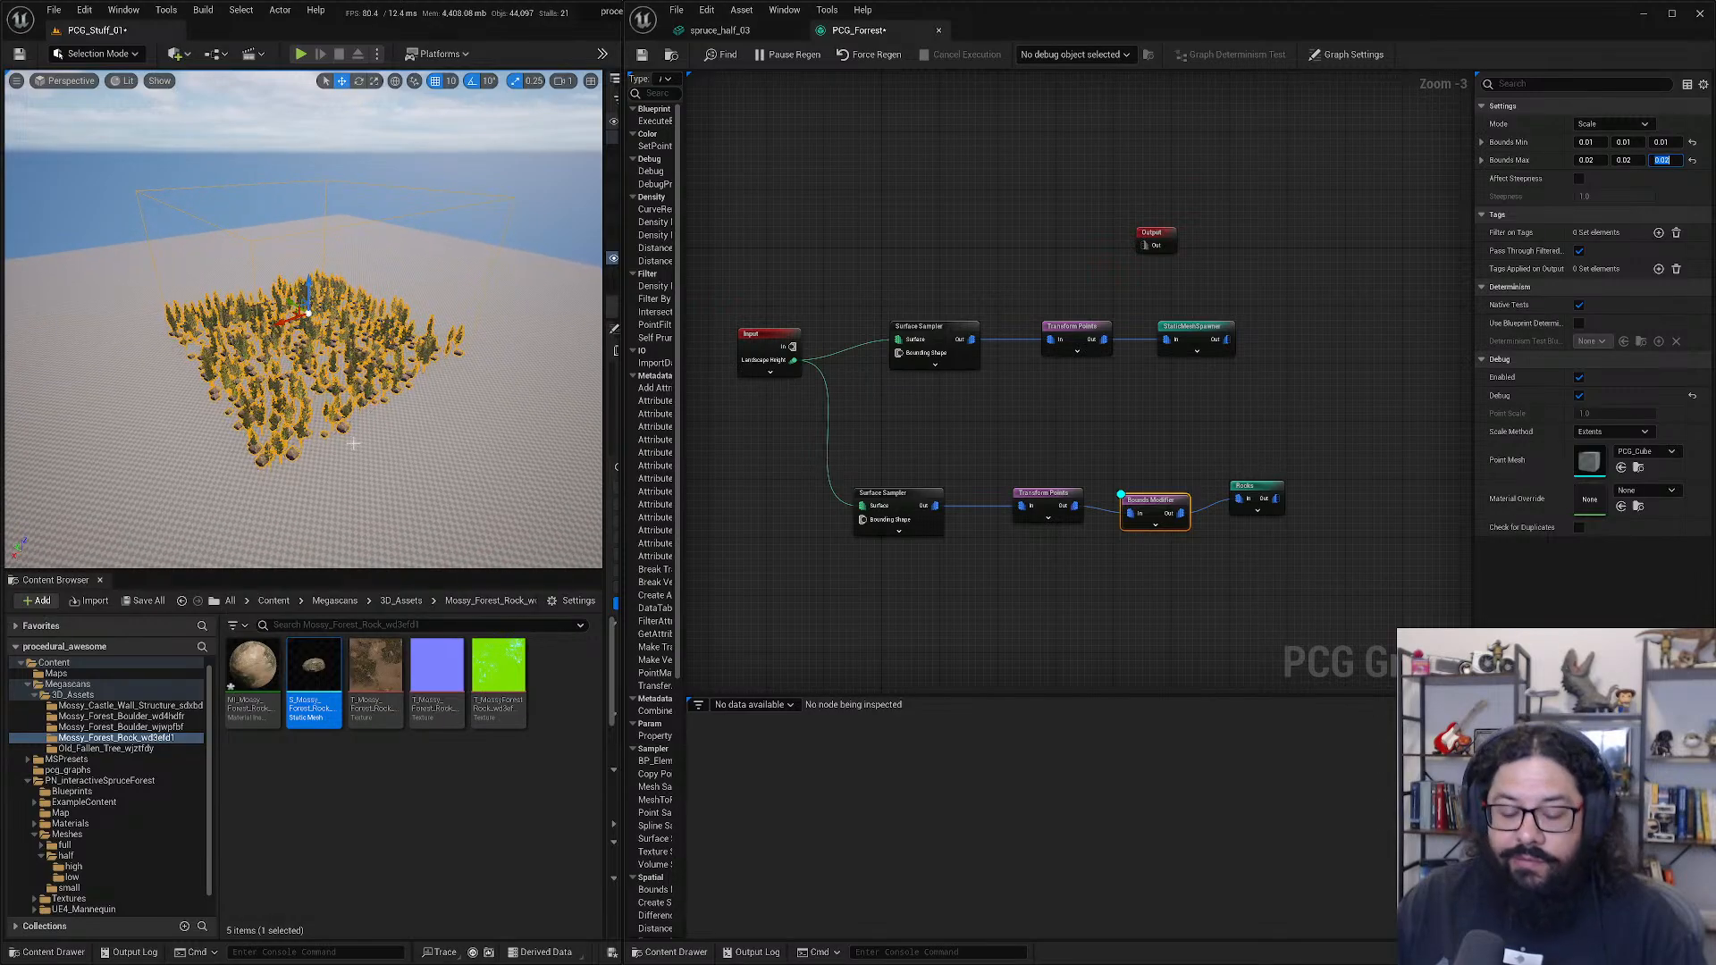
{"action": "key", "text": "w"}
{"action": "mouse_move", "coordinate": [354, 444]}
{"action": "right_mouse_down"}
{"action": "mouse_move", "coordinate": [413, 448]}
{"action": "mouse_move", "coordinate": [357, 444]}
{"action": "mouse_move", "coordinate": [368, 455]}
{"action": "right_mouse_up"}
{"action": "key", "text": "w"}
{"action": "key", "text": "w"}
{"action": "key", "text": "w"}
{"action": "key", "text": "w"}
{"action": "scroll", "coordinate": [385, 448], "scroll_direction": "down", "scroll_amount": 3}
{"action": "key", "text": "w"}
{"action": "scroll", "coordinate": [379, 448], "scroll_direction": "down", "scroll_amount": 3}
{"action": "key", "text": "w"}
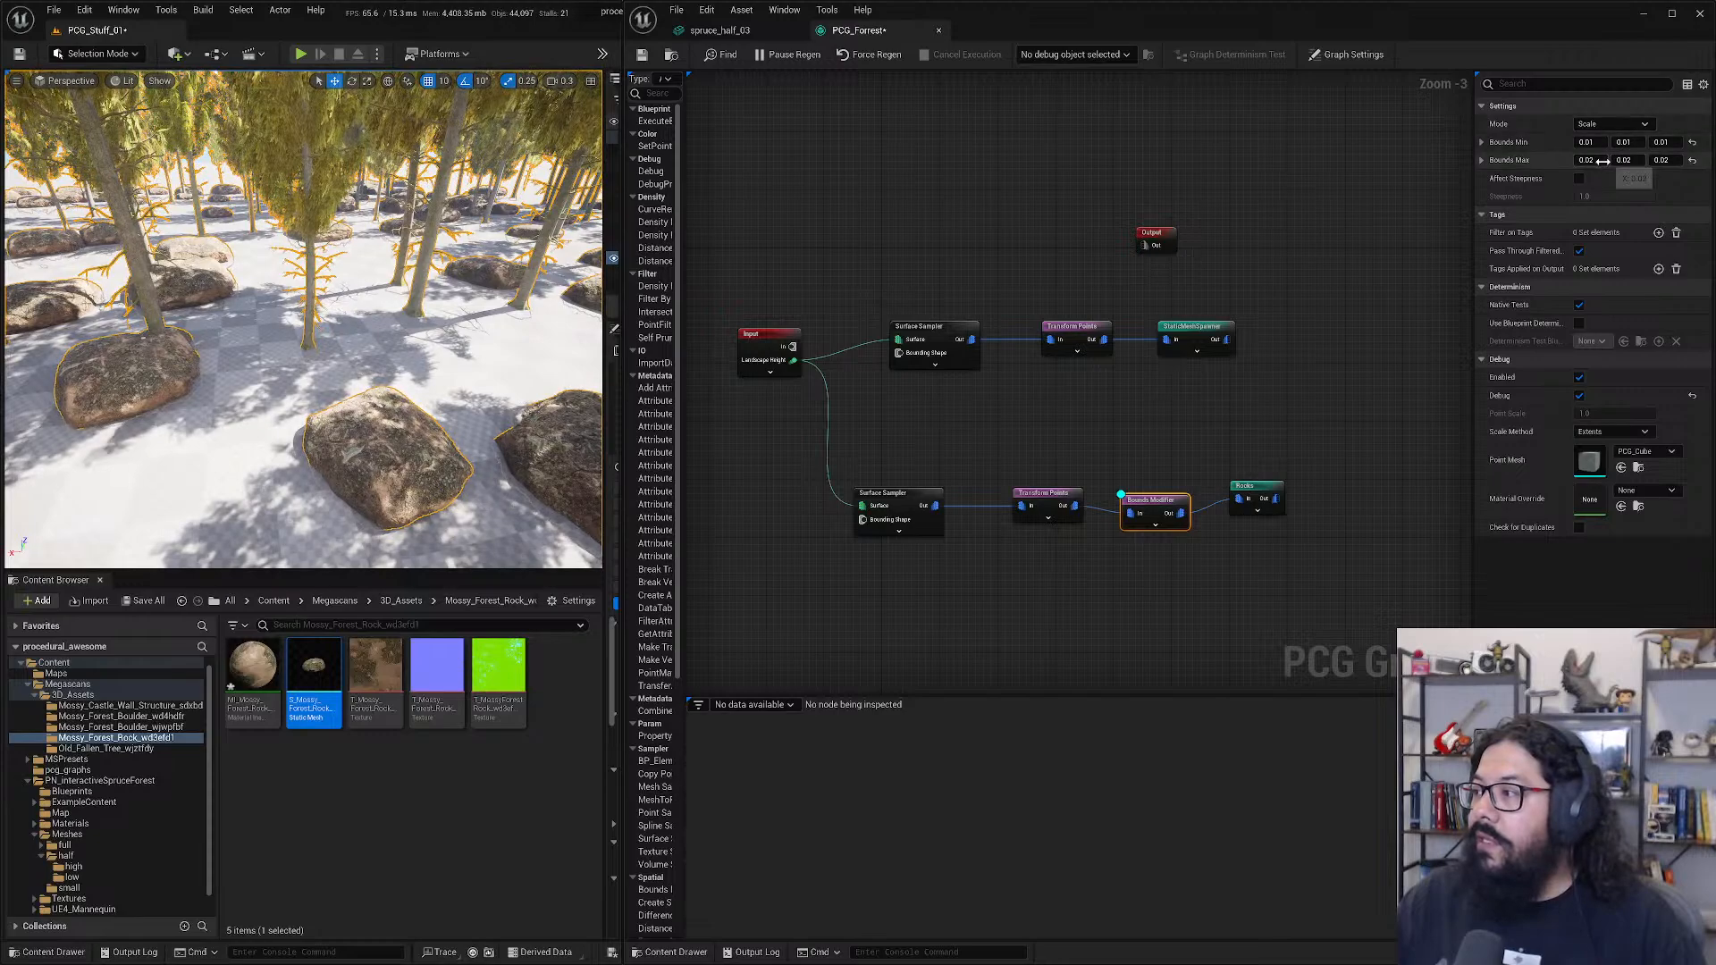
- Set the Bounds Modifier's Bounds Max X to 0.1 and compare the debug cubes with the rocks
{"action": "left_click", "coordinate": [1598, 160]}
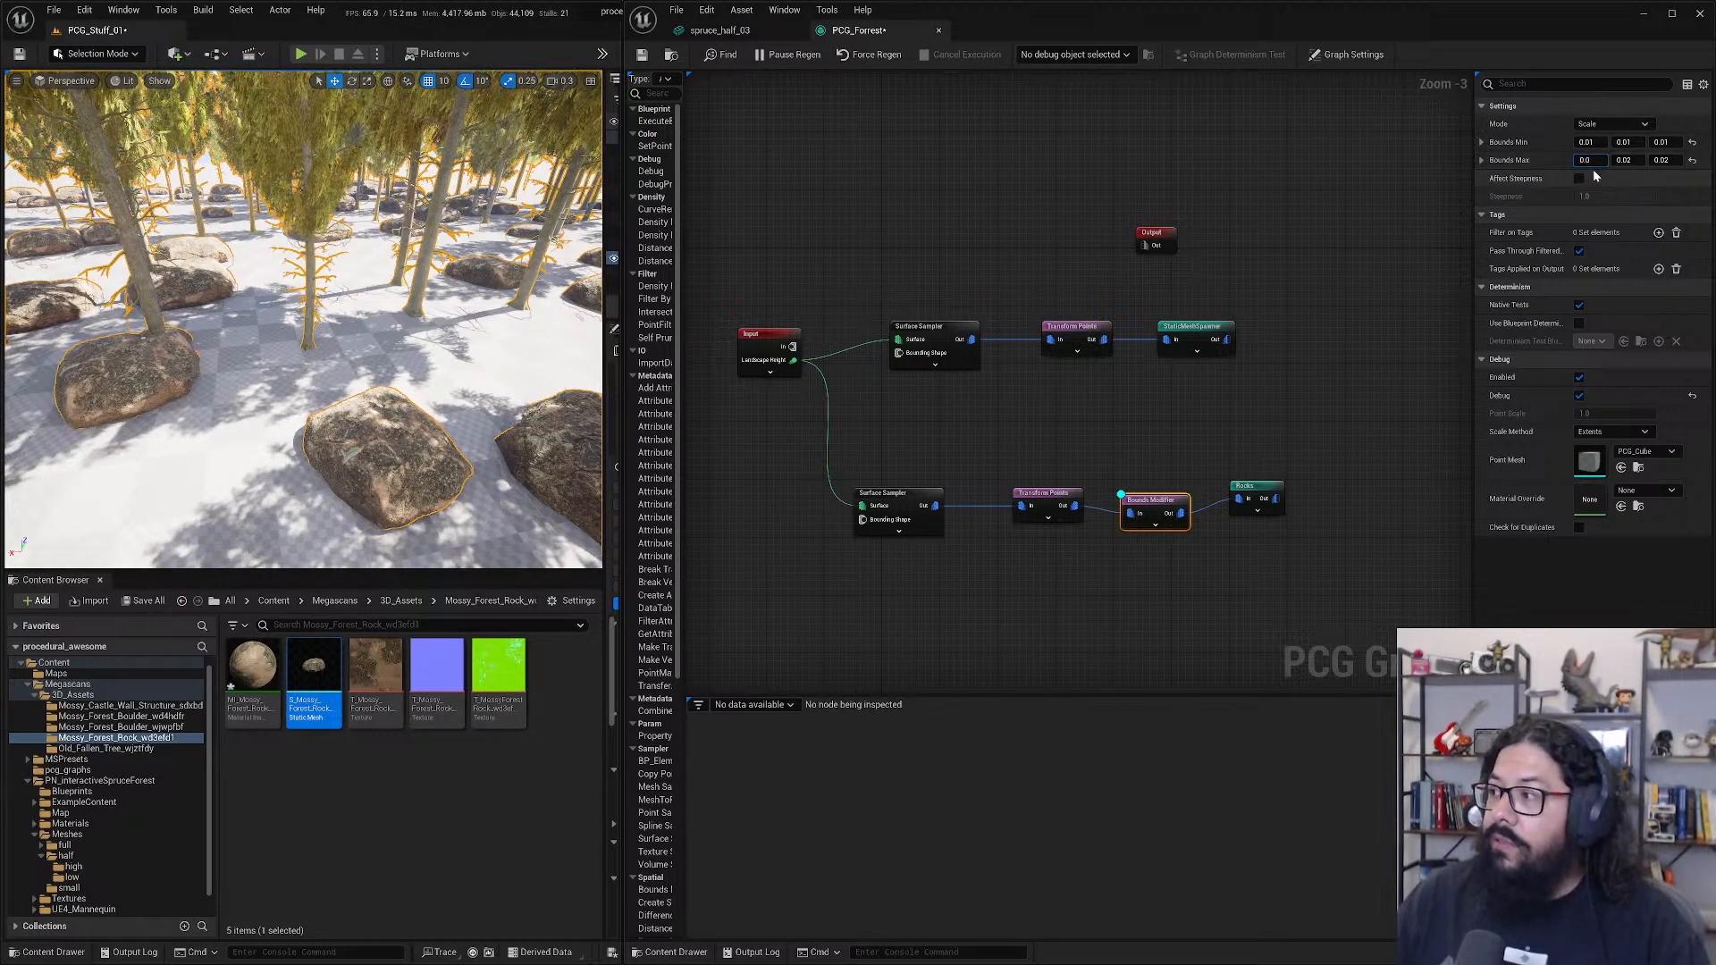
{"action": "key", "text": "BackSpace"}
{"action": "type", "text": "1"}
{"action": "key", "text": "Return"}
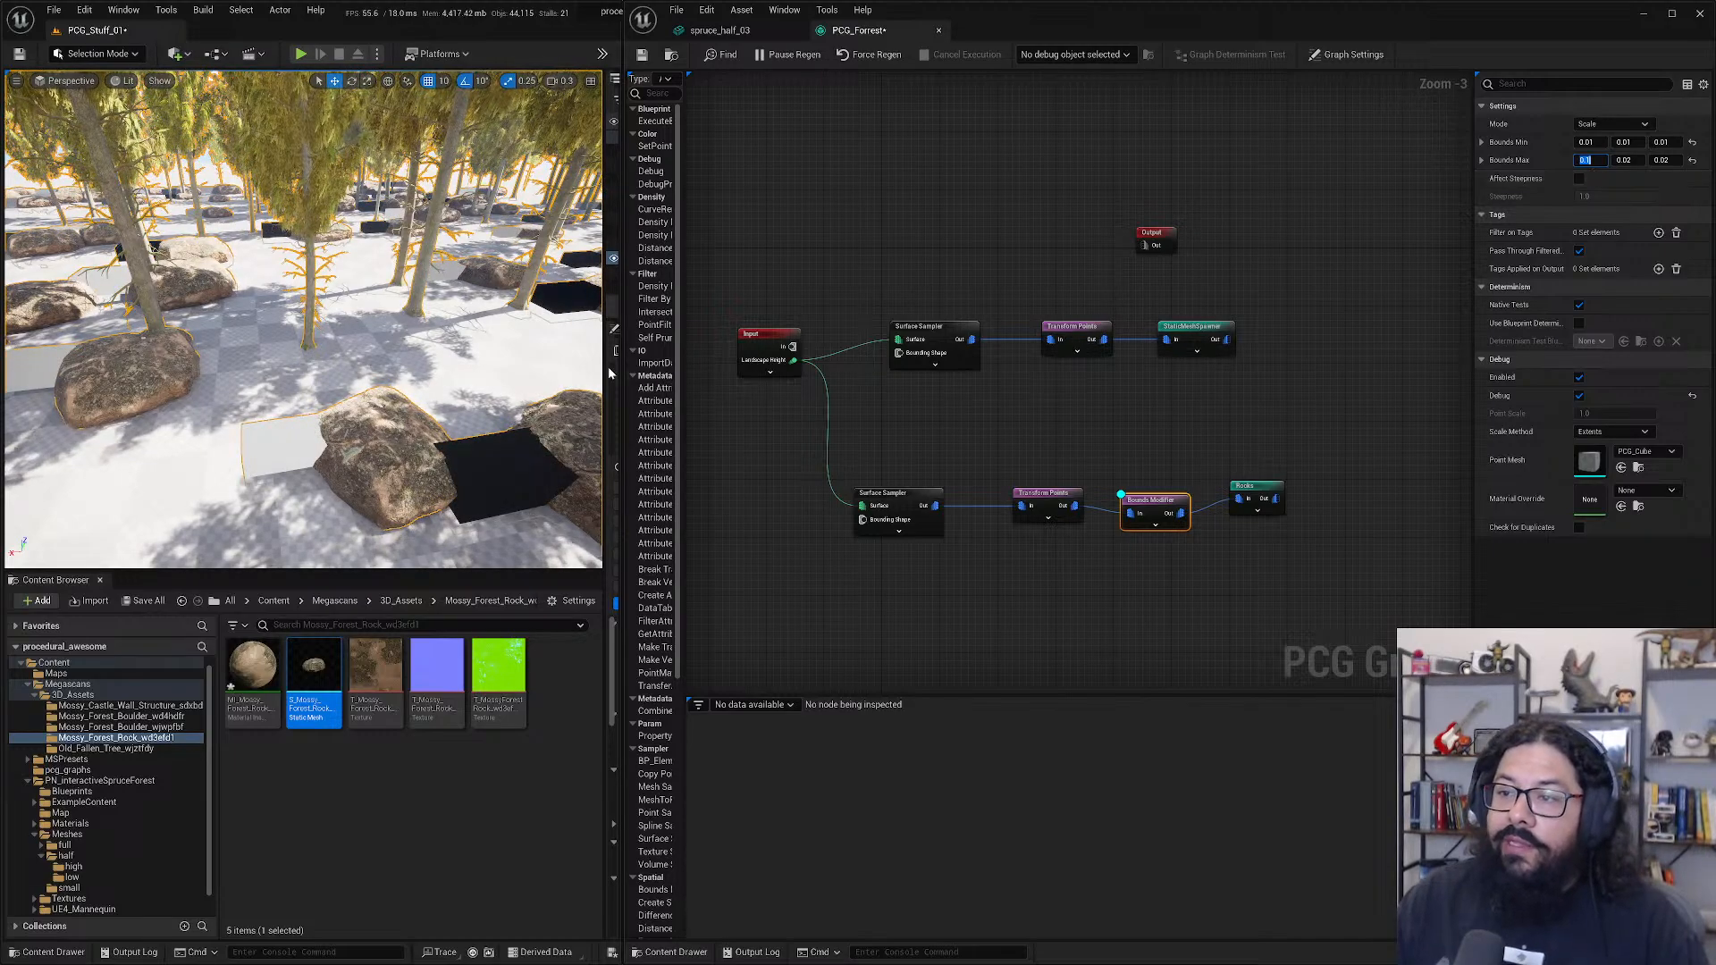
{"action": "scroll", "coordinate": [482, 457], "scroll_direction": "down", "scroll_amount": 5}
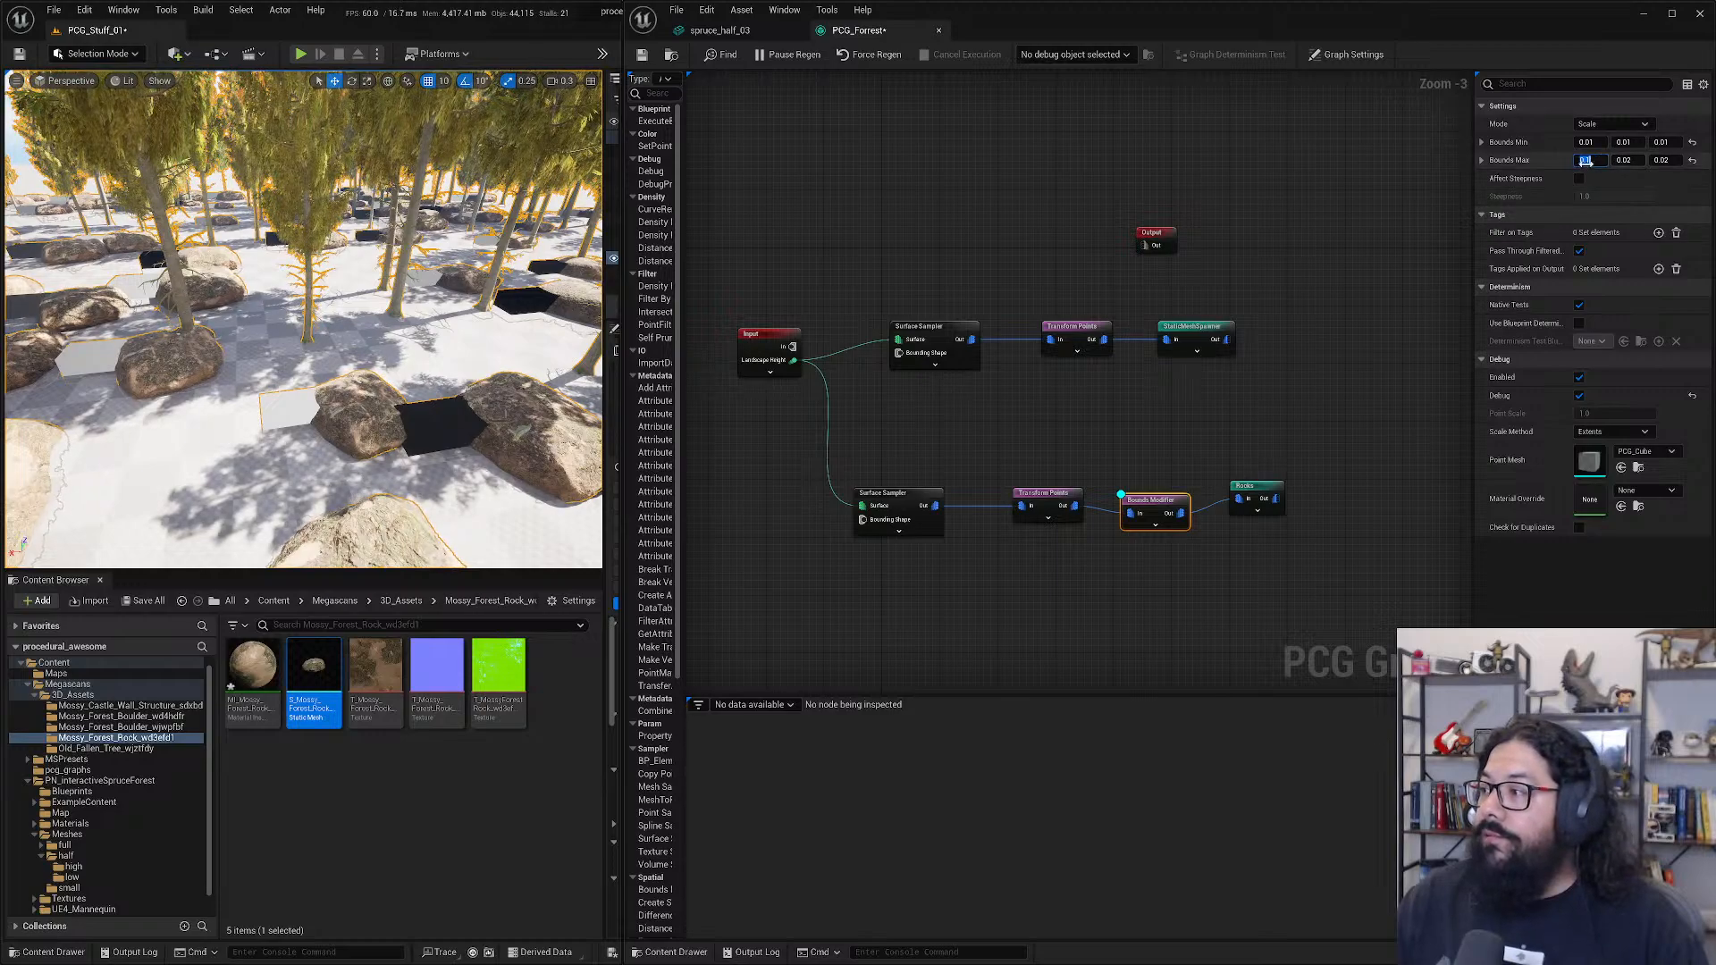
- Set the Bounds Modifier's Bounds Max to 0.05 on all three axes
{"action": "type", "text": "0"}
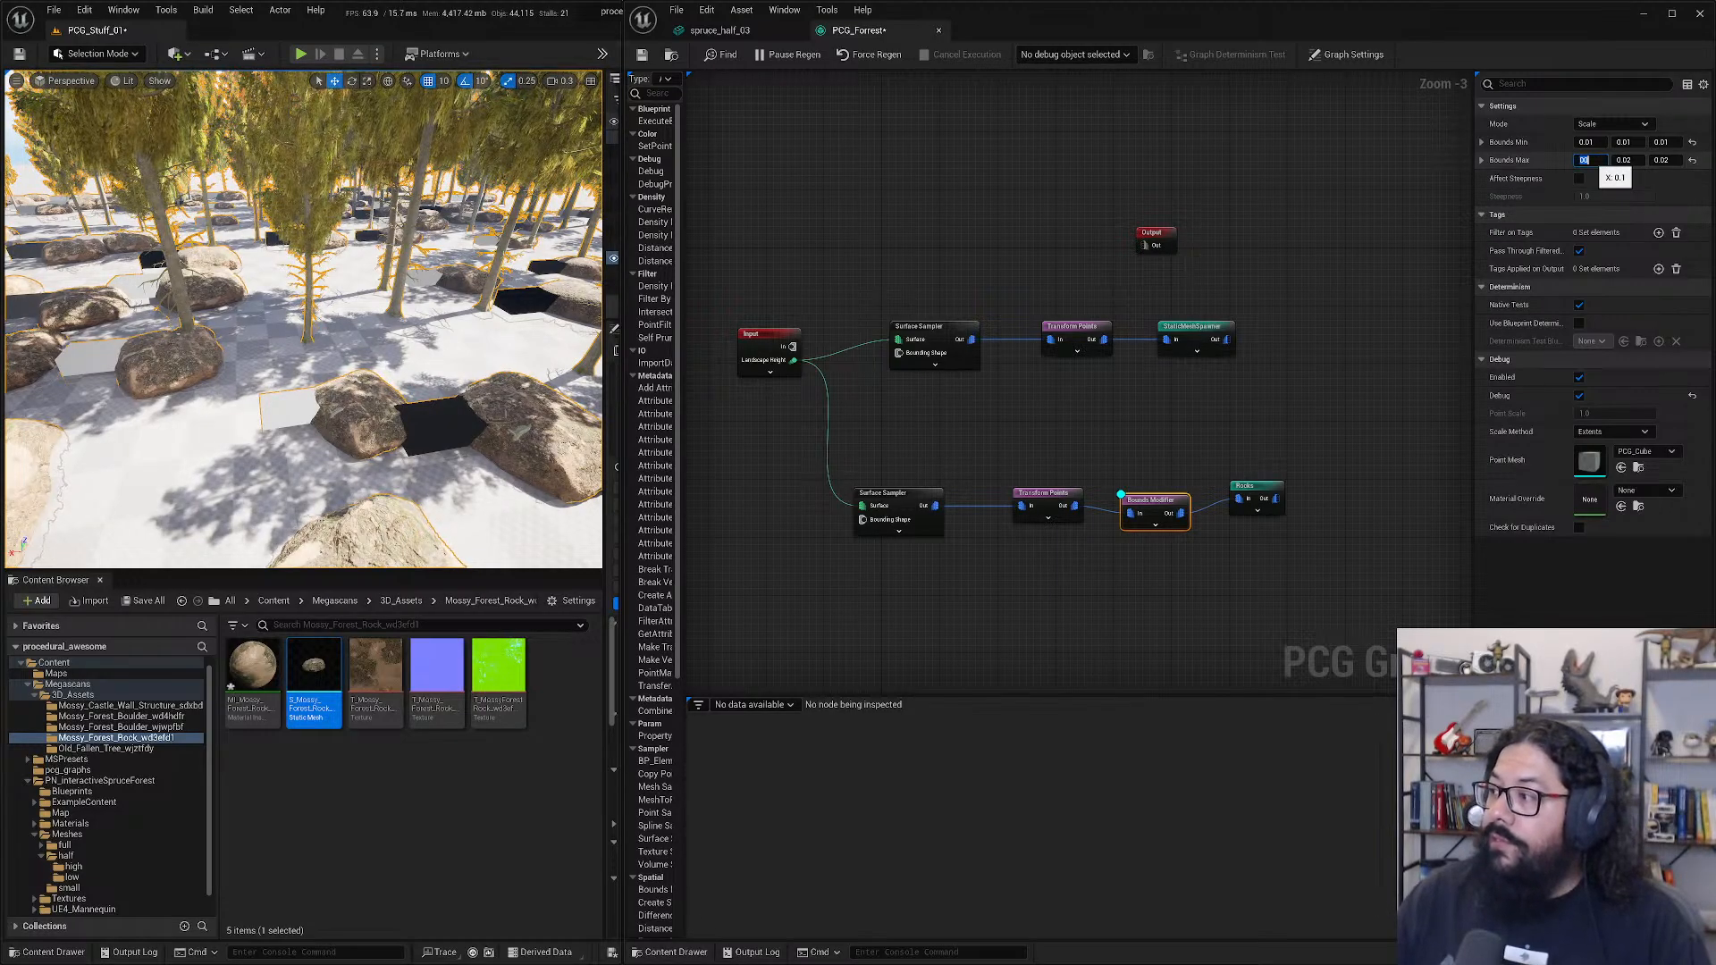
{"action": "type", "text": ".05"}
{"action": "key", "text": "Return"}
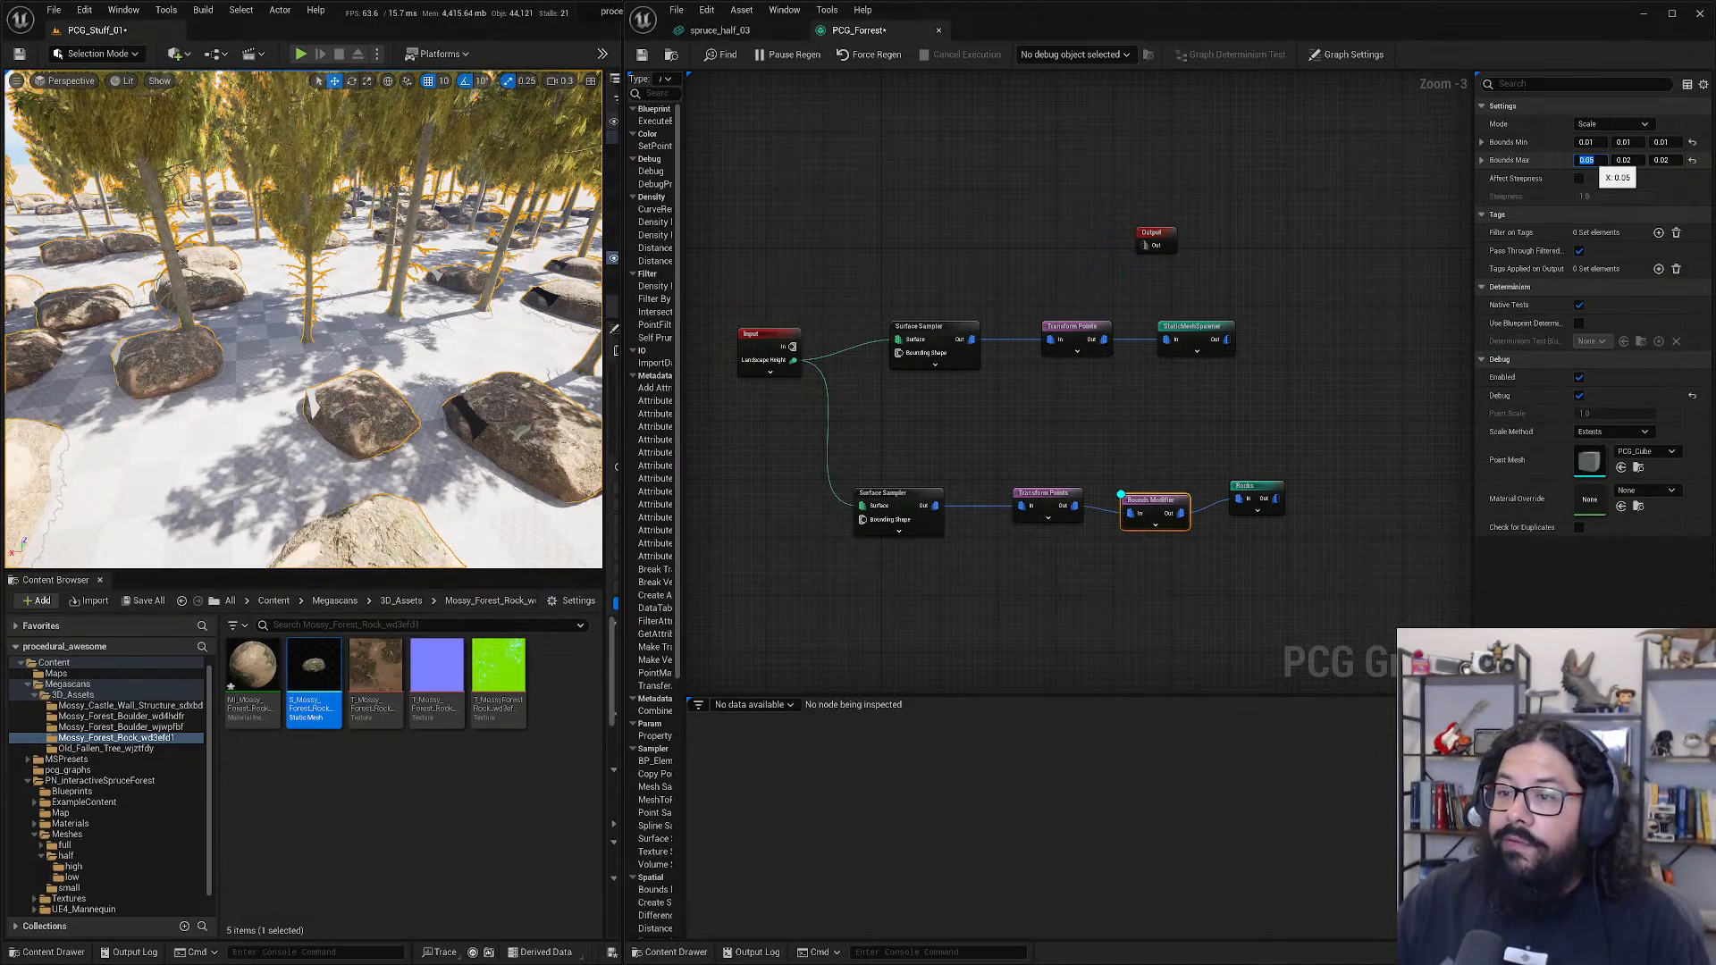
{"action": "left_click", "coordinate": [1625, 159]}
{"action": "type", "text": "0"}
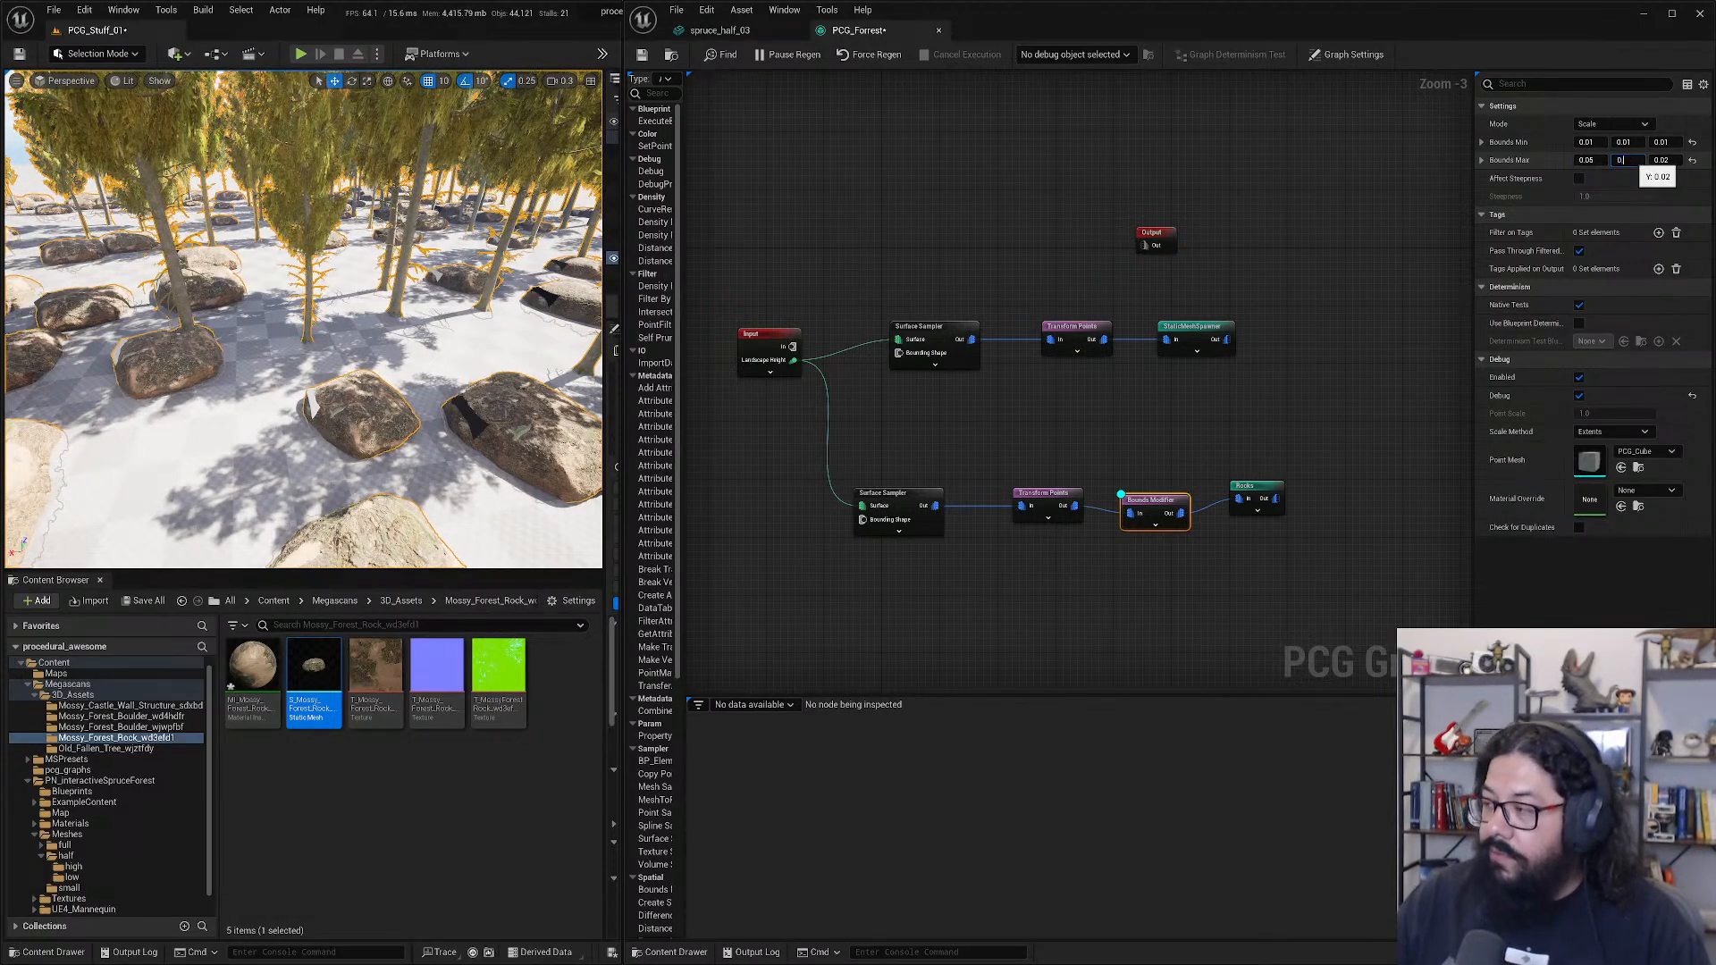
{"action": "type", "text": ".05"}
{"action": "key", "text": "Return"}
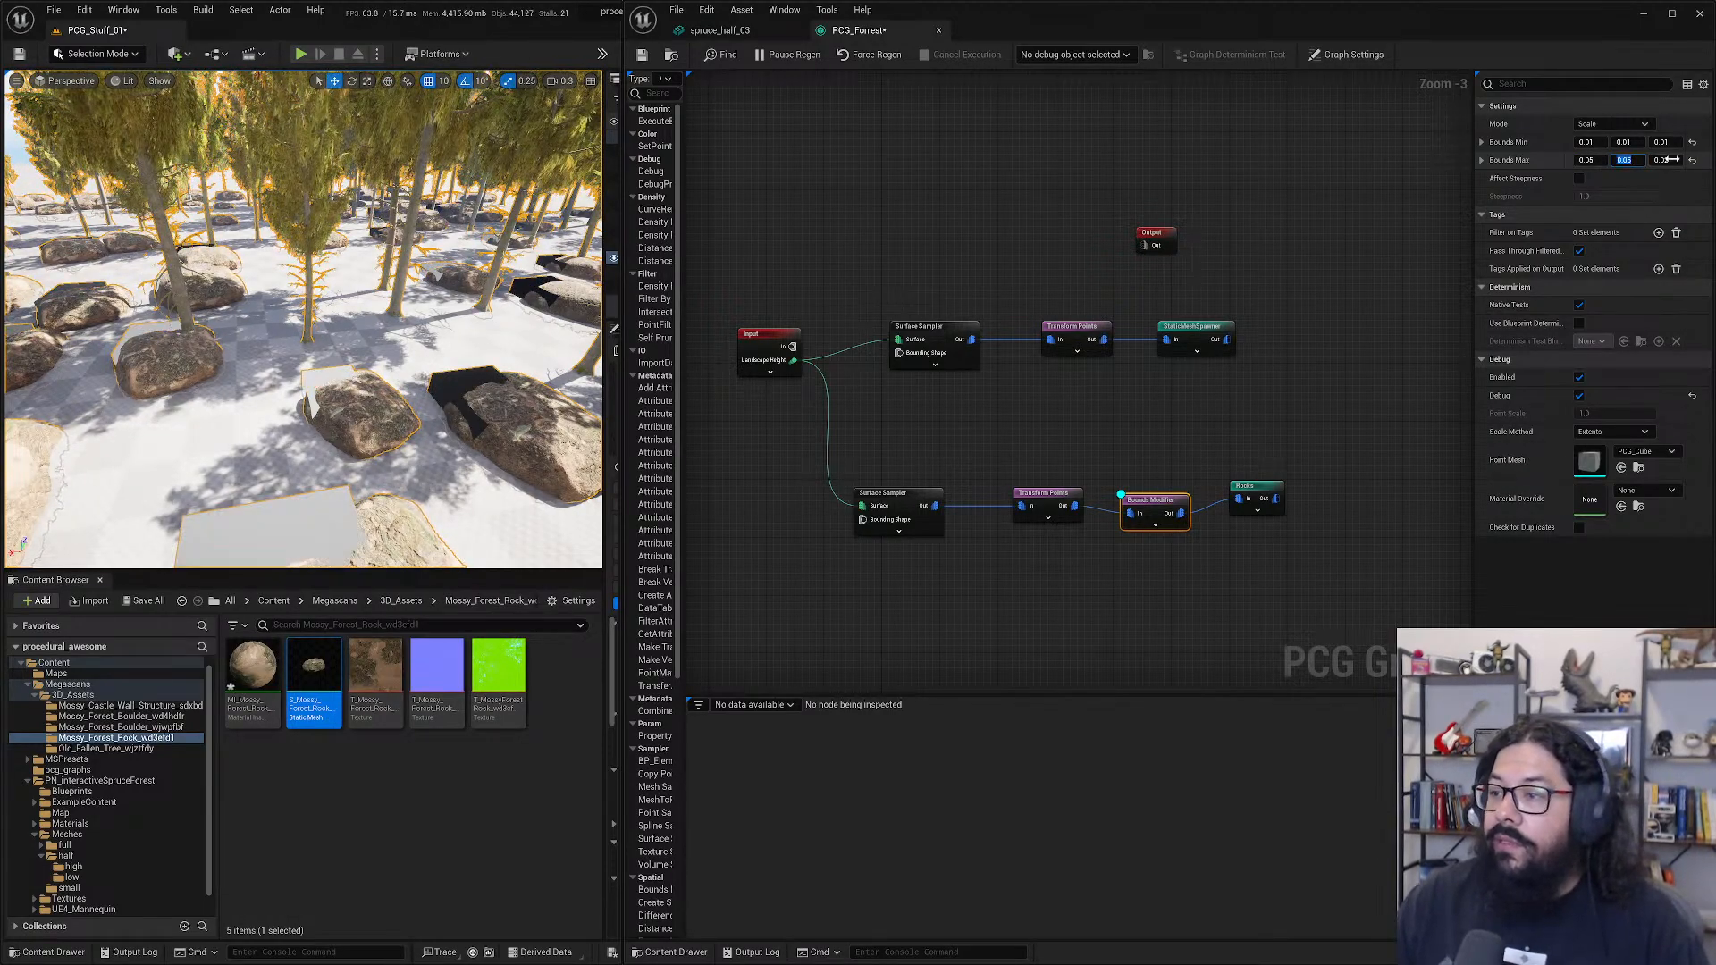
{"action": "left_click", "coordinate": [1661, 160]}
{"action": "type", "text": "0.05"}
{"action": "key", "text": "Return"}
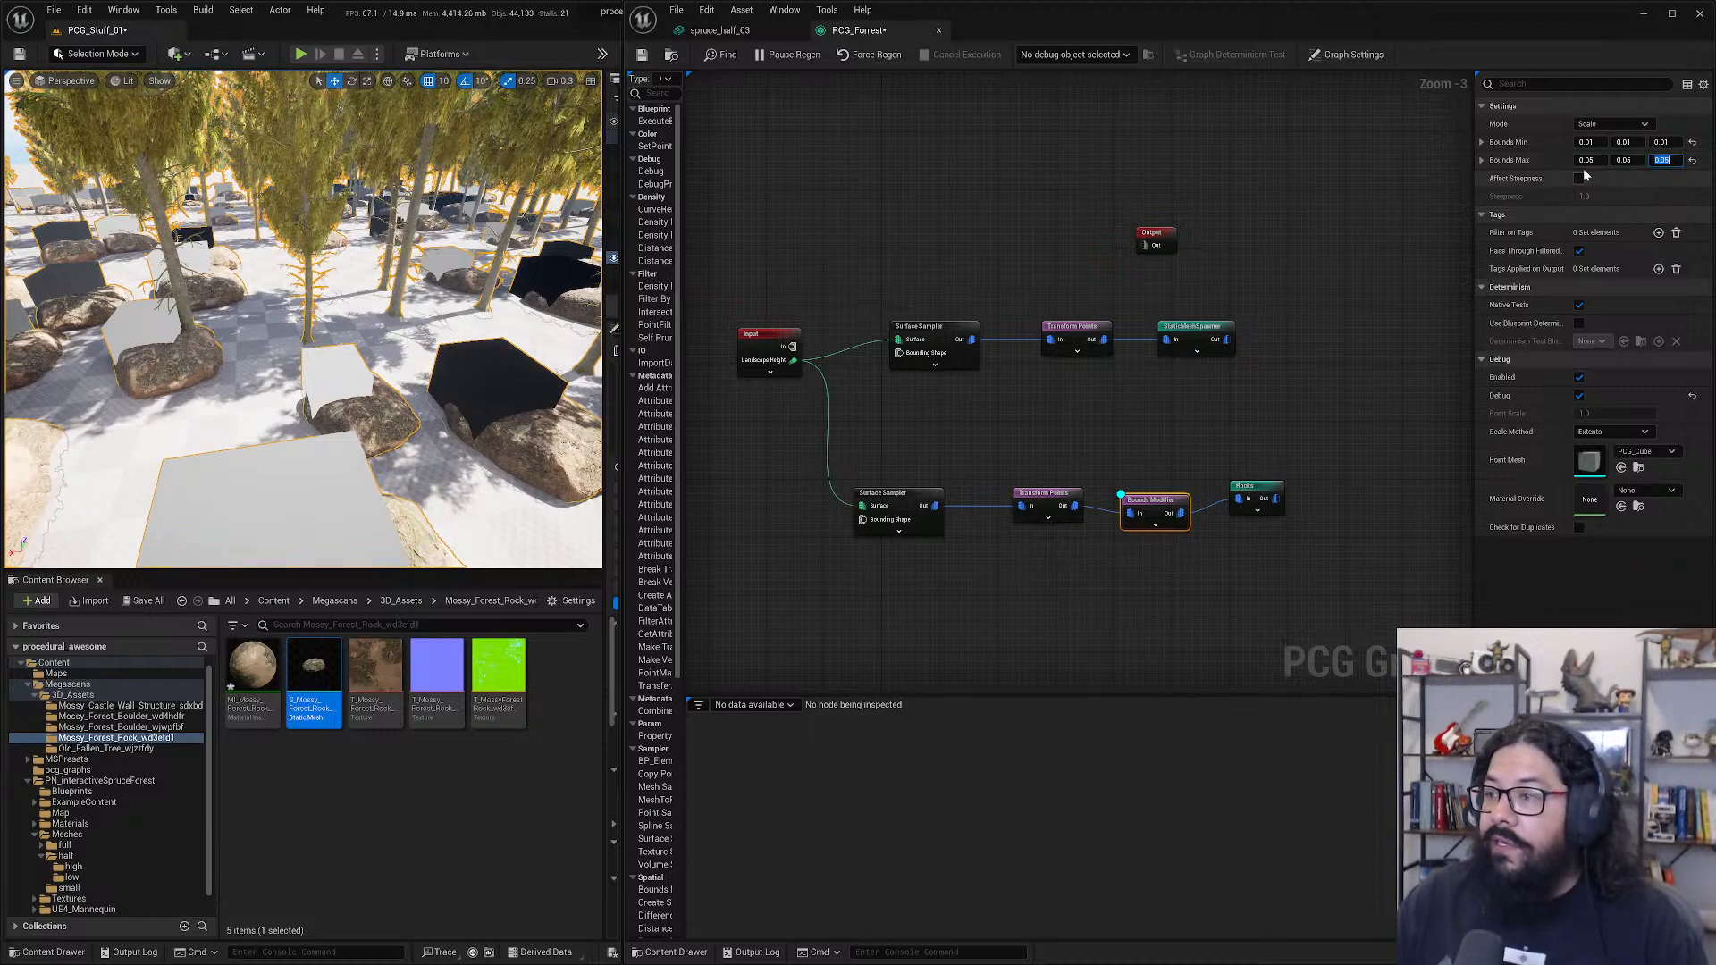
- Set the Bounds Modifier's Bounds Min Y to 0.02
{"action": "left_click", "coordinate": [1623, 142]}
{"action": "type", "text": "0.0"}
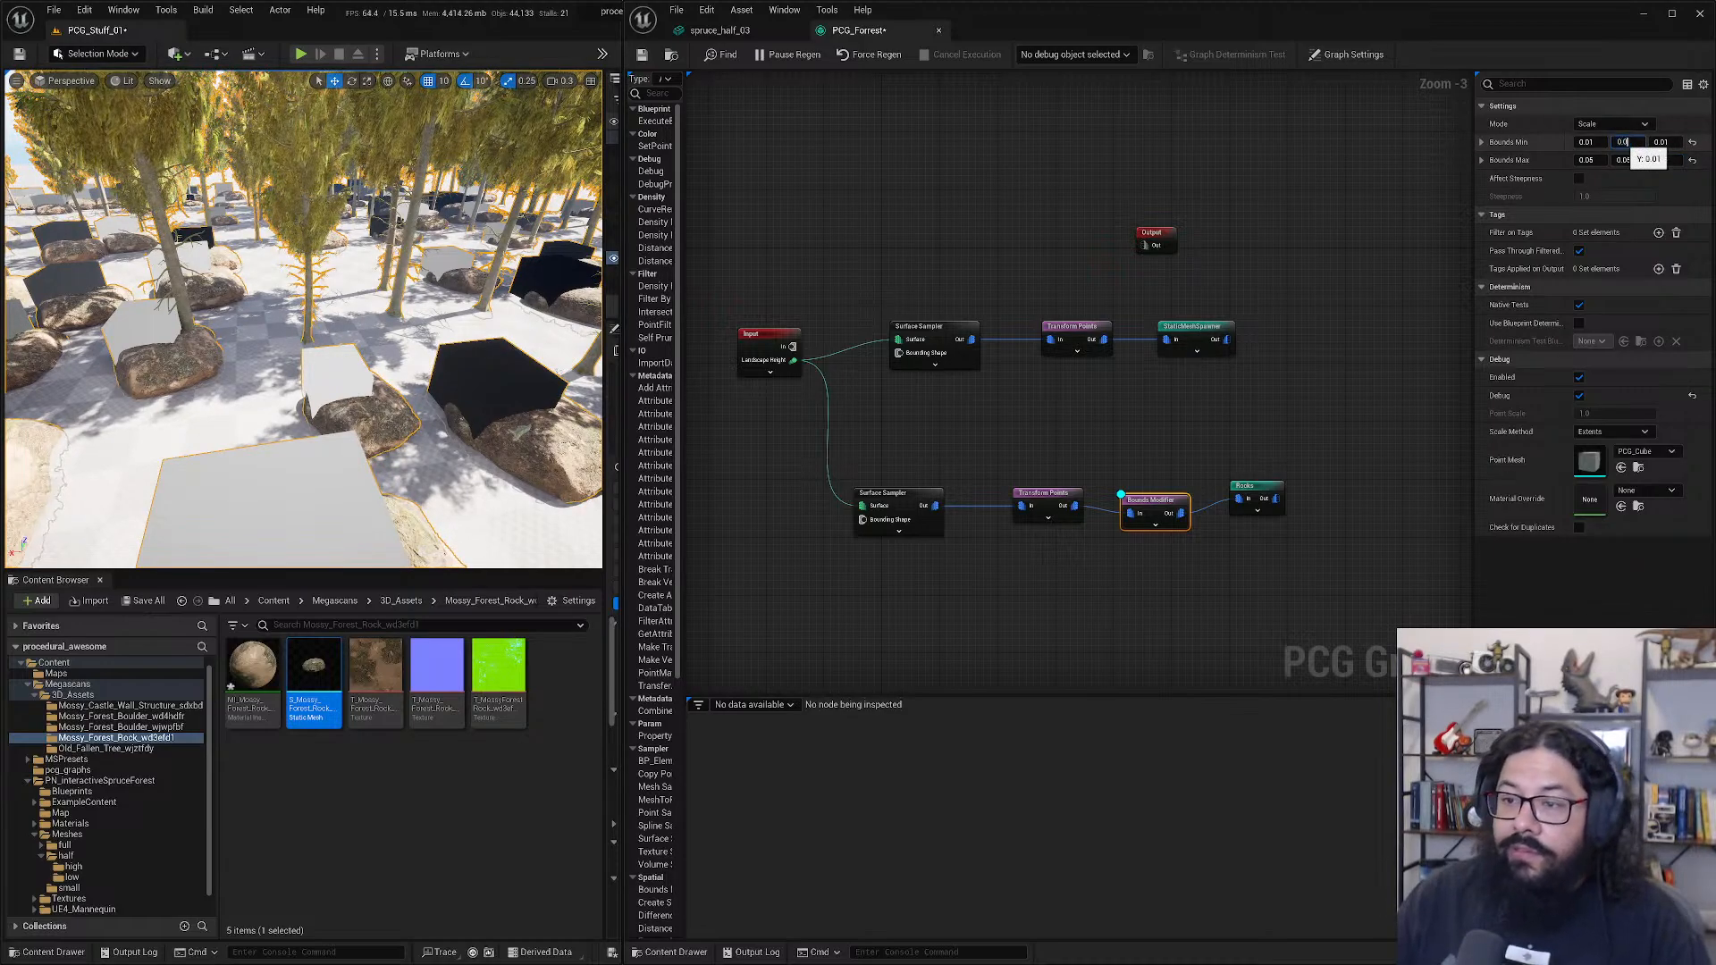
{"action": "type", "text": "2"}
{"action": "key", "text": "Return"}
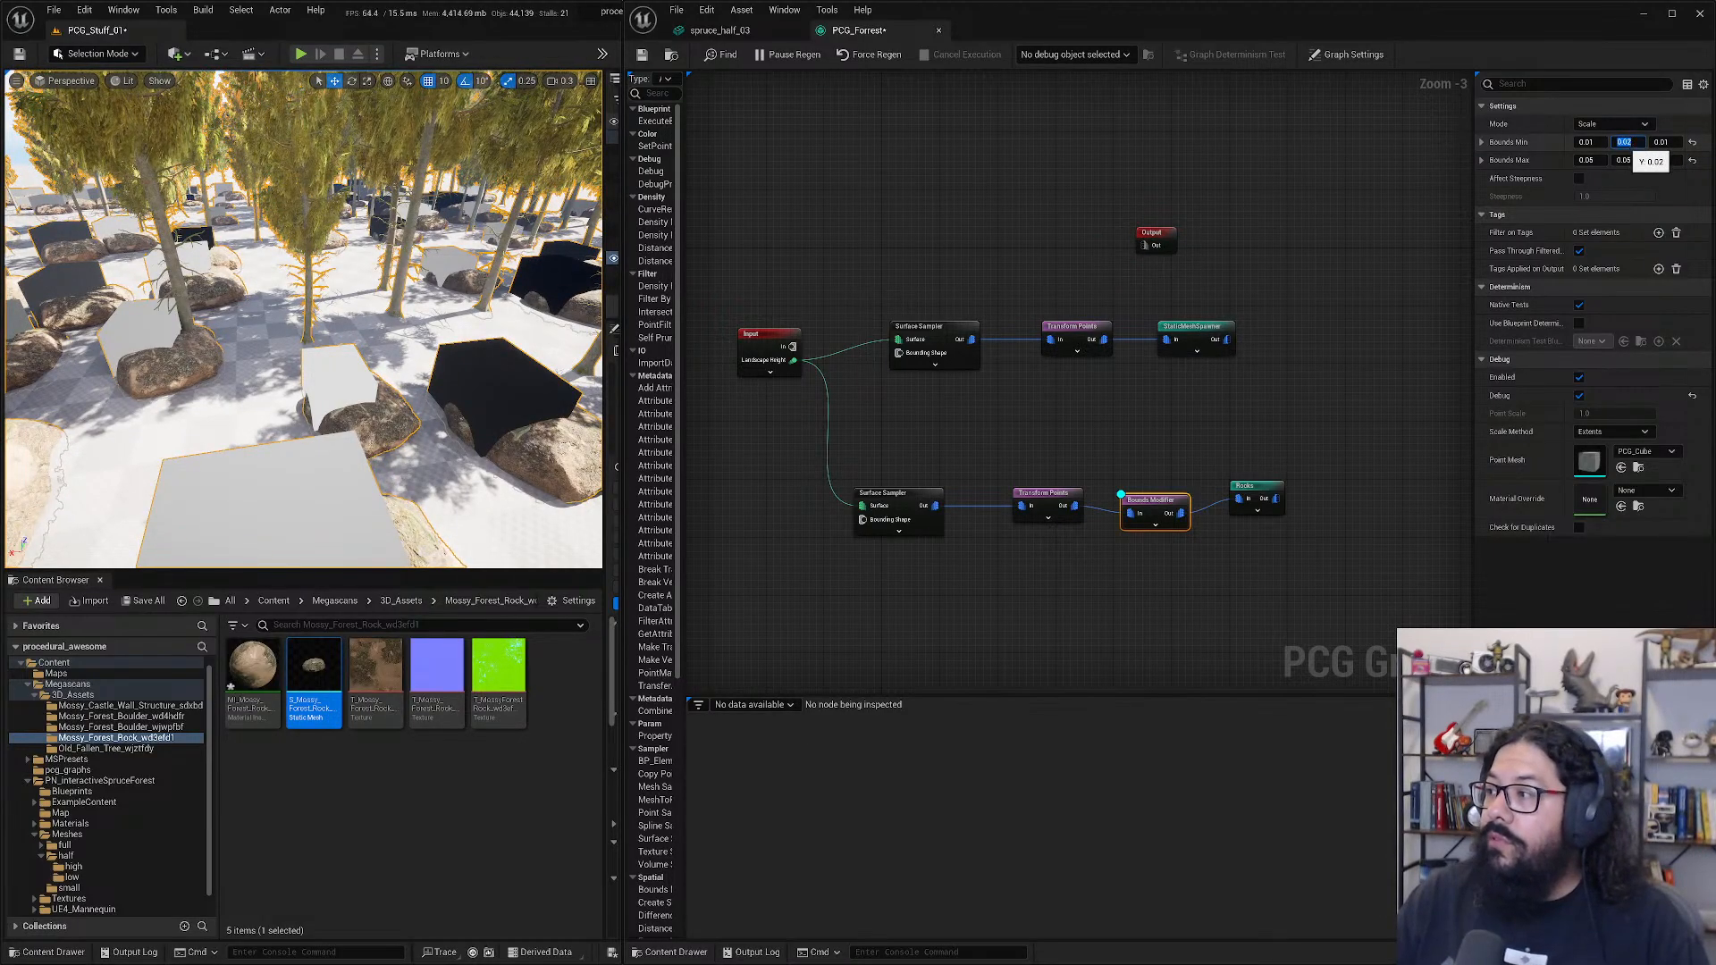
{"action": "left_click", "coordinate": [1584, 106]}
{"action": "left_click", "coordinate": [1580, 108]}
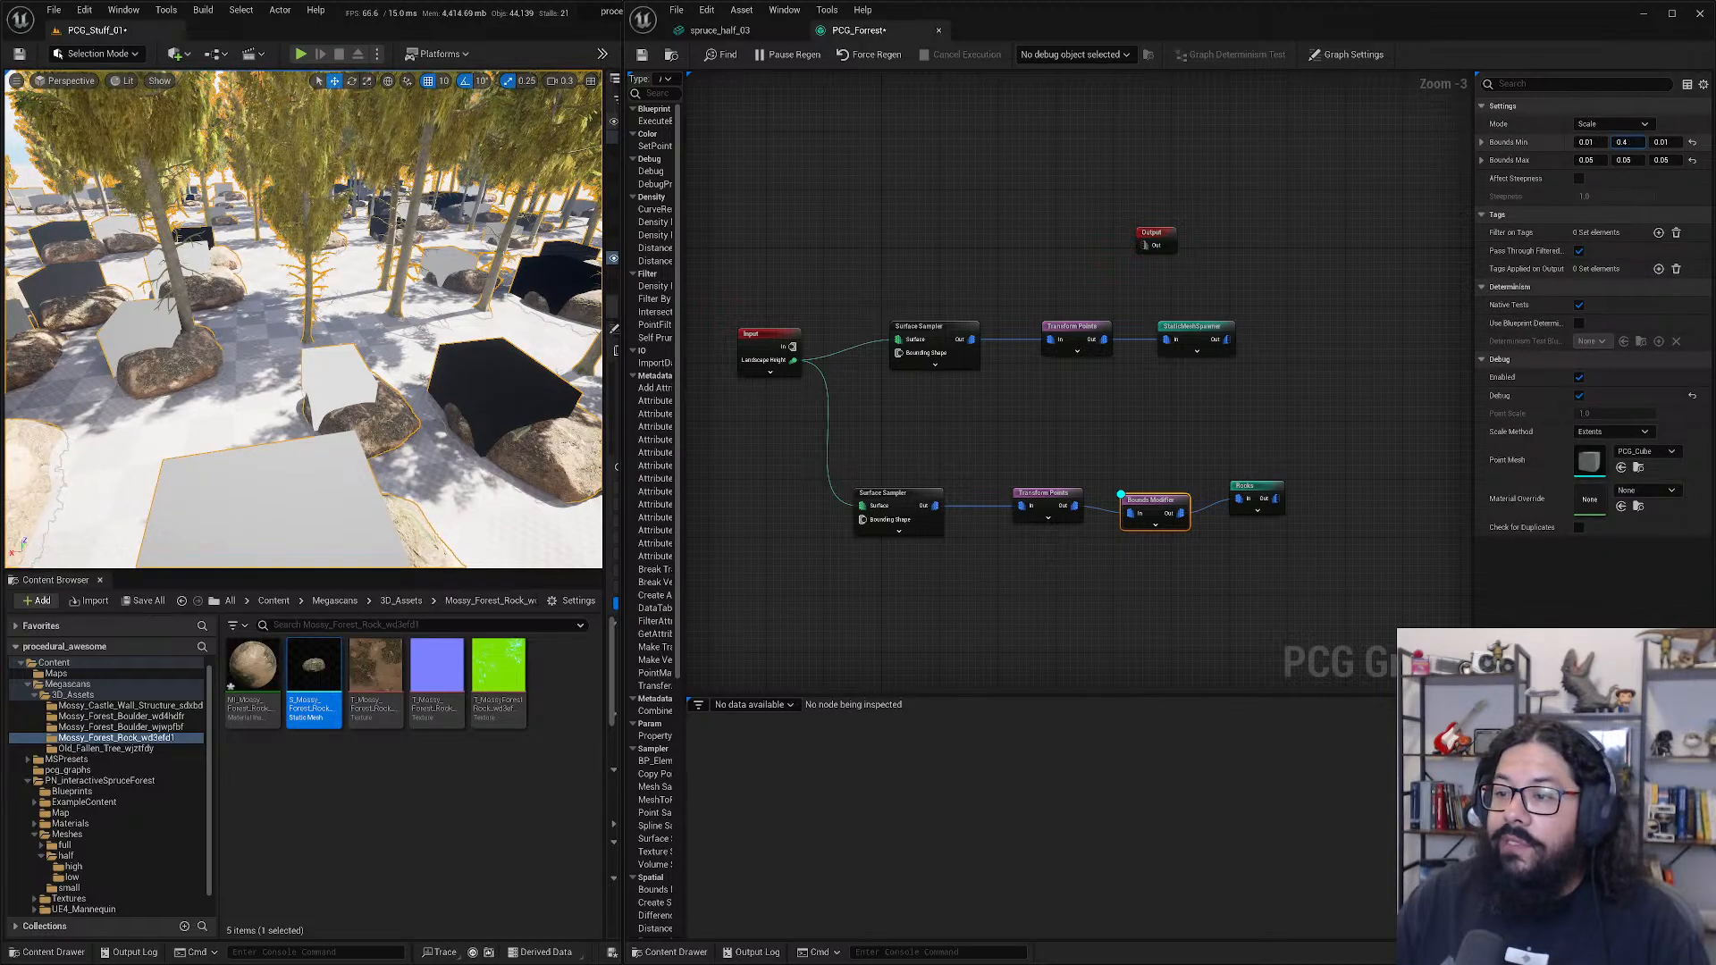
- Try larger Bounds Min Y values on the Bounds Modifier, including 0.04, and settle on 0.05
{"action": "mouse_move", "coordinate": [1625, 142]}
{"action": "left_mouse_down"}
{"action": "mouse_move", "coordinate": [1644, 142]}
{"action": "mouse_move", "coordinate": [1618, 143]}
{"action": "left_mouse_up"}
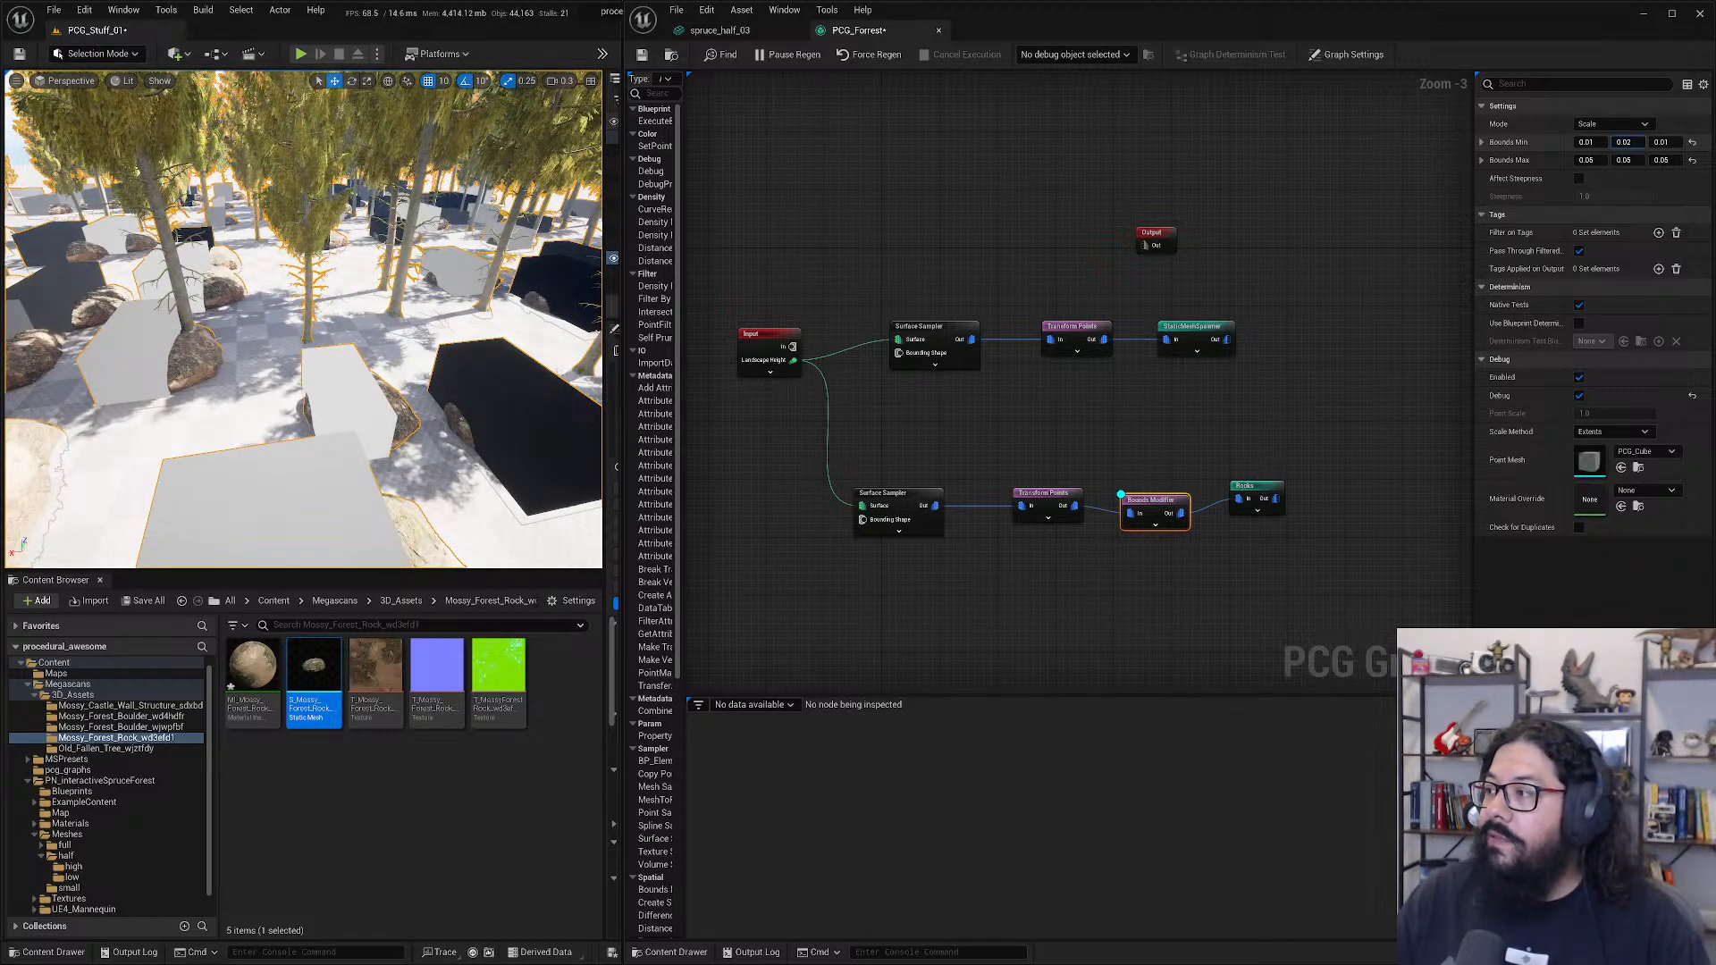
{"action": "left_click", "coordinate": [1623, 142]}
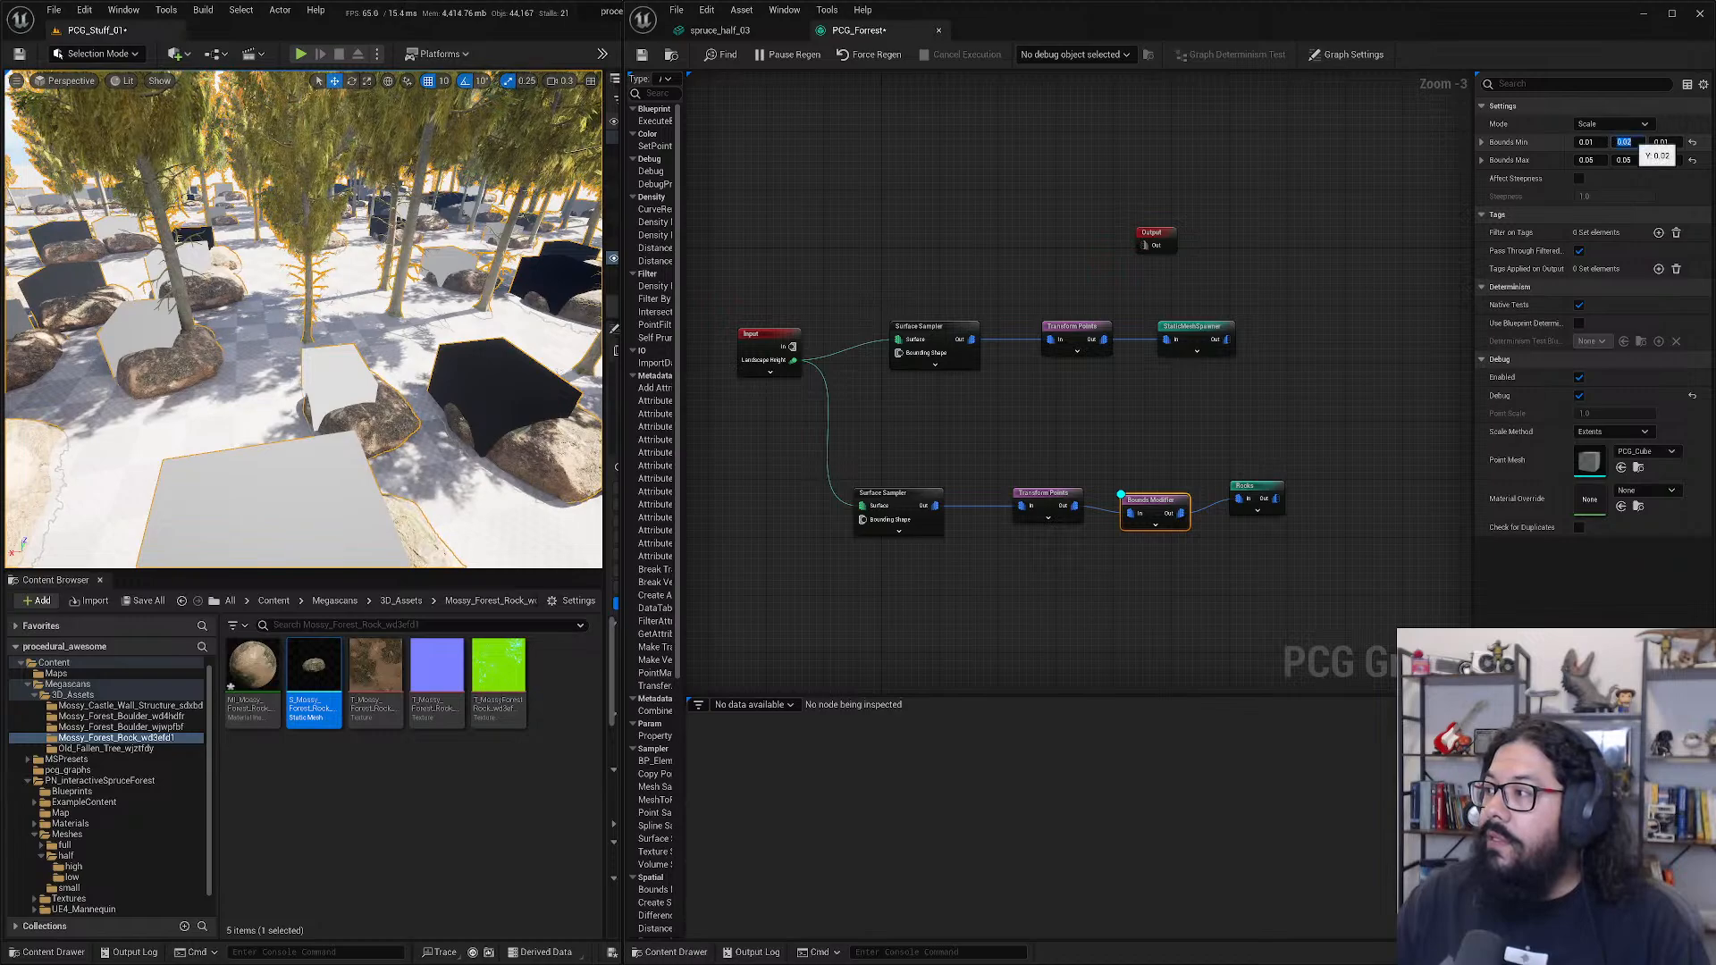
{"action": "key", "text": "Return"}
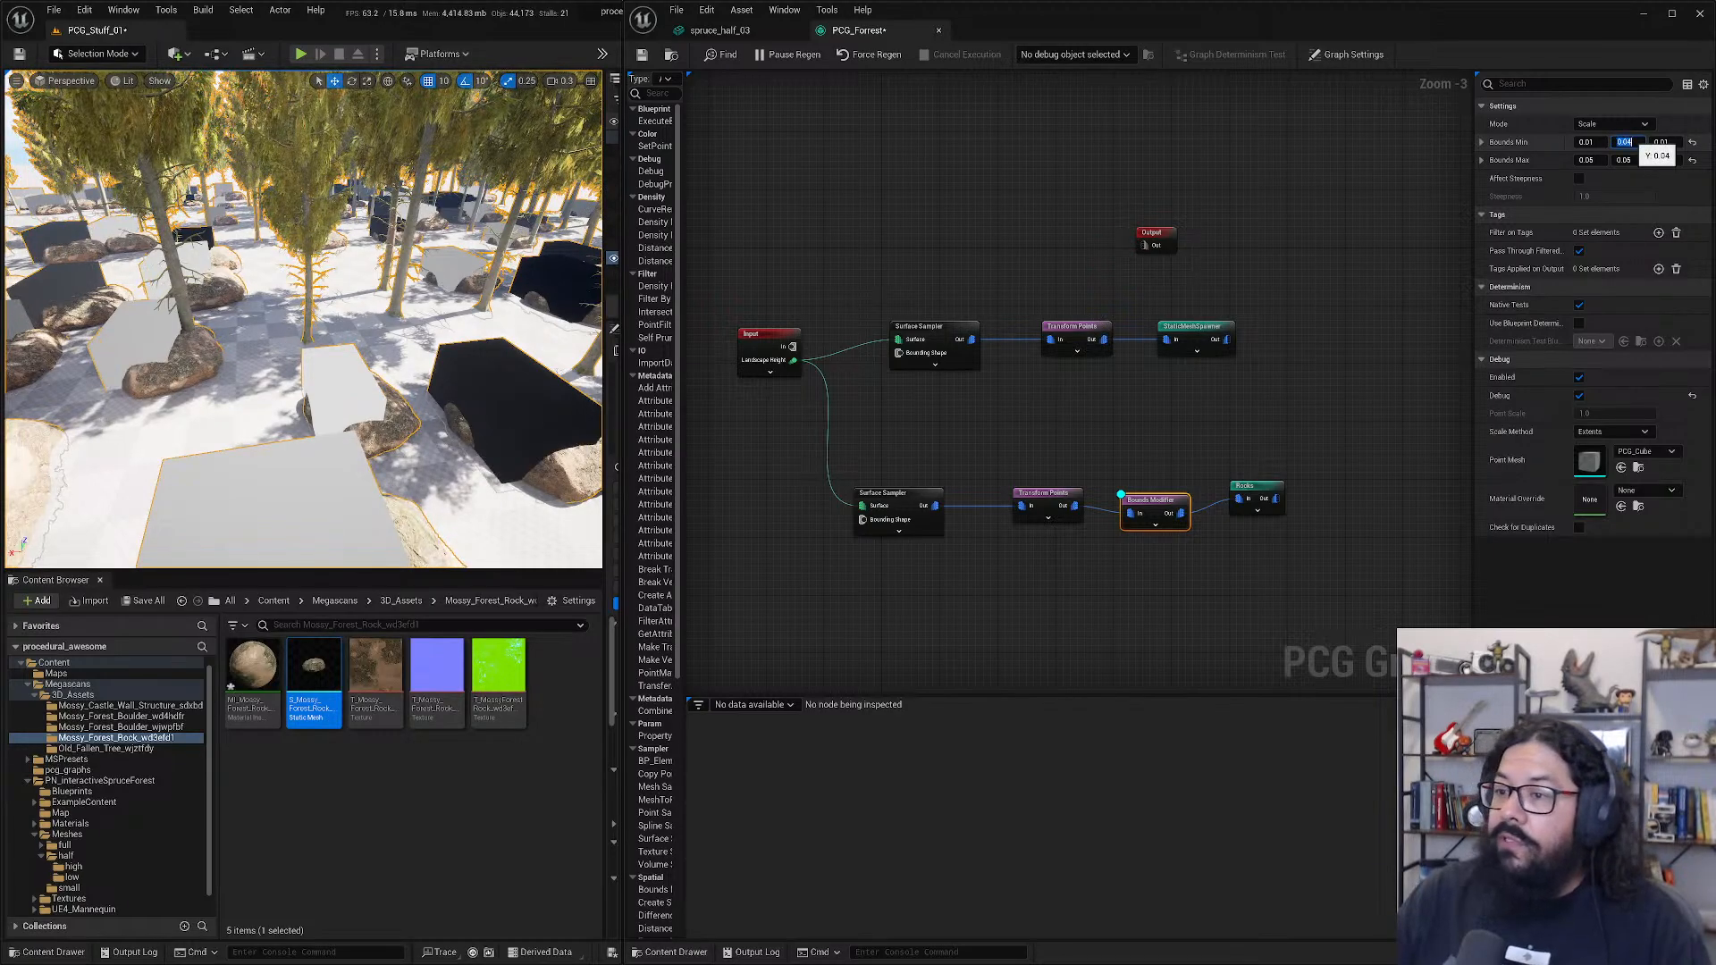
{"action": "type", "text": "0"}
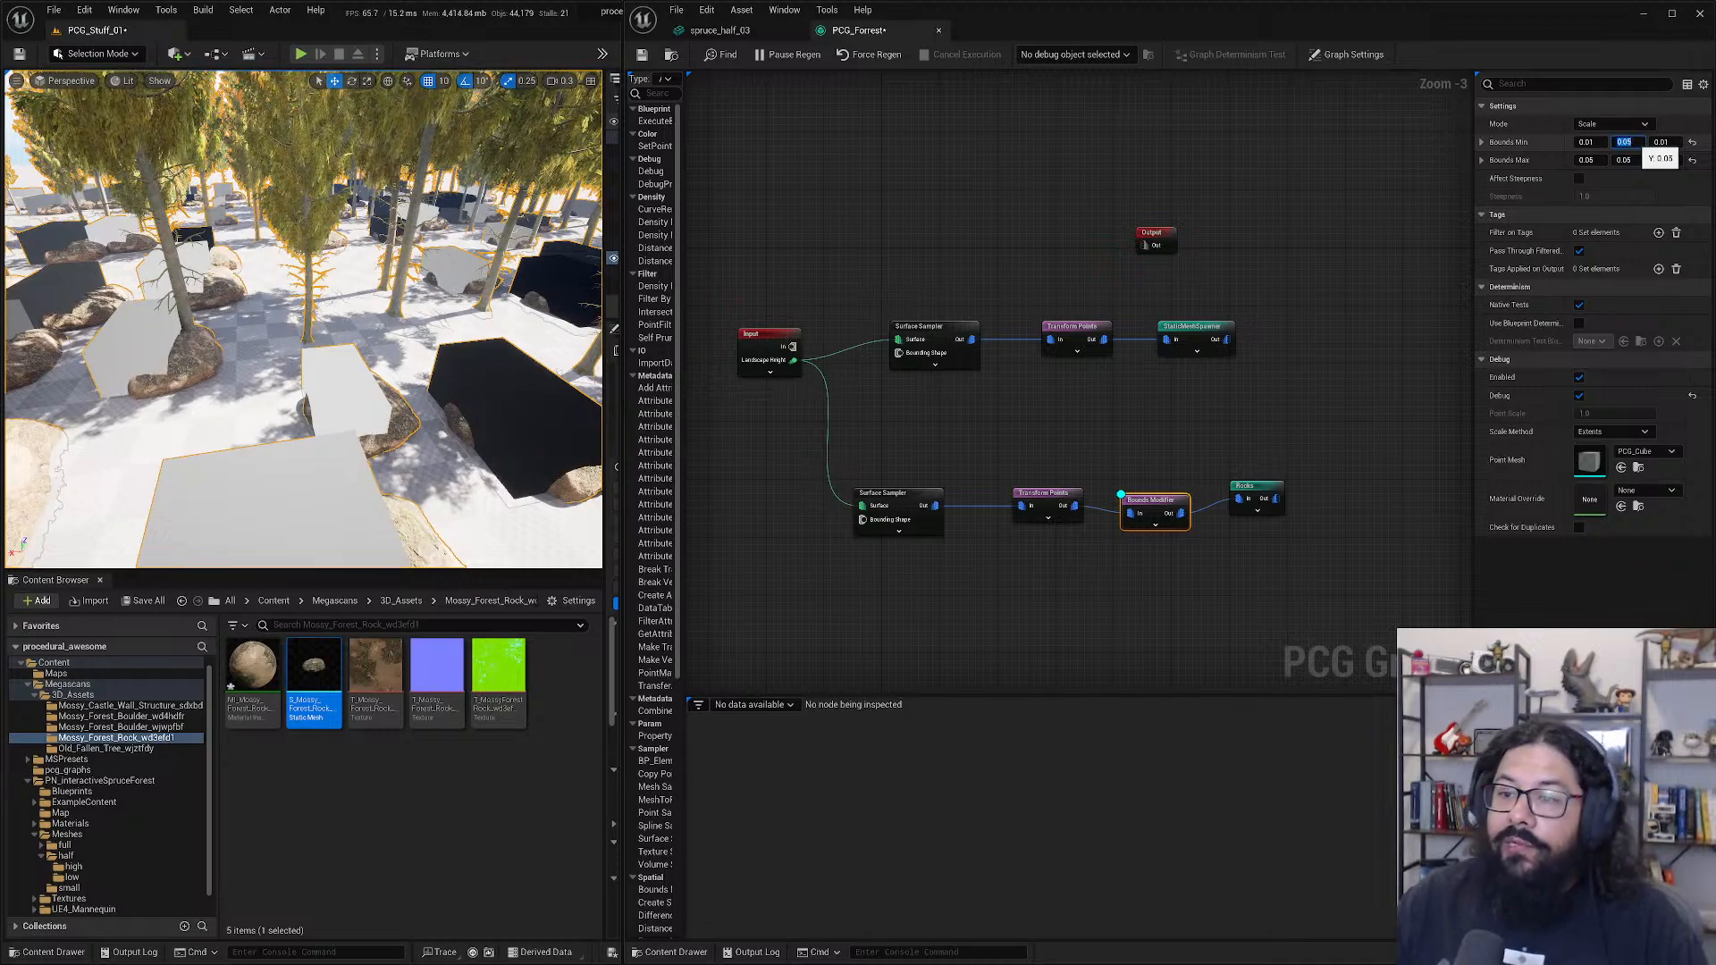
{"action": "key", "text": "Return"}
- Check the debug cubes from above and set the Bounds Modifier's Bounds Min X to 0.04
{"action": "left_click_drag", "start_coordinate": [281, 366], "coordinate": [277, 407], "text": "alt"}
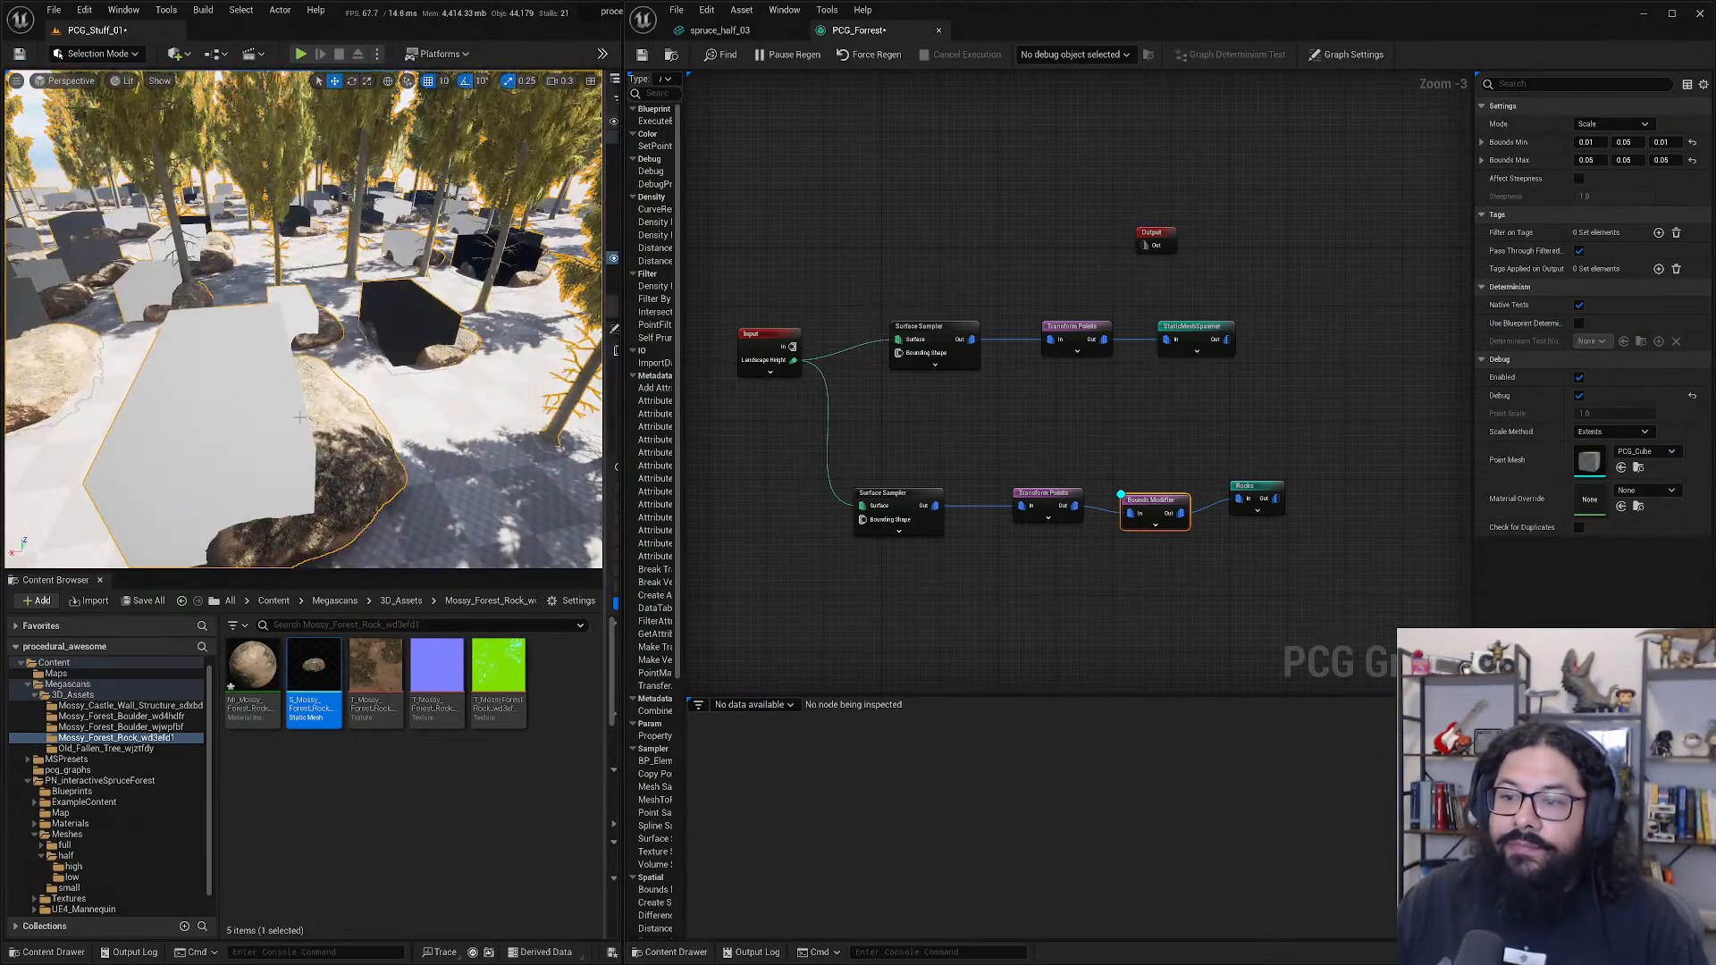
{"action": "mouse_move", "coordinate": [300, 418]}
{"action": "middle_mouse_down"}
{"action": "mouse_move", "coordinate": [299, 483]}
{"action": "mouse_move", "coordinate": [299, 433]}
{"action": "middle_mouse_up"}
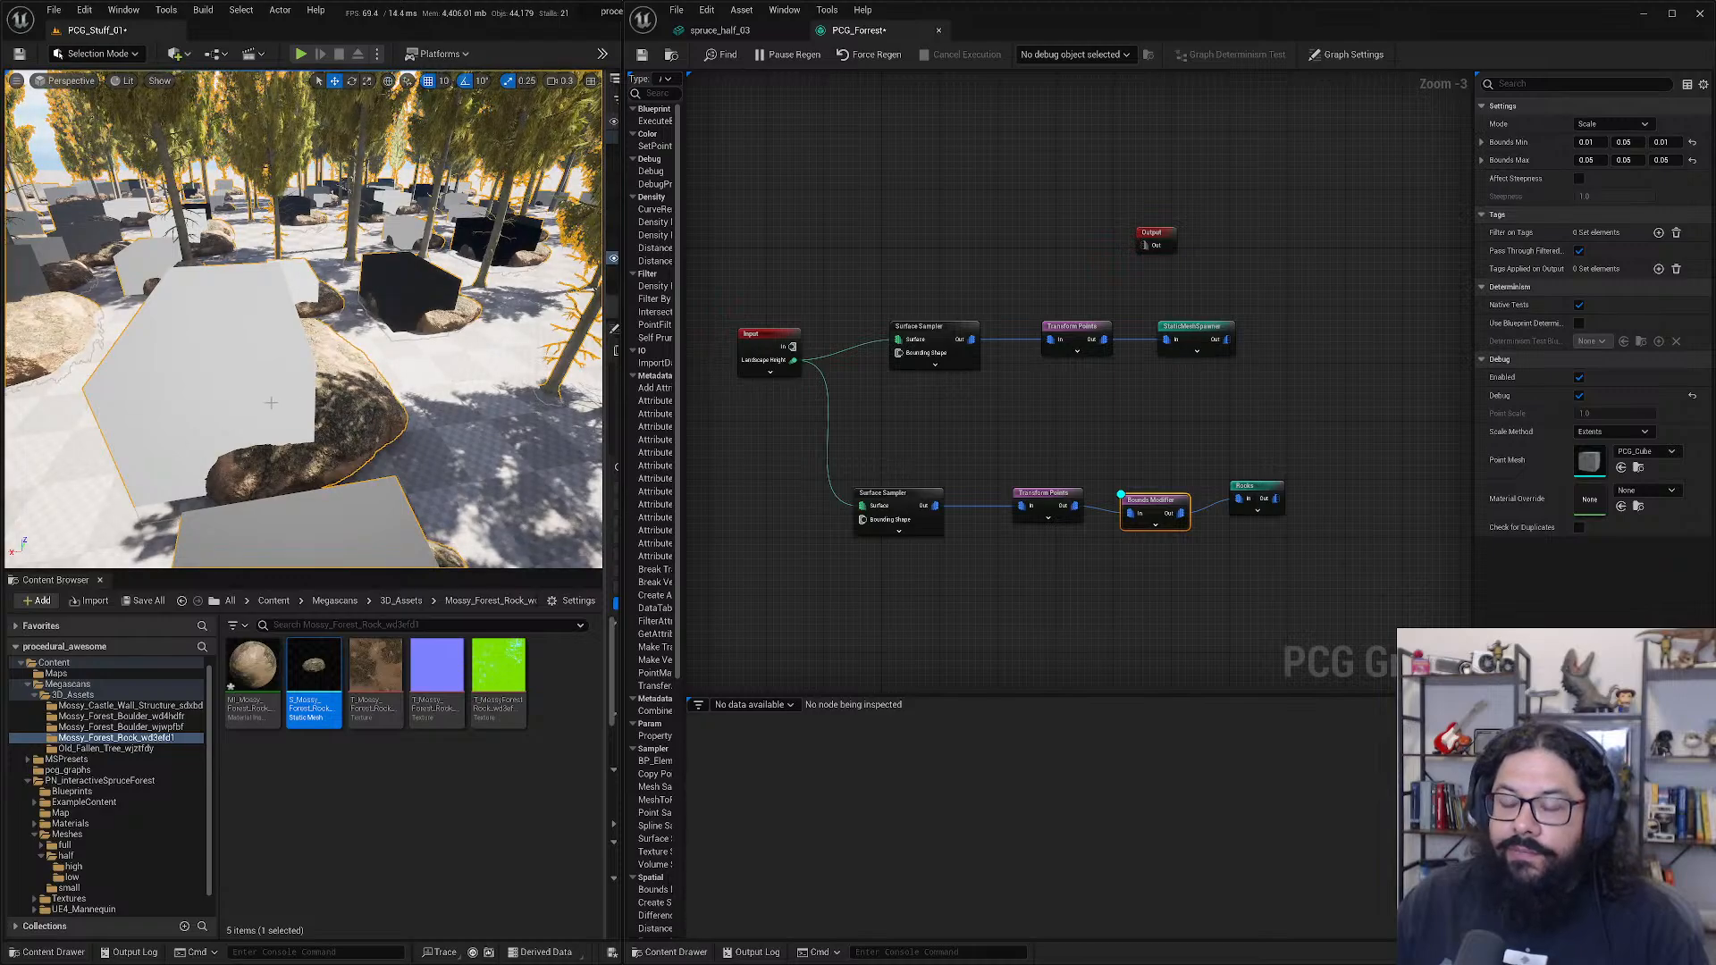
{"action": "right_click_drag", "start_coordinate": [304, 320], "coordinate": [300, 366]}
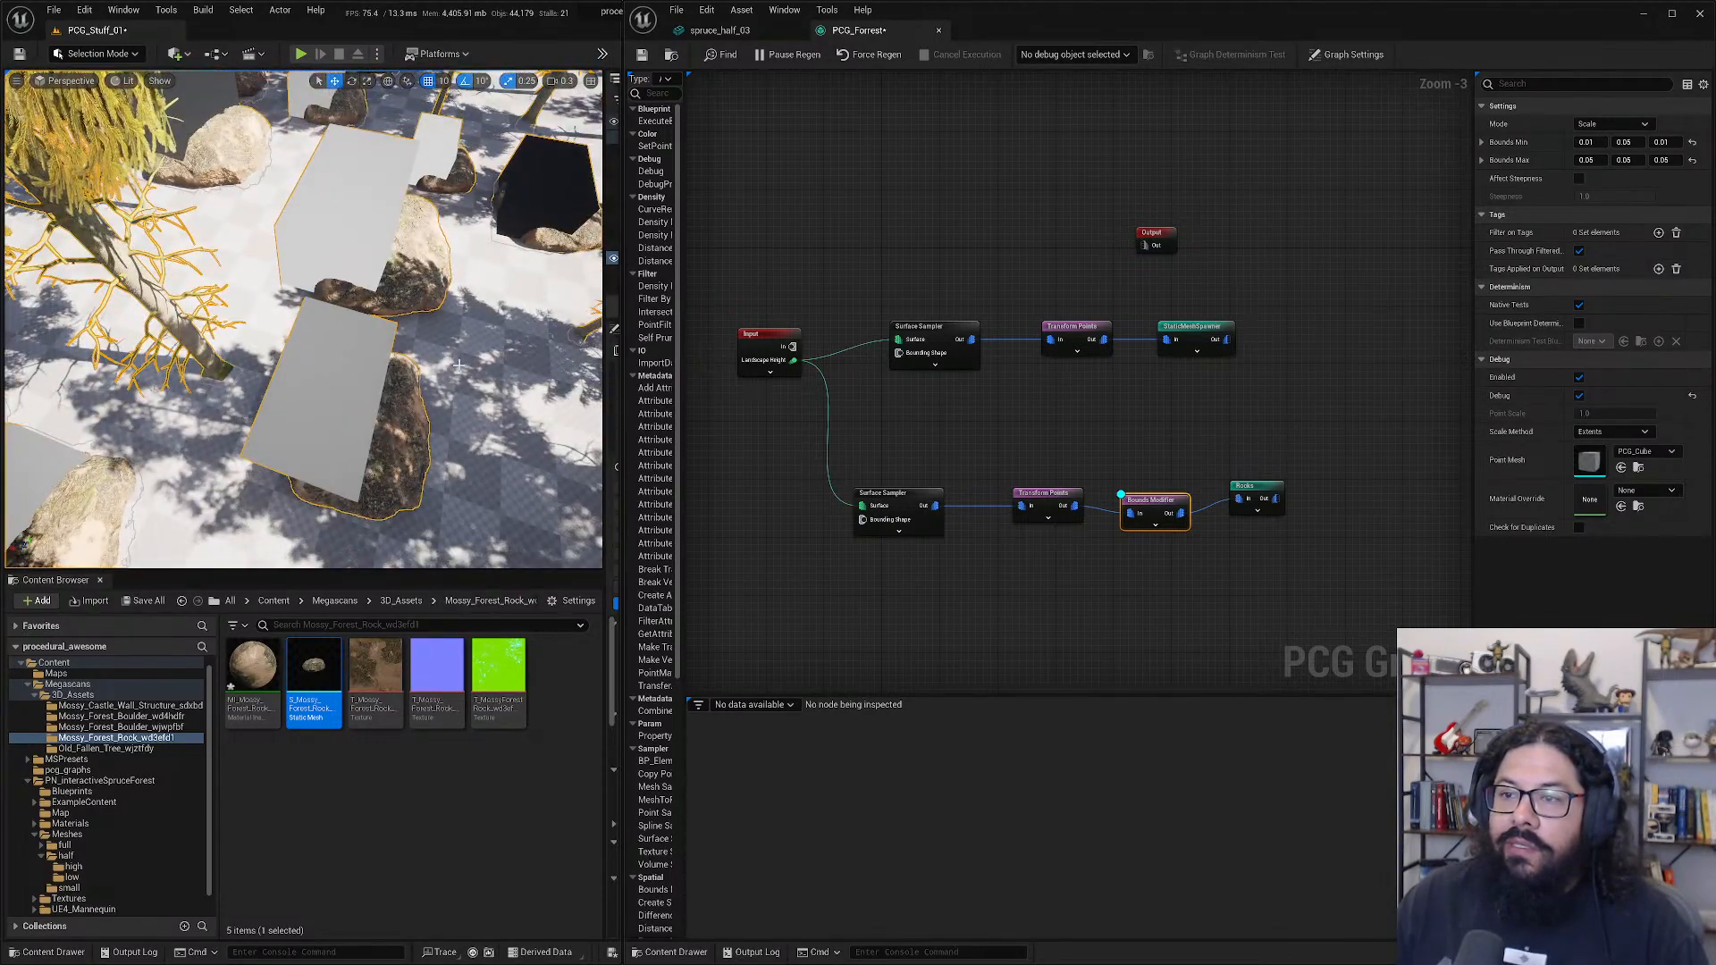
{"action": "left_click", "coordinate": [1600, 144]}
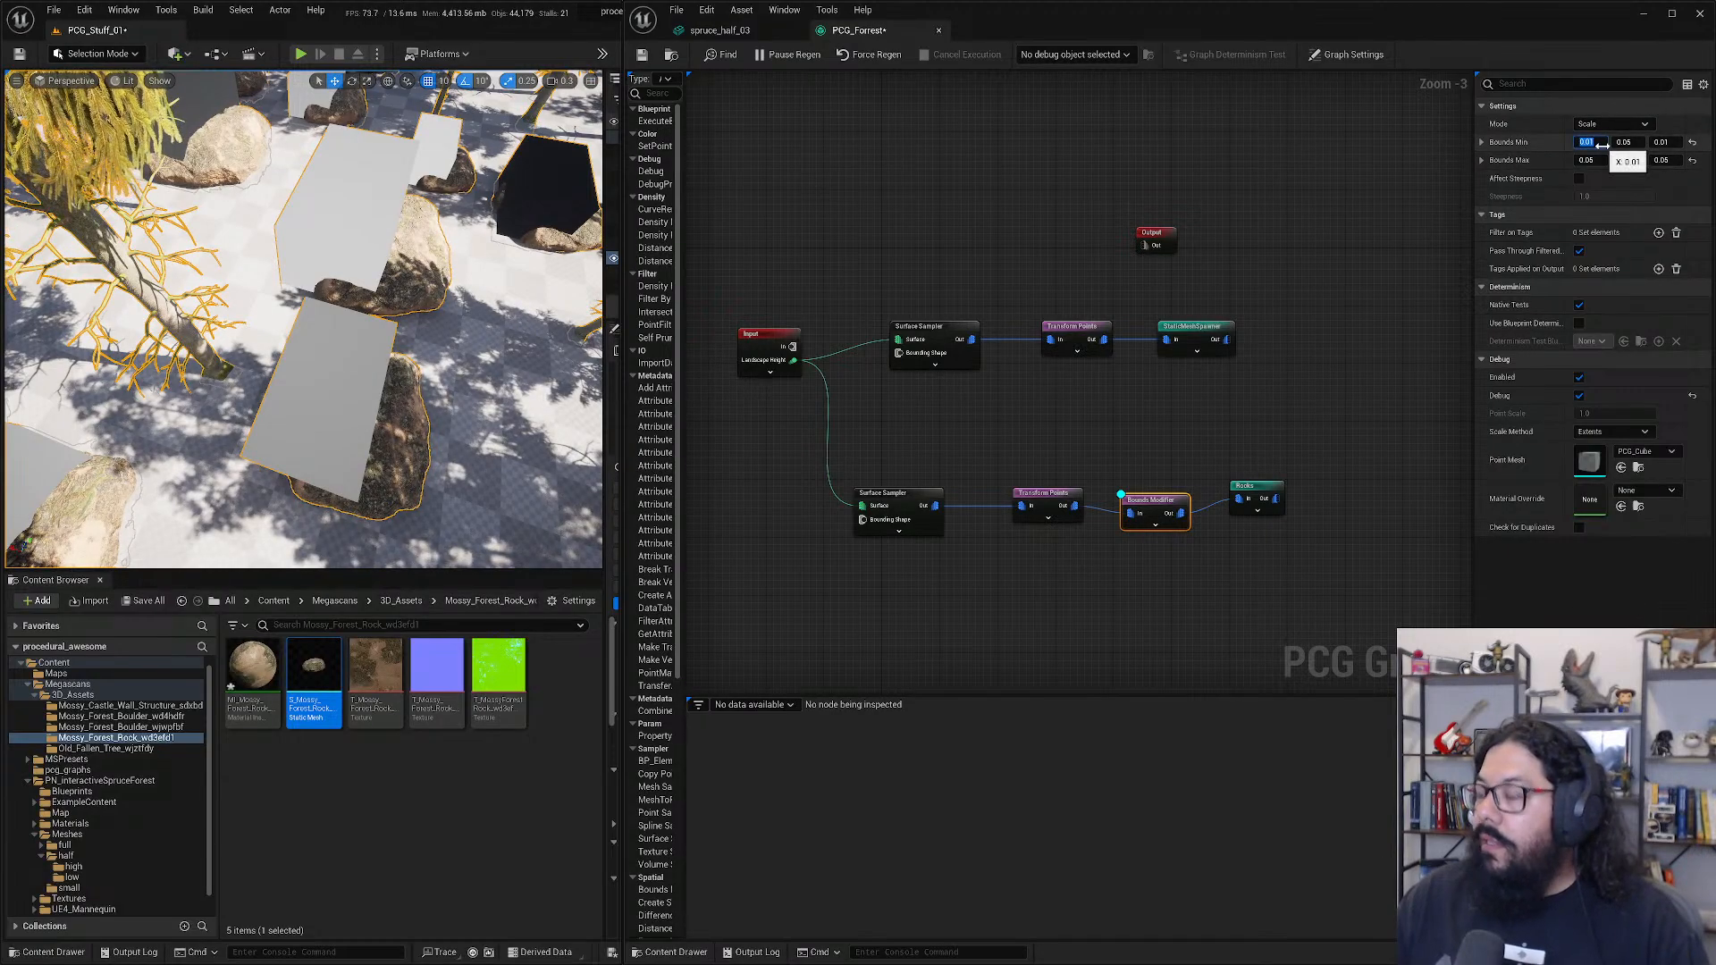
{"action": "type", "text": "0"}
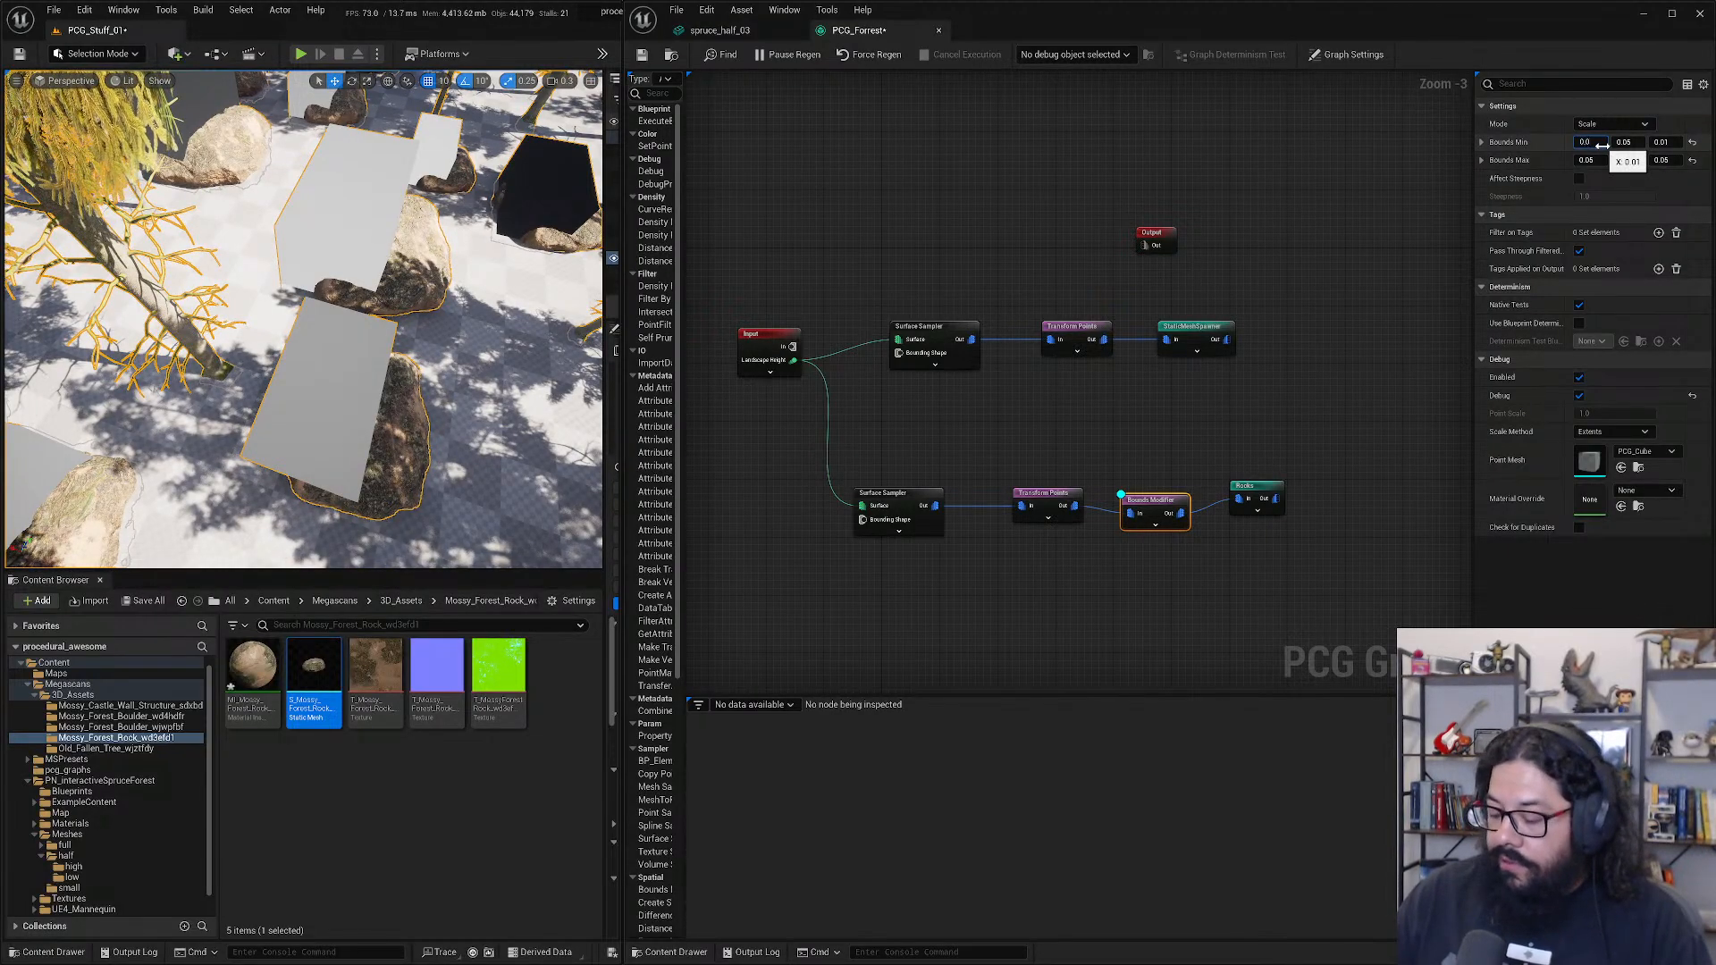
{"action": "key", "text": "Return"}
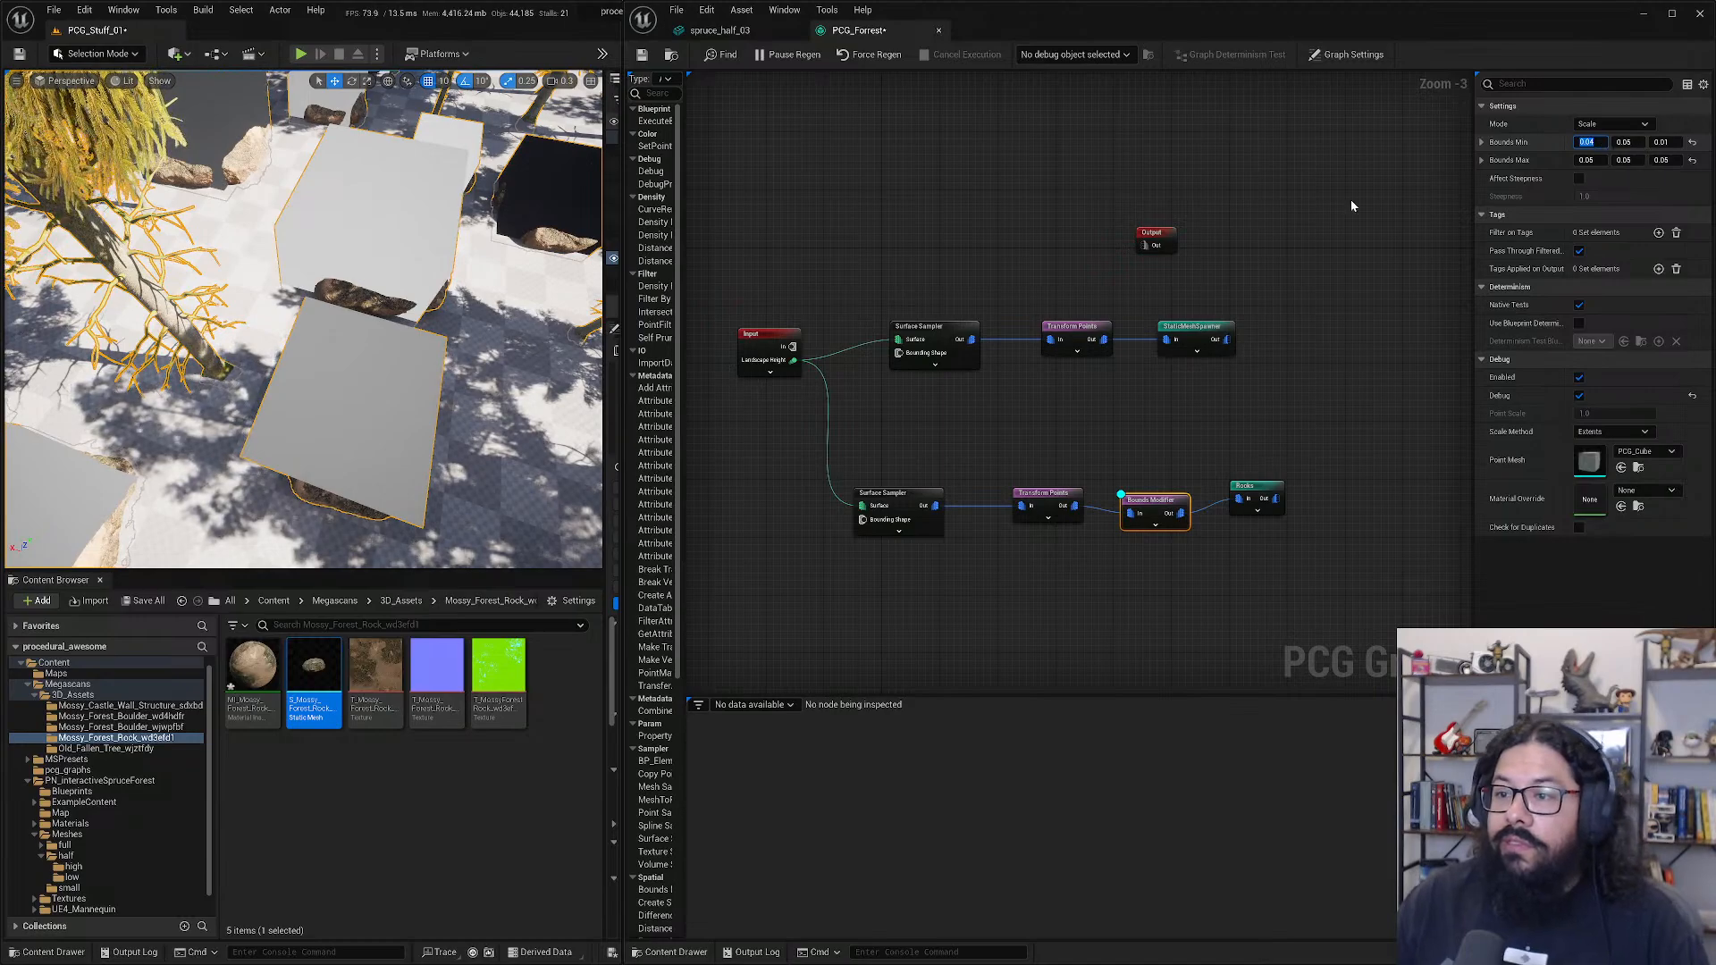
{"action": "left_click", "coordinate": [765, 209]}
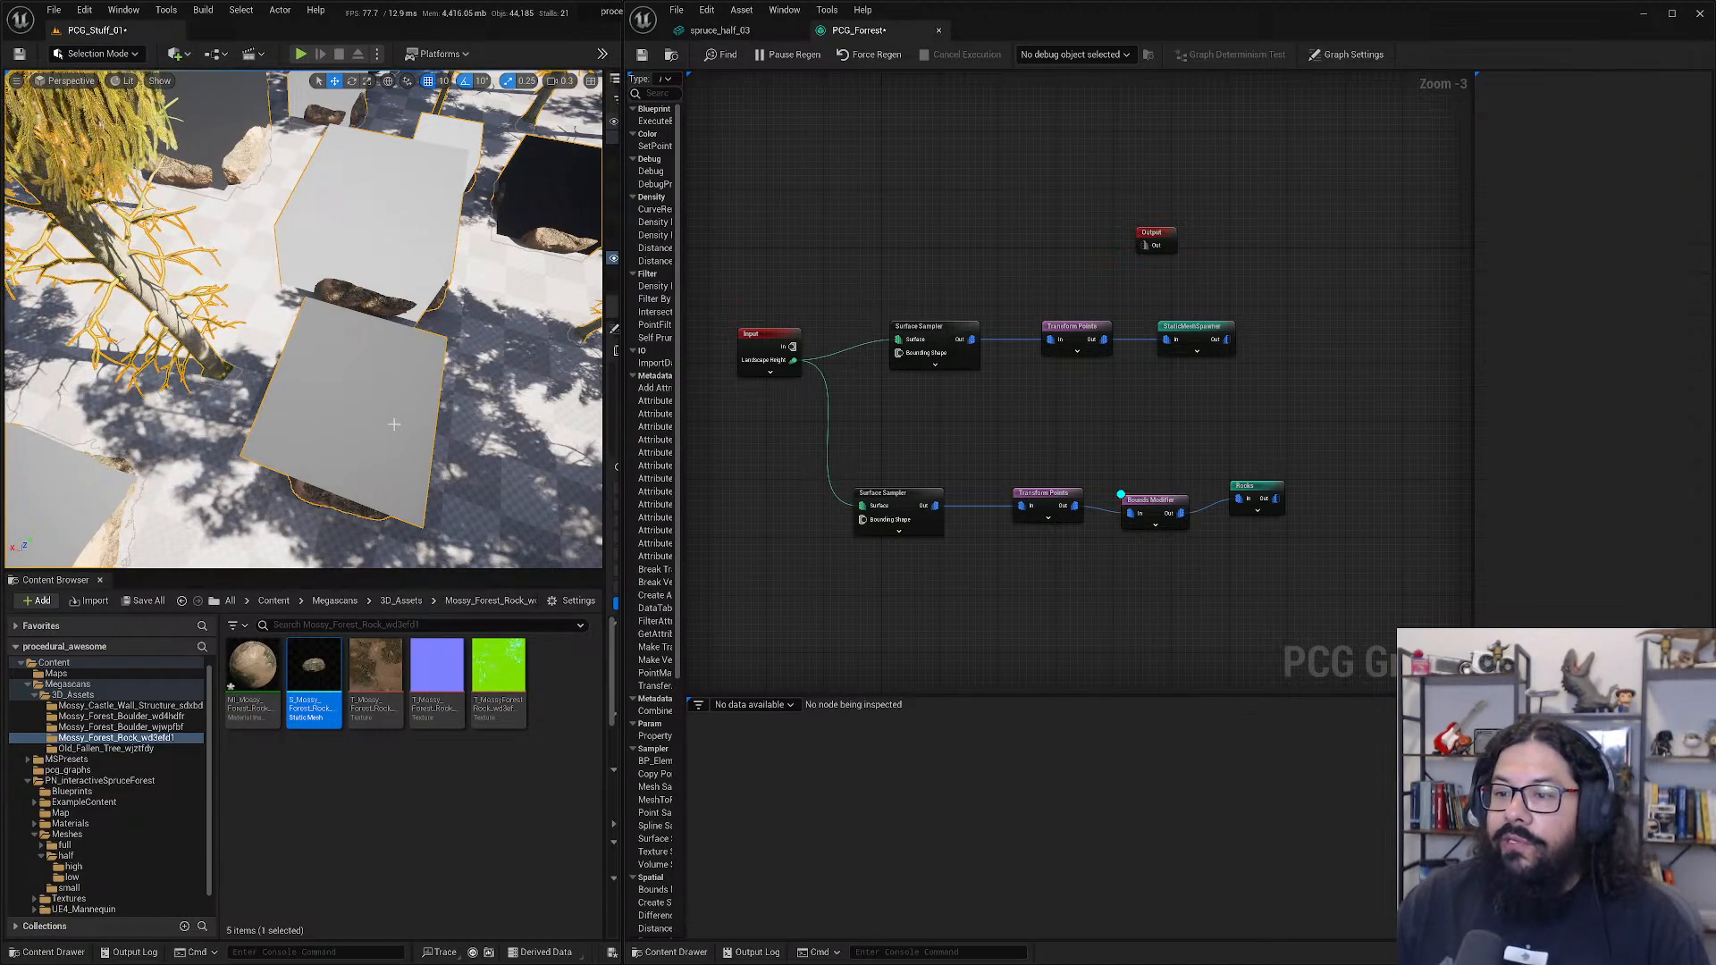
- Spread out the rock branch nodes to leave room between the Bounds Modifier and the Rocks node
{"action": "right_click_drag", "start_coordinate": [378, 393], "coordinate": [328, 357]}
{"action": "scroll", "coordinate": [378, 394], "scroll_direction": "down", "scroll_amount": 5}
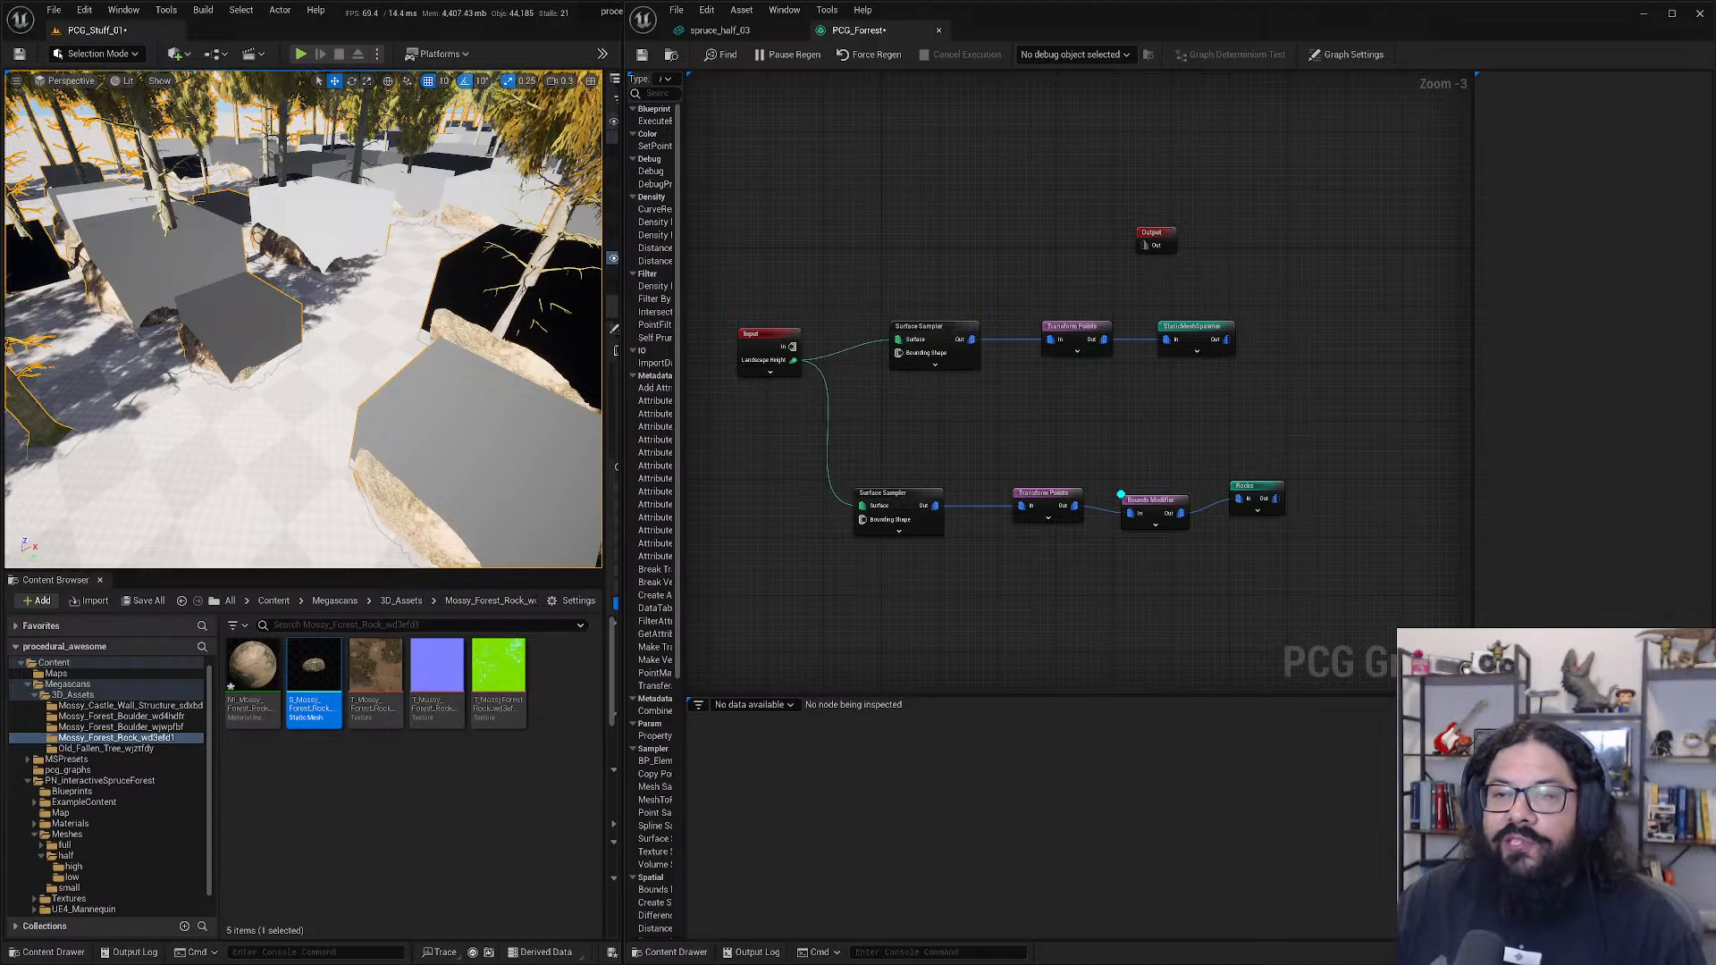
{"action": "right_click_drag", "start_coordinate": [304, 319], "coordinate": [204, 260]}
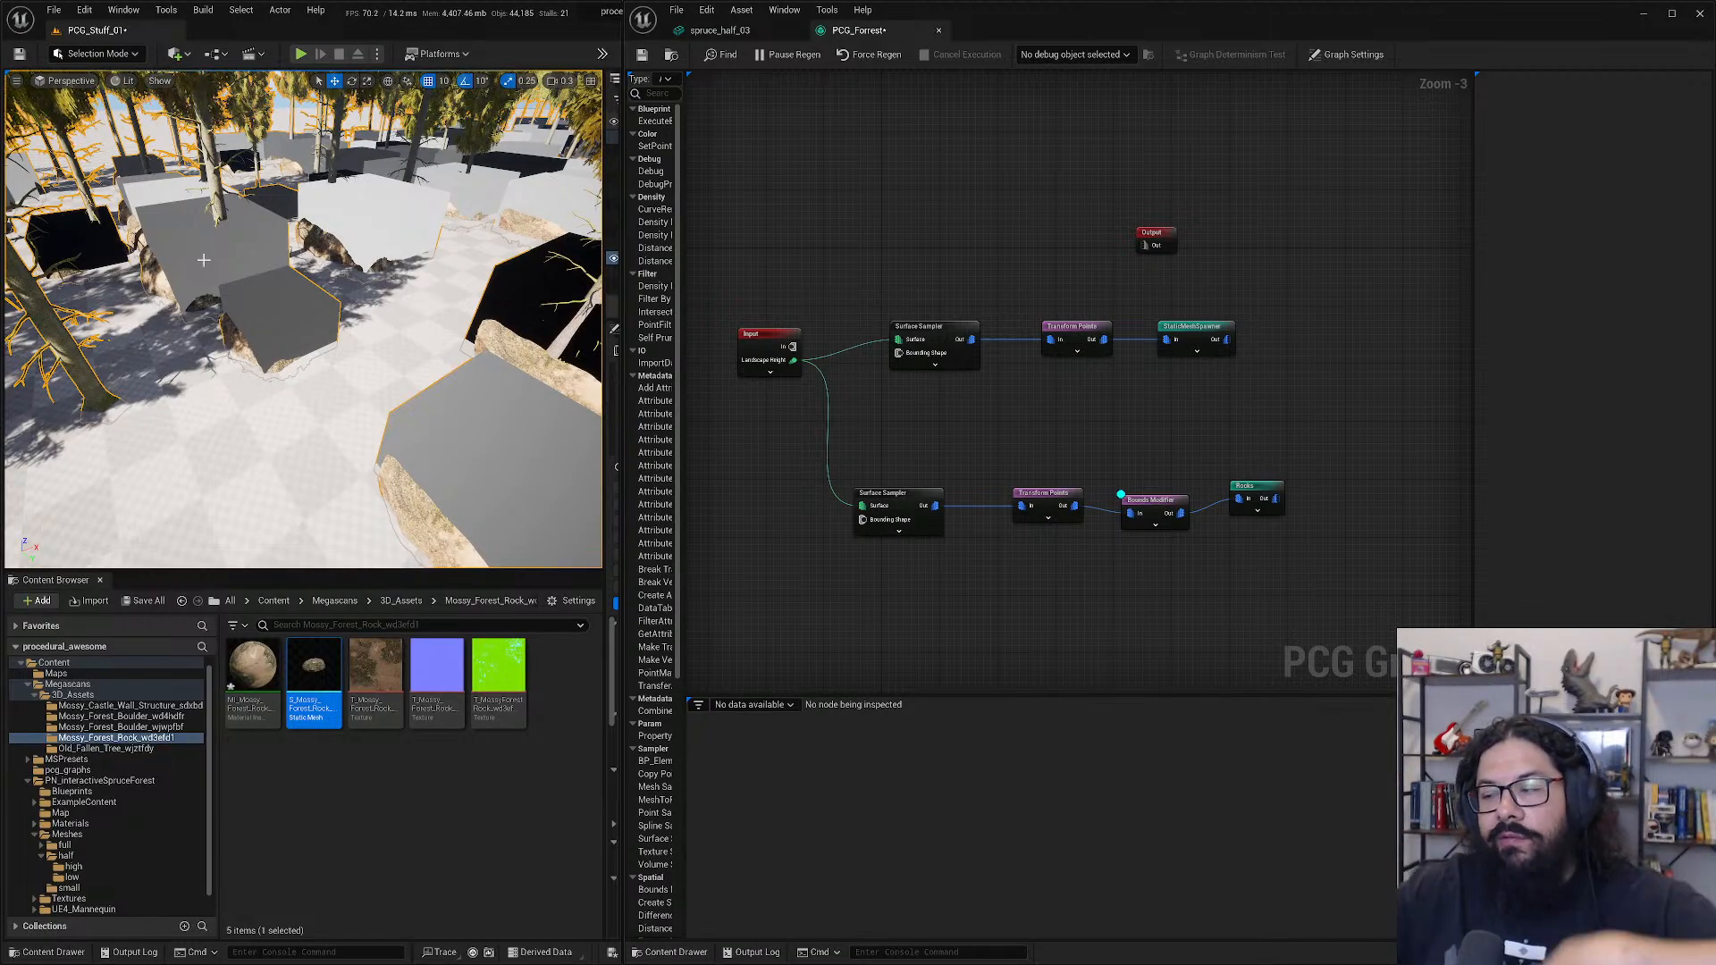
{"action": "left_click_drag", "start_coordinate": [1068, 494], "coordinate": [1012, 493]}
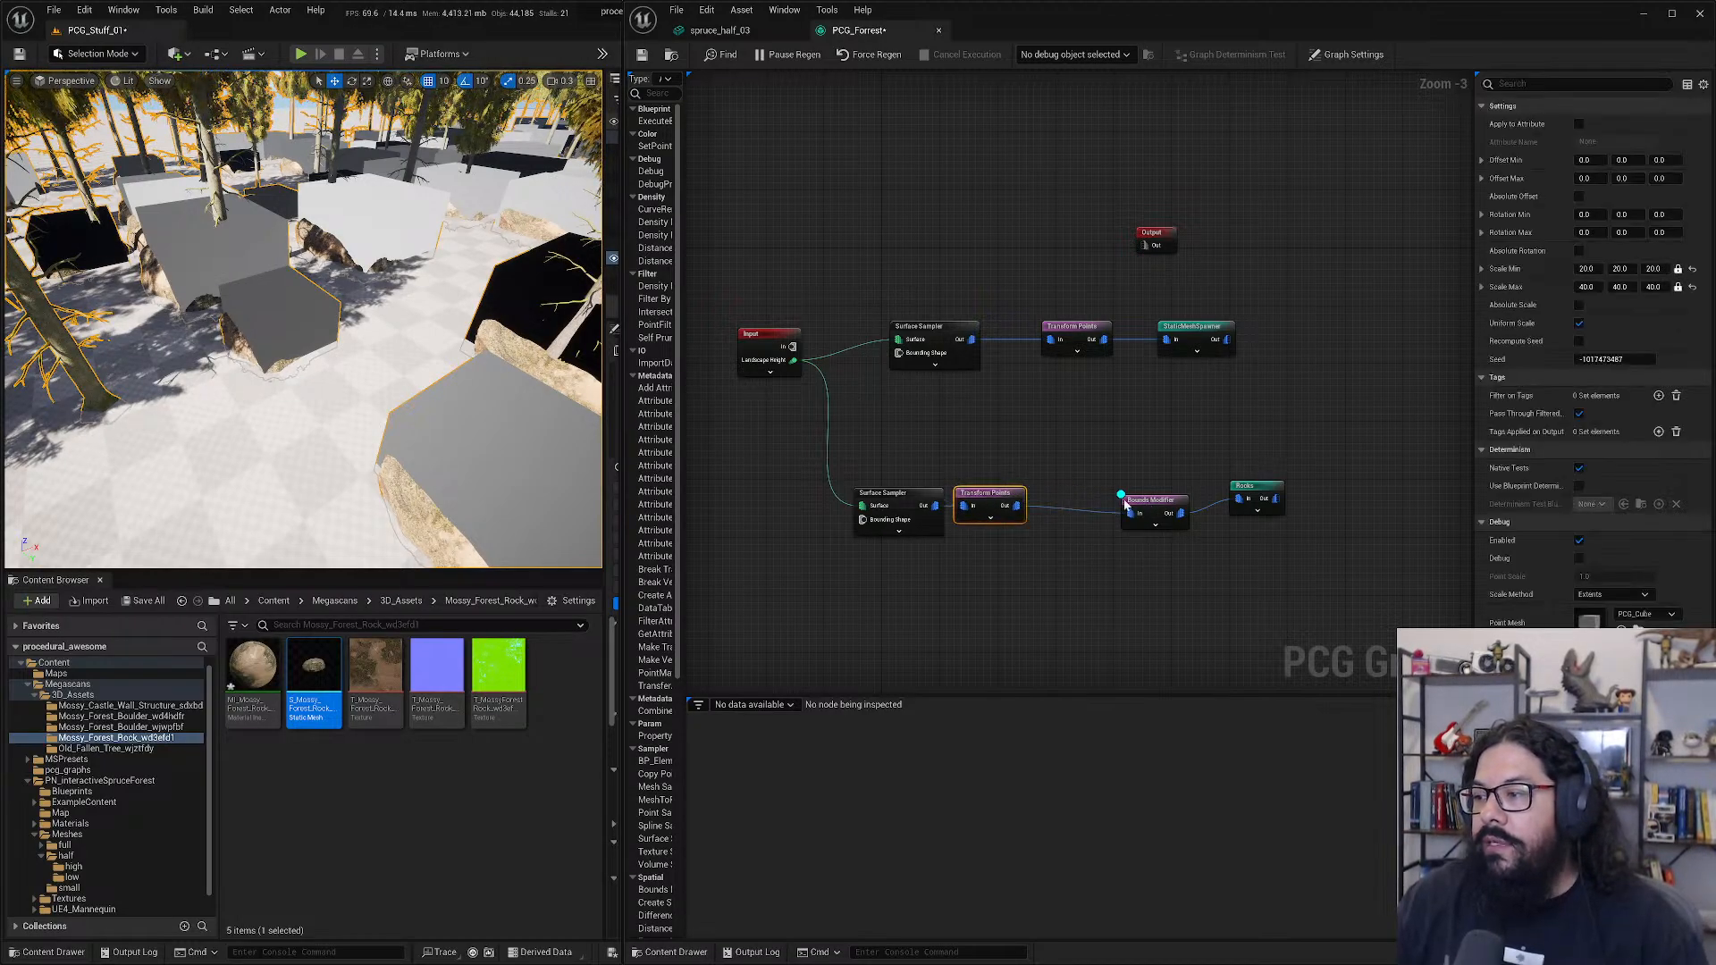
{"action": "left_click_drag", "start_coordinate": [1124, 505], "coordinate": [1051, 498]}
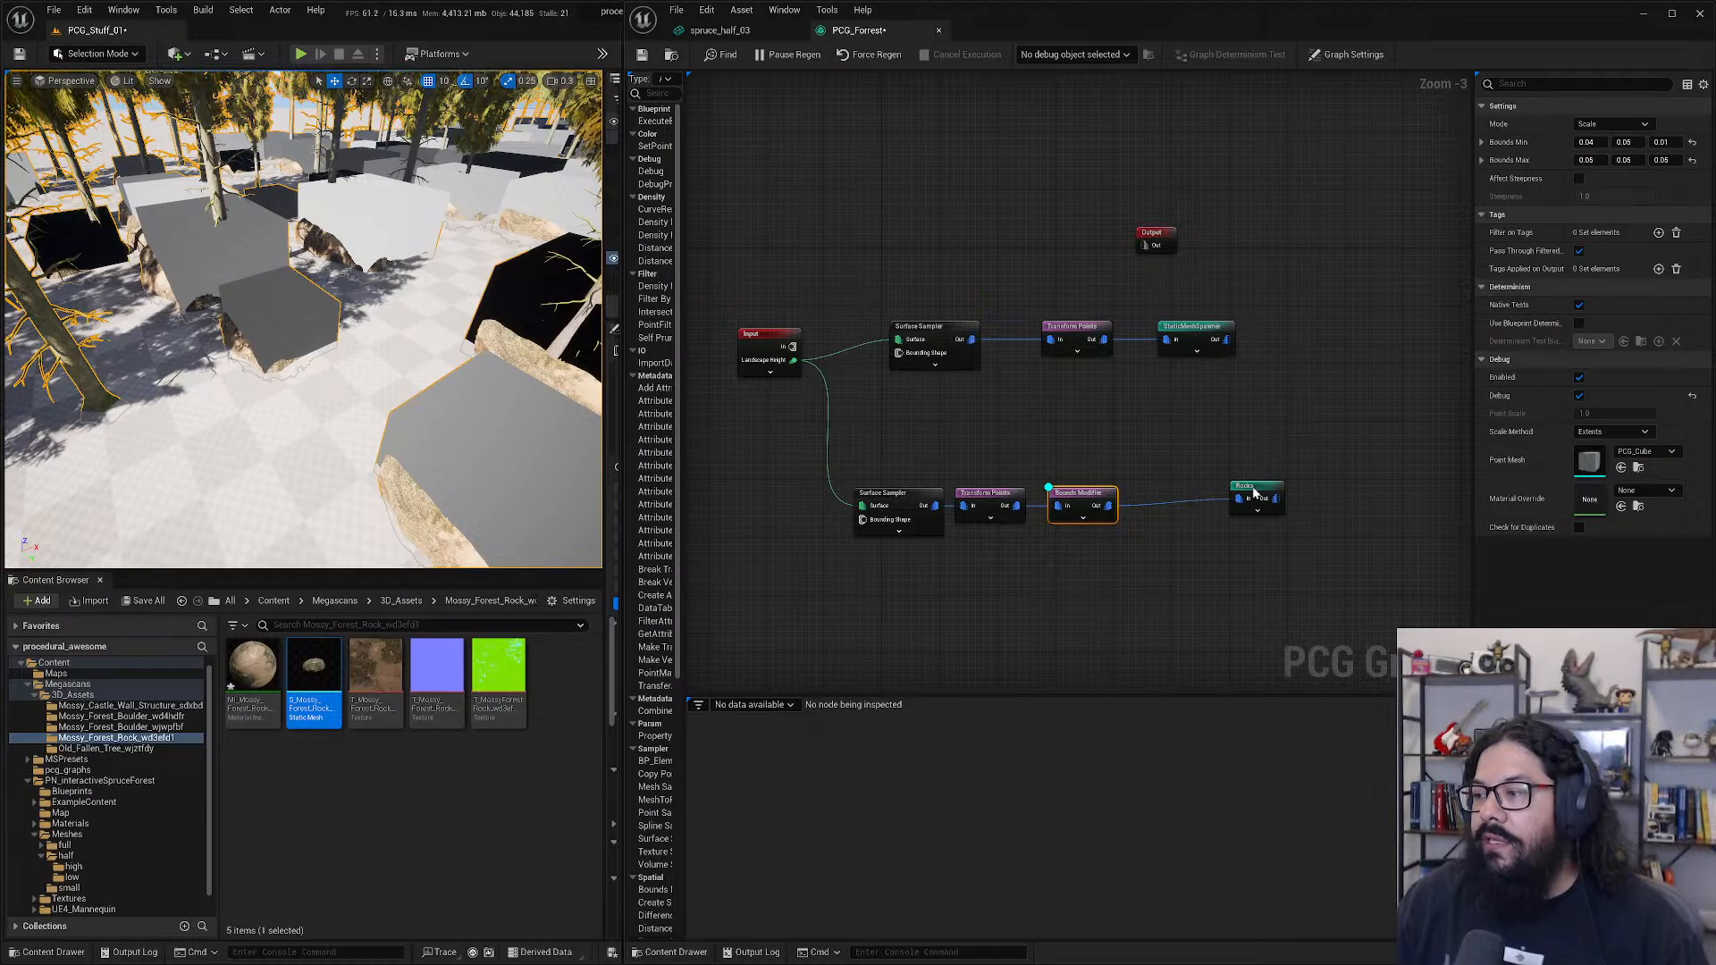
{"action": "left_click_drag", "start_coordinate": [1254, 492], "coordinate": [1346, 492]}
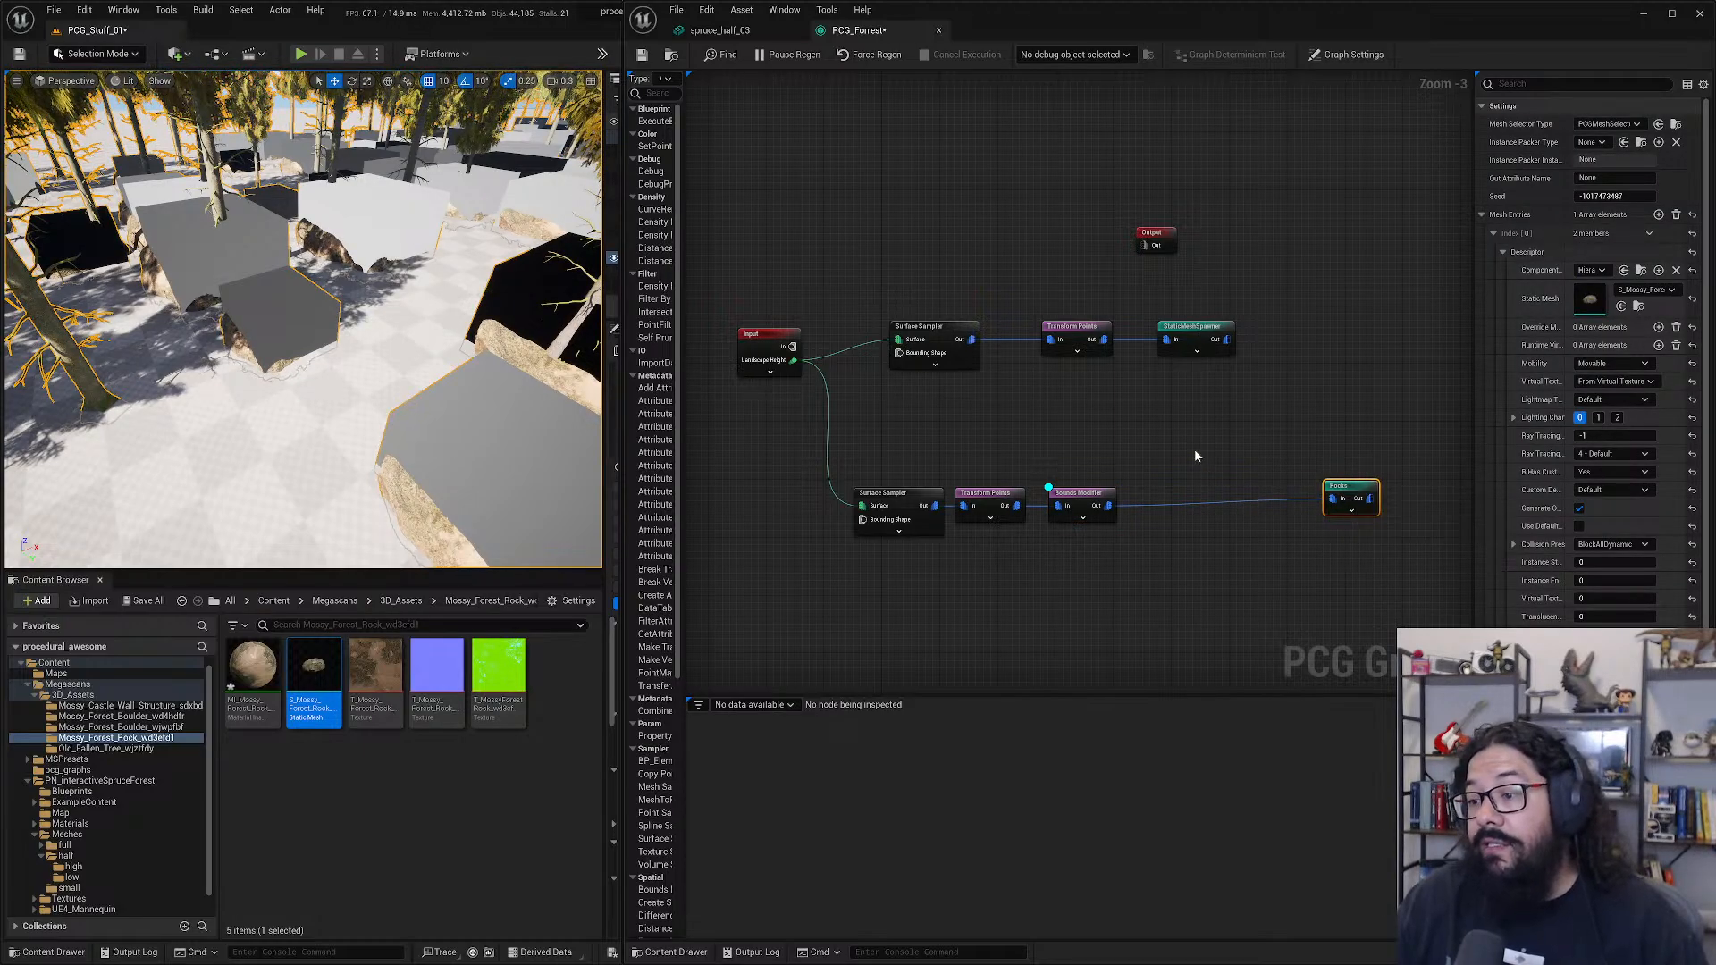
{"action": "right_click", "coordinate": [1140, 442]}
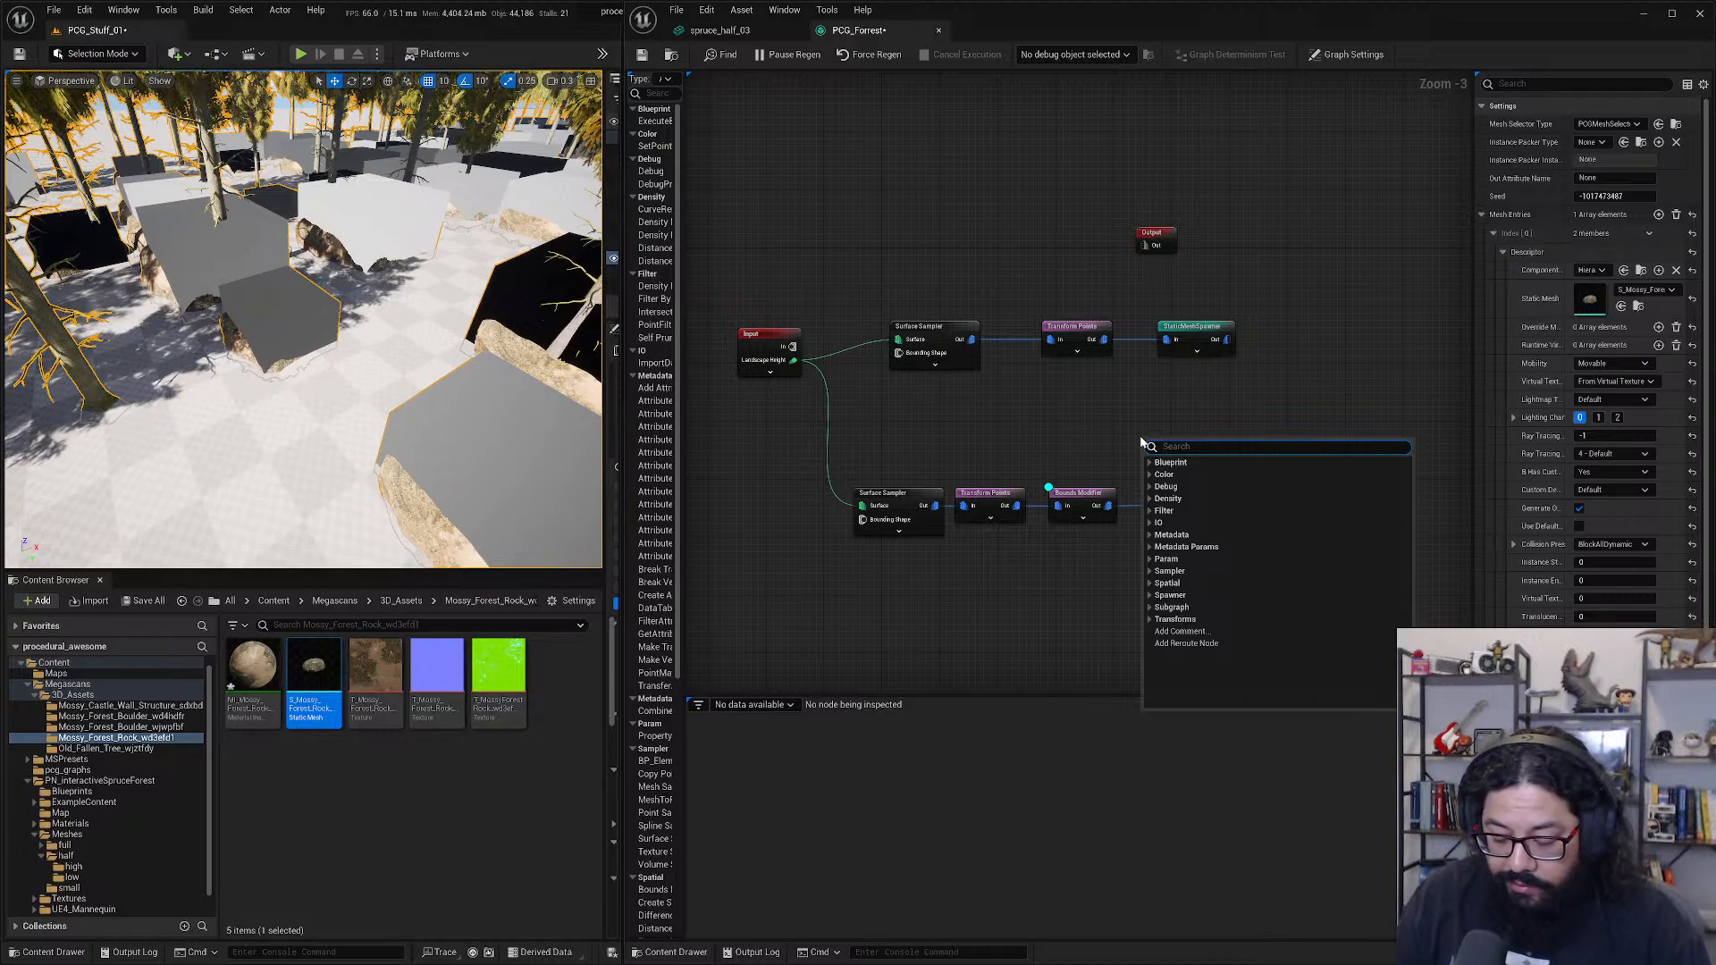
{"action": "type", "text": "sp"}
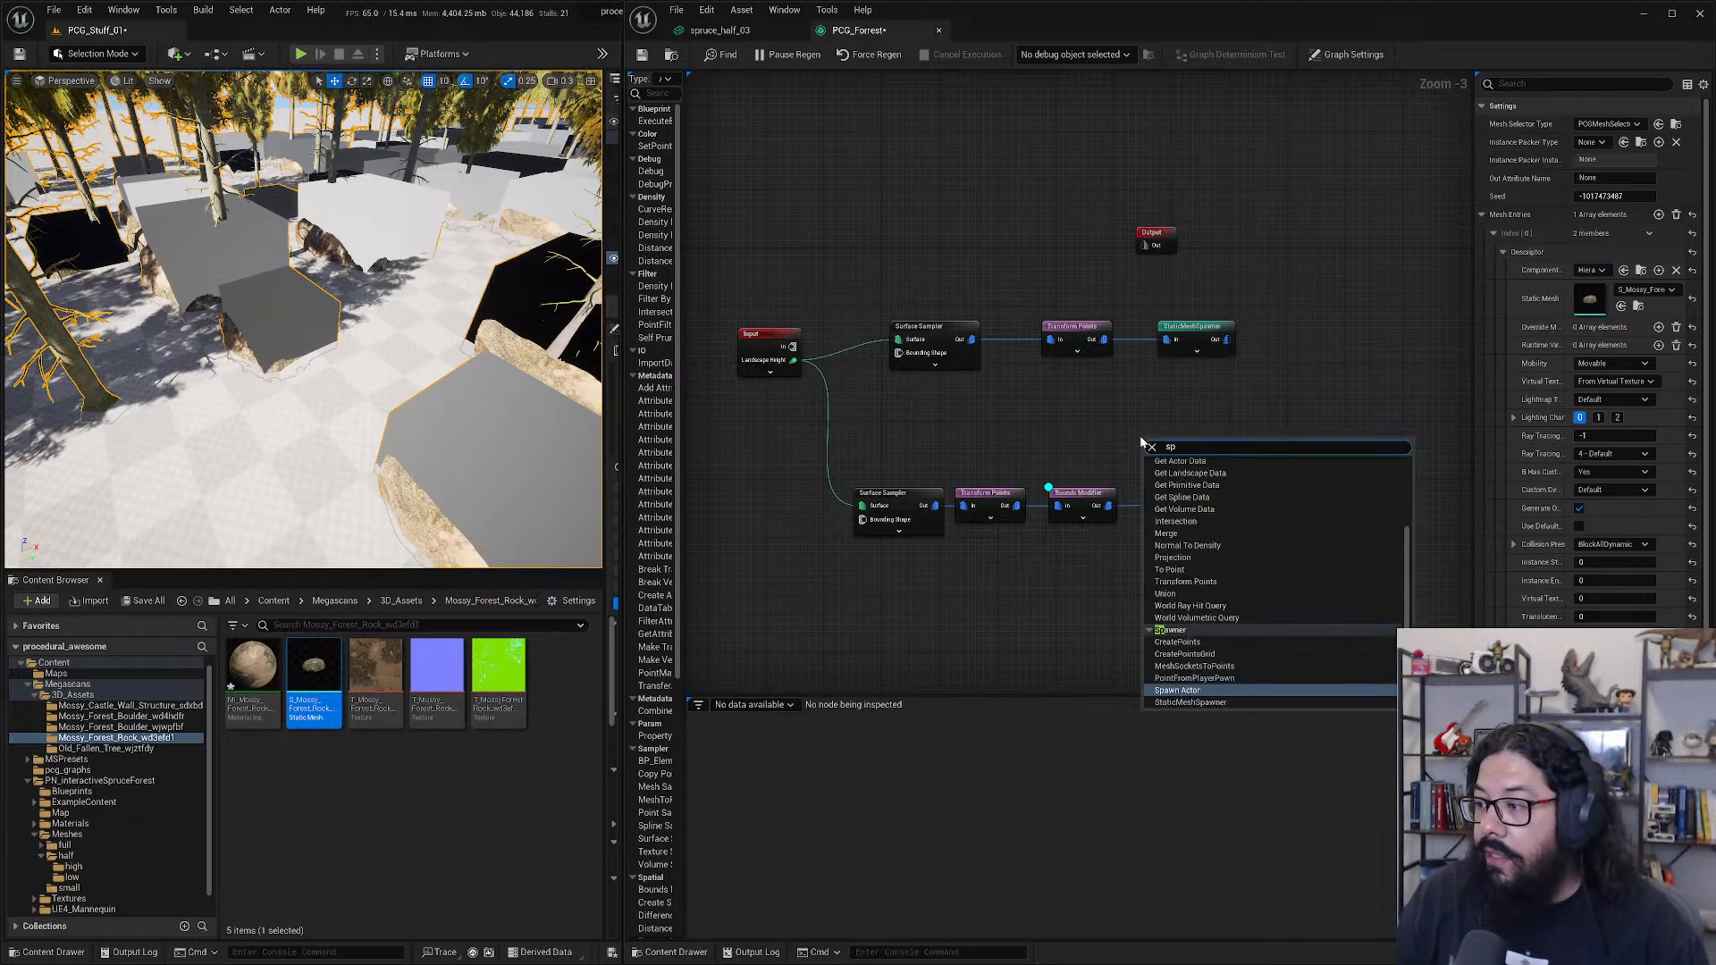
{"action": "key", "text": "BackSpace"}
{"action": "key", "text": "BackSpace"}
{"action": "type", "text": "prun"}
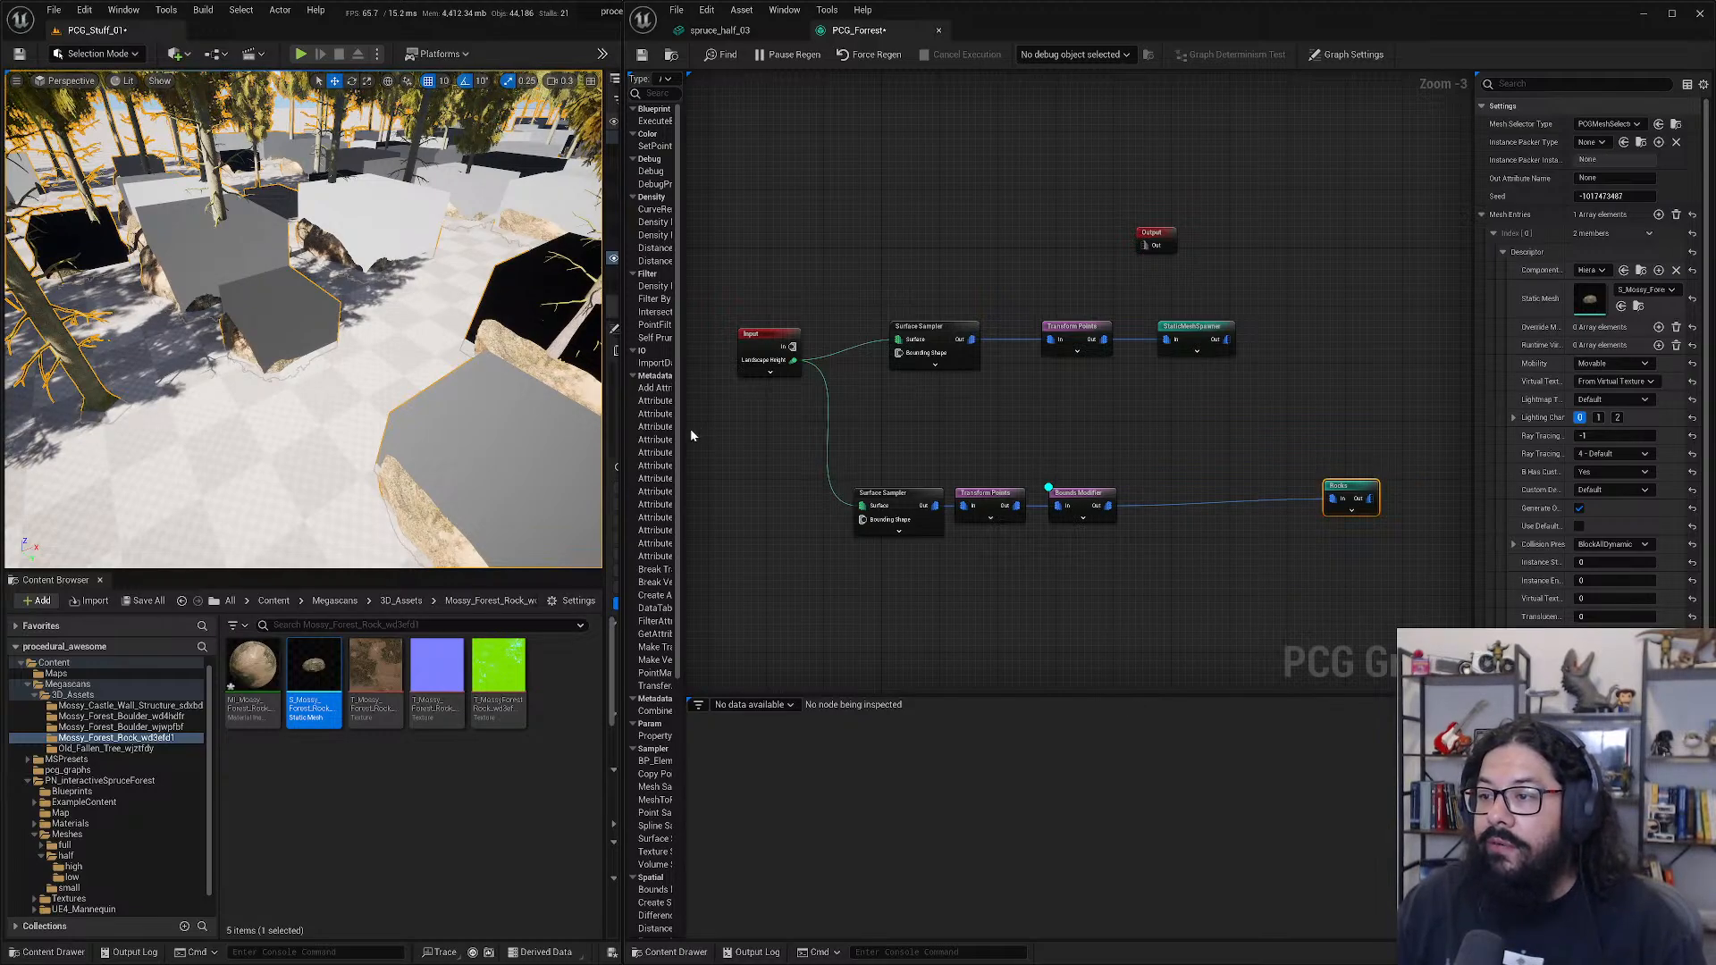
- Widen the node palette so the full node names are readable
{"action": "scroll", "coordinate": [682, 435], "scroll_direction": "down", "scroll_amount": 2}
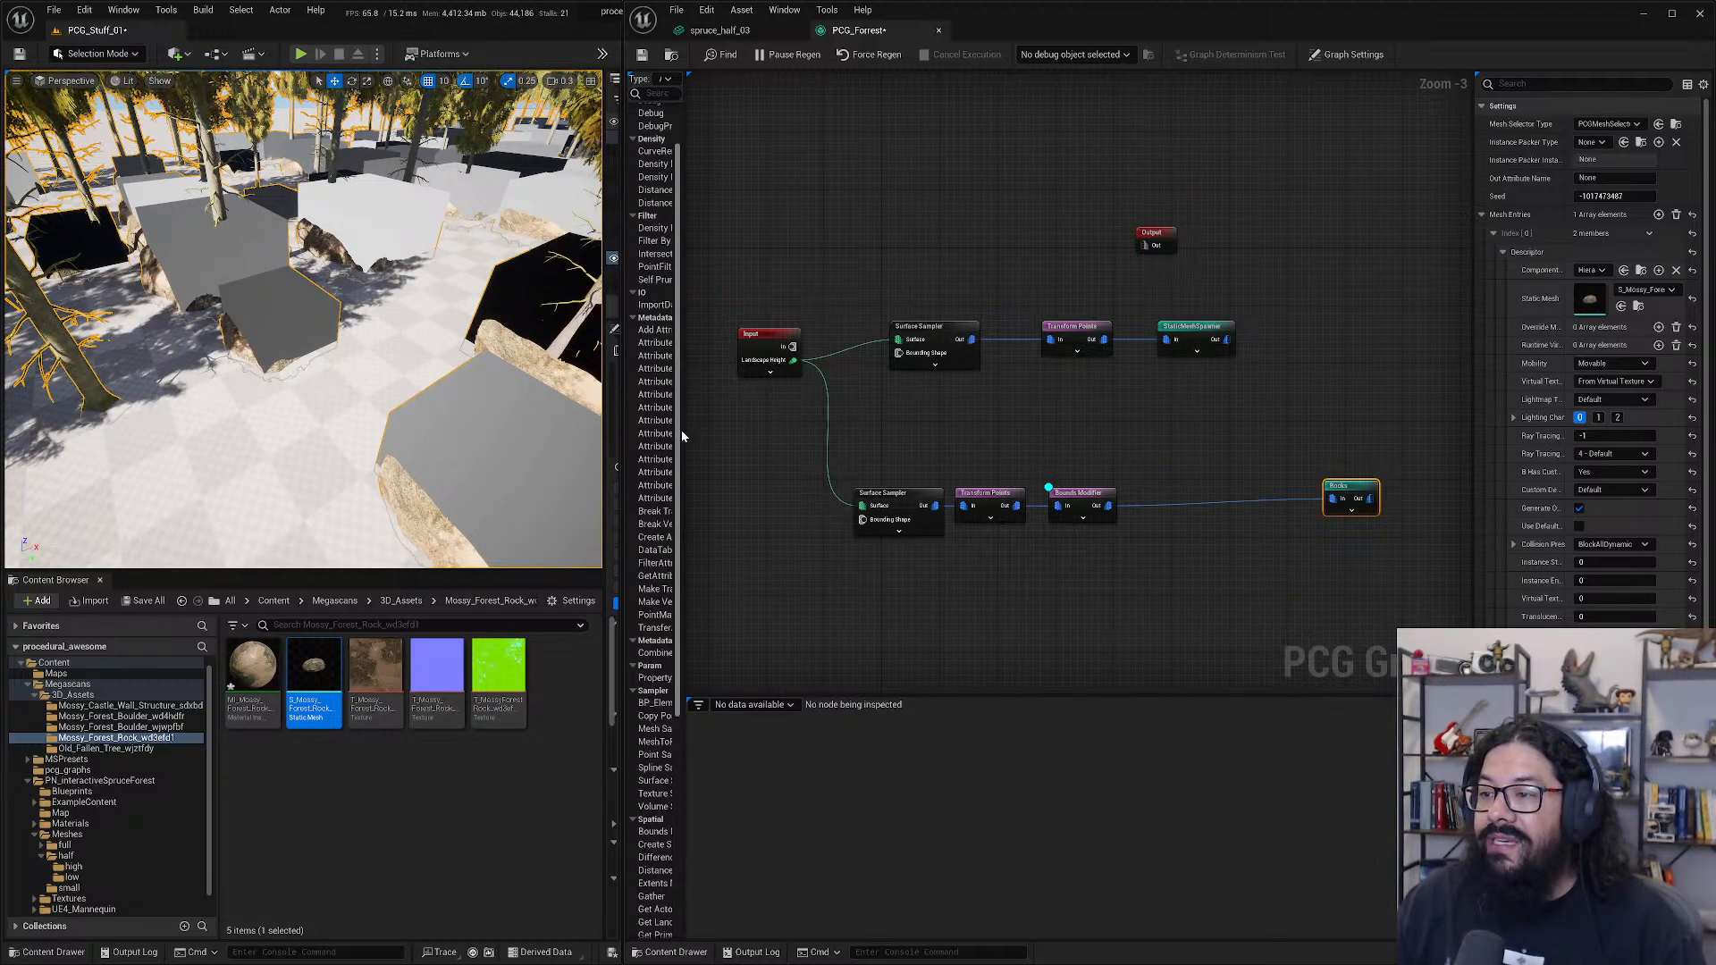
{"action": "left_click_drag", "start_coordinate": [681, 431], "coordinate": [804, 429]}
{"action": "scroll", "coordinate": [748, 409], "scroll_direction": "up", "scroll_amount": 2}
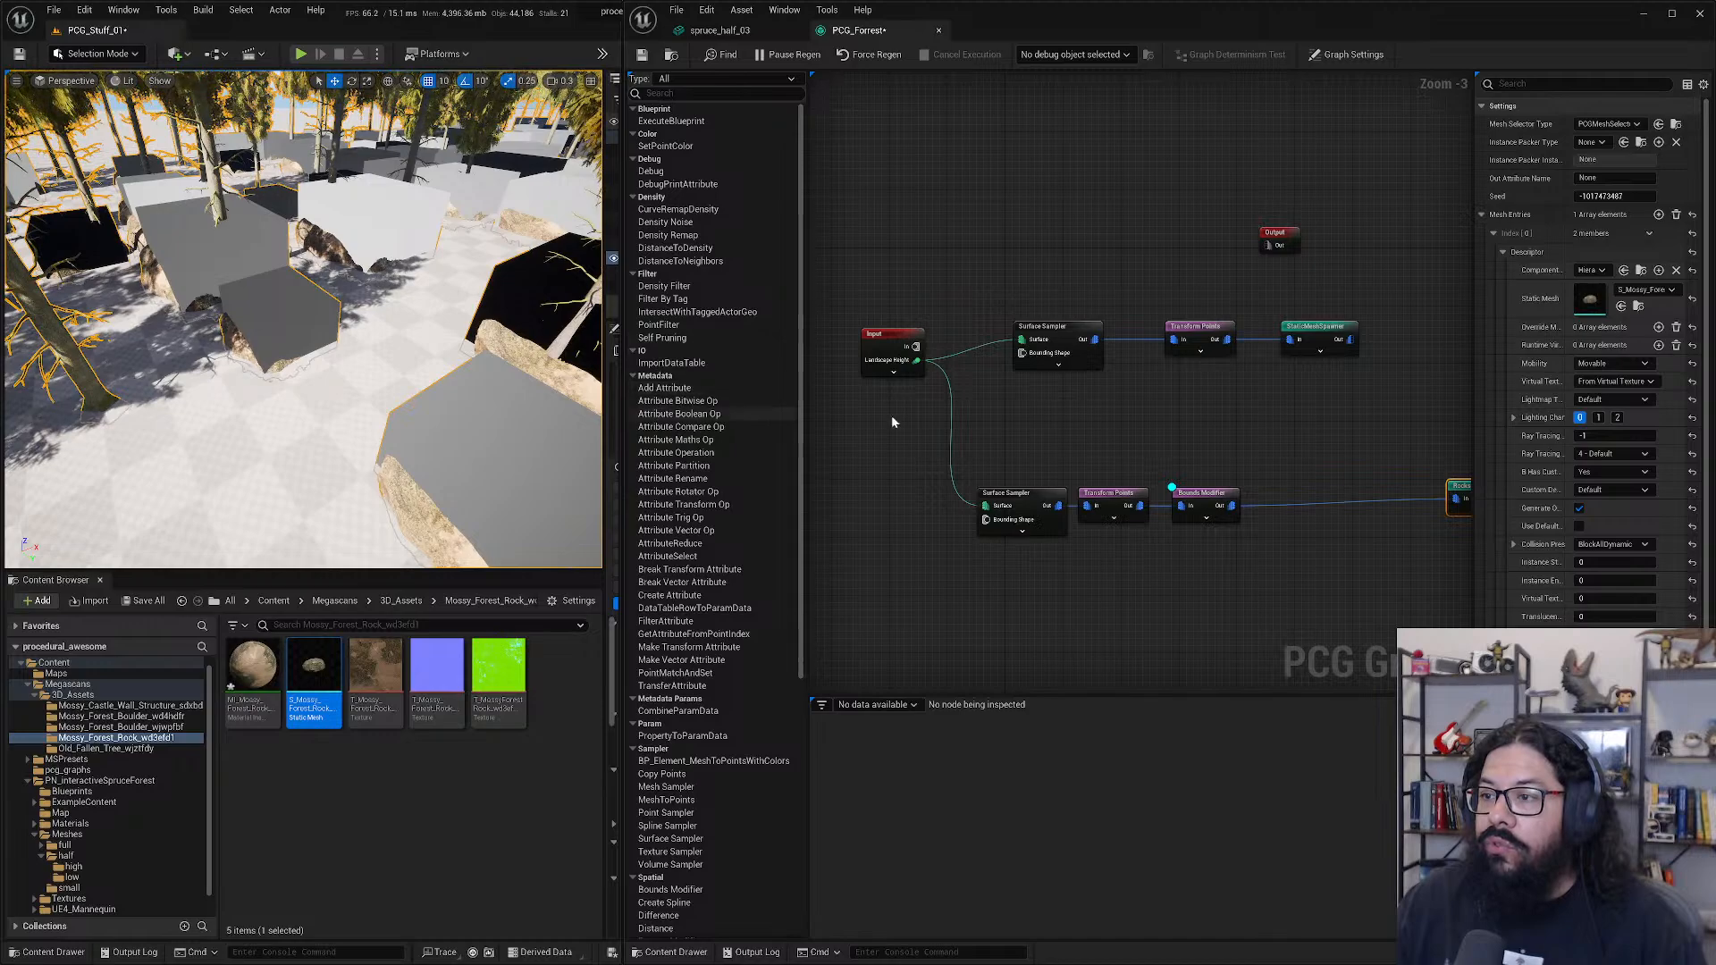
- Try an Intersection node above the rock branch, check its Density Function options, and delete the node
{"action": "right_click", "coordinate": [1078, 429]}
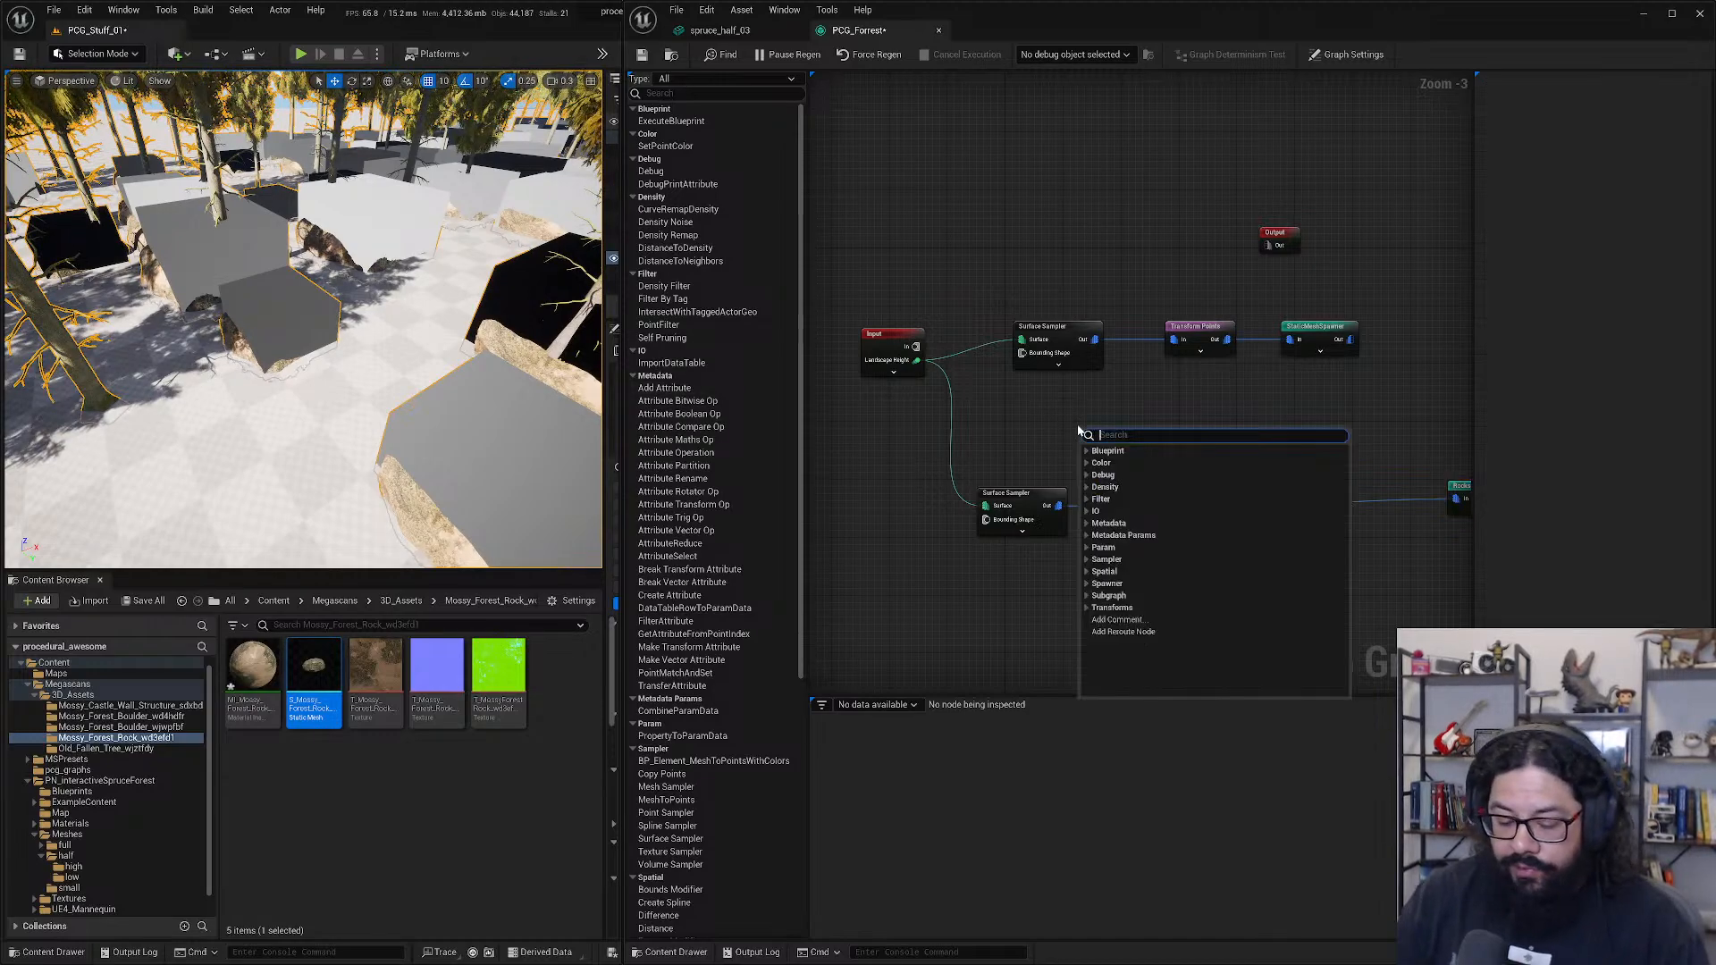
{"action": "type", "text": "inter"}
{"action": "left_click", "coordinate": [1096, 486]}
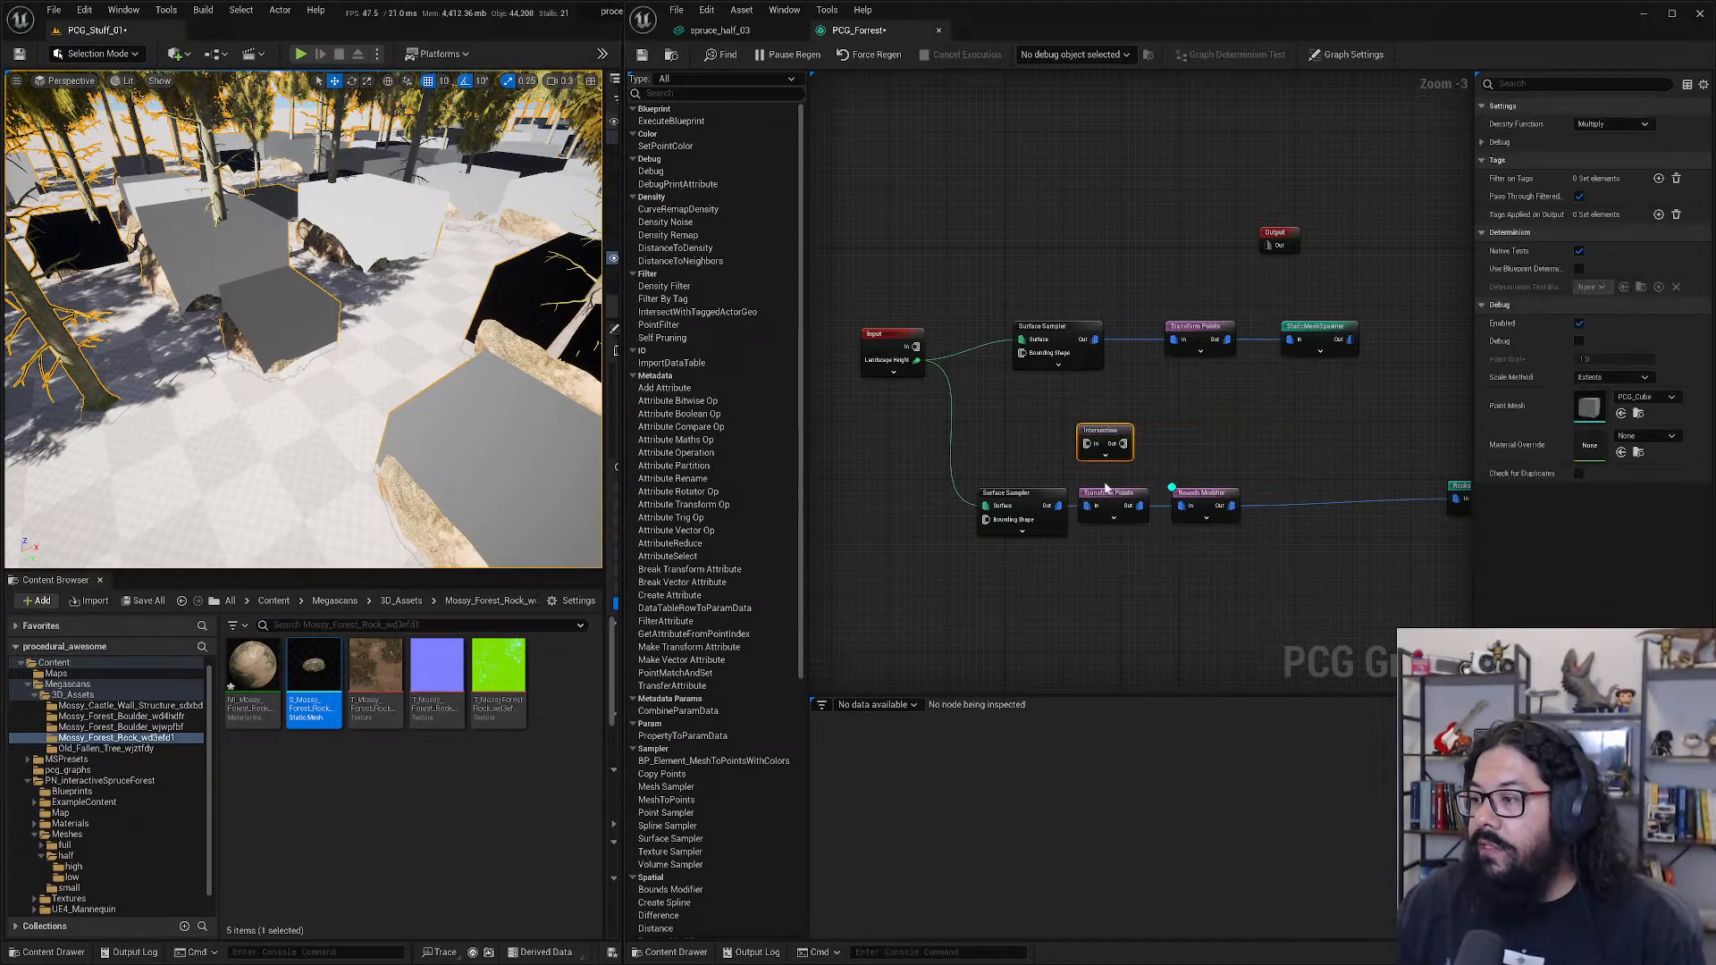
{"action": "left_click_drag", "start_coordinate": [1101, 438], "coordinate": [1280, 411]}
{"action": "left_click", "coordinate": [1620, 125]}
{"action": "left_click", "coordinate": [1619, 125]}
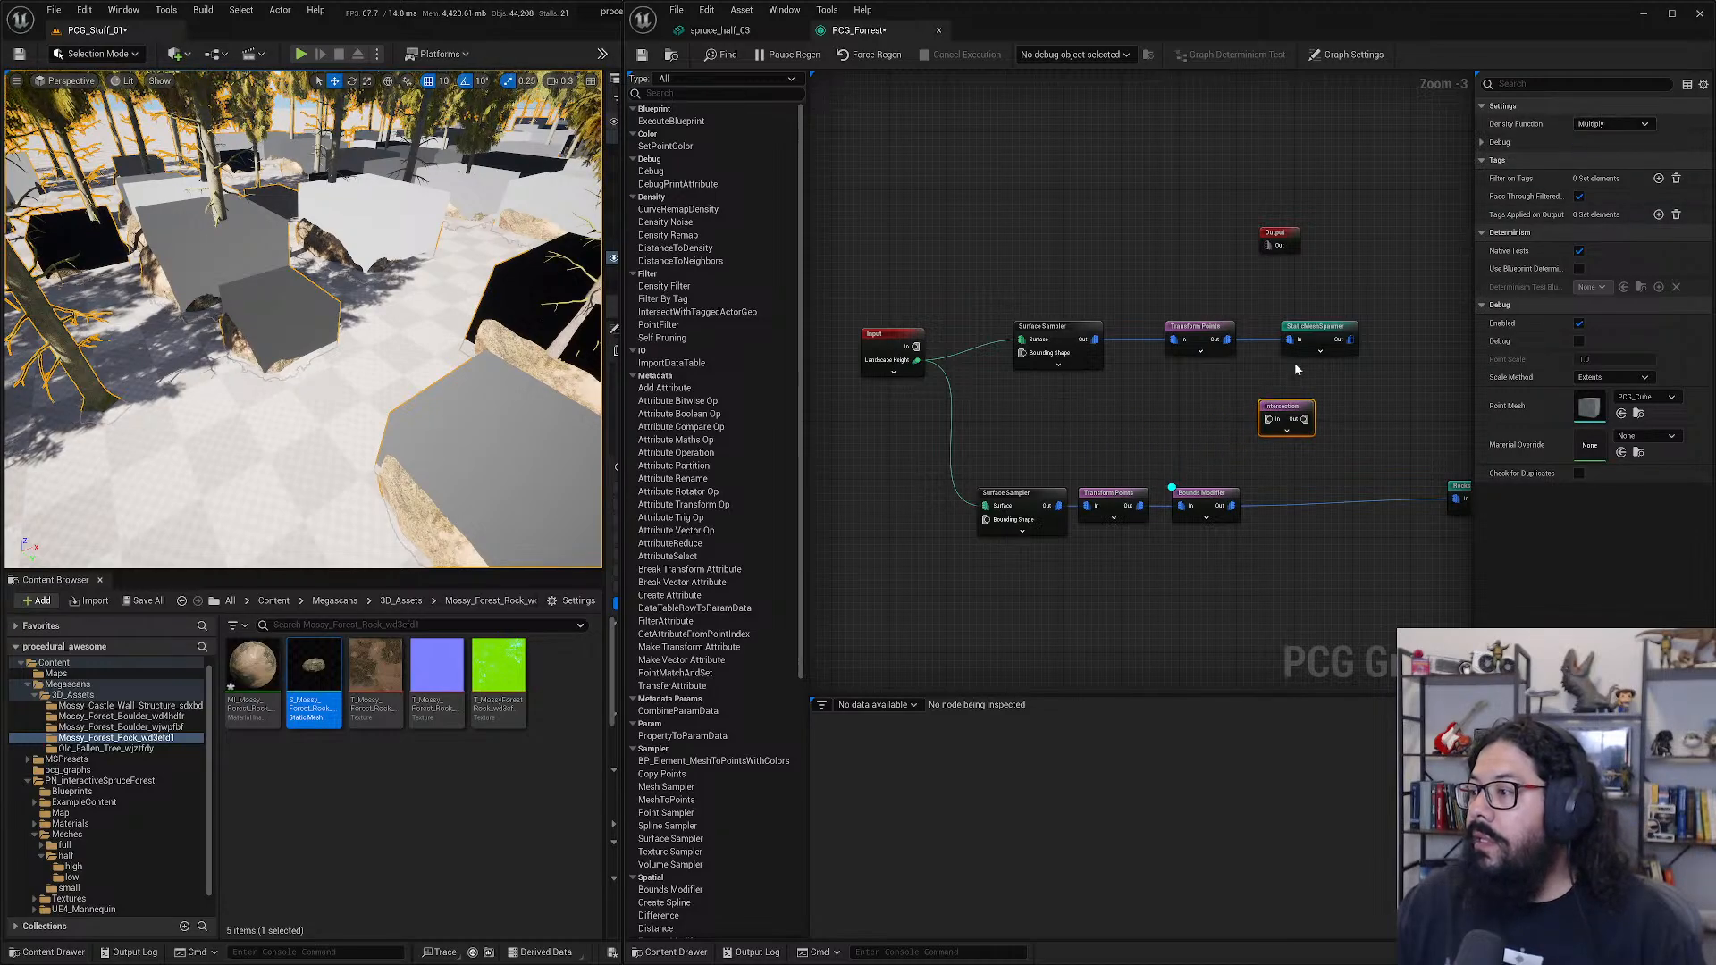
{"action": "key", "text": "Delete"}
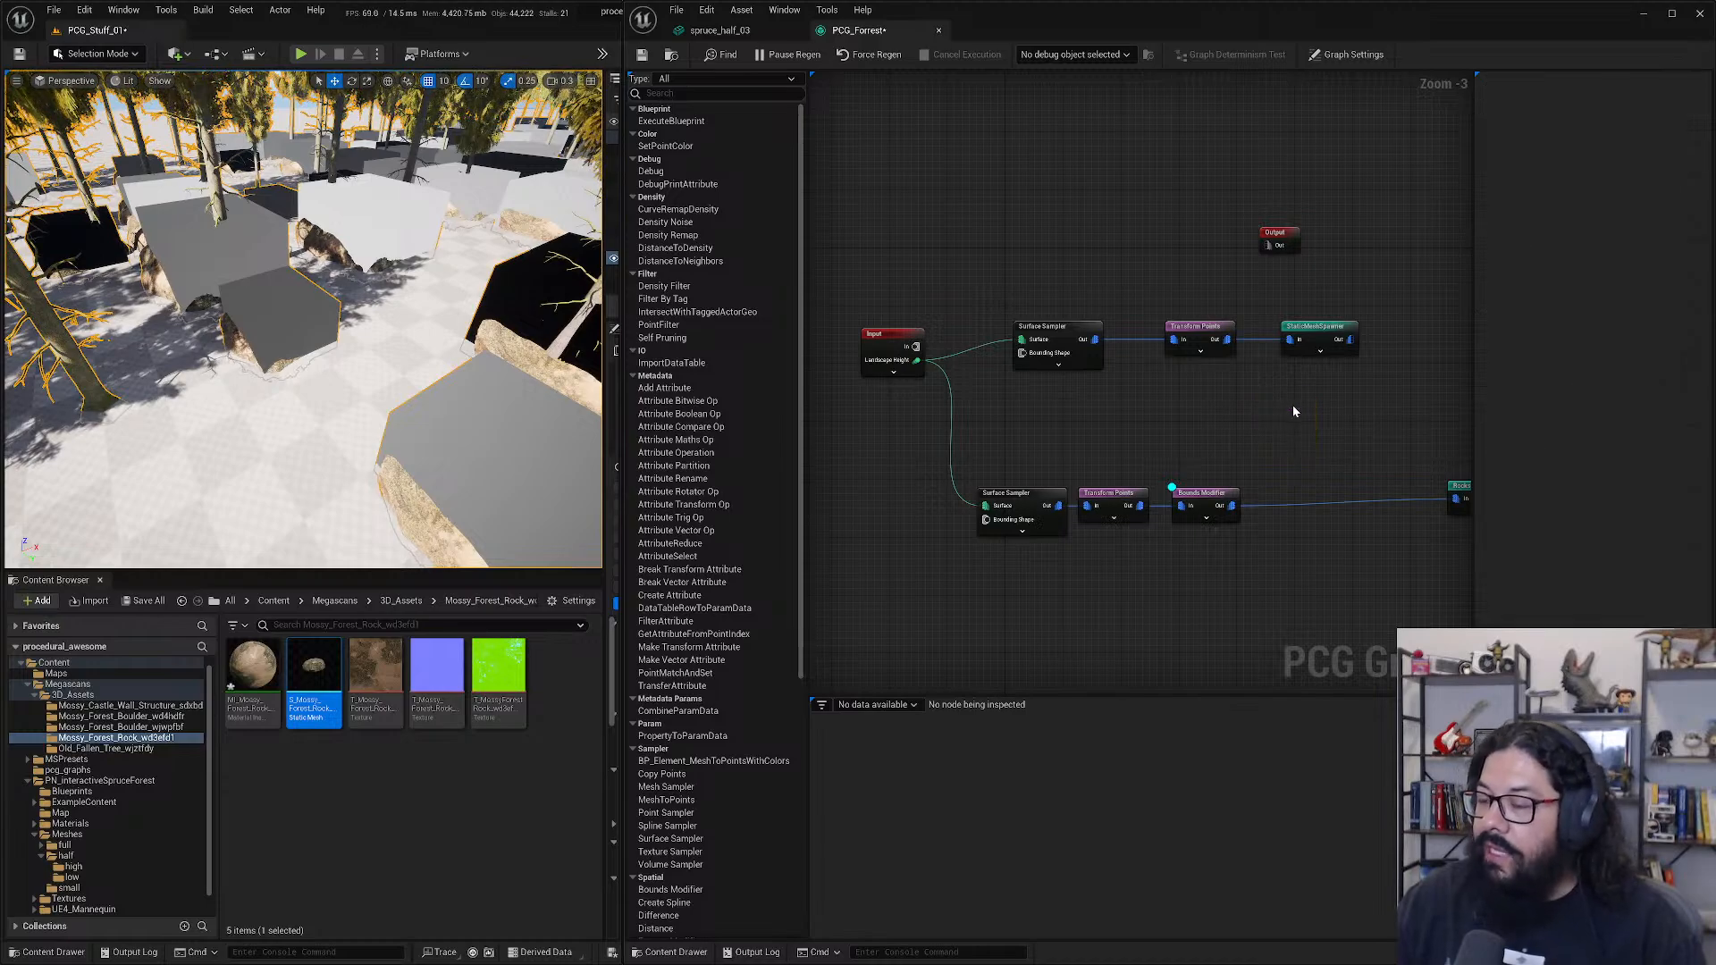
- Try an Attribute Boolean Op node above the rock branch, look over its settings, and delete the node
{"action": "right_click", "coordinate": [1216, 435]}
{"action": "type", "text": "bool"}
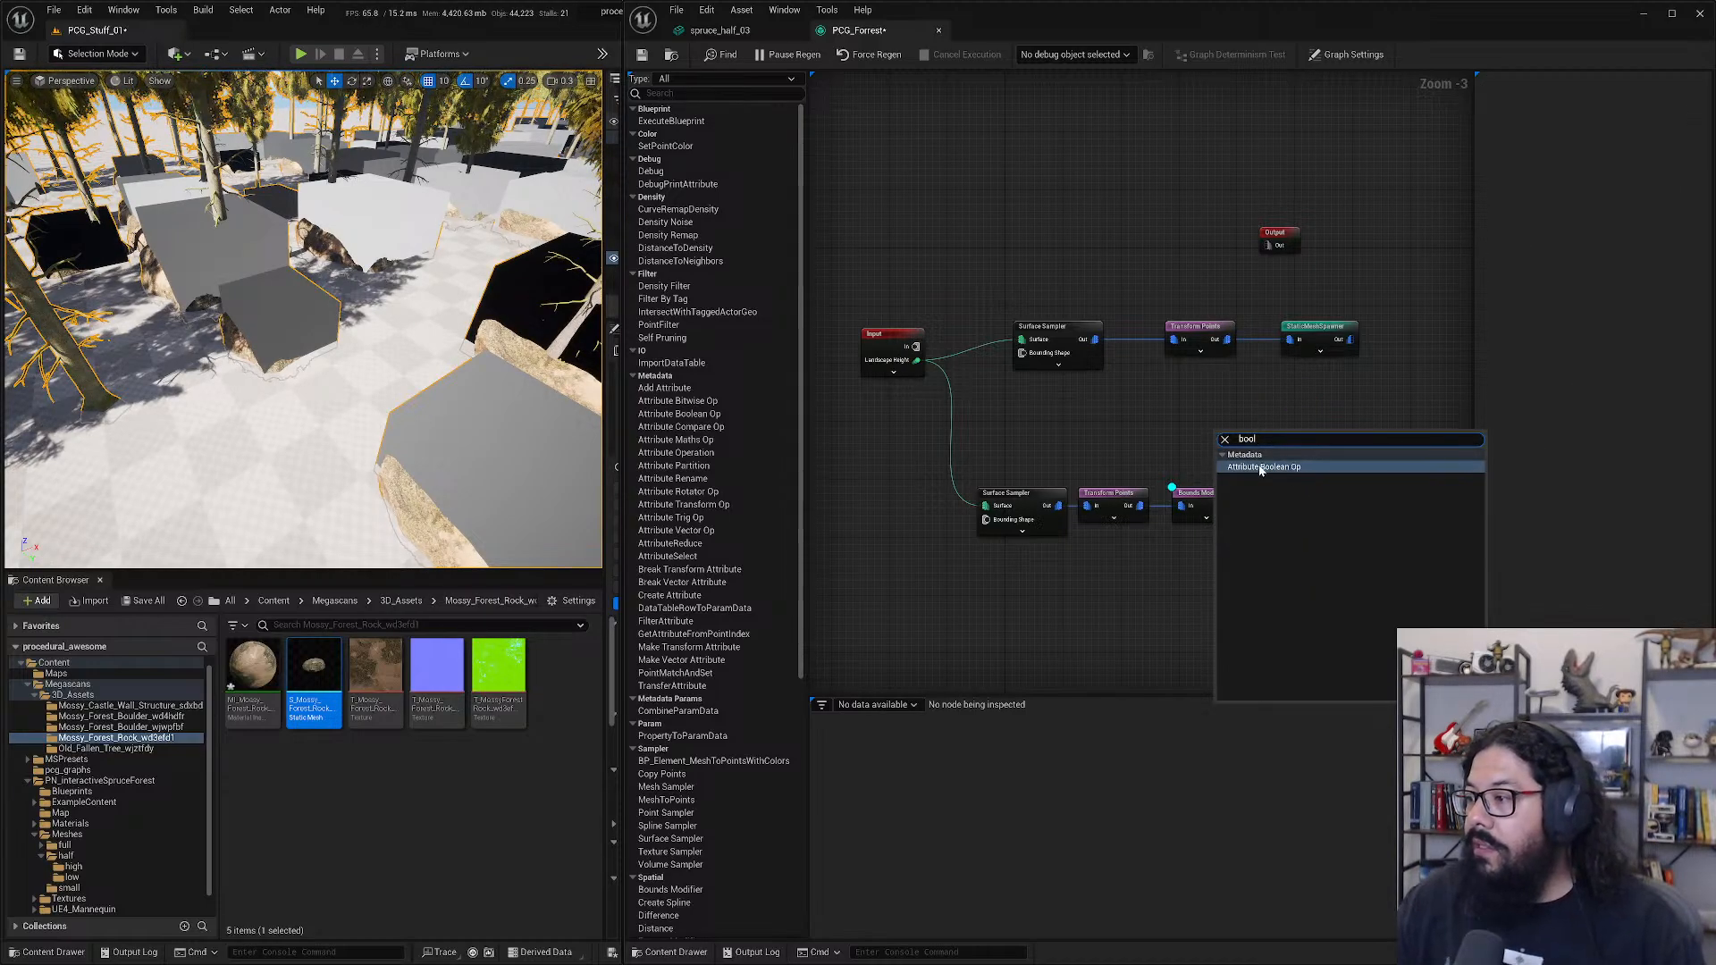
{"action": "key", "text": "Return"}
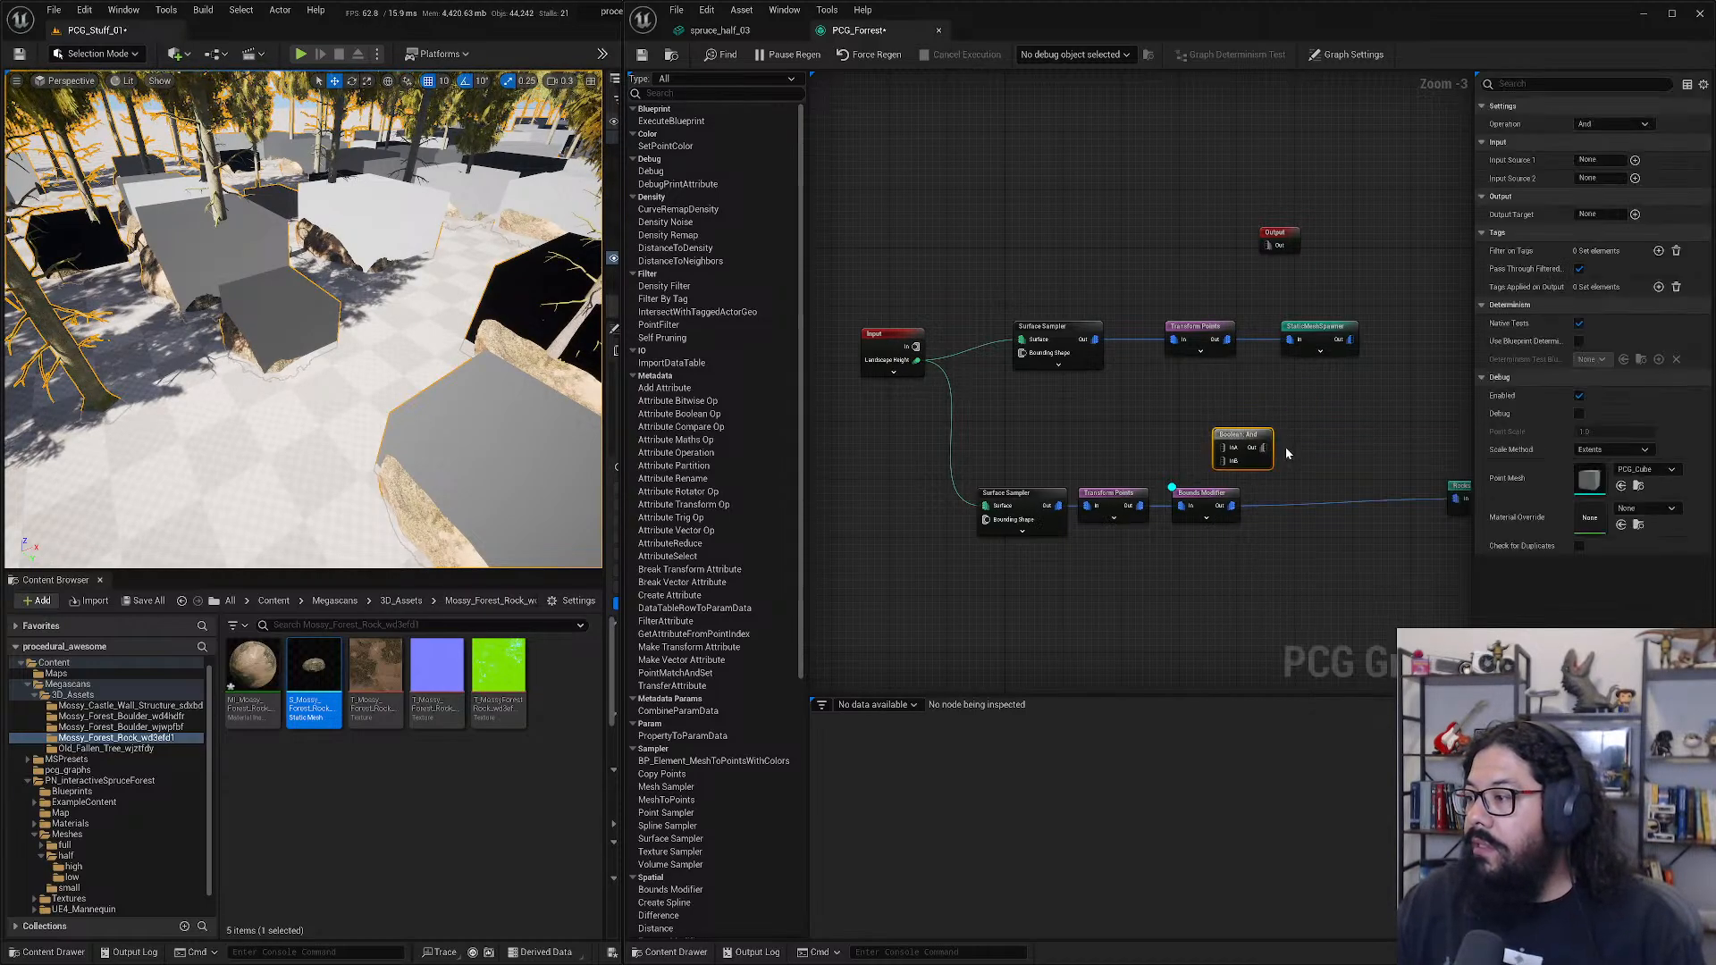
{"action": "left_click", "coordinate": [1283, 452]}
{"action": "left_click", "coordinate": [1243, 439]}
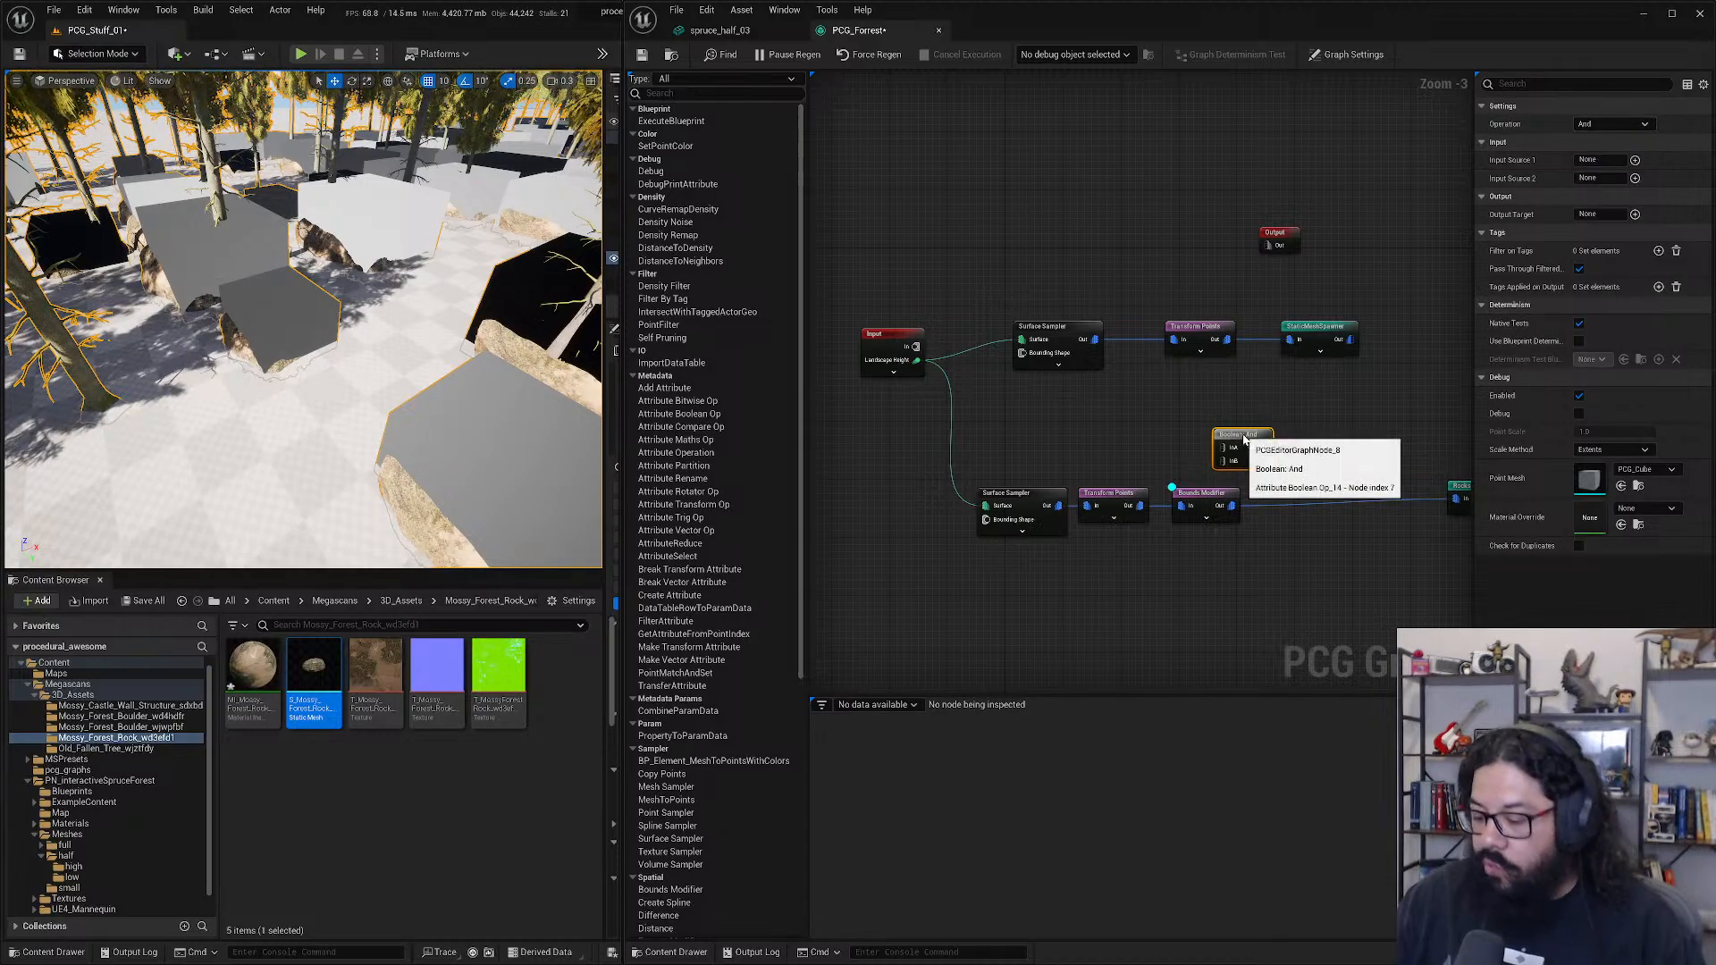
{"action": "key", "text": "Delete"}
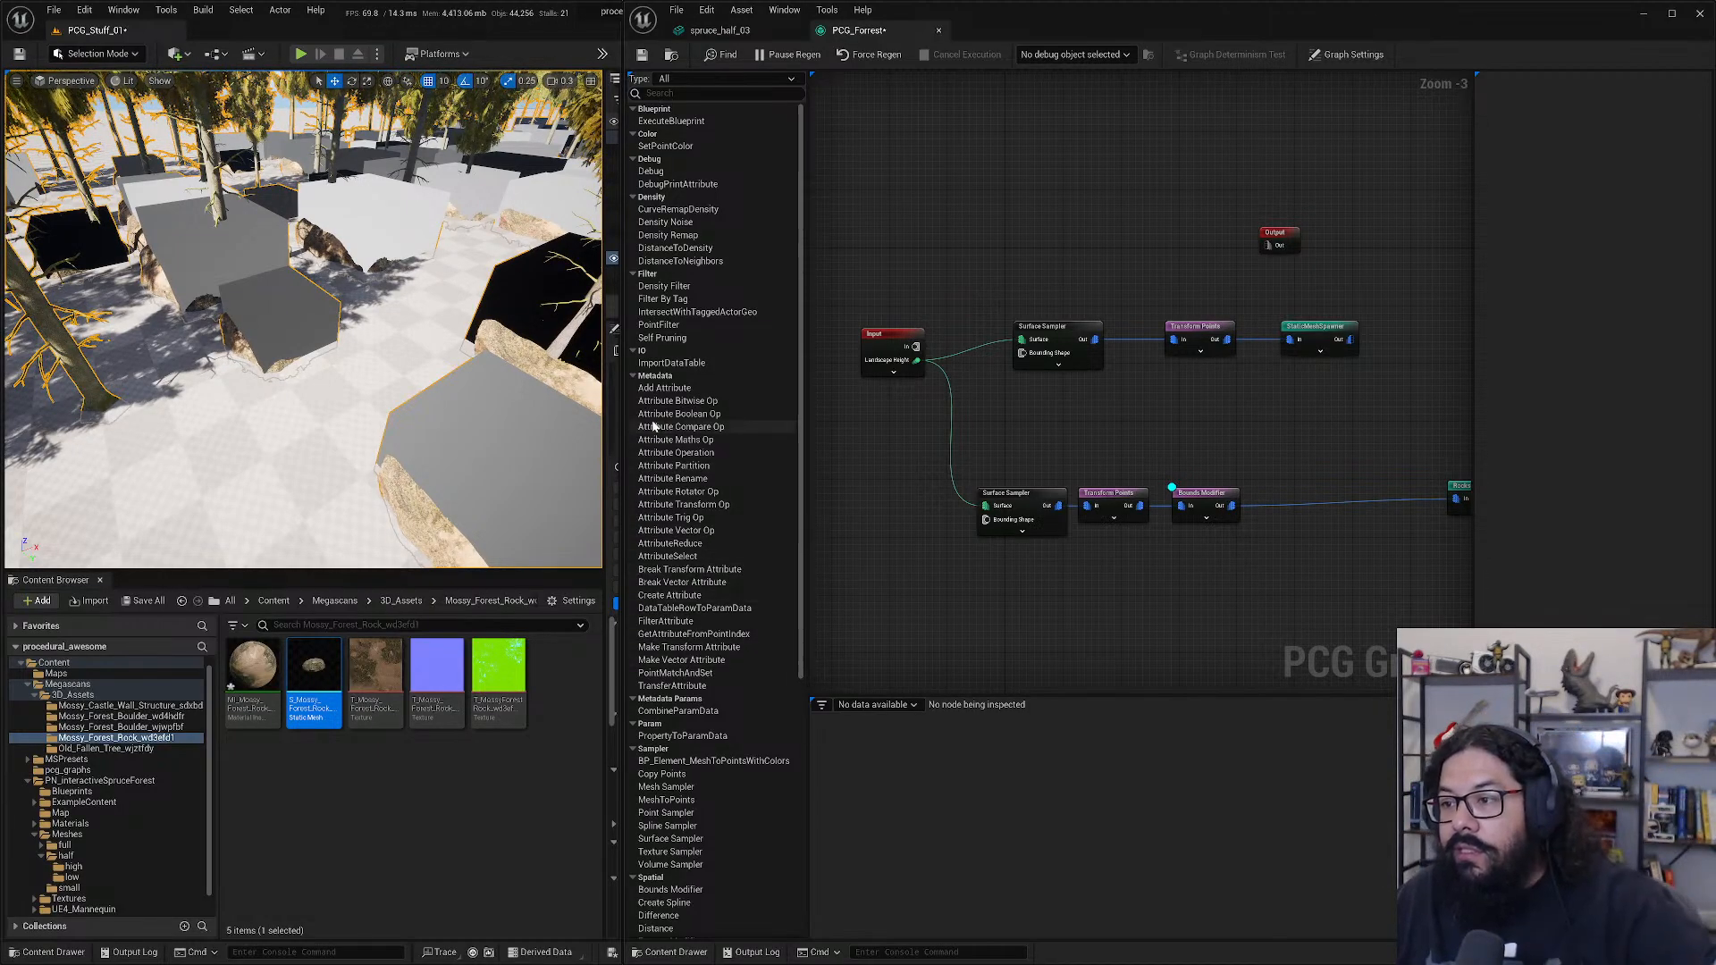
- Add a Difference node and place it above the gap between the Bounds Modifier and the Rocks node
{"action": "right_click", "coordinate": [1147, 412]}
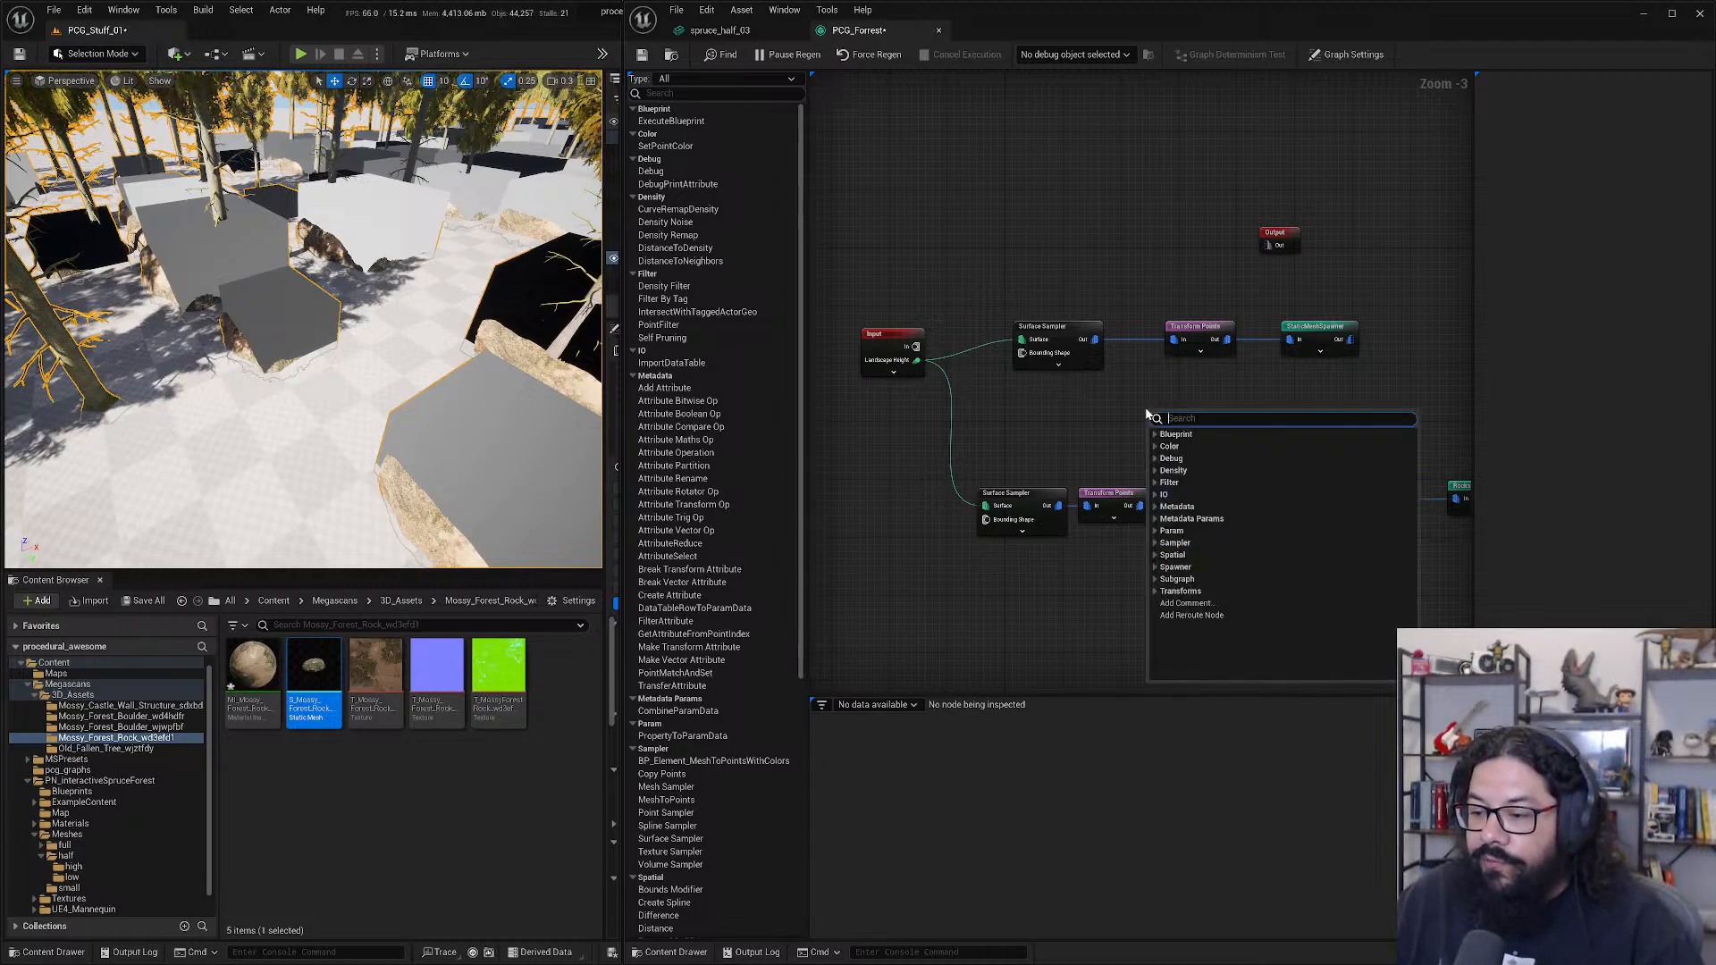
{"action": "type", "text": "diff"}
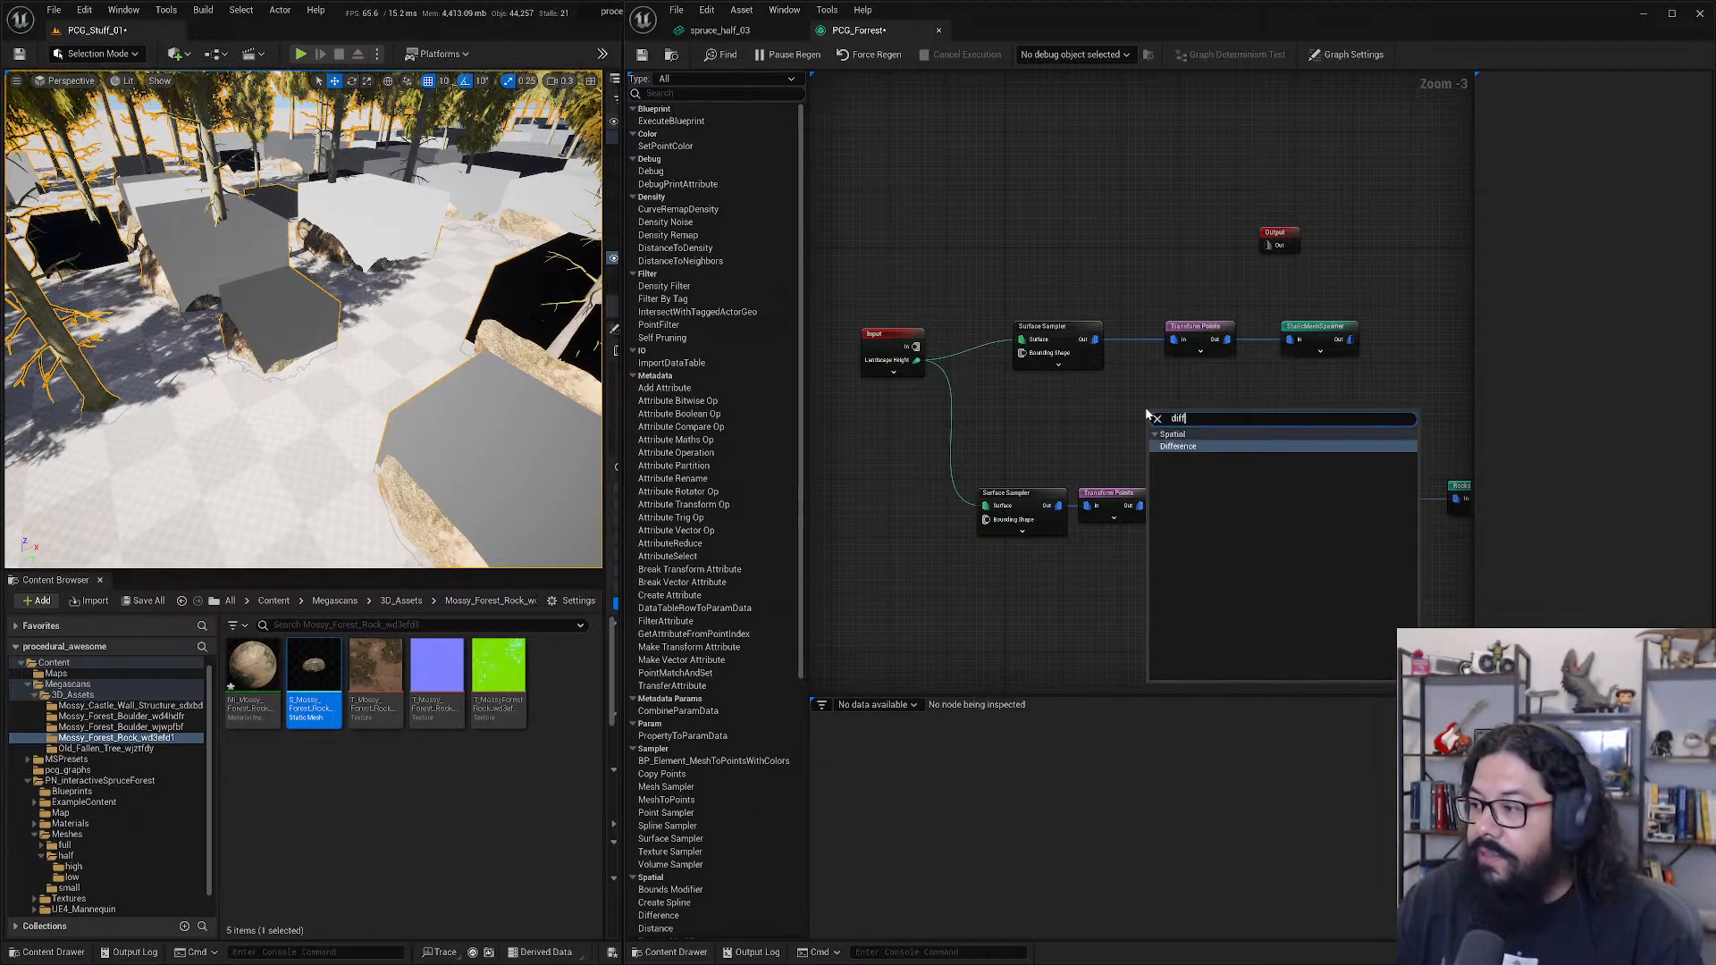
{"action": "key", "text": "Return"}
{"action": "left_click", "coordinate": [1621, 123]}
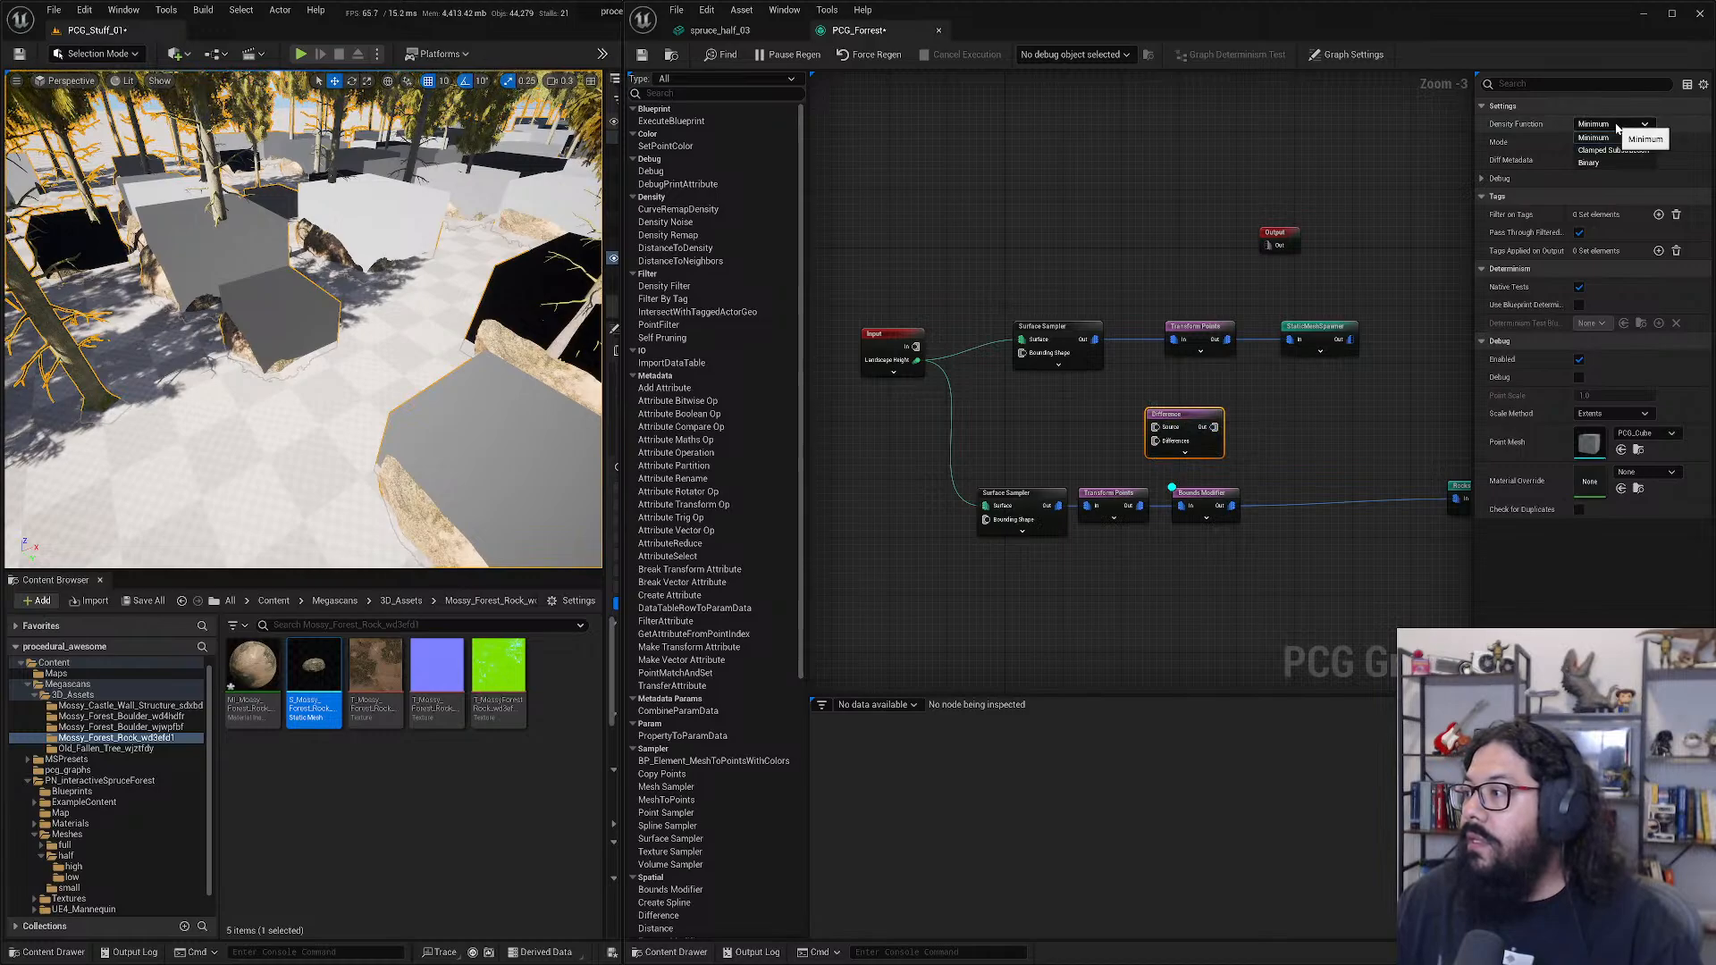
{"action": "left_click", "coordinate": [1619, 124]}
{"action": "right_click_drag", "start_coordinate": [1323, 460], "coordinate": [1100, 430]}
{"action": "left_click_drag", "start_coordinate": [957, 407], "coordinate": [1091, 414]}
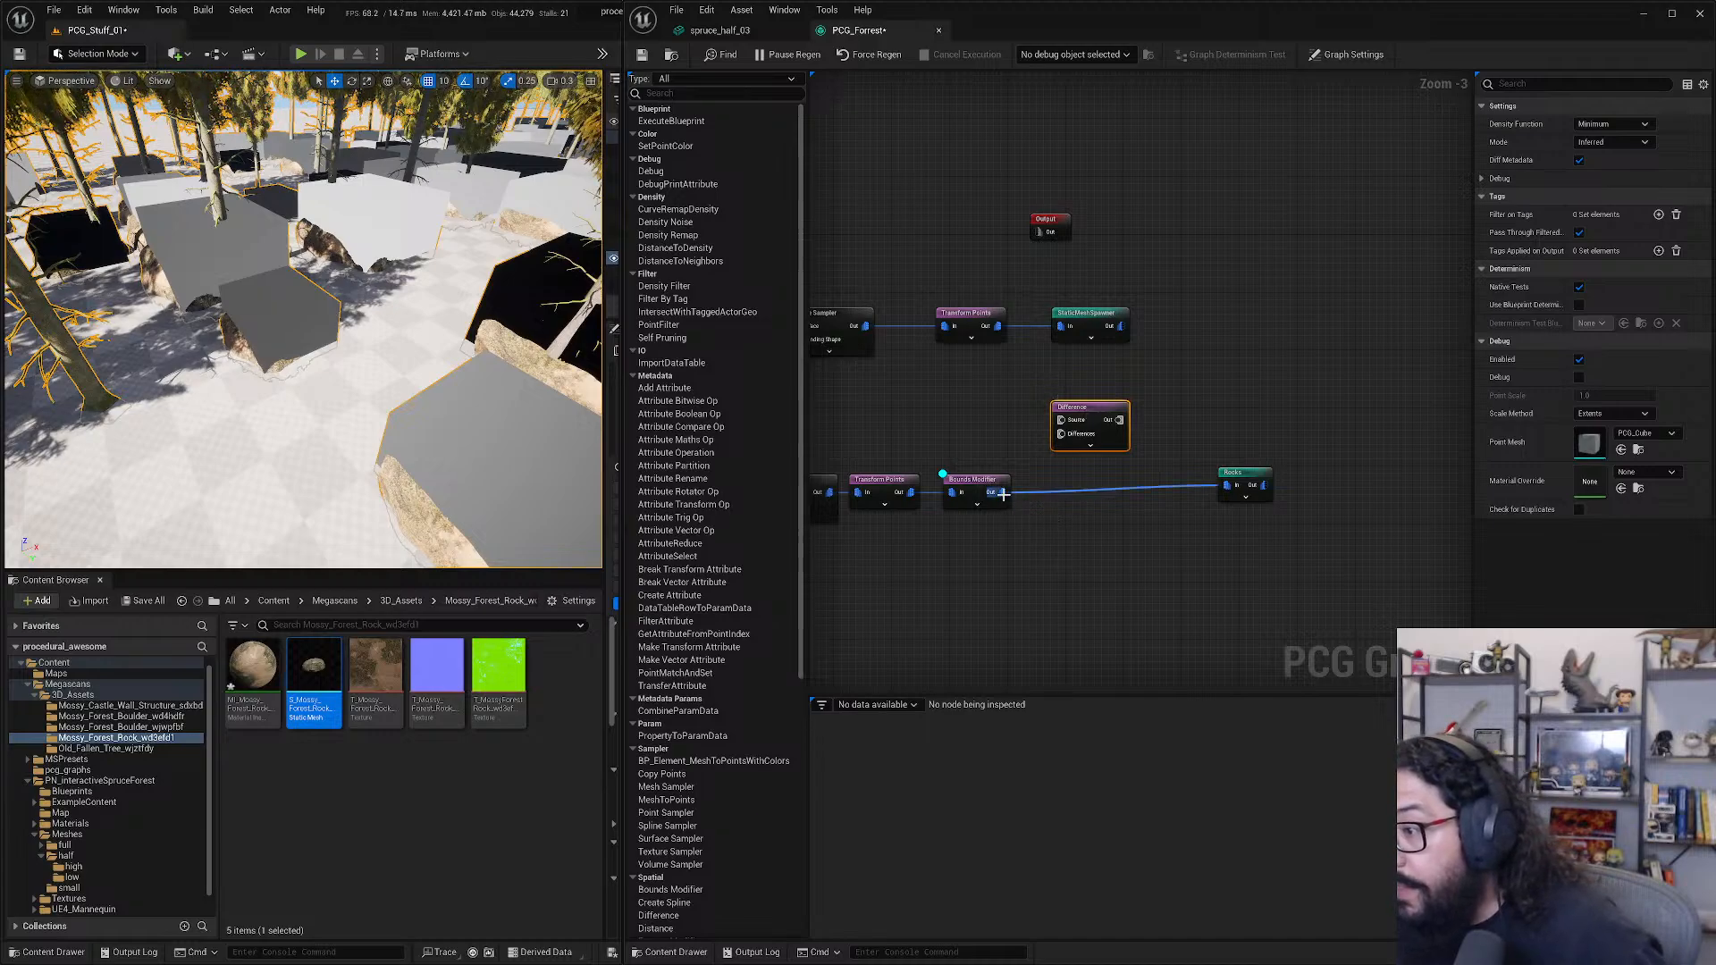
- Wire the Bounds Modifier into the Difference node's Source, the tree branch's Transform Points into Differences, and the Difference output into Rocks
{"action": "left_click_drag", "start_coordinate": [1002, 493], "coordinate": [1227, 485]}
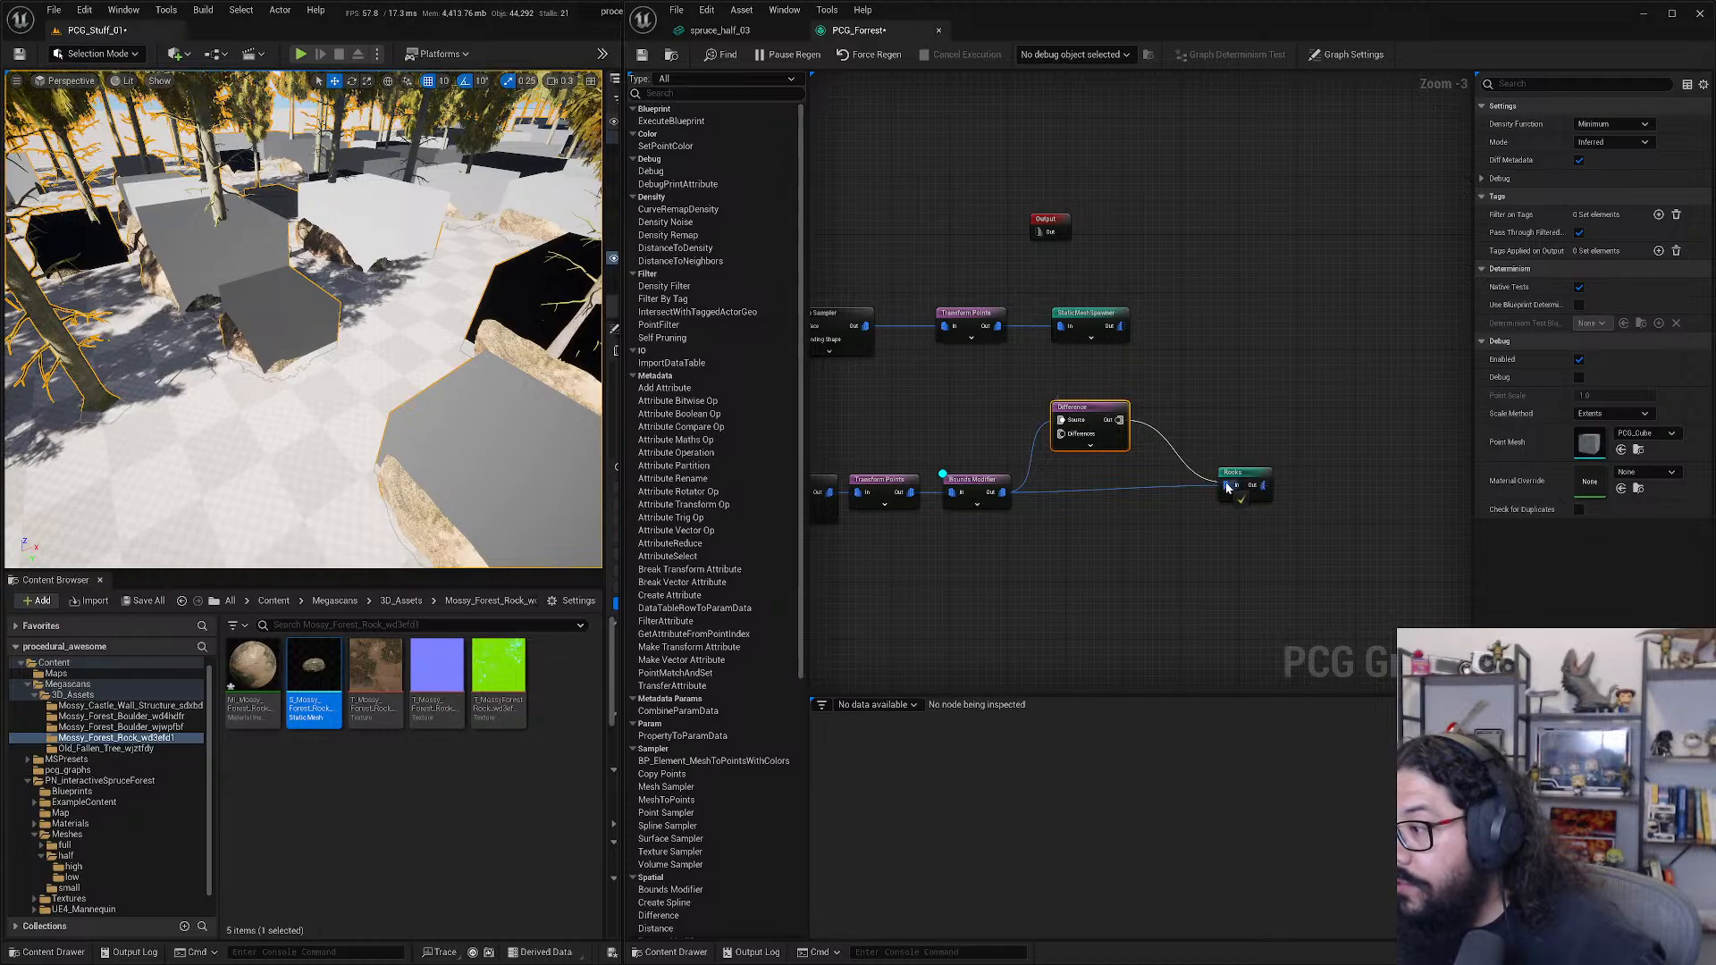
{"action": "left_click_drag", "start_coordinate": [1092, 407], "coordinate": [1128, 427]}
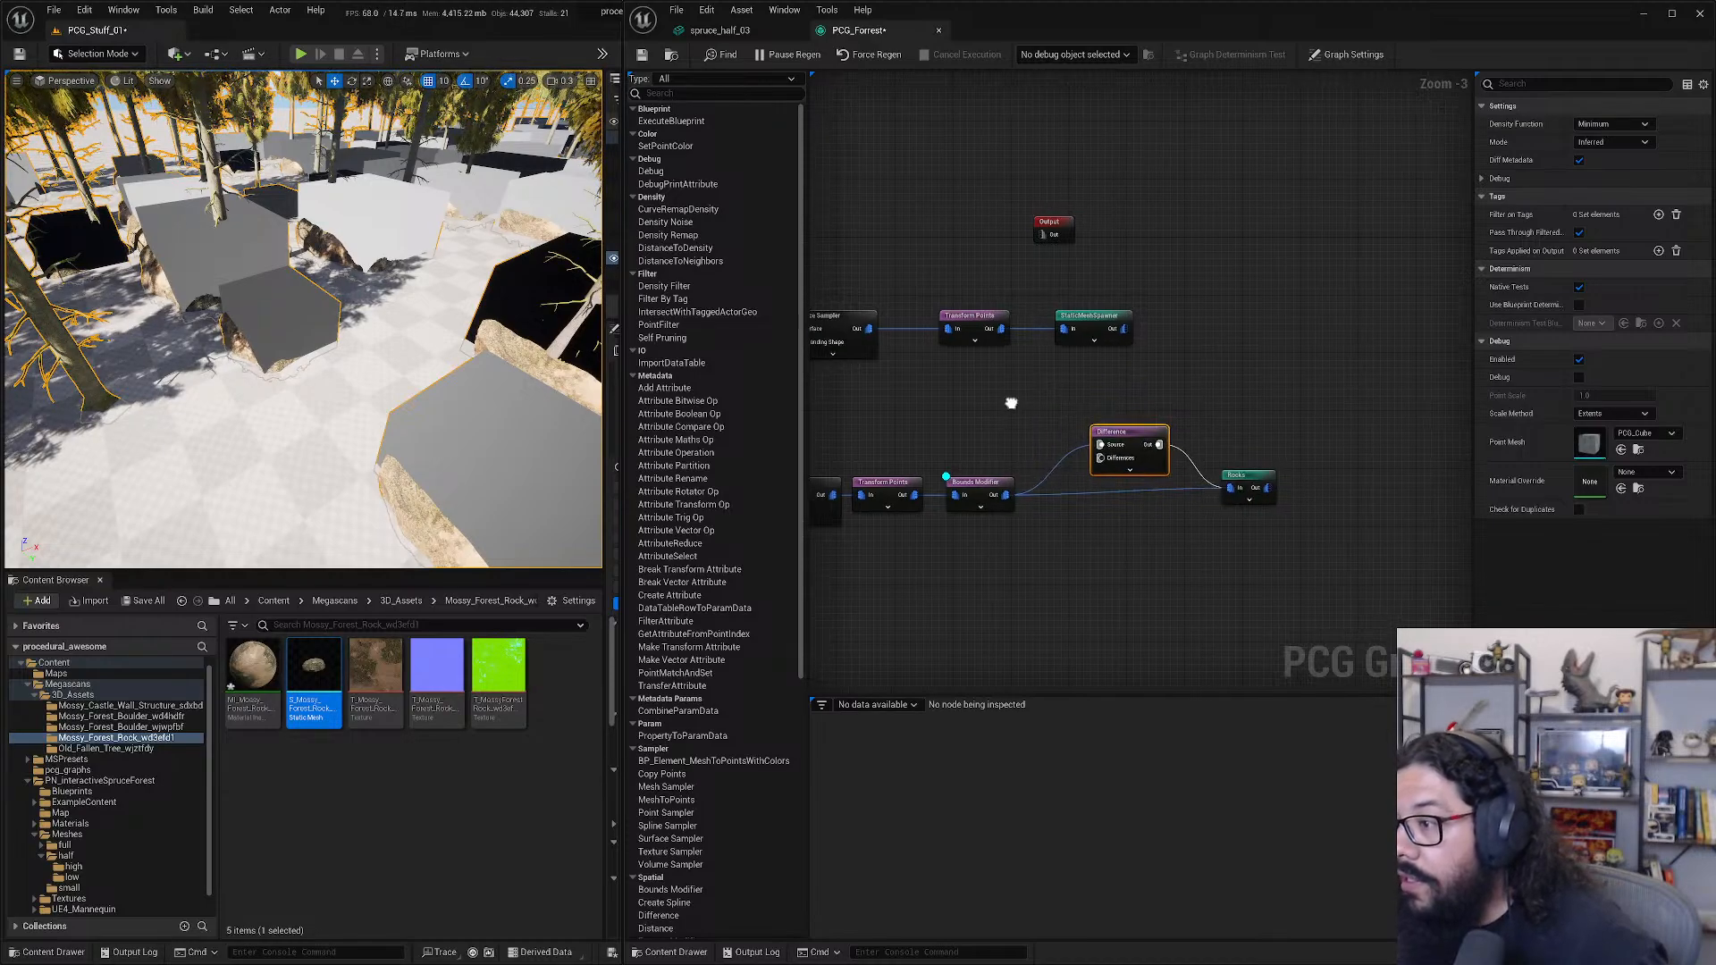
{"action": "right_click_drag", "start_coordinate": [1008, 394], "coordinate": [1096, 402]}
{"action": "left_click_drag", "start_coordinate": [1086, 339], "coordinate": [1185, 461]}
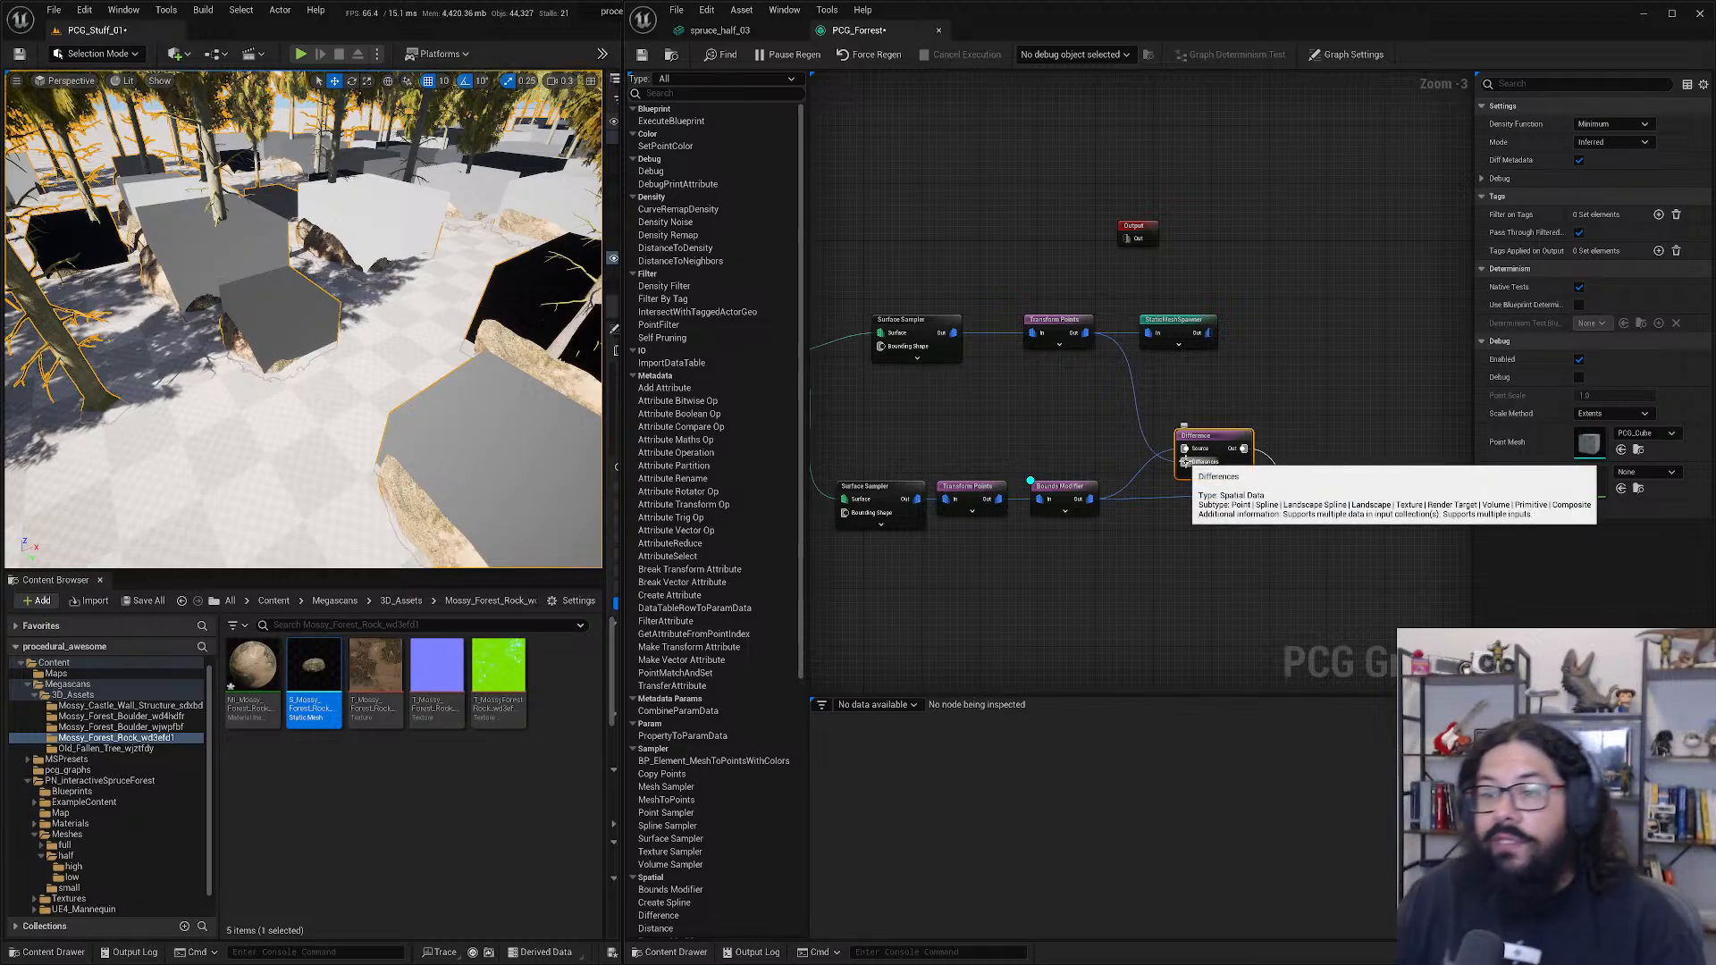
- Set the Difference node's Density Function to Binary and enable its debug display
{"action": "left_click", "coordinate": [1613, 123]}
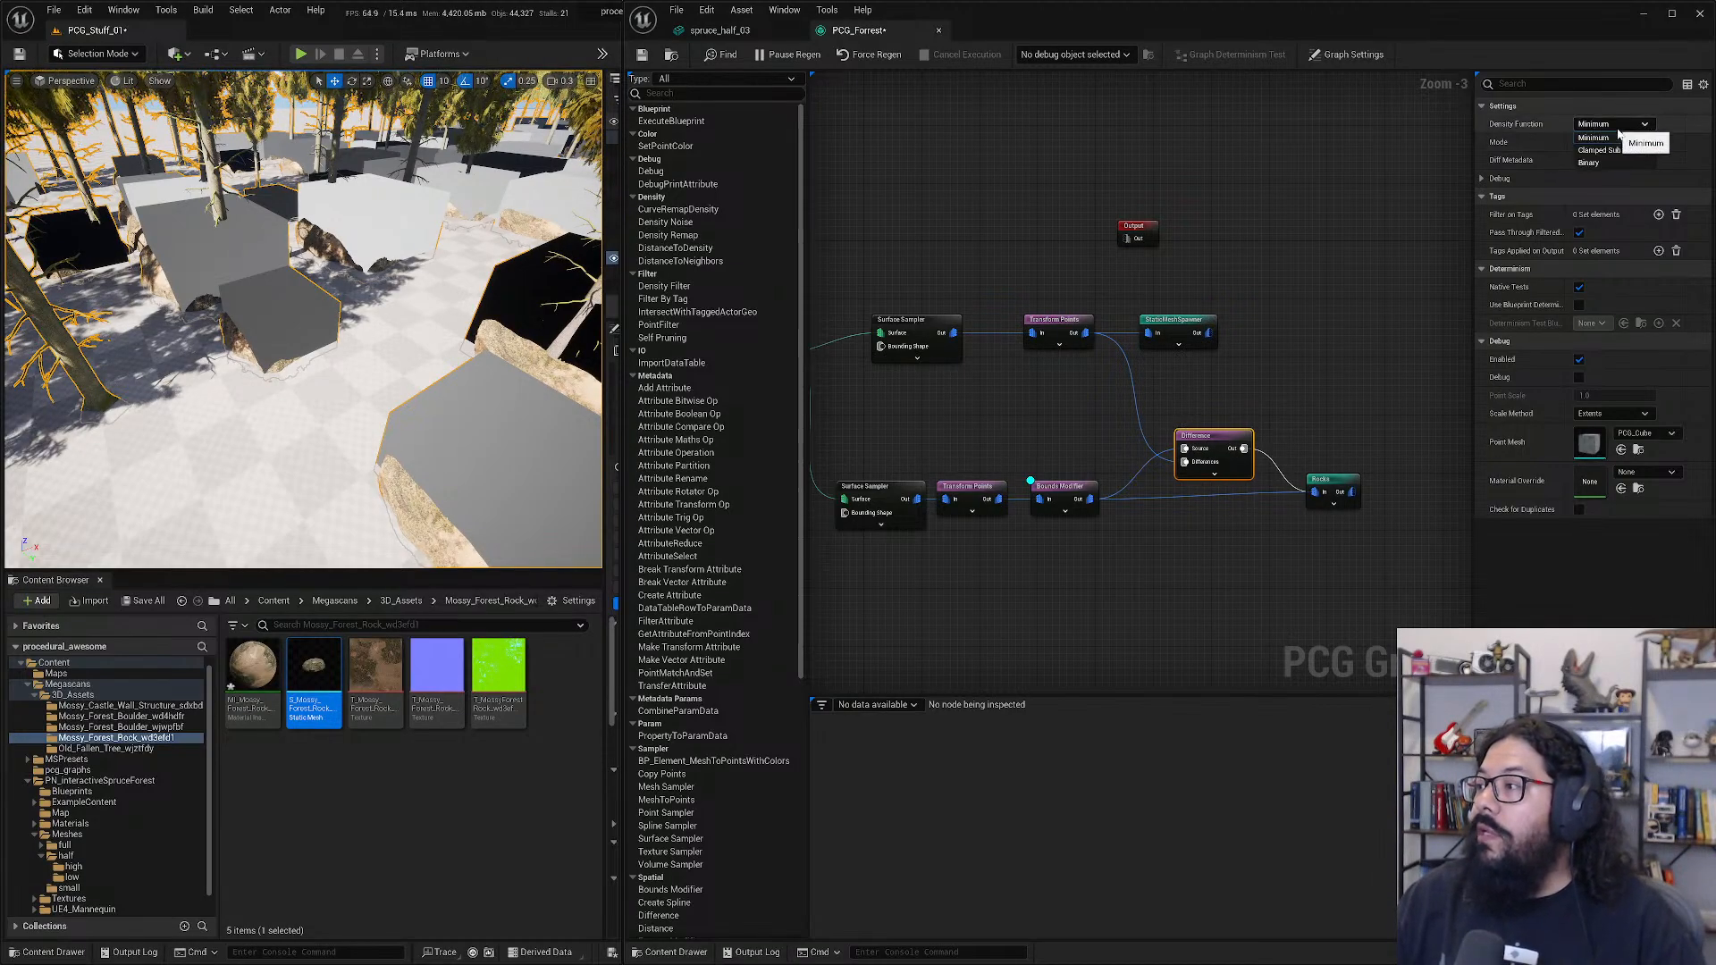
{"action": "left_click", "coordinate": [1613, 163]}
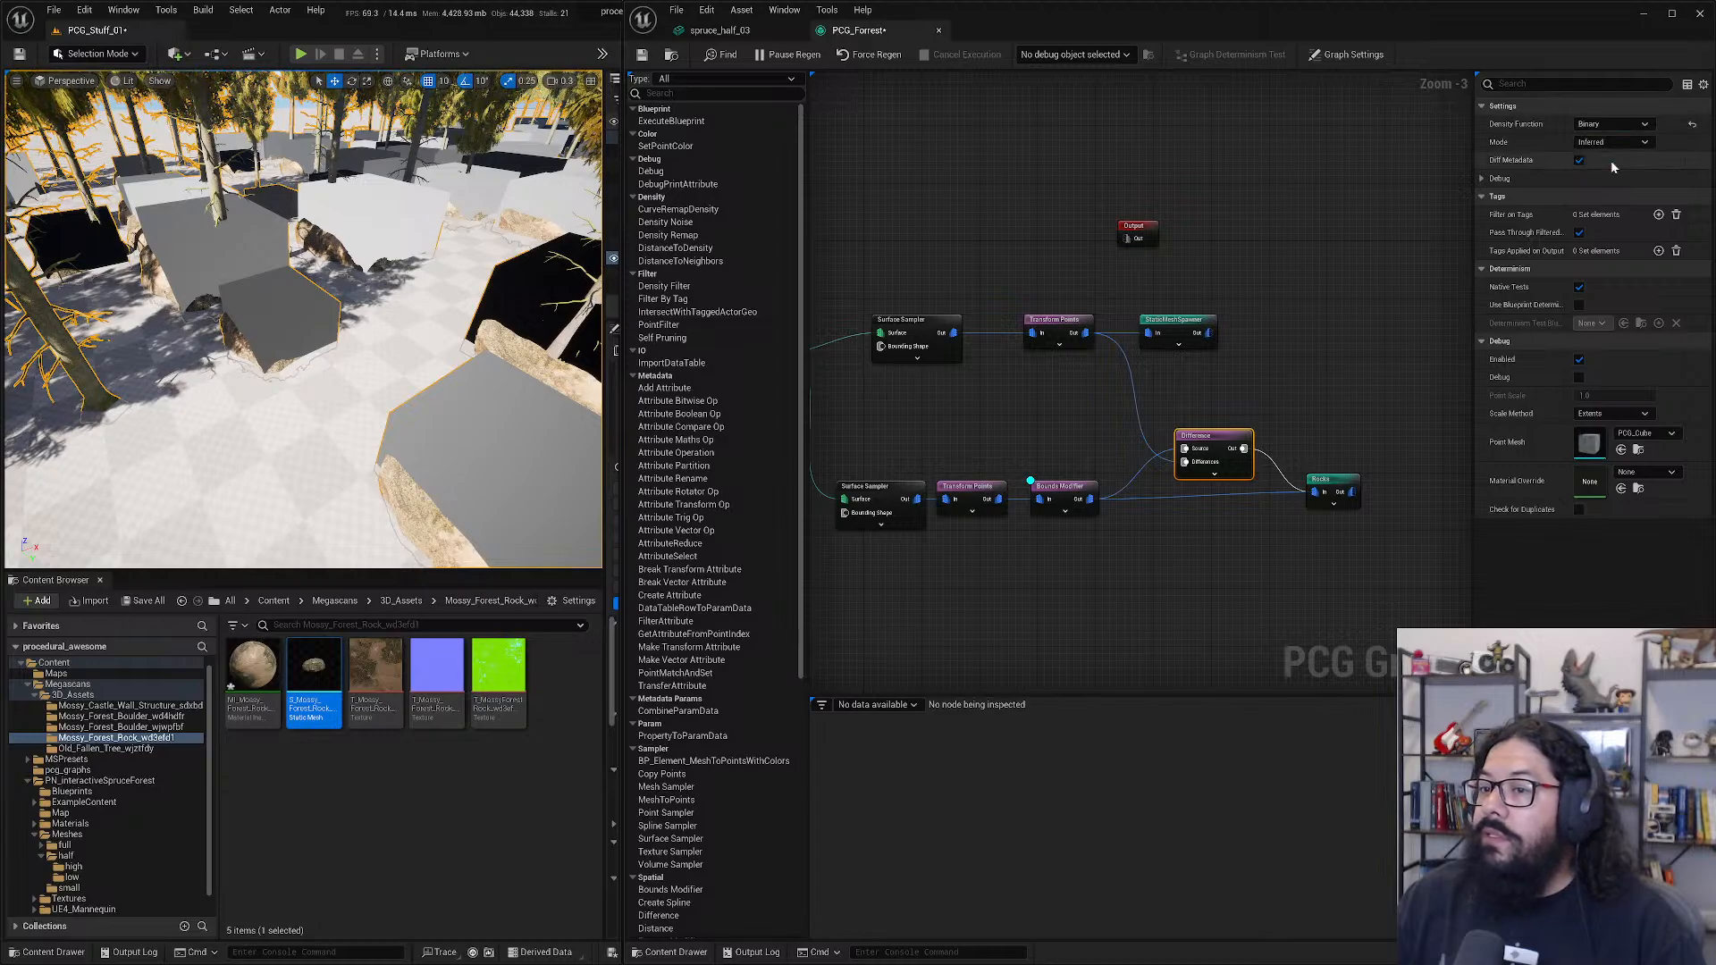
{"action": "left_click", "coordinate": [1213, 440]}
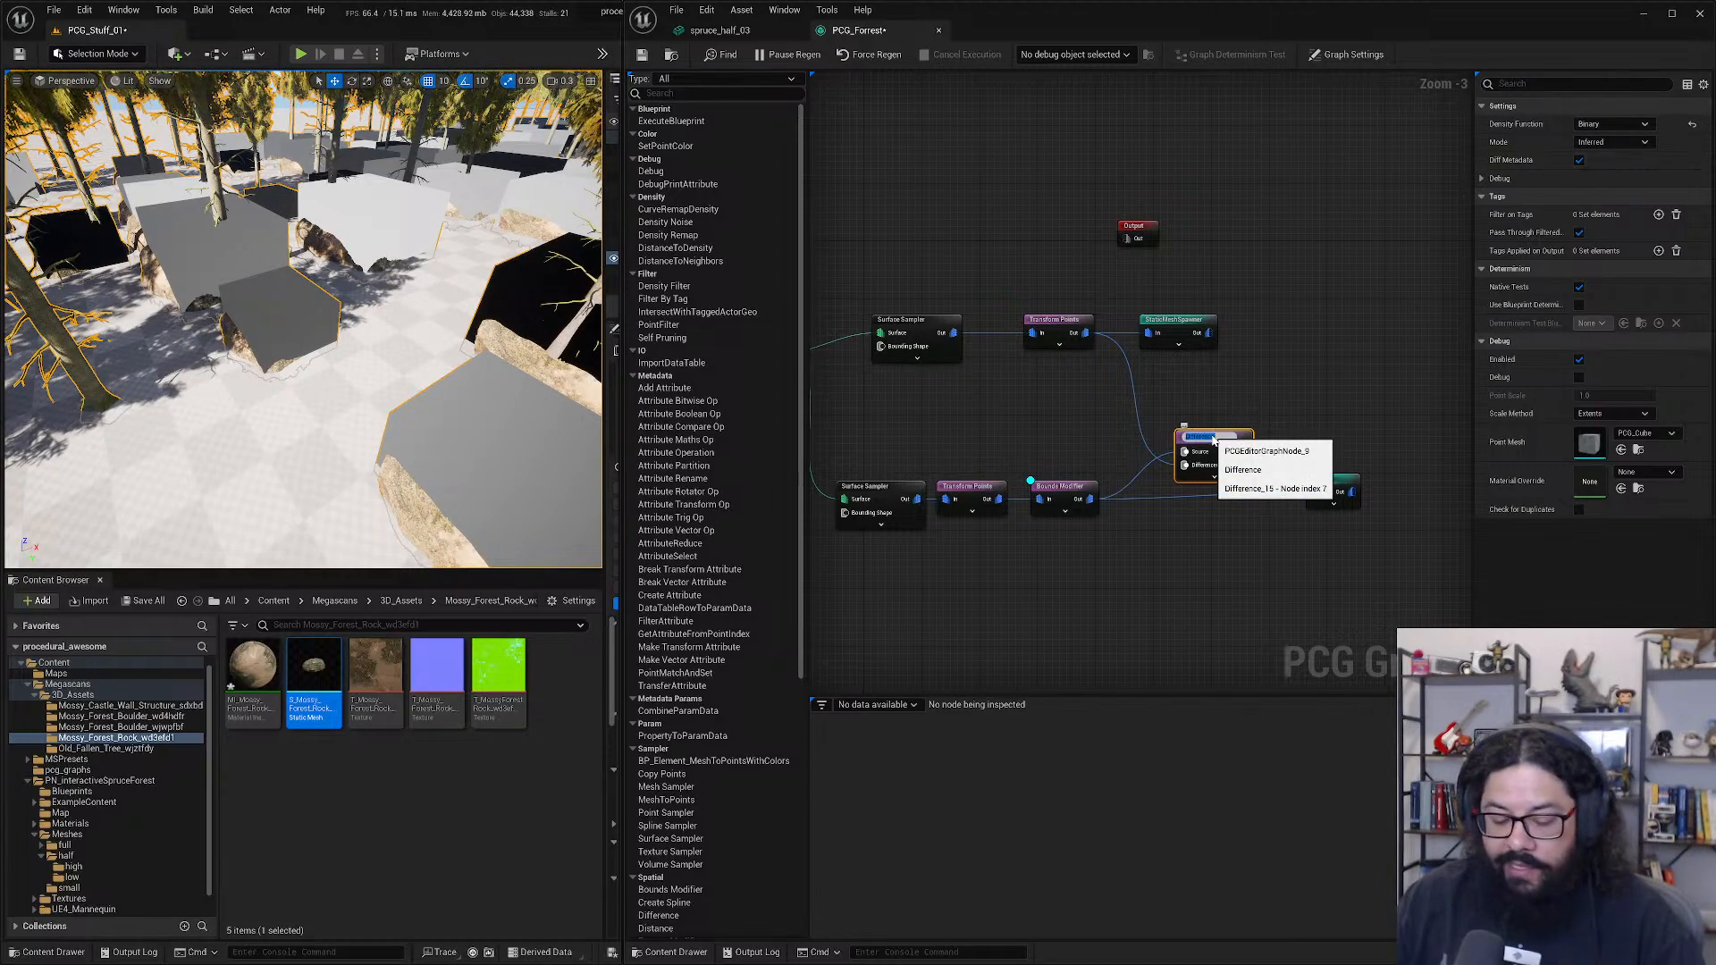
{"action": "type", "text": "d"}
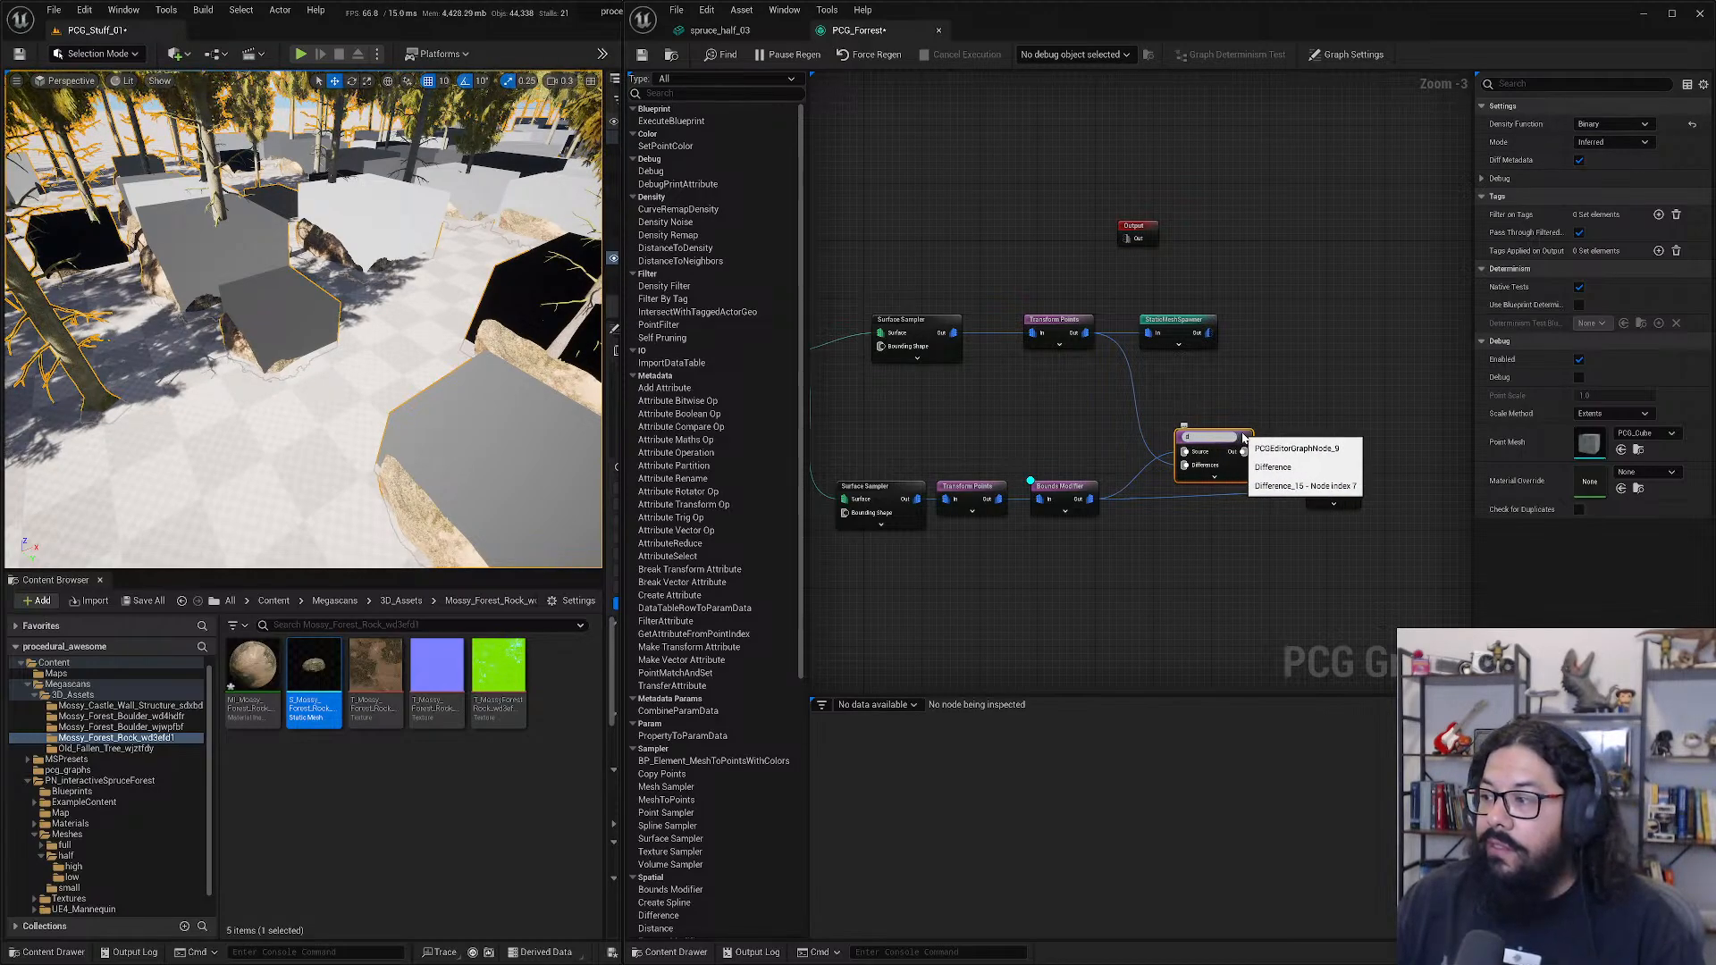
{"action": "key", "text": "Escape"}
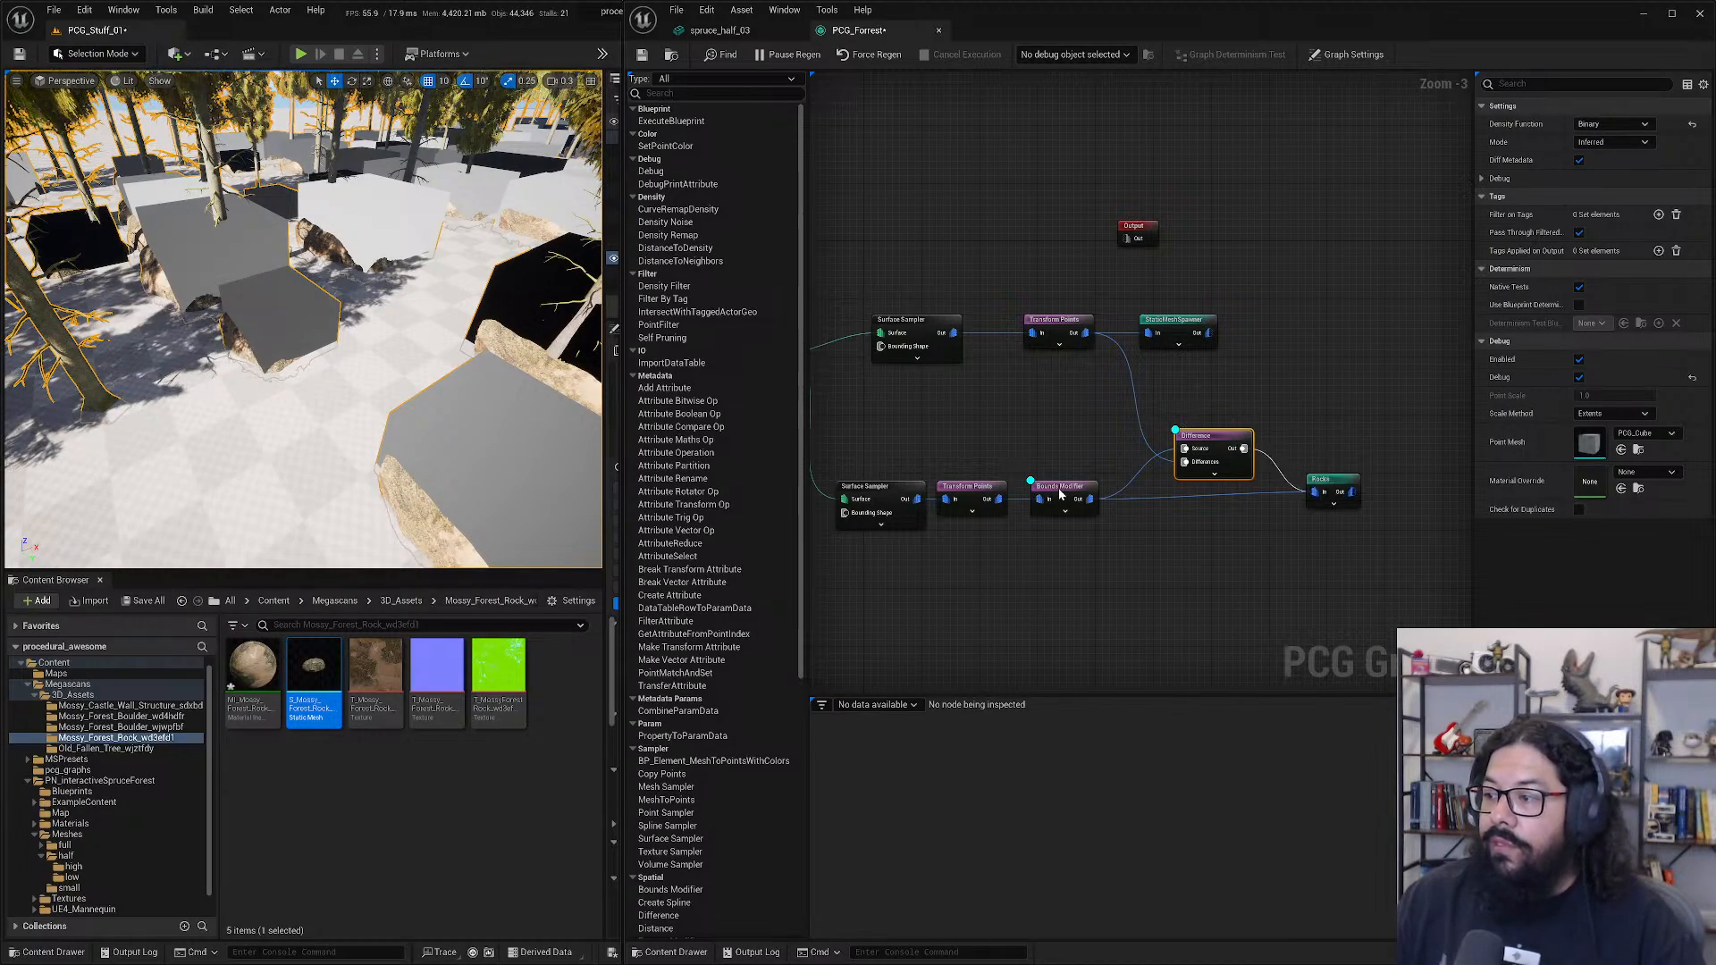
- Compare the rocks with and without the direct Bounds Modifier to Rocks link, and leave that link removed
{"action": "left_click", "coordinate": [1185, 497], "text": "alt"}
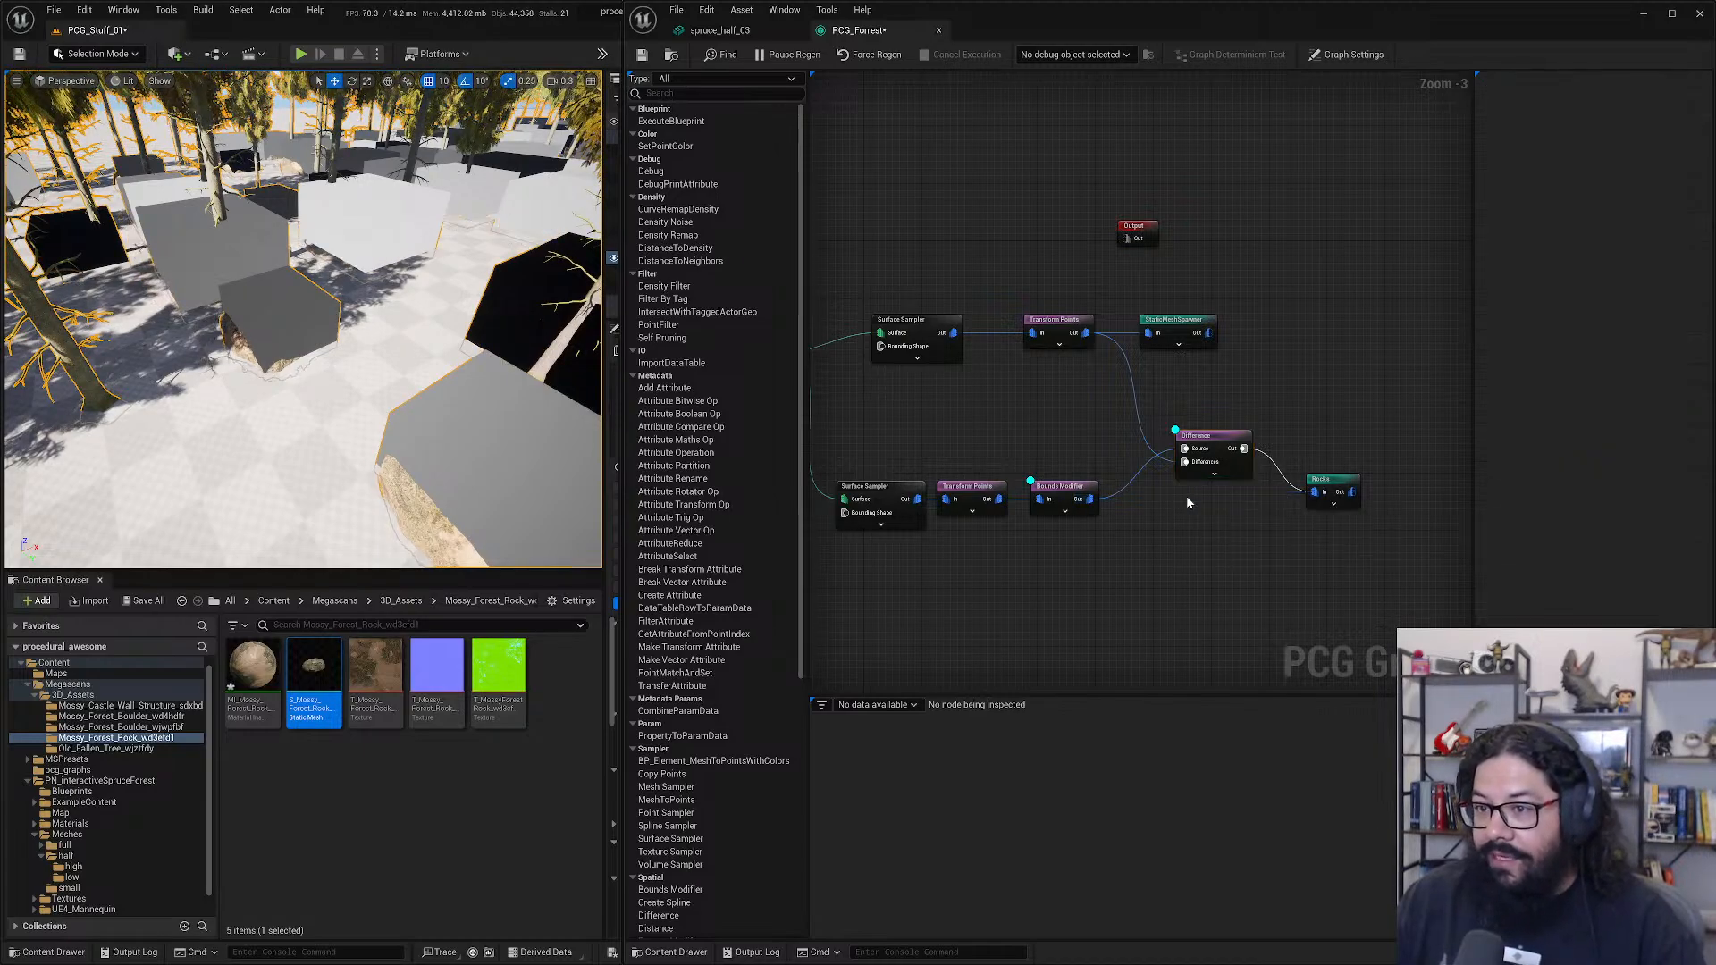
{"action": "left_click_drag", "start_coordinate": [1090, 499], "coordinate": [1317, 497]}
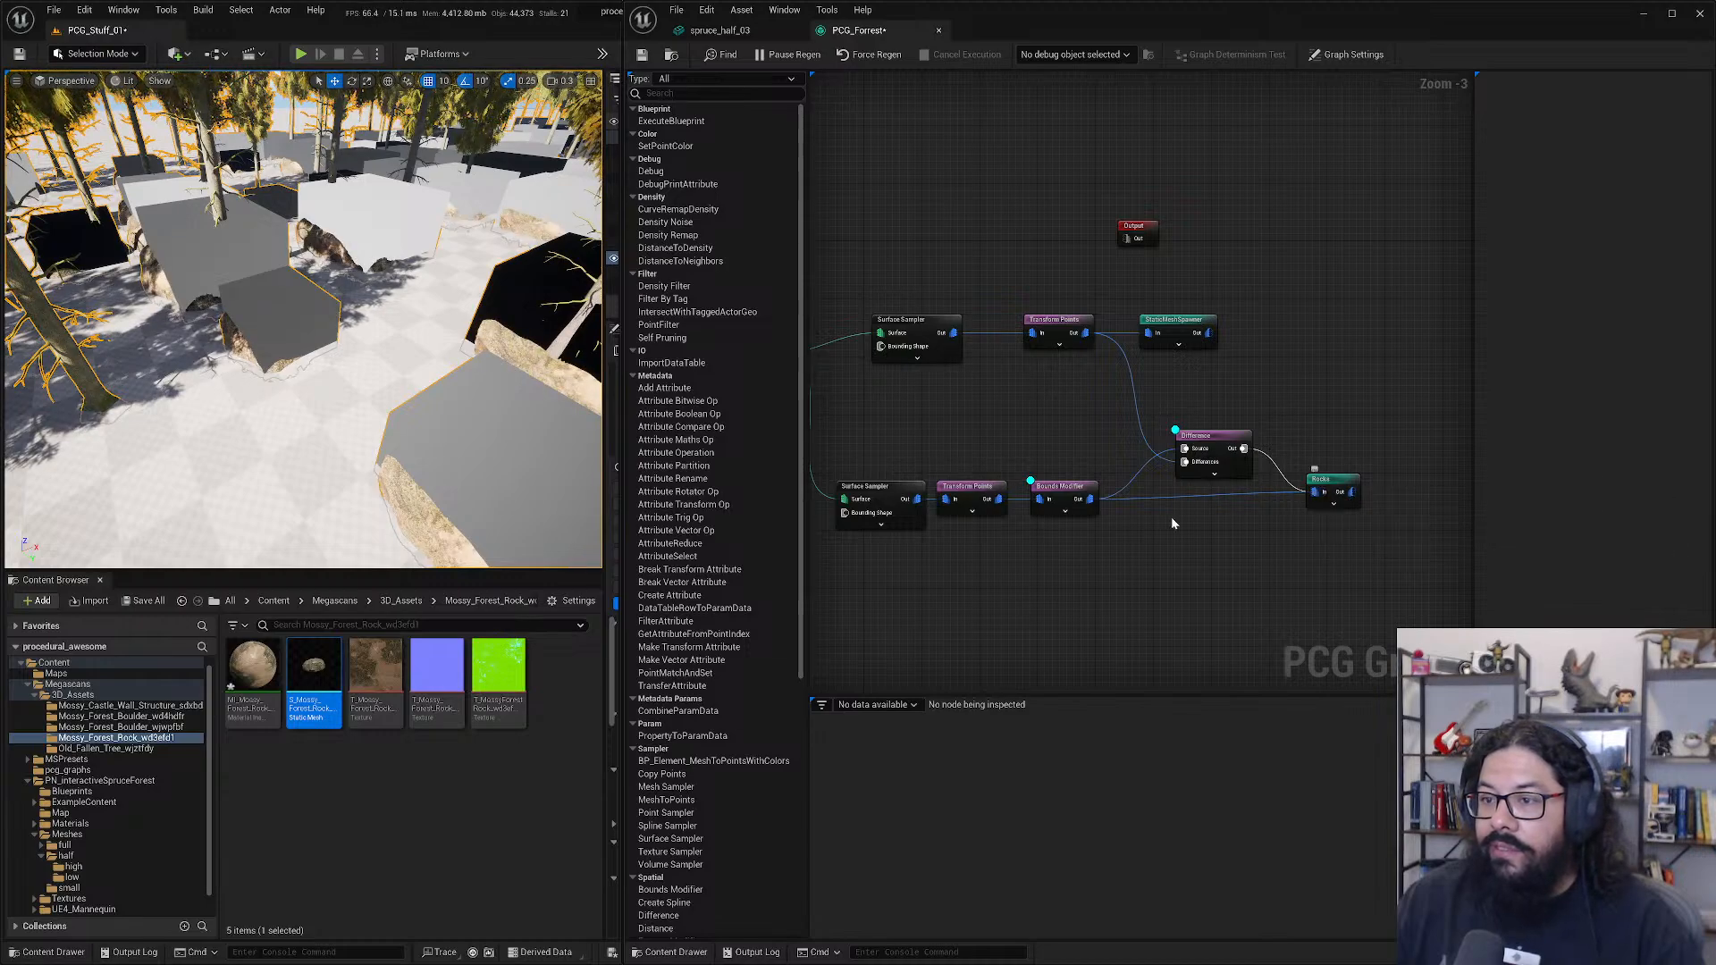
{"action": "left_click", "coordinate": [1184, 495], "text": "alt"}
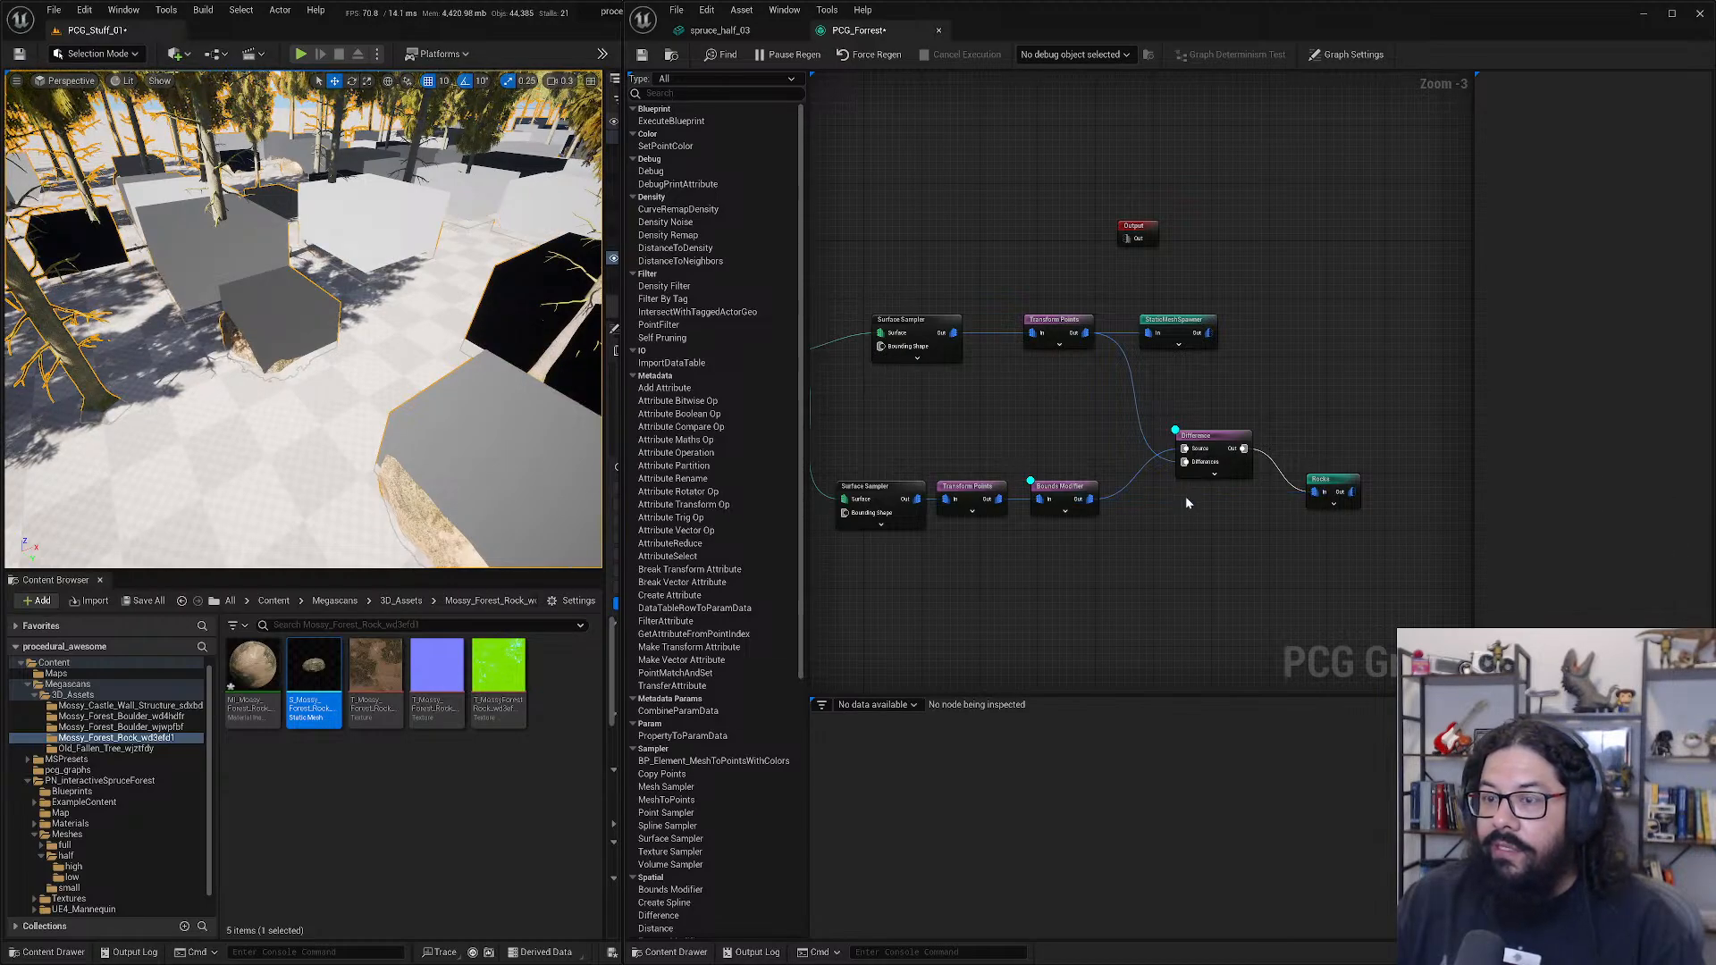
- Inspect the rocks and debug cubes around the trees from above, and turn off the Bounds Modifier's debug display
{"action": "left_click", "coordinate": [1062, 489]}
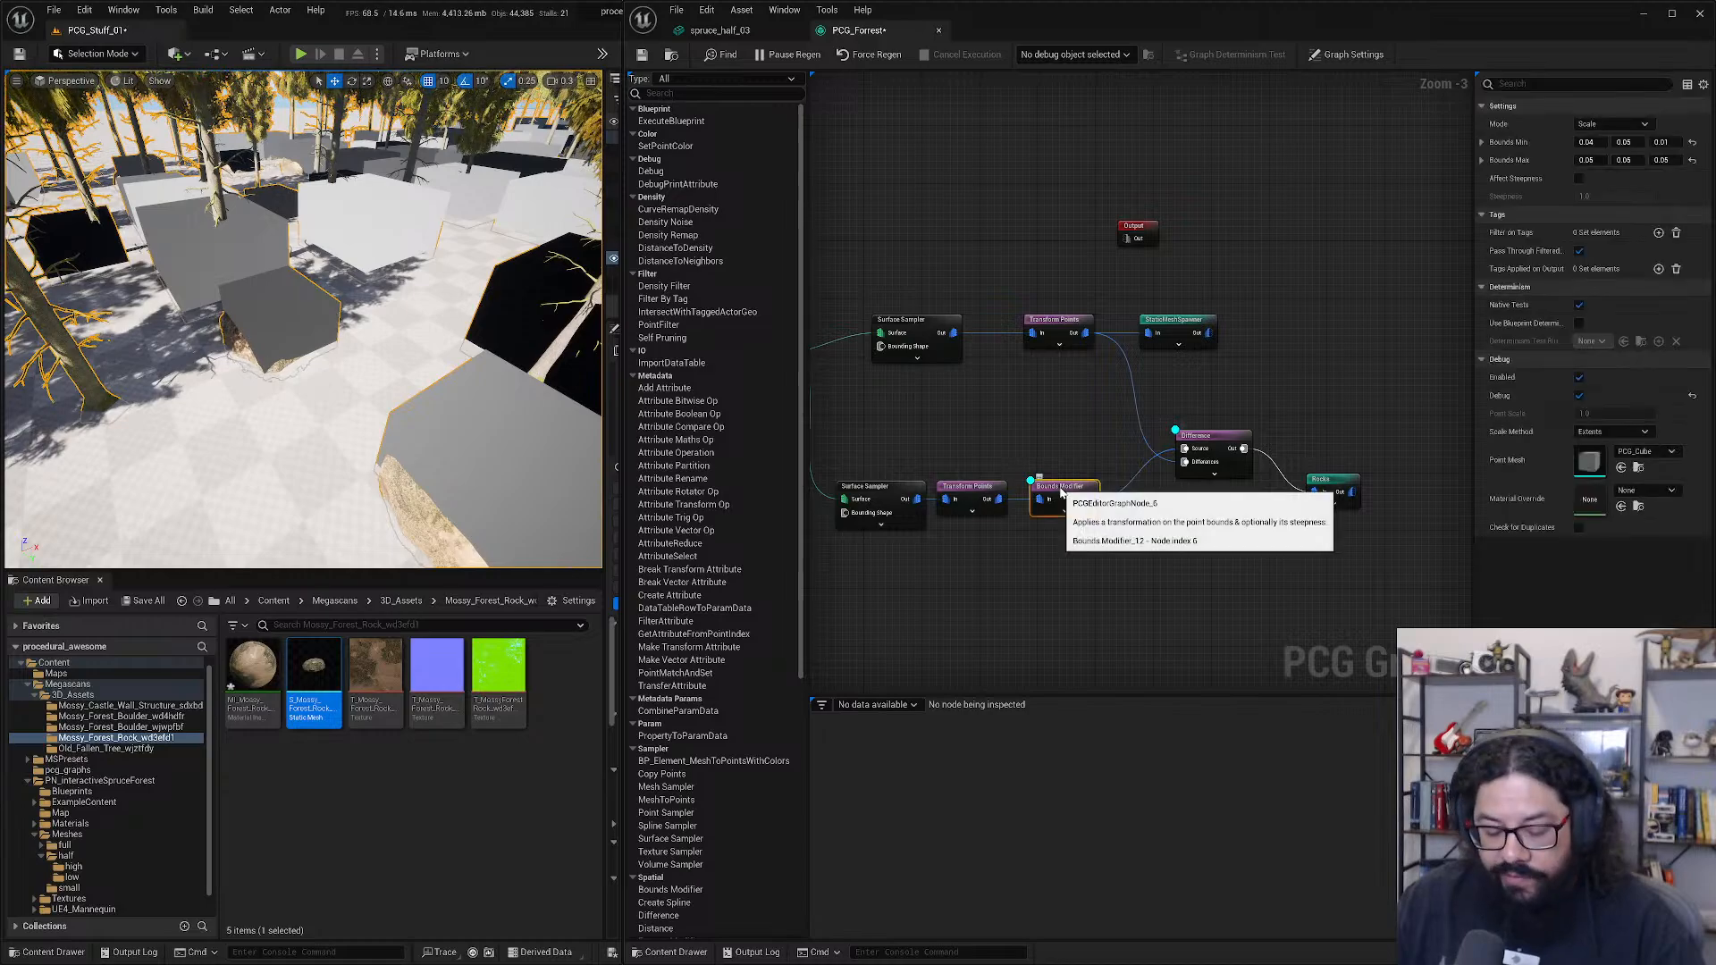
{"action": "key", "text": "d"}
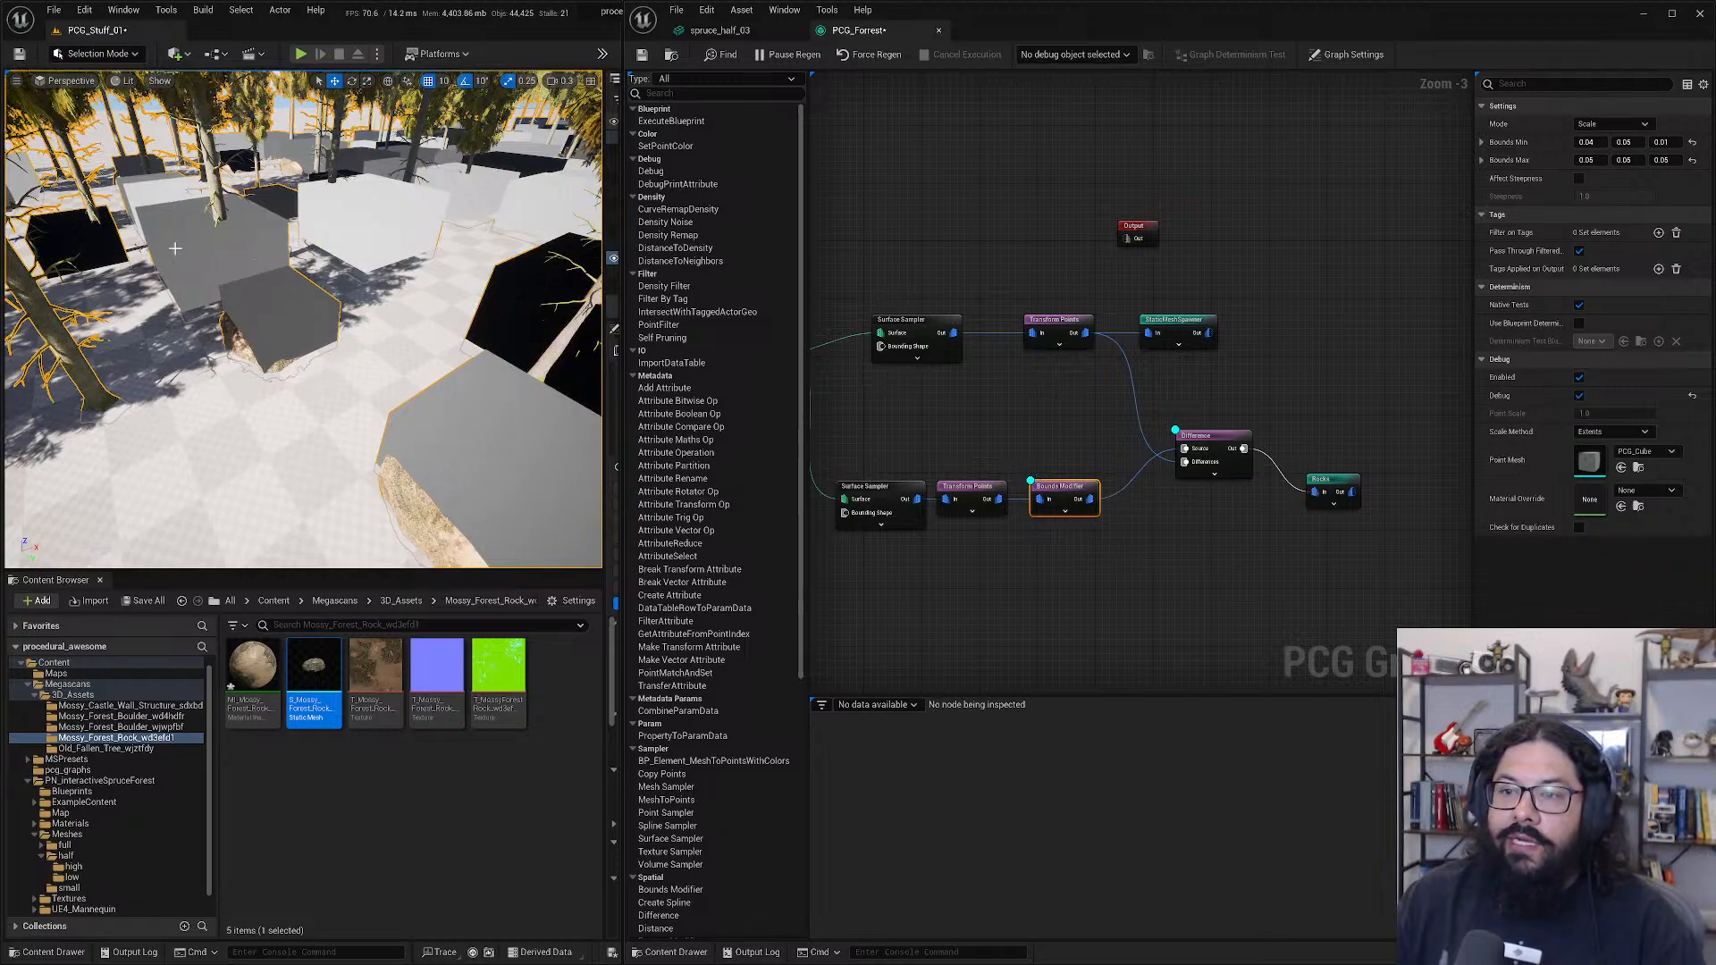
{"action": "right_click_drag", "start_coordinate": [253, 247], "coordinate": [403, 259]}
{"action": "mouse_move", "coordinate": [430, 176]}
{"action": "right_mouse_down"}
{"action": "mouse_move", "coordinate": [447, 165]}
{"action": "mouse_move", "coordinate": [447, 193]}
{"action": "mouse_move", "coordinate": [431, 177]}
{"action": "right_mouse_up"}
{"action": "scroll", "coordinate": [425, 176], "scroll_direction": "down", "scroll_amount": 2}
{"action": "scroll", "coordinate": [422, 176], "scroll_direction": "up", "scroll_amount": 1}
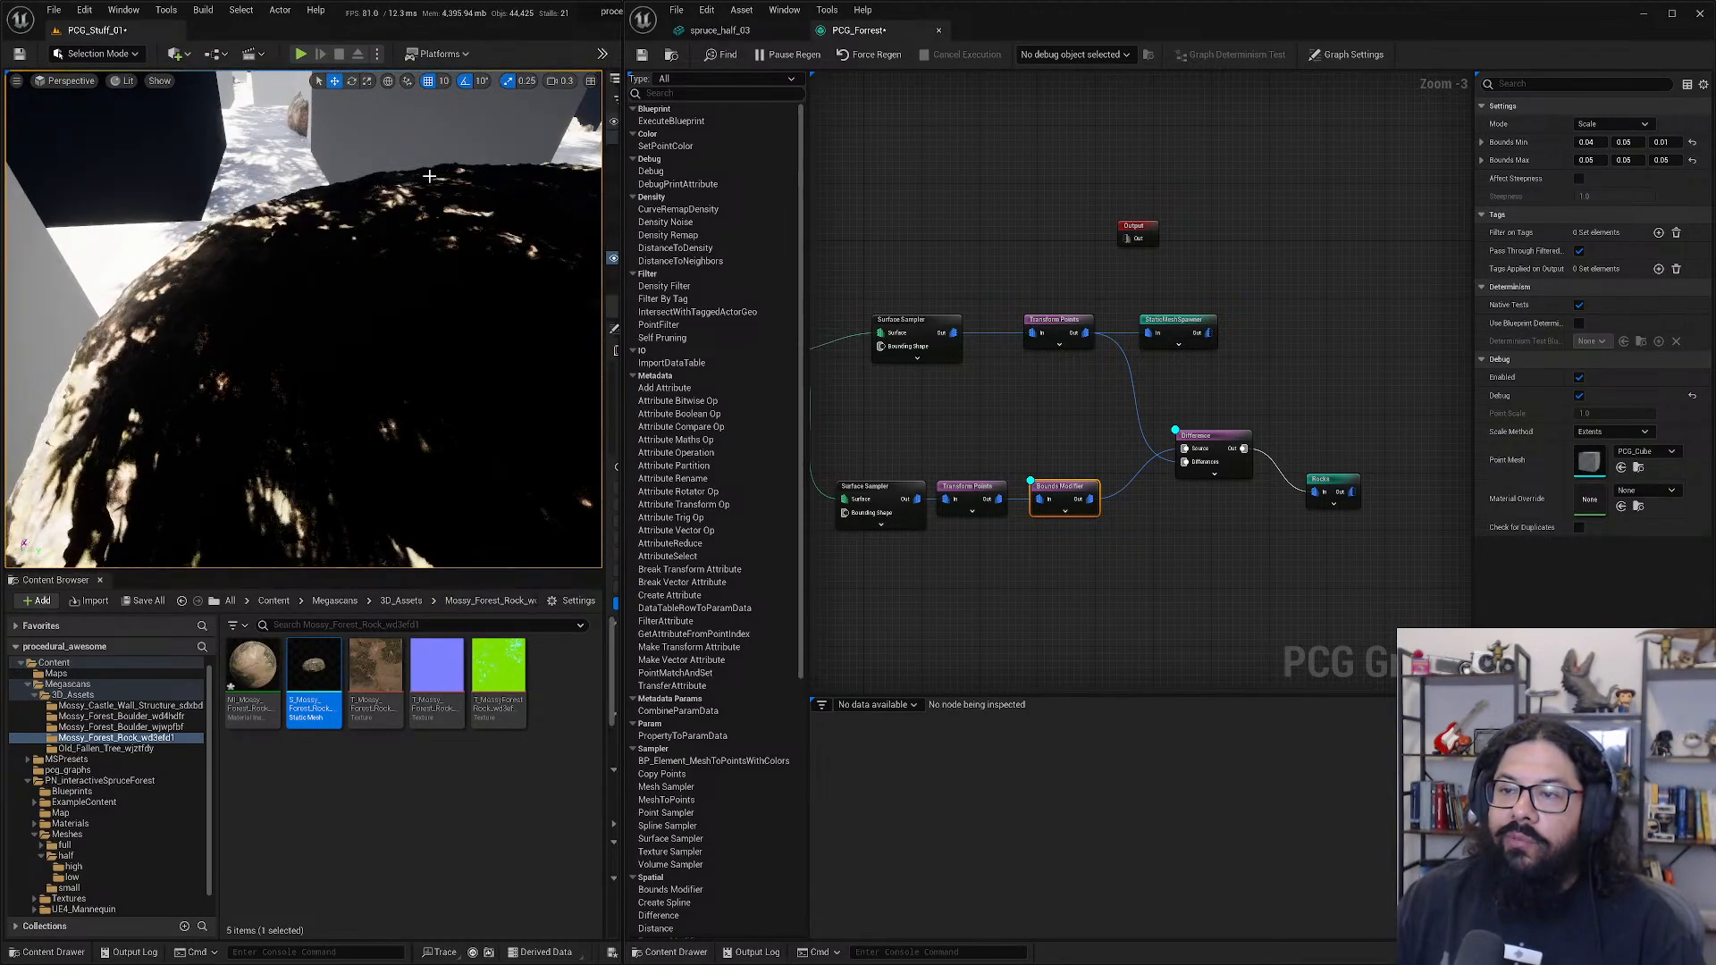
{"action": "scroll", "coordinate": [427, 180], "scroll_direction": "up", "scroll_amount": 3}
{"action": "scroll", "coordinate": [427, 179], "scroll_direction": "down", "scroll_amount": 2}
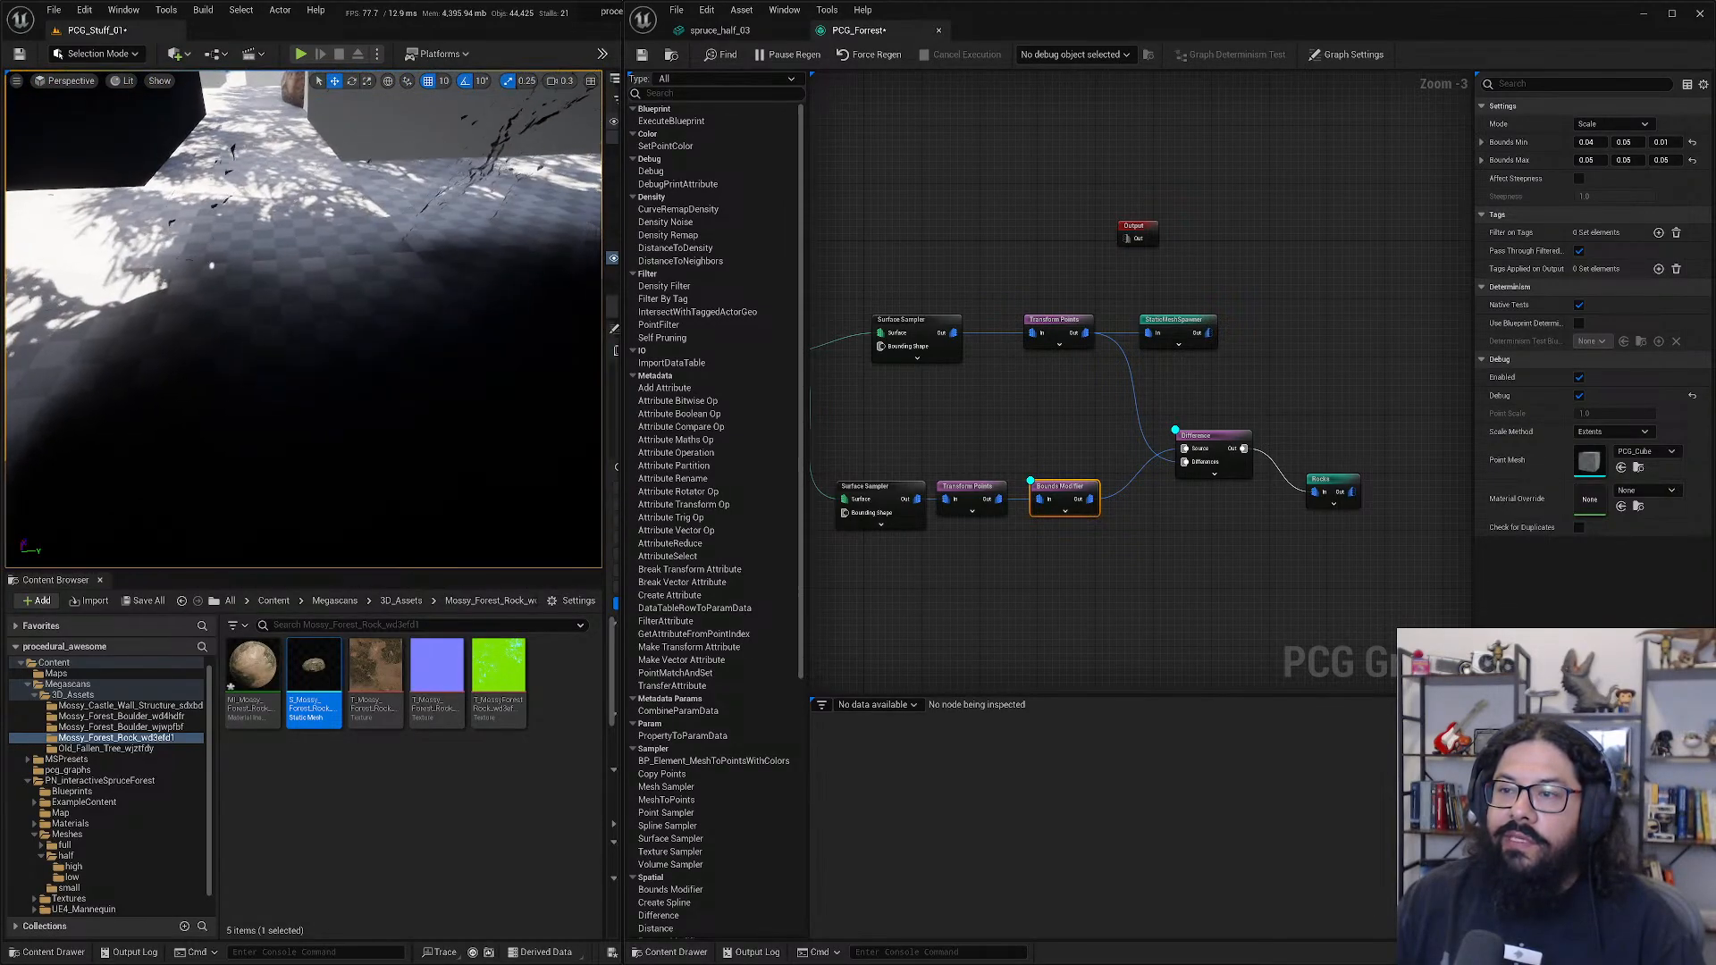
{"action": "right_click_drag", "start_coordinate": [211, 262], "coordinate": [237, 272]}
{"action": "right_click_drag", "start_coordinate": [419, 308], "coordinate": [419, 297]}
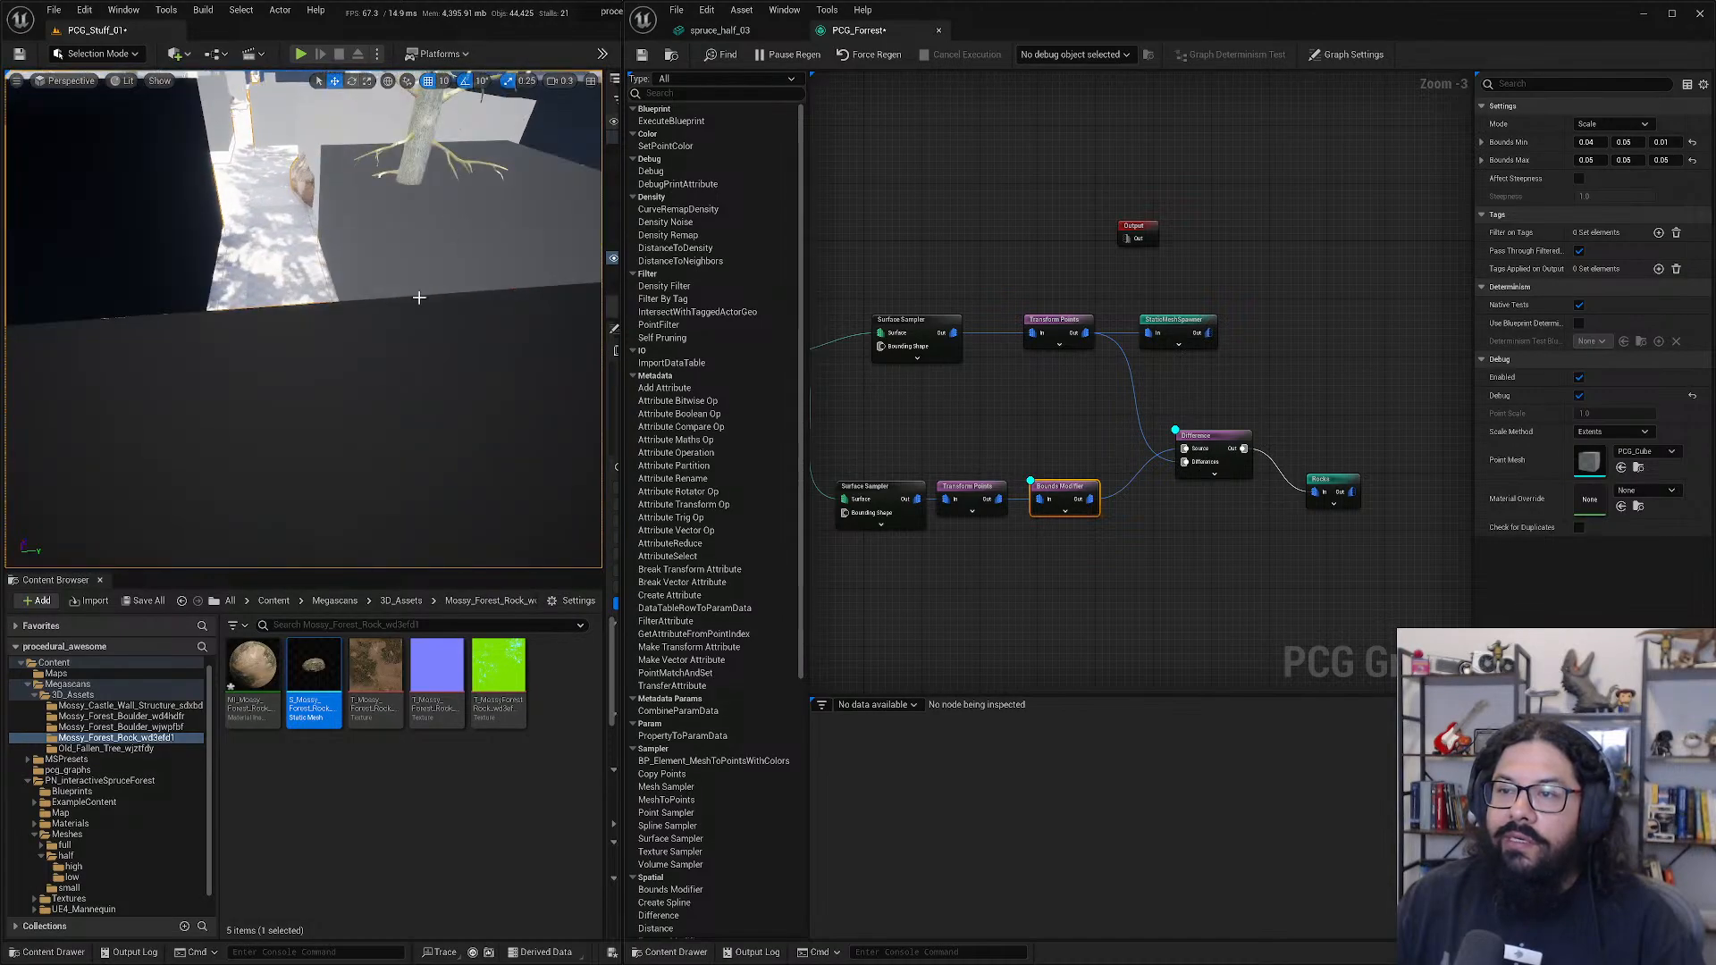
{"action": "right_click_drag", "start_coordinate": [420, 233], "coordinate": [408, 304]}
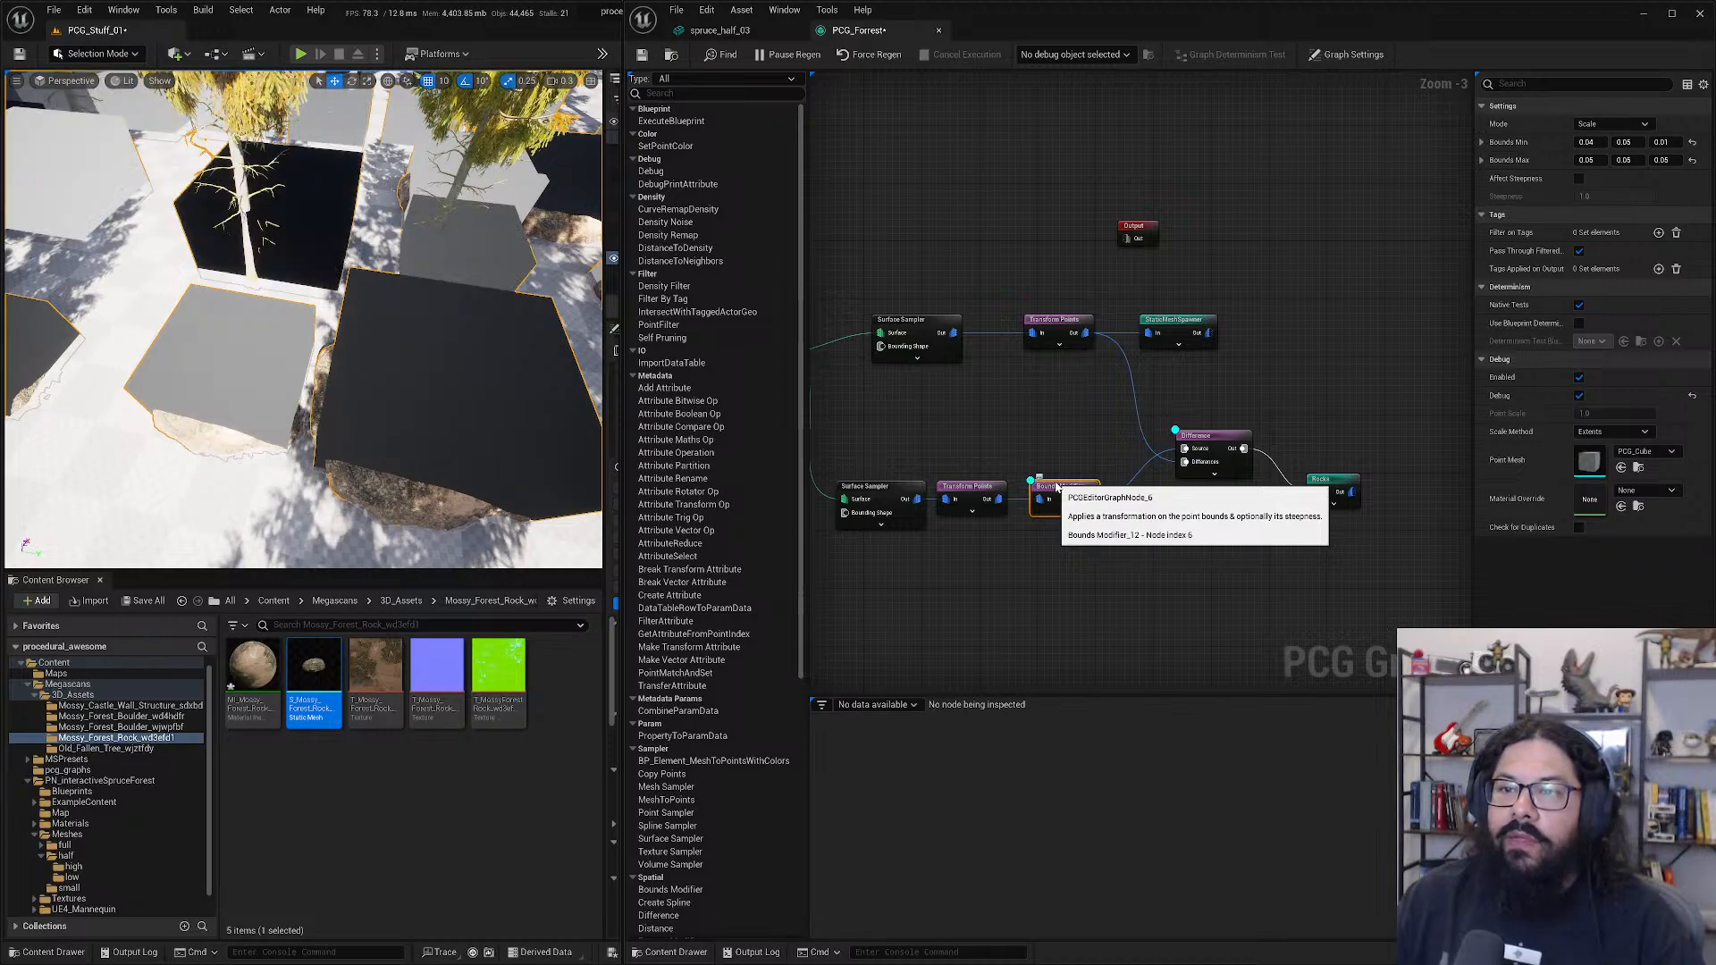
{"action": "key", "text": "d"}
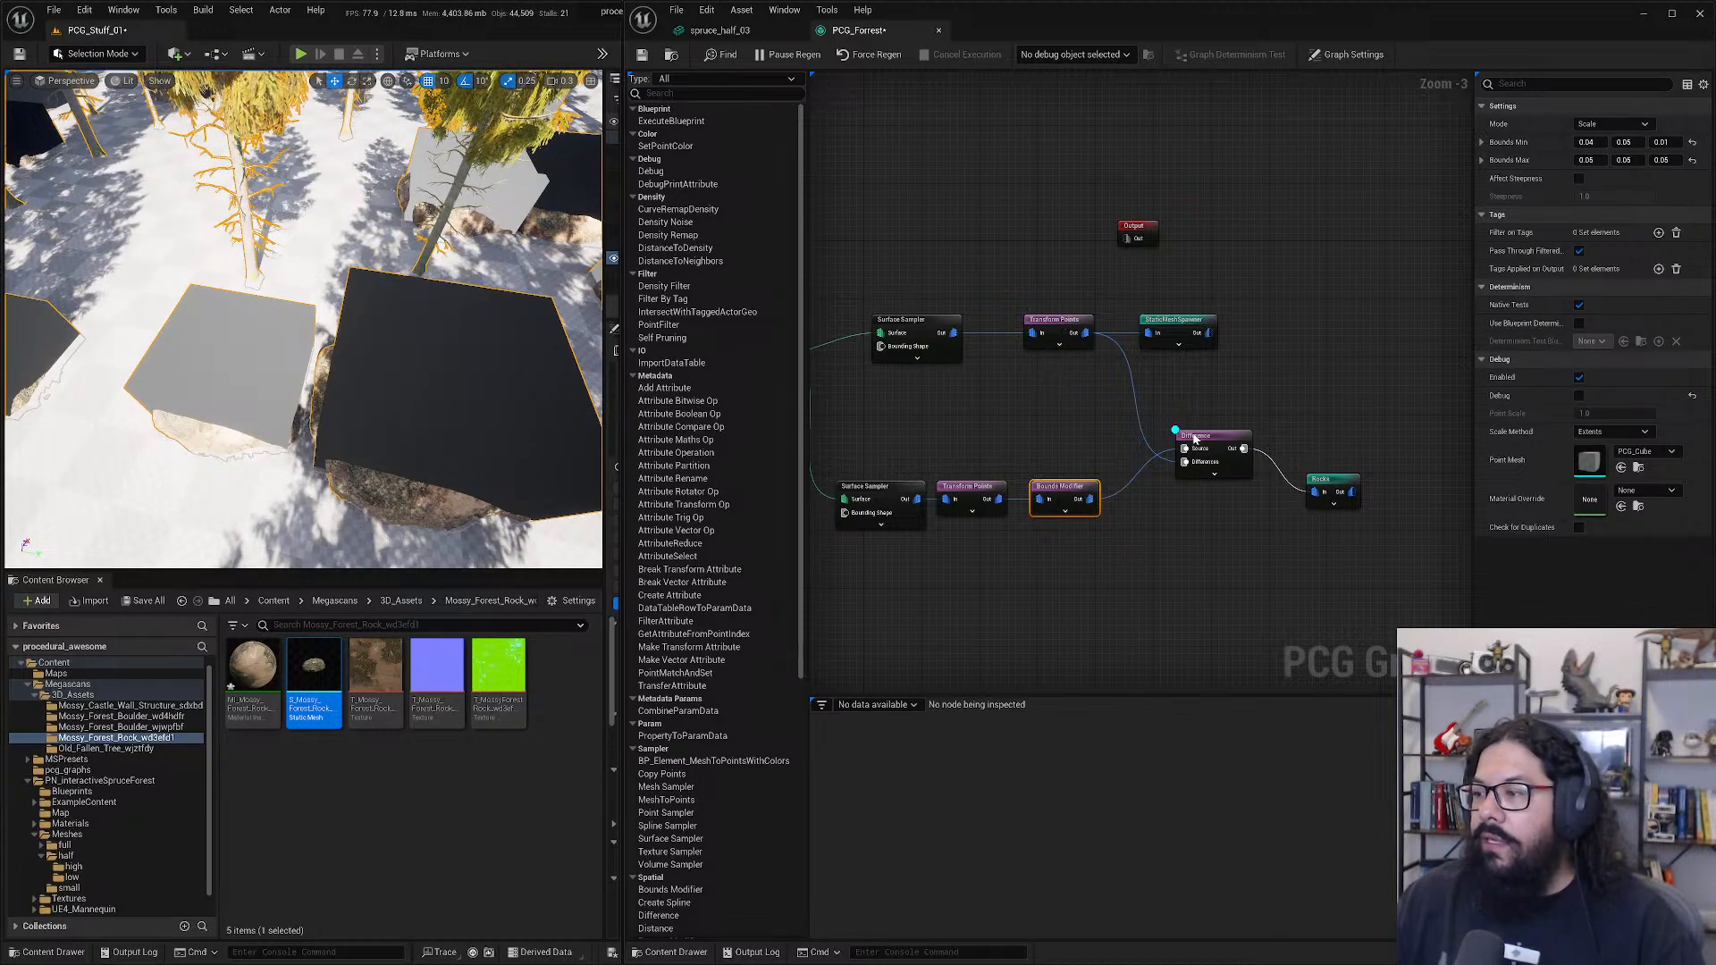
- Inspect the debug cubes of the tree branch's Transform Points around the trunks, turn that debug display off, and save the graph
{"action": "left_click", "coordinate": [1055, 324]}
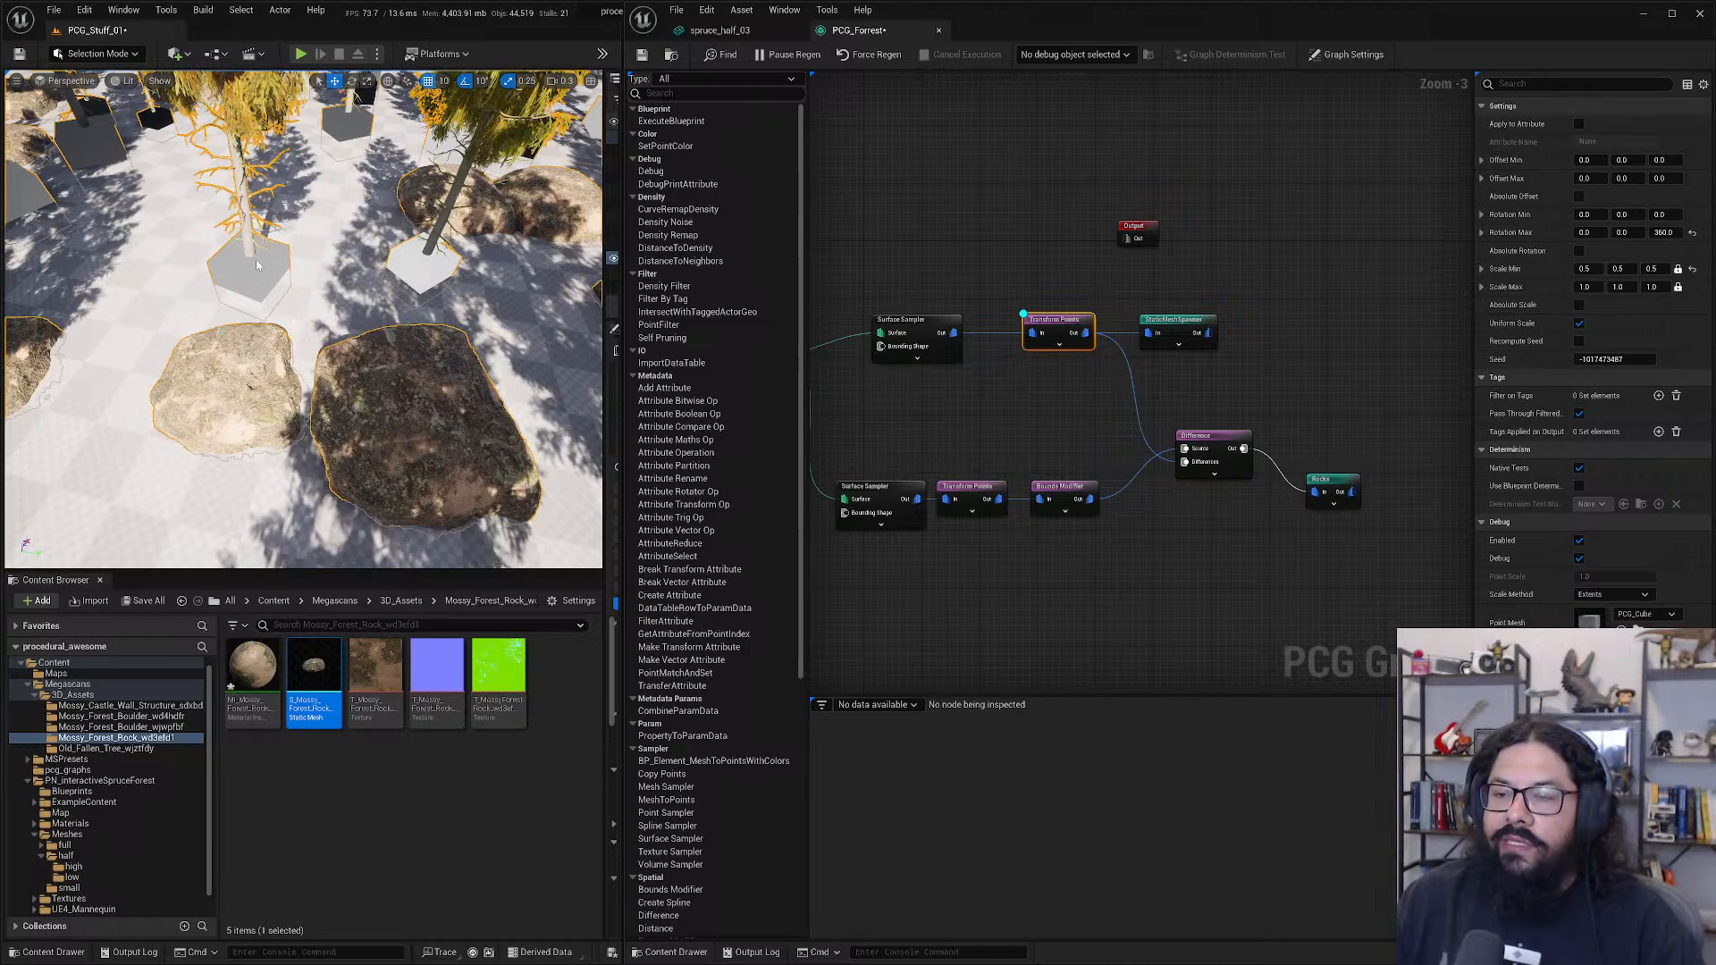
{"action": "mouse_move", "coordinate": [257, 266]}
{"action": "right_mouse_down"}
{"action": "mouse_move", "coordinate": [259, 348]}
{"action": "mouse_move", "coordinate": [264, 290]}
{"action": "right_mouse_up"}
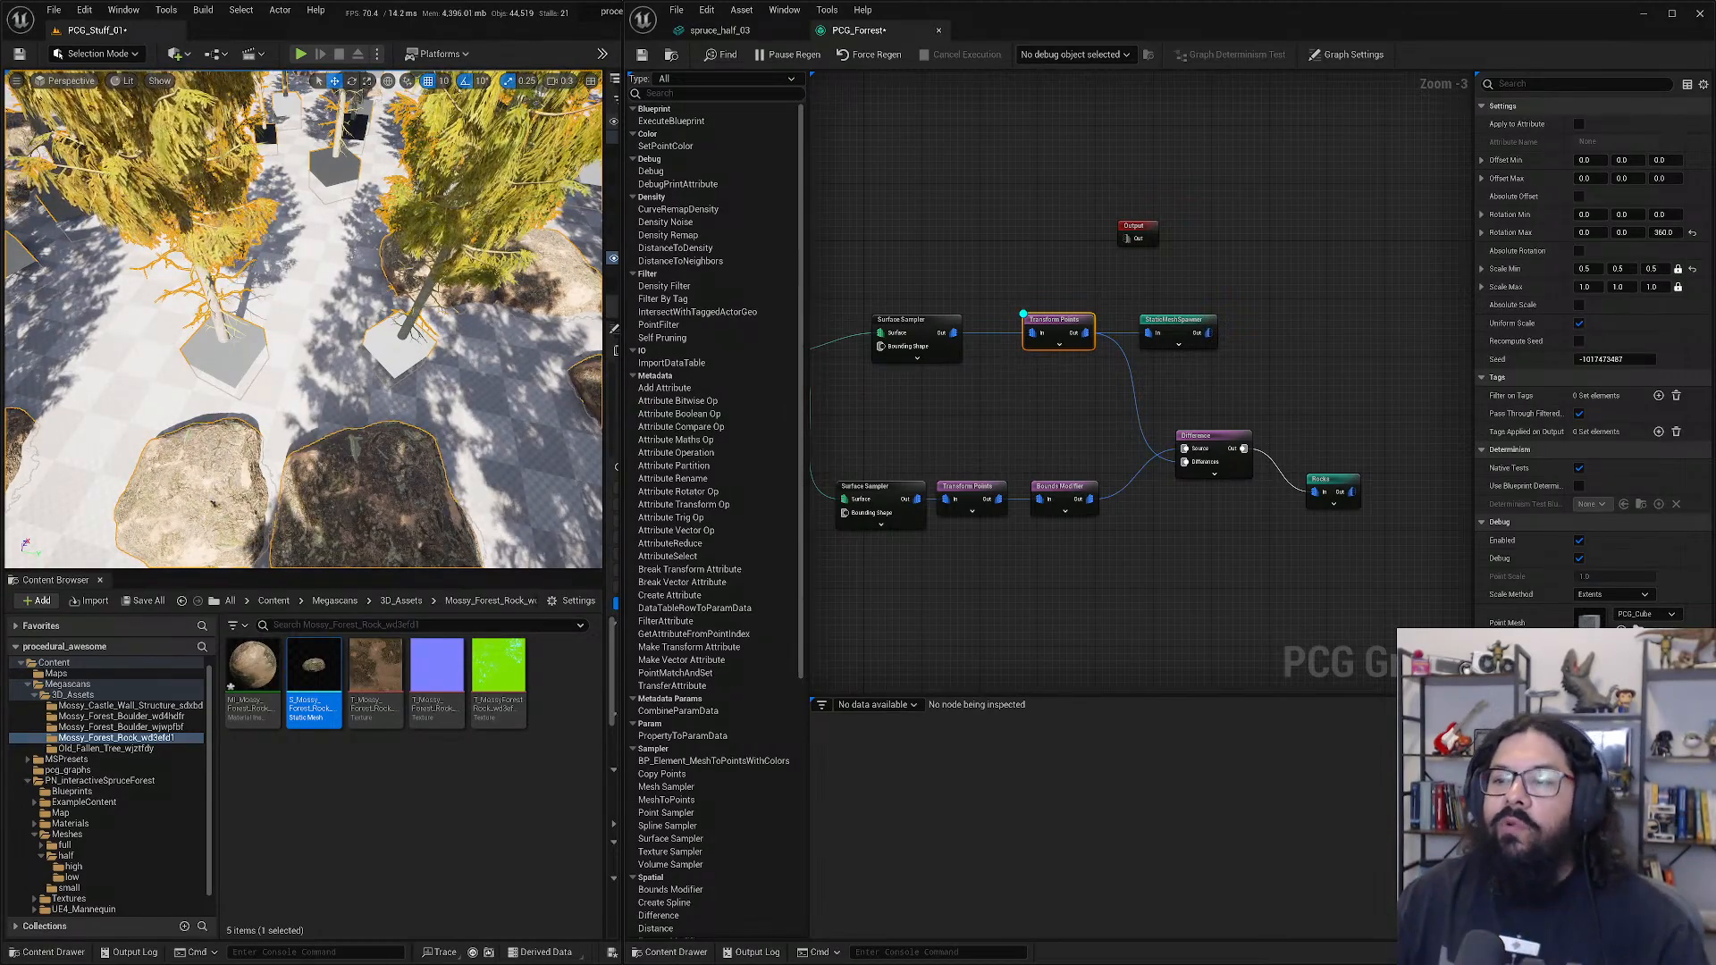
{"action": "scroll", "coordinate": [229, 366], "scroll_direction": "down", "scroll_amount": 3}
{"action": "scroll", "coordinate": [229, 367], "scroll_direction": "down", "scroll_amount": 2}
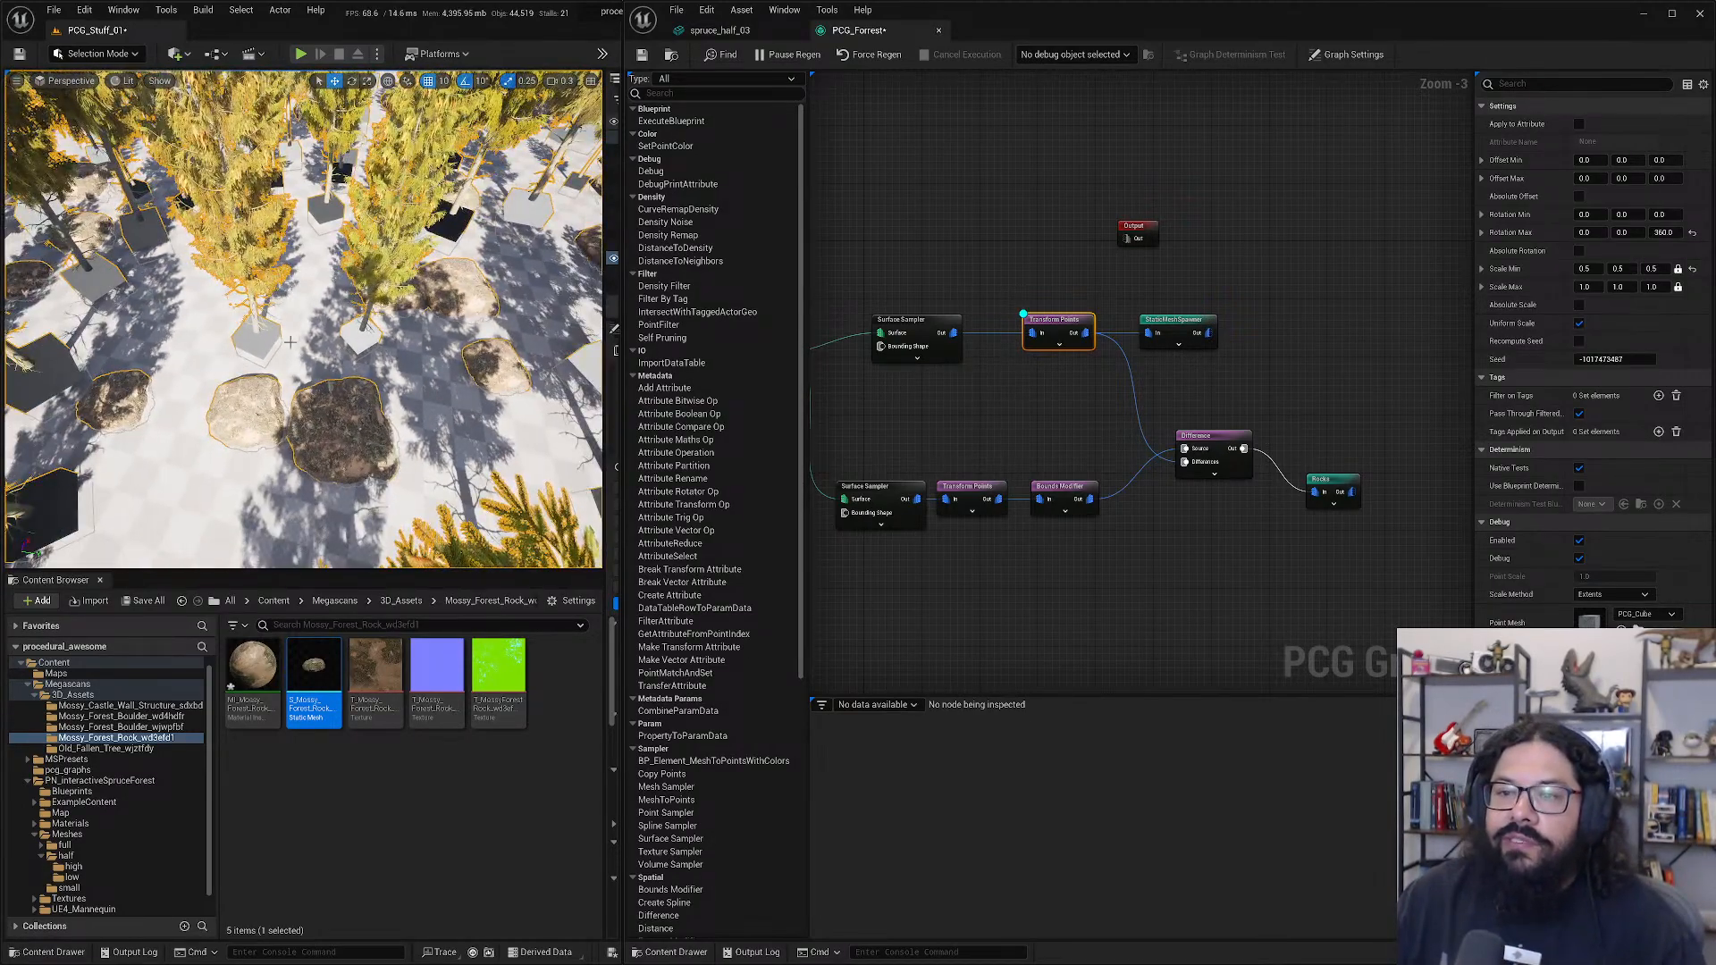
{"action": "right_click_drag", "start_coordinate": [330, 335], "coordinate": [268, 375]}
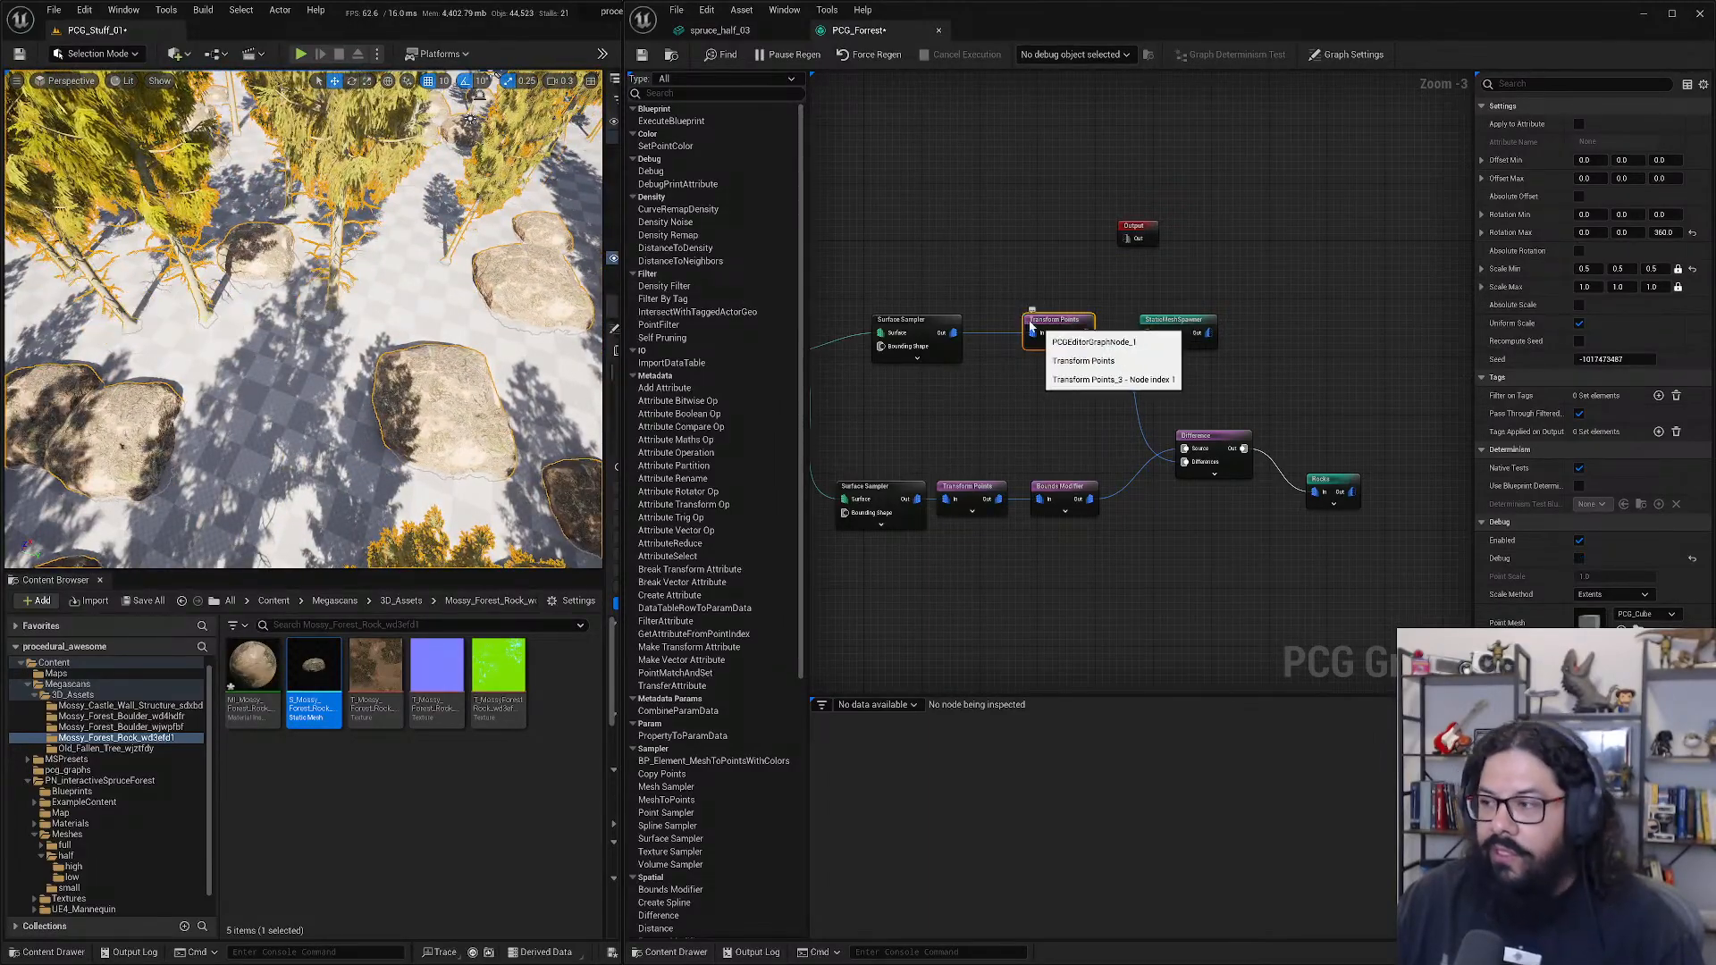
{"action": "left_click", "coordinate": [1015, 276]}
{"action": "key", "text": "ctrl+s"}
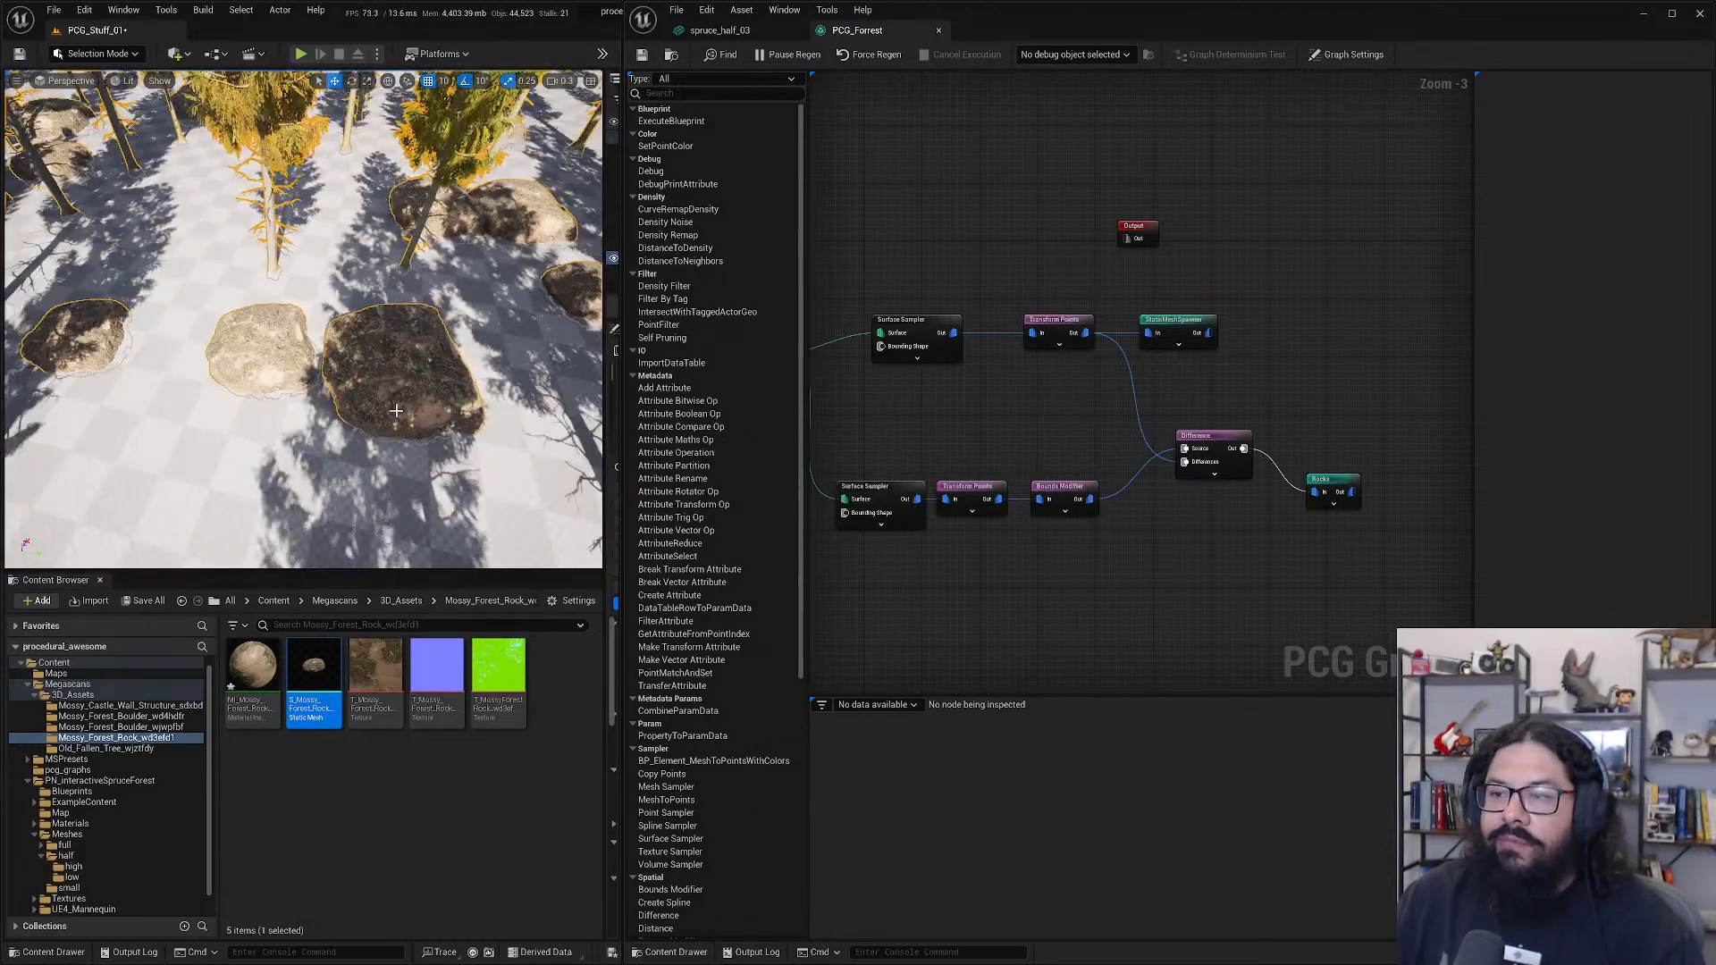
- Add a Self Pruning node and wire it between the Bounds Modifier and the Difference node's Source
{"action": "scroll", "coordinate": [439, 385], "scroll_direction": "up", "scroll_amount": 3}
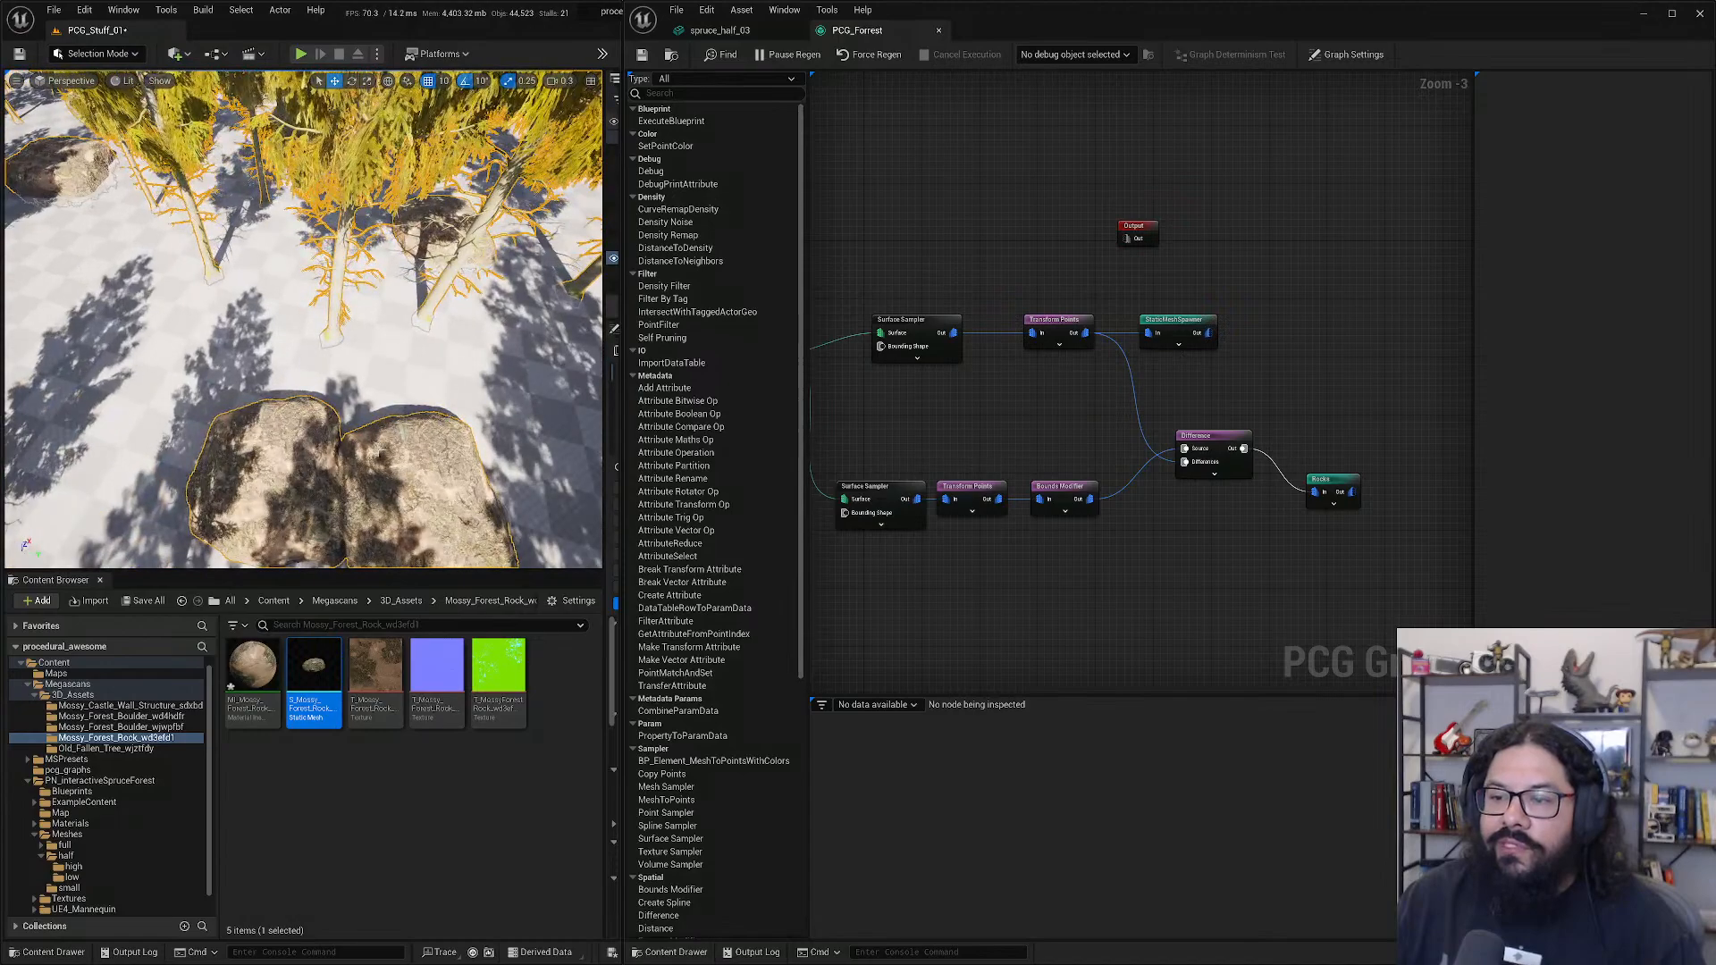
{"action": "left_click_drag", "start_coordinate": [1352, 485], "coordinate": [1396, 476]}
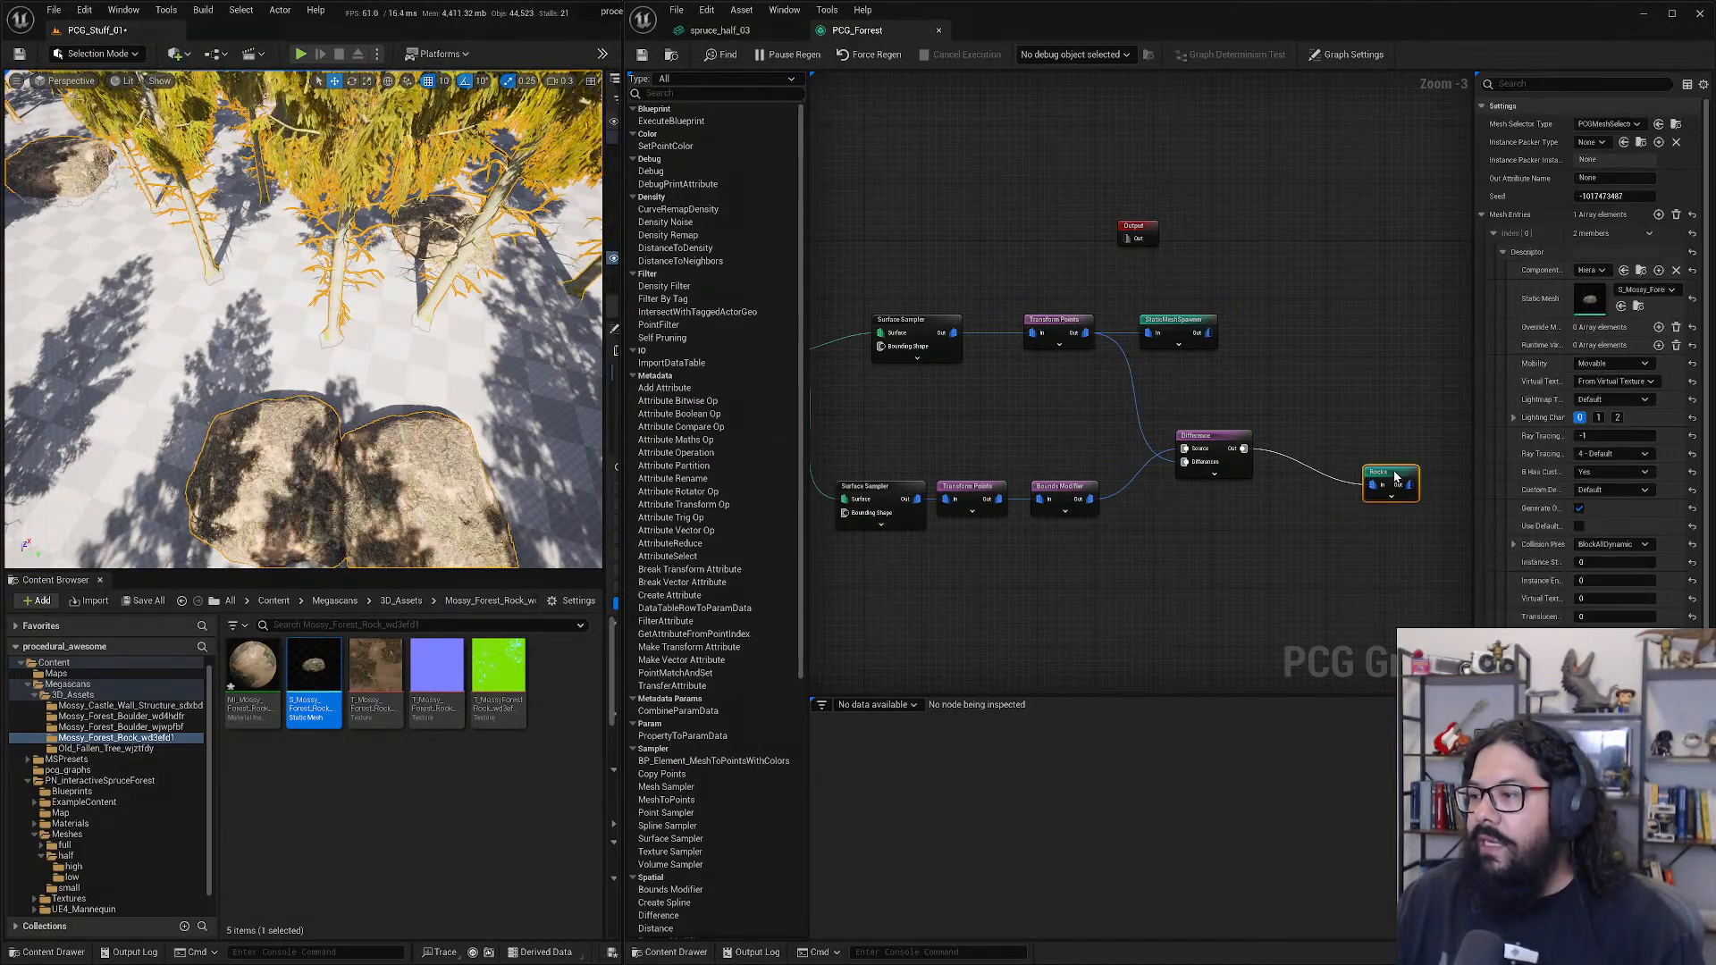
{"action": "left_click_drag", "start_coordinate": [1217, 447], "coordinate": [1239, 447]}
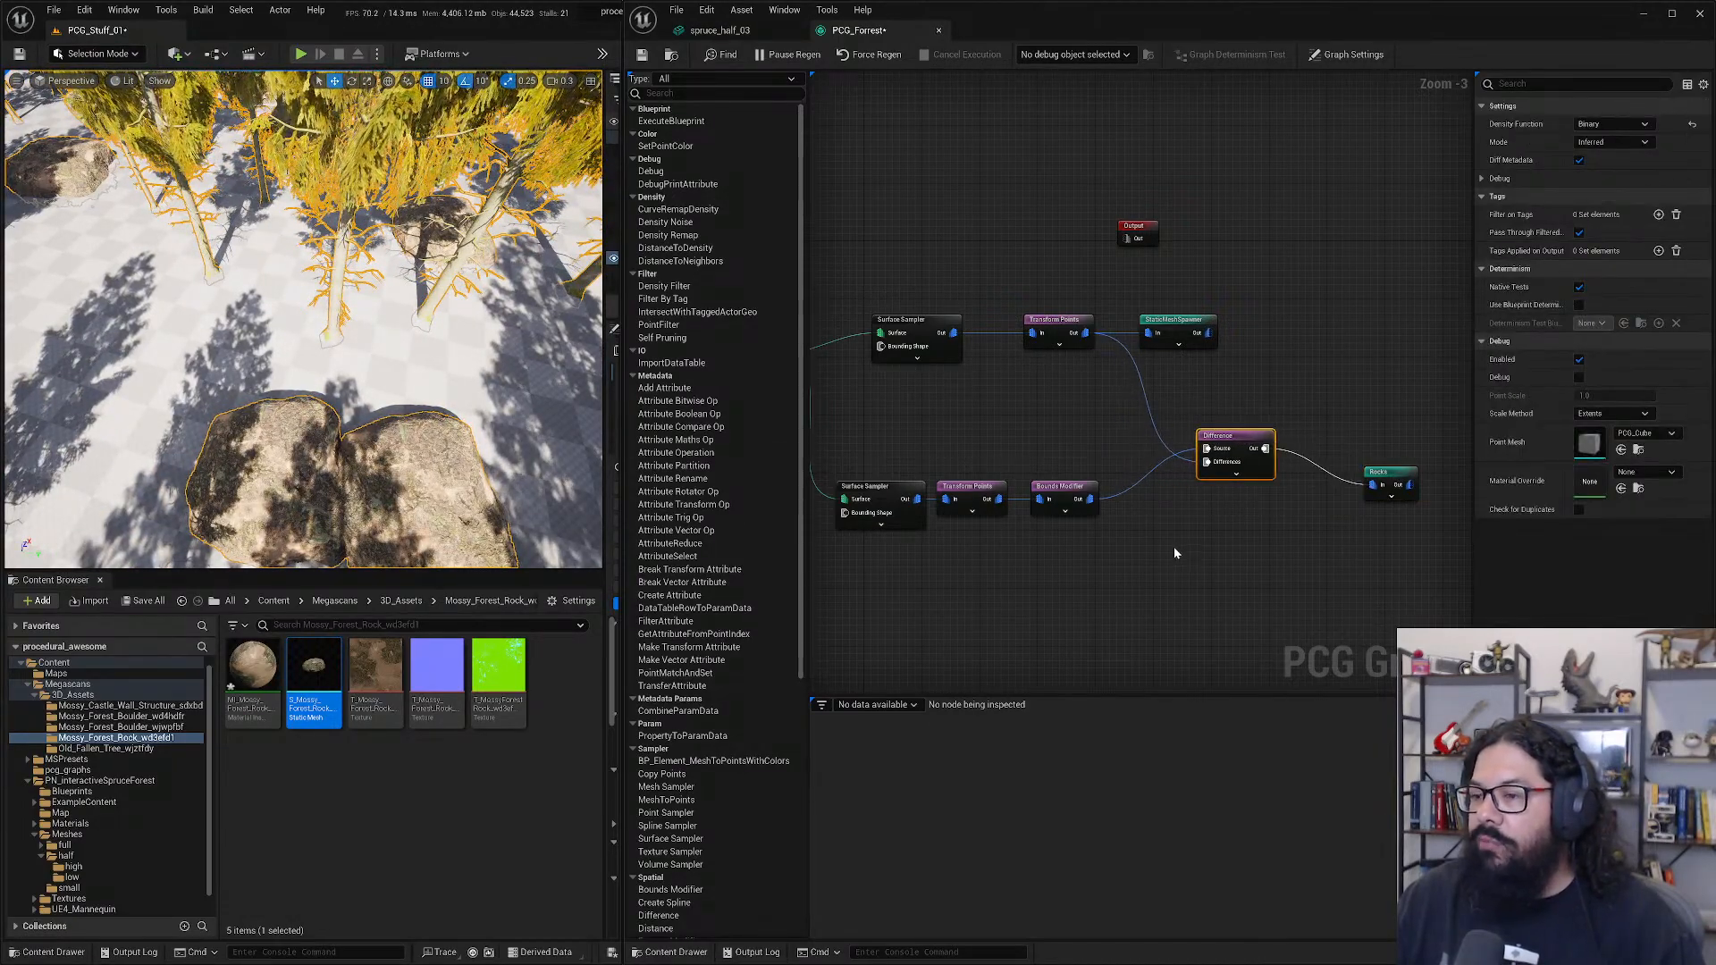
{"action": "right_click", "coordinate": [1174, 549]}
{"action": "type", "text": "self"}
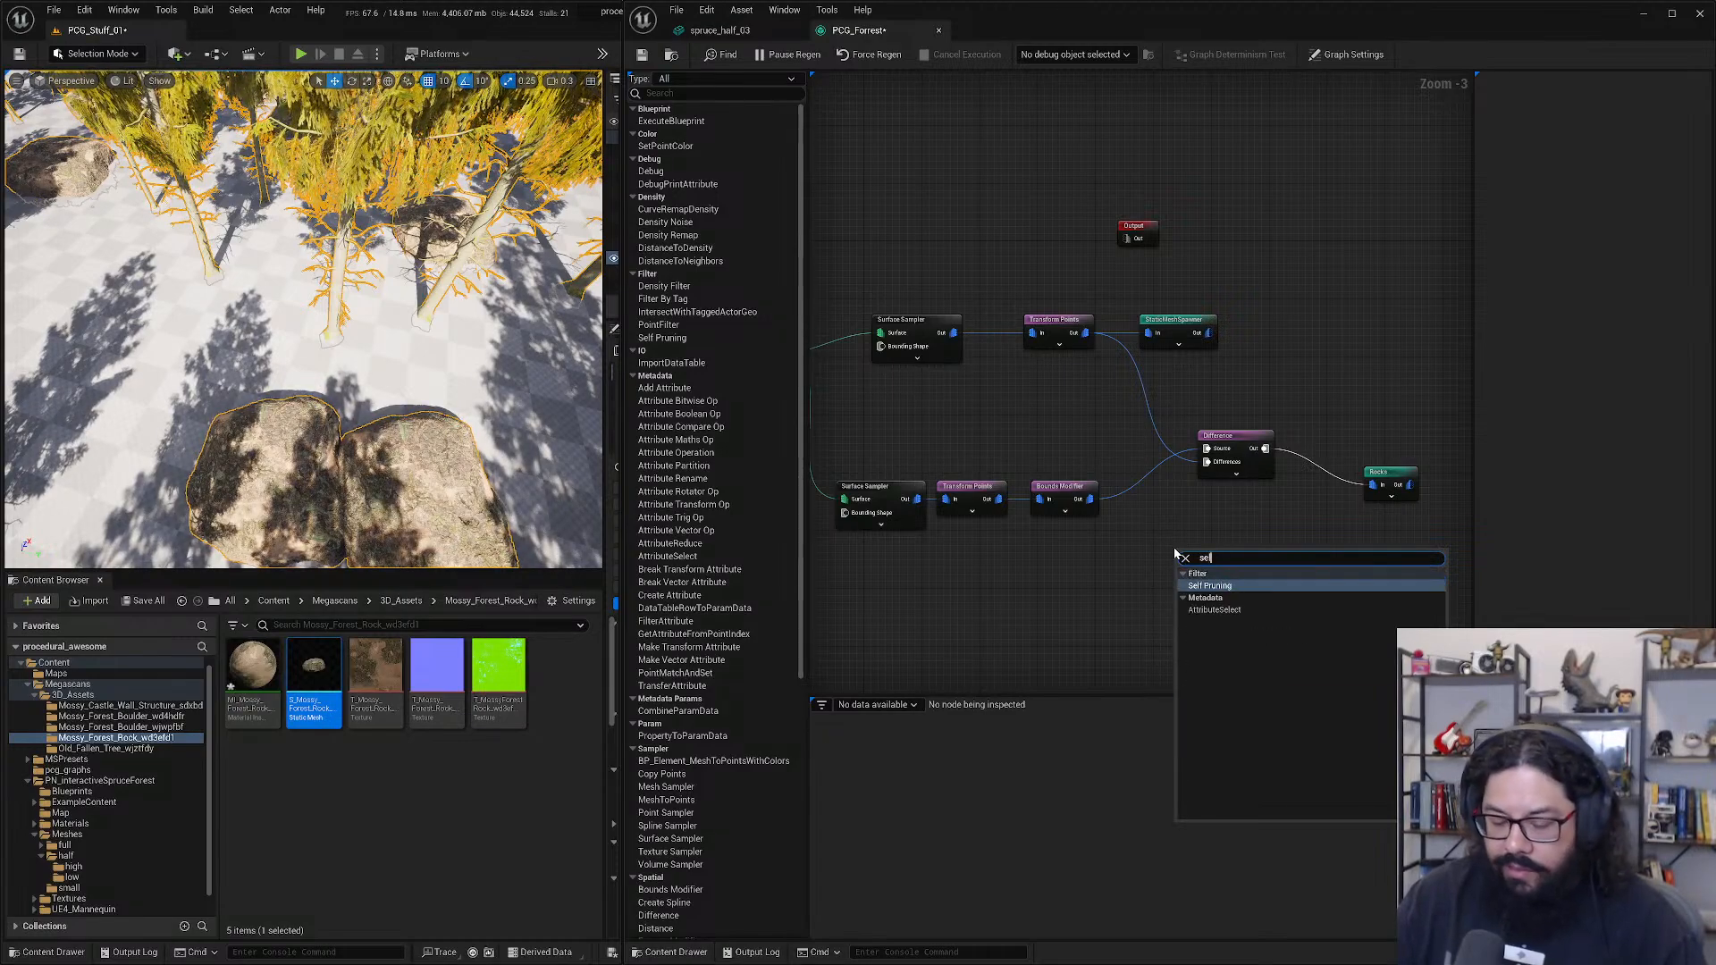
{"action": "left_click", "coordinate": [1211, 586]}
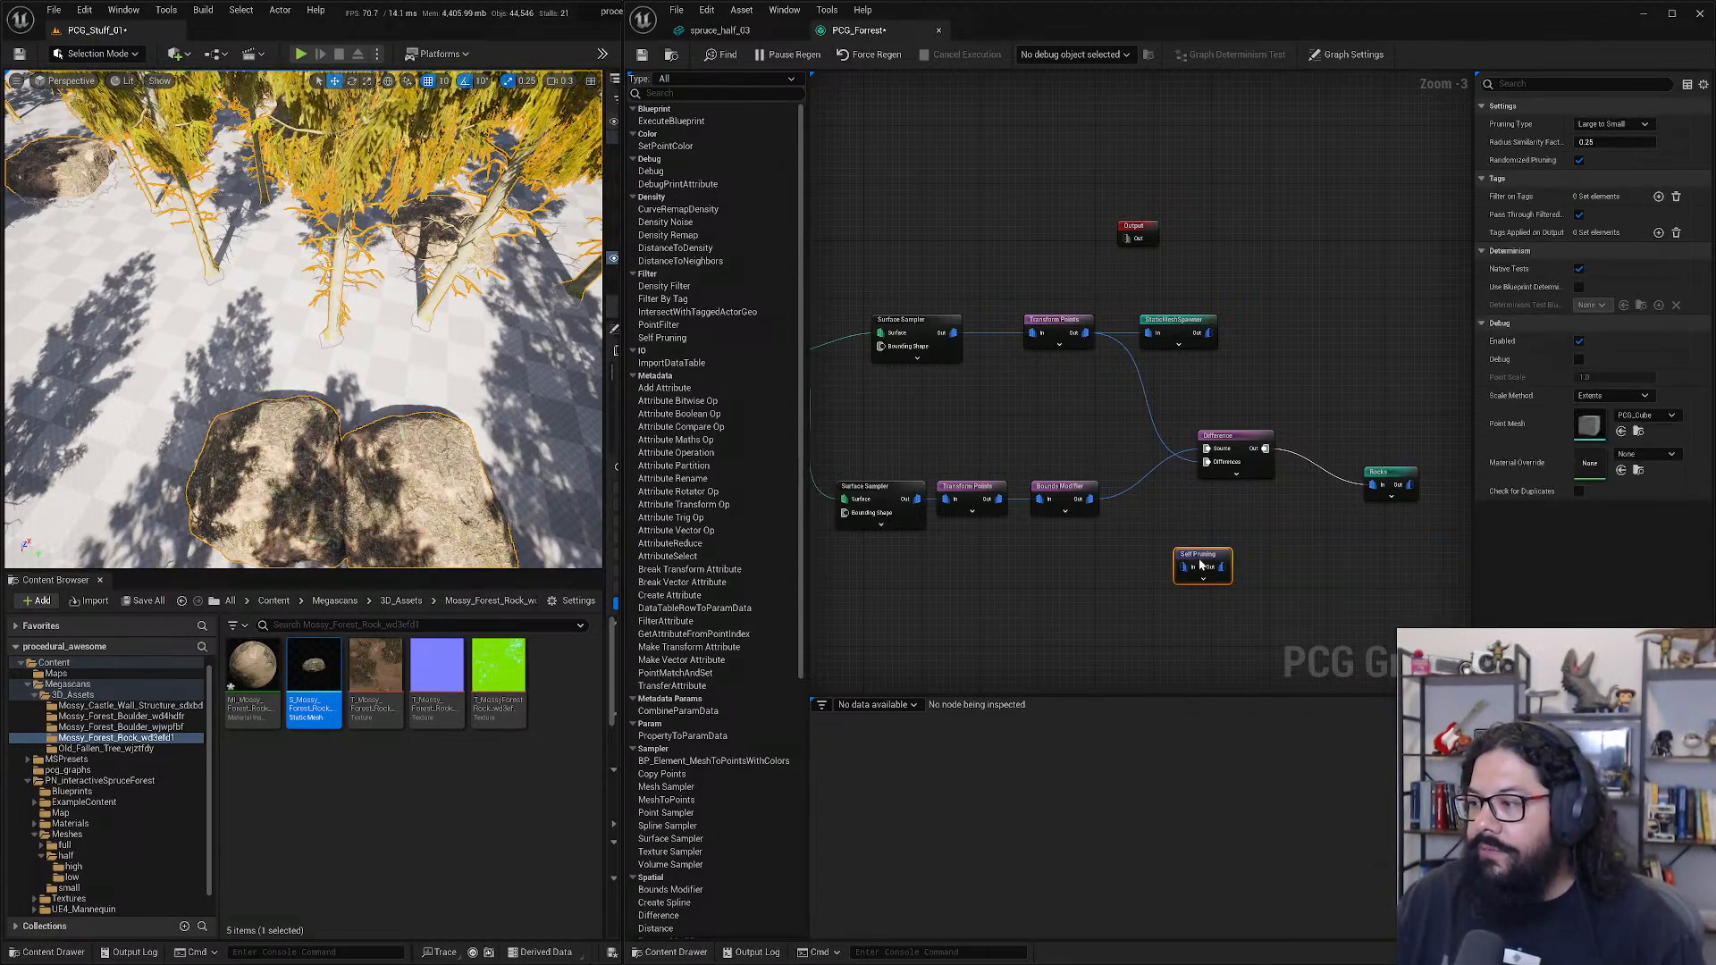
{"action": "left_click_drag", "start_coordinate": [1178, 568], "coordinate": [1160, 491]}
{"action": "left_click", "coordinate": [1151, 470]}
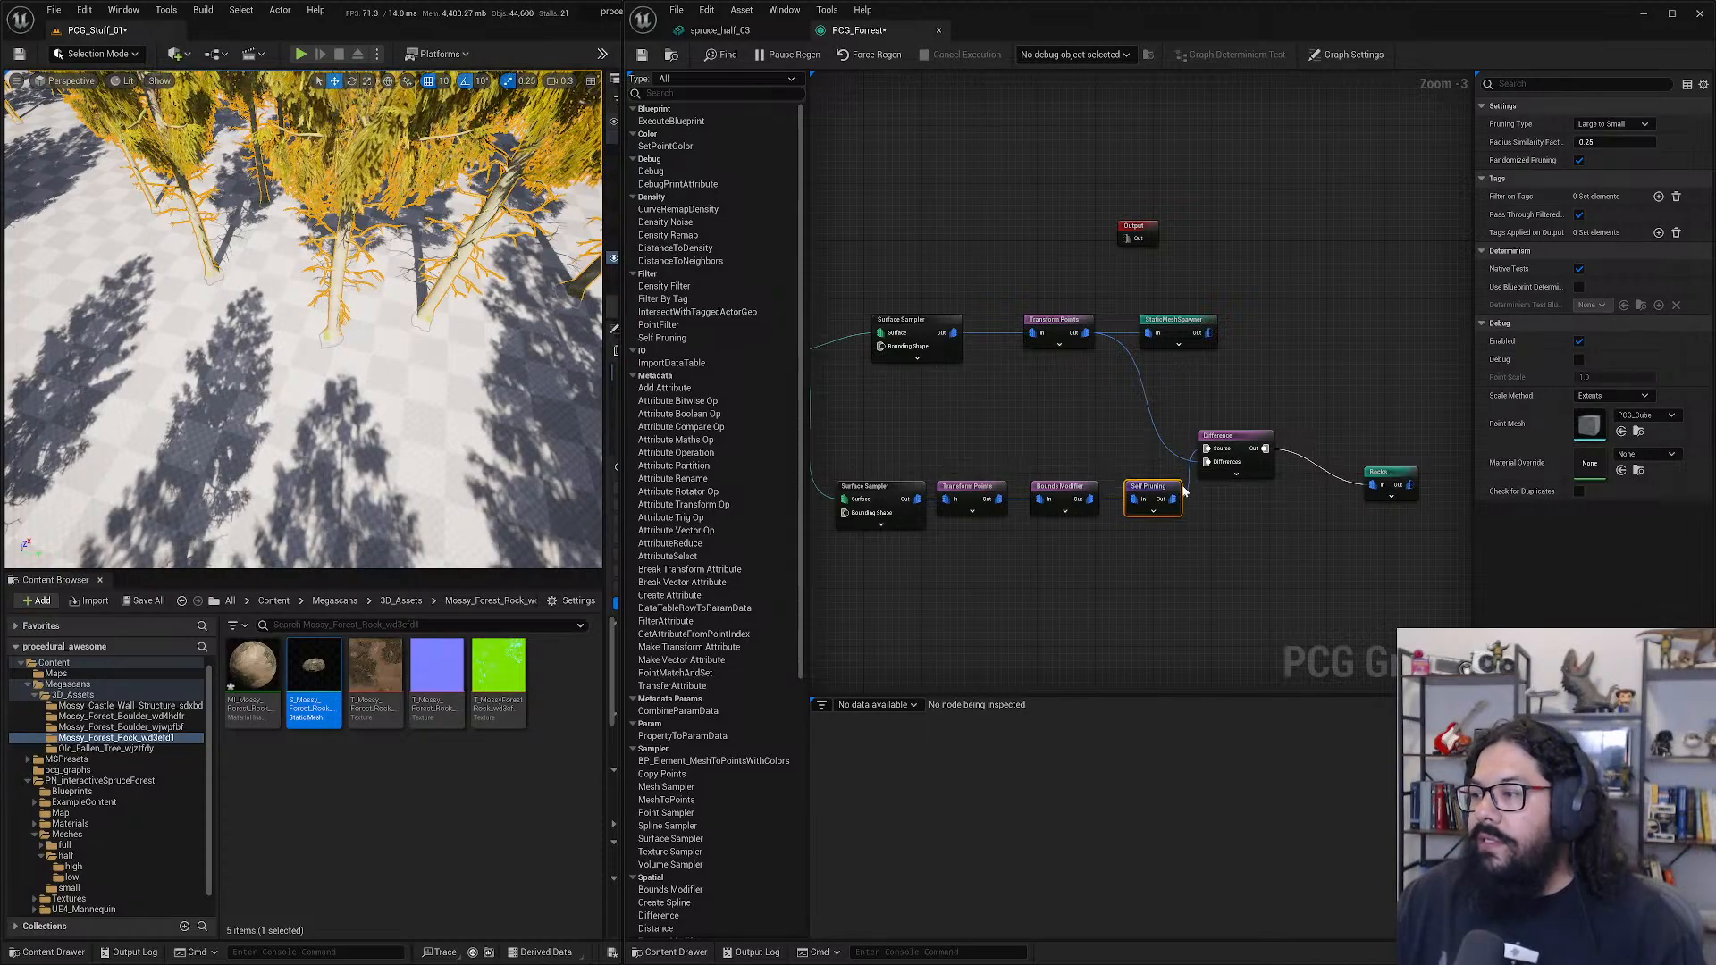
- Set the Self Pruning node's Radius Similarity Factor to 0.0001
{"action": "left_click", "coordinate": [1600, 142]}
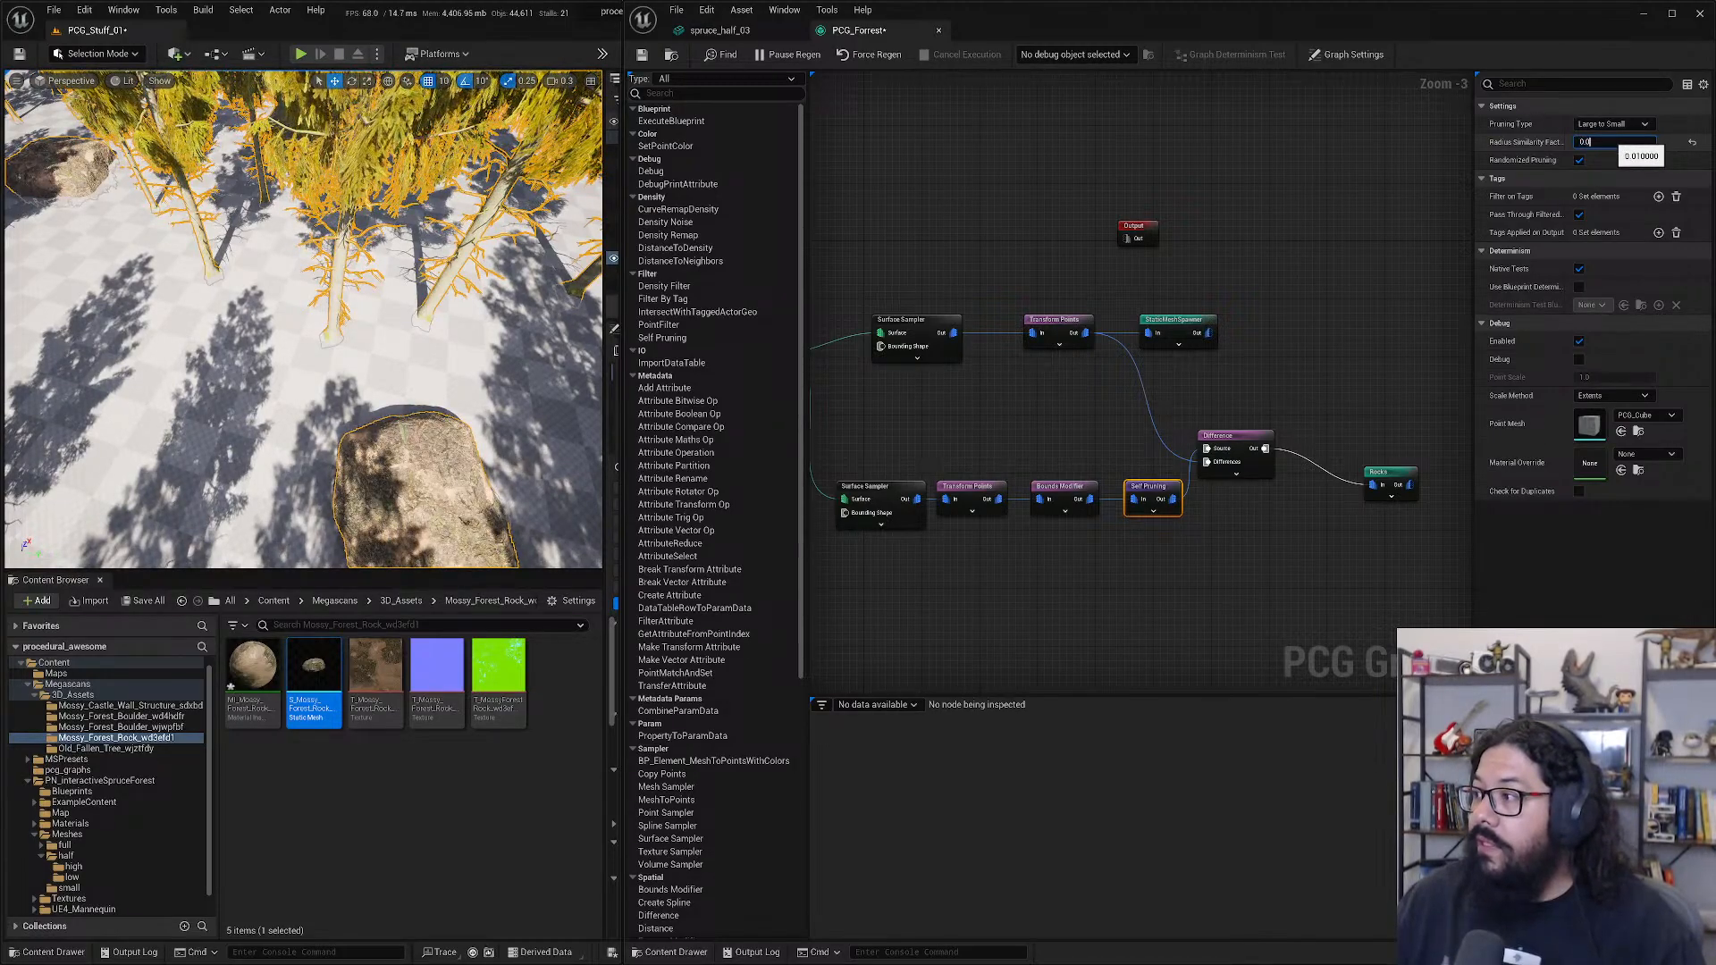
{"action": "type", "text": "0.001"}
{"action": "key", "text": "Return"}
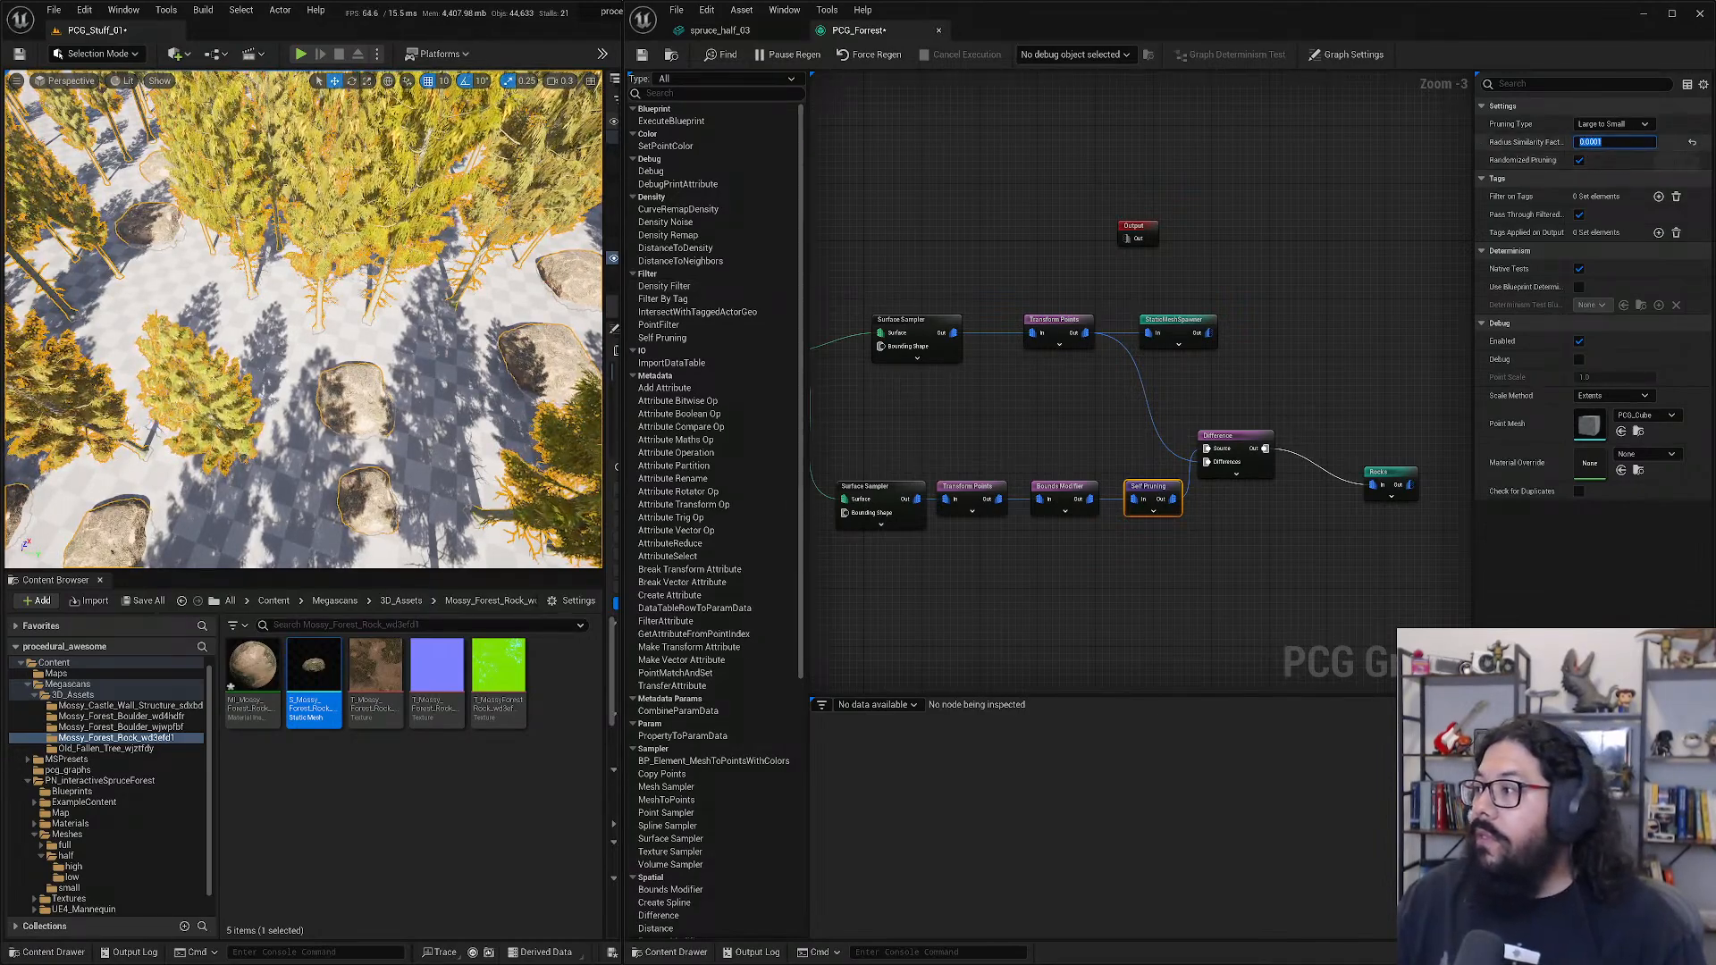
- Try the Small to Large pruning type on the Self Pruning node and return it to Large to Small
{"action": "left_click", "coordinate": [1613, 125]}
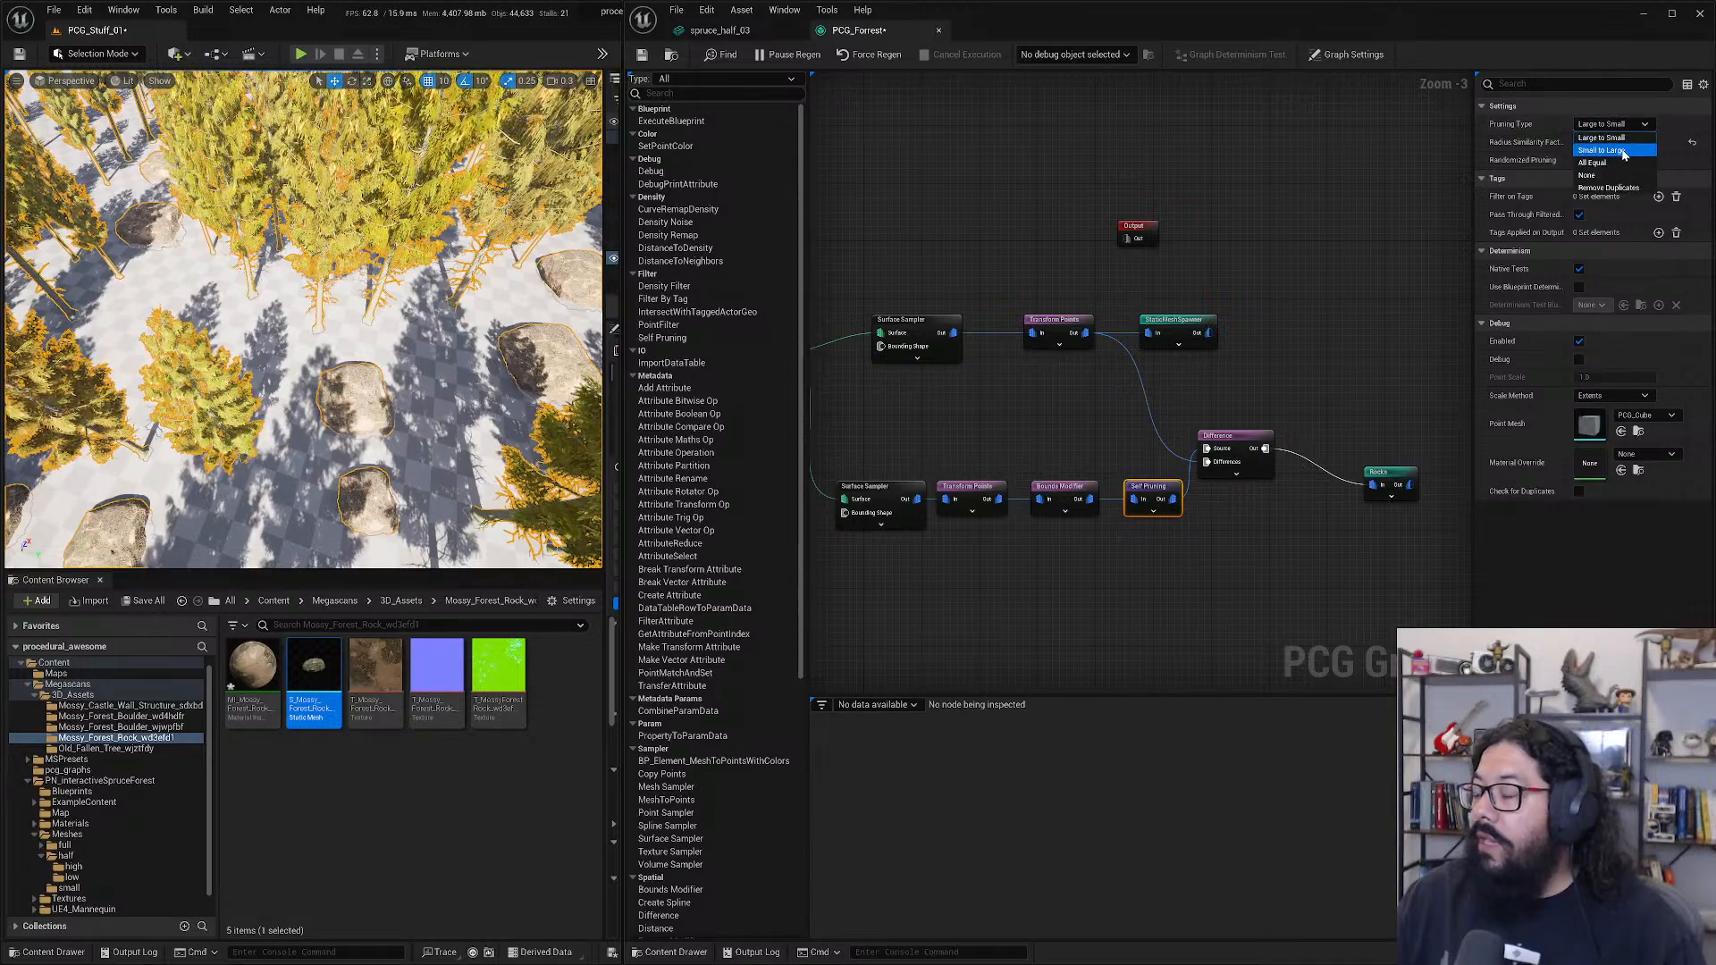
{"action": "left_click", "coordinate": [1622, 149]}
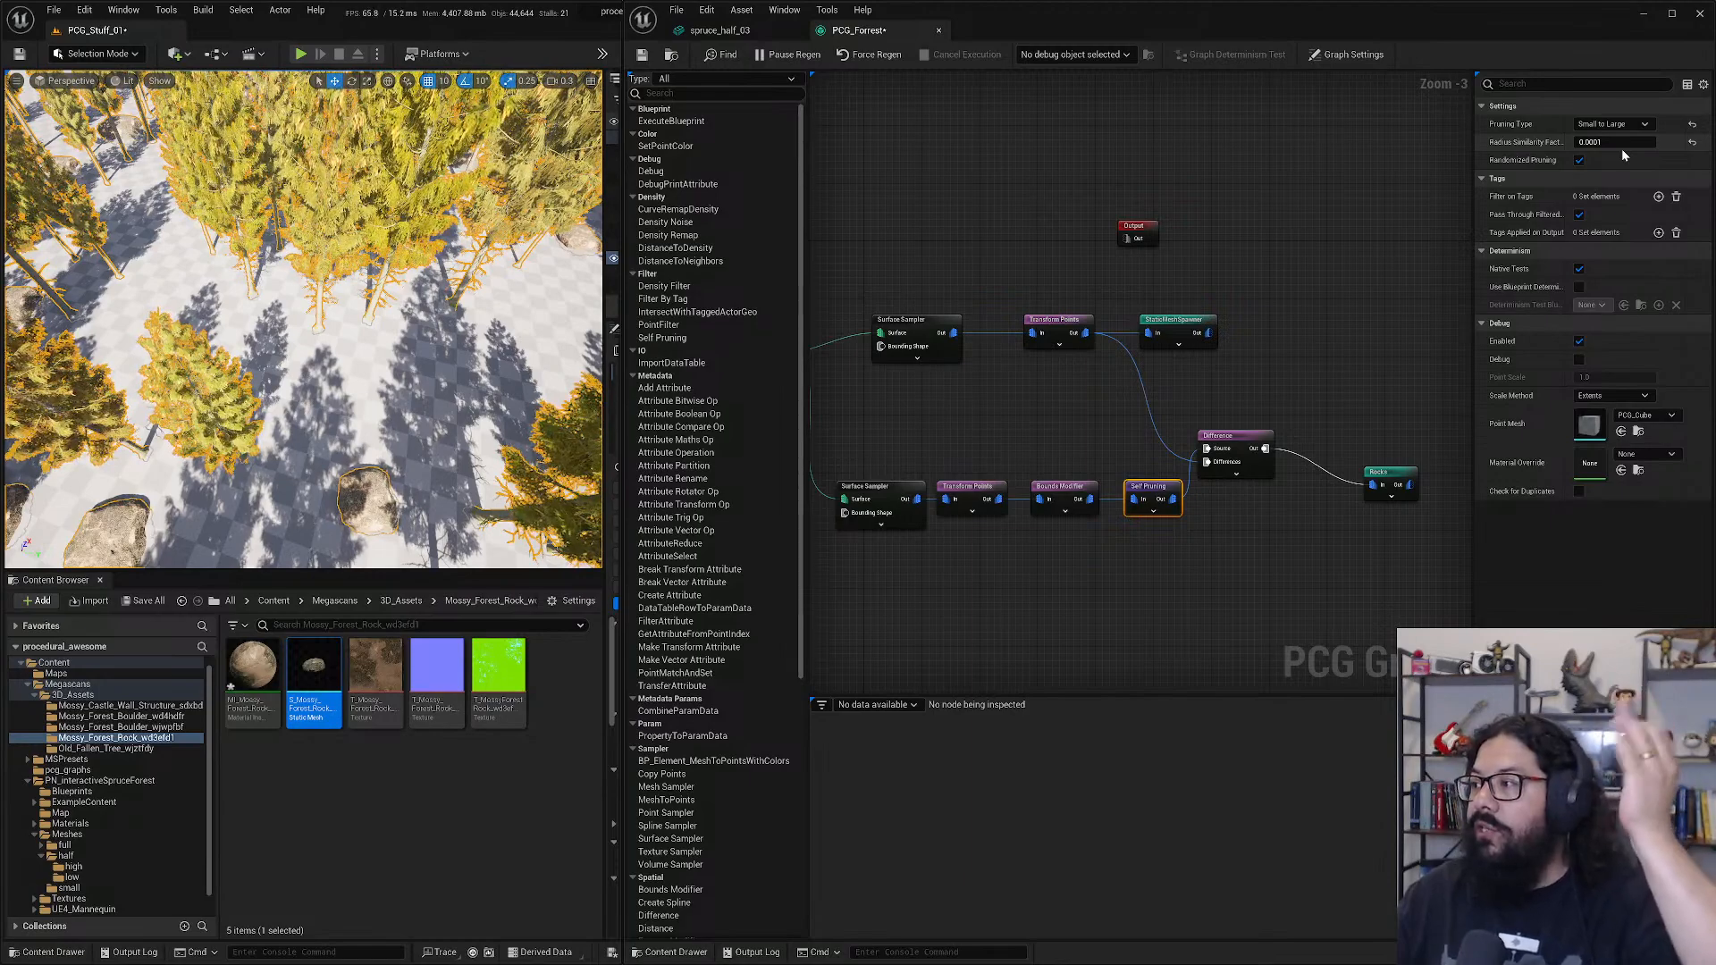
{"action": "left_click", "coordinate": [1611, 124]}
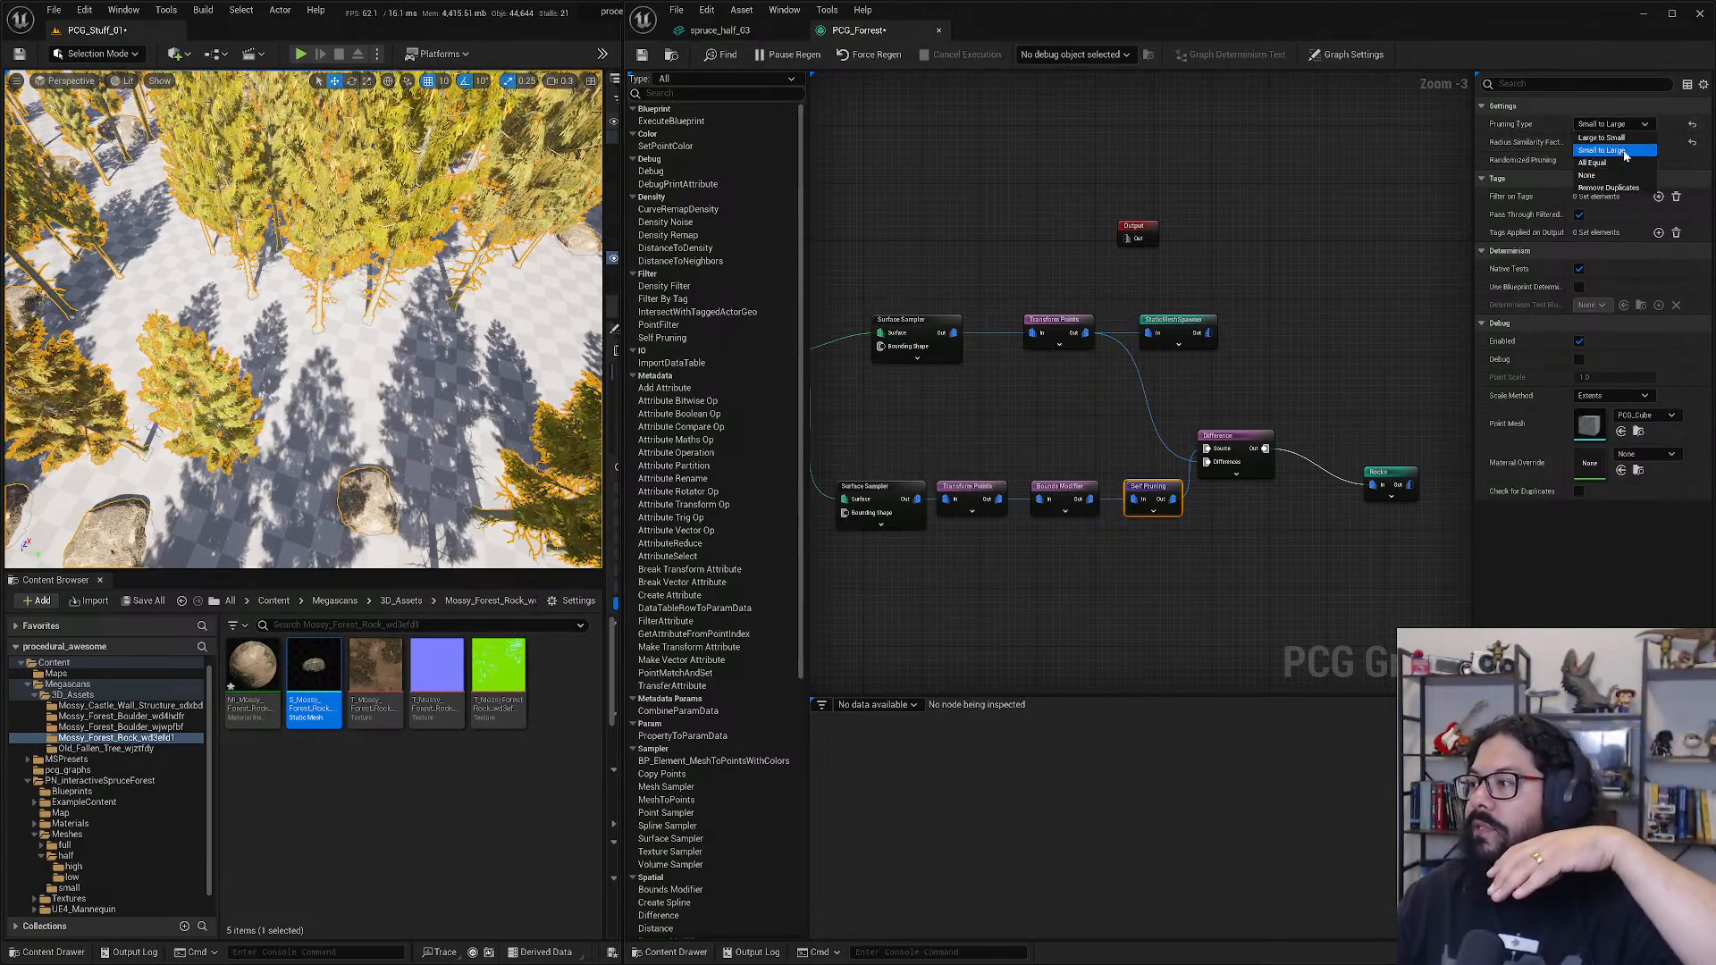
{"action": "left_click", "coordinate": [1622, 150]}
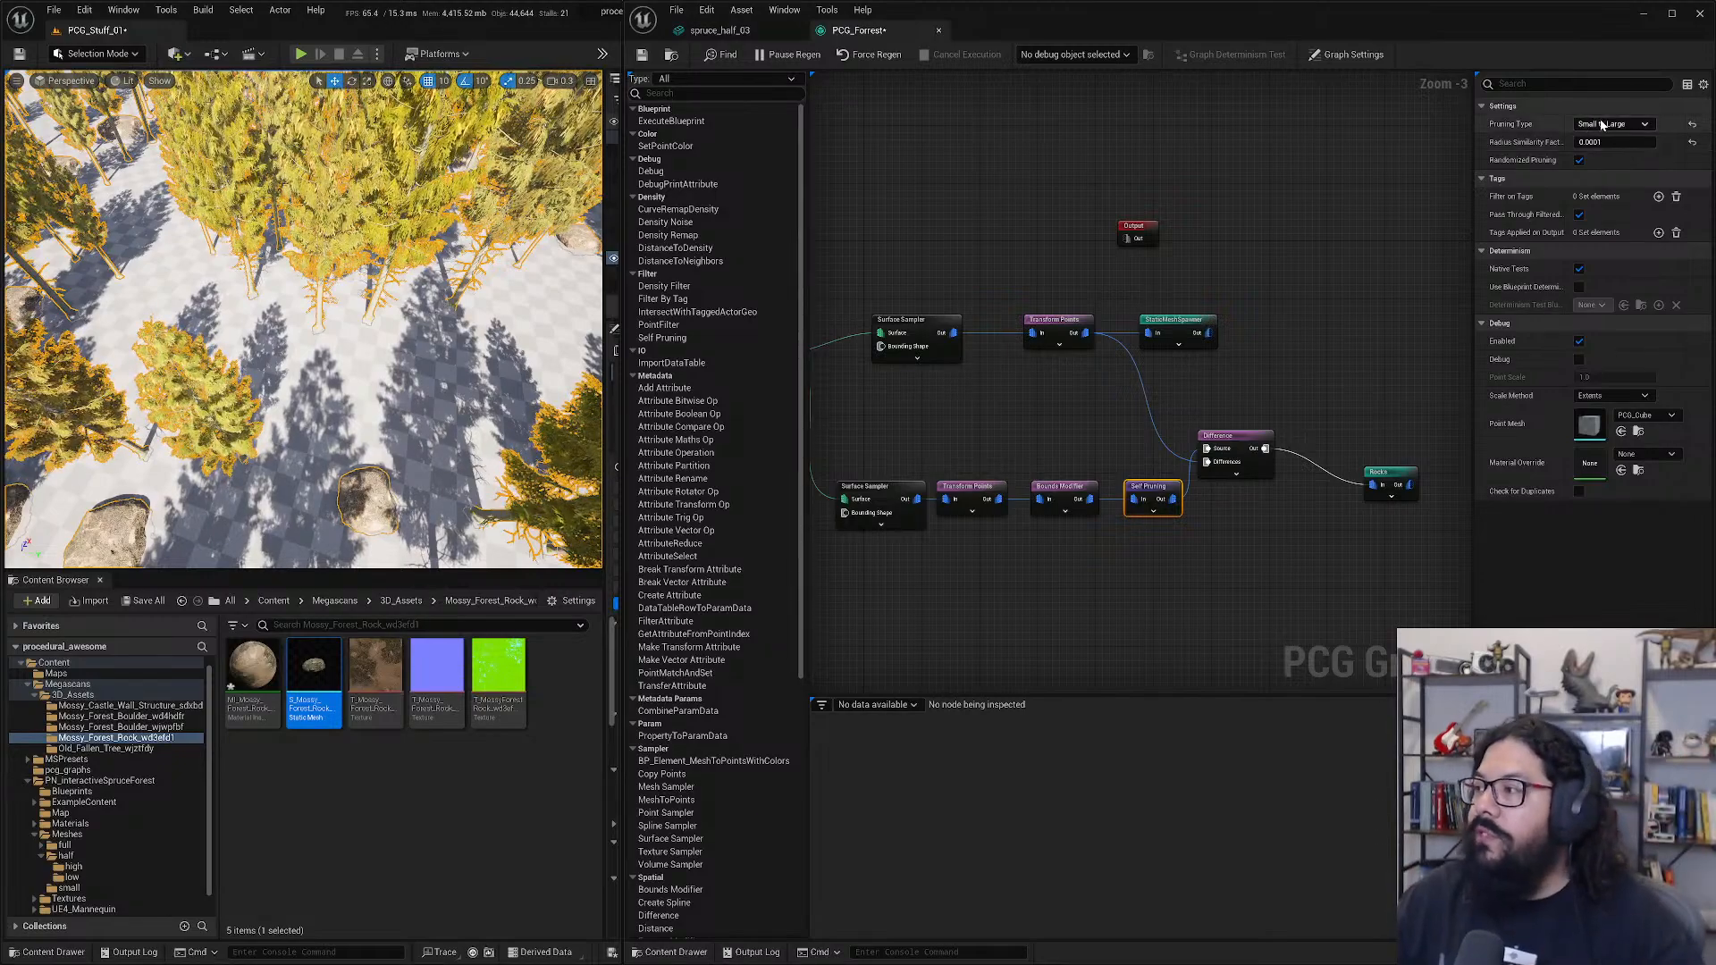
{"action": "left_click", "coordinate": [1602, 126]}
{"action": "left_click", "coordinate": [1609, 137]}
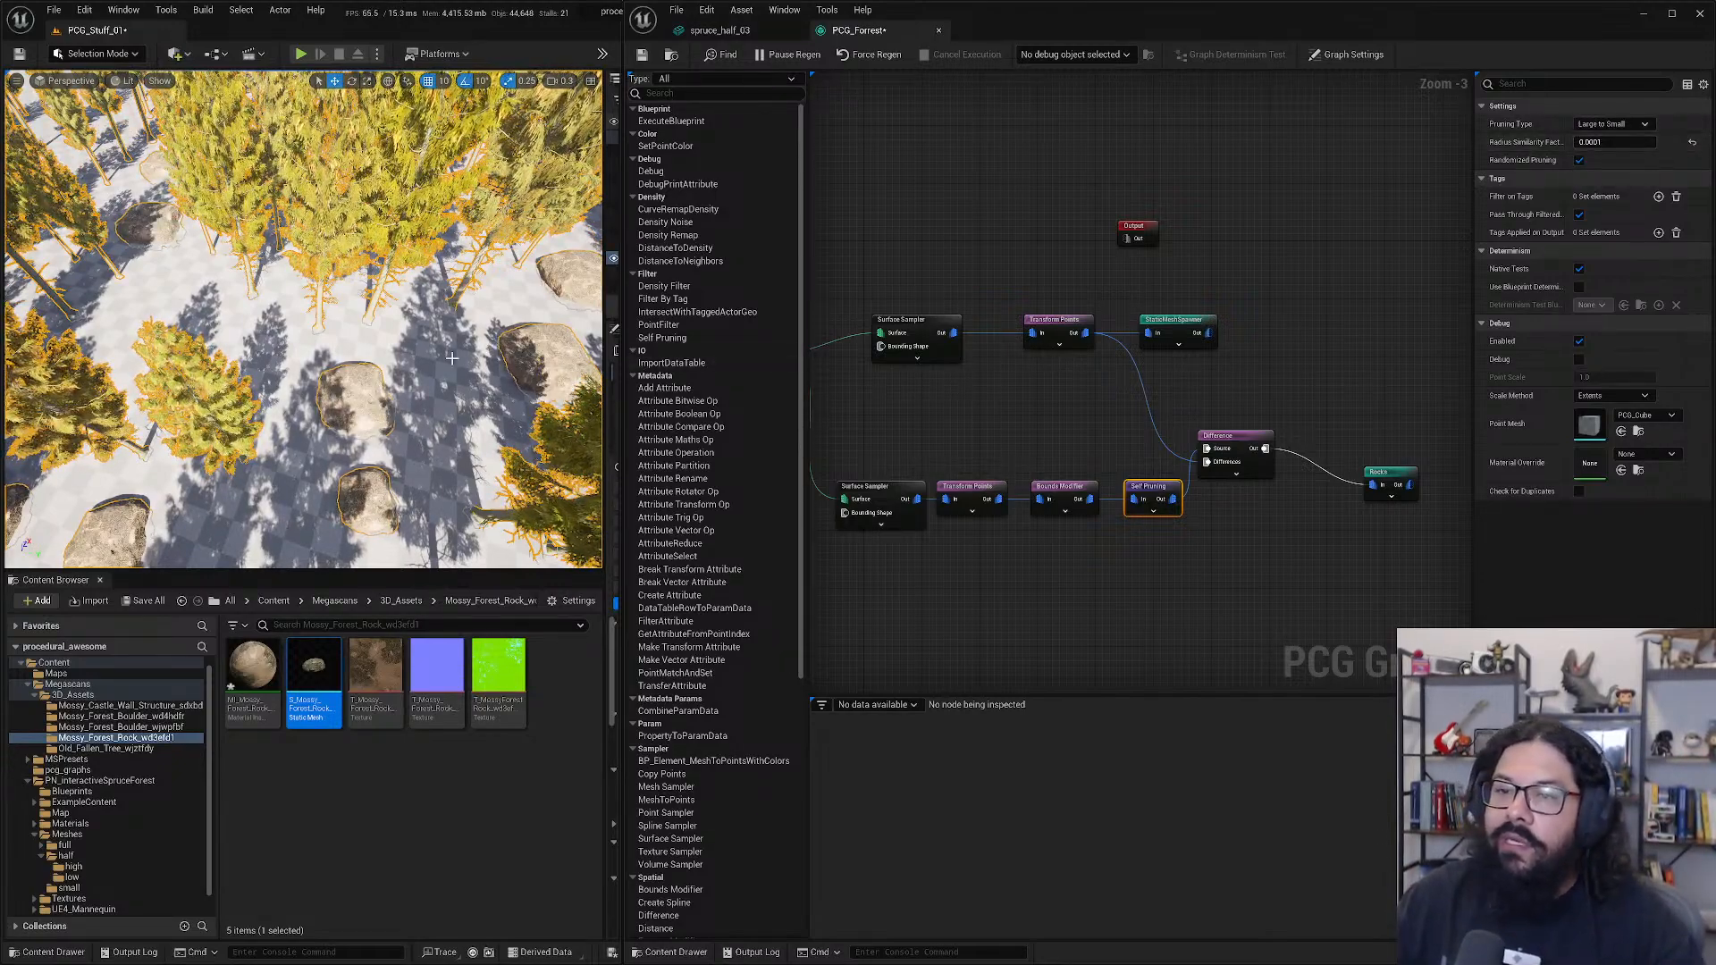
- Set the Self Pruning node's Radius Similarity Factor to 0.000001
{"action": "scroll", "coordinate": [451, 358], "scroll_direction": "down", "scroll_amount": 5}
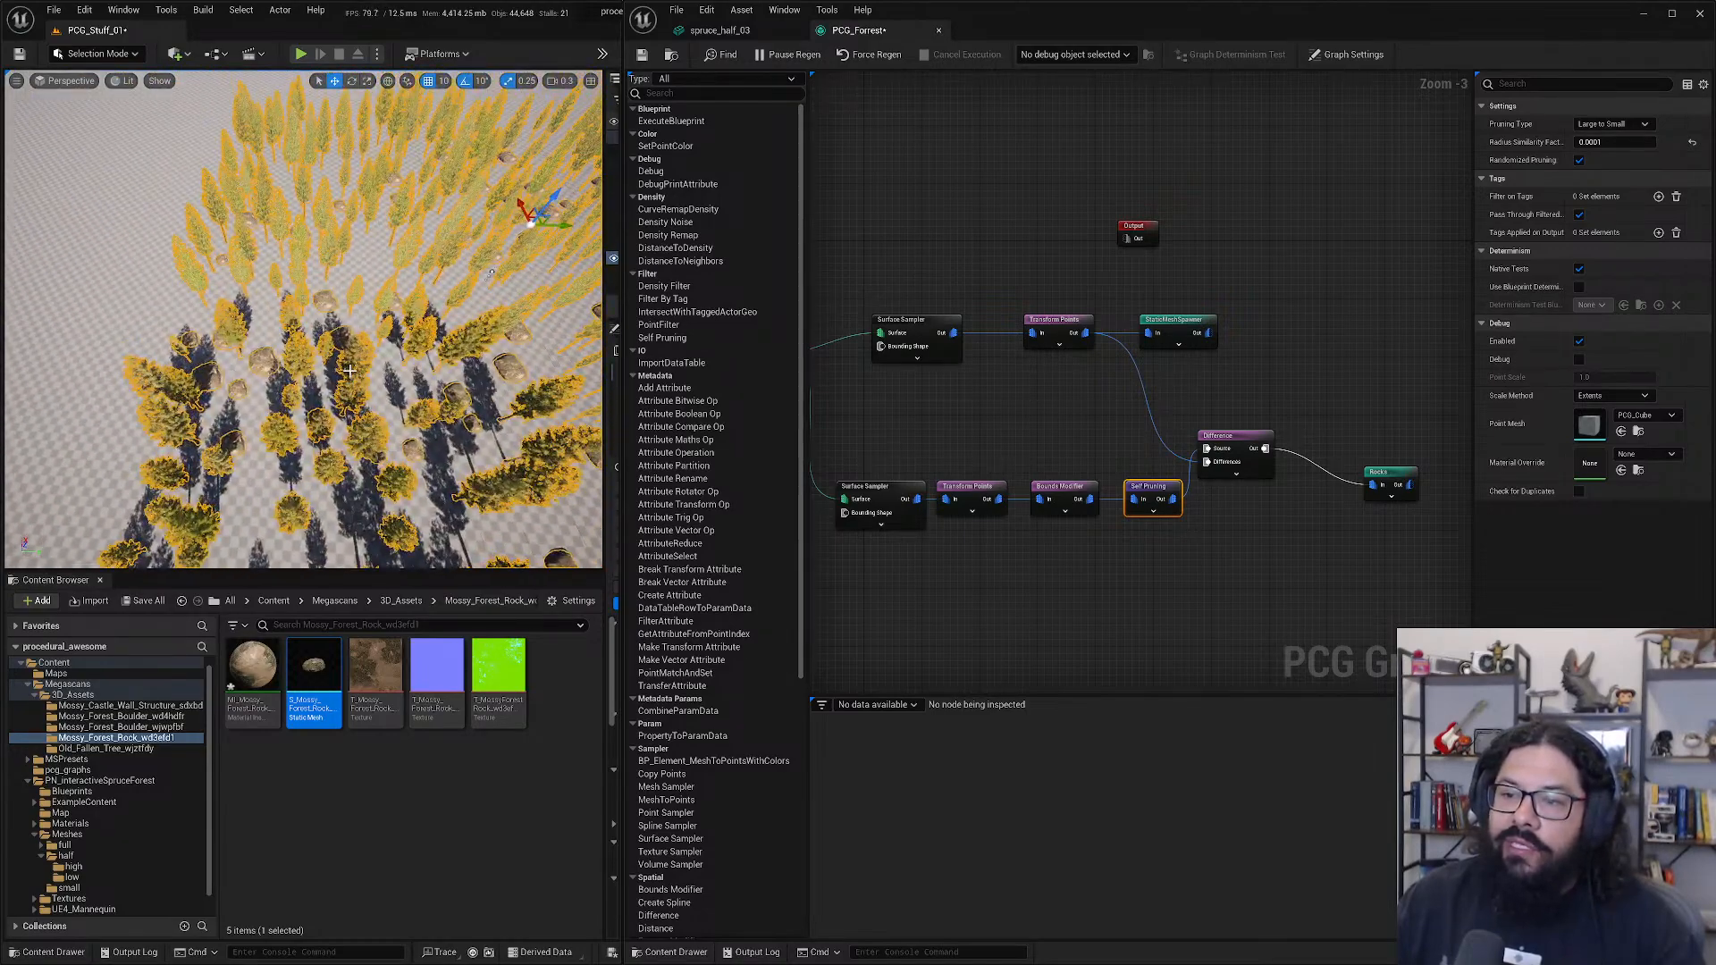
{"action": "mouse_move", "coordinate": [1611, 143]}
{"action": "left_mouse_down"}
{"action": "mouse_move", "coordinate": [1641, 143]}
{"action": "mouse_move", "coordinate": [1577, 143]}
{"action": "mouse_move", "coordinate": [1611, 143]}
{"action": "left_mouse_up"}
{"action": "left_click", "coordinate": [1611, 143]}
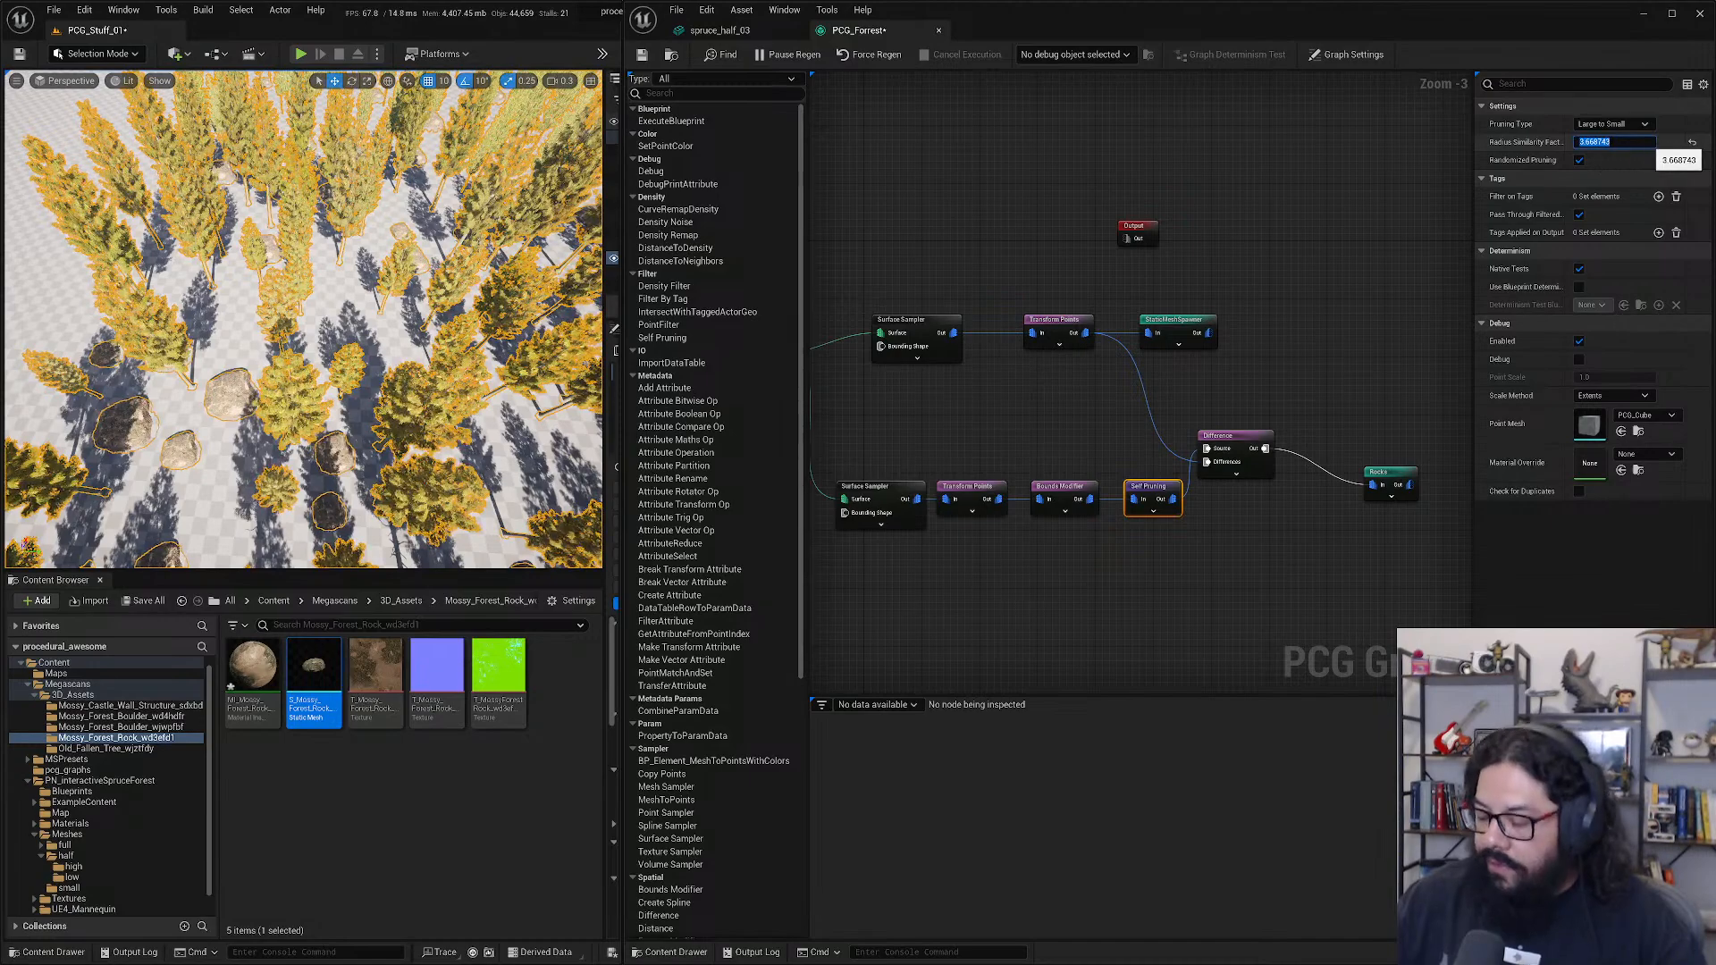
{"action": "type", "text": "0.000001"}
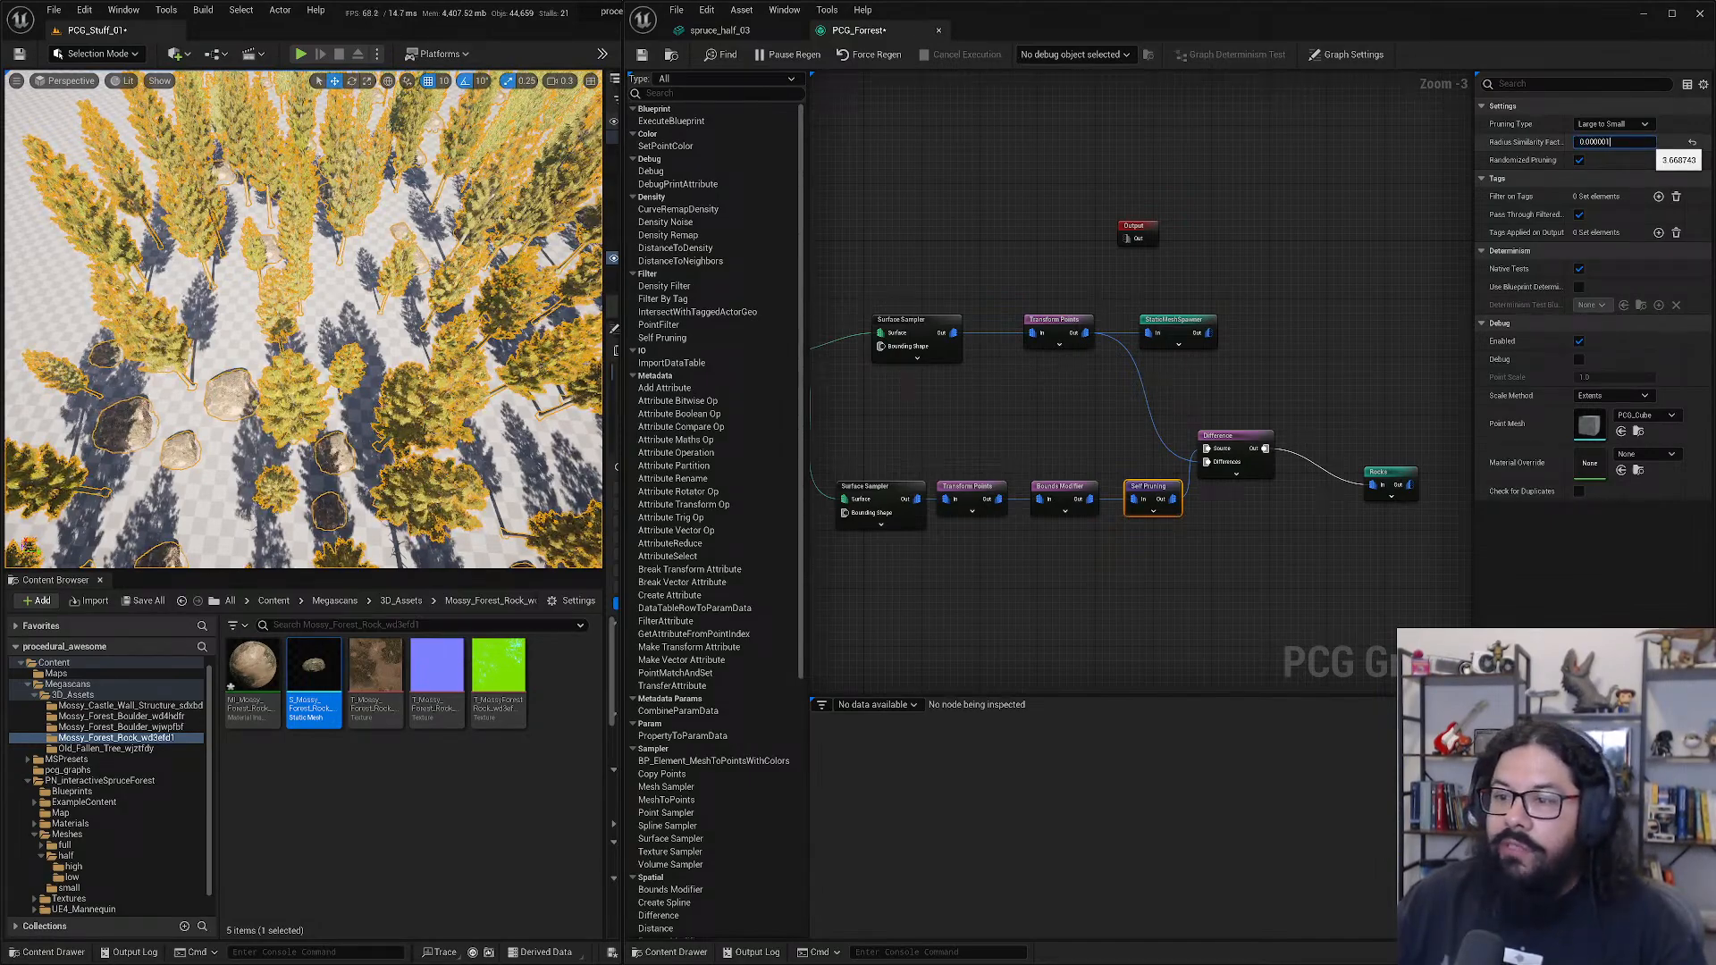
{"action": "key", "text": "Return"}
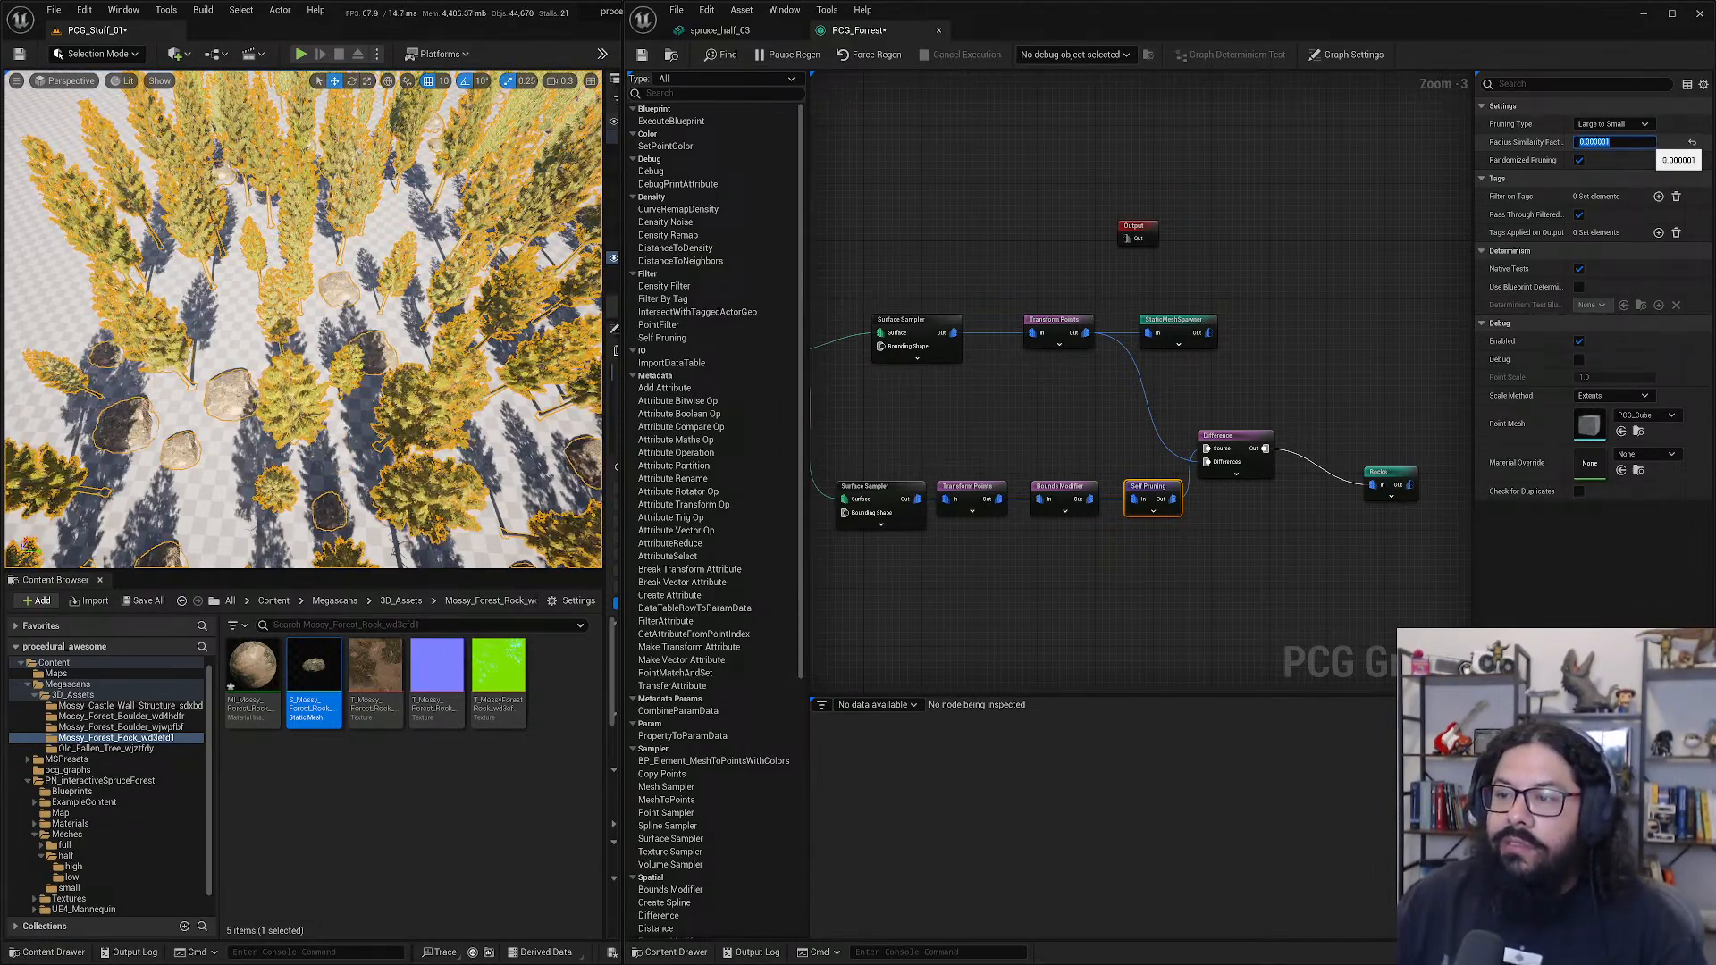
- Inspect the pruned rocks, disable the Self Pruning node, and move it below the rock branch
{"action": "right_click_drag", "start_coordinate": [358, 312], "coordinate": [420, 317]}
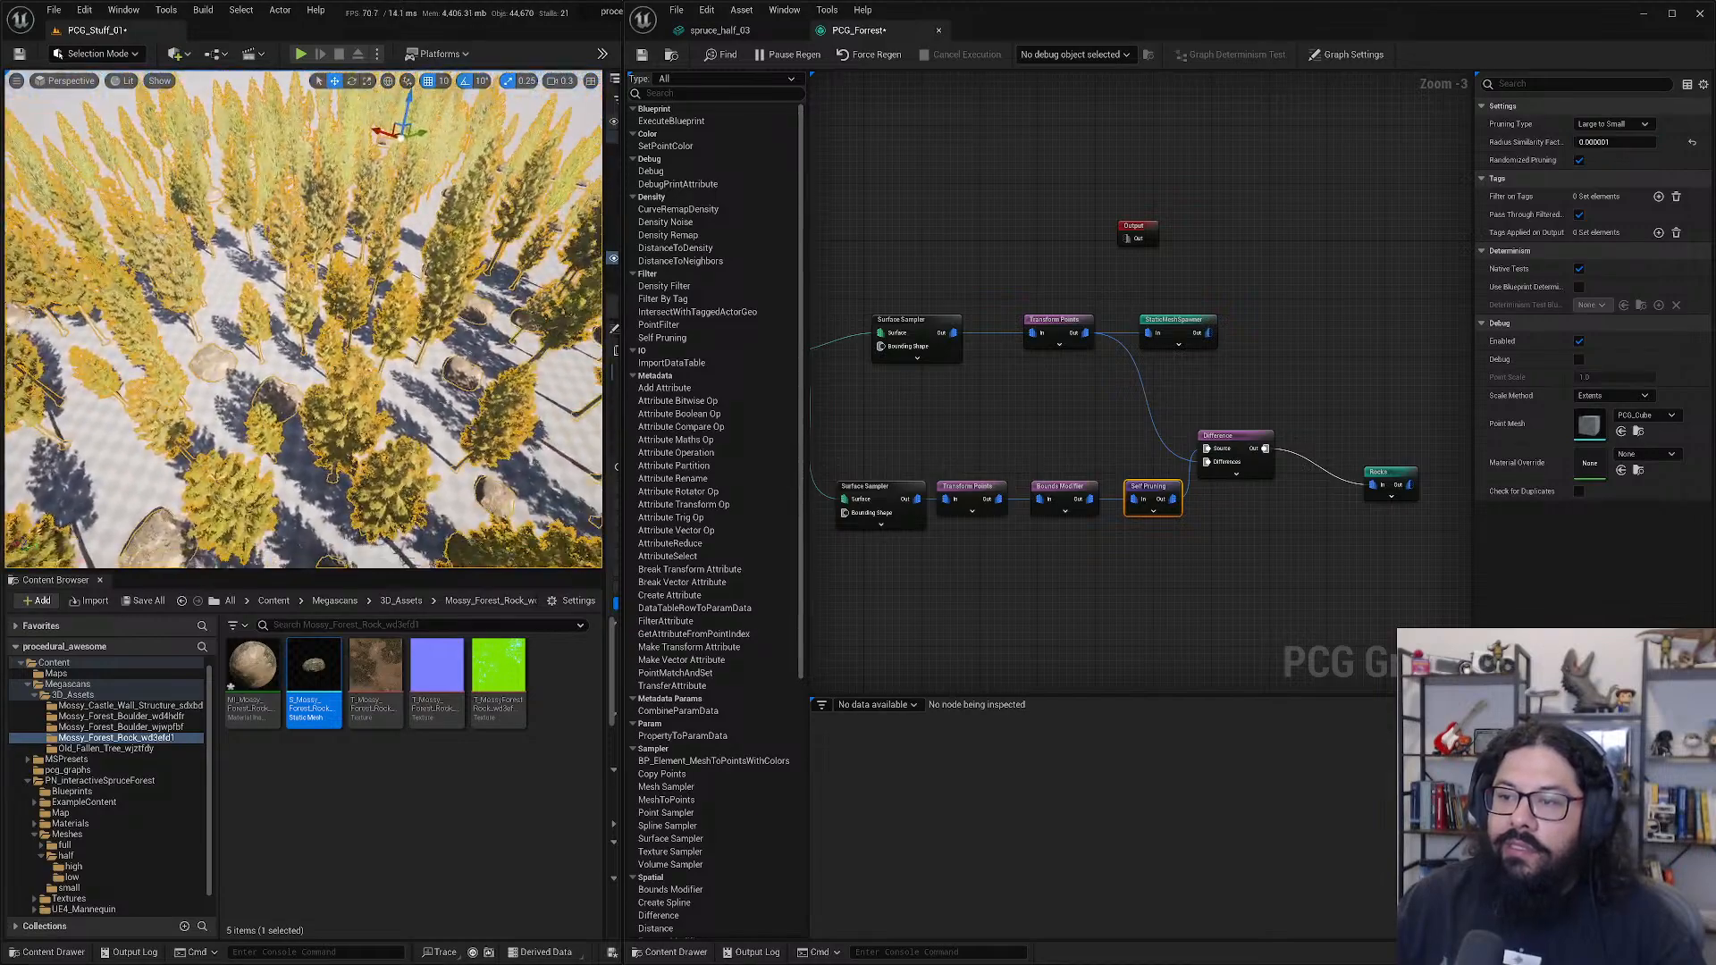
{"action": "scroll", "coordinate": [399, 435], "scroll_direction": "up", "scroll_amount": 5}
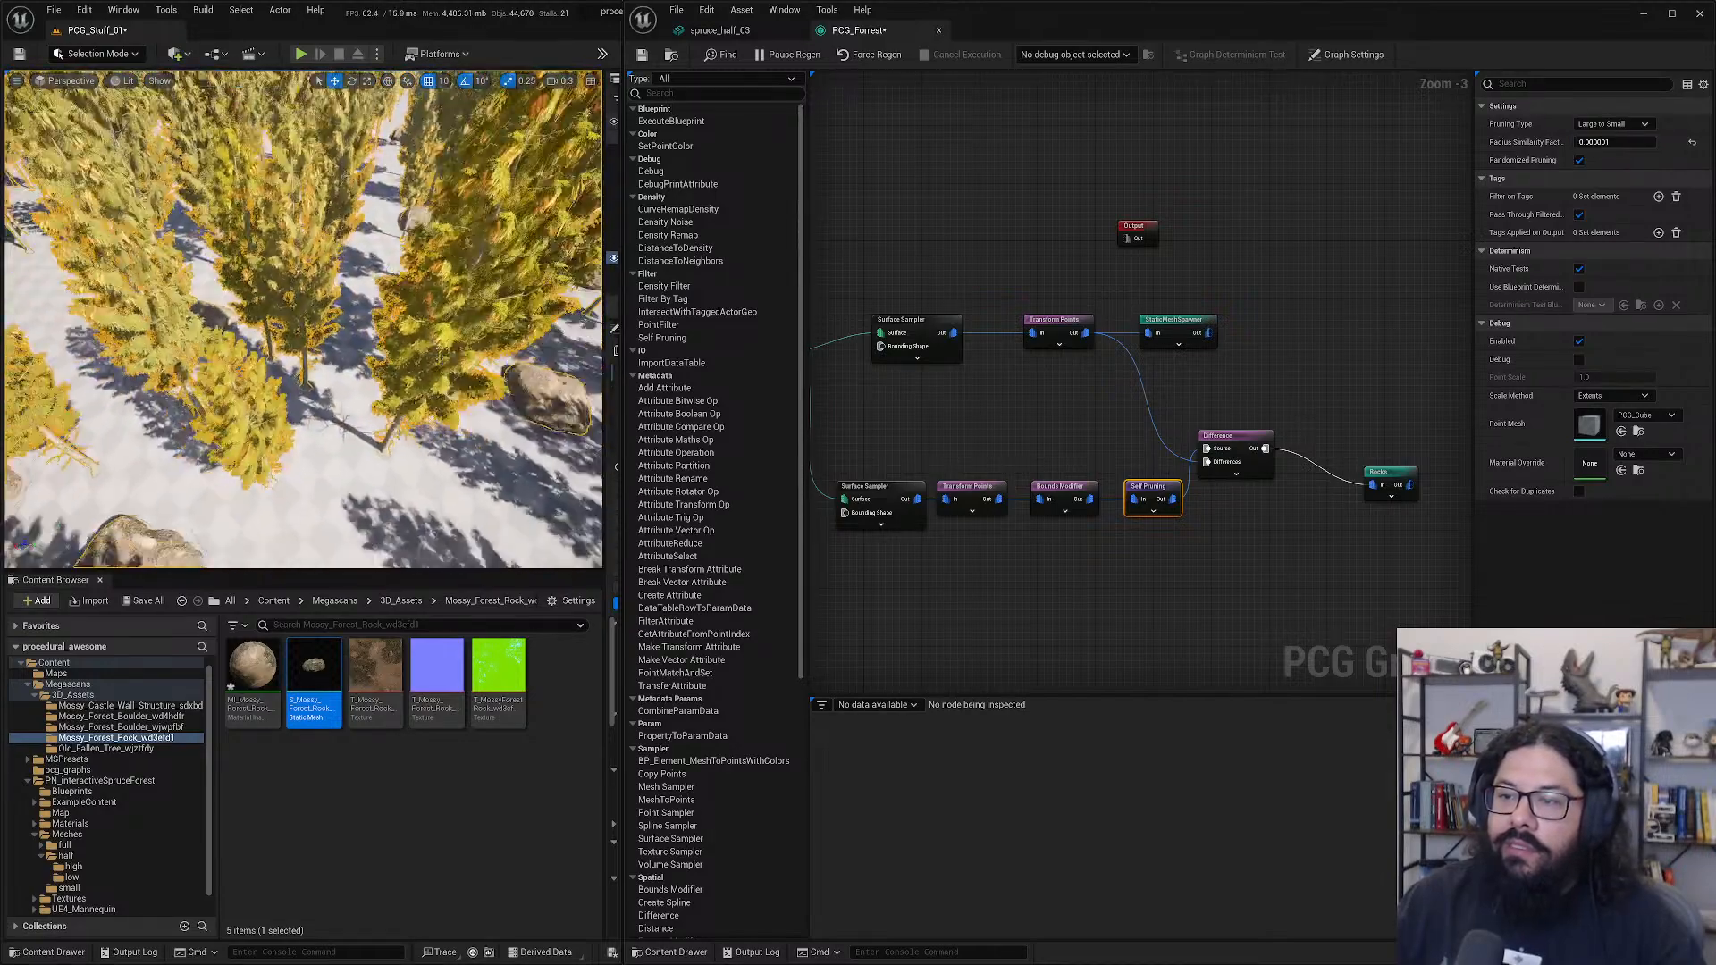
{"action": "scroll", "coordinate": [399, 435], "scroll_direction": "down", "scroll_amount": 5}
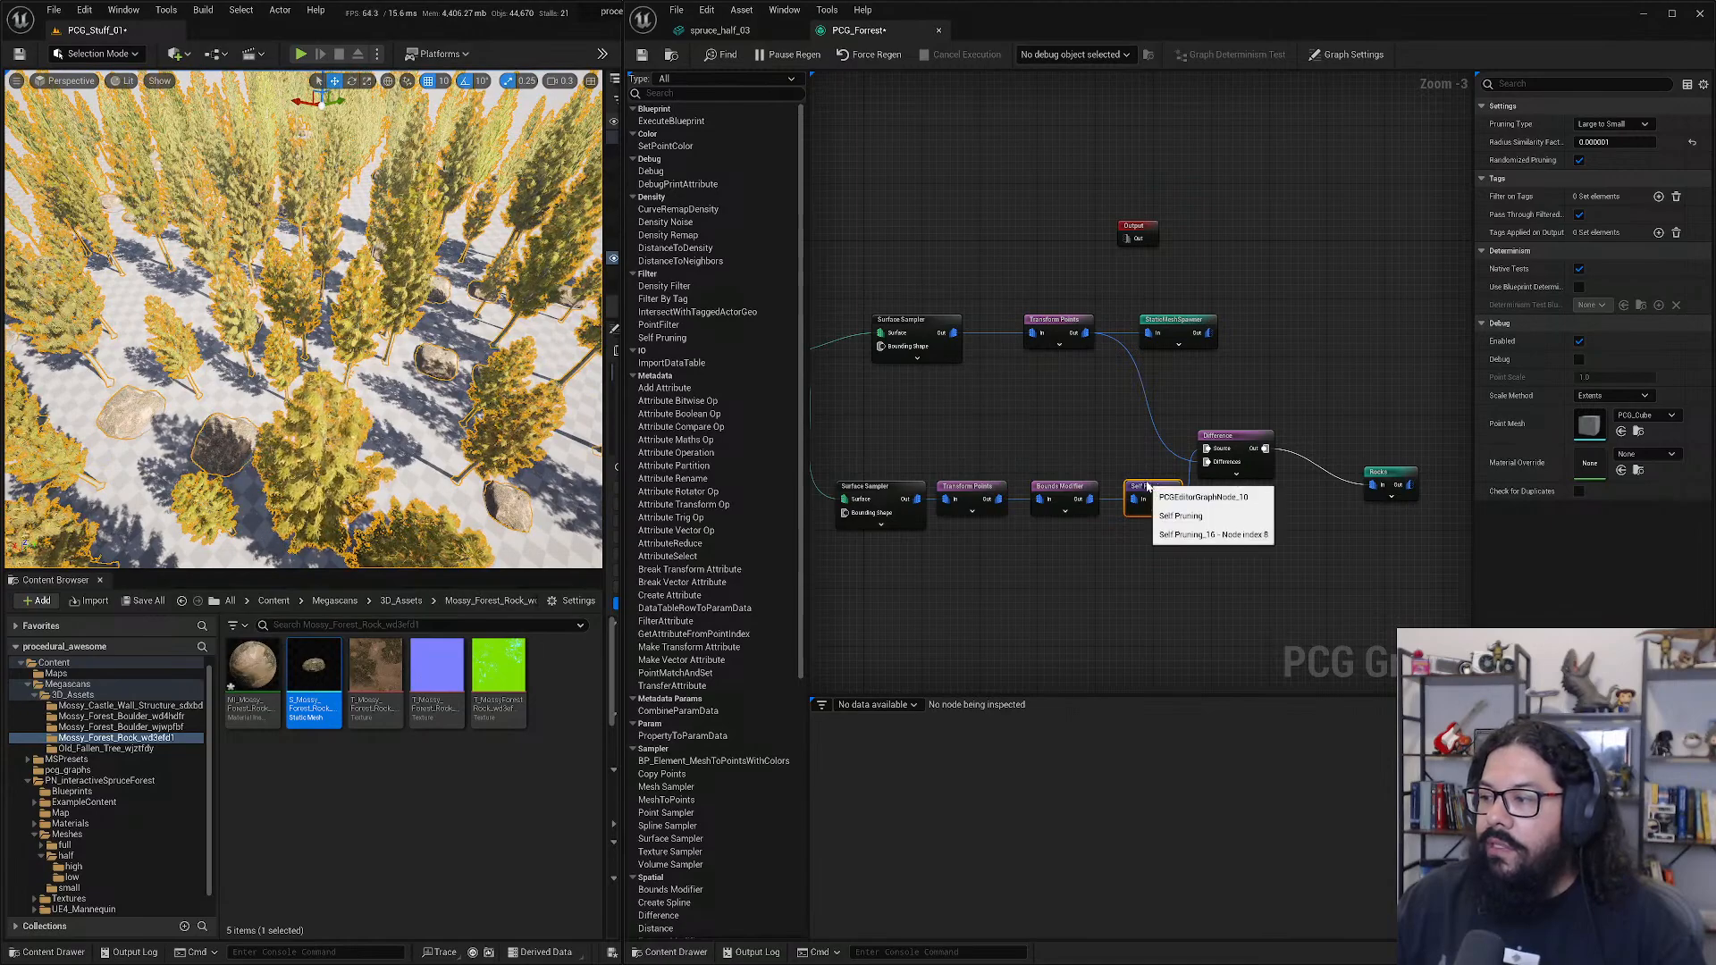
{"action": "key", "text": "e"}
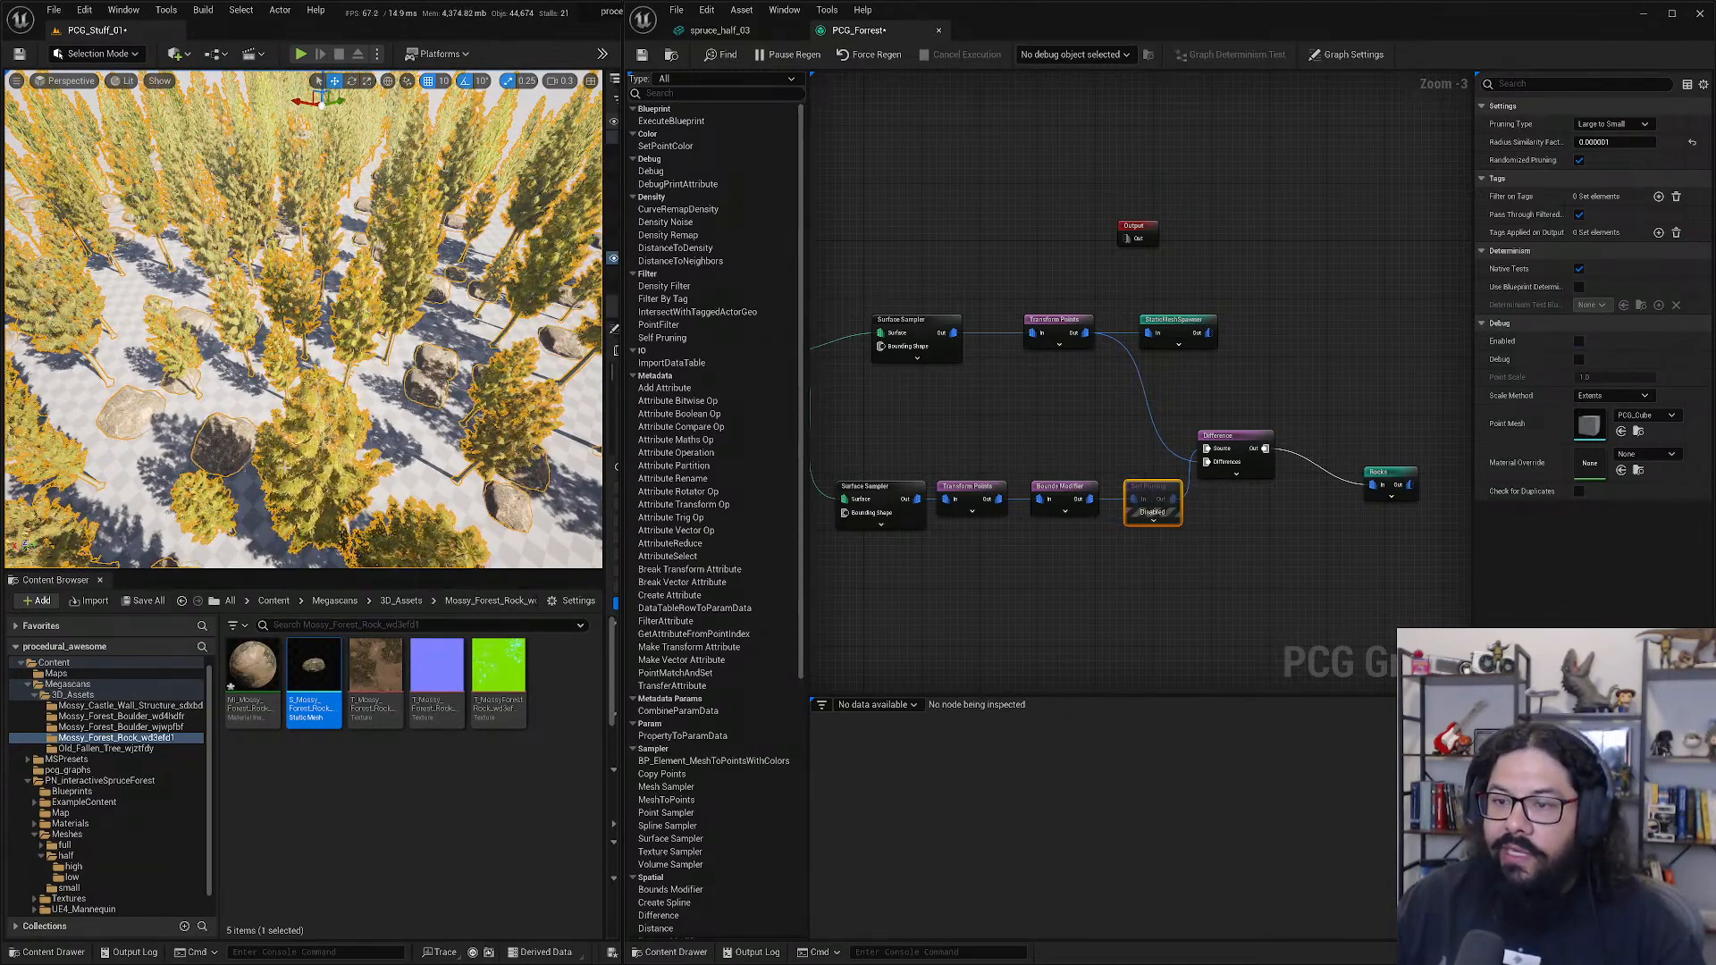
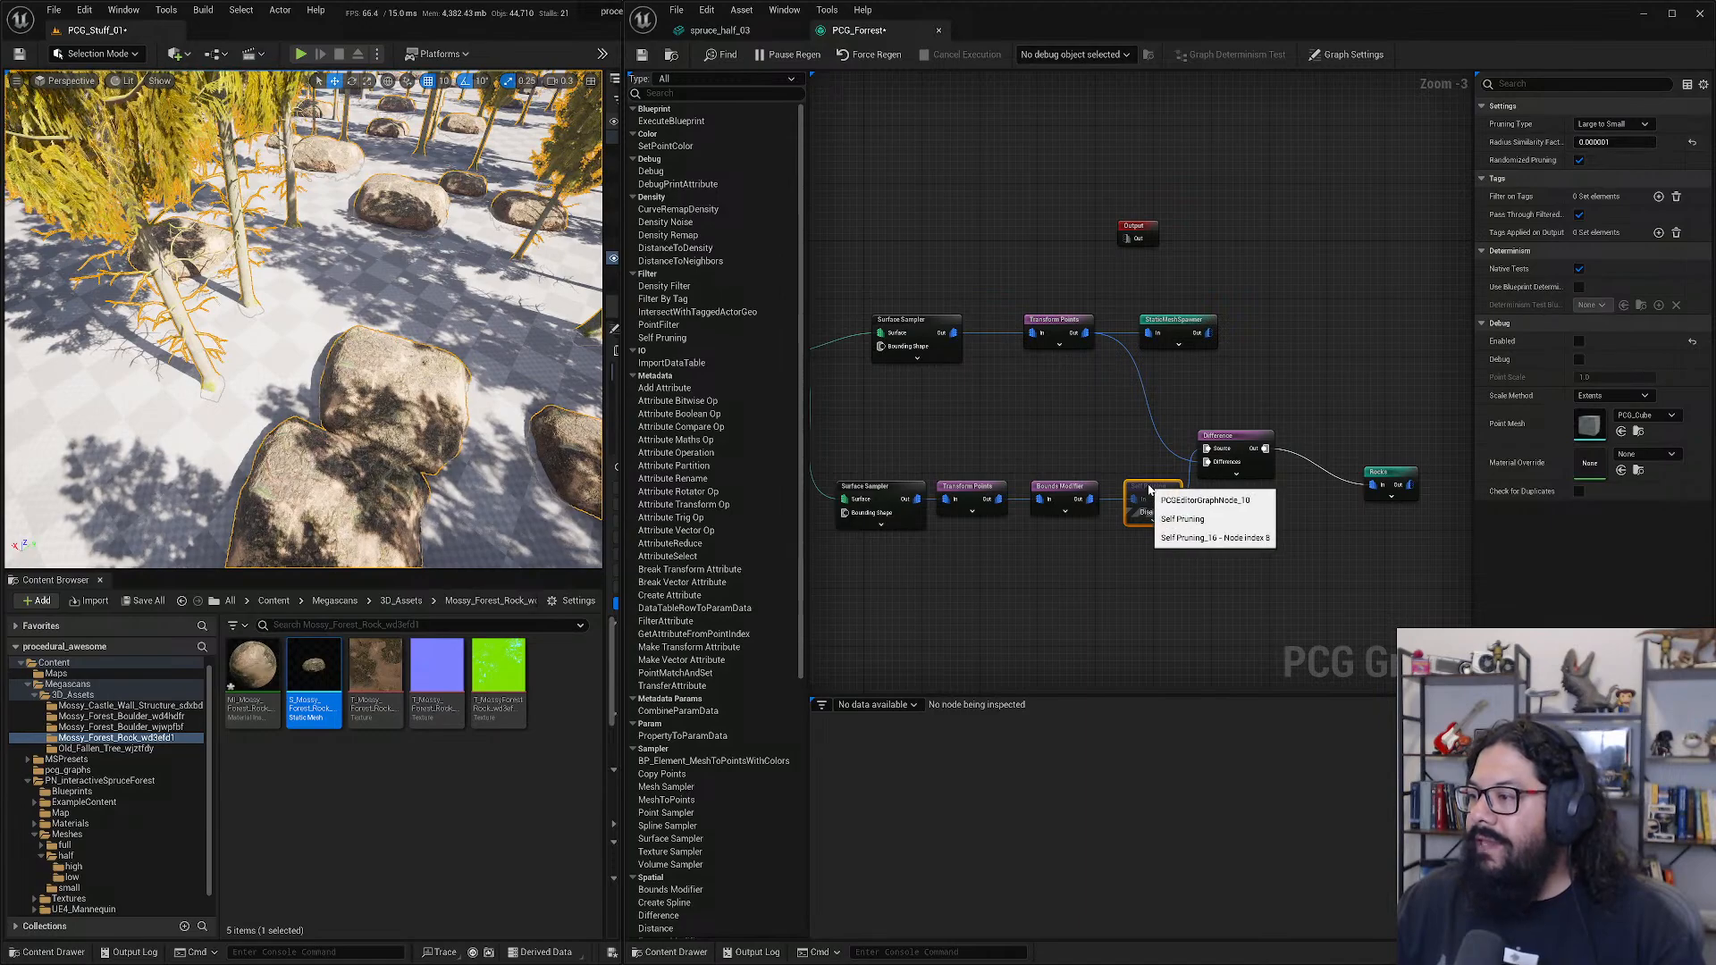
{"action": "left_click_drag", "start_coordinate": [1147, 491], "coordinate": [1141, 534]}
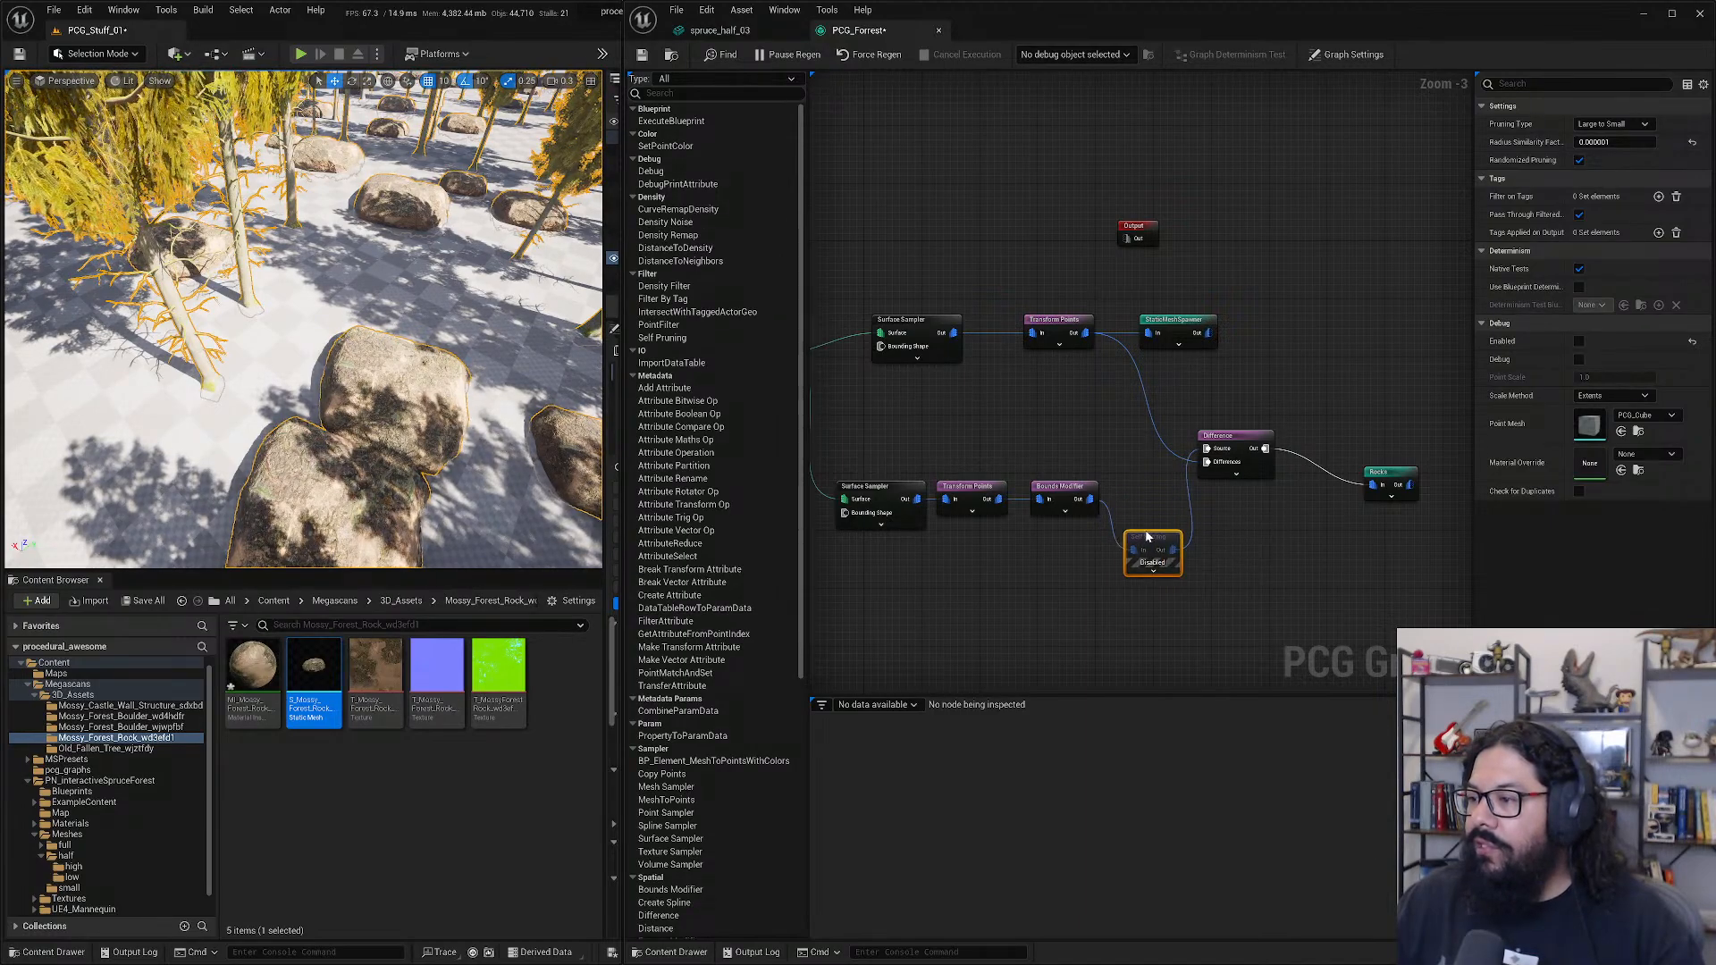
{"action": "left_click_drag", "start_coordinate": [969, 453], "coordinate": [1065, 529]}
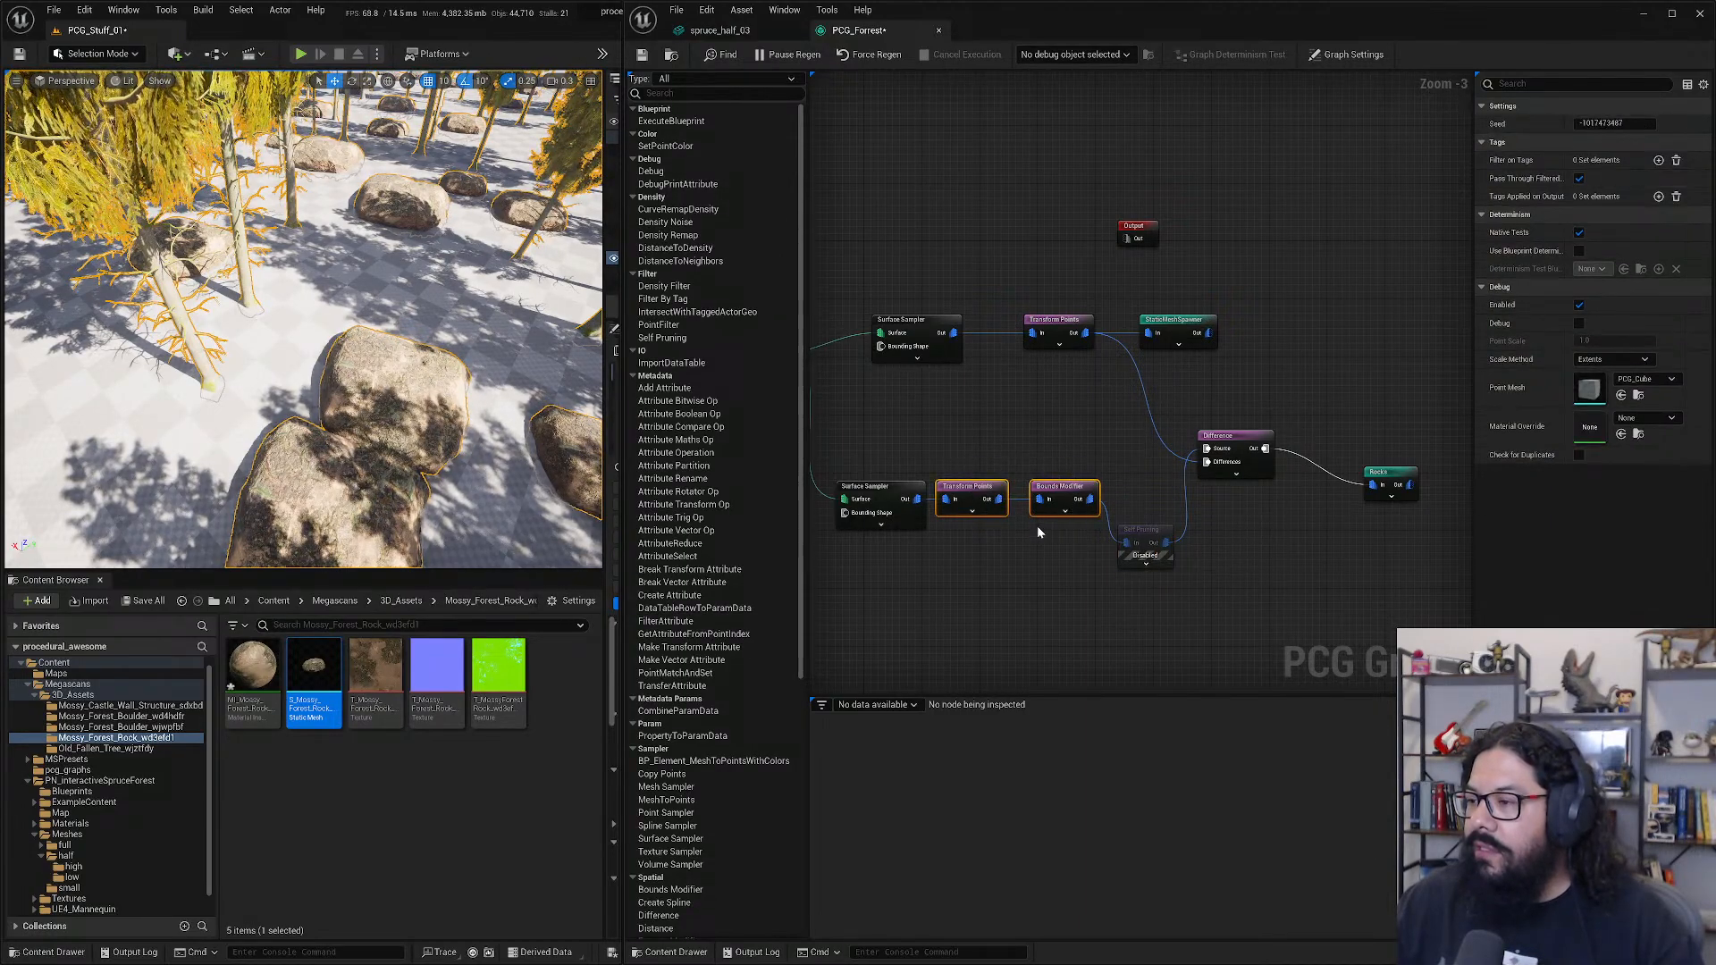
{"action": "left_click", "coordinate": [1064, 489]}
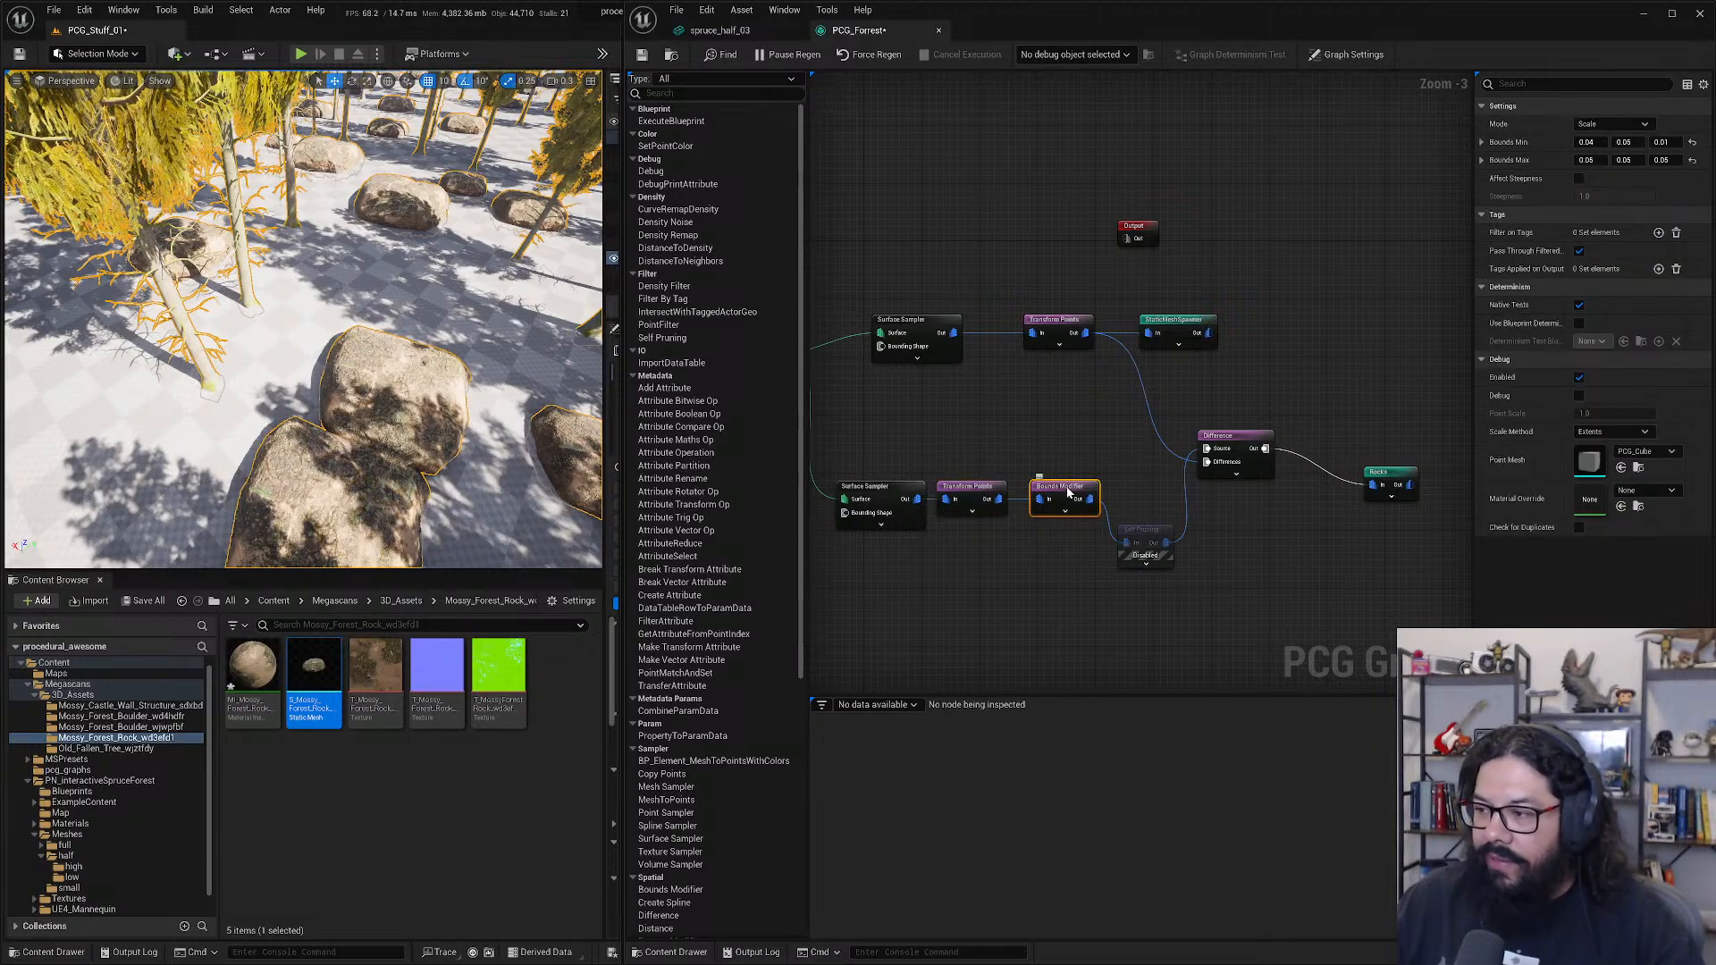
{"action": "double_click", "coordinate": [1070, 490]}
{"action": "type", "text": "dif"}
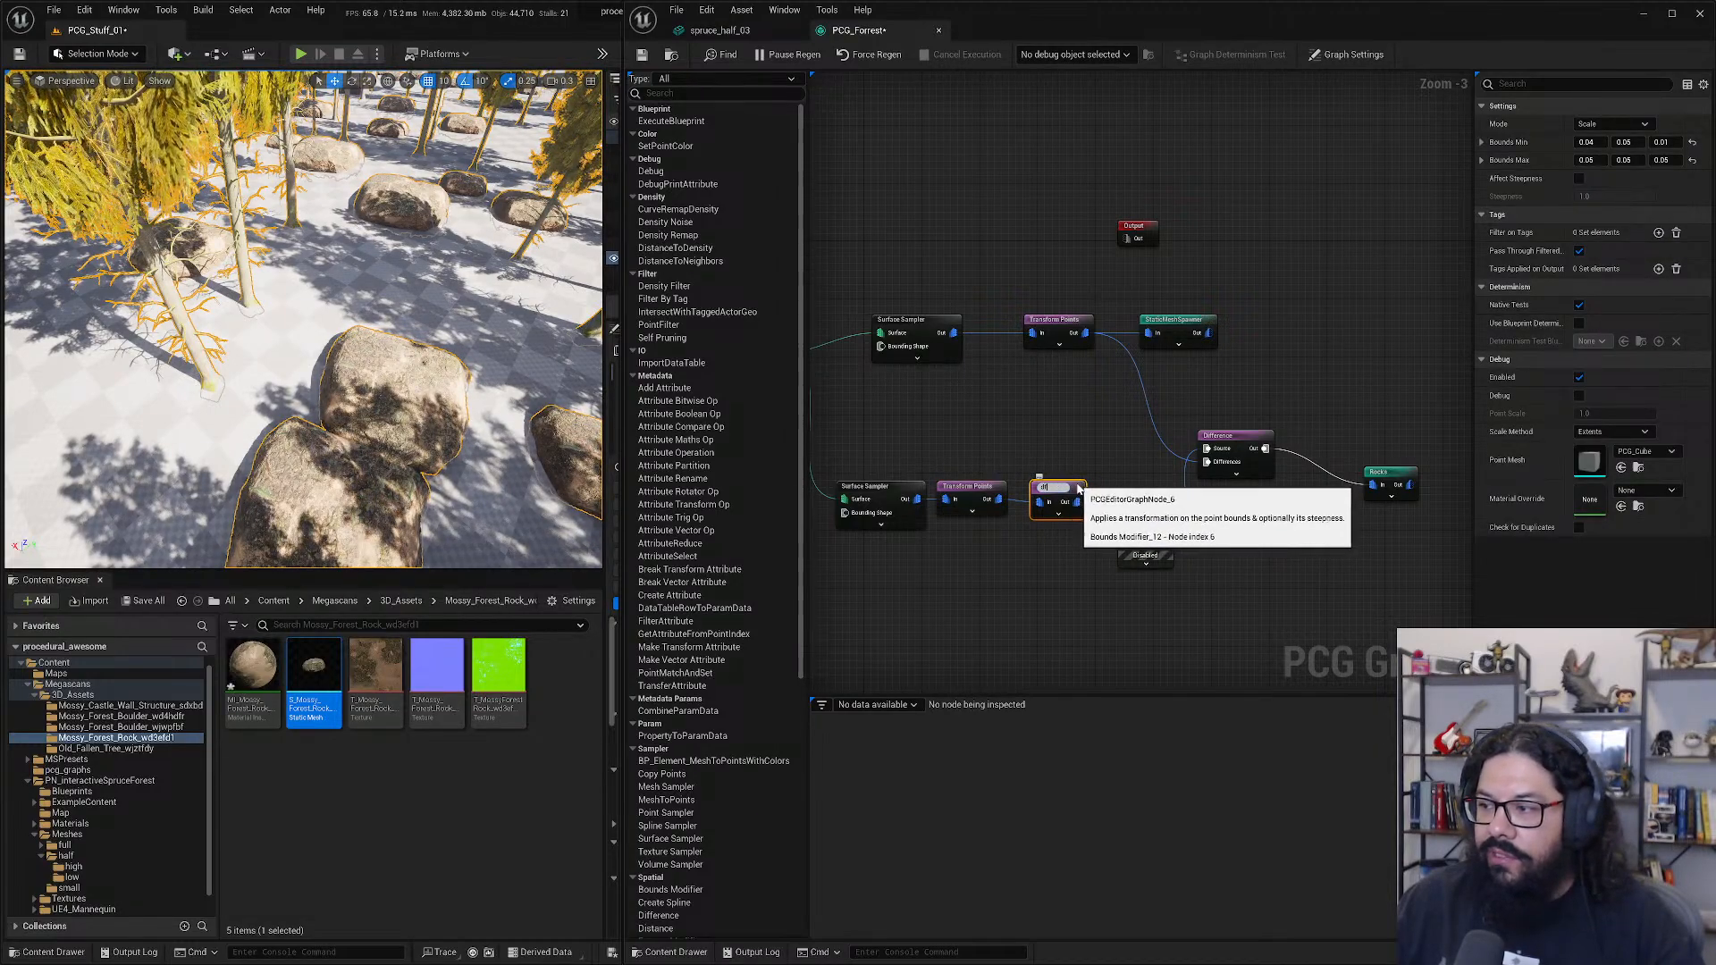
{"action": "key", "text": "Escape"}
{"action": "key", "text": "F2"}
{"action": "type", "text": "d"}
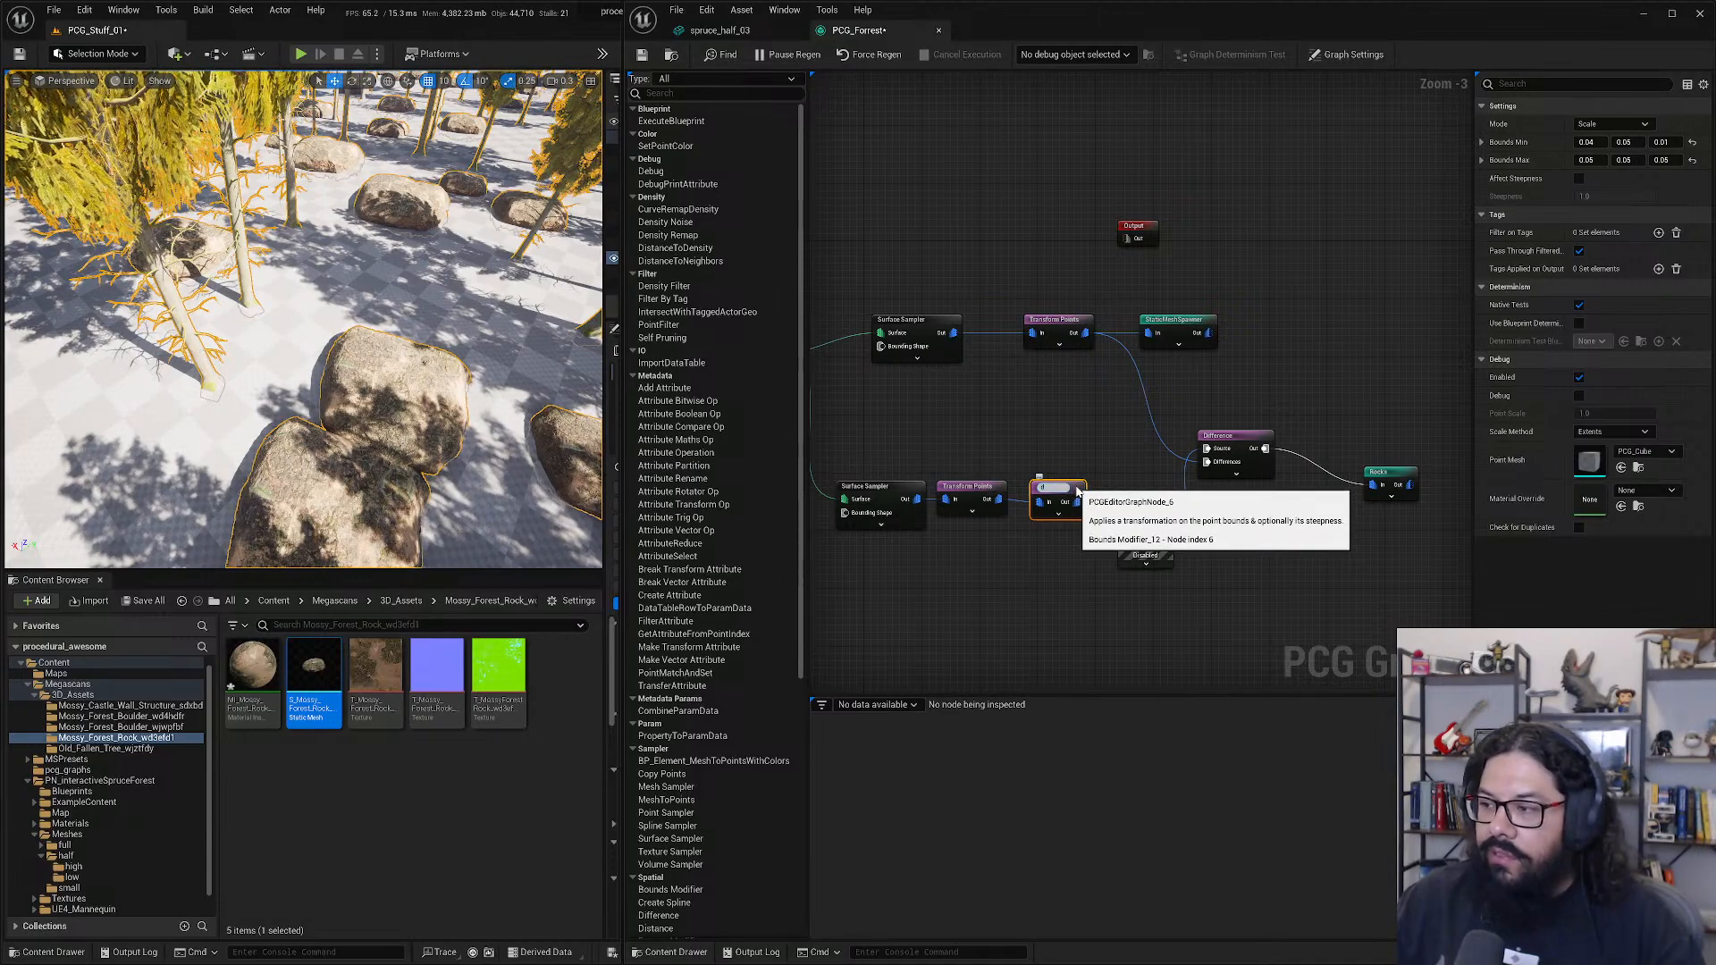
{"action": "key", "text": "Escape"}
- Enable the debug display of the Bounds Modifier node in the rock branch
{"action": "left_click", "coordinate": [1058, 514]}
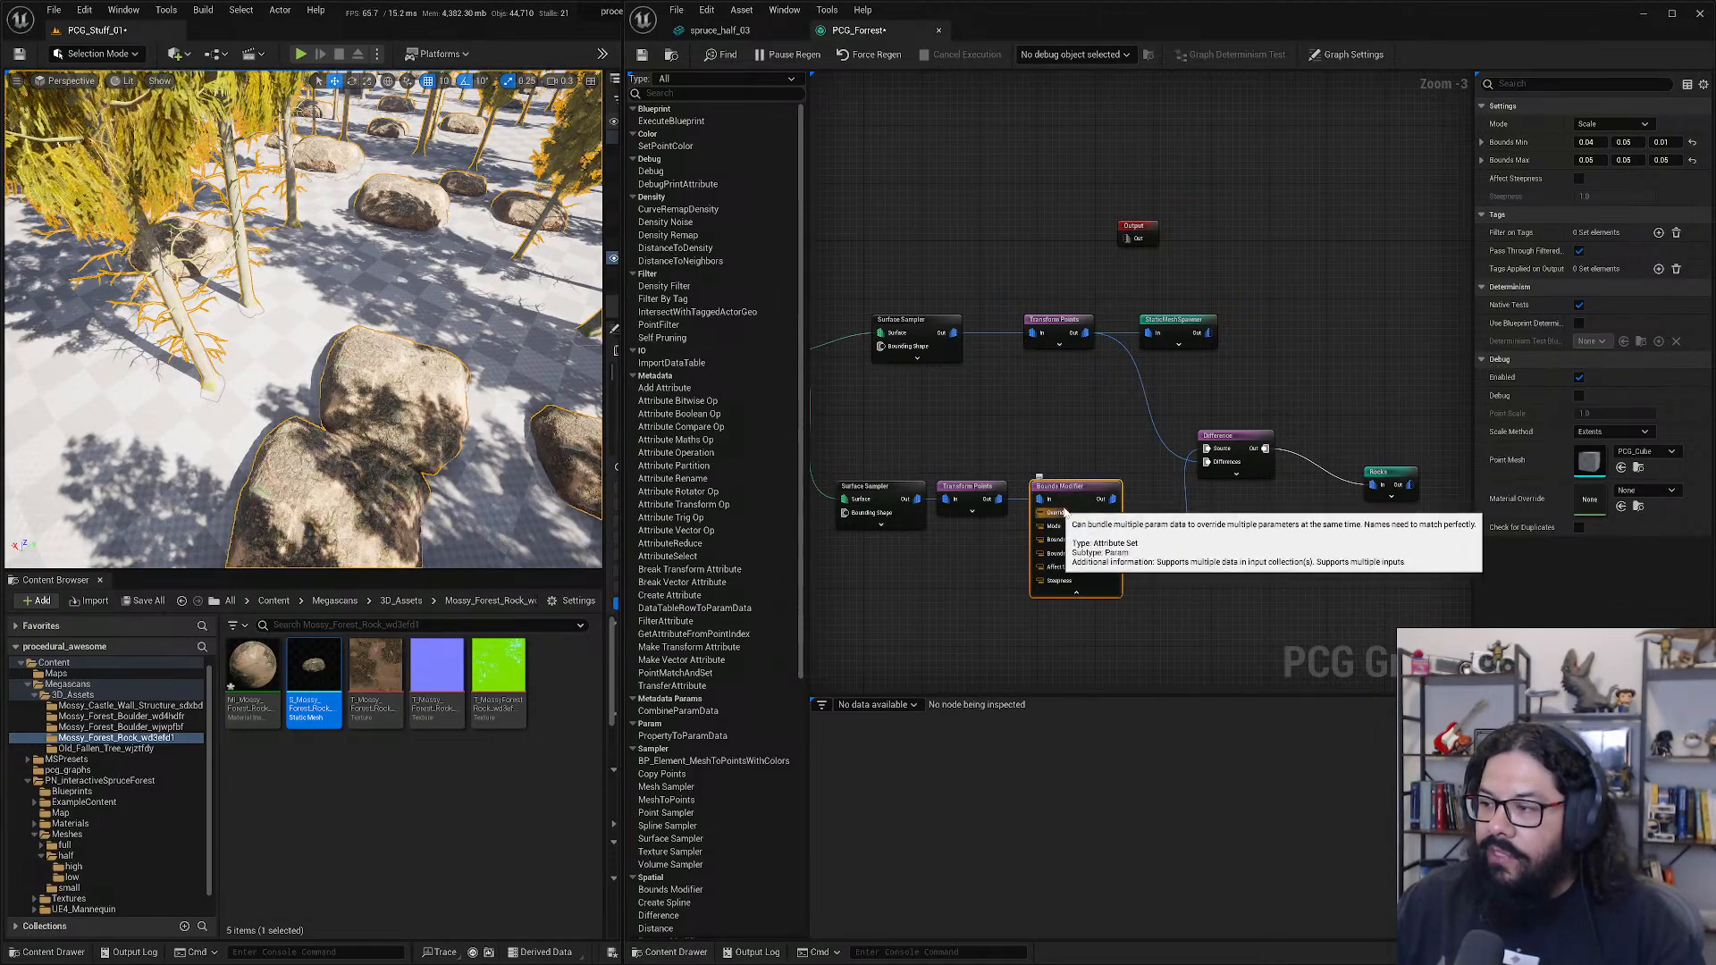
{"action": "left_click", "coordinate": [1078, 592]}
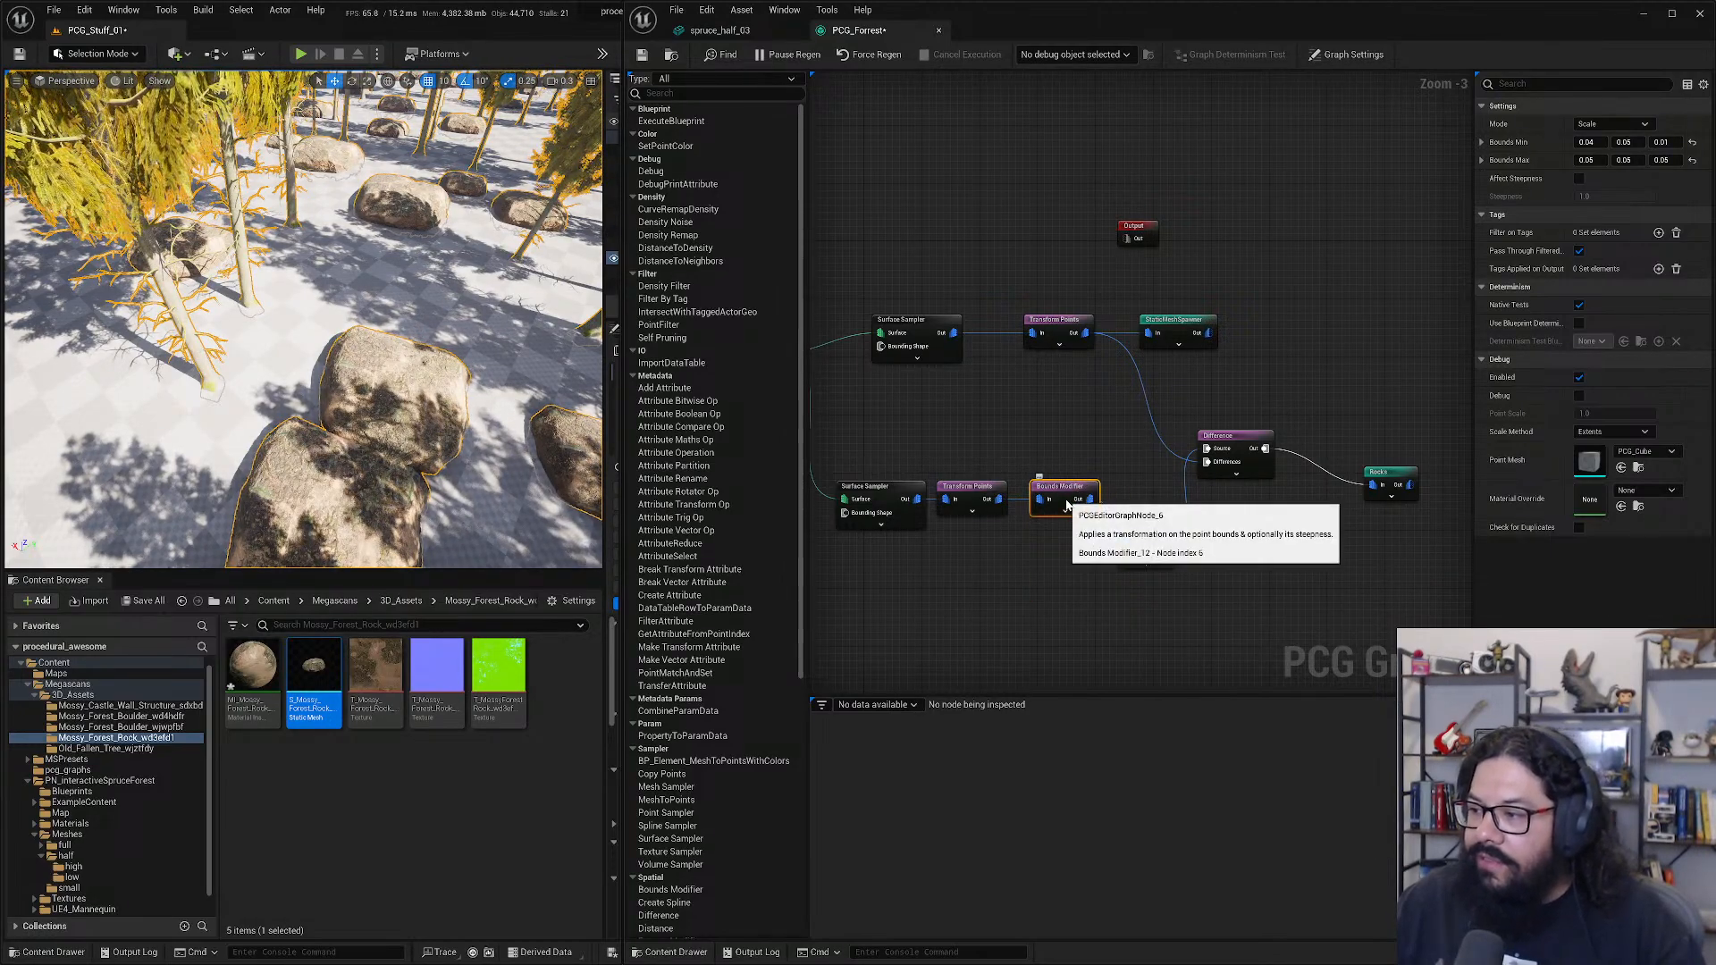
{"action": "key", "text": "d"}
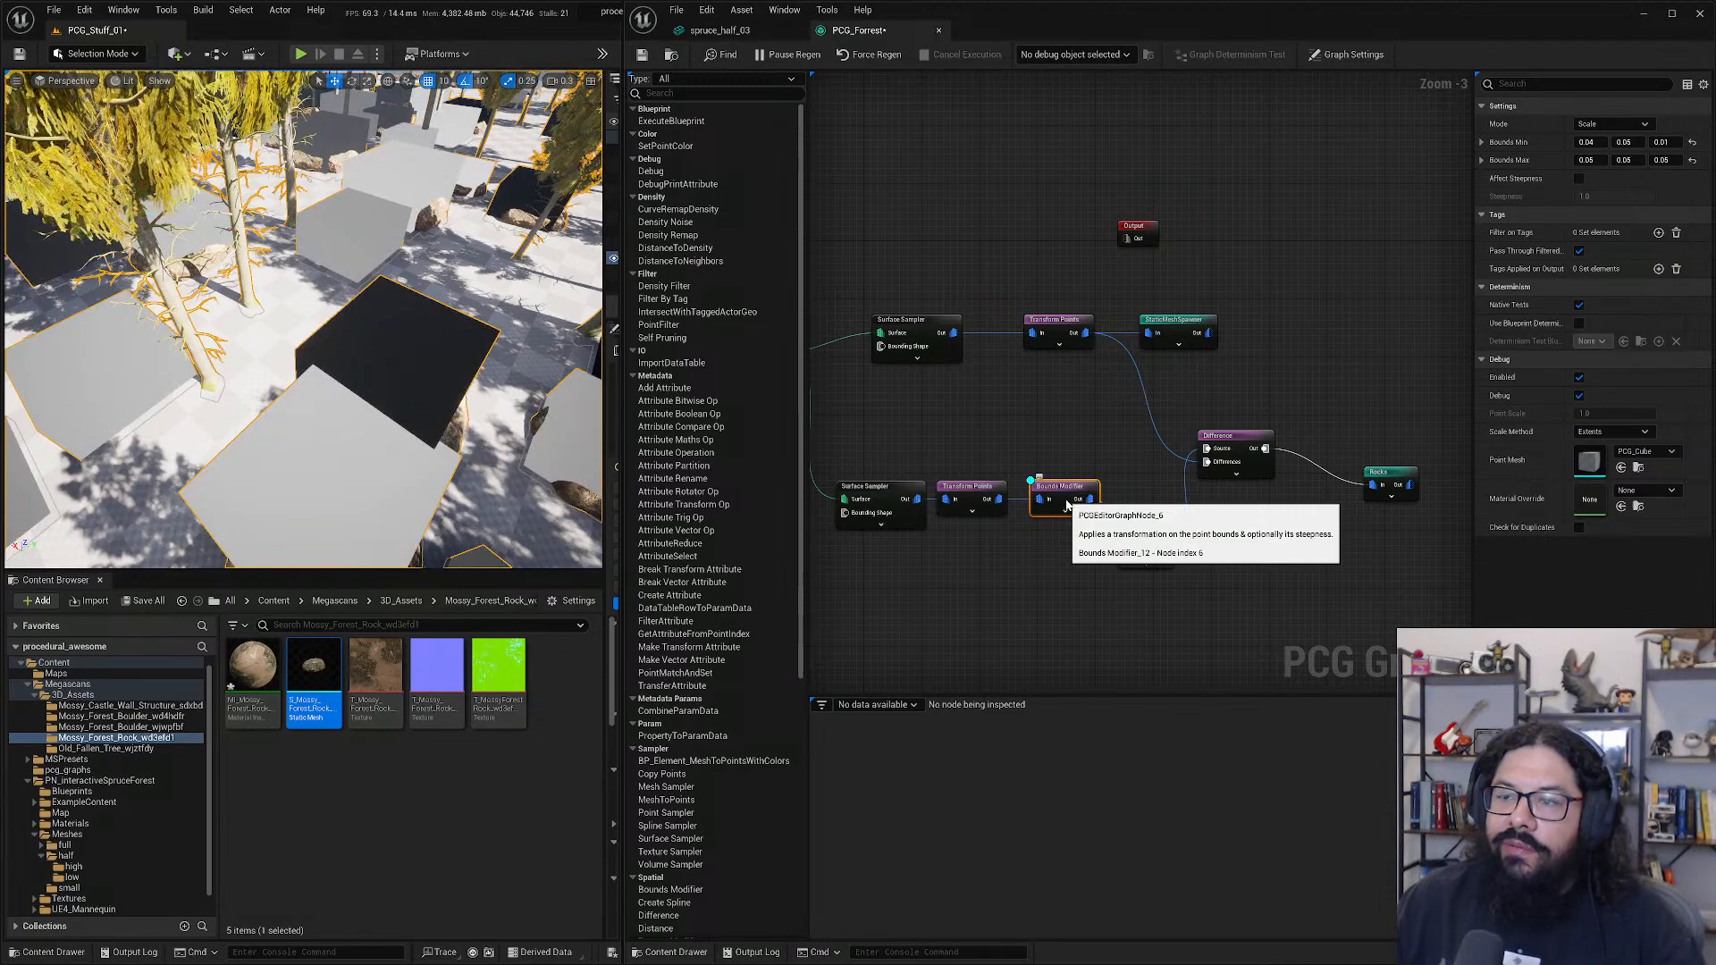
- Re-enable the Self Pruning node in the rock branch
{"action": "right_click_drag", "start_coordinate": [394, 324], "coordinate": [339, 304]}
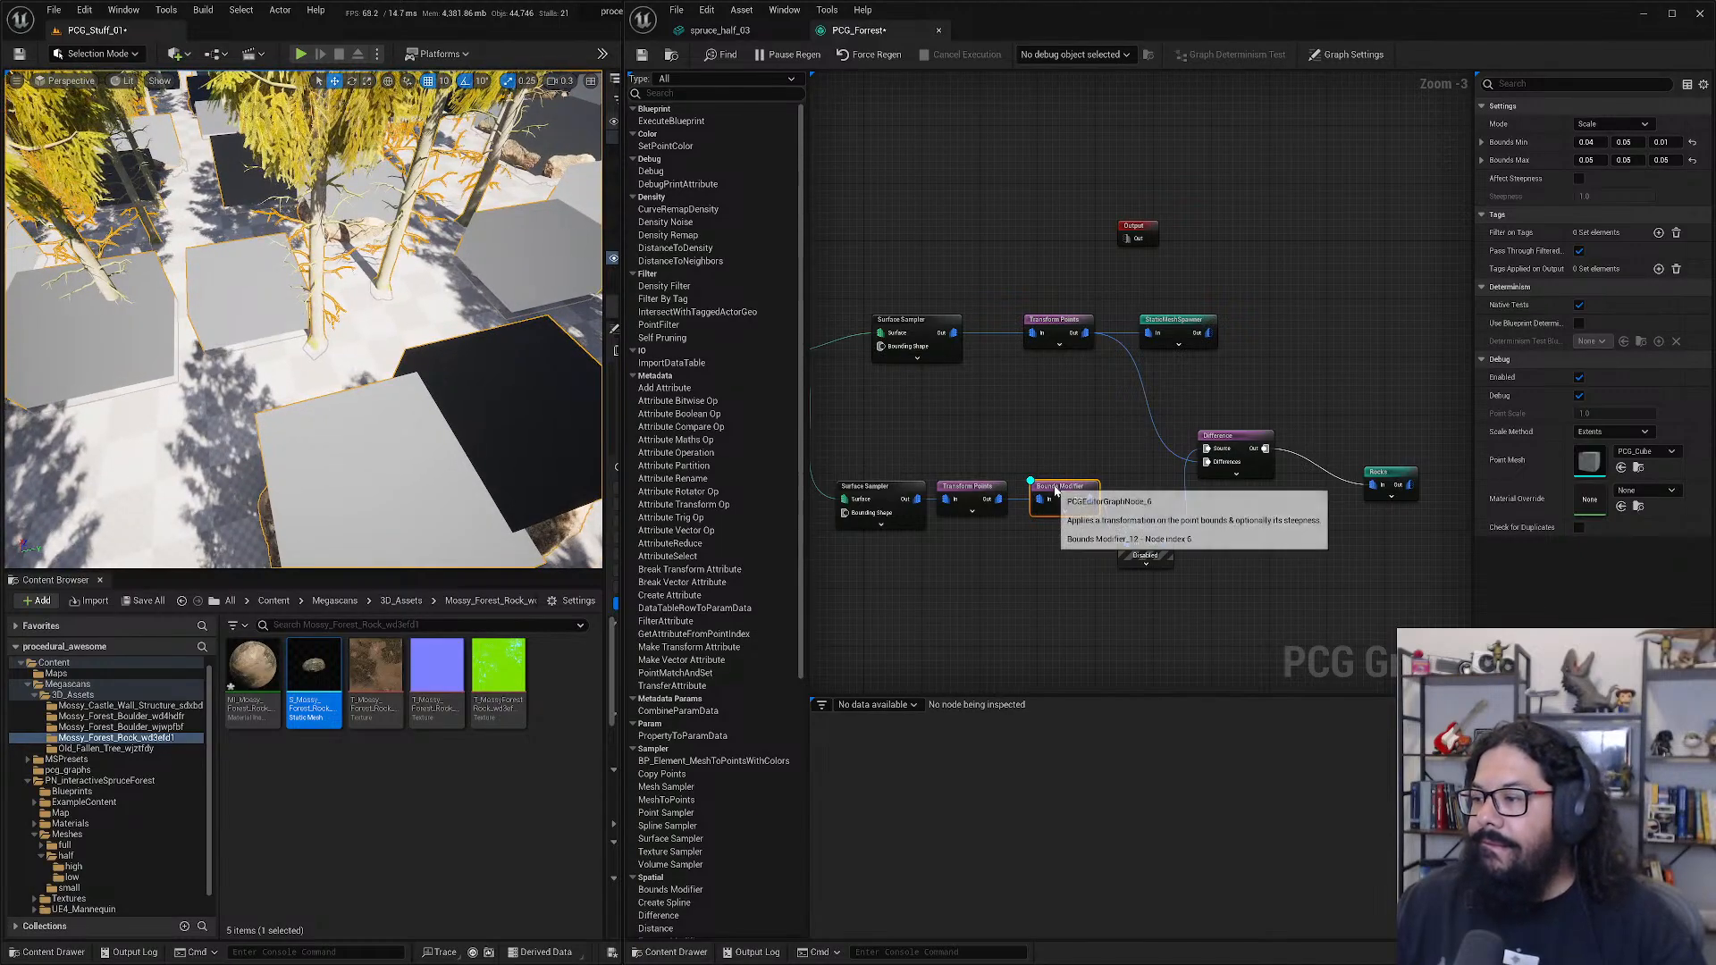
{"action": "left_click", "coordinate": [1145, 536]}
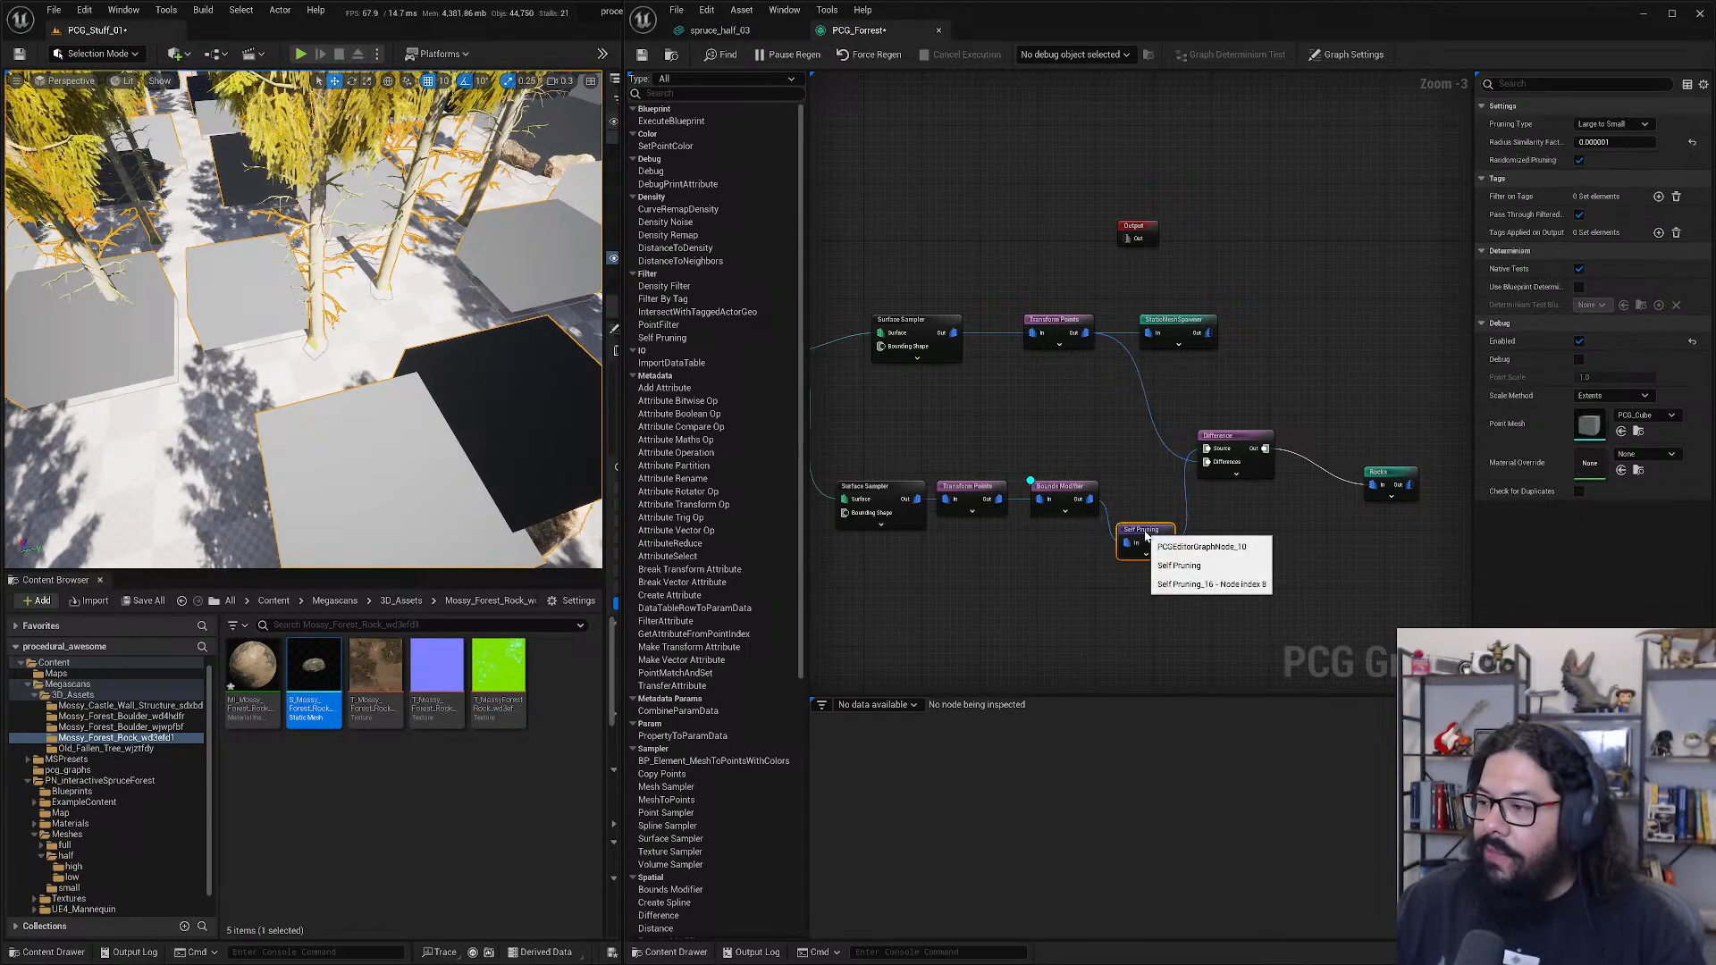
- Disable the Bounds Modifier node in the rock branch to compare, re-enable it, and turn off its debug display
{"action": "left_click", "coordinate": [1060, 491]}
{"action": "key", "text": "e"}
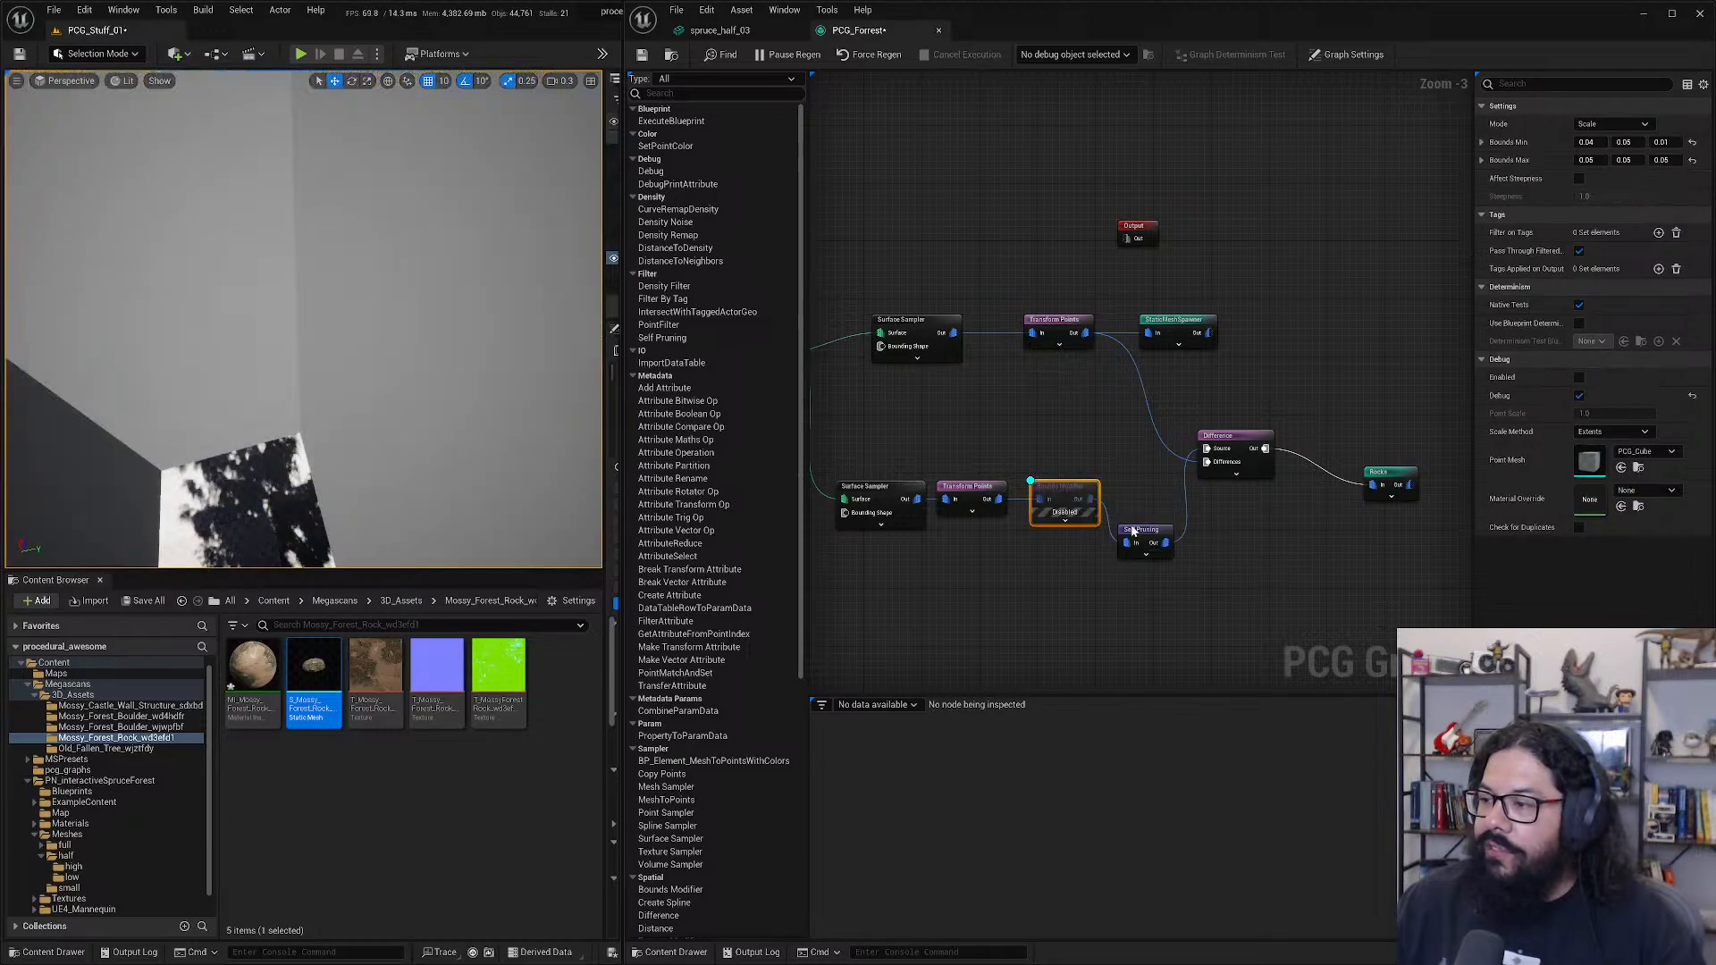
{"action": "left_click", "coordinate": [1138, 528]}
{"action": "left_click", "coordinate": [1055, 487]}
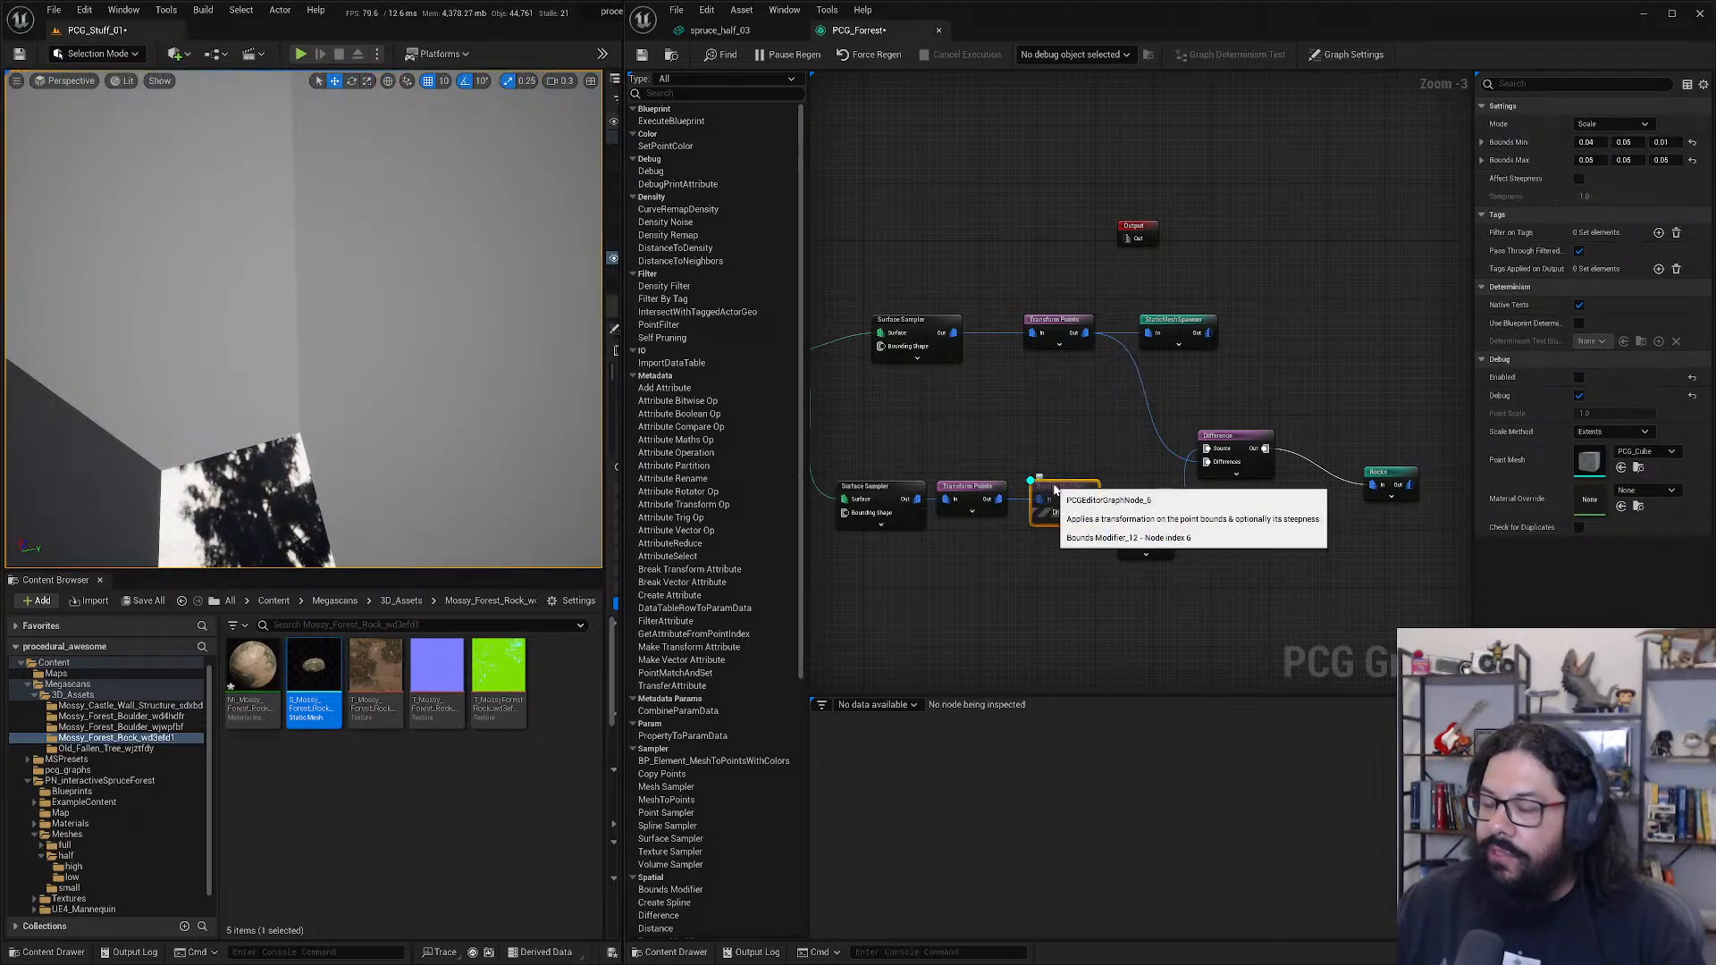
{"action": "key", "text": "e"}
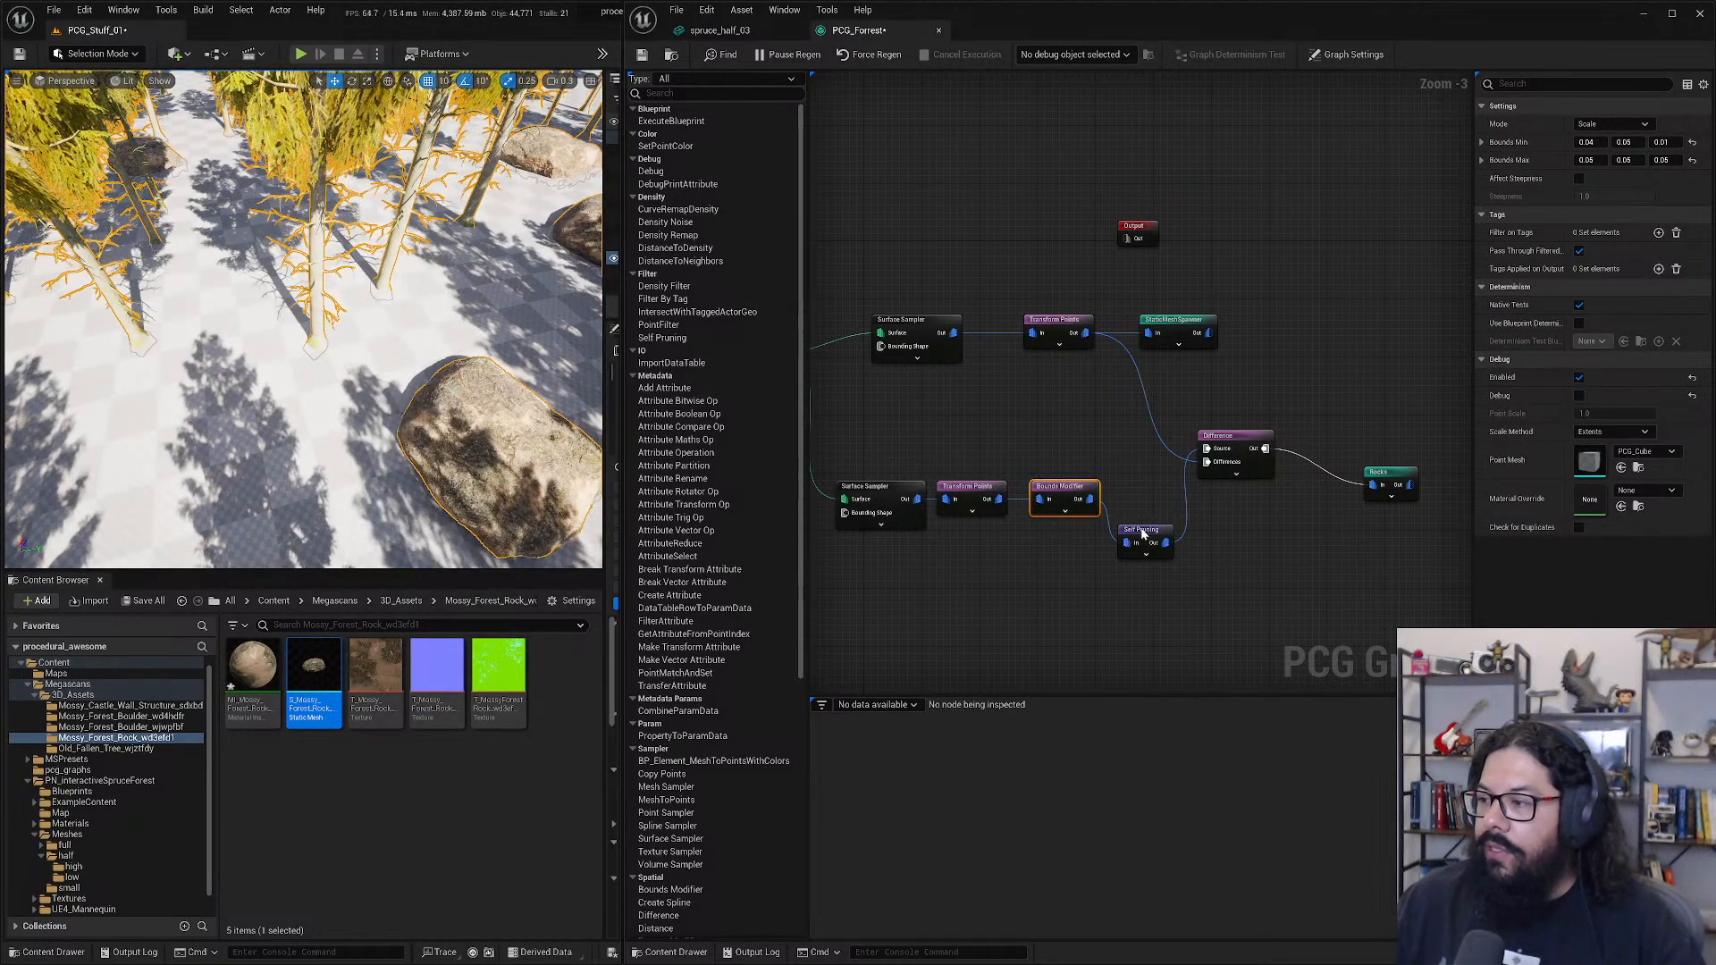
- Toggle Randomized Pruning off and on in the Self Pruning node and try a Radius Similarity Factor of 0.001
{"action": "left_click", "coordinate": [1144, 536]}
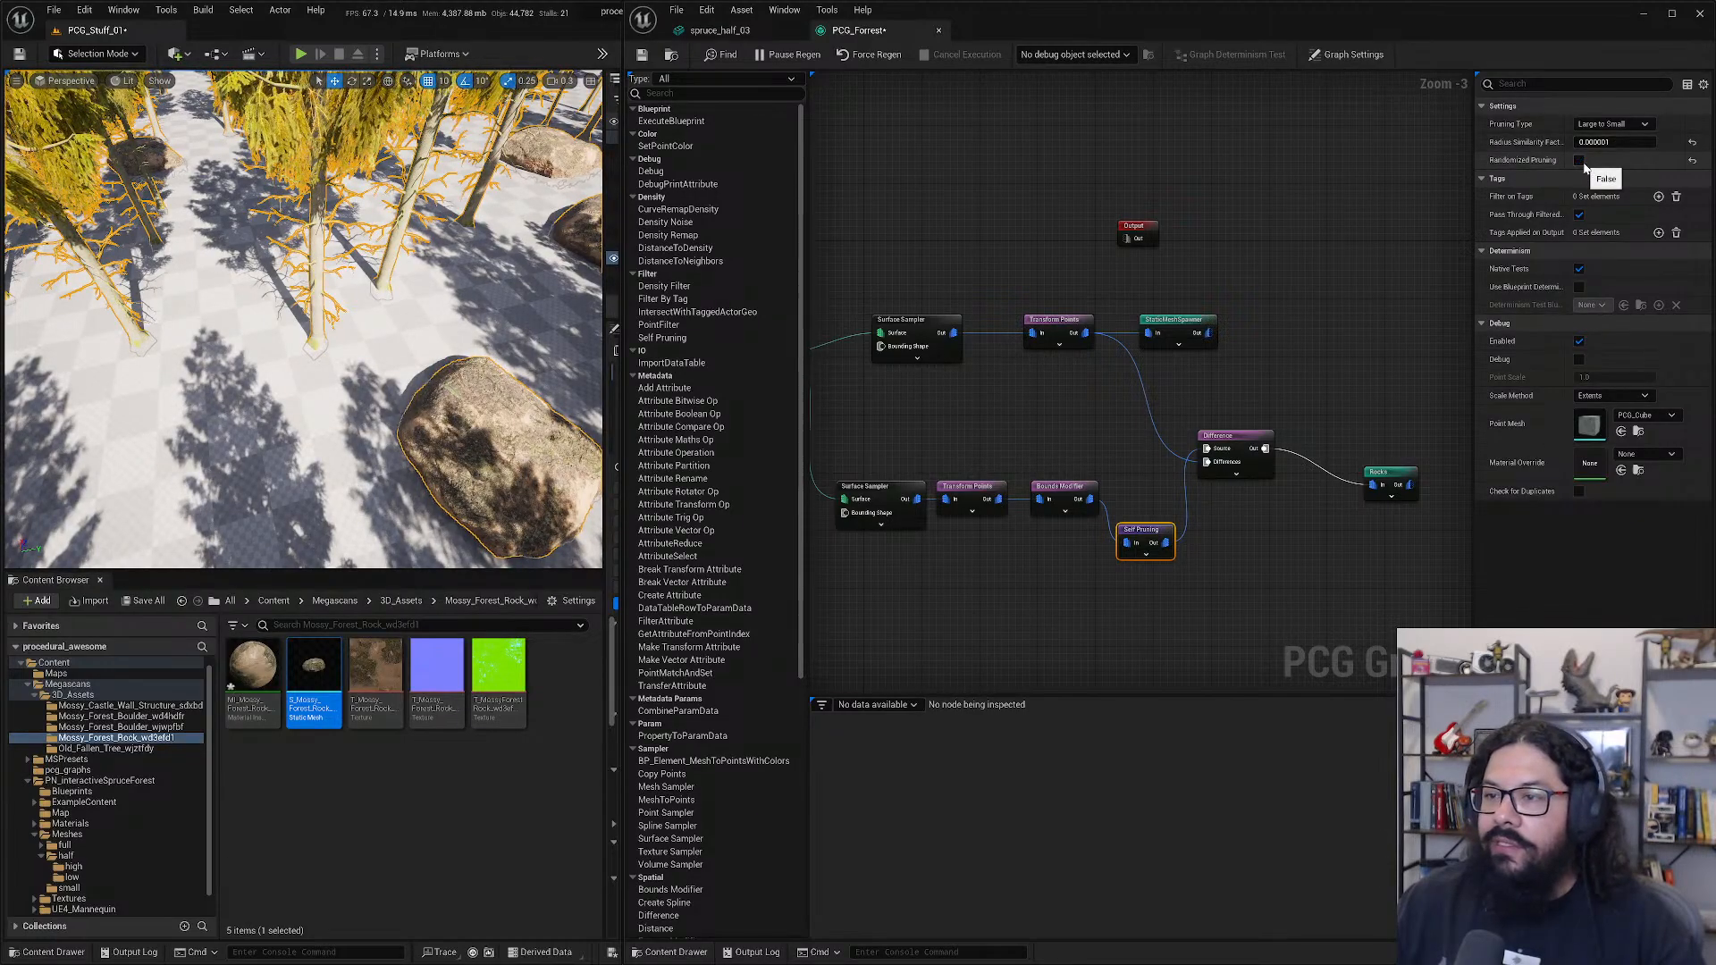
{"action": "left_click", "coordinate": [1600, 142]}
{"action": "left_click", "coordinate": [1595, 142]}
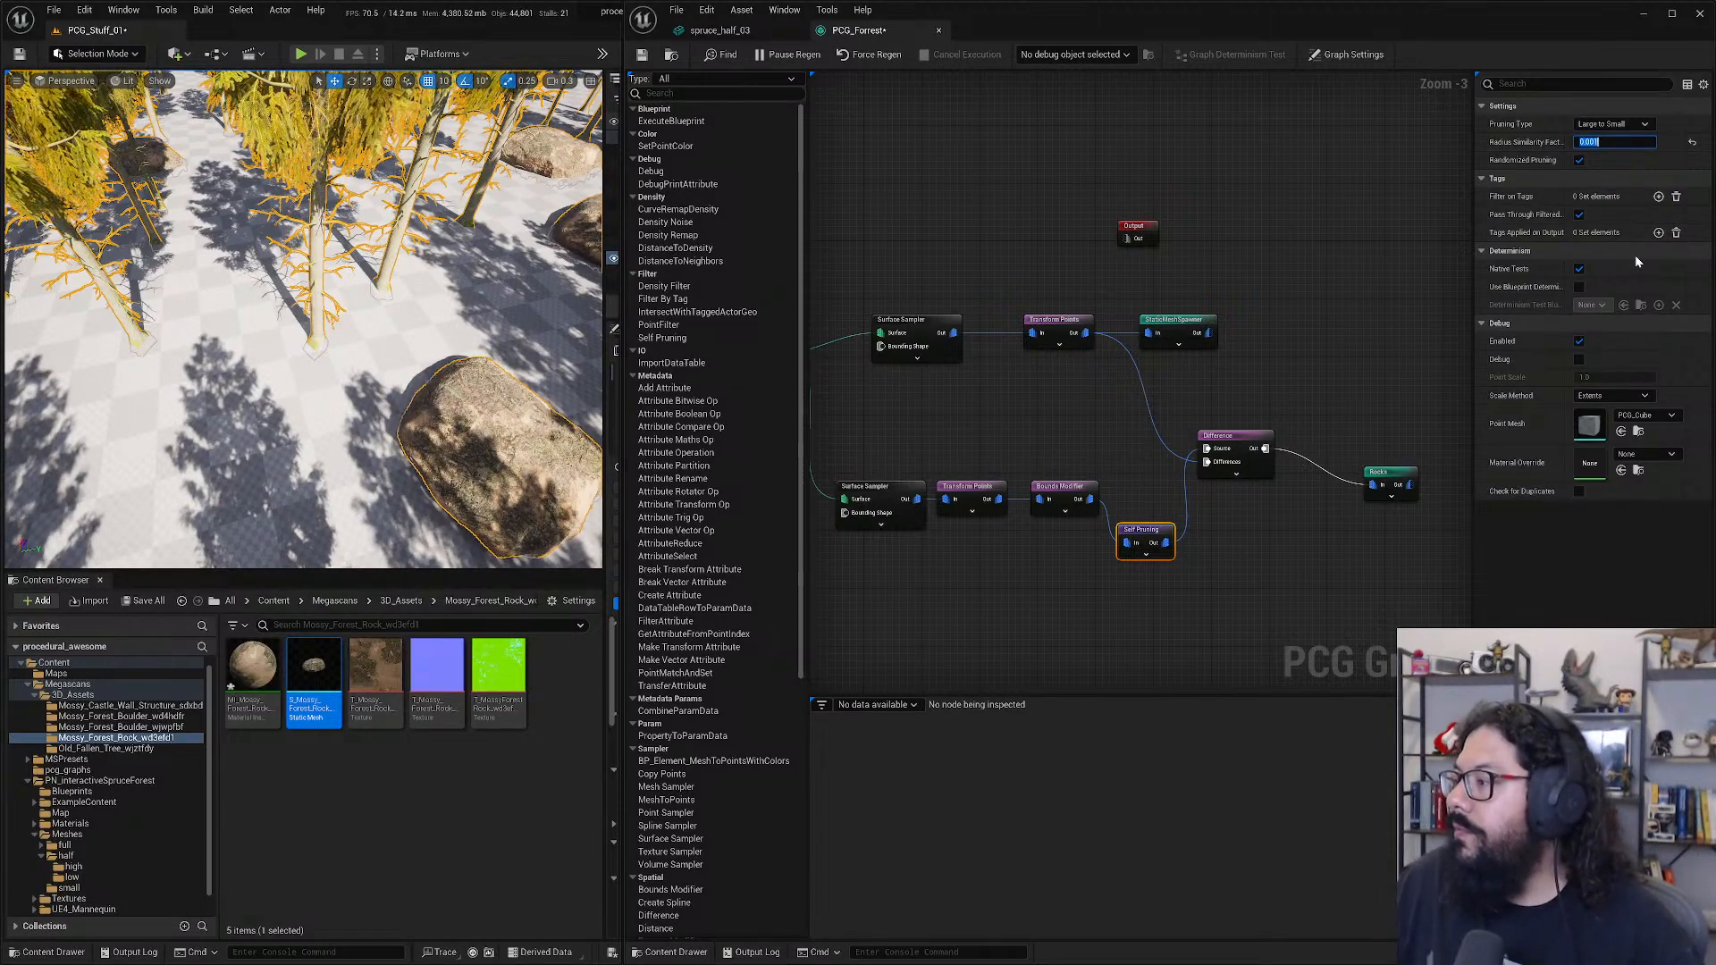
- Try the All Equal and None pruning types on the Self Pruning node and return it to Large to Small
{"action": "left_click", "coordinate": [1643, 124]}
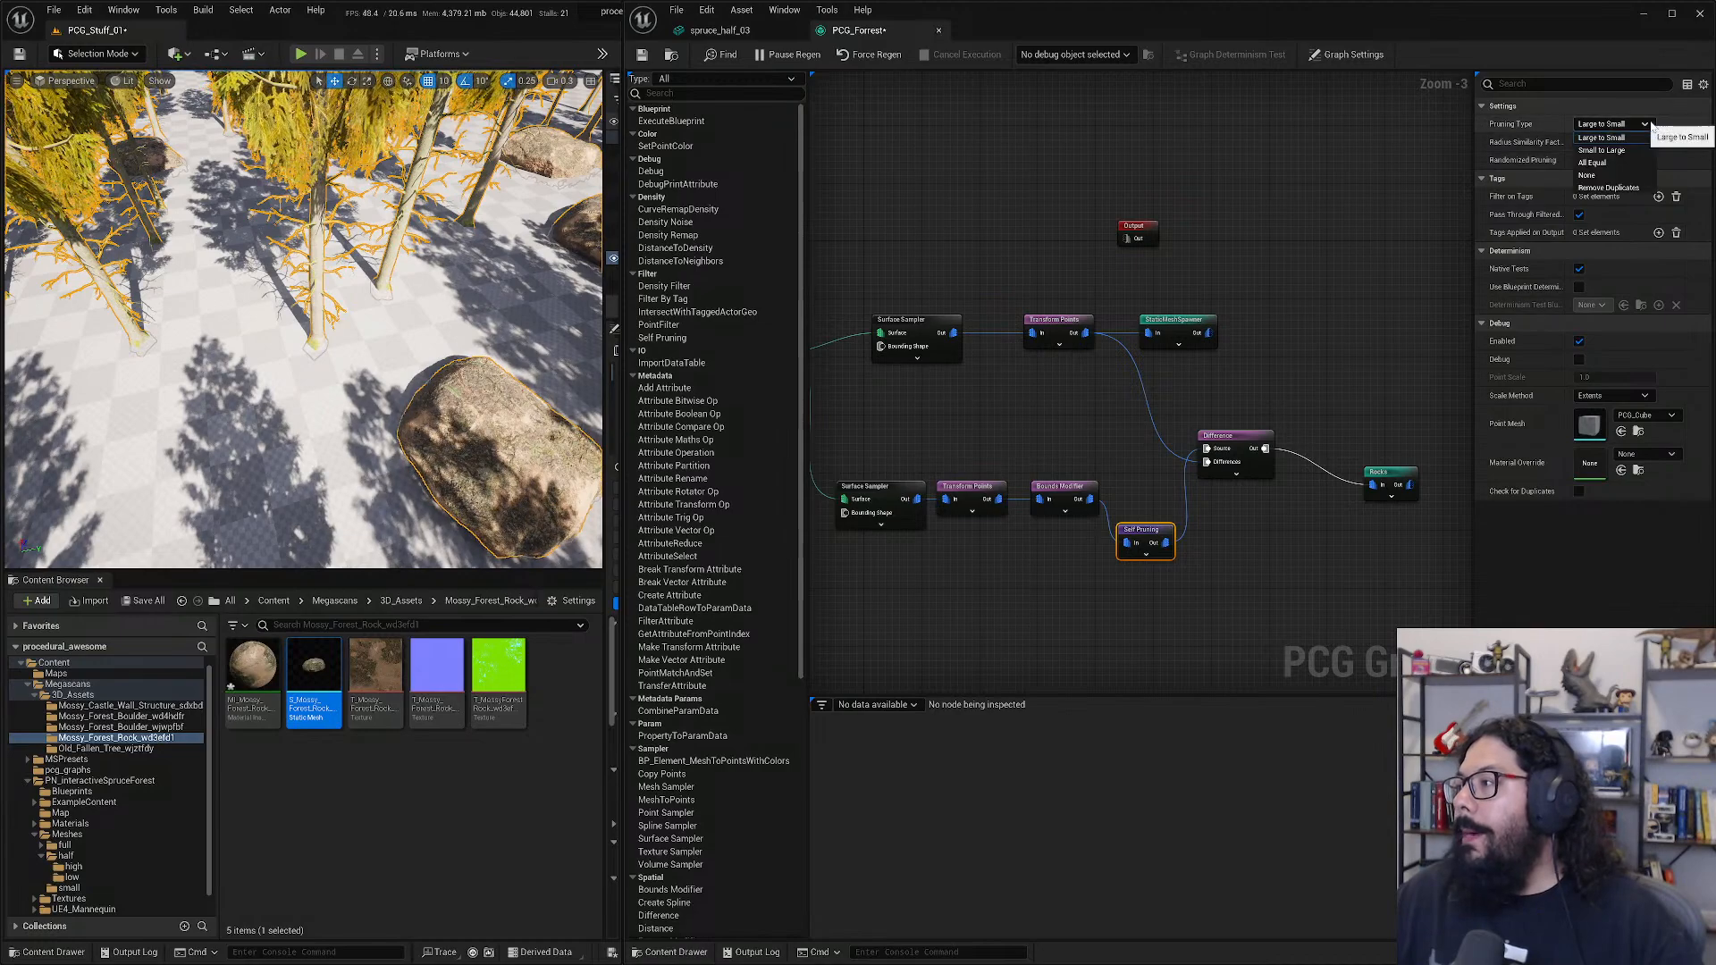
{"action": "left_click", "coordinate": [1606, 164]}
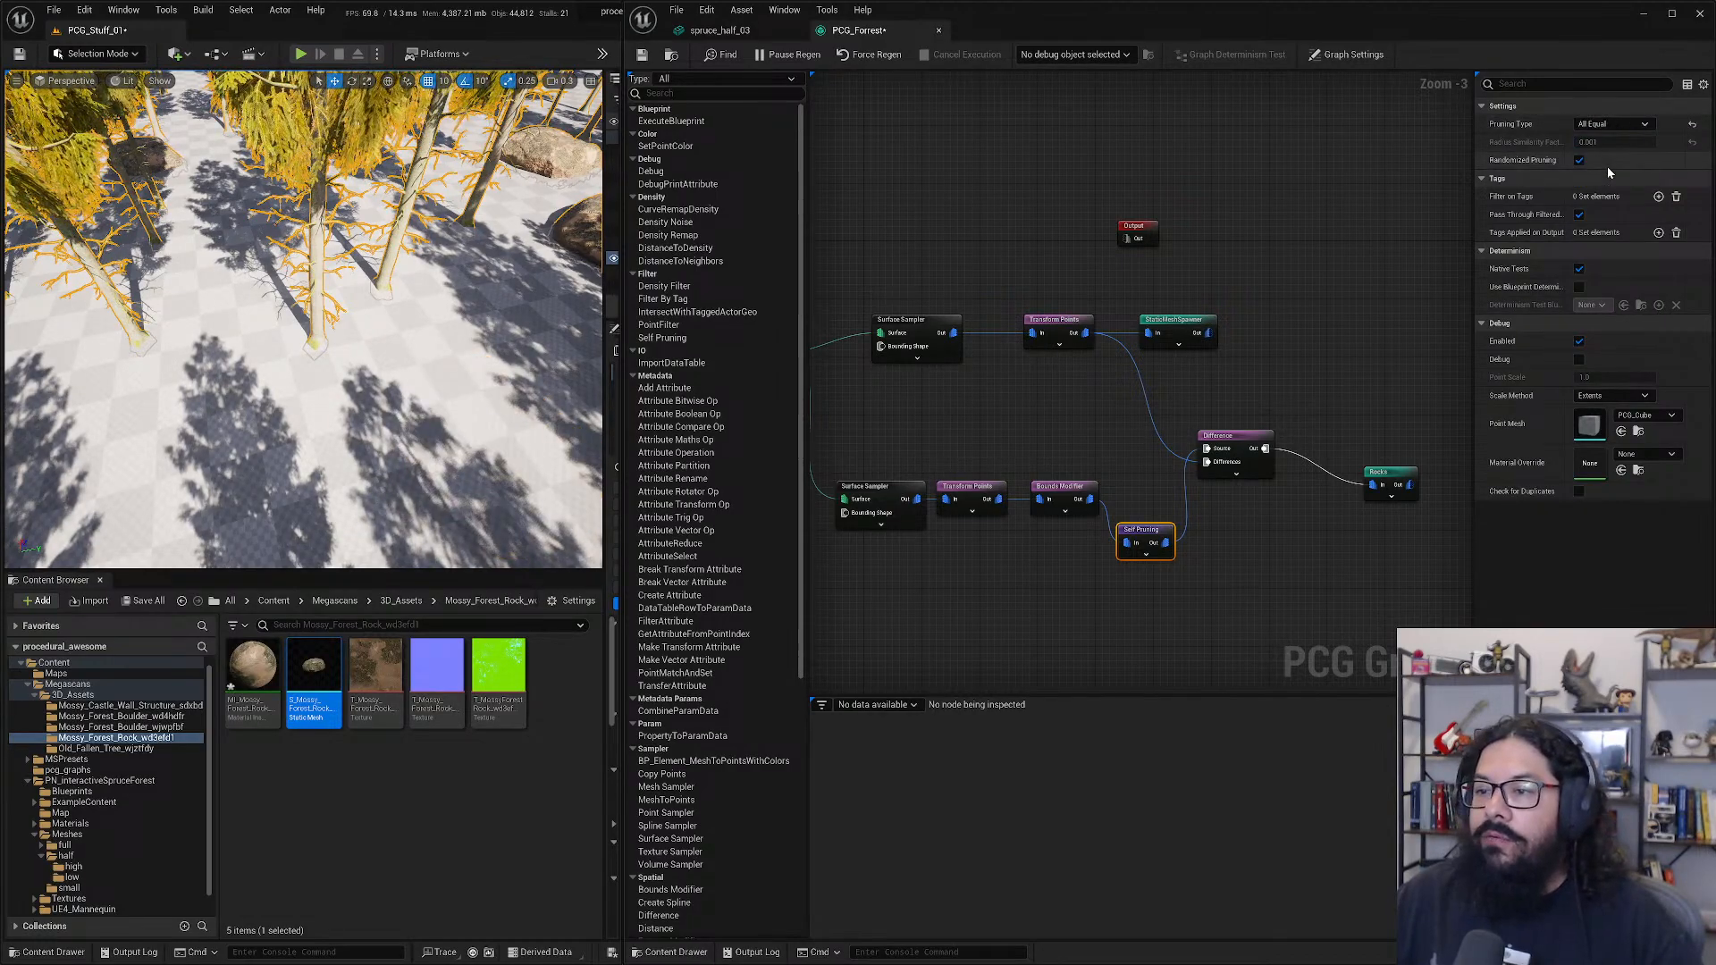
{"action": "left_click", "coordinate": [1634, 127]}
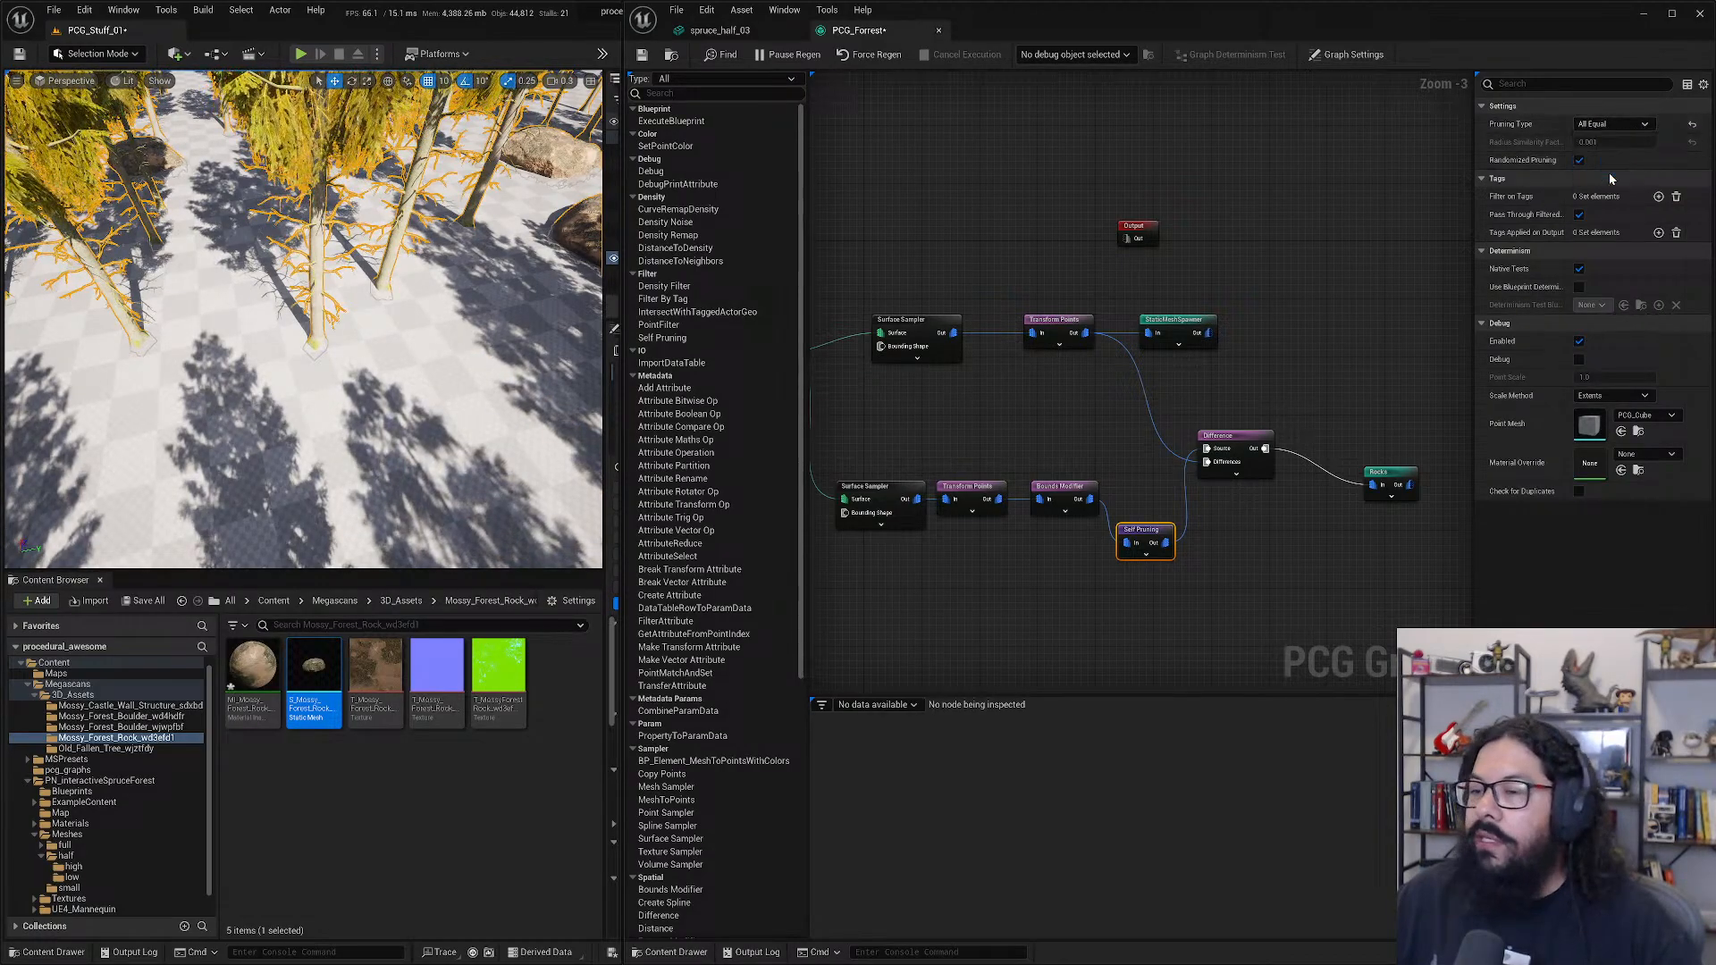
{"action": "left_click", "coordinate": [1623, 126]}
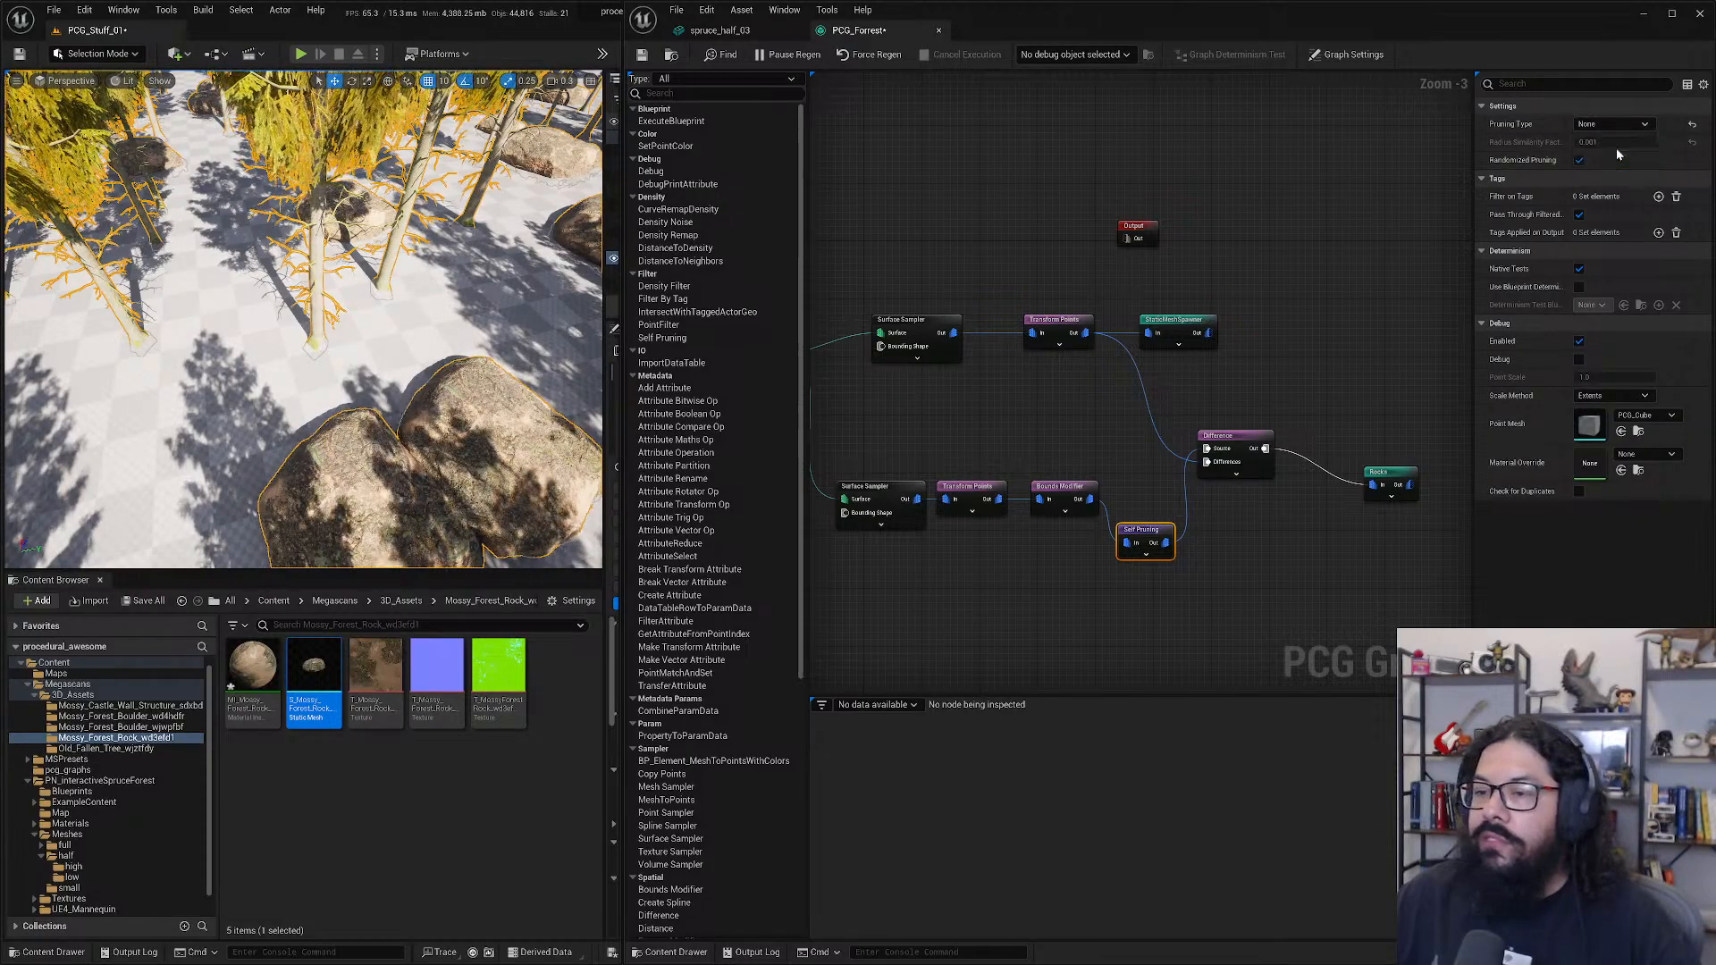
{"action": "left_click", "coordinate": [1627, 124]}
{"action": "left_click", "coordinate": [1620, 138]}
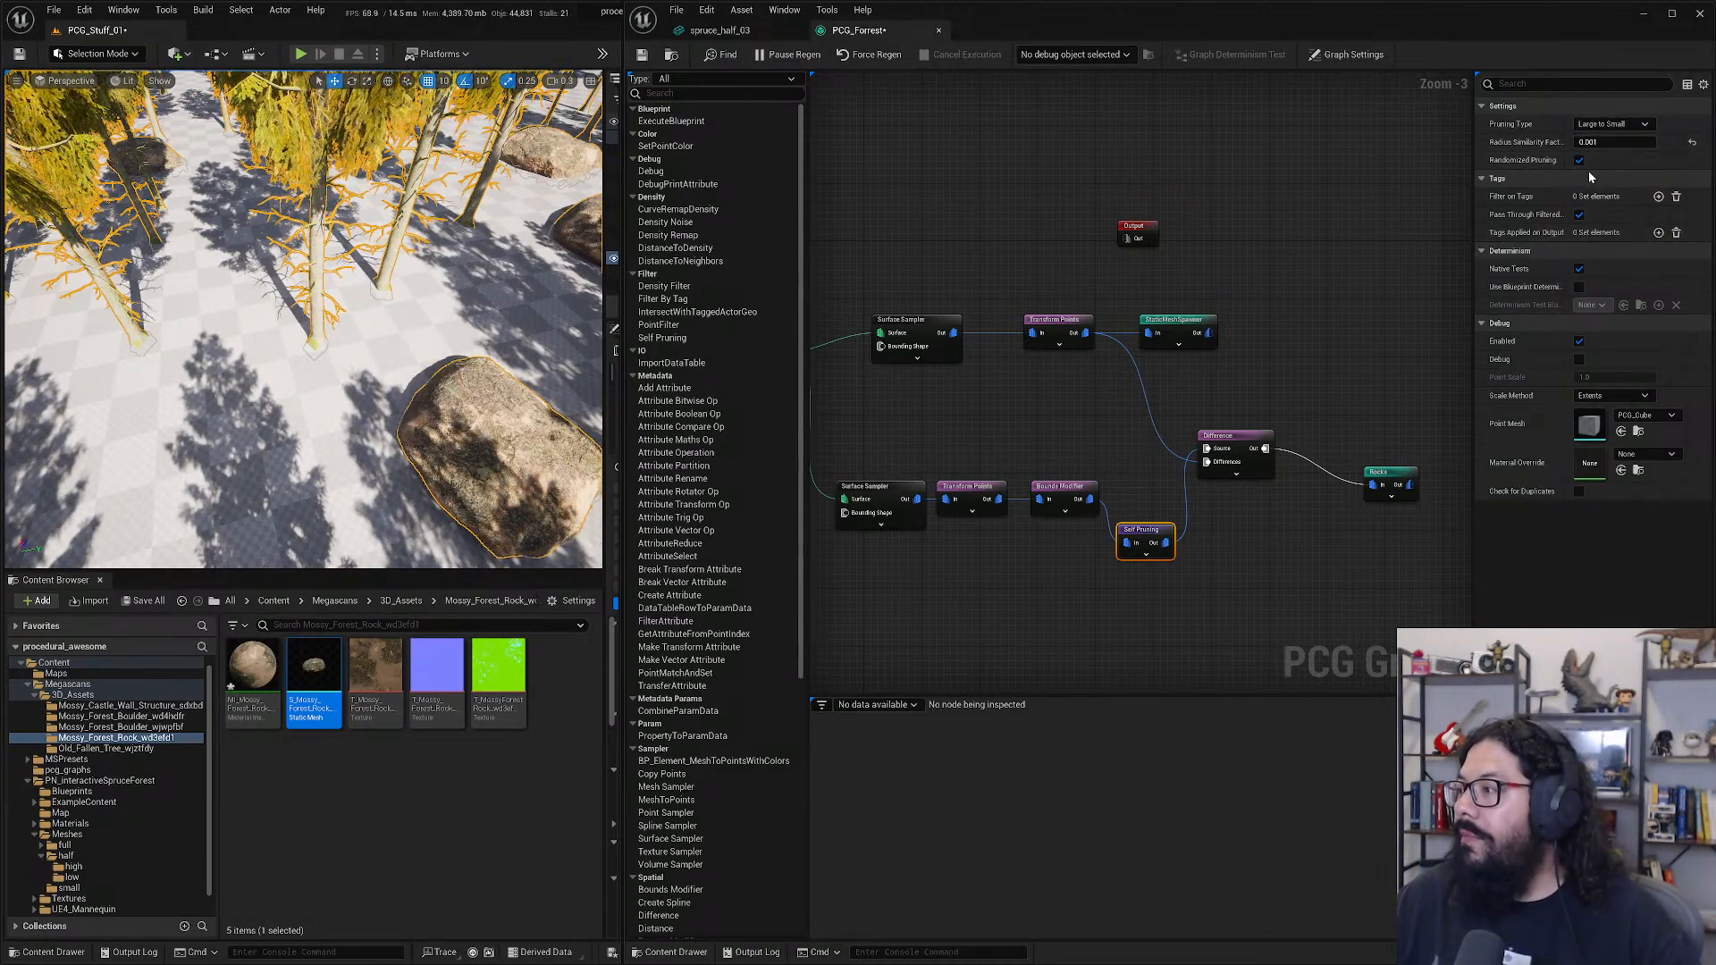
- Set the Self Pruning node's Radius Similarity Factor back to 0.000001
{"action": "left_click", "coordinate": [1587, 143]}
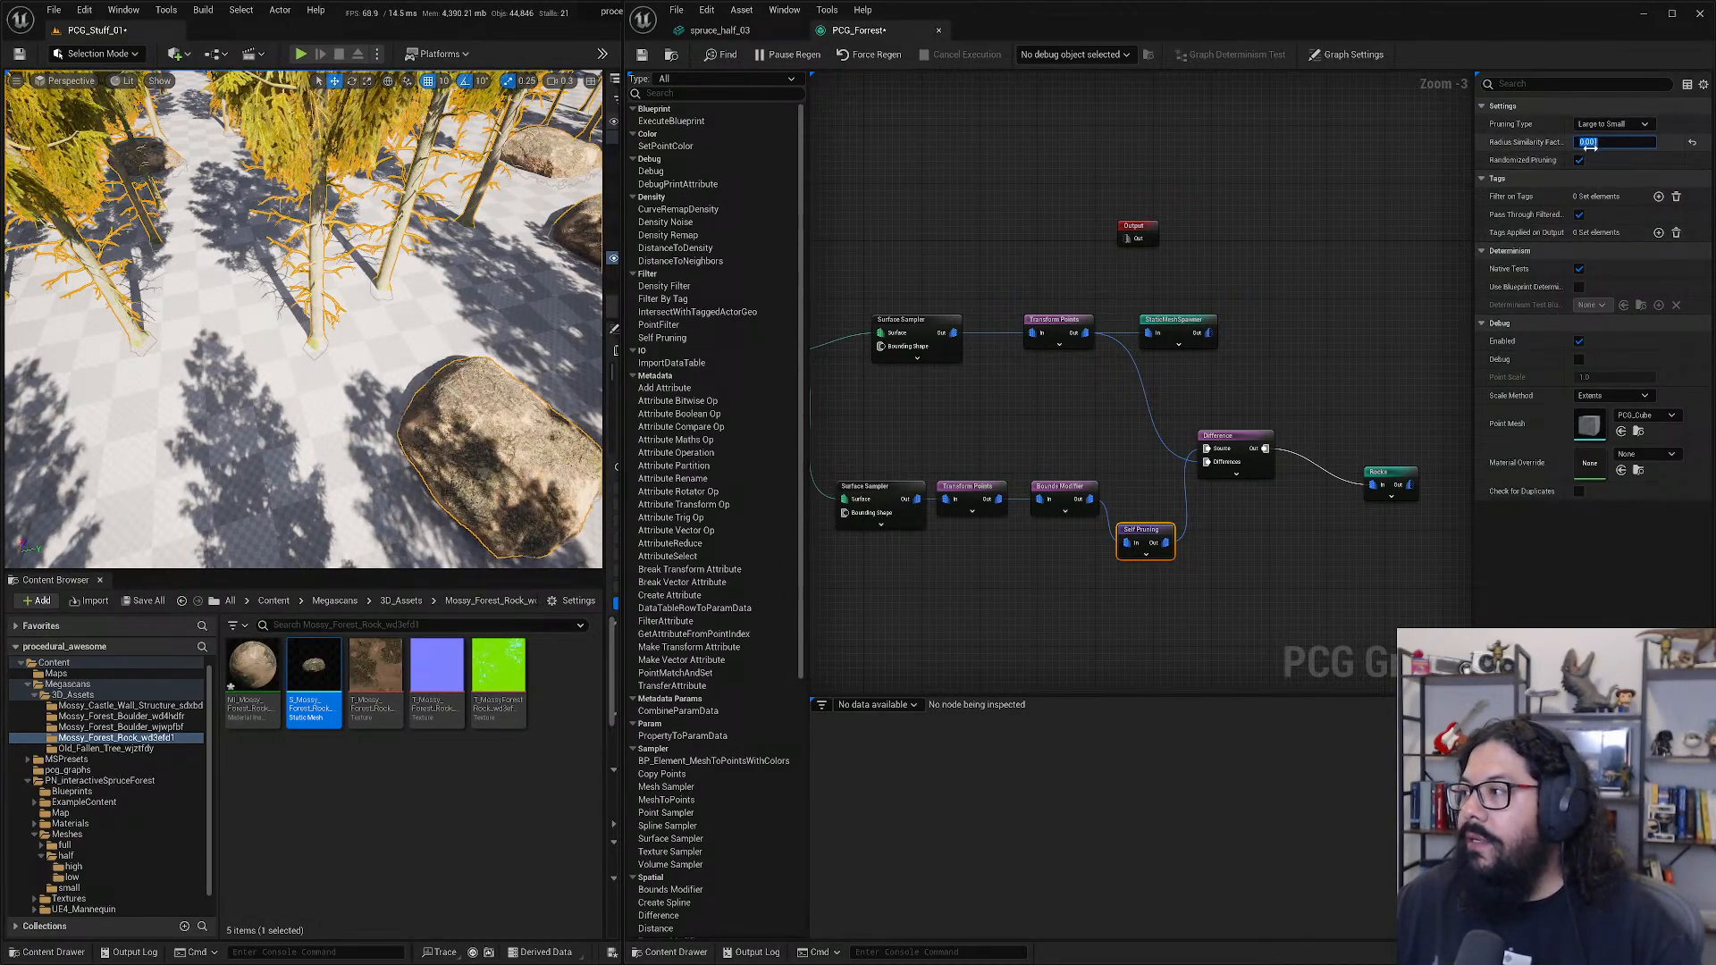
{"action": "left_click", "coordinate": [1586, 143]}
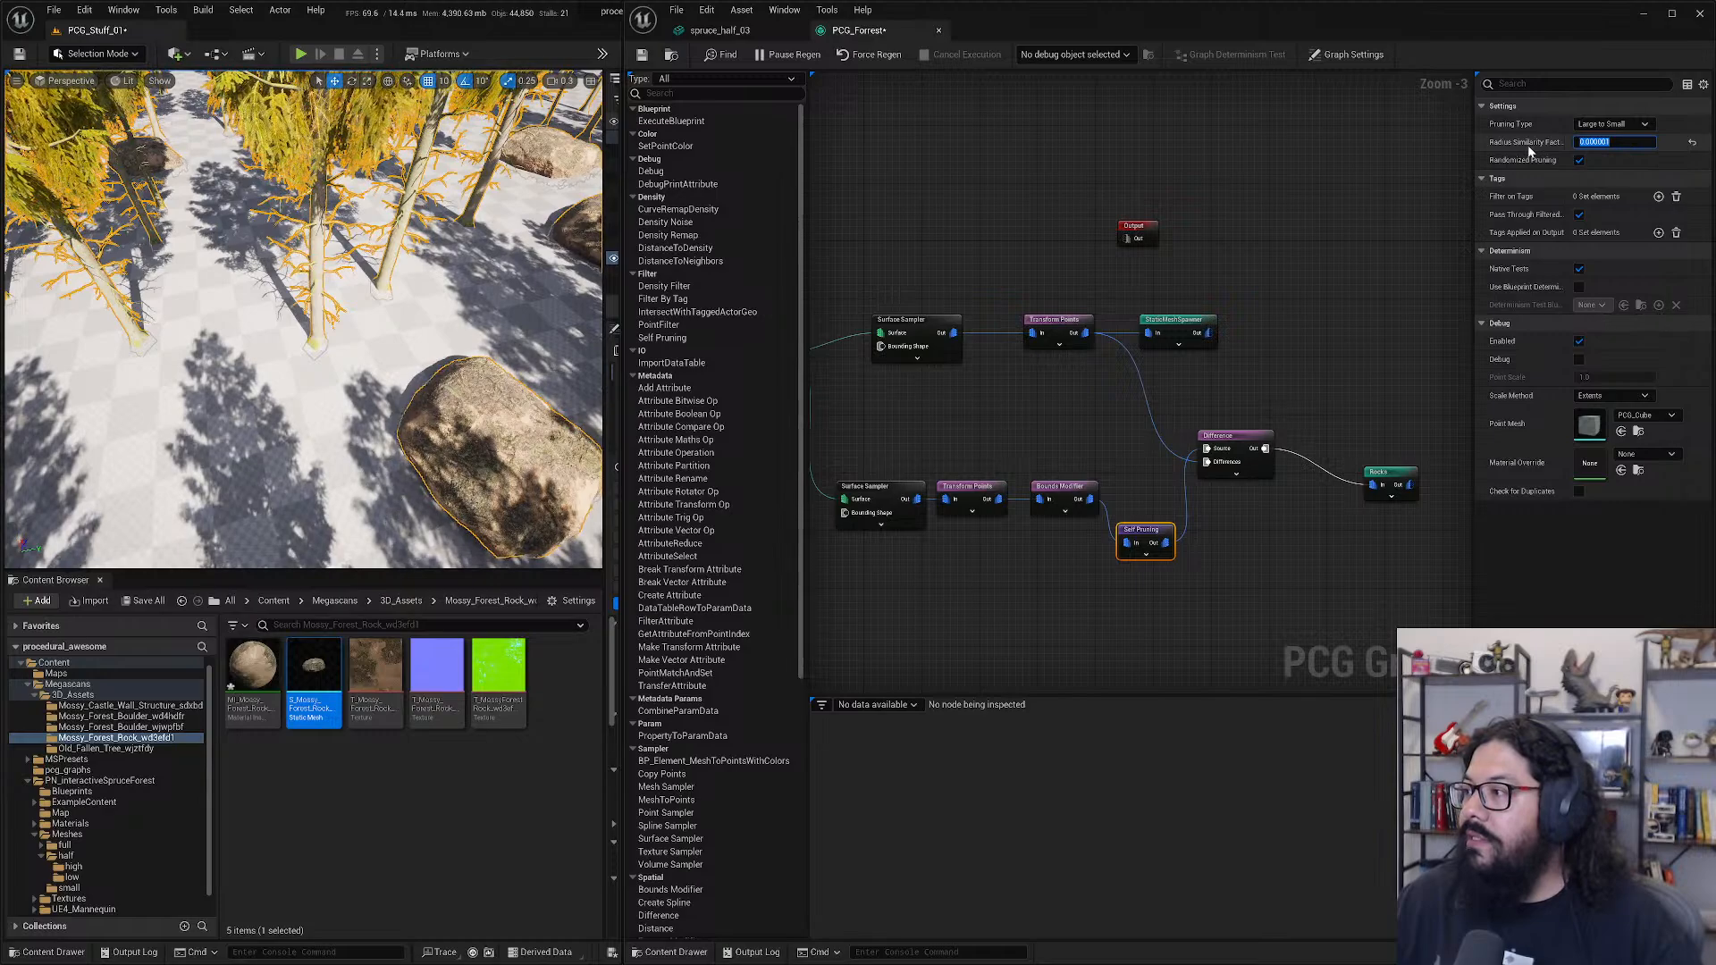
- Try the Remove Duplicates pruning type on the Self Pruning node and return it to Large to Small
{"action": "left_click", "coordinate": [1611, 125]}
{"action": "left_click", "coordinate": [1611, 188]}
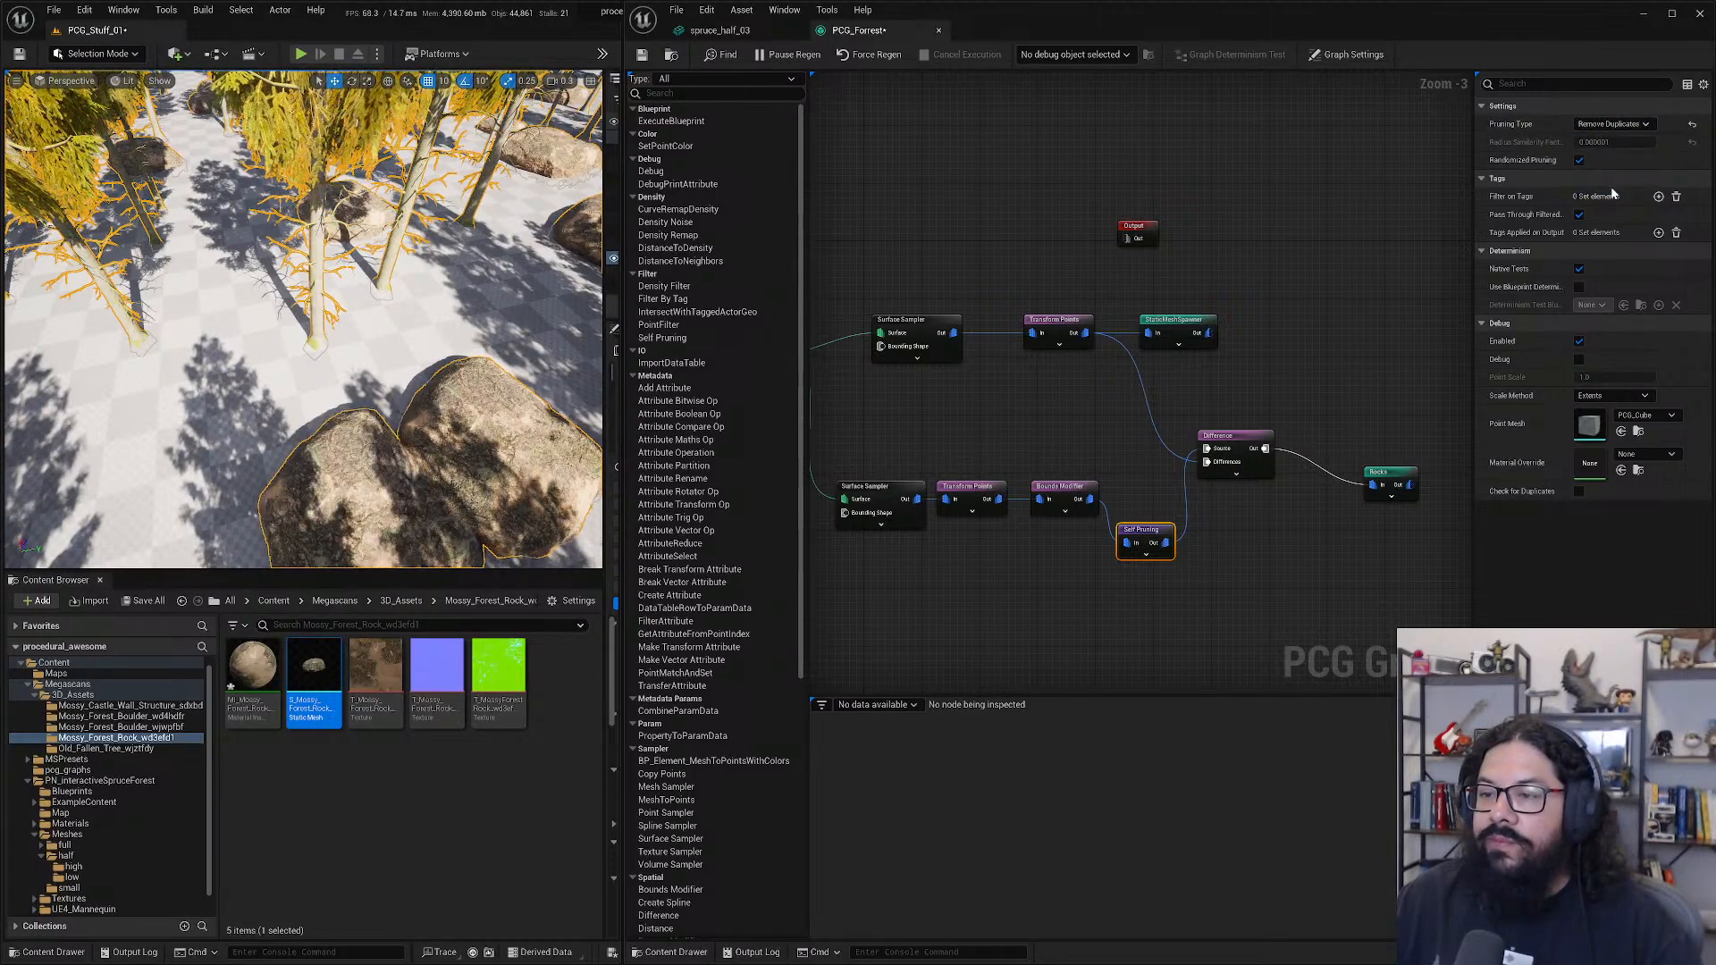
{"action": "left_click", "coordinate": [1611, 124]}
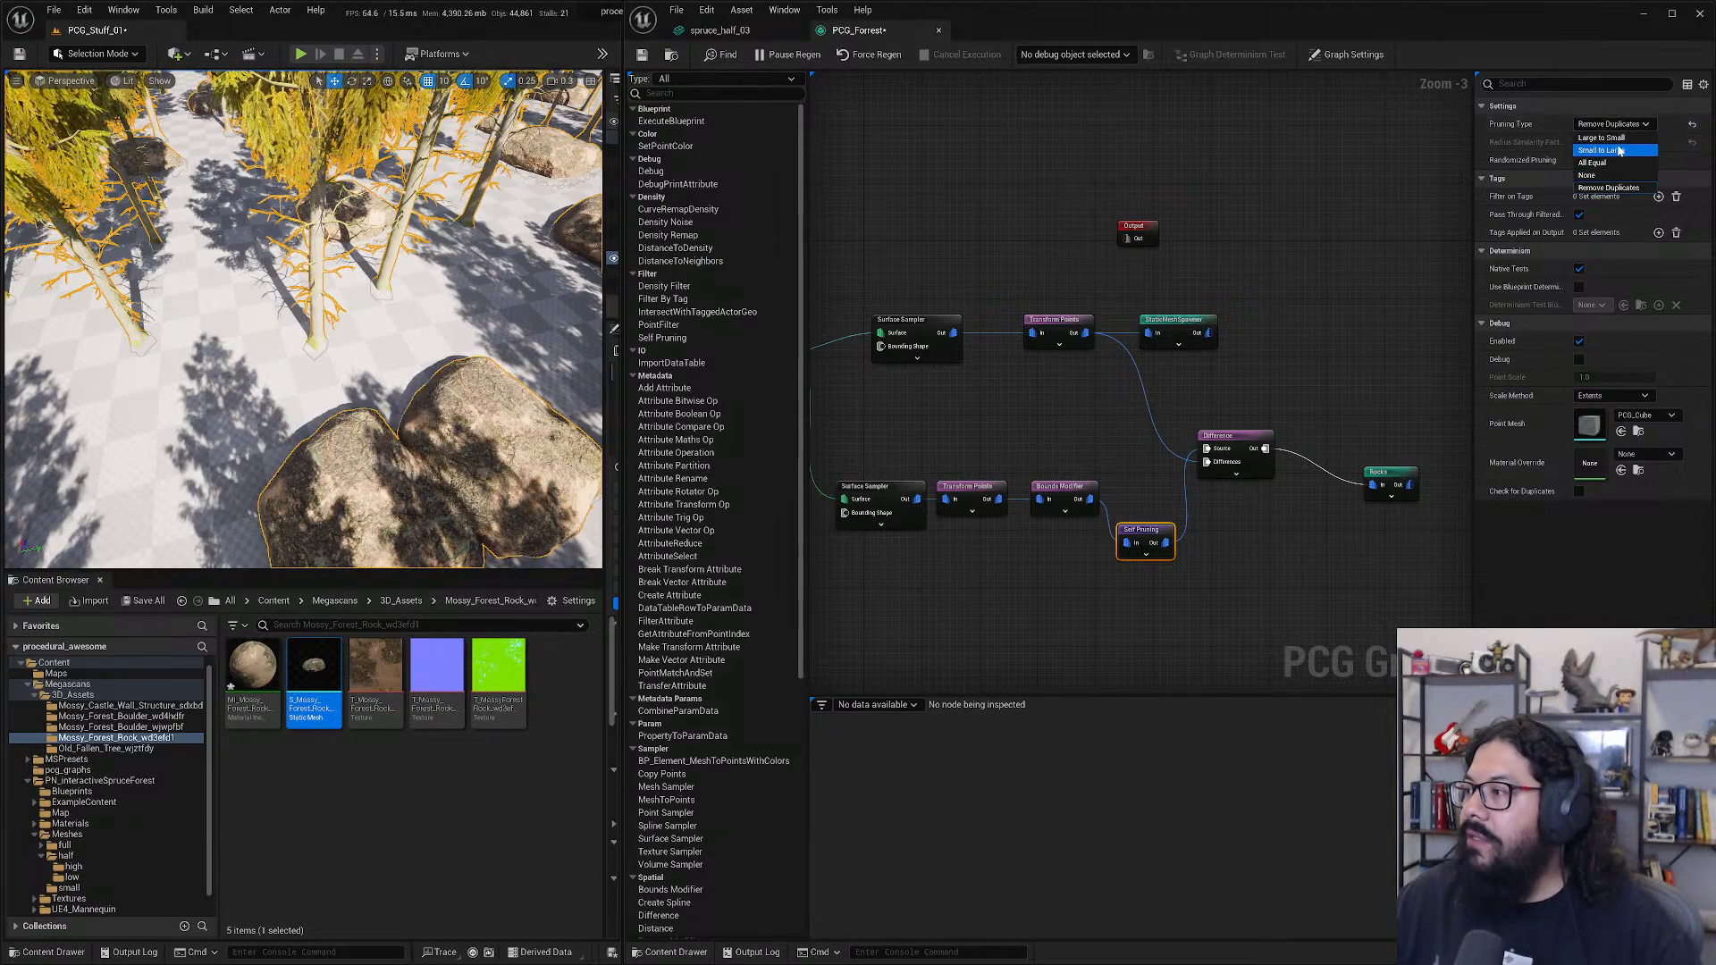
{"action": "left_click", "coordinate": [1603, 137]}
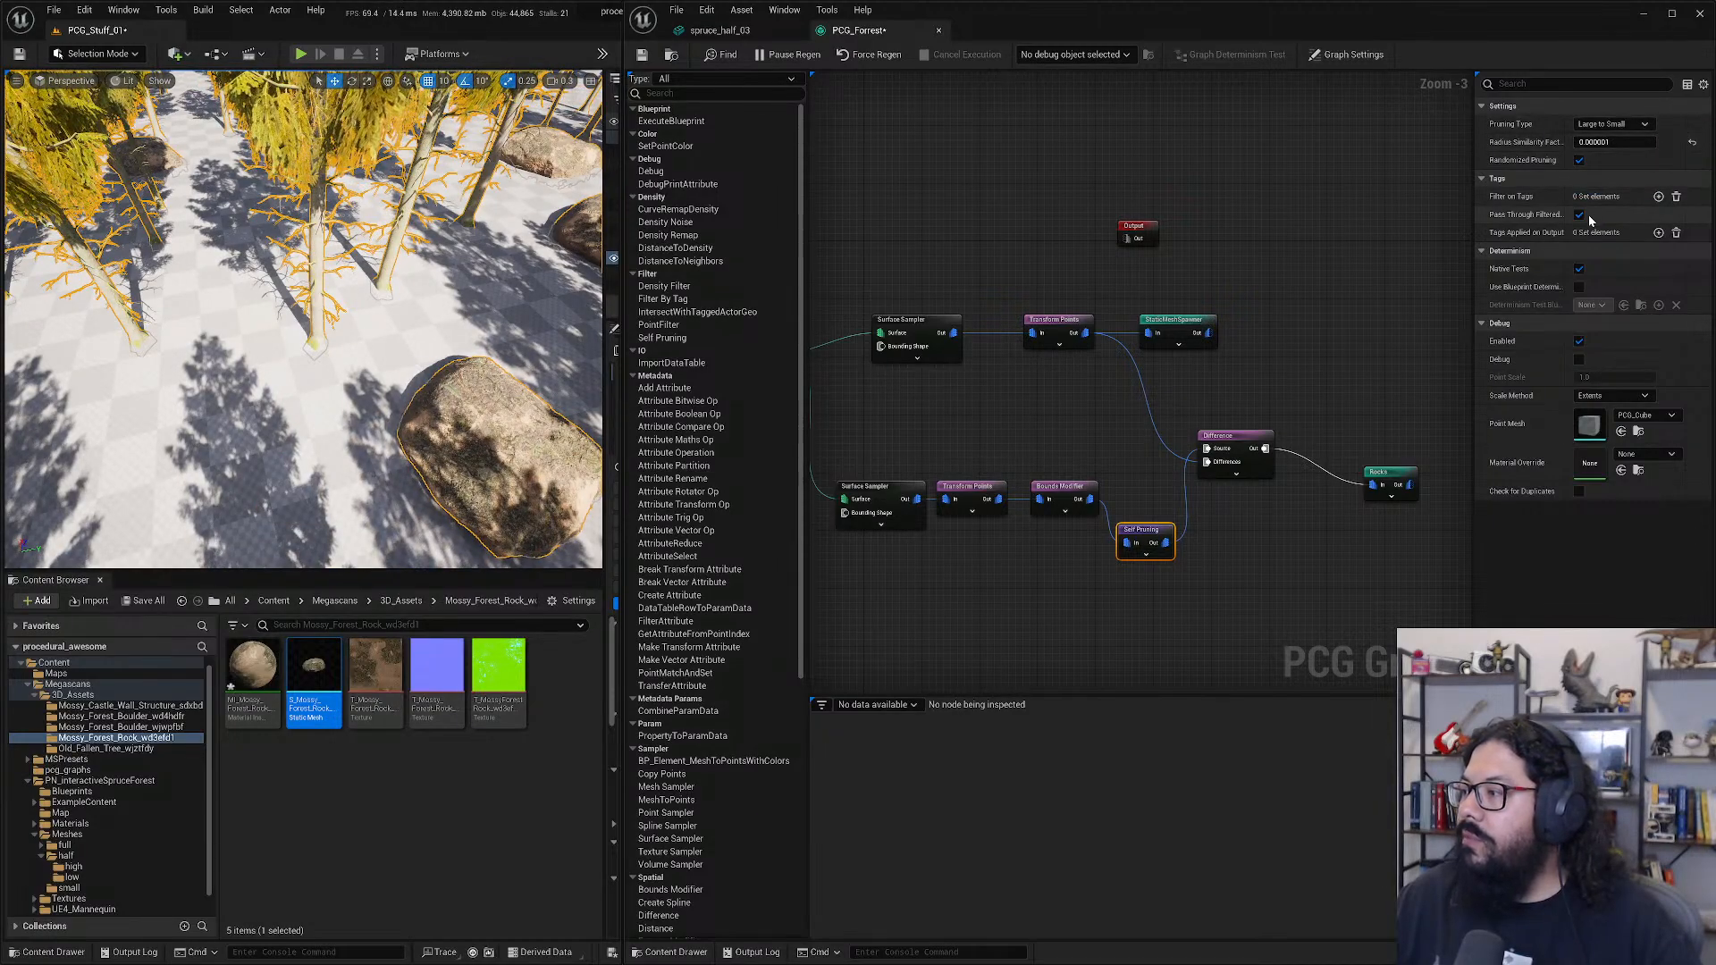
- Try the Relative and Absolute debug scale methods on the Self Pruning node and return to Extents
{"action": "left_click", "coordinate": [1616, 397]}
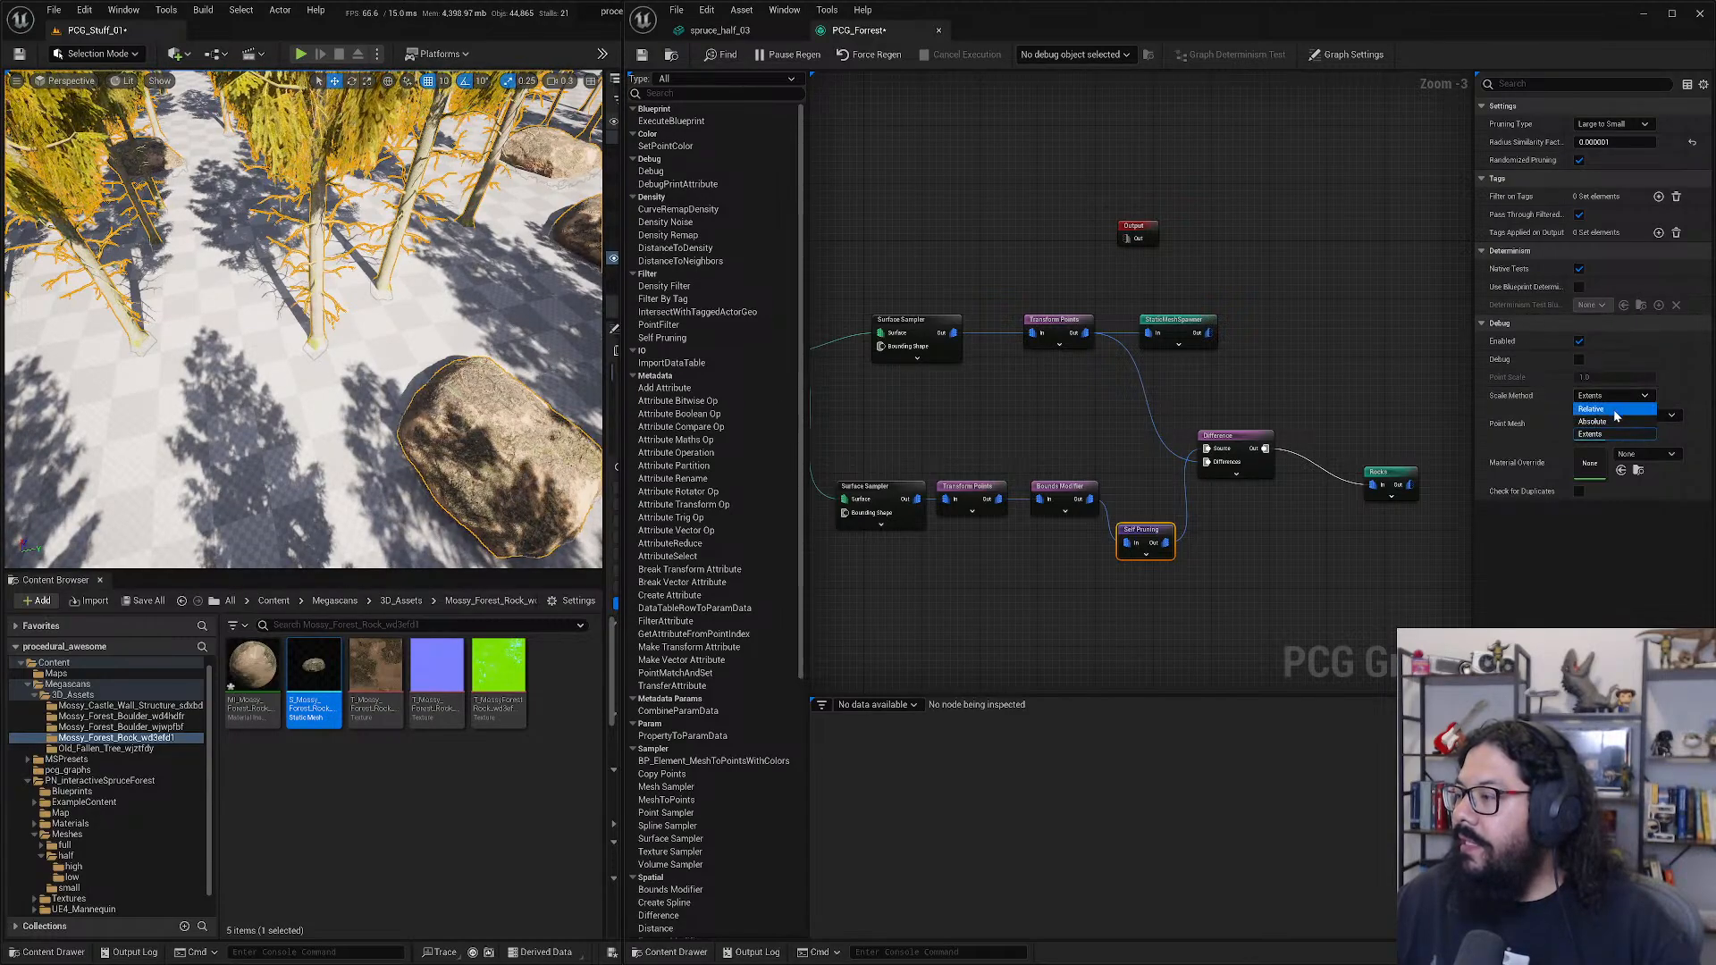
{"action": "left_click", "coordinate": [1614, 409]}
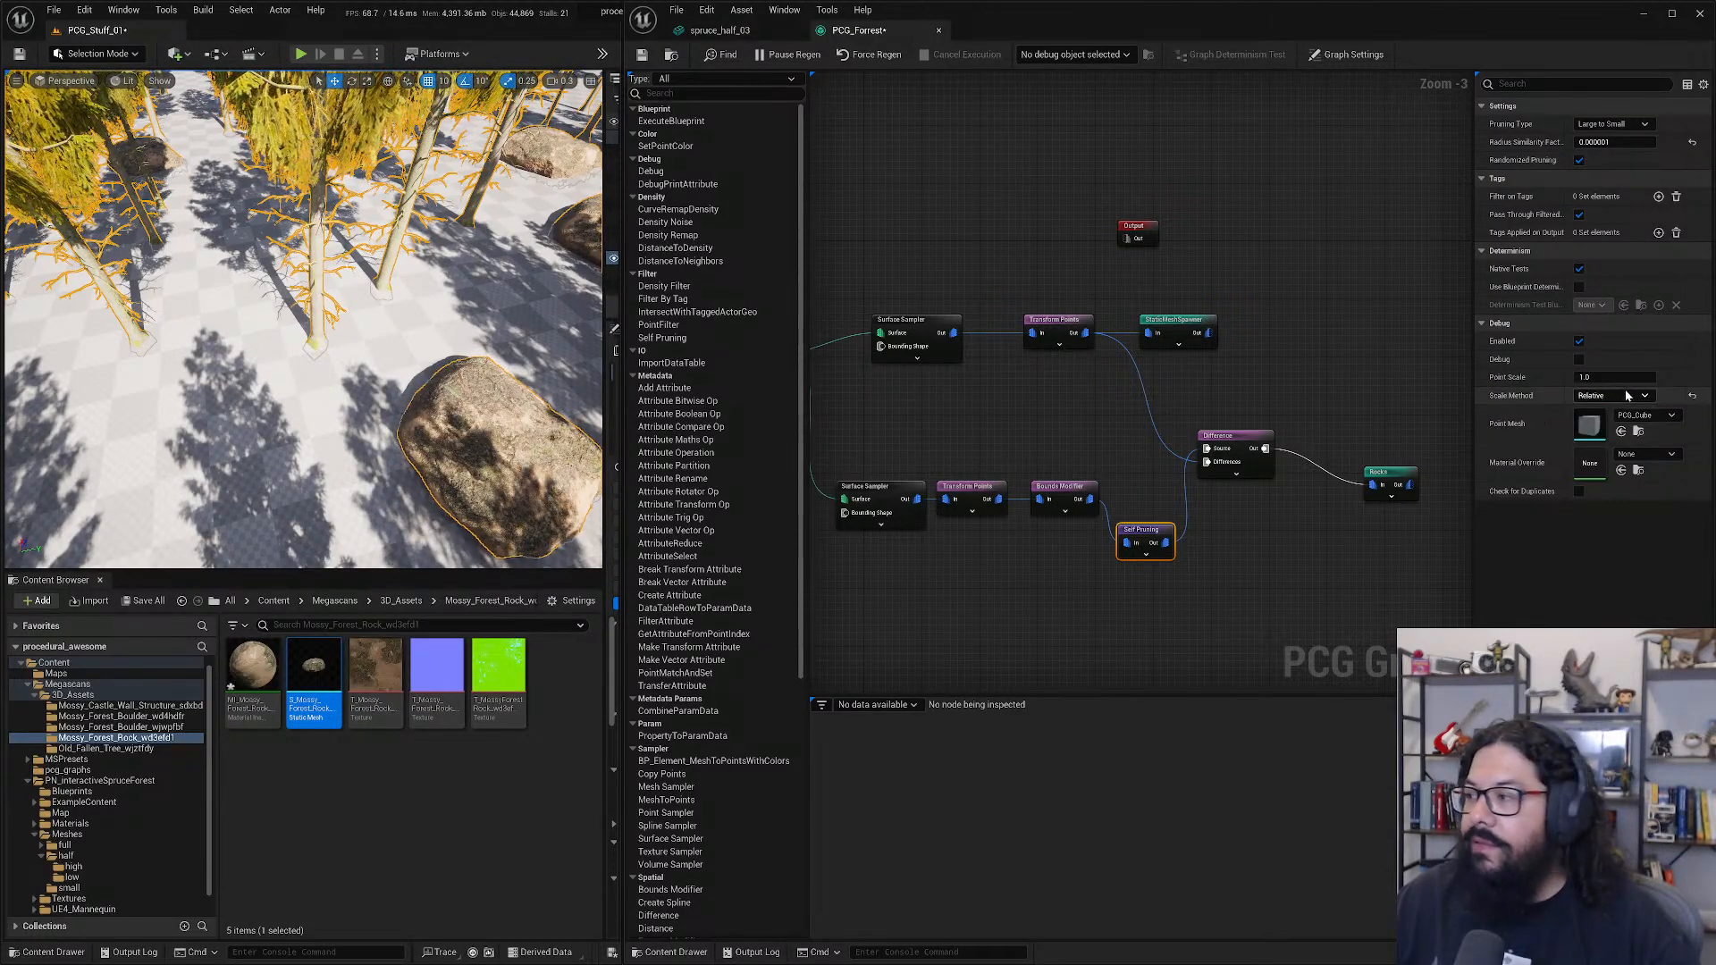
{"action": "left_click", "coordinate": [1630, 398]}
{"action": "left_click", "coordinate": [1592, 421]}
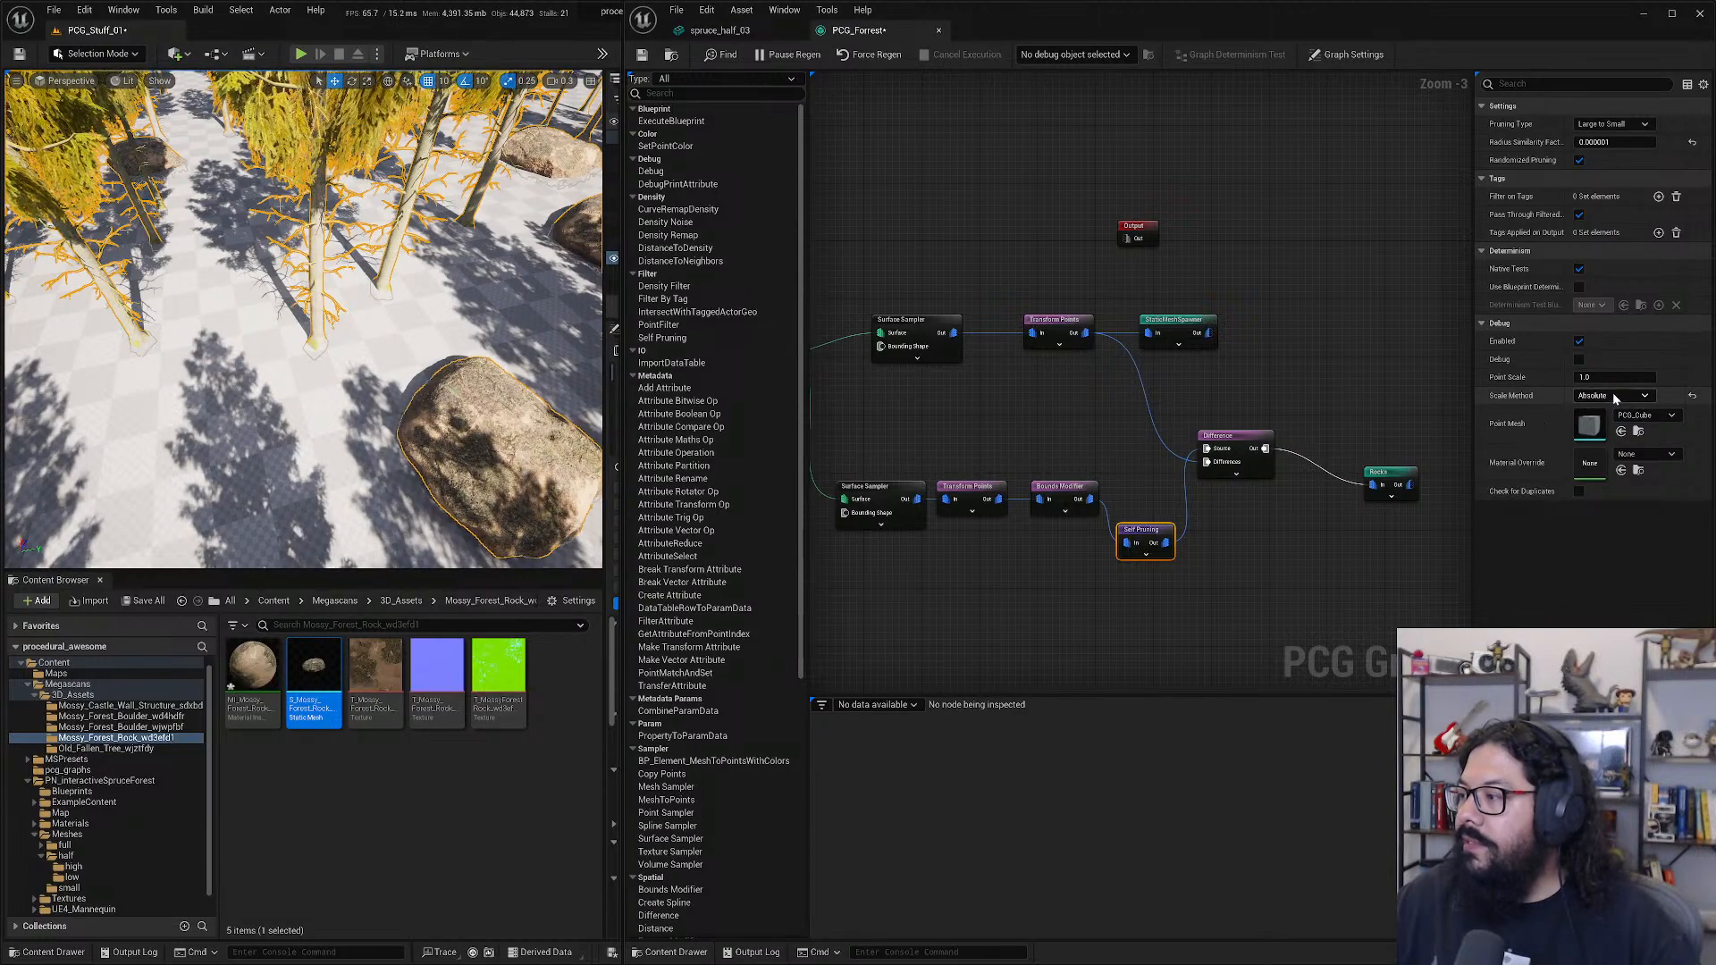
{"action": "left_click", "coordinate": [1624, 396]}
{"action": "left_click", "coordinate": [1590, 434]}
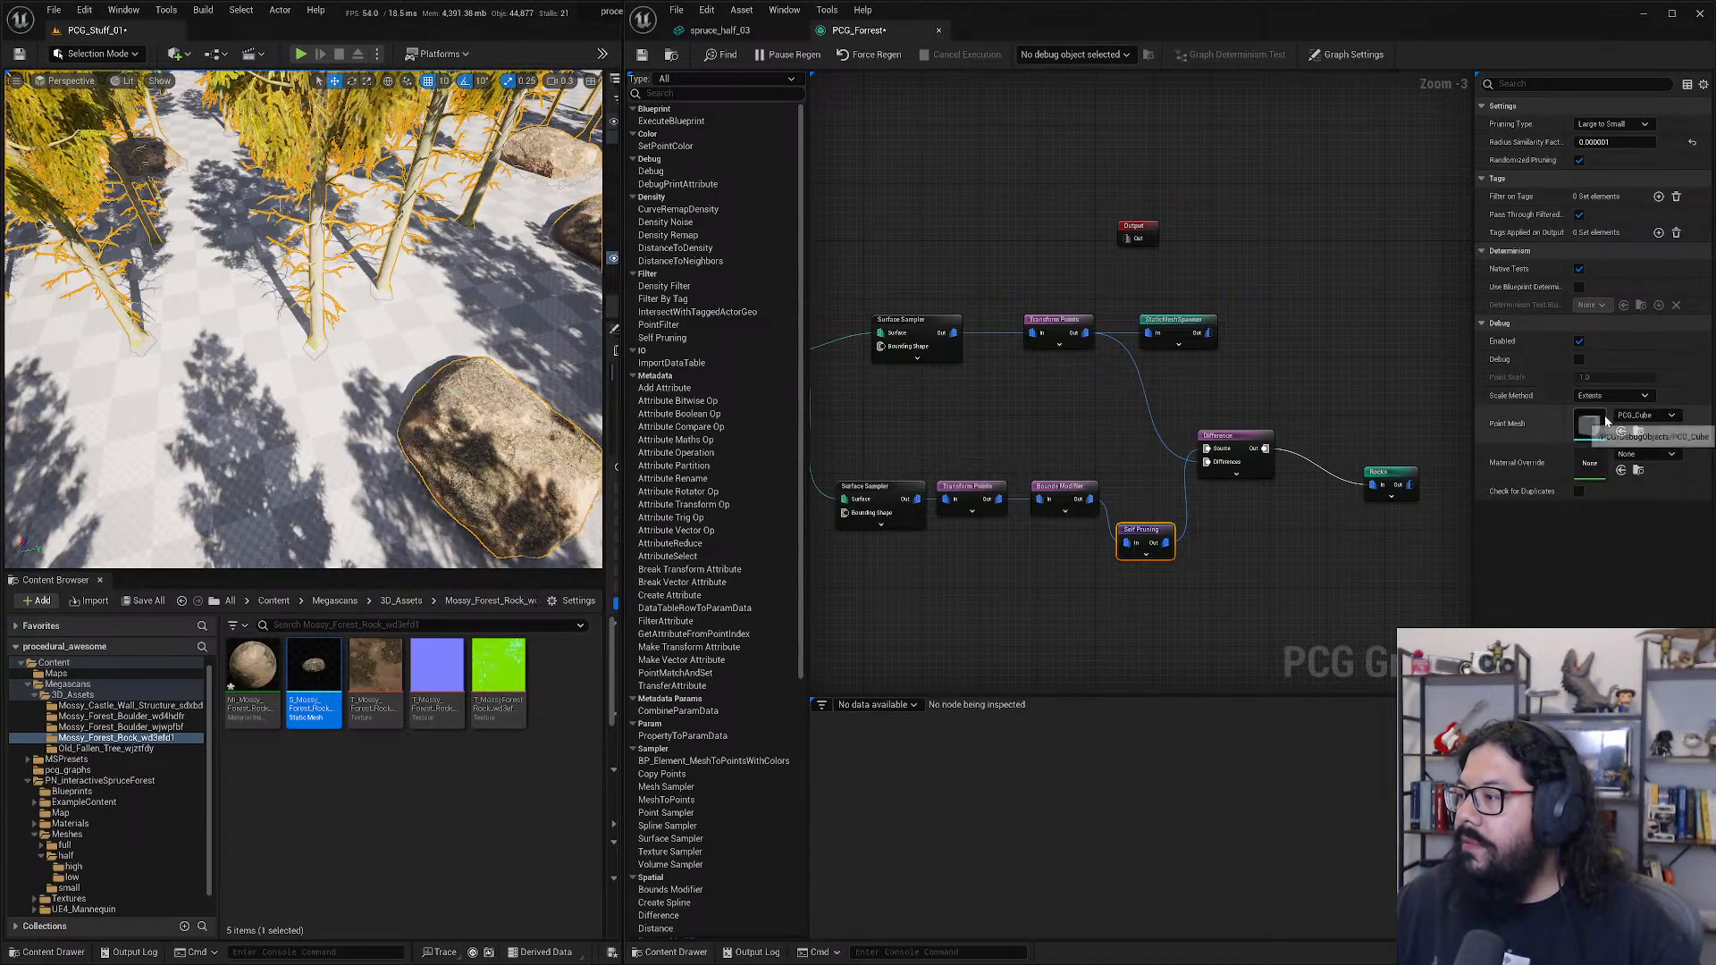
- Set the Self Pruning node's debug scale method to Absolute and briefly preview its debug points
{"action": "left_click", "coordinate": [1631, 398]}
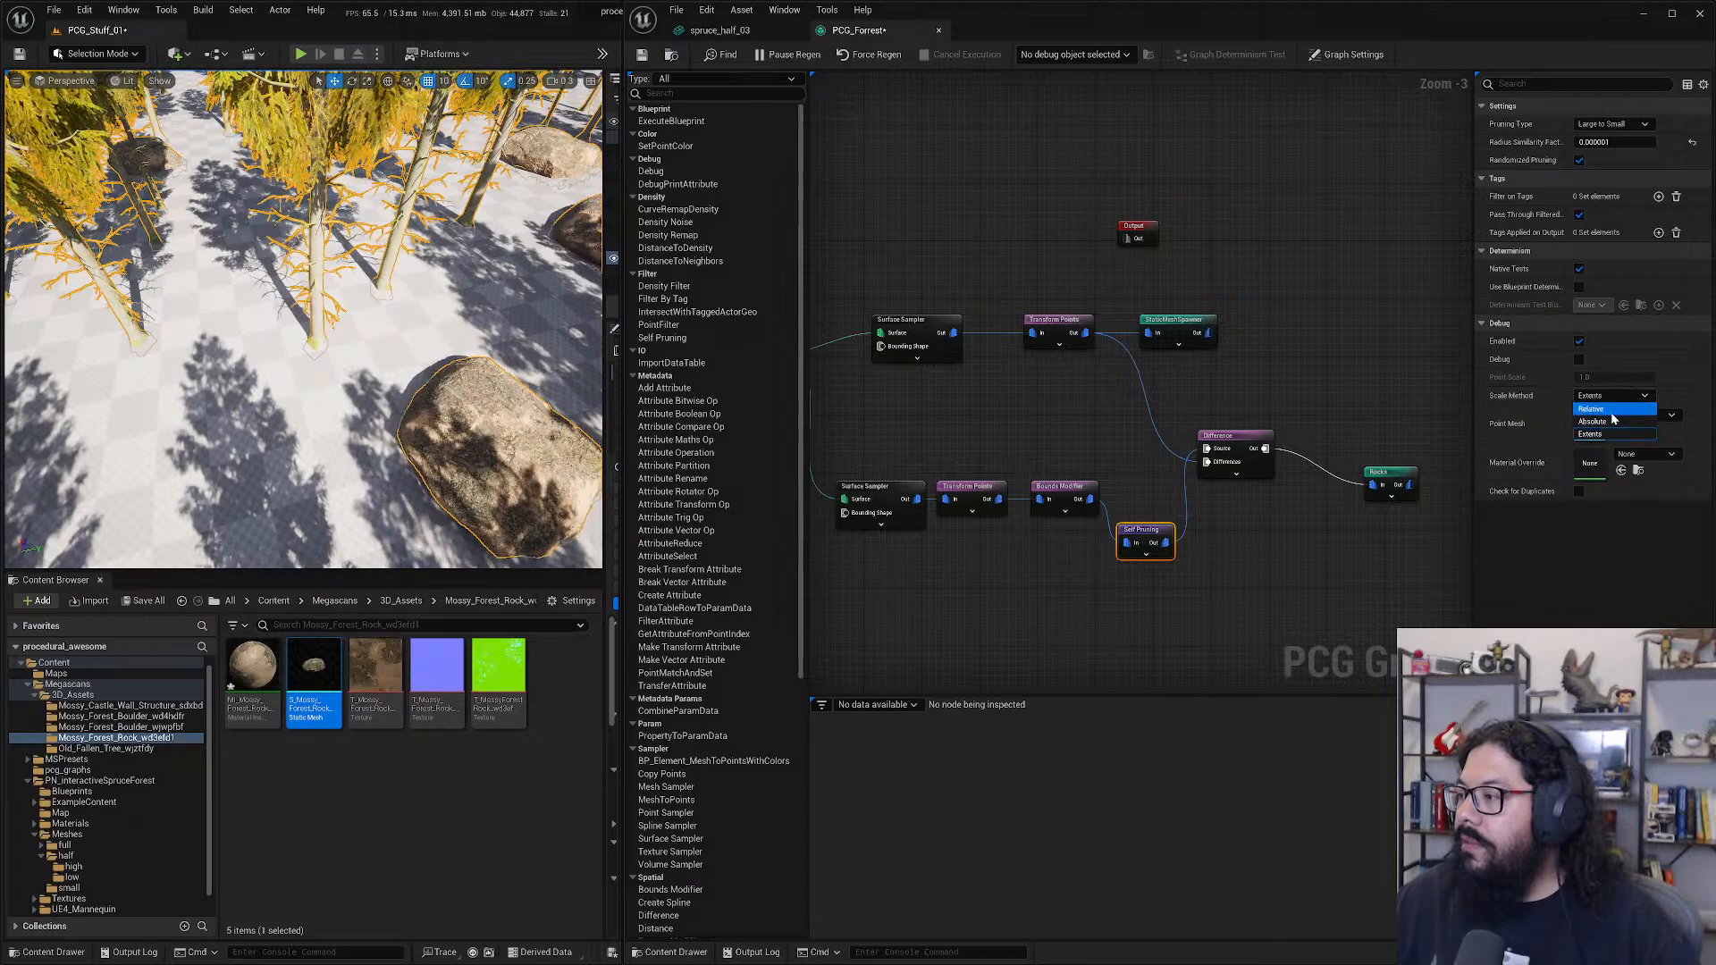
{"action": "left_click", "coordinate": [1604, 421]}
{"action": "left_click", "coordinate": [1579, 359]}
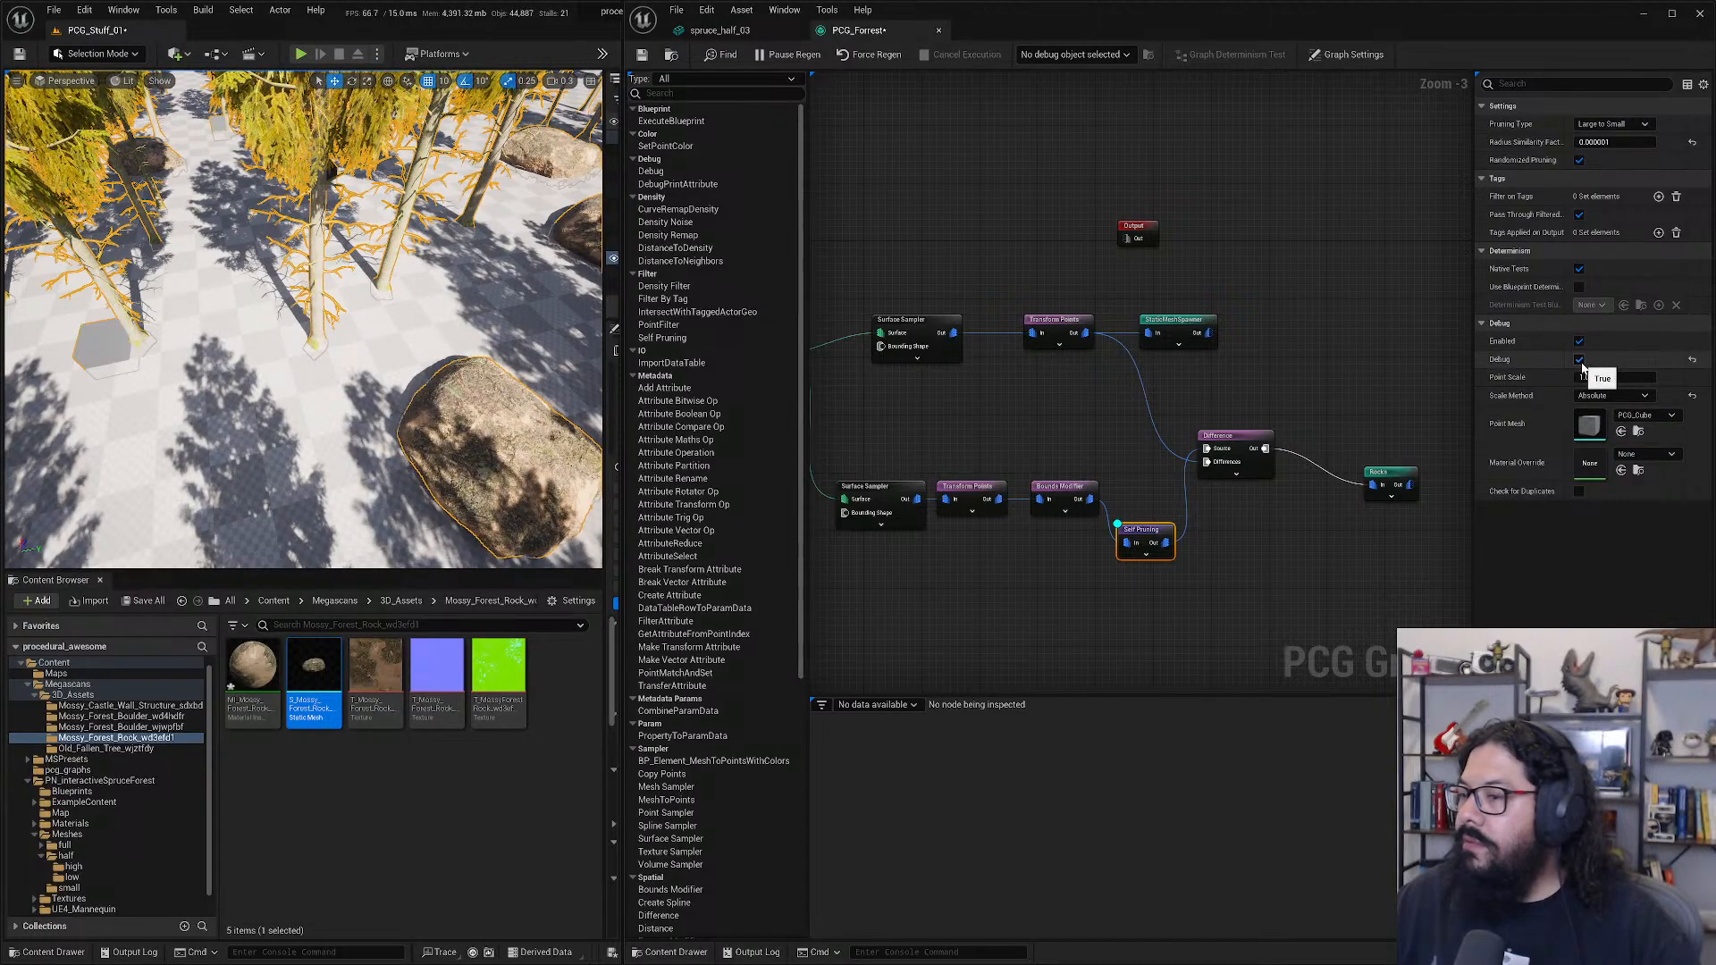
{"action": "left_click", "coordinate": [1580, 359]}
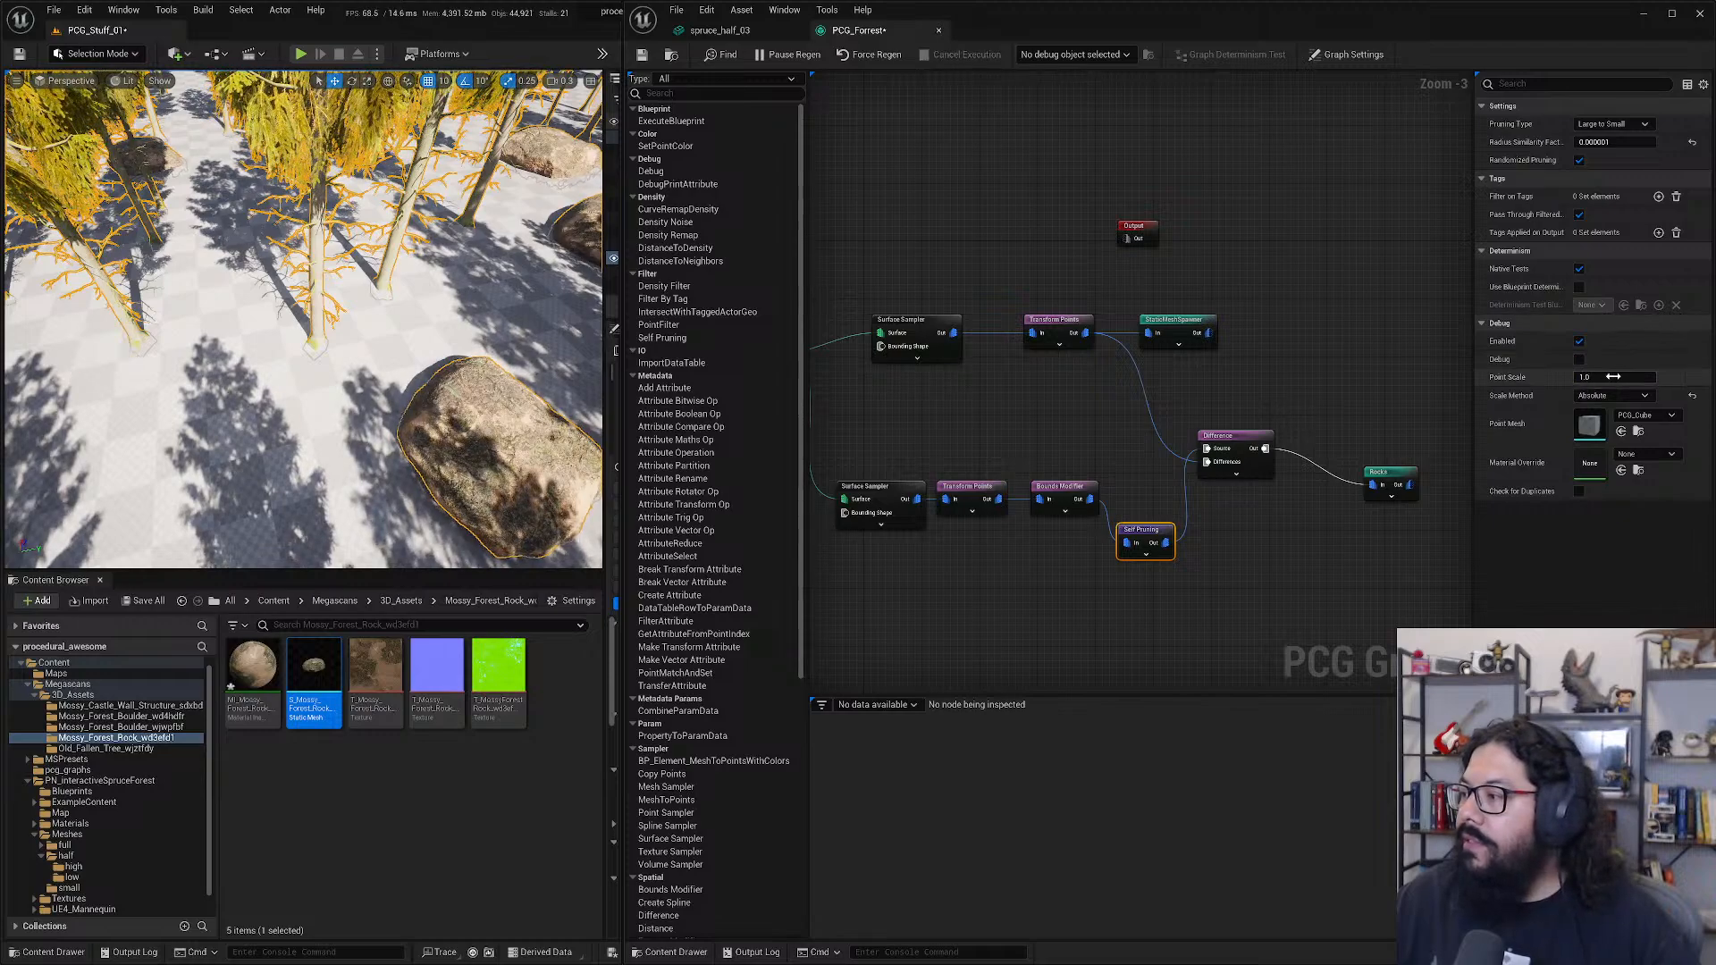
- Set the Self Pruning node's debug scale method to Relative and Point Scale to 0.1, previewing the debug points briefly
{"action": "left_click", "coordinate": [1632, 398]}
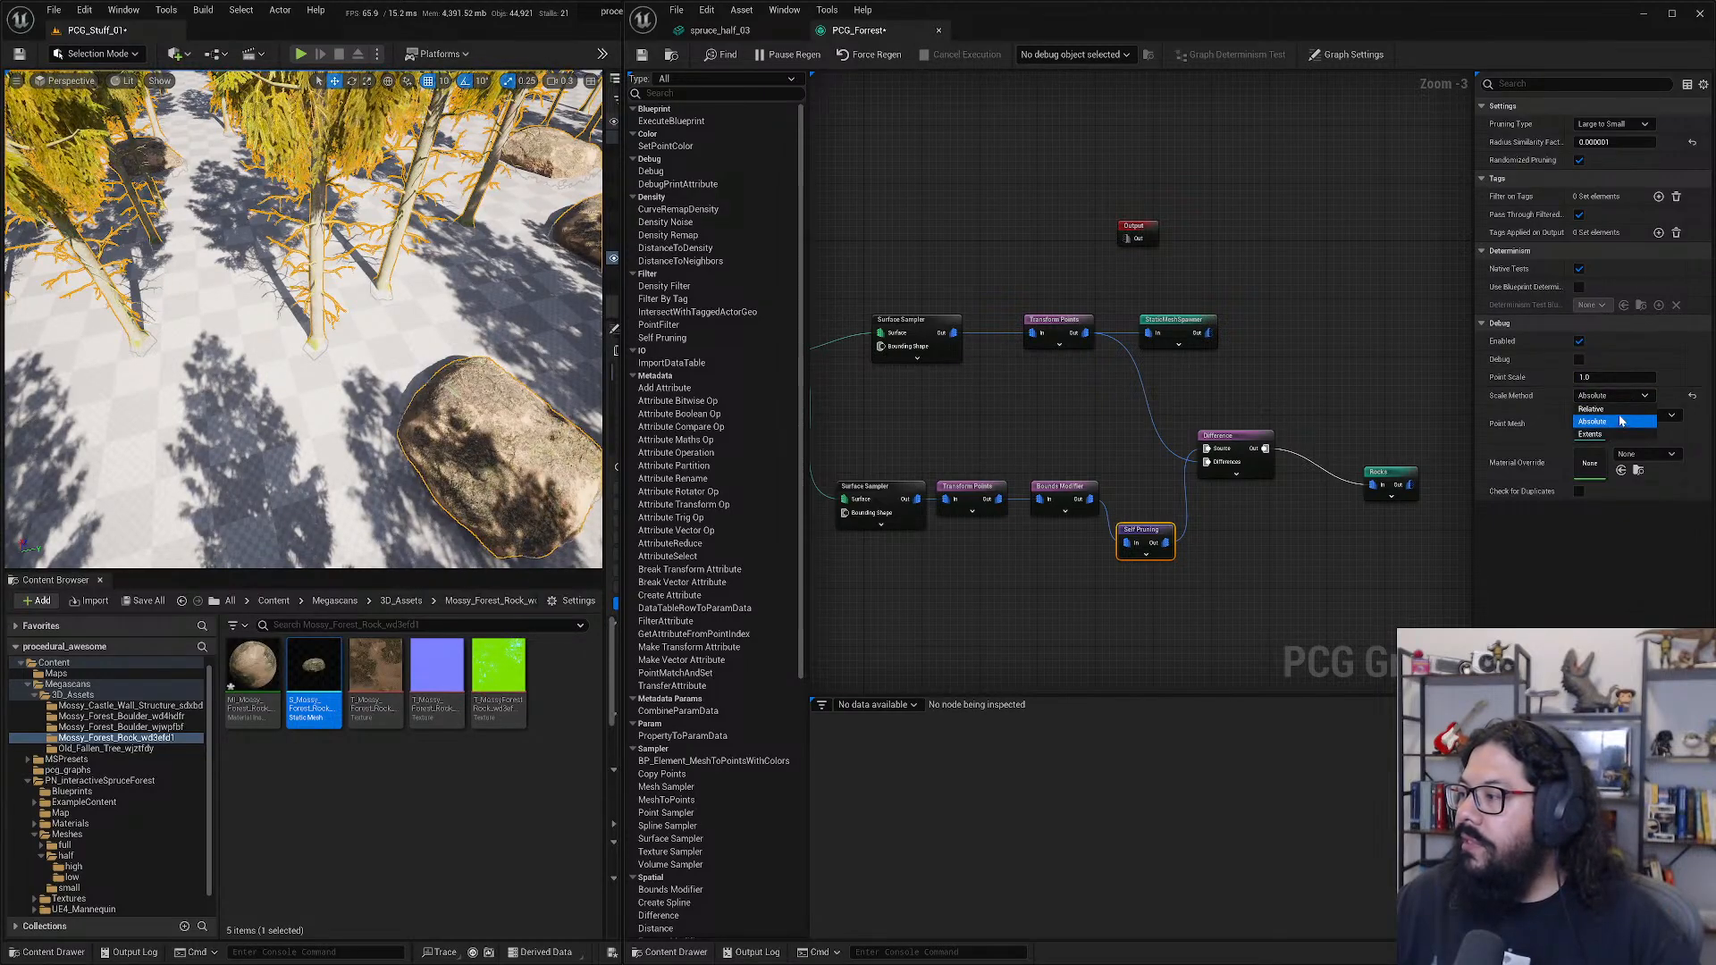
{"action": "left_click", "coordinate": [1591, 409]}
{"action": "left_click", "coordinate": [1579, 359]}
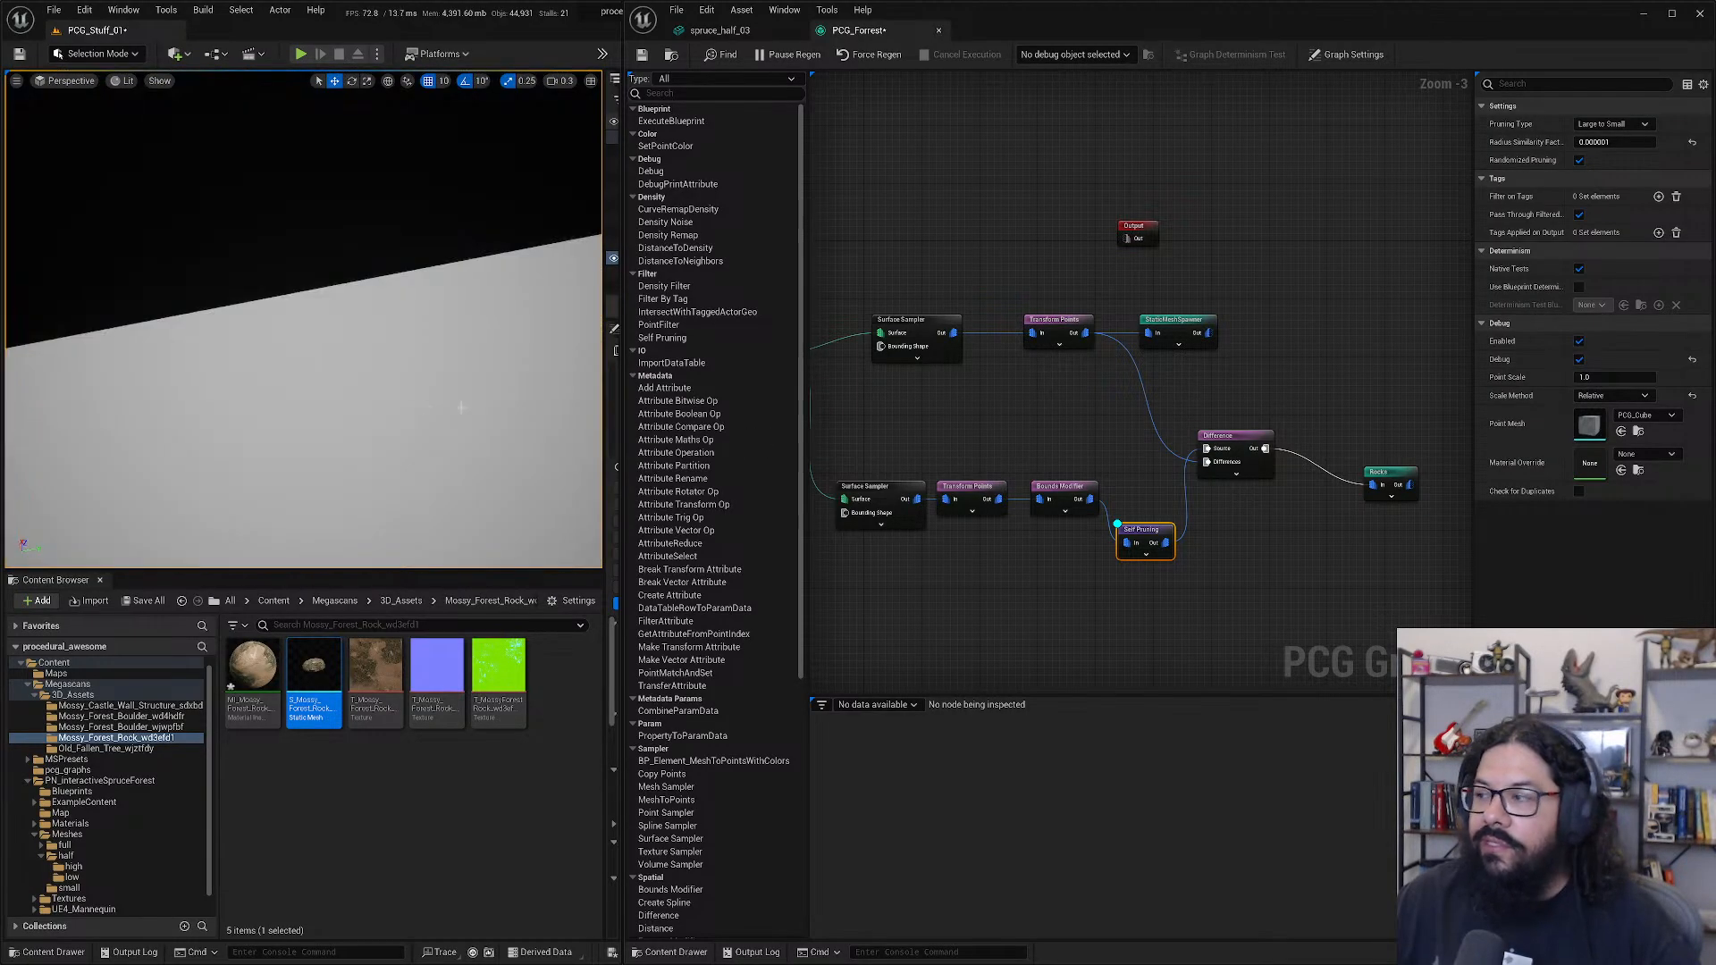
{"action": "left_click", "coordinate": [1604, 377]}
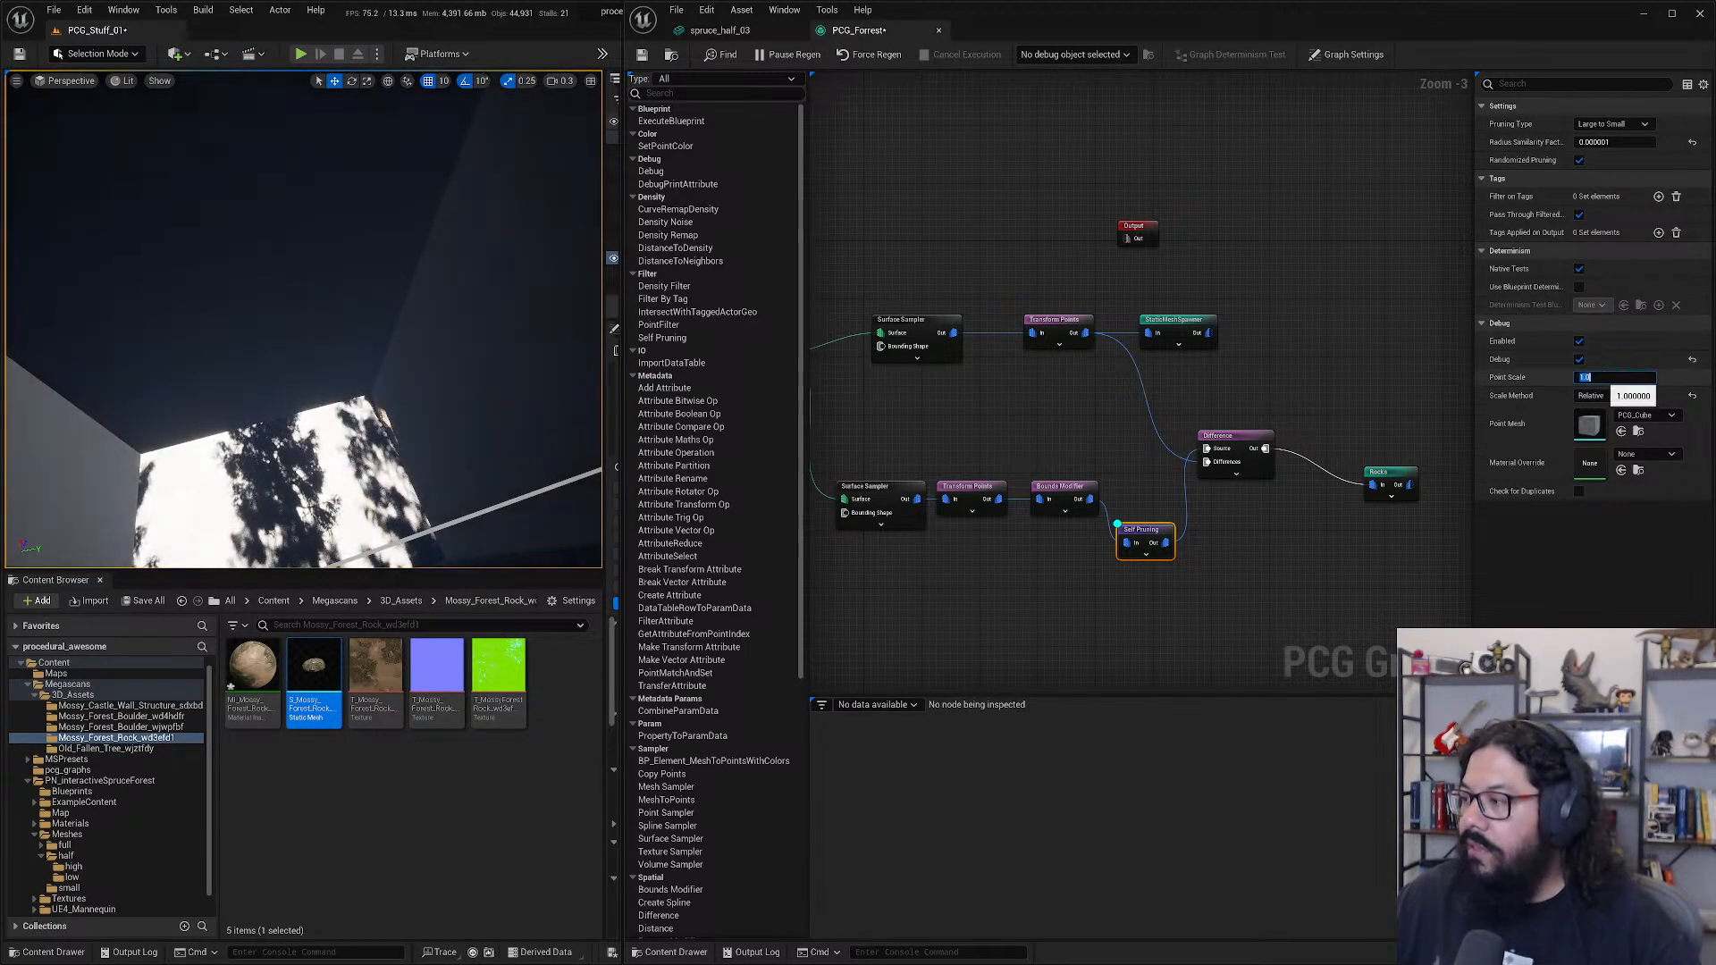
{"action": "key", "text": "Return"}
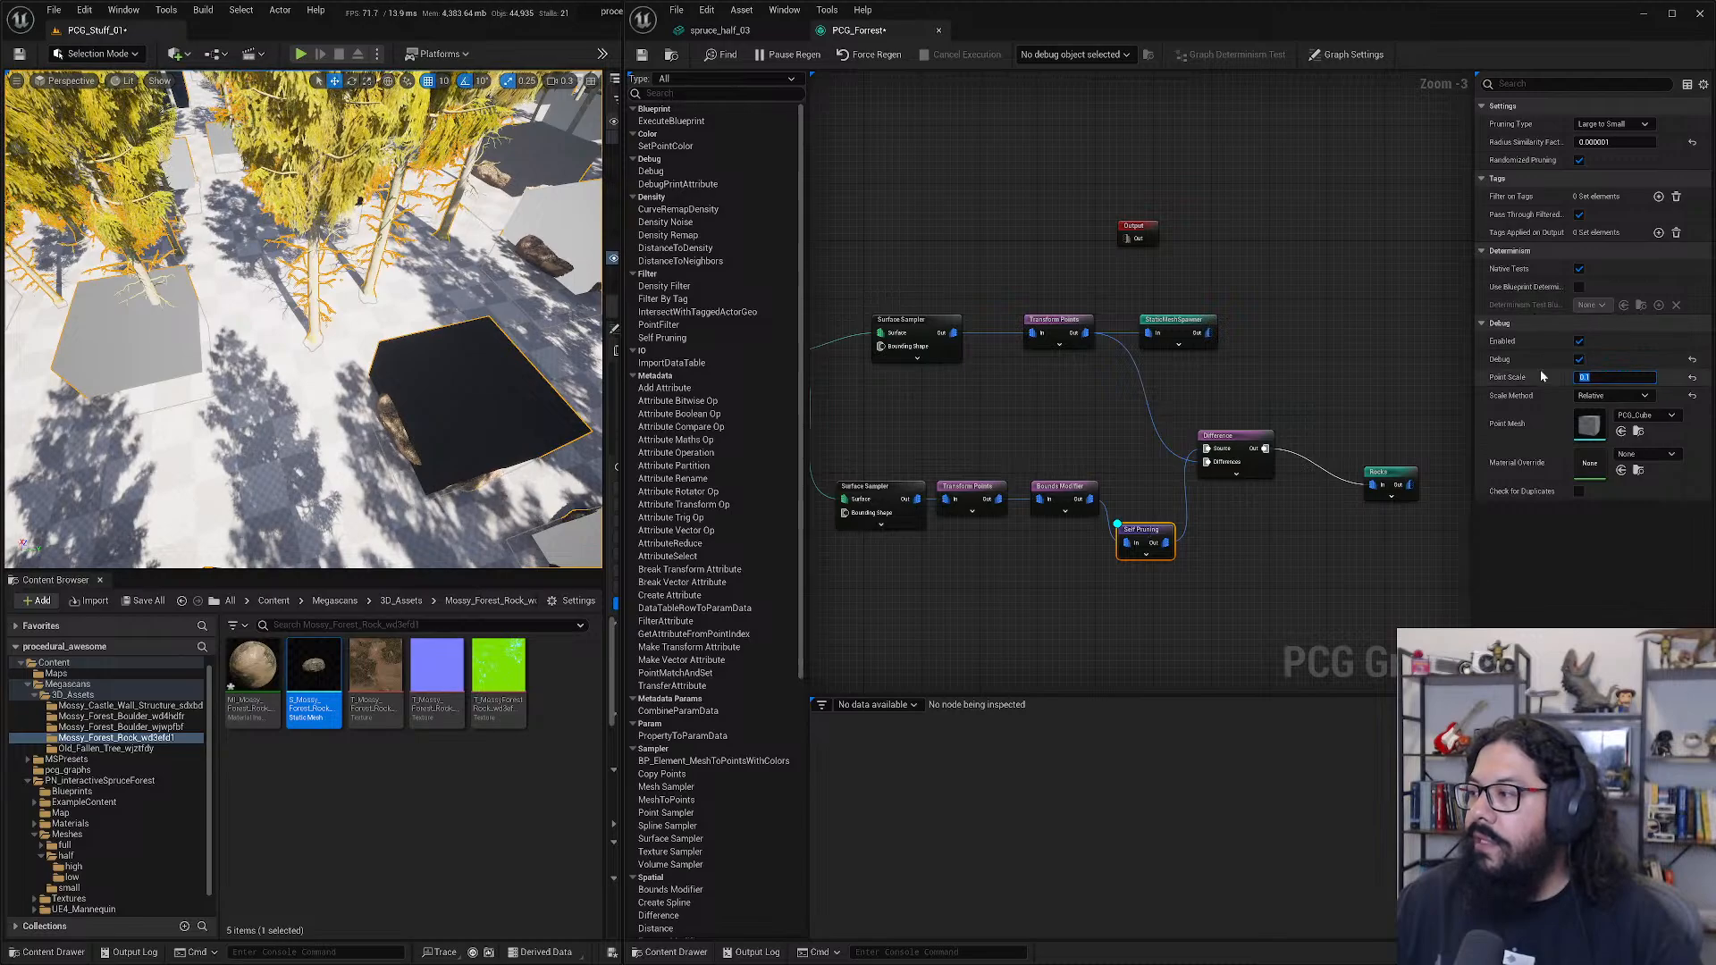
{"action": "left_click", "coordinate": [1580, 359]}
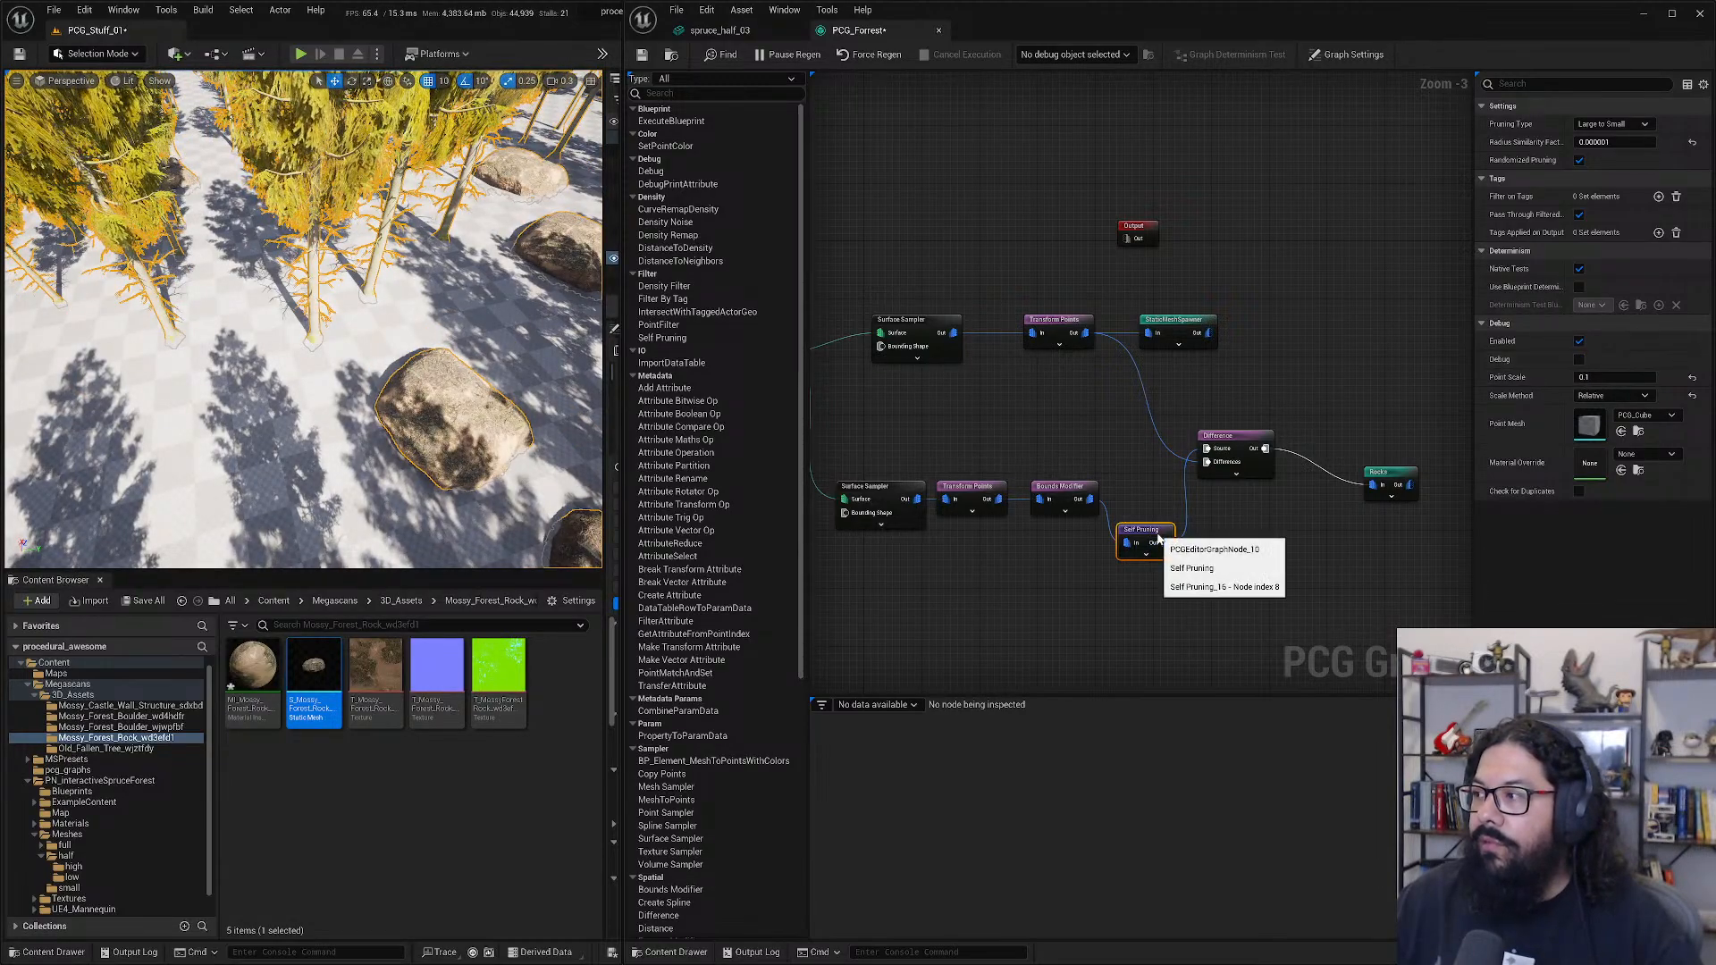
- Toggle the Self Pruning node off and back on to compare the overlapping rocks
{"action": "key", "text": "d"}
{"action": "key", "text": "d"}
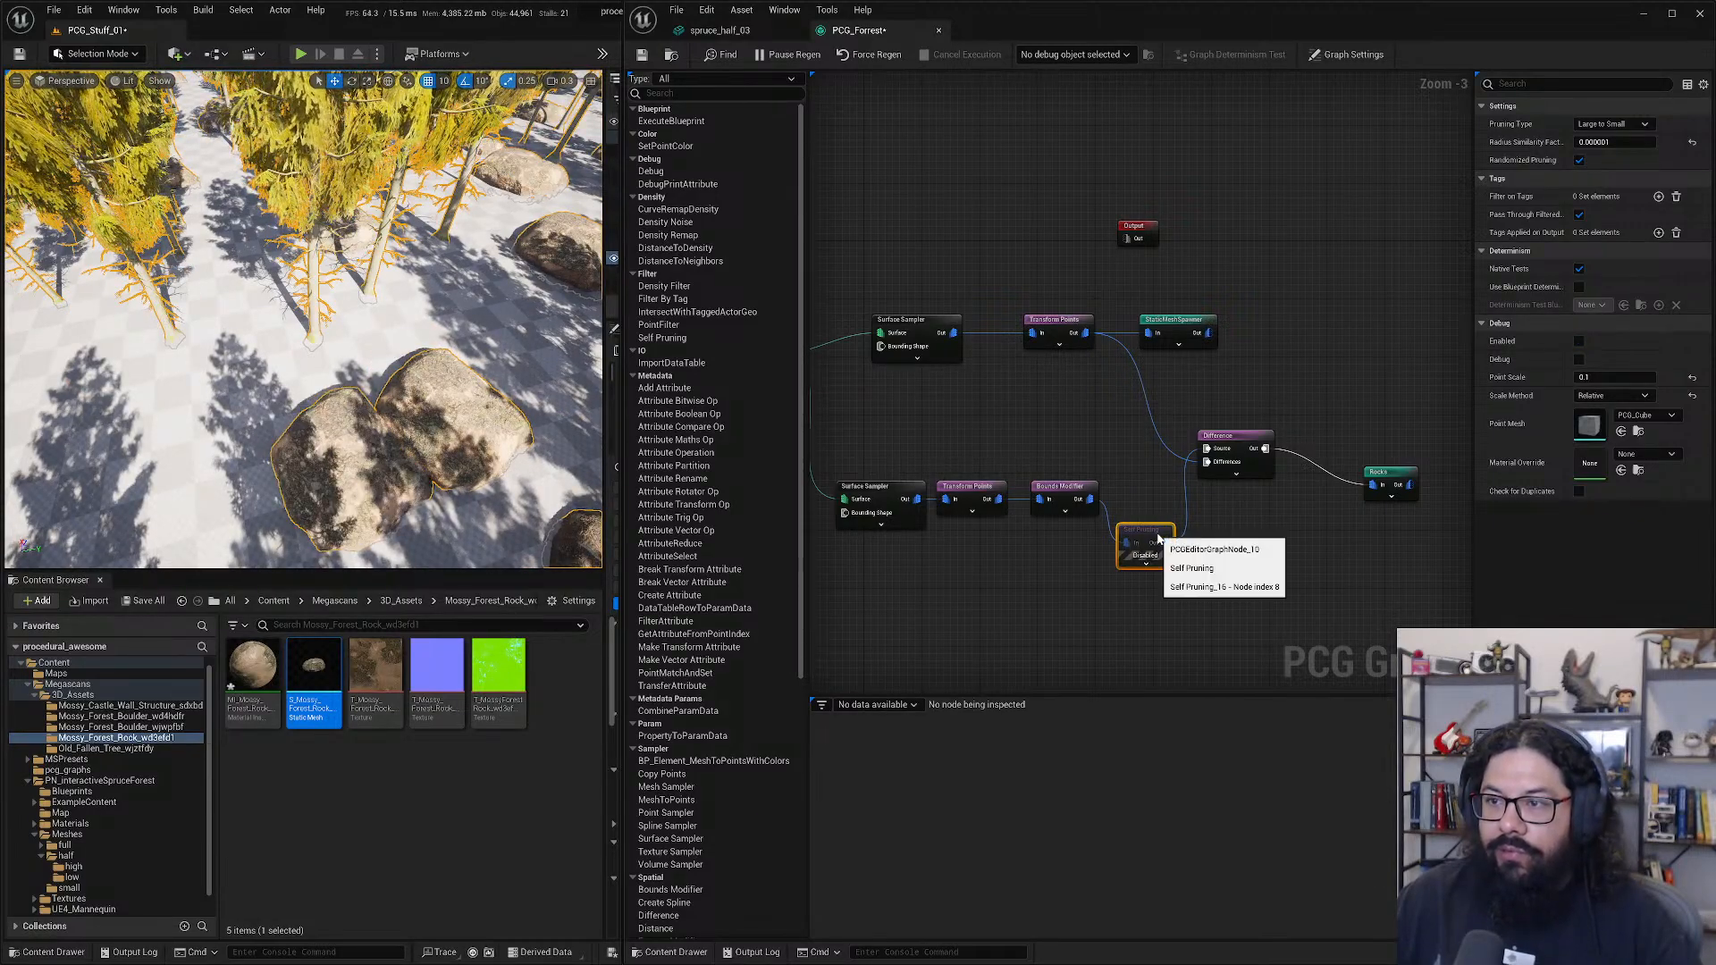
{"action": "key", "text": "e"}
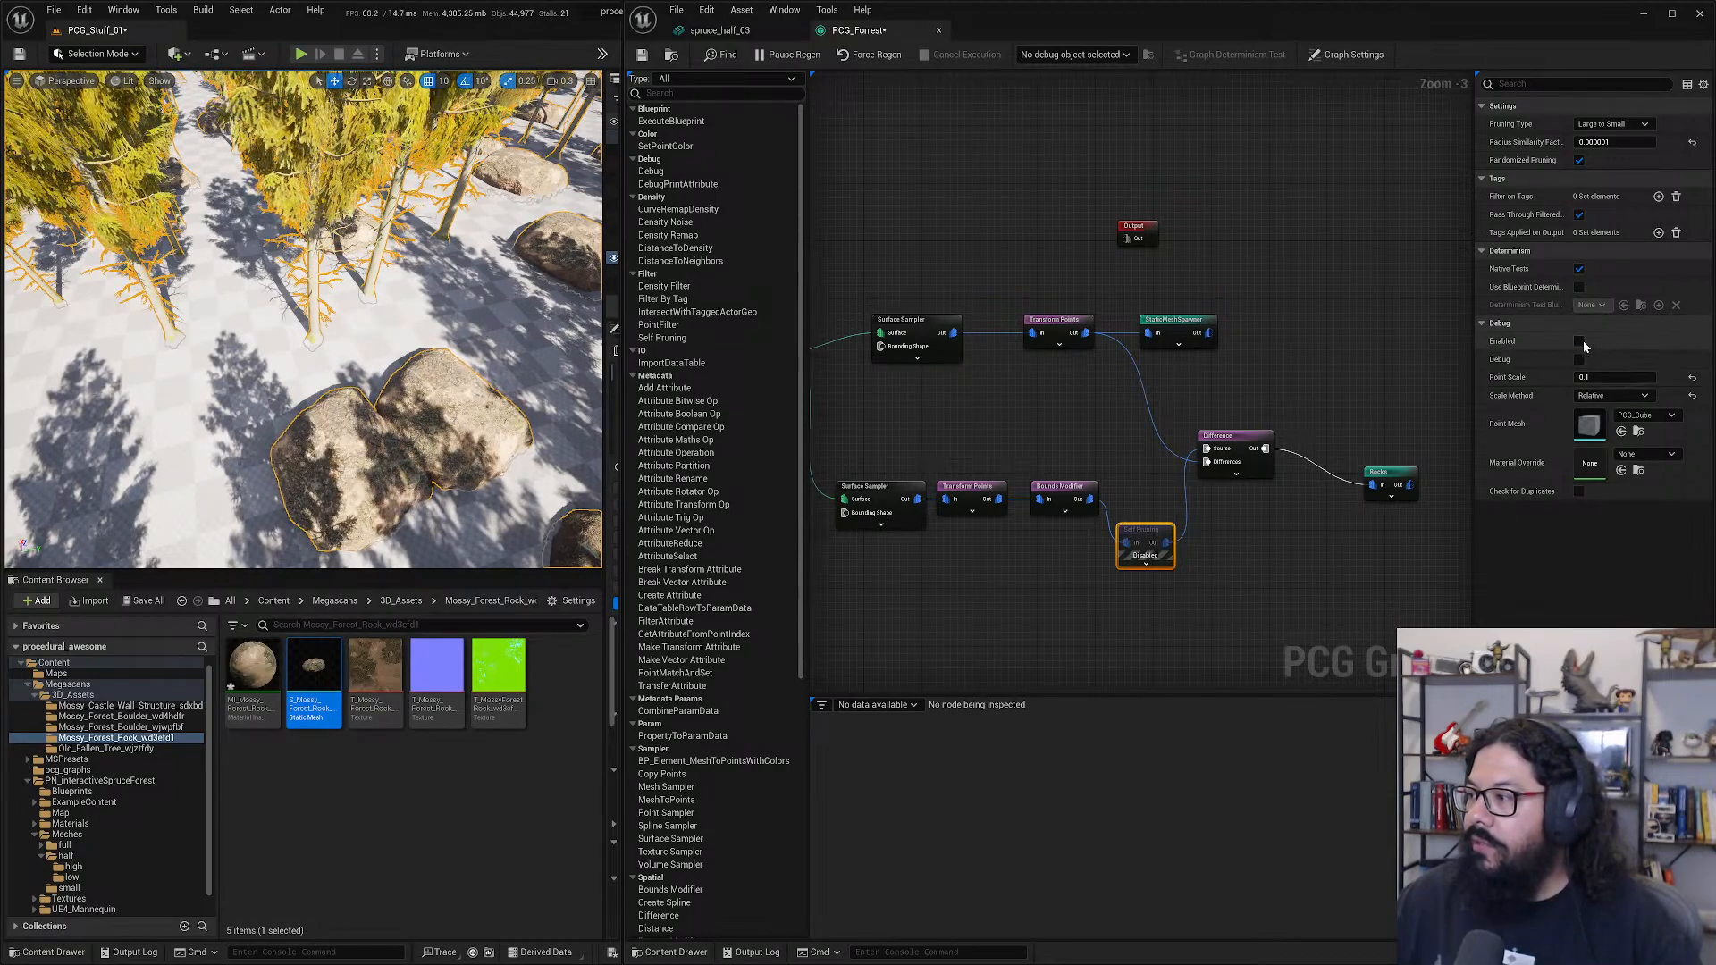
{"action": "left_click", "coordinate": [1580, 341]}
{"action": "left_click", "coordinate": [1580, 341]}
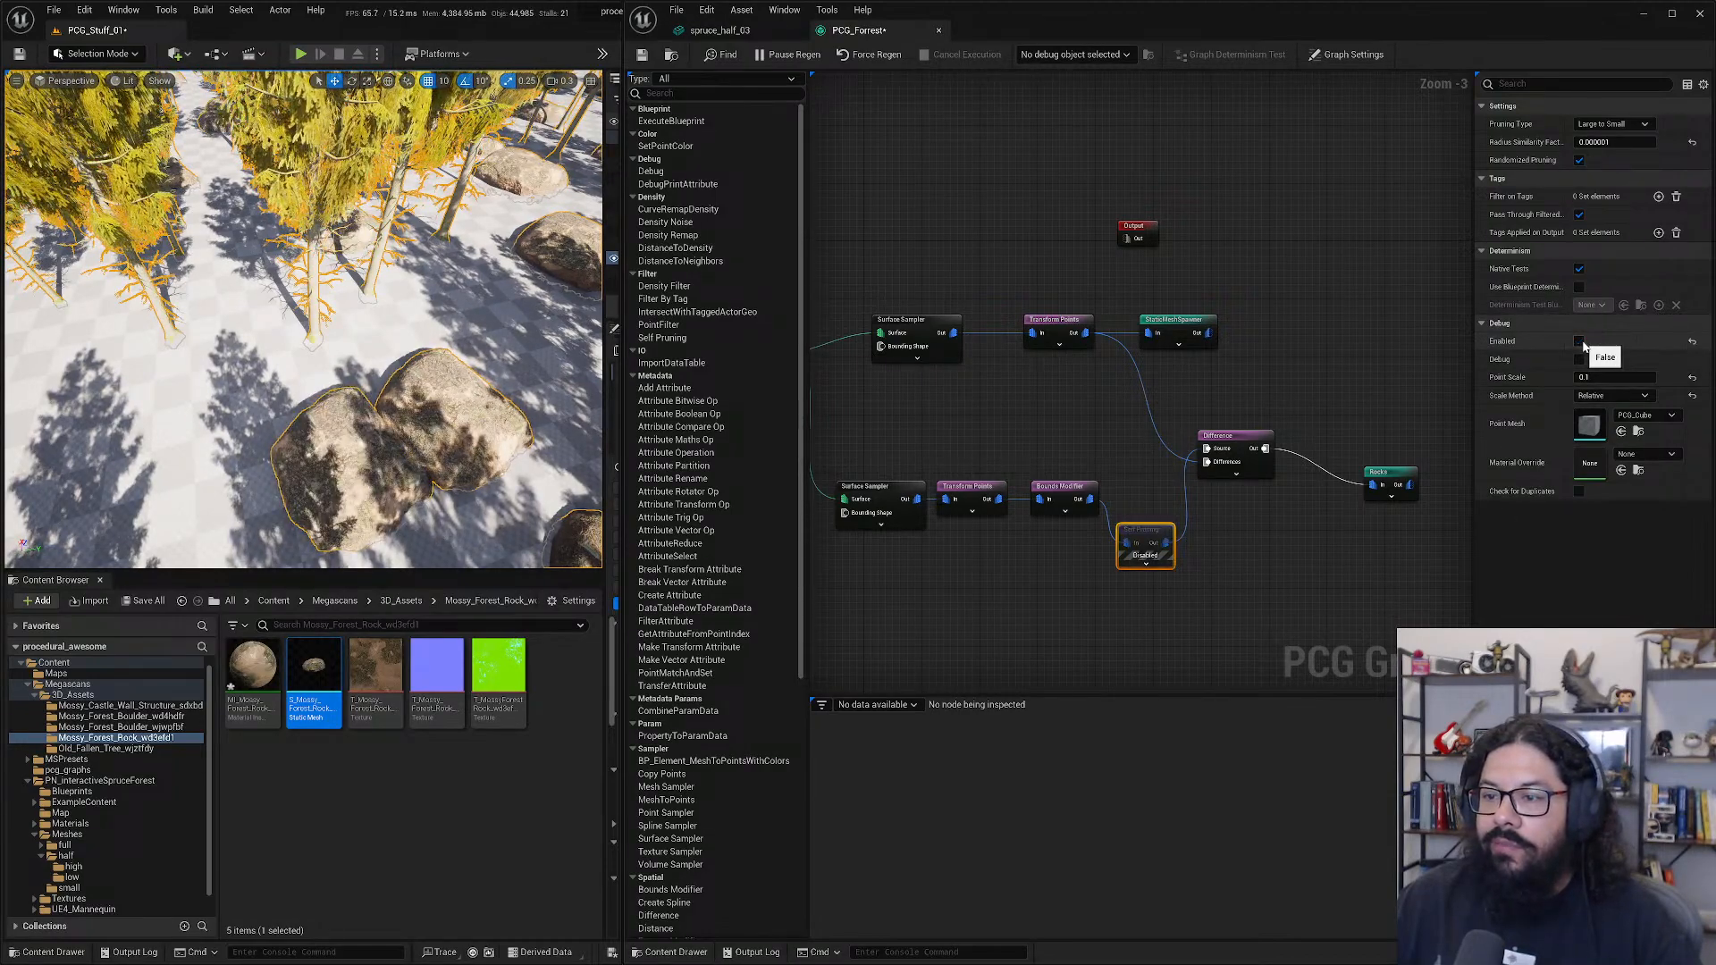
{"action": "left_click", "coordinate": [1582, 343]}
{"action": "left_click", "coordinate": [1582, 344]}
{"action": "left_click", "coordinate": [1582, 343]}
- Preview the Self Pruning node's debug points, try a Point Scale of 0.01 and return it to 0.1
{"action": "left_click", "coordinate": [1578, 361]}
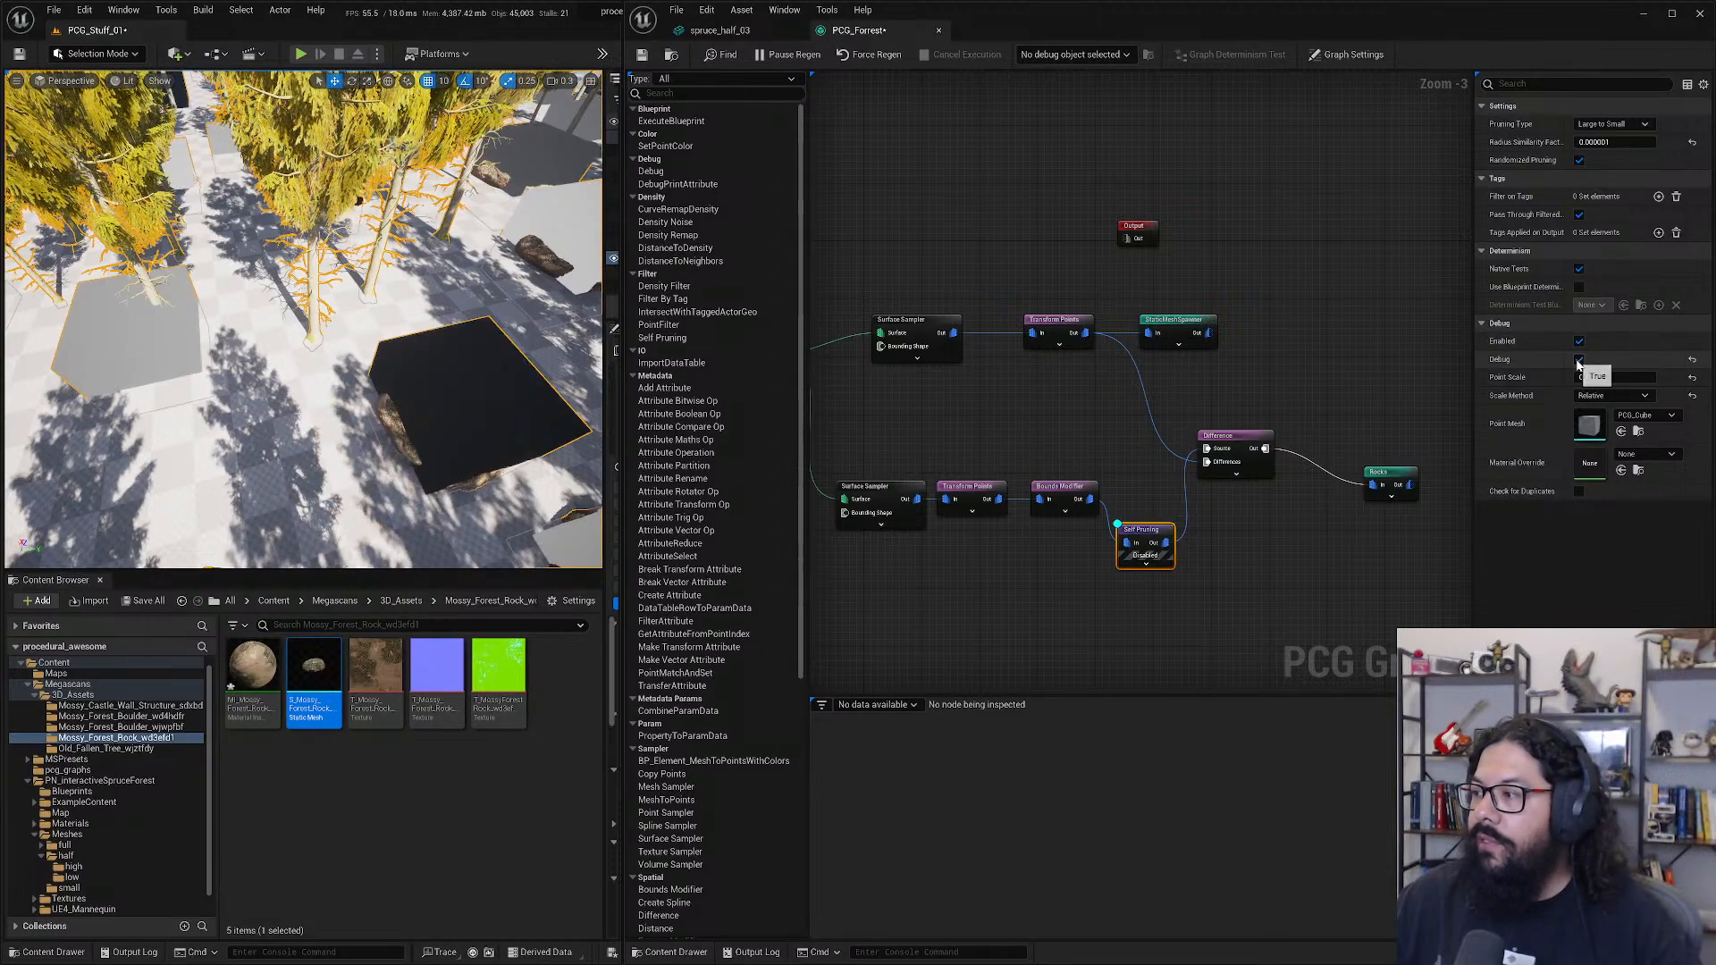
{"action": "left_click", "coordinate": [1579, 360]}
{"action": "left_click", "coordinate": [1580, 361]}
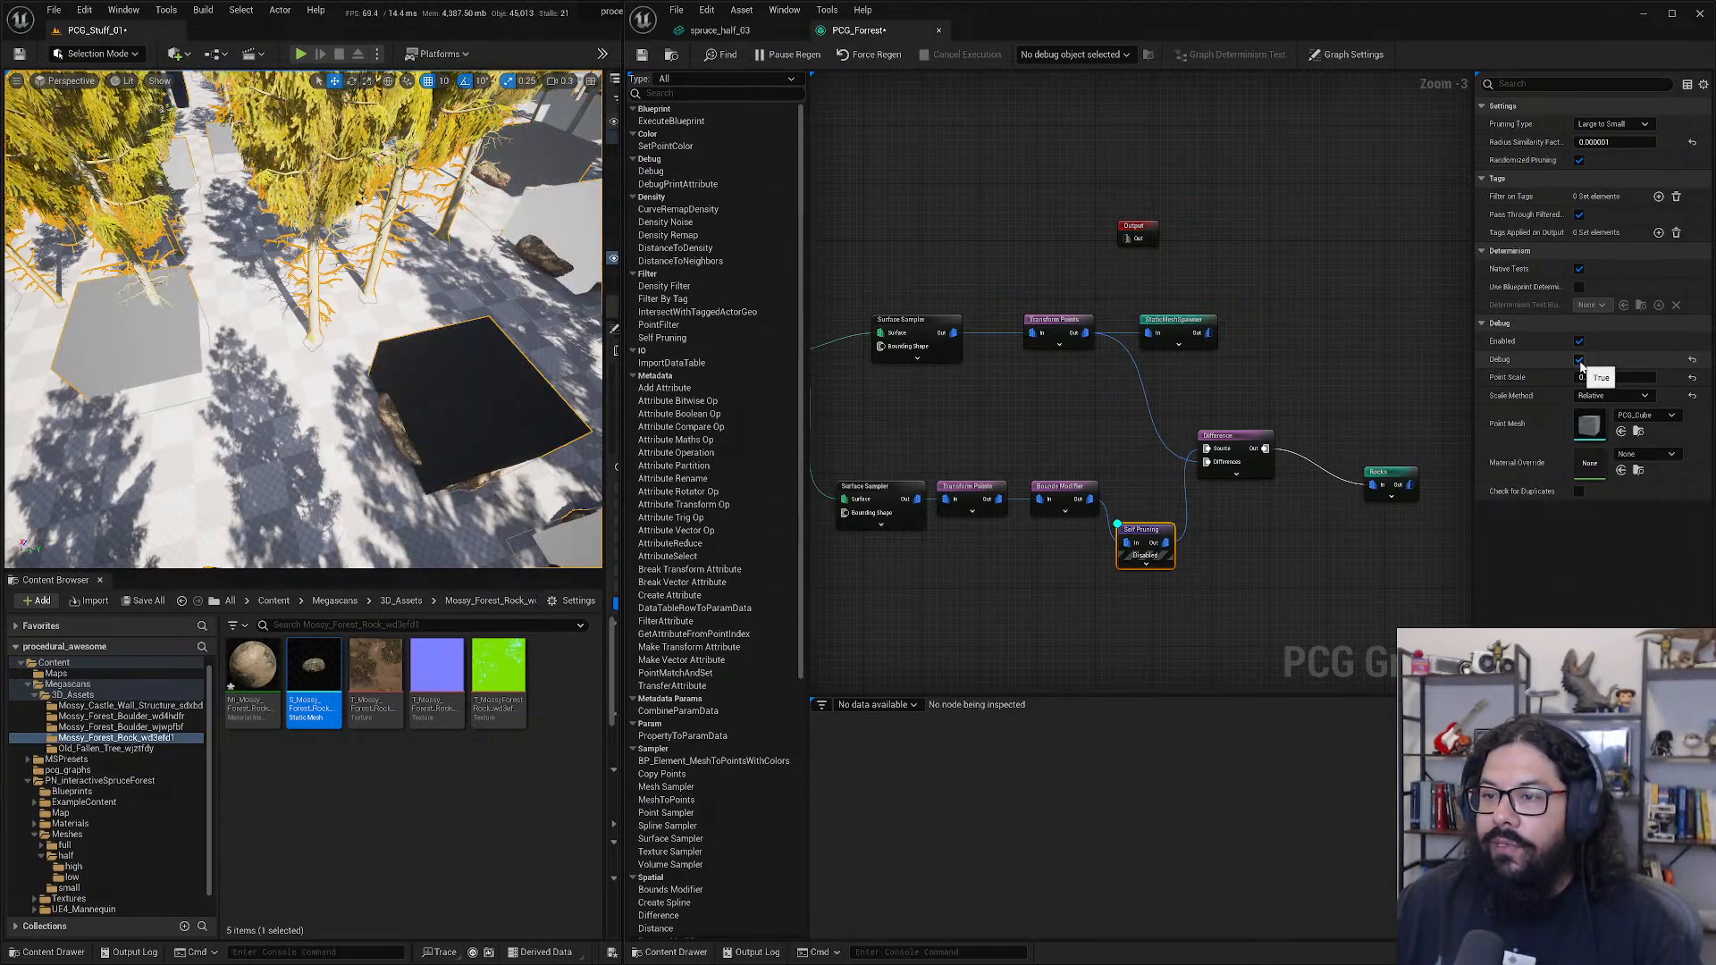
{"action": "left_click", "coordinate": [1596, 377]}
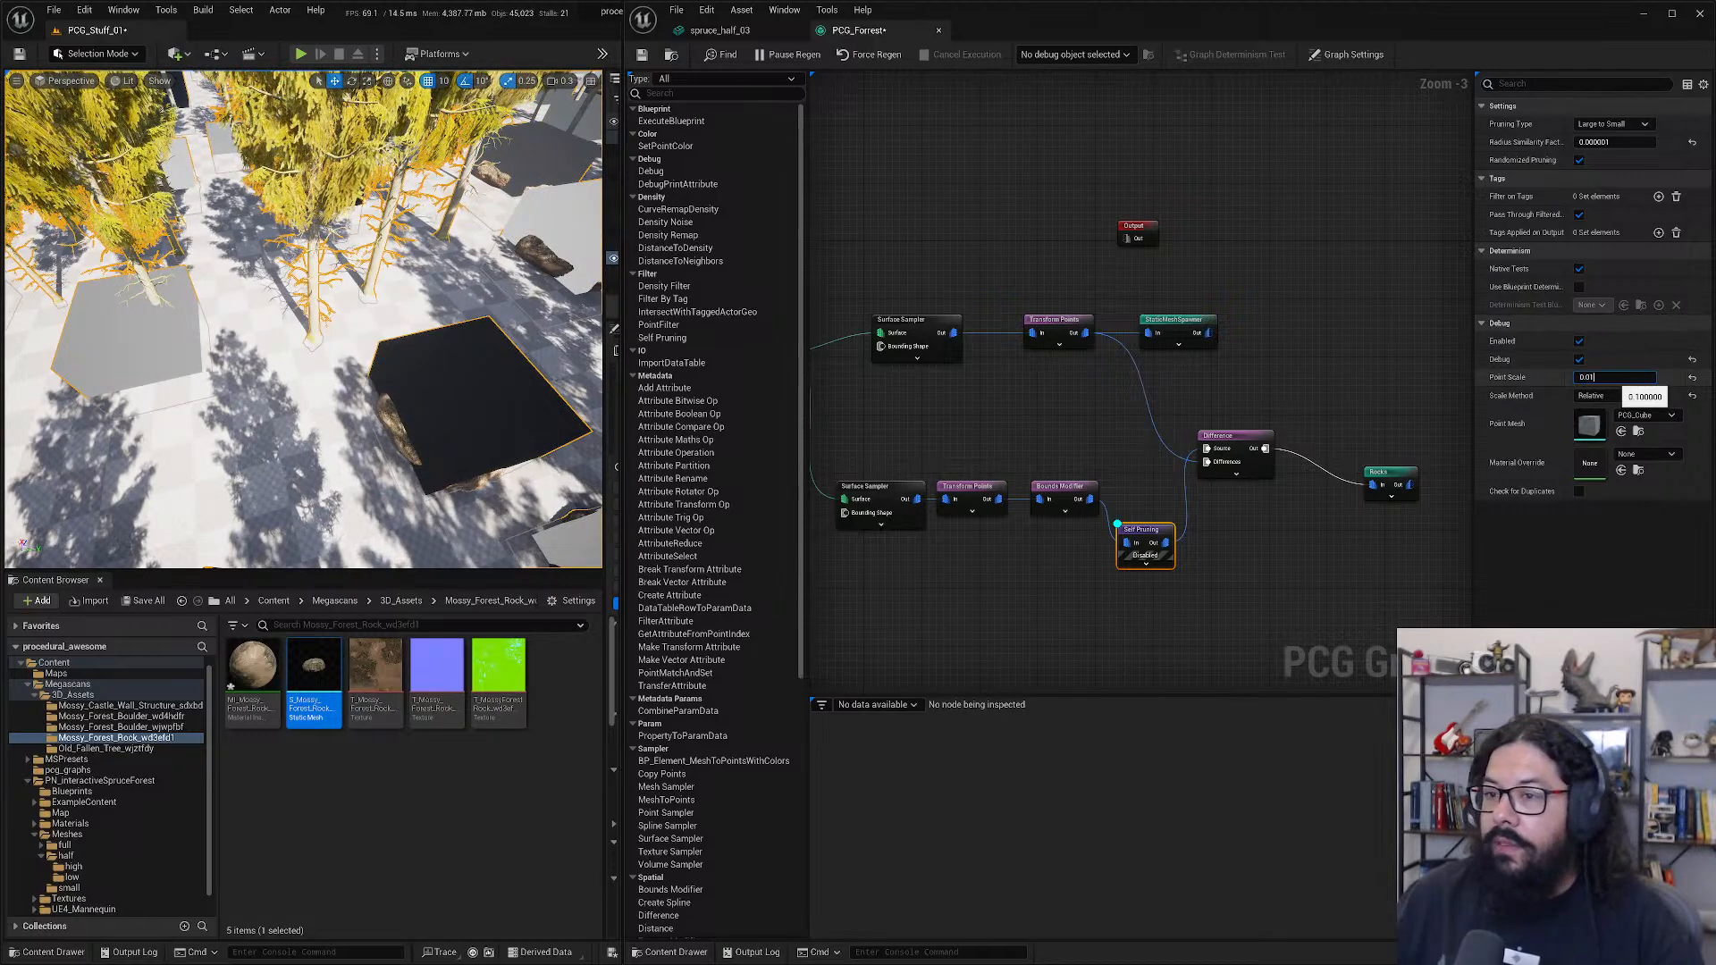
{"action": "type", "text": "0.01"}
{"action": "key", "text": "Return"}
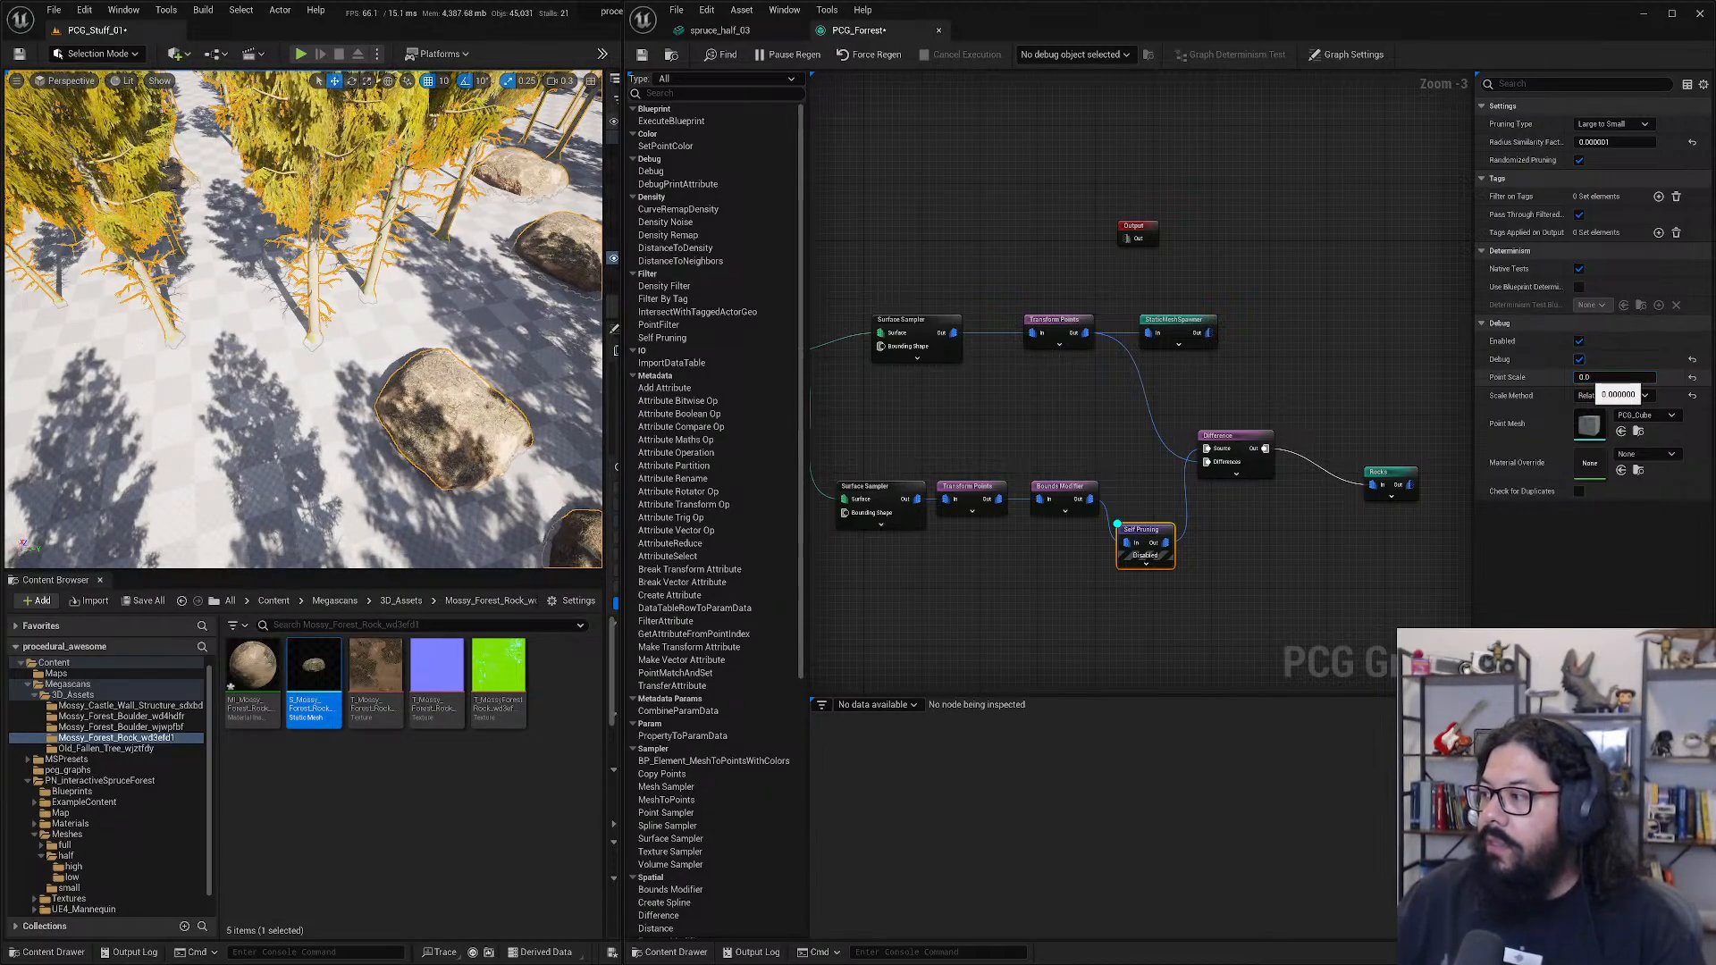
{"action": "left_click", "coordinate": [1600, 377]}
{"action": "type", "text": ".1"}
{"action": "key", "text": "Return"}
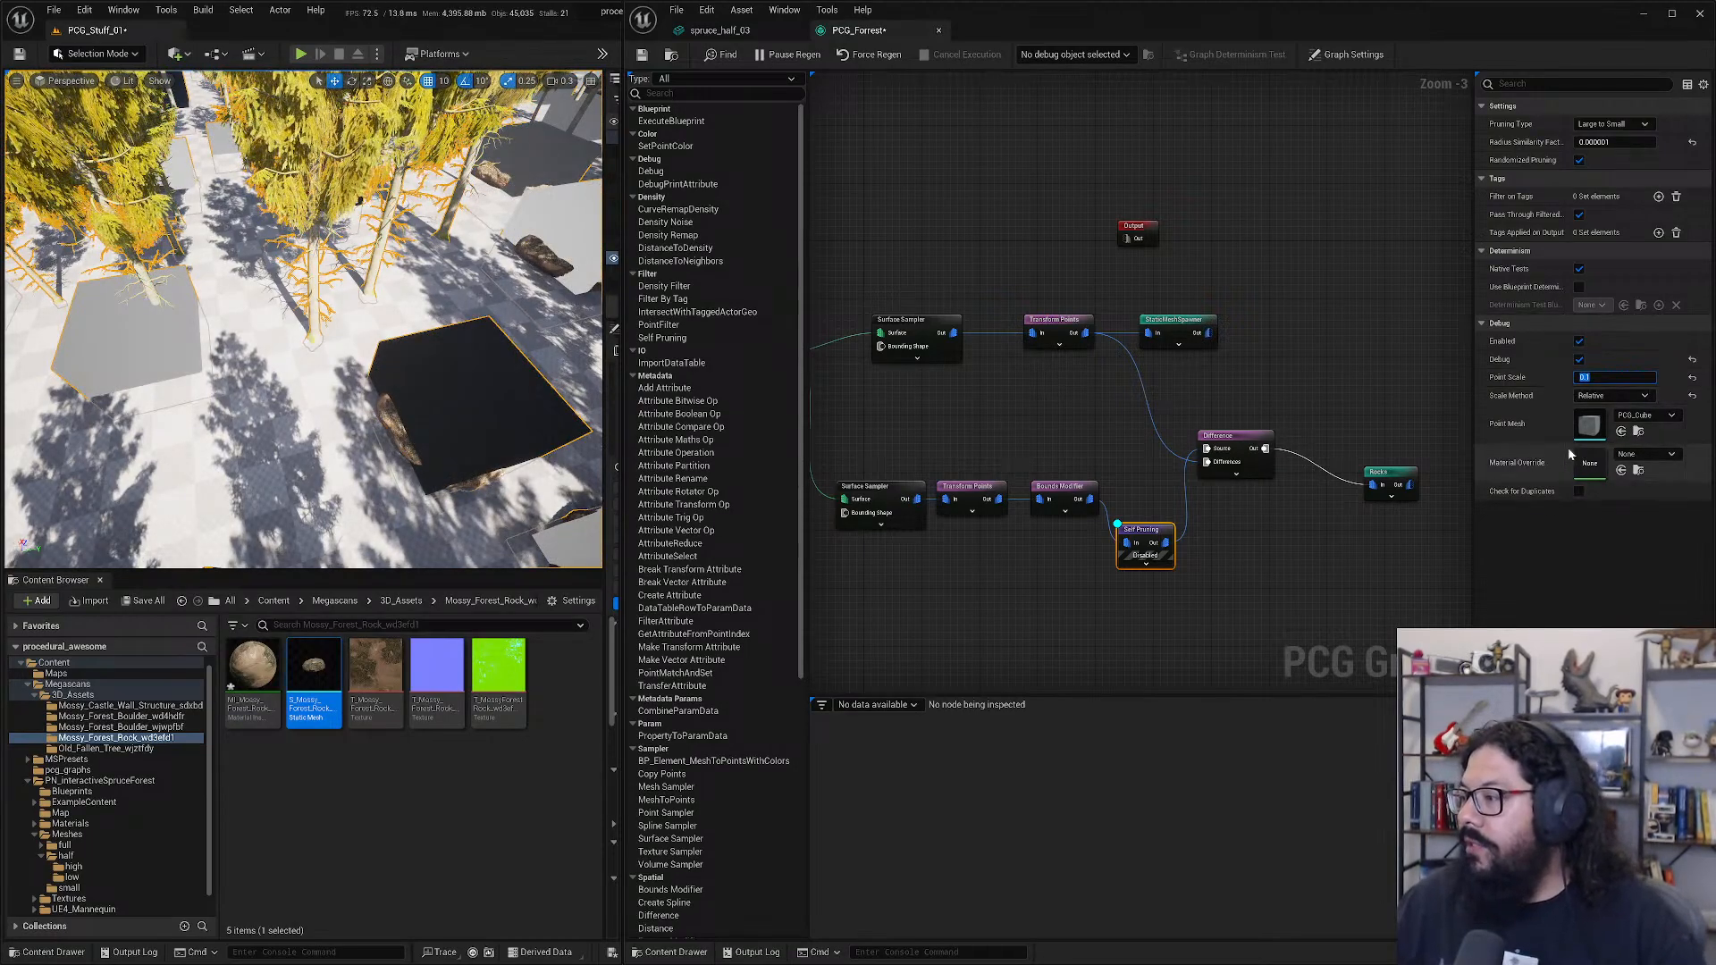
- Turn on Check for Duplicates for the Self Pruning node, hide its debug points, and toggle the node off and back on
{"action": "left_click", "coordinate": [1580, 491]}
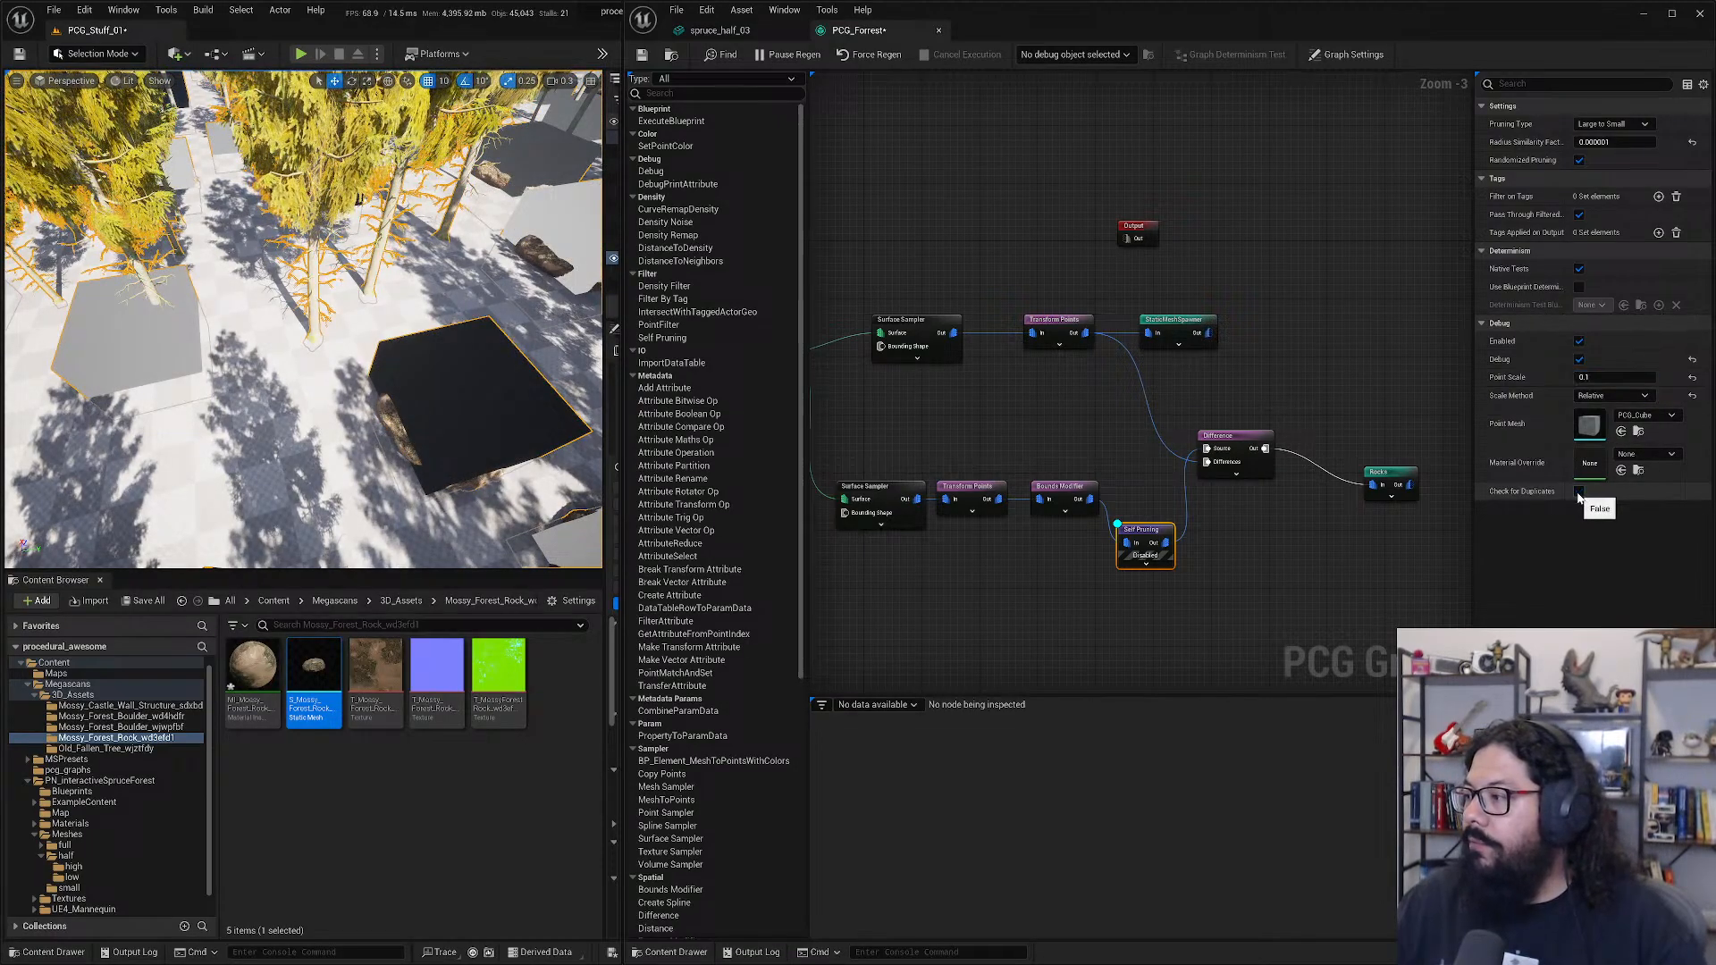
{"action": "left_click", "coordinate": [1580, 492]}
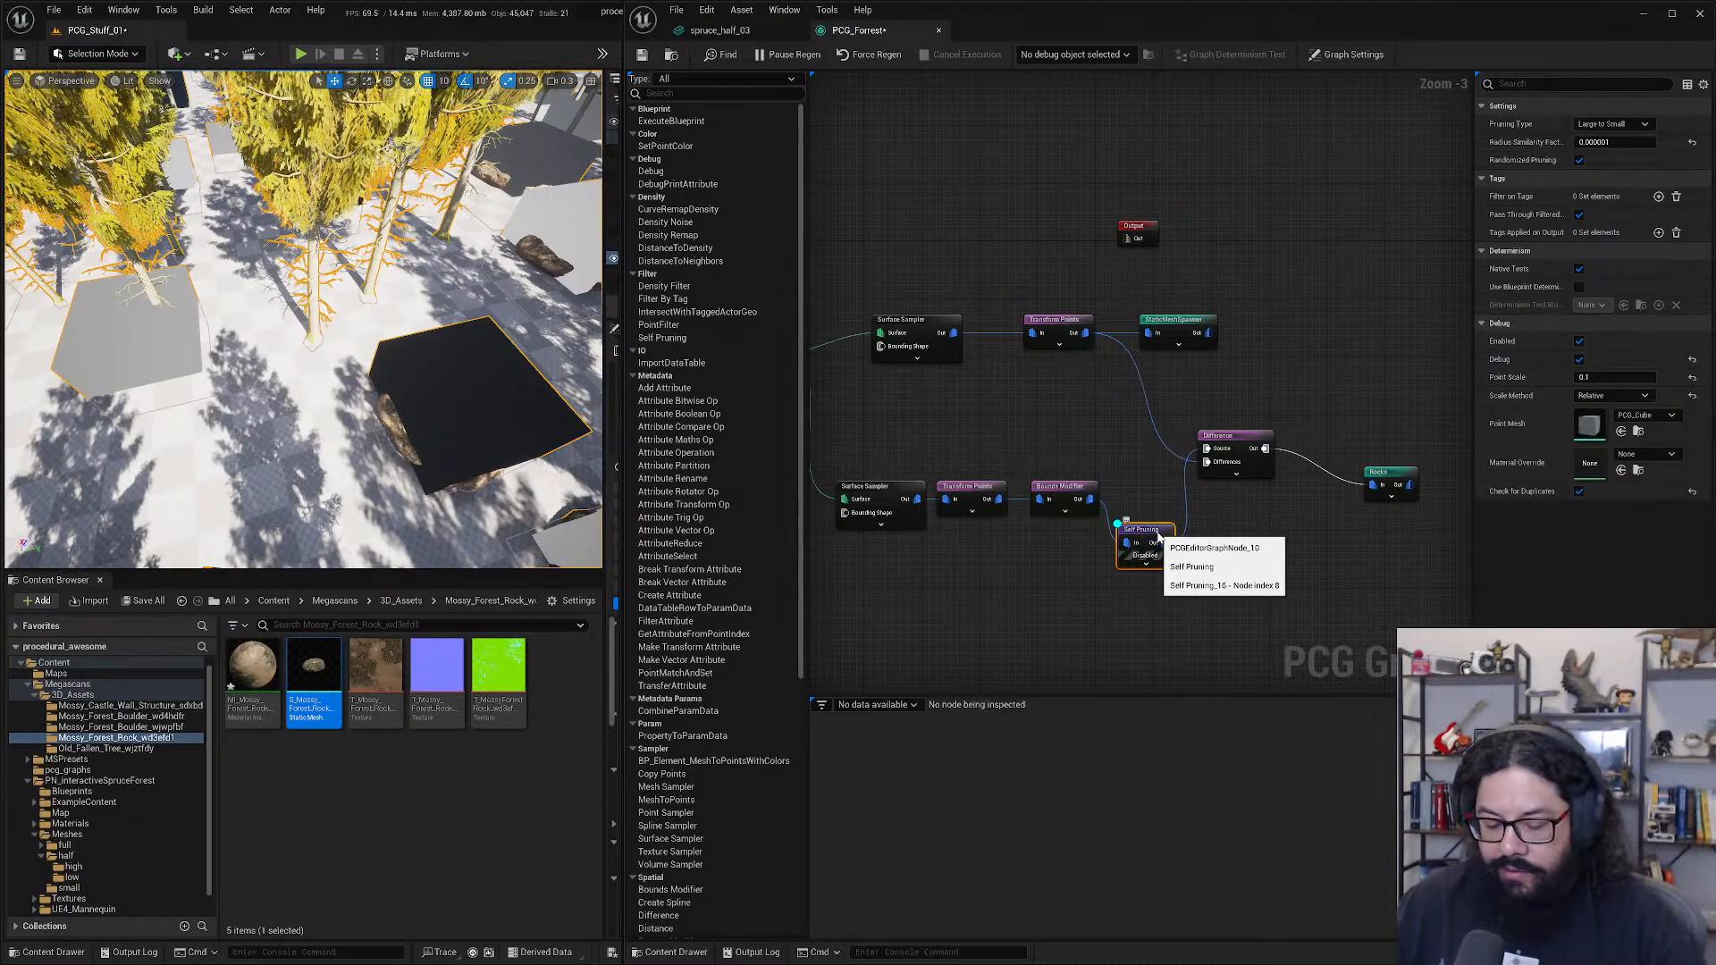
{"action": "key", "text": "e"}
{"action": "key", "text": "d"}
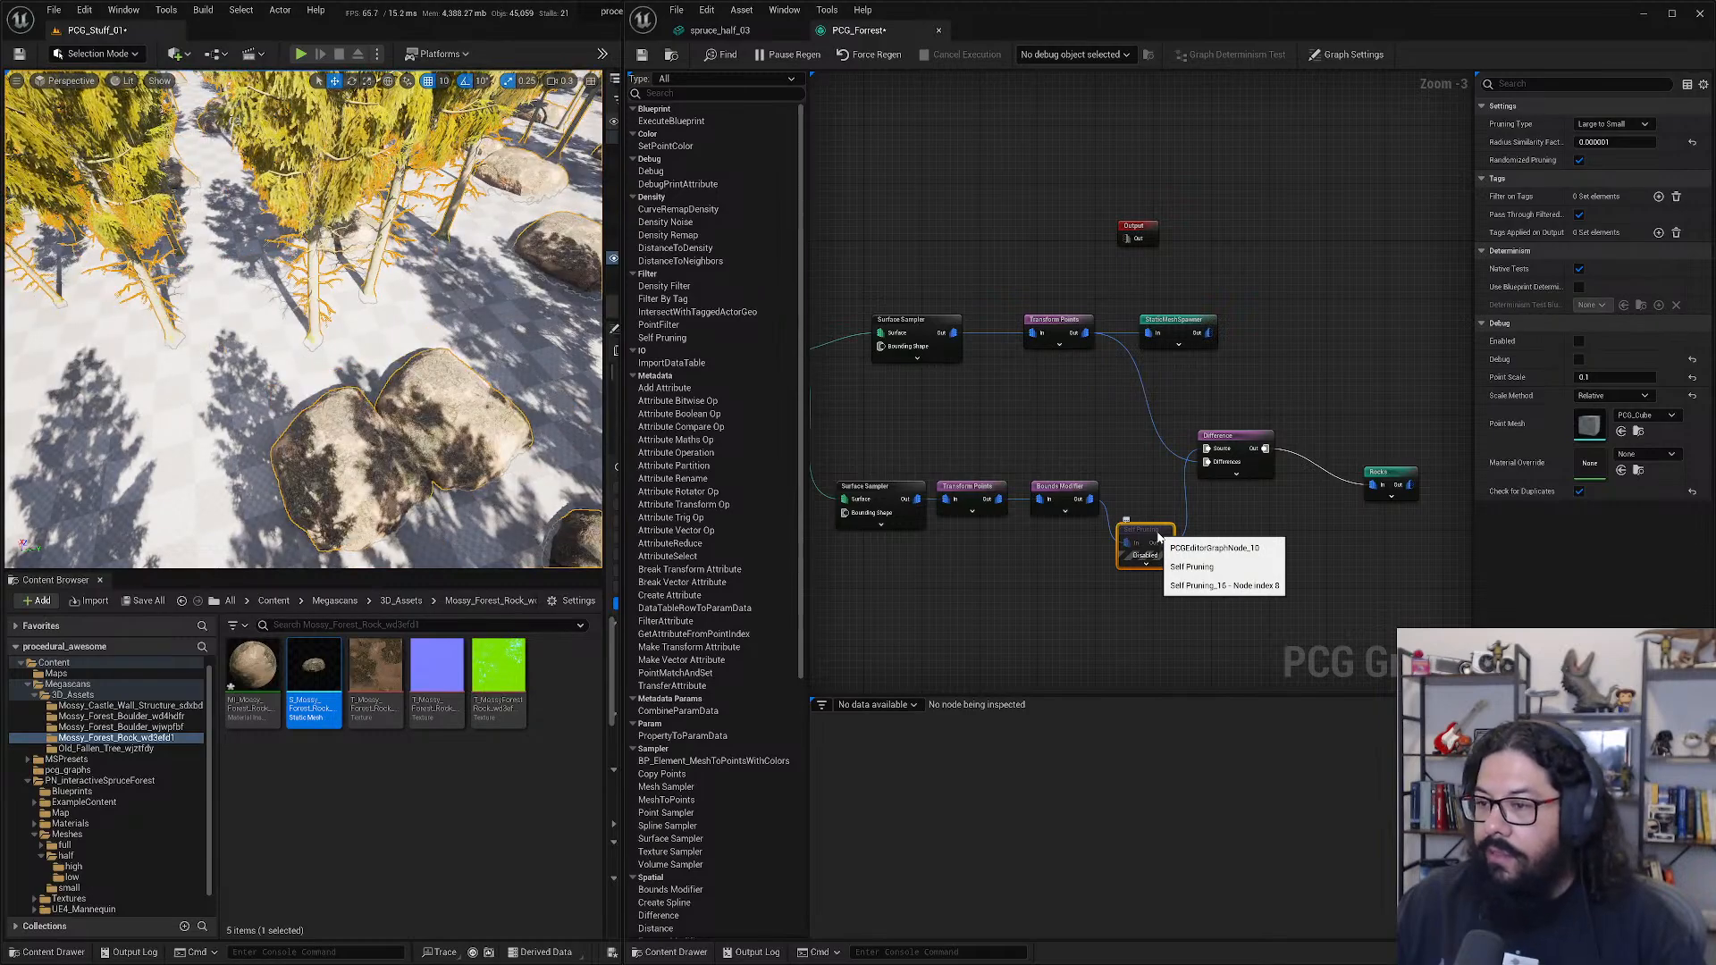
{"action": "key", "text": "e"}
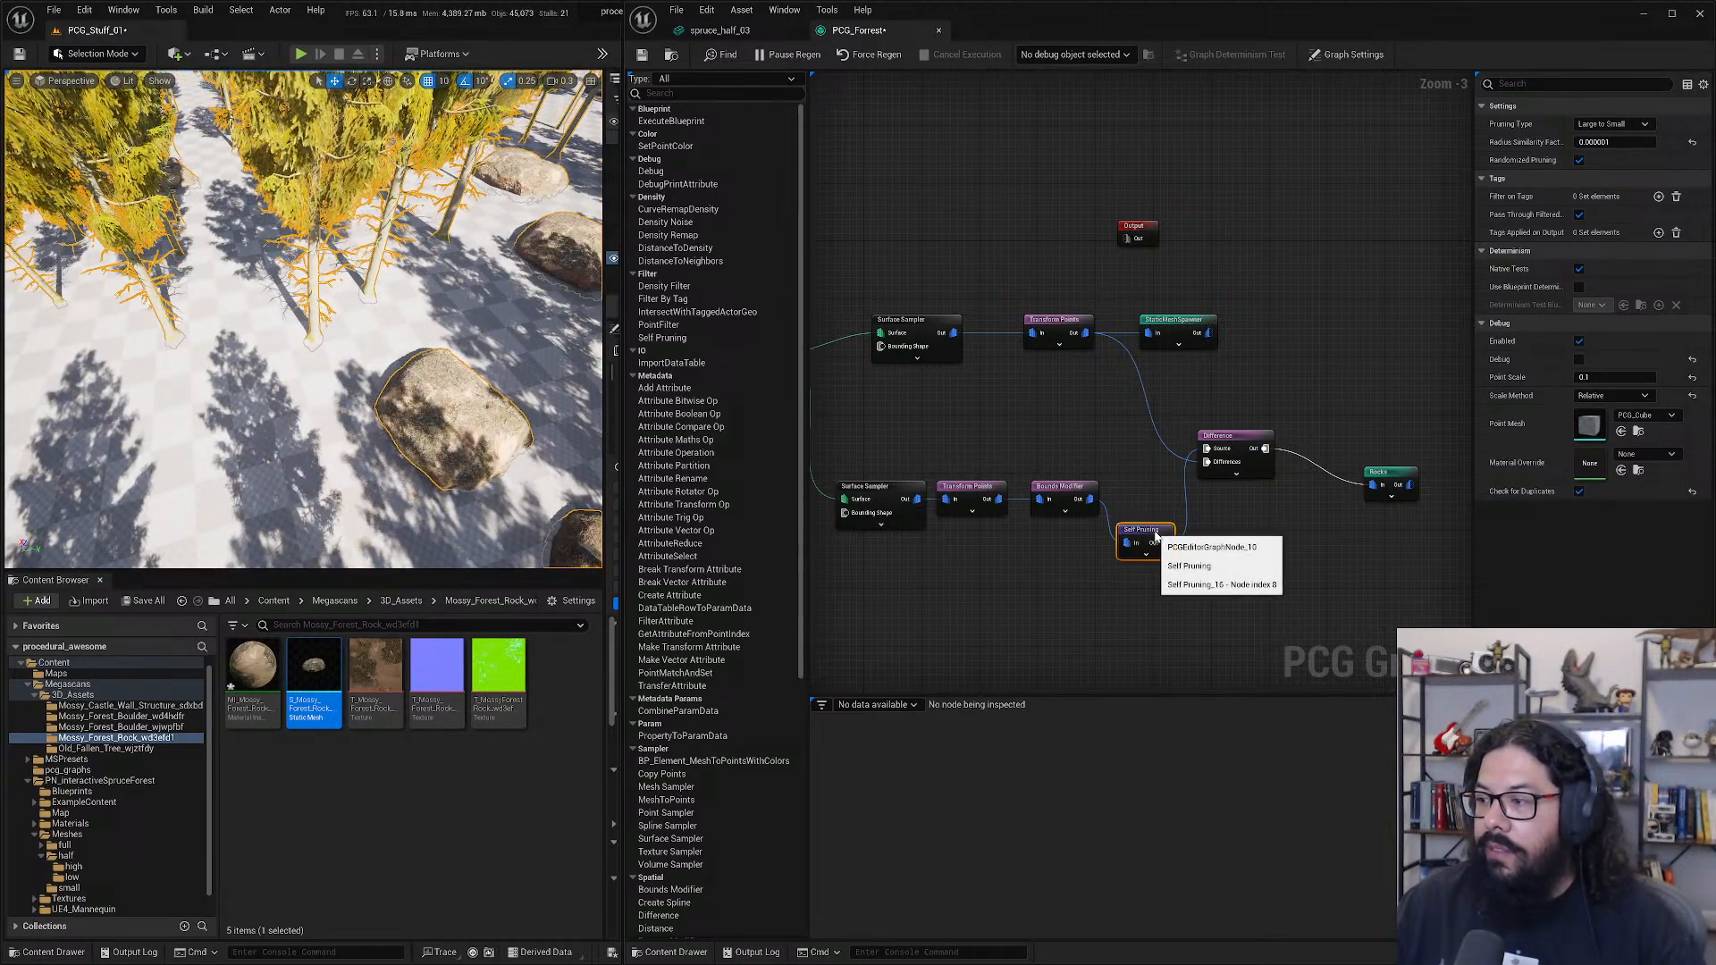
- Align the Self Pruning node with the rock branch and reposition the Difference and Input nodes to tidy the graph
{"action": "left_click_drag", "start_coordinate": [1155, 535], "coordinate": [1162, 492]}
{"action": "left_click_drag", "start_coordinate": [1234, 434], "coordinate": [1262, 428]}
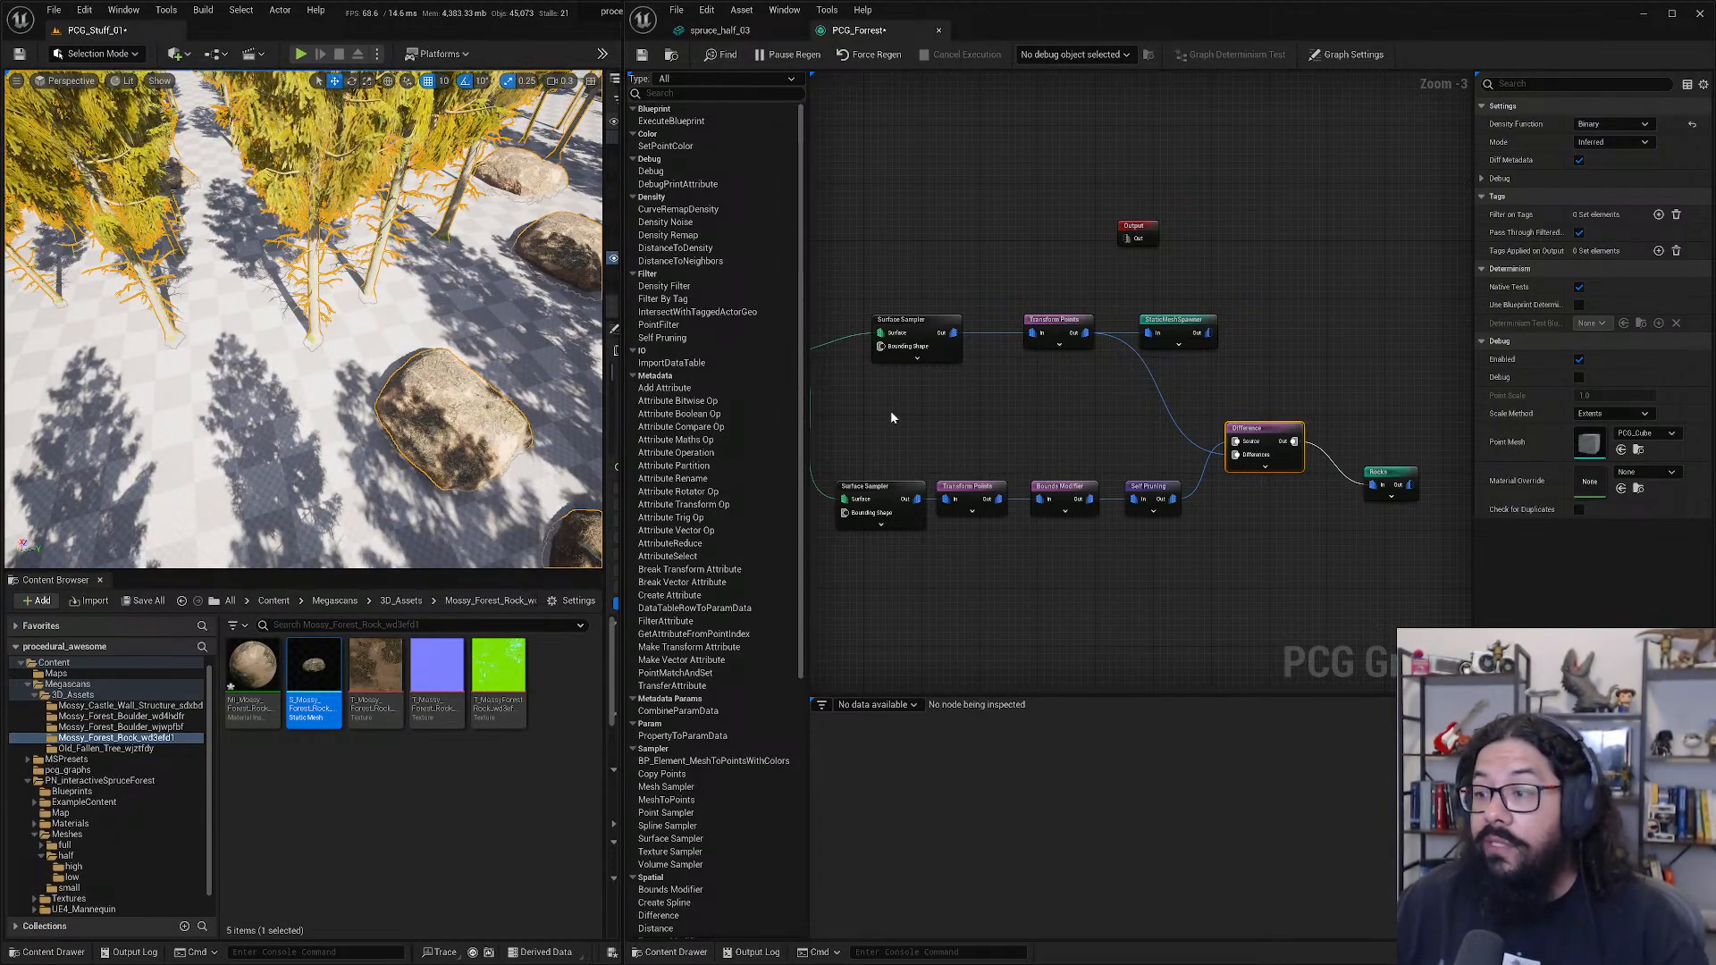
{"action": "left_click", "coordinate": [1076, 563]}
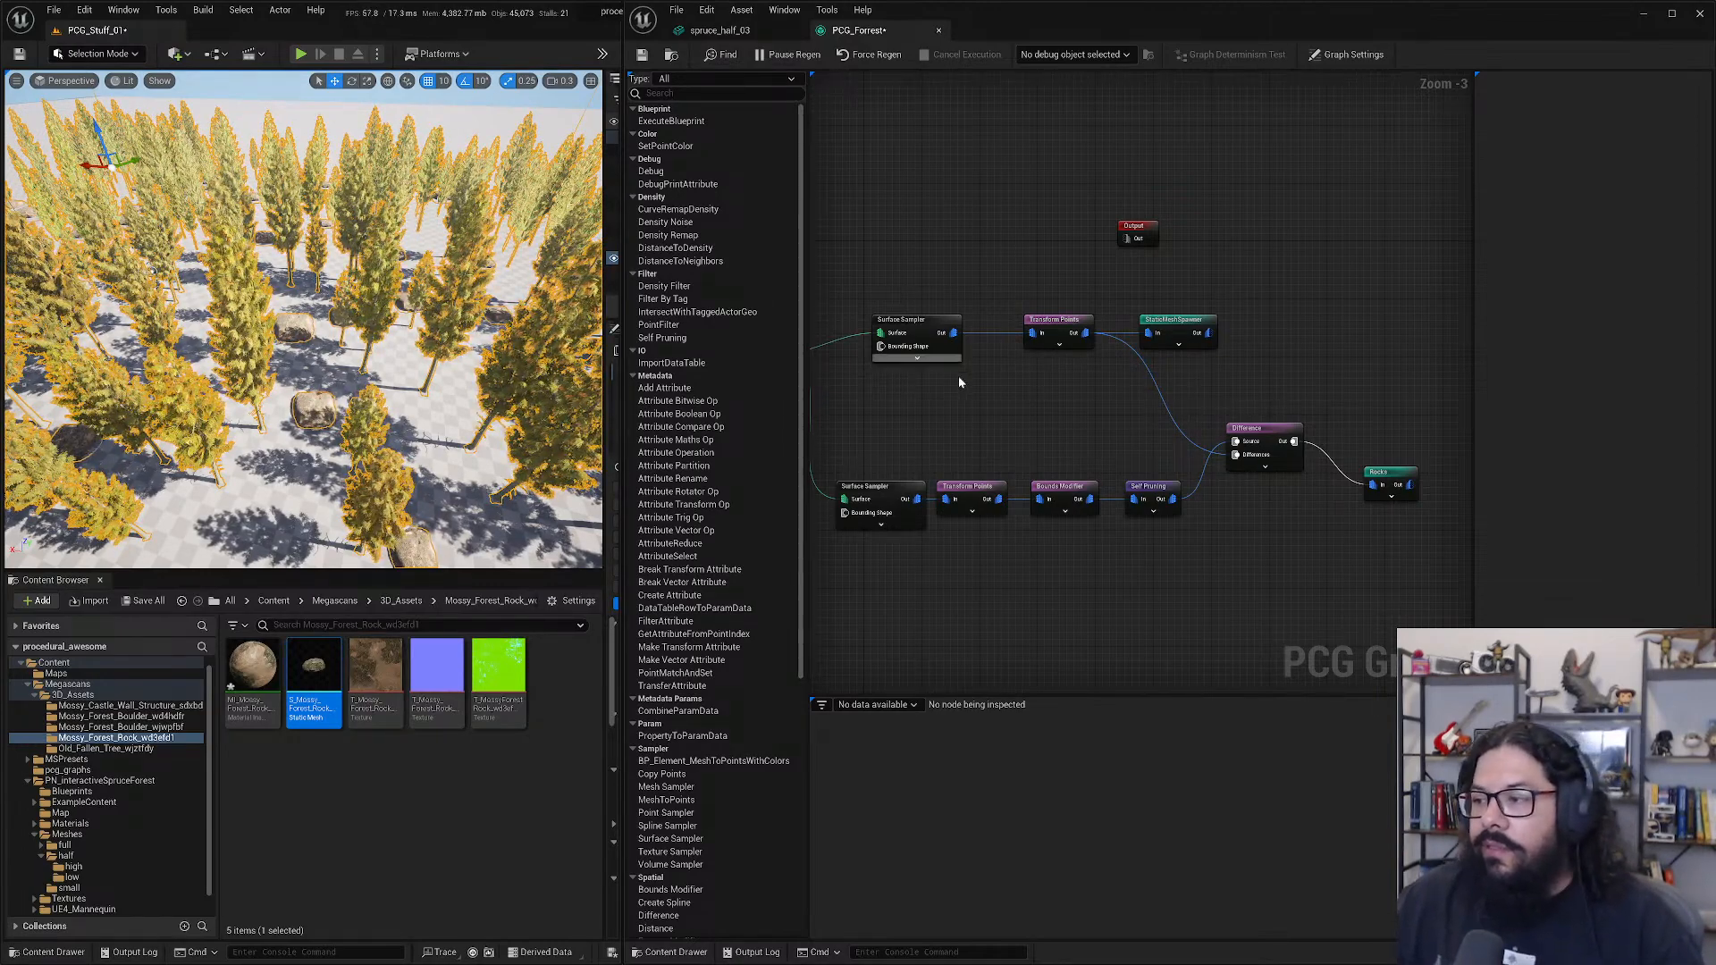
{"action": "left_click_drag", "start_coordinate": [976, 533], "coordinate": [1185, 479]}
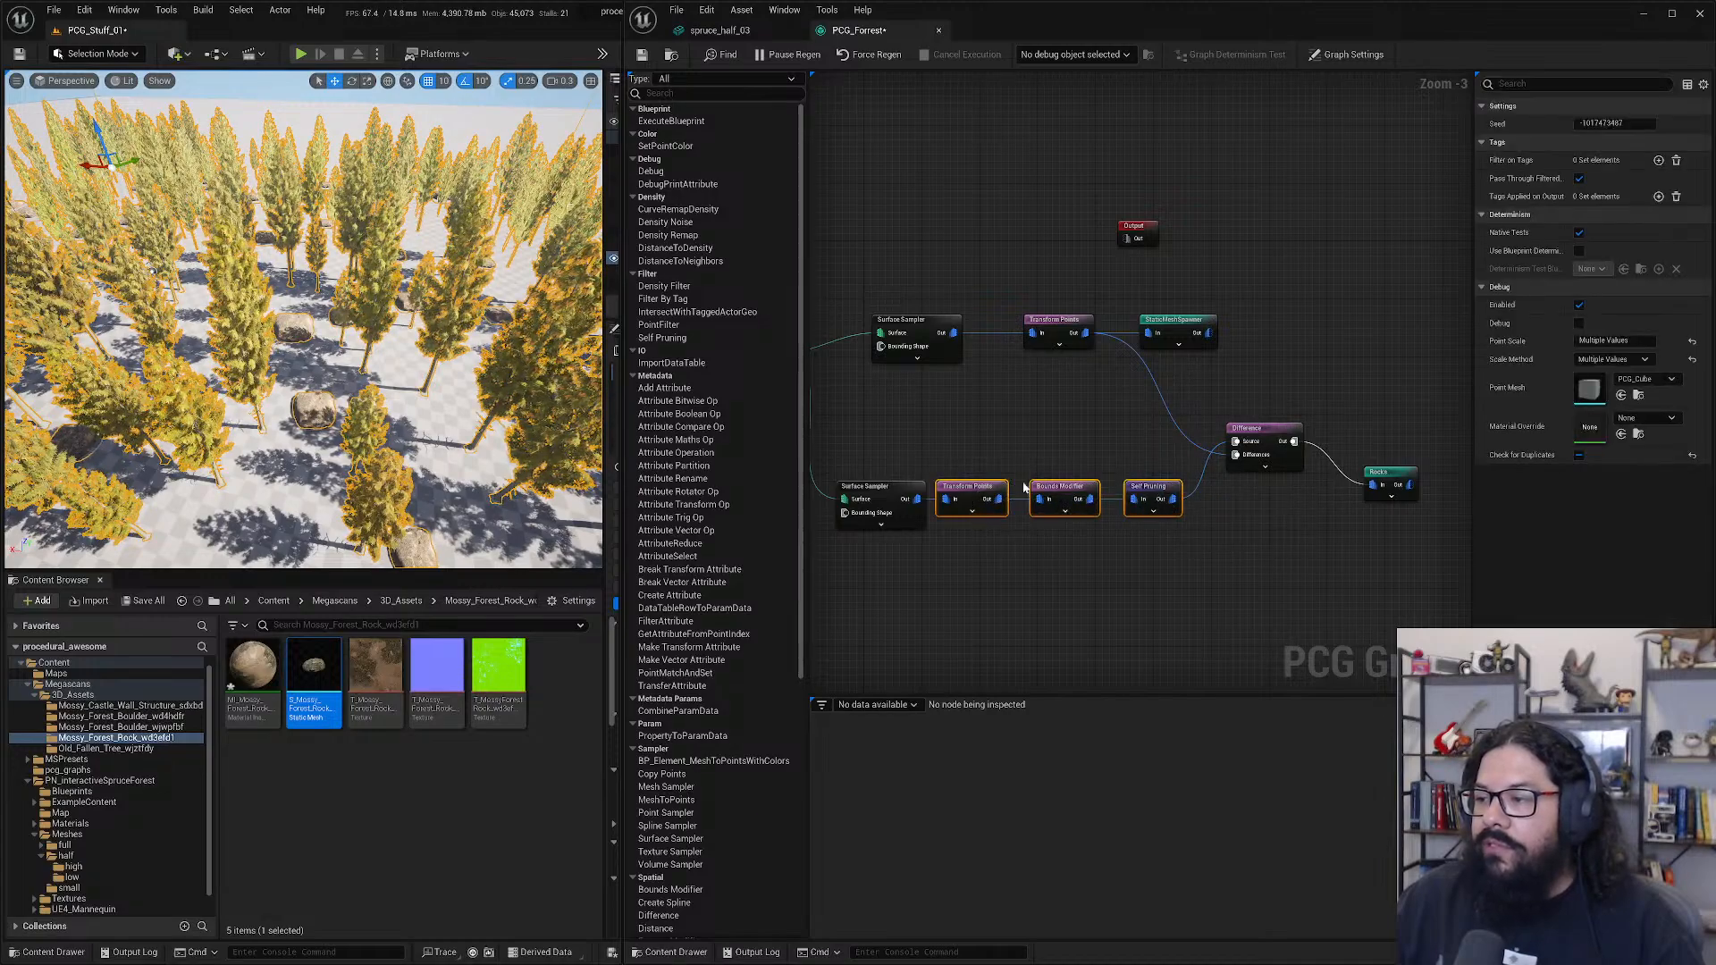
{"action": "left_click", "coordinate": [1045, 591]}
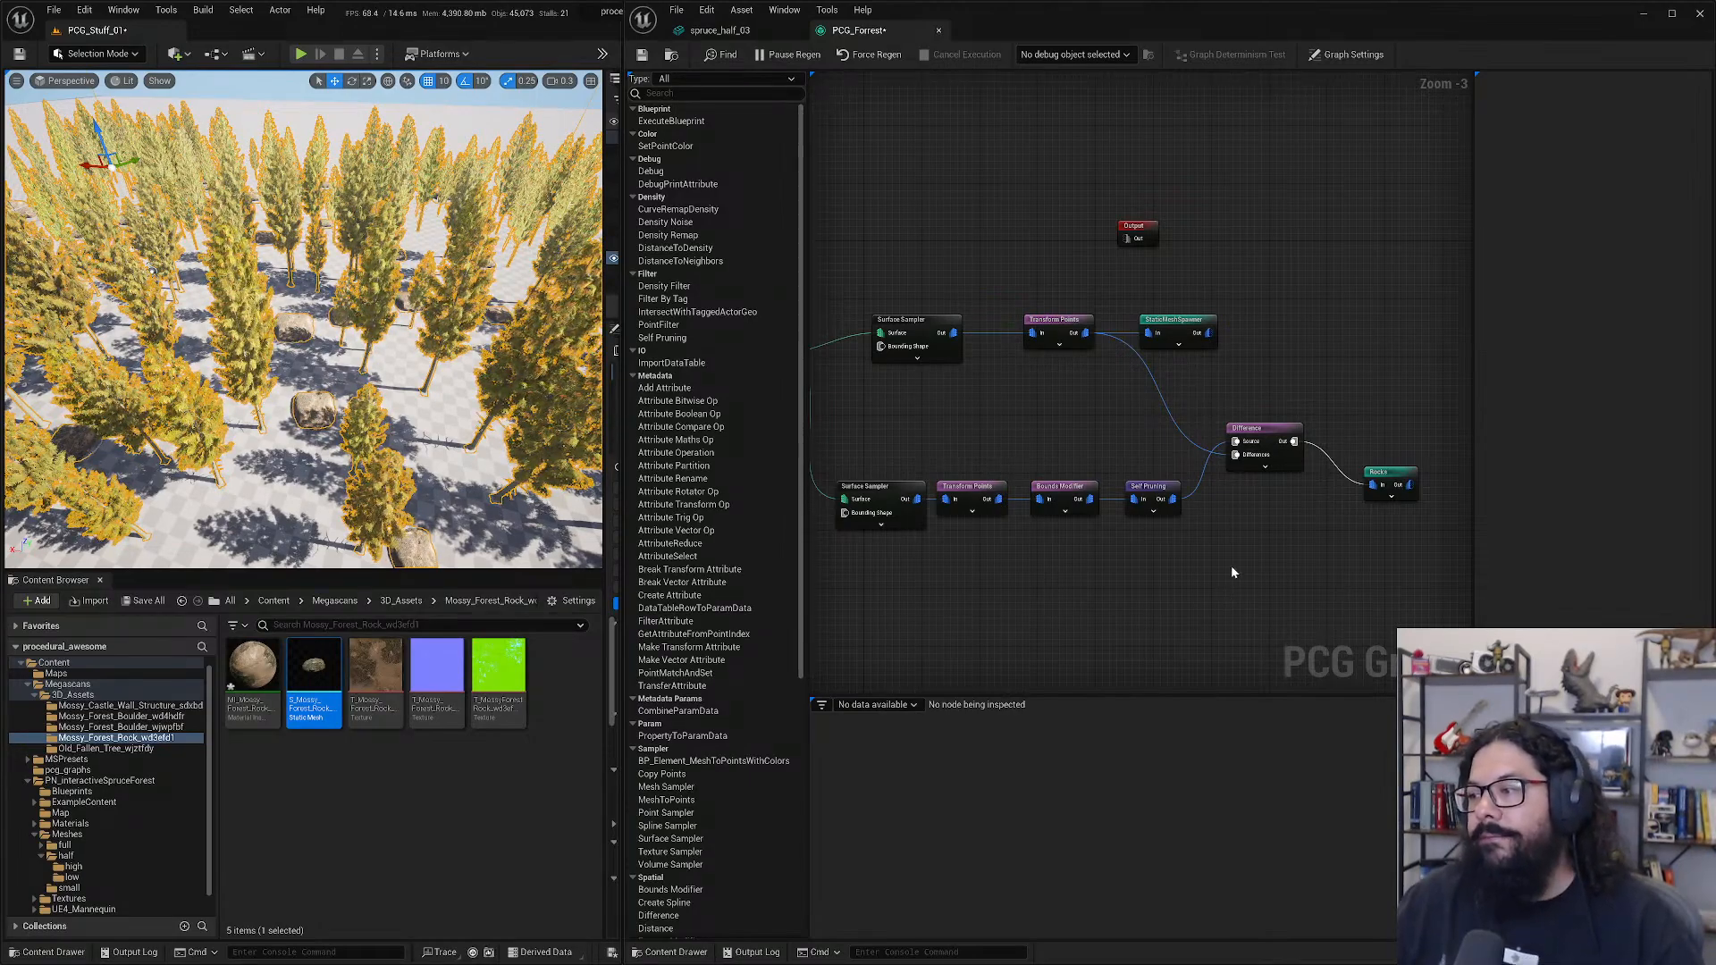
{"action": "right_click_drag", "start_coordinate": [1195, 566], "coordinate": [1311, 444]}
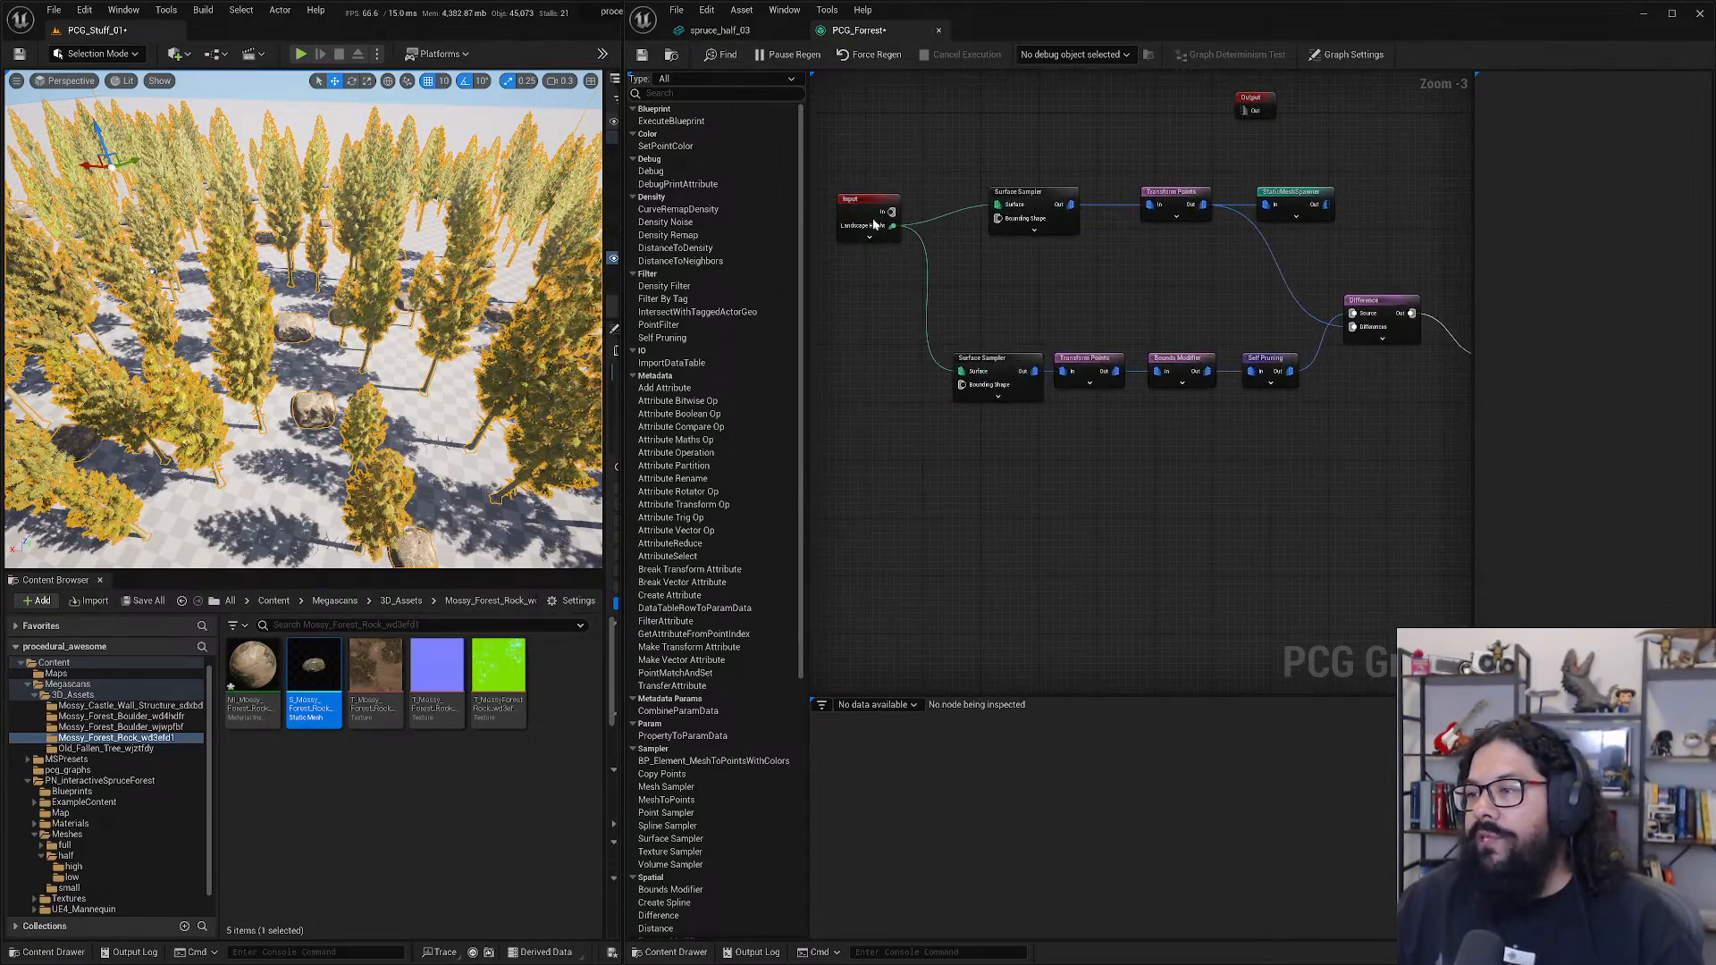
{"action": "mouse_move", "coordinate": [863, 203]}
{"action": "left_mouse_down"}
{"action": "mouse_move", "coordinate": [814, 217]}
{"action": "mouse_move", "coordinate": [876, 219]}
{"action": "left_mouse_up"}
{"action": "left_click", "coordinate": [1073, 362]}
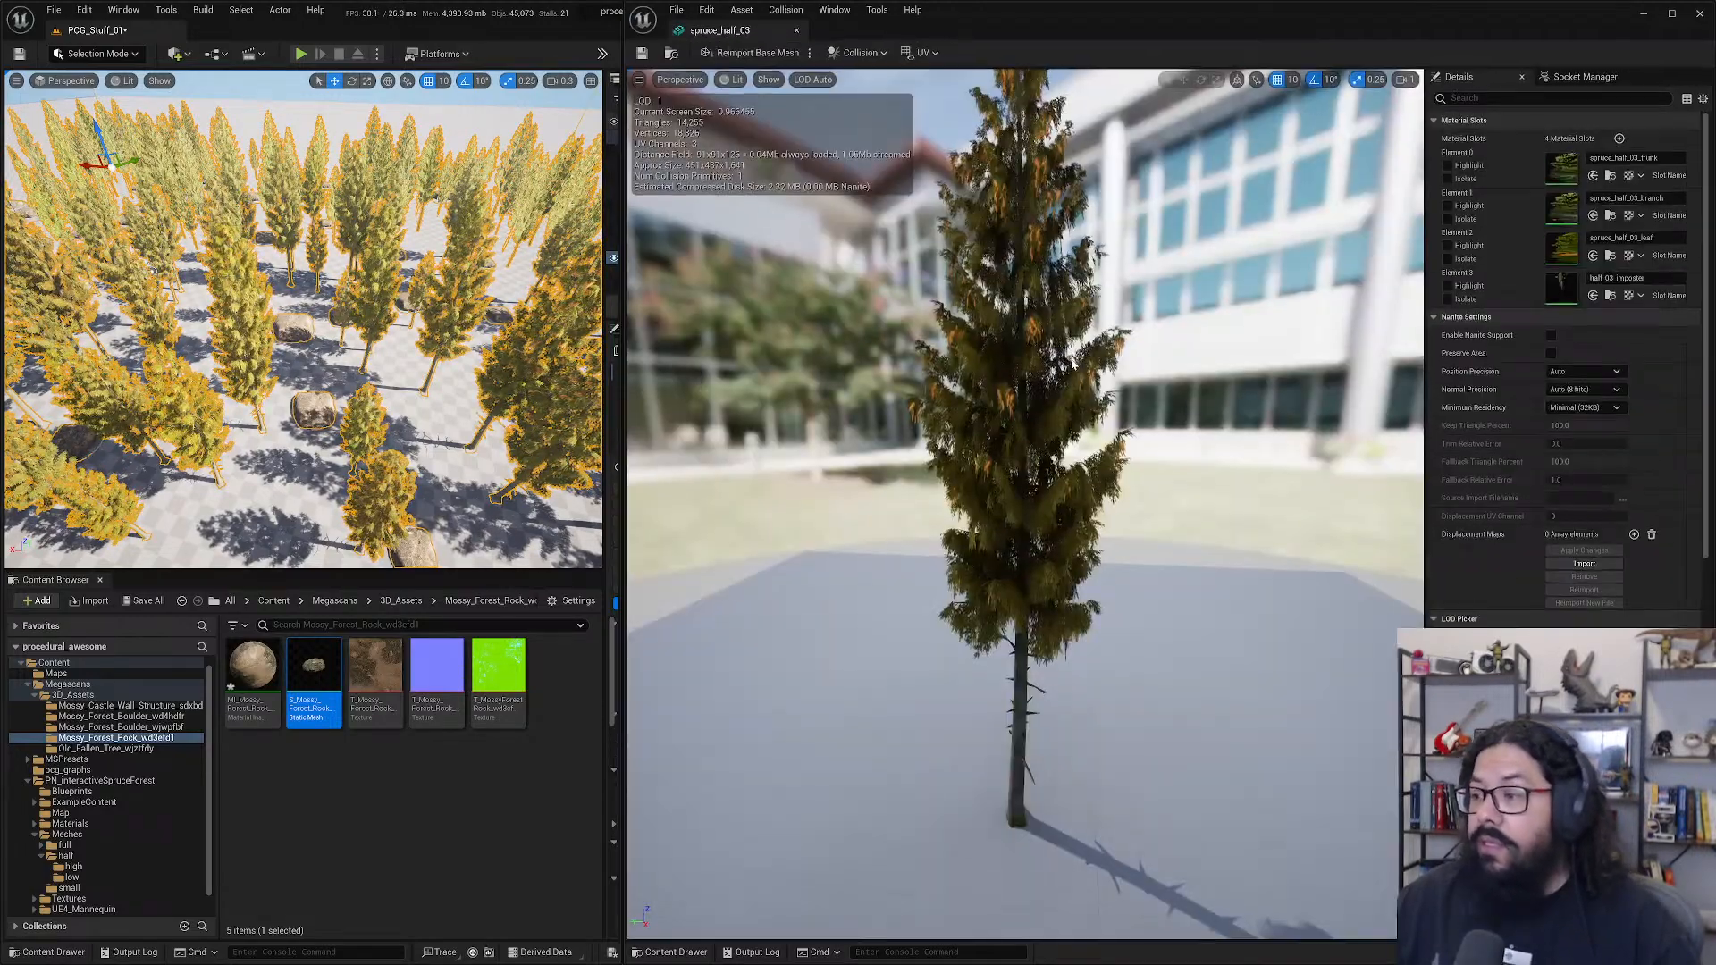
- Close the PCG_Forrest graph and reopen it from the PCGVolume's PCG component
{"action": "left_click", "coordinate": [939, 29]}
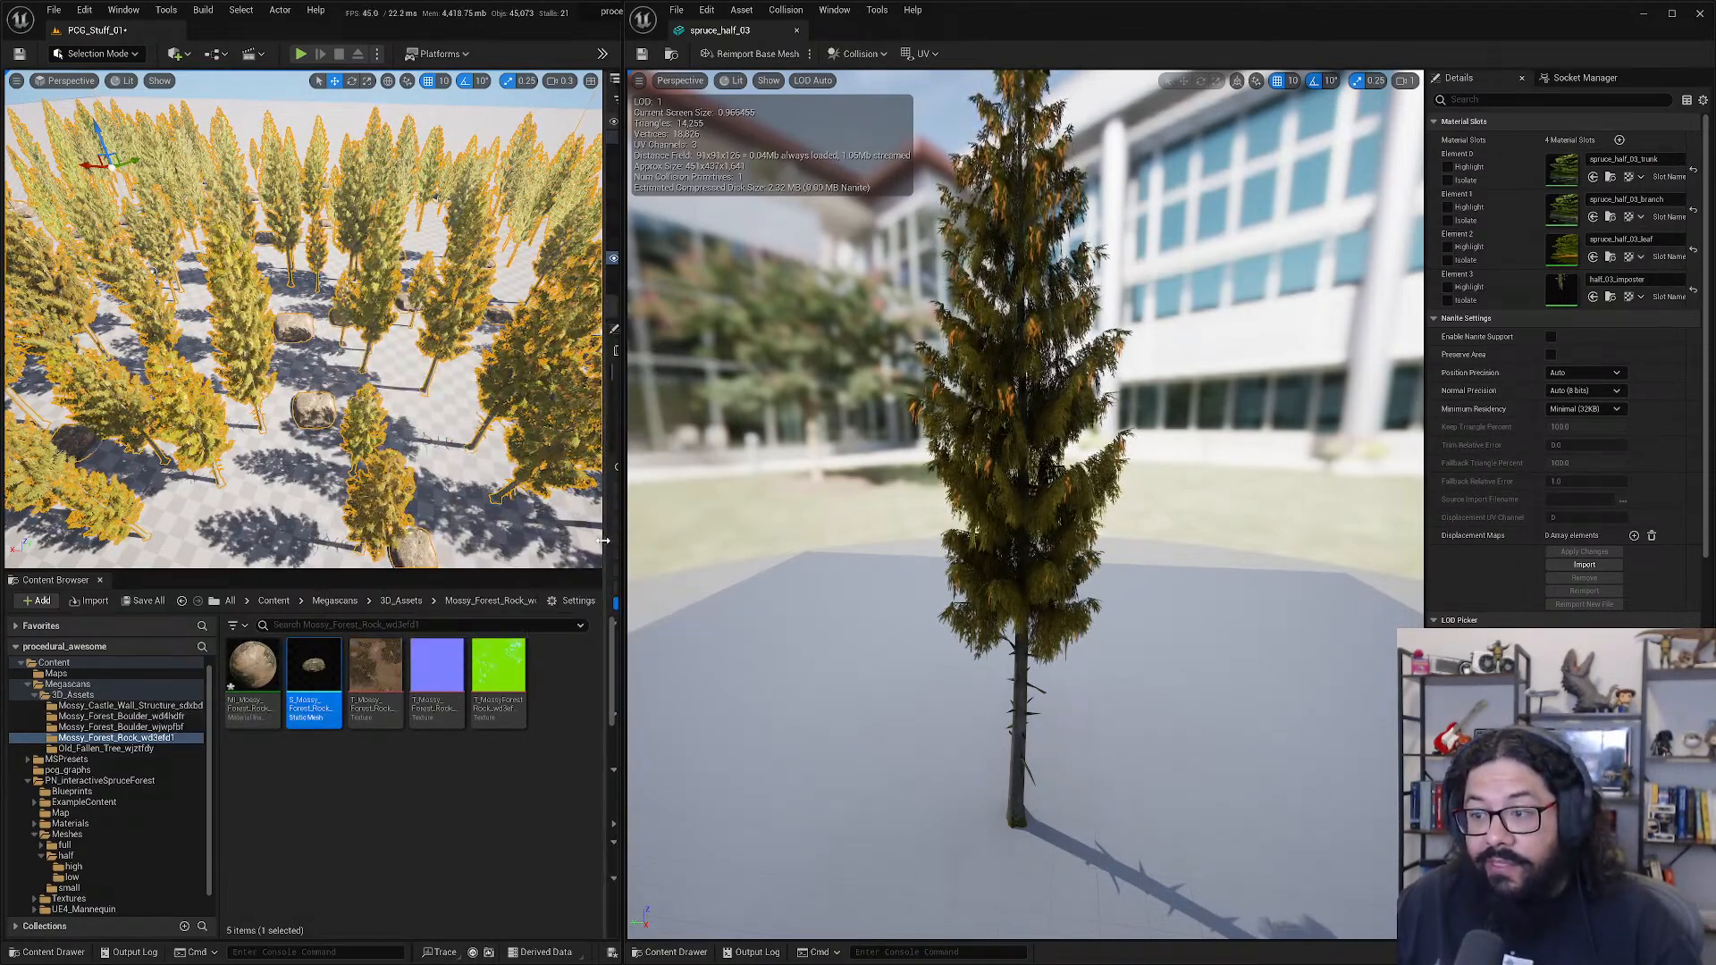
{"action": "left_click_drag", "start_coordinate": [605, 547], "coordinate": [414, 556]}
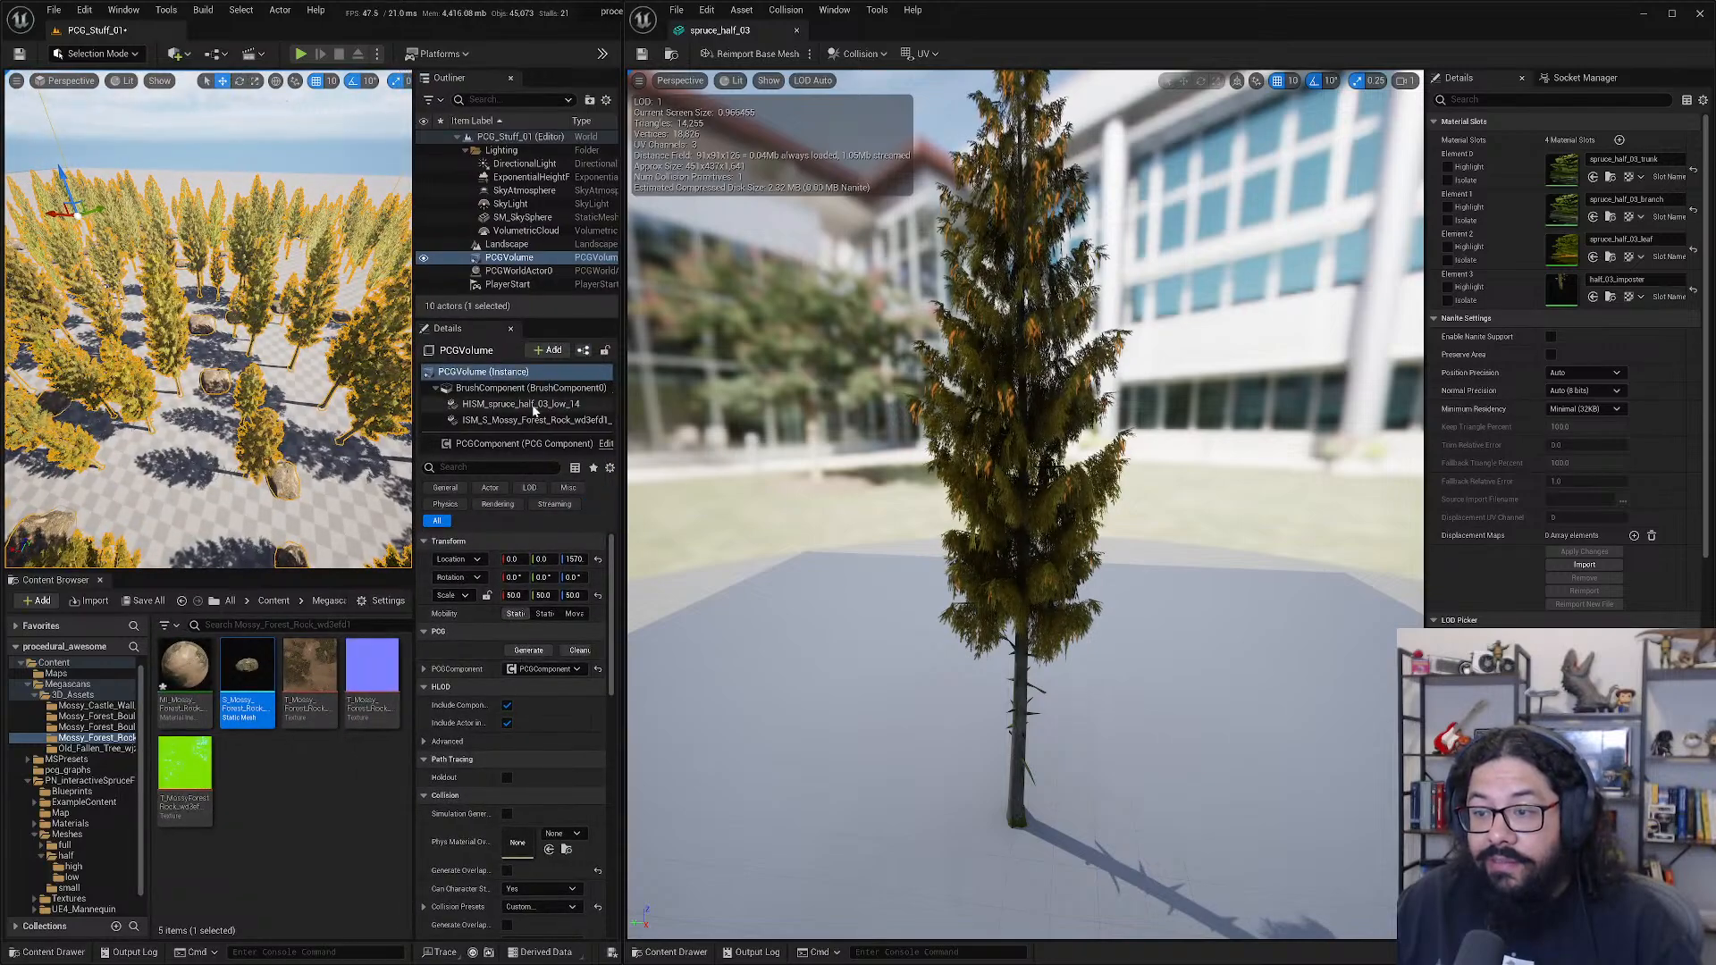
{"action": "left_click", "coordinate": [527, 419]}
{"action": "left_click", "coordinate": [516, 390]}
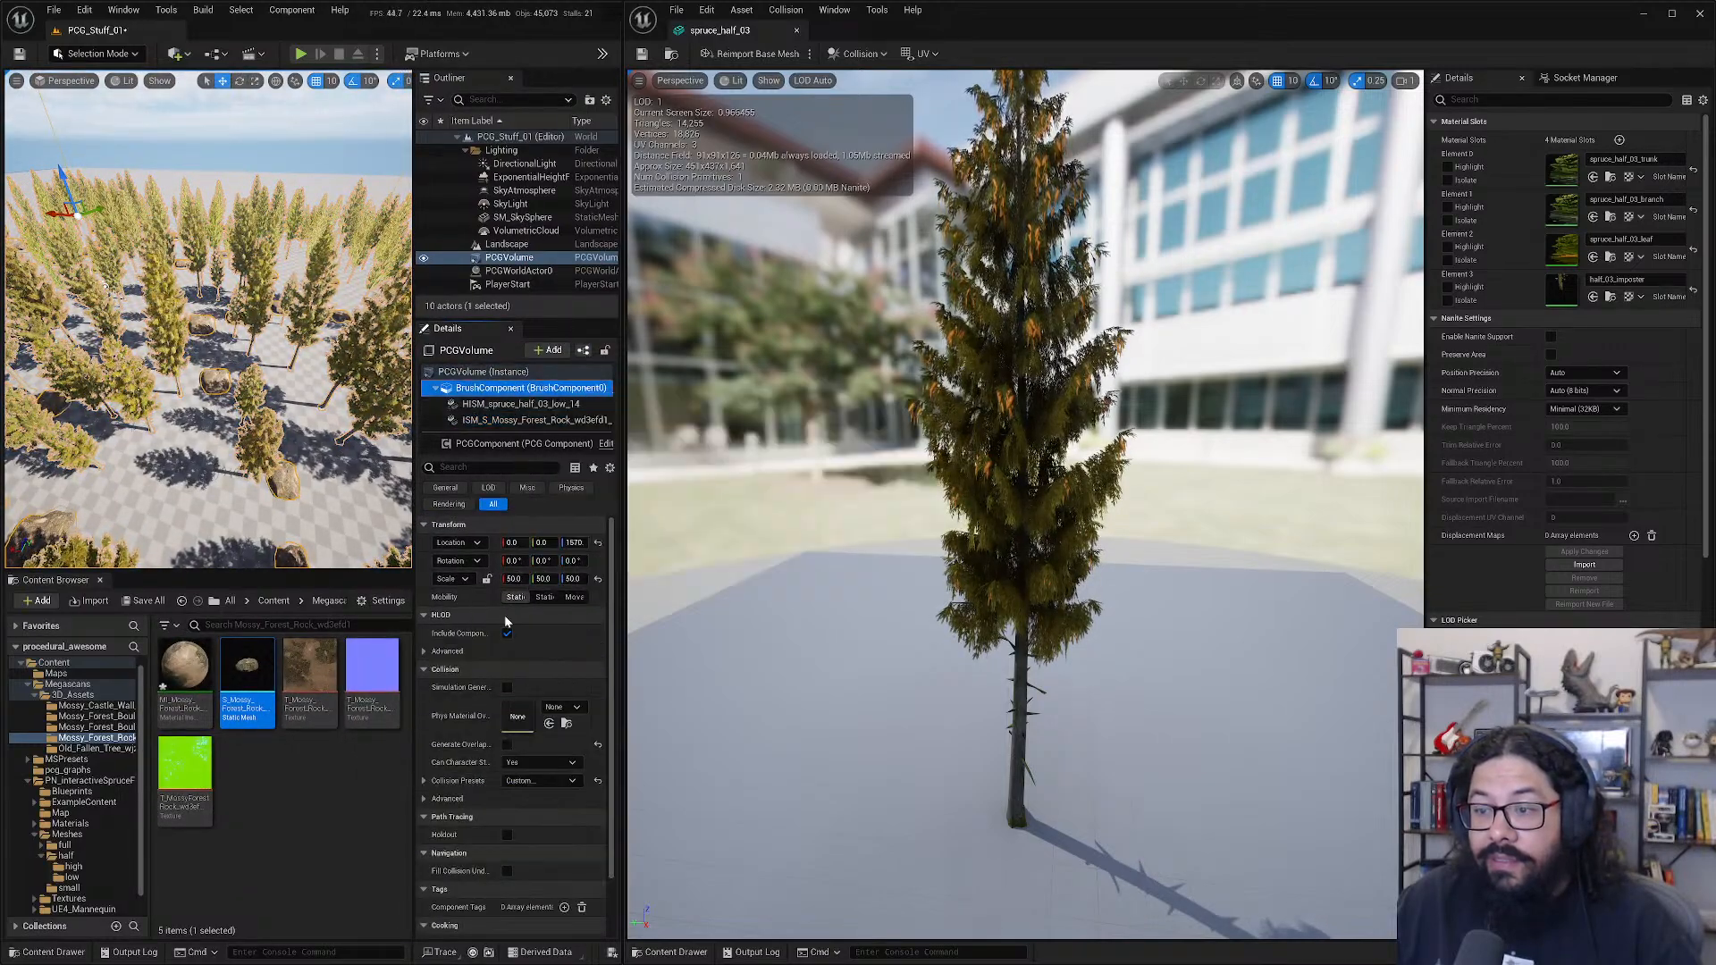
{"action": "left_click", "coordinate": [522, 443]}
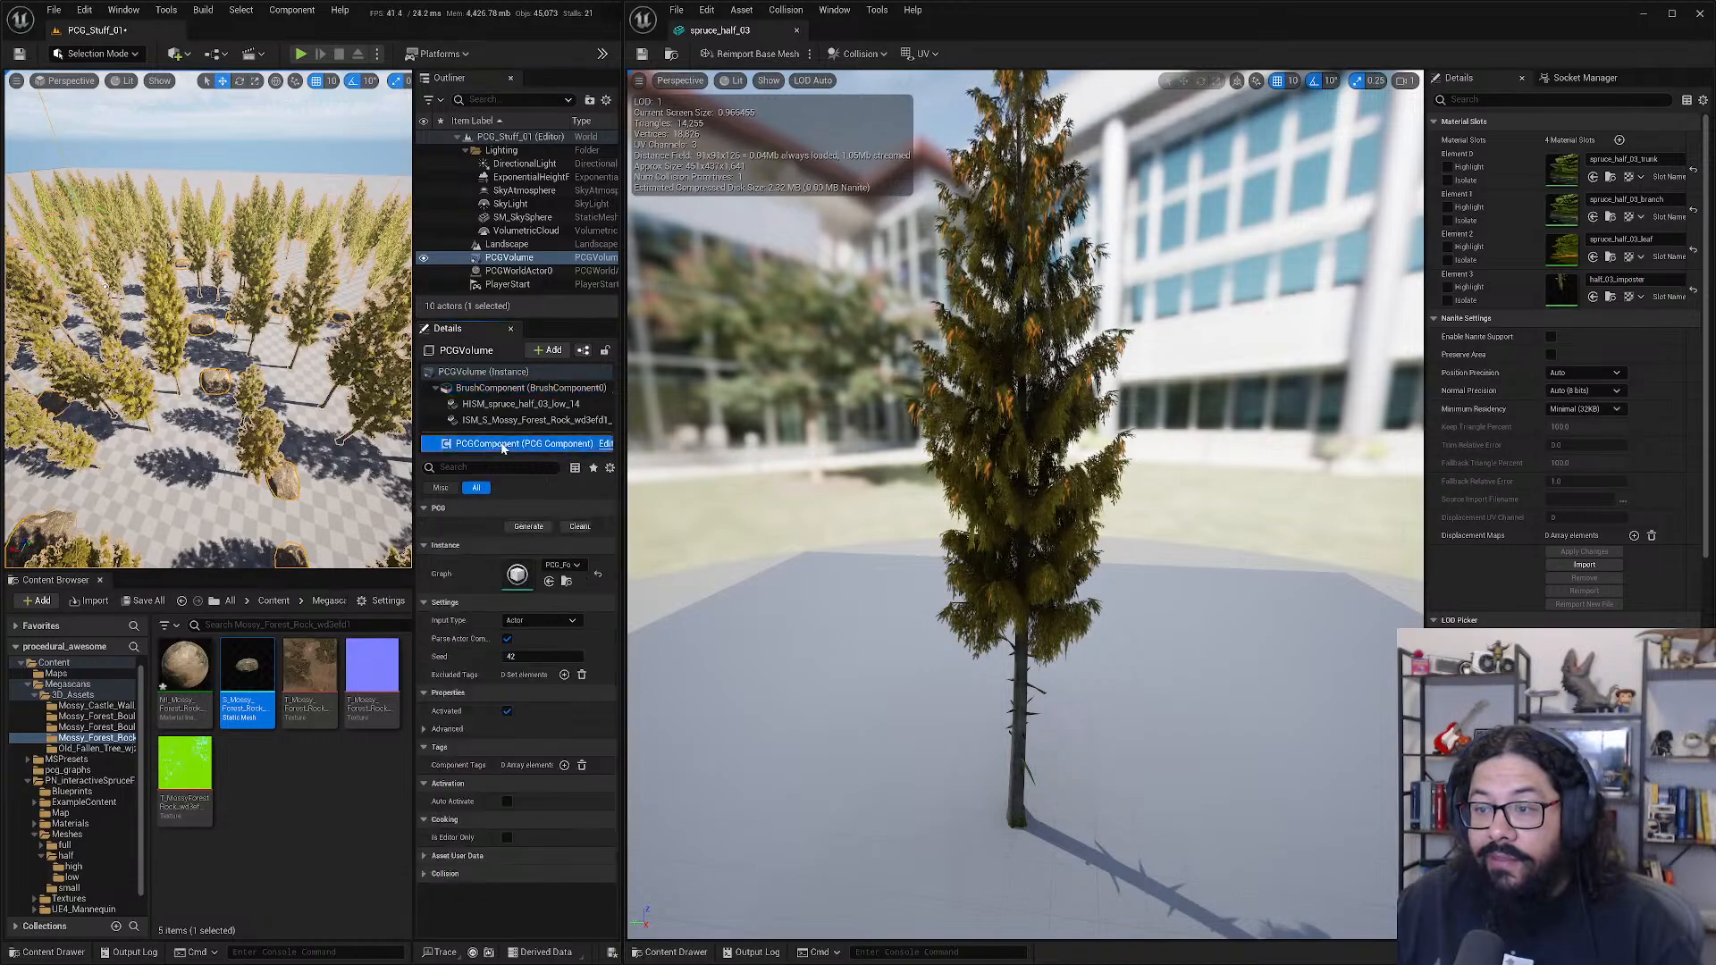
{"action": "left_click", "coordinate": [606, 443]}
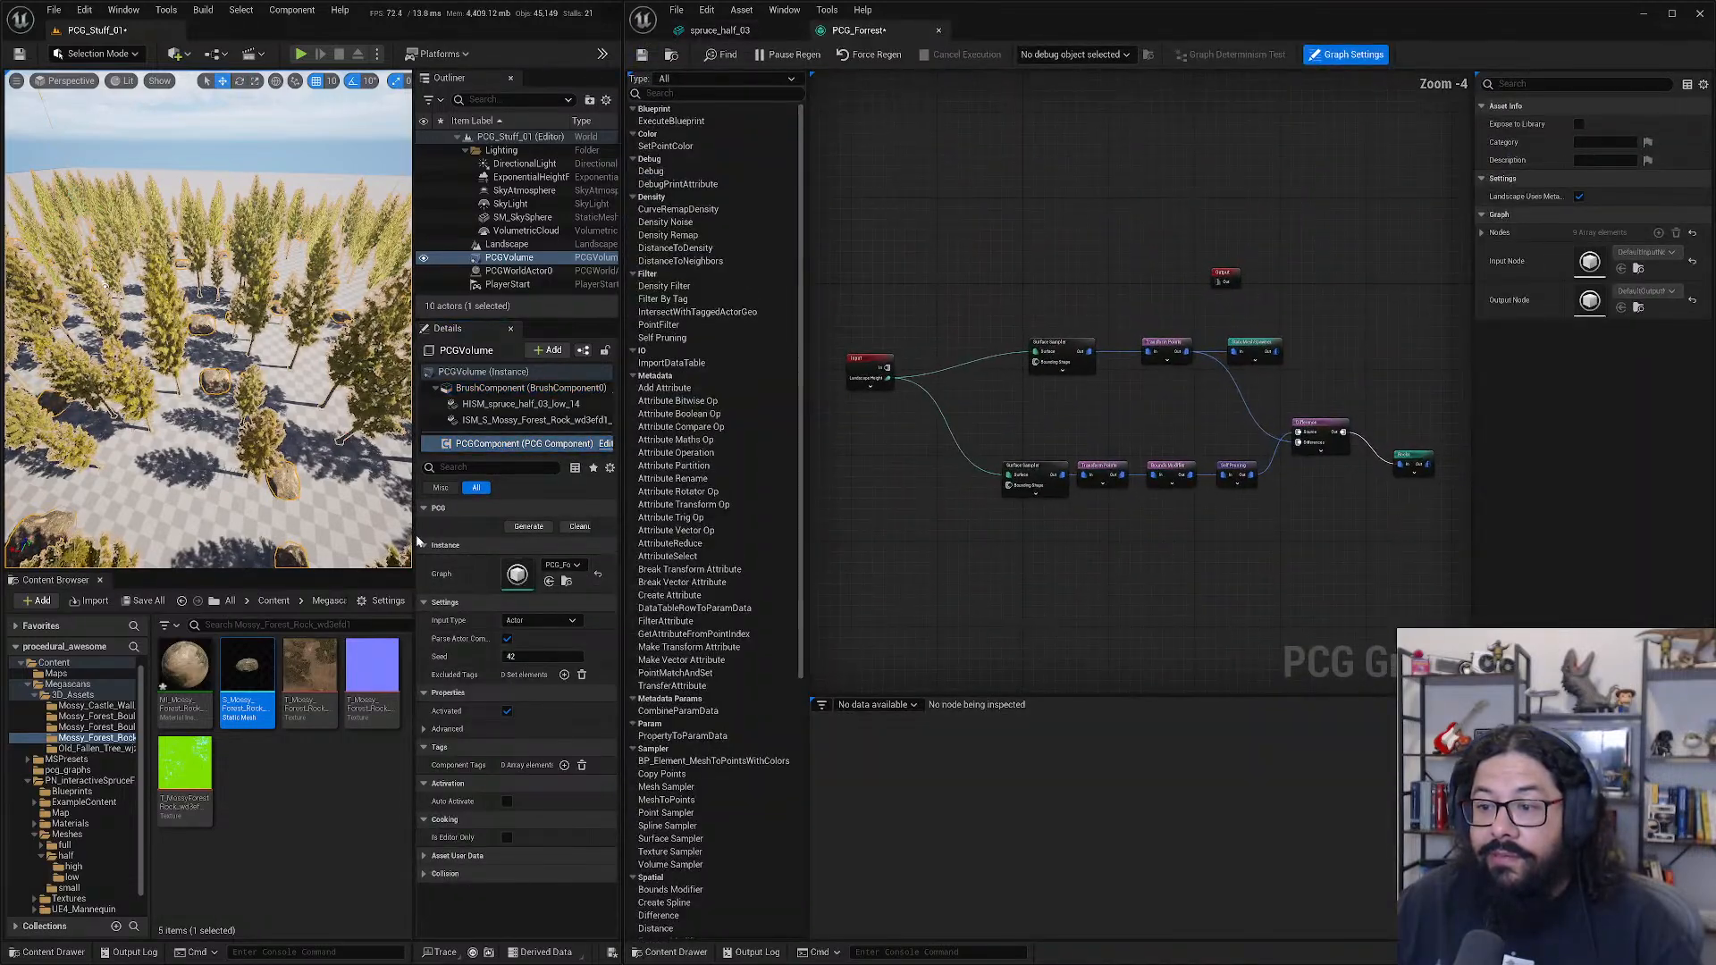
{"action": "left_click_drag", "start_coordinate": [413, 550], "coordinate": [610, 529]}
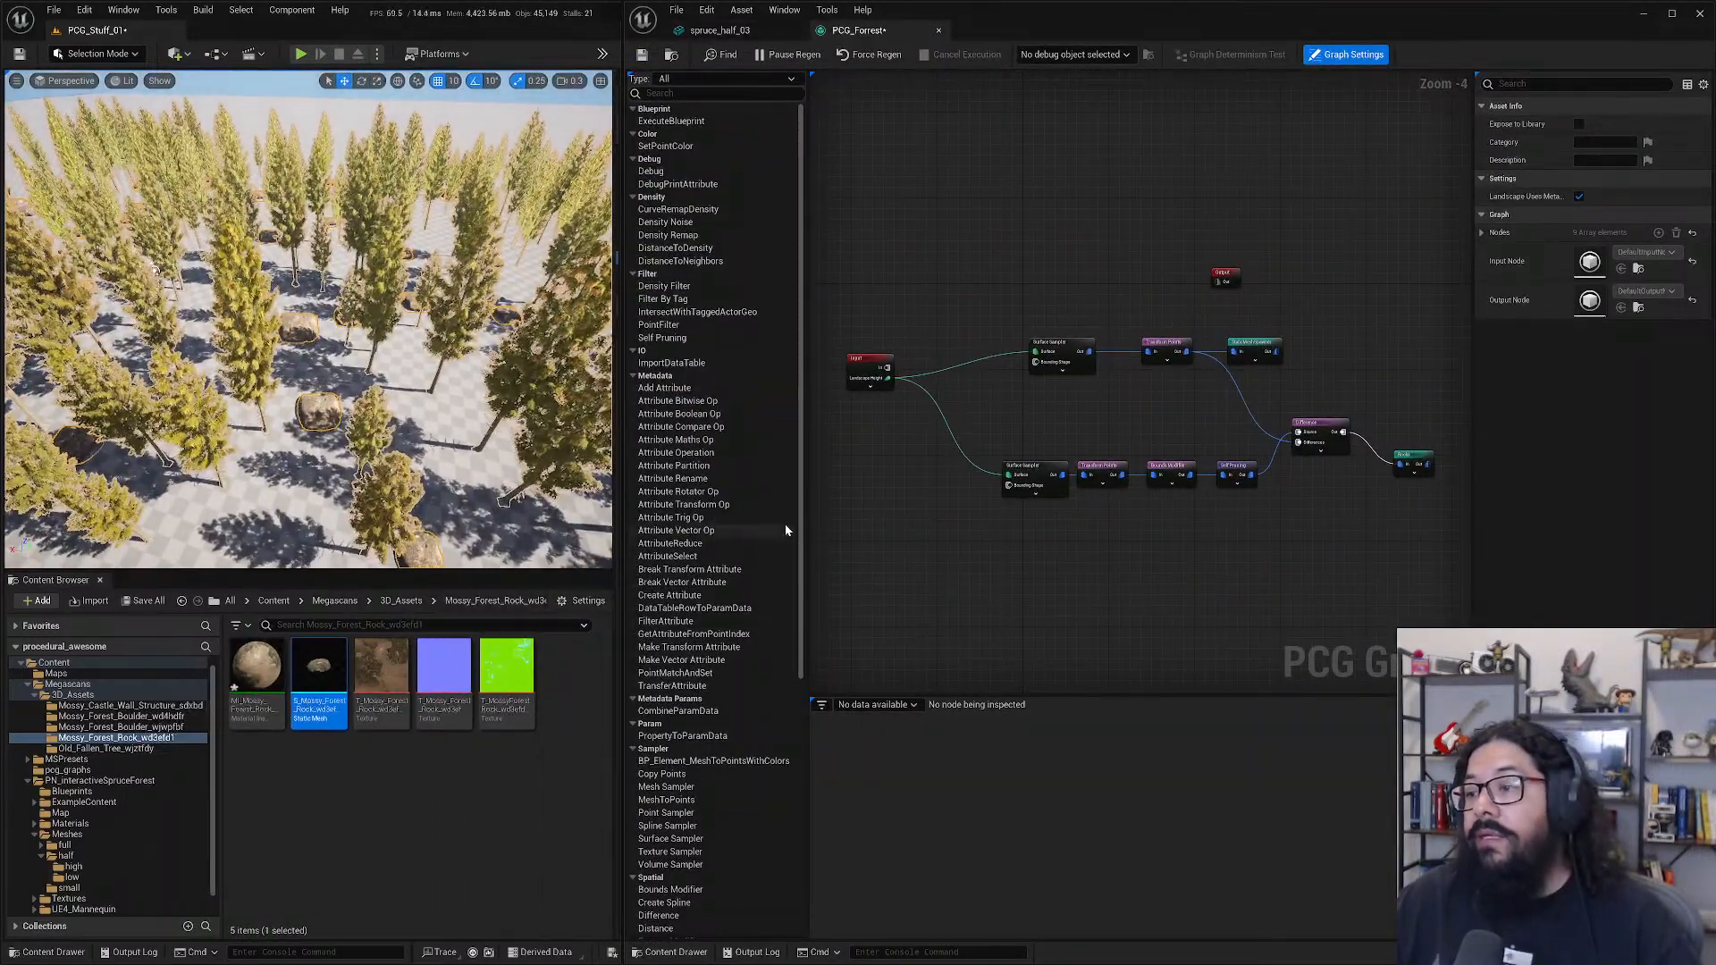
- Duplicate the rock branch's Surface Sampler, place the copy below it, and connect the Input node's Landscape output to its Surface input
{"action": "left_click_drag", "start_coordinate": [807, 527], "coordinate": [654, 527]}
{"action": "left_click", "coordinate": [862, 494]}
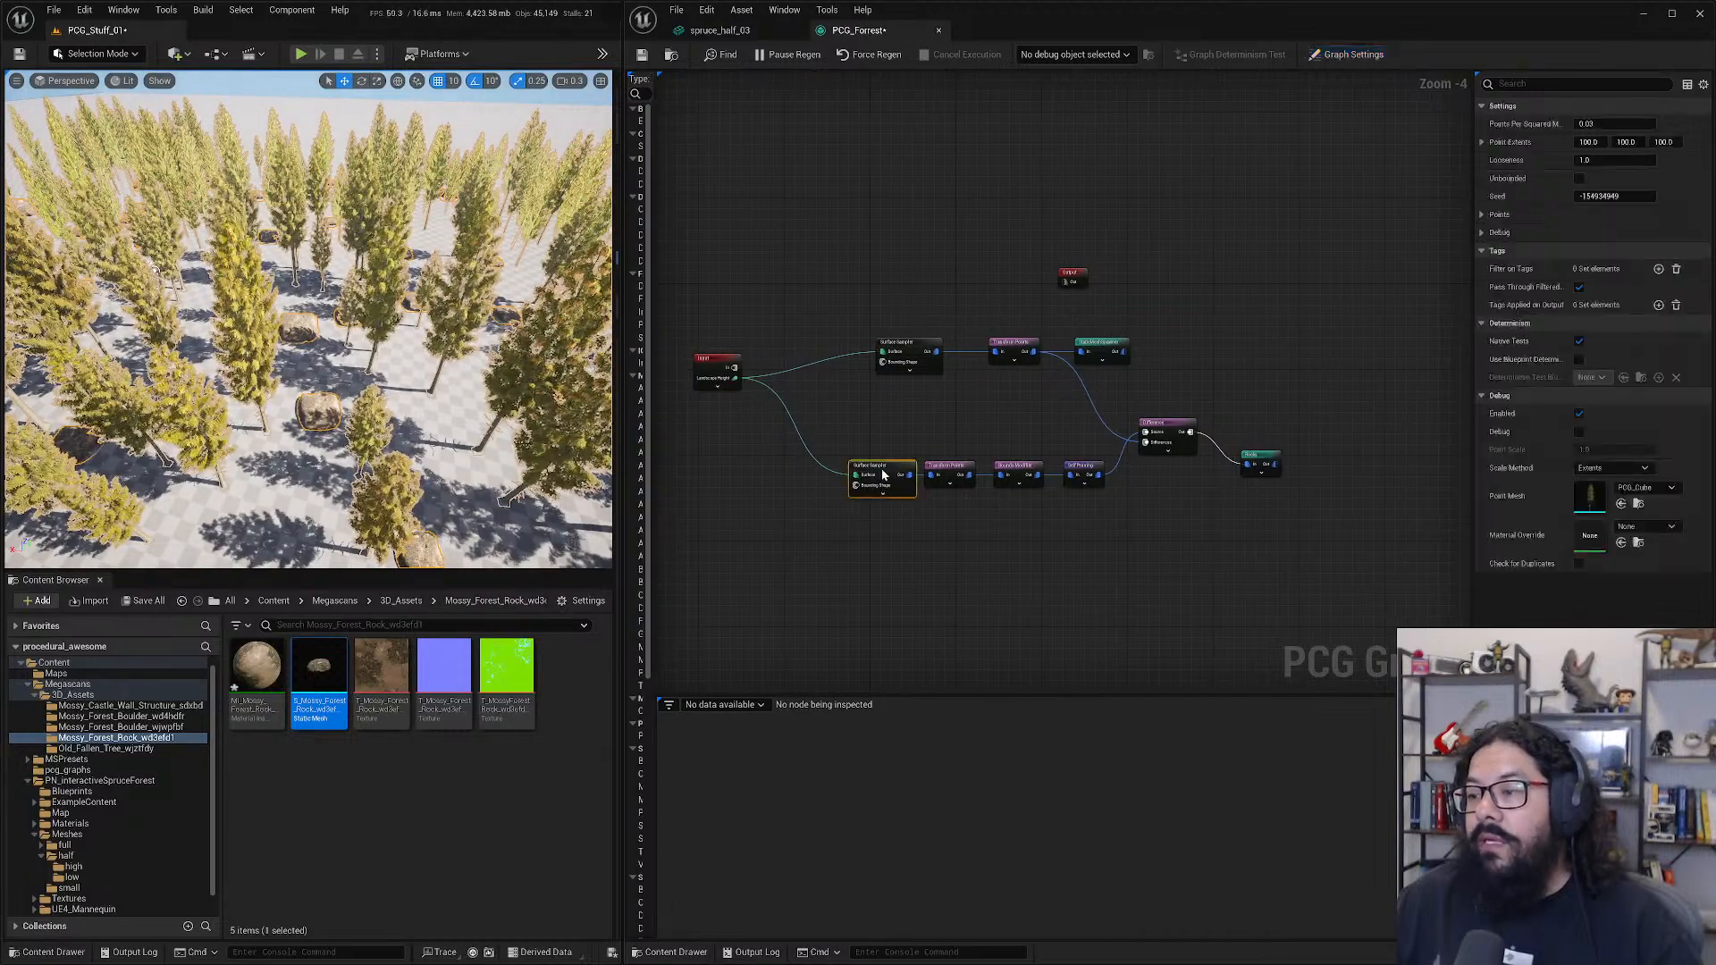
{"action": "key", "text": "ctrl+d"}
{"action": "left_click_drag", "start_coordinate": [905, 476], "coordinate": [878, 572]}
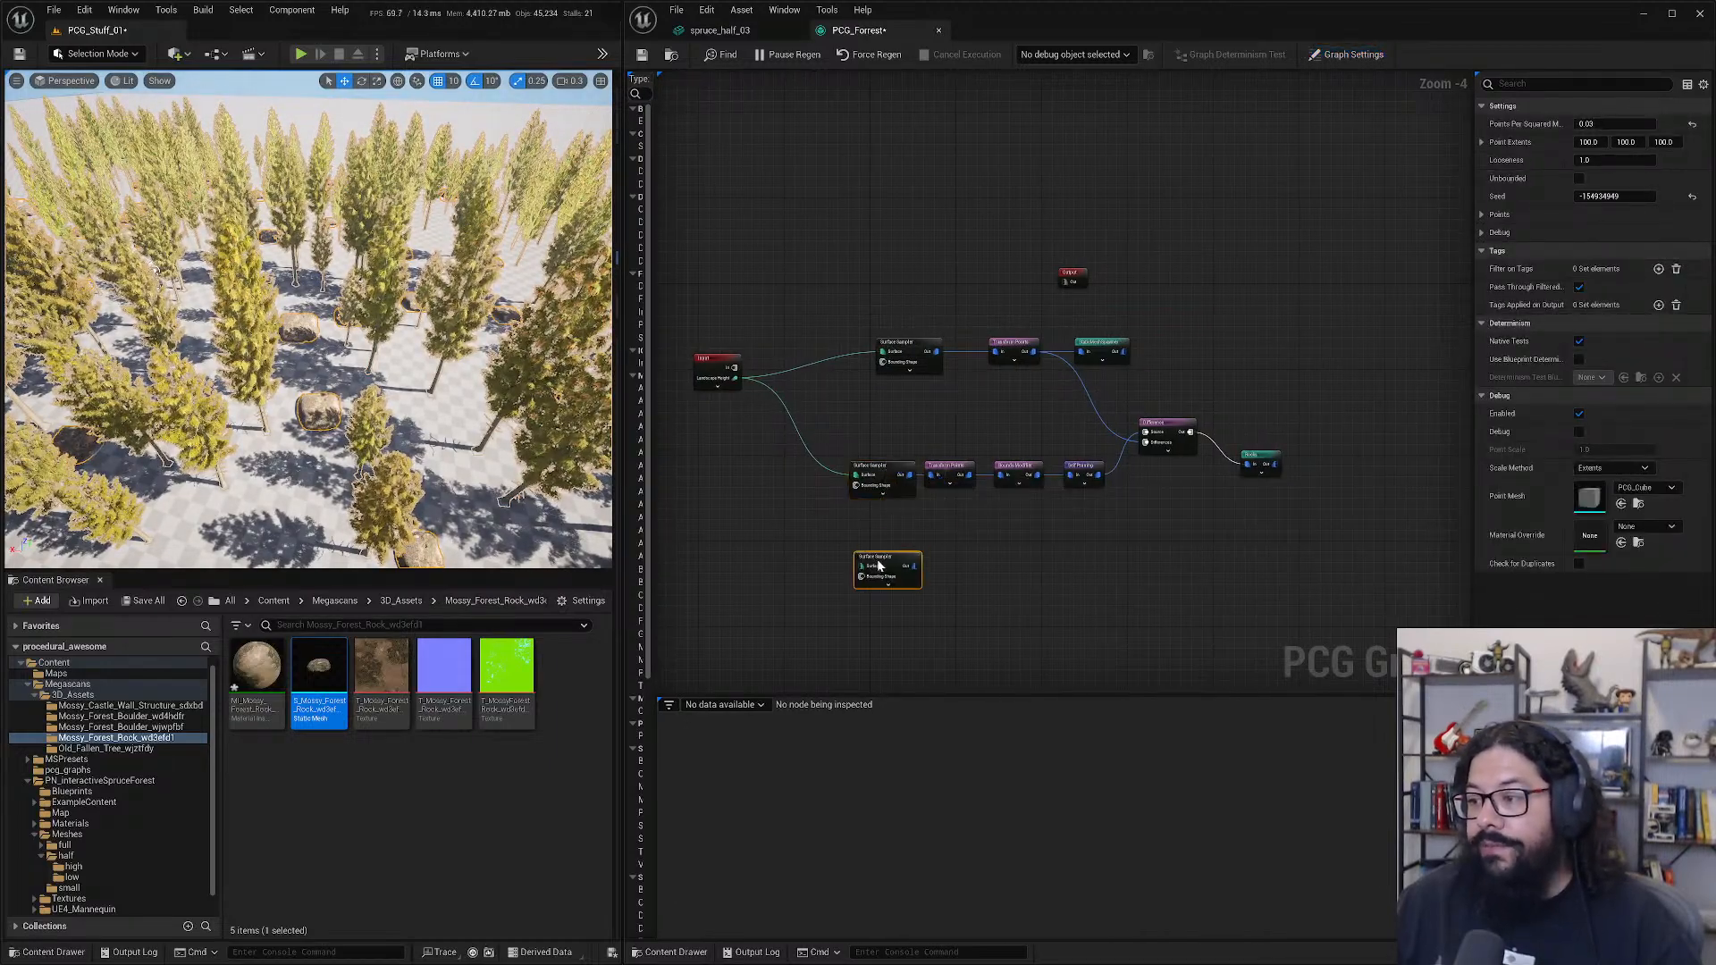
{"action": "left_click_drag", "start_coordinate": [735, 378], "coordinate": [863, 573]}
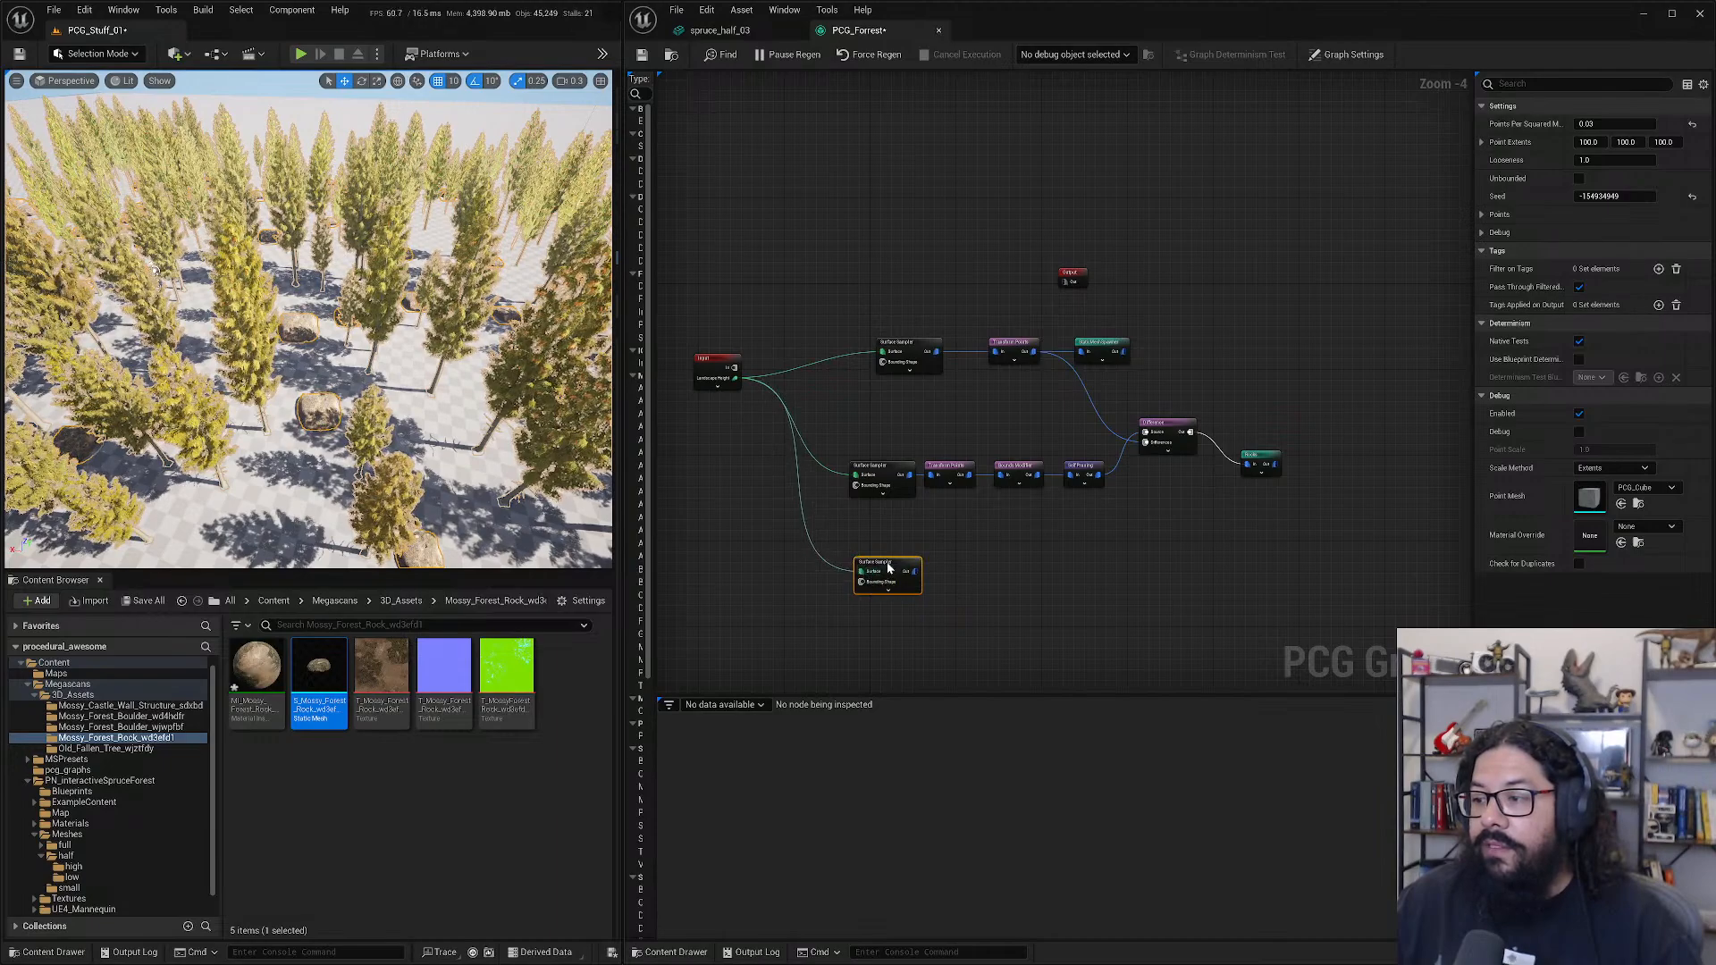
- Set the duplicated Surface Sampler's Seed to -81133251 and Points Per Squared Meter to 0.1, with its debug points shown
{"action": "key", "text": "F2"}
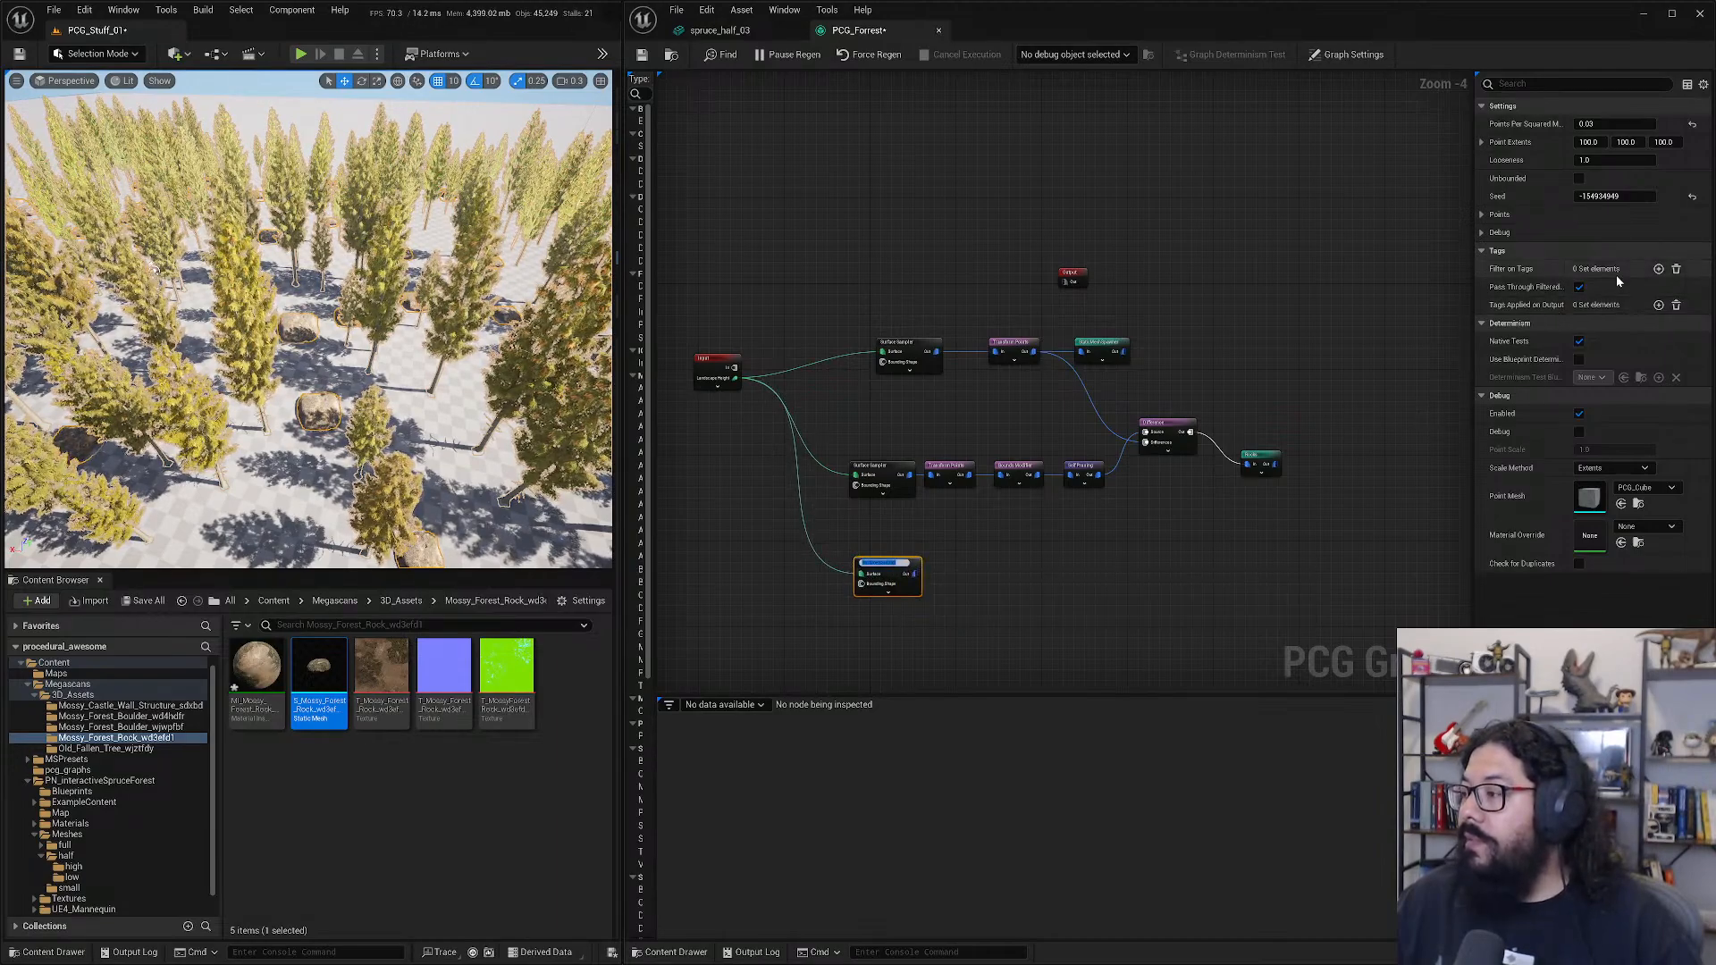
{"action": "left_click_drag", "start_coordinate": [1602, 197], "coordinate": [1622, 197]}
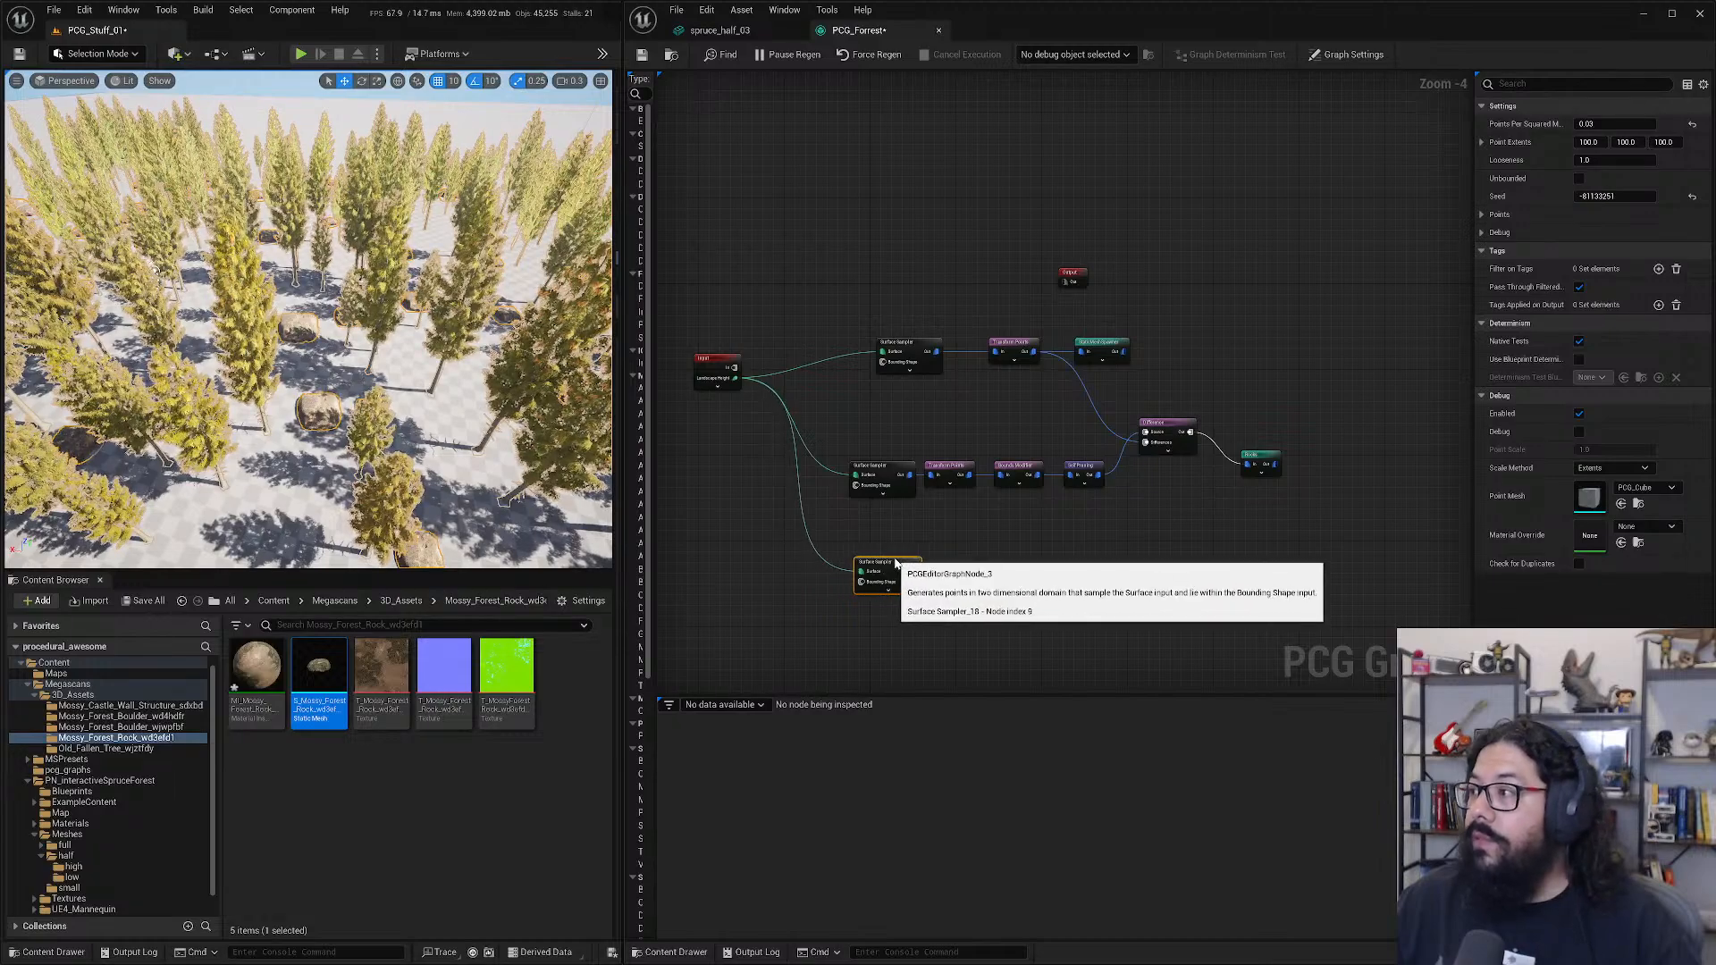
{"action": "left_click", "coordinate": [1600, 124]}
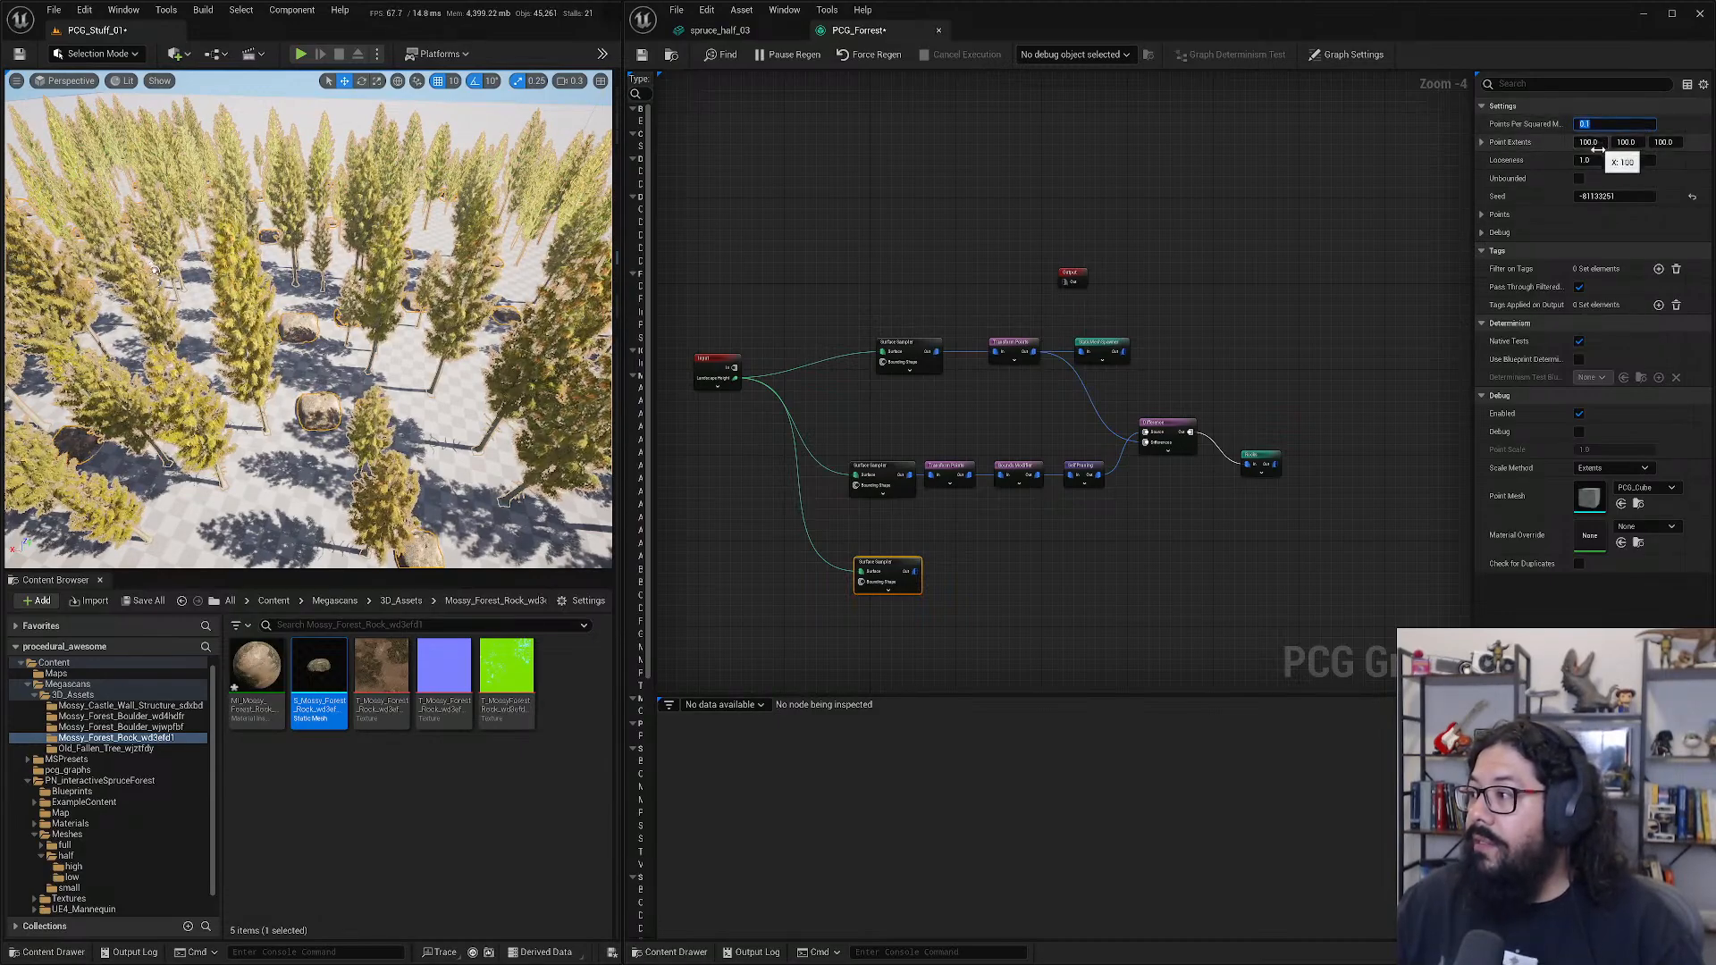
{"action": "left_click", "coordinate": [893, 564]}
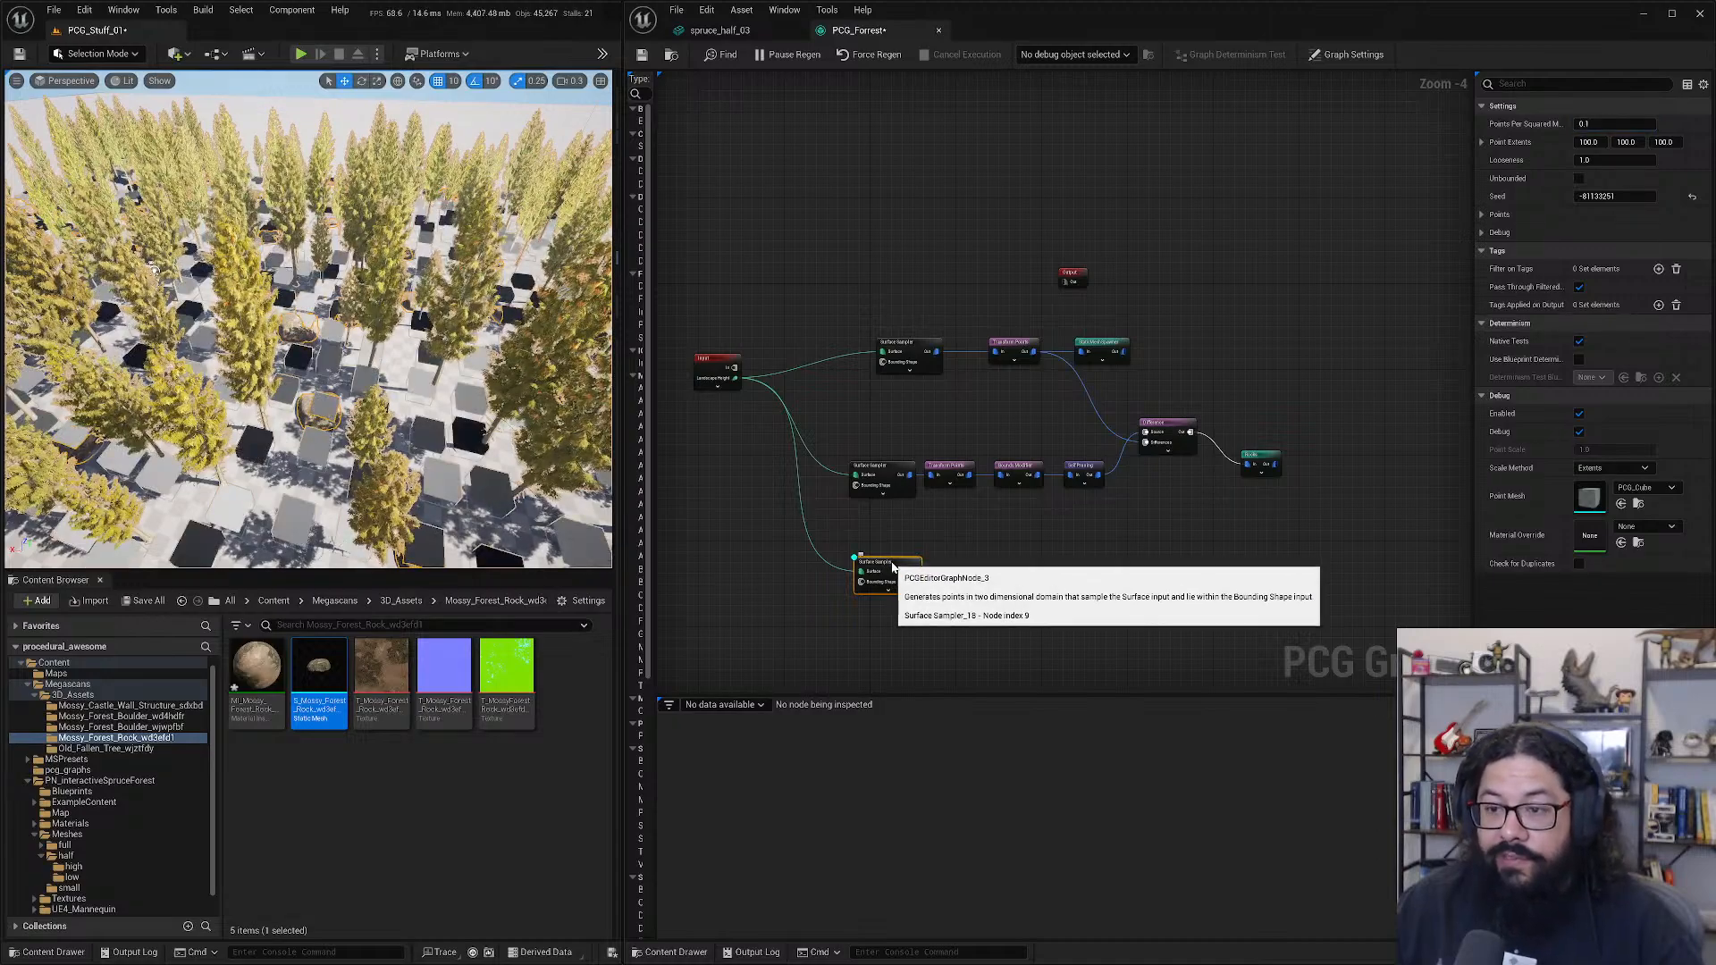
- Set the new Surface Sampler's Point Extents to 20 on all three axes
{"action": "scroll", "coordinate": [332, 488], "scroll_direction": "down", "scroll_amount": 10}
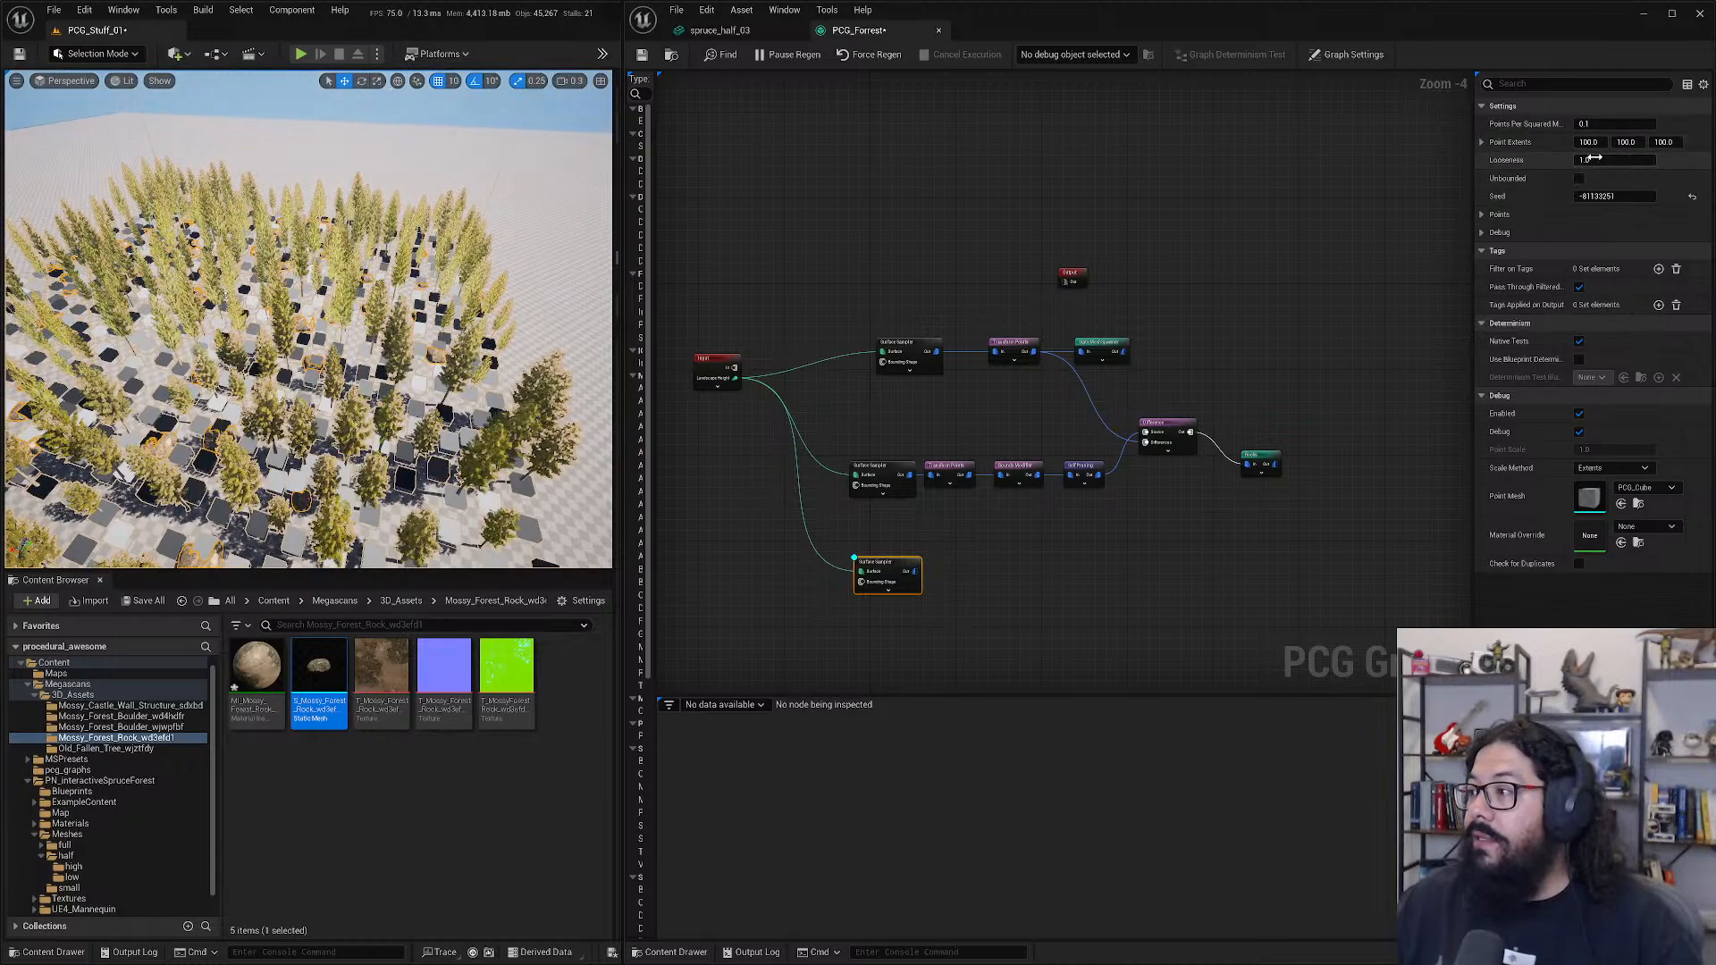
{"action": "type", "text": "4"}
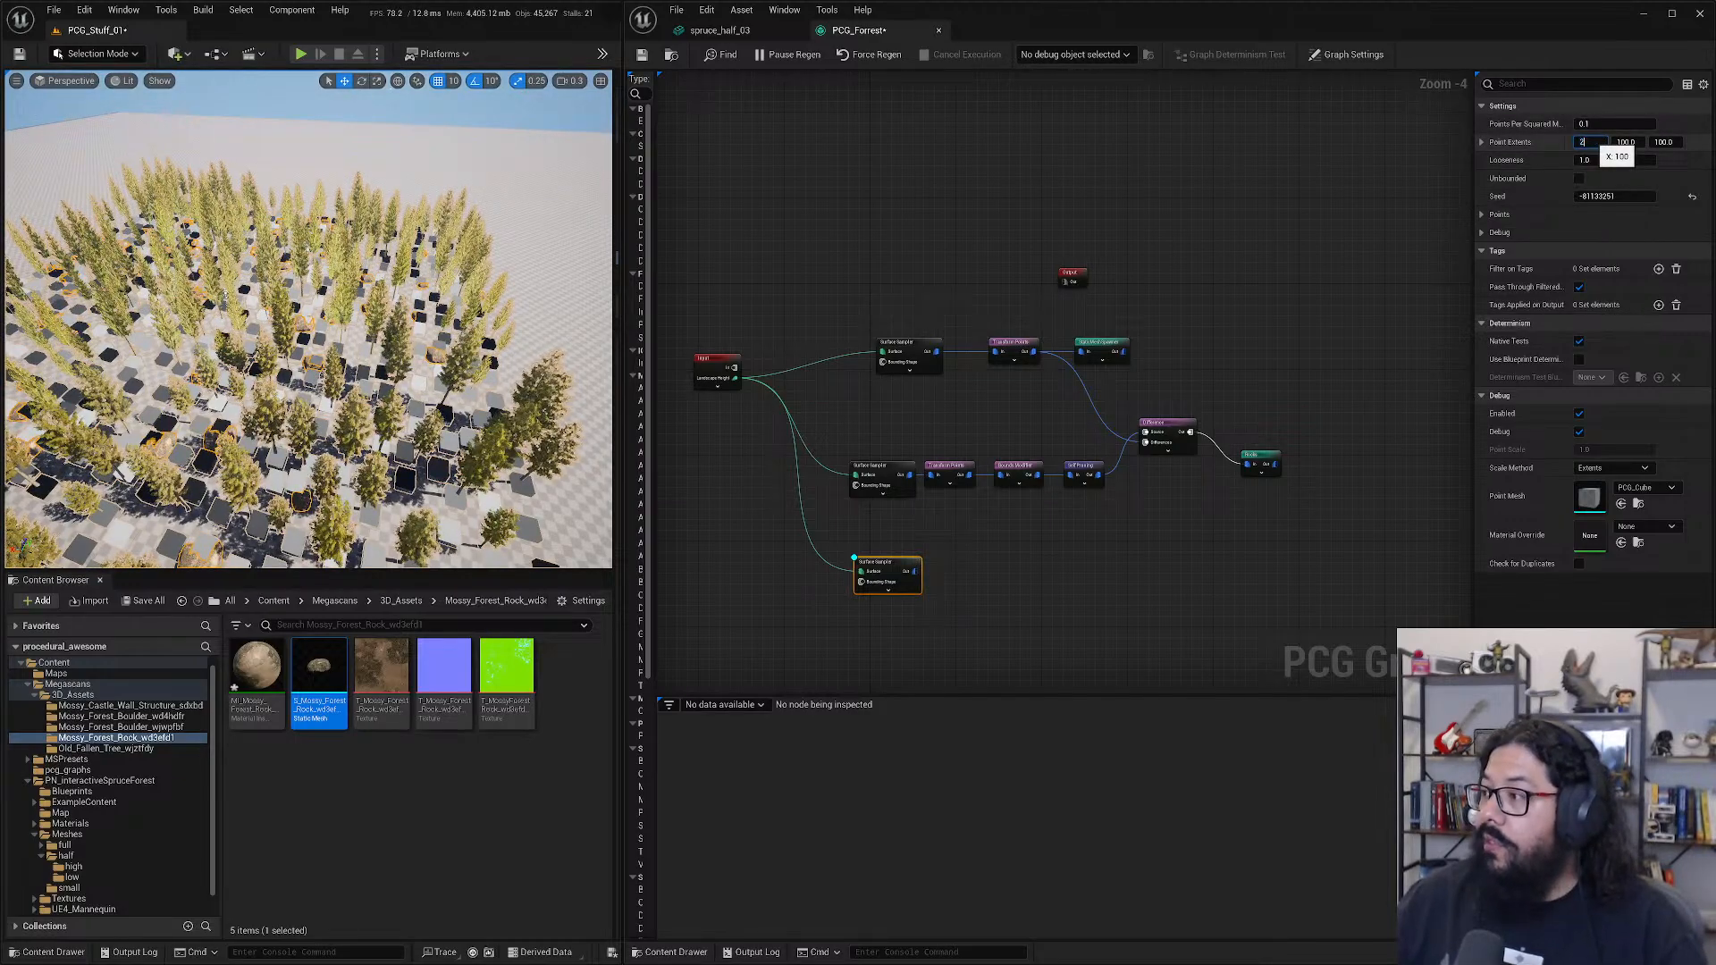
{"action": "type", "text": "0"}
{"action": "key", "text": "Tab"}
{"action": "key", "text": "Tab"}
{"action": "type", "text": "20"}
{"action": "key", "text": "Return"}
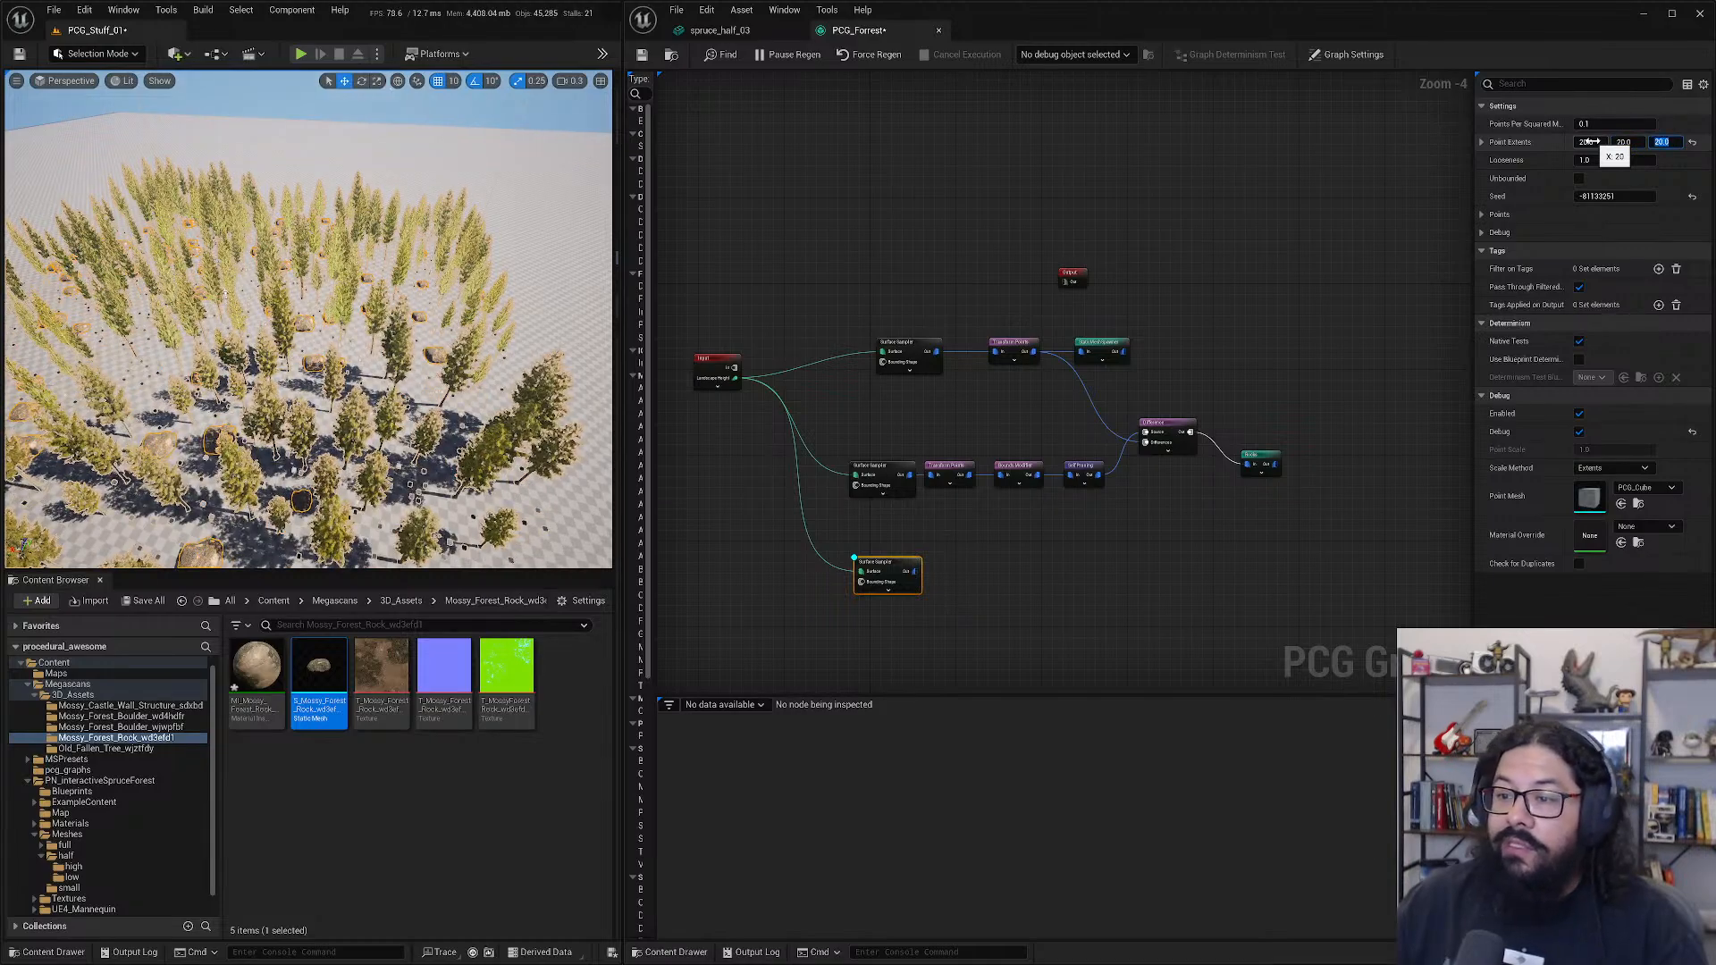
- Try 0.02 Points Per Squared Meter on the new Surface Sampler, set Looseness to 0.1, and raise Points Per Squared Meter to 1
{"action": "left_click", "coordinate": [1604, 124]}
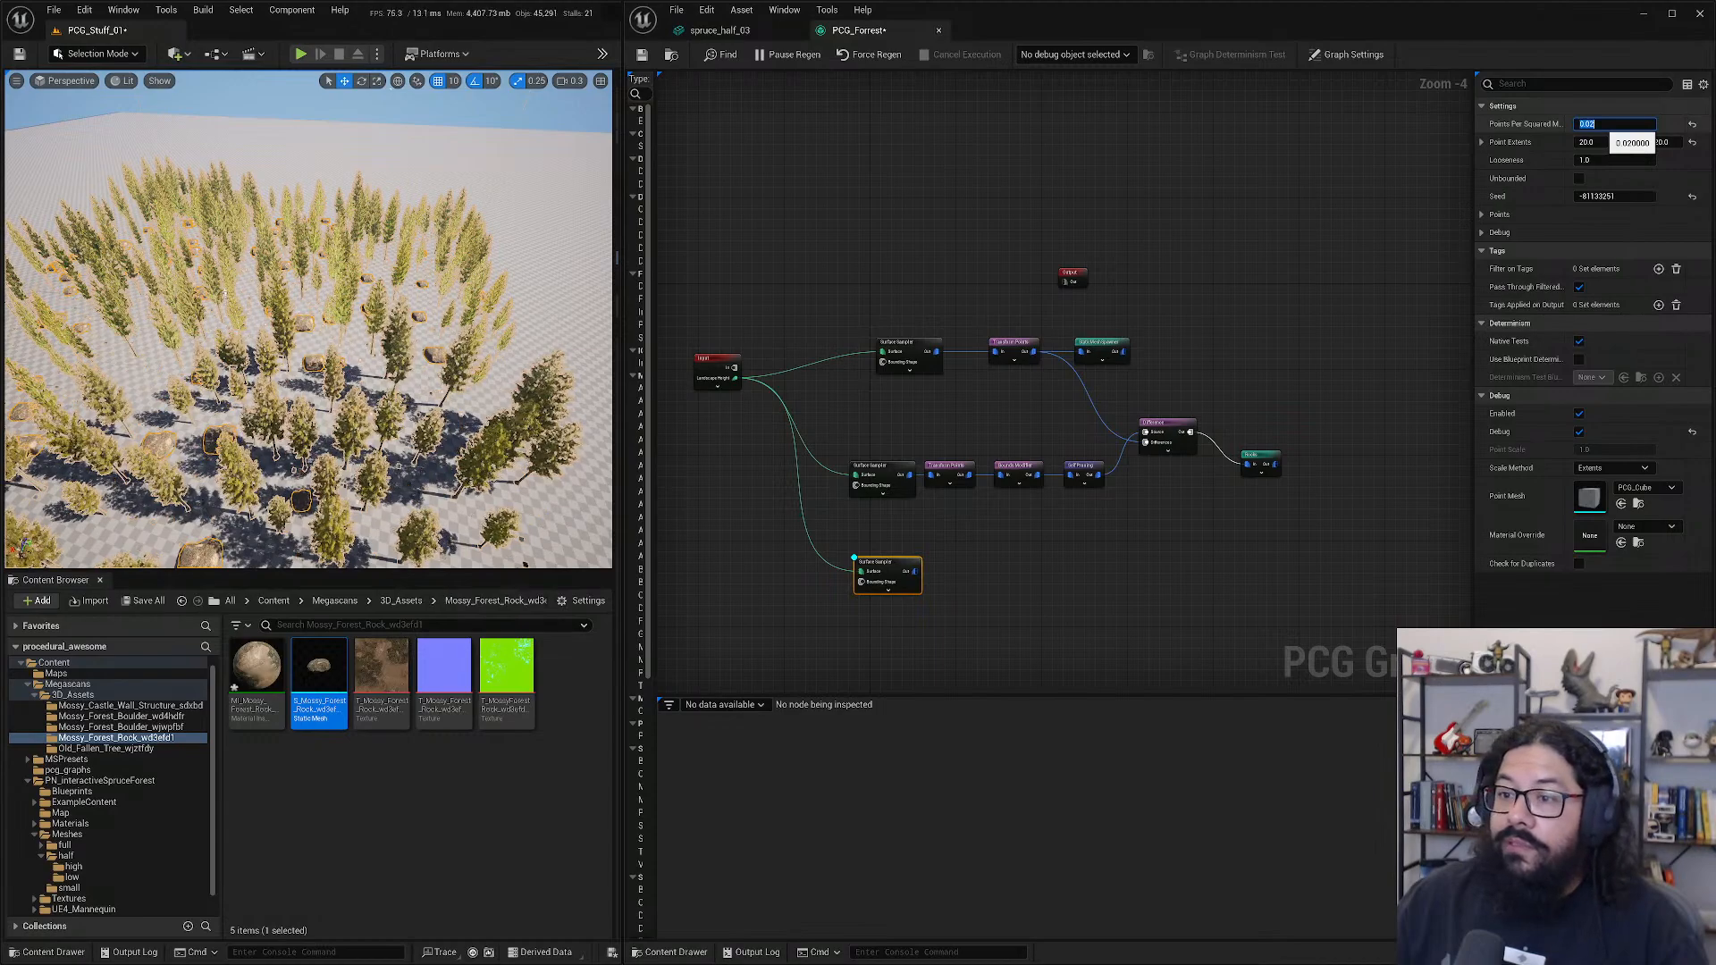
{"action": "left_click", "coordinate": [1596, 159]}
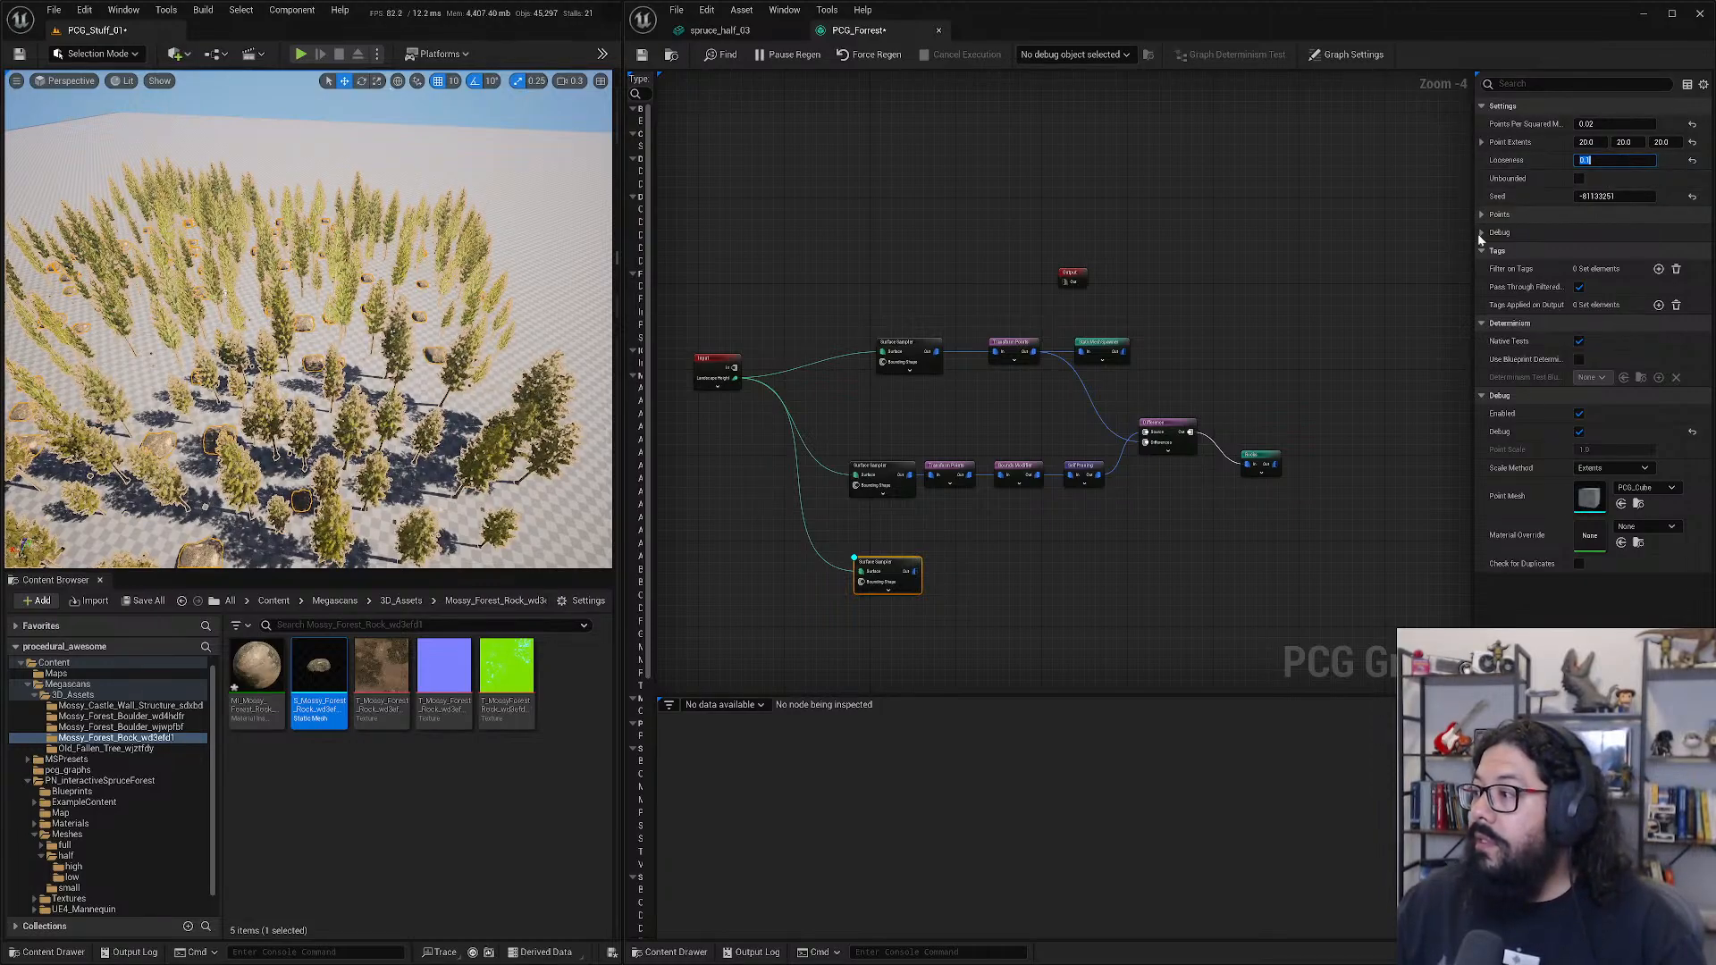
{"action": "left_click", "coordinate": [1600, 123]}
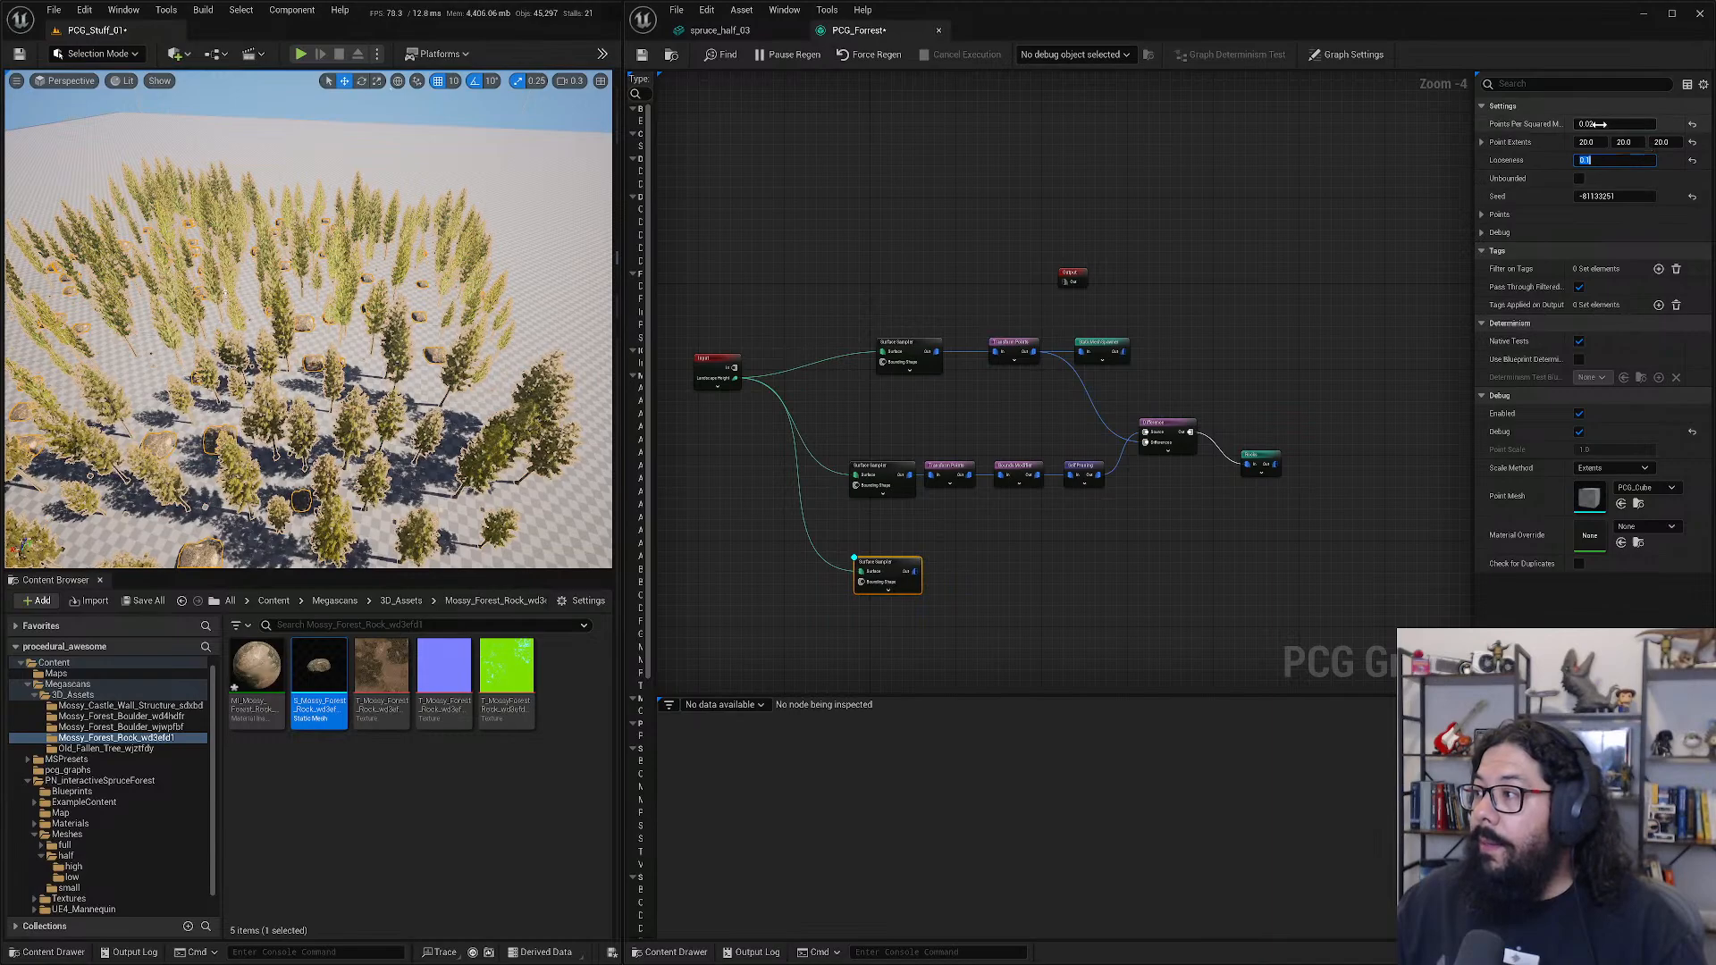
{"action": "type", "text": "1"}
{"action": "key", "text": "Return"}
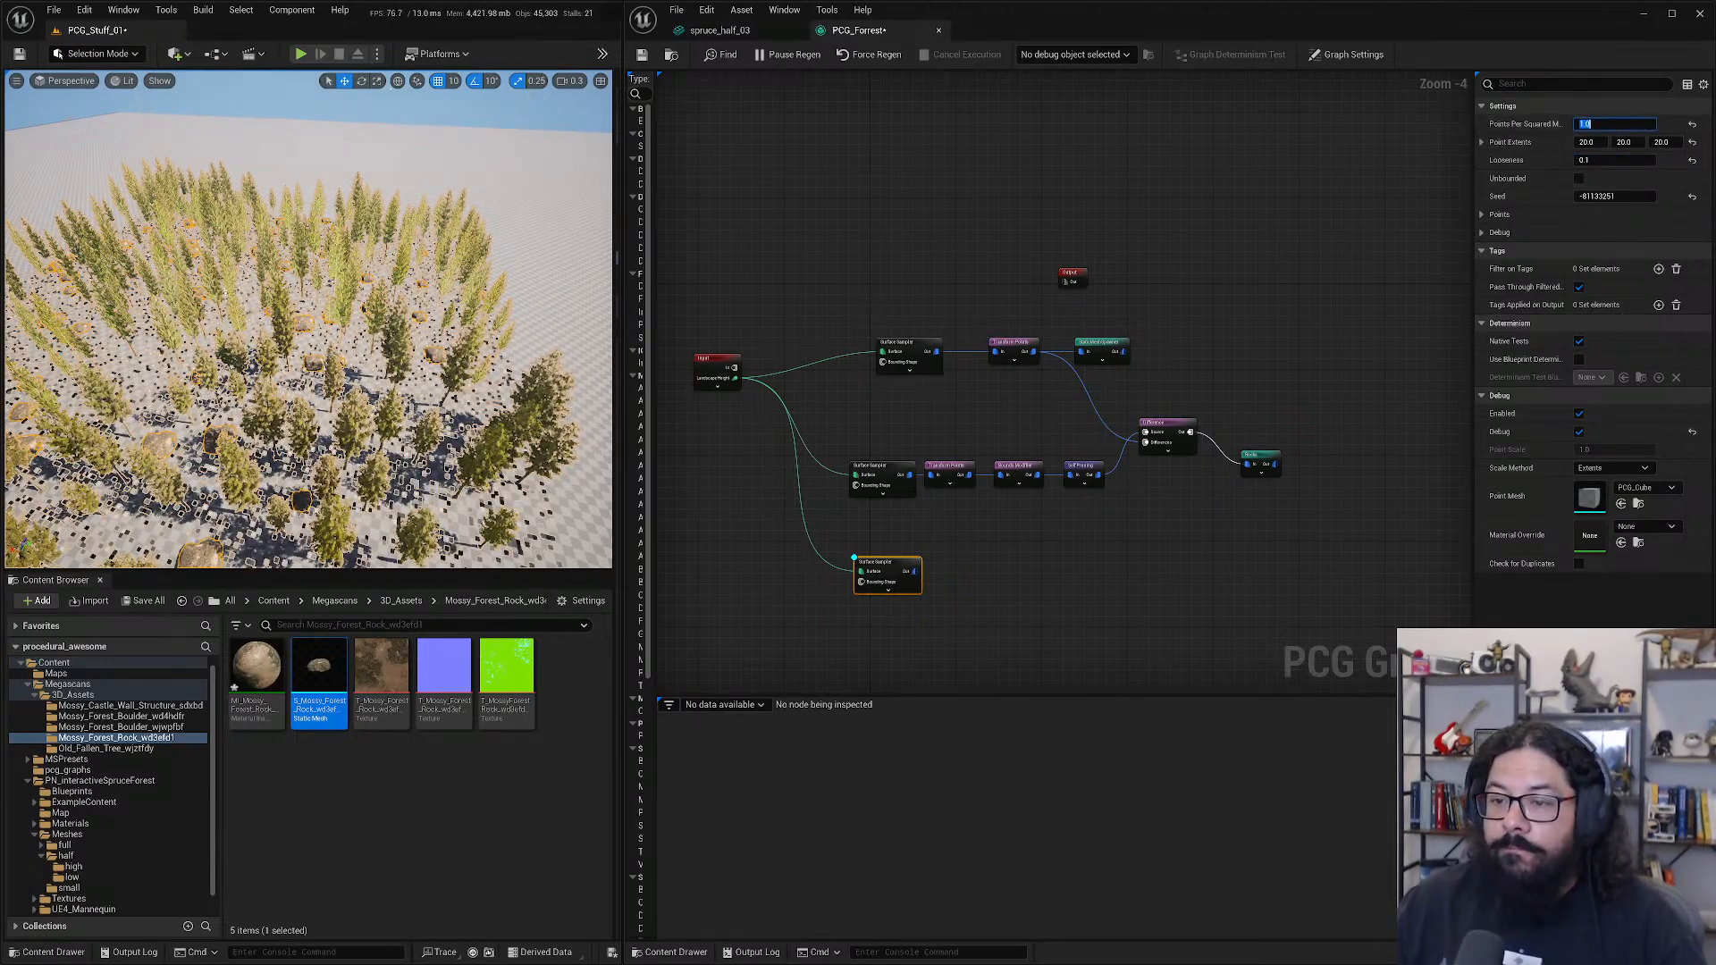
- Disable the tree and rock Static Mesh Spawners so that only the new sampler's debug points show on the landscape
{"action": "left_click", "coordinate": [1106, 349]}
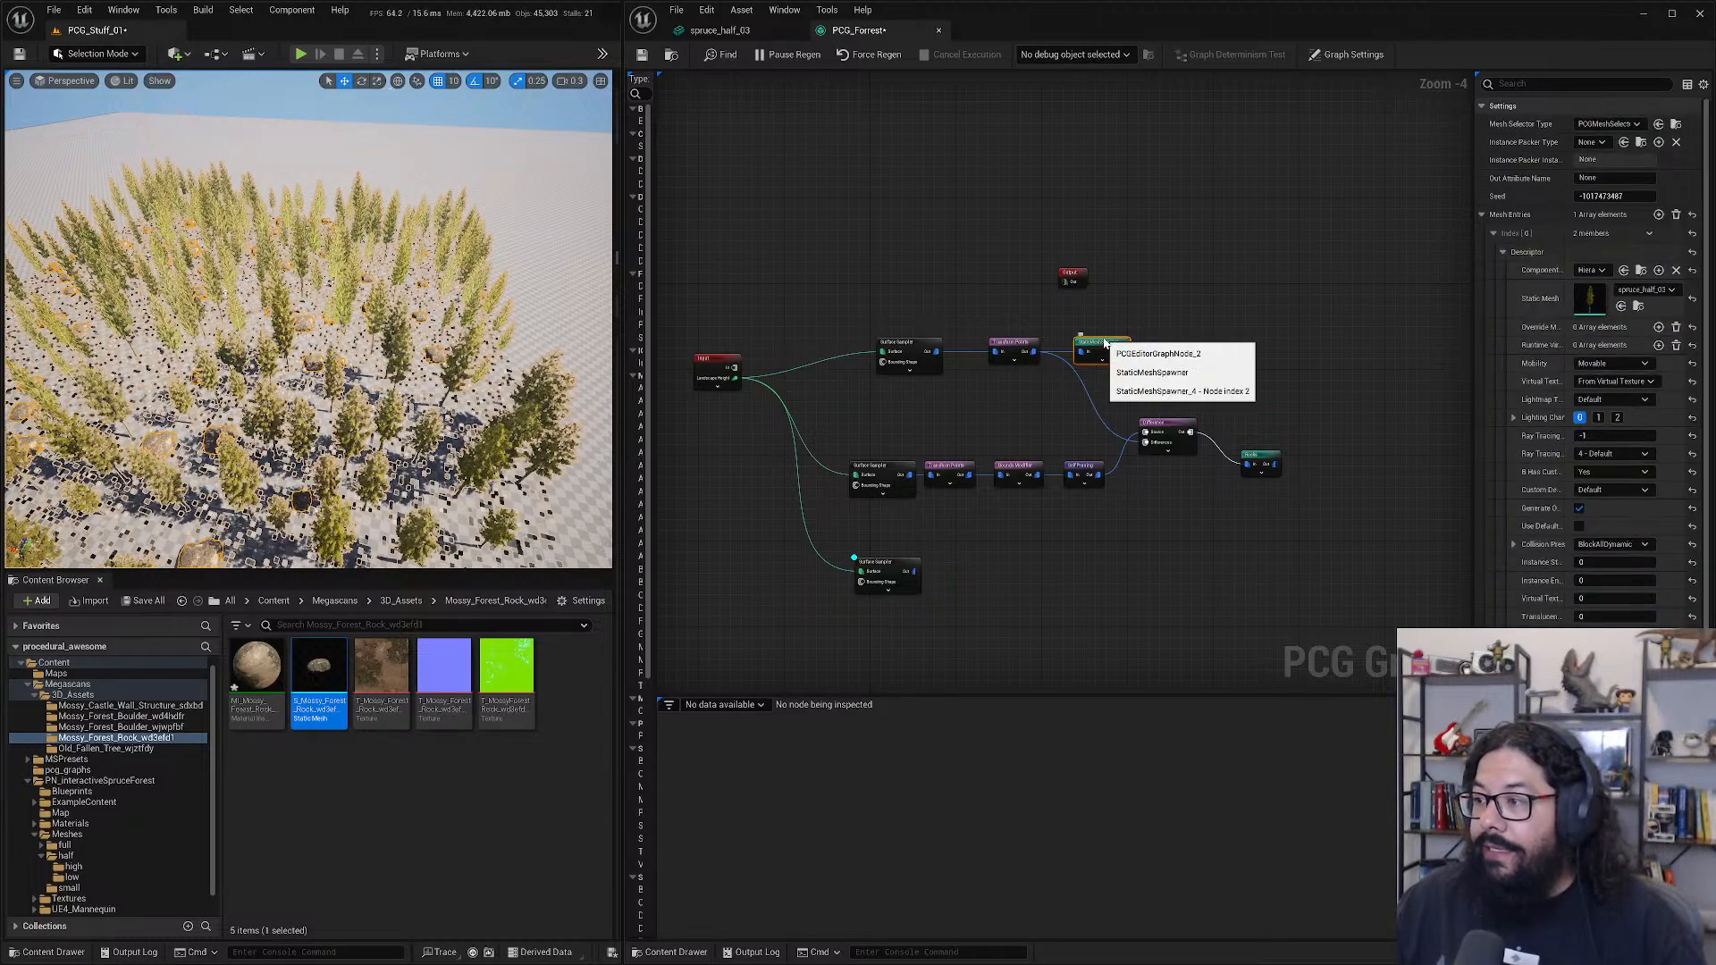
{"action": "key", "text": "e"}
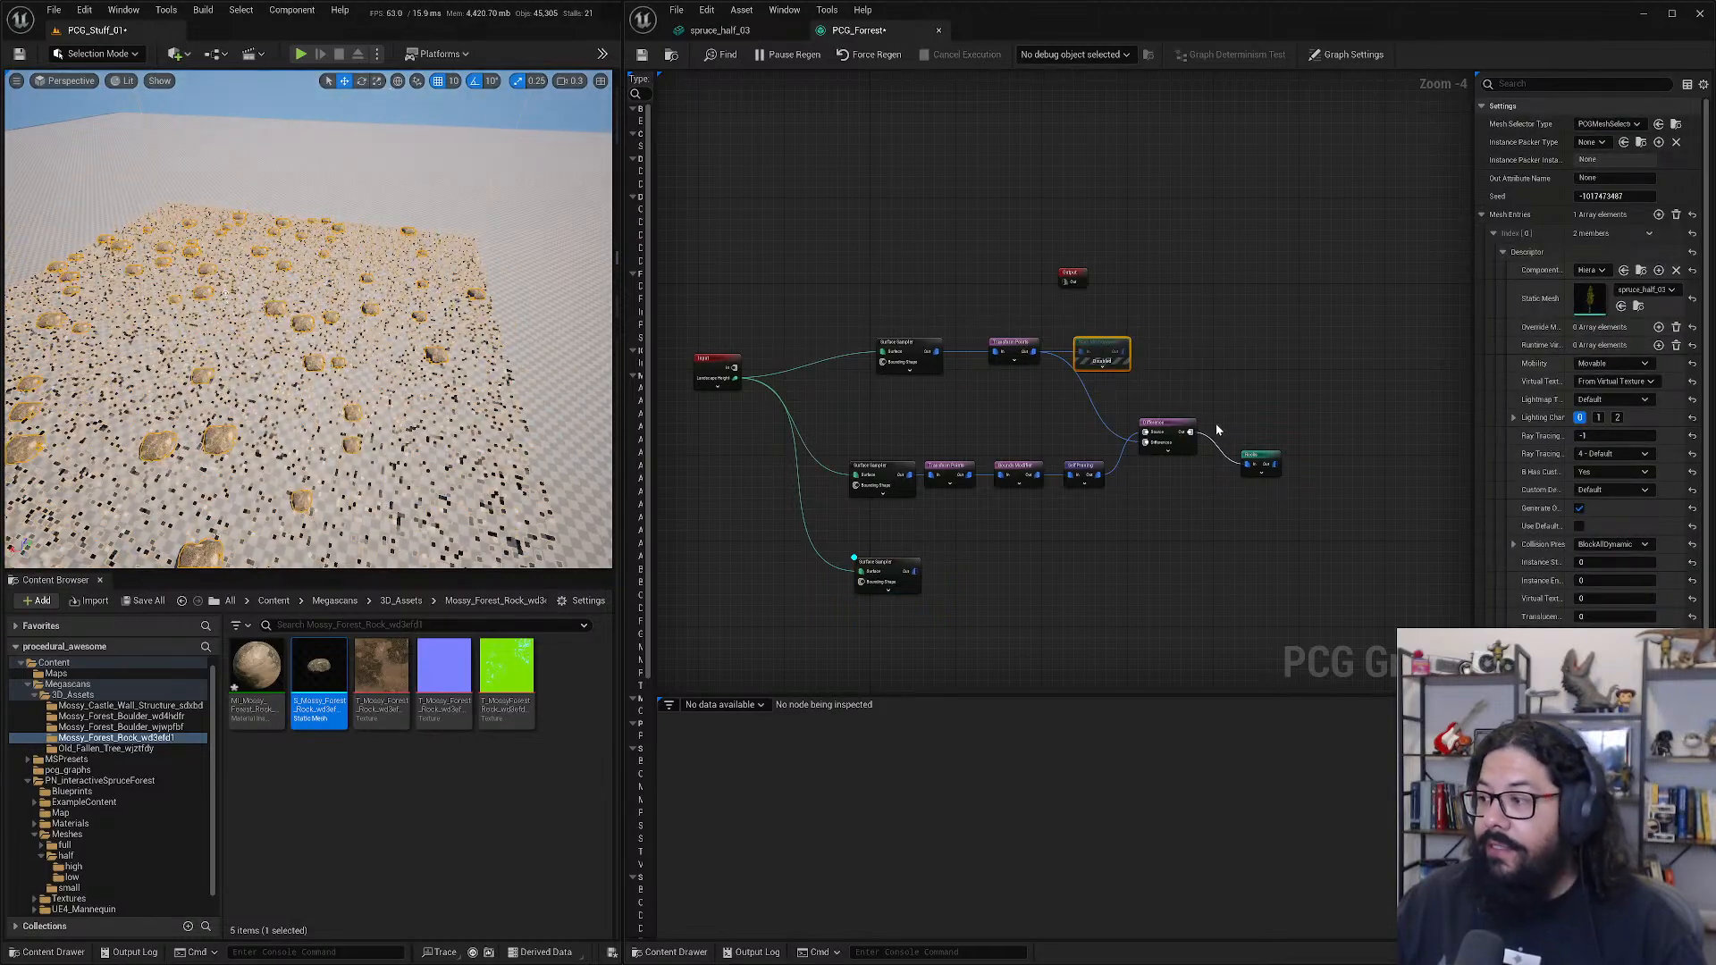
{"action": "left_click", "coordinate": [1255, 461]}
{"action": "key", "text": "e"}
{"action": "right_click_drag", "start_coordinate": [308, 304], "coordinate": [268, 362]}
- Set the new Surface Sampler's Points Per Squared Meter to 2
{"action": "left_click", "coordinate": [901, 569]}
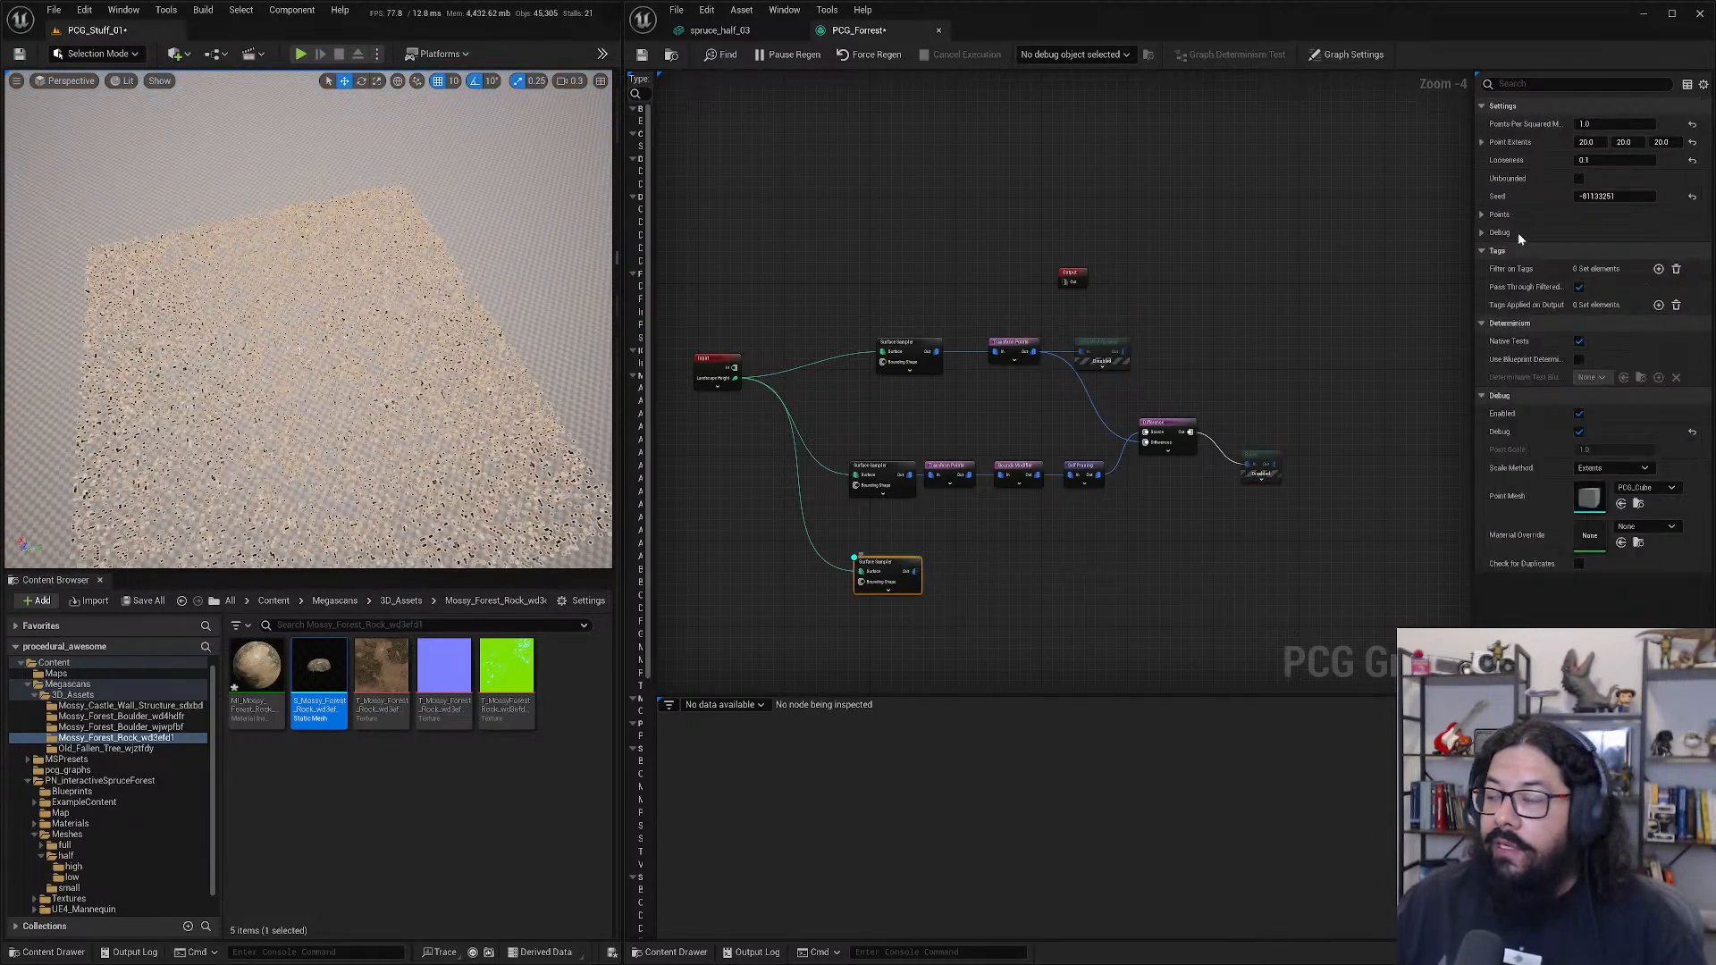
{"action": "left_click", "coordinate": [1591, 124]}
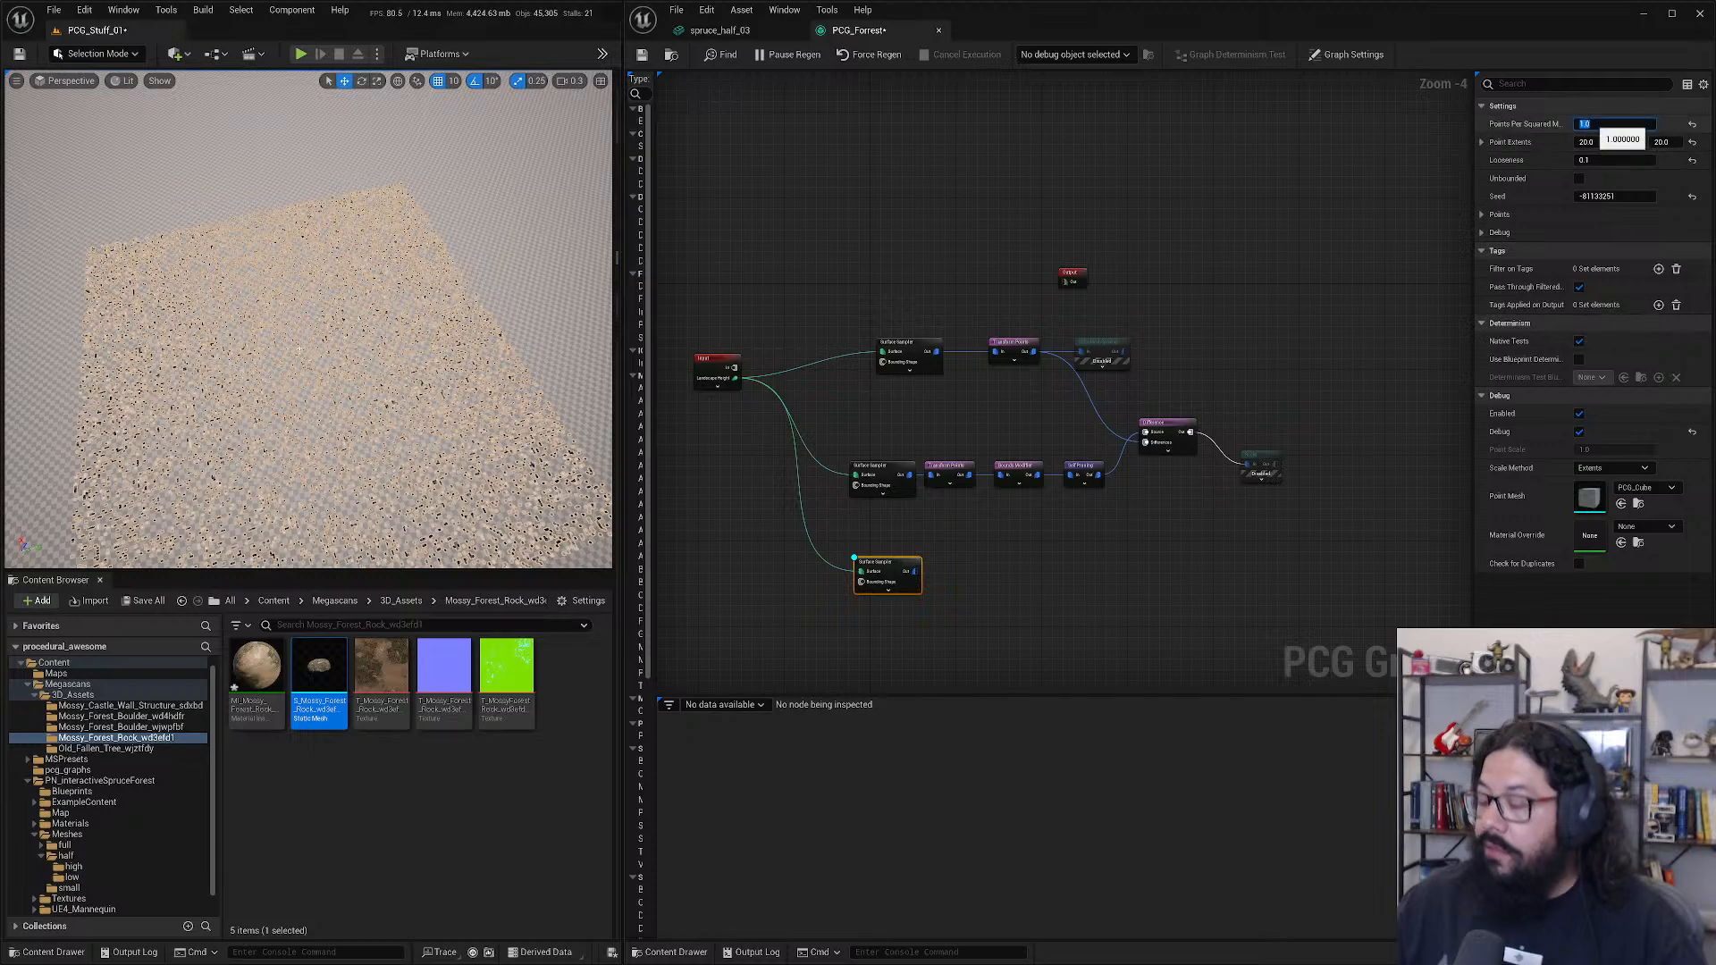
{"action": "key", "text": "Return"}
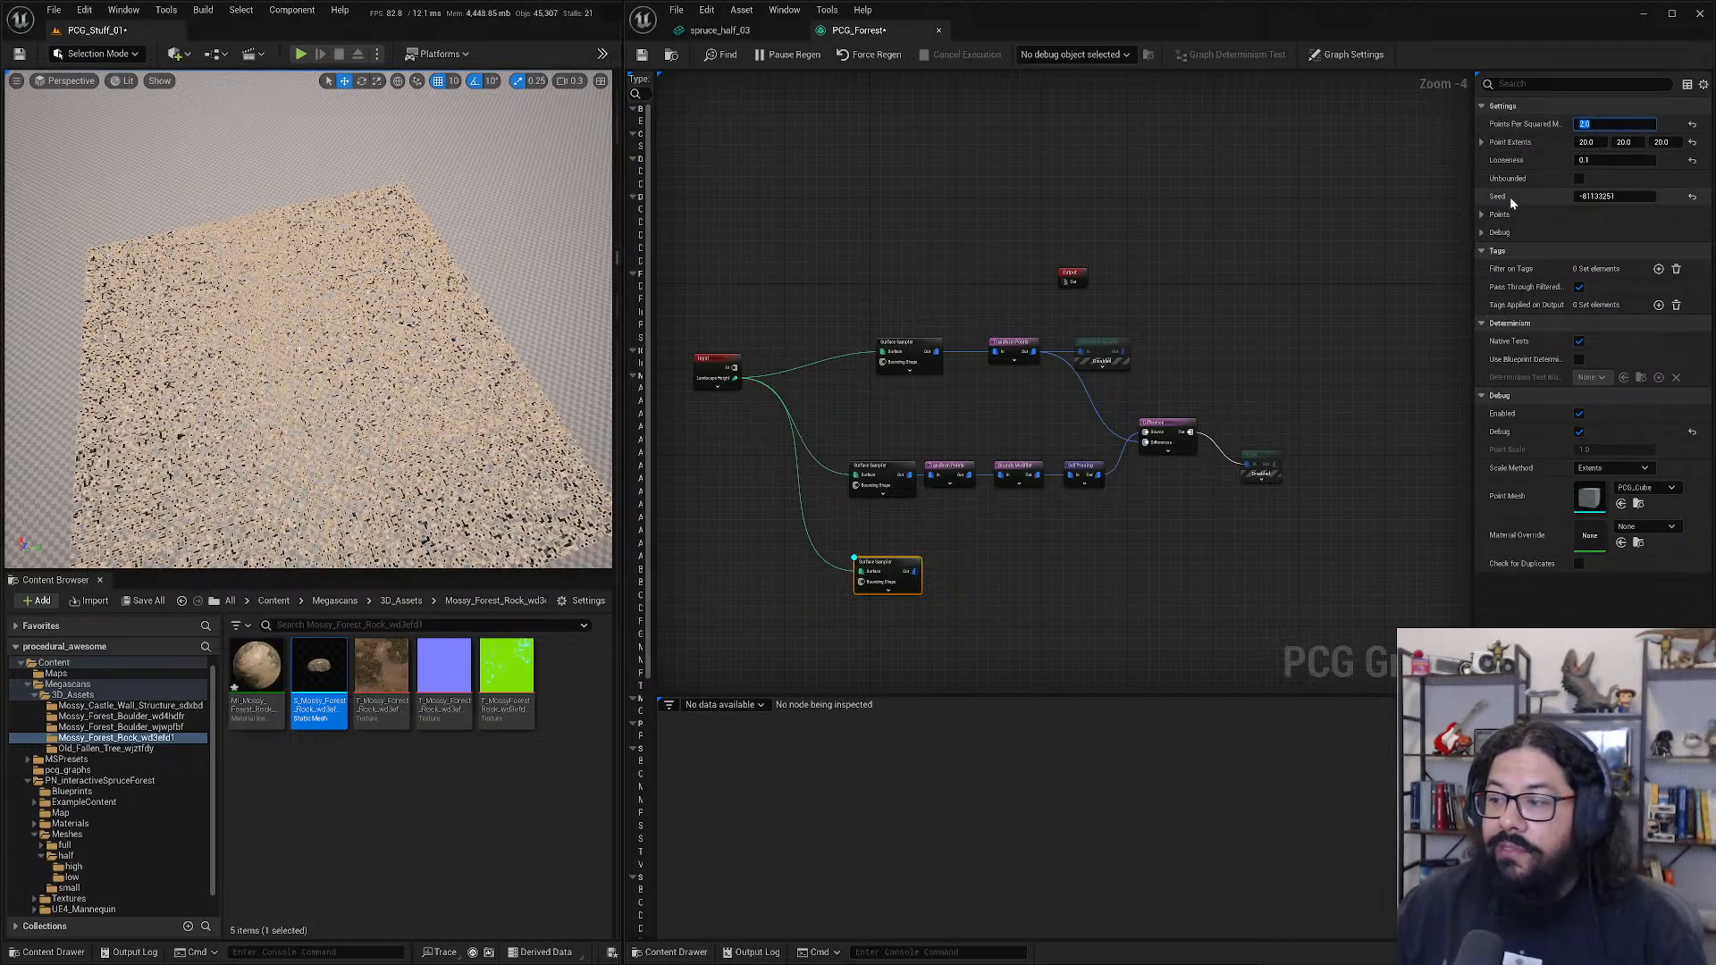
- Inspect the new Surface Sampler's point data with the PCGVolume's PCG Component as debug object, and save the graph
{"action": "right_click", "coordinate": [878, 571]}
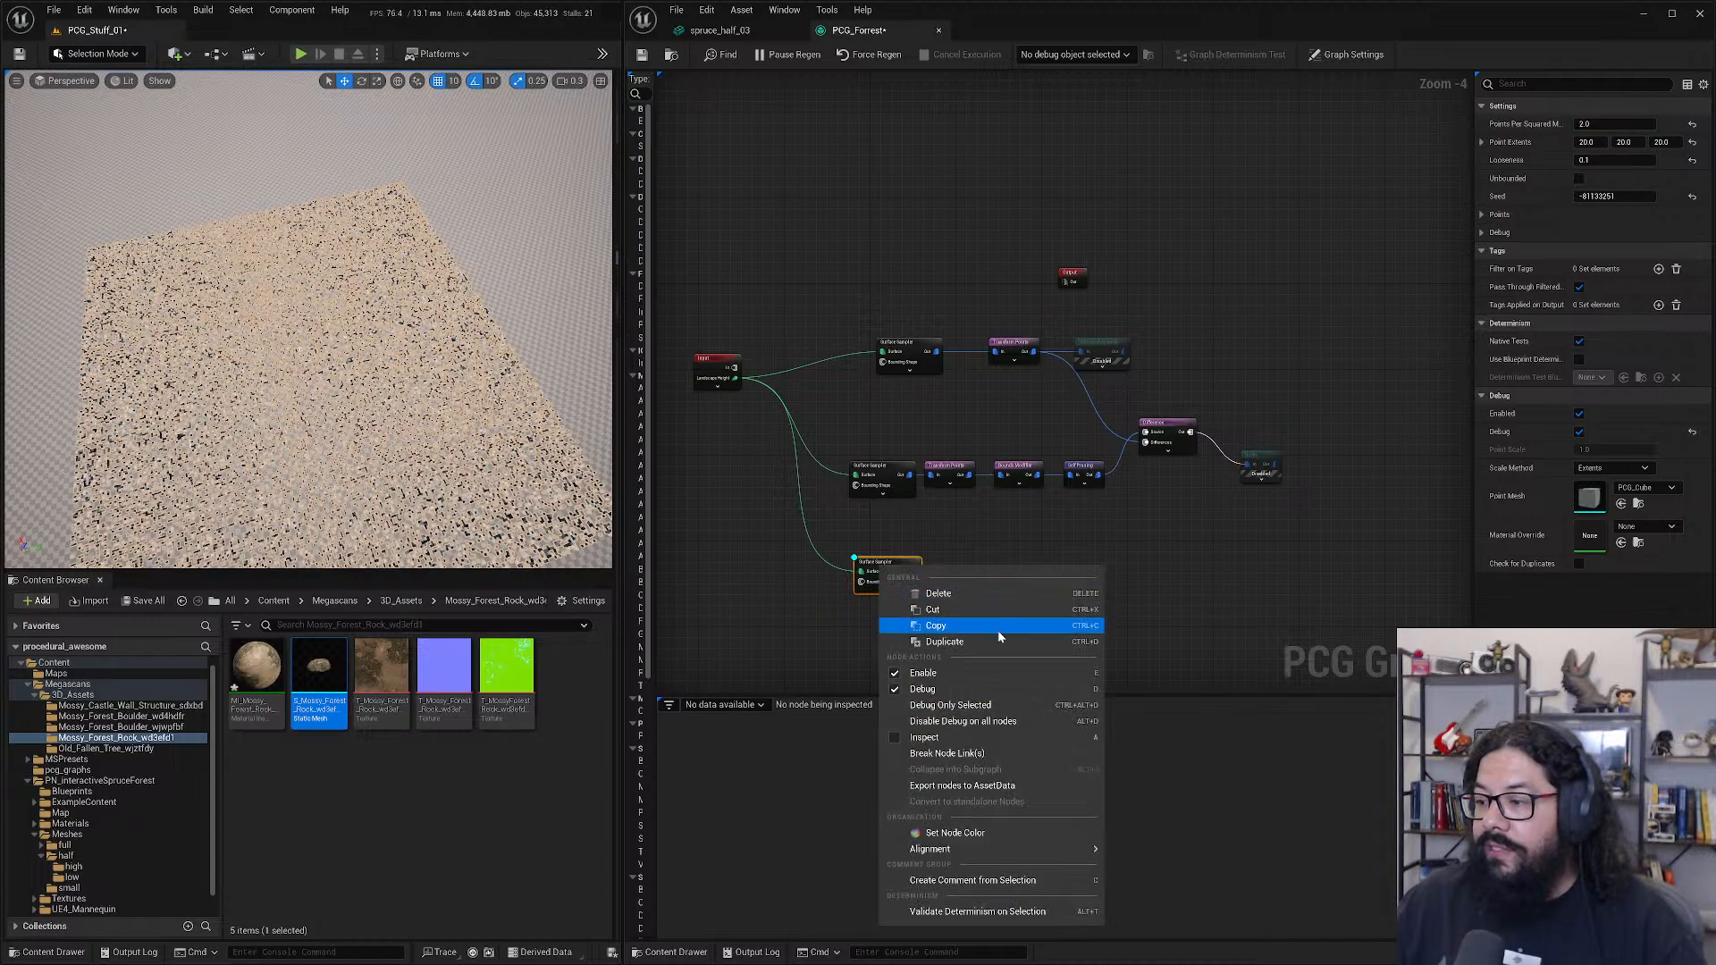
{"action": "left_click", "coordinate": [1008, 737]}
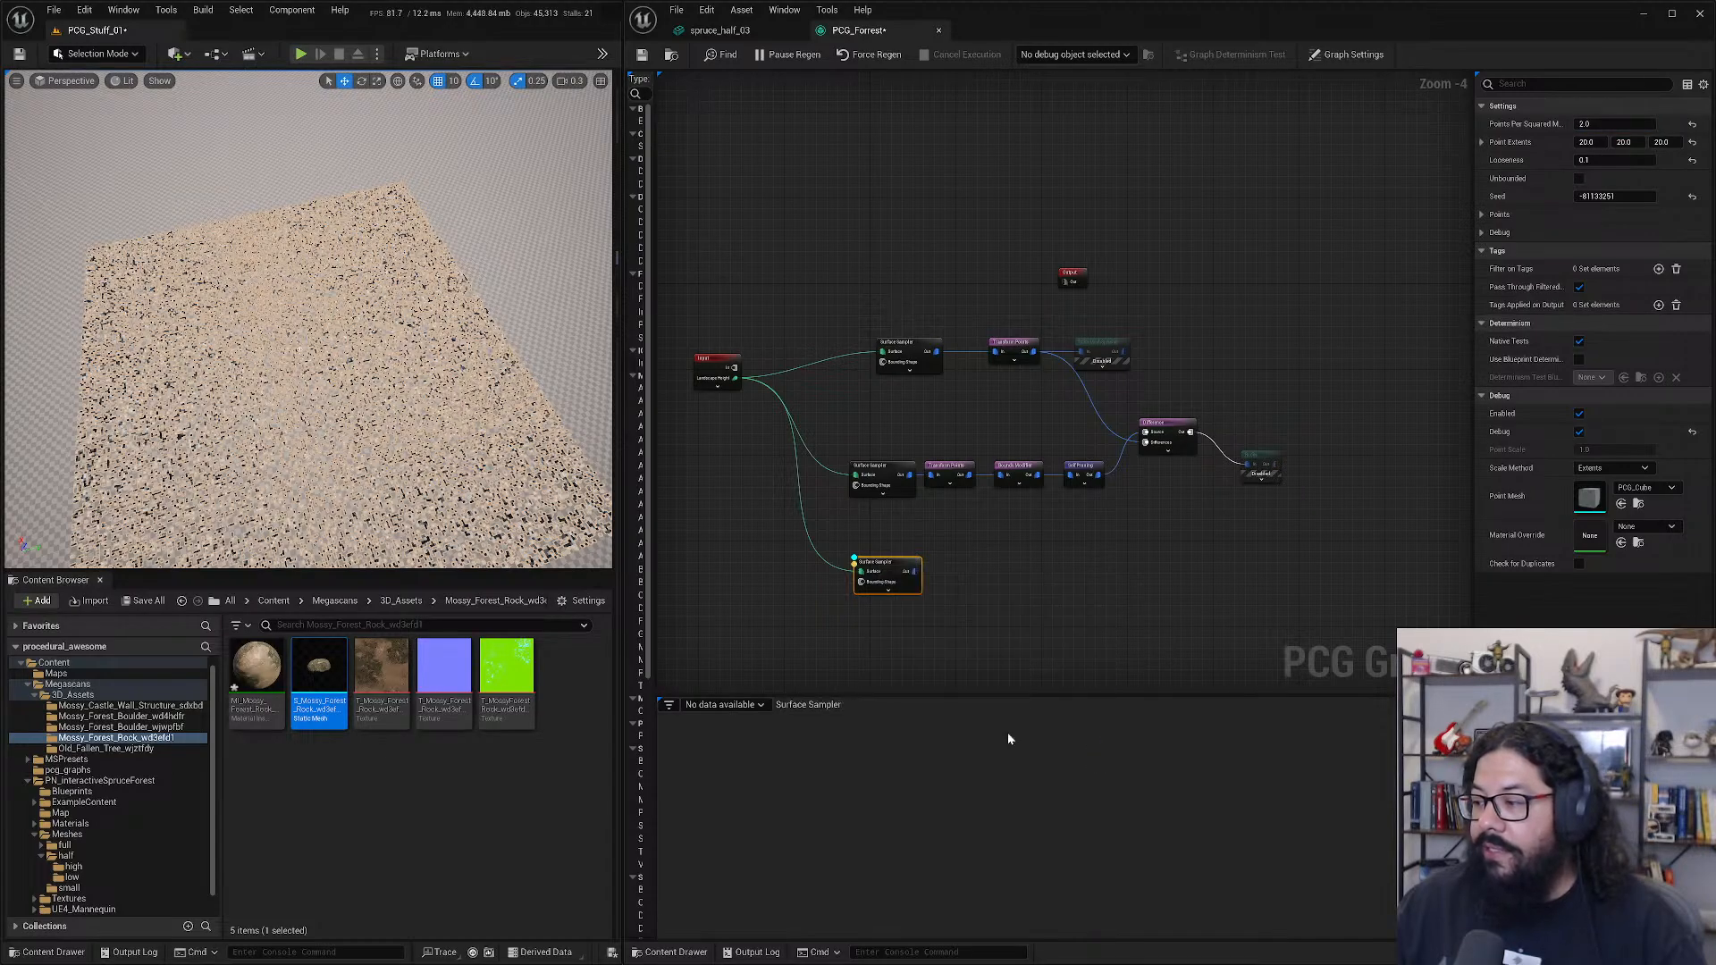
{"action": "left_click", "coordinate": [1076, 55]}
{"action": "left_click", "coordinate": [1071, 85]}
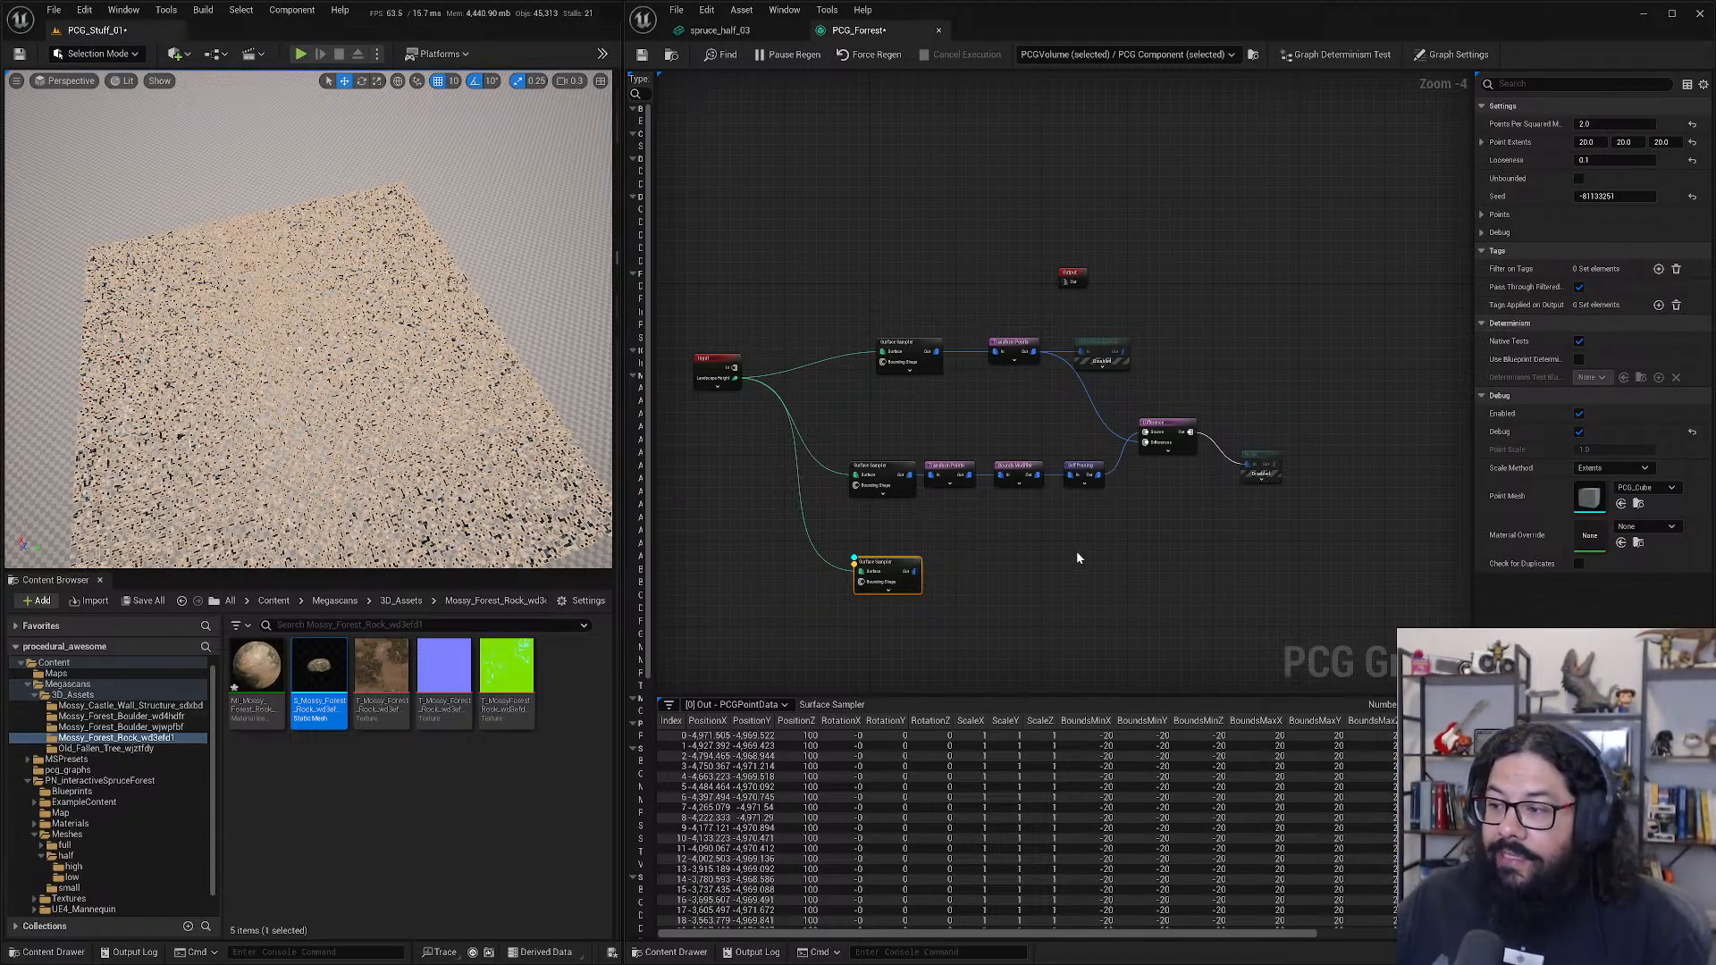
{"action": "left_click", "coordinate": [1022, 551]}
{"action": "key", "text": "ctrl+s"}
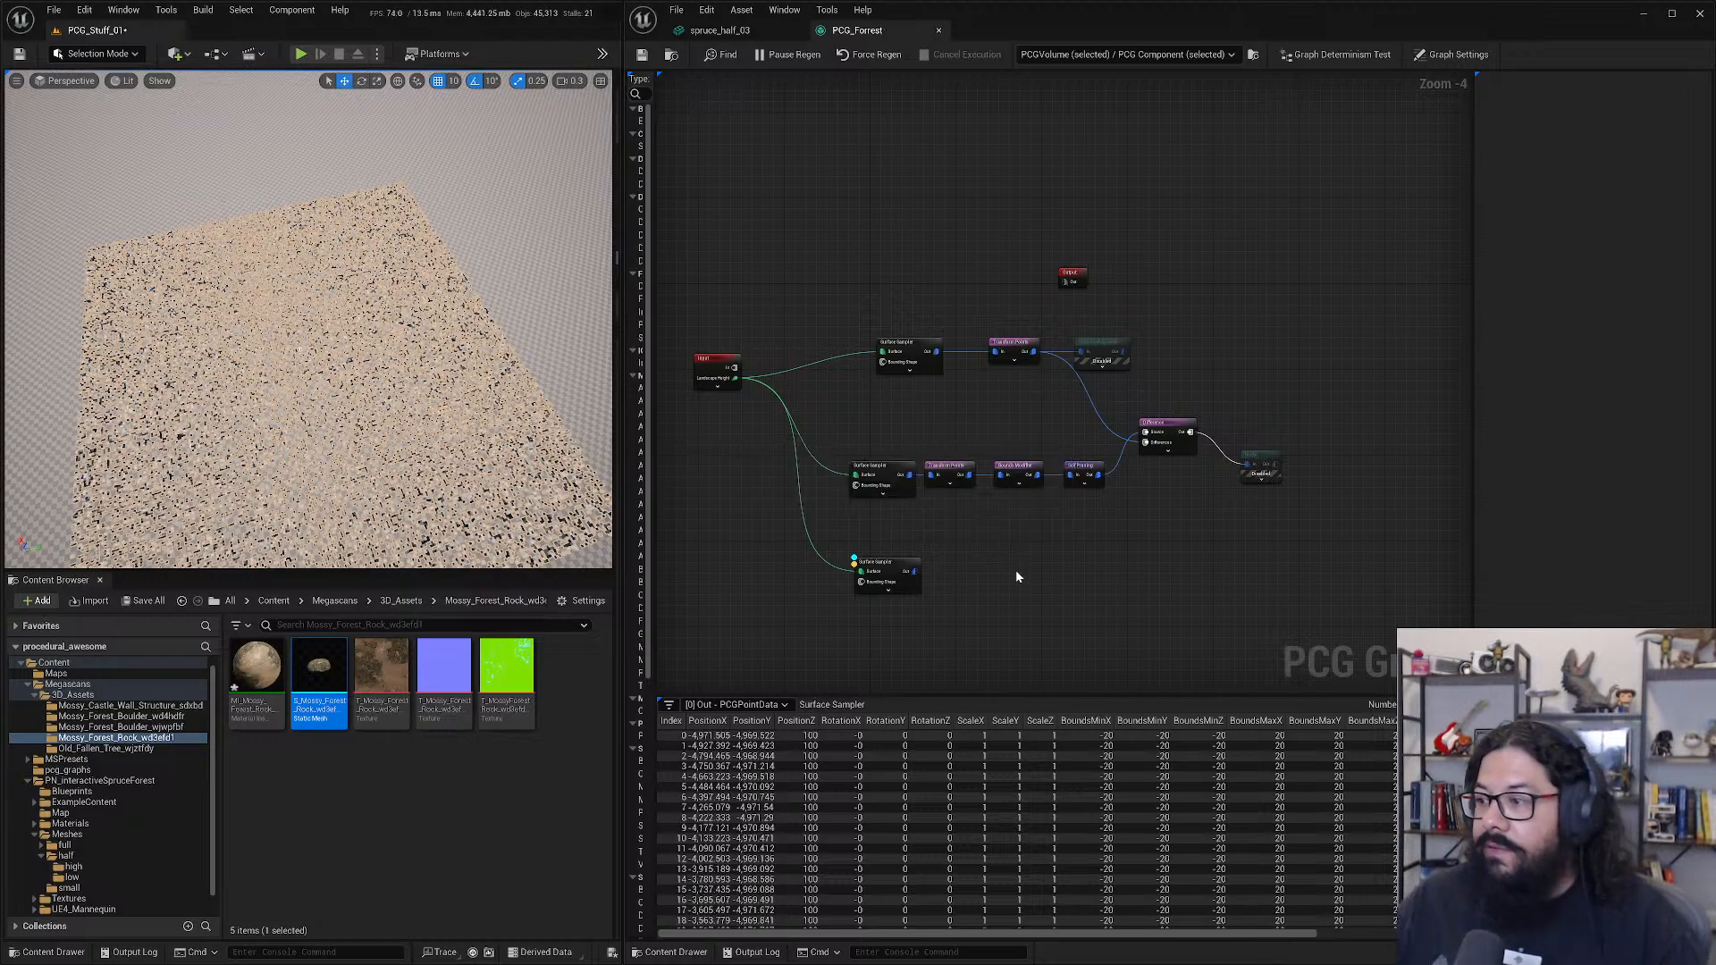
- Examine the dense debug points up close in the viewport and check the new Surface Sampler's Points settings
{"action": "scroll", "coordinate": [292, 374], "scroll_direction": "up", "scroll_amount": 5}
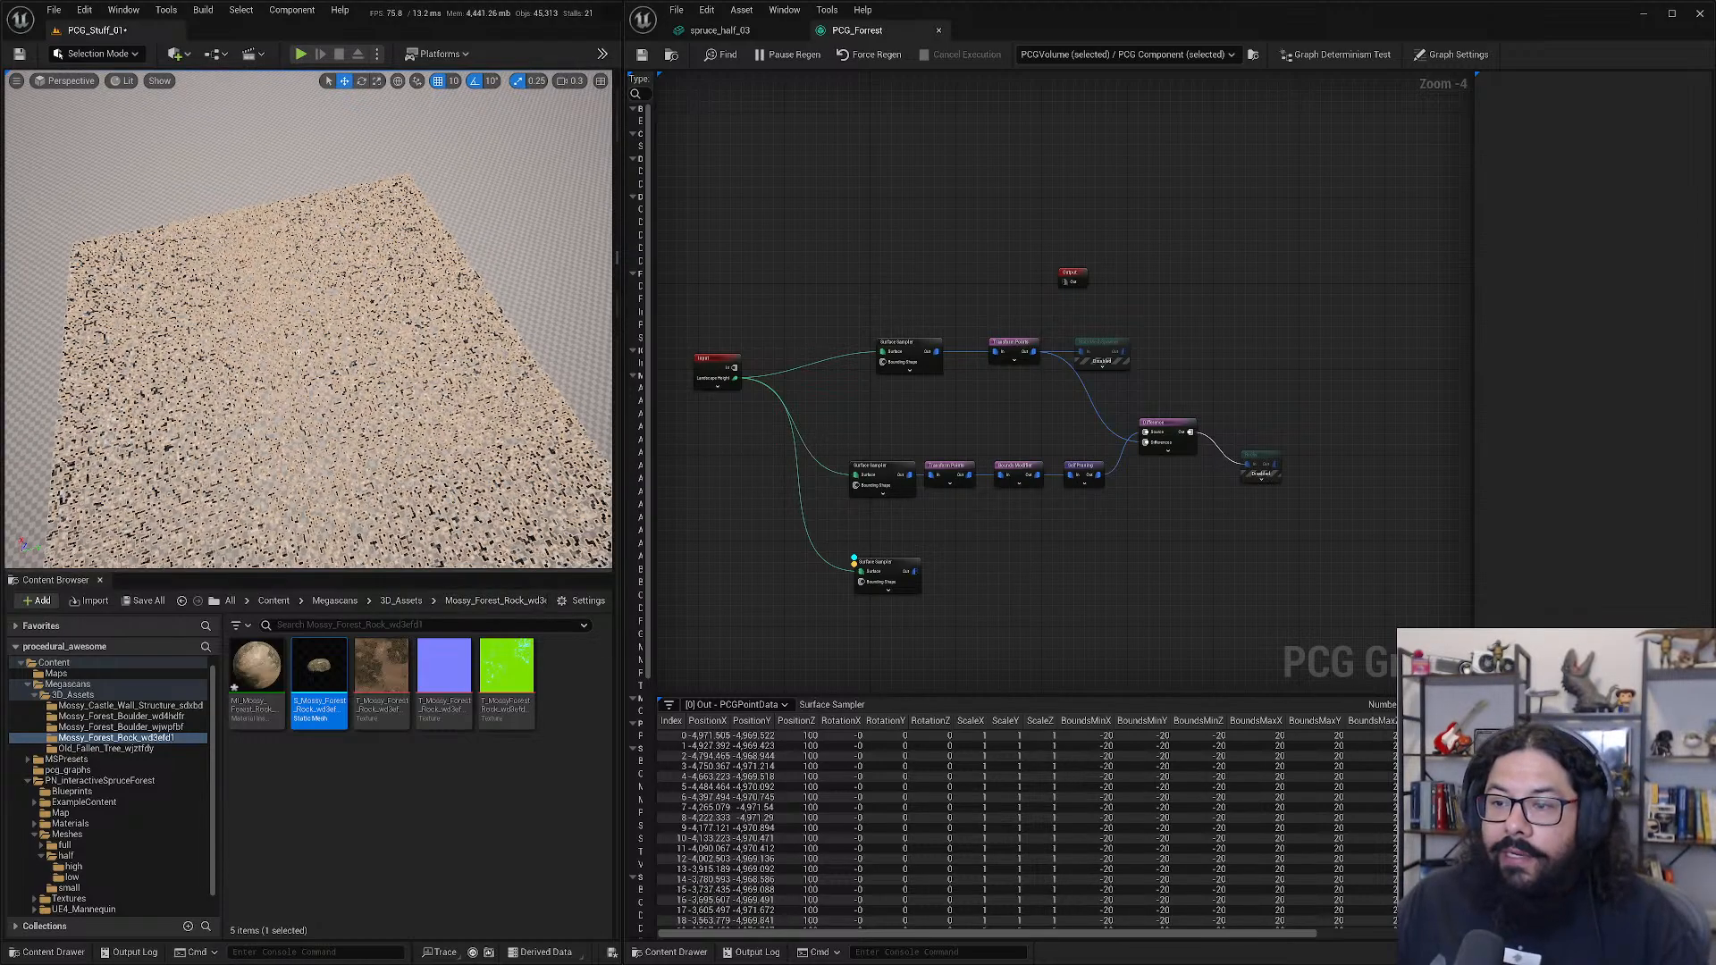
{"action": "scroll", "coordinate": [293, 373], "scroll_direction": "up", "scroll_amount": 4}
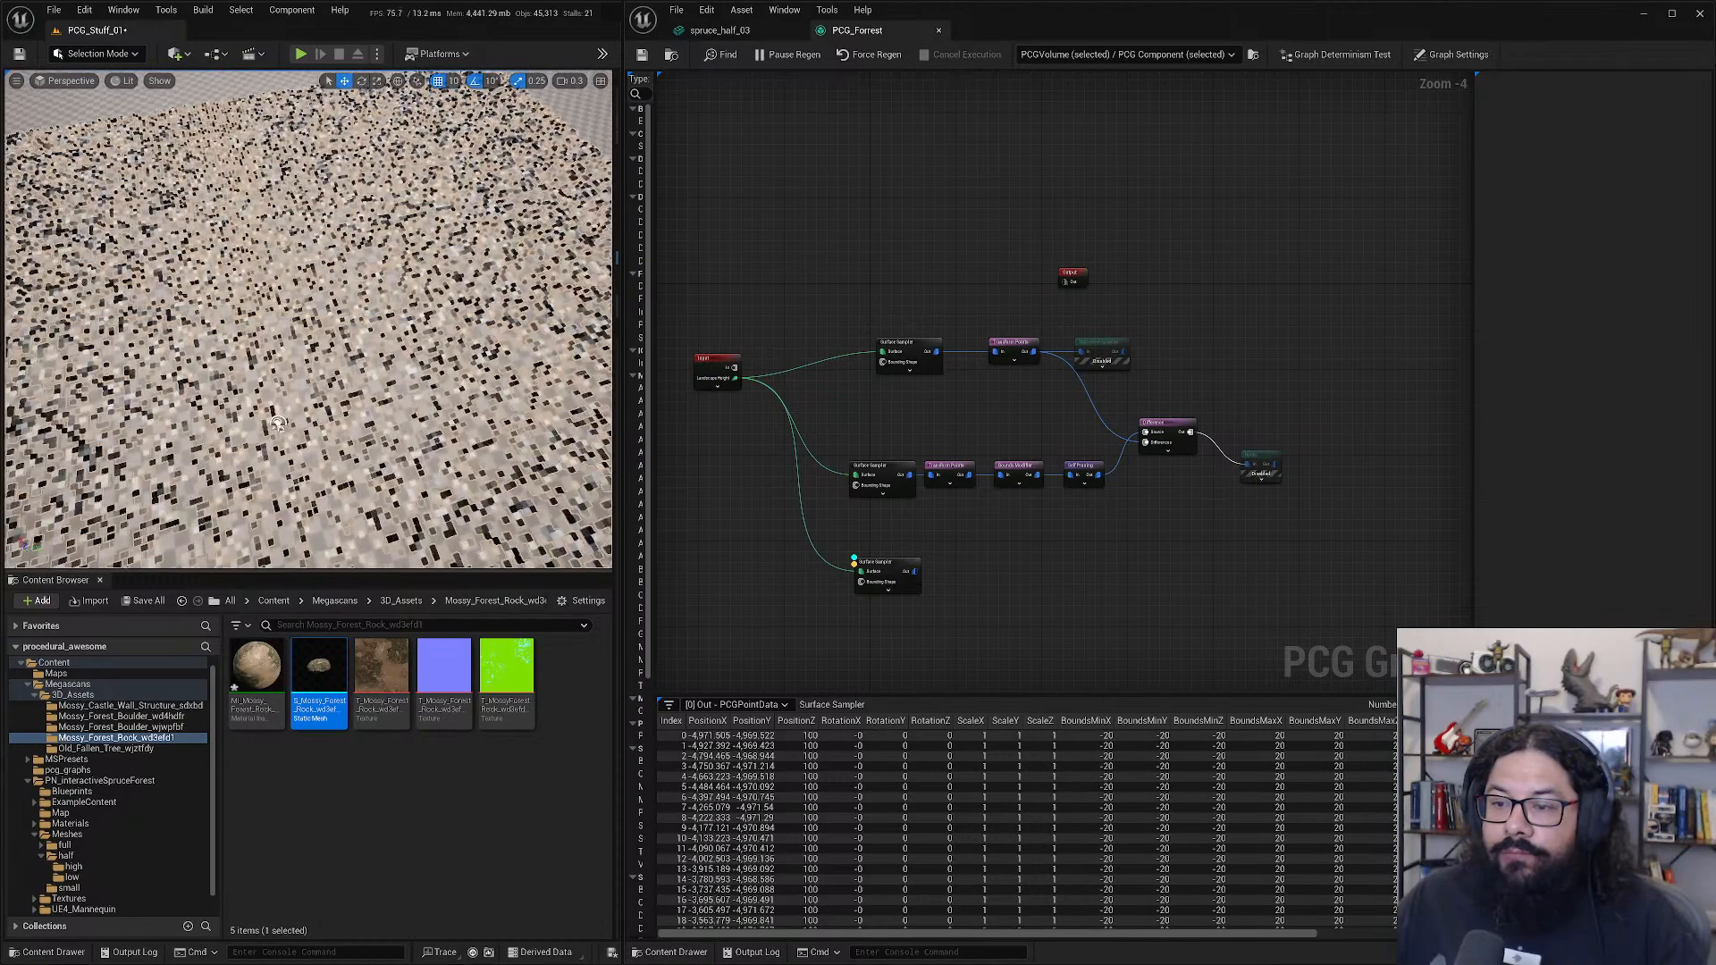
{"action": "left_click", "coordinate": [885, 566]}
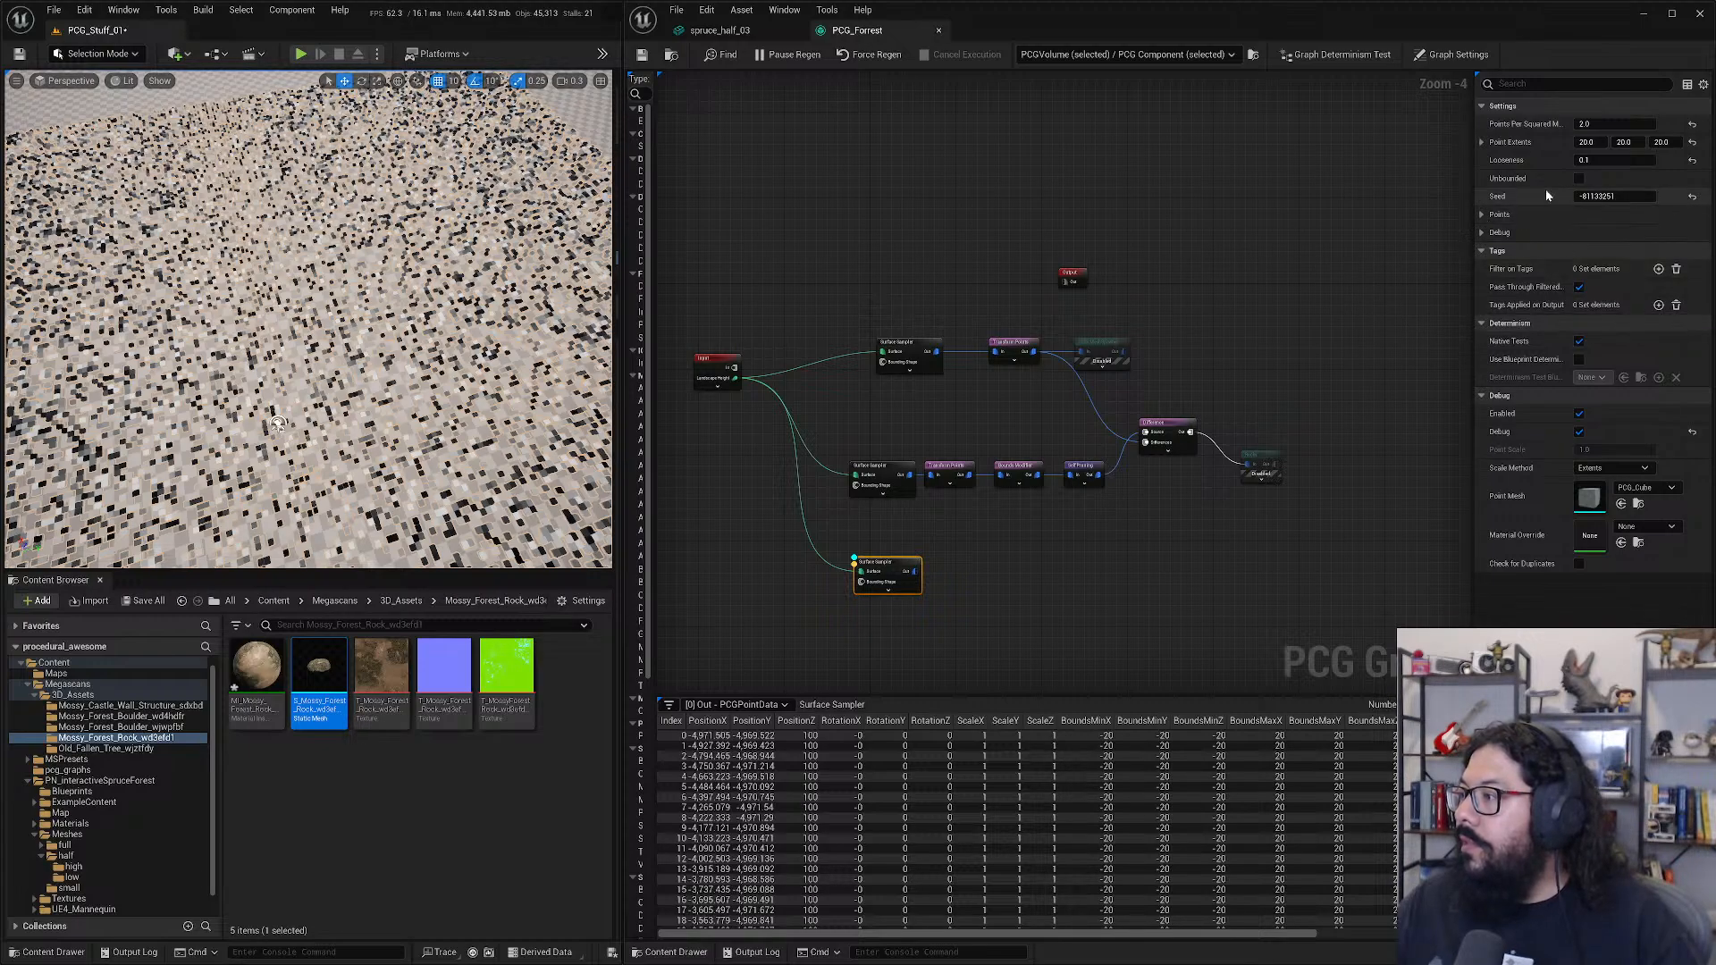
{"action": "left_click", "coordinate": [1482, 215]}
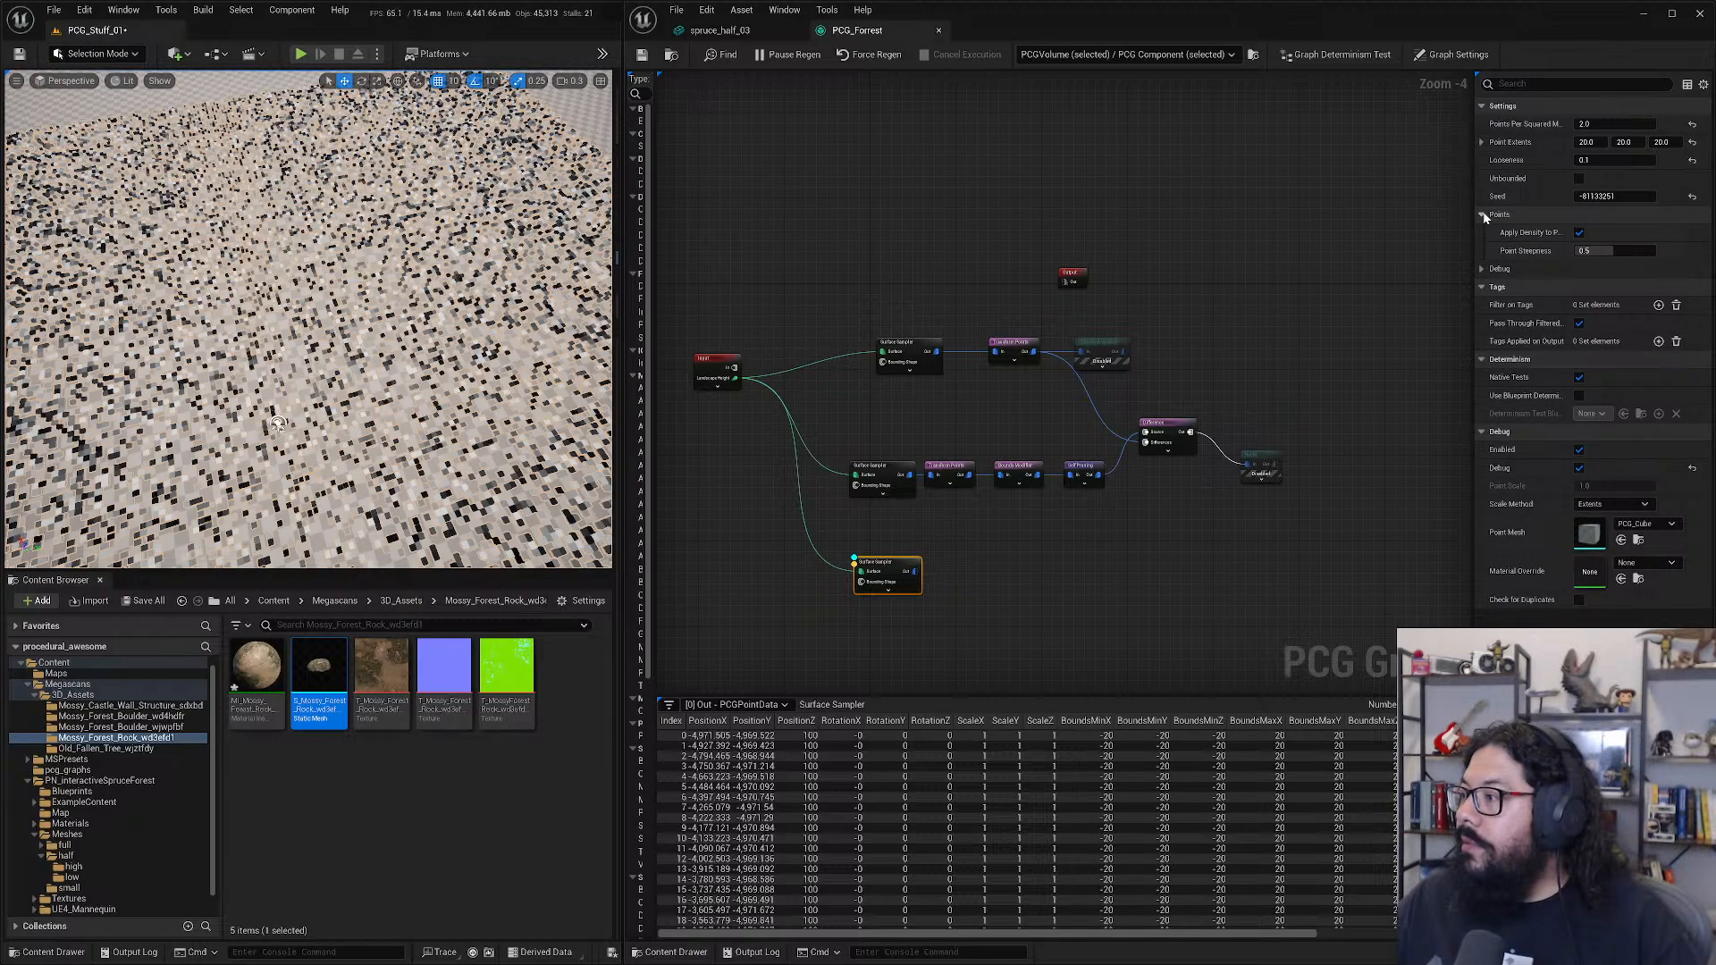
{"action": "left_click", "coordinate": [1483, 215]}
{"action": "right_click_drag", "start_coordinate": [278, 424], "coordinate": [223, 429]}
{"action": "key", "text": "w"}
{"action": "right_click_drag", "start_coordinate": [308, 357], "coordinate": [318, 377]}
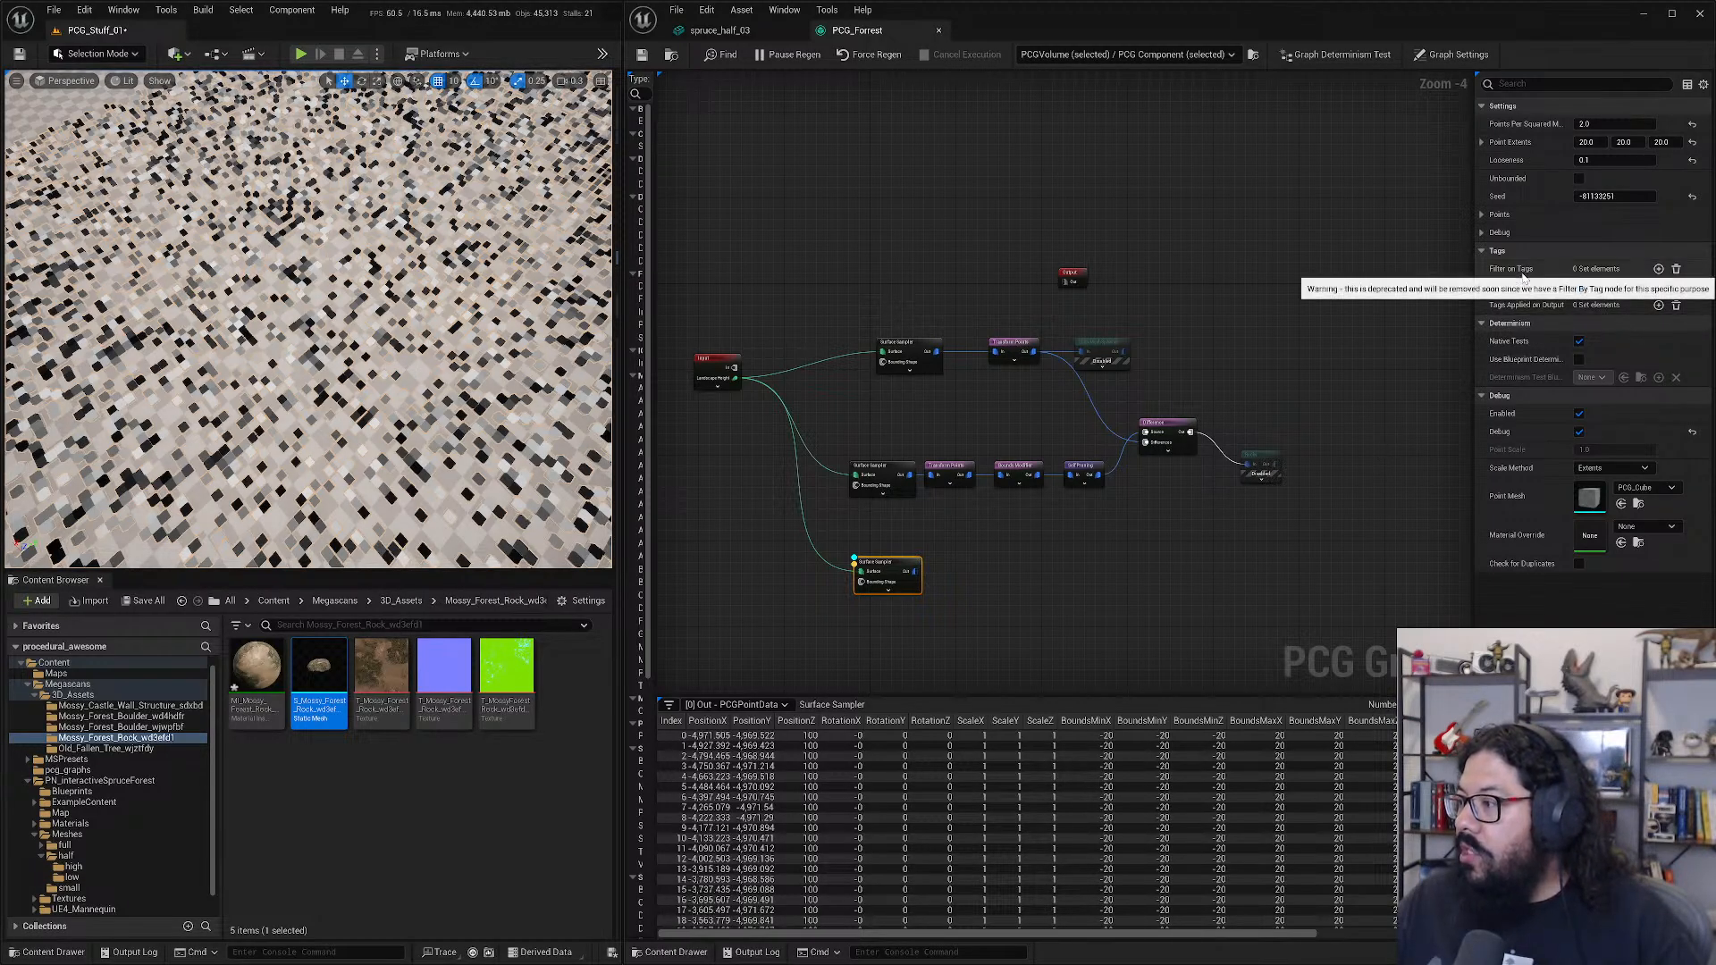
{"action": "left_click", "coordinate": [1483, 215]}
{"action": "left_click", "coordinate": [1484, 214]}
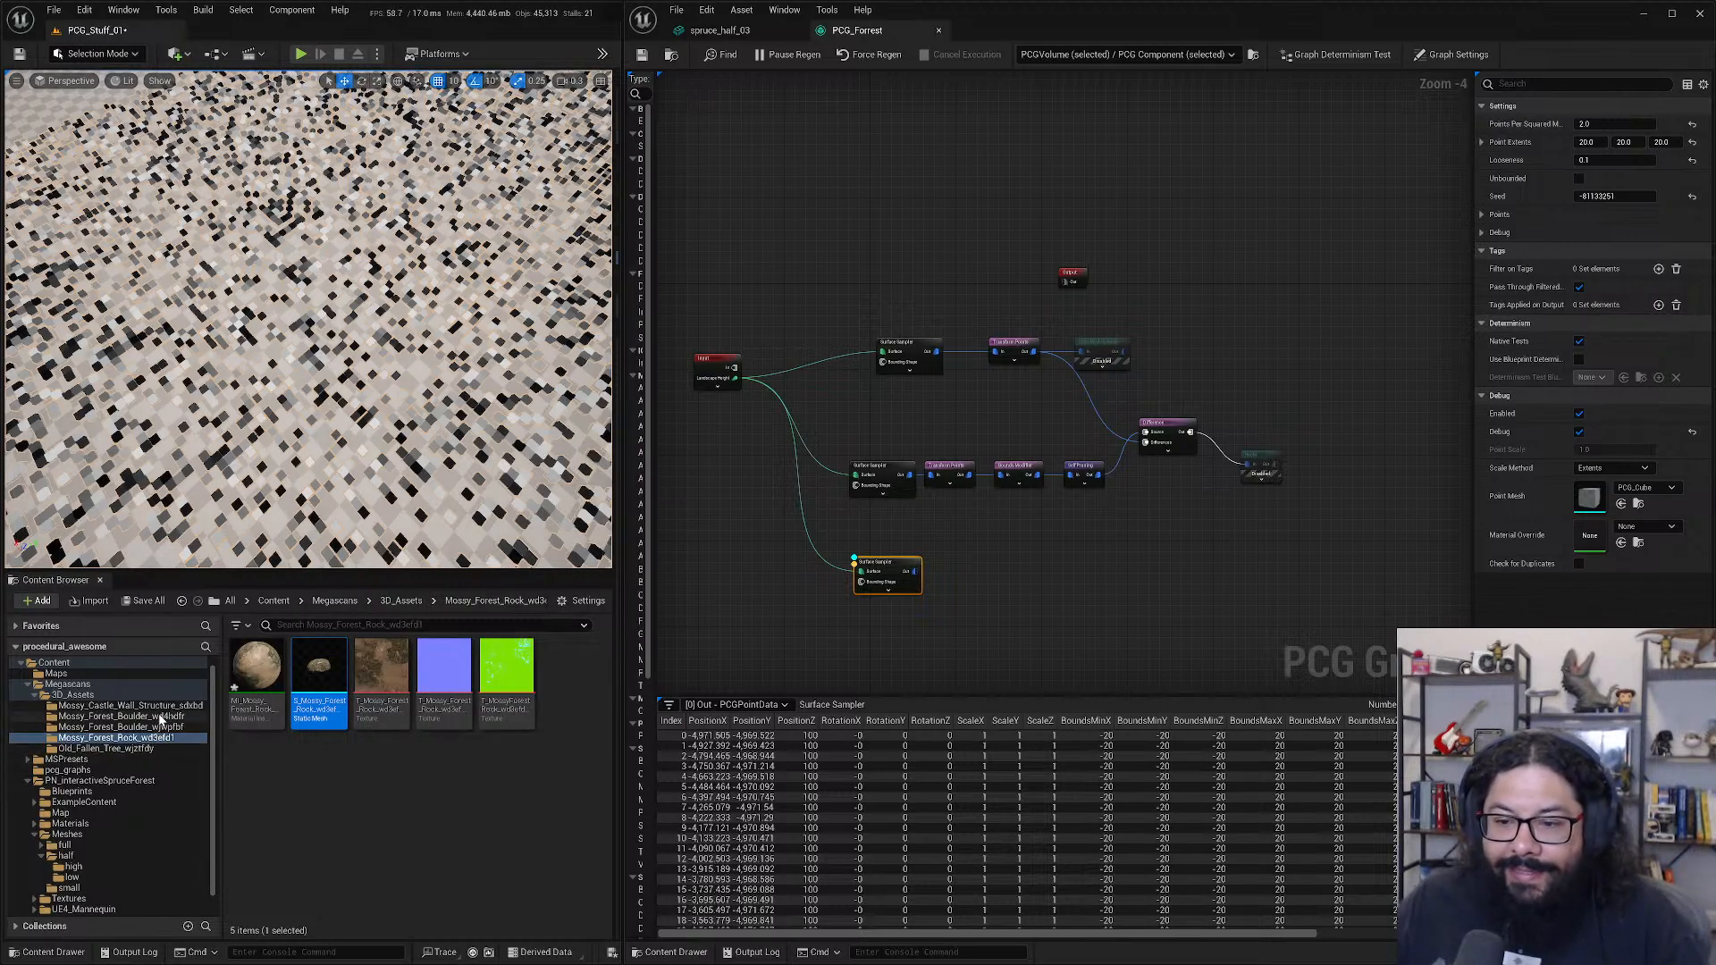
- Check the Old_Fallen_Tree assets, collapse the PN_interactiveSpruceForest folder and expand PN_MeadowFlowers
{"action": "left_click", "coordinate": [136, 749]}
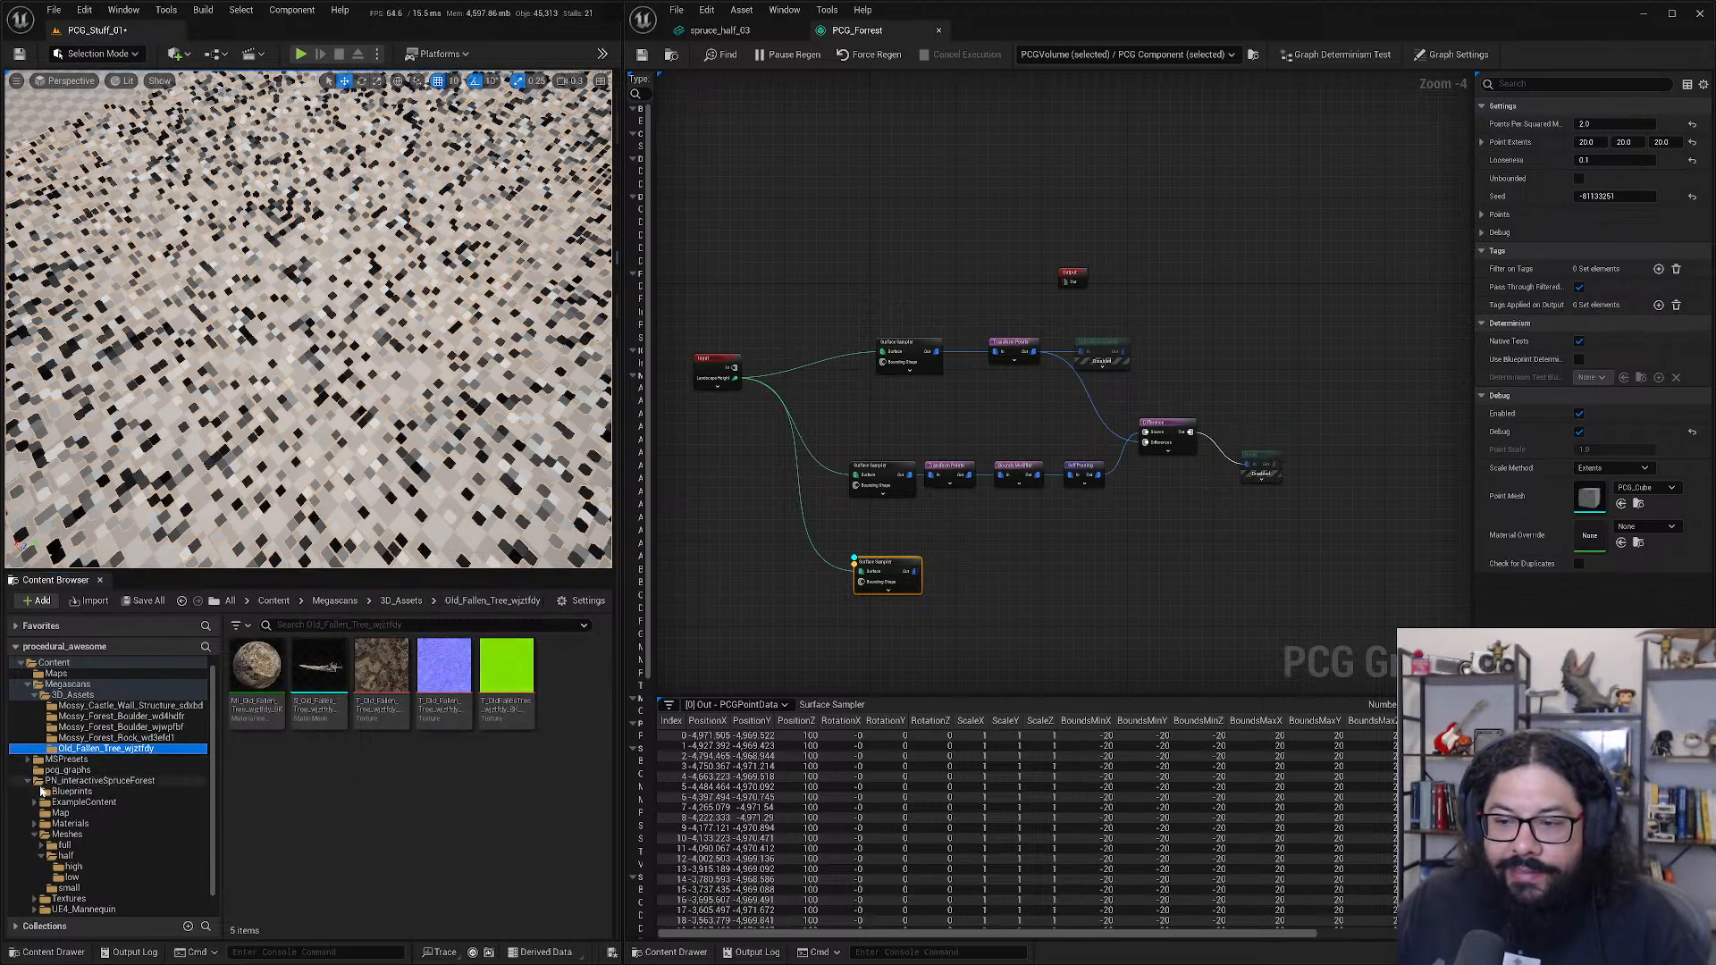
{"action": "mouse_move", "coordinate": [330, 663]}
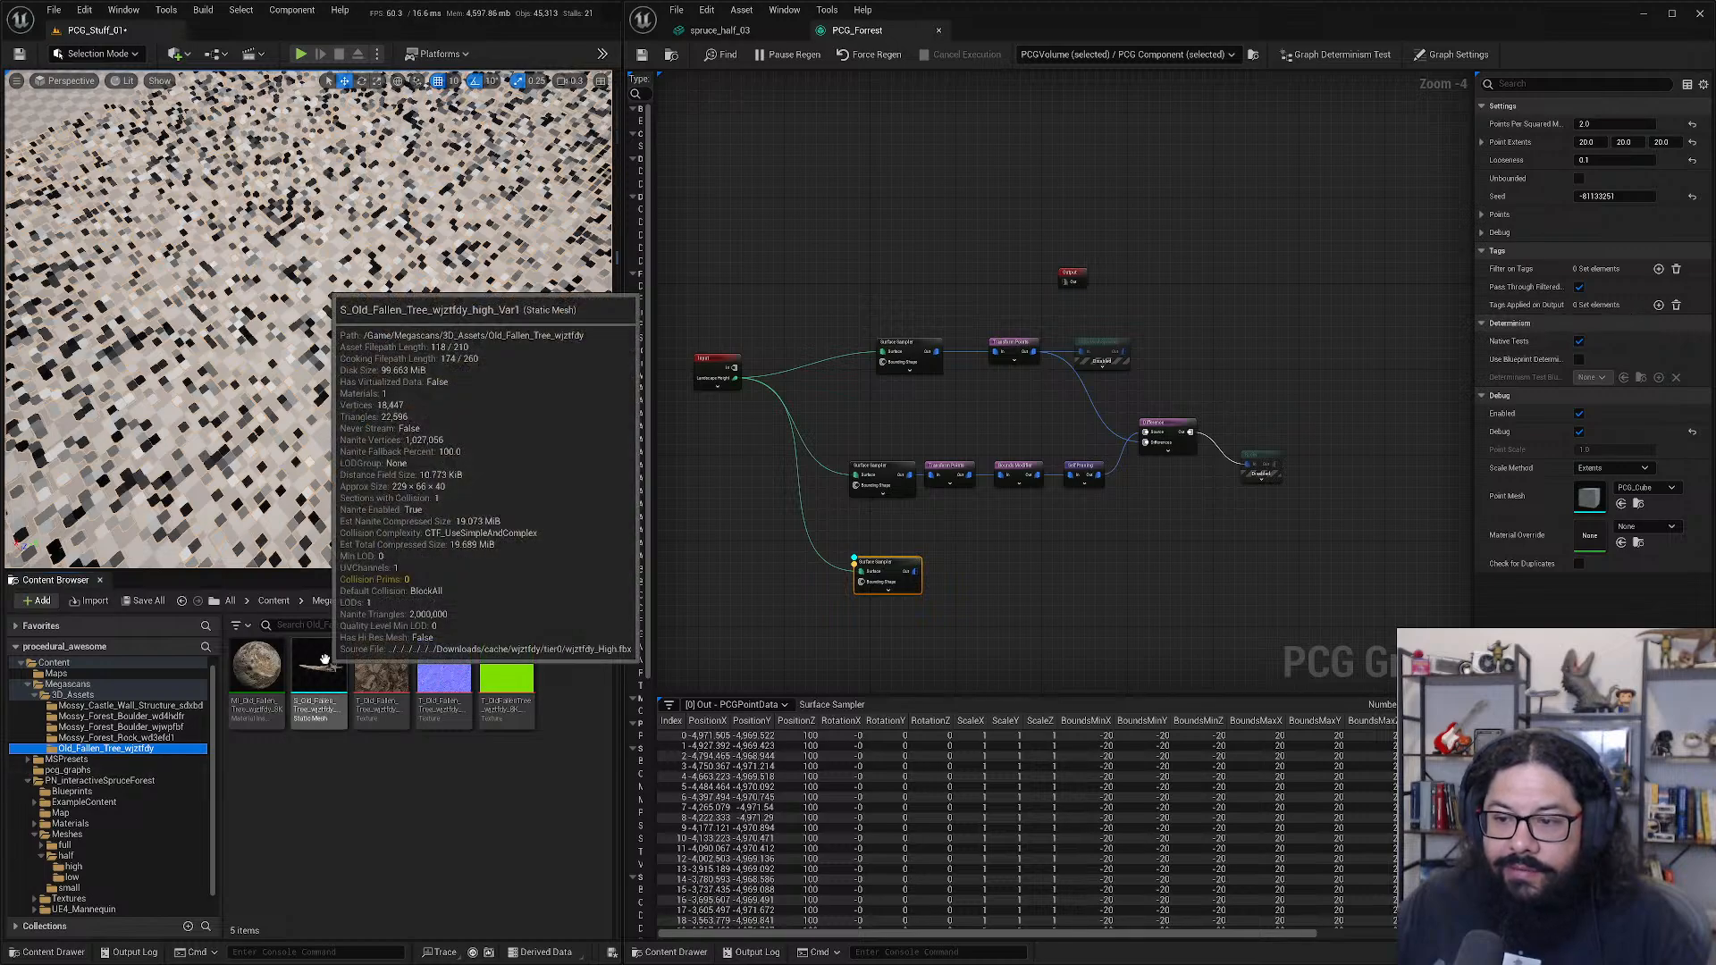
{"action": "scroll", "coordinate": [190, 709], "scroll_direction": "down", "scroll_amount": 1}
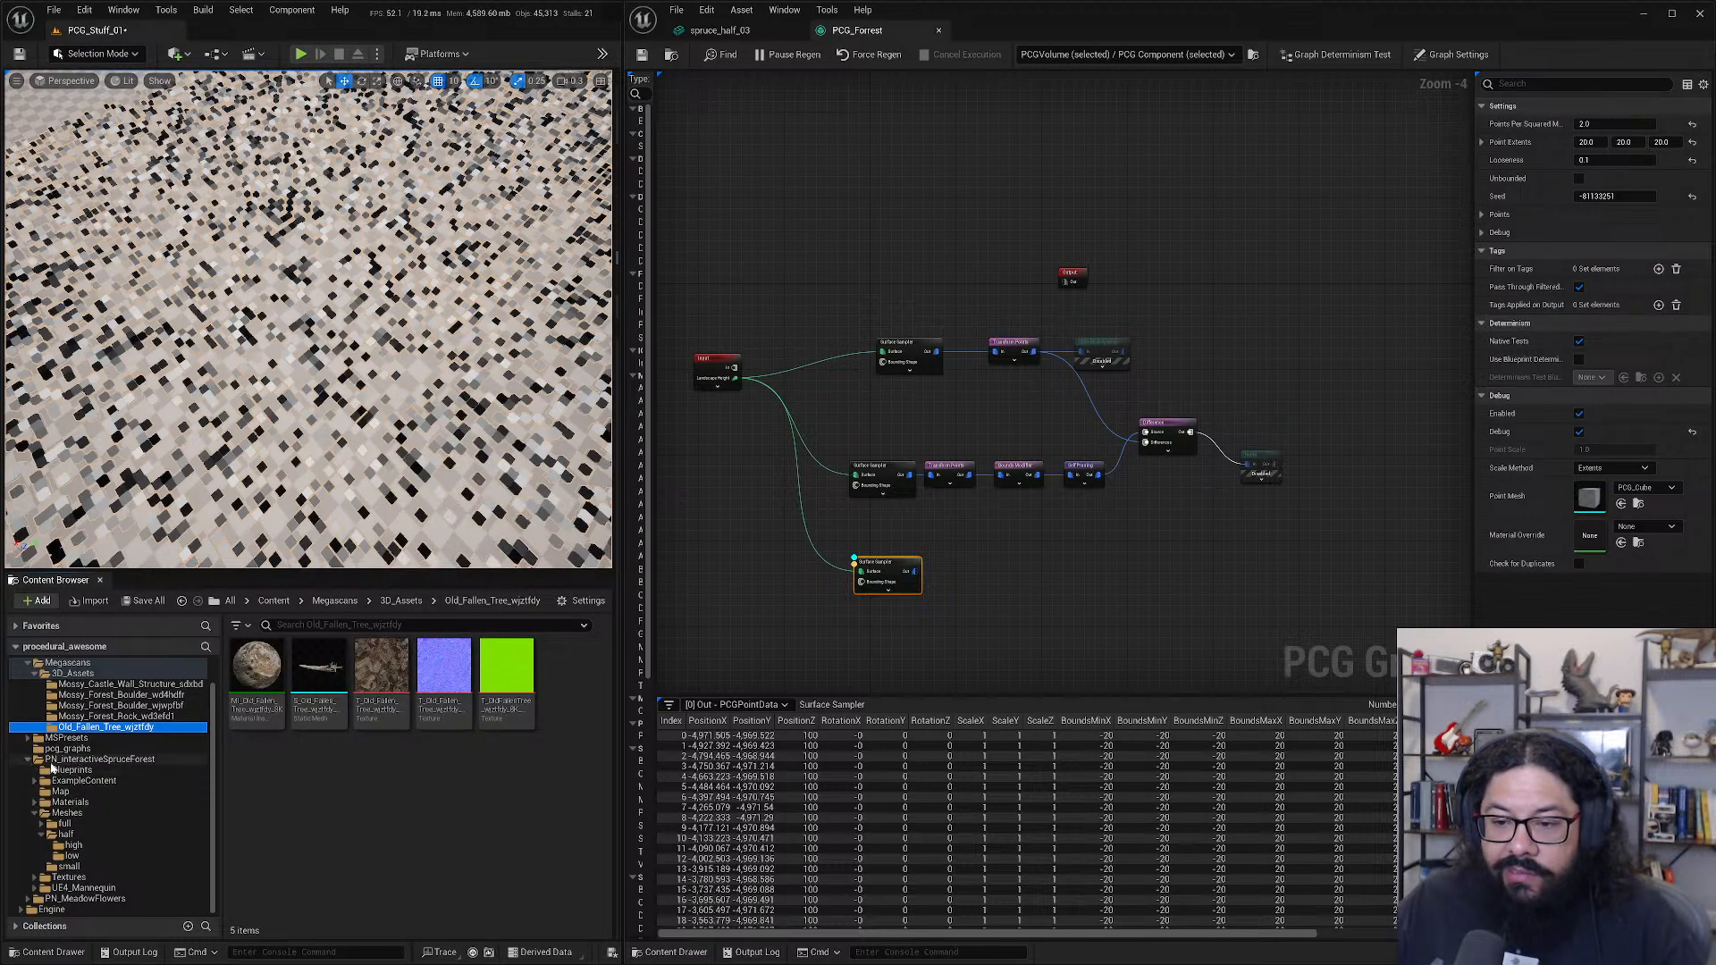
{"action": "left_click", "coordinate": [37, 759]}
{"action": "left_click", "coordinate": [96, 802]}
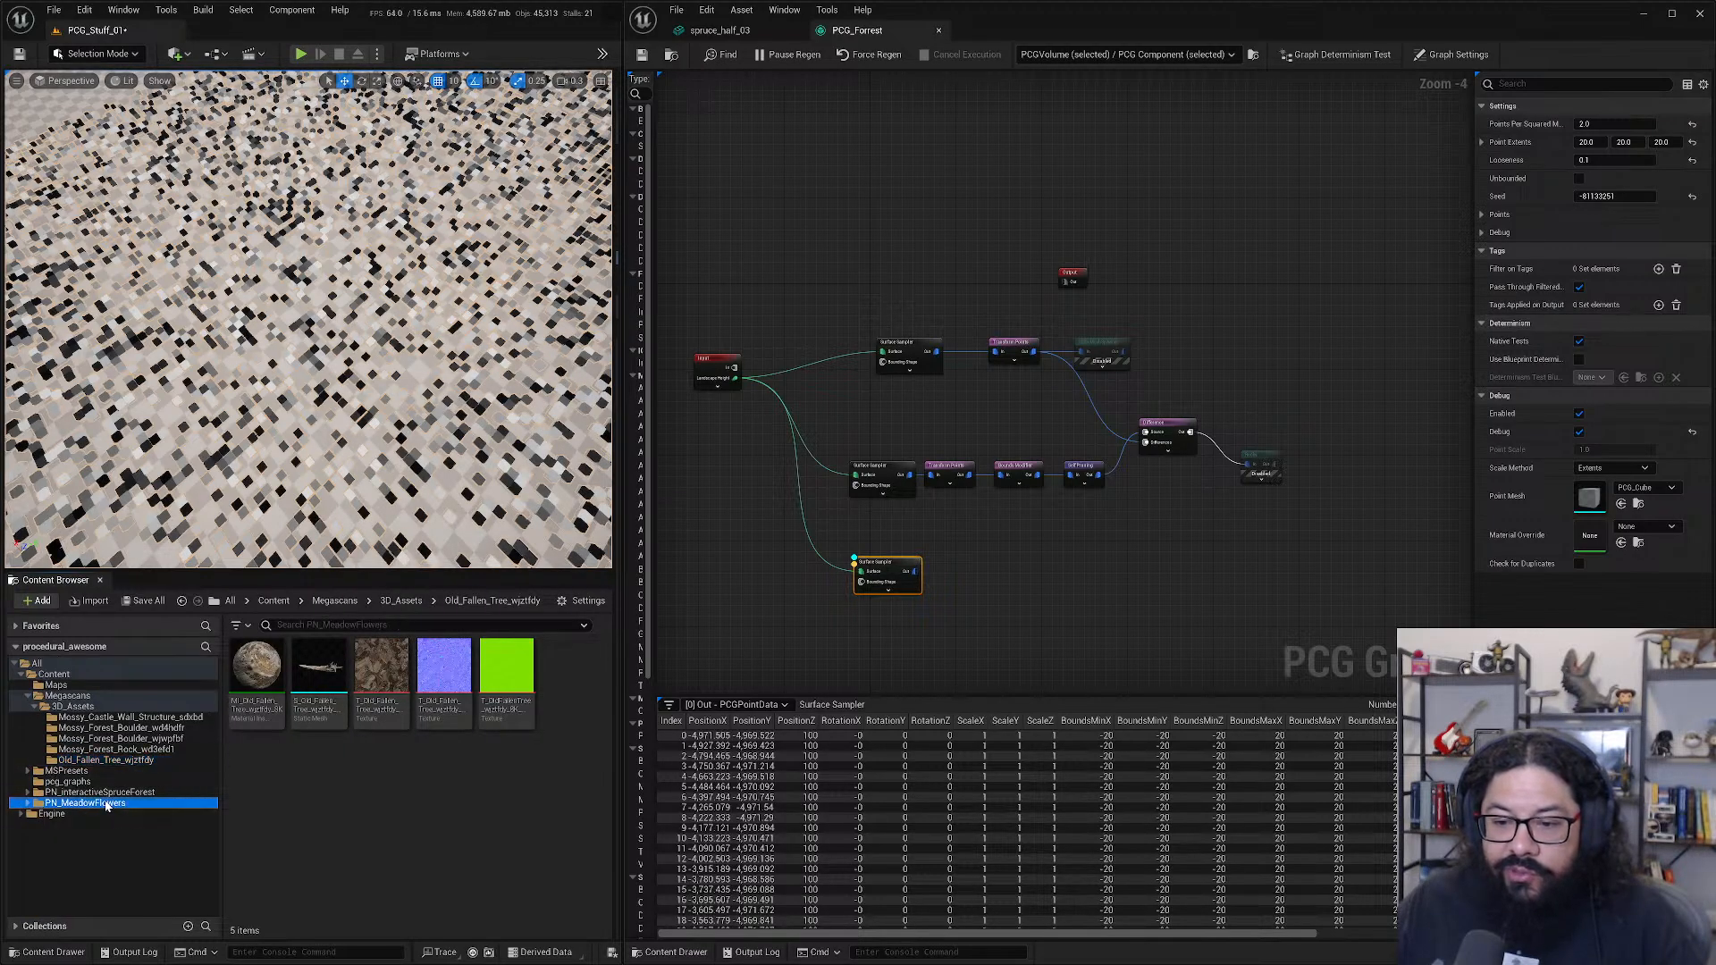
{"action": "left_click", "coordinate": [28, 803]}
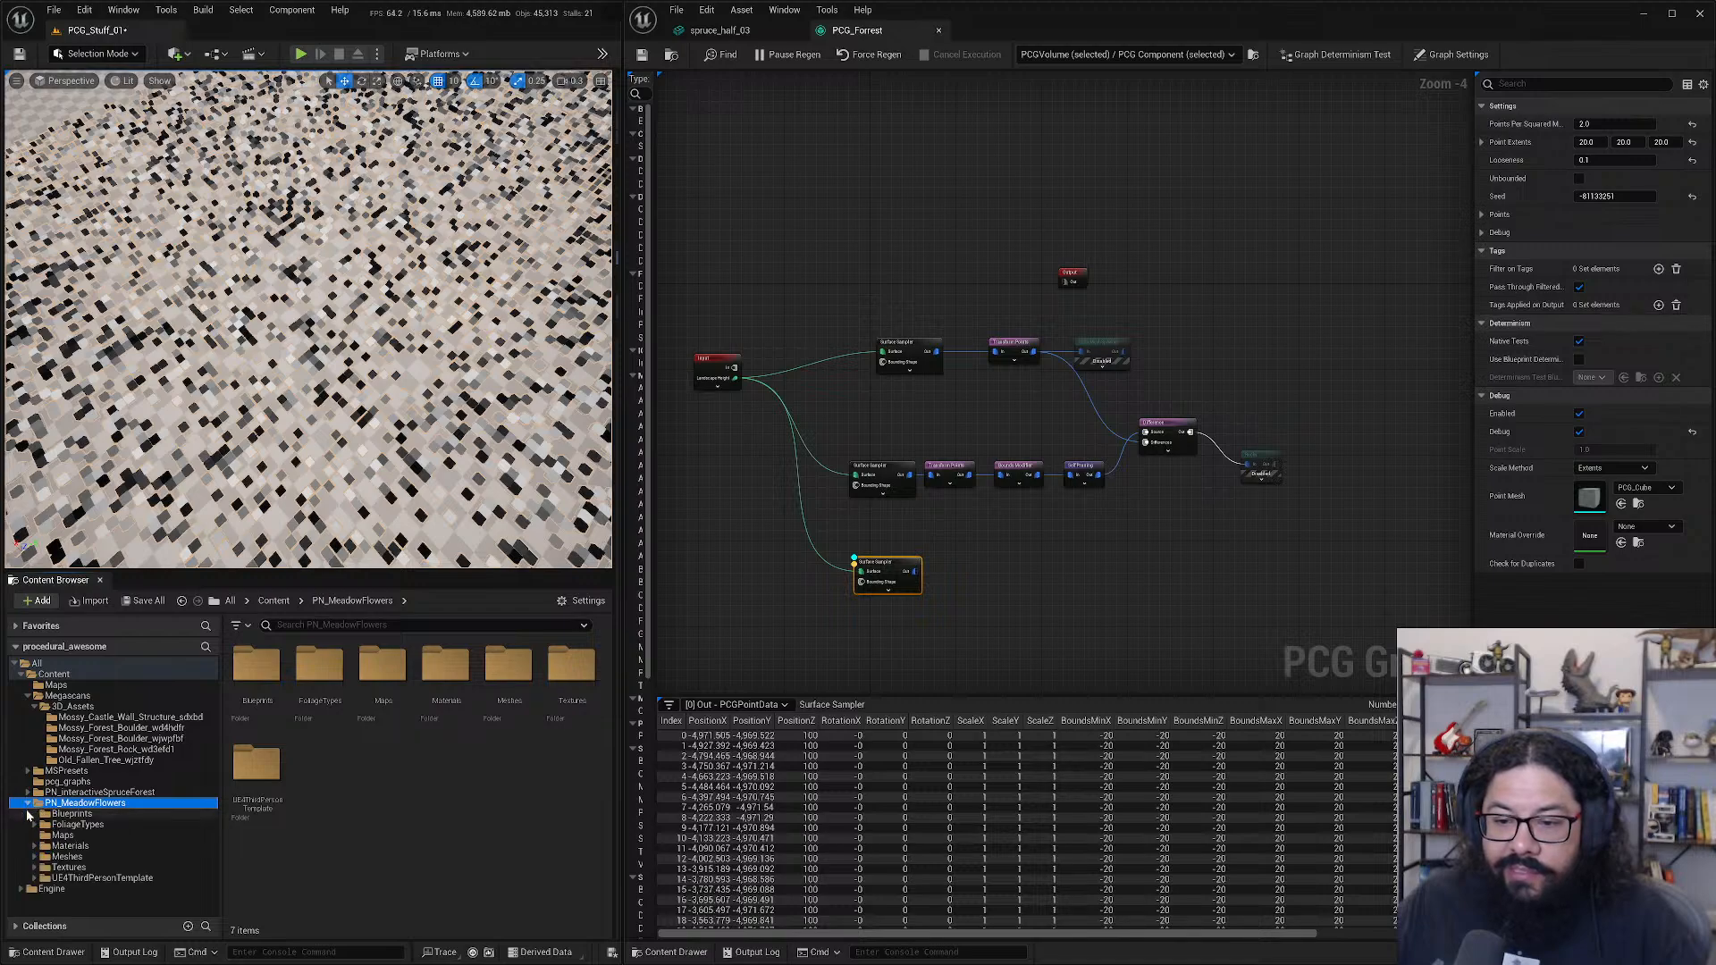
- Look through the MSPresets material folders for usable assets and collapse MSPresets again
{"action": "left_click", "coordinate": [29, 770]}
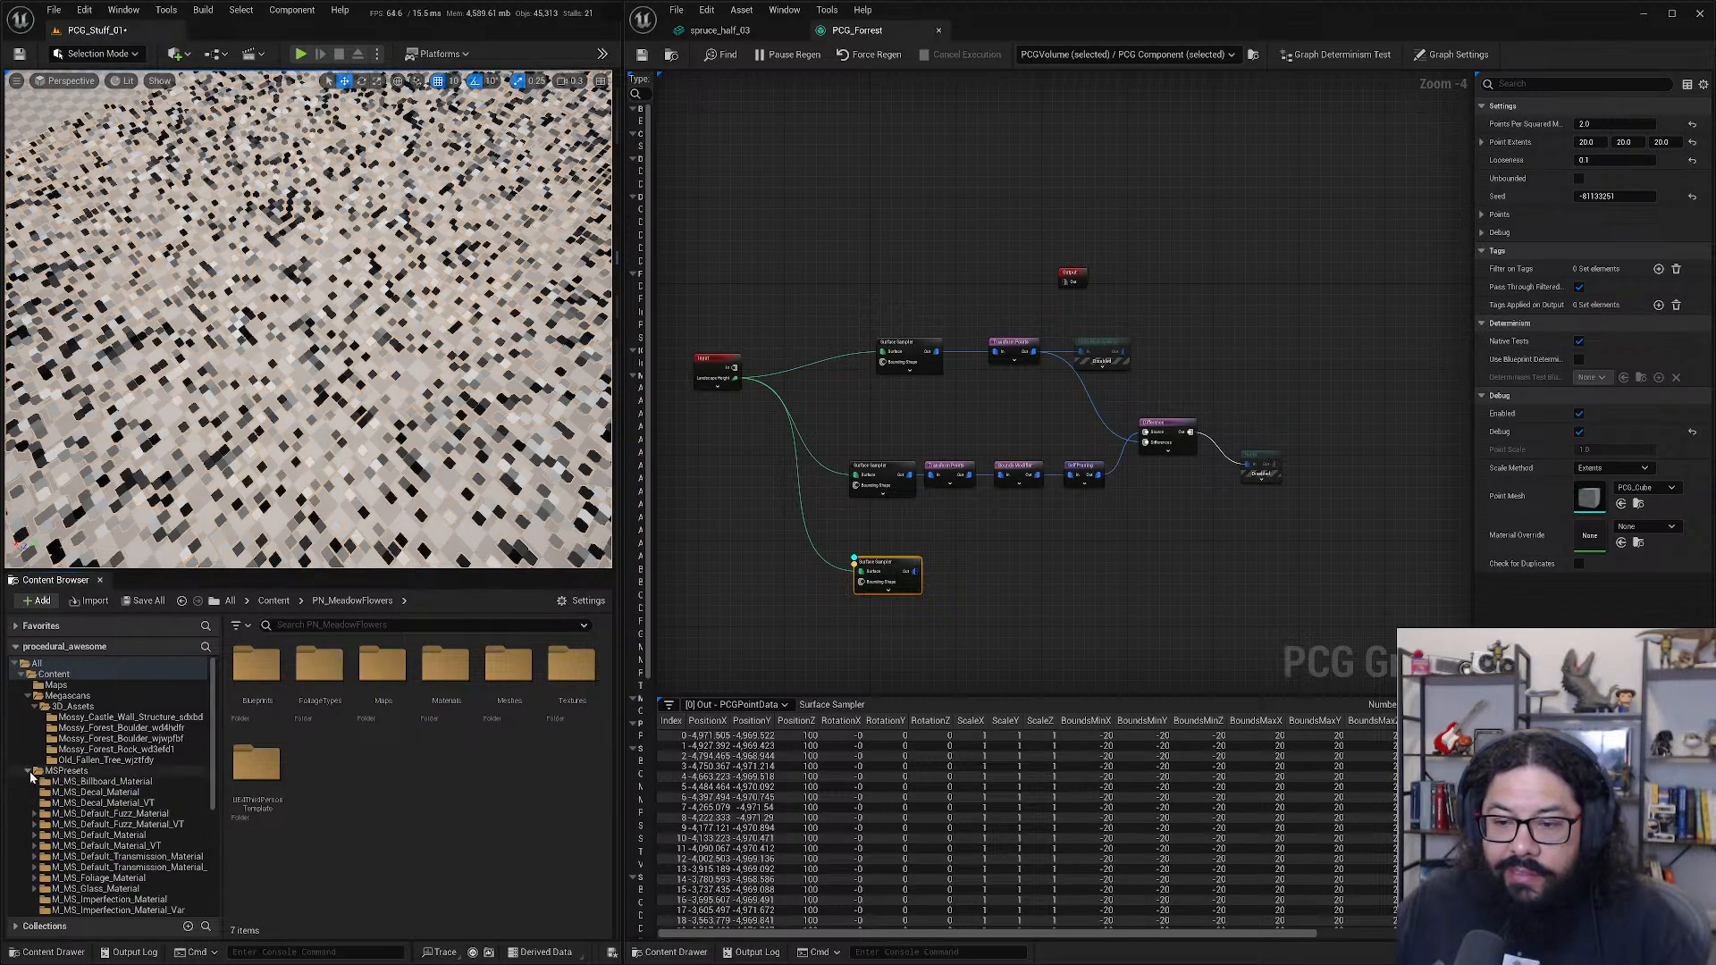
{"action": "scroll", "coordinate": [96, 803], "scroll_direction": "down", "scroll_amount": 3}
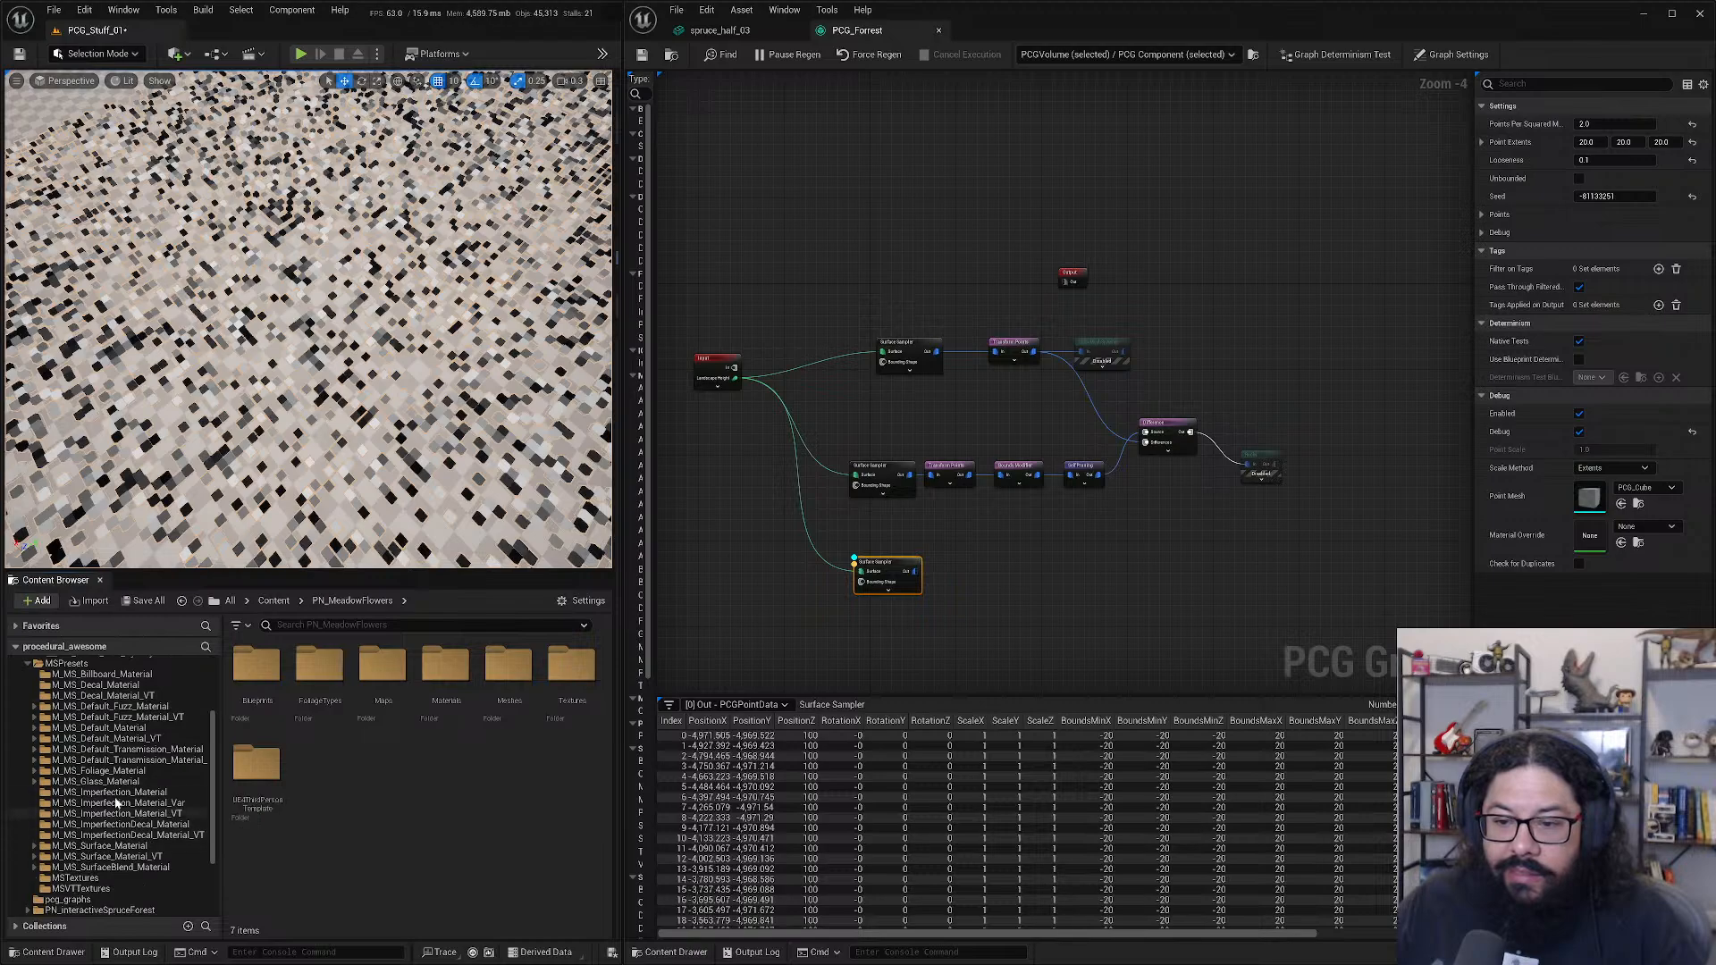
{"action": "left_click", "coordinate": [107, 781]}
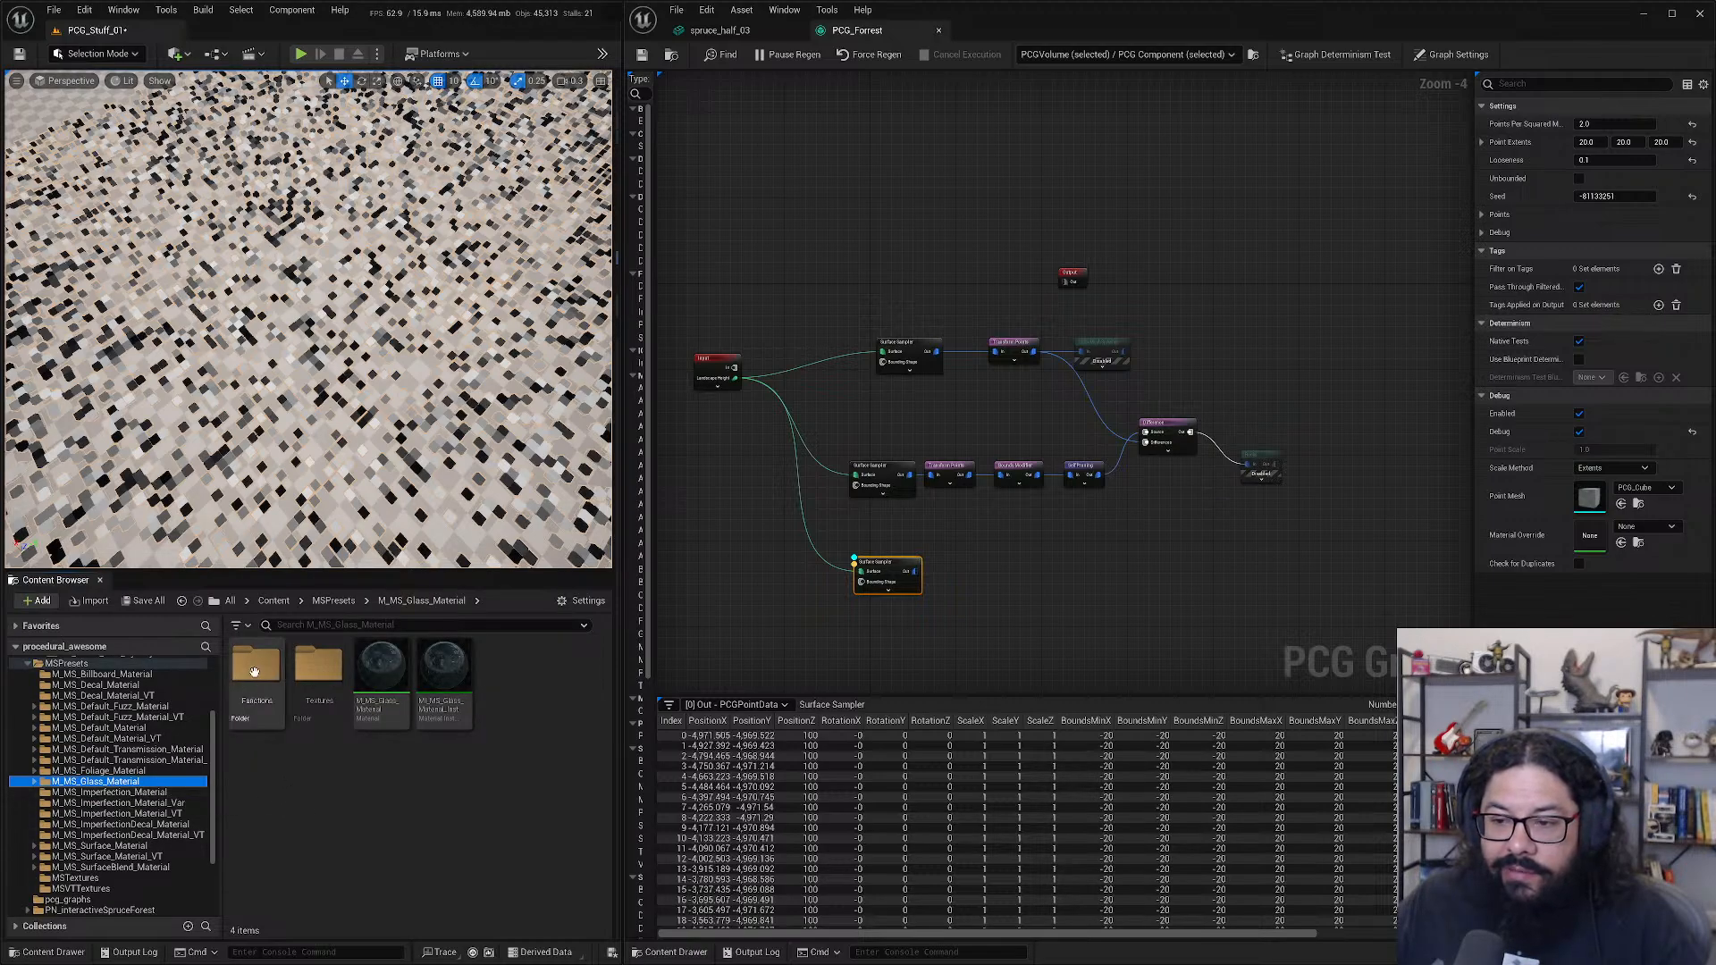
{"action": "scroll", "coordinate": [93, 790], "scroll_direction": "up", "scroll_amount": 2}
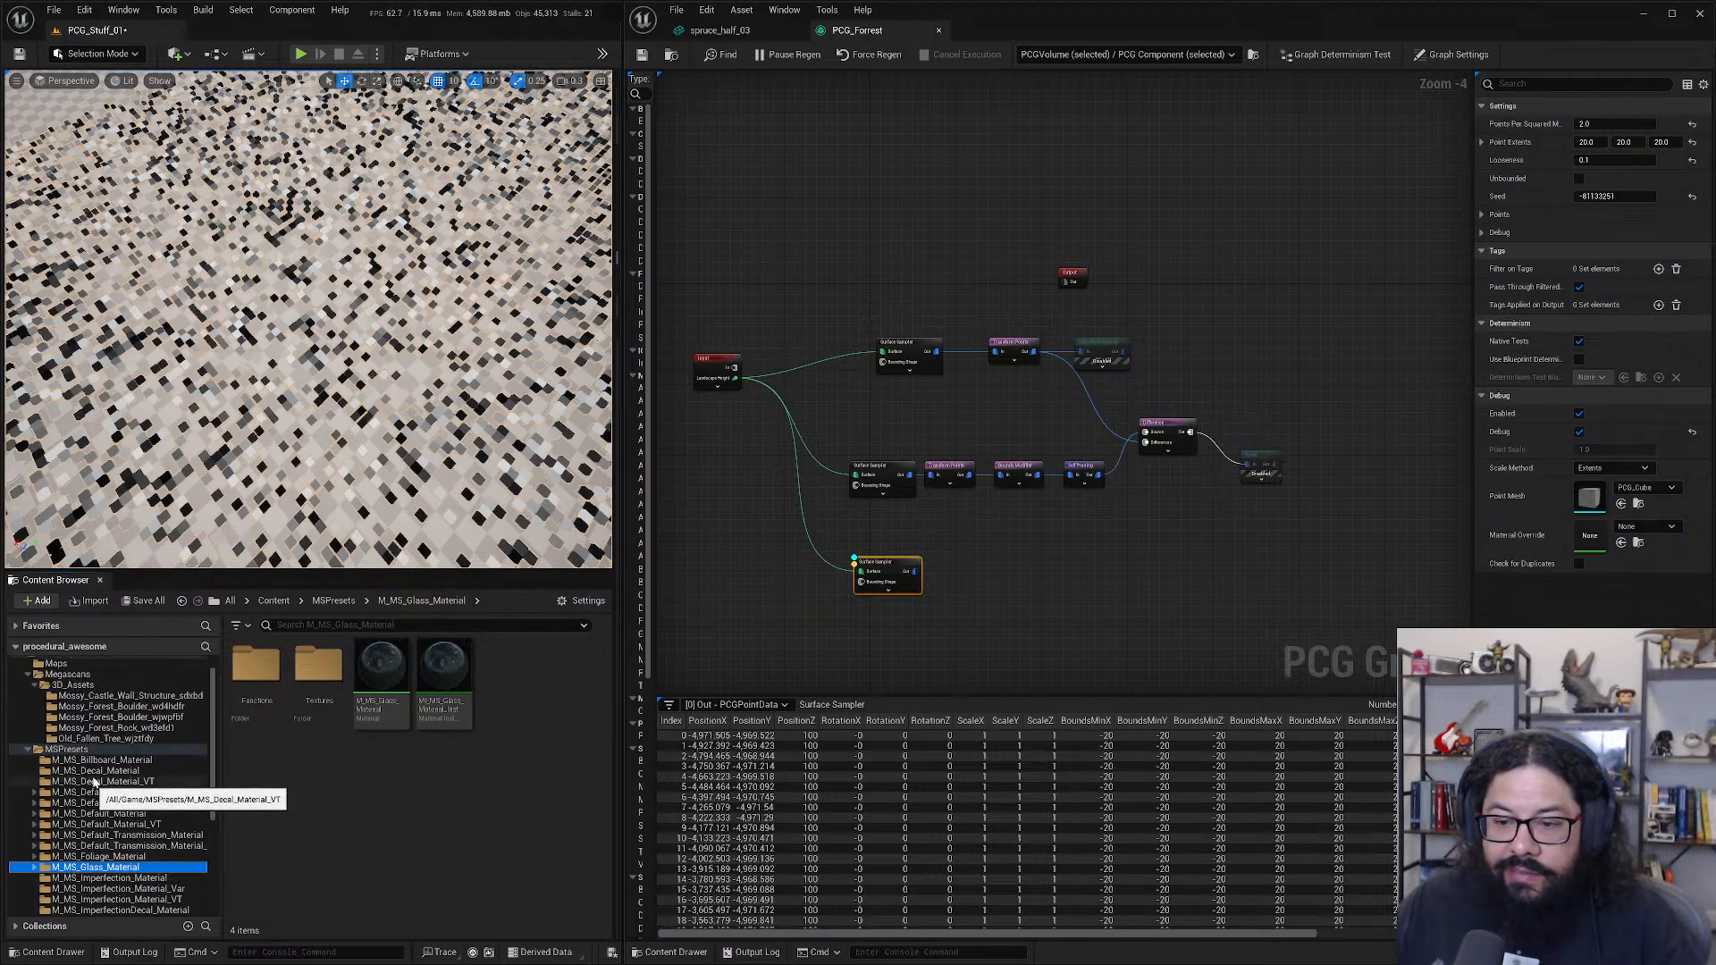
{"action": "scroll", "coordinate": [94, 786], "scroll_direction": "down", "scroll_amount": 4}
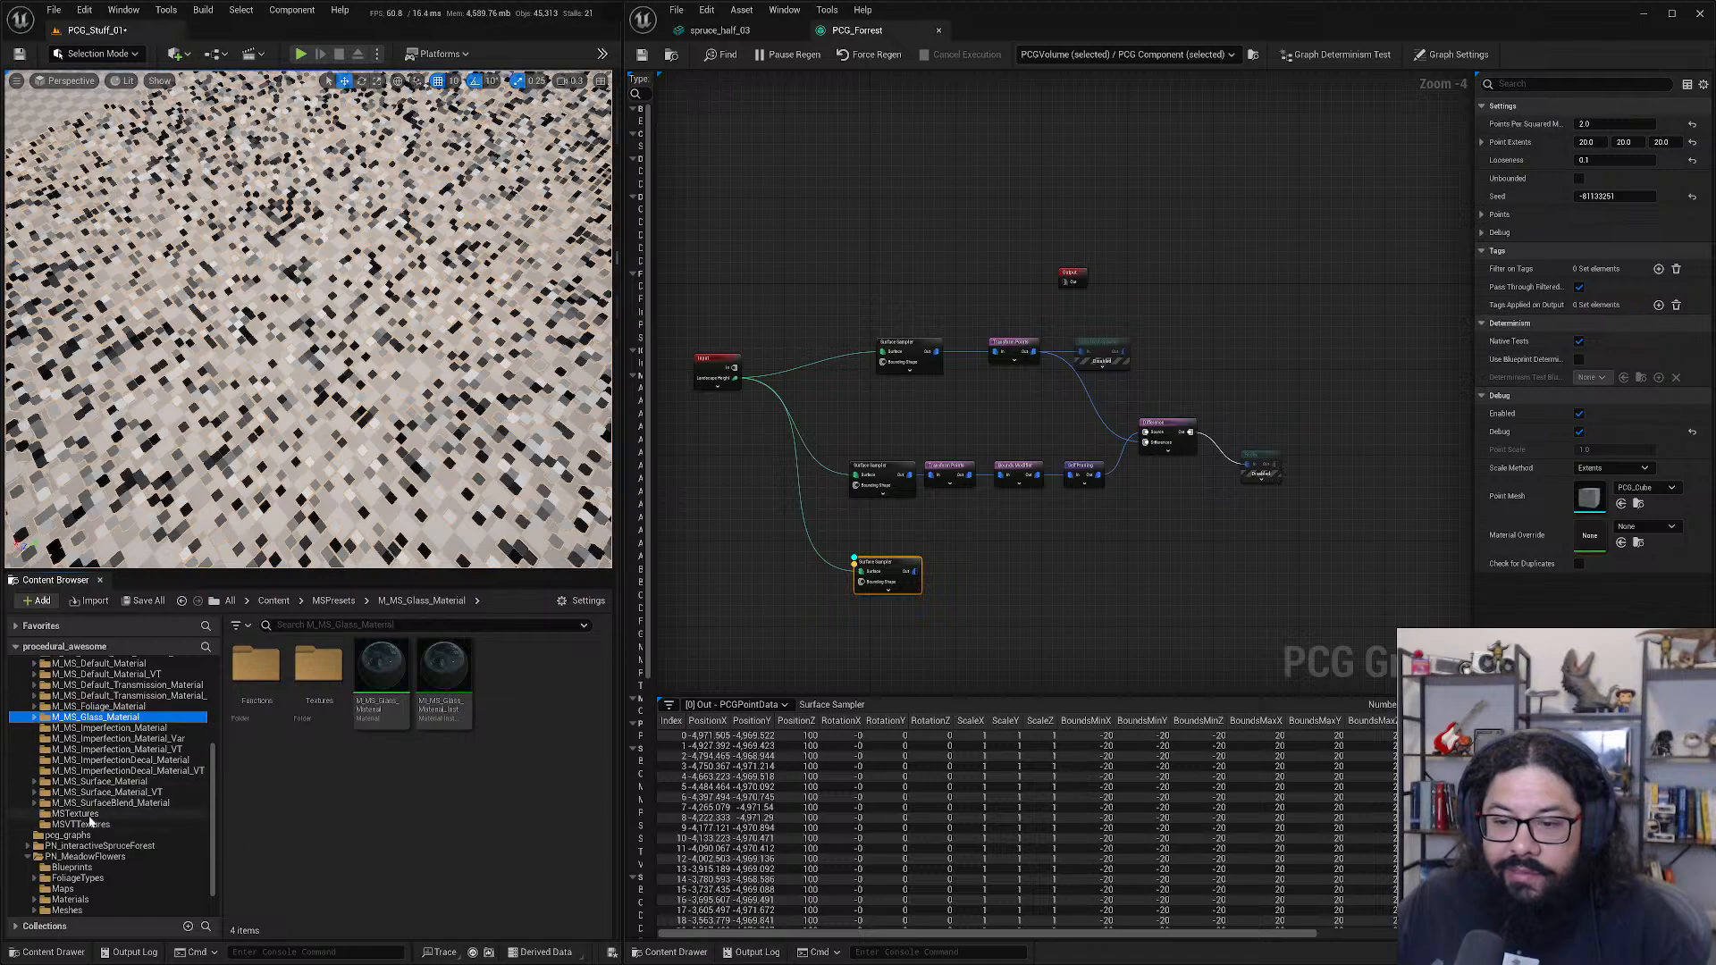
{"action": "scroll", "coordinate": [130, 786], "scroll_direction": "up", "scroll_amount": 2}
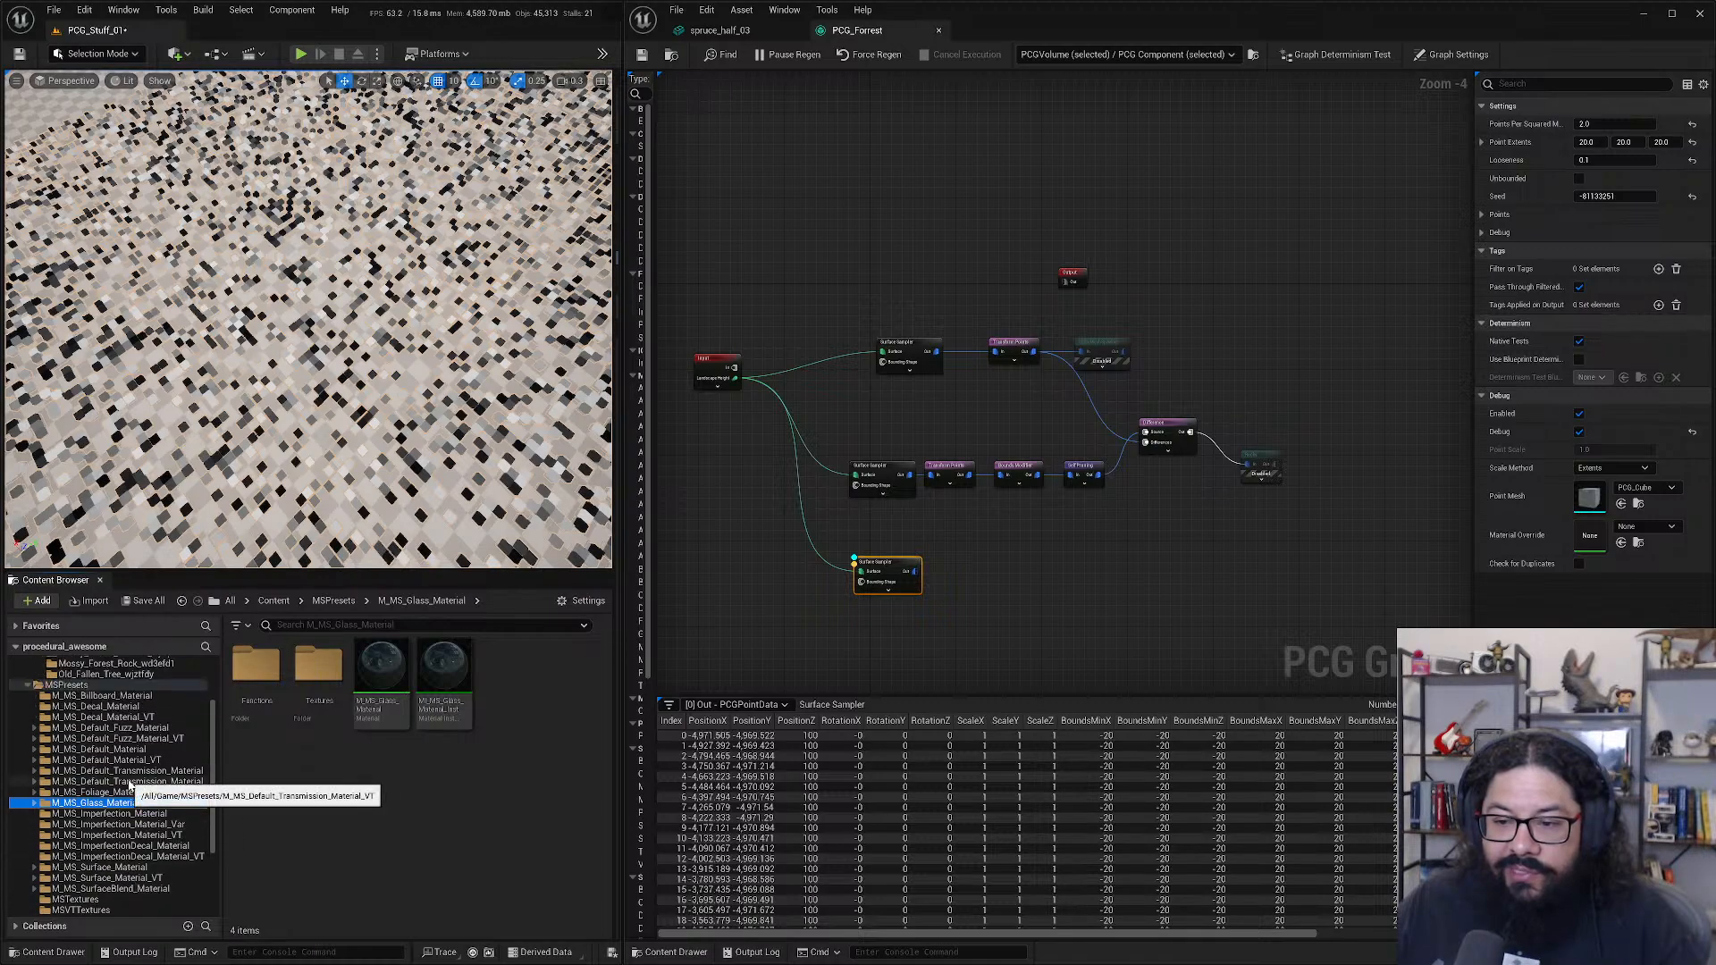
{"action": "left_click", "coordinate": [76, 695]}
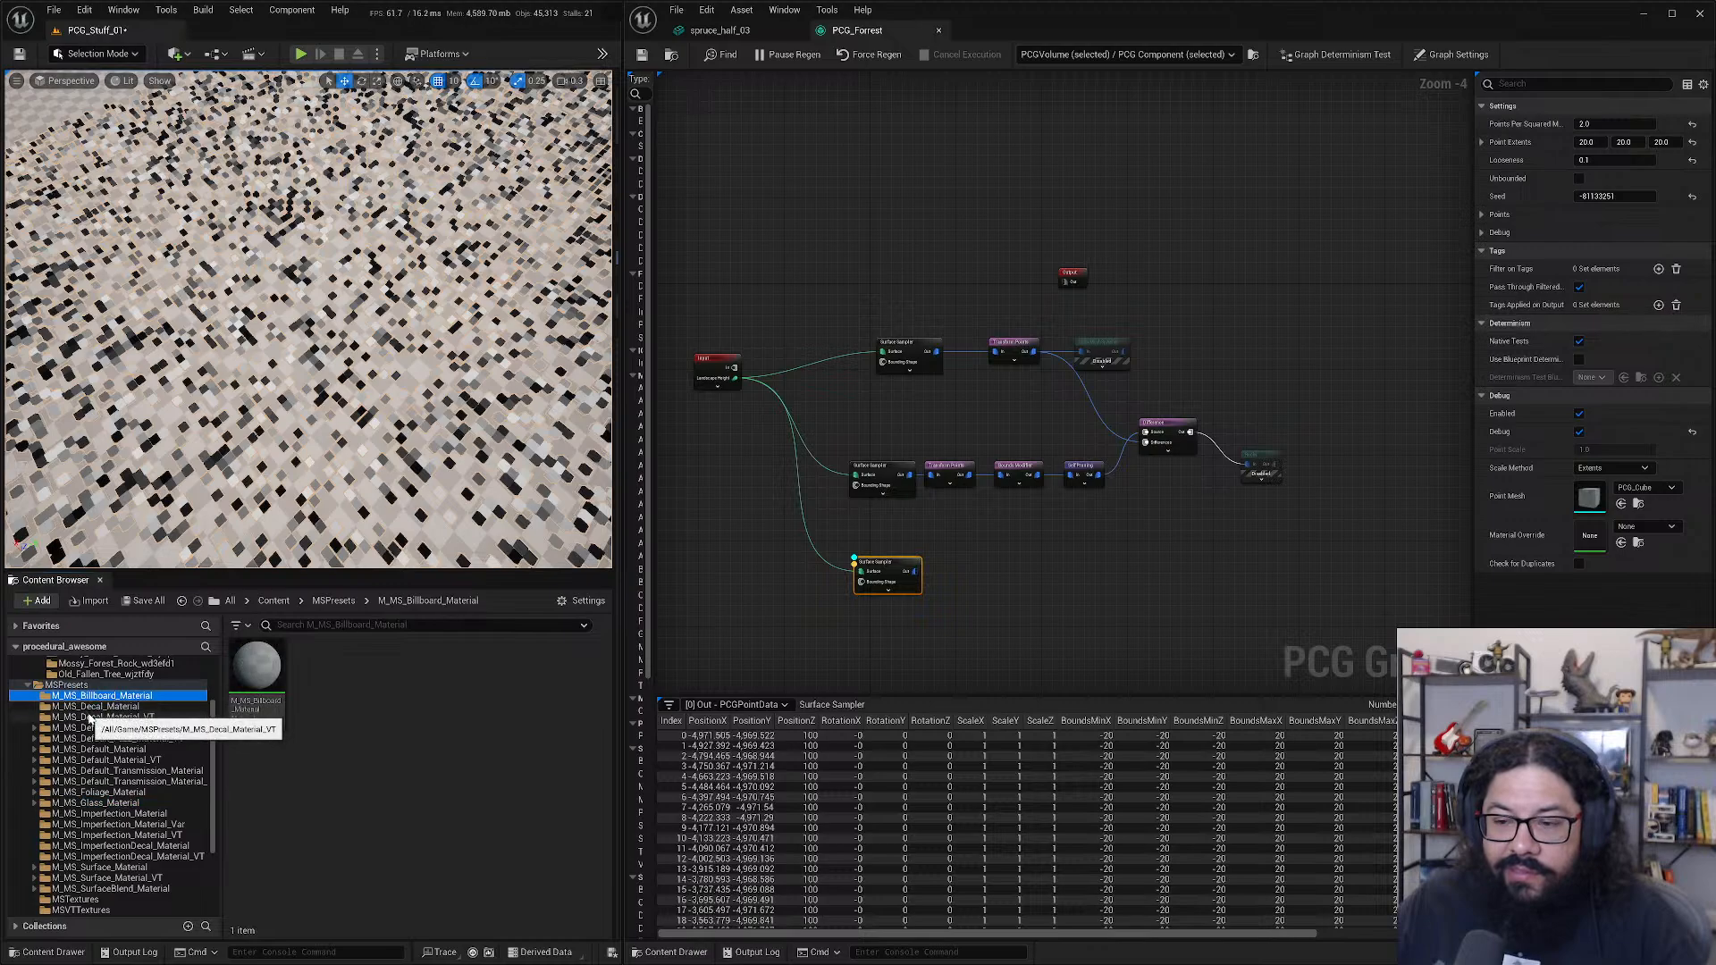
{"action": "left_click", "coordinate": [90, 716]}
{"action": "left_click", "coordinate": [32, 685]}
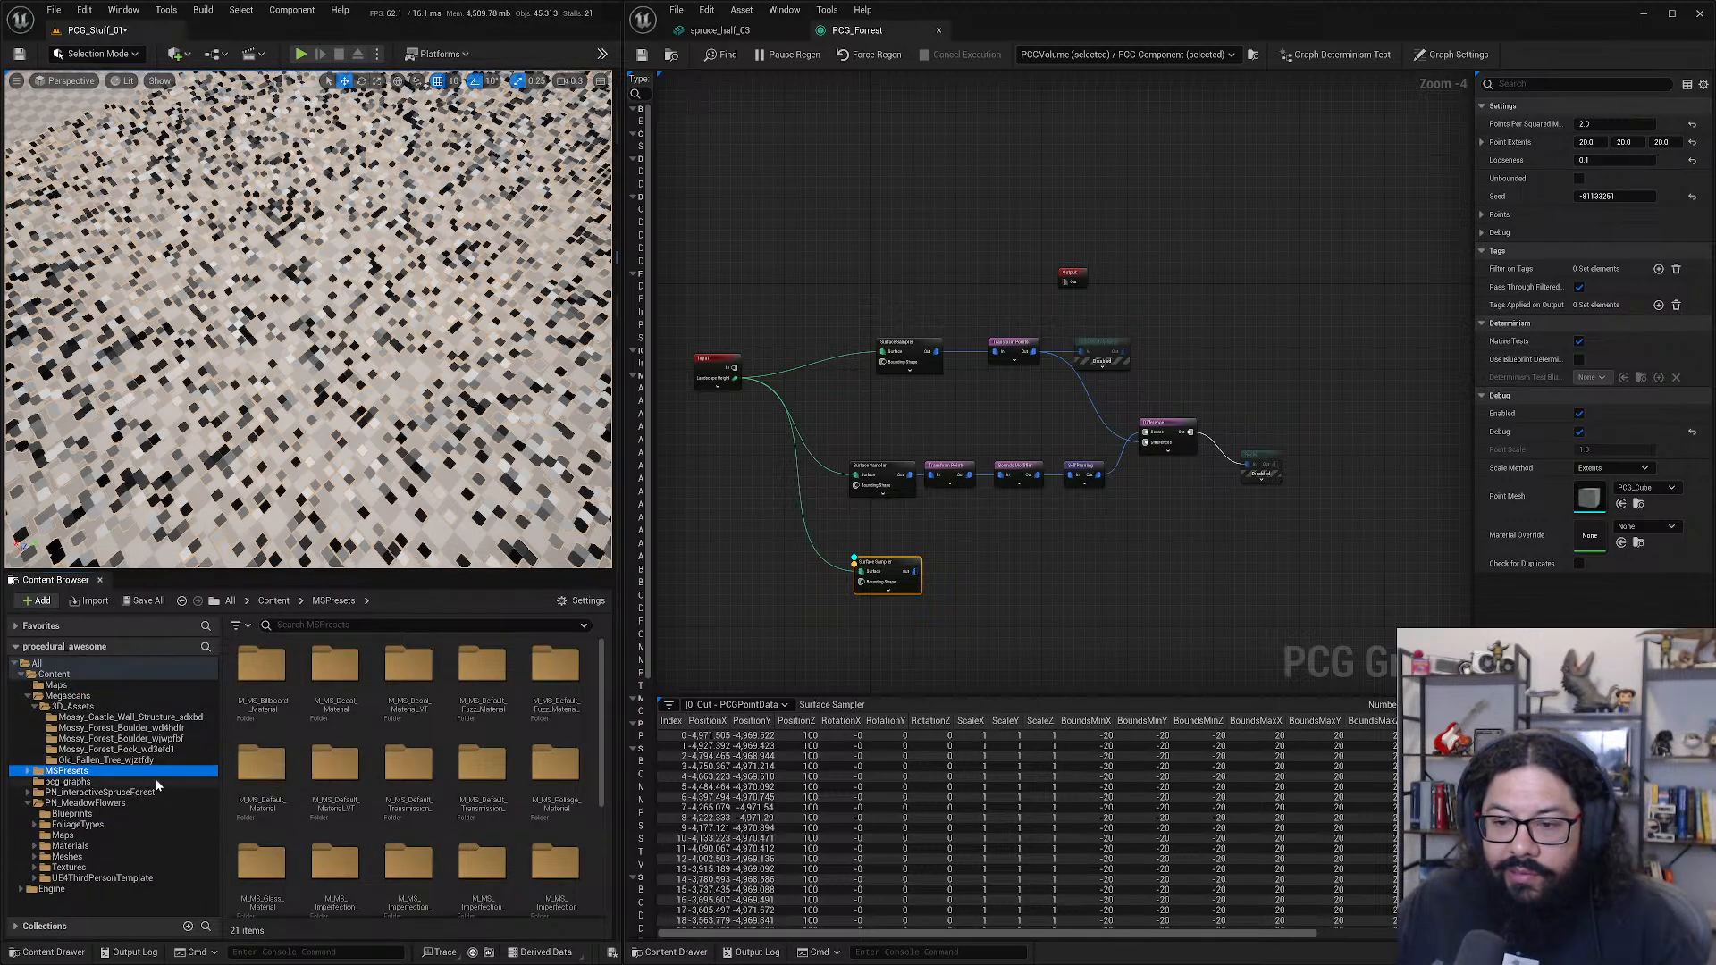
- Look through the Megascans 3D_Assets folders for more meshes and open the Mossy_Forest_Boulder_wjwpfbf folder
{"action": "left_click", "coordinate": [179, 718]}
{"action": "left_click", "coordinate": [161, 728]}
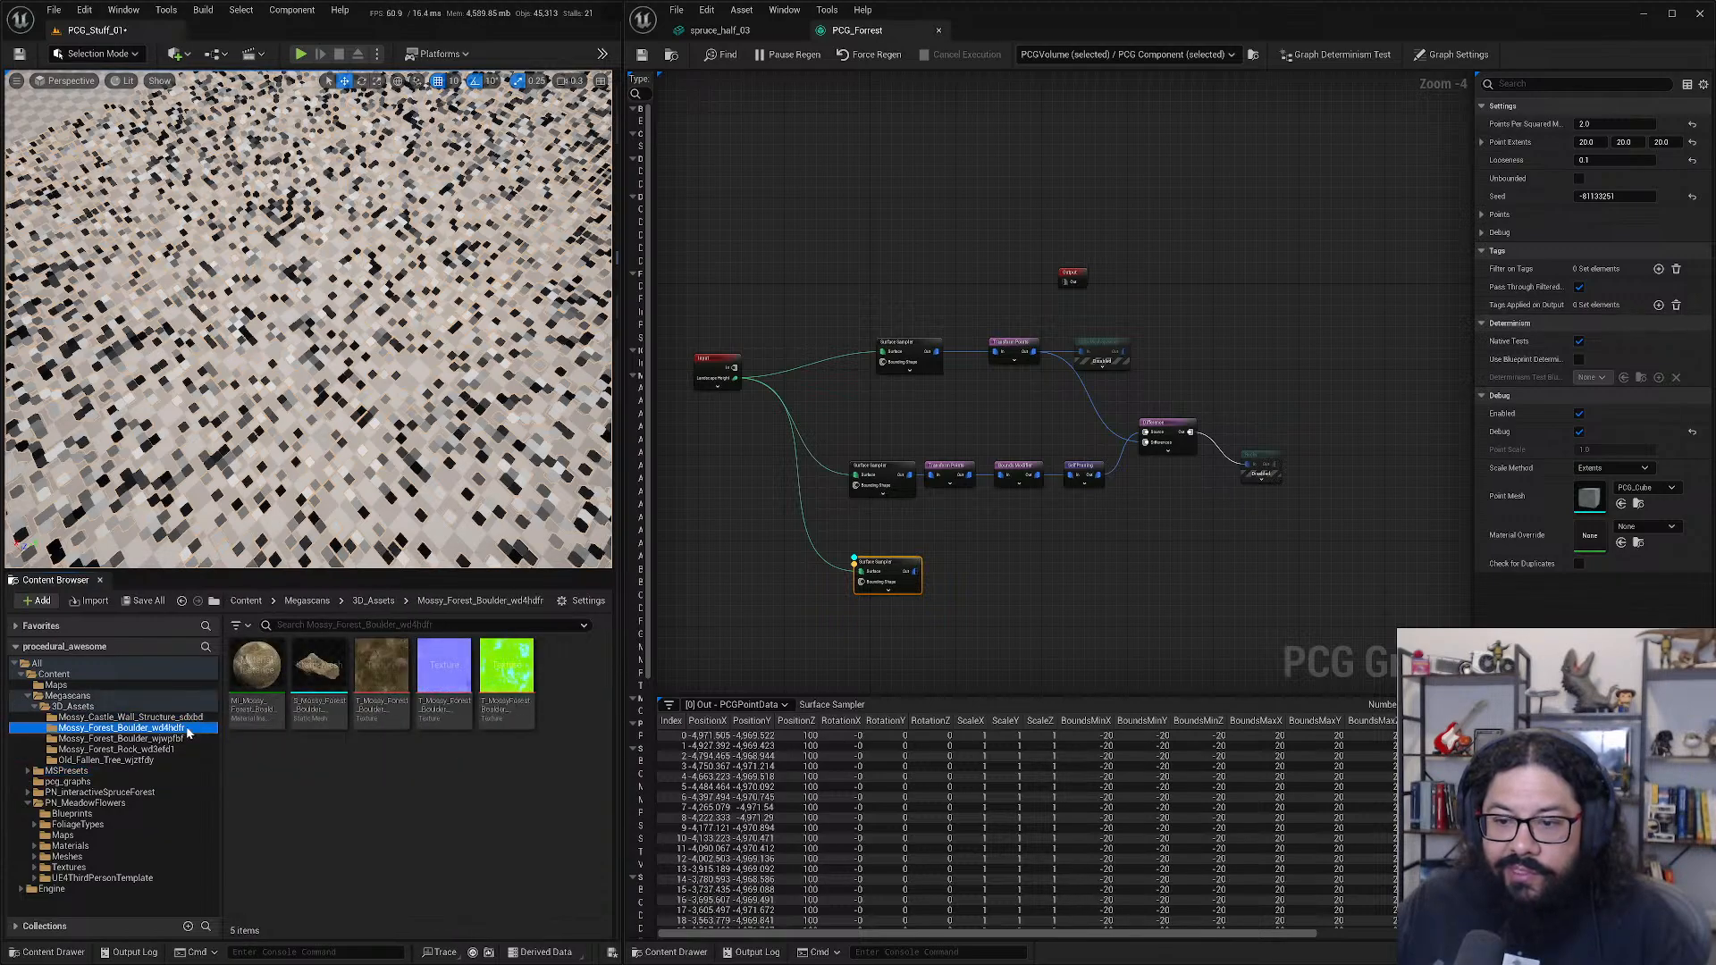
{"action": "left_click", "coordinate": [175, 749]}
{"action": "left_click", "coordinate": [153, 760]}
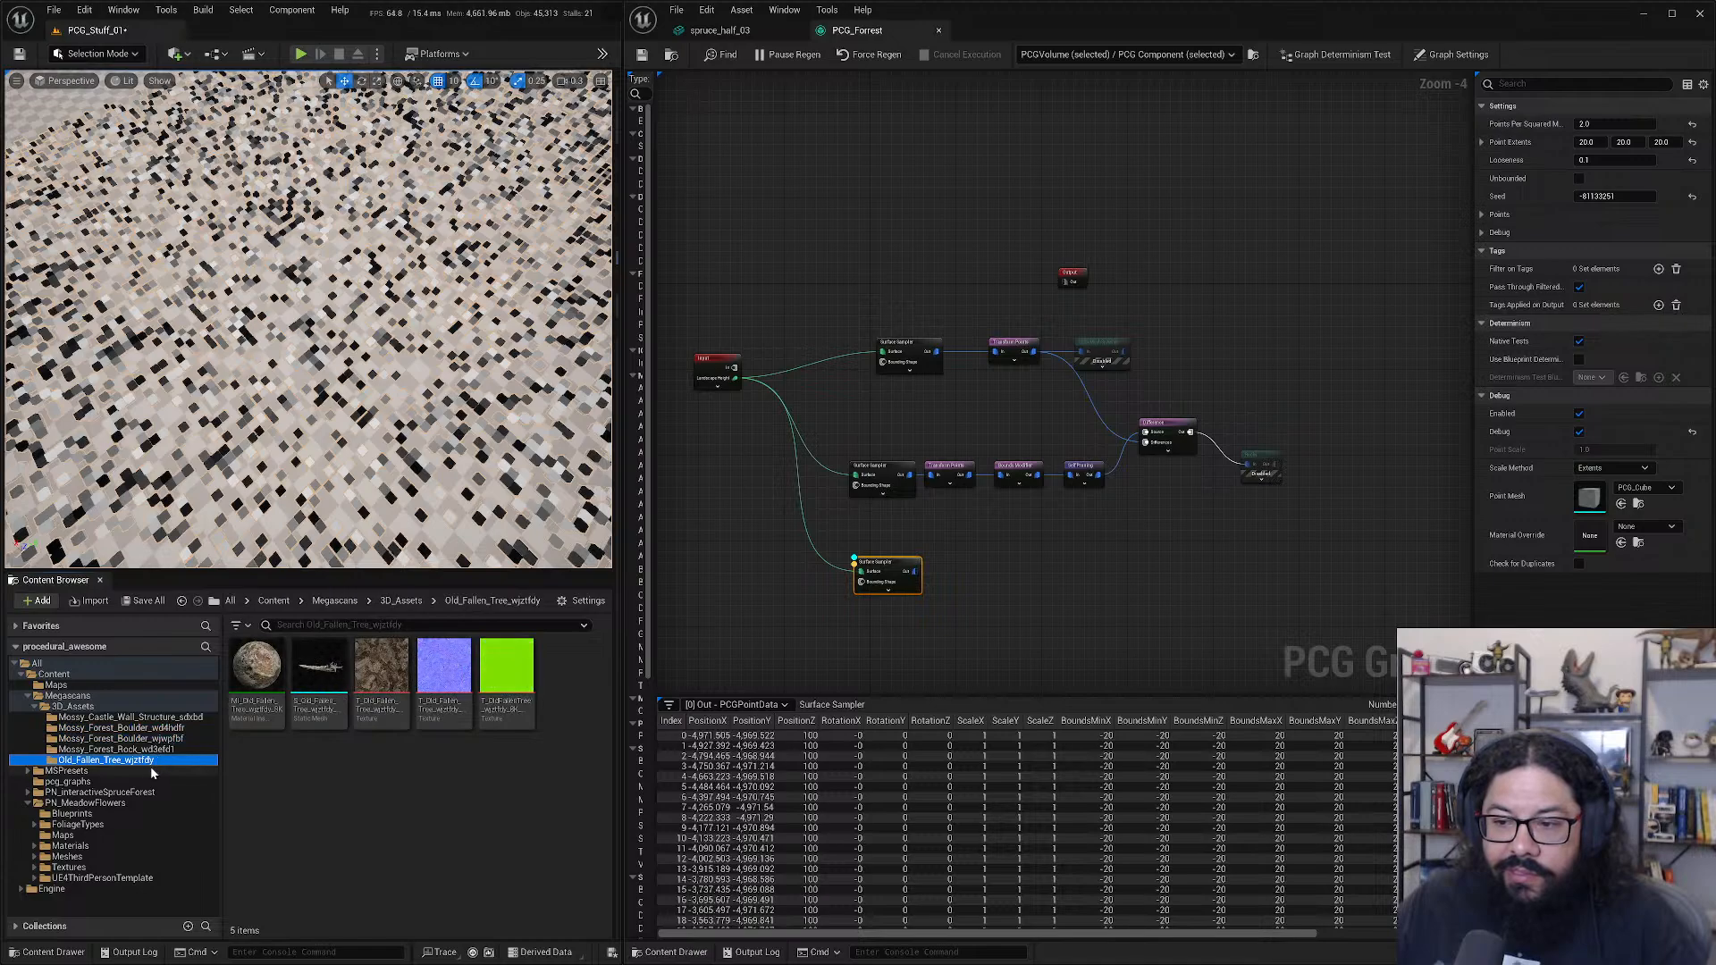
{"action": "left_click", "coordinate": [148, 770]}
{"action": "left_click", "coordinate": [148, 761]}
{"action": "left_click", "coordinate": [163, 740]}
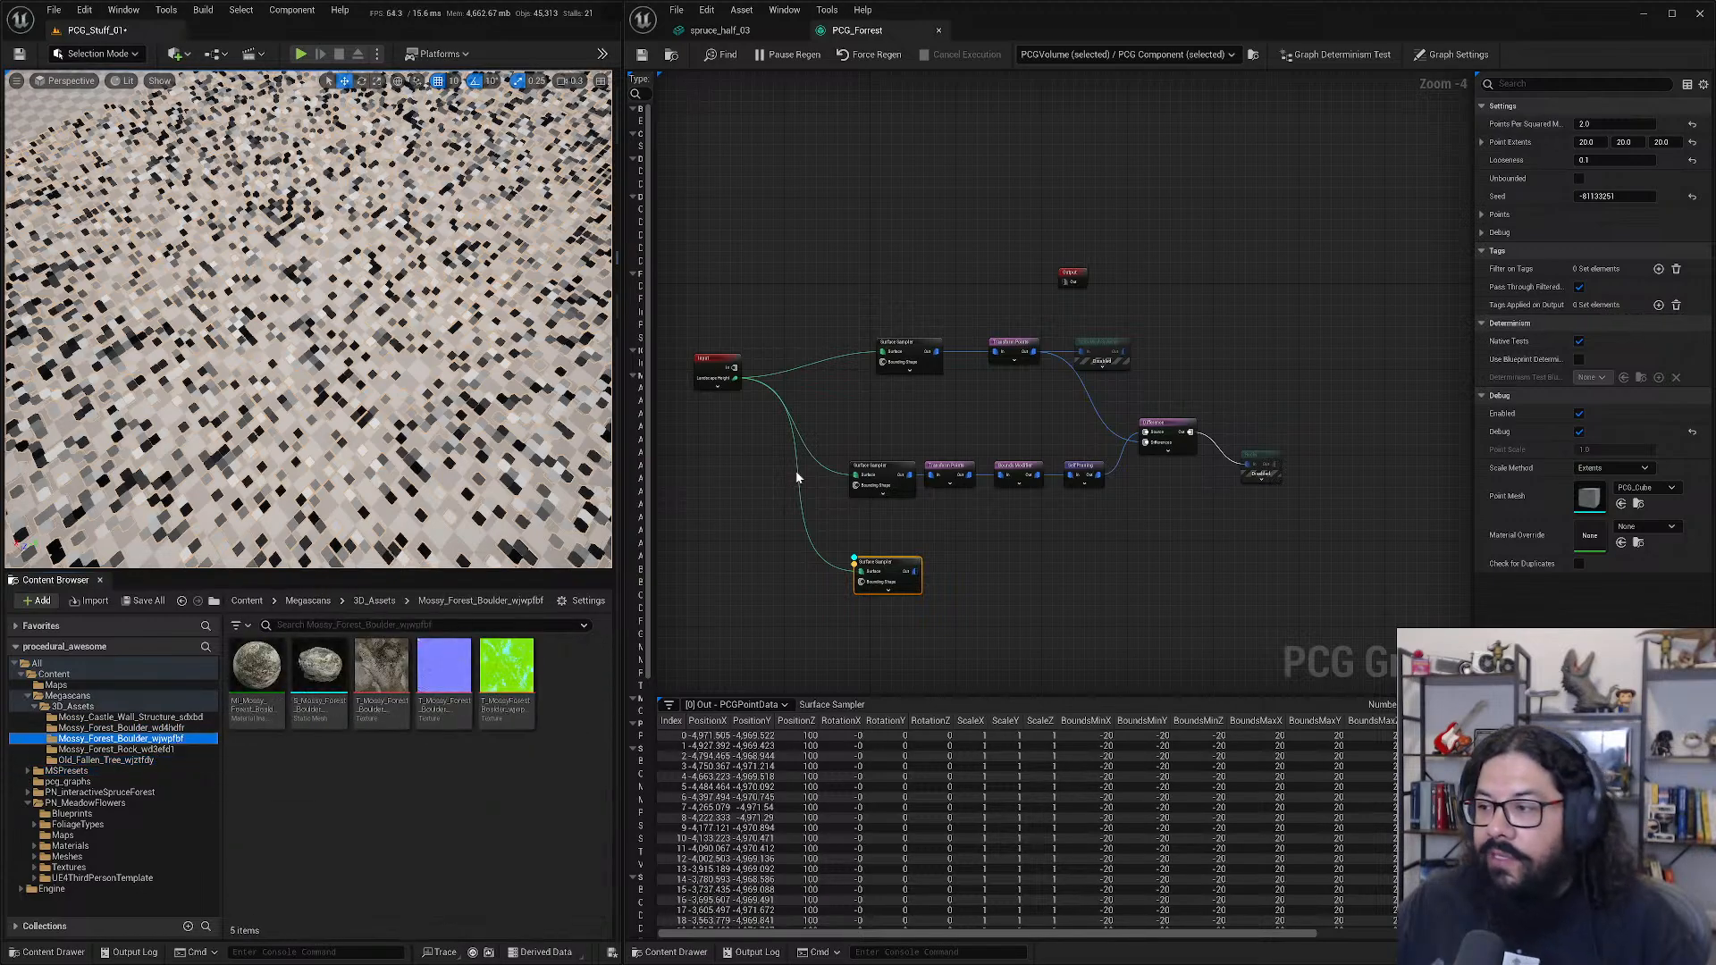
- Add two more mesh entries to the rock branch's Static Mesh Spawner, with its details area widened and the first descriptor collapsed
{"action": "left_click", "coordinate": [1260, 461]}
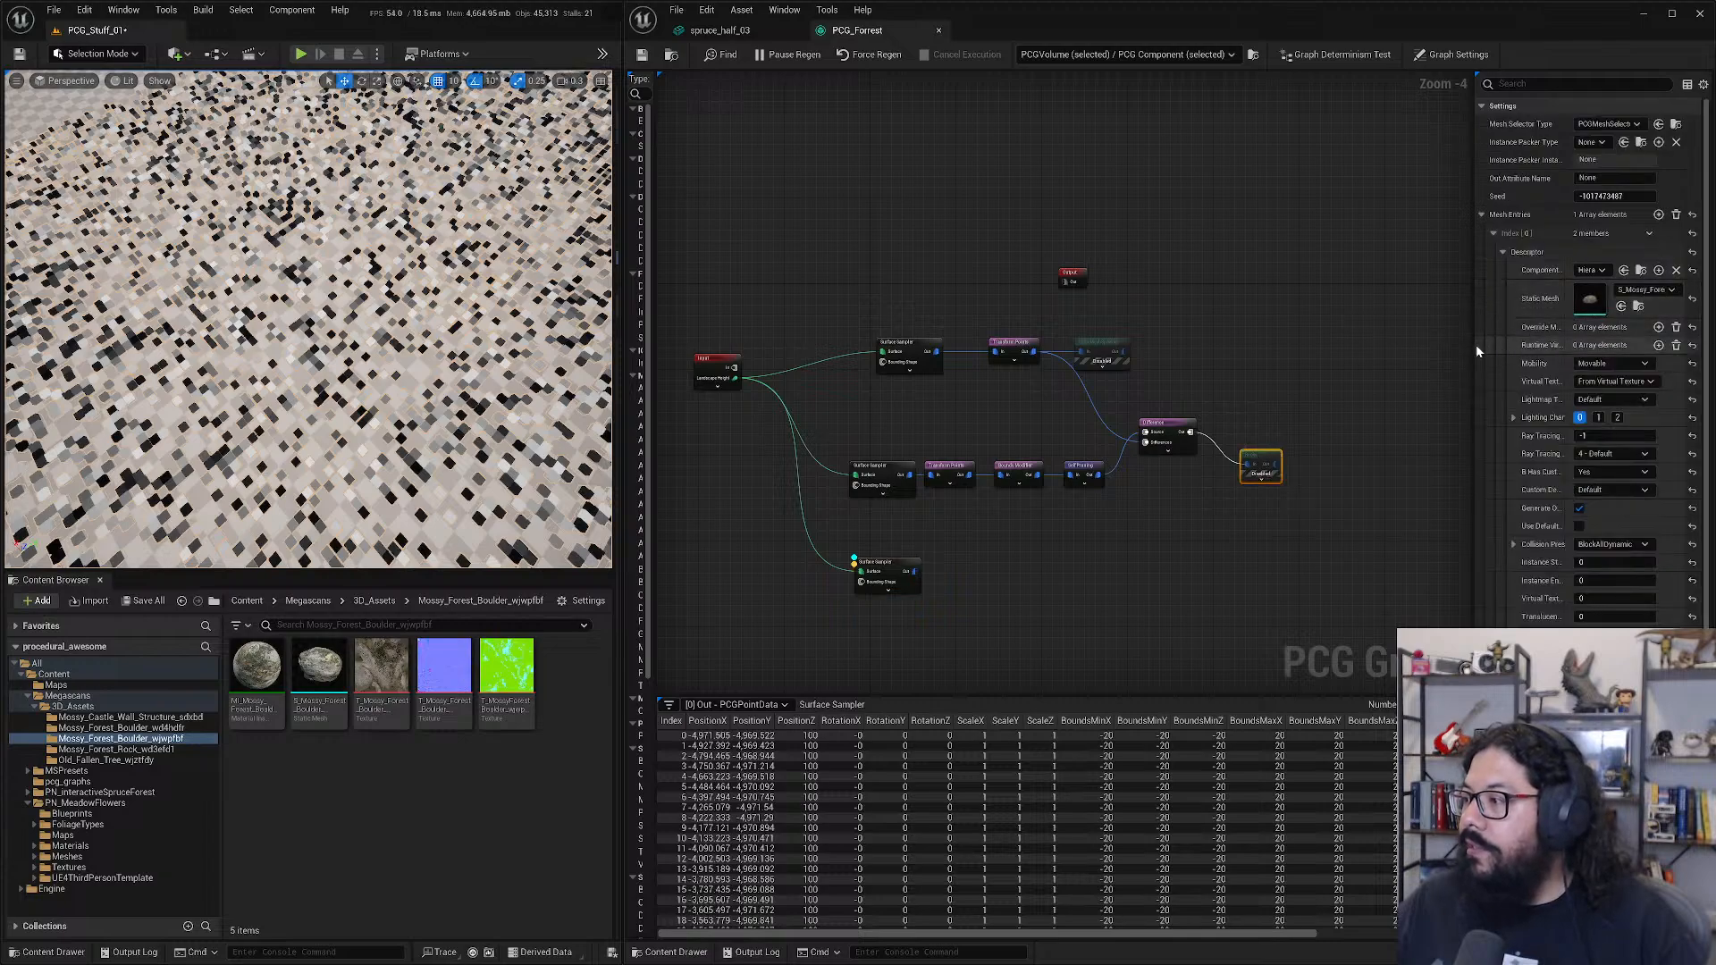
{"action": "left_click_drag", "start_coordinate": [1477, 345], "coordinate": [1230, 353]}
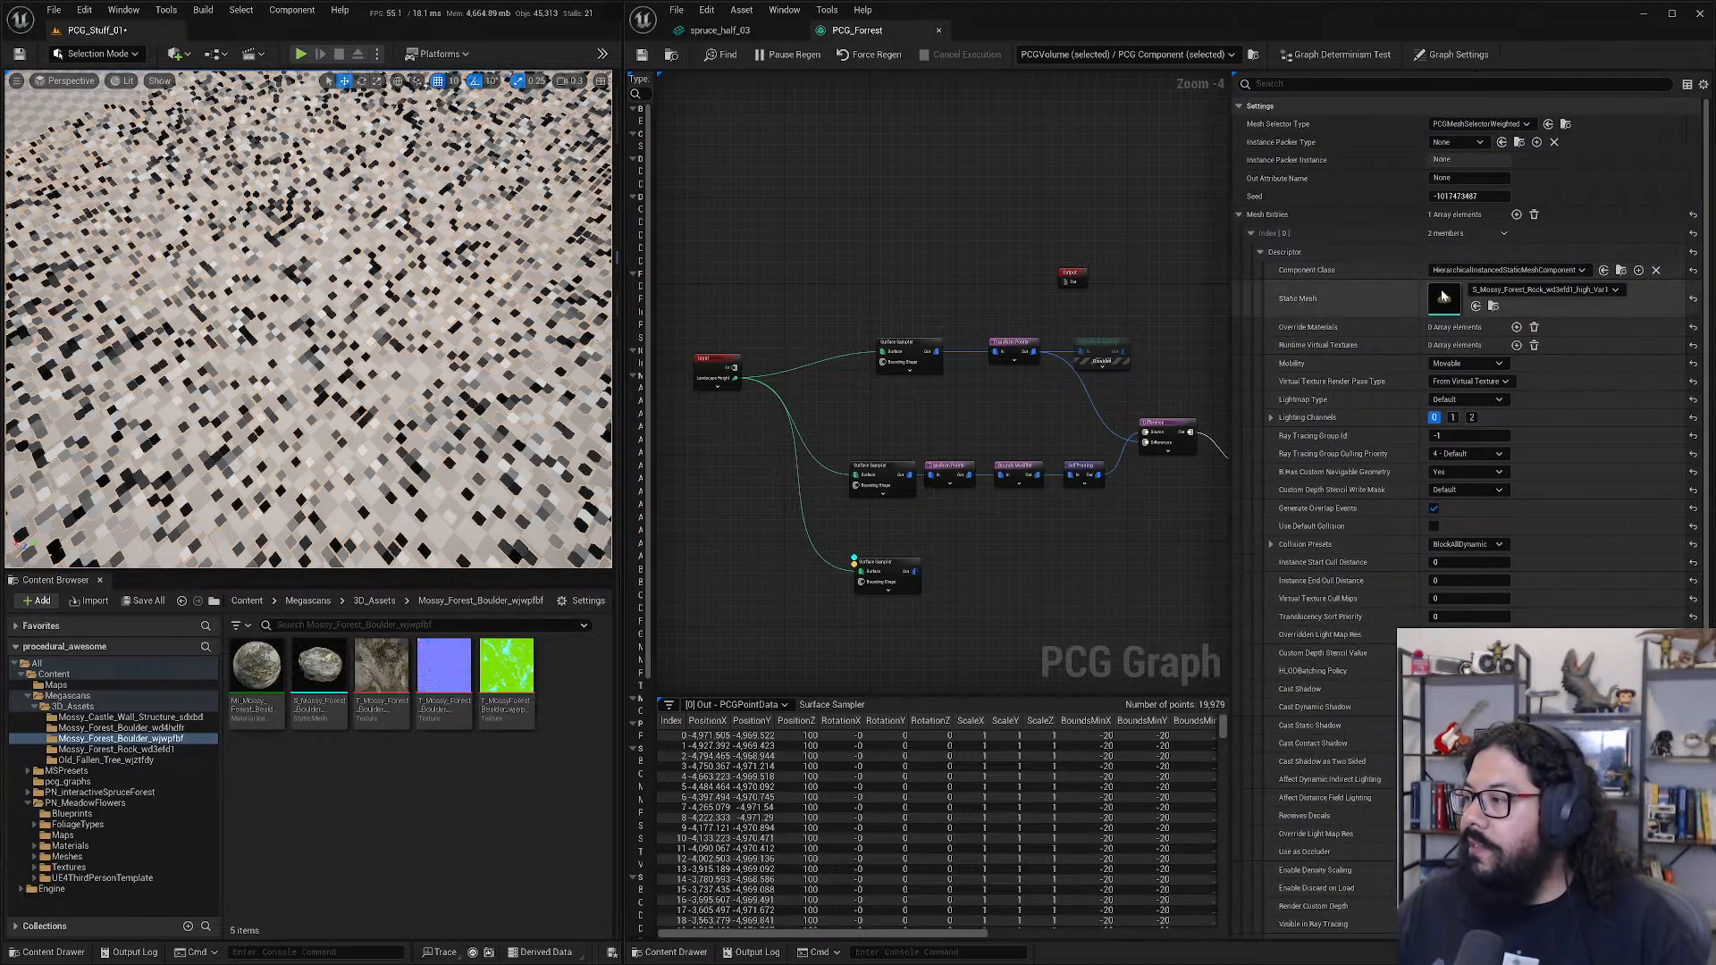
{"action": "left_click", "coordinate": [1260, 252]}
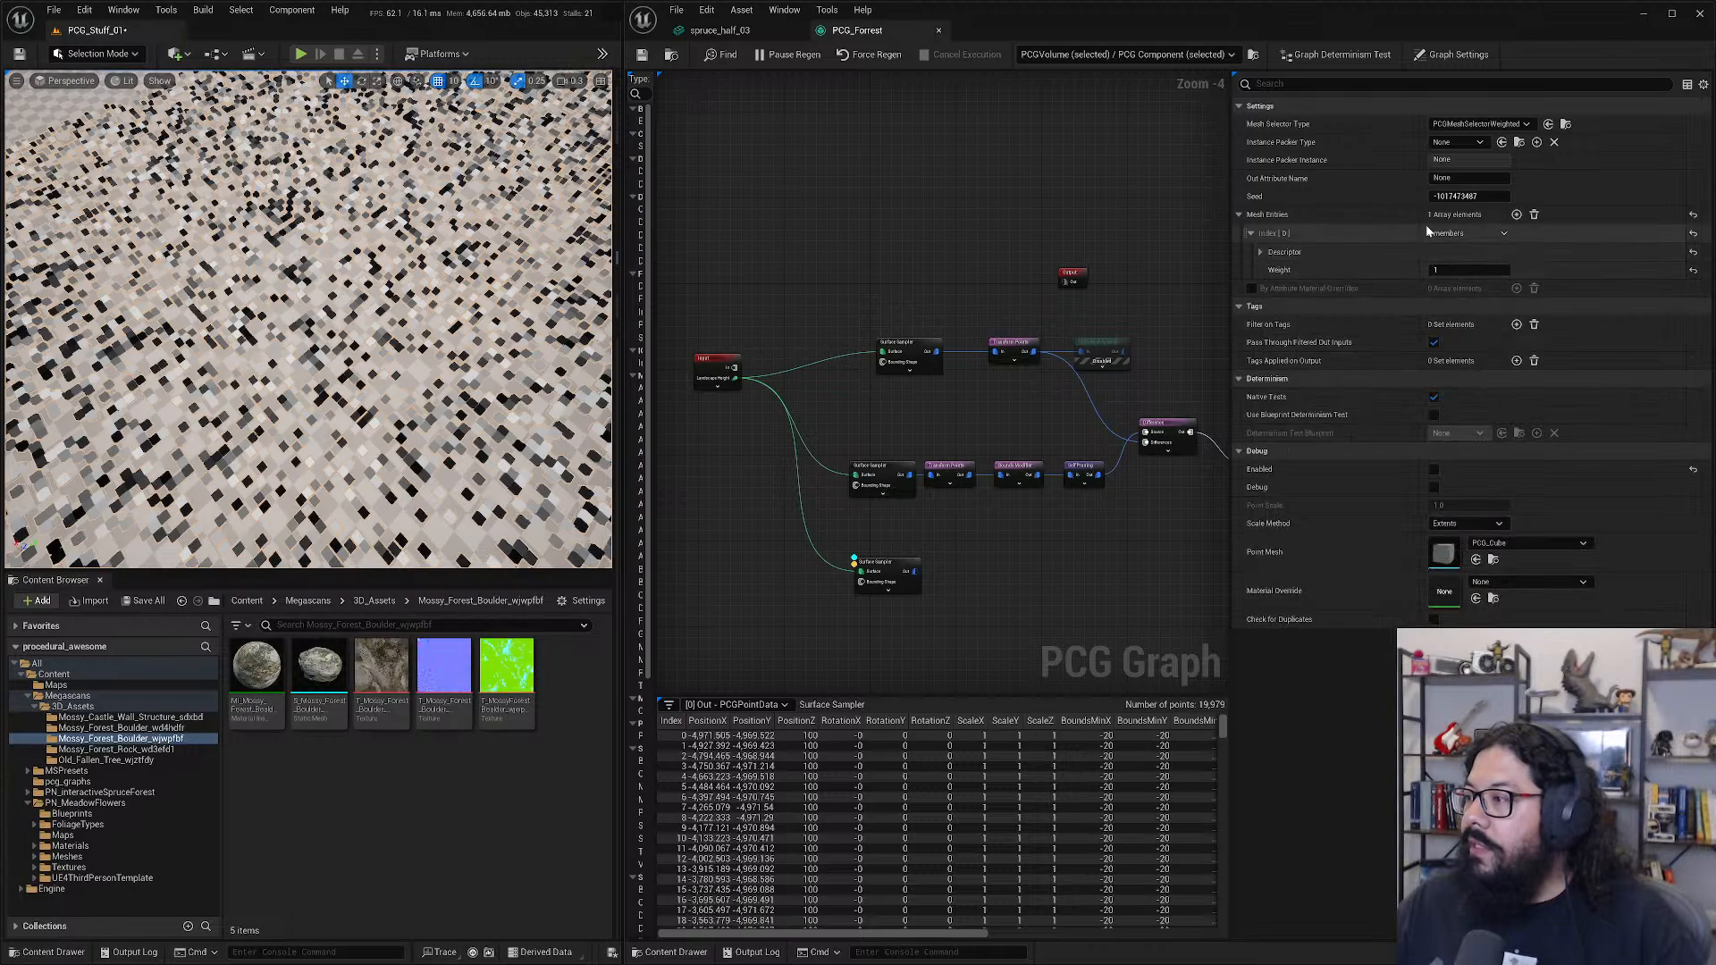
{"action": "left_click", "coordinate": [1517, 215]}
{"action": "left_click", "coordinate": [1517, 215]}
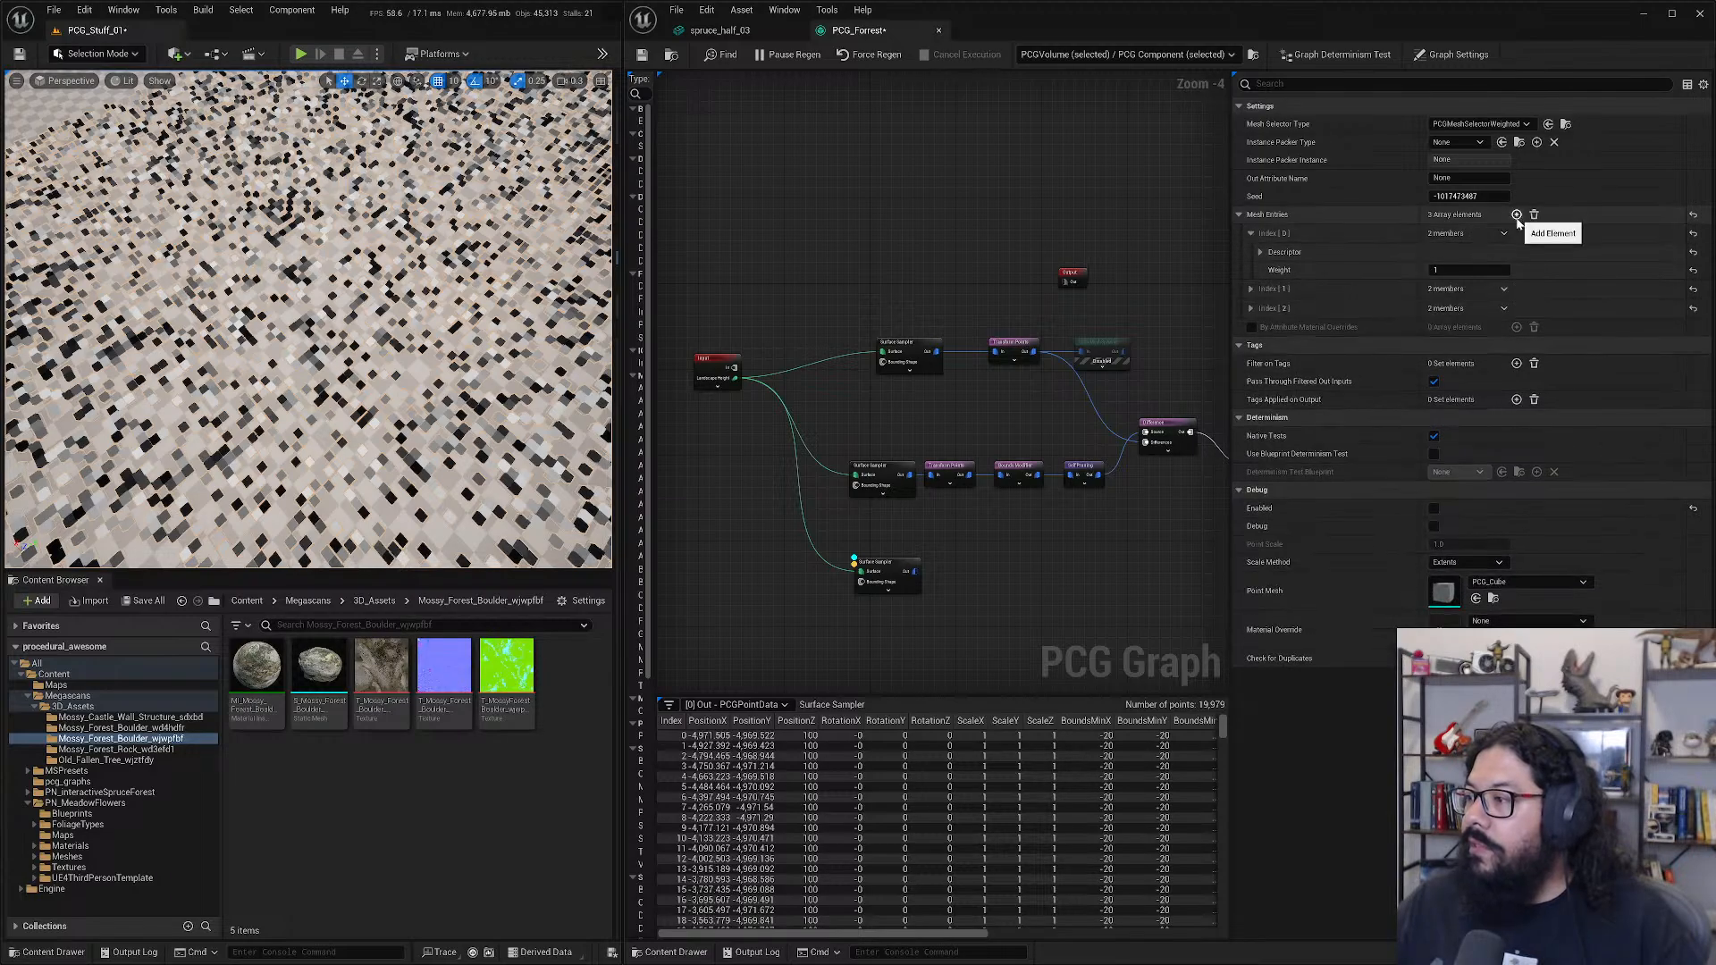
- Expand the second mesh entry and its descriptor in the rock branch's Static Mesh Spawner
{"action": "left_click", "coordinate": [1251, 288]}
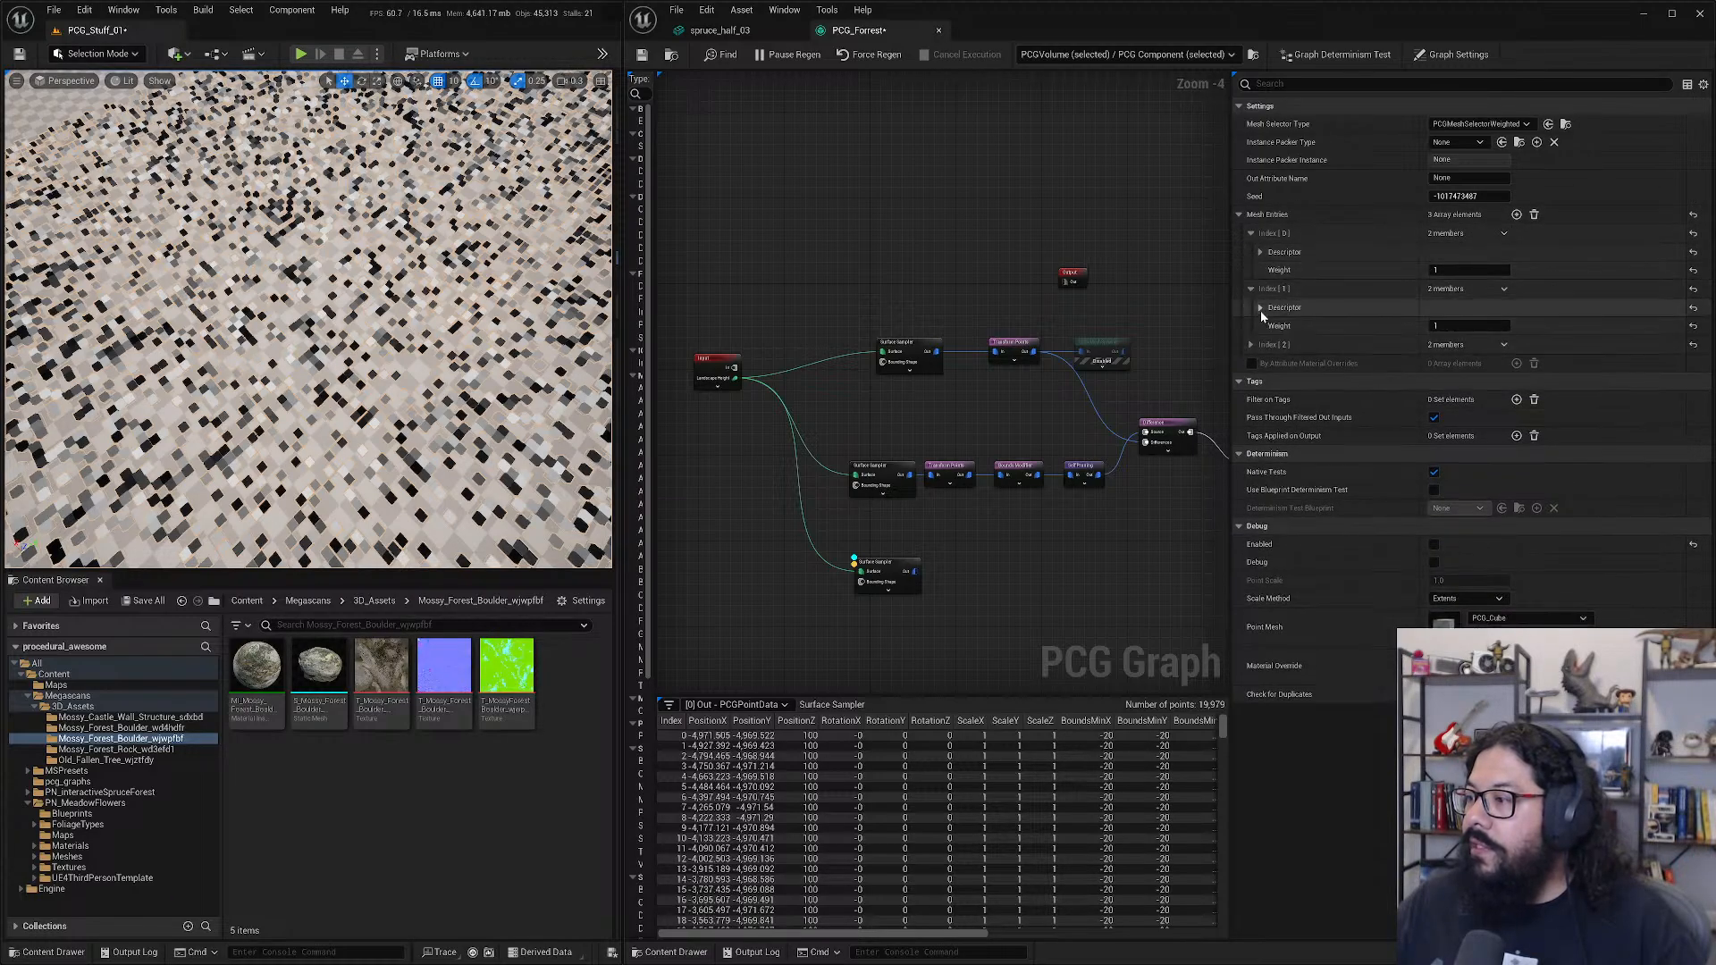
{"action": "left_click", "coordinate": [1260, 307]}
{"action": "left_click", "coordinate": [1488, 346]}
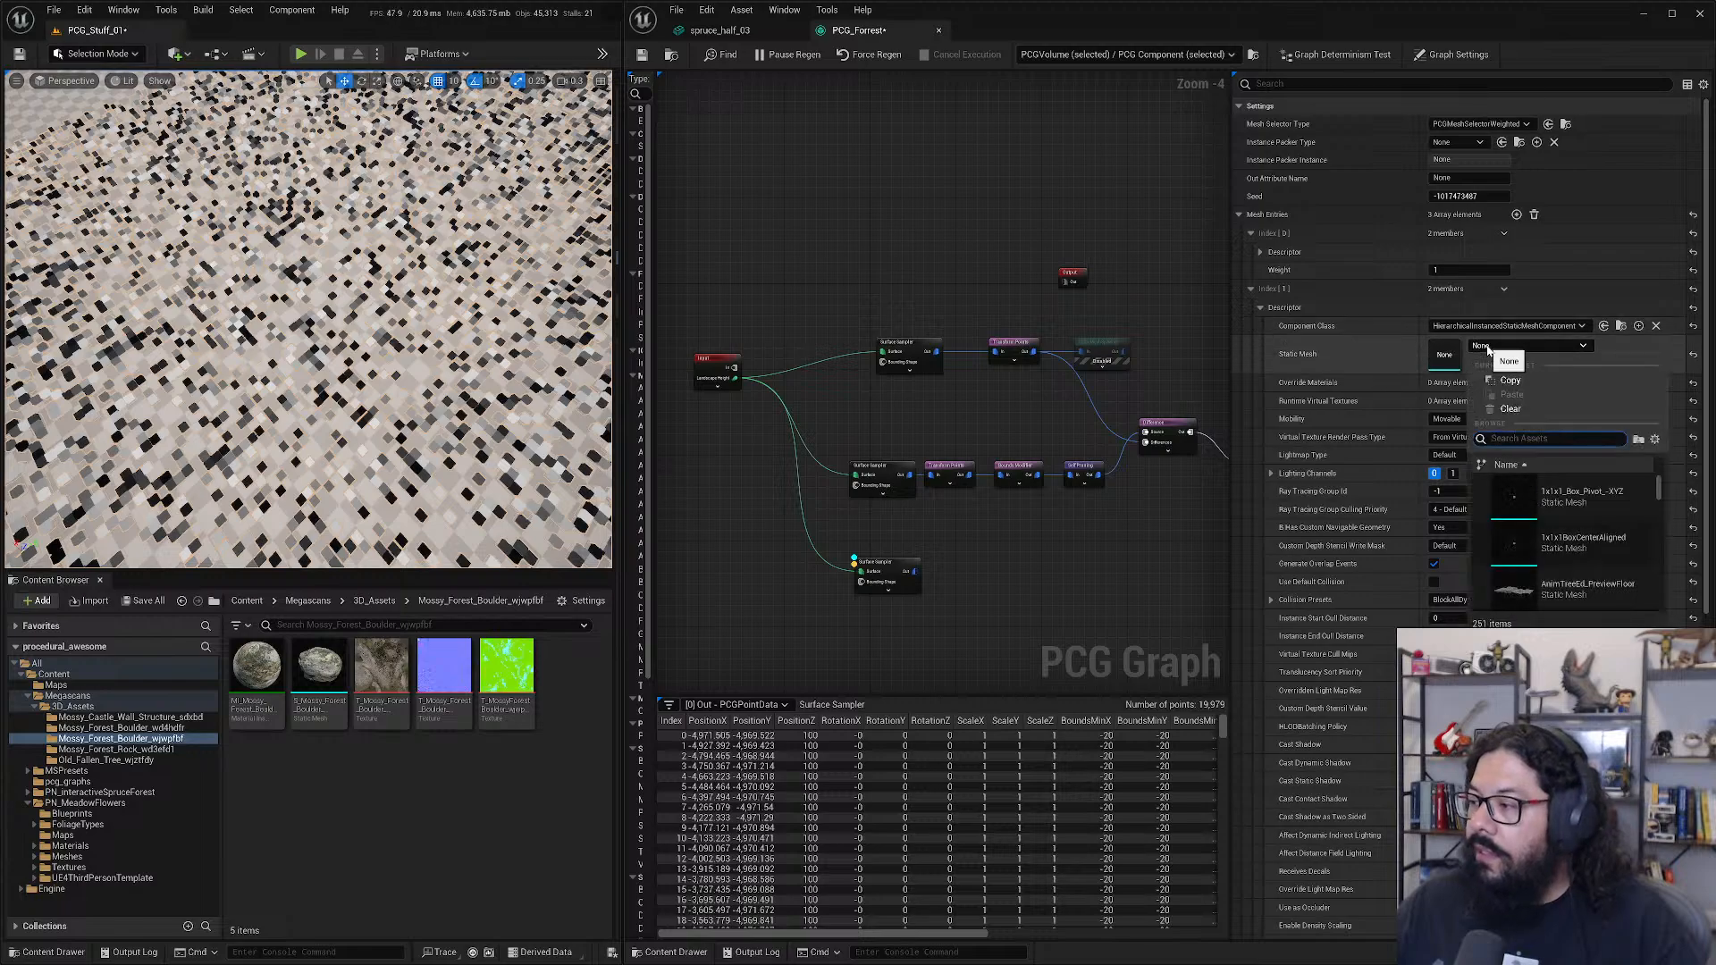
{"action": "type", "text": "rock"}
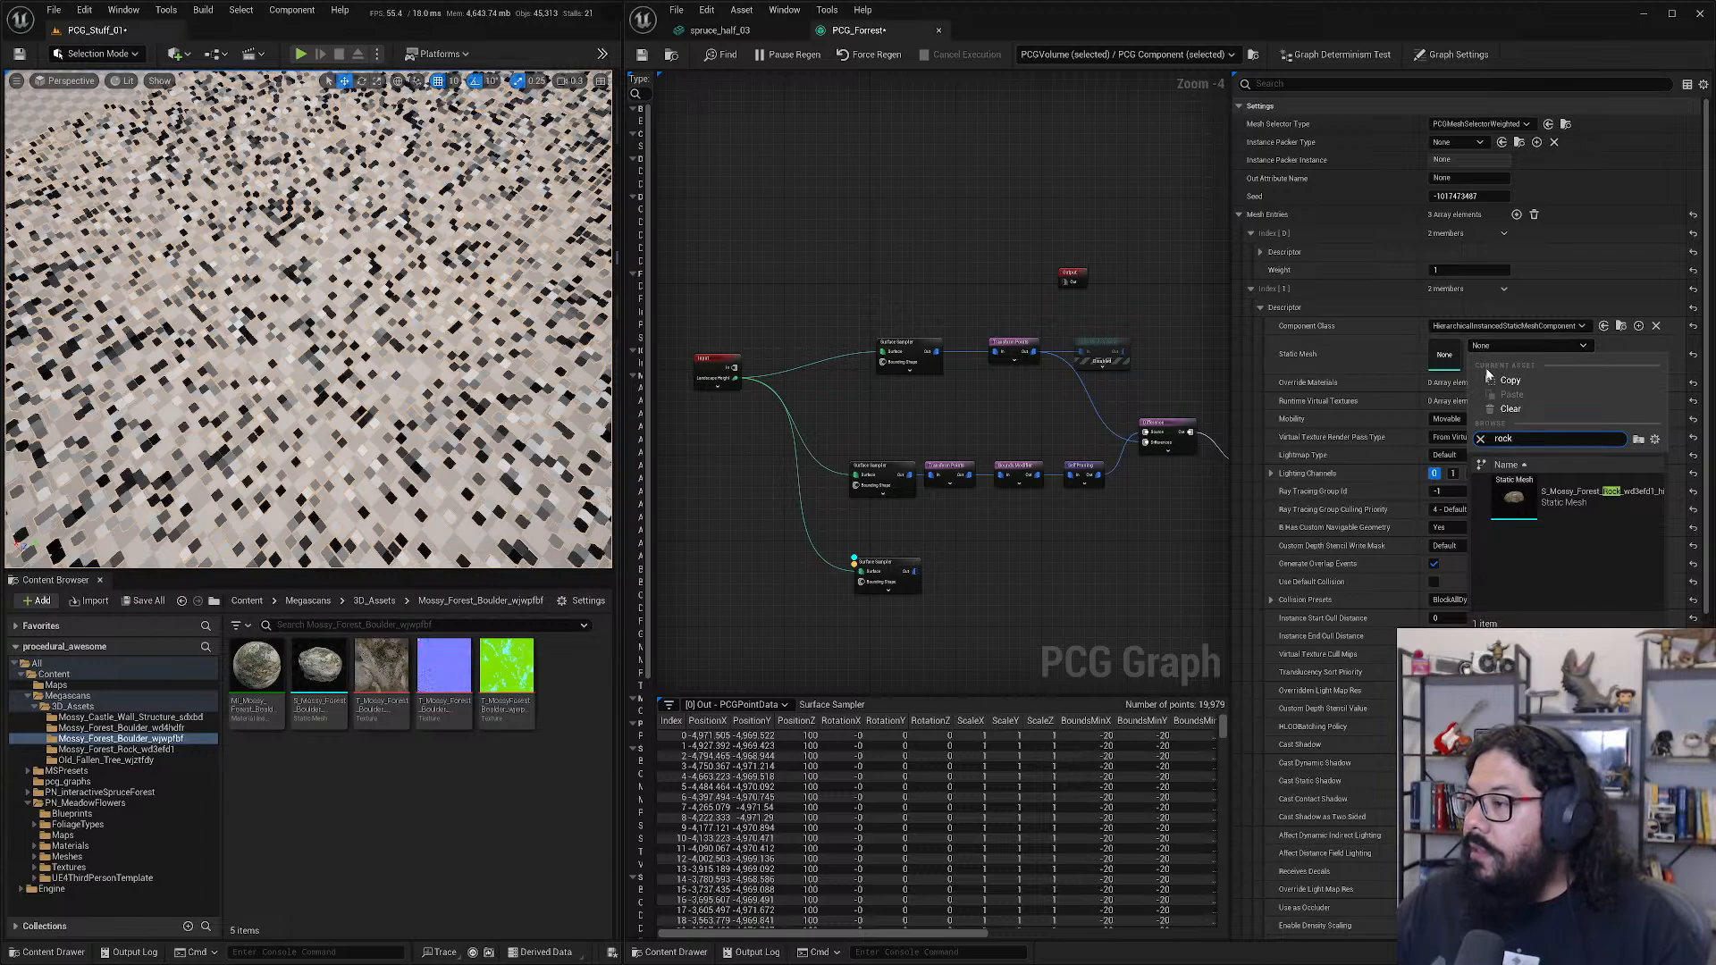
{"action": "left_click", "coordinate": [1135, 583]}
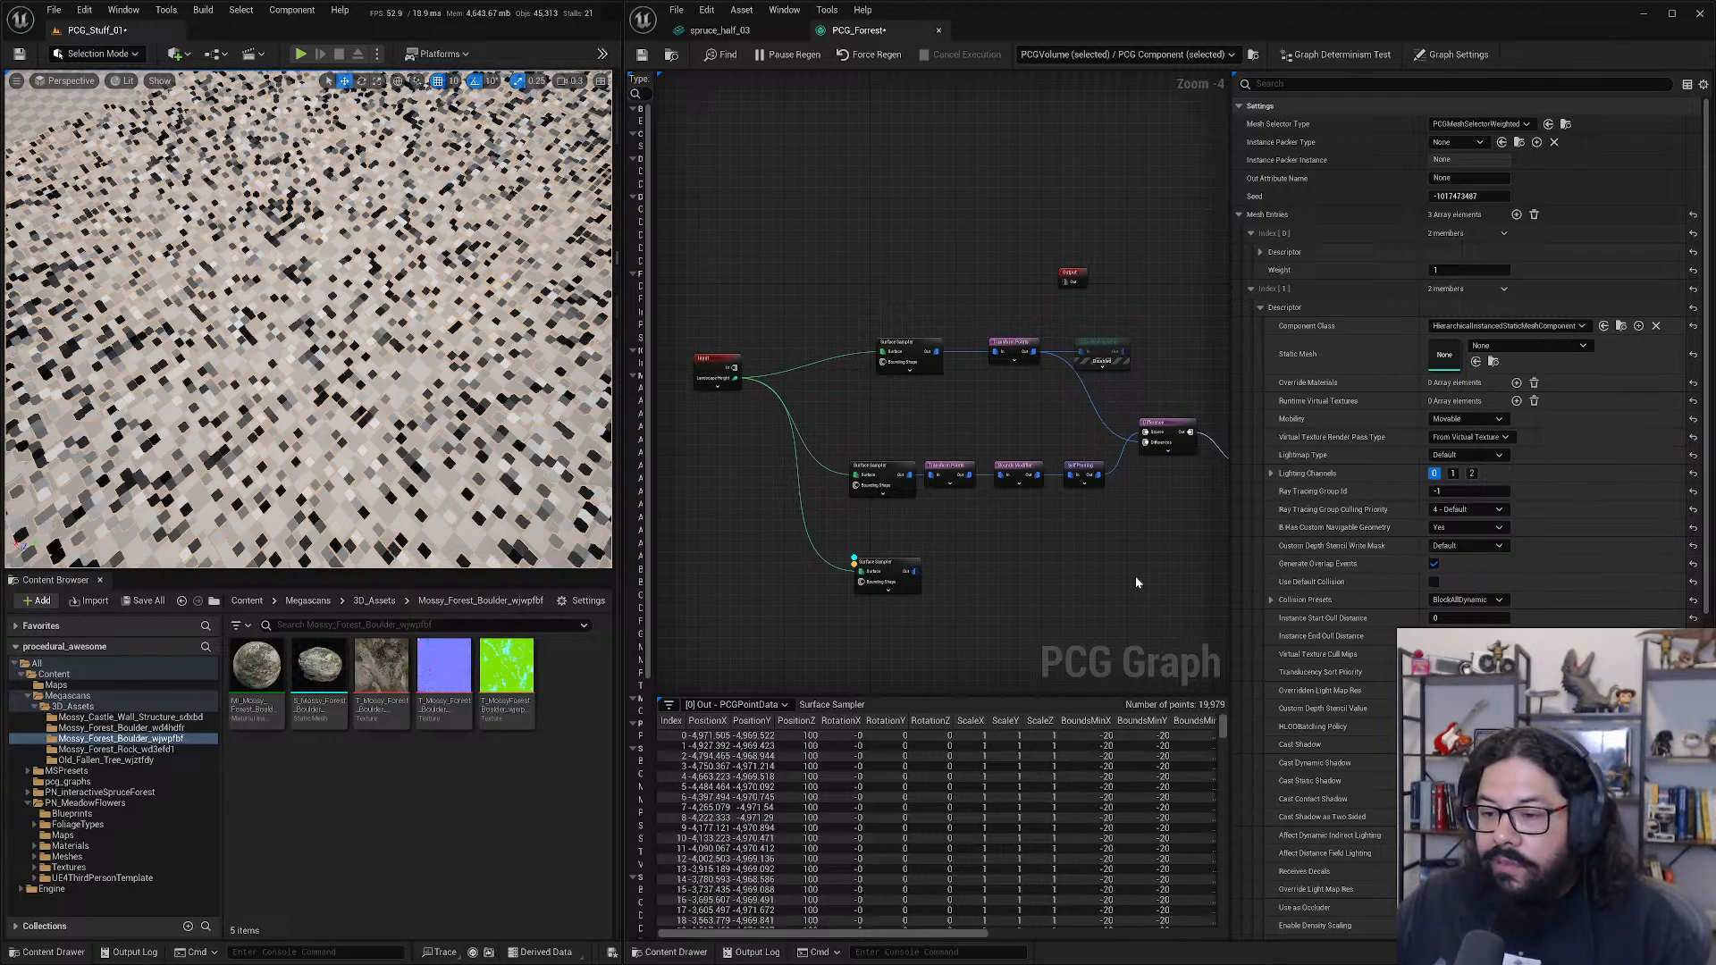
- Assign the static mesh from the Mossy_Forest_Boulder_wjwpfbf folder to the rock spawner's second mesh entry
{"action": "left_click", "coordinate": [324, 675]}
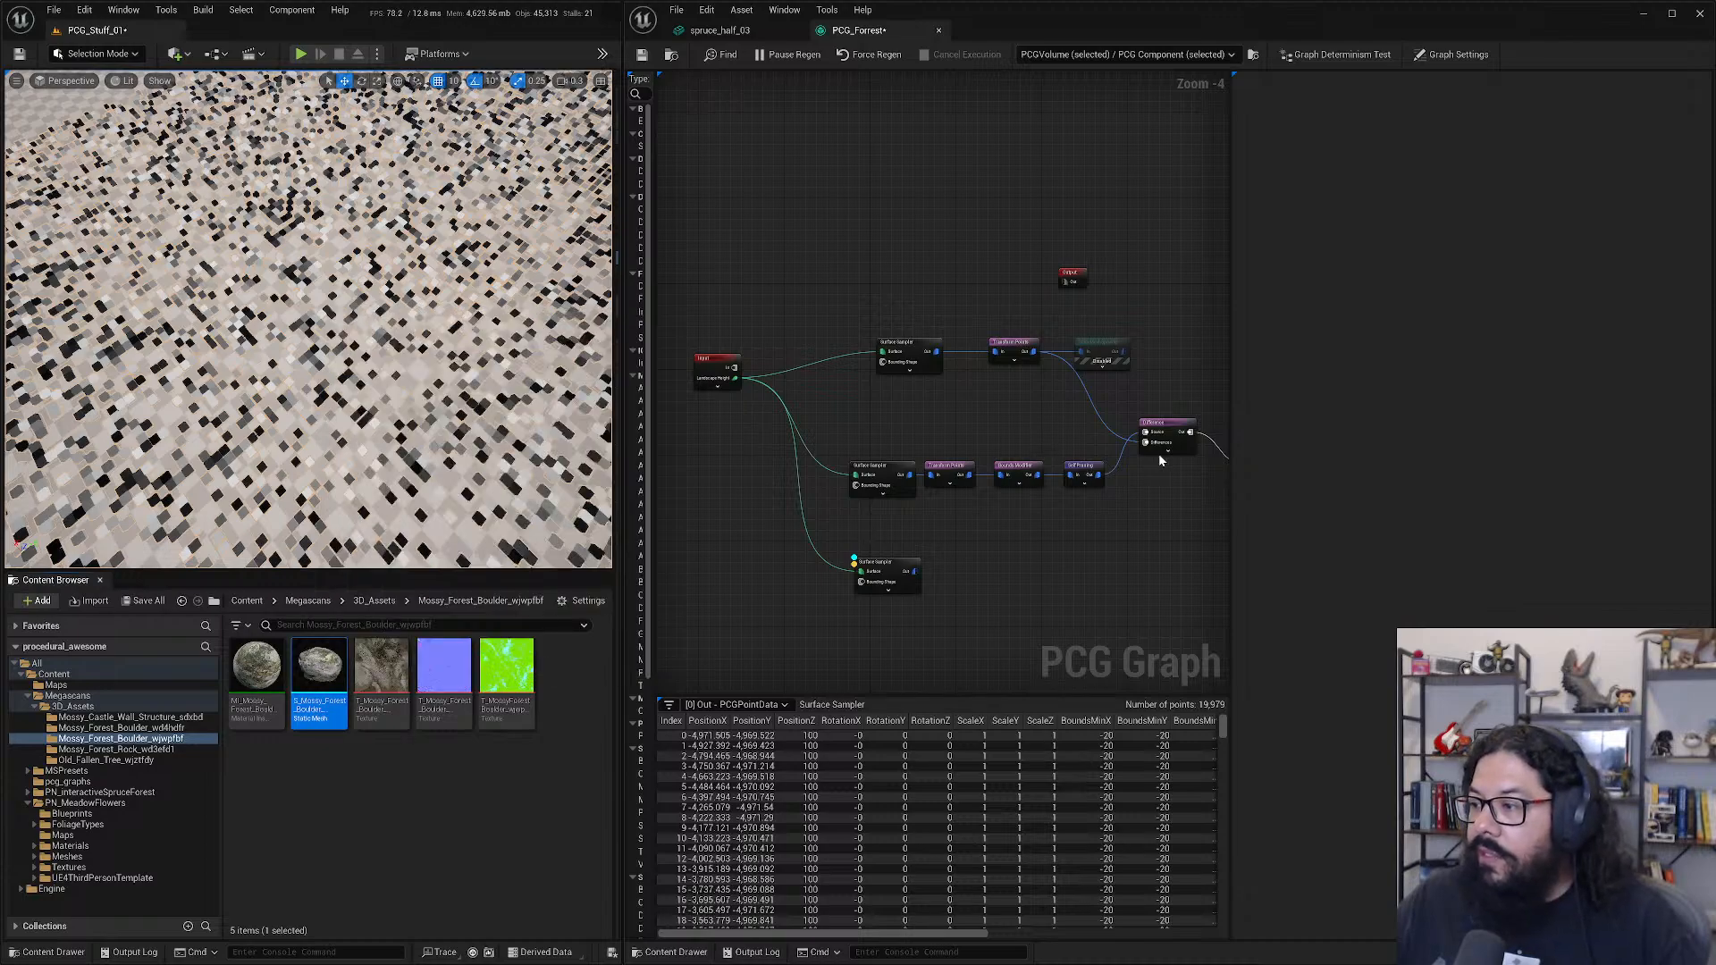
{"action": "right_click_drag", "start_coordinate": [1118, 539], "coordinate": [885, 535]}
{"action": "left_click", "coordinate": [1028, 462]}
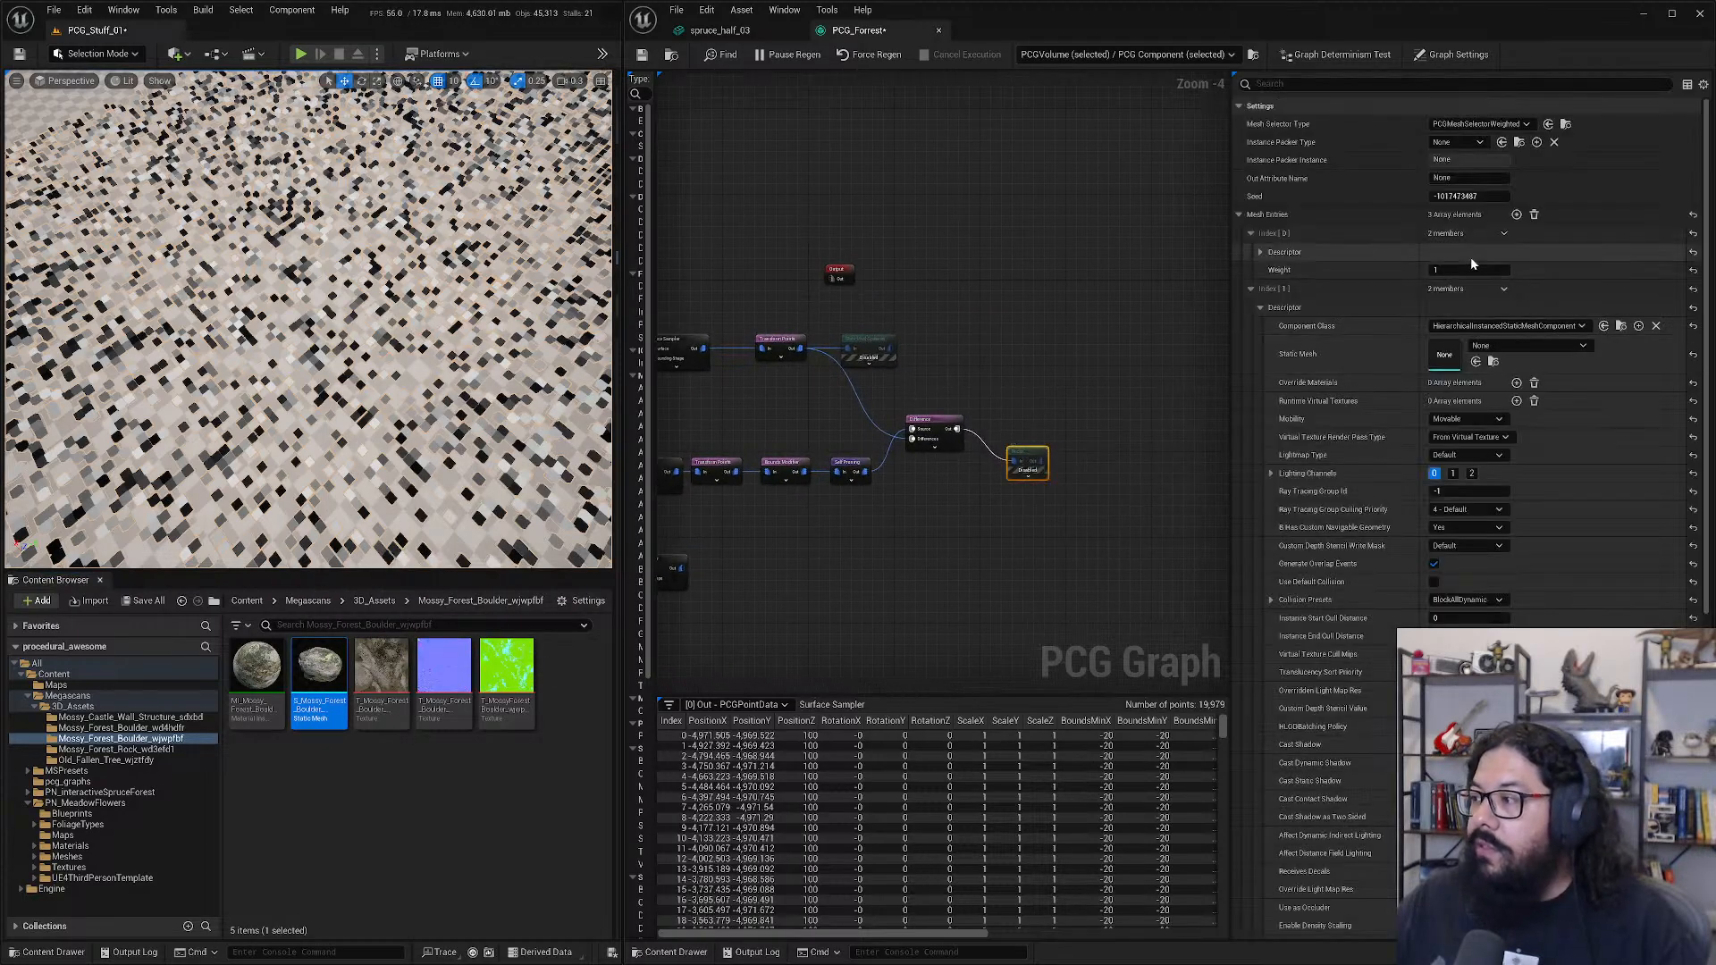
{"action": "left_click", "coordinate": [1476, 361]}
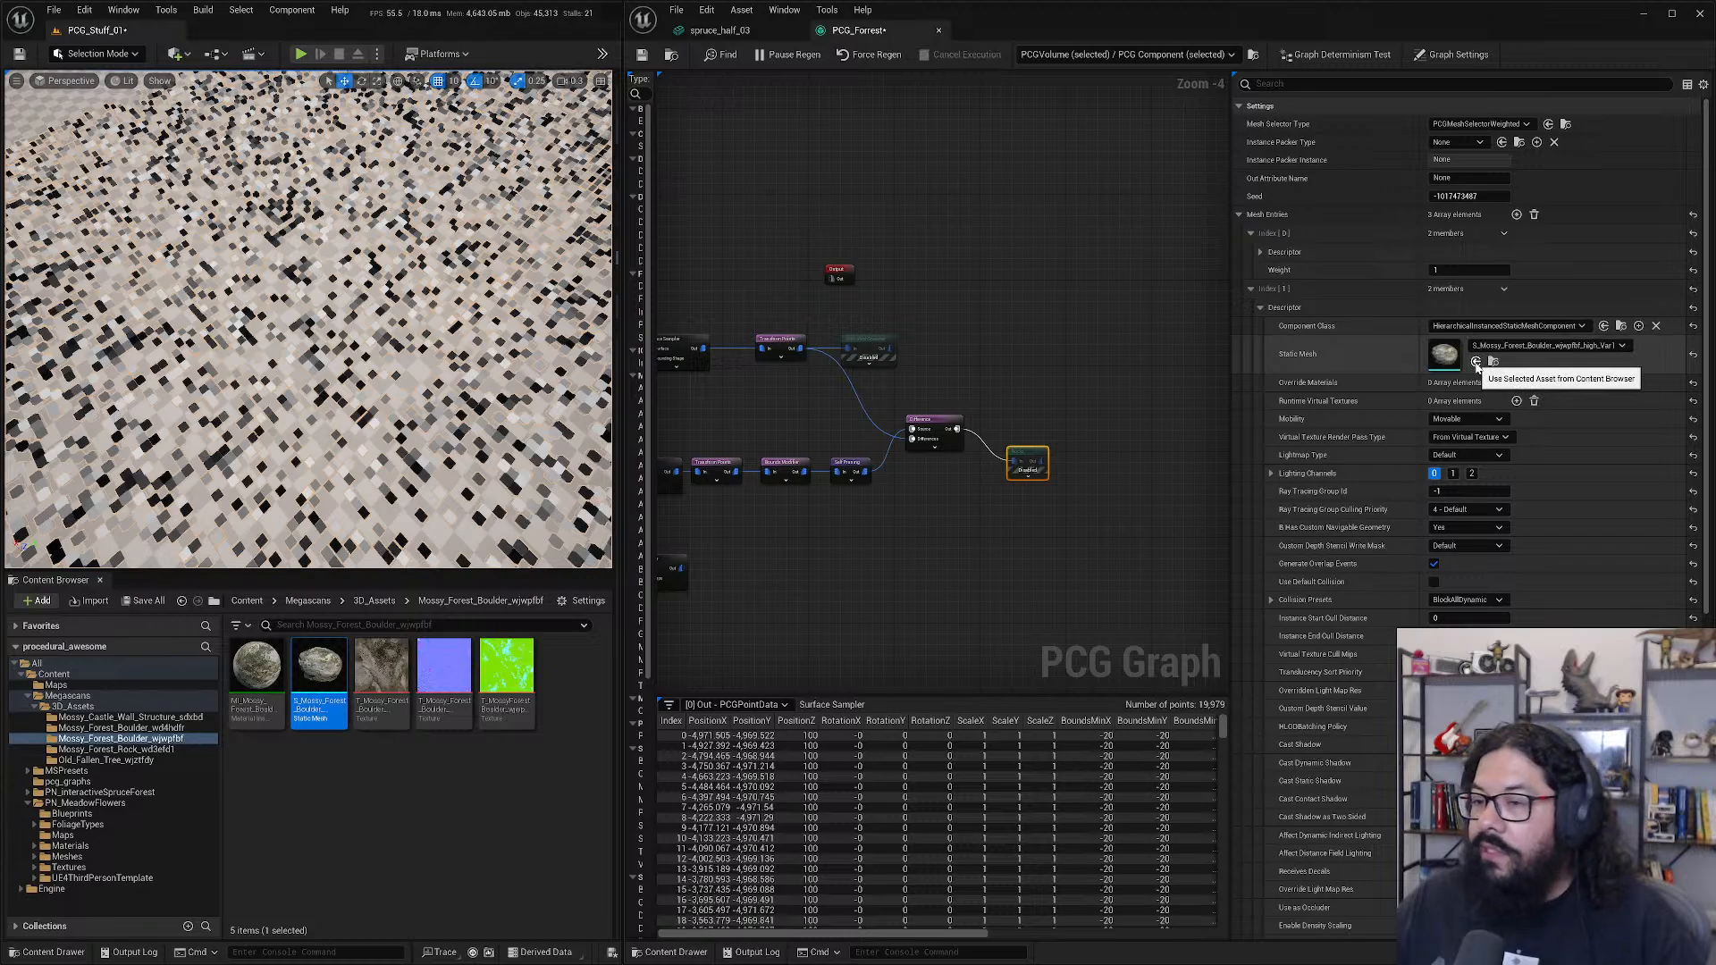
- Preview the Mossy_Forest_Rock_wd3efd1 mesh and the other Mossy_Forest_Boulder mesh in the mesh editor to judge their shape and size
{"action": "left_click", "coordinate": [116, 749]}
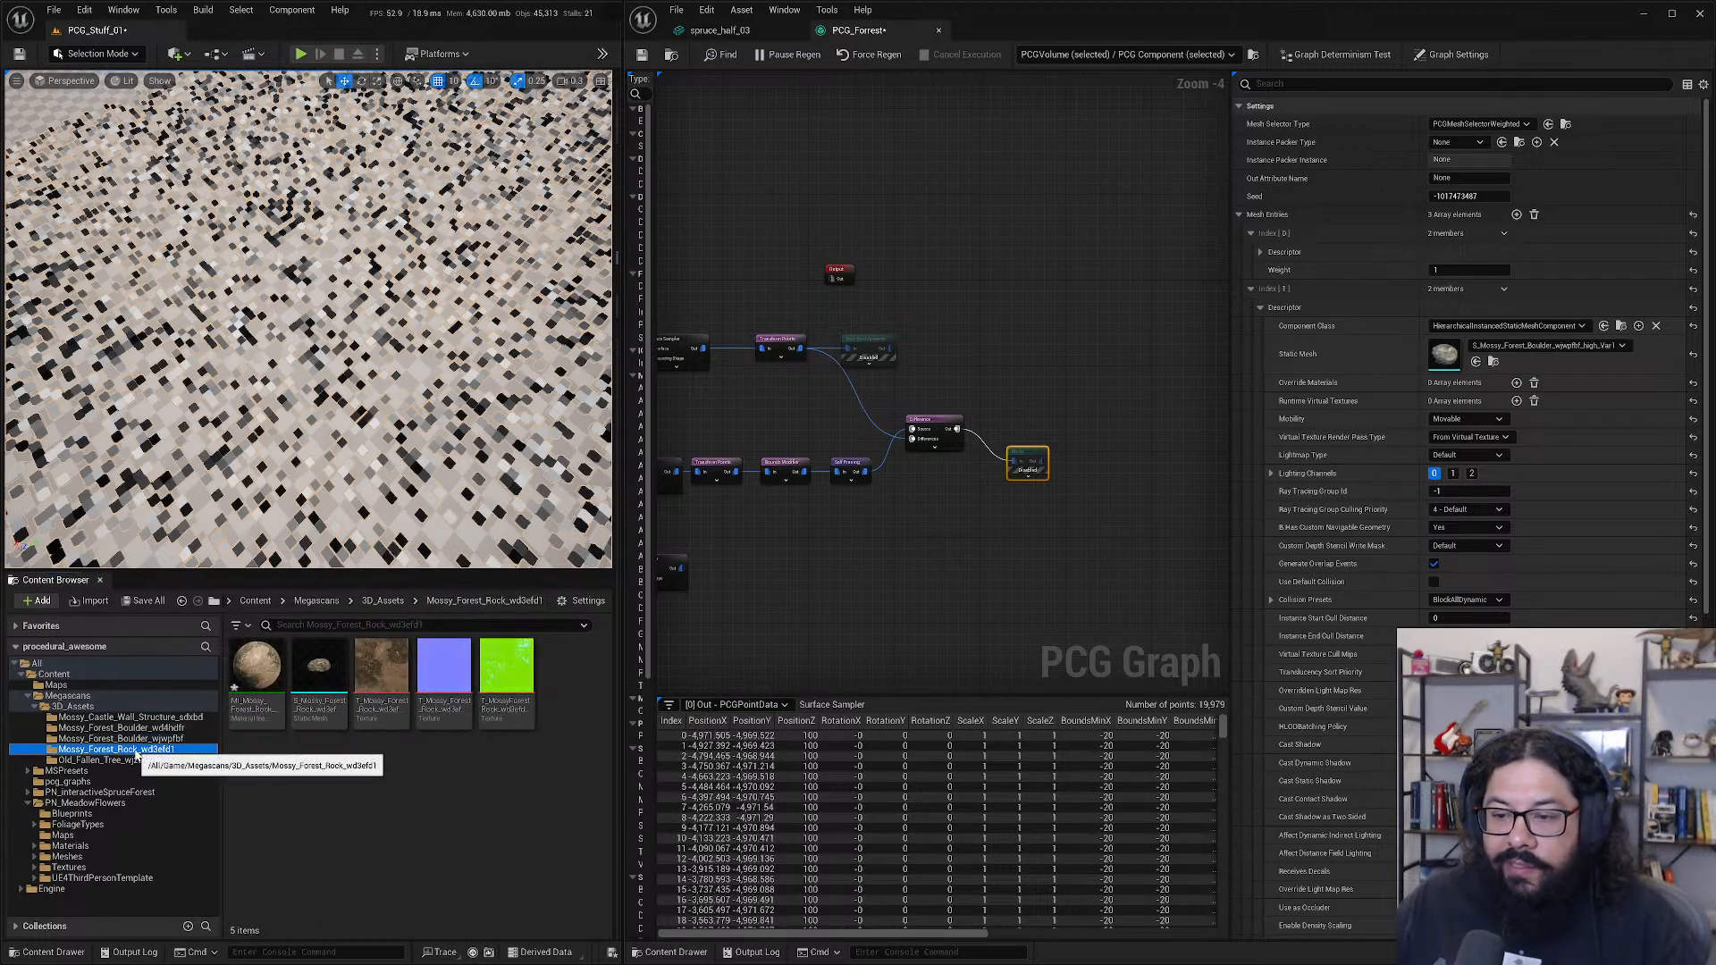
{"action": "left_click", "coordinate": [319, 666]}
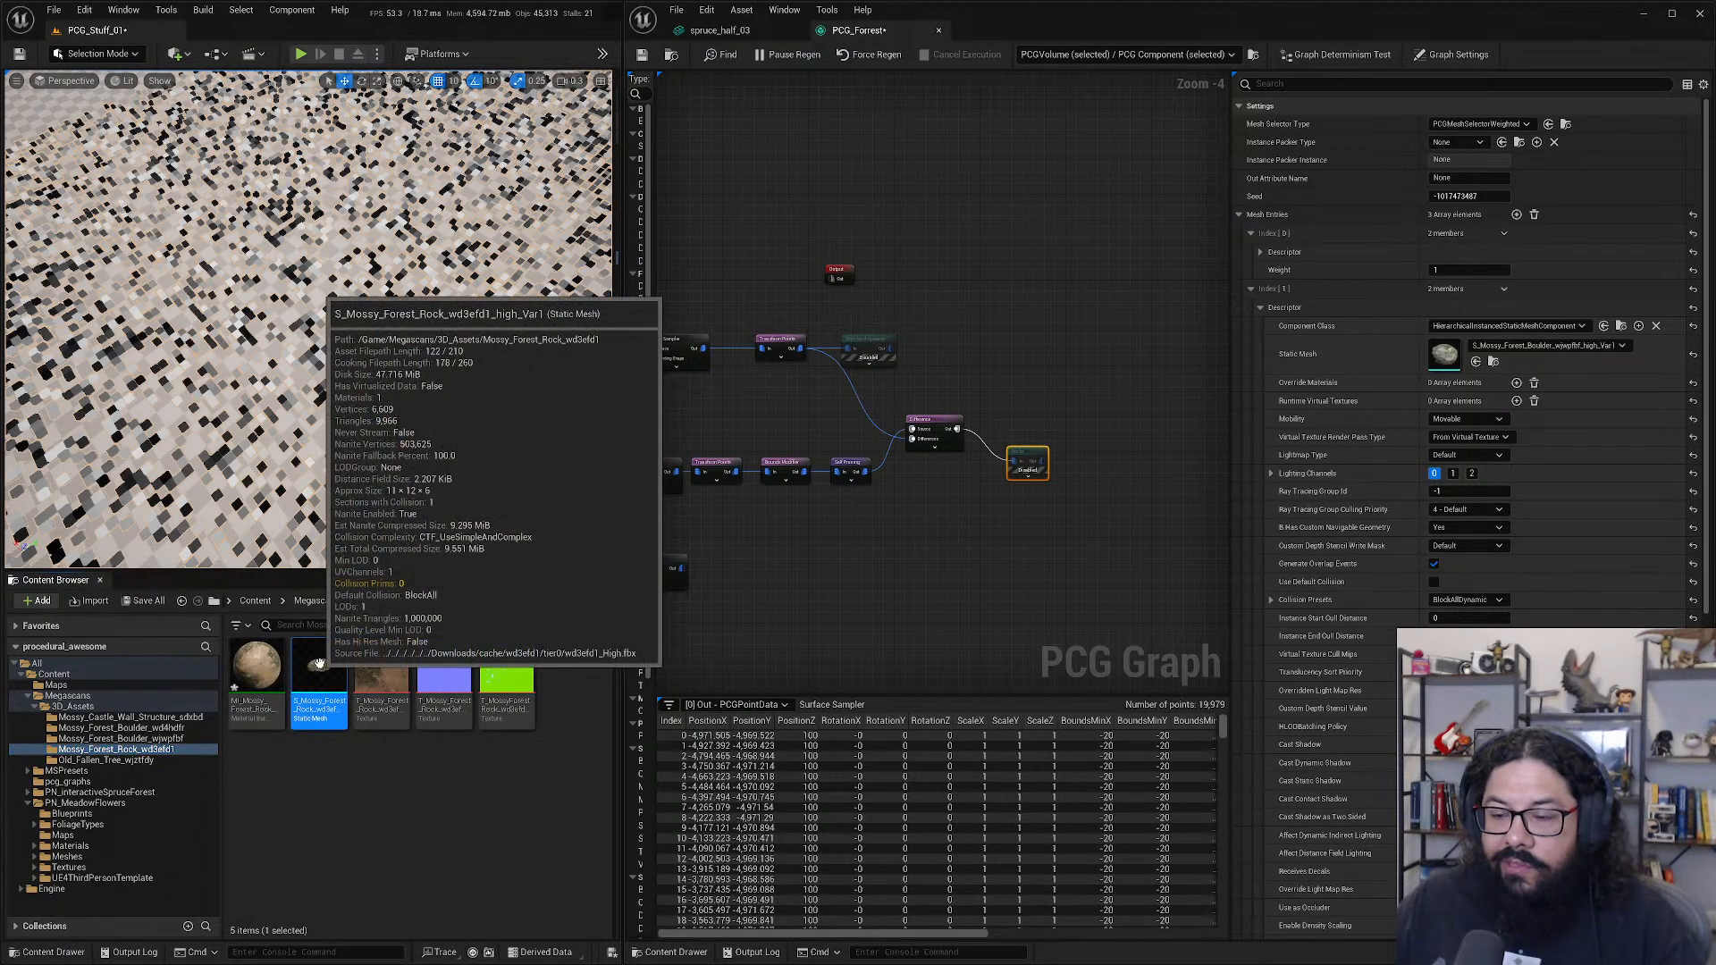
{"action": "double_click", "coordinate": [320, 666]}
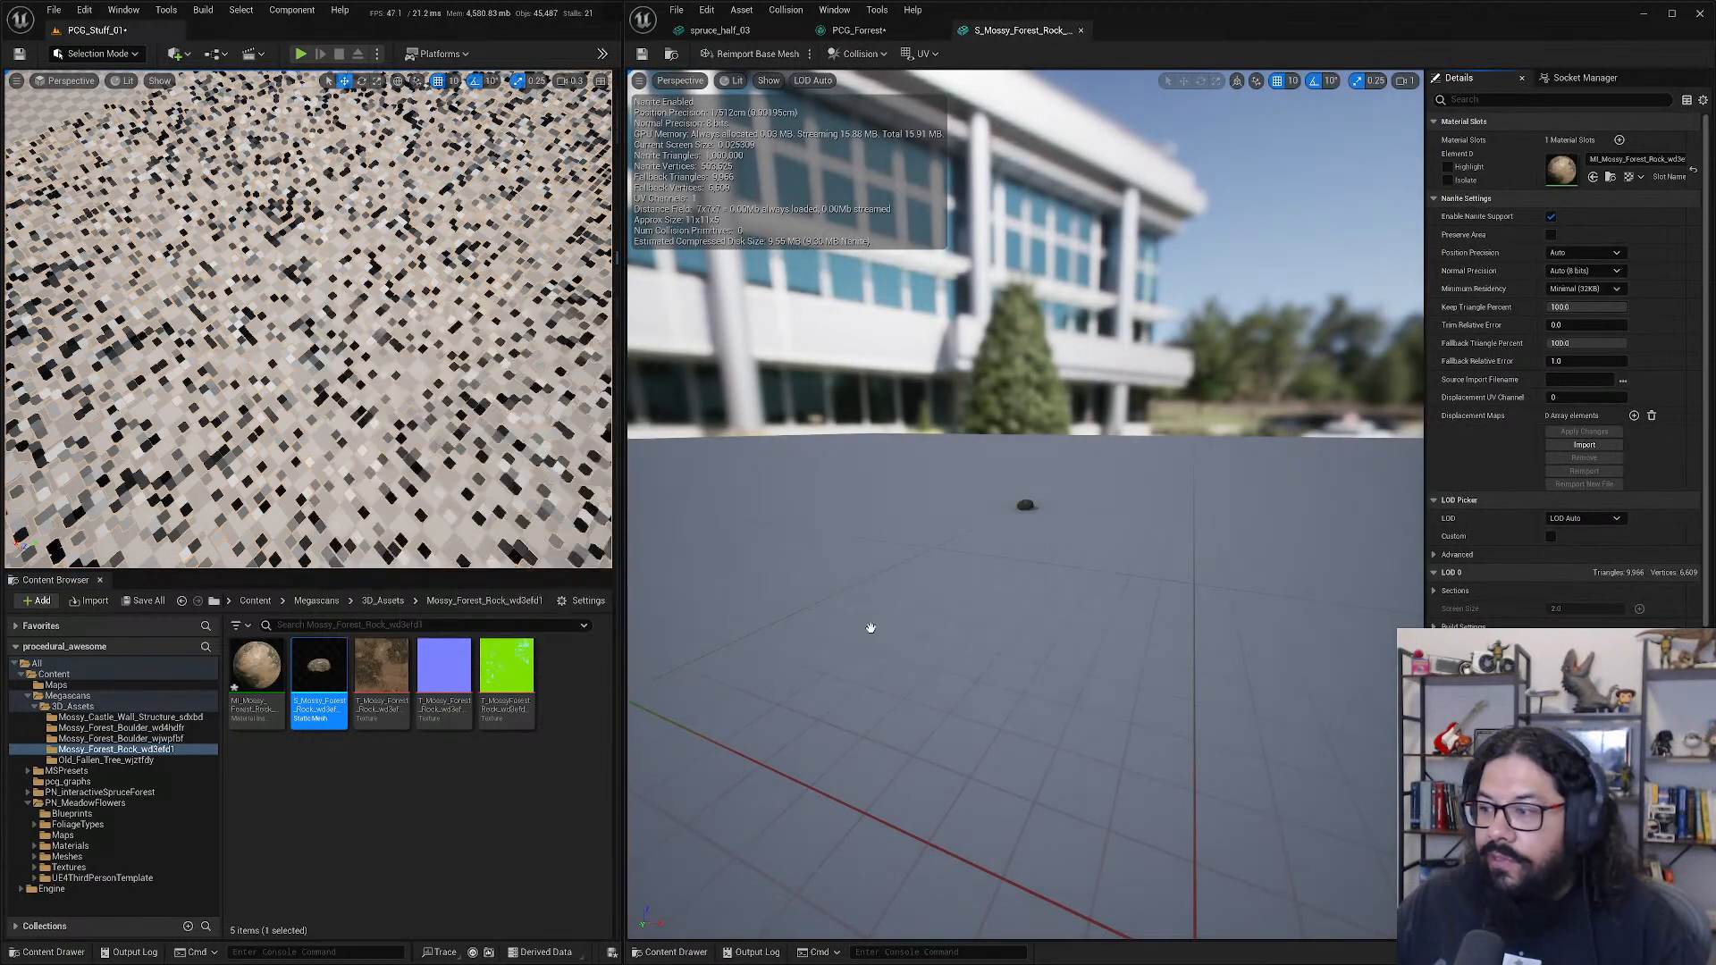
{"action": "scroll", "coordinate": [1069, 530], "scroll_direction": "up", "scroll_amount": 3}
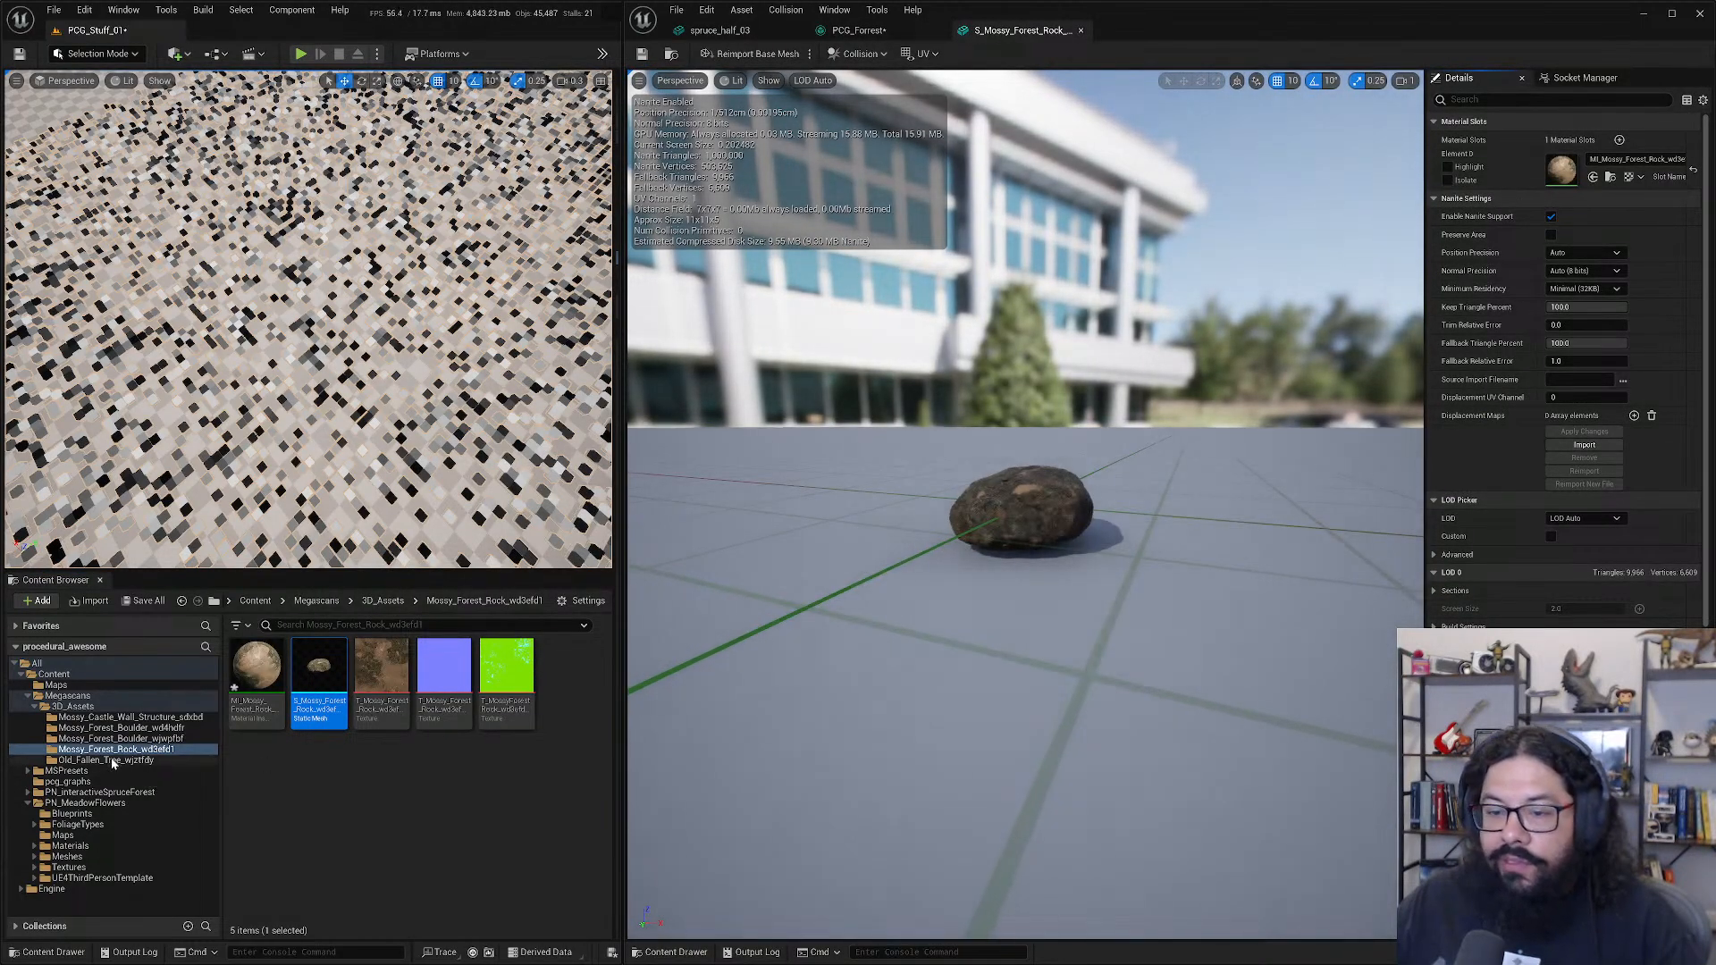
{"action": "left_click", "coordinate": [111, 728]}
{"action": "double_click", "coordinate": [312, 672]}
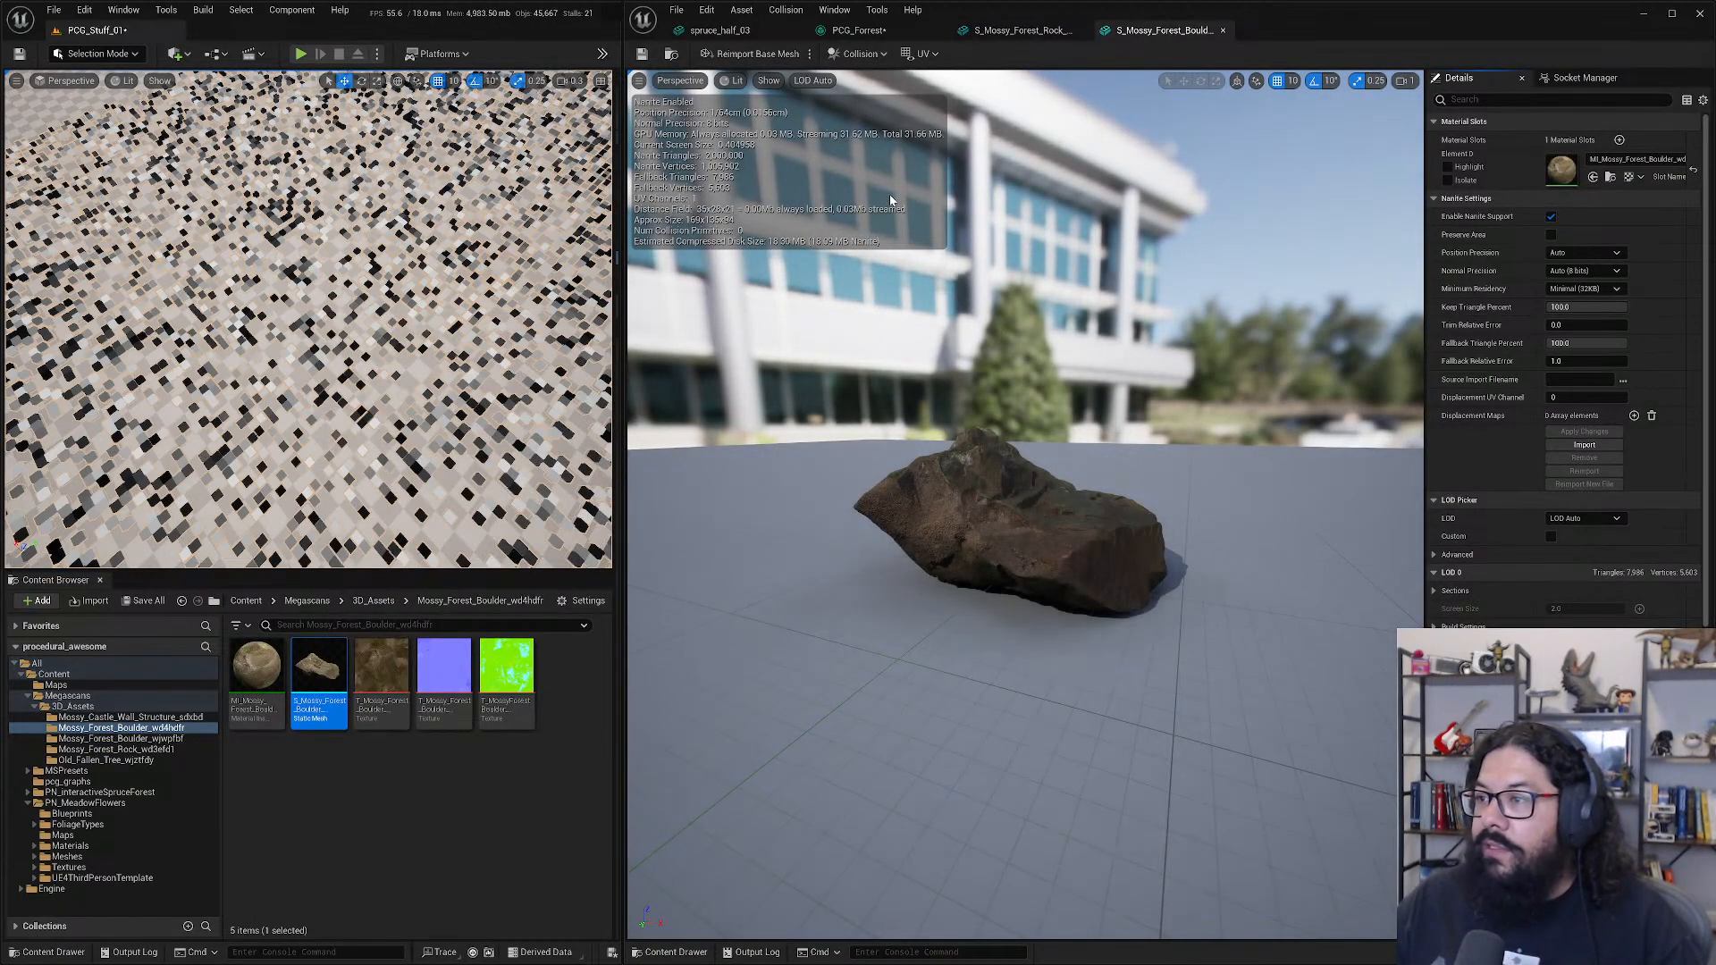
- Save the PCG graph and assign the other Mossy_Forest_Boulder static mesh to the rock spawner's third mesh entry
{"action": "left_click", "coordinate": [885, 32]}
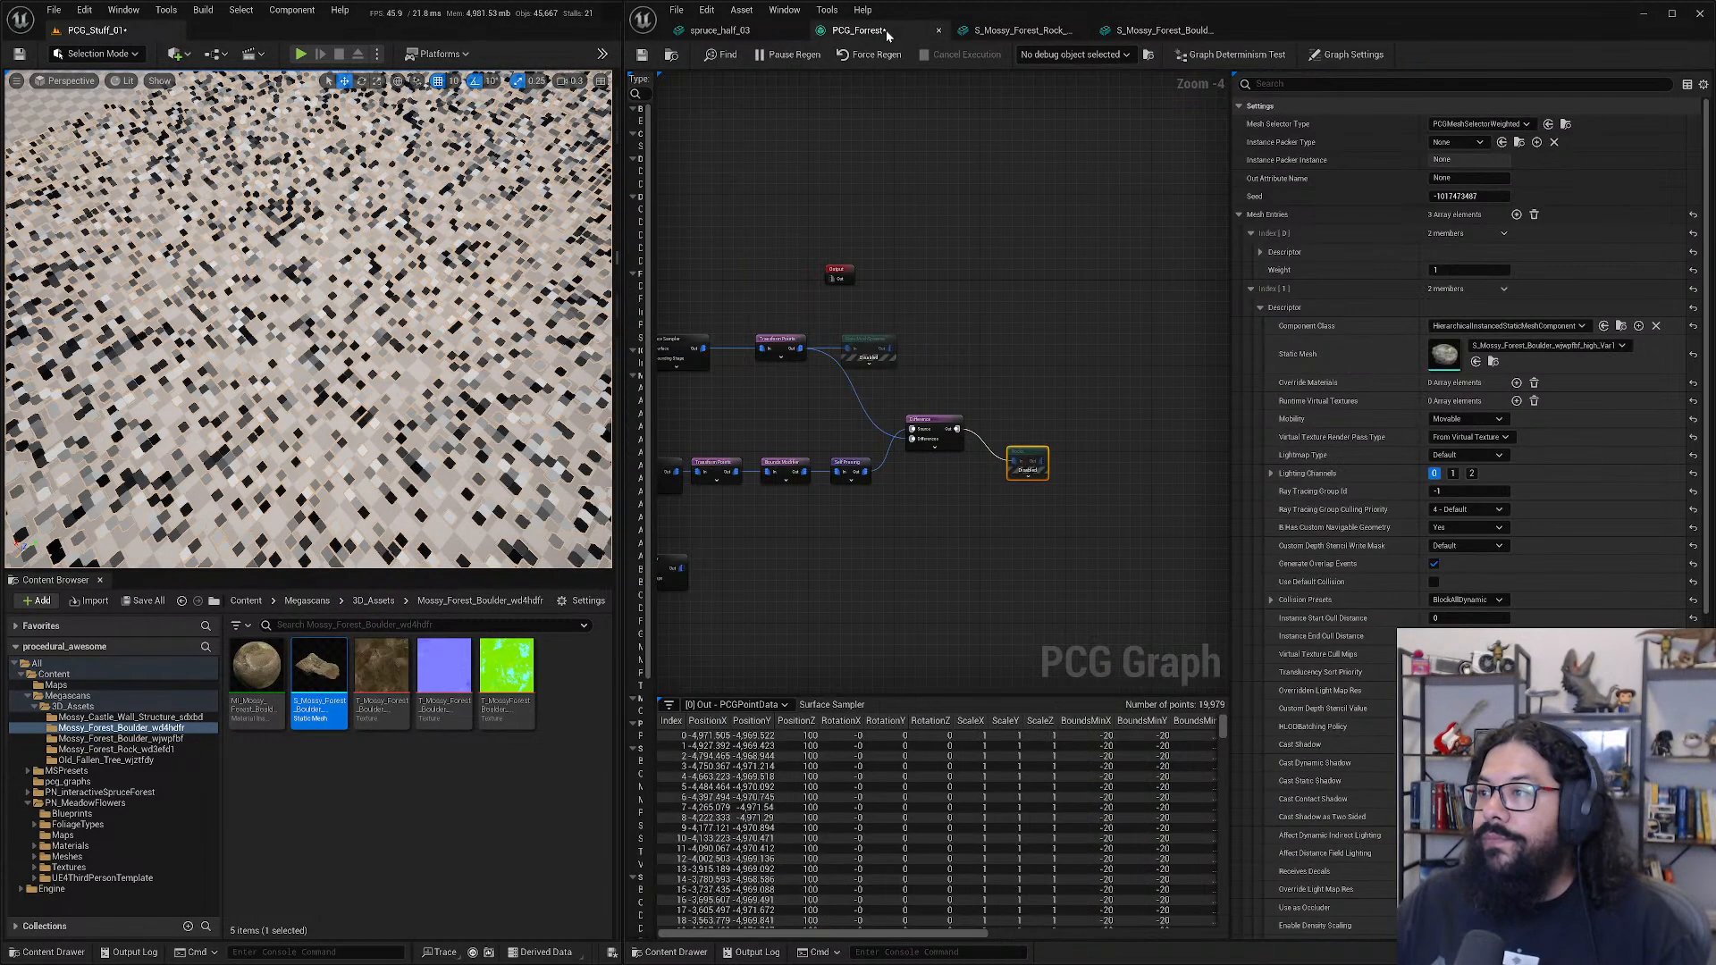
{"action": "left_click", "coordinate": [641, 56]}
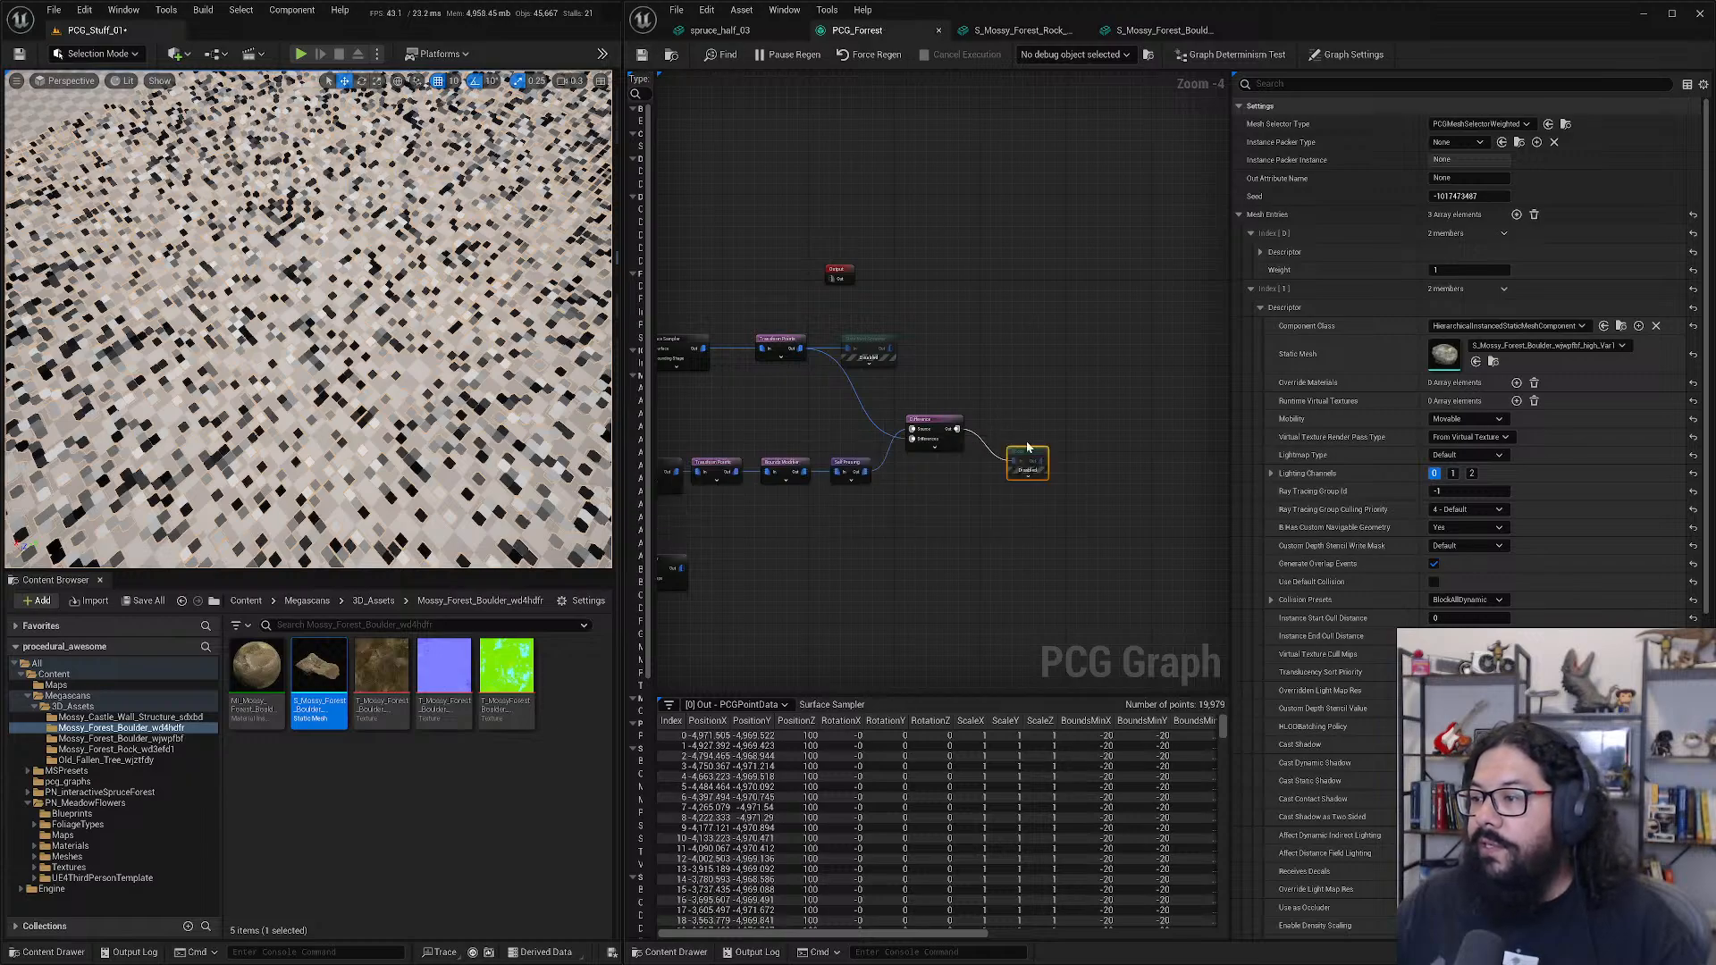
{"action": "left_click", "coordinate": [1279, 308]}
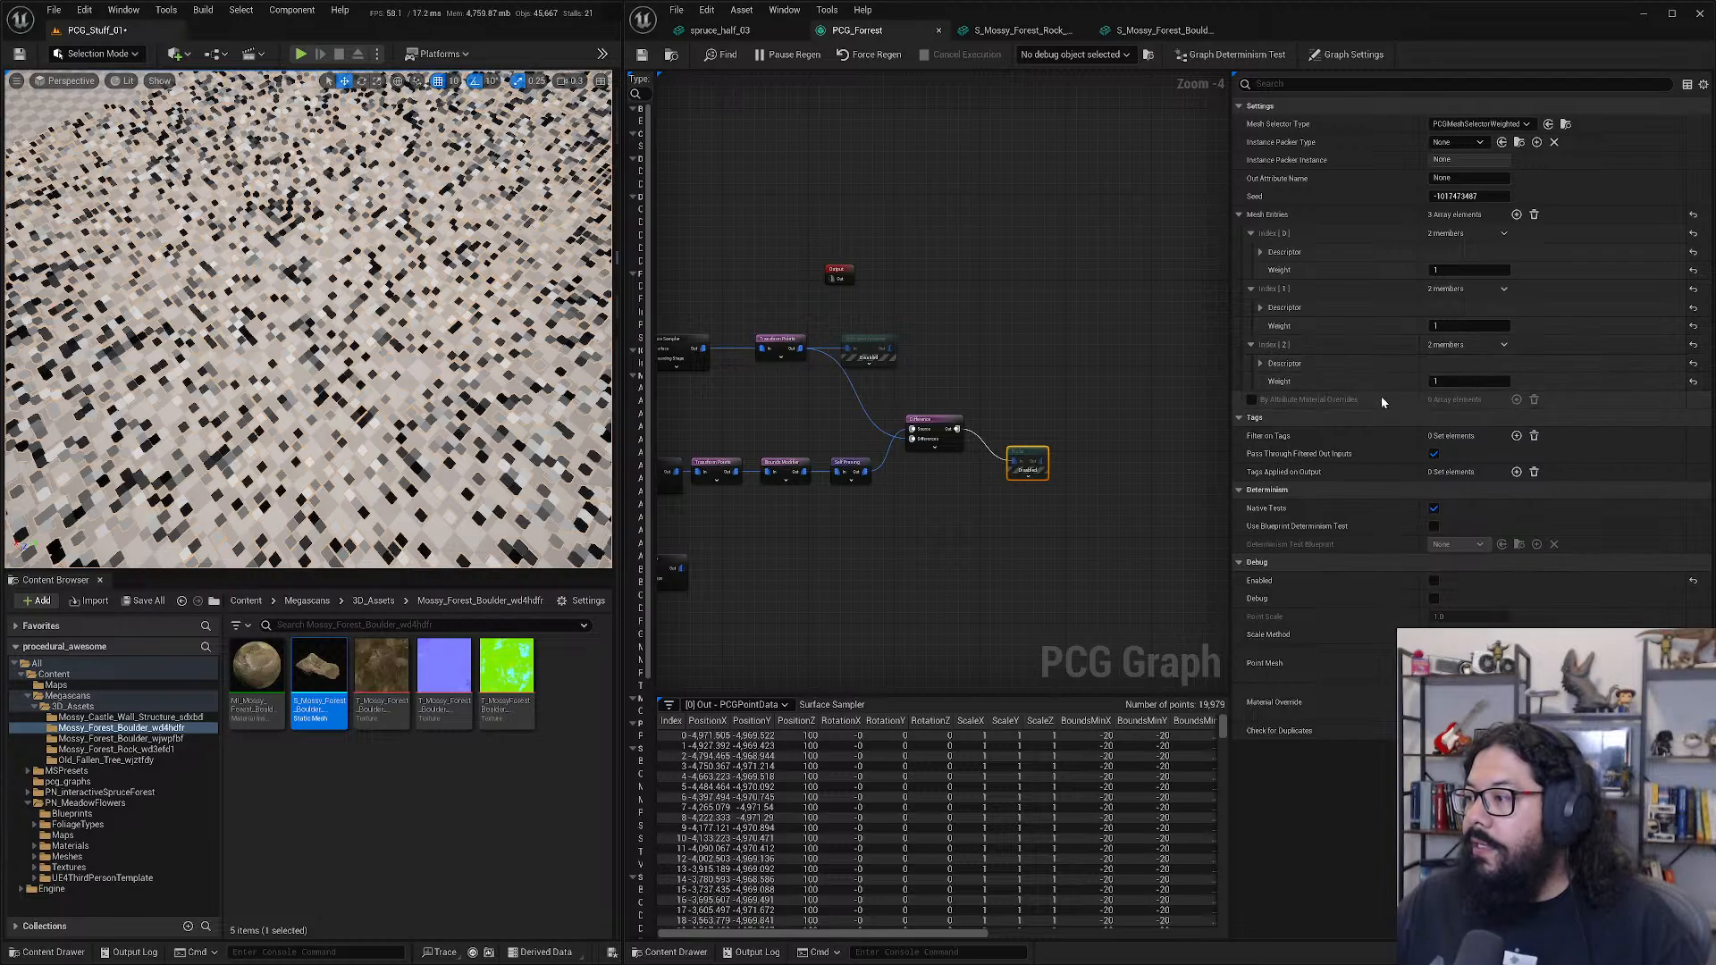
{"action": "left_click", "coordinate": [1260, 364]}
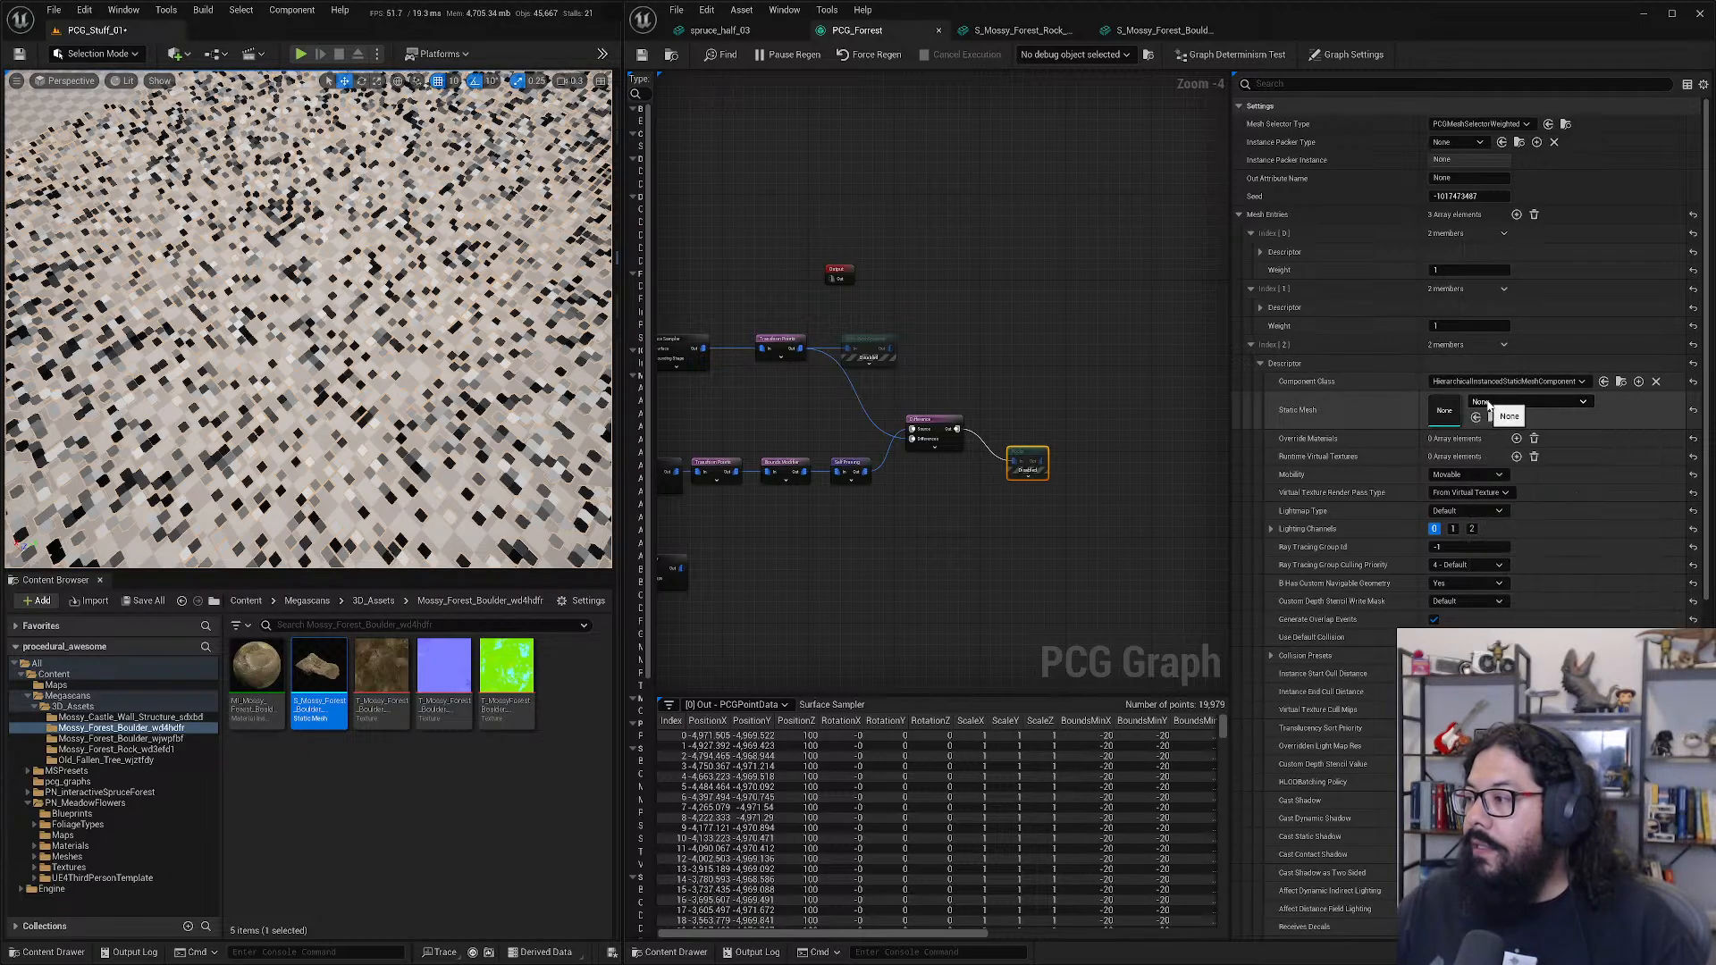
{"action": "left_click", "coordinate": [1476, 418]}
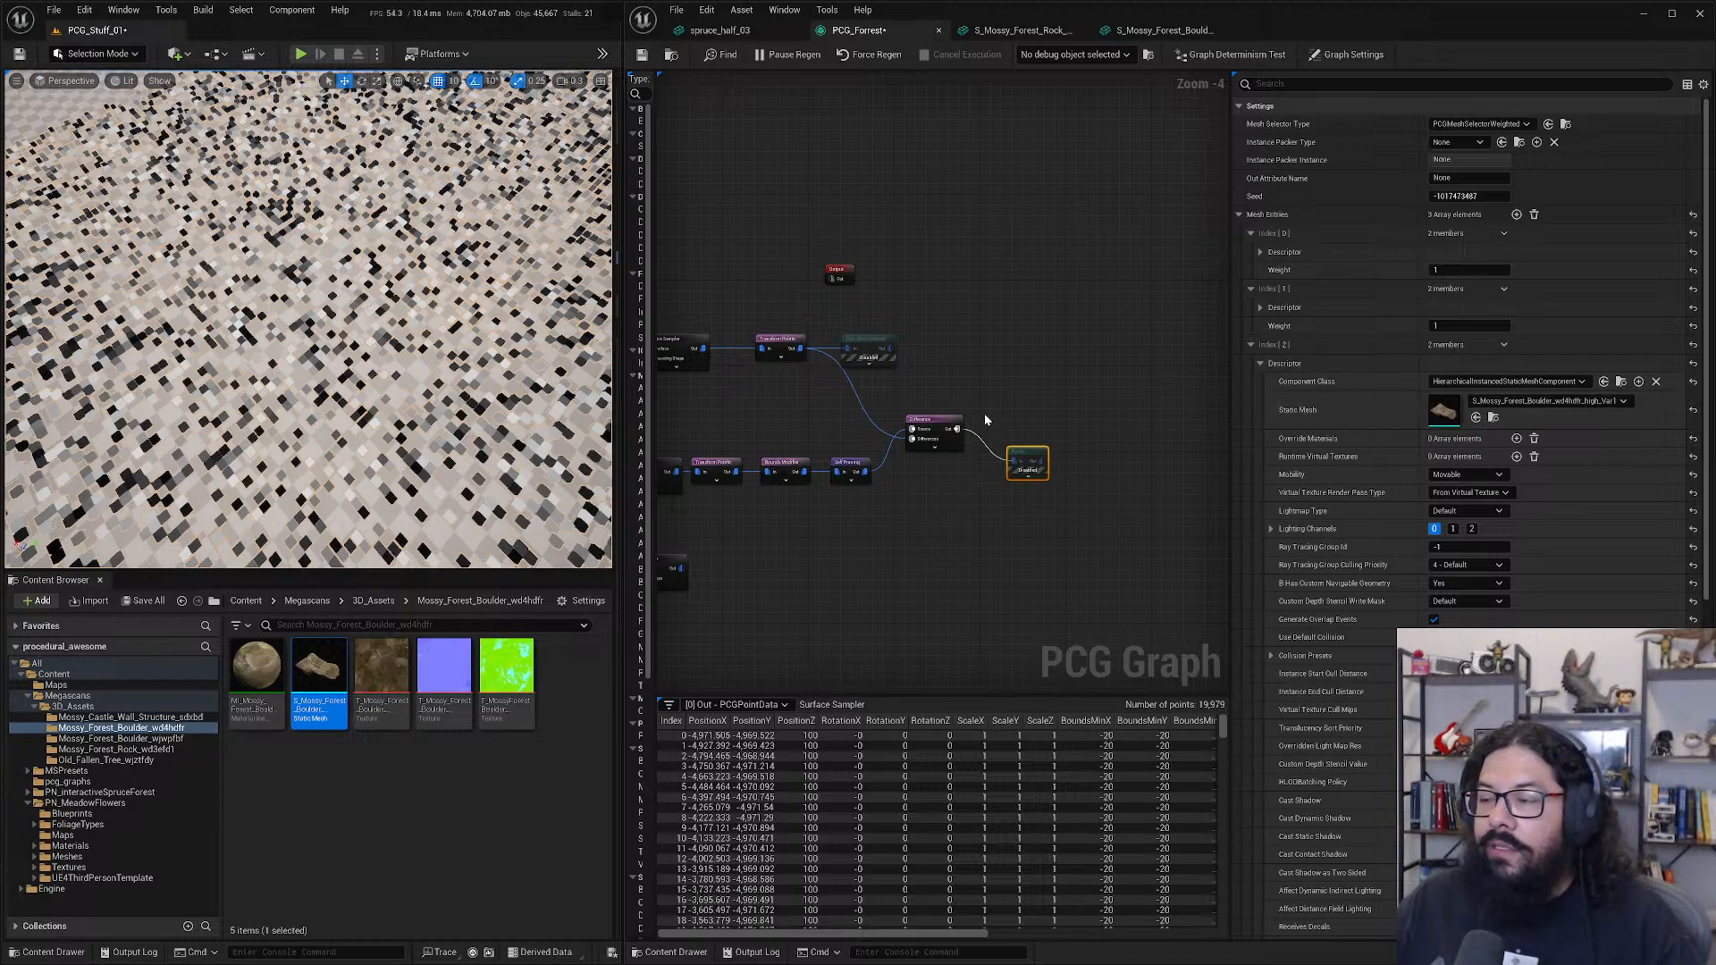
- Turn off the debug display on the Rocks spawner, enable the node, and inspect the generated boulders in the level
{"action": "right_click_drag", "start_coordinate": [967, 507], "coordinate": [1083, 500]}
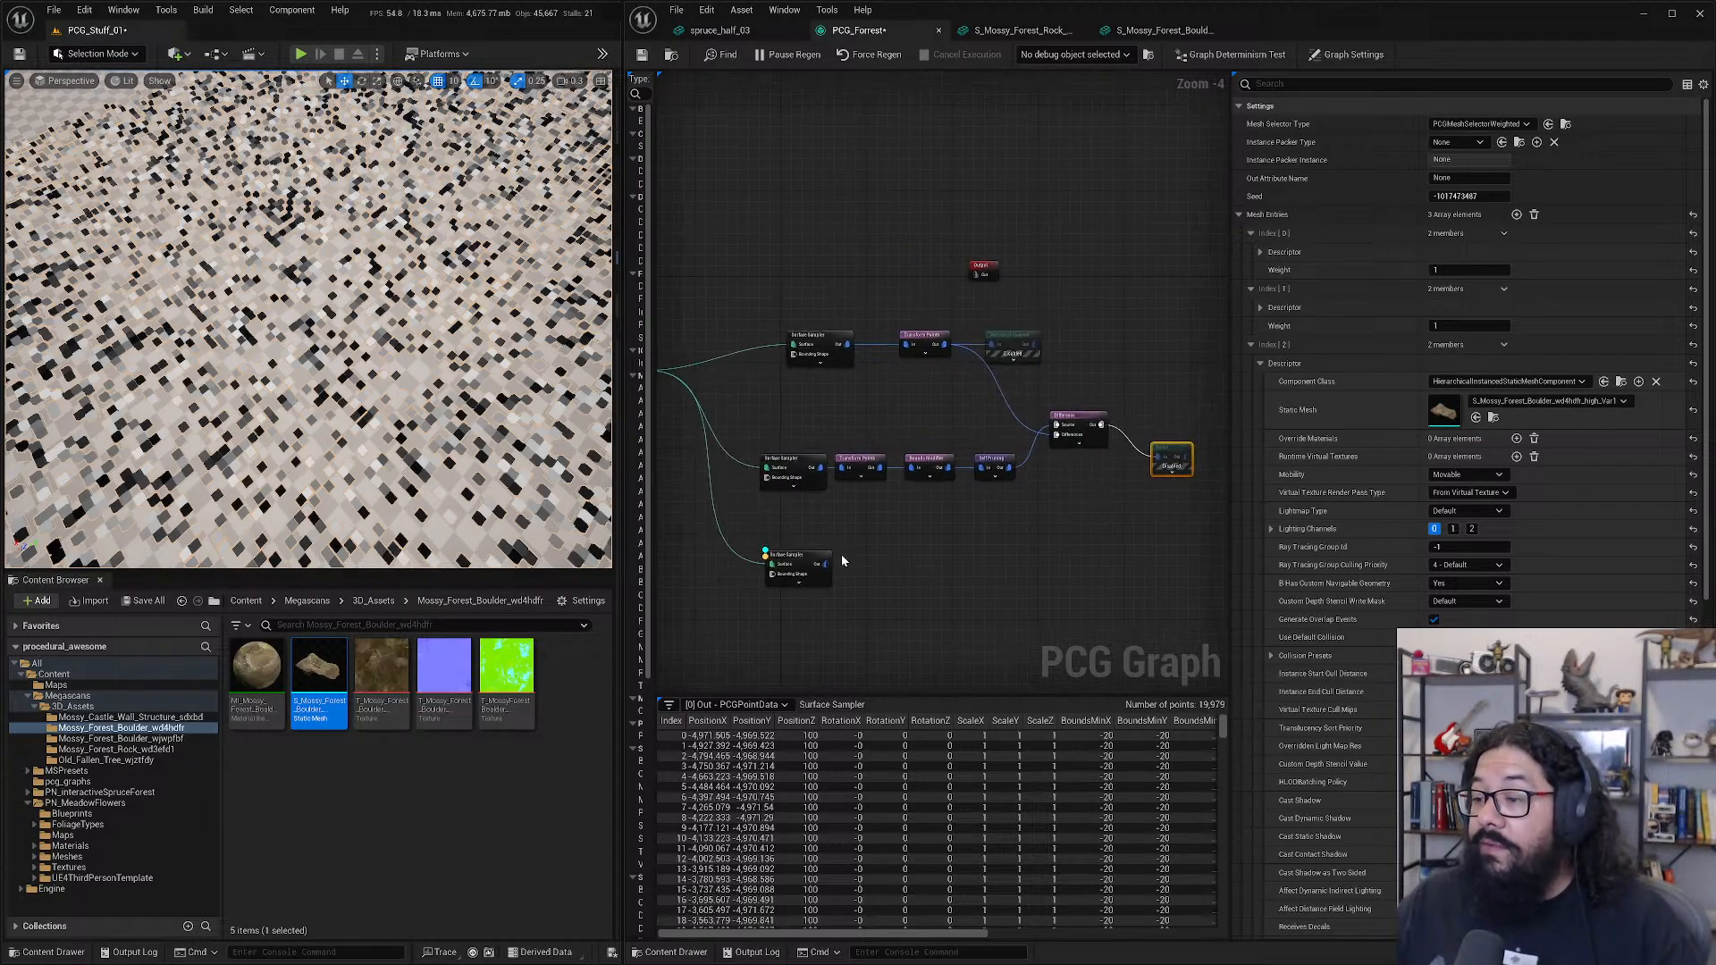
{"action": "left_click", "coordinate": [823, 564]}
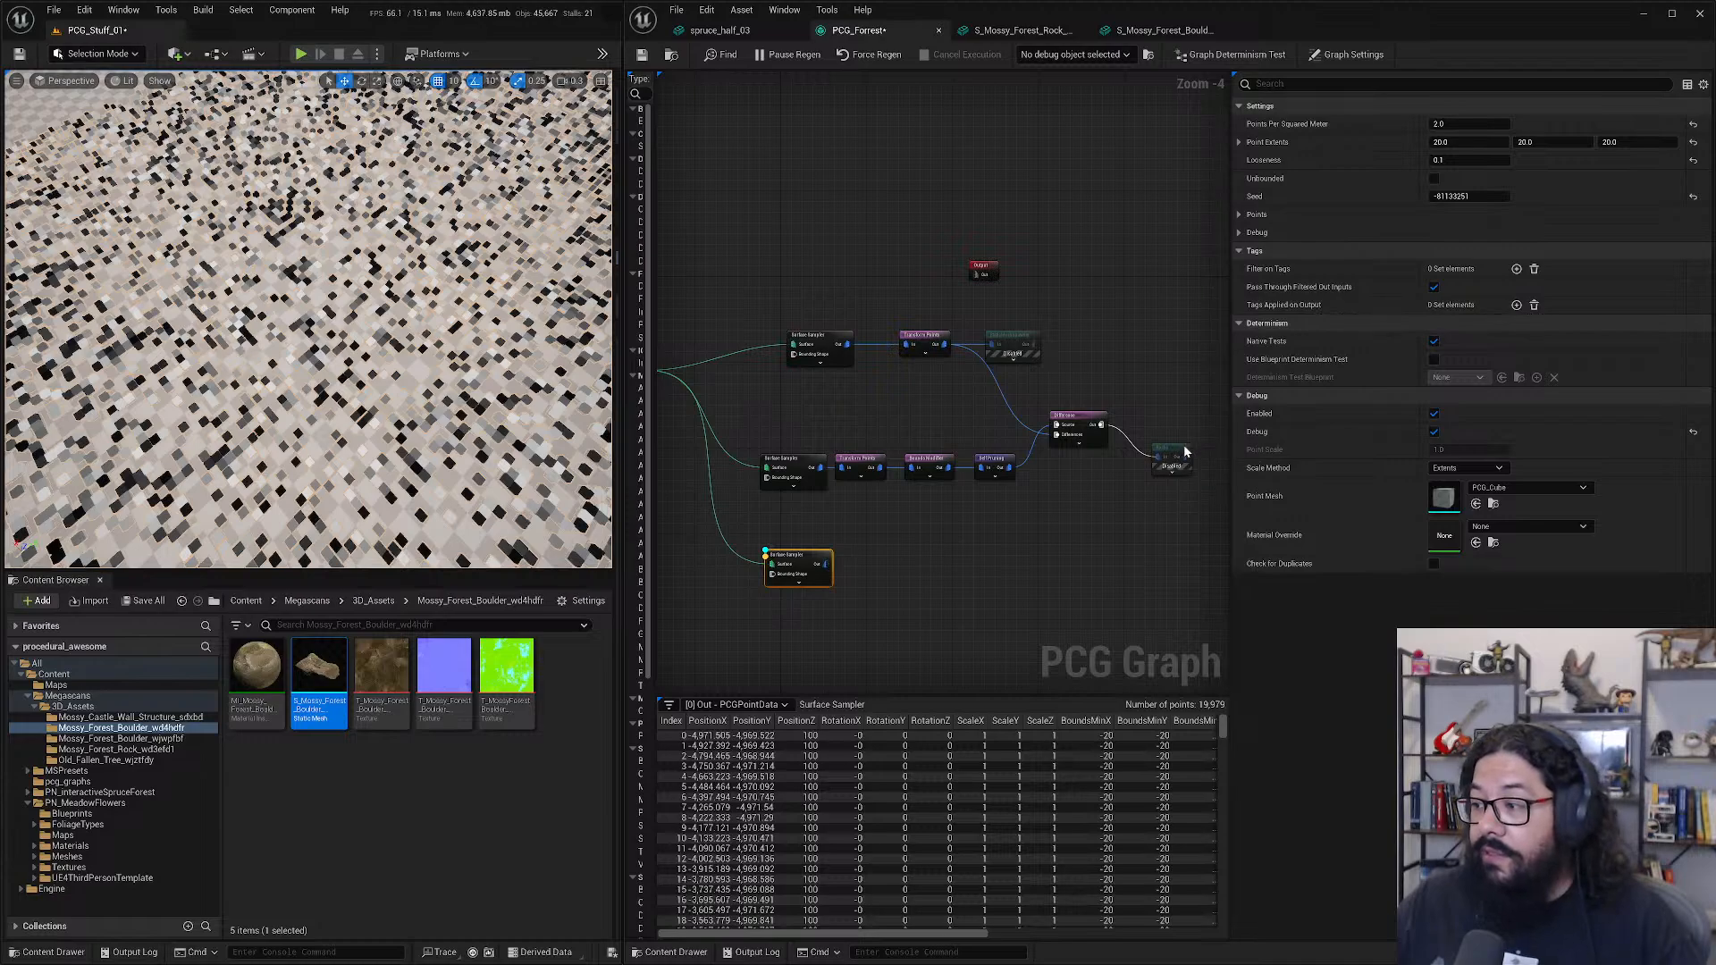
{"action": "left_click", "coordinate": [1172, 456]}
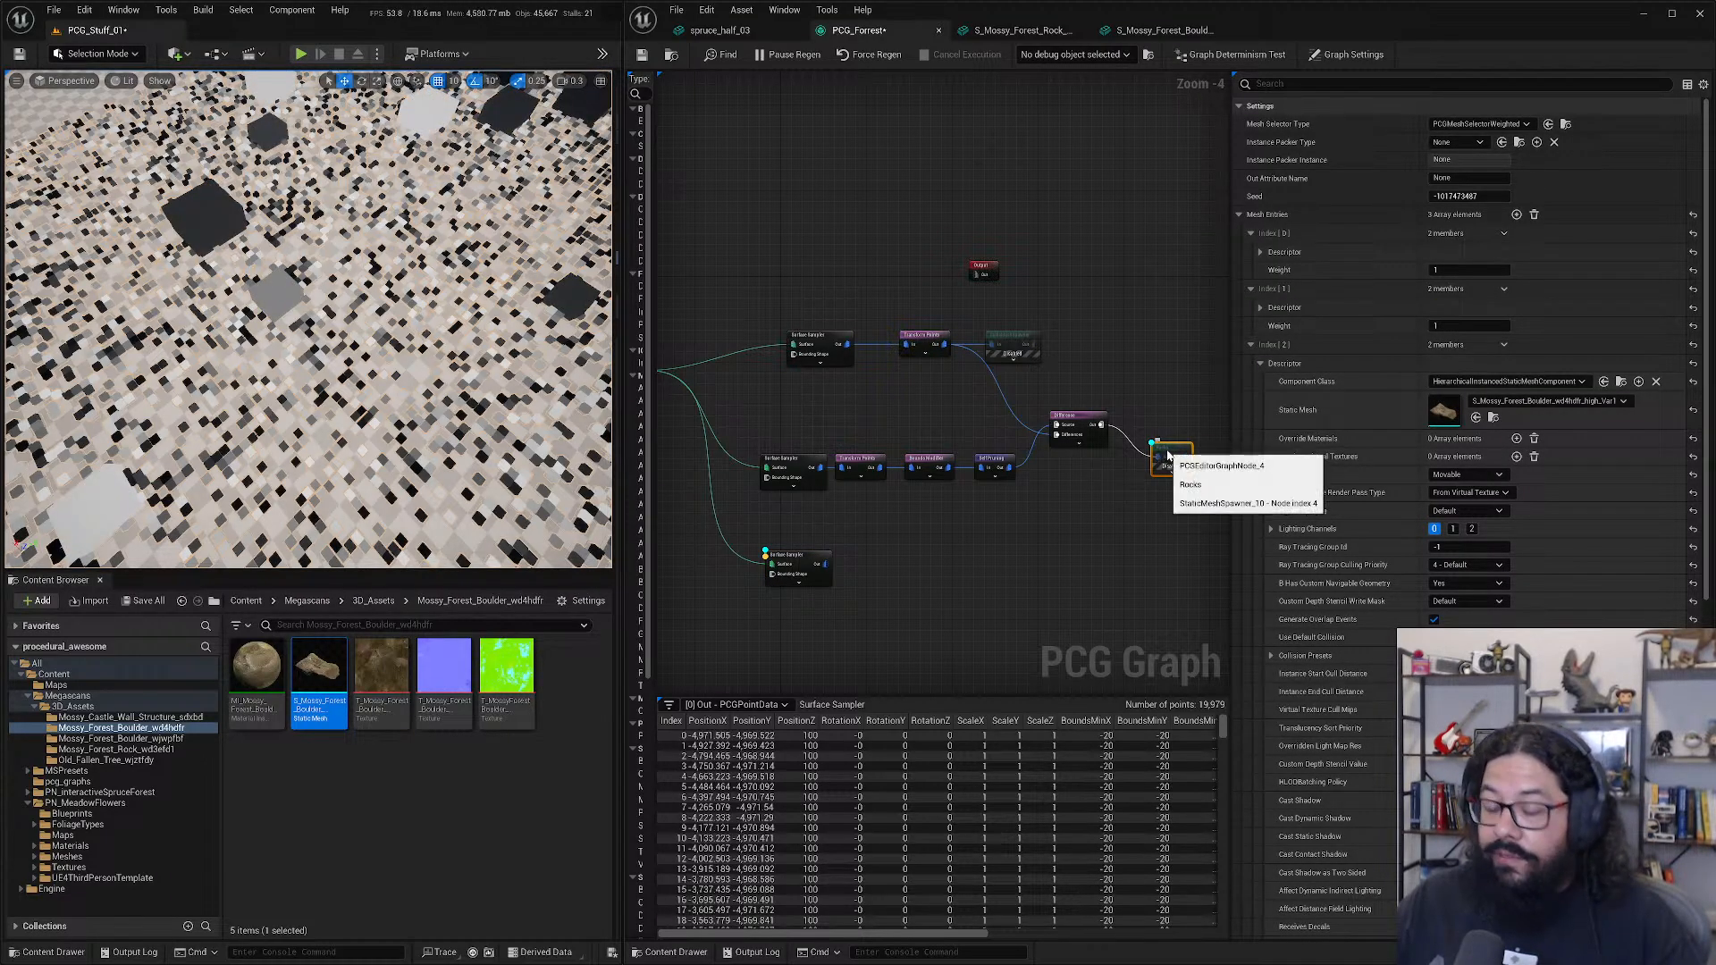
{"action": "key", "text": "d"}
{"action": "key", "text": "e"}
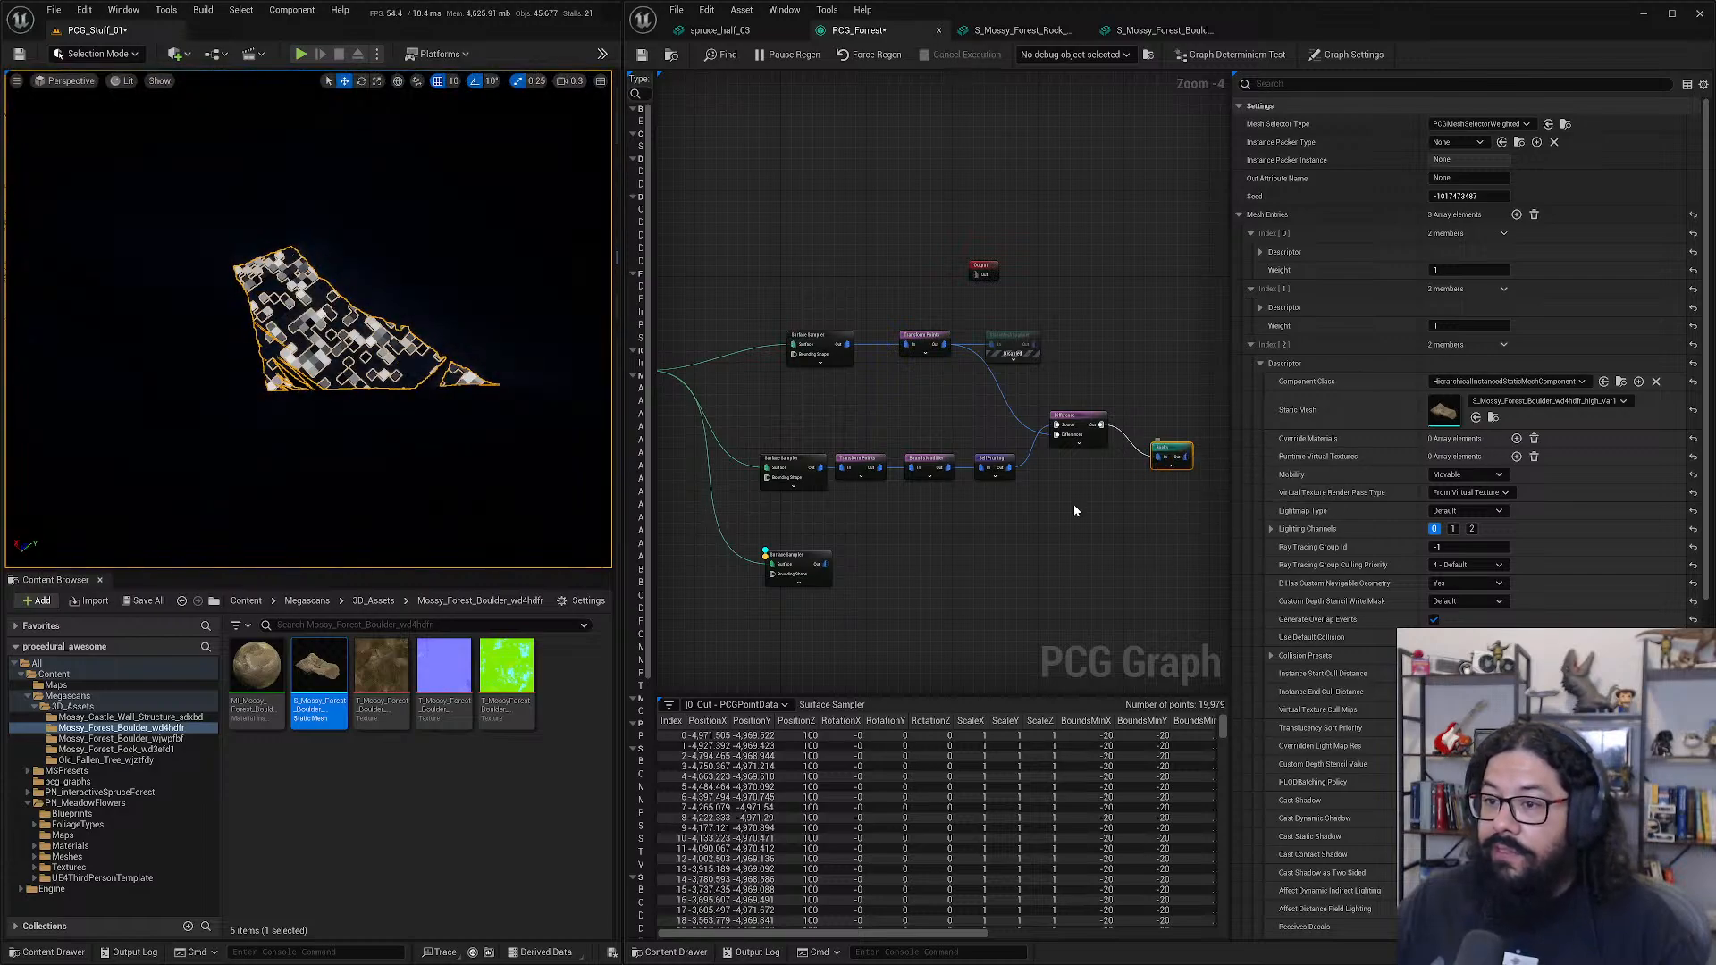
{"action": "left_click", "coordinate": [1095, 494]}
{"action": "scroll", "coordinate": [386, 418], "scroll_direction": "up", "scroll_amount": 10}
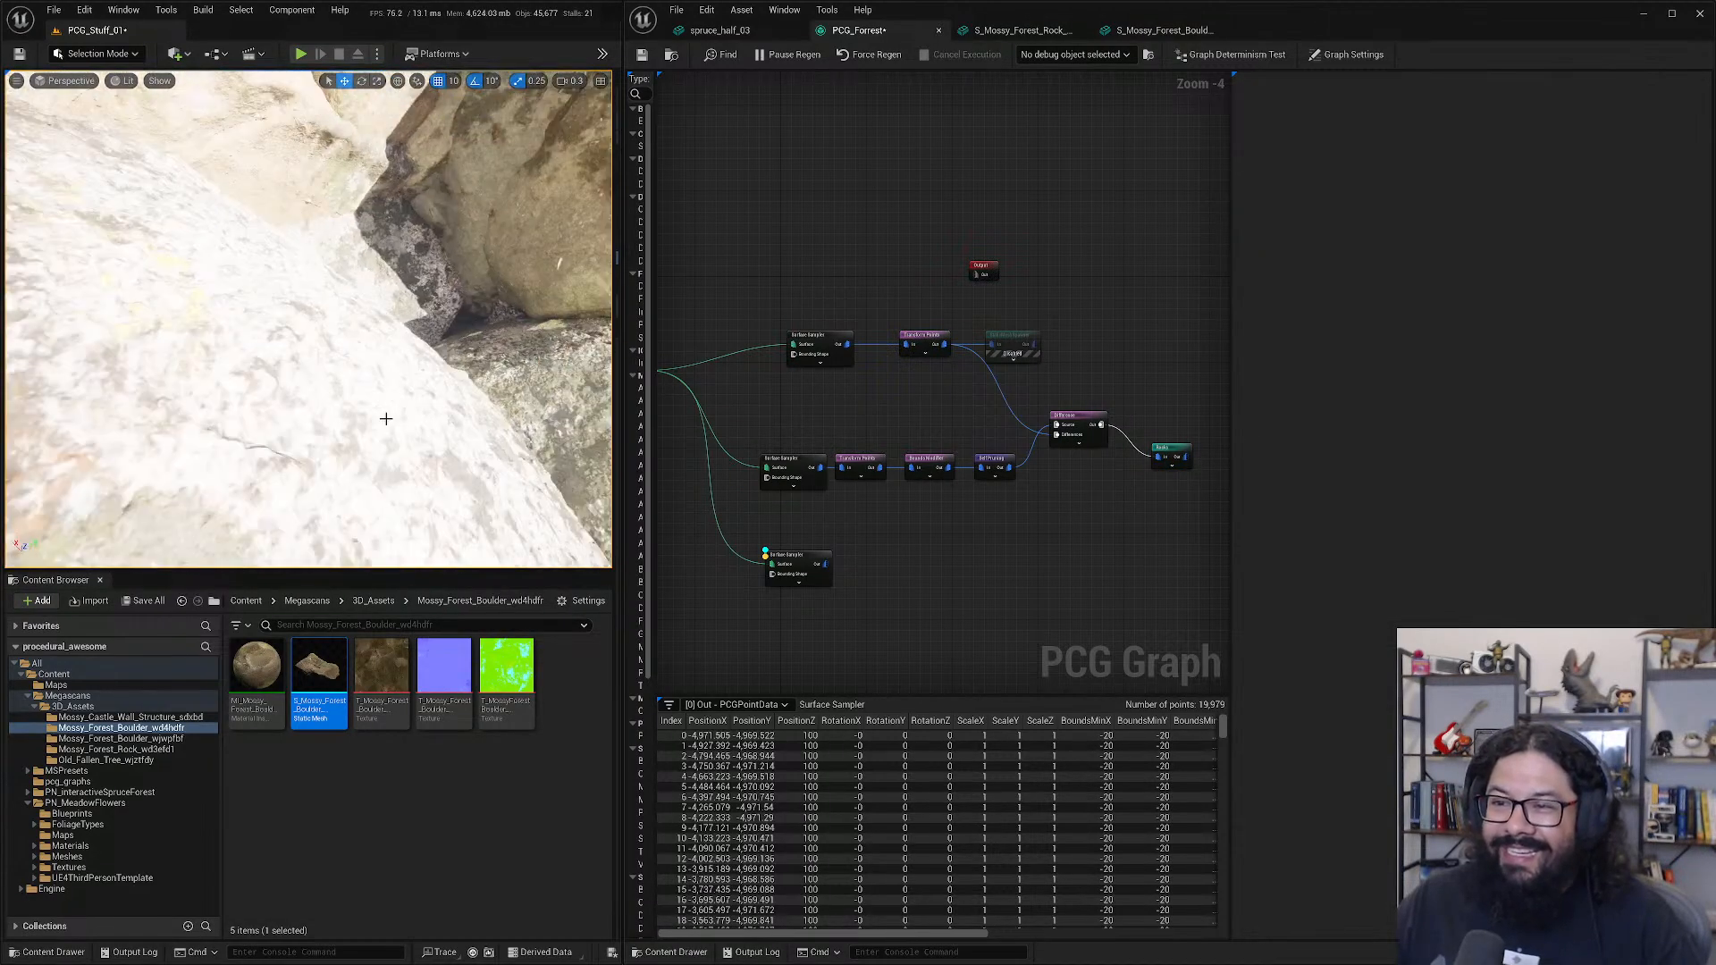
{"action": "scroll", "coordinate": [386, 418], "scroll_direction": "down", "scroll_amount": 10}
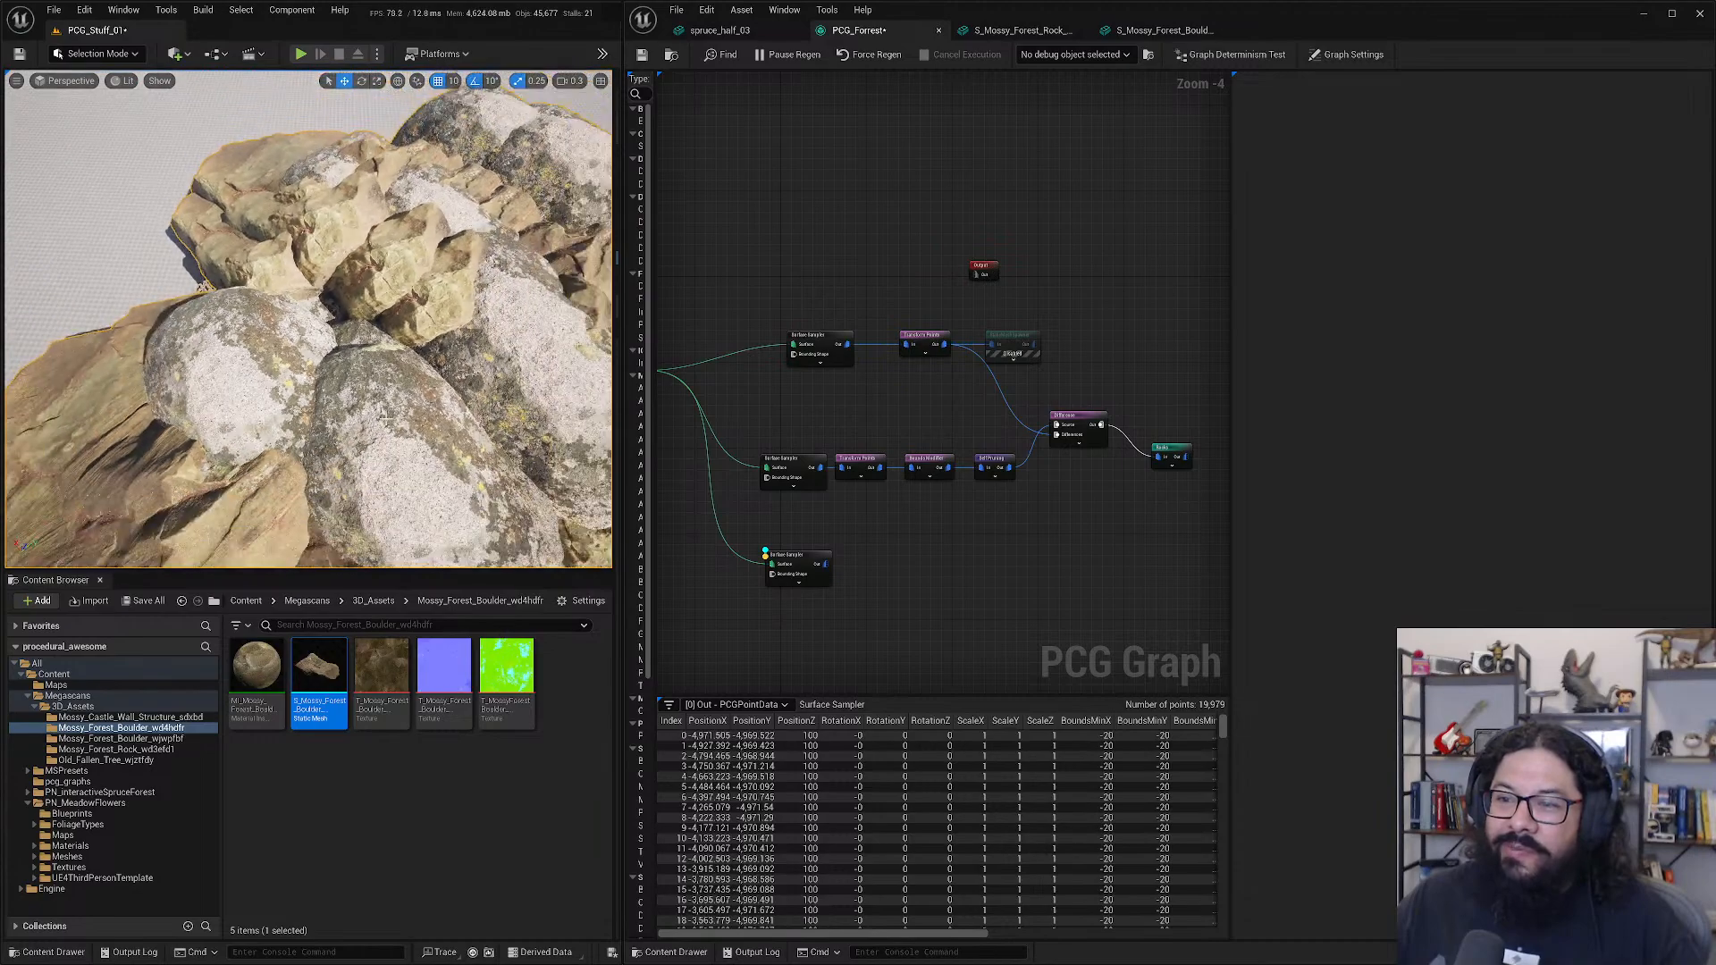
{"action": "right_click_drag", "start_coordinate": [386, 418], "coordinate": [416, 400]}
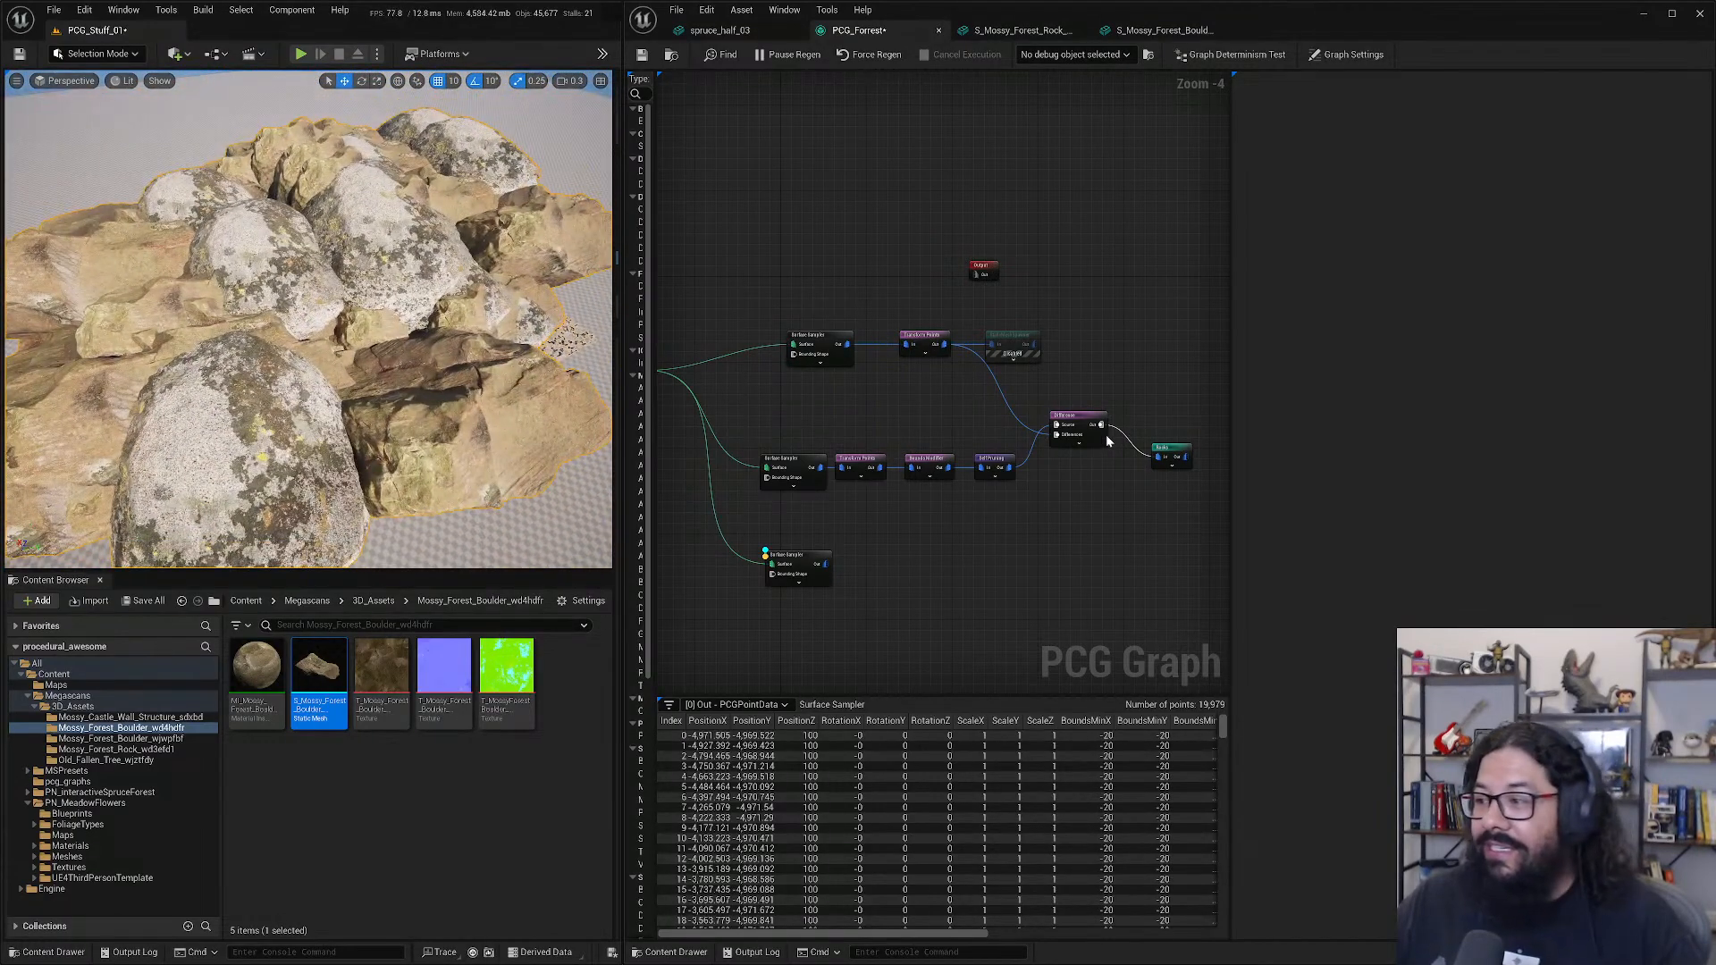
- Check the rock branch's Transform Points scale settings, and set the weight of the Rocks spawner's second mesh entry to 0
{"action": "left_click", "coordinate": [866, 465]}
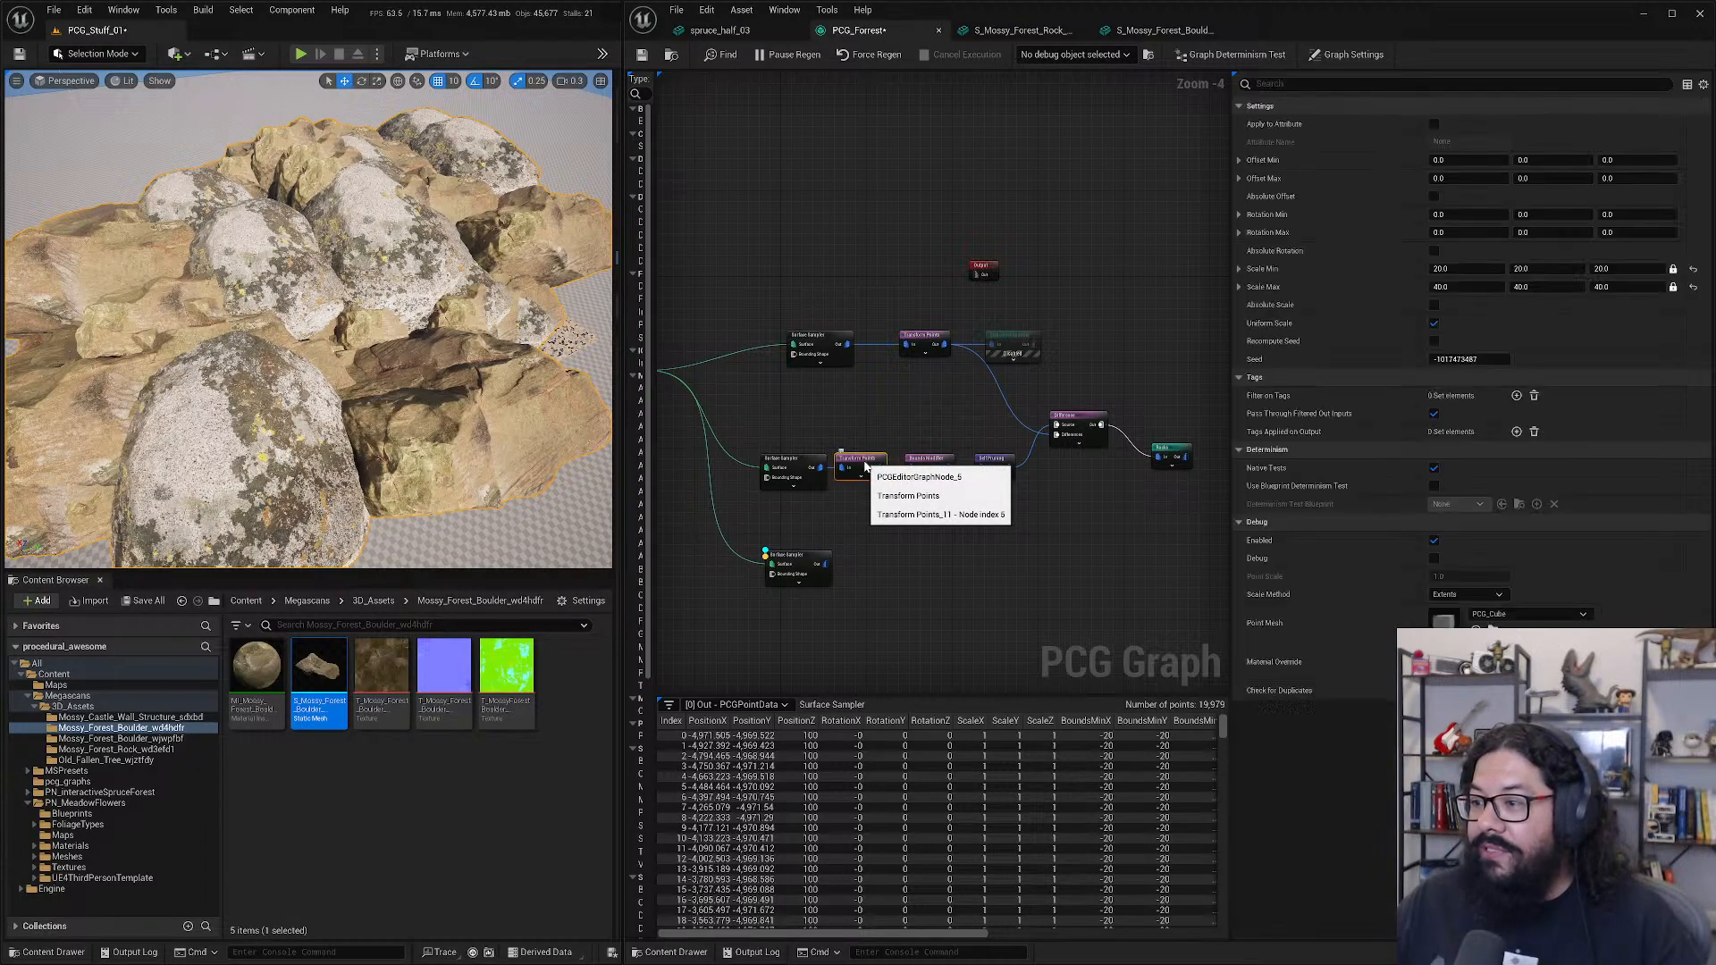
{"action": "left_click", "coordinate": [1175, 454]}
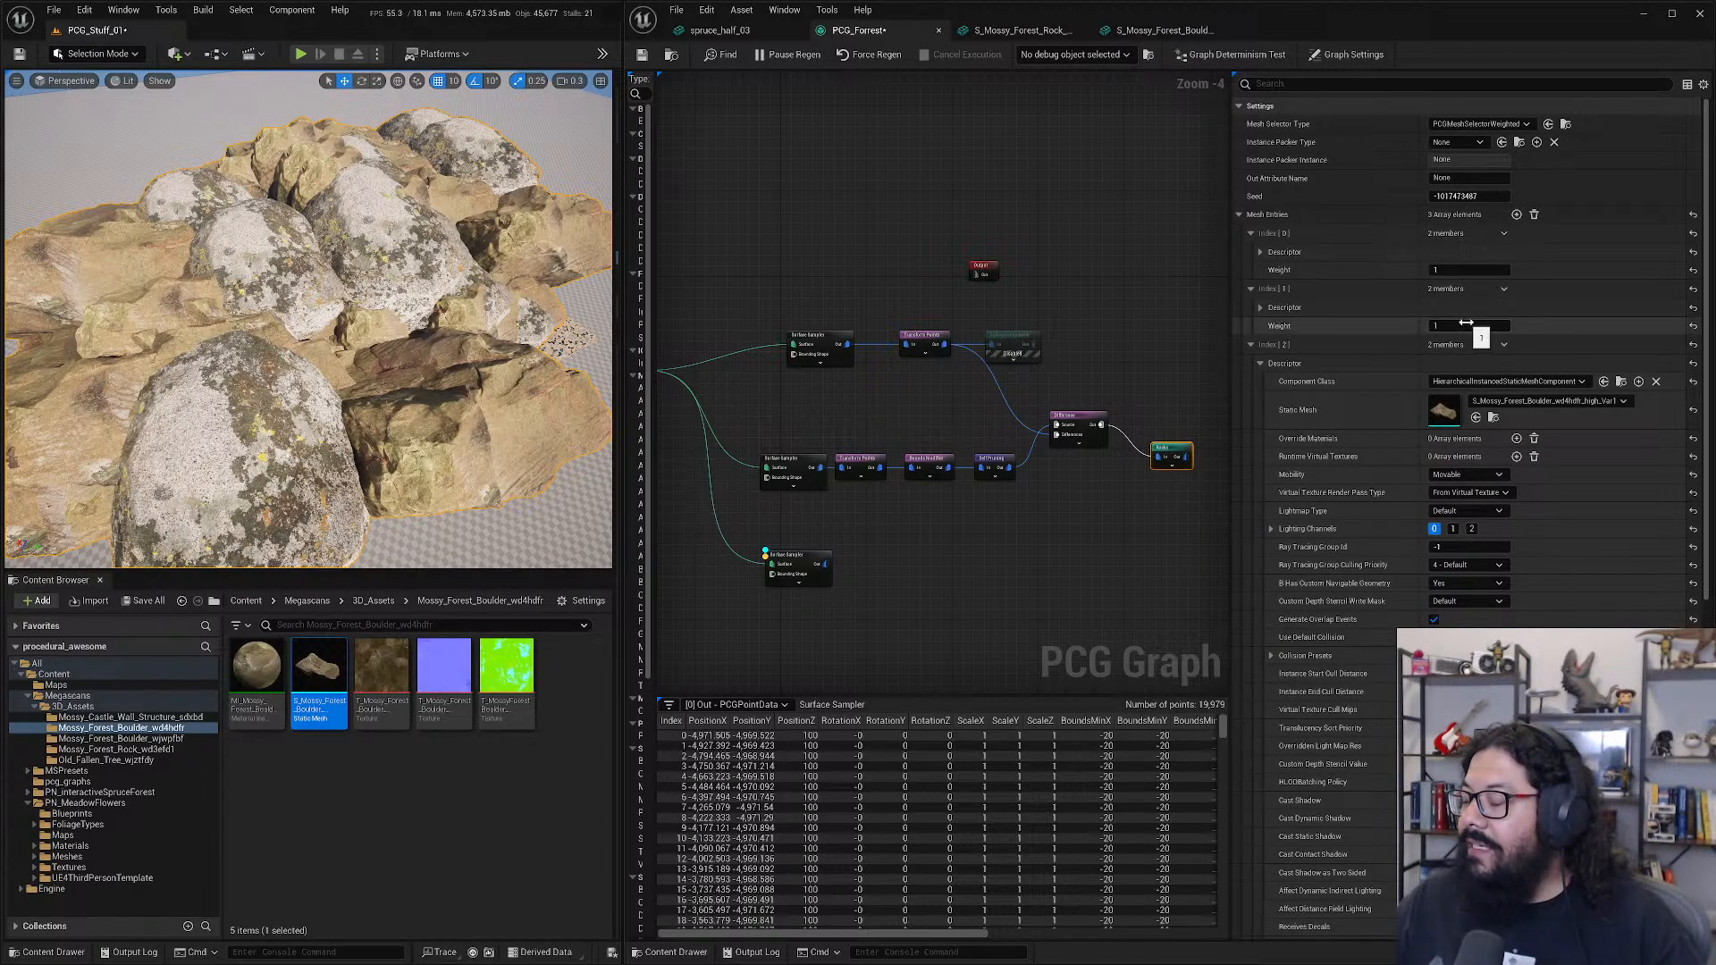
{"action": "left_click", "coordinate": [1250, 344]}
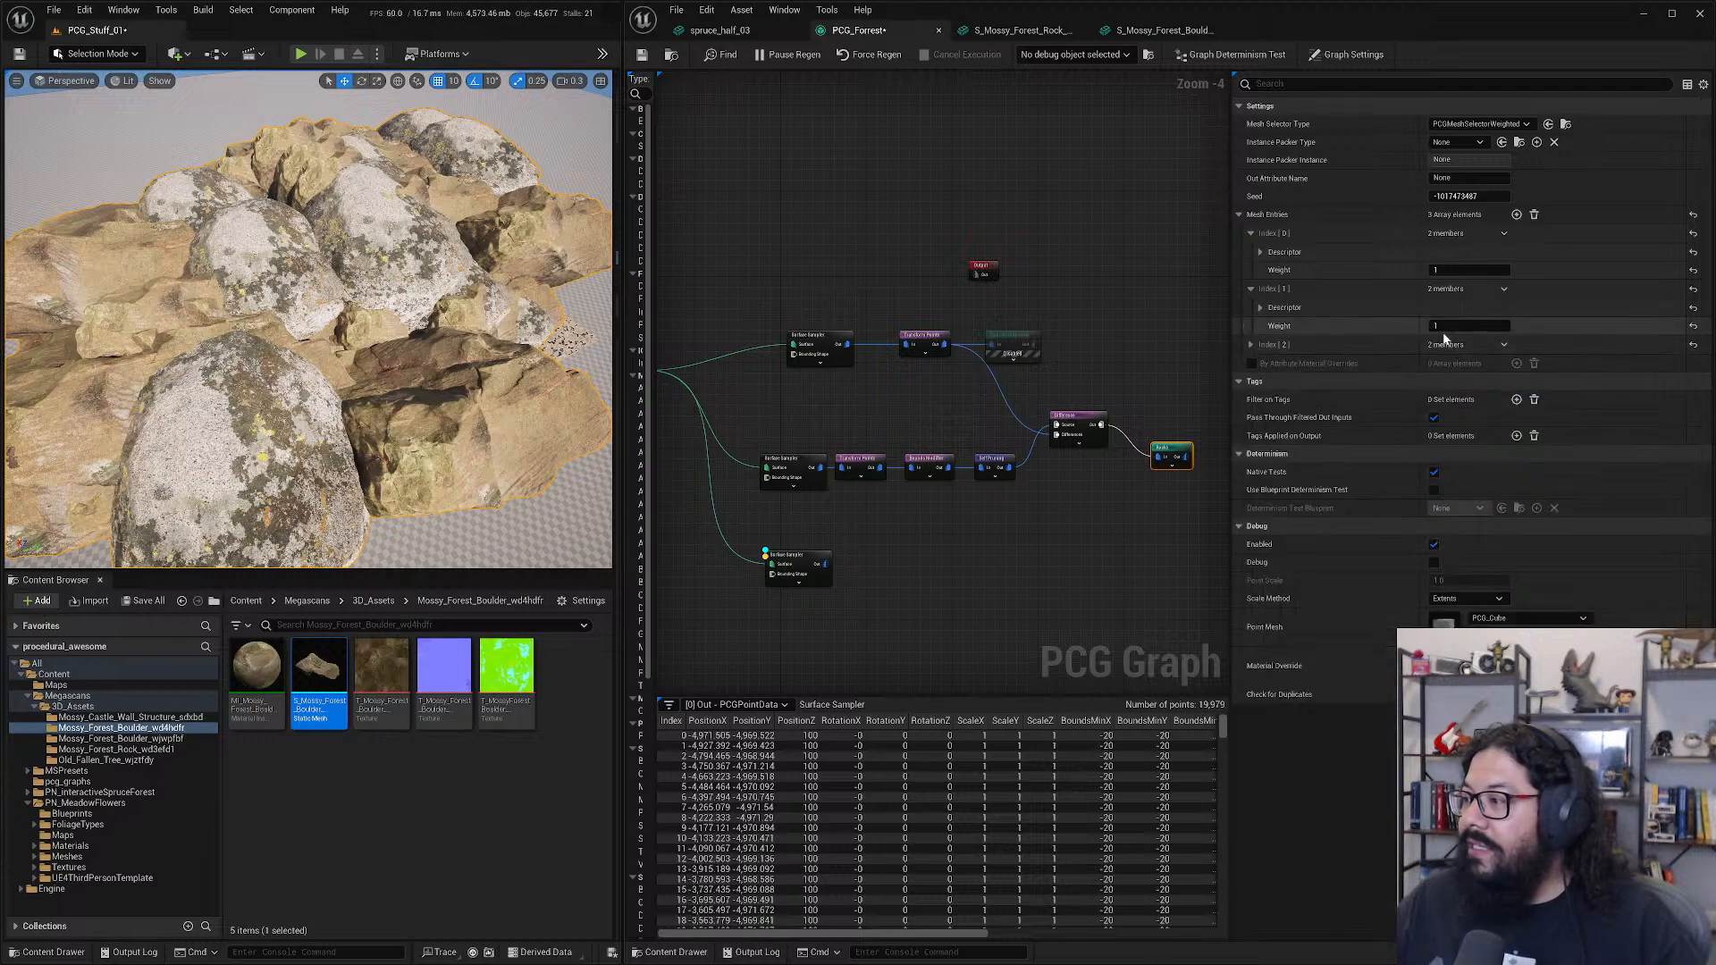
{"action": "key", "text": "Return"}
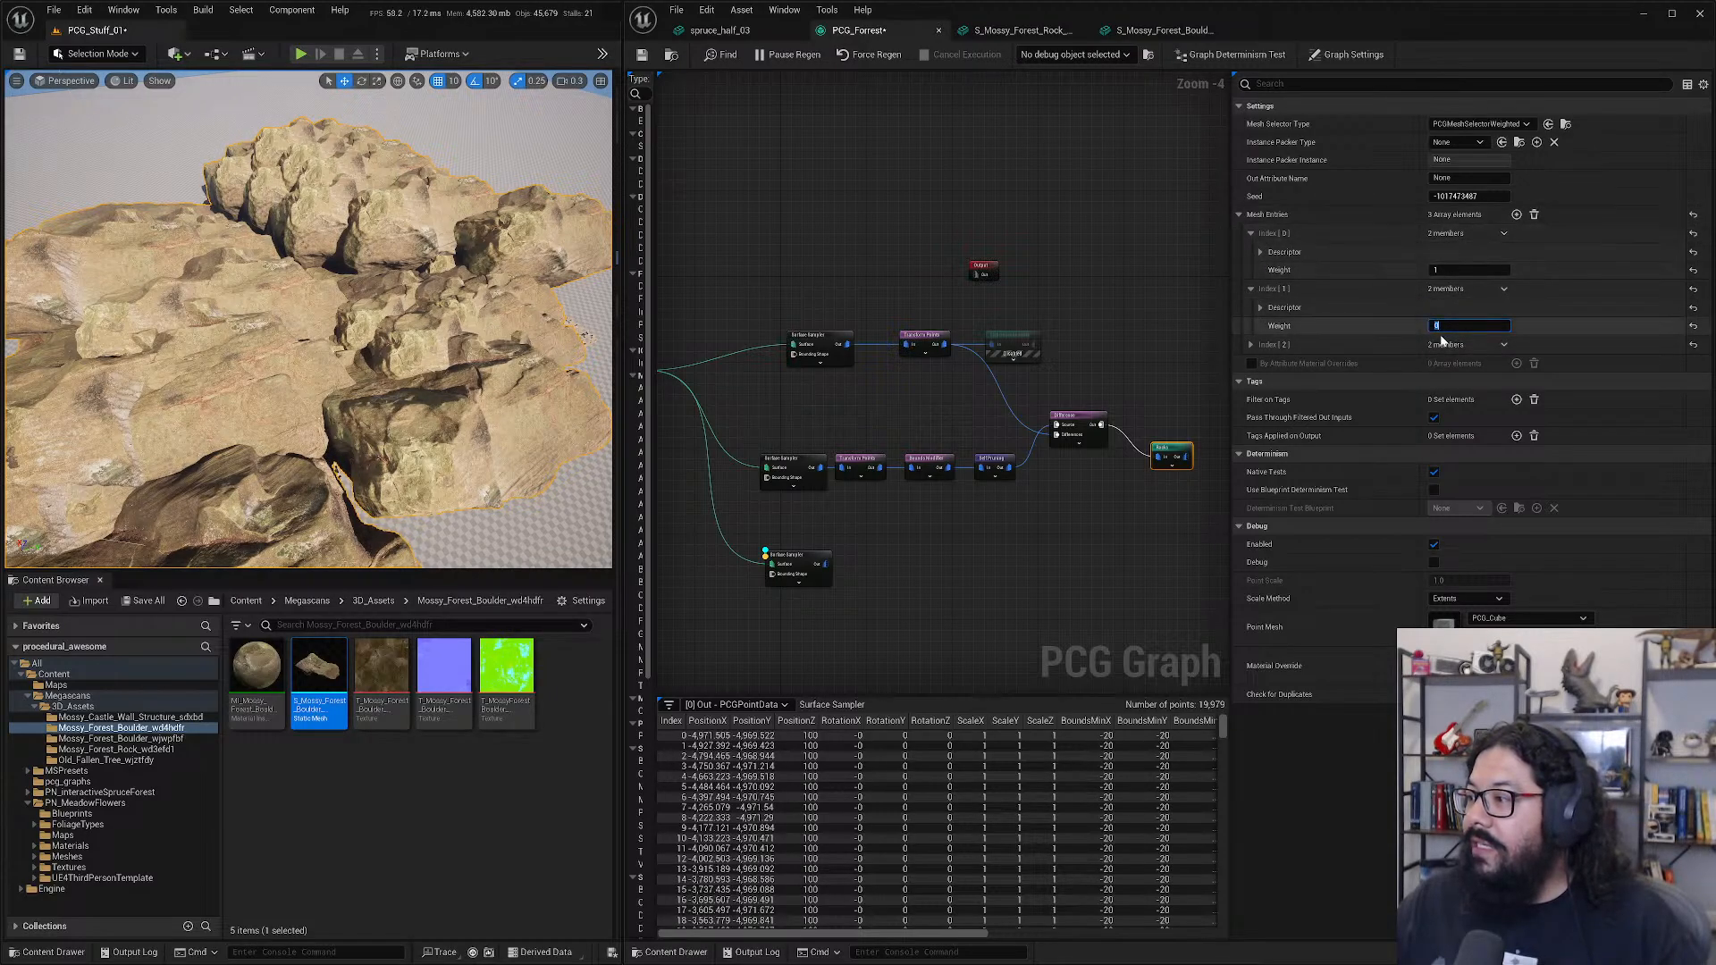
- Try a weight of 0 on the Rocks spawner's first mesh entry, and set it back to 1
{"action": "left_click", "coordinate": [1251, 346]}
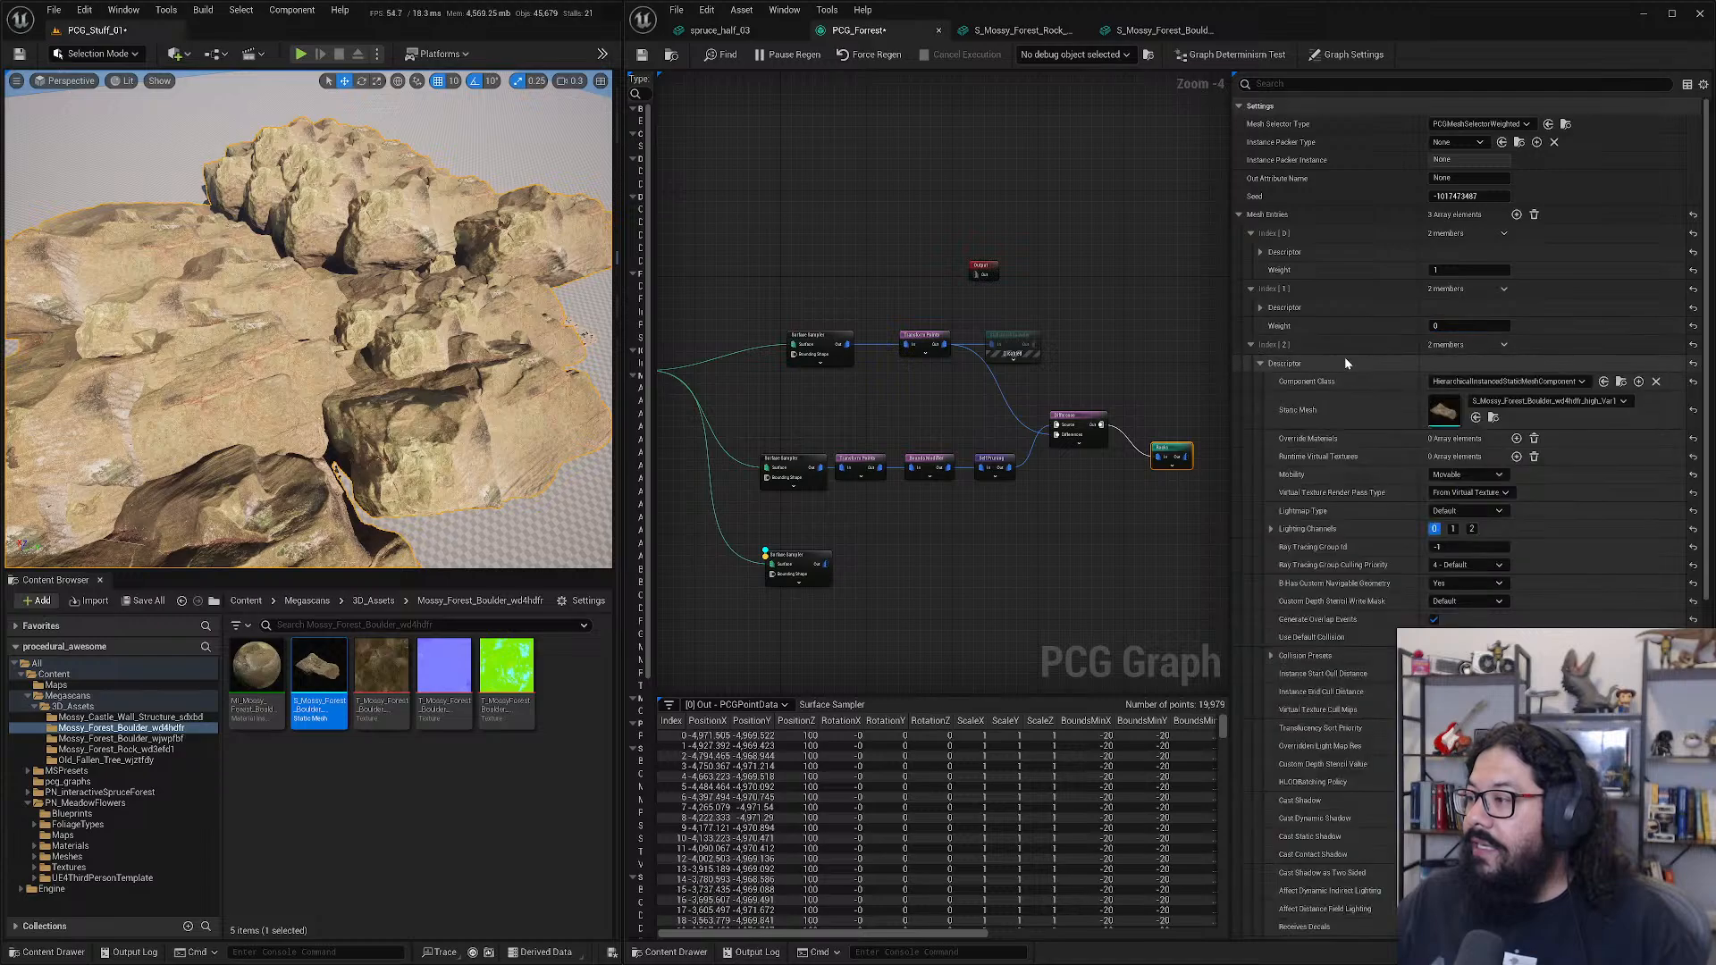
{"action": "left_click", "coordinate": [1251, 346]}
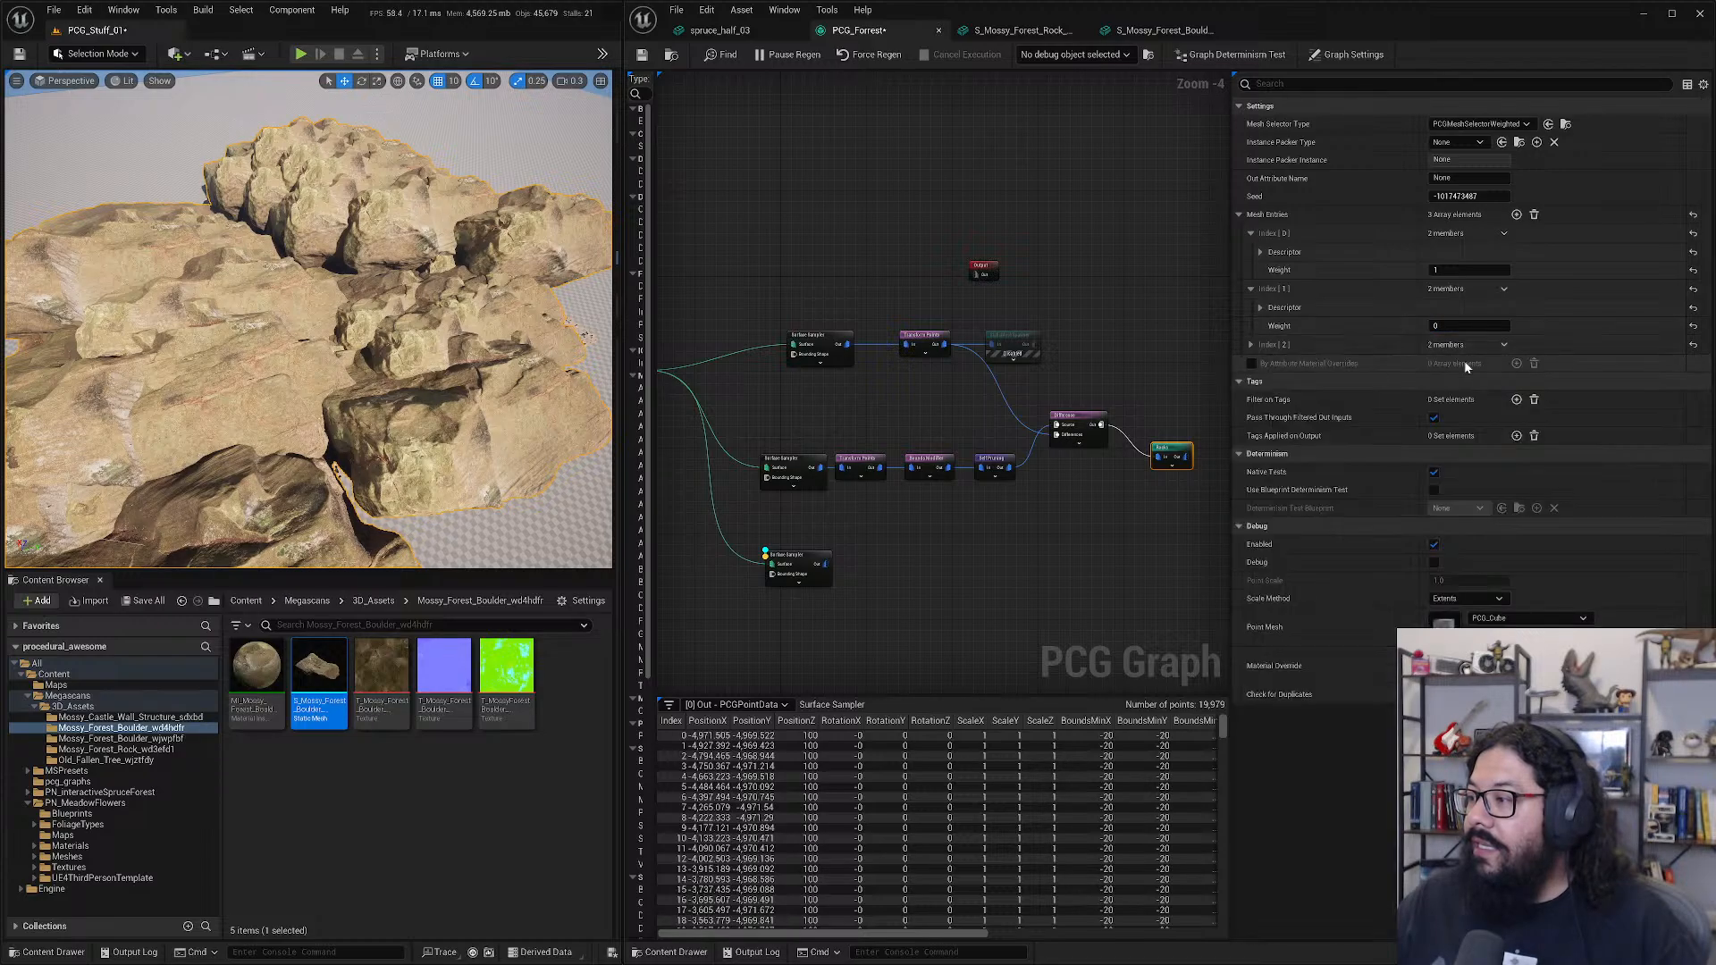
{"action": "left_click", "coordinate": [1252, 346]}
{"action": "left_click", "coordinate": [1251, 346]}
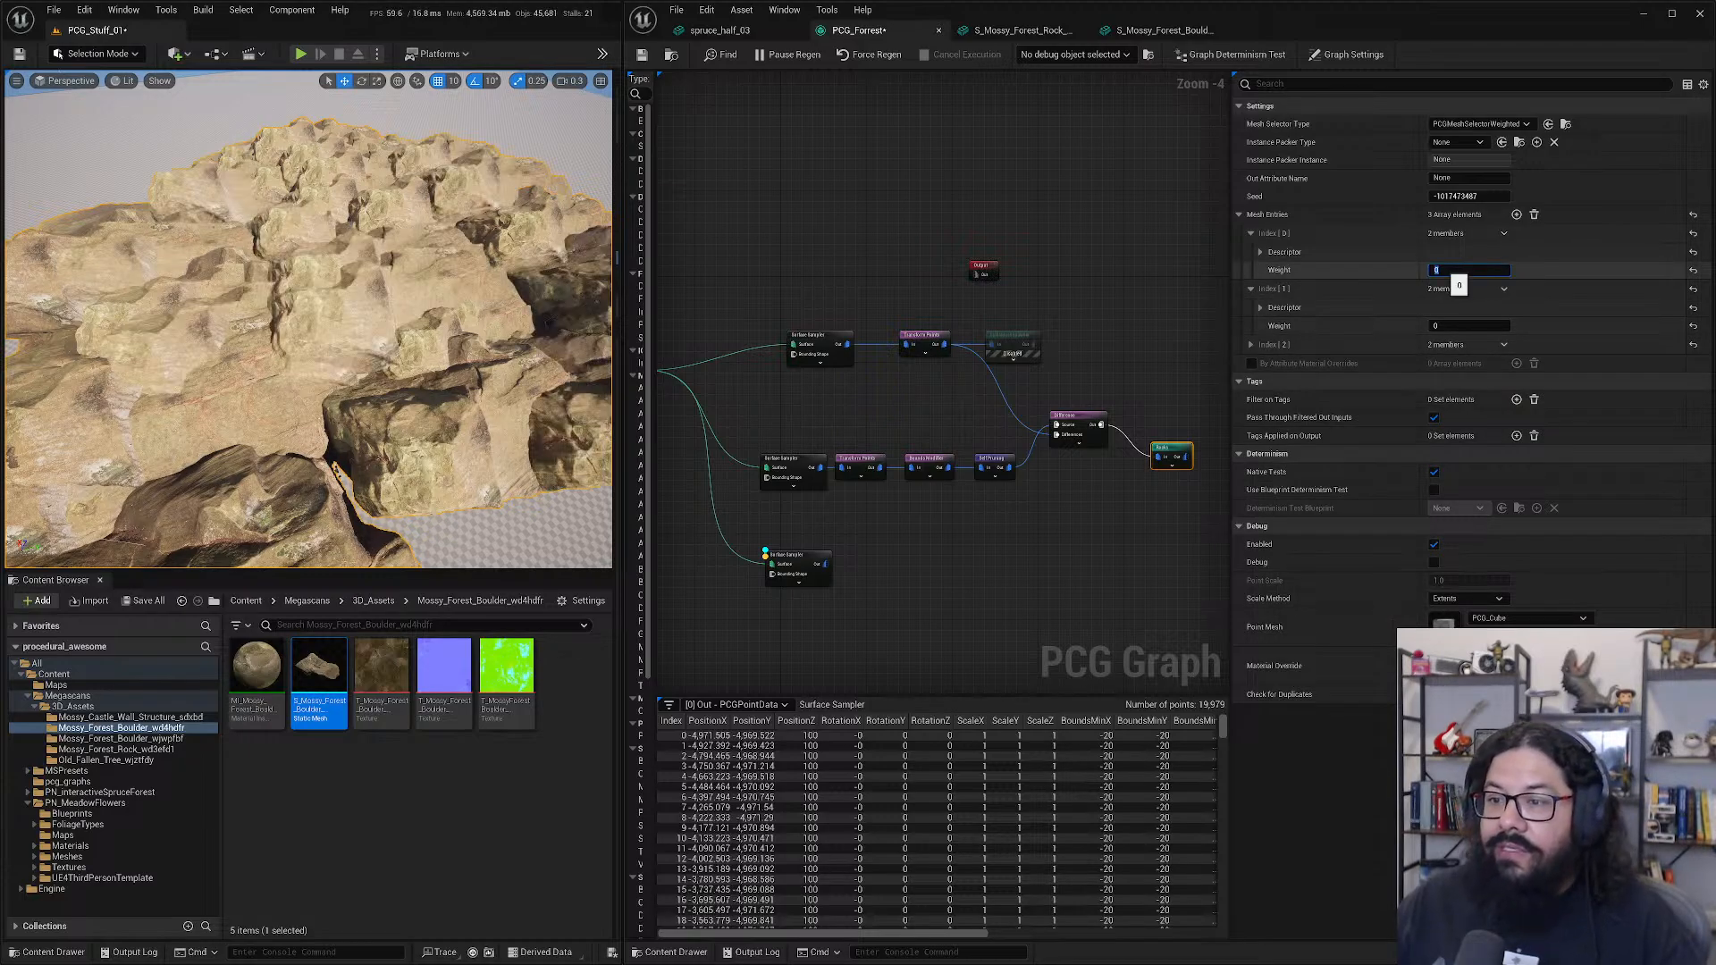
{"action": "key", "text": "Return"}
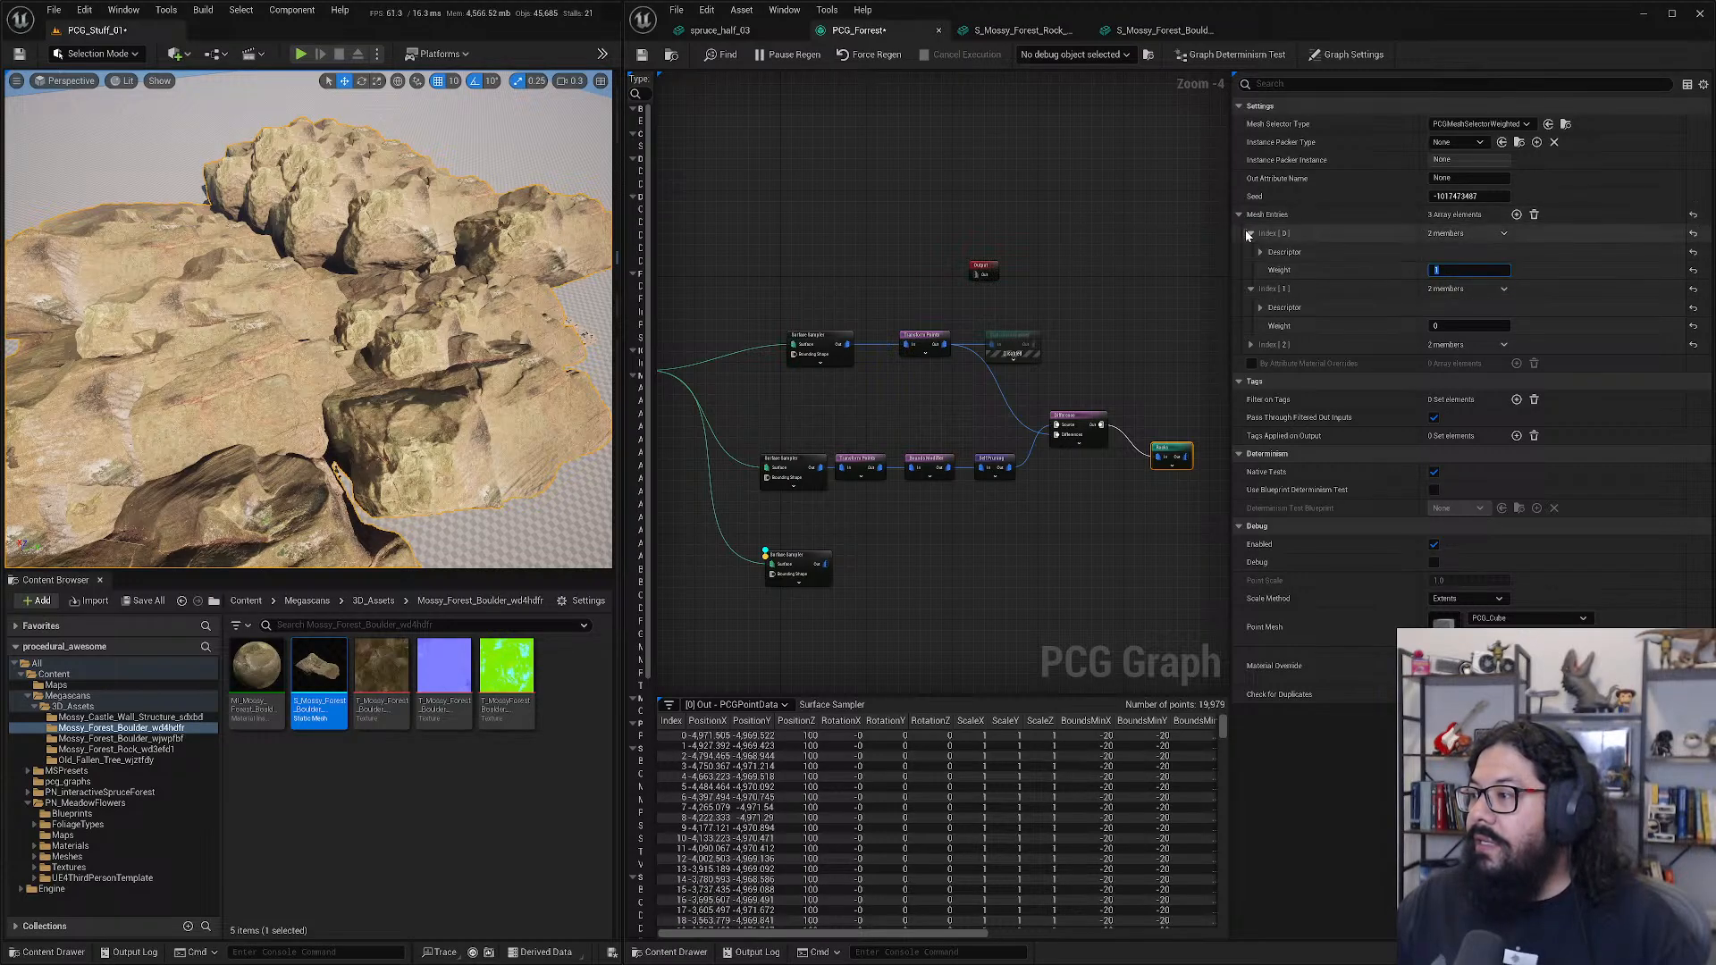
- Collapse the third mesh entry's descriptor in the Rocks spawner and set that entry's weight to 0
{"action": "left_click", "coordinate": [1250, 345]}
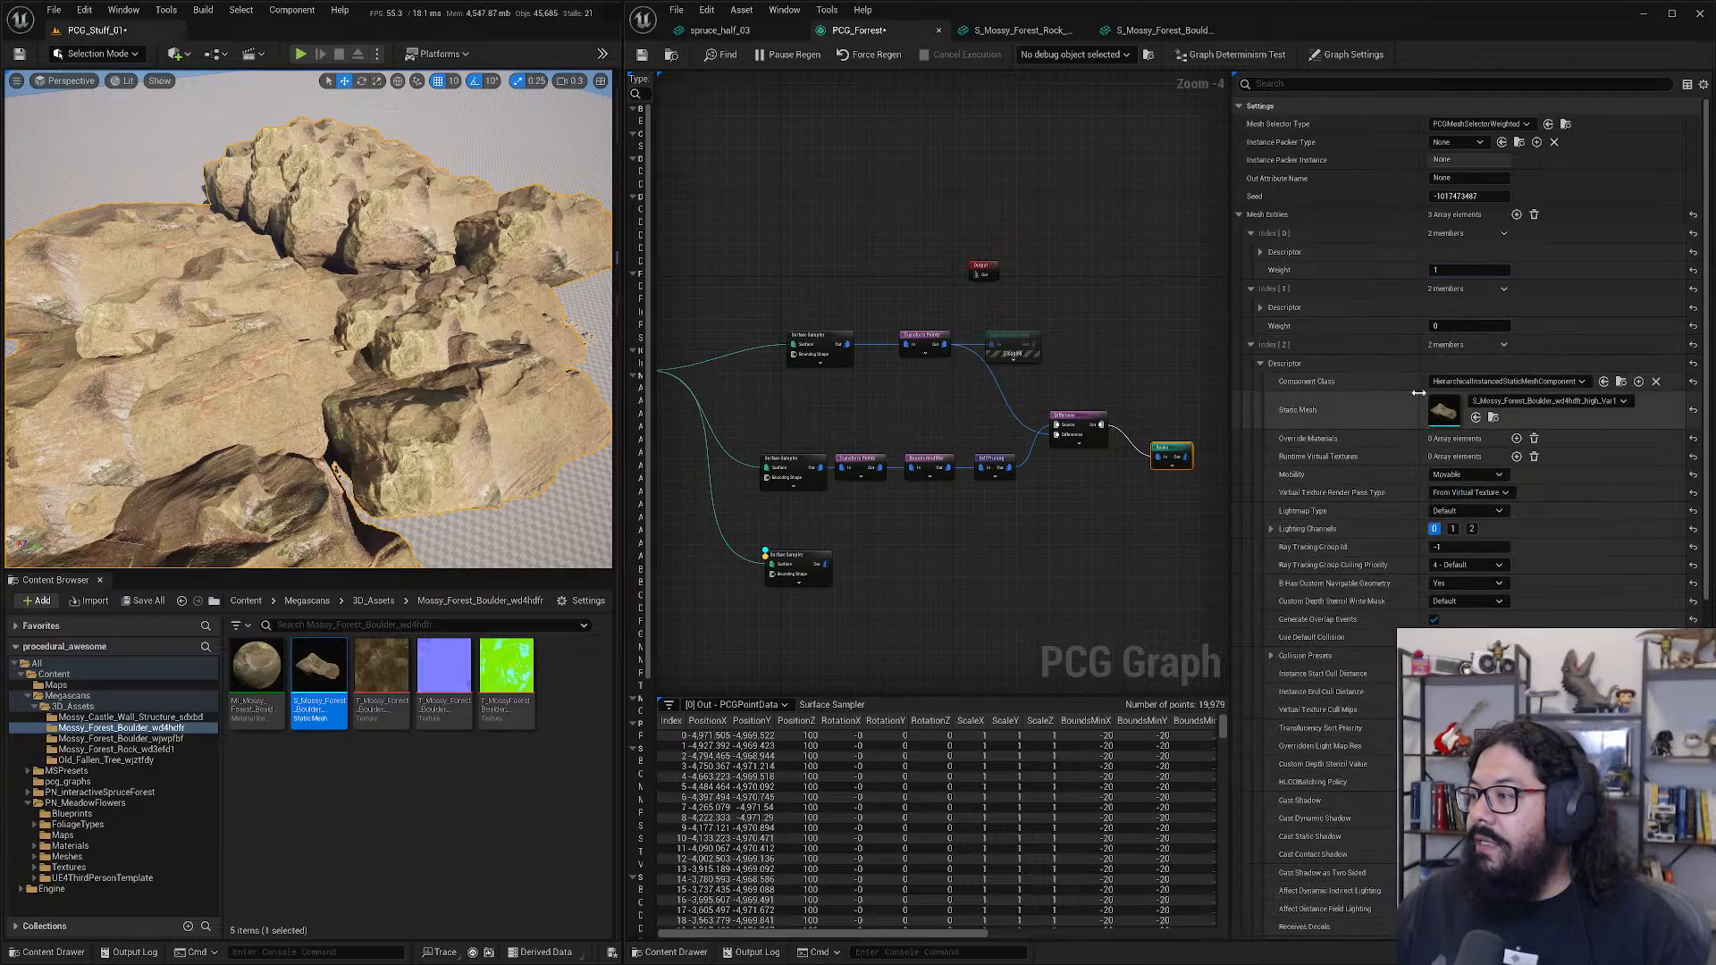
{"action": "left_click", "coordinate": [1261, 363]}
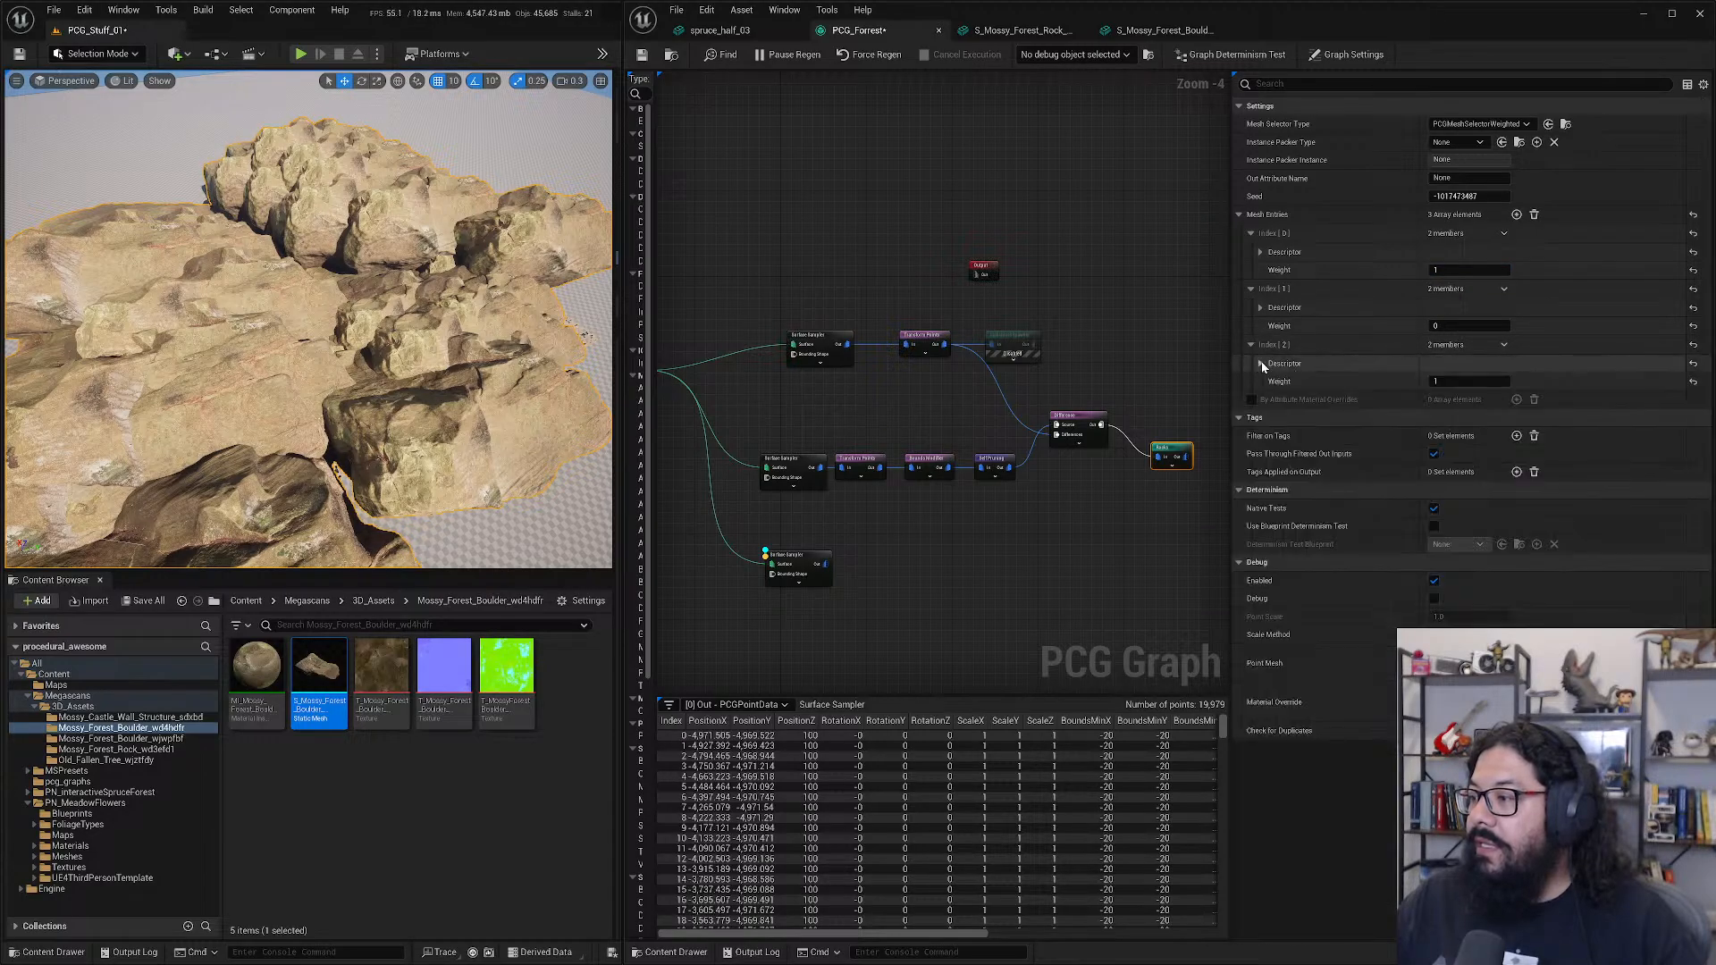
{"action": "left_click", "coordinate": [1469, 381]}
{"action": "type", "text": "0"}
{"action": "key", "text": "Return"}
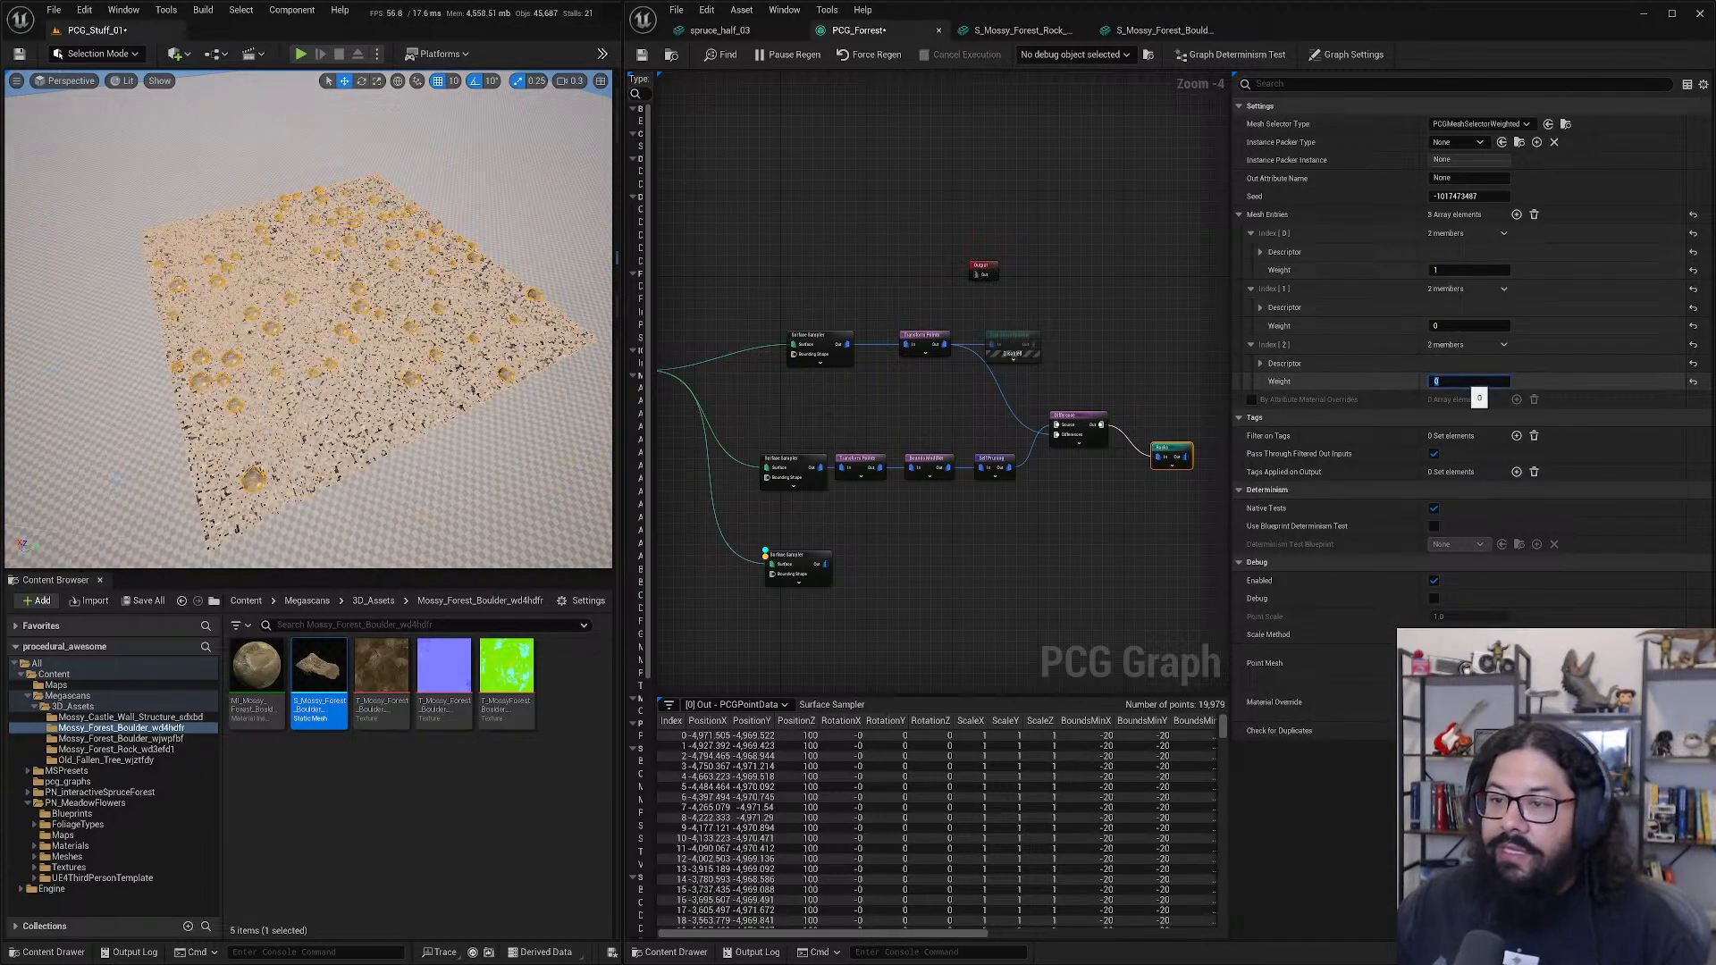
- Browse the flower static meshes in the flowerMesh folder of PN_MeadowFlowers
{"action": "scroll", "coordinate": [332, 319], "scroll_direction": "up", "scroll_amount": 5}
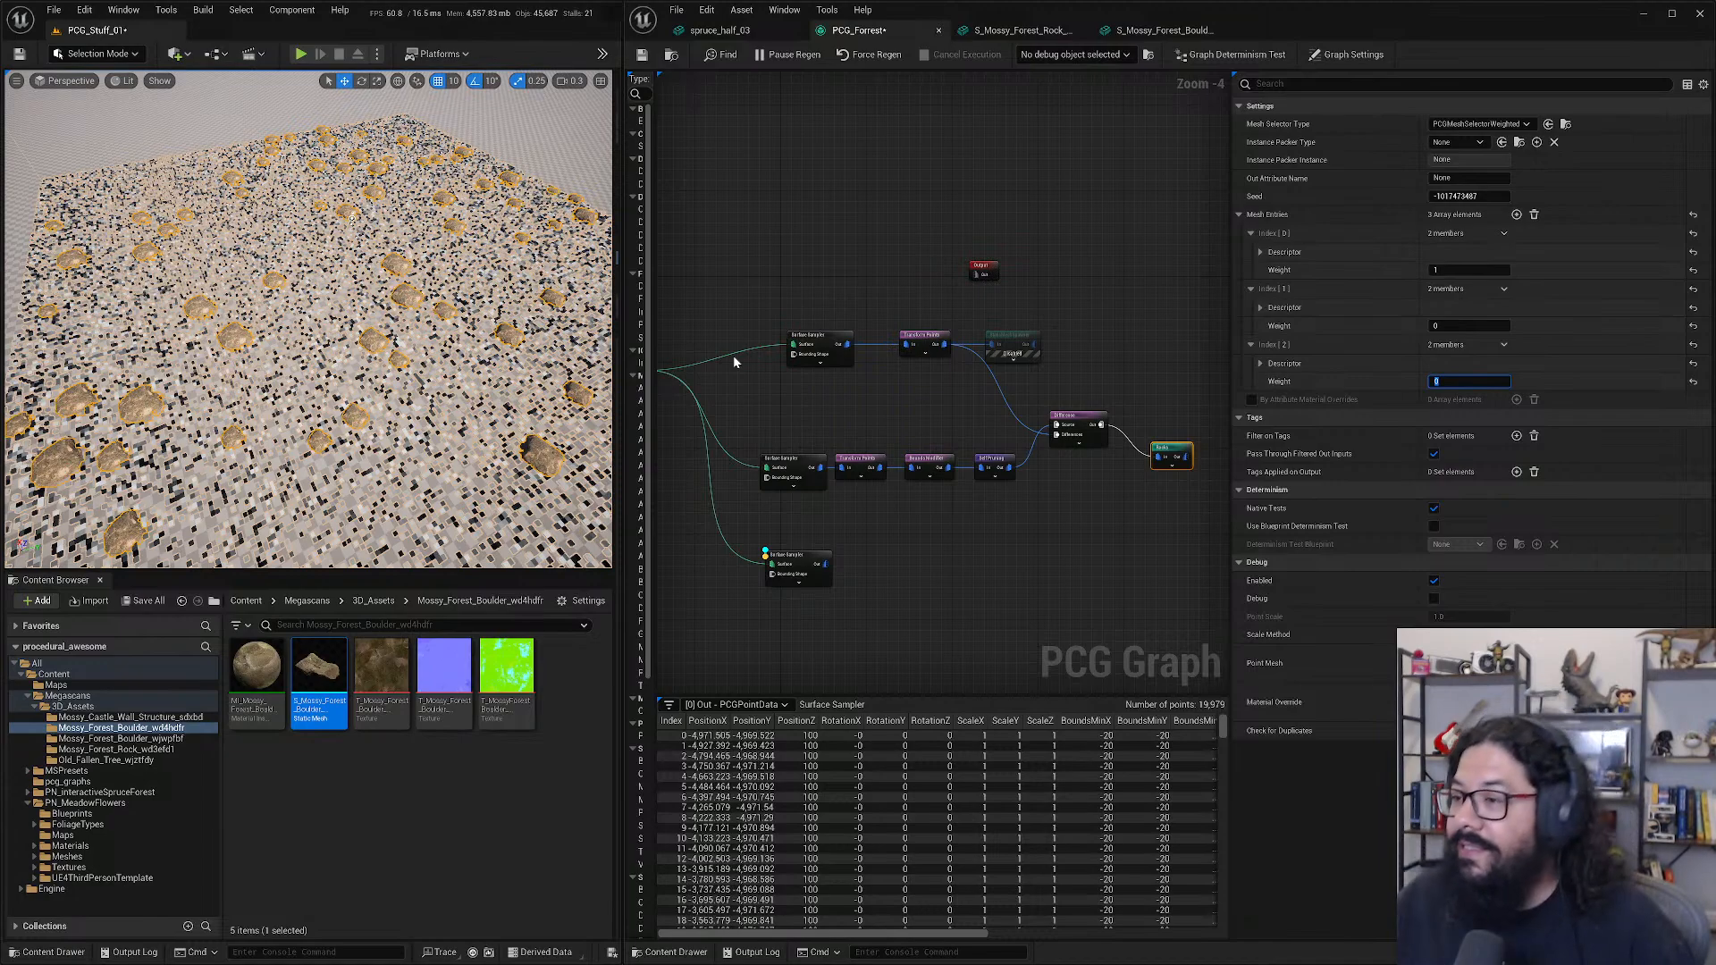
{"action": "left_click", "coordinate": [1175, 470]}
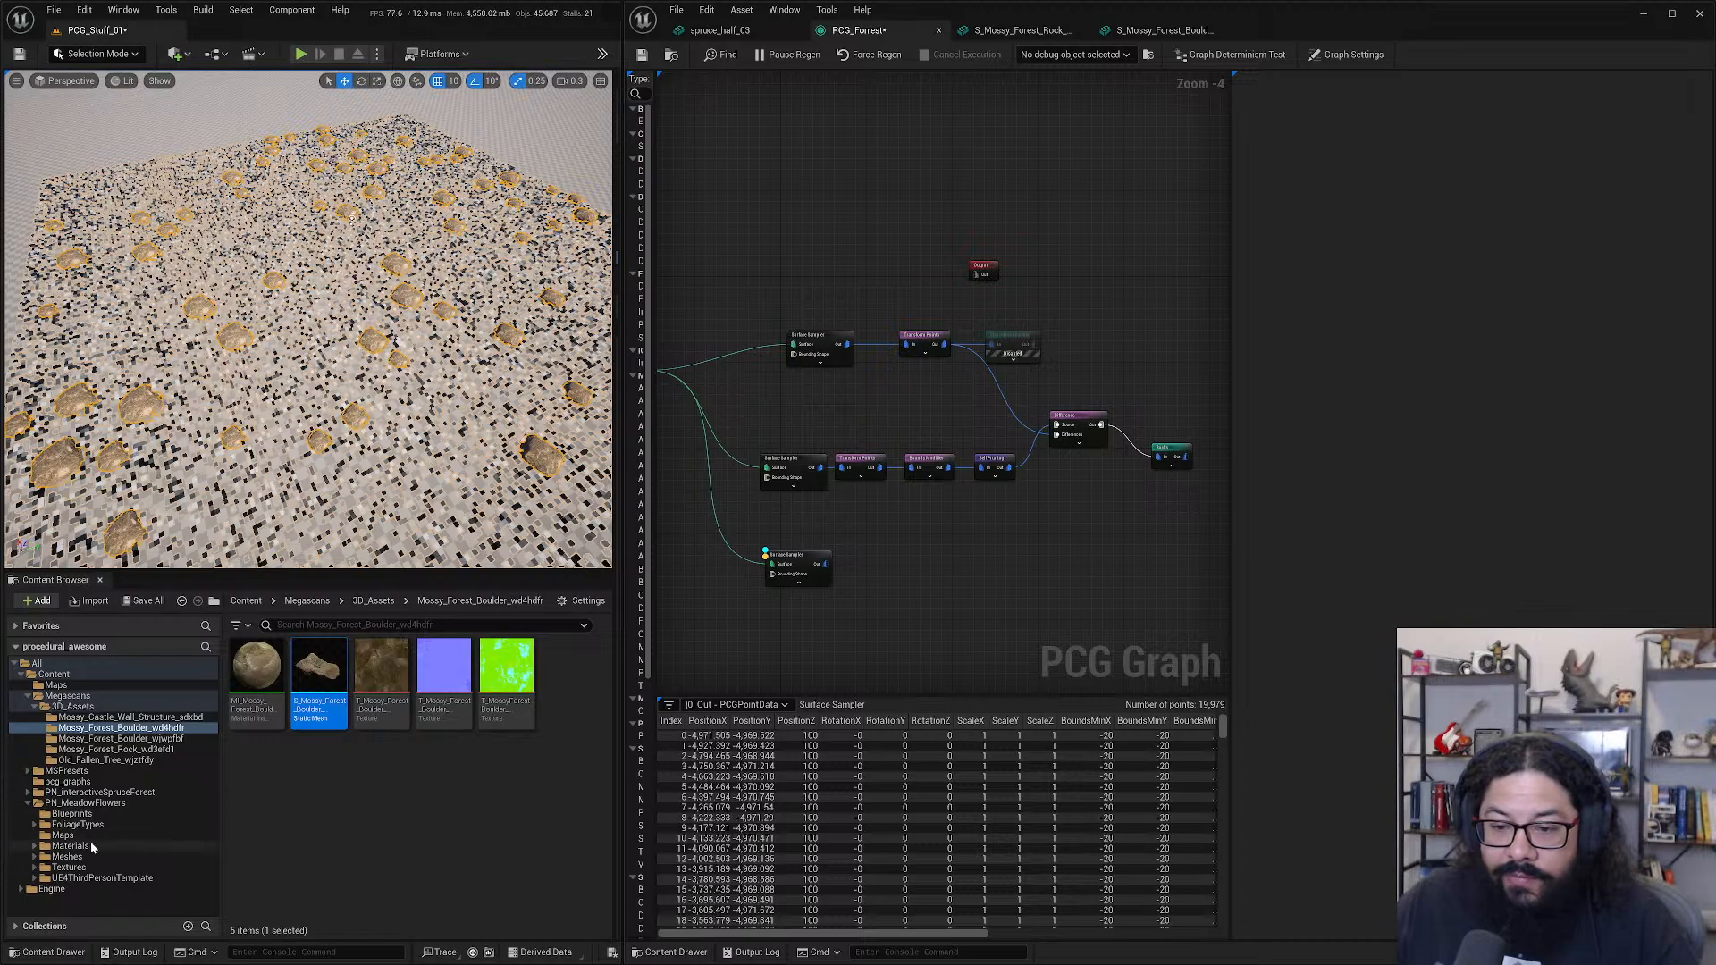
{"action": "left_click", "coordinate": [67, 856]}
{"action": "double_click", "coordinate": [255, 666]}
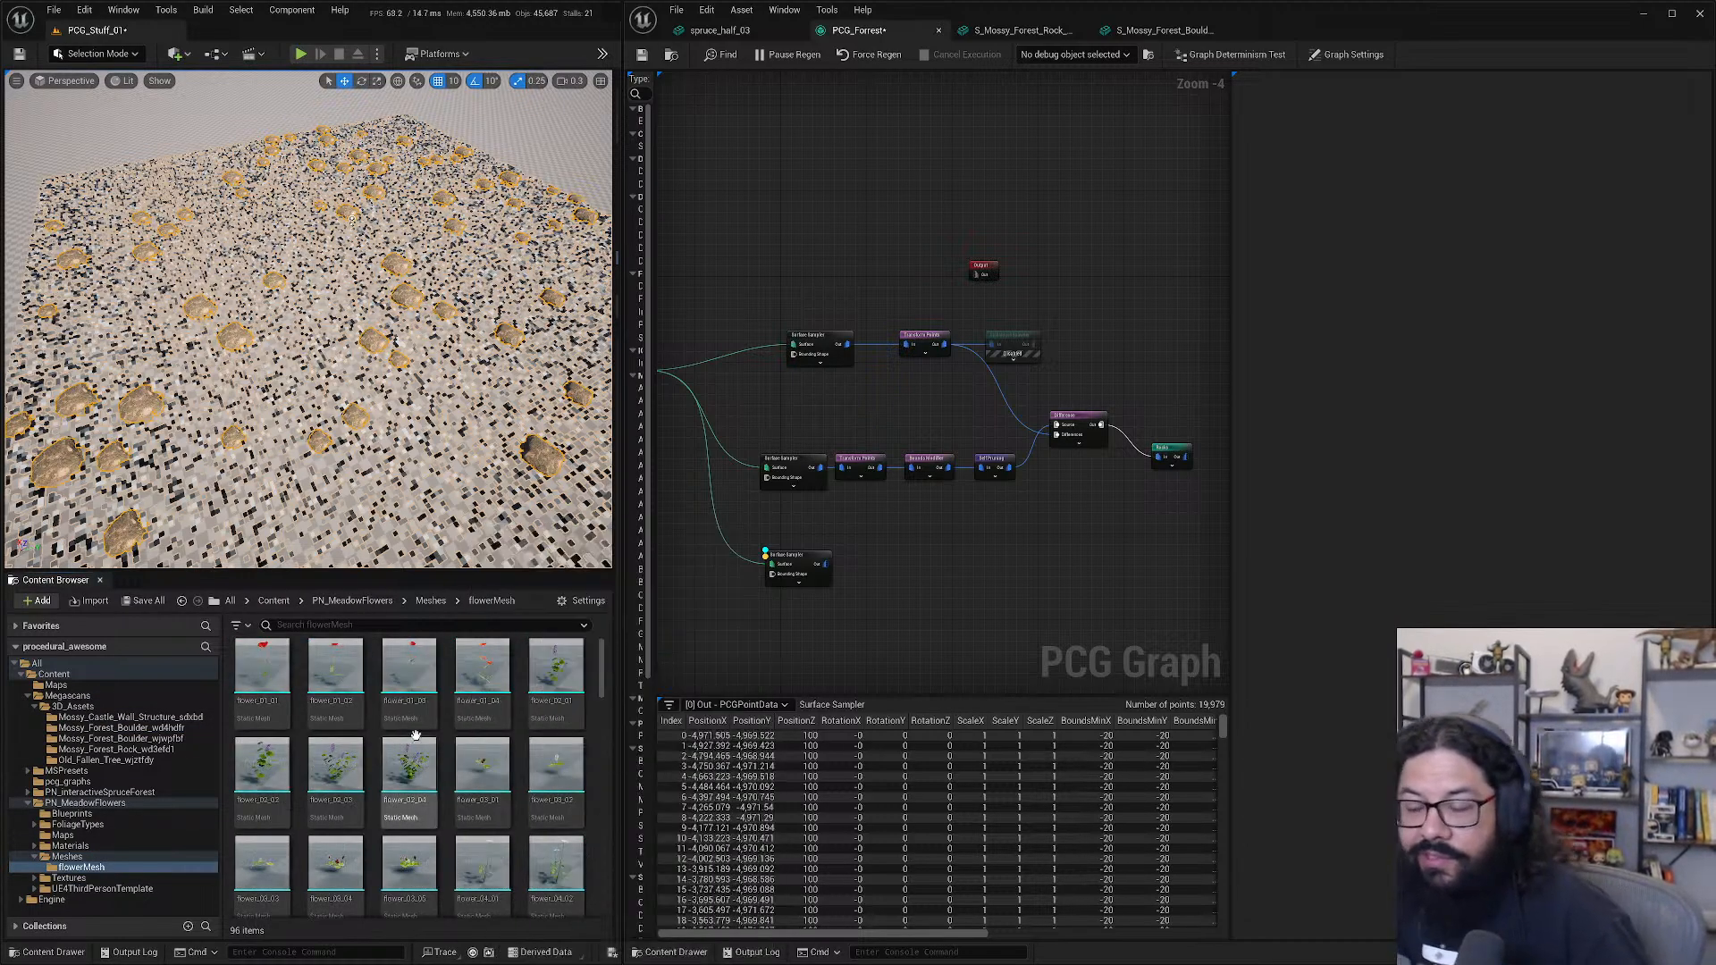
{"action": "scroll", "coordinate": [410, 740], "scroll_direction": "down", "scroll_amount": 2}
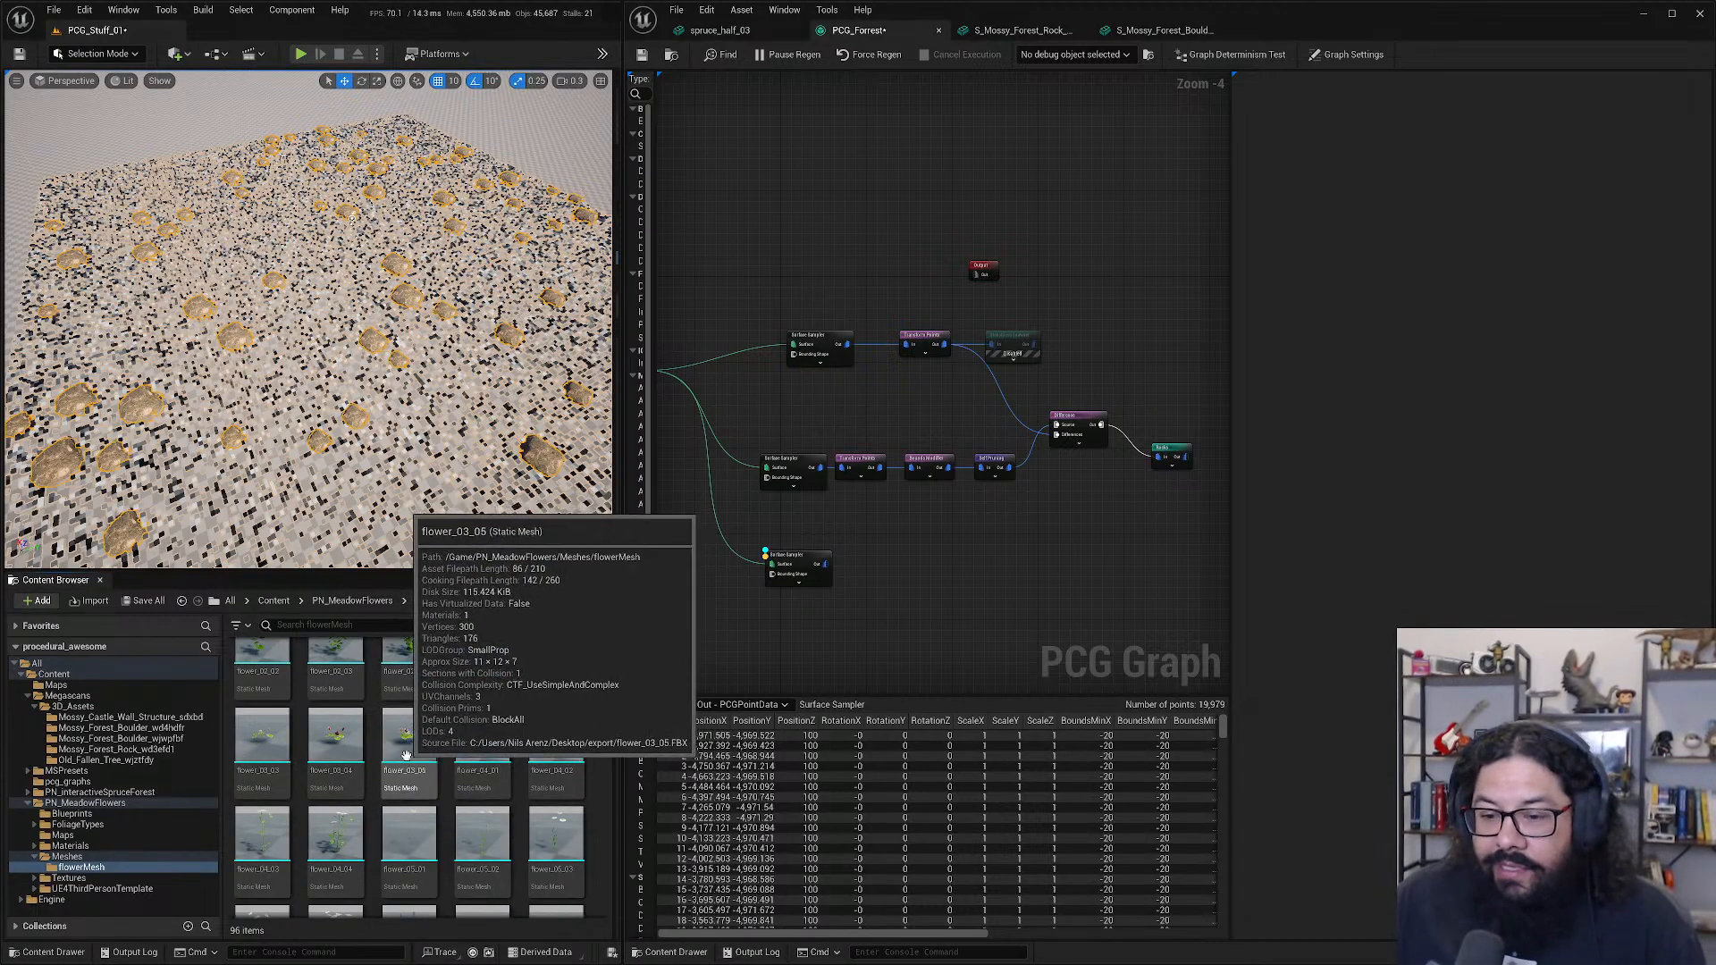
{"action": "scroll", "coordinate": [410, 740], "scroll_direction": "down", "scroll_amount": 3}
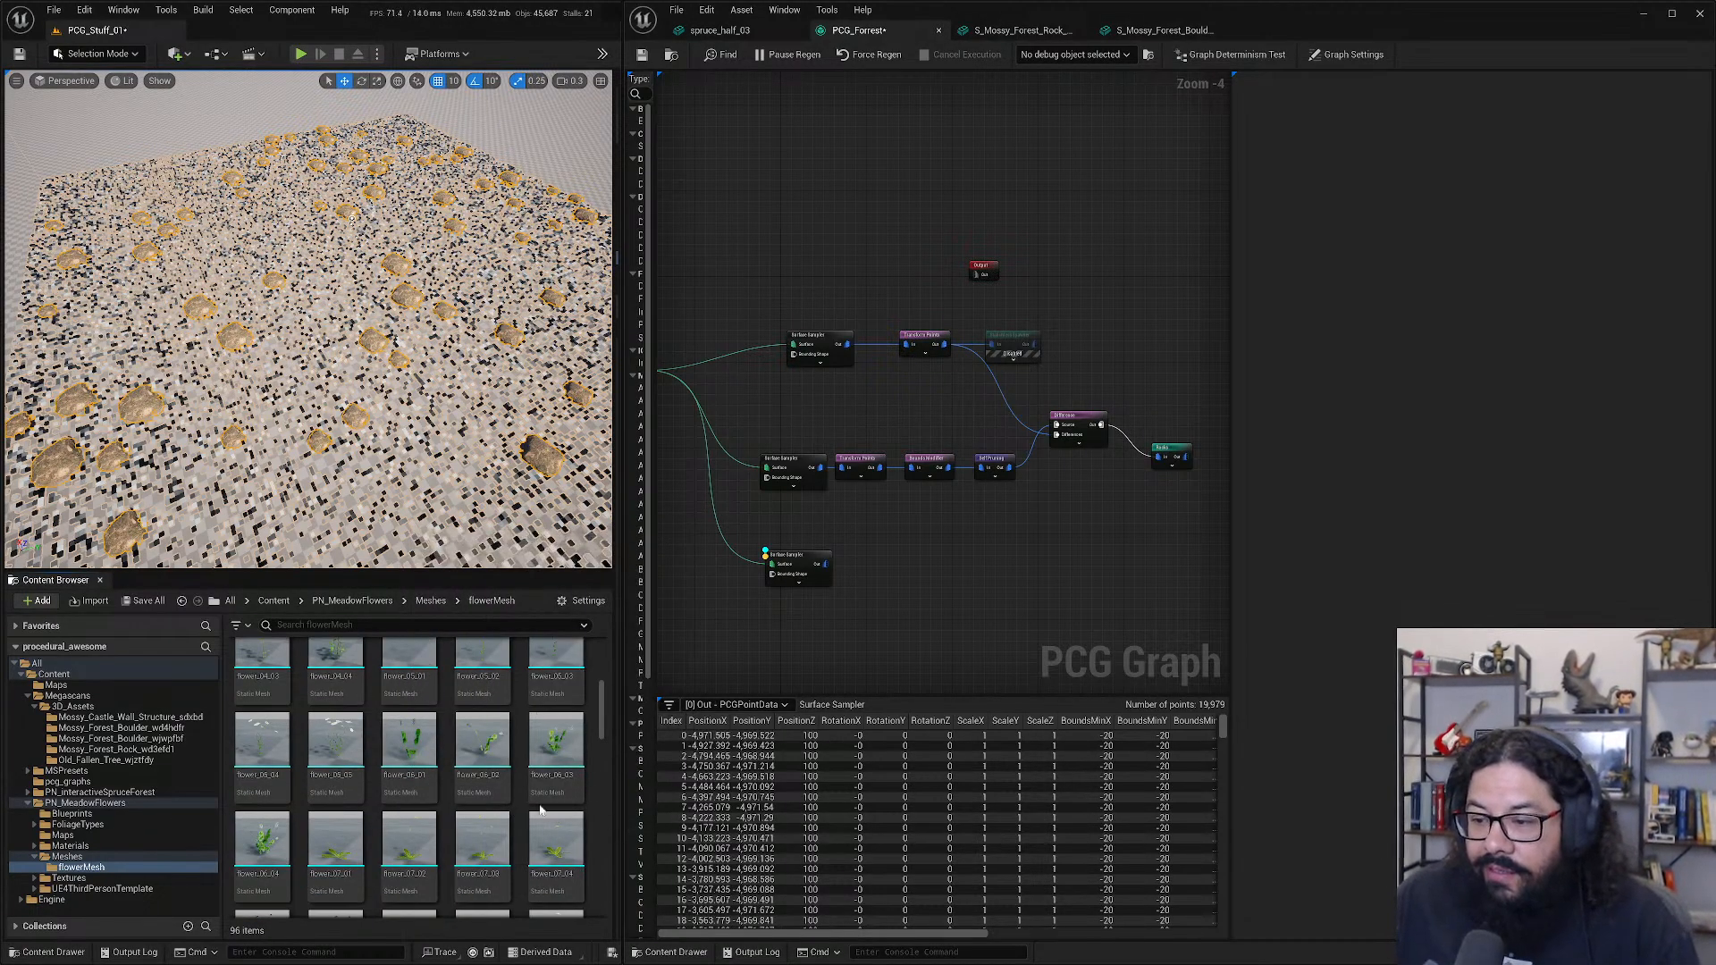
{"action": "scroll", "coordinate": [551, 796], "scroll_direction": "down", "scroll_amount": 5}
{"action": "scroll", "coordinate": [551, 796], "scroll_direction": "down", "scroll_amount": 6}
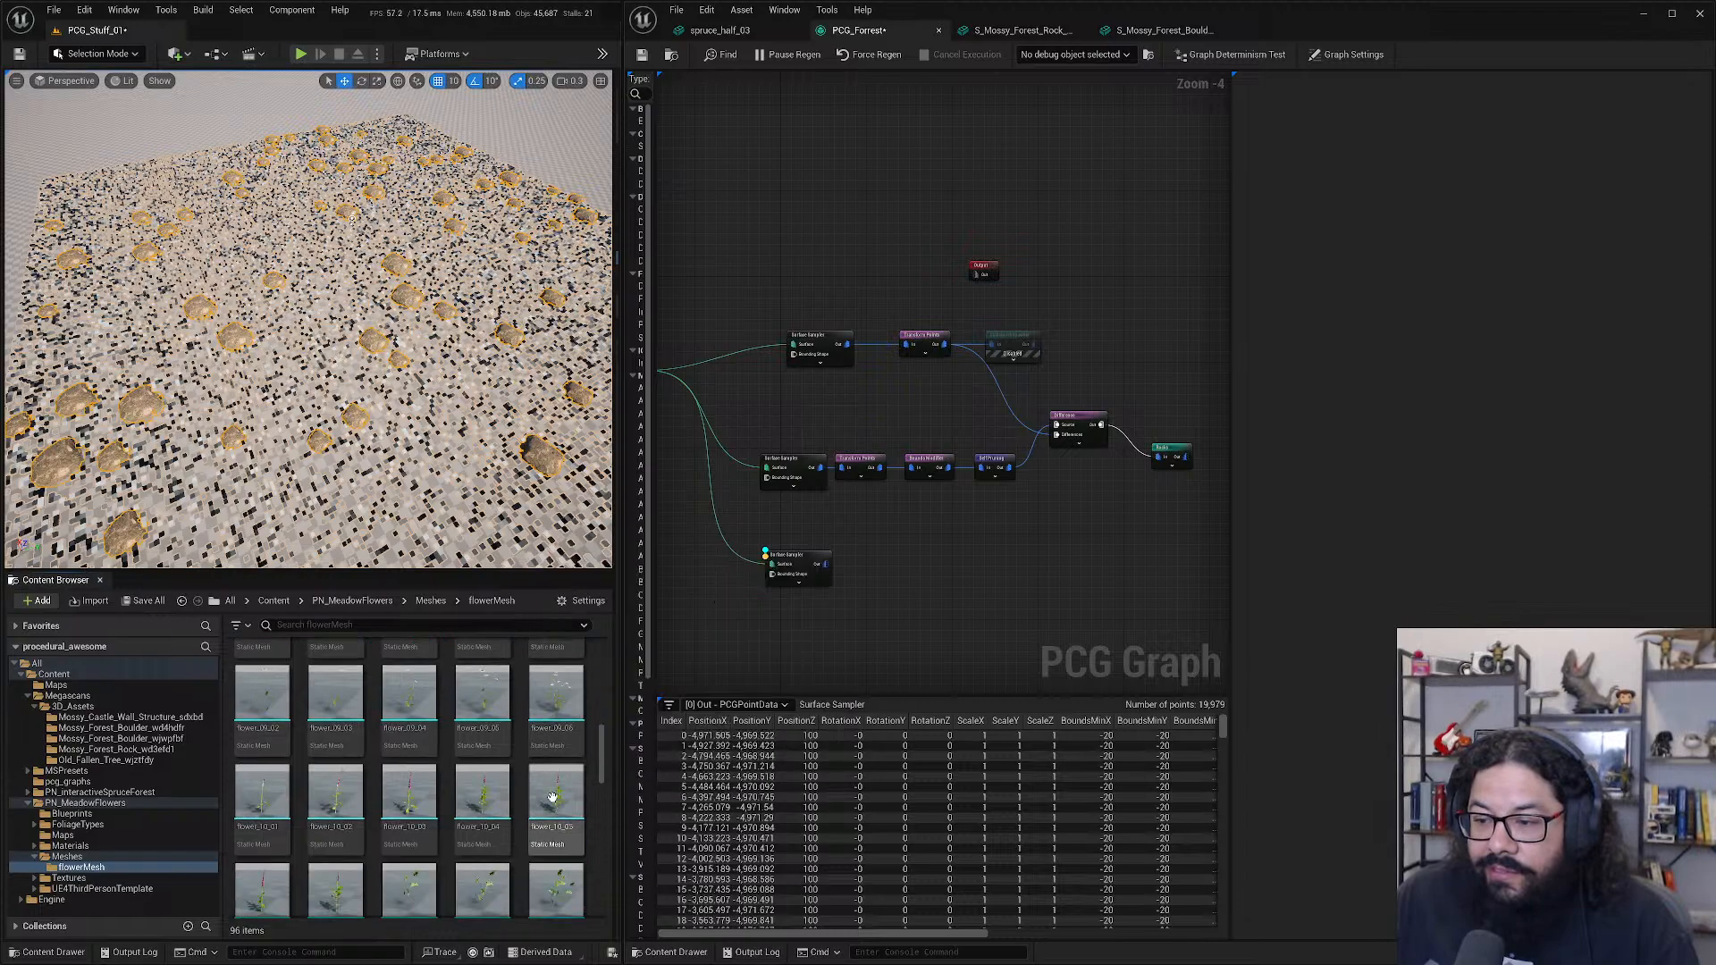
{"action": "scroll", "coordinate": [536, 796], "scroll_direction": "down", "scroll_amount": 3}
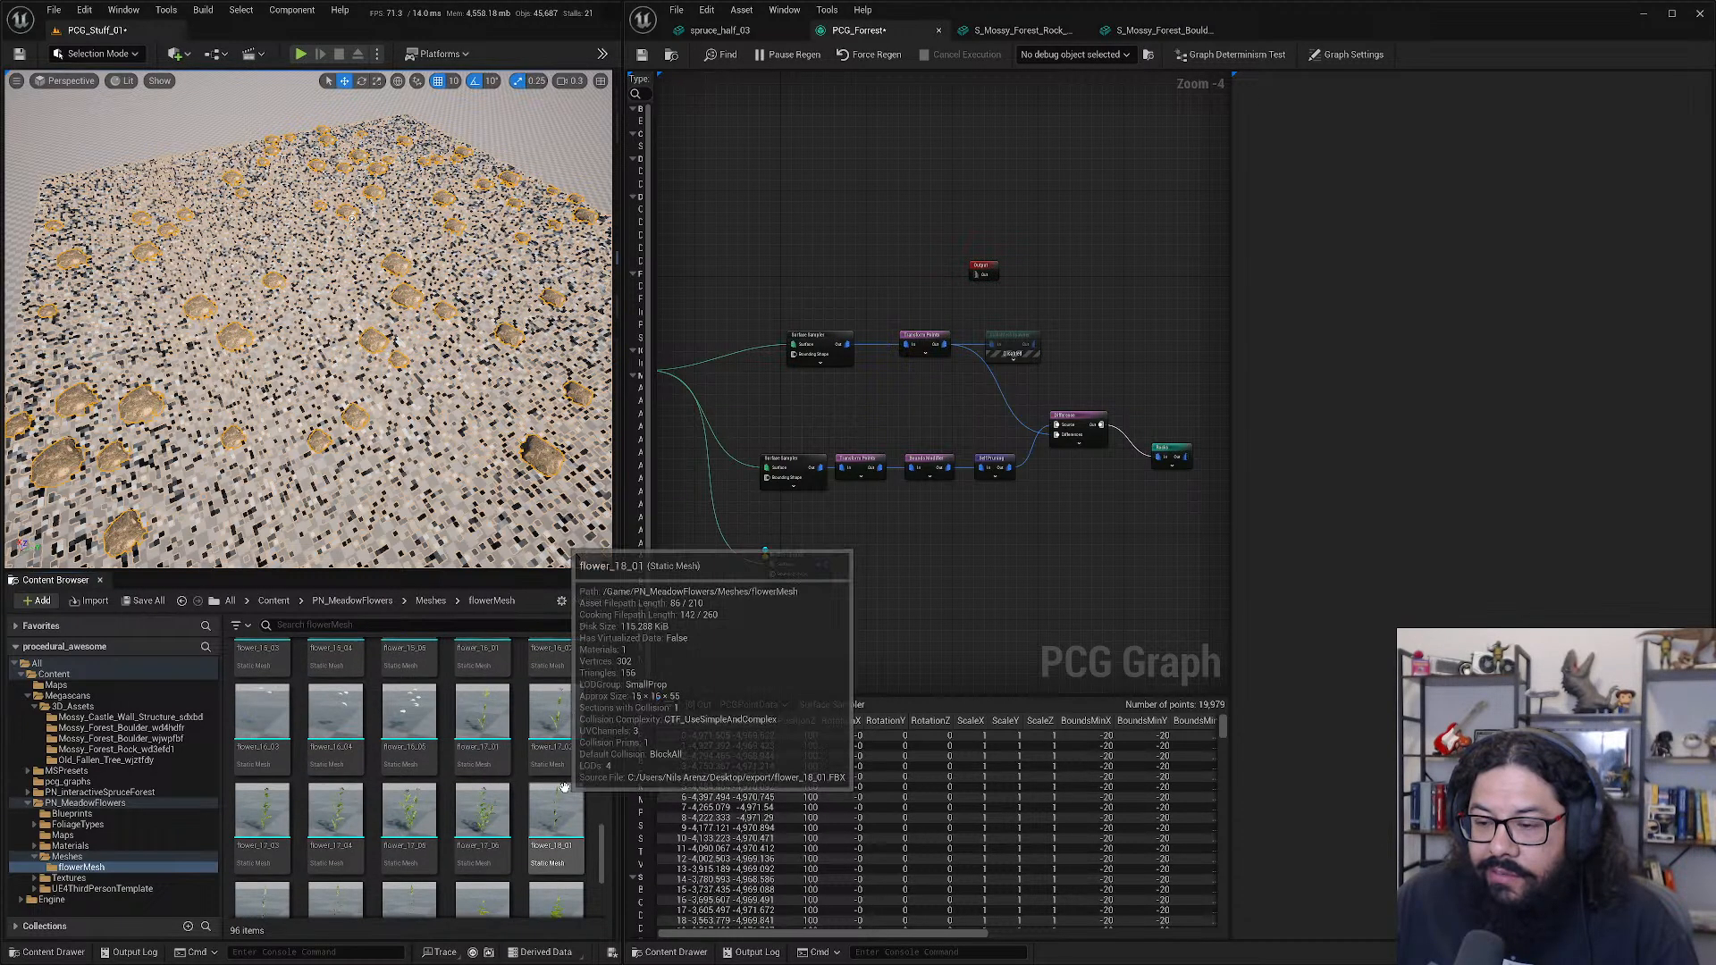
{"action": "scroll", "coordinate": [536, 805], "scroll_direction": "down", "scroll_amount": 3}
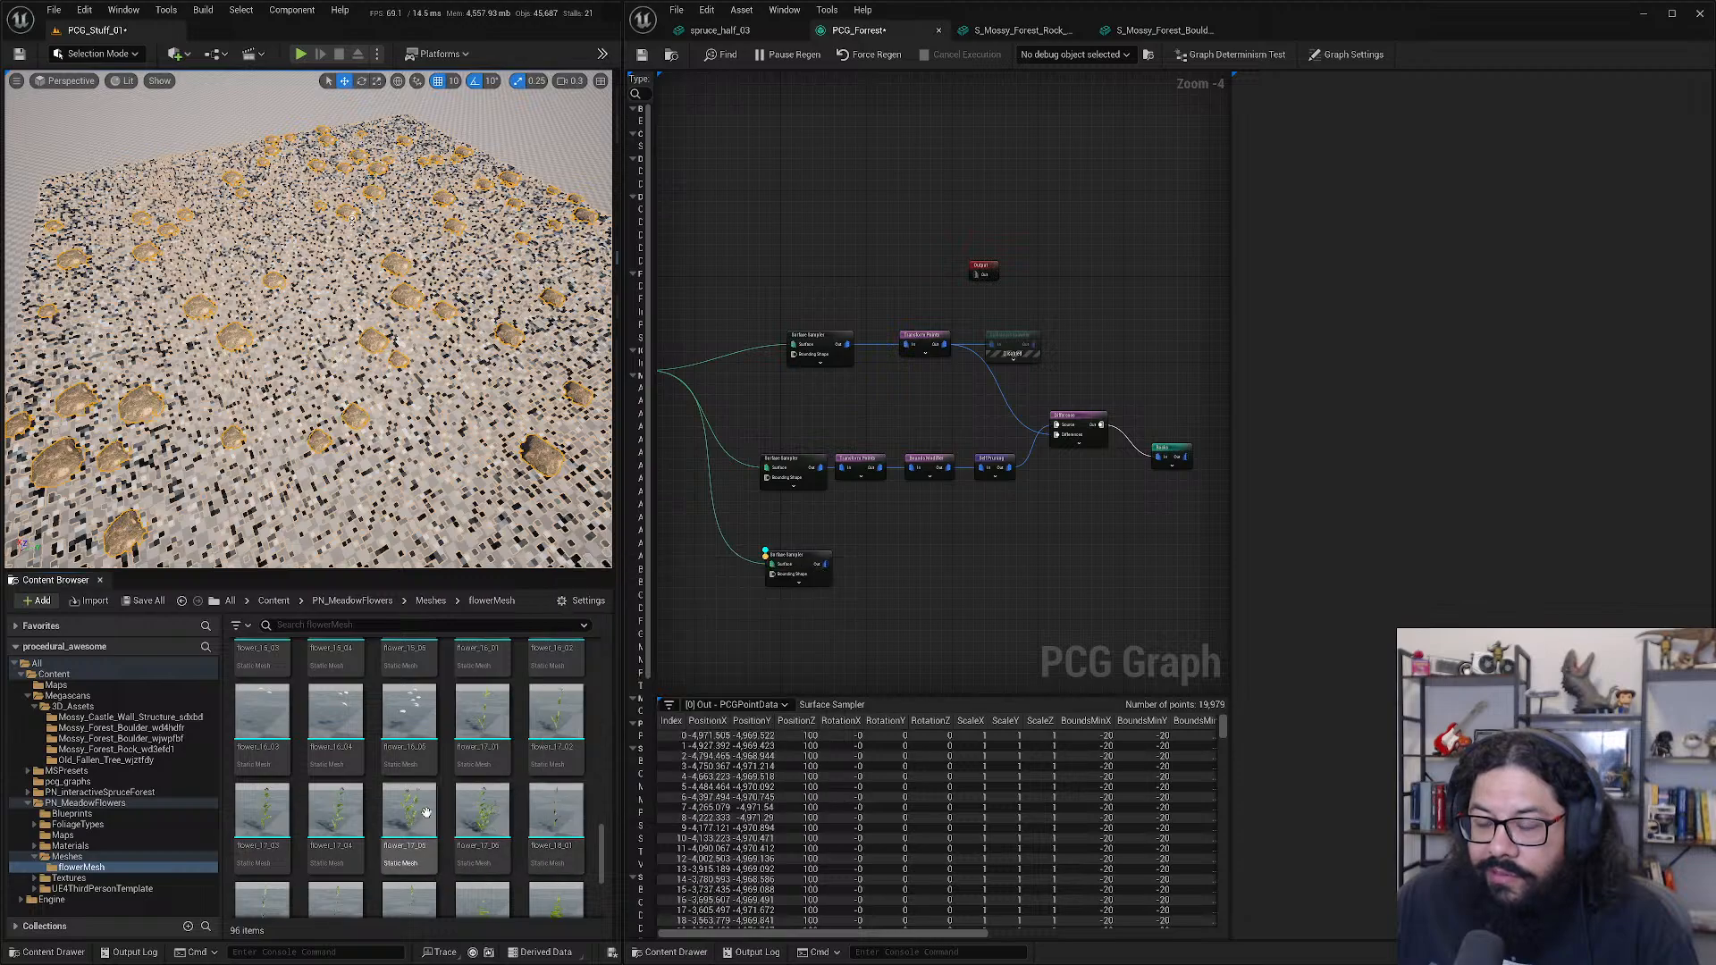
- Move the Rocks spawner node up into line with the Difference node
{"action": "left_click", "coordinate": [1178, 451]}
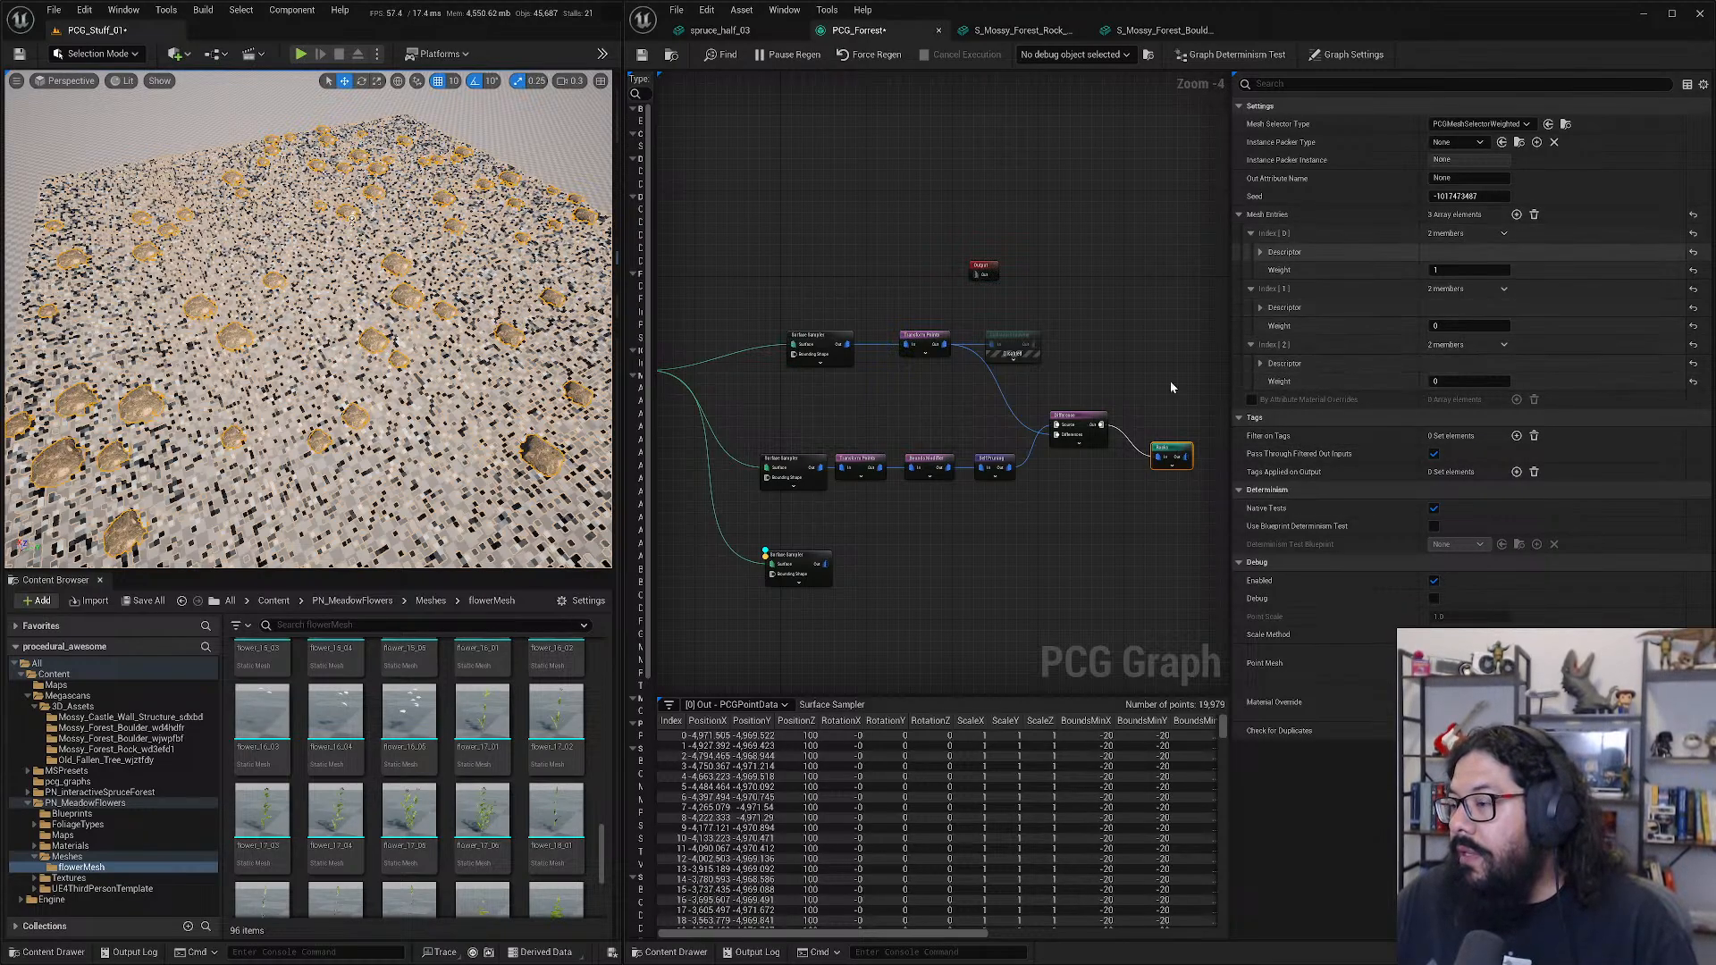
{"action": "left_click_drag", "start_coordinate": [1178, 447], "coordinate": [1167, 422]}
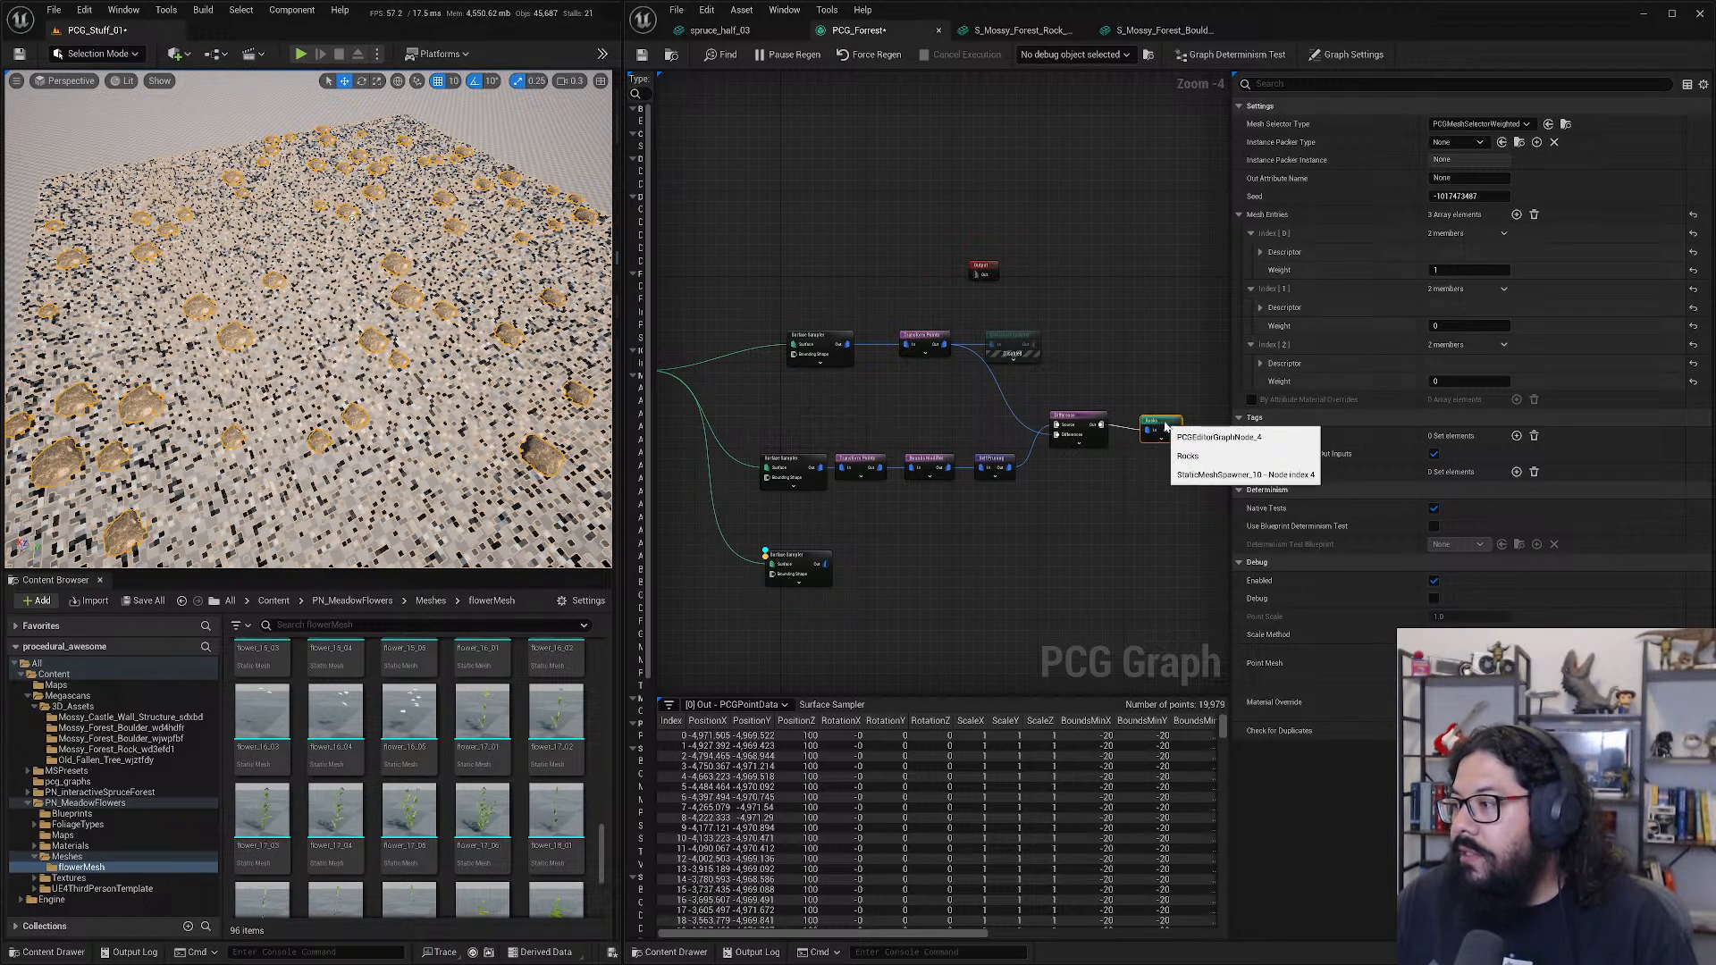
{"action": "left_click", "coordinate": [892, 556]}
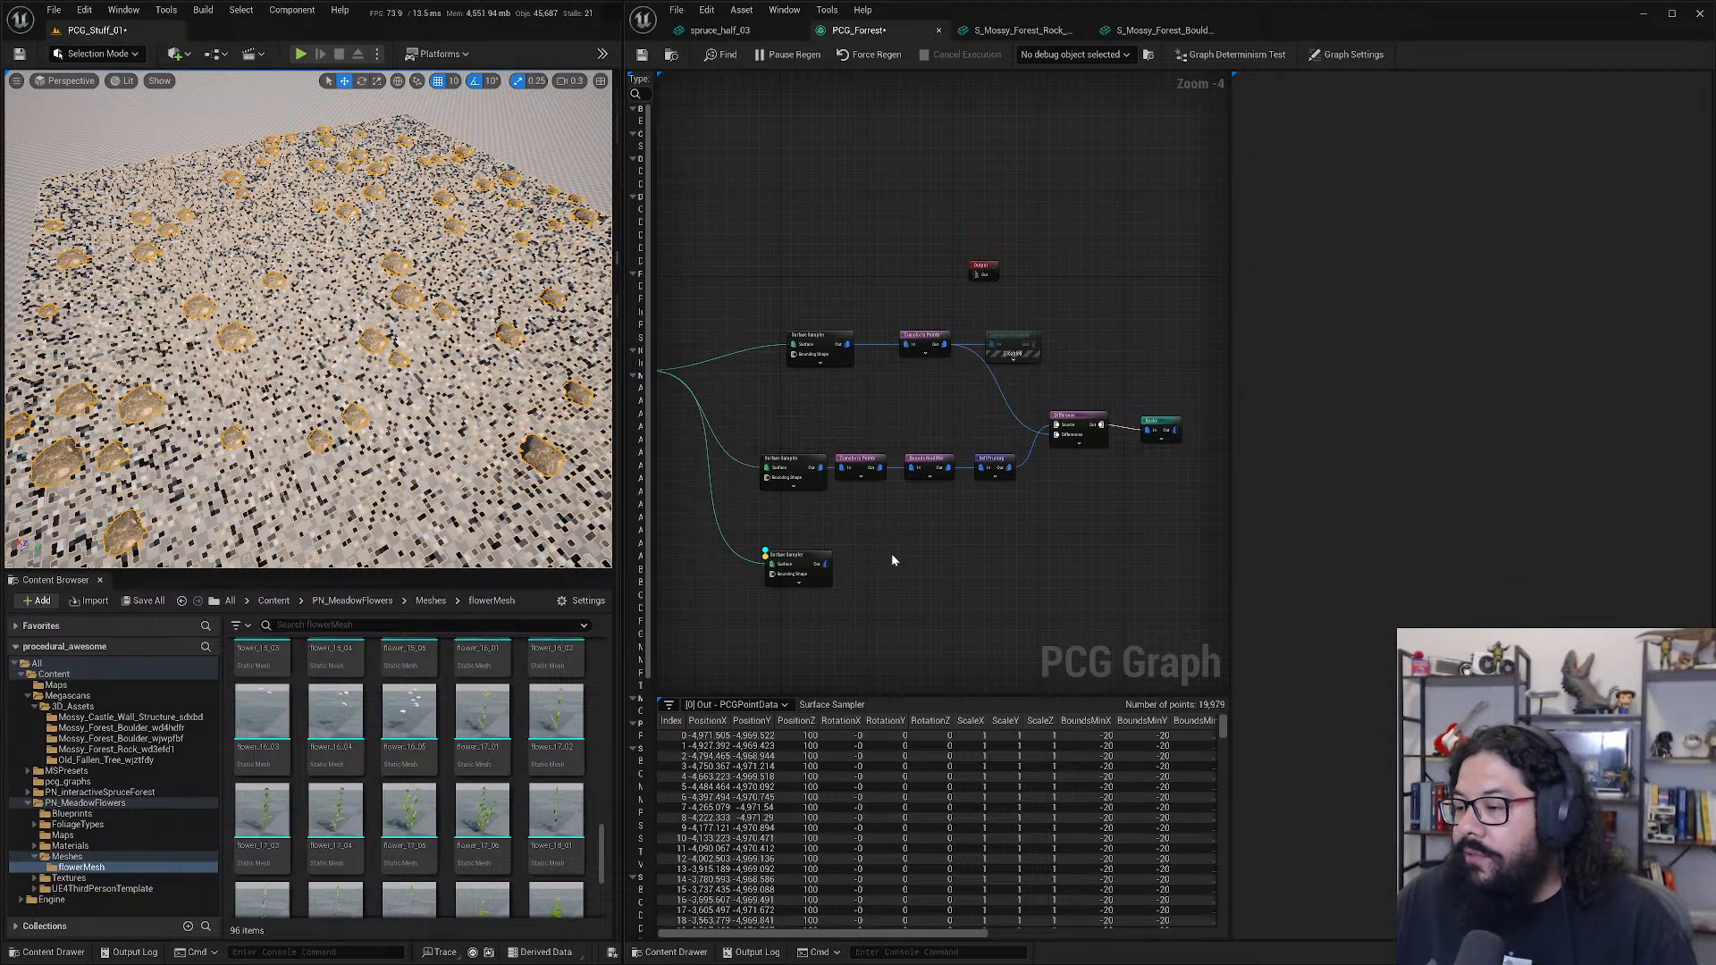
- Add a Static Mesh Spawner node beside the third branch's Surface Sampler
{"action": "right_click", "coordinate": [892, 560]}
{"action": "type", "text": "static mesh"}
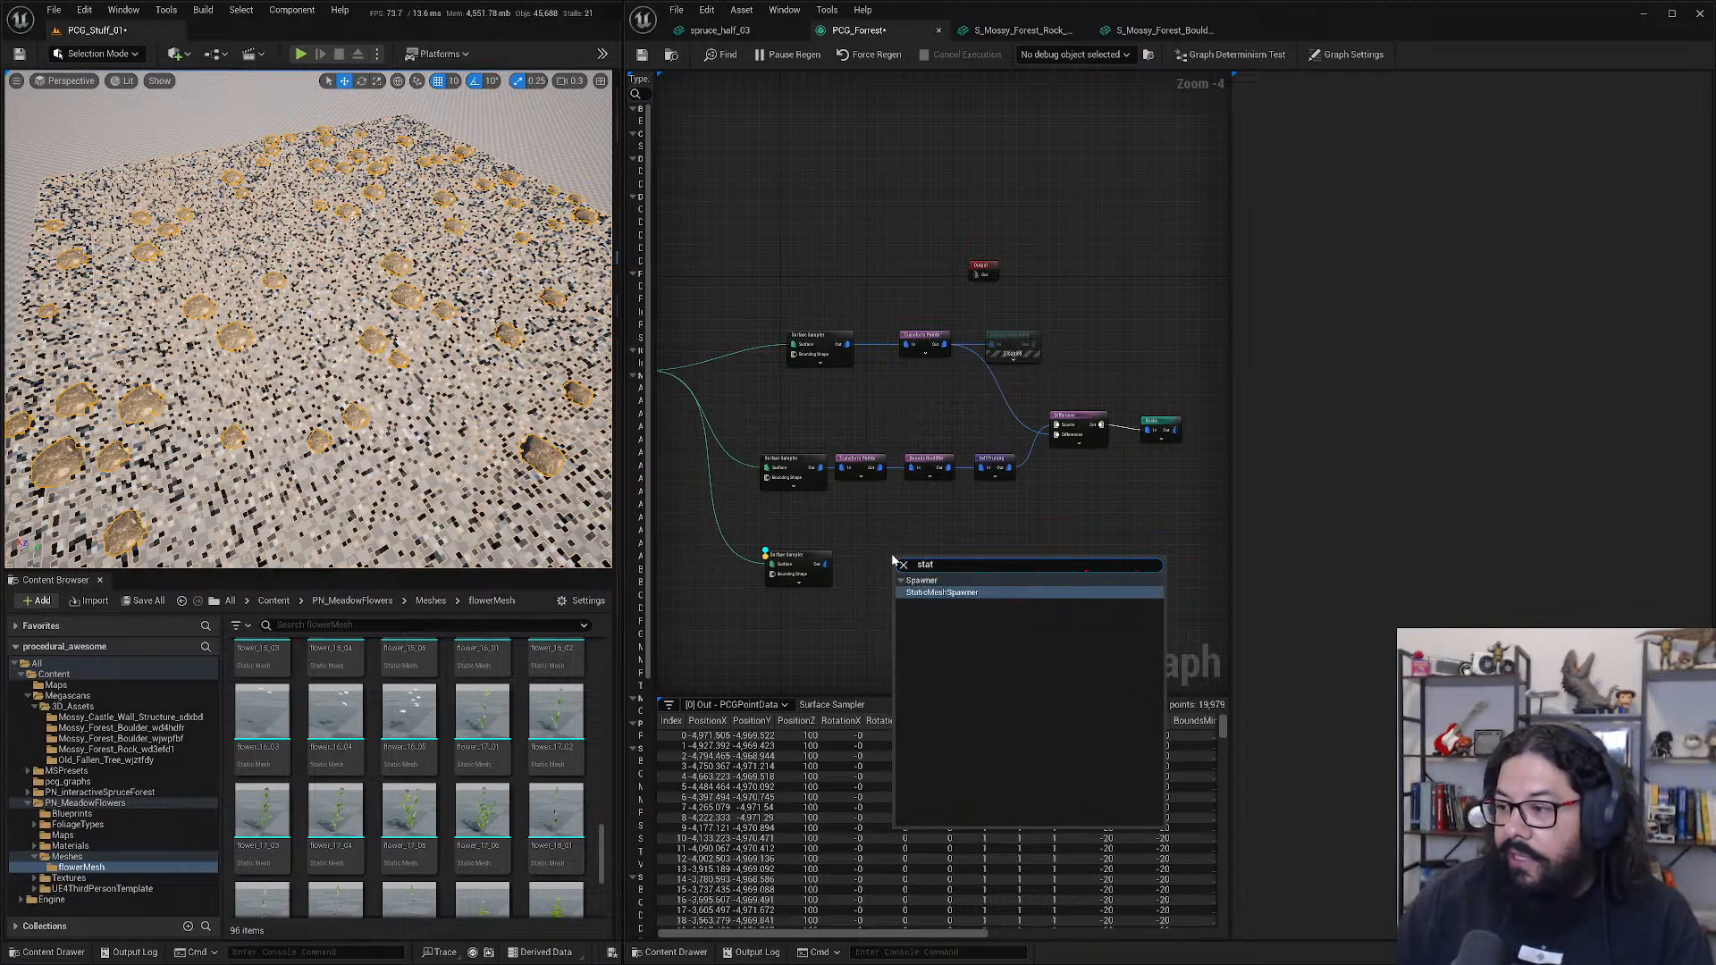
{"action": "left_click", "coordinate": [928, 583]}
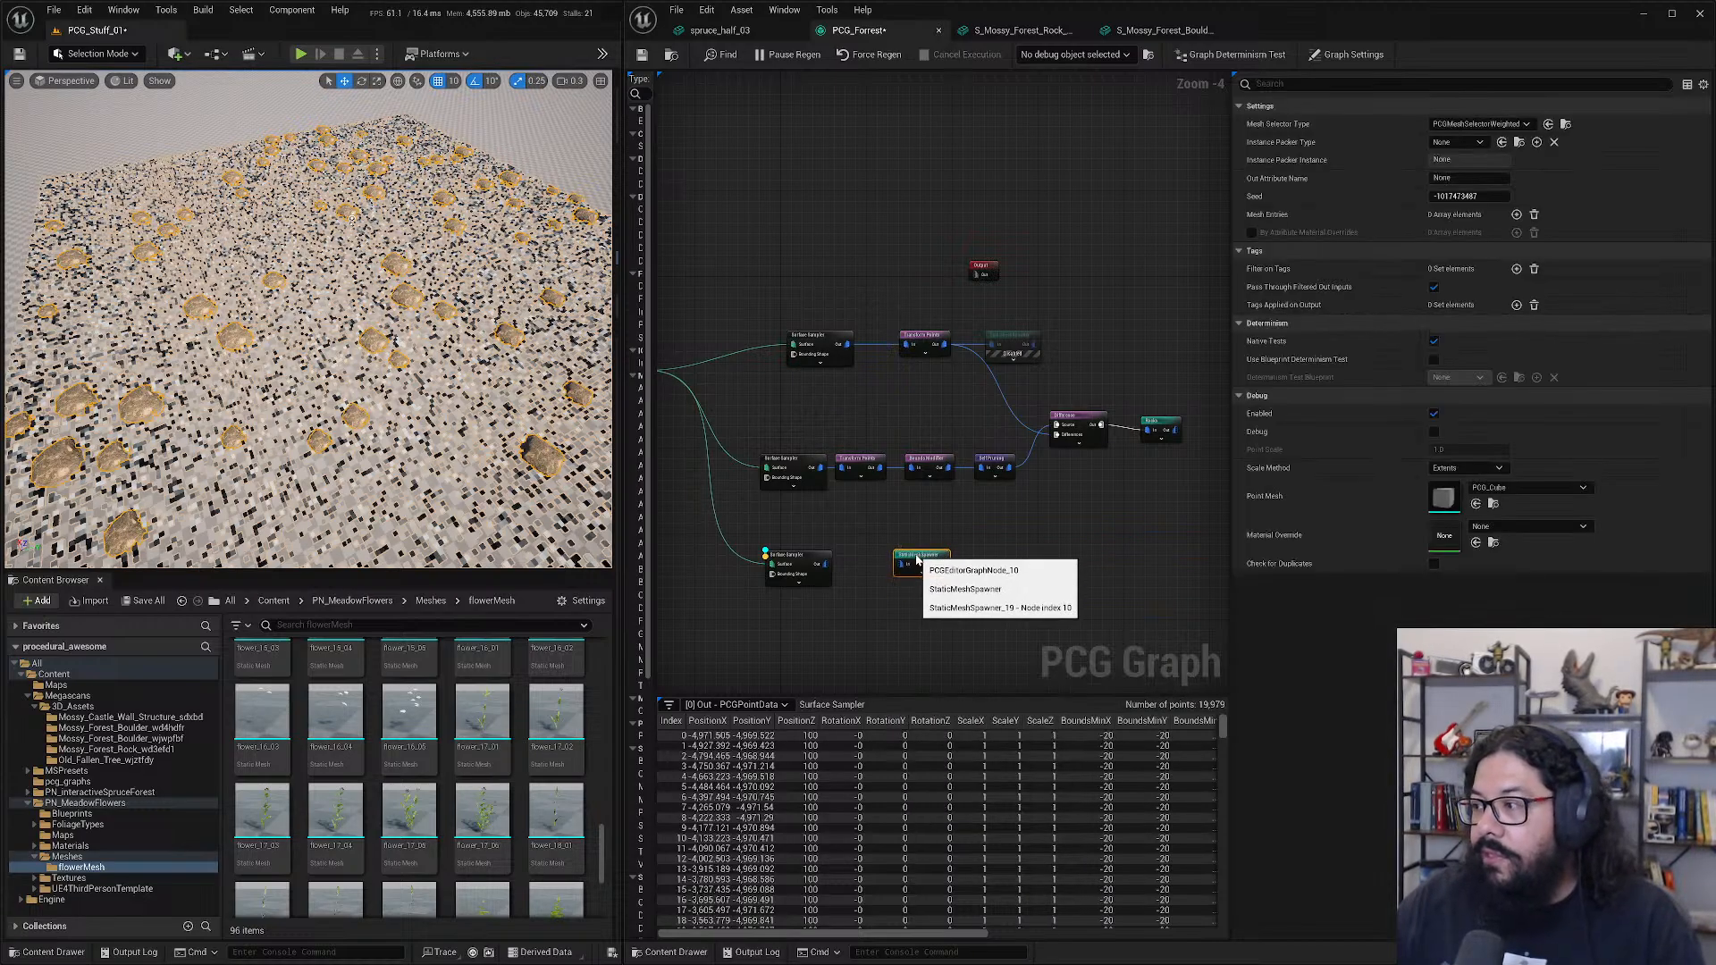
{"action": "double_click", "coordinate": [921, 557]}
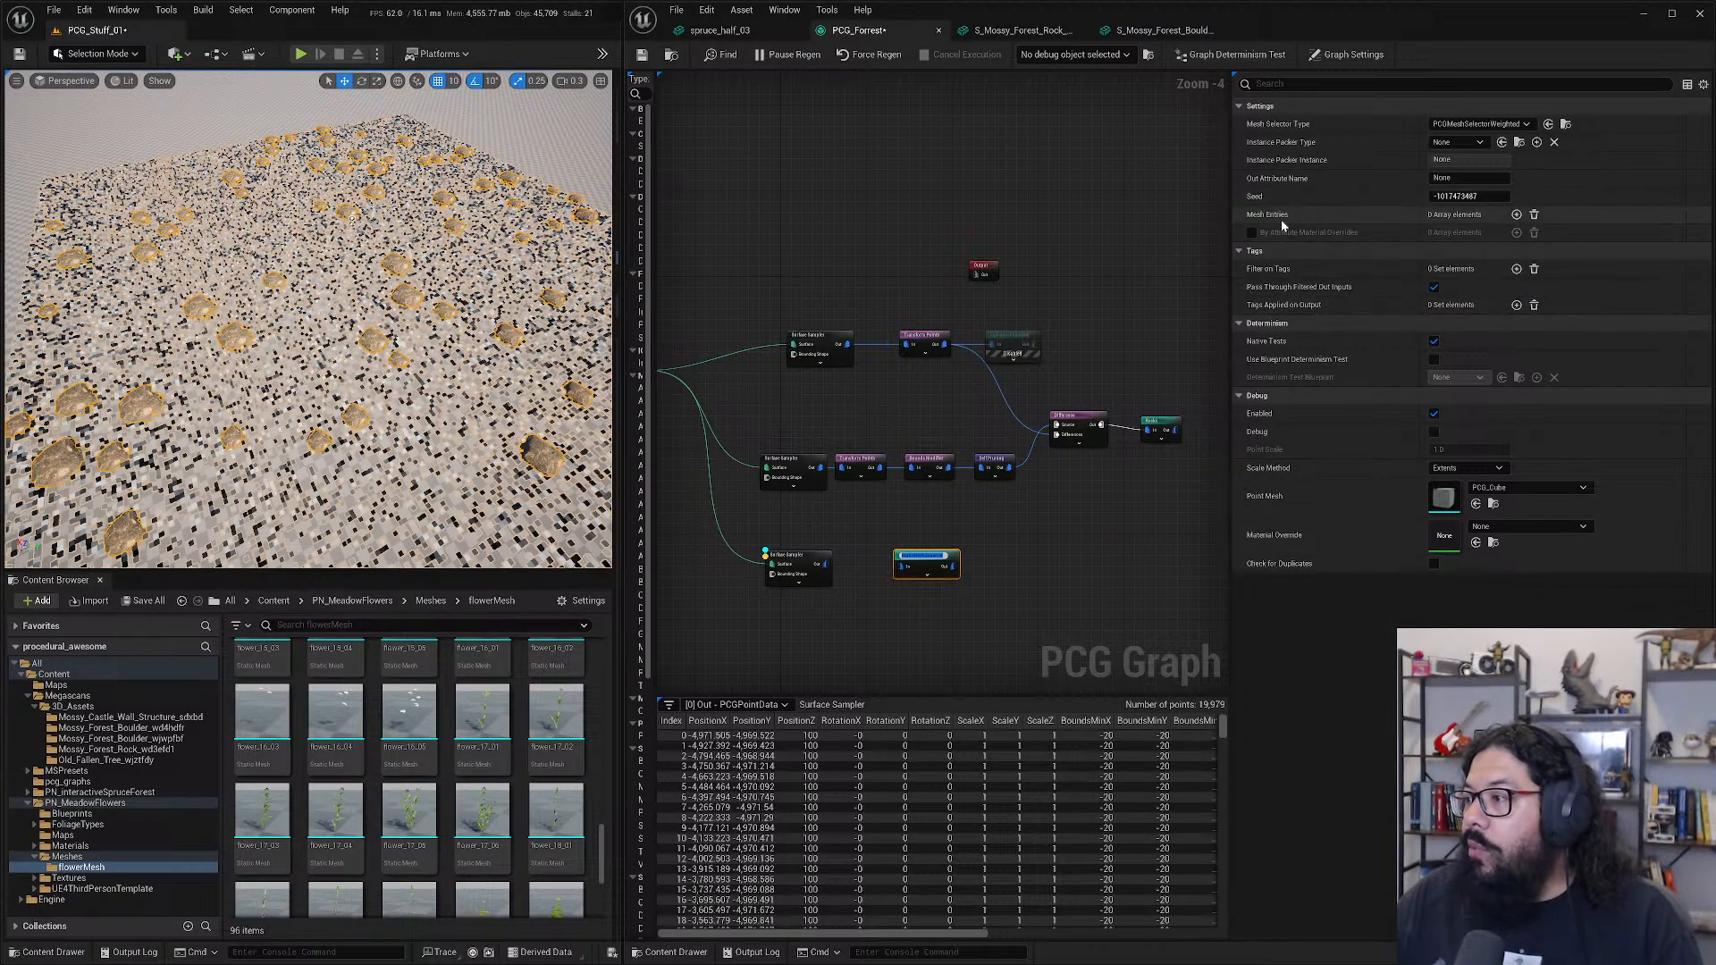
- Add a mesh entry to the new spawner and set its component class to FoliageInstancedStaticMeshComponent
{"action": "left_click", "coordinate": [1516, 215]}
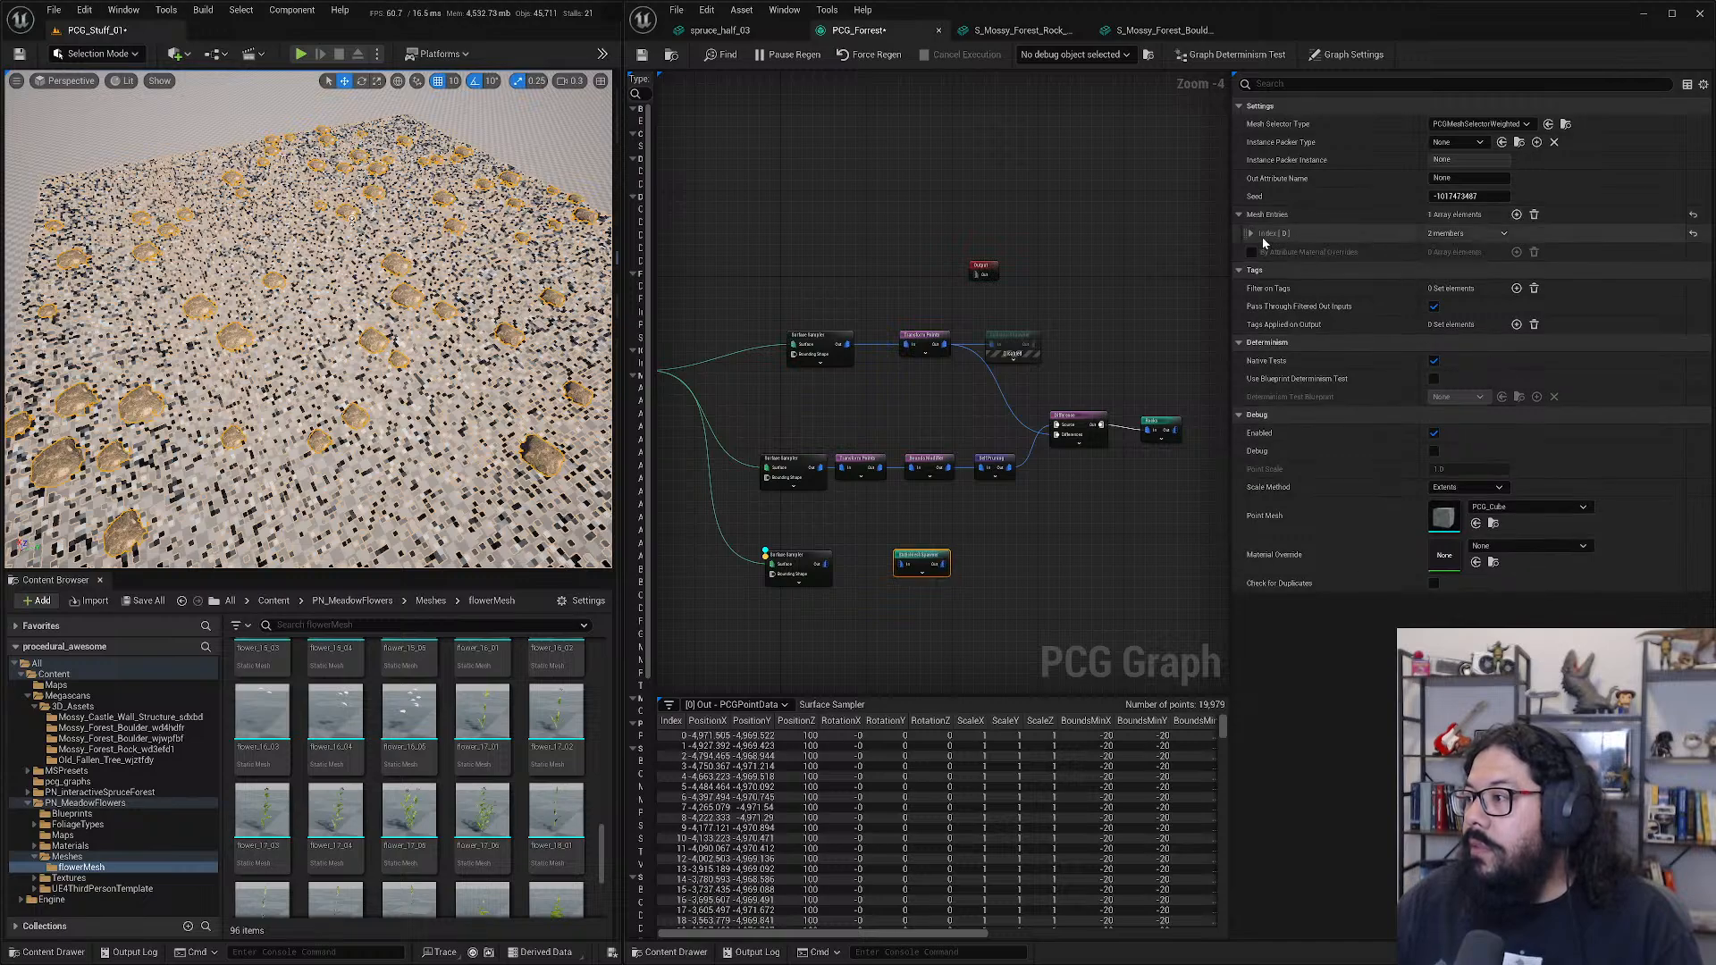
{"action": "left_click", "coordinate": [1251, 234]}
{"action": "left_click", "coordinate": [1260, 252]}
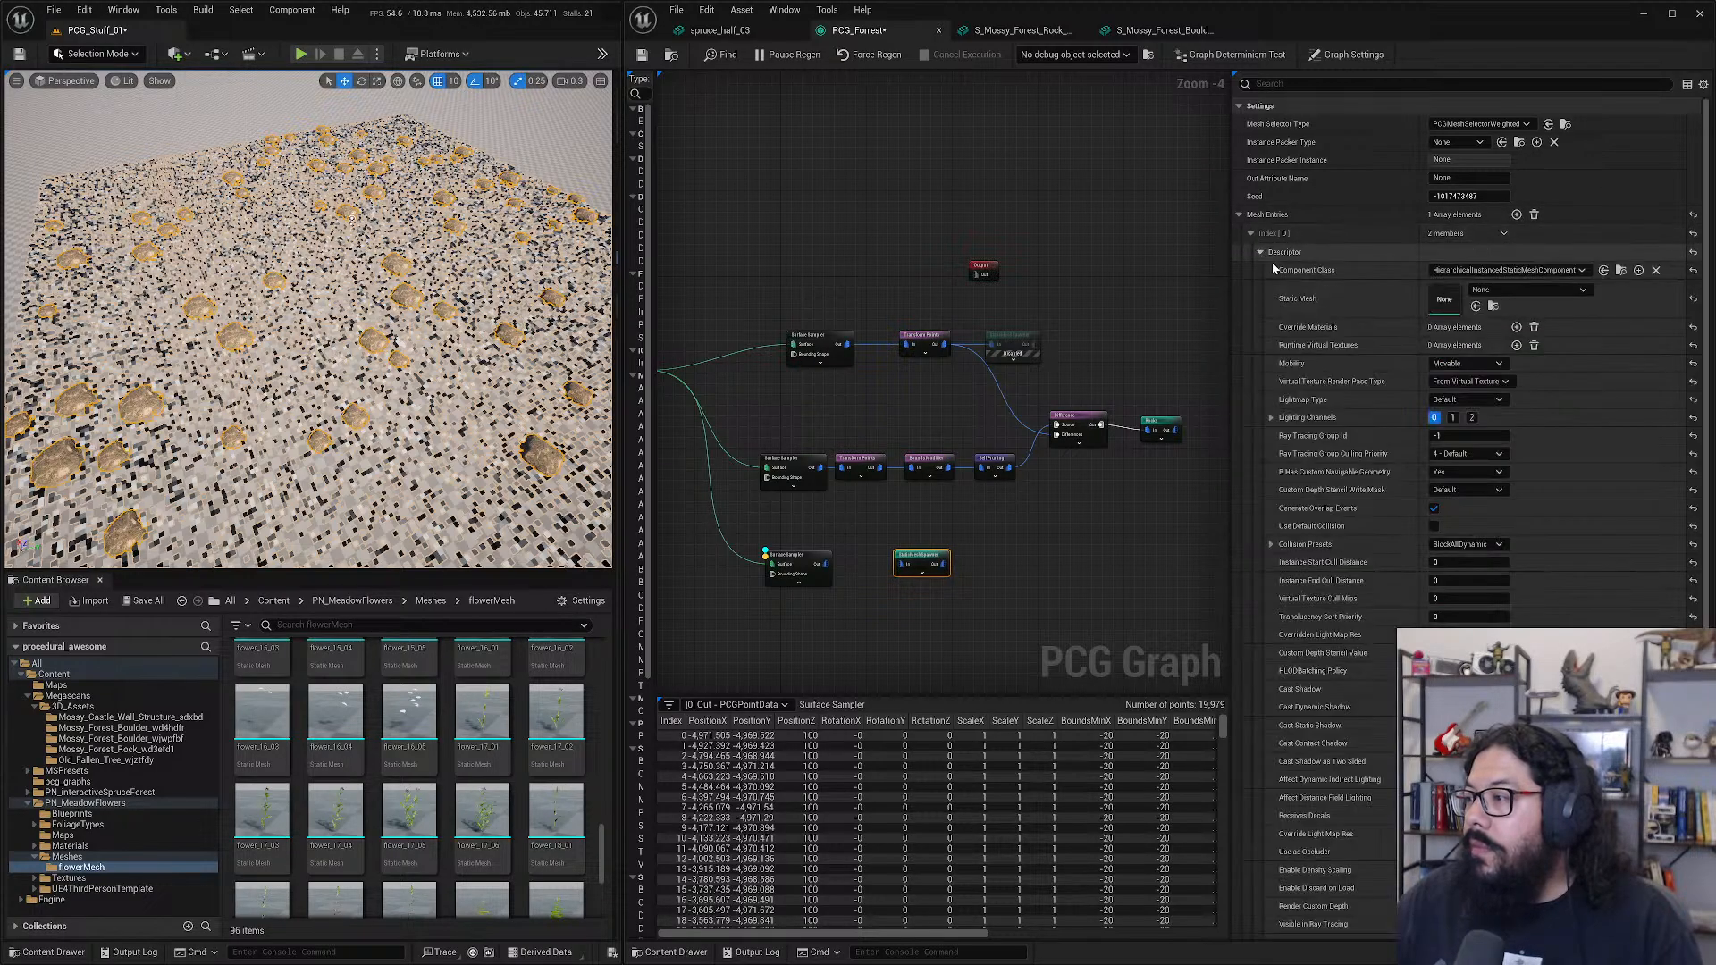
{"action": "left_click", "coordinate": [1515, 272]}
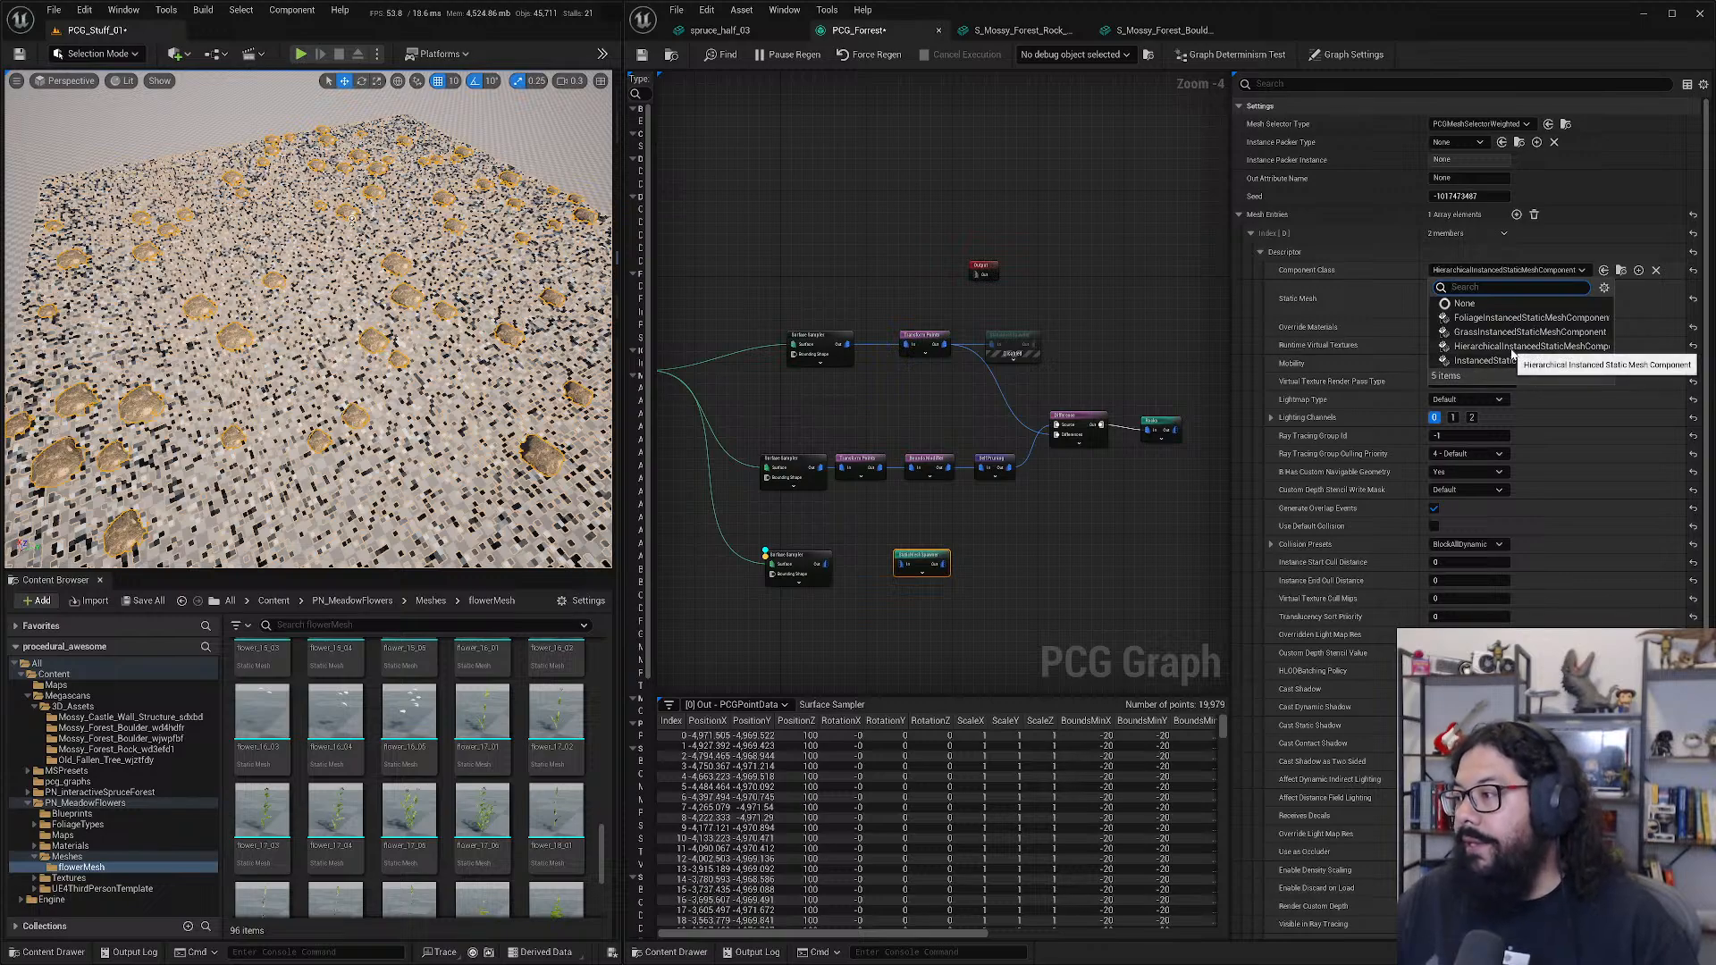
{"action": "left_click", "coordinate": [1494, 318]}
- Try GrassInstancedStaticMeshComponent as the mesh entry's component class, and set it back to FoliageInstancedStaticMeshComponent
{"action": "left_click", "coordinate": [1515, 290]}
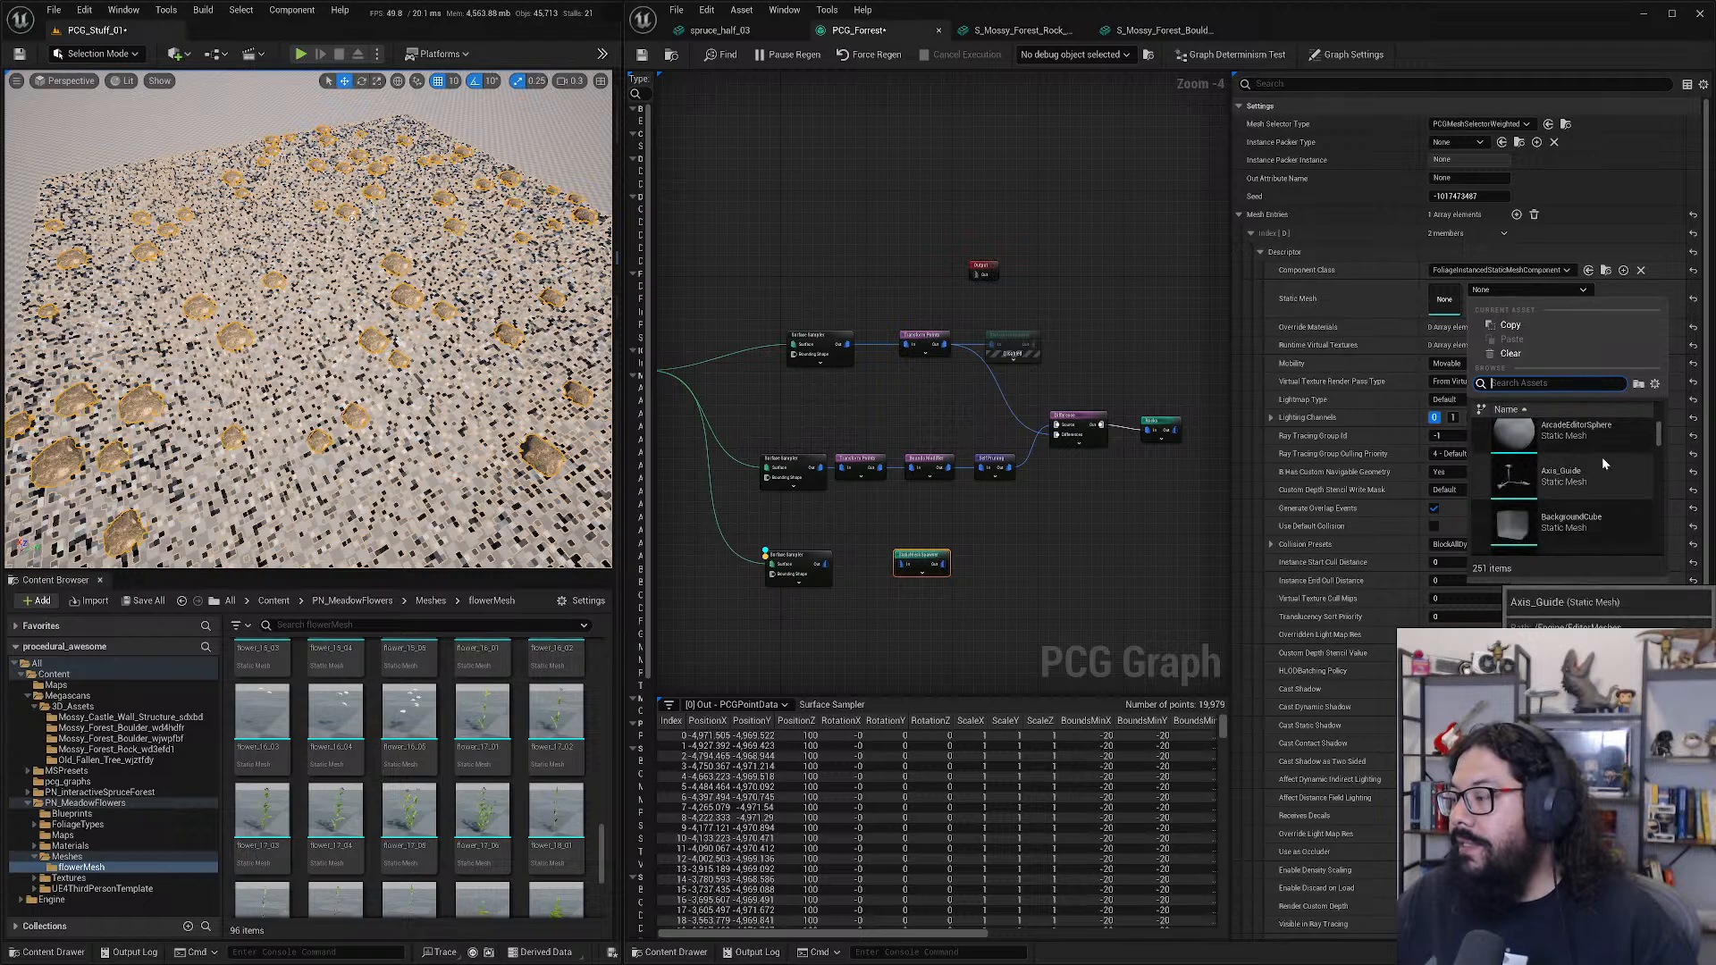
{"action": "left_click", "coordinate": [1498, 270]}
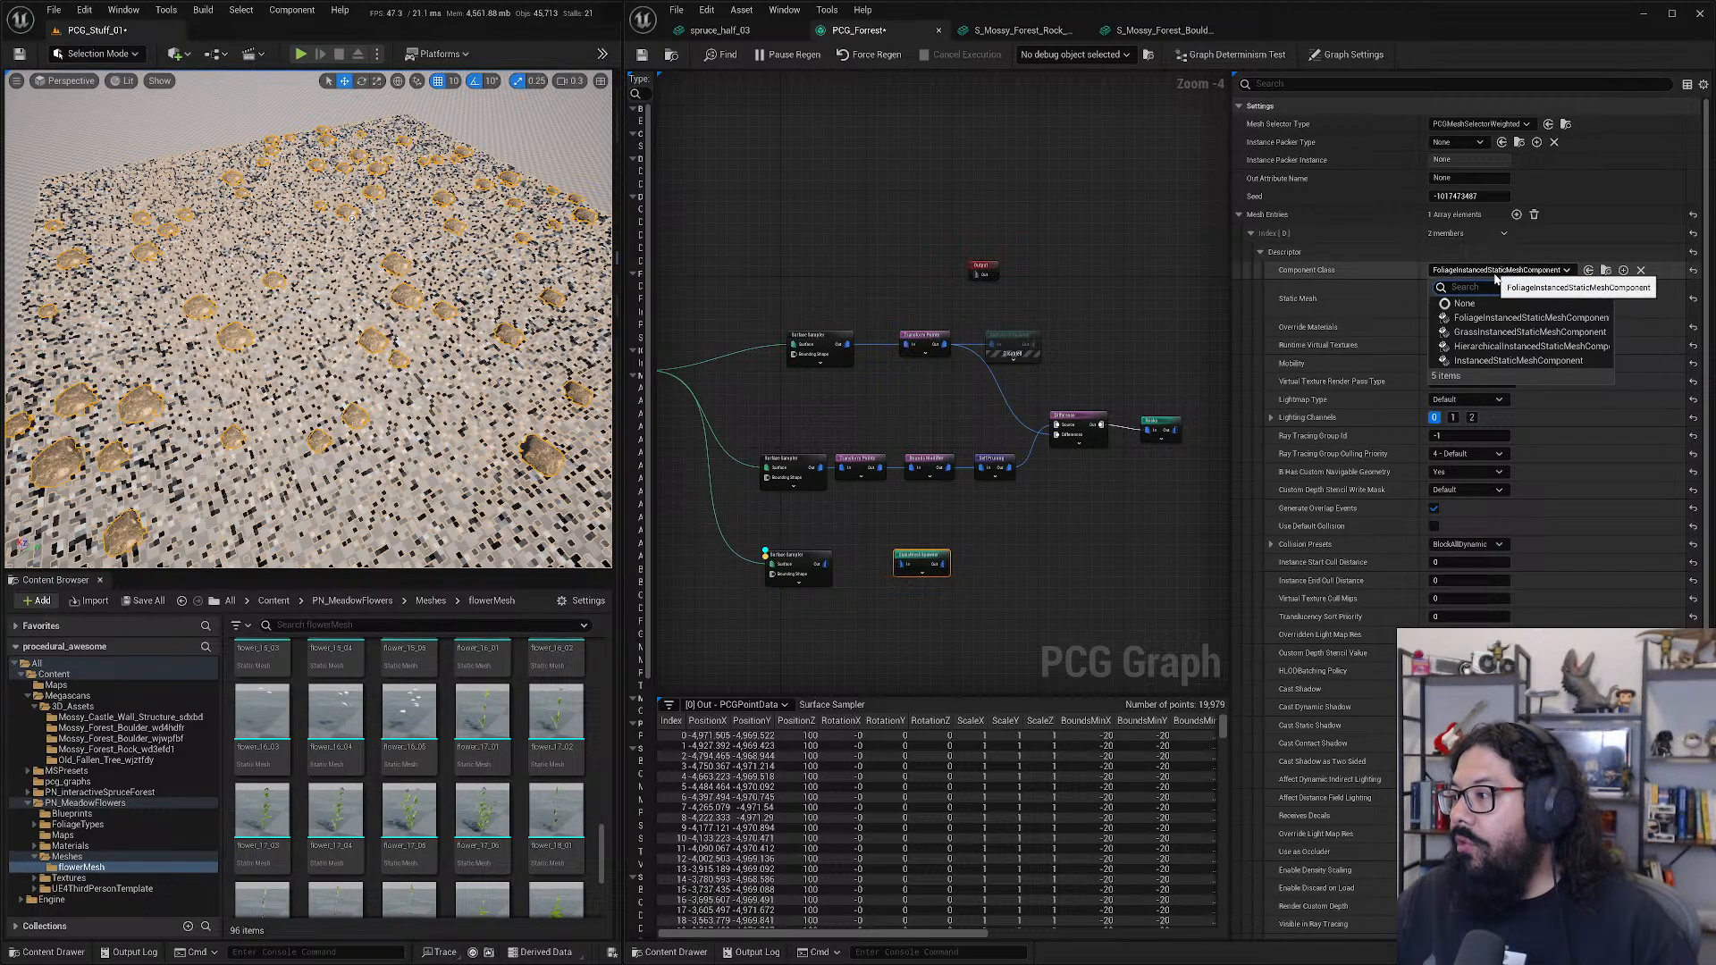
{"action": "left_click", "coordinate": [1521, 332]}
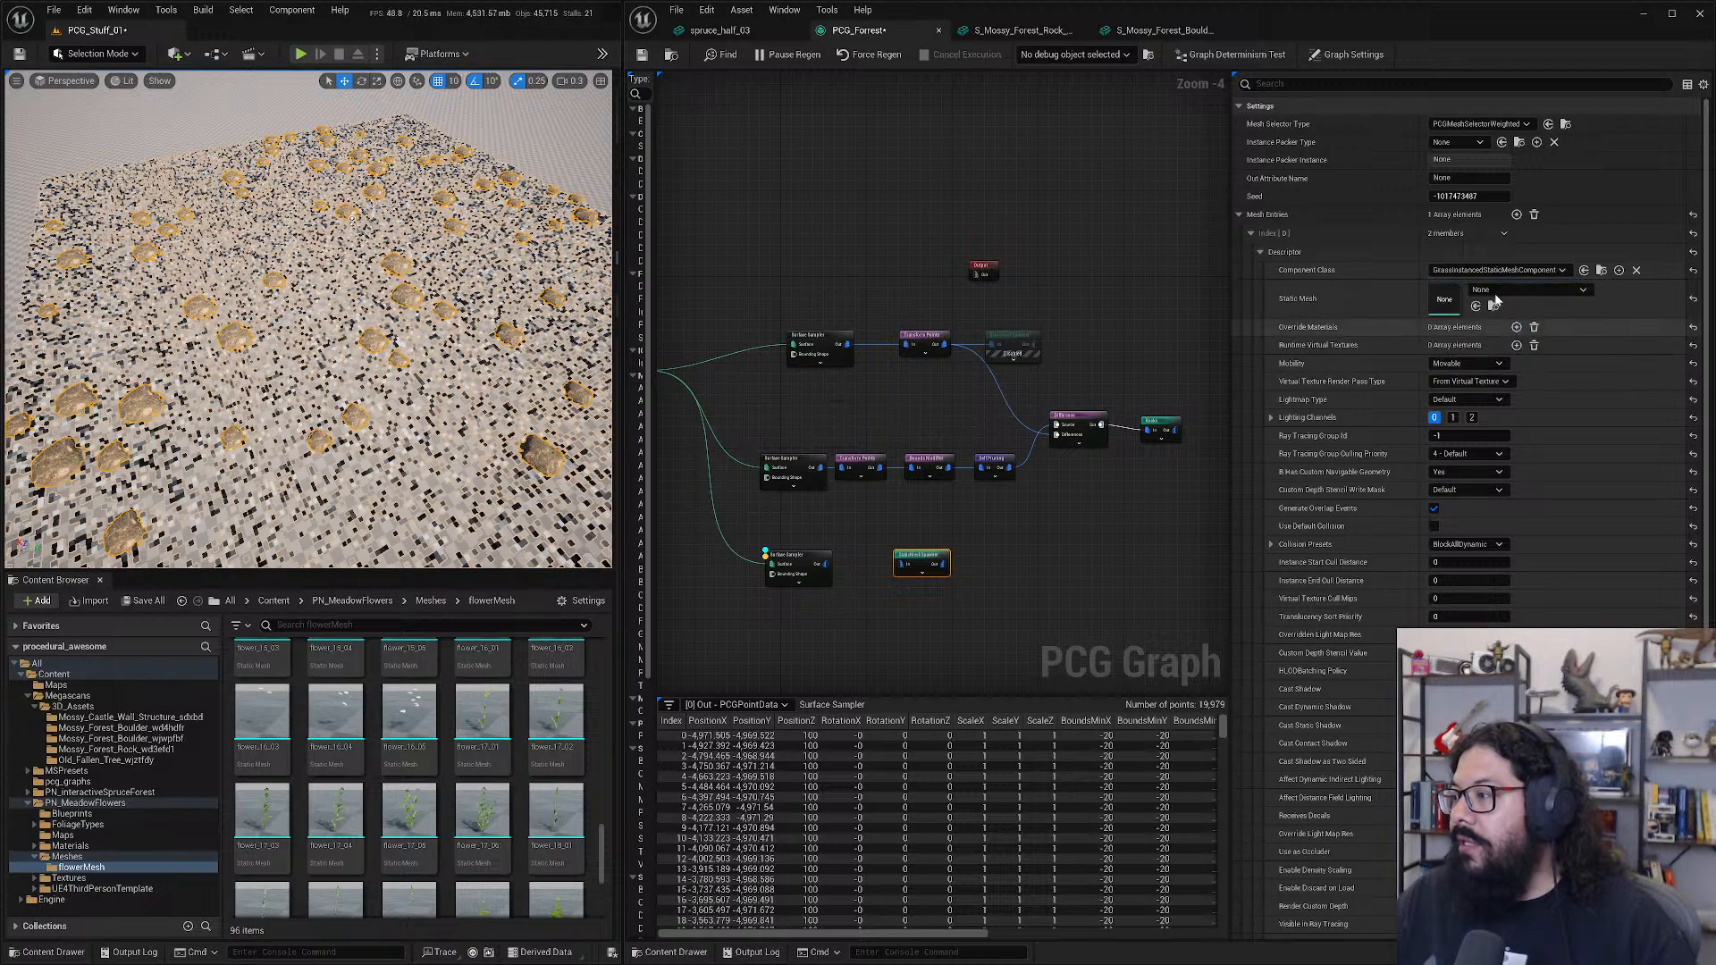
{"action": "left_click", "coordinate": [1498, 270]}
{"action": "left_click", "coordinate": [1520, 314]}
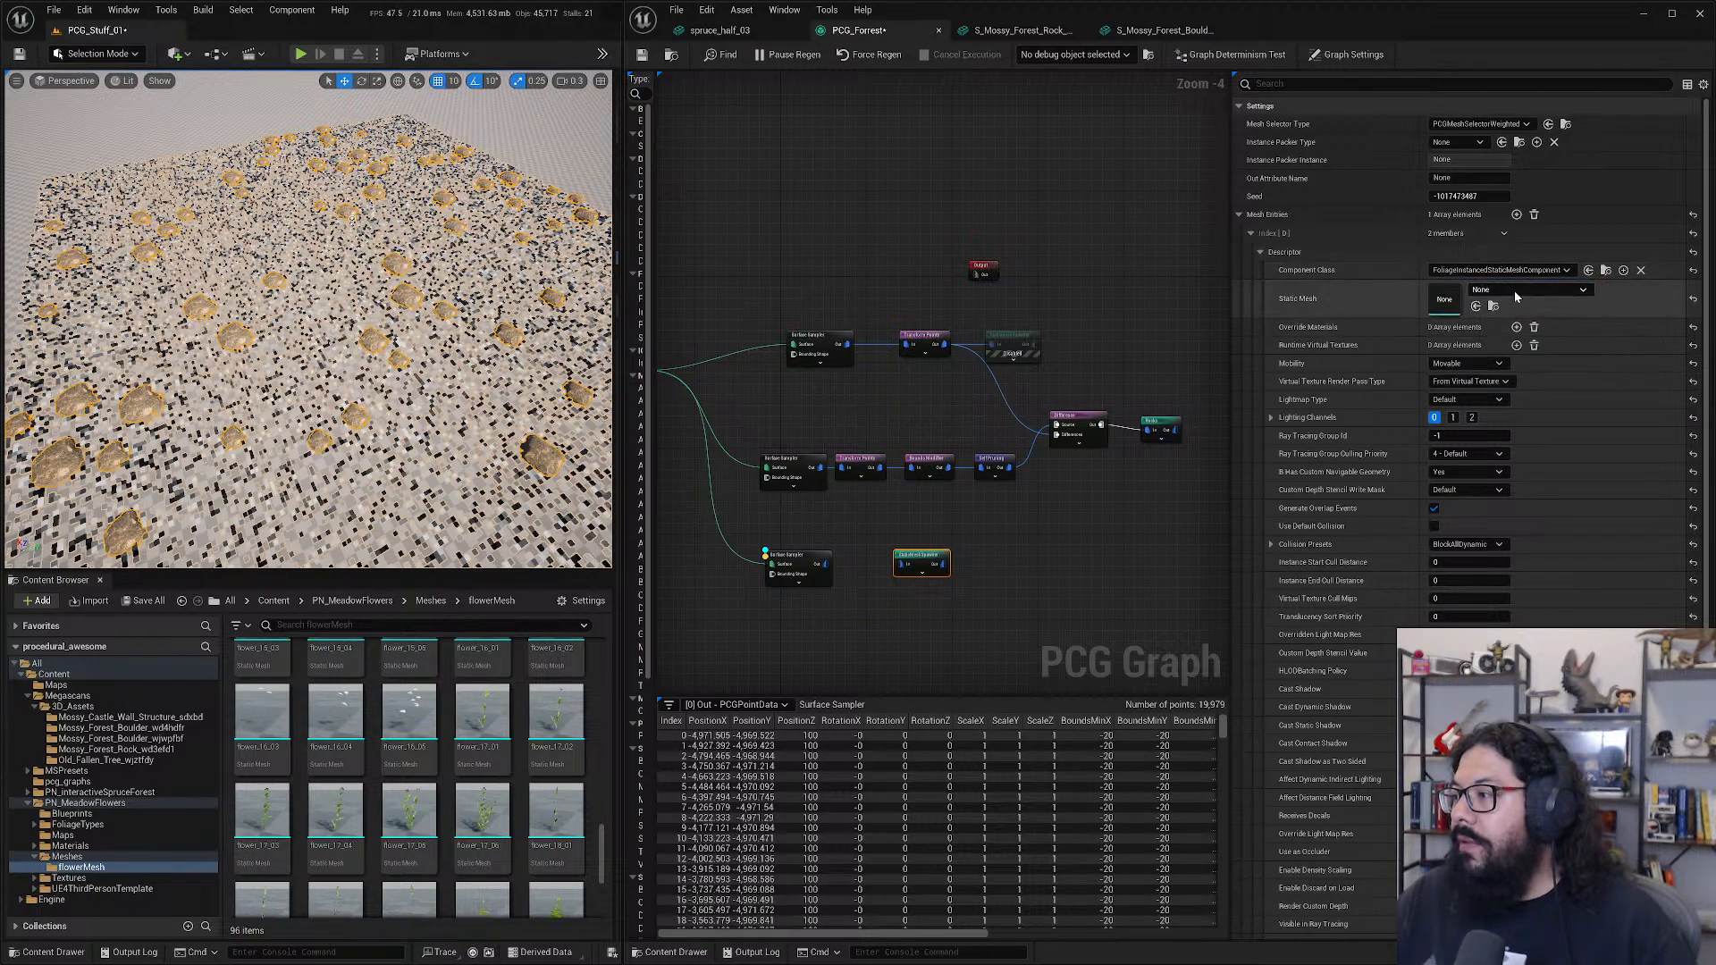
- Search the static mesh assets for "flower" and assign flower_05_03 to the new spawner's mesh entry
{"action": "left_click", "coordinate": [1519, 289]}
{"action": "scroll", "coordinate": [1602, 446], "scroll_direction": "down", "scroll_amount": 1}
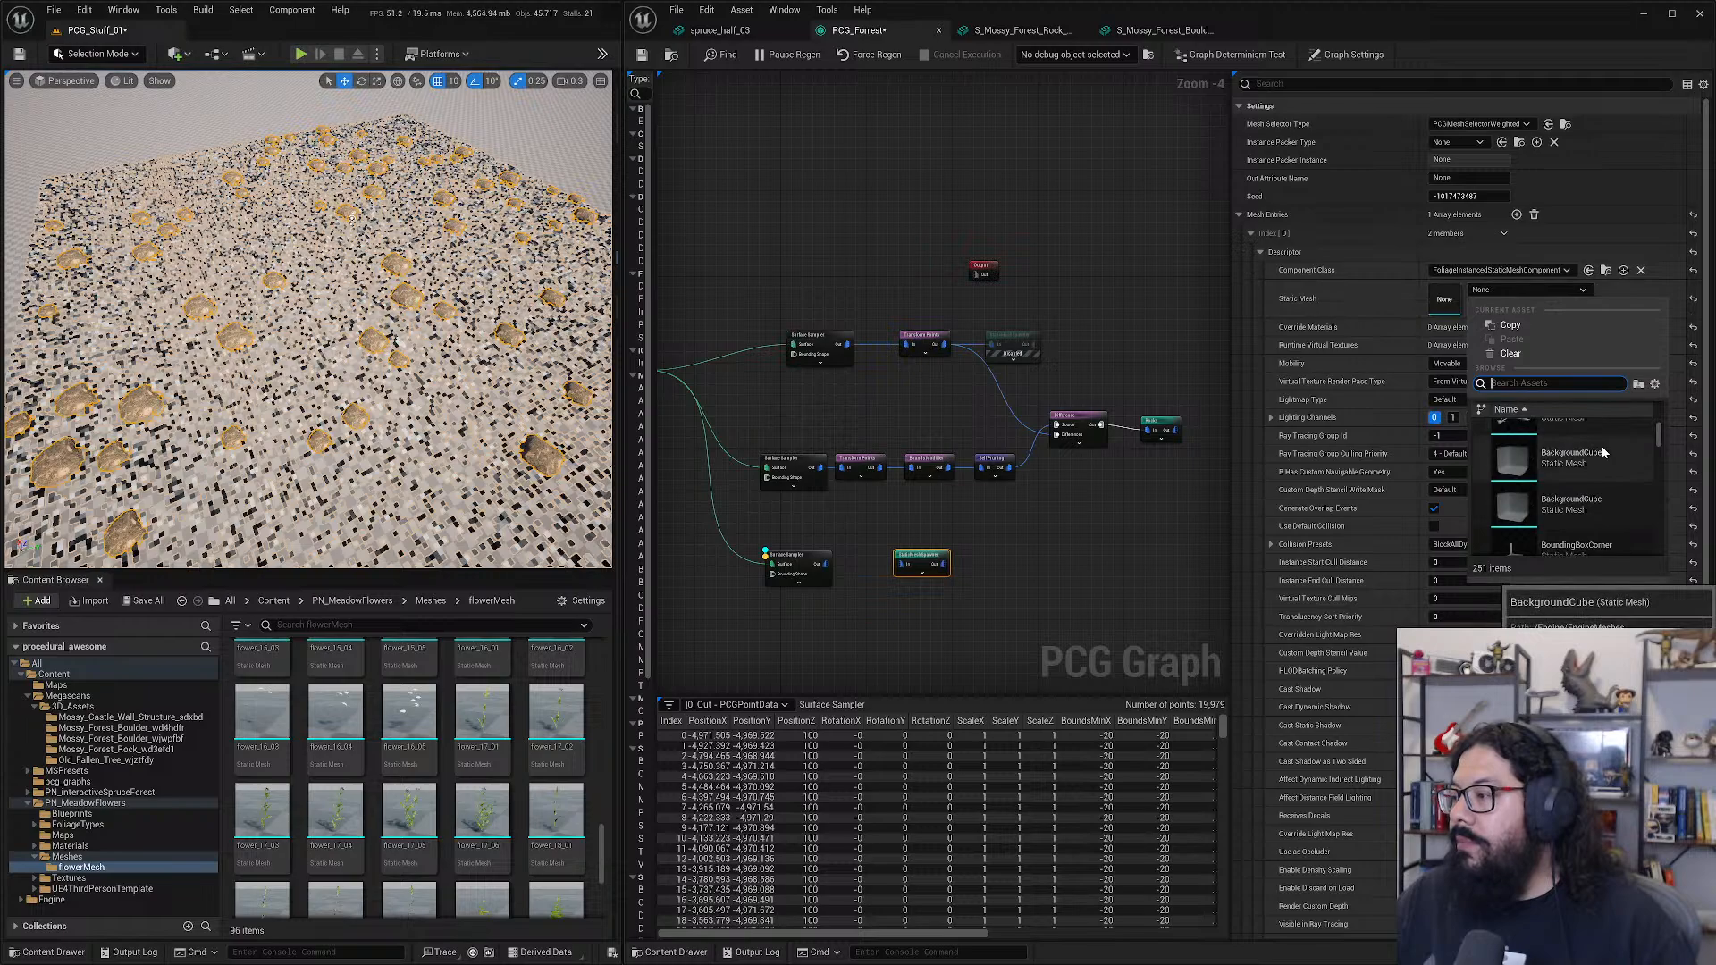
{"action": "type", "text": "BP"}
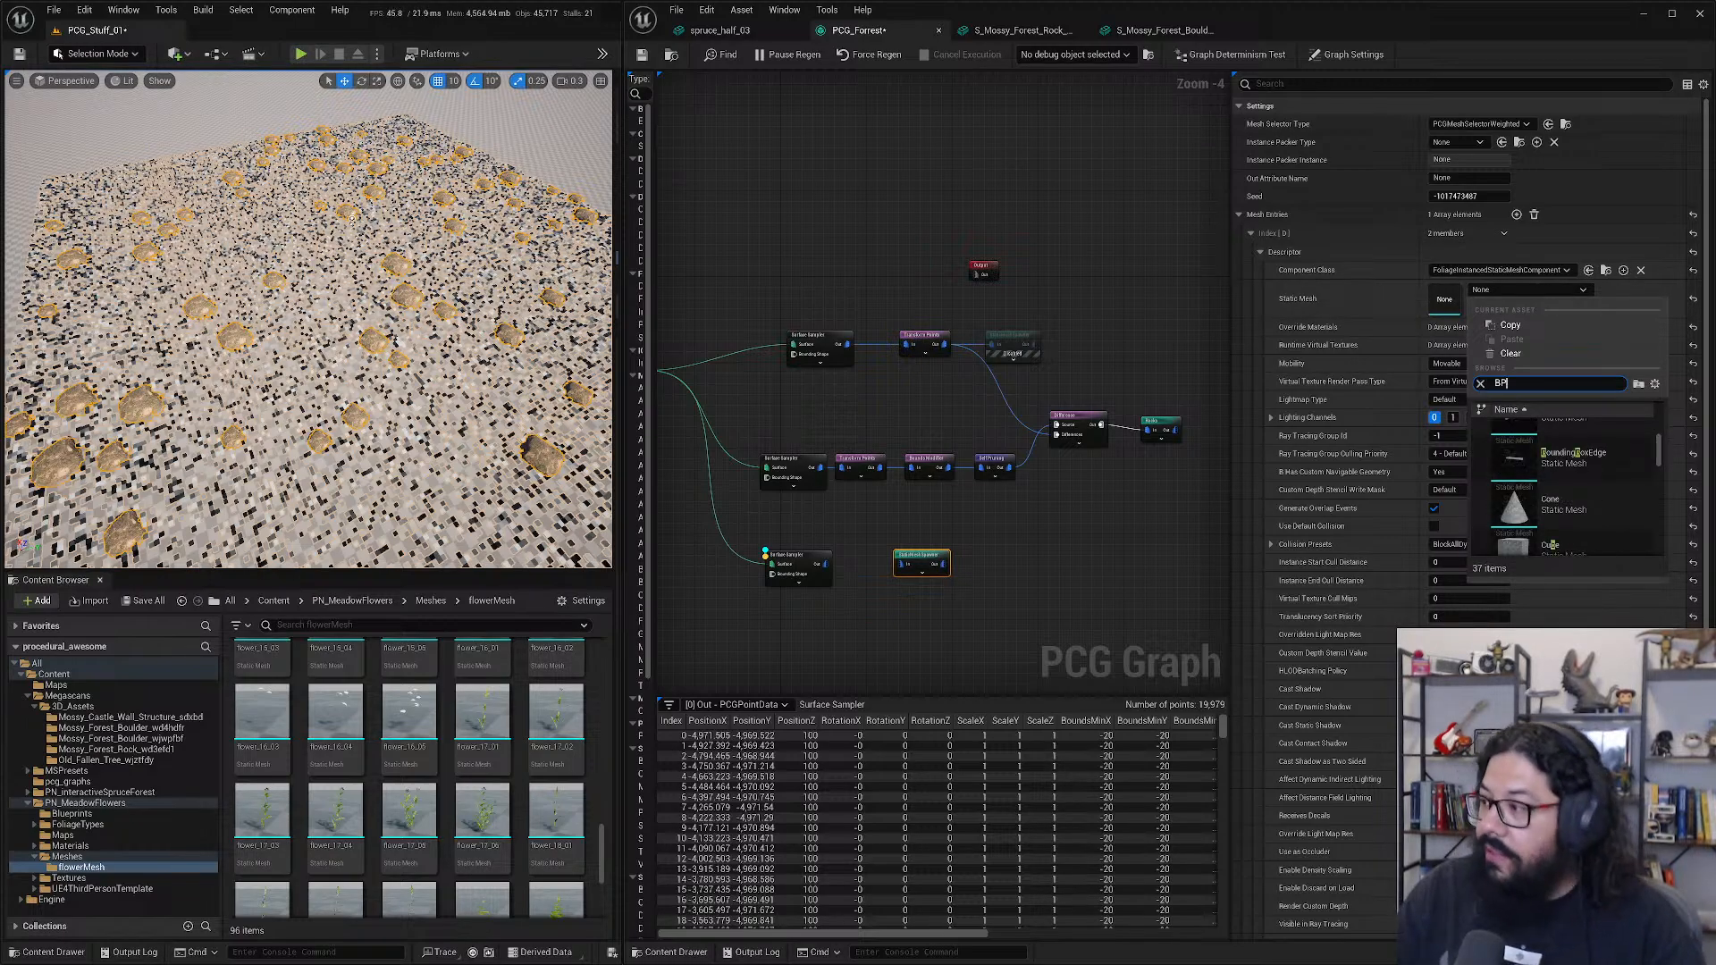
{"action": "key", "text": "BackSpace"}
{"action": "key", "text": "BackSpace"}
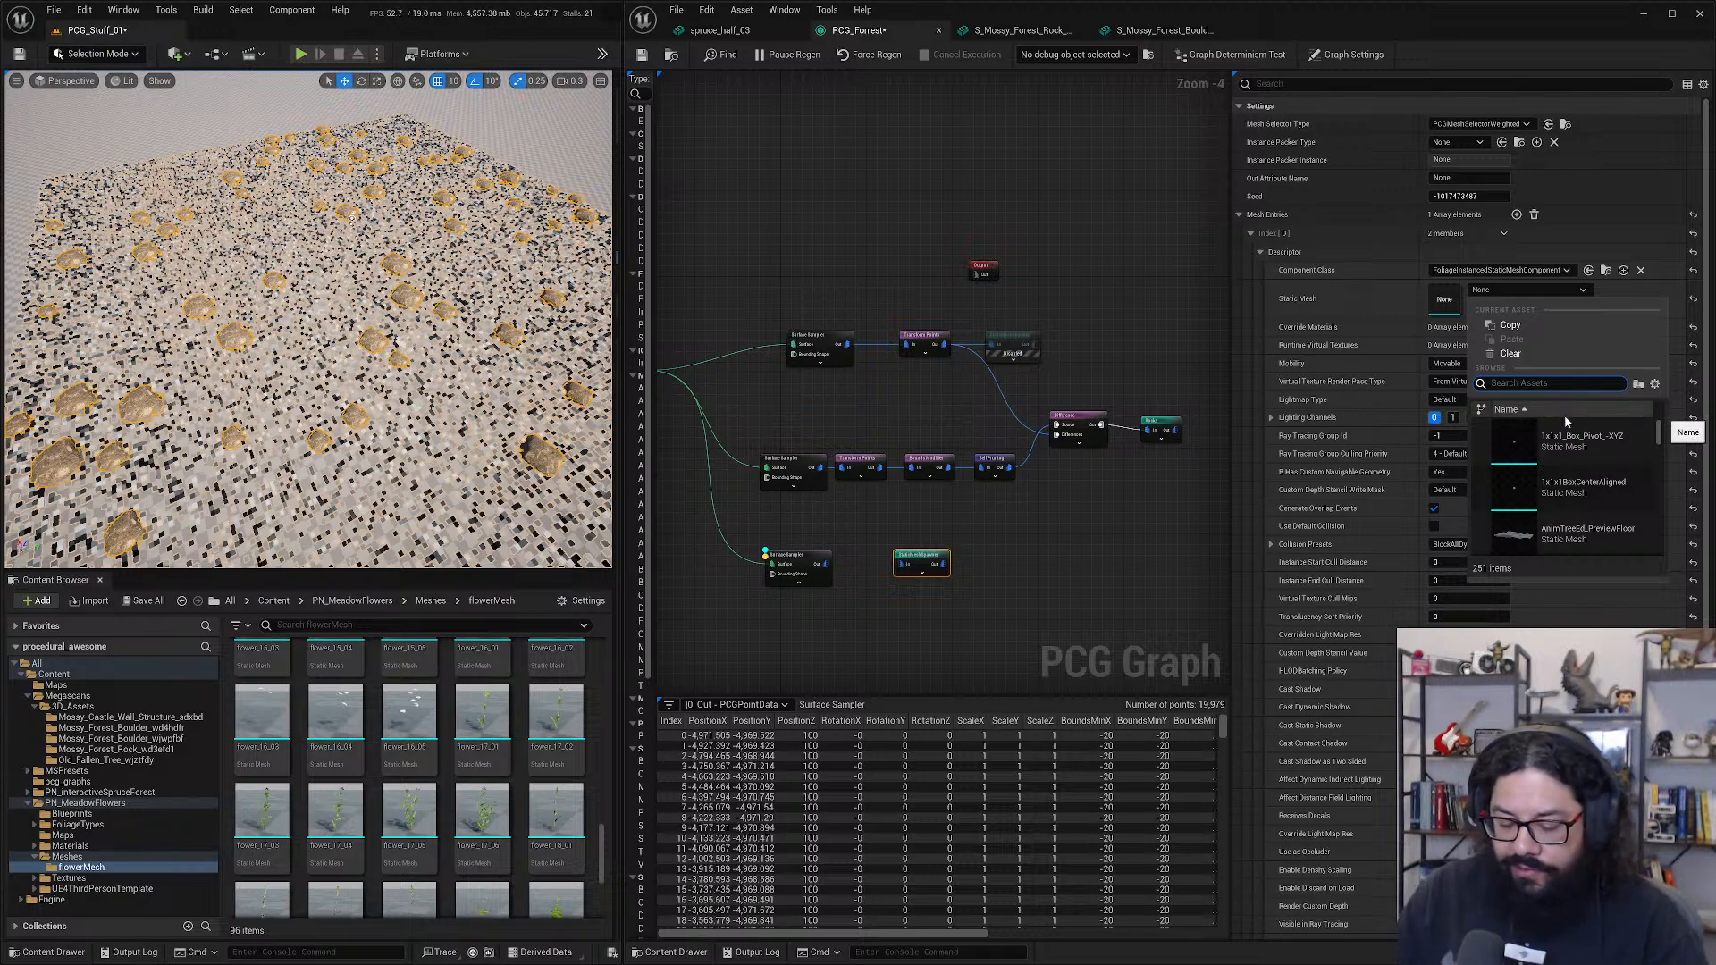
{"action": "type", "text": "grass"}
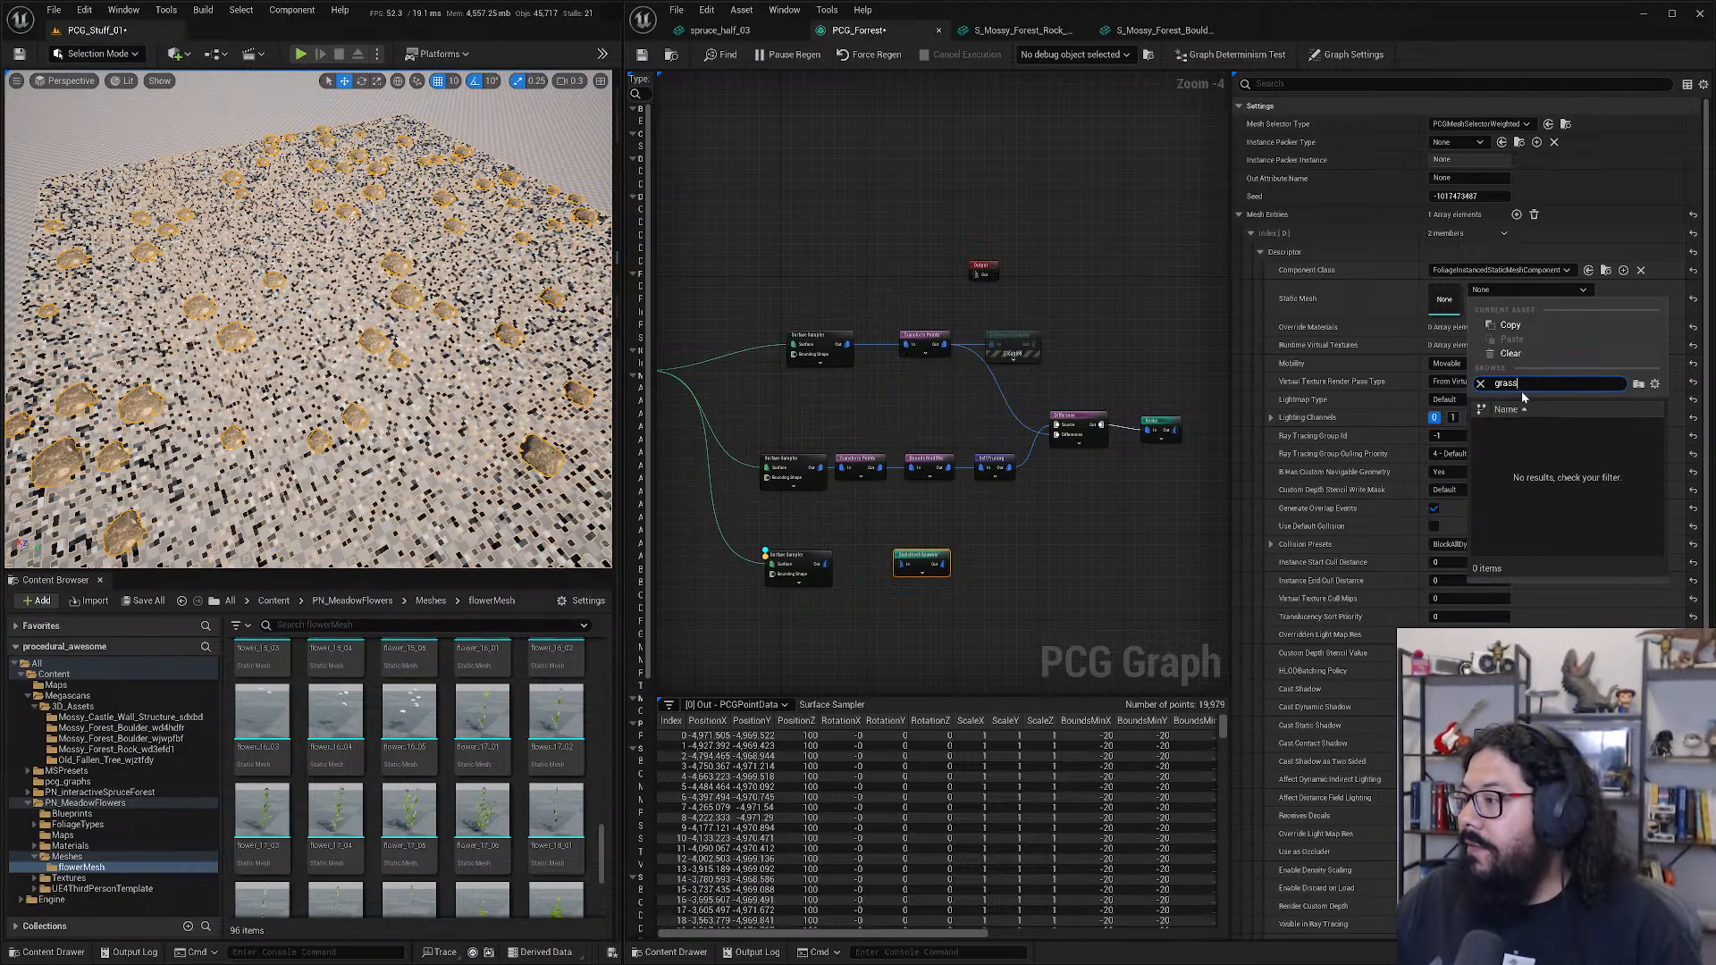
{"action": "key", "text": "ctrl+a"}
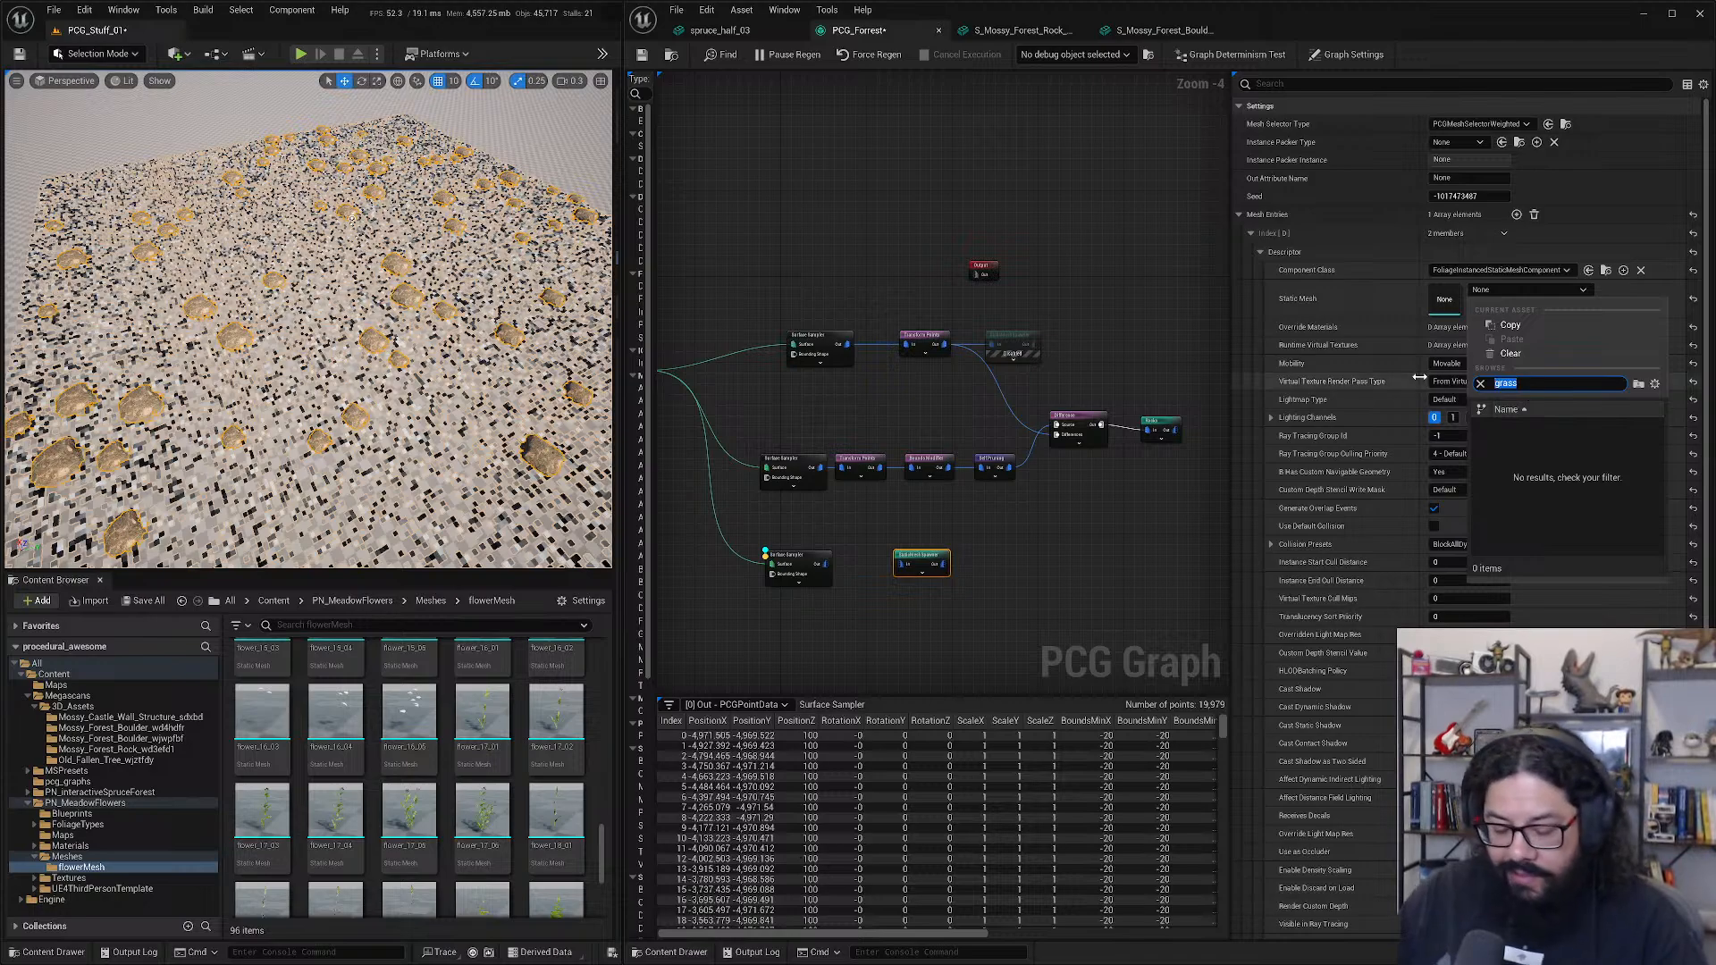
{"action": "type", "text": "flower"}
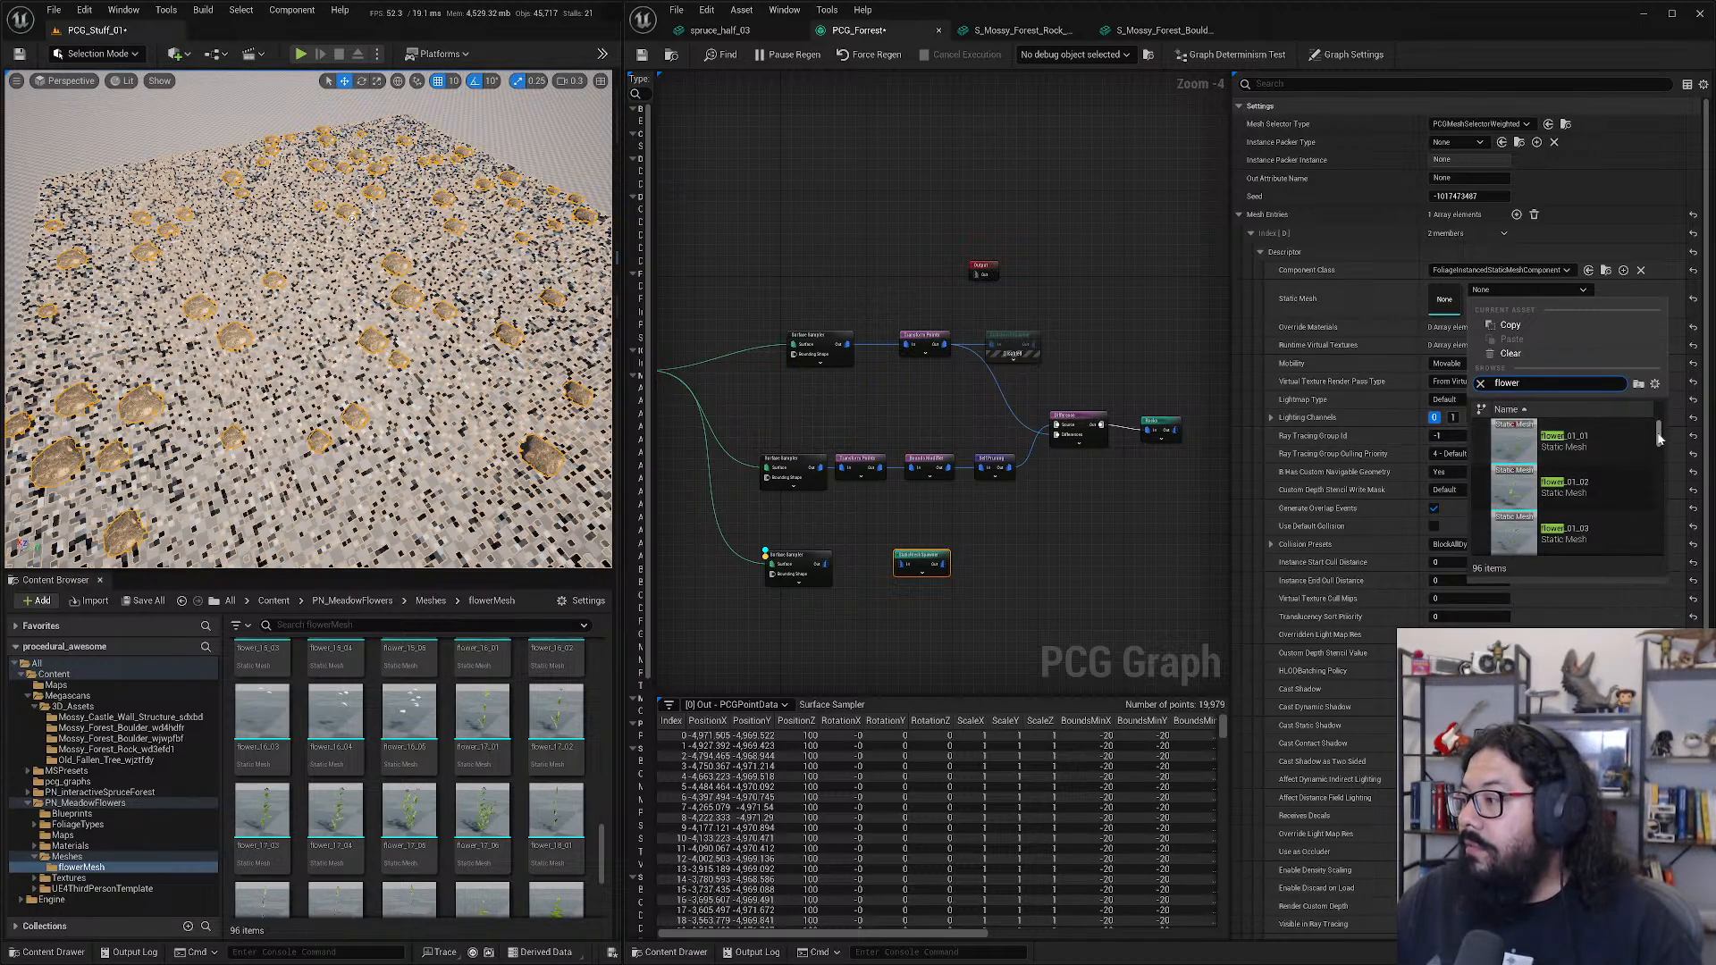
{"action": "left_click_drag", "start_coordinate": [1660, 435], "coordinate": [1663, 461]}
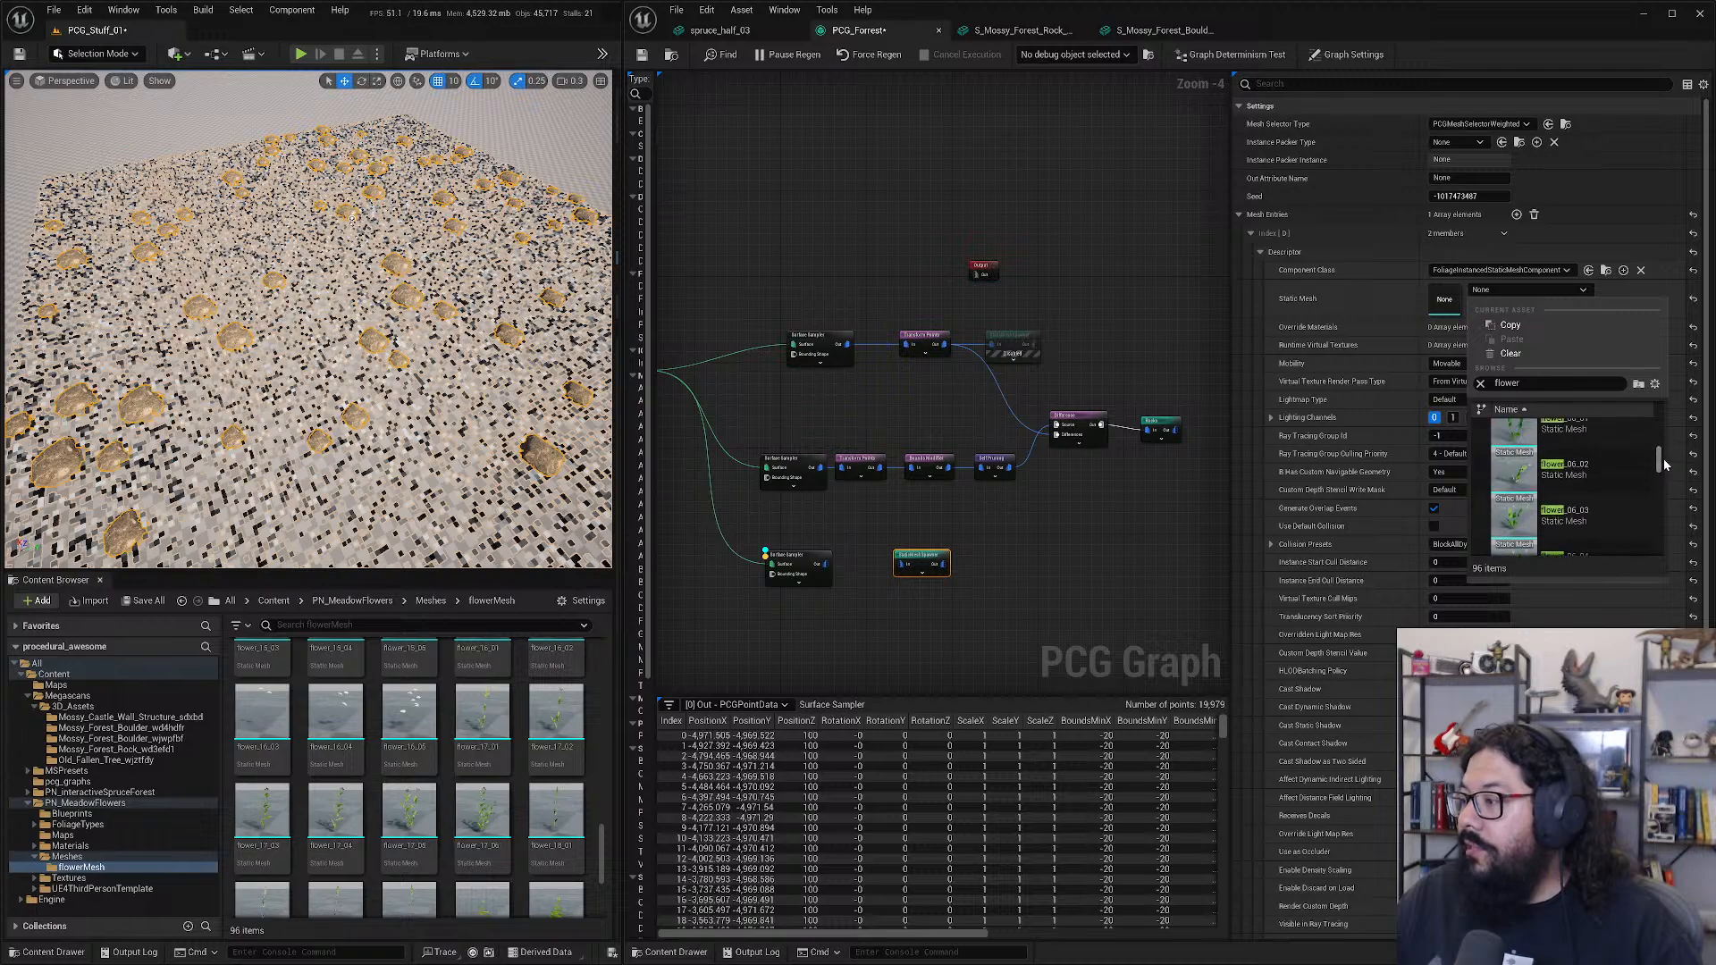
{"action": "left_click", "coordinate": [1521, 519]}
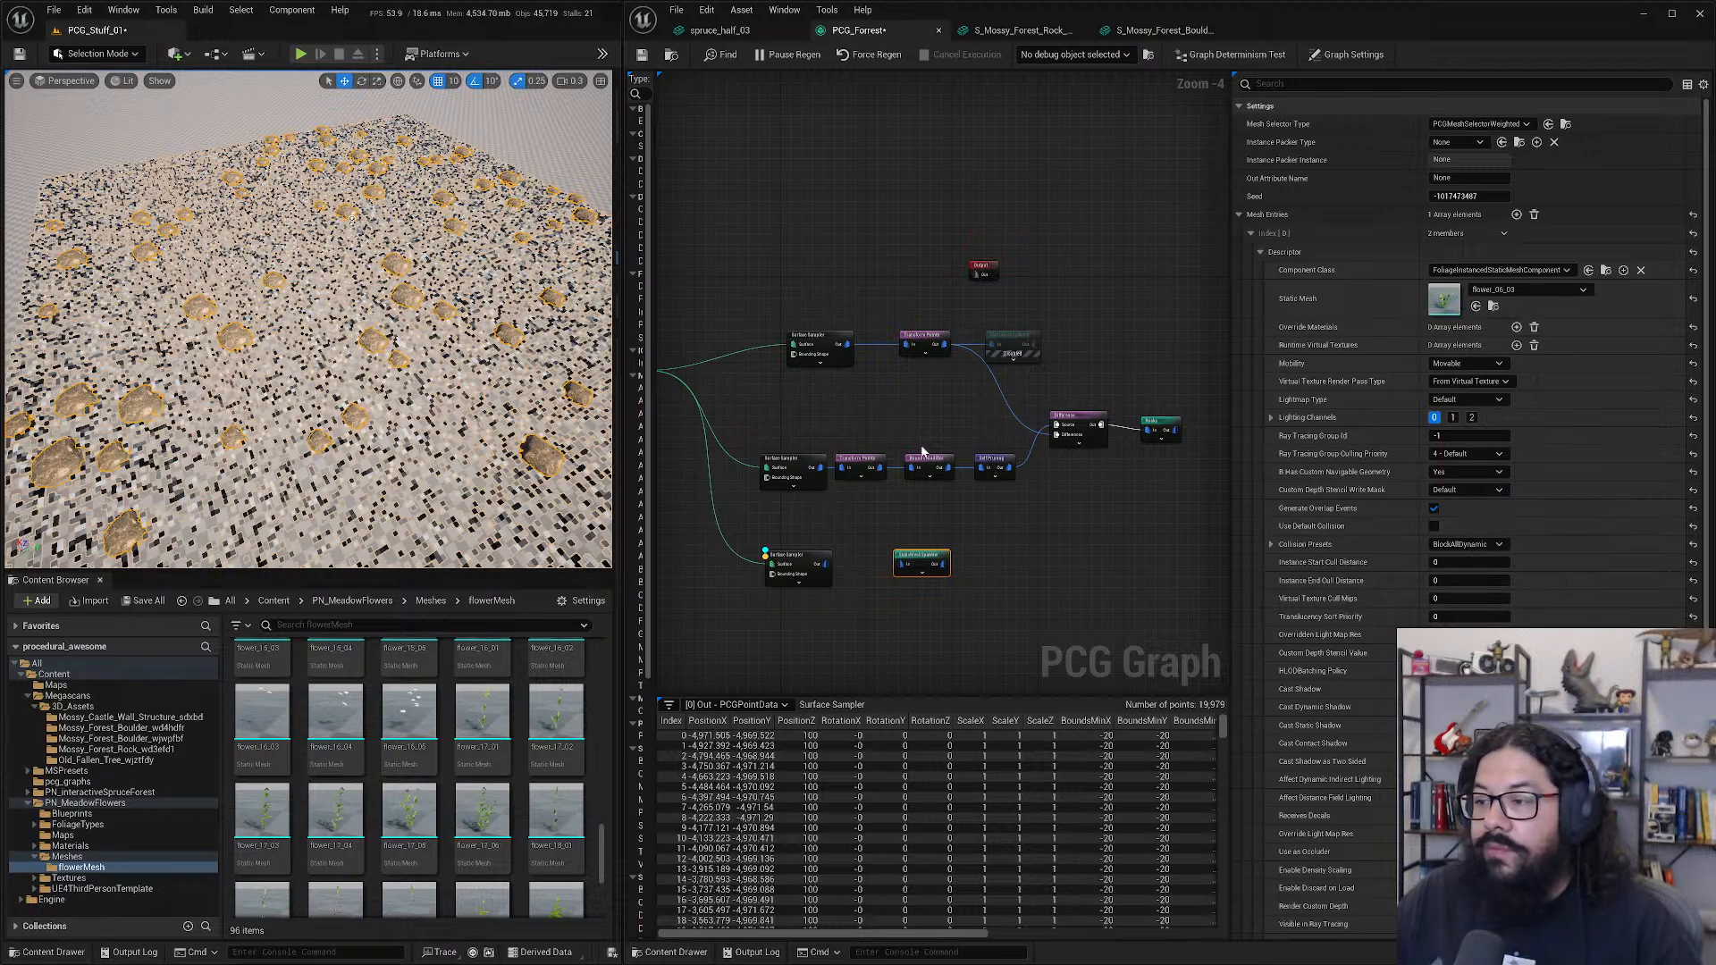
- Connect the third Surface Sampler to the flower spawner, and turn off the sampler's debug display and data inspection
{"action": "left_click_drag", "start_coordinate": [823, 565], "coordinate": [902, 567]}
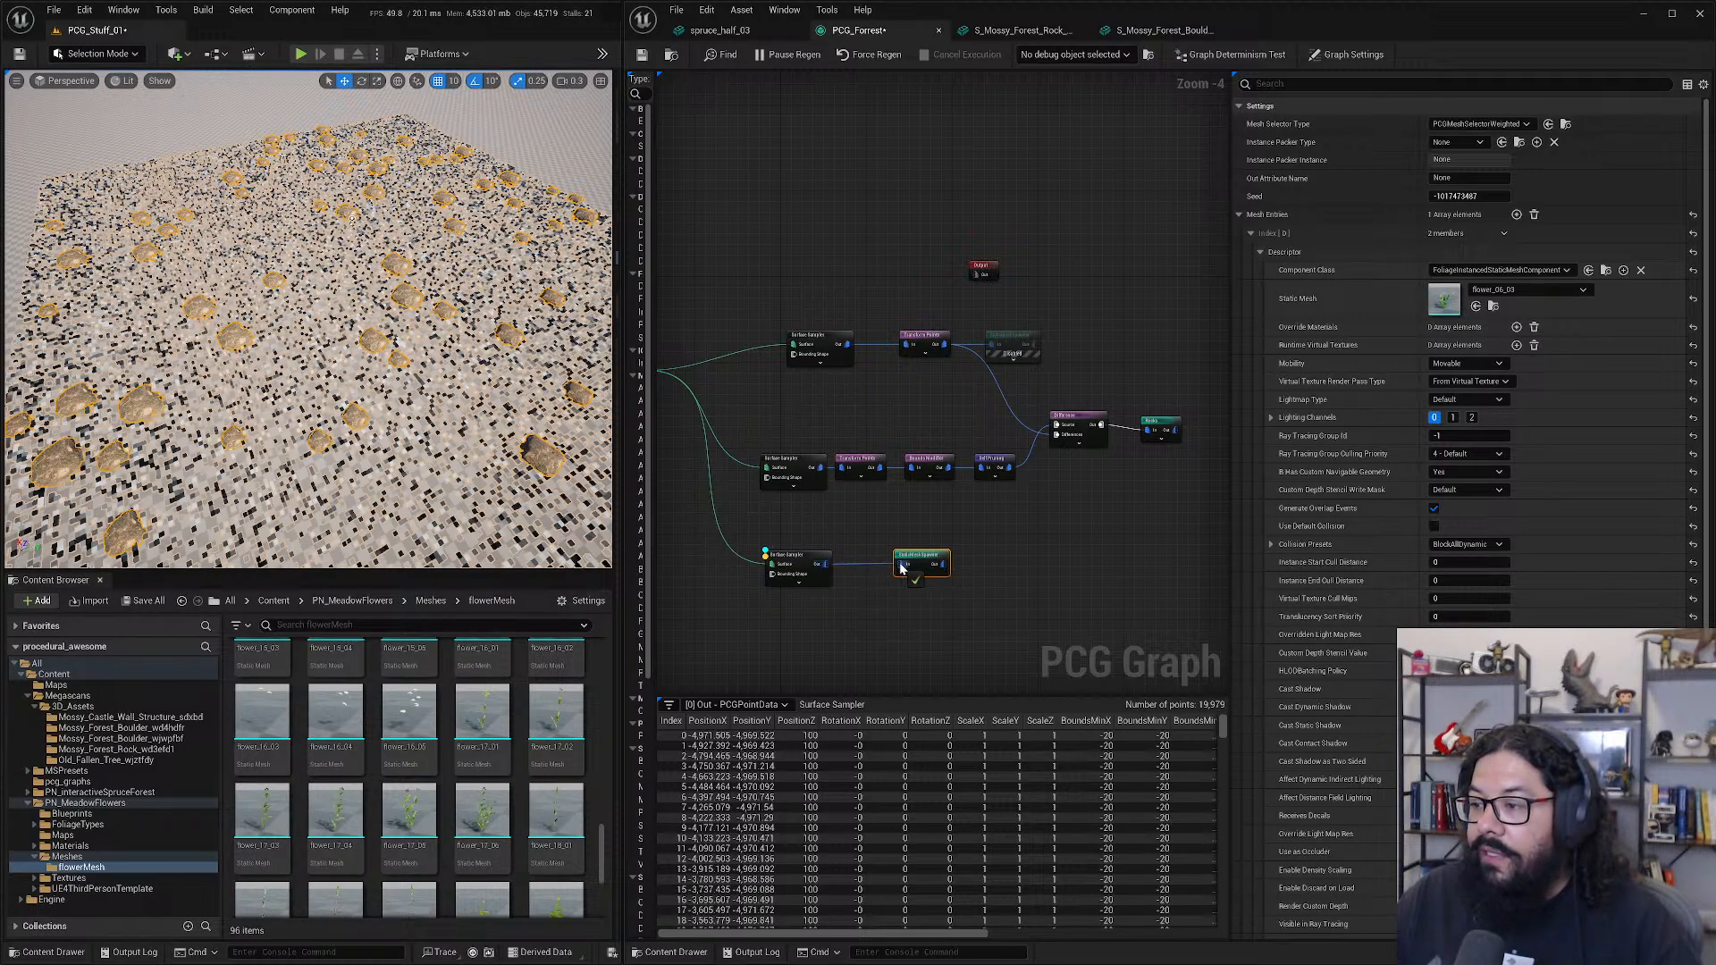
{"action": "left_click", "coordinate": [797, 563]}
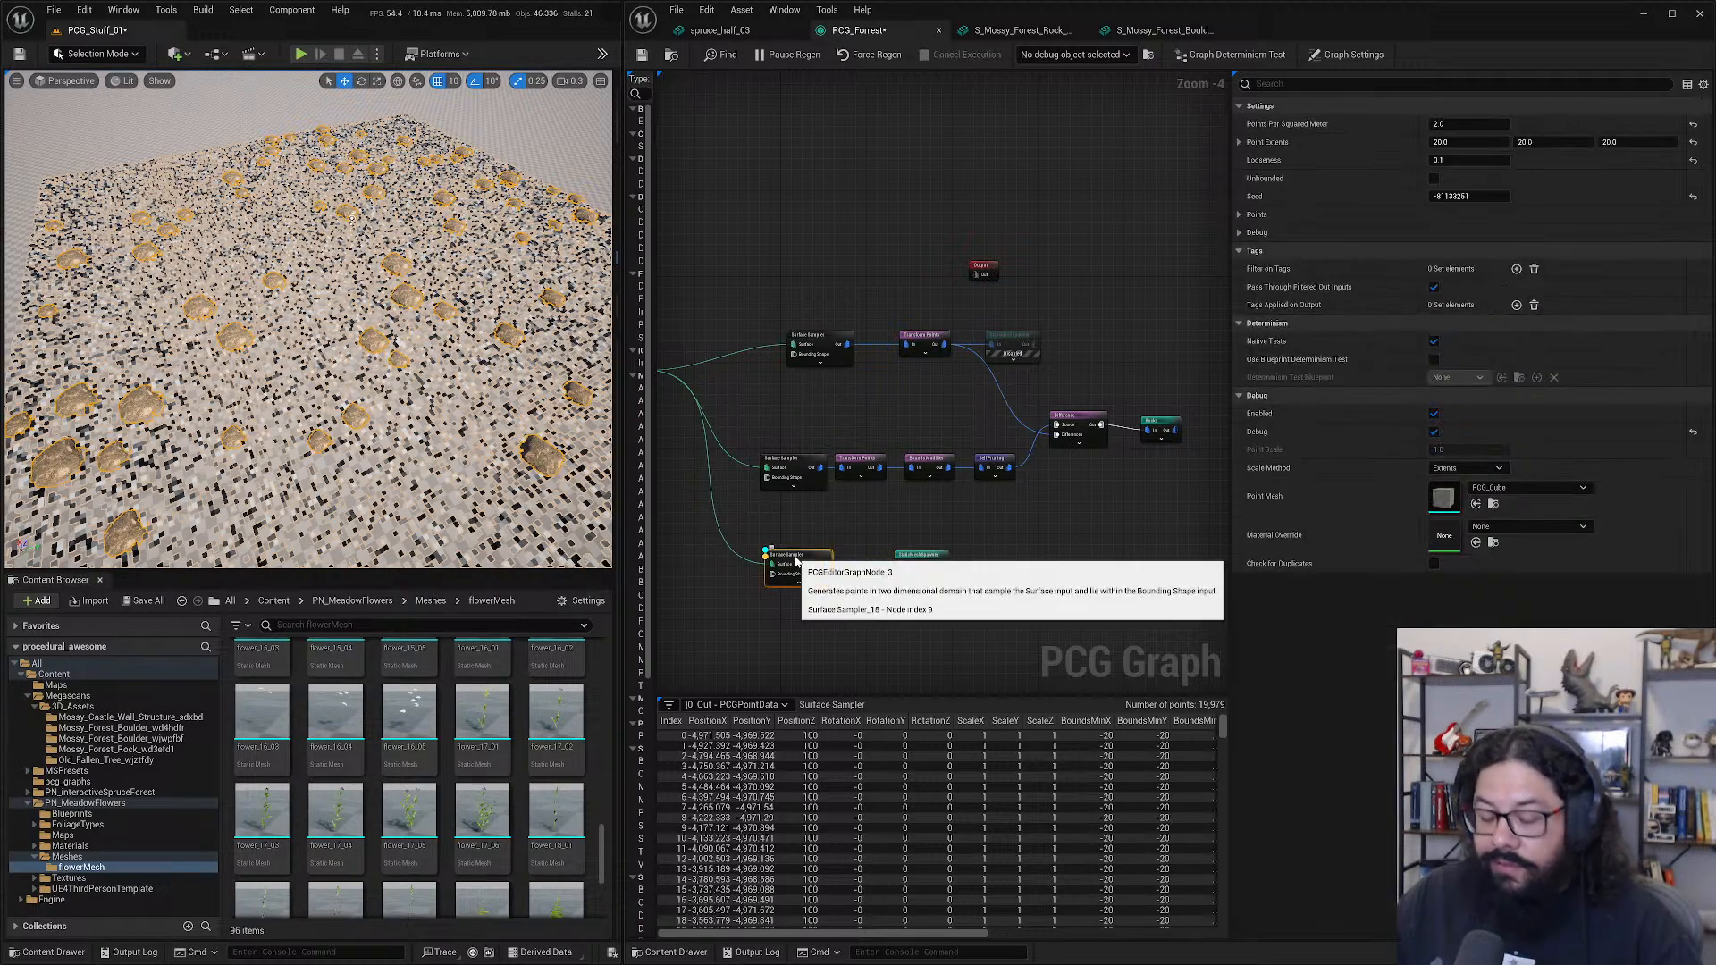
{"action": "key", "text": "d"}
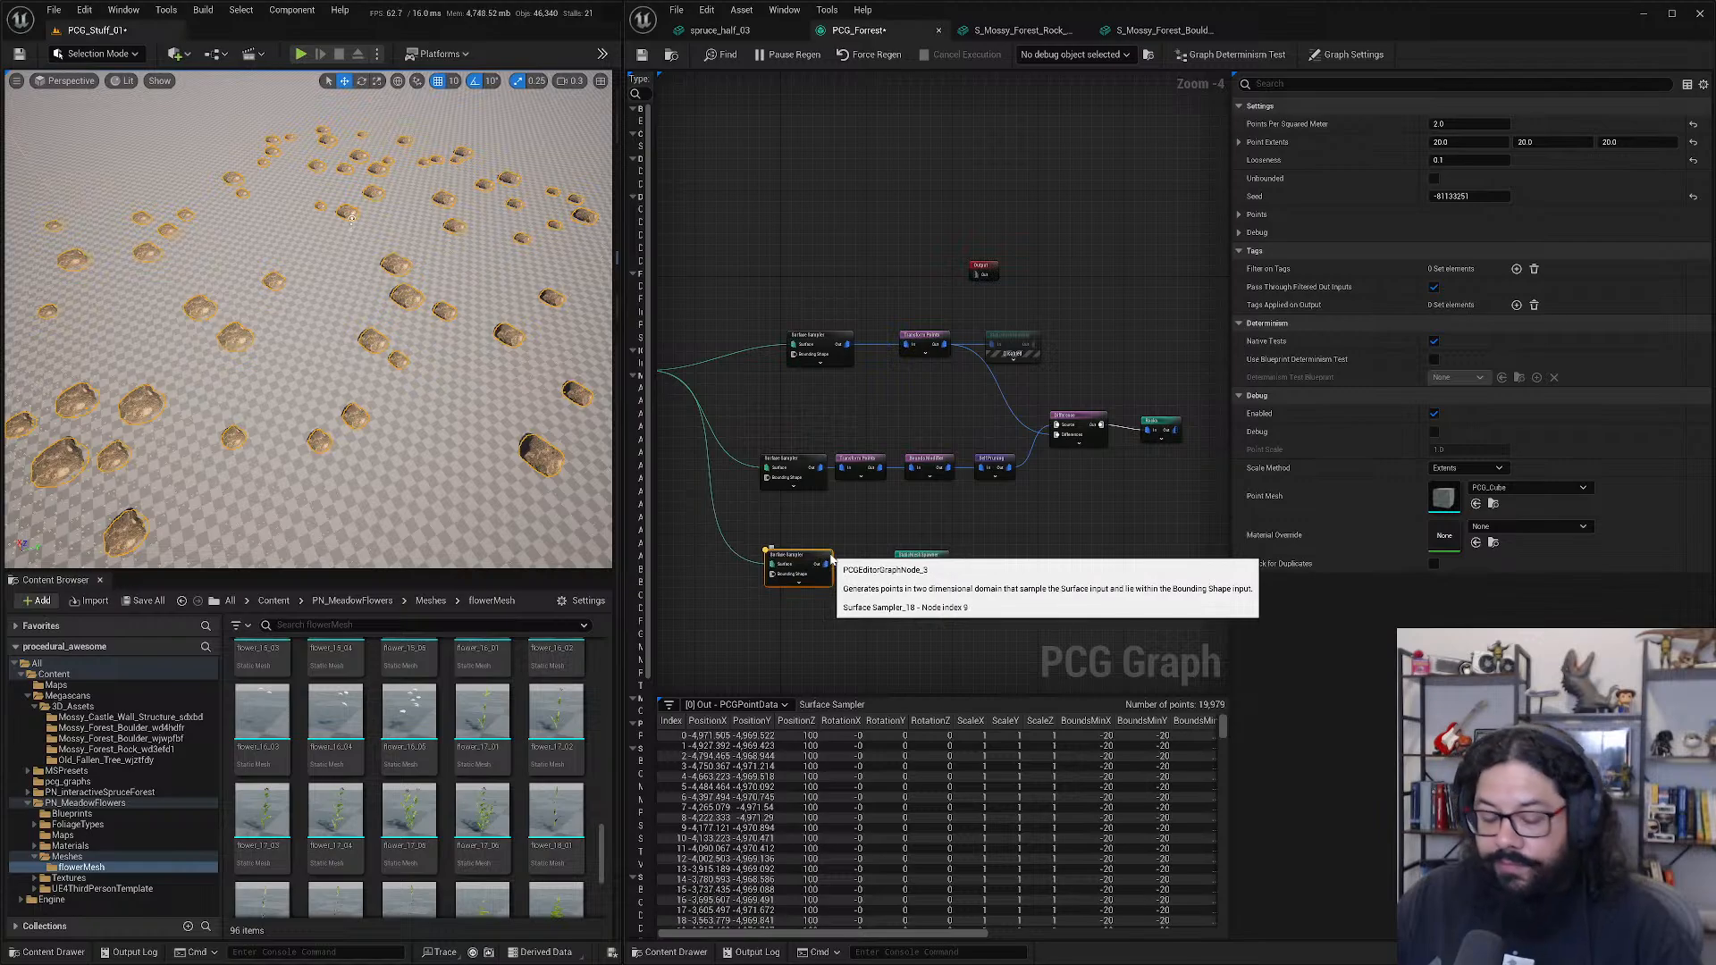
{"action": "key", "text": "a"}
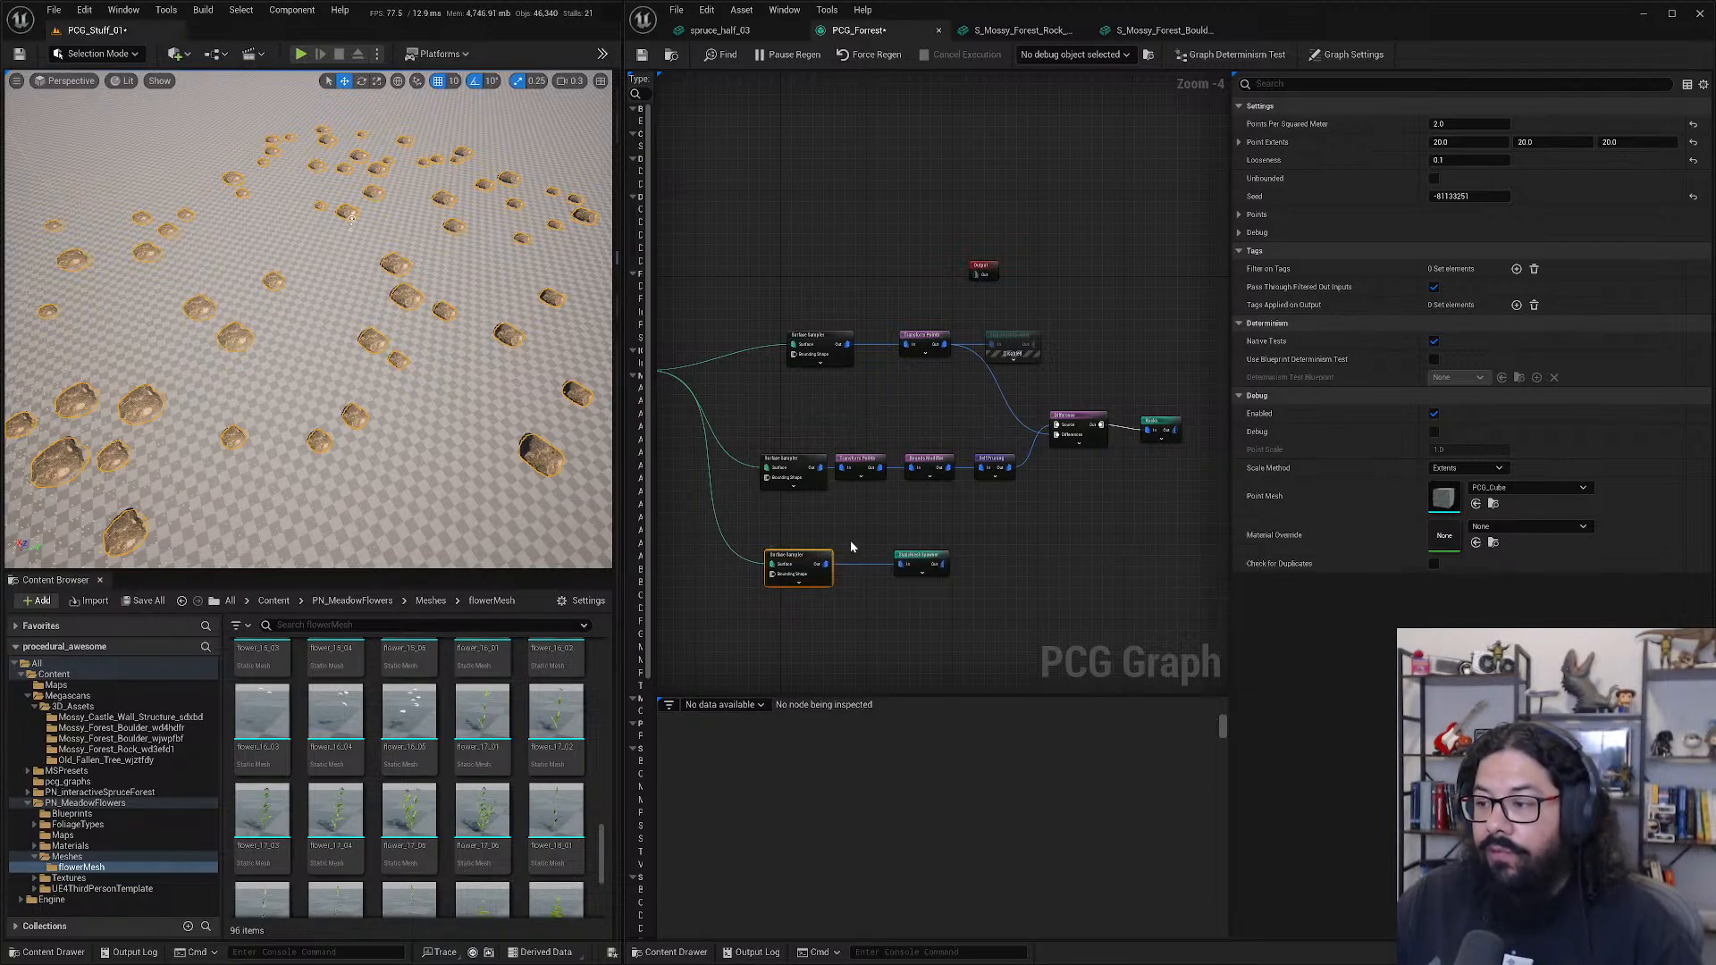
- Save the PCG_Forrest graph and view the spawned flowers up close in the level
{"action": "key", "text": "ctrl+s"}
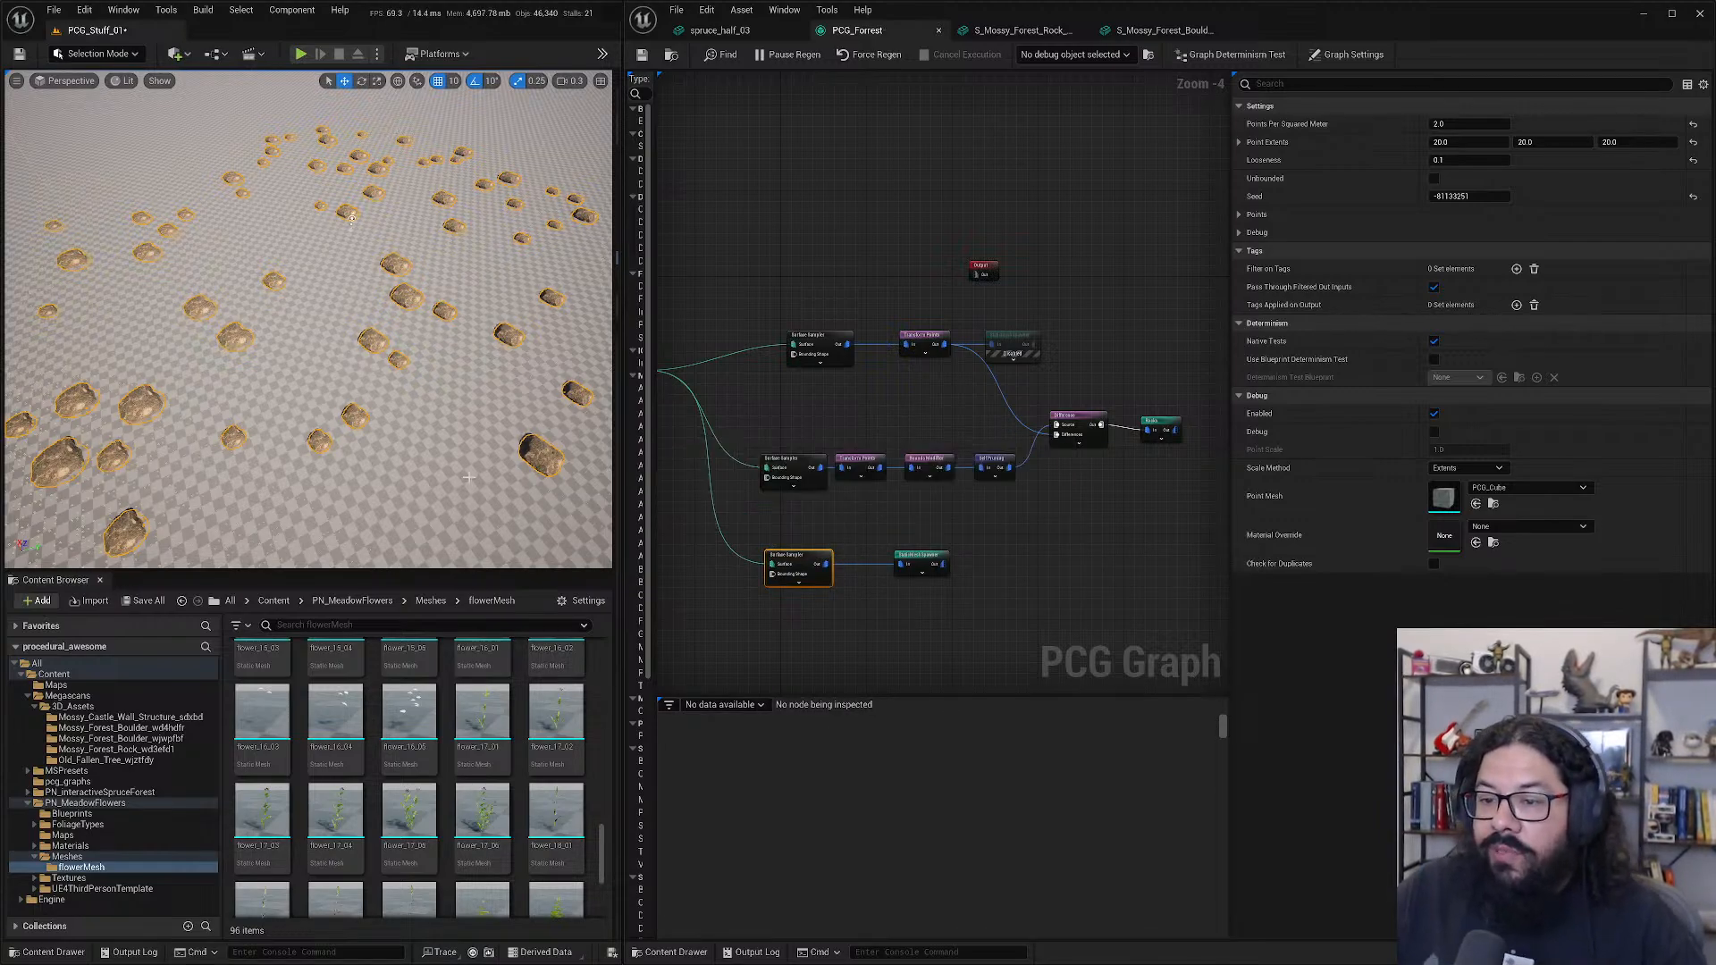
{"action": "scroll", "coordinate": [395, 465], "scroll_direction": "up", "scroll_amount": 4}
{"action": "scroll", "coordinate": [395, 465], "scroll_direction": "up", "scroll_amount": 8}
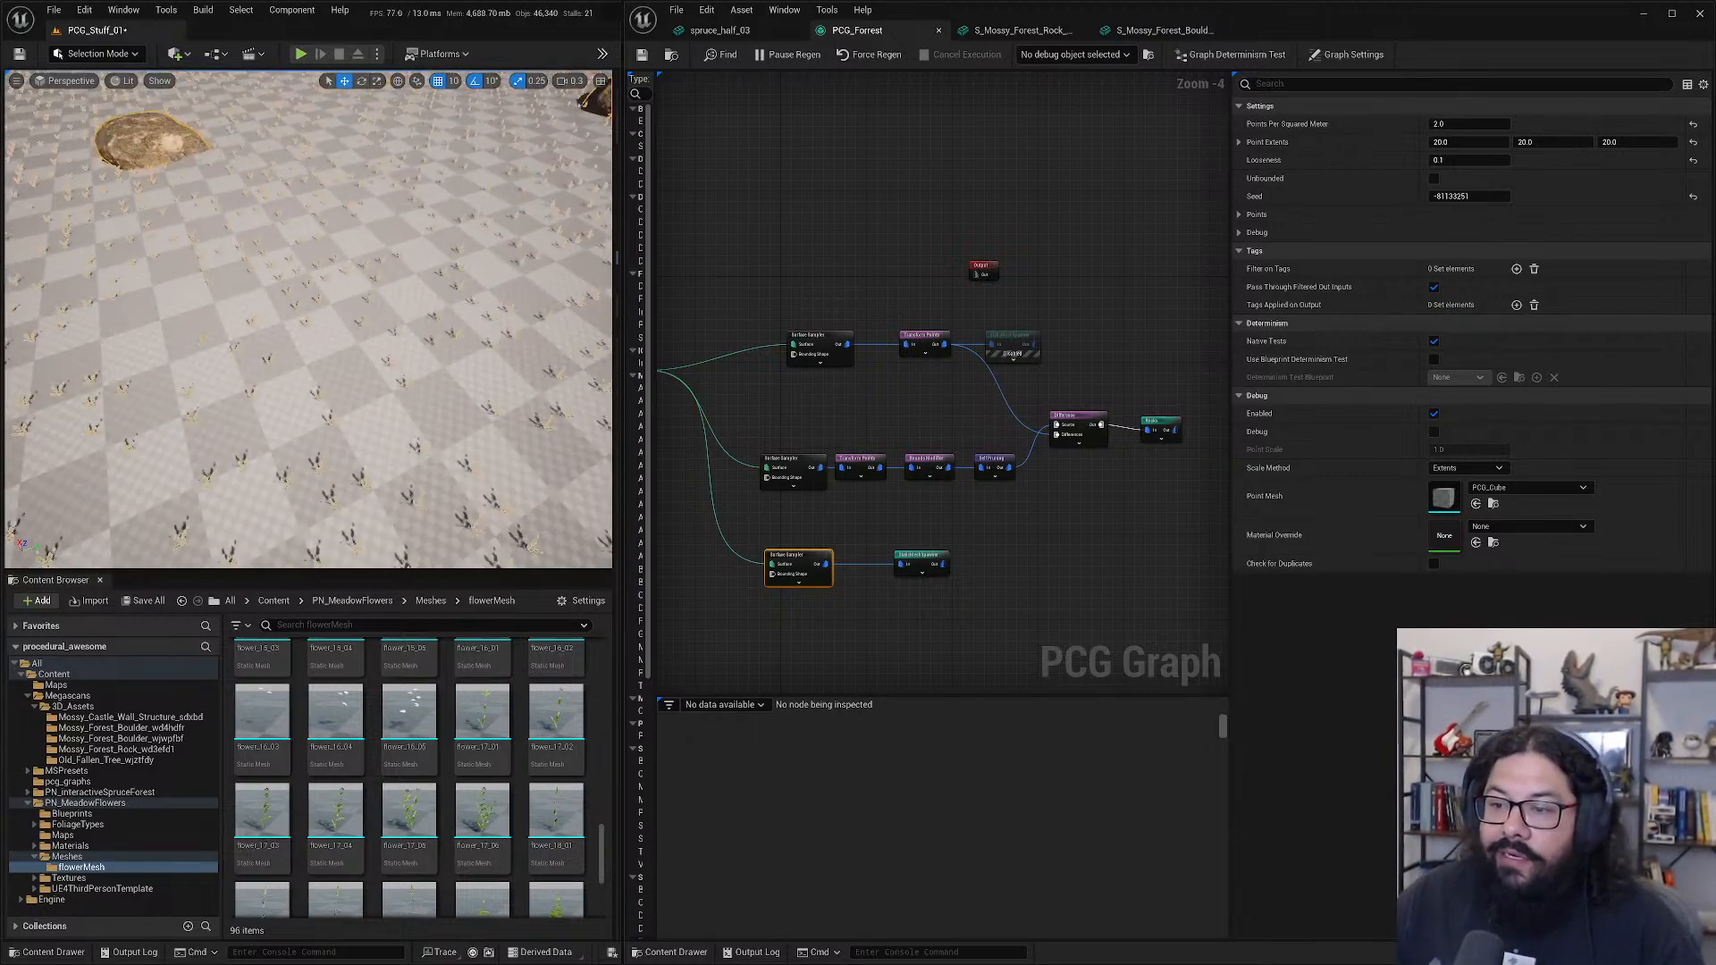
- Move the flower mesh spawner farther from its Surface Sampler to make room between the two nodes
{"action": "right_click_drag", "start_coordinate": [395, 465], "coordinate": [348, 349]}
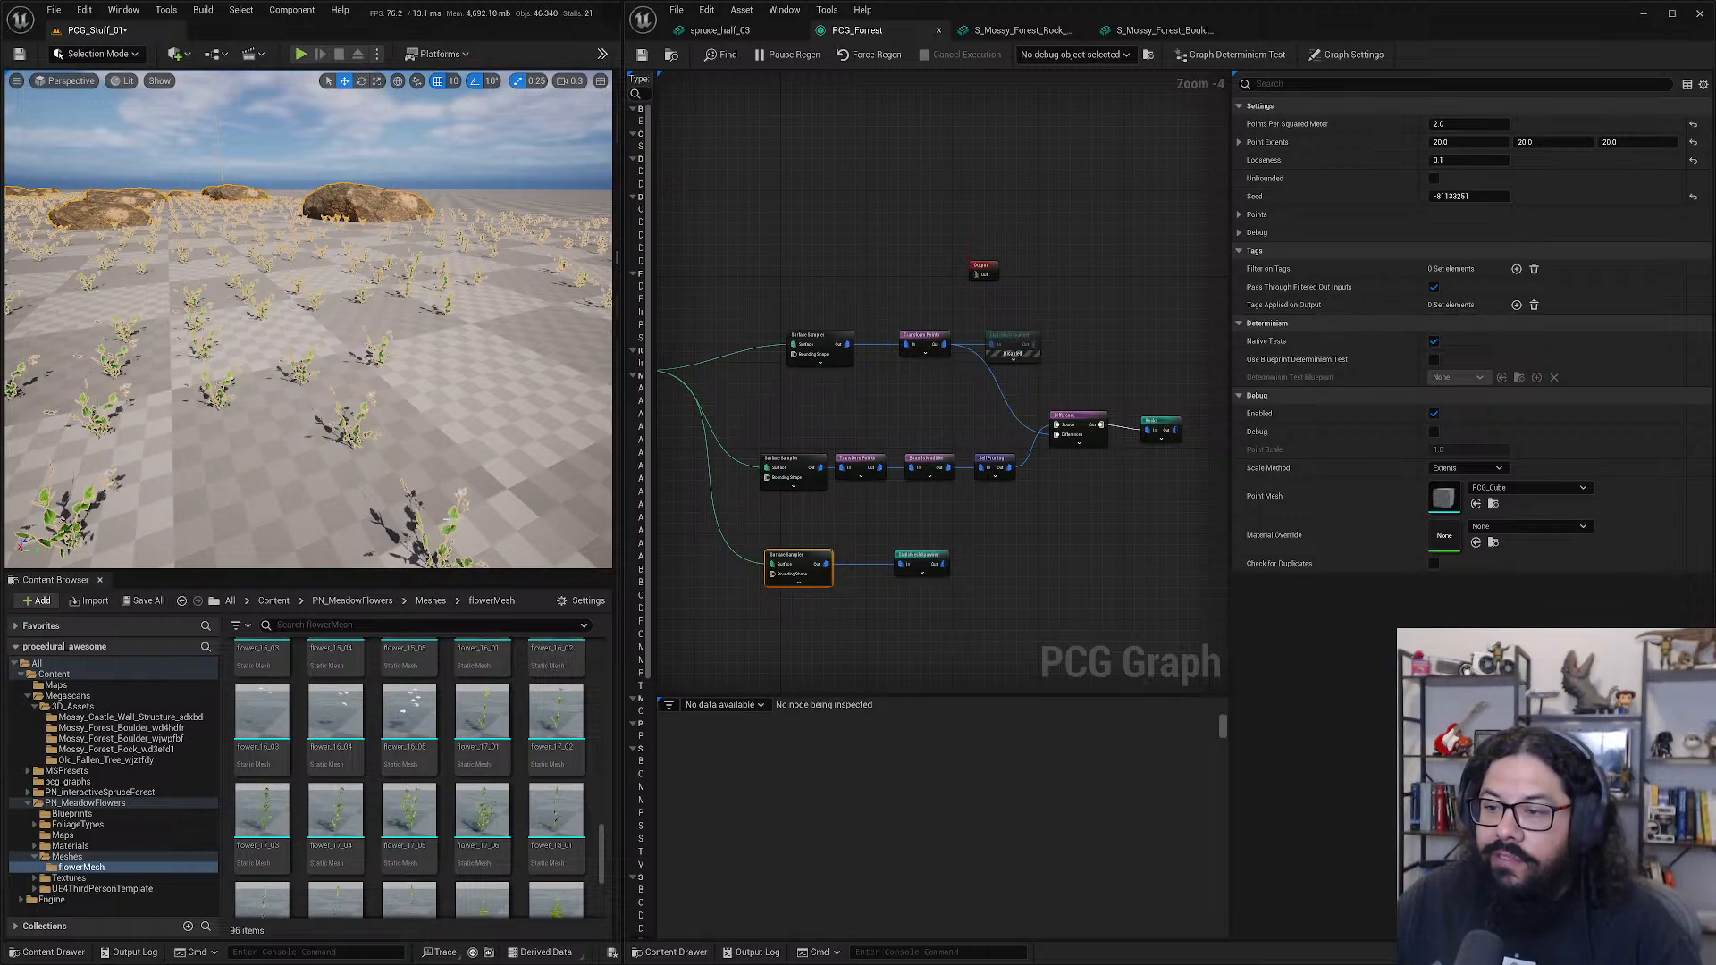
{"action": "left_click_drag", "start_coordinate": [912, 561], "coordinate": [987, 562]}
{"action": "left_click", "coordinate": [800, 565]}
{"action": "right_click", "coordinate": [801, 565]}
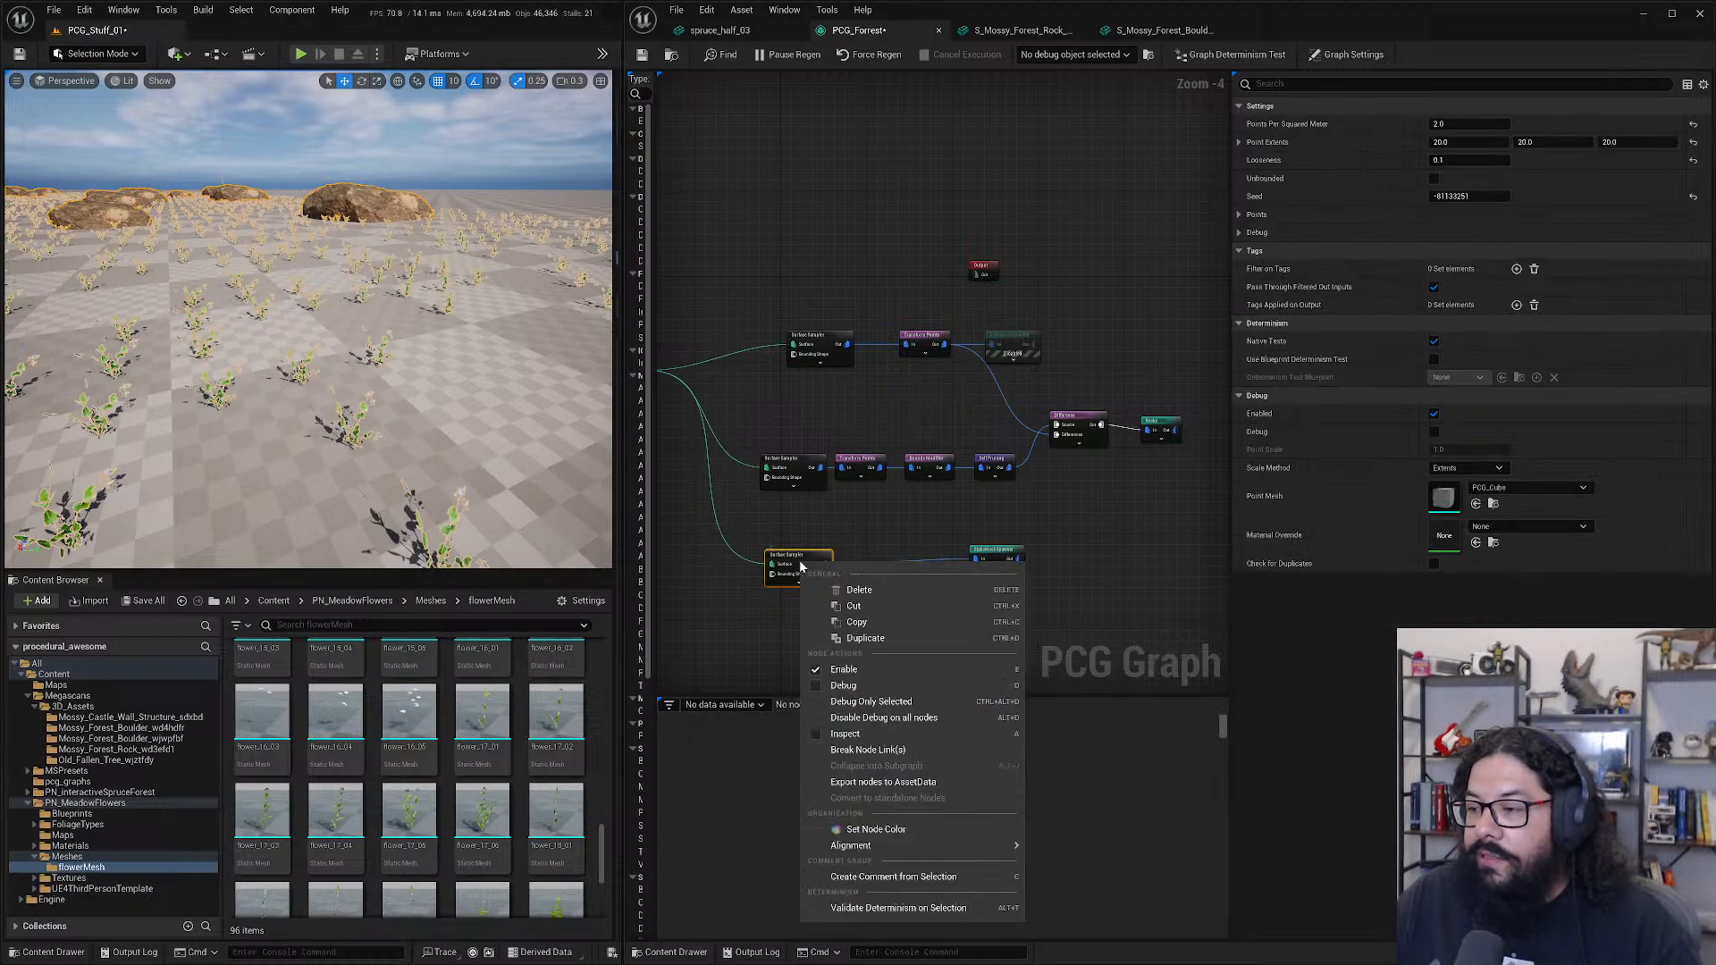
{"action": "left_click", "coordinate": [764, 607]}
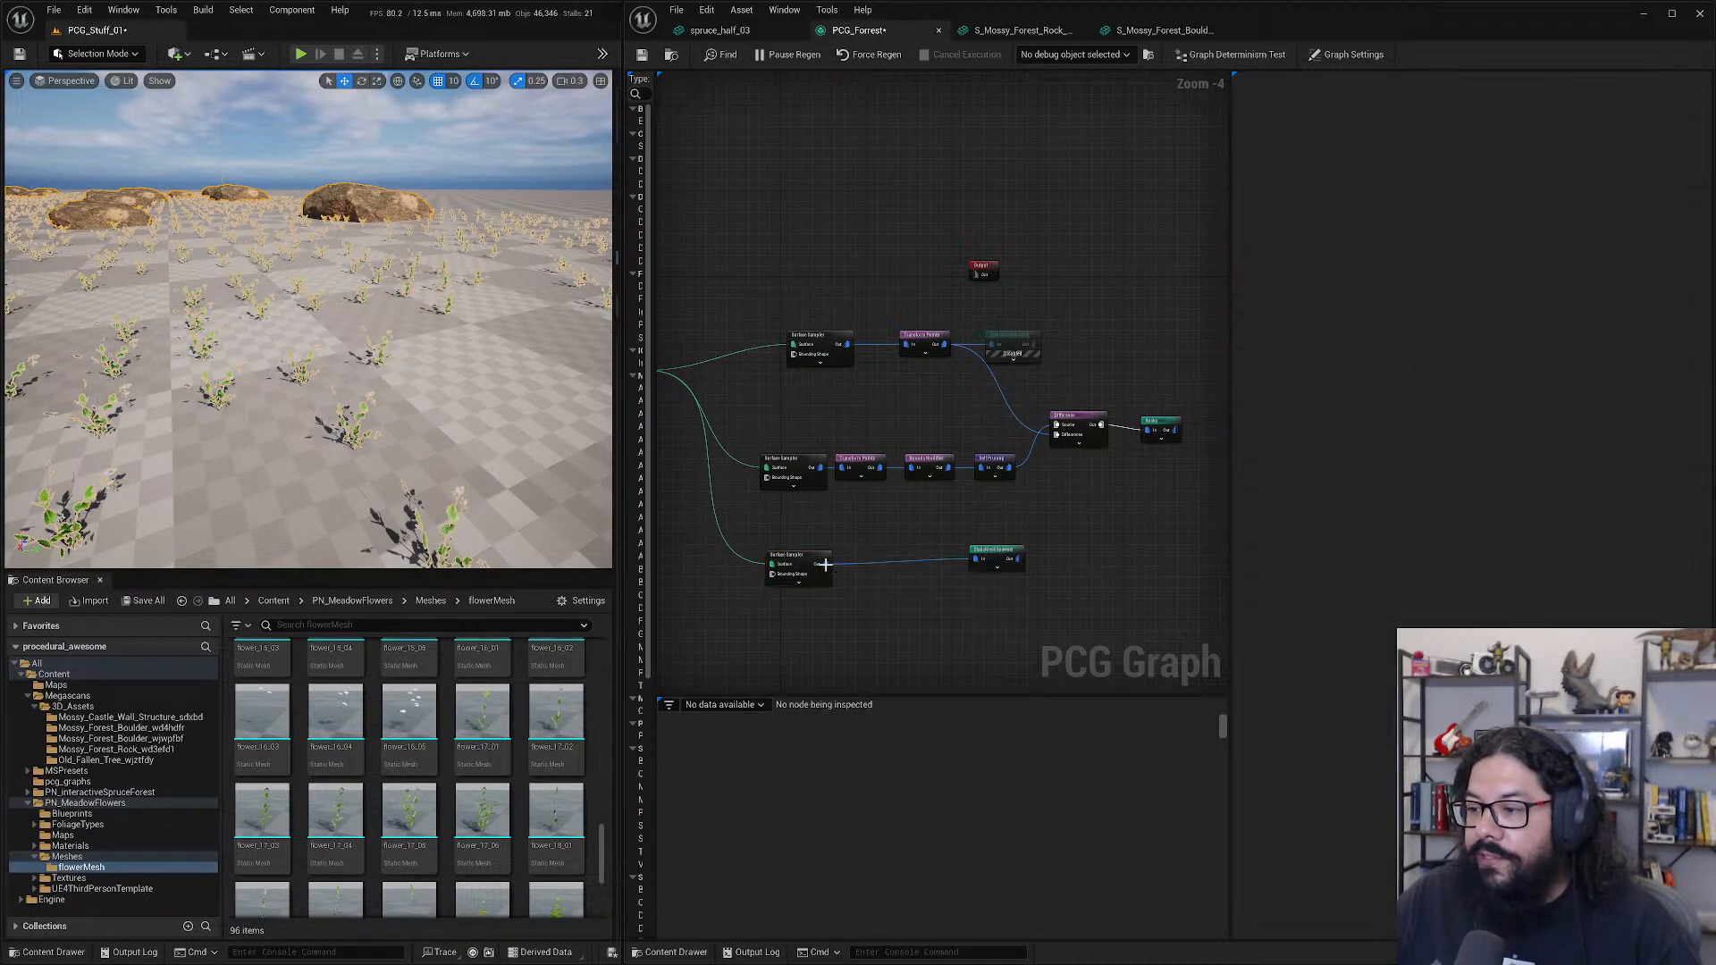
- Insert a Transform Points node between the third Surface Sampler and the flower spawner, removing the direct link between them
{"action": "left_click_drag", "start_coordinate": [825, 564], "coordinate": [881, 615]}
{"action": "type", "text": "trnas"}
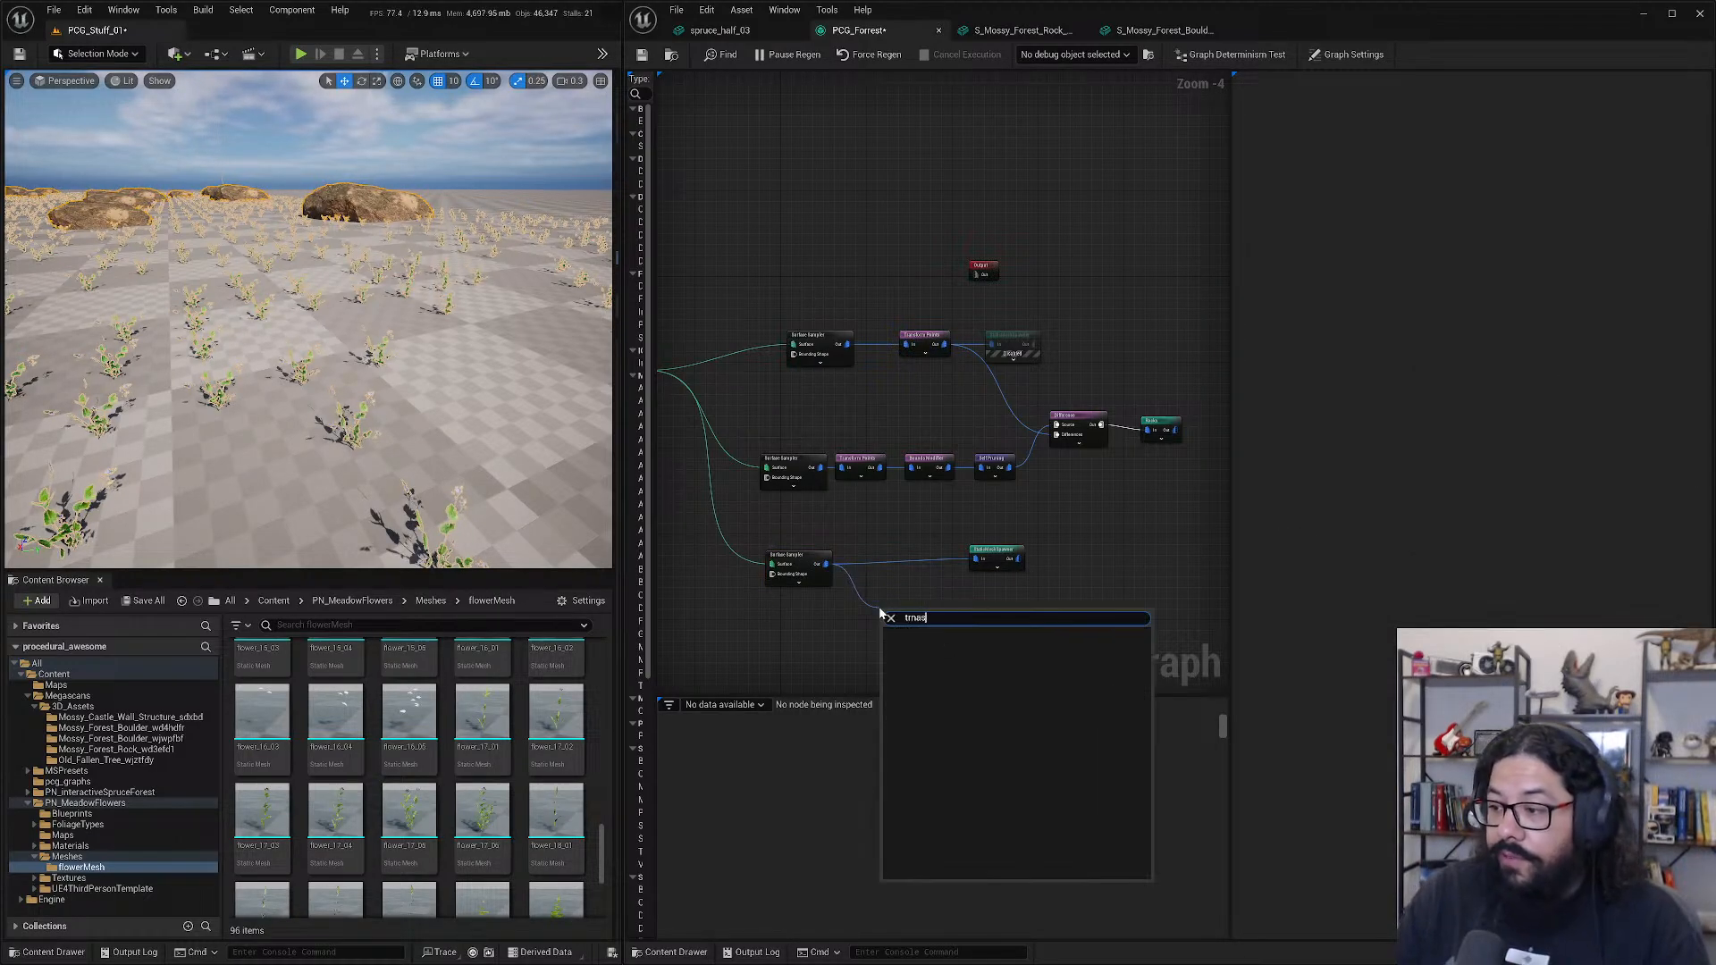
{"action": "key", "text": "BackSpace"}
{"action": "type", "text": "ans"}
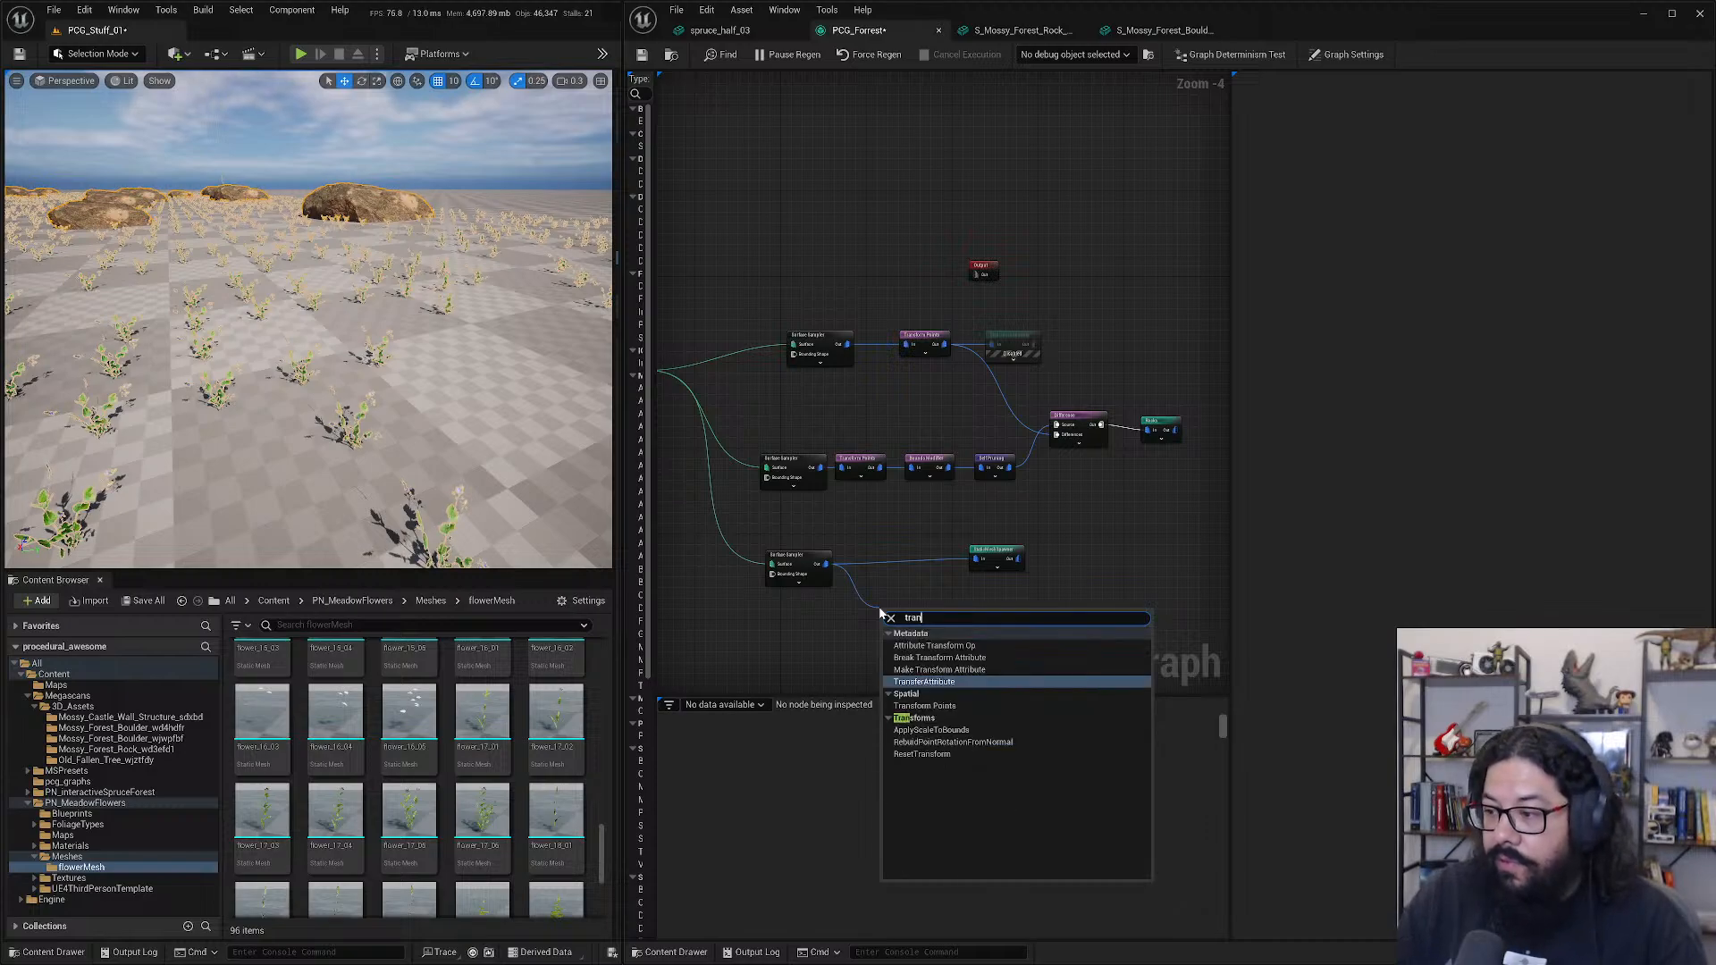
{"action": "left_click", "coordinate": [925, 706]}
{"action": "left_click_drag", "start_coordinate": [924, 623], "coordinate": [978, 563]}
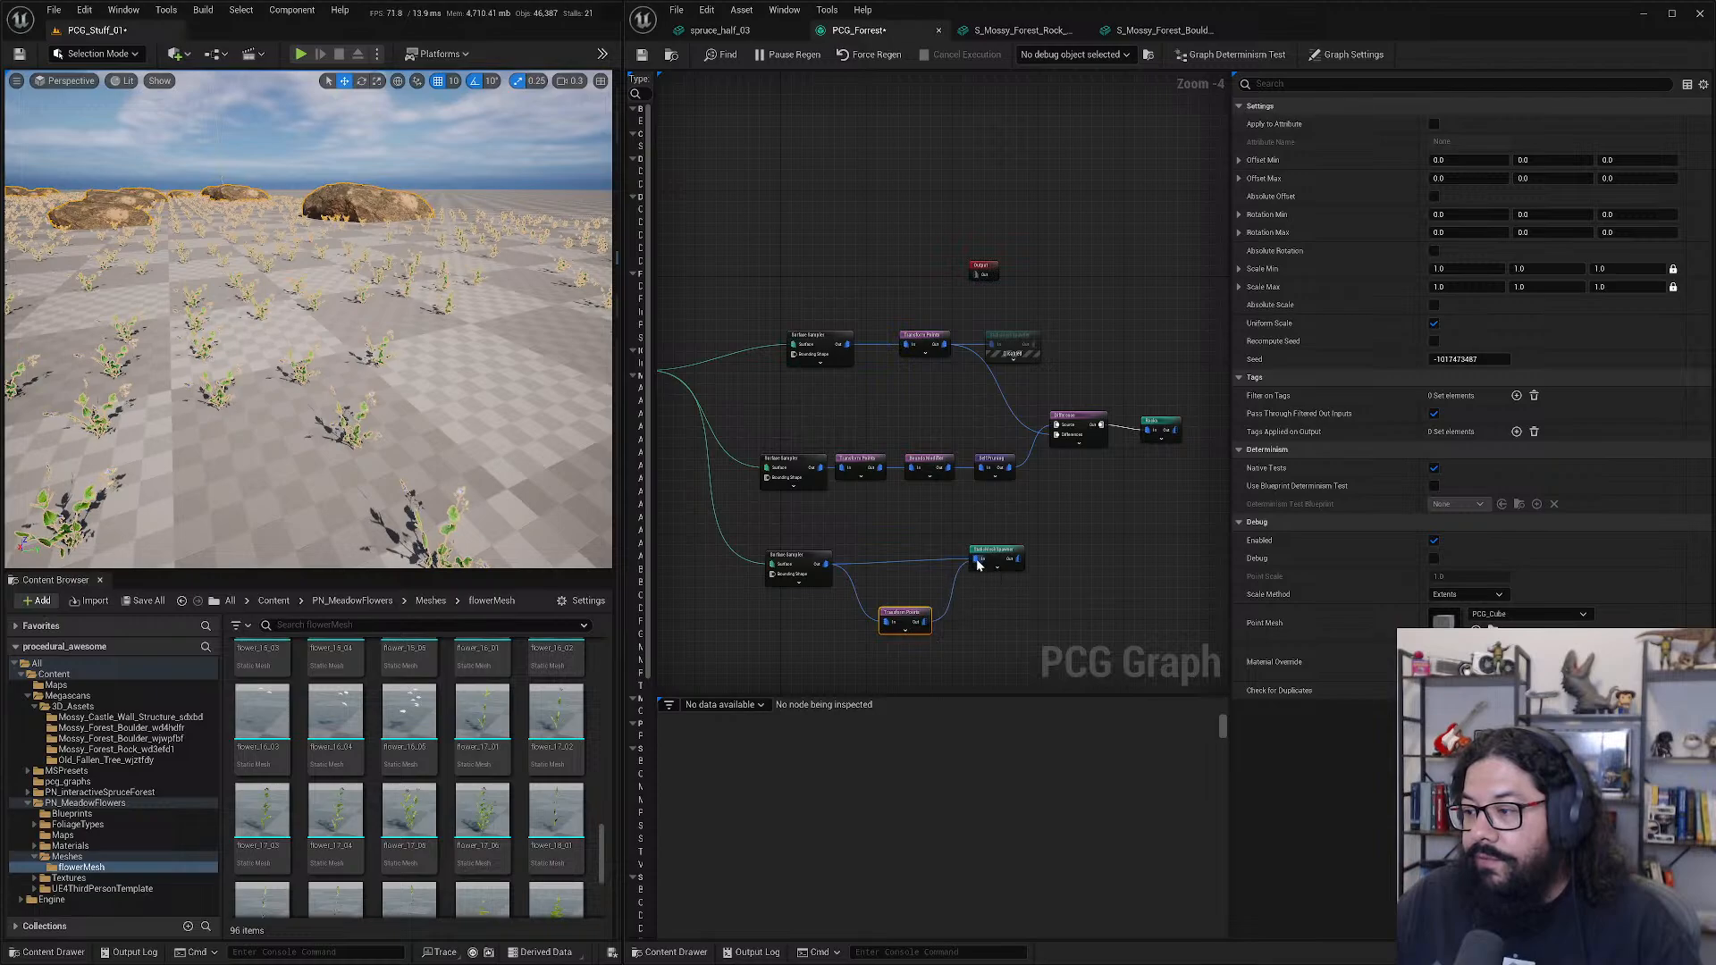
{"action": "left_click", "coordinate": [904, 565], "text": "alt"}
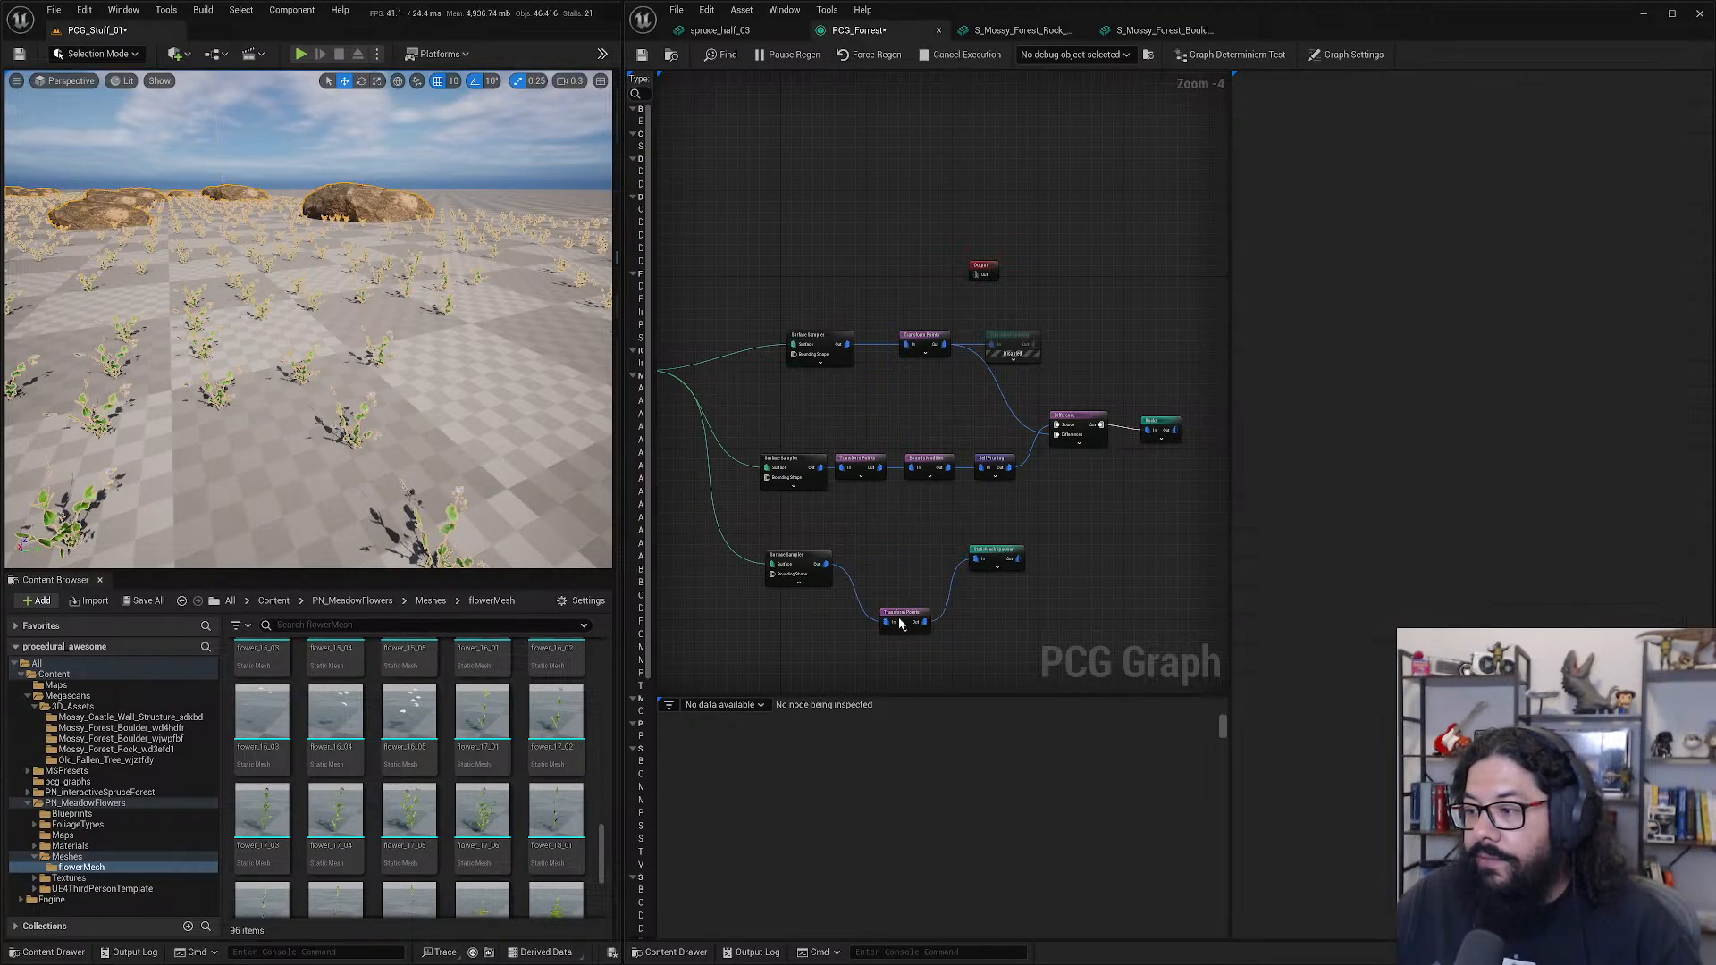
{"action": "left_click_drag", "start_coordinate": [898, 623], "coordinate": [892, 571]}
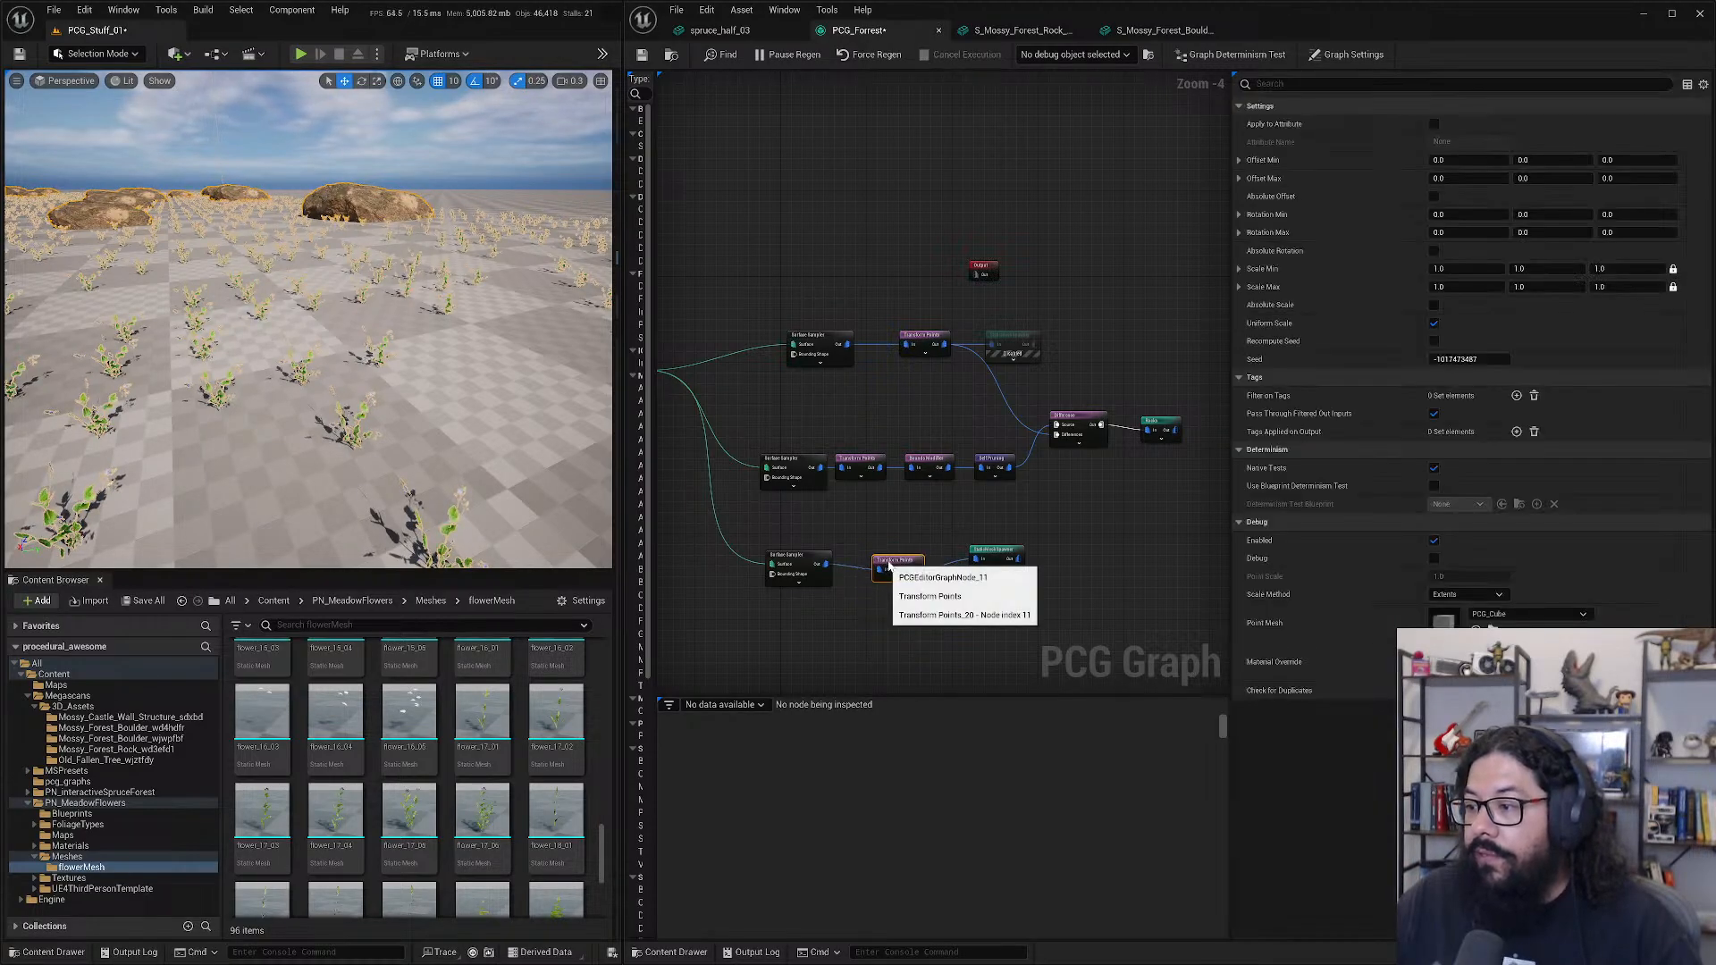
- Set the flower branch's Transform Points to Rotation Max Z 360, Scale Max 2.0 and Scale Min 0.5
{"action": "left_click", "coordinate": [1609, 233]}
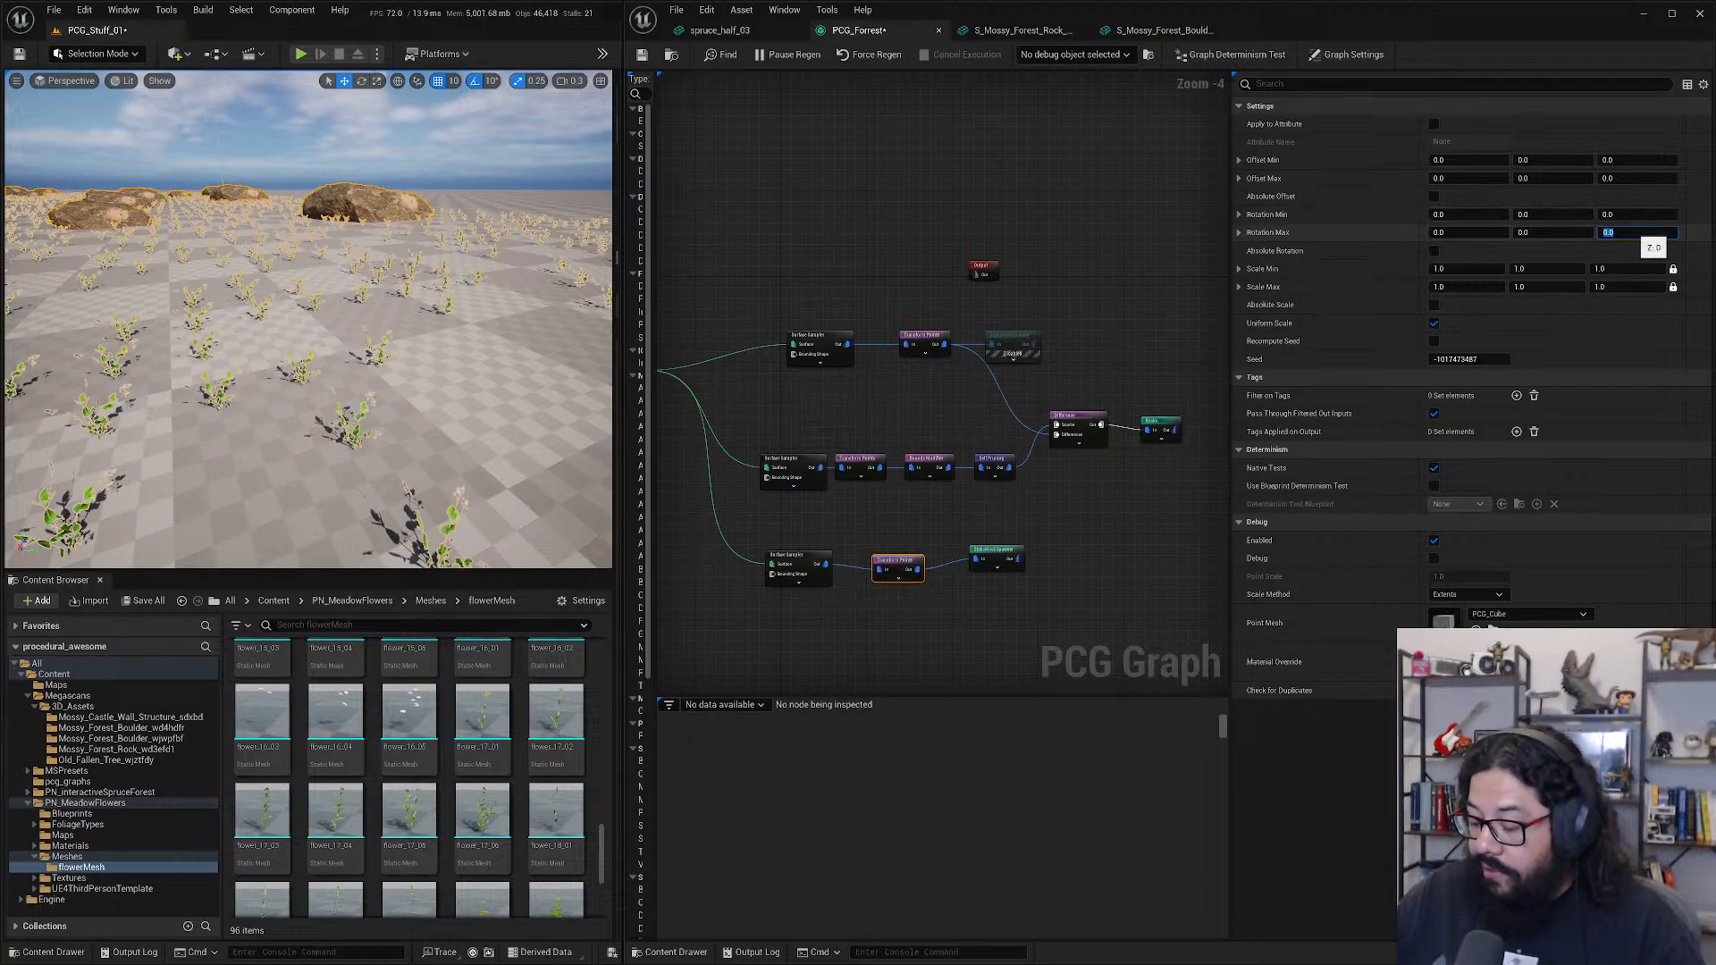
{"action": "type", "text": "360"}
{"action": "key", "text": "Return"}
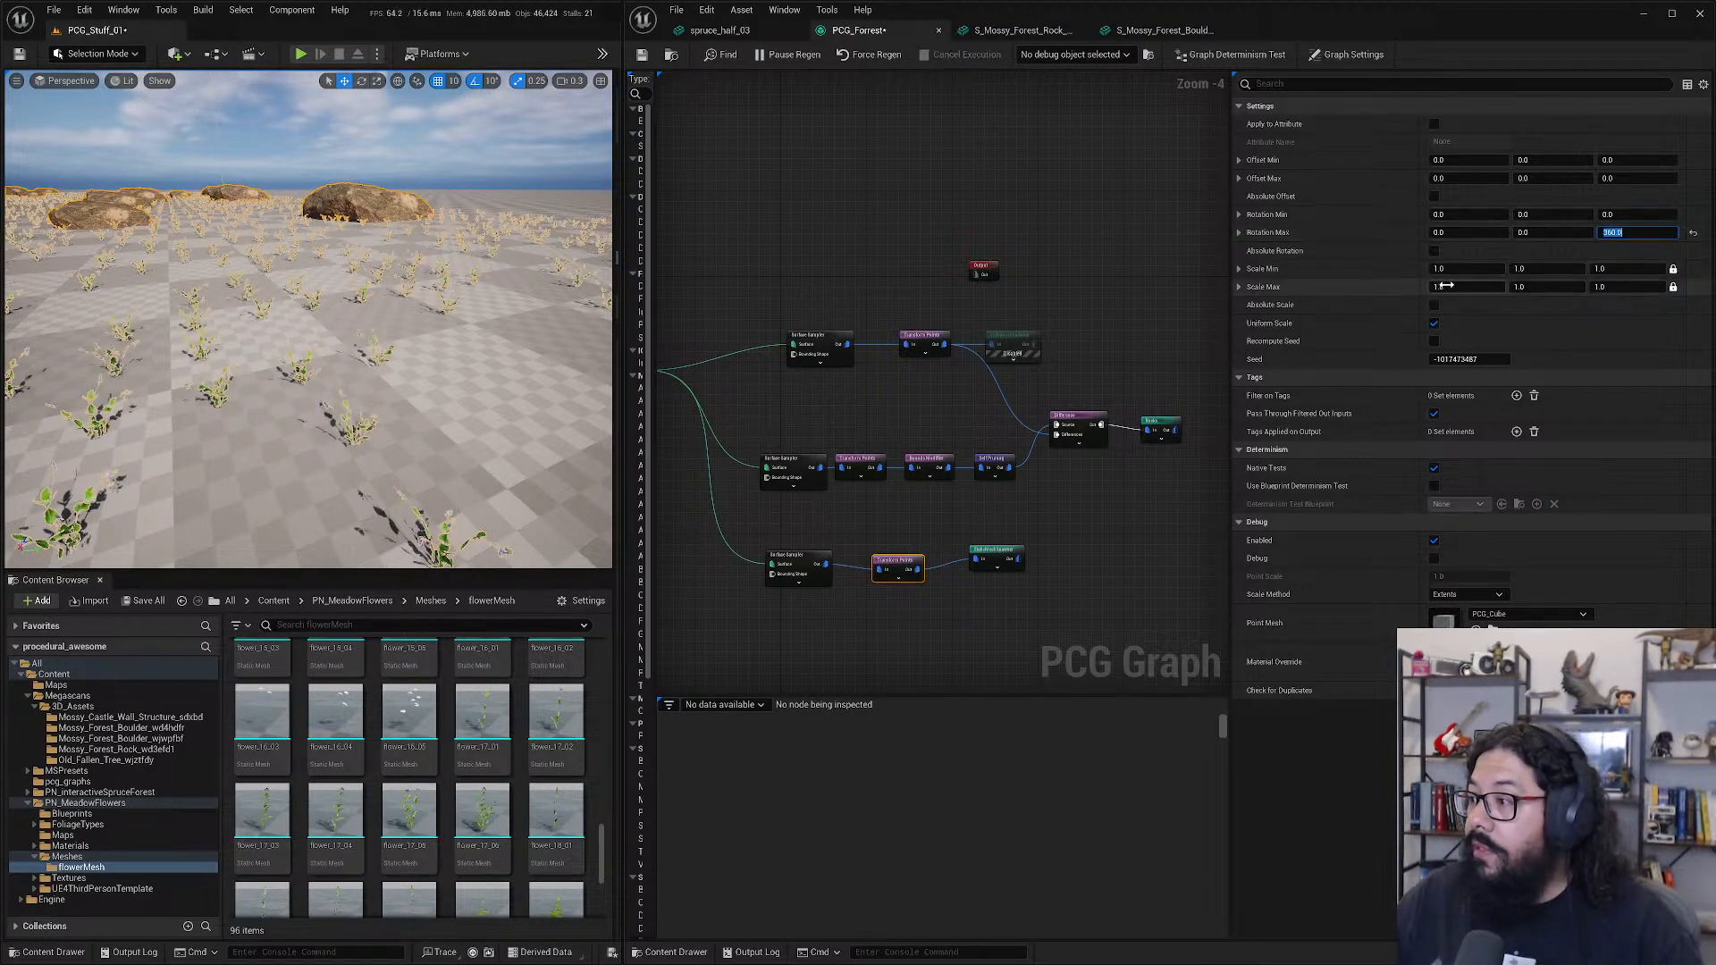
{"action": "left_click", "coordinate": [1457, 287]}
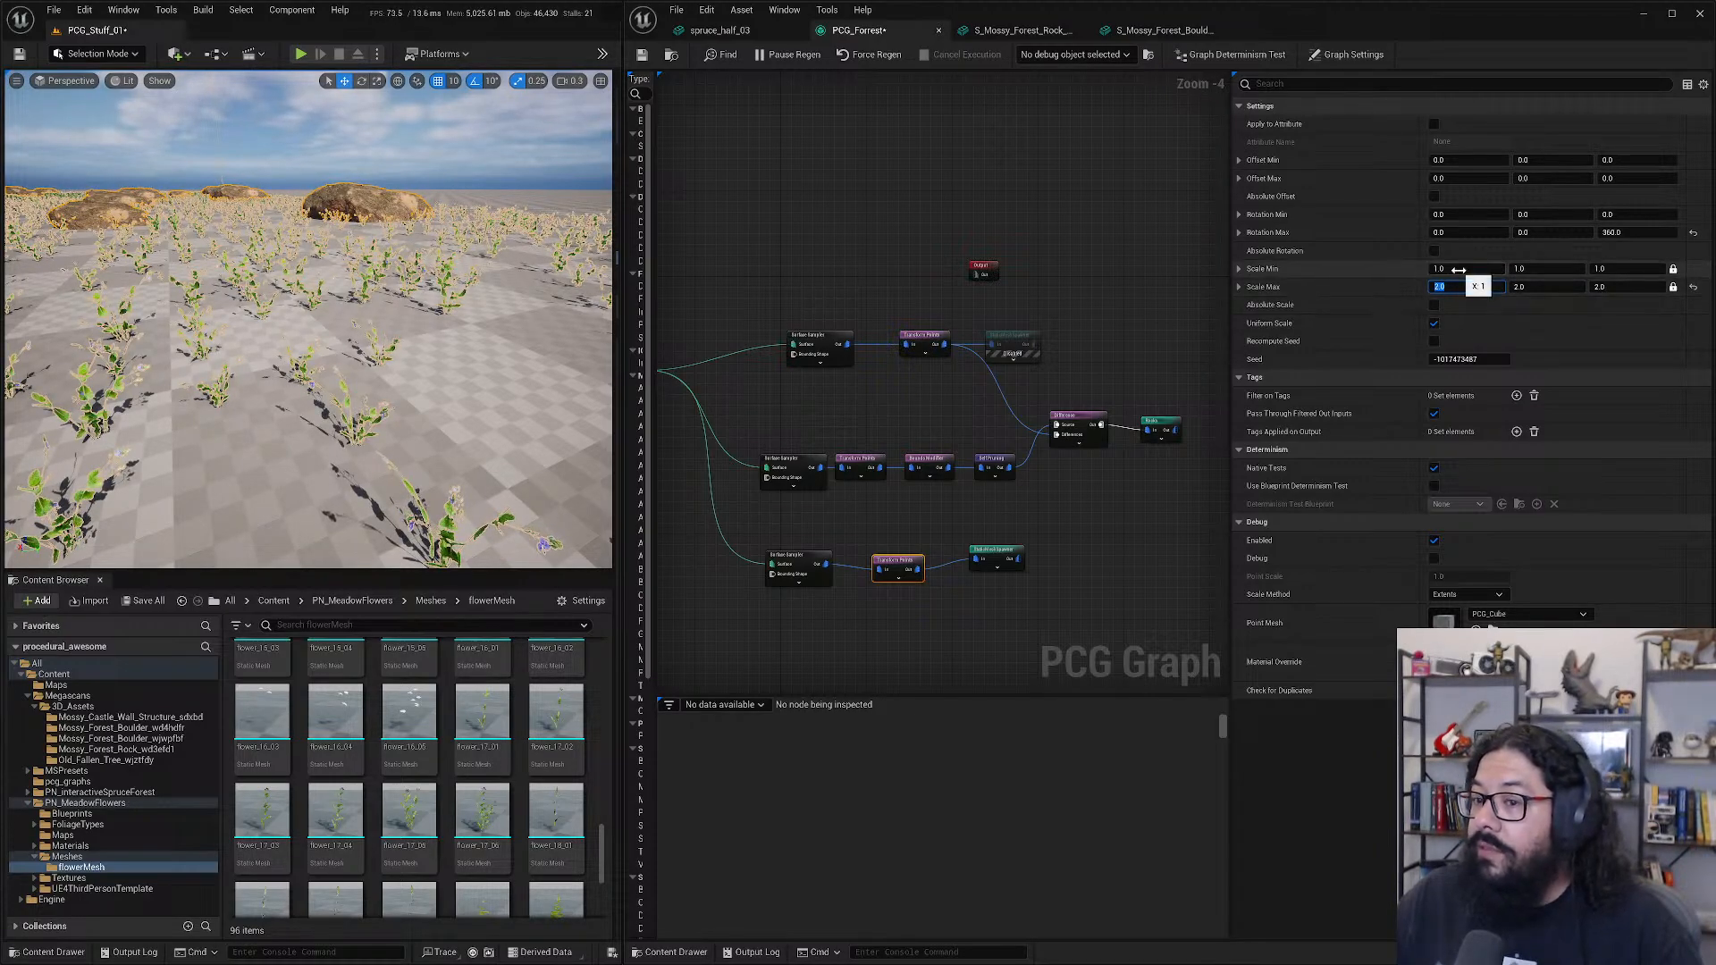
{"action": "left_click", "coordinate": [1459, 269]}
{"action": "type", "text": "0.5"}
{"action": "key", "text": "Return"}
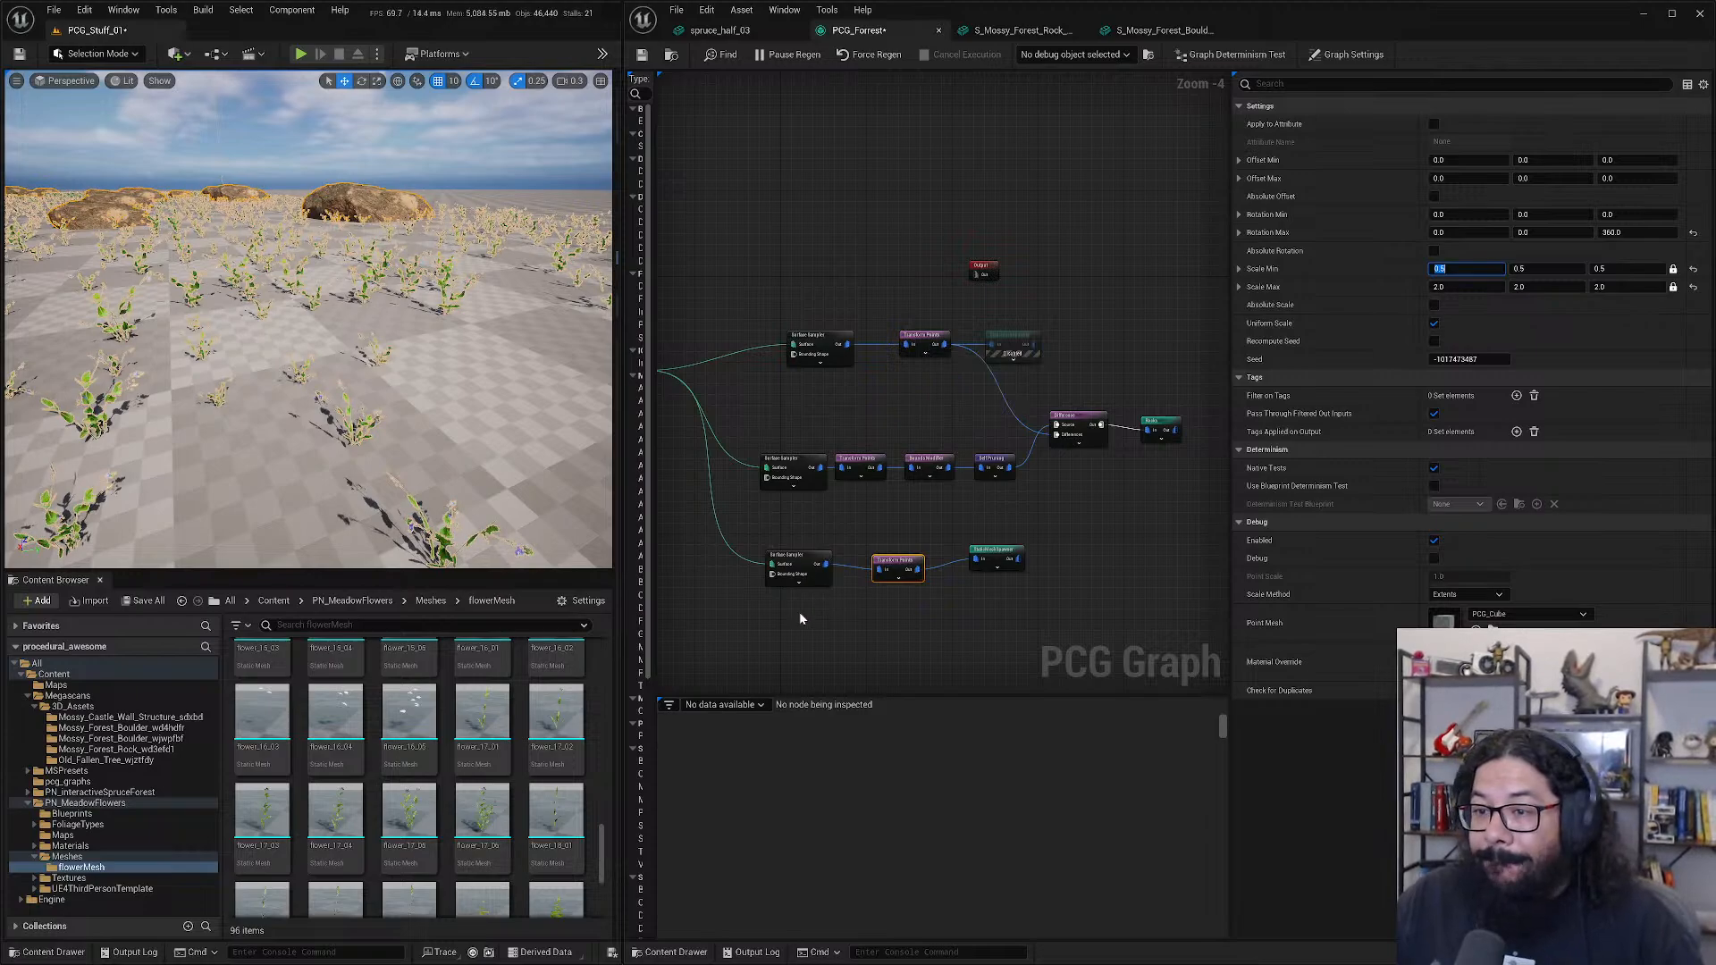
- Add five more mesh entries to the flower spawner
{"action": "left_click", "coordinate": [986, 556]}
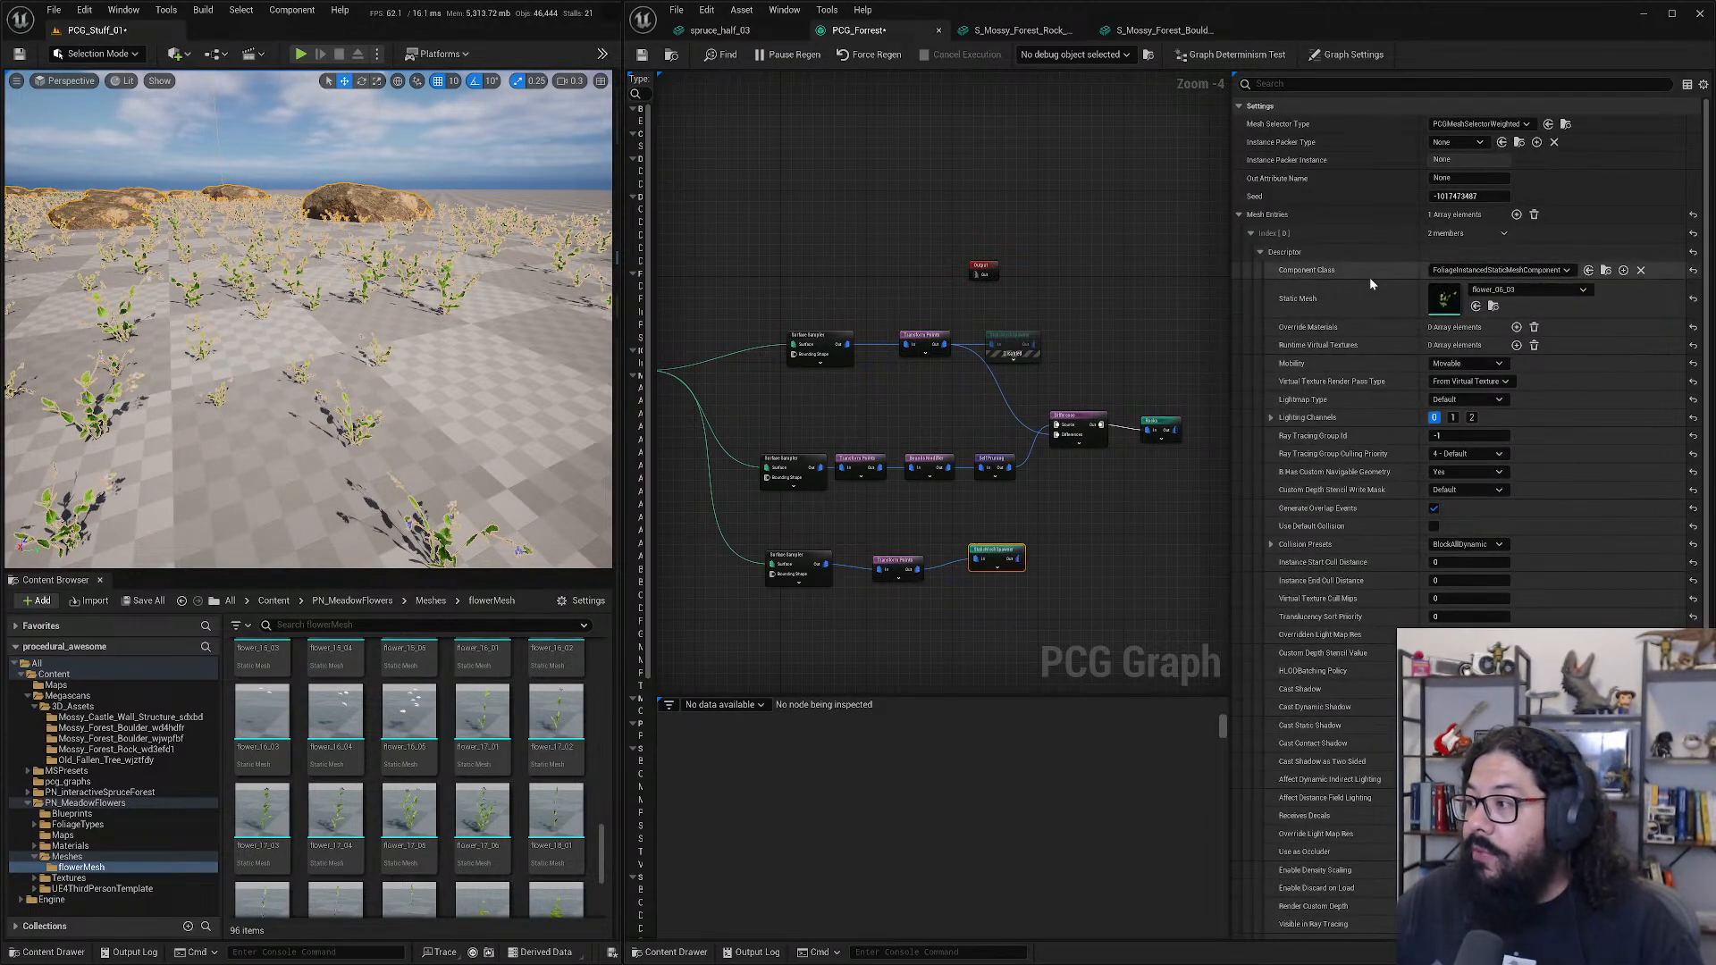
{"action": "left_click", "coordinate": [1261, 251]}
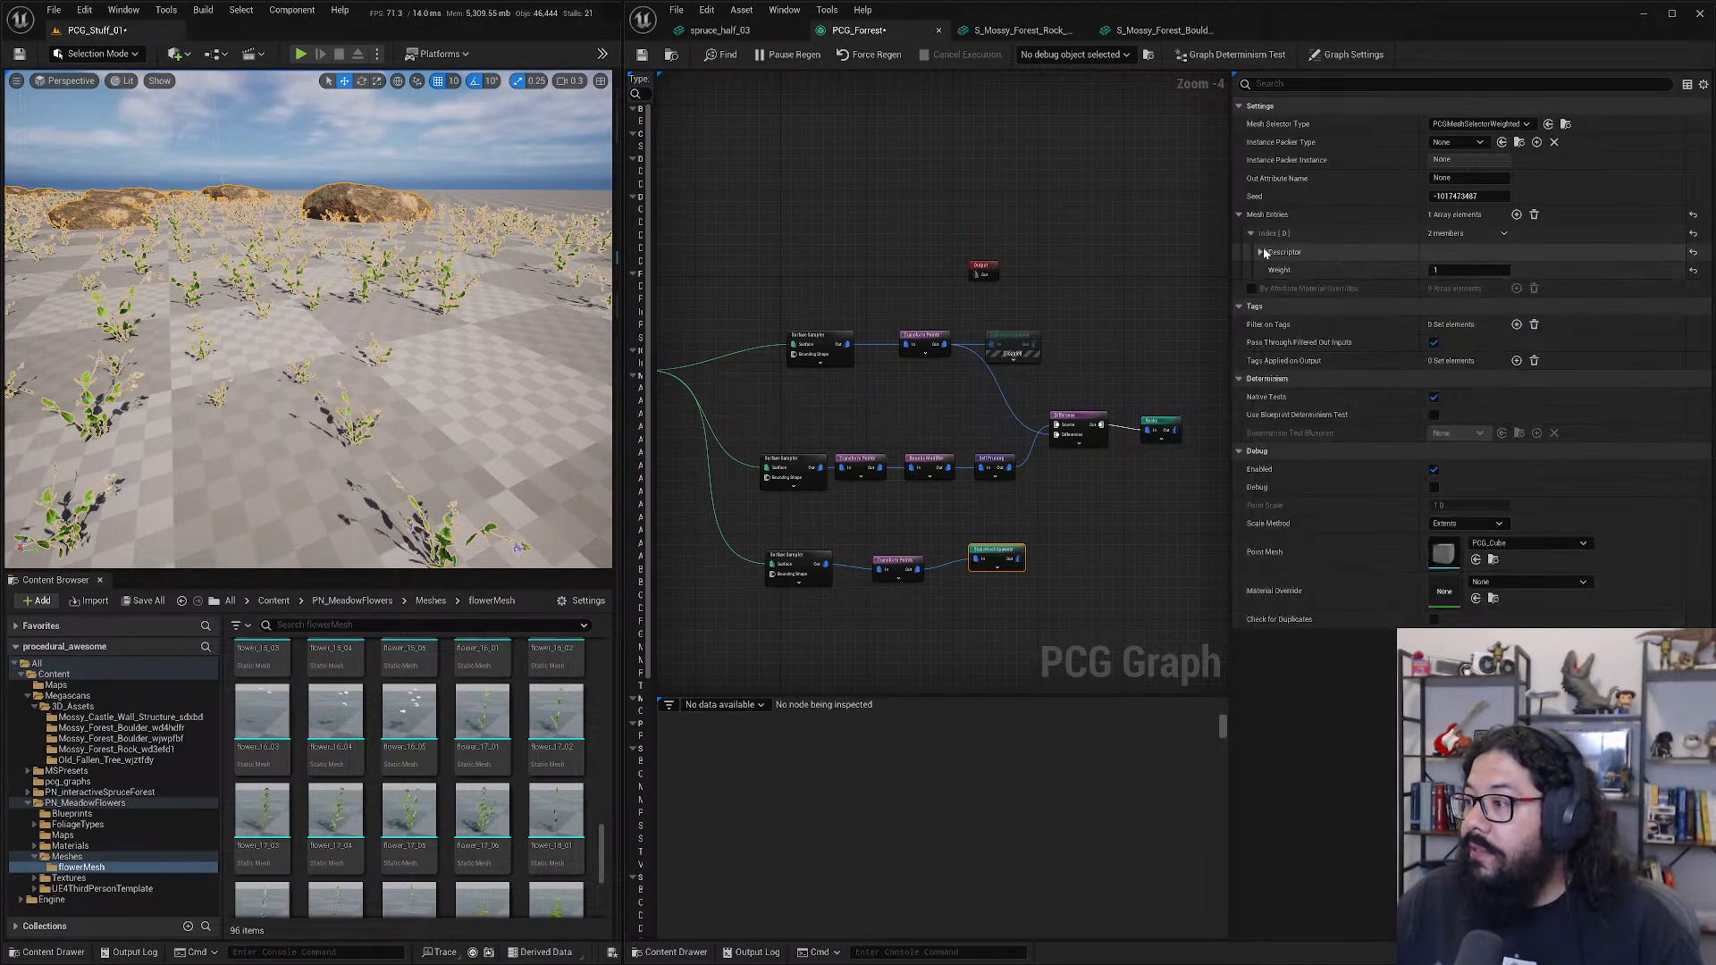
{"action": "left_click", "coordinate": [1250, 233]}
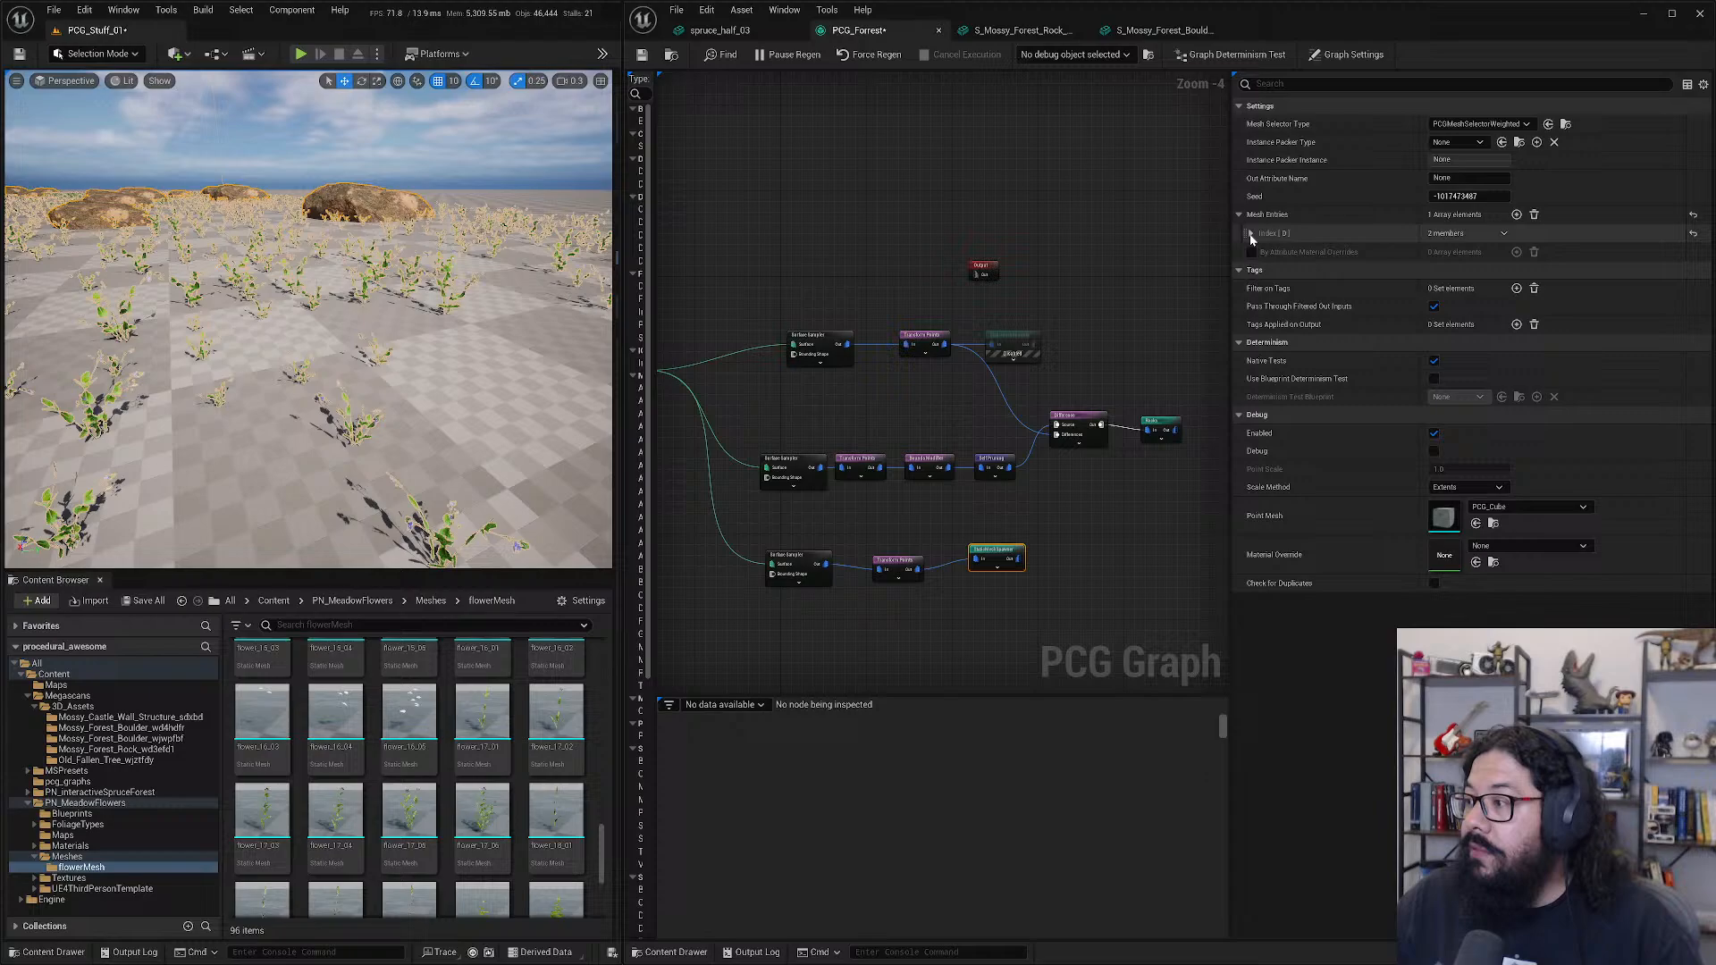
{"action": "left_click", "coordinate": [1517, 215]}
{"action": "left_click", "coordinate": [1517, 214]}
{"action": "left_click", "coordinate": [1517, 214]}
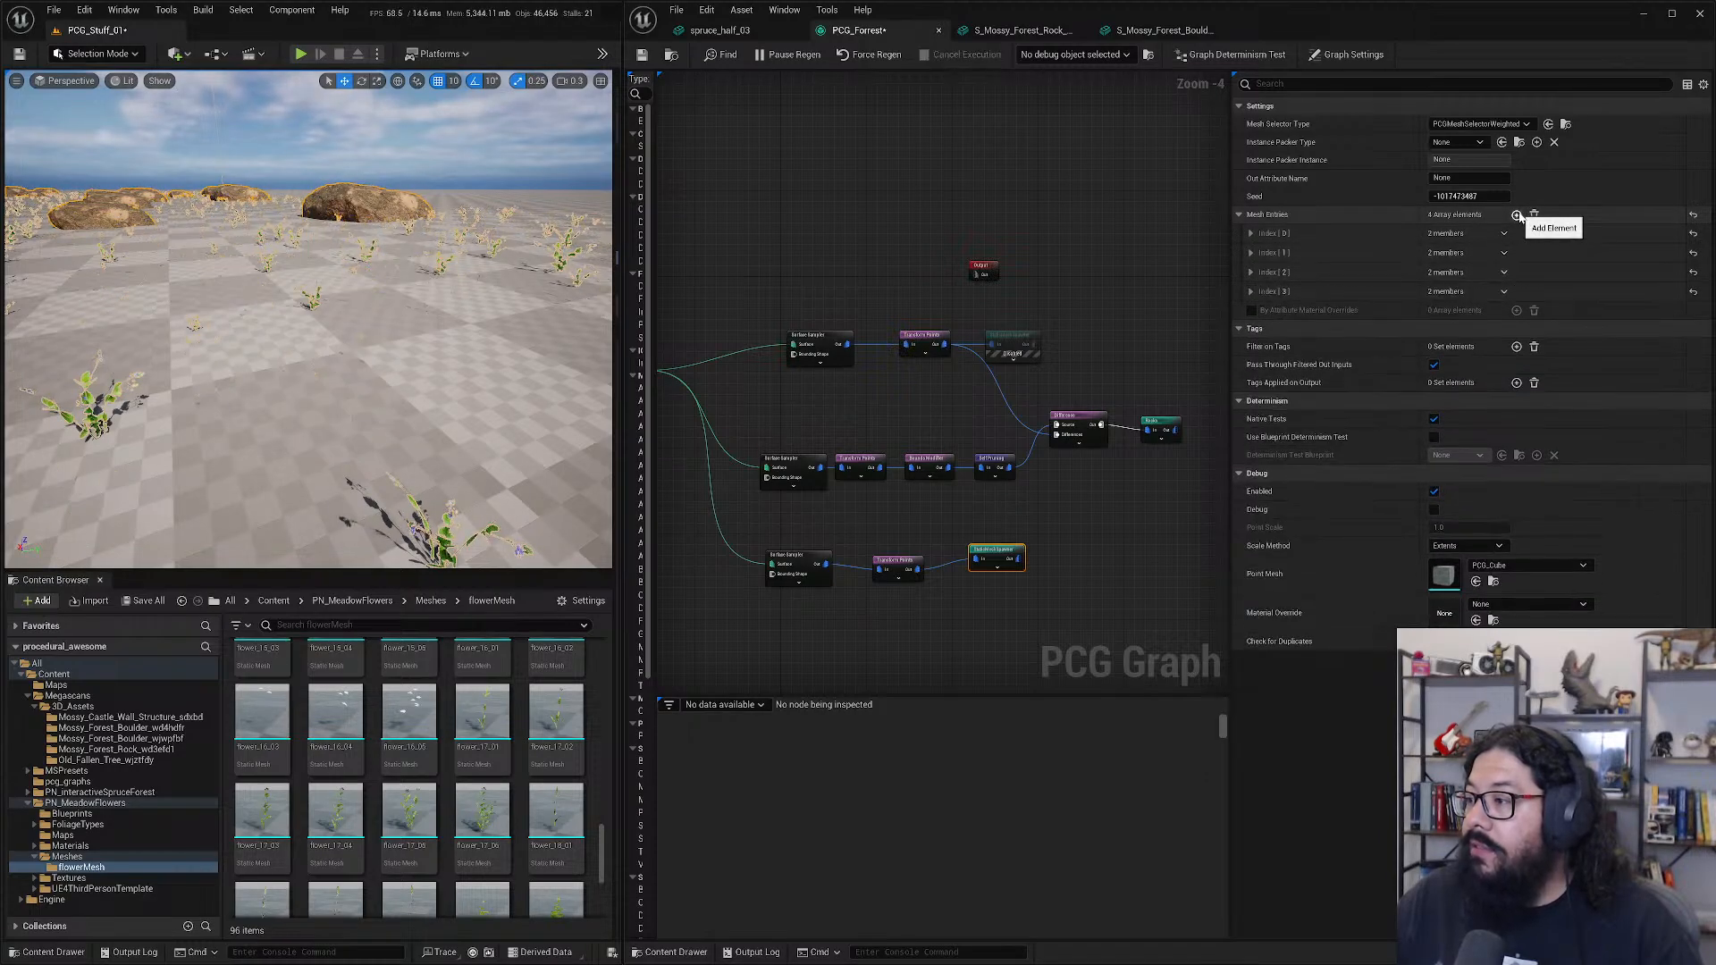
{"action": "left_click", "coordinate": [1517, 214]}
{"action": "left_click", "coordinate": [1516, 215]}
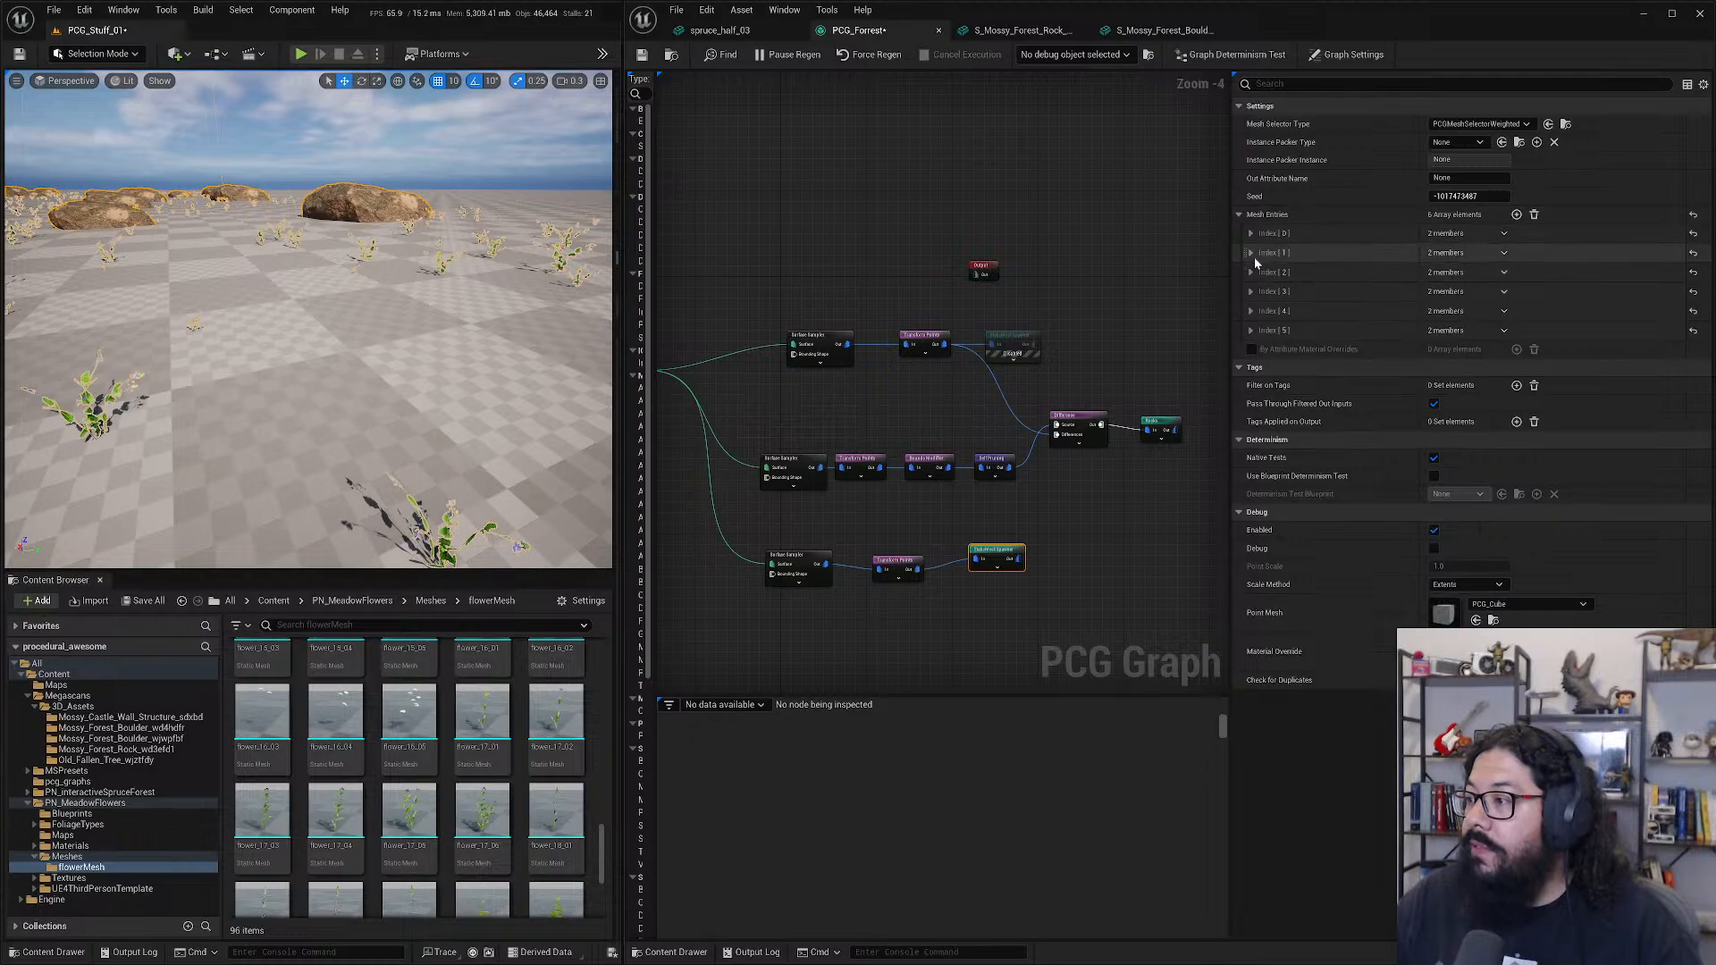
{"action": "left_click", "coordinate": [1253, 256]}
{"action": "left_click", "coordinate": [1261, 272]}
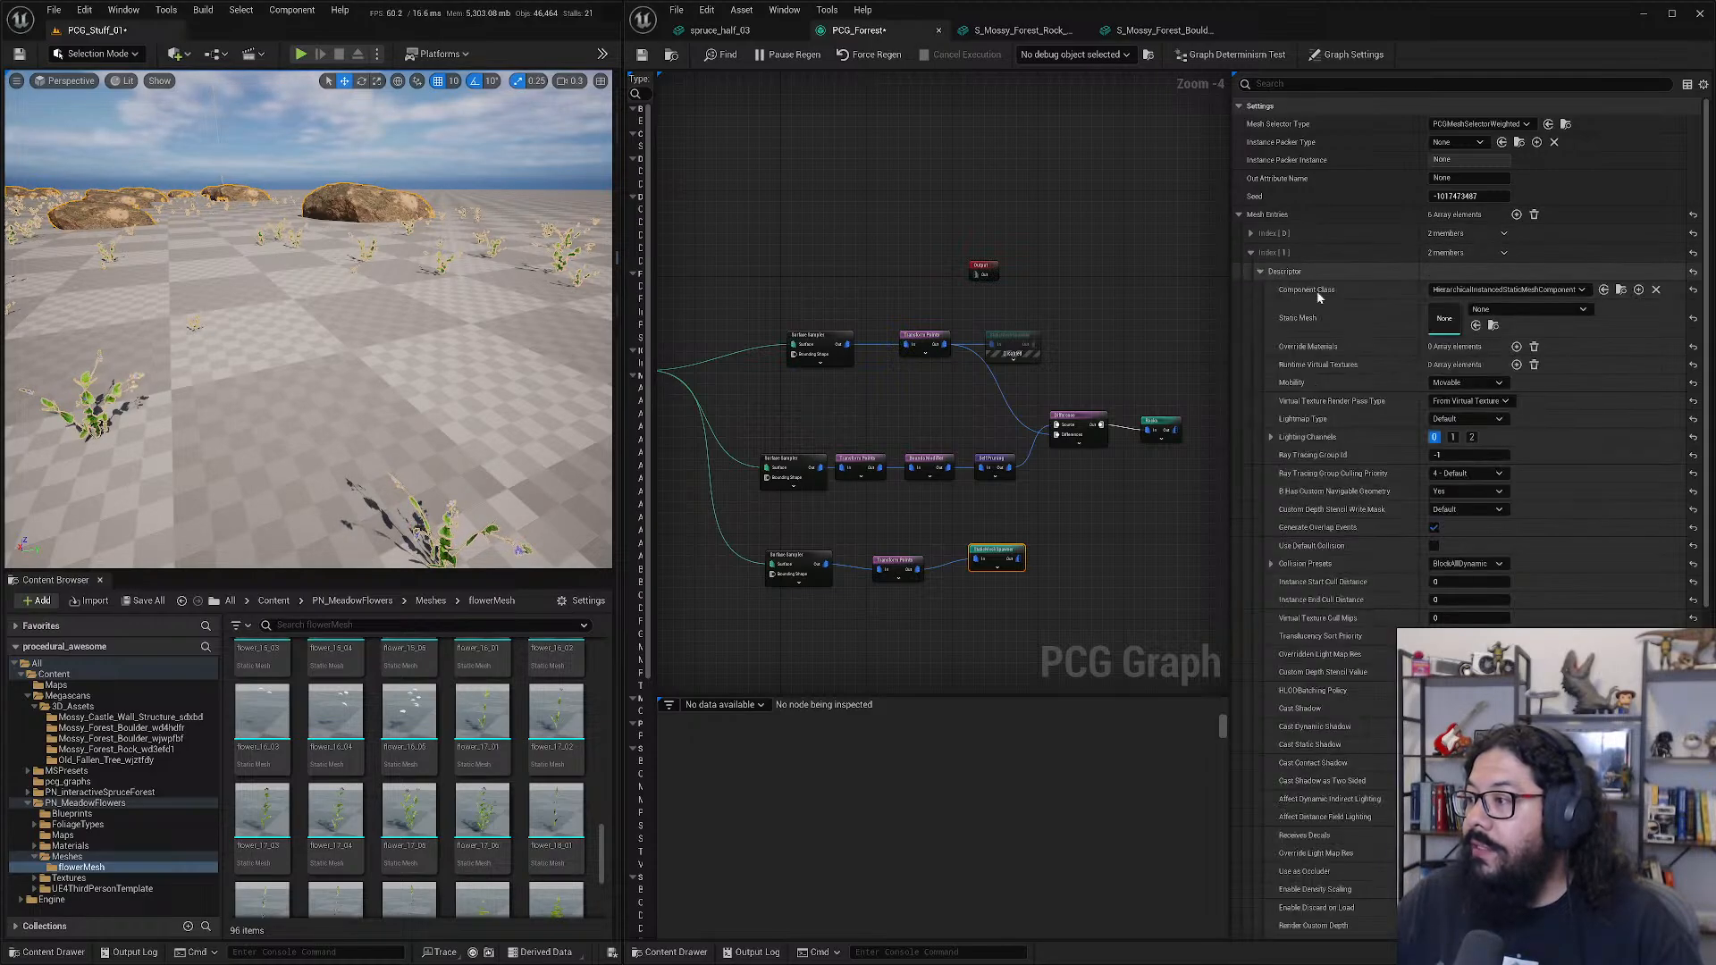
{"action": "left_click", "coordinate": [1524, 309]}
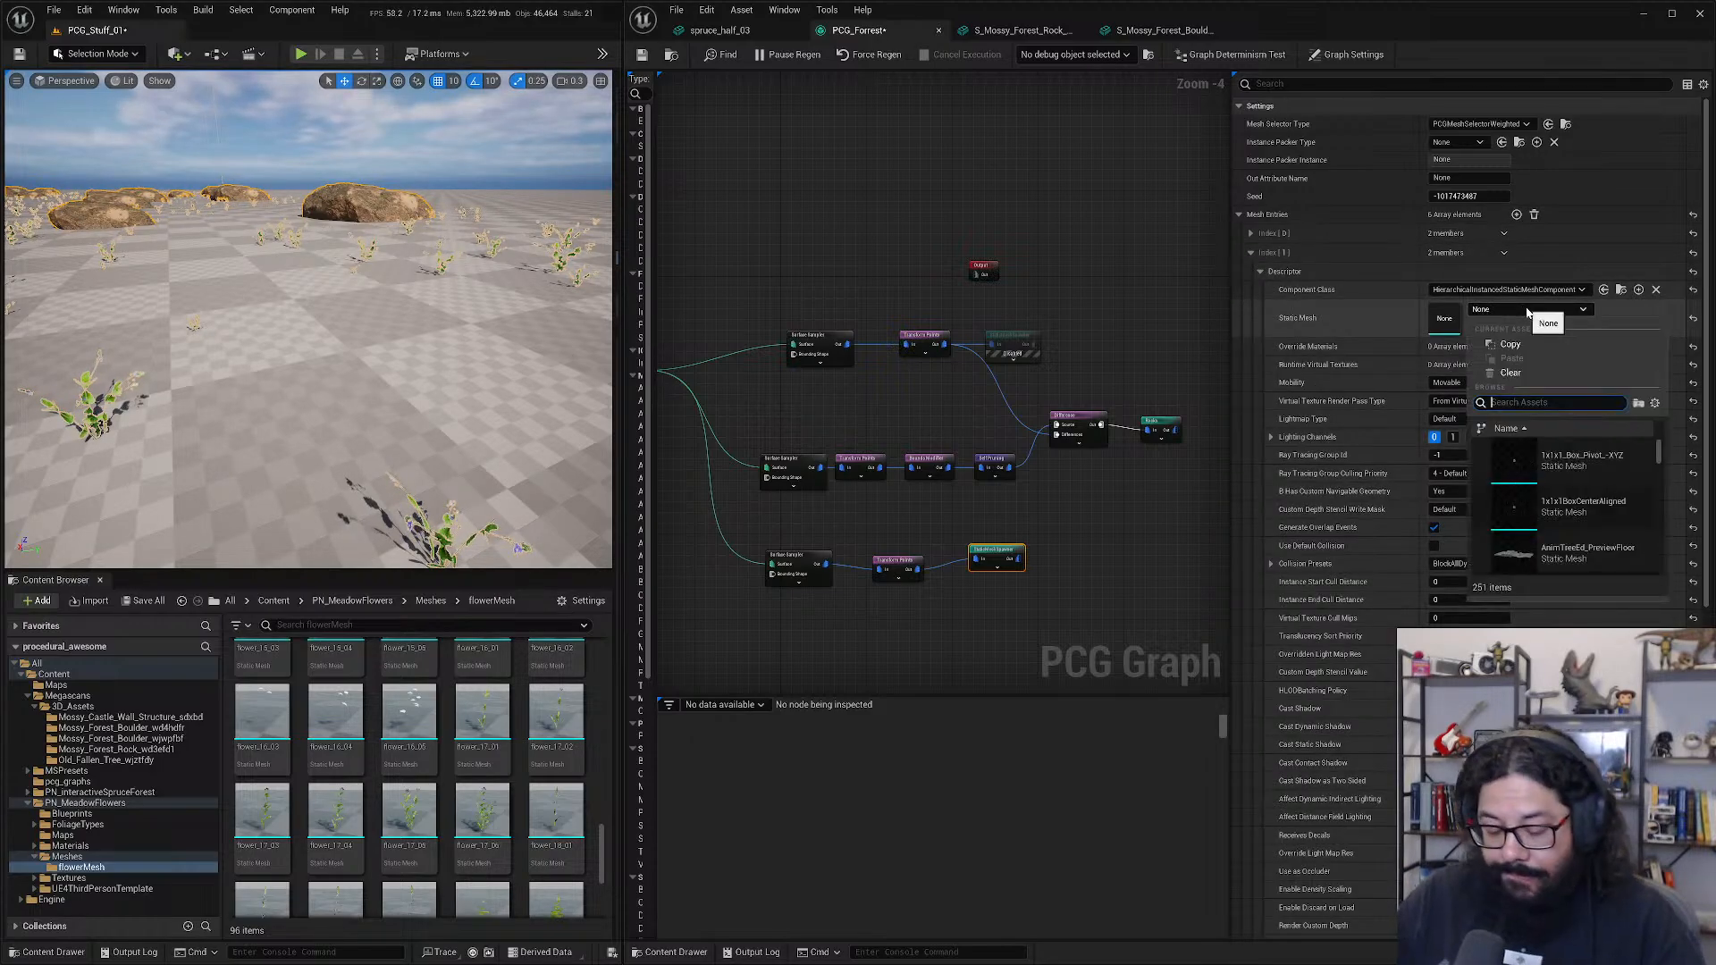
{"action": "type", "text": "flower"}
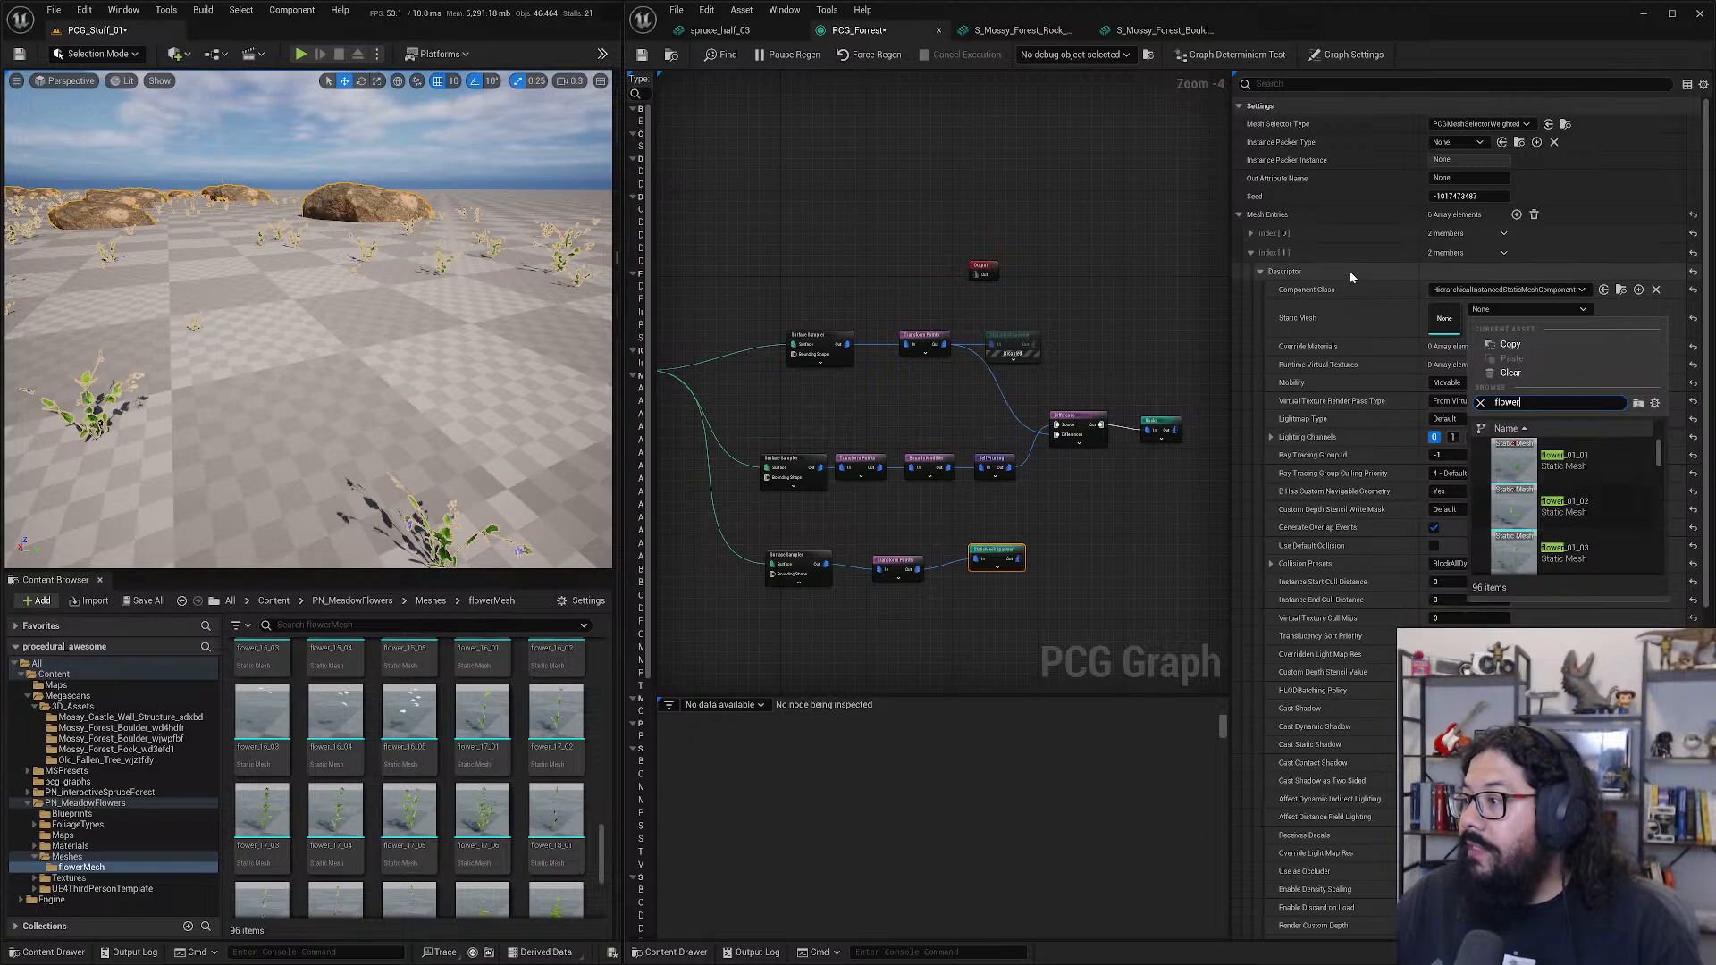
{"action": "left_click", "coordinate": [1251, 253]}
- Check the first mesh entry's component class and static mesh, and open the second entry's descriptor
{"action": "left_click", "coordinate": [1251, 235]}
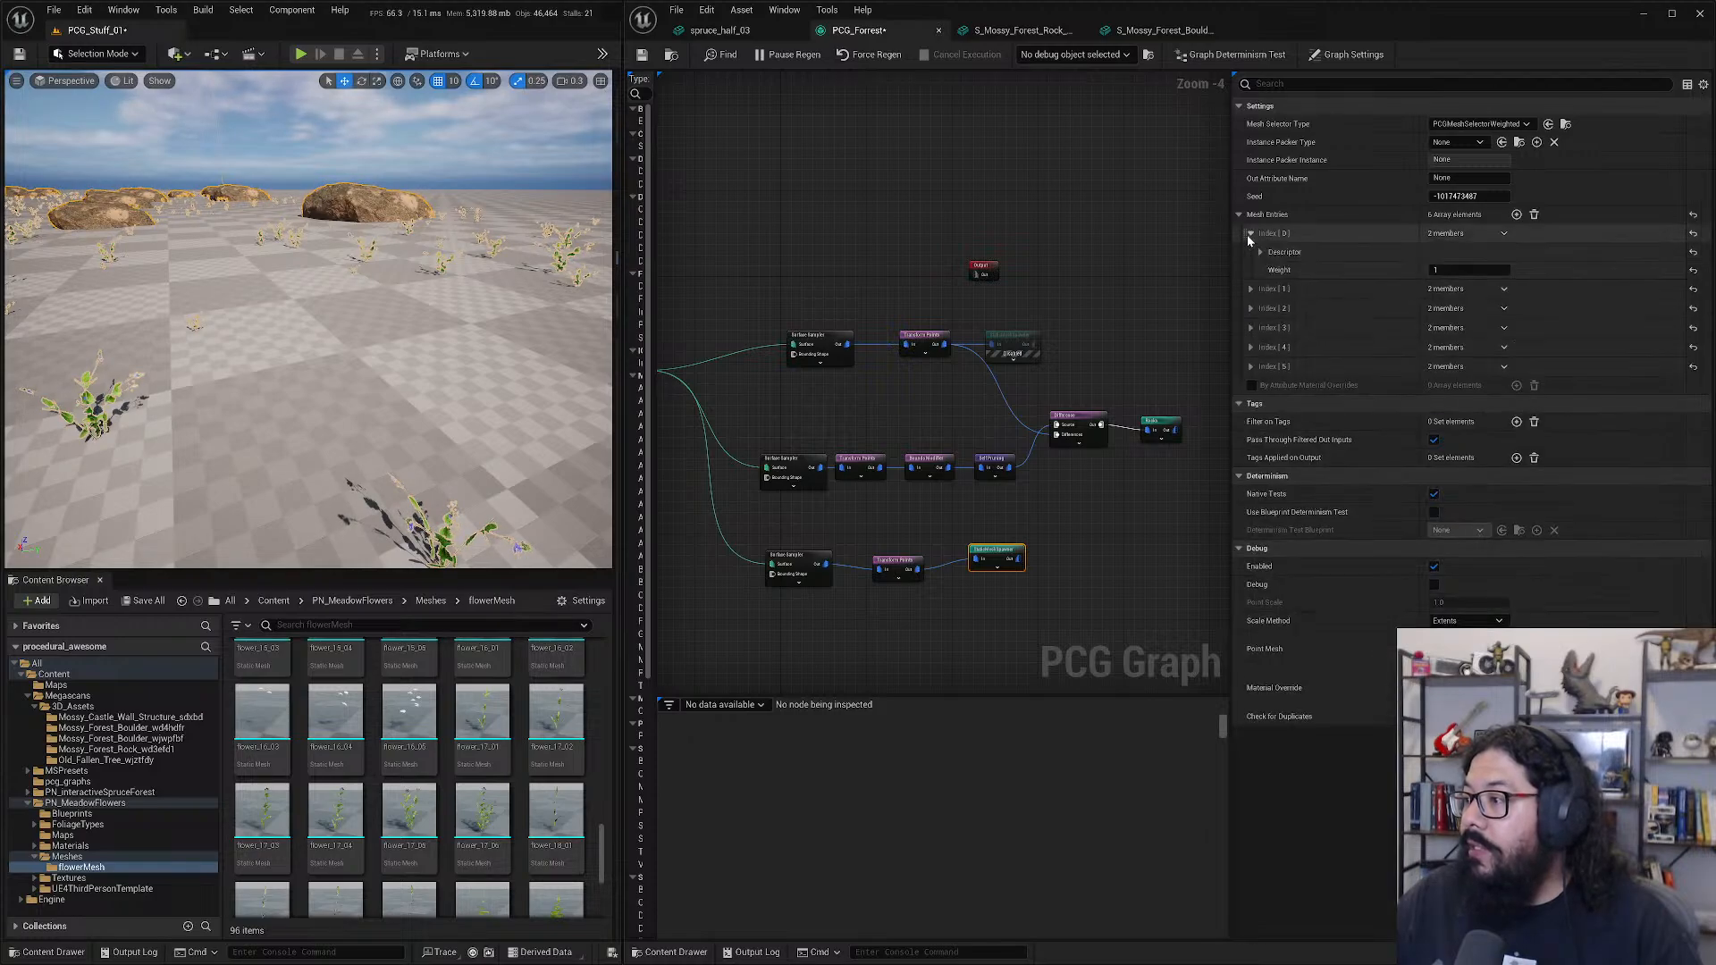
{"action": "left_click", "coordinate": [1260, 252]}
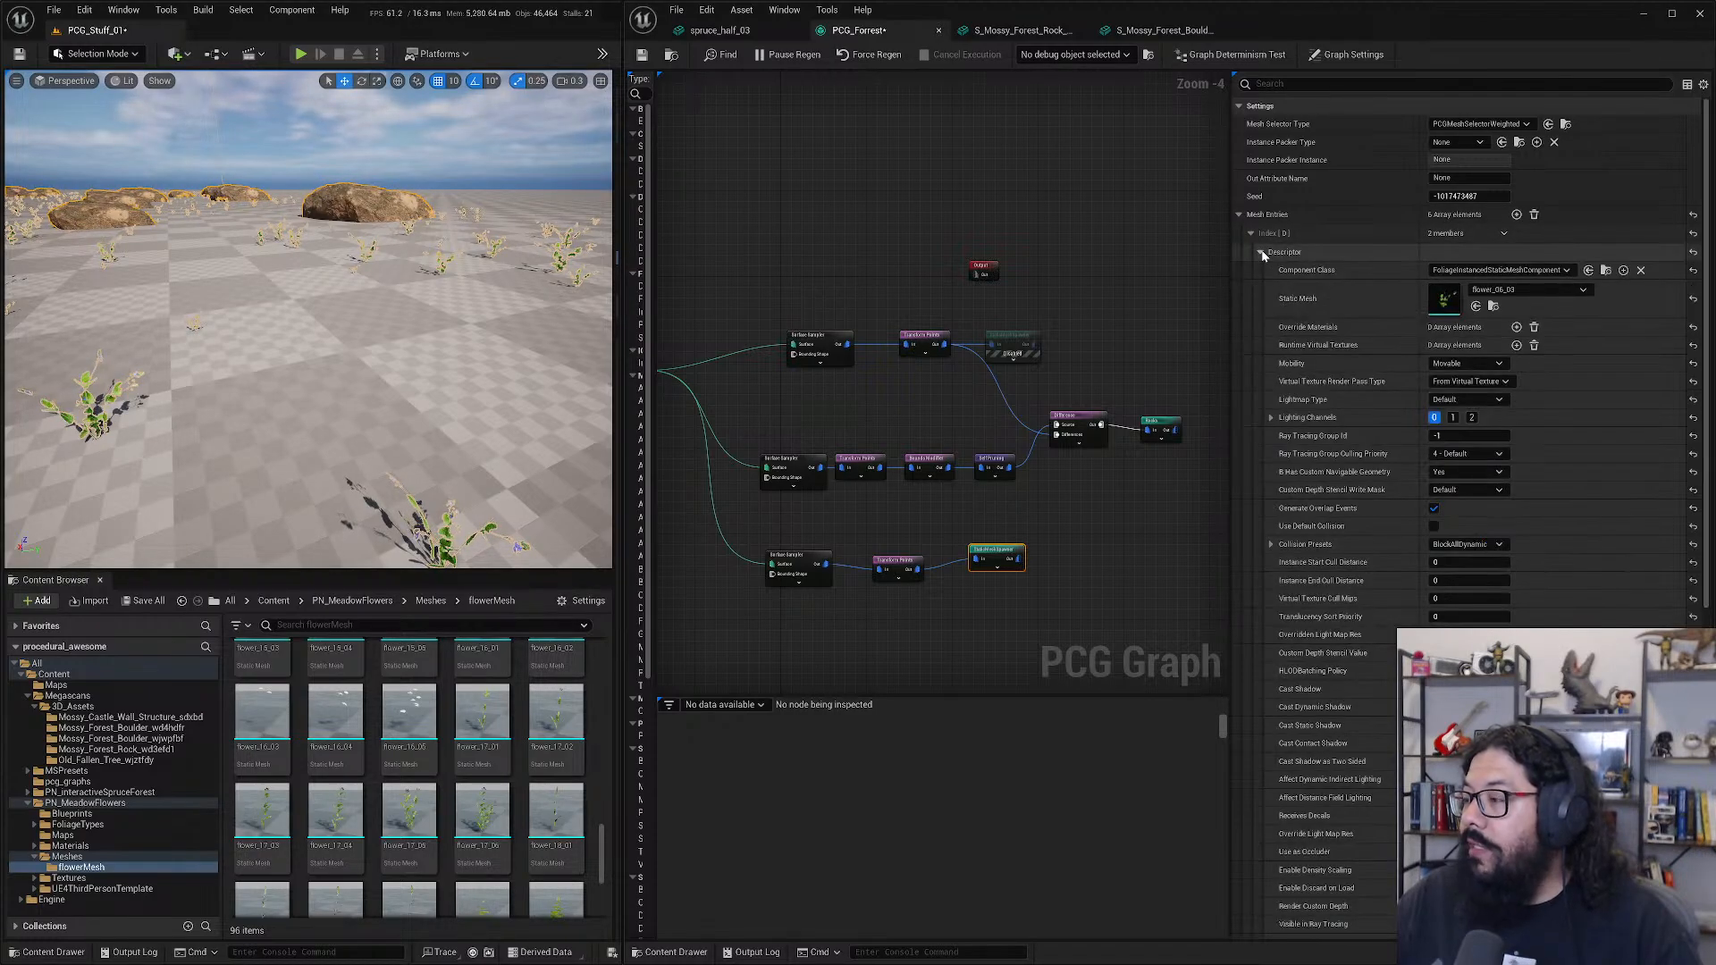
{"action": "left_click", "coordinate": [1262, 252]}
{"action": "left_click", "coordinate": [1251, 233]}
{"action": "left_click", "coordinate": [1252, 252]}
{"action": "left_click", "coordinate": [1260, 271]}
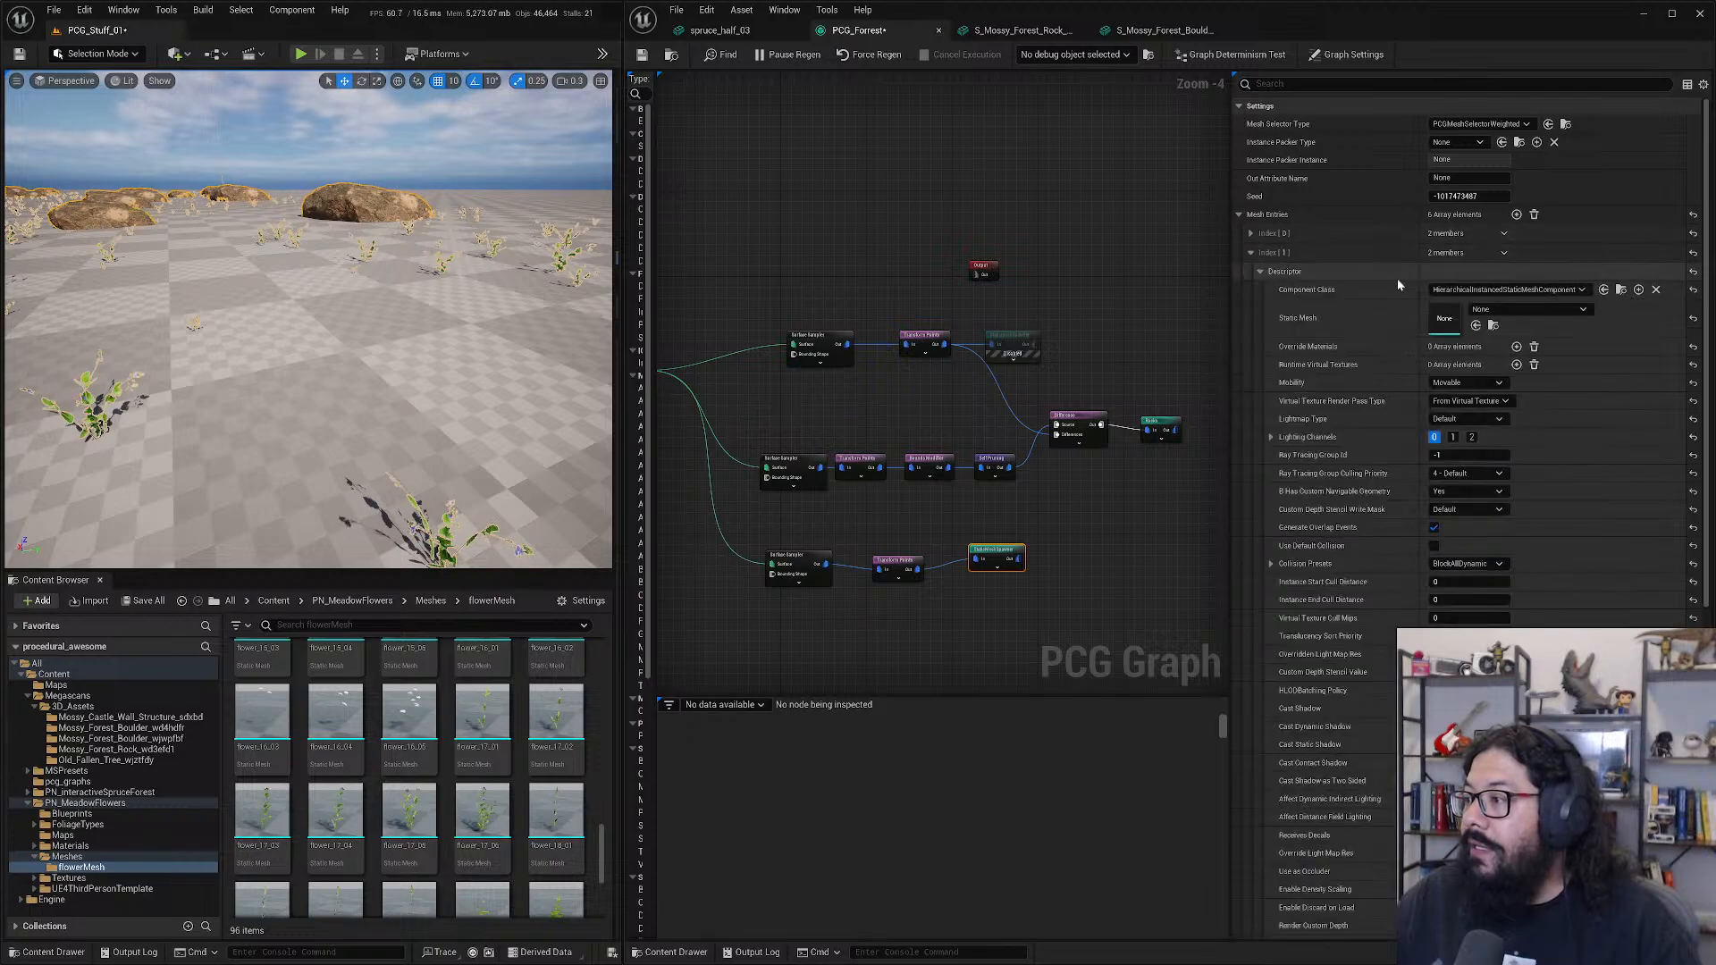
- Set mesh entry Index 1 to use FoliageInstancedStaticMeshComponent as component class and flower_01_02 as static mesh
{"action": "left_click", "coordinate": [1509, 290]}
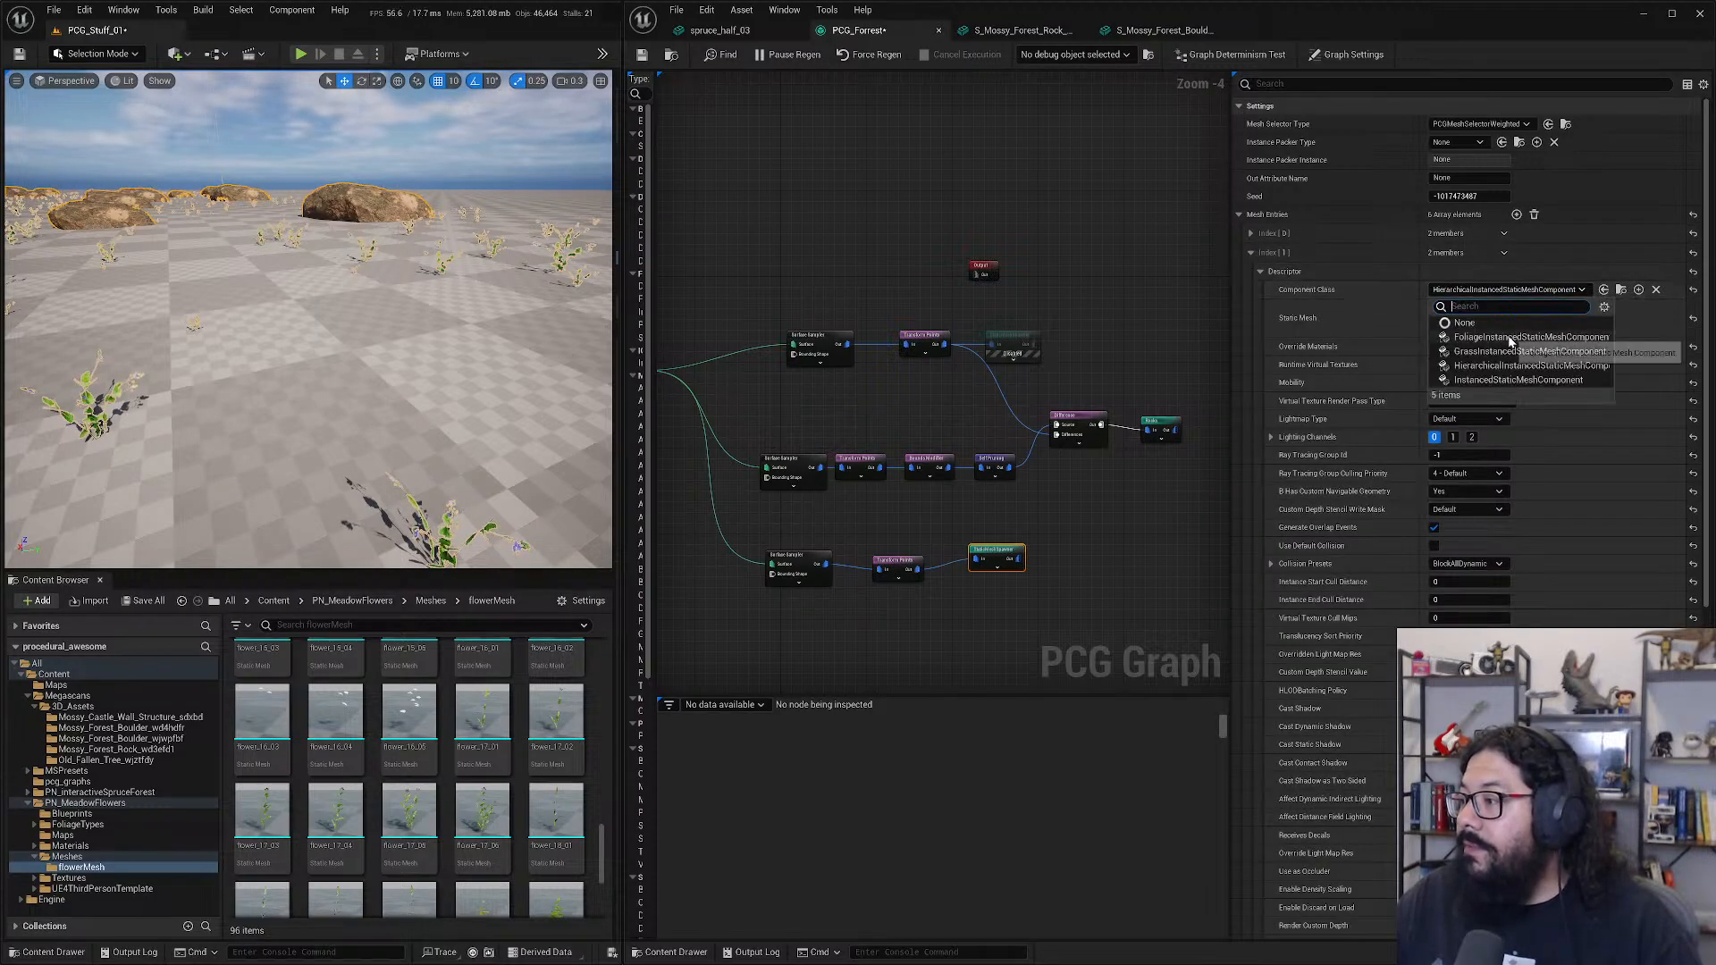
{"action": "left_click", "coordinate": [1511, 337]}
{"action": "left_click", "coordinate": [1510, 310]}
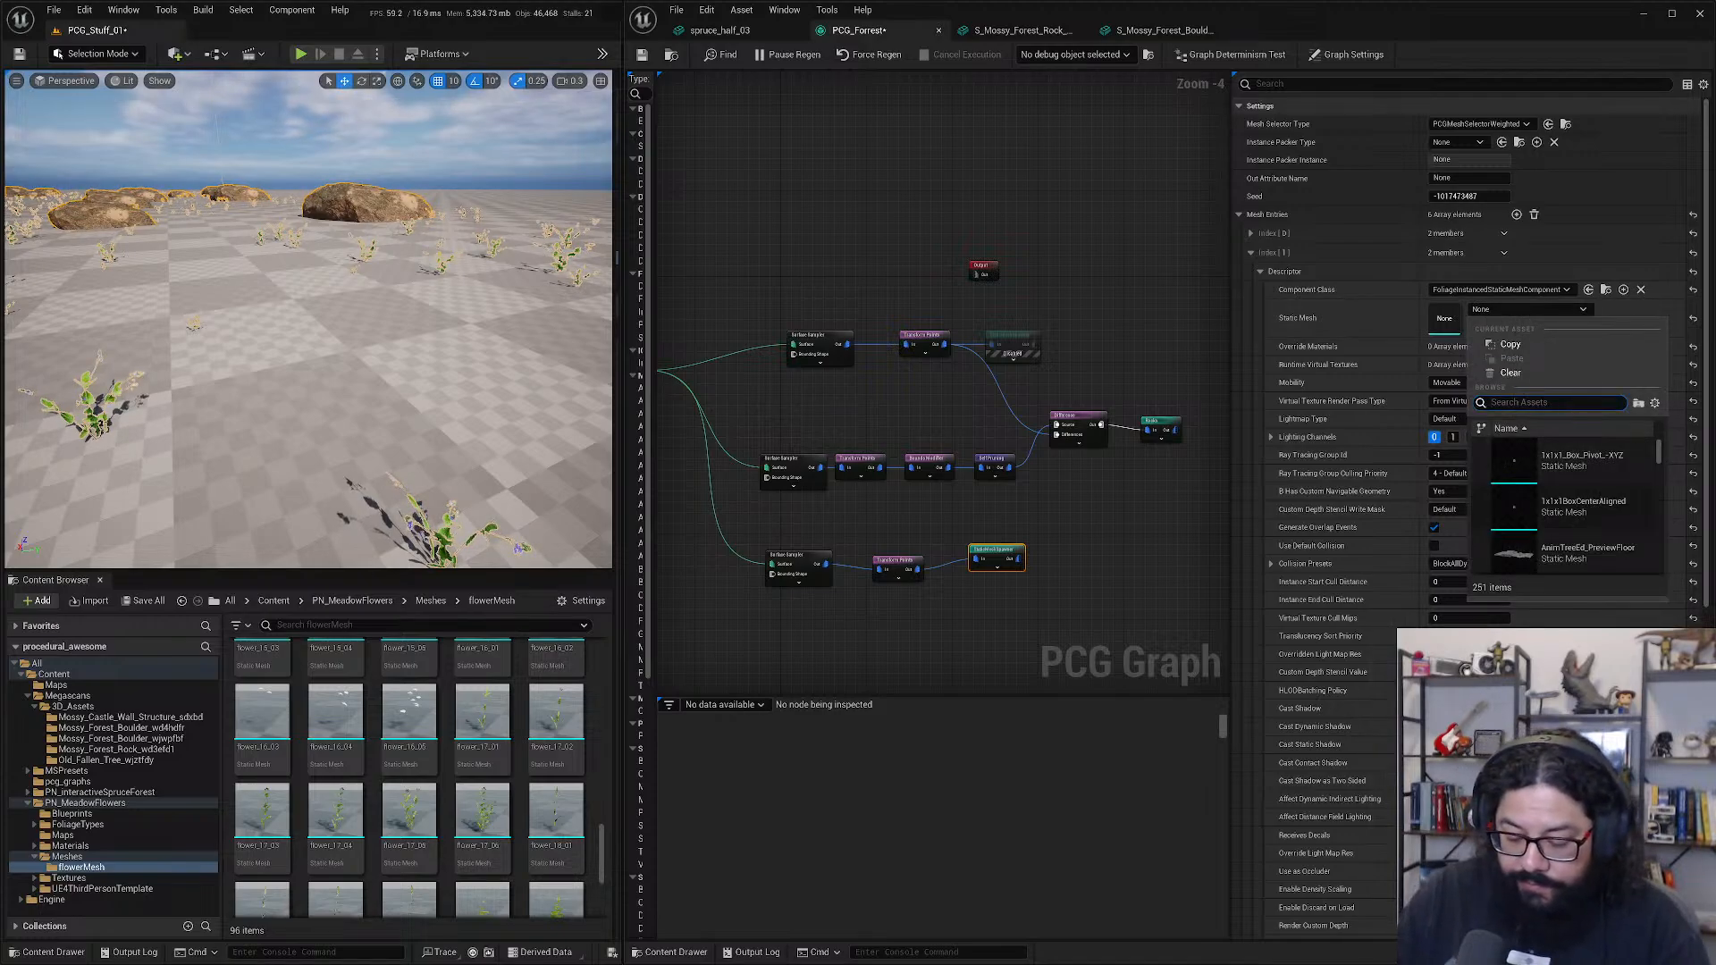
{"action": "type", "text": "flower"}
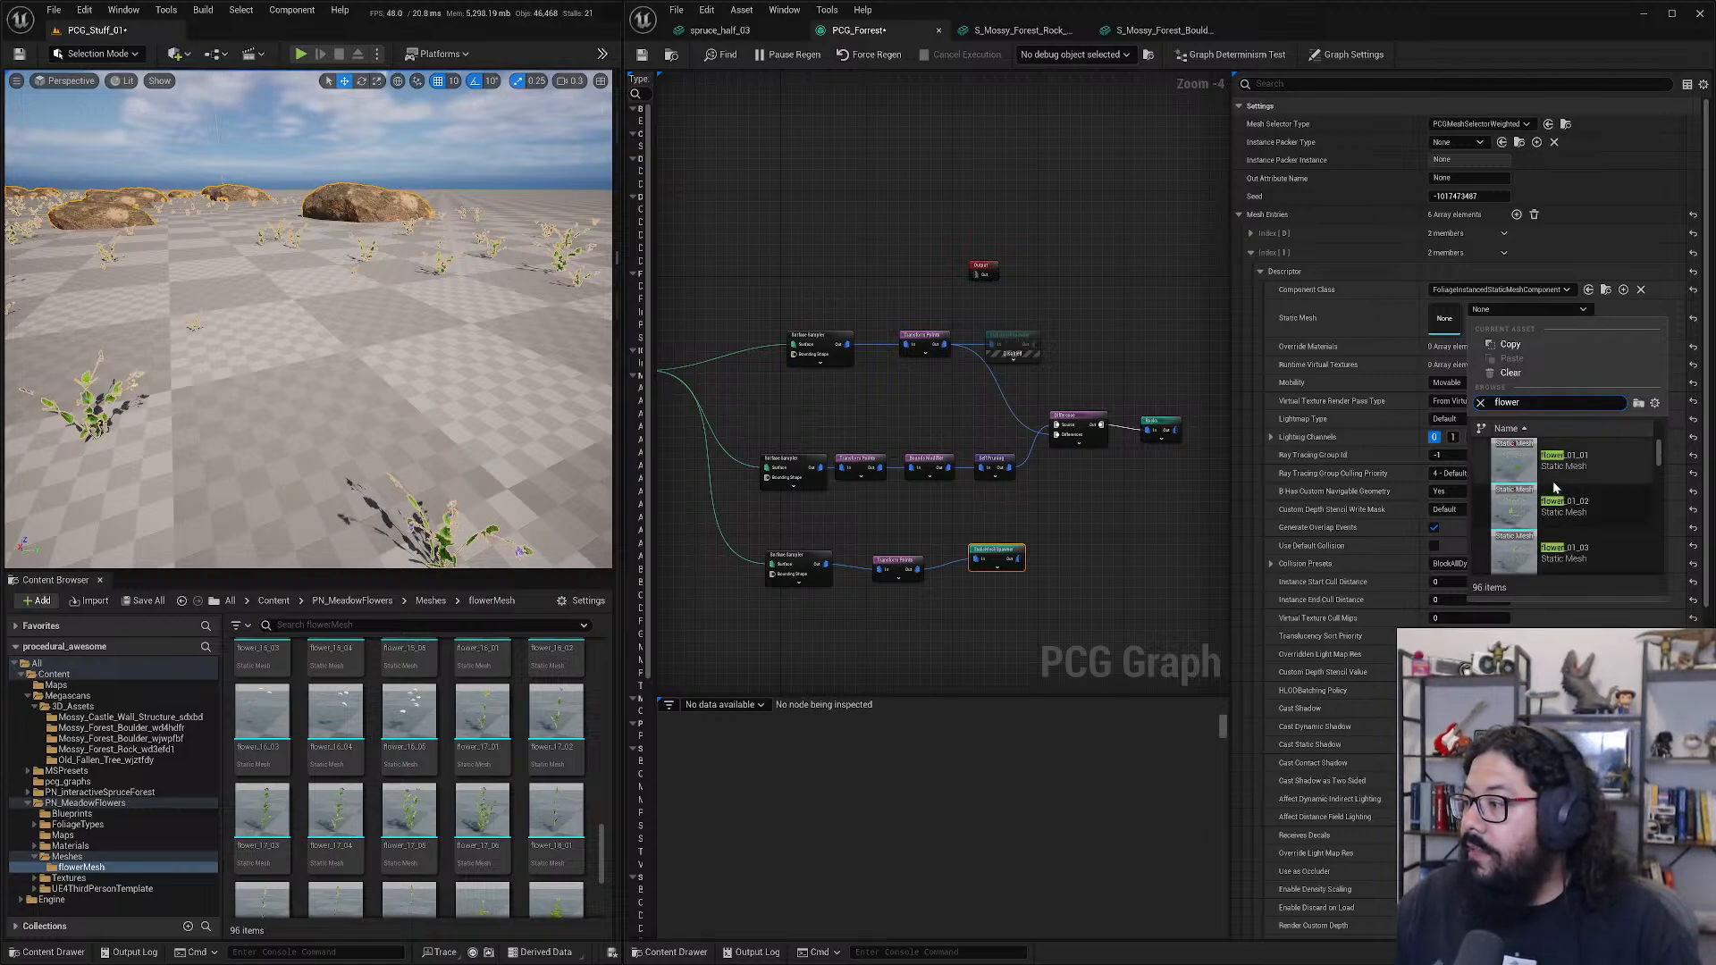
{"action": "left_click", "coordinate": [1546, 508]}
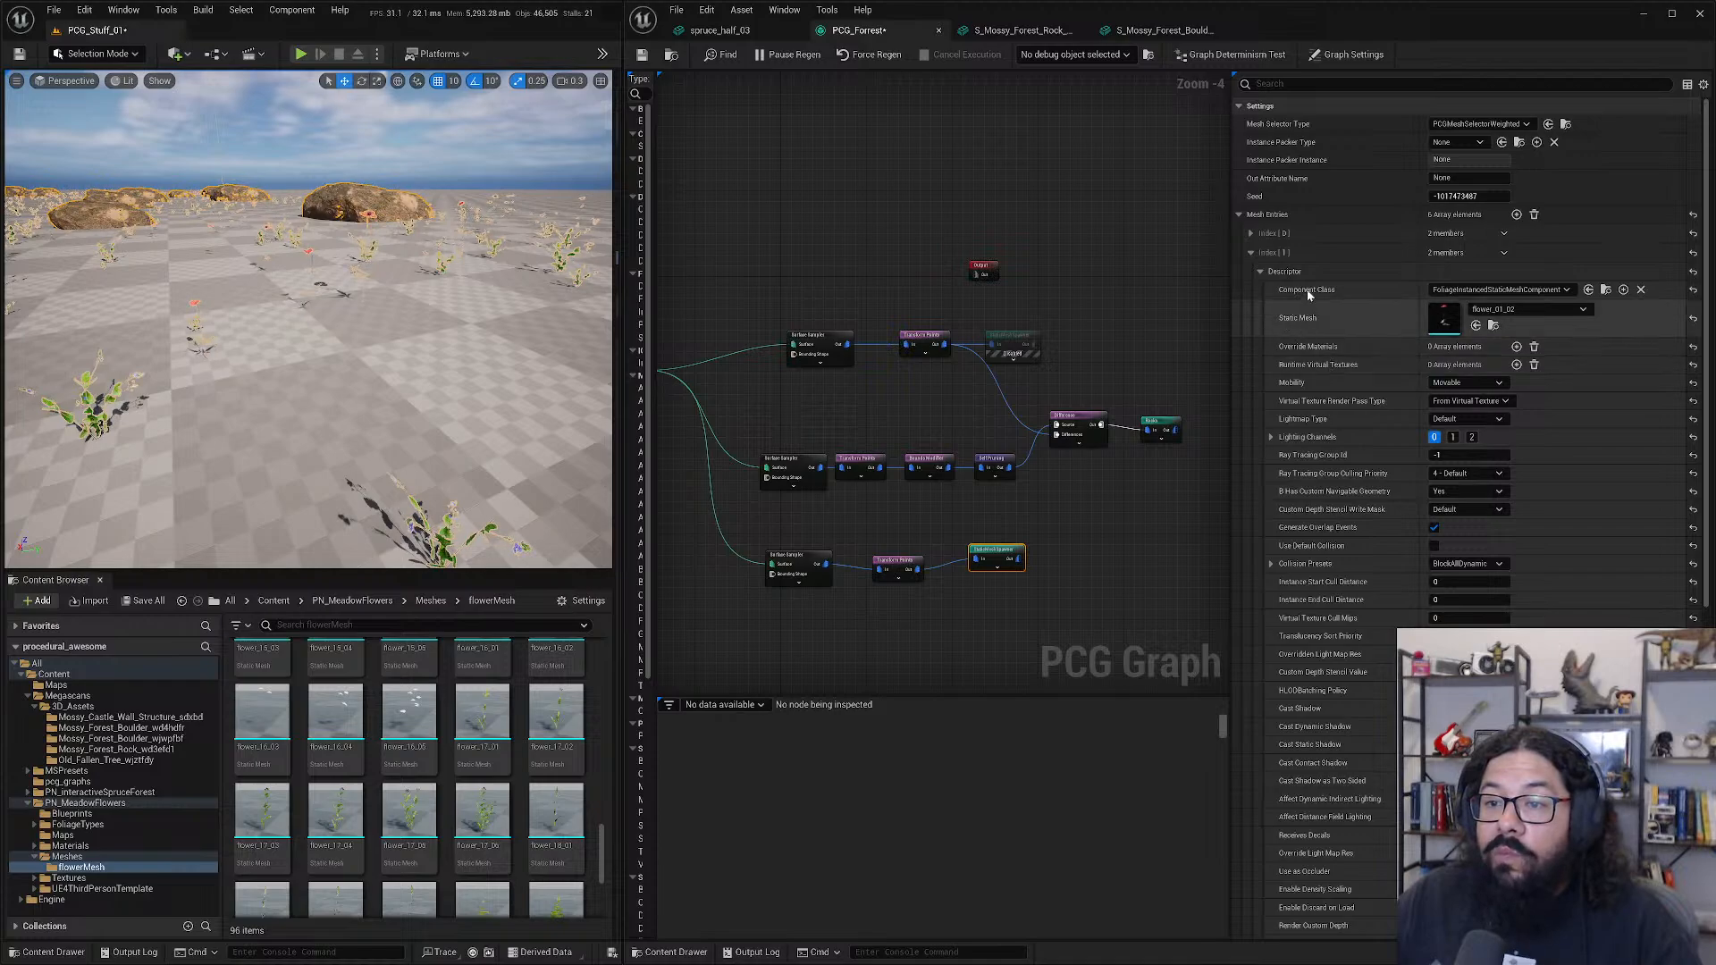
{"action": "left_click", "coordinate": [1263, 272]}
{"action": "left_click", "coordinate": [1251, 252]}
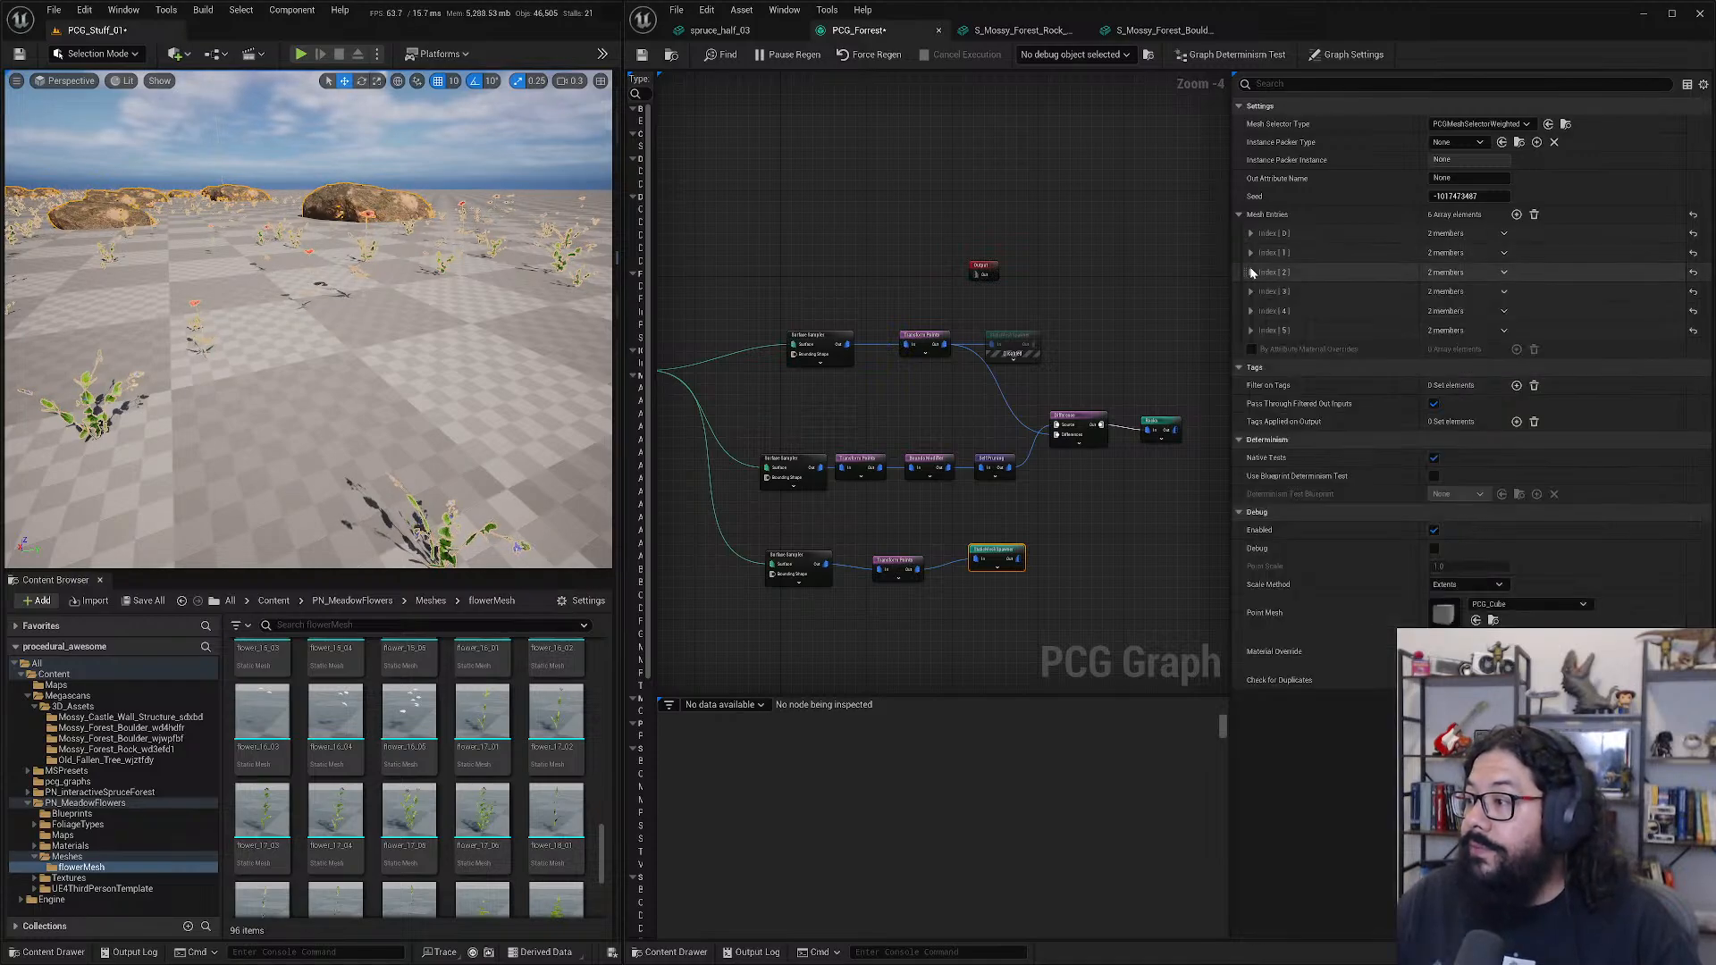
- For mesh entry Index 2, choose FoliageInstancedStaticMeshComponent as the component class and assign the flower_02_04 static mesh
{"action": "left_click", "coordinate": [1250, 272]}
{"action": "left_click", "coordinate": [1261, 291]}
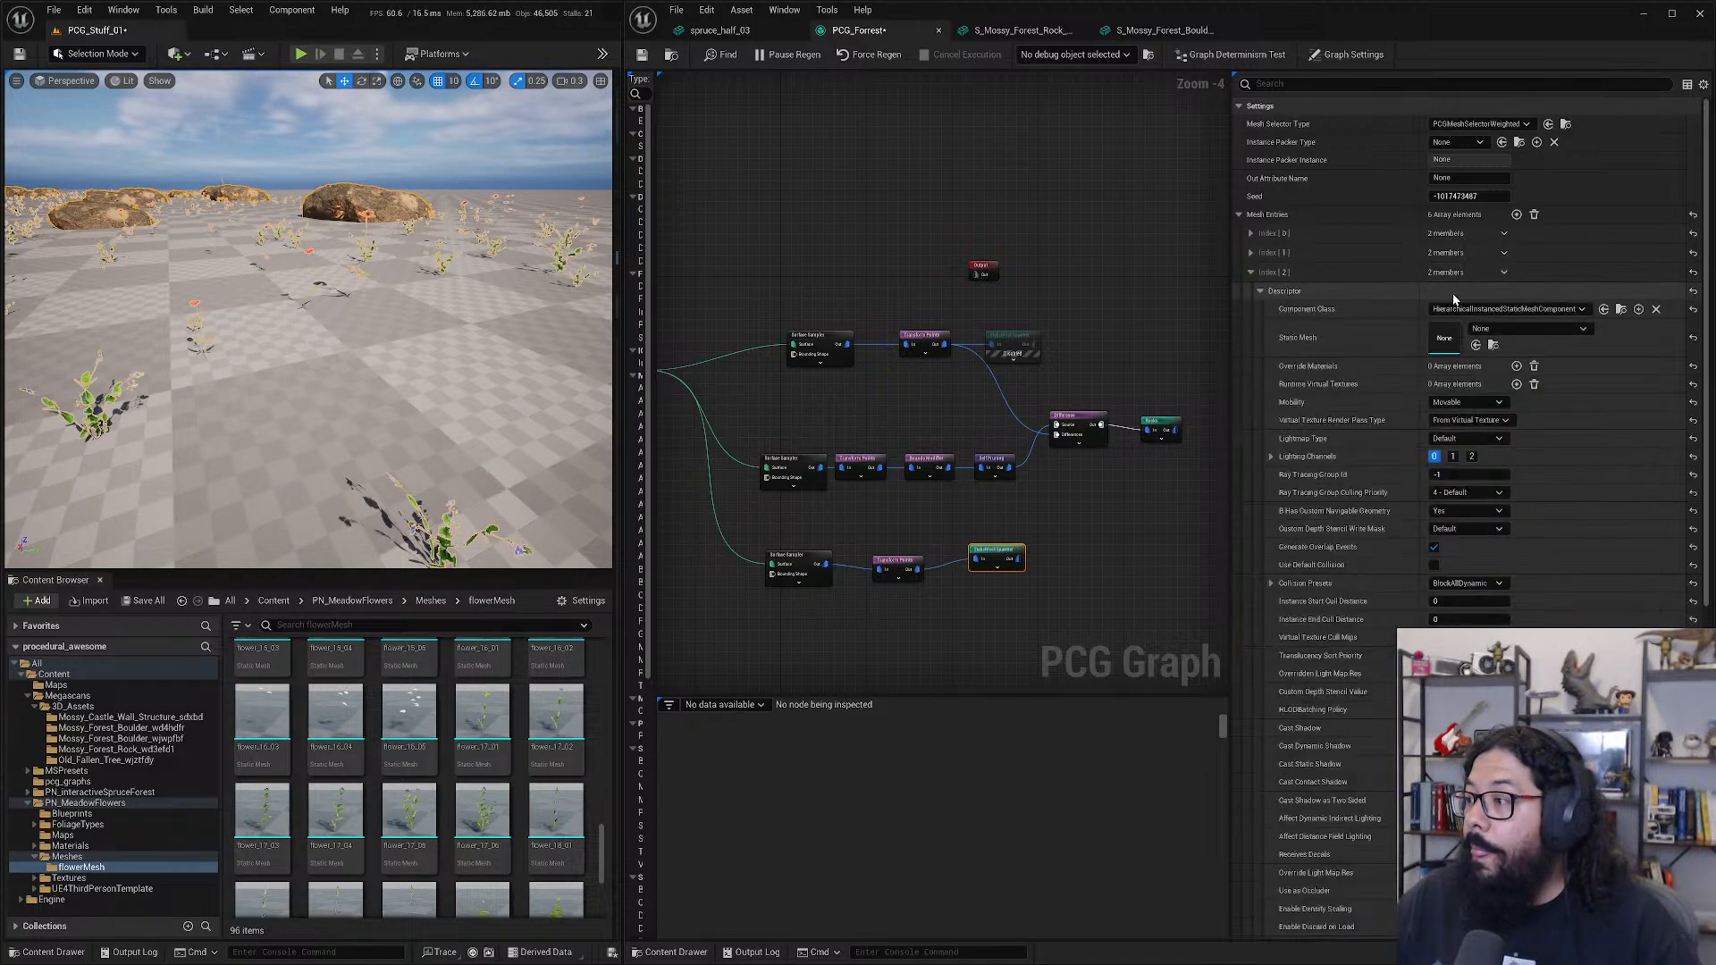
{"action": "left_click", "coordinate": [1509, 309]}
{"action": "left_click", "coordinate": [1520, 357]}
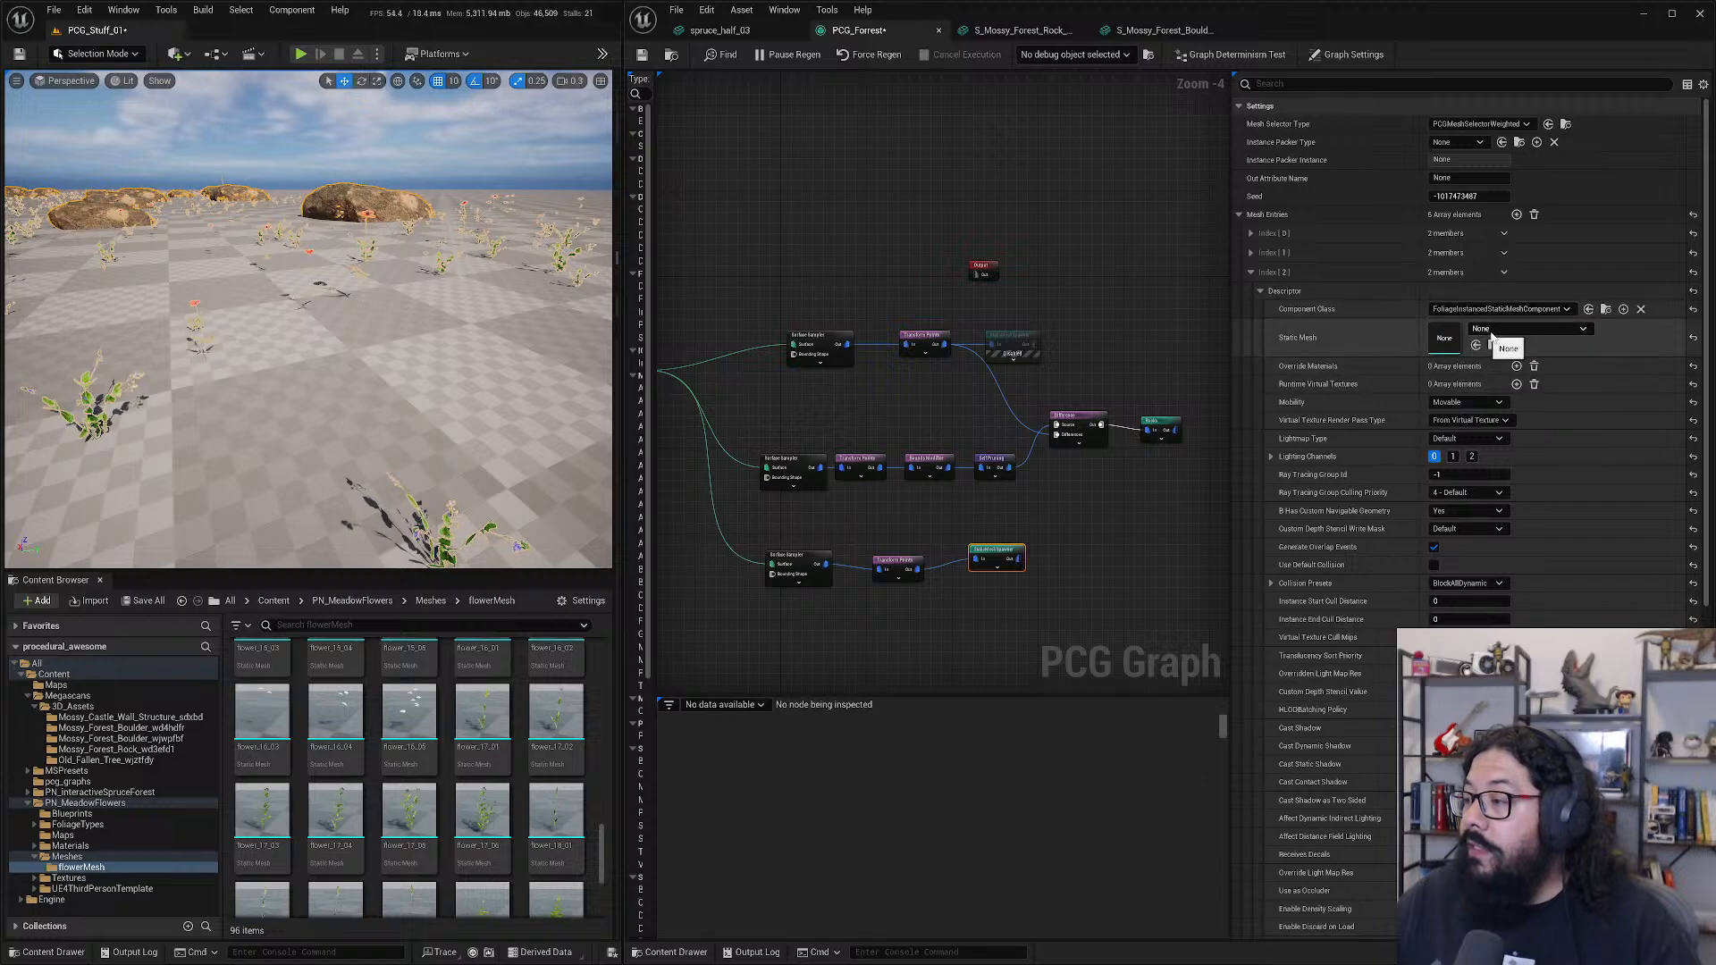
{"action": "left_click", "coordinate": [1491, 330]}
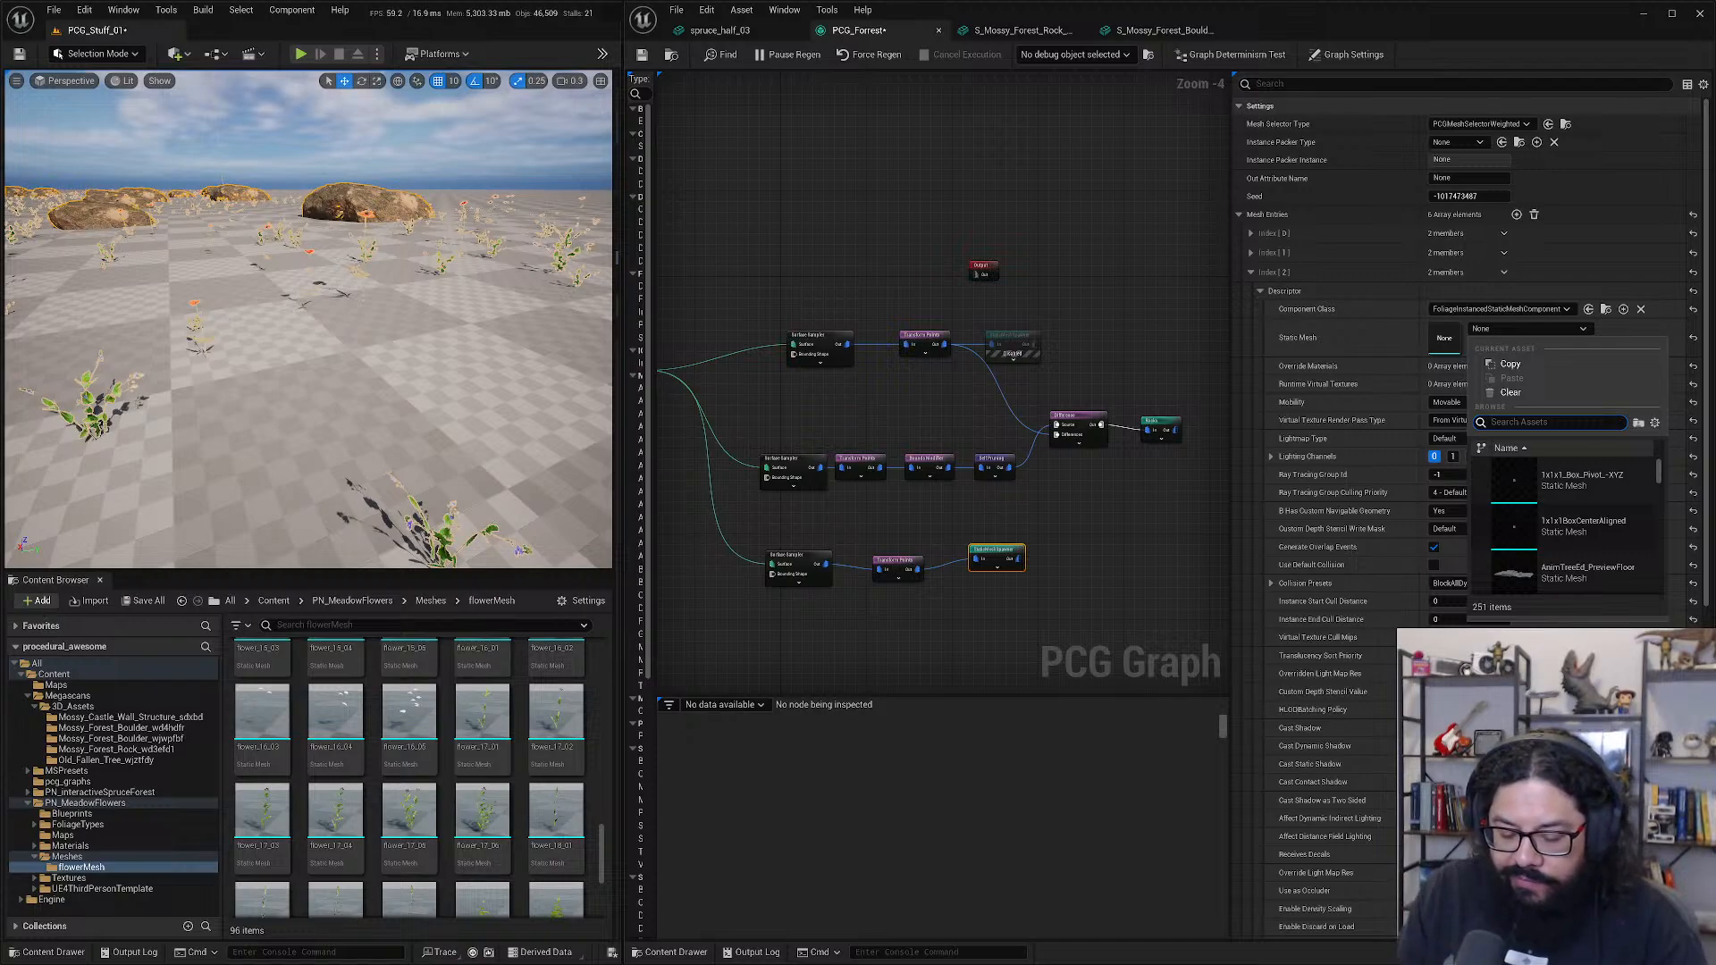
{"action": "type", "text": "r"}
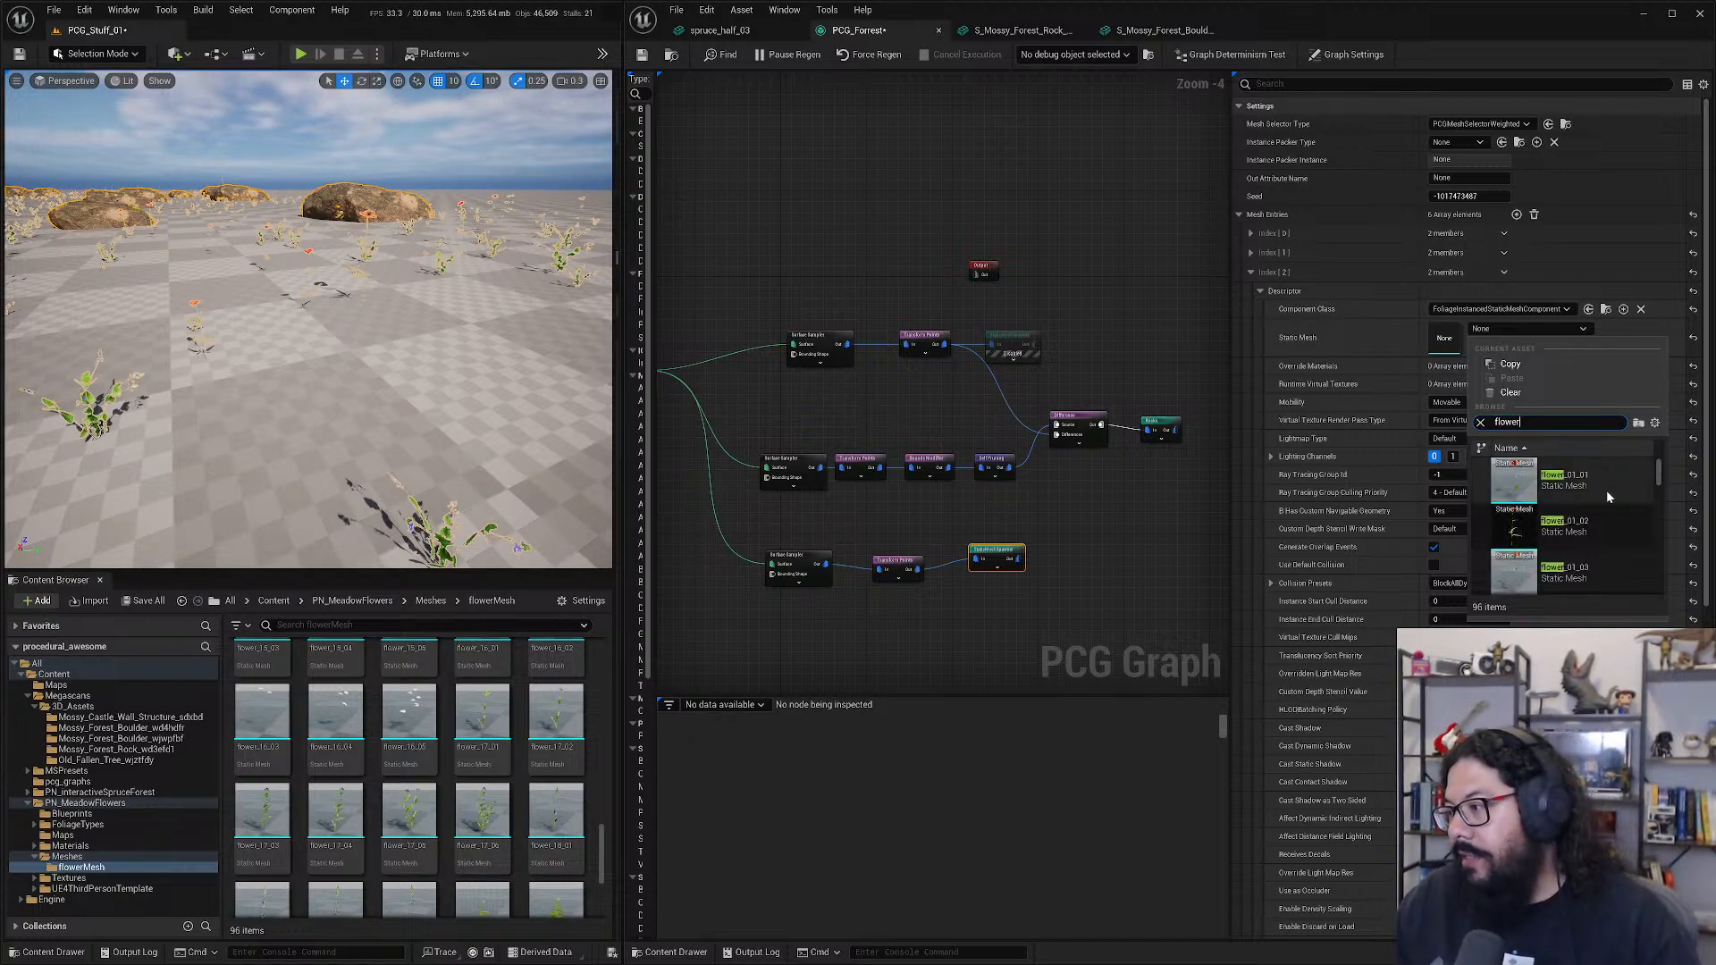
{"action": "scroll", "coordinate": [1629, 506], "scroll_direction": "down", "scroll_amount": 3}
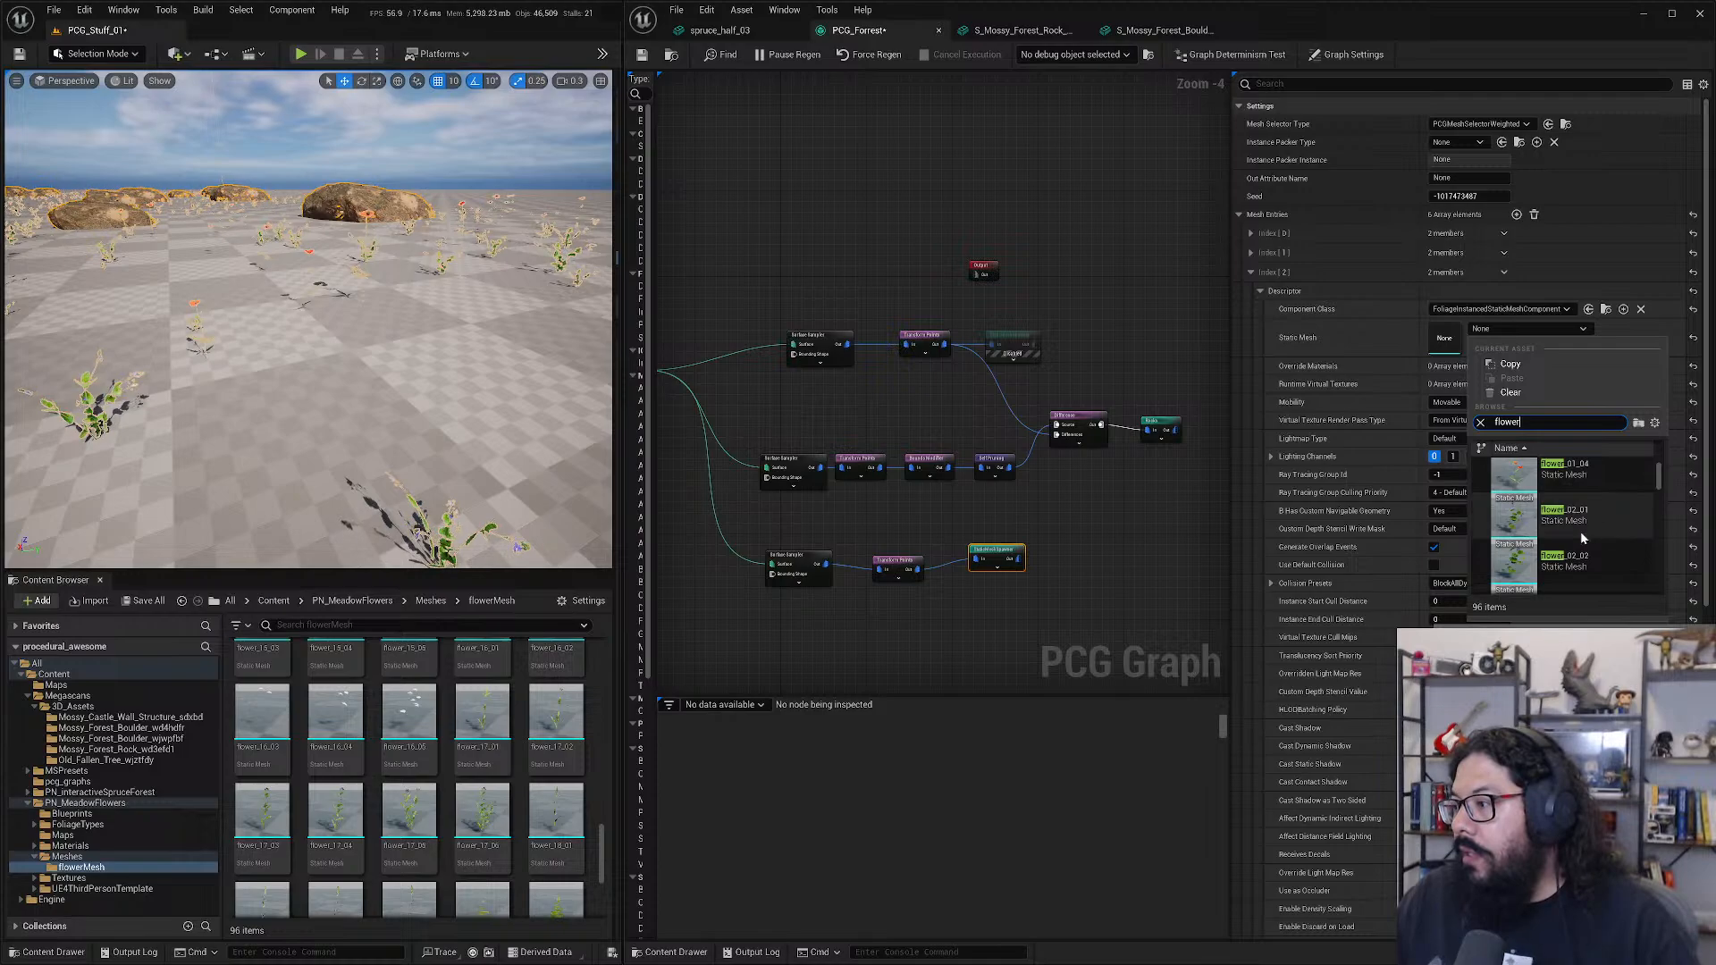
{"action": "scroll", "coordinate": [1586, 540], "scroll_direction": "down", "scroll_amount": 2}
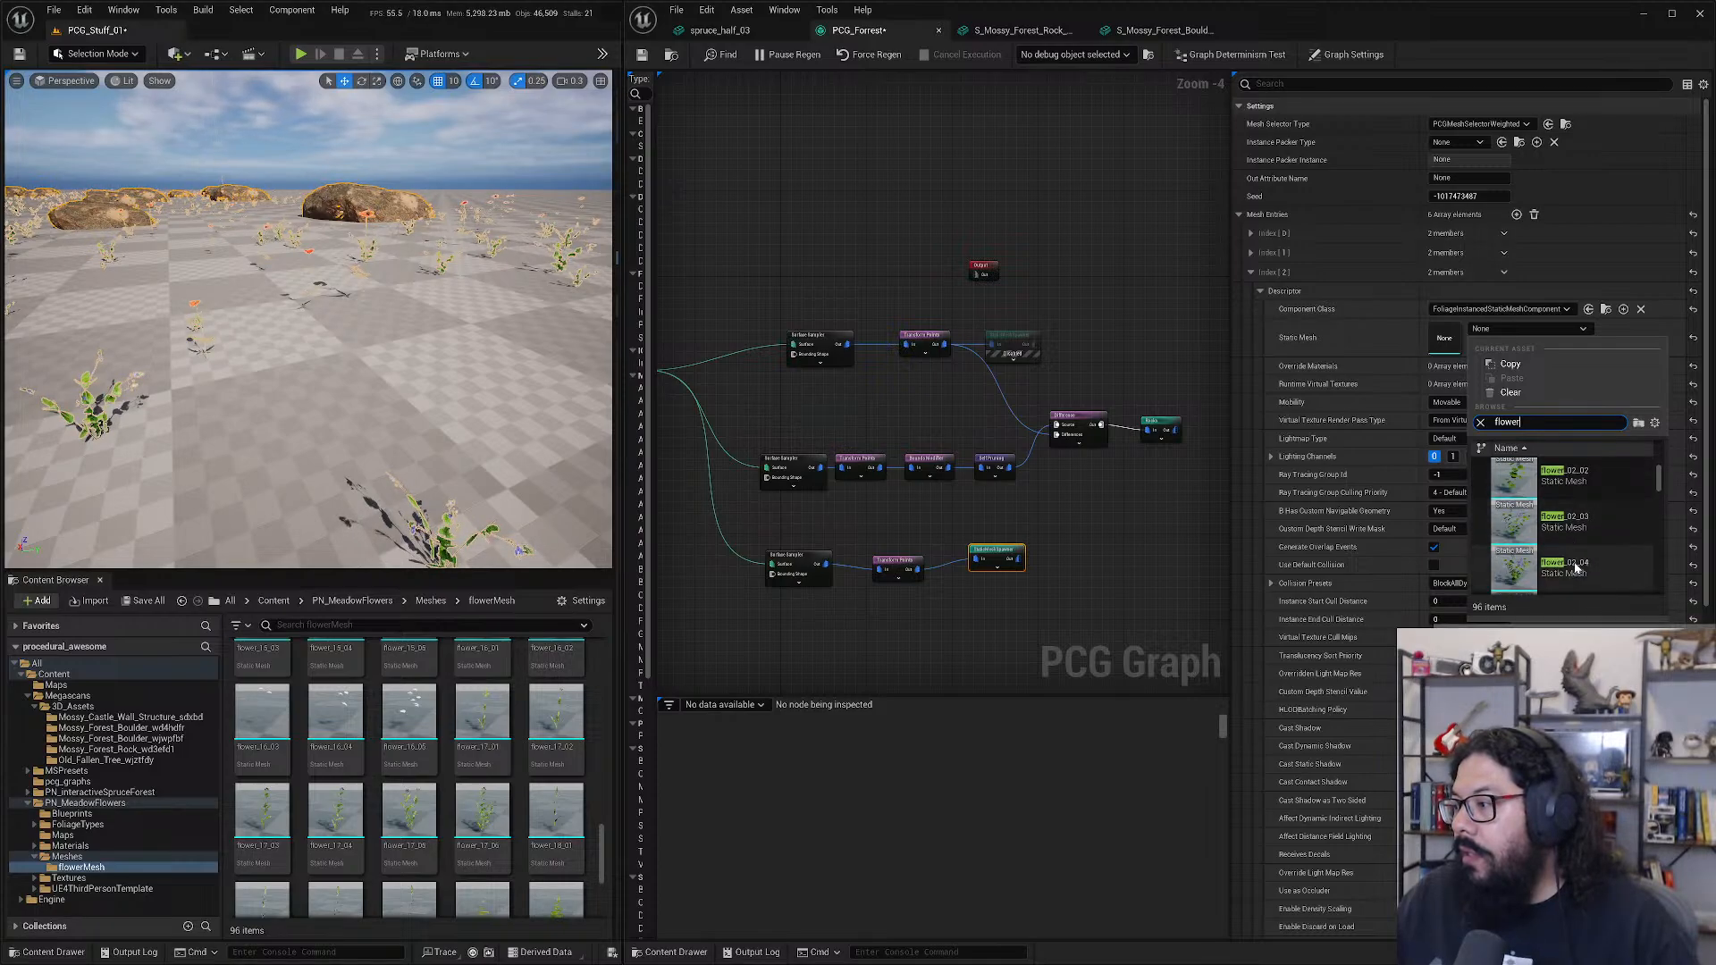
{"action": "left_click", "coordinate": [1576, 567]}
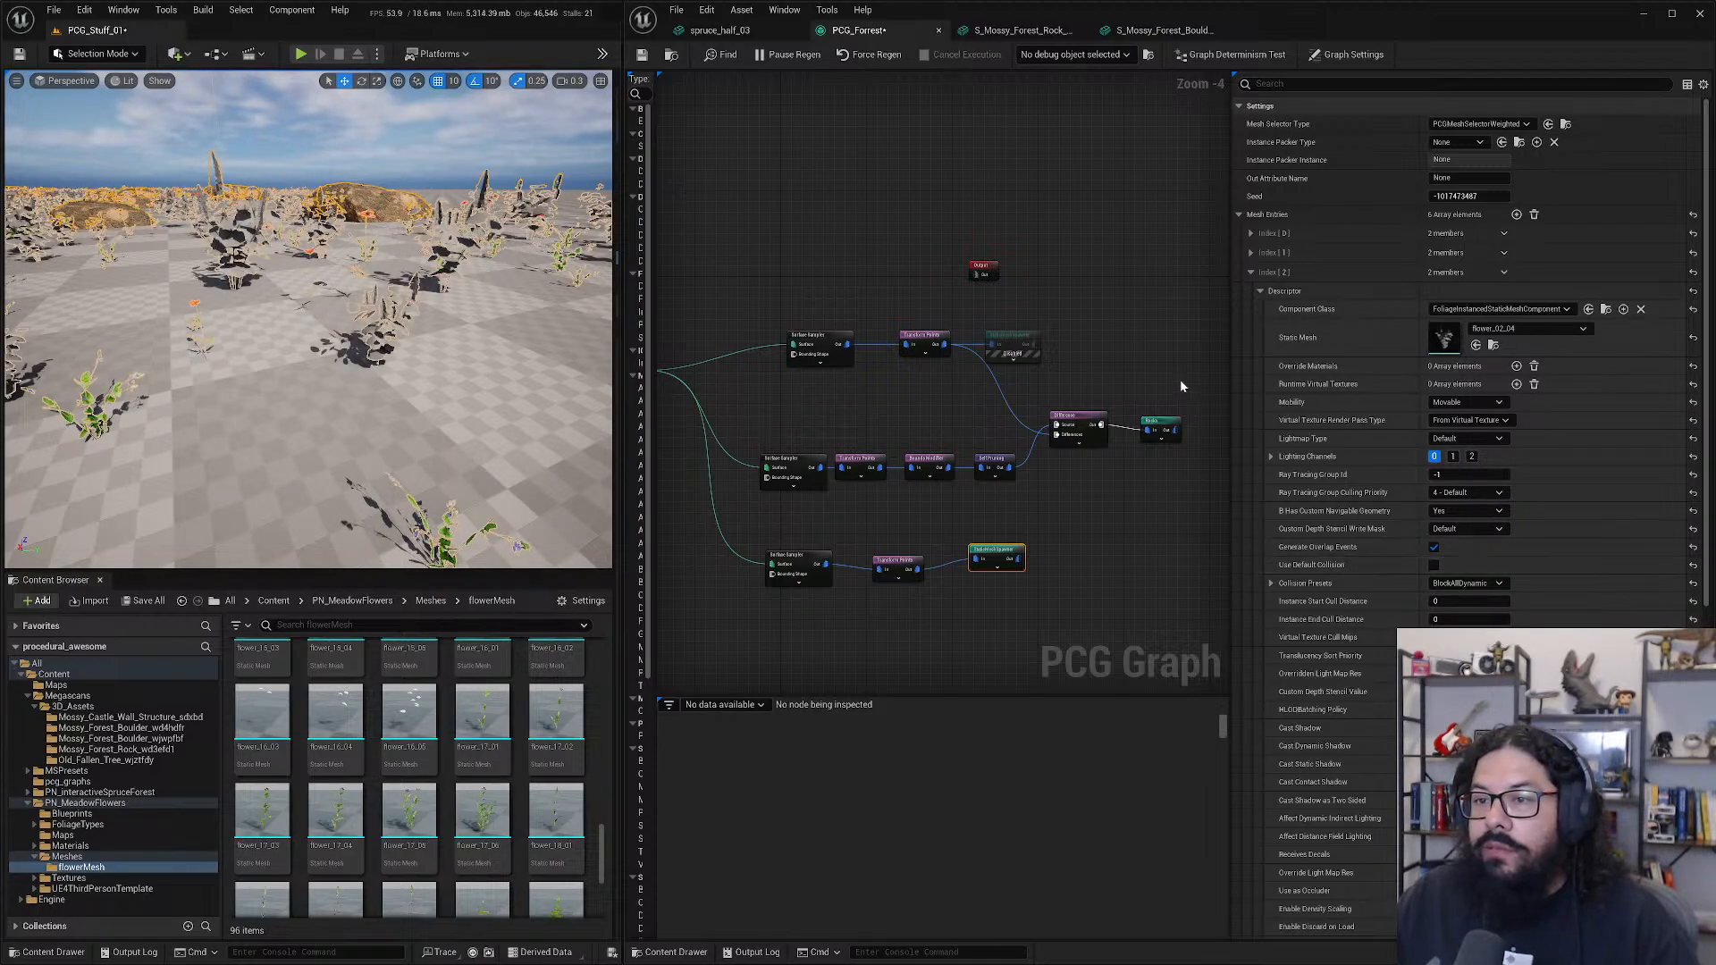
{"action": "left_click", "coordinate": [1395, 272]}
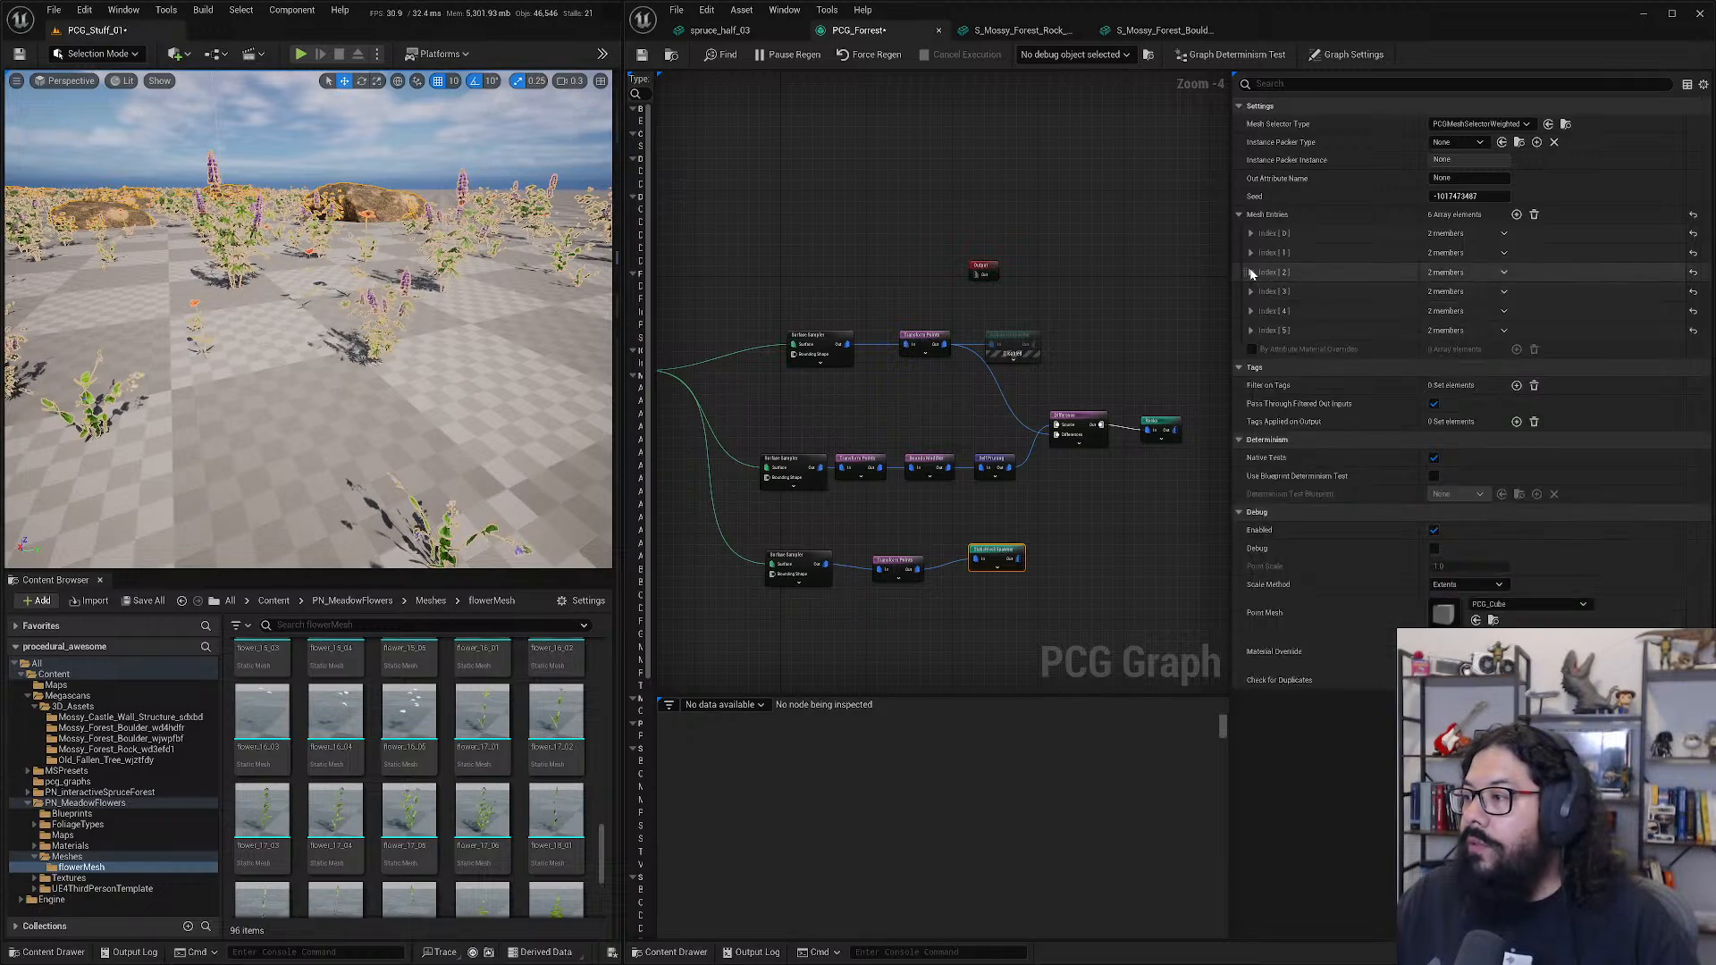
- Configure mesh entry Index 3 with the FoliageInstancedStaticMeshComponent class and the flower_09_06 static mesh
{"action": "left_click", "coordinate": [1419, 293]}
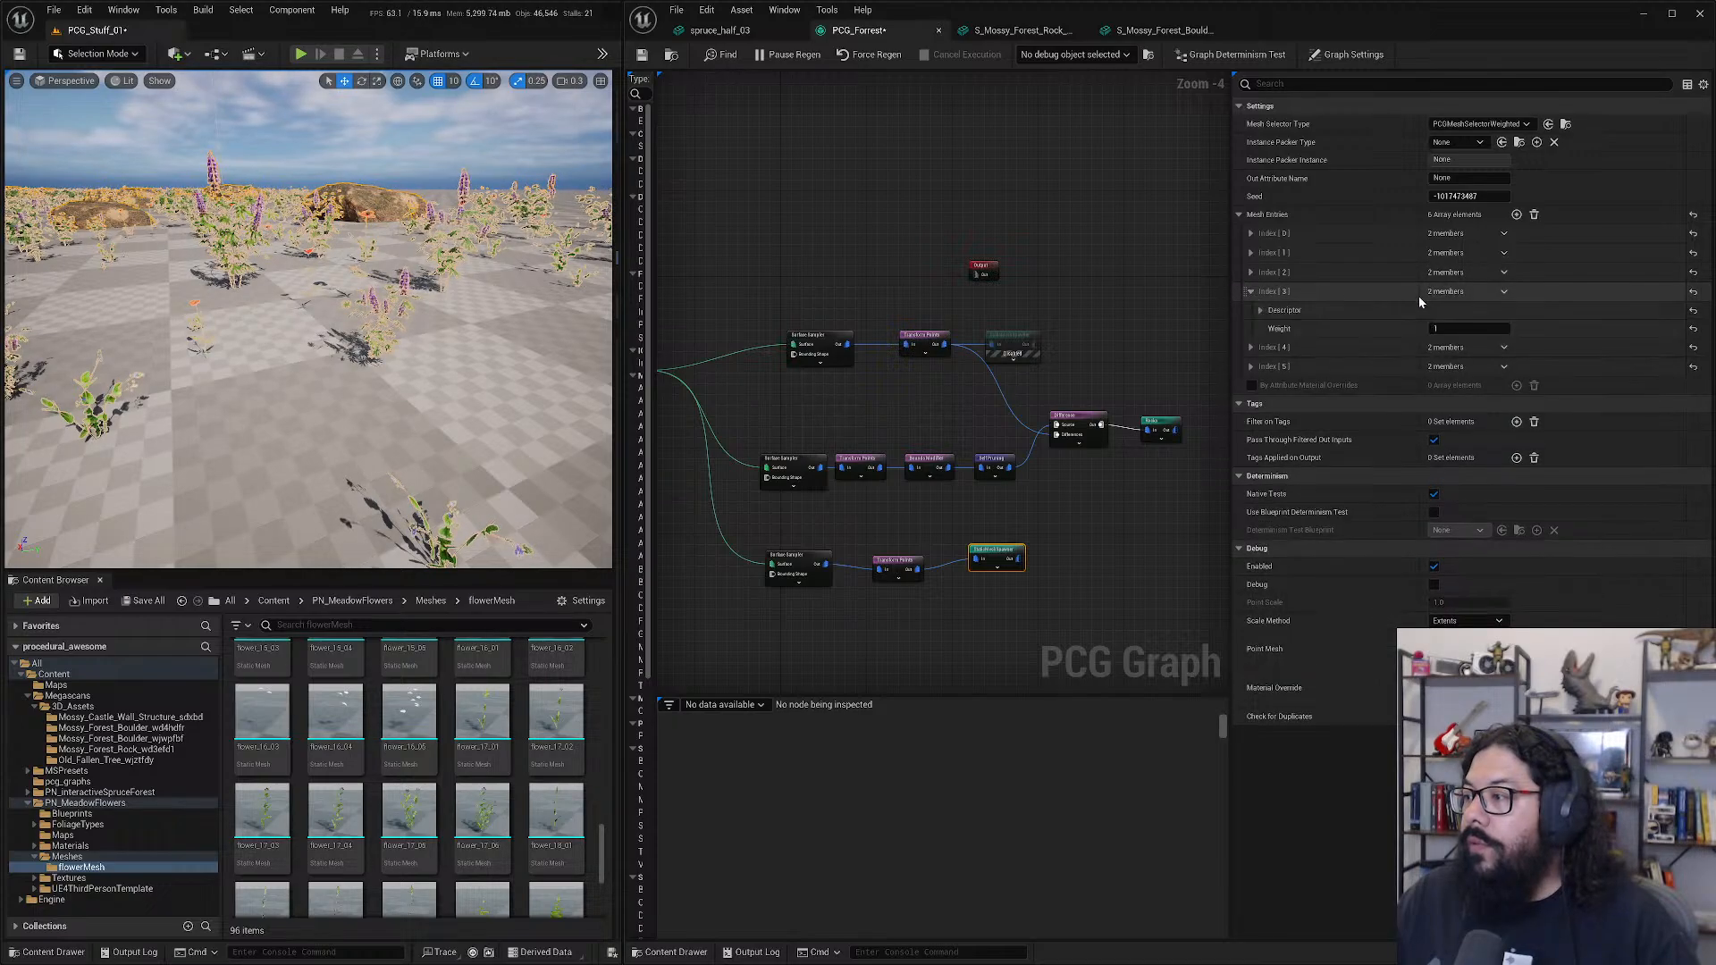
{"action": "left_click", "coordinate": [1261, 310]}
{"action": "left_click", "coordinate": [1508, 328]}
{"action": "left_click", "coordinate": [1480, 376]}
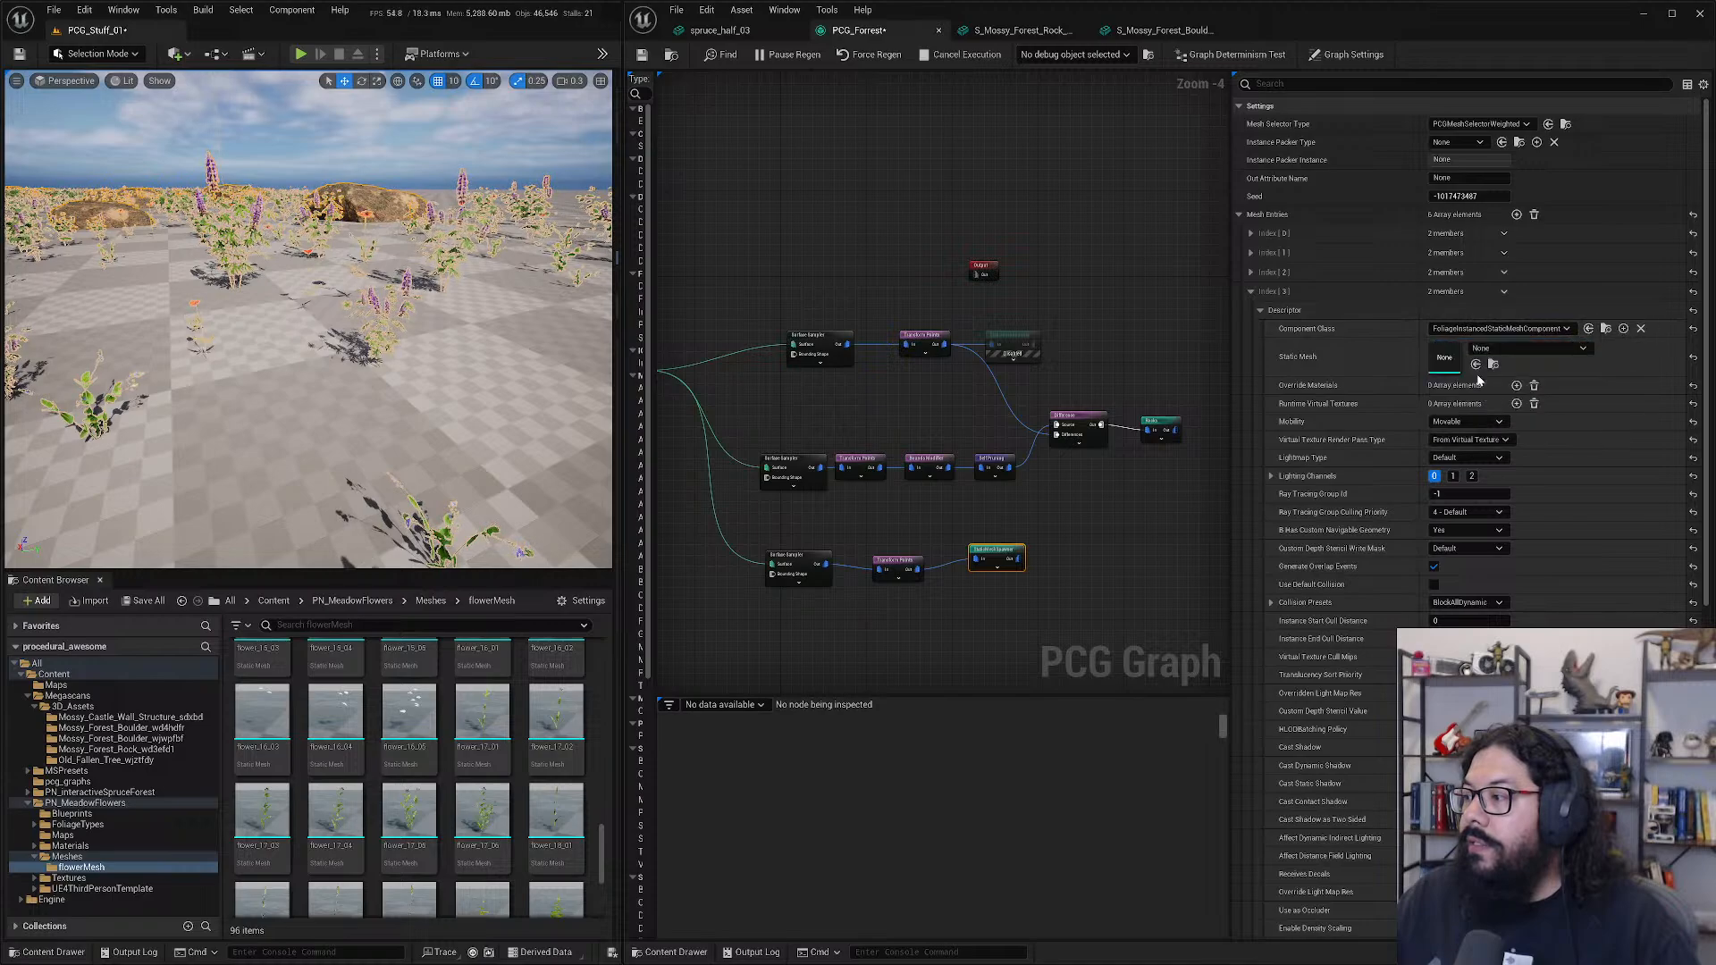
{"action": "left_click", "coordinate": [1500, 350]}
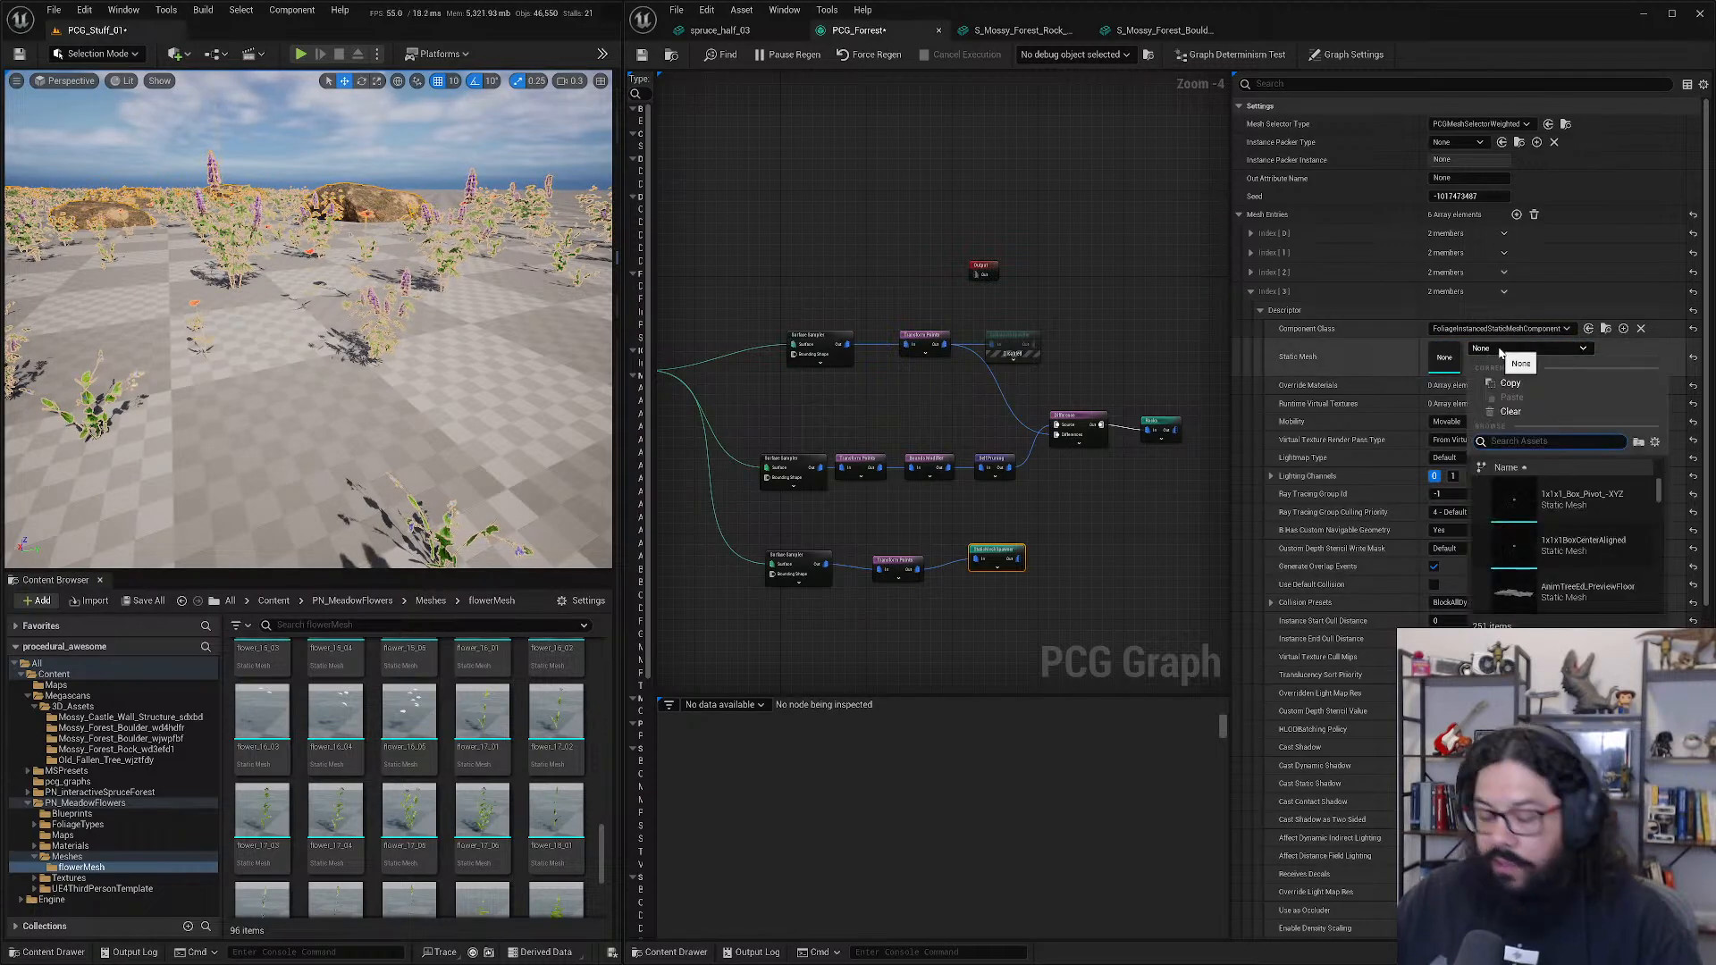
{"action": "type", "text": "flower"}
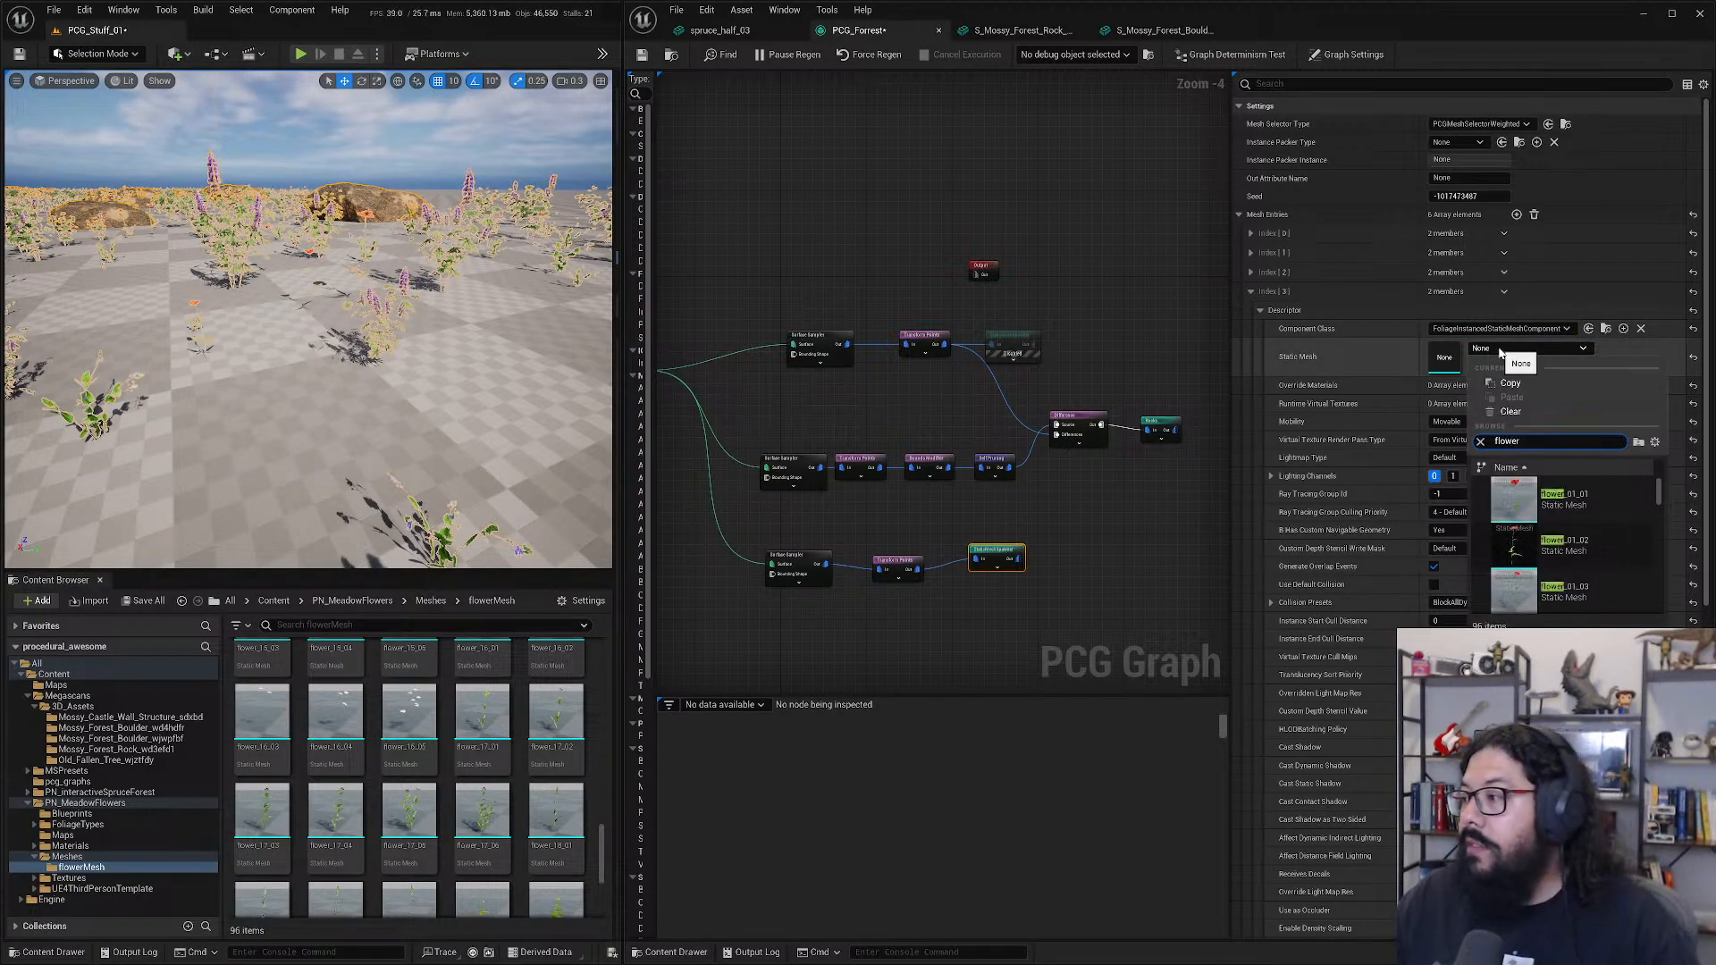
{"action": "scroll", "coordinate": [1628, 525], "scroll_direction": "down", "scroll_amount": 3}
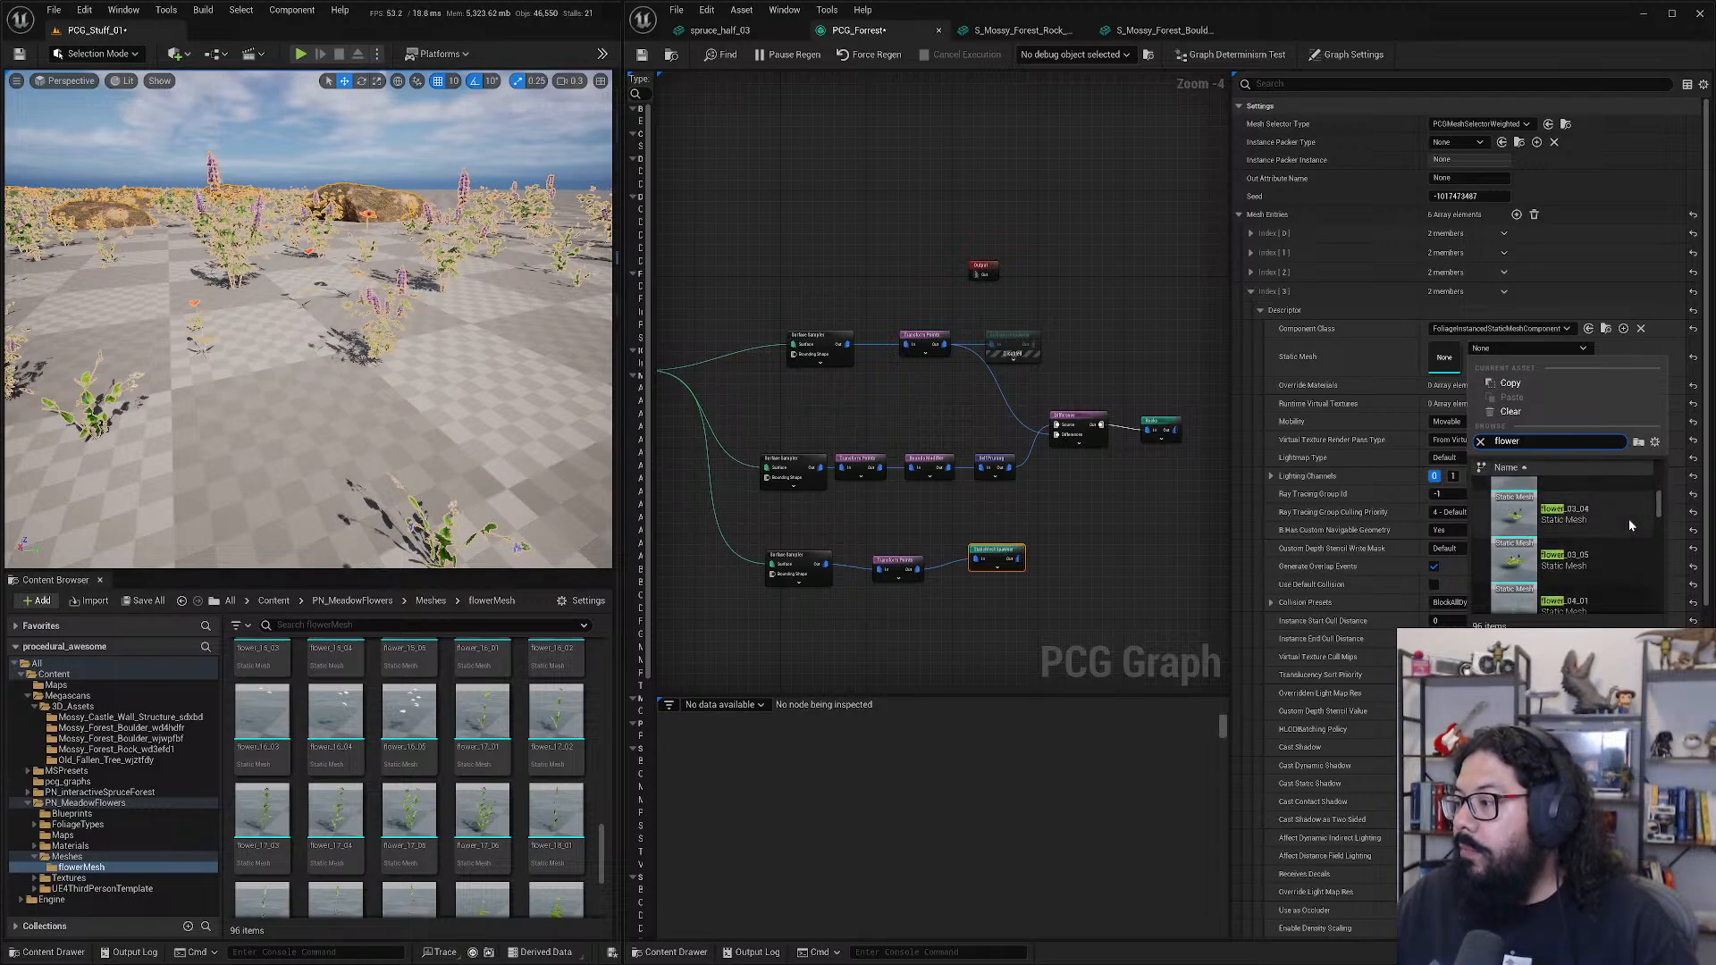
{"action": "scroll", "coordinate": [1622, 523], "scroll_direction": "down", "scroll_amount": 5}
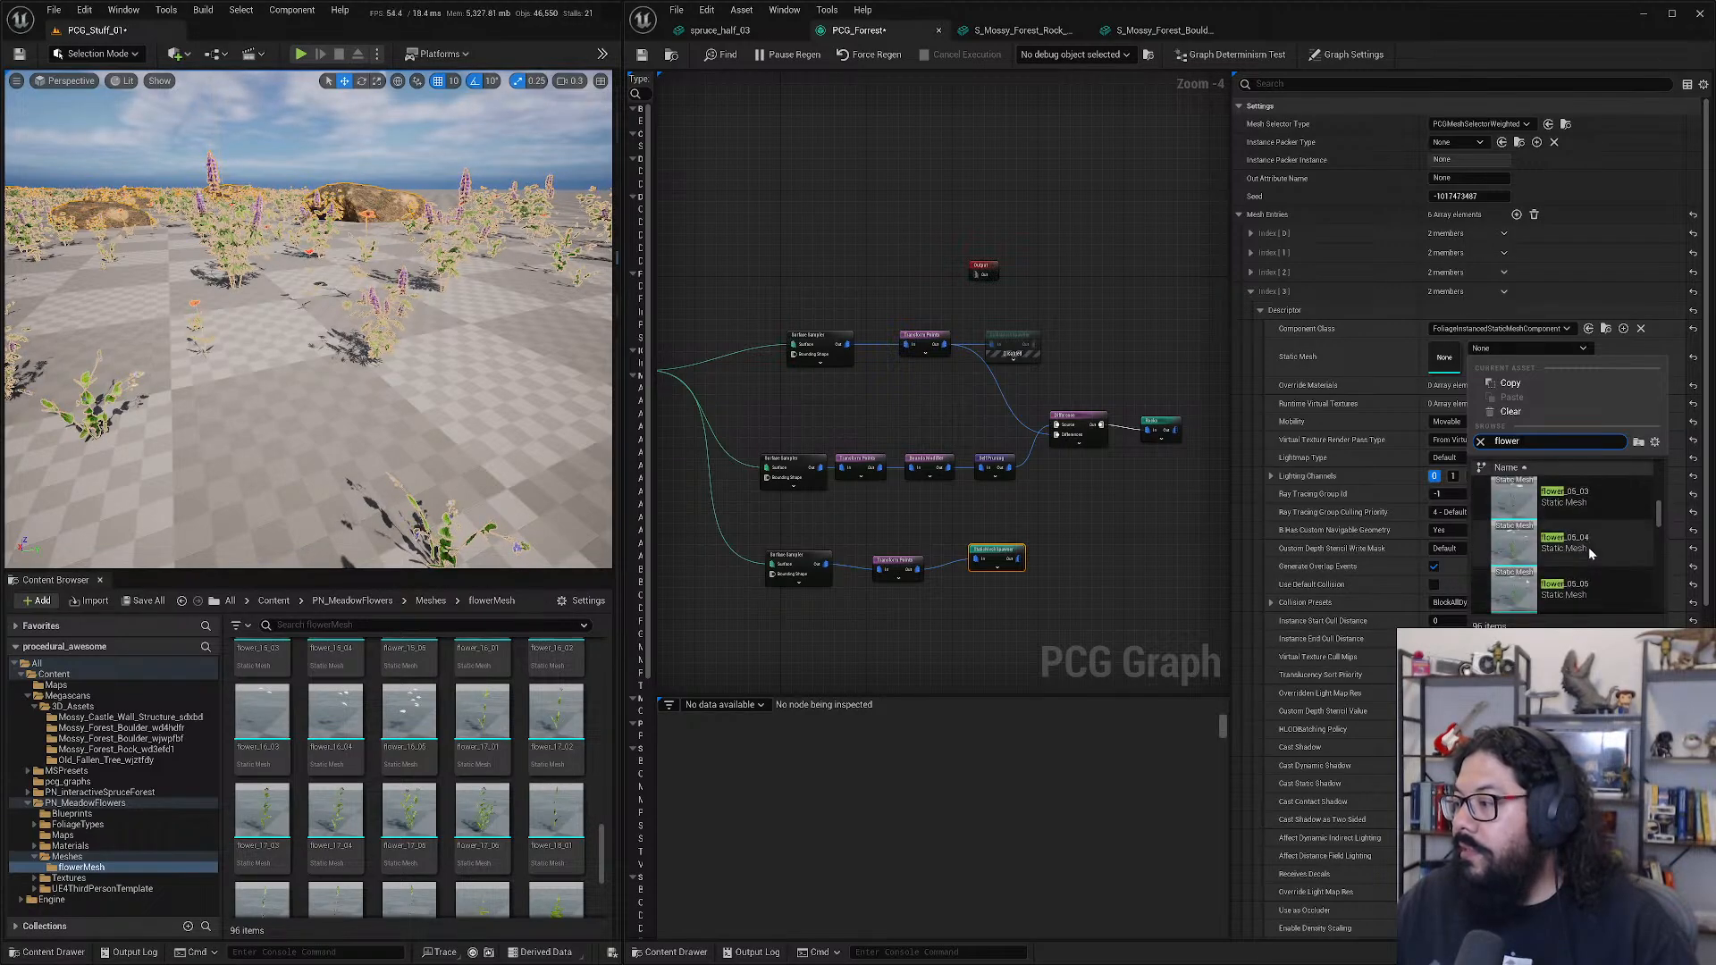
{"action": "scroll", "coordinate": [1595, 581], "scroll_direction": "down", "scroll_amount": 5}
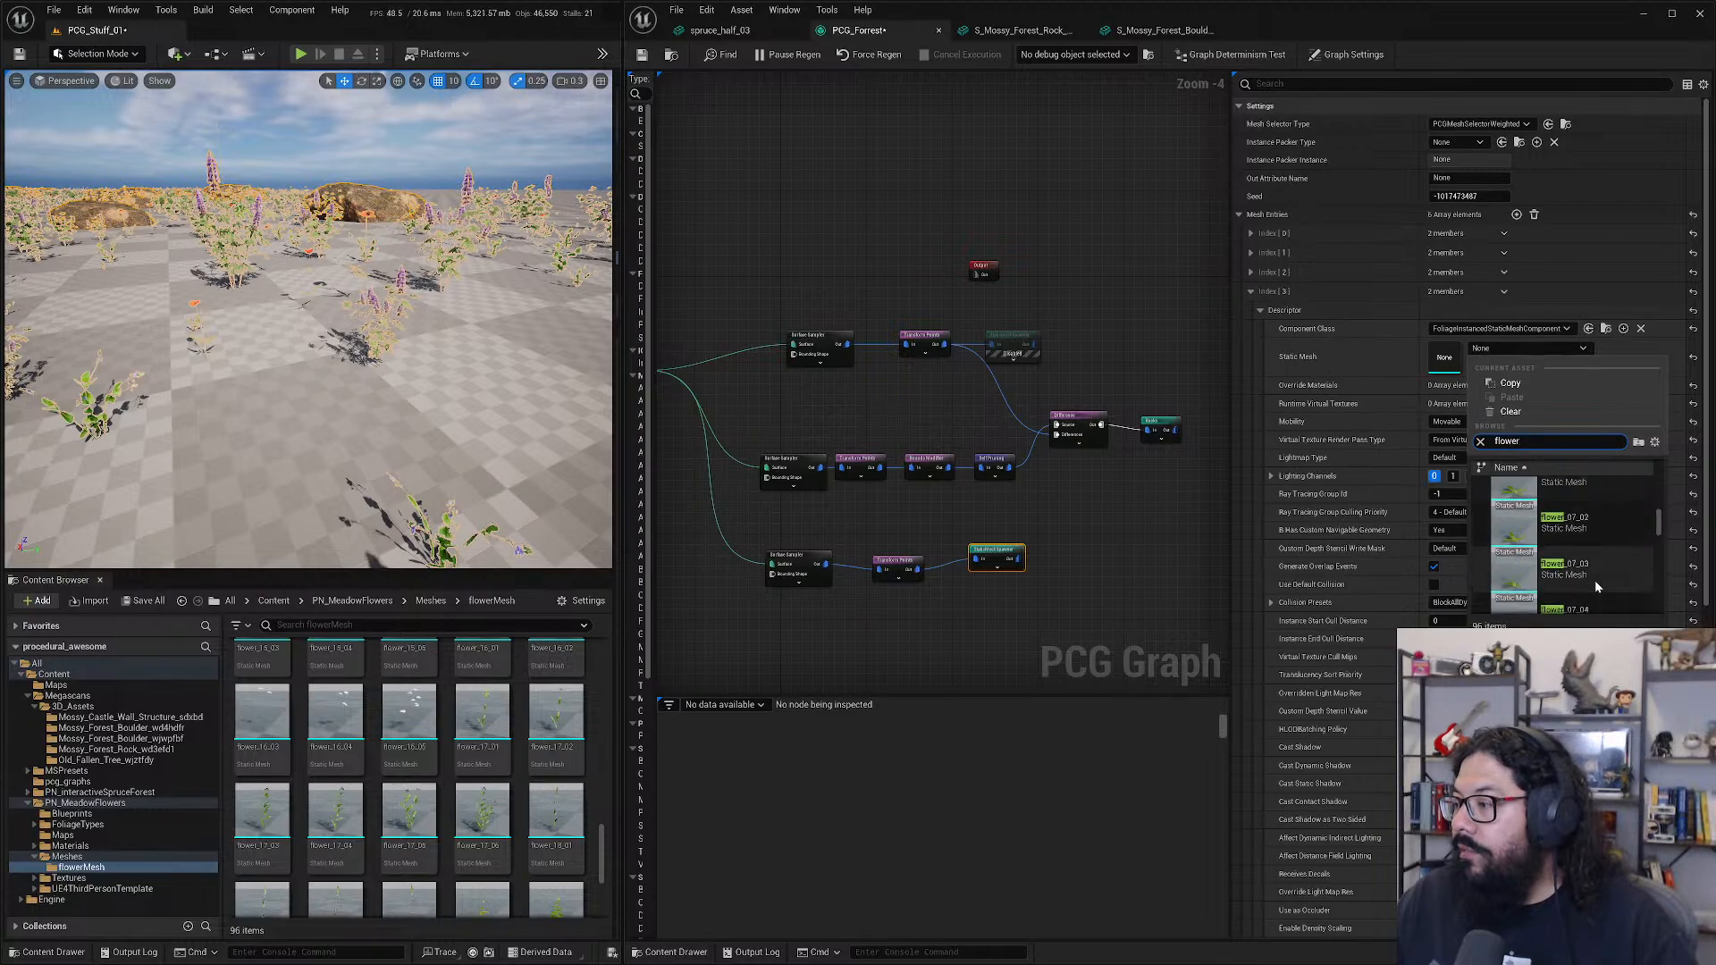
{"action": "scroll", "coordinate": [1594, 581], "scroll_direction": "down", "scroll_amount": 4}
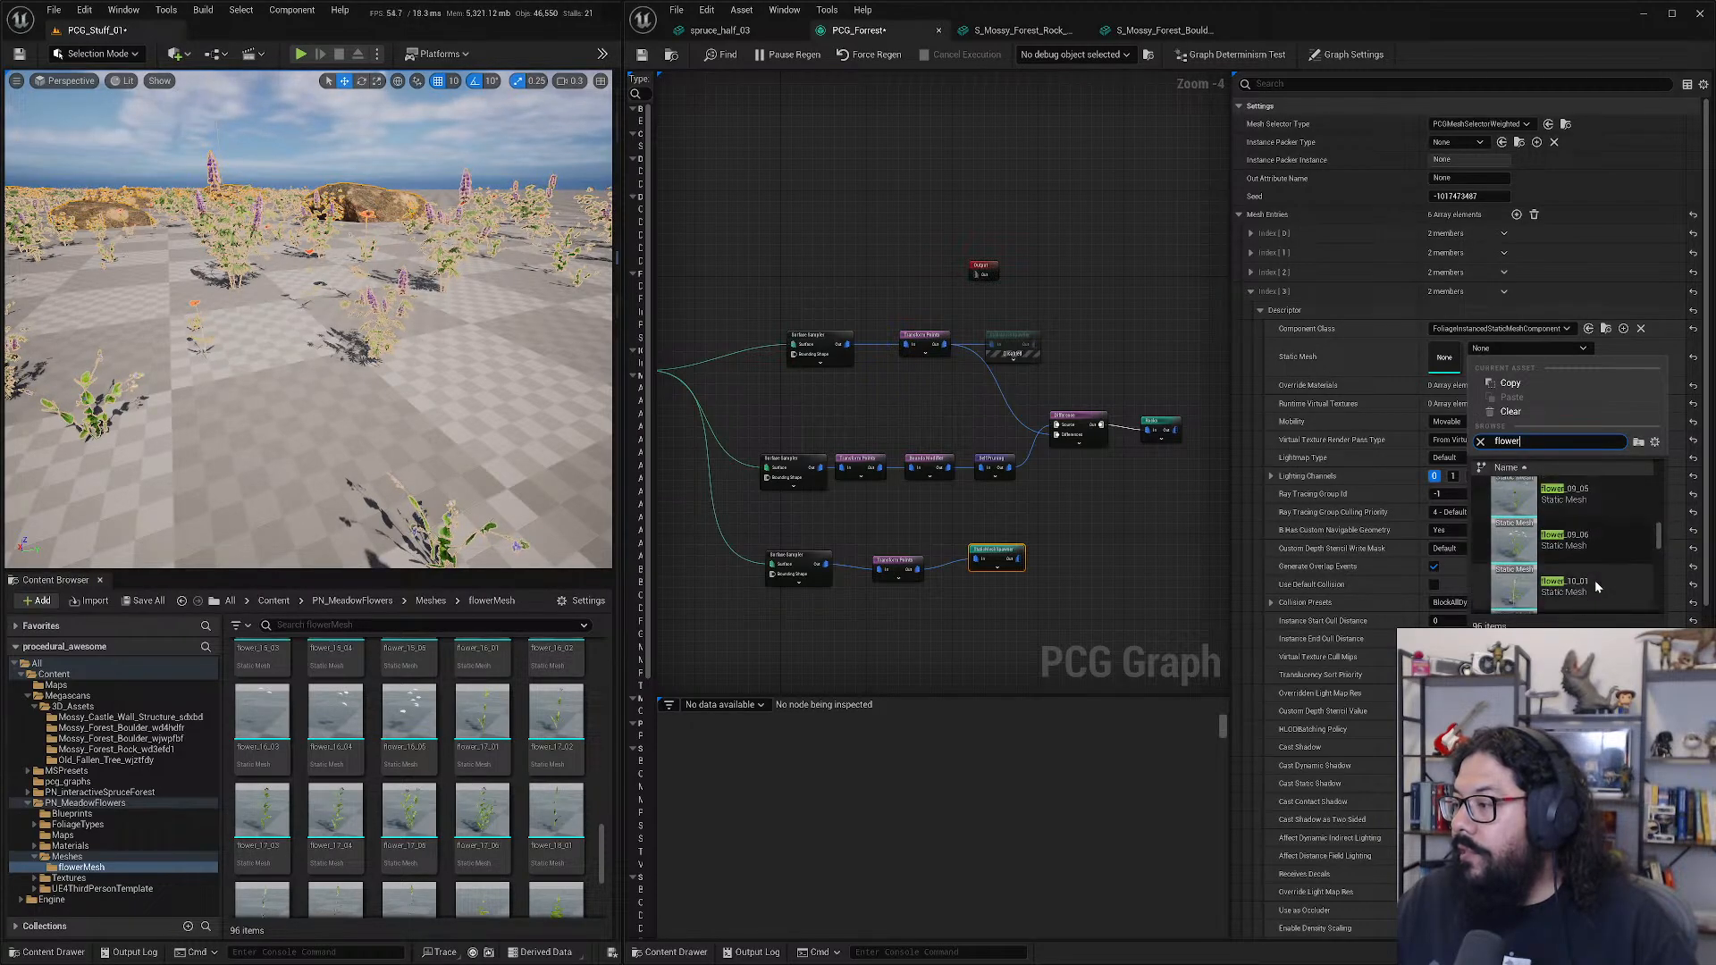
{"action": "left_click", "coordinate": [1547, 545]}
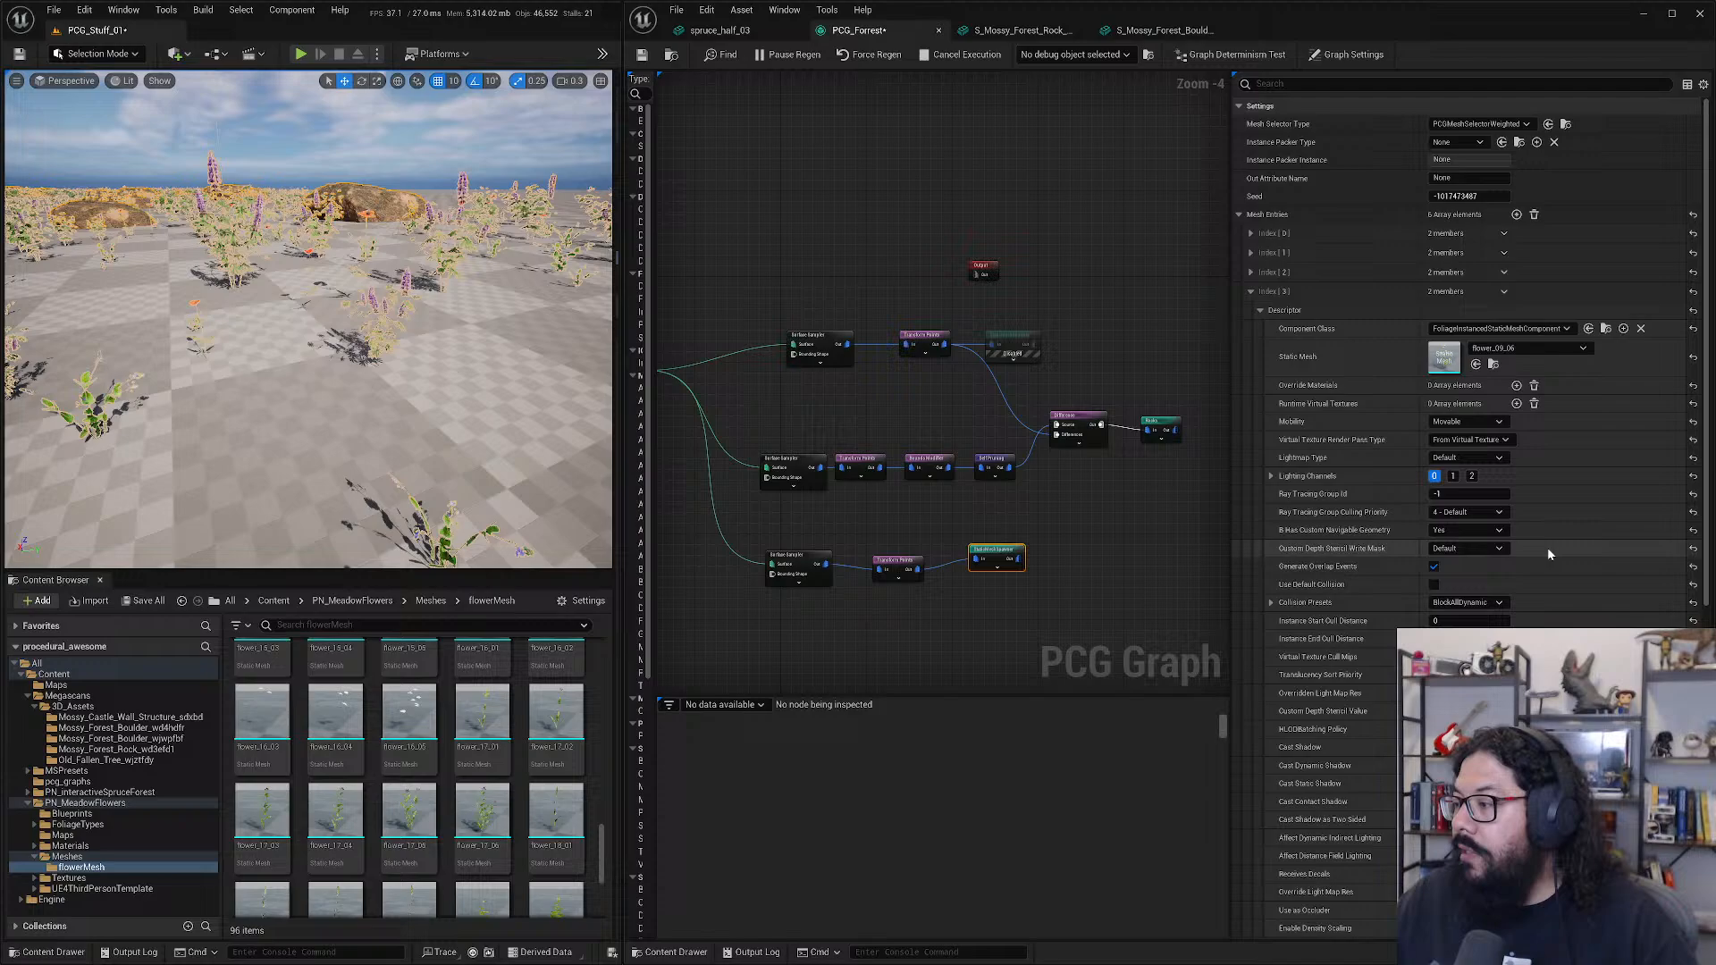
{"action": "left_click", "coordinate": [1250, 292]}
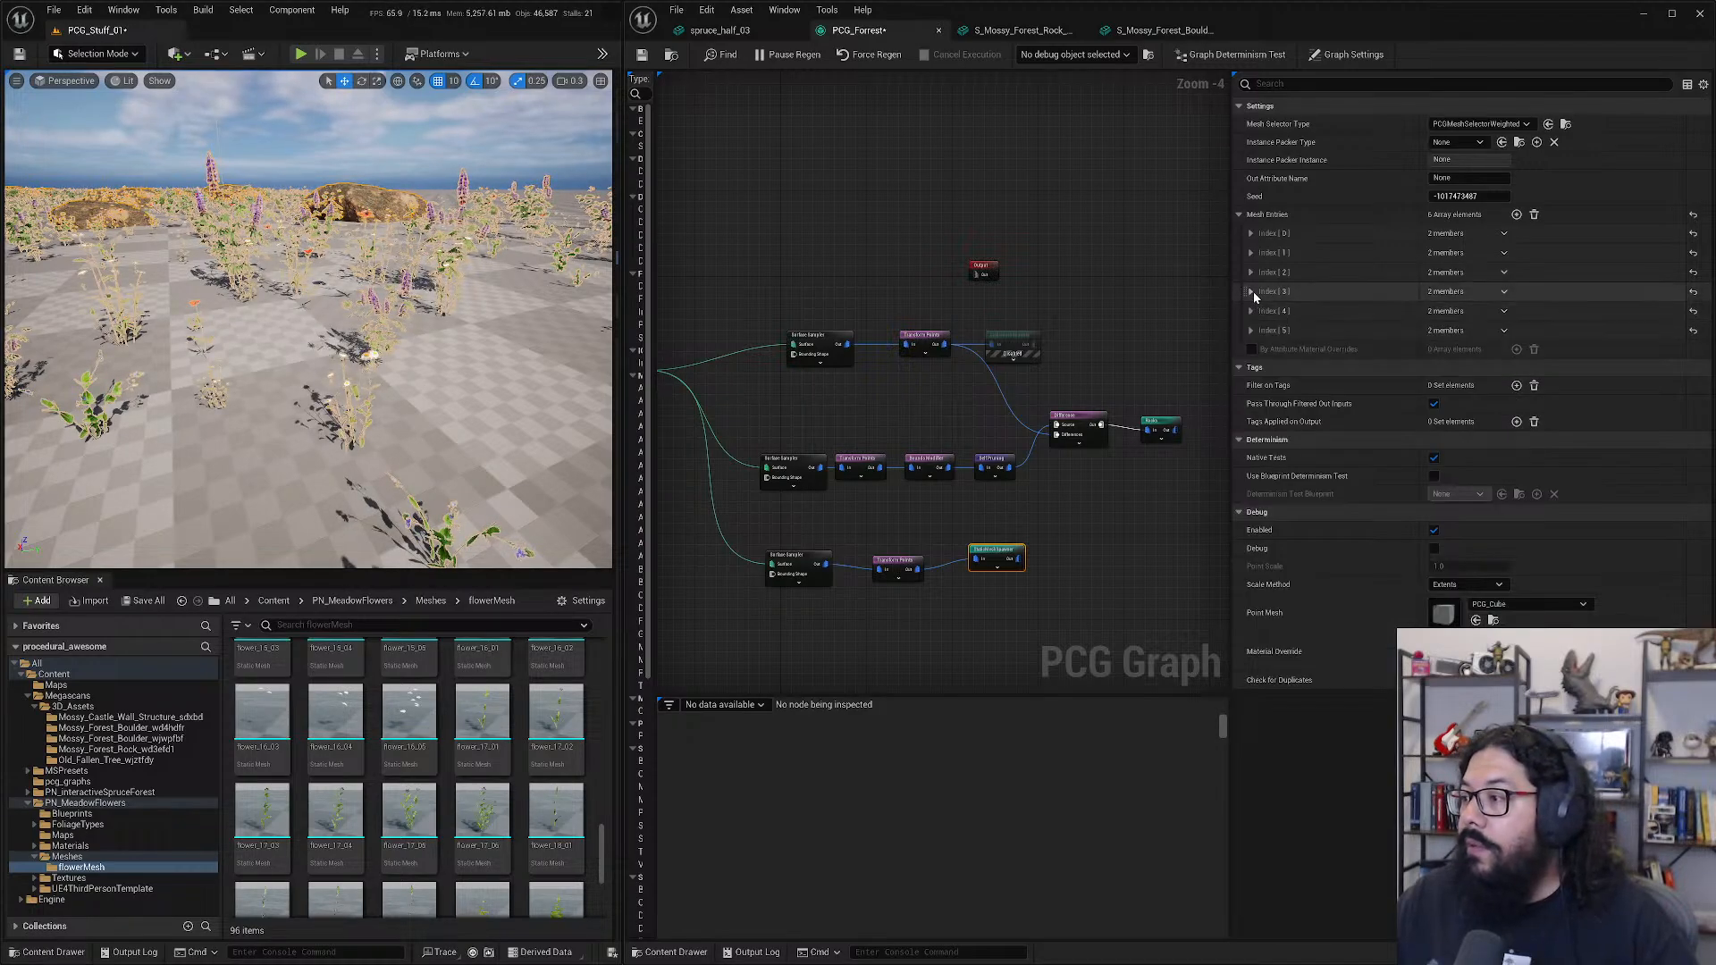
- Give mesh entry Index 4 the FoliageInstancedStaticMeshComponent class and the flower_13_02 static mesh
{"action": "left_click", "coordinate": [1250, 311]}
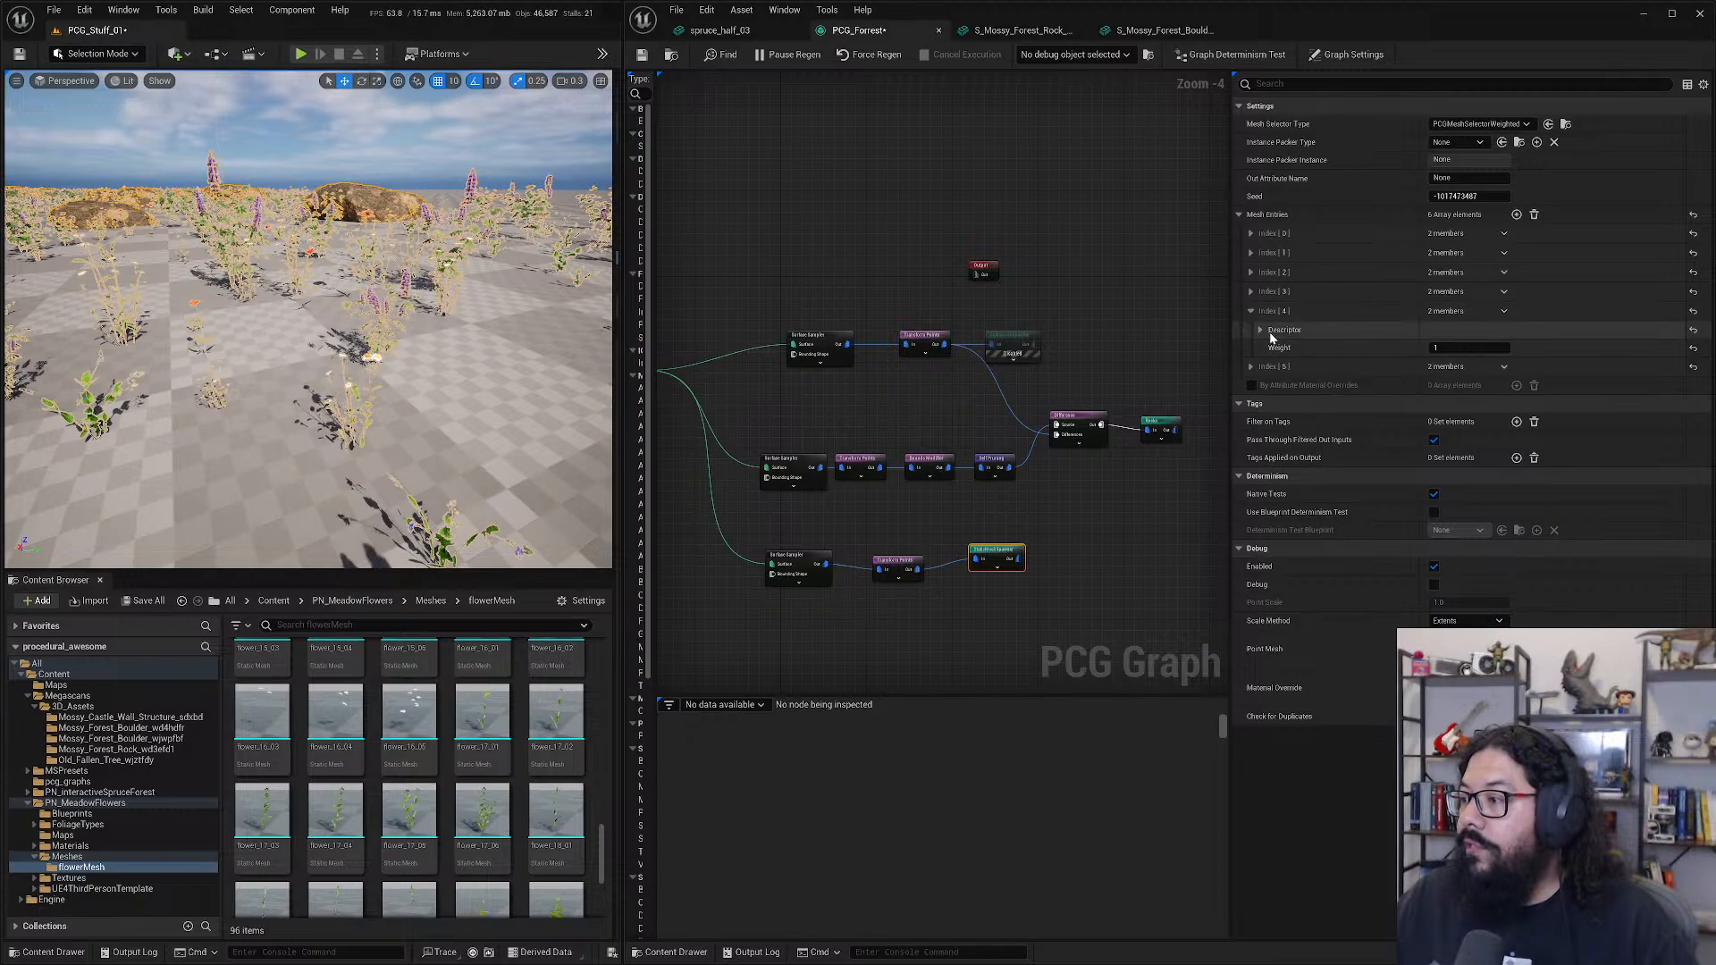
{"action": "left_click", "coordinate": [1260, 329]}
{"action": "left_click", "coordinate": [1490, 348]}
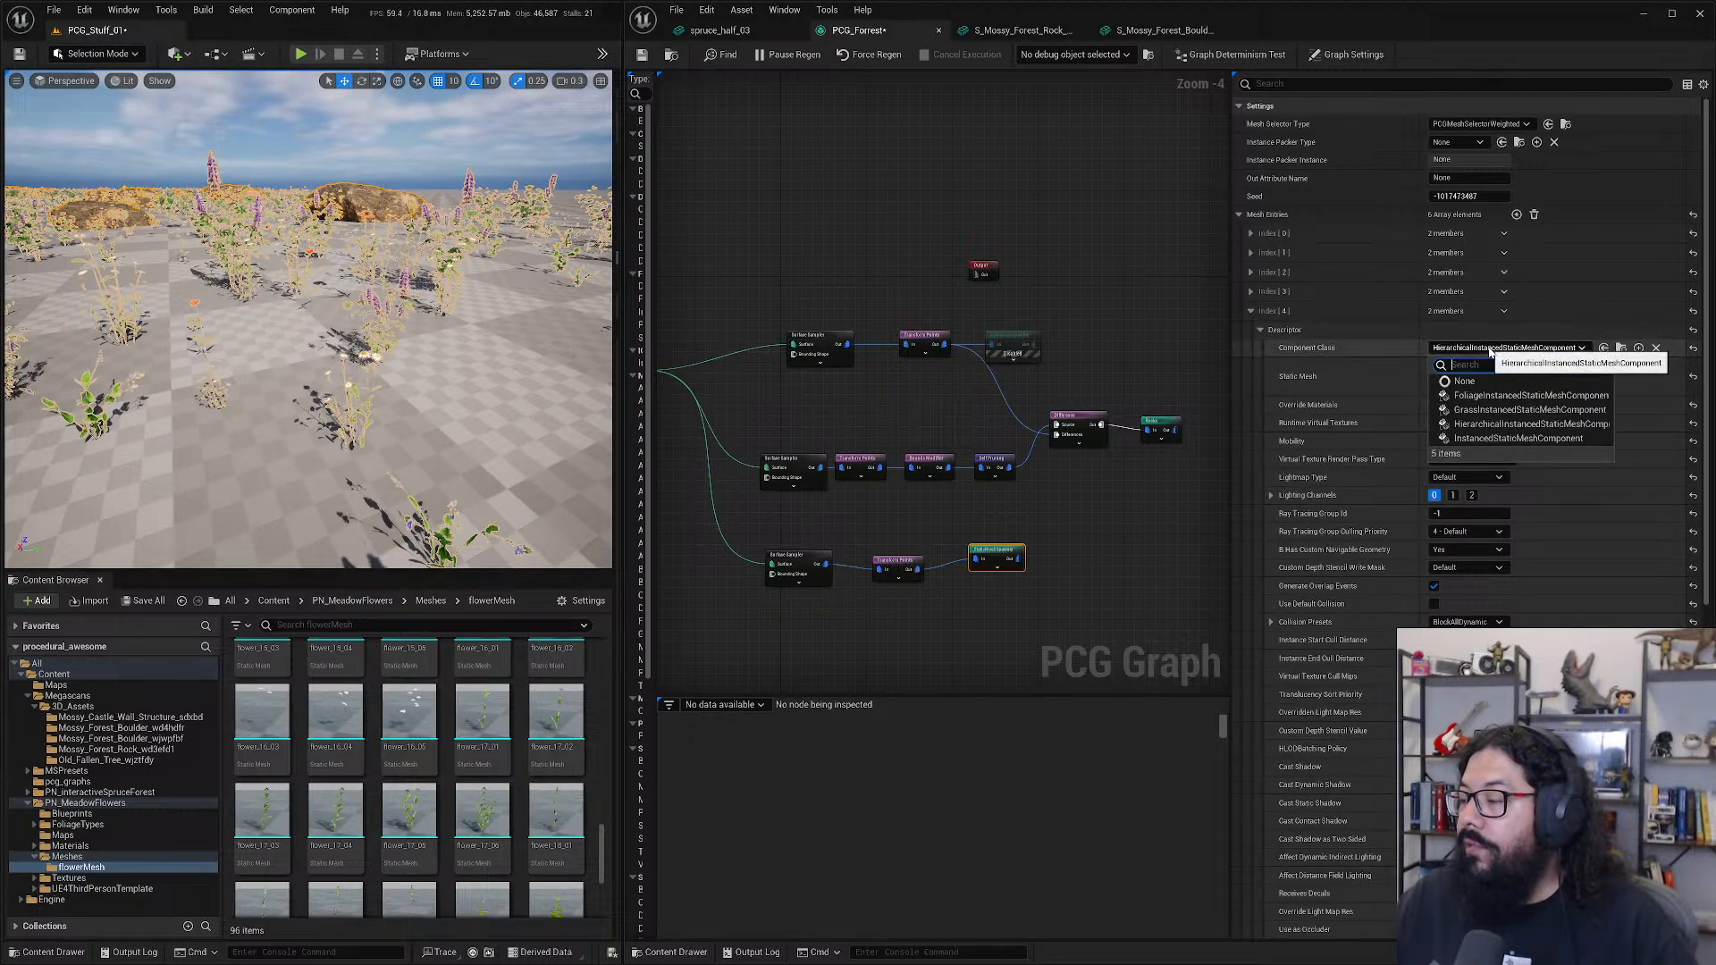
{"action": "left_click", "coordinate": [1500, 395]}
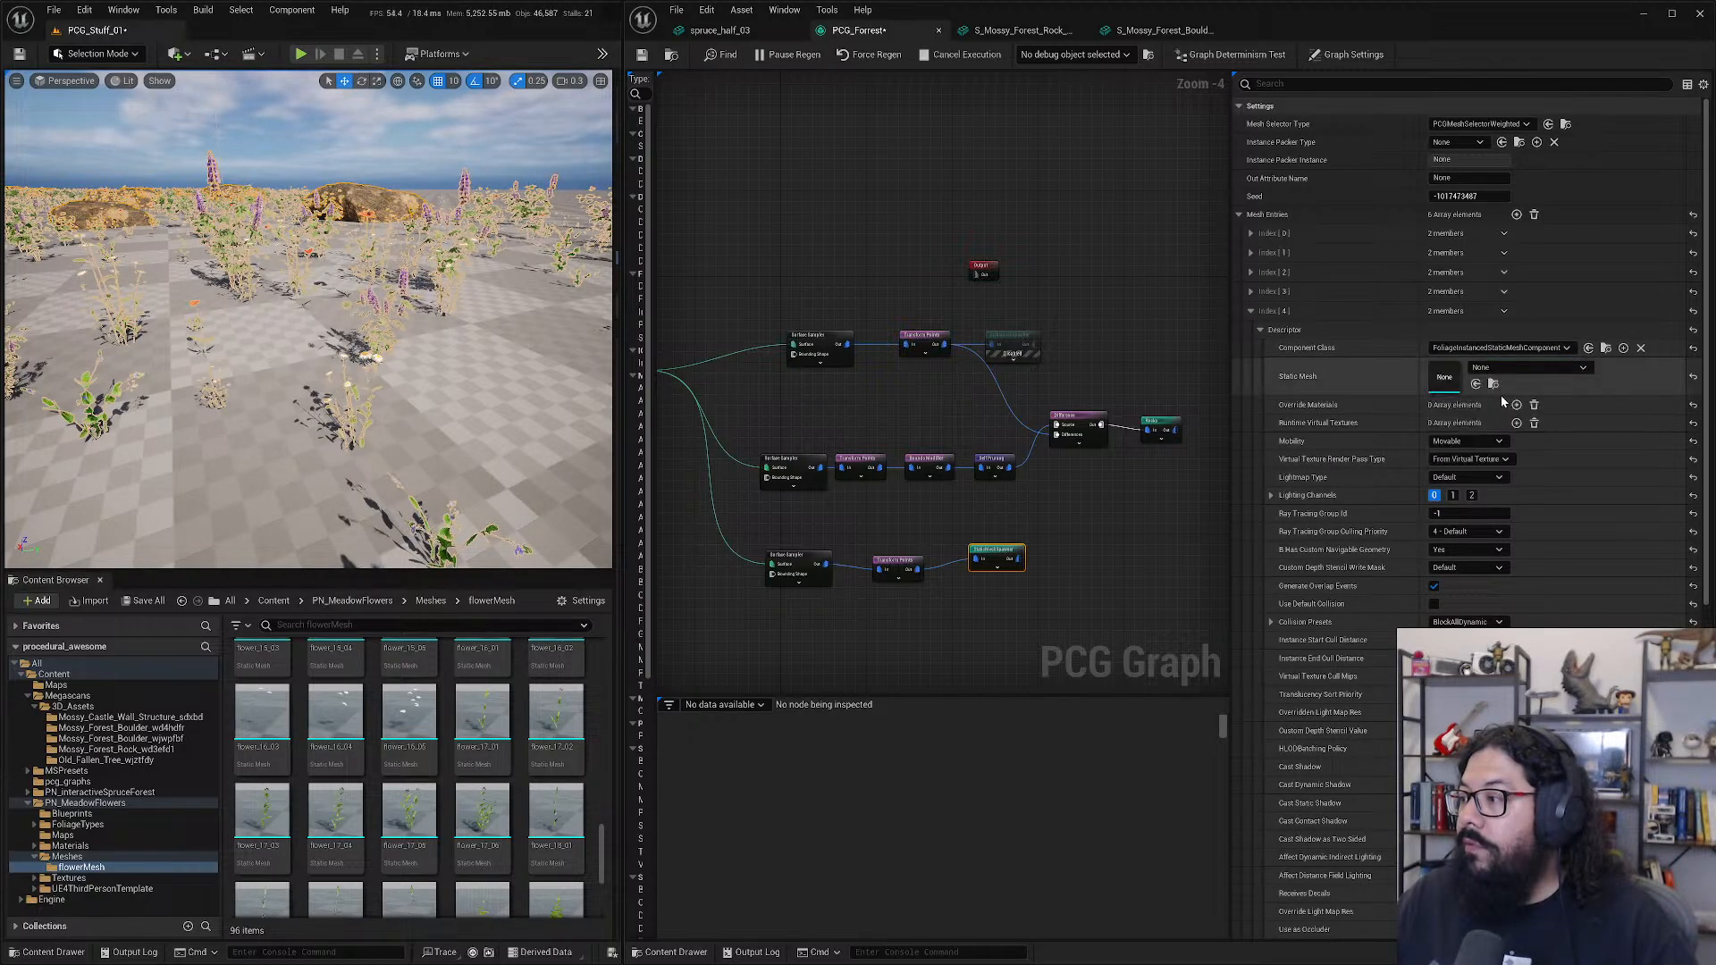
{"action": "left_click", "coordinate": [1579, 369]}
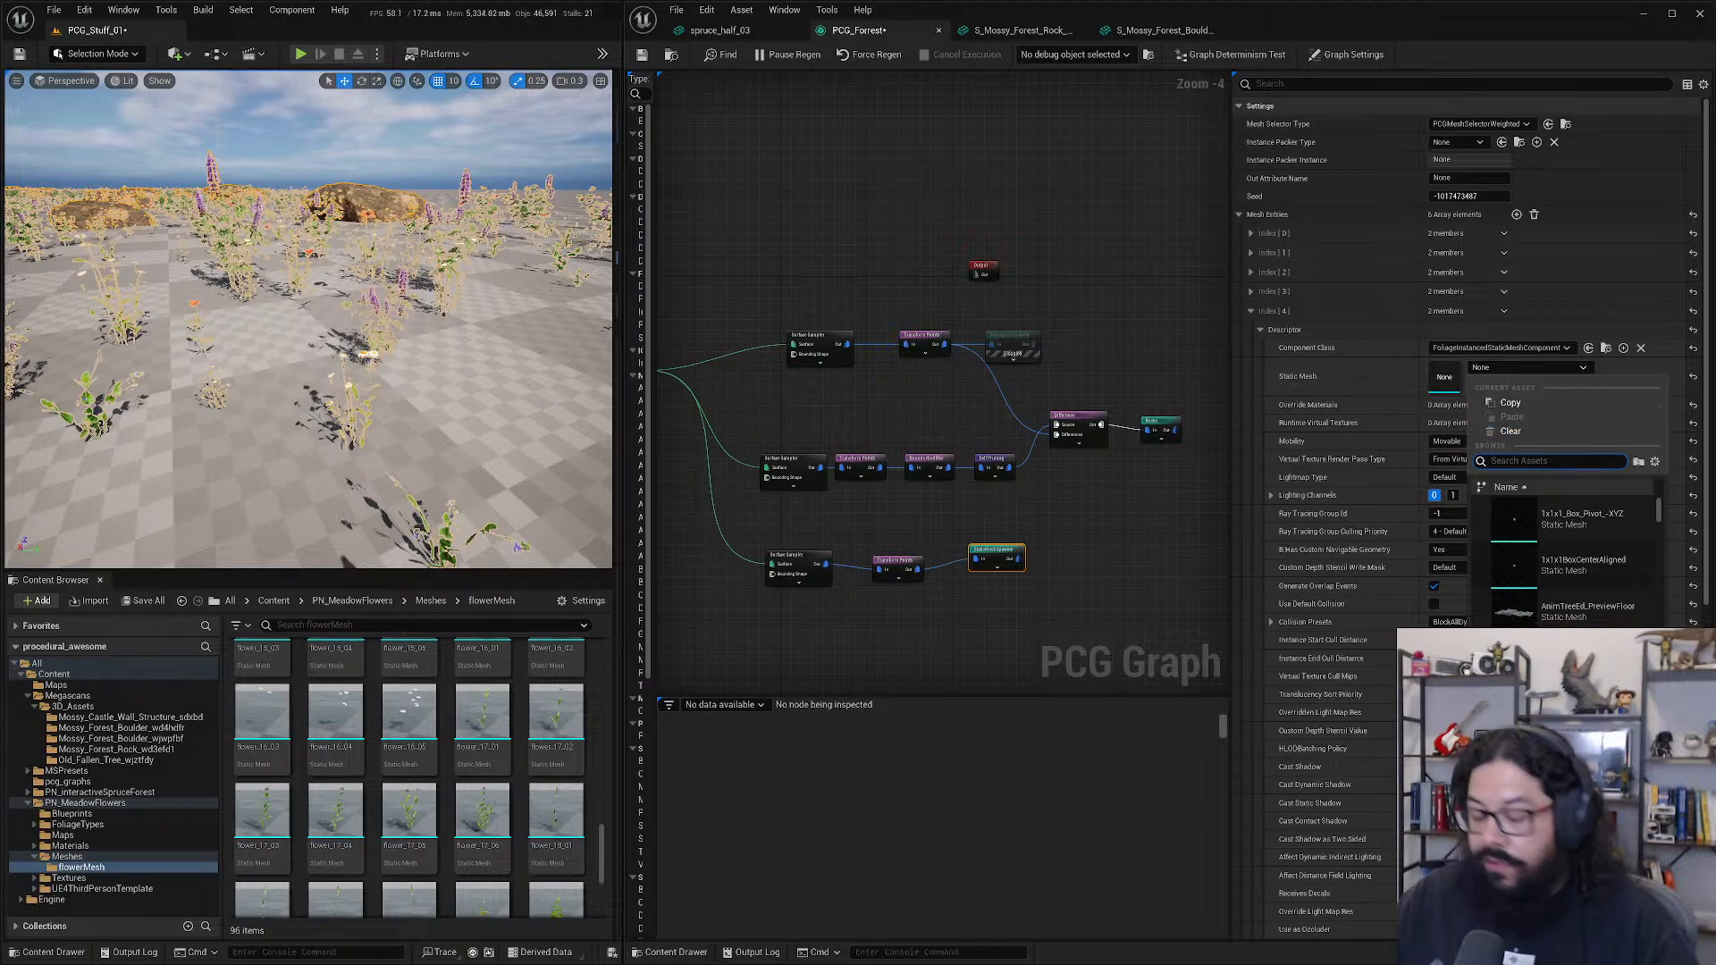
{"action": "type", "text": "flower"}
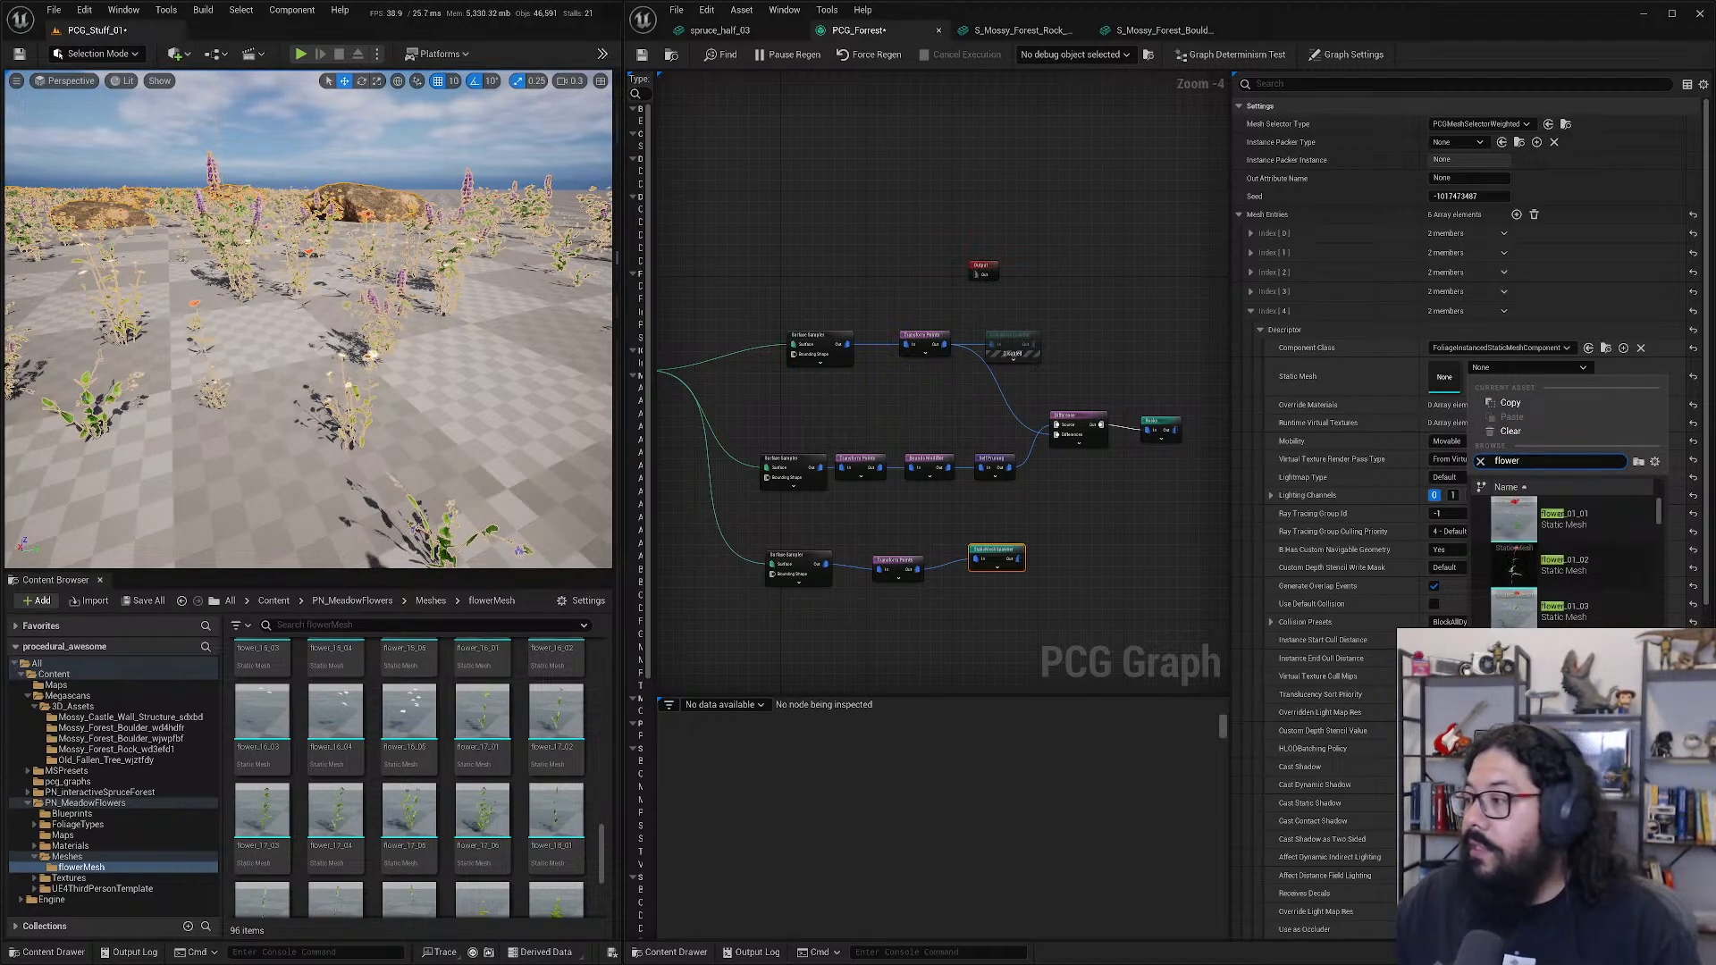
{"action": "scroll", "coordinate": [1585, 524], "scroll_direction": "down", "scroll_amount": 8}
{"action": "scroll", "coordinate": [1587, 524], "scroll_direction": "down", "scroll_amount": 10}
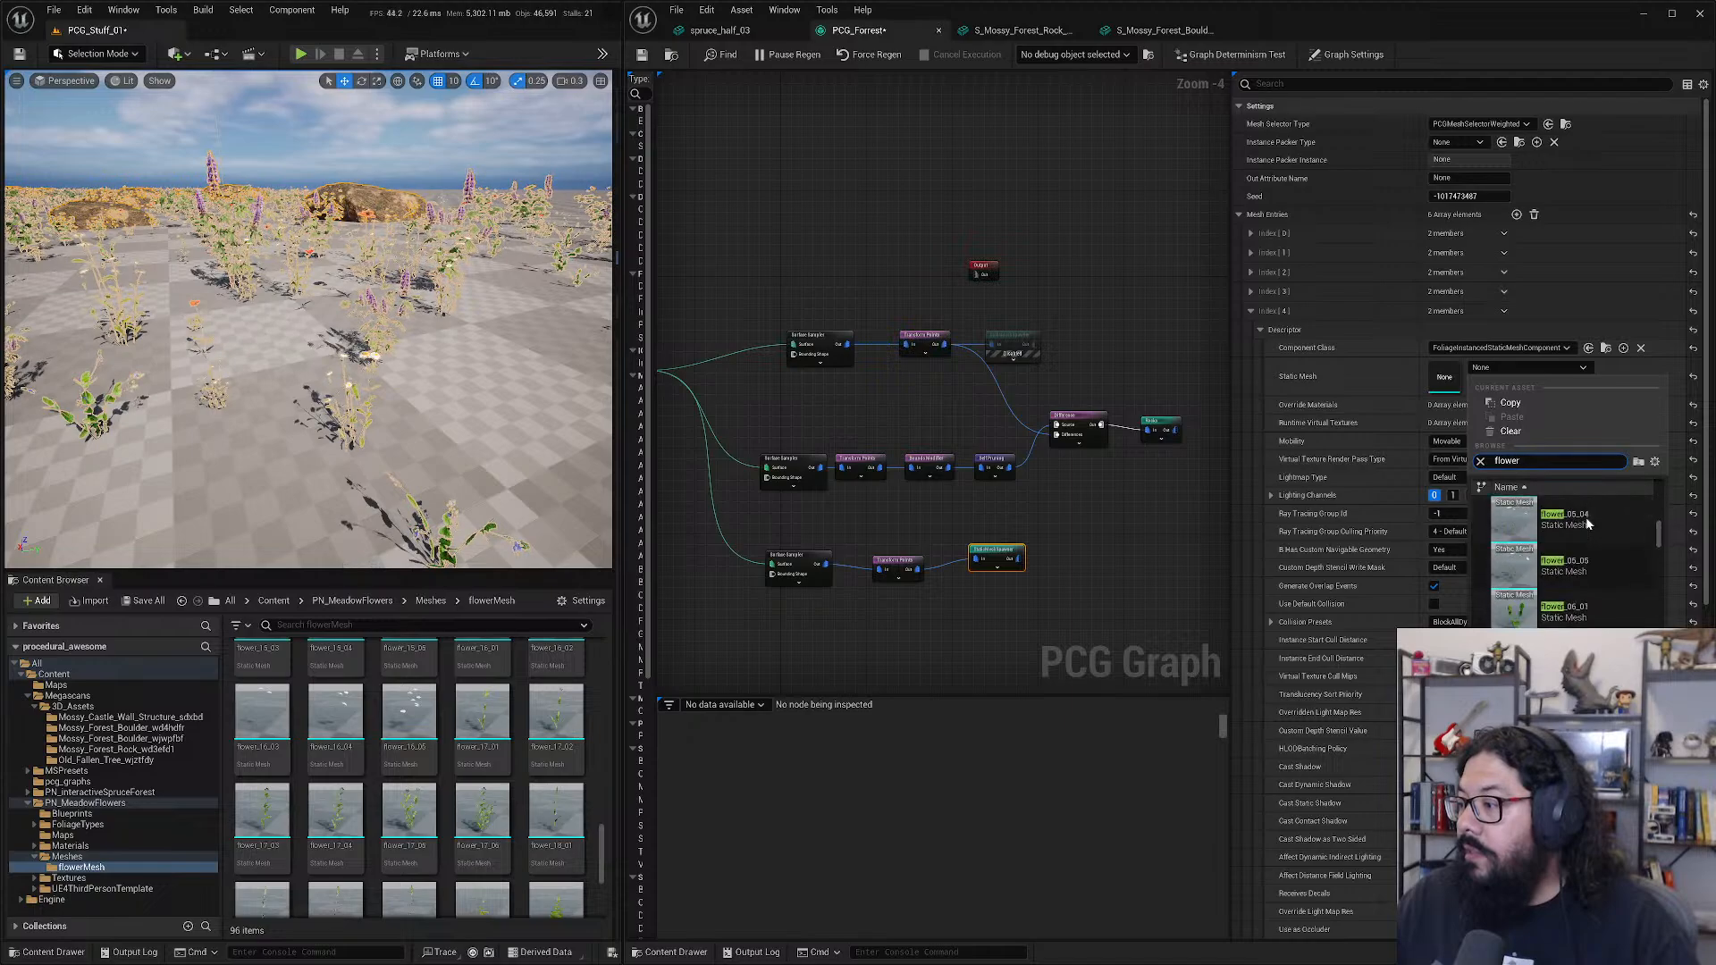
{"action": "scroll", "coordinate": [1588, 524], "scroll_direction": "down", "scroll_amount": 5}
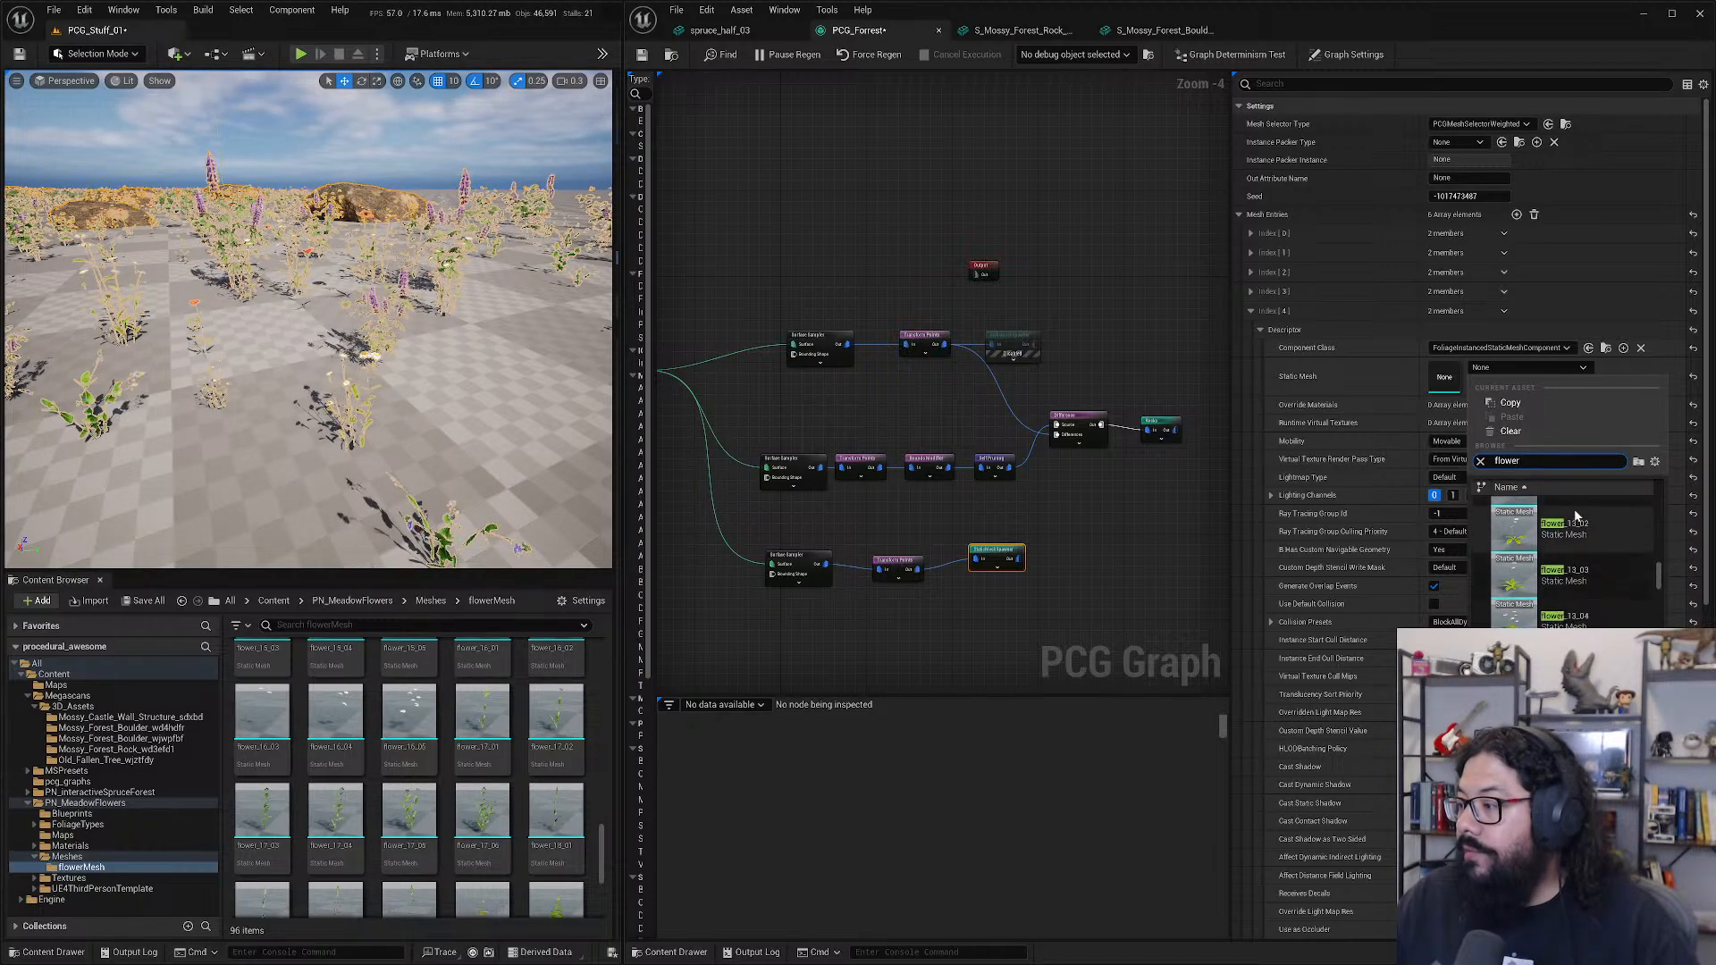
{"action": "left_click", "coordinate": [1571, 528]}
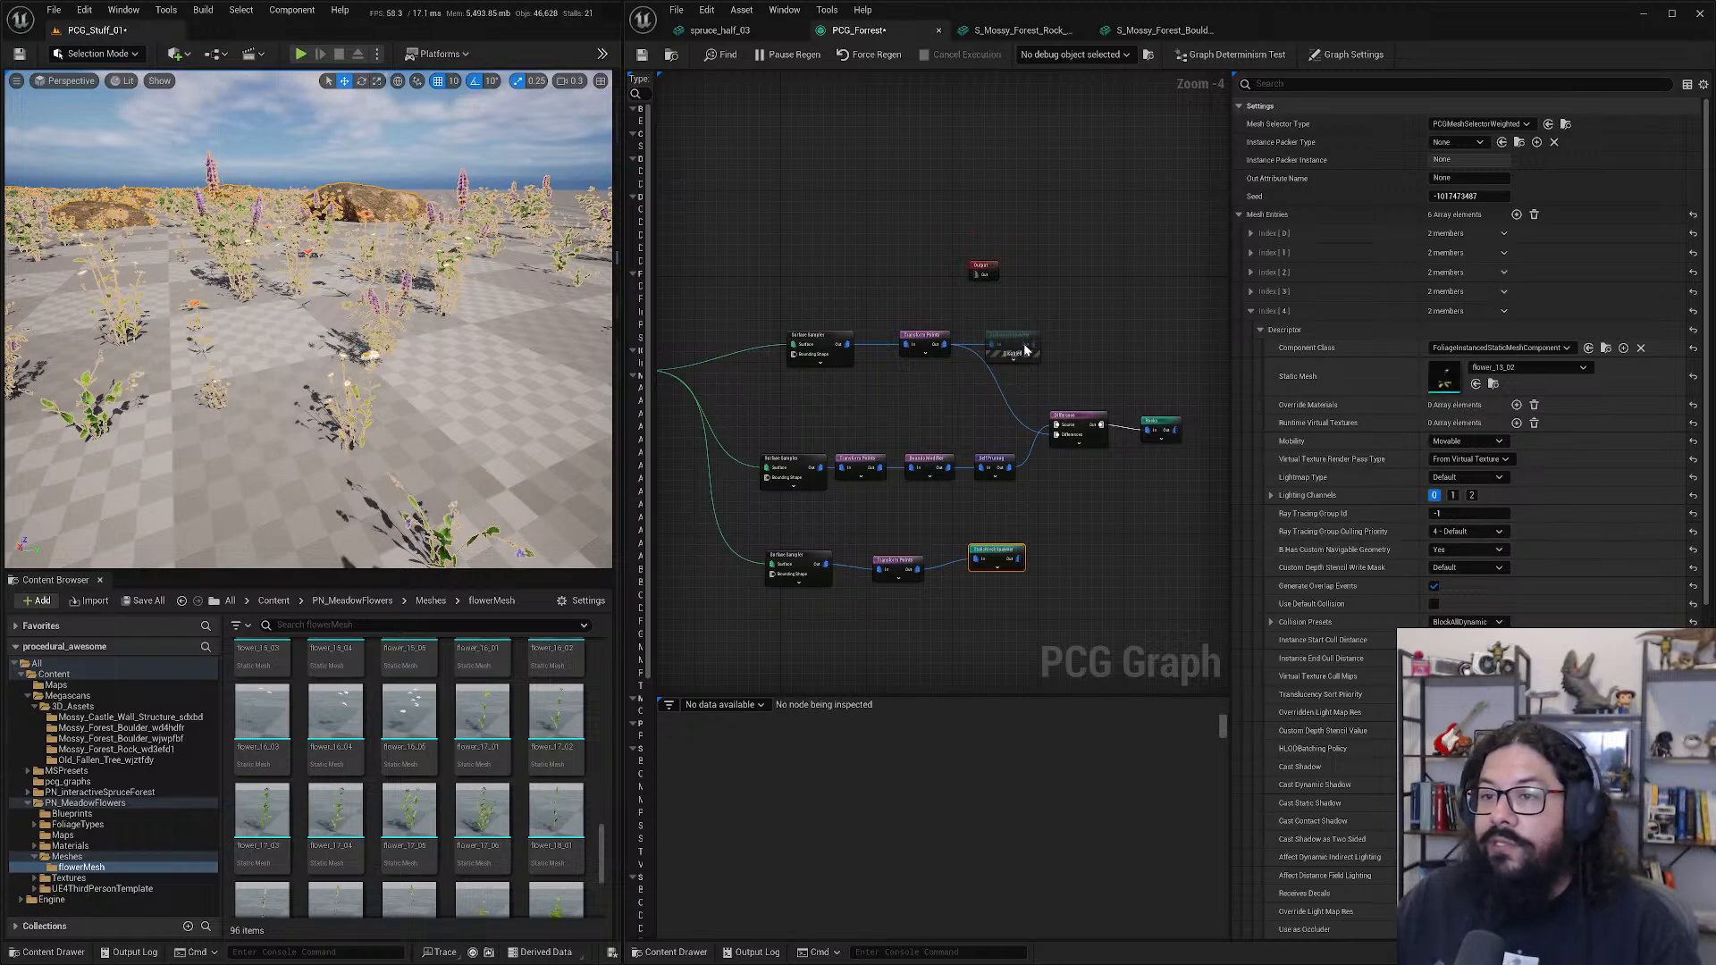
{"action": "left_click", "coordinate": [1251, 312]}
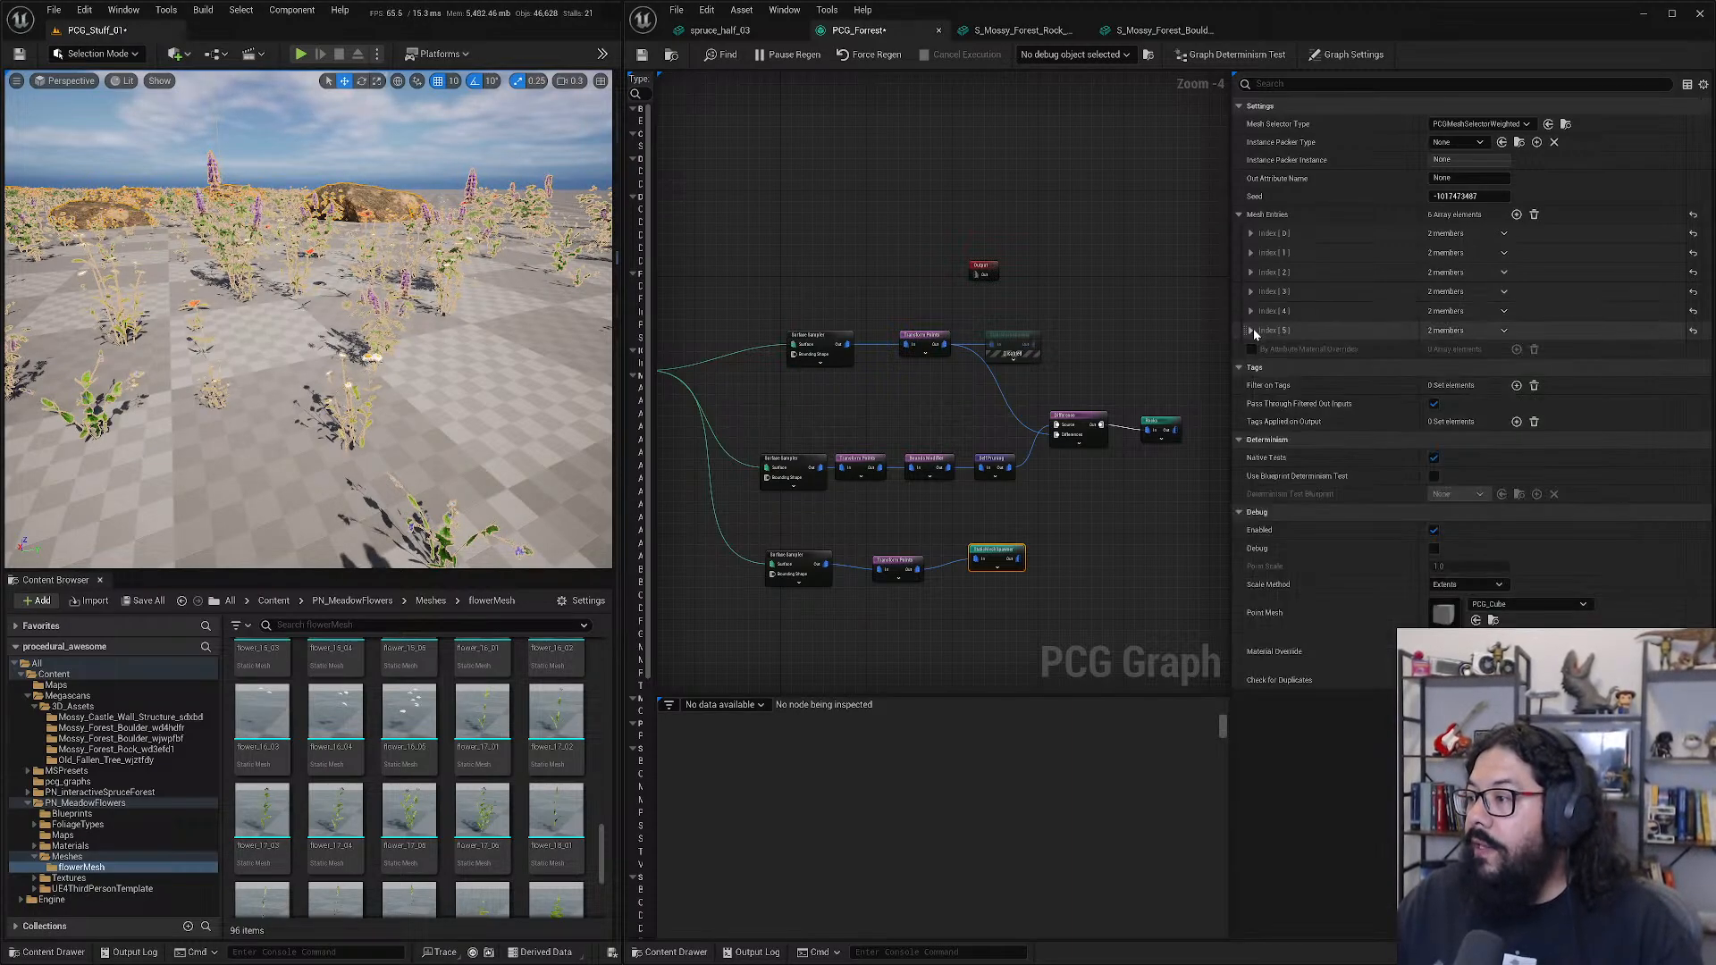
- Configure mesh entry Index 5 with the FoliageInstancedStaticMeshComponent class and the flower_19_05 static mesh
{"action": "left_click", "coordinate": [1251, 331]}
{"action": "left_click", "coordinate": [1261, 350]}
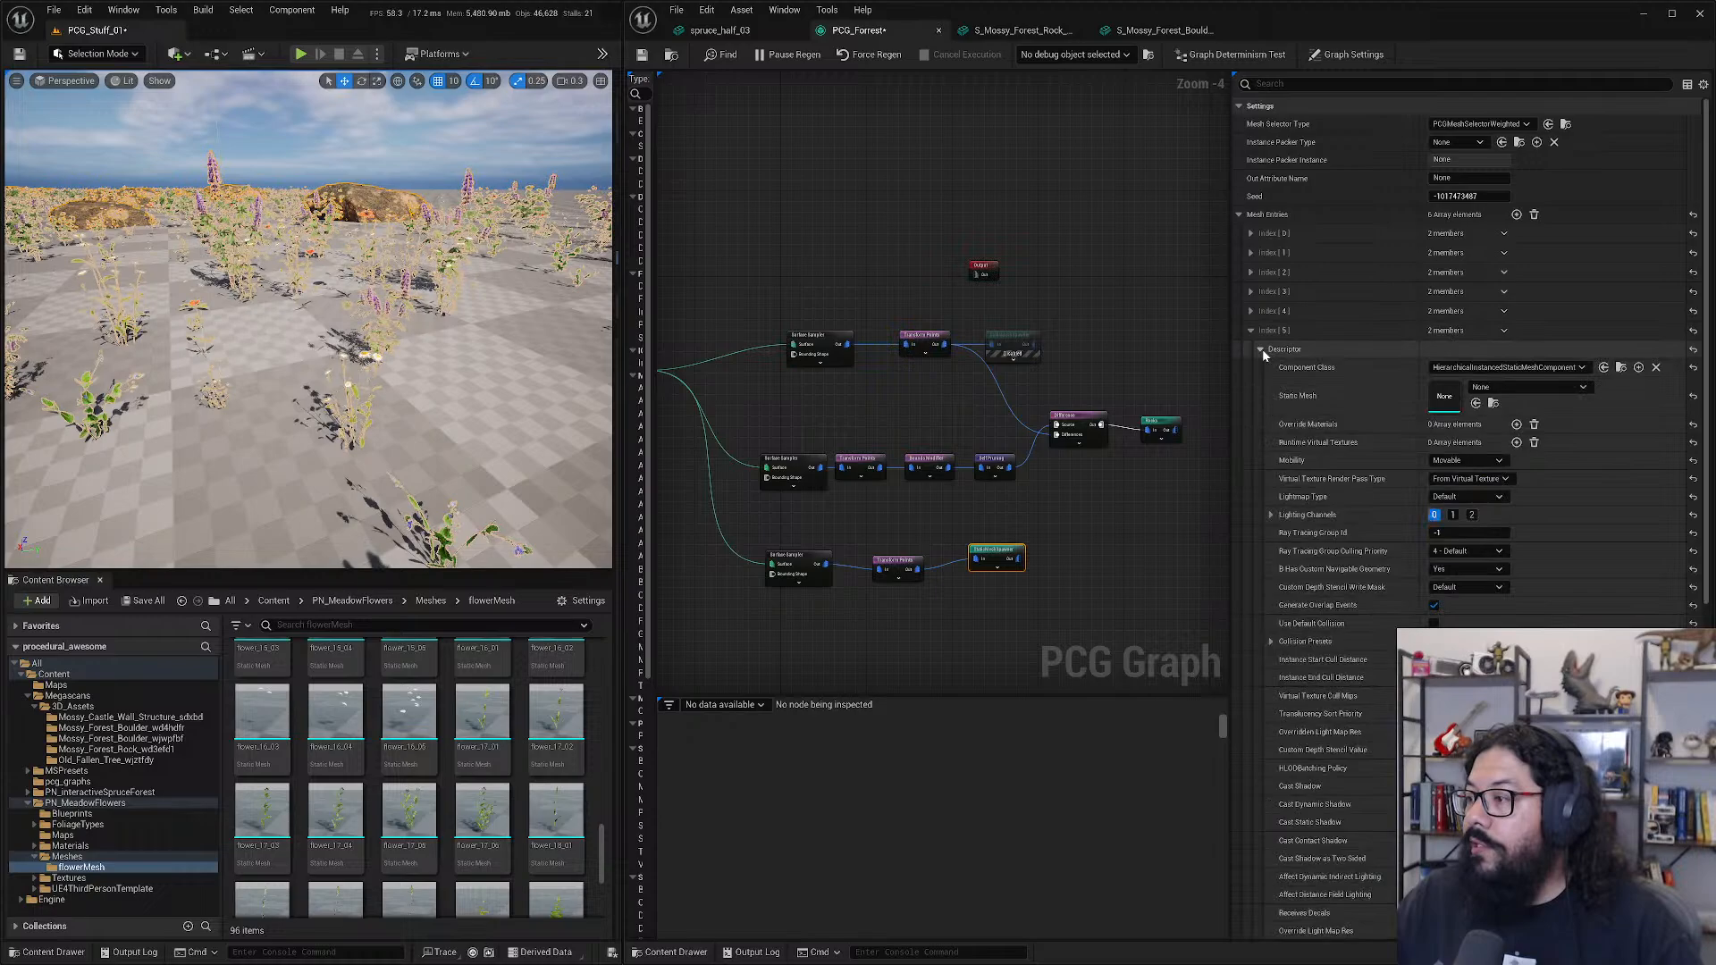
{"action": "left_click", "coordinate": [1462, 374]}
{"action": "left_click", "coordinate": [1520, 434]}
{"action": "left_click", "coordinate": [1504, 390]}
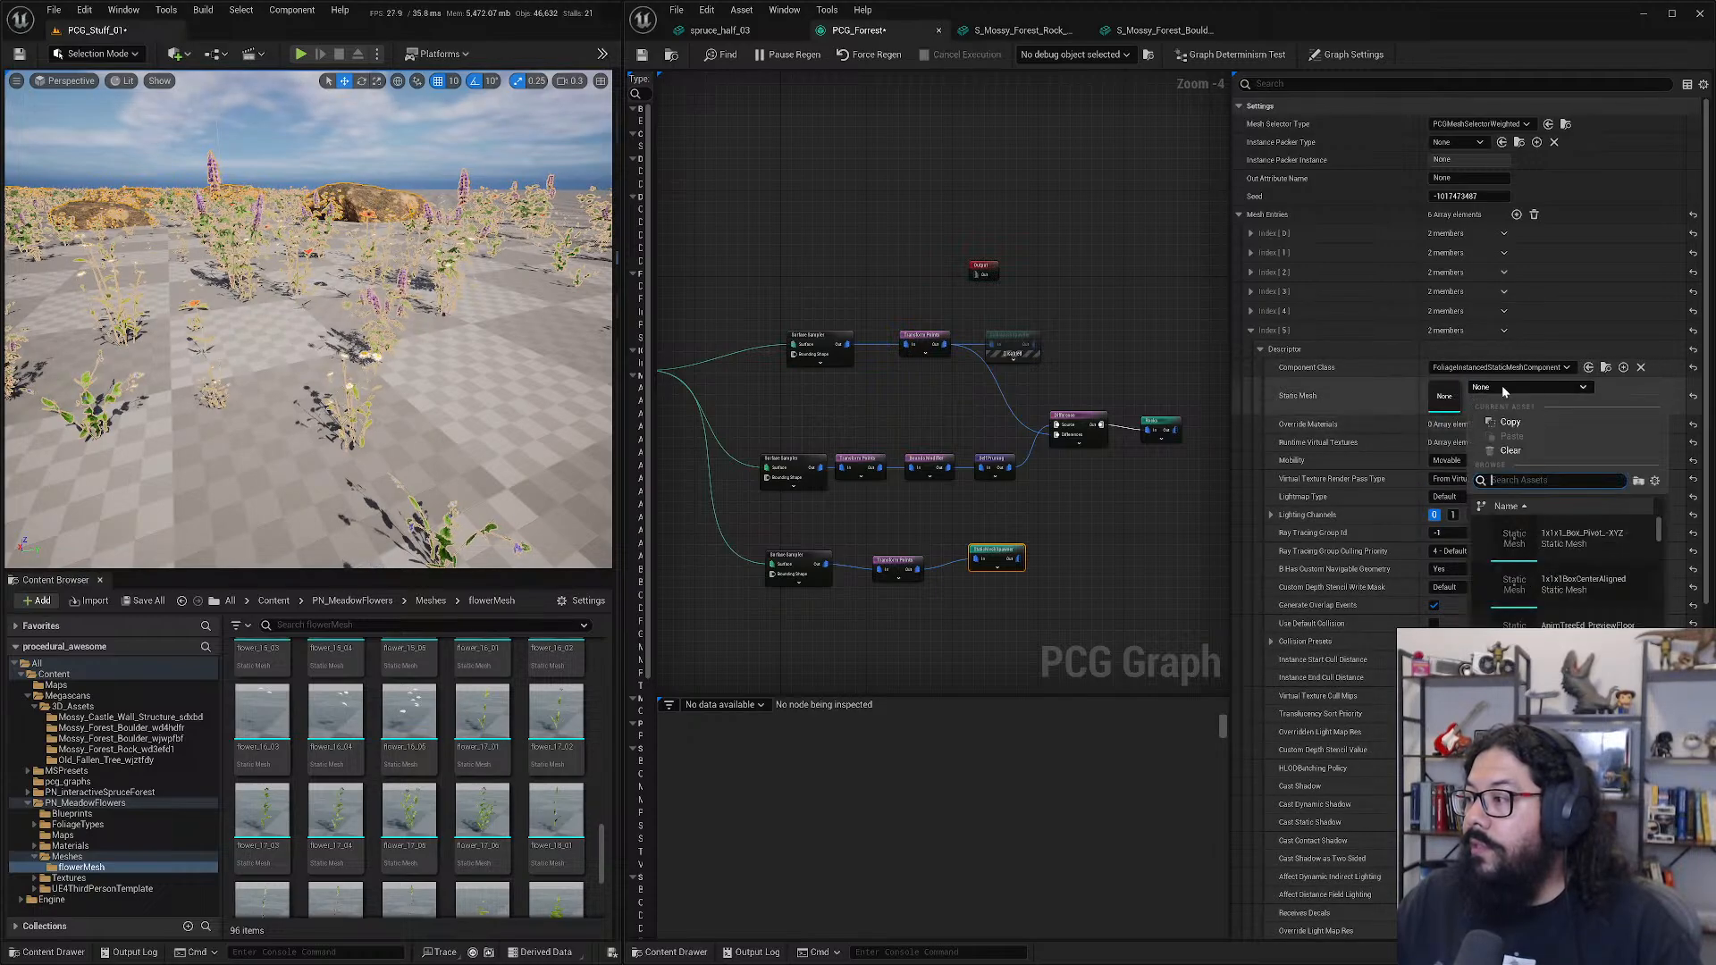
{"action": "type", "text": "flowe"}
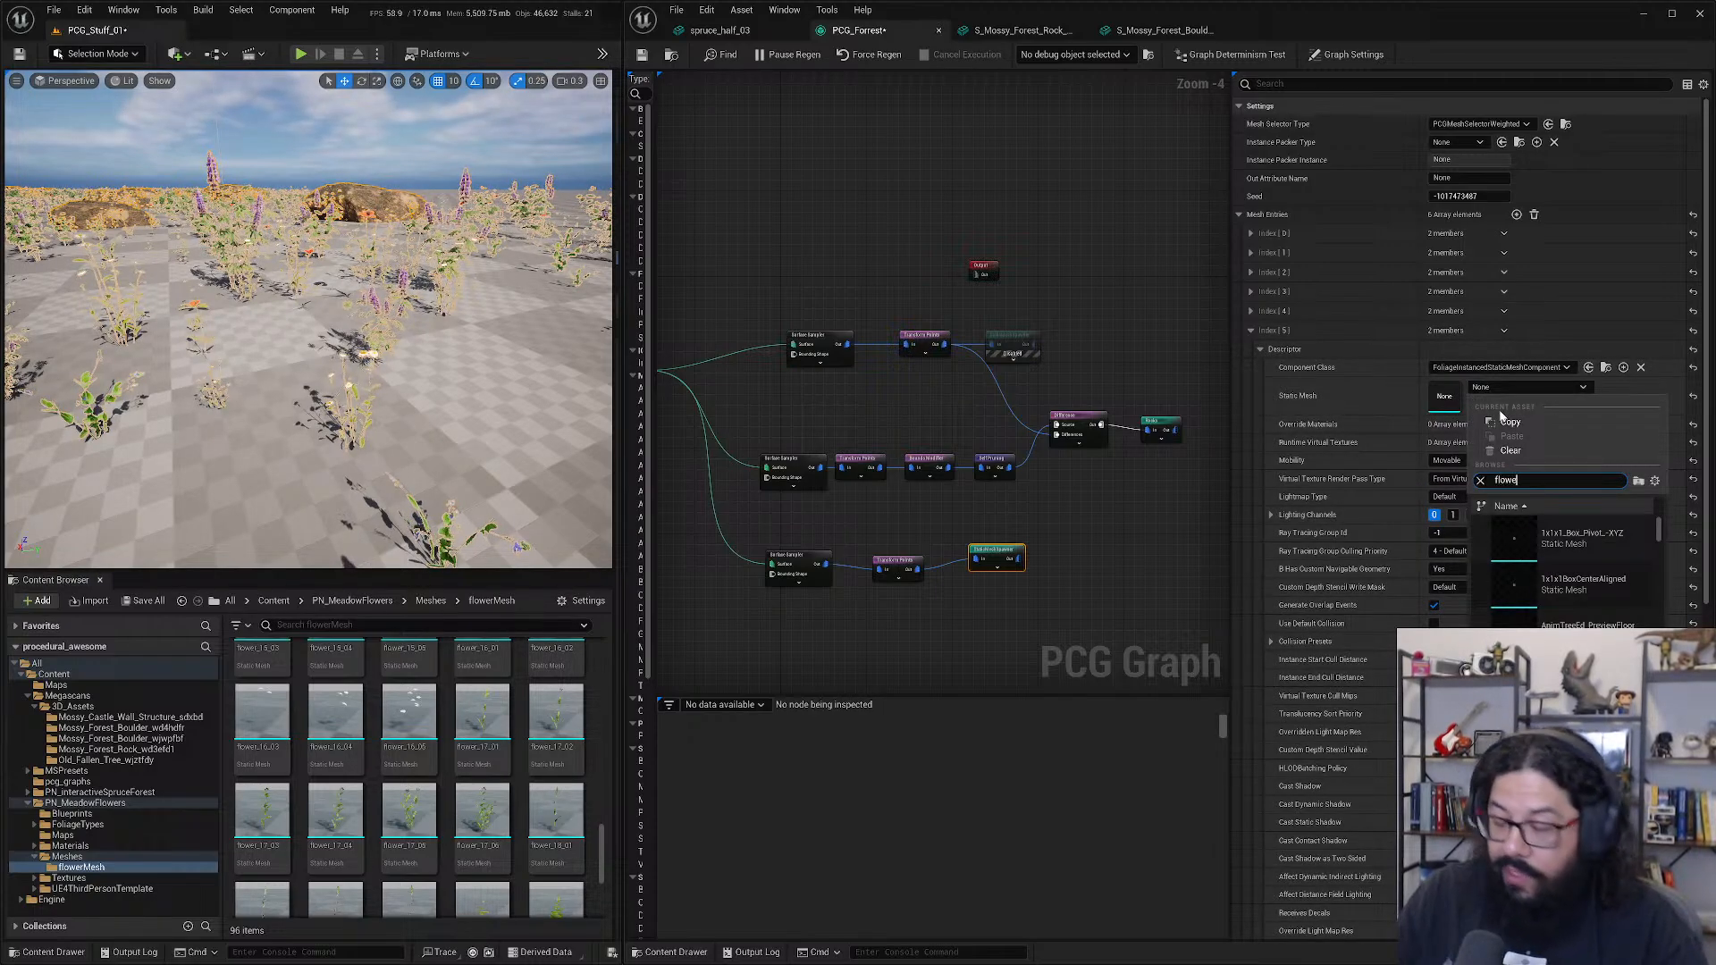
{"action": "type", "text": "r"}
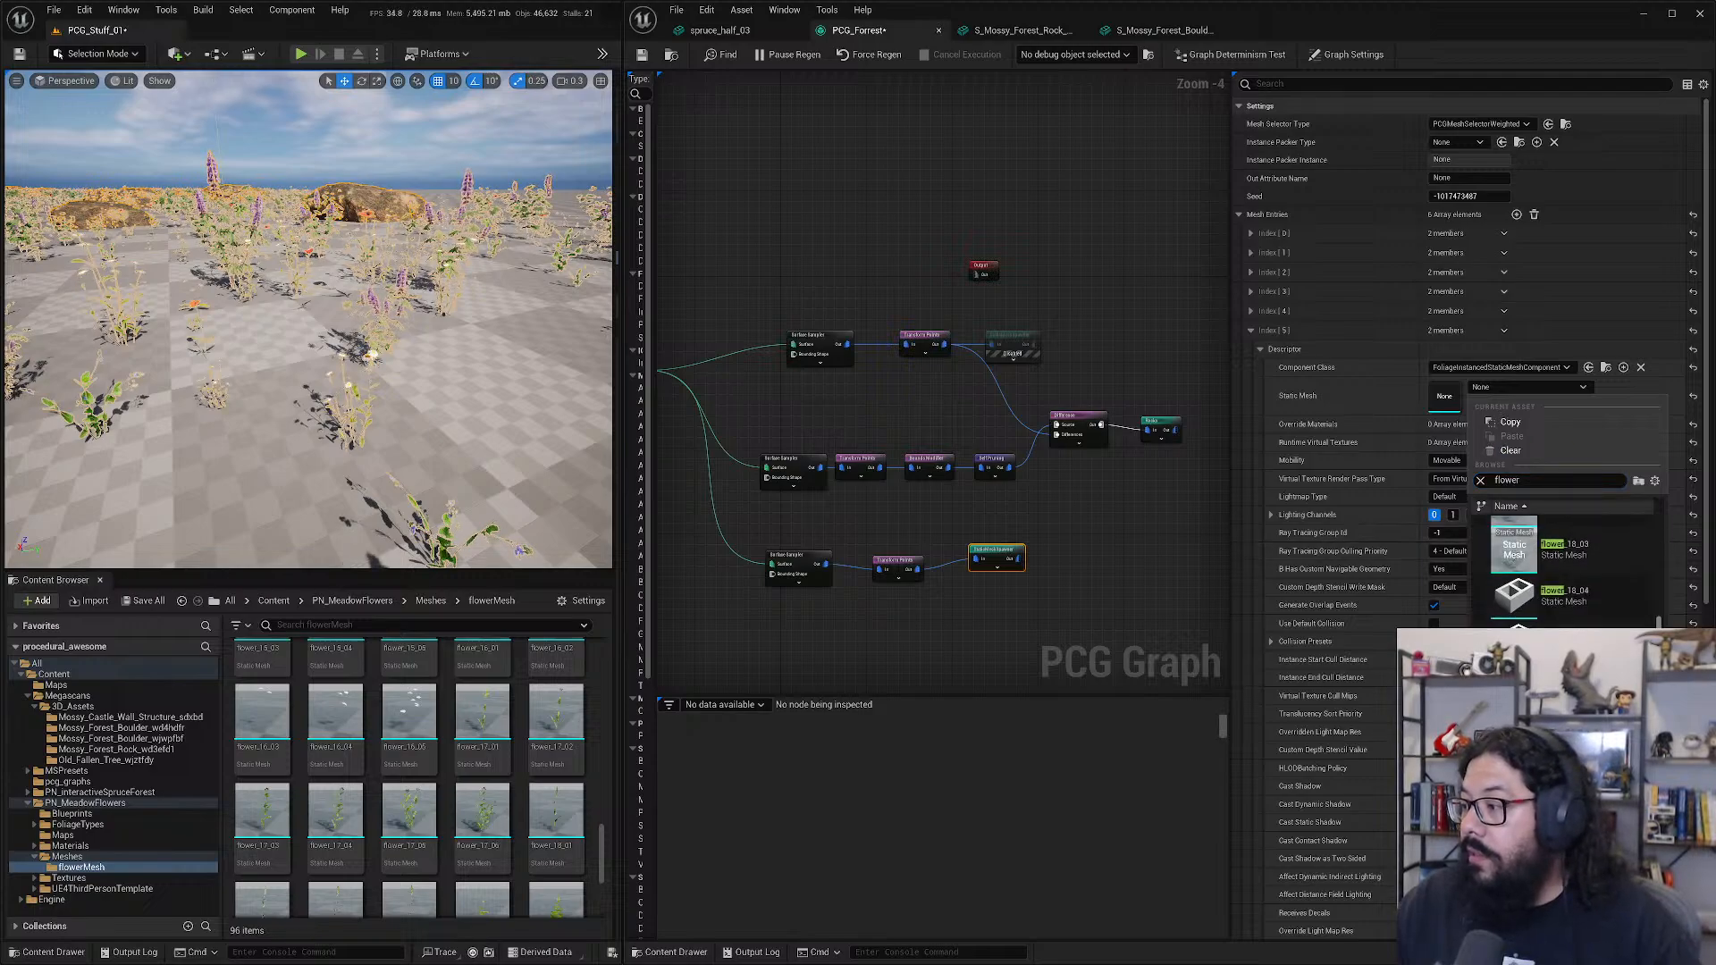
{"action": "scroll", "coordinate": [1573, 572], "scroll_direction": "down", "scroll_amount": 3}
{"action": "scroll", "coordinate": [1570, 581], "scroll_direction": "down", "scroll_amount": 3}
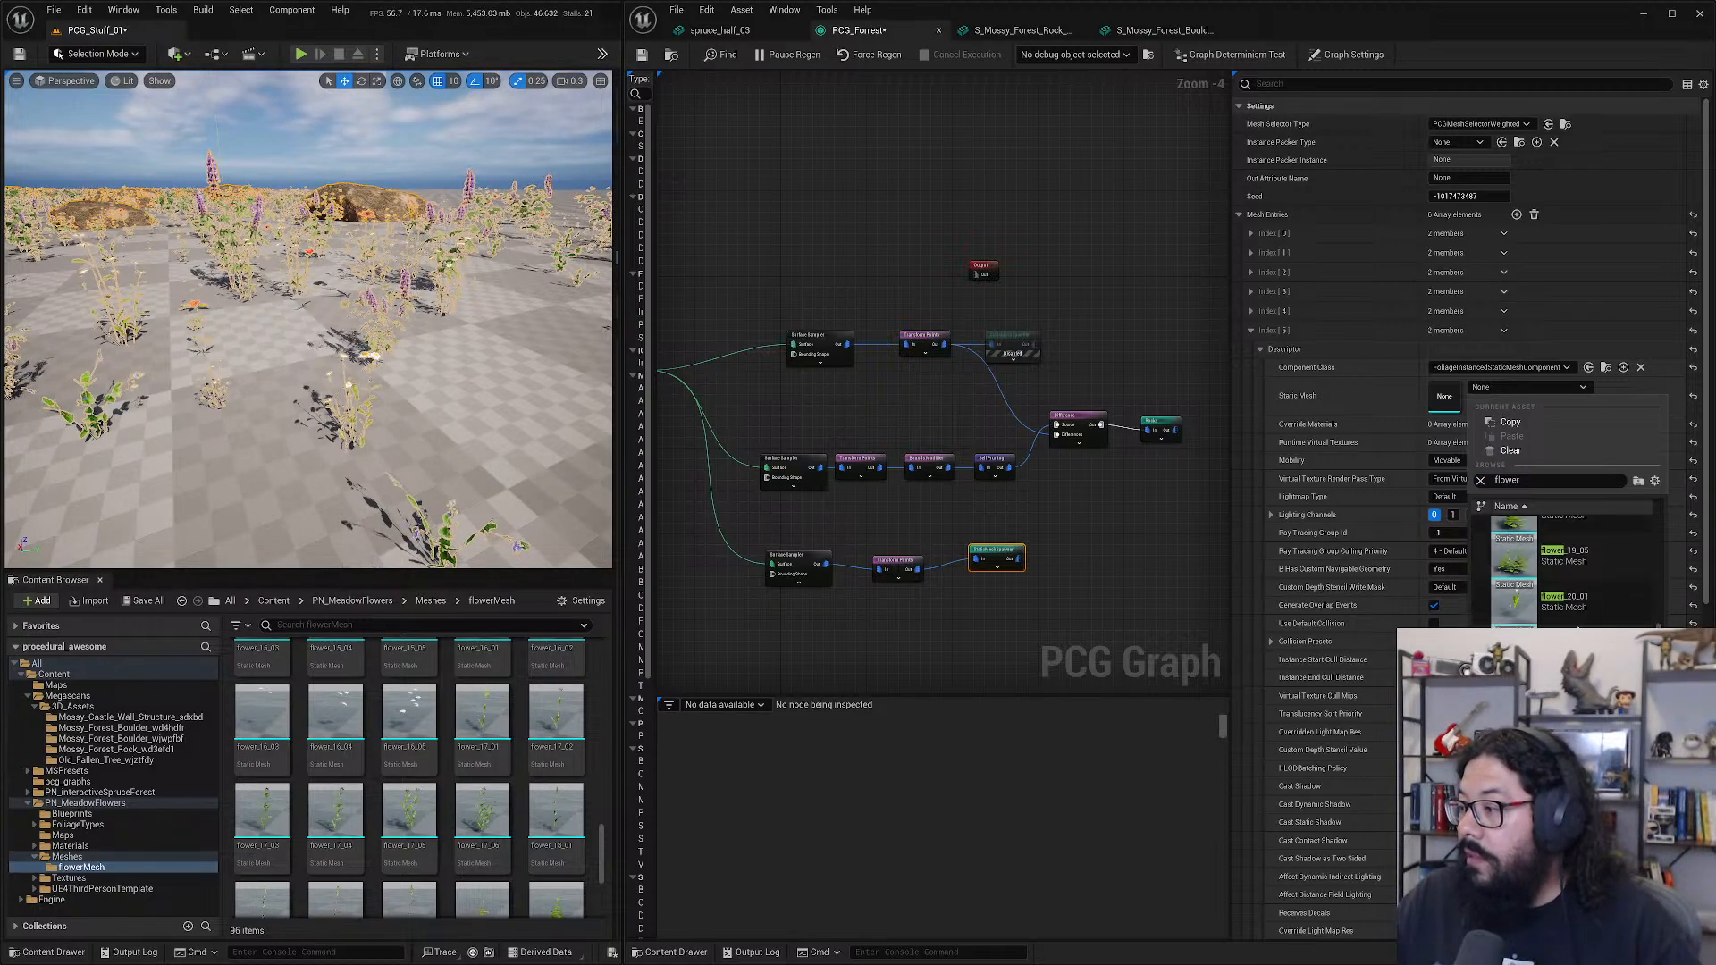
{"action": "left_click", "coordinate": [1568, 572]}
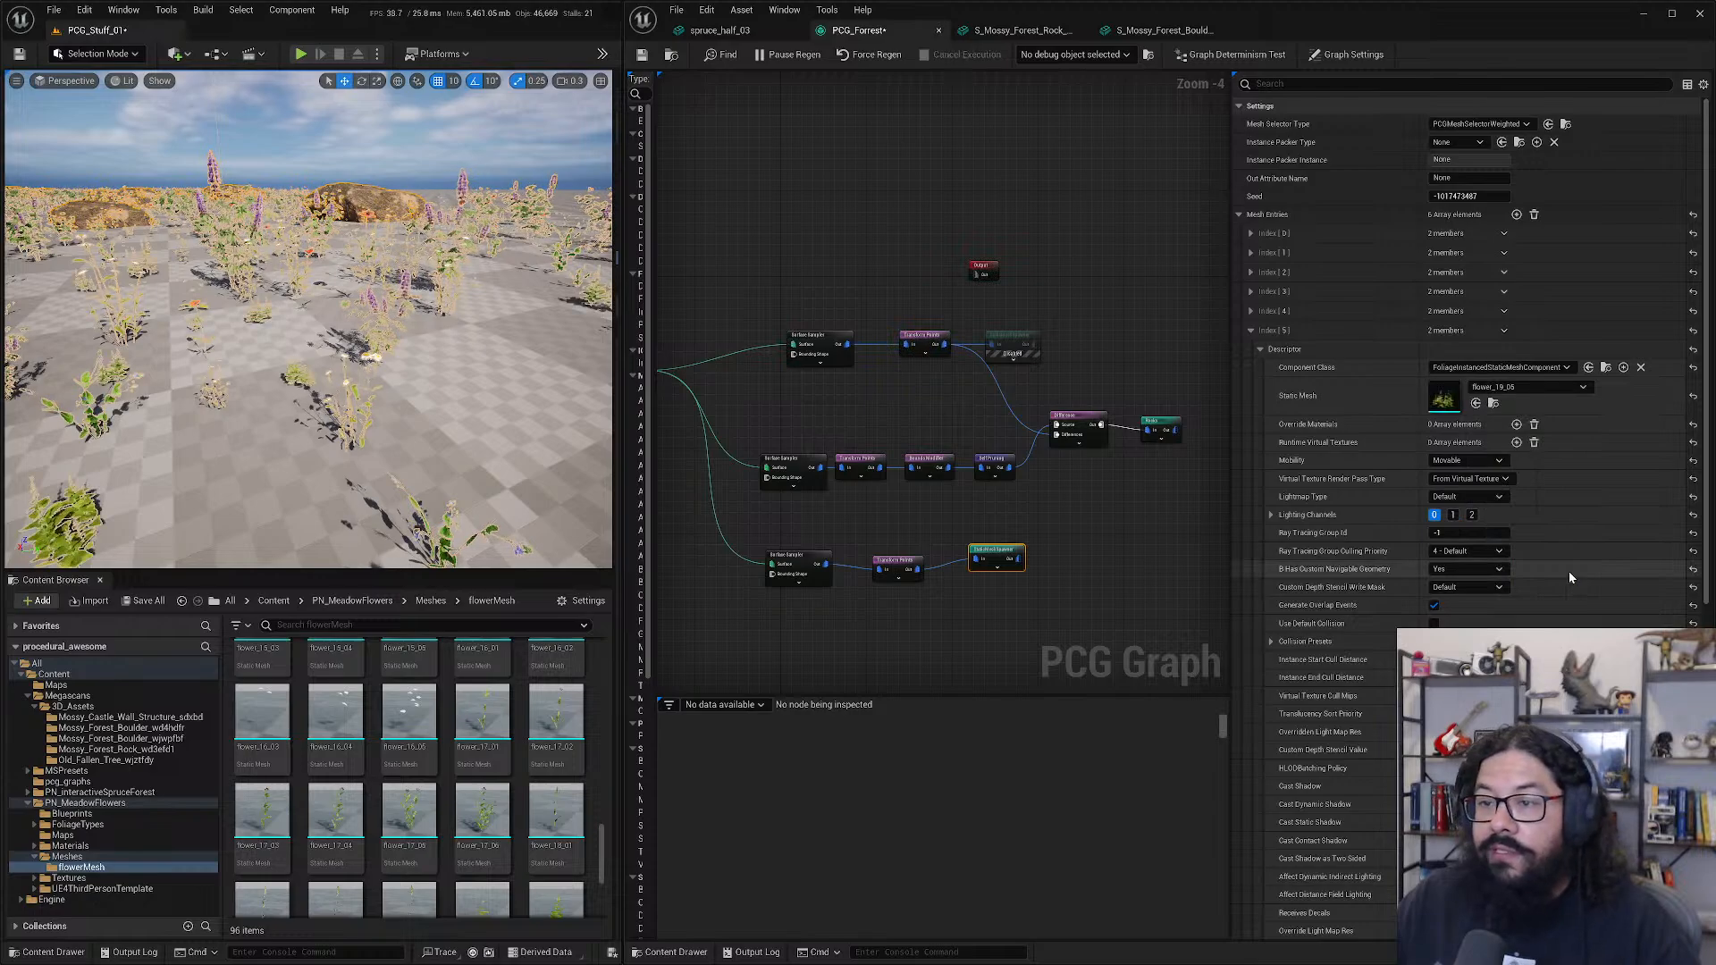
{"action": "left_click", "coordinate": [705, 311]}
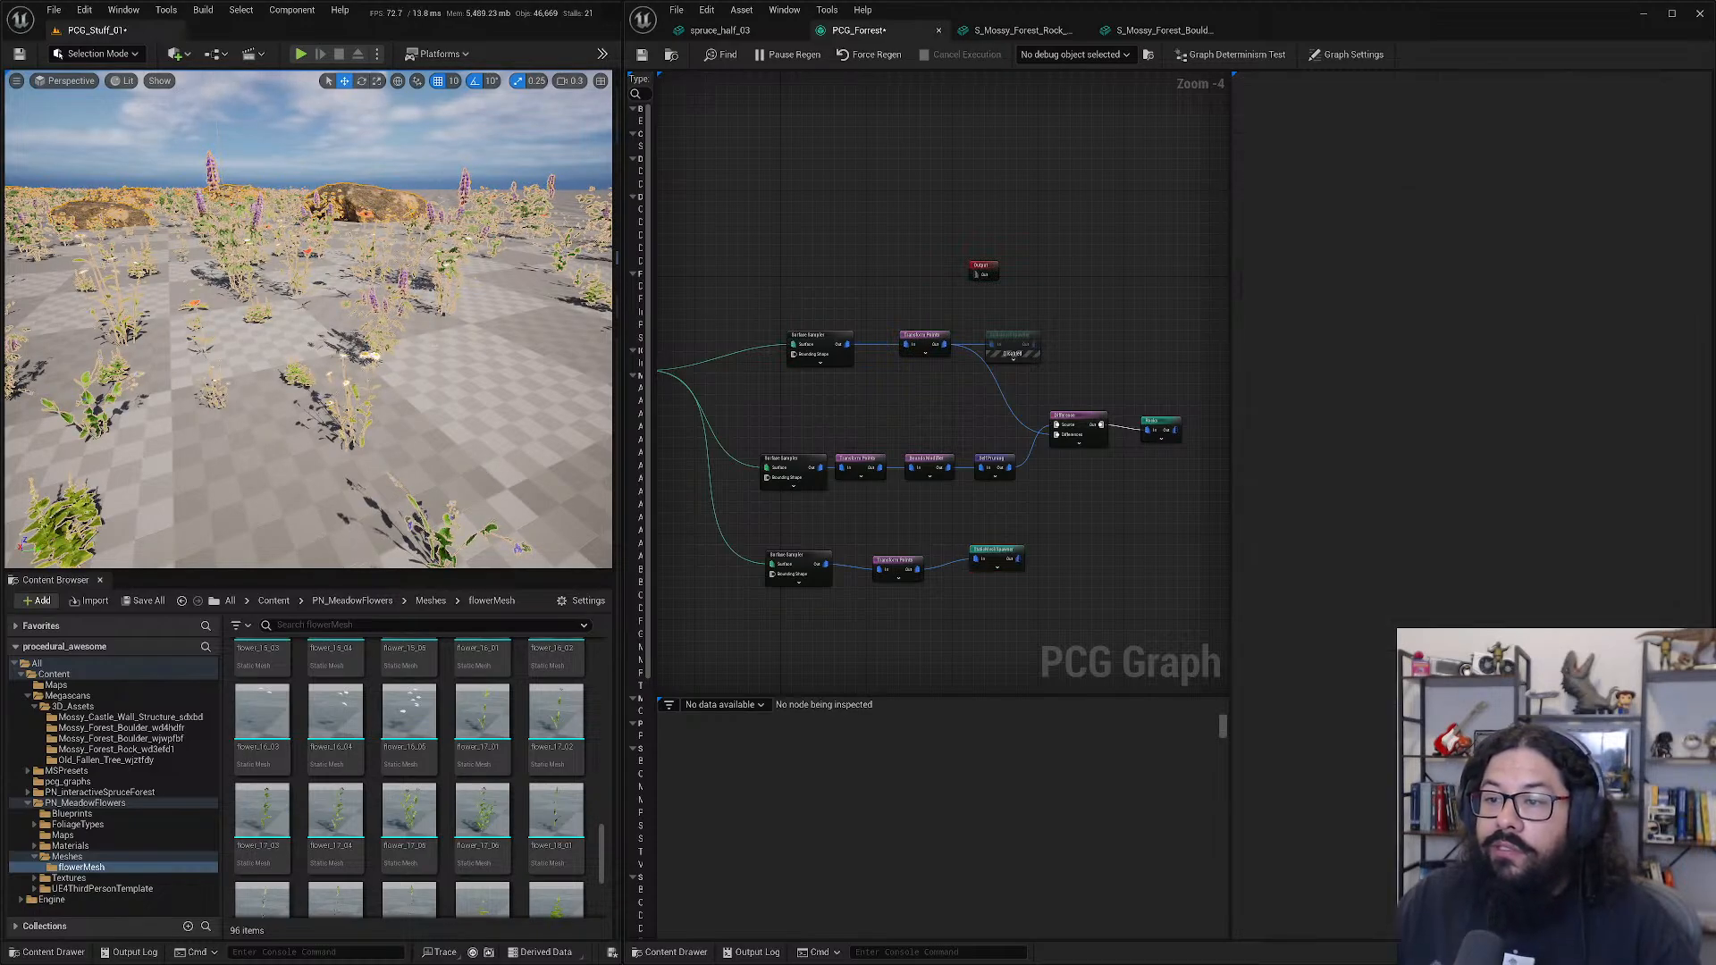
- Set the flower branch's Surface Sampler to 3 points per squared meter
{"action": "left_click", "coordinate": [384, 358]}
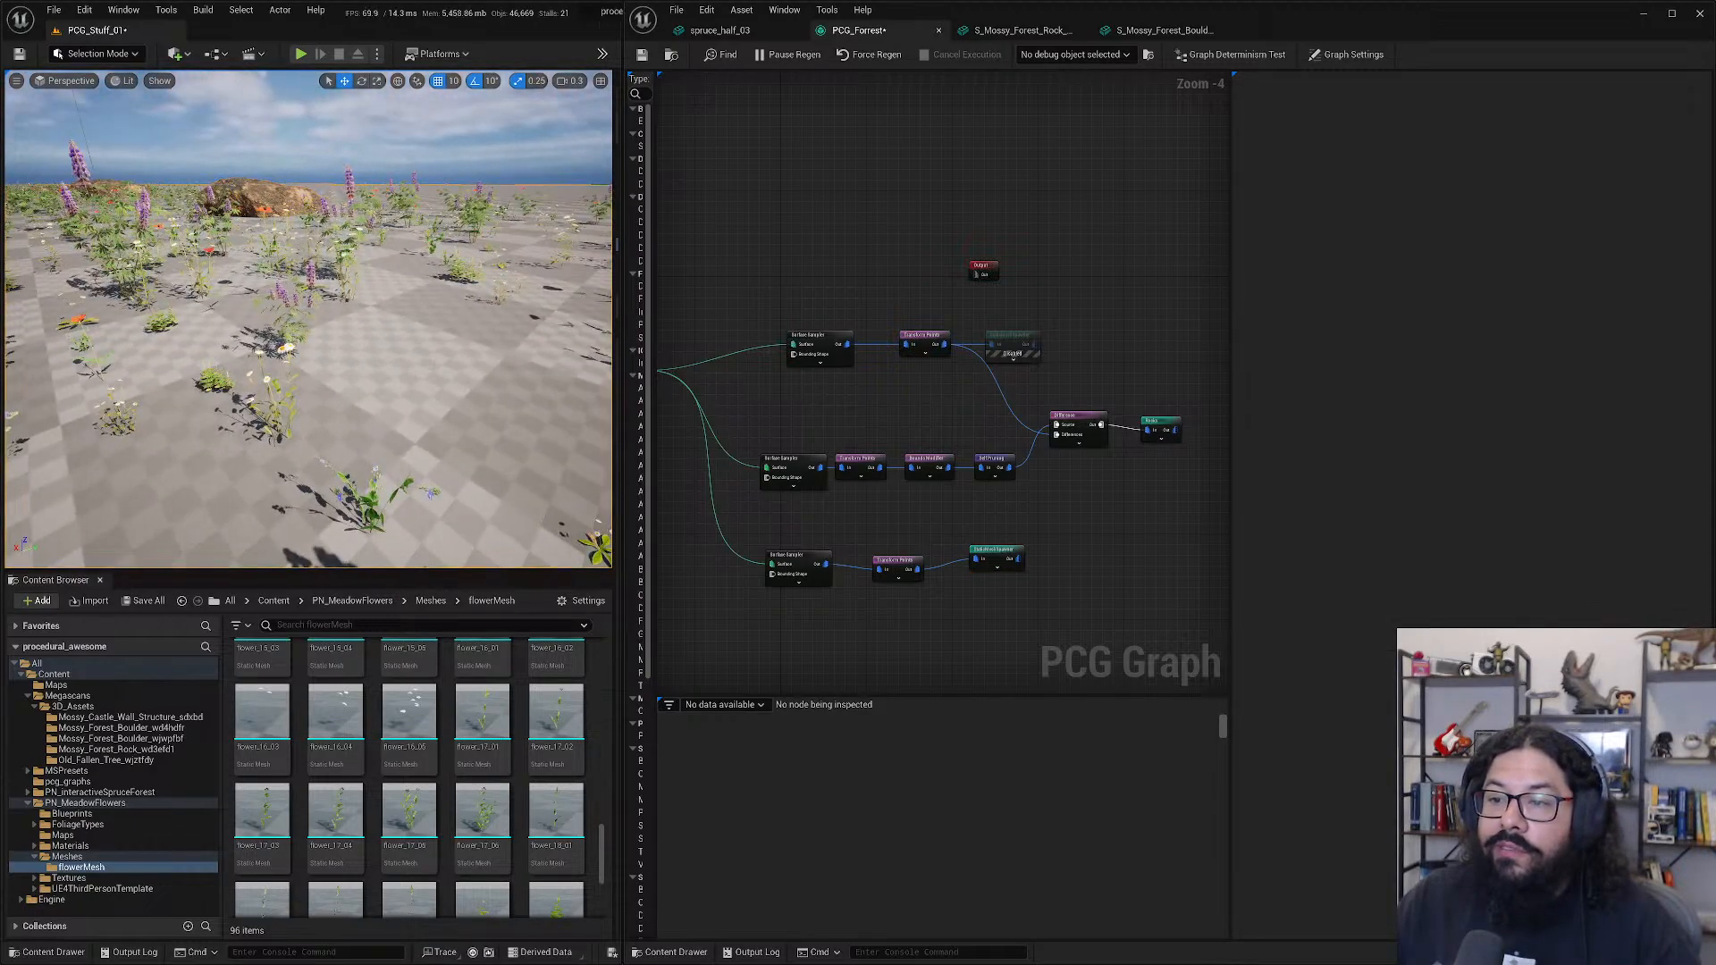
{"action": "key", "text": "w"}
{"action": "right_click_drag", "start_coordinate": [384, 357], "coordinate": [356, 395]}
{"action": "key", "text": "s"}
{"action": "key", "text": "s"}
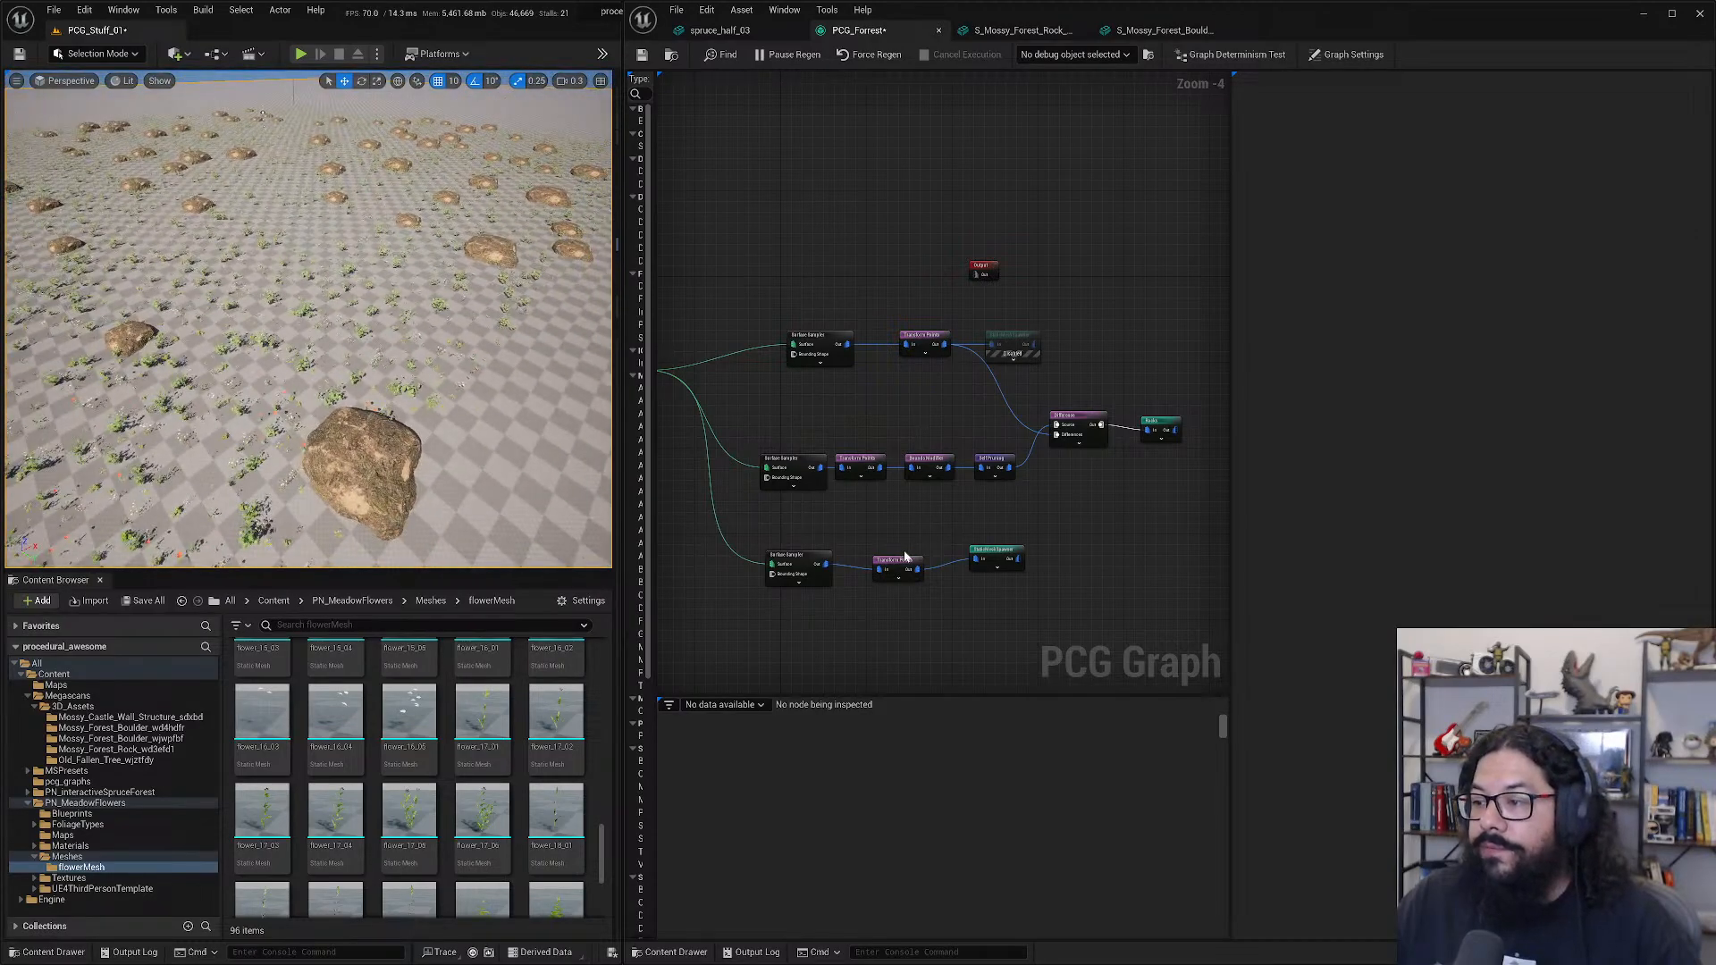
{"action": "left_click", "coordinate": [807, 563]}
{"action": "left_click", "coordinate": [1466, 125]}
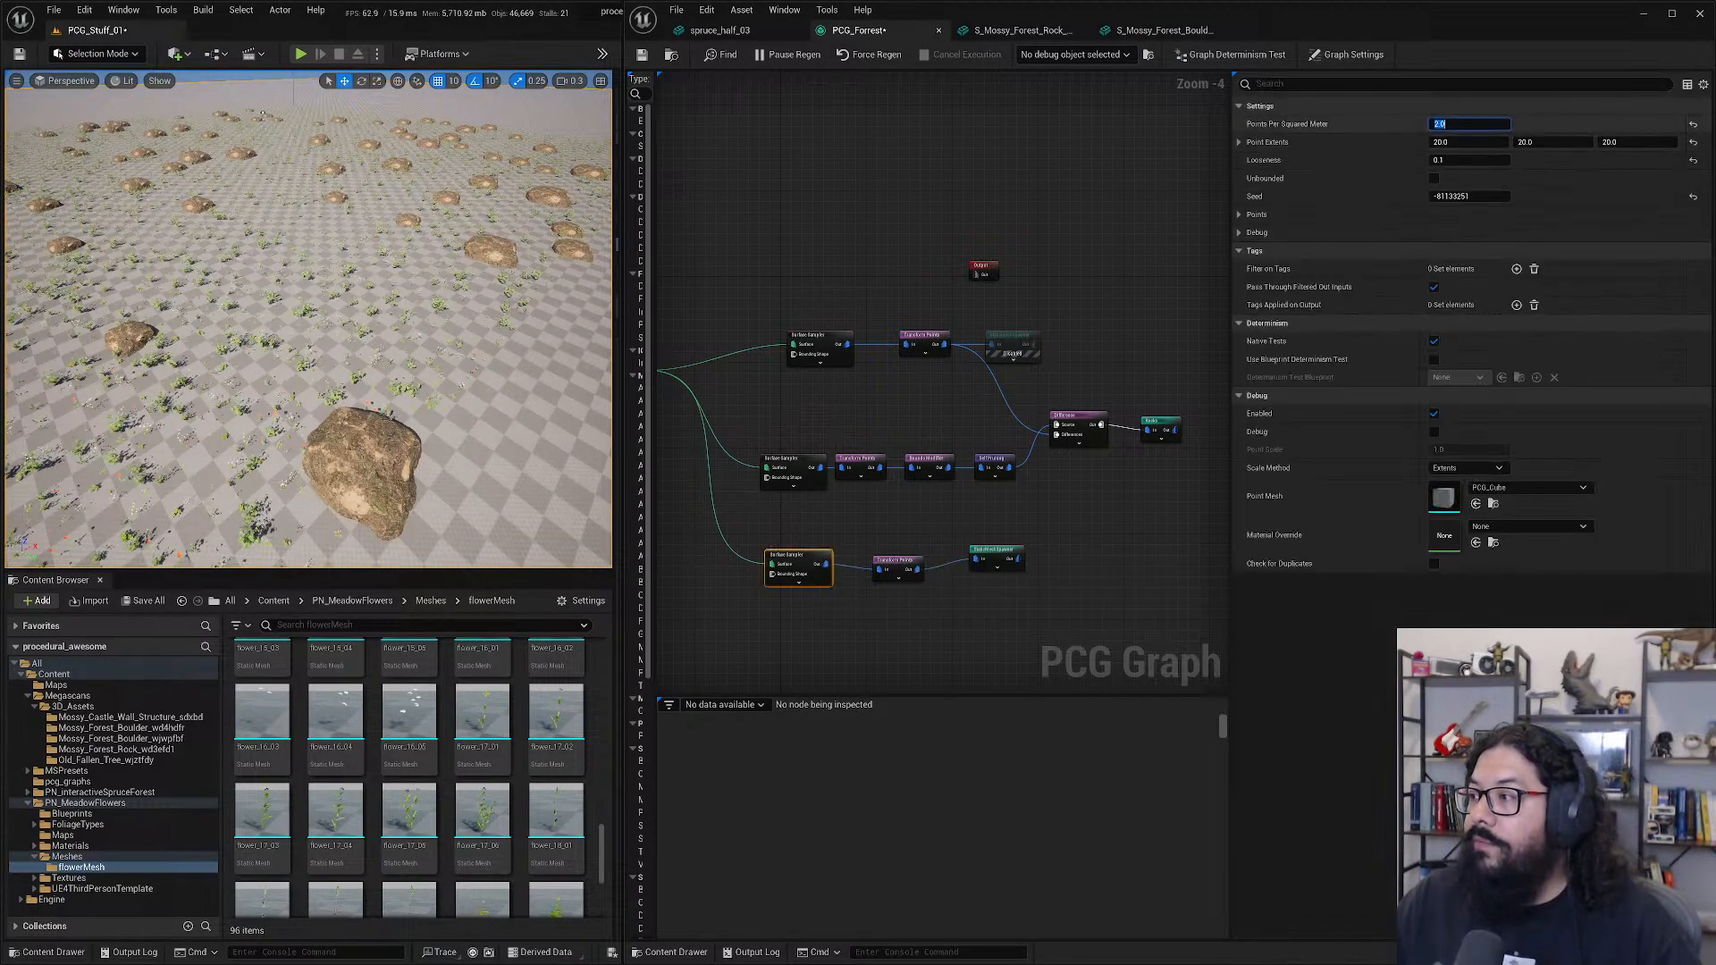
{"action": "type", "text": "3"}
{"action": "key", "text": "Return"}
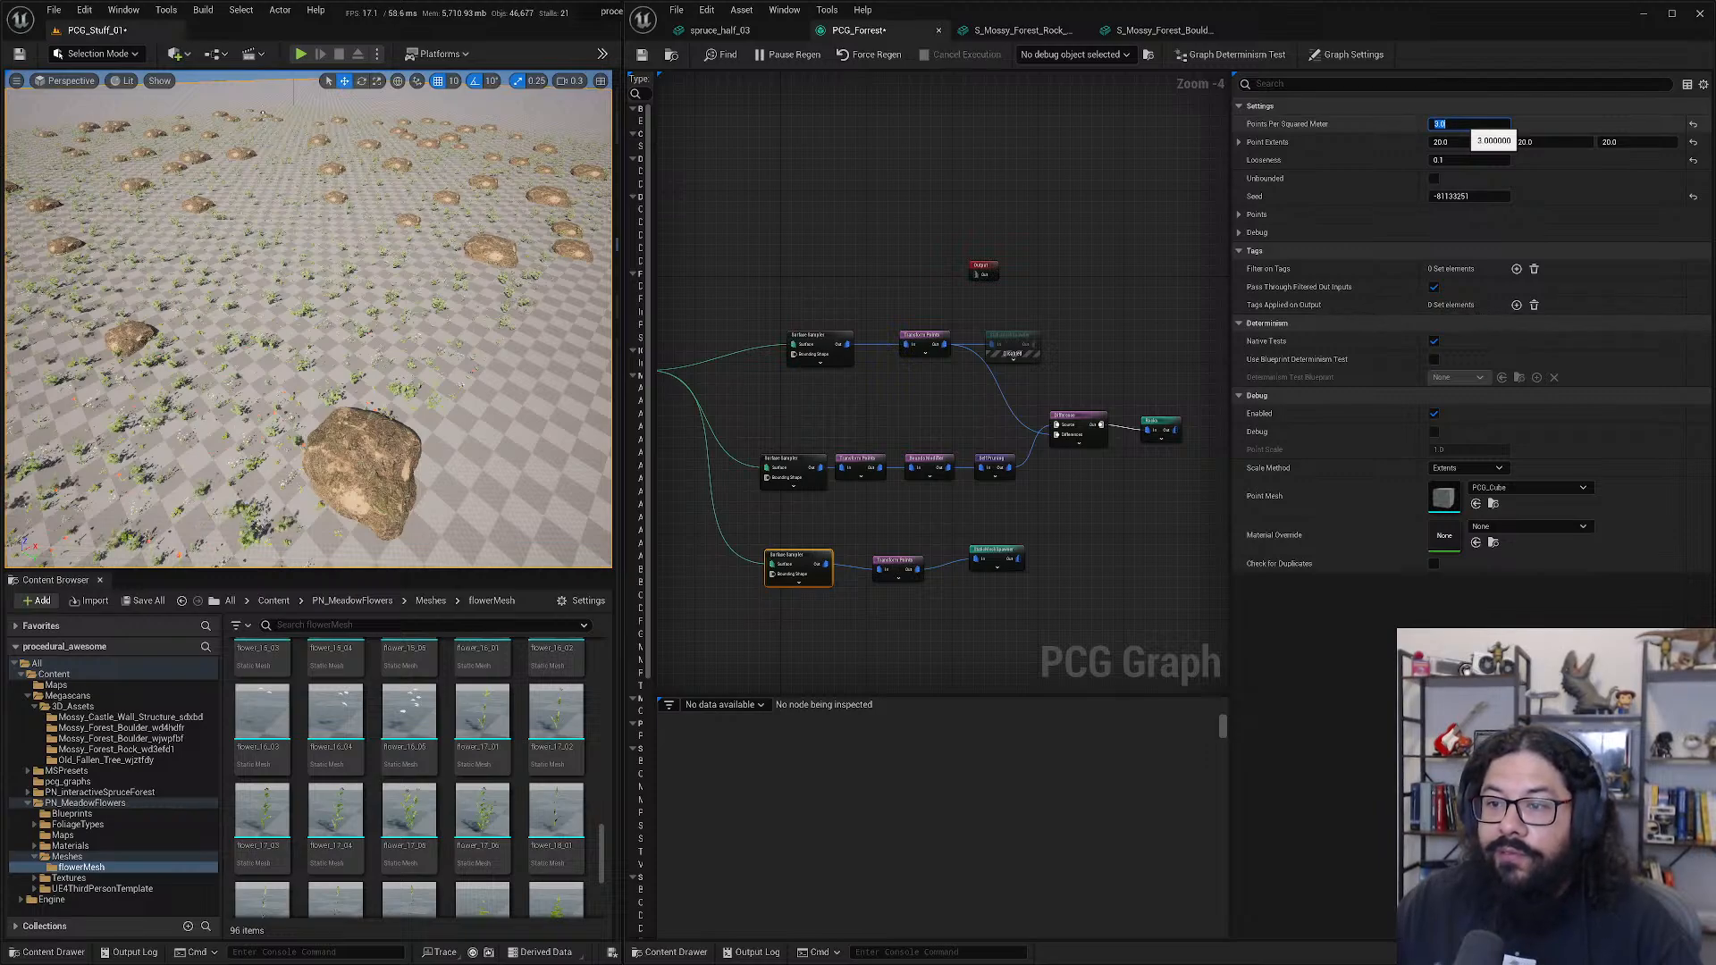
- Set the flower Surface Sampler's point extents to 10, 10 and 50
{"action": "left_click", "coordinate": [1455, 138]}
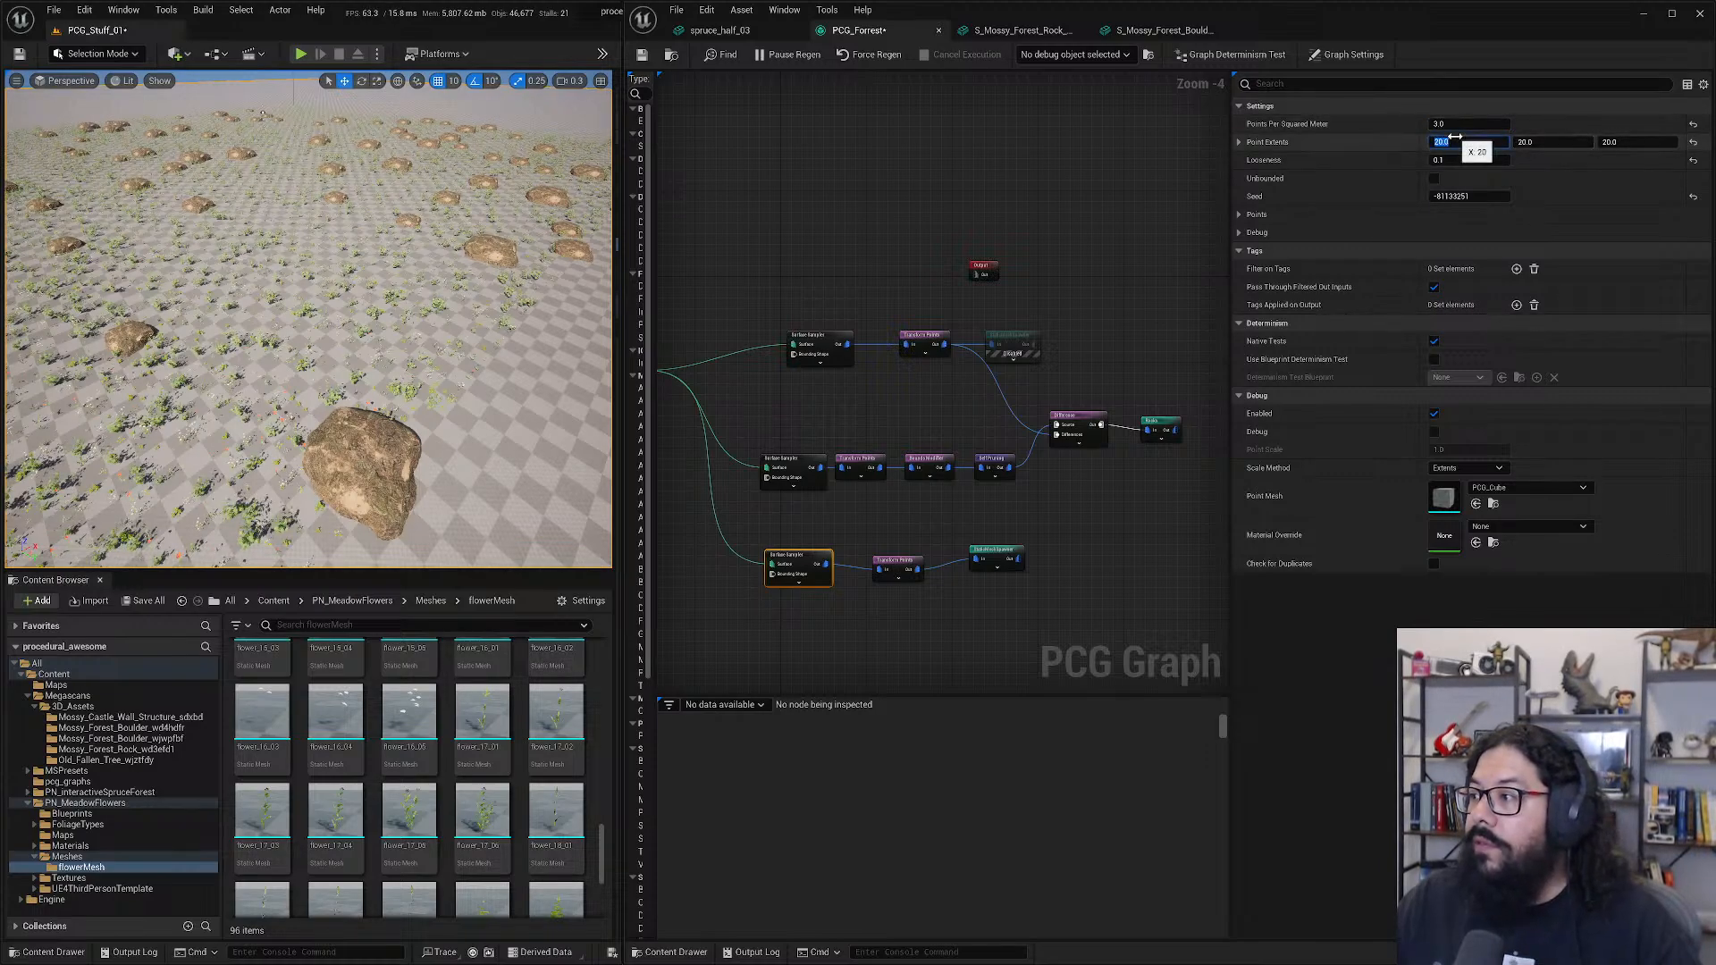
{"action": "type", "text": "10"}
{"action": "key", "text": "Tab"}
{"action": "type", "text": "10"}
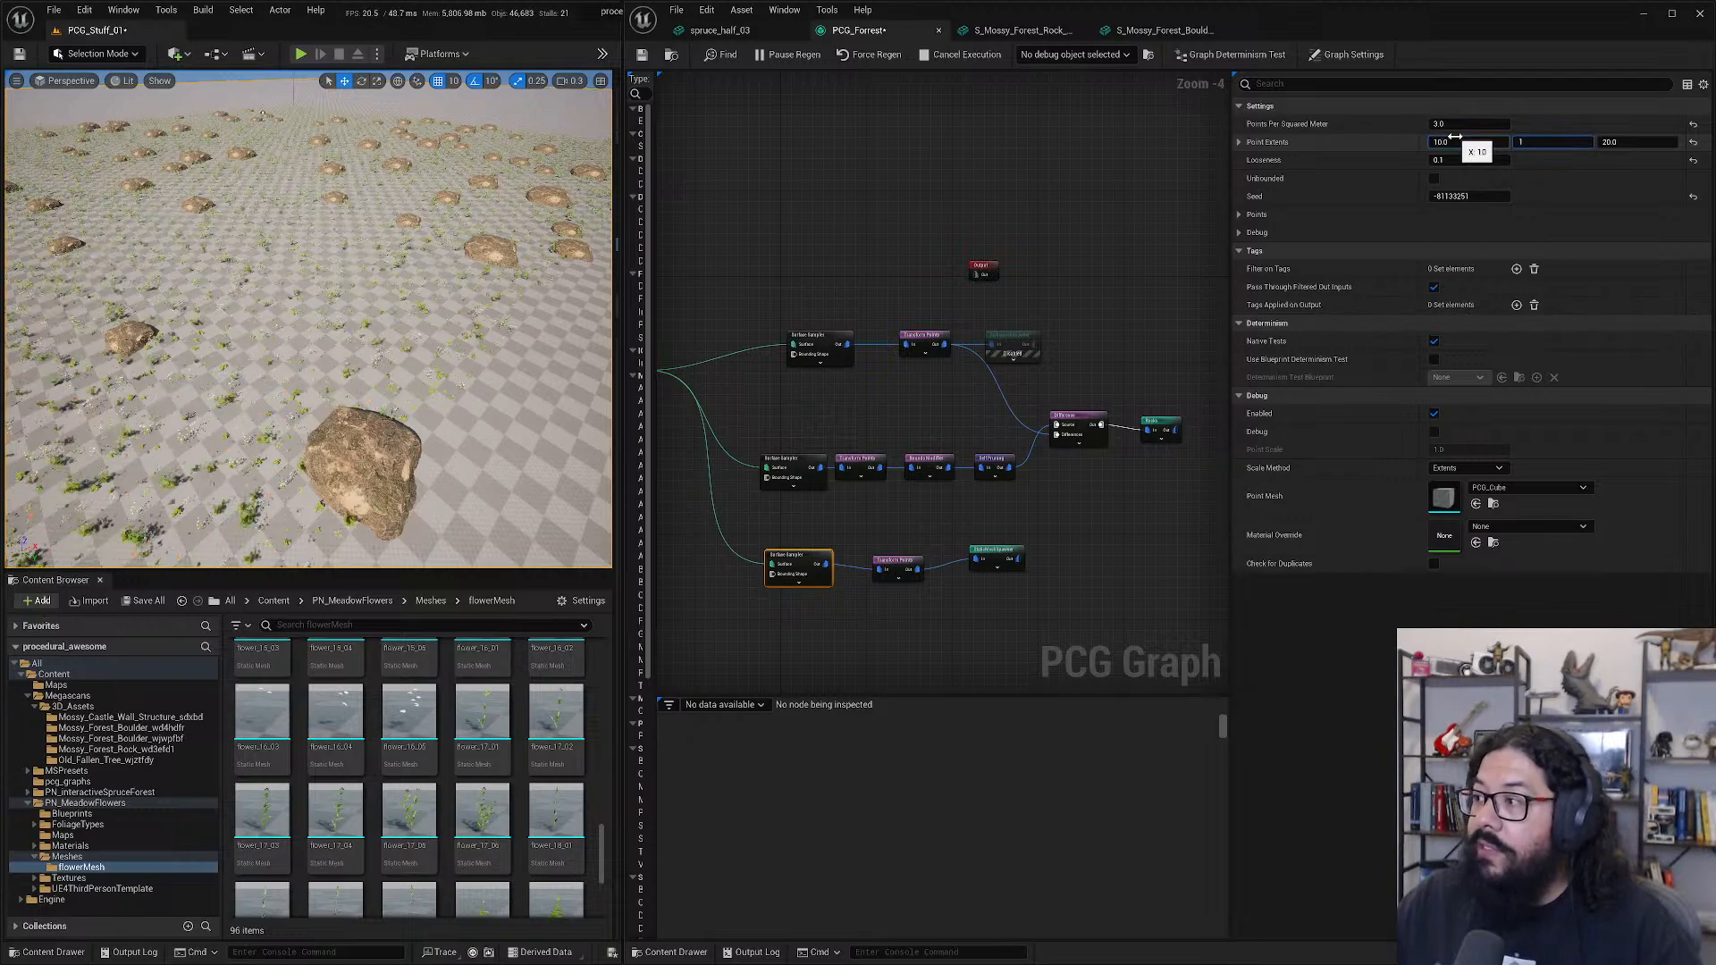
{"action": "key", "text": "Tab"}
{"action": "type", "text": "10"}
{"action": "key", "text": "Return"}
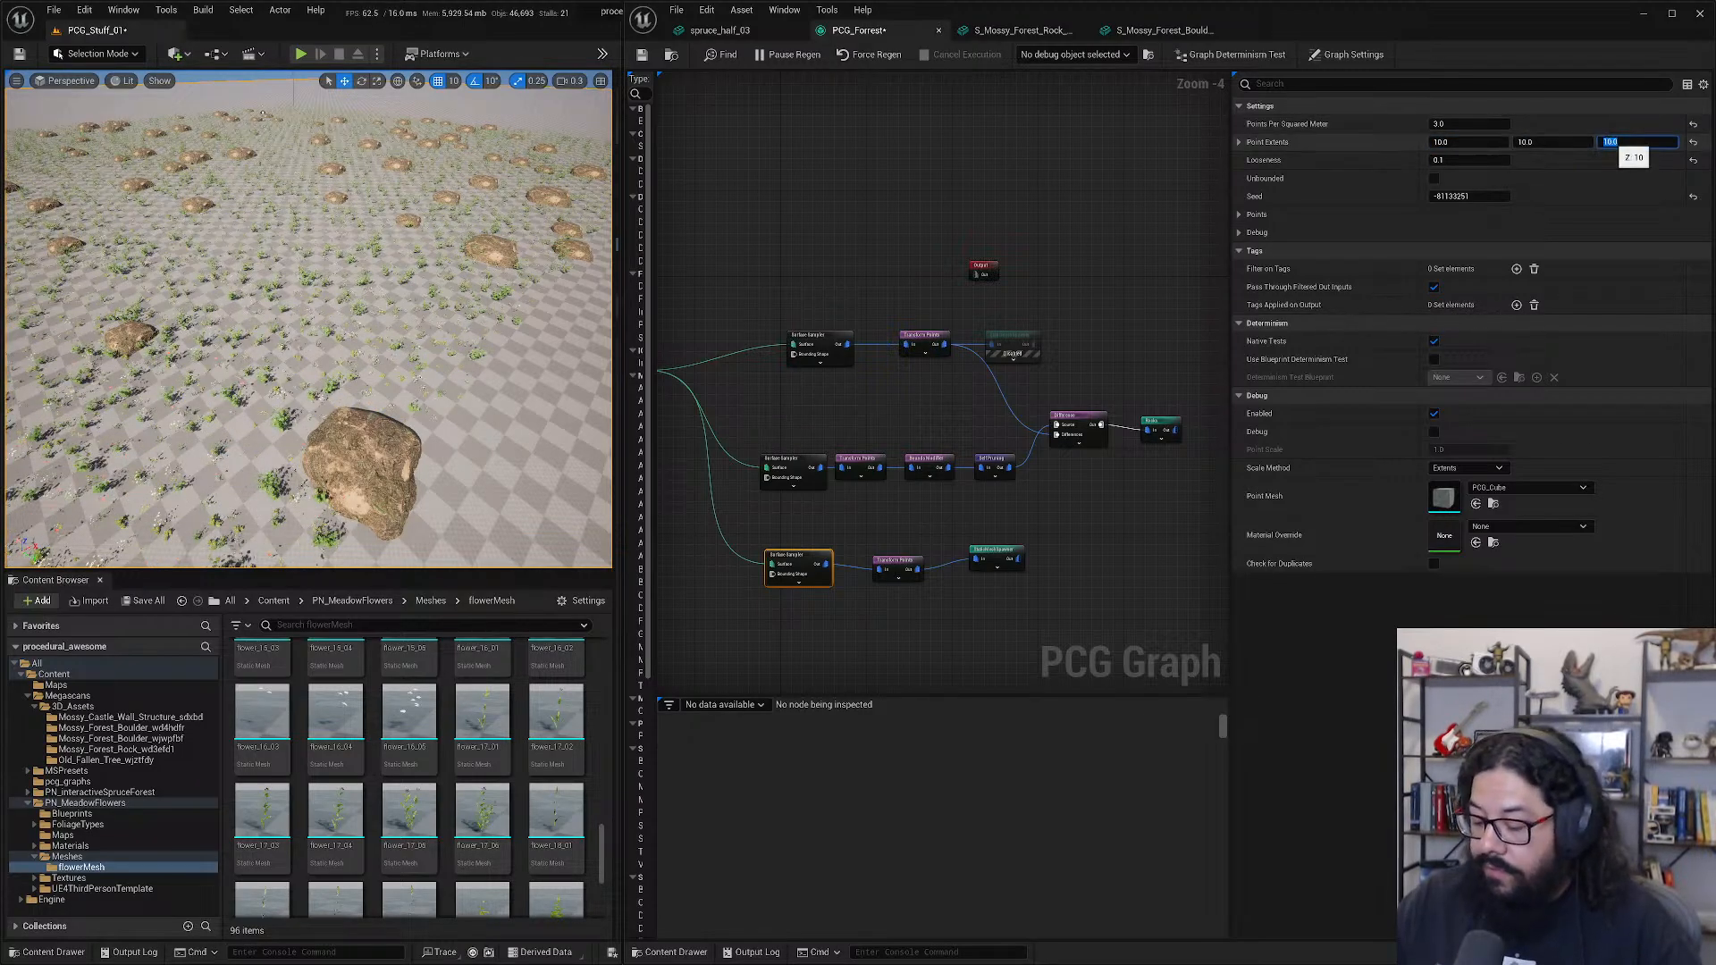
{"action": "type", "text": "50"}
{"action": "key", "text": "Return"}
{"action": "scroll", "coordinate": [218, 428], "scroll_direction": "up", "scroll_amount": 8}
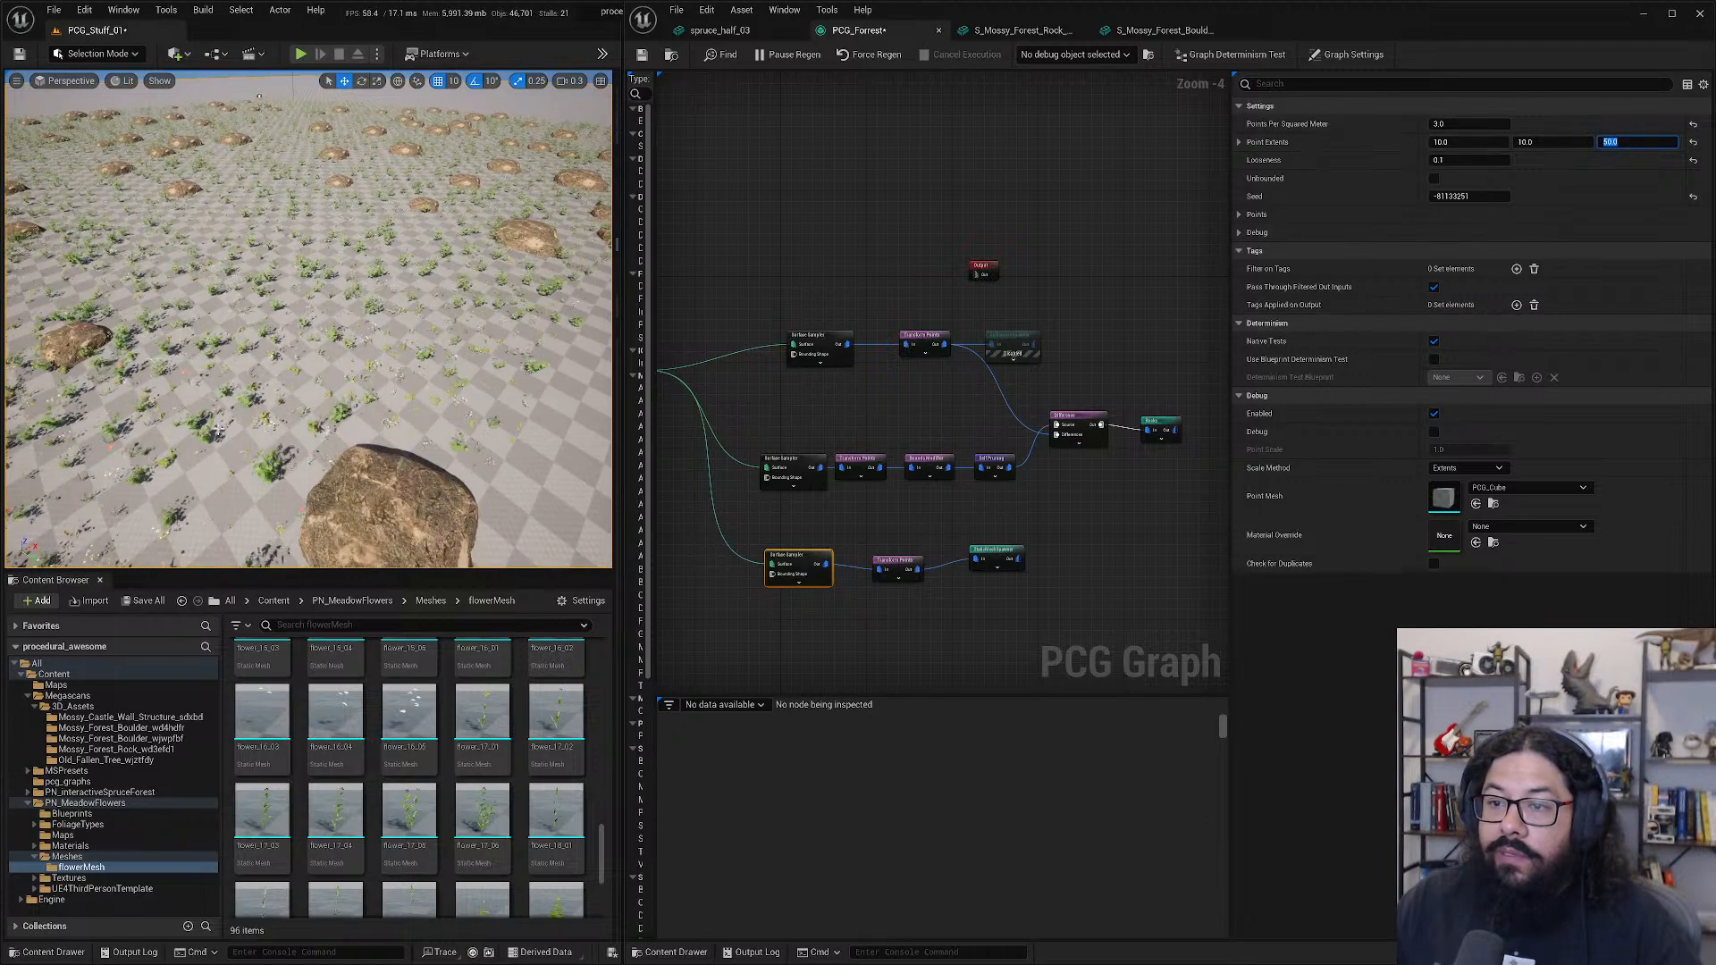
{"action": "scroll", "coordinate": [218, 428], "scroll_direction": "down", "scroll_amount": 5}
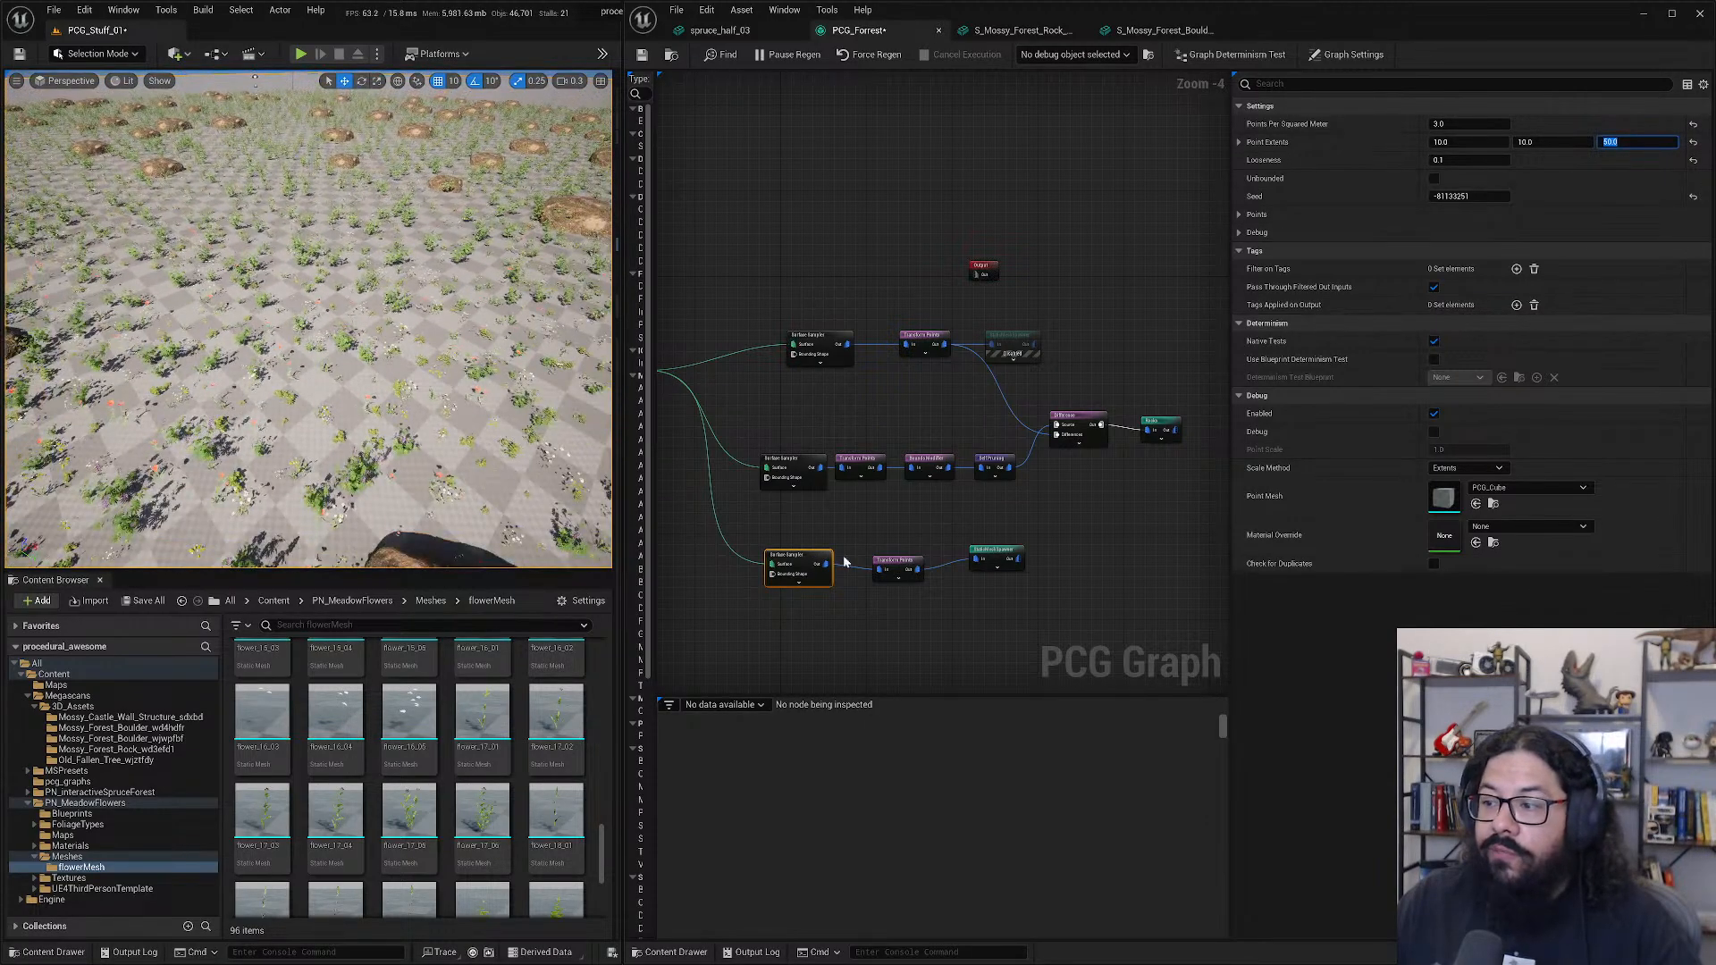
- Set the flower Surface Sampler's looseness to 2, showing its debug points only during the change
{"action": "left_click", "coordinate": [809, 563]}
{"action": "key", "text": "d"}
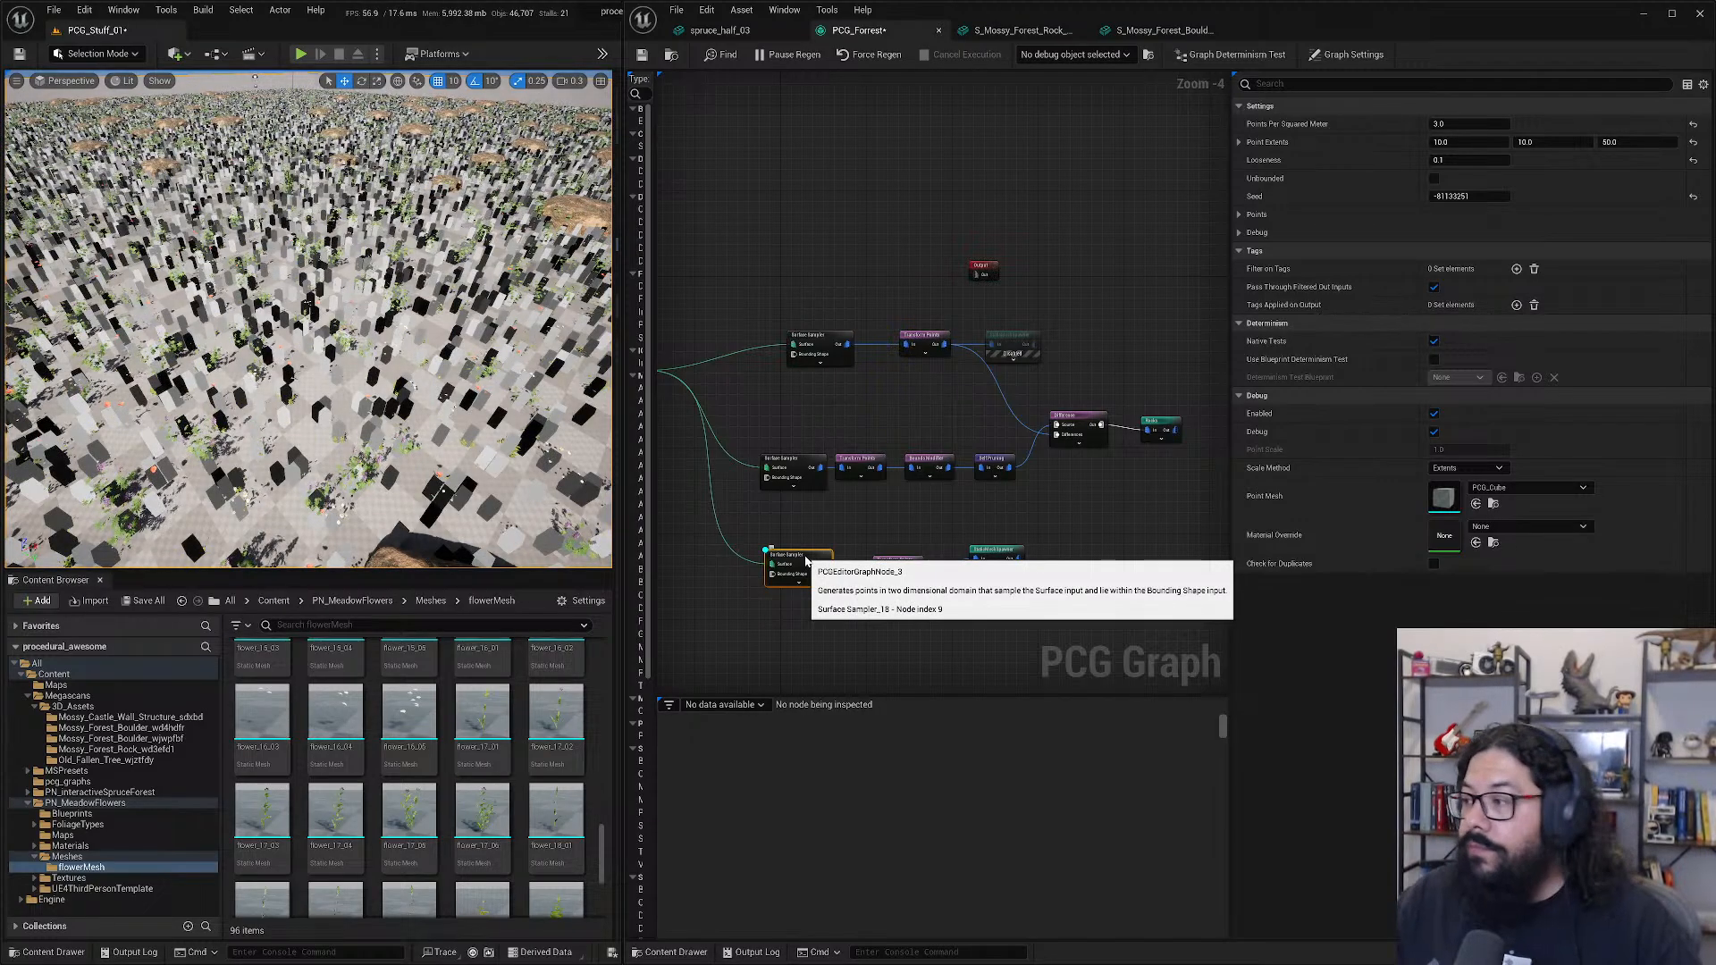
{"action": "left_click", "coordinate": [1457, 161]}
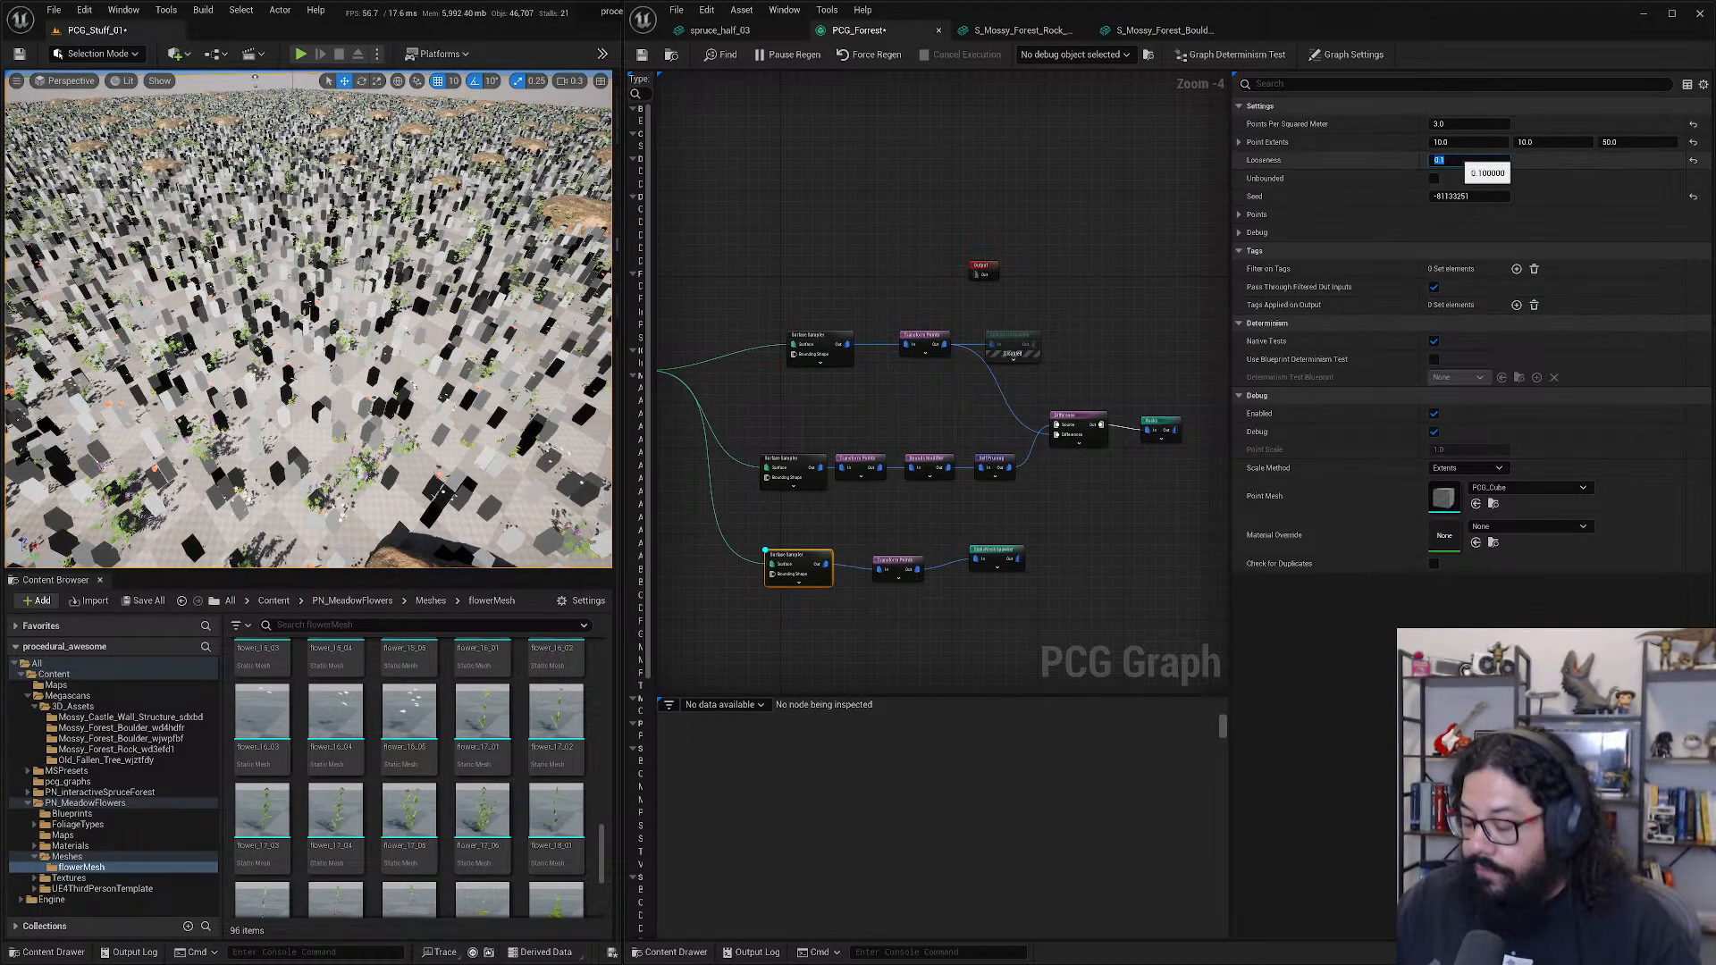
{"action": "type", "text": "2"}
{"action": "key", "text": "Return"}
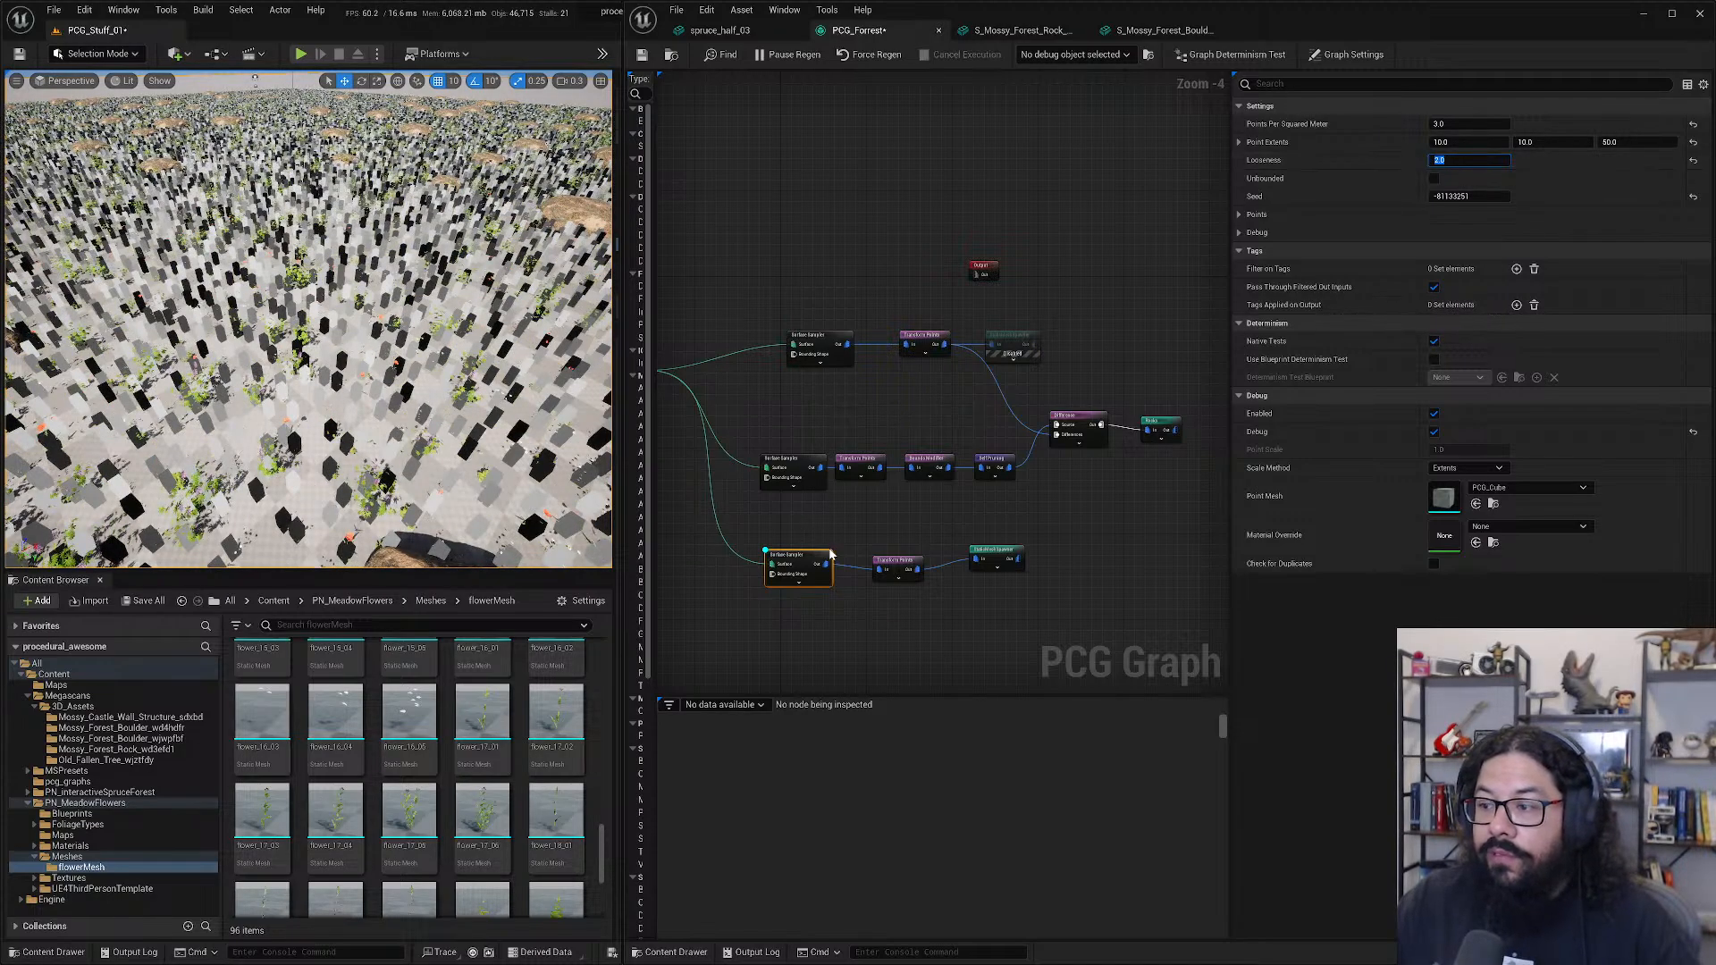
{"action": "key", "text": "d"}
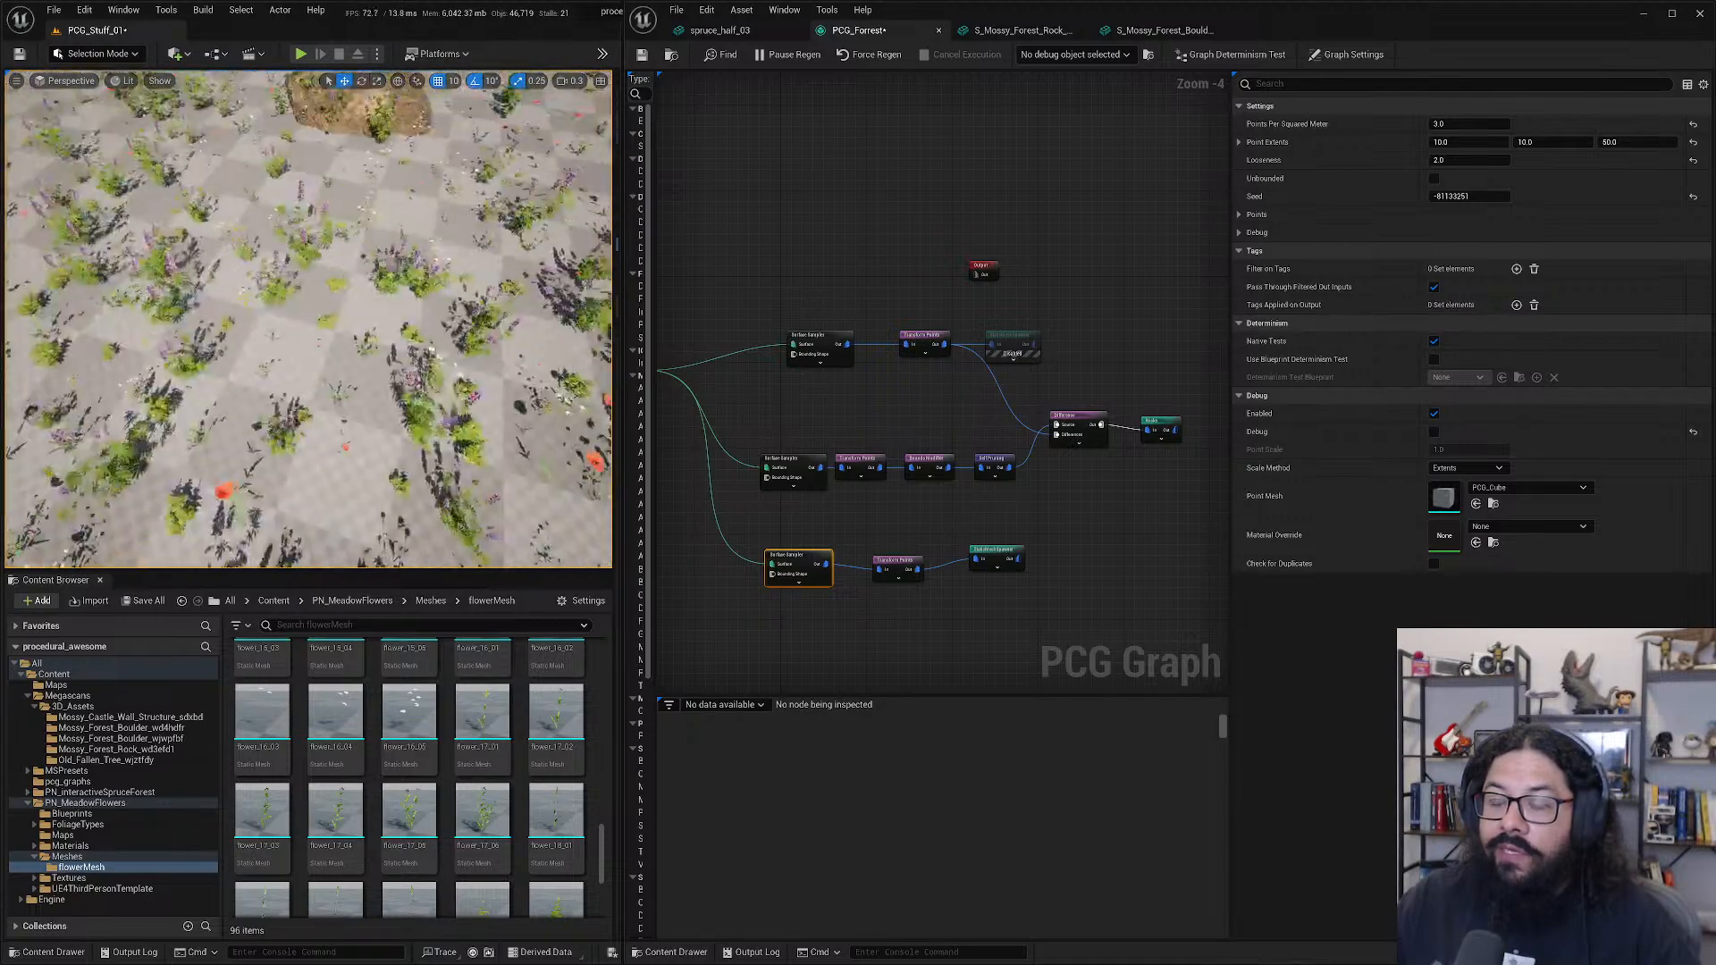
- Re-enable the disabled tree Static Mesh Spawner and save the PCG_Forrest graph
{"action": "left_click", "coordinate": [1023, 342]}
{"action": "key", "text": "e"}
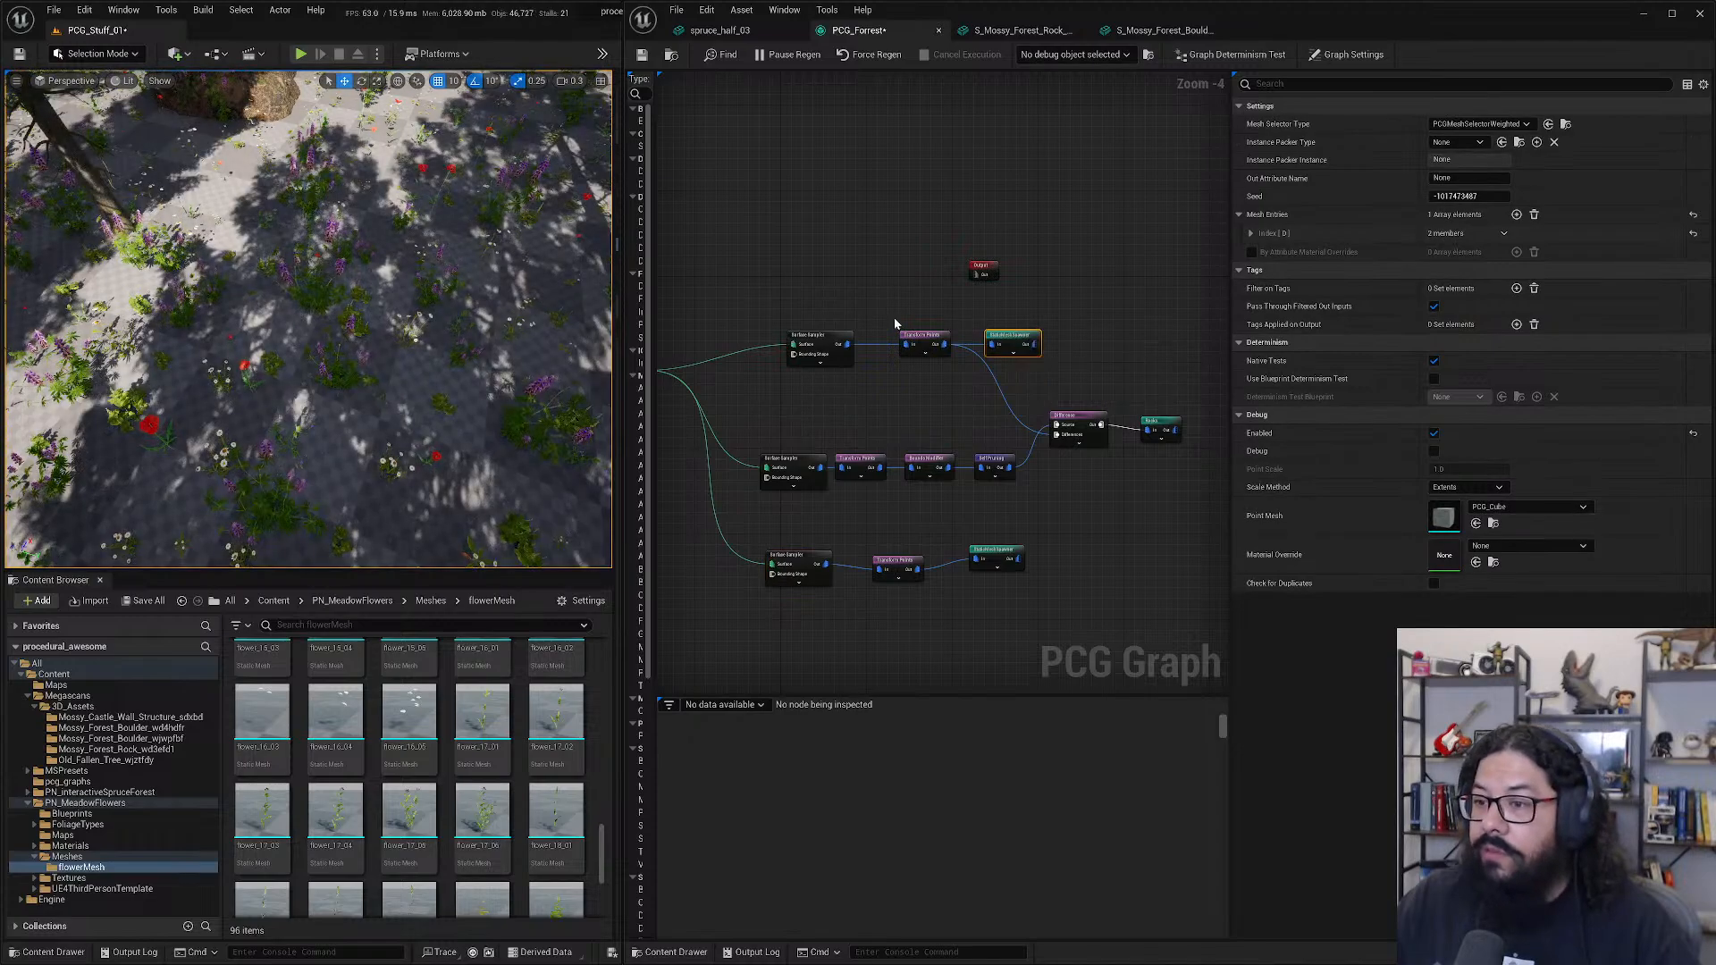
{"action": "left_click", "coordinate": [866, 295]}
{"action": "key", "text": "ctrl+s"}
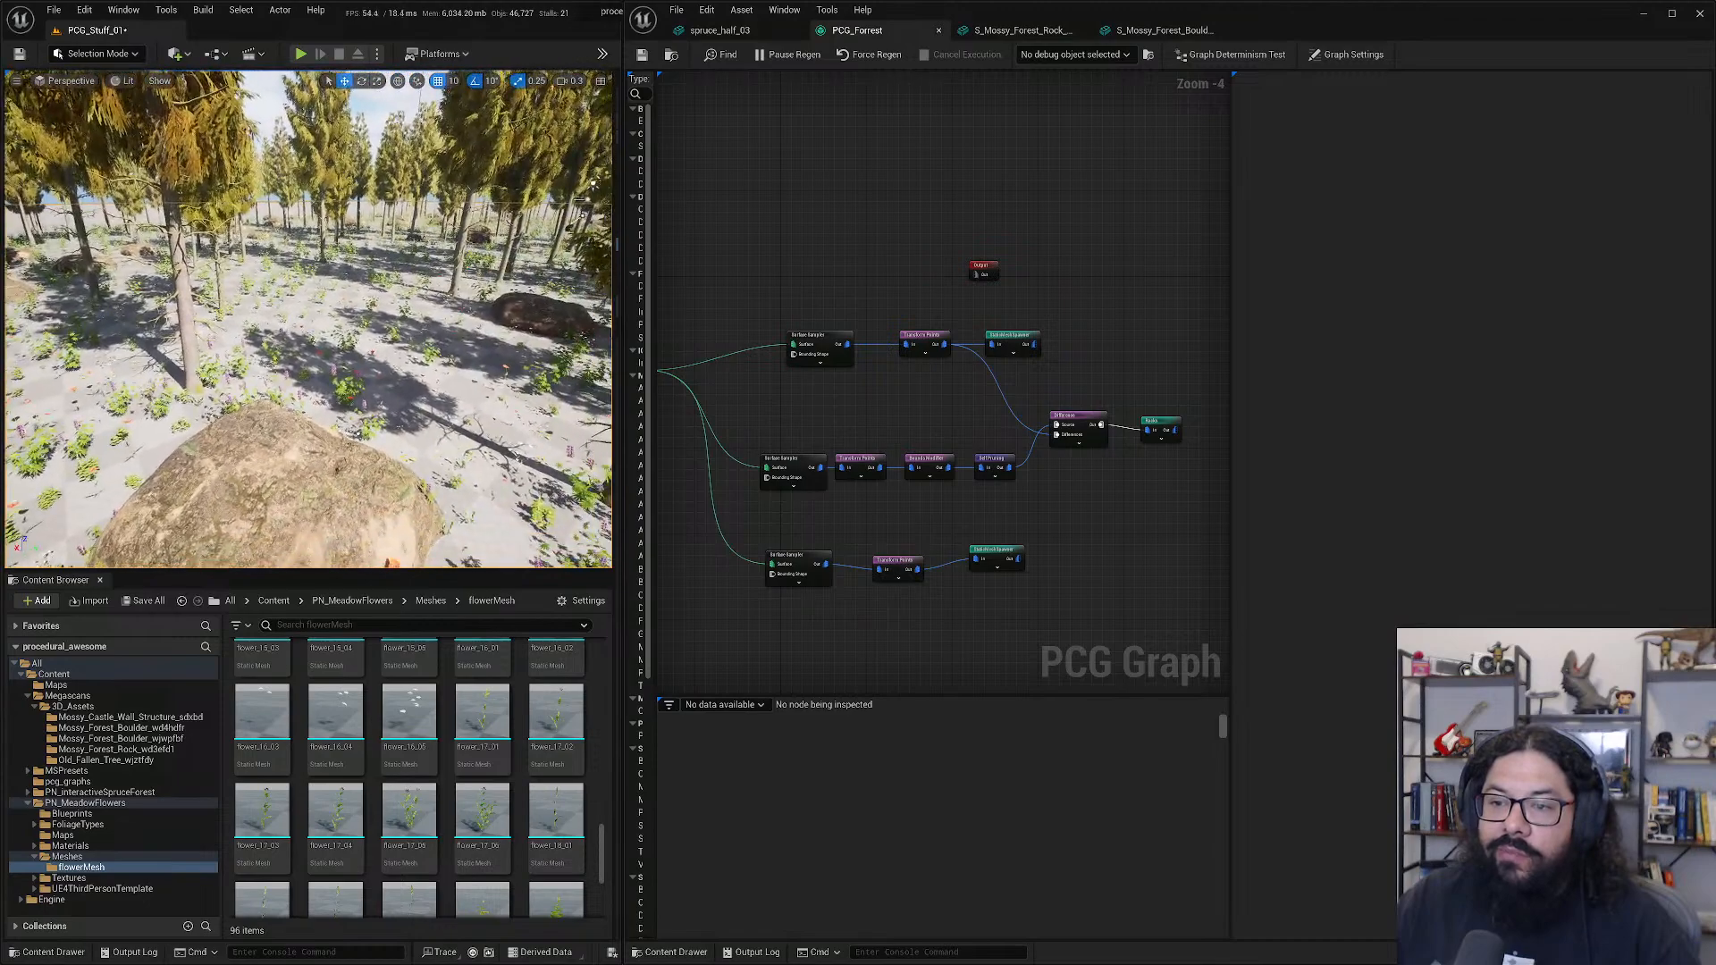
- Make room before the flower Static Mesh Spawner and add a Difference node between it and the Transform Points node
{"action": "right_click_drag", "start_coordinate": [309, 319], "coordinate": [237, 429]}
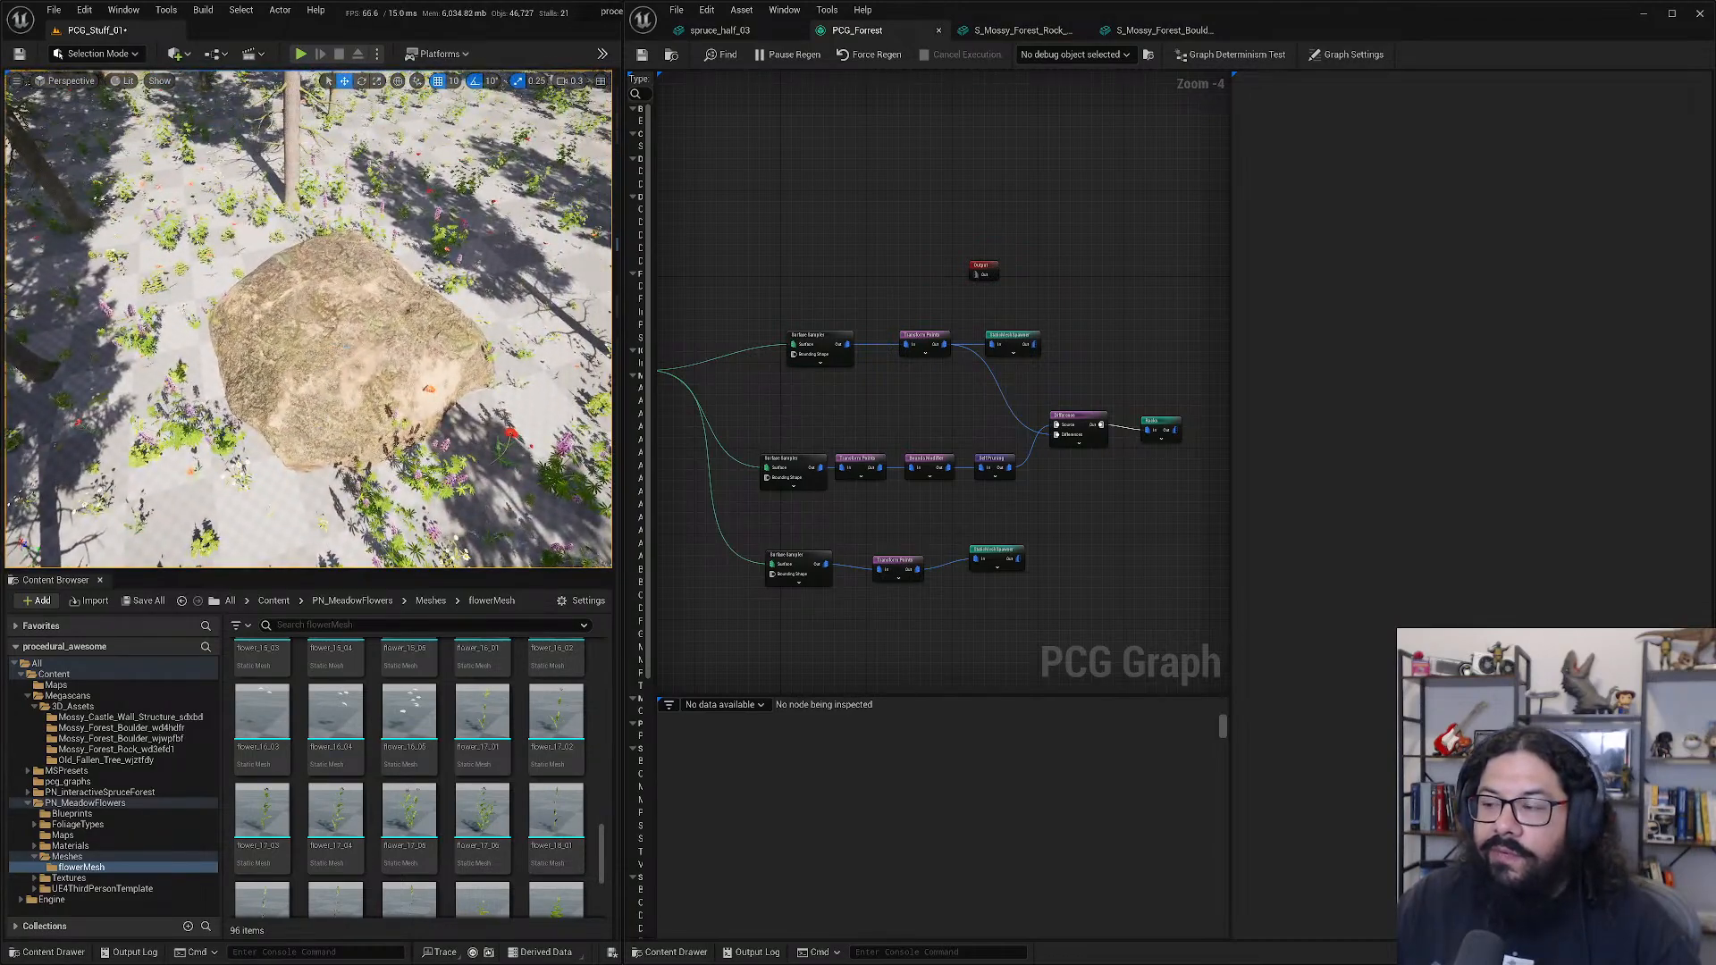
{"action": "left_click_drag", "start_coordinate": [995, 549], "coordinate": [1129, 549]}
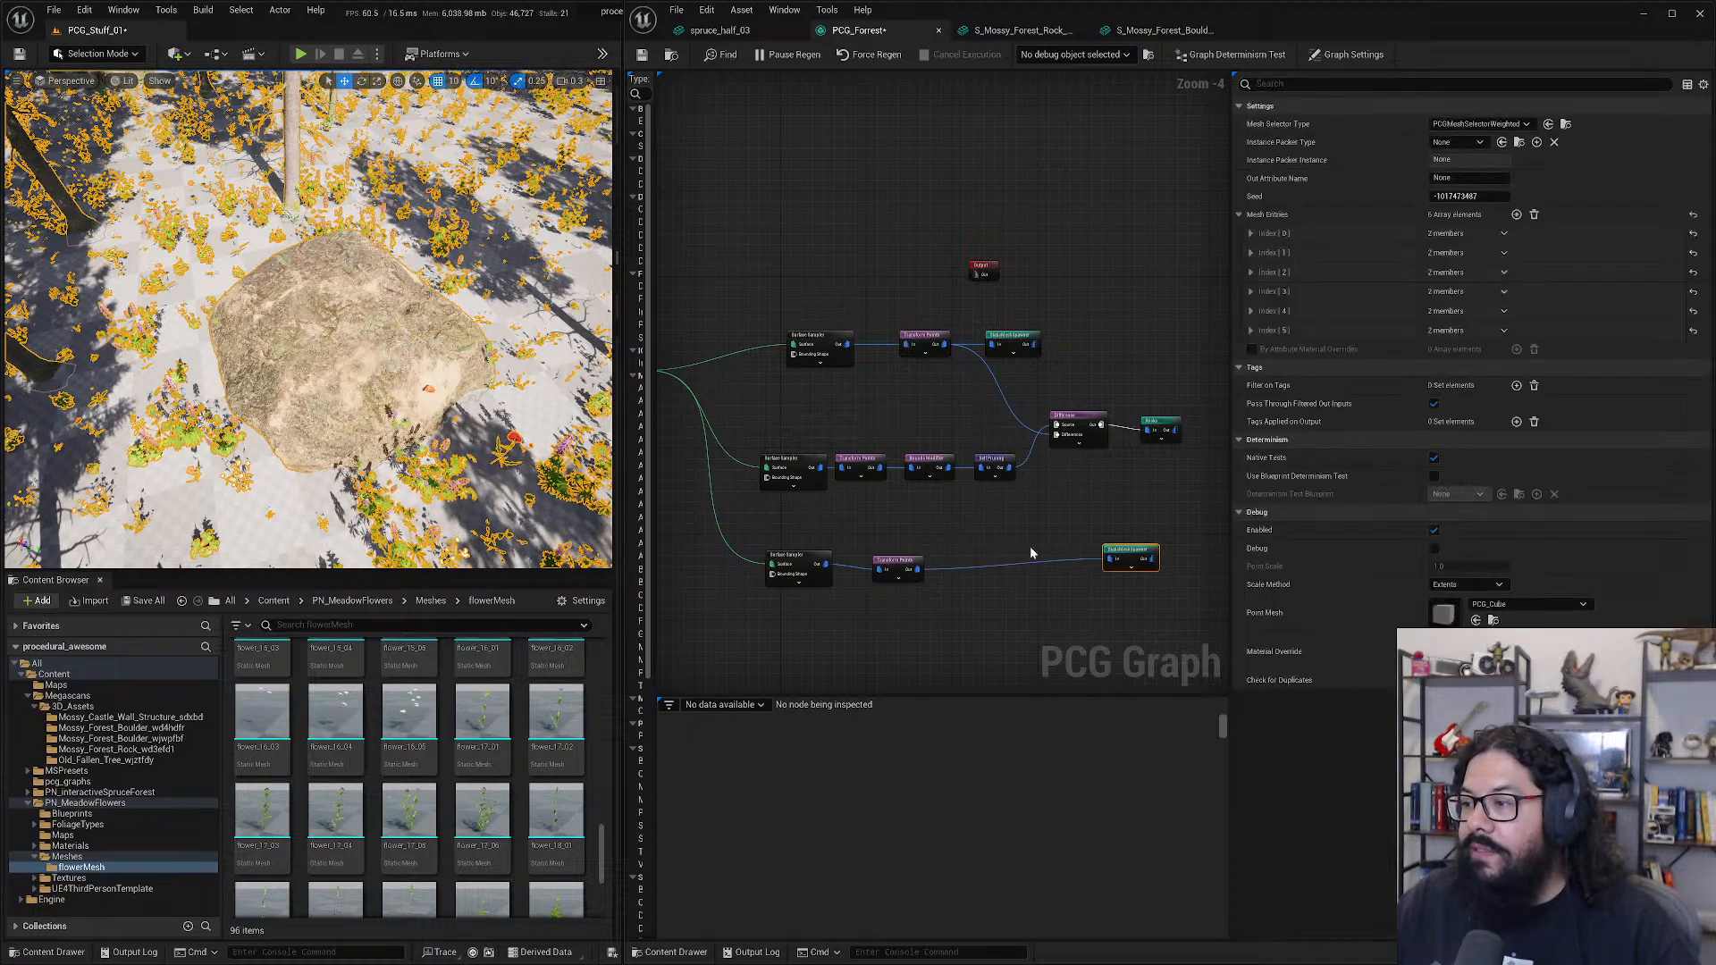
{"action": "left_click", "coordinate": [983, 550]}
{"action": "right_click", "coordinate": [984, 550]}
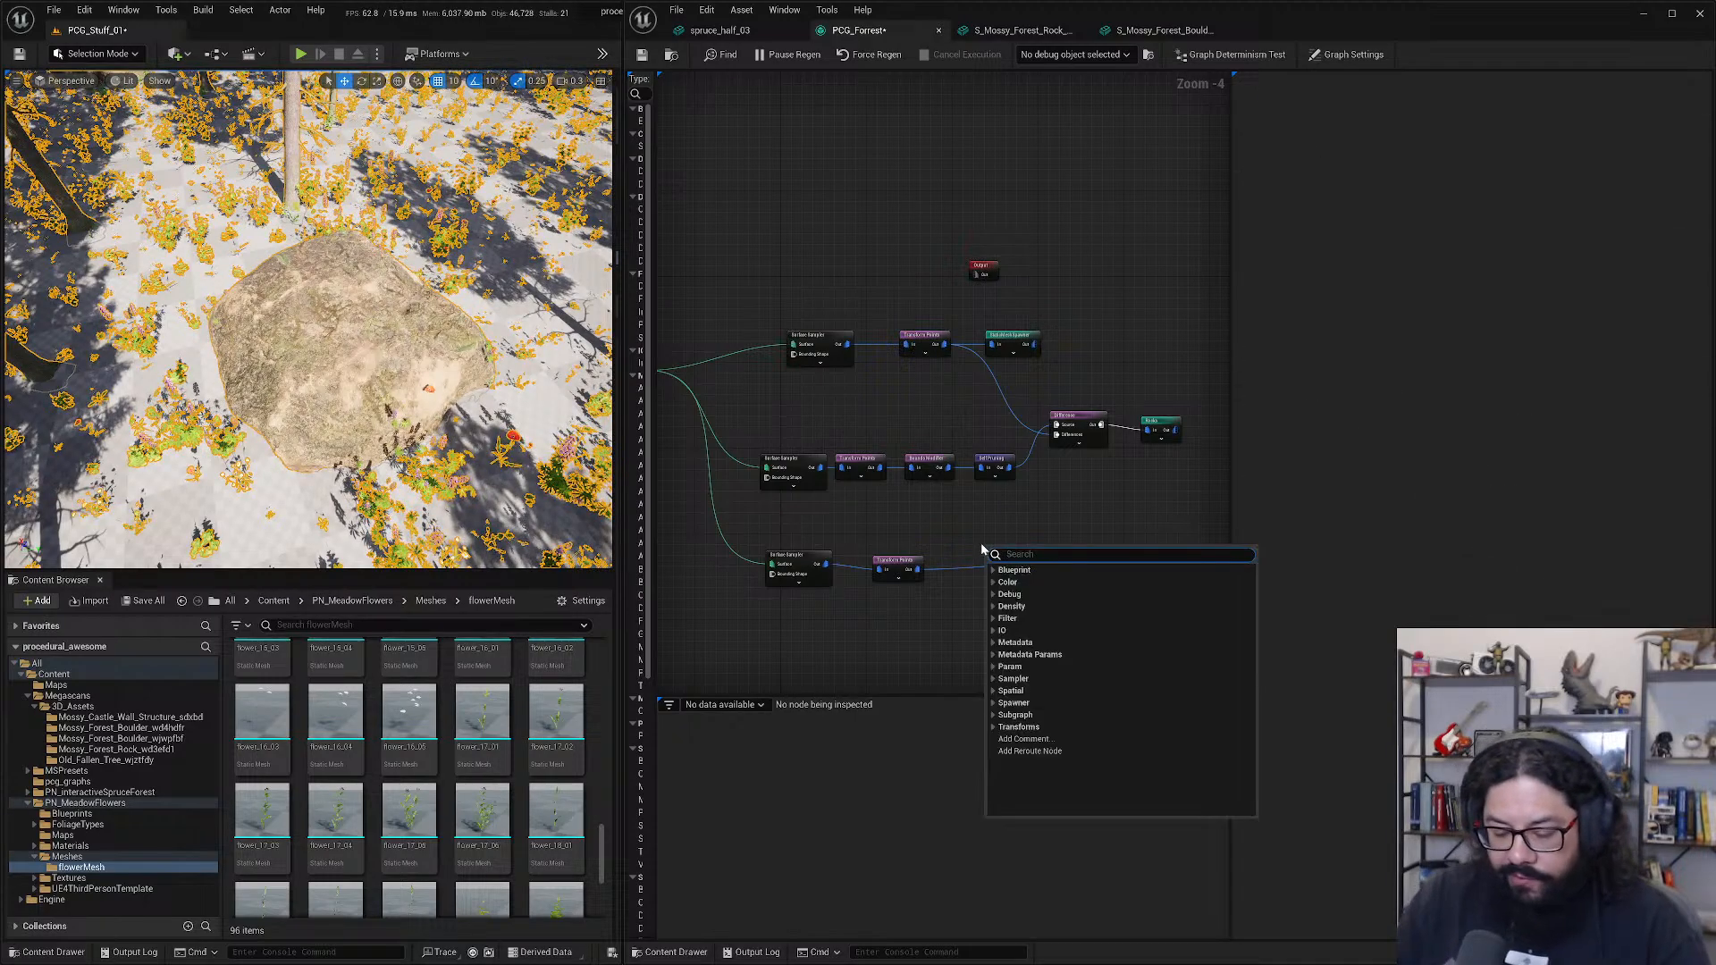
{"action": "type", "text": "differe"}
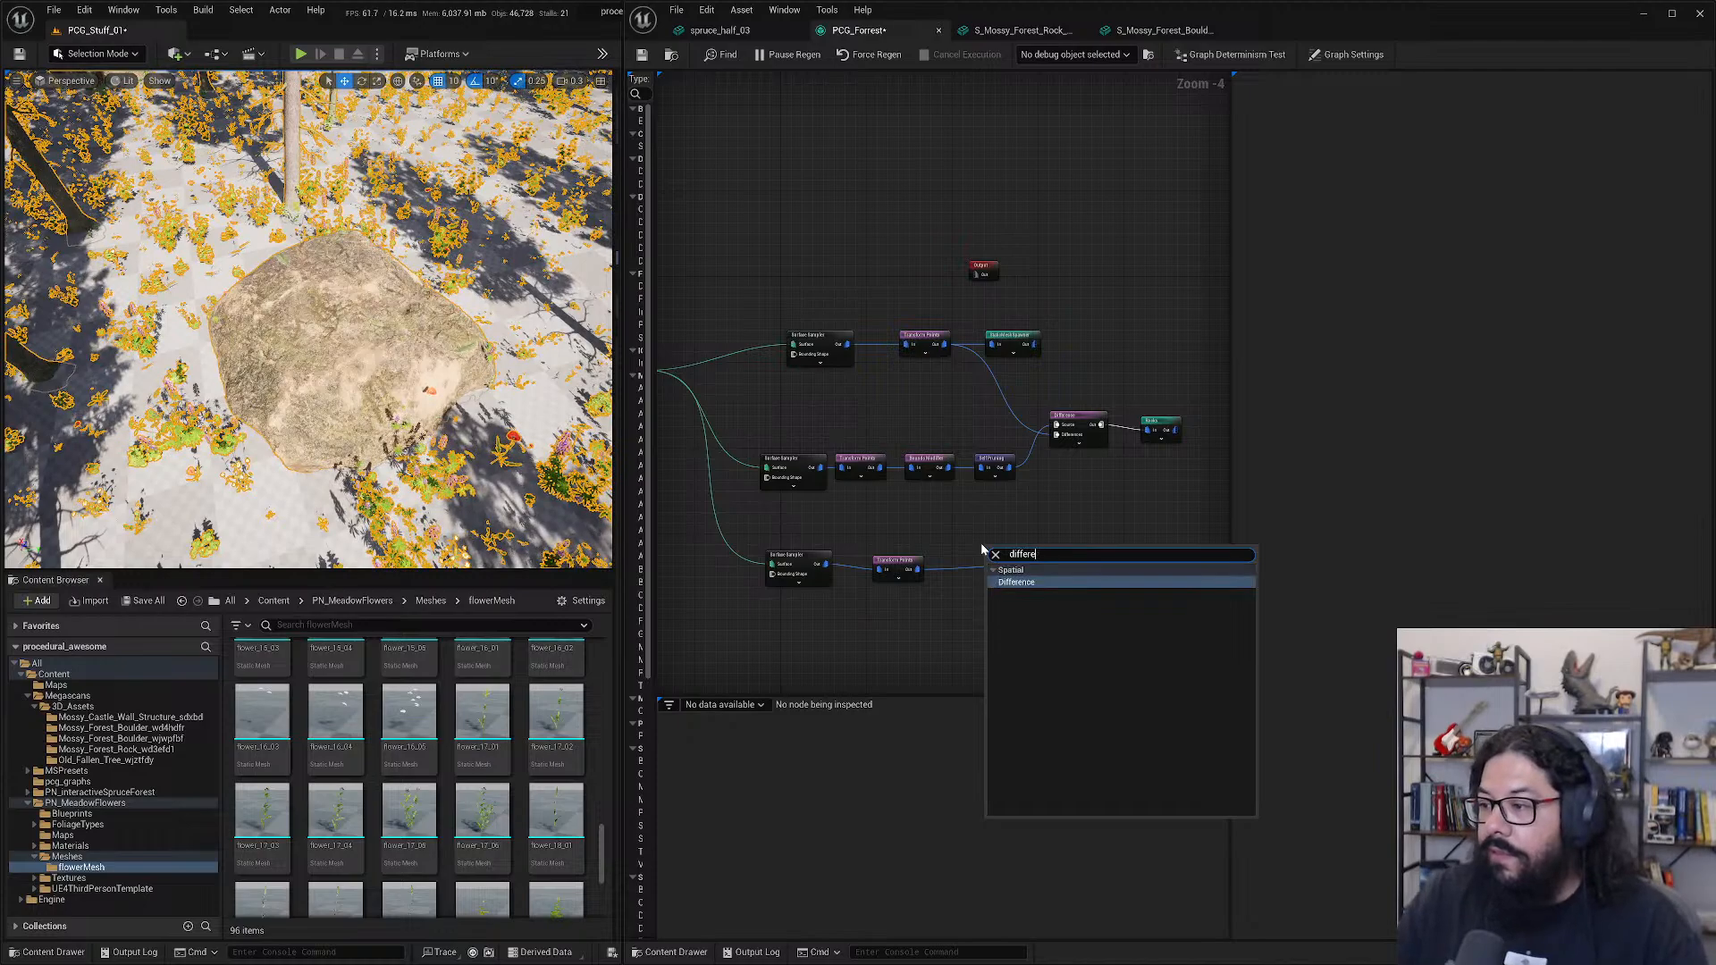
{"action": "left_click", "coordinate": [1017, 582]}
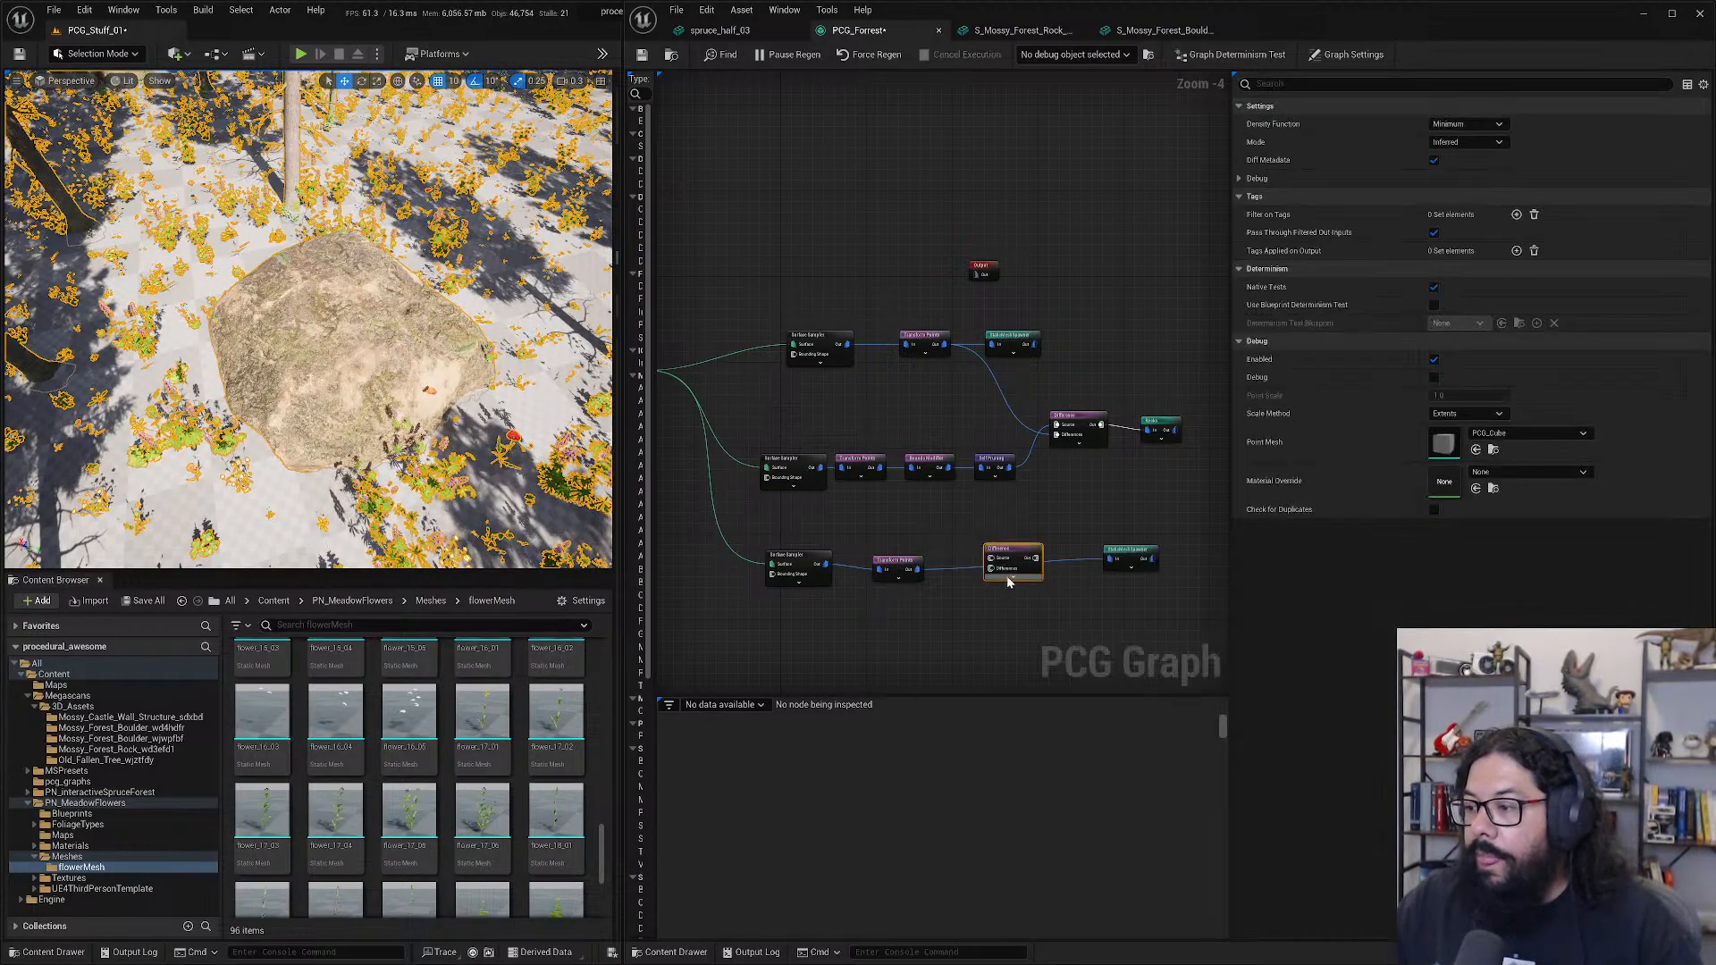
- Wire the flower Transform Points as the Difference node's source, the boulders' Self Pruning output as its differences, and its output into the flower spawner
{"action": "left_click_drag", "start_coordinate": [1028, 547], "coordinate": [1041, 543]}
{"action": "mouse_move", "coordinate": [914, 574]}
{"action": "left_mouse_down"}
{"action": "mouse_move", "coordinate": [949, 572]}
{"action": "mouse_move", "coordinate": [921, 575]}
{"action": "left_mouse_up"}
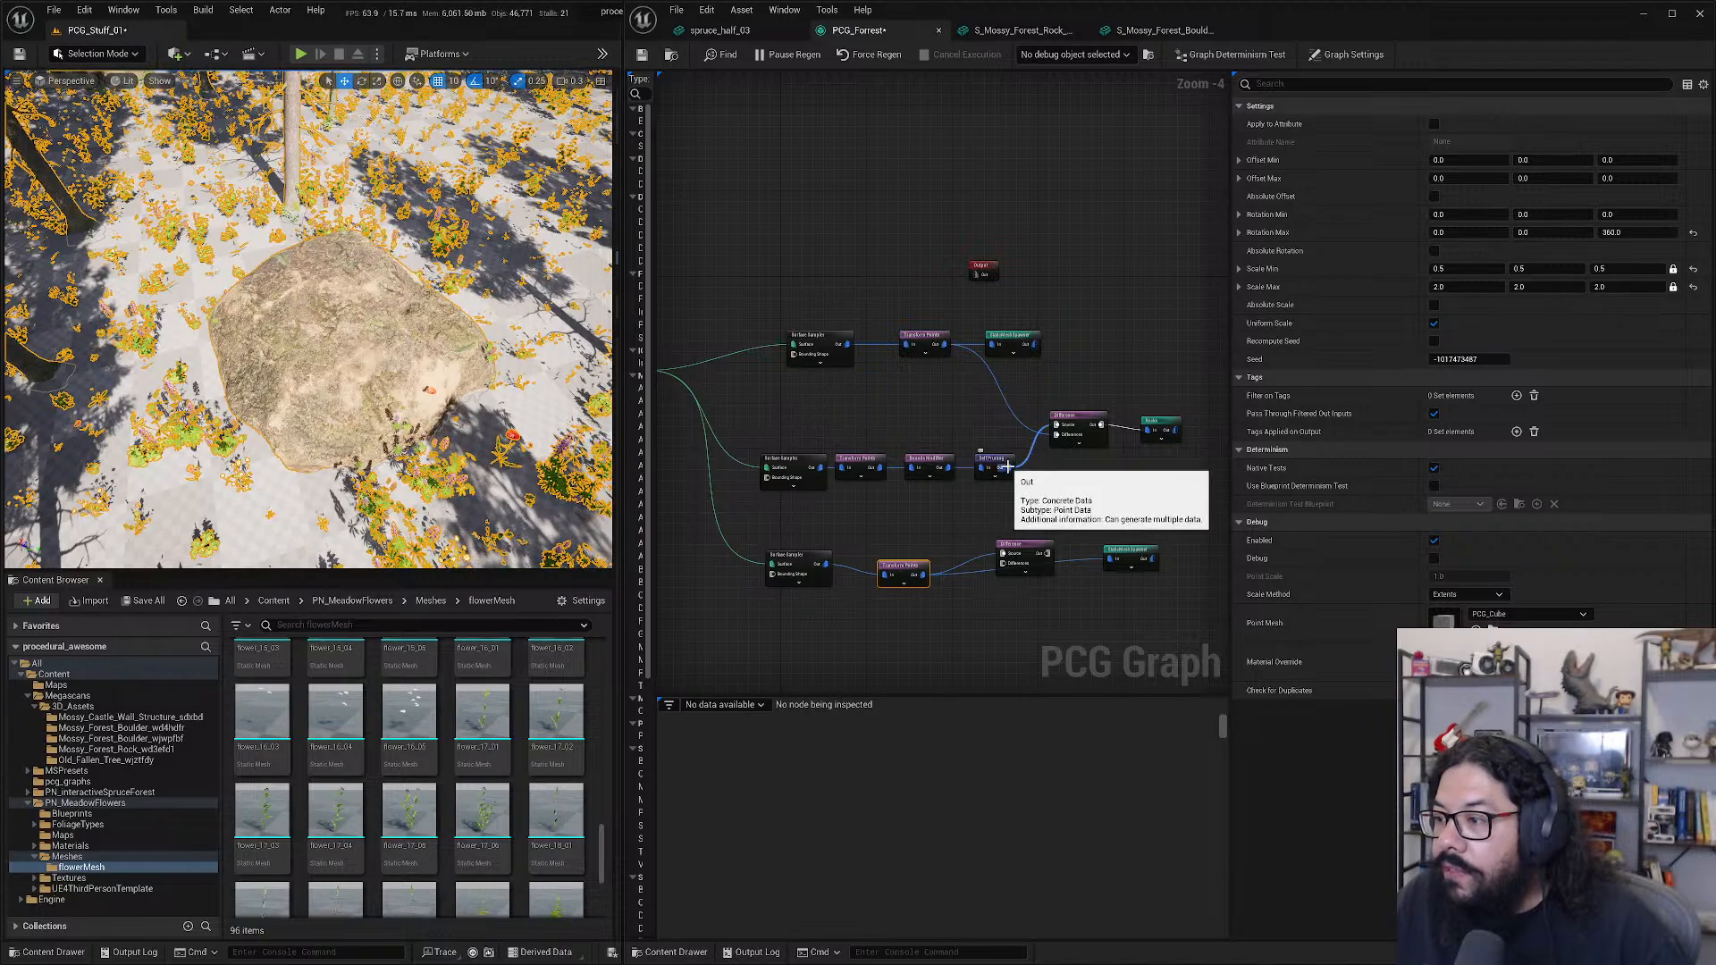
{"action": "left_click_drag", "start_coordinate": [1010, 467], "coordinate": [1113, 559]}
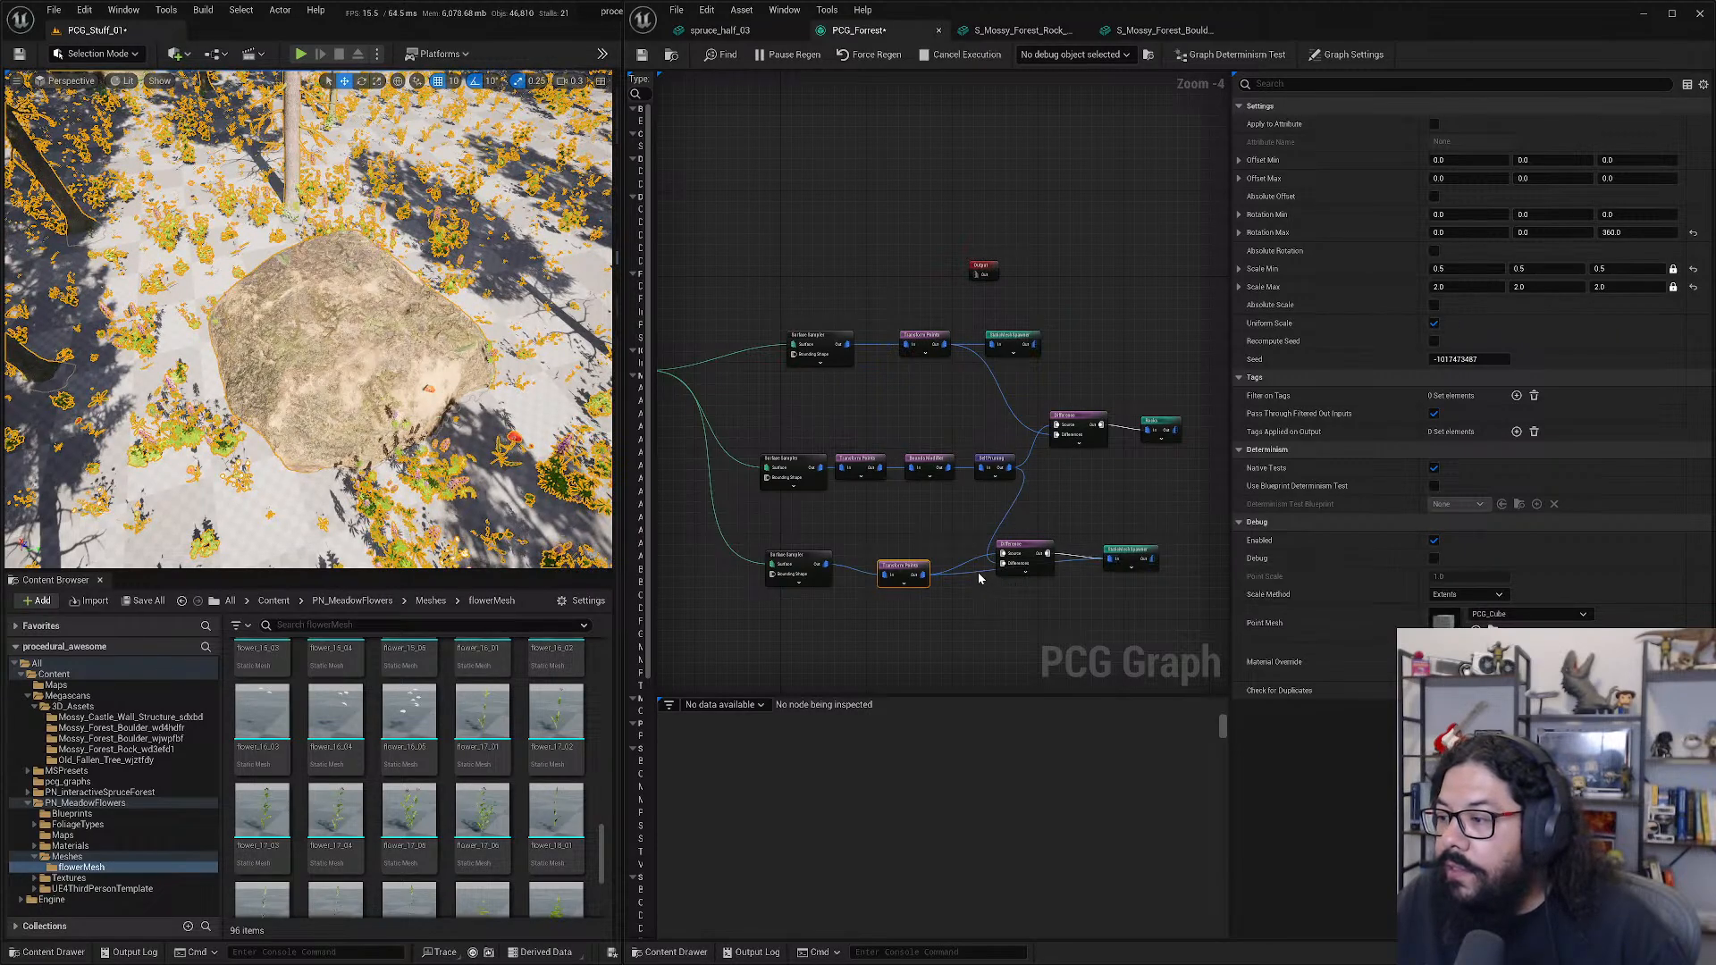
- Set the density function of the flower branch's Difference node to Binary
{"action": "left_click", "coordinate": [1019, 547]}
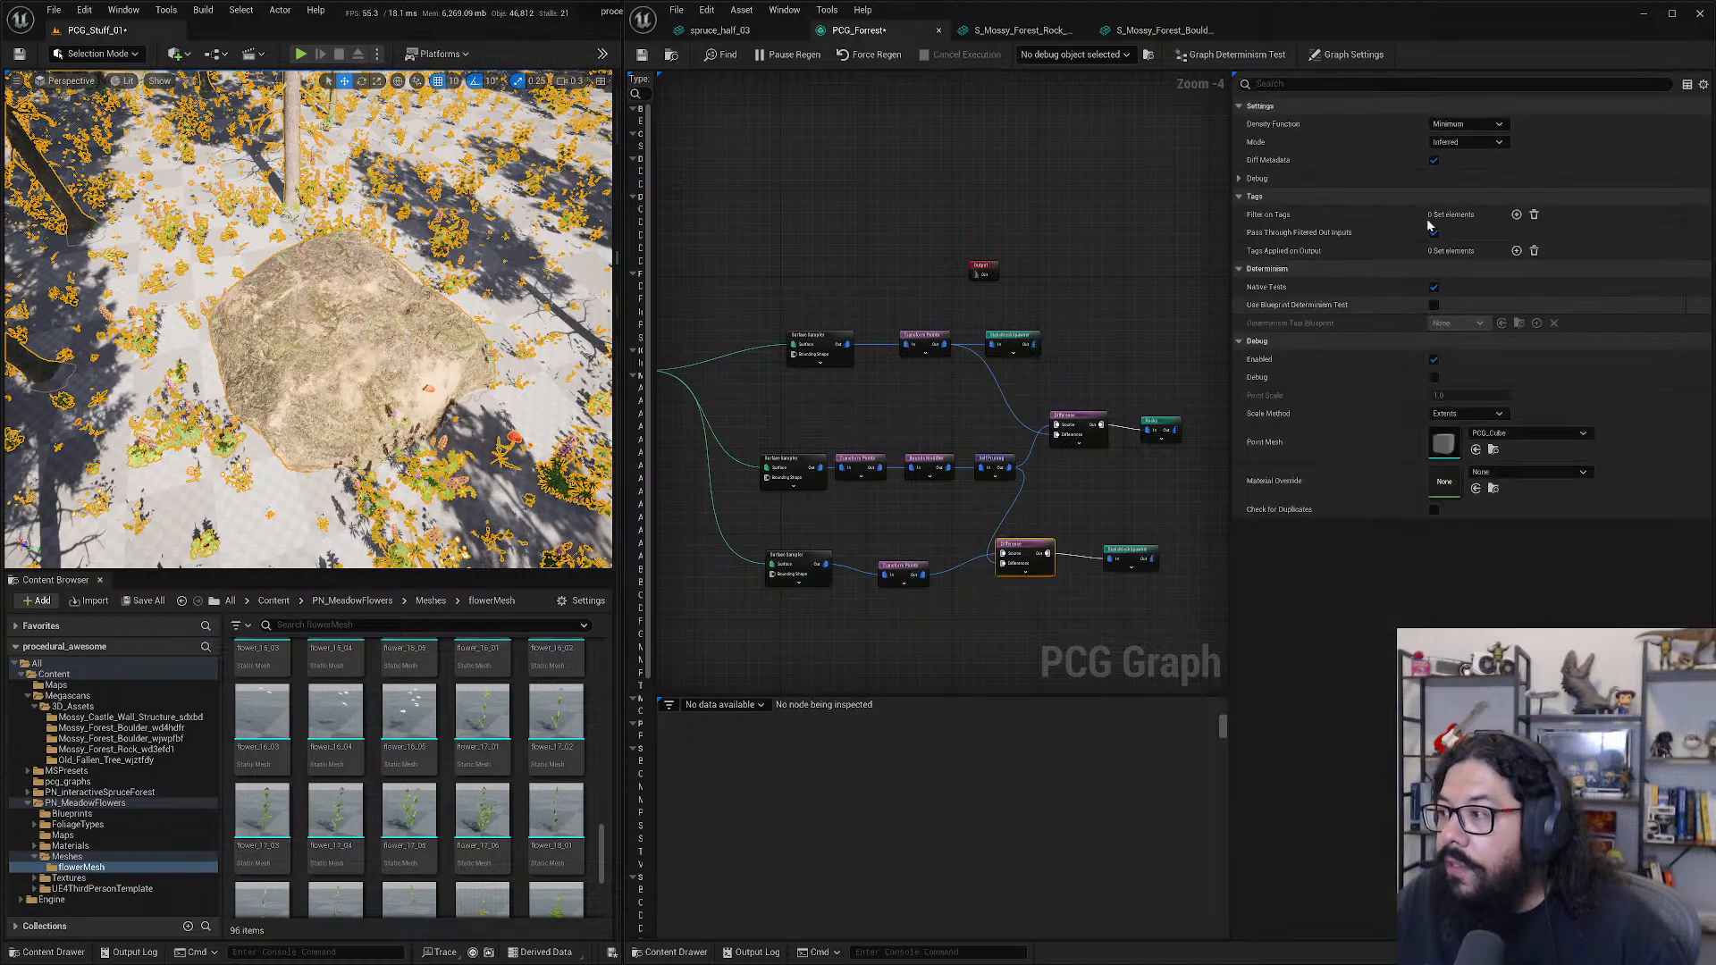
{"action": "left_click", "coordinate": [1466, 123]}
{"action": "left_click", "coordinate": [1465, 165]}
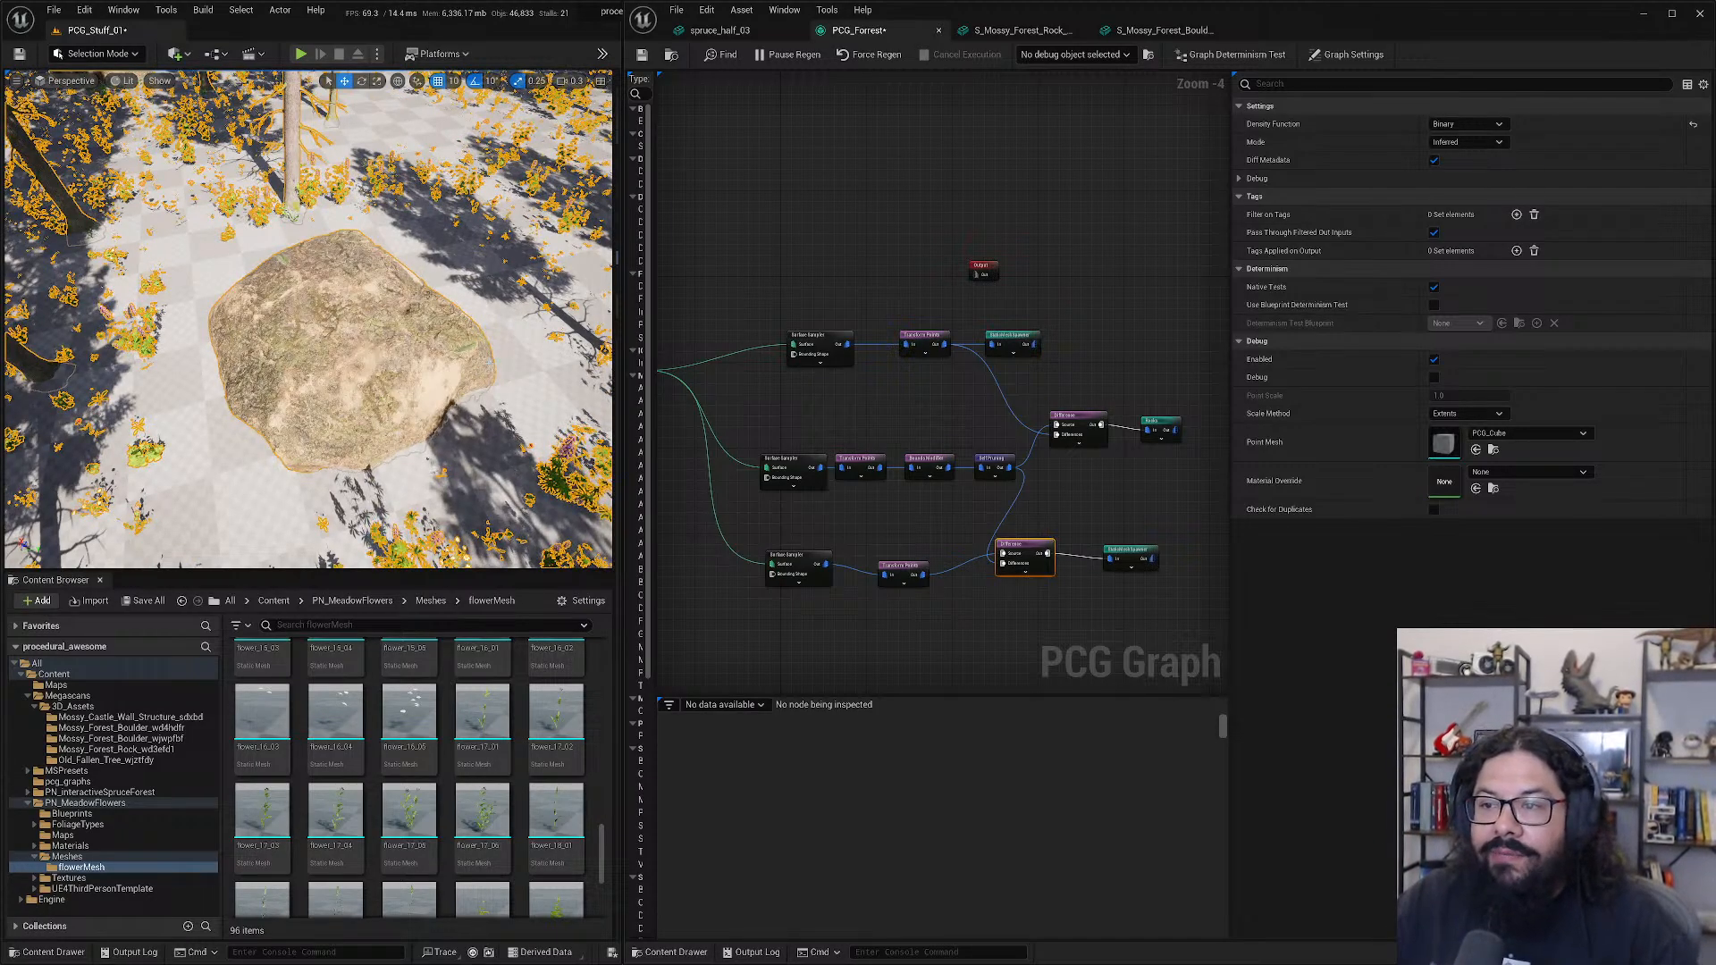
- Examine the flower placement around the boulders in the level viewport with the selection outline cleared
{"action": "scroll", "coordinate": [490, 360], "scroll_direction": "down", "scroll_amount": 3}
{"action": "right_click_drag", "start_coordinate": [490, 360], "coordinate": [497, 415]}
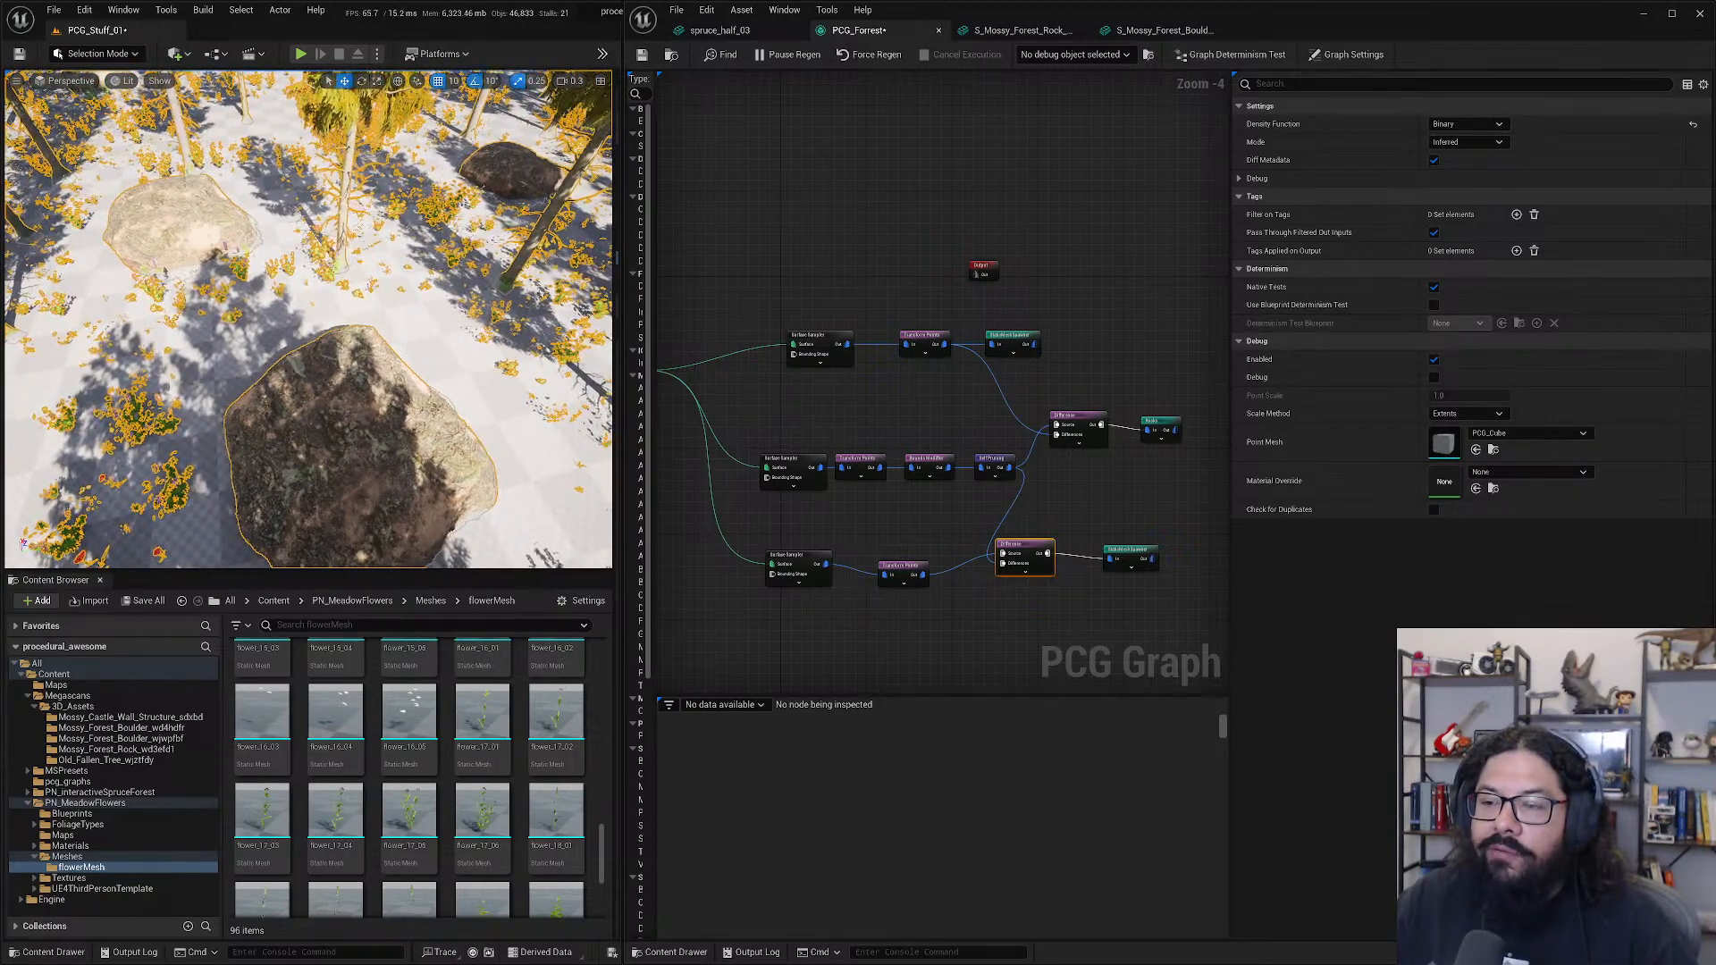
{"action": "right_click_drag", "start_coordinate": [450, 323], "coordinate": [469, 344]}
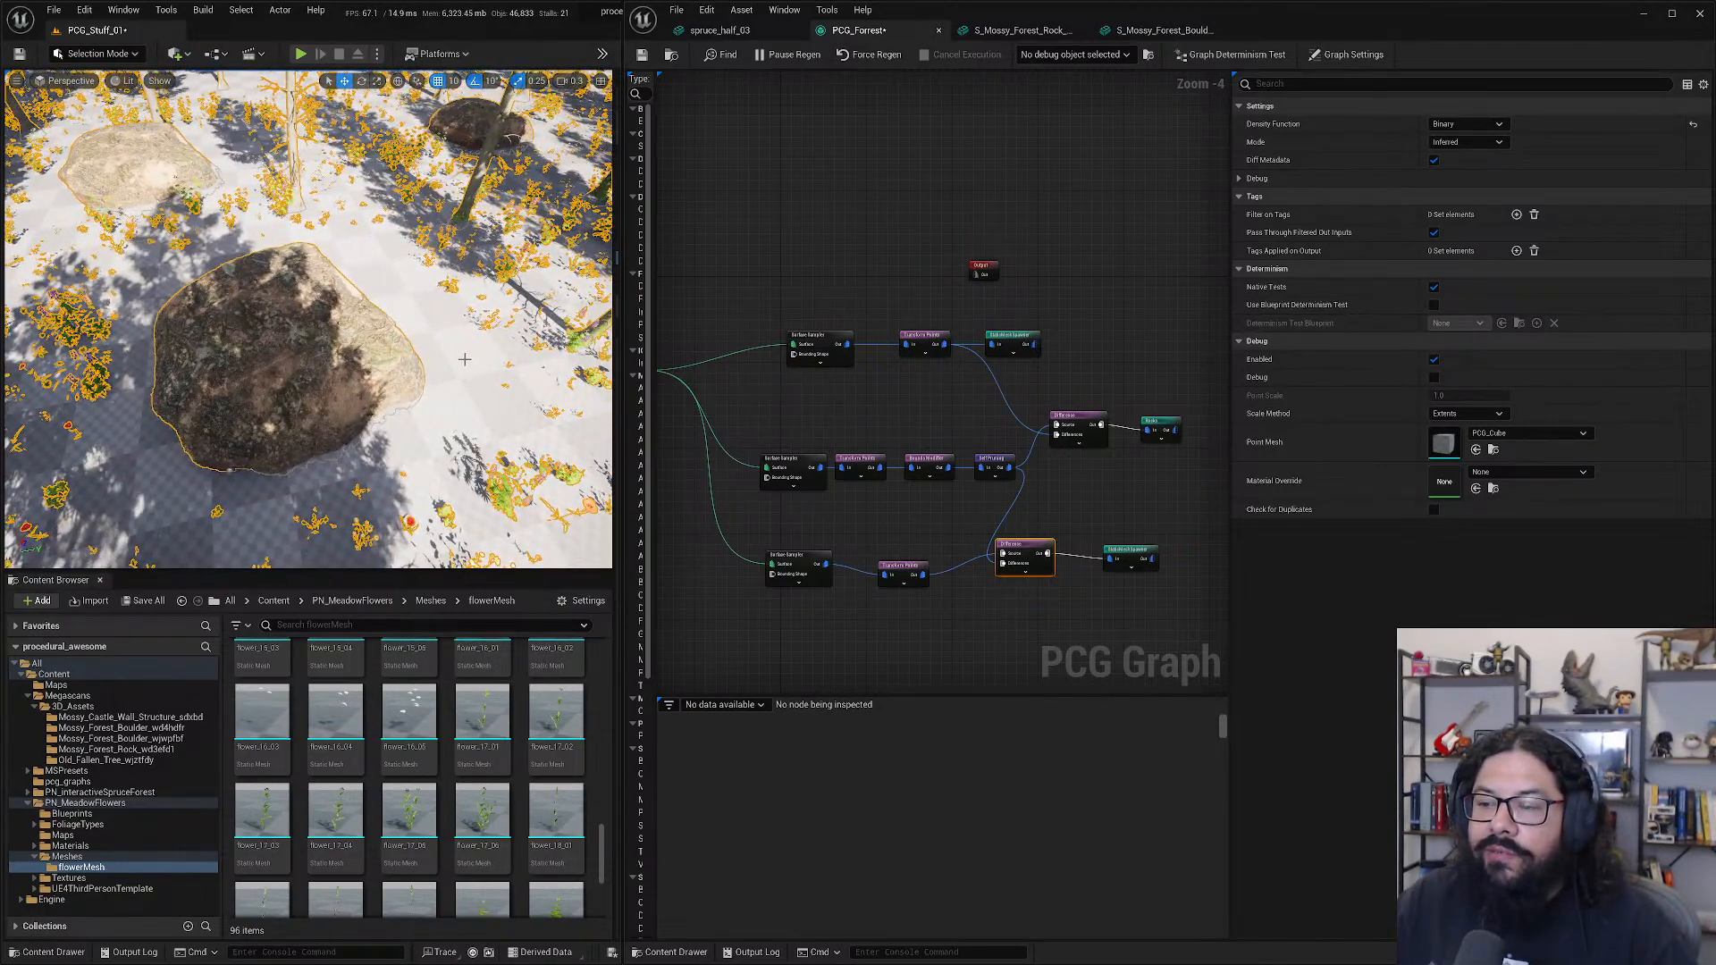
{"action": "left_click", "coordinate": [457, 367]}
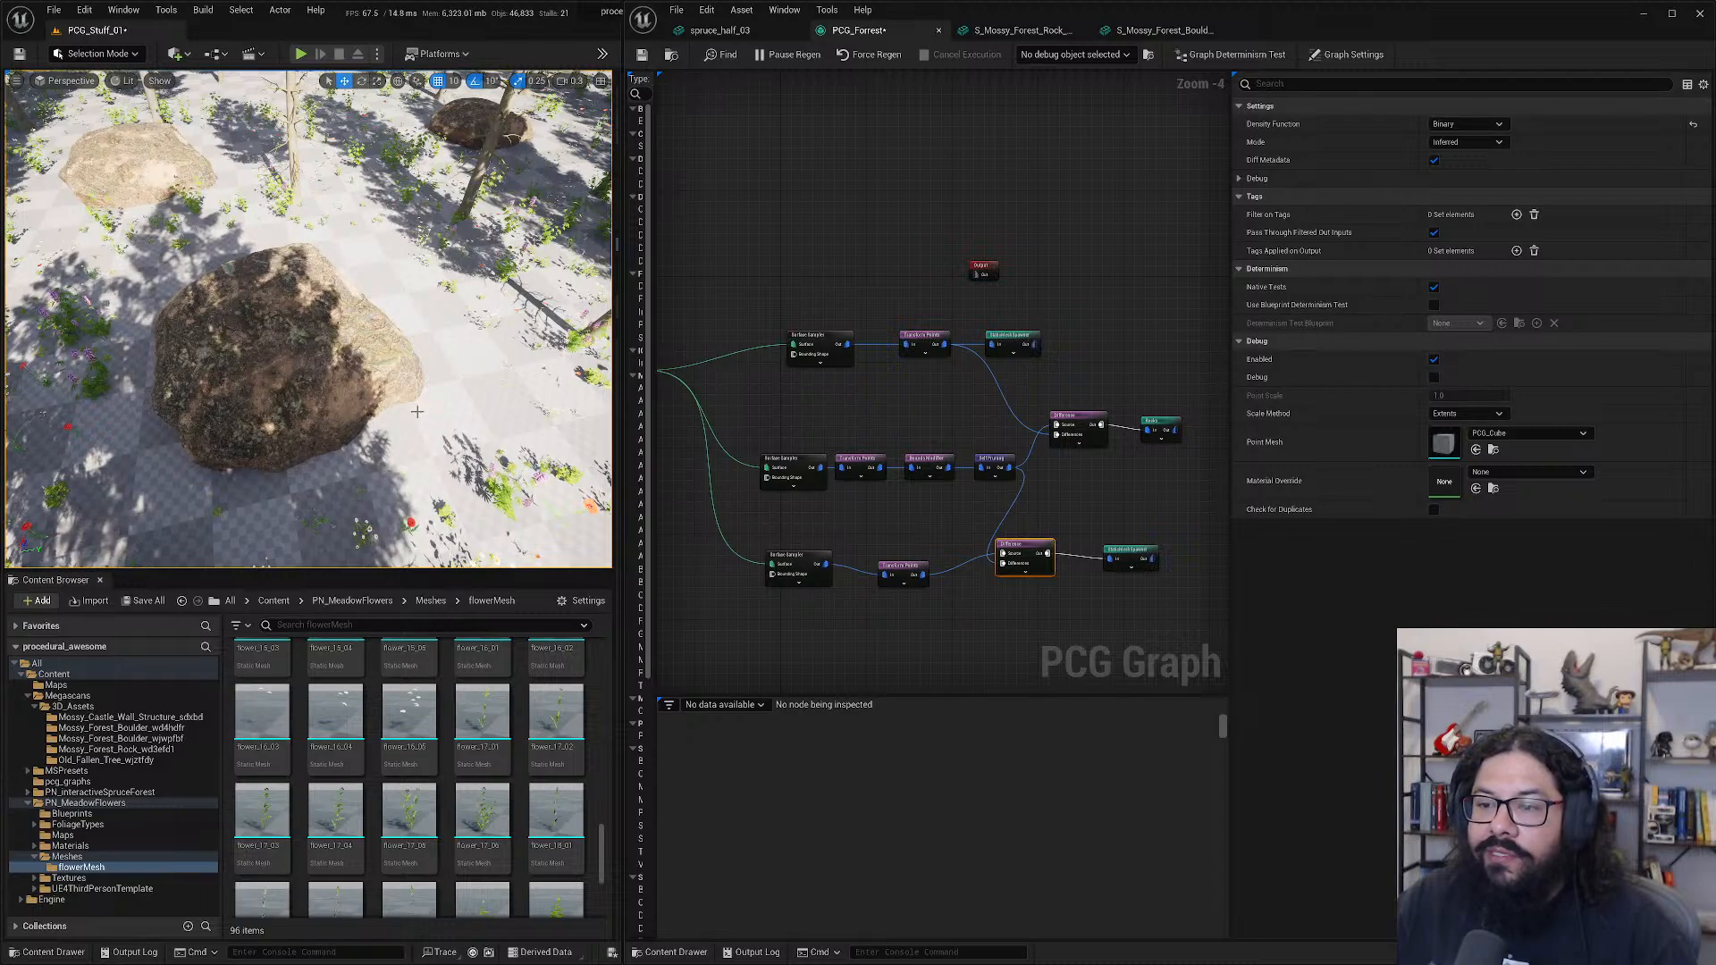
- Try the Discrete and Continuous modes on the flower branch's Difference node
{"action": "left_click", "coordinate": [1476, 141]}
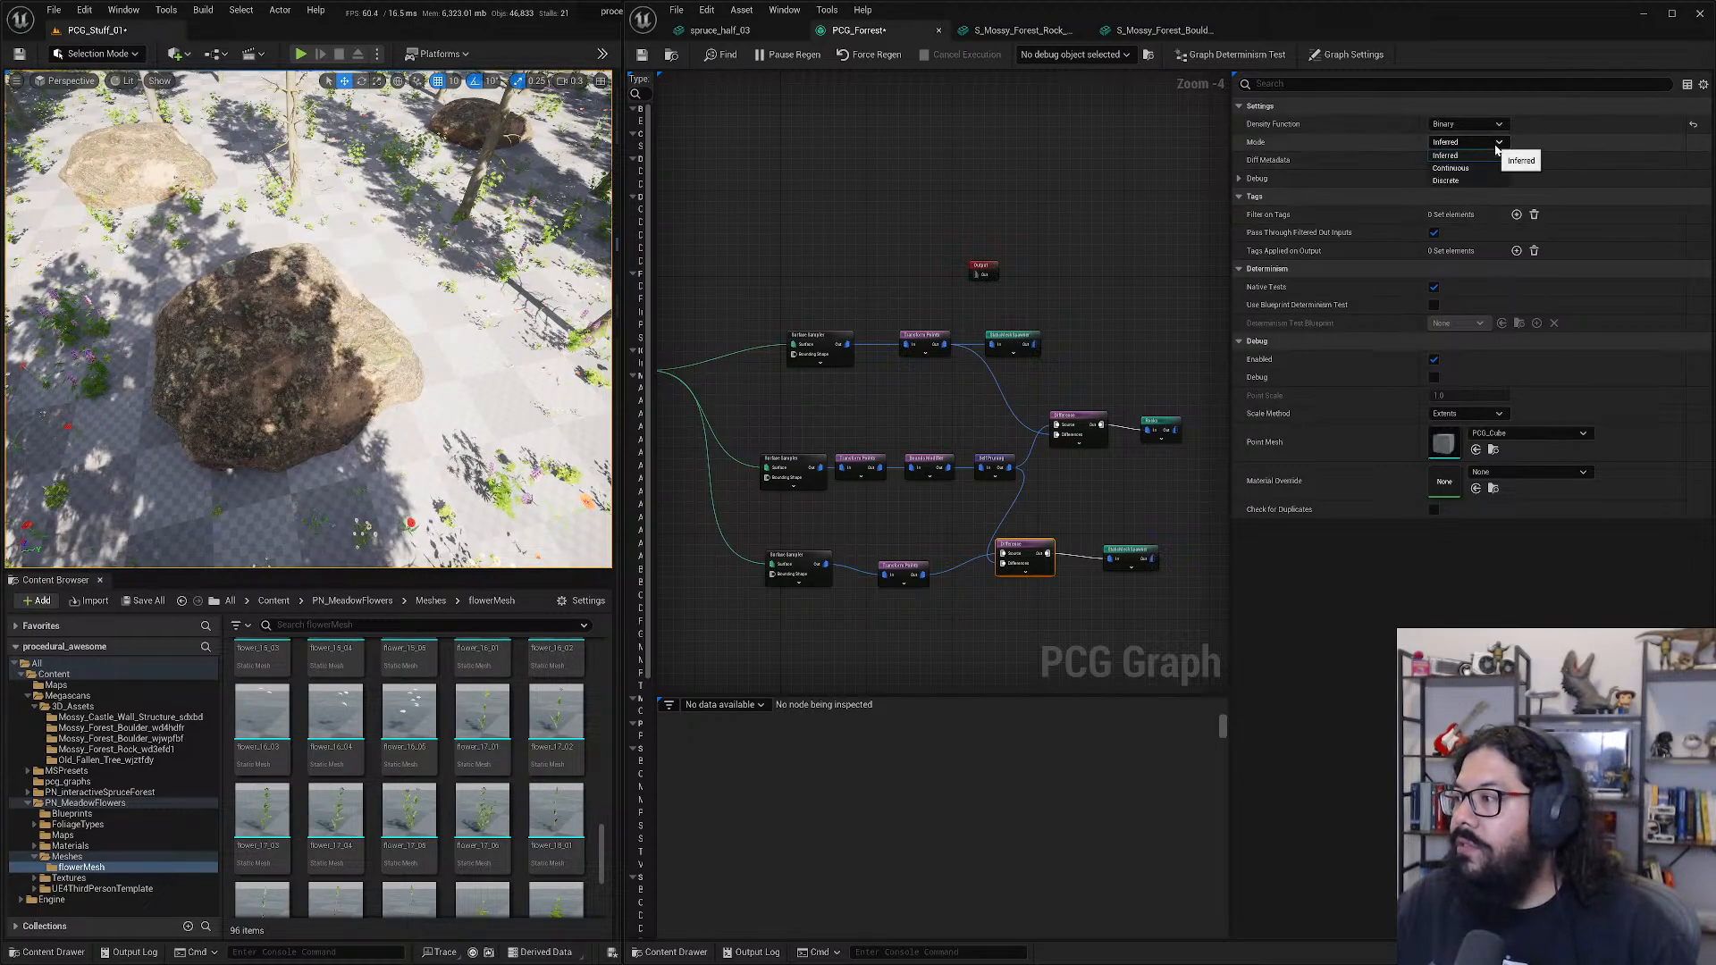
{"action": "left_click", "coordinate": [1466, 180]}
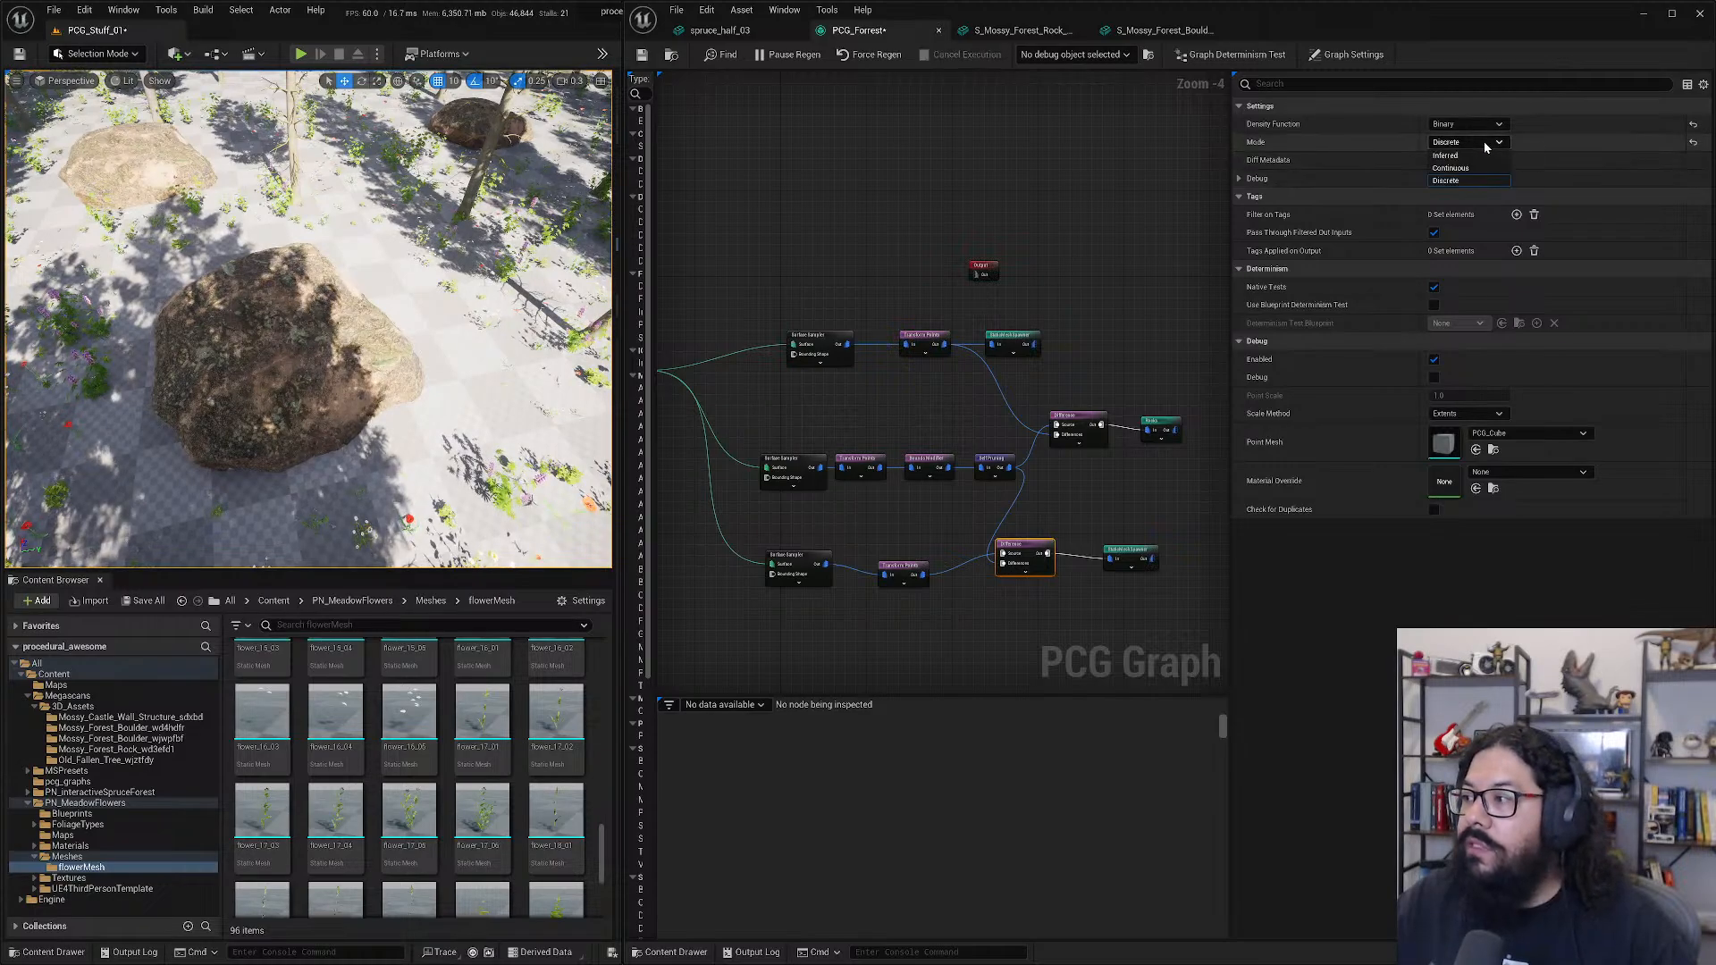
{"action": "left_click", "coordinate": [1471, 142]}
{"action": "left_click", "coordinate": [1471, 170]}
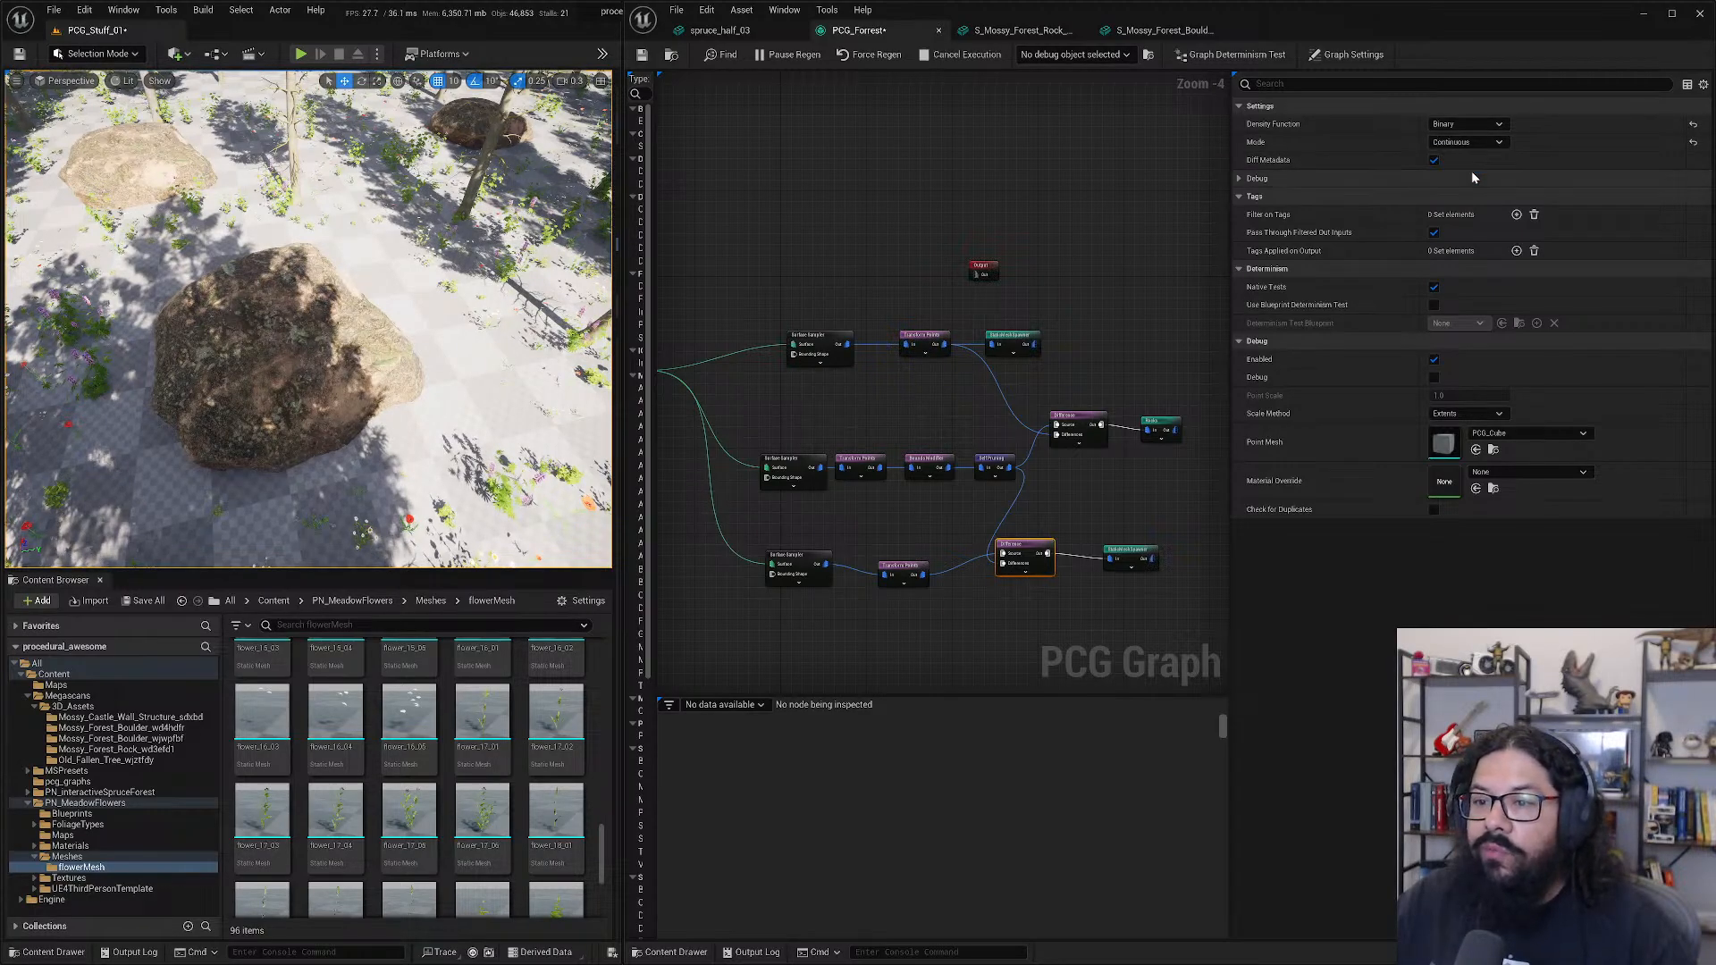
- Set the density function of the flower branch's Difference node to Clamped Subtraction
{"action": "left_click", "coordinate": [1466, 124]}
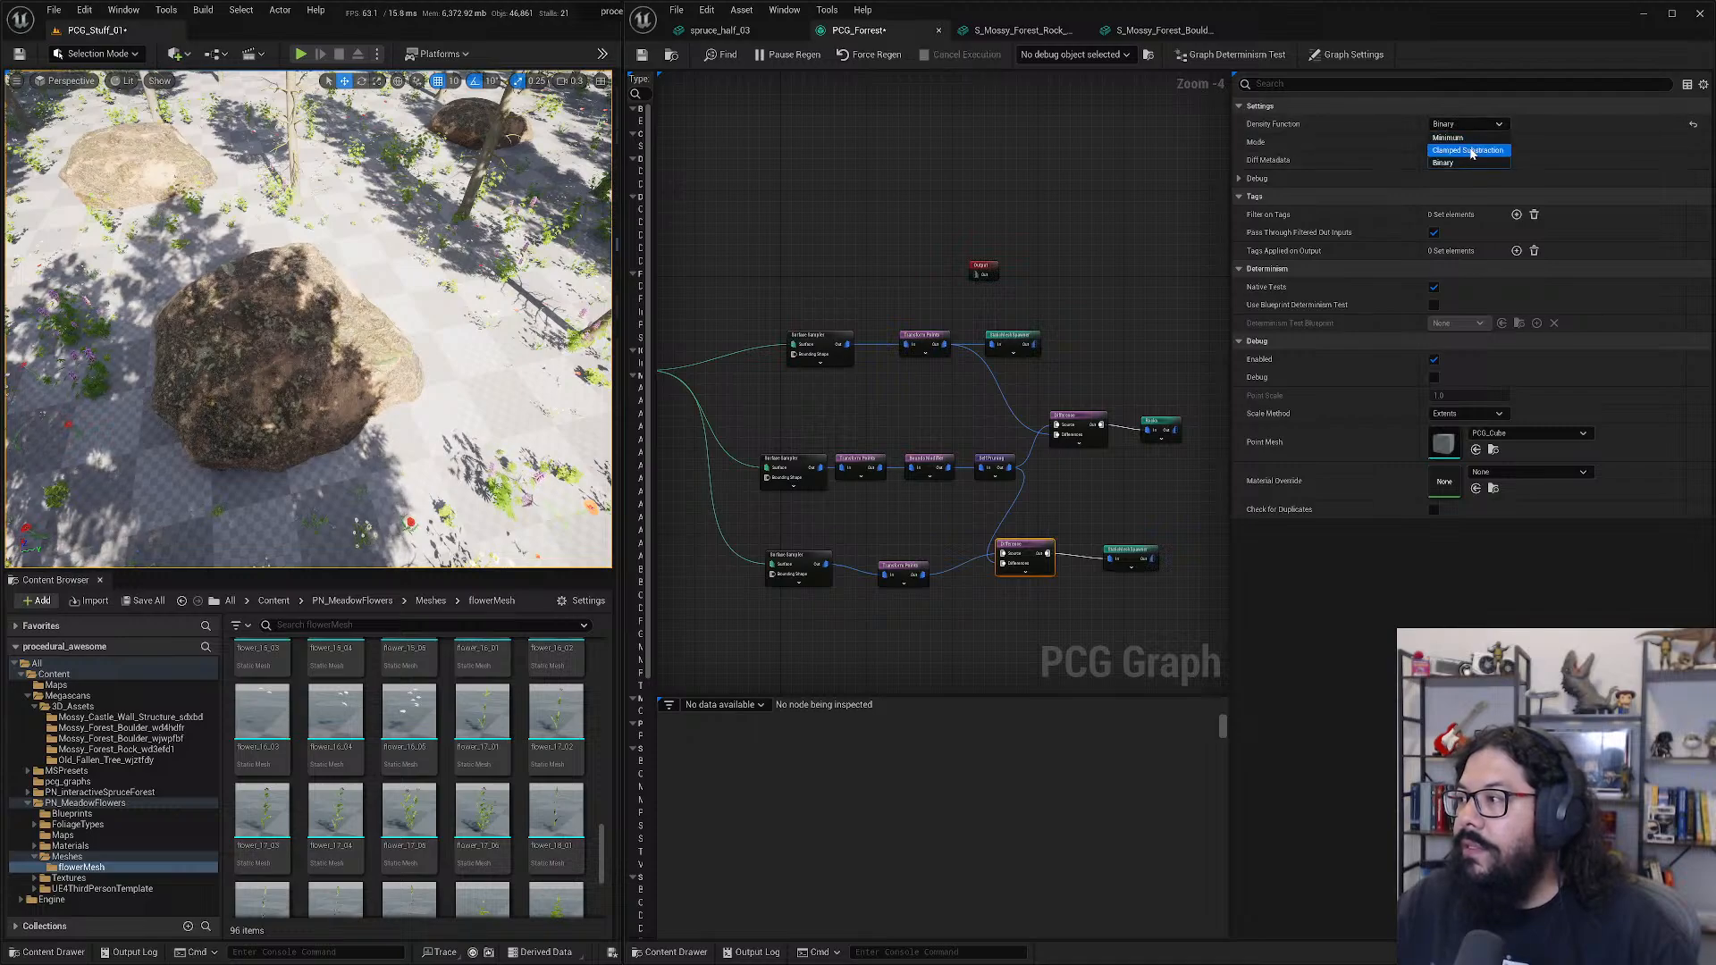
{"action": "left_click", "coordinate": [1468, 150]}
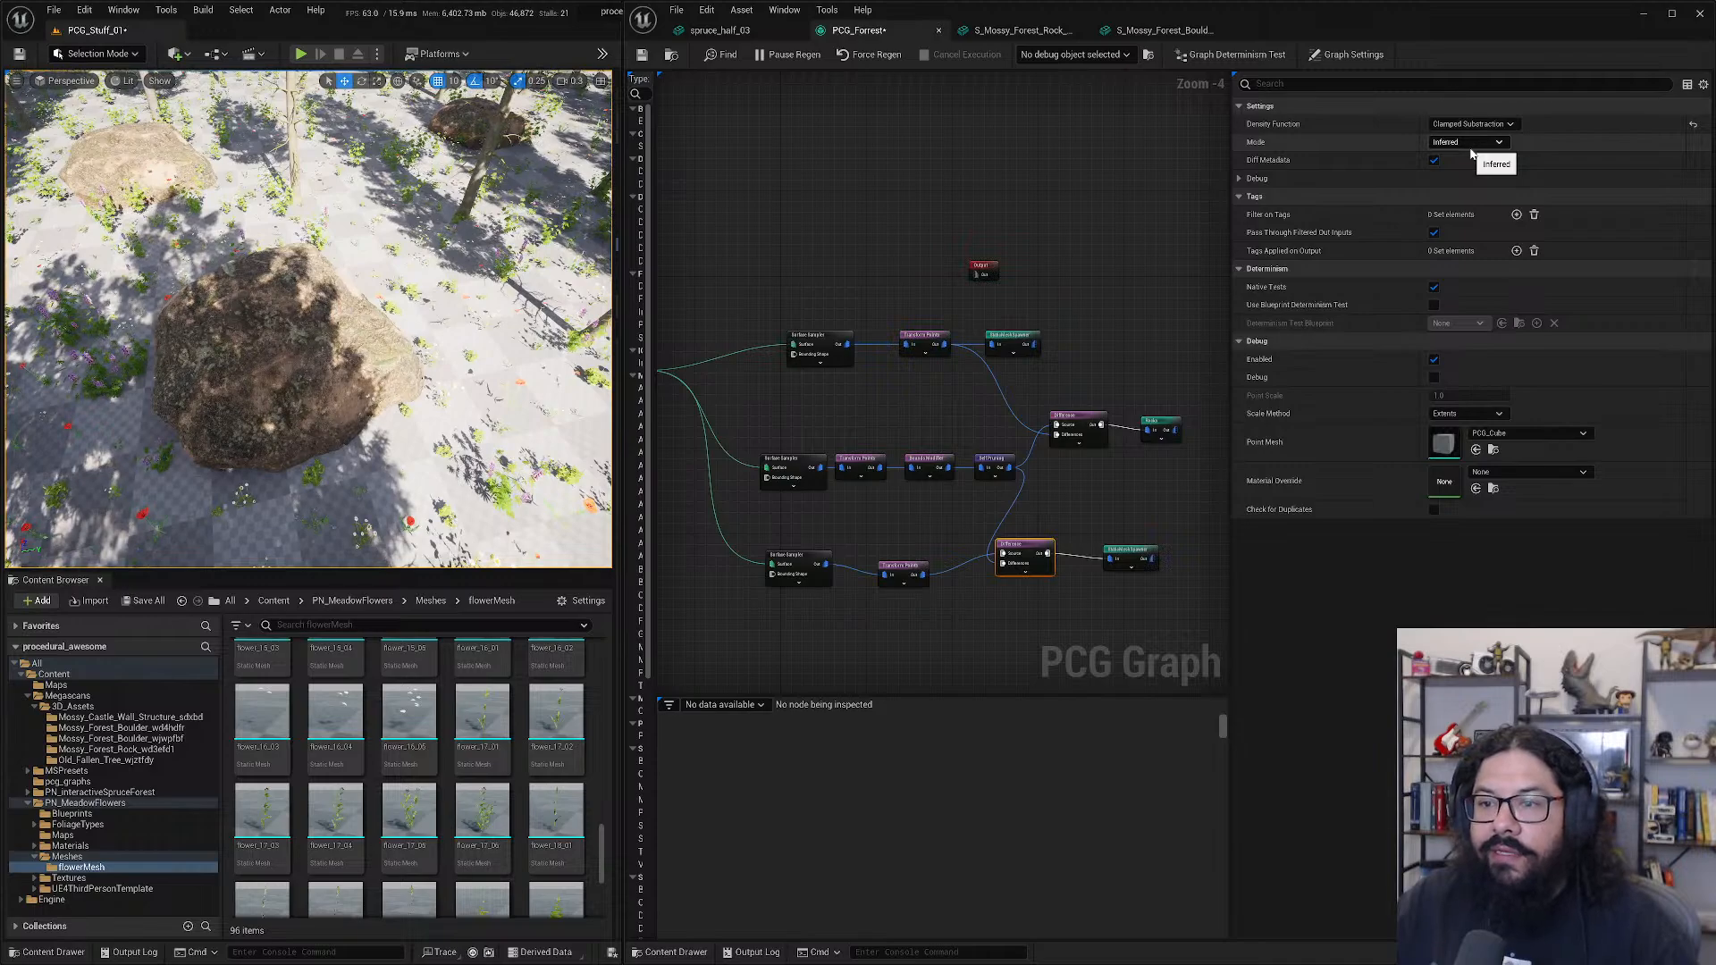
{"action": "left_click", "coordinate": [1470, 124]}
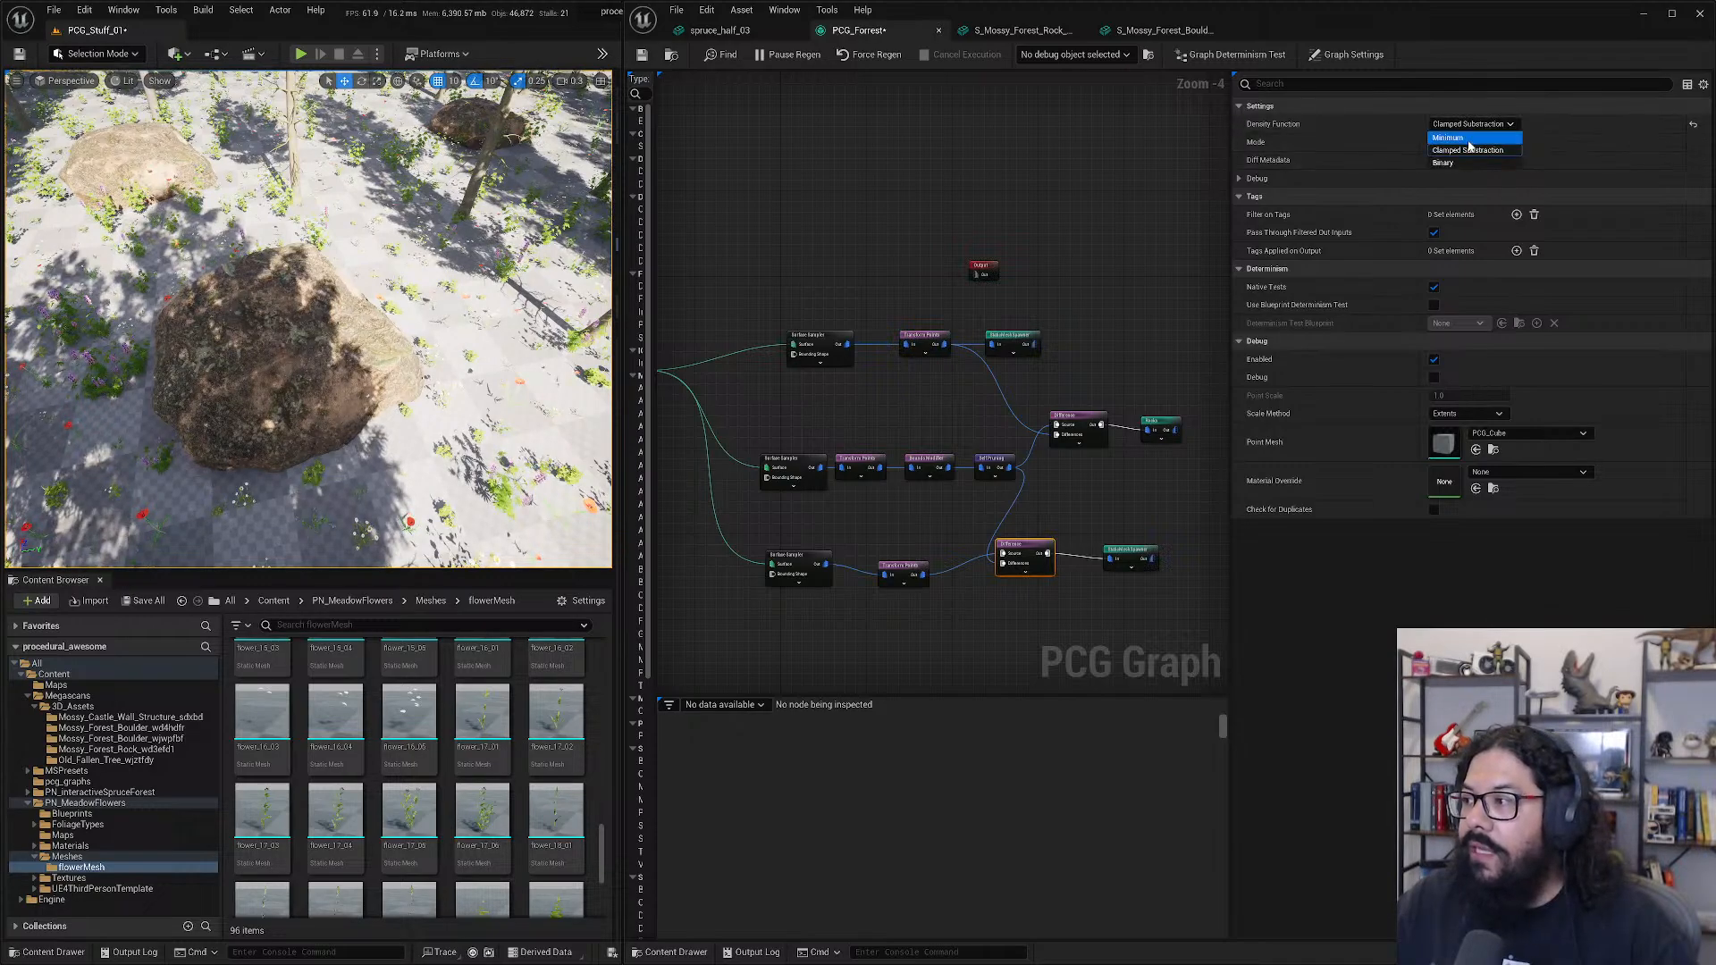
{"action": "left_click", "coordinate": [1468, 149]}
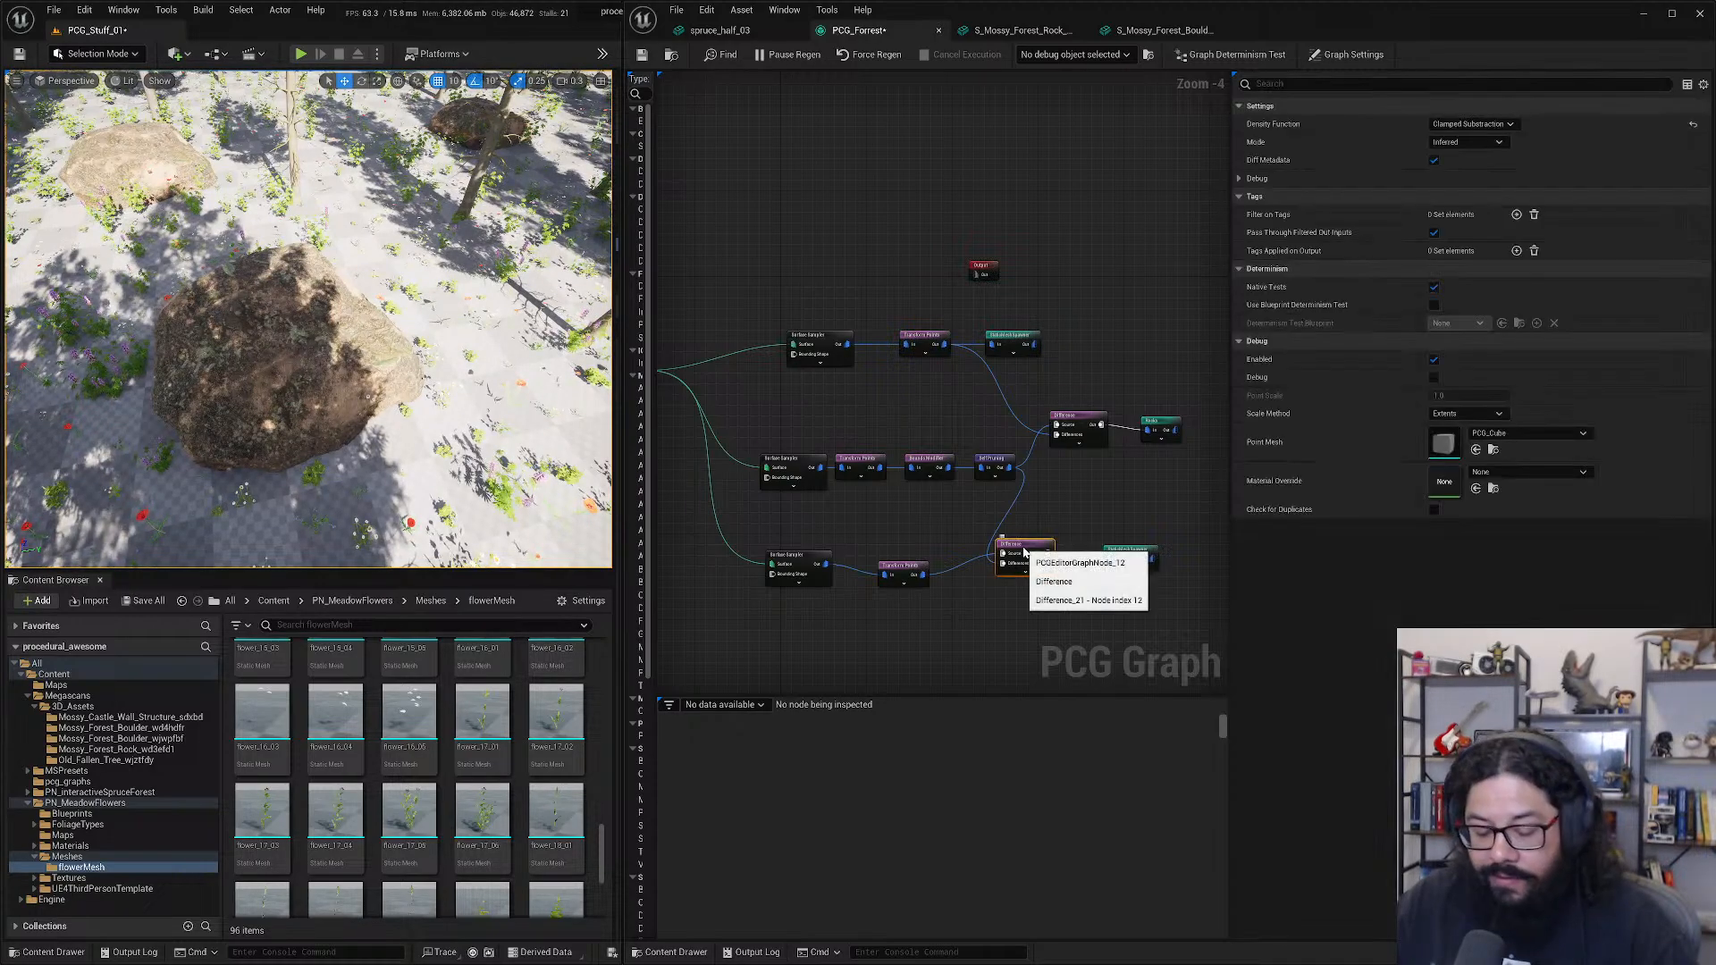
- Toggle the flower branch's Difference node off and on repeatedly to compare the flower scatter, leaving it disabled
{"action": "key", "text": "d"}
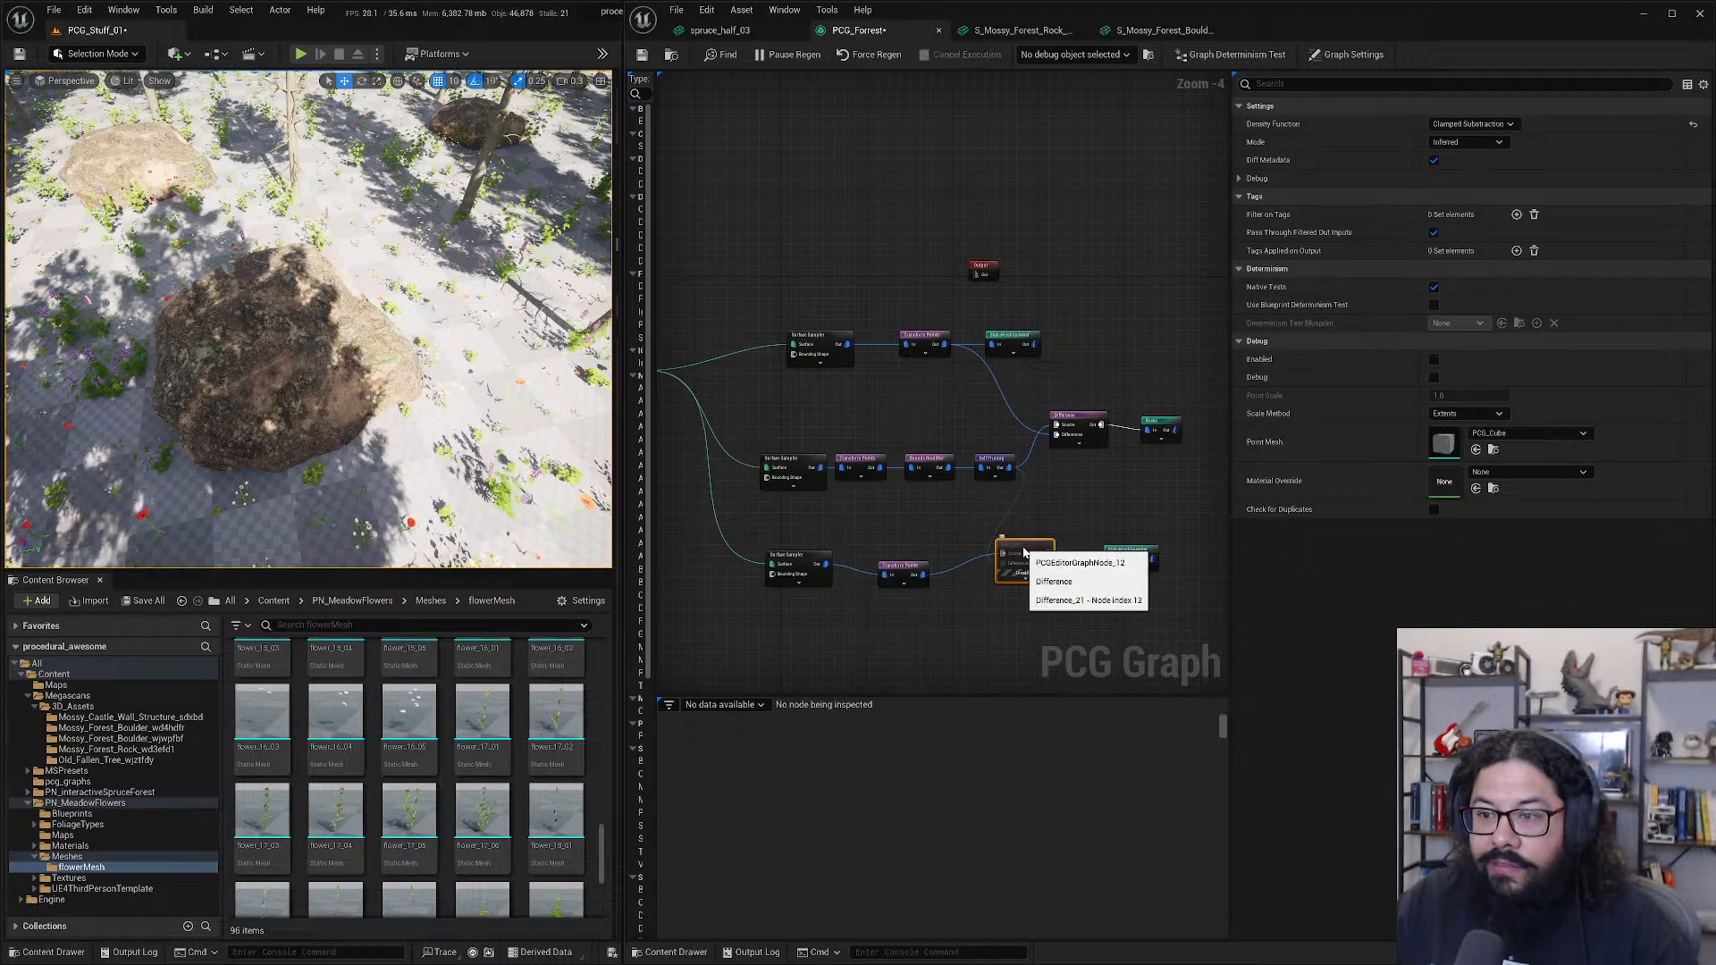
{"action": "key", "text": "e"}
{"action": "key", "text": "e"}
{"action": "key", "text": "e"}
{"action": "key", "text": "e"}
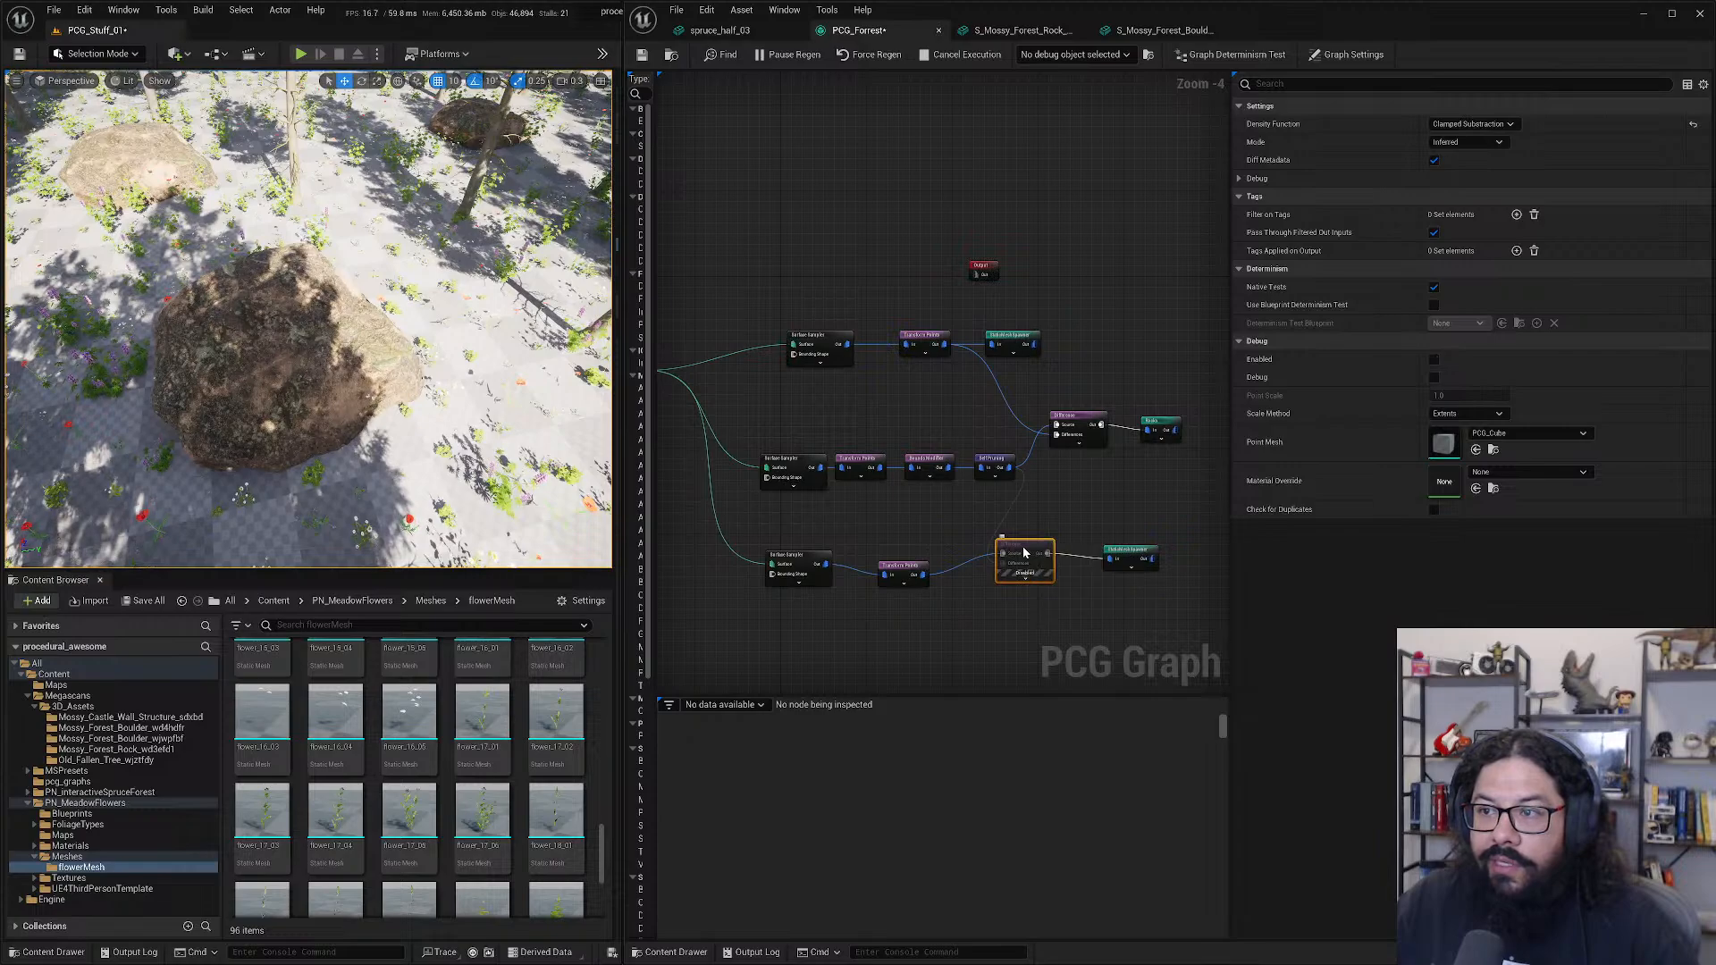
{"action": "key", "text": "e"}
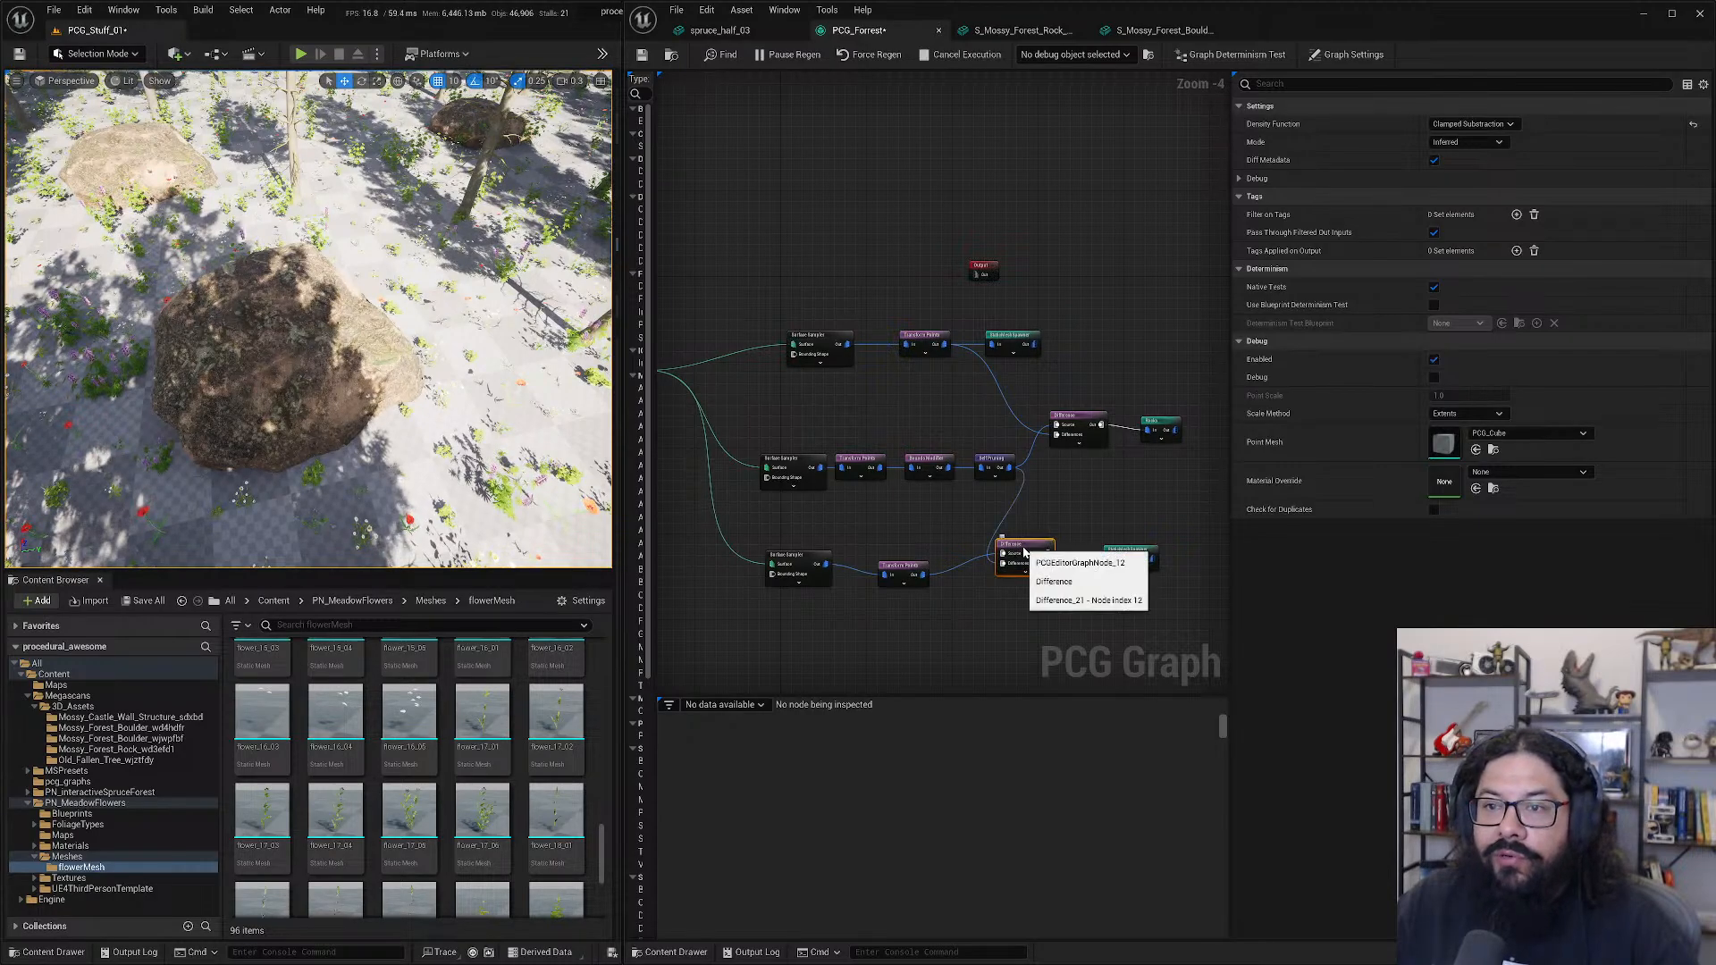
{"action": "key", "text": "e"}
- Examine the flowers growing through a boulder up close and re-enable the flower branch's Difference node
{"action": "right_click_drag", "start_coordinate": [308, 319], "coordinate": [465, 319]}
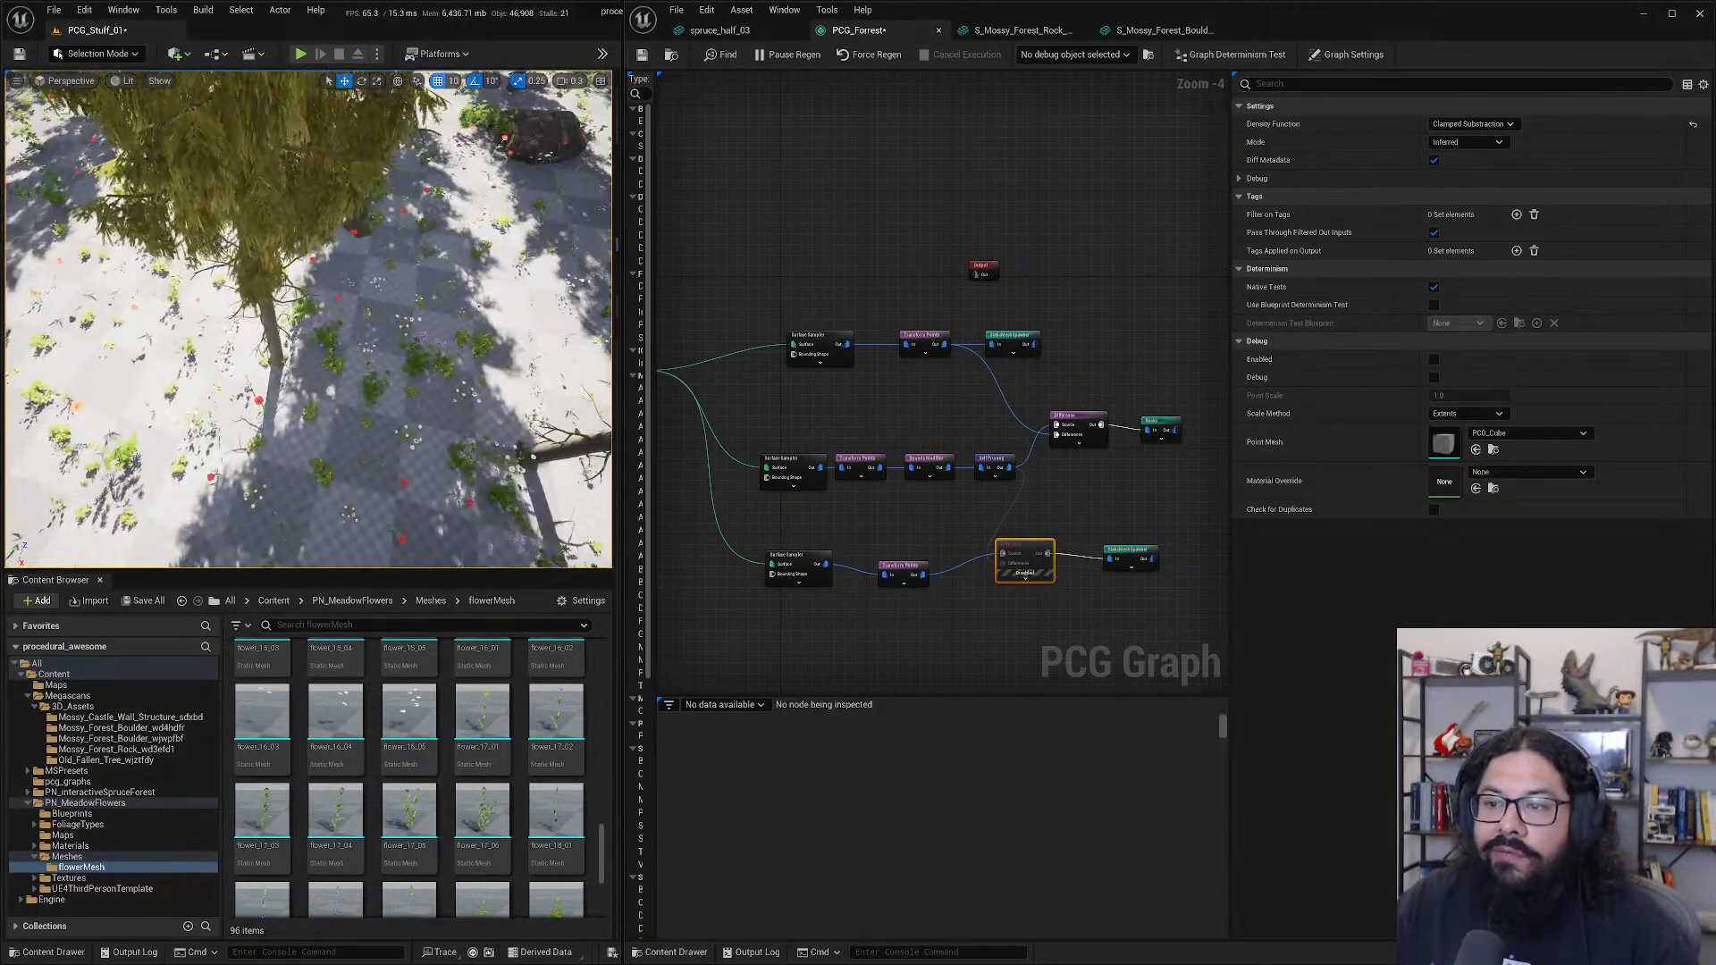
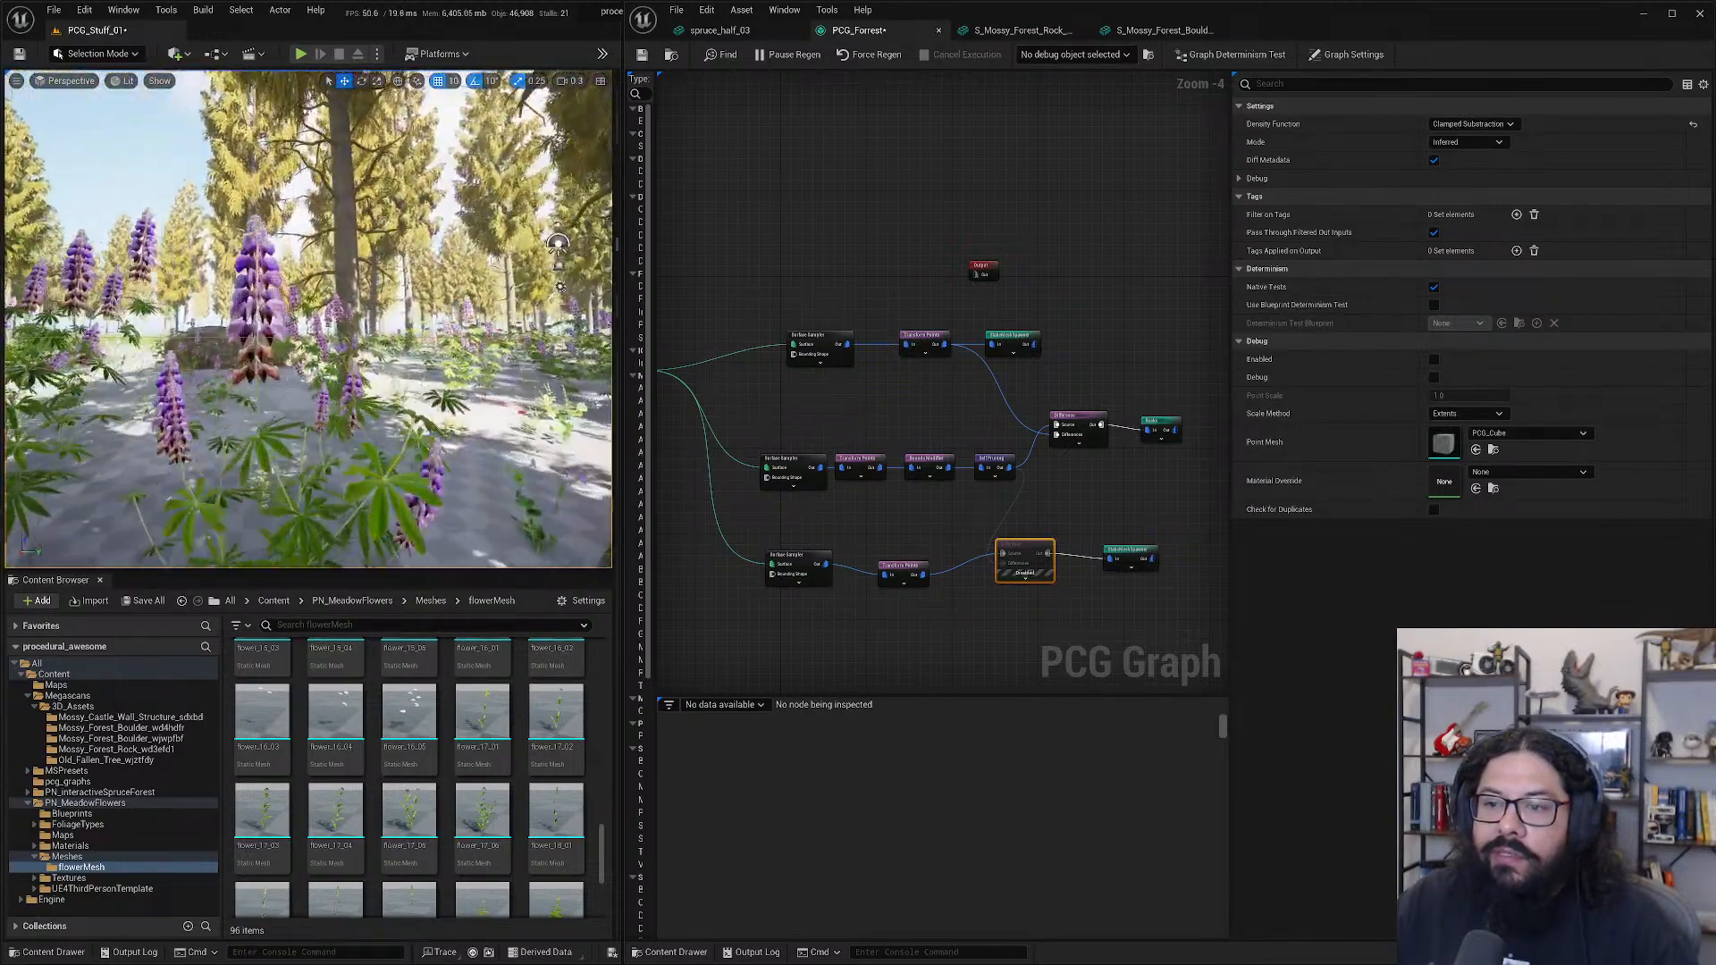
{"action": "key", "text": "w"}
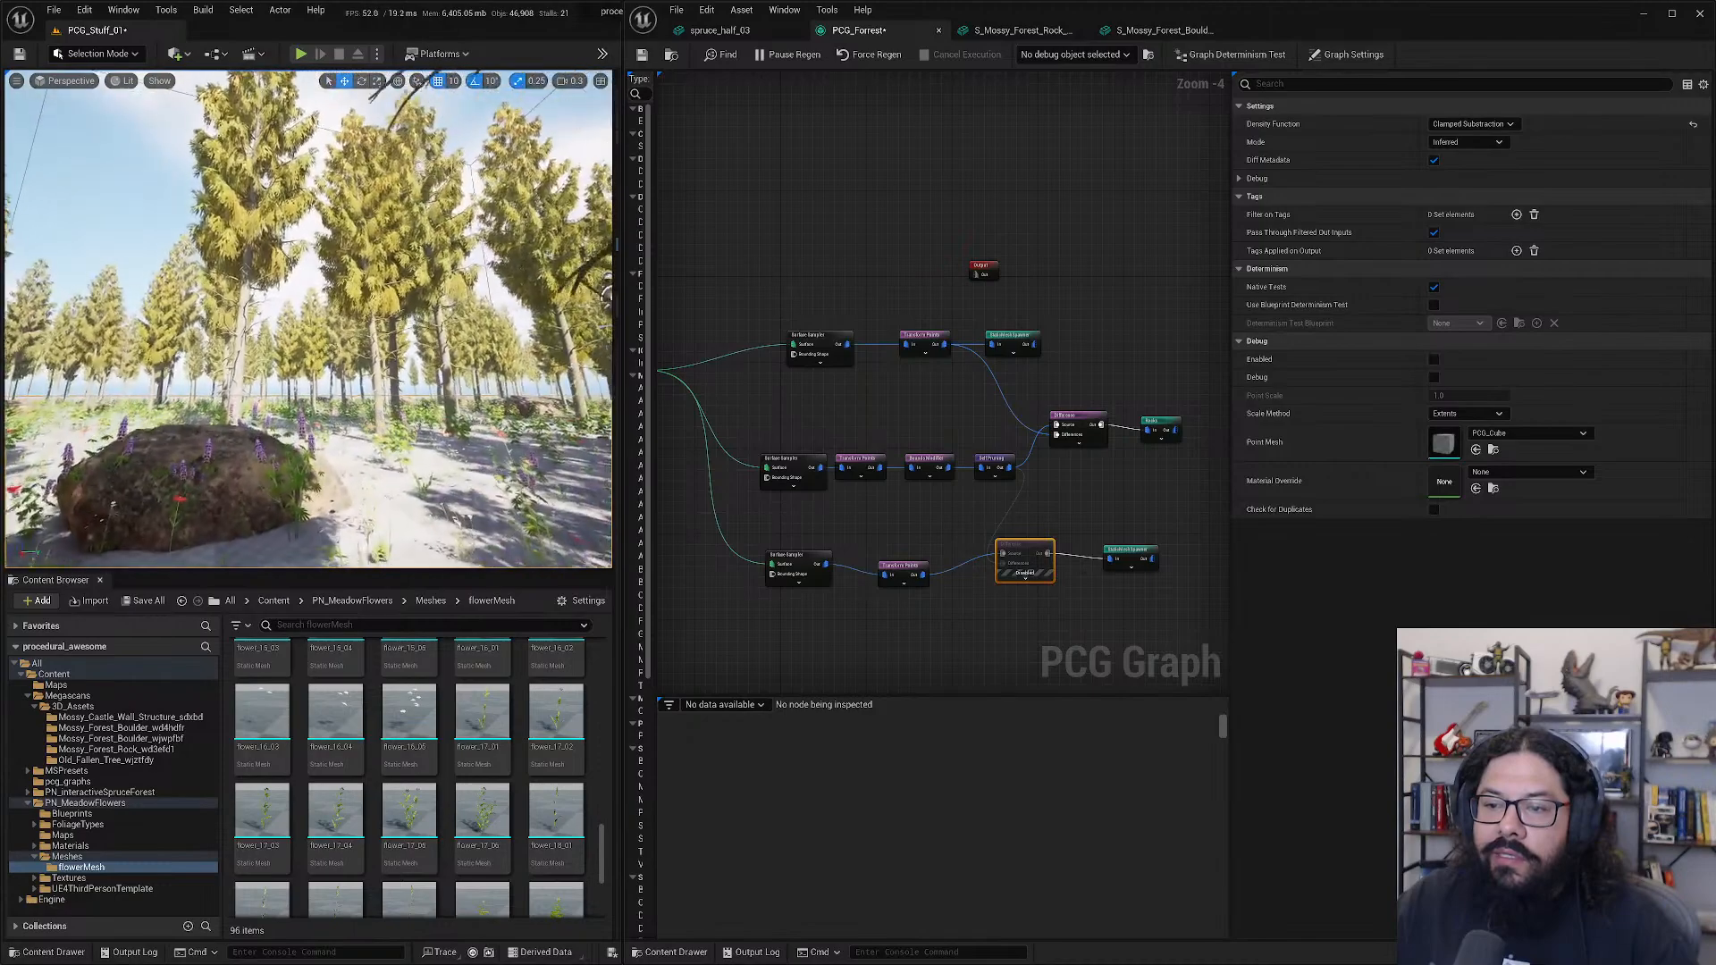
{"action": "key", "text": "w"}
{"action": "mouse_move", "coordinate": [348, 345]}
{"action": "right_mouse_down"}
{"action": "mouse_move", "coordinate": [344, 420]}
{"action": "mouse_move", "coordinate": [313, 429]}
{"action": "mouse_move", "coordinate": [348, 345]}
{"action": "right_mouse_up"}
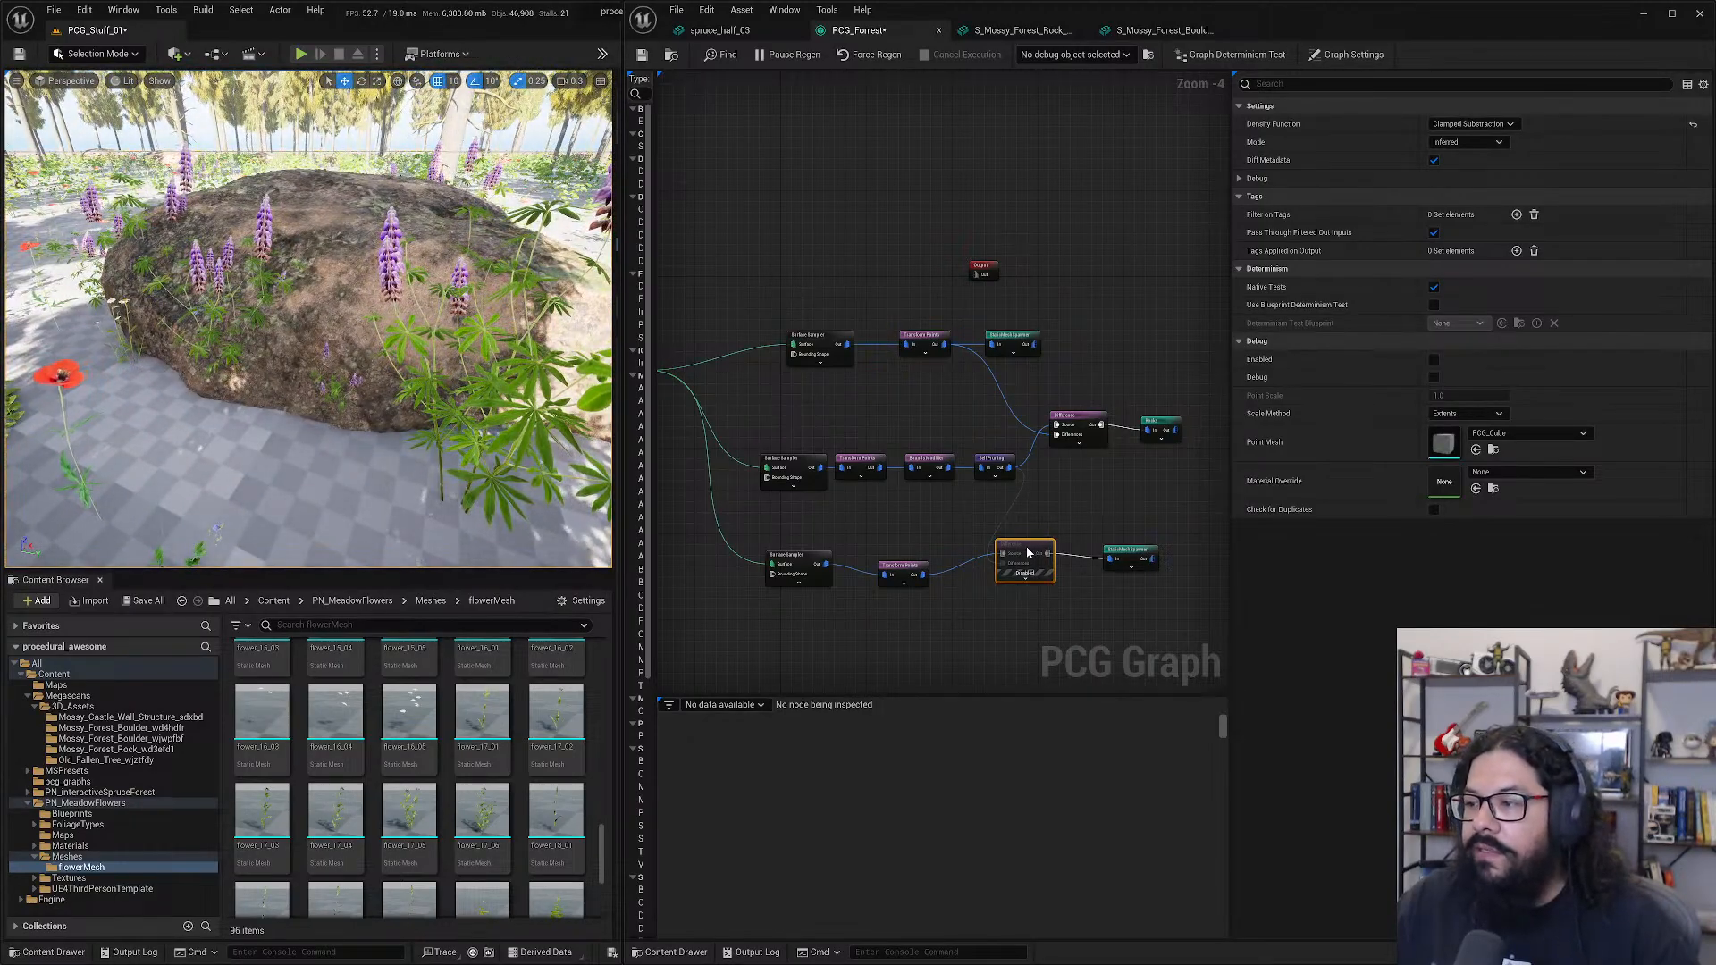
{"action": "key", "text": "e"}
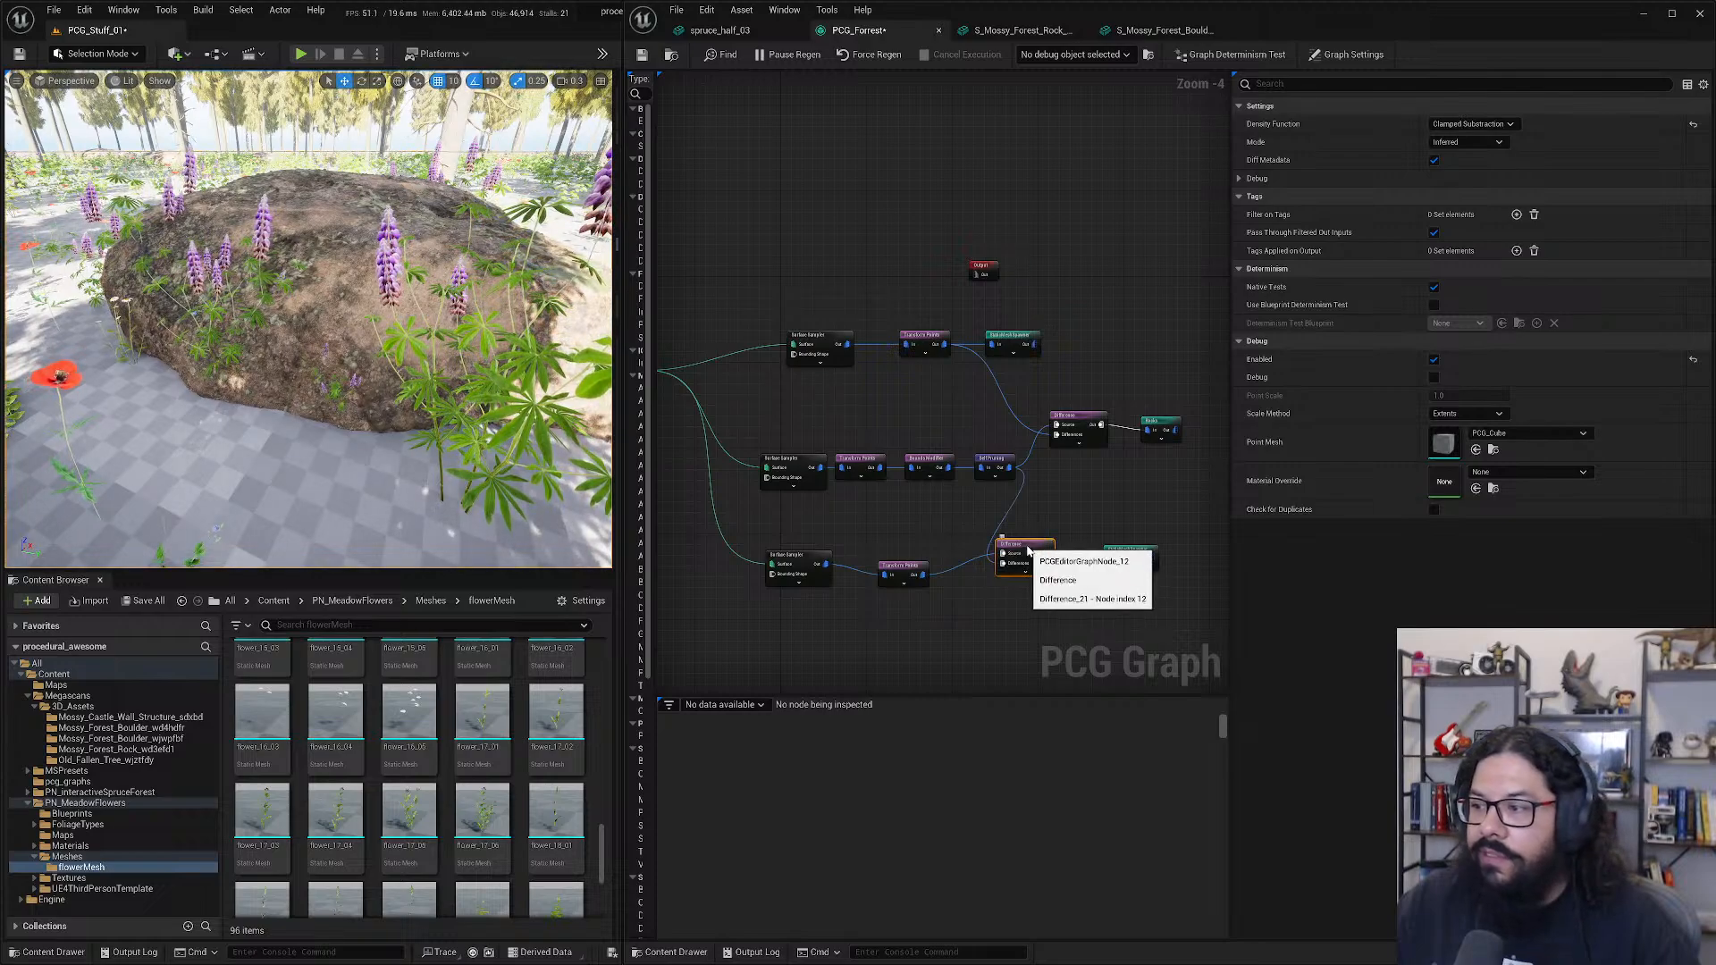
- Set the density function of the flower branch's Difference node back to Binary, keeping its mode at Inferred
{"action": "left_click", "coordinate": [1467, 143]}
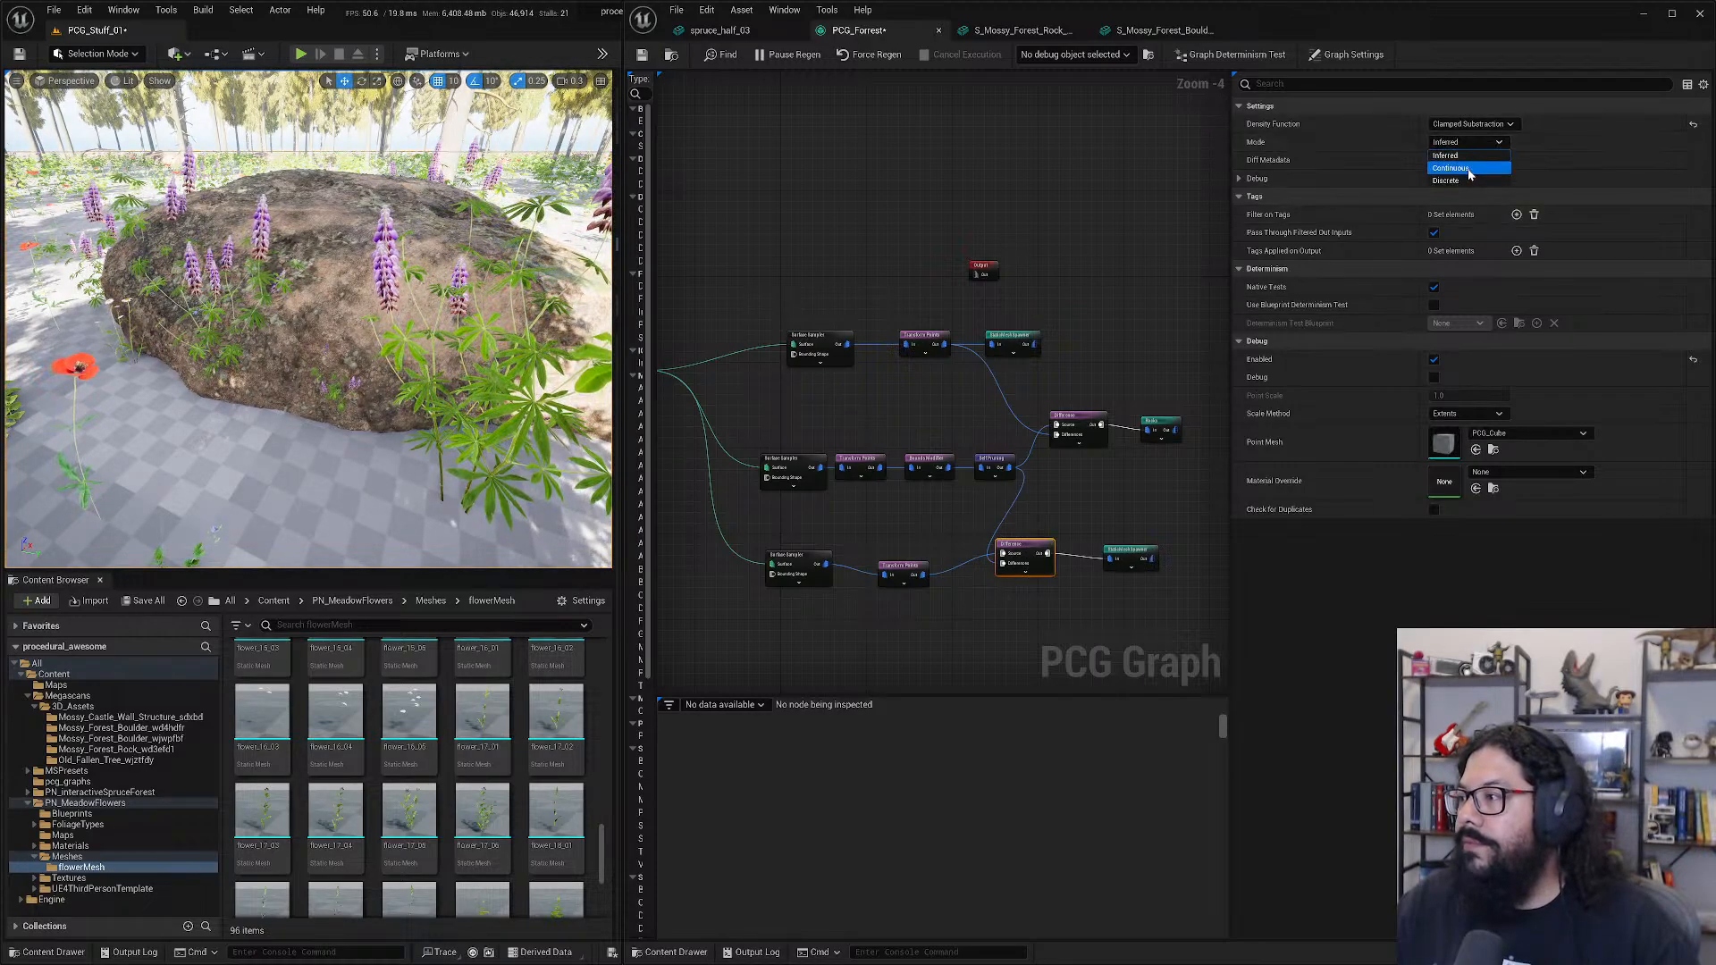
{"action": "left_click", "coordinate": [1467, 168]}
{"action": "left_click", "coordinate": [1470, 124]}
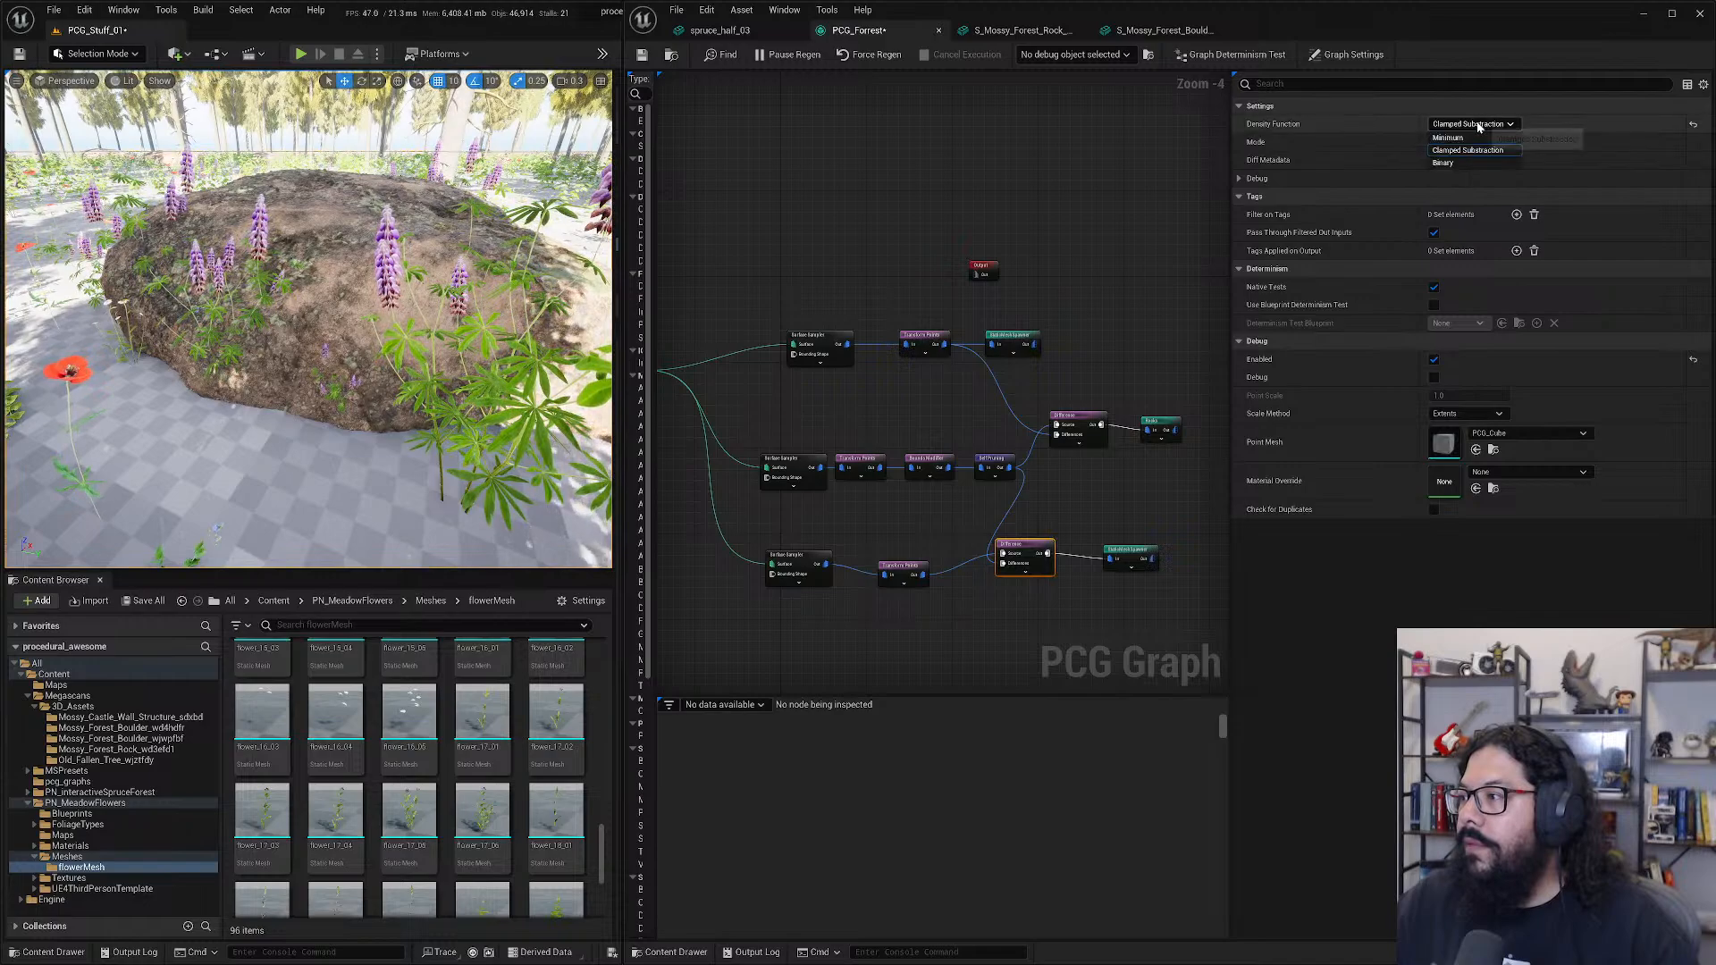
{"action": "left_click", "coordinate": [1458, 164]}
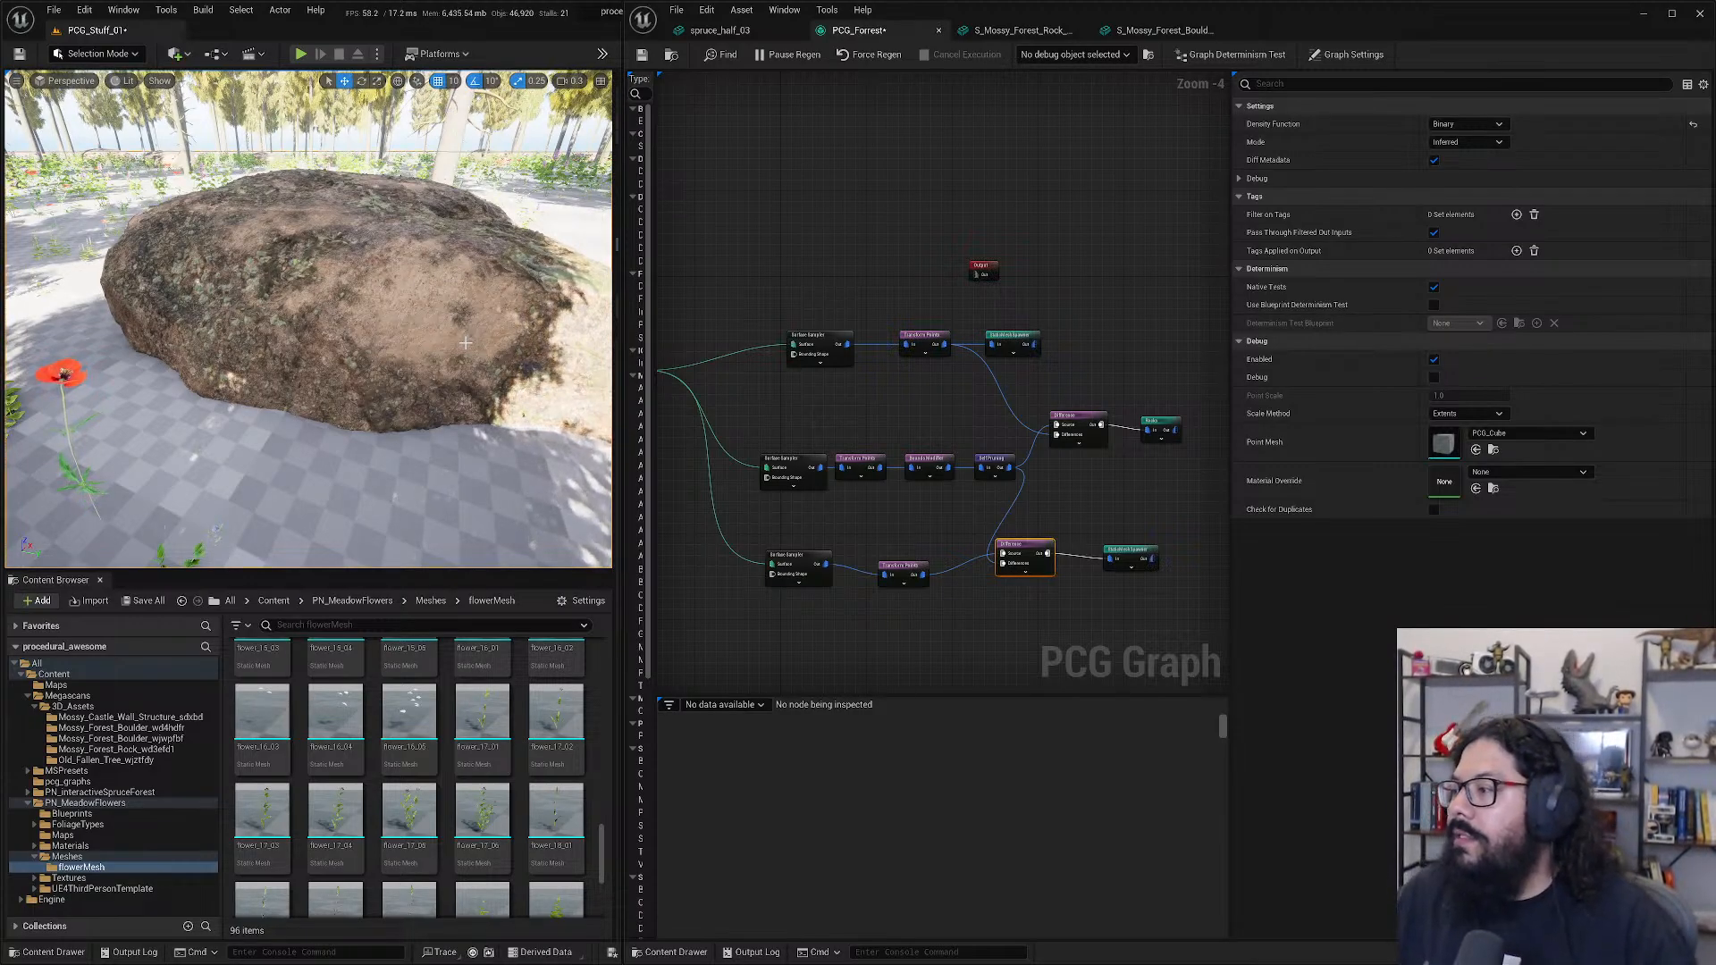
- Check the flower branch's Difference node with its debug points shown, and compare the scatter with the node disabled and re-enabled
{"action": "left_click", "coordinate": [1434, 377]}
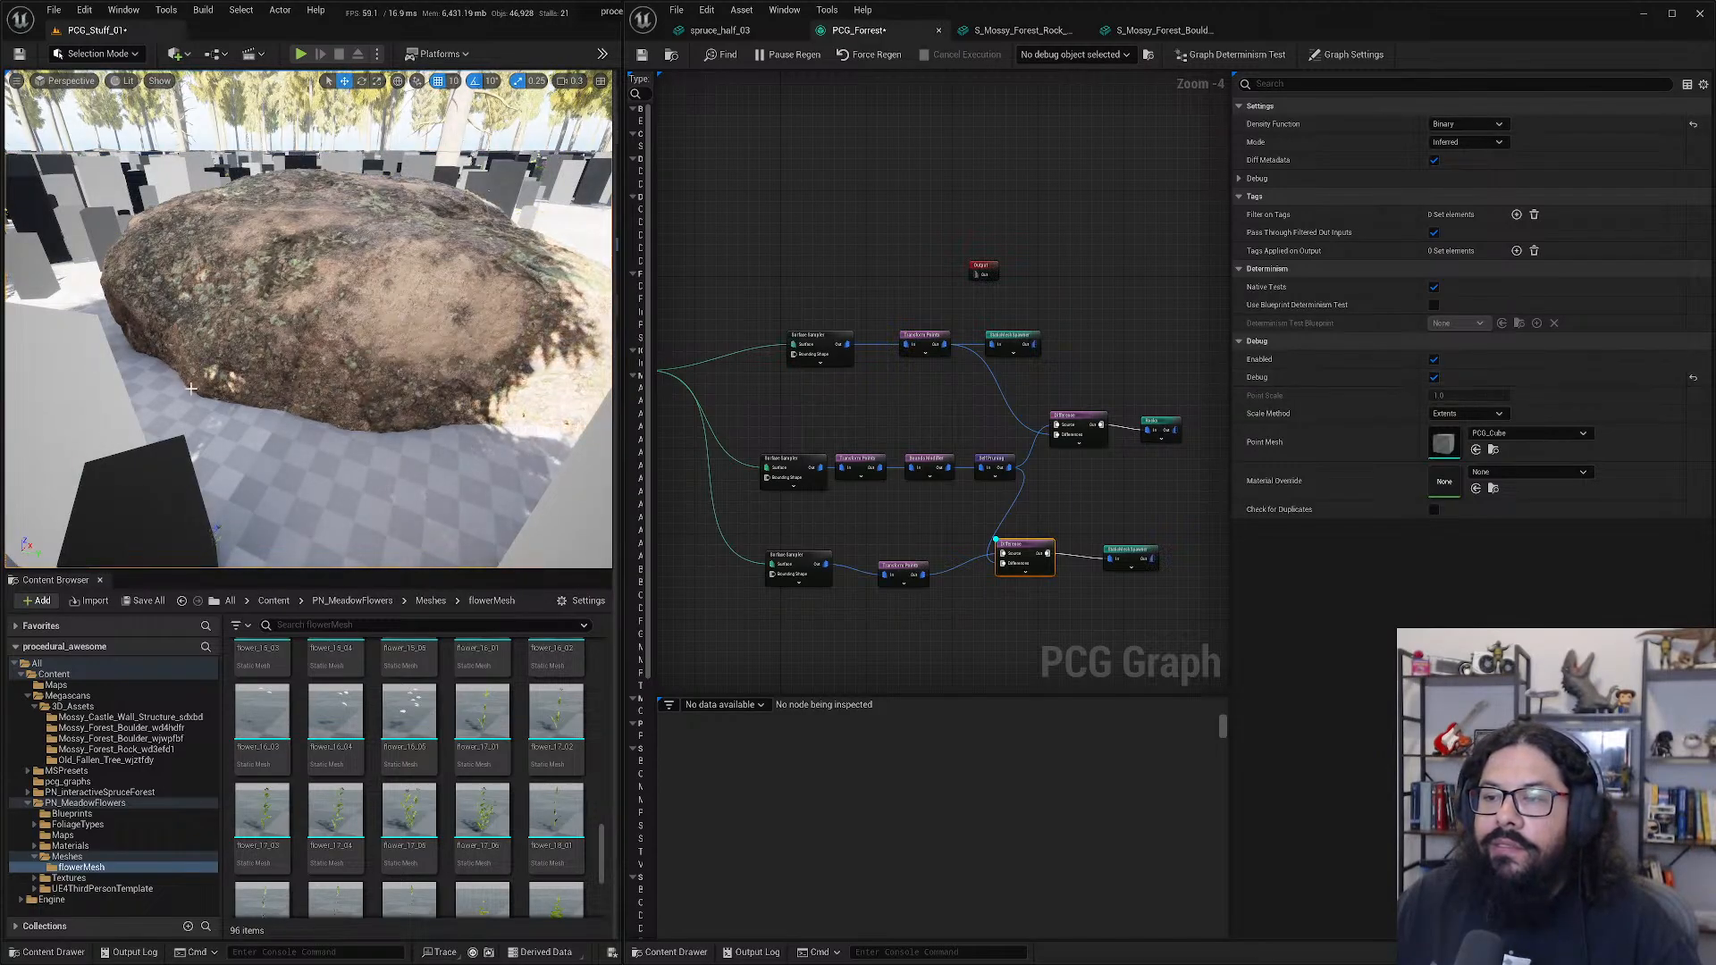
{"action": "scroll", "coordinate": [308, 319], "scroll_direction": "down", "scroll_amount": 5}
{"action": "right_click_drag", "start_coordinate": [397, 302], "coordinate": [326, 344]}
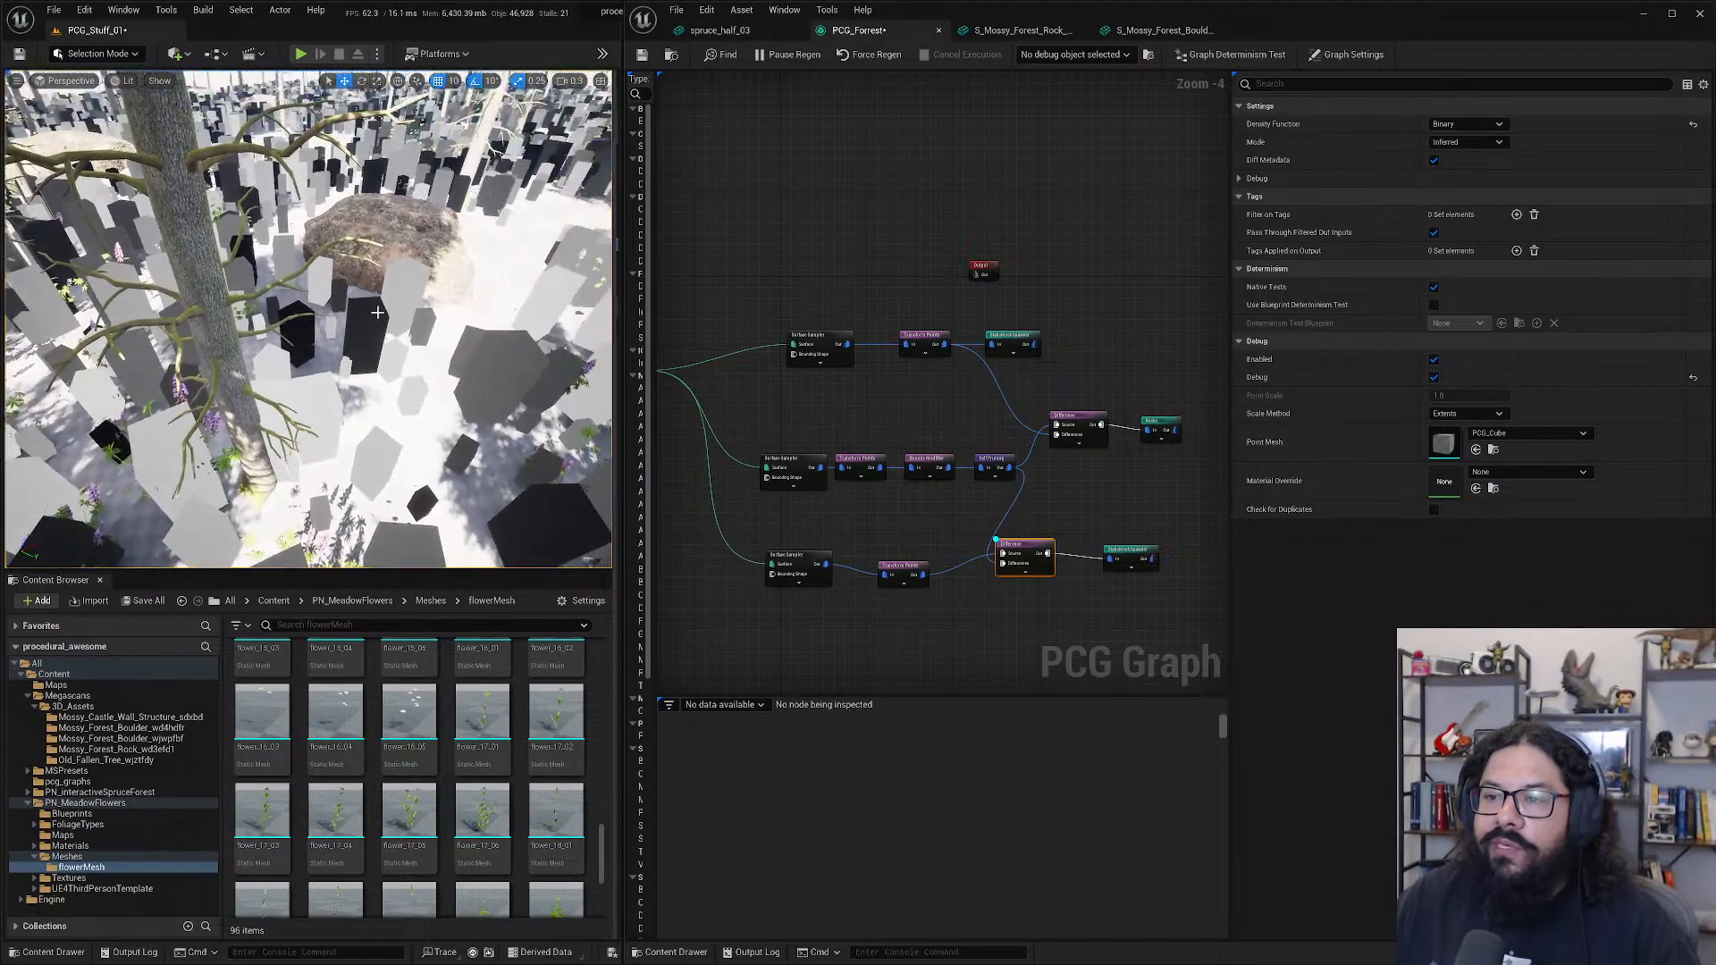
{"action": "scroll", "coordinate": [397, 302], "scroll_direction": "up", "scroll_amount": 5}
{"action": "scroll", "coordinate": [397, 302], "scroll_direction": "down", "scroll_amount": 3}
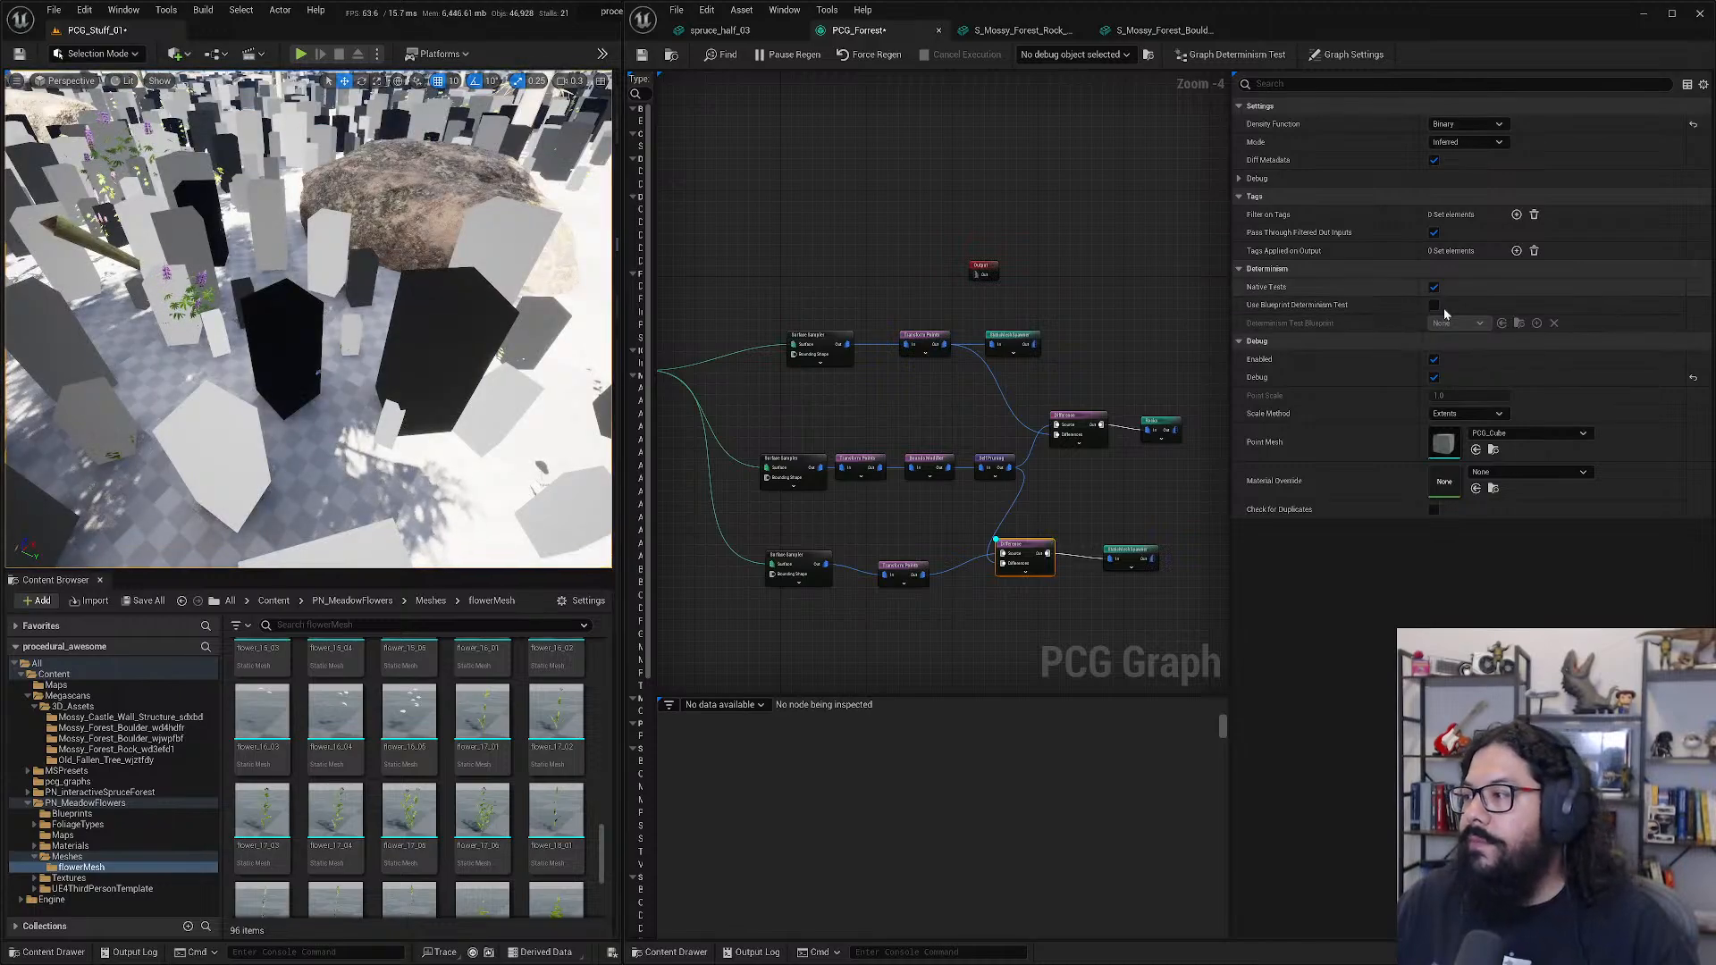
{"action": "left_click", "coordinate": [1434, 377]}
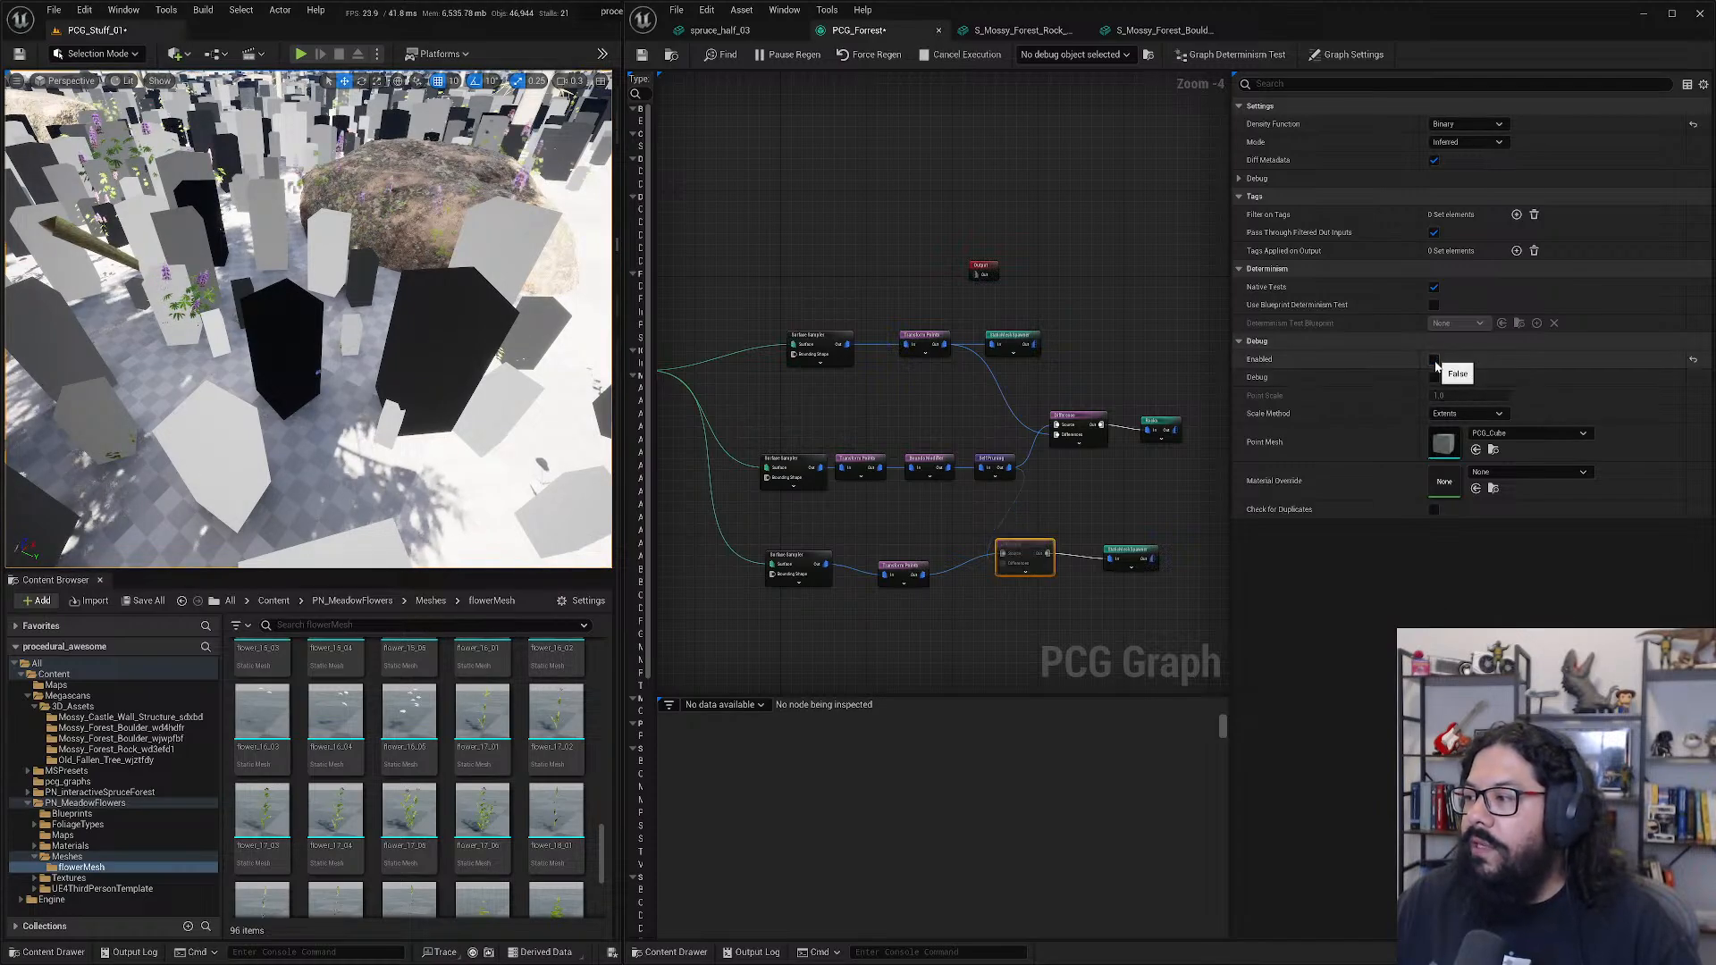
{"action": "left_click", "coordinate": [1435, 359]}
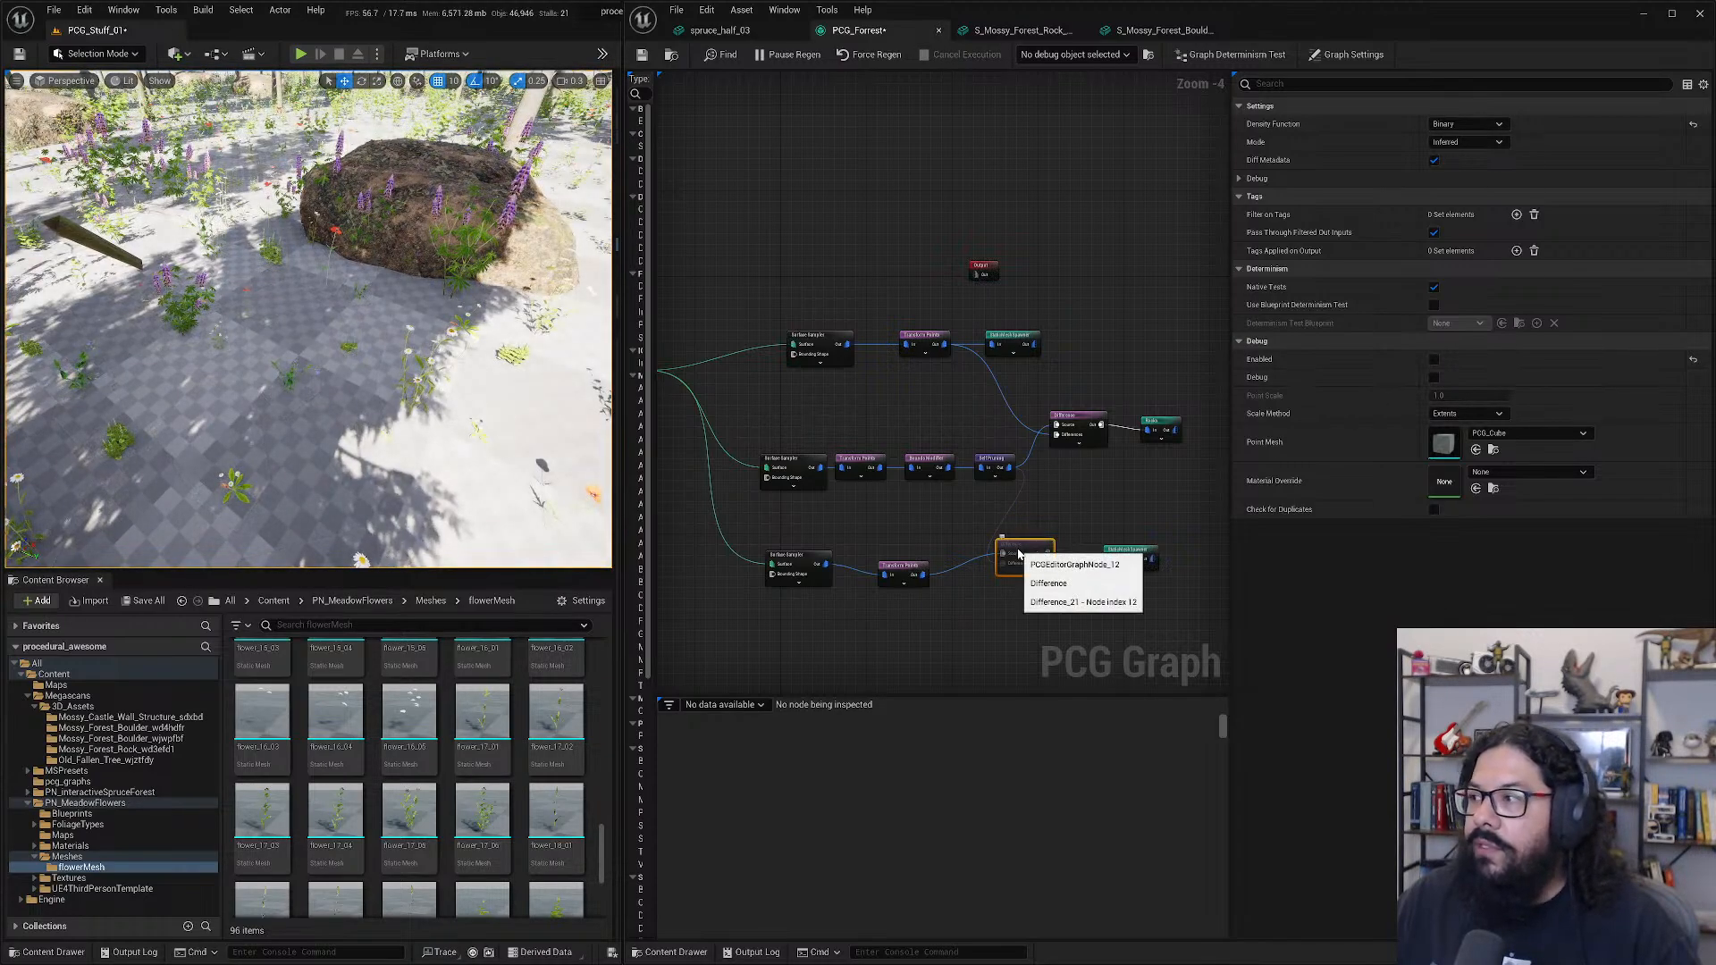
{"action": "key", "text": "e"}
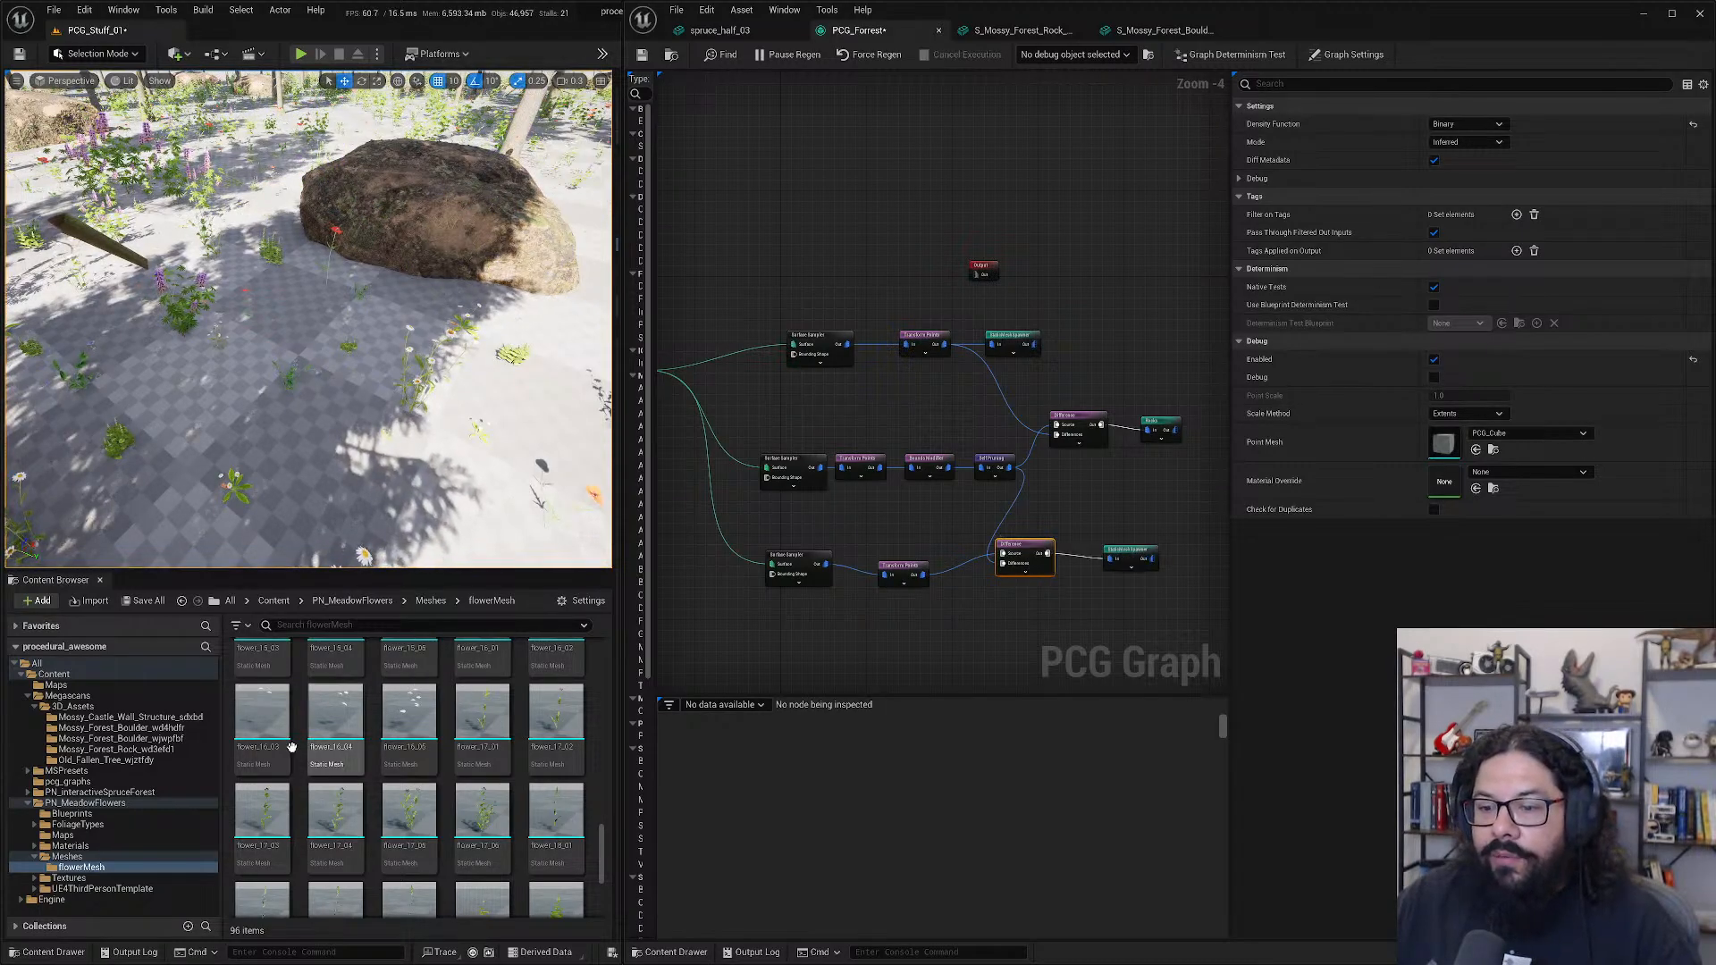
- Set the Y values of Bounds Min and Bounds Max to 0.04 on the boulder branch's Bounds Modifier
{"action": "left_click", "coordinate": [999, 461]}
{"action": "left_click", "coordinate": [928, 464]}
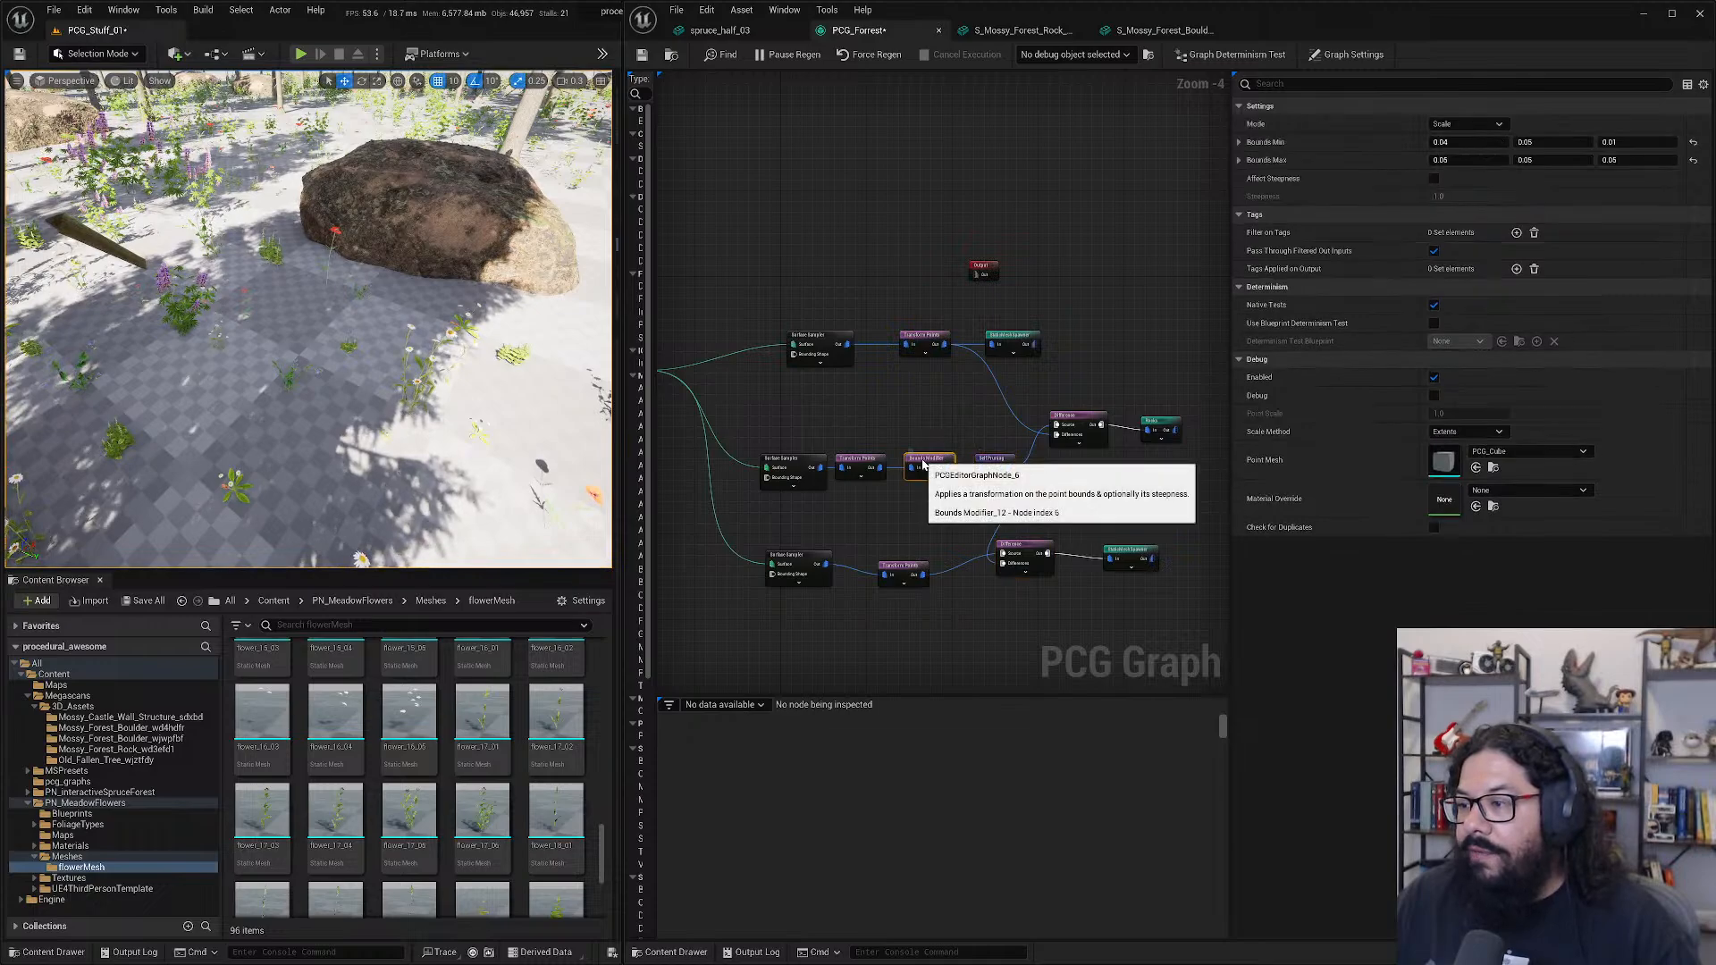
{"action": "left_click", "coordinate": [1480, 161]}
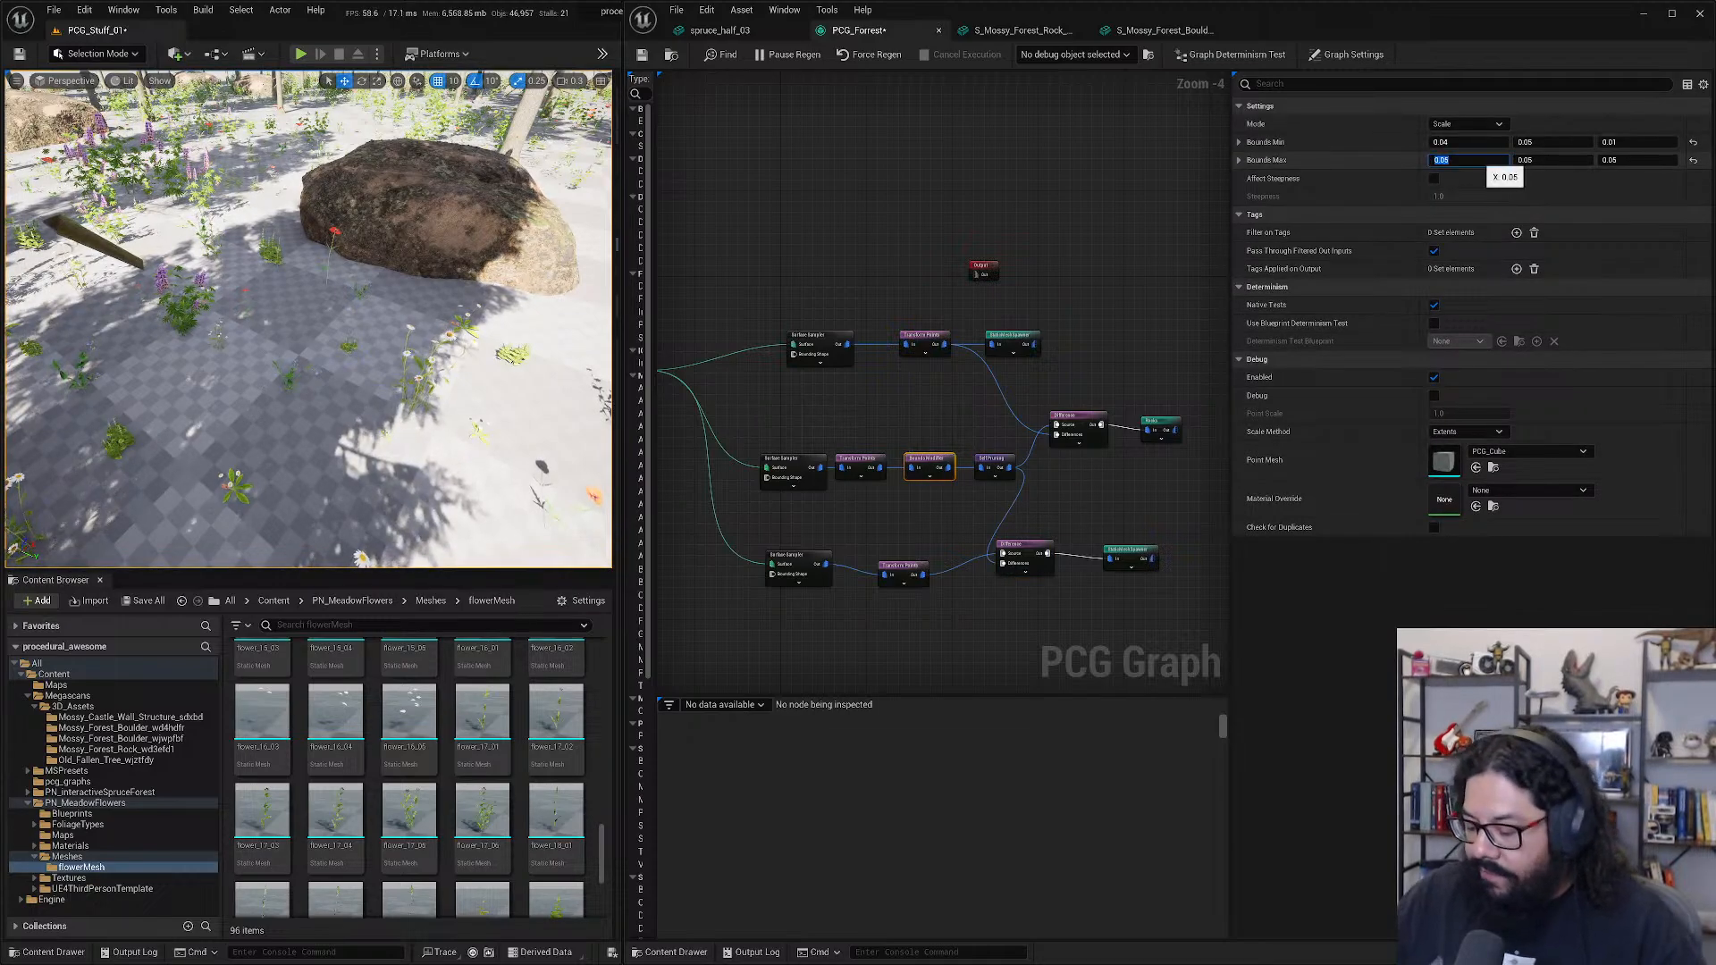
{"action": "type", "text": "0"}
{"action": "key", "text": "Tab"}
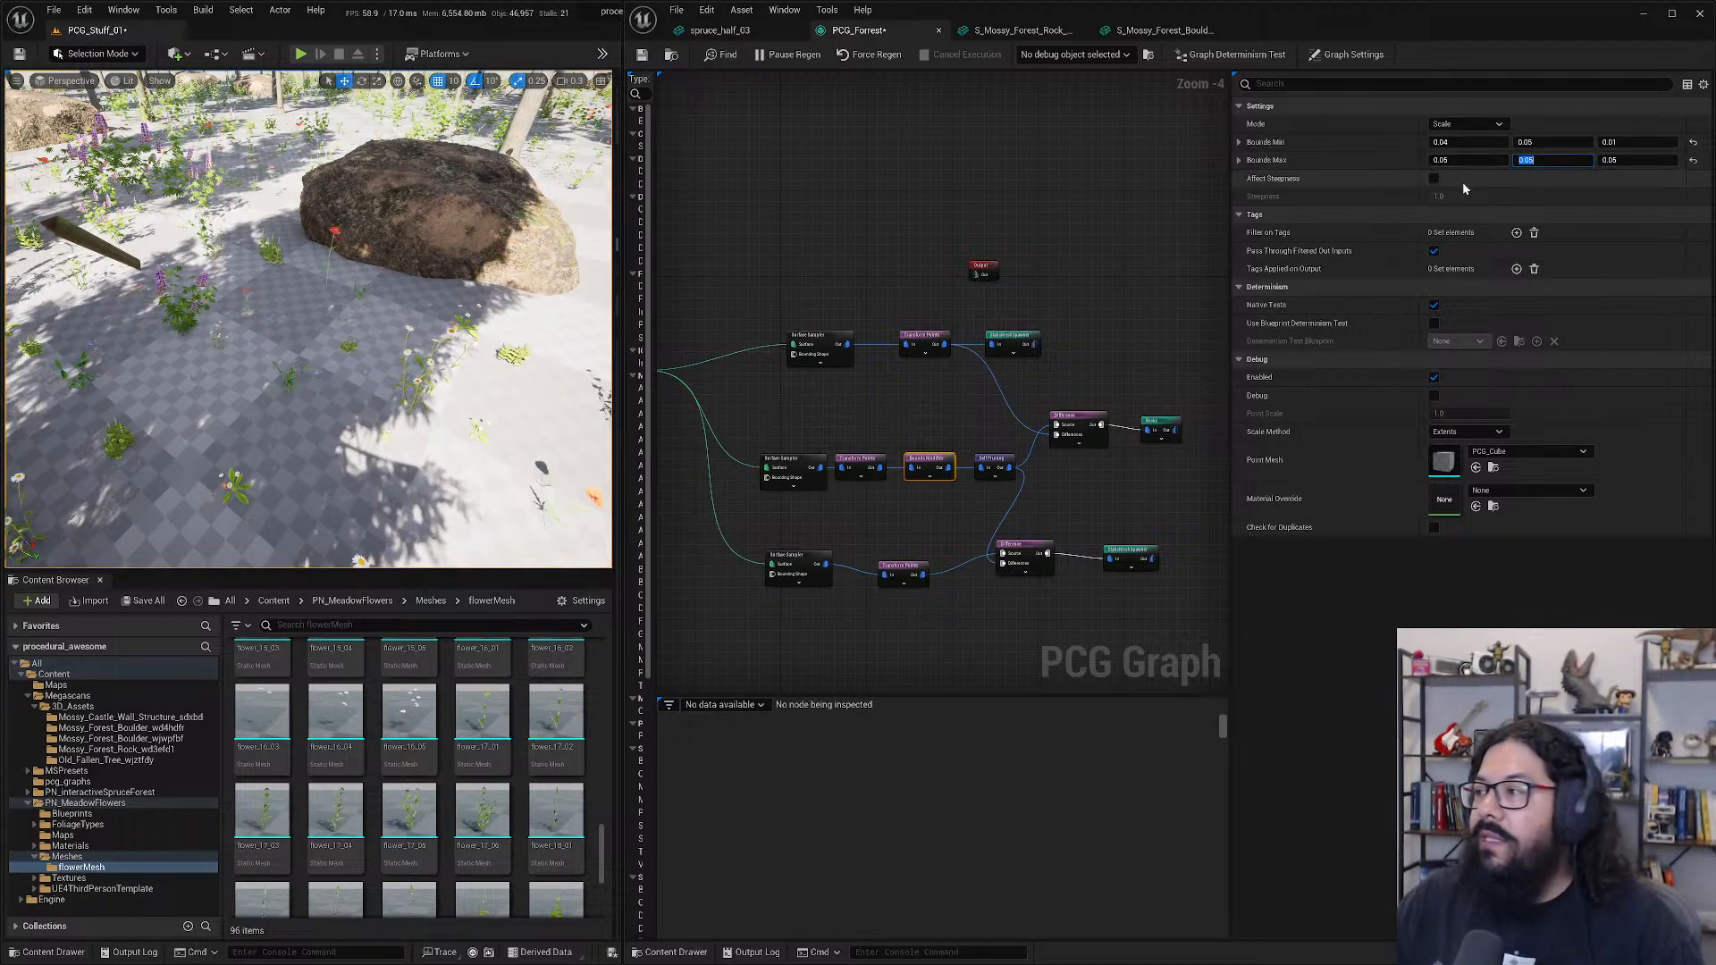
{"action": "left_click", "coordinate": [1532, 143]}
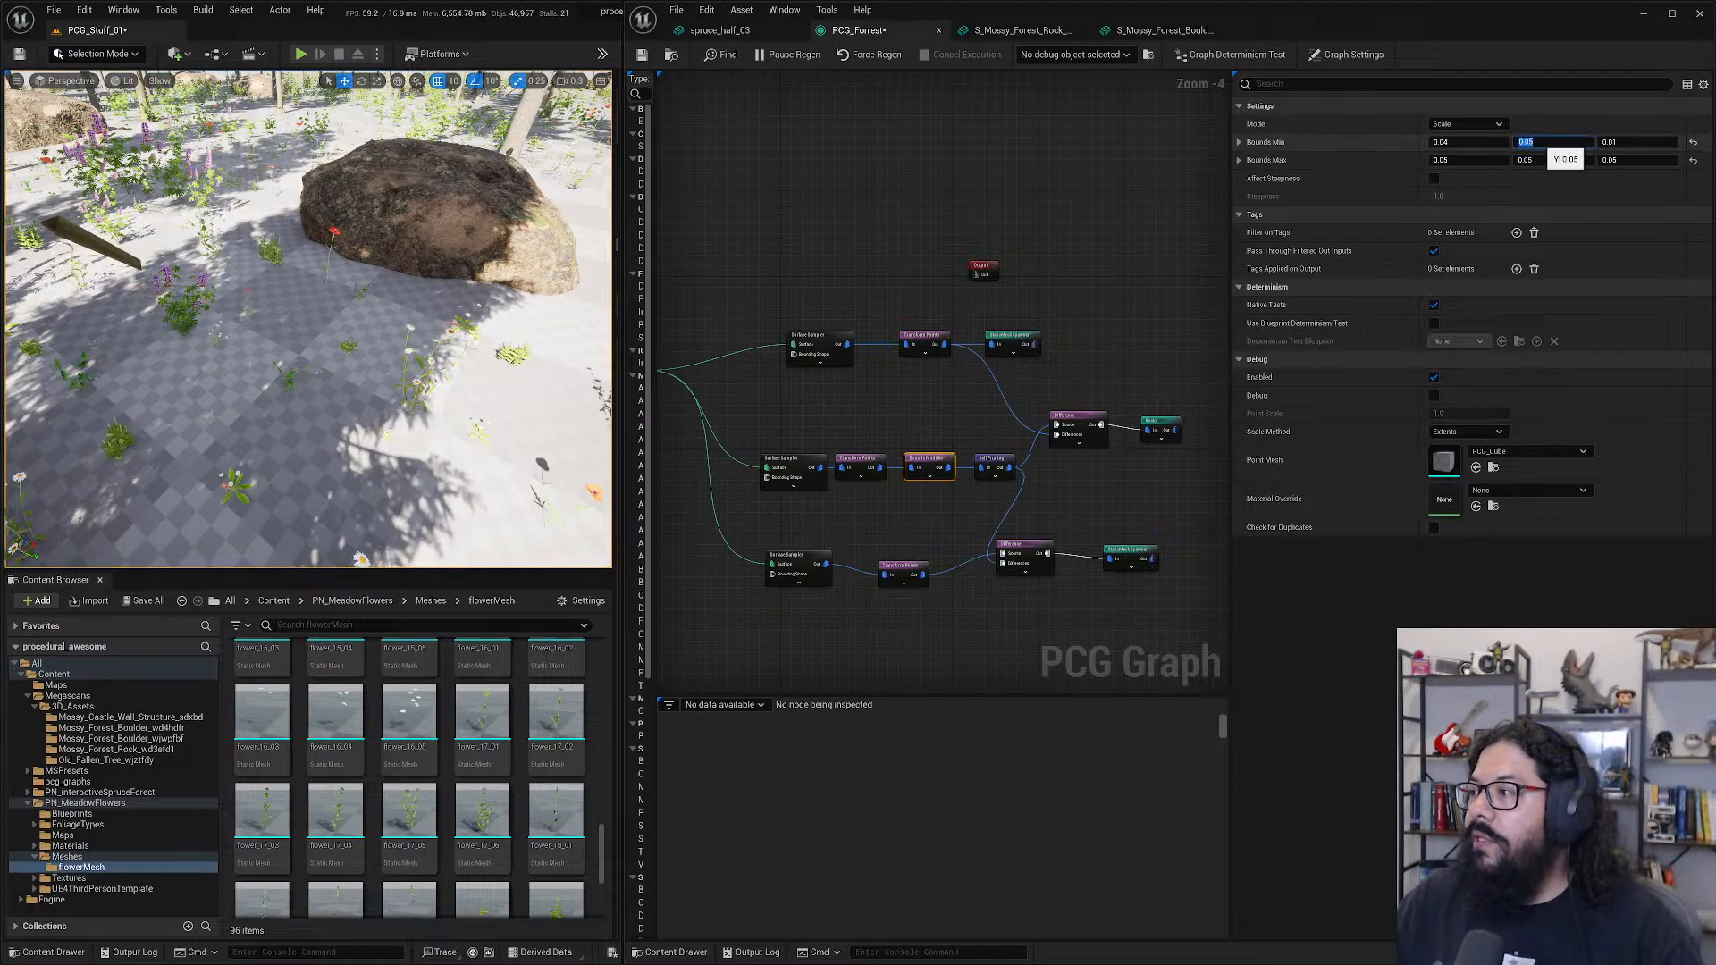
{"action": "key", "text": "Return"}
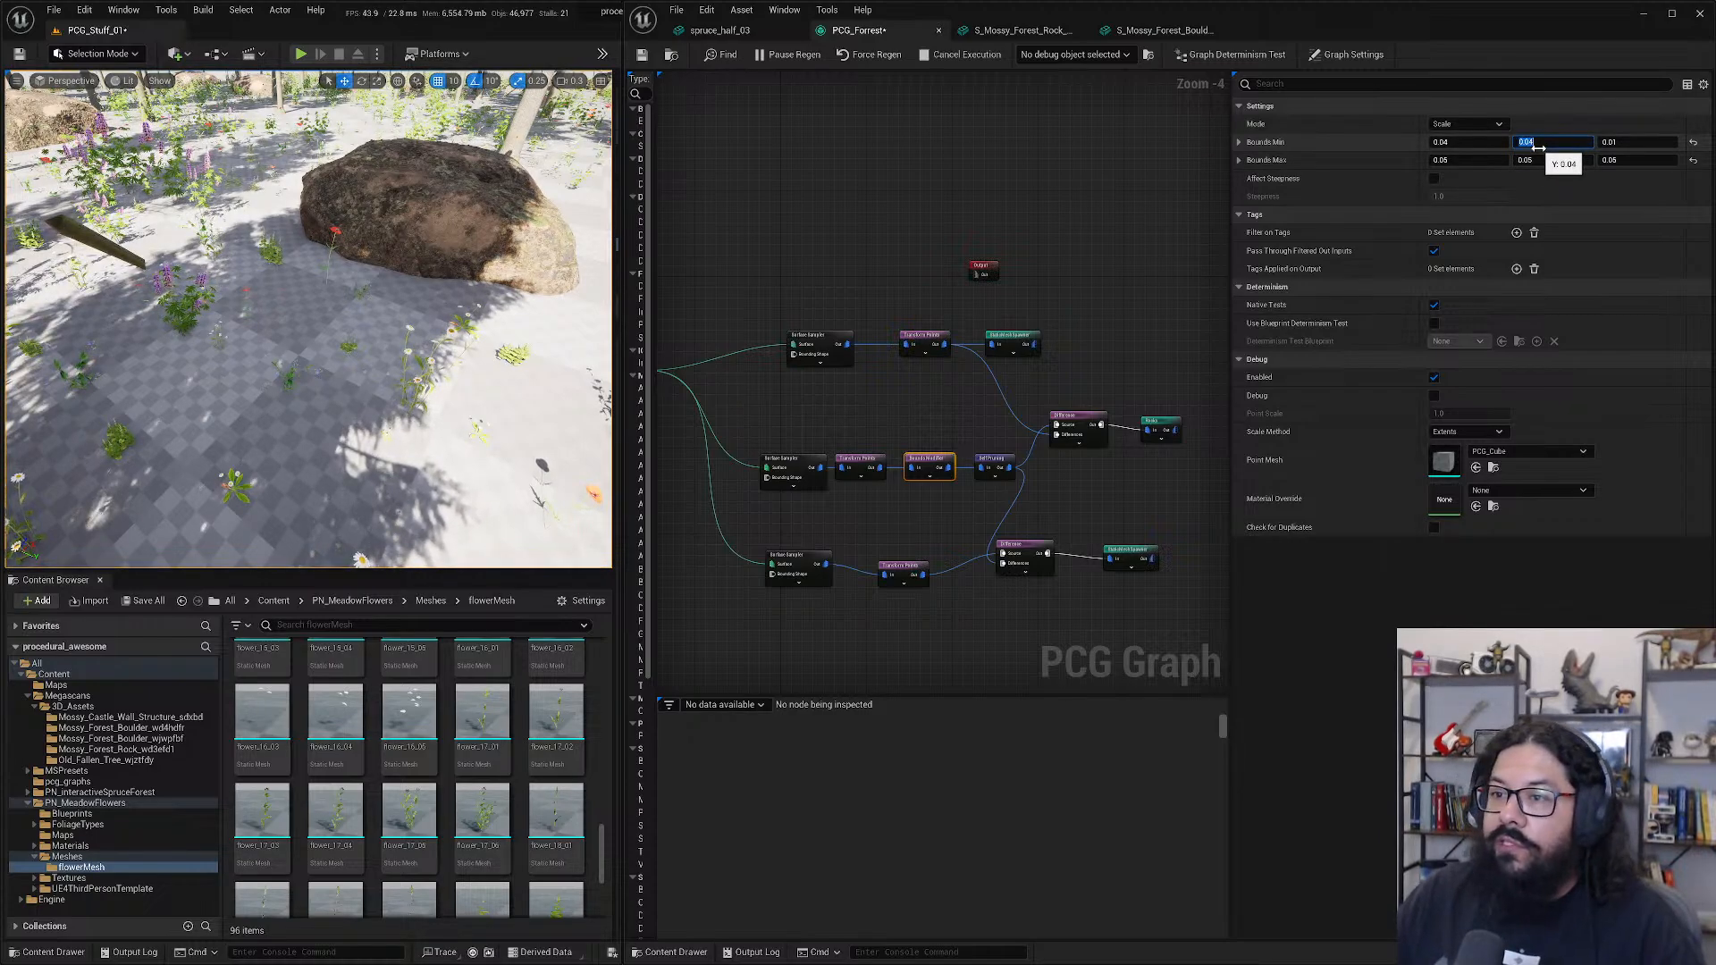
{"action": "left_click", "coordinate": [1538, 161]}
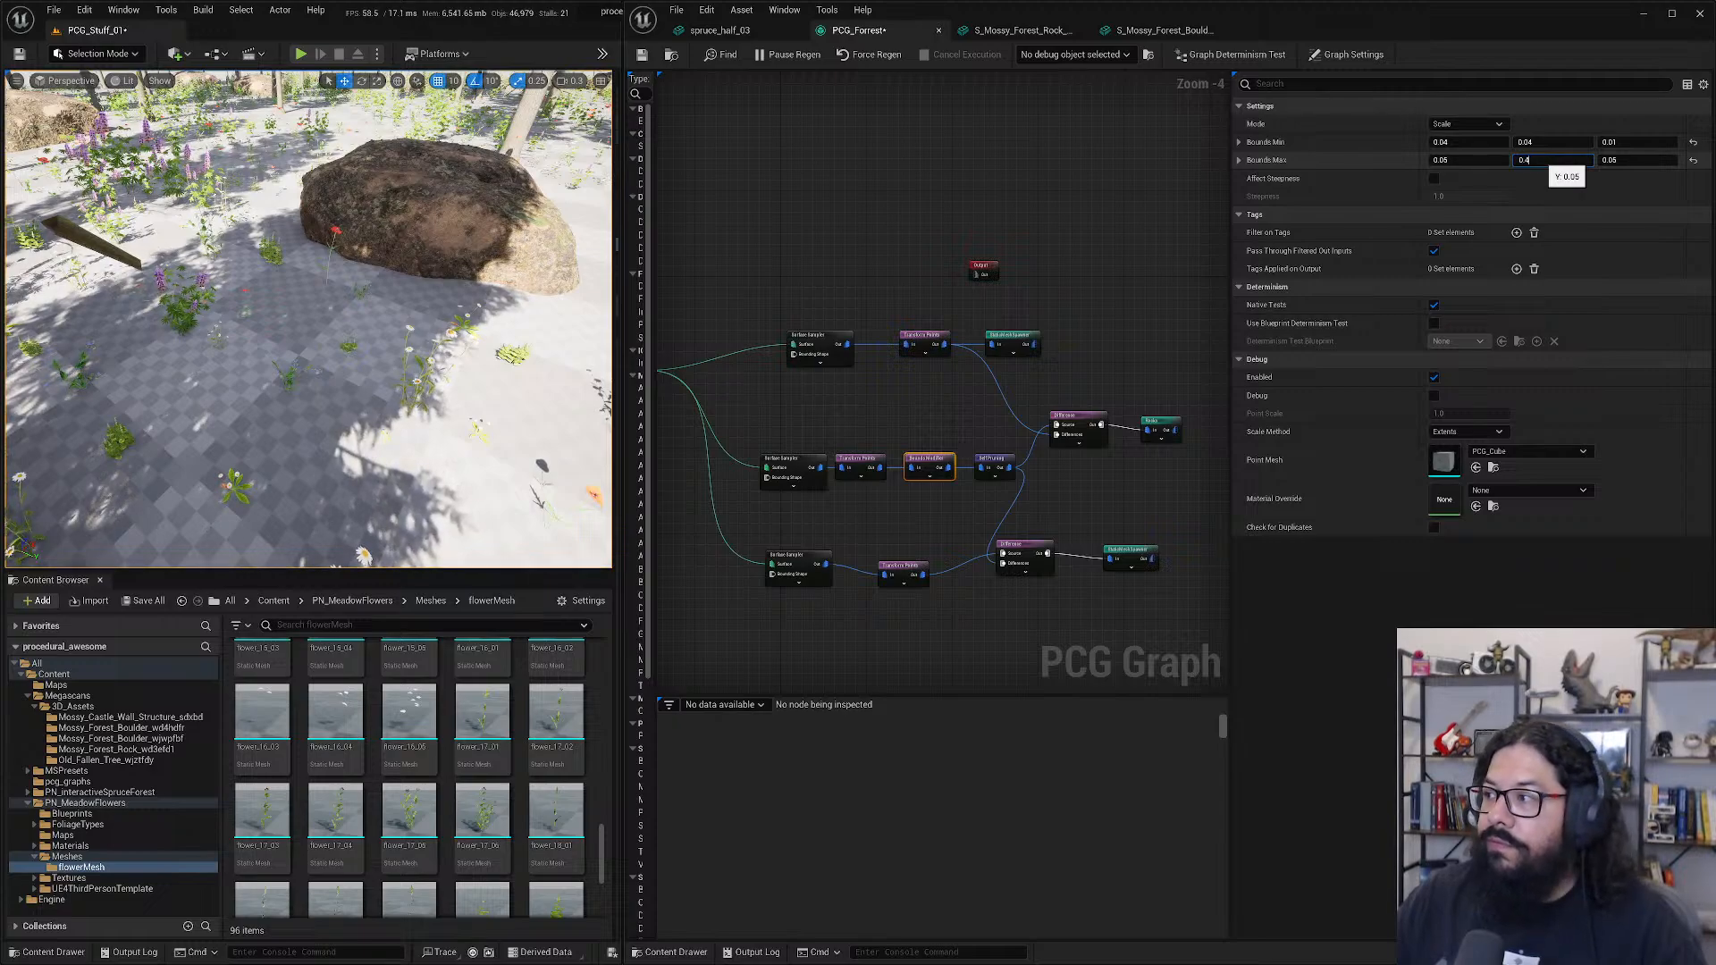
{"action": "key", "text": "Return"}
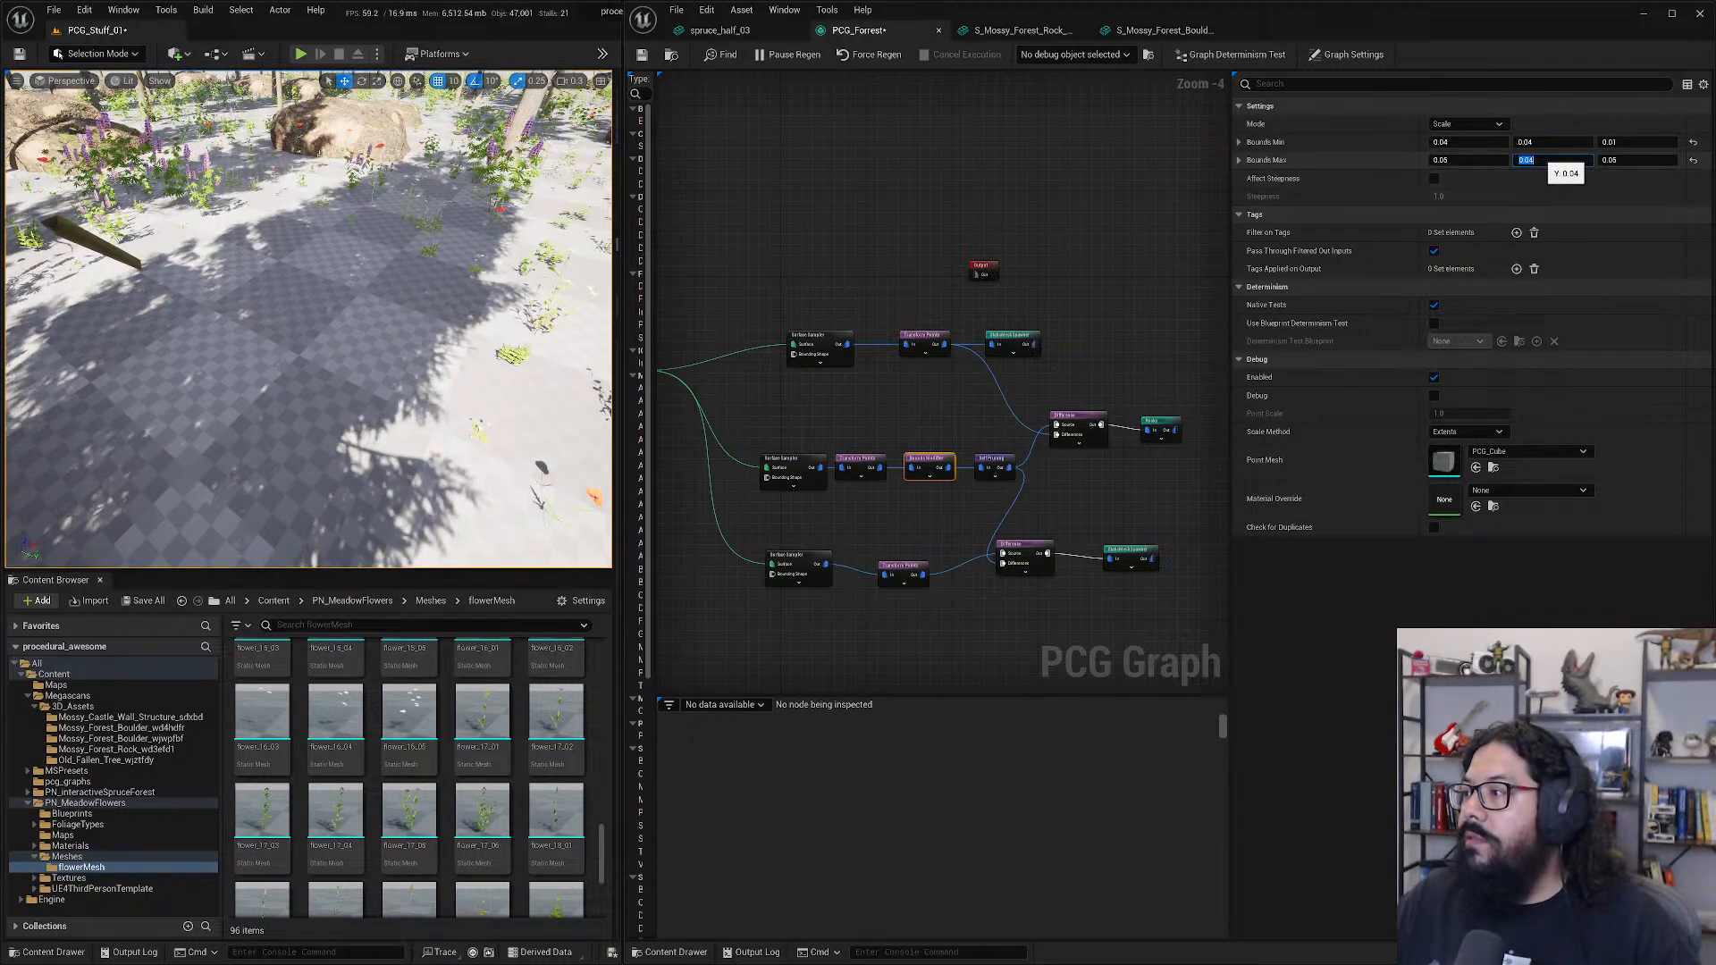
{"action": "left_click", "coordinate": [909, 231]}
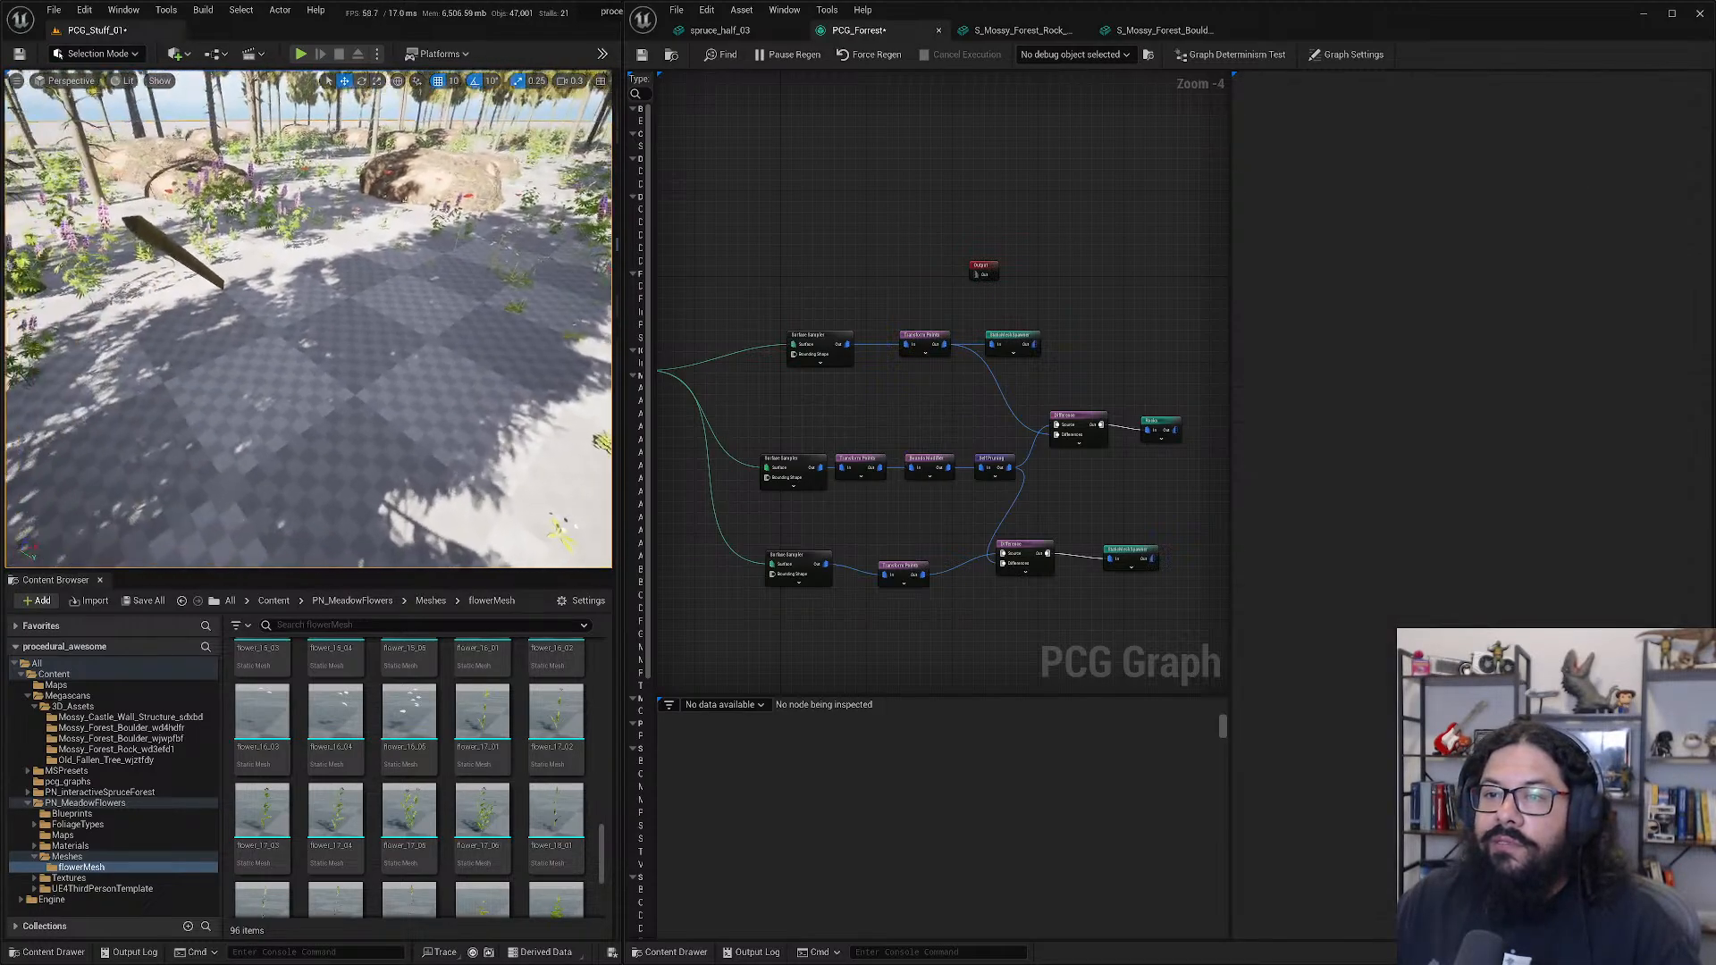
- Try 0.045 and settle on 0.05 for the Y value of Bounds Max on the boulder branch's Bounds Modifier
{"action": "mouse_move", "coordinate": [308, 317]}
{"action": "right_mouse_down"}
{"action": "mouse_move", "coordinate": [224, 339]}
{"action": "mouse_move", "coordinate": [317, 344]}
{"action": "right_mouse_up"}
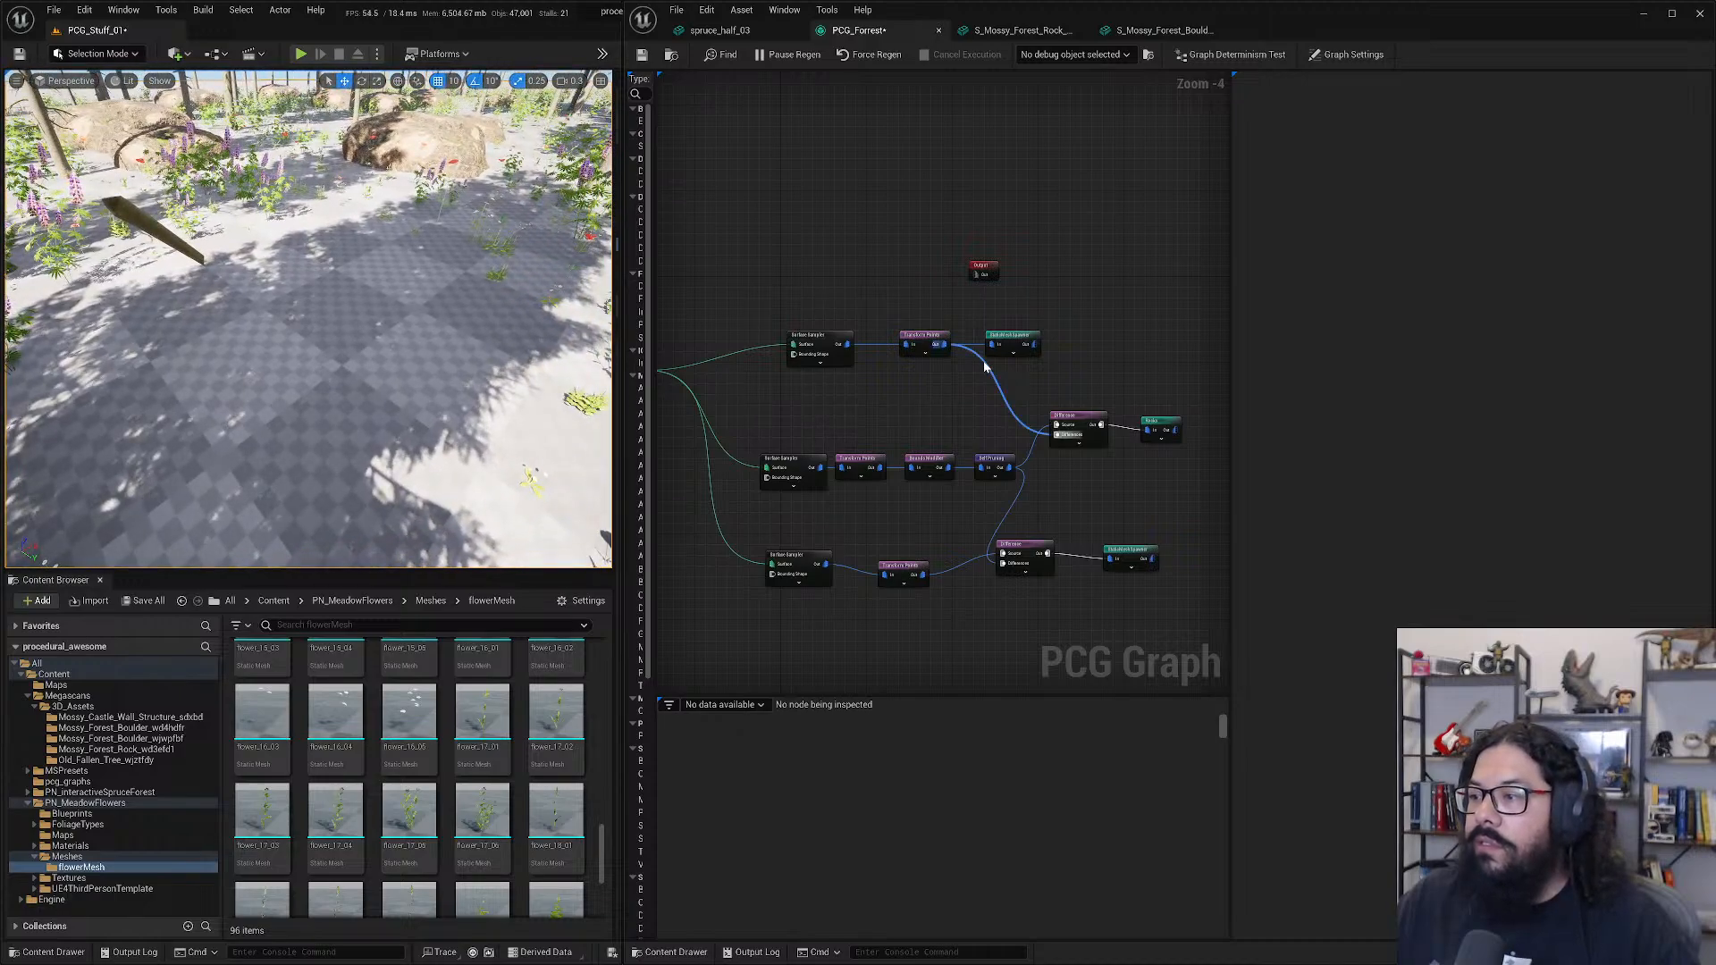
{"action": "left_click", "coordinate": [918, 465]}
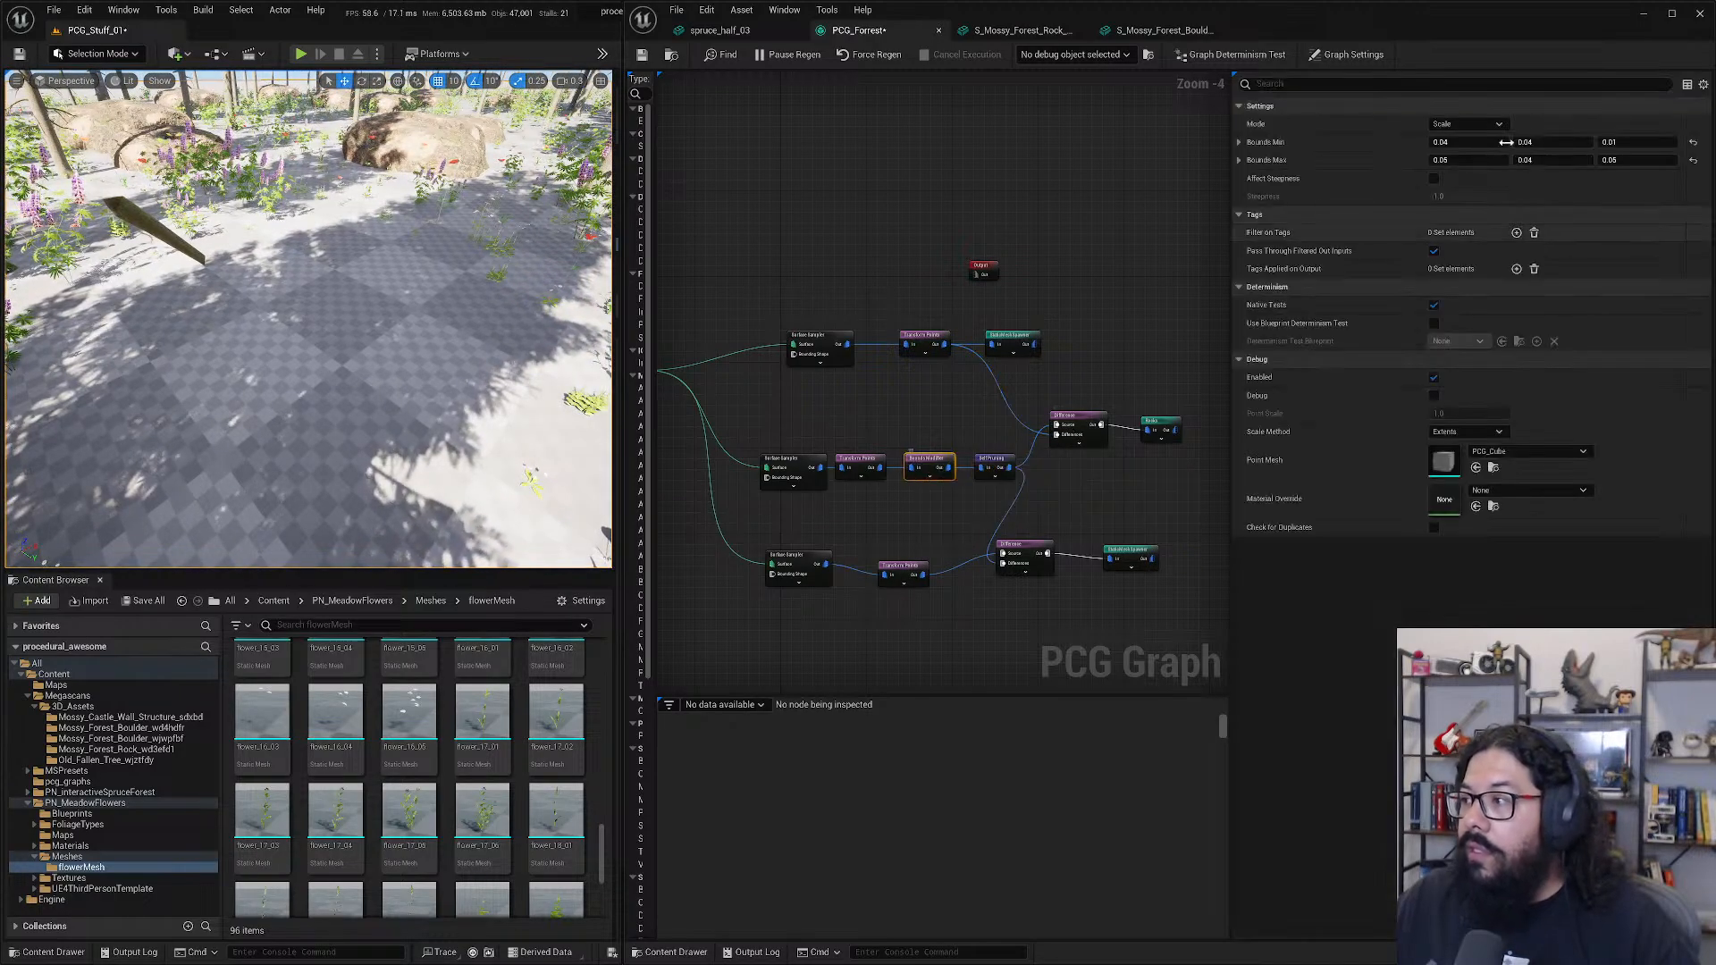
{"action": "left_click", "coordinate": [1529, 160]}
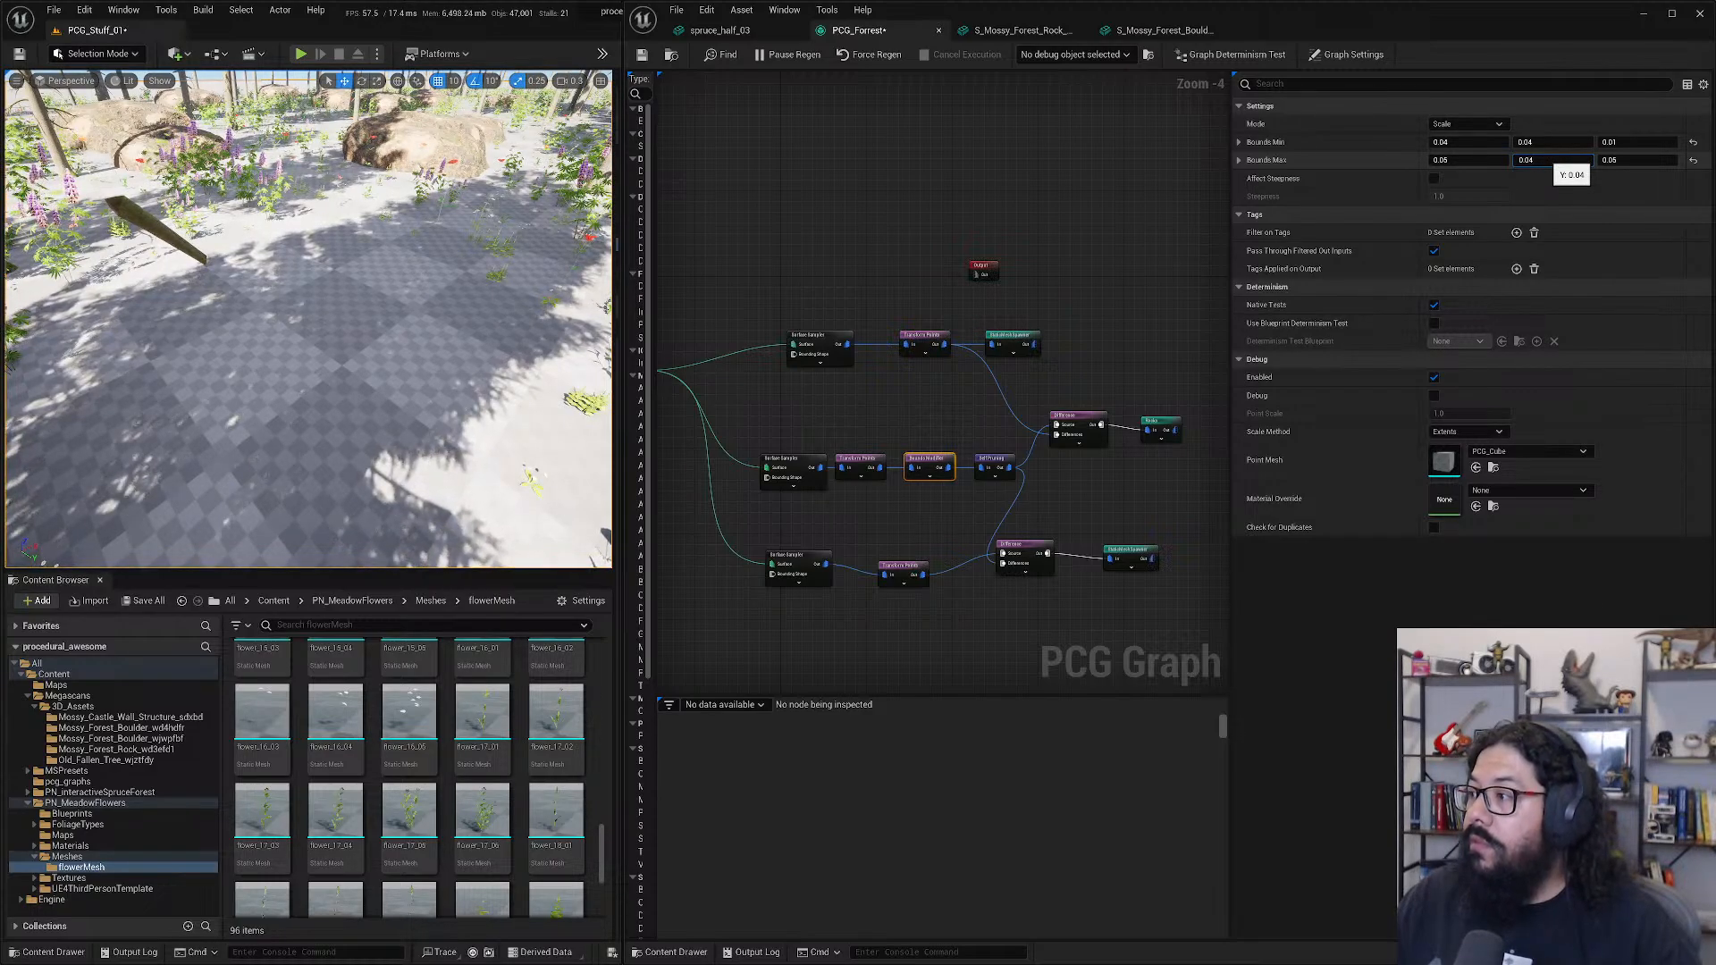
{"action": "type", "text": "0.045"}
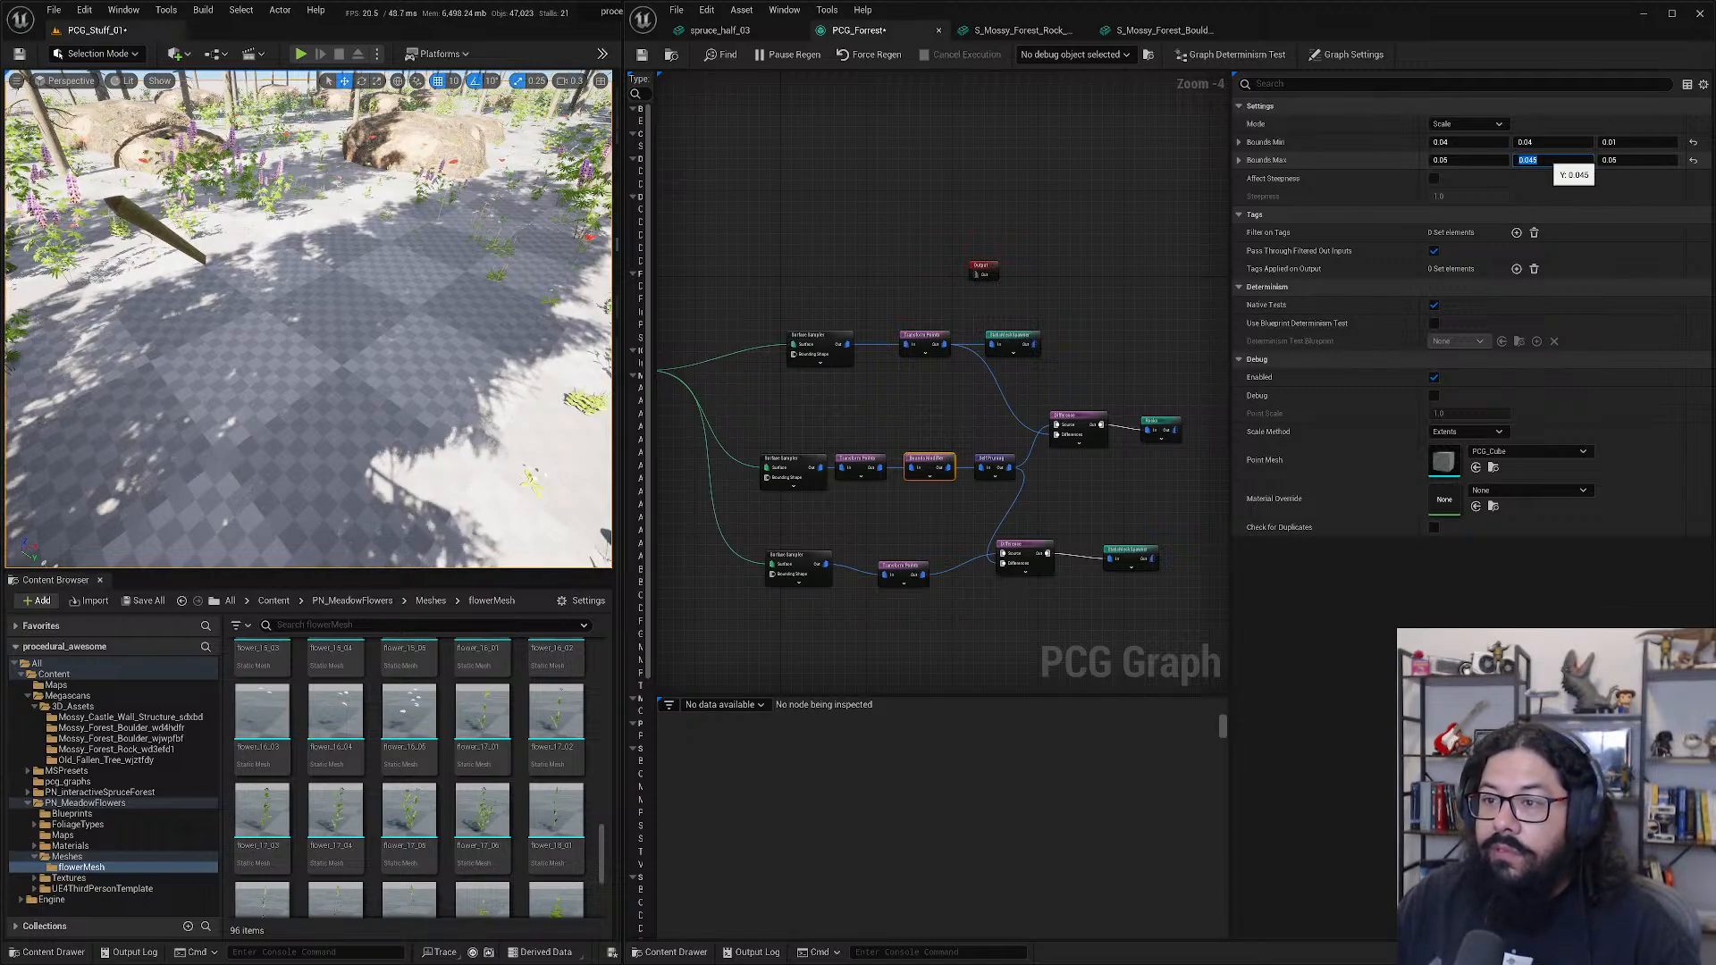
{"action": "key", "text": "Return"}
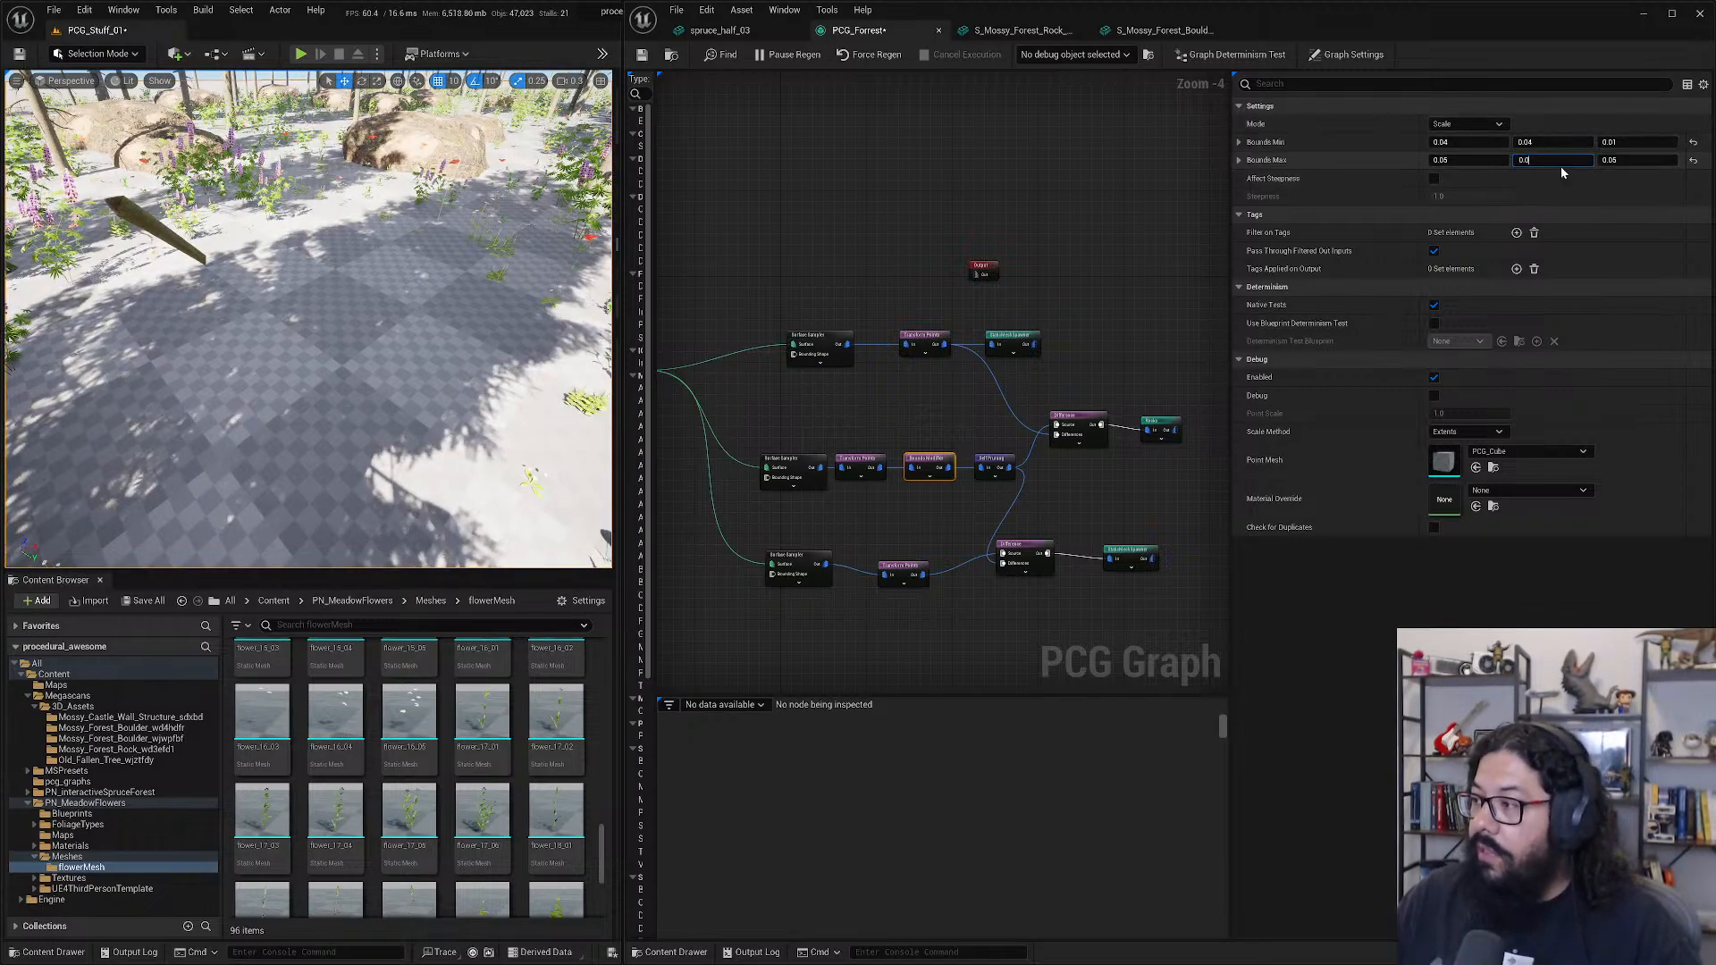
{"action": "type", "text": "0.05"}
{"action": "key", "text": "Return"}
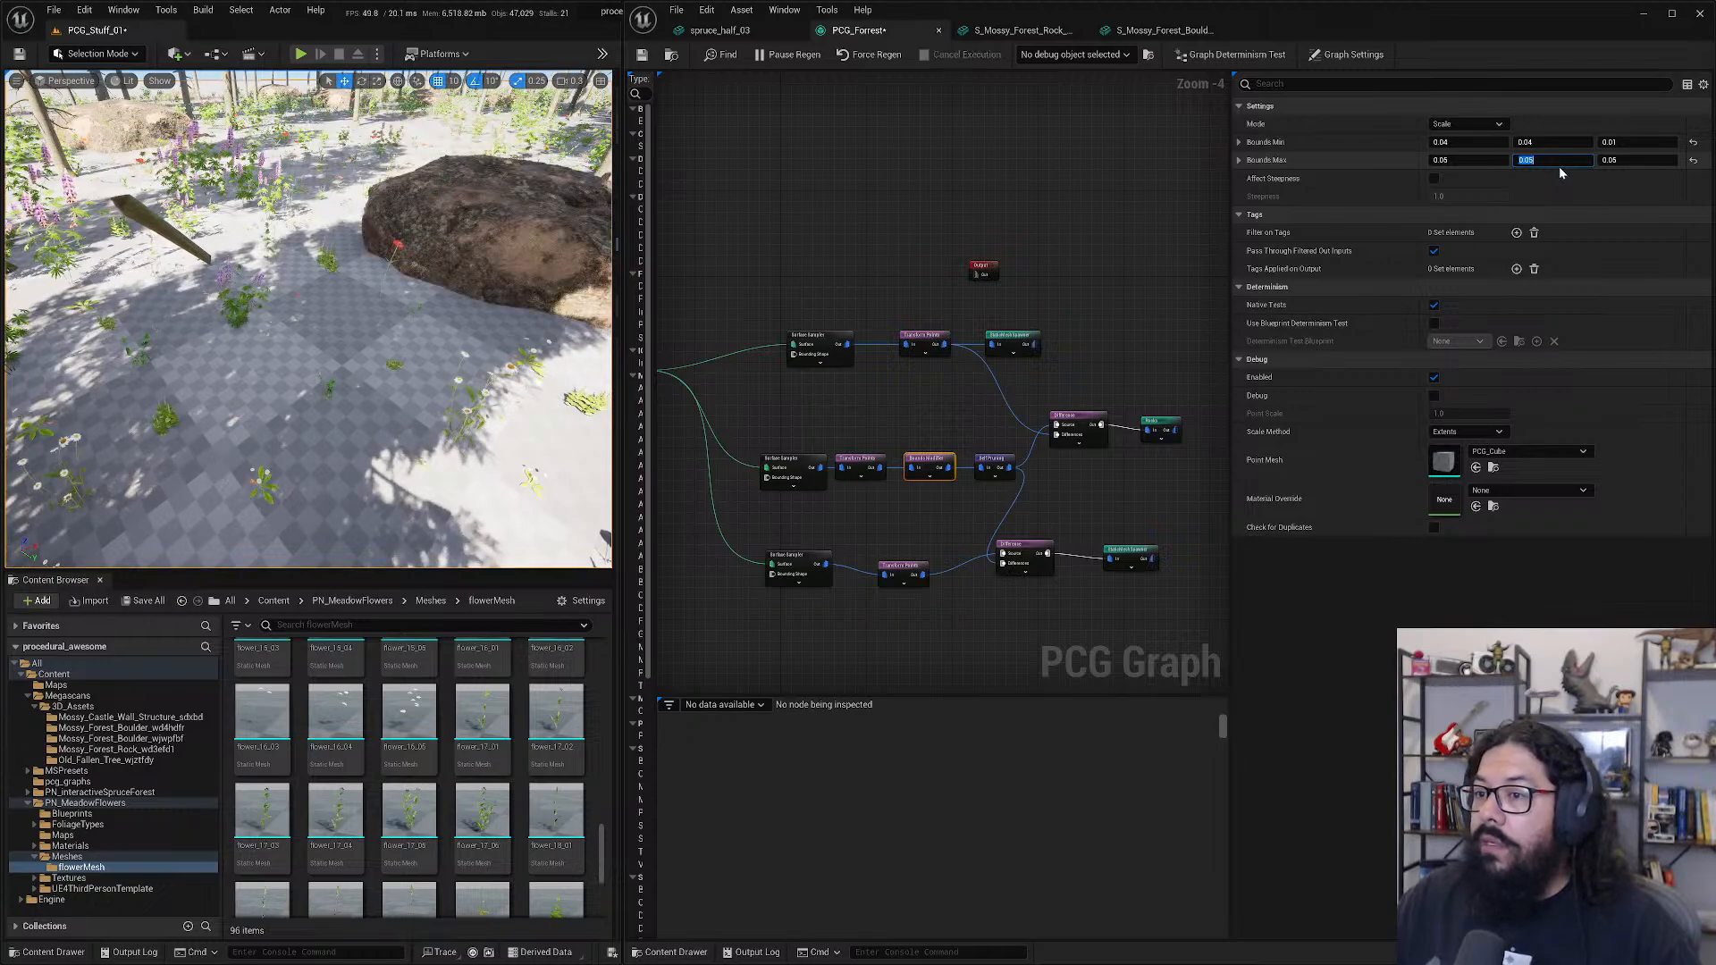
- Try 0.03 for the Y value of Bounds Min on the boulder branch's Bounds Modifier, and set it back to 0.04
{"action": "left_click", "coordinate": [1542, 144]}
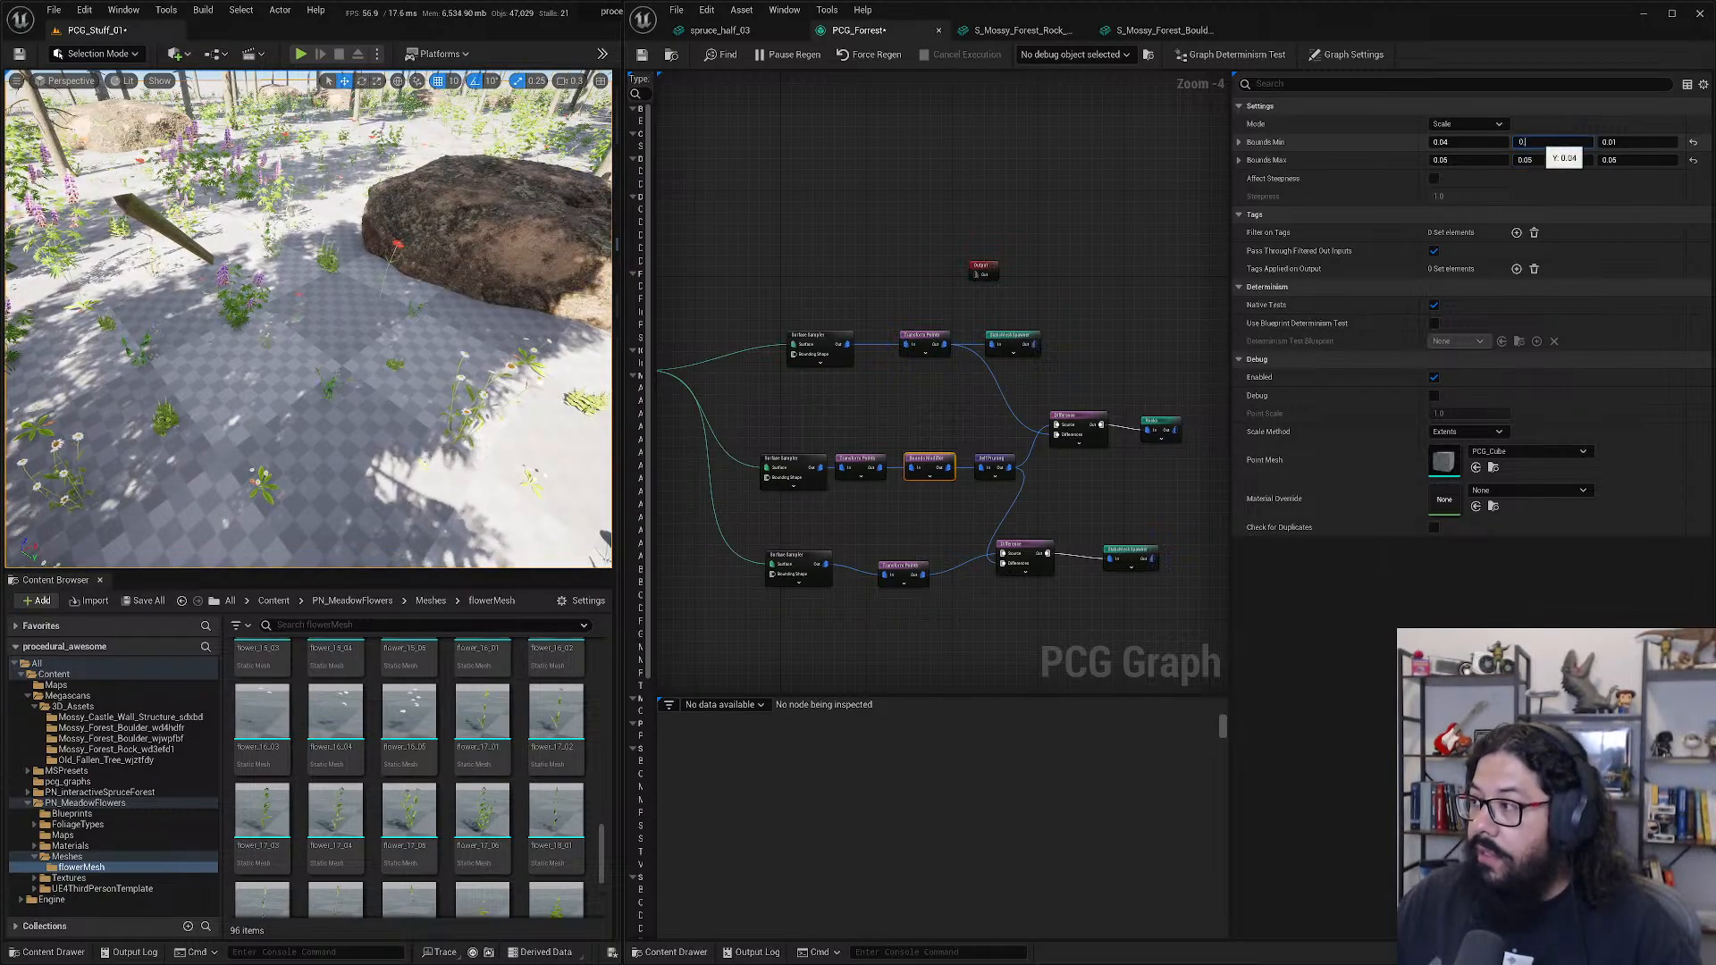
{"action": "type", "text": "0.03"}
{"action": "key", "text": "Return"}
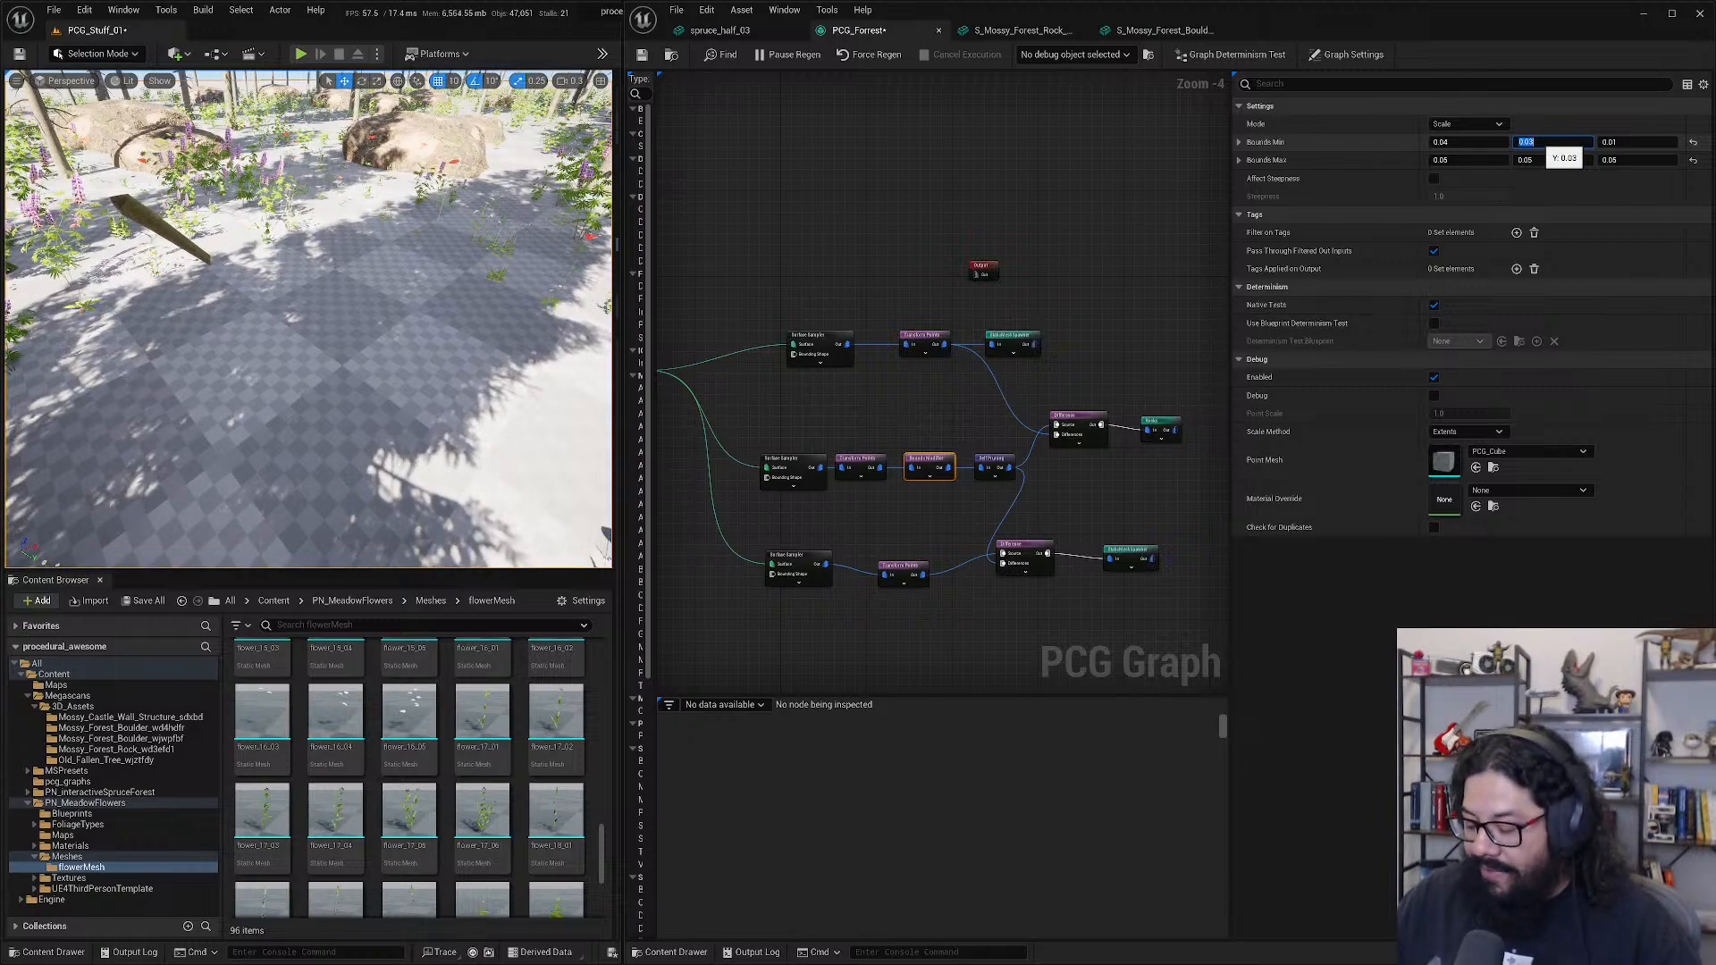
{"action": "type", "text": "0.04"}
{"action": "key", "text": "Return"}
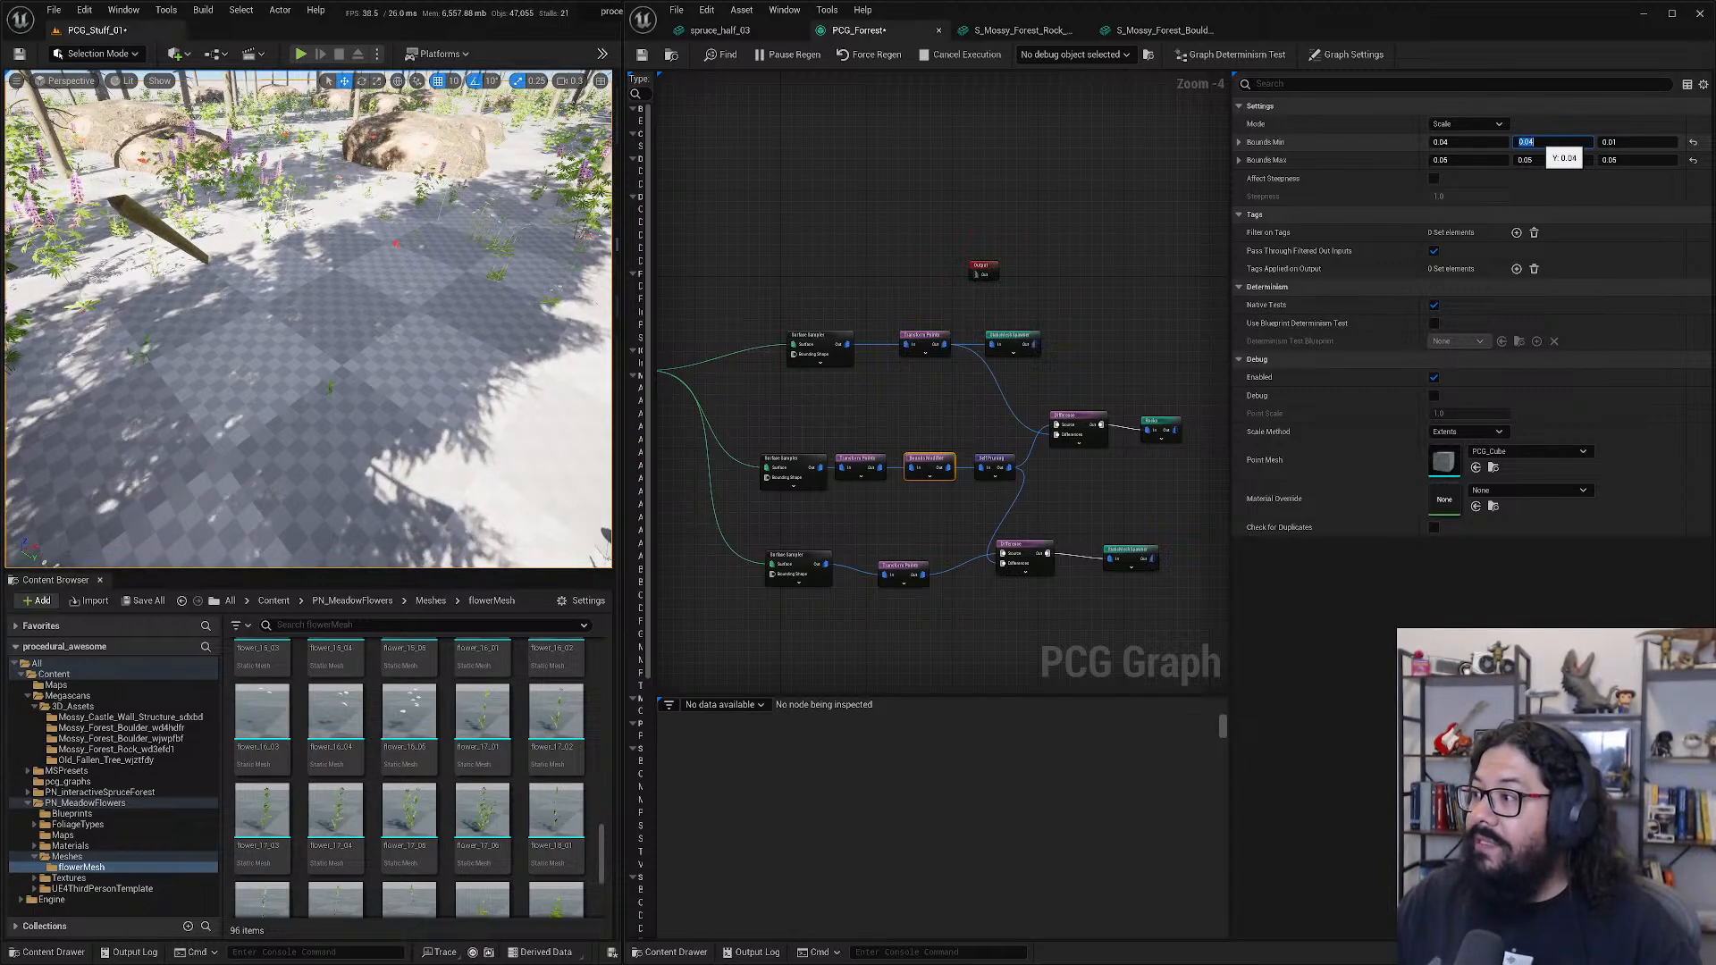
- Move the graph's Output node further away from the Surface Sampler branches and save the level
{"action": "left_click", "coordinate": [984, 270]}
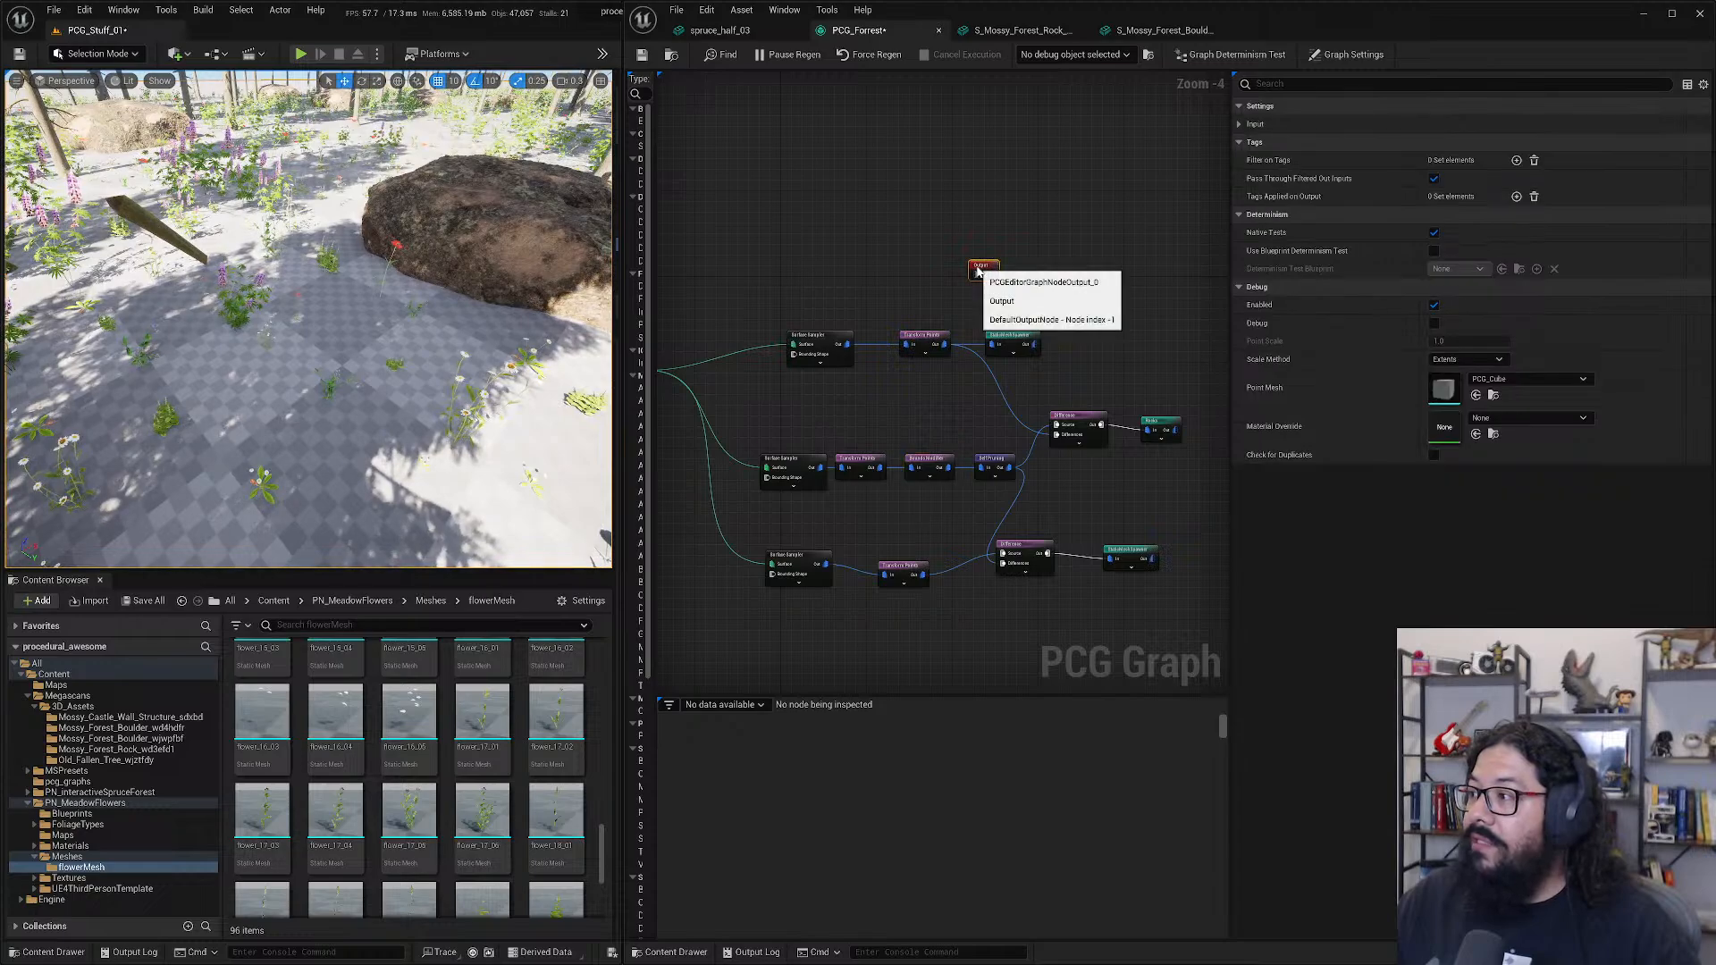
{"action": "left_click_drag", "start_coordinate": [987, 268], "coordinate": [1078, 257]}
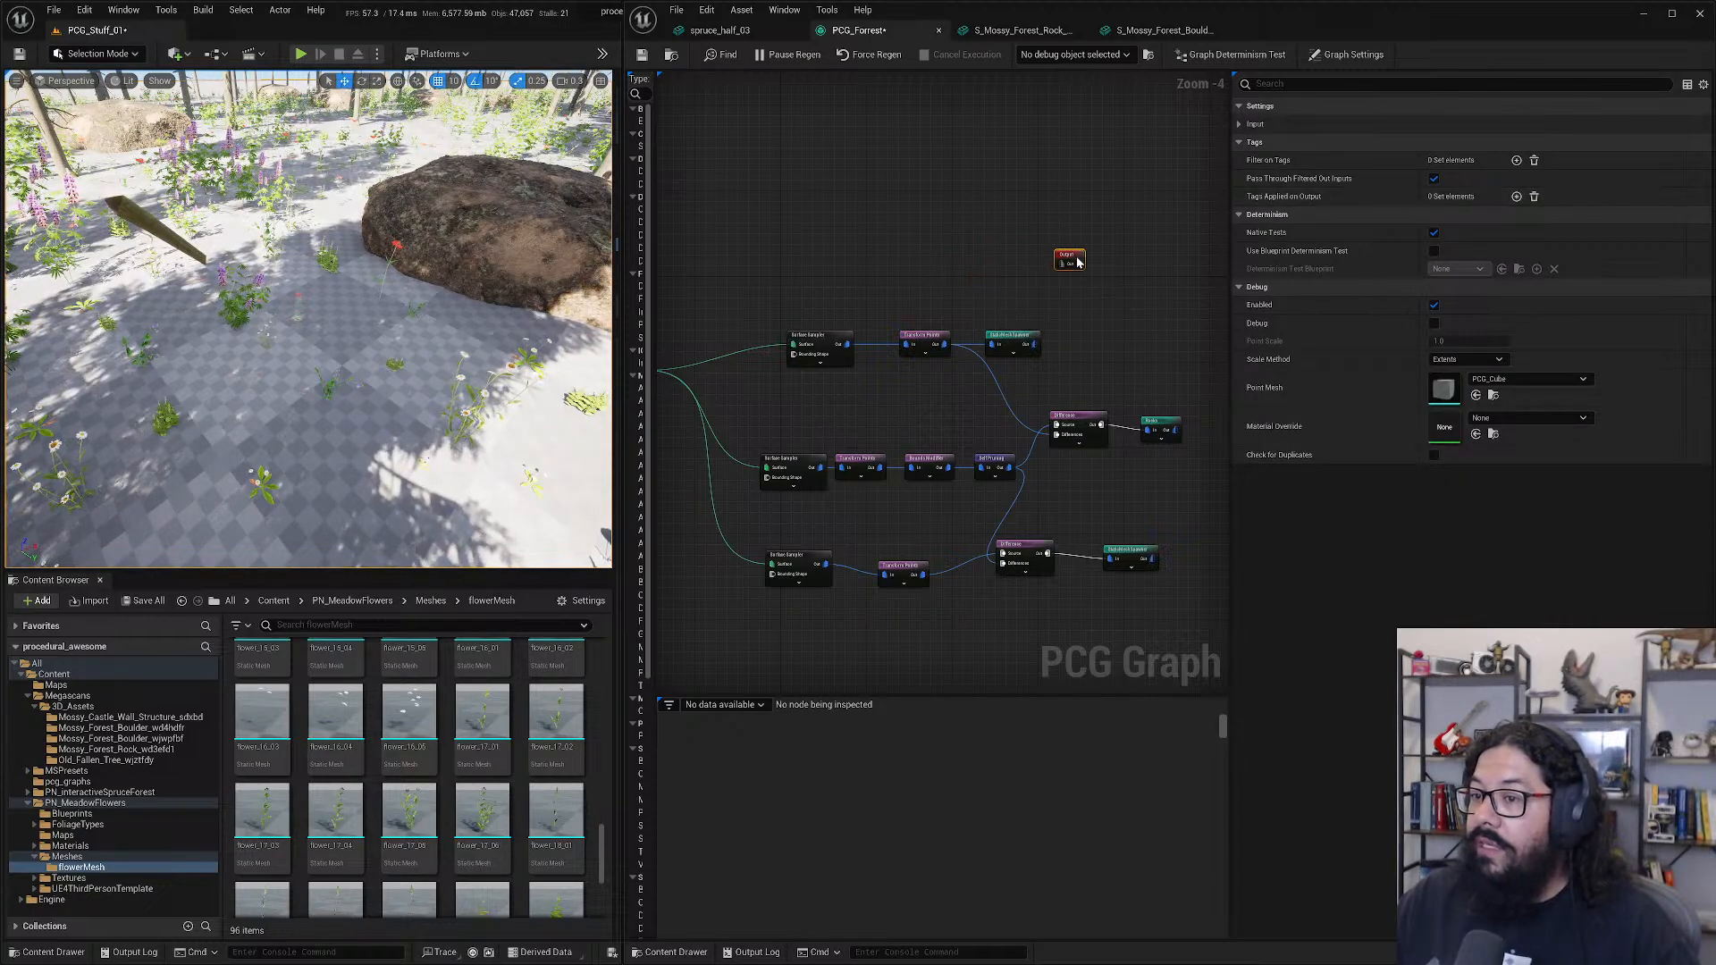
{"action": "right_click_drag", "start_coordinate": [384, 286], "coordinate": [456, 288]}
{"action": "key", "text": "ctrl+s"}
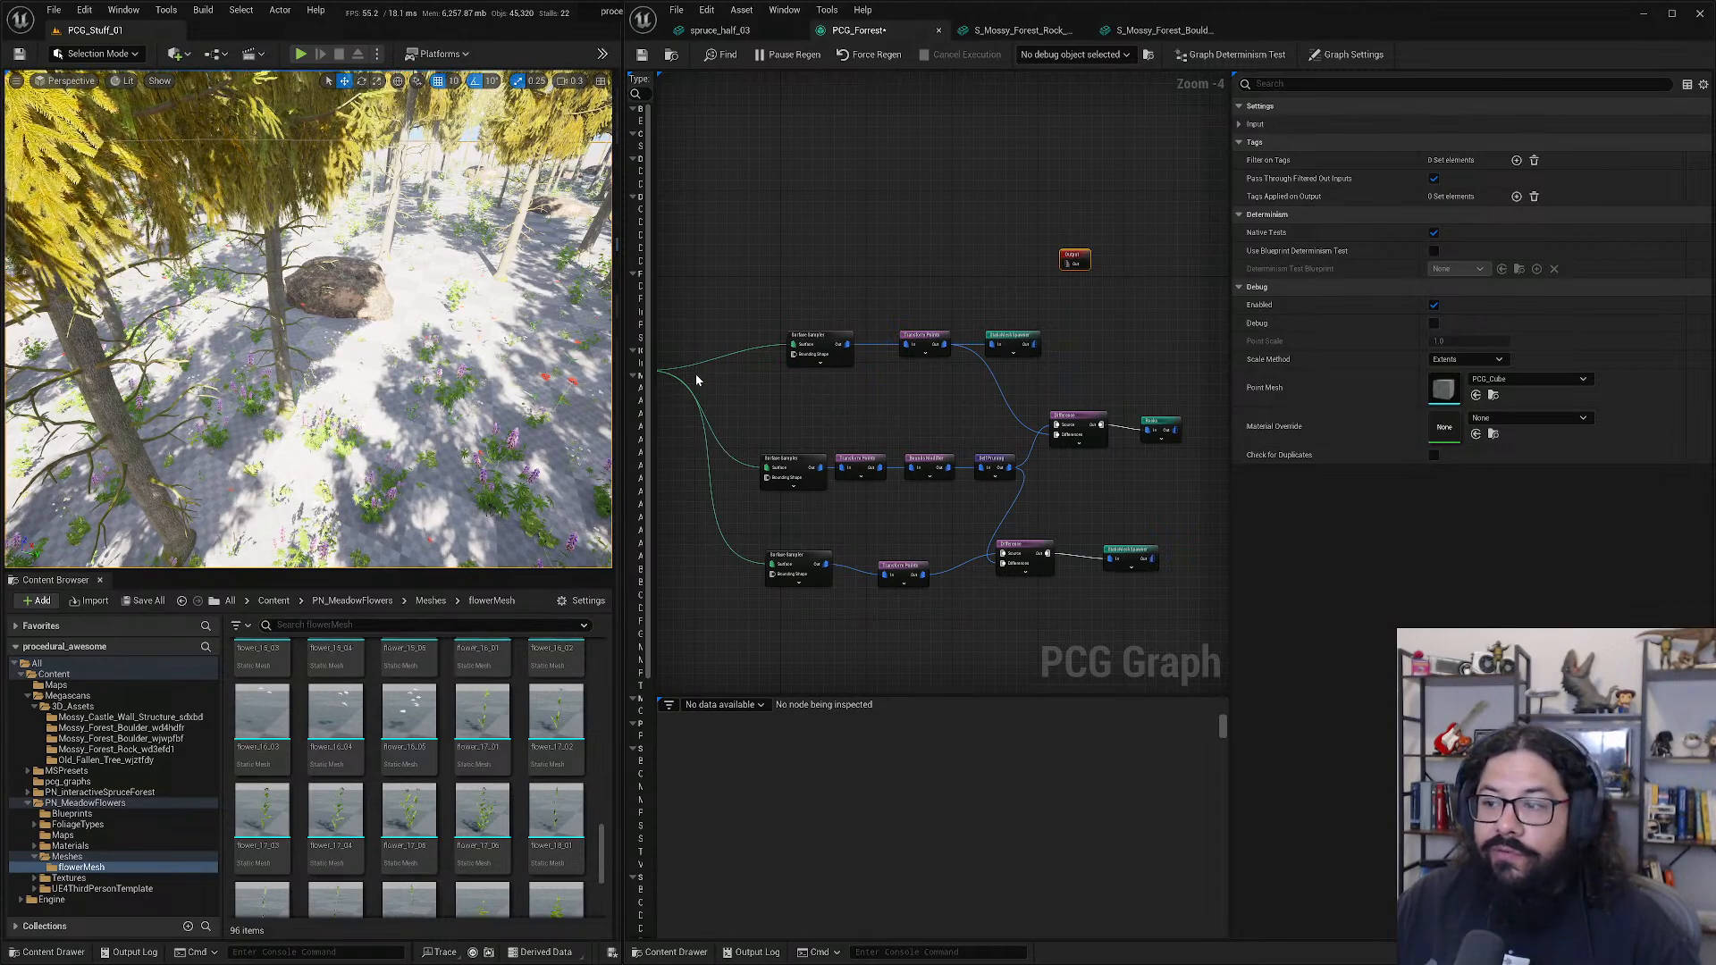
- Switch to the Epic Games Launcher, search the Marketplace for "landscape", and return to the Unreal Editor
{"action": "key", "text": "alt+Tab"}
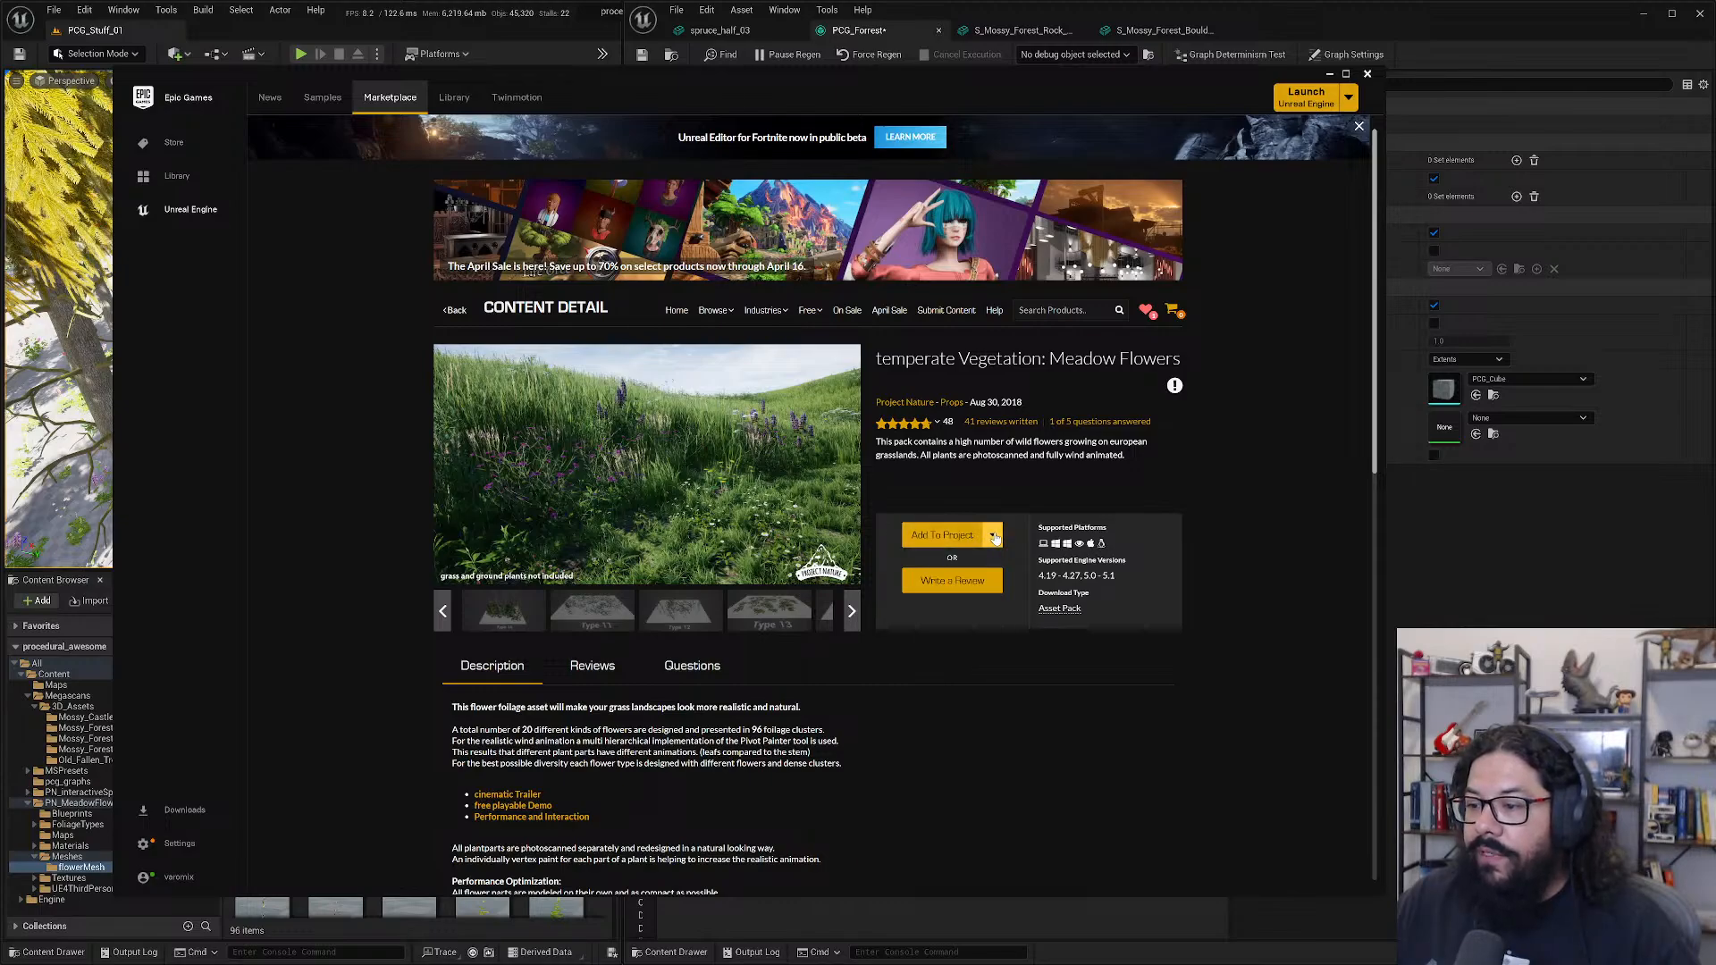
{"action": "left_click", "coordinate": [679, 612]}
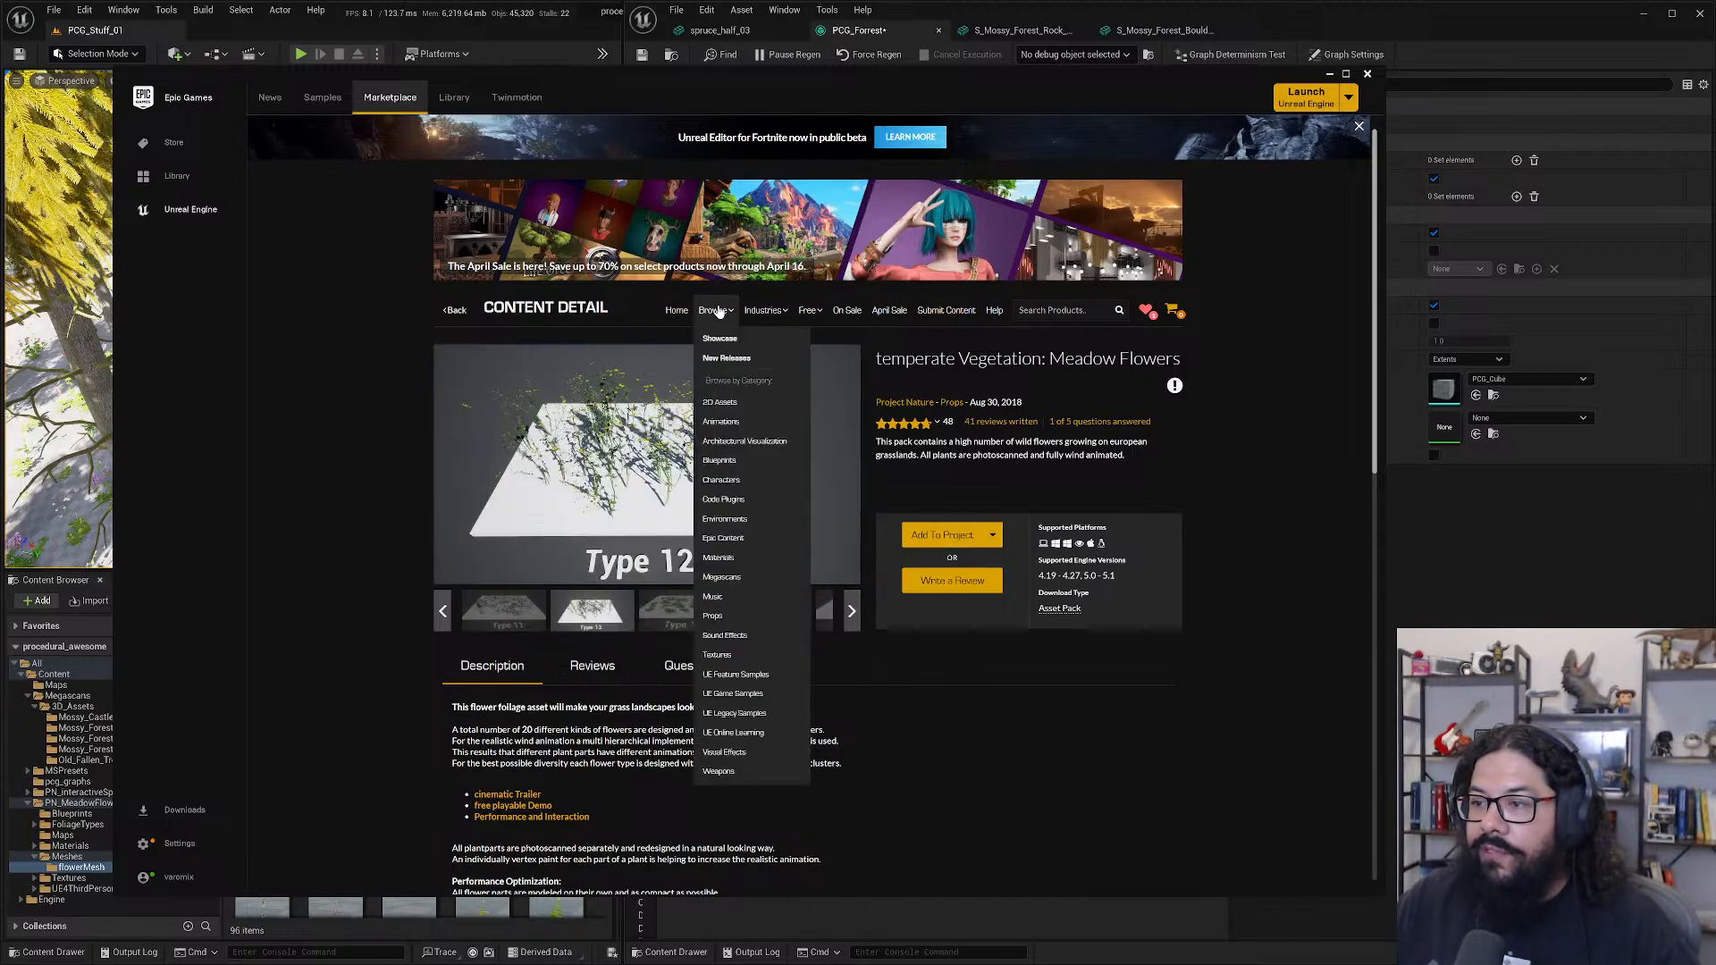
{"action": "mouse_move", "coordinate": [809, 313]}
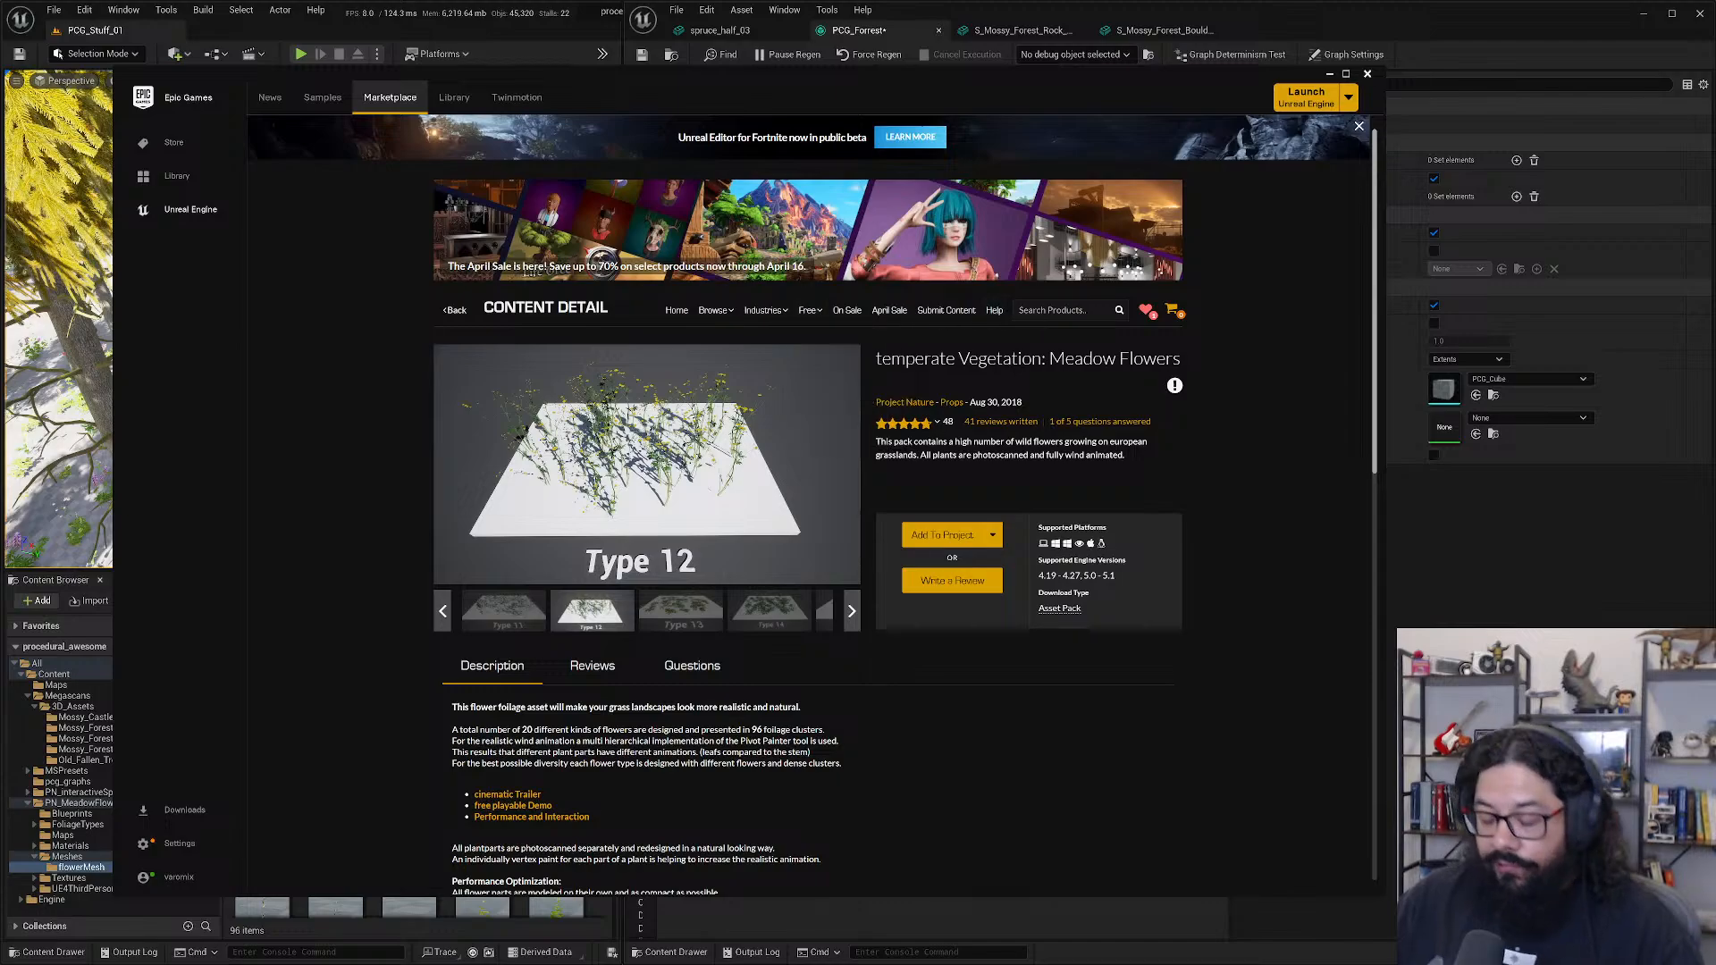
{"action": "left_click", "coordinate": [1055, 310]}
{"action": "type", "text": "lar"}
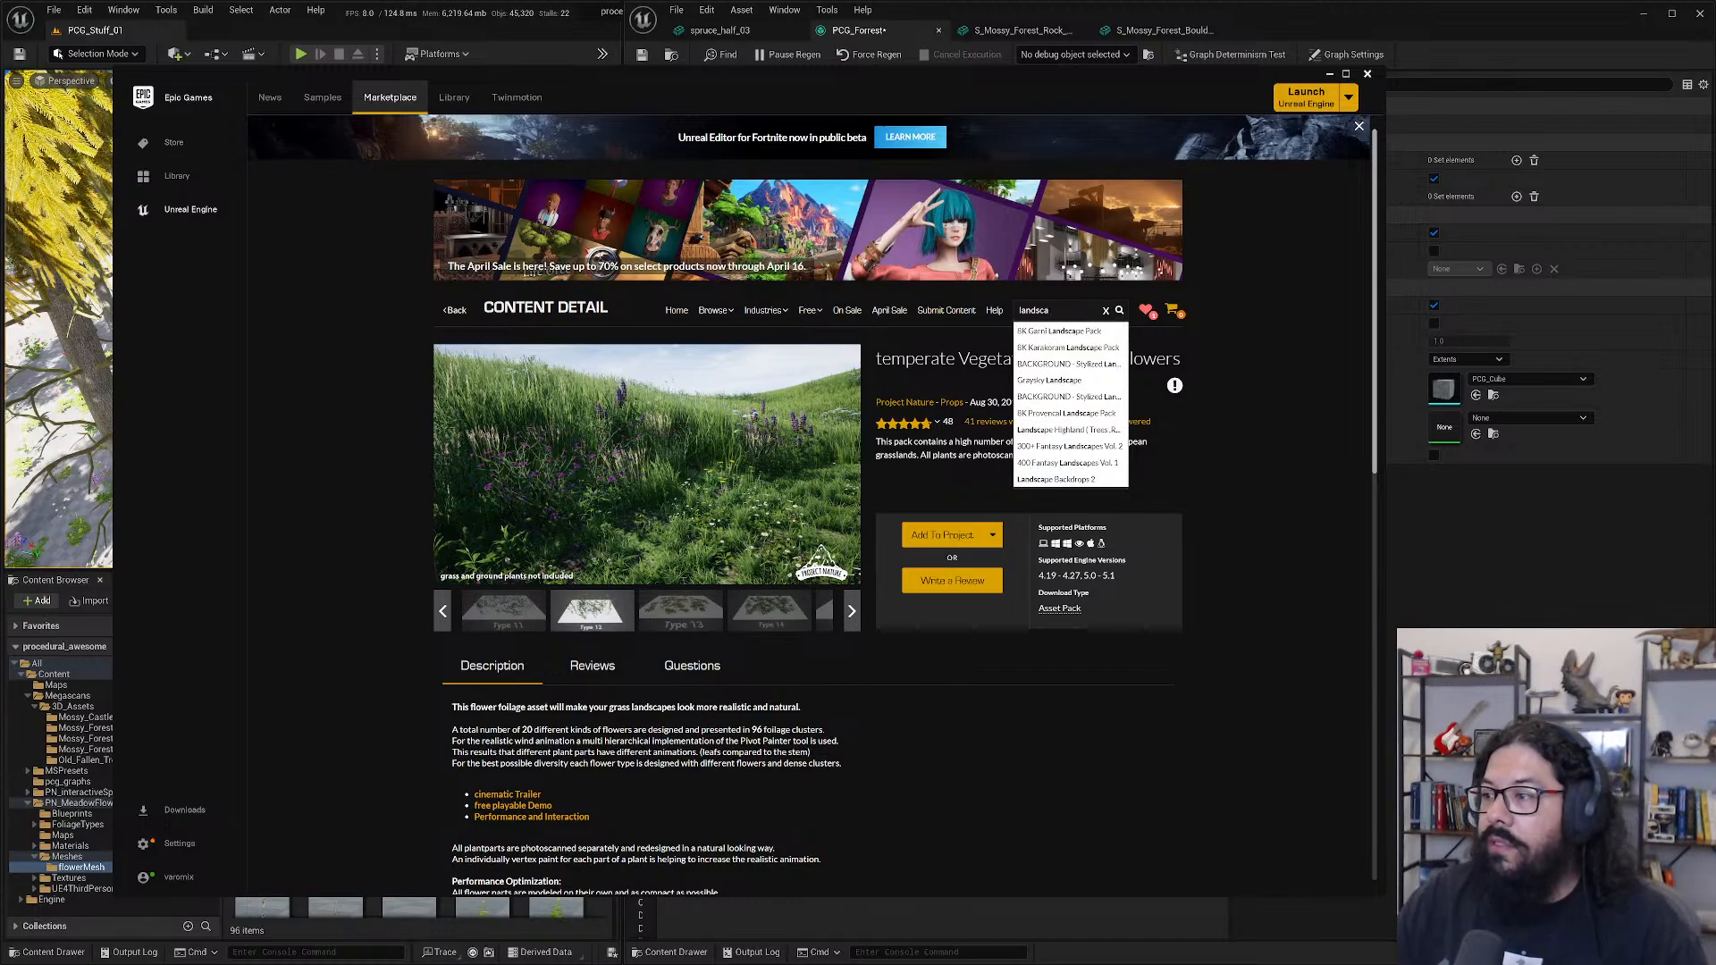
{"action": "type", "text": "dscape"}
{"action": "key", "text": "Return"}
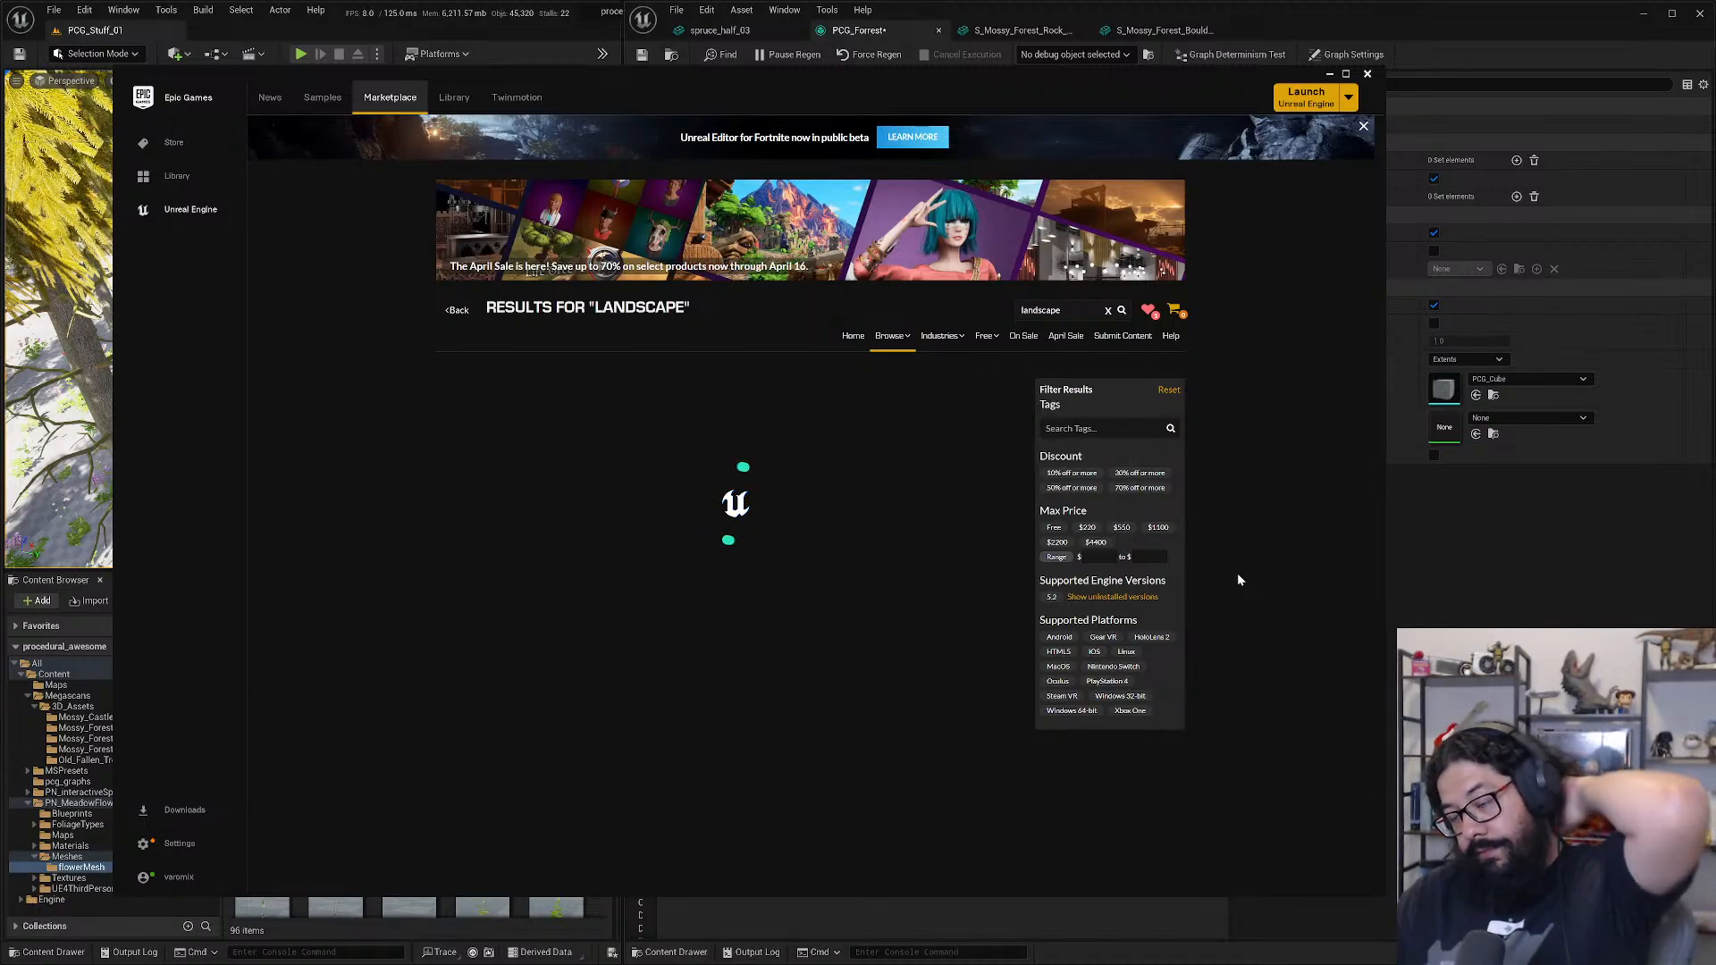
{"action": "left_click", "coordinate": [1488, 567]}
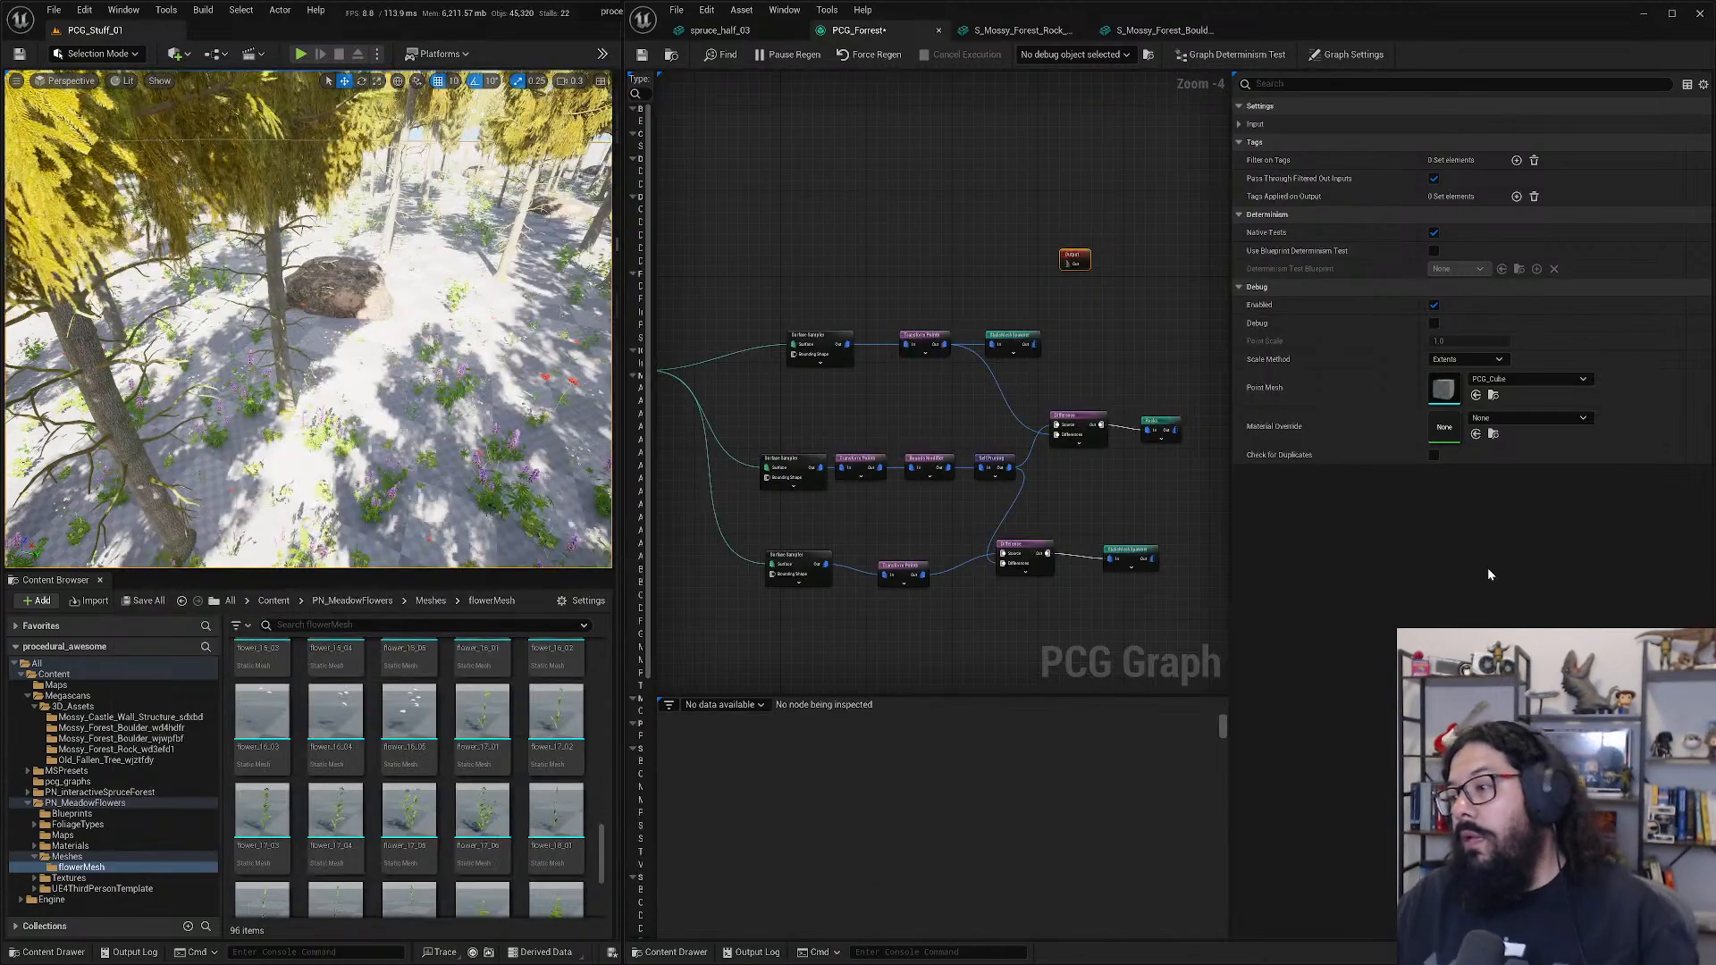
- Look through the meadow flower folders, search the project's Content folder for "landscape" assets, and clear the search
{"action": "scroll", "coordinate": [358, 732], "scroll_direction": "down", "scroll_amount": 3}
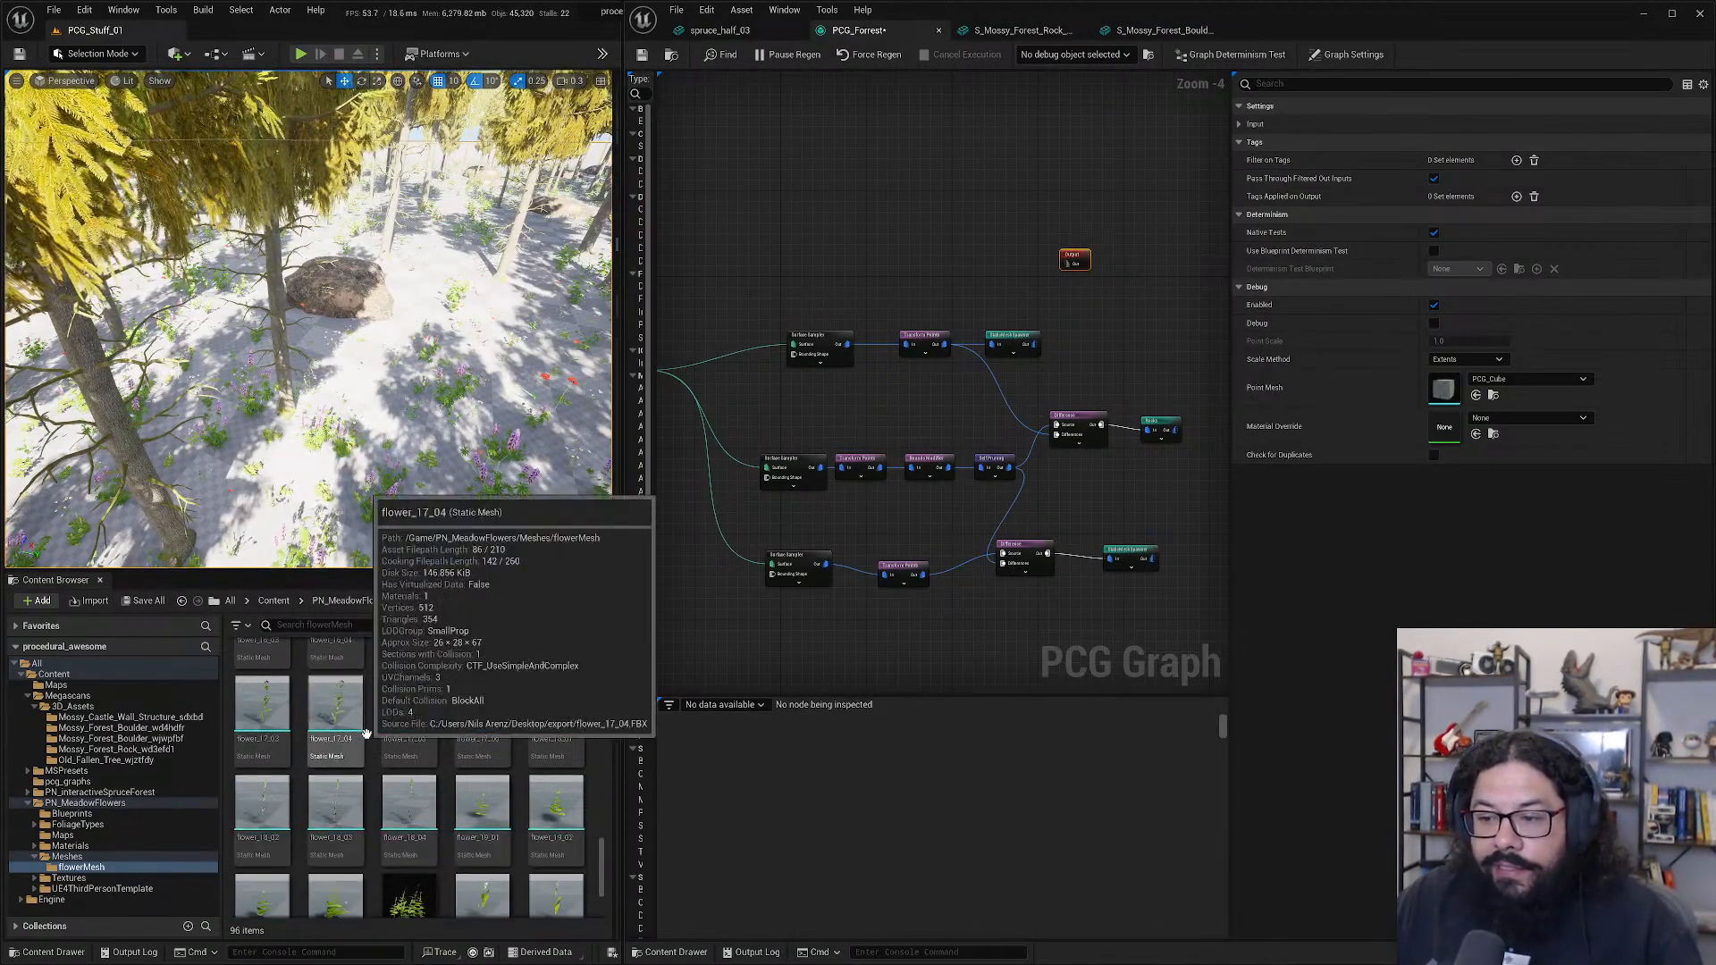
{"action": "scroll", "coordinate": [357, 742], "scroll_direction": "up", "scroll_amount": 3}
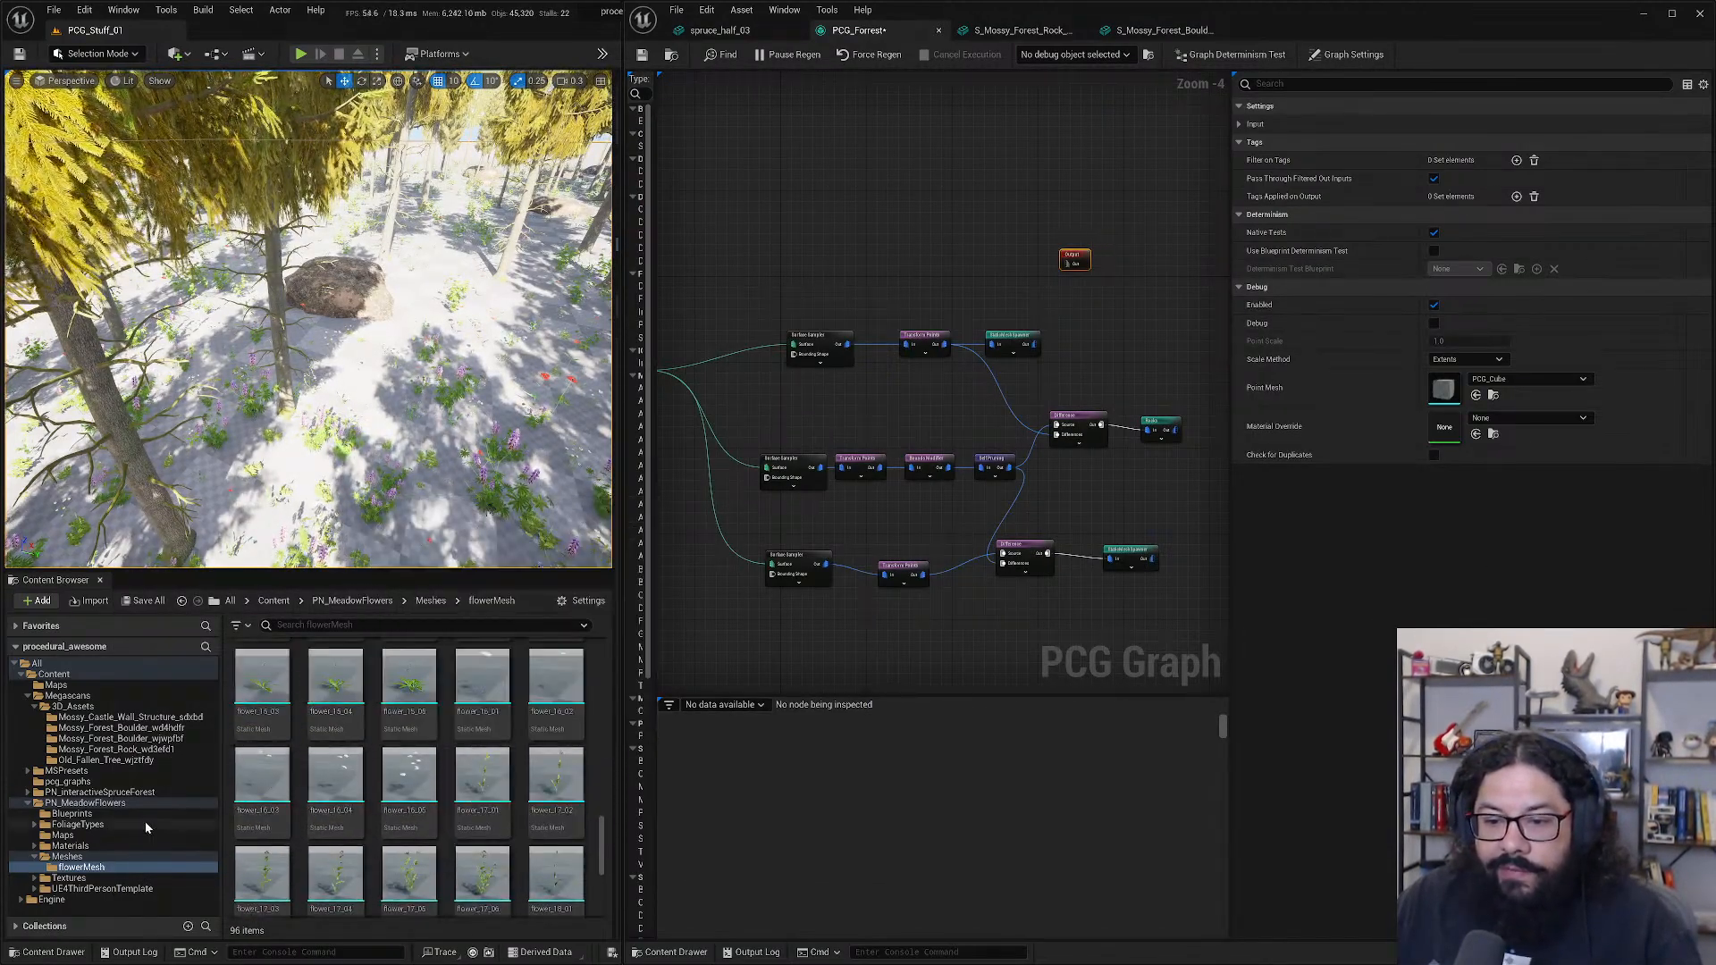
{"action": "left_click", "coordinate": [81, 846]}
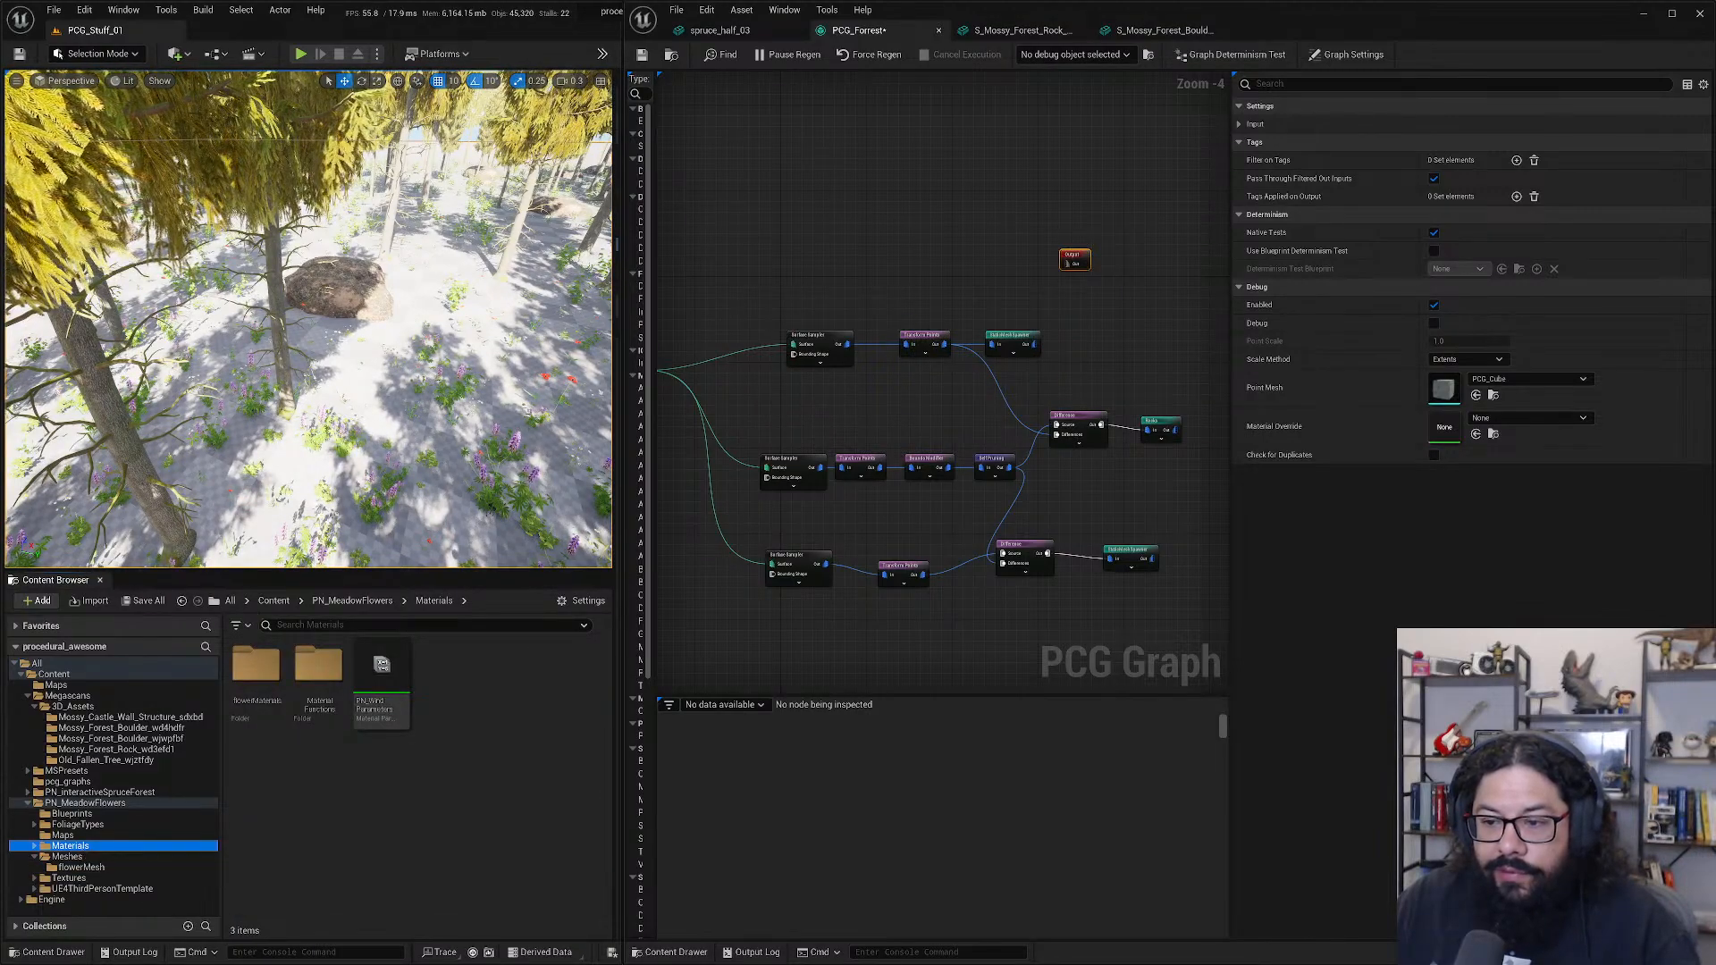
{"action": "left_click", "coordinate": [72, 671]}
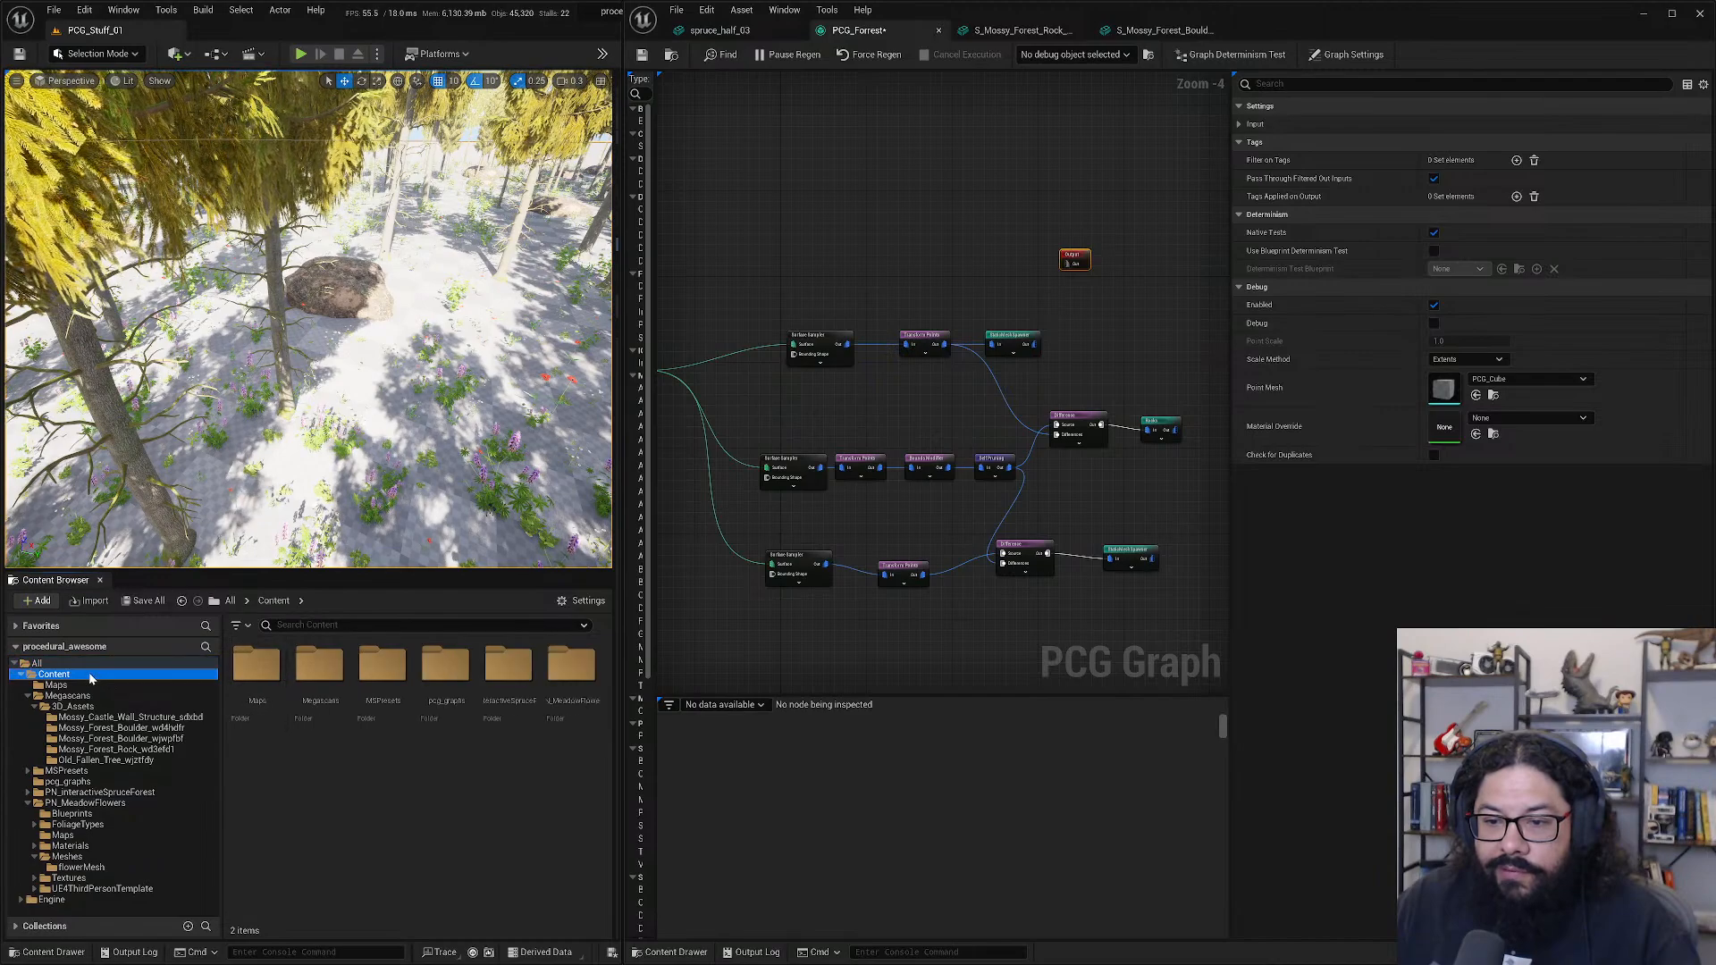
{"action": "type", "text": "landscape"}
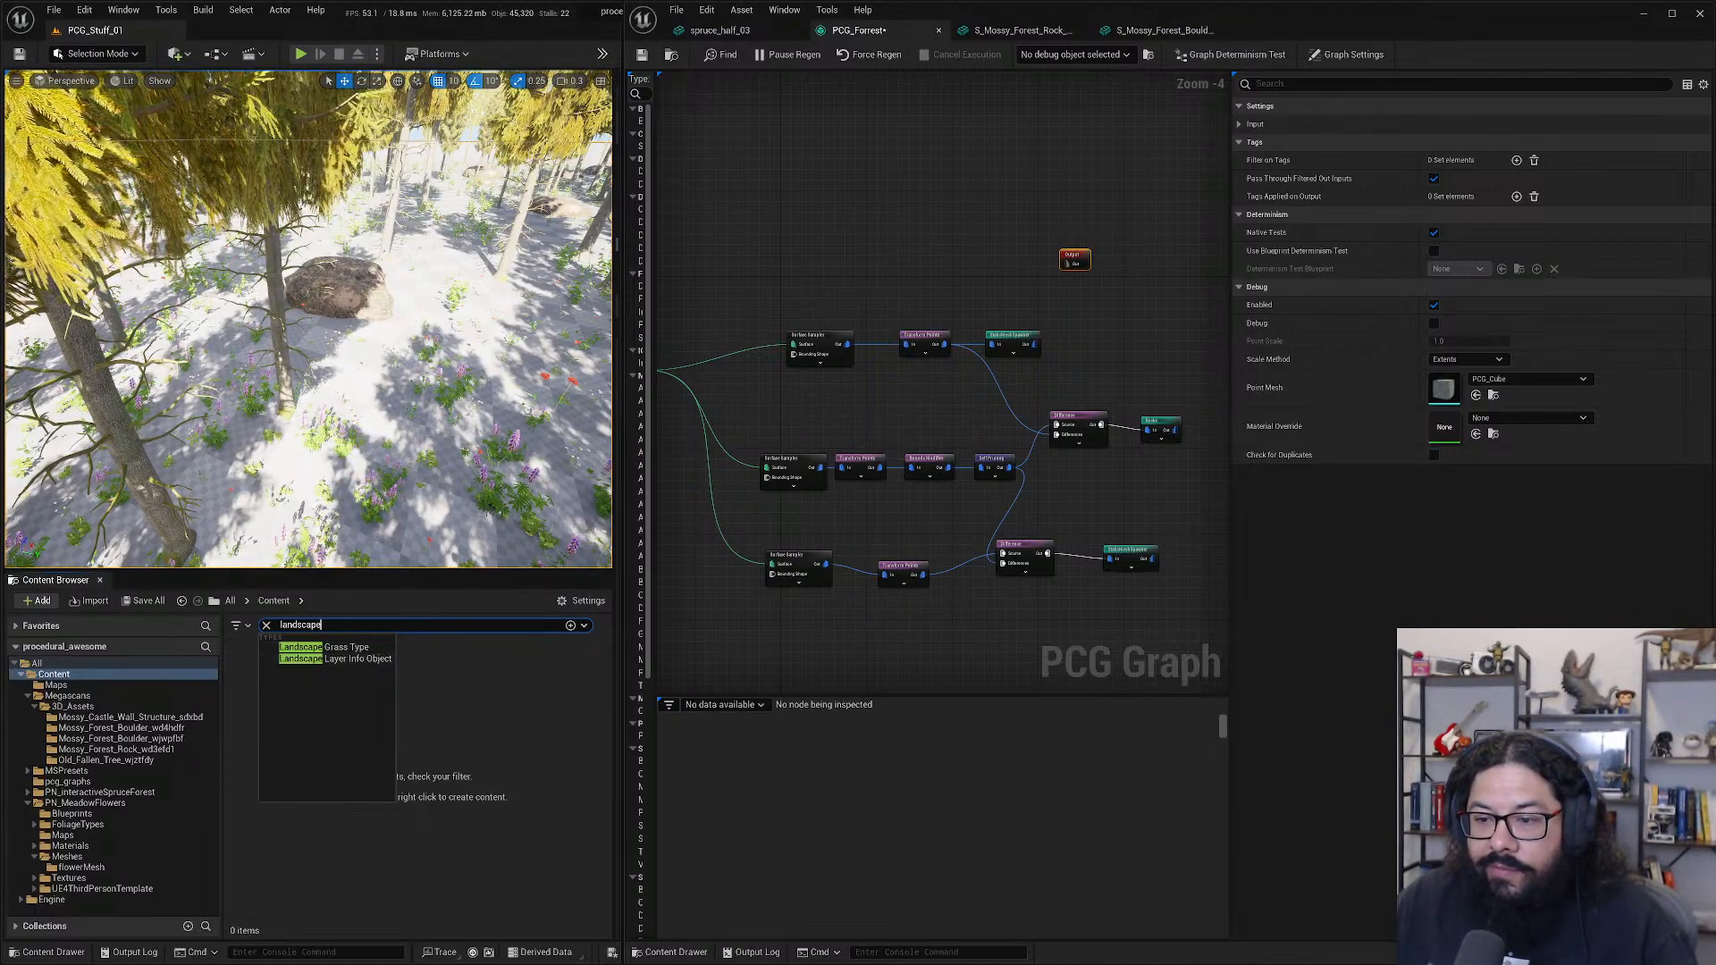
{"action": "key", "text": "Return"}
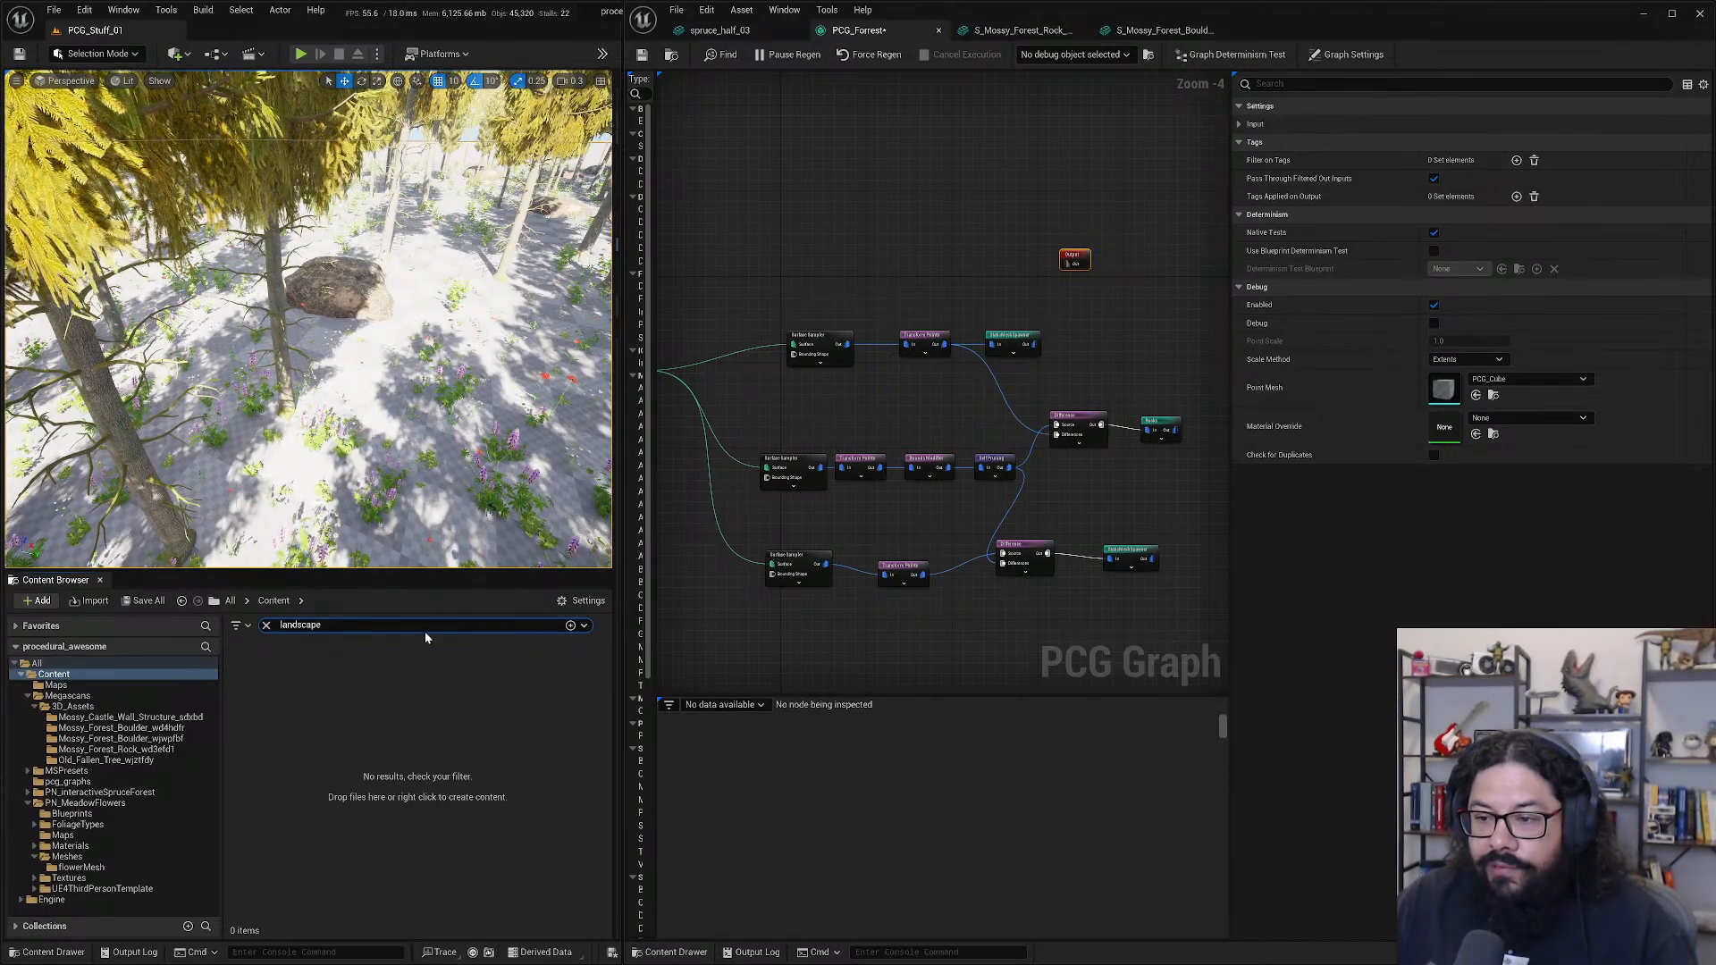
{"action": "left_click_drag", "start_coordinate": [392, 627], "coordinate": [192, 618]}
{"action": "key", "text": "BackSpace"}
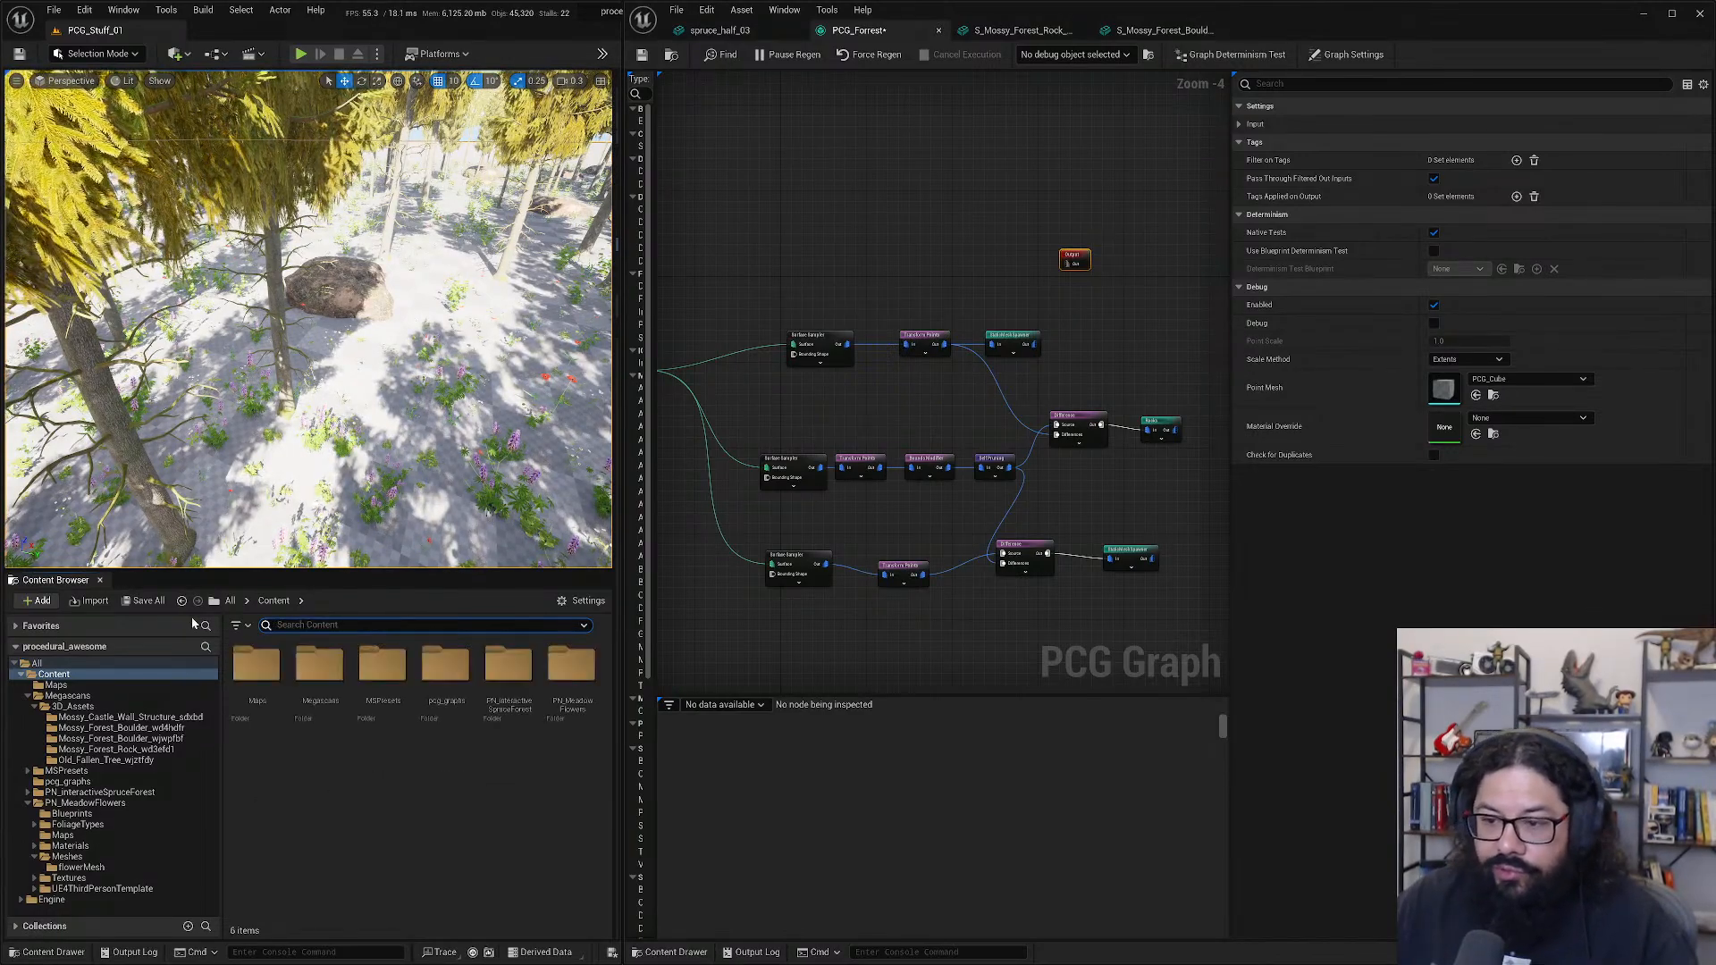
- Apply the MI_GroundSummer material instance from PN_interactiveSpruceForest/ExampleContent/Summer to the forest floor
{"action": "left_click", "coordinate": [59, 771]}
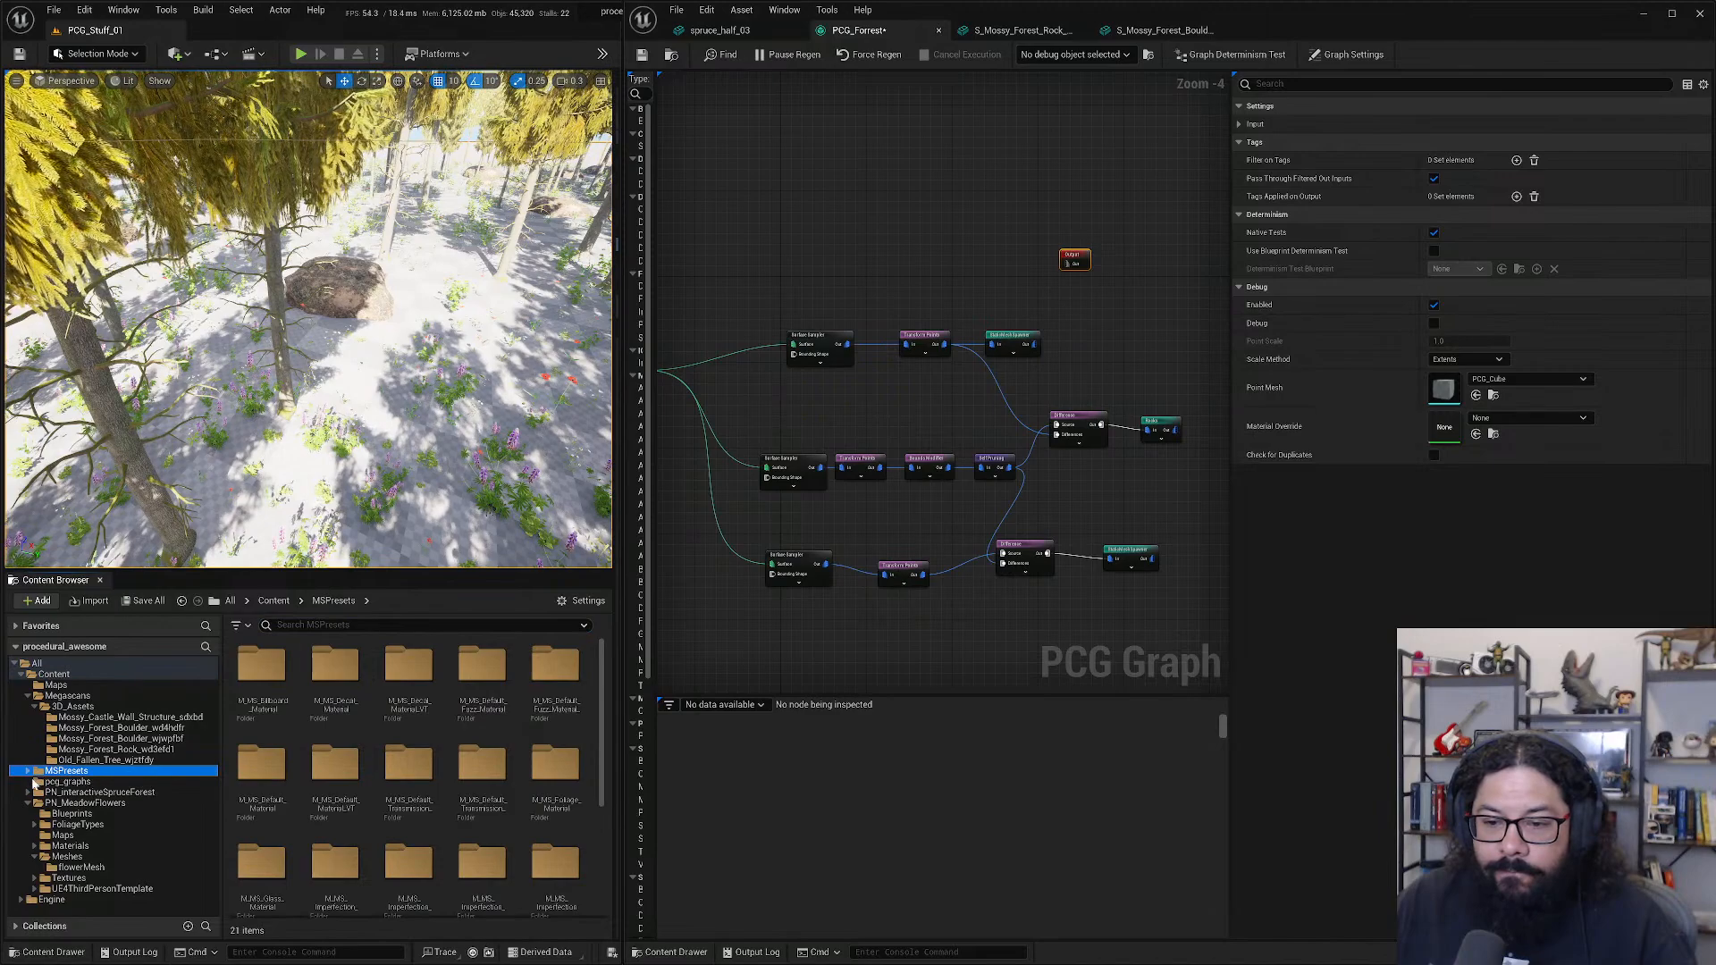
{"action": "left_click", "coordinate": [42, 793]}
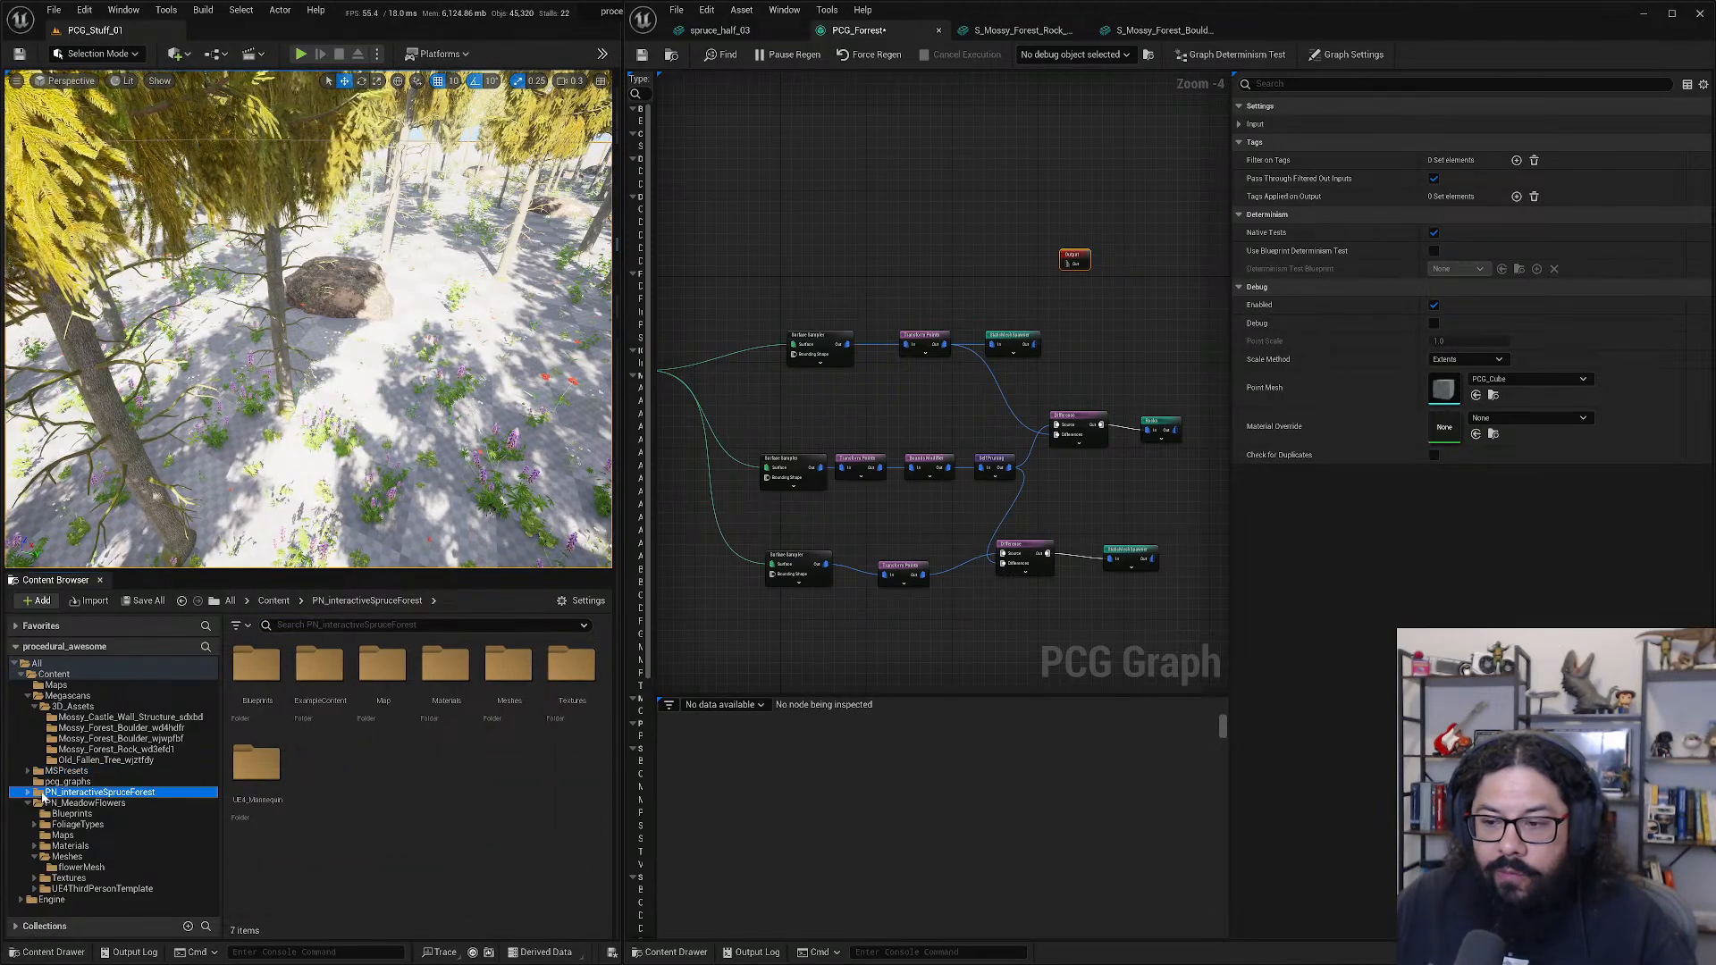
{"action": "double_click", "coordinate": [320, 682]}
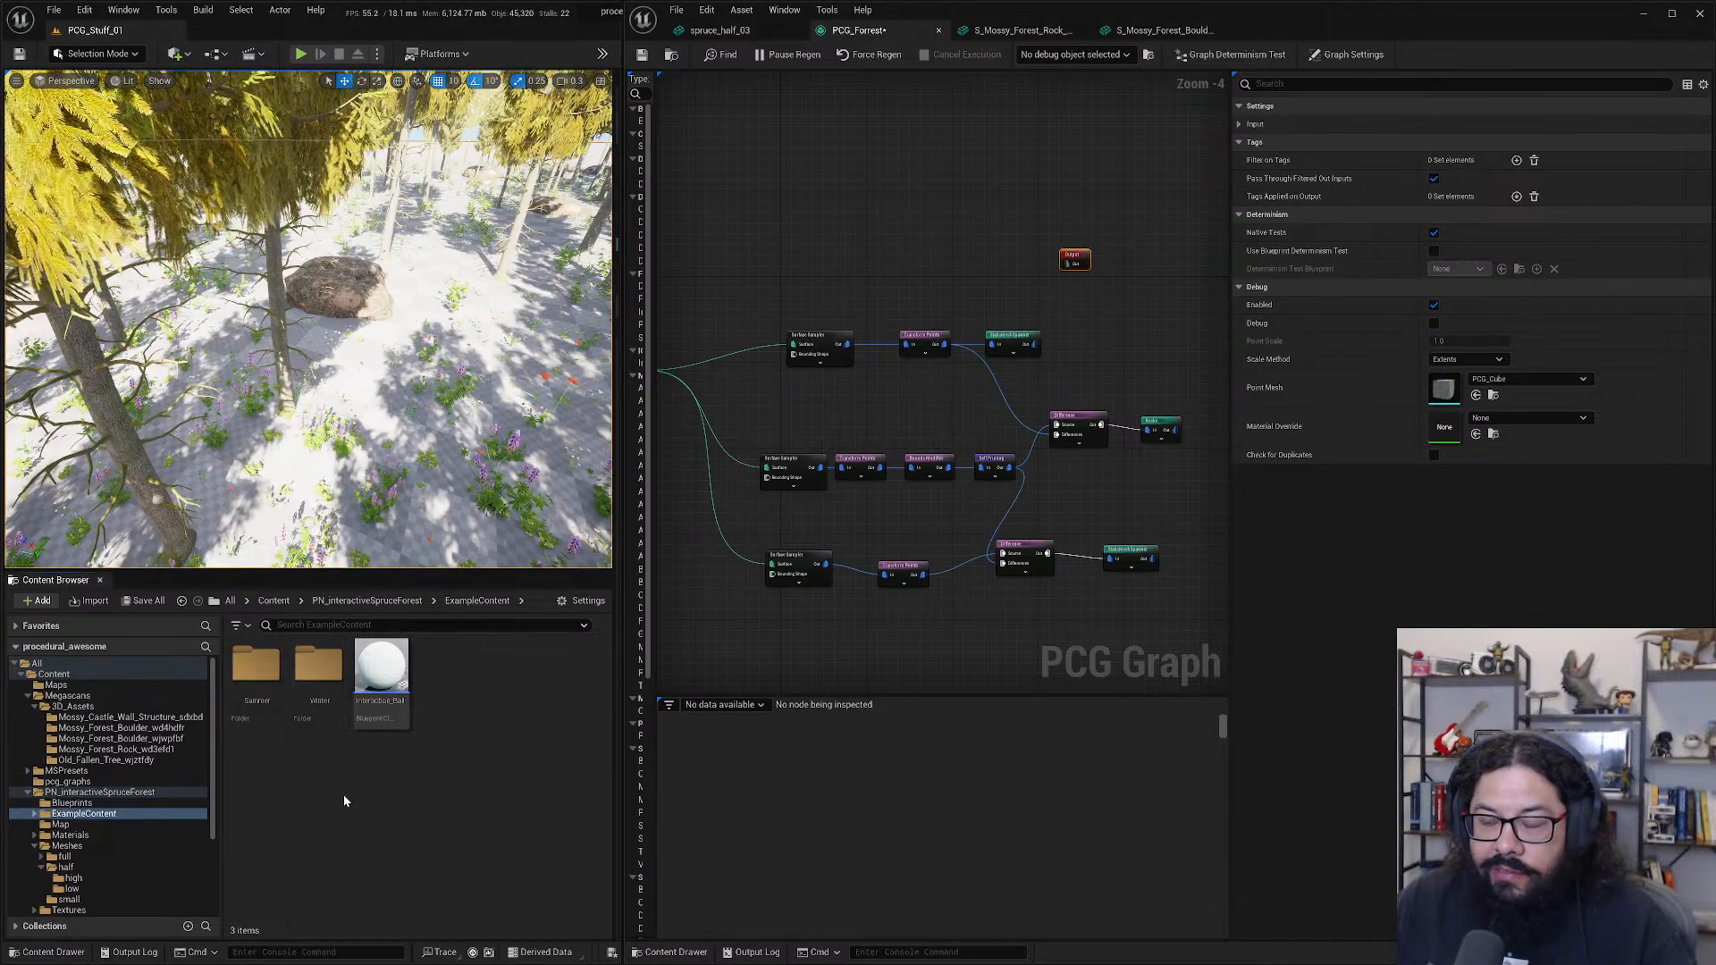
{"action": "double_click", "coordinate": [256, 668]}
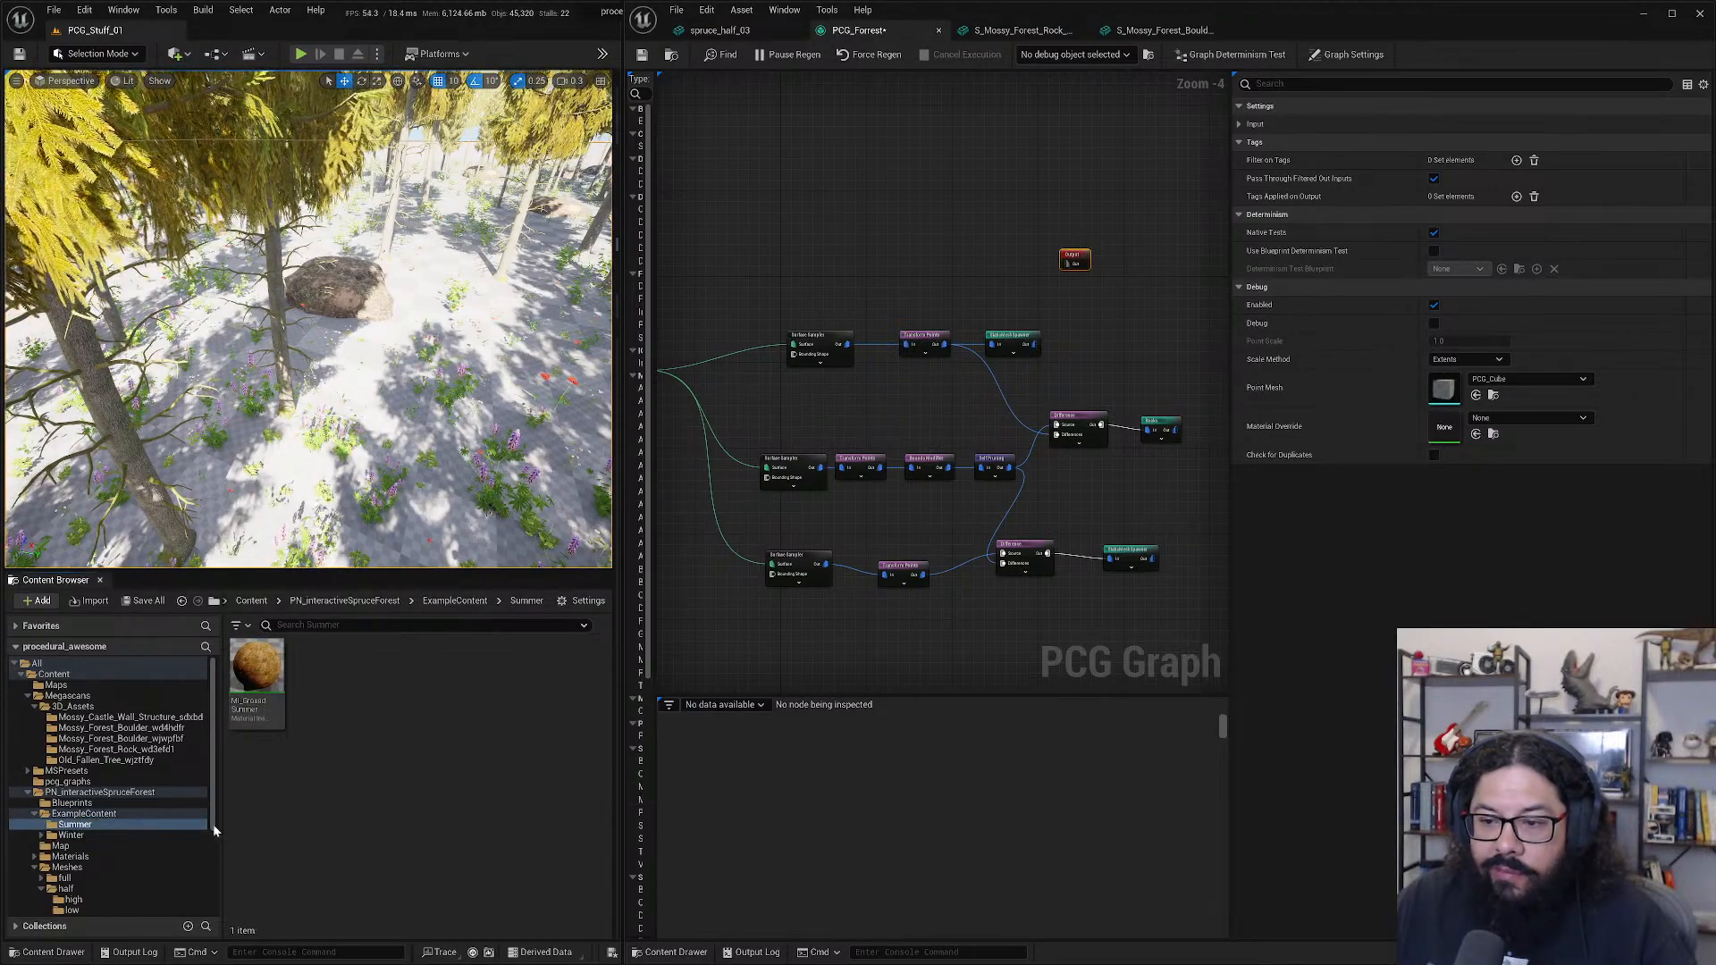
{"action": "left_click", "coordinate": [257, 688]}
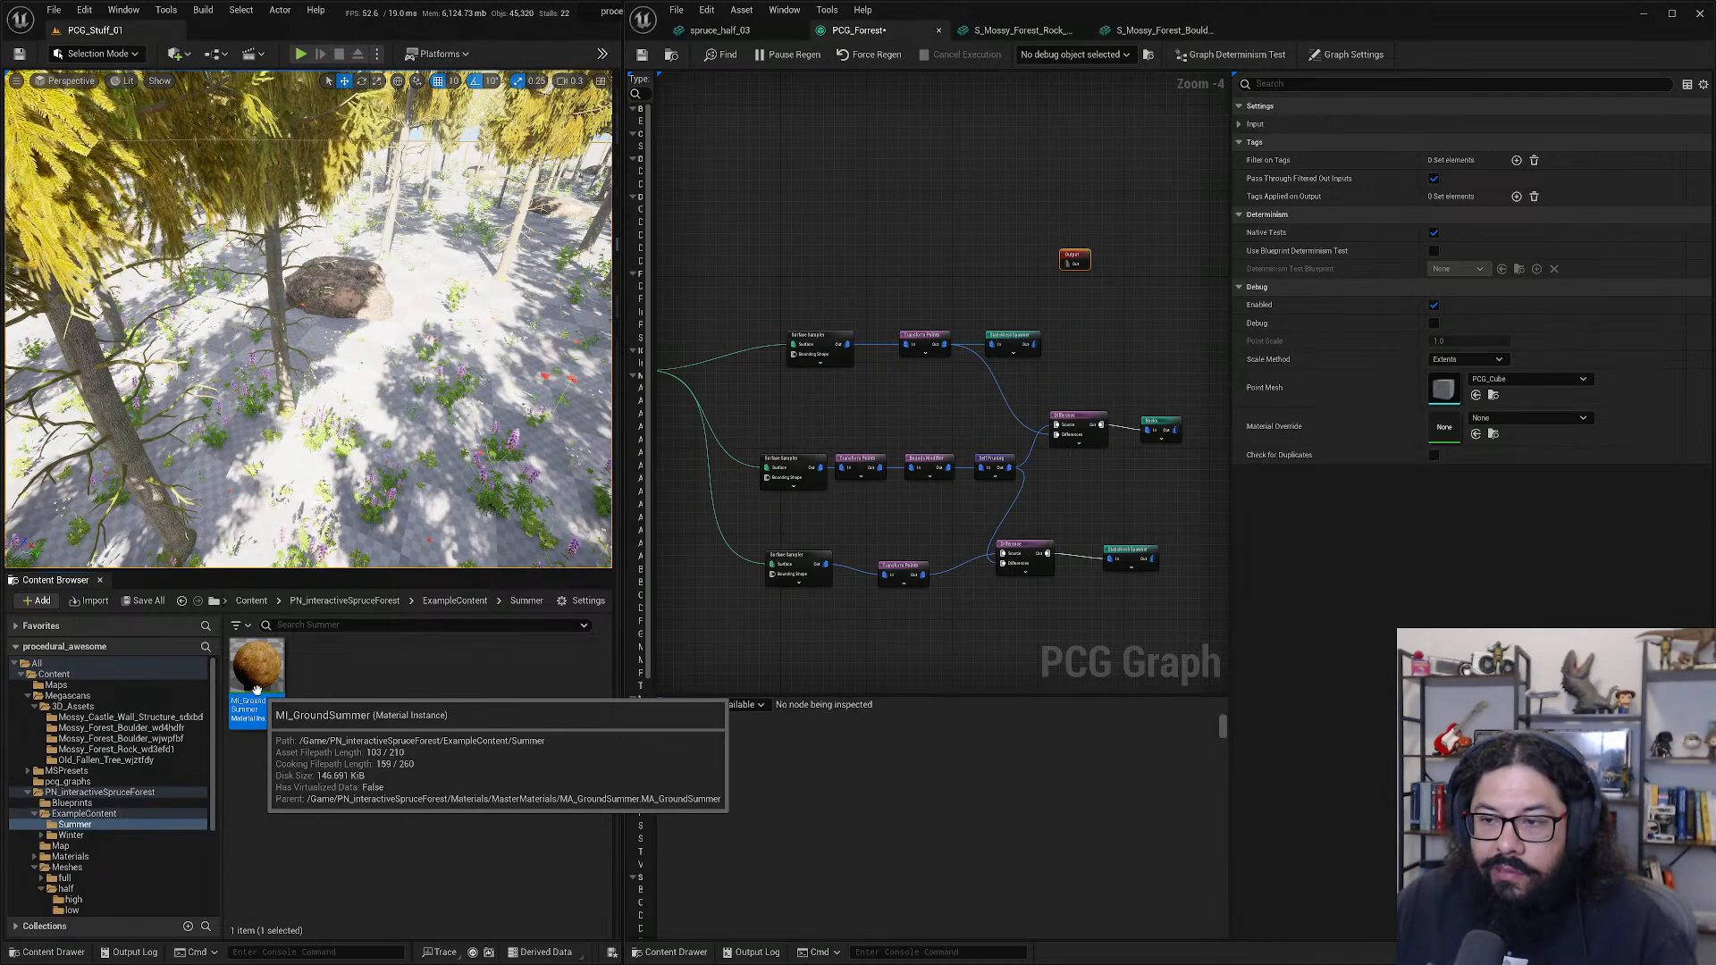
{"action": "left_click_drag", "start_coordinate": [256, 688], "coordinate": [400, 538]}
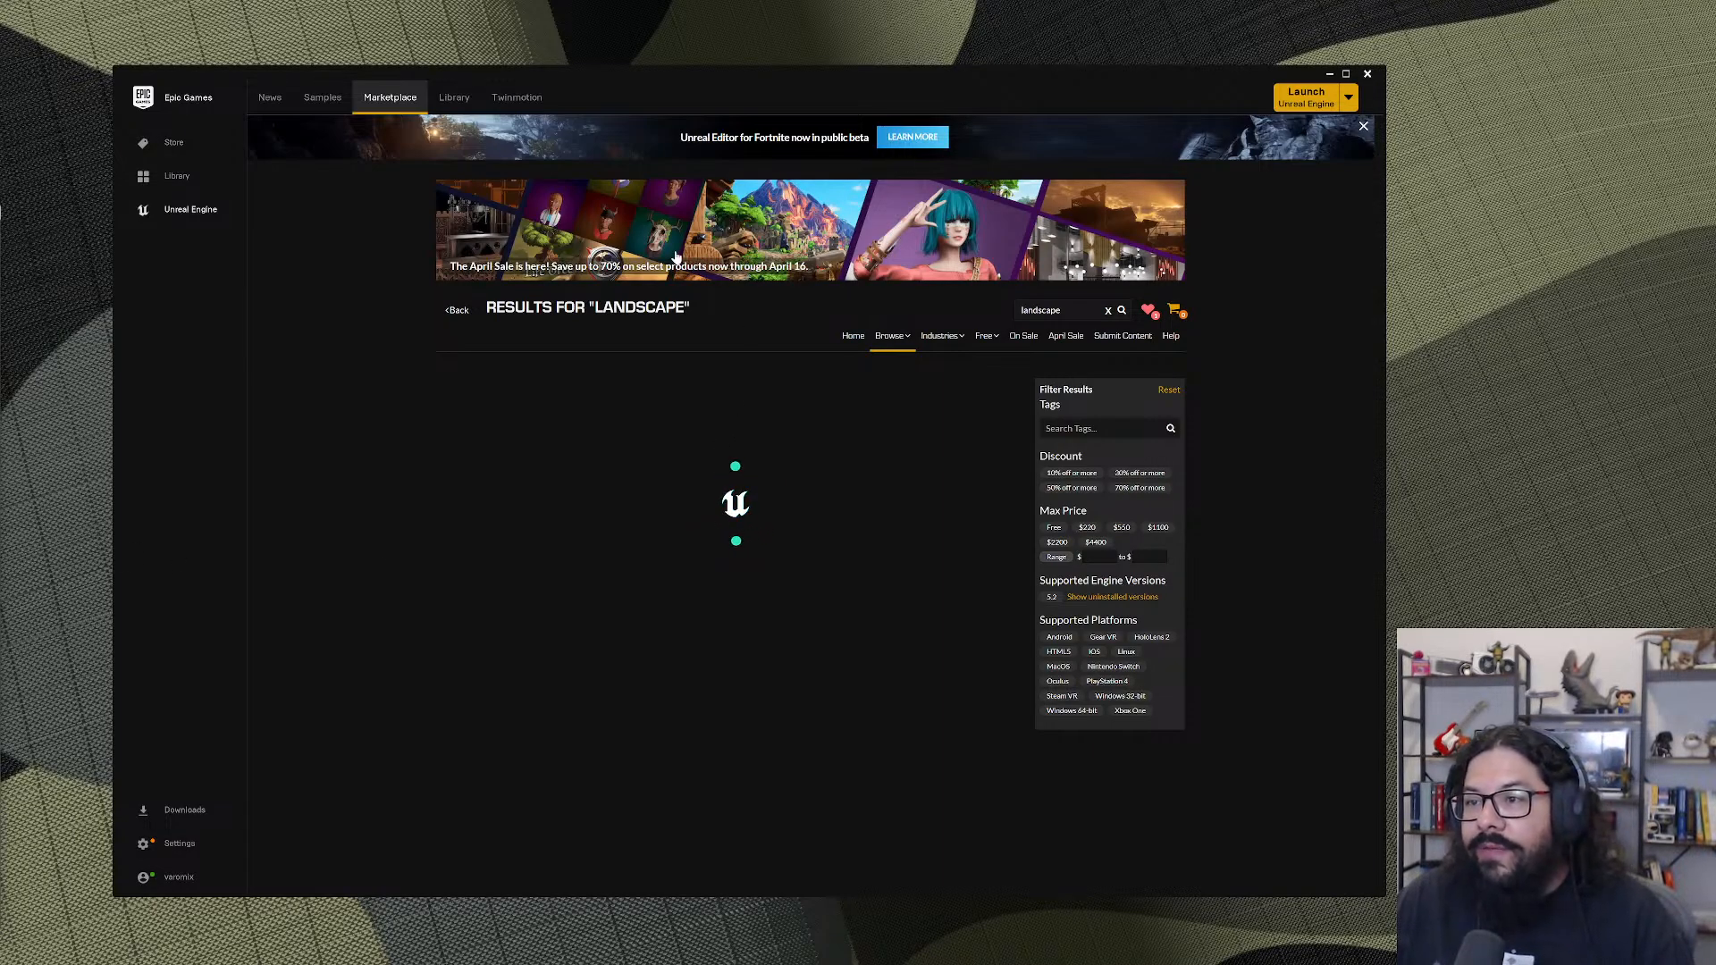
- Launch Unreal Engine from the Epic Games Launcher's Library and apply MI_GroundSummer to the landscape of the untitled level
{"action": "left_click", "coordinate": [453, 98]}
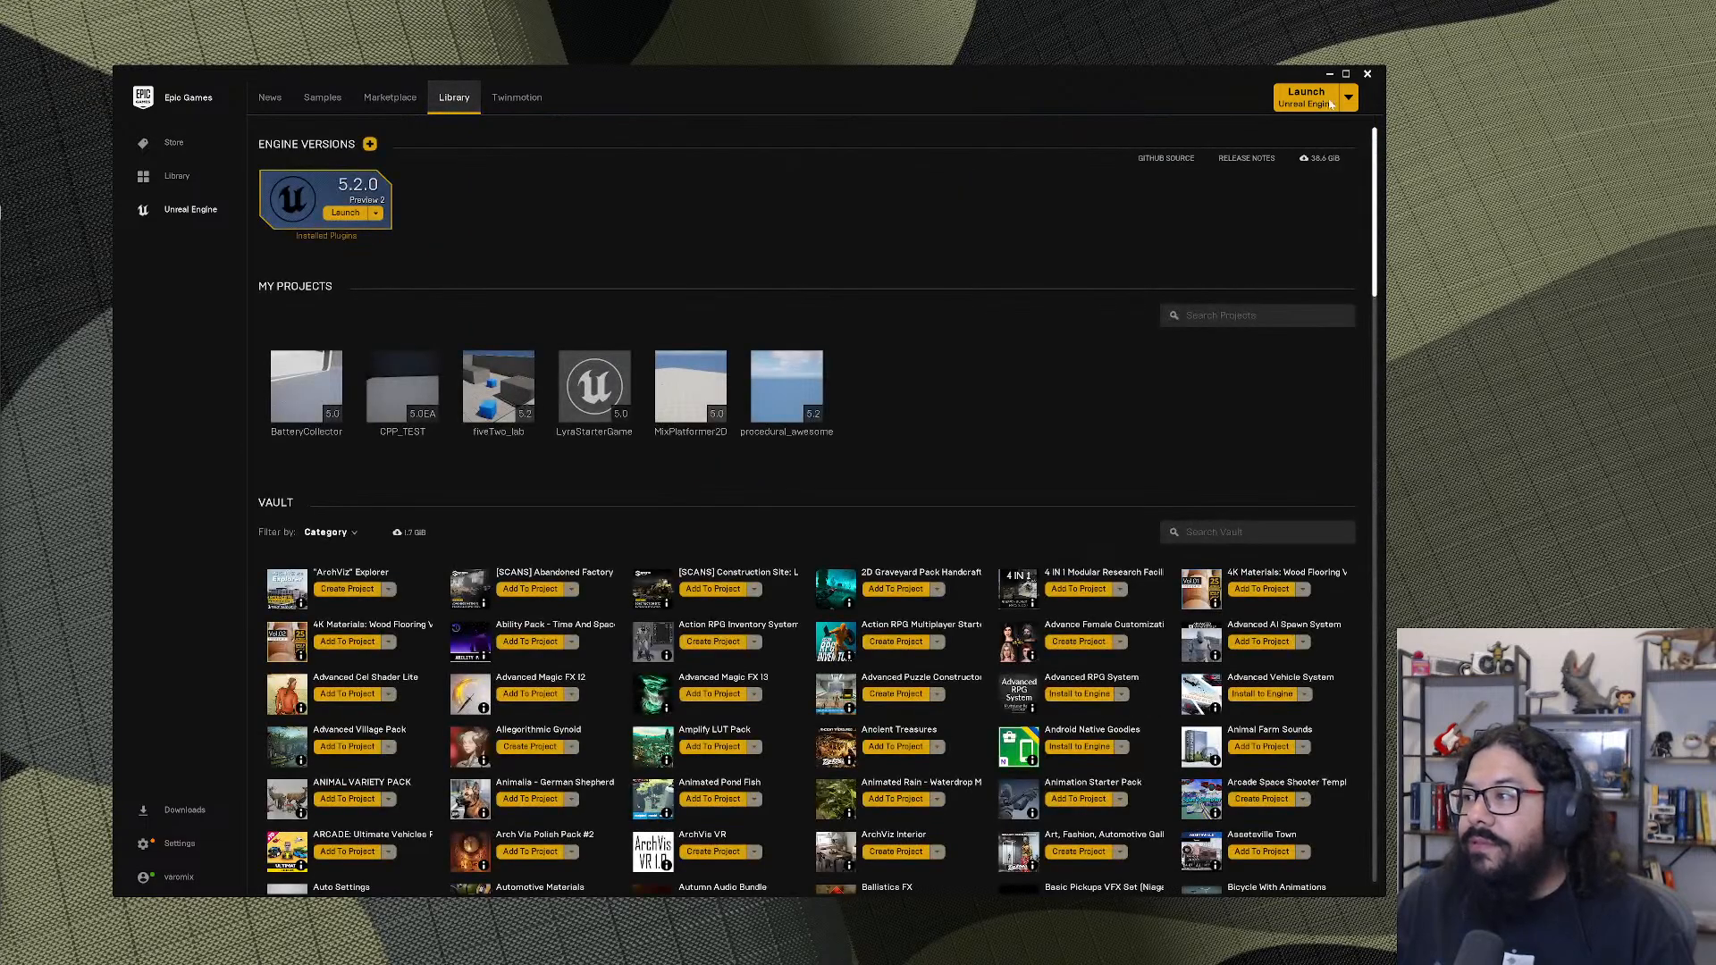
{"action": "left_click", "coordinate": [1309, 98]}
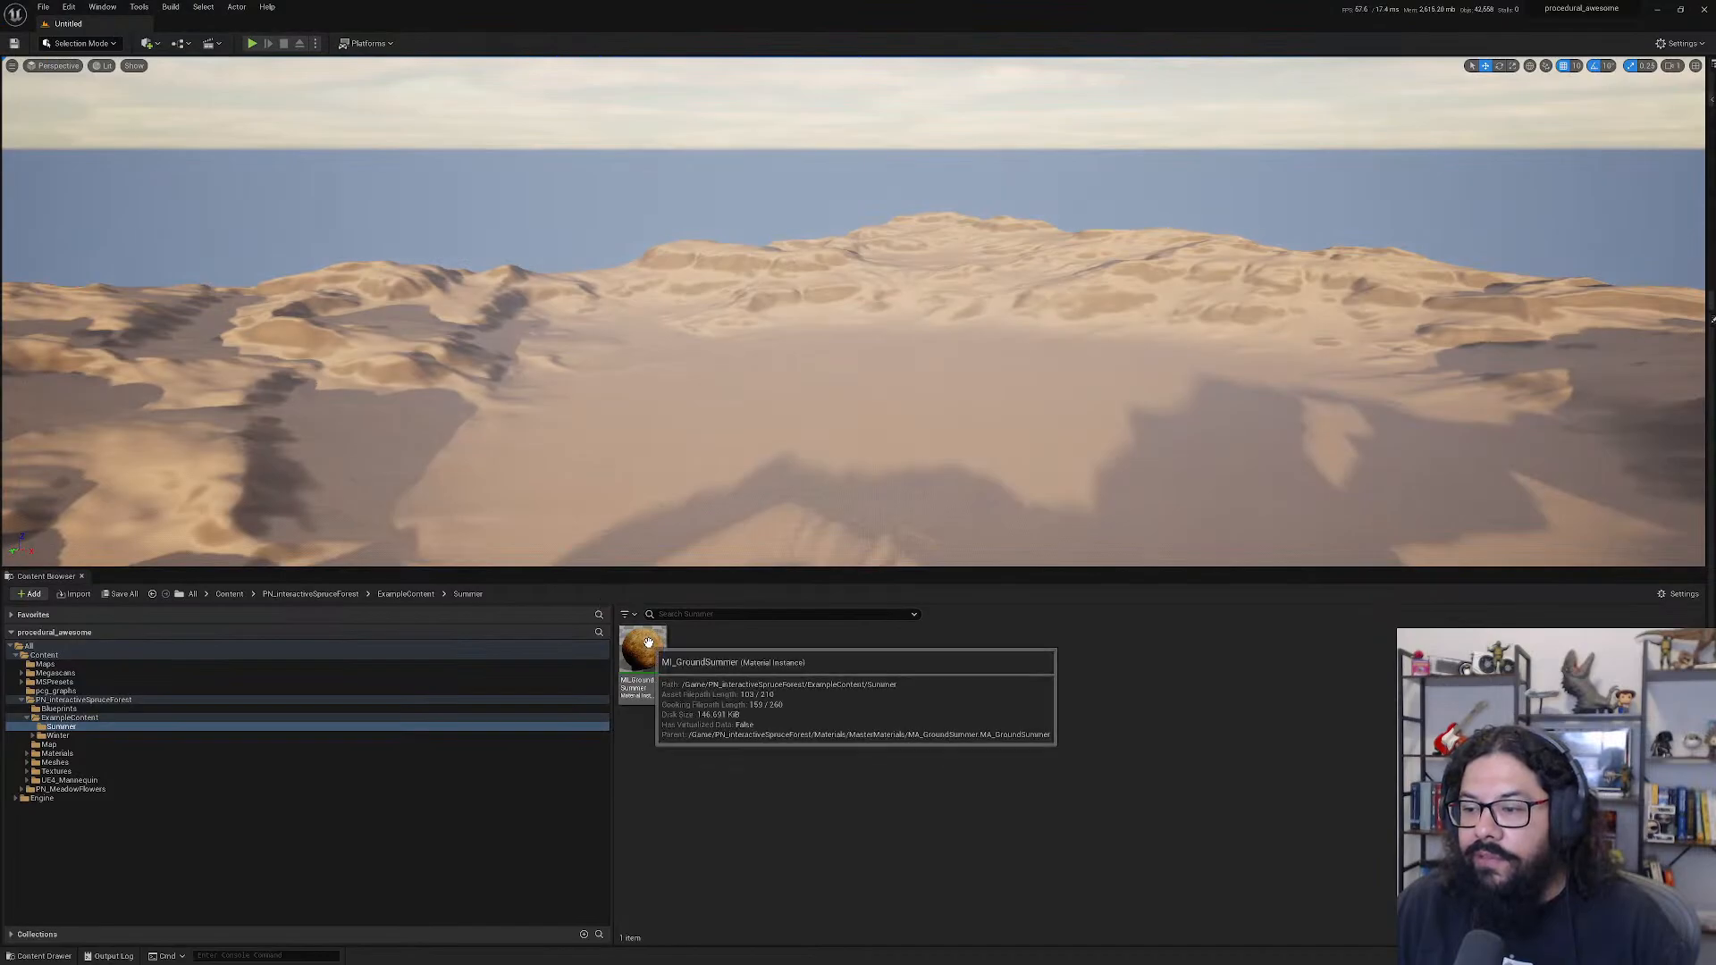
{"action": "left_click_drag", "start_coordinate": [654, 632], "coordinate": [502, 416]}
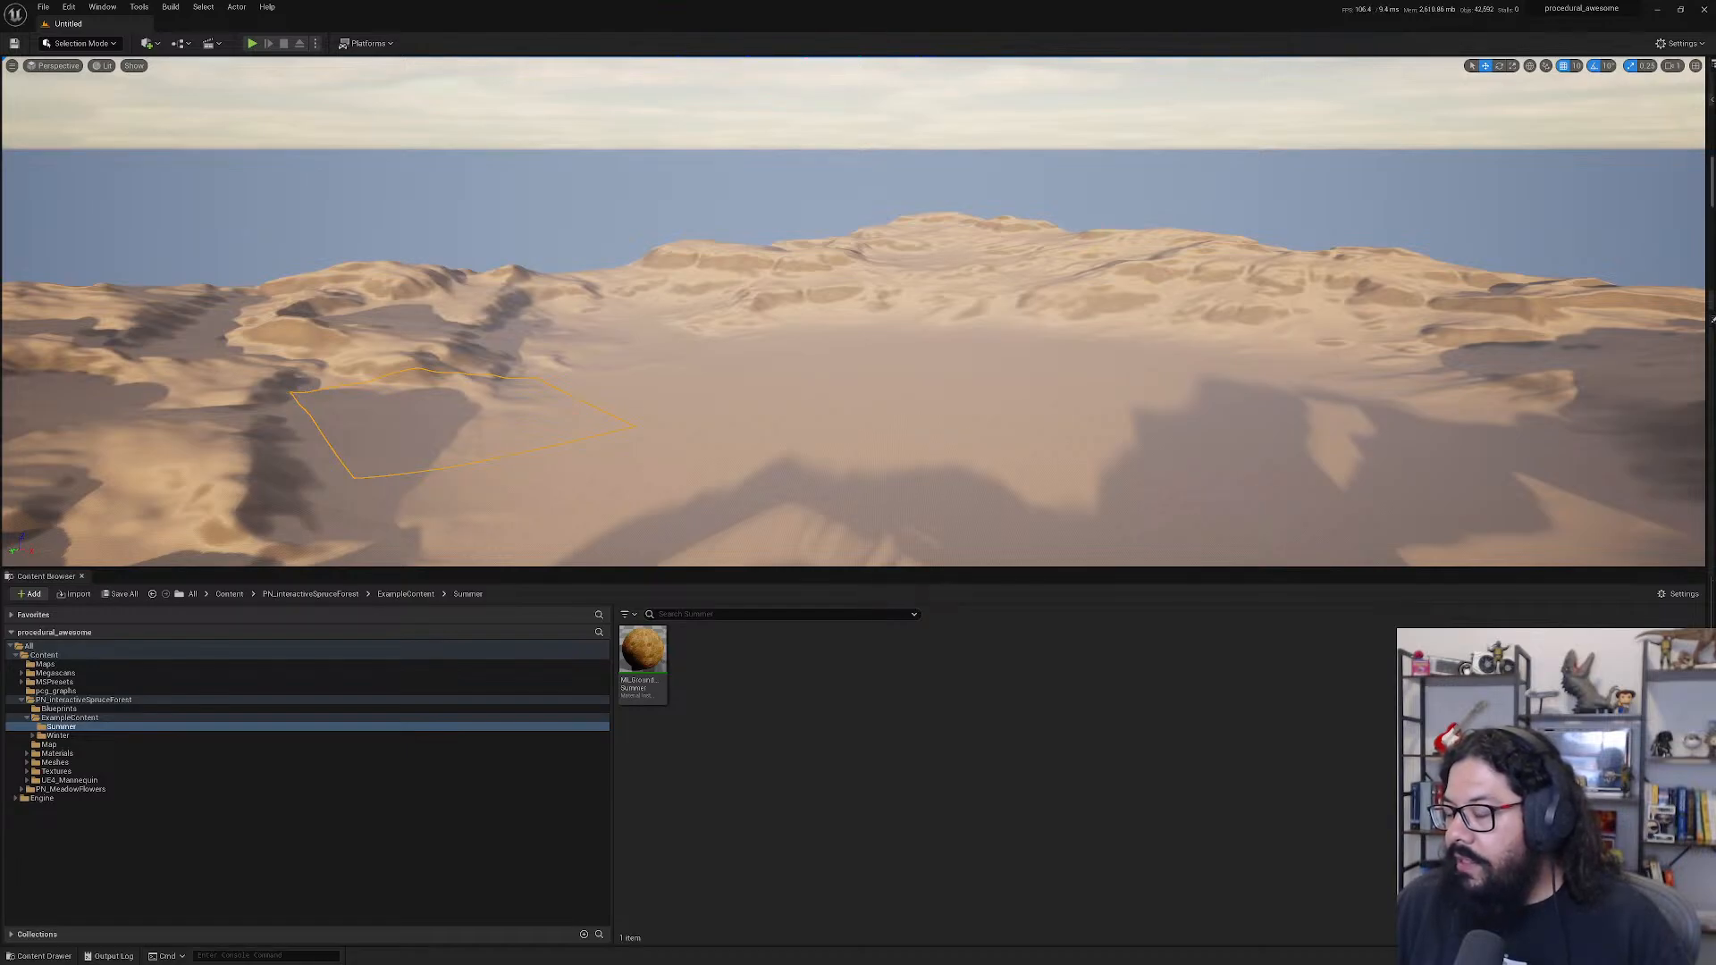
{"action": "key", "text": "alt+Tab"}
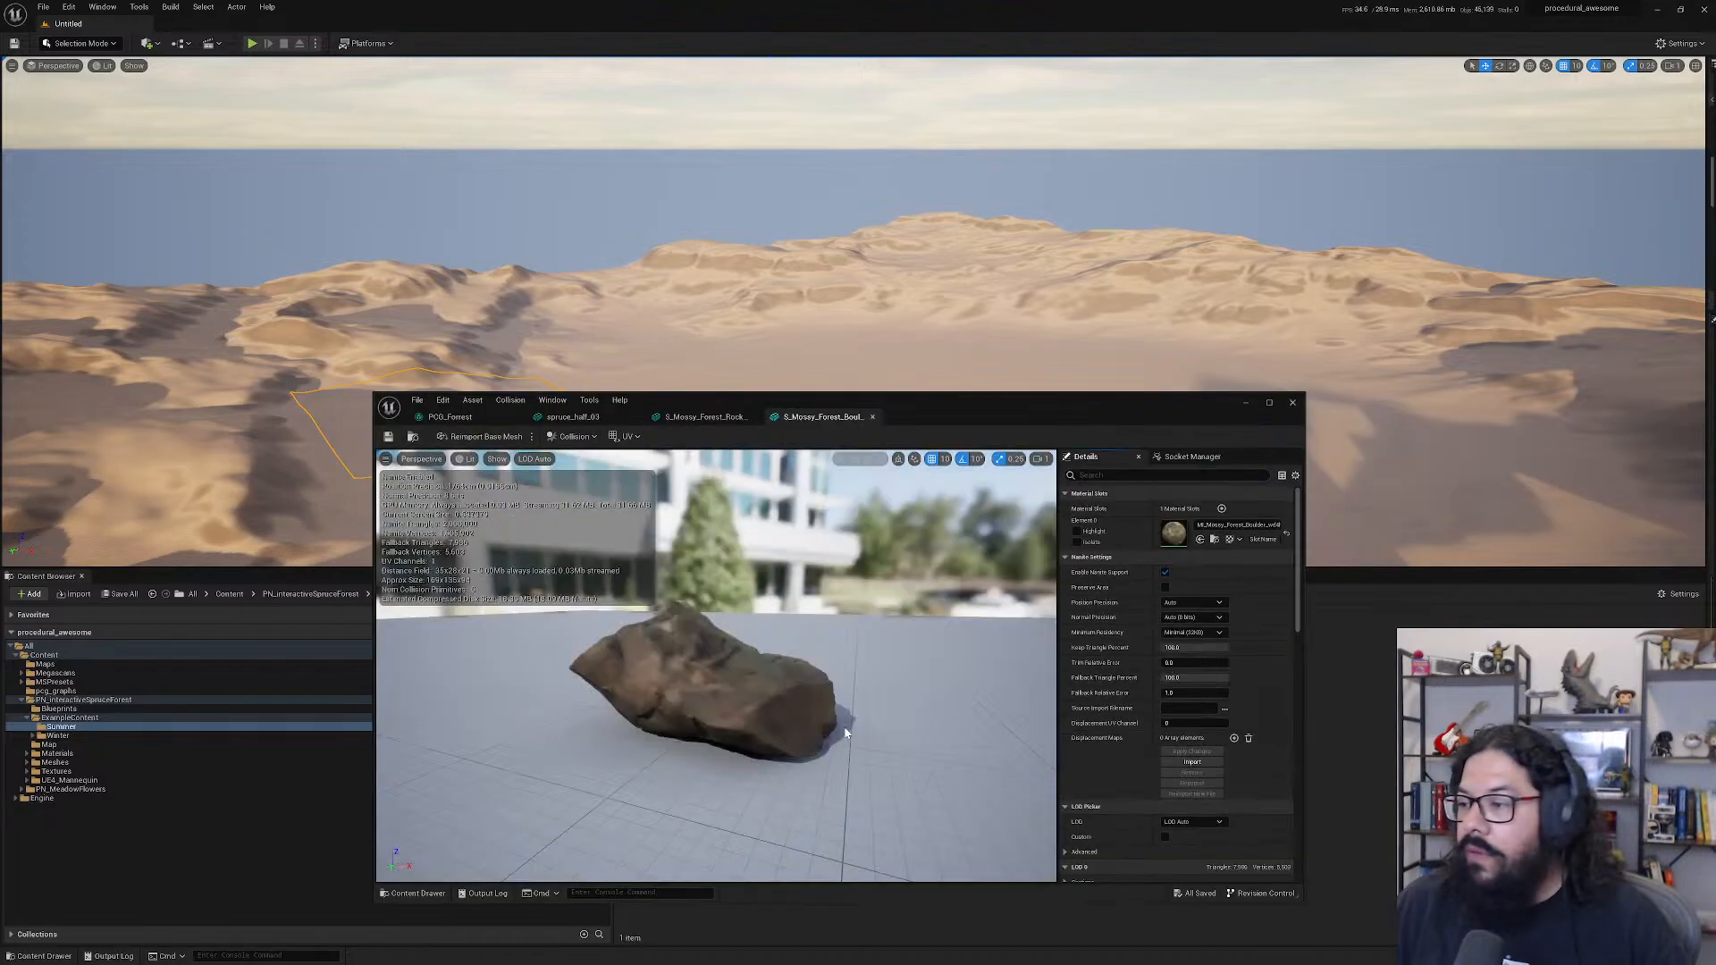
- Close the mesh editor window and look through the UE4_Mannequin and PN_interactiveSpruceForest folders of the project
{"action": "left_click", "coordinate": [1293, 404]}
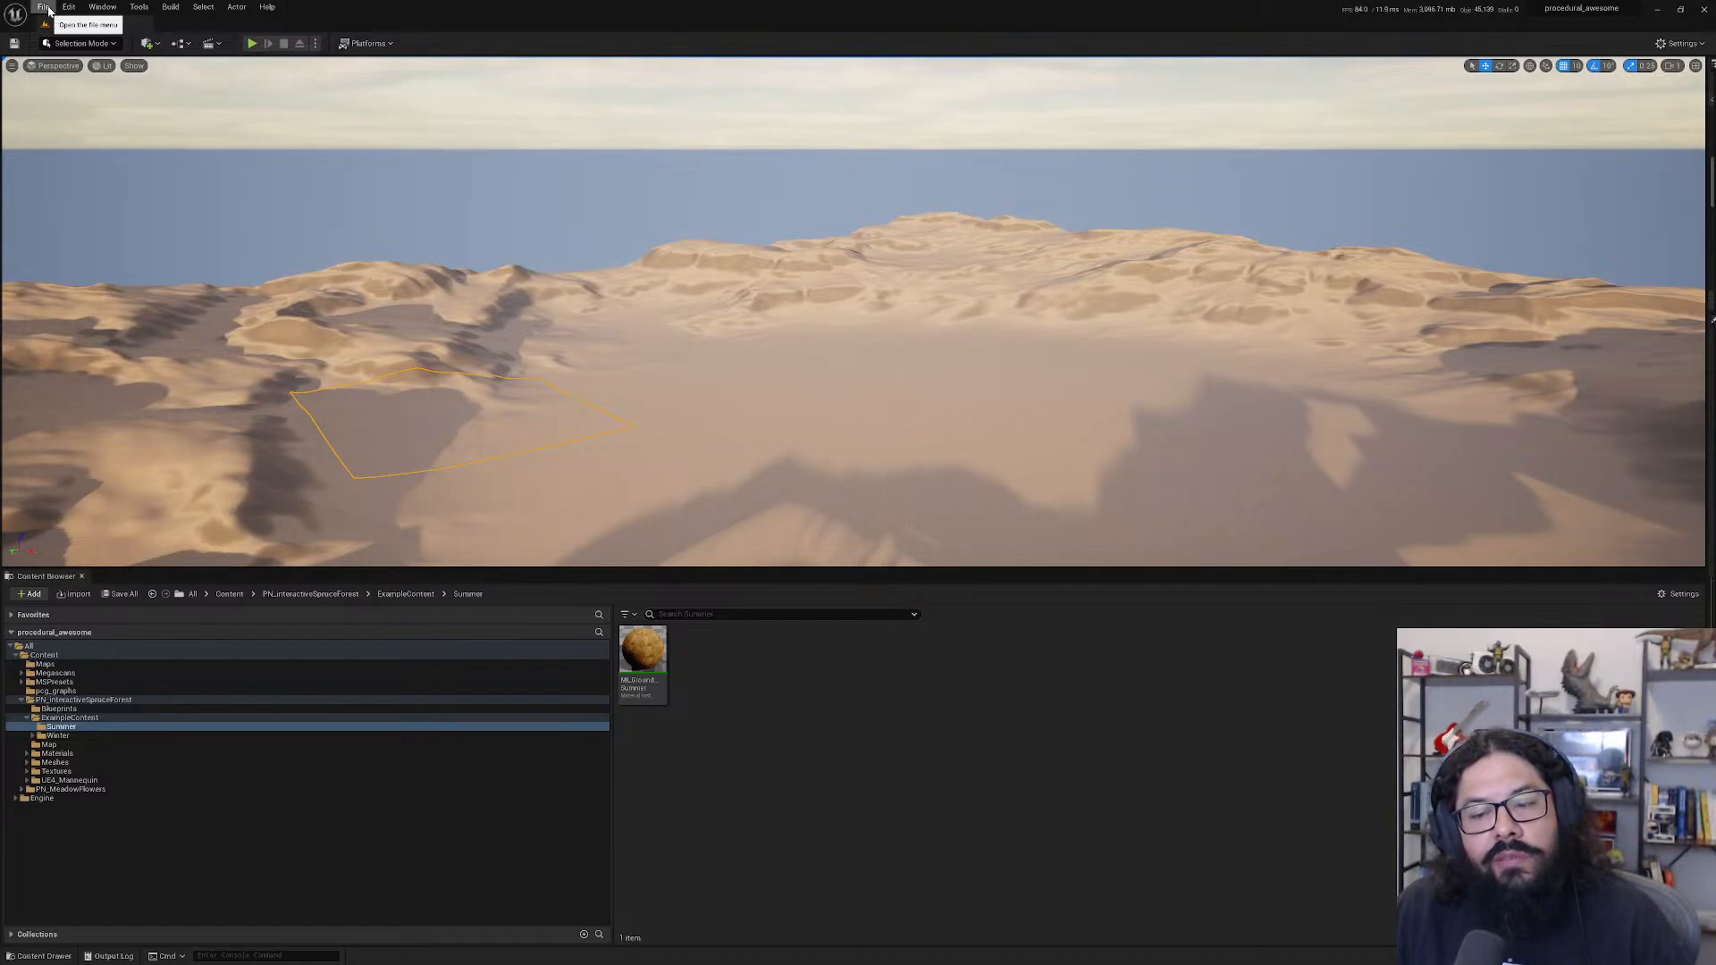
{"action": "left_click", "coordinate": [80, 781]}
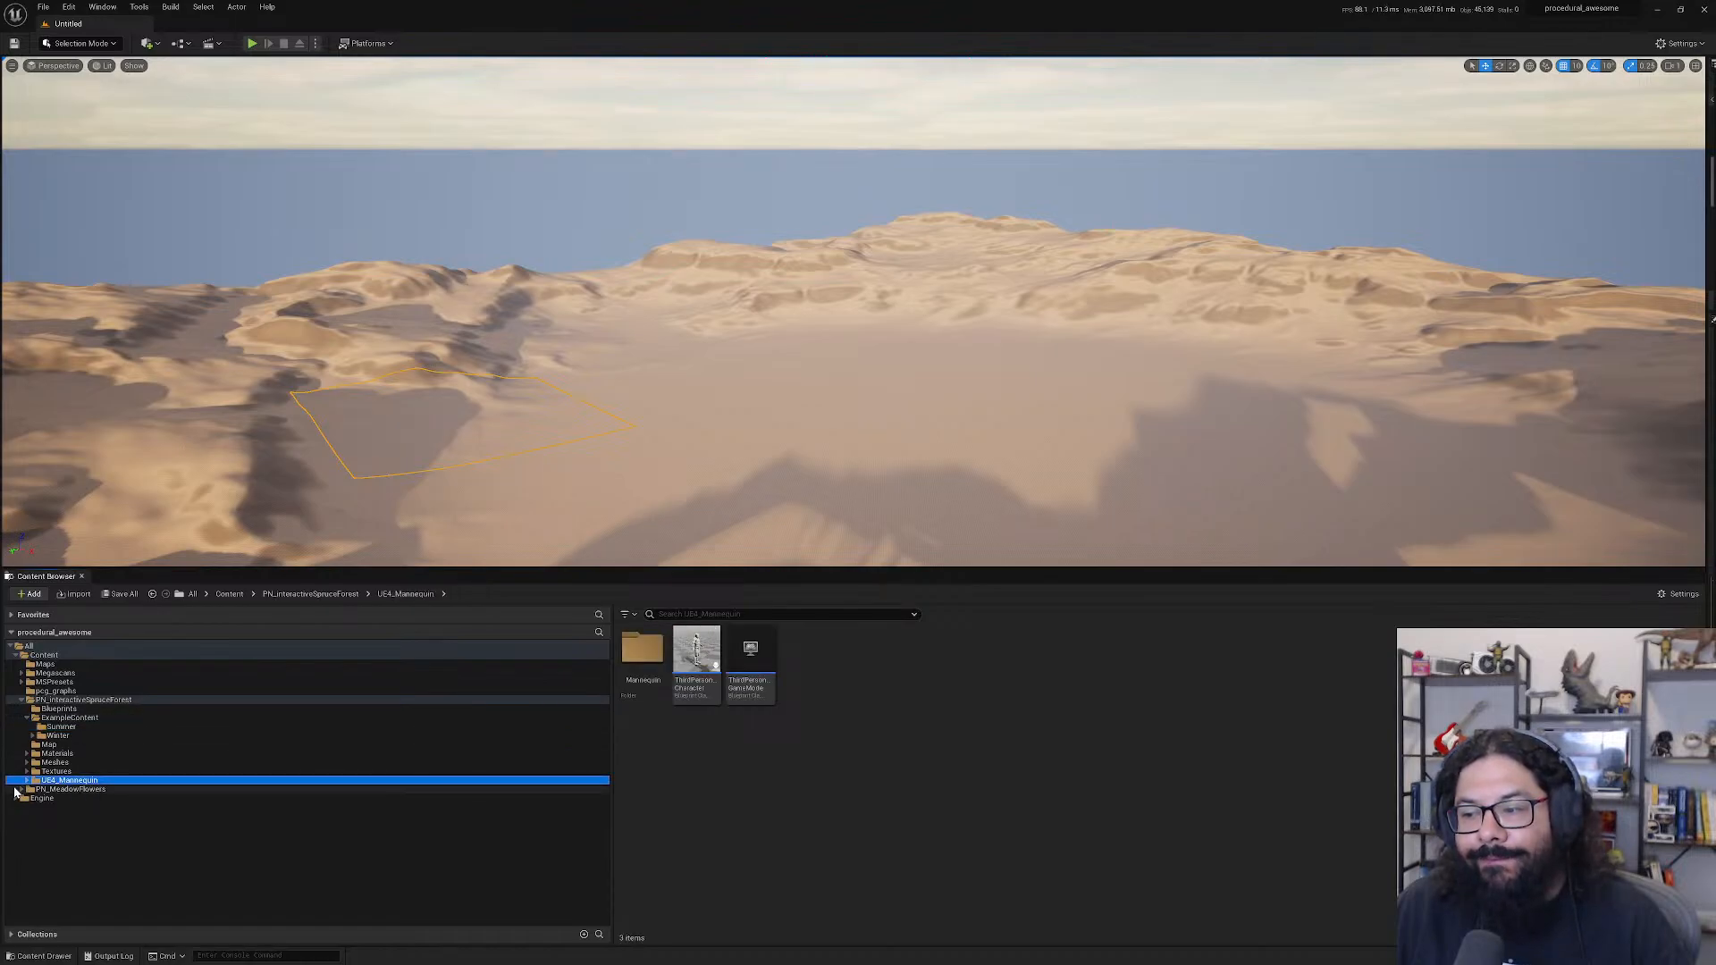
{"action": "left_click", "coordinate": [28, 781]}
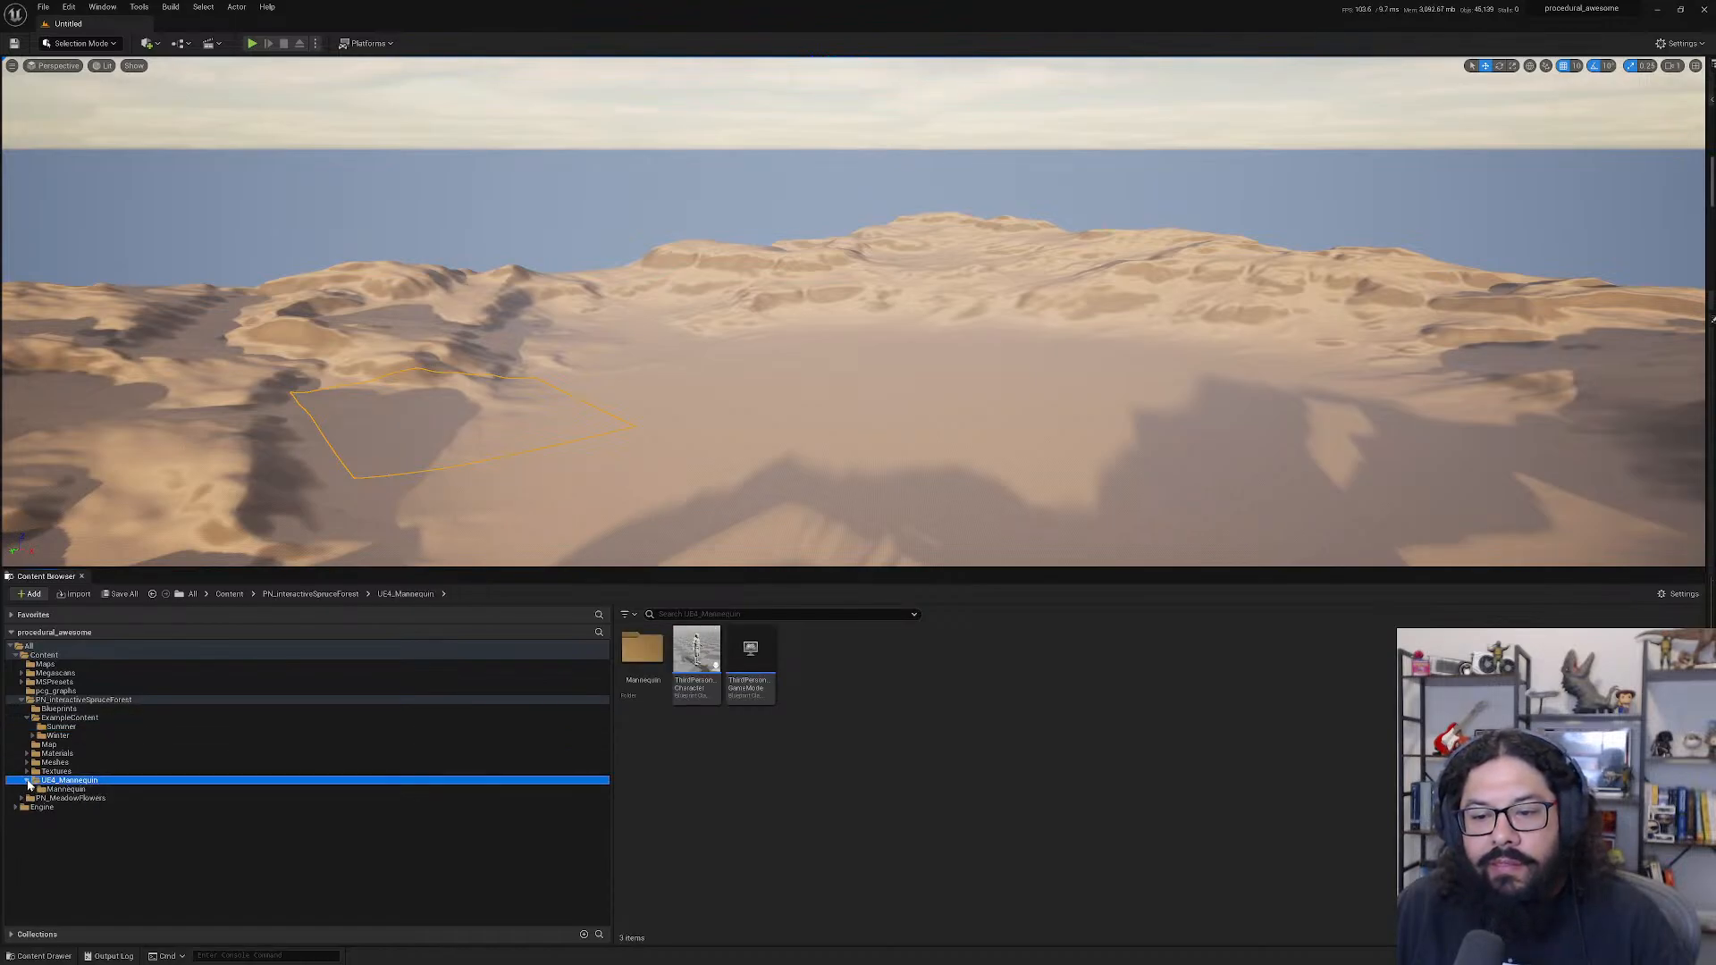
{"action": "left_click", "coordinate": [28, 781]}
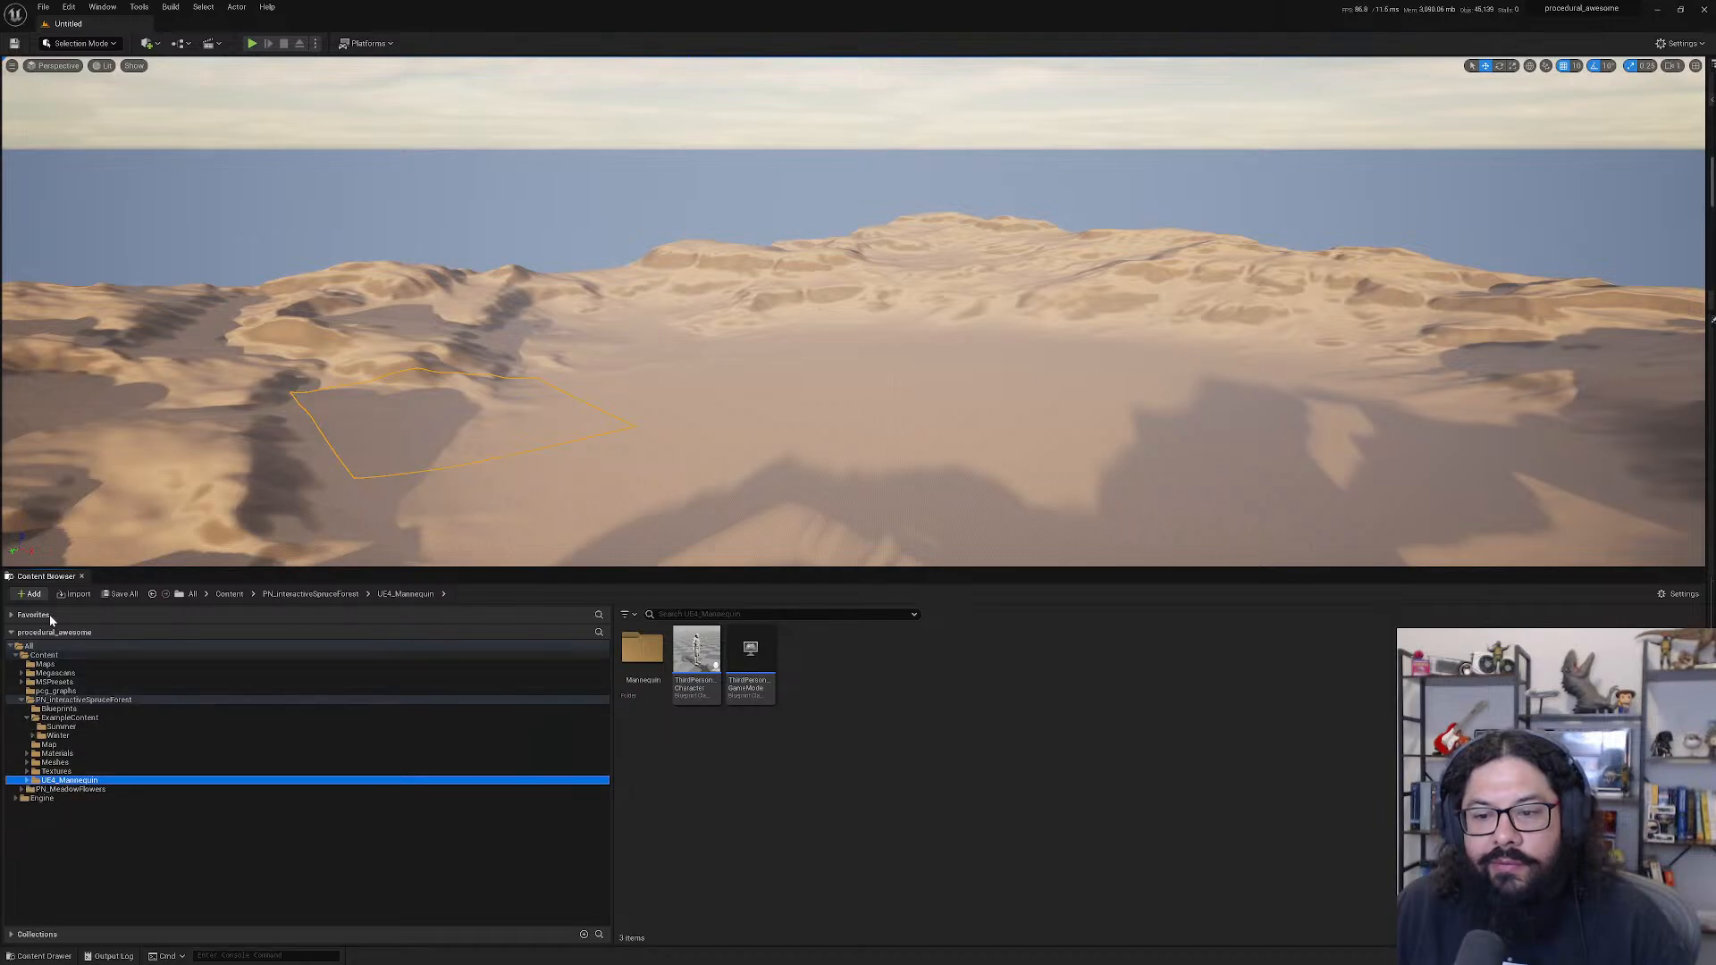
{"action": "left_click", "coordinate": [43, 8]}
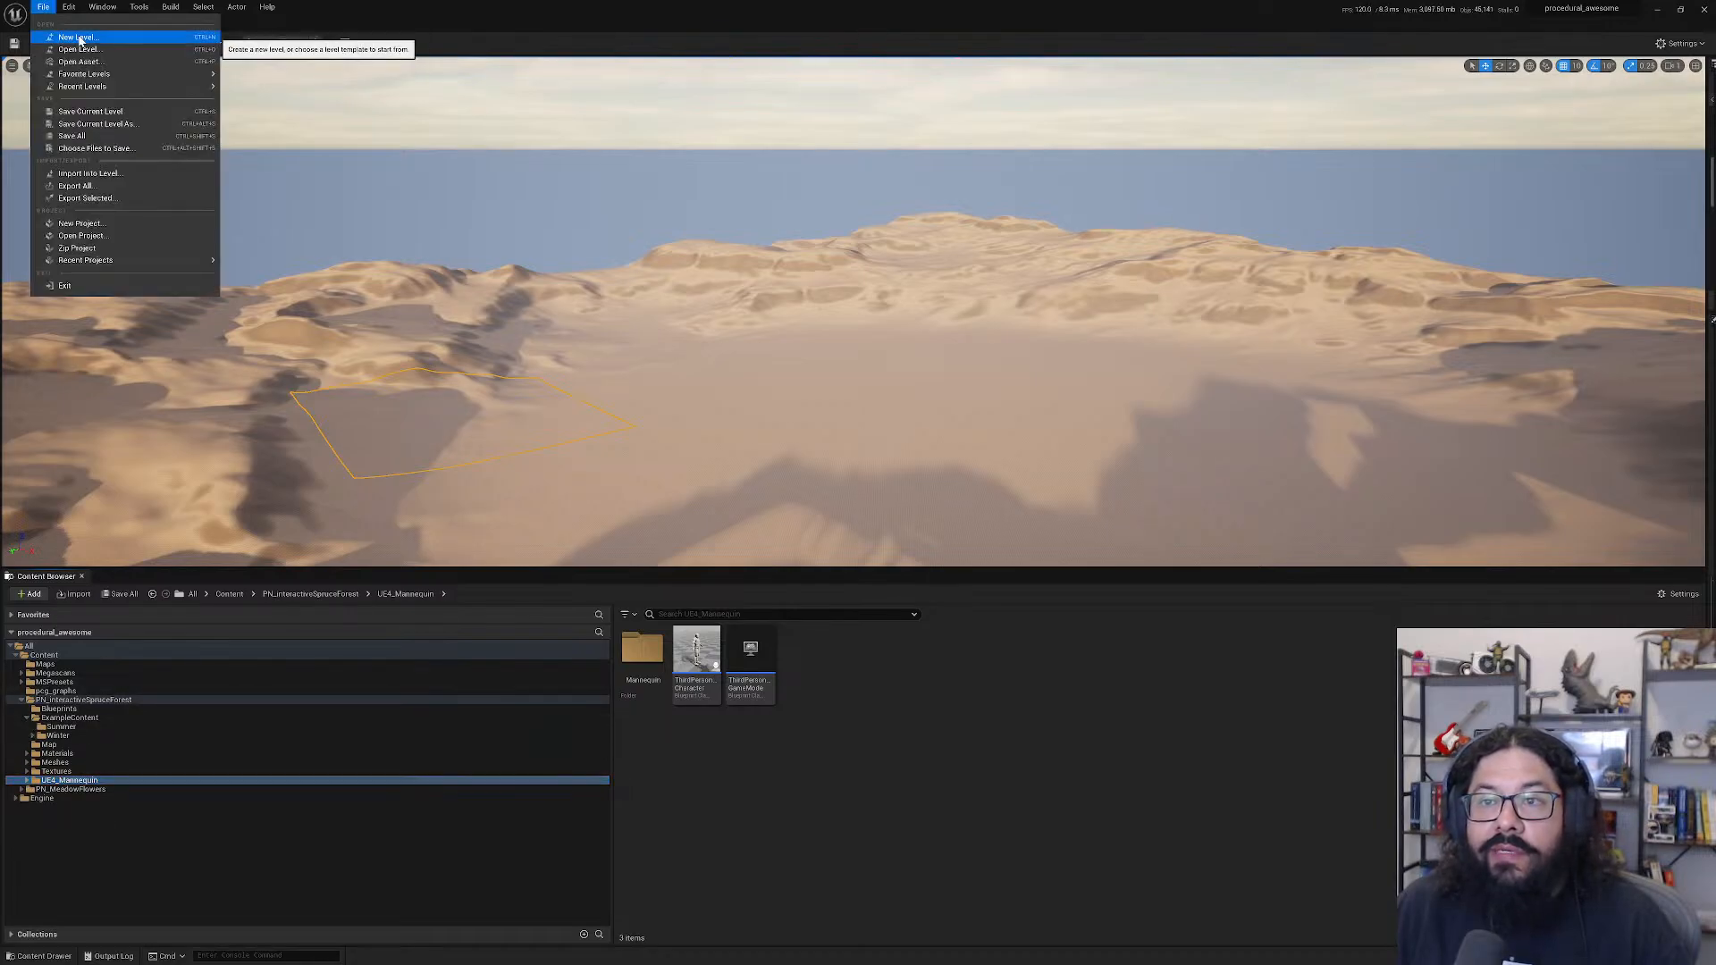
{"action": "left_click", "coordinate": [116, 781]}
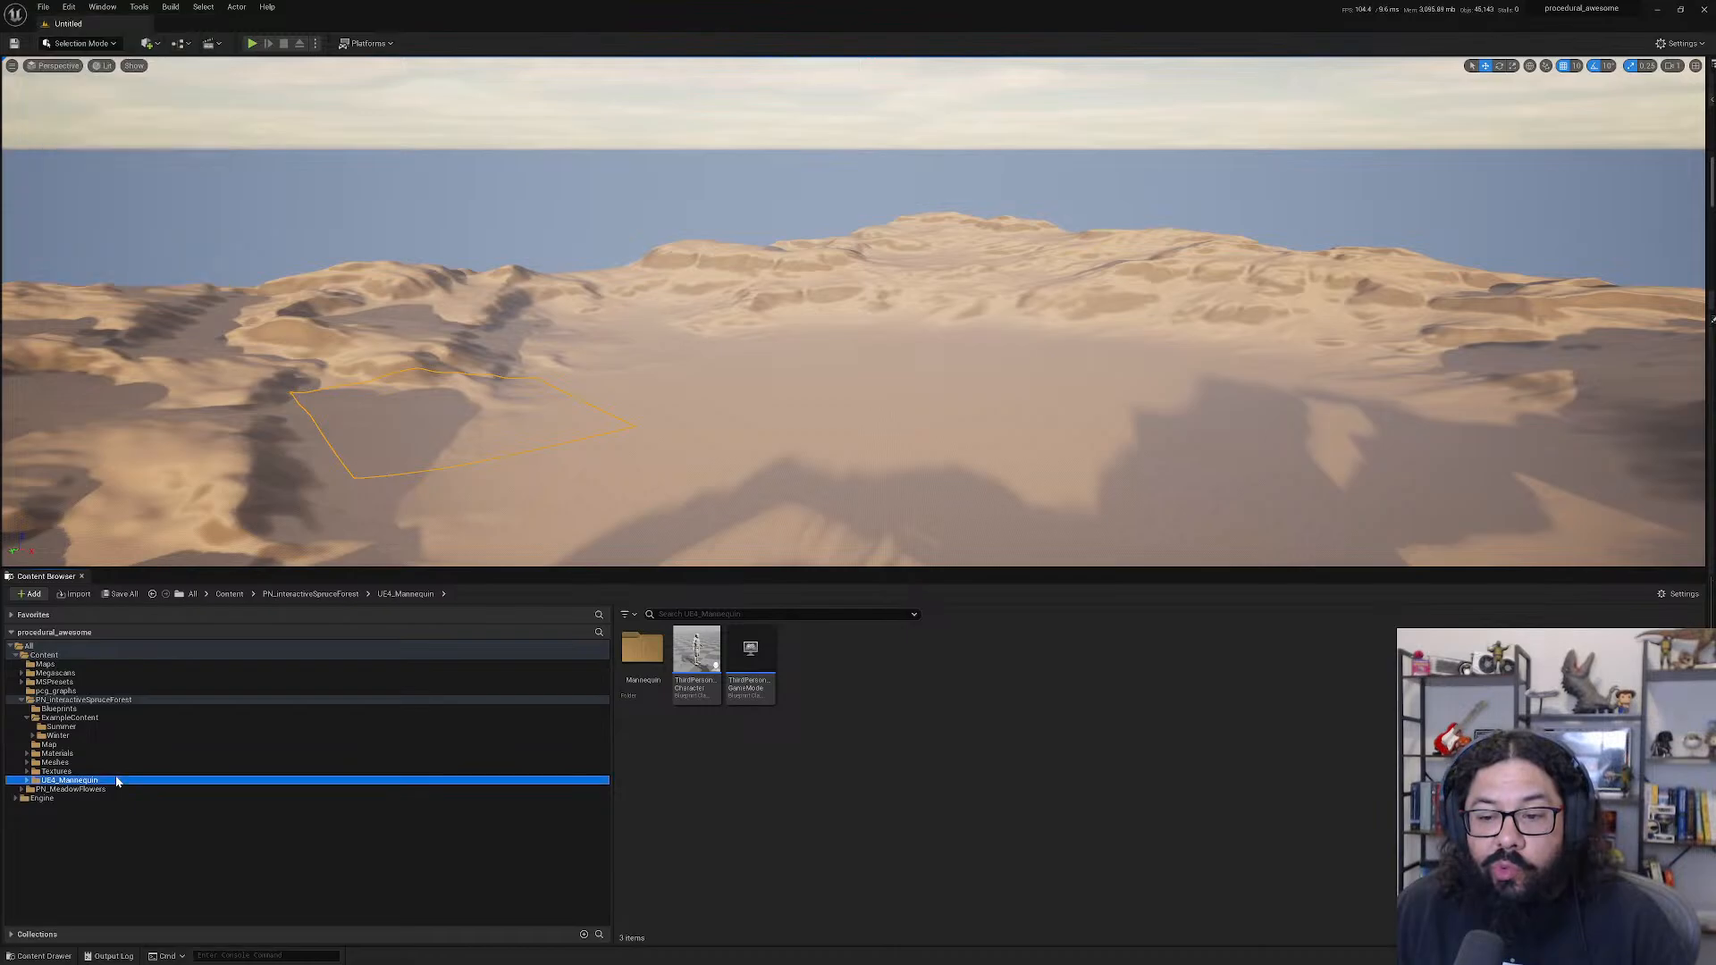
{"action": "left_click", "coordinate": [28, 772]}
{"action": "left_click", "coordinate": [27, 773]}
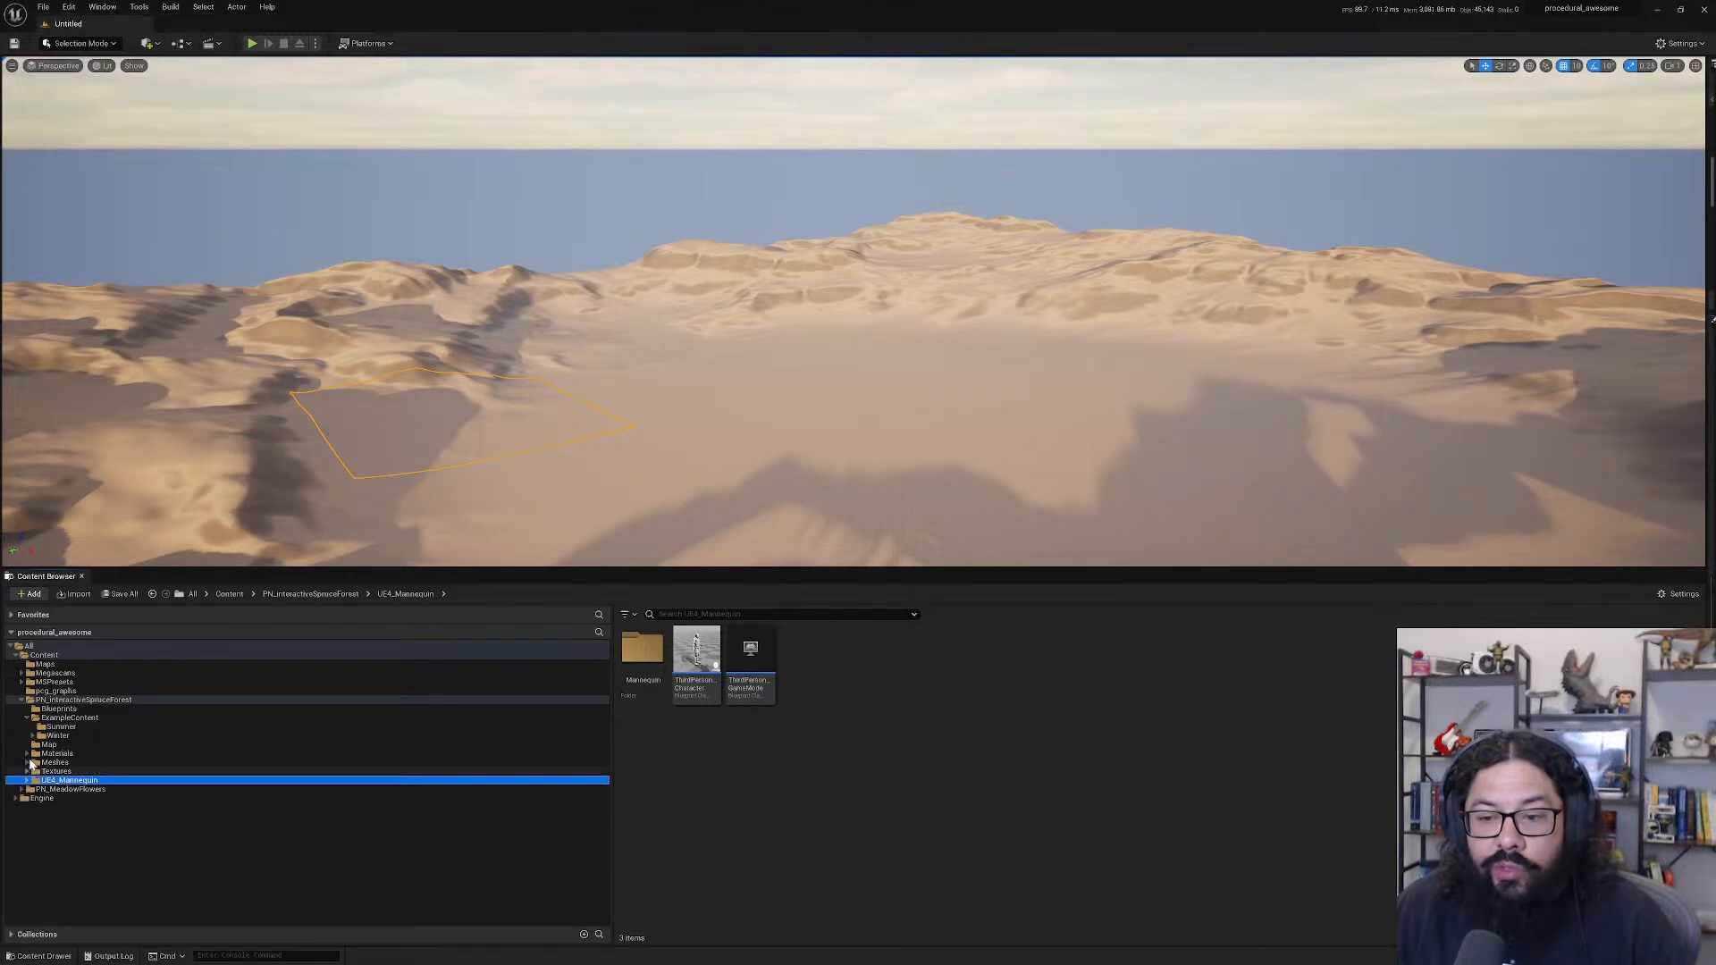
{"action": "left_click", "coordinate": [21, 702]}
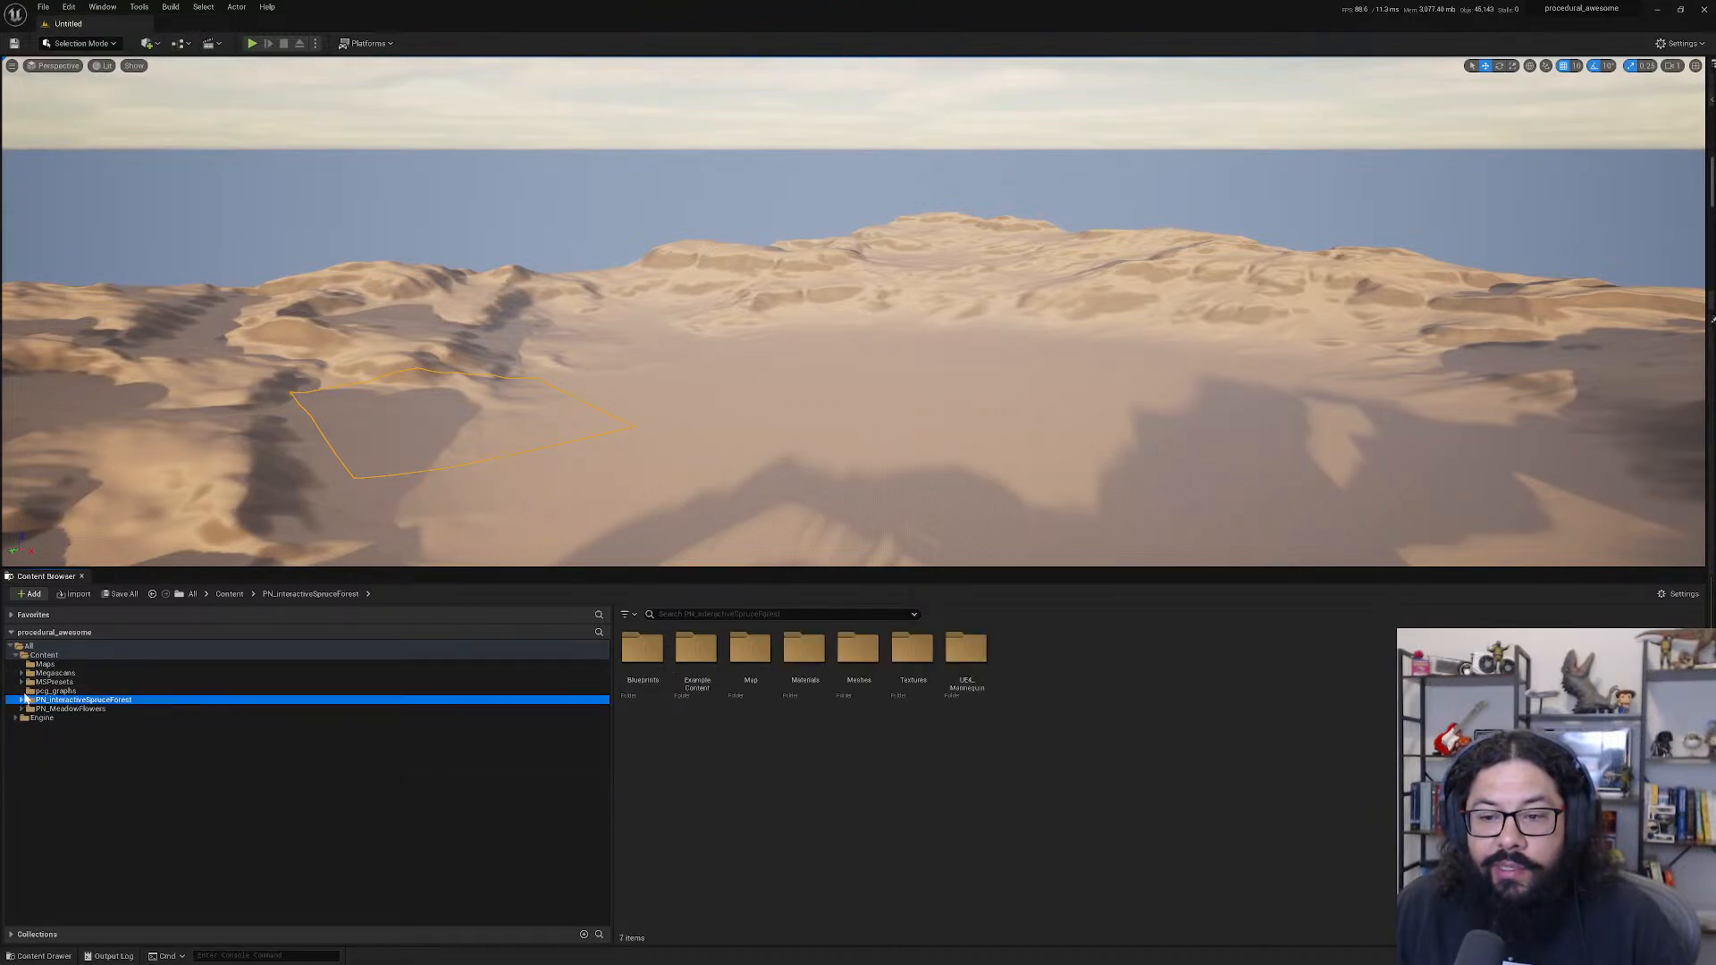
{"action": "left_click", "coordinate": [15, 719]}
{"action": "left_click", "coordinate": [14, 719]}
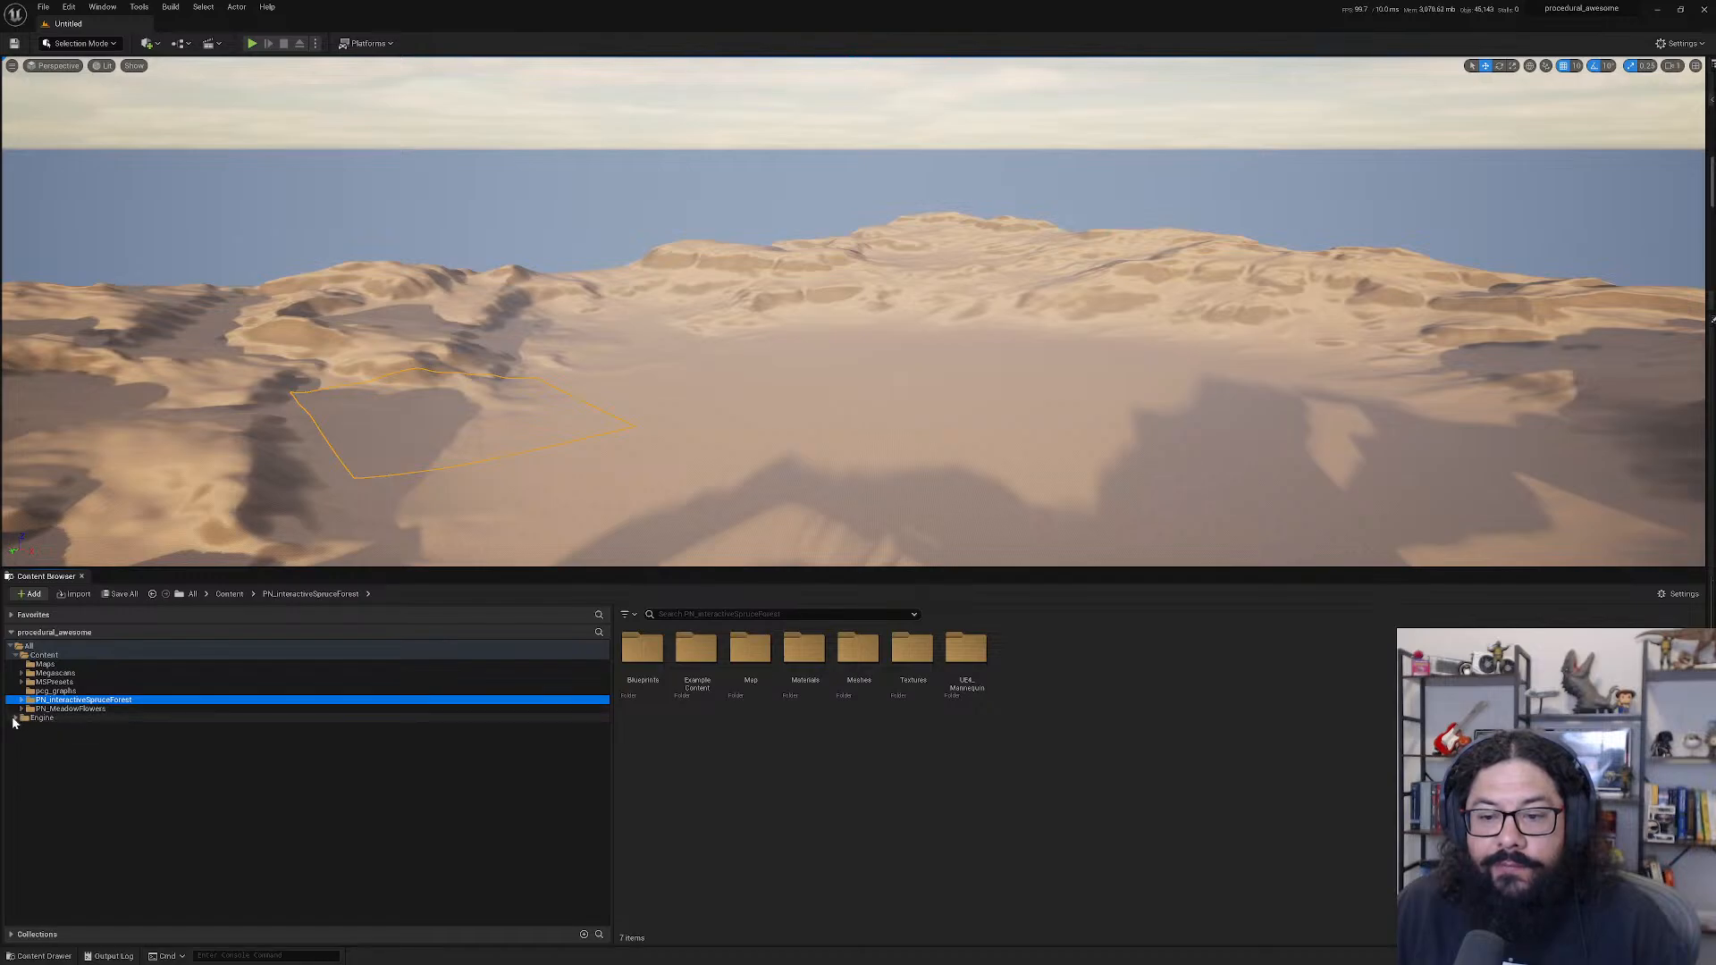
- Create a new Third Person games project named testpcg and maximize its editor window
{"action": "left_click", "coordinate": [43, 7]}
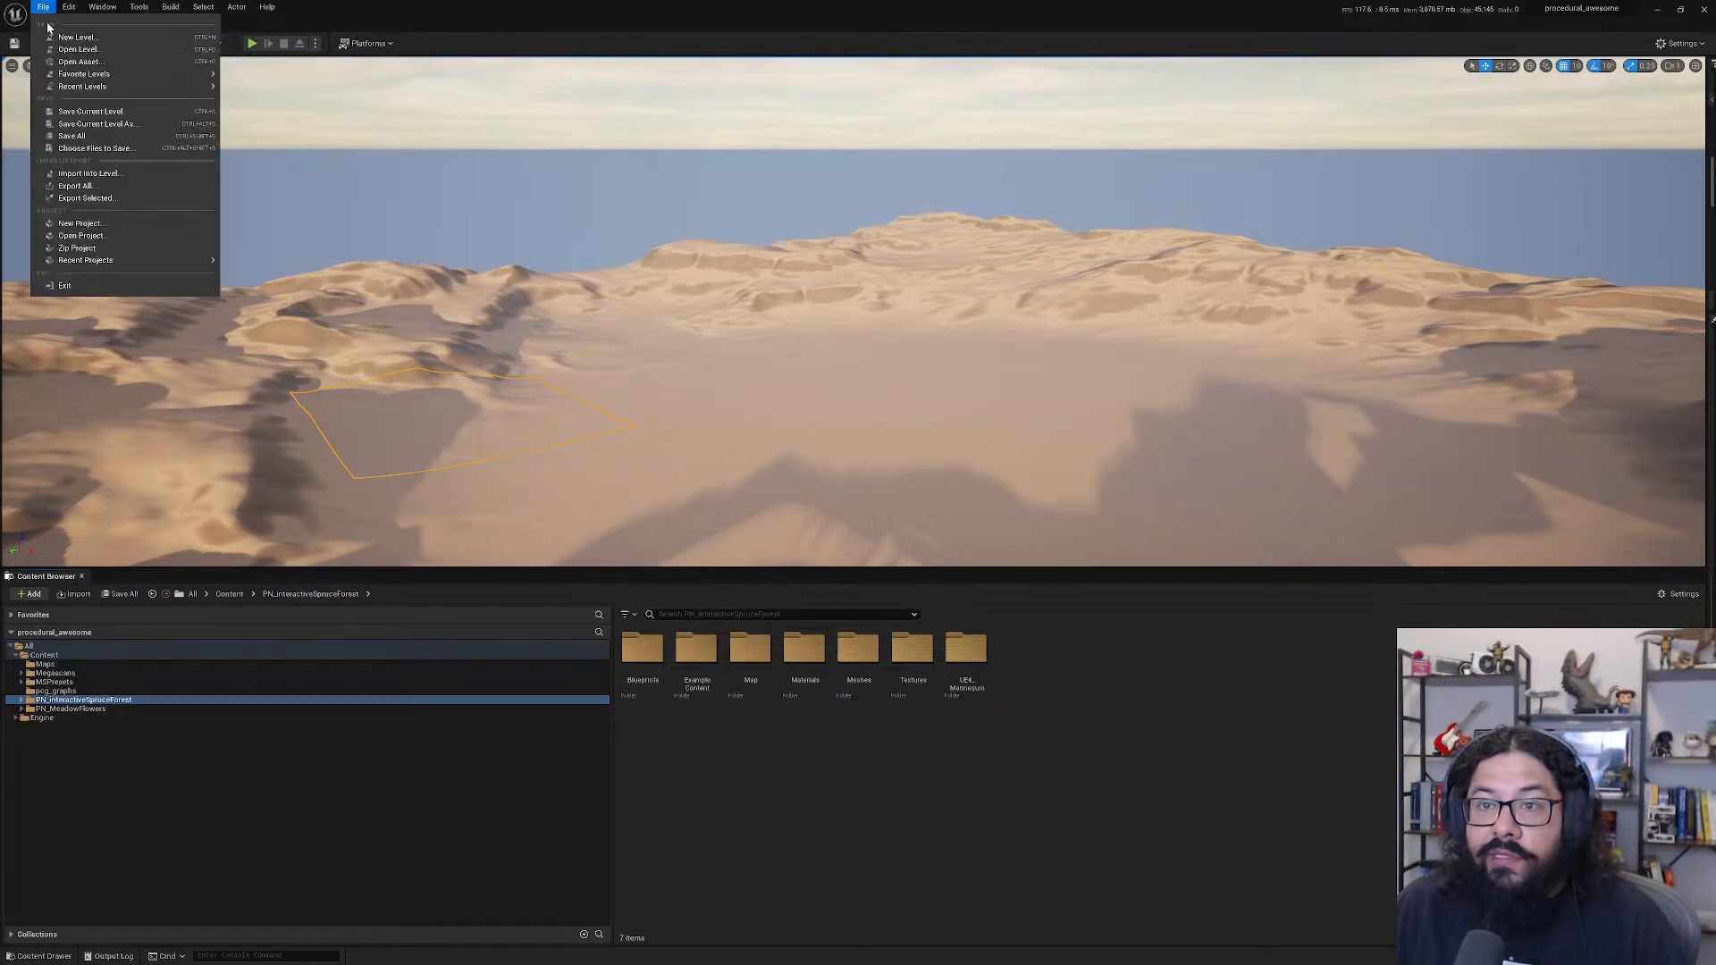
{"action": "left_click", "coordinate": [80, 223]}
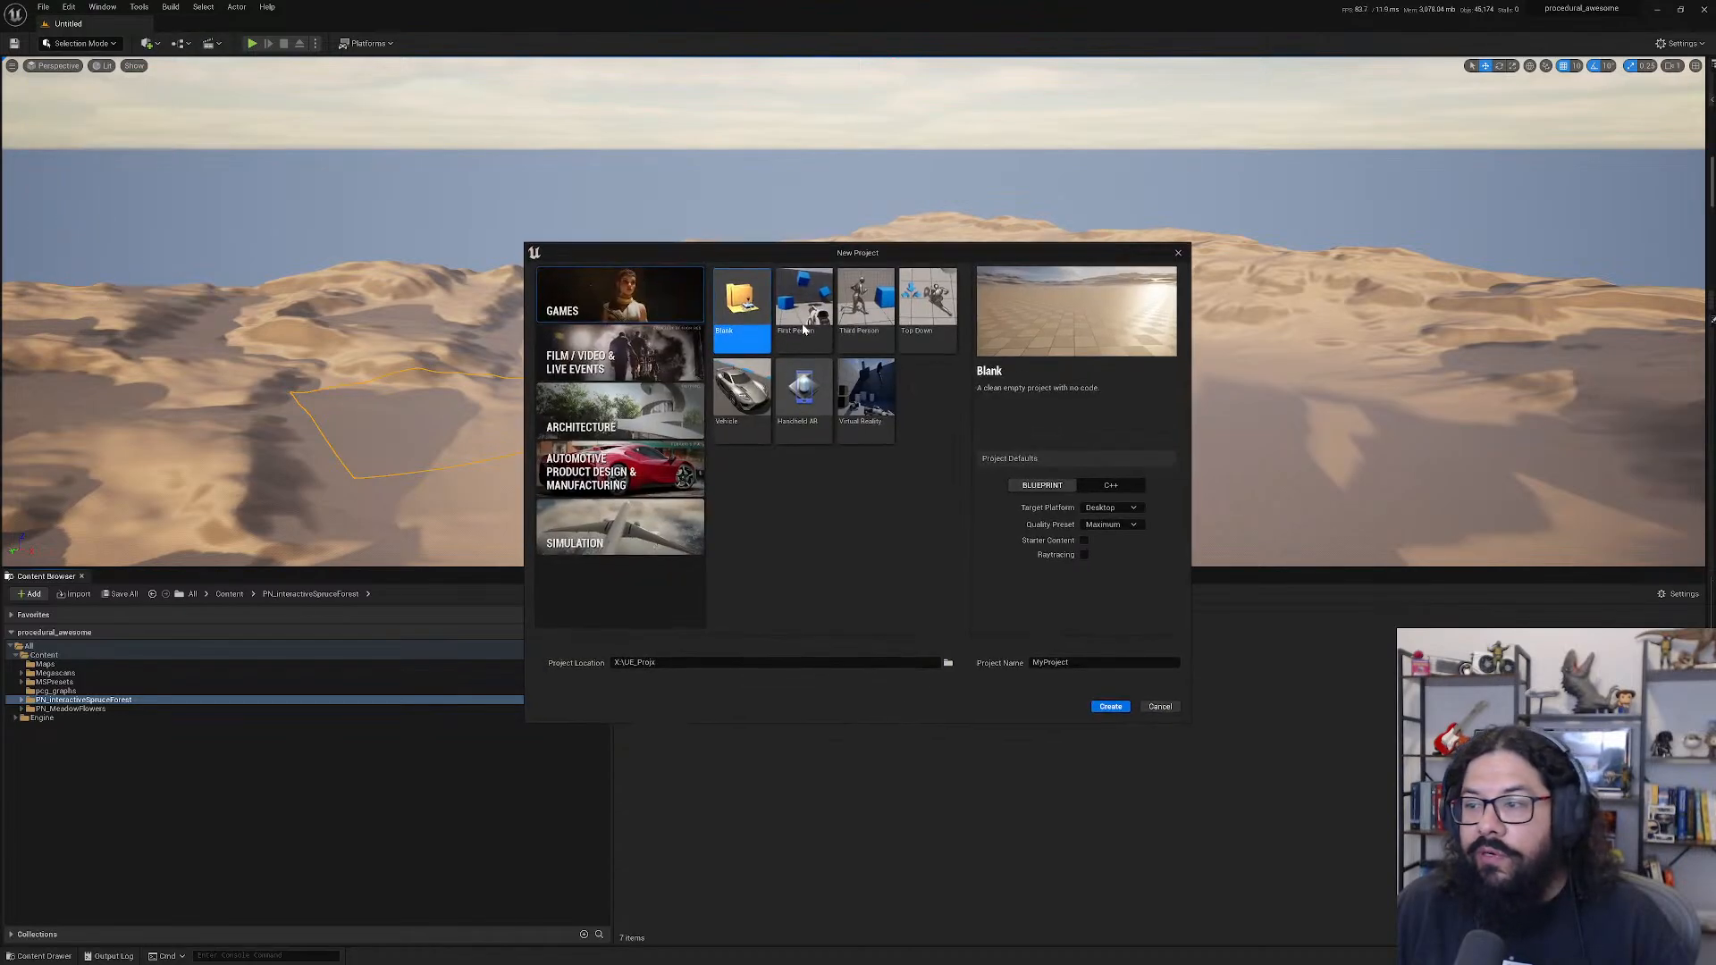
{"action": "left_click", "coordinate": [856, 319]}
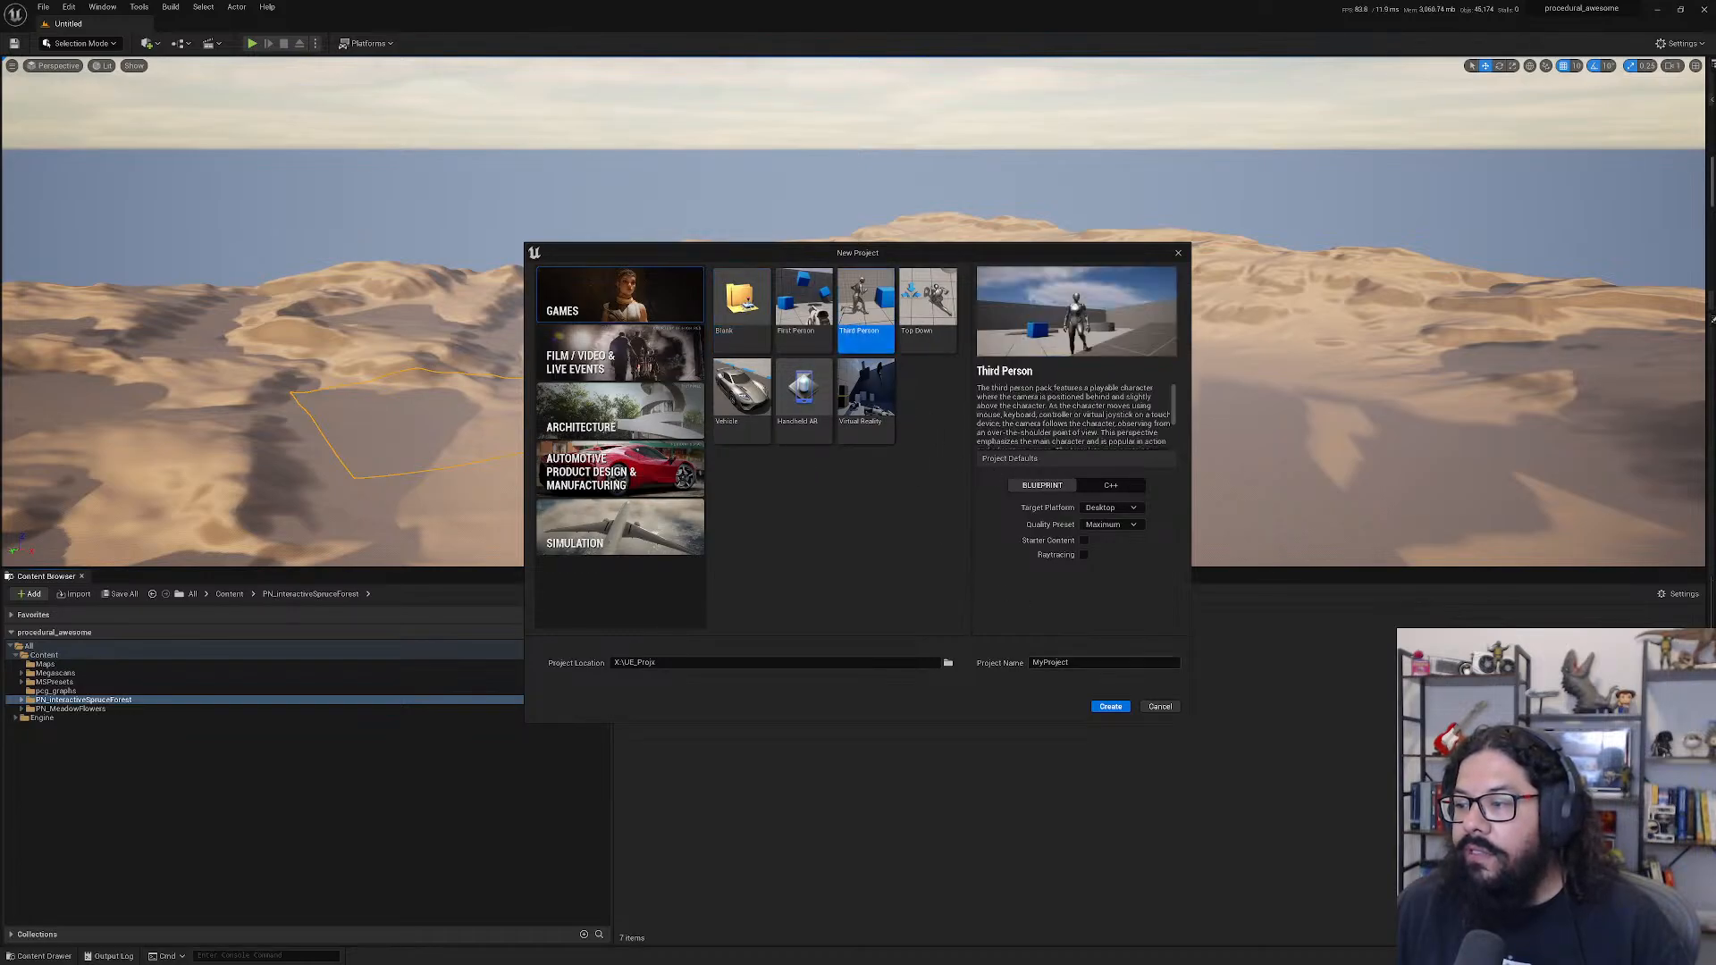
{"action": "left_click", "coordinate": [1051, 663]}
{"action": "type", "text": "testpcg"}
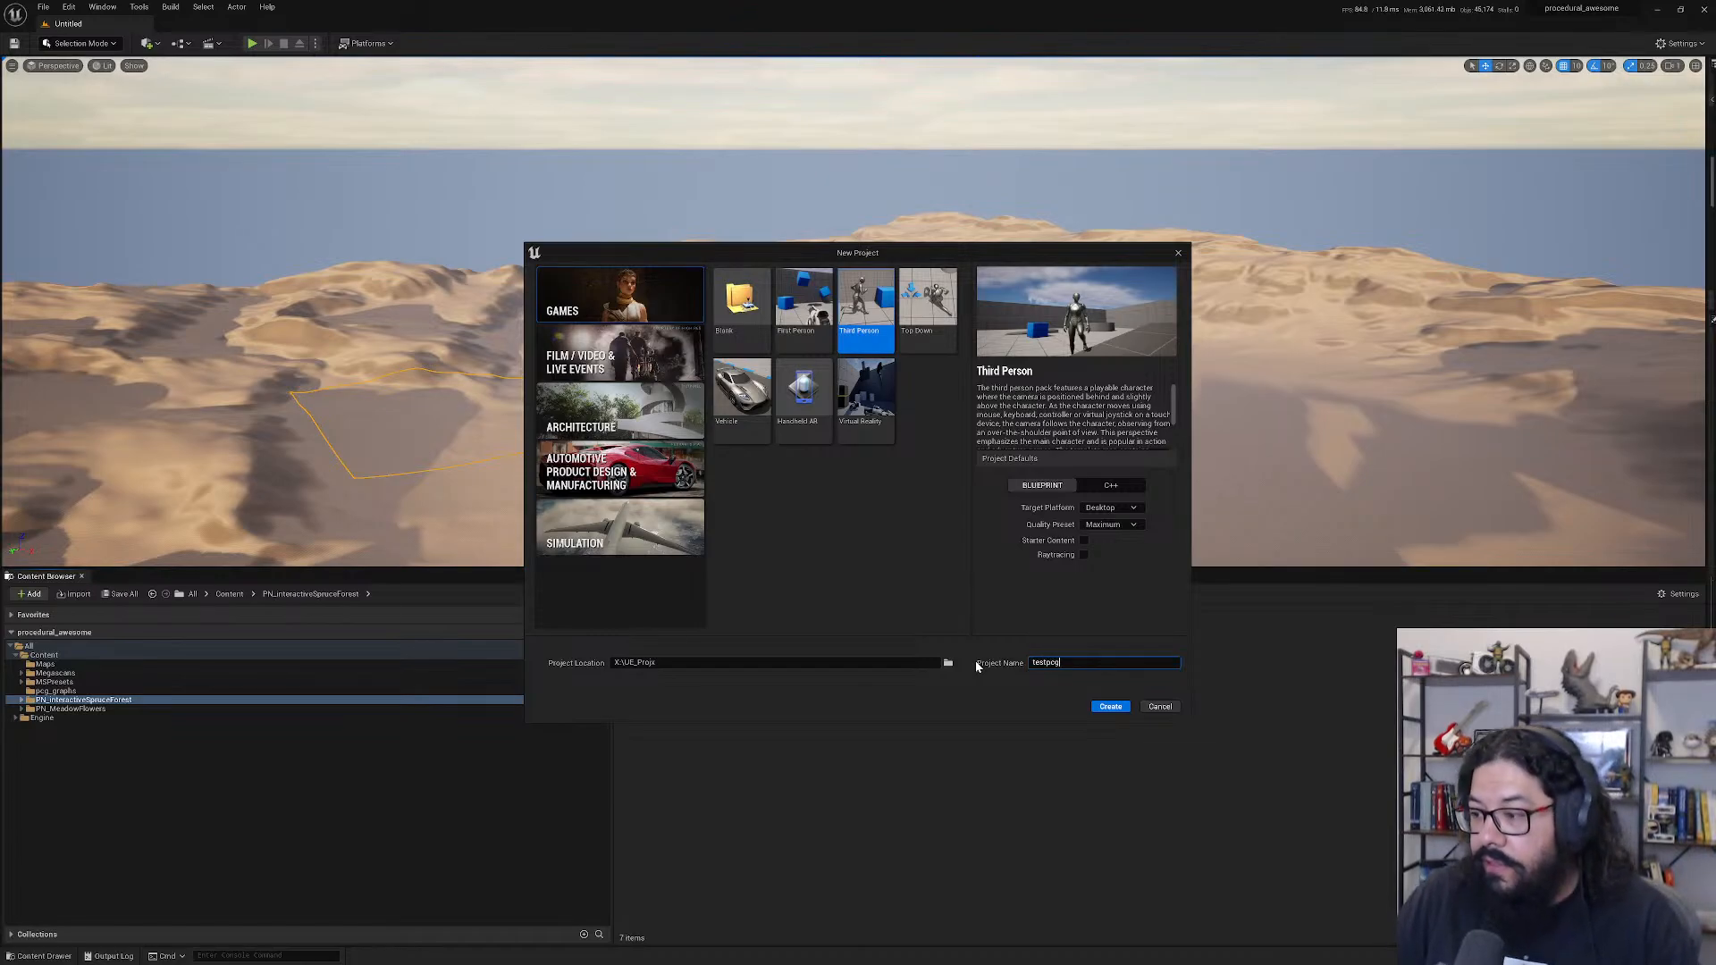
{"action": "left_click", "coordinate": [1111, 707]}
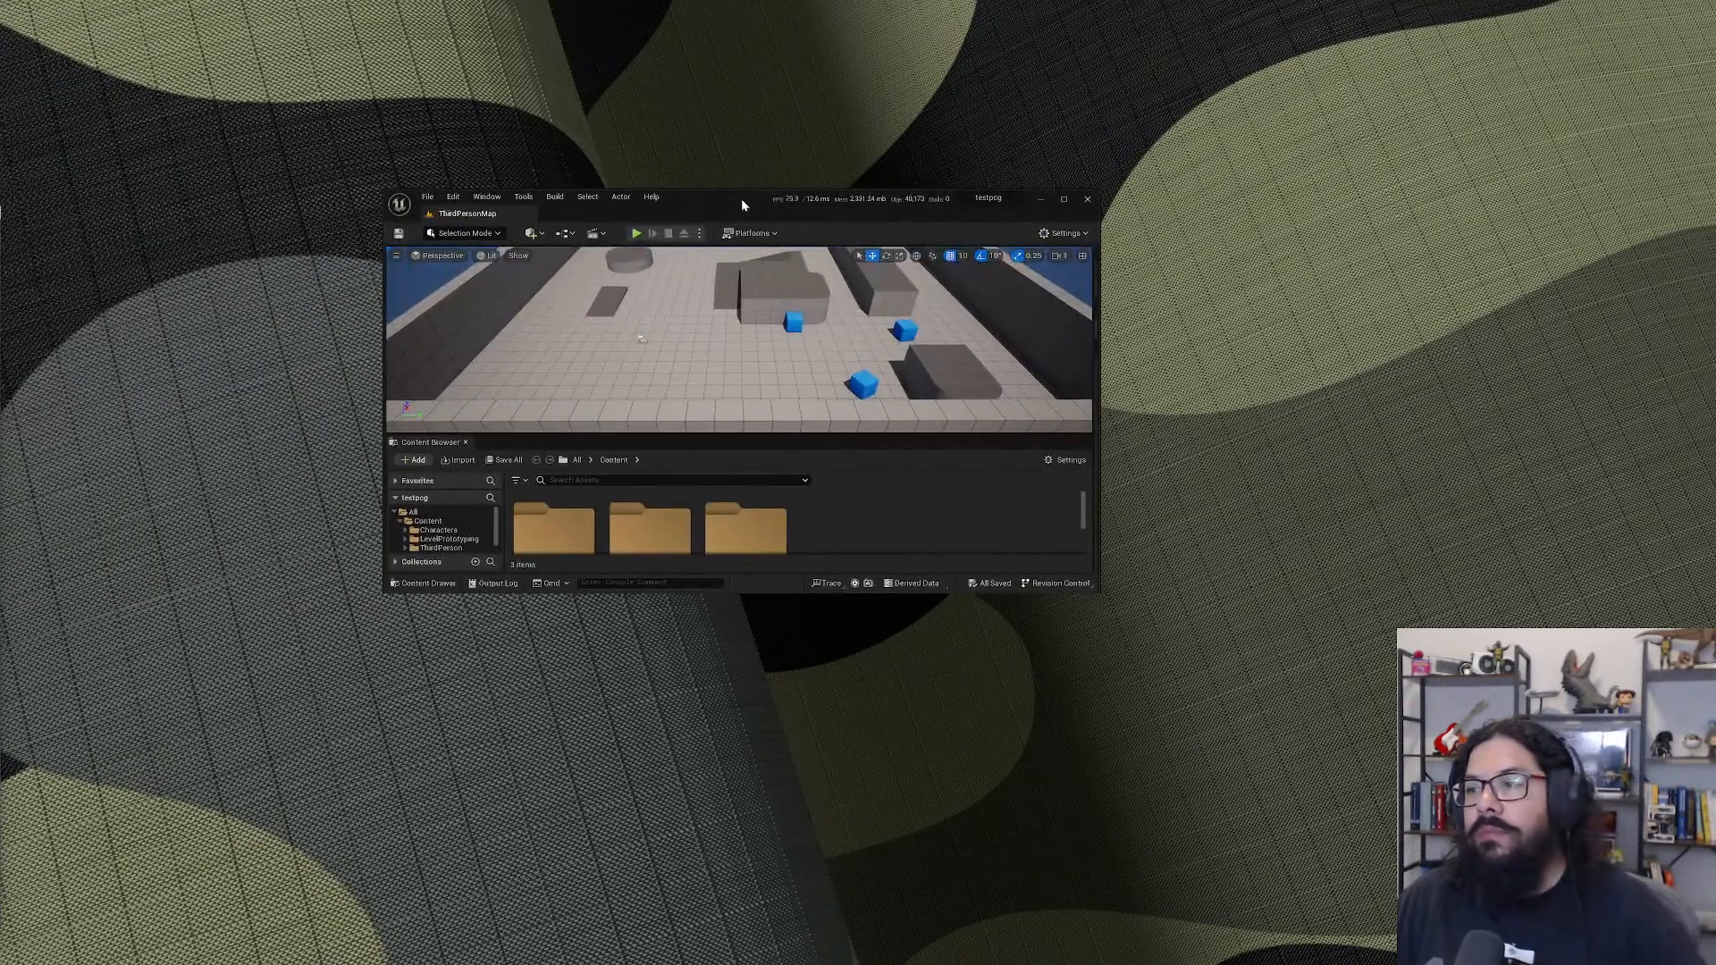
{"action": "double_click", "coordinate": [742, 198]}
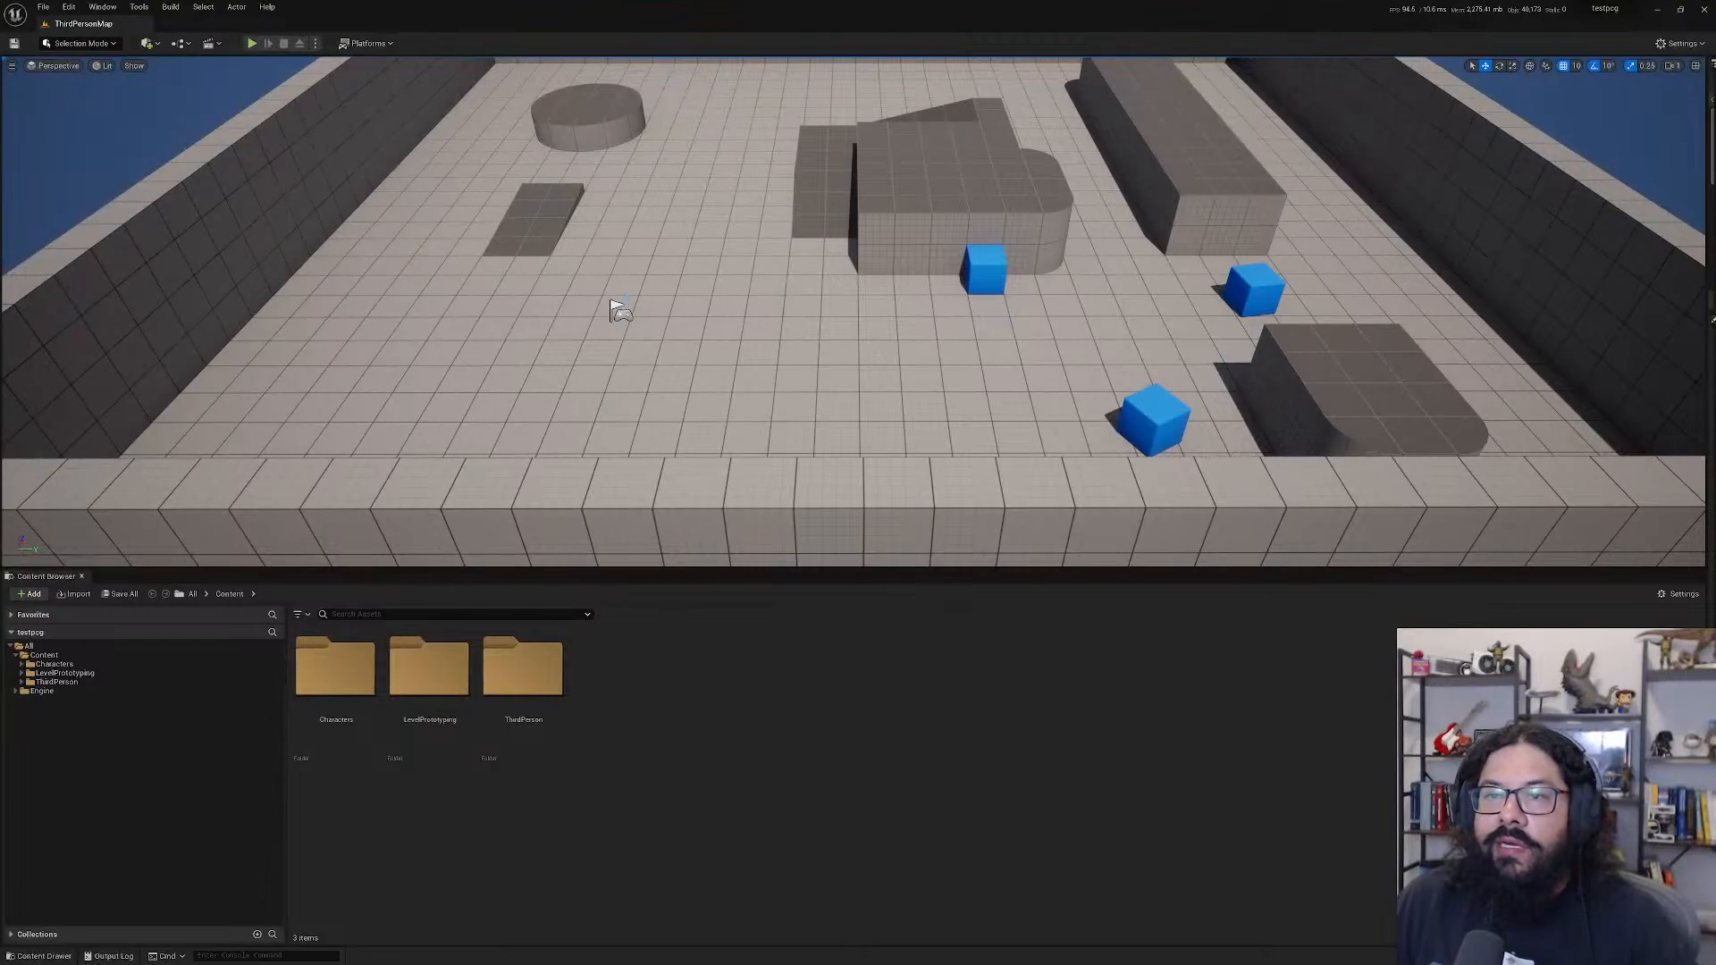
- Create a new level from the Basic template and delete its floor
{"action": "left_click", "coordinate": [43, 7]}
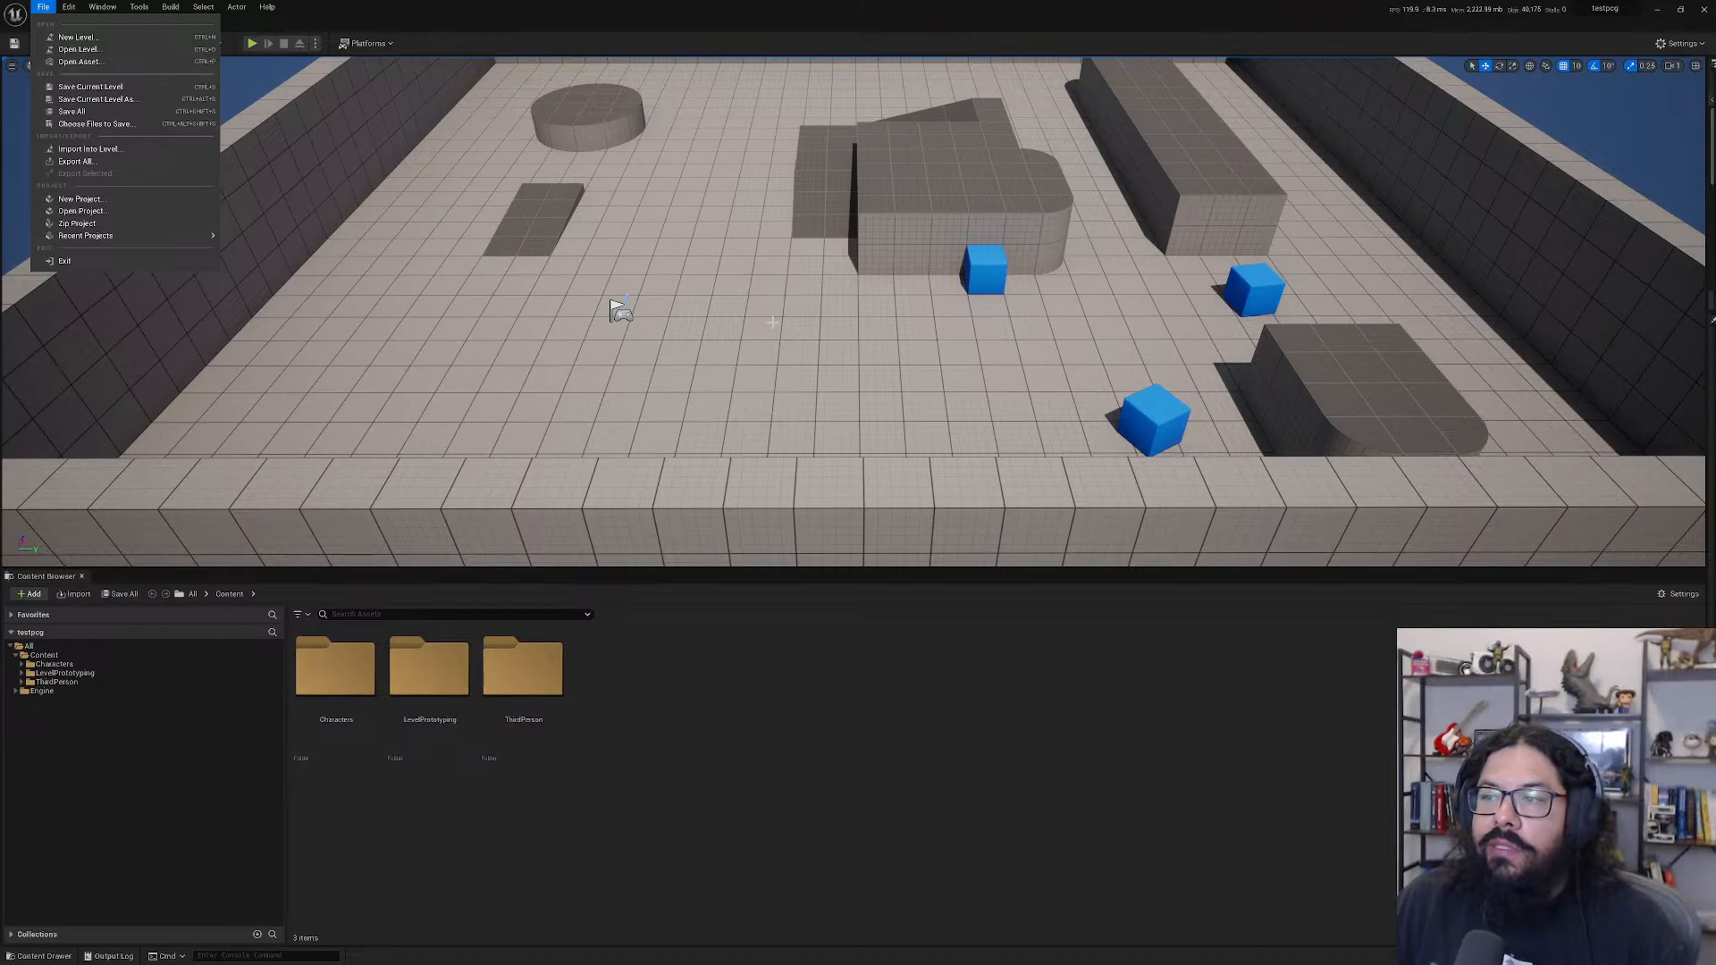
{"action": "left_click", "coordinate": [82, 40]}
{"action": "left_click", "coordinate": [868, 420]}
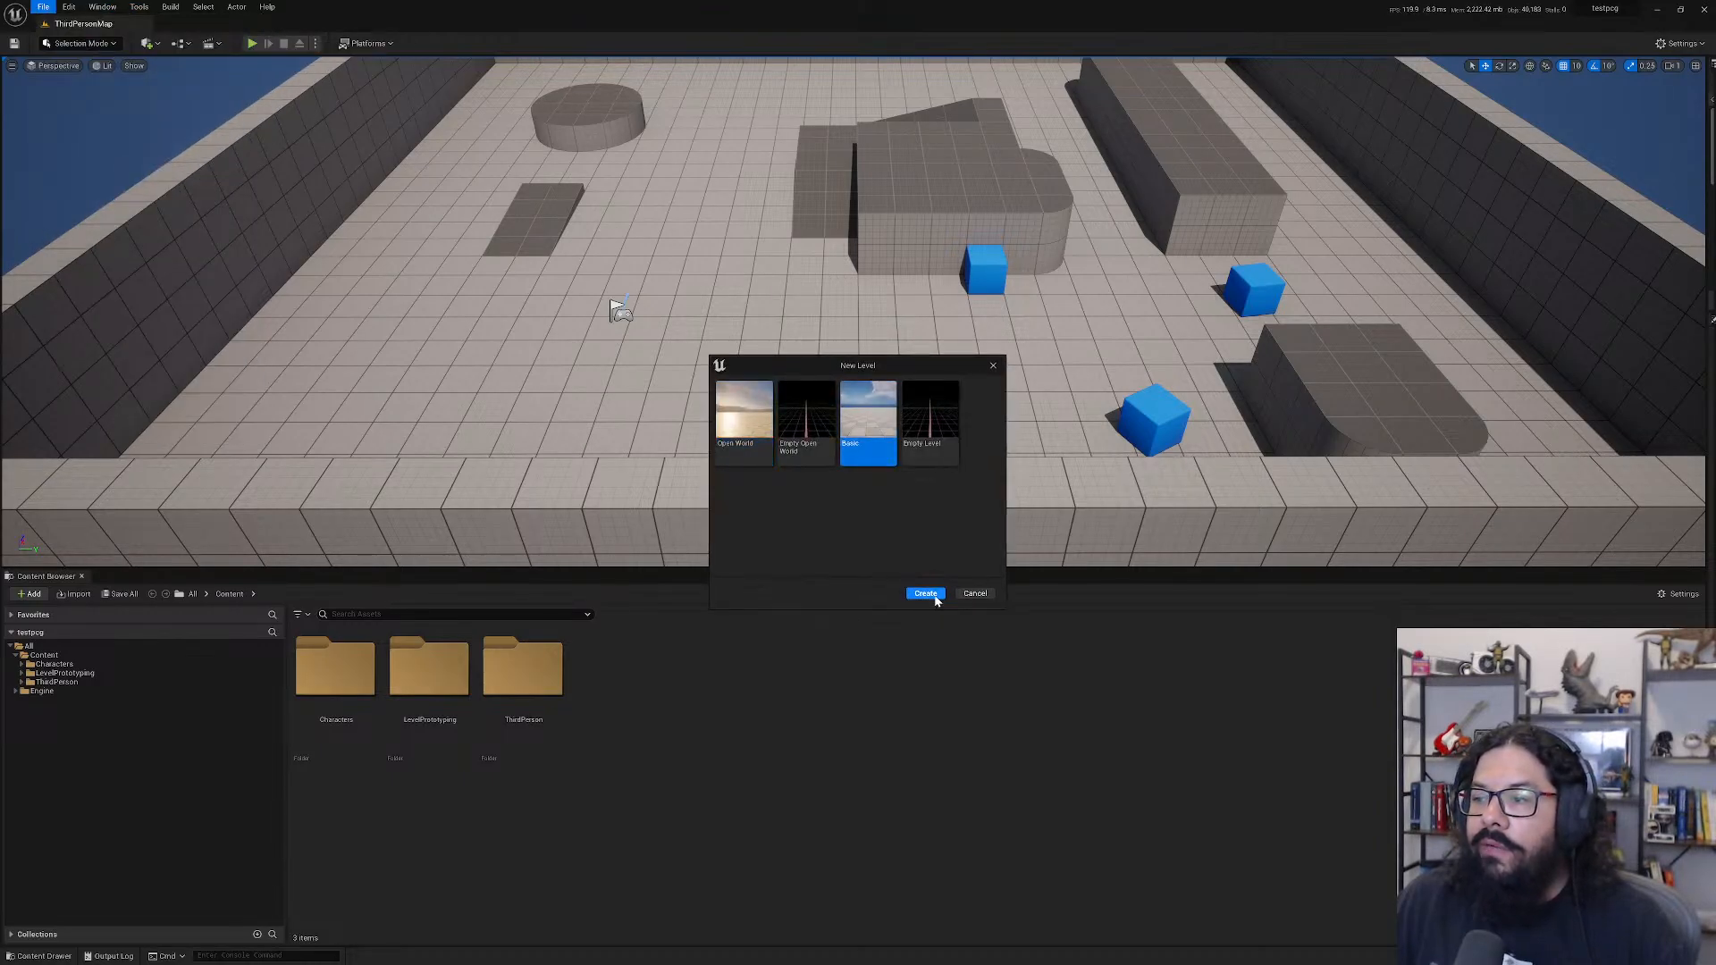
{"action": "left_click", "coordinate": [933, 596]}
{"action": "left_click", "coordinate": [853, 447]}
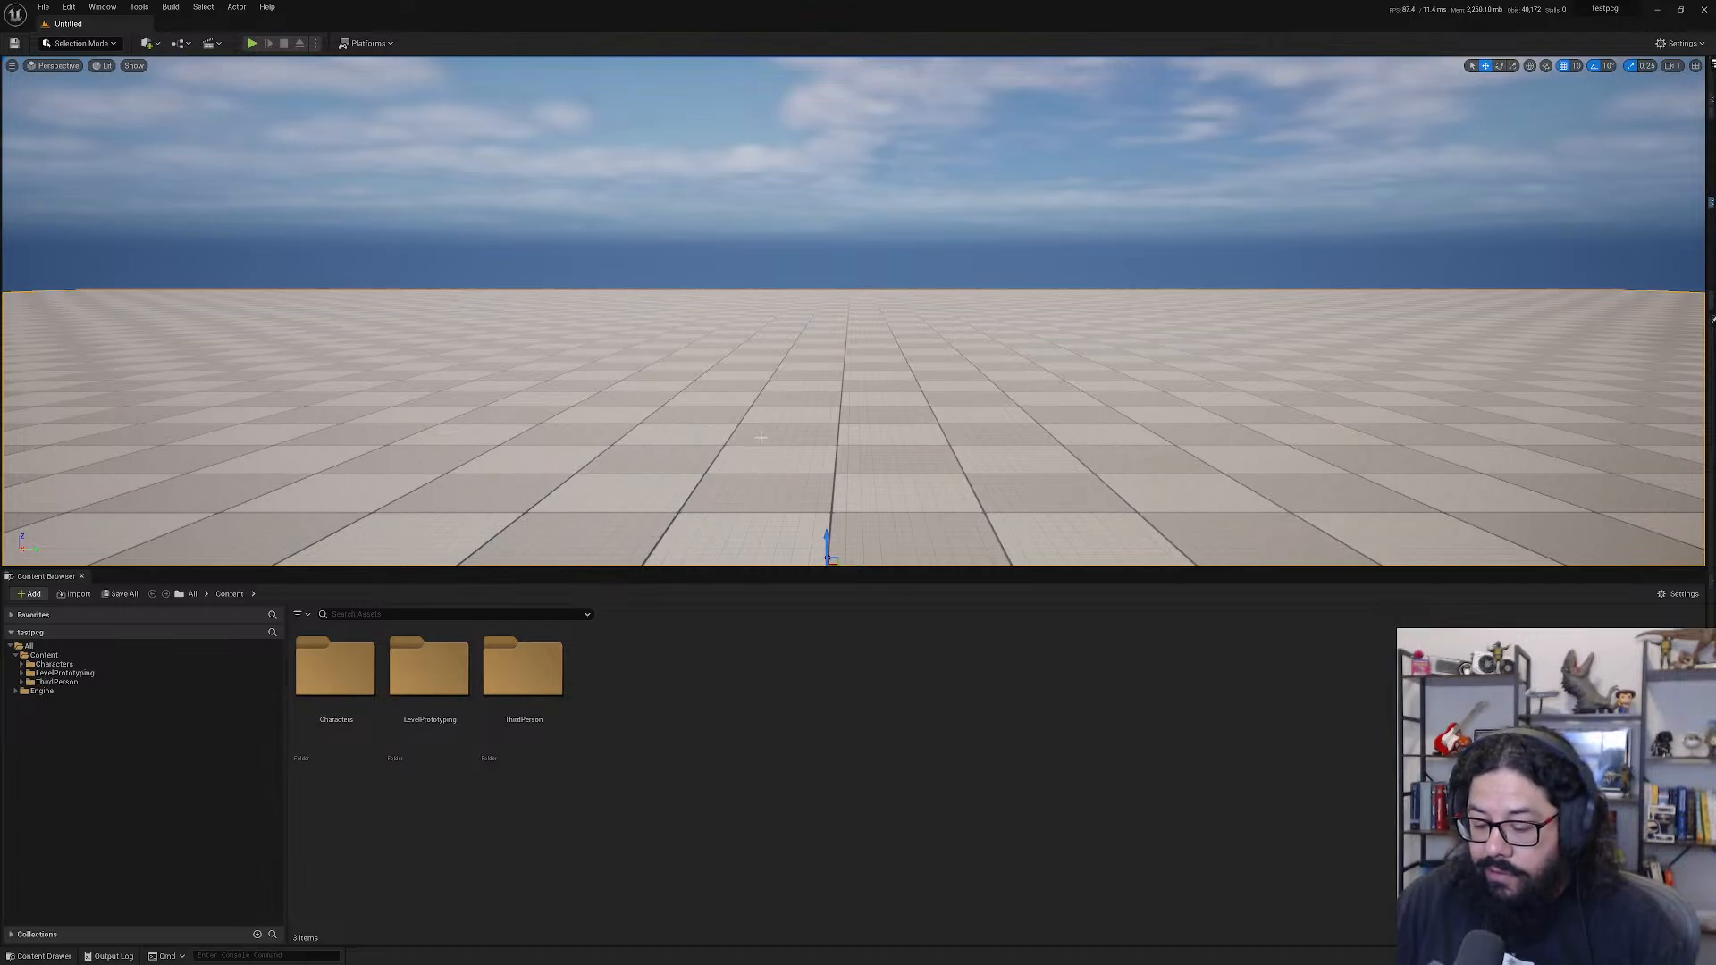
{"action": "key", "text": "Delete"}
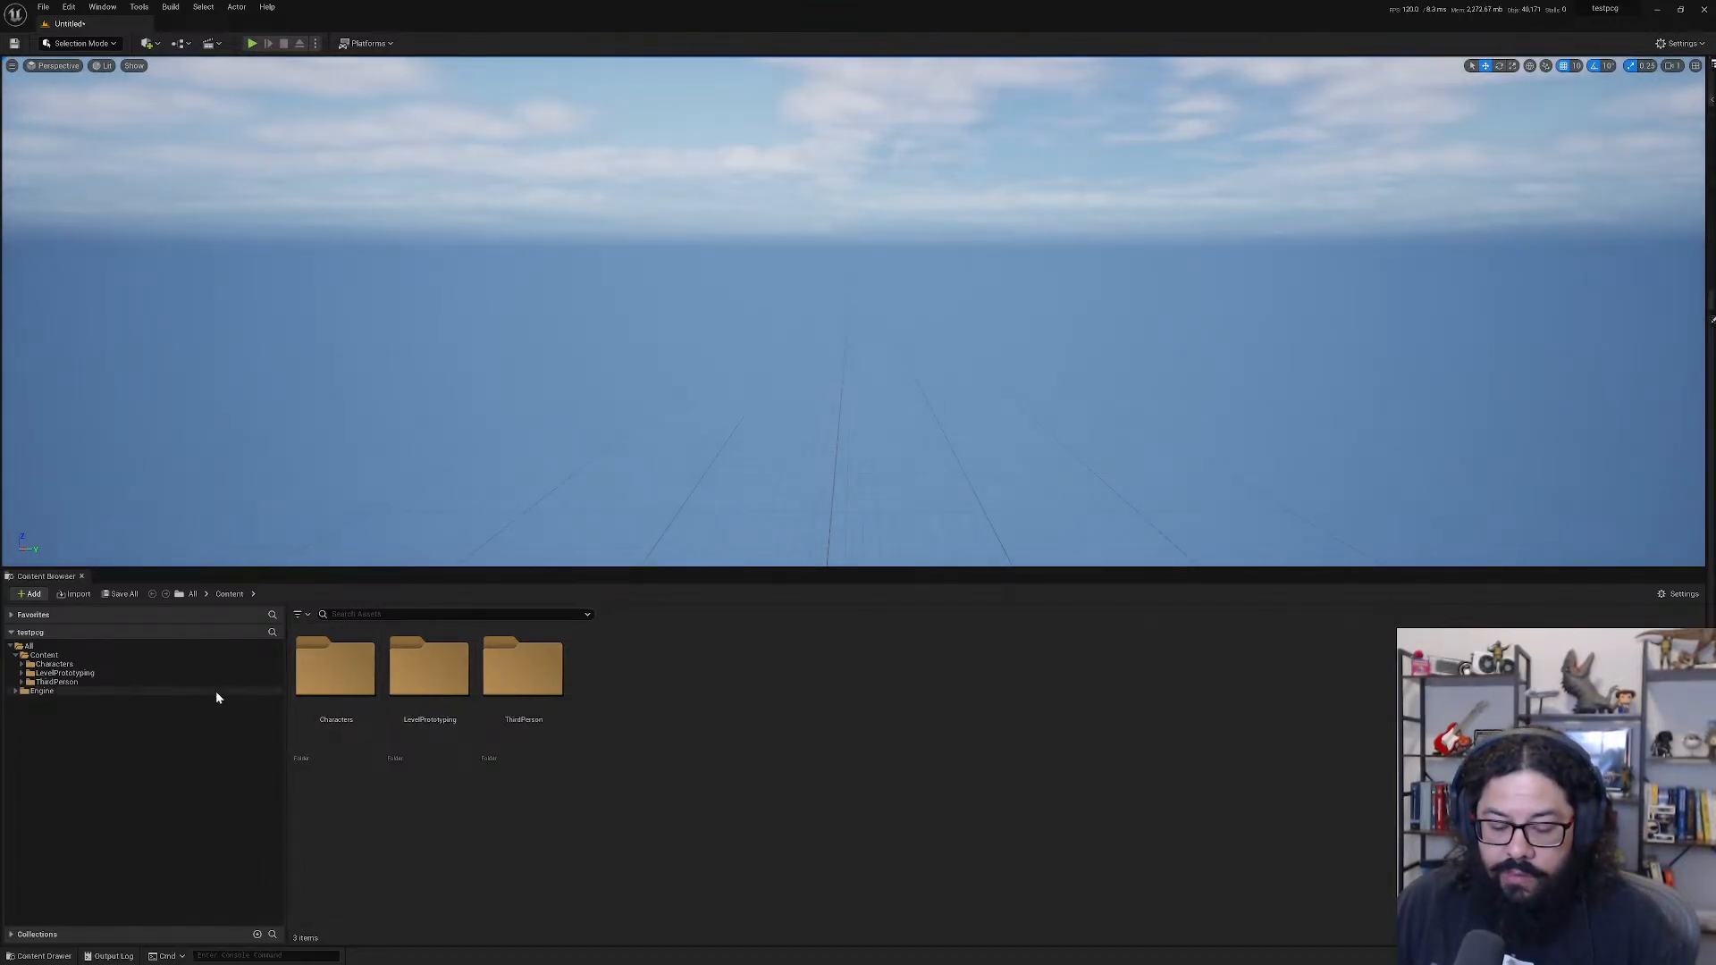
- Save the level as TestPCG in a new Maps folder under Content
{"action": "key", "text": "ctrl+s"}
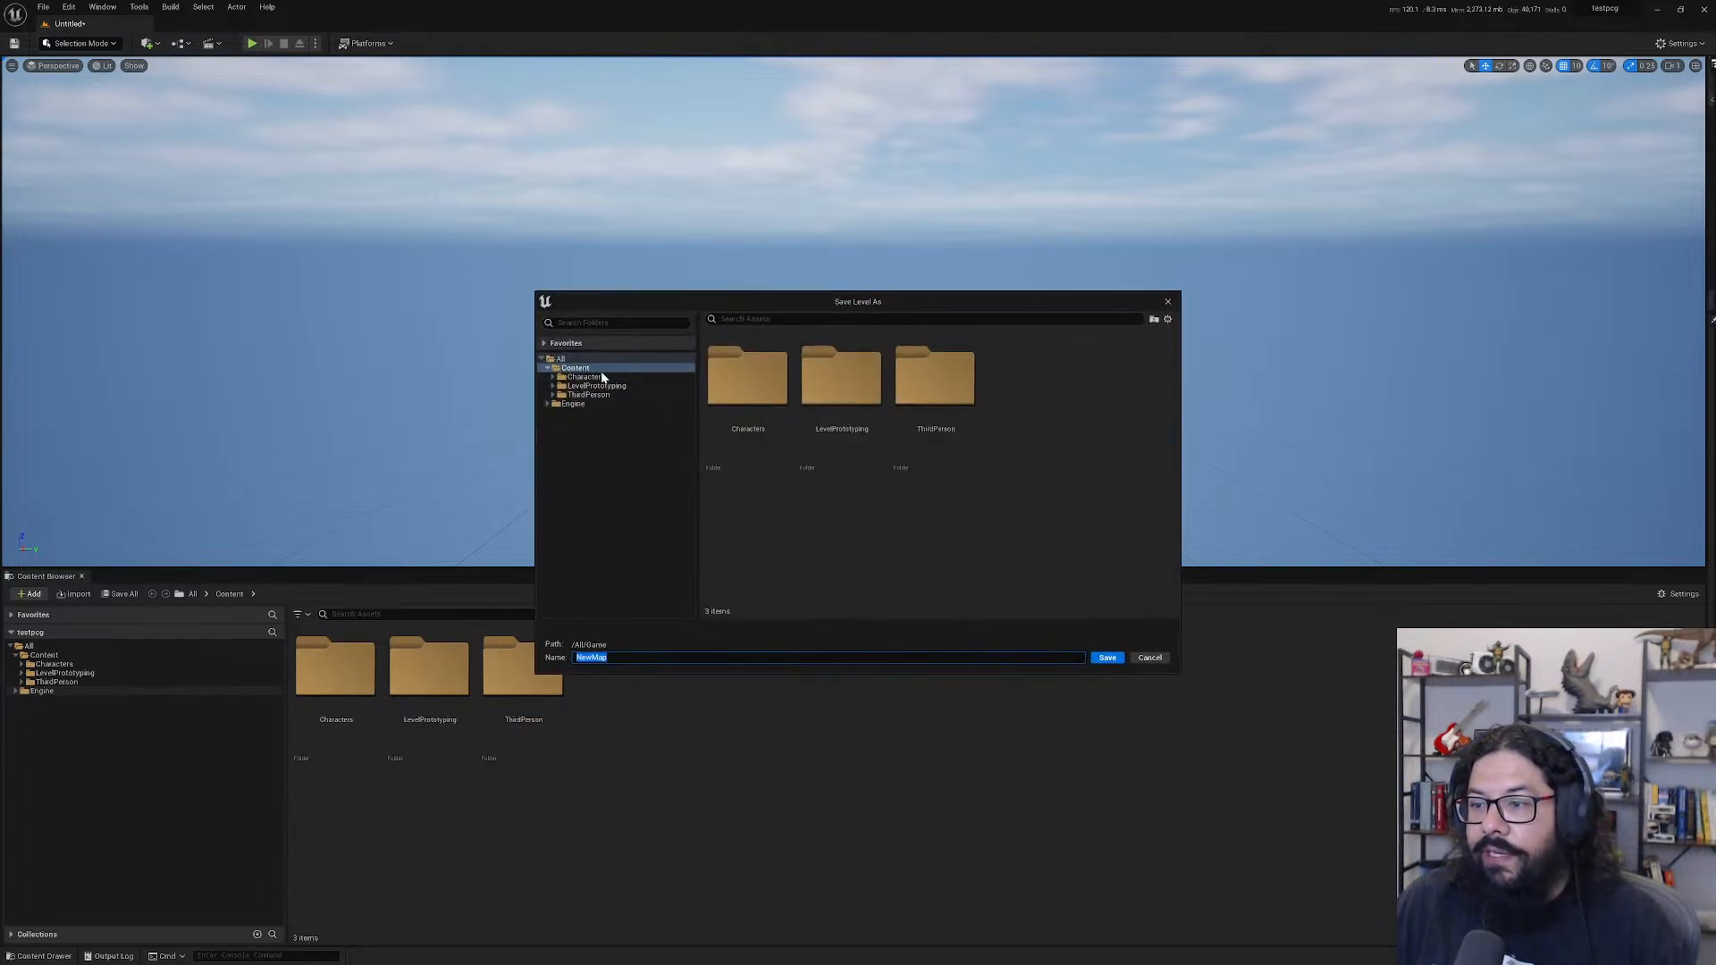
{"action": "right_click", "coordinate": [1003, 504]}
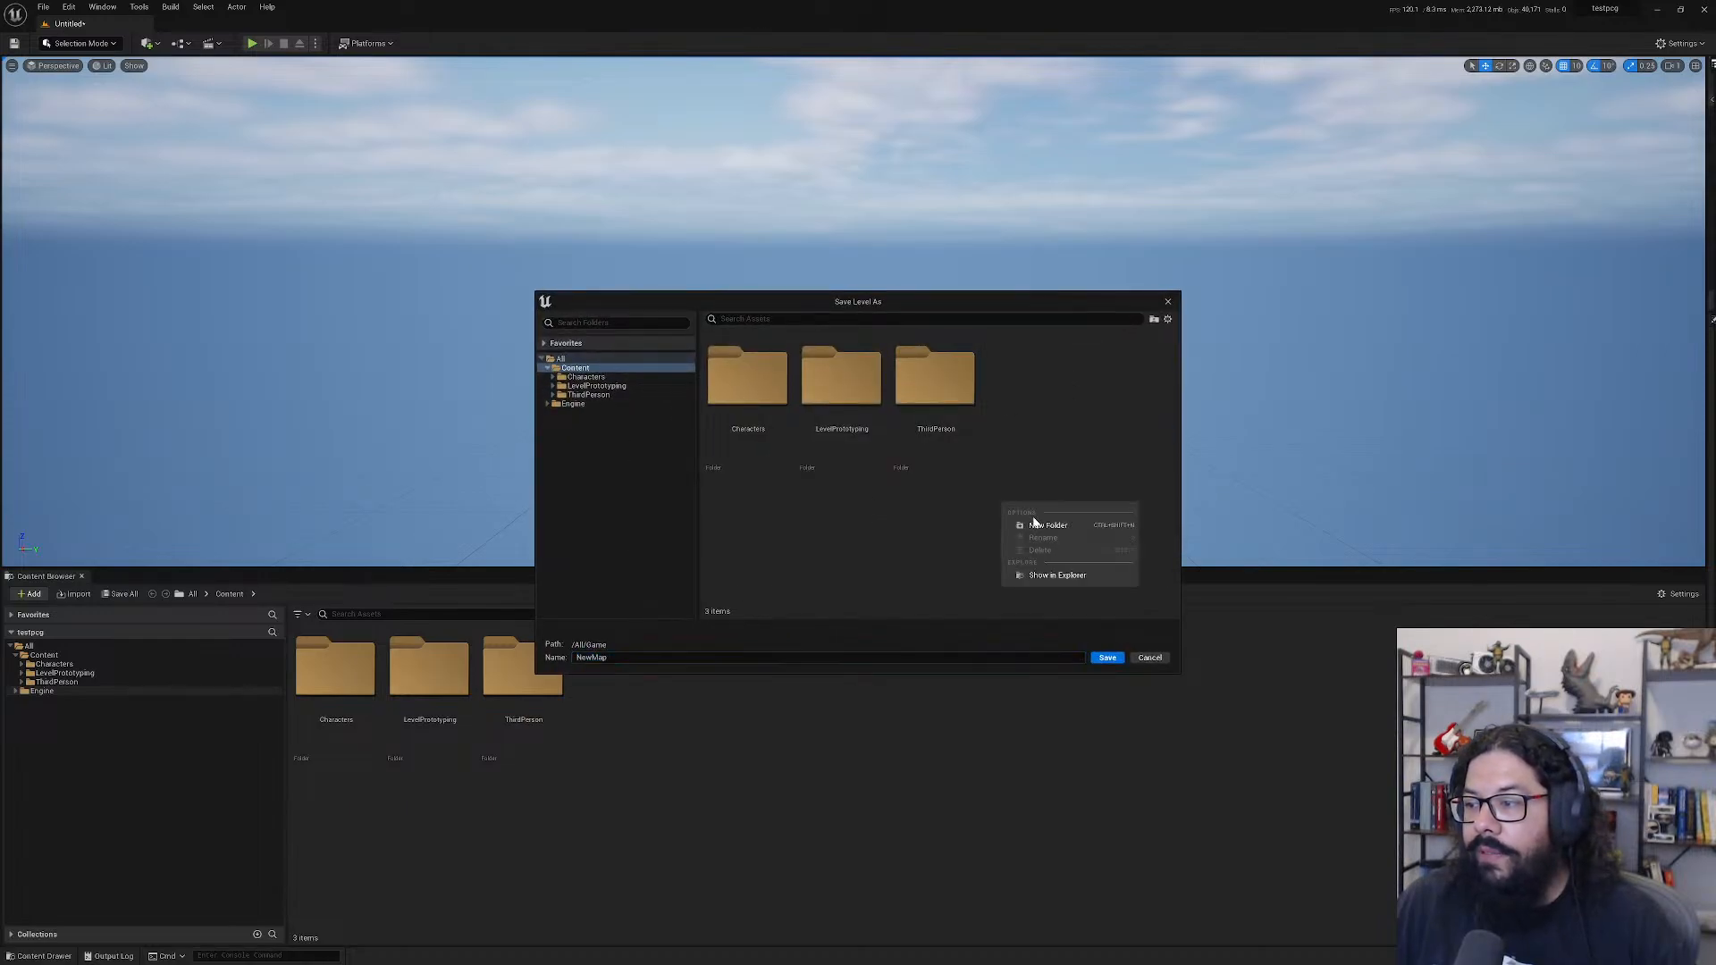
{"action": "left_click", "coordinate": [1035, 526]}
{"action": "type", "text": "Maps"}
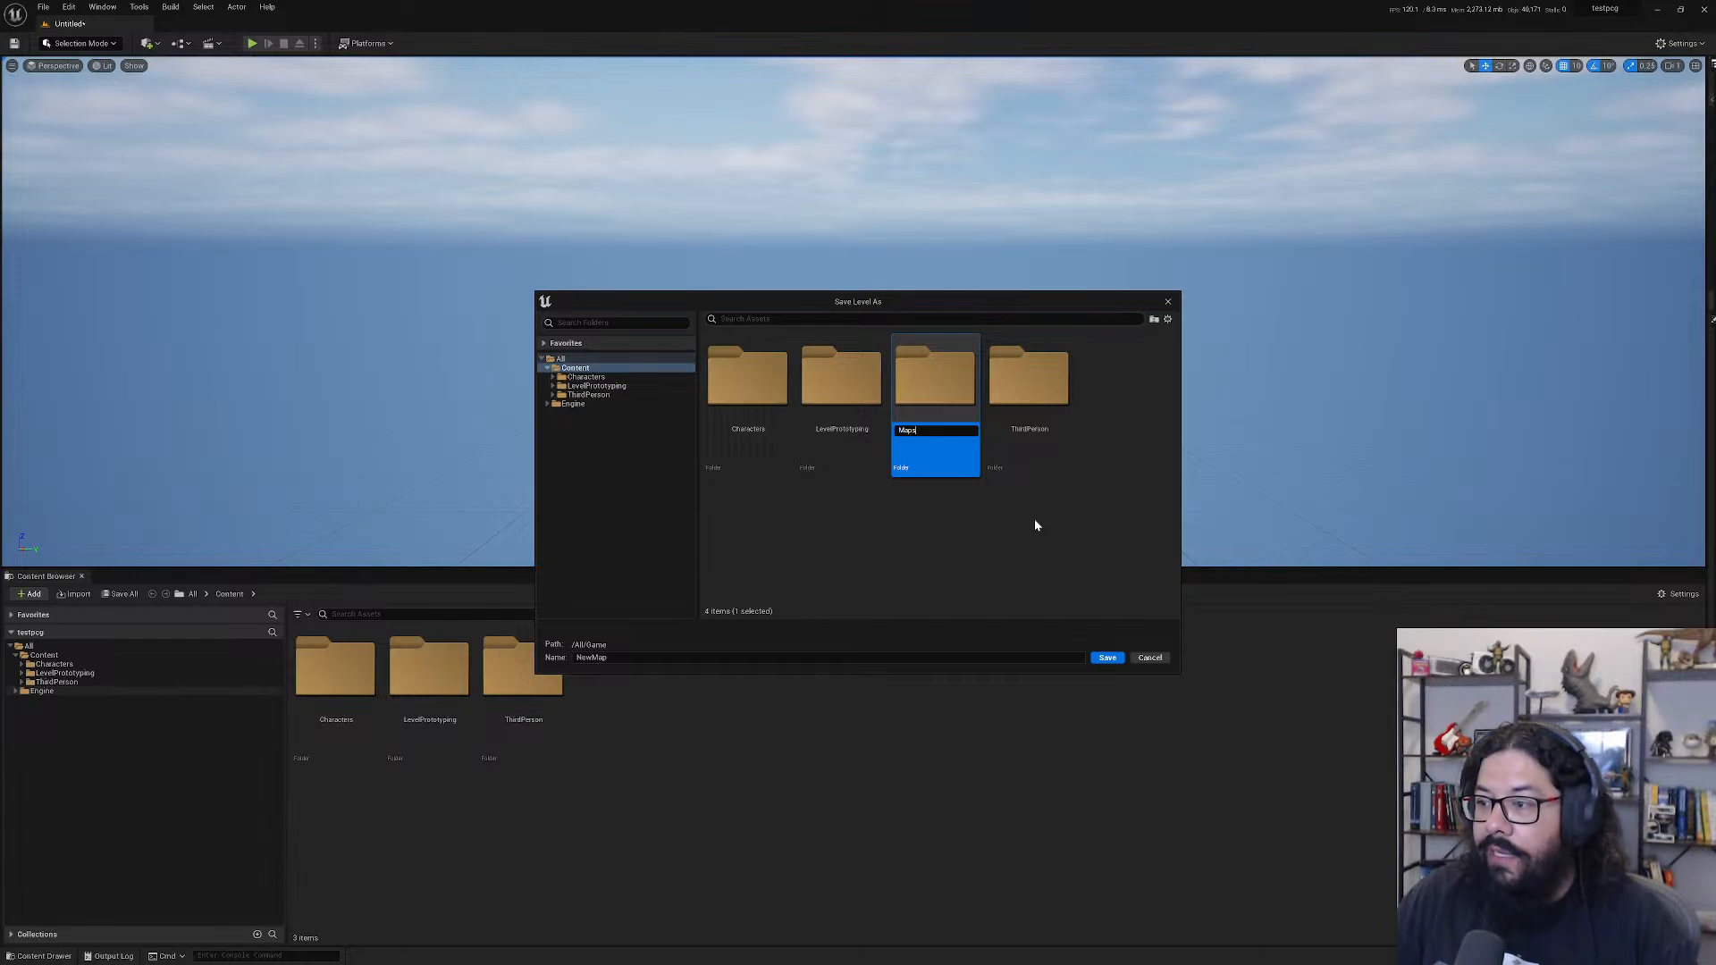
{"action": "key", "text": "Return"}
{"action": "double_click", "coordinate": [920, 385]}
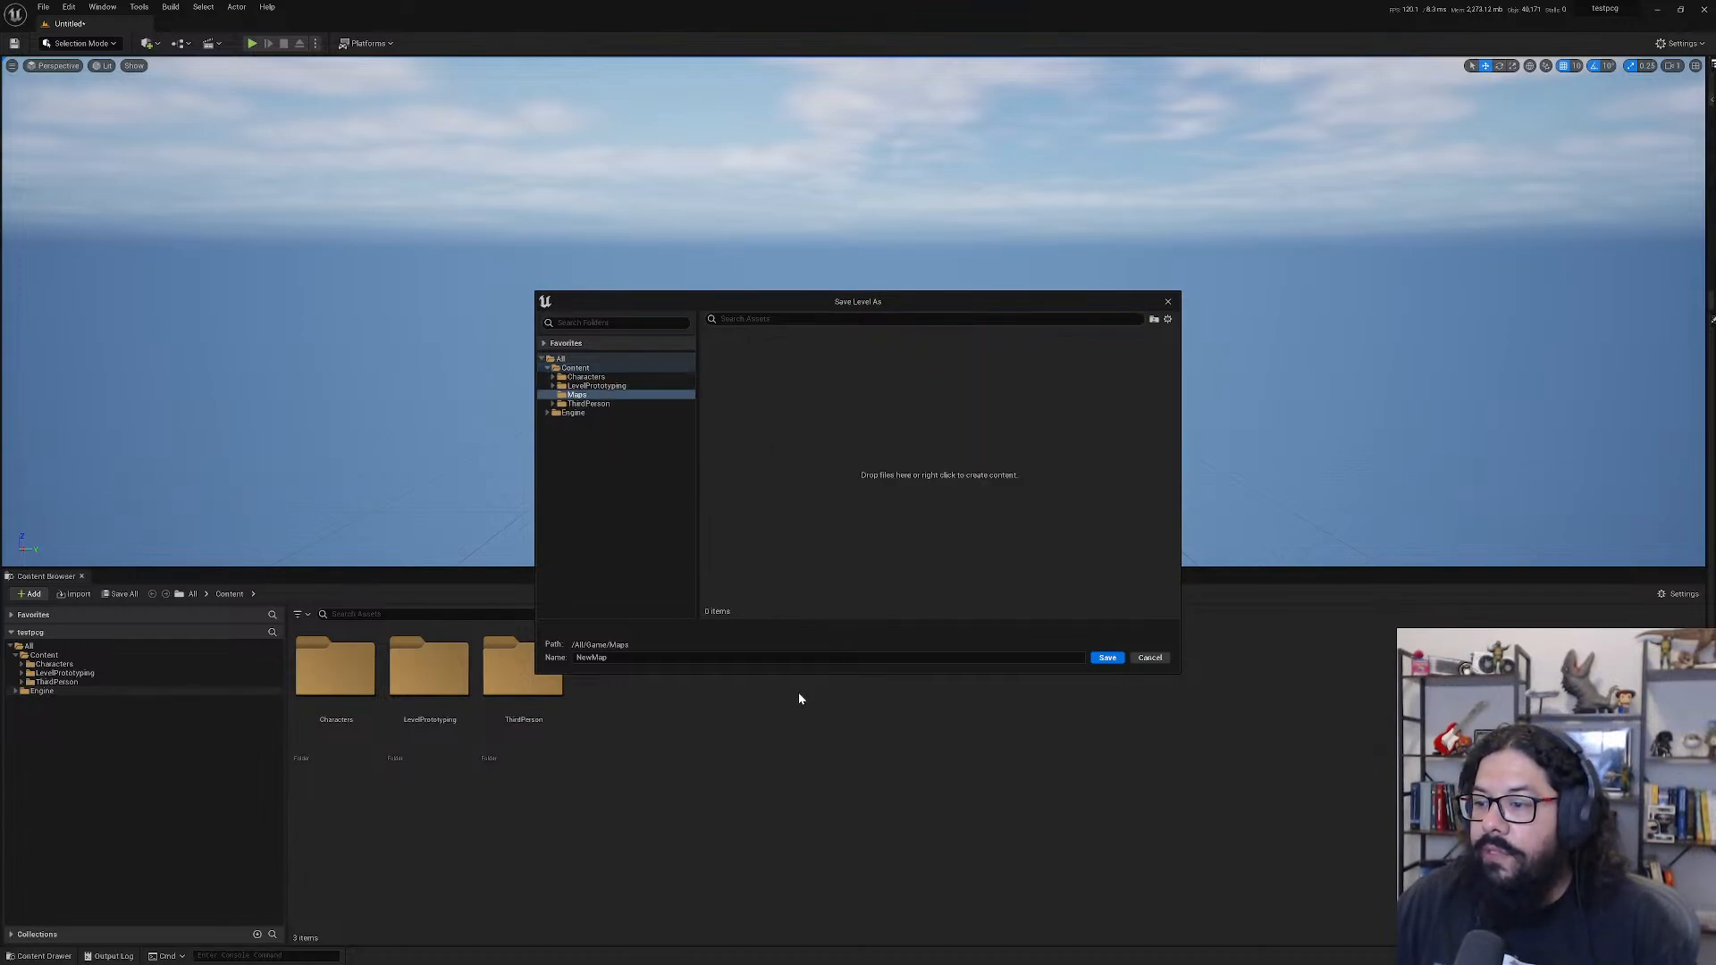
{"action": "left_click", "coordinate": [797, 657]}
{"action": "type", "text": "TestPCG"}
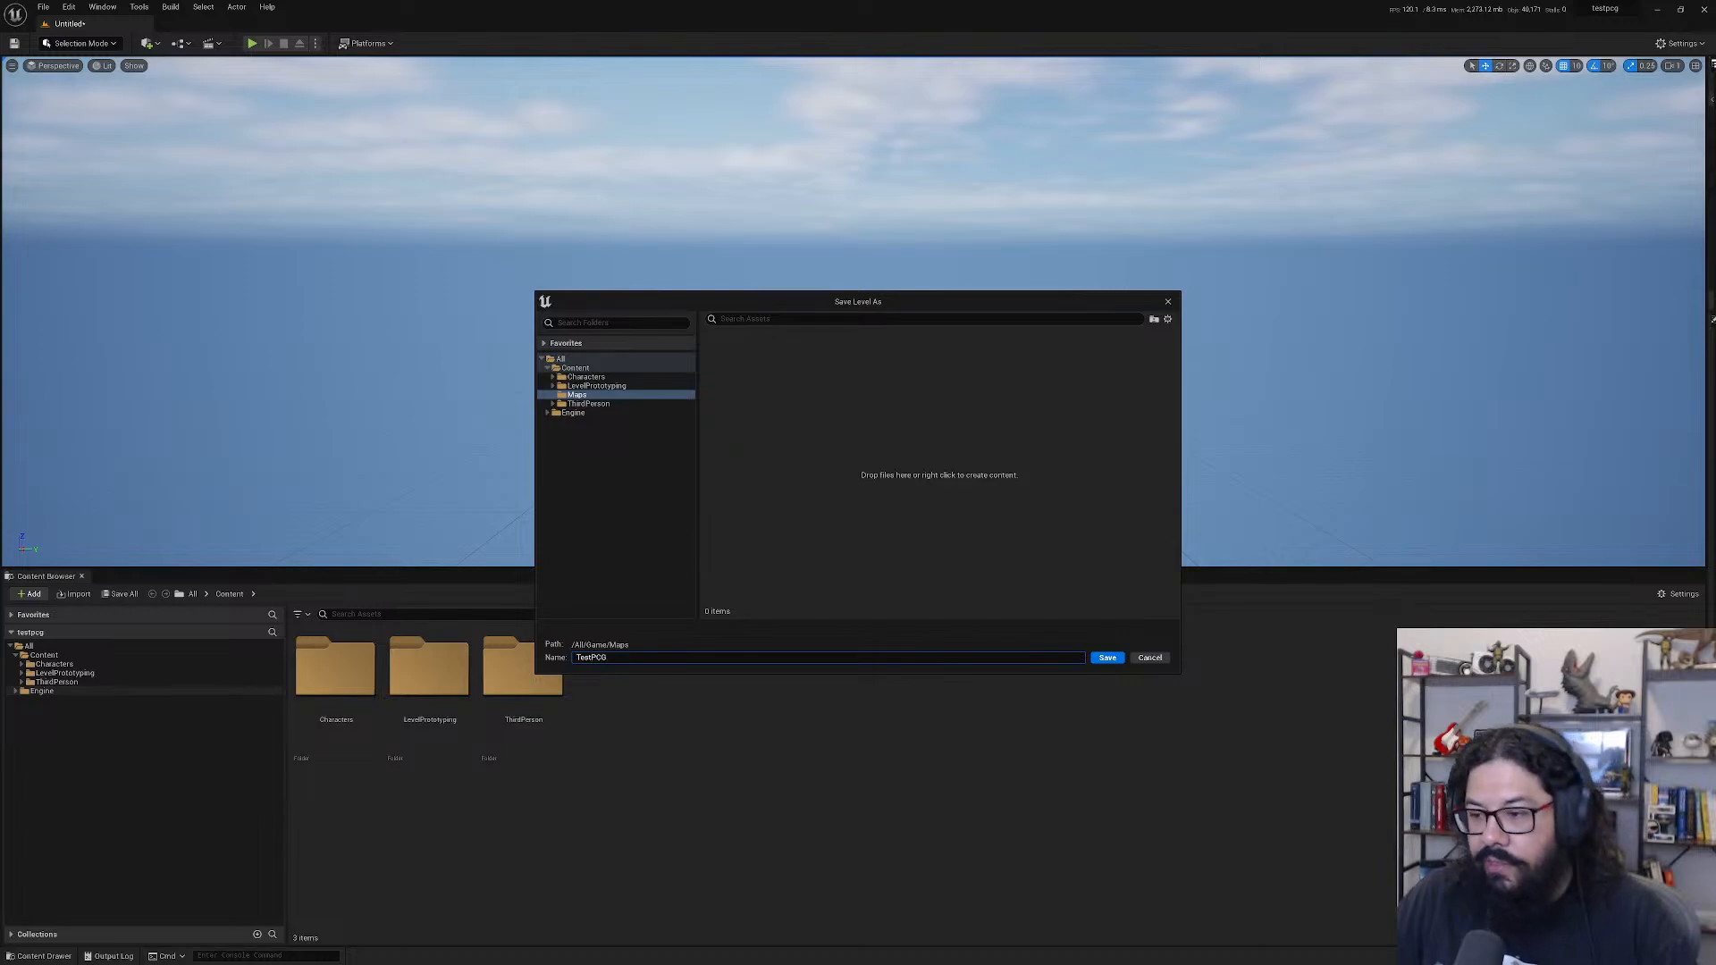
{"action": "key", "text": "Return"}
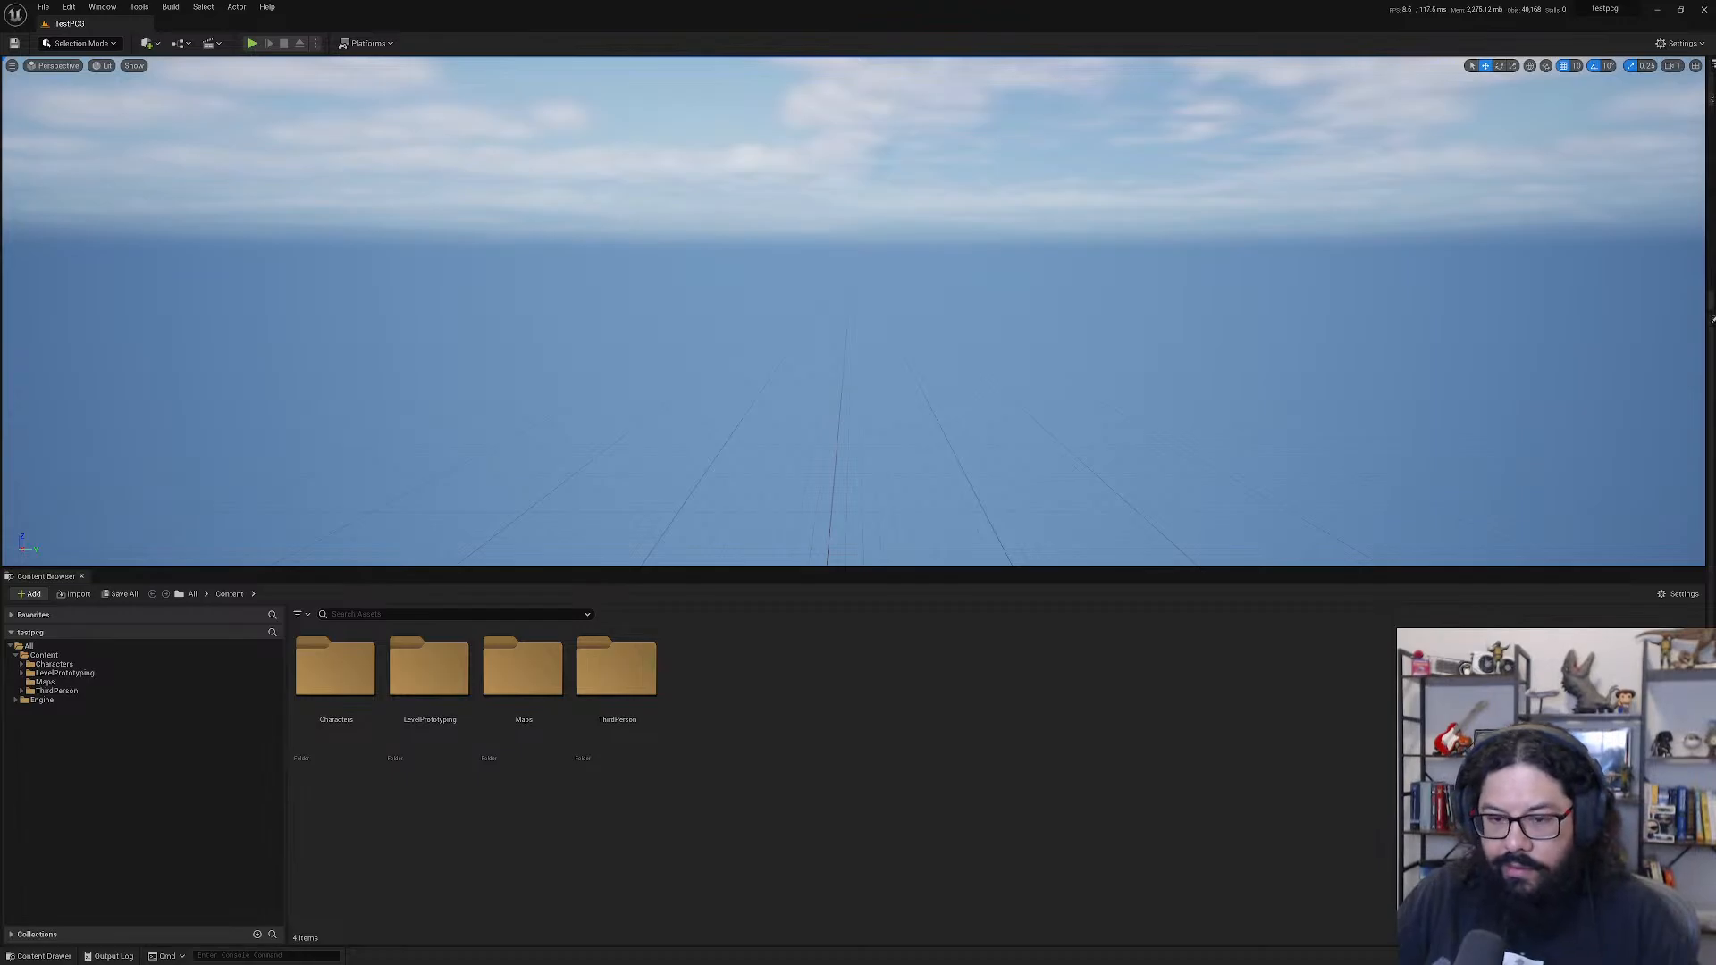
- Switch to the Epic Games Launcher and open the procedural_awesome project from the Library
{"action": "key", "text": "alt+Tab"}
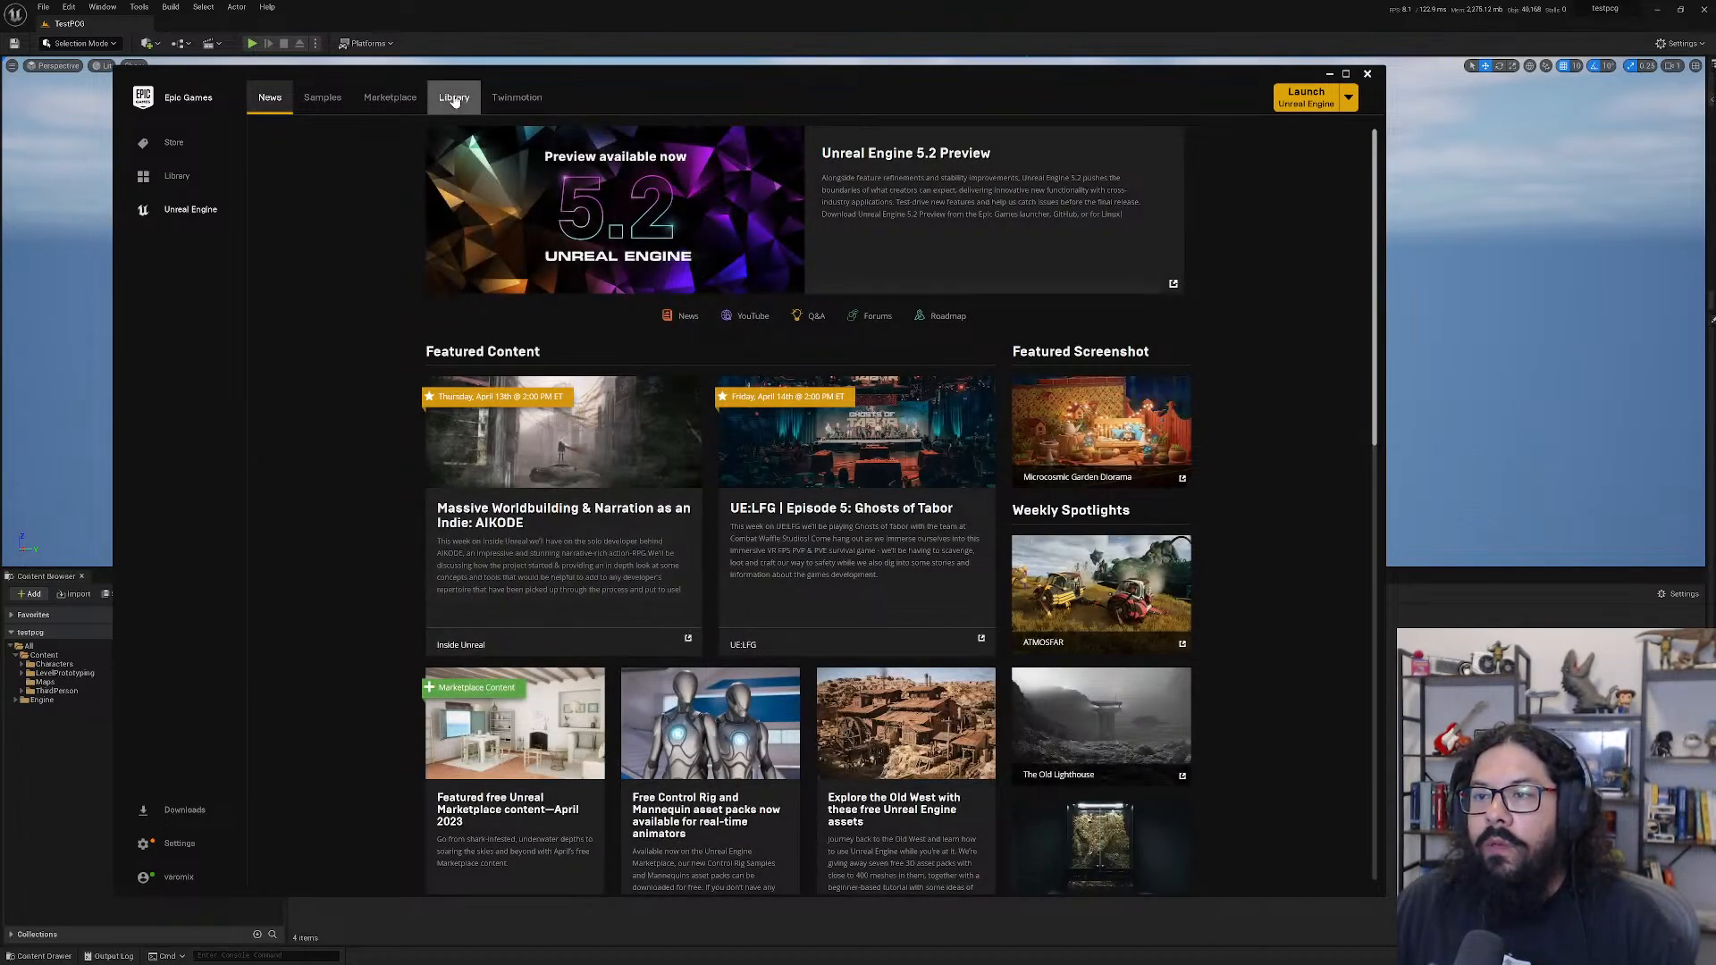
{"action": "left_click", "coordinate": [454, 98]}
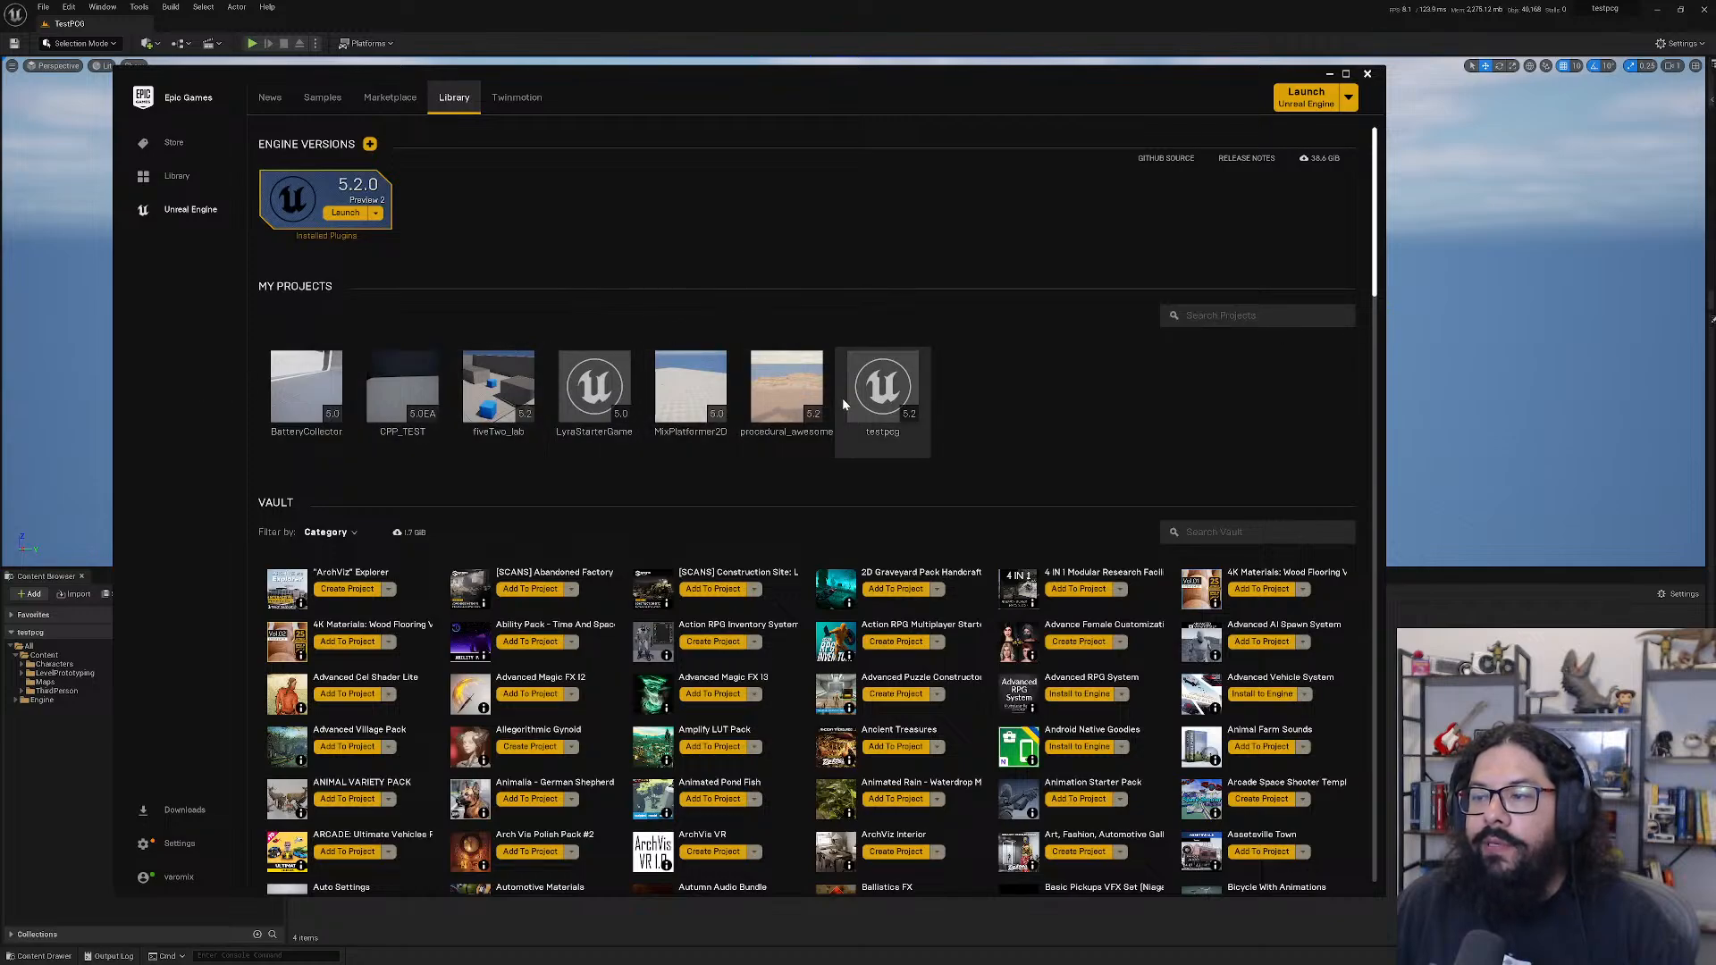
{"action": "double_click", "coordinate": [801, 395]}
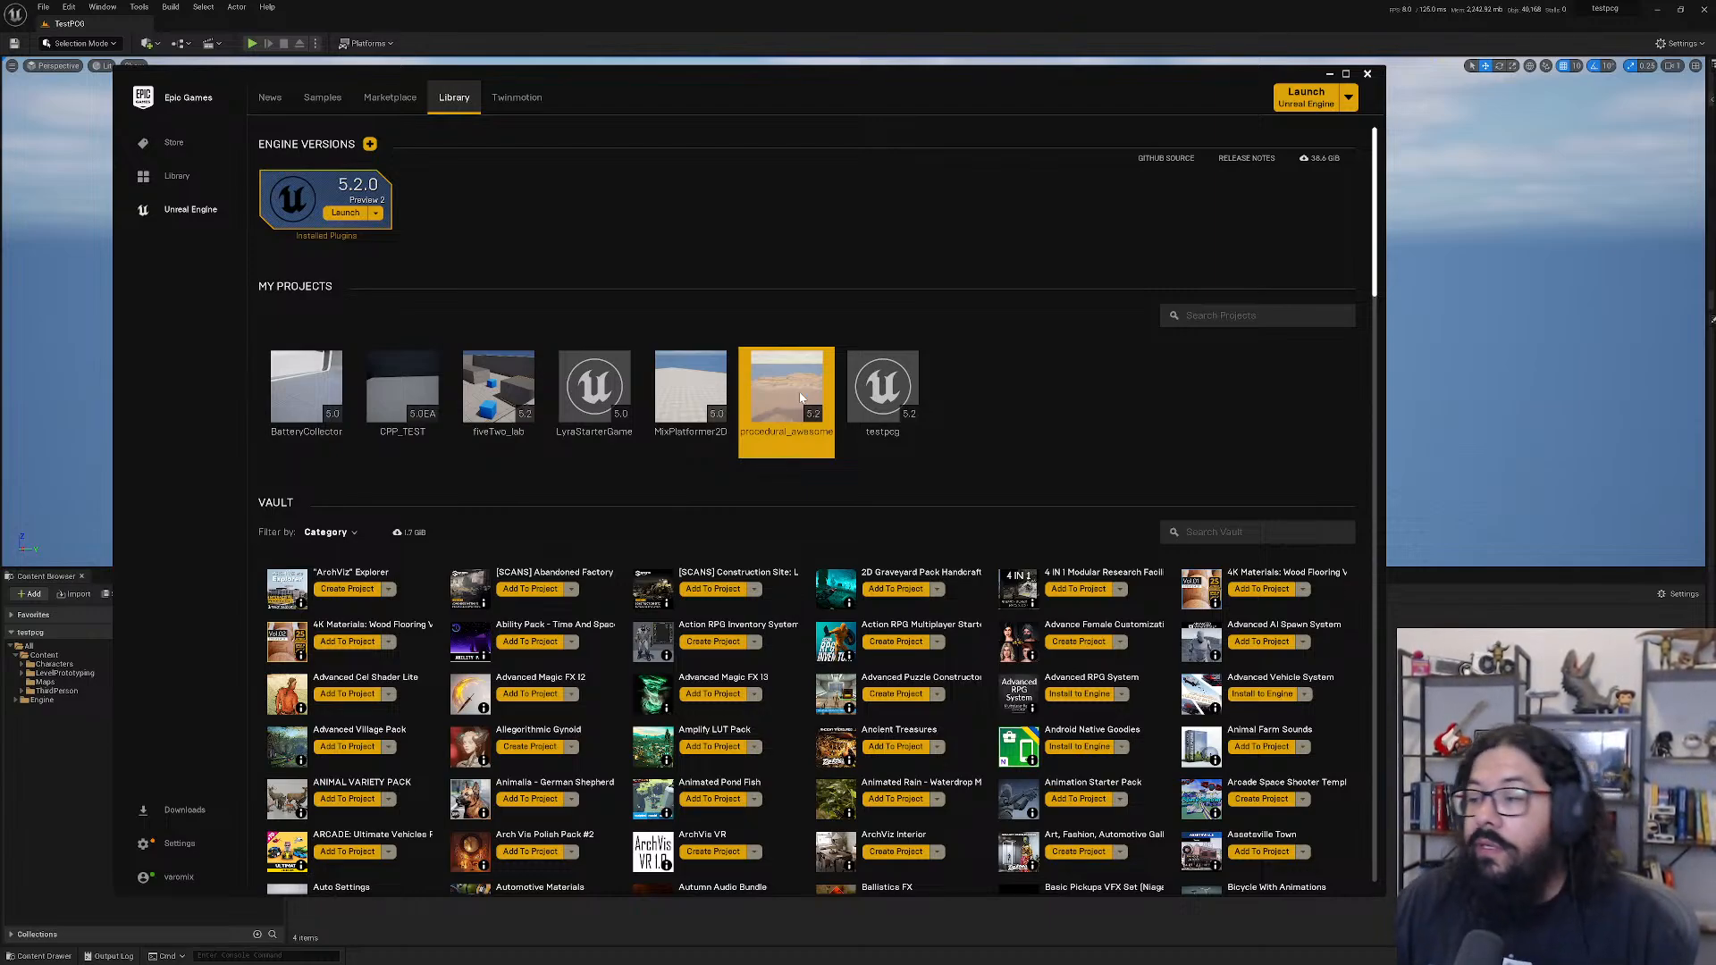
{"action": "double_click", "coordinate": [801, 397]}
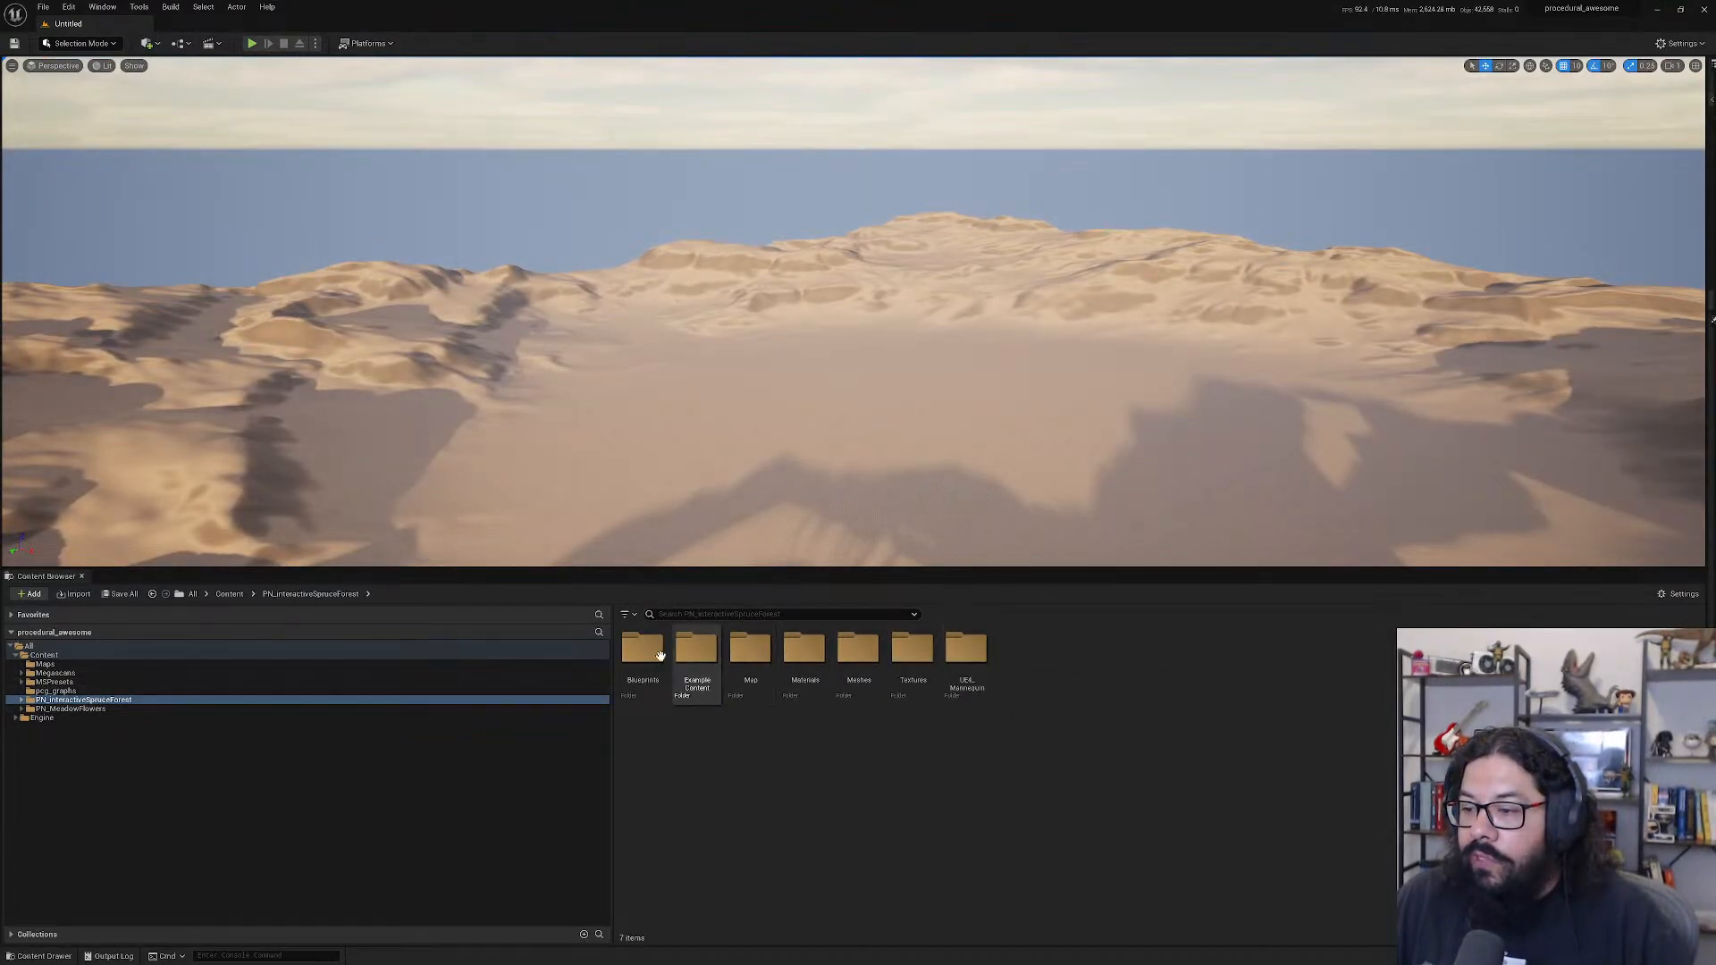
- Start migrating the PCG_Forest graph from the pcg_graphs folder with all of its listed dependencies
{"action": "left_click", "coordinate": [44, 656]}
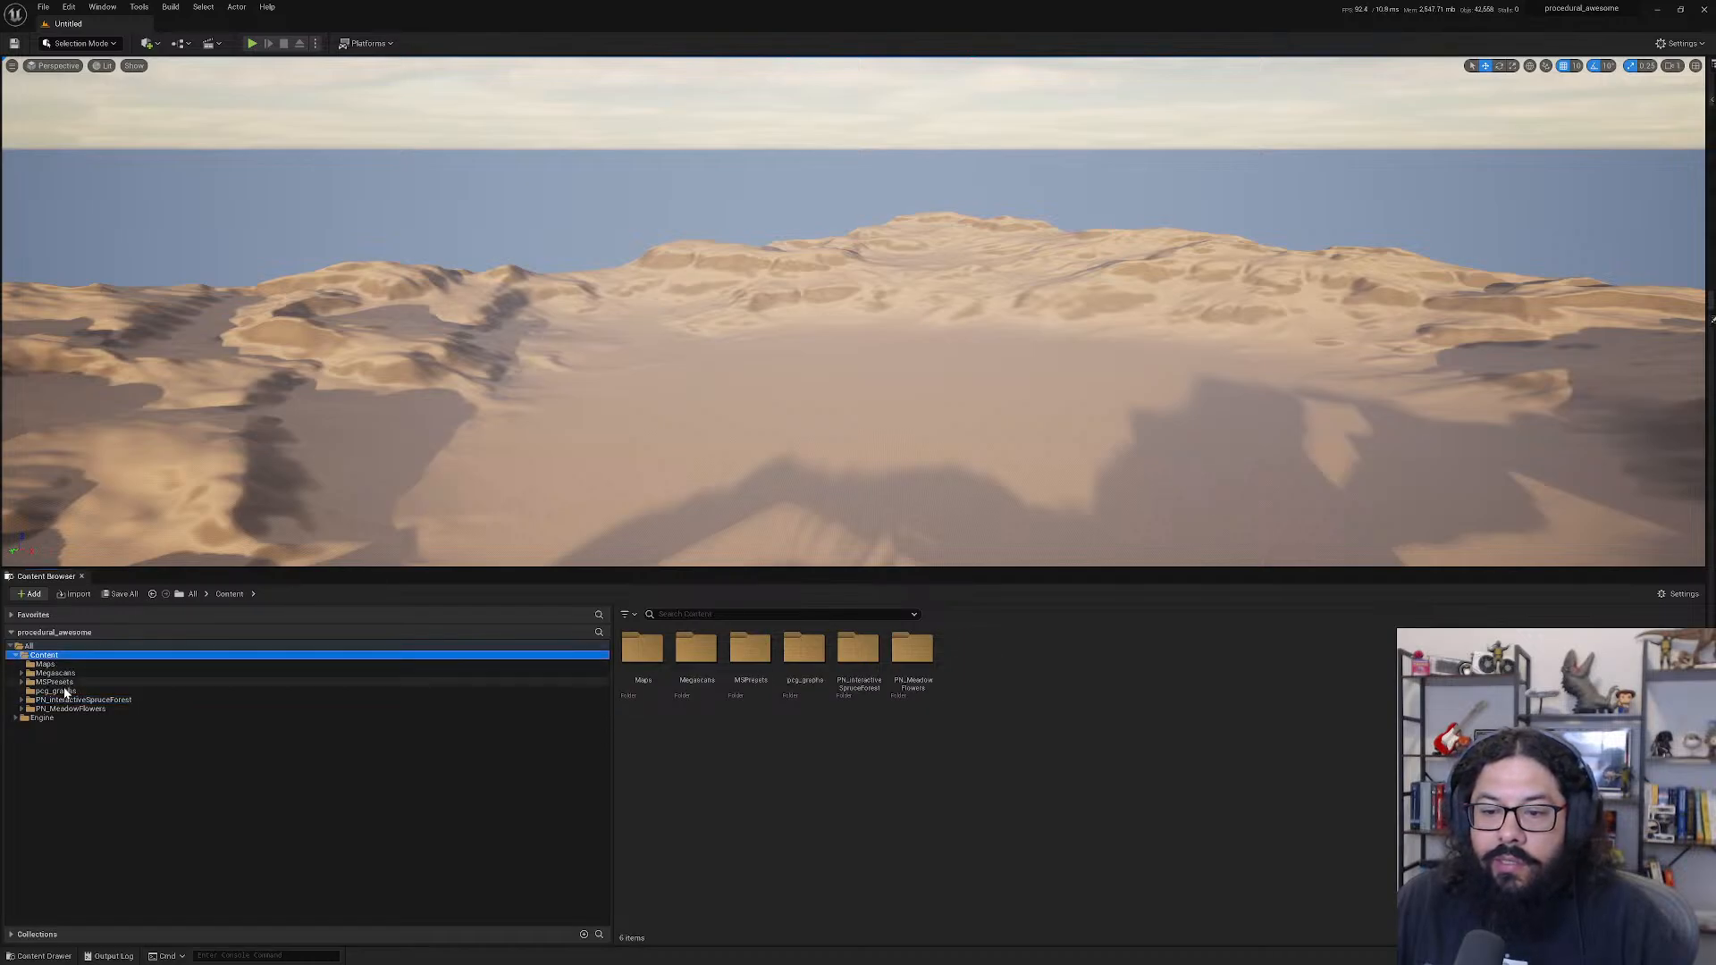
{"action": "left_click", "coordinate": [65, 692]}
{"action": "right_click", "coordinate": [656, 661]}
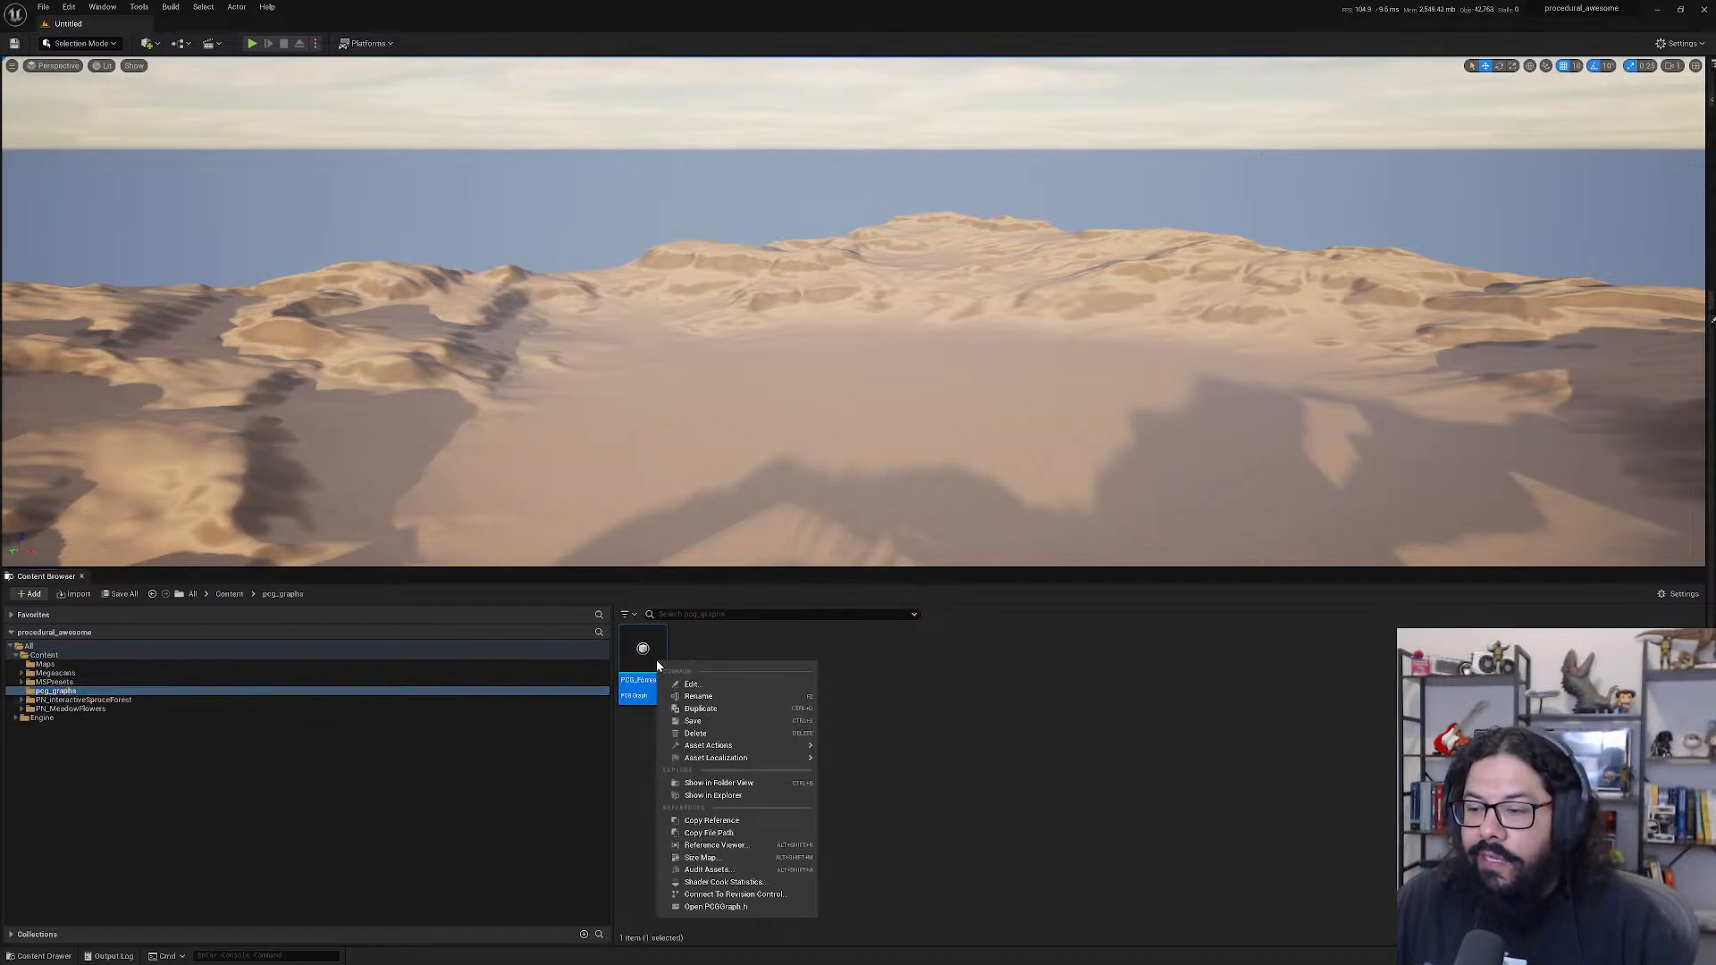
{"action": "mouse_move", "coordinate": [778, 763]}
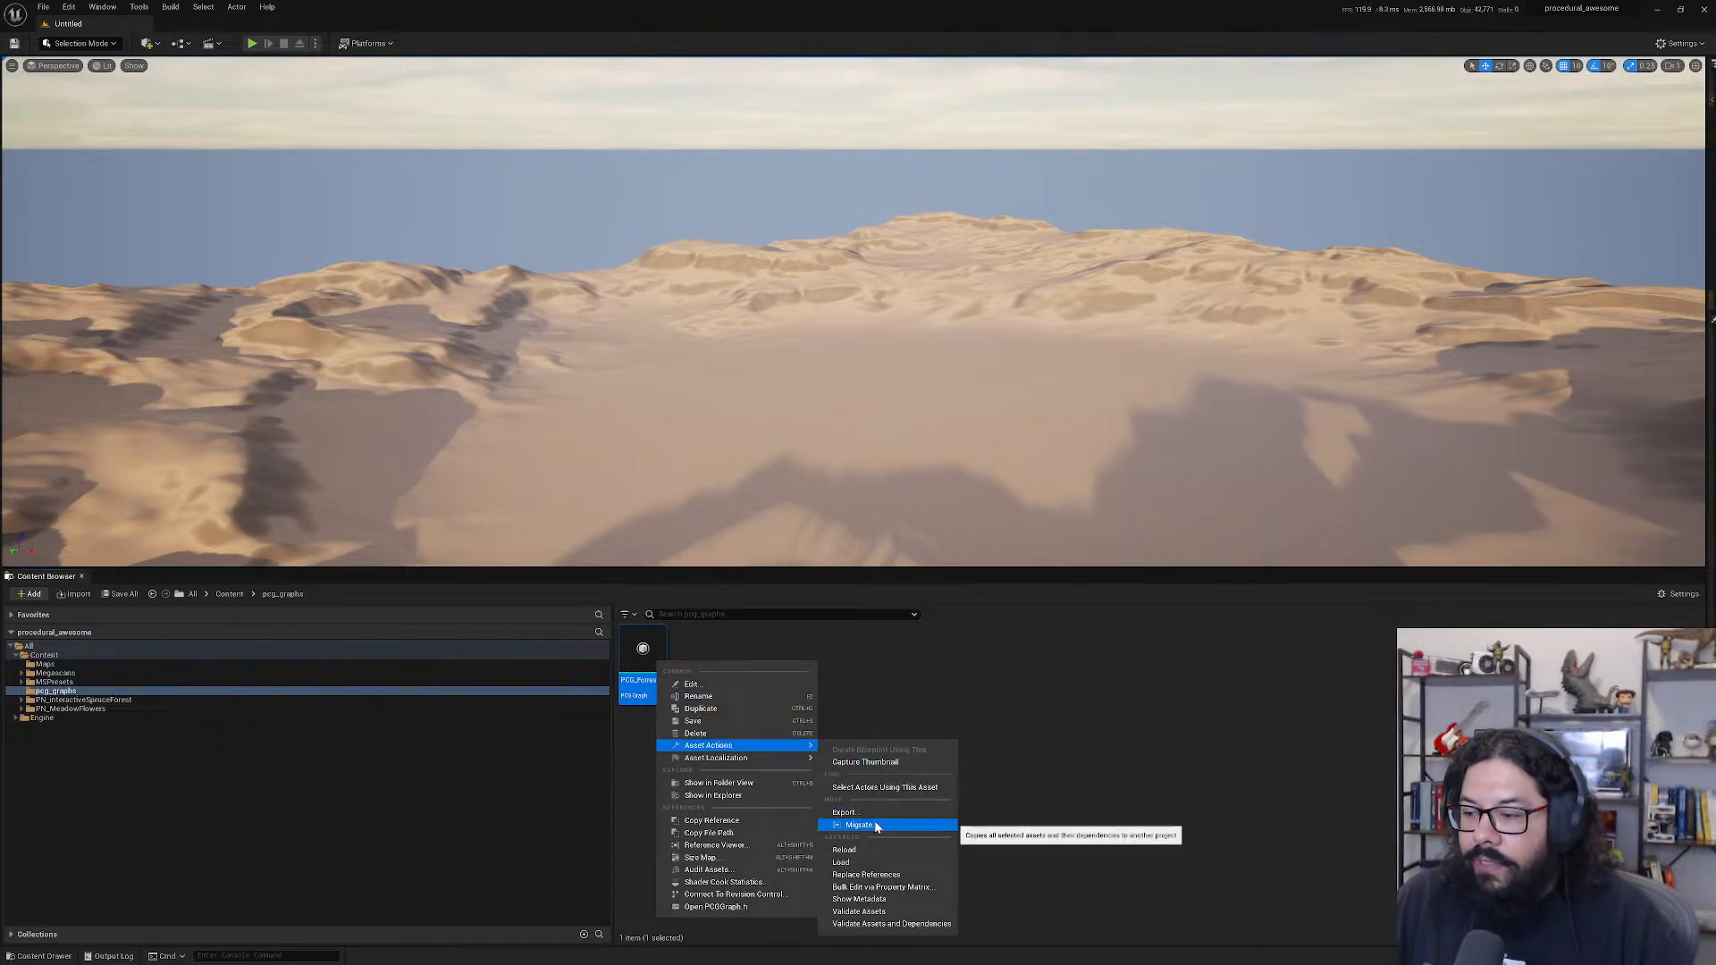
{"action": "left_click", "coordinate": [875, 824]}
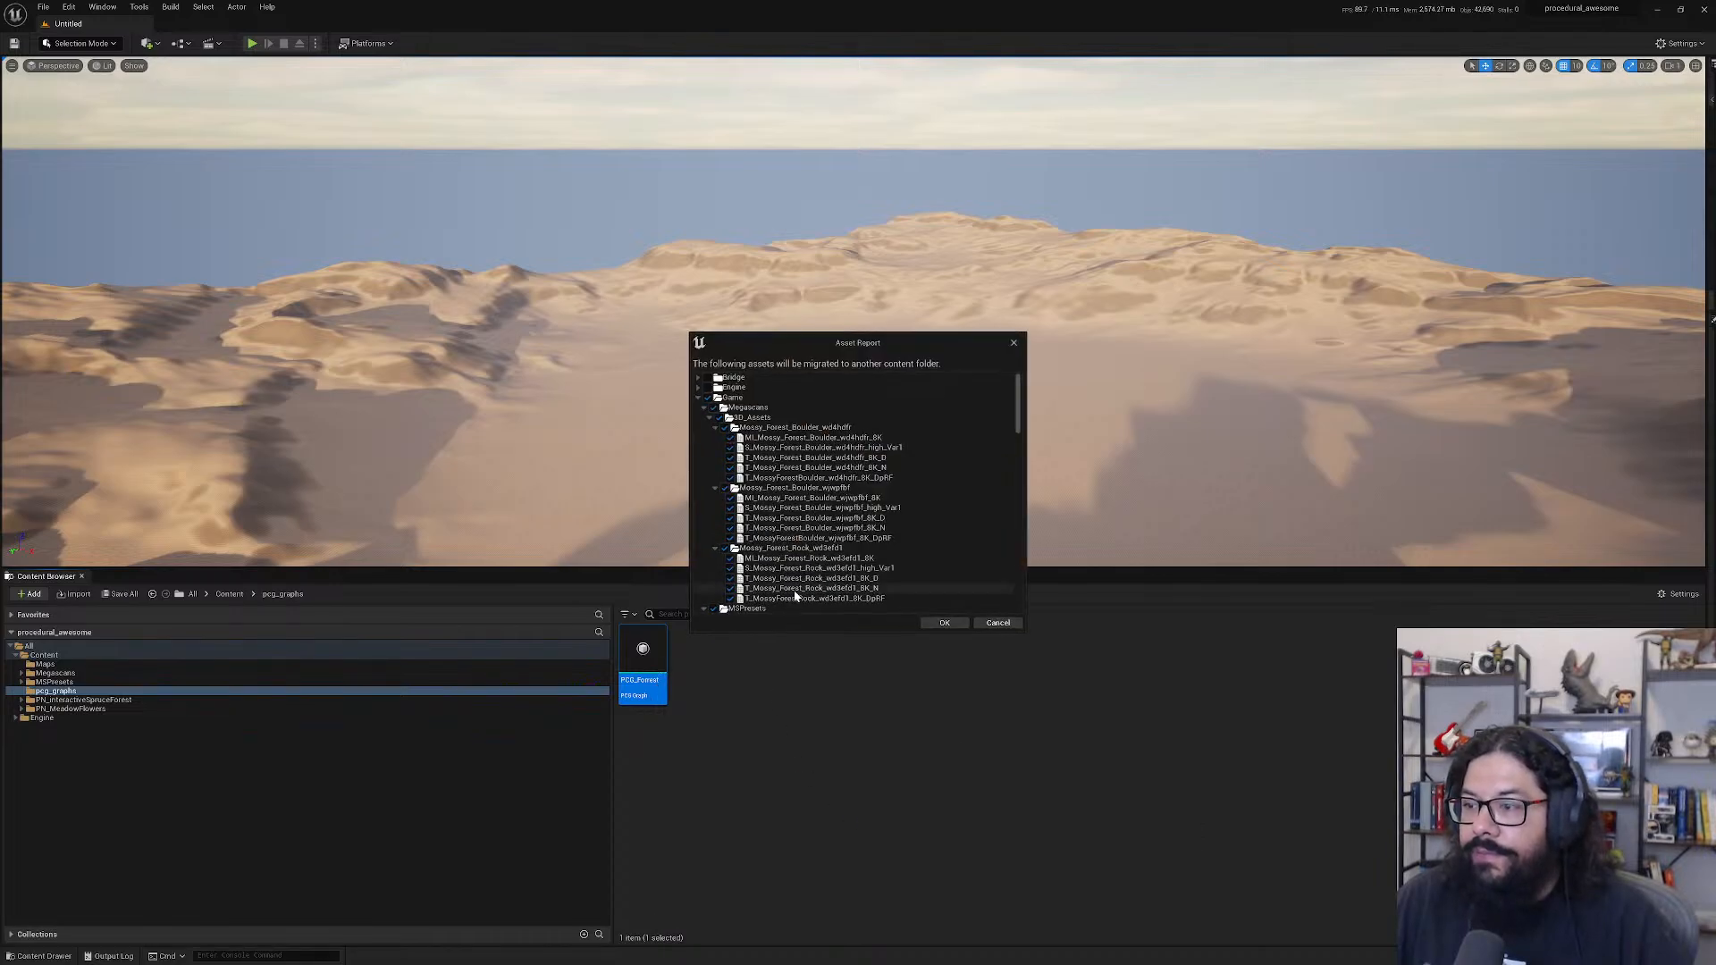
{"action": "left_click", "coordinate": [945, 622]}
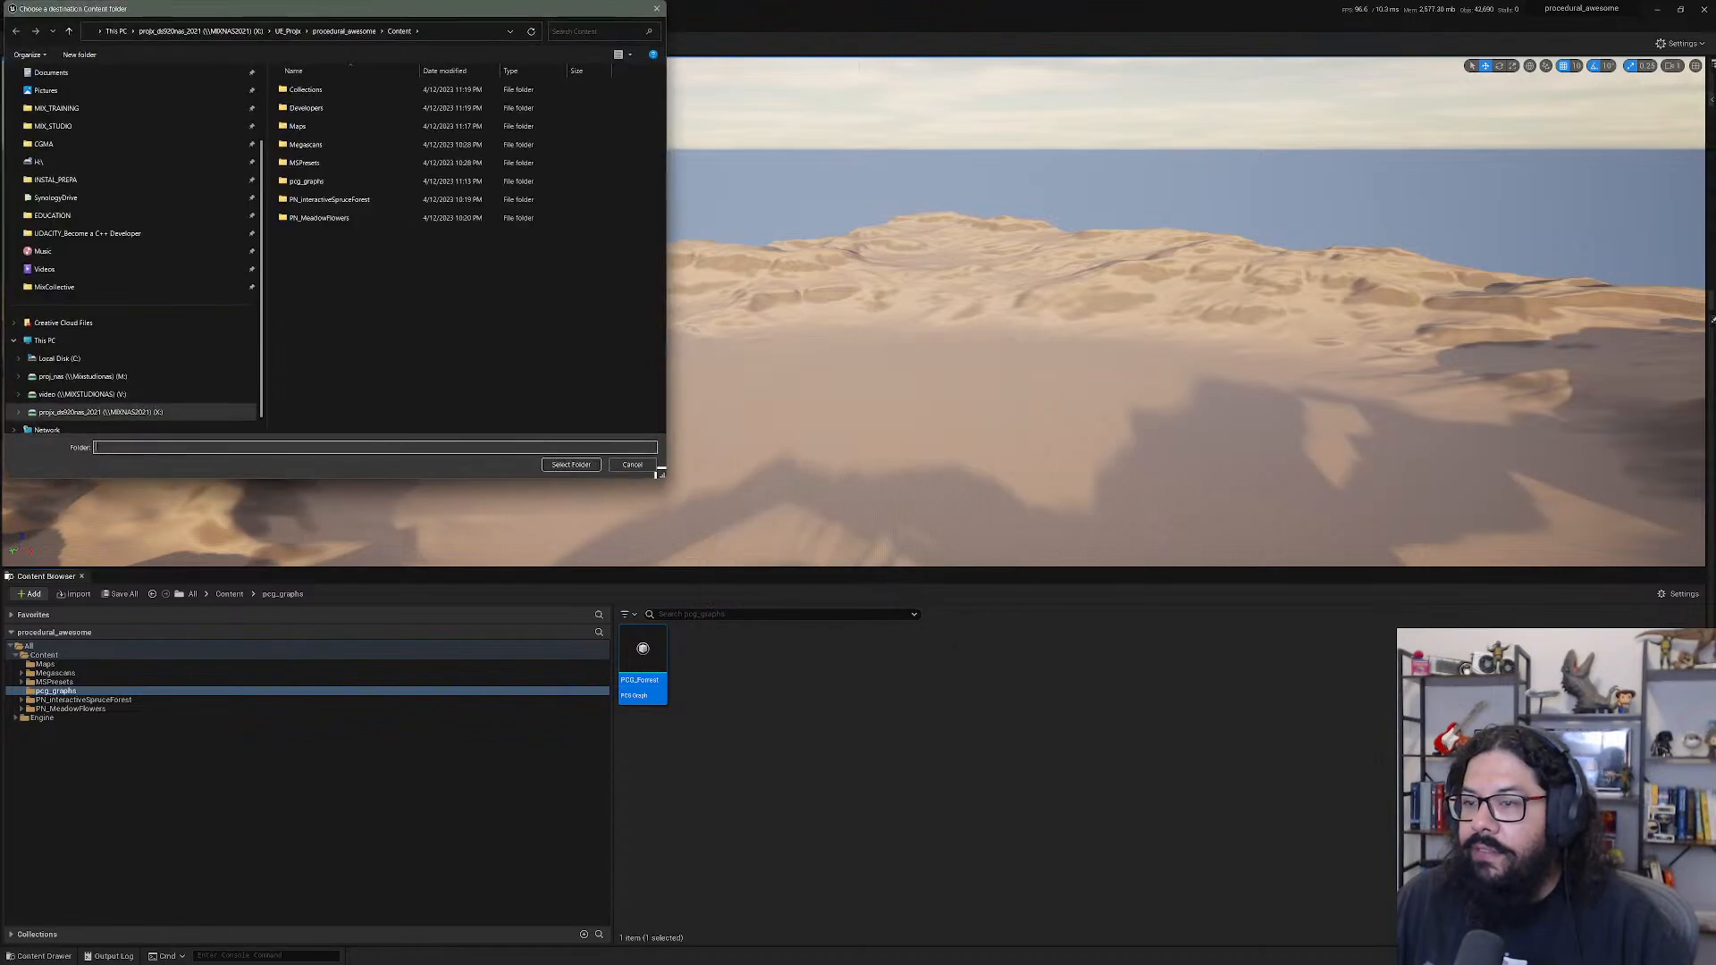
- Choose the Content folder of the testpcg project under UE_Projx as the migration destination
{"action": "left_click", "coordinate": [287, 31]}
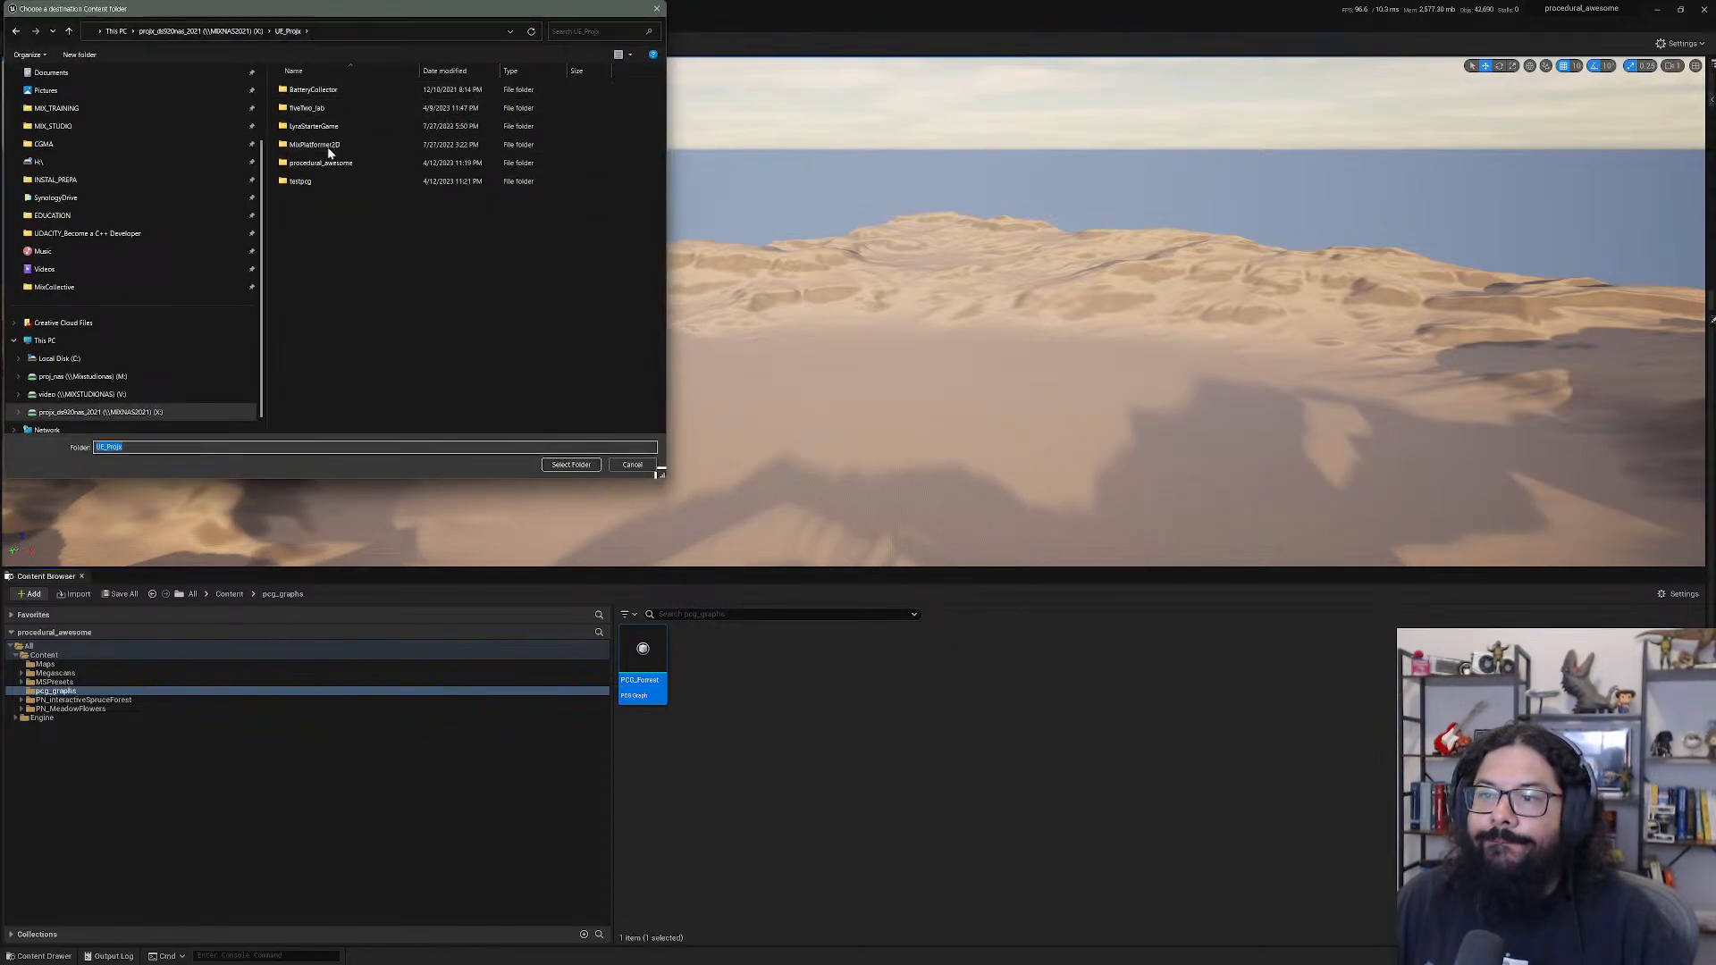
{"action": "double_click", "coordinate": [314, 180]}
{"action": "left_click", "coordinate": [304, 109]}
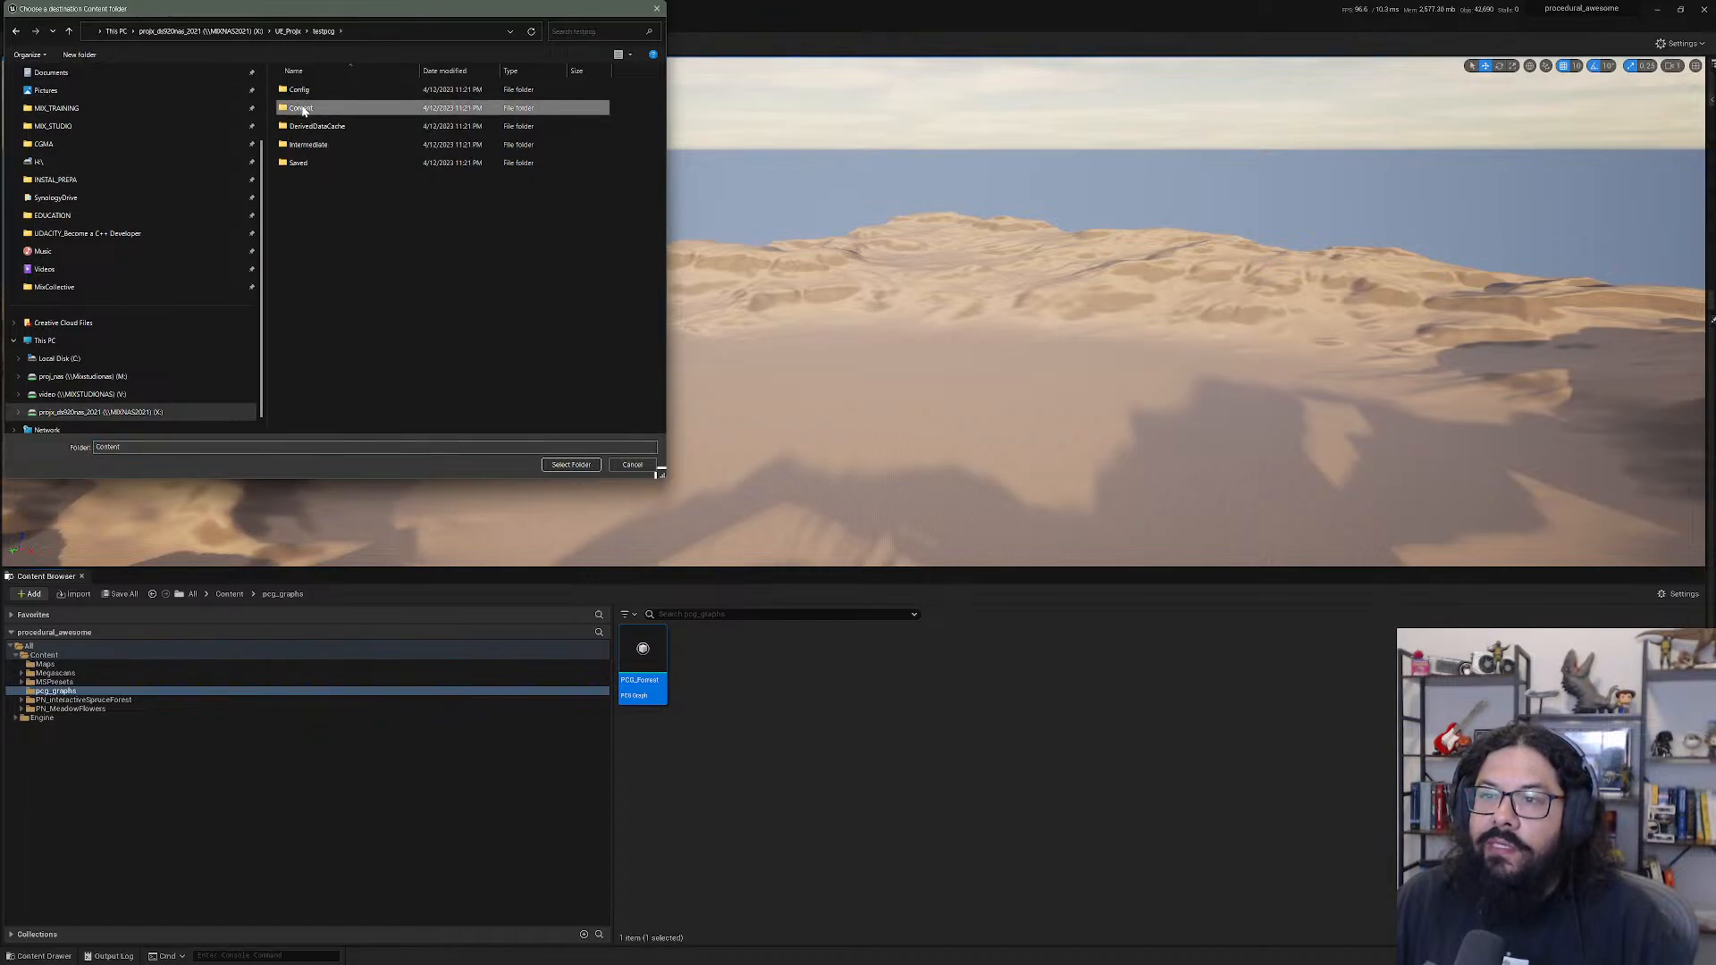
{"action": "double_click", "coordinate": [304, 109]}
{"action": "left_click", "coordinate": [571, 464]}
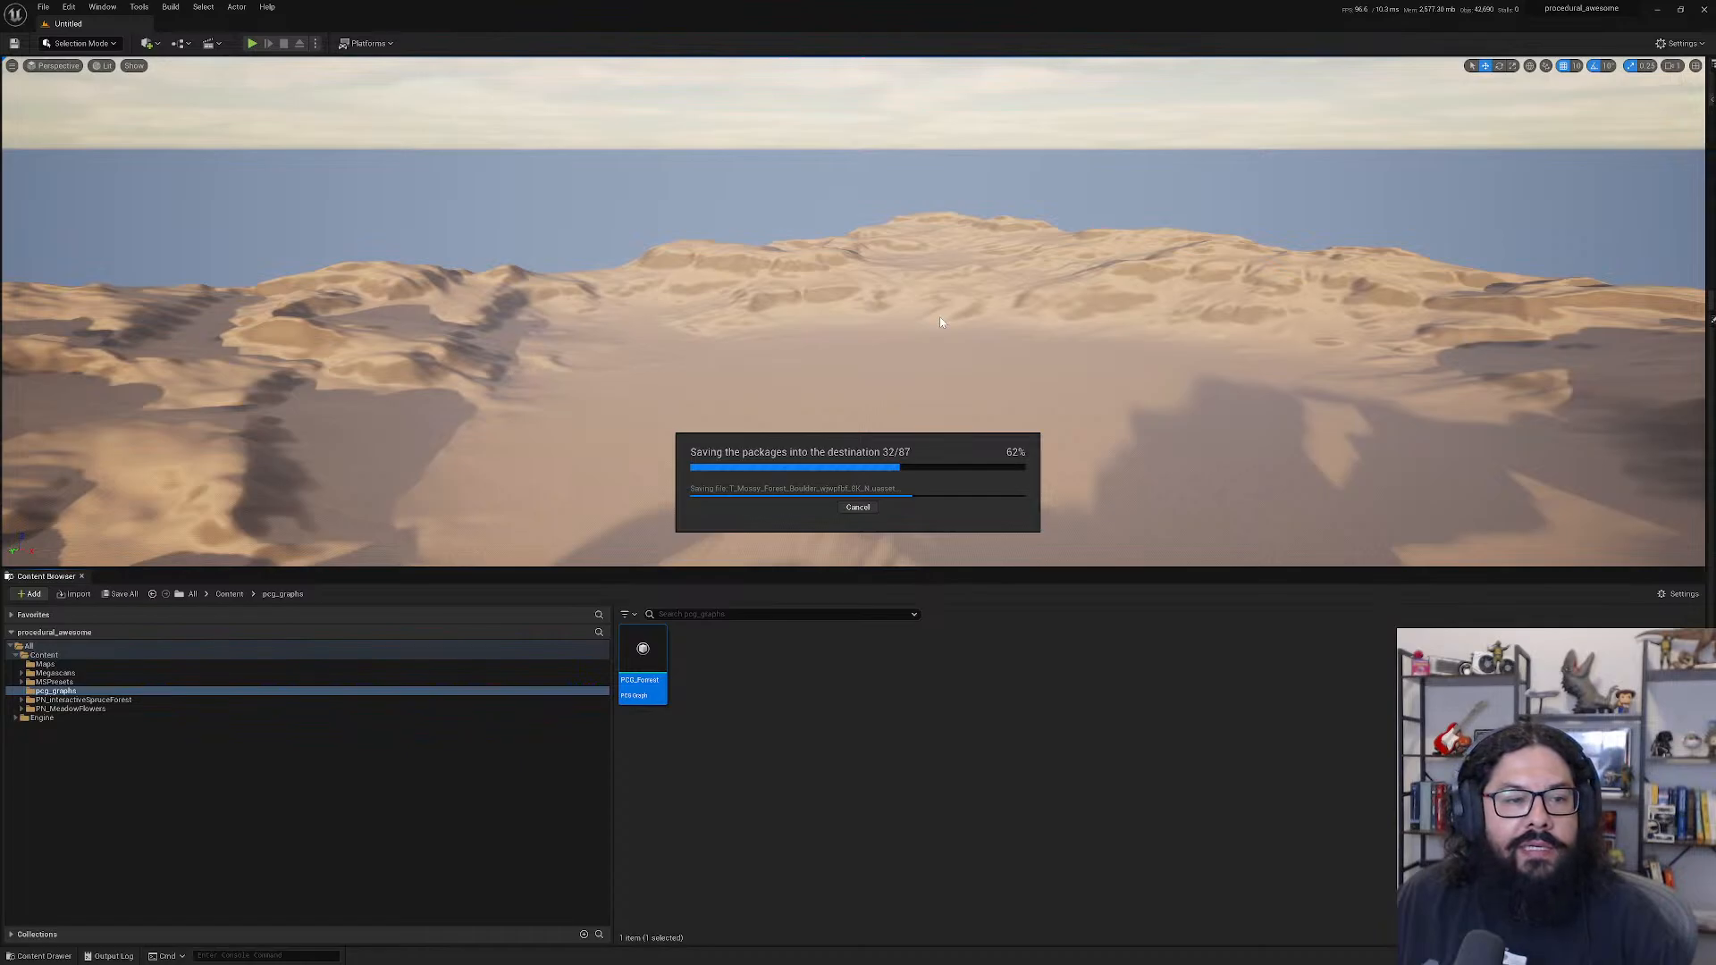
- Switch to the Epic Games Launcher and search the Marketplace for landscape, filtered to free products
{"action": "key", "text": "alt+Tab"}
{"action": "left_click", "coordinate": [396, 96]}
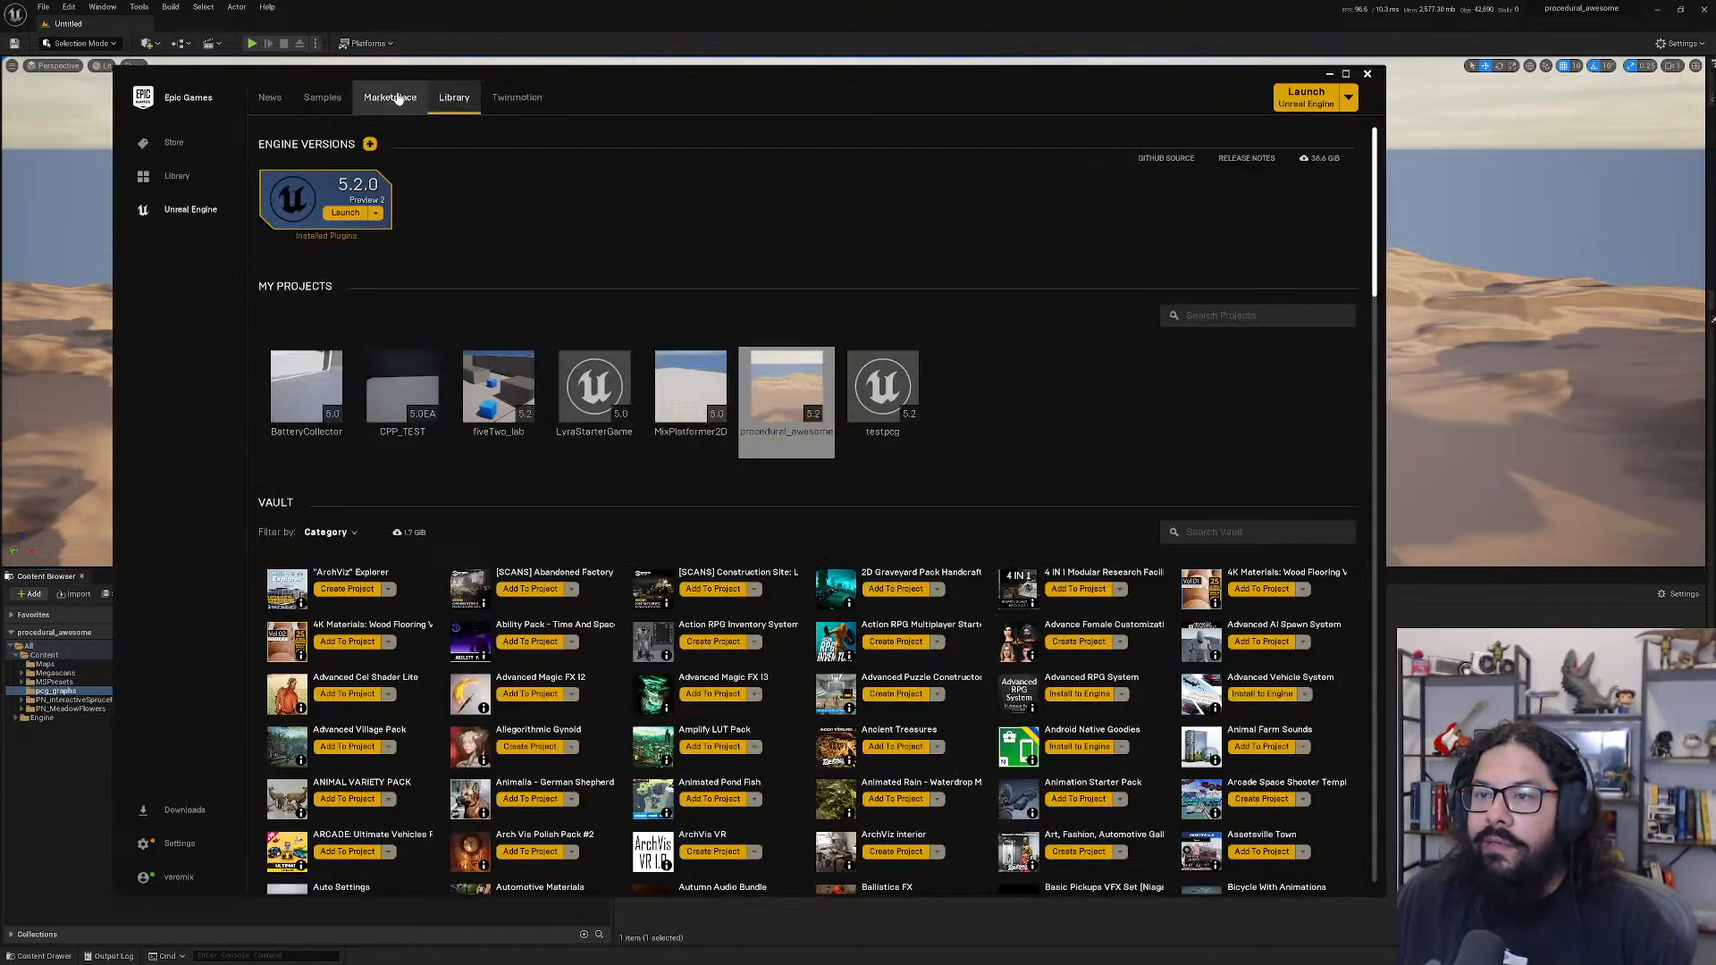
{"action": "left_click", "coordinate": [376, 102]}
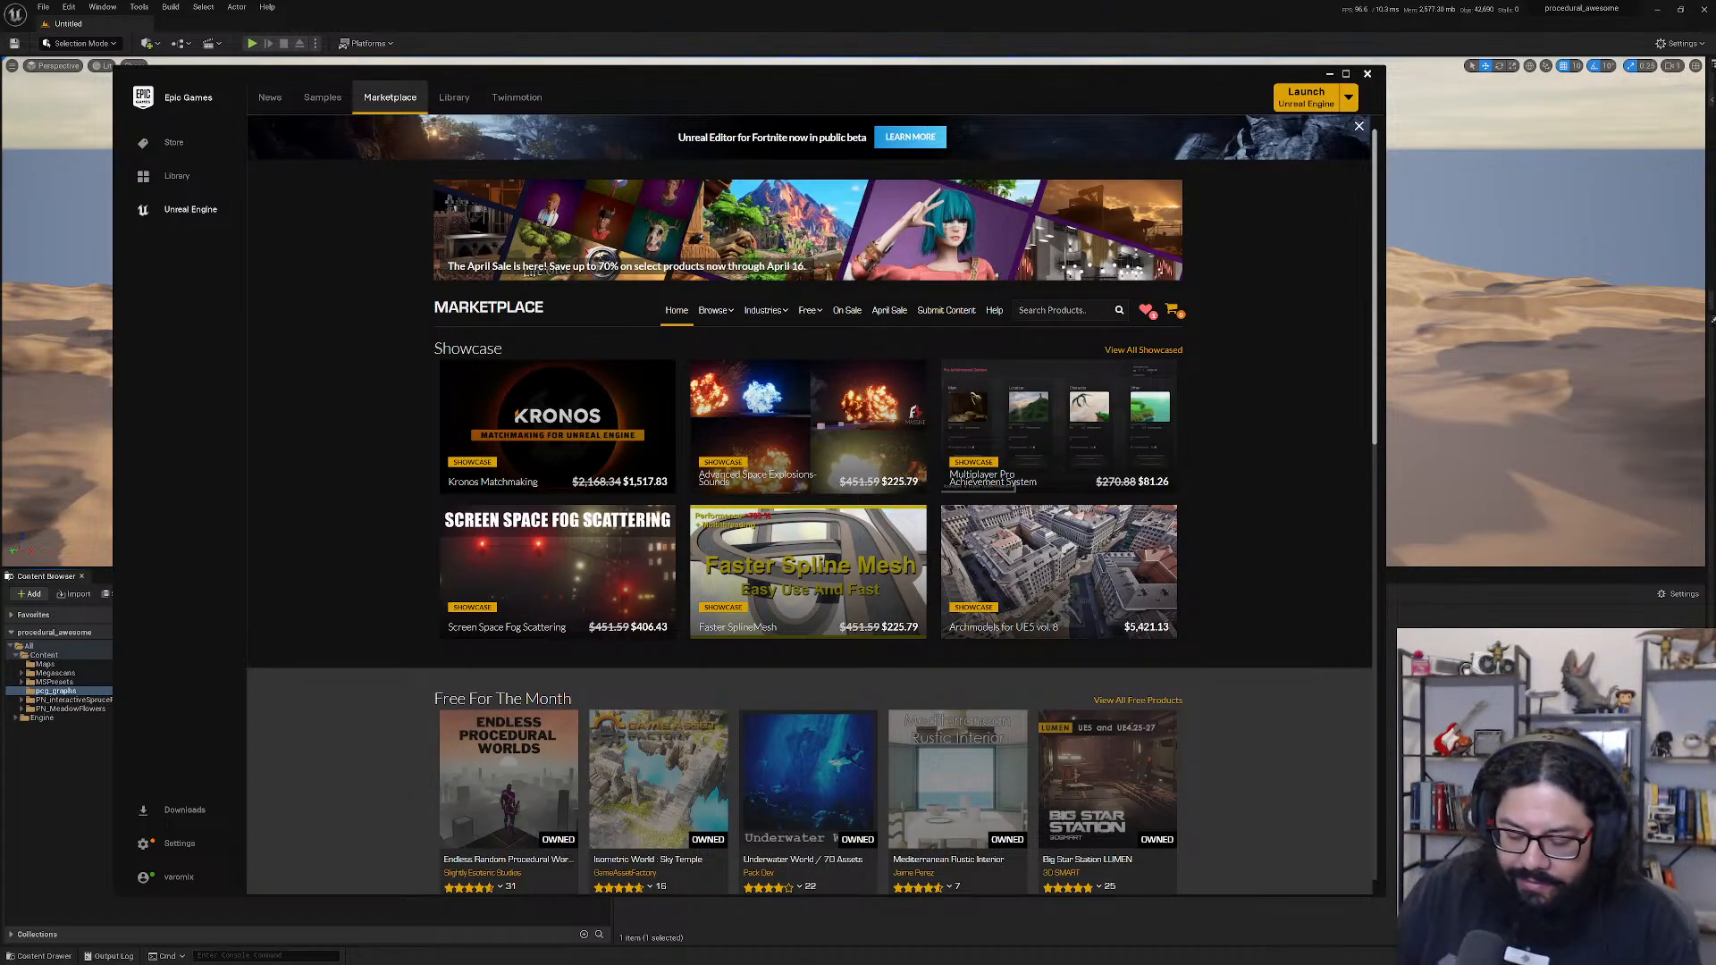
{"action": "type", "text": "landscape"}
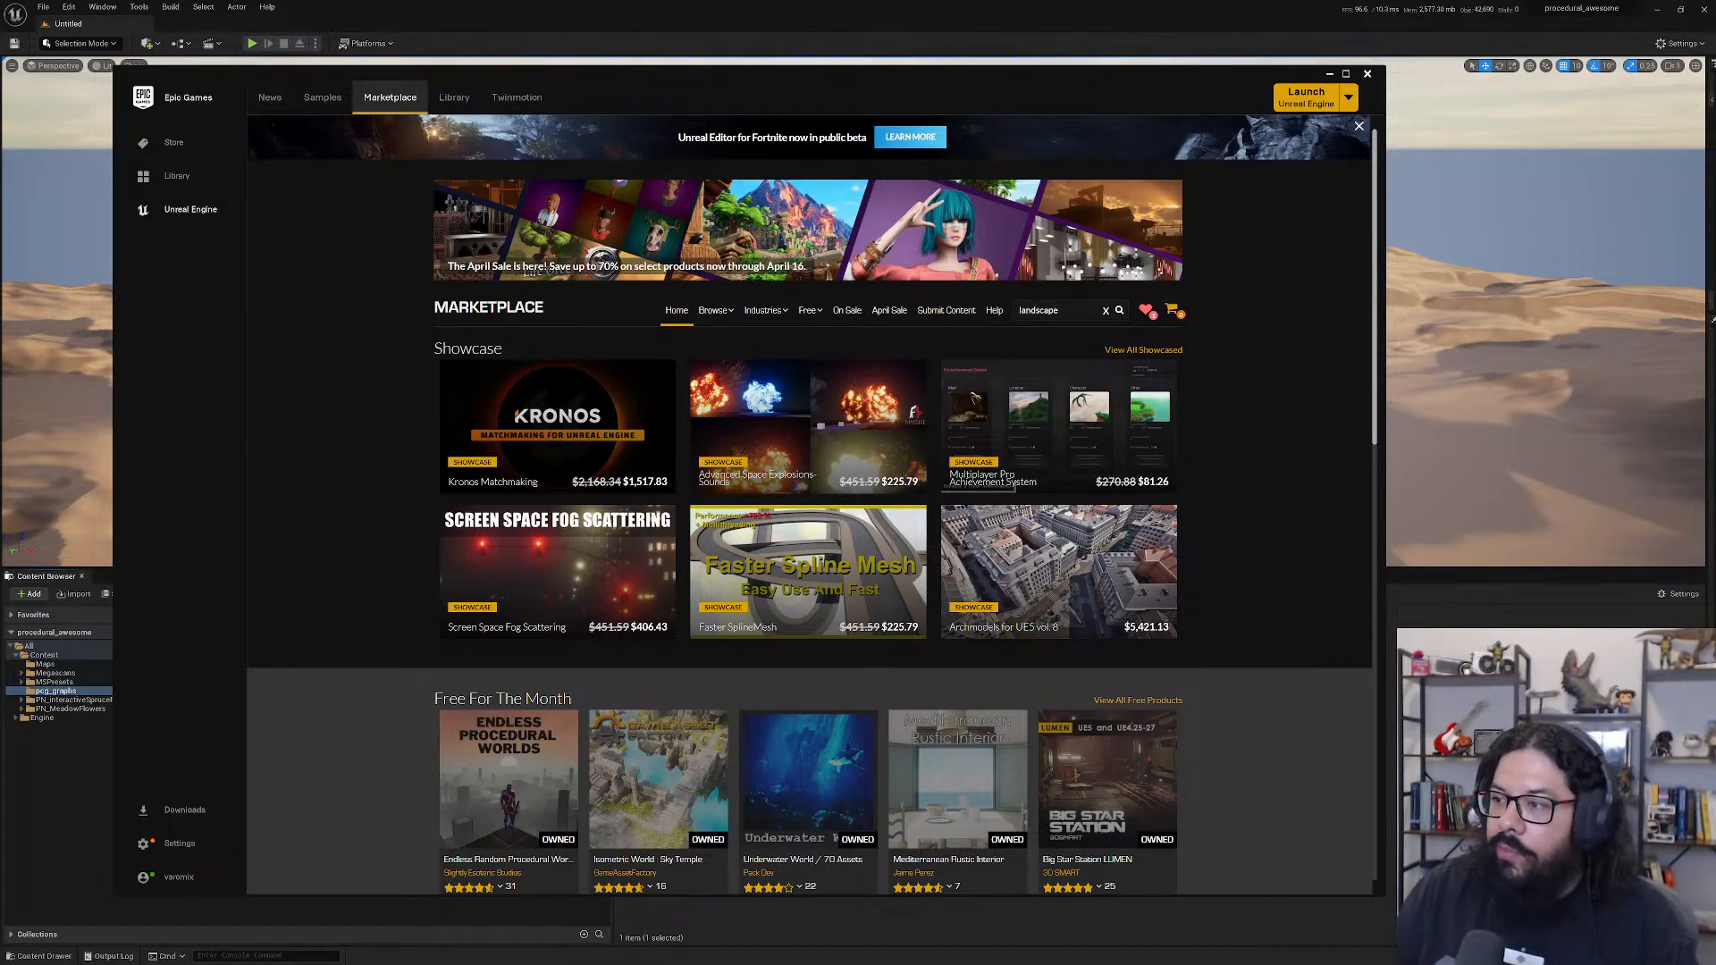
{"action": "key", "text": "Return"}
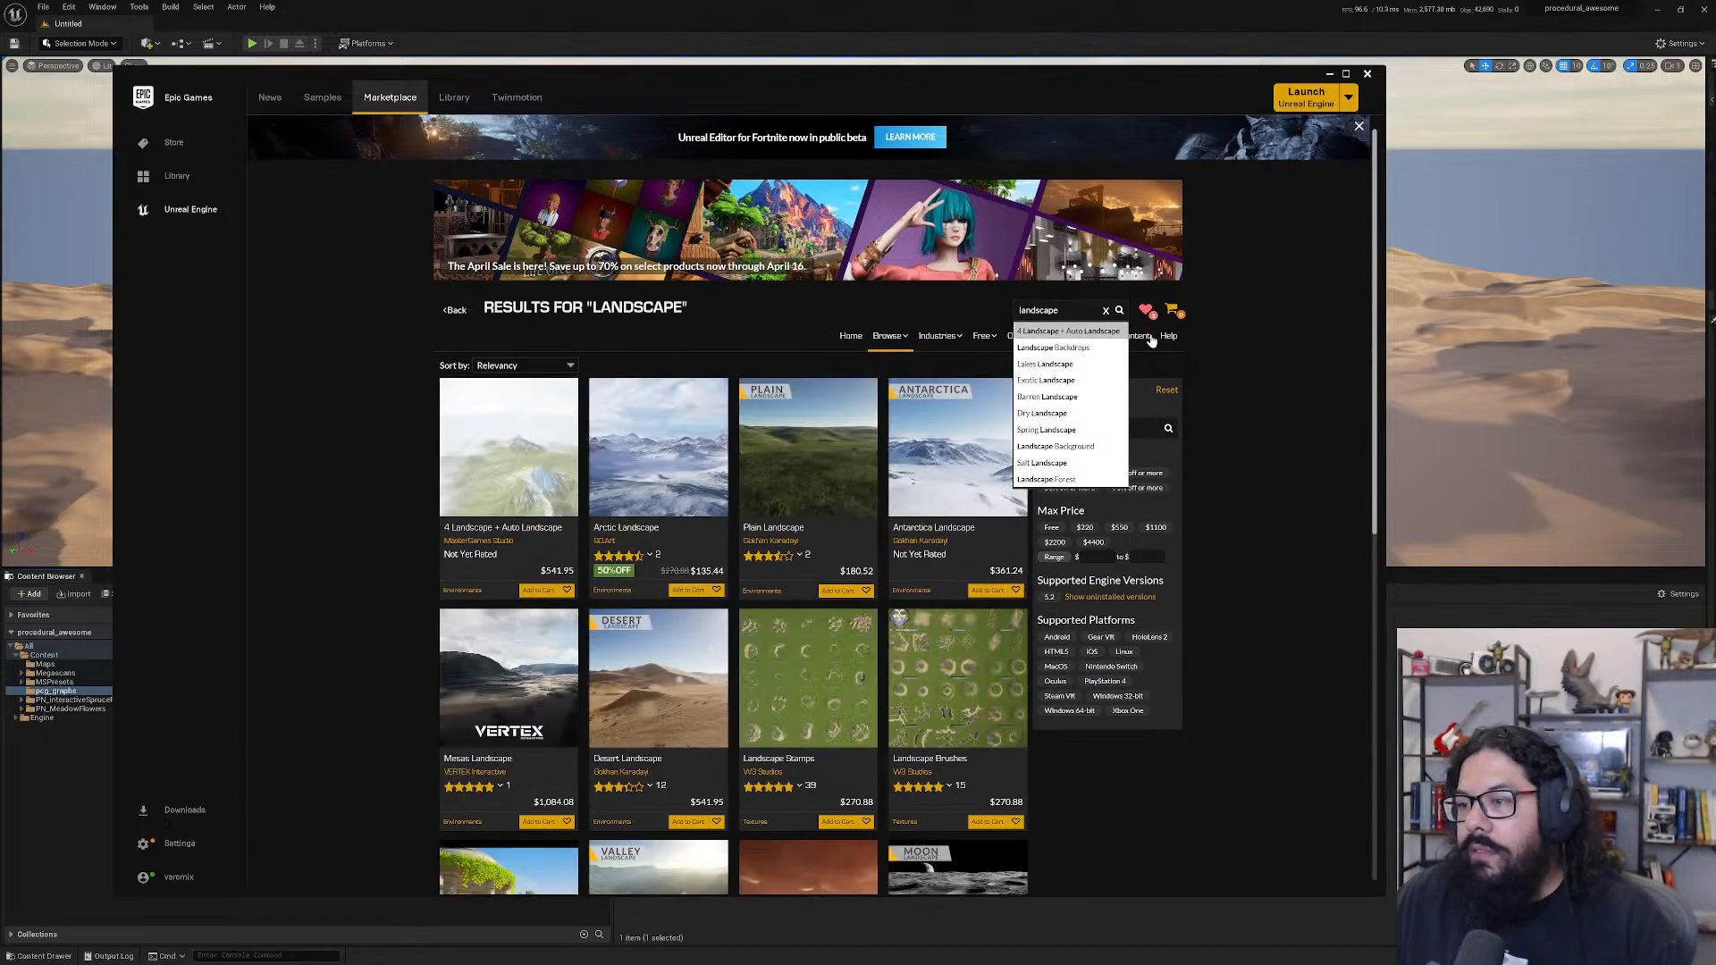
{"action": "left_click", "coordinate": [1215, 402]}
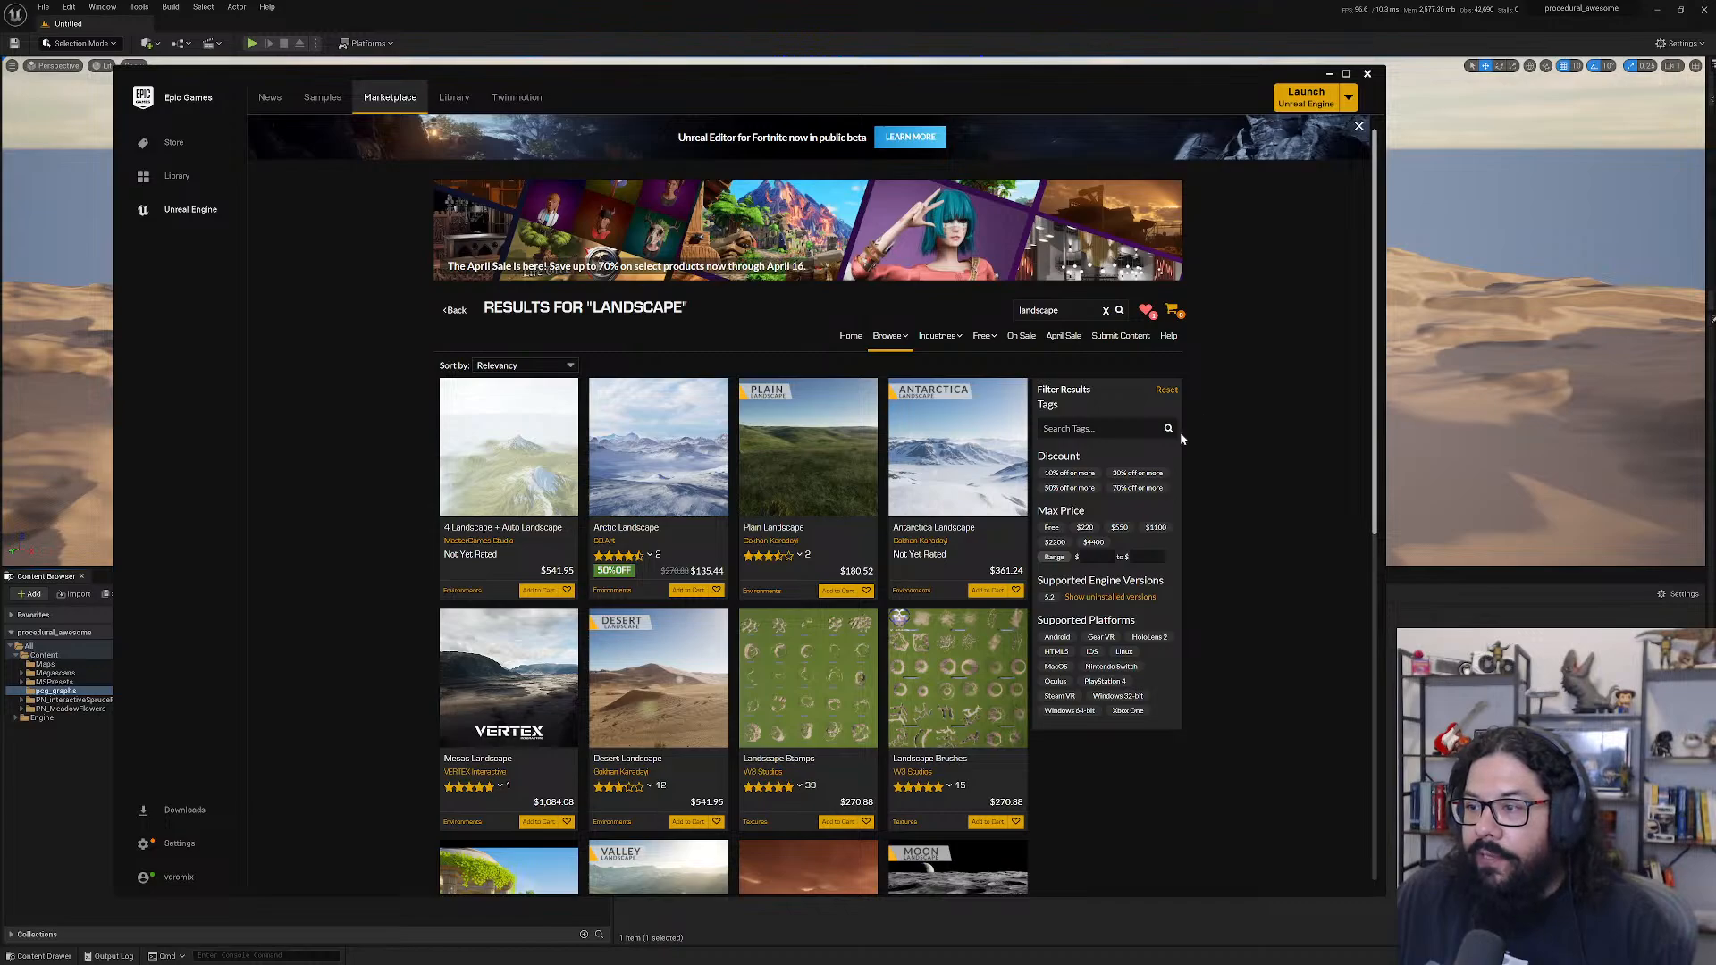
{"action": "left_click", "coordinate": [1051, 528]}
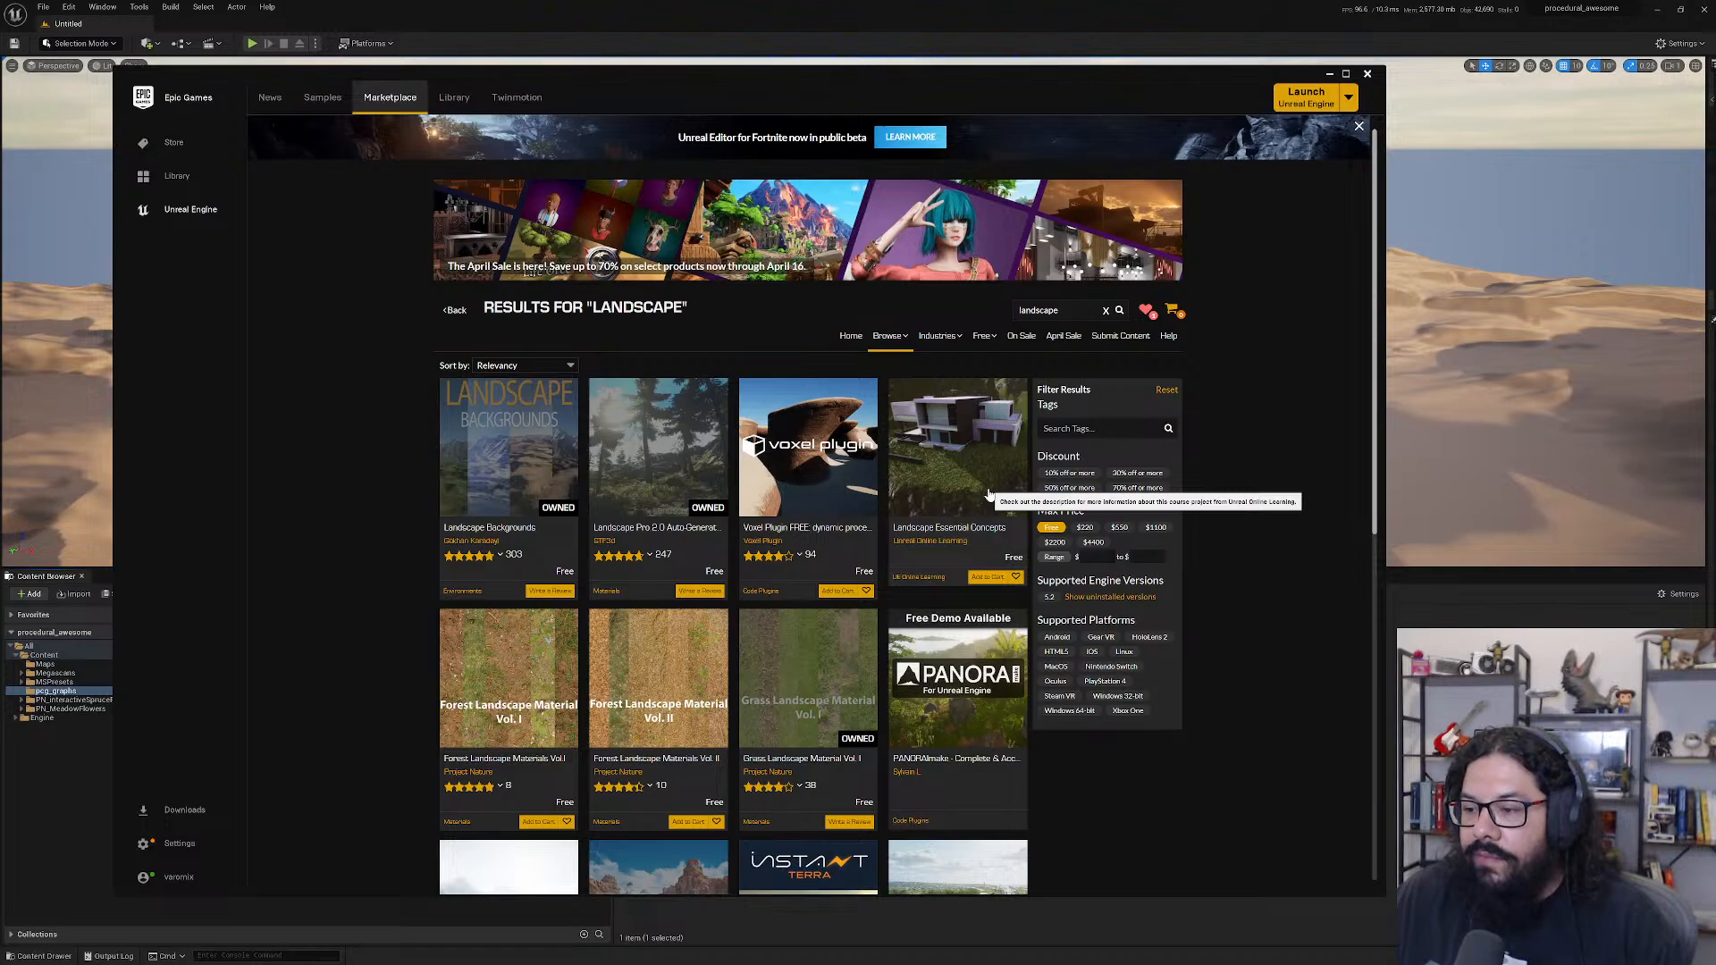
{"action": "scroll", "coordinate": [989, 495], "scroll_direction": "down", "scroll_amount": 3}
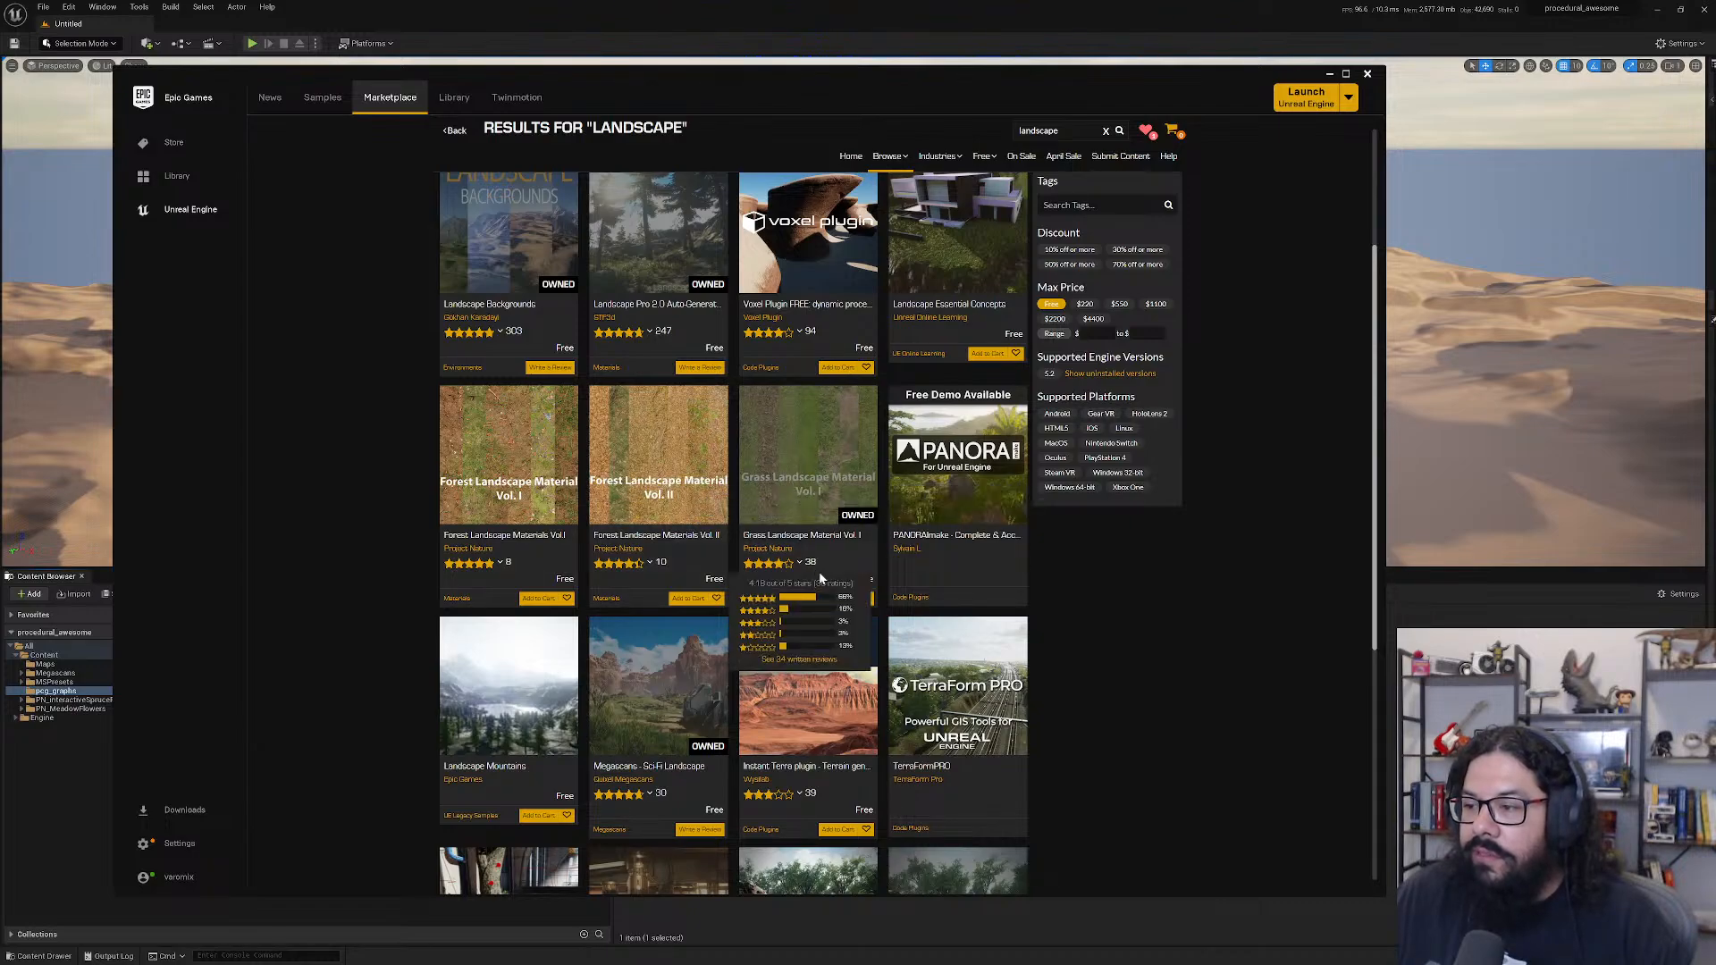
- Add Grass Landscape Material Vol. I to the testpcg project, showing all projects and selecting version 5.1
{"action": "left_click", "coordinate": [796, 489]}
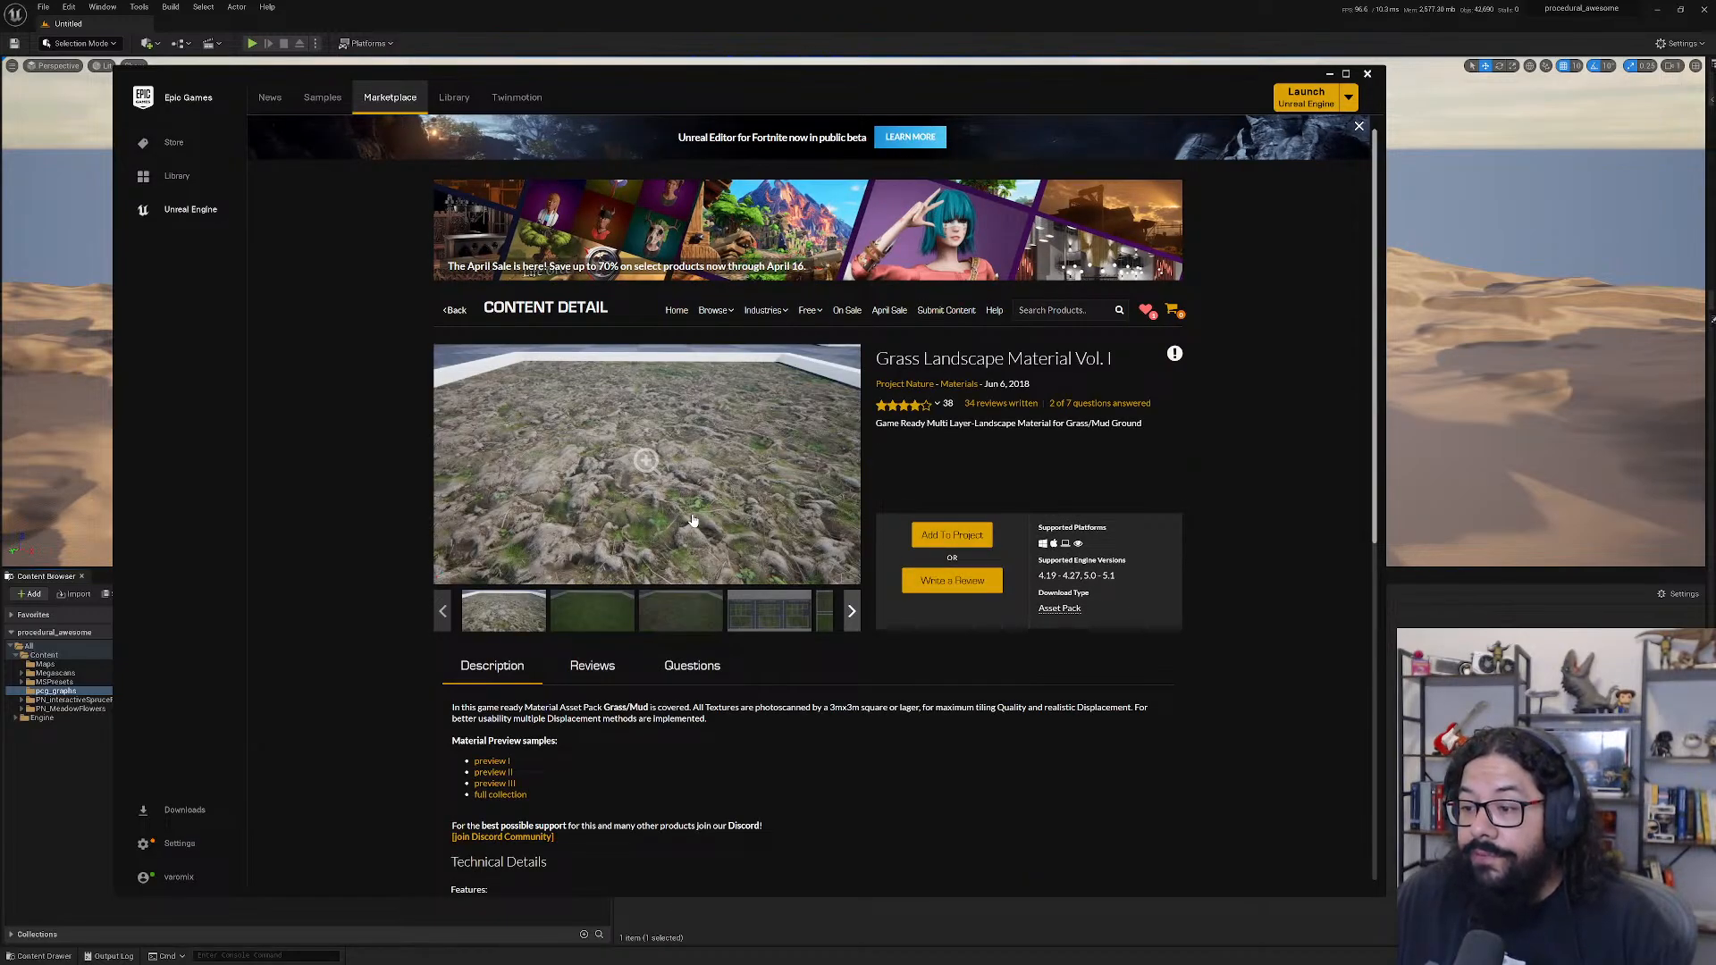
{"action": "left_click", "coordinate": [950, 537]}
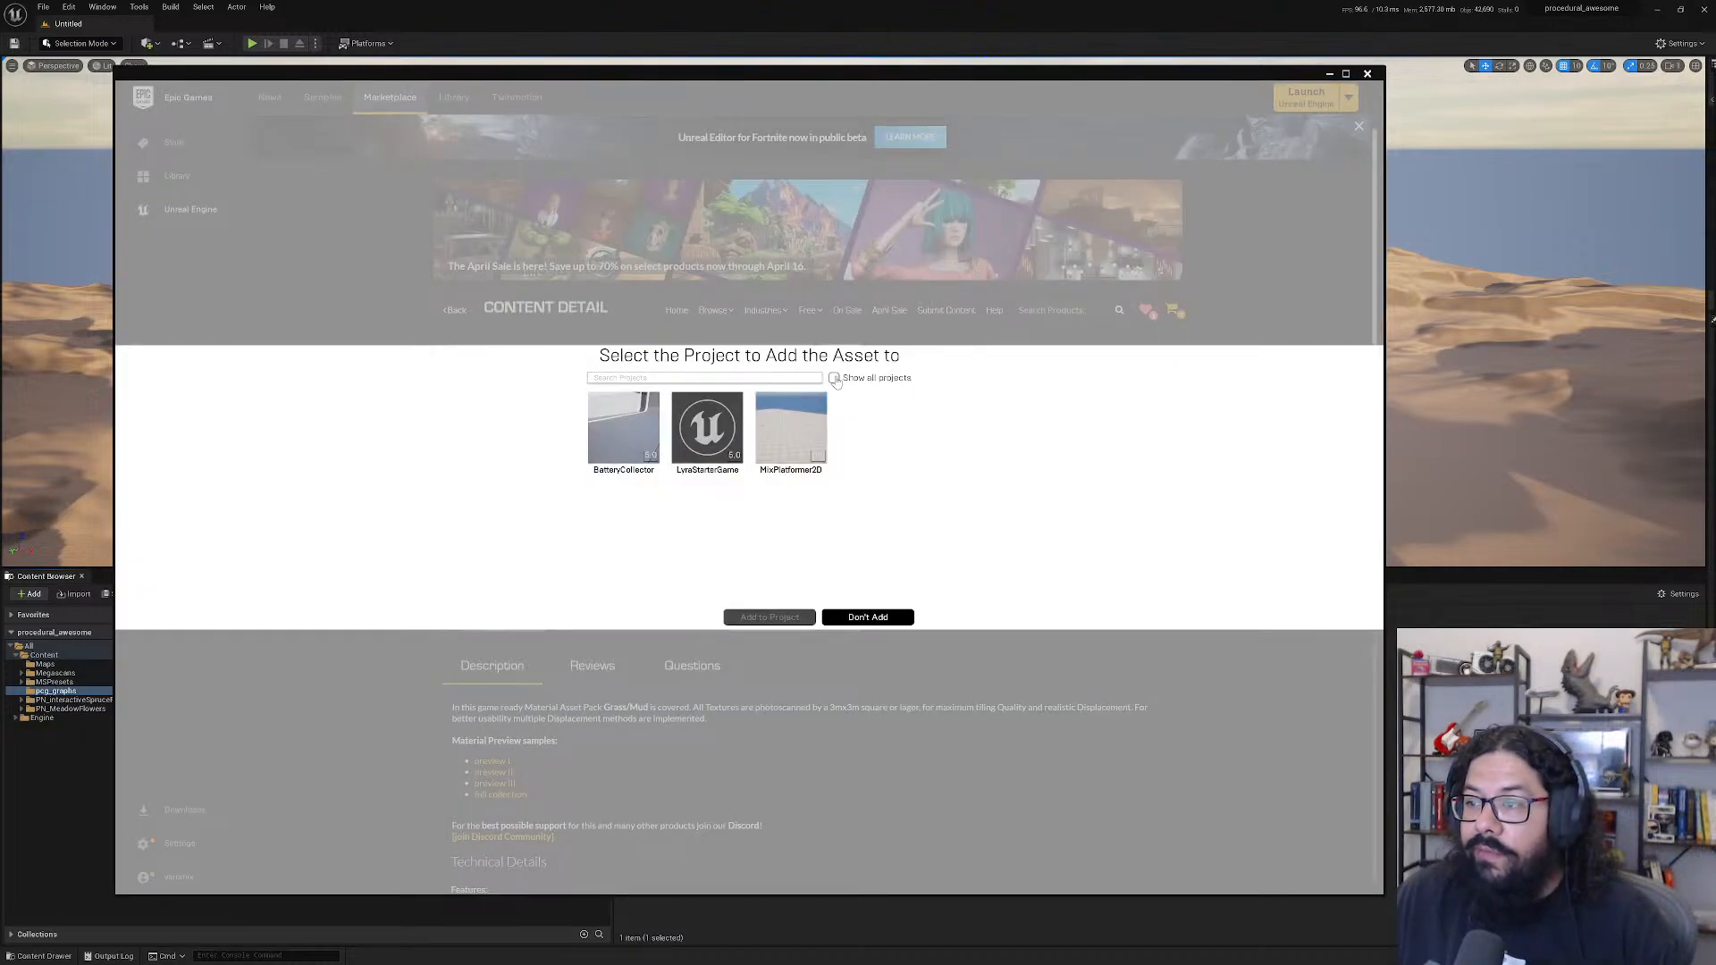
{"action": "left_click", "coordinate": [834, 378]}
{"action": "left_click", "coordinate": [795, 523]}
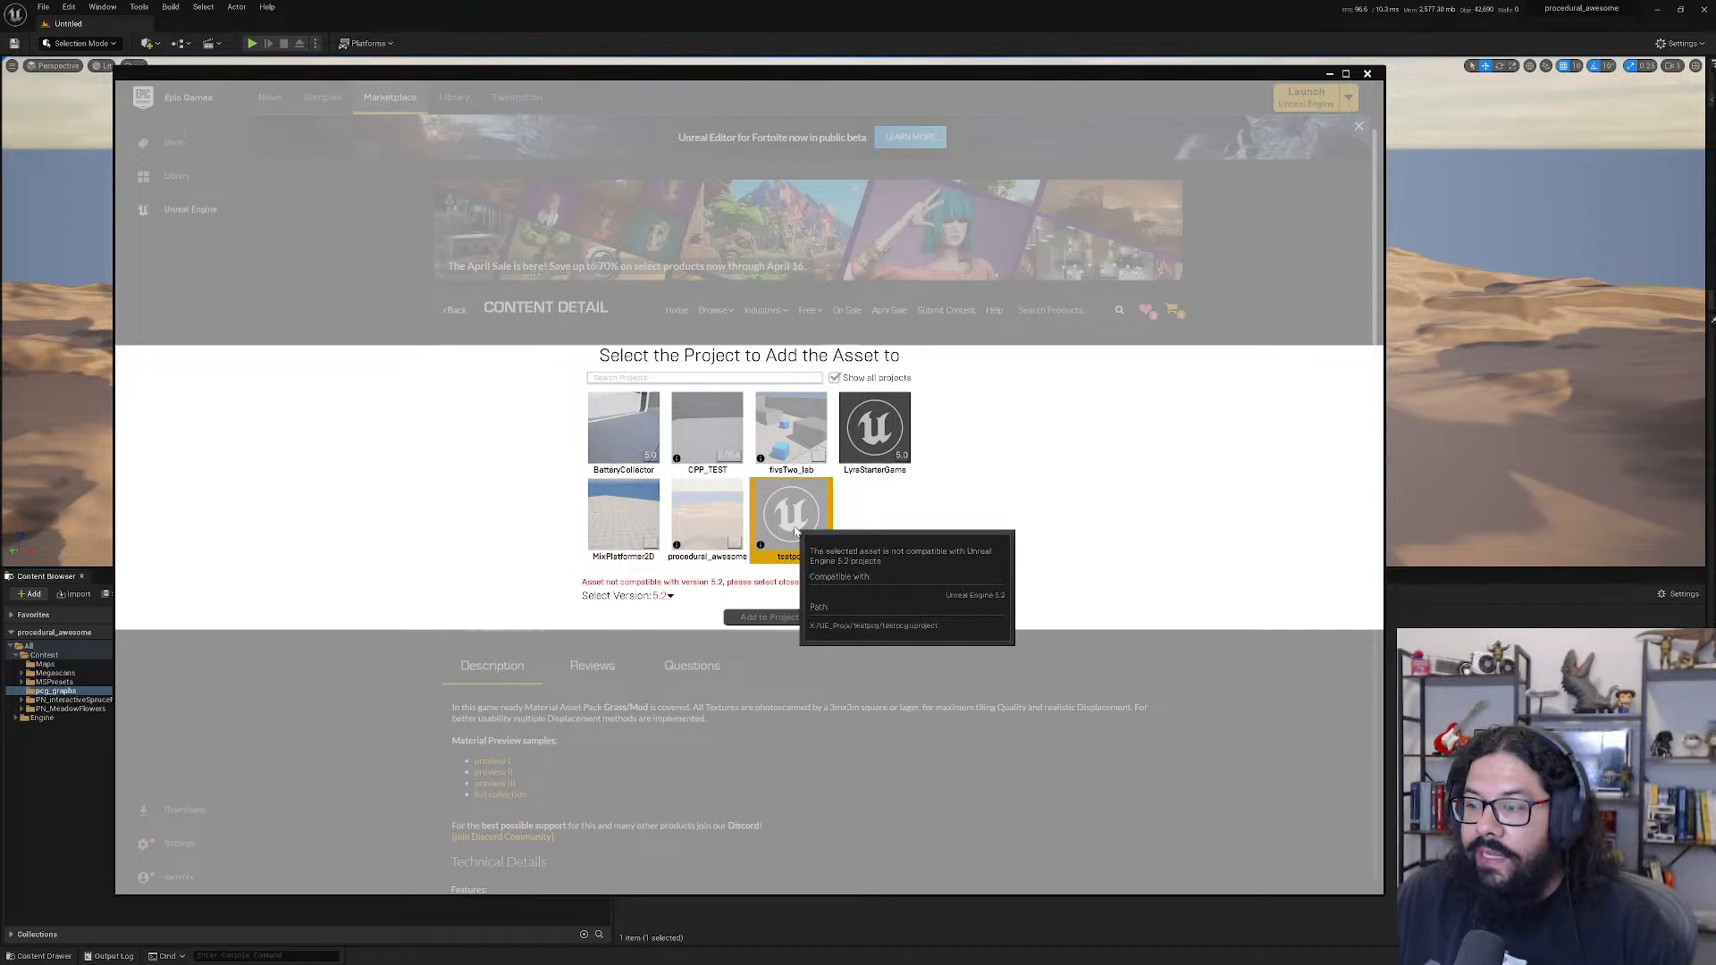
{"action": "left_click", "coordinate": [669, 596]}
{"action": "left_click", "coordinate": [669, 770]}
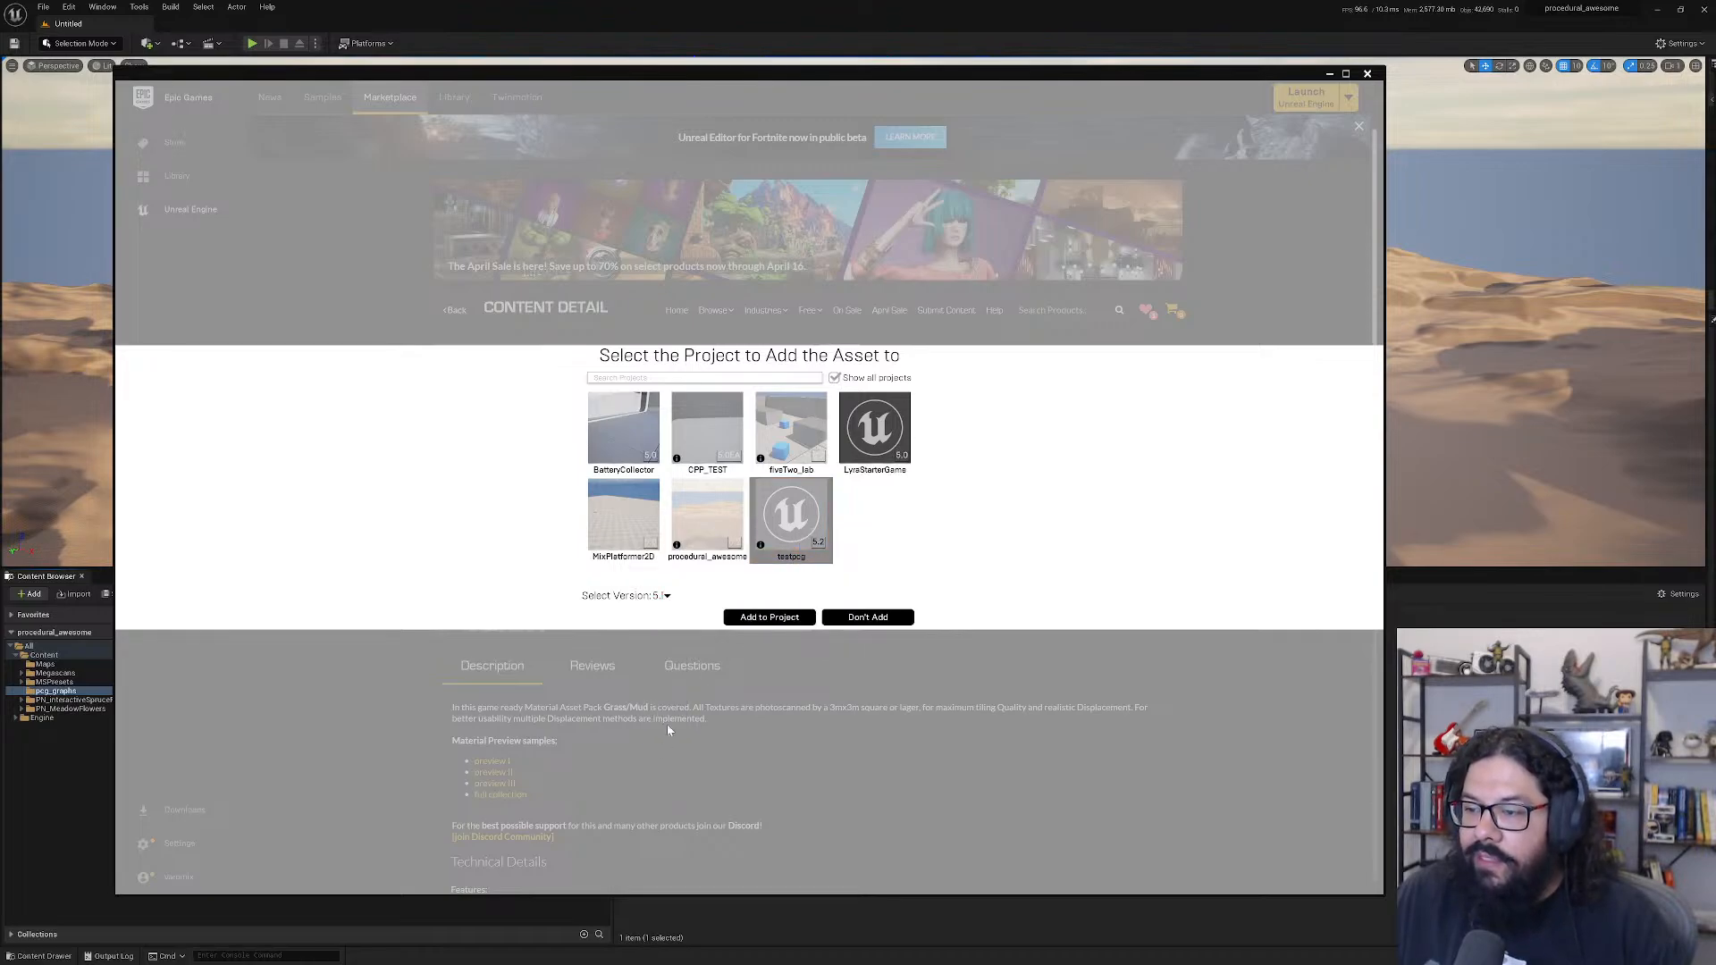
{"action": "left_click", "coordinate": [764, 618]}
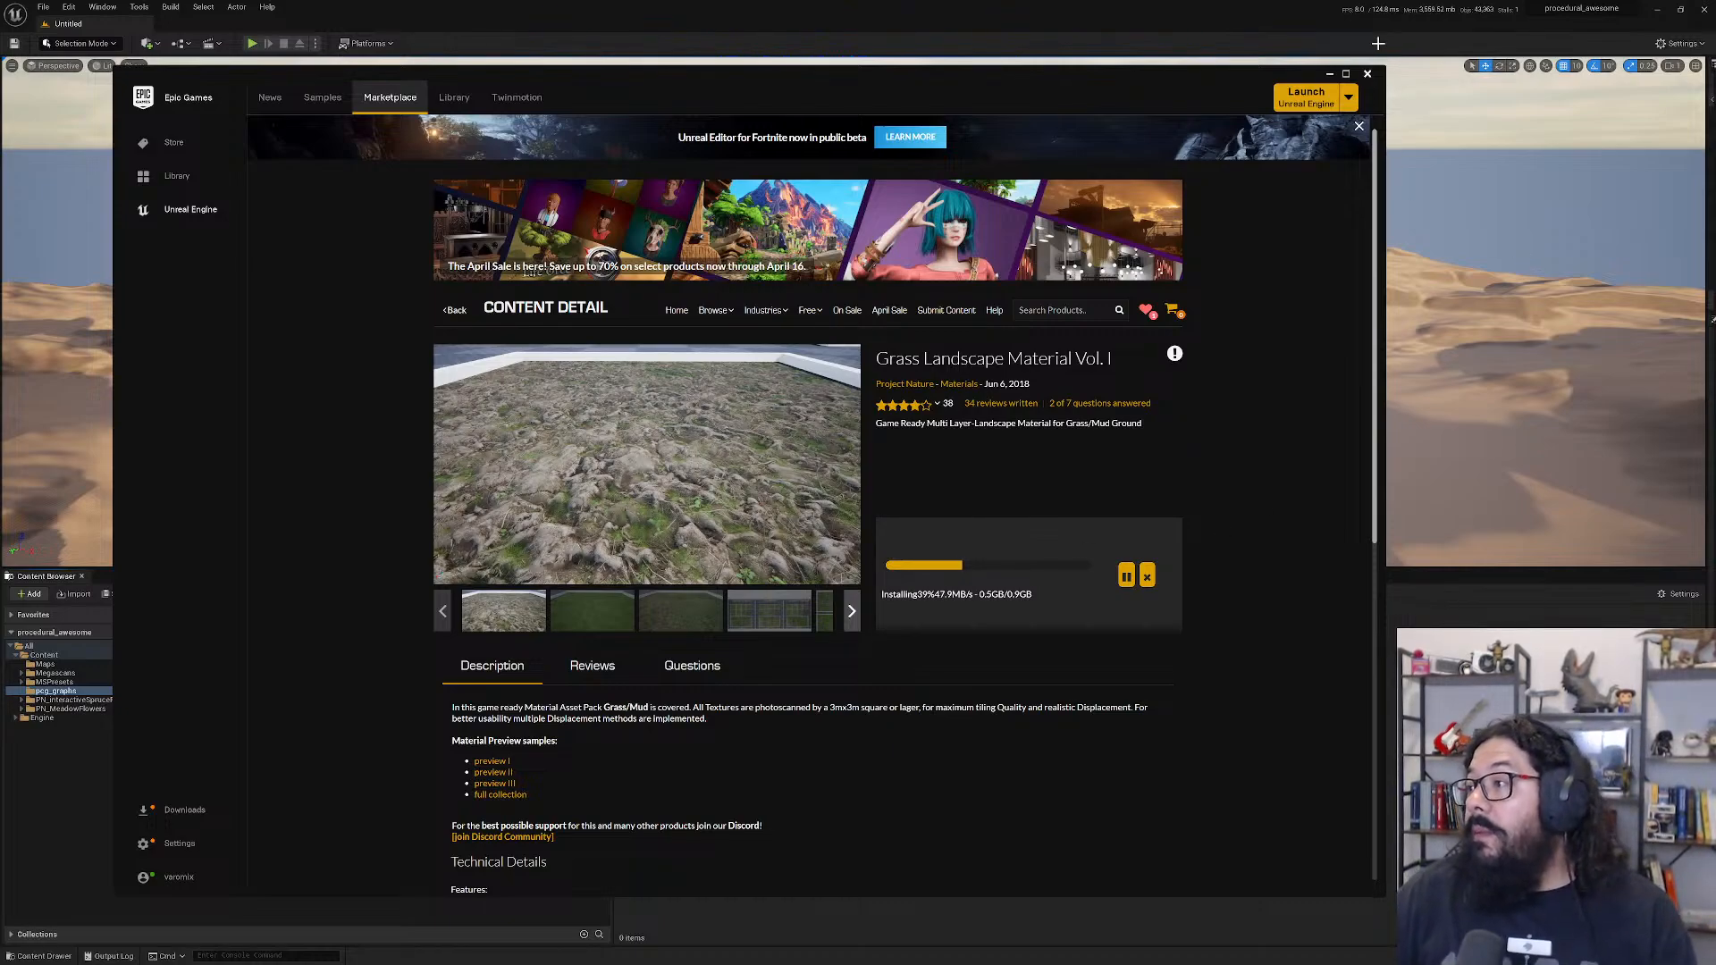
- Switch back to the procedural_awesome editor, open the PCG_Stuff_01 level from Maps and inspect its generated forest
{"action": "left_click", "coordinate": [1373, 44]}
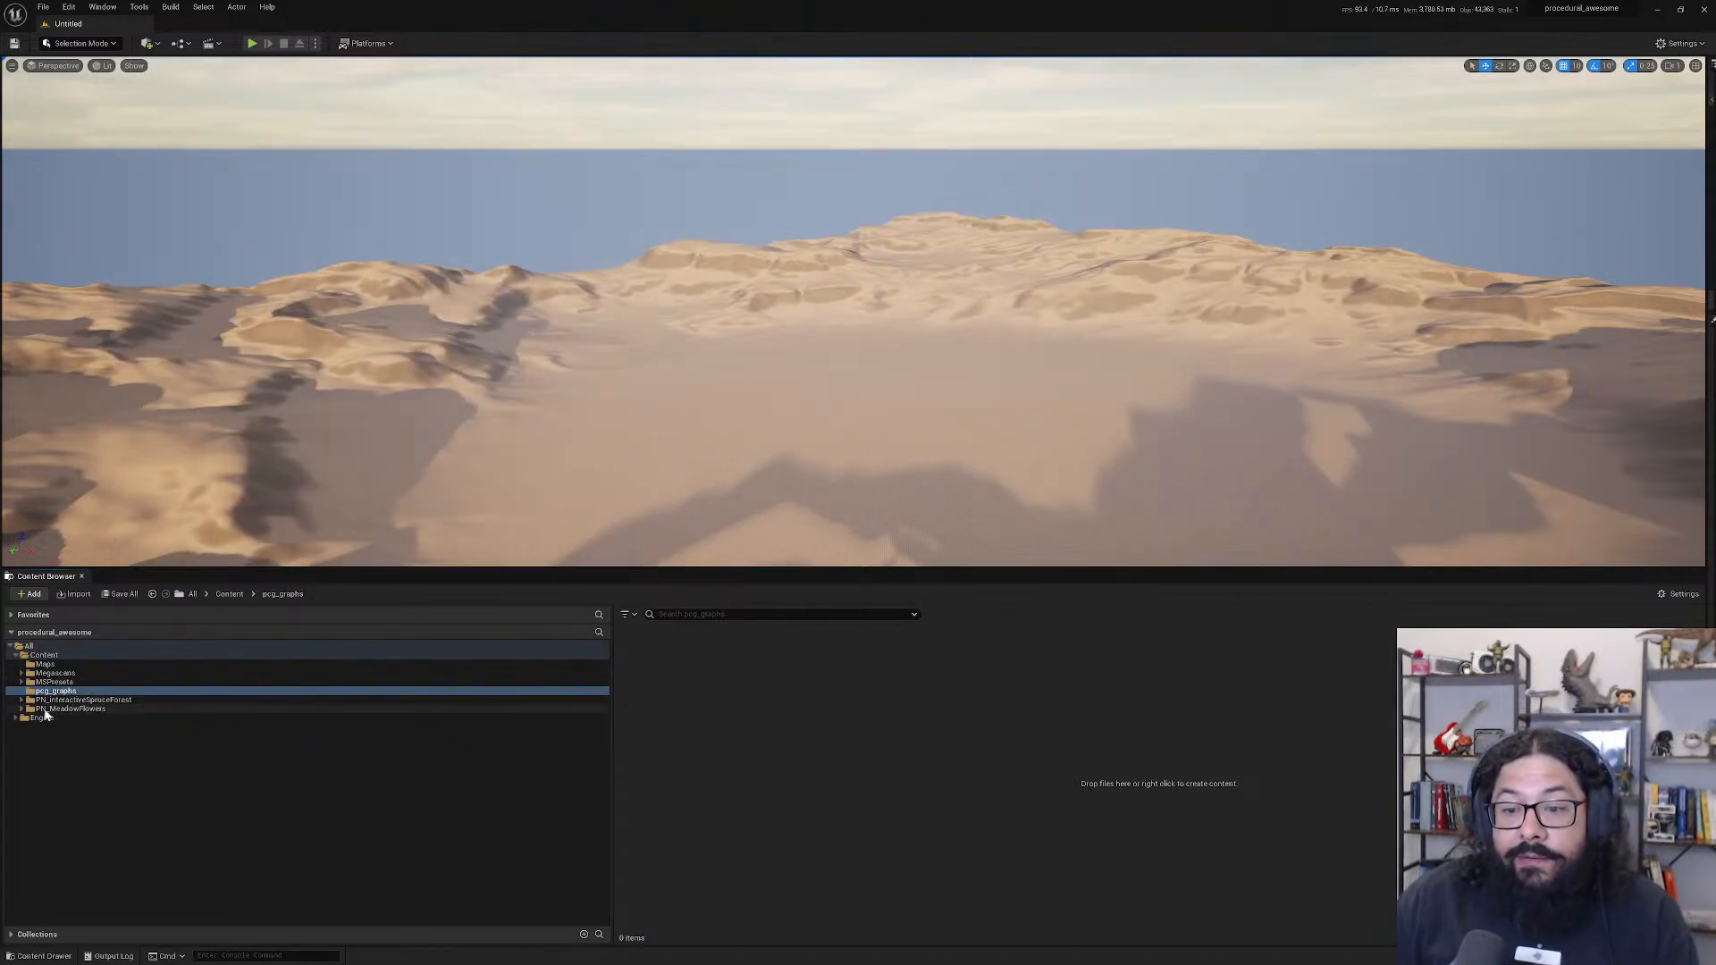
{"action": "left_click", "coordinate": [45, 664]}
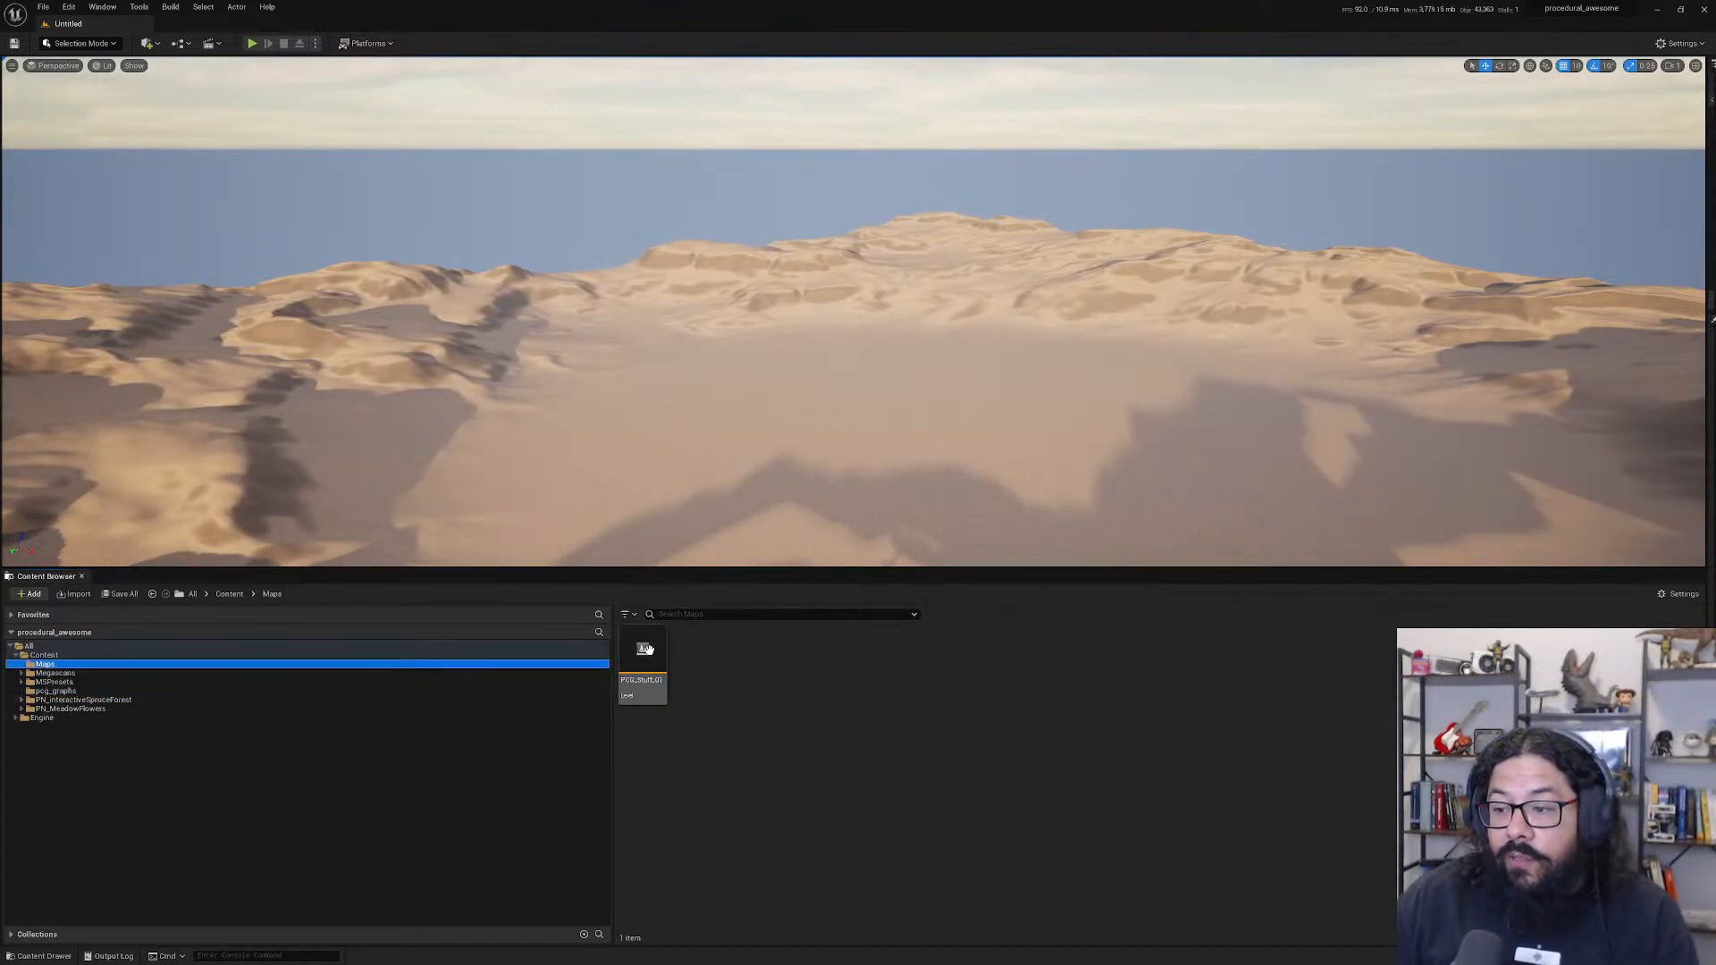
{"action": "double_click", "coordinate": [645, 649]}
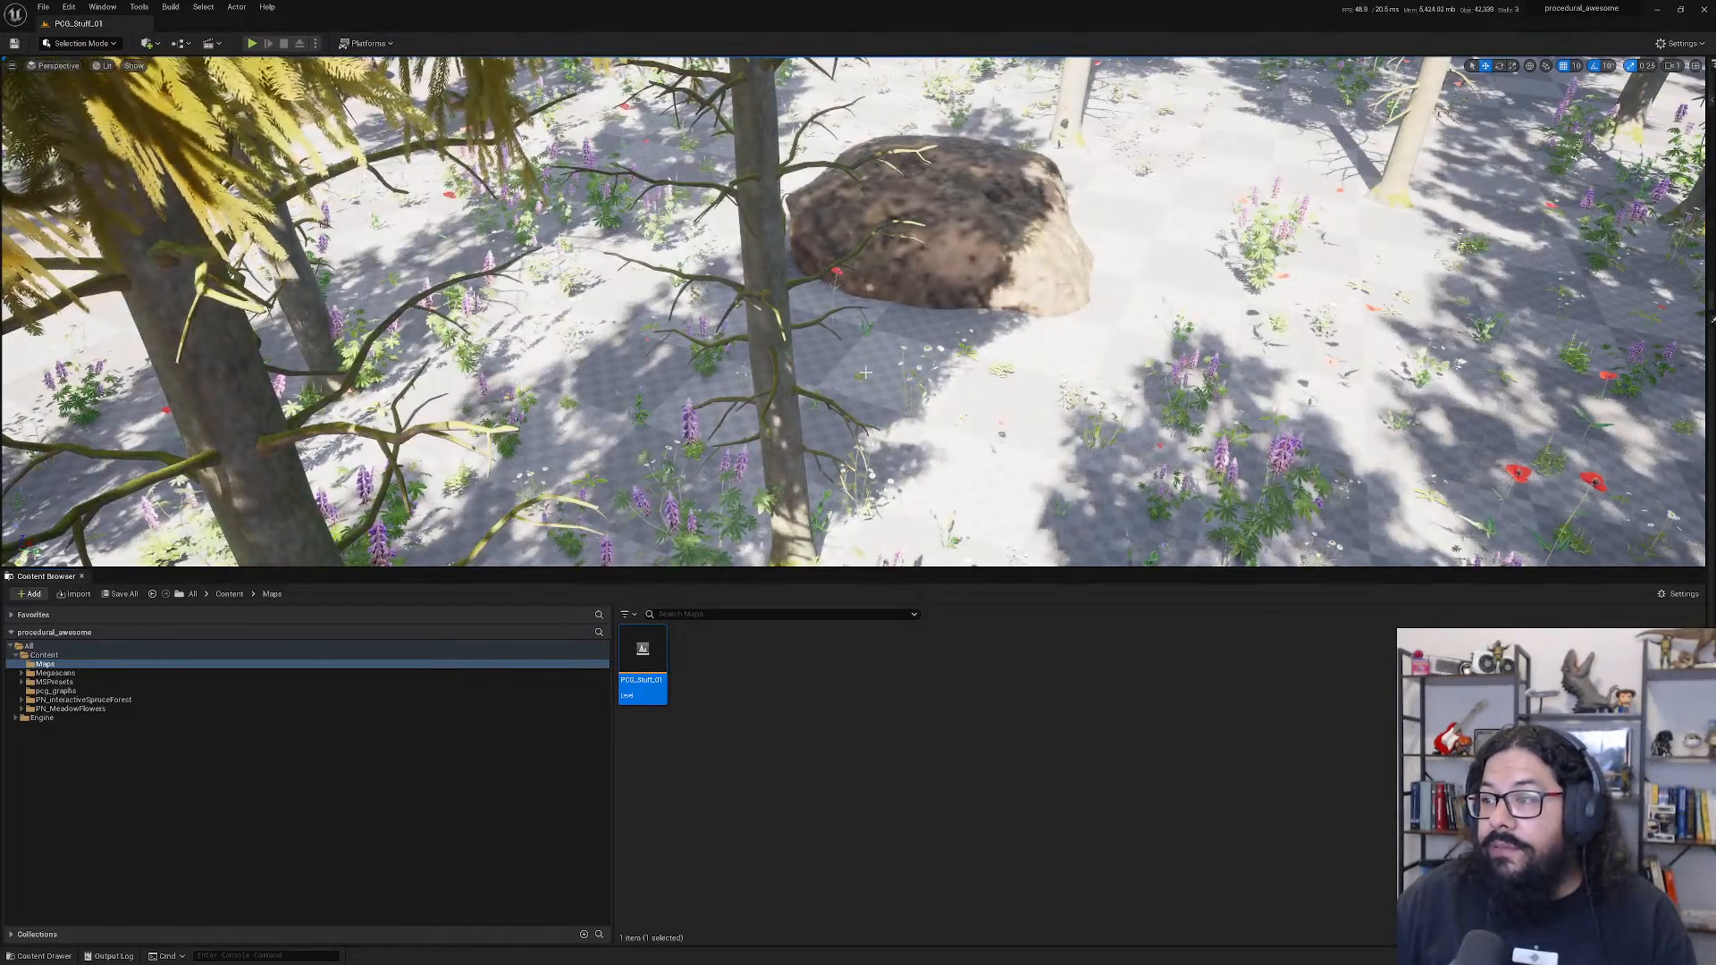
{"action": "scroll", "coordinate": [865, 372], "scroll_direction": "down", "scroll_amount": 5}
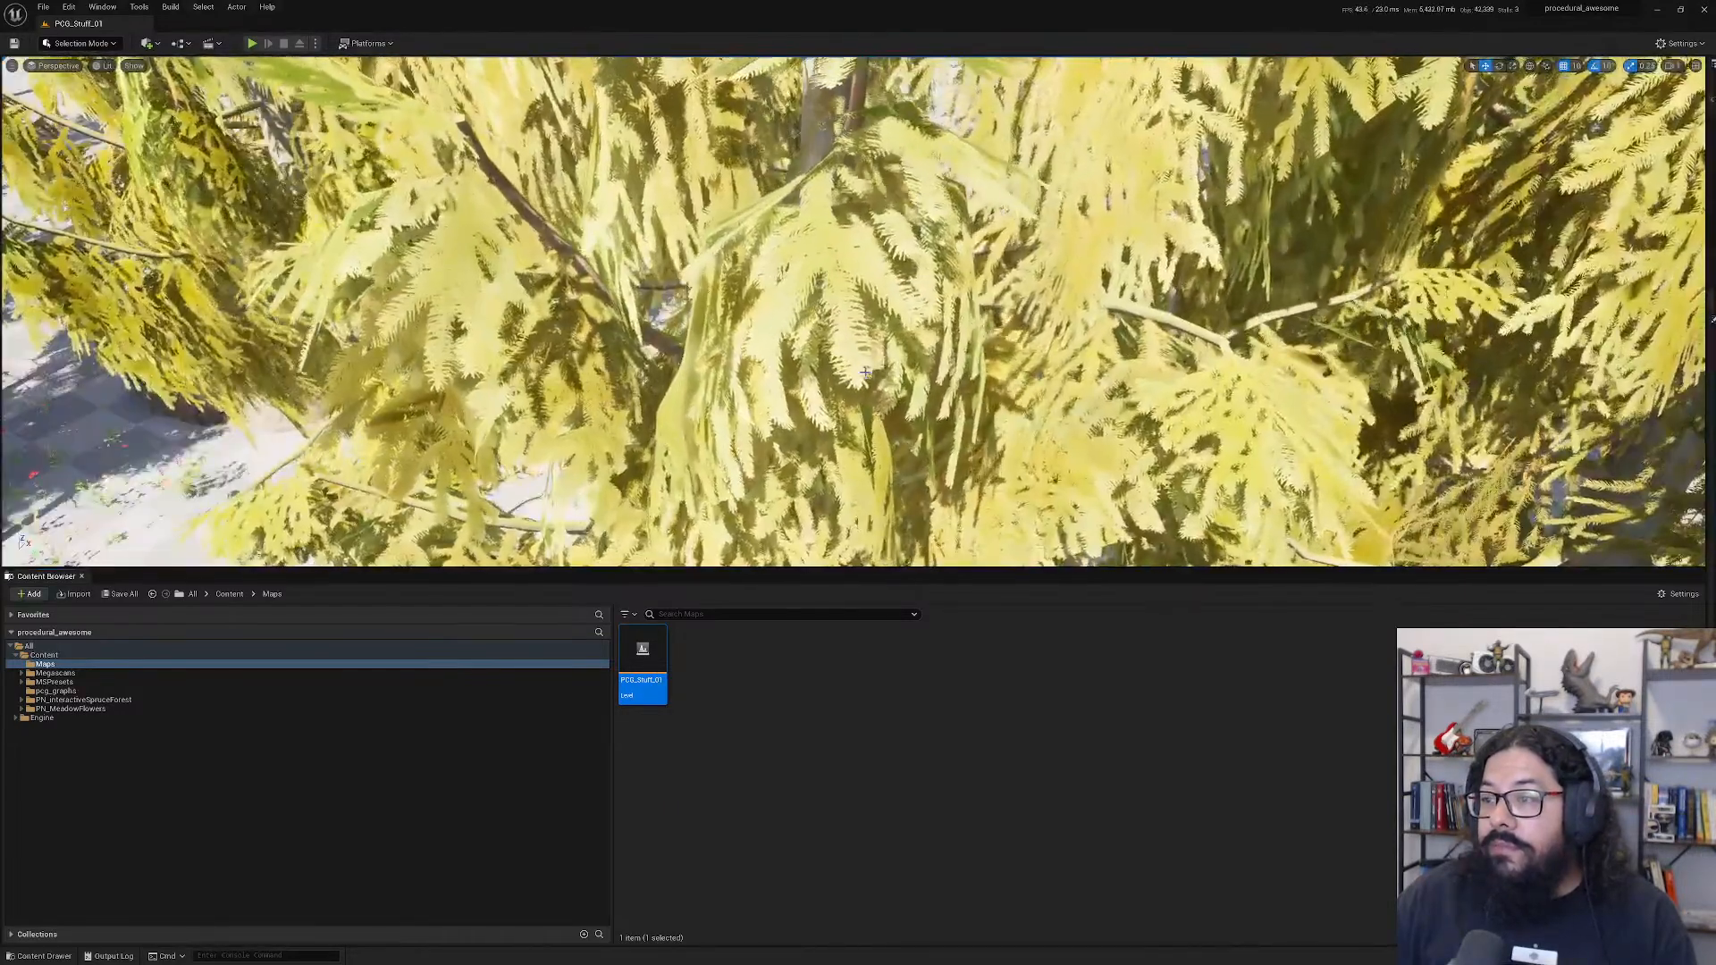
{"action": "right_click_drag", "start_coordinate": [865, 372], "coordinate": [865, 372]}
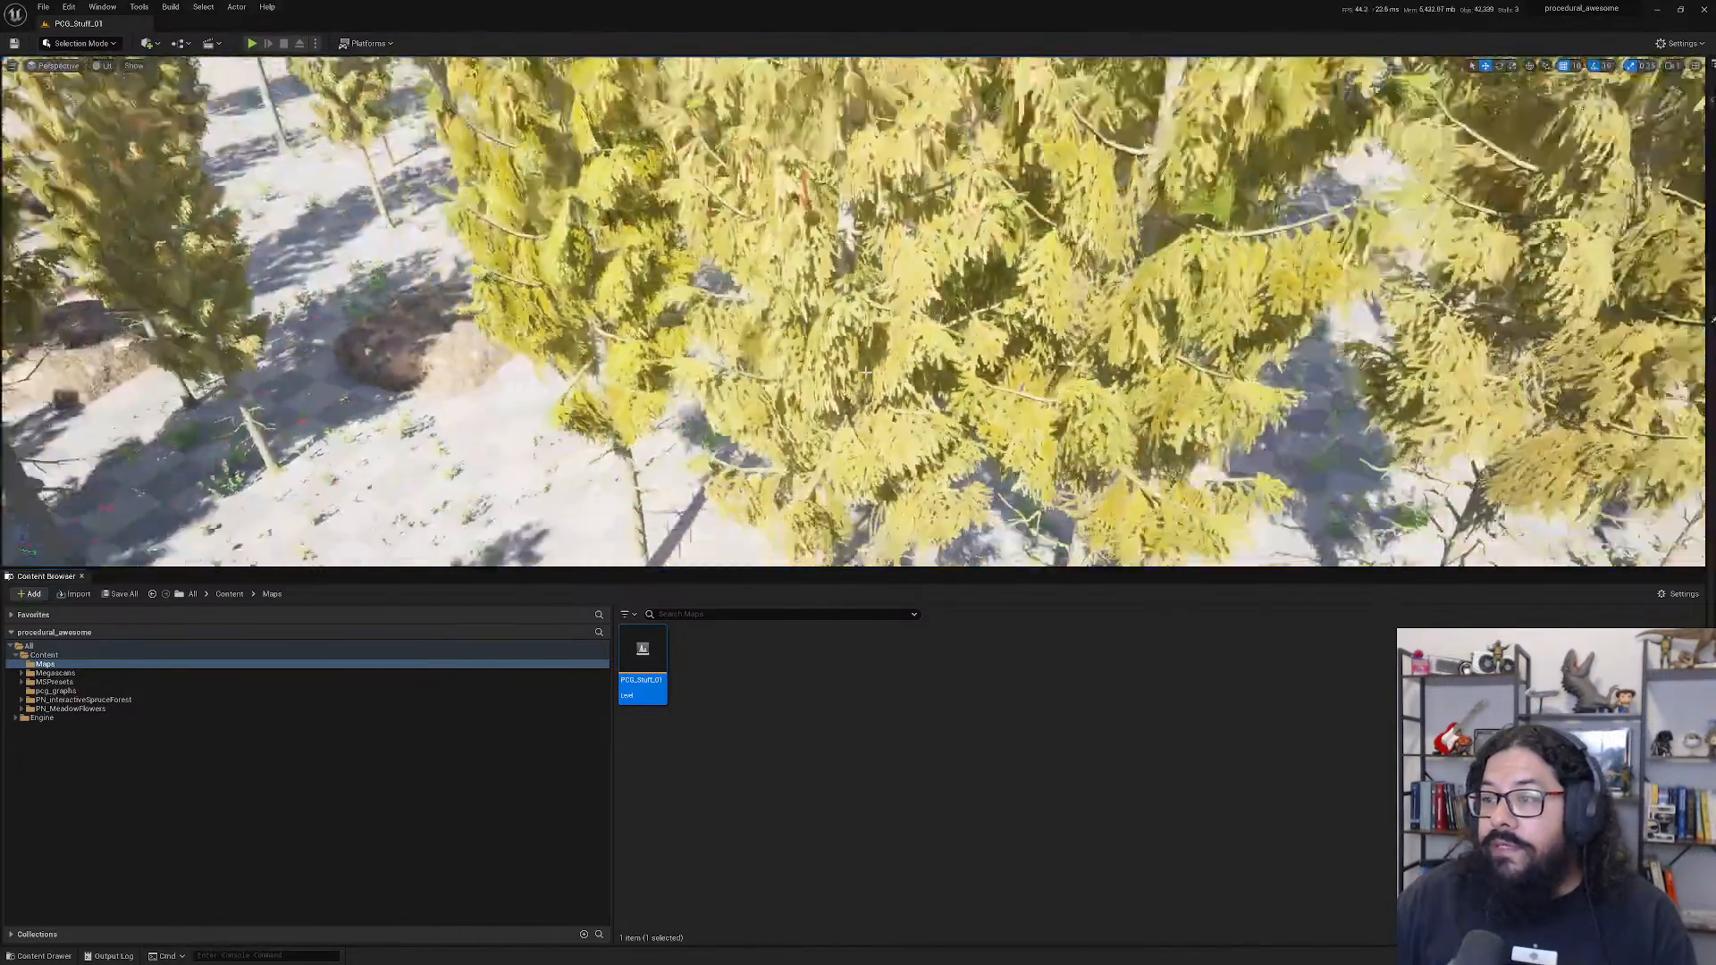
{"action": "scroll", "coordinate": [865, 371], "scroll_direction": "down", "scroll_amount": 6}
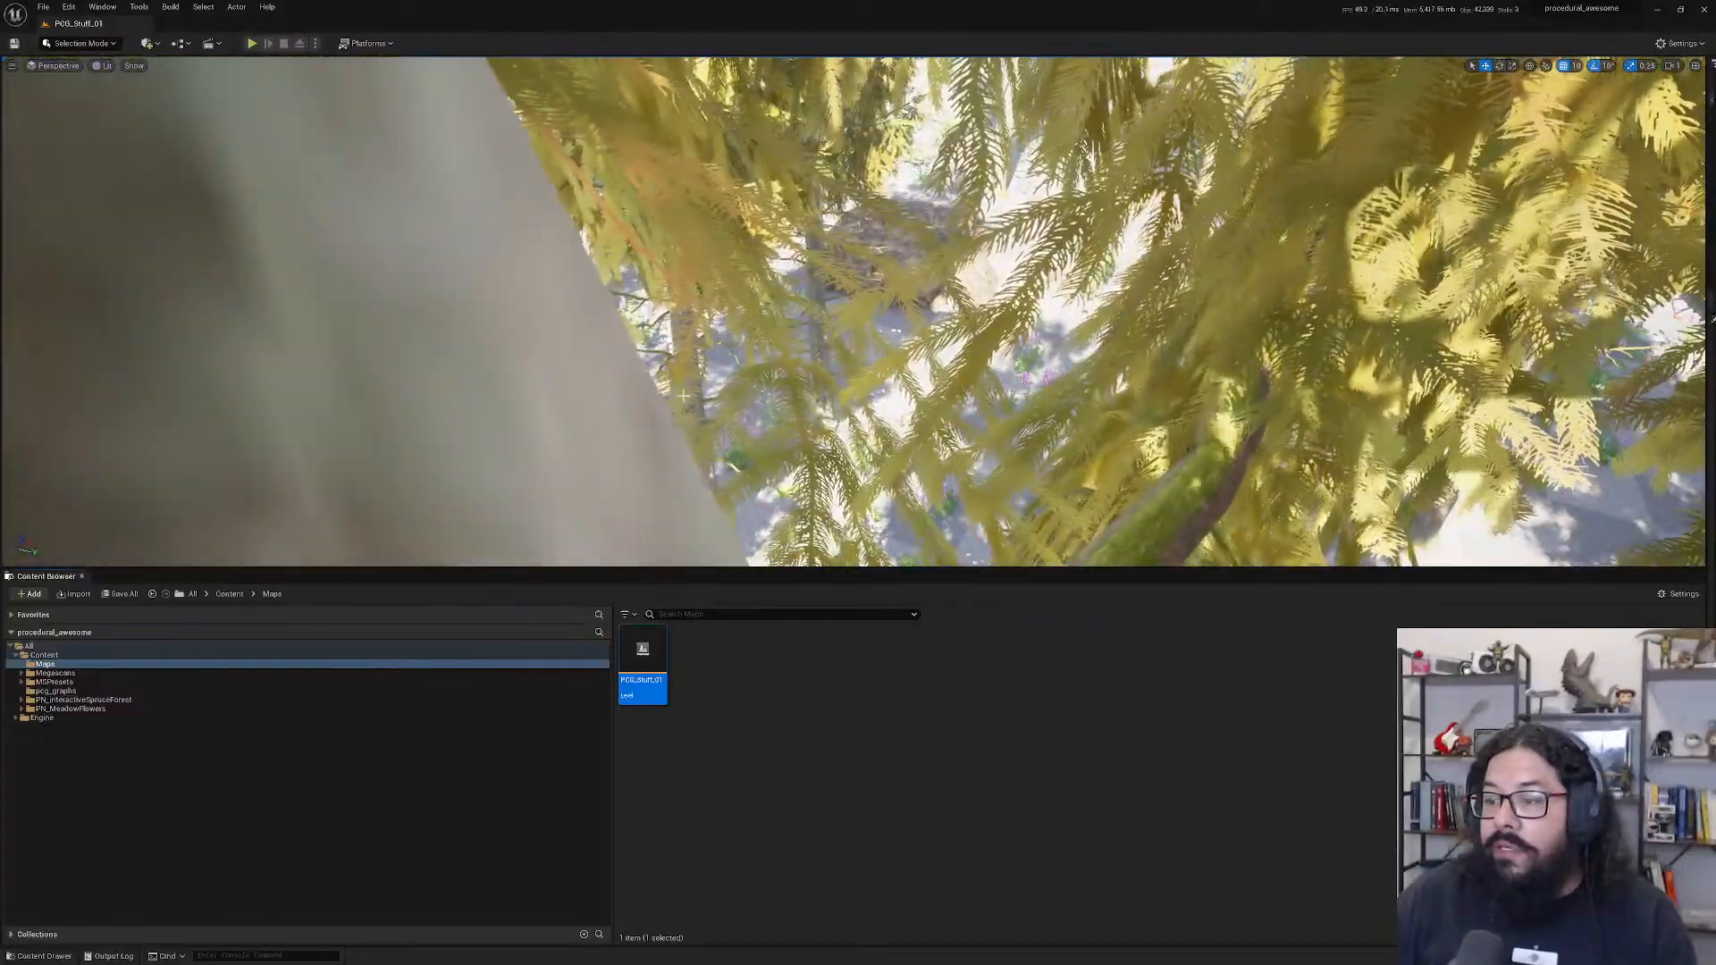
{"action": "scroll", "coordinate": [683, 395], "scroll_direction": "down", "scroll_amount": 1}
{"action": "key", "text": "w"}
{"action": "right_click_drag", "start_coordinate": [683, 395], "coordinate": [683, 304]}
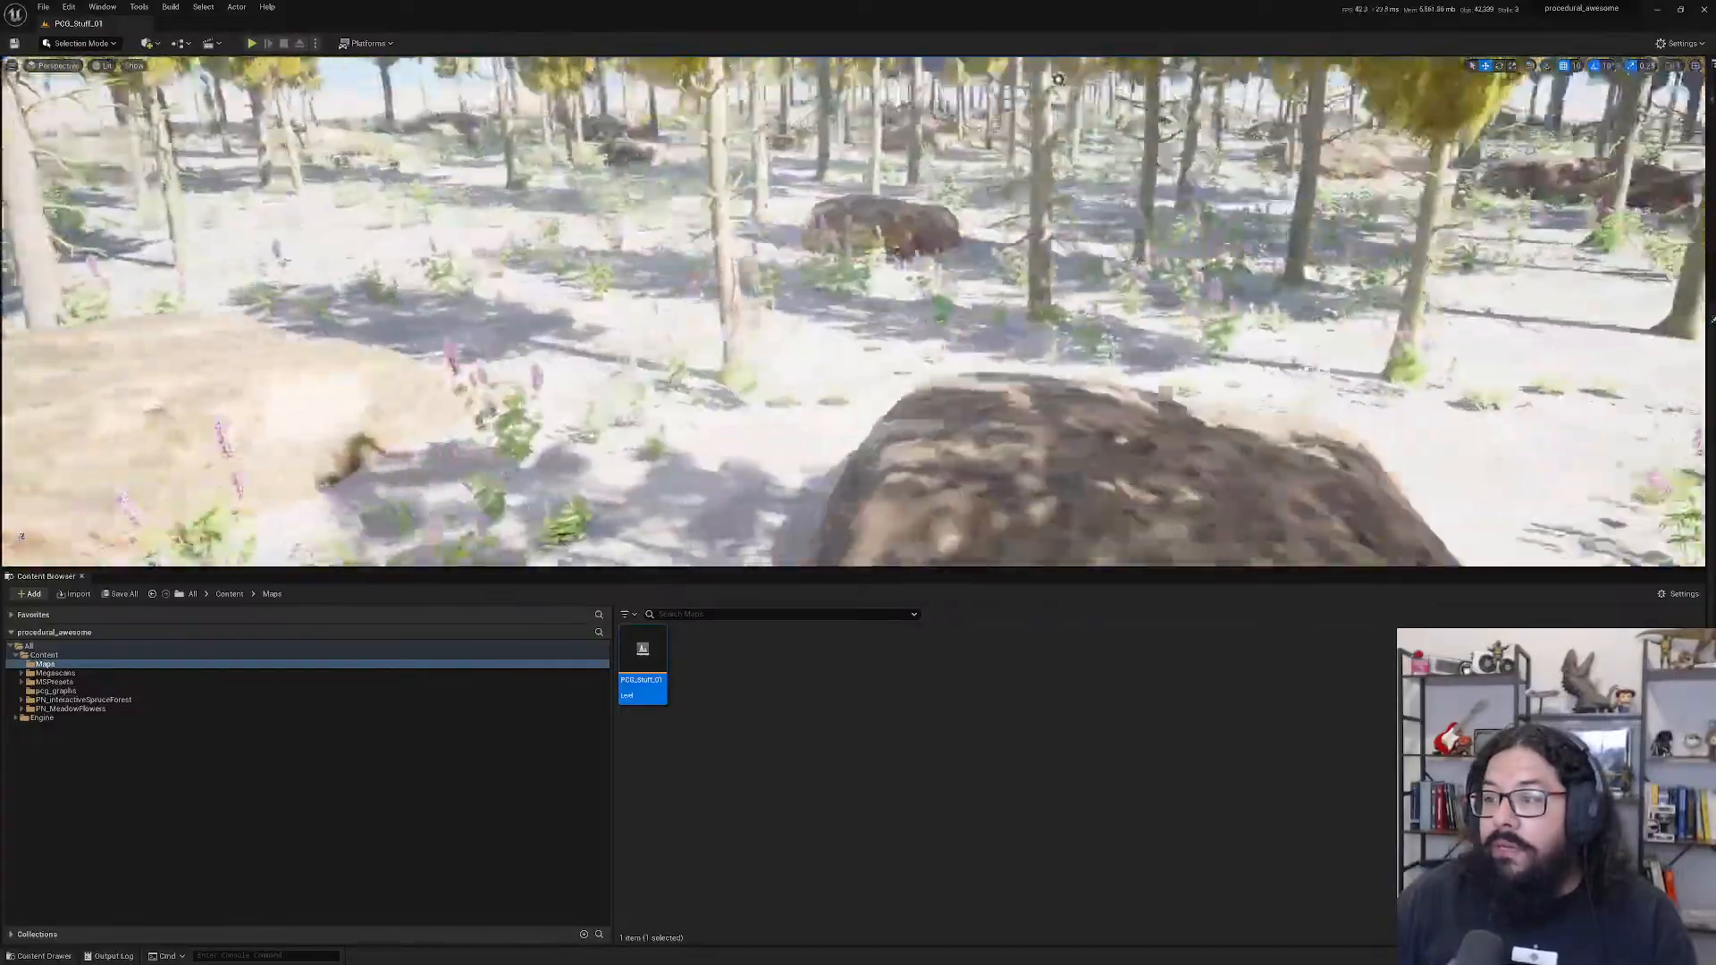
{"action": "left_click_drag", "start_coordinate": [683, 304], "coordinate": [643, 402], "text": "alt"}
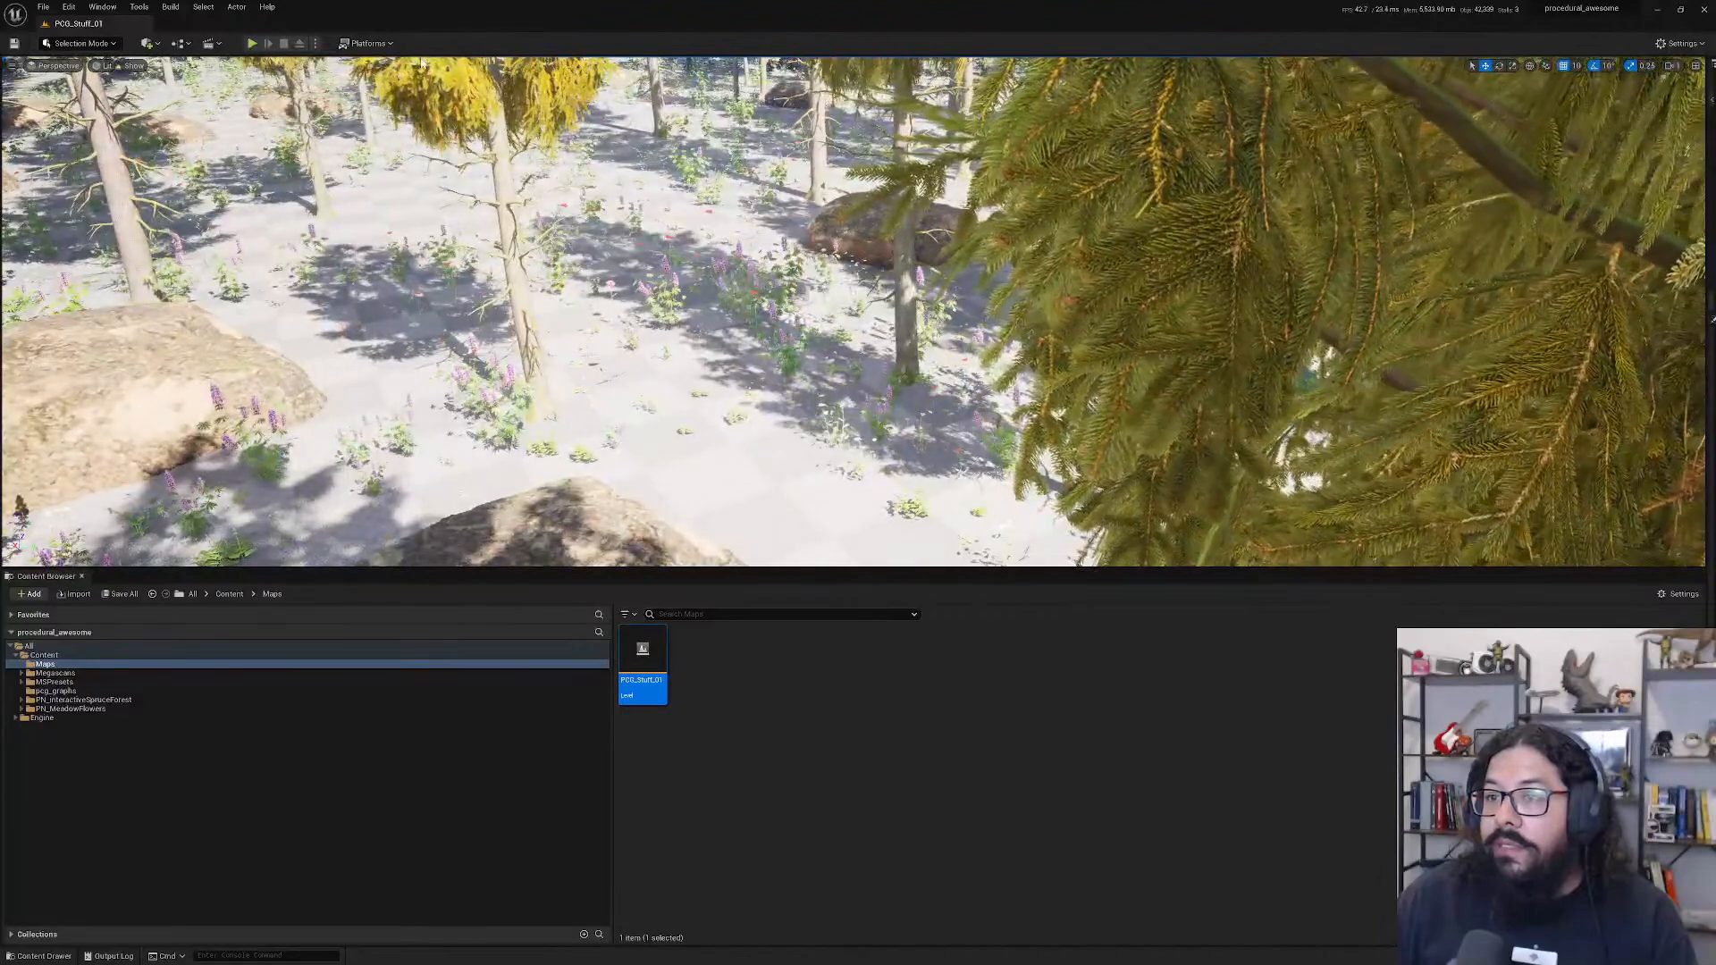
- Play-test the PCG_Stuff_01 level twice, stopping the session each time
{"action": "left_click", "coordinate": [252, 43]}
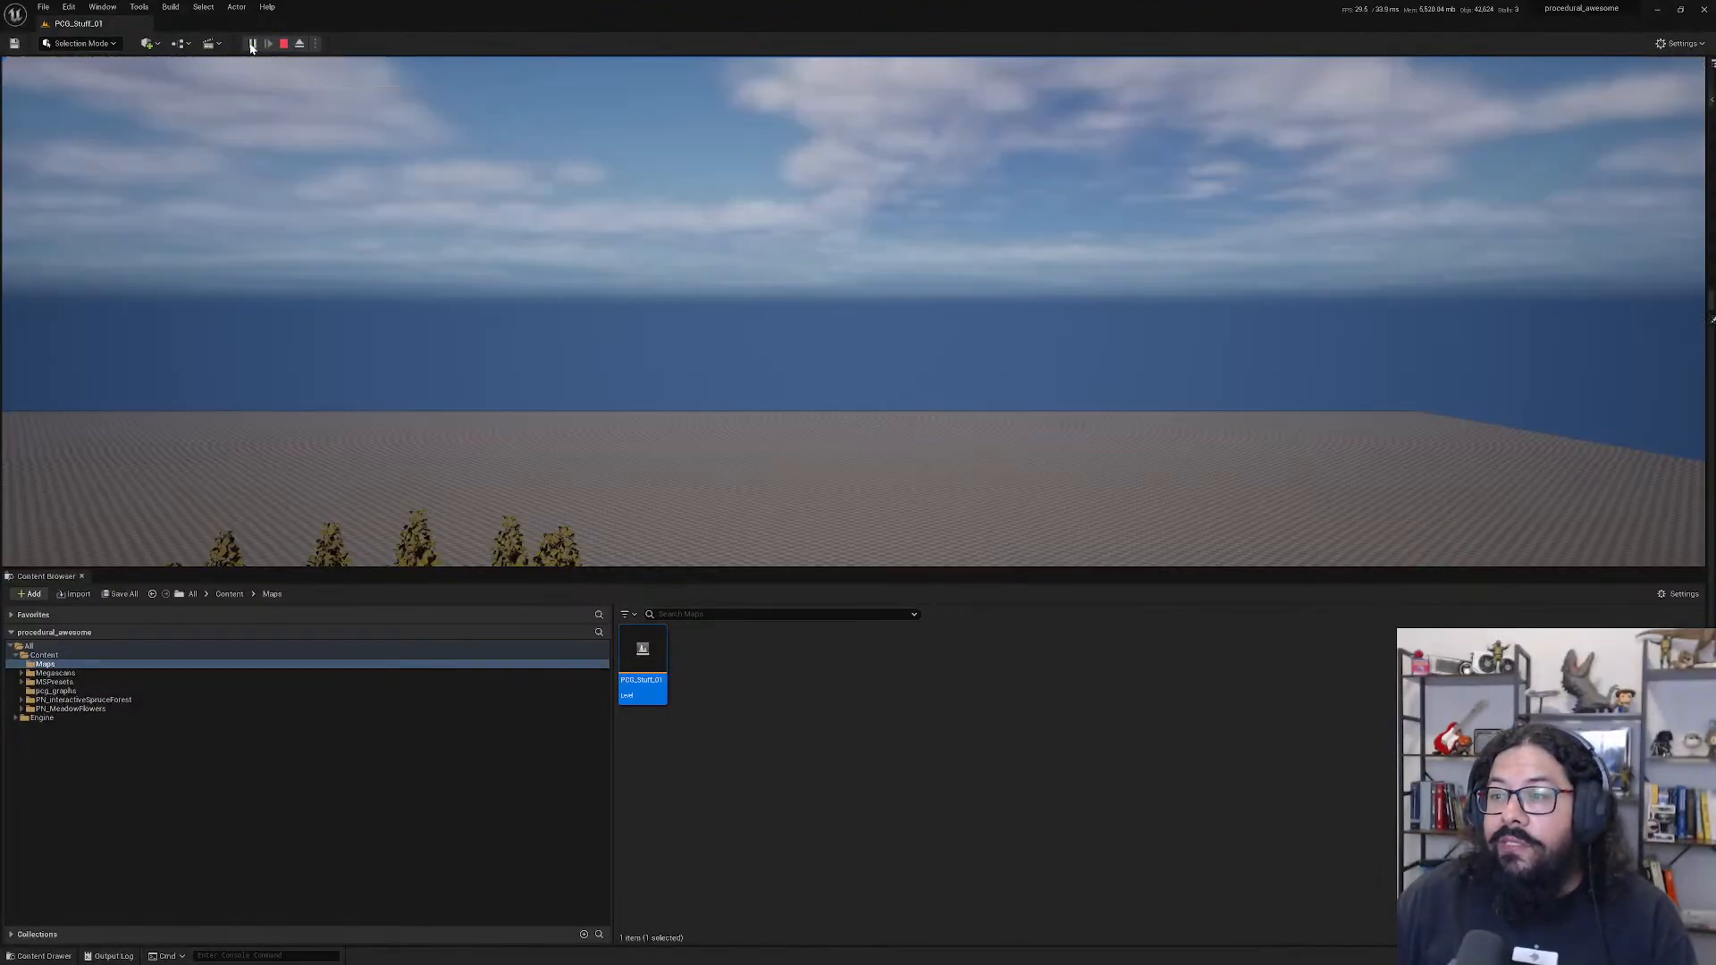
{"action": "key", "text": "Escape"}
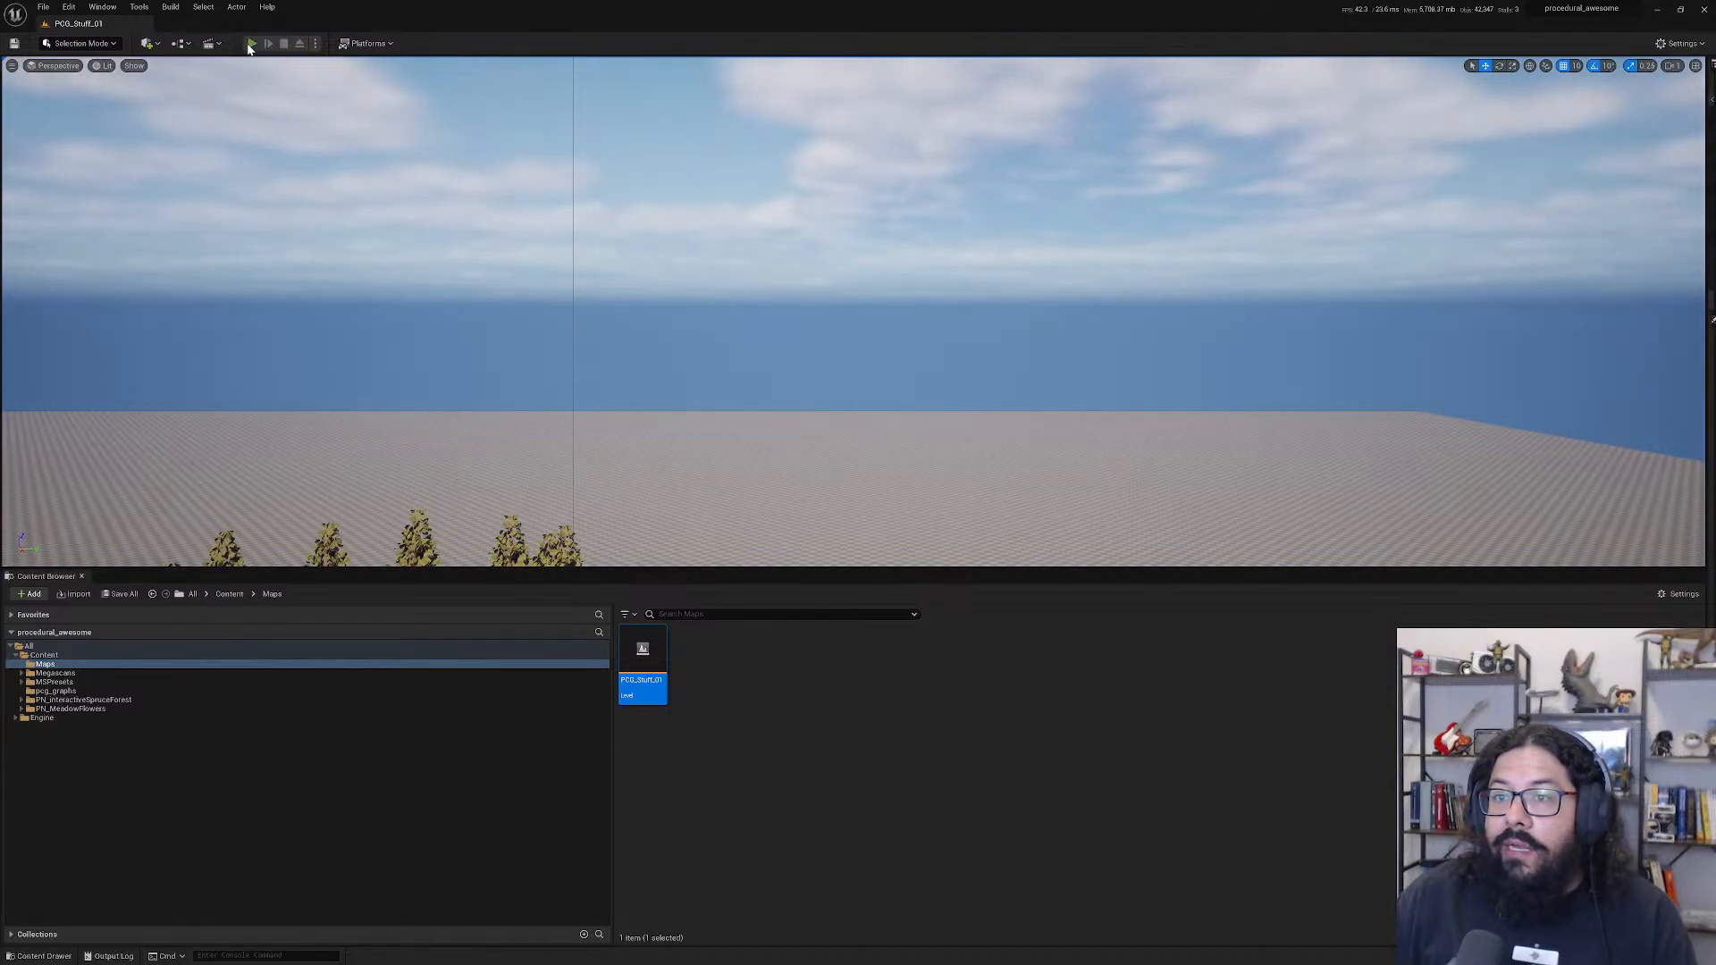
{"action": "key", "text": "alt+p"}
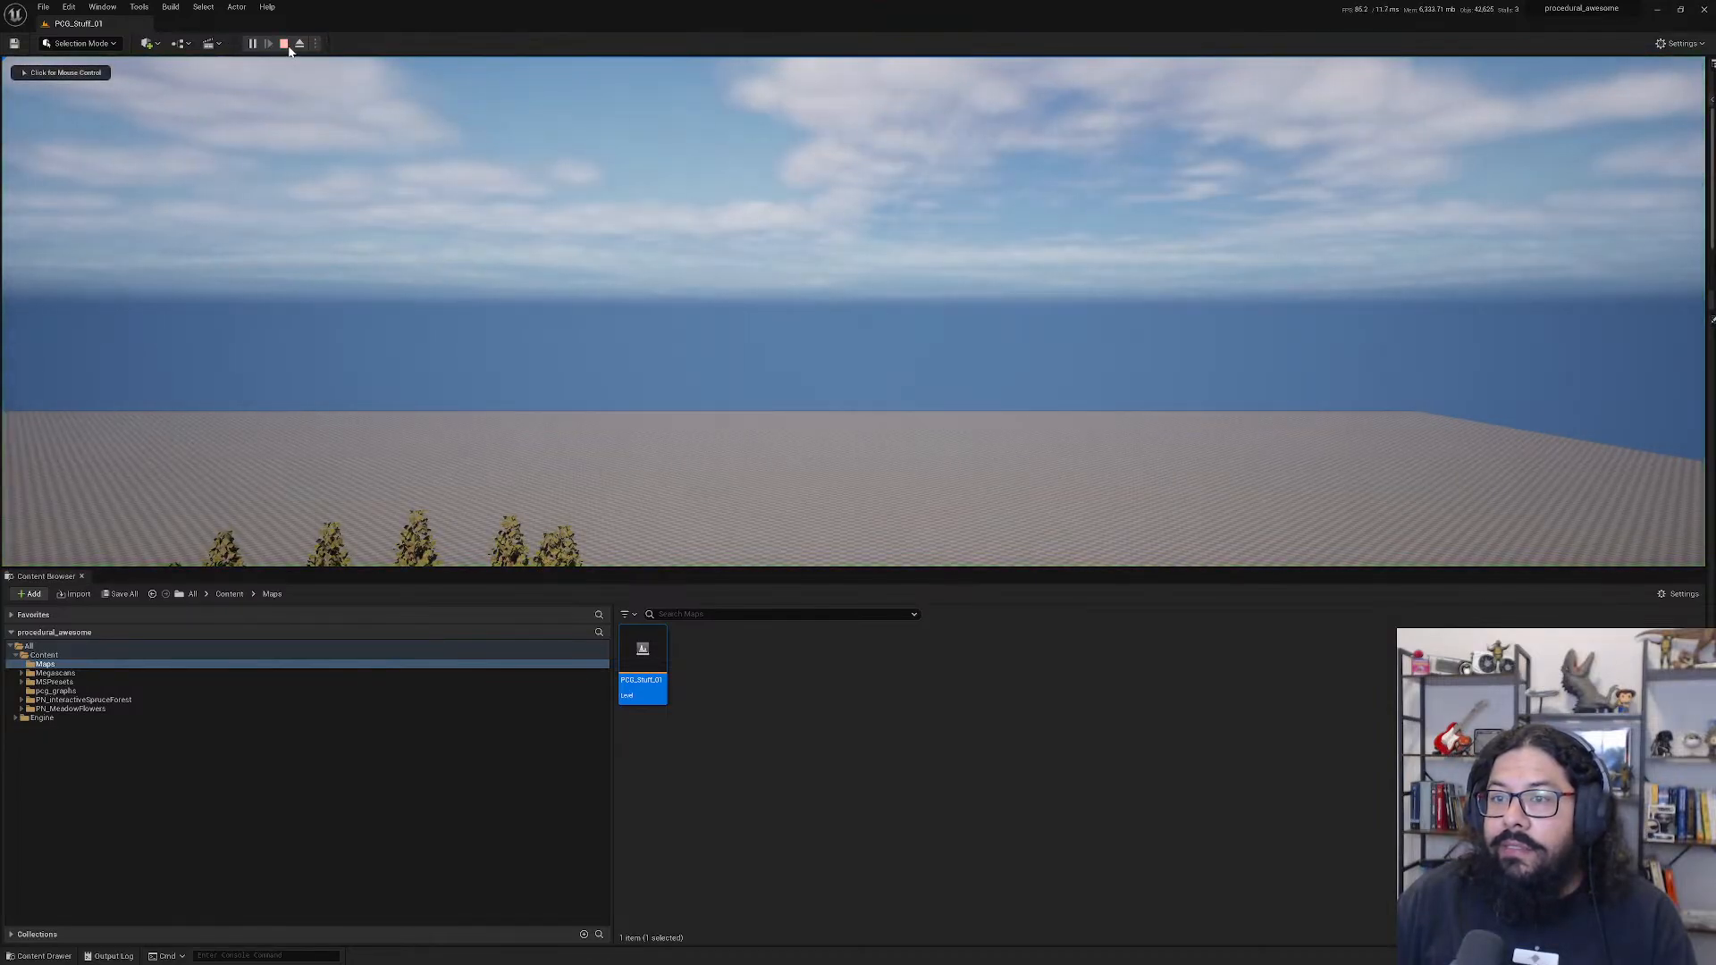
{"action": "left_click", "coordinate": [284, 45]}
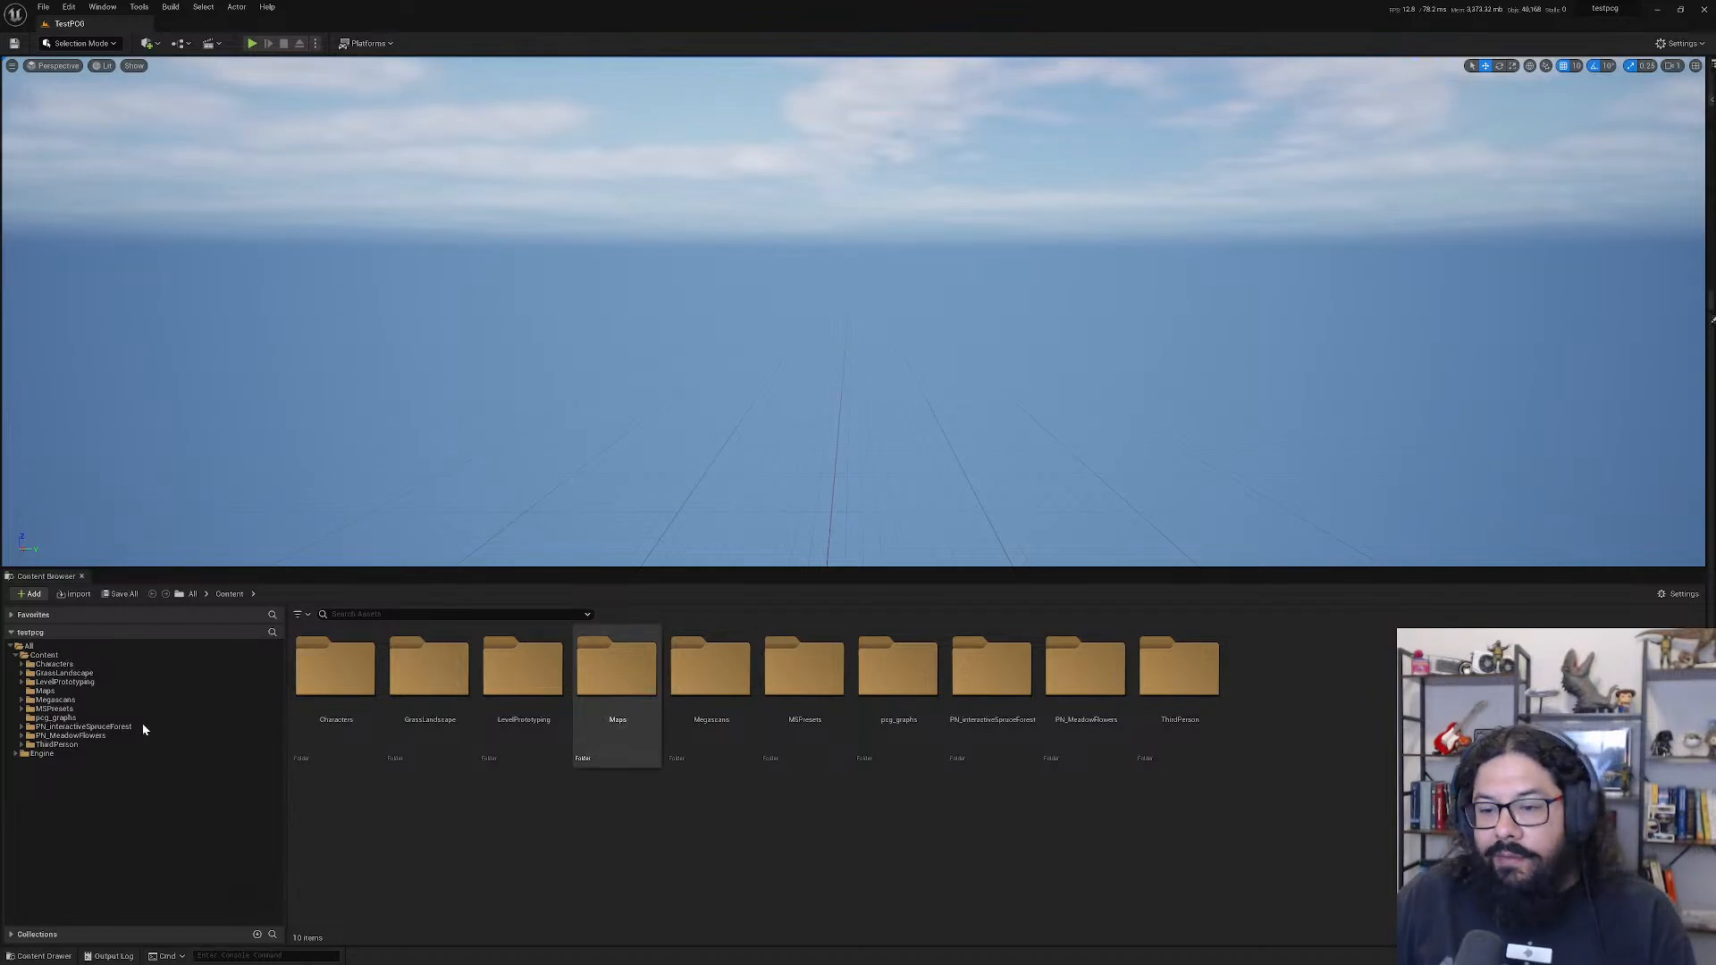
- Check the pcg_graphs and GrassLandscape folders in the testpcg project's content
{"action": "left_click", "coordinate": [59, 720]}
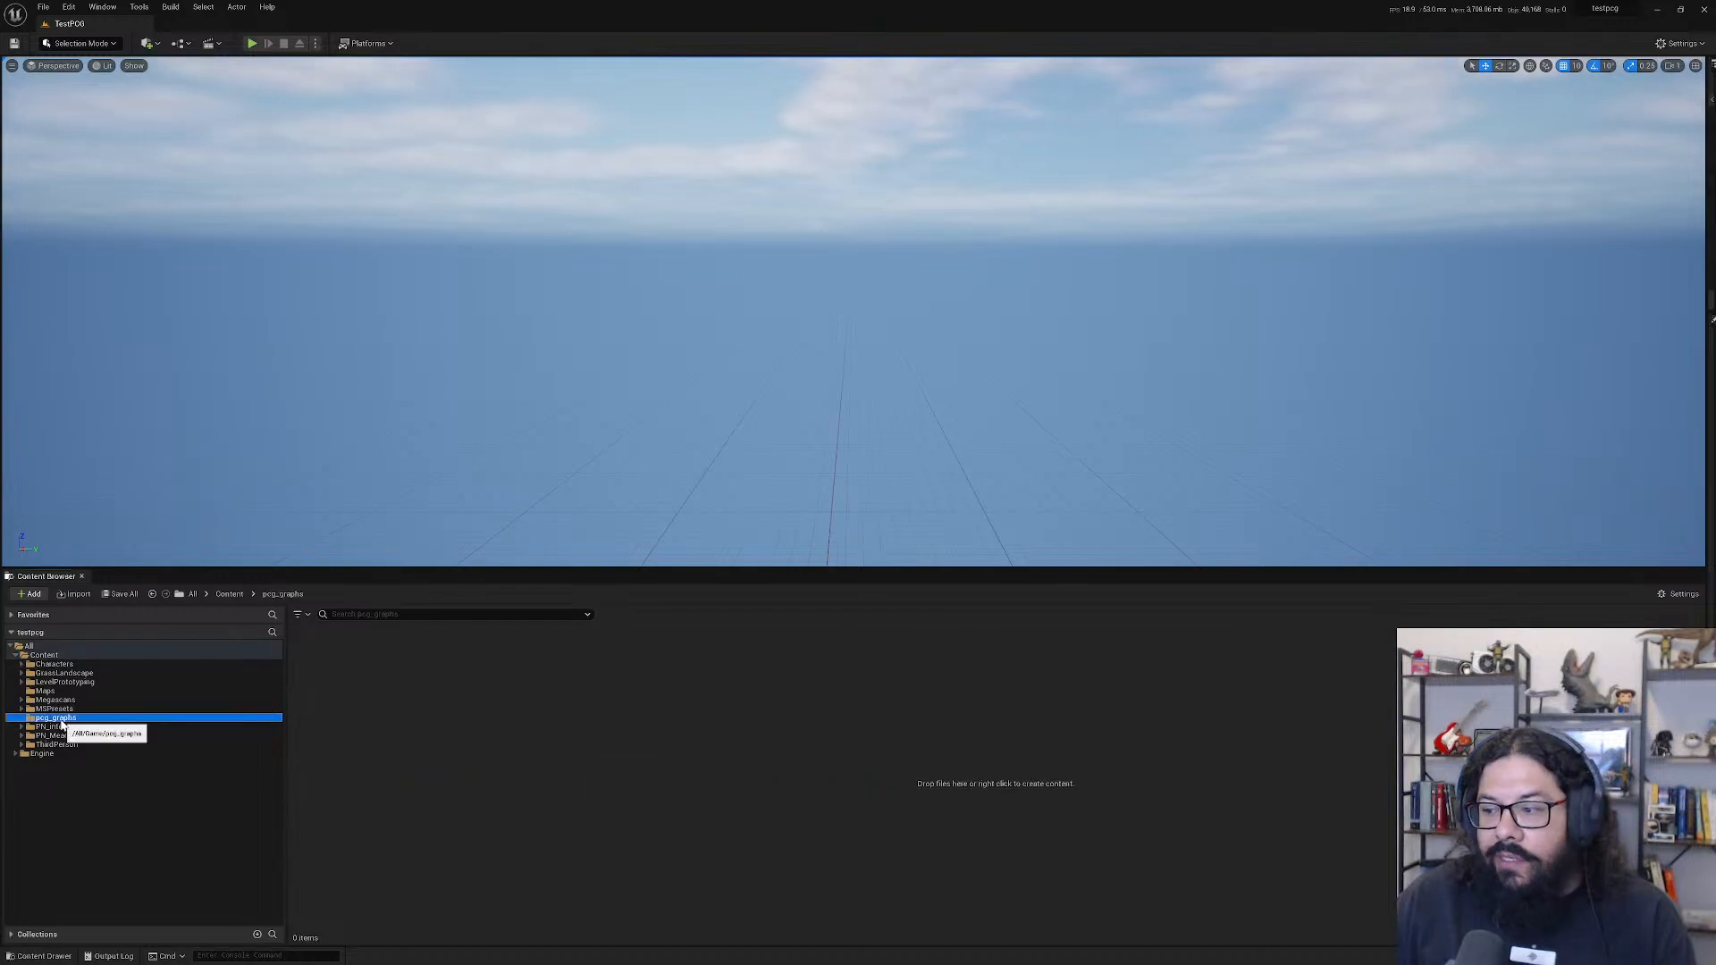
{"action": "left_click", "coordinate": [323, 733]}
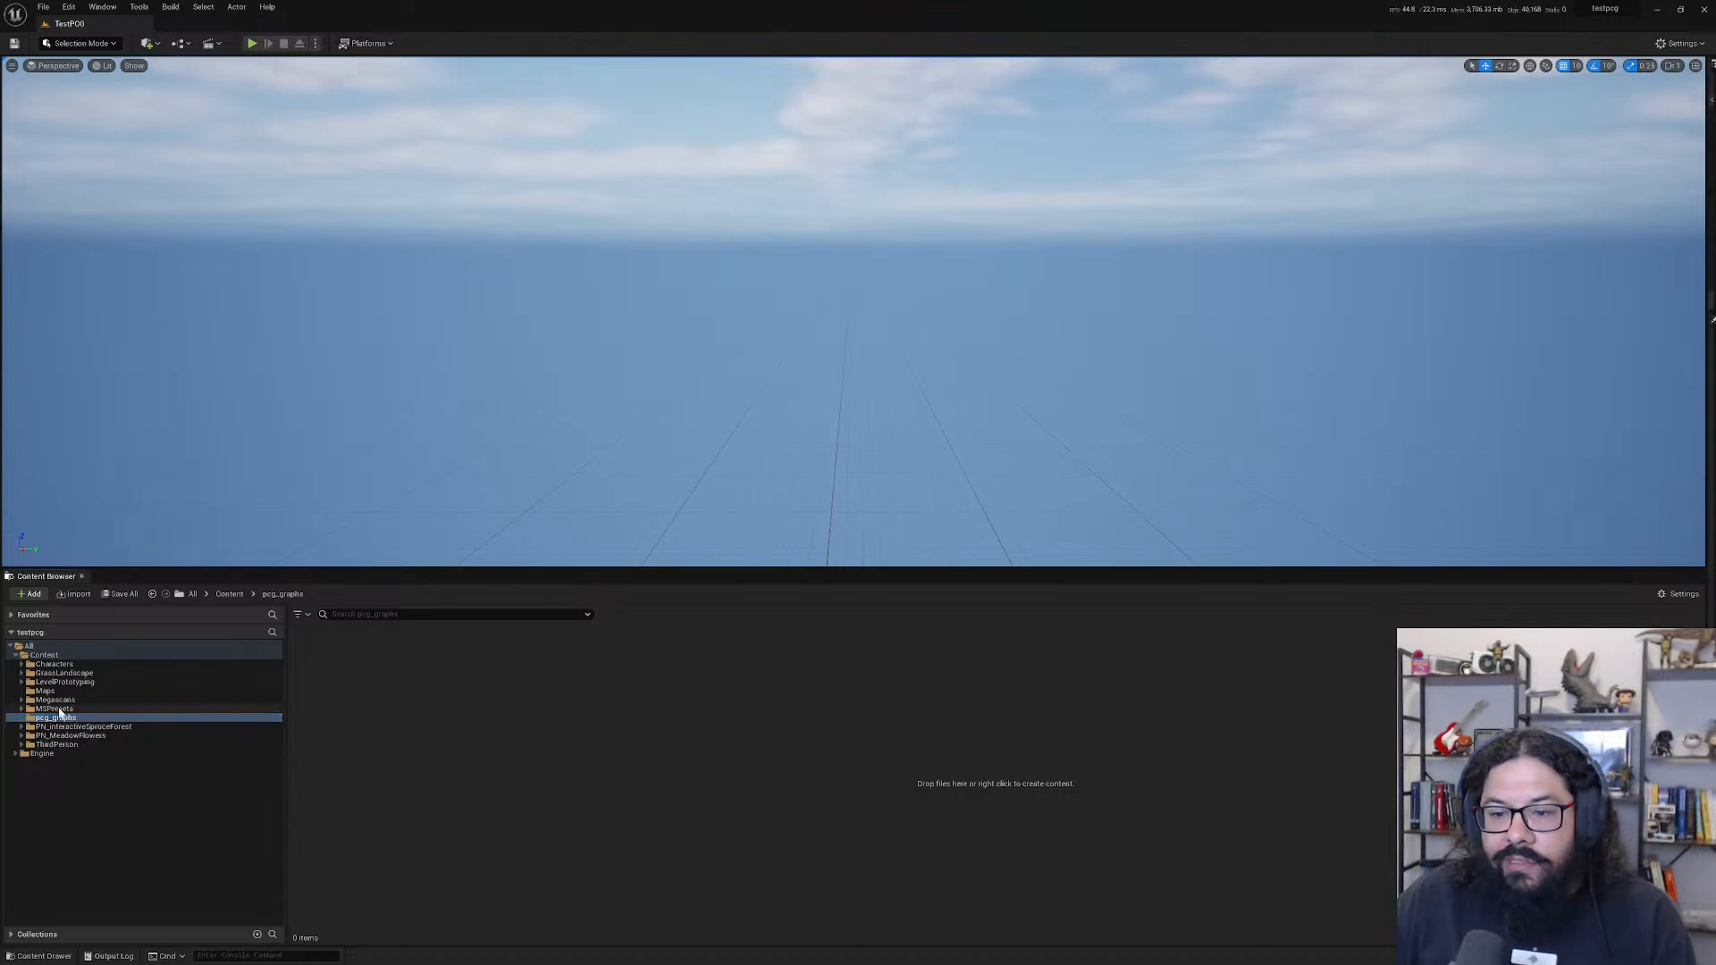
{"action": "left_click_drag", "start_coordinate": [59, 712], "coordinate": [68, 730]}
{"action": "left_click", "coordinate": [61, 730]}
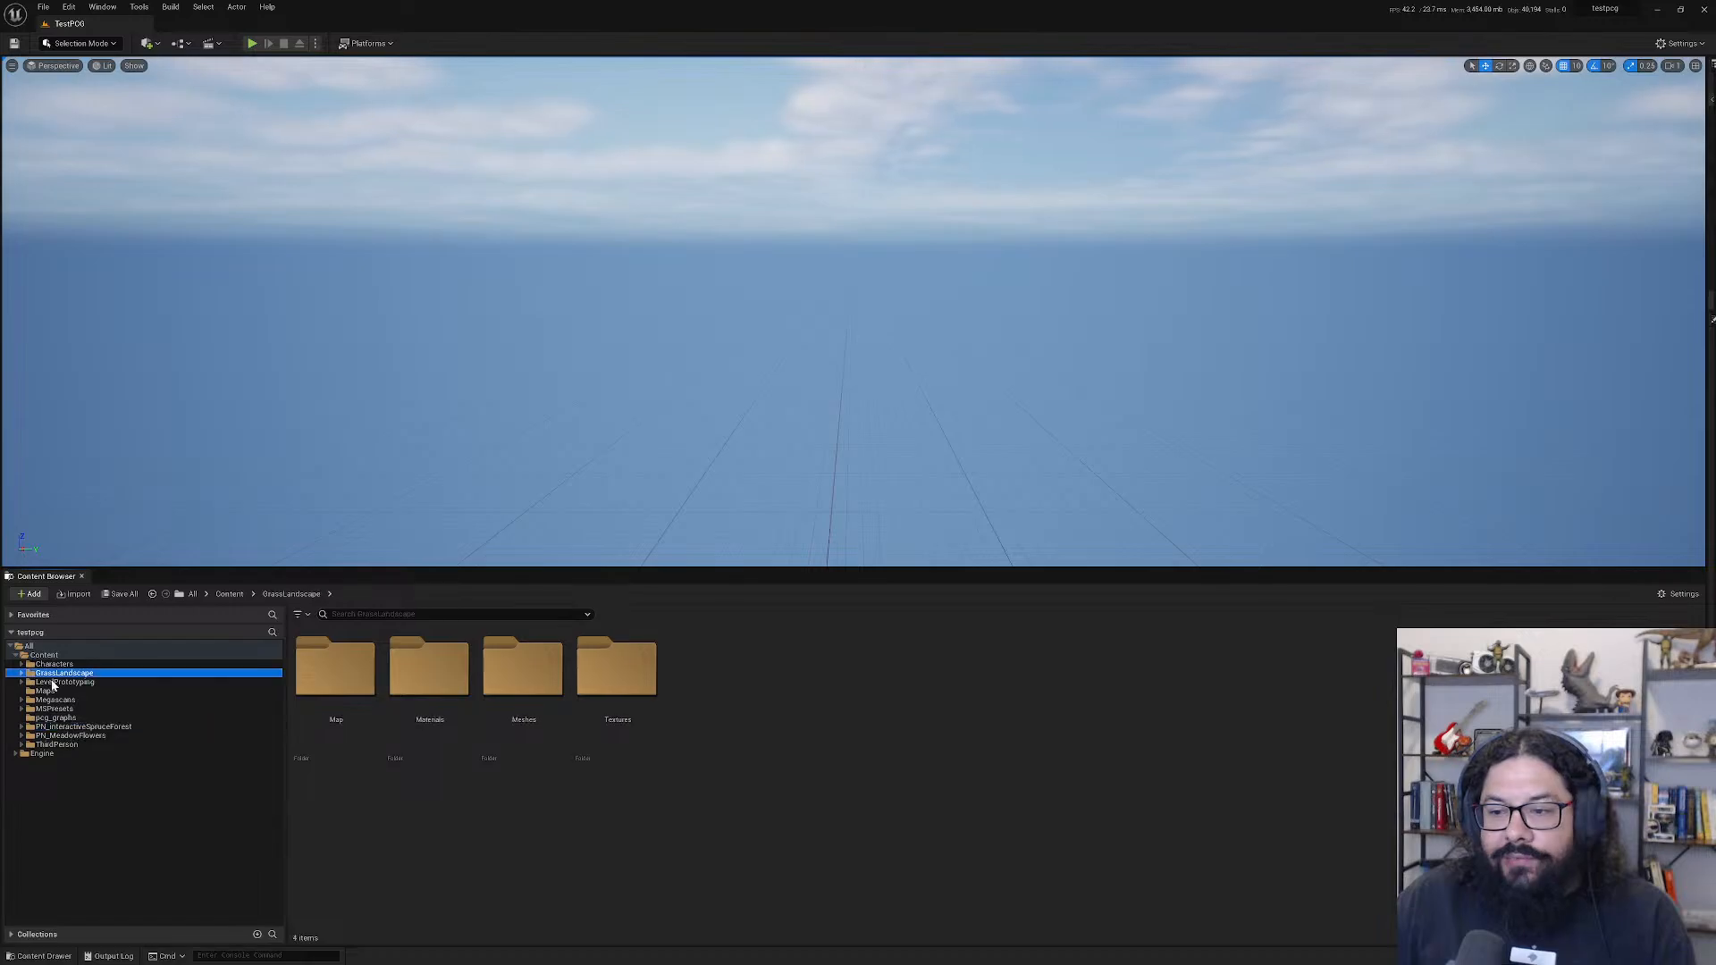
- Check the LevelPrototyping Materials folder and the pcg_graphs folder in the testpcg project
{"action": "left_click", "coordinate": [52, 684]}
{"action": "double_click", "coordinate": [342, 650]}
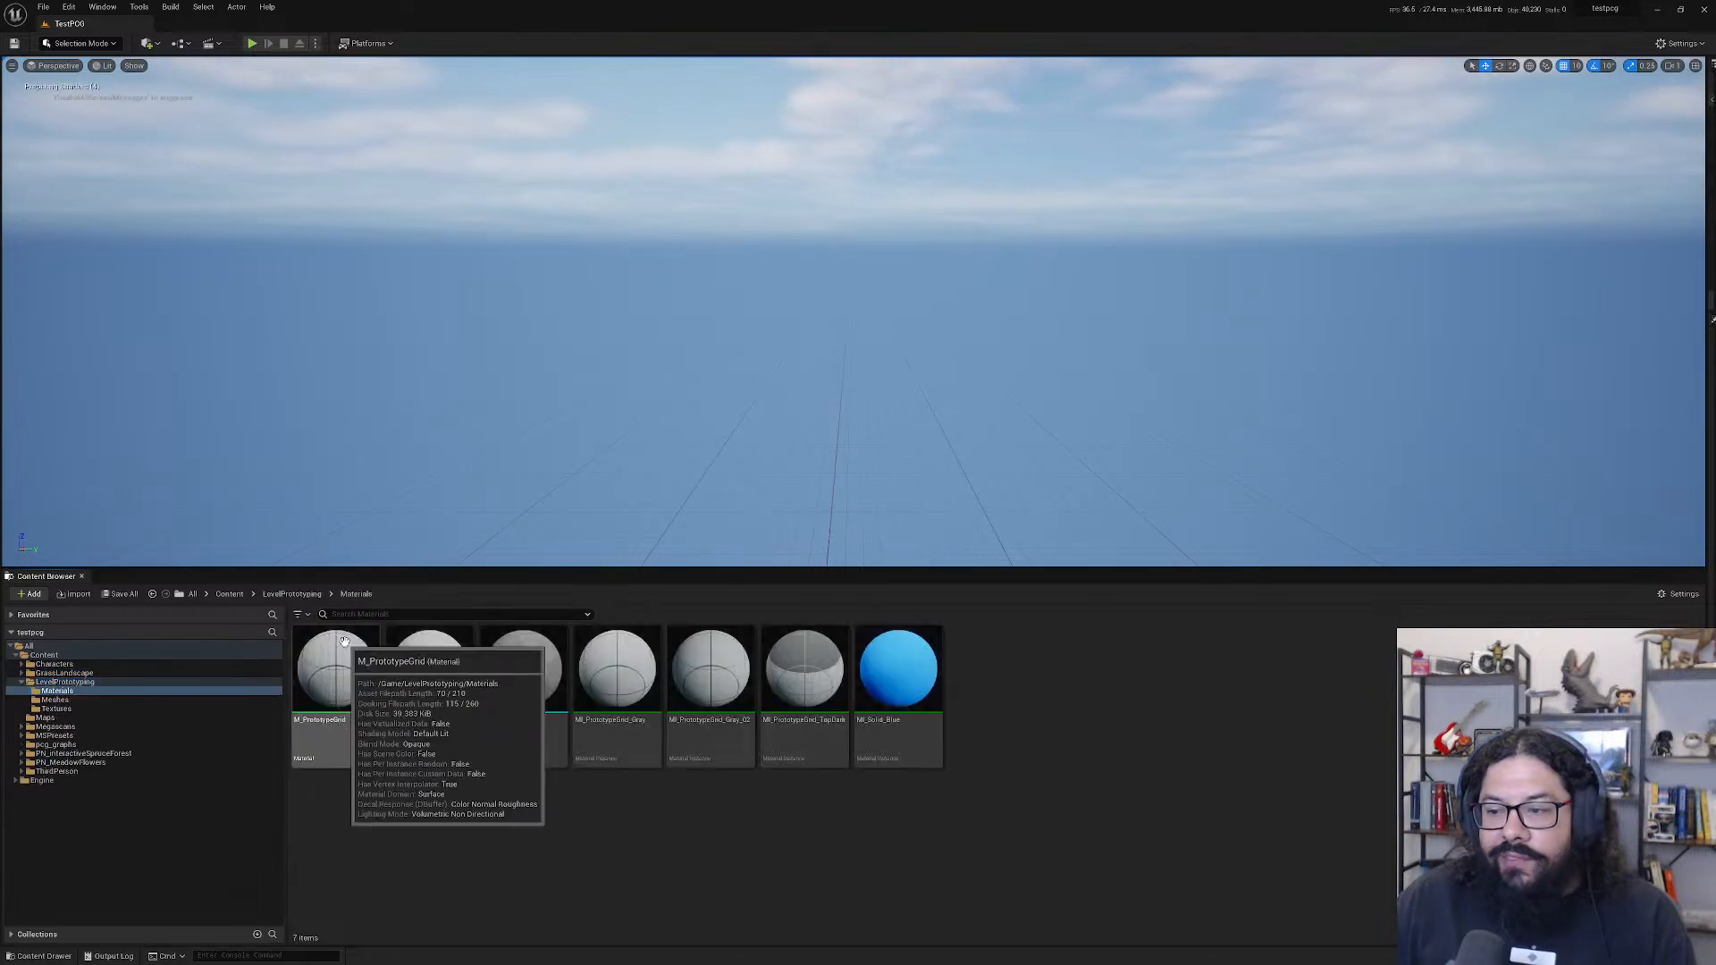
{"action": "left_click", "coordinate": [52, 746]}
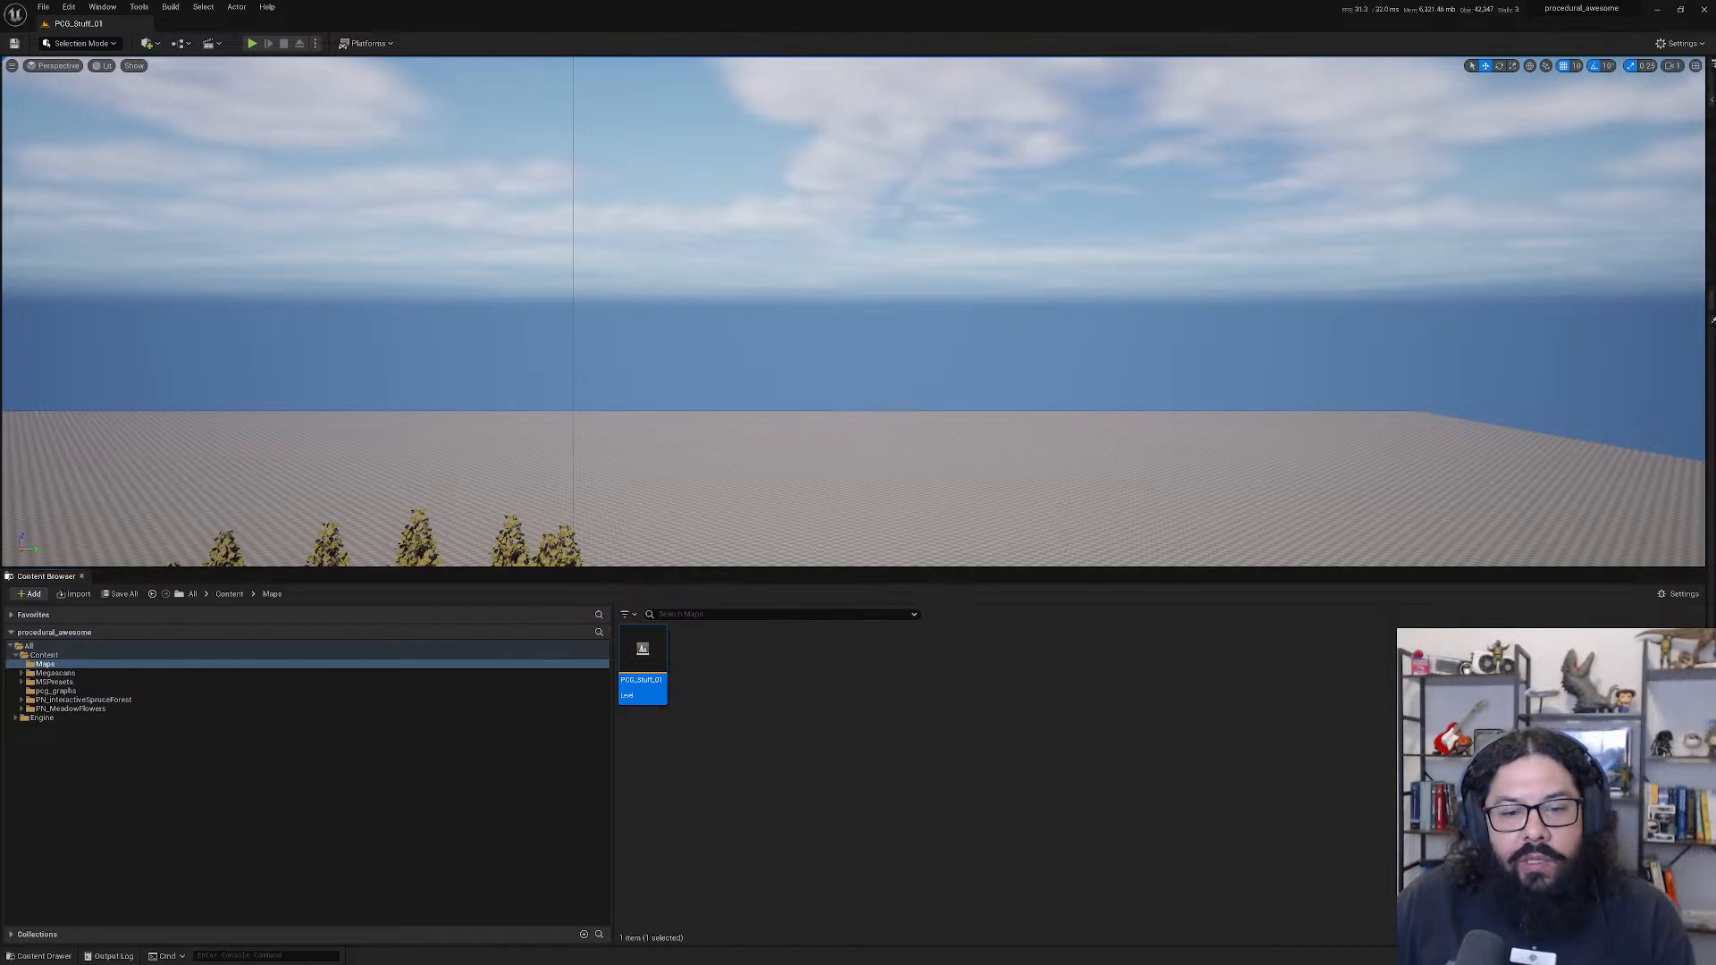
- Switch to the Epic Games Launcher and open the testpcg project from the Unreal Engine library
{"action": "key", "text": "alt+Tab"}
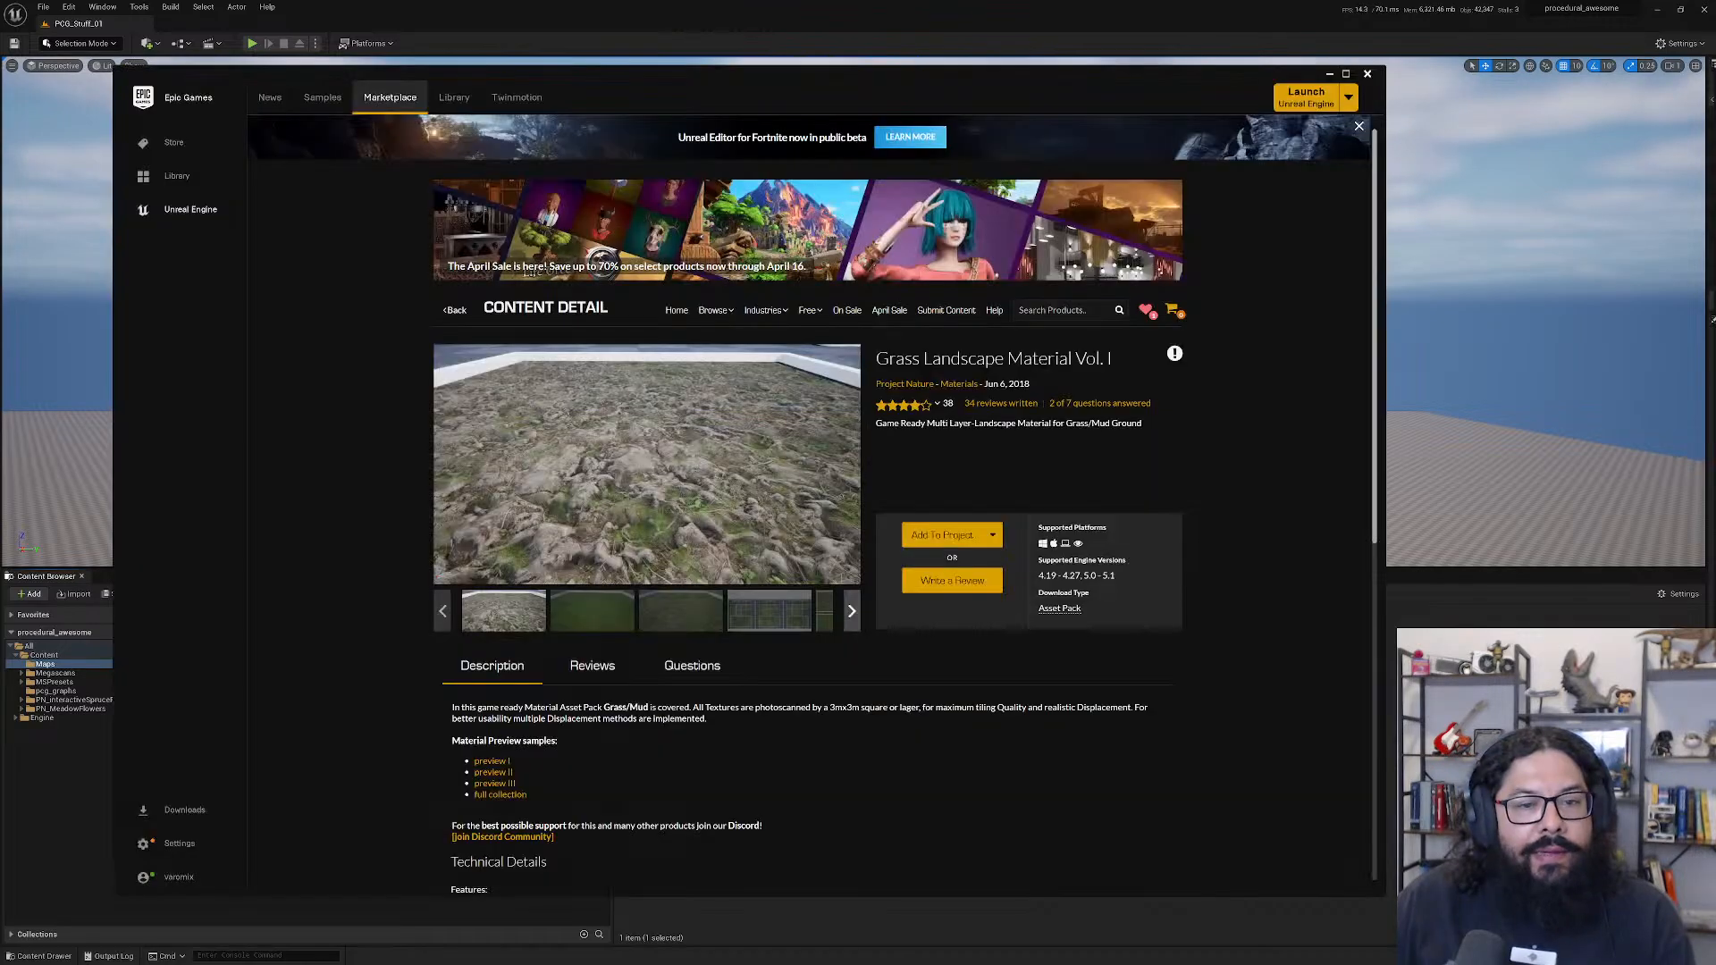
{"action": "left_click", "coordinate": [453, 100]}
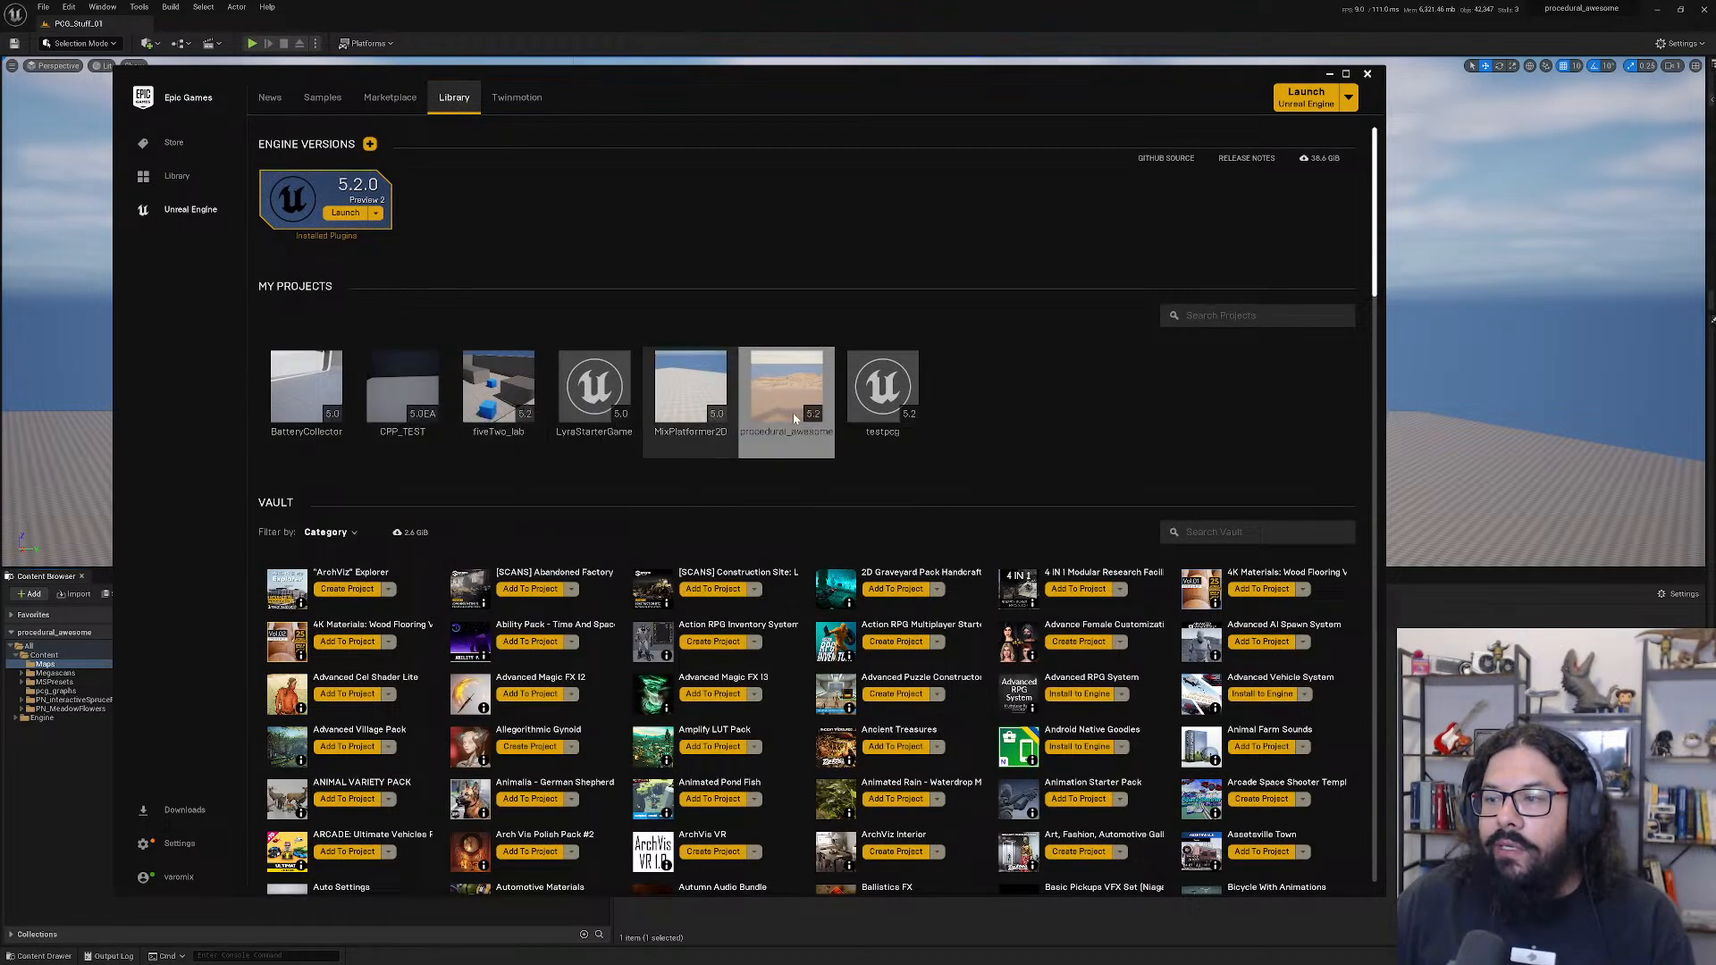
{"action": "double_click", "coordinate": [889, 393]}
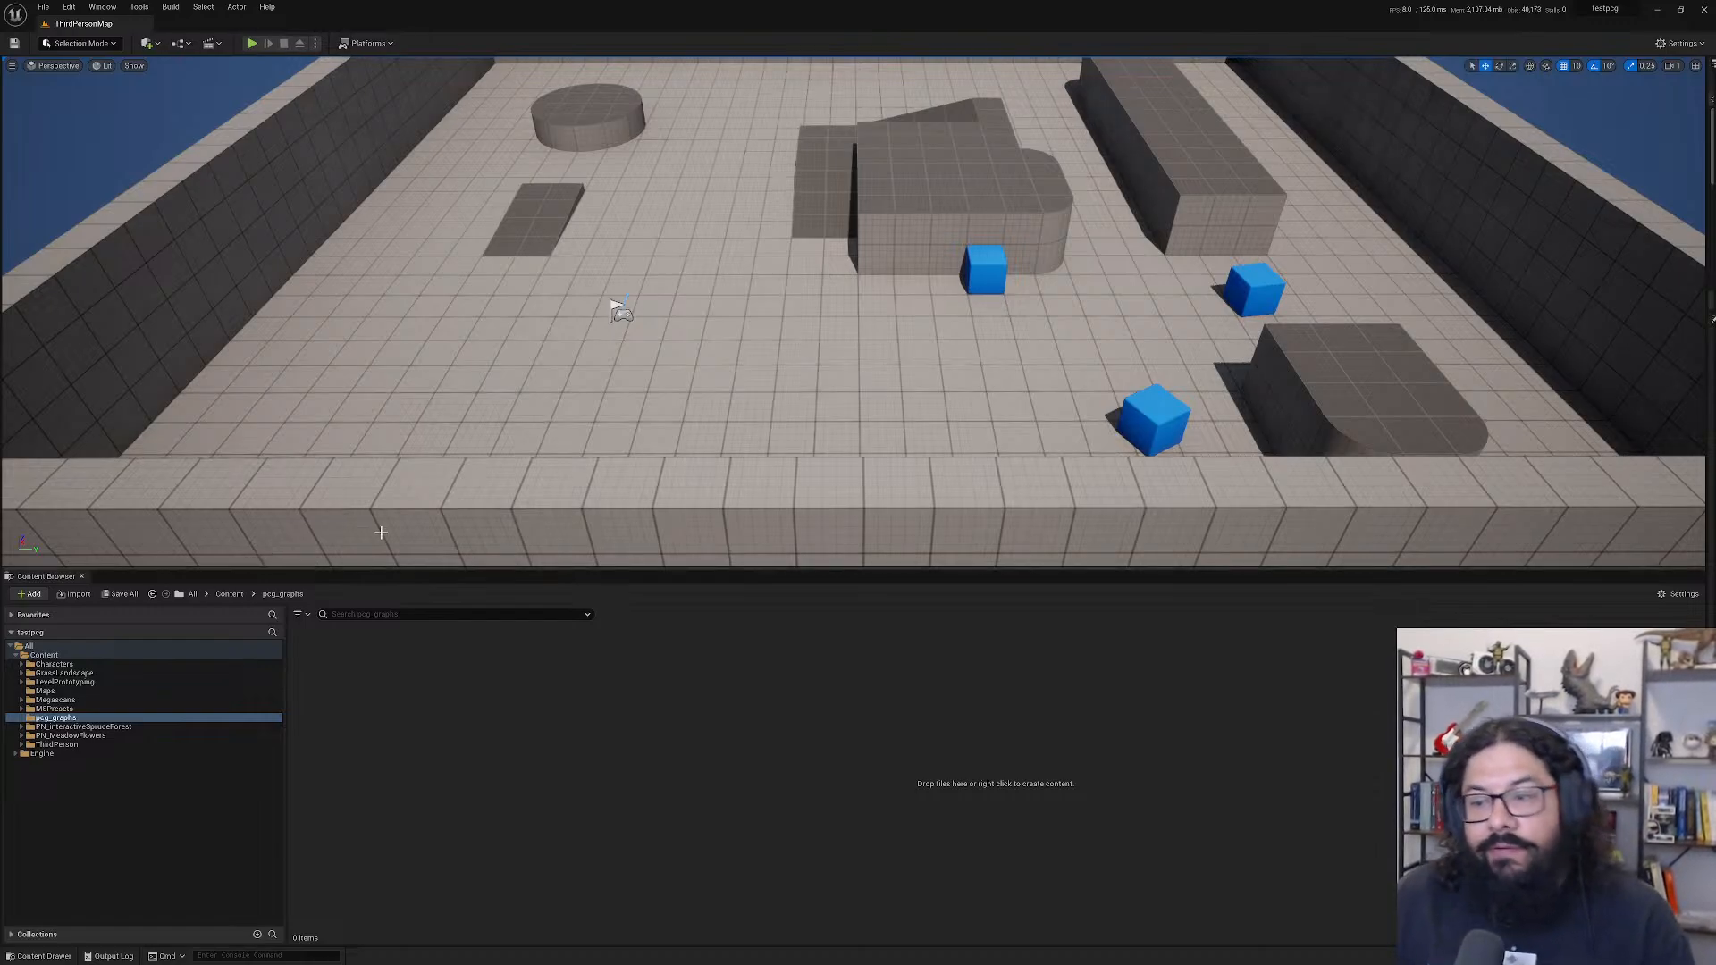
- Look for the migrated graph in the pcg_graphs folder and inspect the PN_InteractiveSpruceForest folder
{"action": "left_click", "coordinate": [404, 517]}
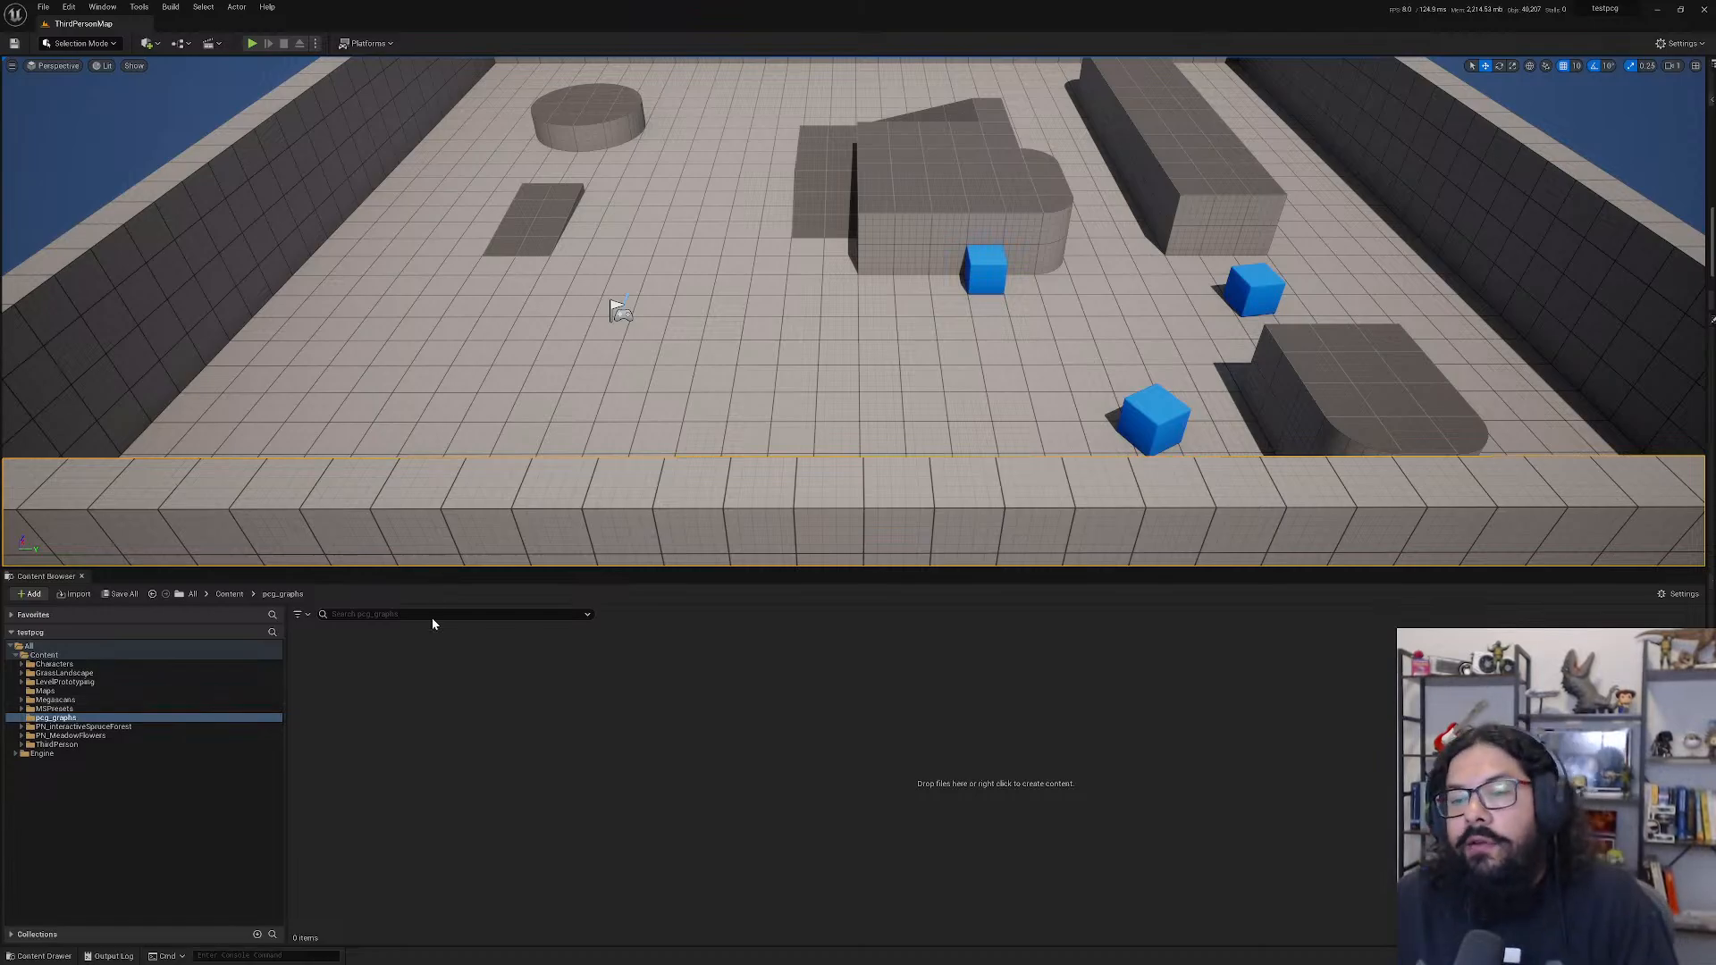
{"action": "left_click", "coordinate": [57, 718]}
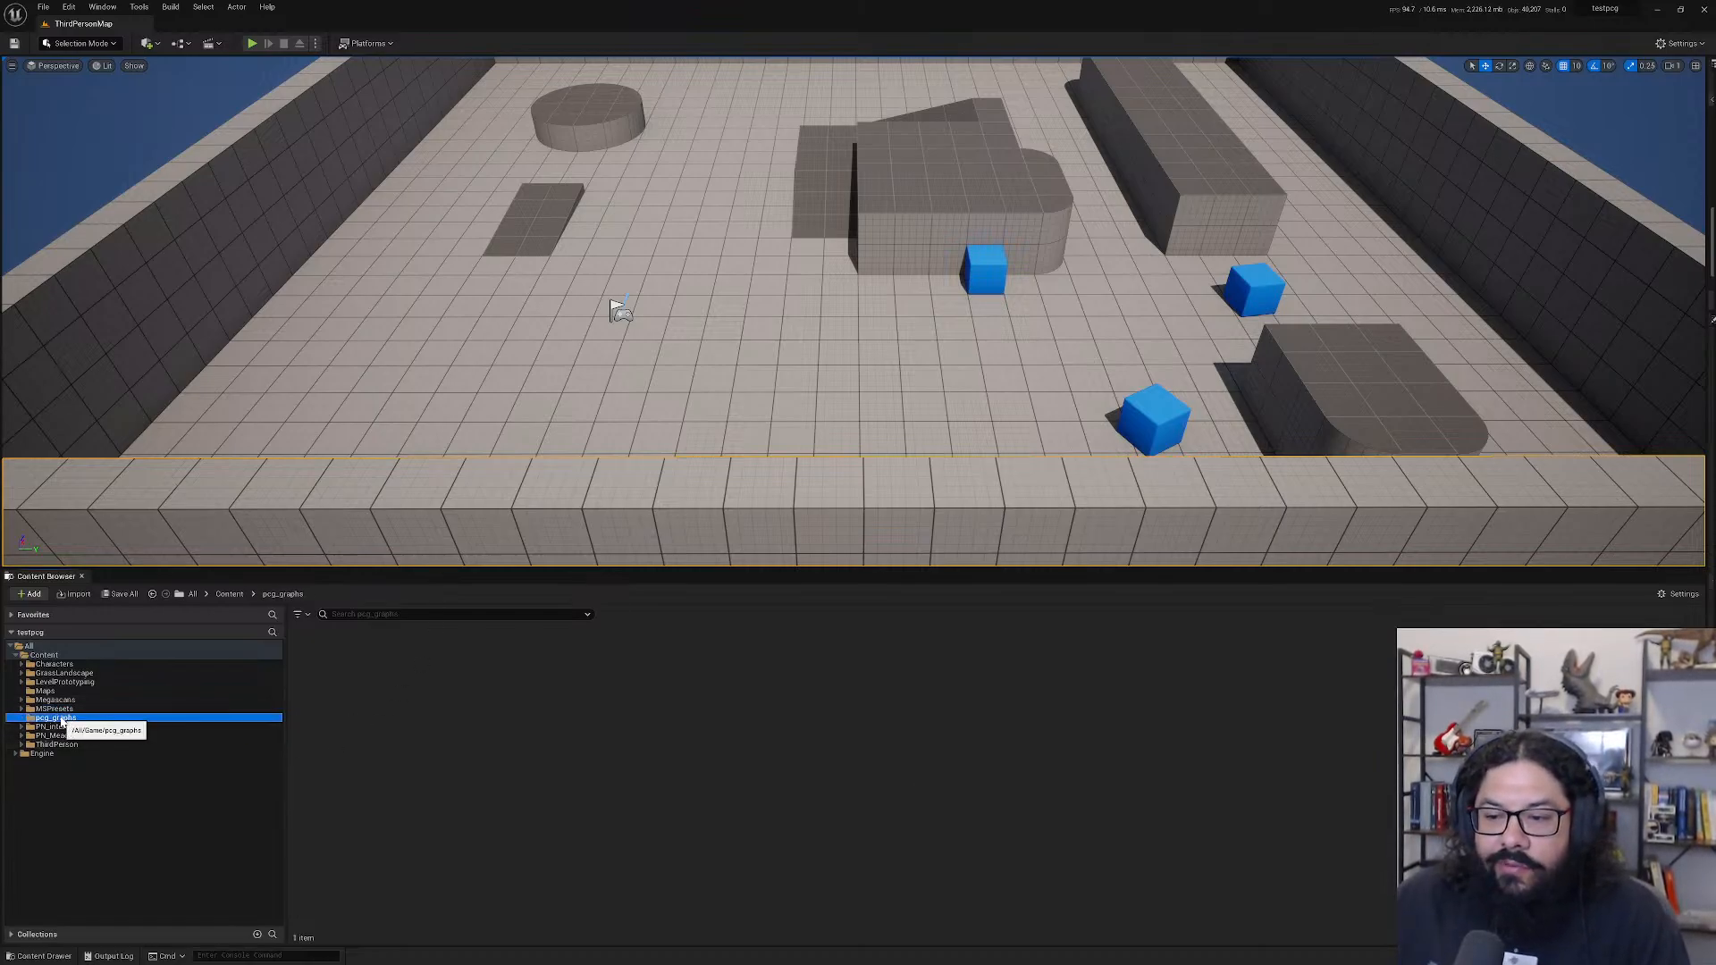
{"action": "left_click", "coordinate": [97, 728]}
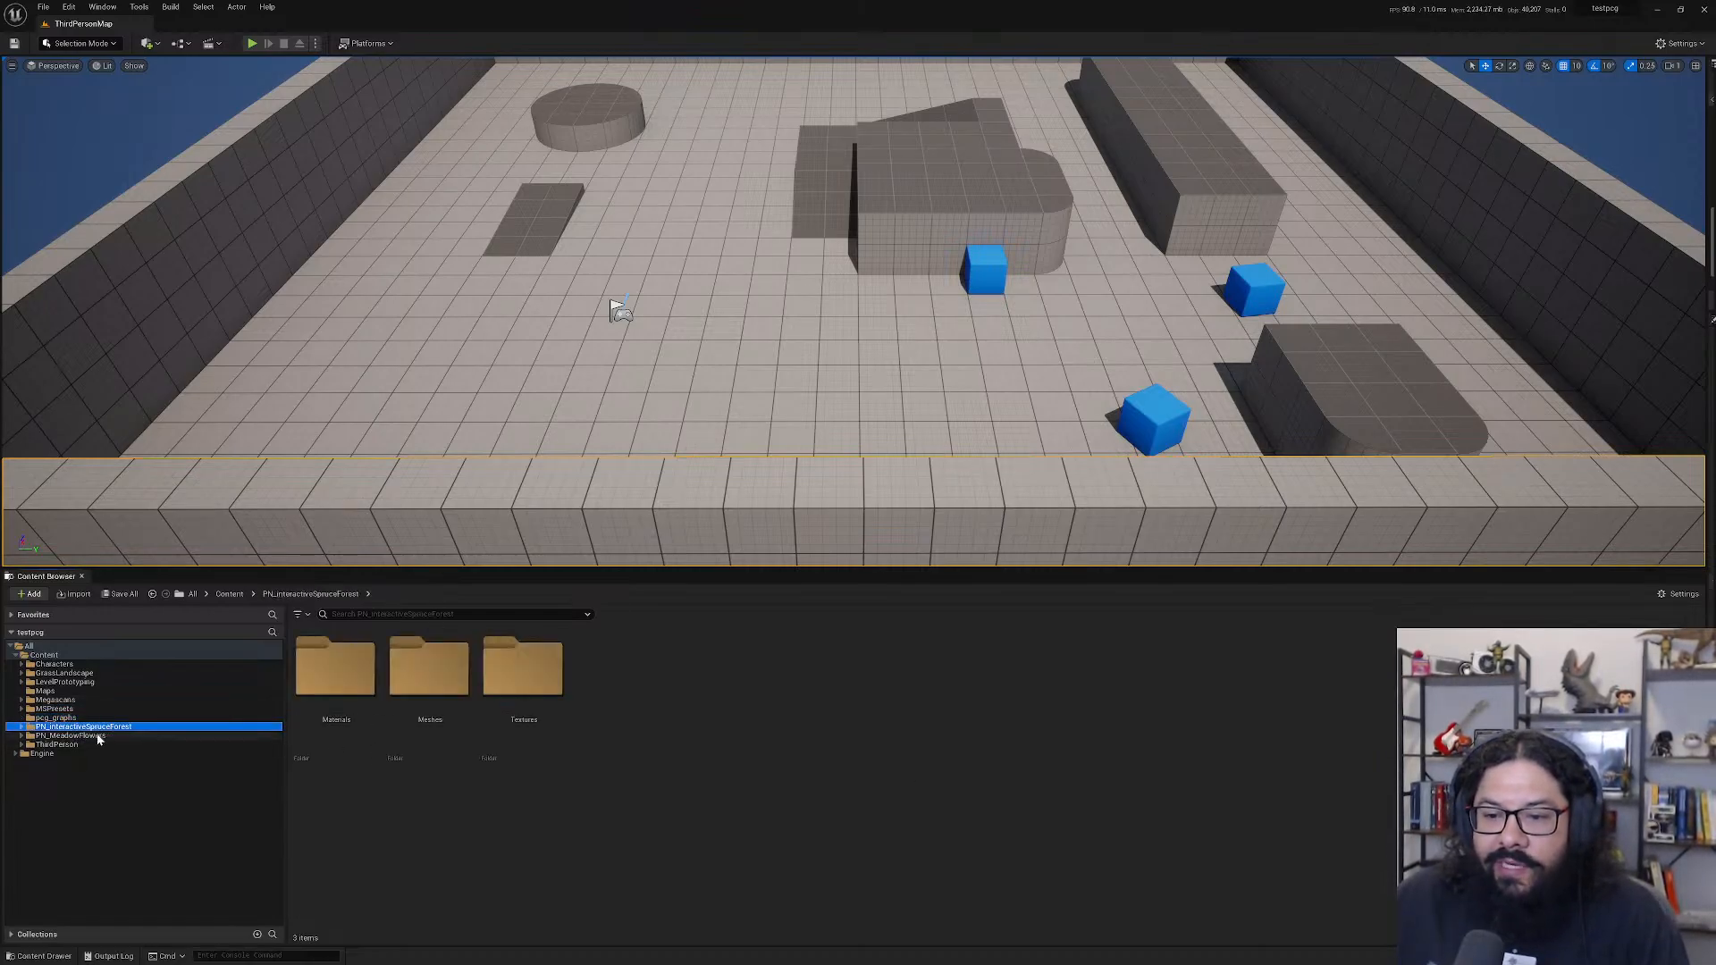
{"action": "left_click", "coordinate": [65, 720]}
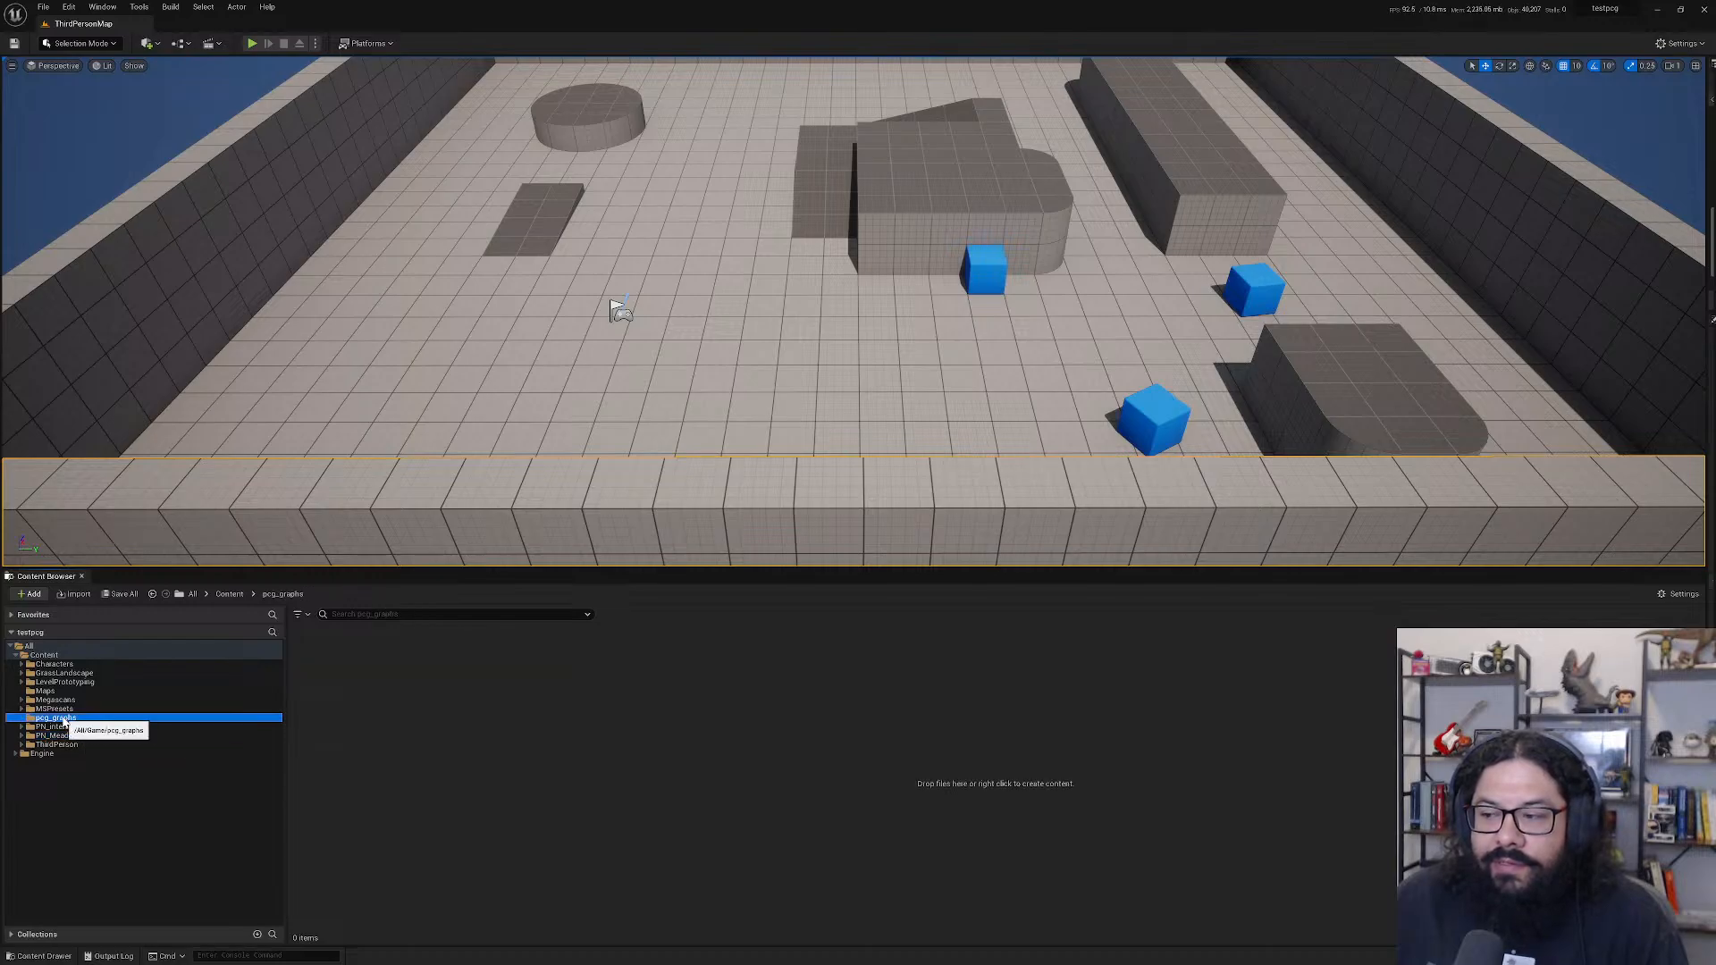
{"action": "left_click", "coordinate": [425, 719]}
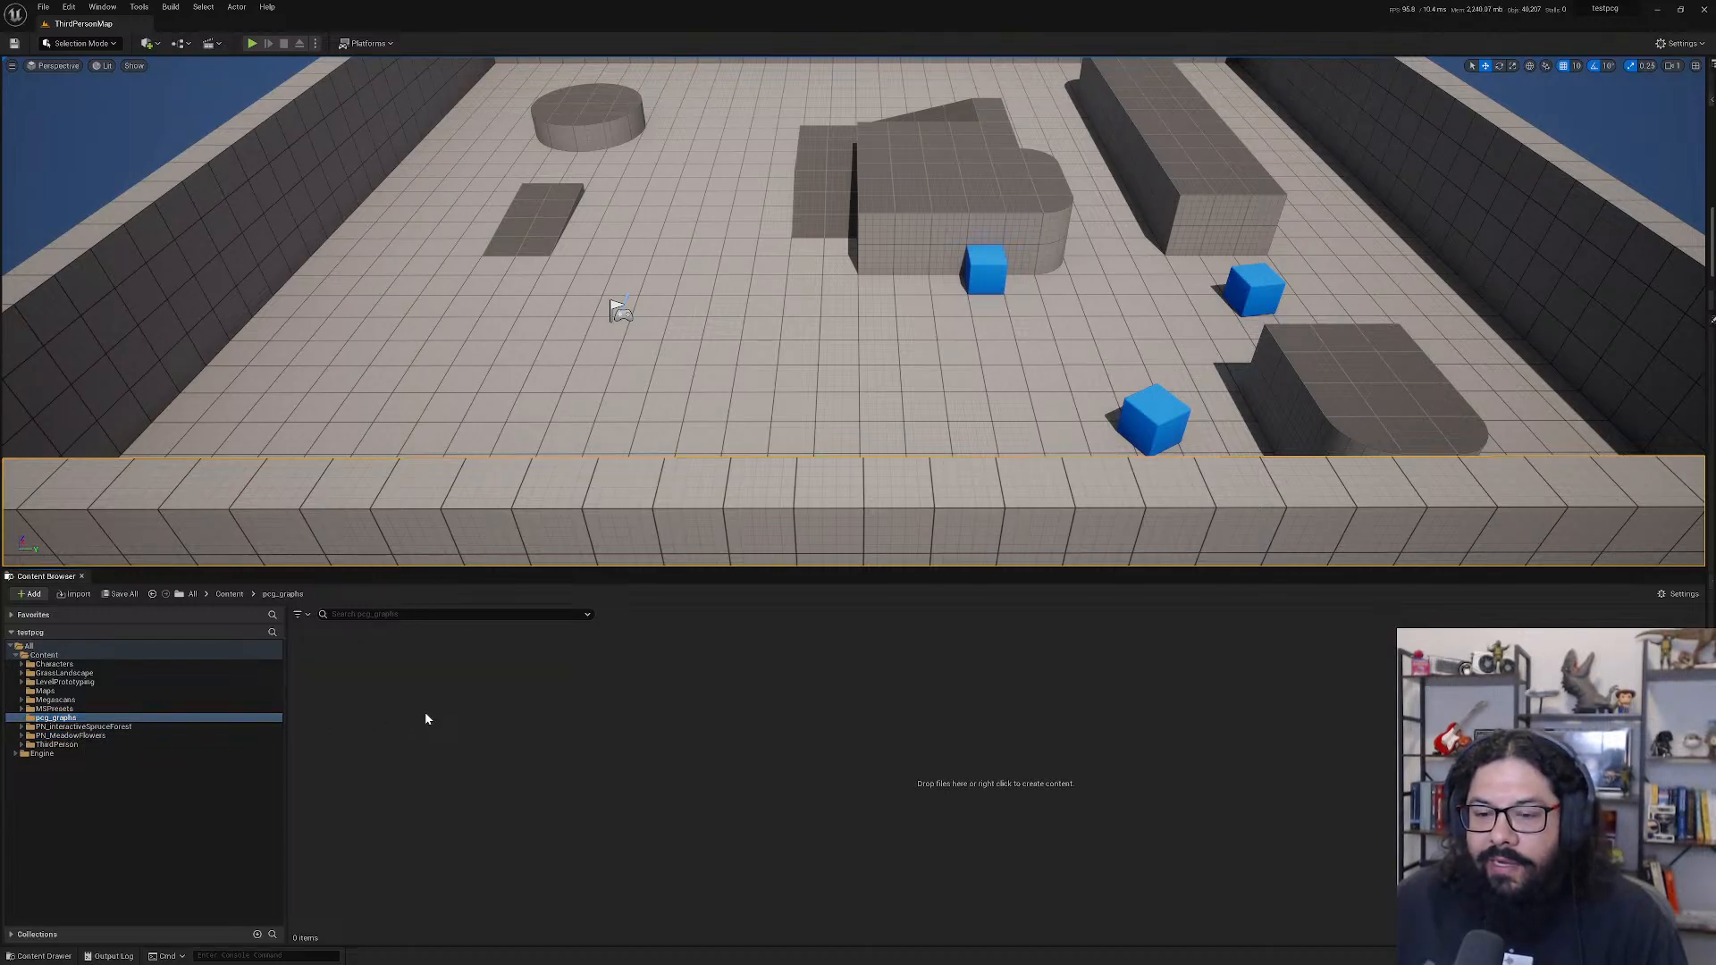
- Examine the Characters, GrassLandscape, Maps and Megascans 3D_Assets folders, then recheck pcg_graphs for the missing graph
{"action": "left_click", "coordinate": [65, 665]}
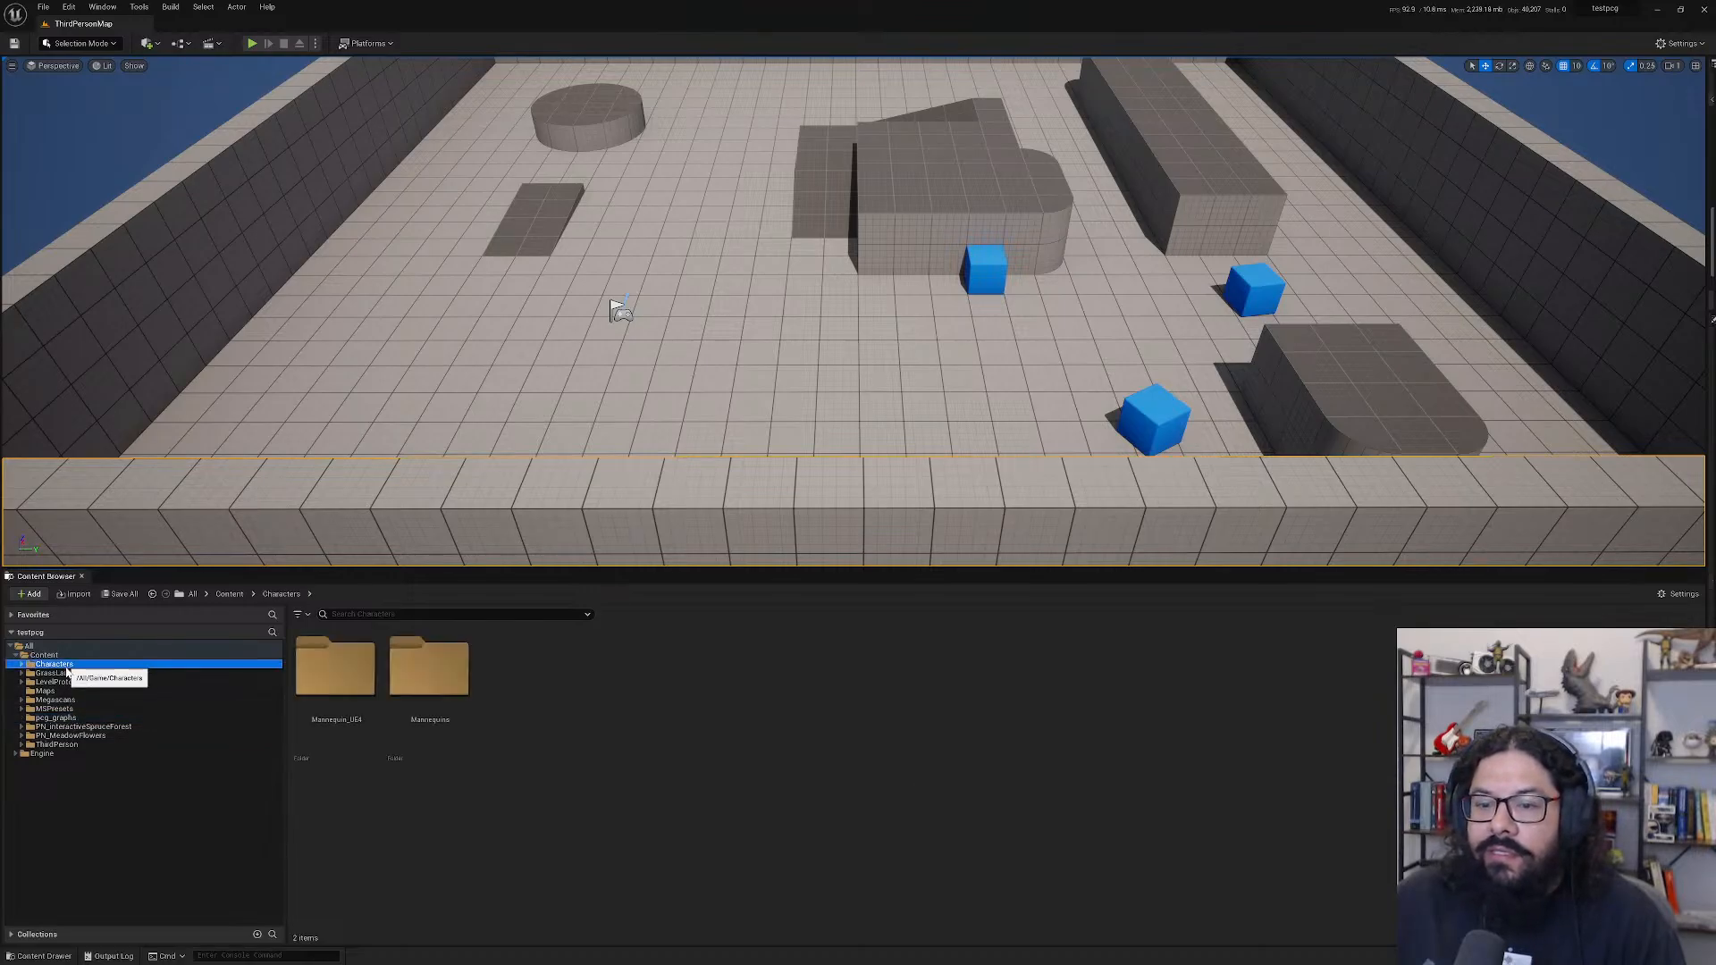
{"action": "left_click", "coordinate": [68, 673]}
{"action": "left_click", "coordinate": [69, 683]}
{"action": "left_click", "coordinate": [67, 676]}
{"action": "left_click", "coordinate": [68, 683]}
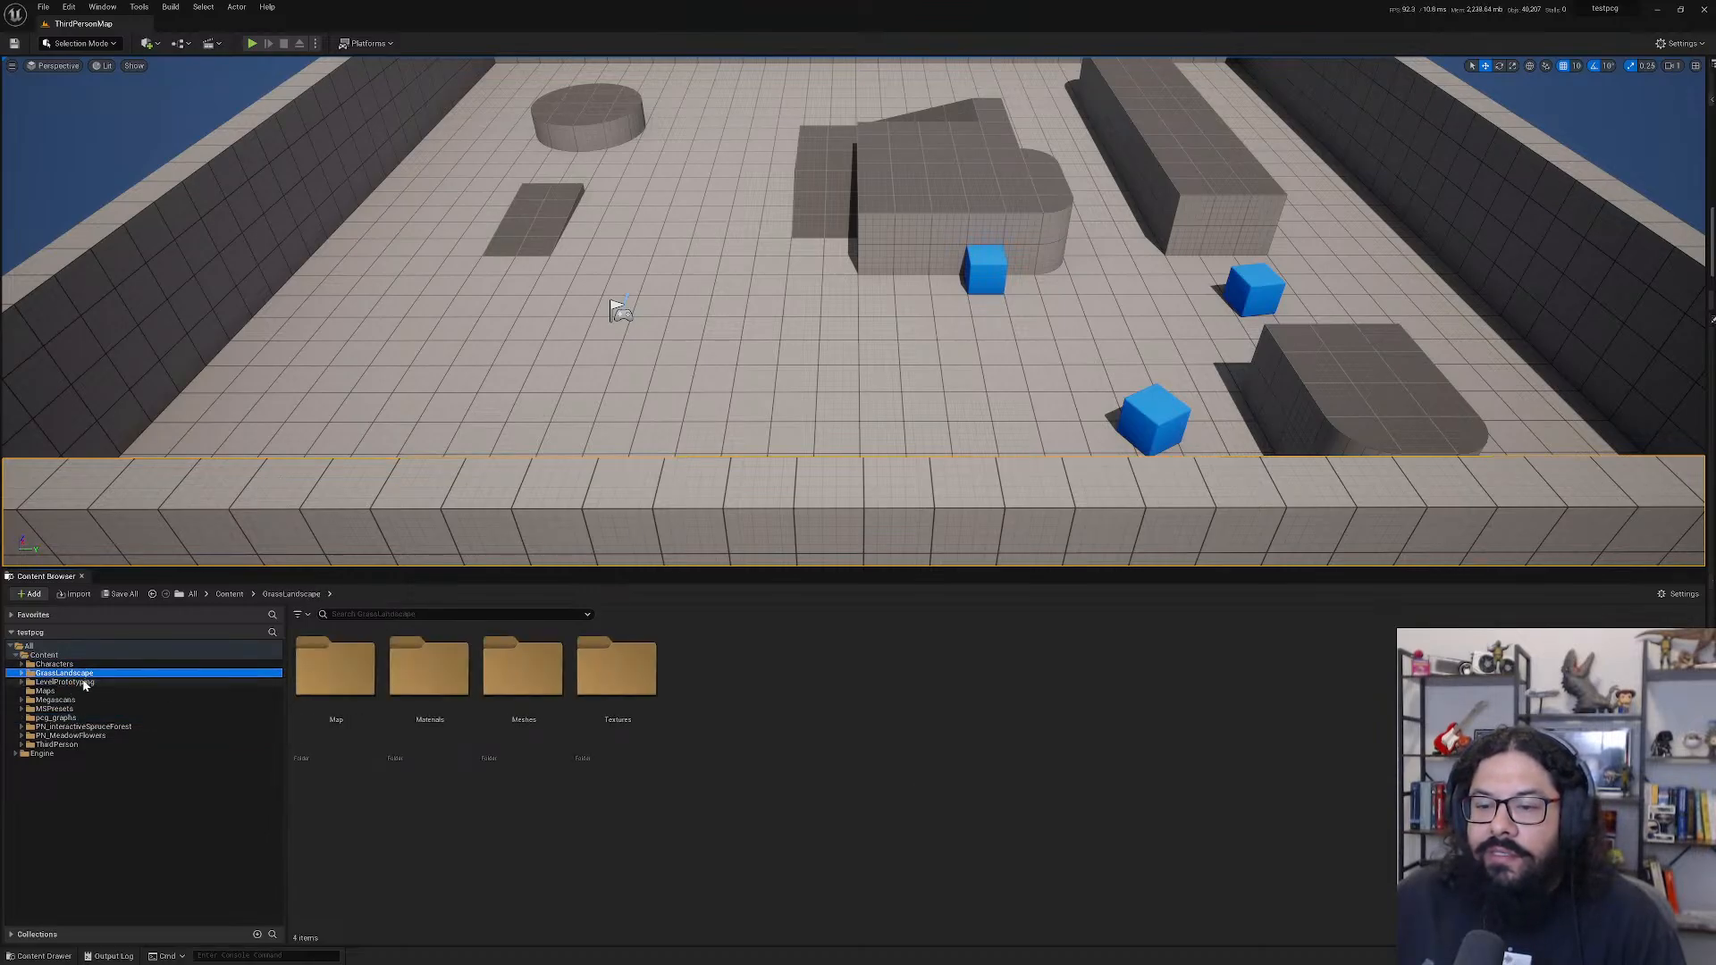
{"action": "left_click", "coordinate": [76, 692]}
{"action": "left_click", "coordinate": [312, 669]}
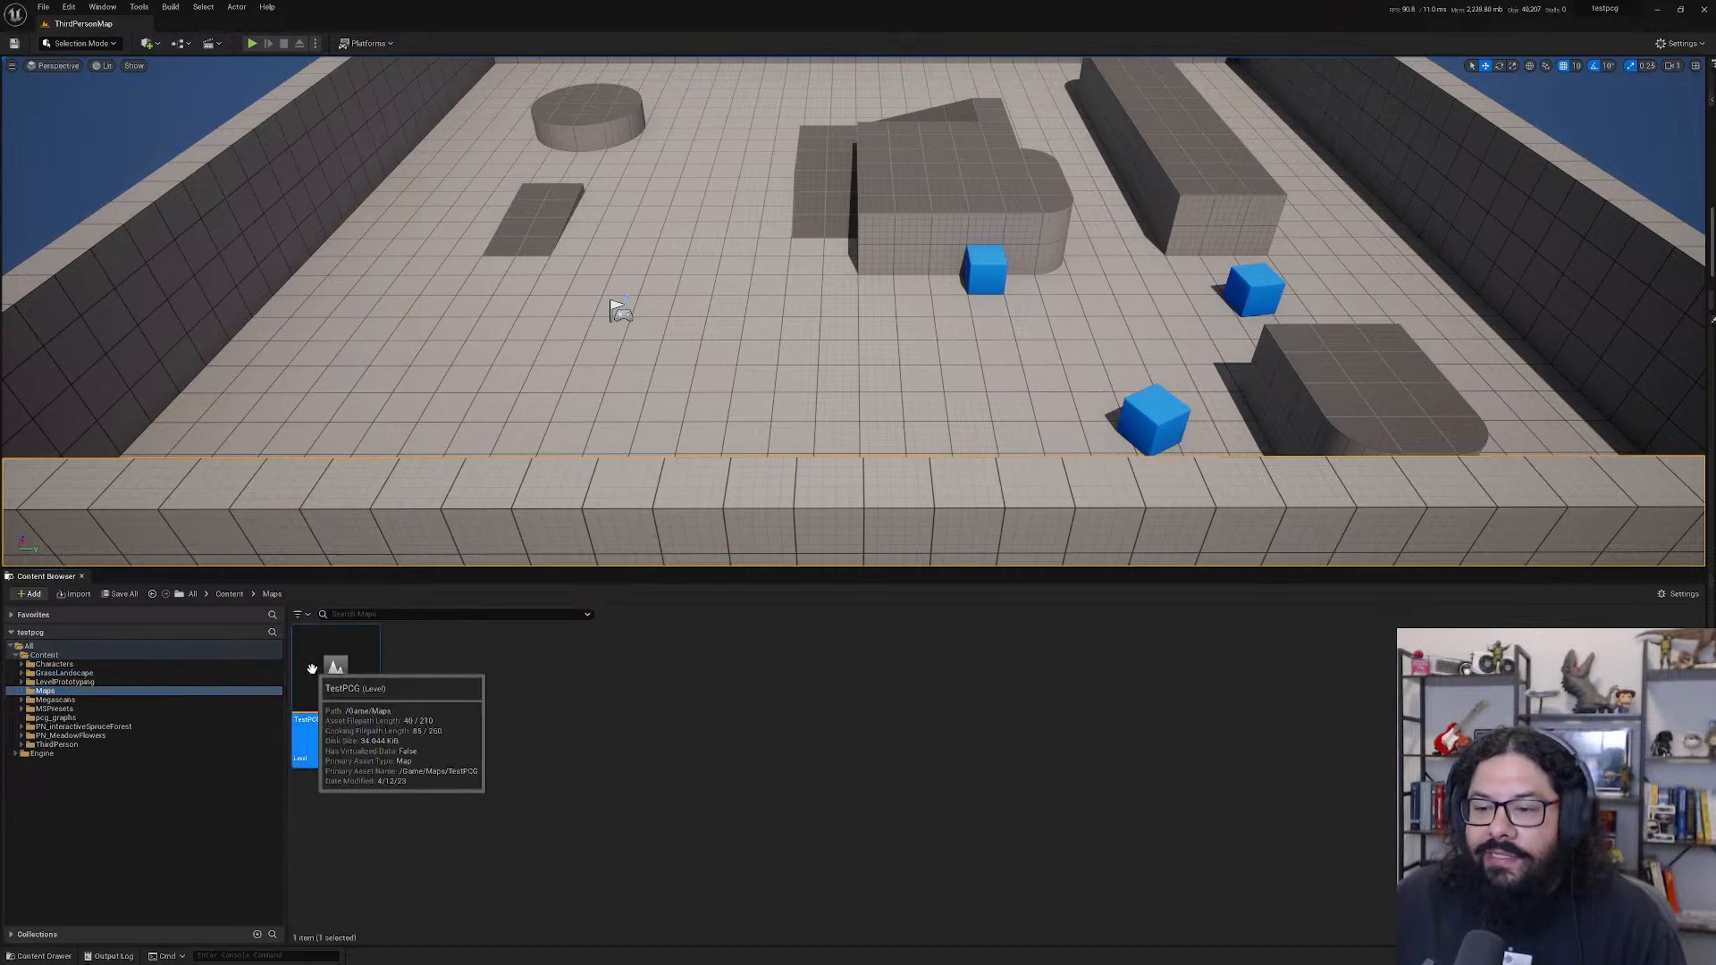
{"action": "left_click", "coordinate": [53, 701]}
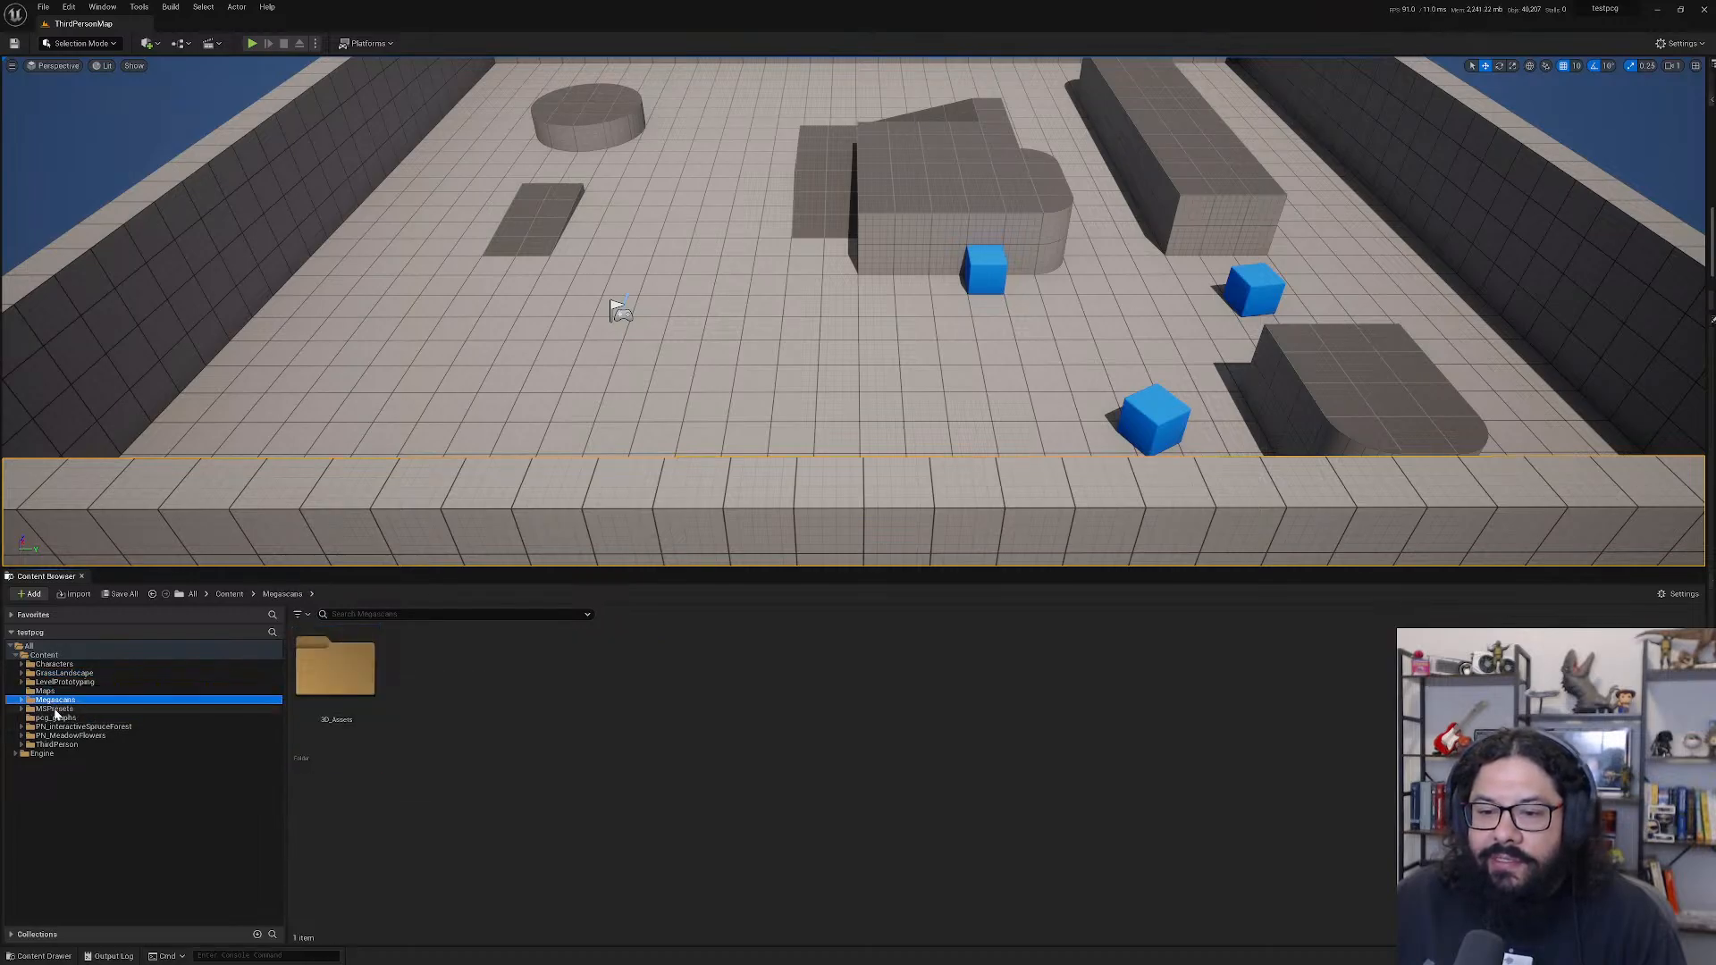
{"action": "double_click", "coordinate": [330, 666]}
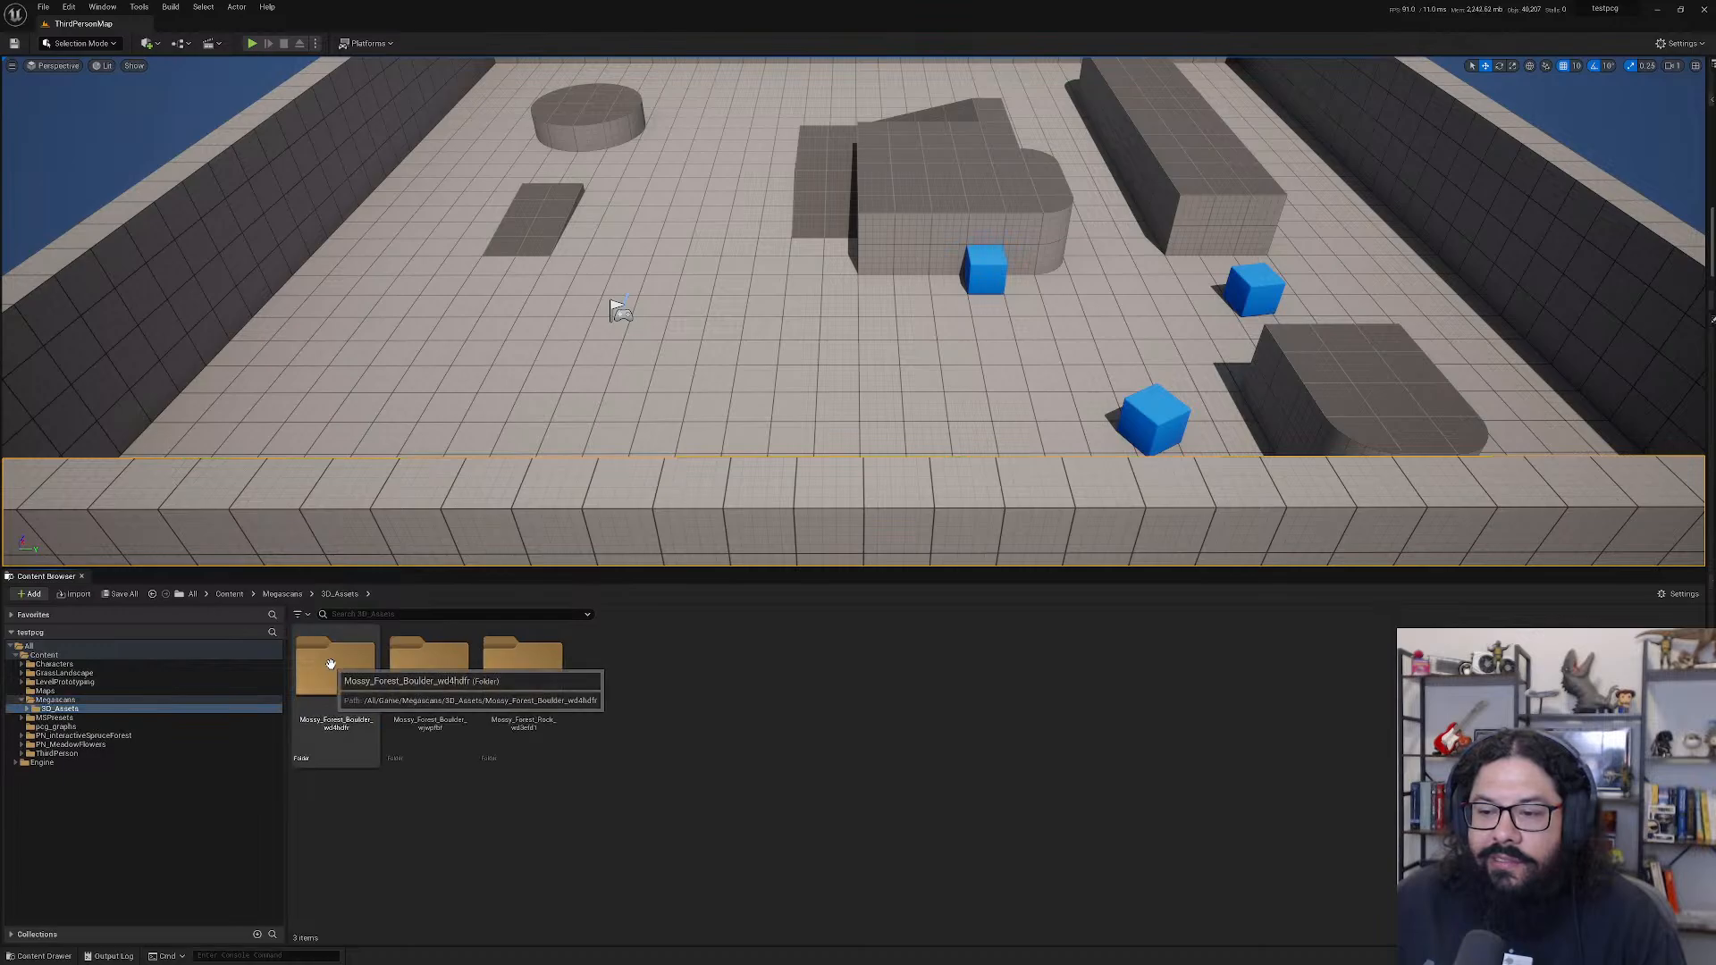
{"action": "left_click", "coordinate": [56, 754]}
{"action": "left_click", "coordinate": [59, 727]}
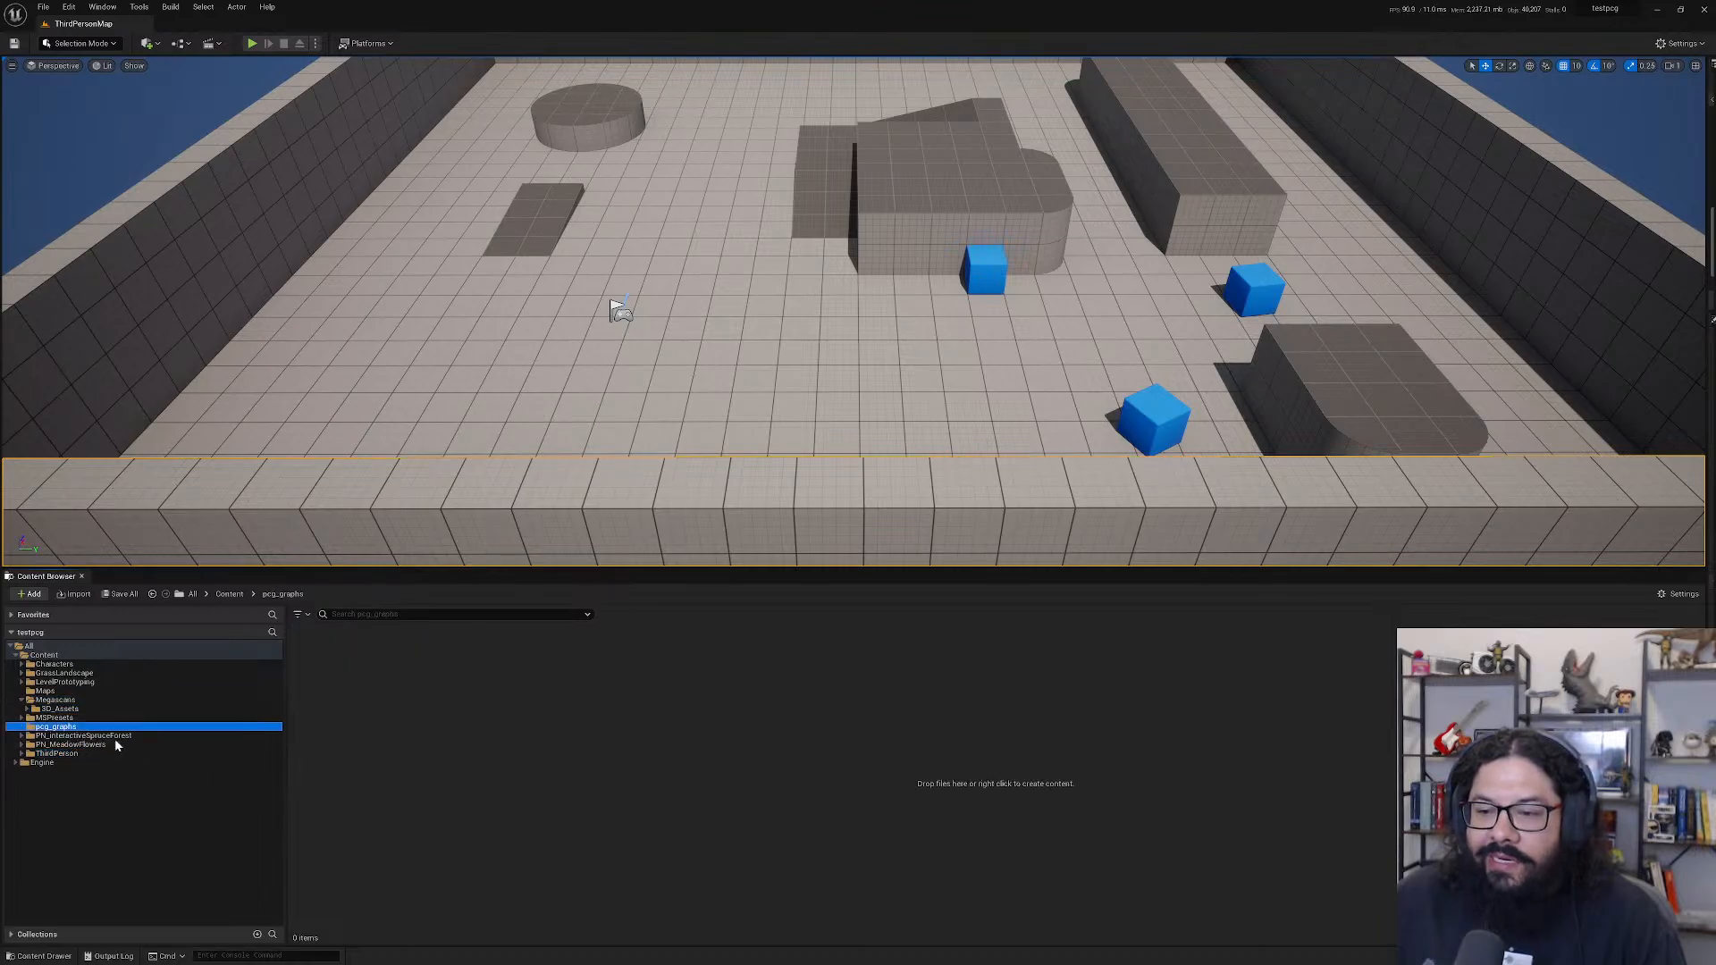
{"action": "left_click", "coordinate": [463, 669]}
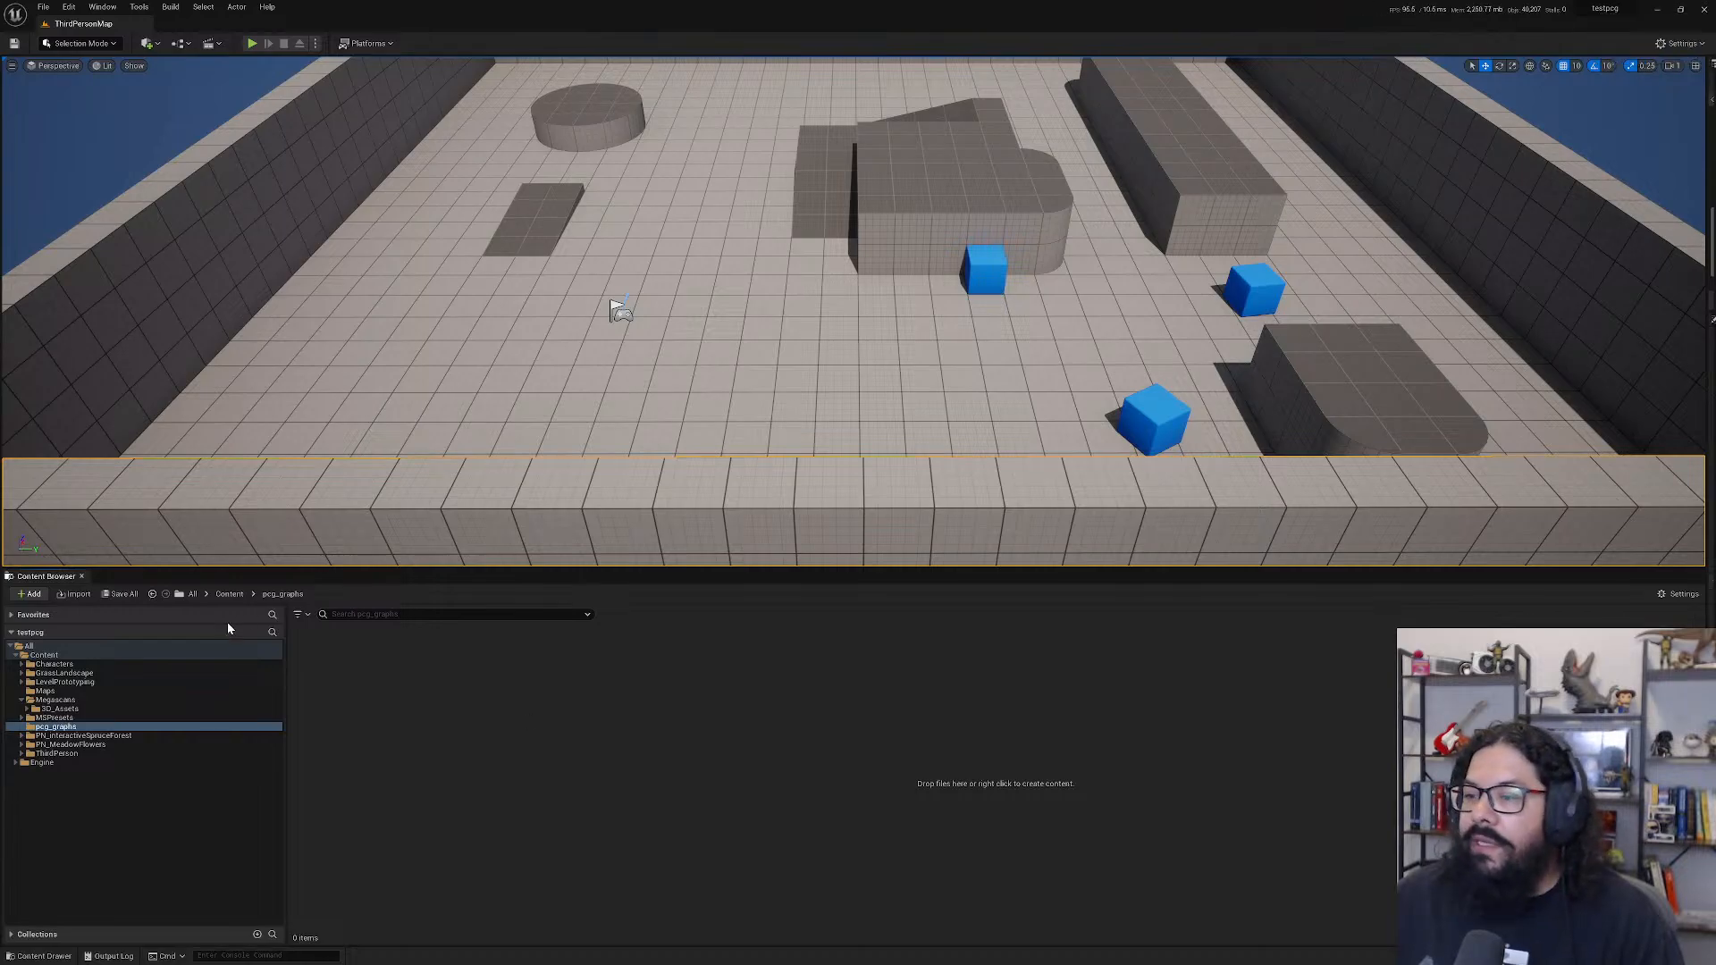
- Run the console command t.MaxFPS 60 to limit the editor's frame rate
{"action": "left_click", "coordinate": [293, 956]}
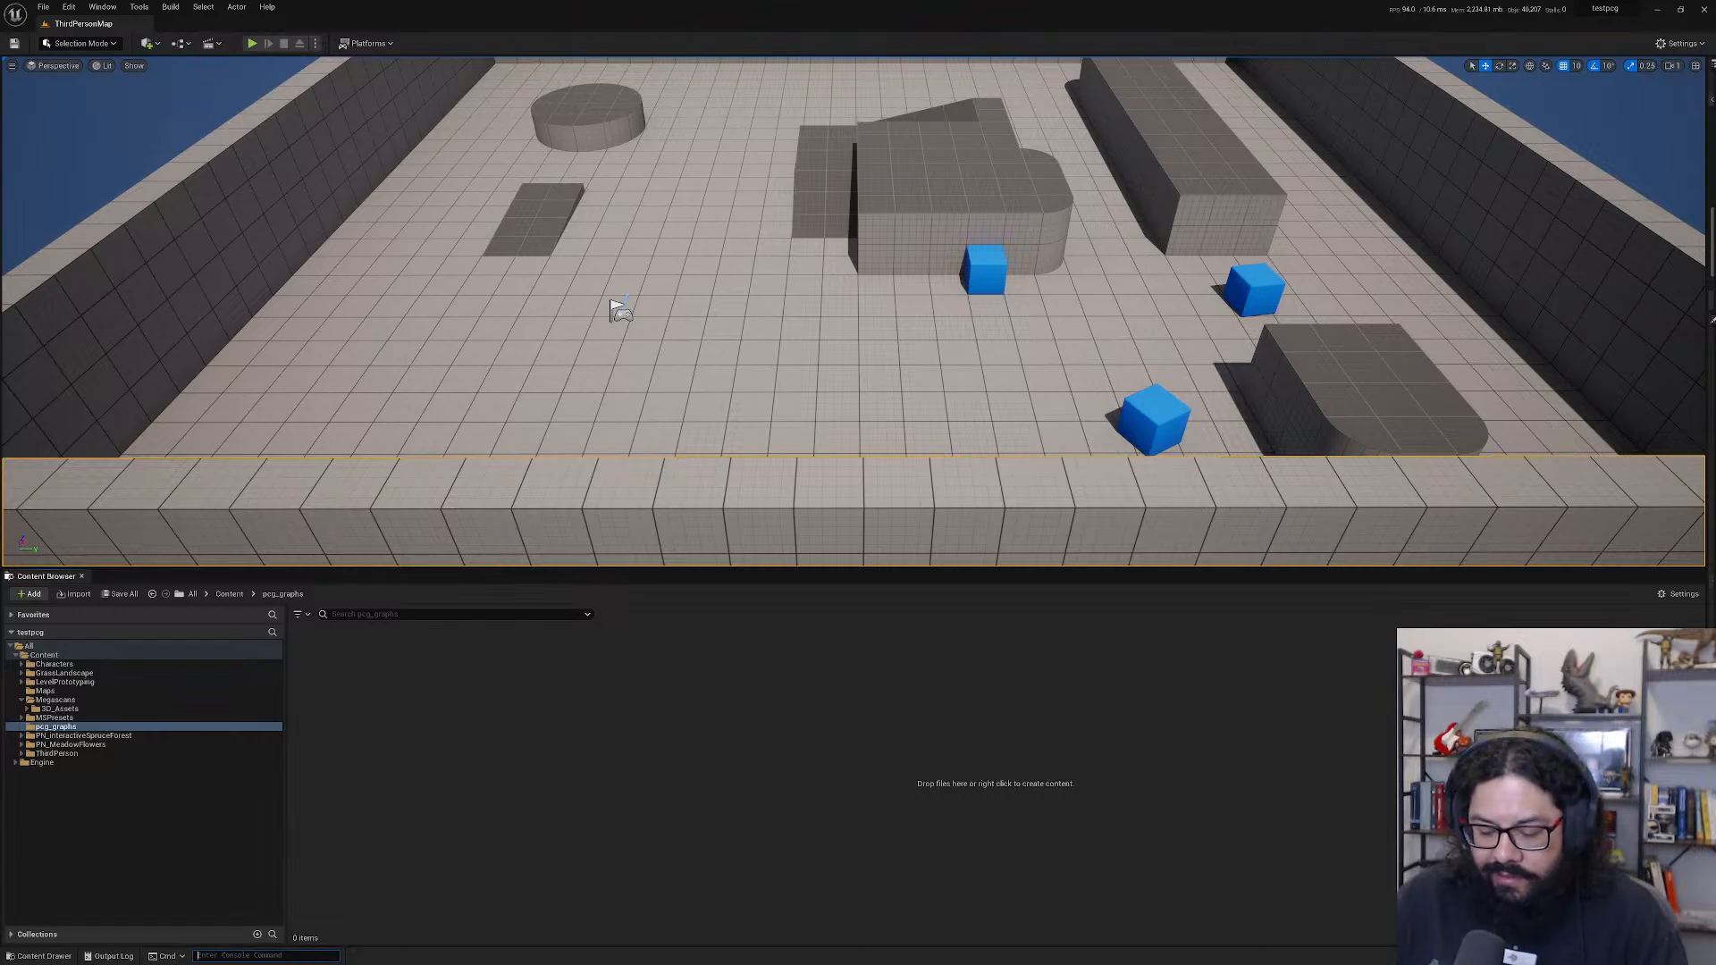
{"action": "type", "text": "max"}
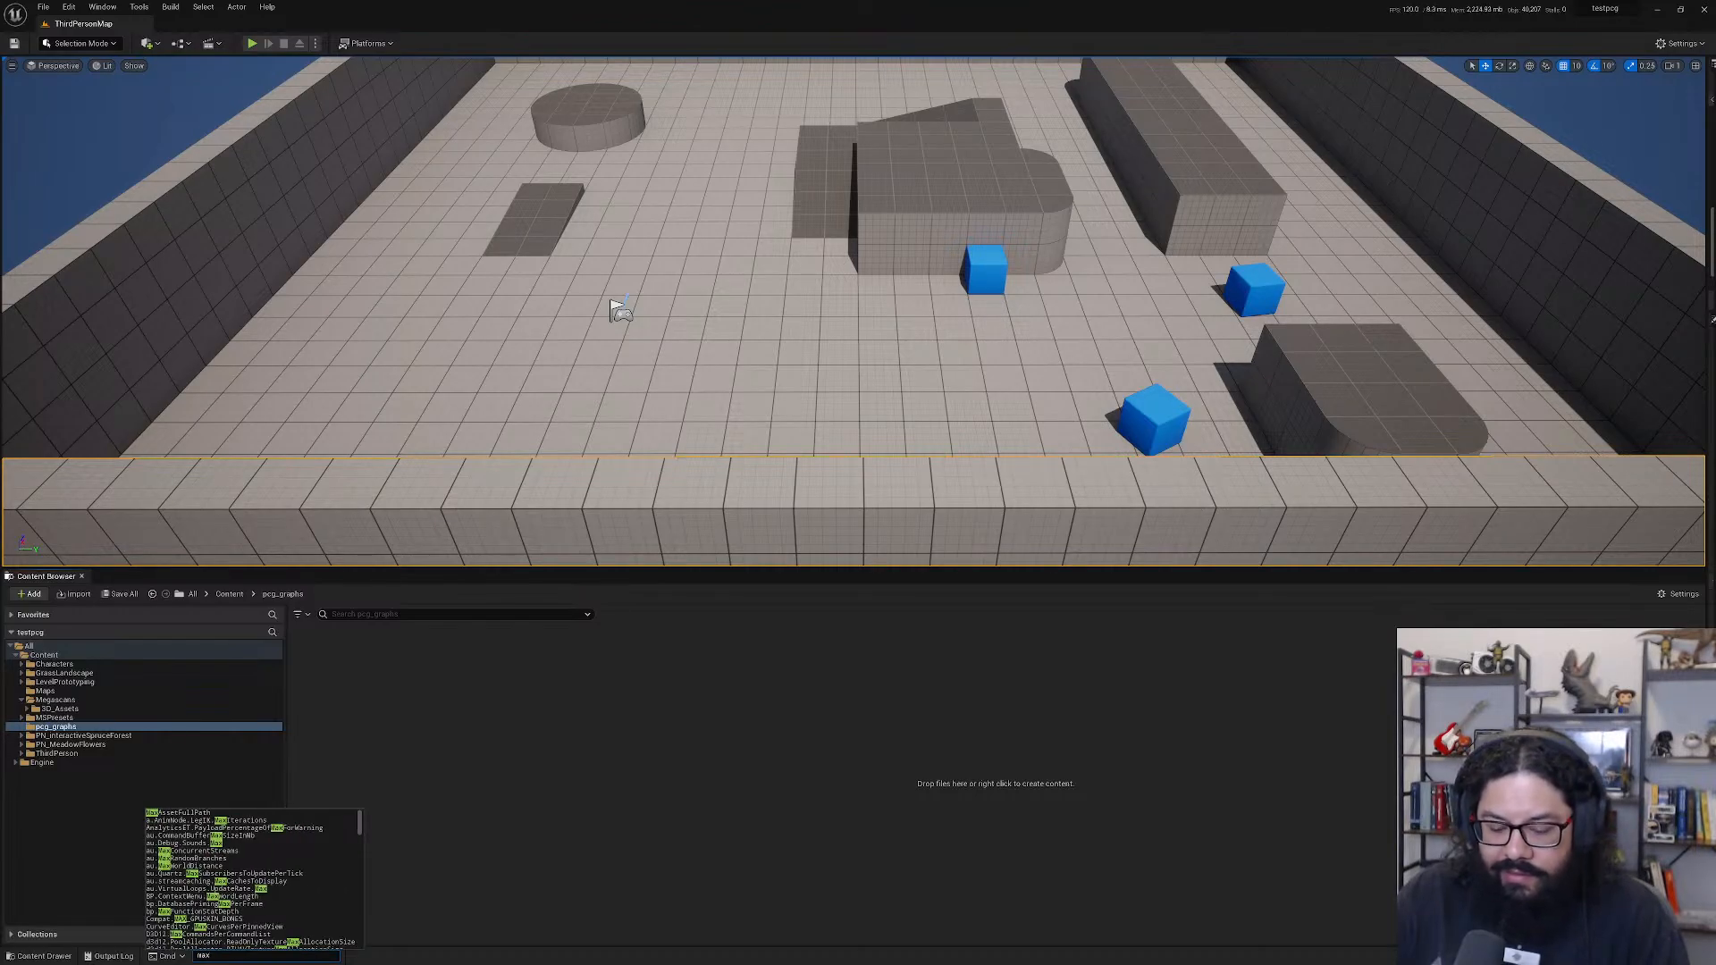
{"action": "type", "text": "fp"}
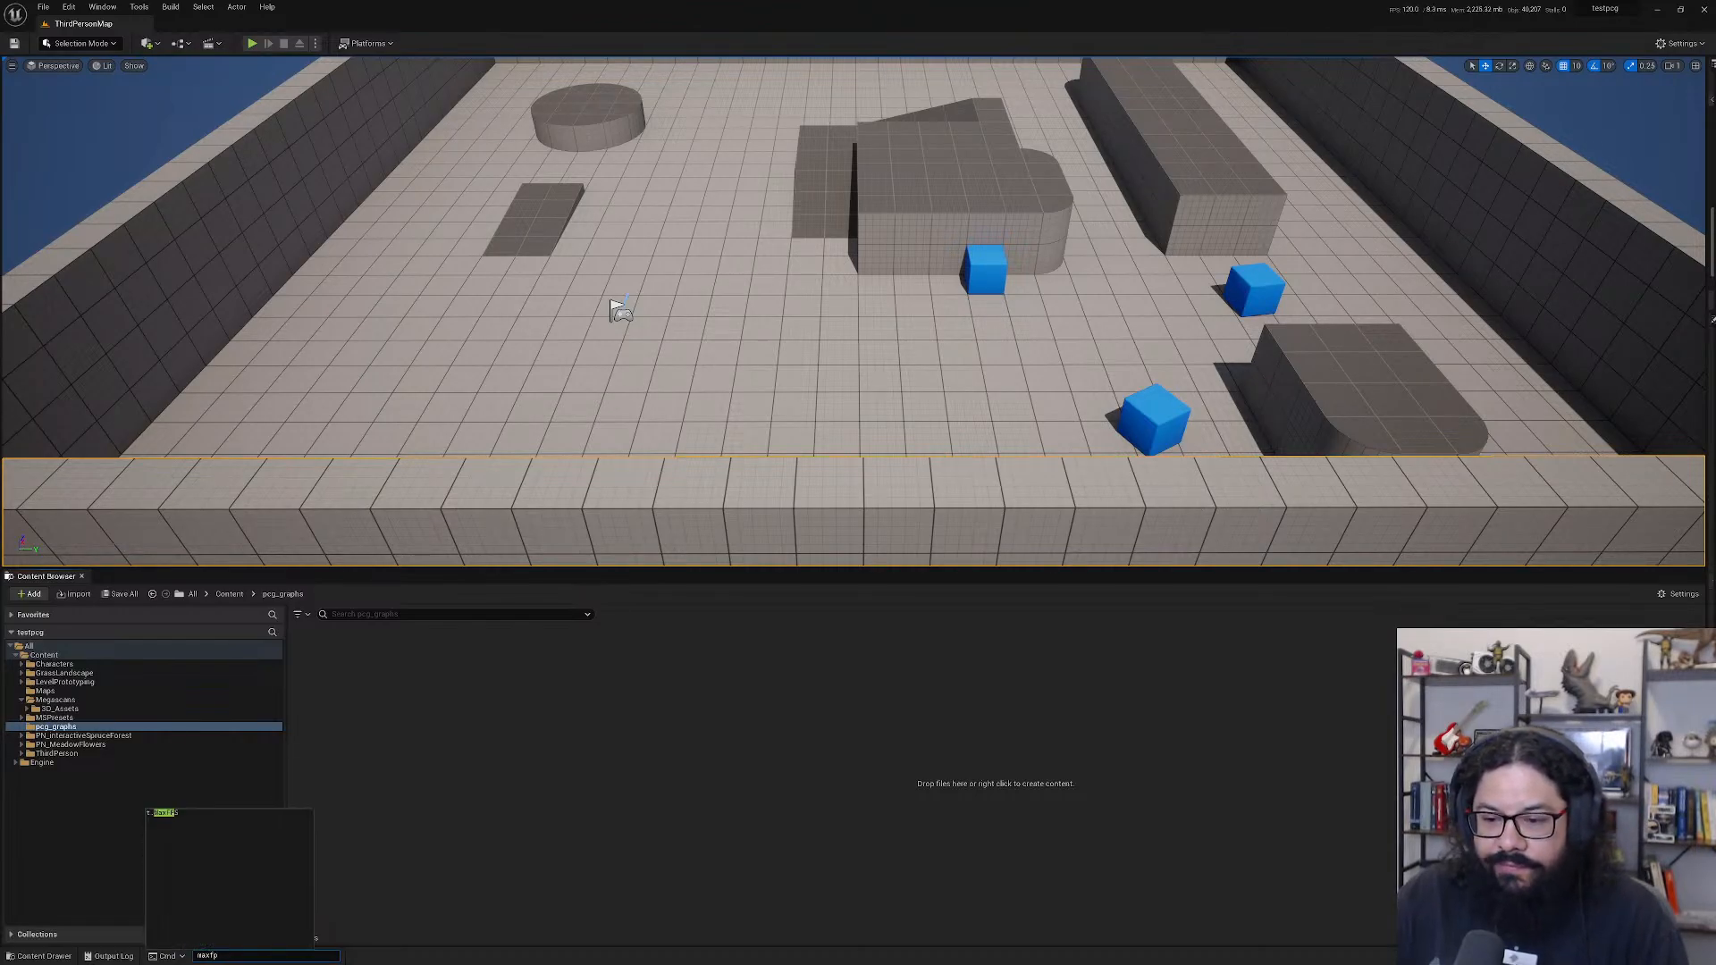
{"action": "key", "text": "Down"}
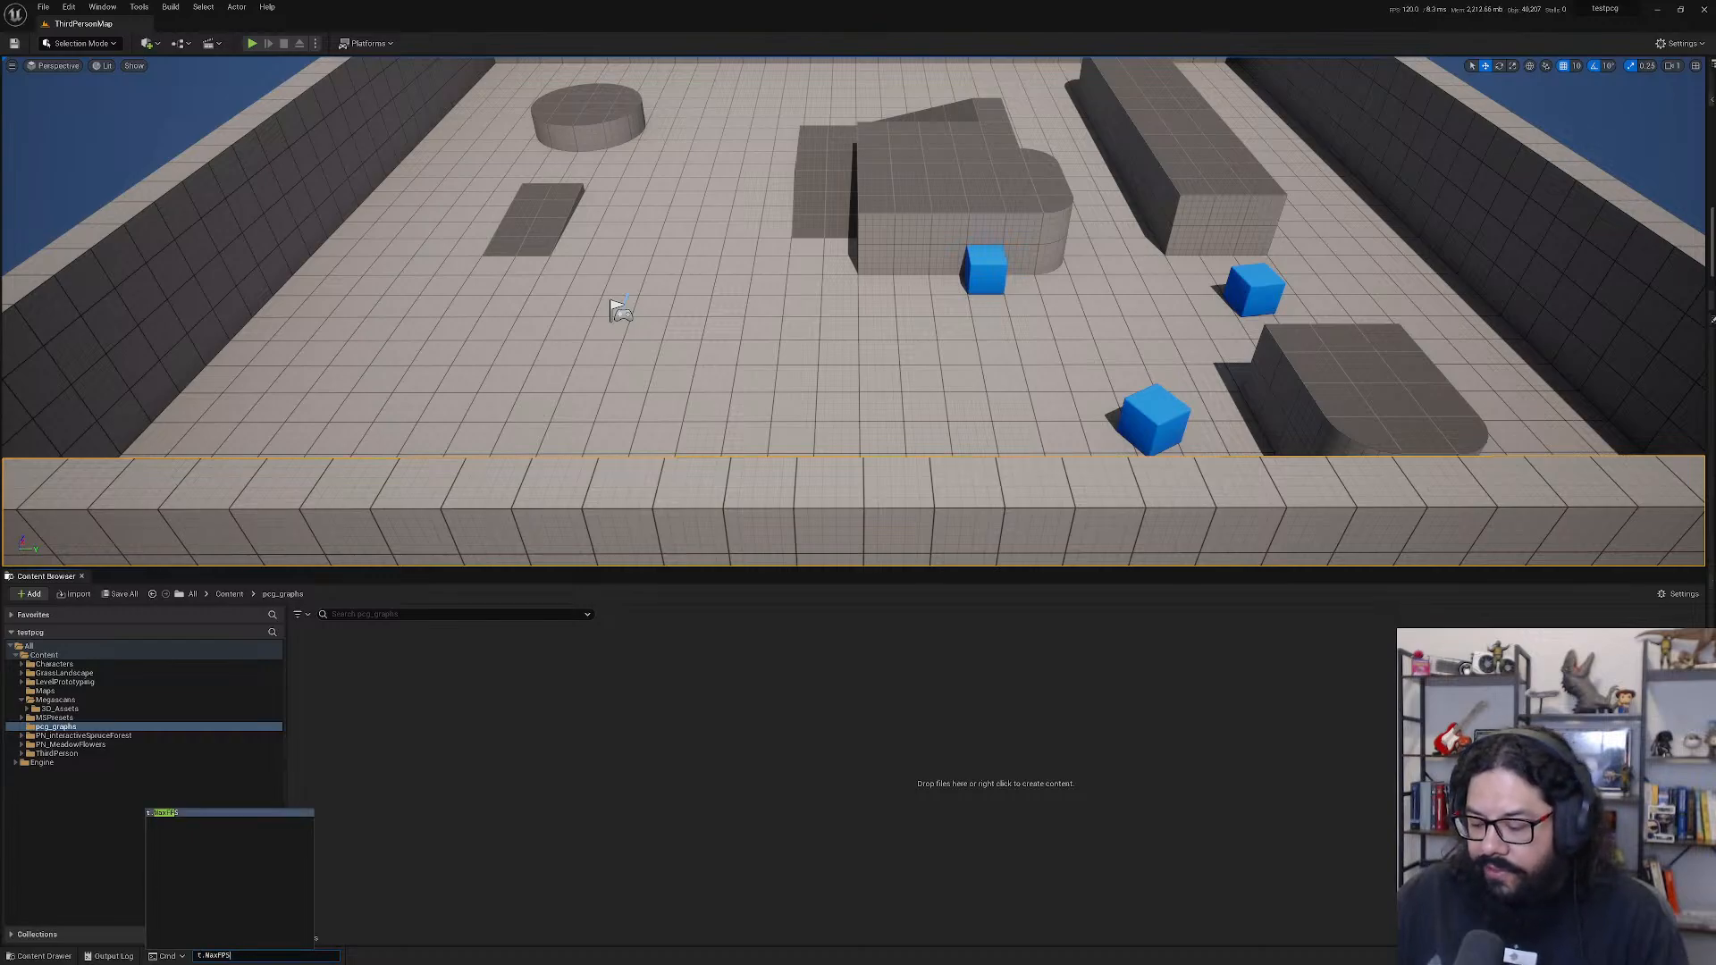
{"action": "type", "text": "60"}
{"action": "key", "text": "Return"}
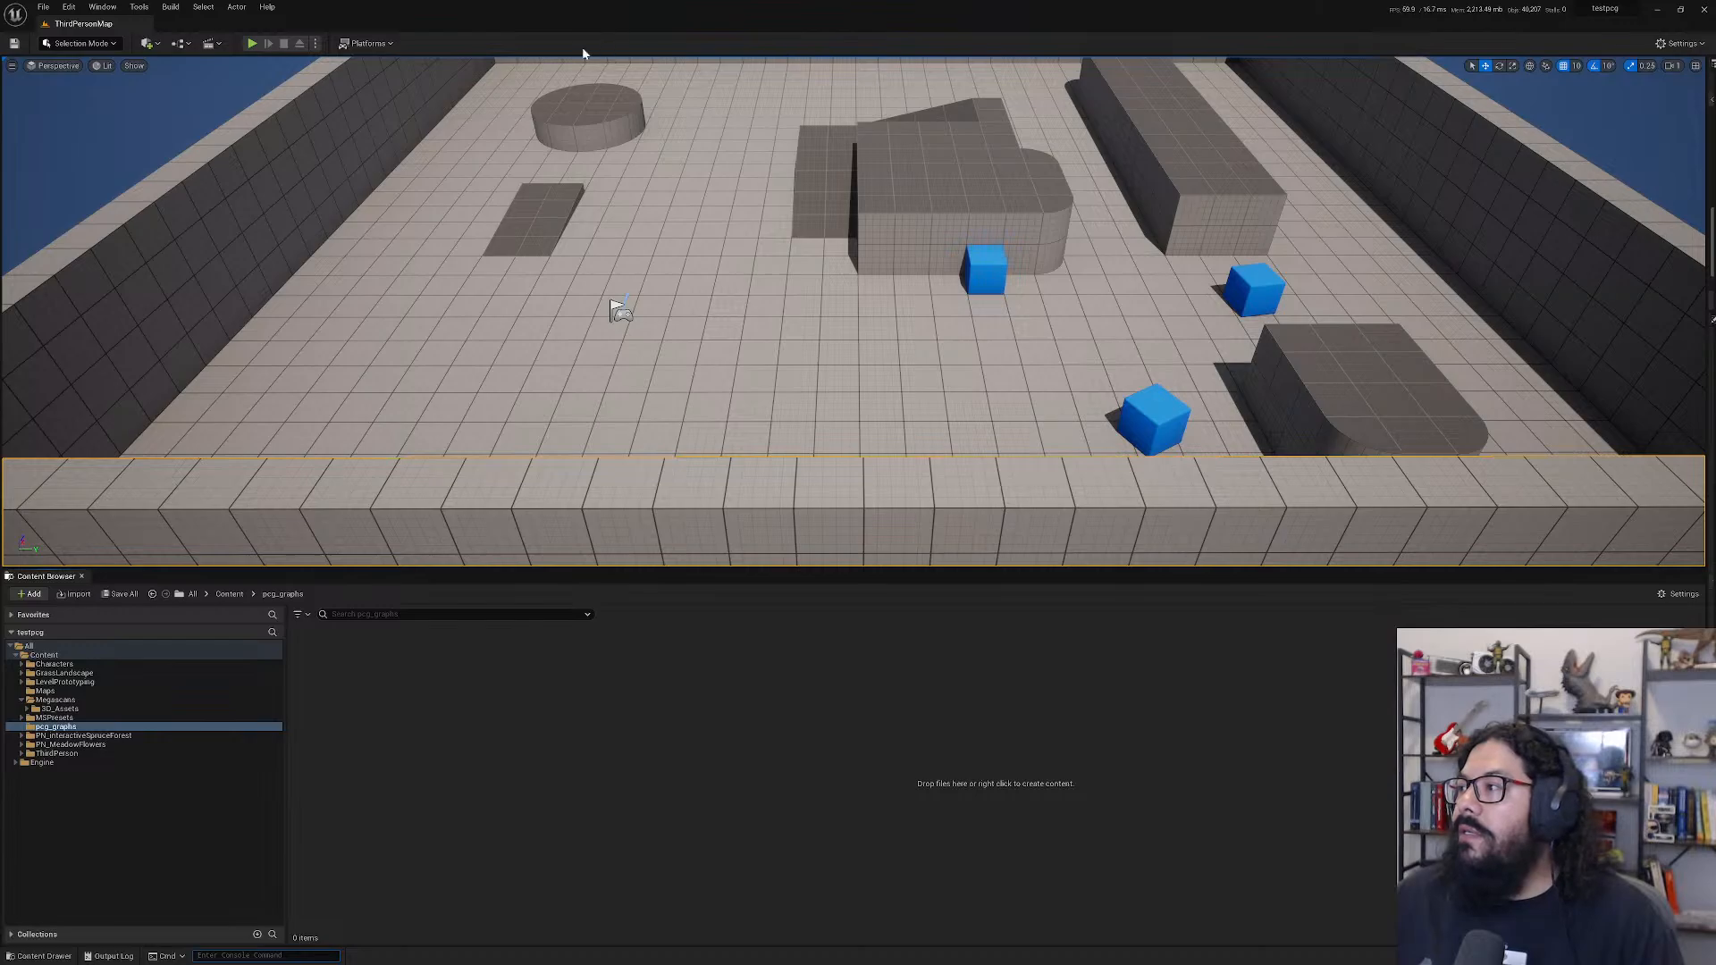
- Check the testpcg editor's engine version and build details, and consult About Unreal Editor
{"action": "left_click", "coordinate": [267, 8]}
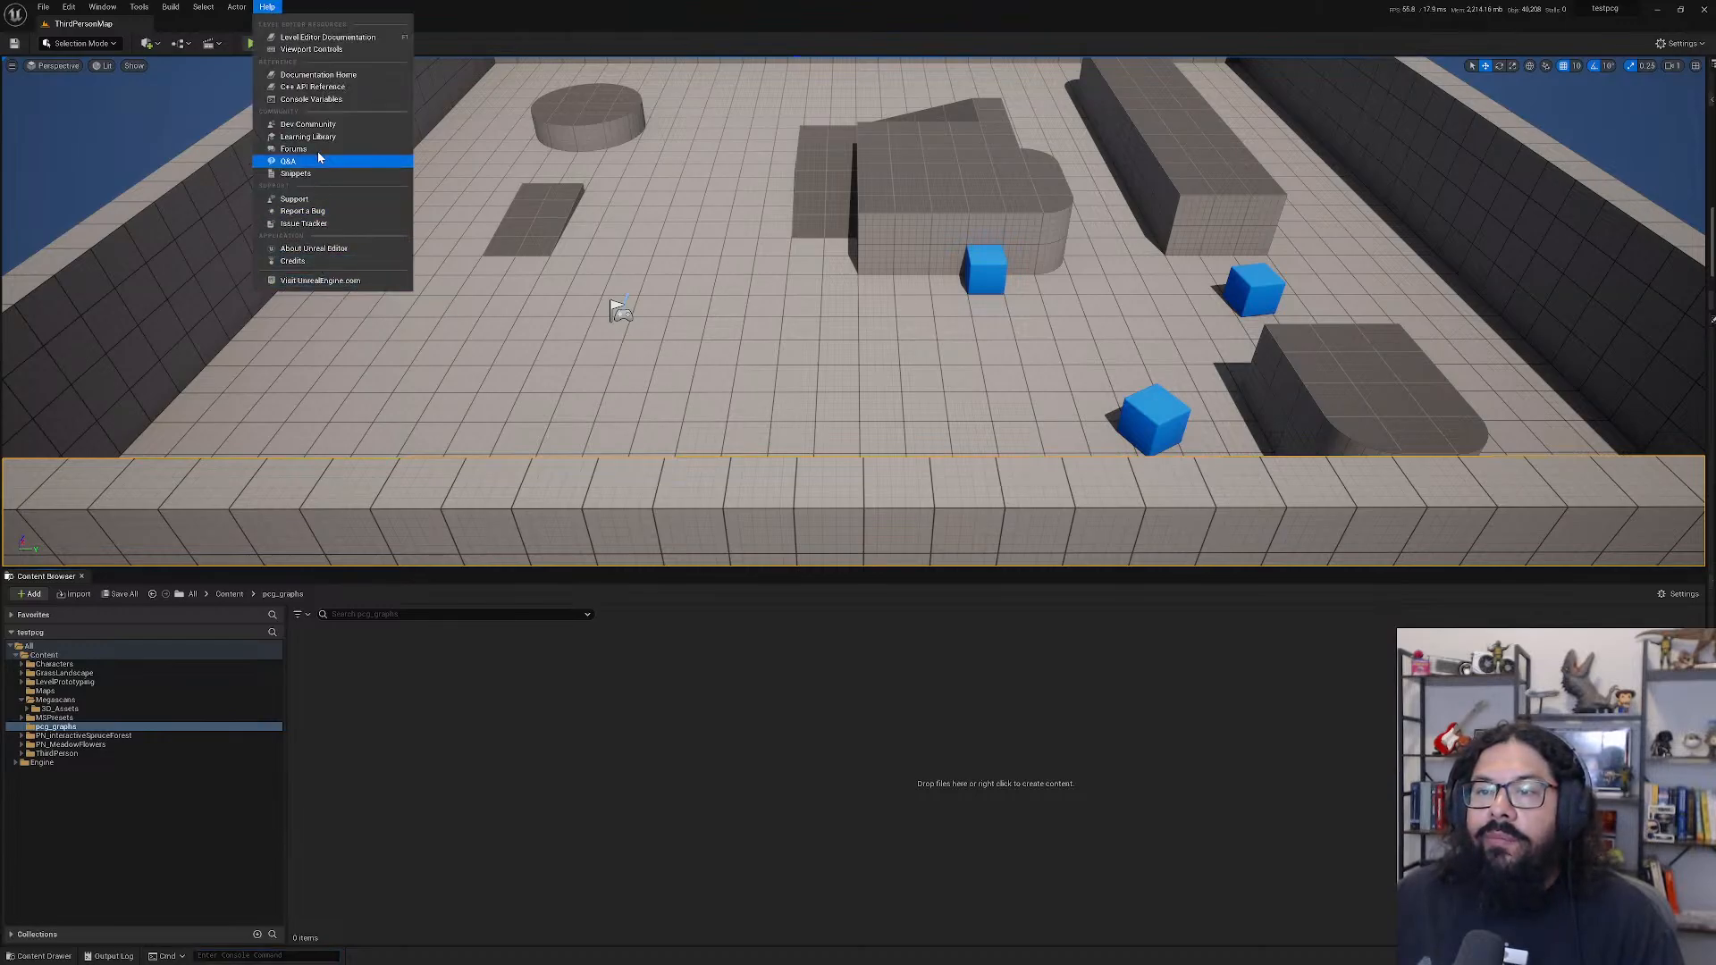
{"action": "left_click", "coordinate": [1612, 19]}
{"action": "mouse_move", "coordinate": [1606, 11]}
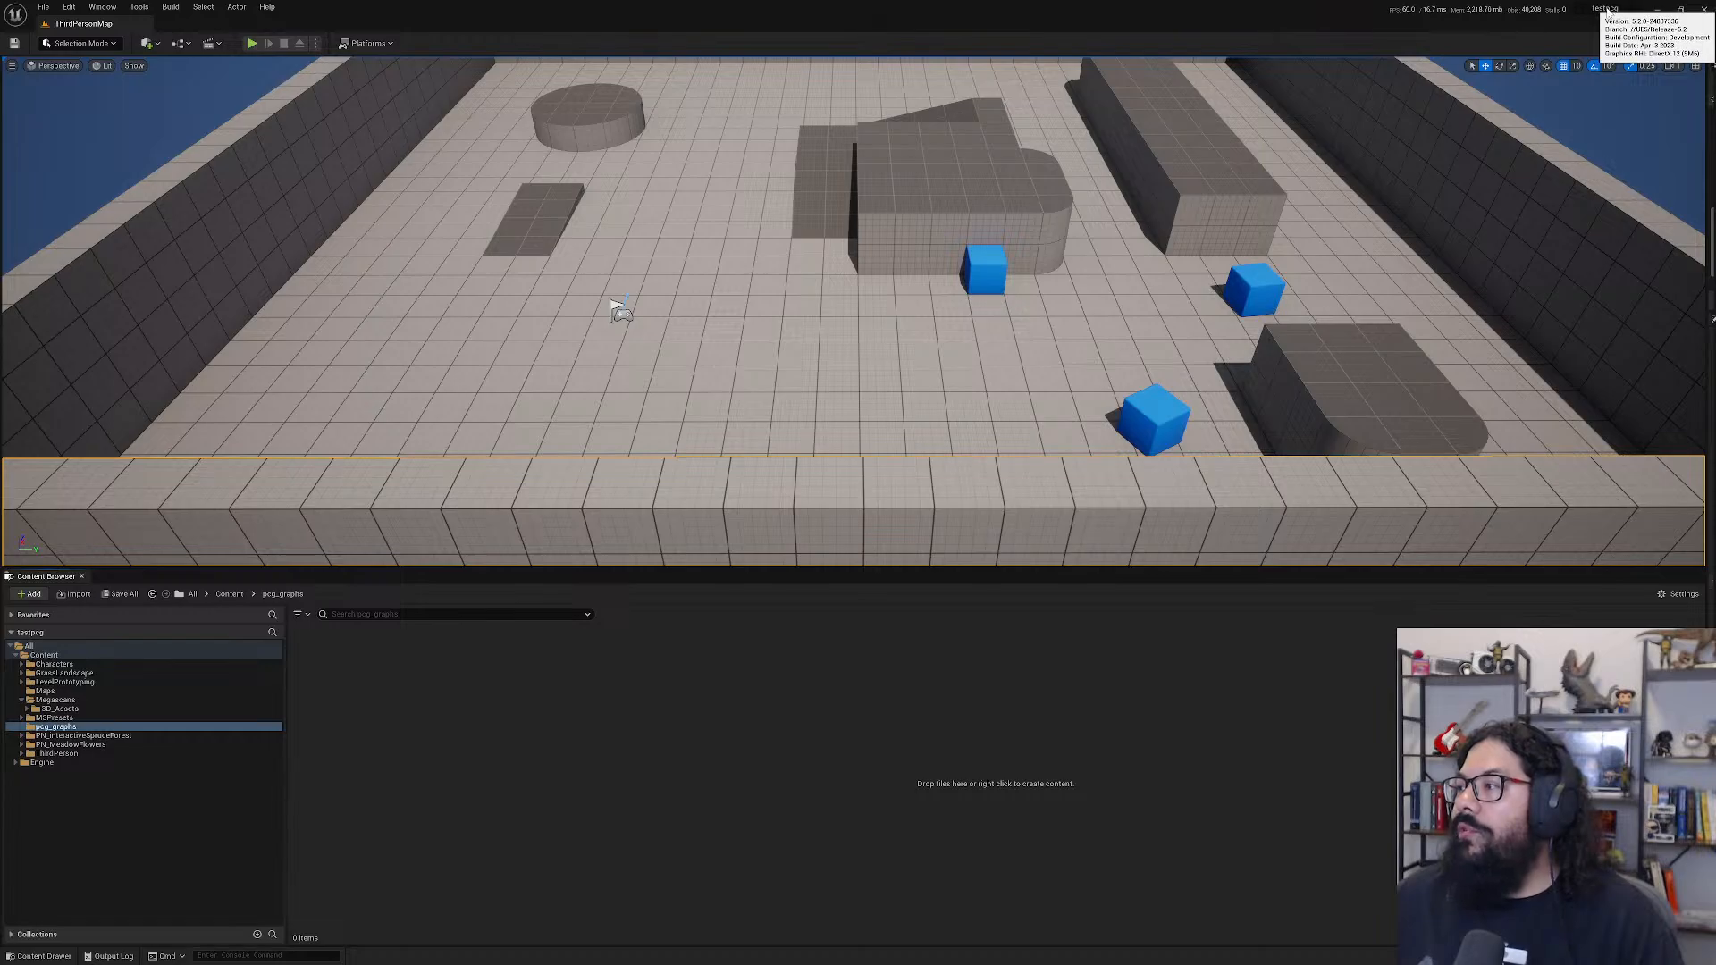
{"action": "left_click", "coordinate": [268, 7]}
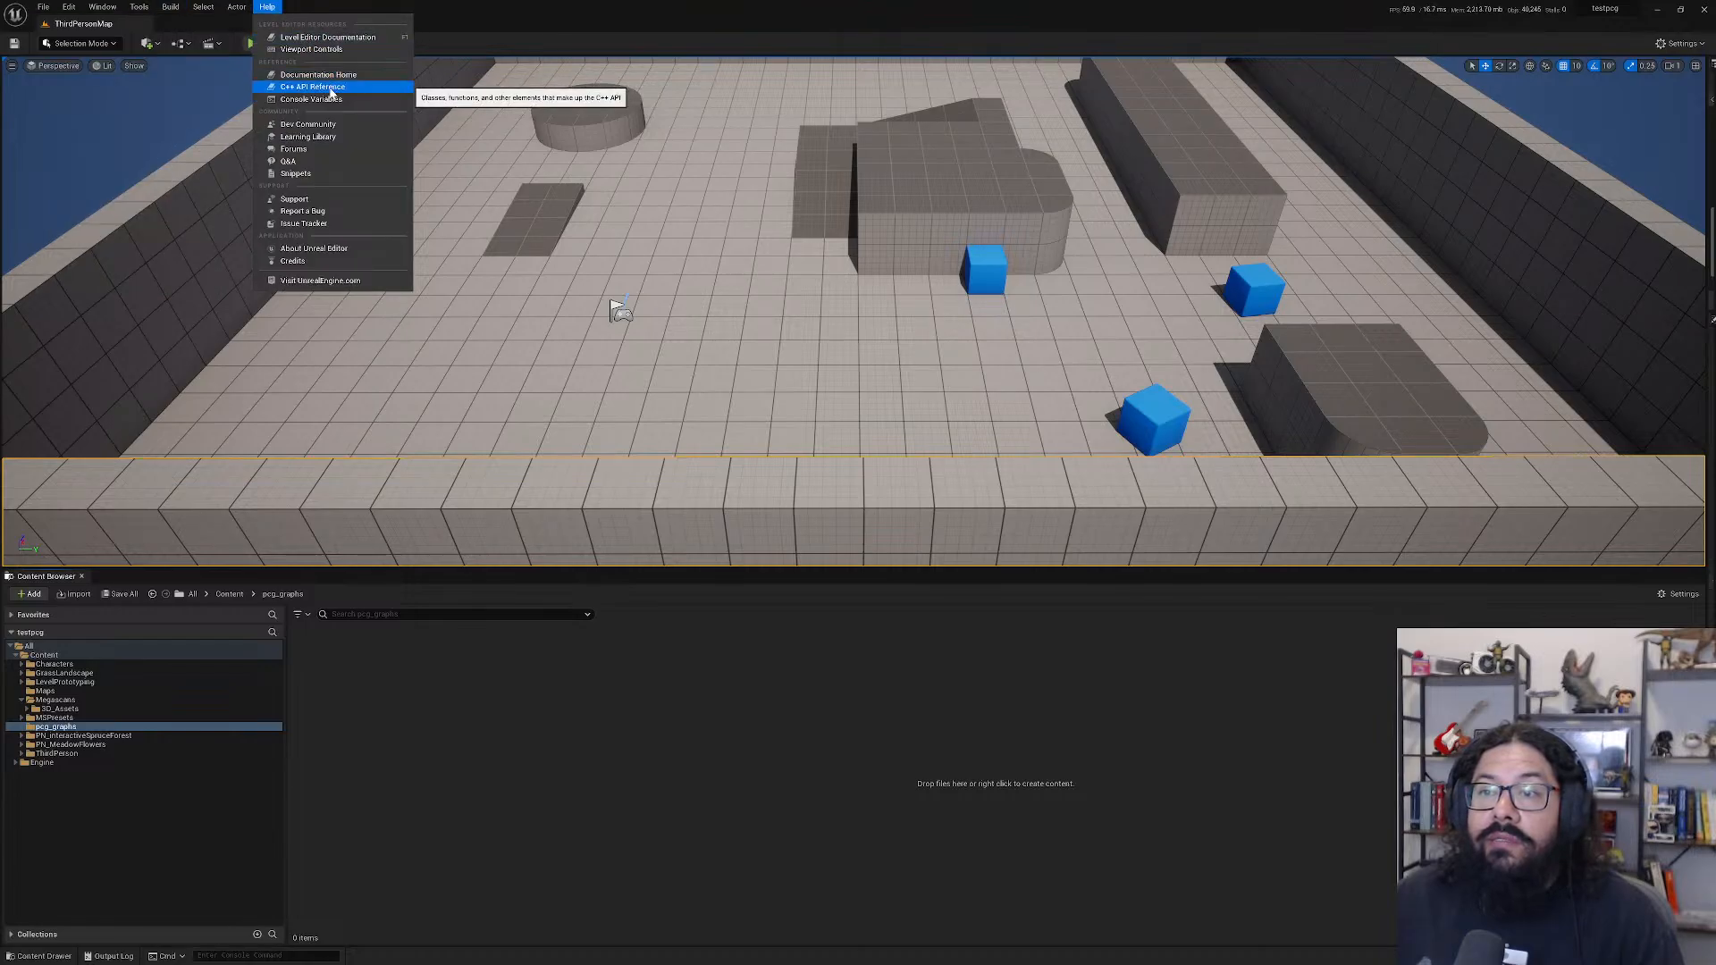
{"action": "left_click", "coordinate": [331, 249]}
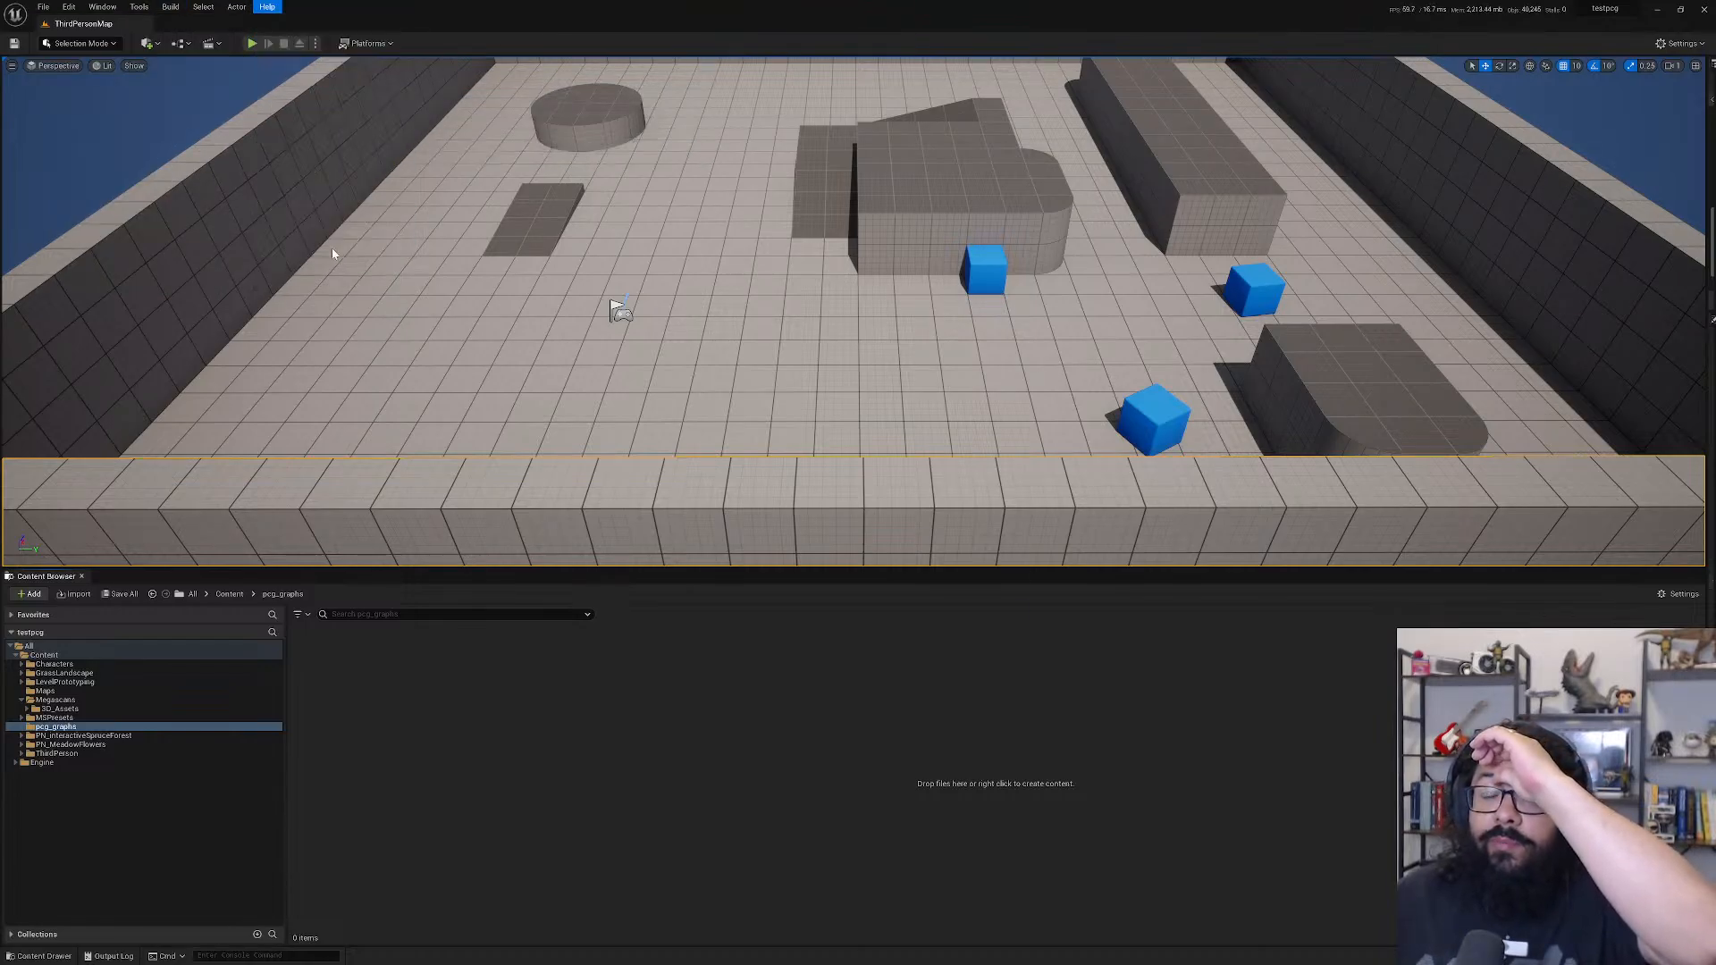
{"action": "left_click_drag", "start_coordinate": [685, 556], "coordinate": [777, 556]}
{"action": "left_click", "coordinate": [1031, 630]}
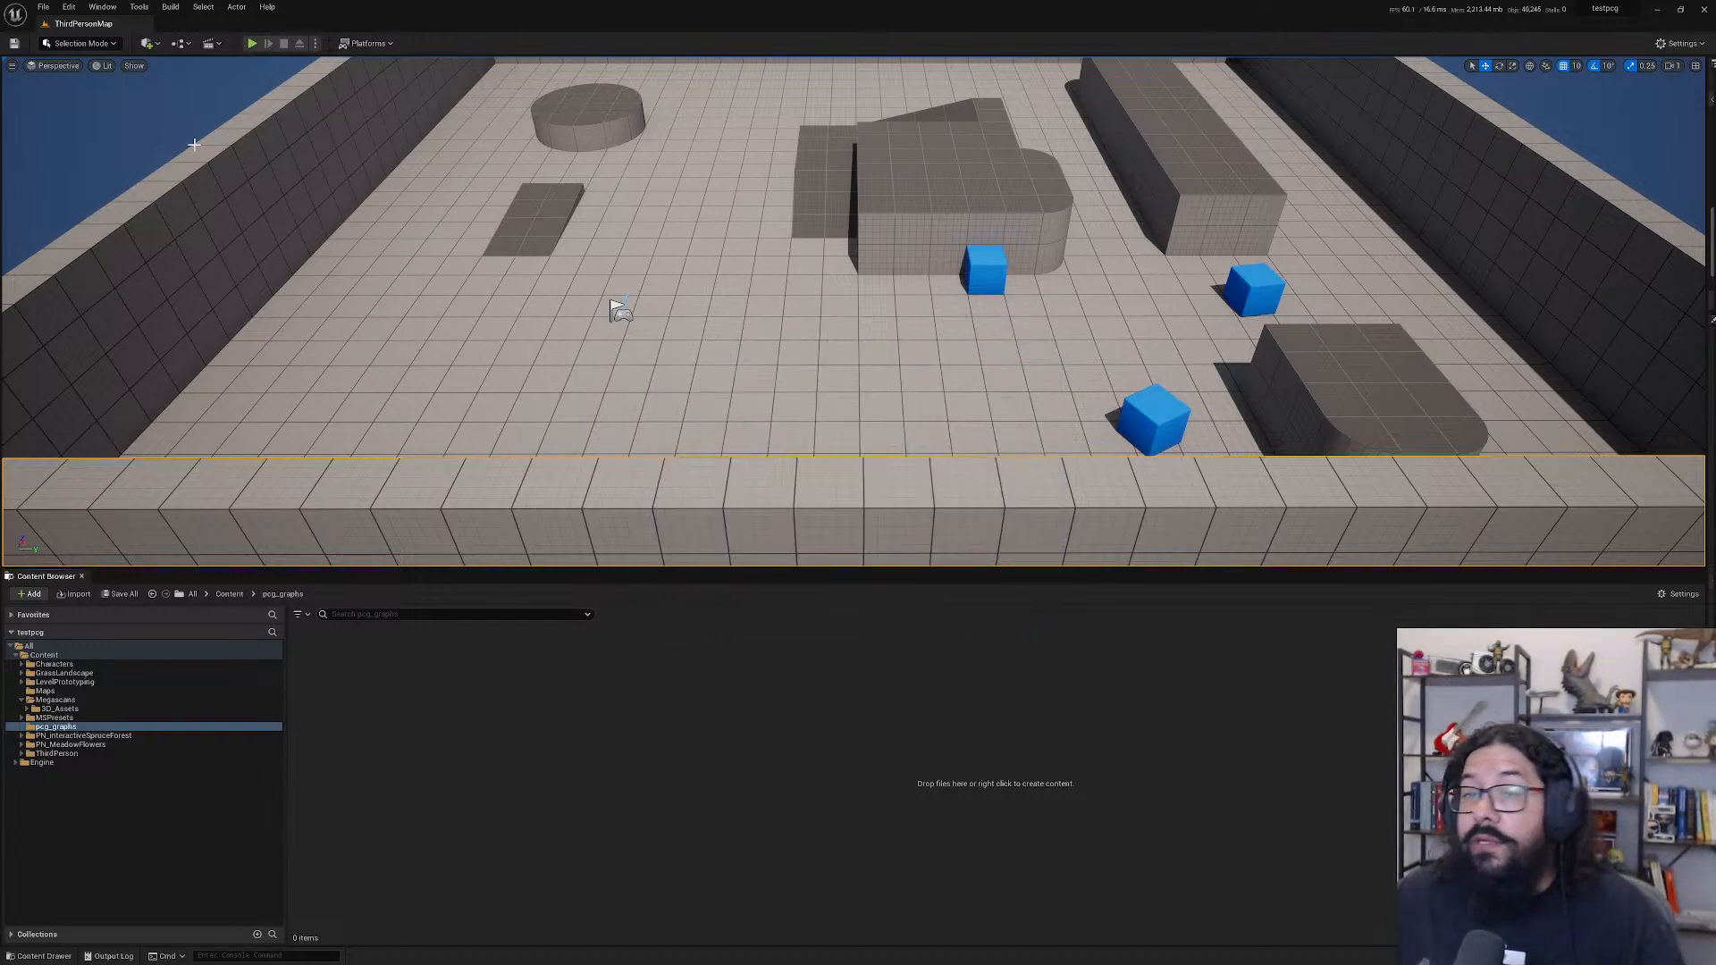
- Enable the Procedural Content Generation Framework and its Geometry Script Interop plugins, and restart the editor
{"action": "left_click", "coordinate": [72, 9]}
{"action": "left_click", "coordinate": [125, 186]}
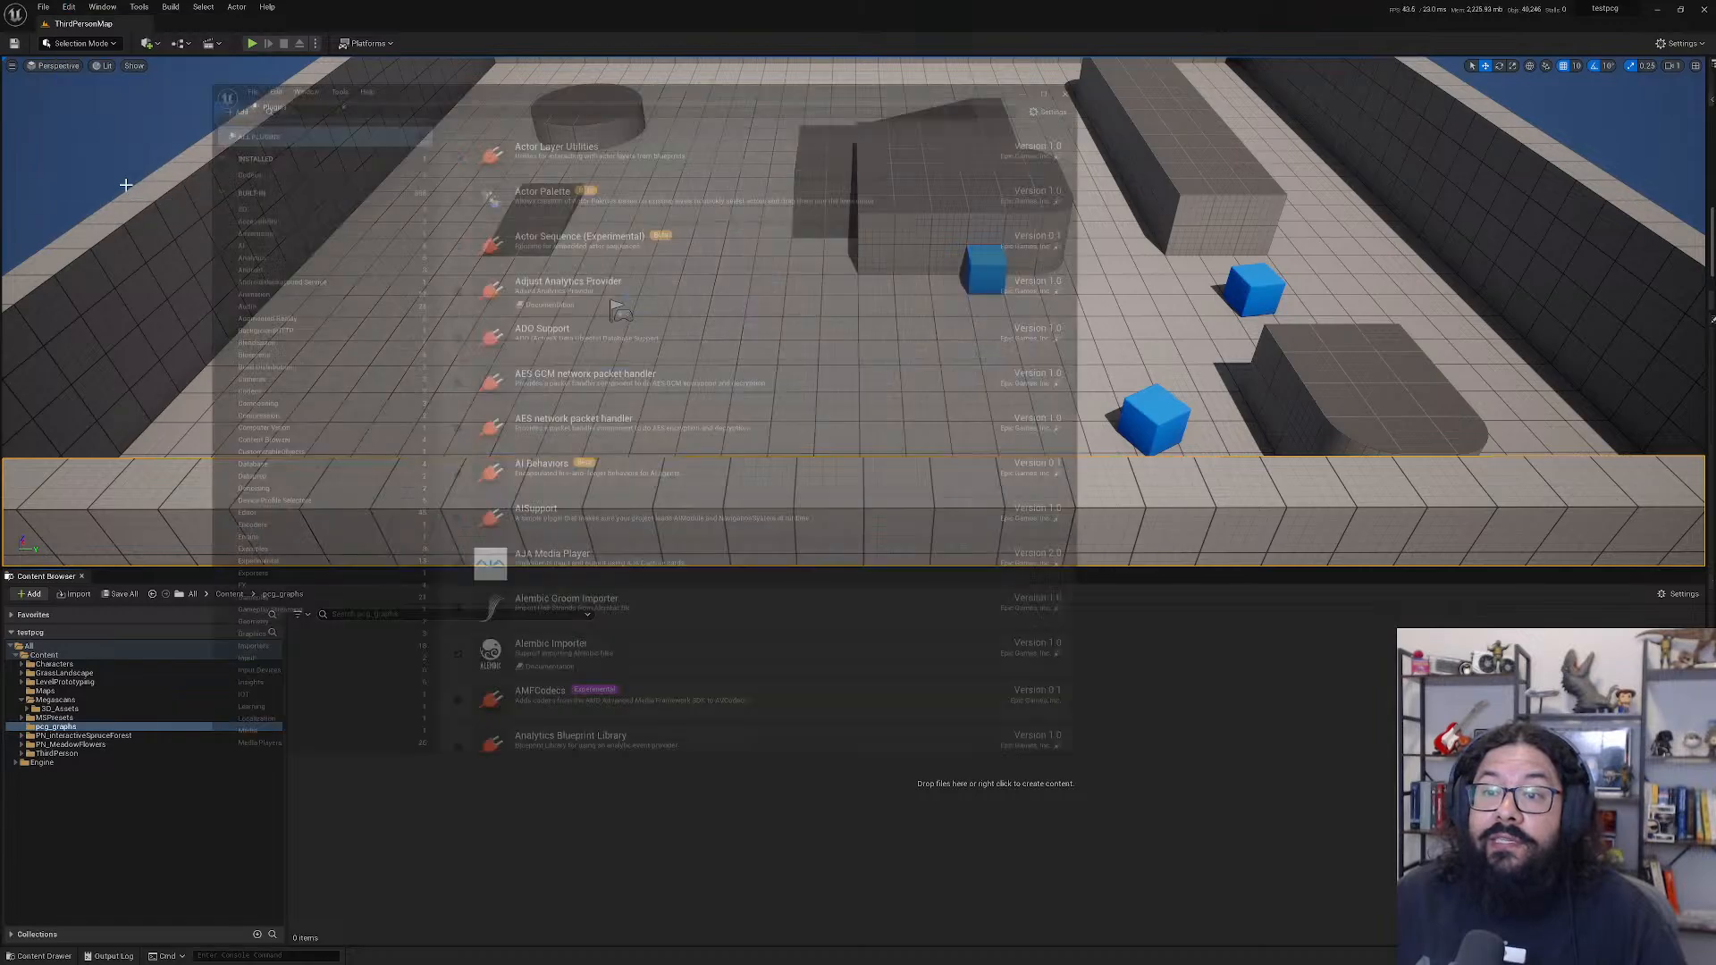
{"action": "type", "text": "p"}
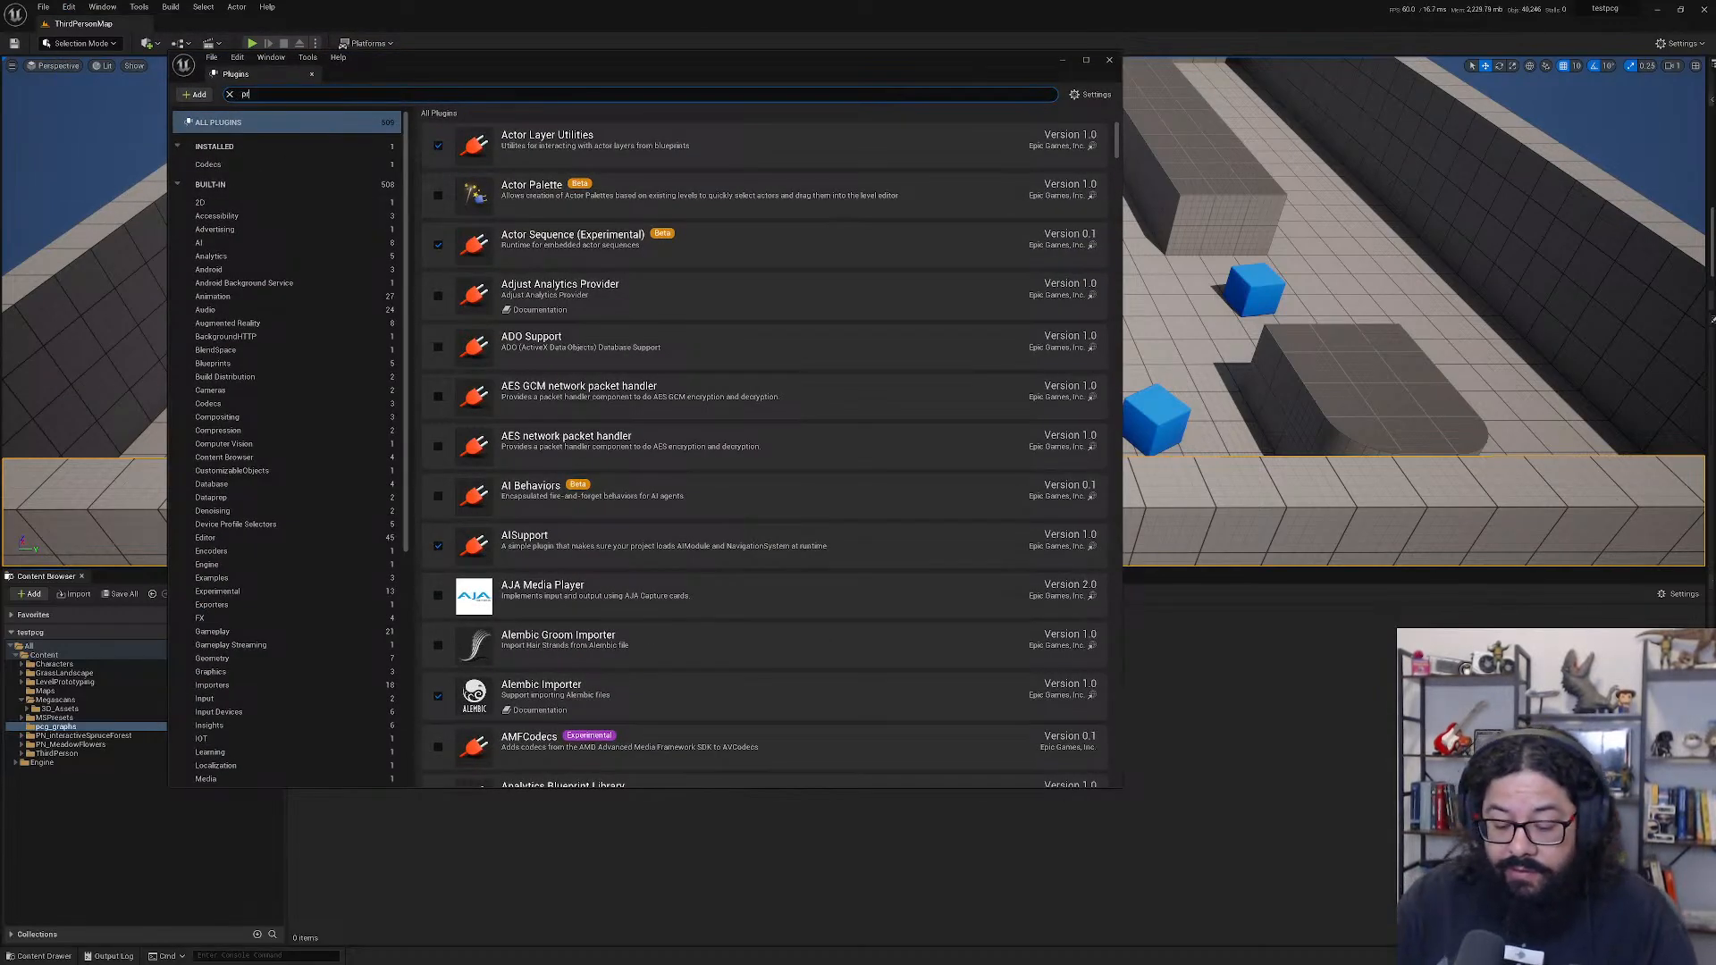
{"action": "type", "text": "roced"}
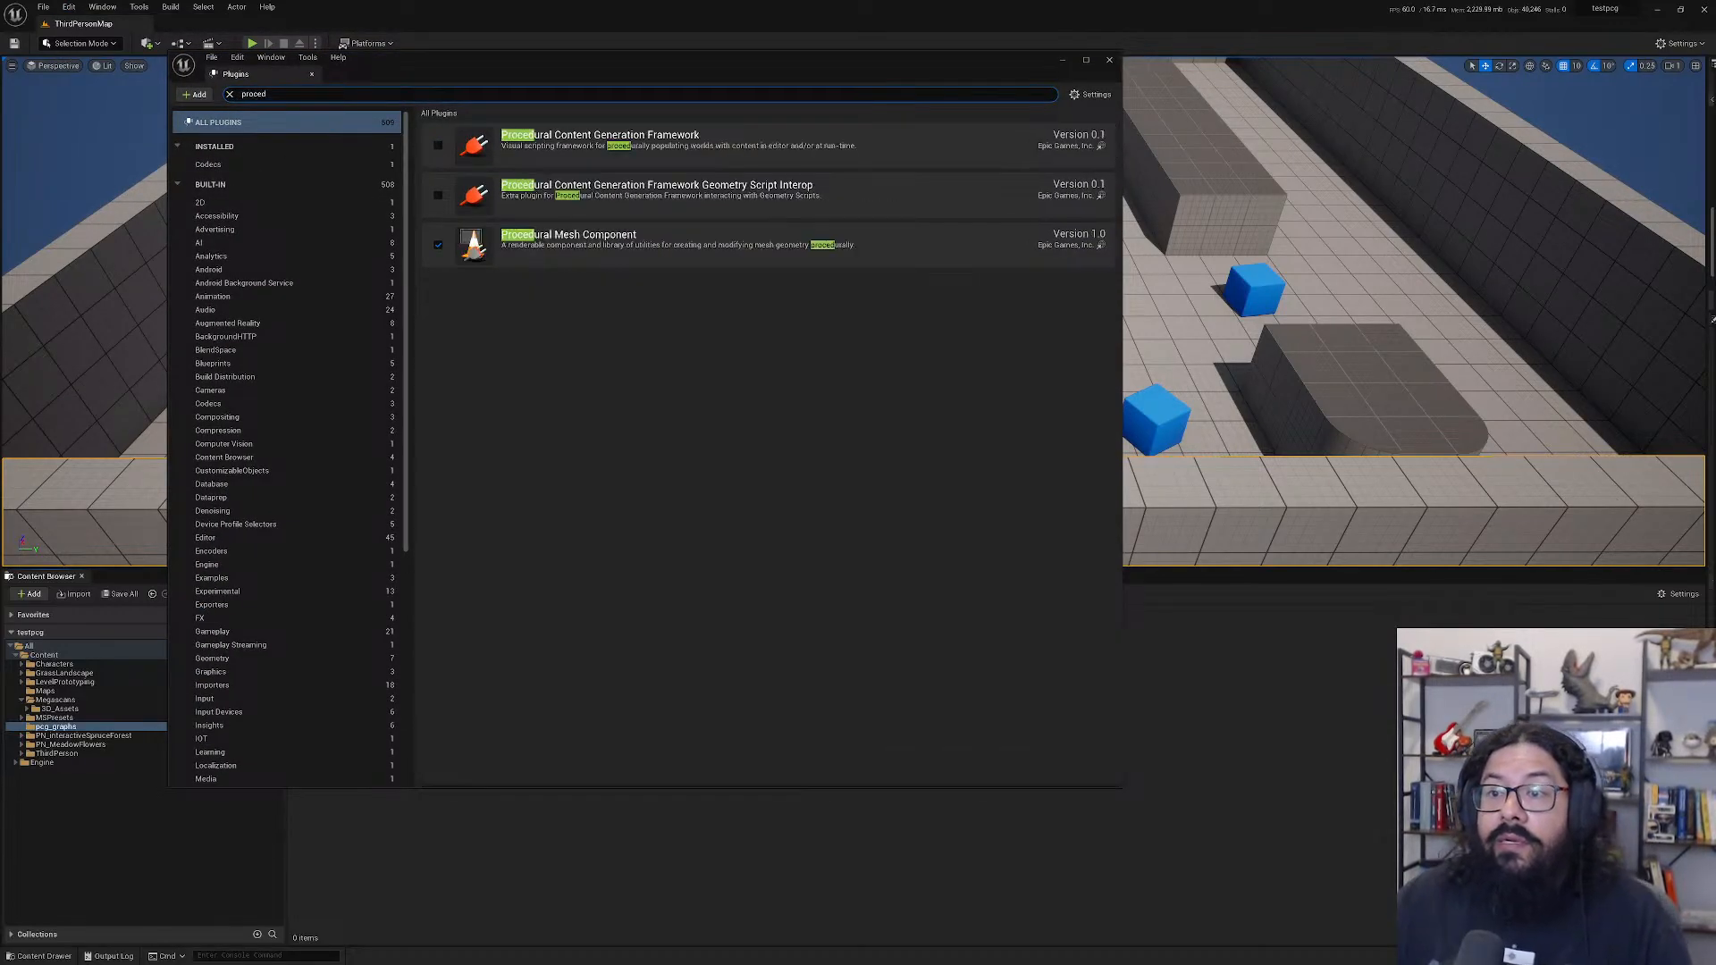
{"action": "left_click", "coordinate": [437, 145]}
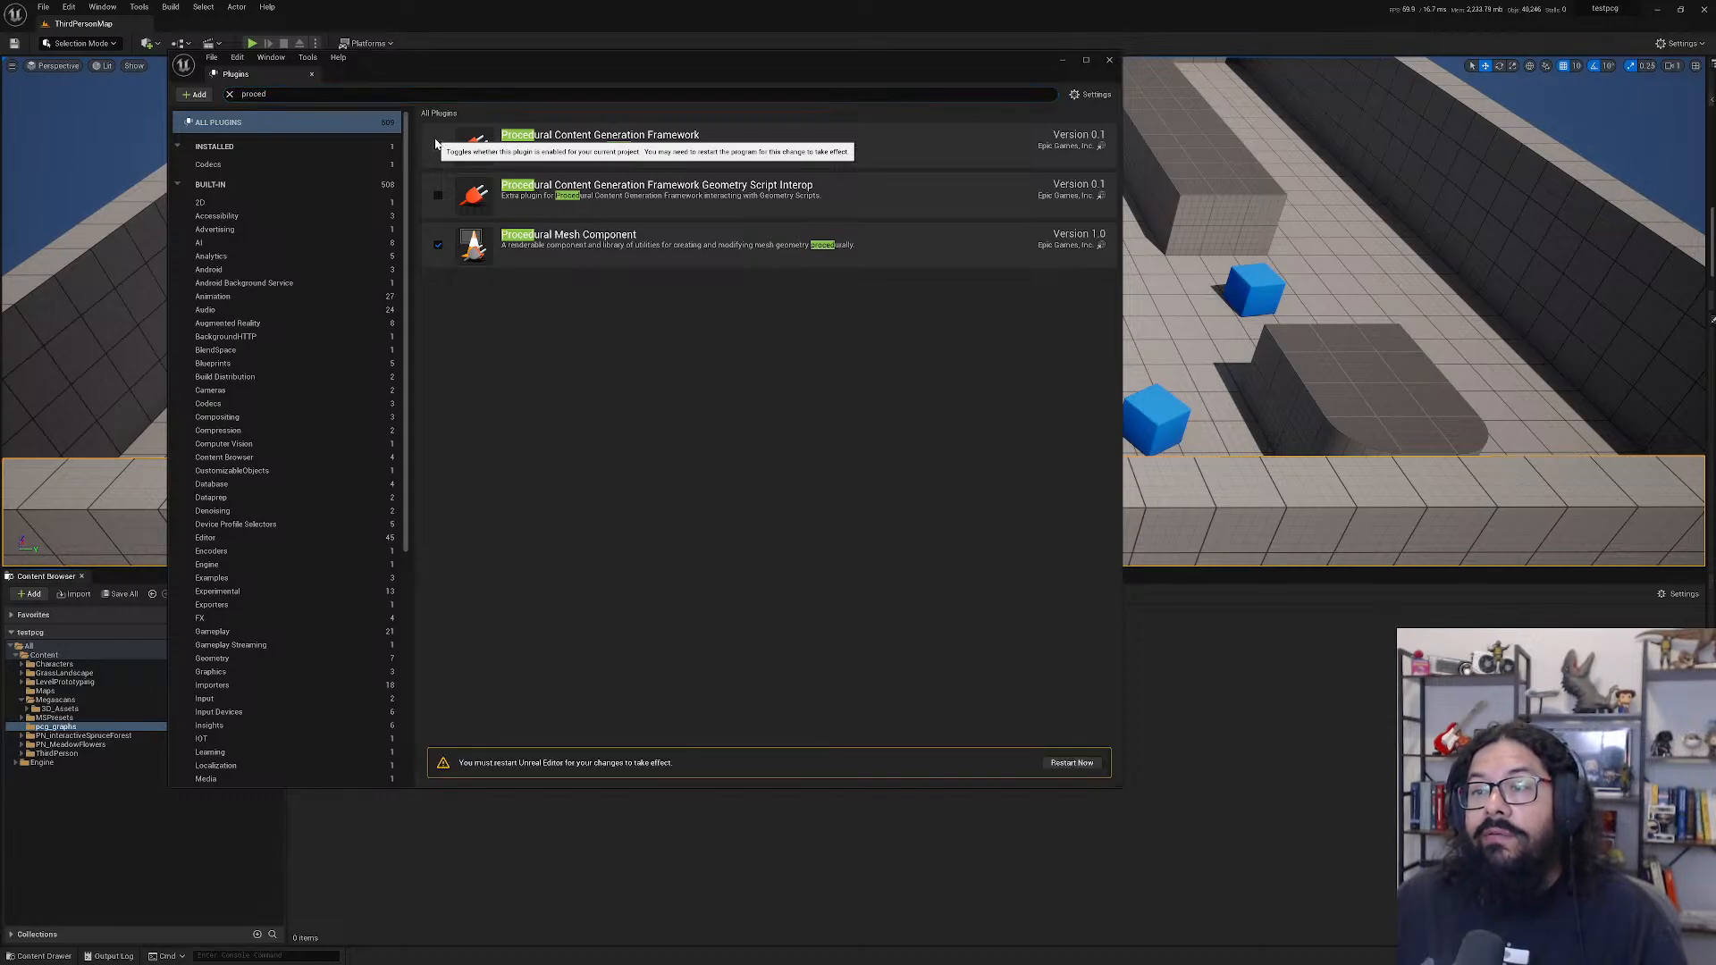
{"action": "left_click", "coordinate": [438, 195]}
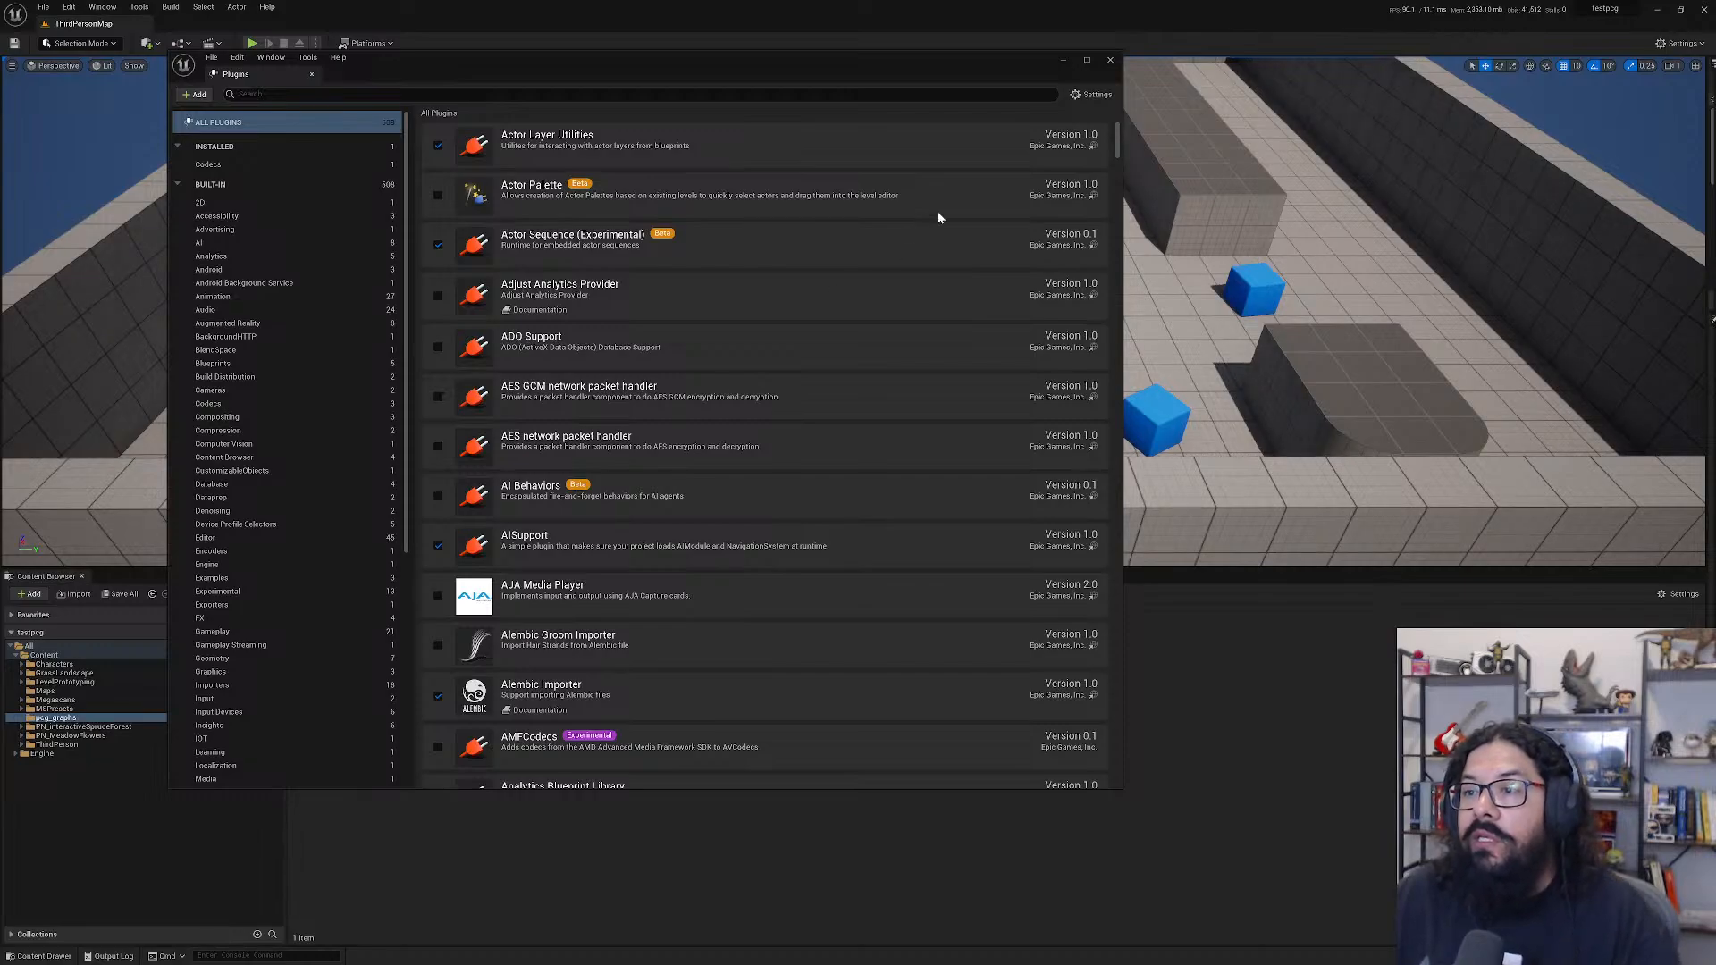
- Close the Plugins window and select the PCG_Forest graph in the pcg_graphs folder
{"action": "left_click", "coordinate": [1111, 60]}
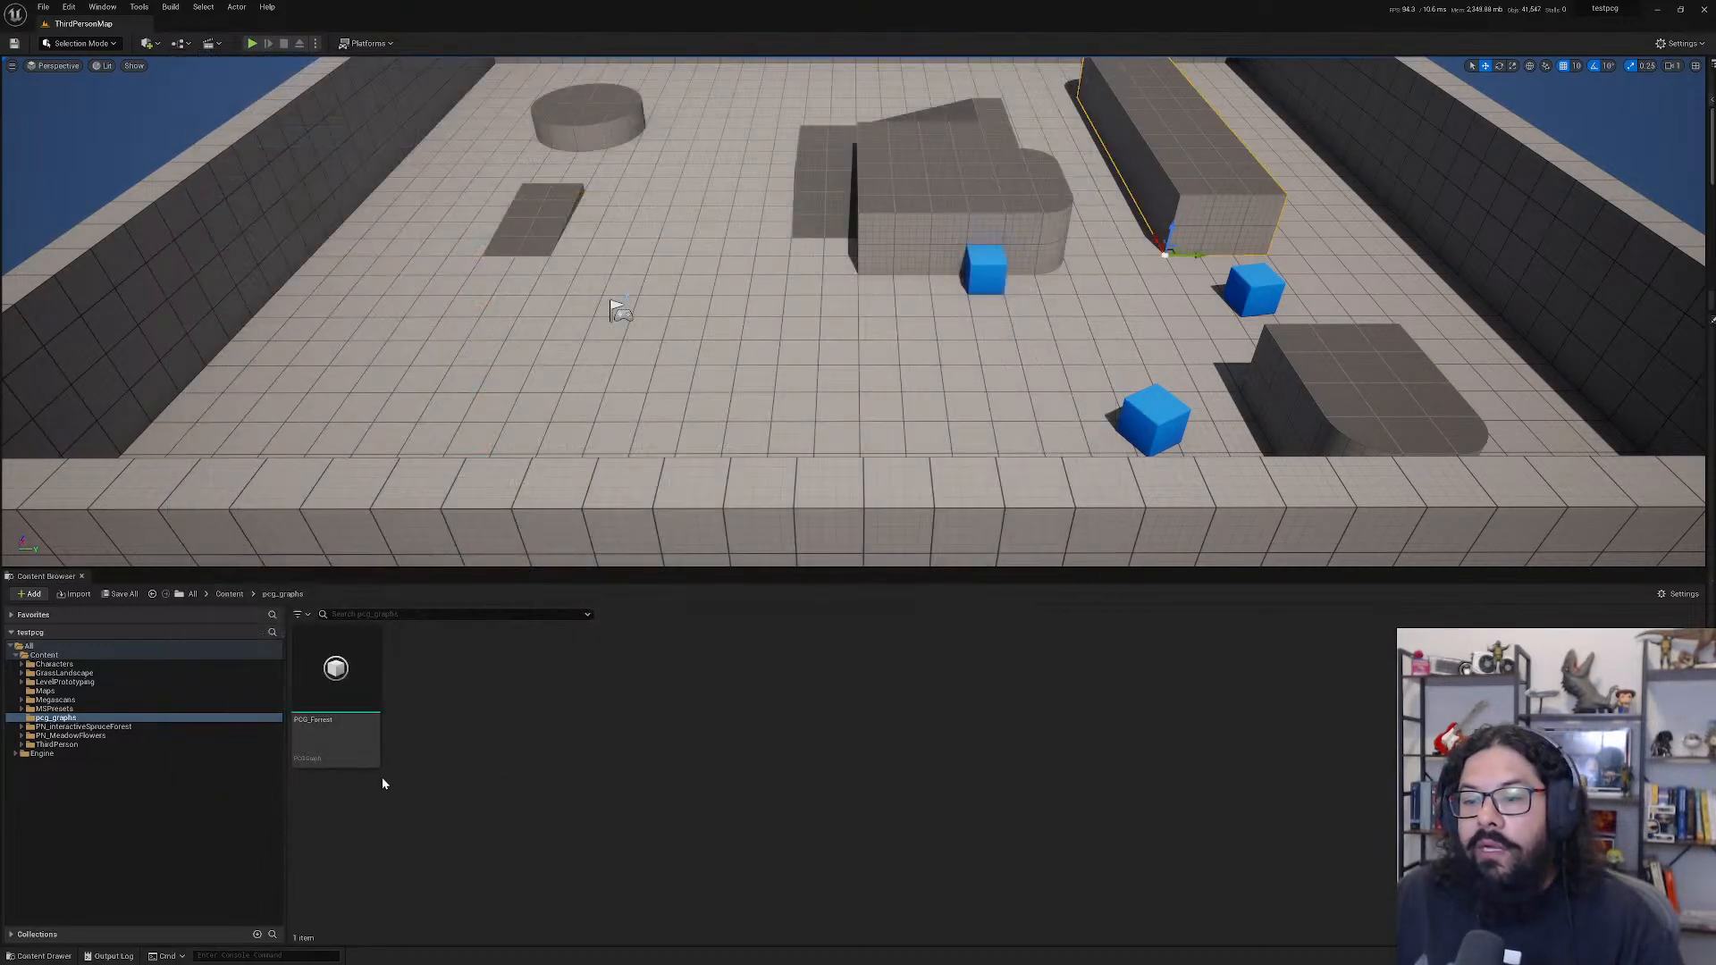
{"action": "left_click", "coordinate": [358, 686]}
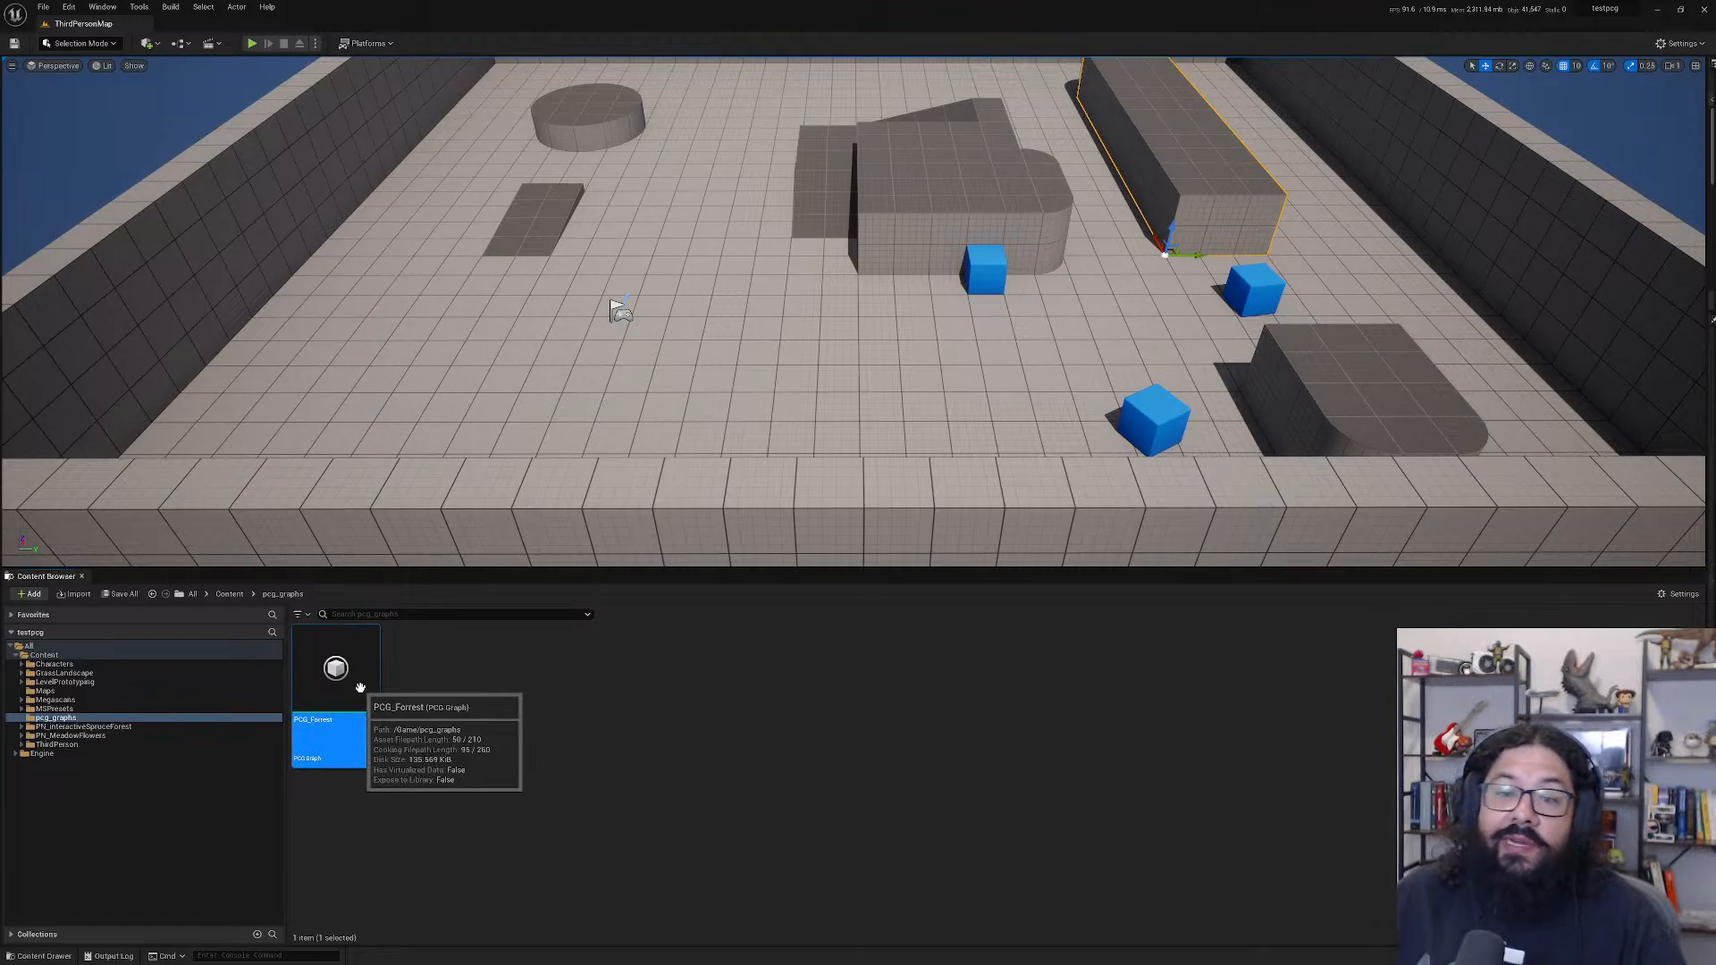
{"action": "scroll", "coordinate": [707, 357], "scroll_direction": "down", "scroll_amount": 5}
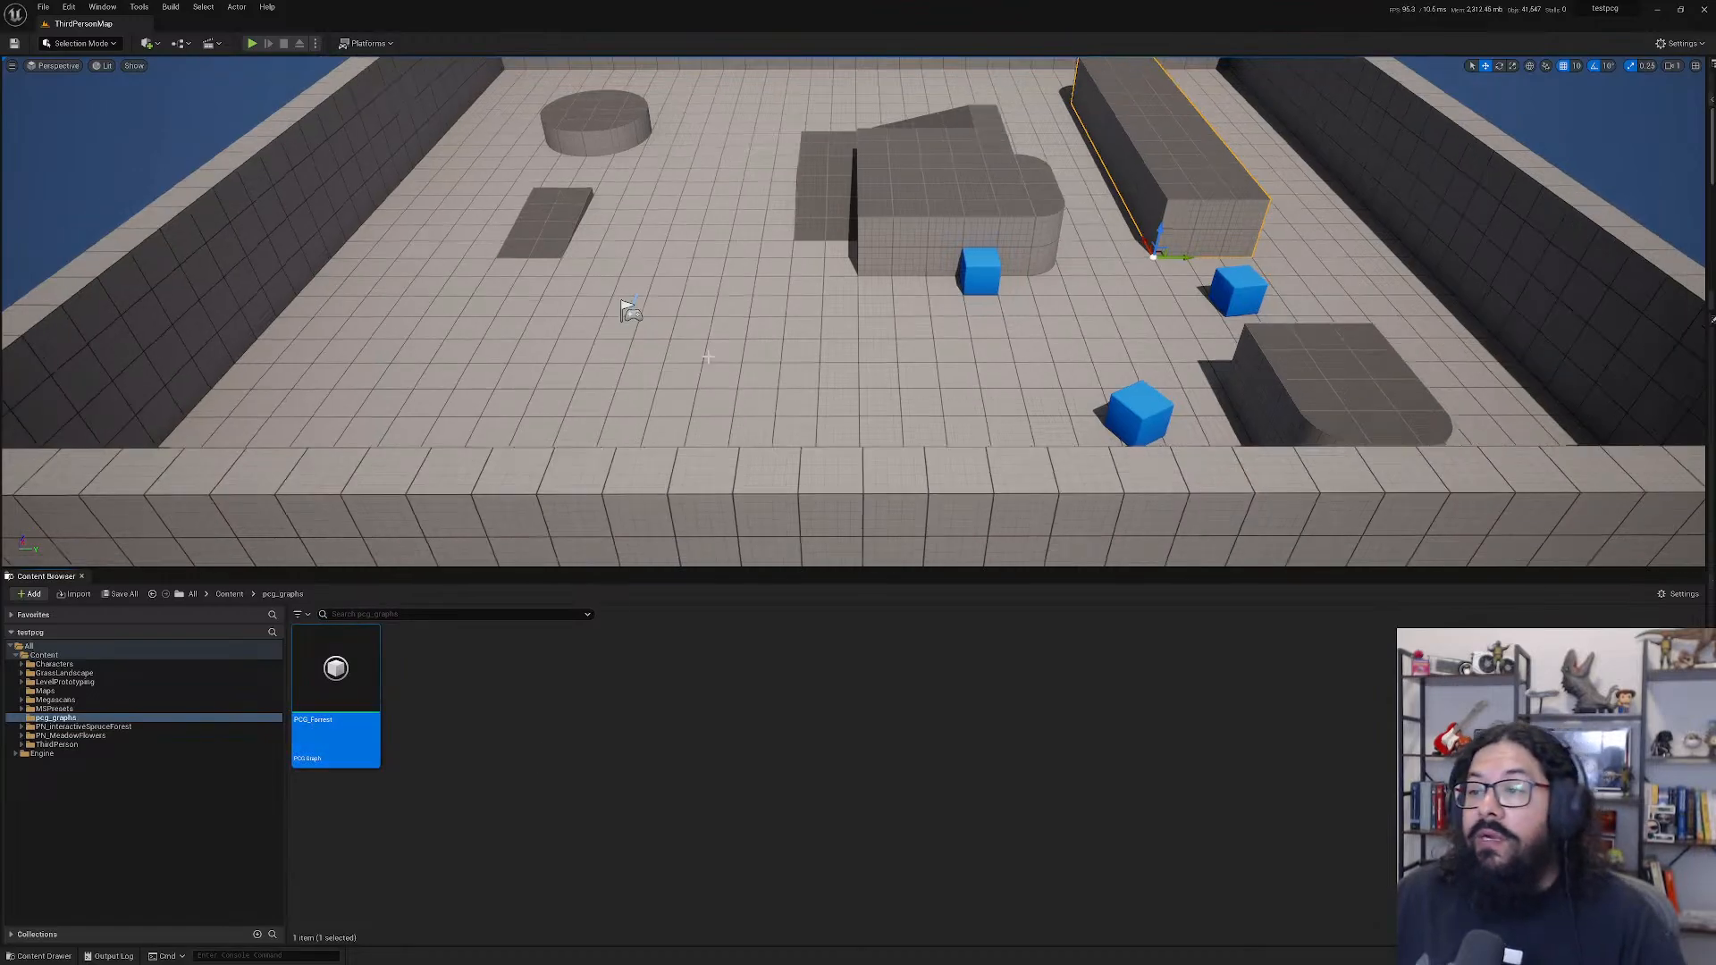
- Playtest the ThirdPersonMap level by running the character across the arena, and end the play session
{"action": "scroll", "coordinate": [707, 357], "scroll_direction": "up", "scroll_amount": 1}
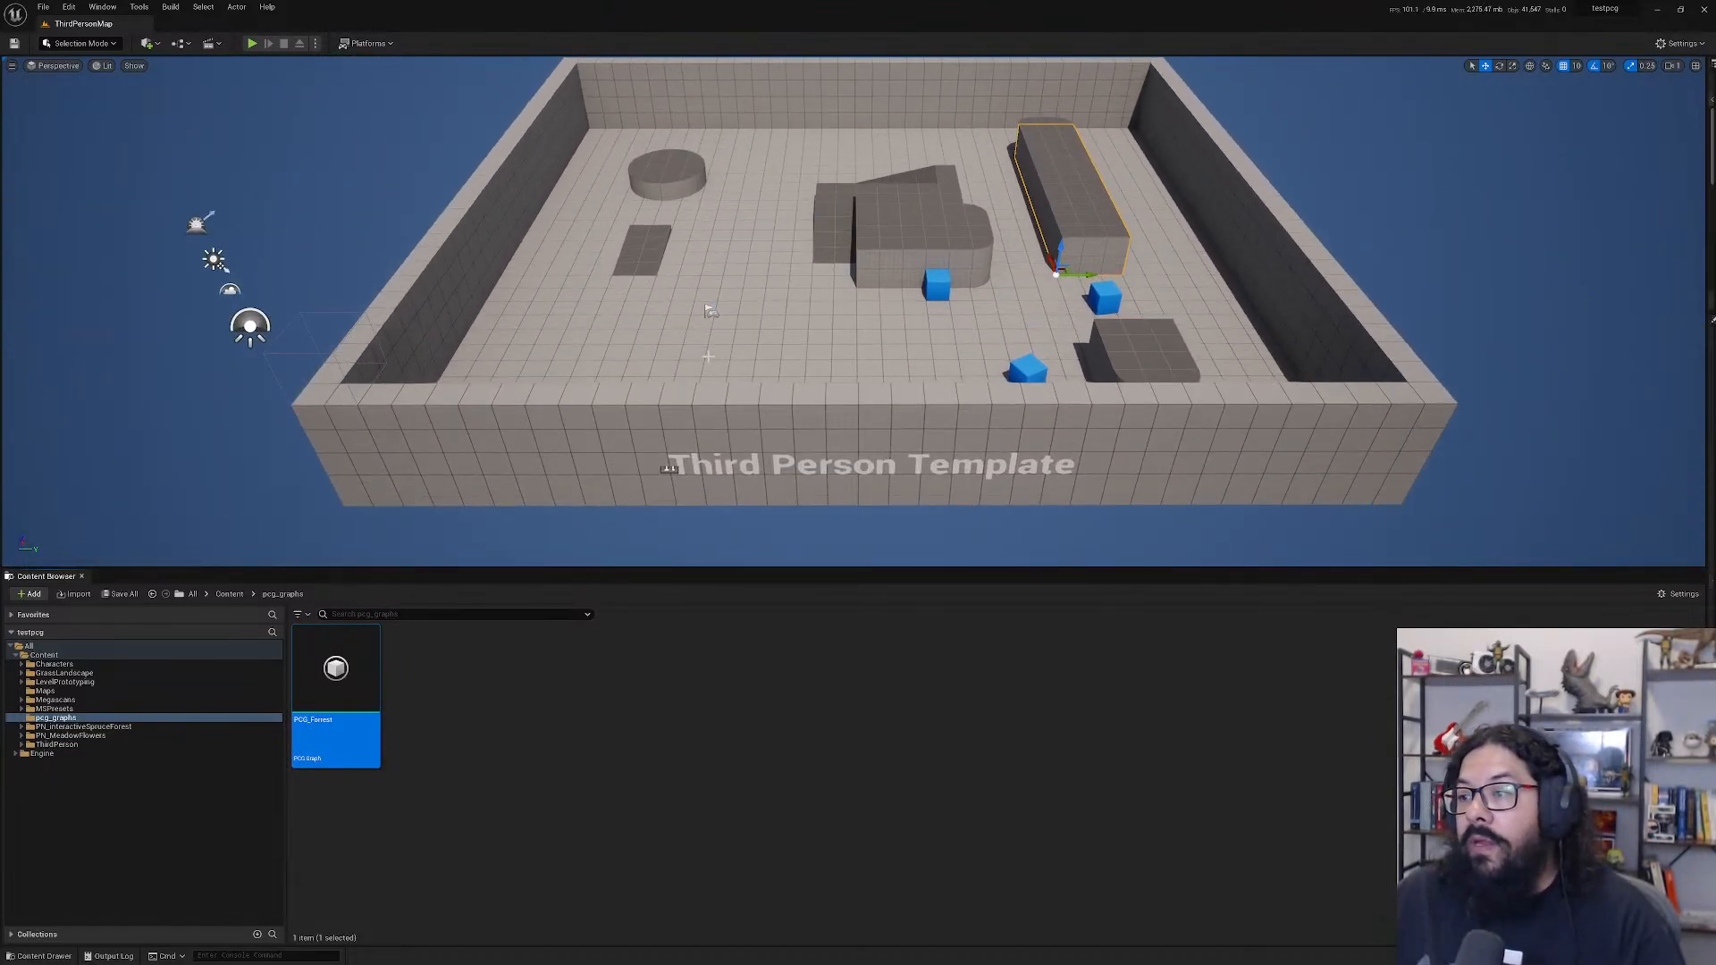
{"action": "left_click", "coordinate": [252, 43]}
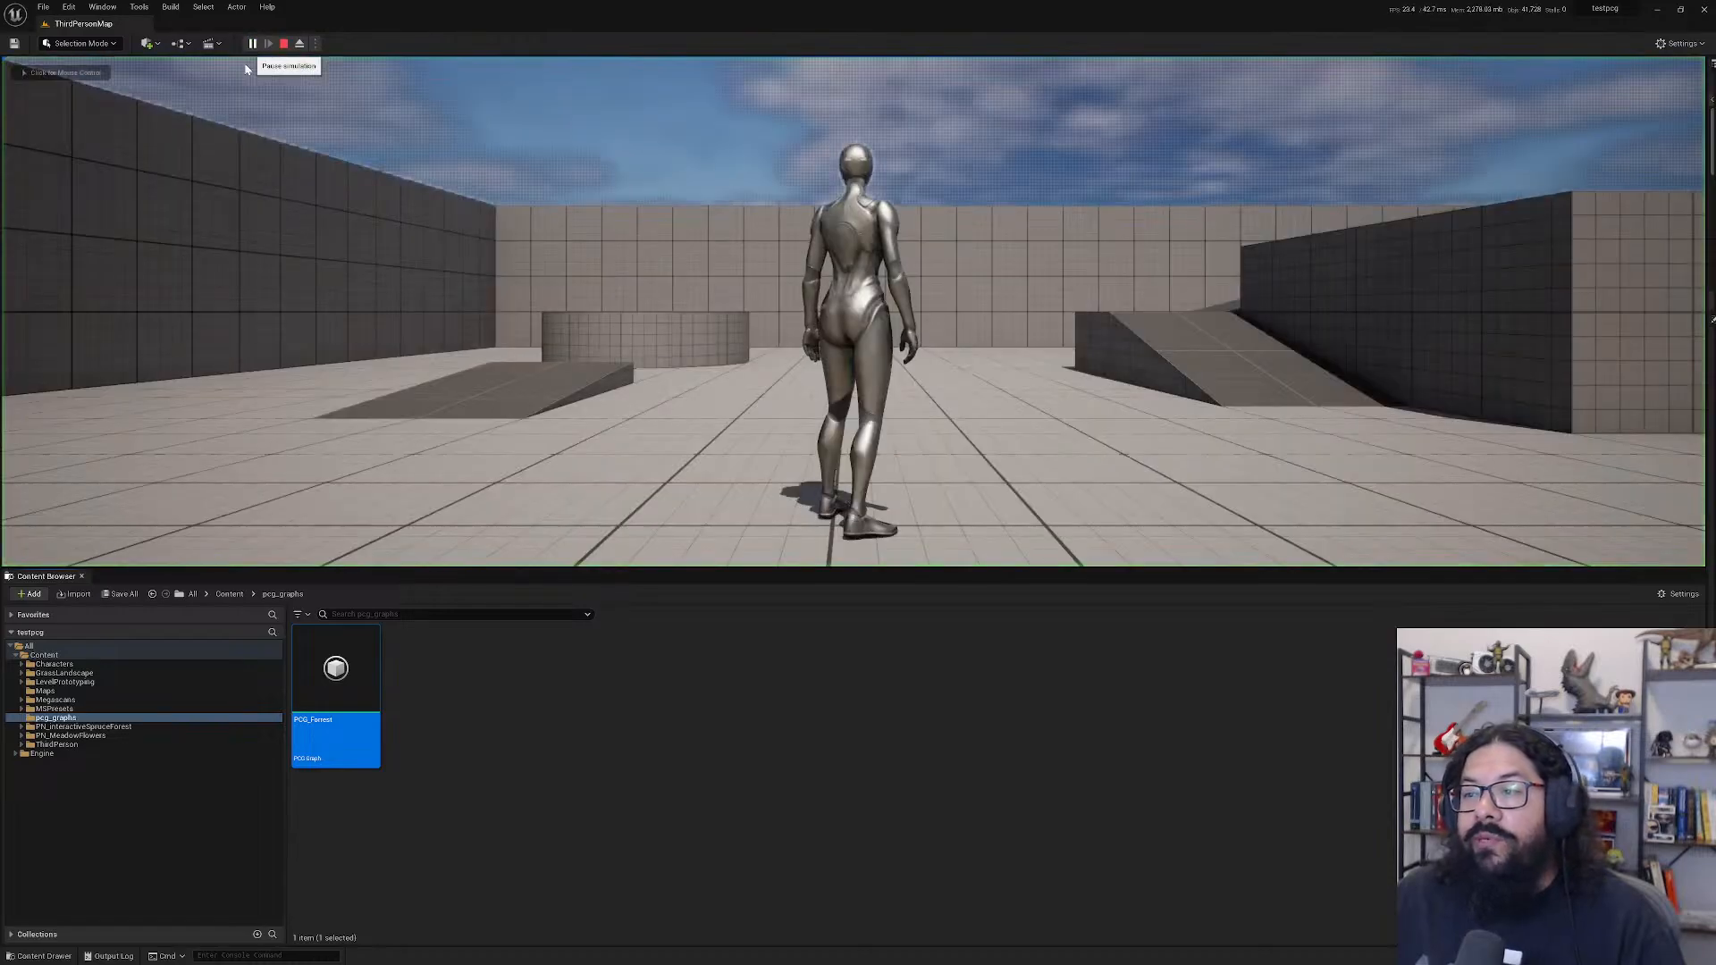
{"action": "left_click", "coordinate": [1157, 482]}
{"action": "key", "text": "w"}
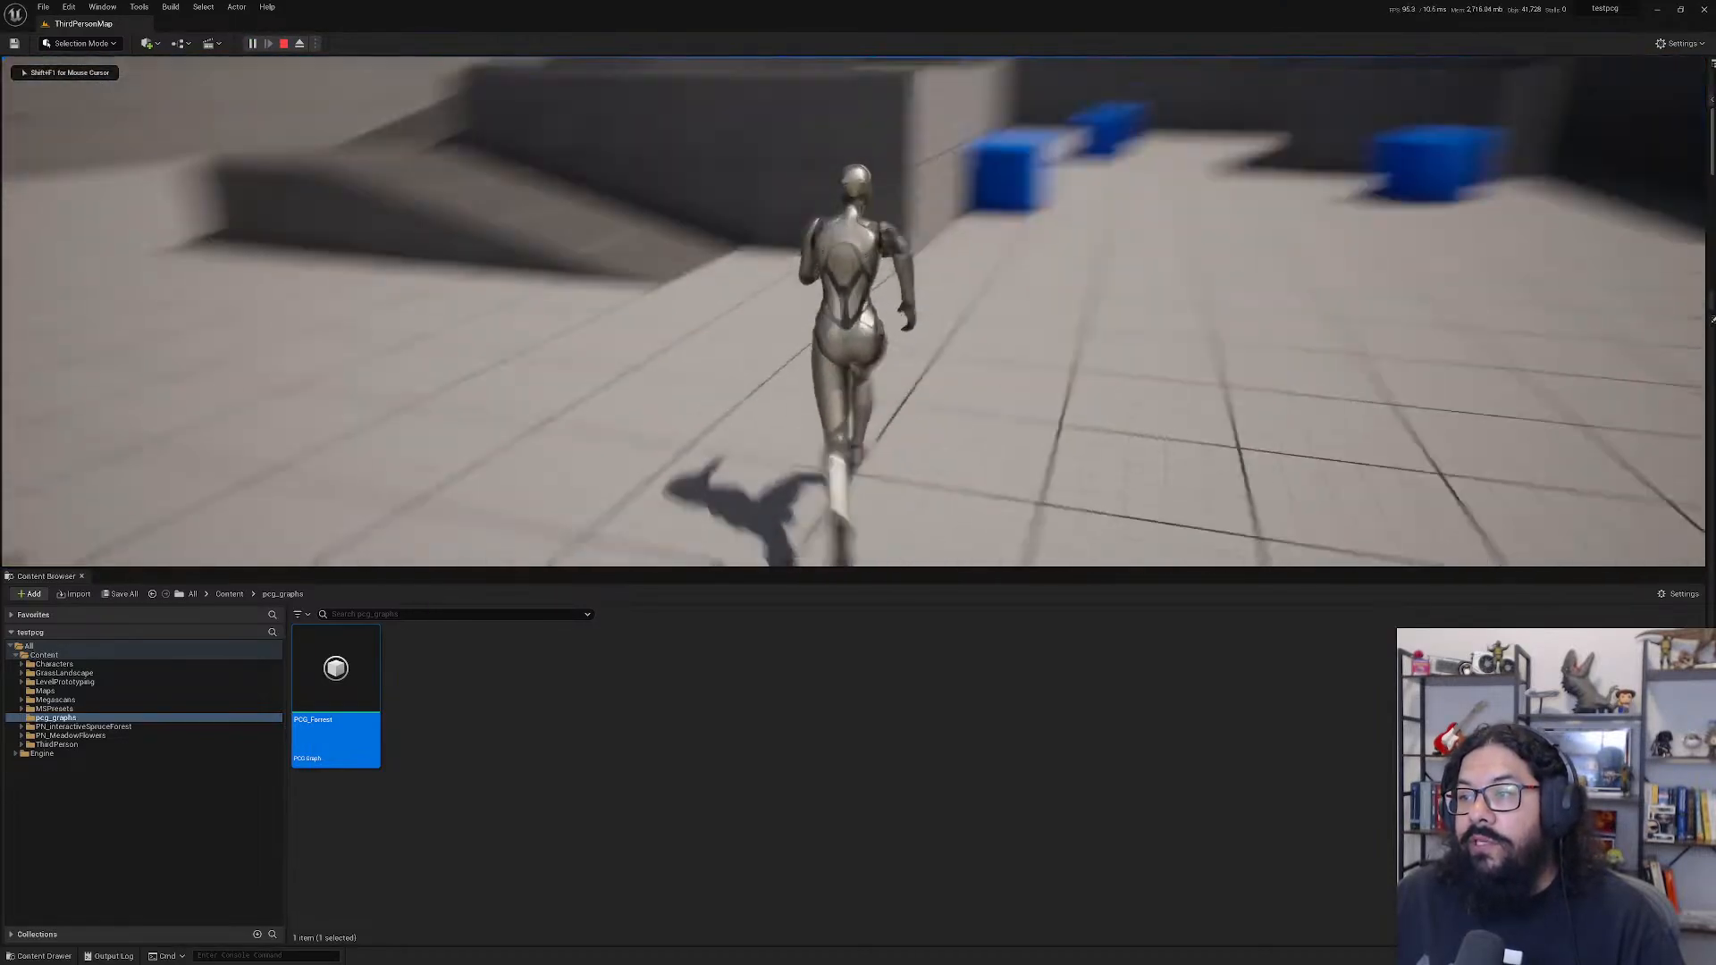
{"action": "key", "text": "Escape"}
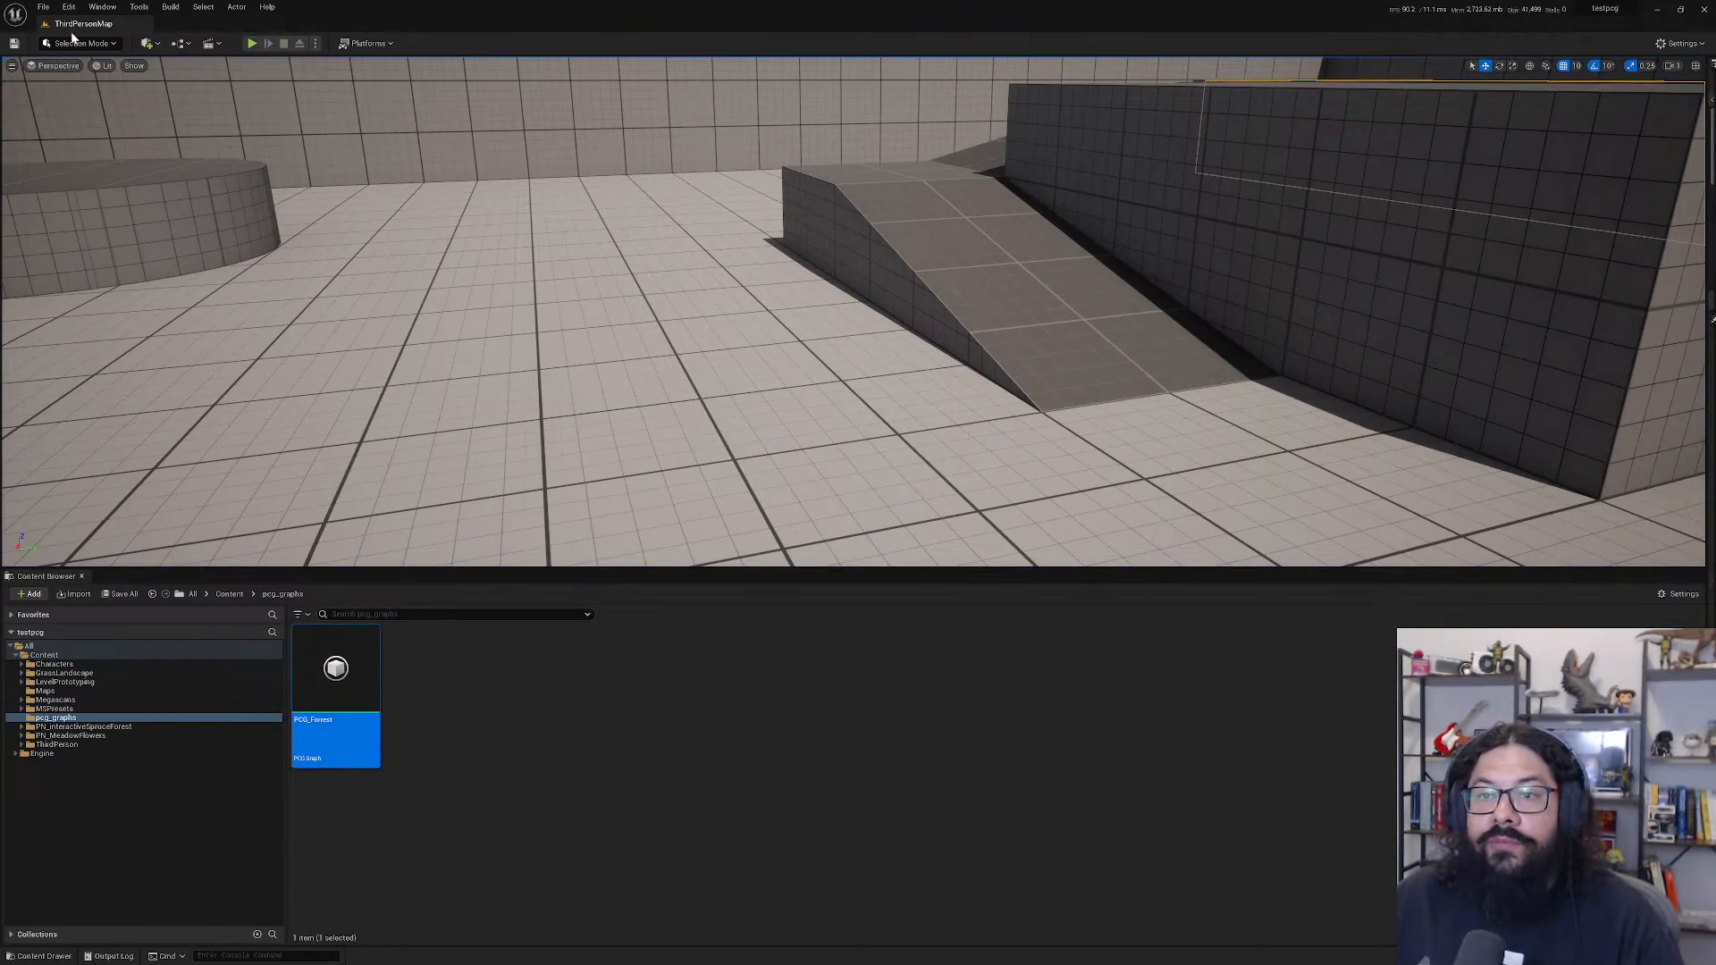
- Add a PCG Volume to the ThirdPersonMap level
{"action": "scroll", "coordinate": [390, 248], "scroll_direction": "down", "scroll_amount": 3}
{"action": "scroll", "coordinate": [389, 248], "scroll_direction": "down", "scroll_amount": 5}
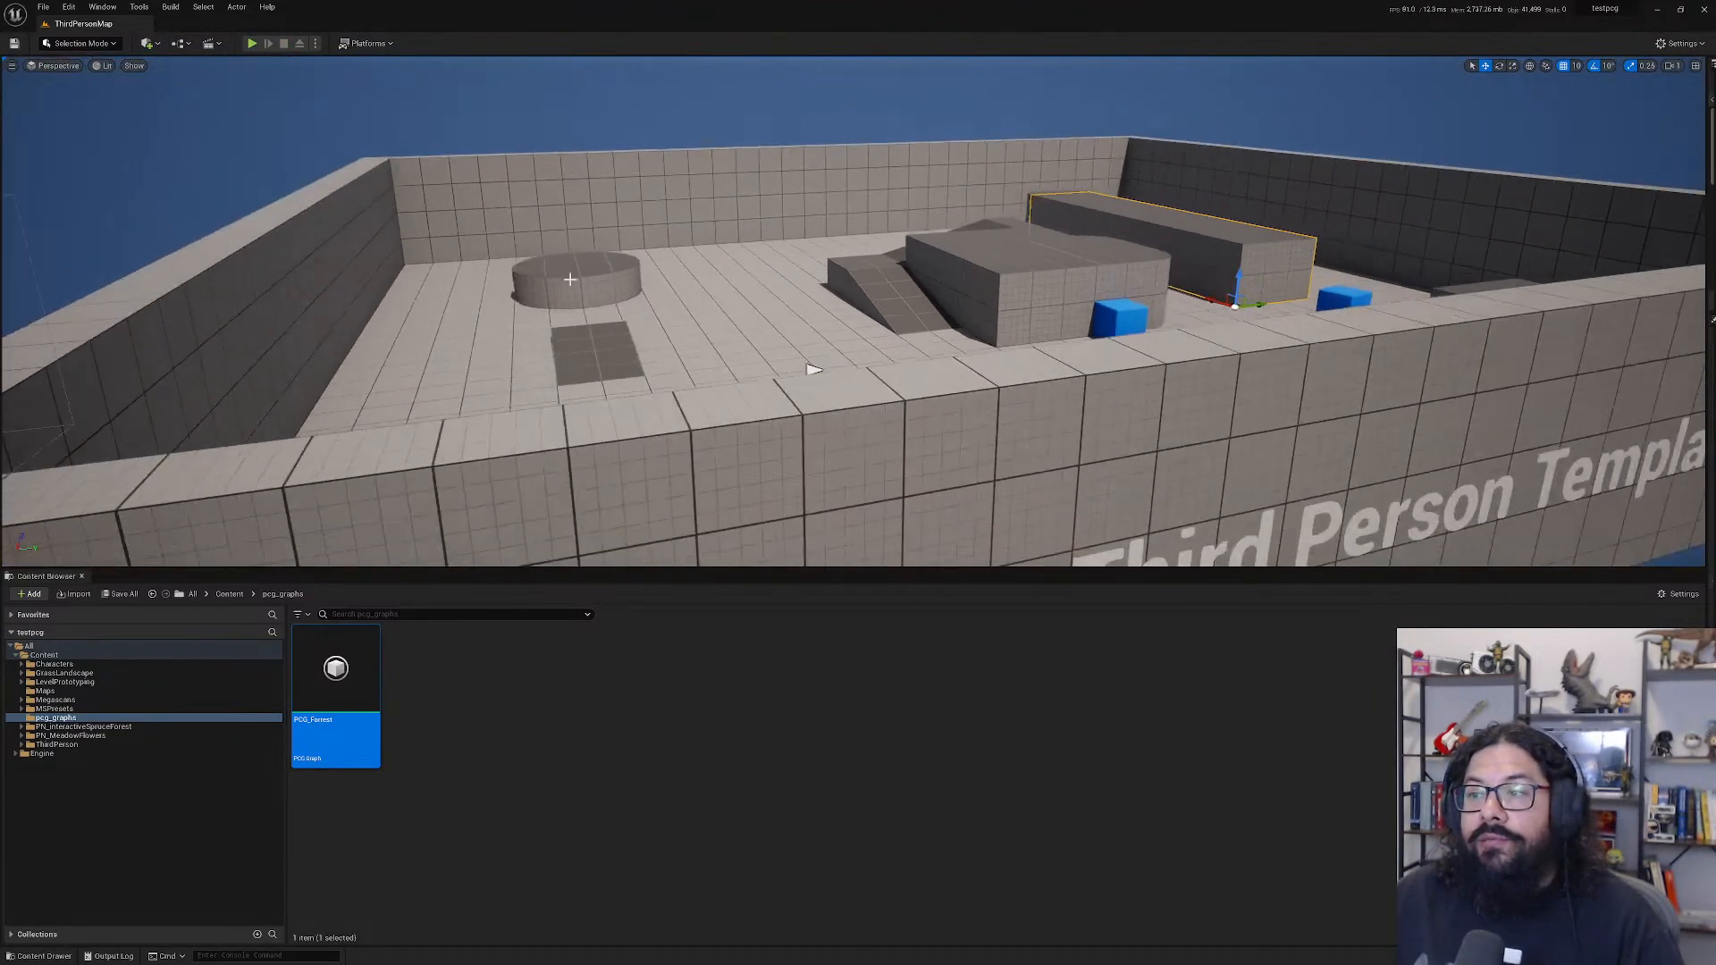
{"action": "right_click_drag", "start_coordinate": [695, 315], "coordinate": [787, 393]}
{"action": "right_click_drag", "start_coordinate": [787, 322], "coordinate": [721, 306]}
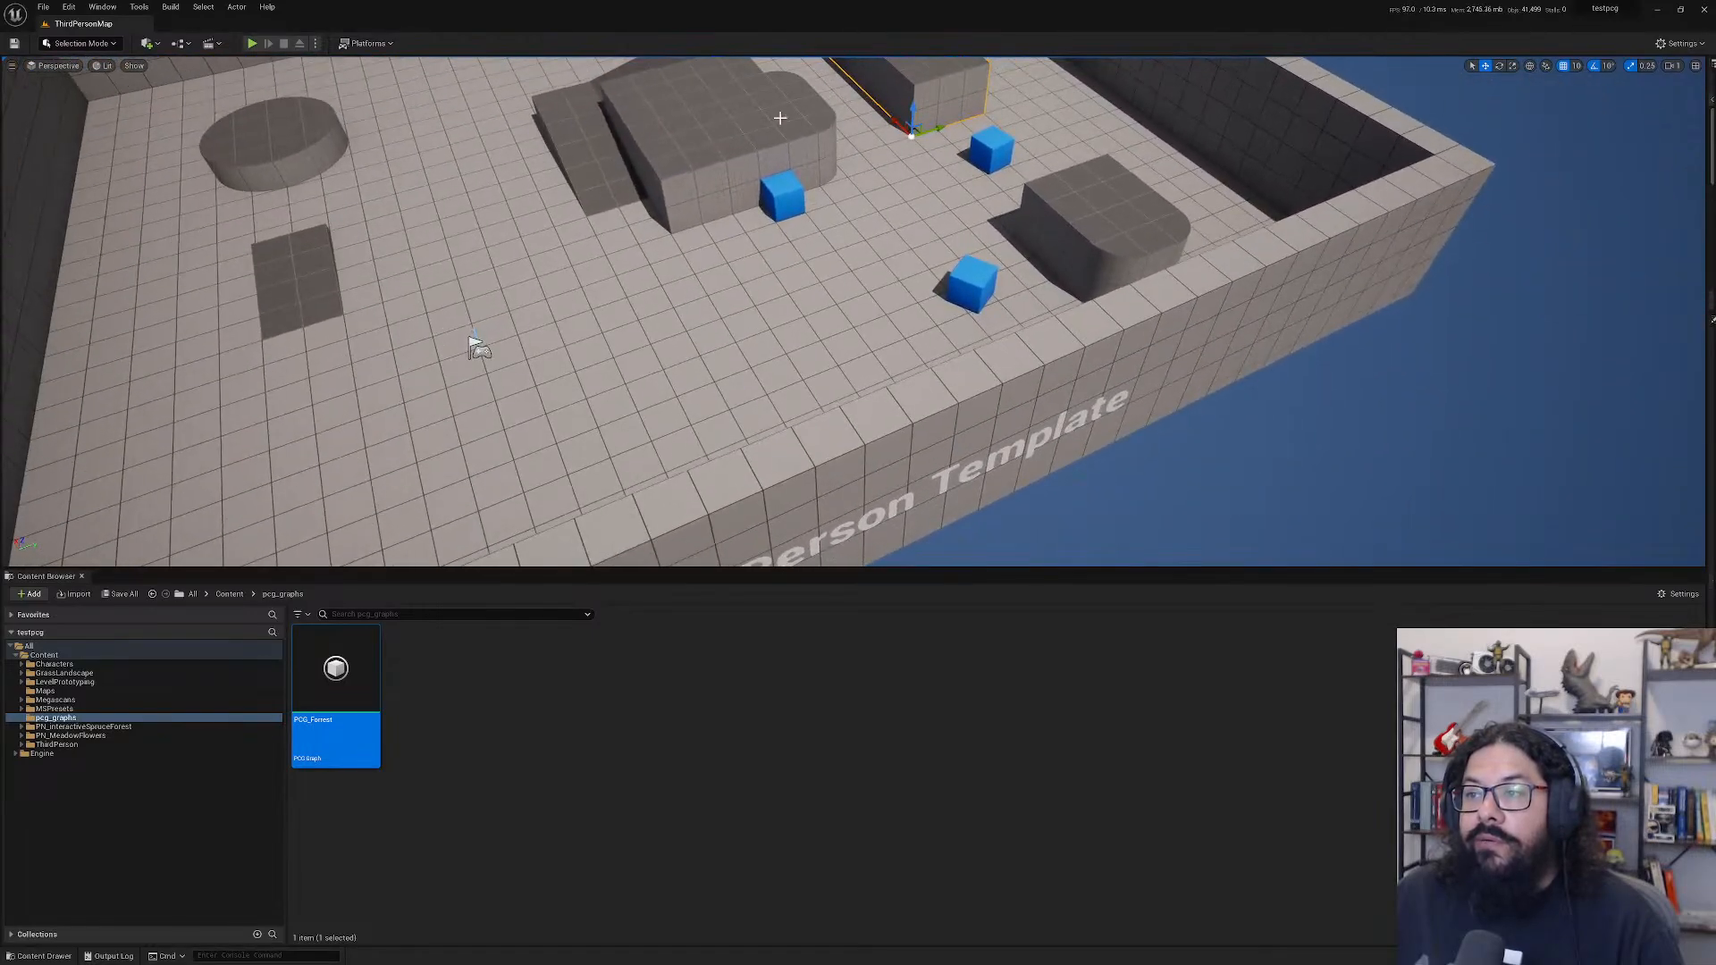
{"action": "scroll", "coordinate": [787, 212], "scroll_direction": "down", "scroll_amount": 3}
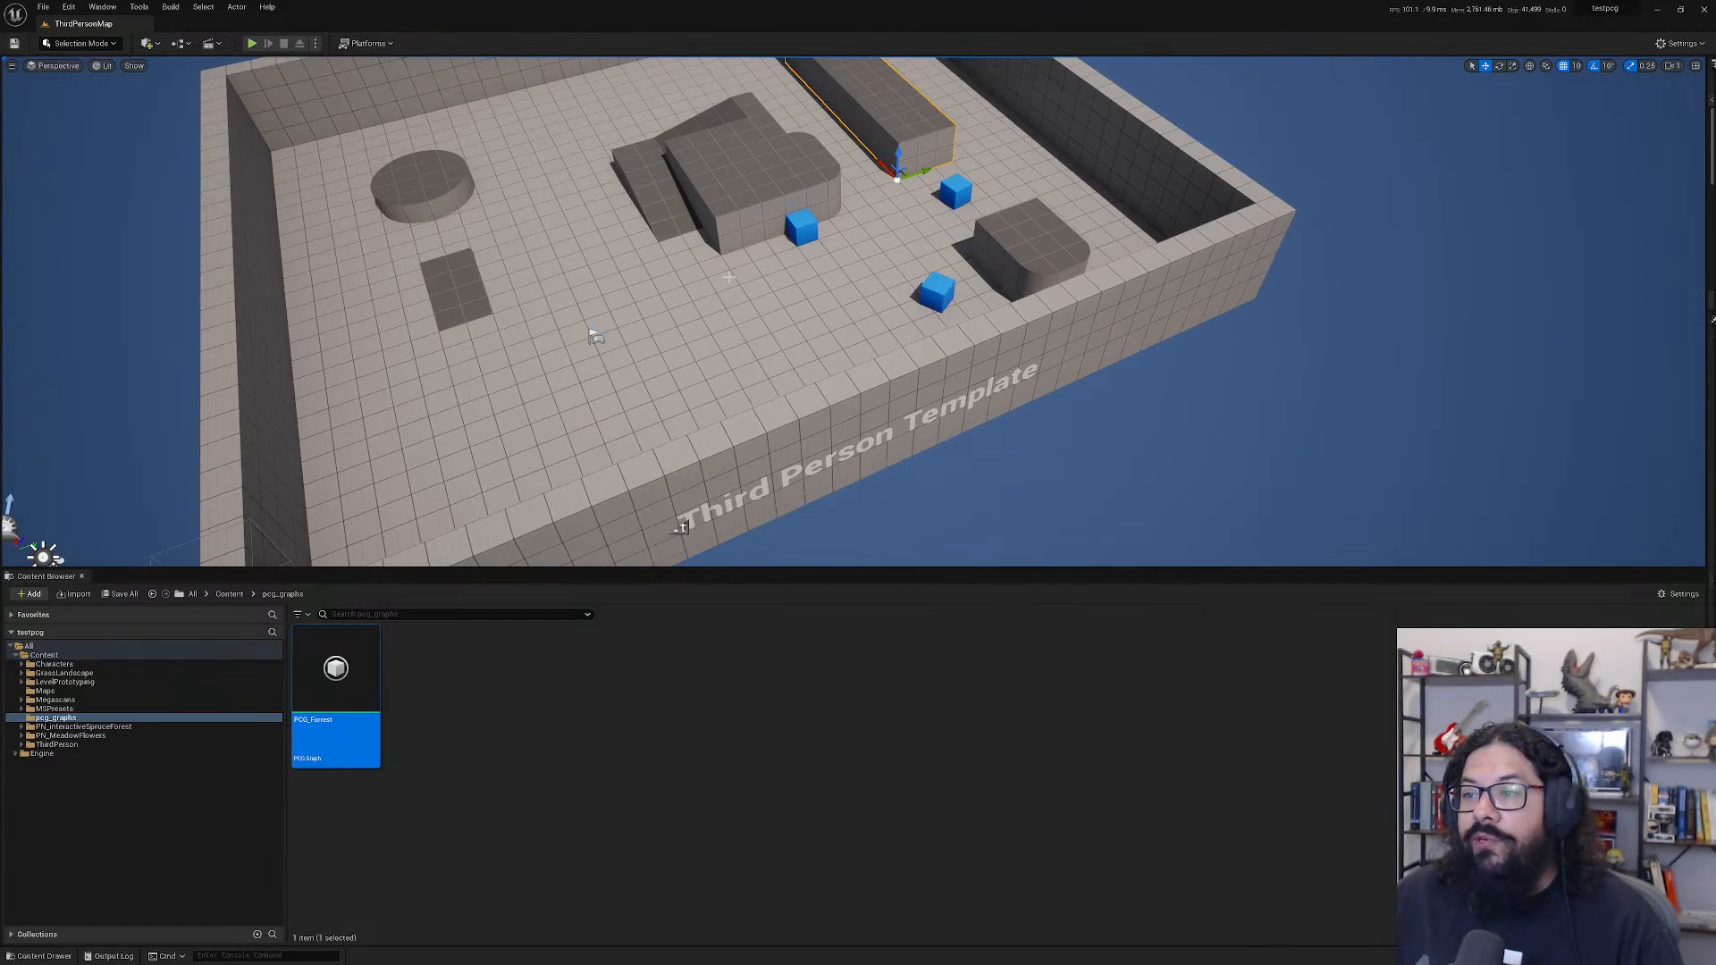
{"action": "left_click_drag", "start_coordinate": [729, 277], "coordinate": [655, 257], "text": "alt"}
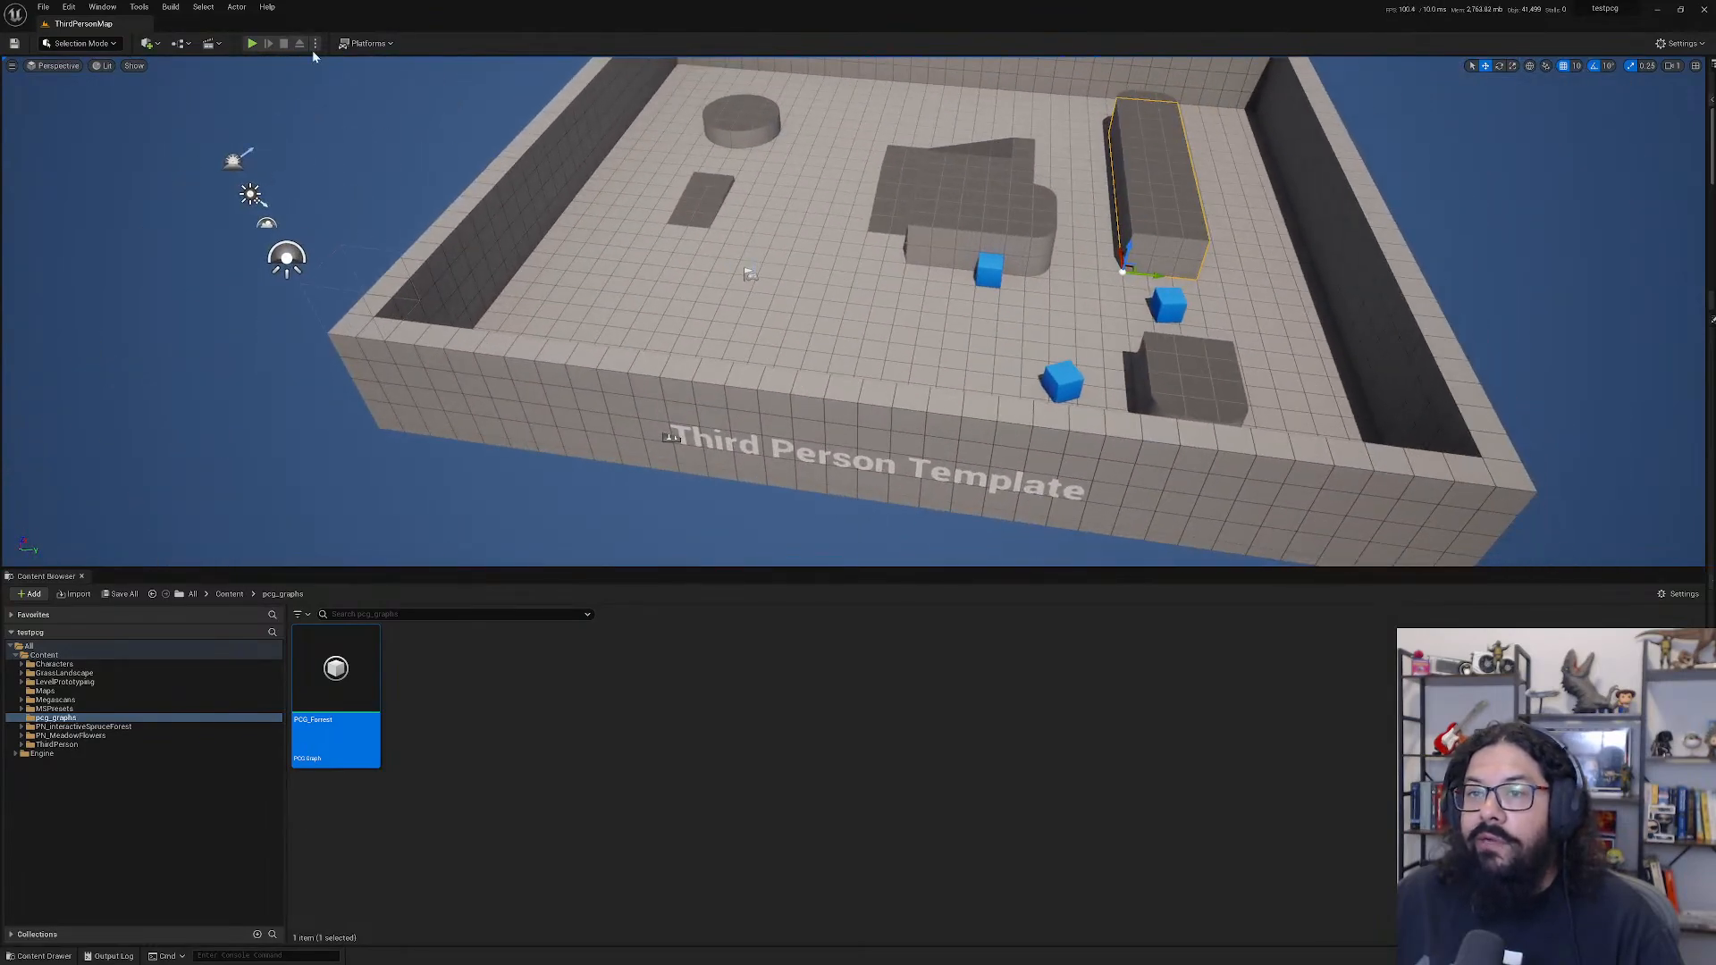
{"action": "left_click", "coordinate": [149, 43]}
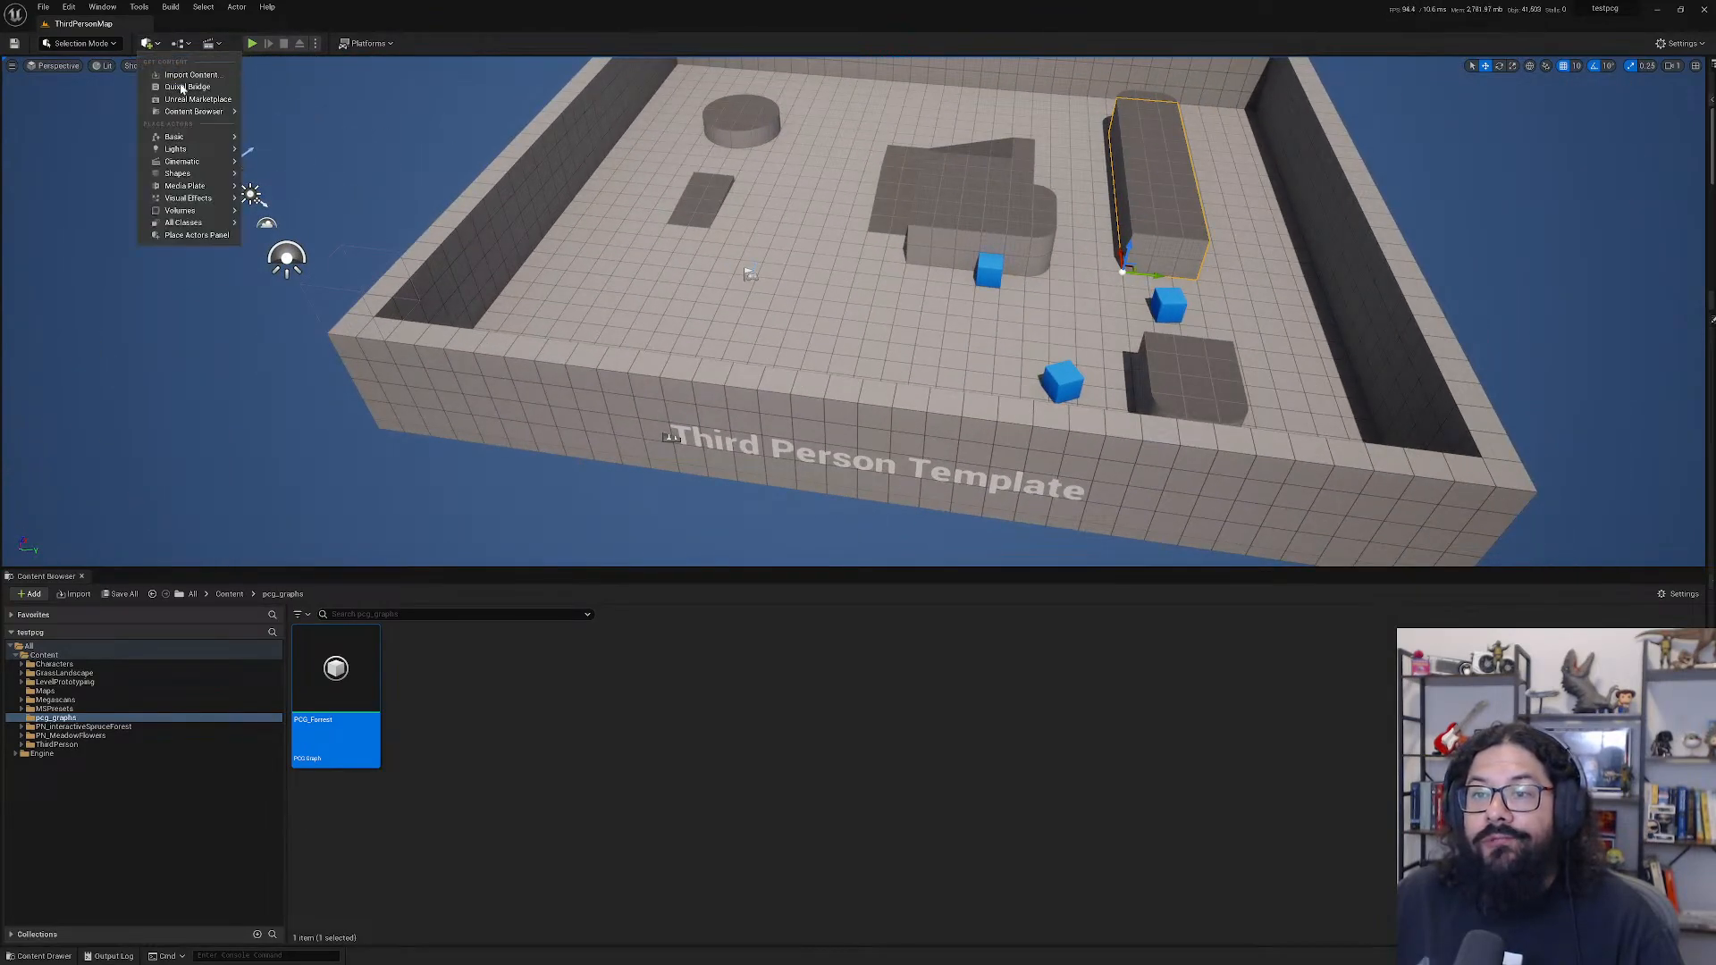
{"action": "mouse_move", "coordinate": [205, 217]}
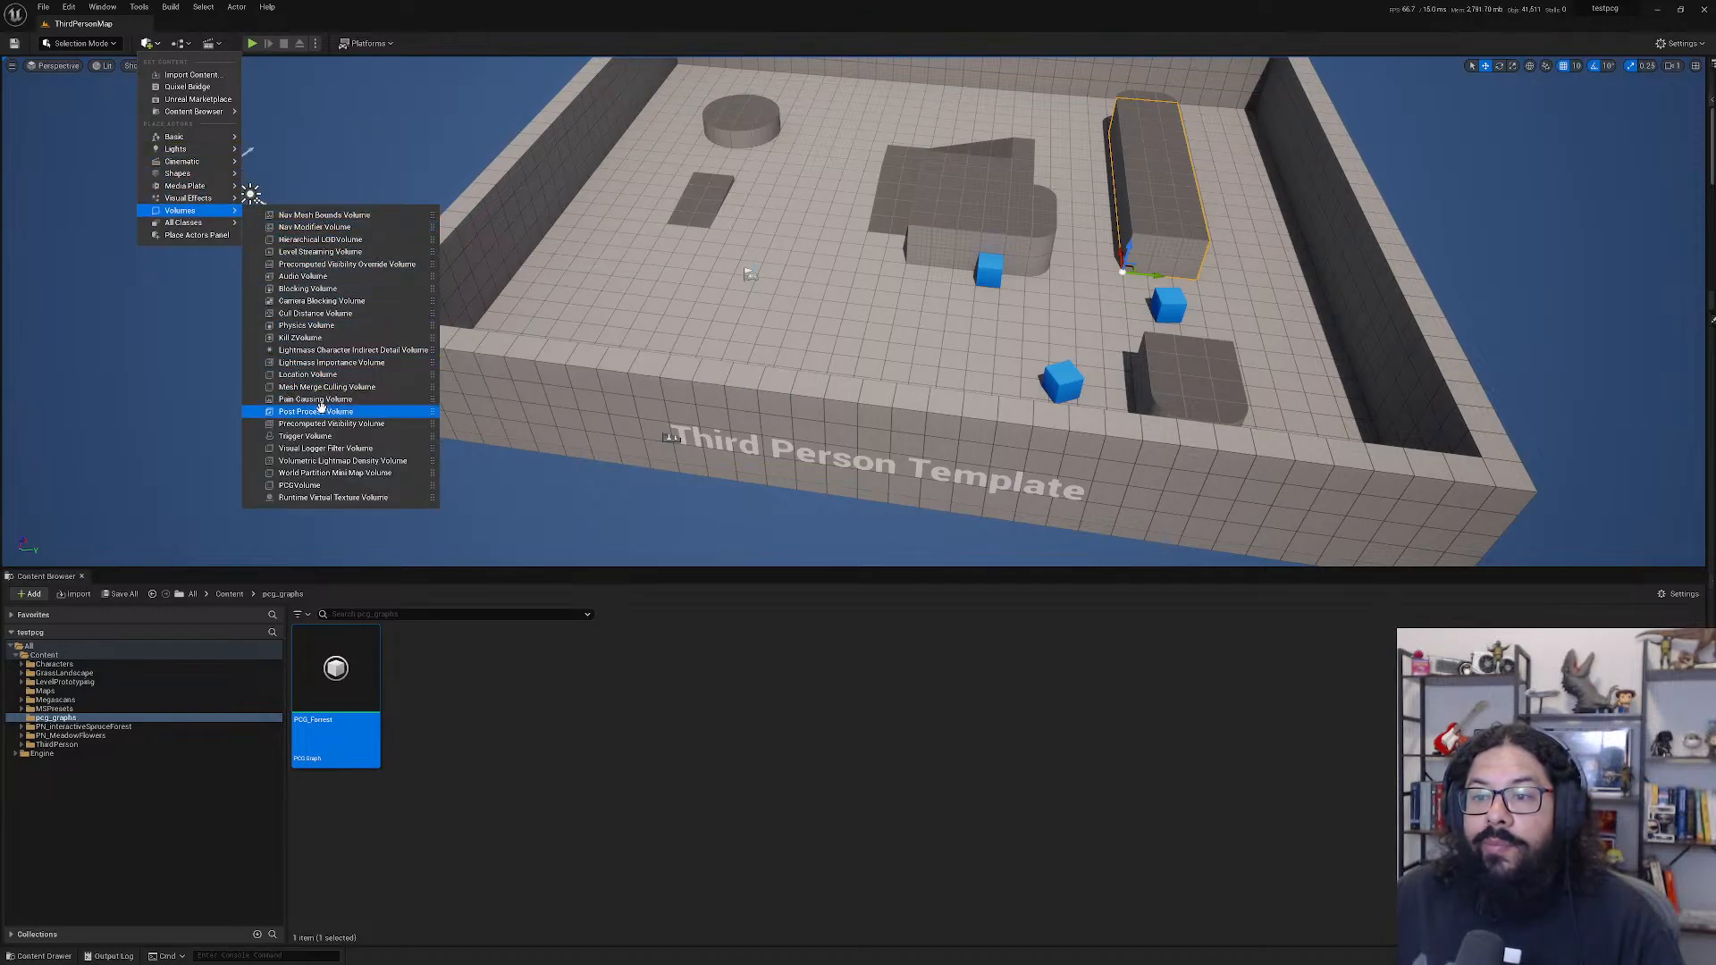
{"action": "left_click", "coordinate": [322, 488]}
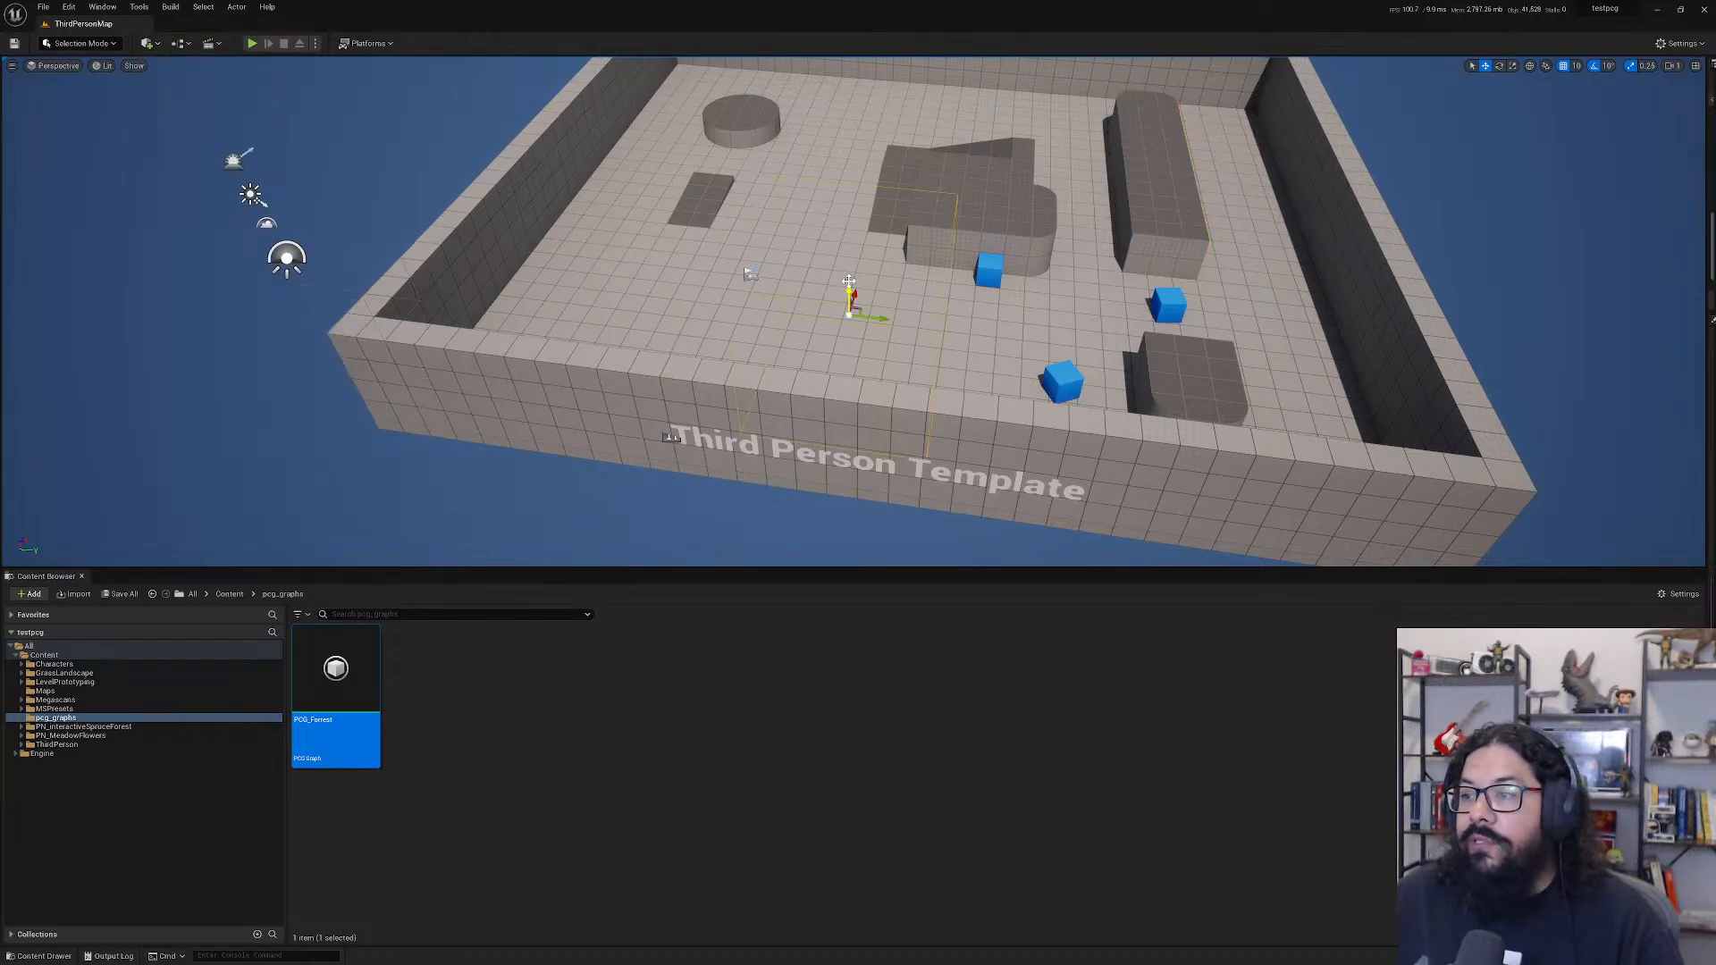
- Move the PCG volume over the walled arena and snap it down to the floor
{"action": "left_click_drag", "start_coordinate": [982, 288], "coordinate": [697, 259], "text": "alt"}
{"action": "scroll", "coordinate": [1054, 294], "scroll_direction": "down", "scroll_amount": 5}
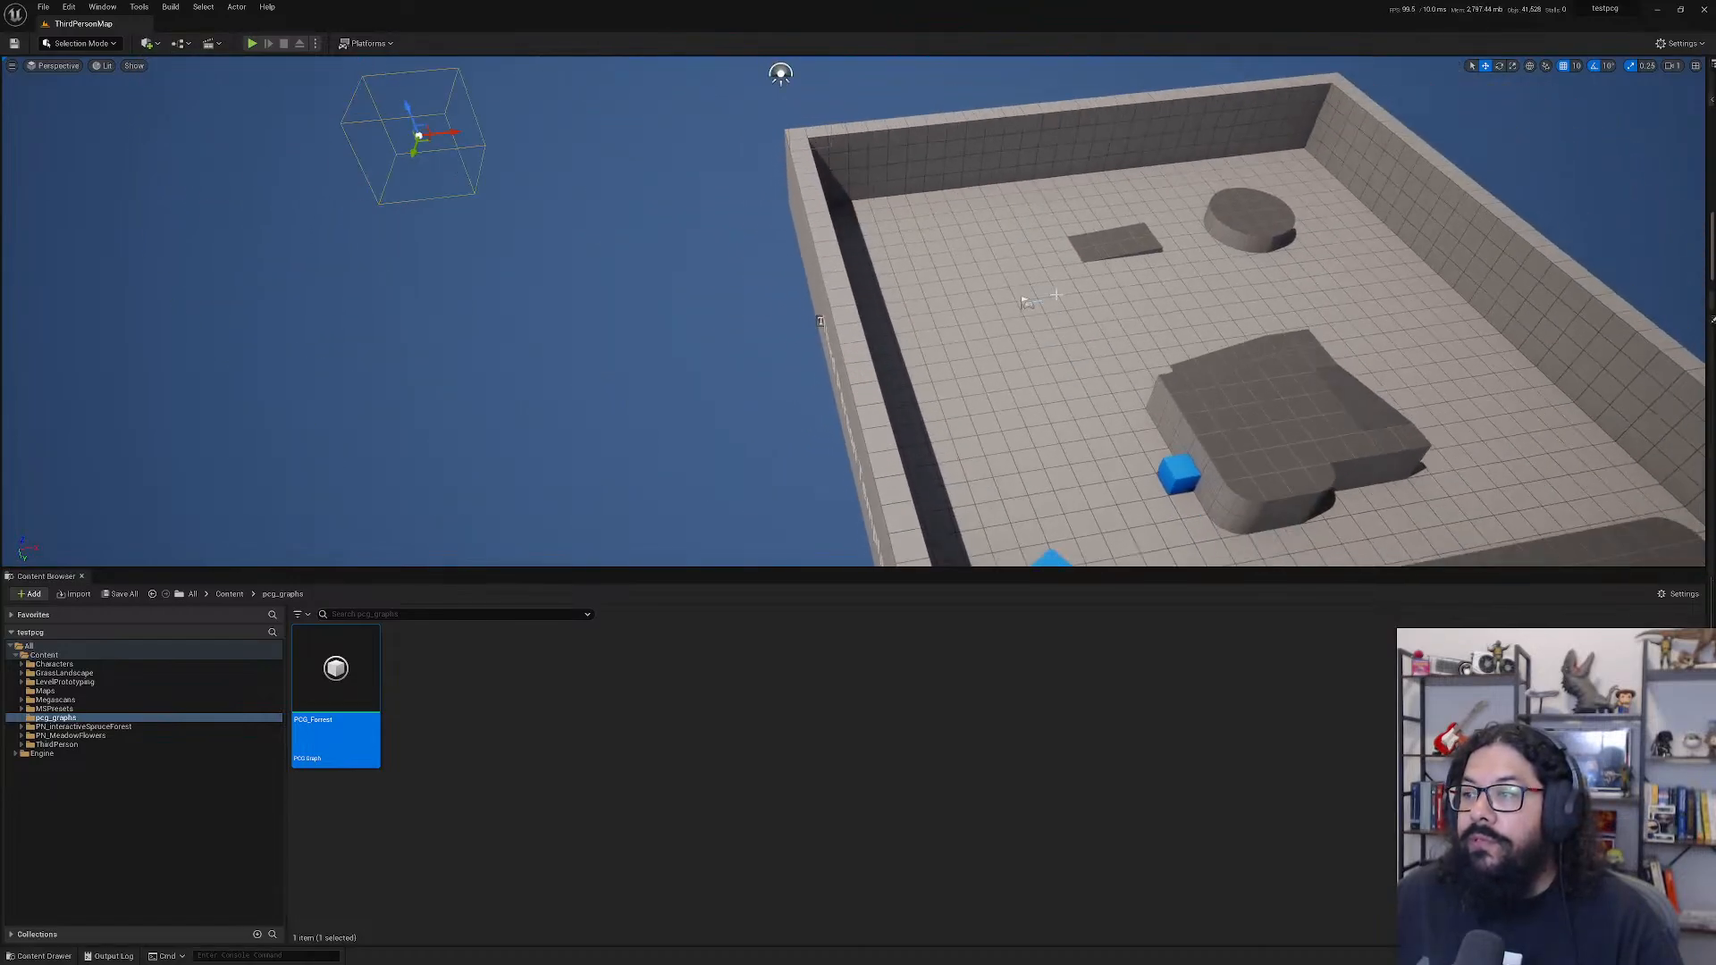
{"action": "left_click_drag", "start_coordinate": [546, 187], "coordinate": [1171, 118]}
{"action": "key", "text": "e"}
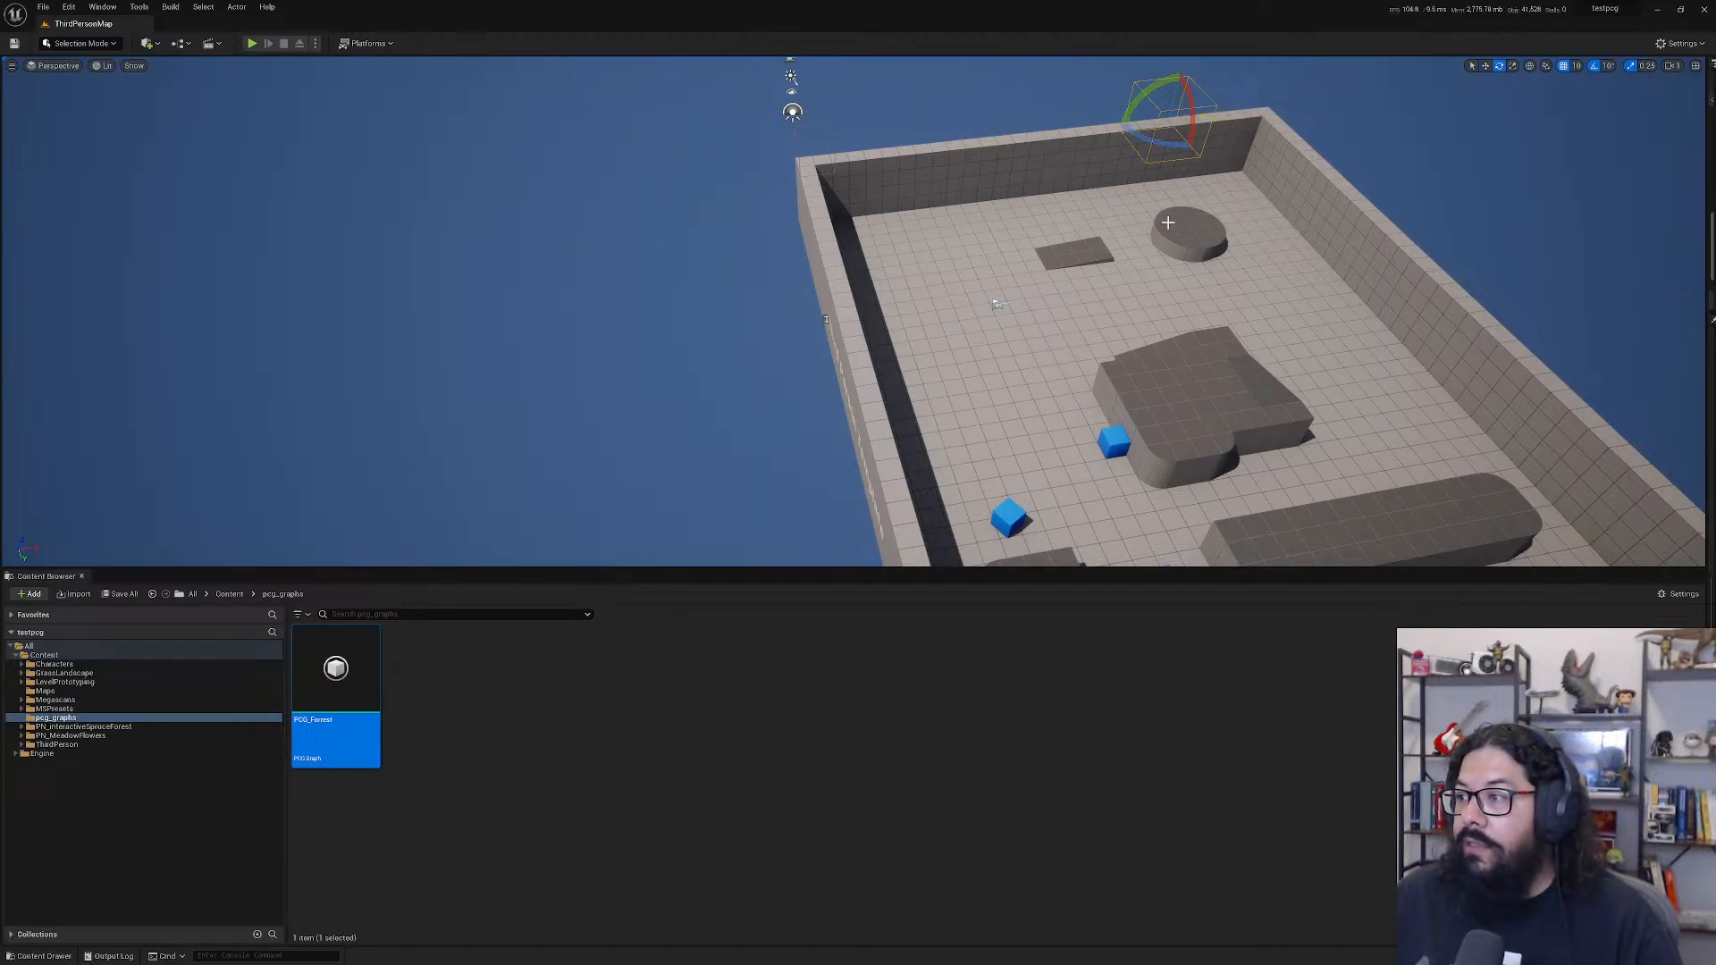
{"action": "key", "text": "End"}
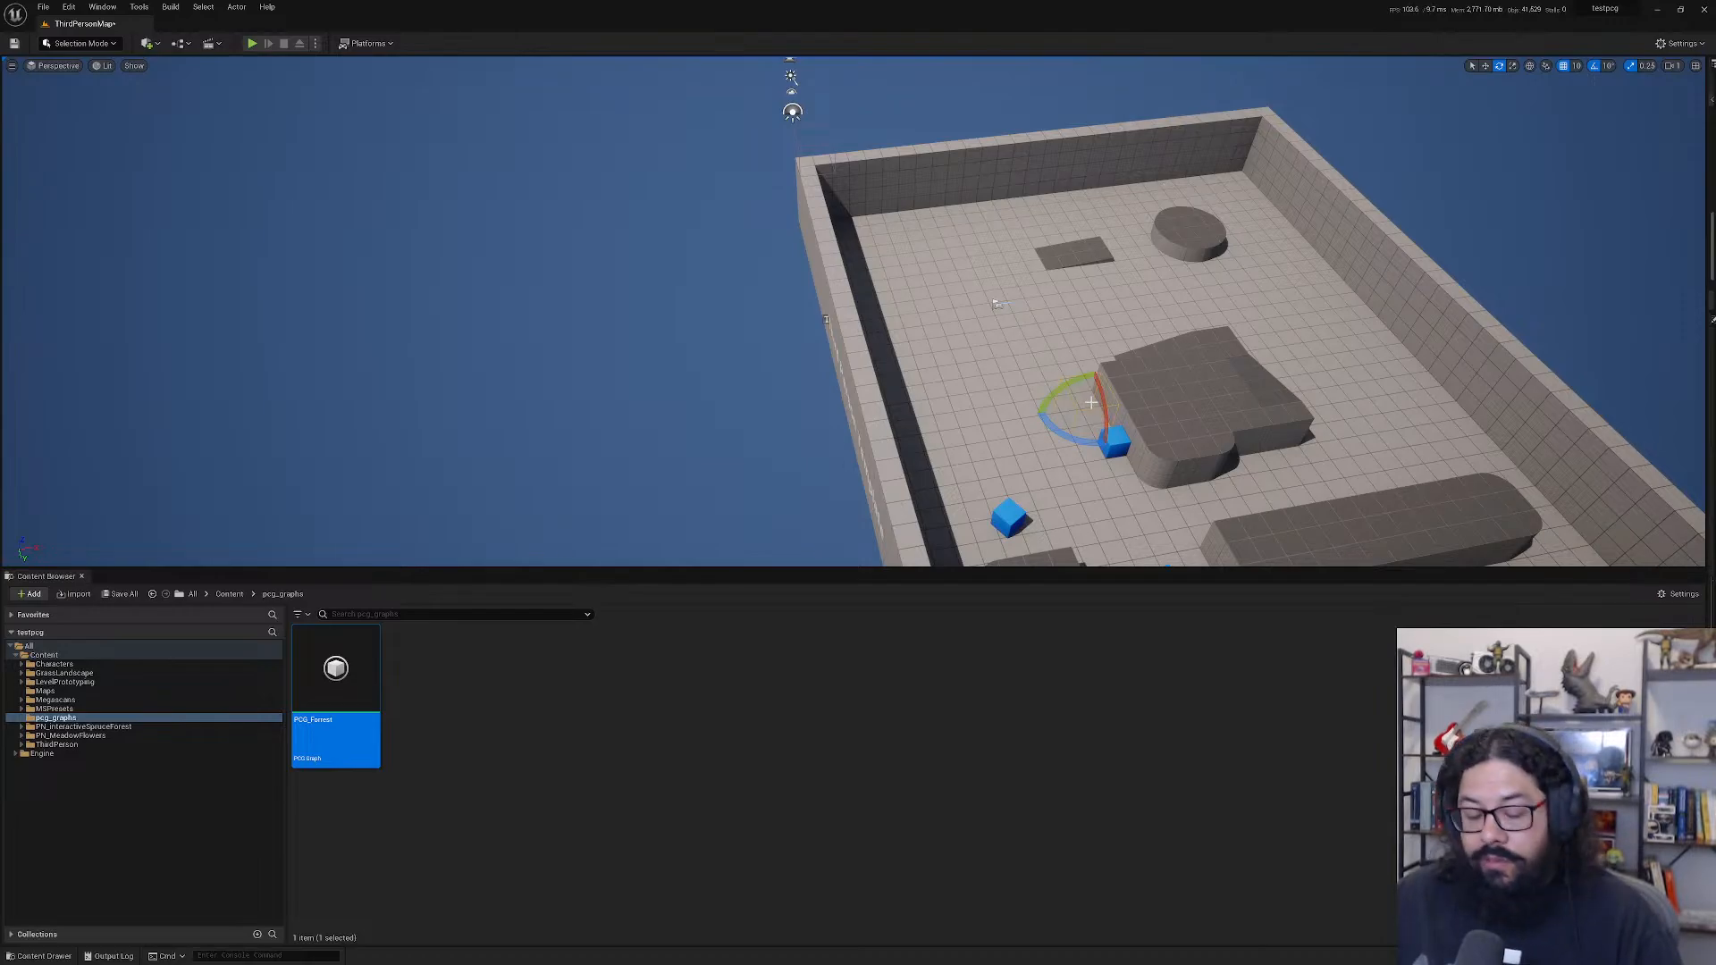
- Scale up the PCG volume until it encloses the whole arena and extends beyond its walls
{"action": "key", "text": "w"}
{"action": "key", "text": "r"}
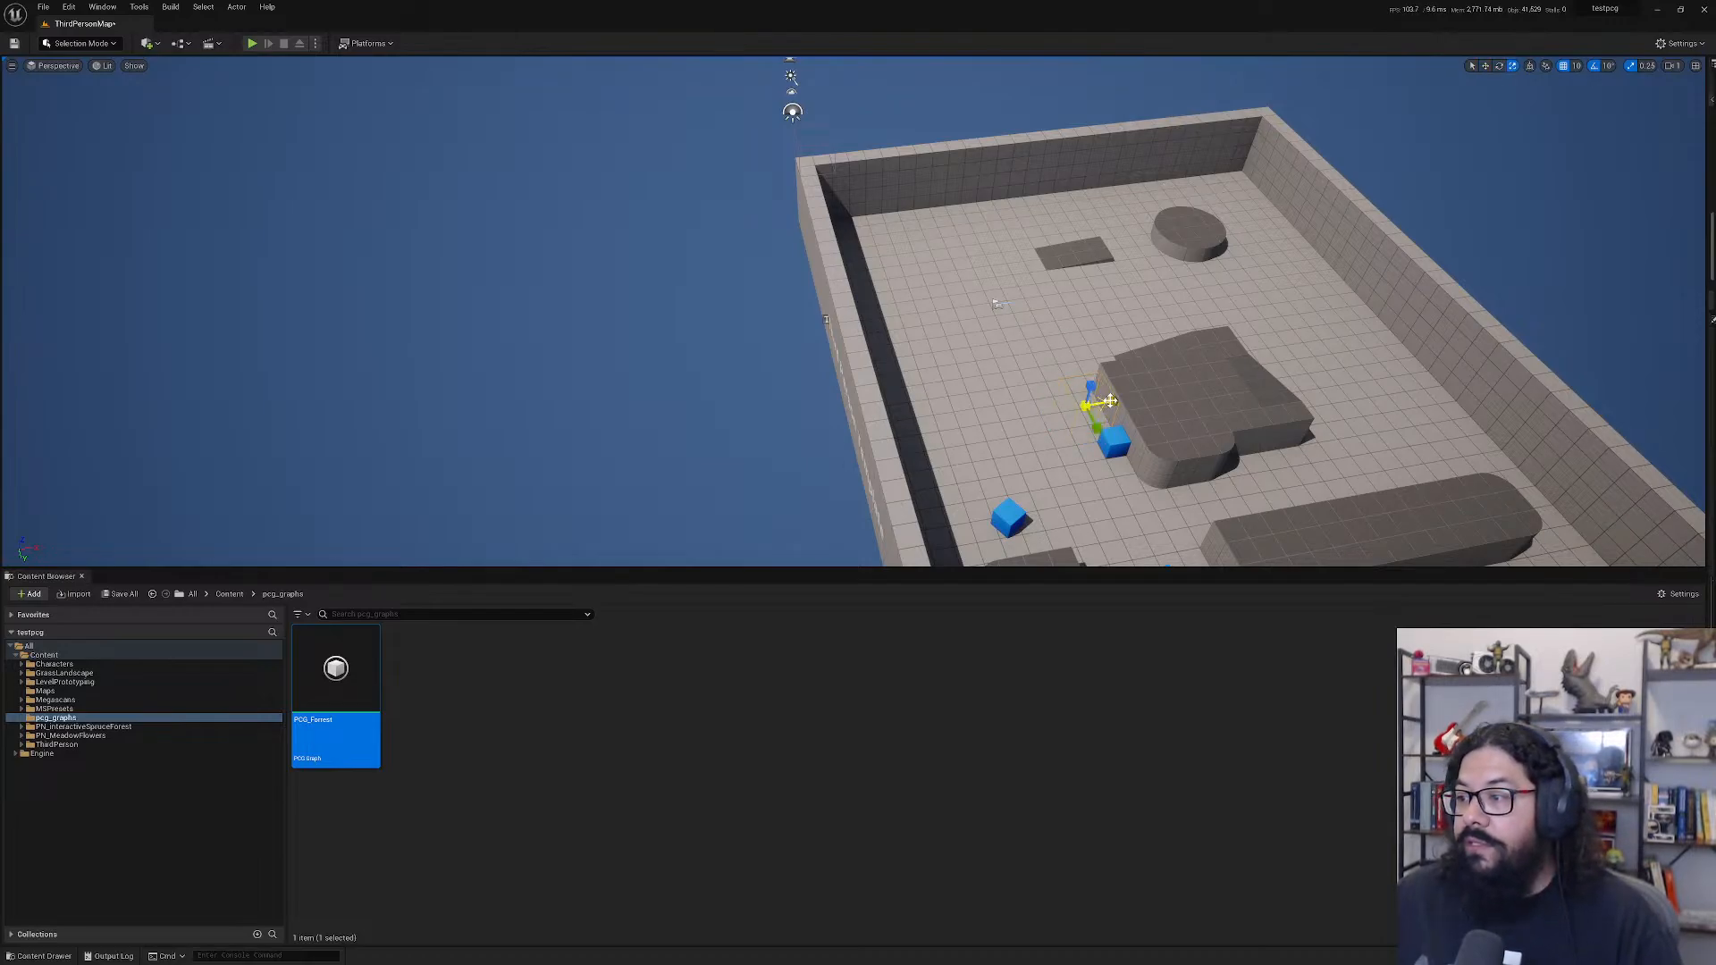
{"action": "left_click_drag", "start_coordinate": [1102, 416], "coordinate": [1260, 429]}
{"action": "left_click_drag", "start_coordinate": [903, 323], "coordinate": [843, 295]}
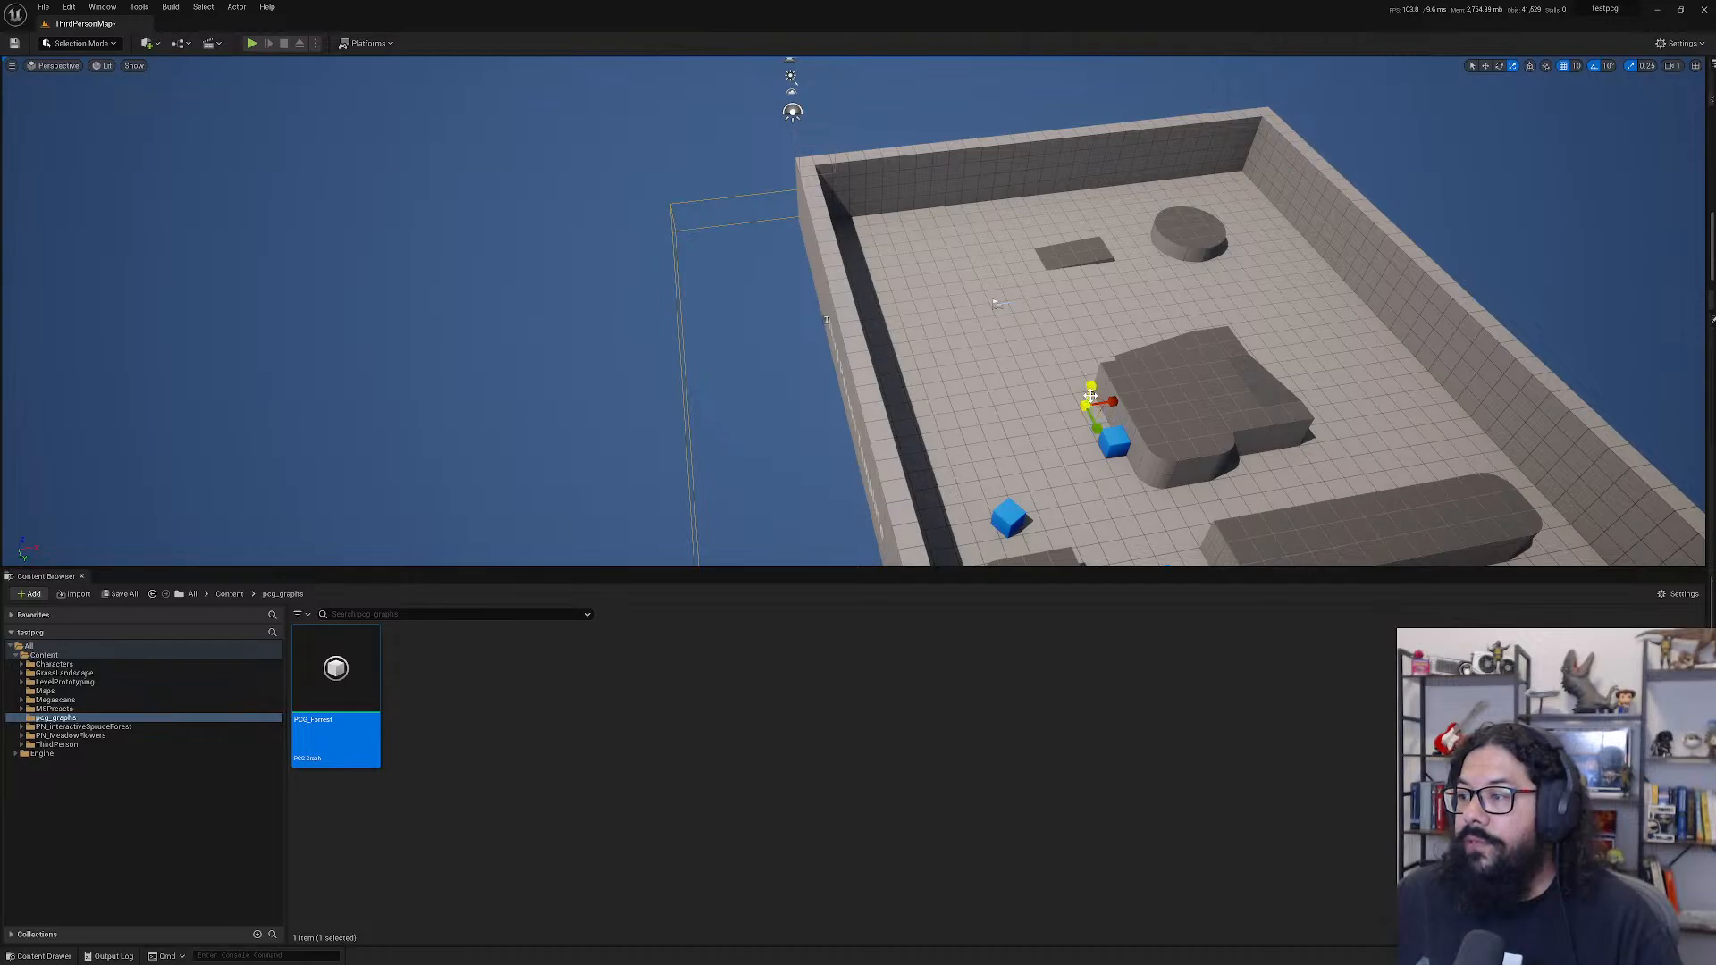
{"action": "left_click_drag", "start_coordinate": [1090, 391], "coordinate": [1050, 387]}
{"action": "key", "text": "w"}
{"action": "scroll", "coordinate": [1207, 398], "scroll_direction": "down", "scroll_amount": 6}
{"action": "left_click_drag", "start_coordinate": [922, 304], "coordinate": [1048, 276]}
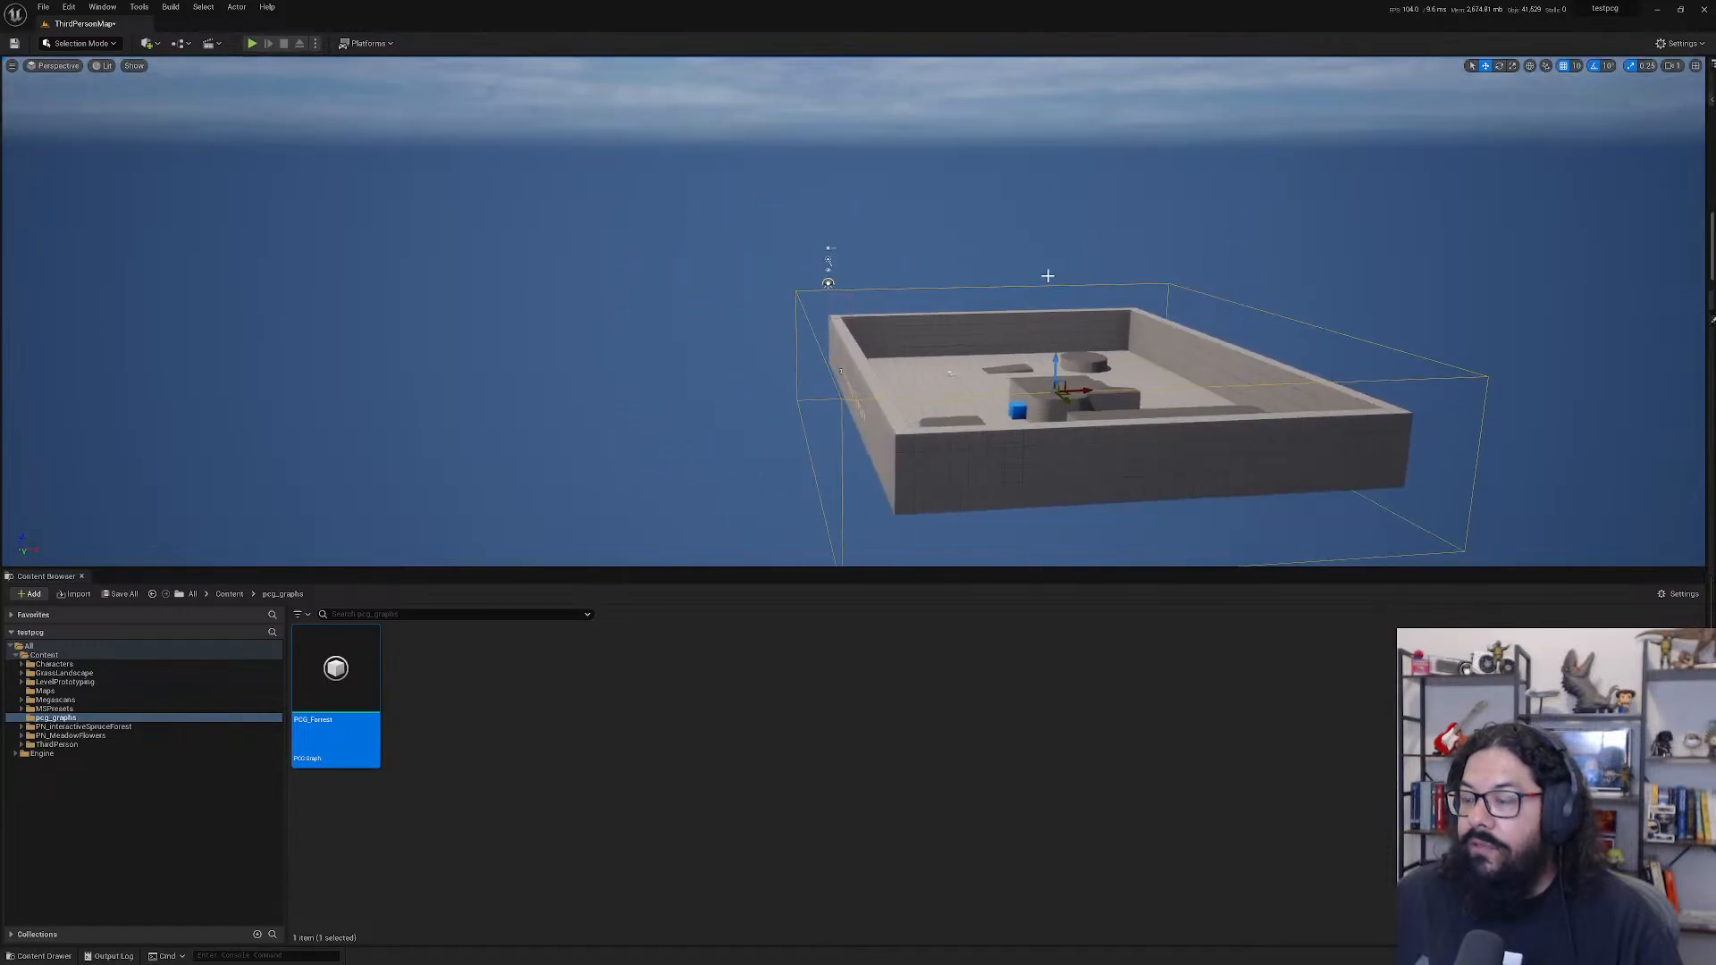
{"action": "key", "text": "e"}
{"action": "key", "text": "r"}
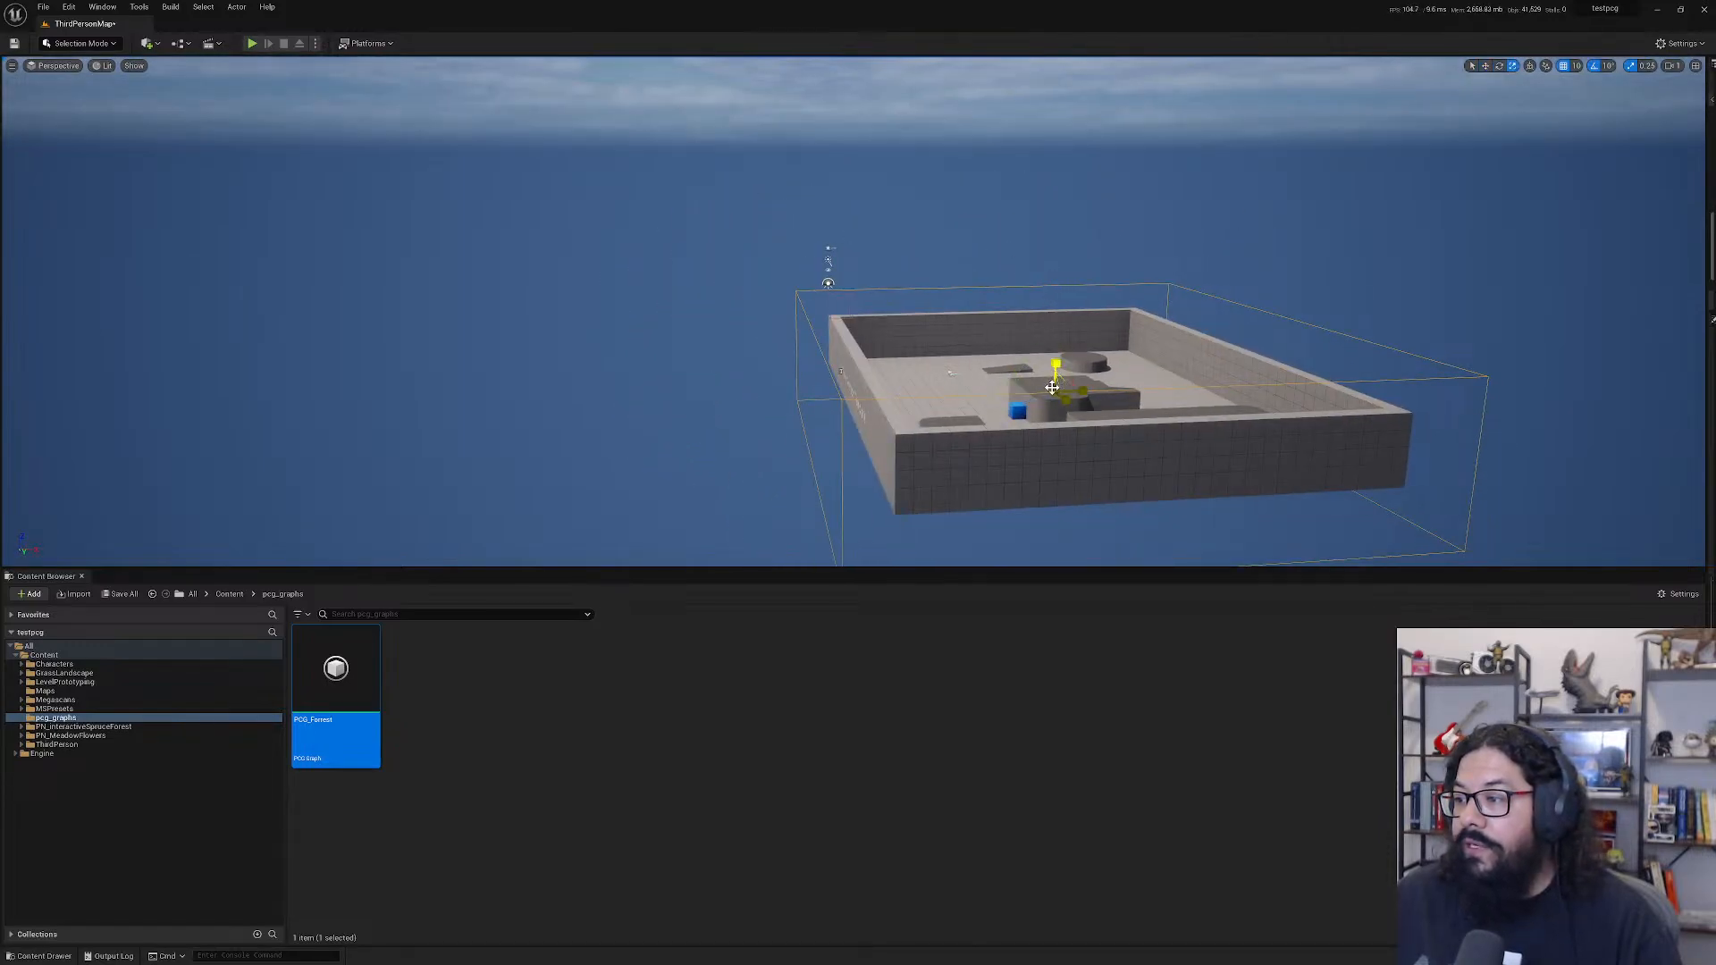
{"action": "left_click_drag", "start_coordinate": [1056, 390], "coordinate": [1122, 356]}
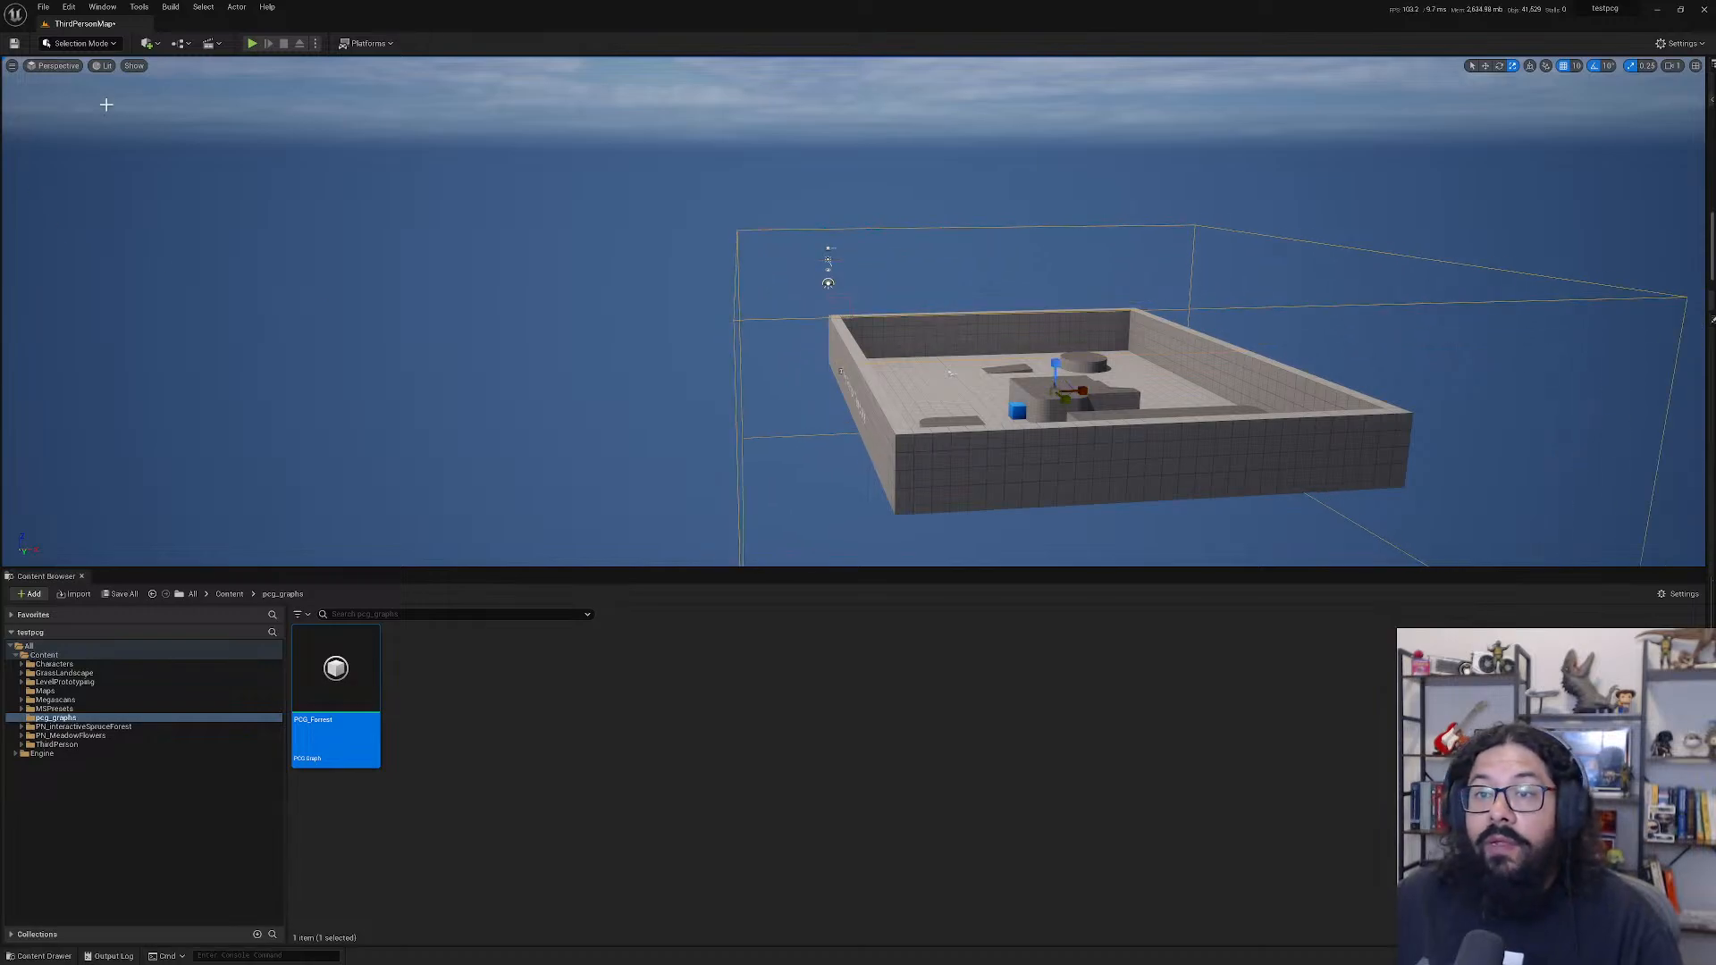
- Create a new landscape with the default settings and no material
{"action": "left_click", "coordinate": [86, 45]}
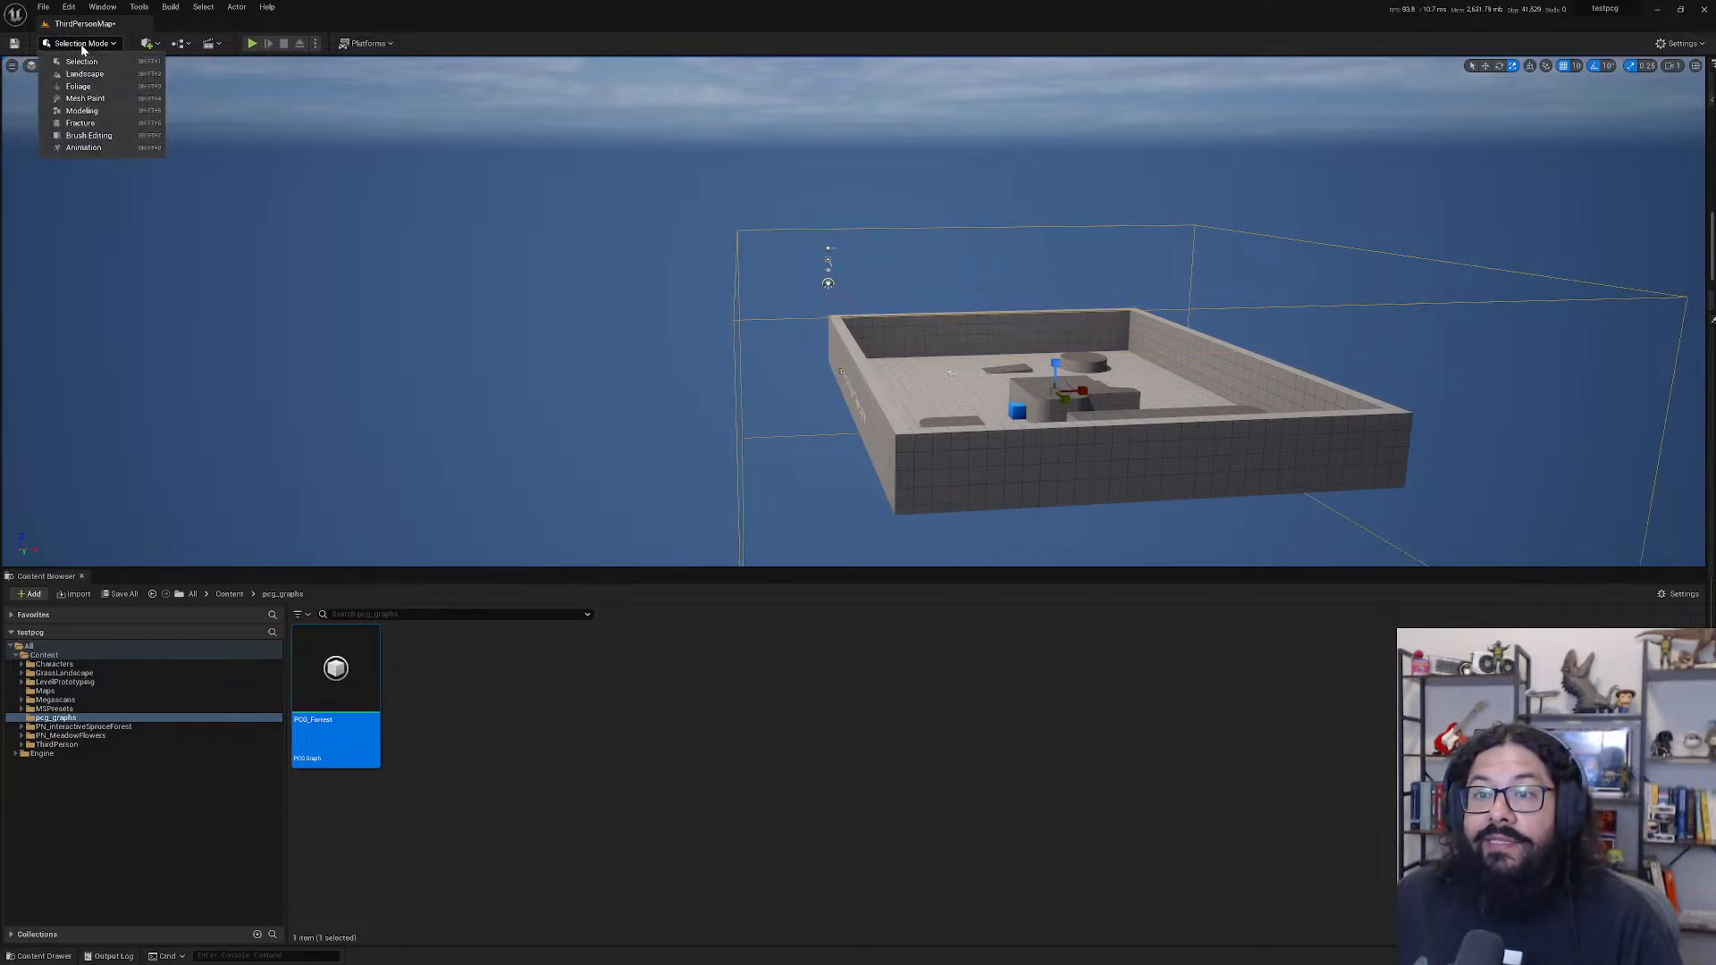
{"action": "left_click", "coordinate": [116, 76]}
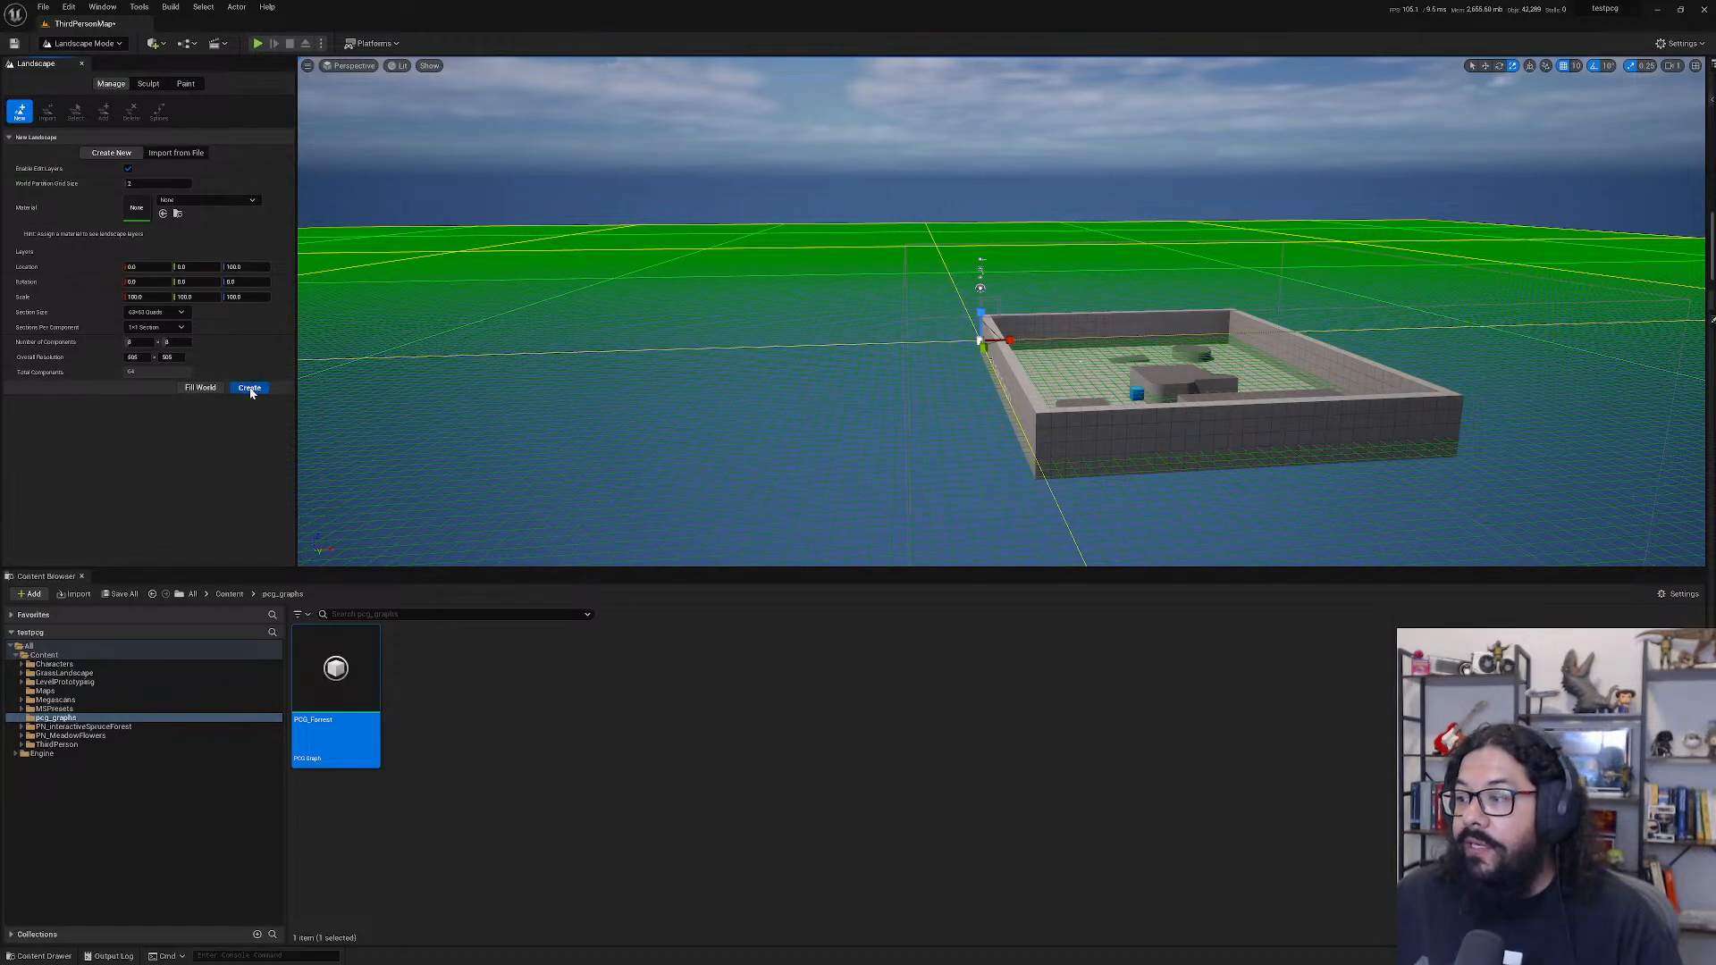
{"action": "left_click", "coordinate": [250, 390]}
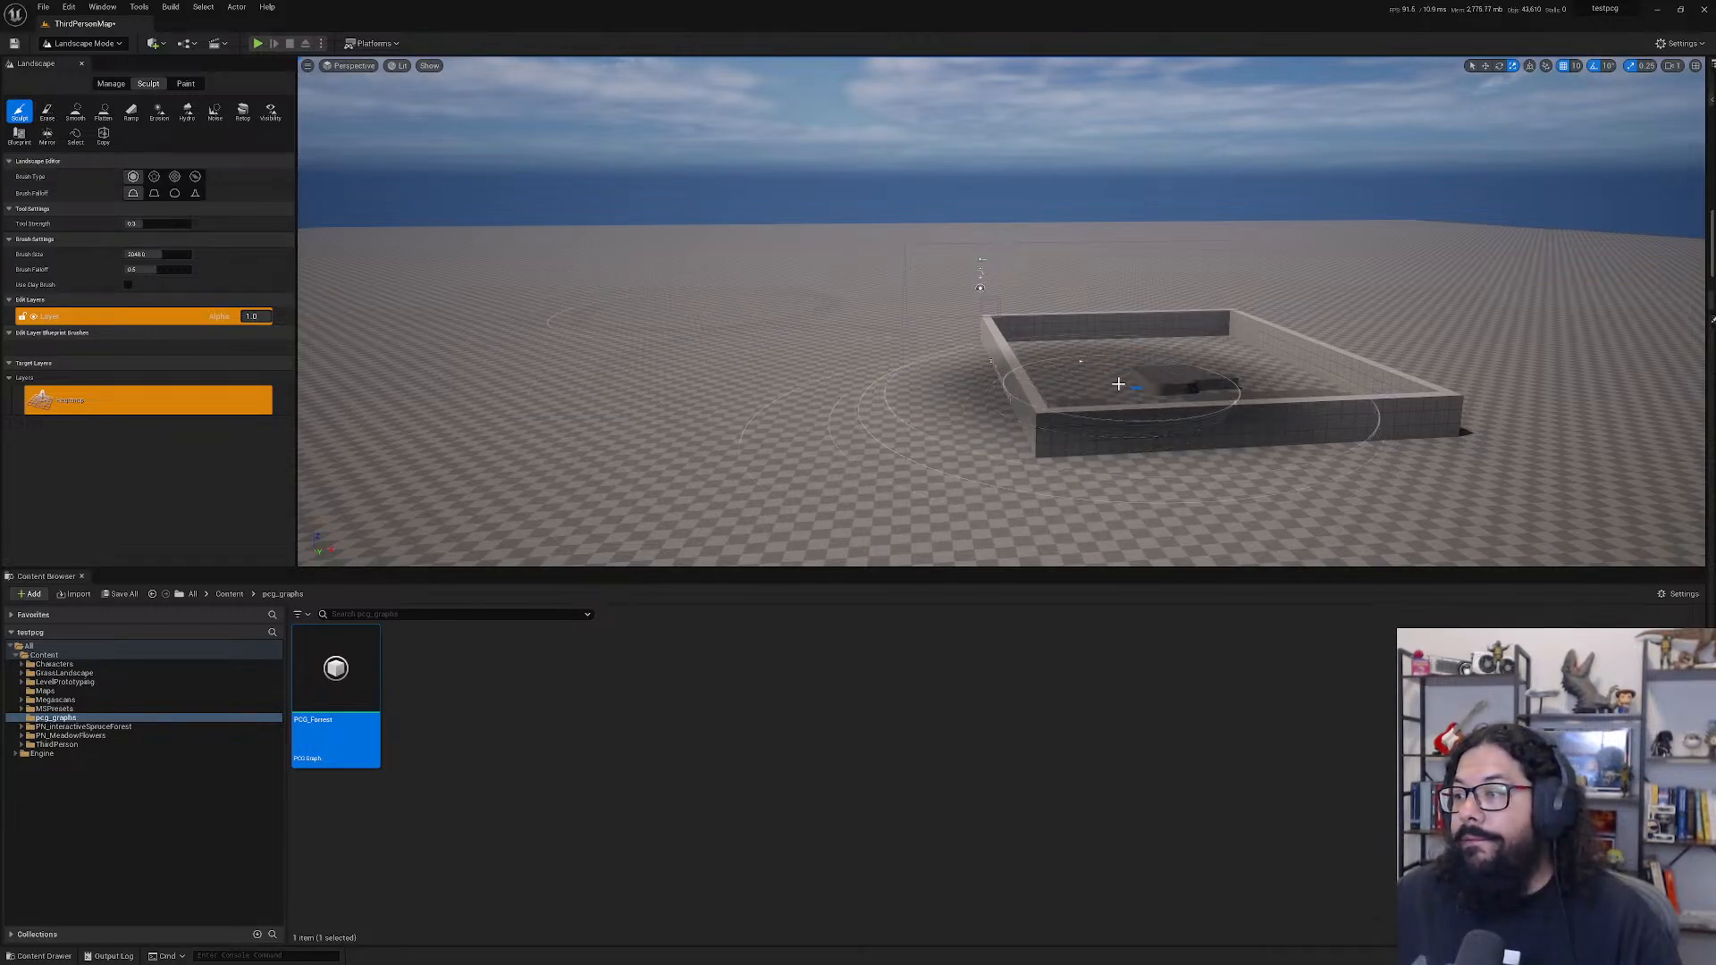
- Sculpt rolling hills into the landscape in and around the arena, and return to Selection mode
{"action": "mouse_move", "coordinate": [1116, 383]}
{"action": "left_mouse_down"}
{"action": "mouse_move", "coordinate": [1113, 358]}
{"action": "mouse_move", "coordinate": [1170, 383]}
{"action": "left_mouse_up"}
{"action": "key", "text": "ctrl+z"}
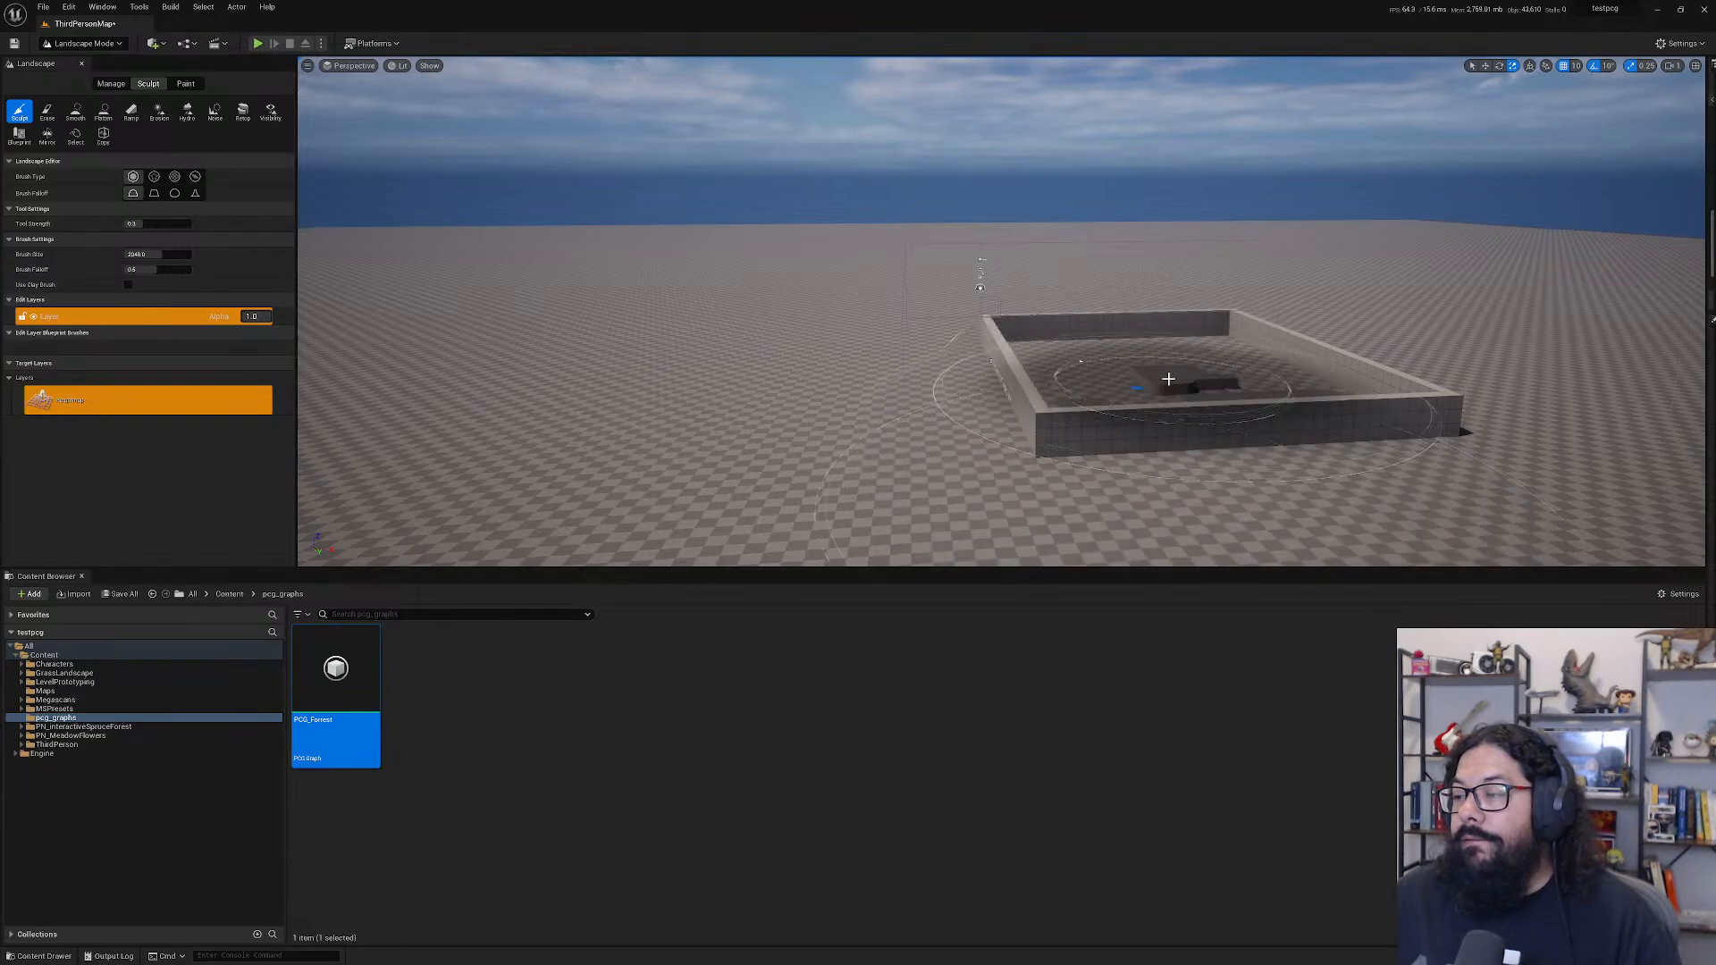
{"action": "scroll", "coordinate": [1169, 379], "scroll_direction": "up", "scroll_amount": 7}
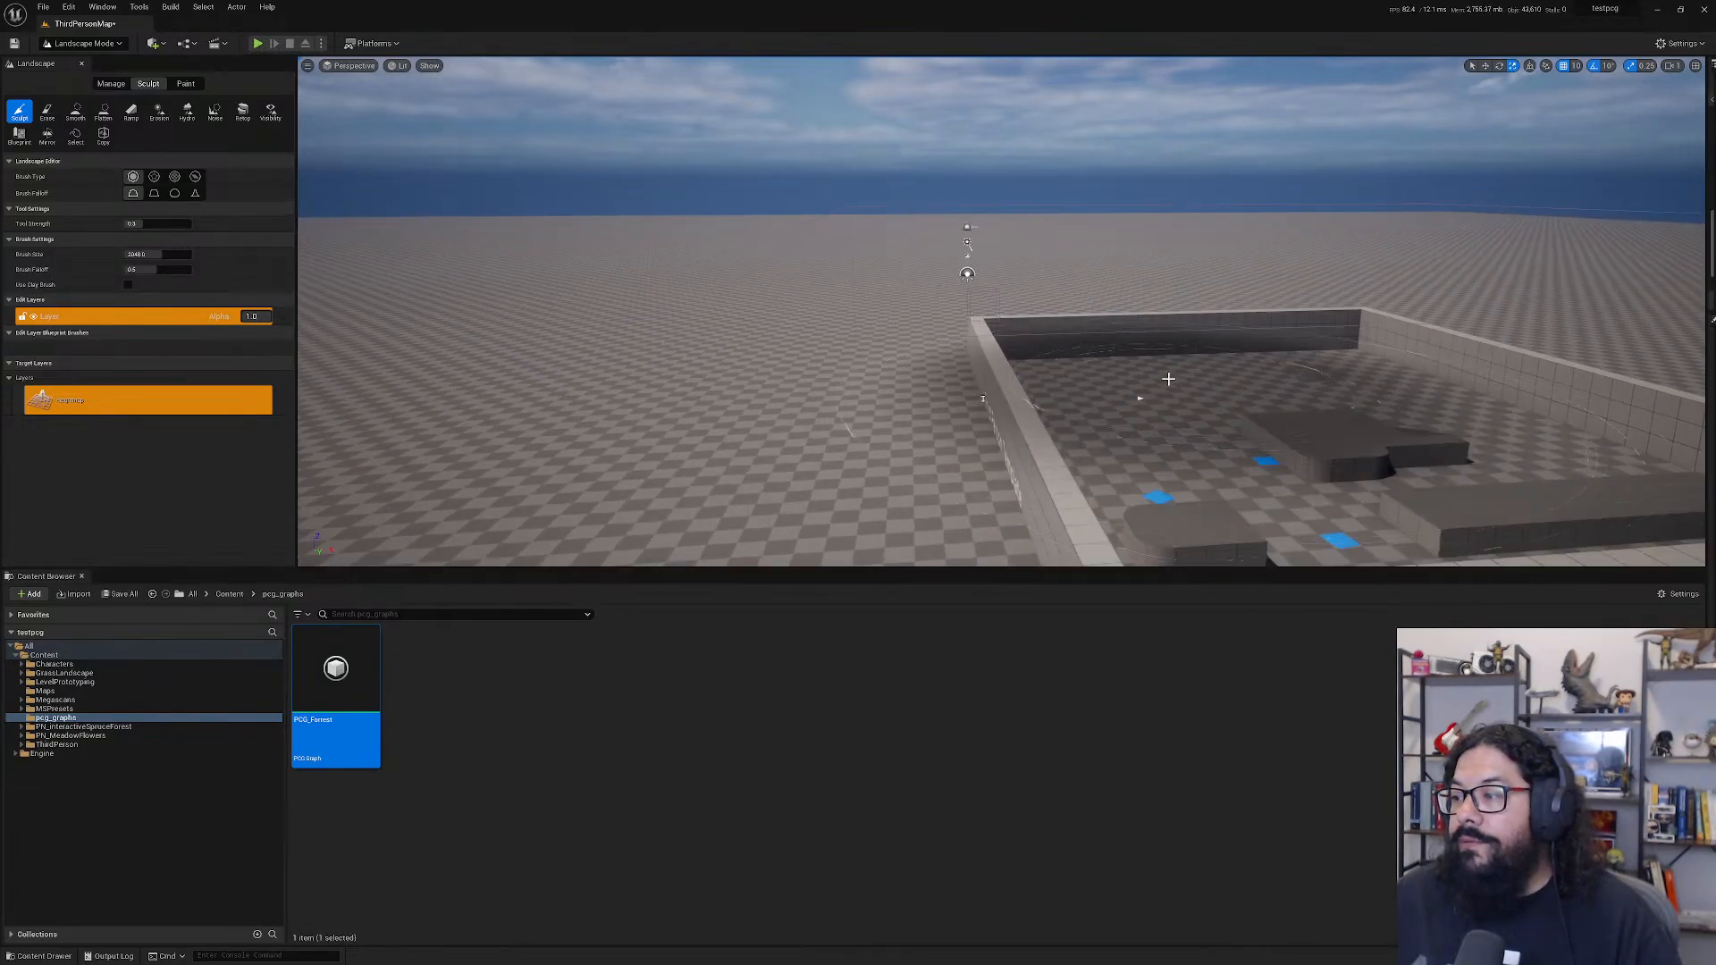
{"action": "mouse_move", "coordinate": [1169, 379]}
{"action": "left_mouse_down", "text": "alt"}
{"action": "mouse_move", "coordinate": [1163, 407]}
{"action": "mouse_move", "coordinate": [1082, 473]}
{"action": "left_mouse_up", "text": "alt"}
{"action": "scroll", "coordinate": [1233, 420], "scroll_direction": "down", "scroll_amount": 8}
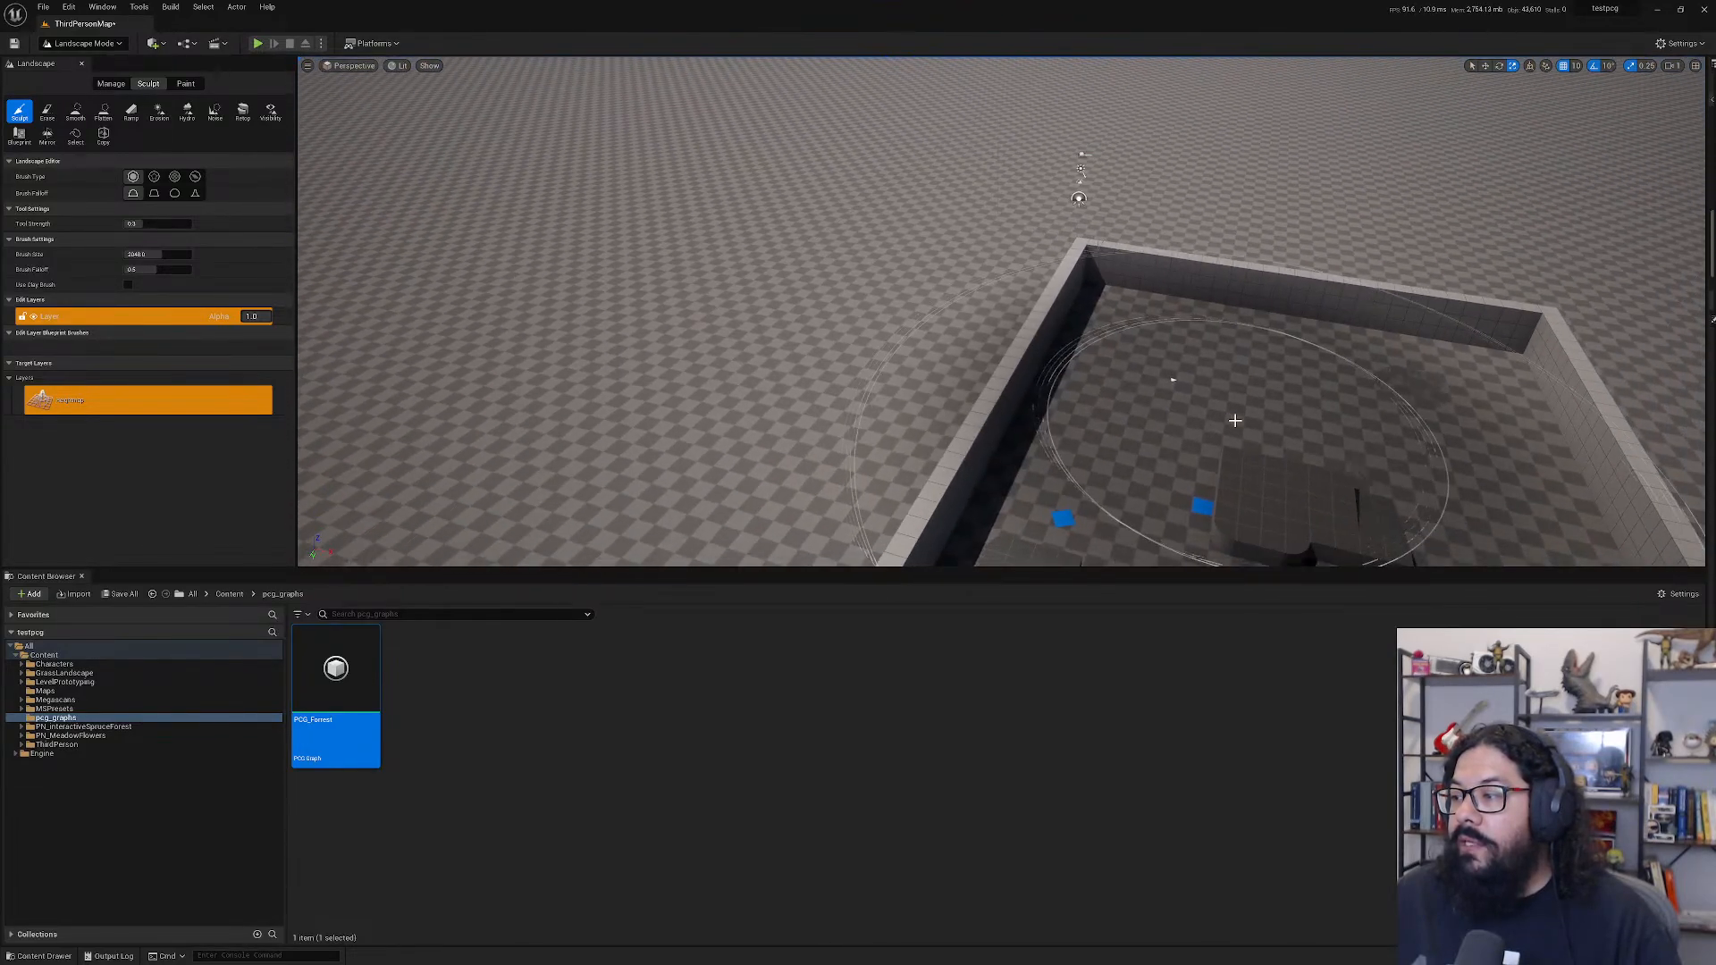
{"action": "mouse_move", "coordinate": [1167, 438]}
{"action": "left_mouse_down"}
{"action": "mouse_move", "coordinate": [1280, 445]}
{"action": "mouse_move", "coordinate": [1245, 387]}
{"action": "mouse_move", "coordinate": [1272, 345]}
{"action": "mouse_move", "coordinate": [1419, 451]}
{"action": "mouse_move", "coordinate": [1482, 466]}
{"action": "mouse_move", "coordinate": [1479, 423]}
{"action": "left_mouse_up"}
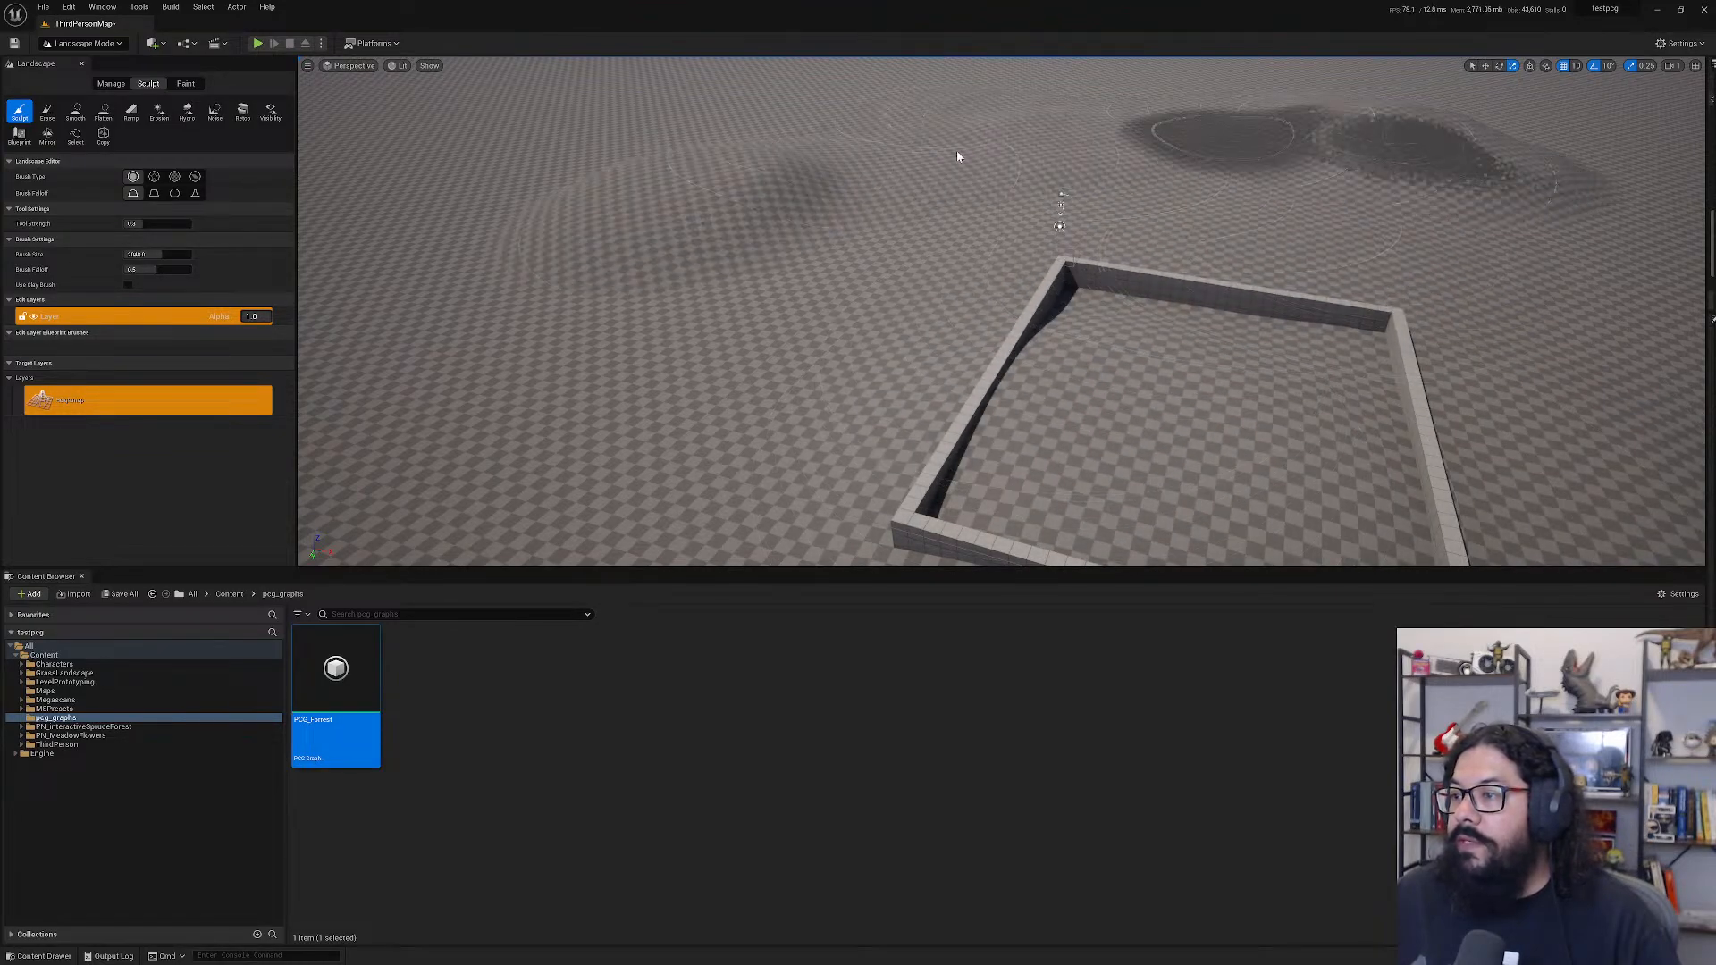
{"action": "scroll", "coordinate": [1537, 278], "scroll_direction": "down", "scroll_amount": 5}
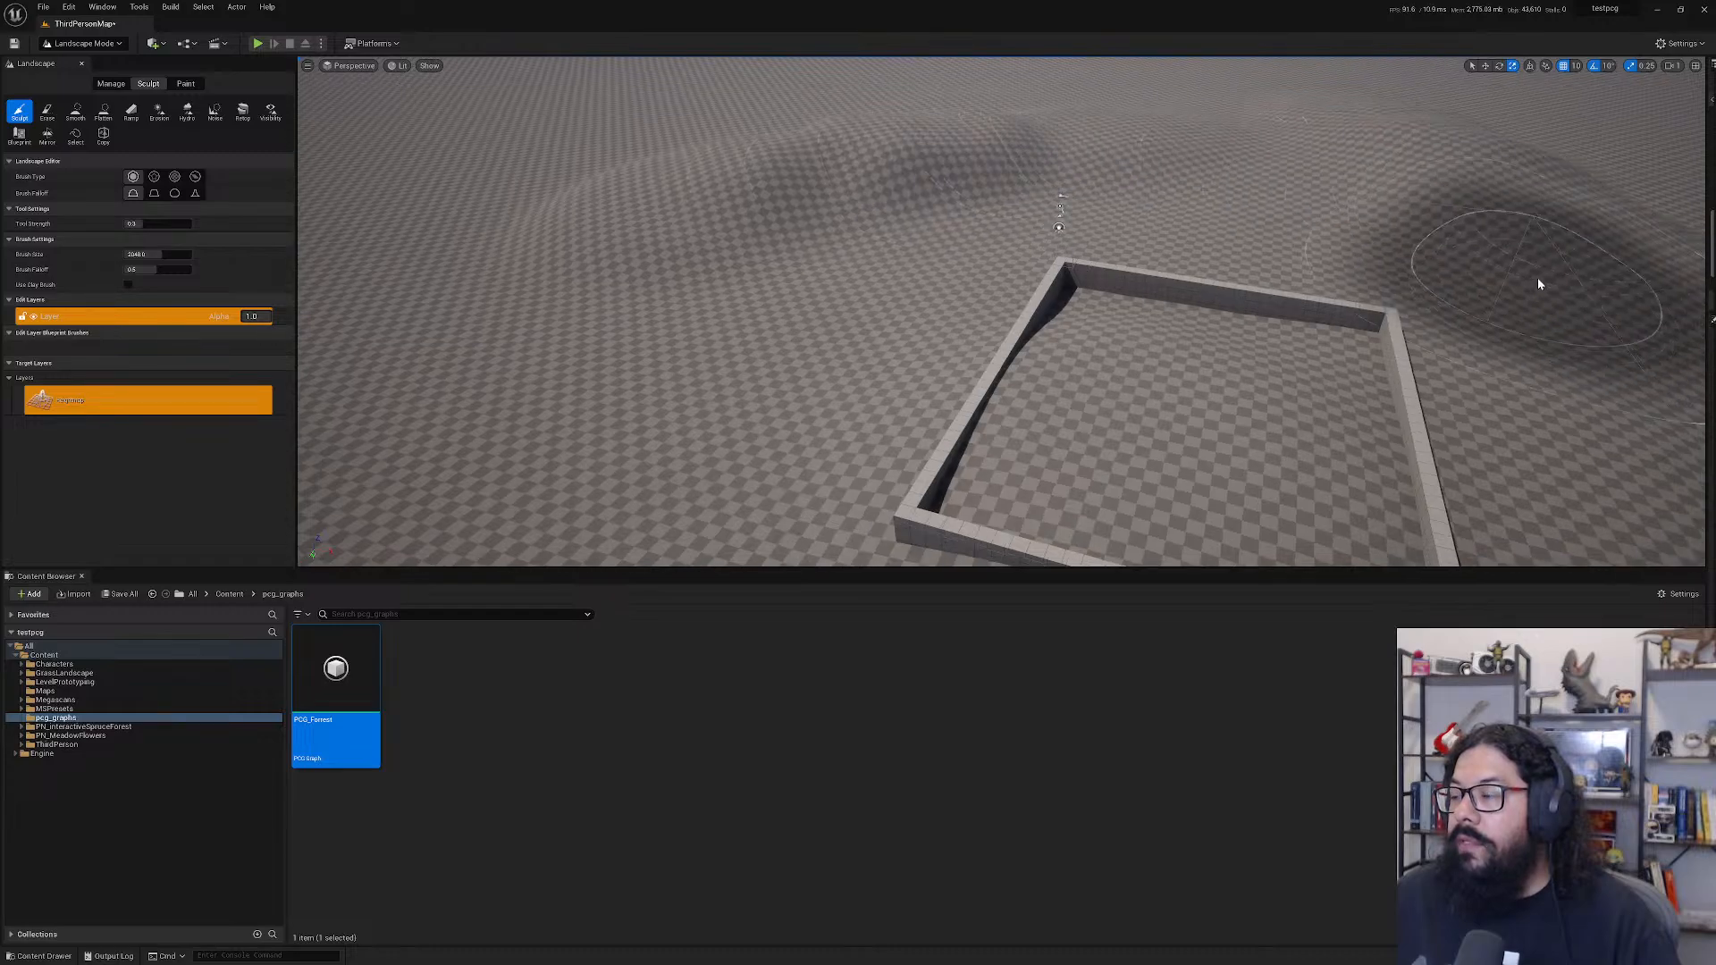
{"action": "scroll", "coordinate": [1538, 282], "scroll_direction": "down", "scroll_amount": 3}
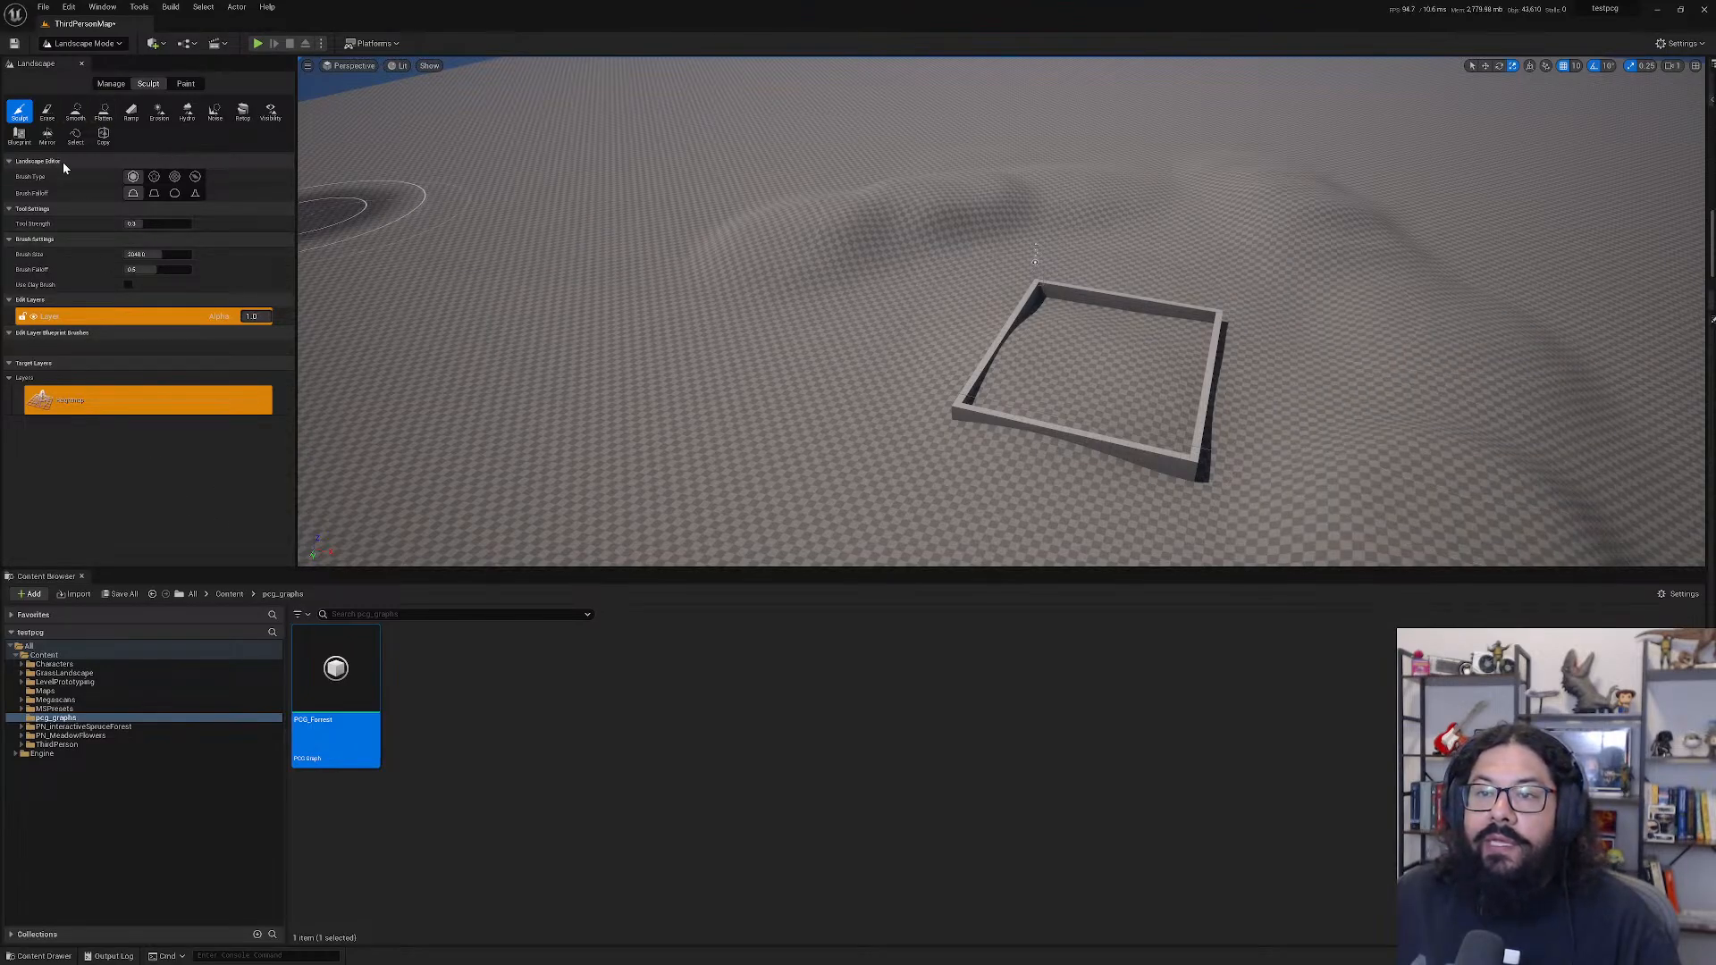
{"action": "left_click", "coordinate": [49, 44]}
{"action": "left_click", "coordinate": [72, 63]}
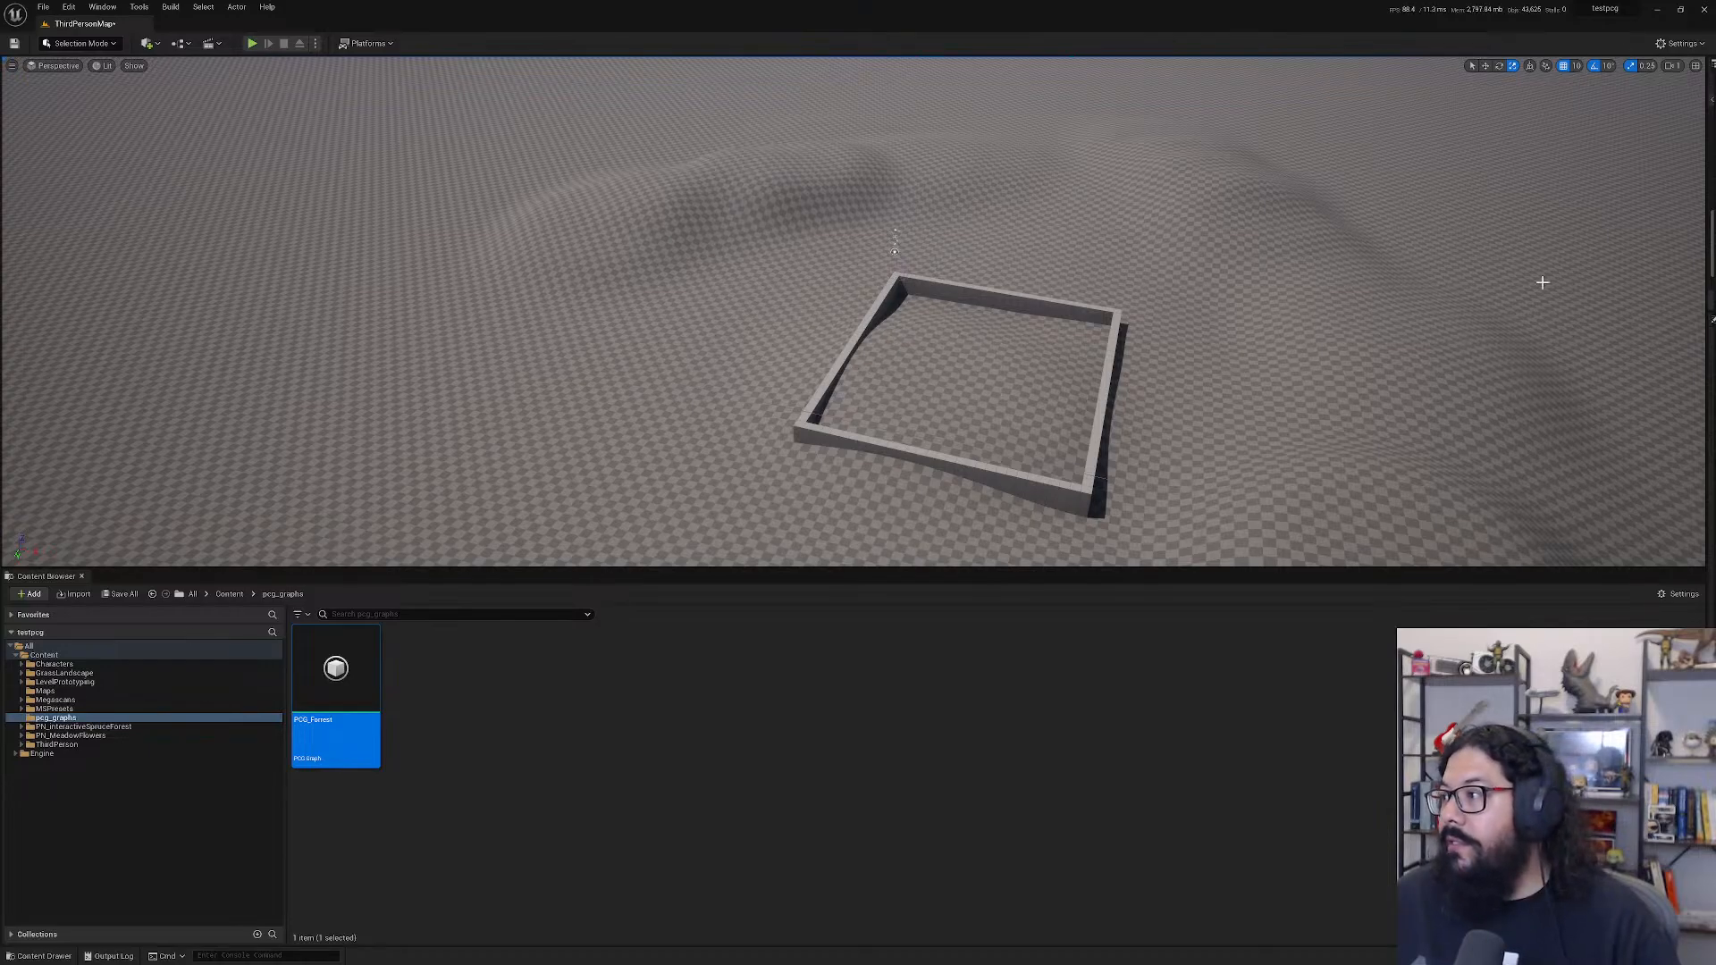
- Reveal the Outliner, select PlayerStart, and raise it above the sculpted landscape
{"action": "left_click_drag", "start_coordinate": [1705, 269], "coordinate": [1328, 268]}
{"action": "left_click", "coordinate": [1412, 252]}
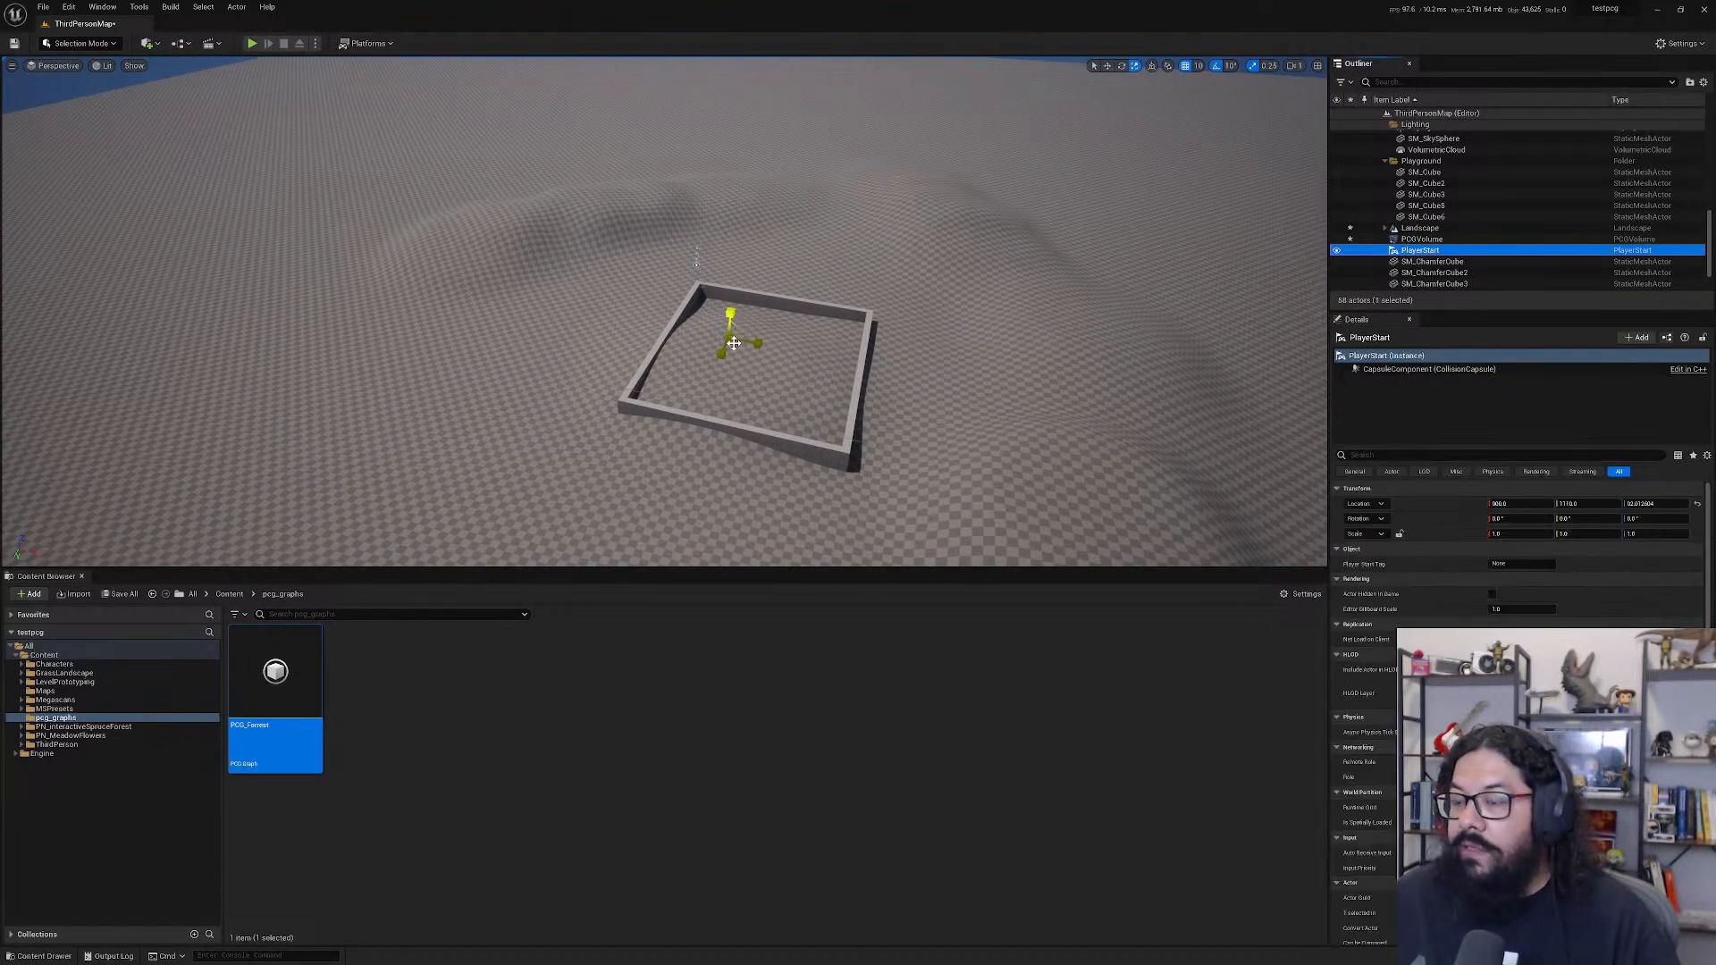
{"action": "key", "text": "w"}
{"action": "scroll", "coordinate": [749, 346], "scroll_direction": "up", "scroll_amount": 4}
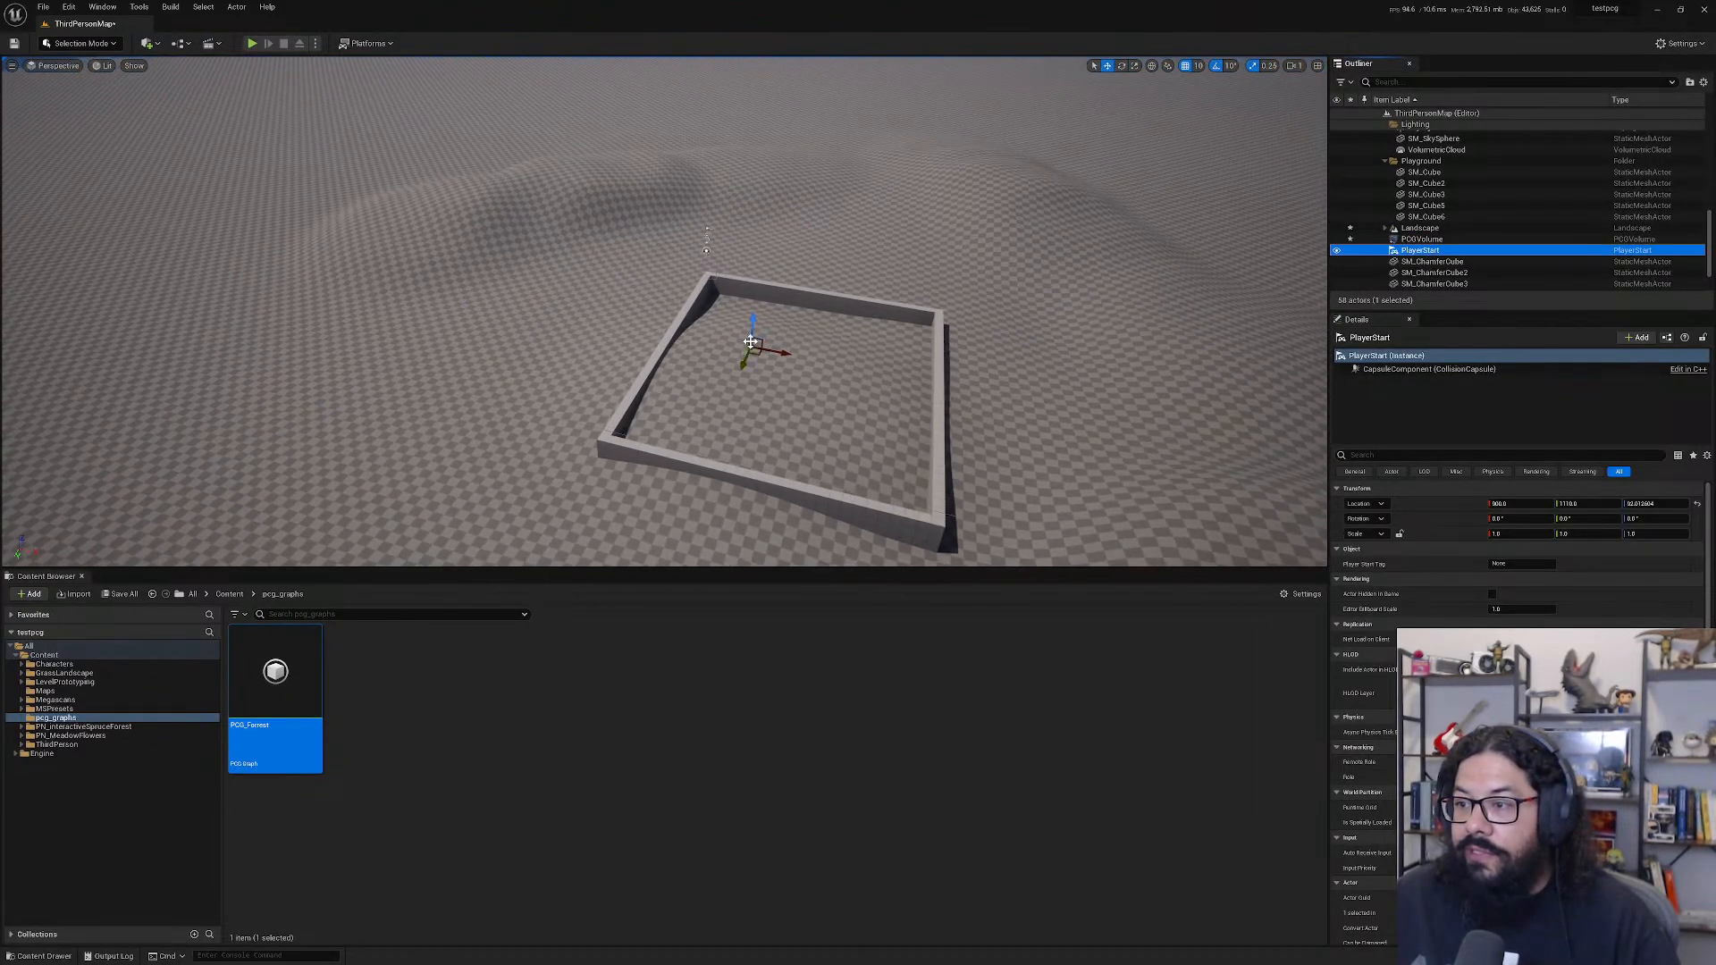
{"action": "left_click_drag", "start_coordinate": [752, 323], "coordinate": [756, 266]}
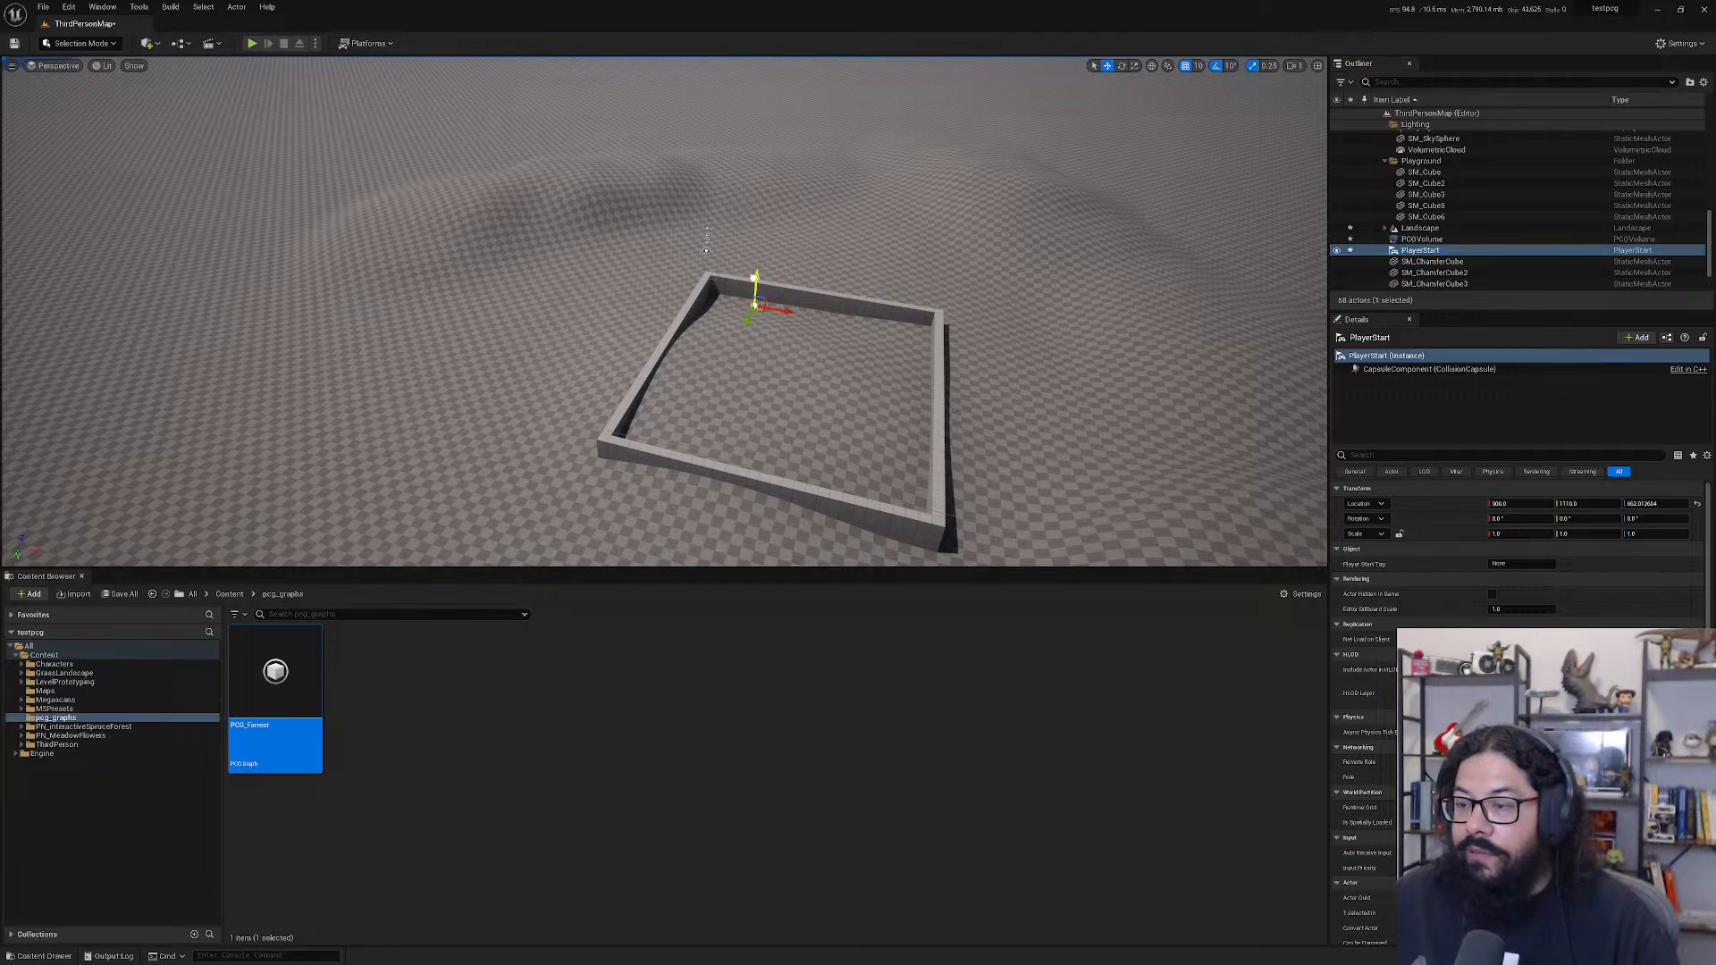
{"action": "key", "text": "f"}
{"action": "left_click_drag", "start_coordinate": [619, 350], "coordinate": [1079, 178], "text": "alt"}
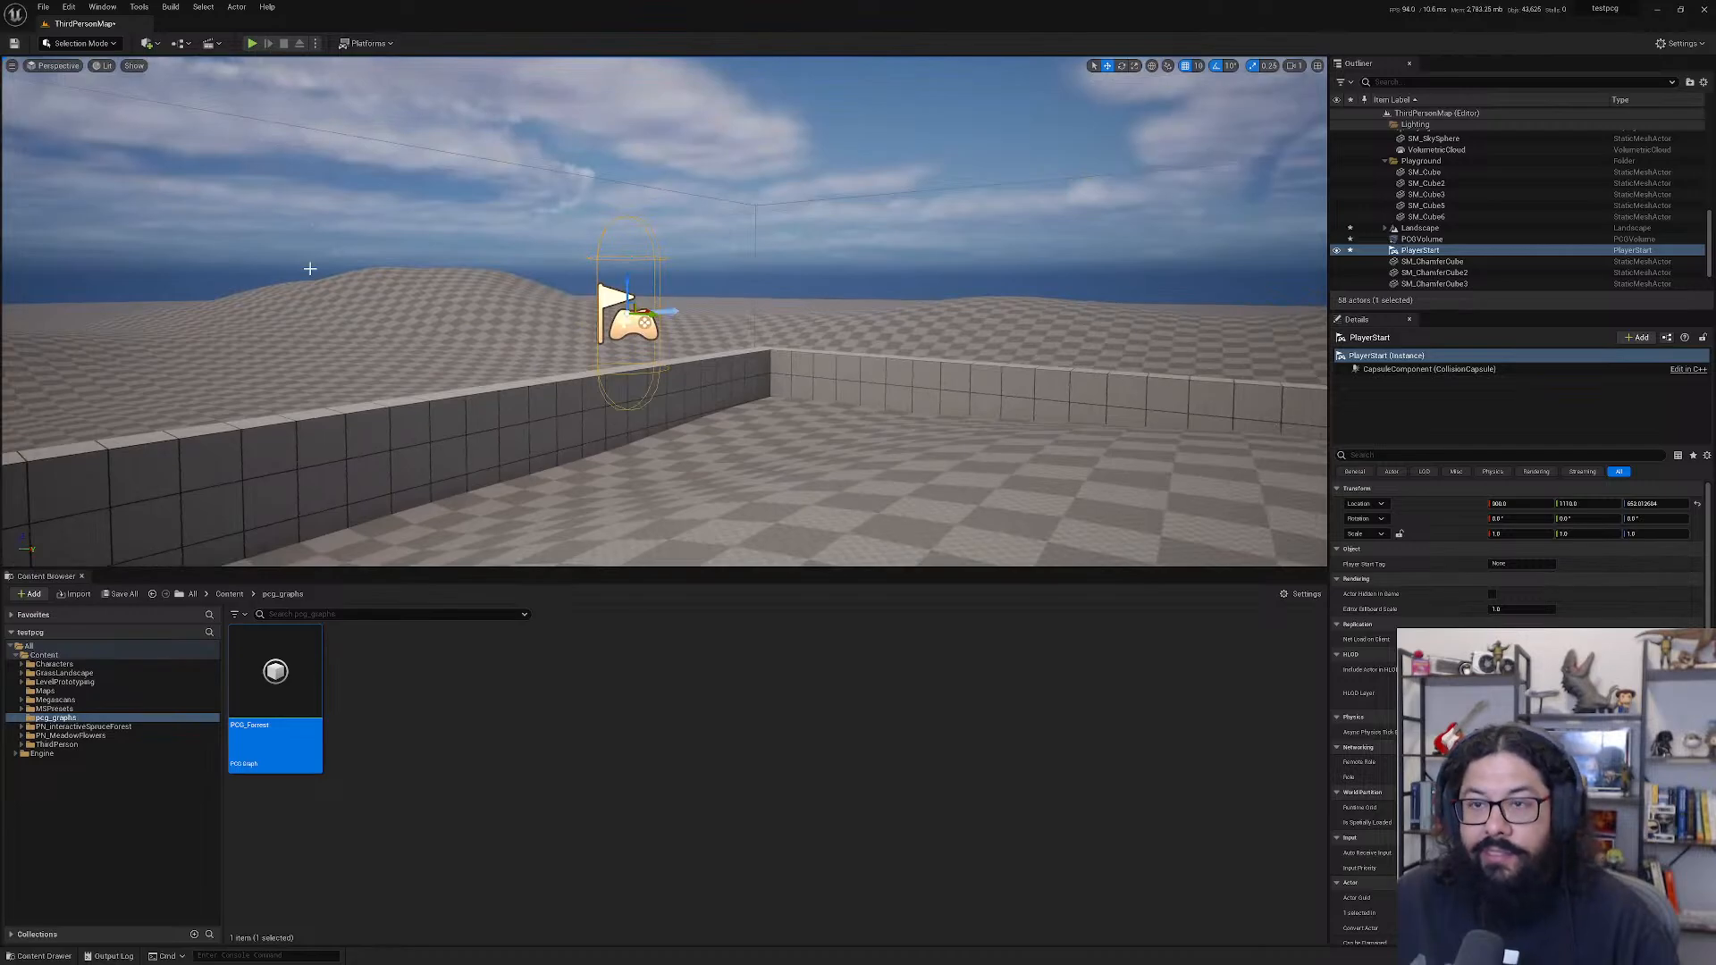
- Save the level and start a play session to test the character on the new landscape
{"action": "key", "text": "ctrl+s"}
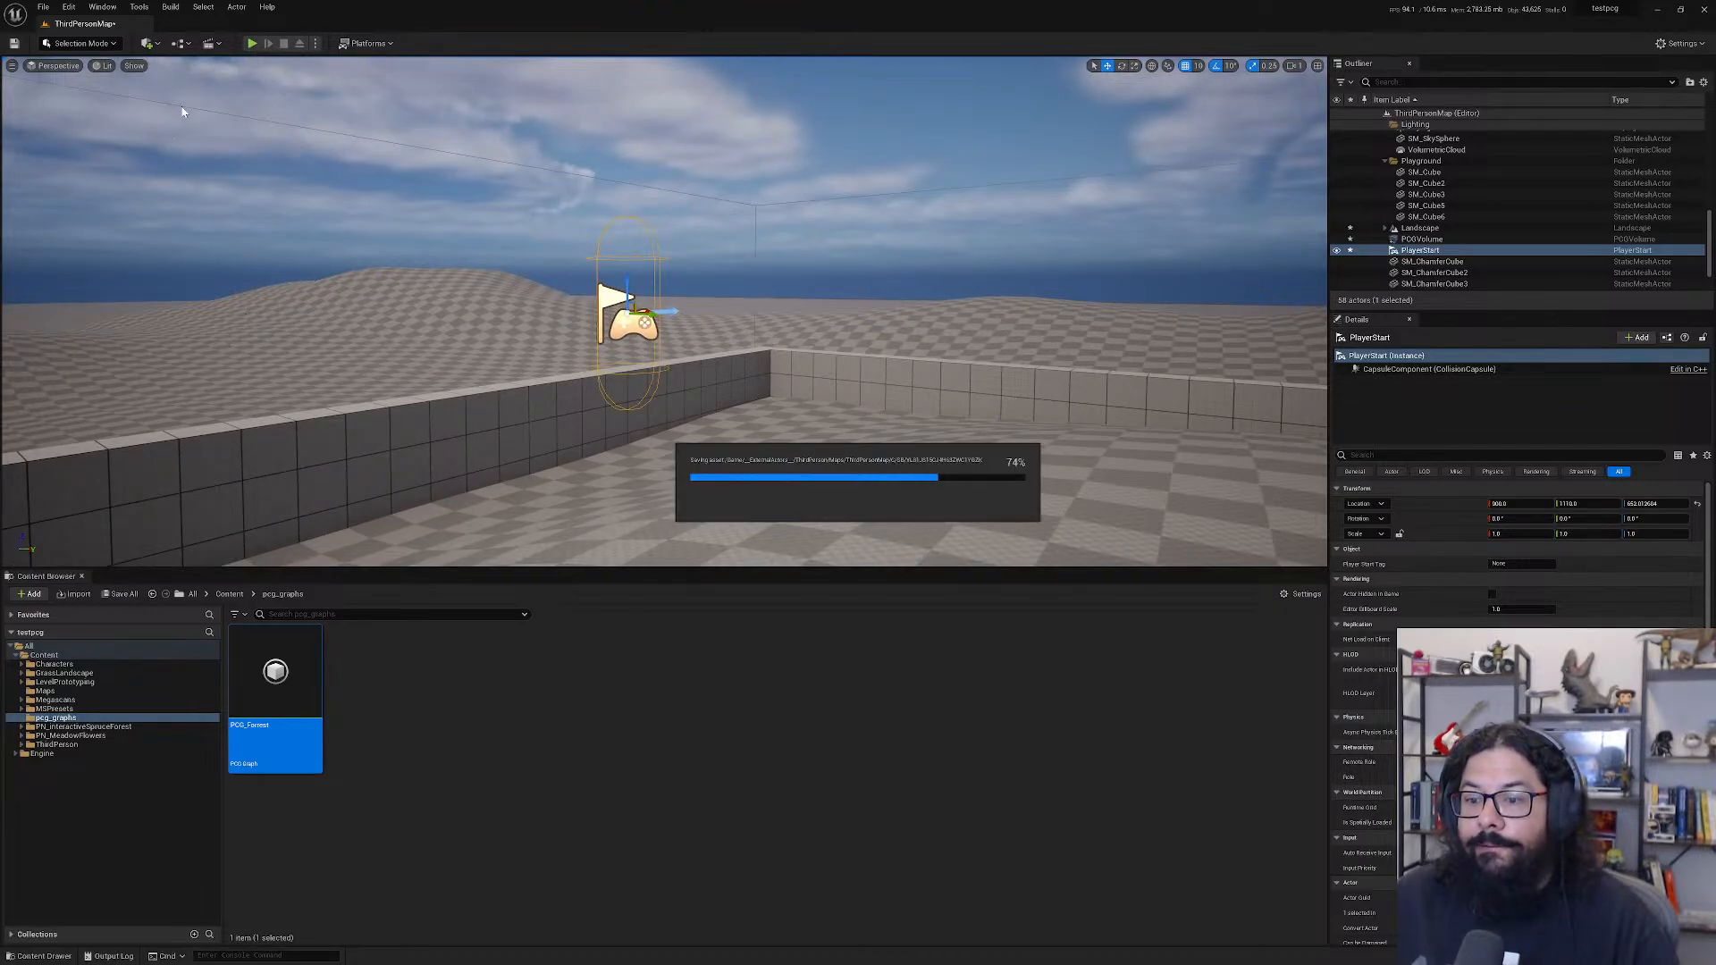
{"action": "left_click", "coordinate": [253, 46]}
{"action": "left_click", "coordinate": [366, 268]}
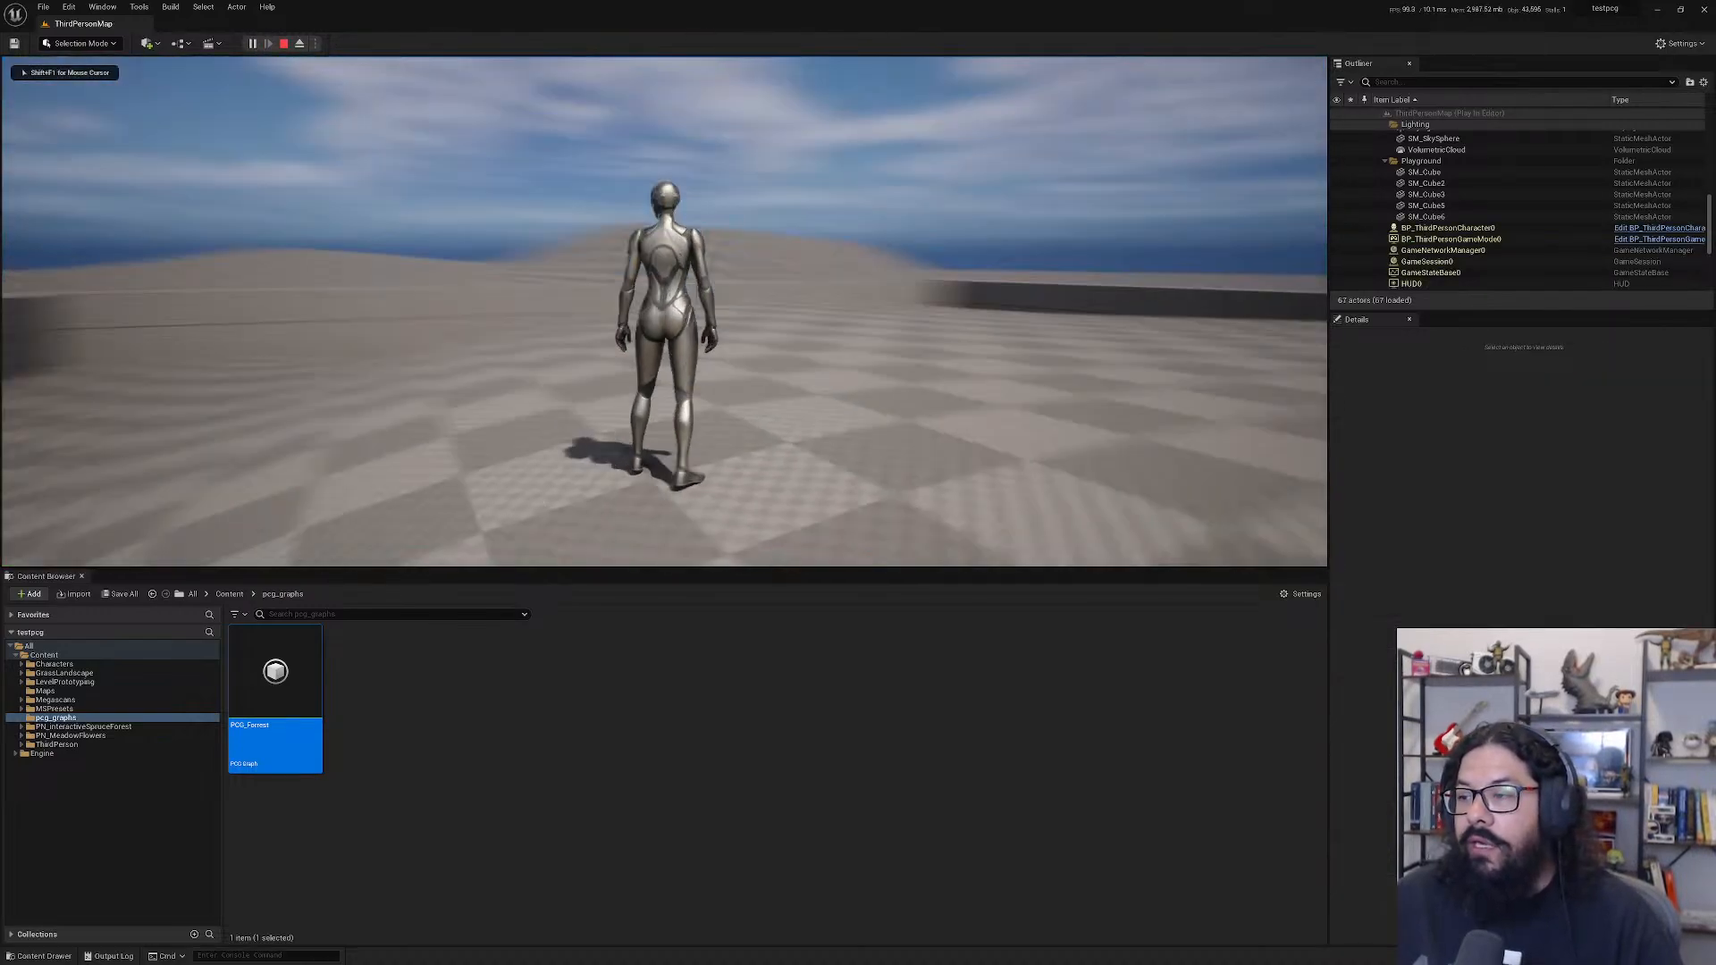
- Run and jump the character across the sculpted landscape and over the arena wall, and end the play session
{"action": "key", "text": "w"}
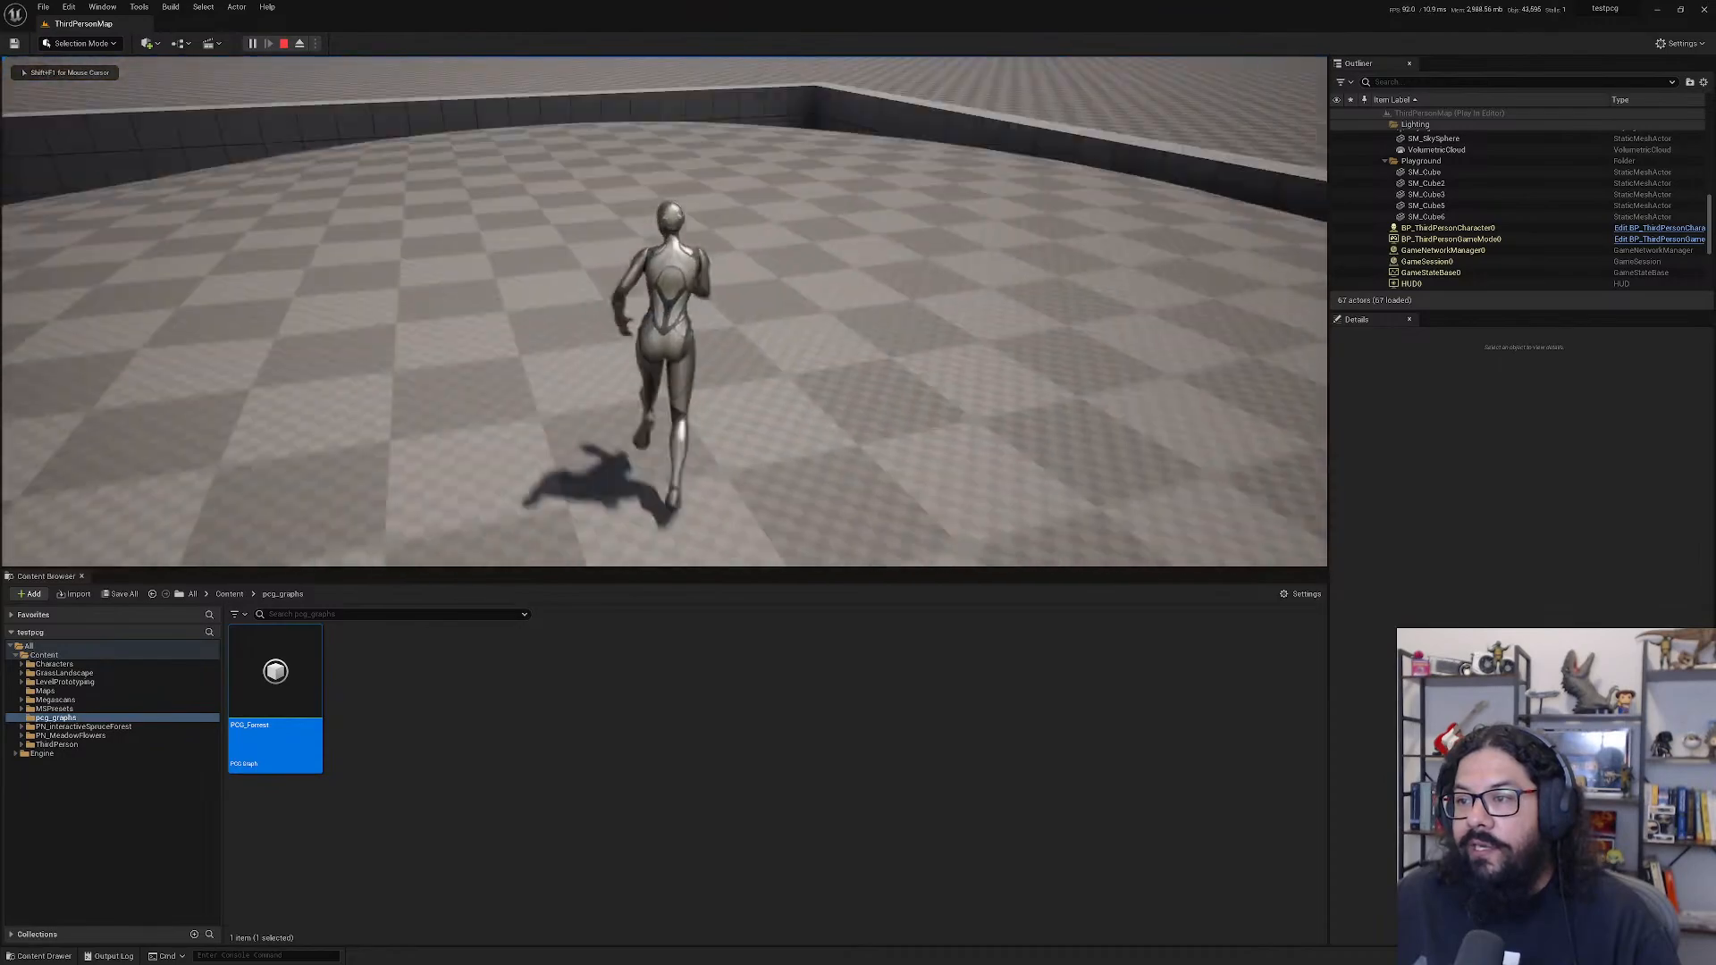
{"action": "key", "text": "space"}
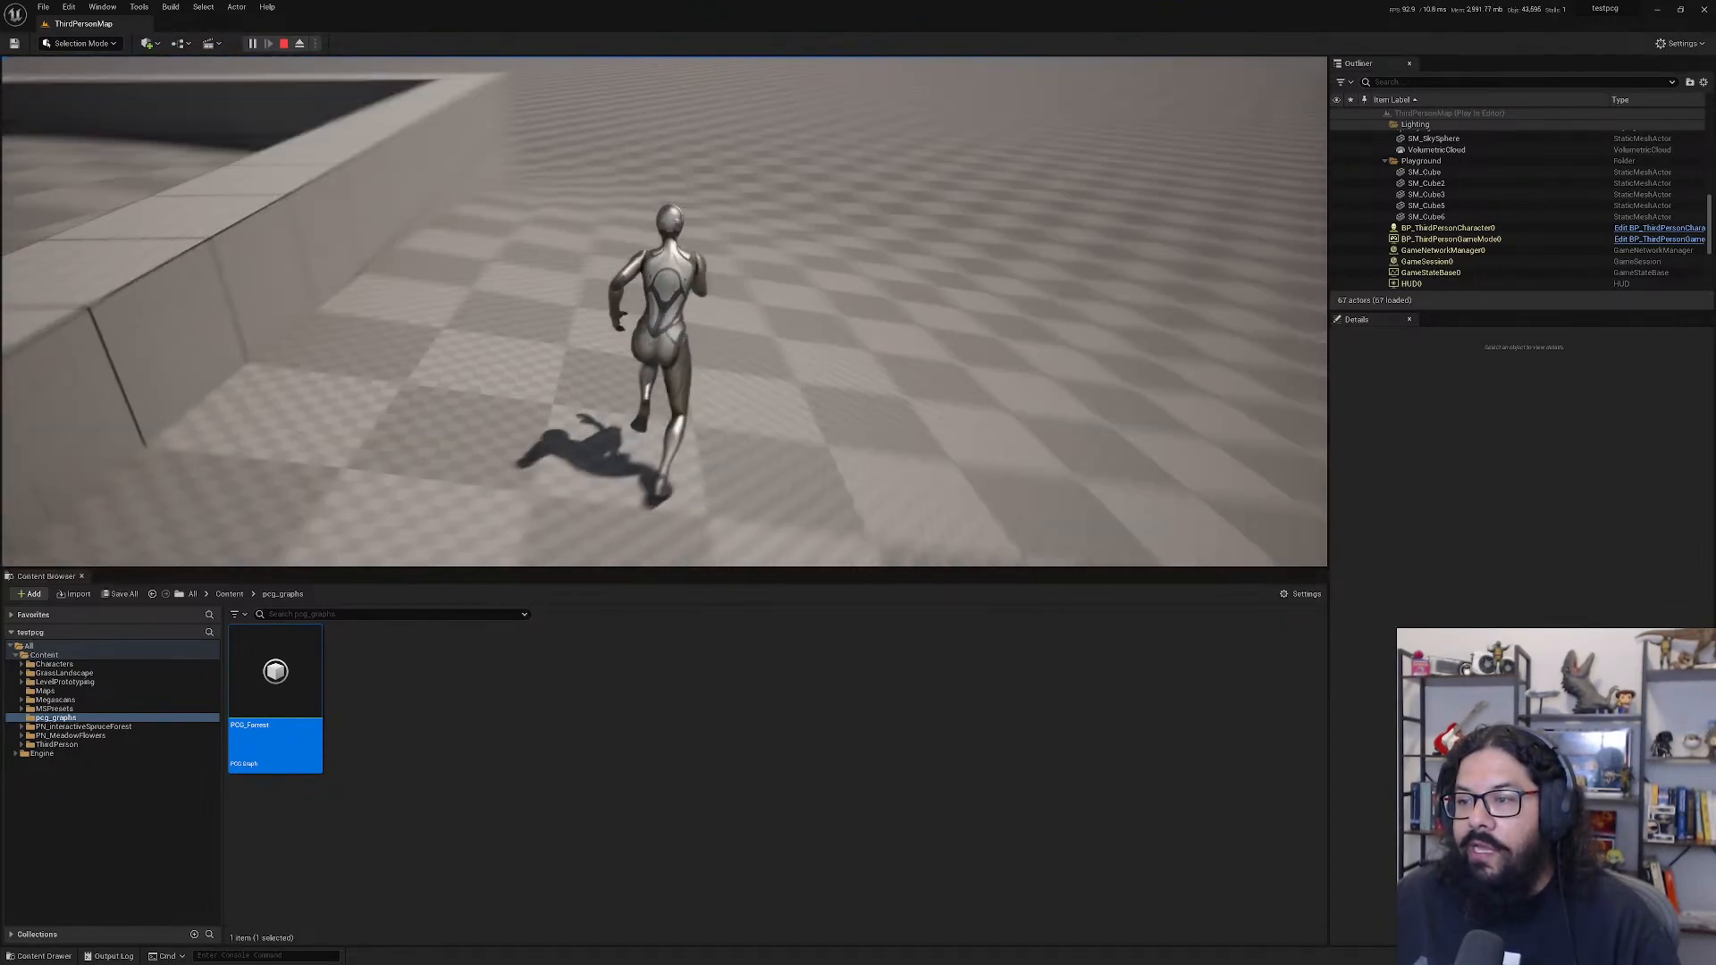
{"action": "key", "text": "Escape"}
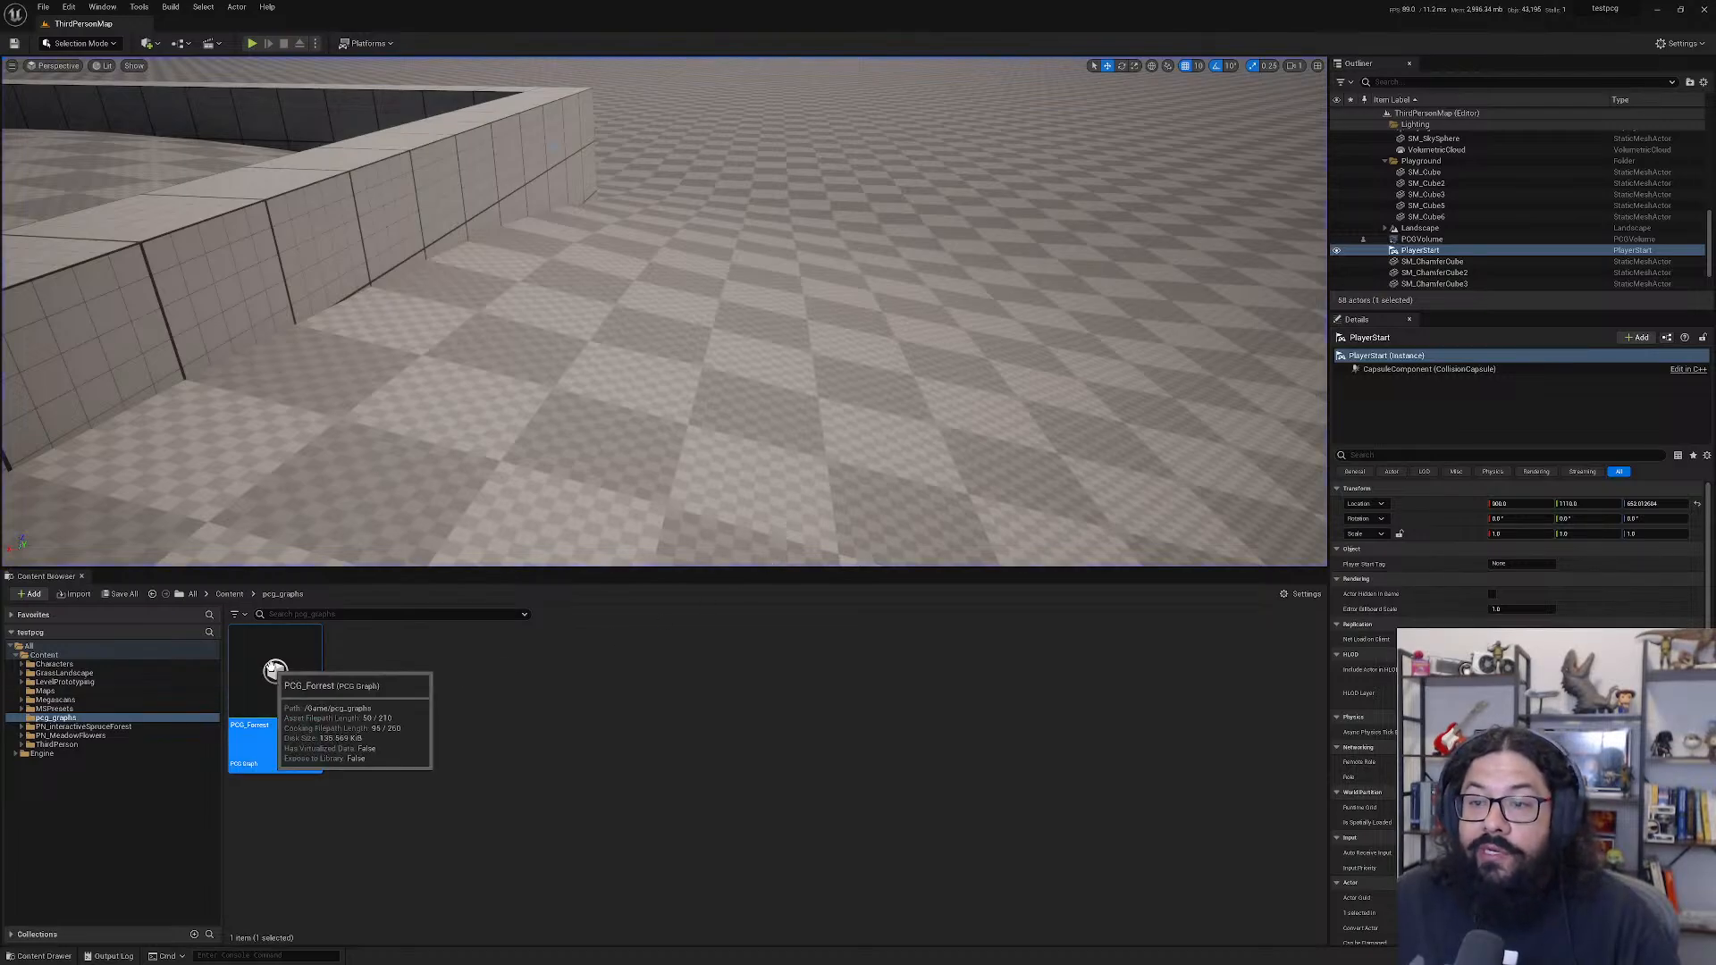
- Assign the PCG_Forrest graph to the PCG component of the PCGVolume
{"action": "scroll", "coordinate": [333, 416], "scroll_direction": "down", "scroll_amount": 6}
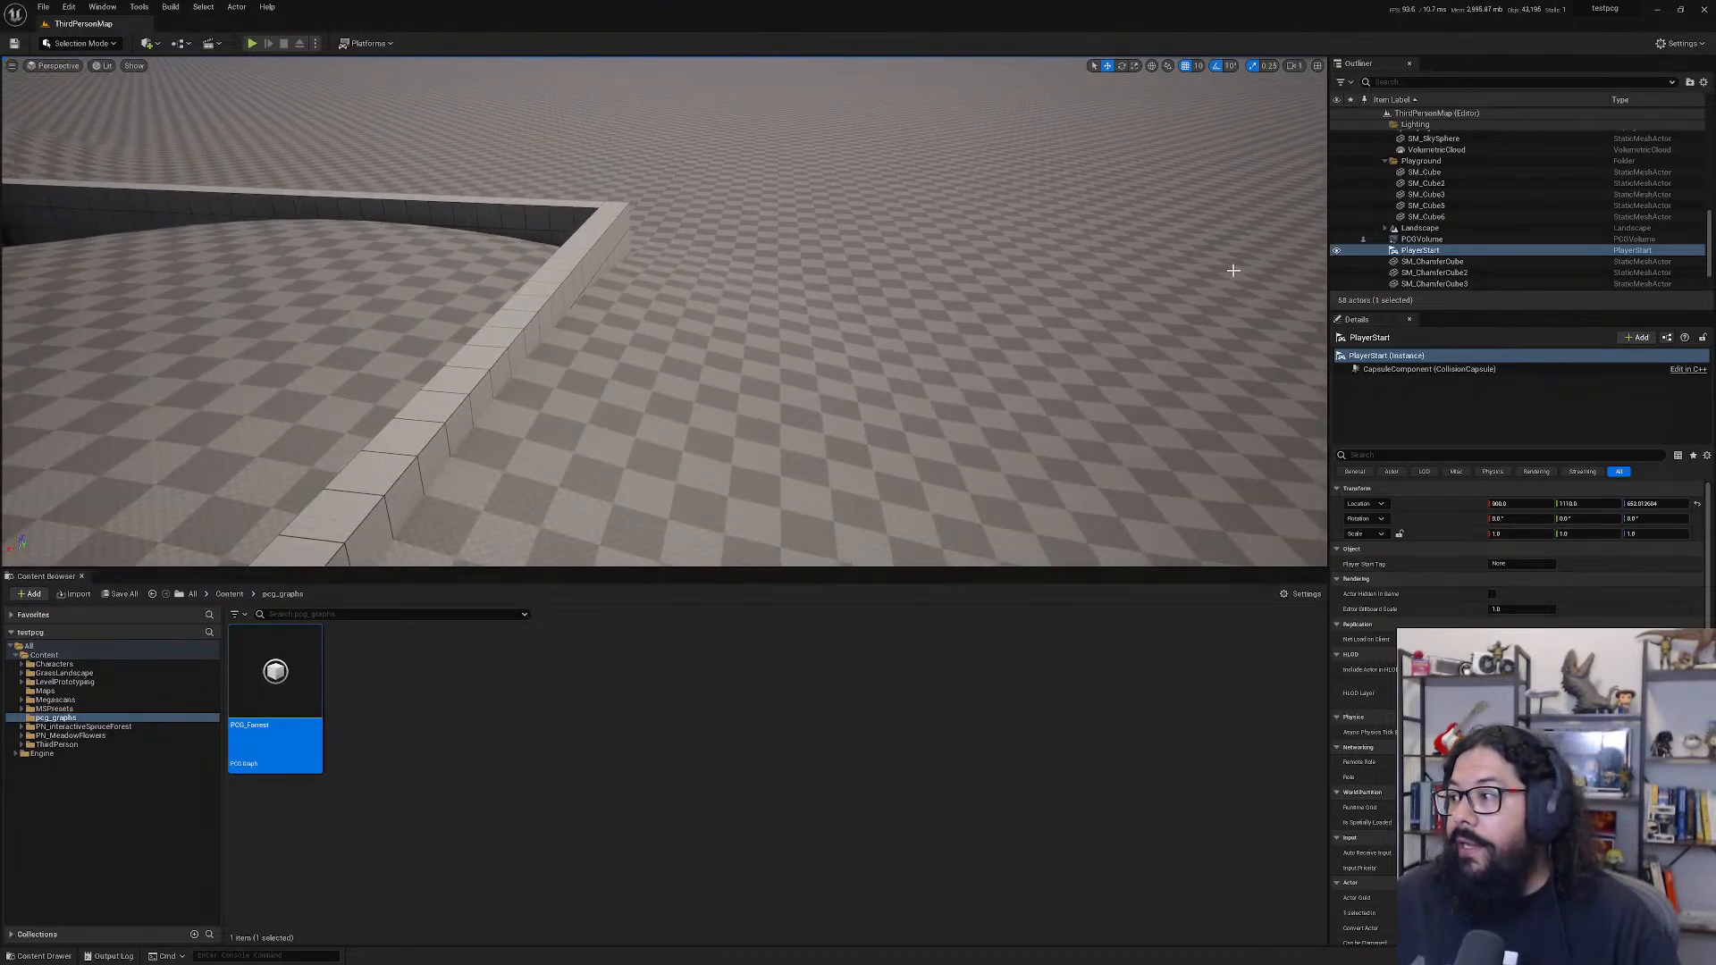
{"action": "left_click", "coordinate": [1423, 240]}
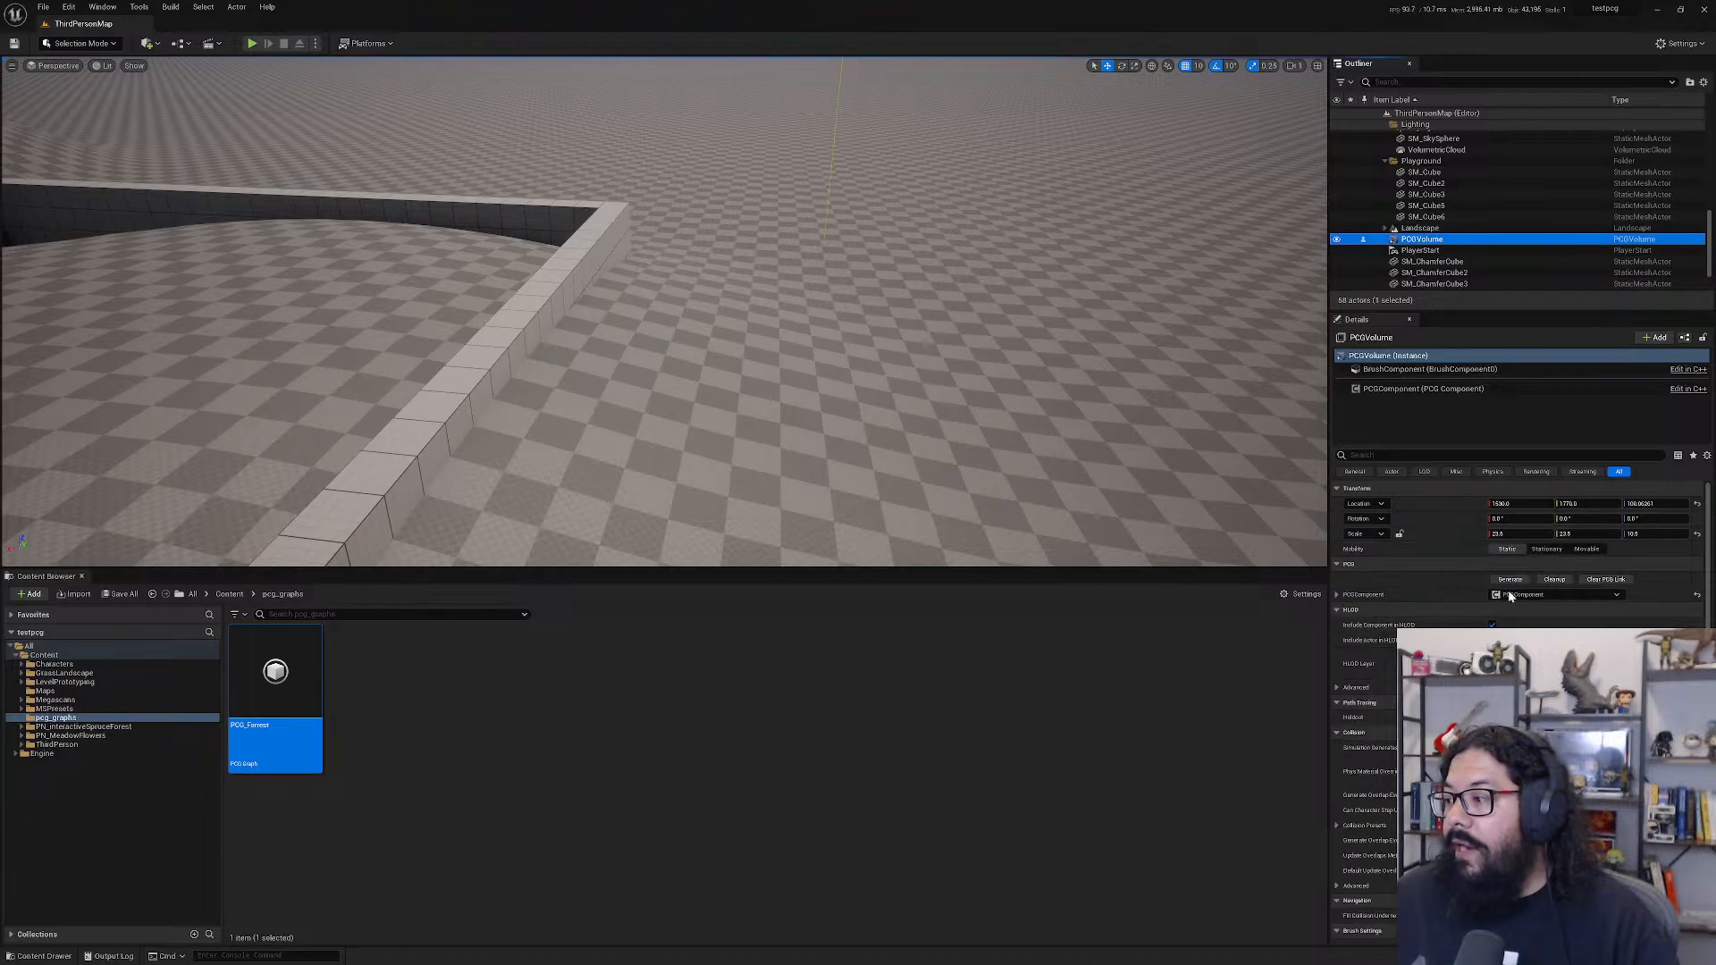
{"action": "left_click", "coordinate": [1430, 389]}
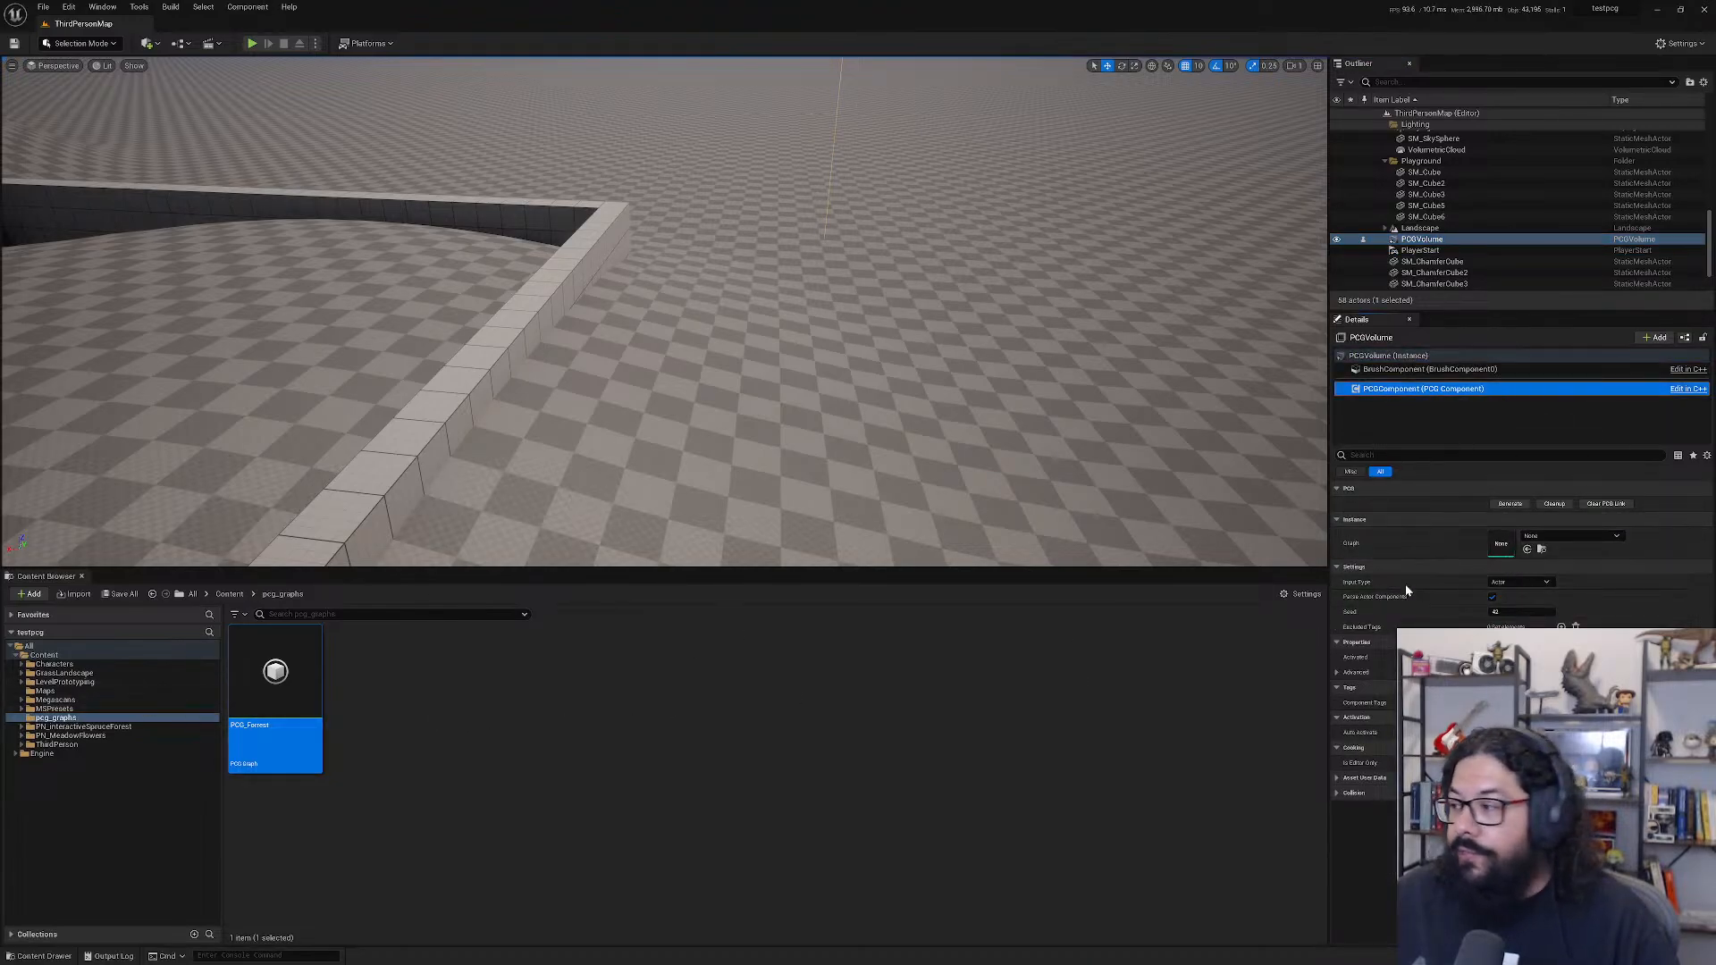
{"action": "left_click", "coordinate": [1570, 535]}
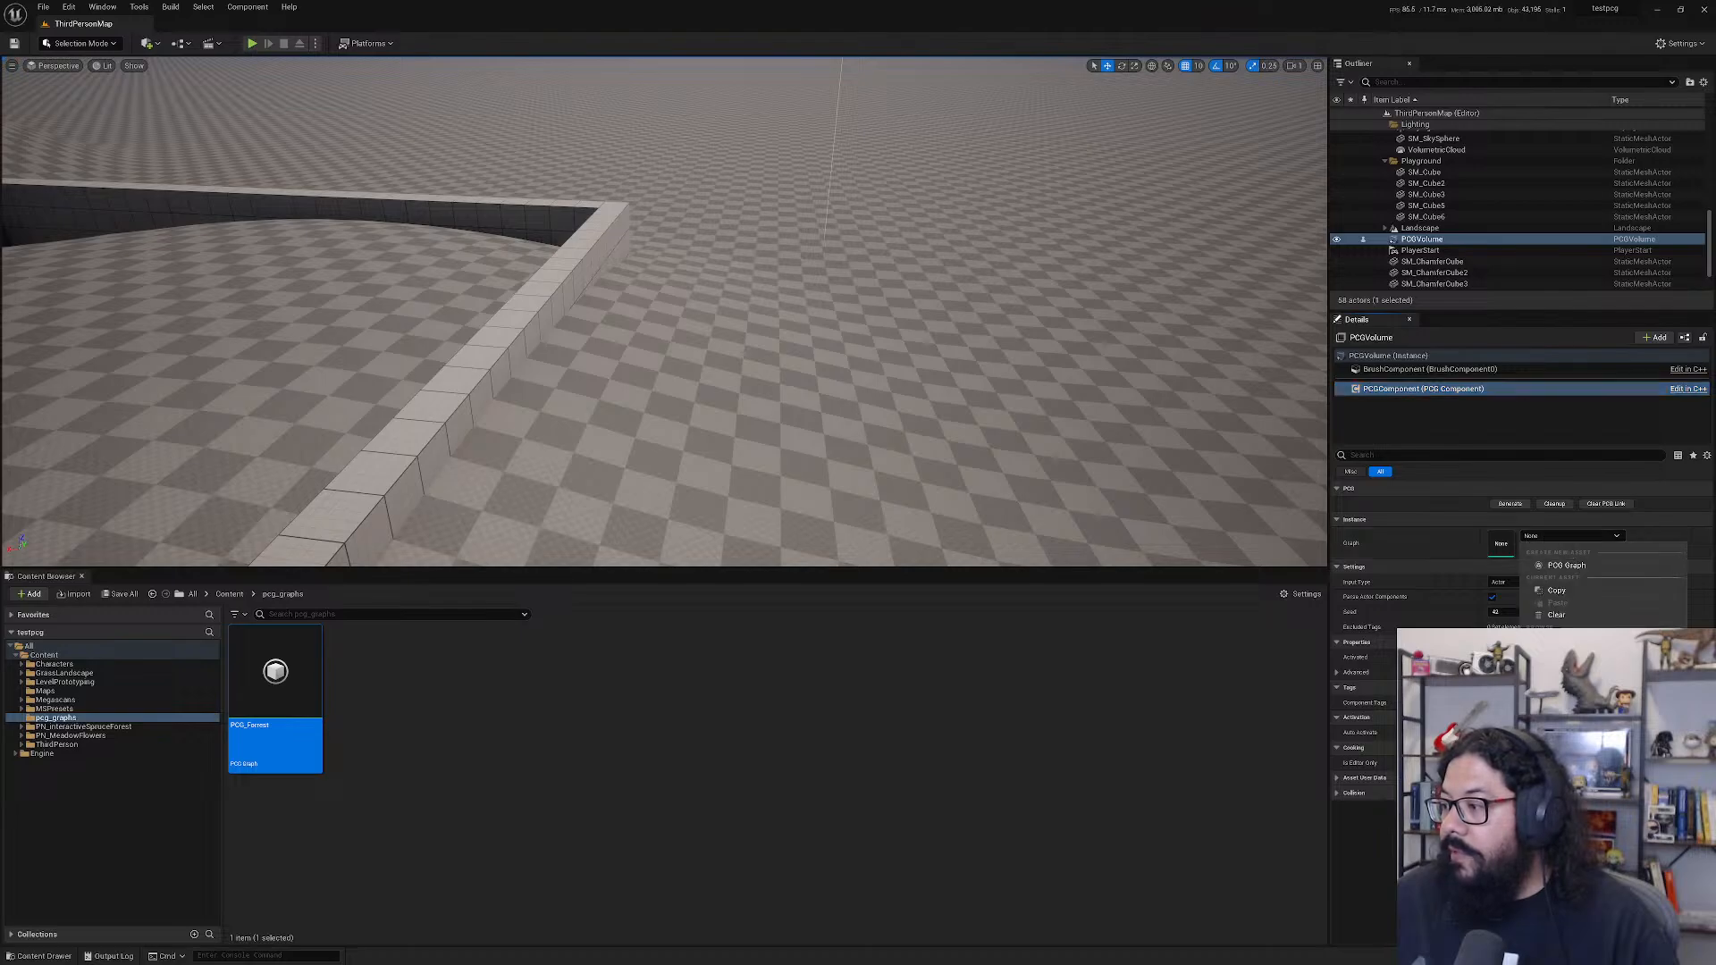
{"action": "left_click", "coordinate": [1578, 671]}
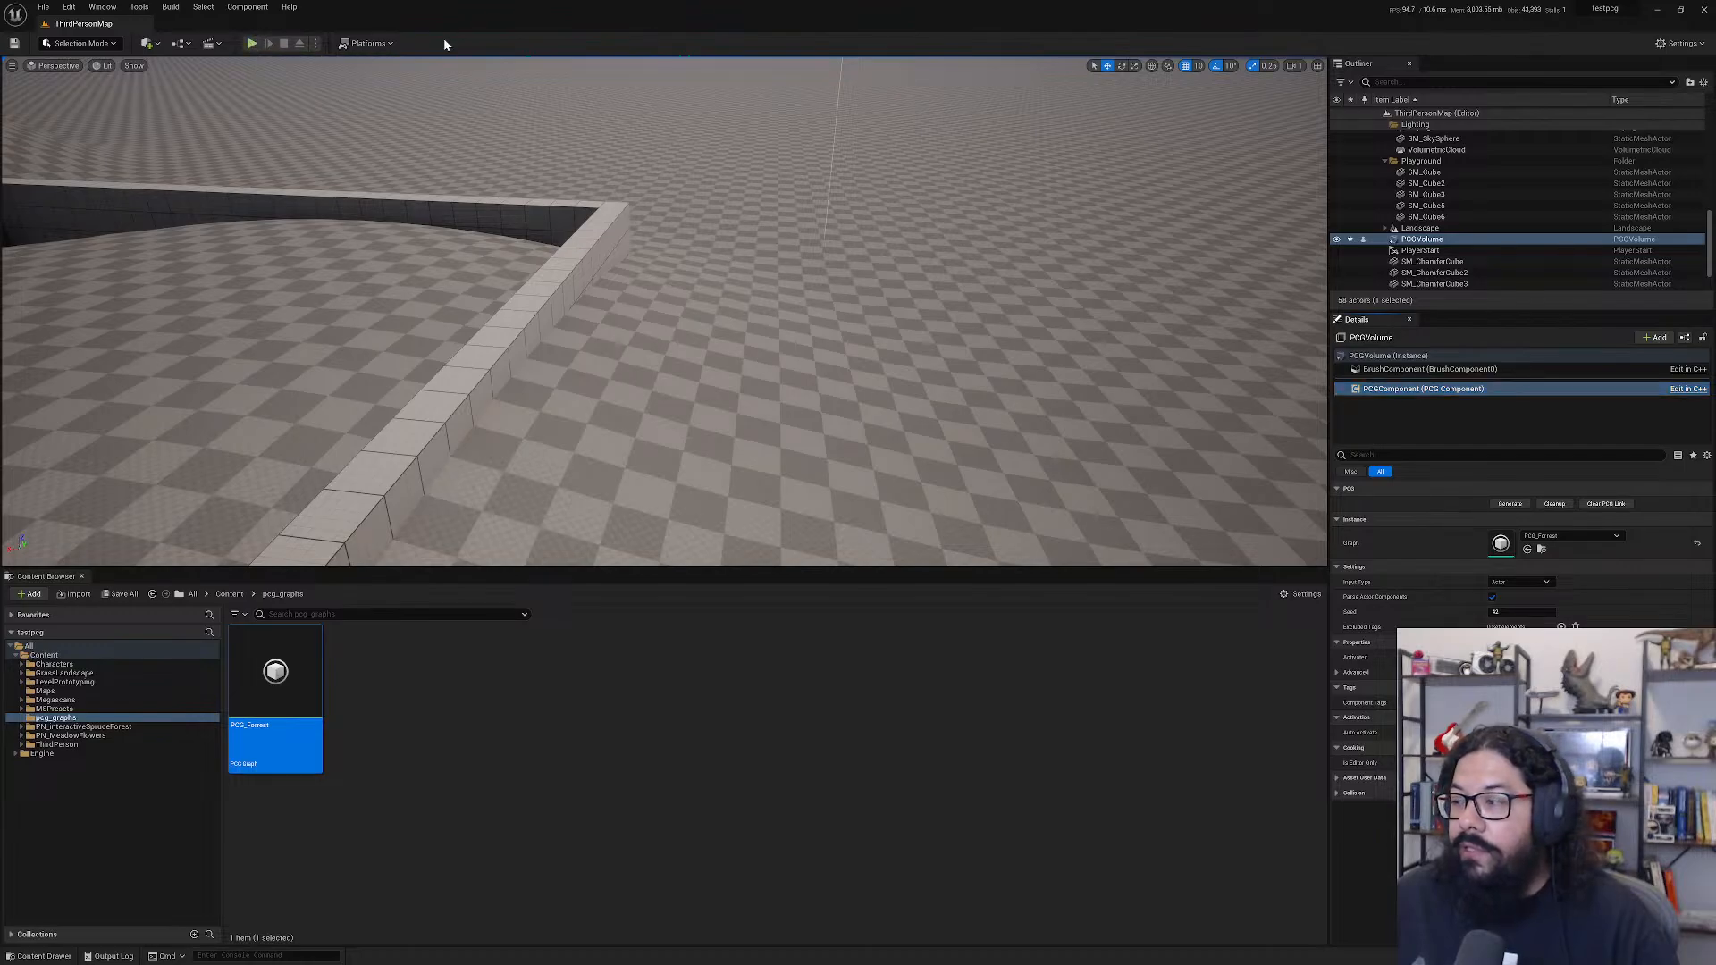
- Play the level to check the arena with the graph assigned, and stop the session
{"action": "left_click", "coordinate": [253, 44]}
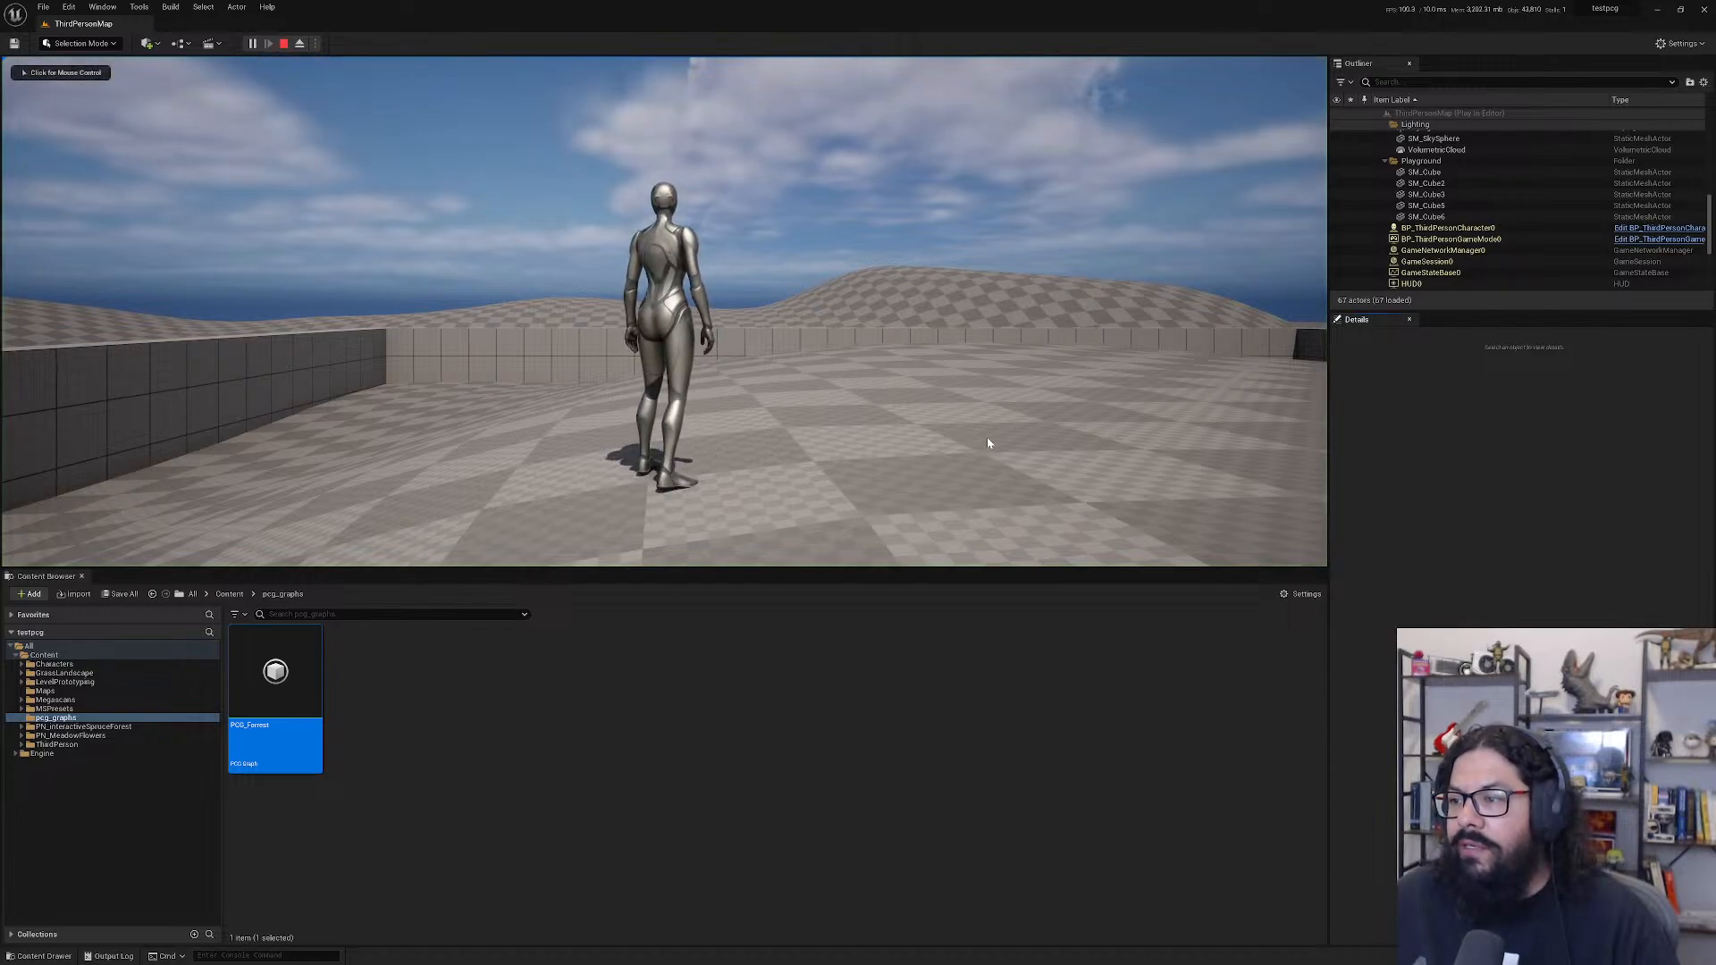
{"action": "key", "text": "w"}
{"action": "key", "text": "Escape"}
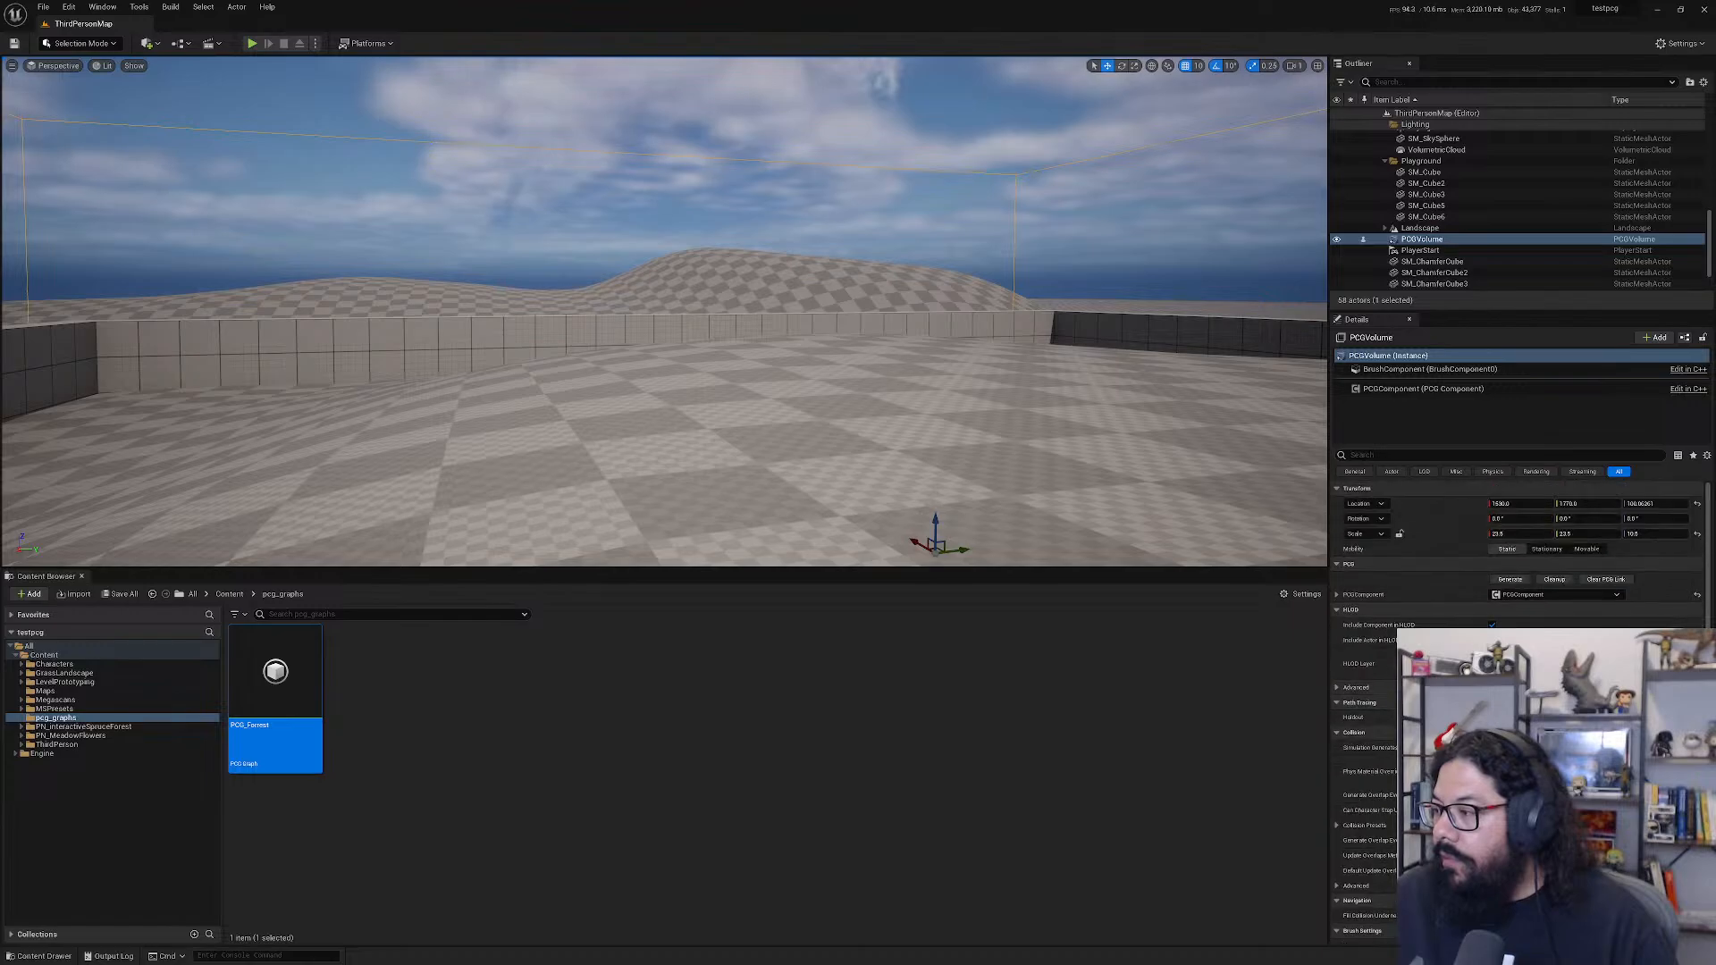
- Generate the forest from the selected PCGVolume and look through the volume's remaining properties
{"action": "left_click", "coordinate": [1503, 581]}
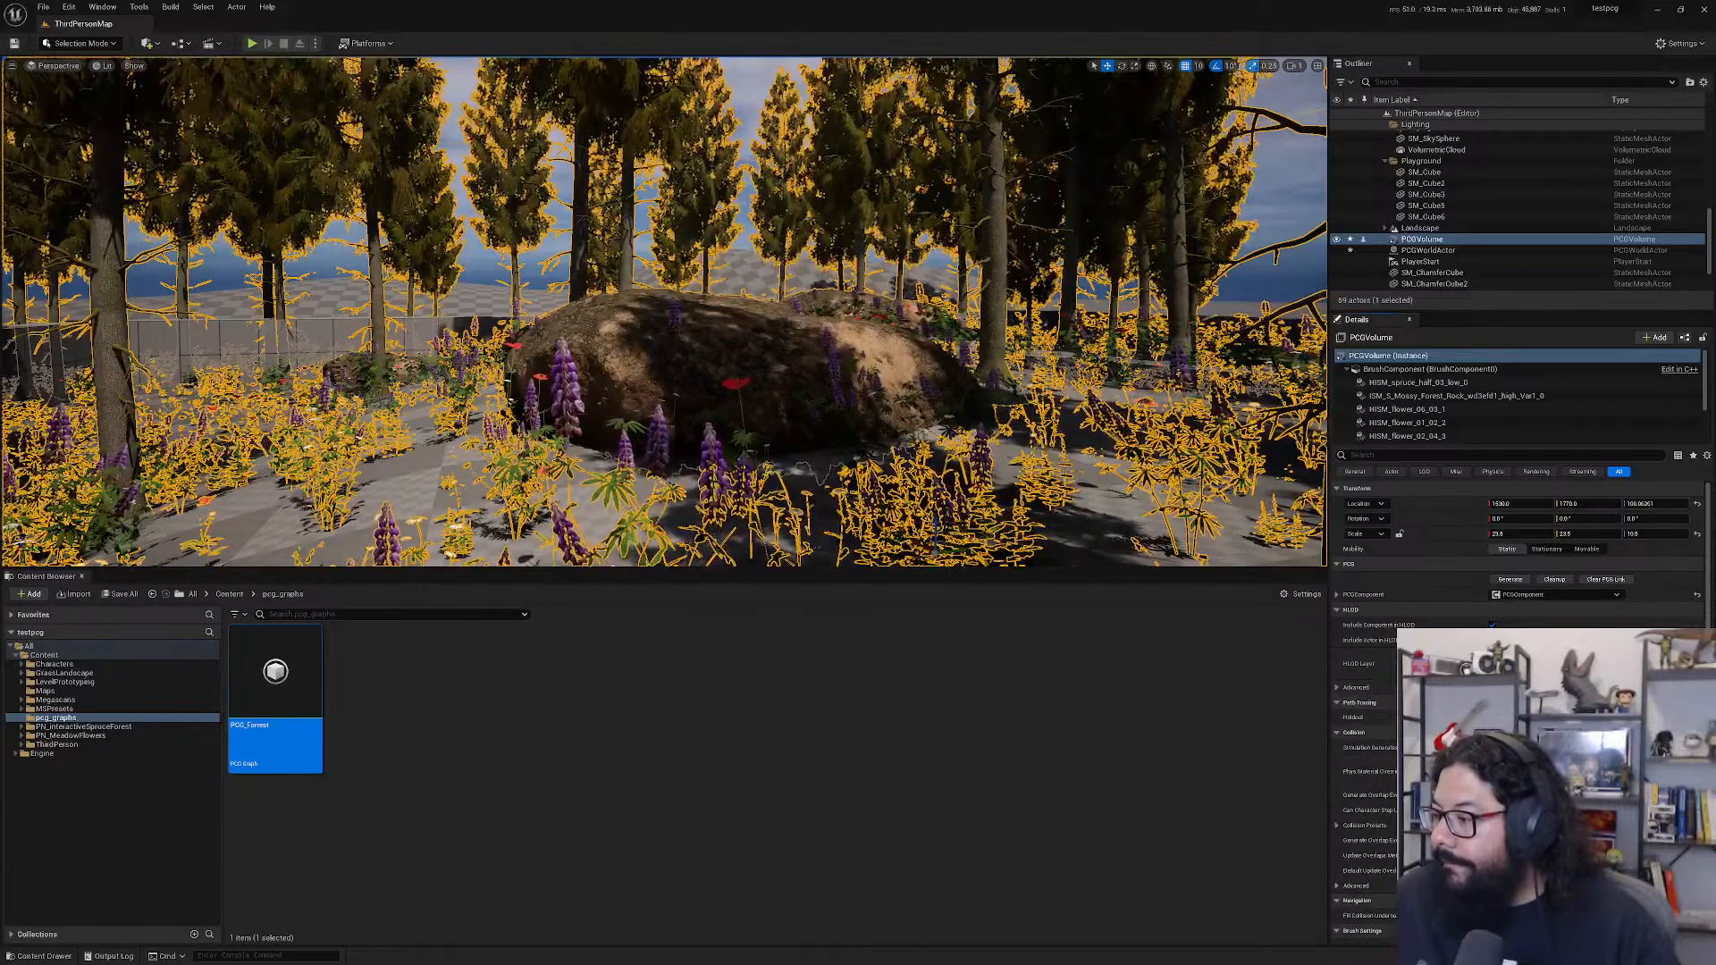
{"action": "scroll", "coordinate": [1520, 572], "scroll_direction": "down", "scroll_amount": 2}
{"action": "scroll", "coordinate": [1520, 572], "scroll_direction": "down", "scroll_amount": 2}
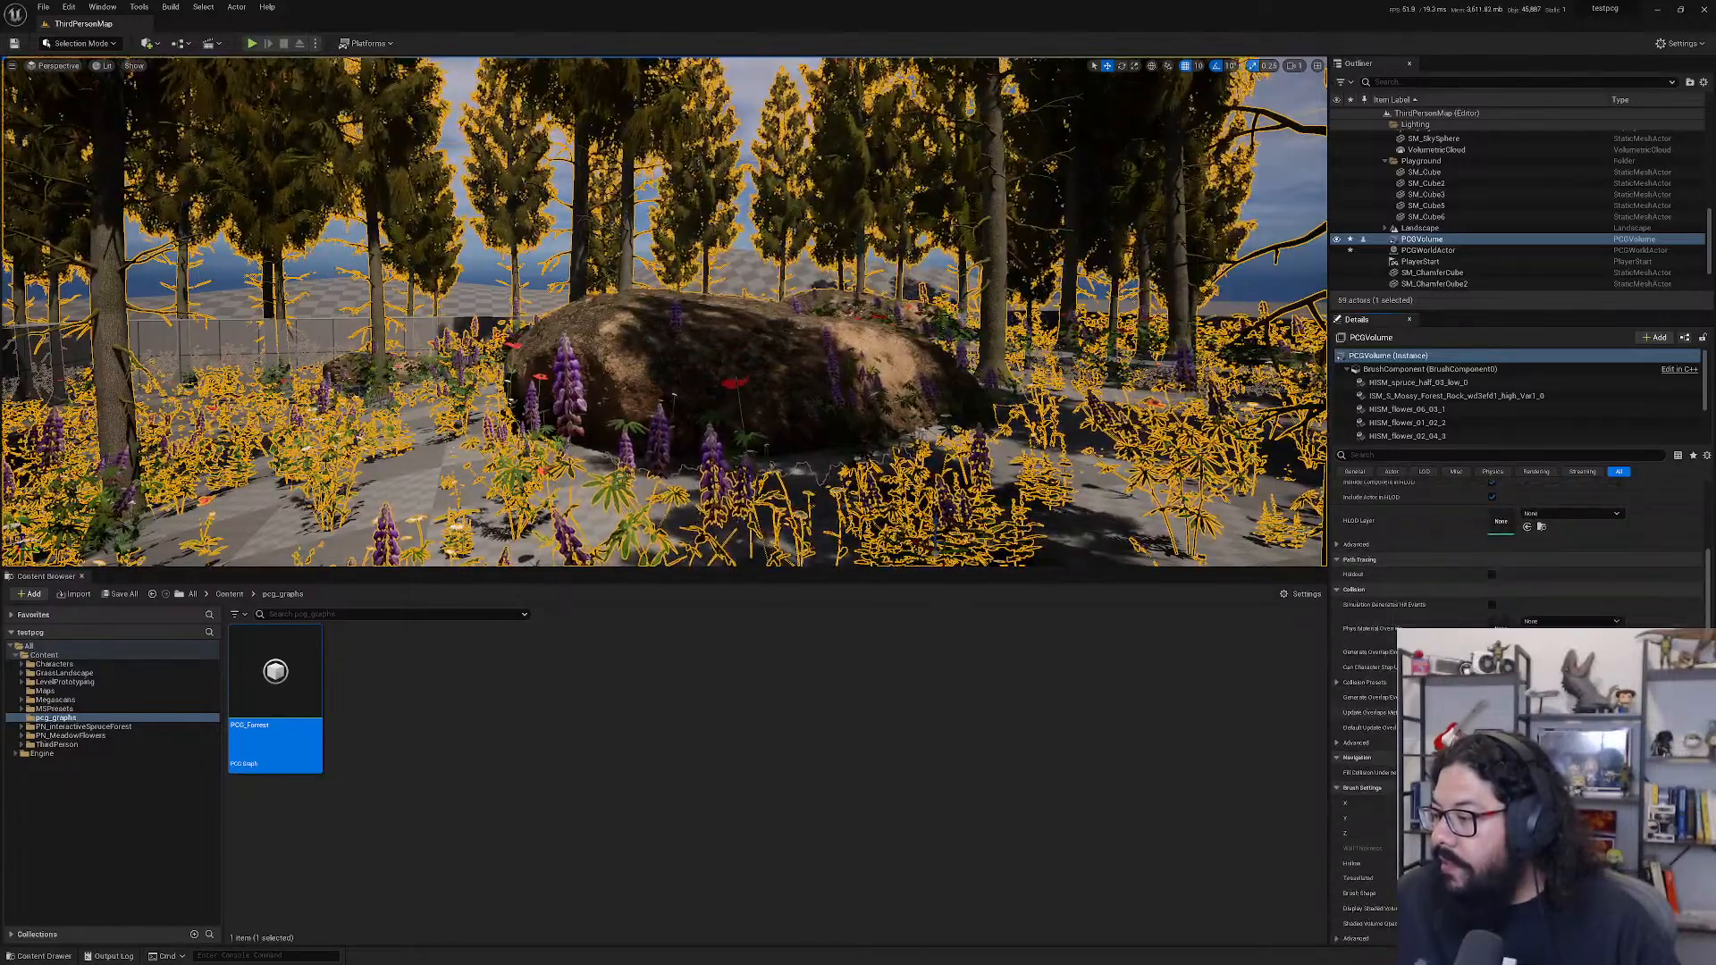
{"action": "scroll", "coordinate": [1520, 572], "scroll_direction": "down", "scroll_amount": 6}
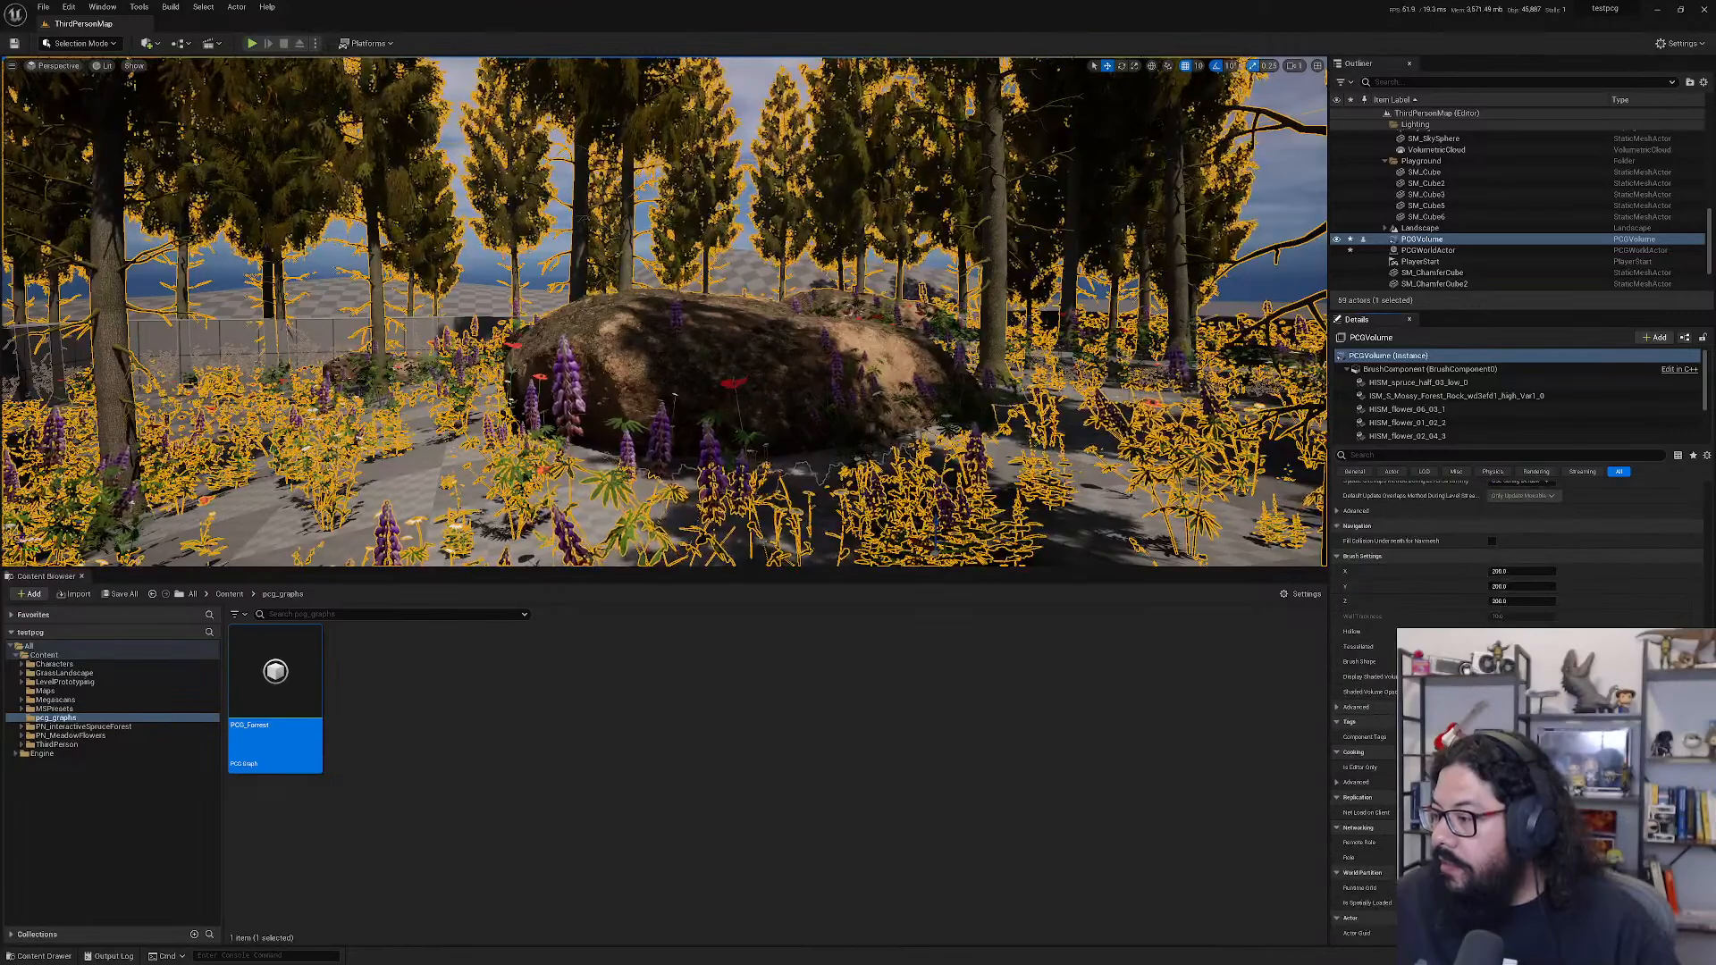
{"action": "scroll", "coordinate": [1519, 572], "scroll_direction": "down", "scroll_amount": 1}
{"action": "scroll", "coordinate": [1519, 572], "scroll_direction": "down", "scroll_amount": 3}
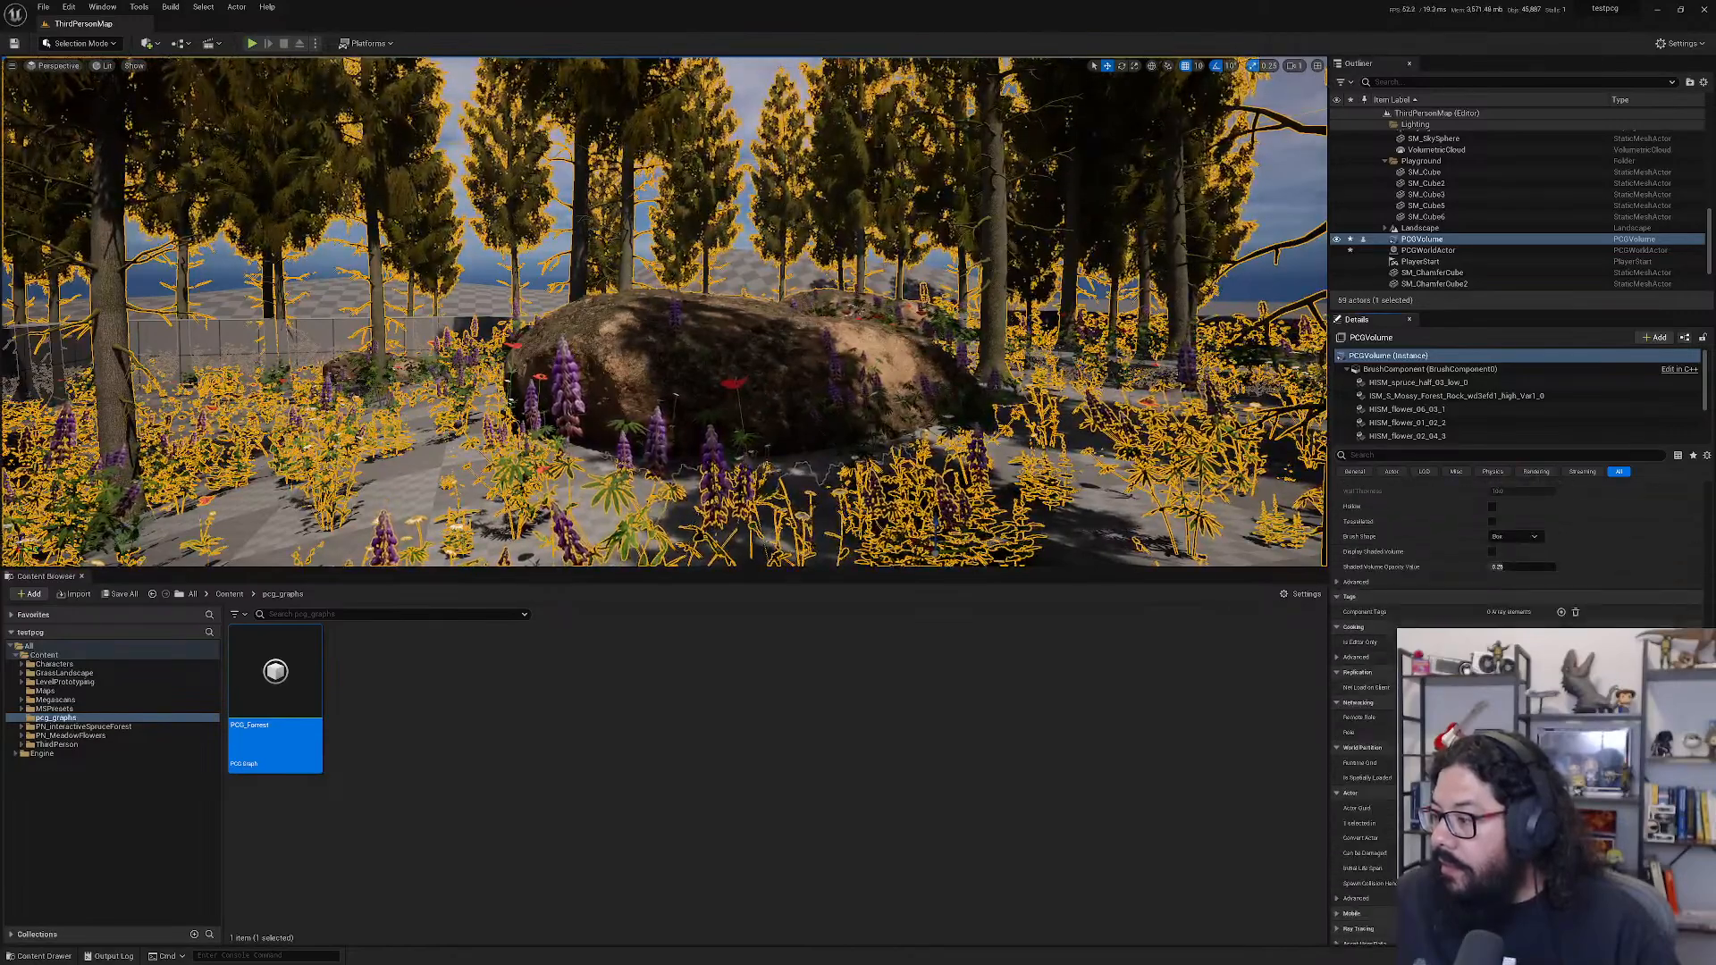
{"action": "scroll", "coordinate": [1520, 573], "scroll_direction": "down", "scroll_amount": 1}
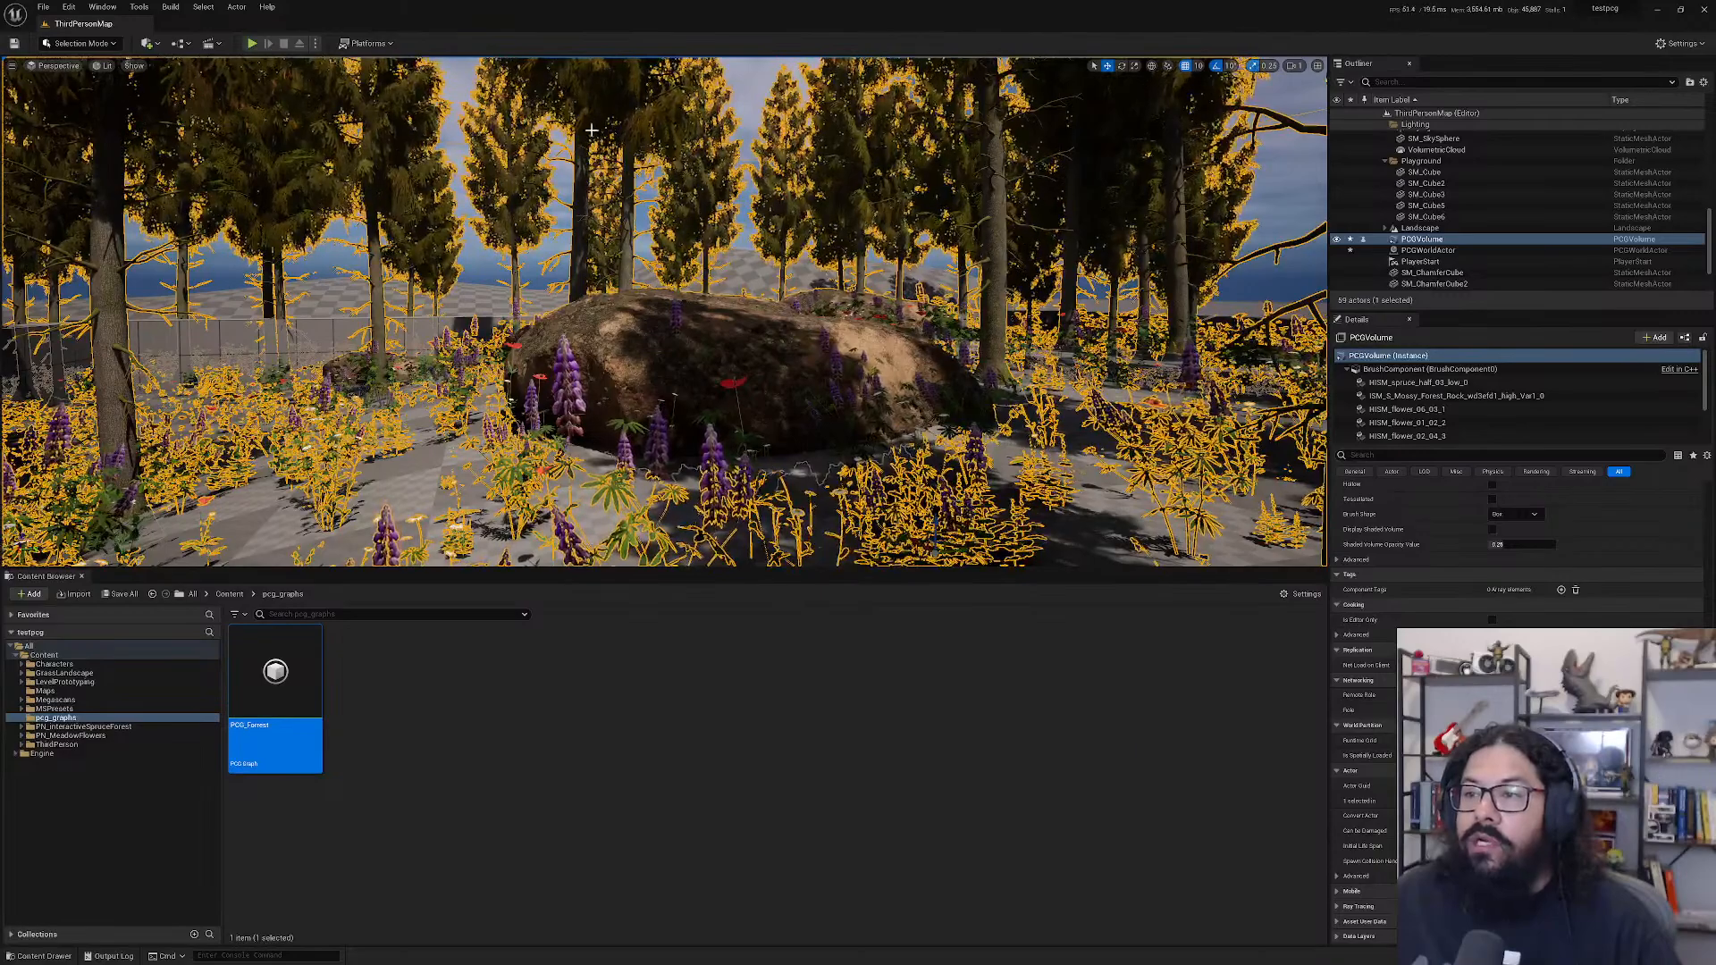
- Play-test the level by walking the character among the generated trees and rocks, and end the session
{"action": "left_click", "coordinate": [252, 42]}
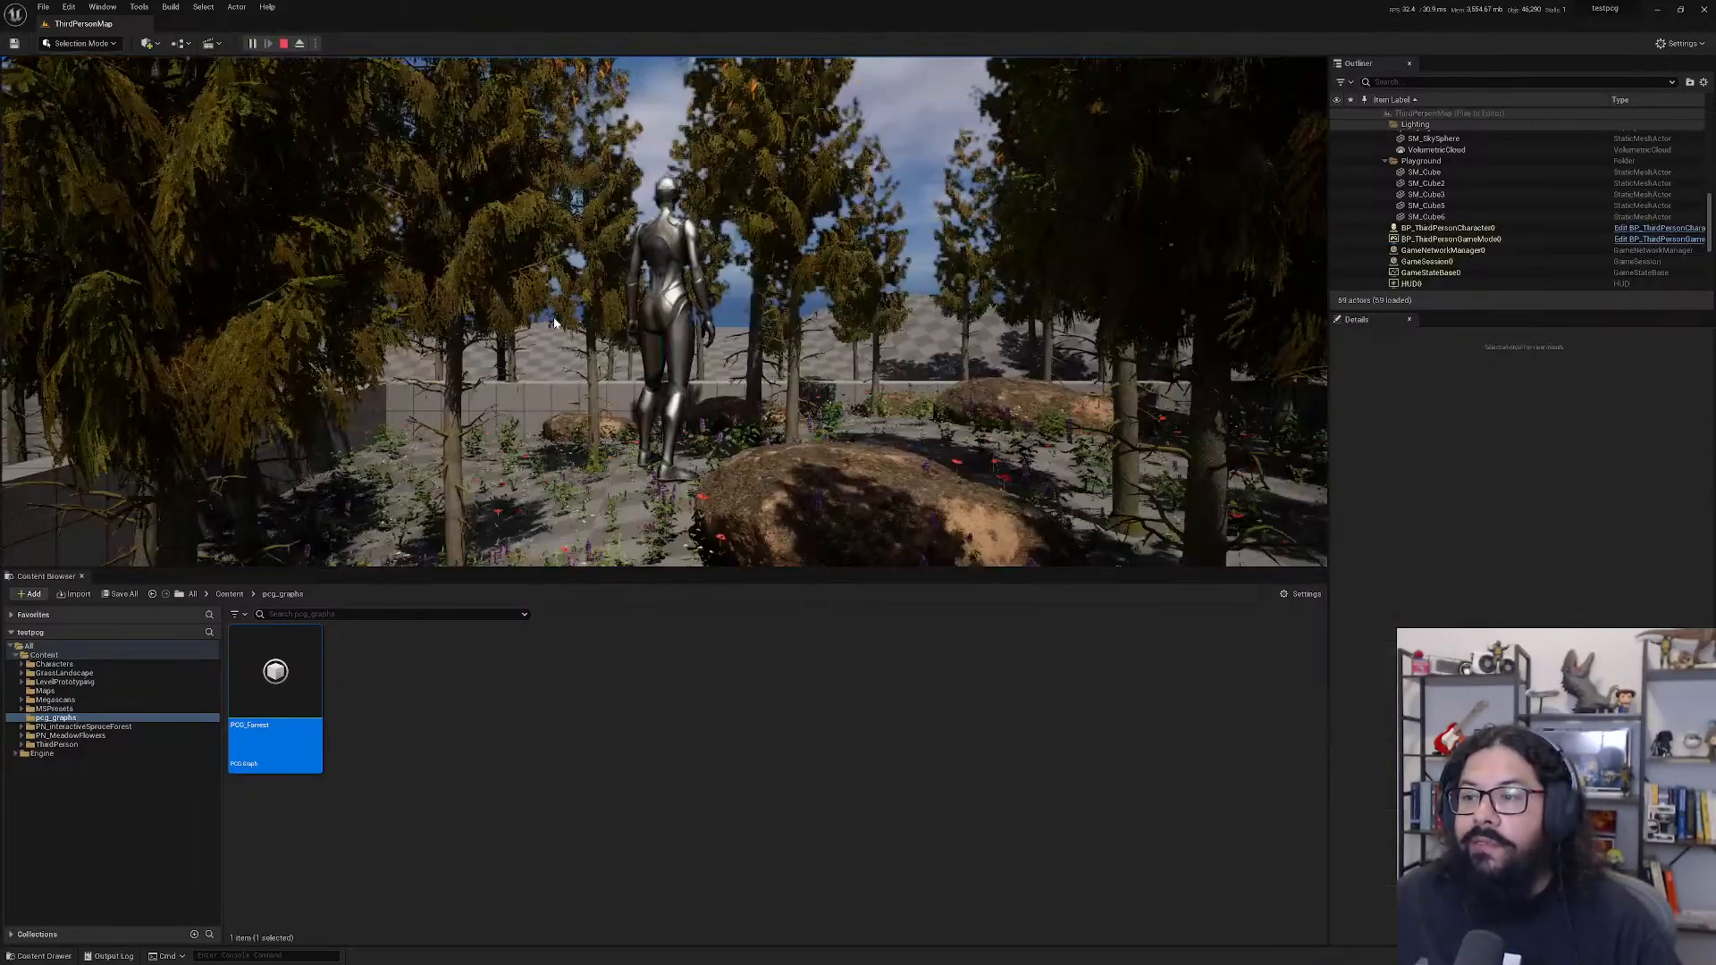
{"action": "left_click", "coordinate": [714, 444]}
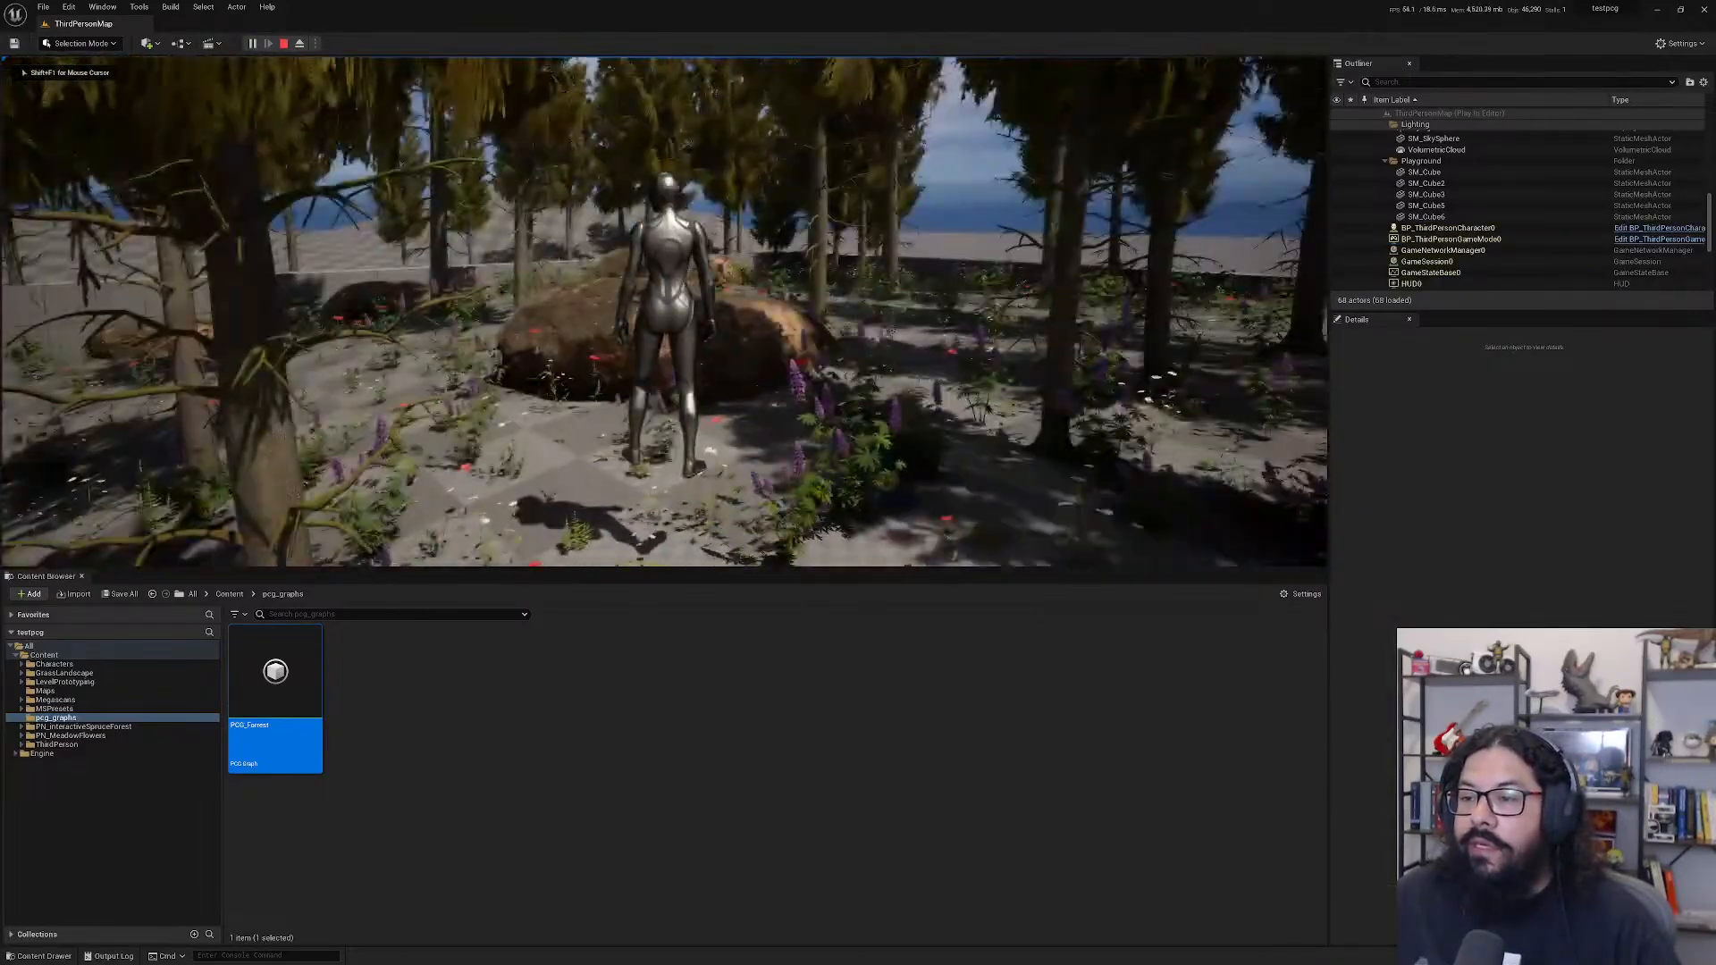
{"action": "key", "text": "w"}
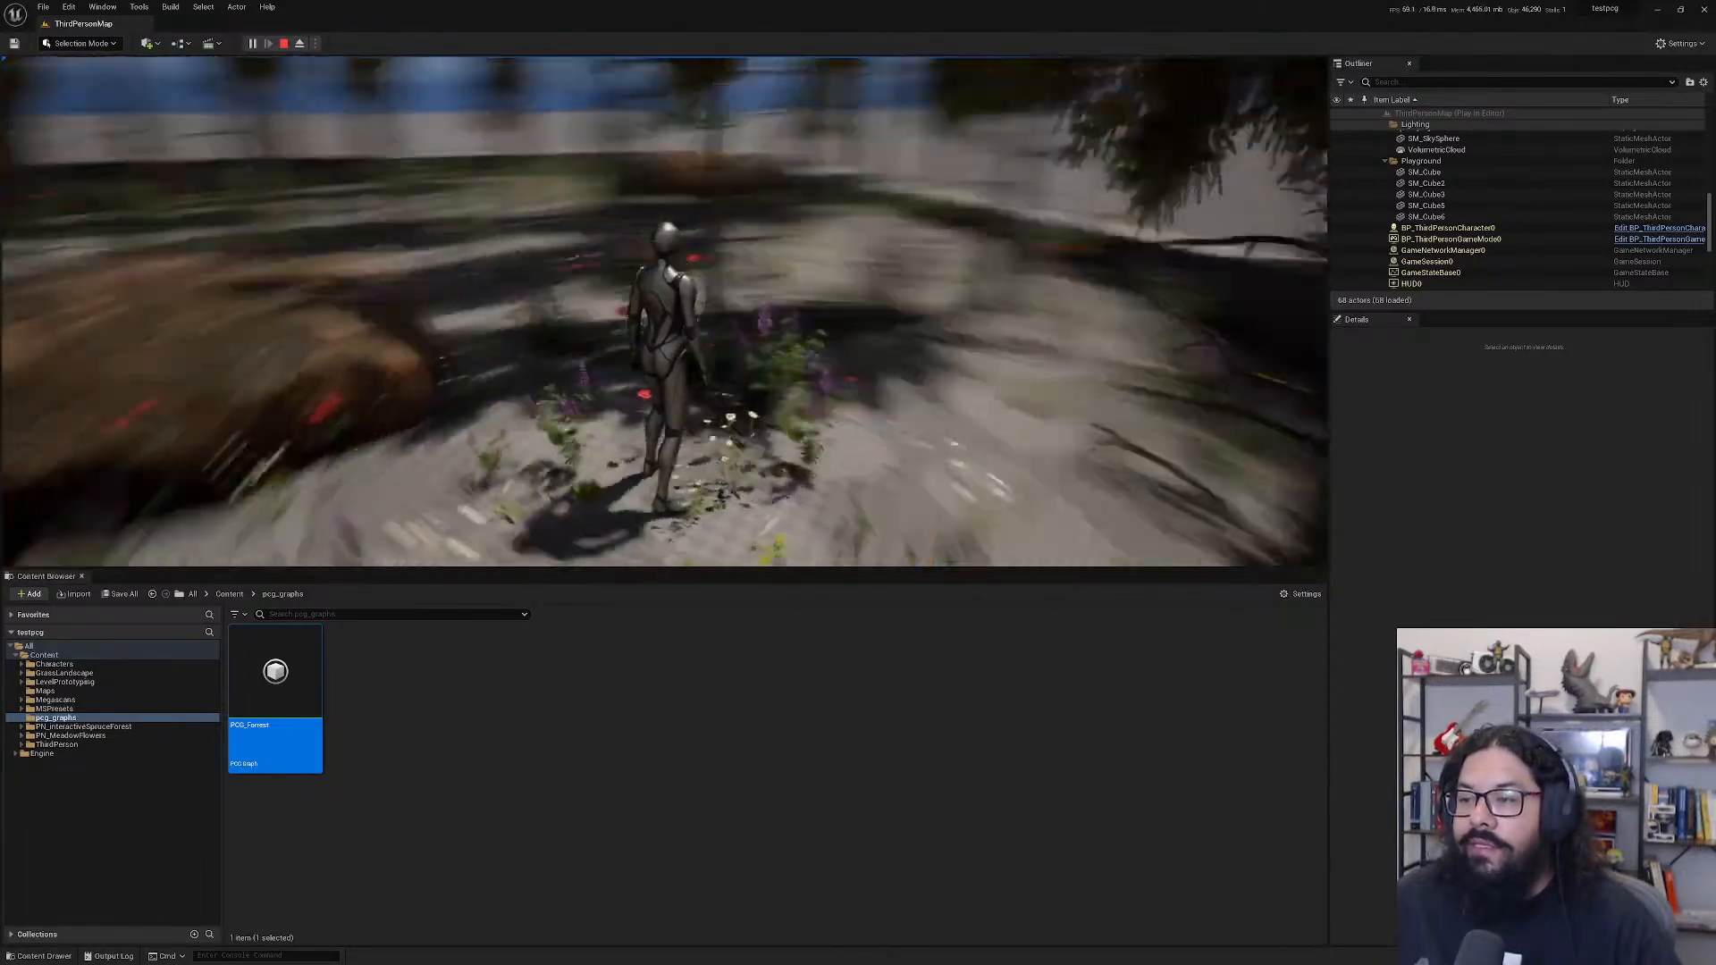
{"action": "key", "text": "Escape"}
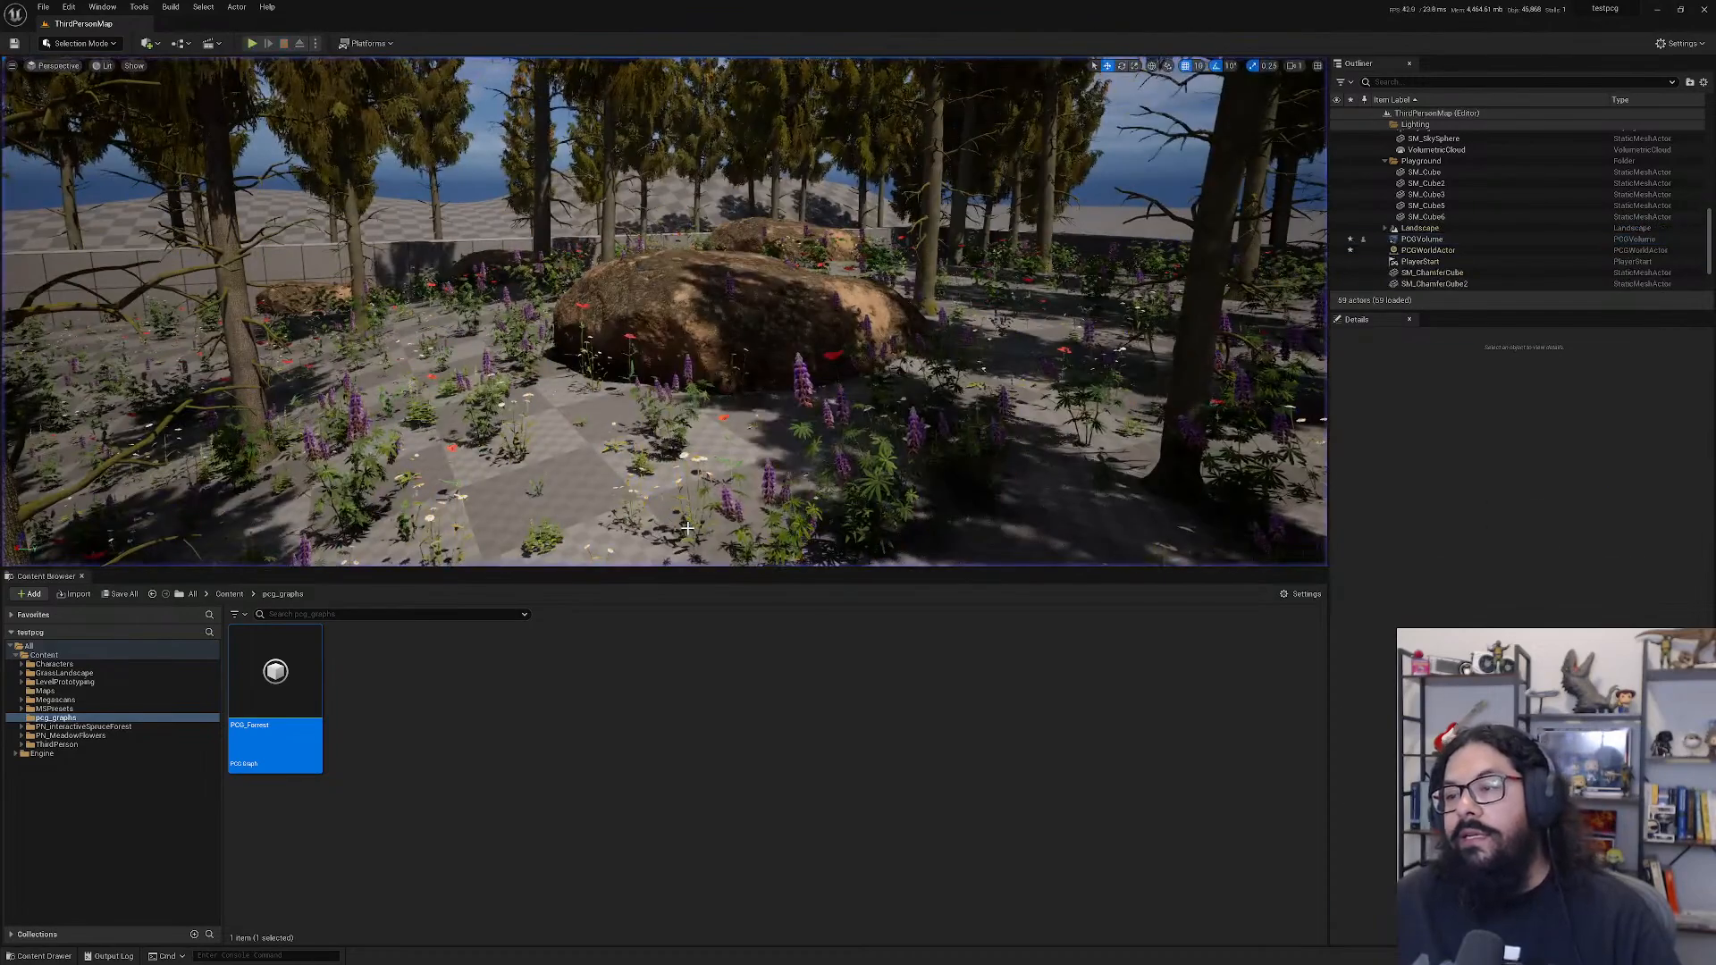
- Open the PCG_Forrest graph, select its lowest StaticMeshSpawner node, and dock the graph editor beside the level
{"action": "double_click", "coordinate": [299, 670]}
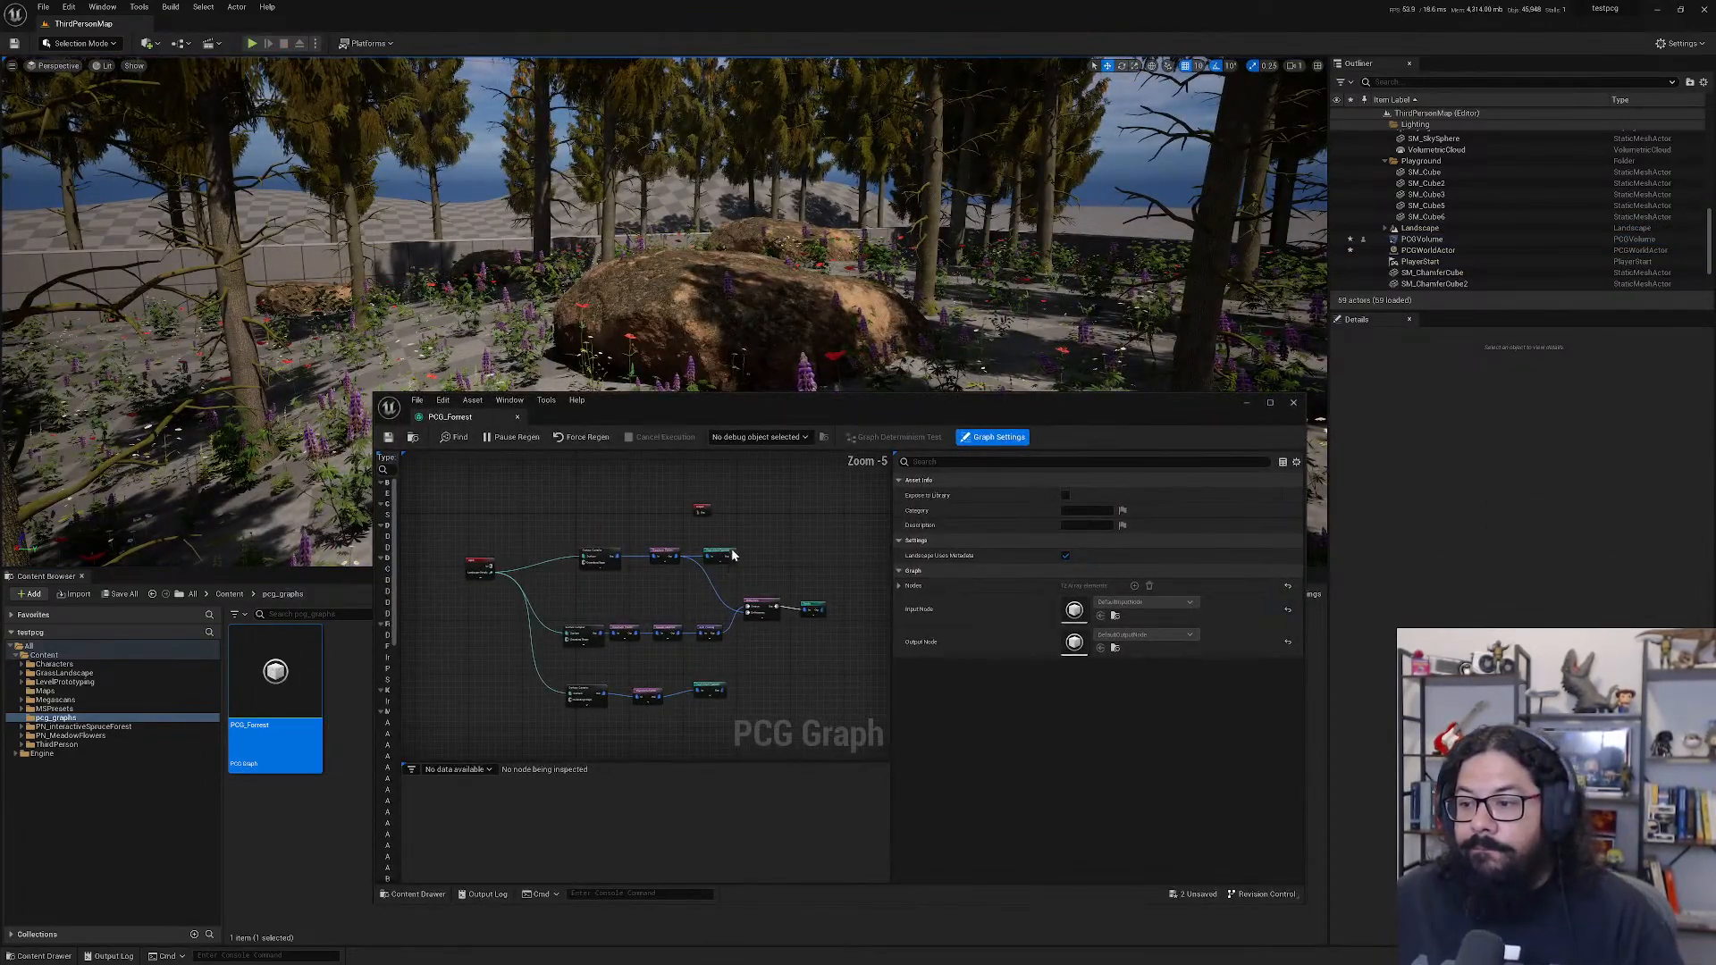
{"action": "left_click", "coordinate": [708, 683]}
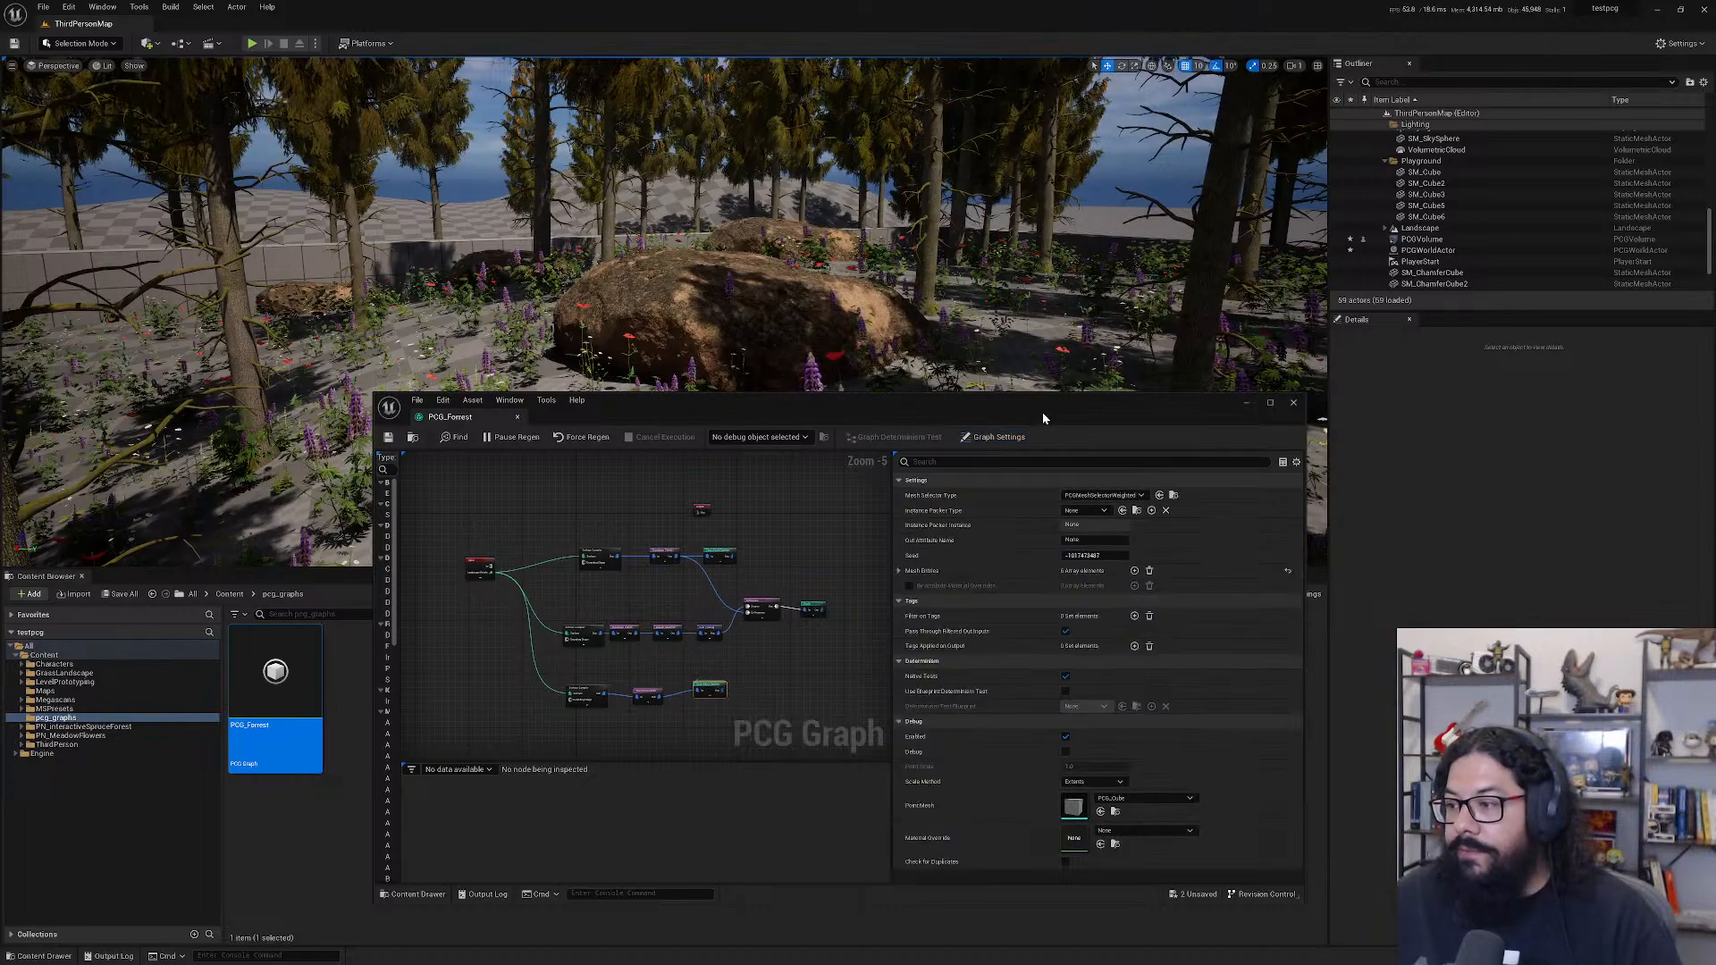
{"action": "left_click_drag", "start_coordinate": [450, 417], "coordinate": [340, 26]}
- Move the lowest StaticMeshSpawner node farther from its Transform Points node and widen the graph area against the node's details
{"action": "scroll", "coordinate": [358, 294], "scroll_direction": "up", "scroll_amount": 5}
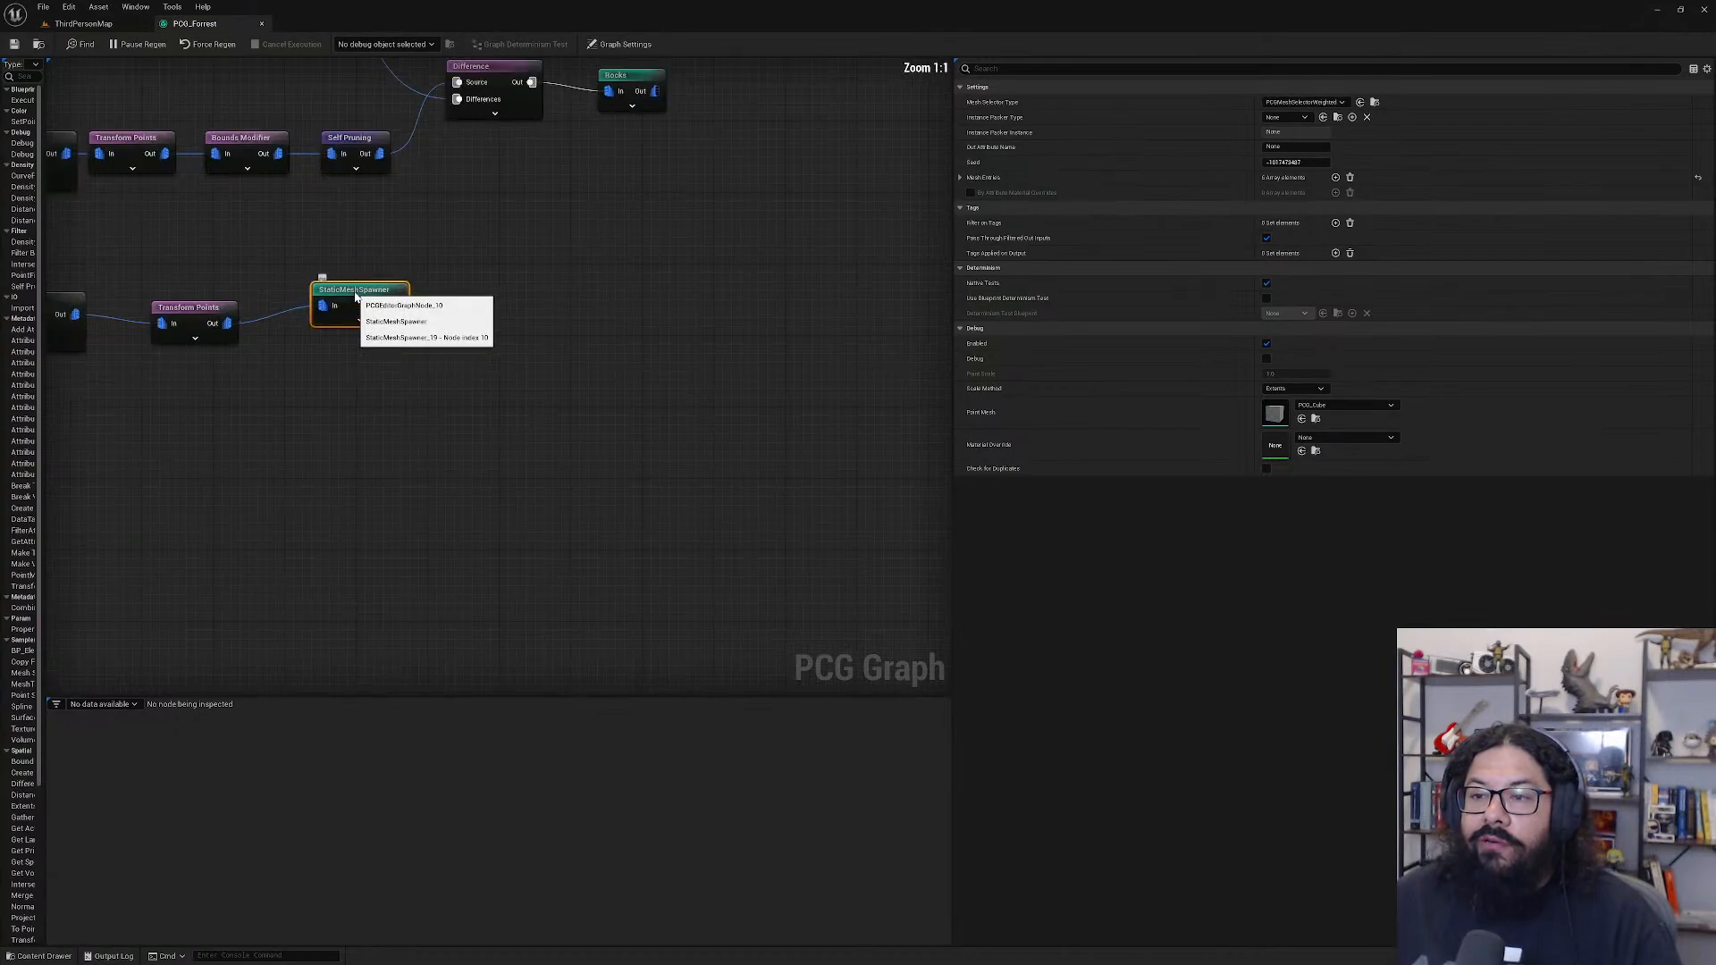
{"action": "left_click_drag", "start_coordinate": [359, 291], "coordinate": [413, 318]}
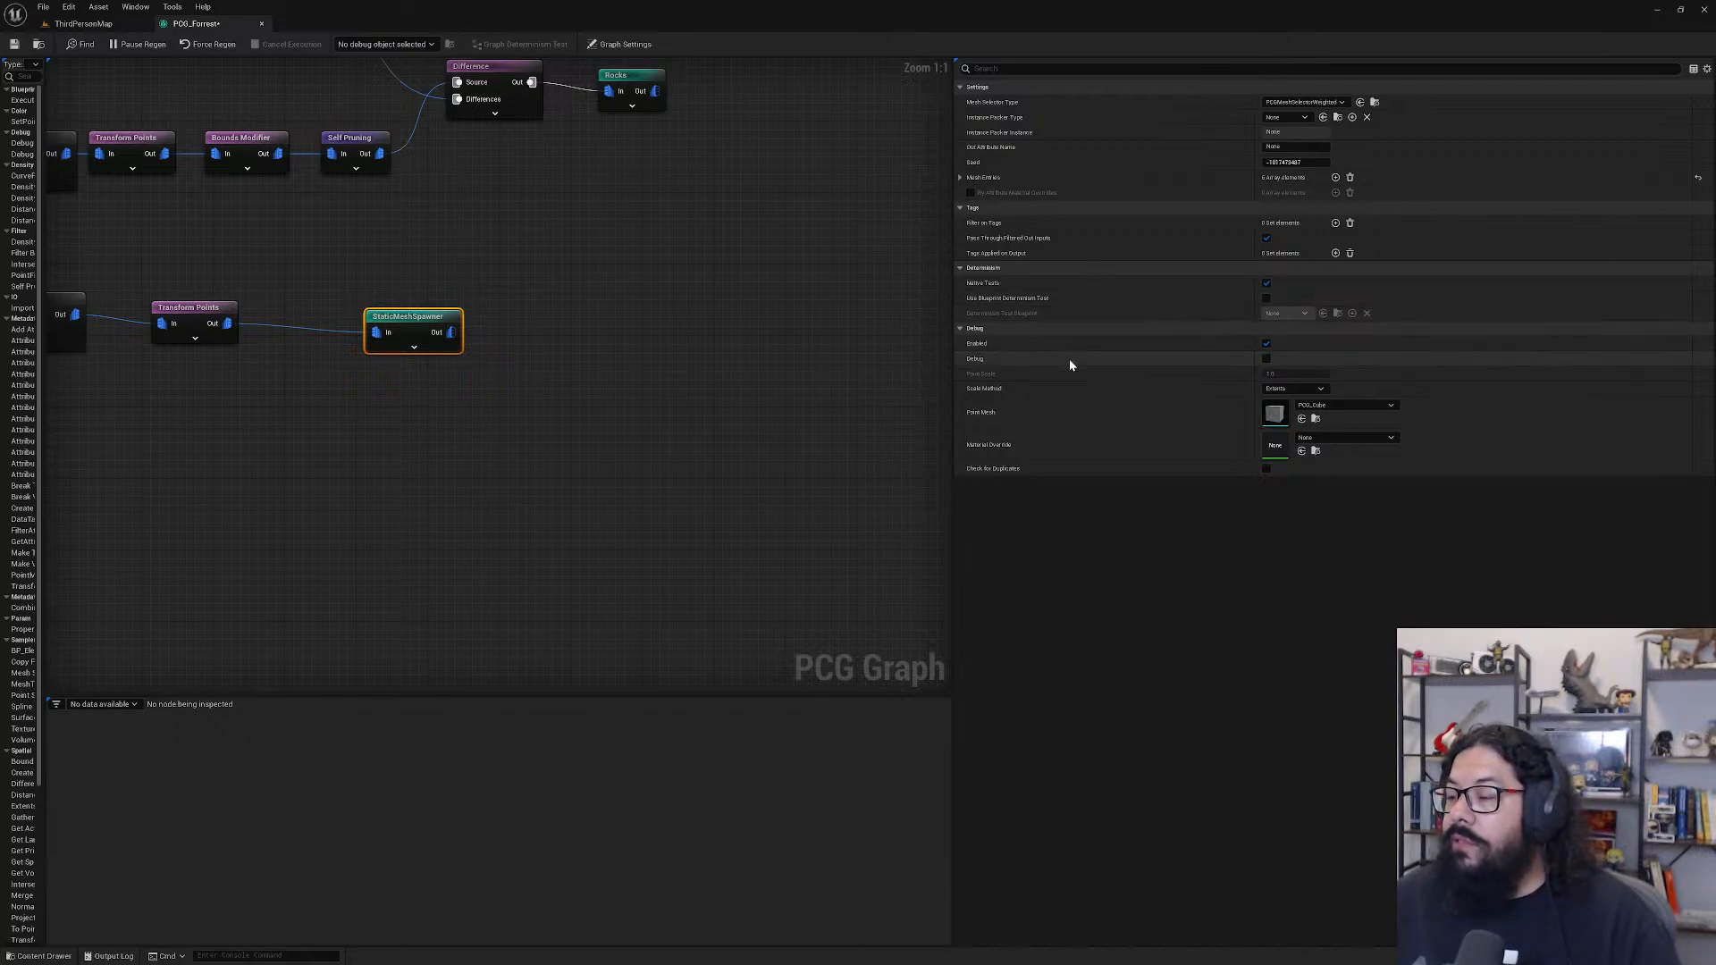
{"action": "left_click", "coordinate": [69, 6]}
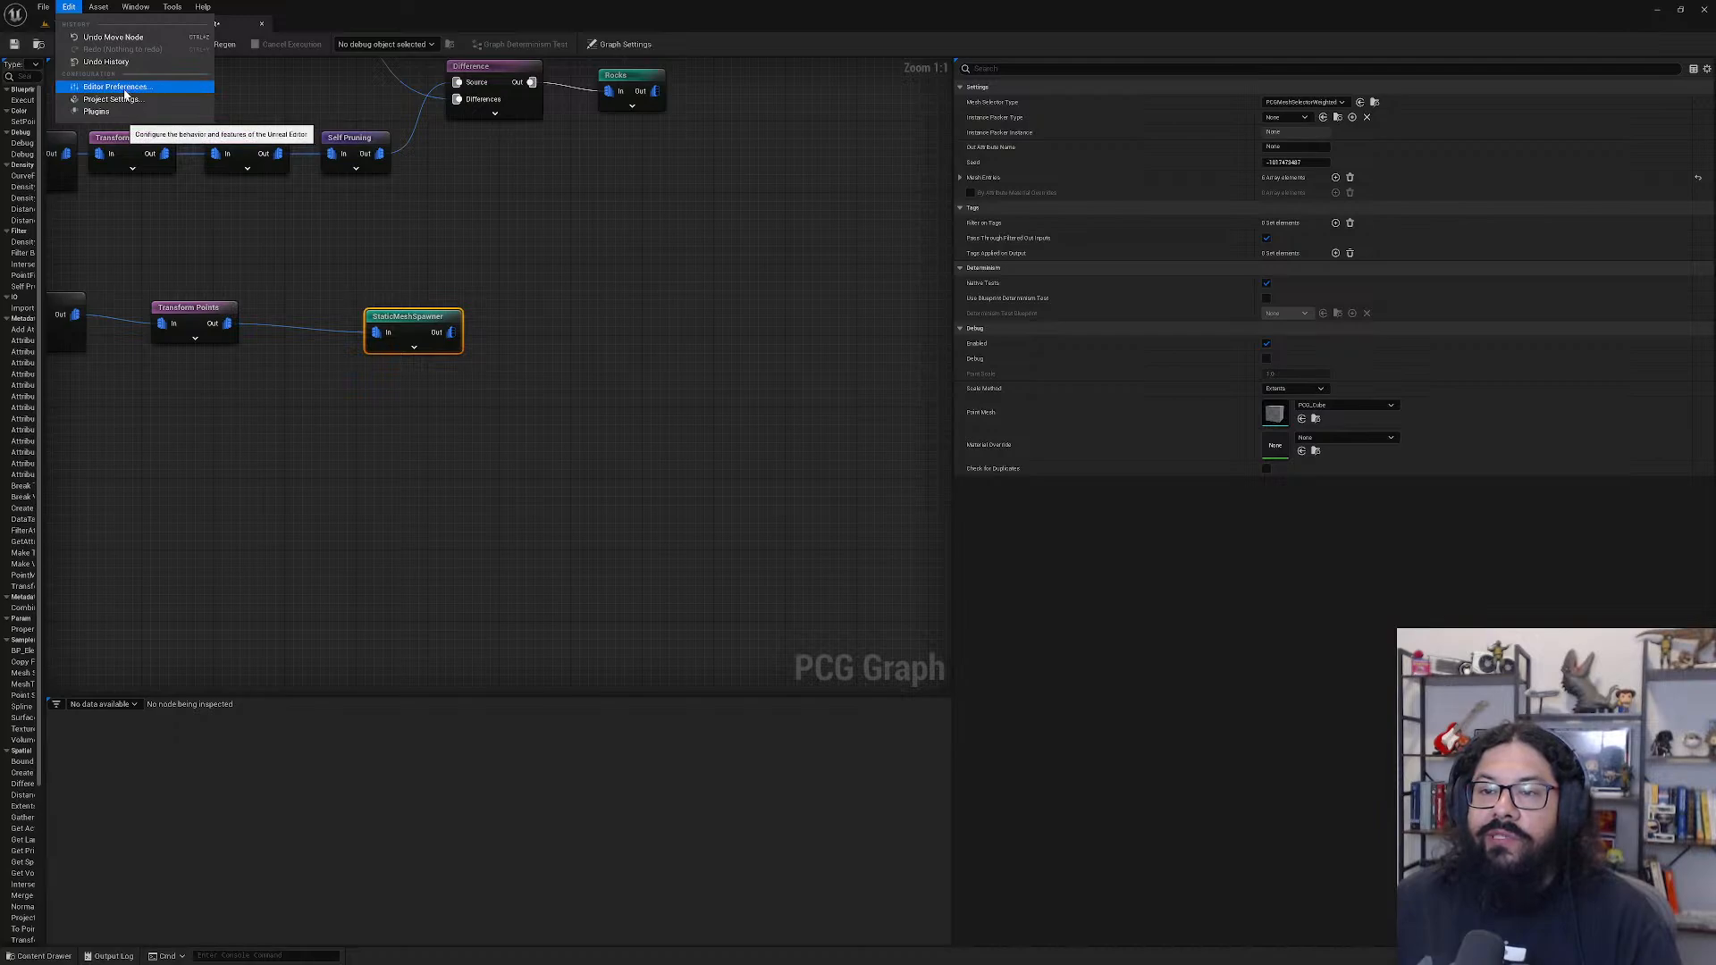
{"action": "left_click", "coordinate": [309, 89]}
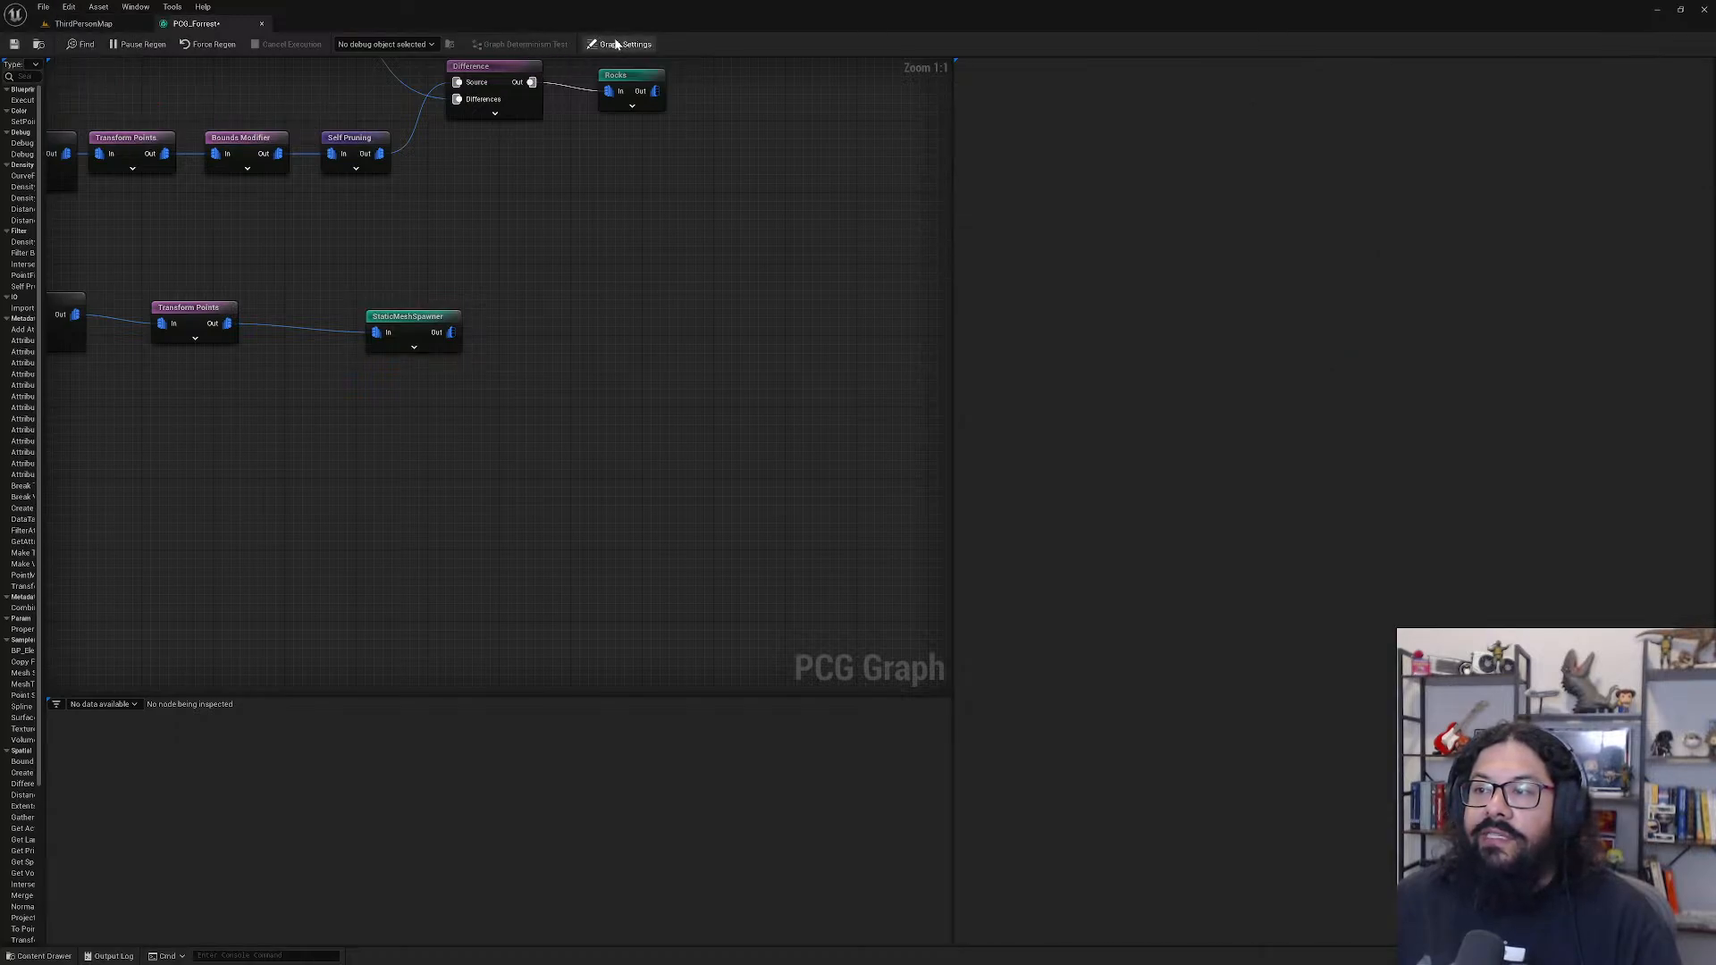
{"action": "left_click", "coordinate": [409, 320]}
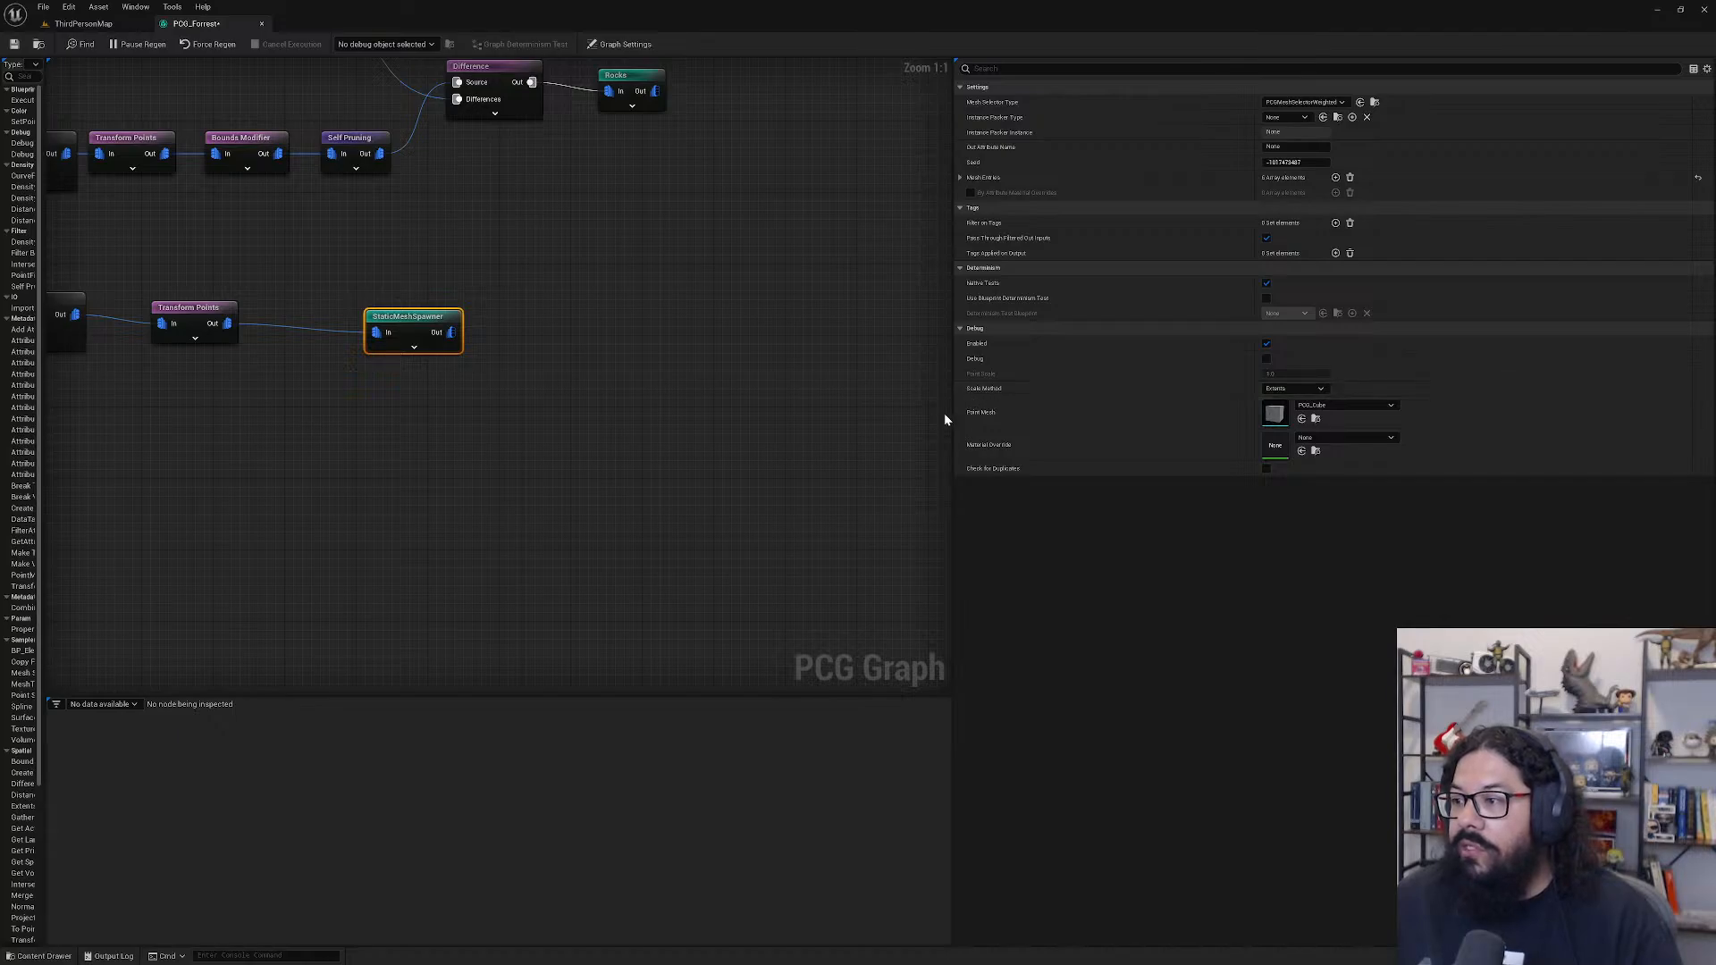
{"action": "left_click_drag", "start_coordinate": [951, 415], "coordinate": [1145, 416]}
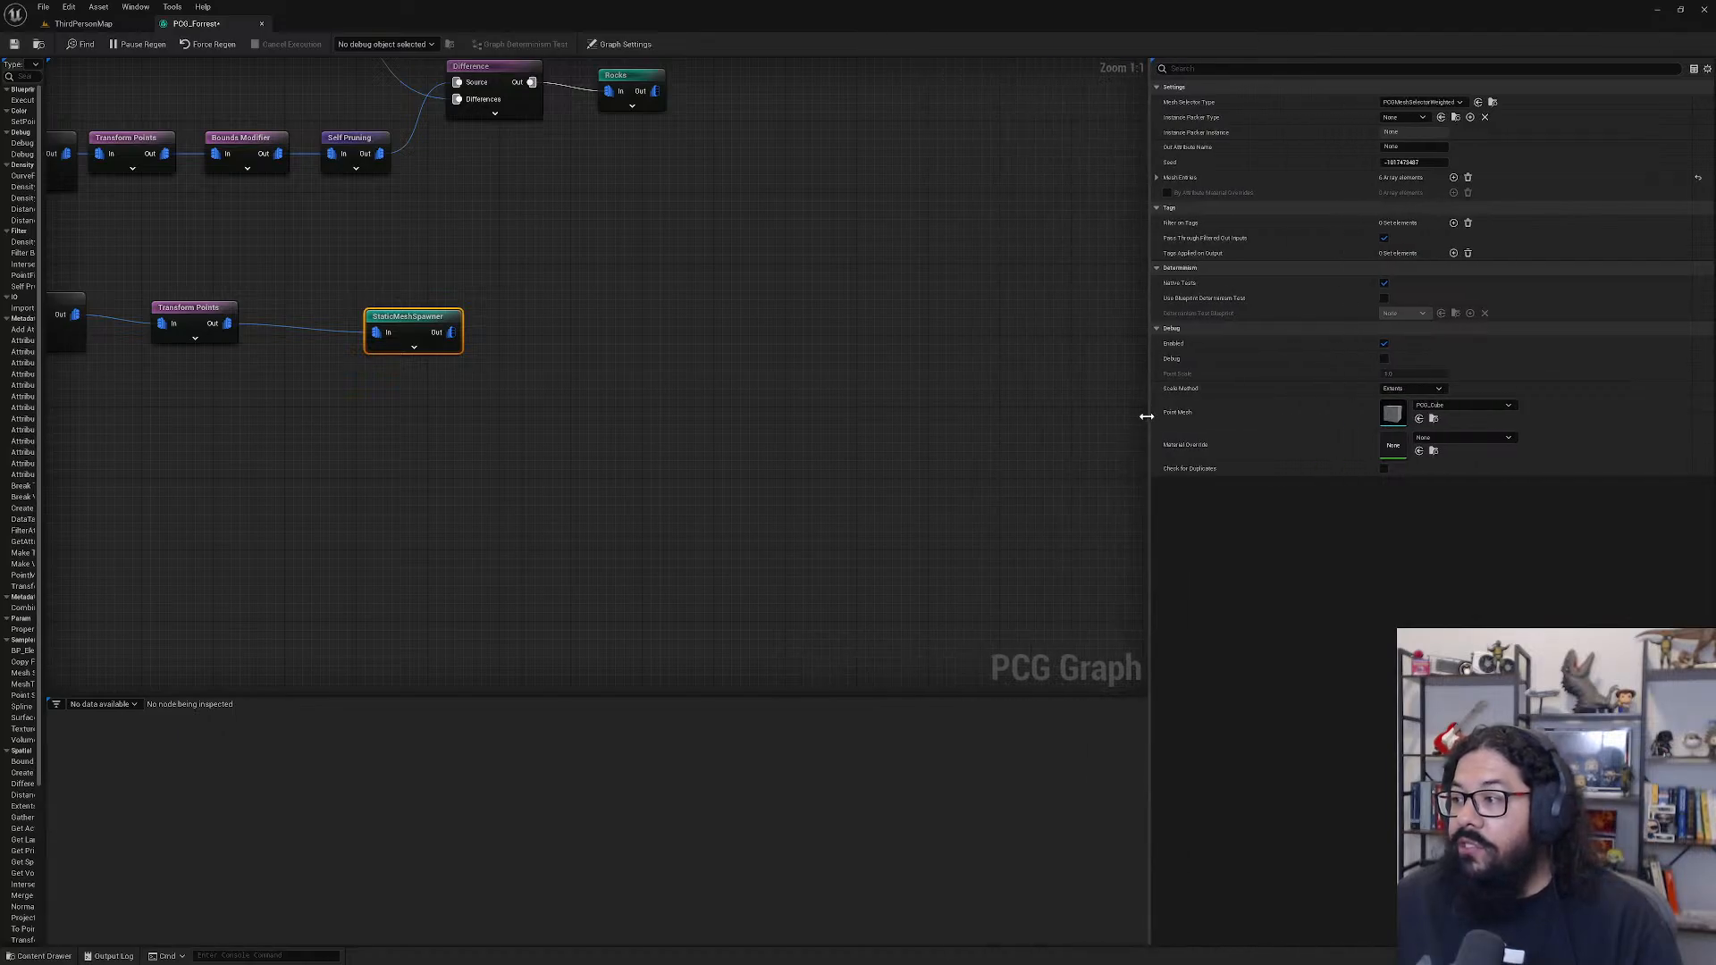
- Enlarge the editor interface by setting the Widget Reflector's Application Scale to 1.3, and close the Widget Reflector
{"action": "left_click", "coordinate": [71, 9]}
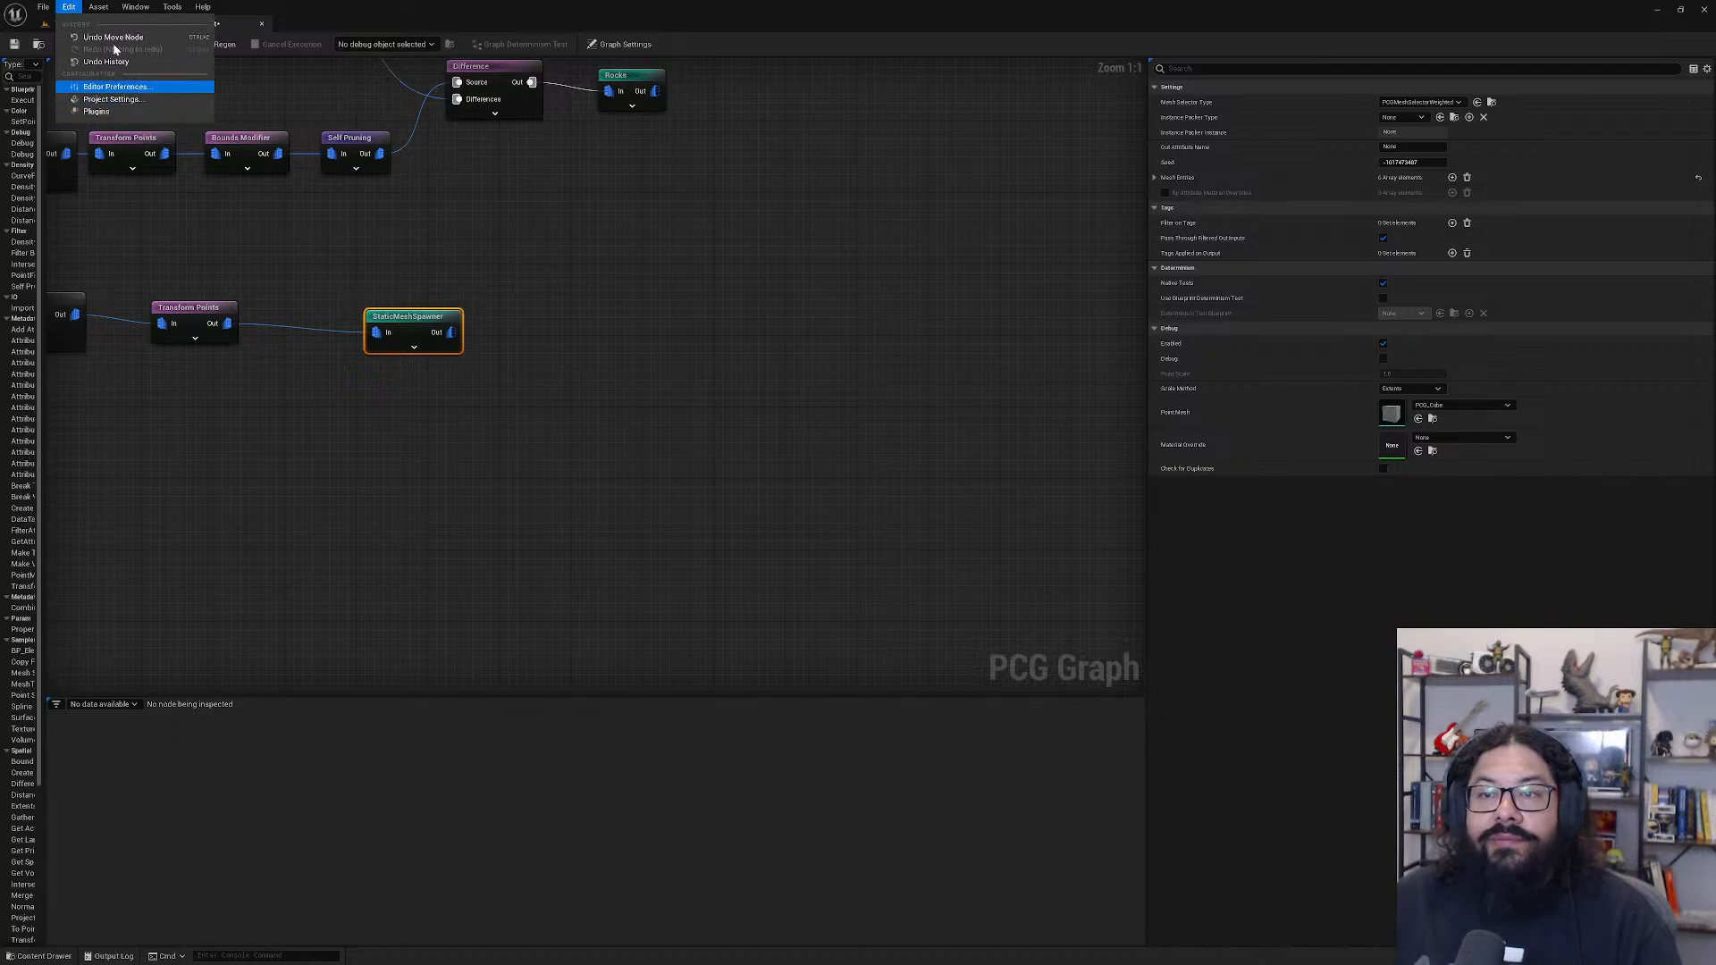
{"action": "mouse_move", "coordinate": [107, 11]}
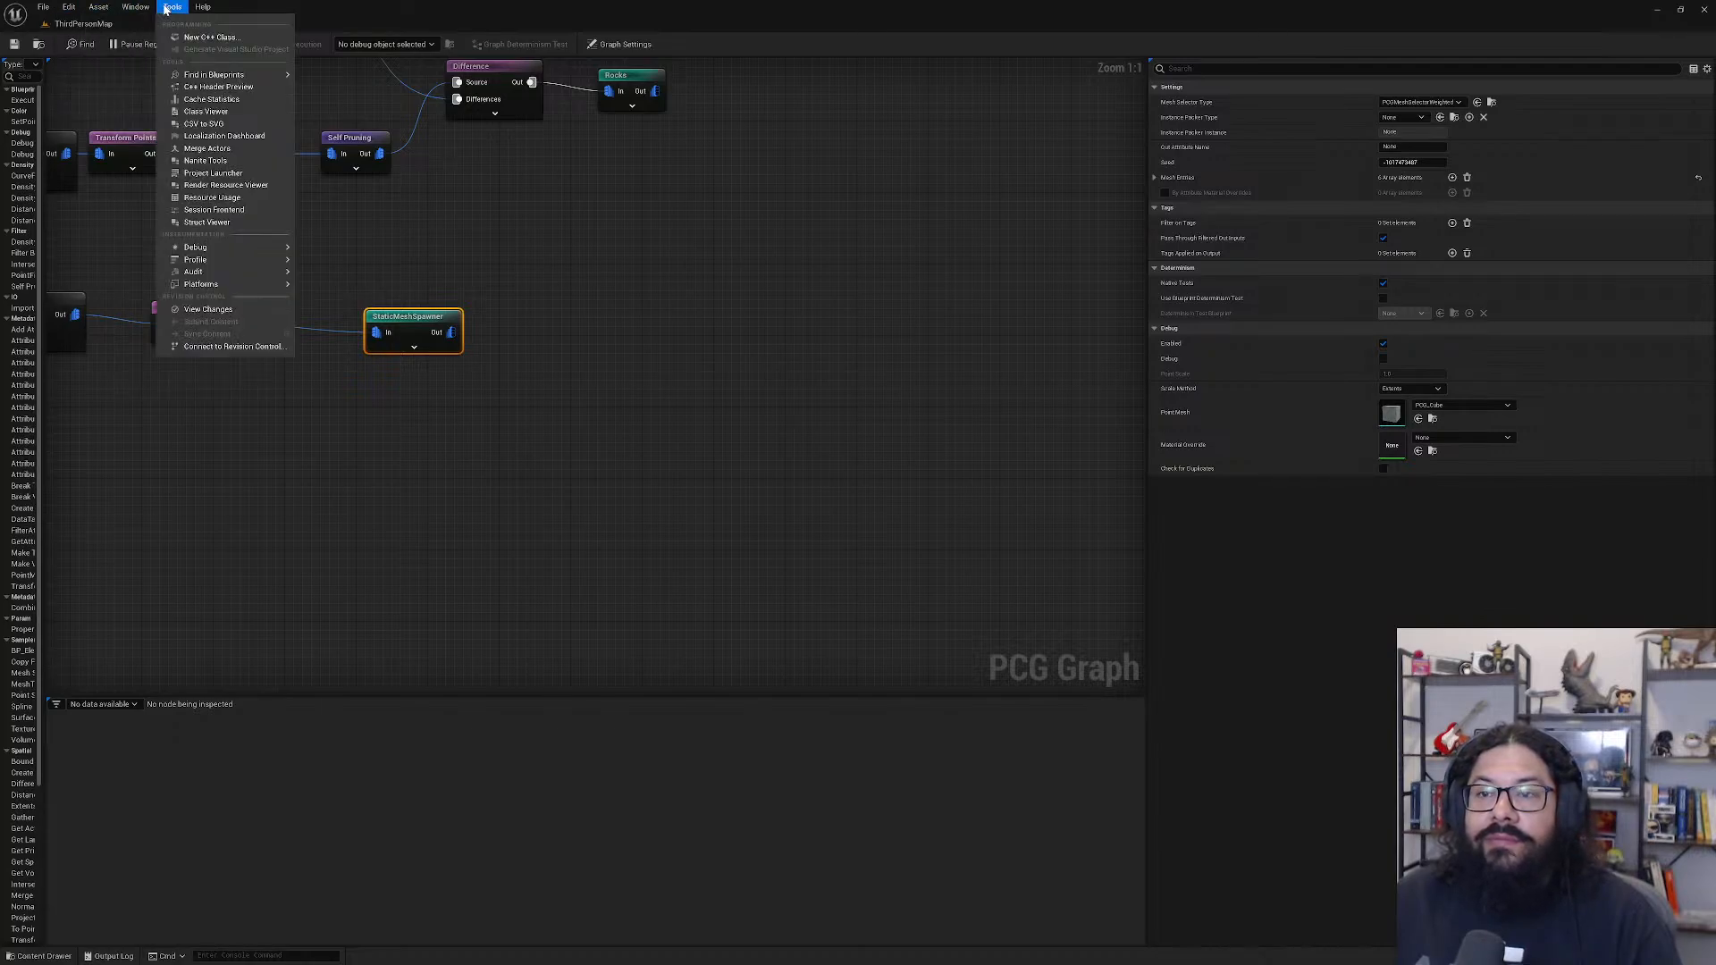
{"action": "mouse_move", "coordinate": [240, 81]}
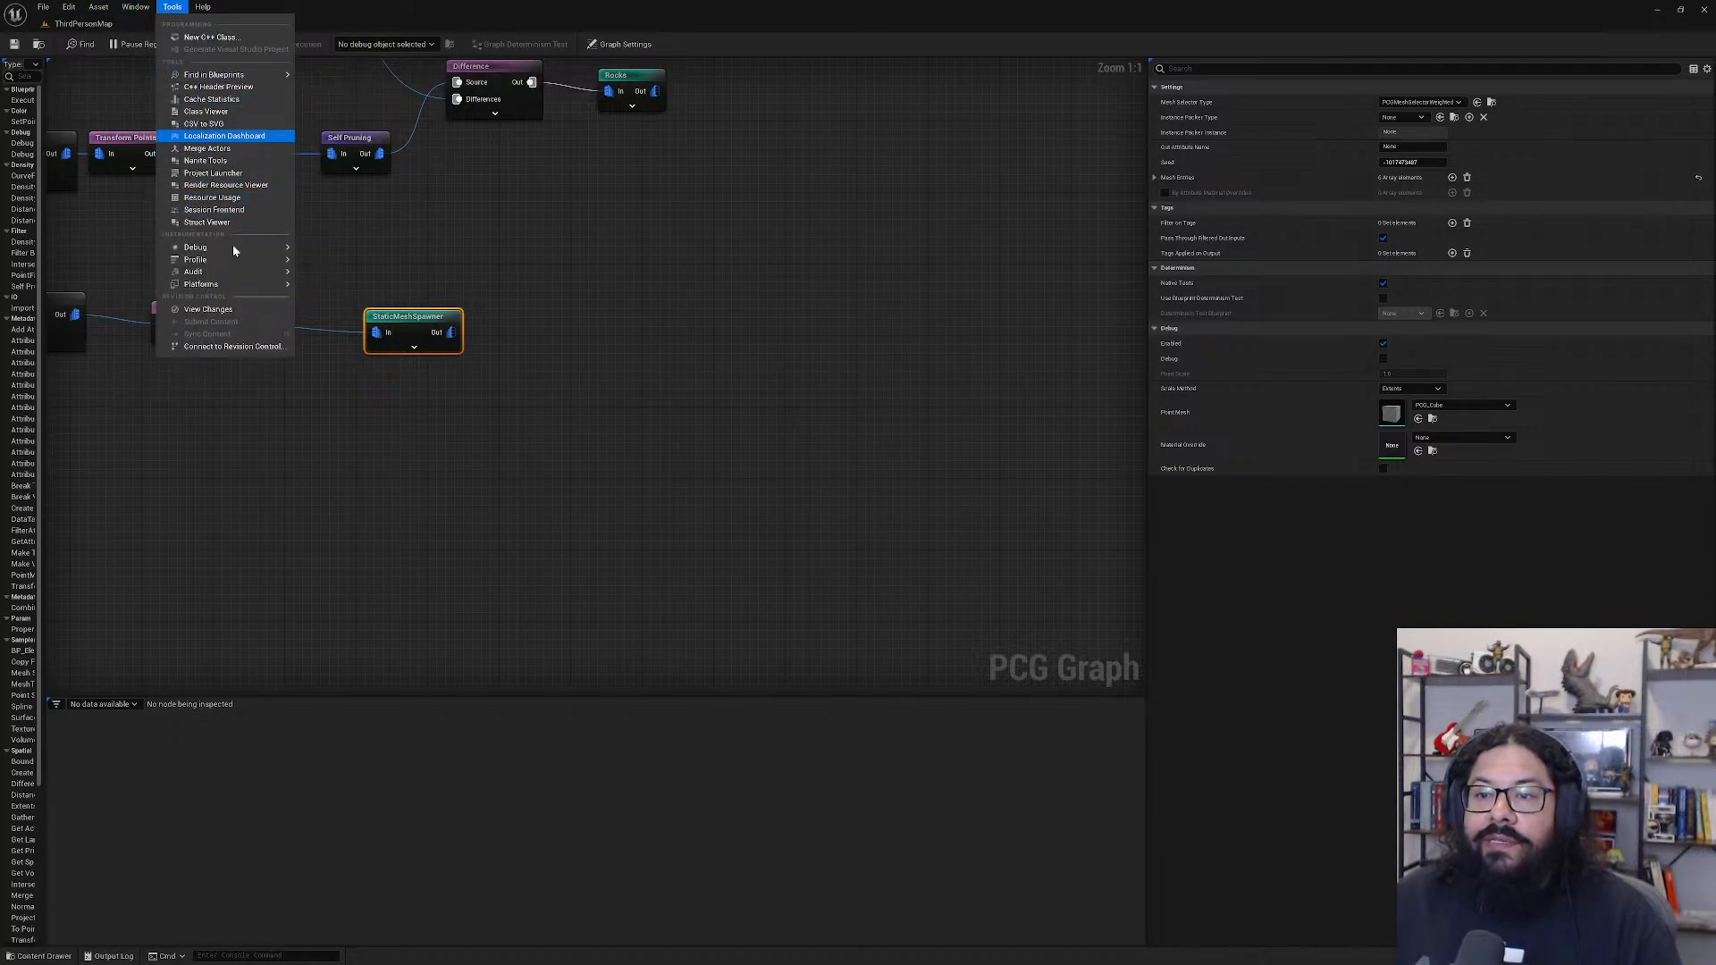
{"action": "mouse_move", "coordinate": [246, 250]}
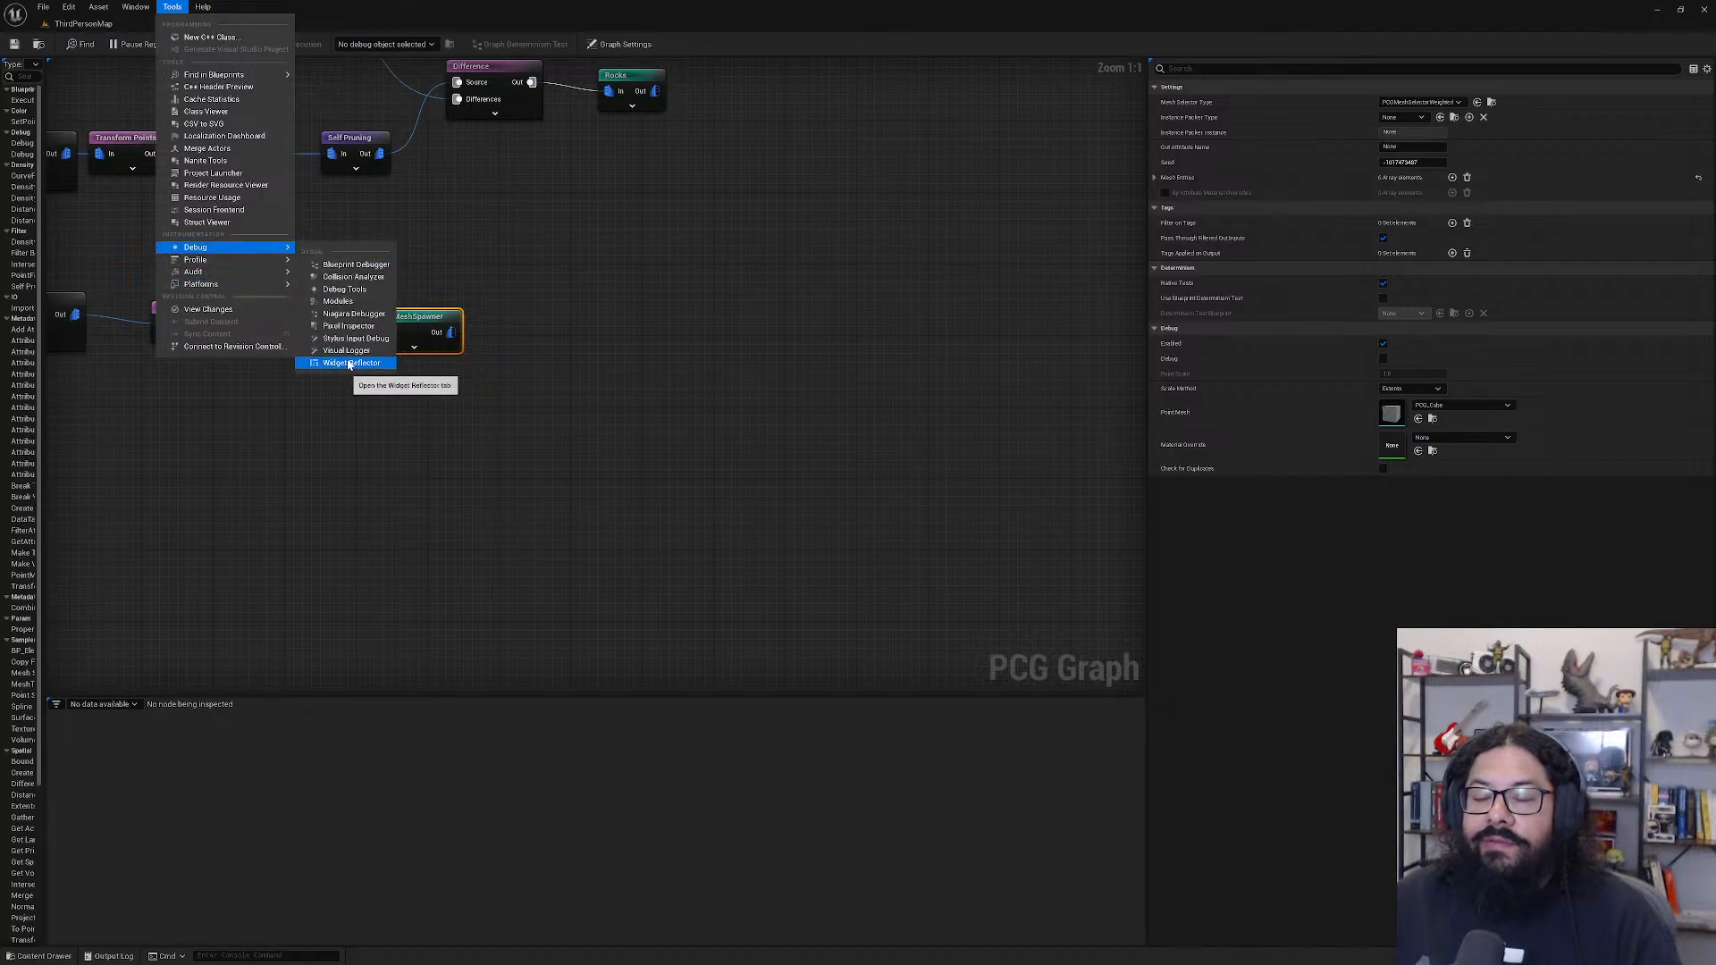
{"action": "left_click", "coordinate": [350, 363]}
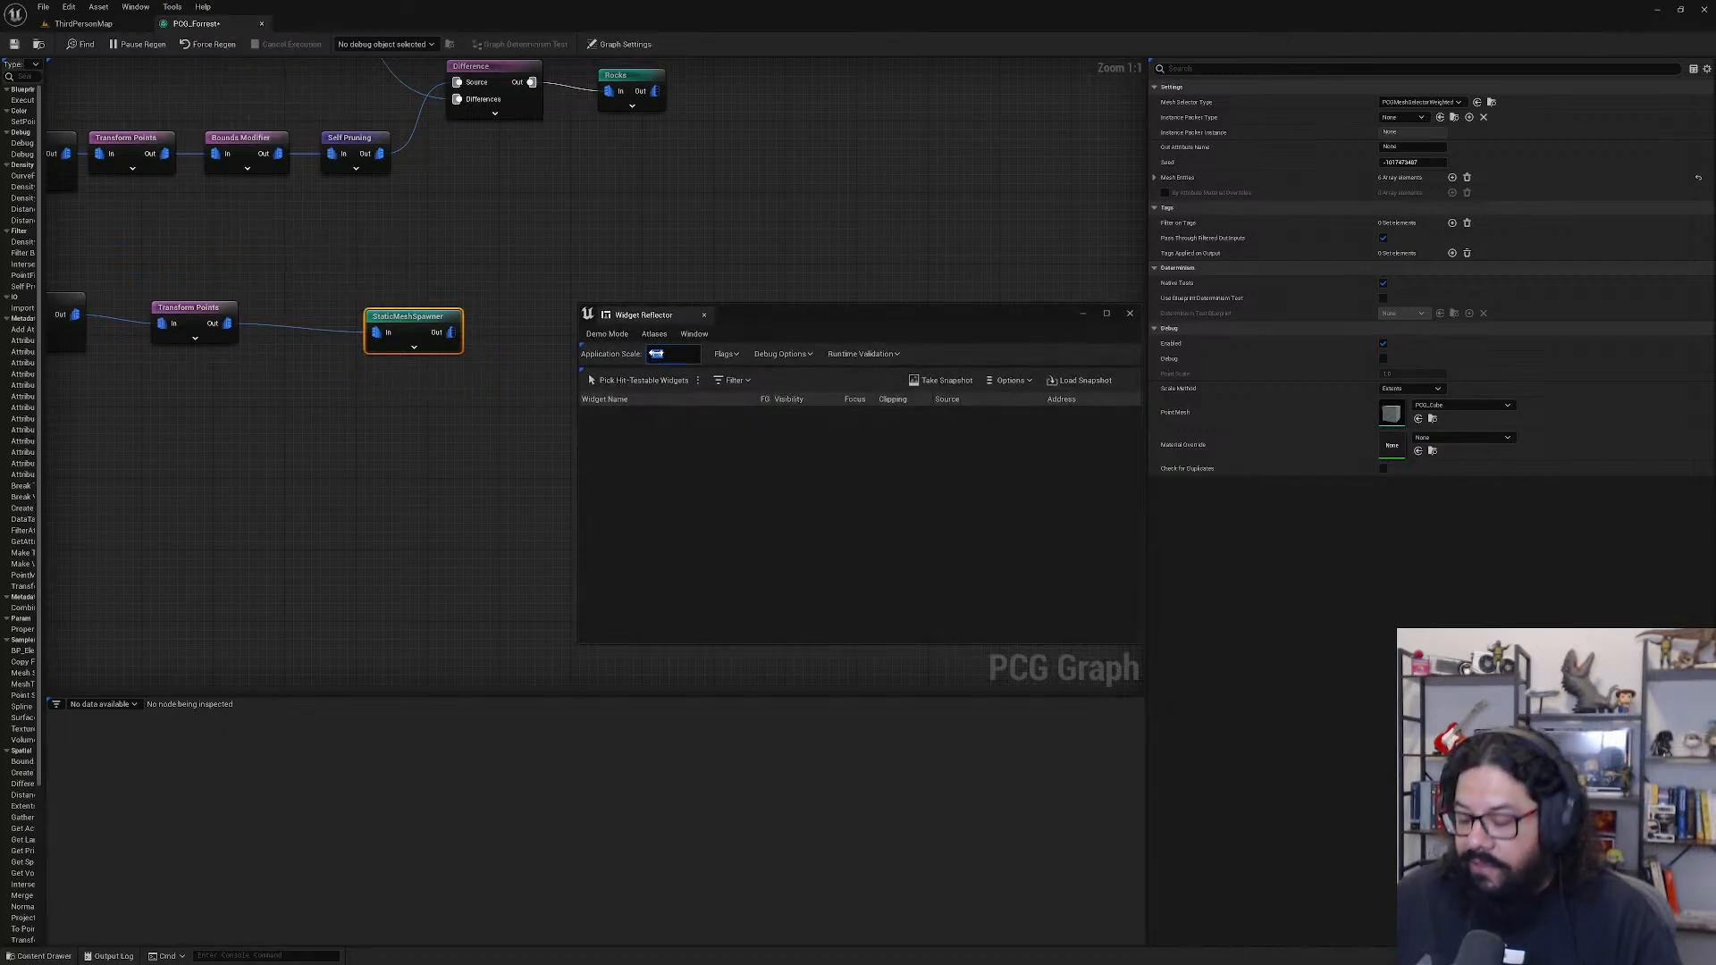
{"action": "key", "text": "Return"}
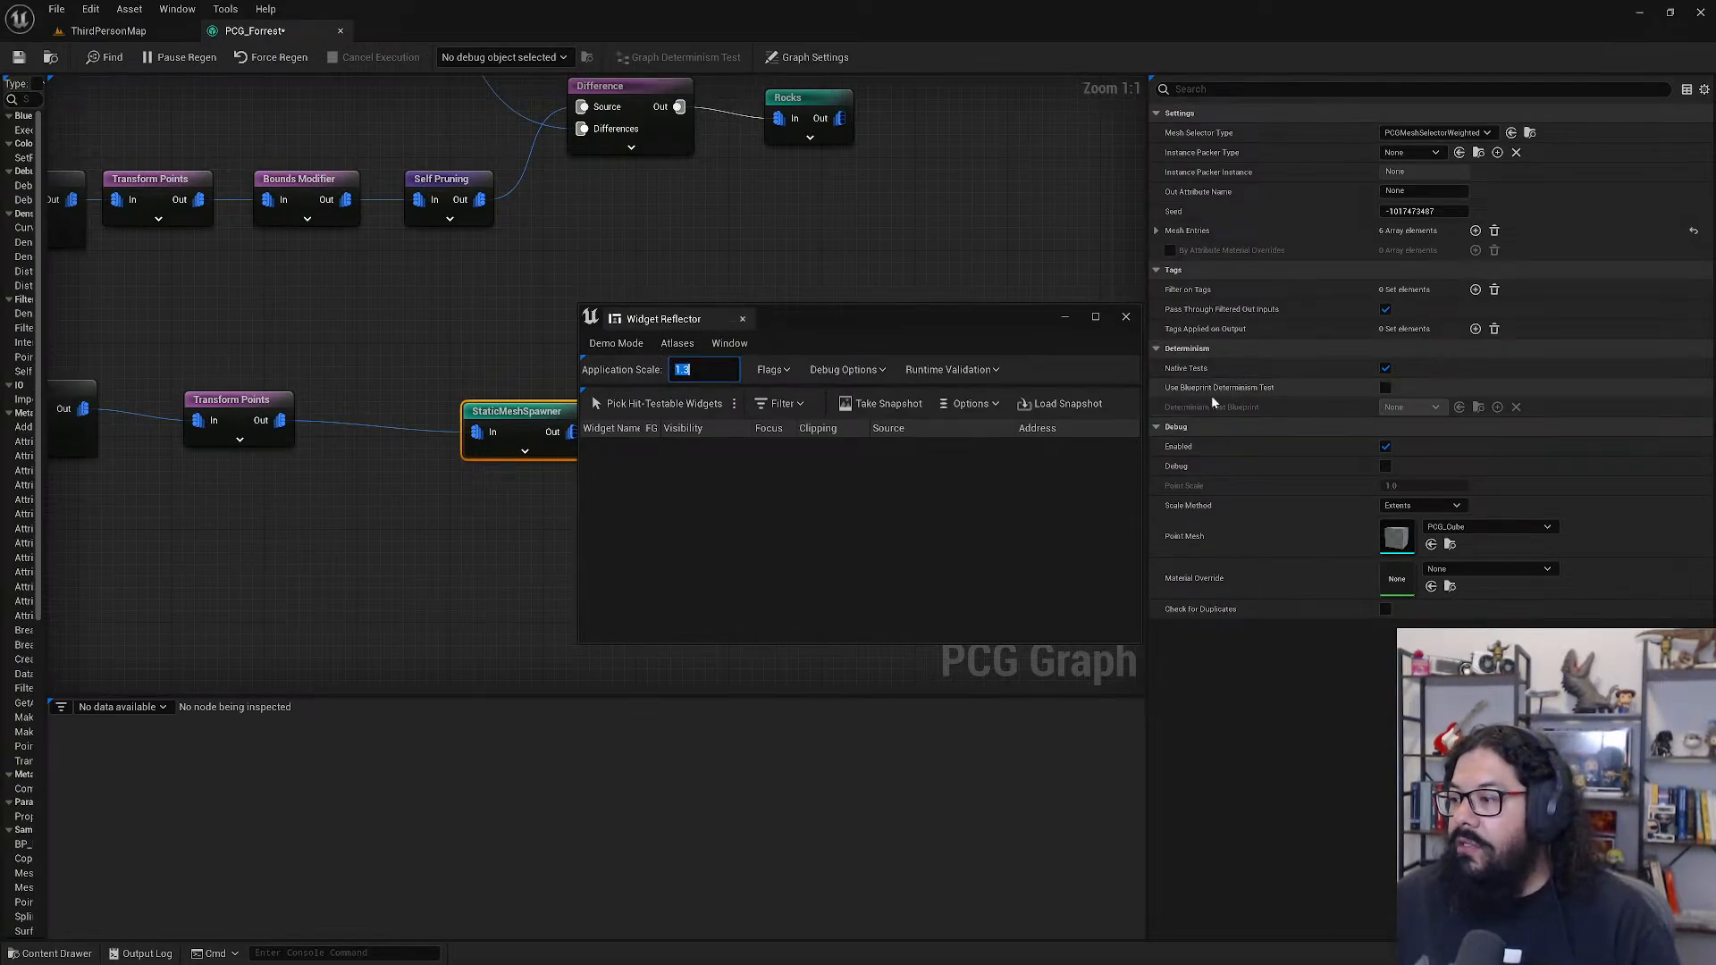
{"action": "left_click_drag", "start_coordinate": [995, 325], "coordinate": [990, 292]}
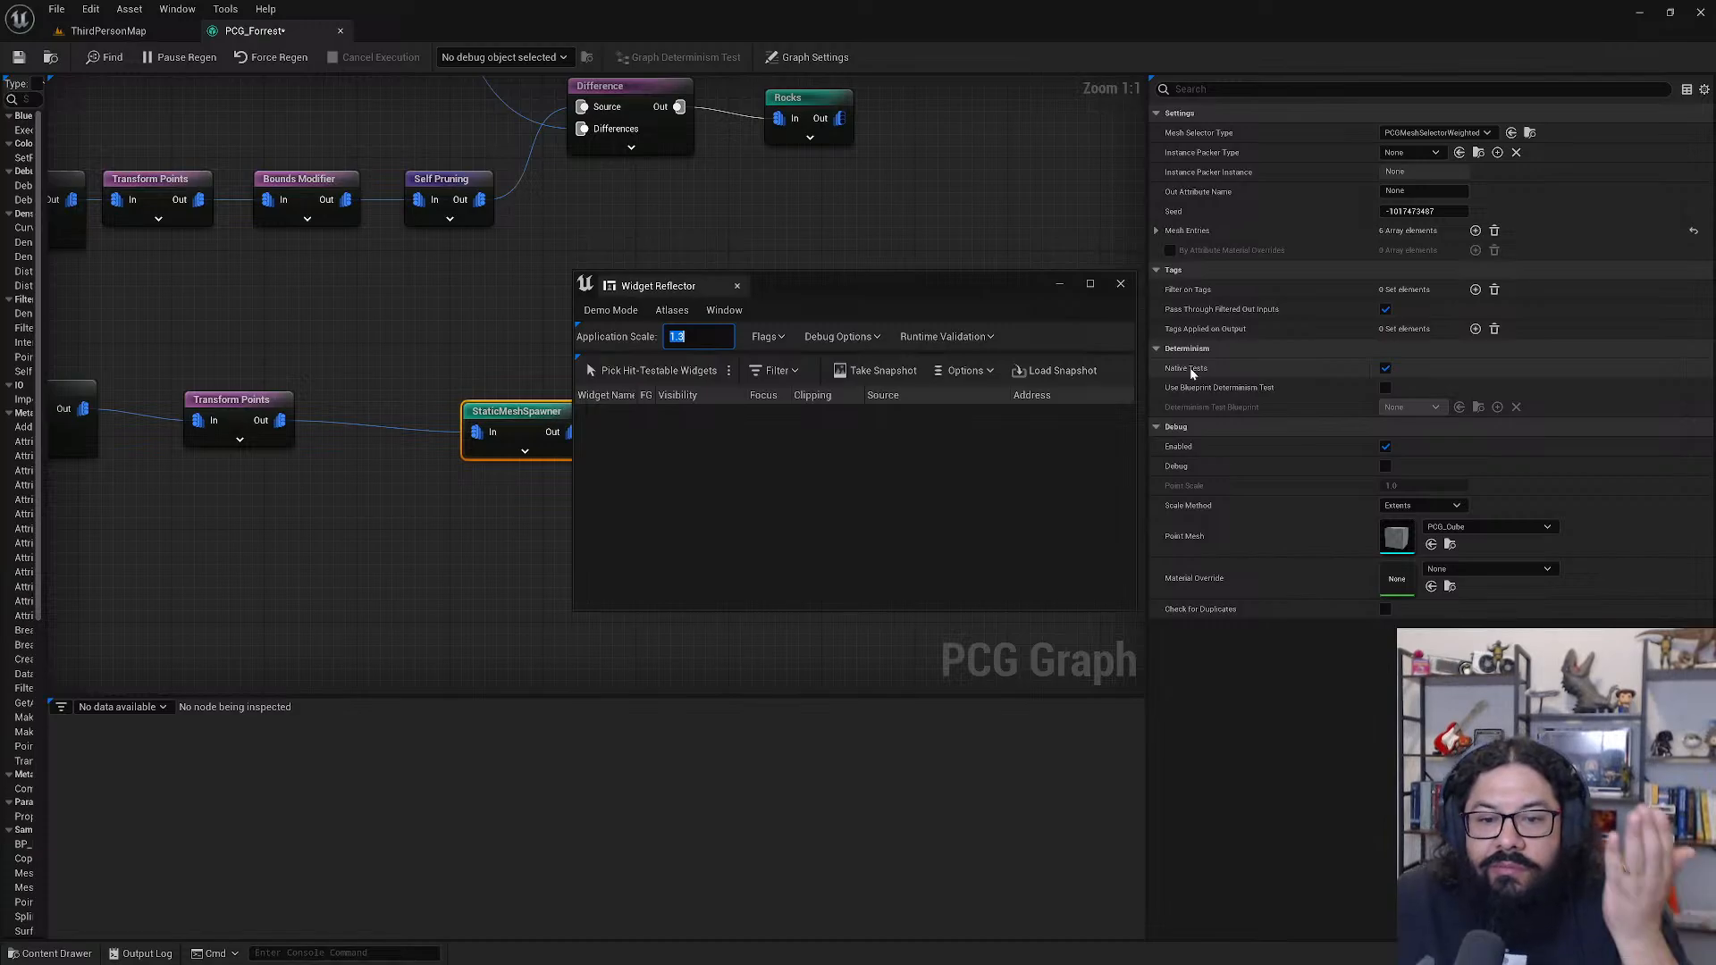
{"action": "left_click", "coordinate": [1120, 283]}
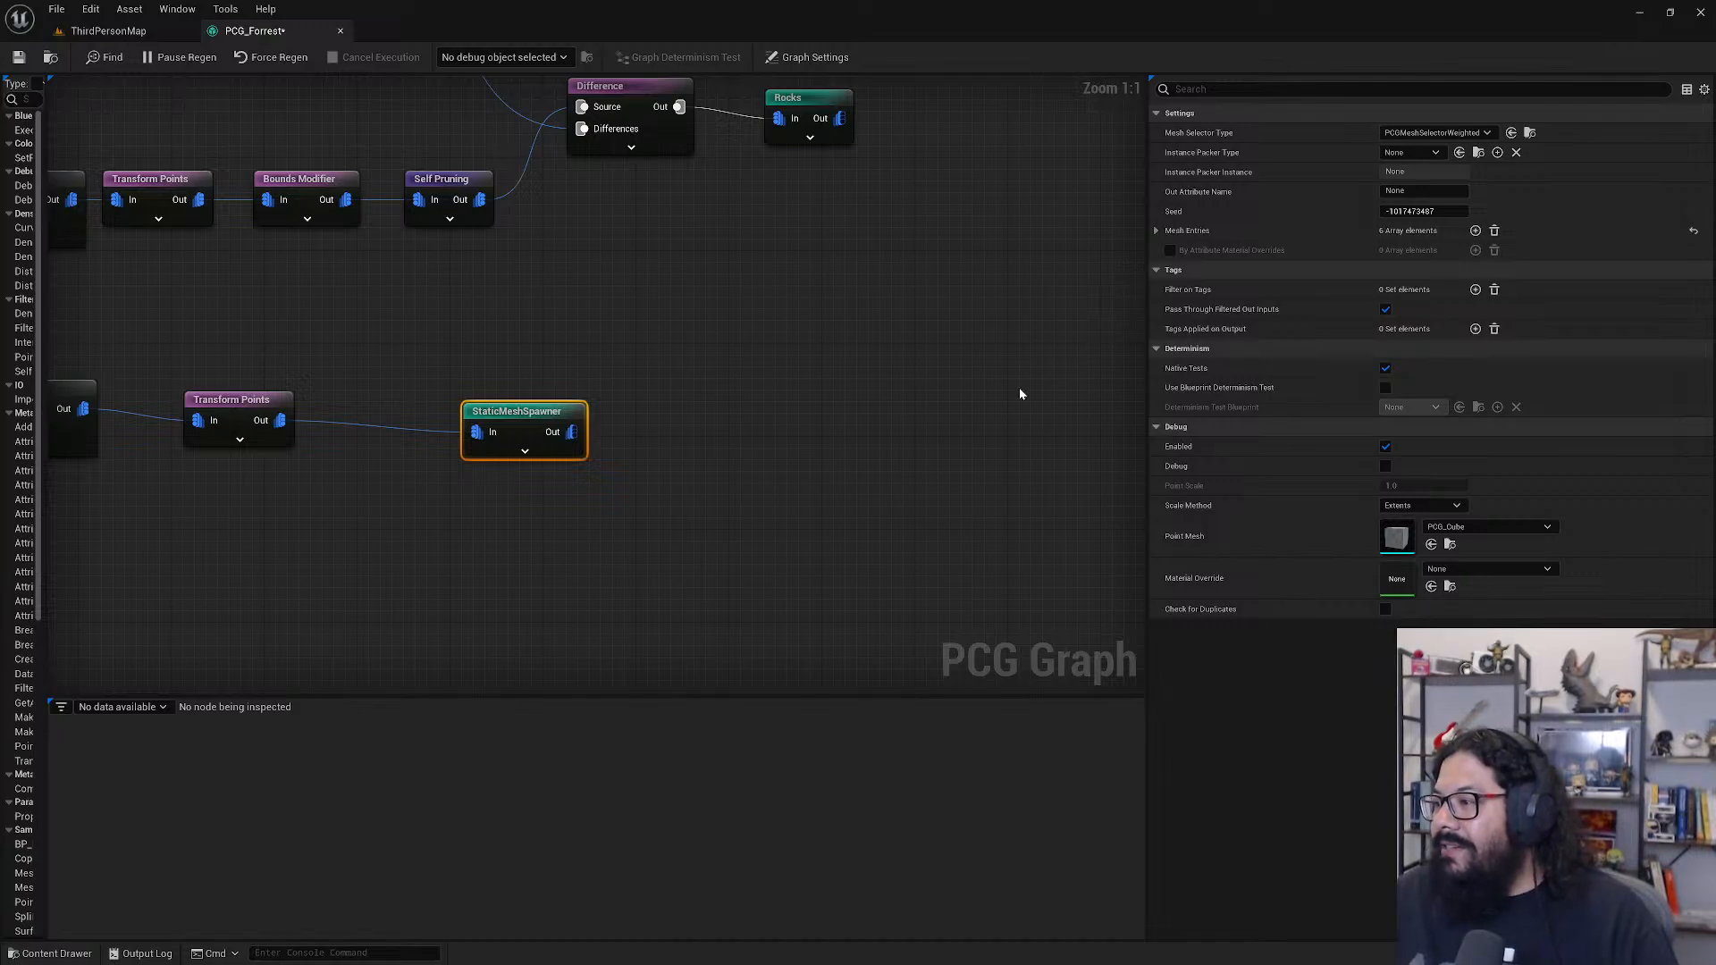
- Move the lowest StaticMeshSpawner node closer to its Transform Points node and keep it selected
{"action": "left_click_drag", "start_coordinate": [536, 413], "coordinate": [513, 390]}
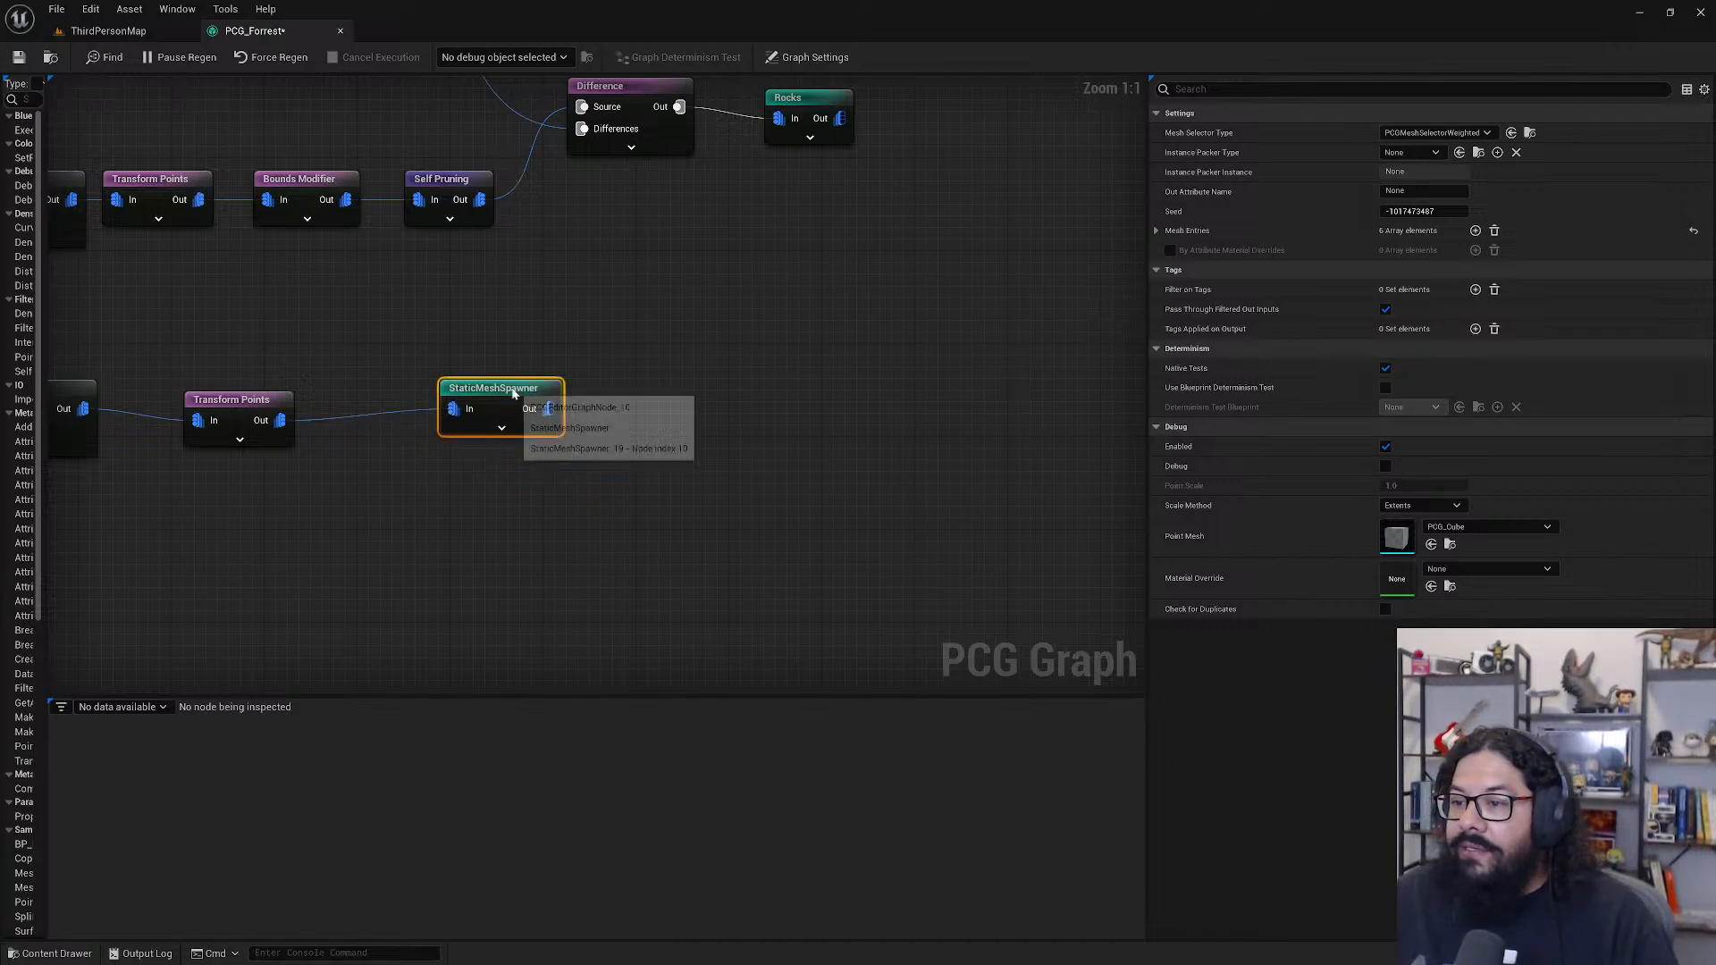
{"action": "left_click", "coordinate": [514, 391]}
{"action": "left_click", "coordinate": [547, 404]}
{"action": "left_click", "coordinate": [544, 400]}
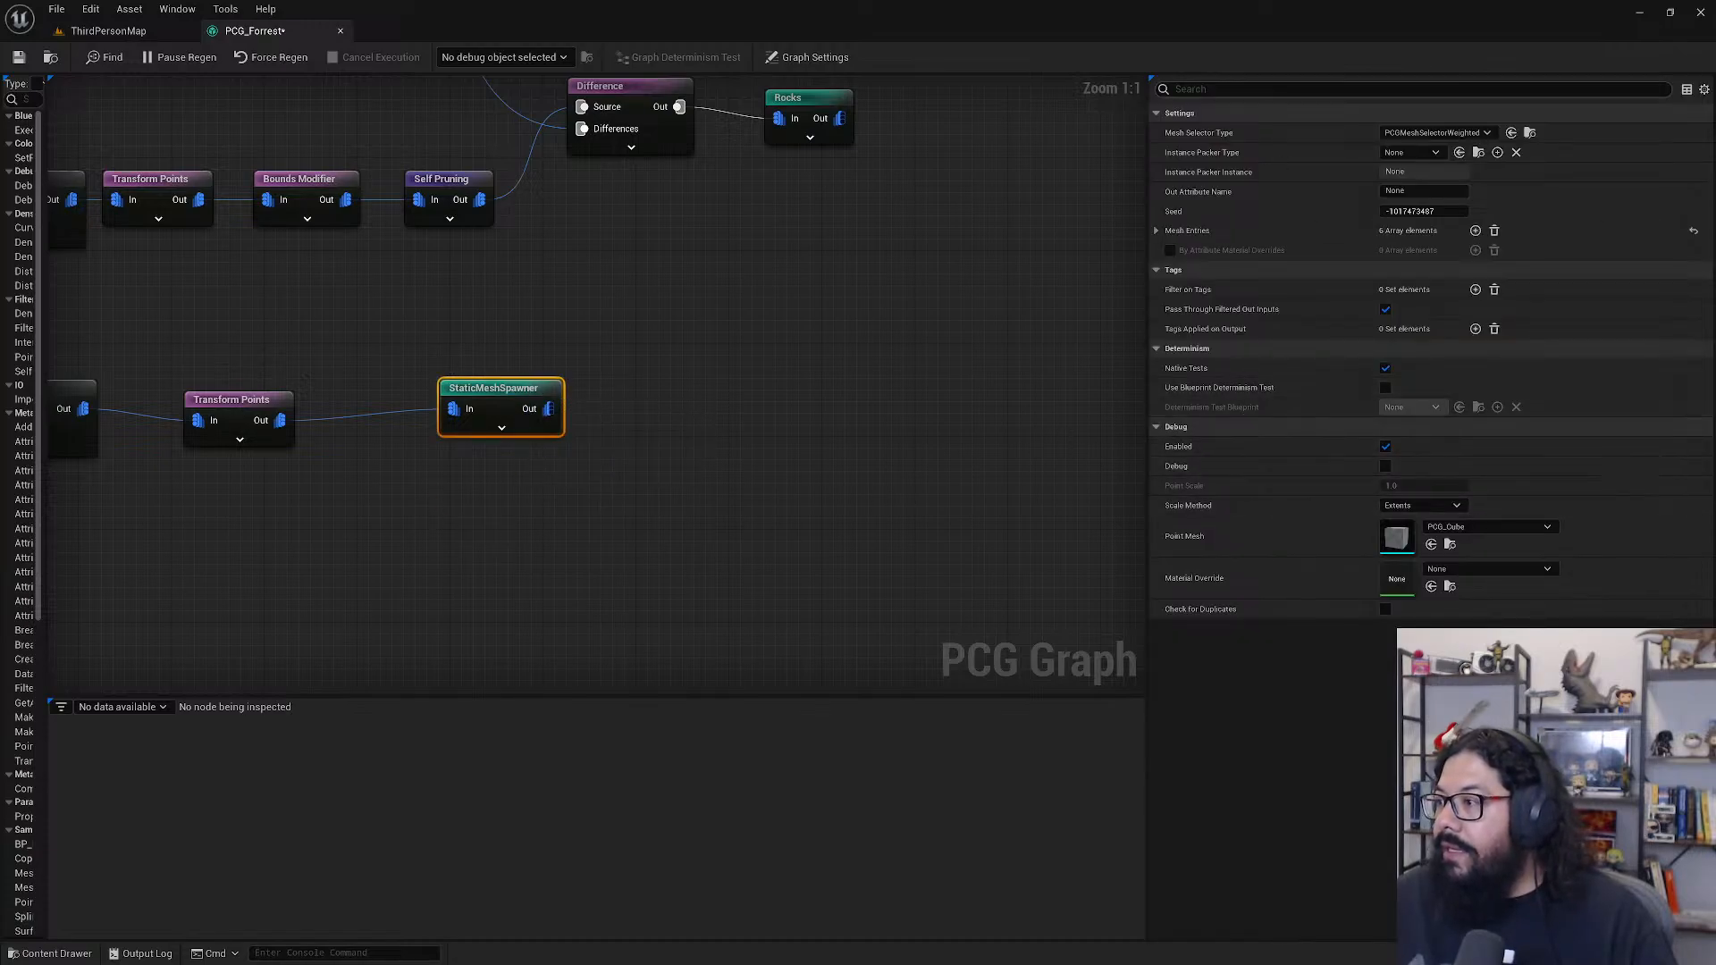
- Filter the StaticMeshSpawner's details by "collision" and set the collision preset of mesh entry Index 0 to NoCollision
{"action": "type", "text": "collision"}
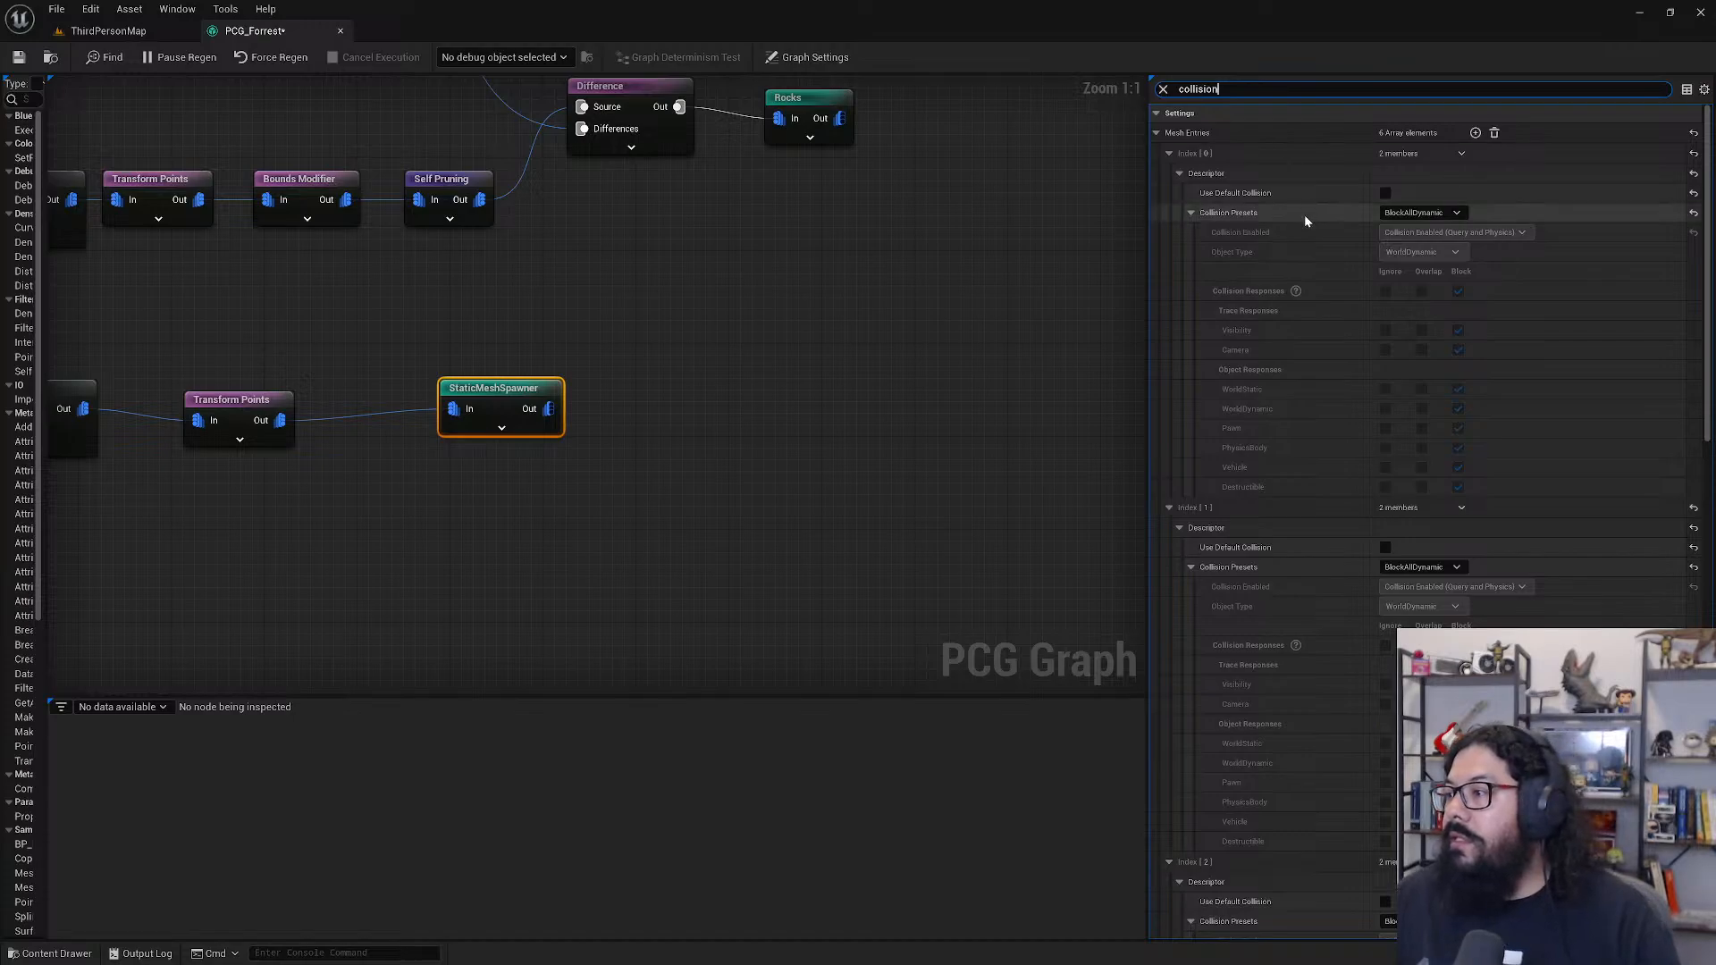
{"action": "left_click", "coordinate": [1421, 212]}
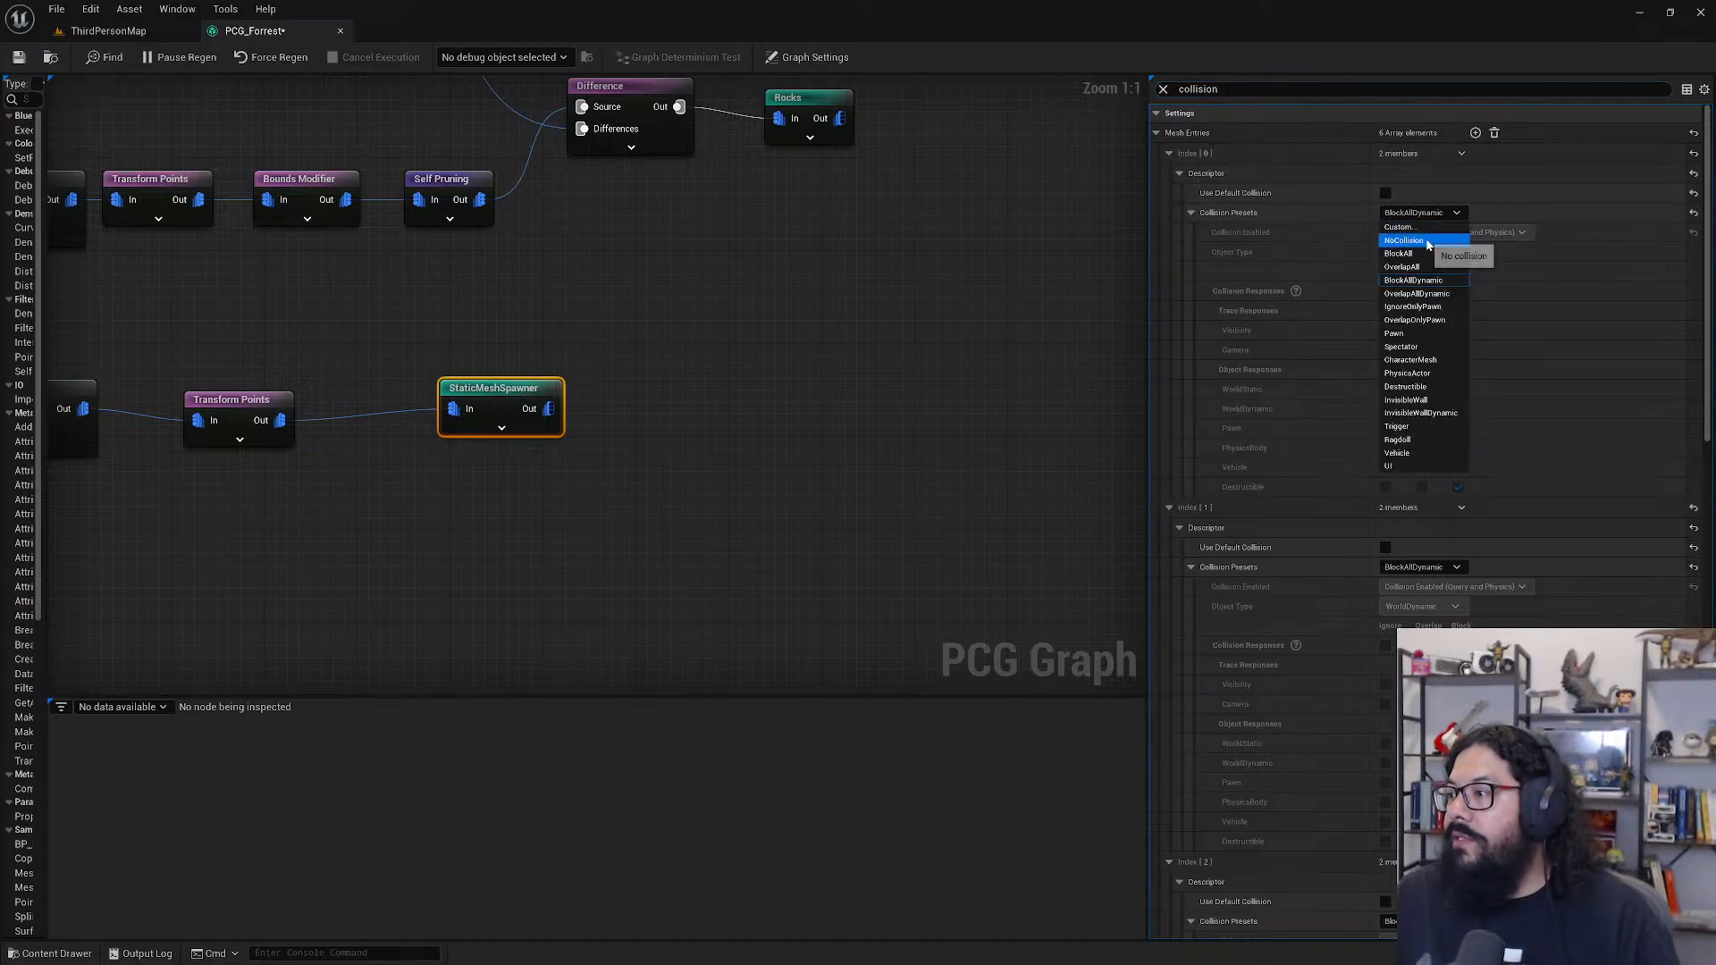
{"action": "left_click", "coordinate": [1404, 240]}
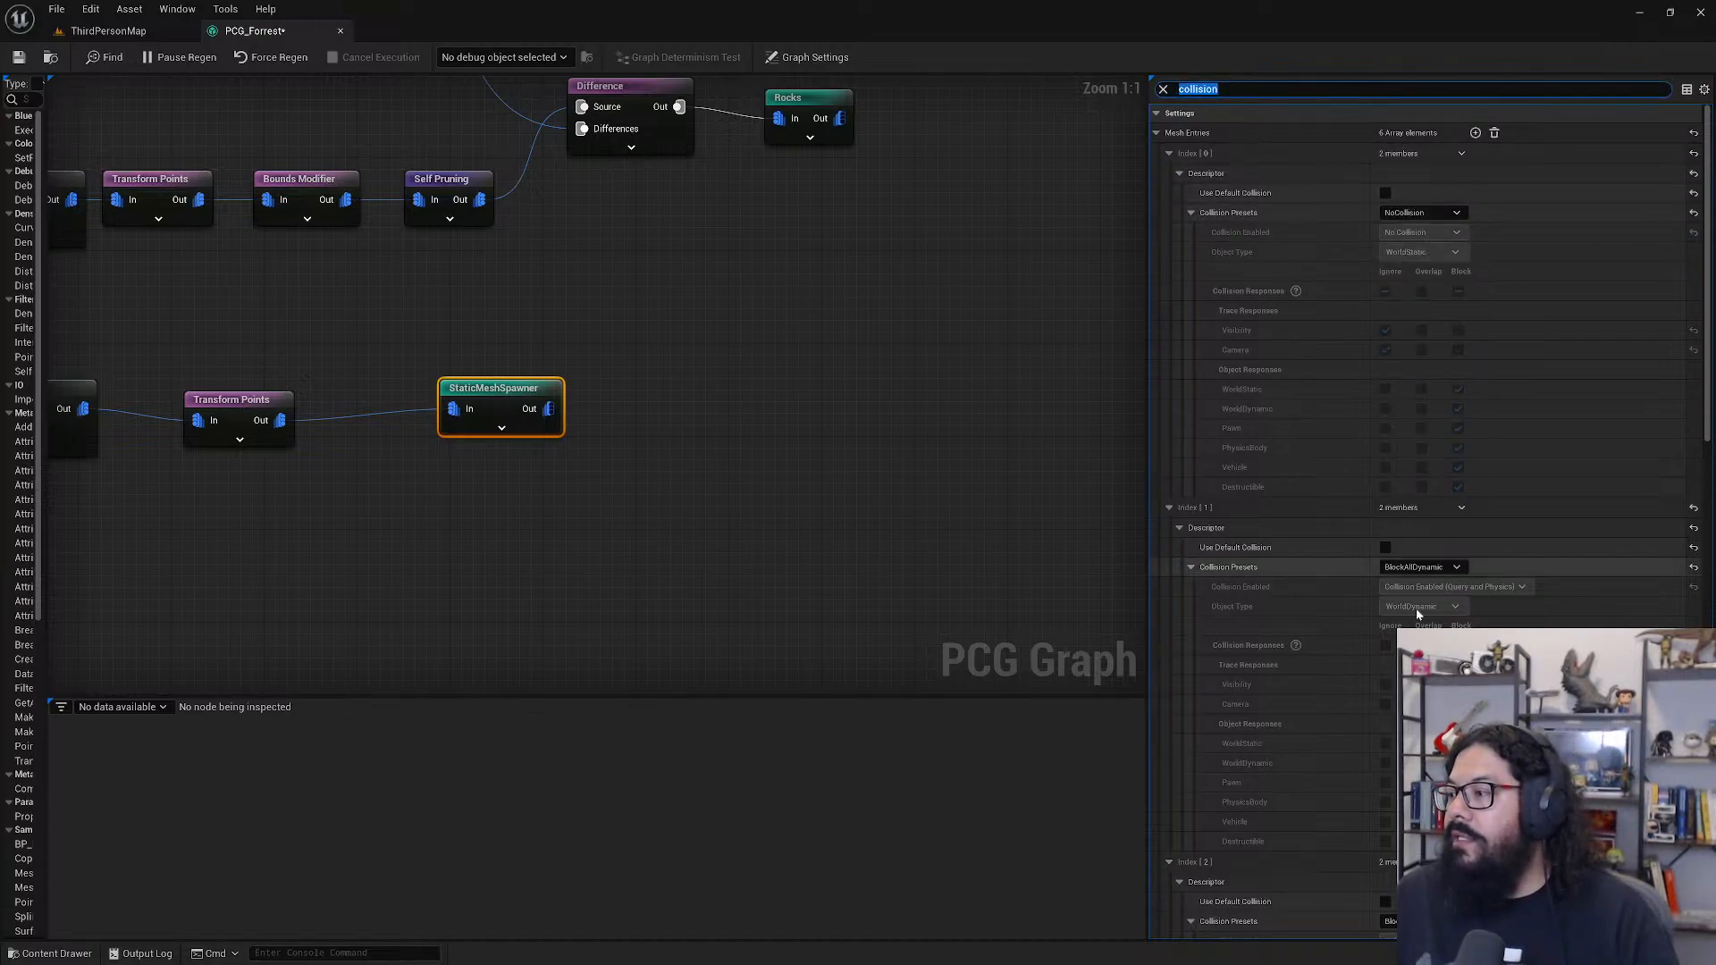
- Narrow the details filter to "collision p" so that the remaining mesh entries' collision presets are listed compactly
{"action": "left_click", "coordinate": [1226, 92]}
{"action": "type", "text": "presert"}
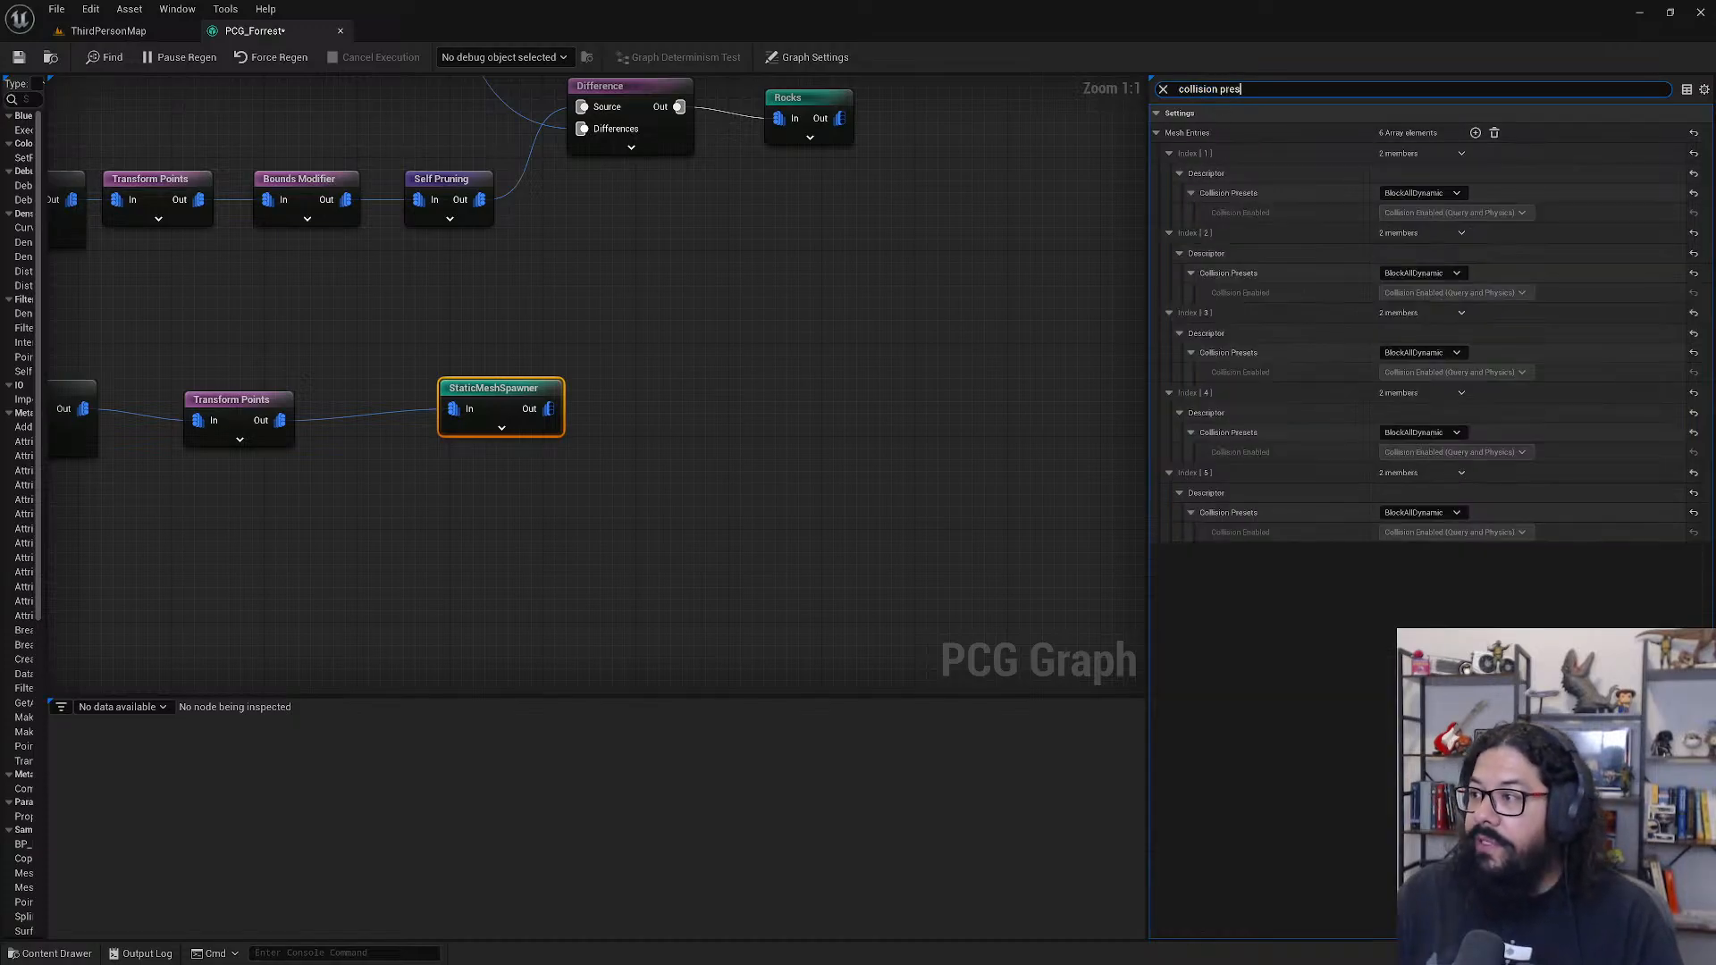
{"action": "key", "text": "BackSpace"}
{"action": "key", "text": "BackSpace"}
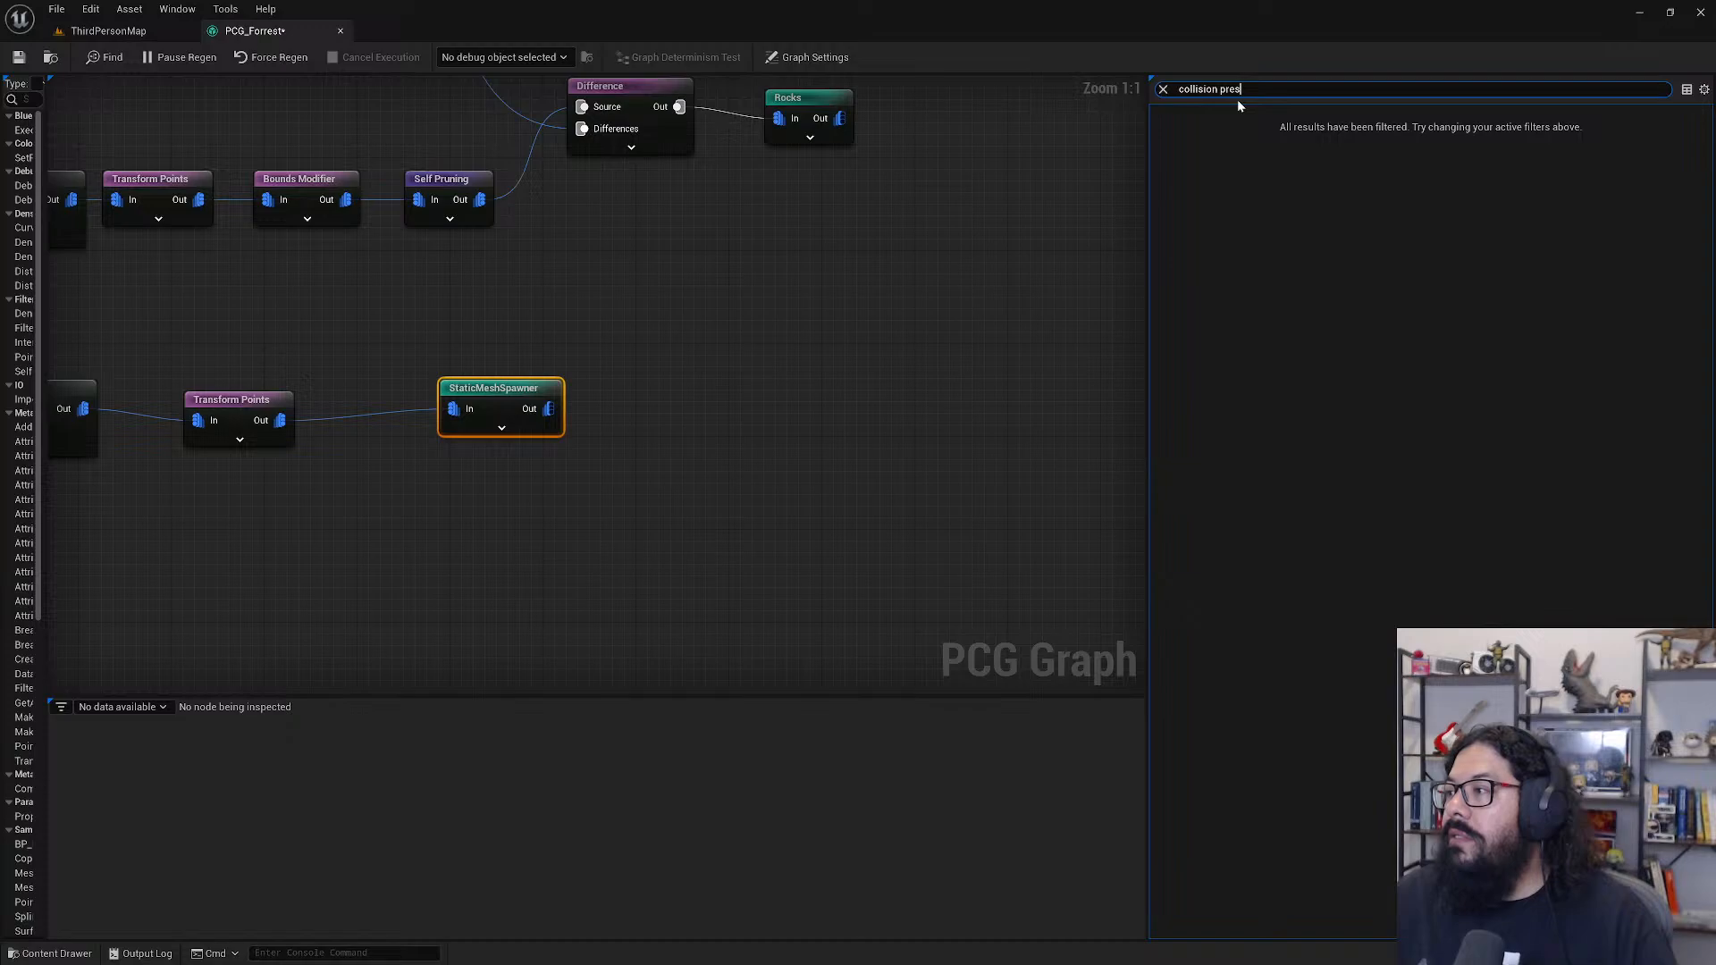
{"action": "key", "text": "BackSpace"}
{"action": "key", "text": "BackSpace"}
{"action": "key", "text": "BackSpace"}
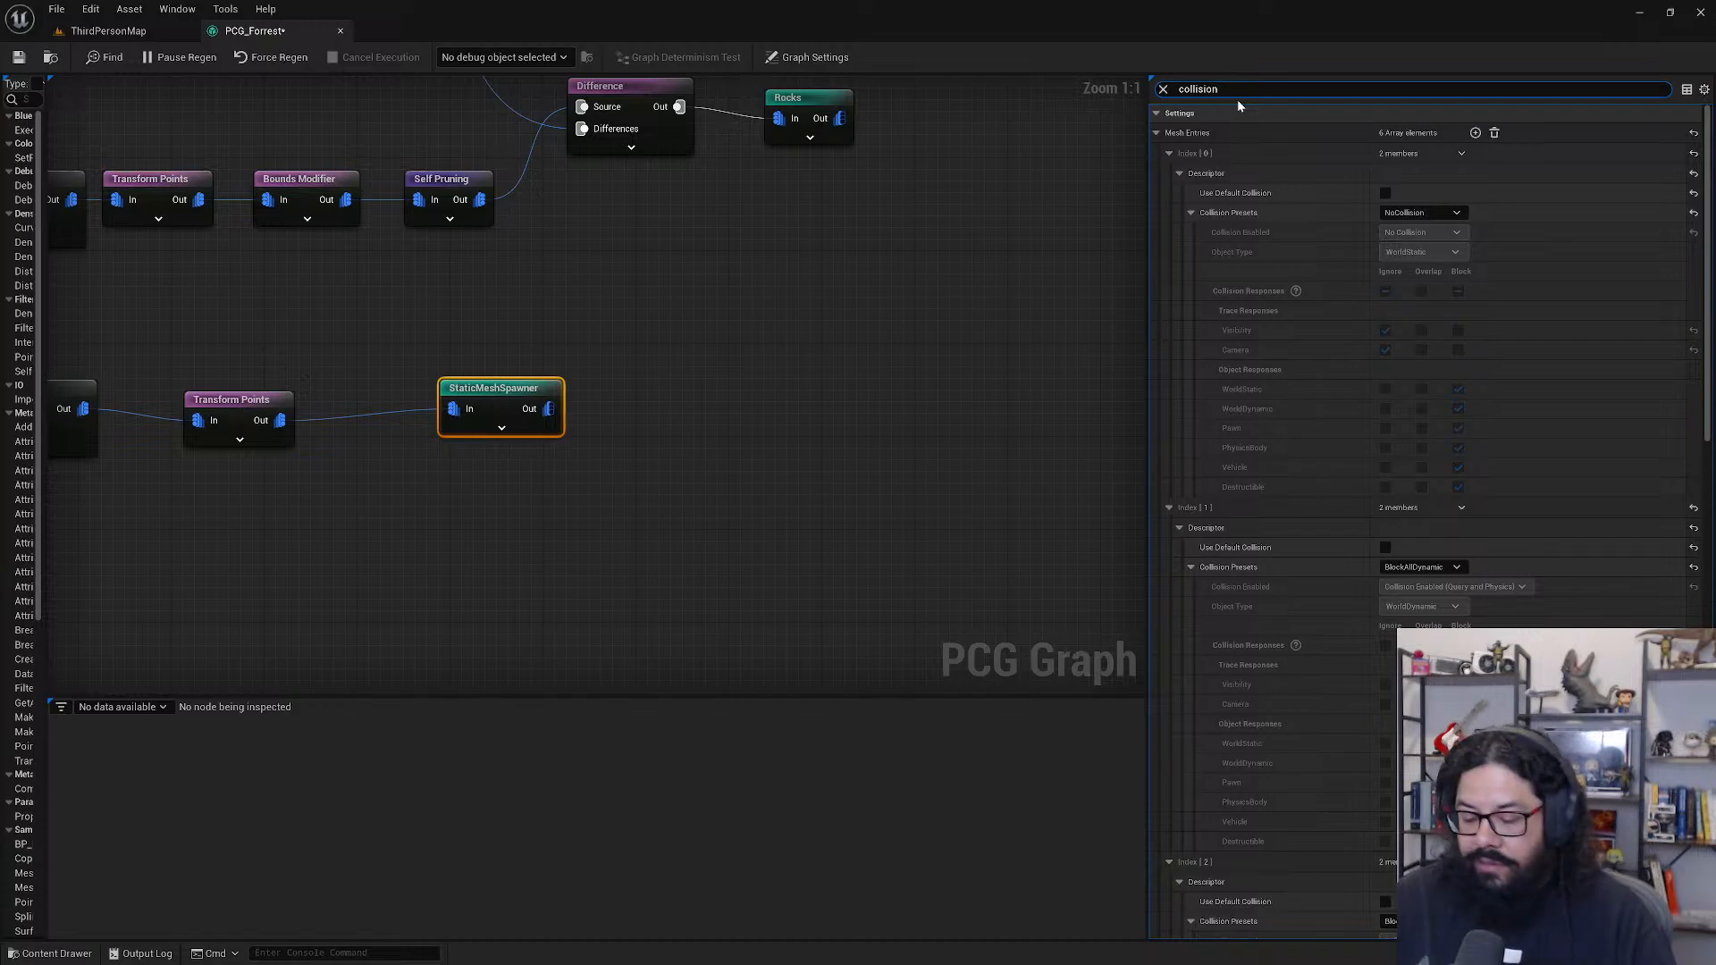
{"action": "type", "text": "prese"}
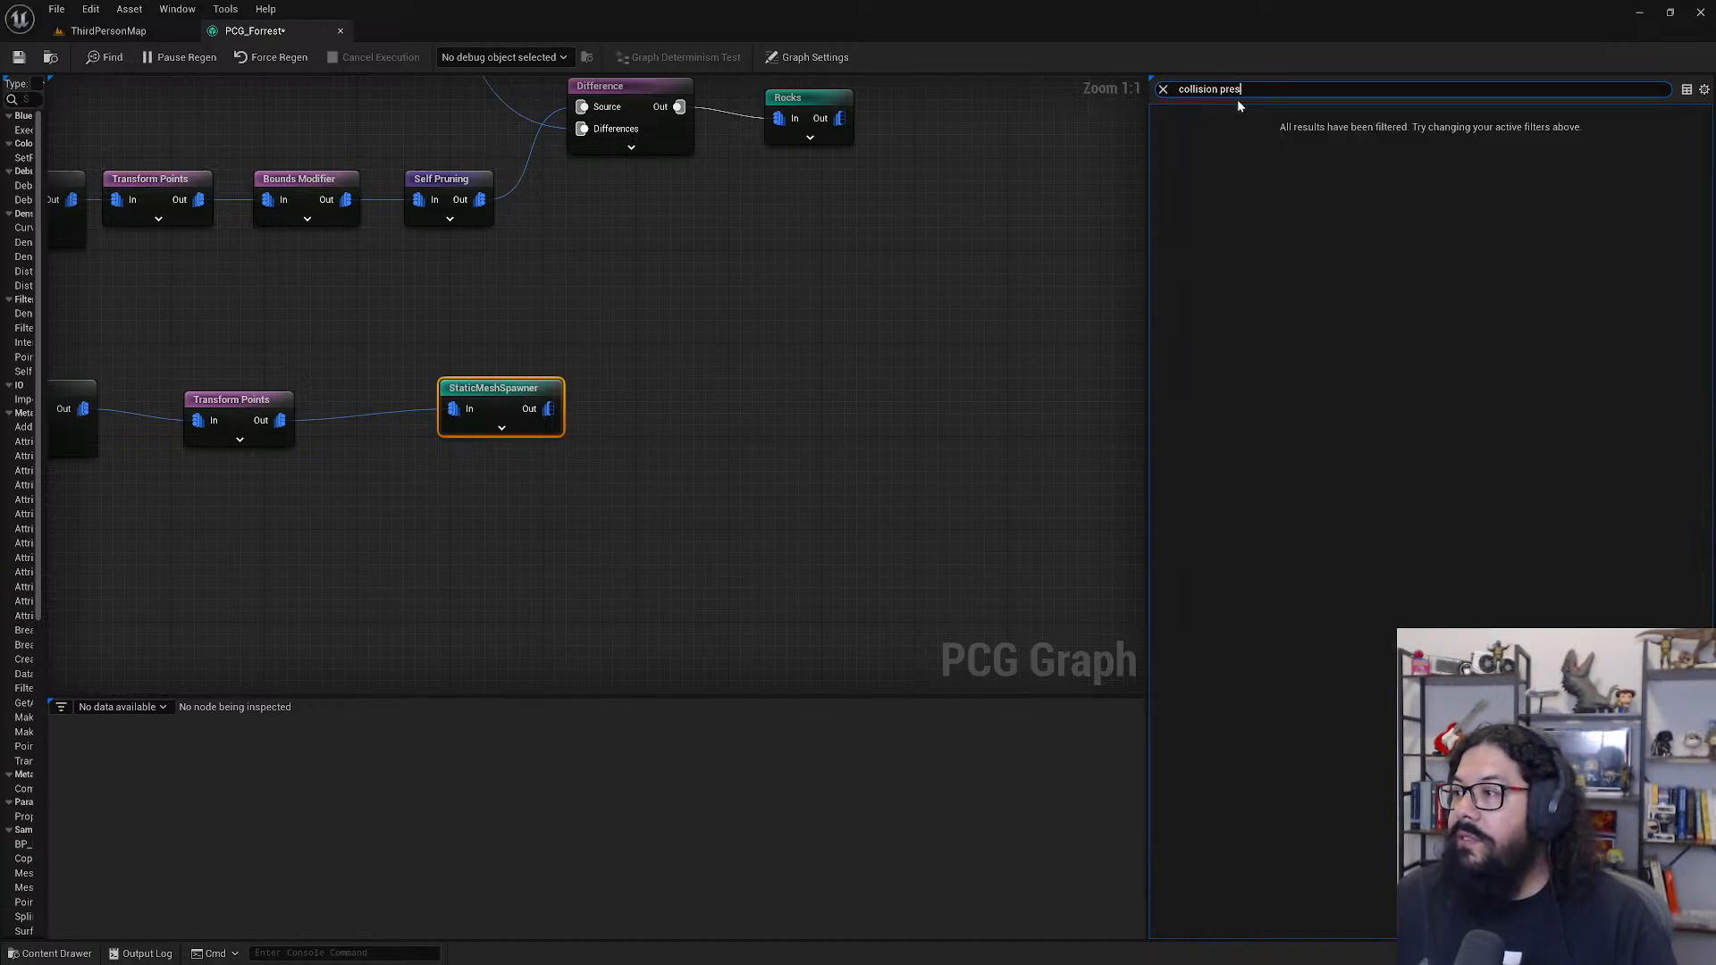
{"action": "key", "text": "BackSpace"}
{"action": "key", "text": "BackSpace"}
{"action": "key", "text": "BackSpace"}
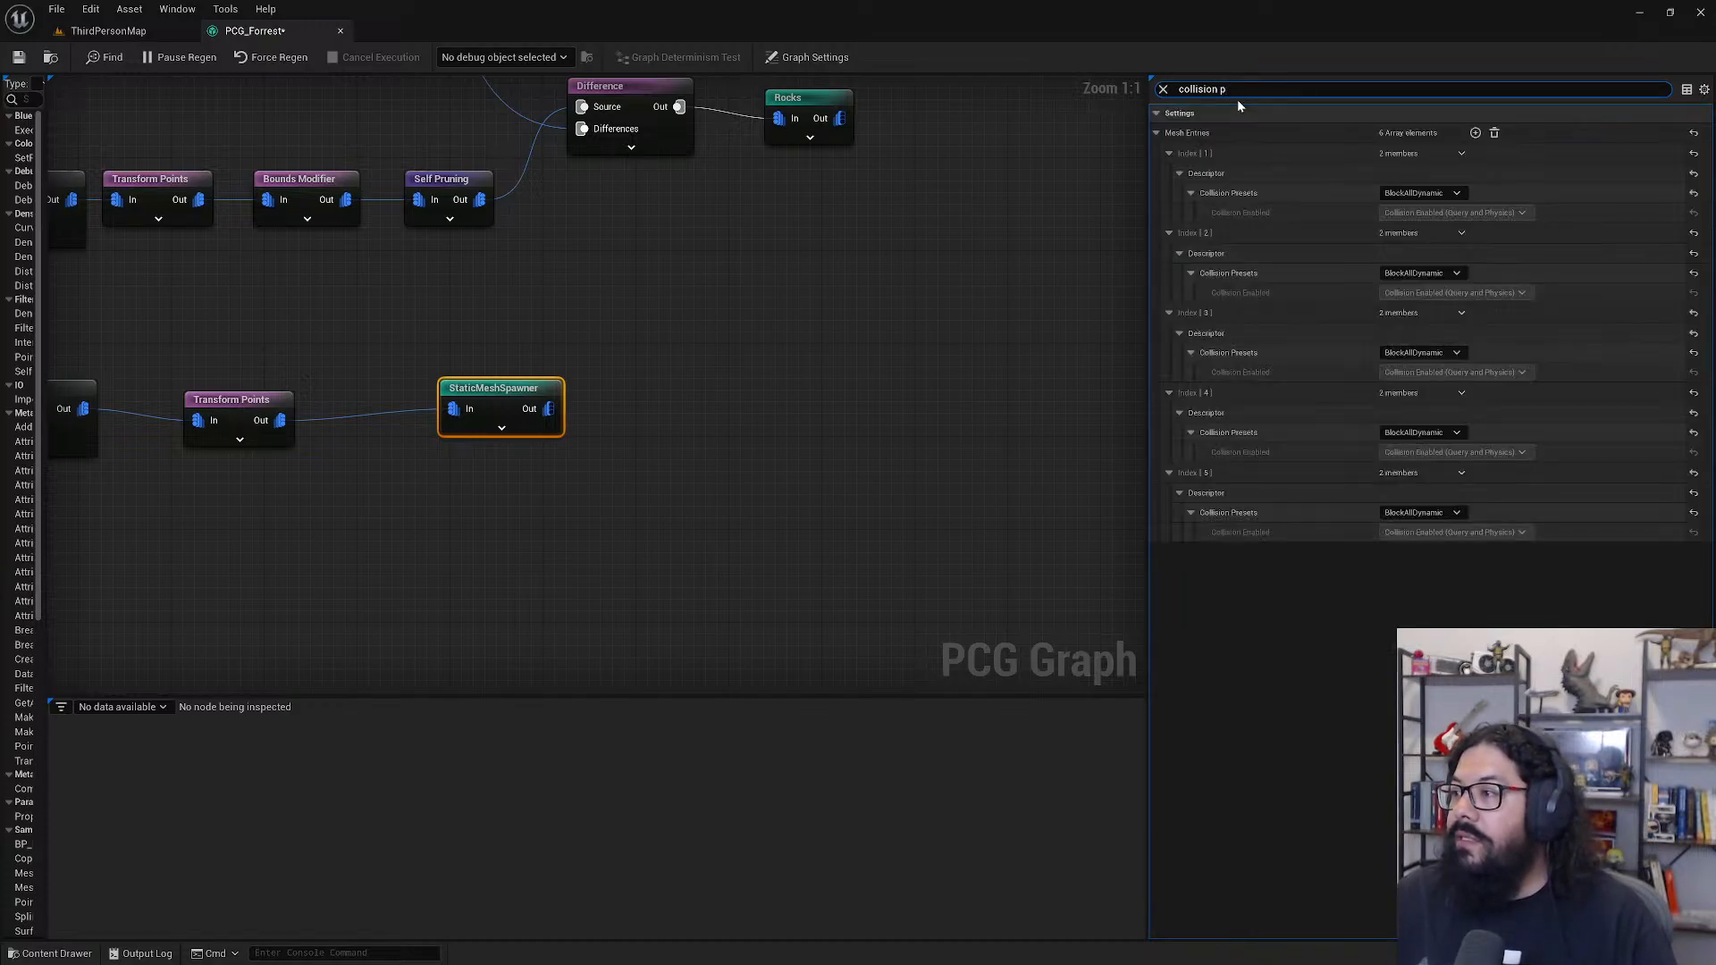
- Set the collision presets of mesh entries Index 1, Index 3 and Index 2 to NoCollision
{"action": "left_click", "coordinate": [1430, 193]}
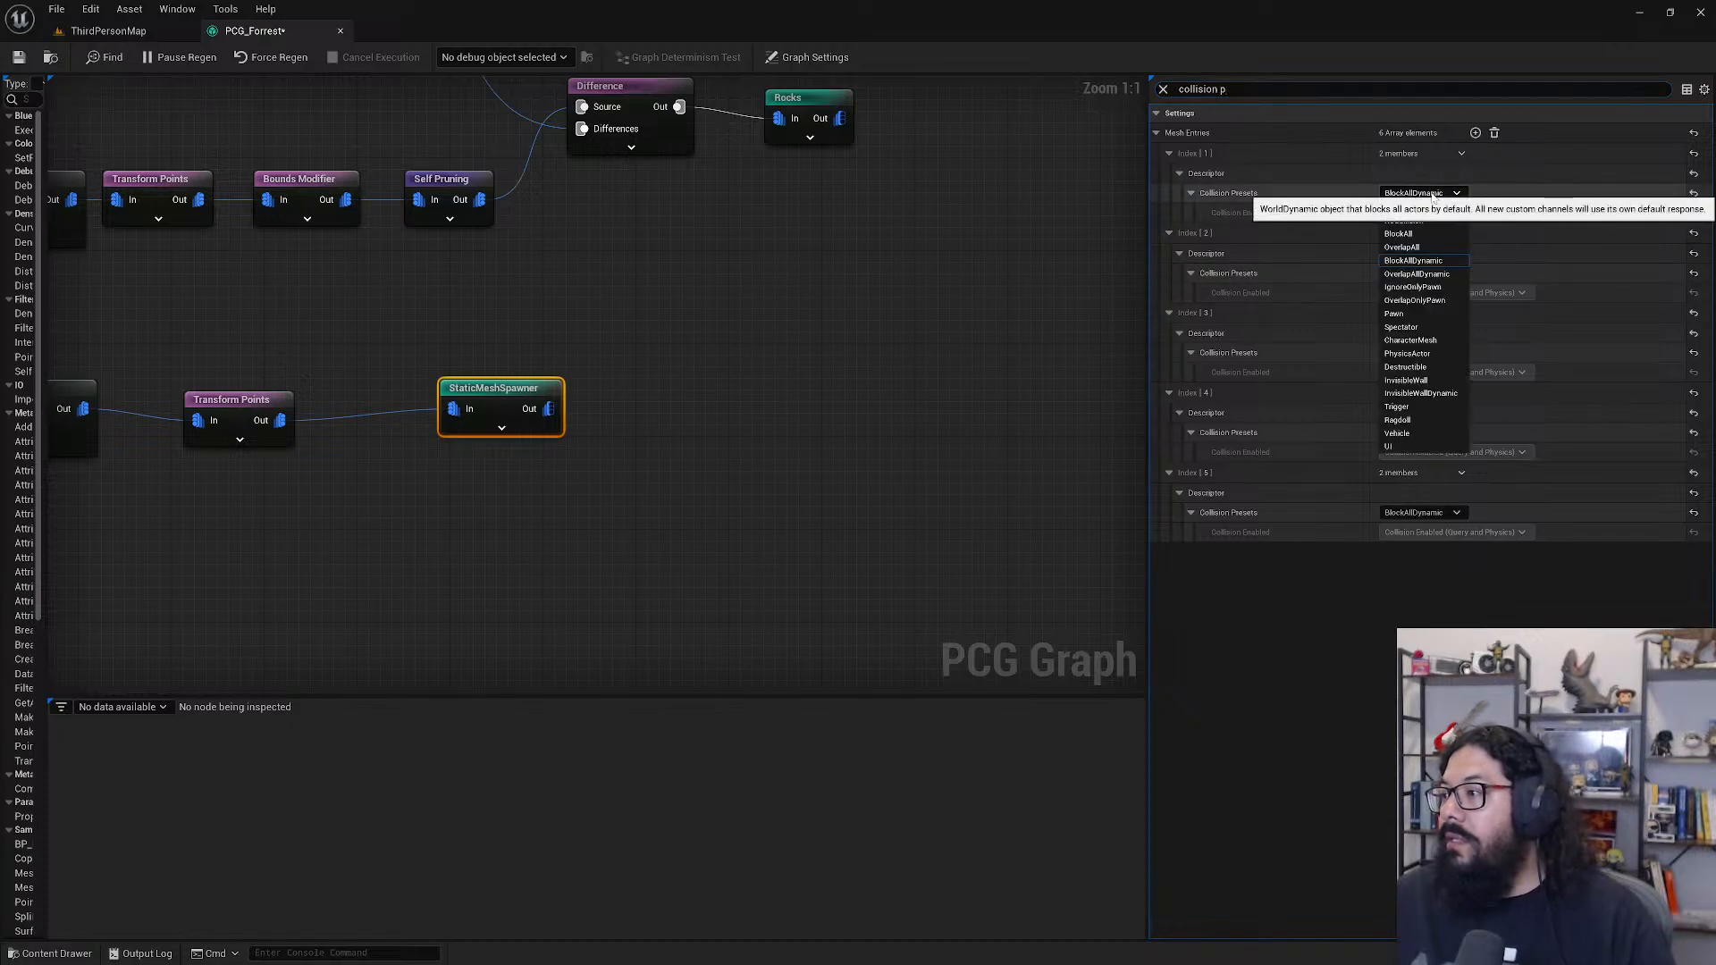
{"action": "left_click", "coordinate": [1414, 221]}
{"action": "left_click", "coordinate": [1432, 275]}
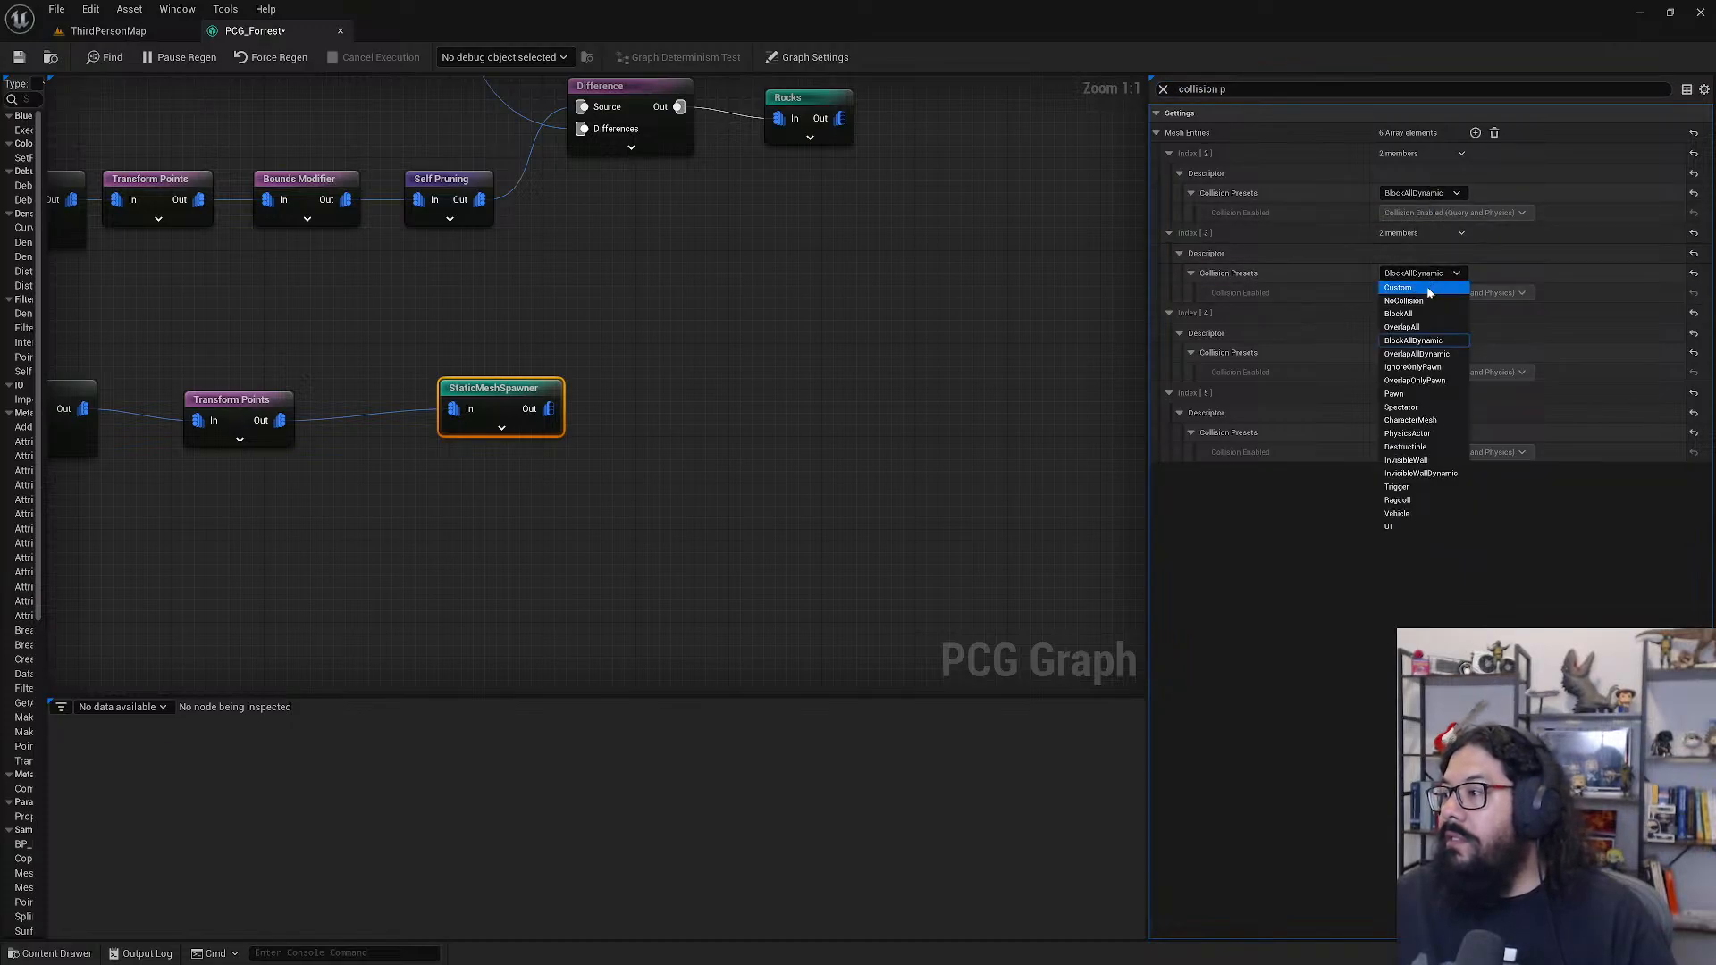
{"action": "left_click", "coordinate": [1415, 301]}
{"action": "left_click", "coordinate": [1418, 195]}
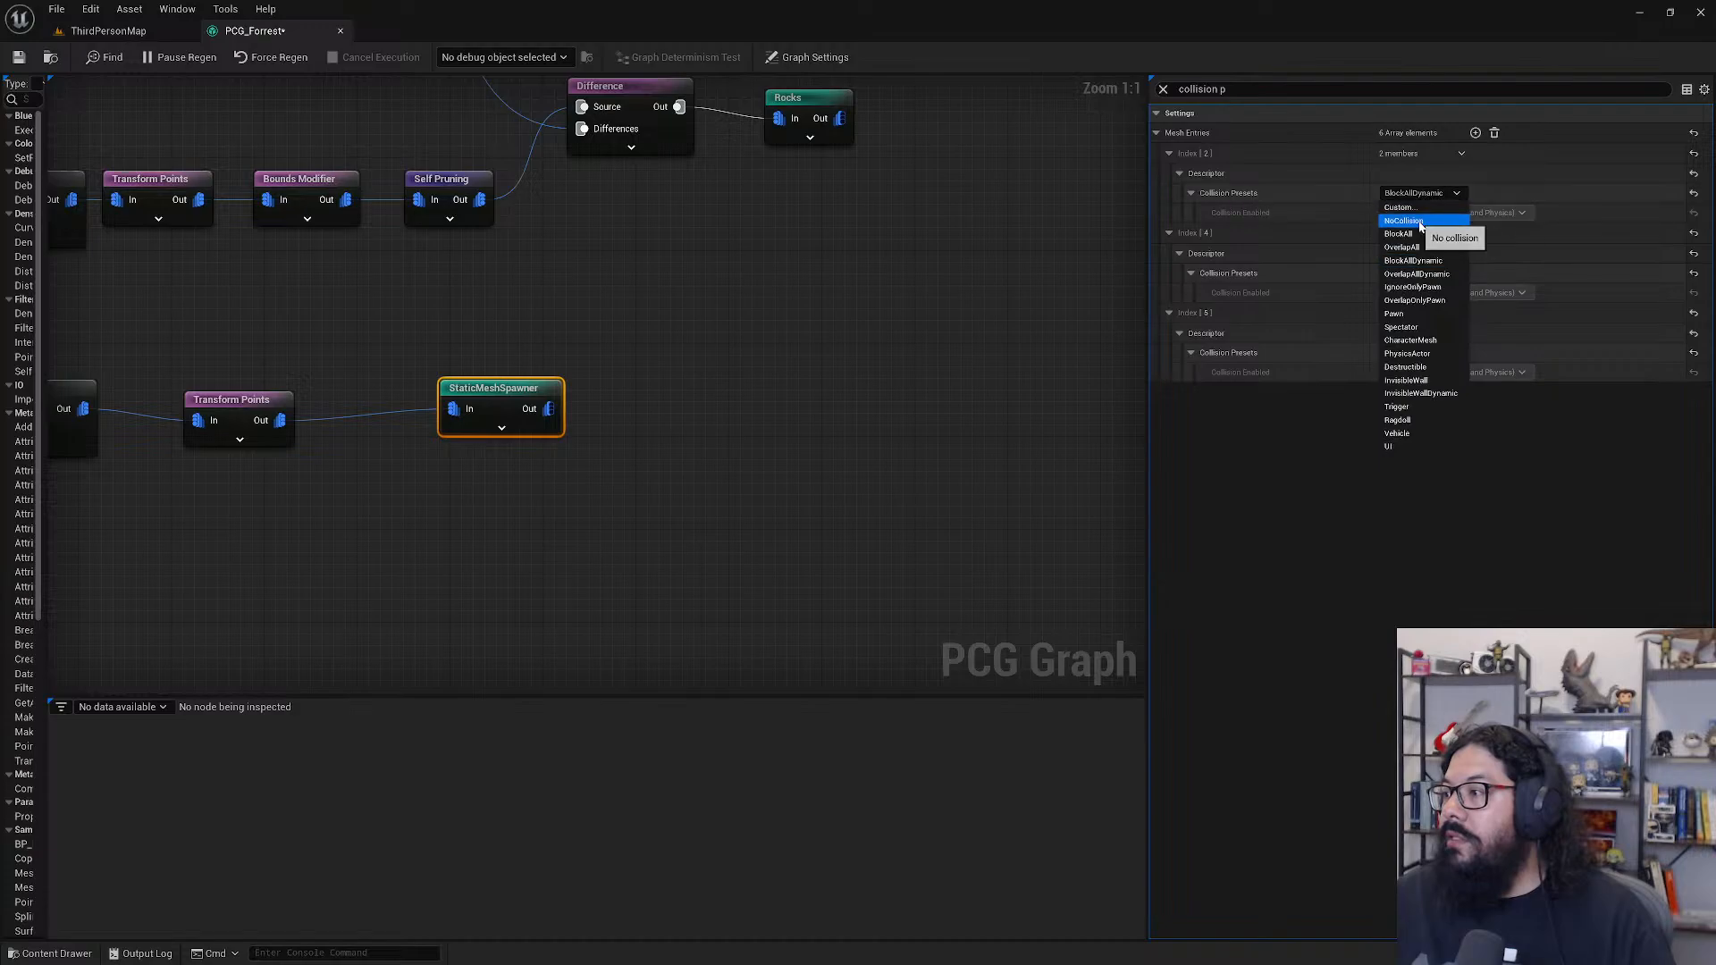
{"action": "left_click", "coordinate": [1420, 222]}
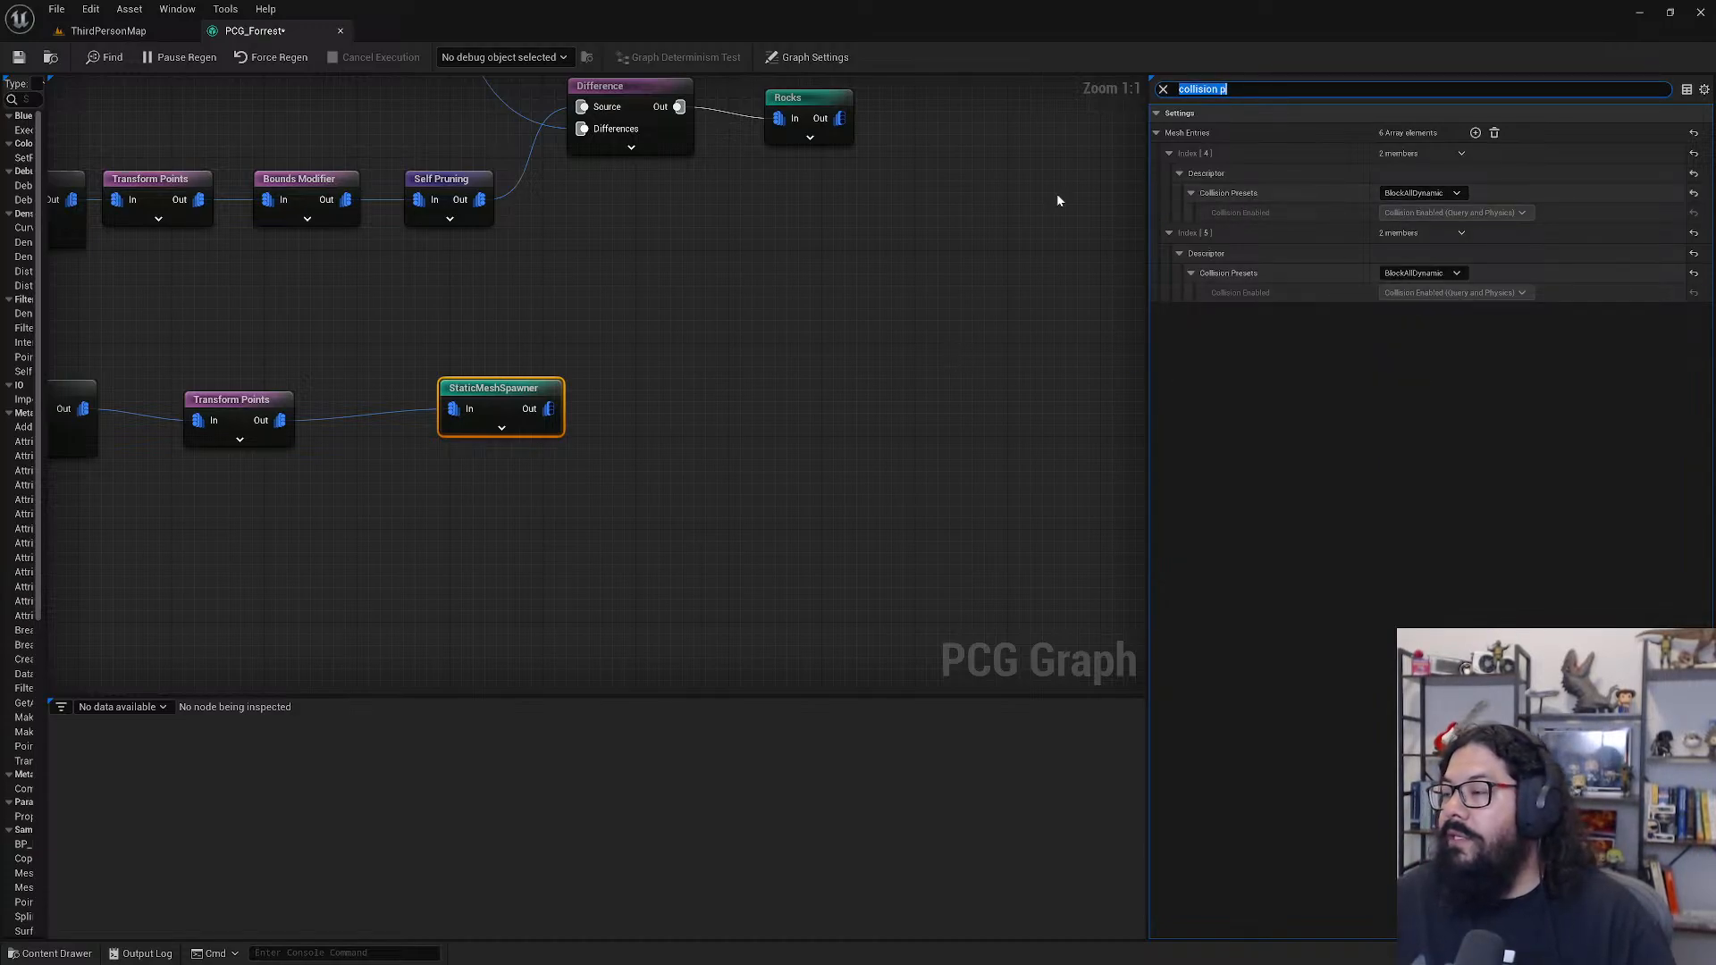
- Set the collision presets of mesh entries Index 4 and Index 5 to NoCollision, and clear the details filter
{"action": "left_click", "coordinate": [1420, 194]}
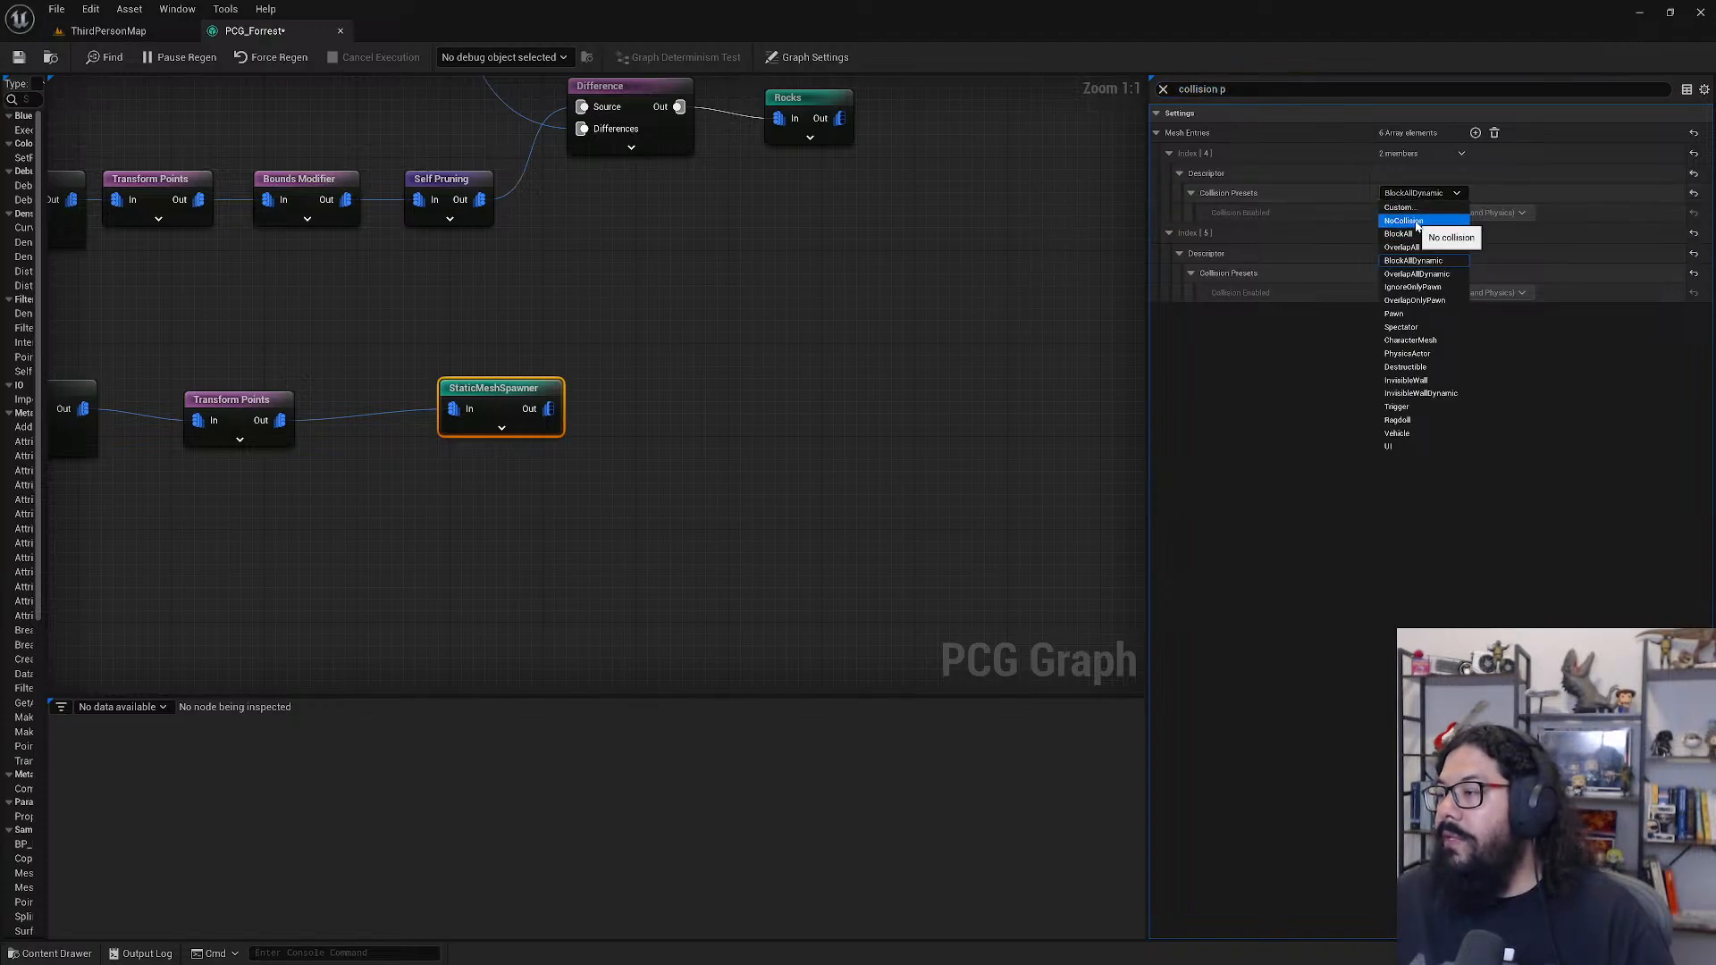
{"action": "left_click", "coordinate": [1420, 222]}
{"action": "left_click", "coordinate": [1419, 193]}
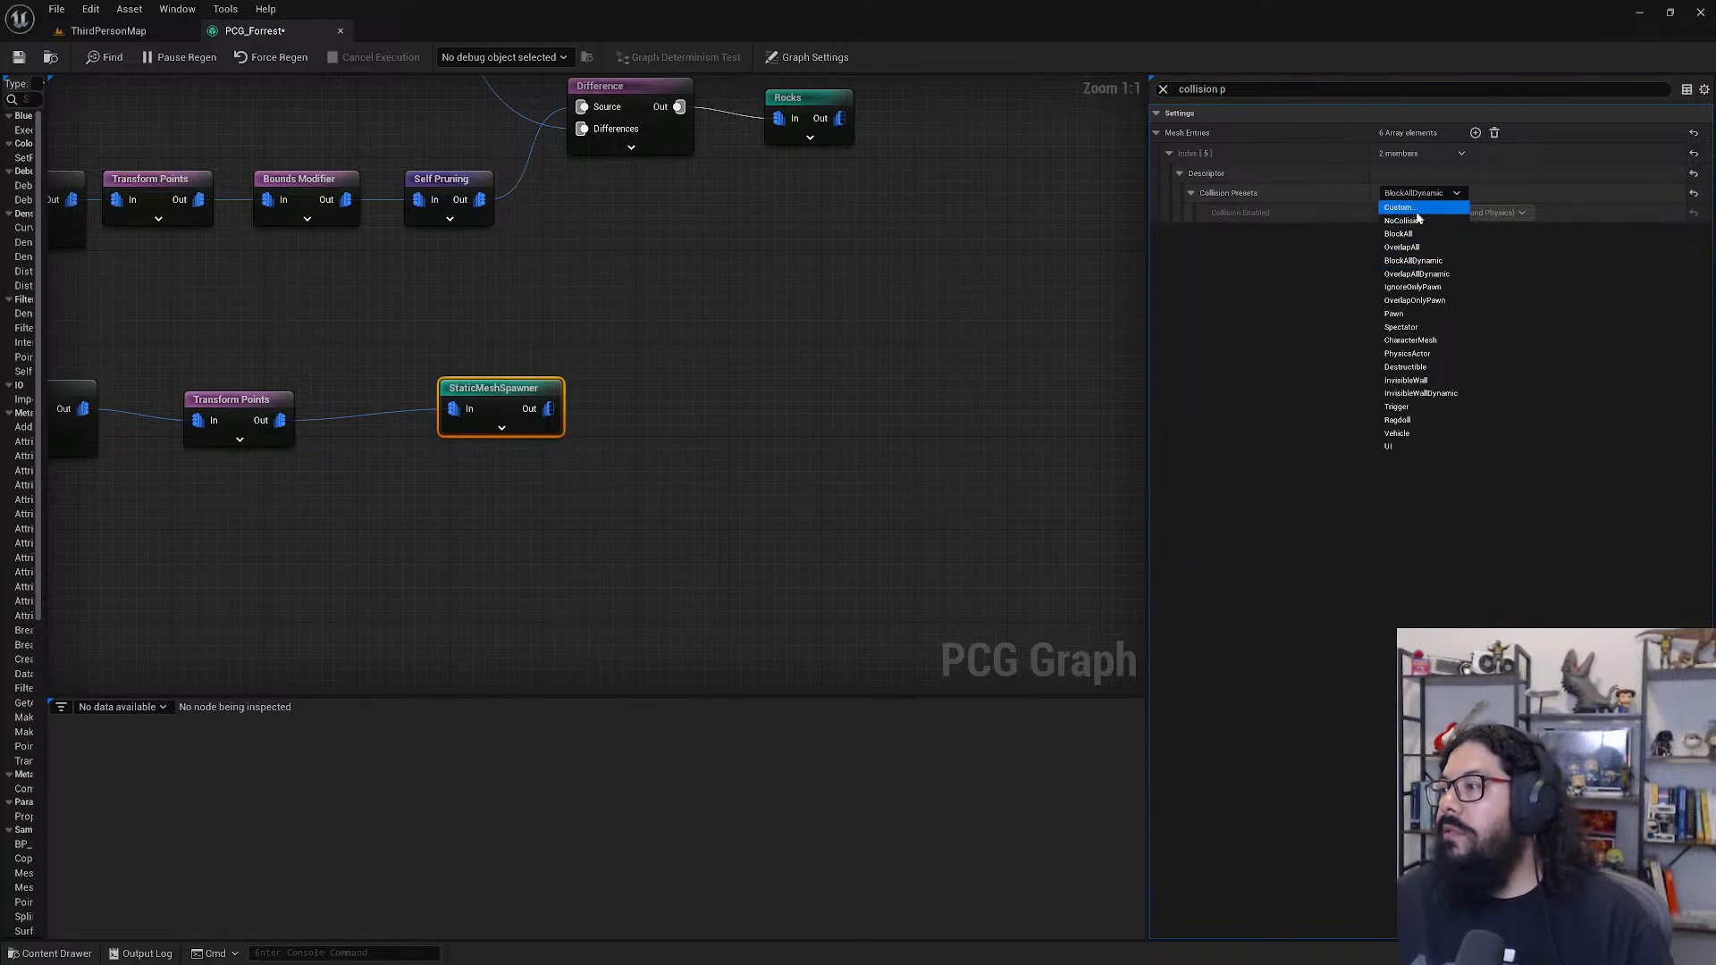
{"action": "left_click", "coordinate": [1418, 210]}
{"action": "left_click", "coordinate": [1419, 196]}
{"action": "left_click", "coordinate": [1419, 222]}
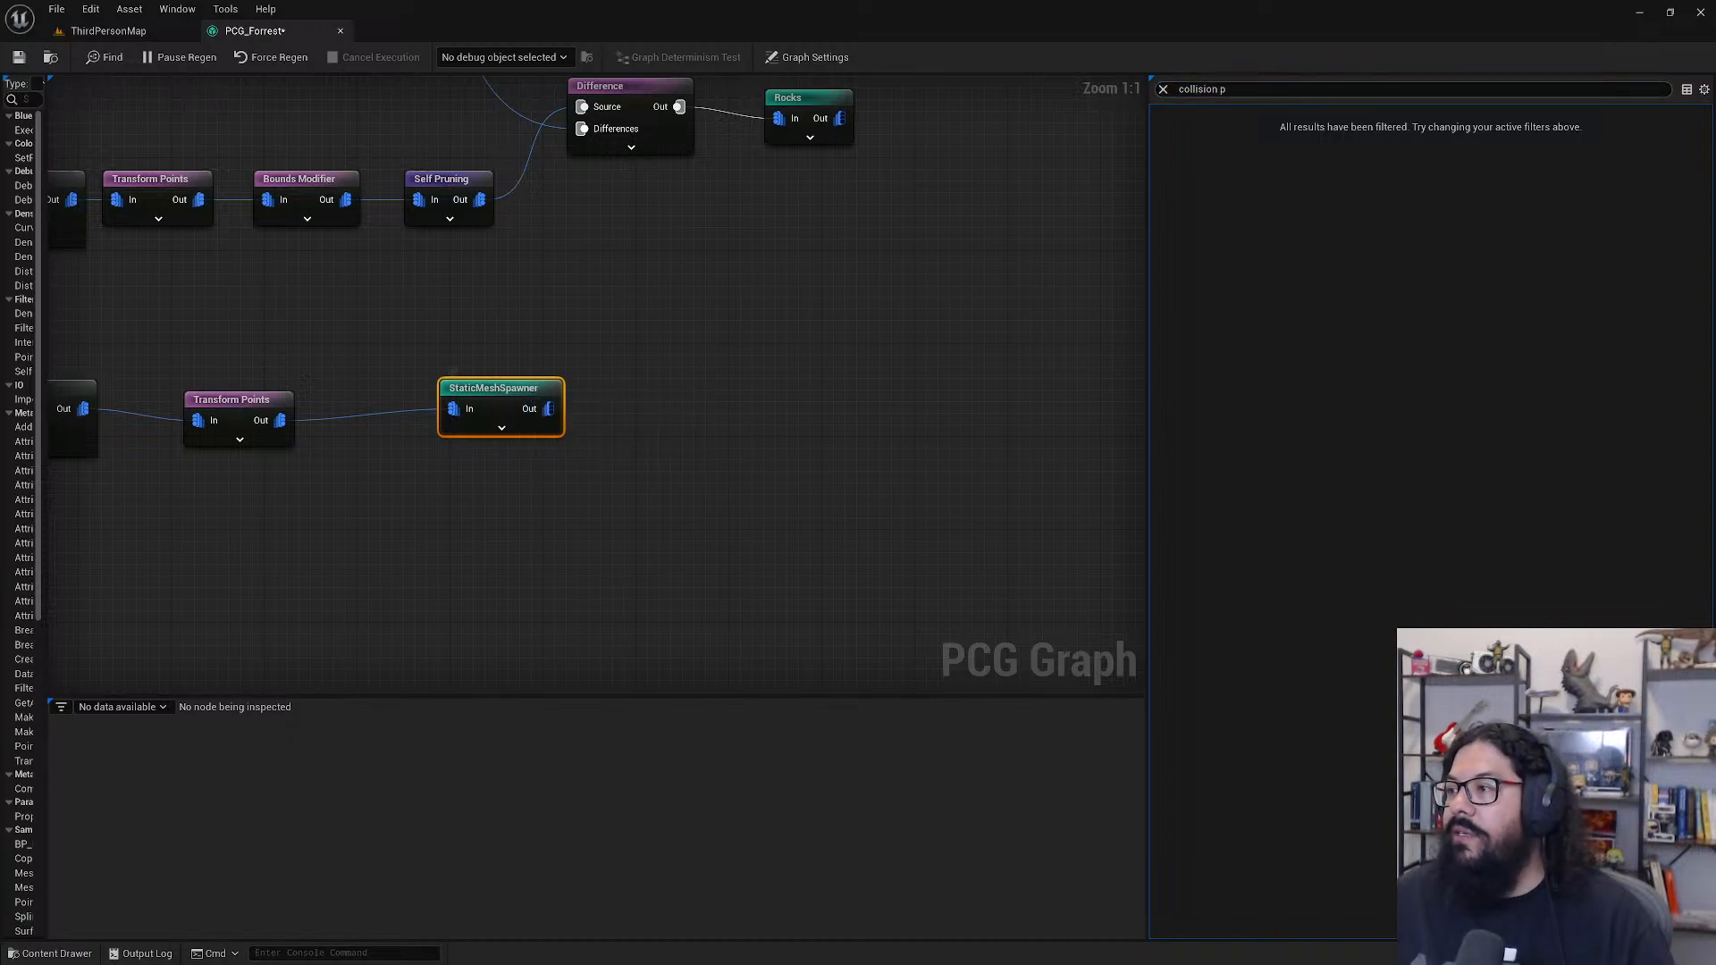
{"action": "left_click", "coordinate": [1163, 89]}
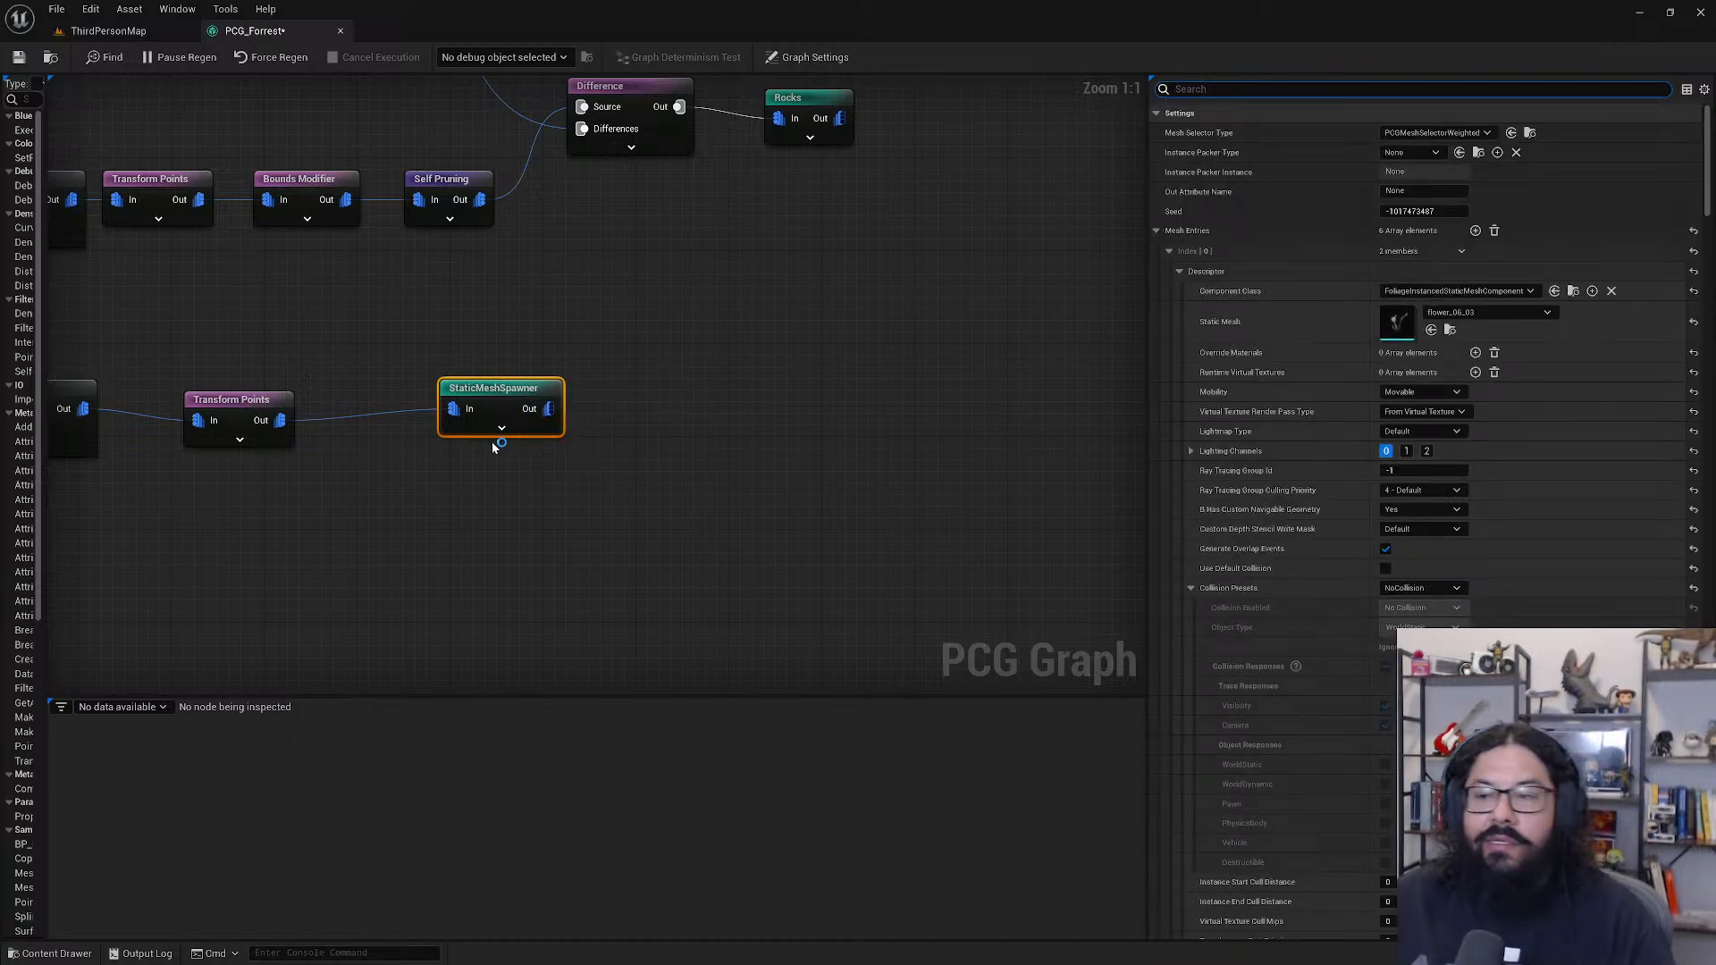
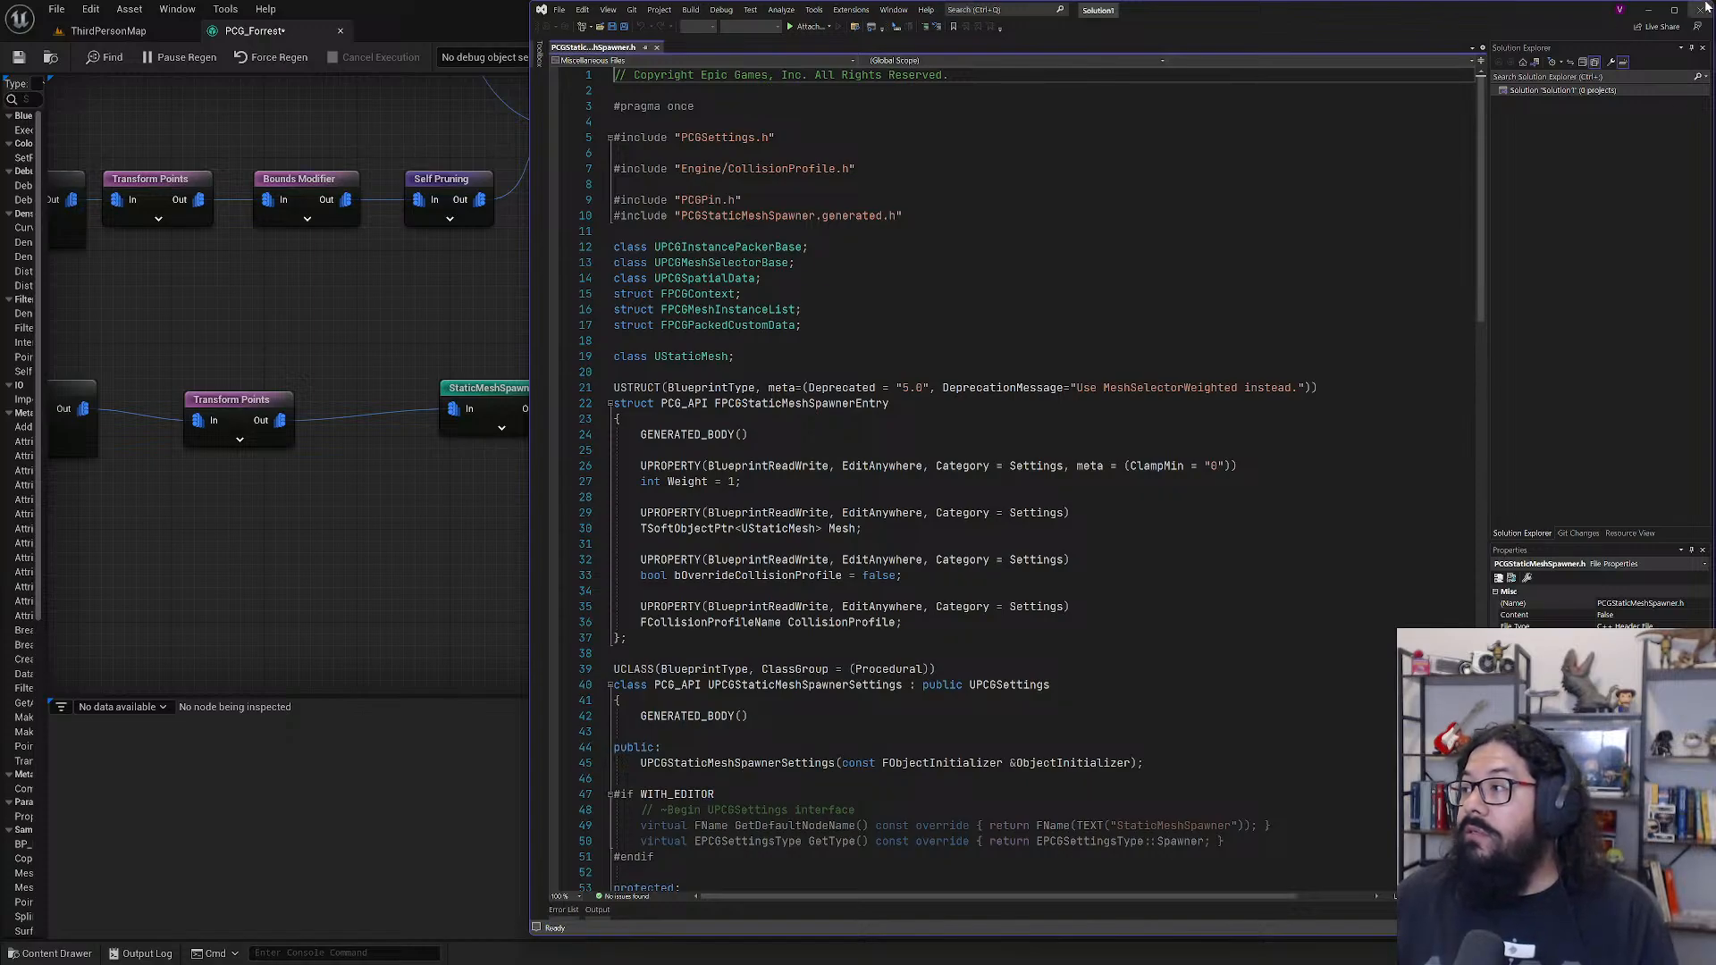
- Return to the PCG graph, look through the node actions of the lowest StaticMeshSpawner, and reselect the node
{"action": "left_click", "coordinate": [513, 502]}
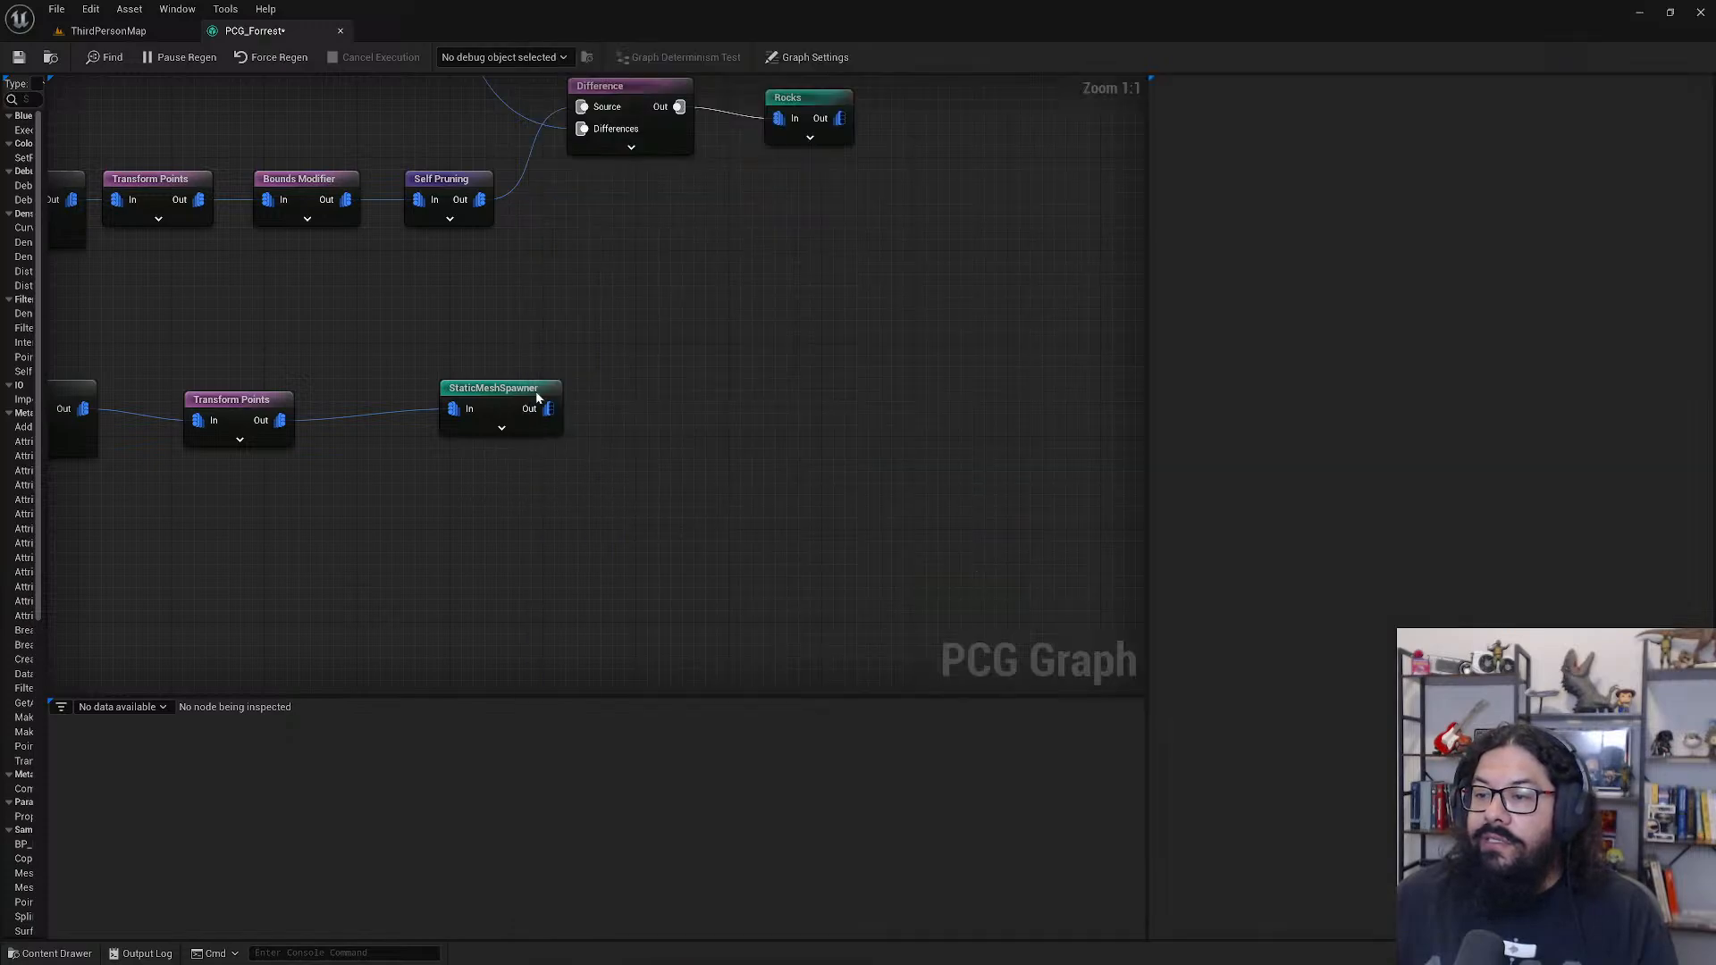
{"action": "left_click", "coordinate": [524, 399]}
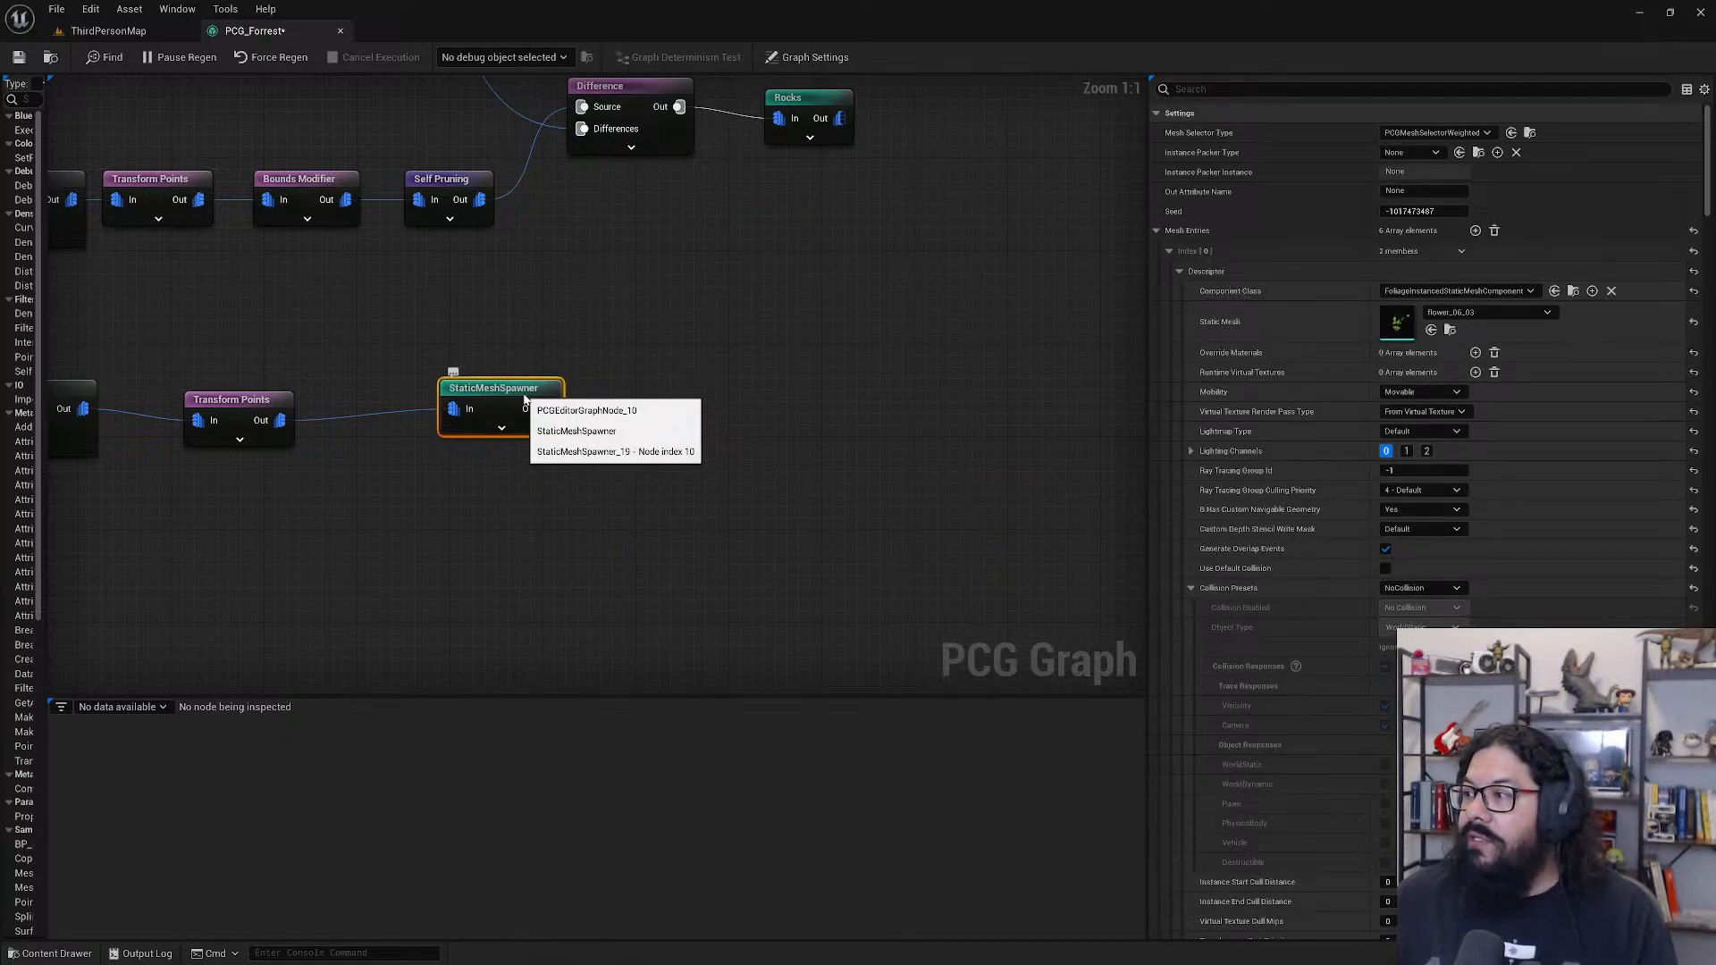
{"action": "right_click", "coordinate": [524, 398]}
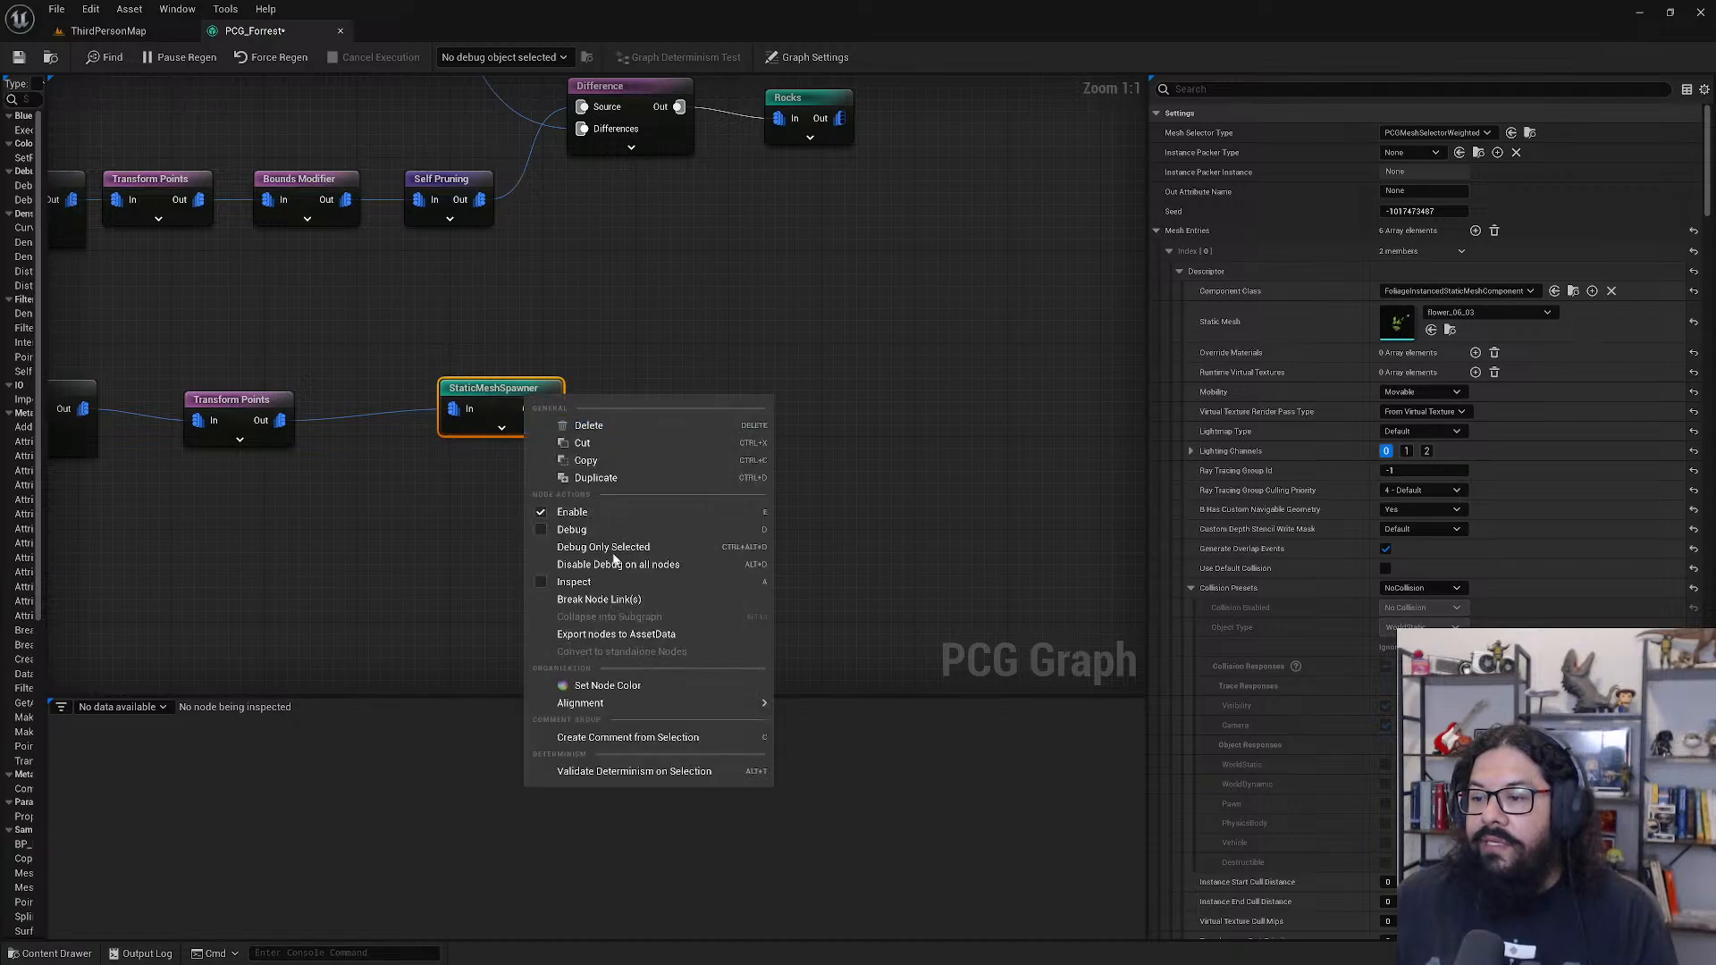
{"action": "left_click", "coordinate": [404, 576]}
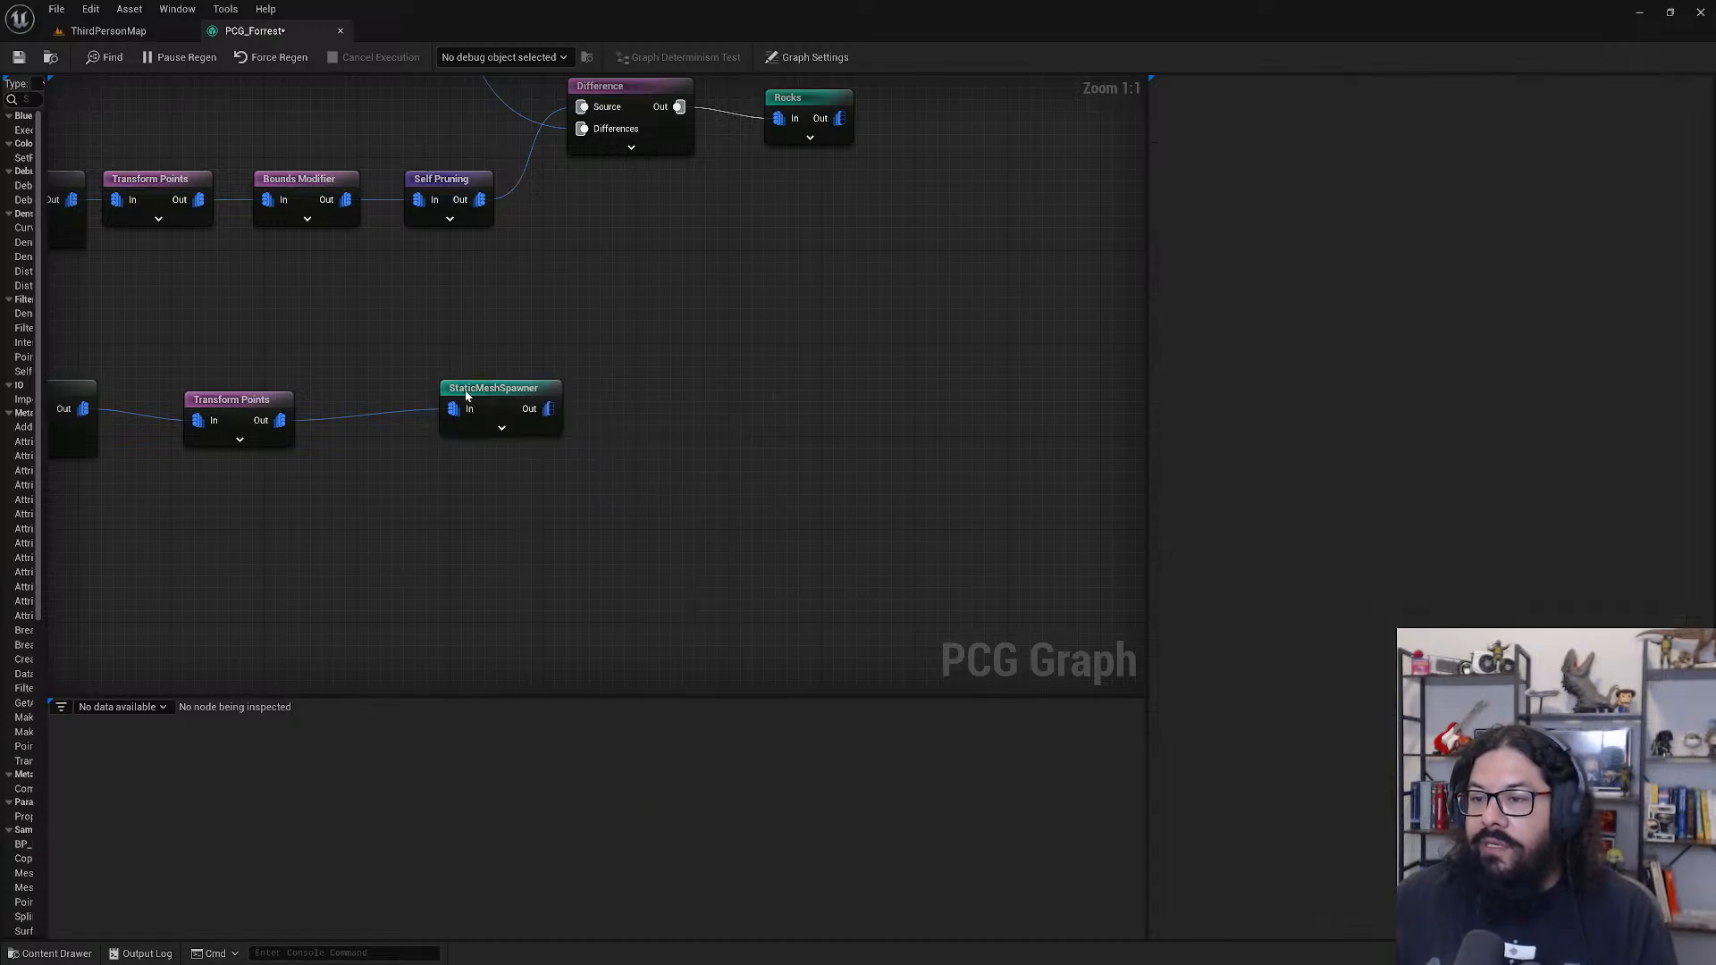
{"action": "left_click", "coordinate": [467, 396]}
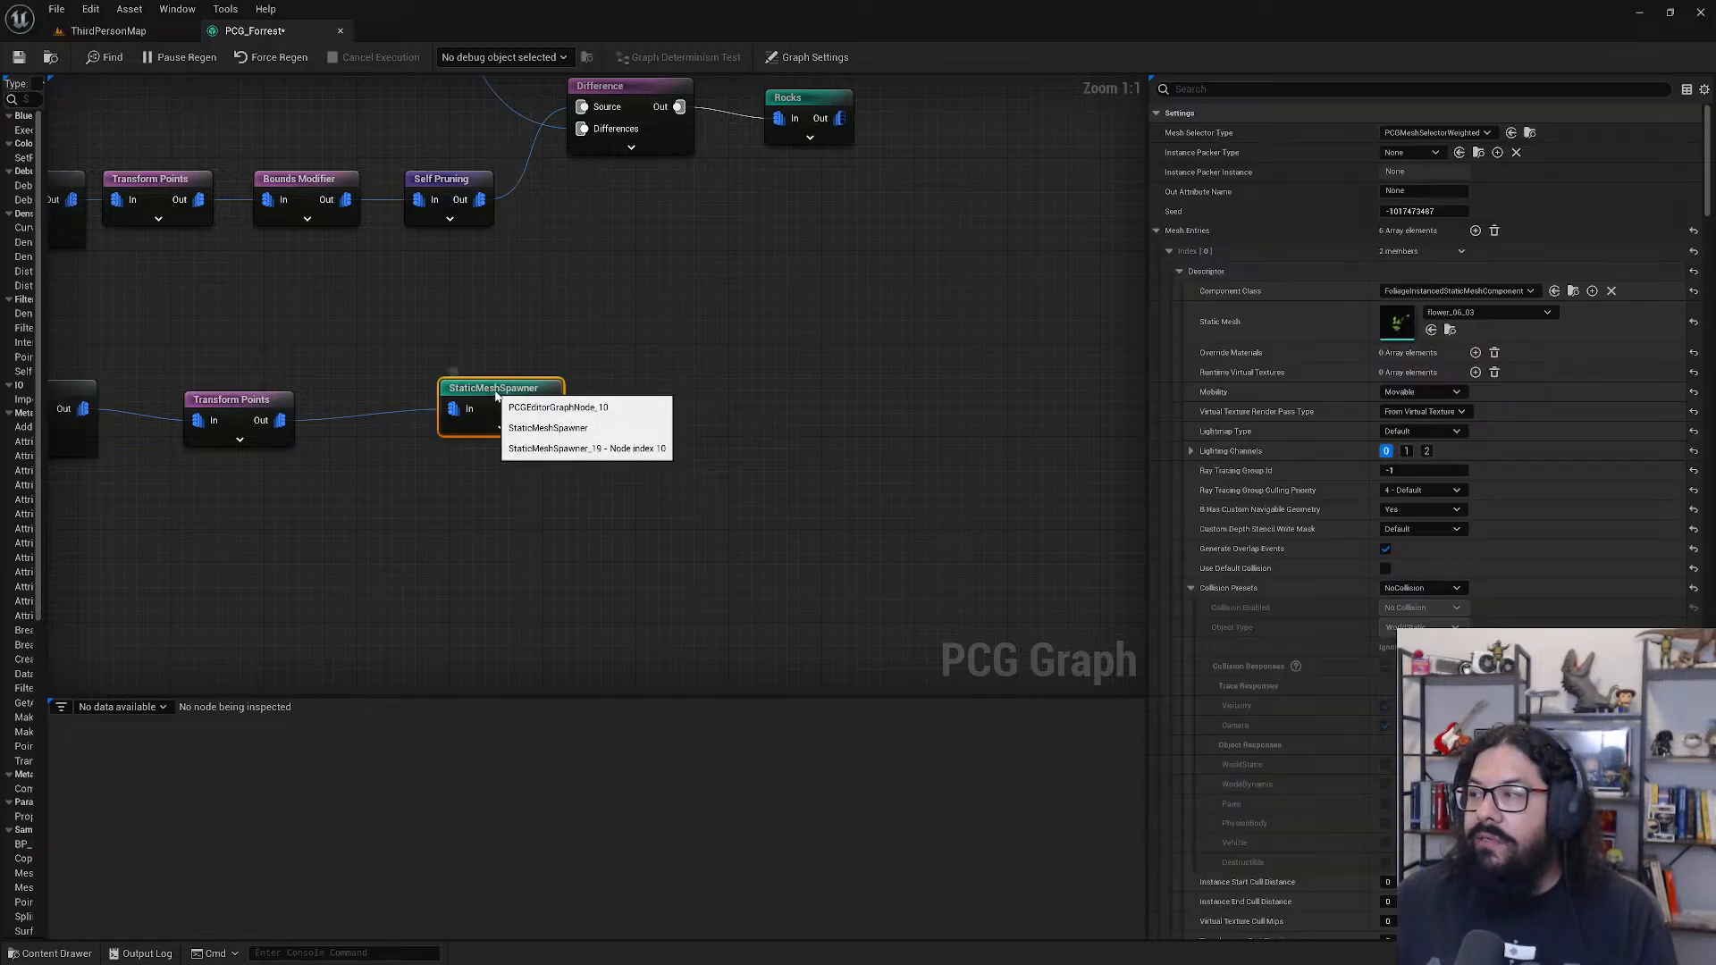
- Open the C++ headers of the lower Transform Points and StaticMeshSpawner nodes in Visual Studio and examine the properties in PCGTransformPoints.h
{"action": "left_click", "coordinate": [235, 401]}
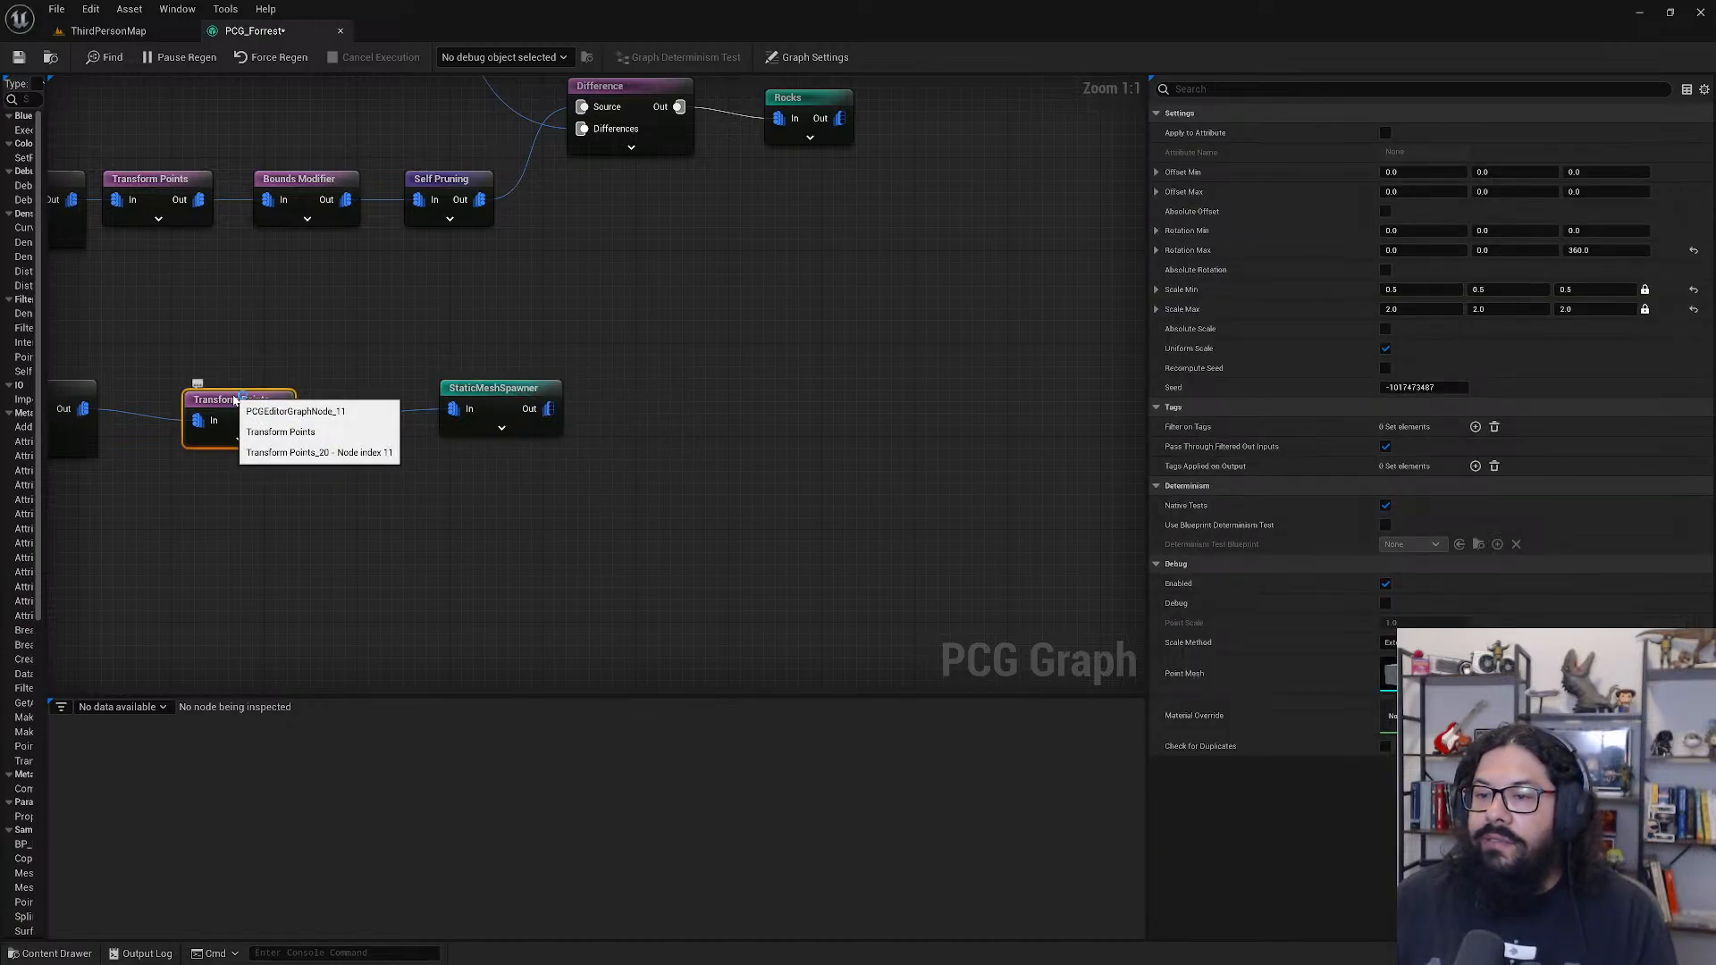
{"action": "left_click", "coordinate": [235, 400]}
{"action": "left_click", "coordinate": [300, 397]}
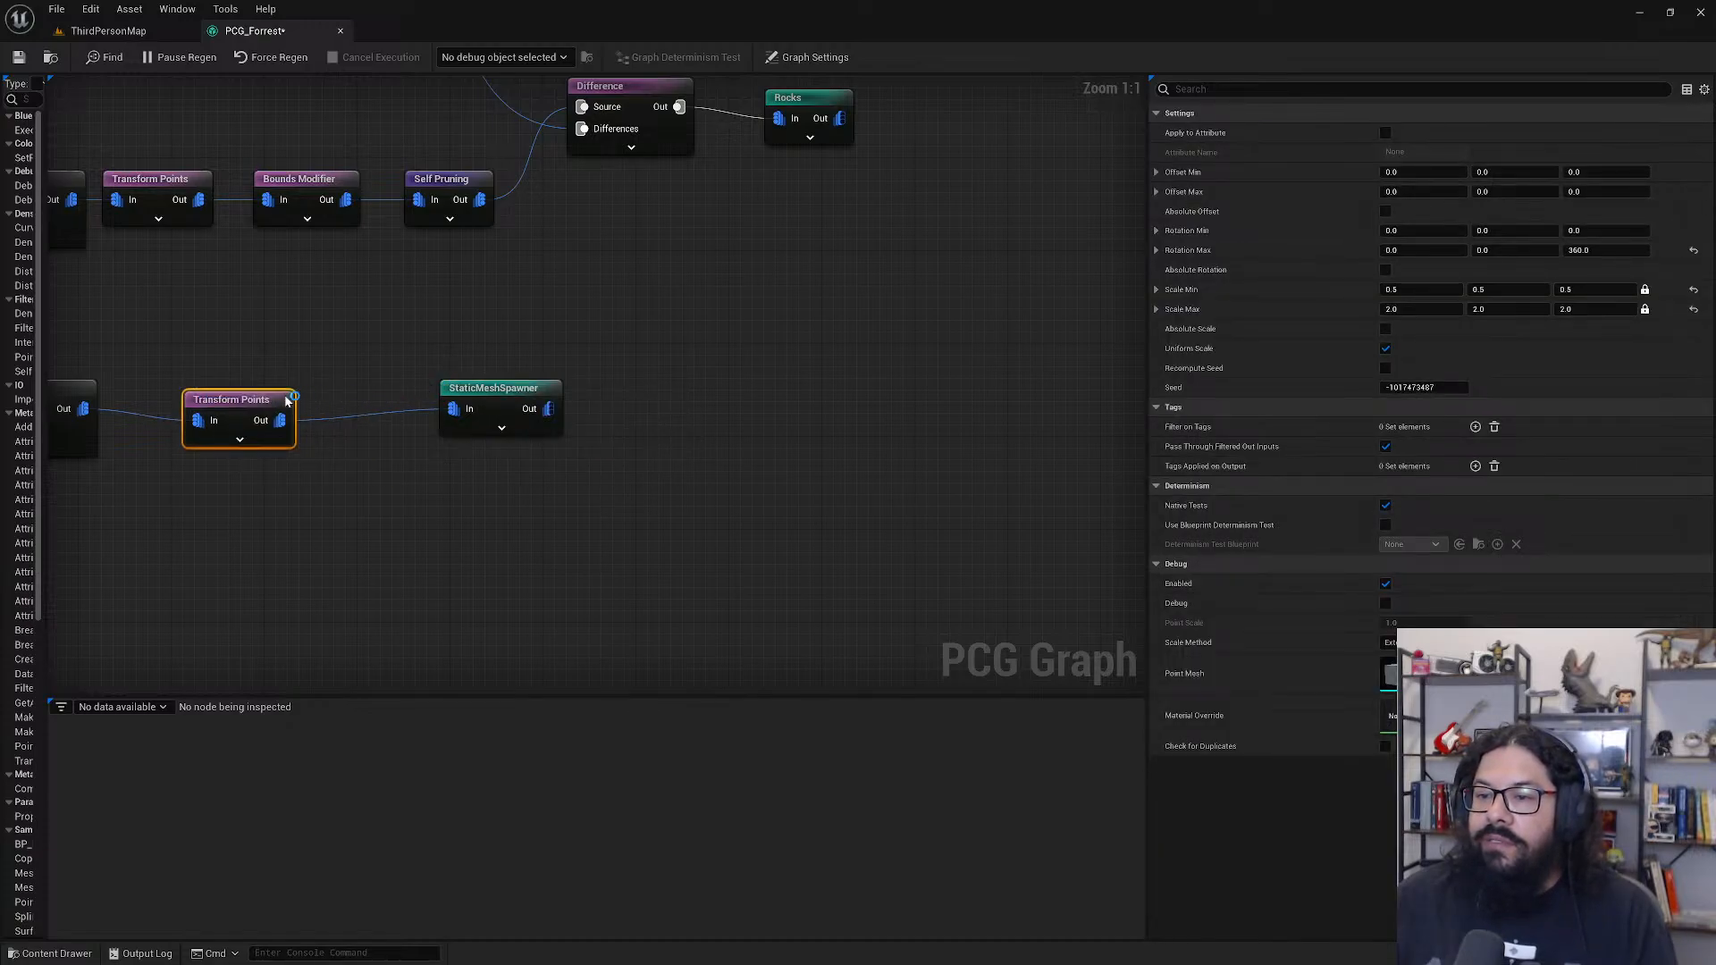
{"action": "left_click", "coordinate": [553, 392]}
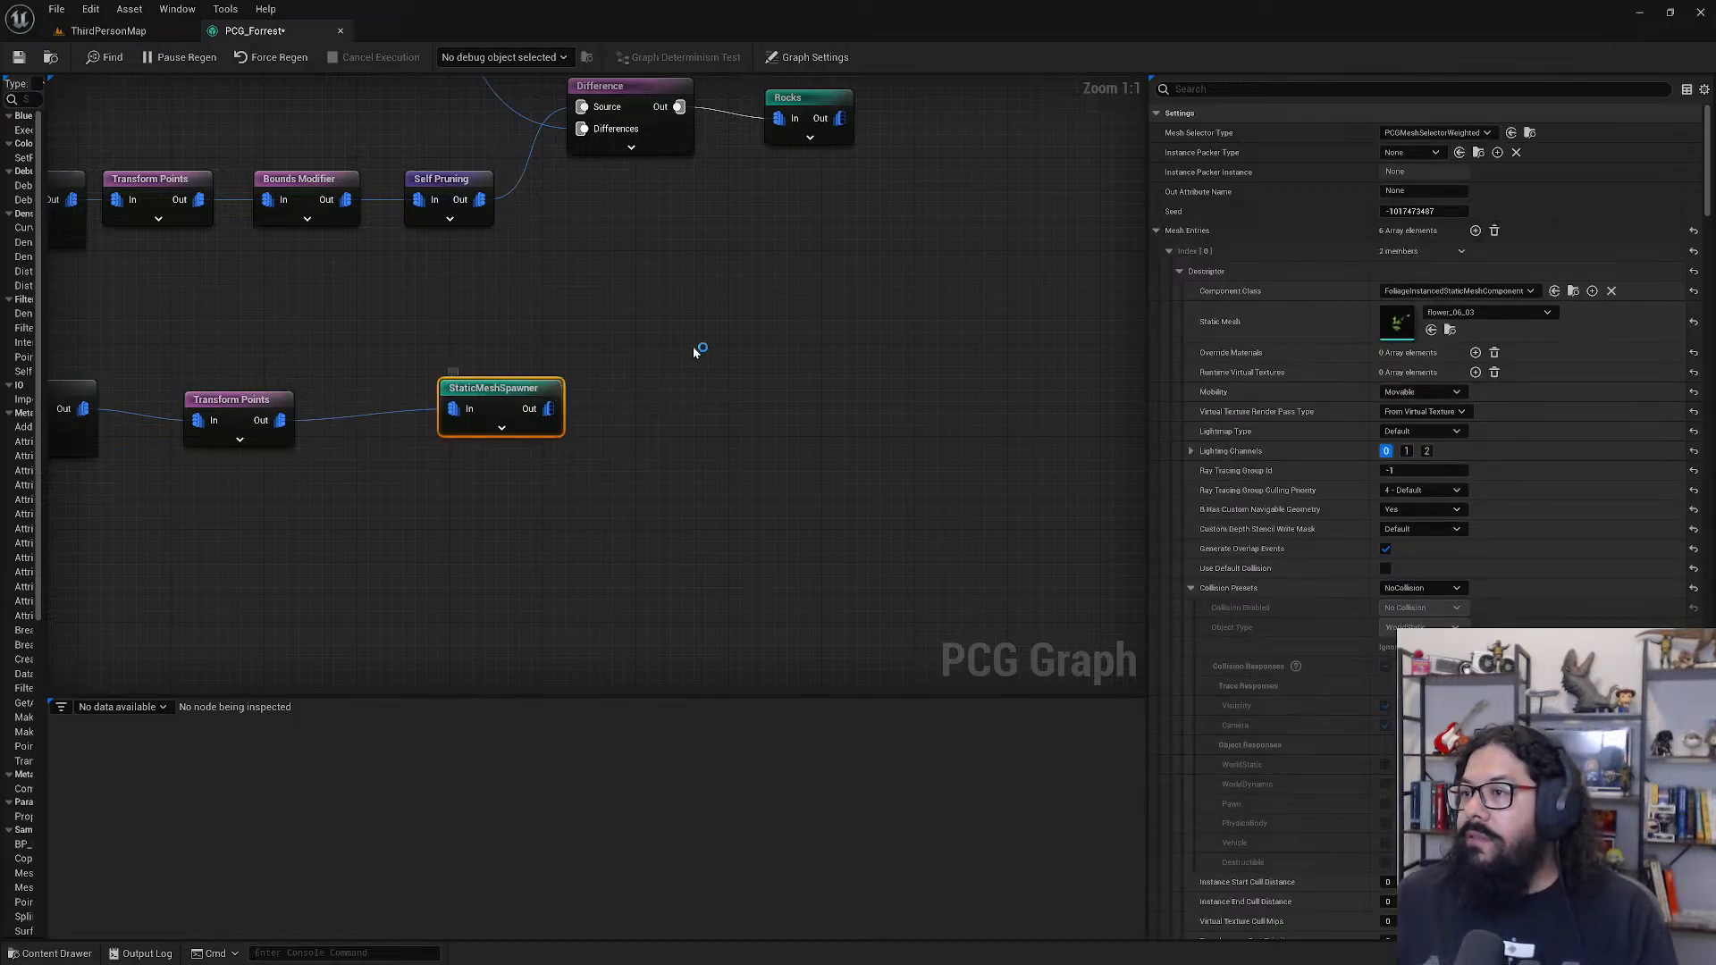
{"action": "left_click", "coordinate": [733, 332]}
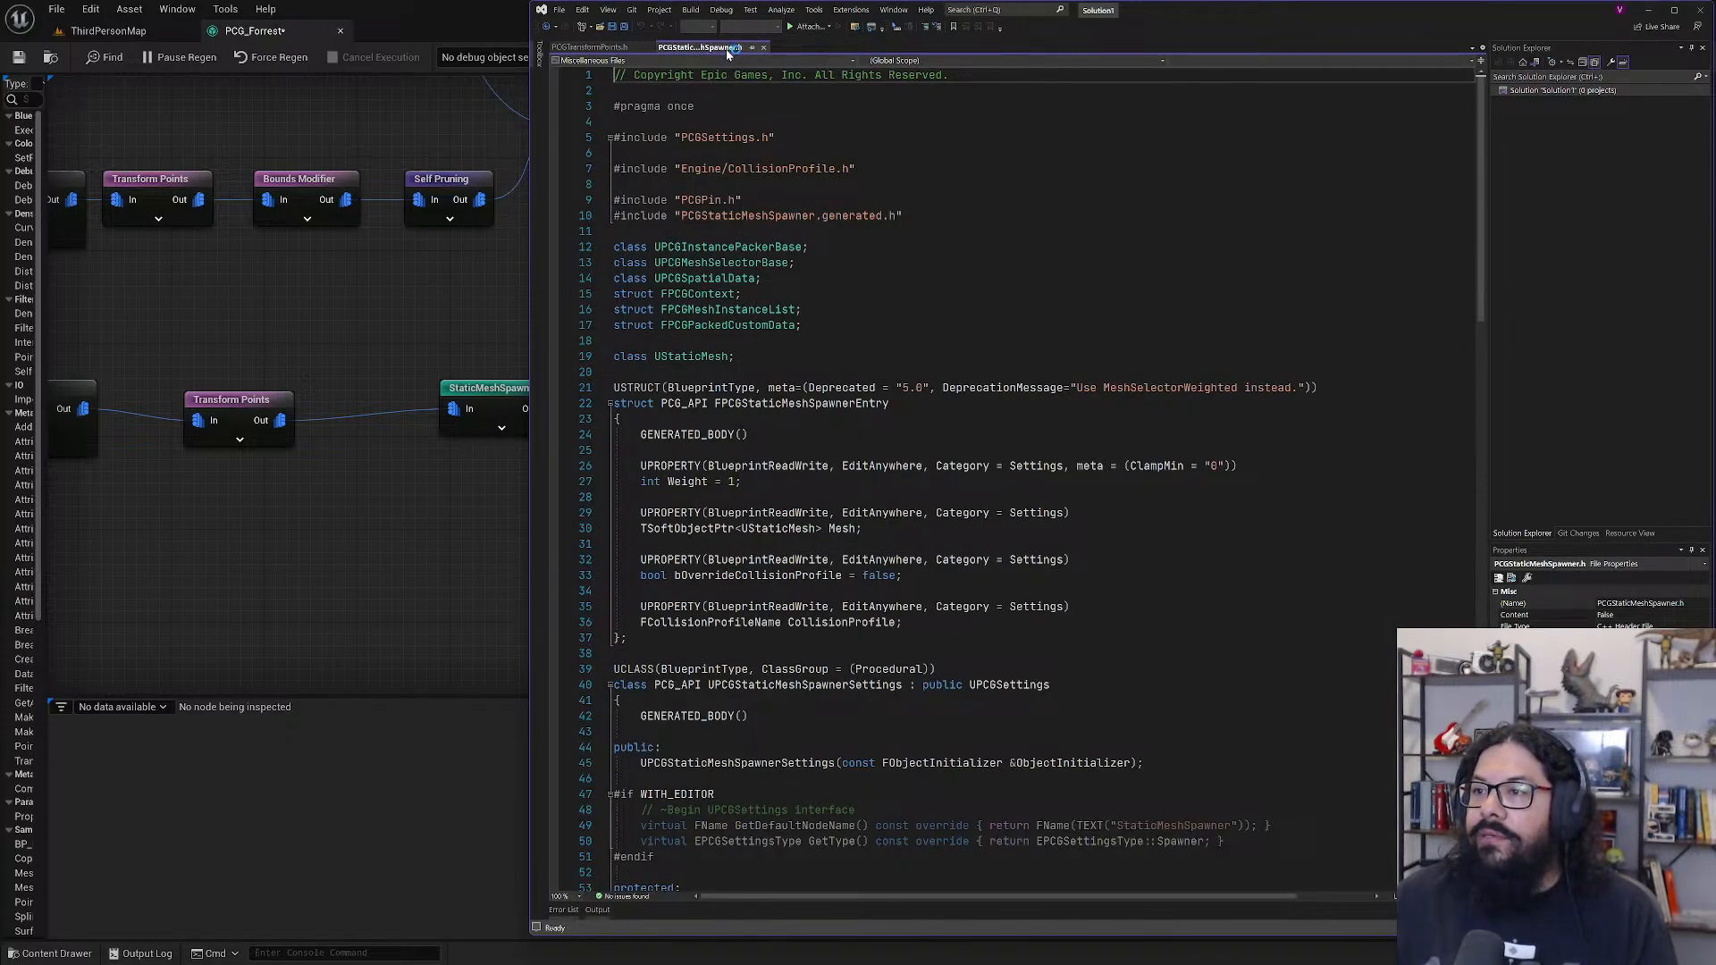
{"action": "left_click", "coordinate": [612, 49]}
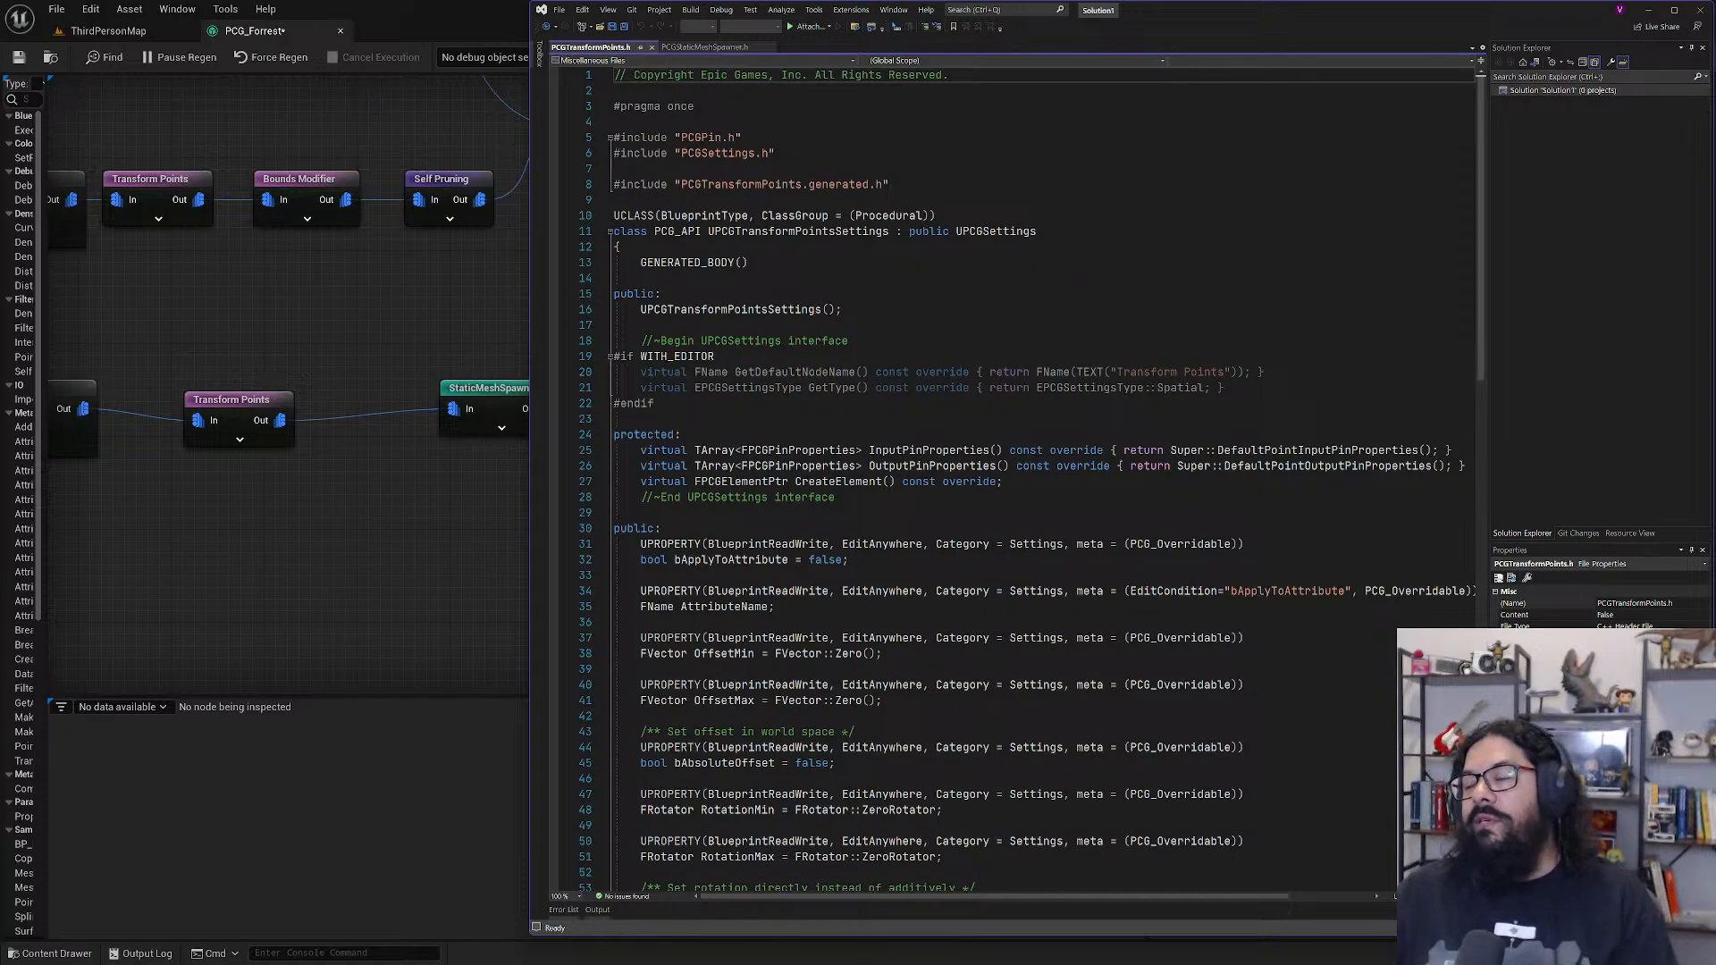
{"action": "scroll", "coordinate": [1010, 483], "scroll_direction": "down", "scroll_amount": 9}
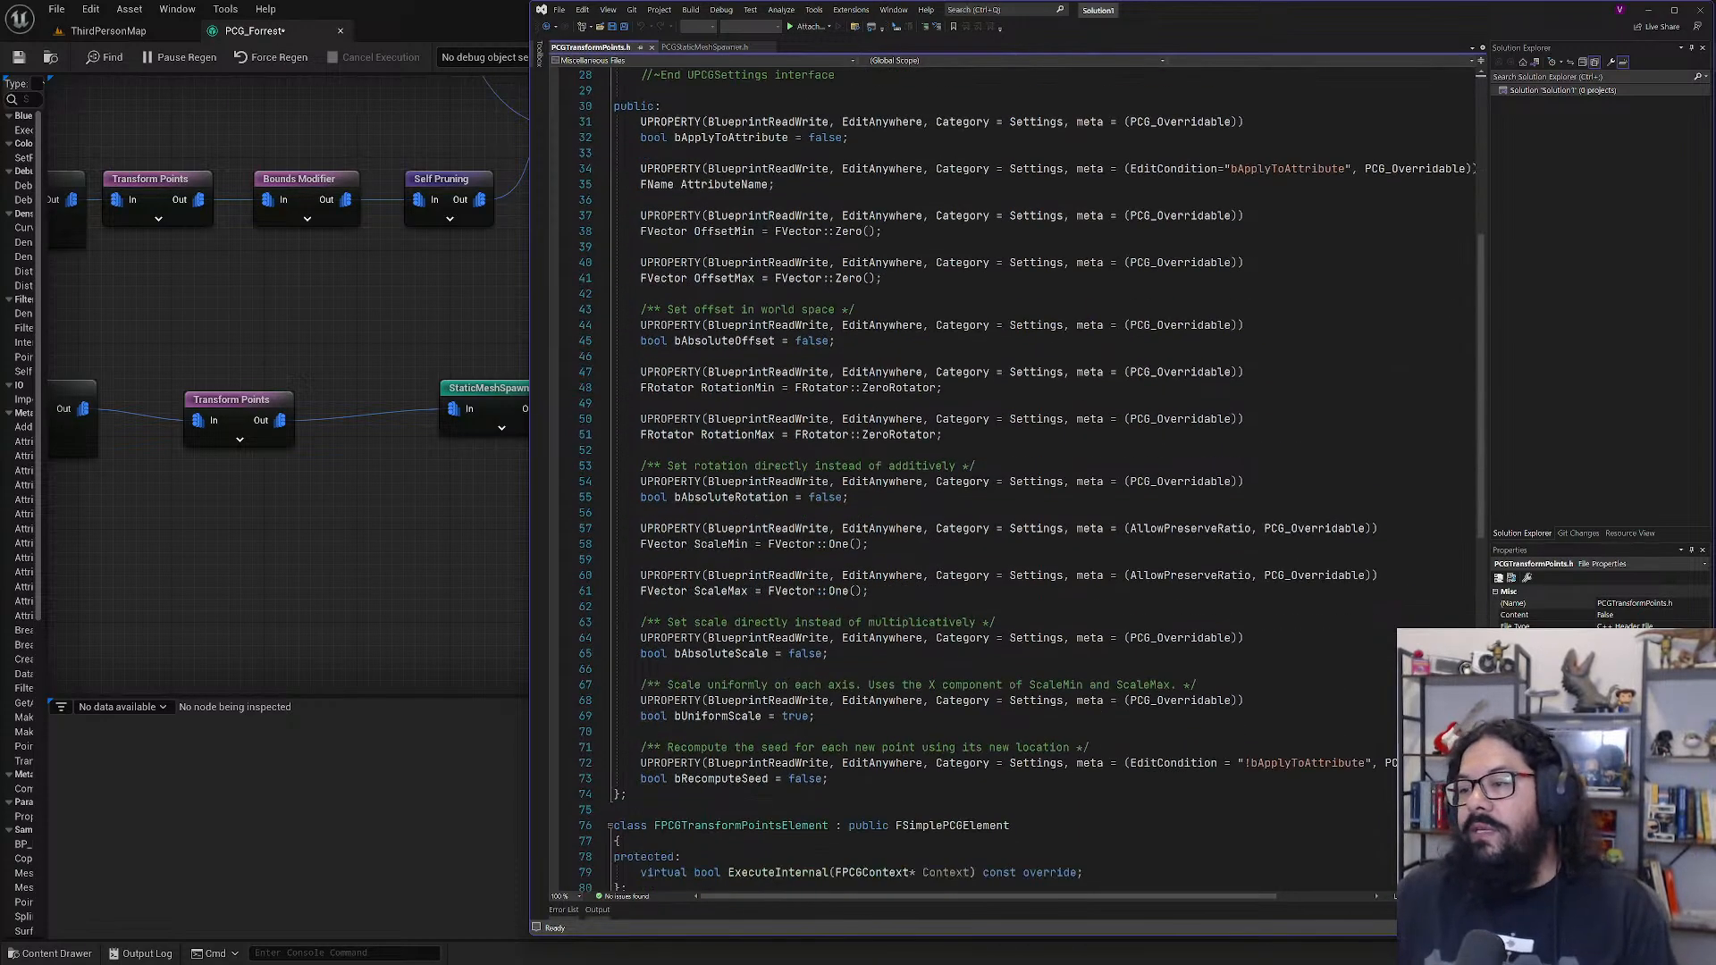
- Look through the PCGTransformPoints.h header and try to switch to its matching code file
{"action": "scroll", "coordinate": [1010, 482], "scroll_direction": "down", "scroll_amount": 5}
{"action": "scroll", "coordinate": [1010, 483], "scroll_direction": "up", "scroll_amount": 3}
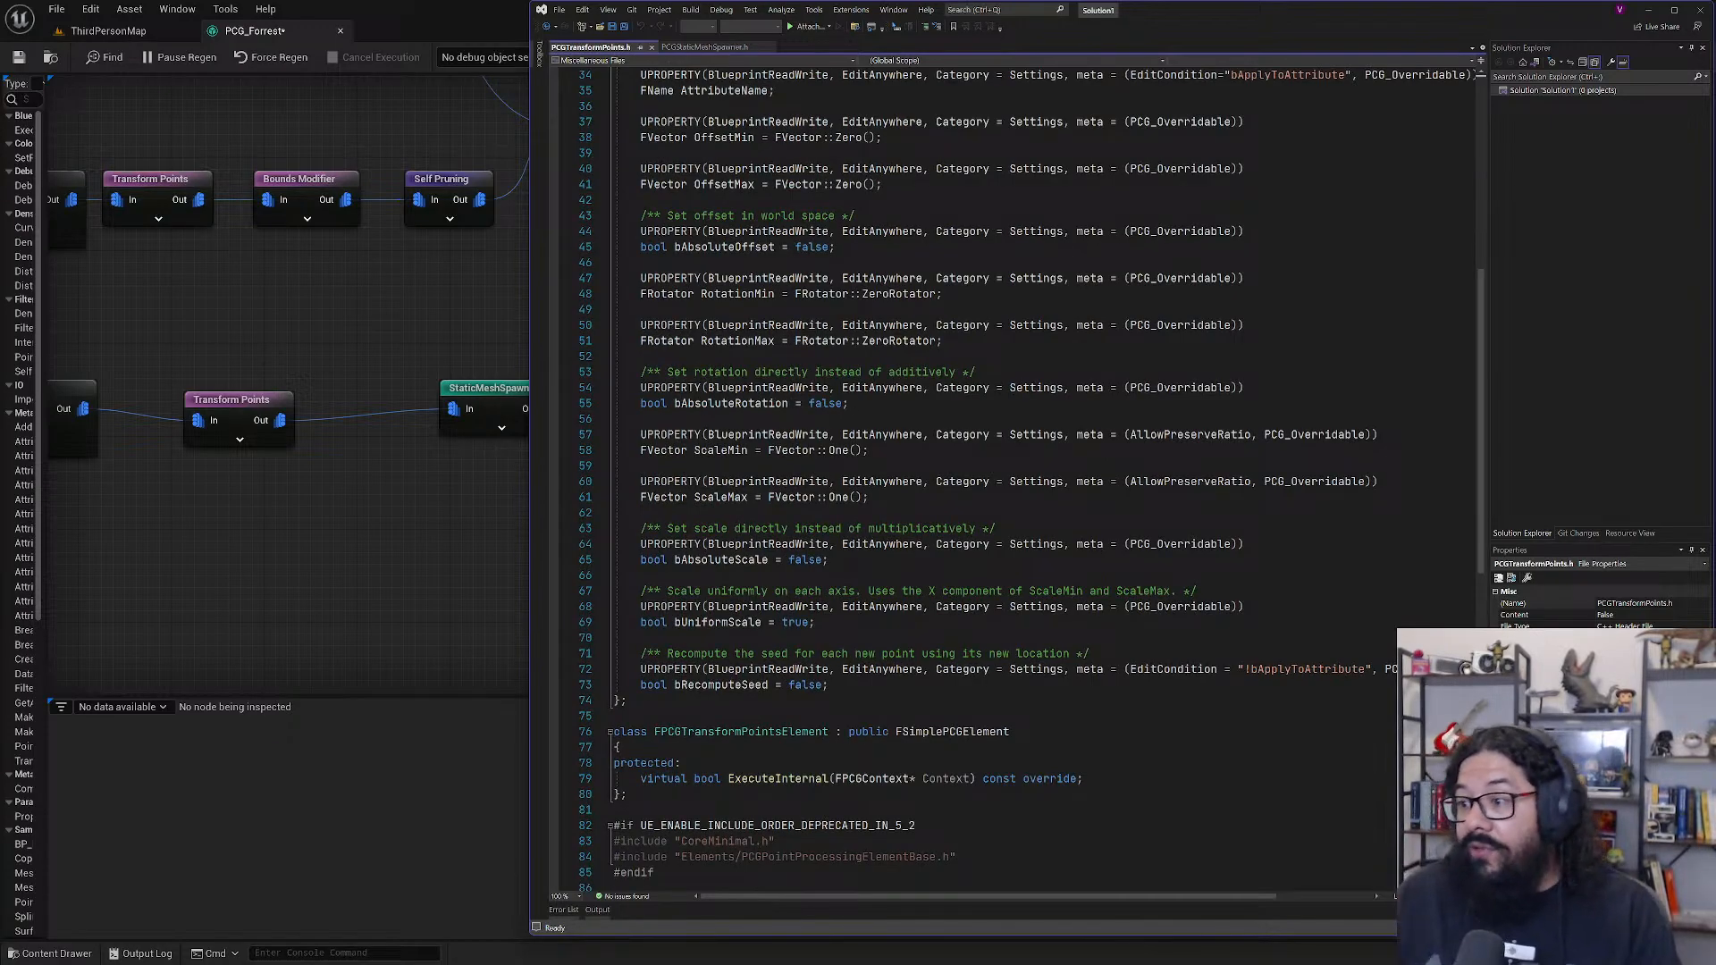
{"action": "scroll", "coordinate": [1010, 483], "scroll_direction": "up", "scroll_amount": 11}
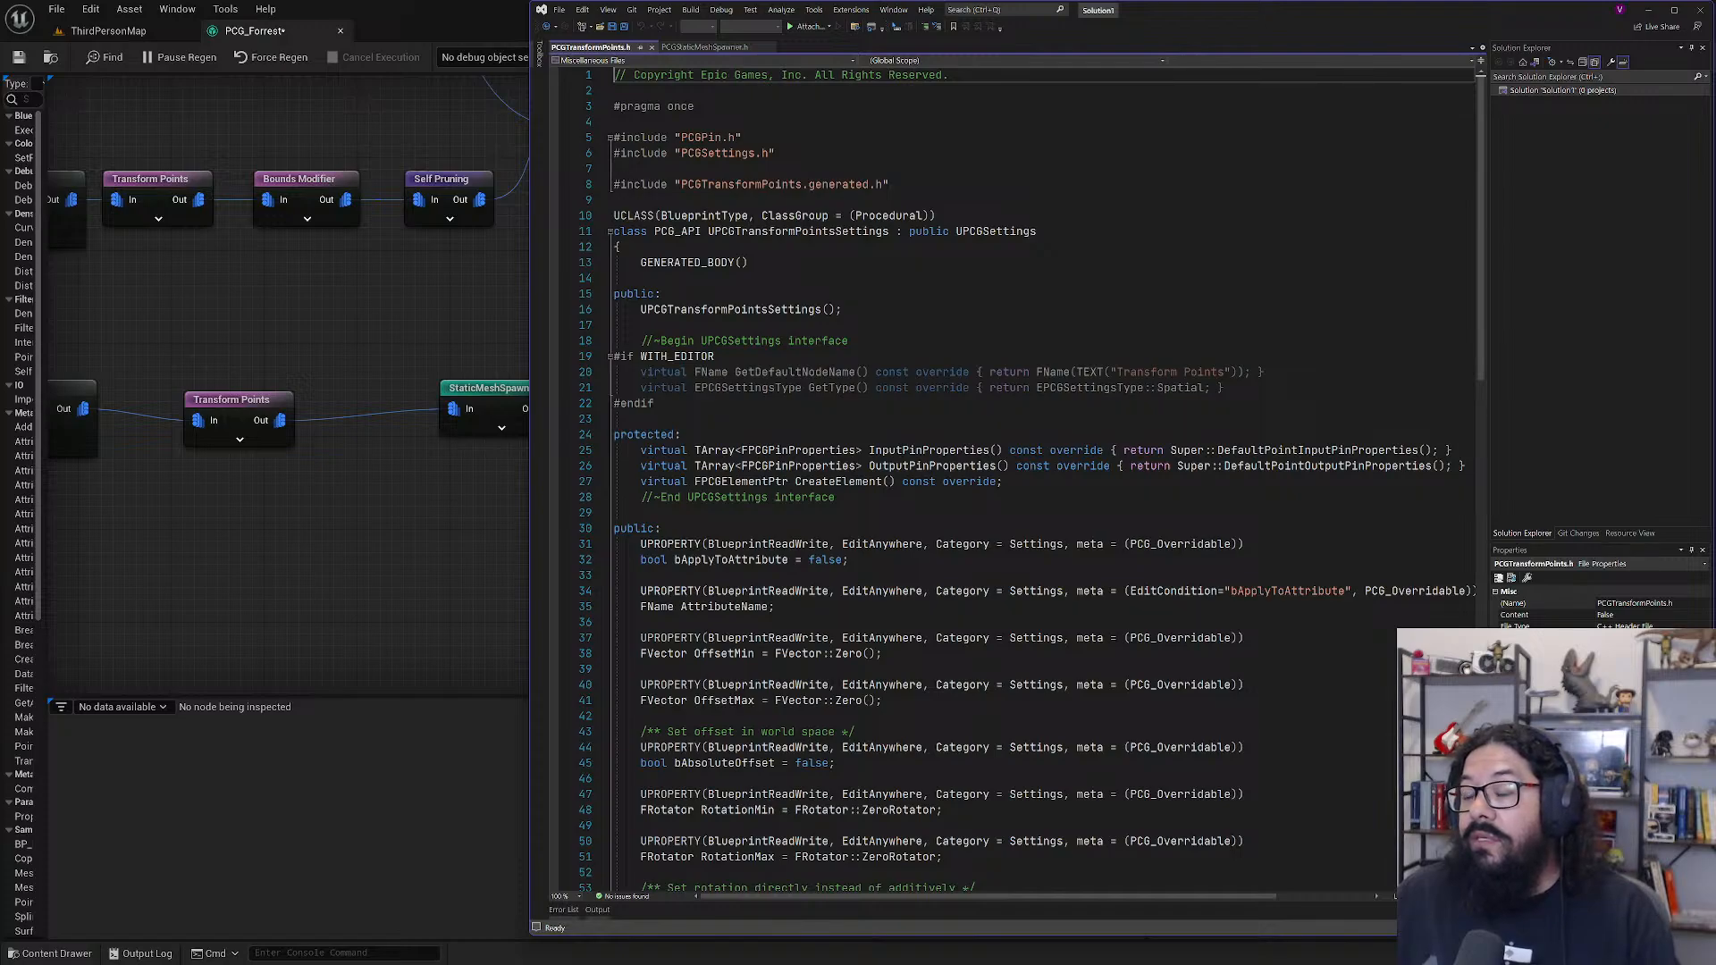
{"action": "right_click", "coordinate": [872, 350]}
{"action": "left_click", "coordinate": [888, 326]}
{"action": "right_click", "coordinate": [888, 326]}
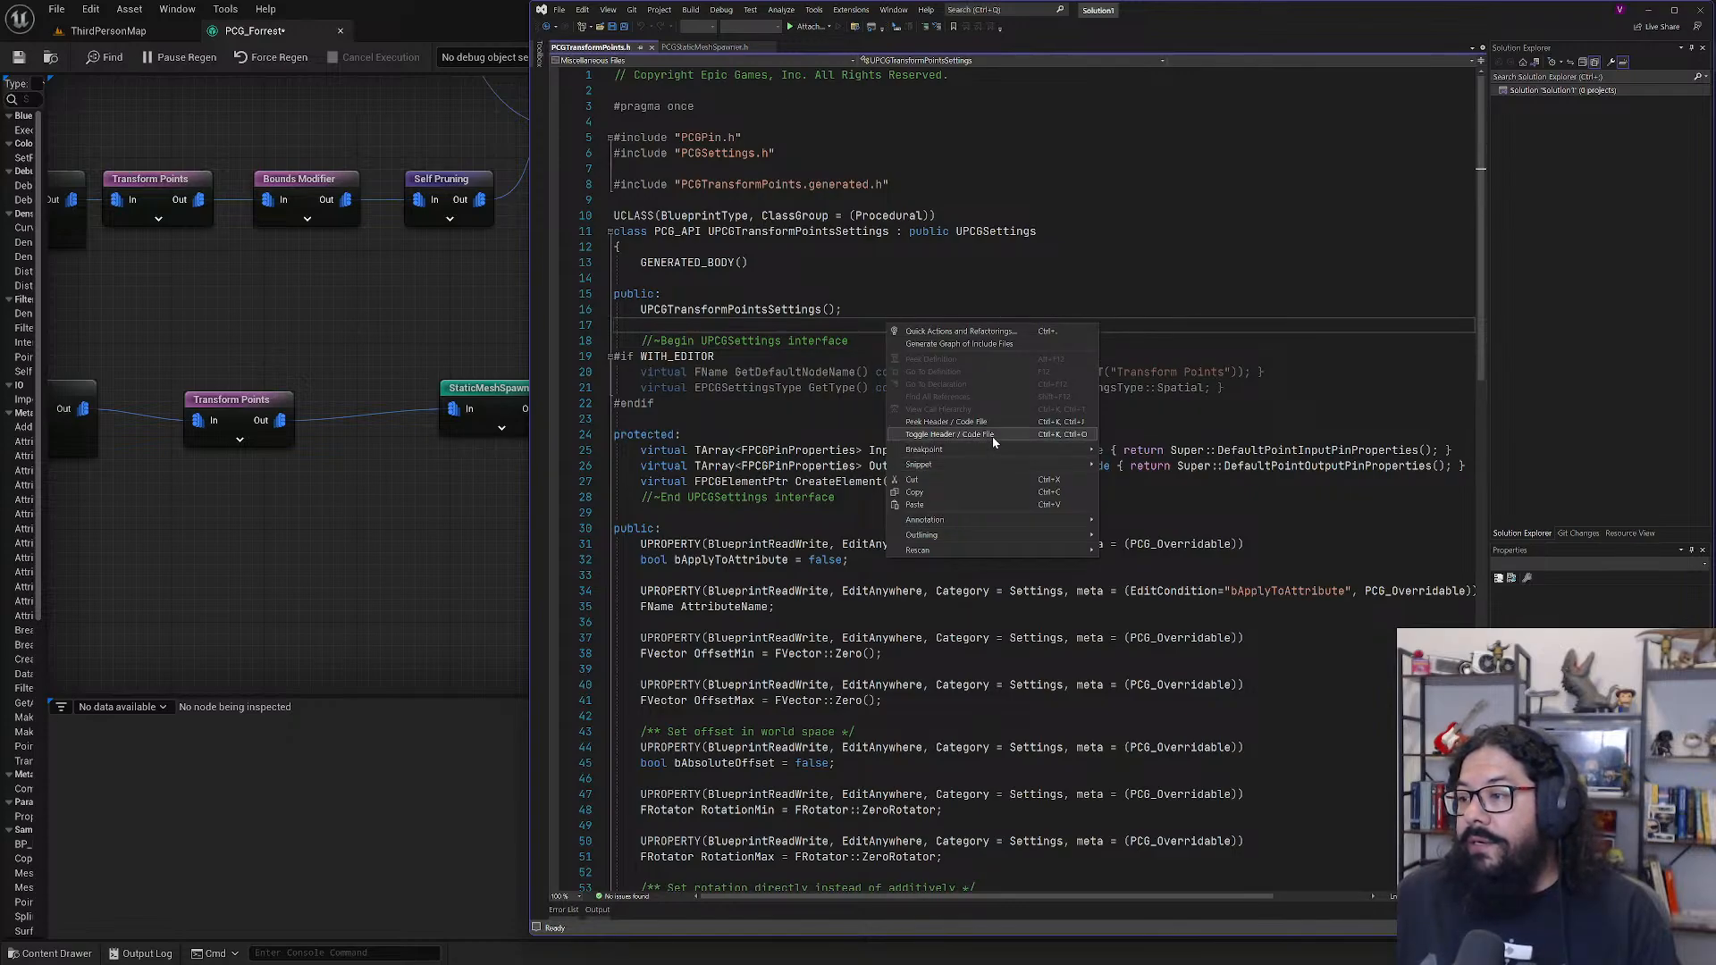
{"action": "left_click", "coordinate": [949, 434]}
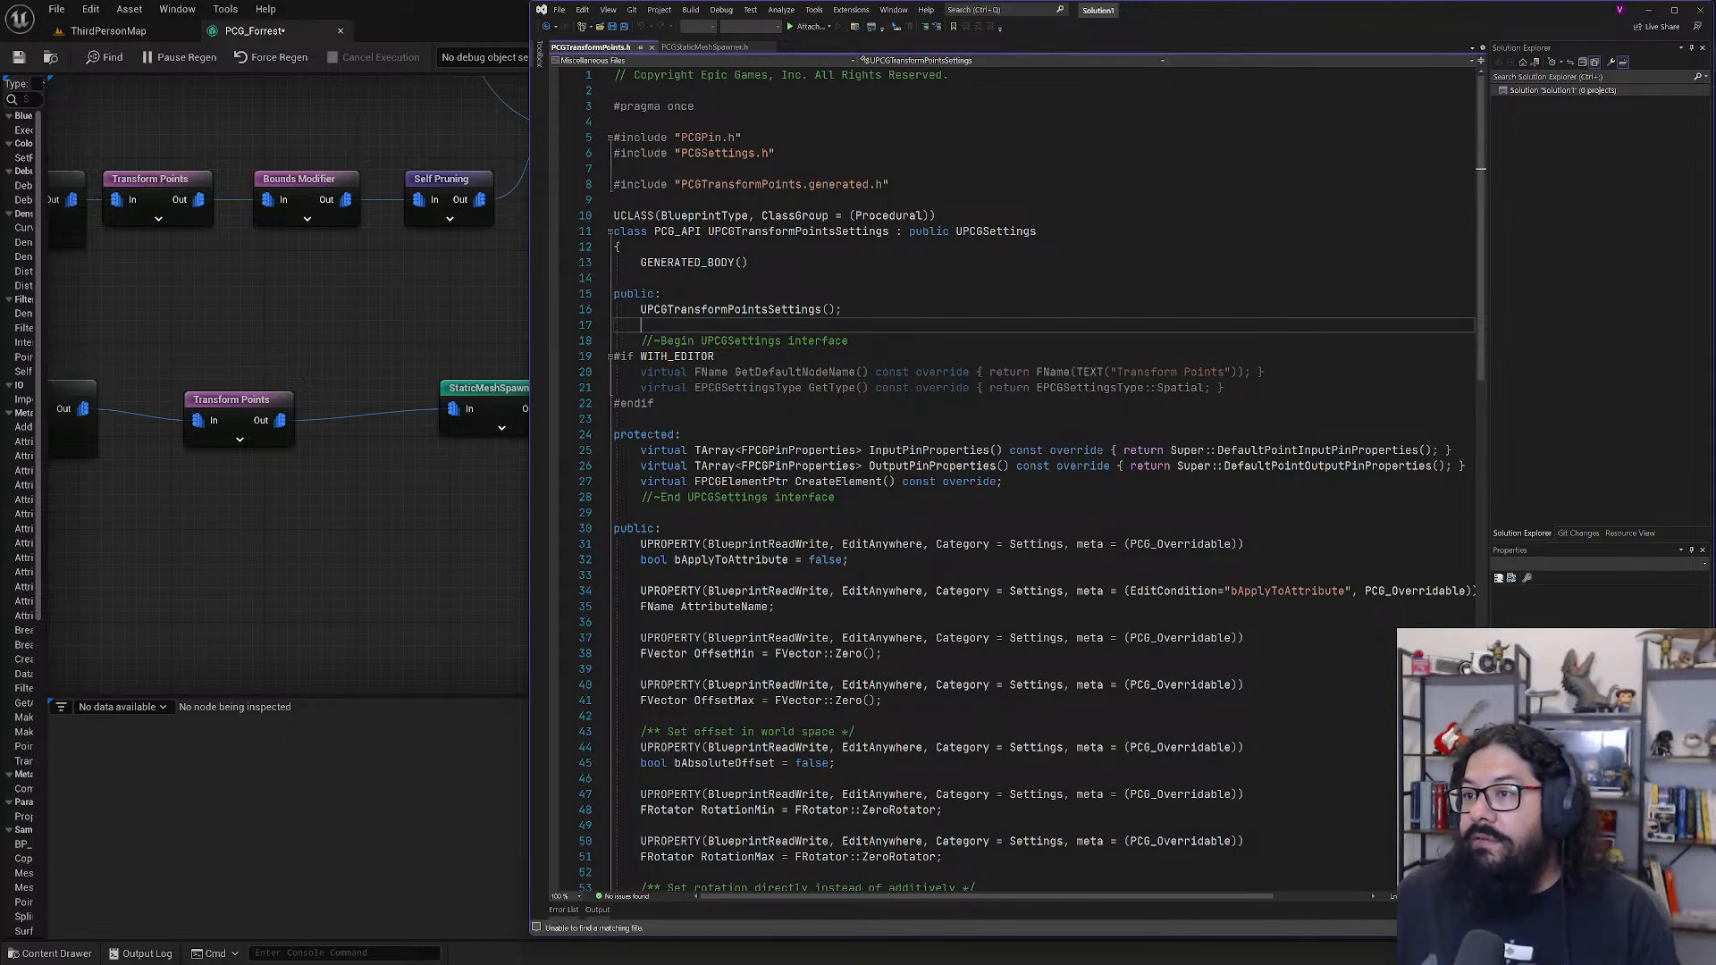
{"action": "right_click", "coordinate": [940, 332]}
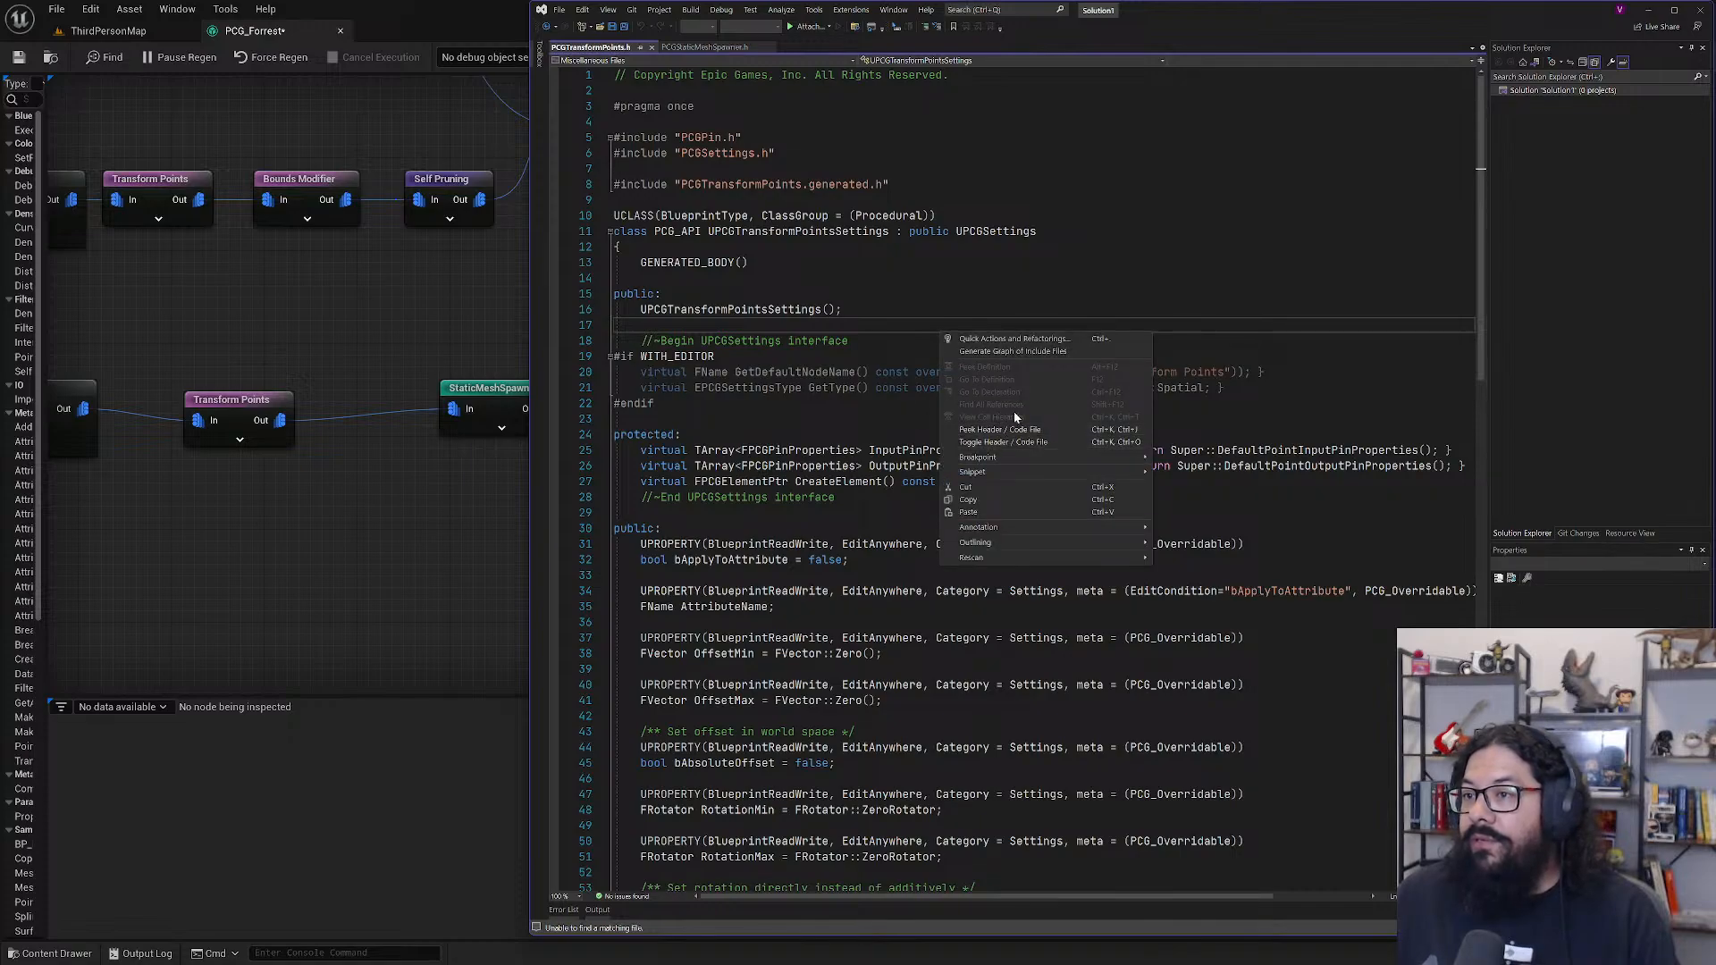
{"action": "left_click", "coordinate": [1018, 441]}
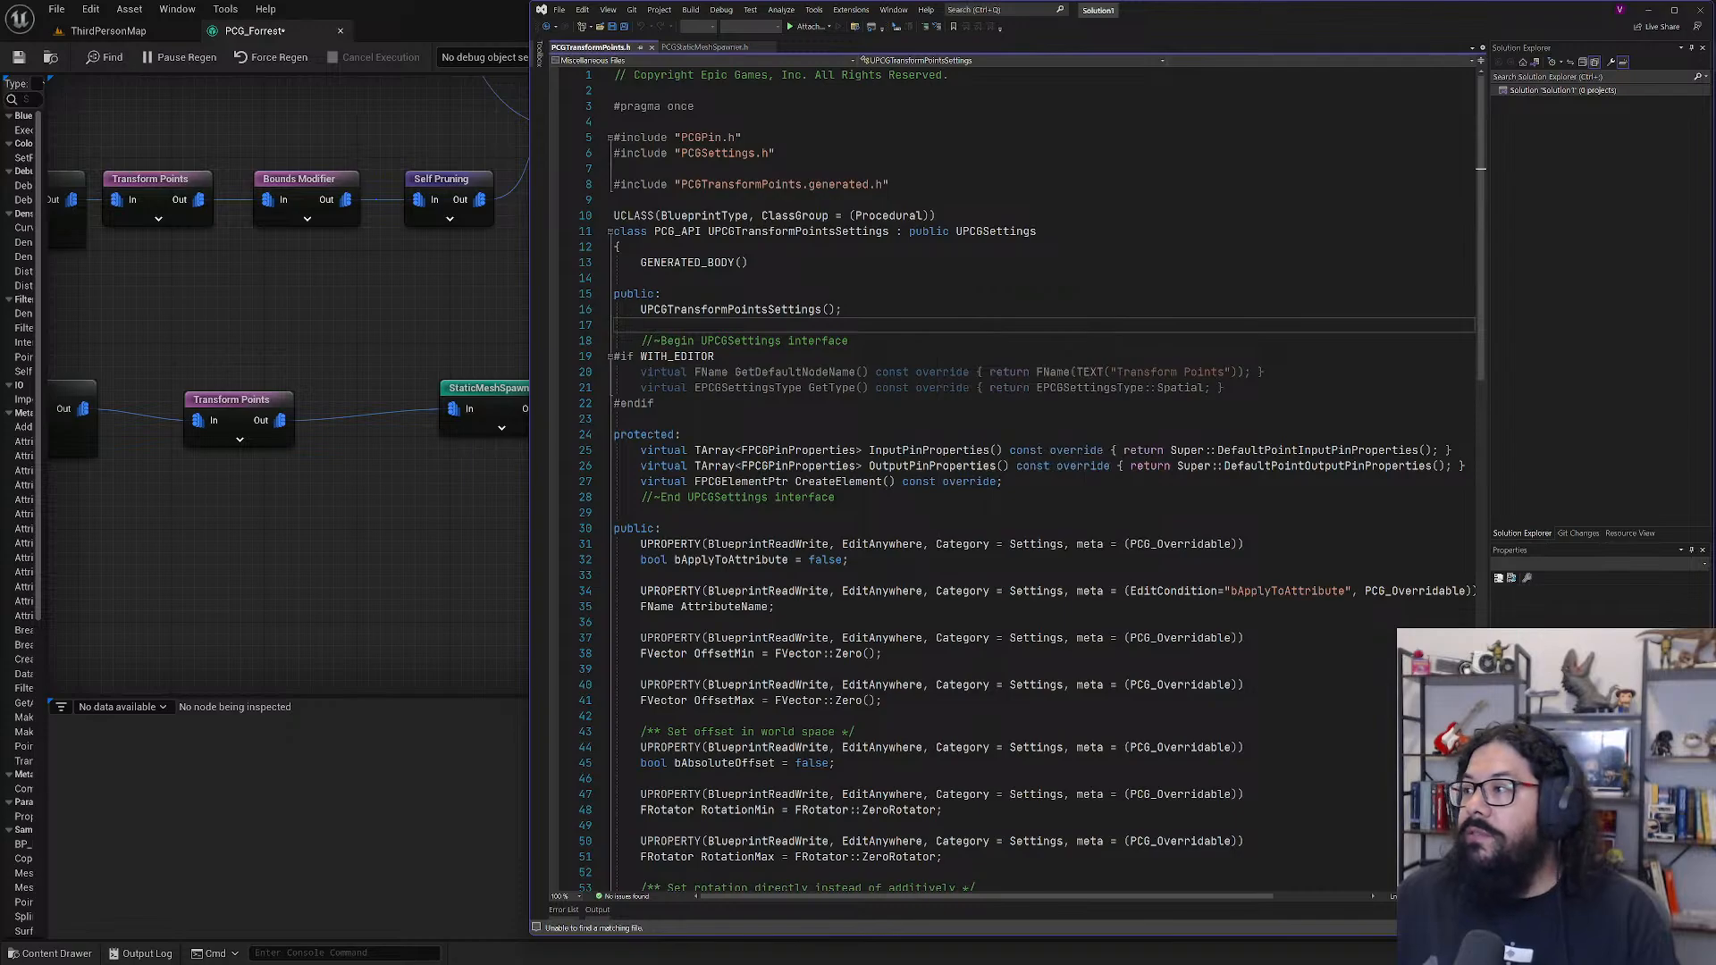
{"action": "left_click", "coordinate": [1542, 93]}
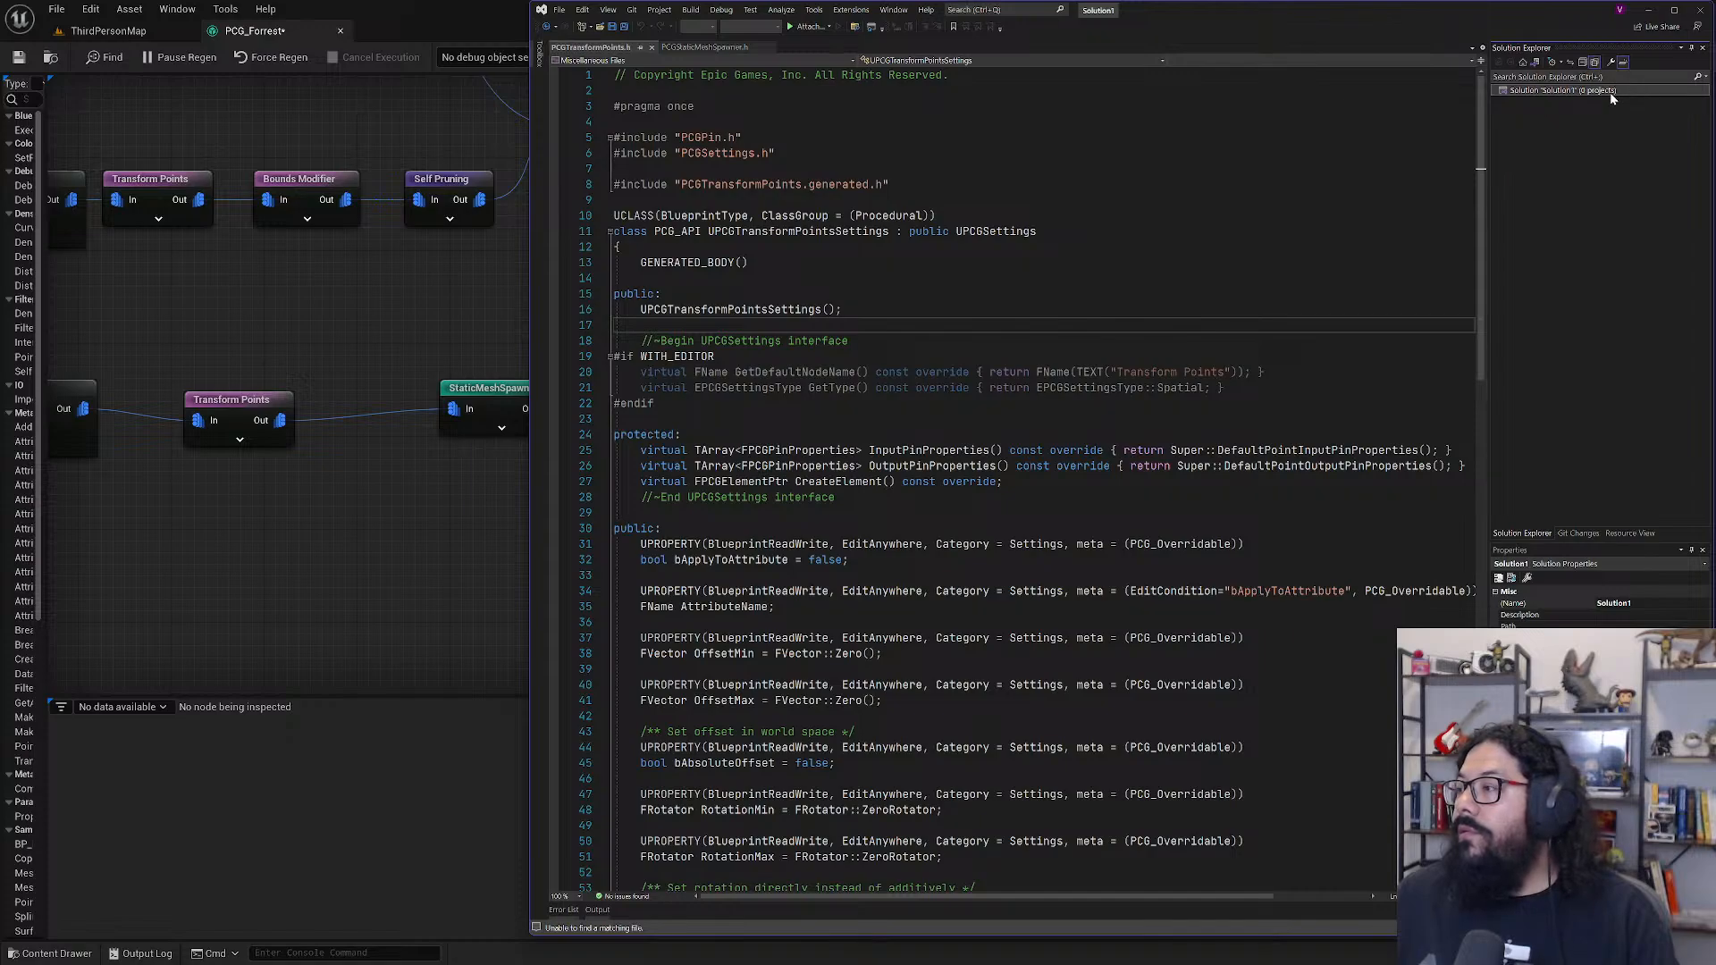
{"action": "left_click", "coordinate": [1019, 294]}
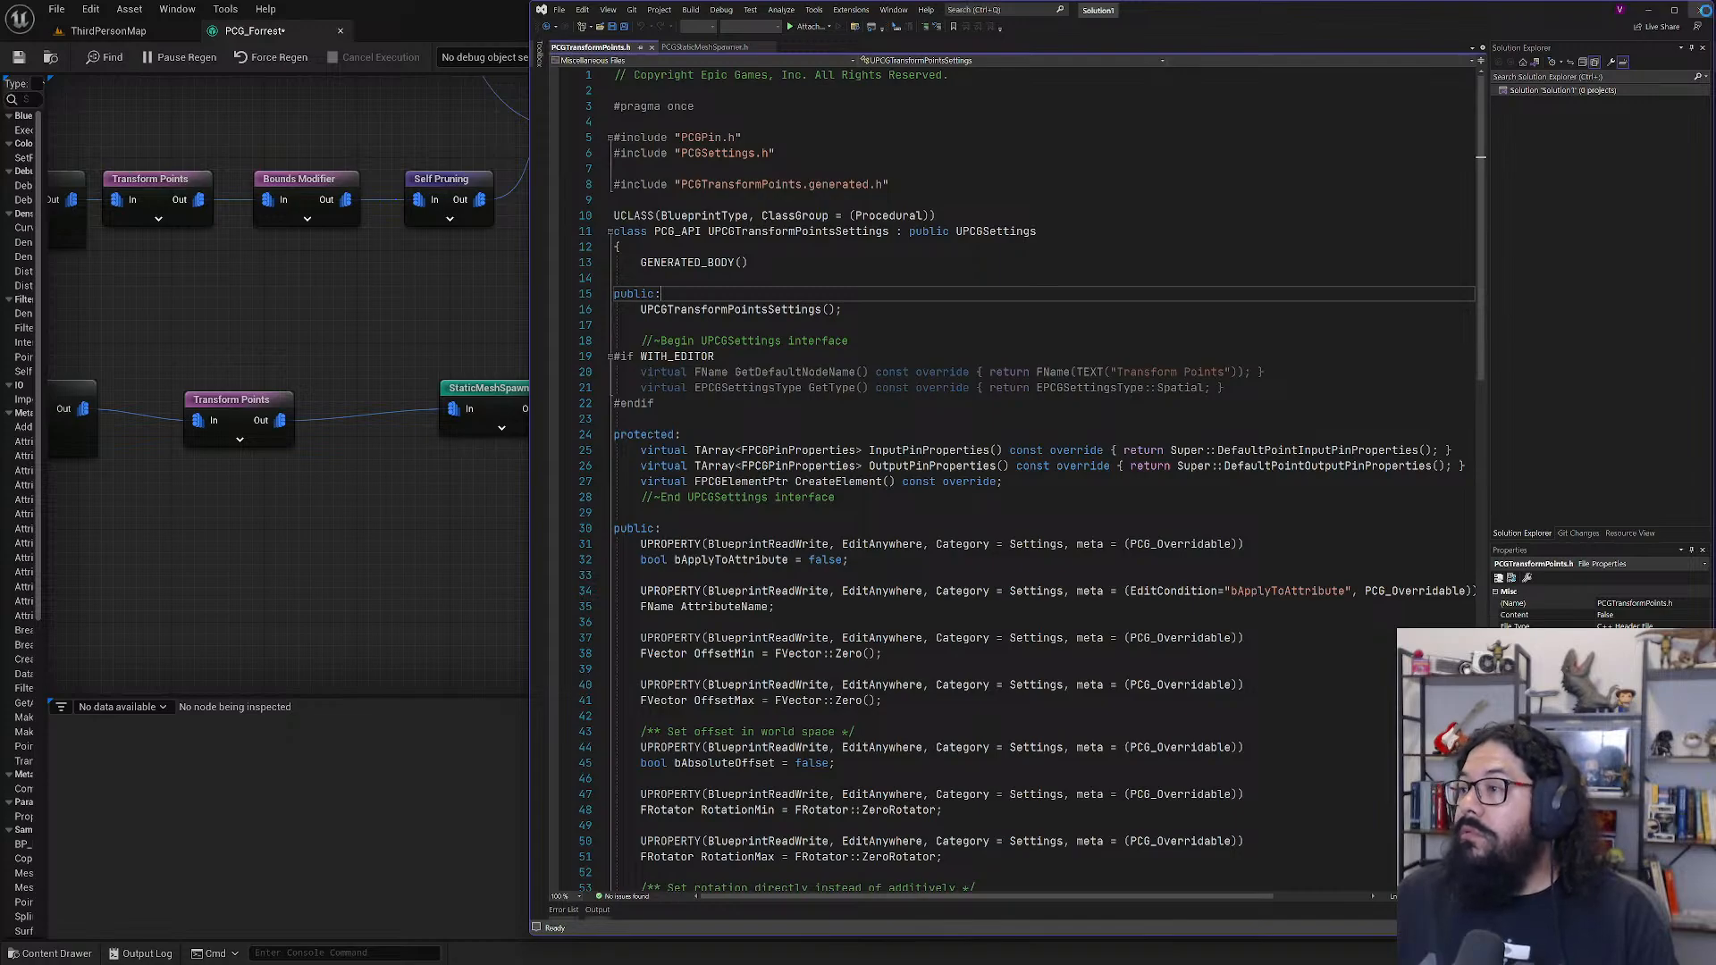
- Close Visual Studio to return to Unreal Editor and save the PCG_Forrest graph
{"action": "left_click", "coordinate": [1703, 10]}
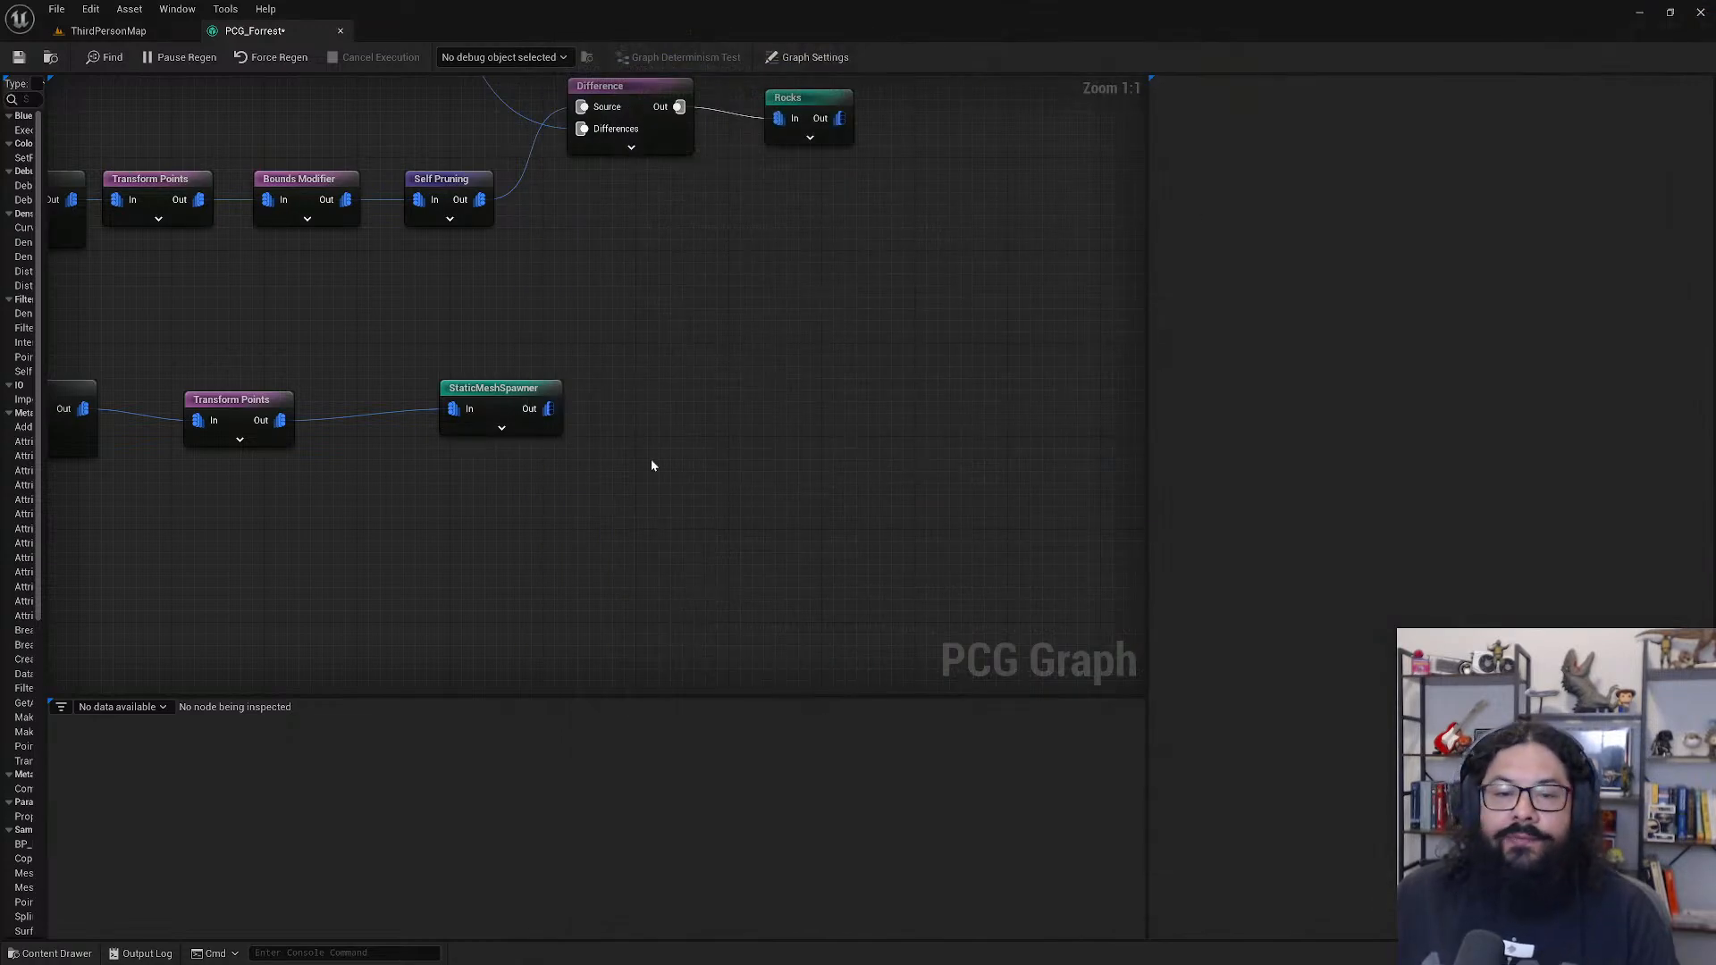
{"action": "key", "text": "ctrl+s"}
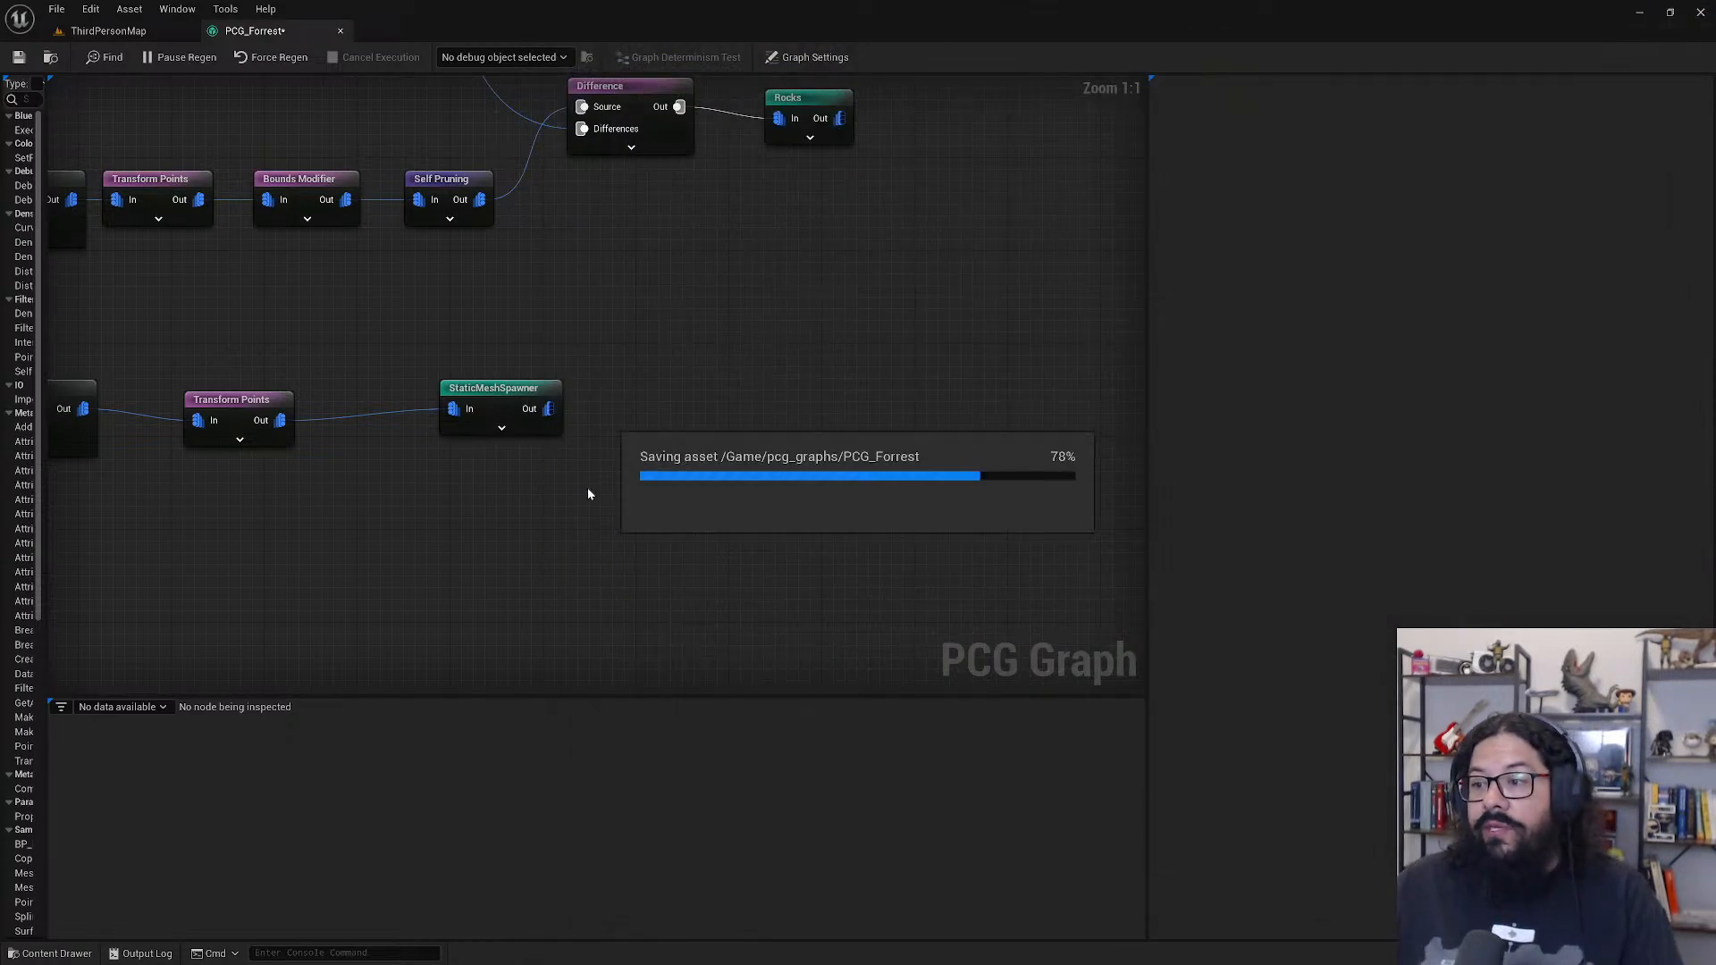
- Play-test ThirdPersonMap by running the character through the generated forest and jumping around the rocks, and end the play session
{"action": "left_click", "coordinate": [109, 30]}
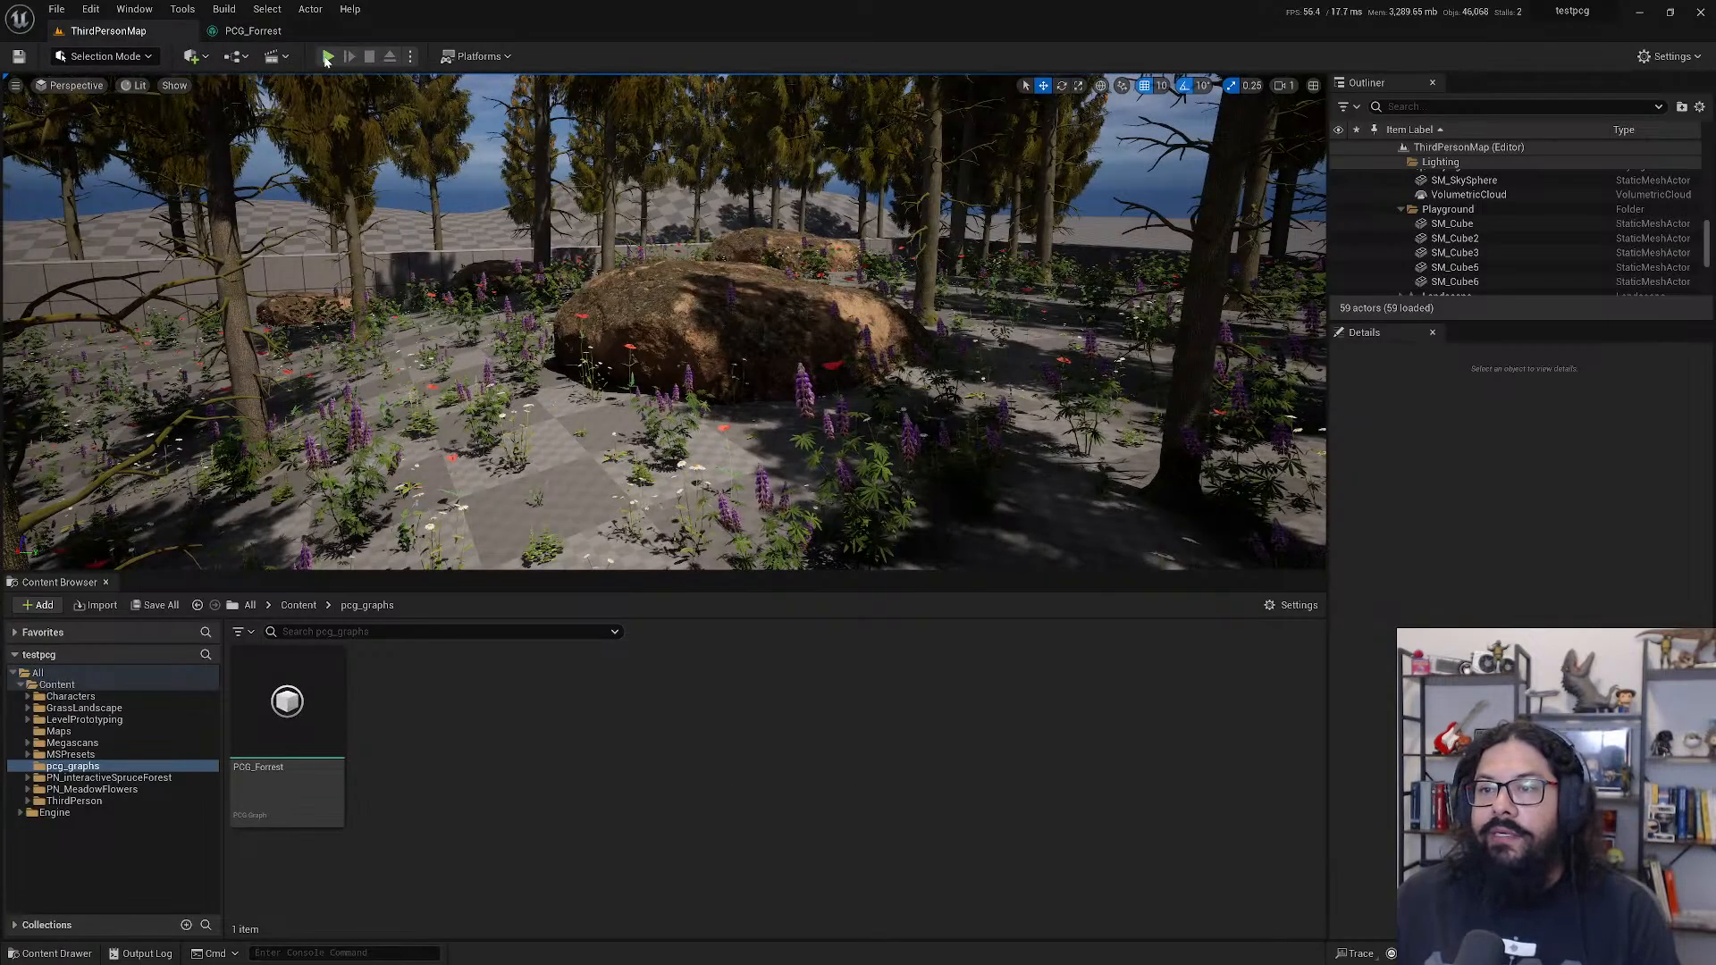
{"action": "key", "text": "alt+p"}
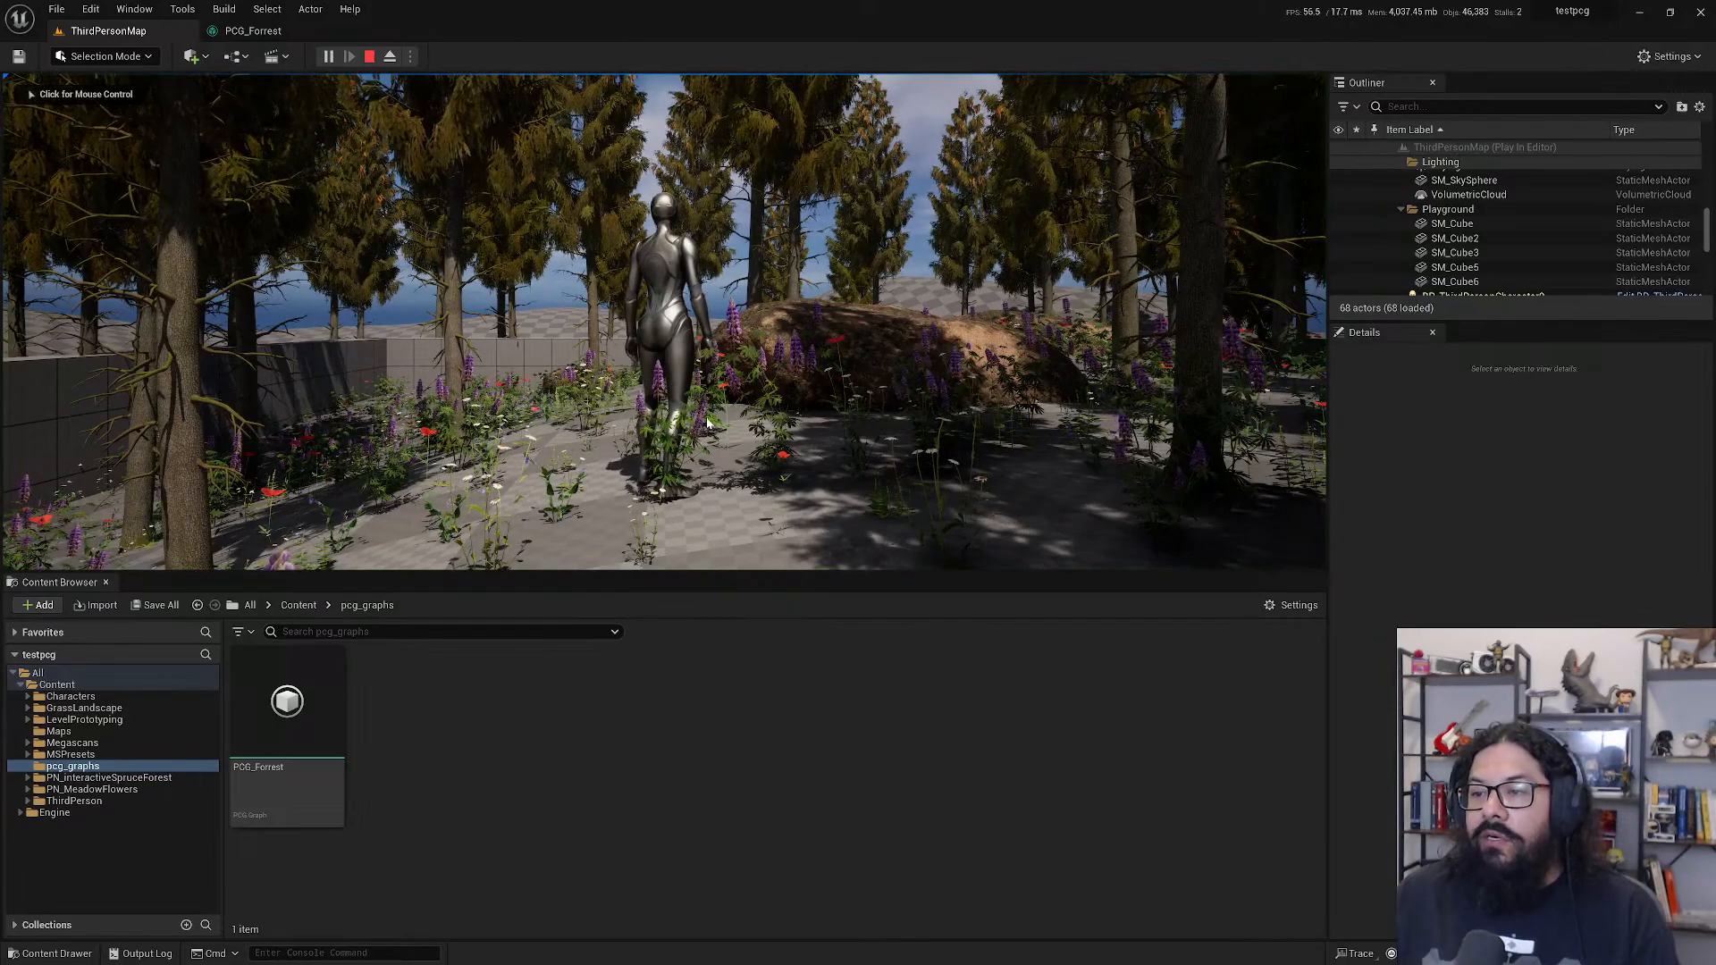
{"action": "key", "text": "w"}
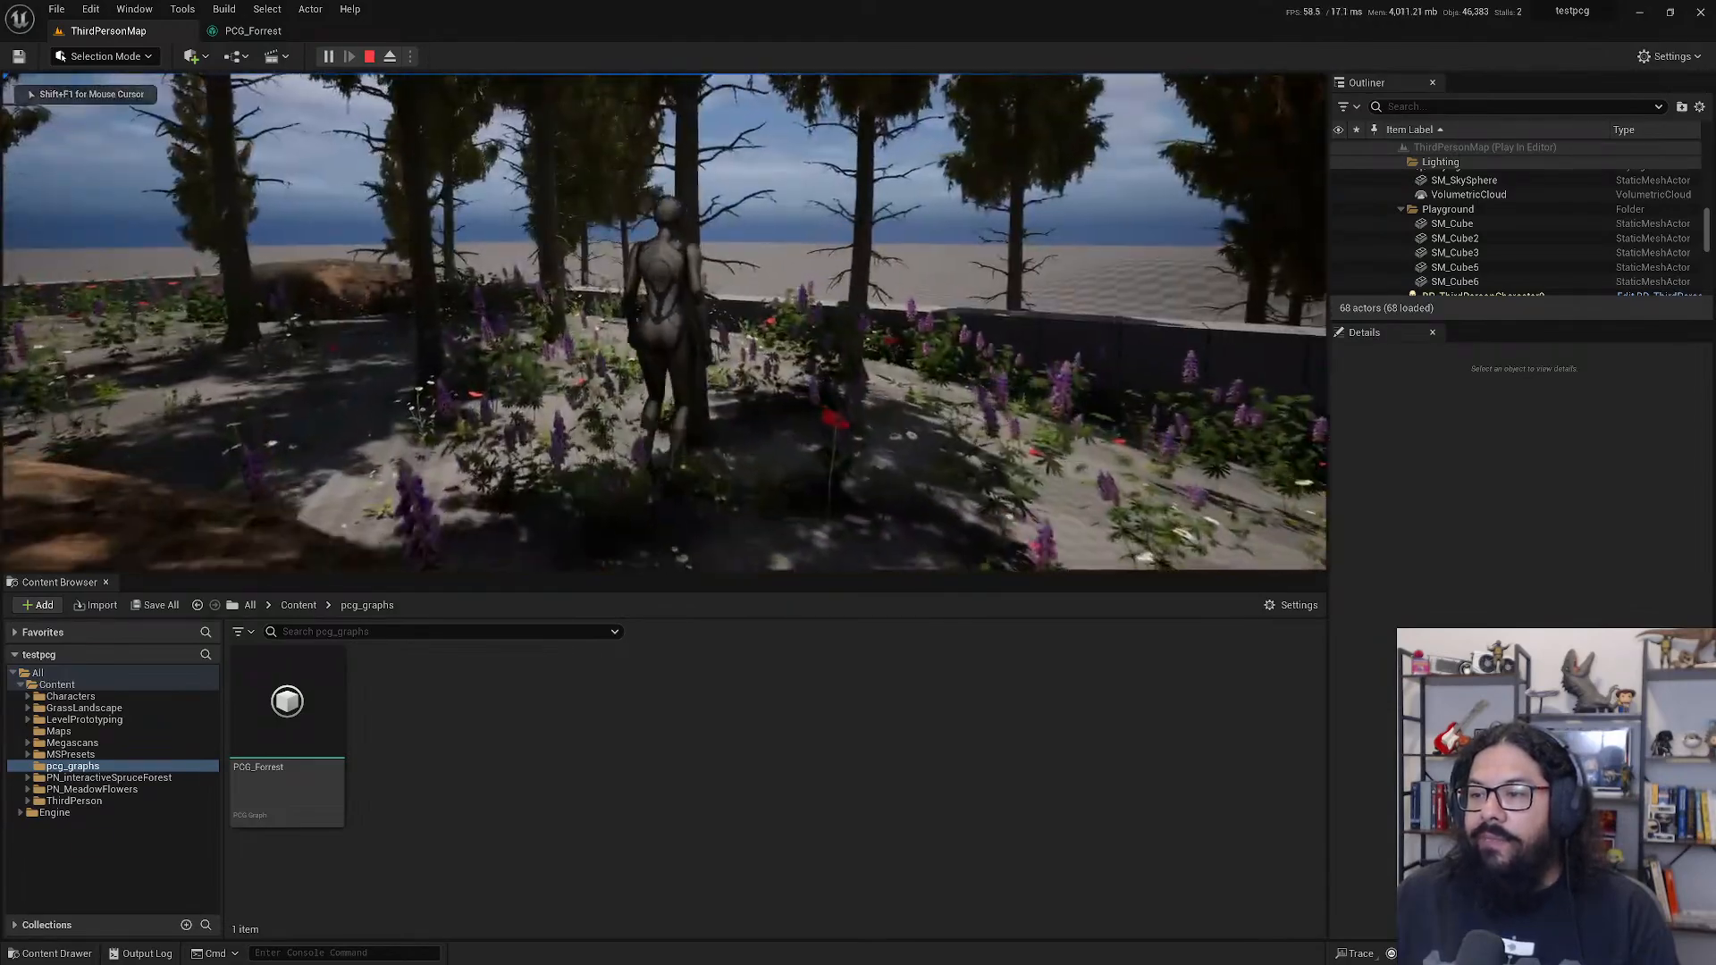
{"action": "key", "text": "w"}
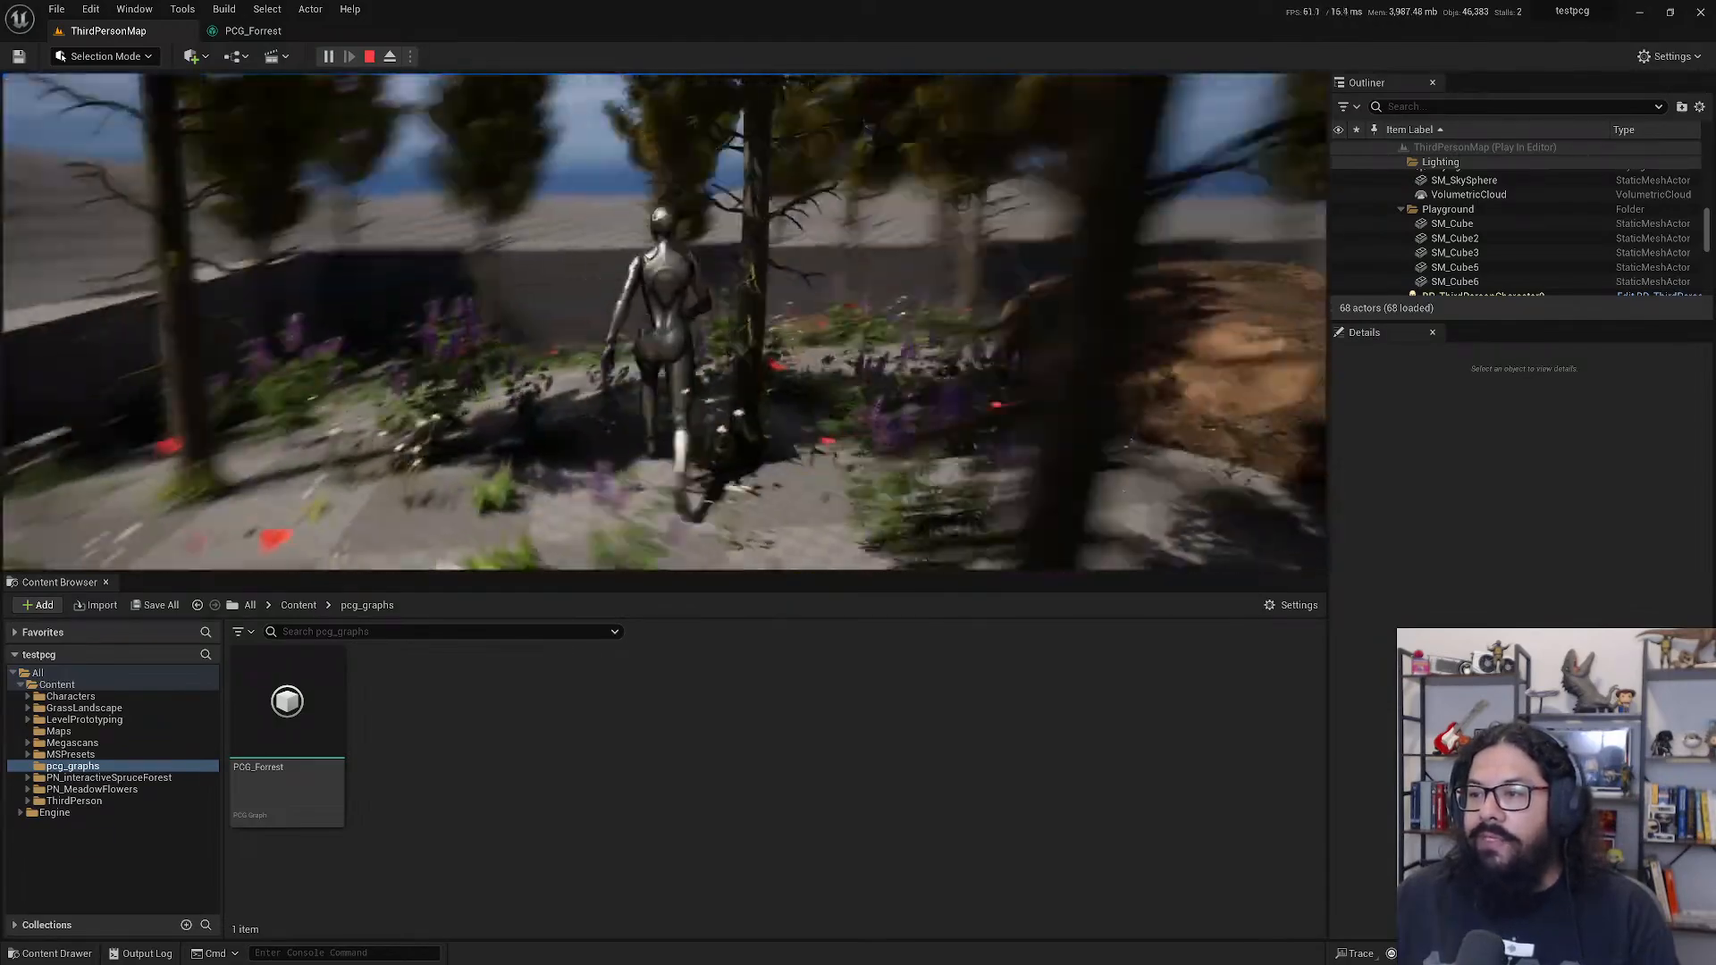
{"action": "key", "text": "w"}
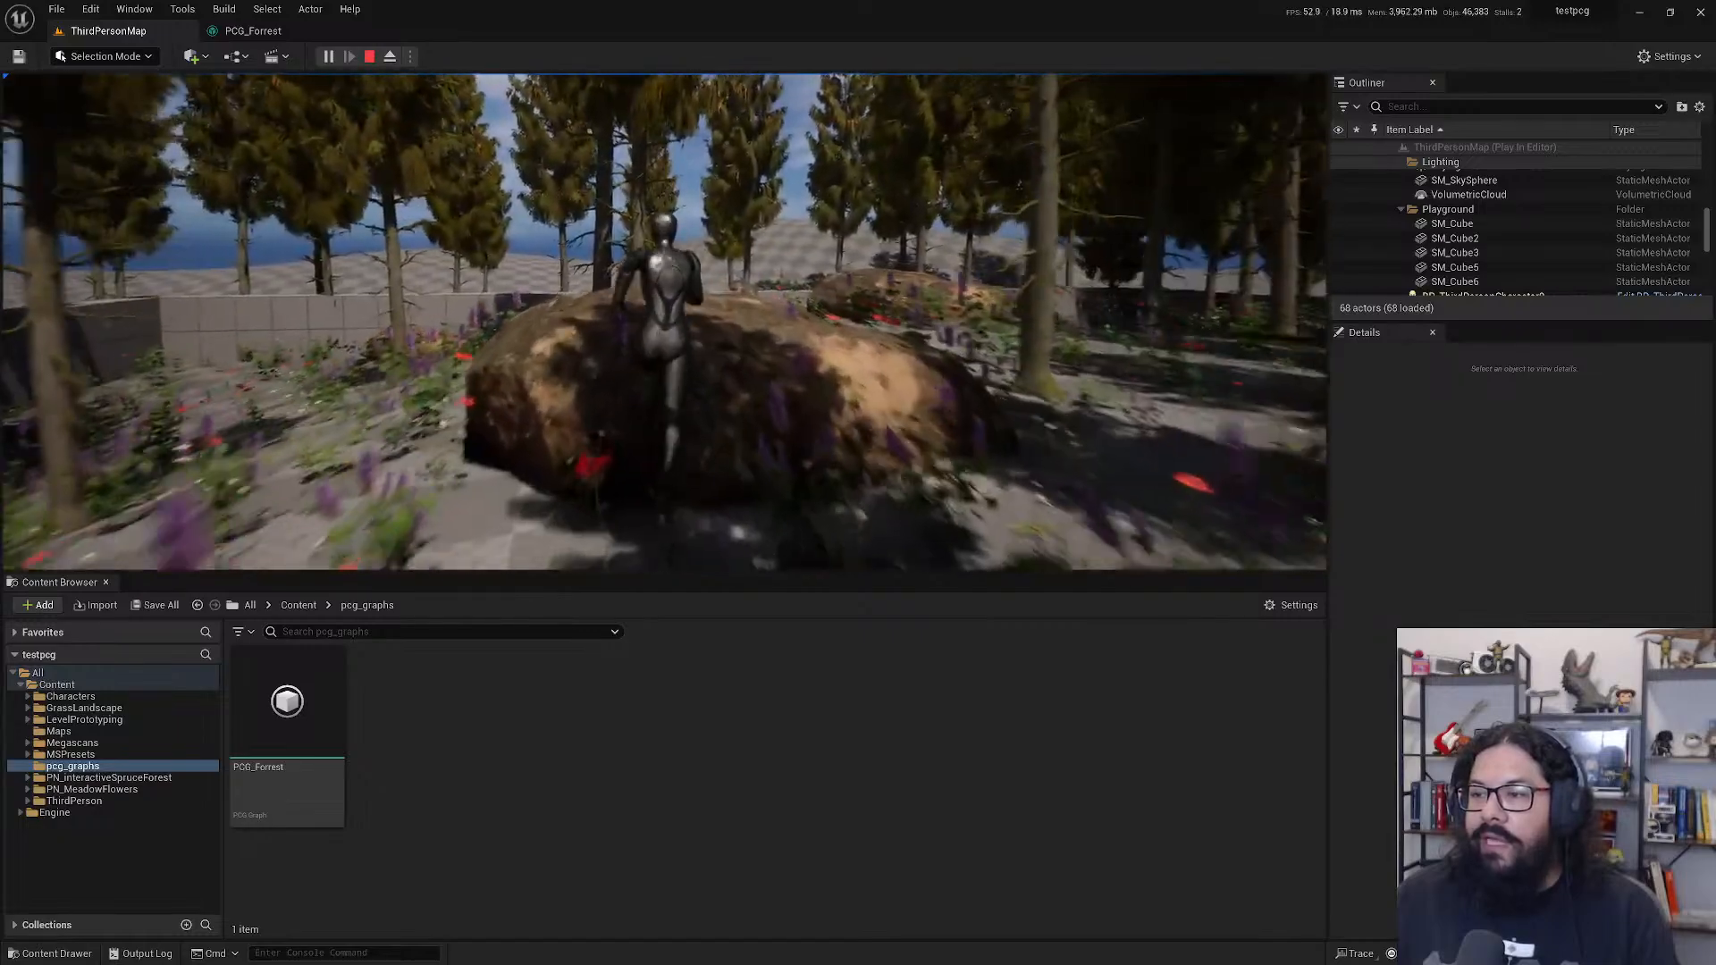
{"action": "key", "text": "w"}
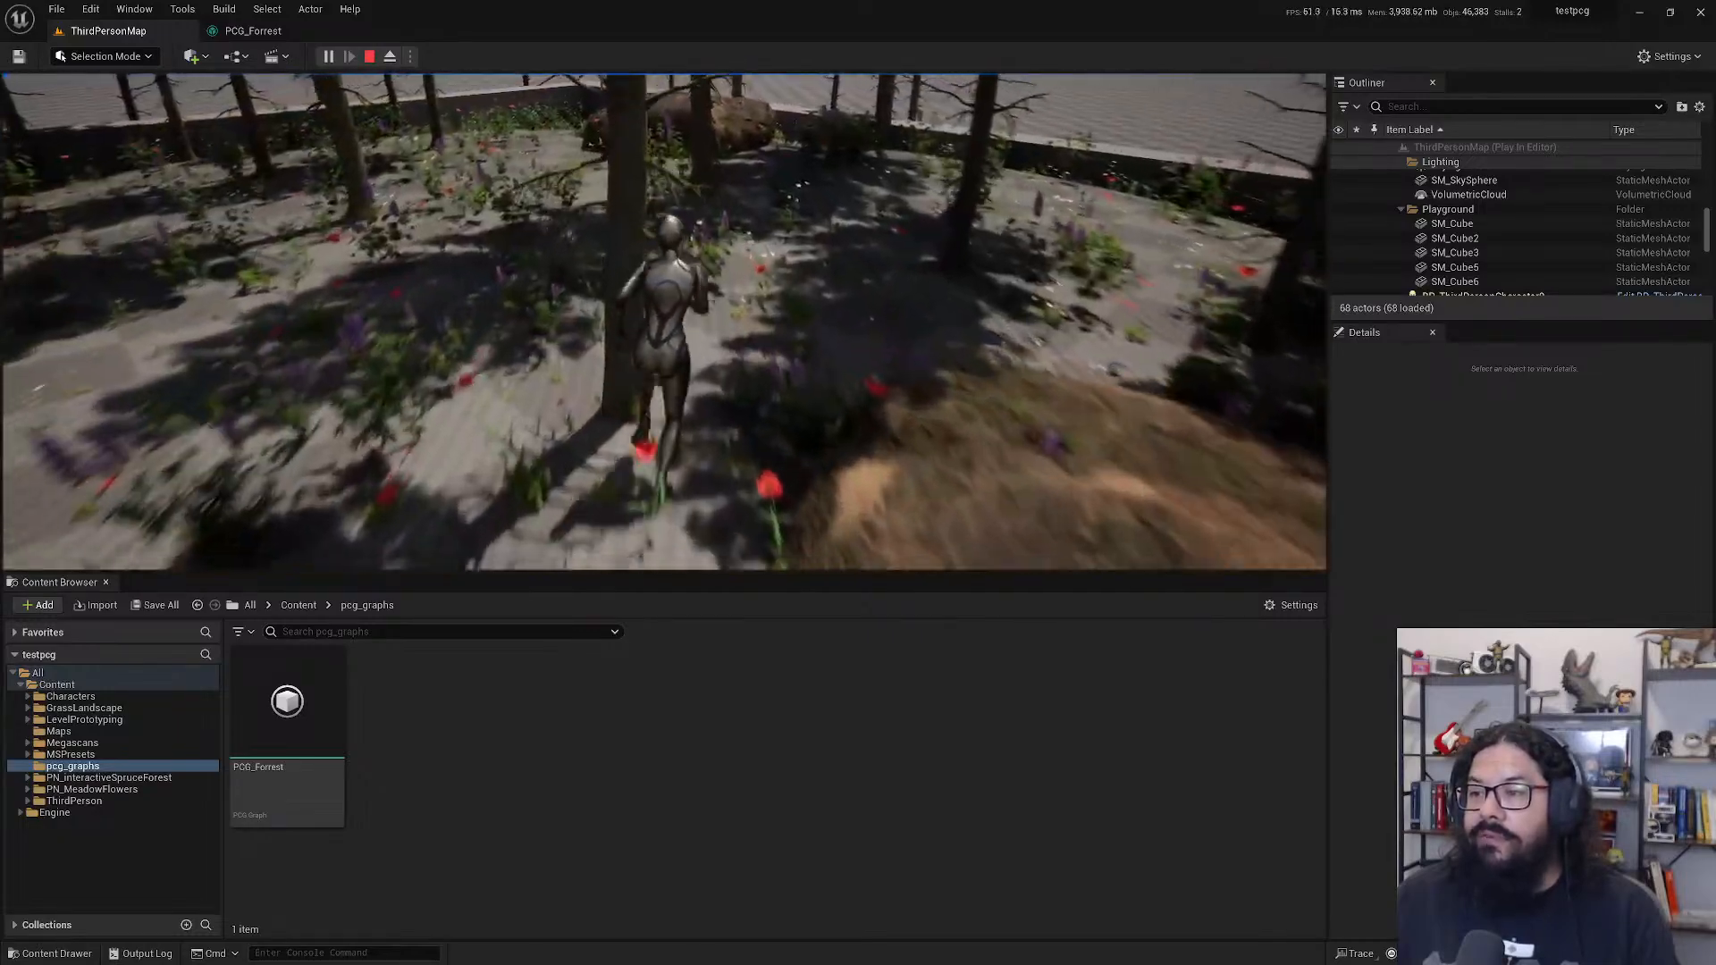
{"action": "key", "text": "w"}
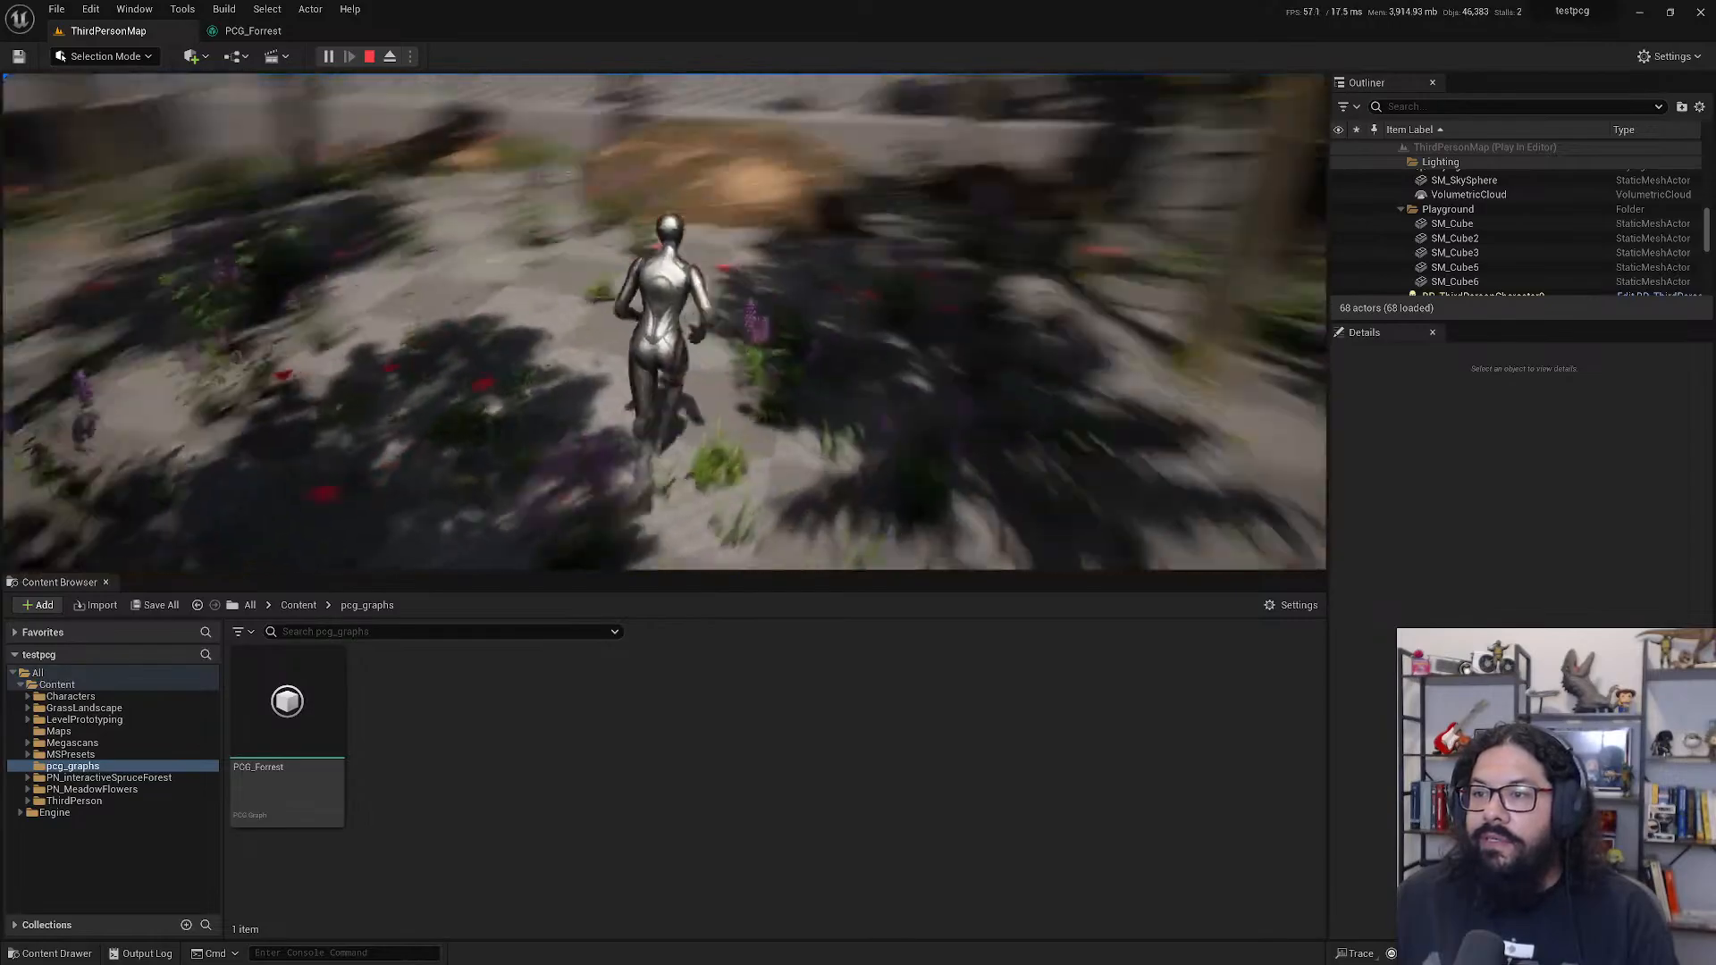
{"action": "key", "text": "w"}
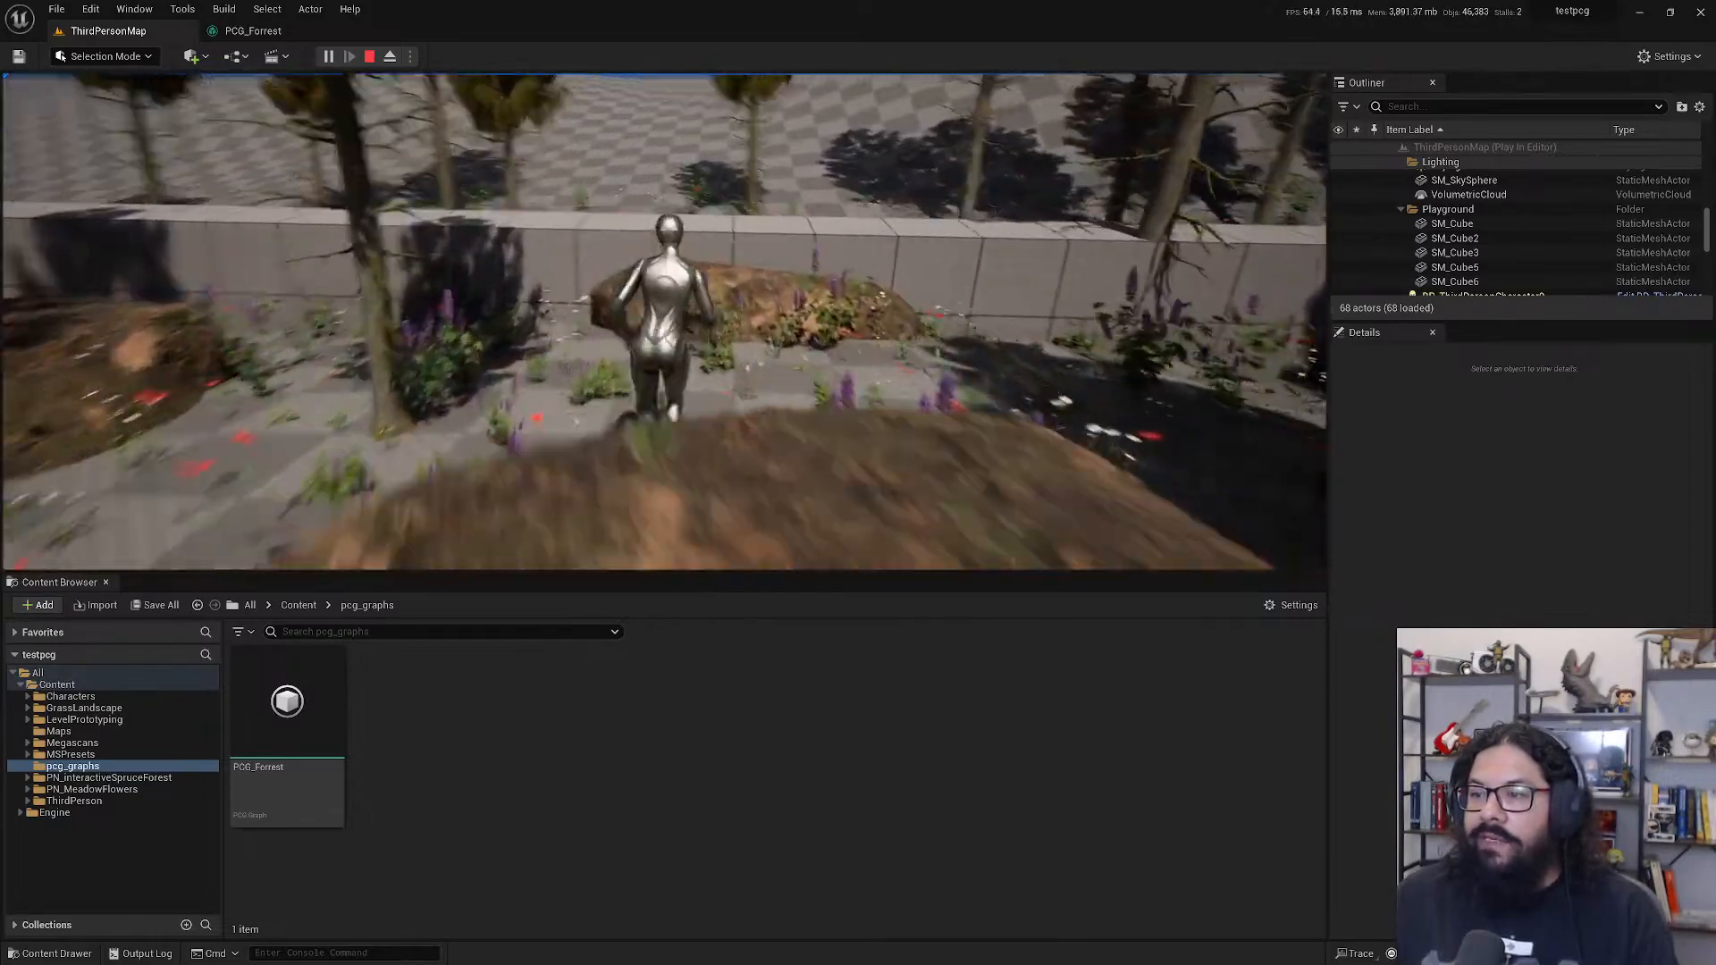
{"action": "key", "text": "w"}
{"action": "key", "text": "space"}
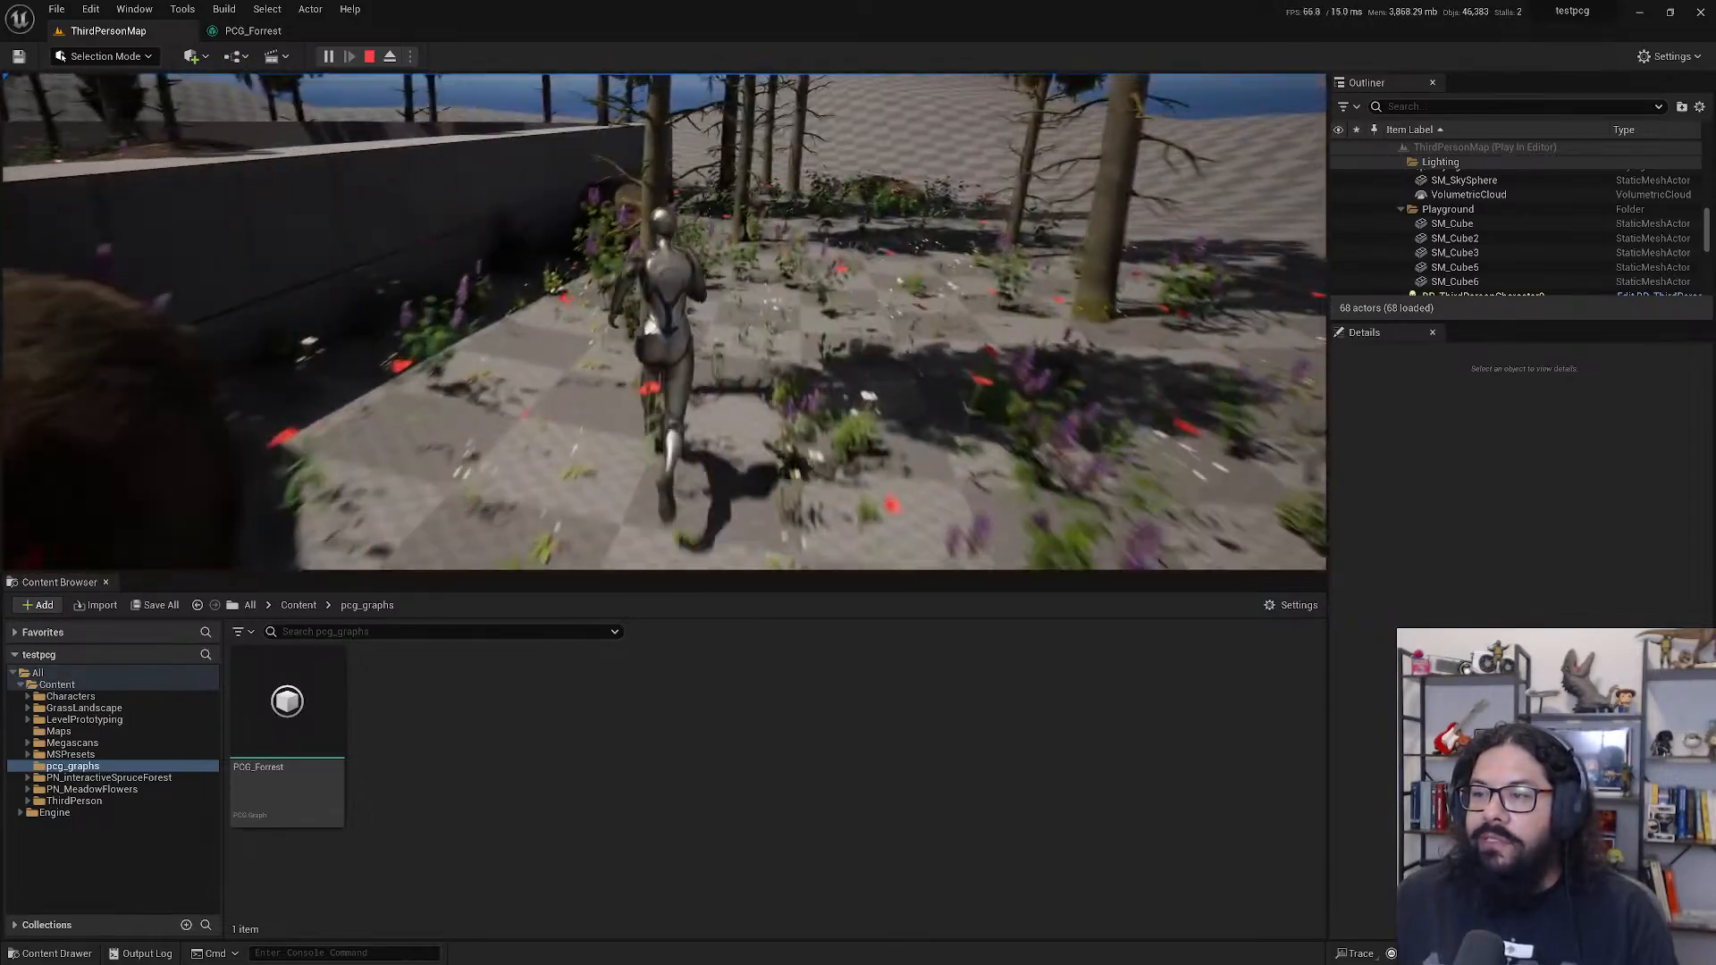
{"action": "key", "text": "space"}
{"action": "key", "text": "space"}
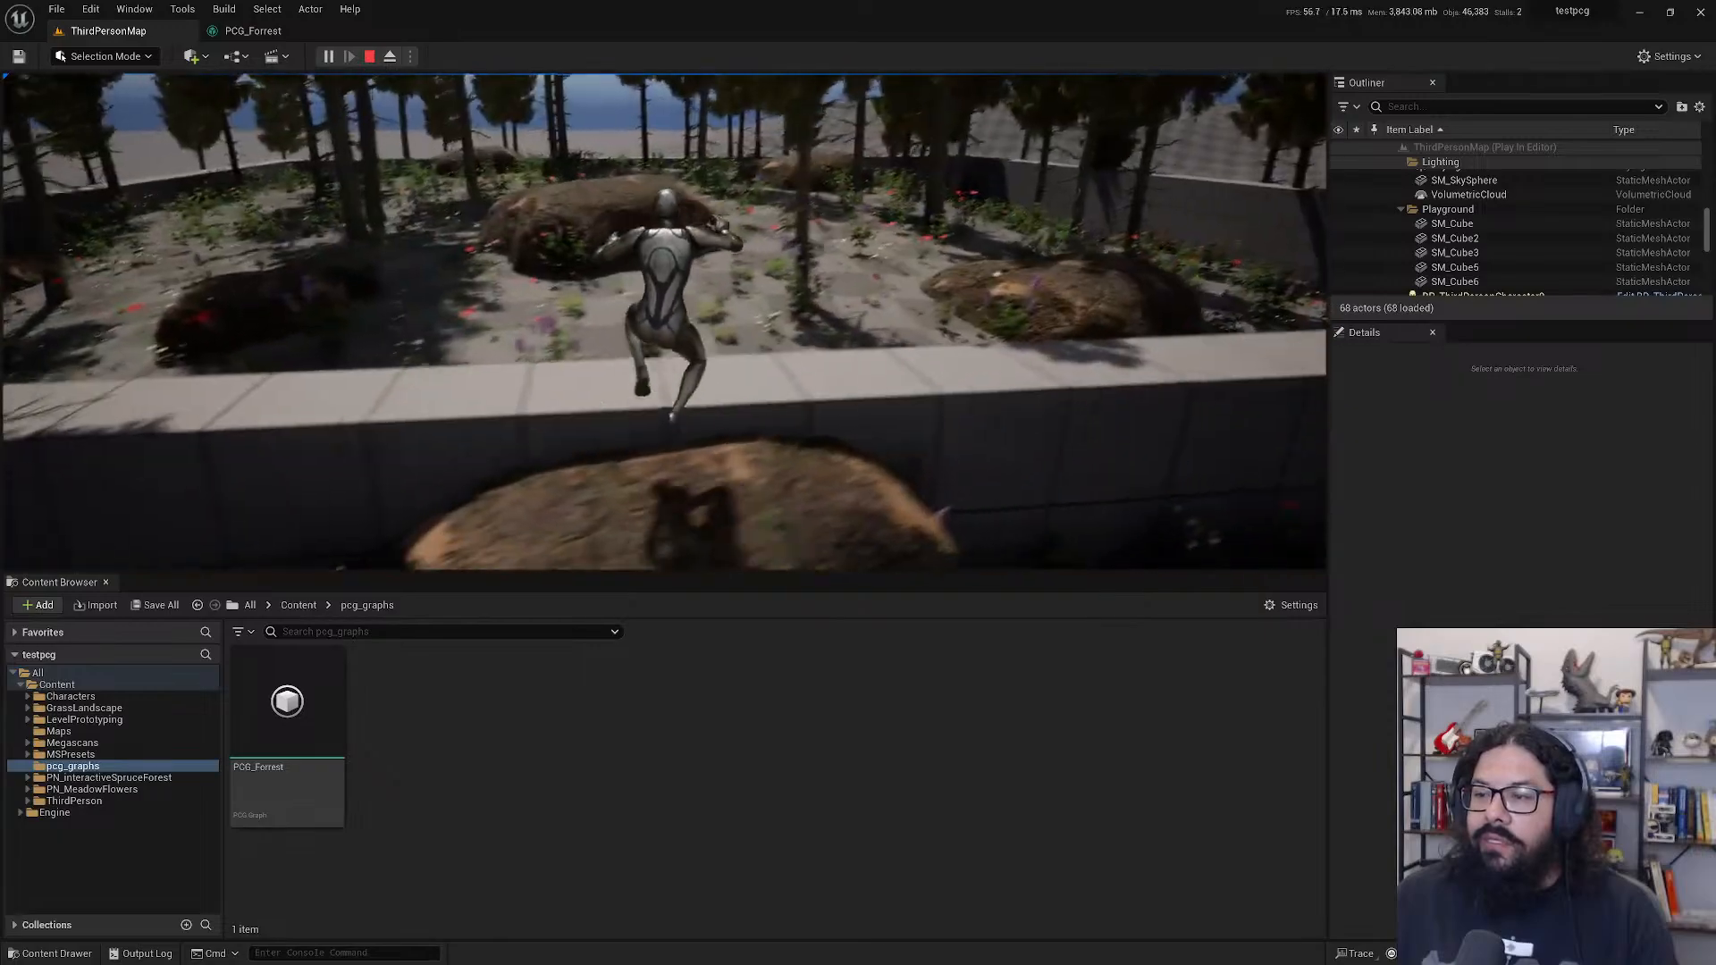
{"action": "key", "text": "Escape"}
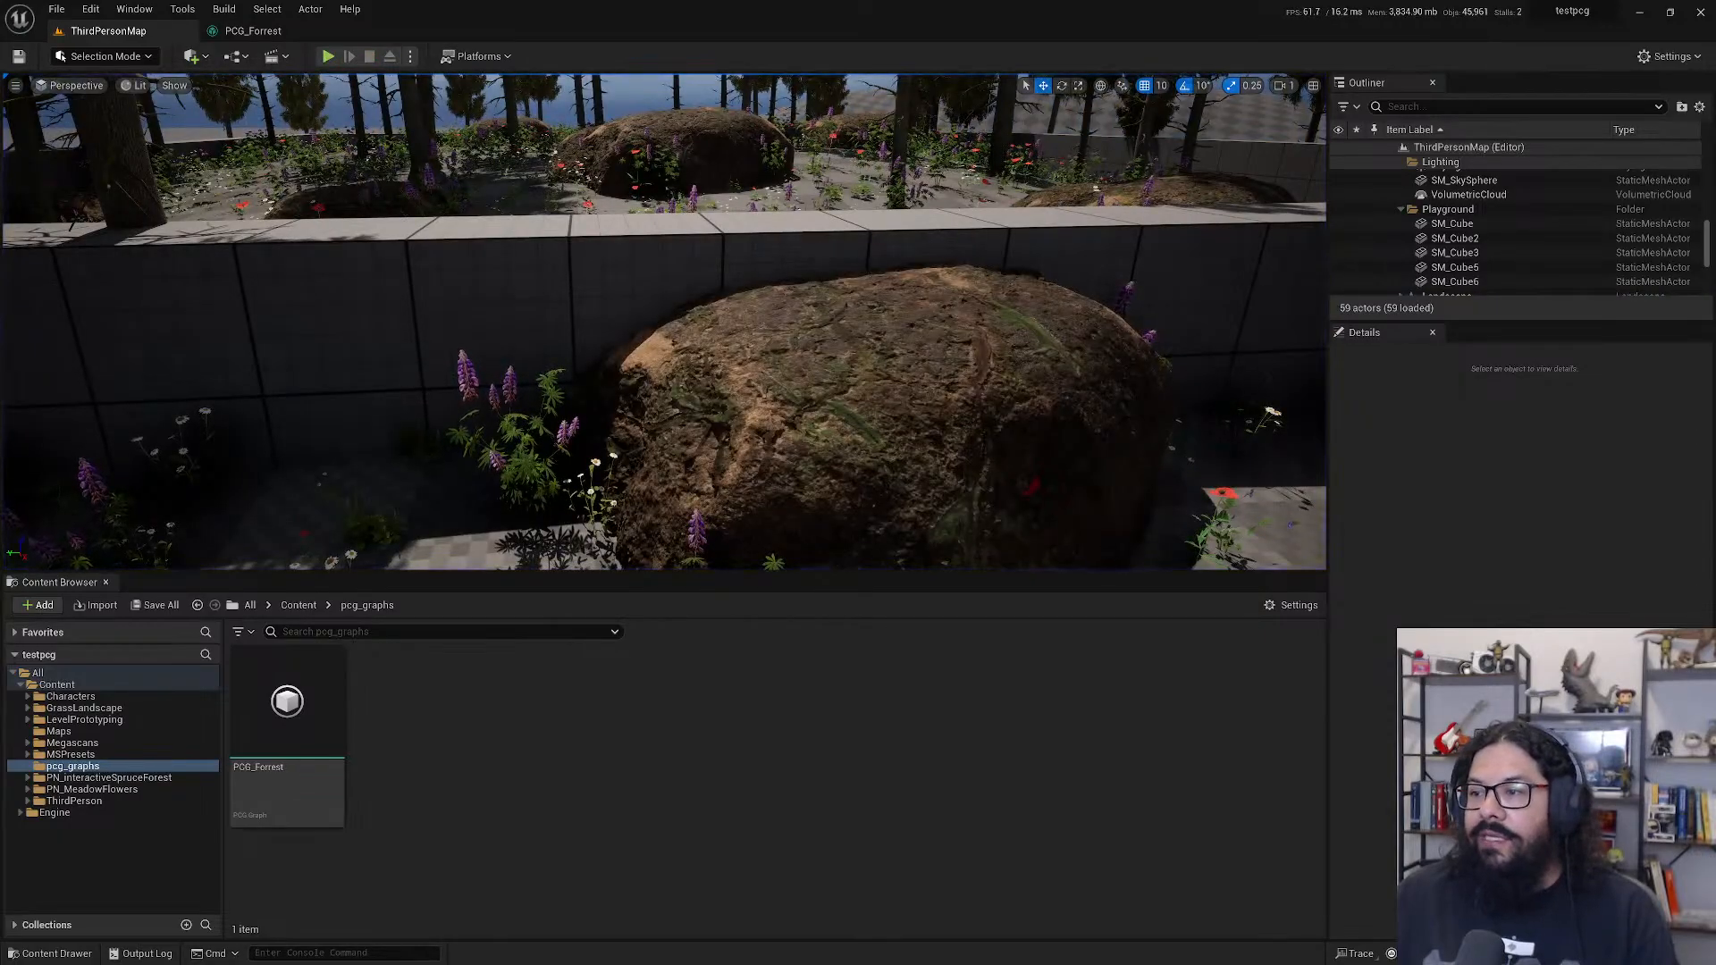
- Select the PCGVolume's mossy forest rock instance component and frame it in the level view
{"action": "left_click", "coordinate": [888, 421]}
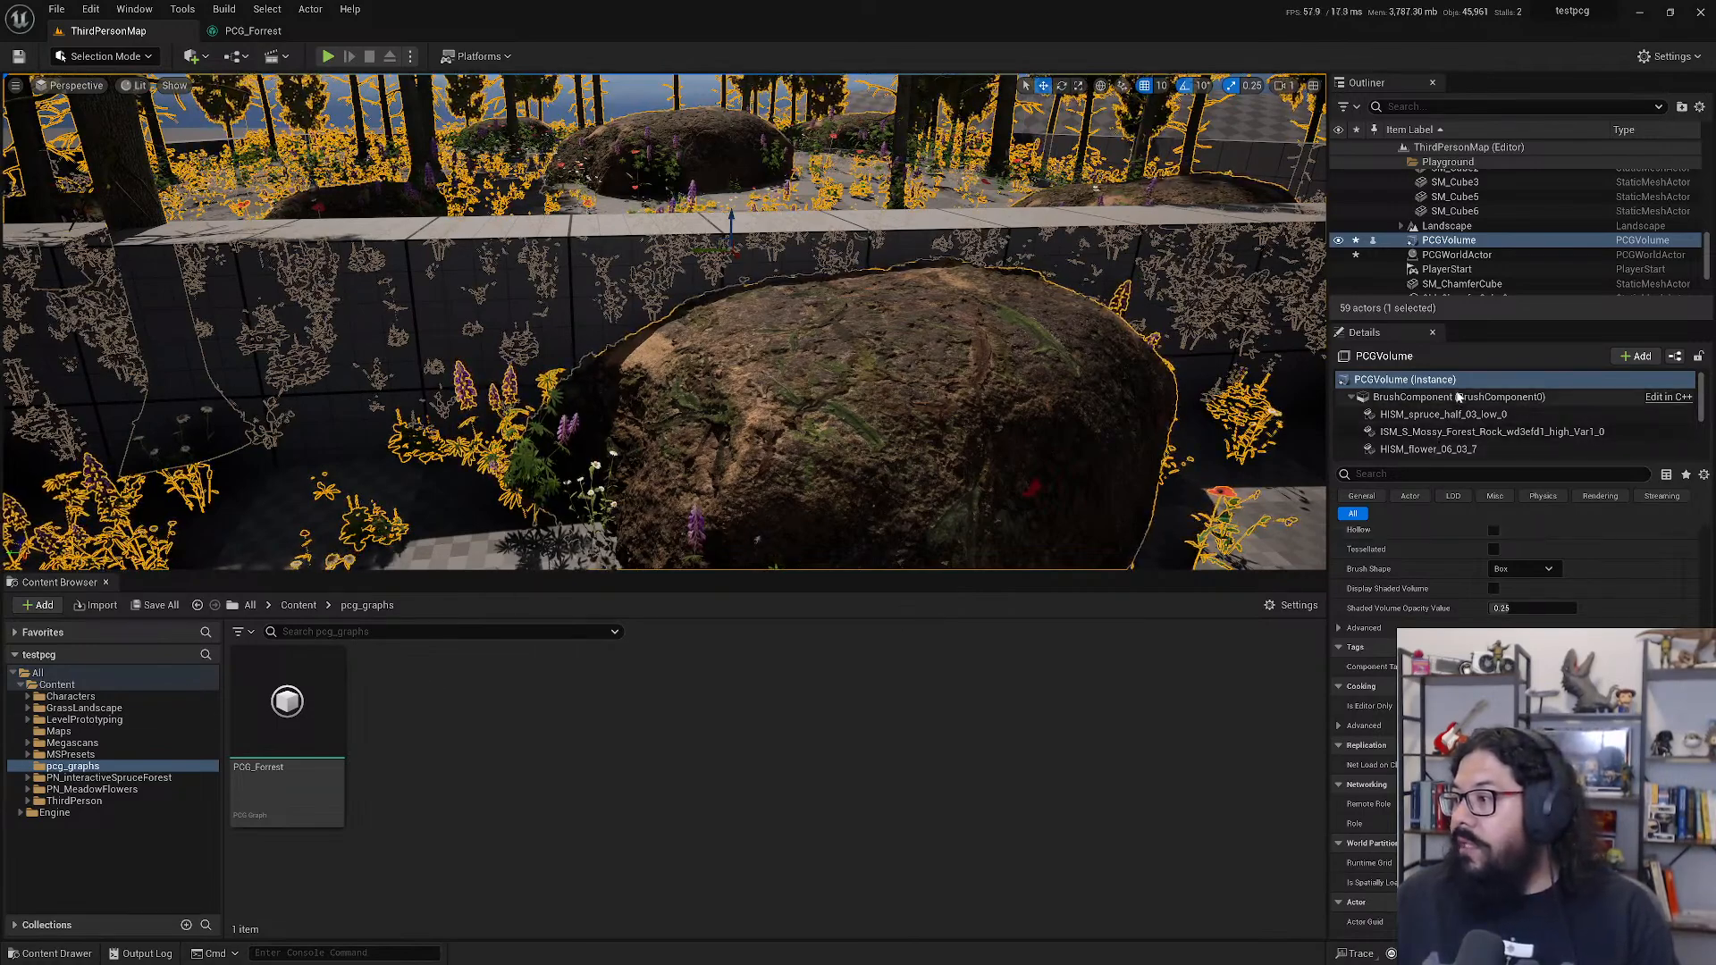
{"action": "scroll", "coordinate": [1448, 411], "scroll_direction": "down", "scroll_amount": 1}
{"action": "left_click", "coordinate": [1470, 413]}
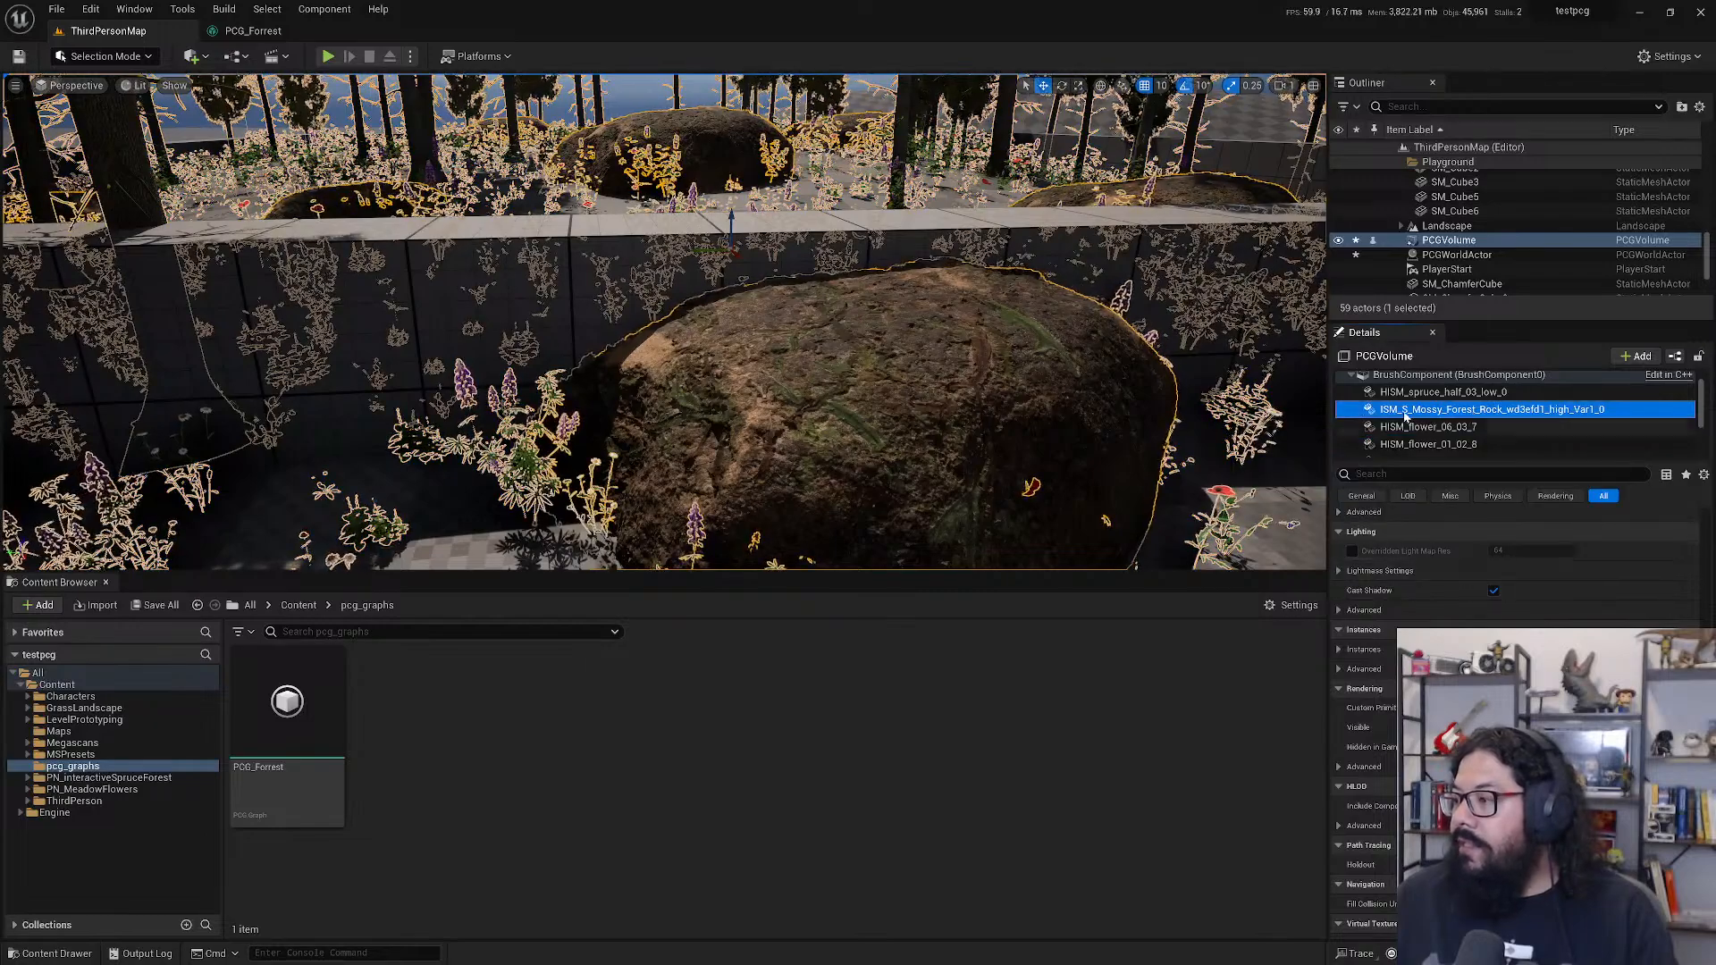
{"action": "key", "text": "f"}
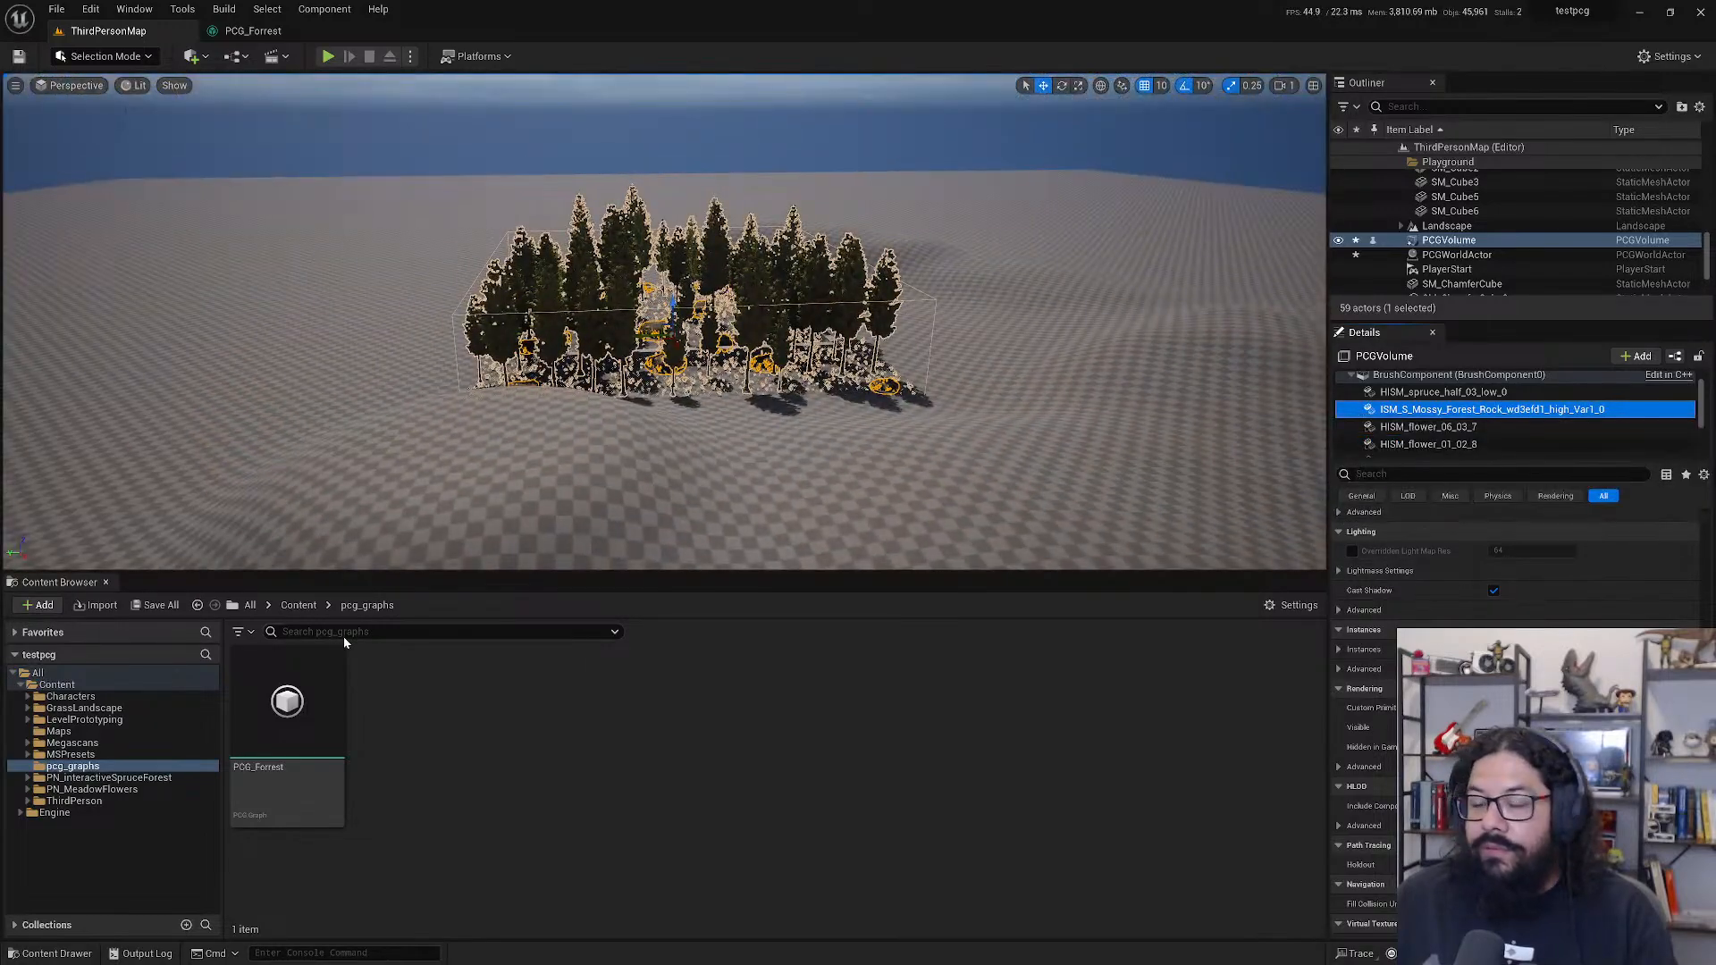
- Open the rock's static mesh from the Megascans 3D_Assets folder Mossy_Forest_Rock_wd3efd1
{"action": "left_click", "coordinate": [96, 783]}
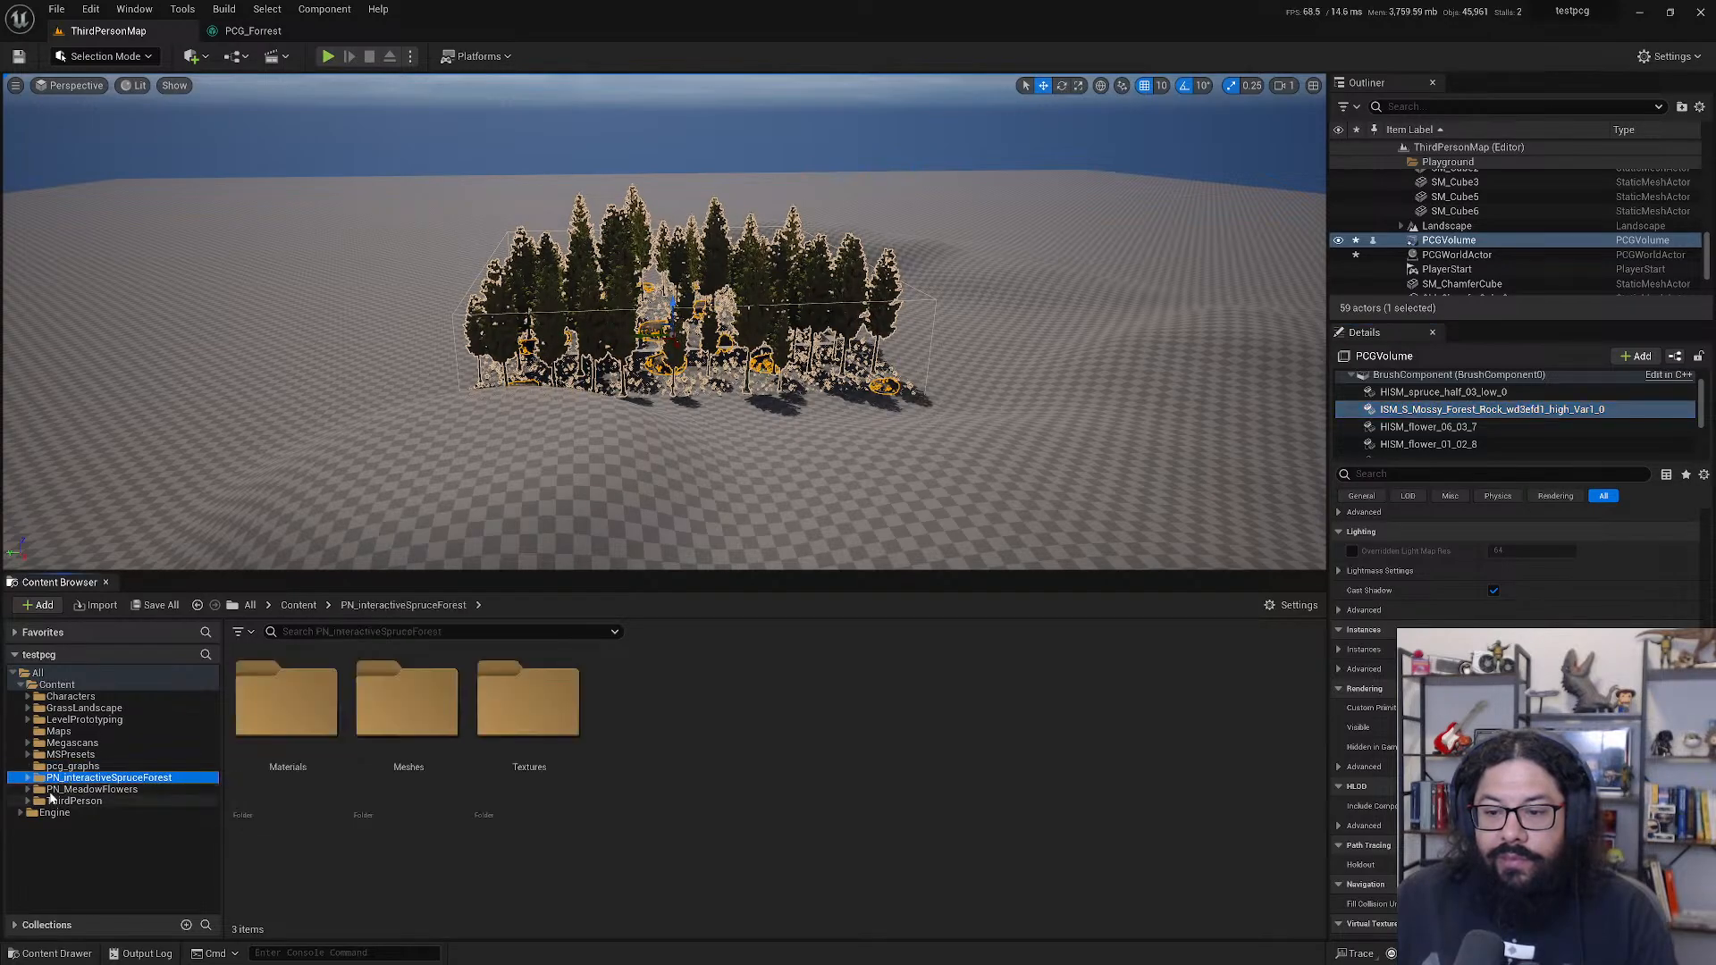
{"action": "left_click", "coordinate": [26, 743]}
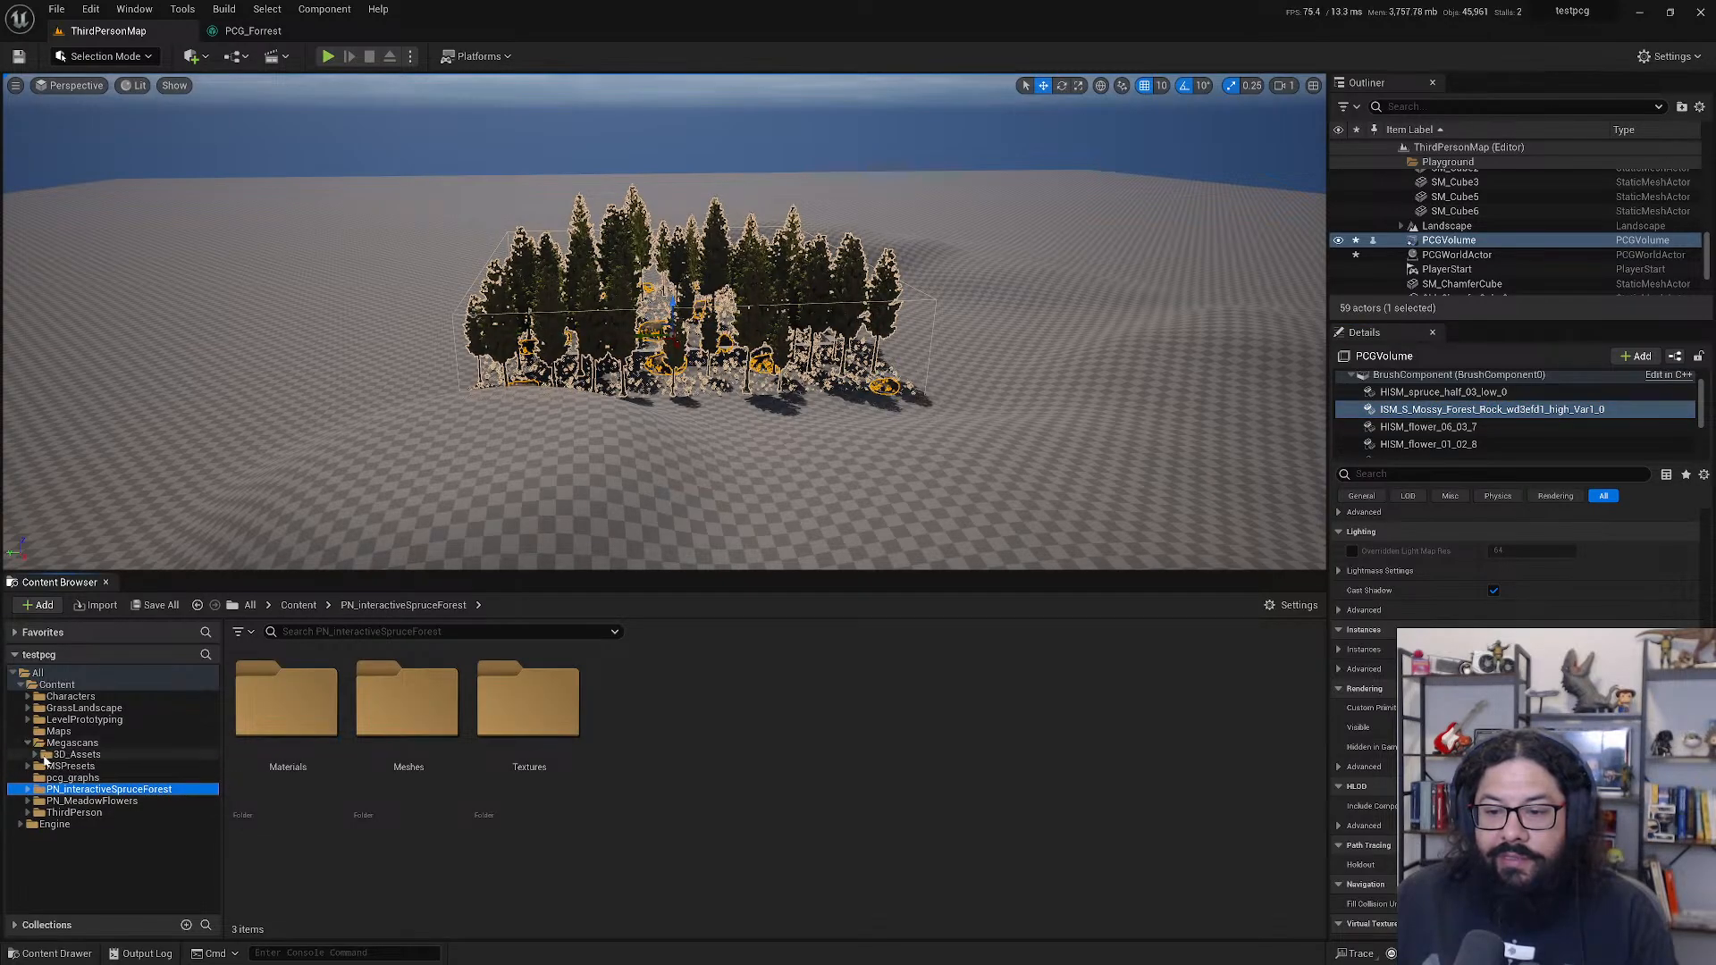
{"action": "left_click", "coordinate": [35, 755]}
{"action": "left_click", "coordinate": [117, 789]}
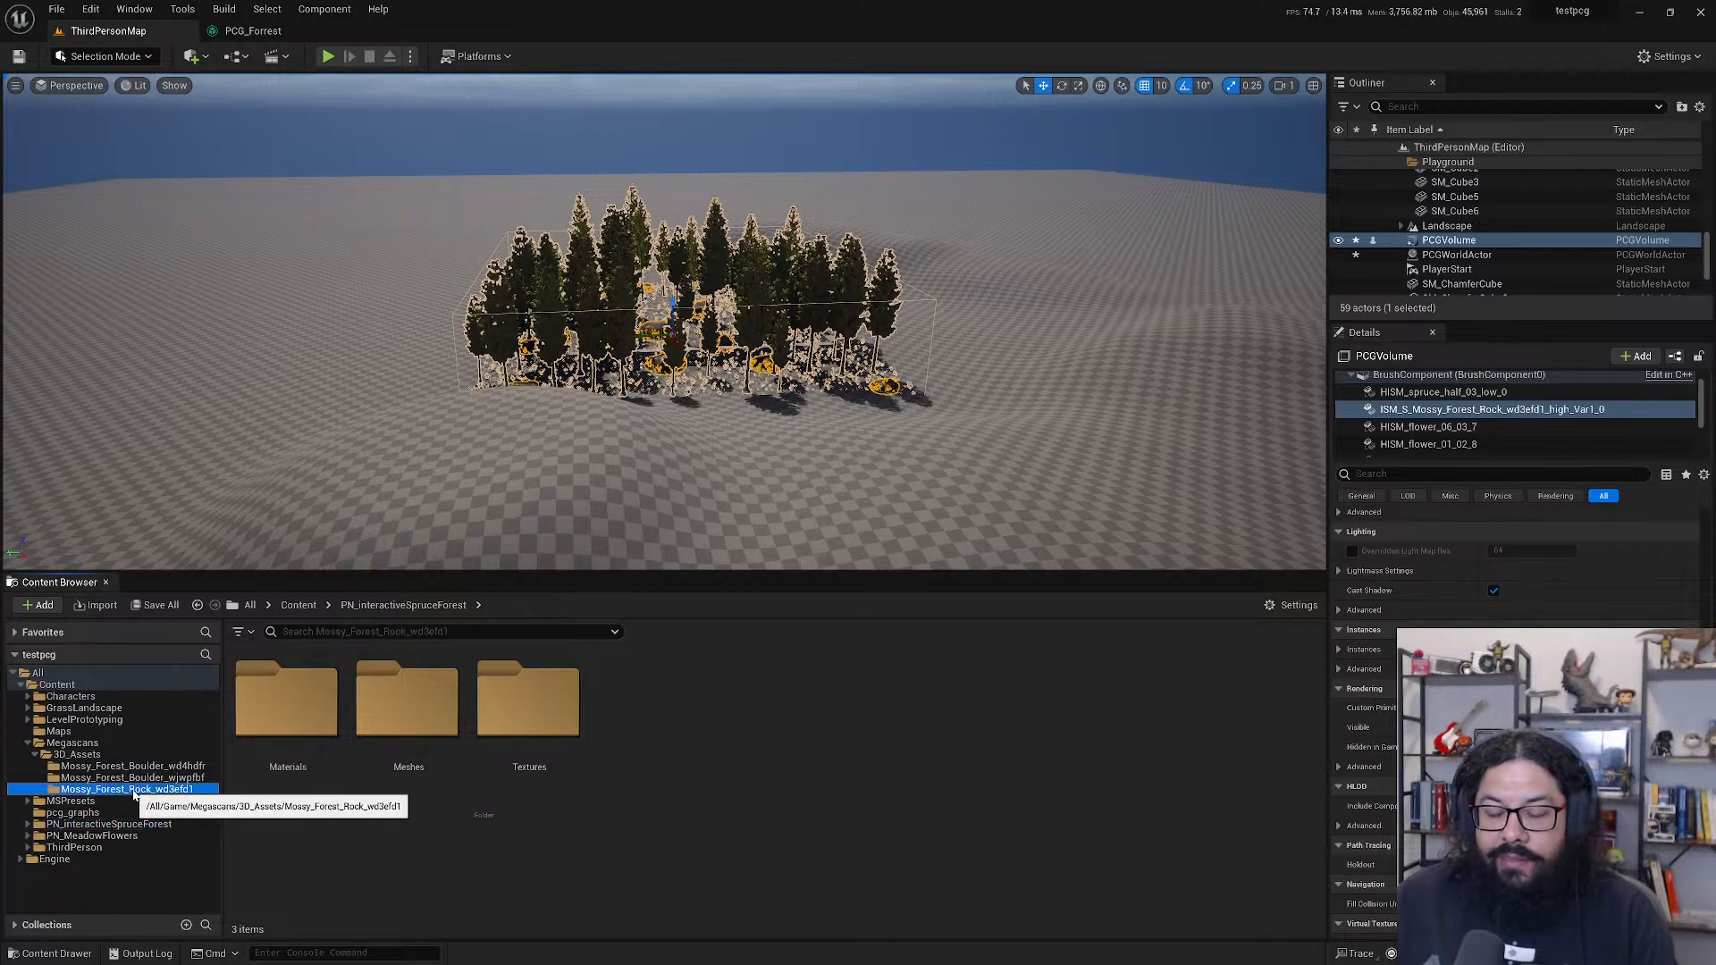
{"action": "double_click", "coordinate": [393, 720]}
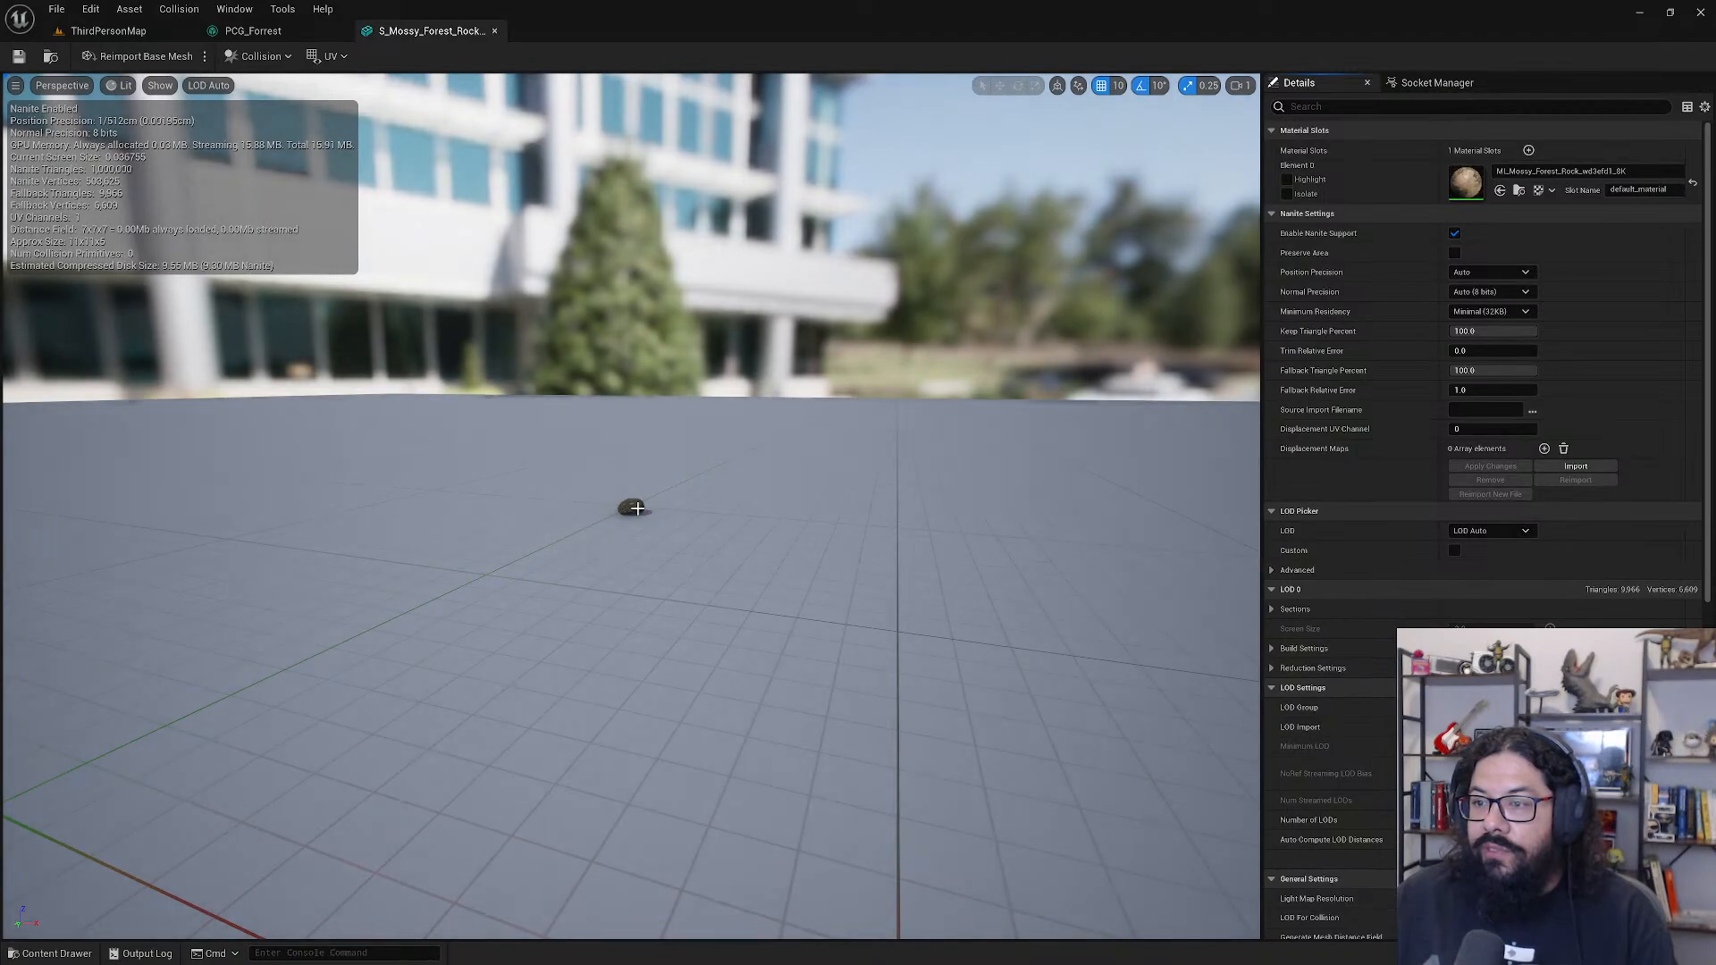
- Display simple collision on the rock mesh and inspect the rock up close, checking the available collision options
{"action": "scroll", "coordinate": [637, 509], "scroll_direction": "up", "scroll_amount": 5}
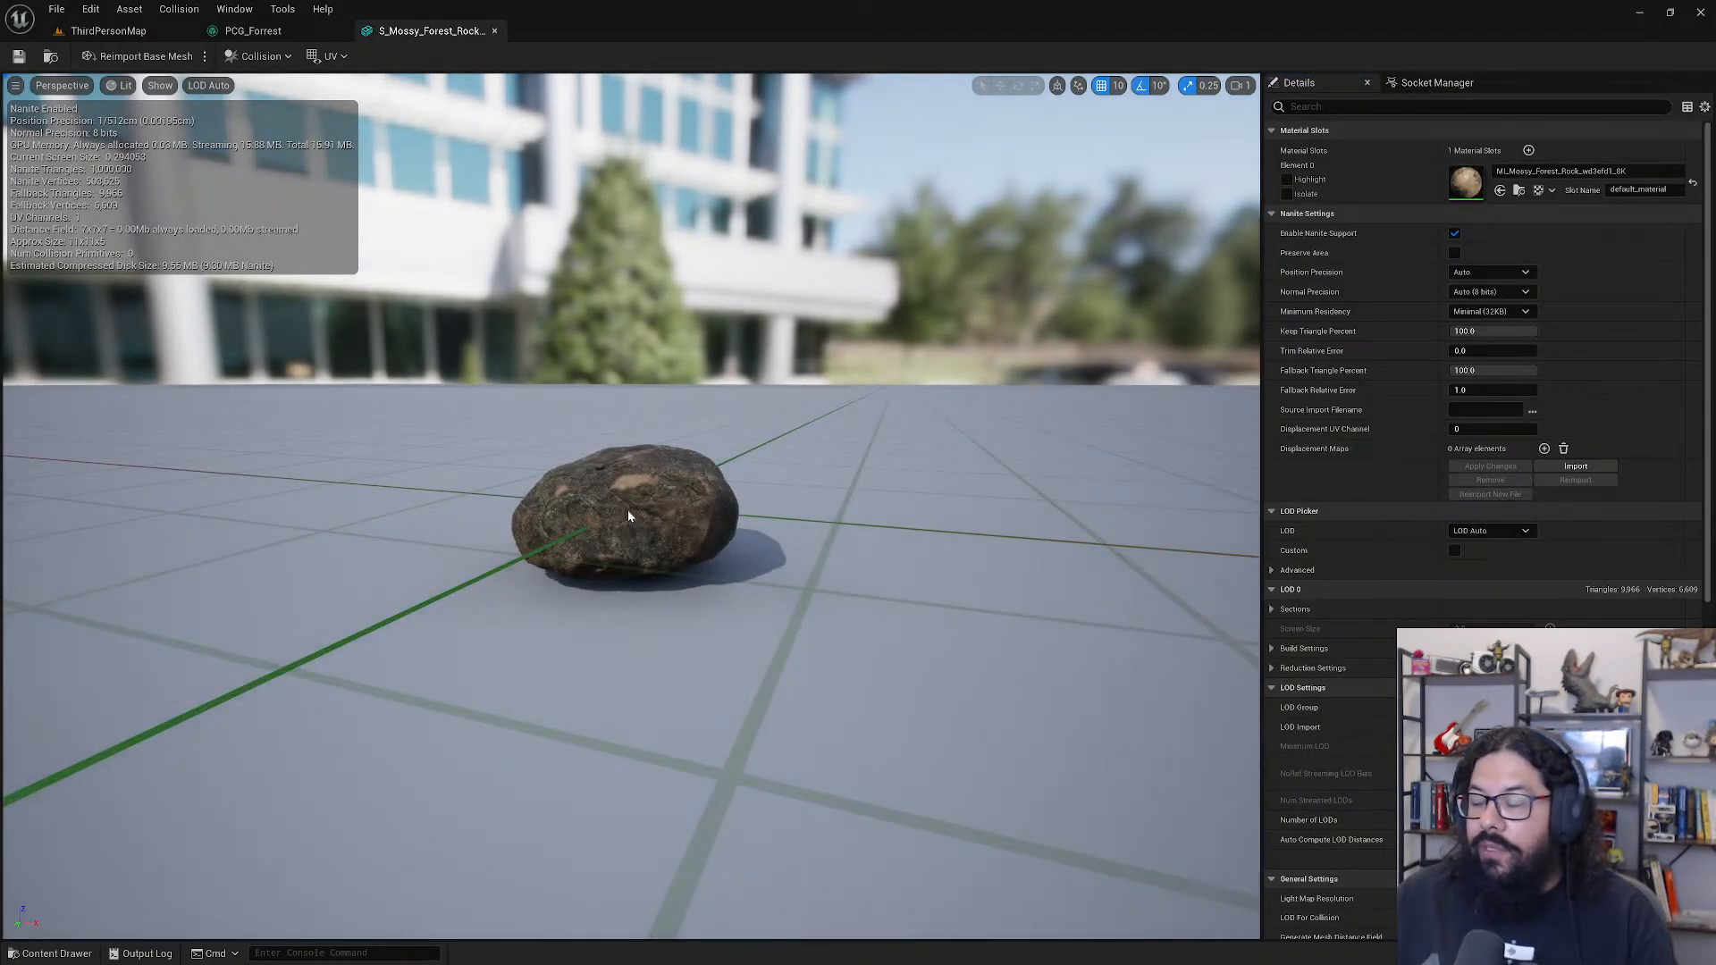
{"action": "mouse_move", "coordinate": [626, 496]}
{"action": "left_mouse_down"}
{"action": "mouse_move", "coordinate": [733, 501]}
{"action": "mouse_move", "coordinate": [601, 503]}
{"action": "left_mouse_up"}
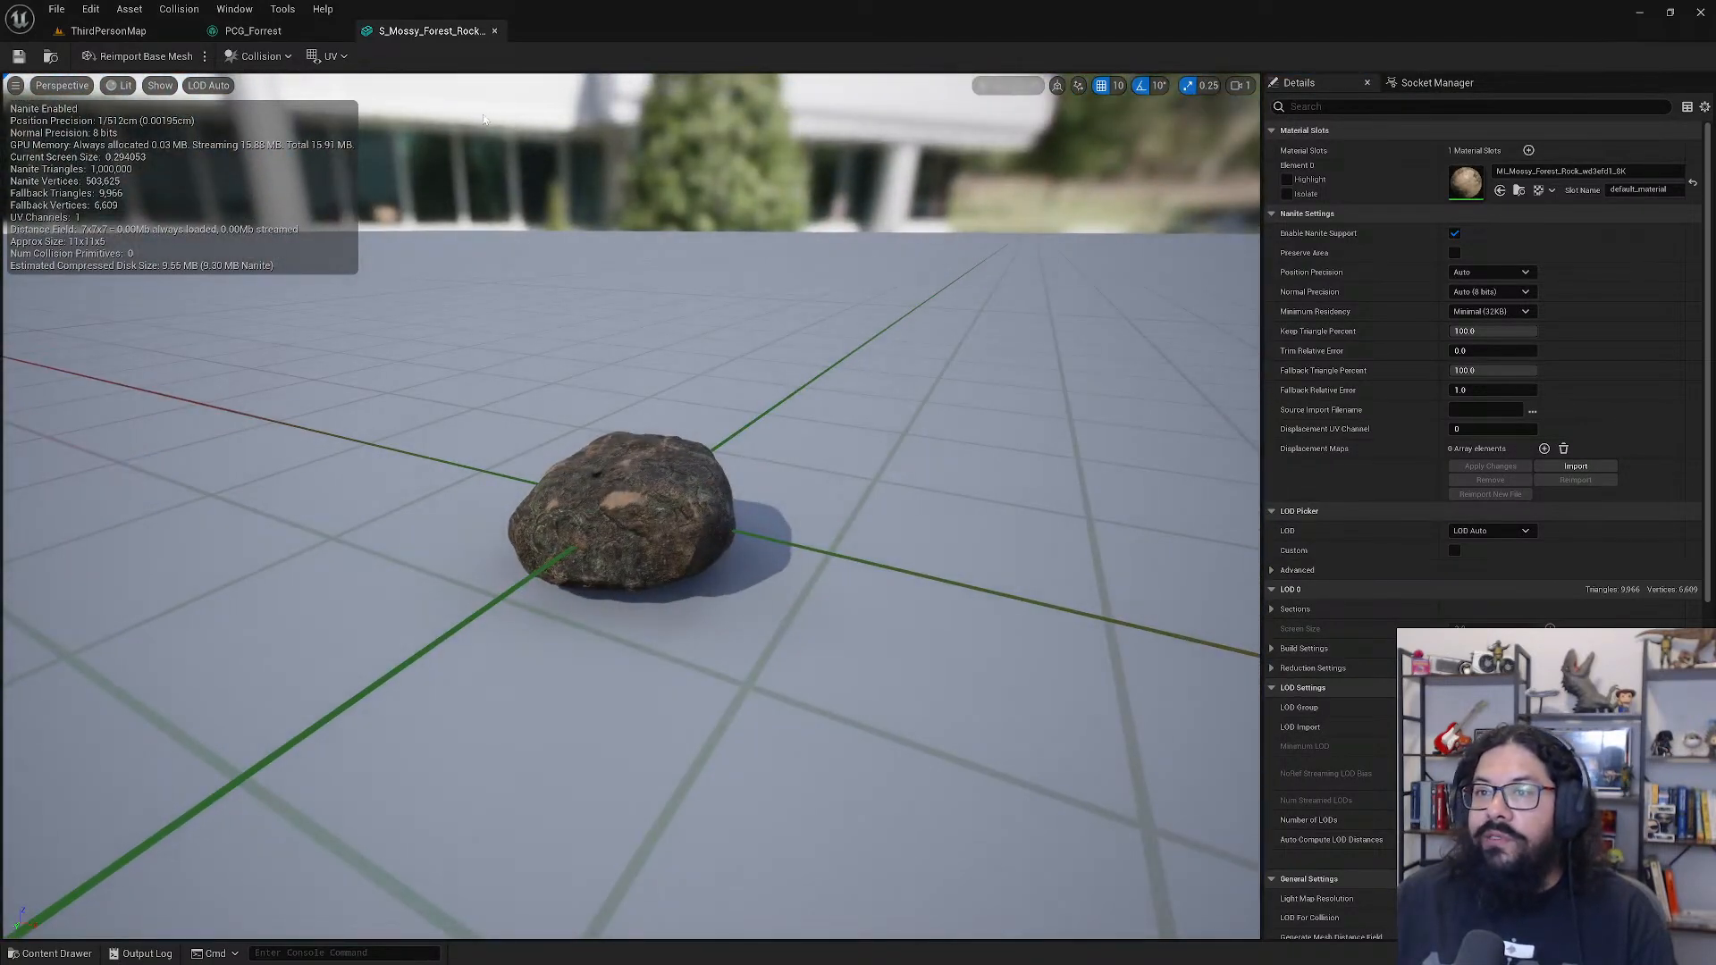
{"action": "left_click", "coordinate": [261, 56]}
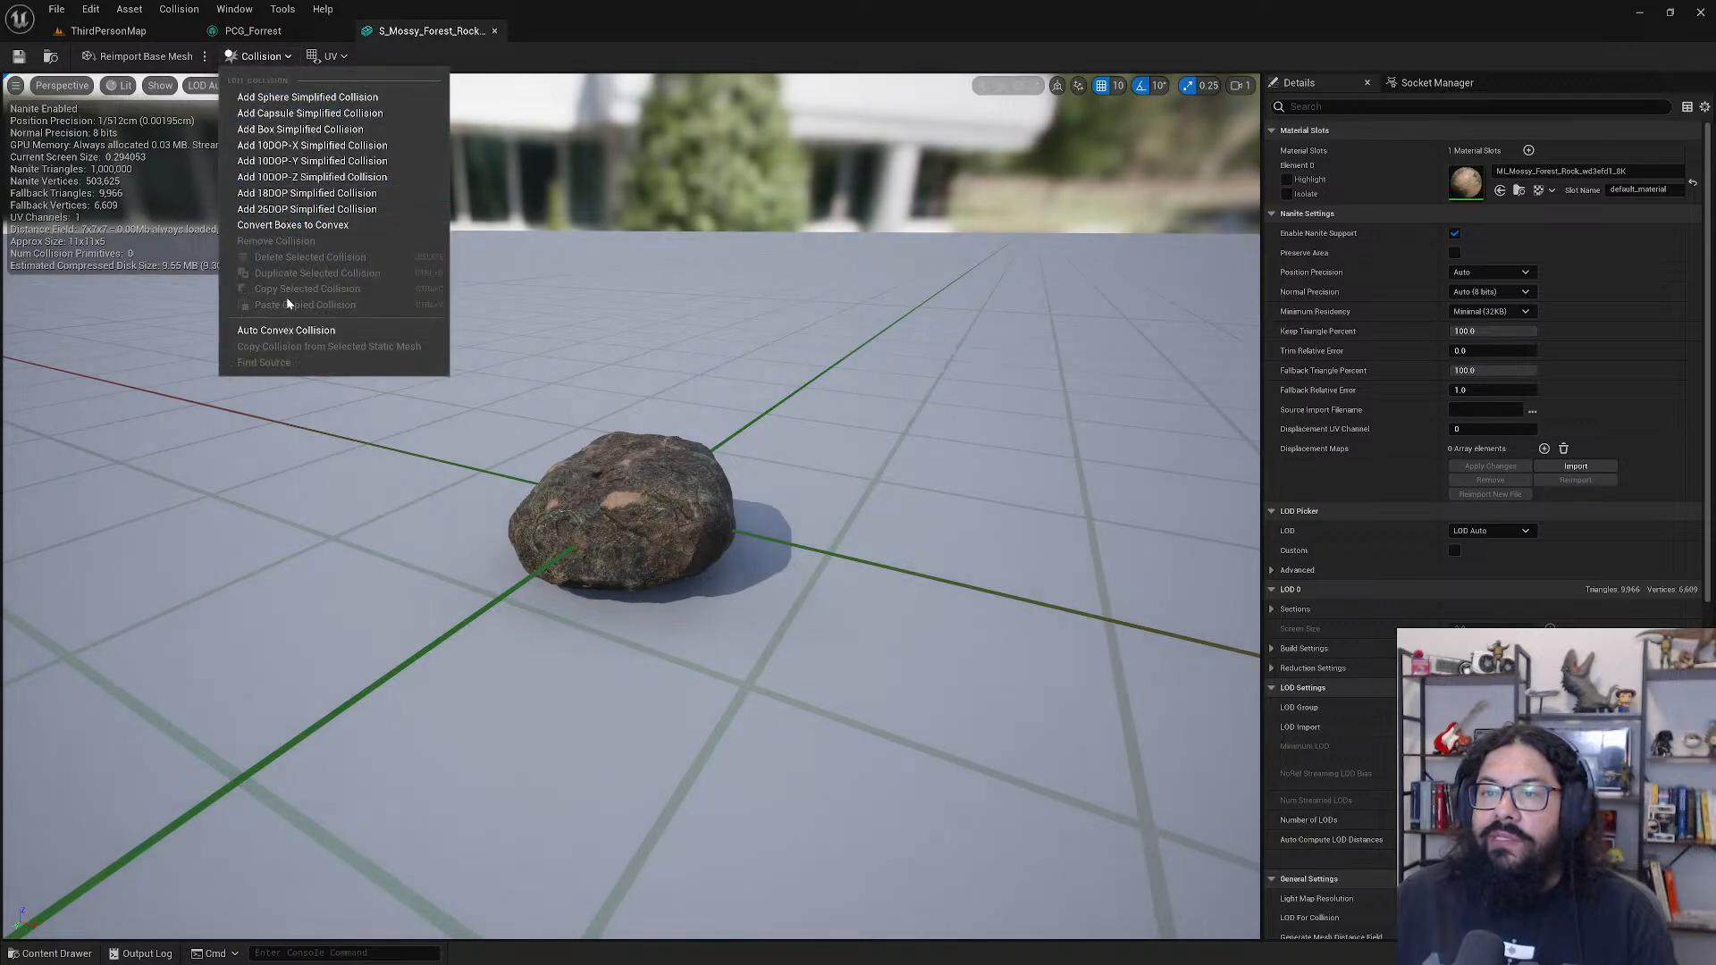
{"action": "left_click", "coordinate": [422, 52]}
{"action": "left_click", "coordinate": [332, 56]}
{"action": "left_click", "coordinate": [342, 57]}
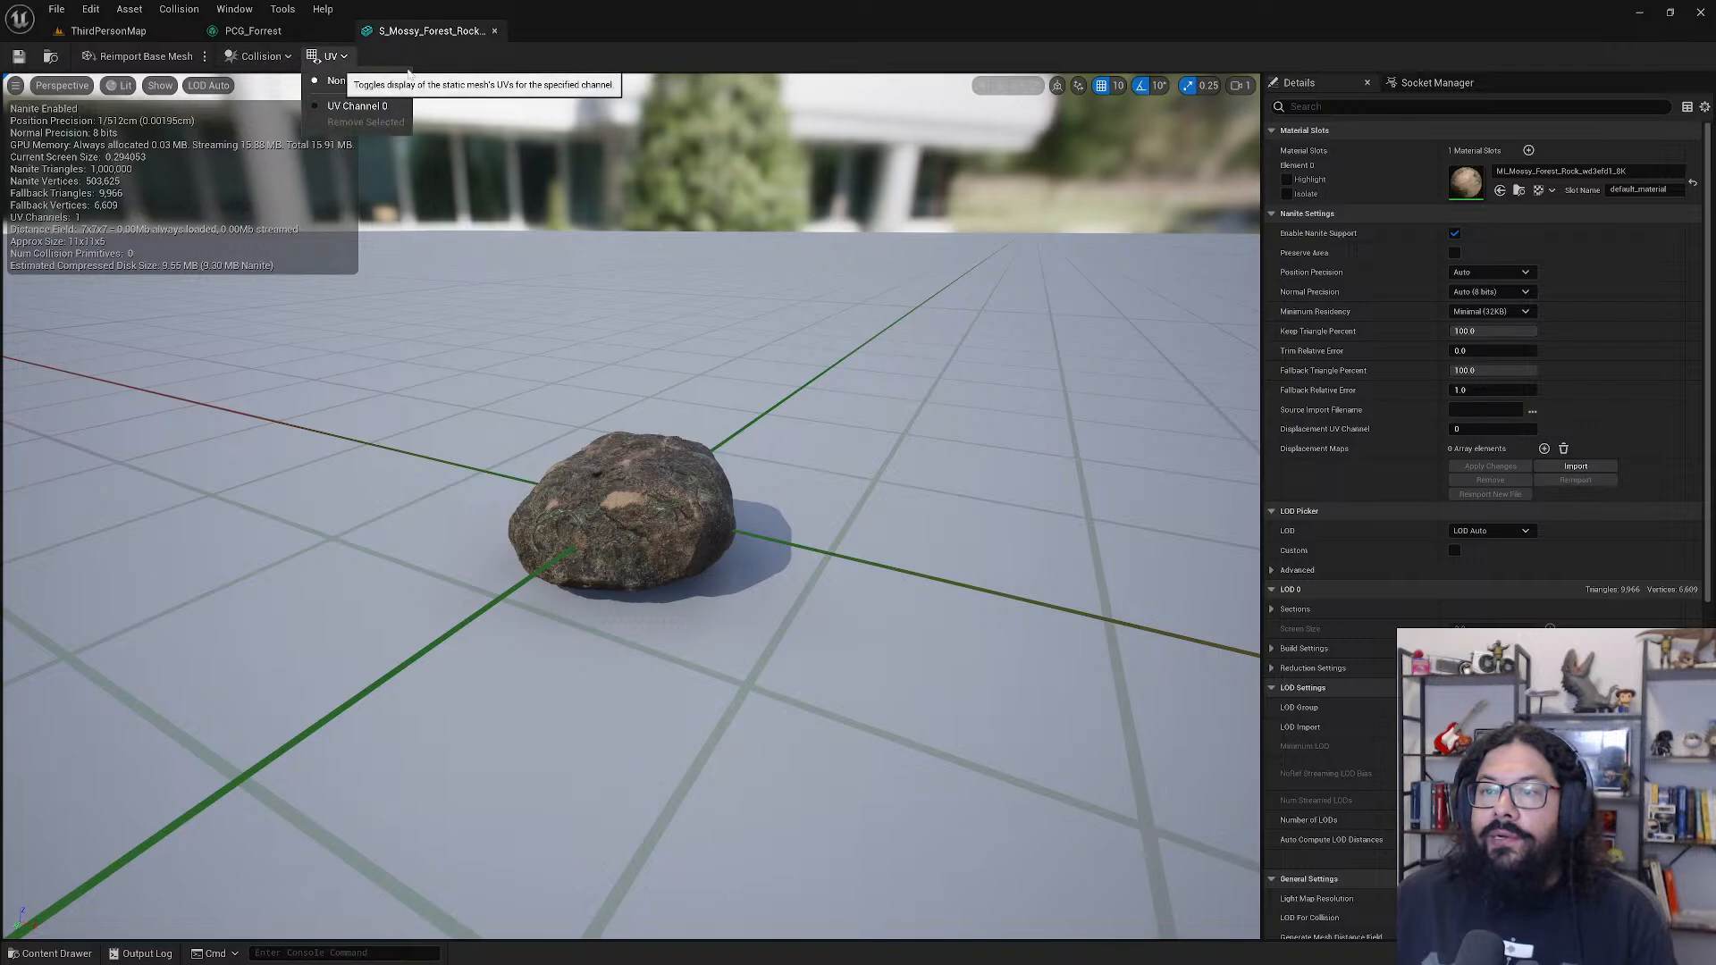
{"action": "left_click", "coordinate": [153, 86]}
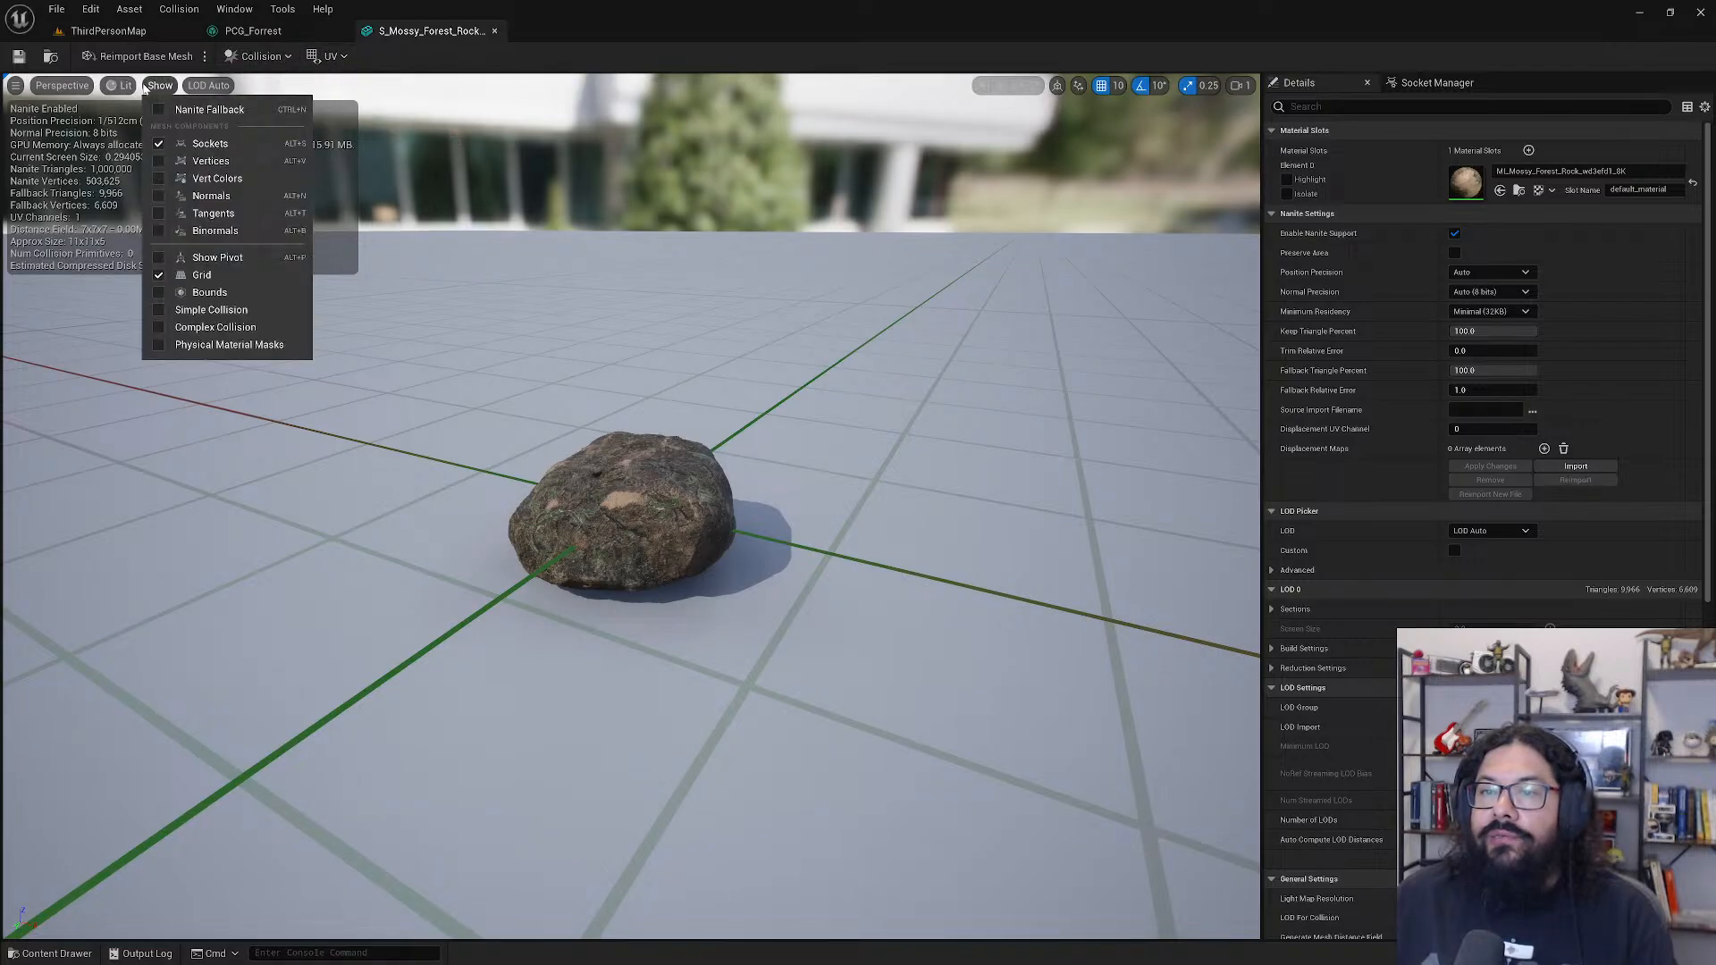
{"action": "left_click", "coordinate": [227, 311]}
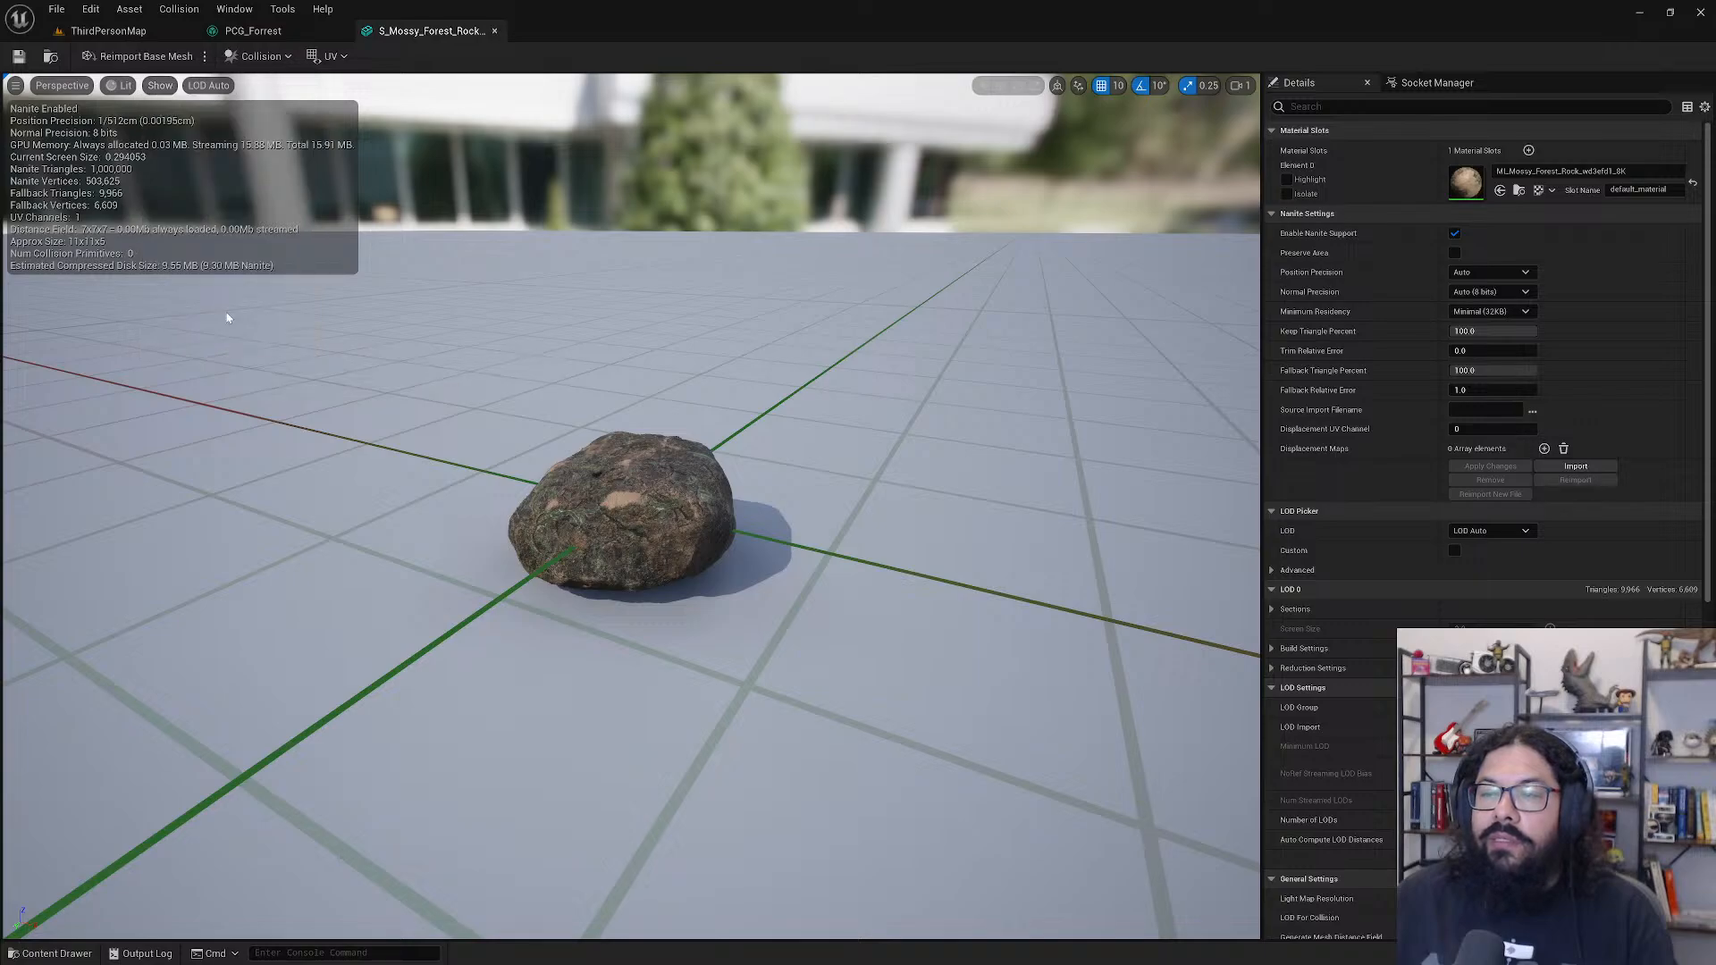
{"action": "mouse_move", "coordinate": [660, 508]}
{"action": "left_mouse_down"}
{"action": "mouse_move", "coordinate": [795, 469]}
{"action": "mouse_move", "coordinate": [642, 508]}
{"action": "left_mouse_up"}
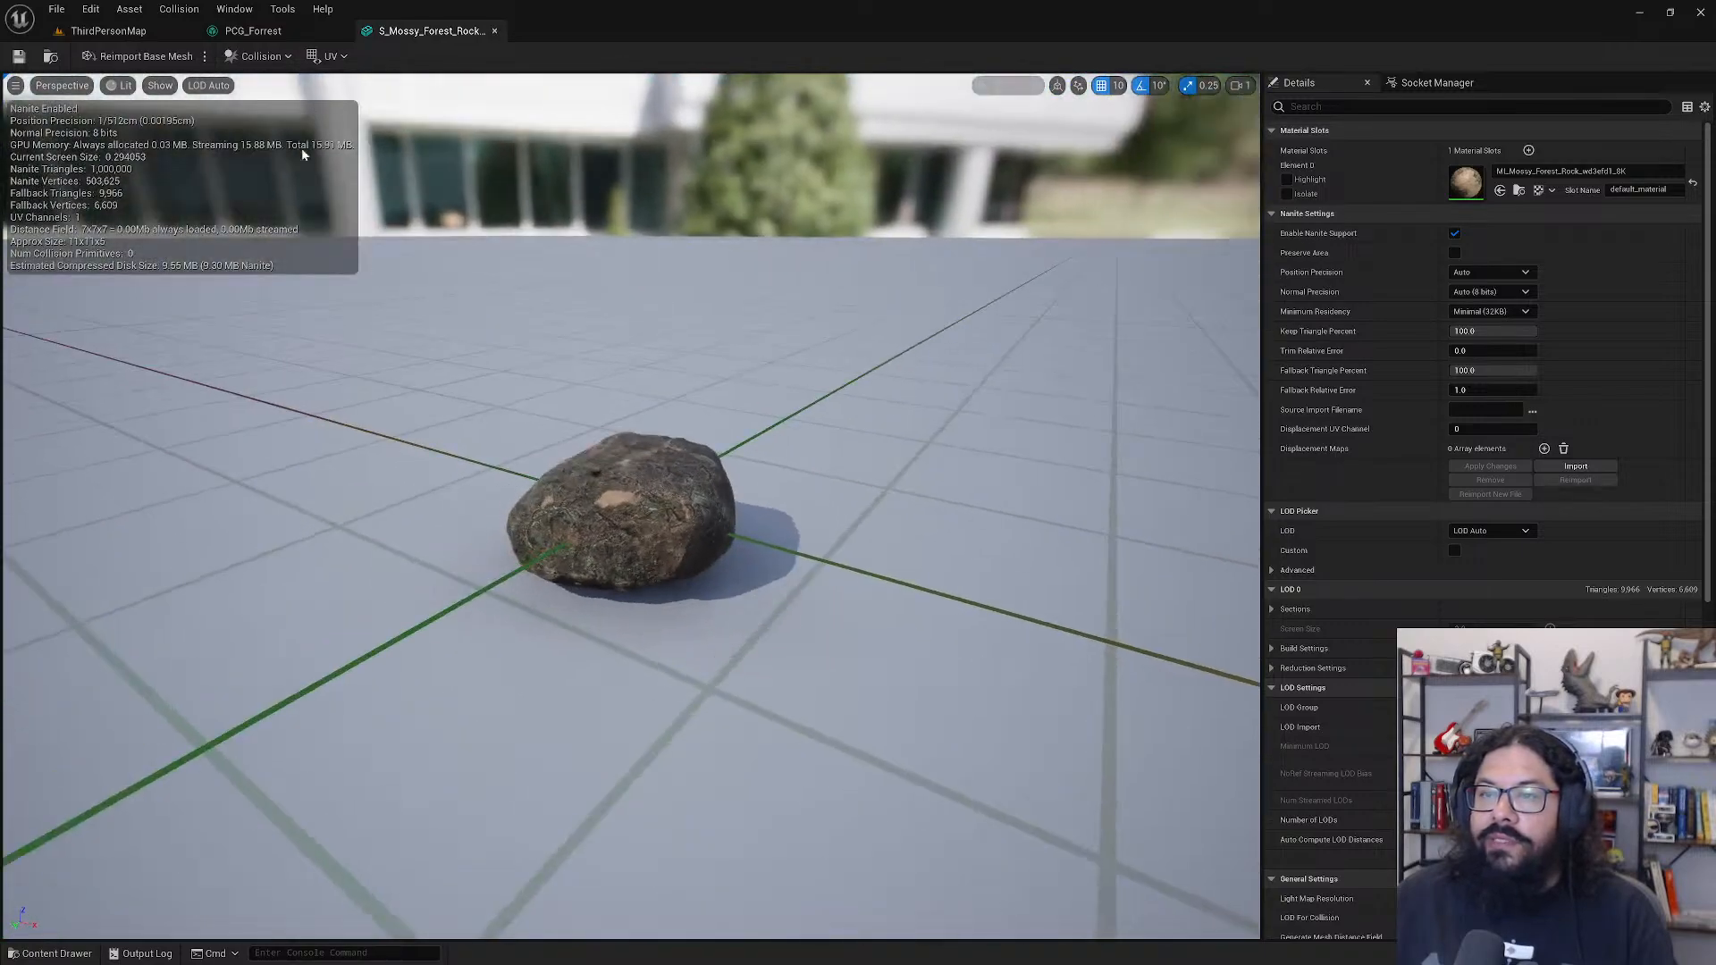
- Try Auto Convex Collision on the rock mesh with the default hull settings and inspect the rock for the generated hulls
{"action": "left_click", "coordinate": [258, 55]}
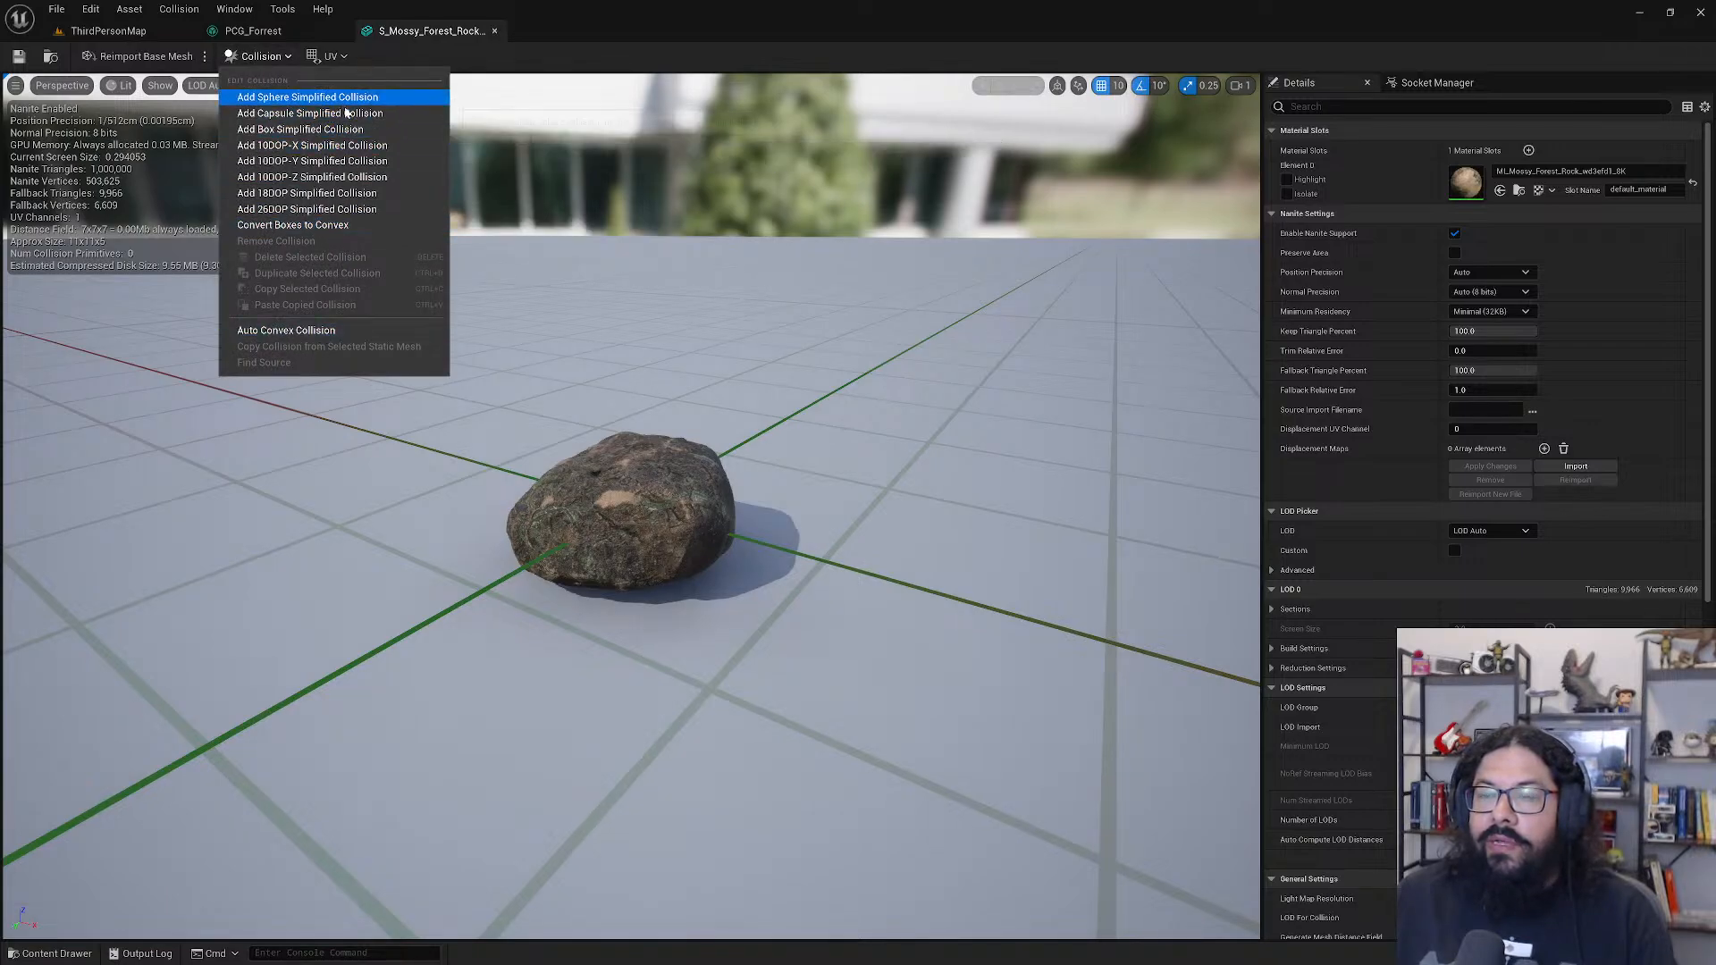
{"action": "left_click", "coordinate": [315, 332]}
{"action": "mouse_move", "coordinate": [841, 636]}
{"action": "left_mouse_down"}
{"action": "mouse_move", "coordinate": [778, 612]}
{"action": "mouse_move", "coordinate": [841, 636]}
{"action": "left_mouse_up"}
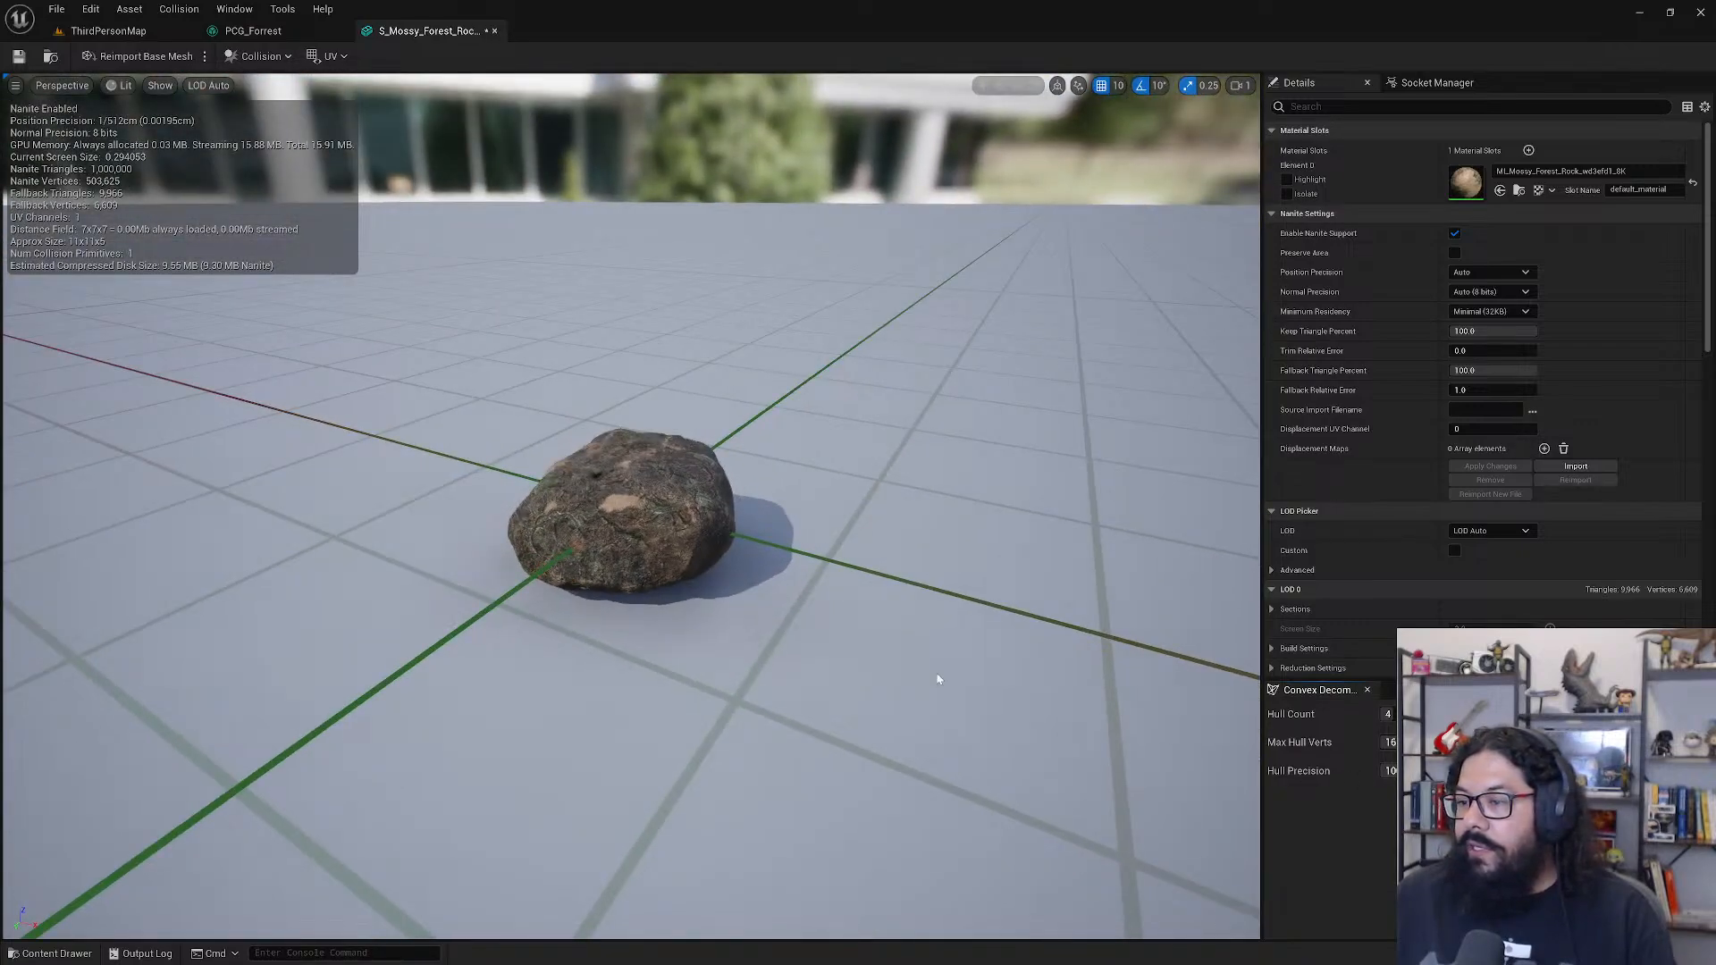
{"action": "mouse_move", "coordinate": [938, 681]}
{"action": "left_mouse_down"}
{"action": "mouse_move", "coordinate": [880, 645]}
{"action": "mouse_move", "coordinate": [920, 668]}
{"action": "left_mouse_up"}
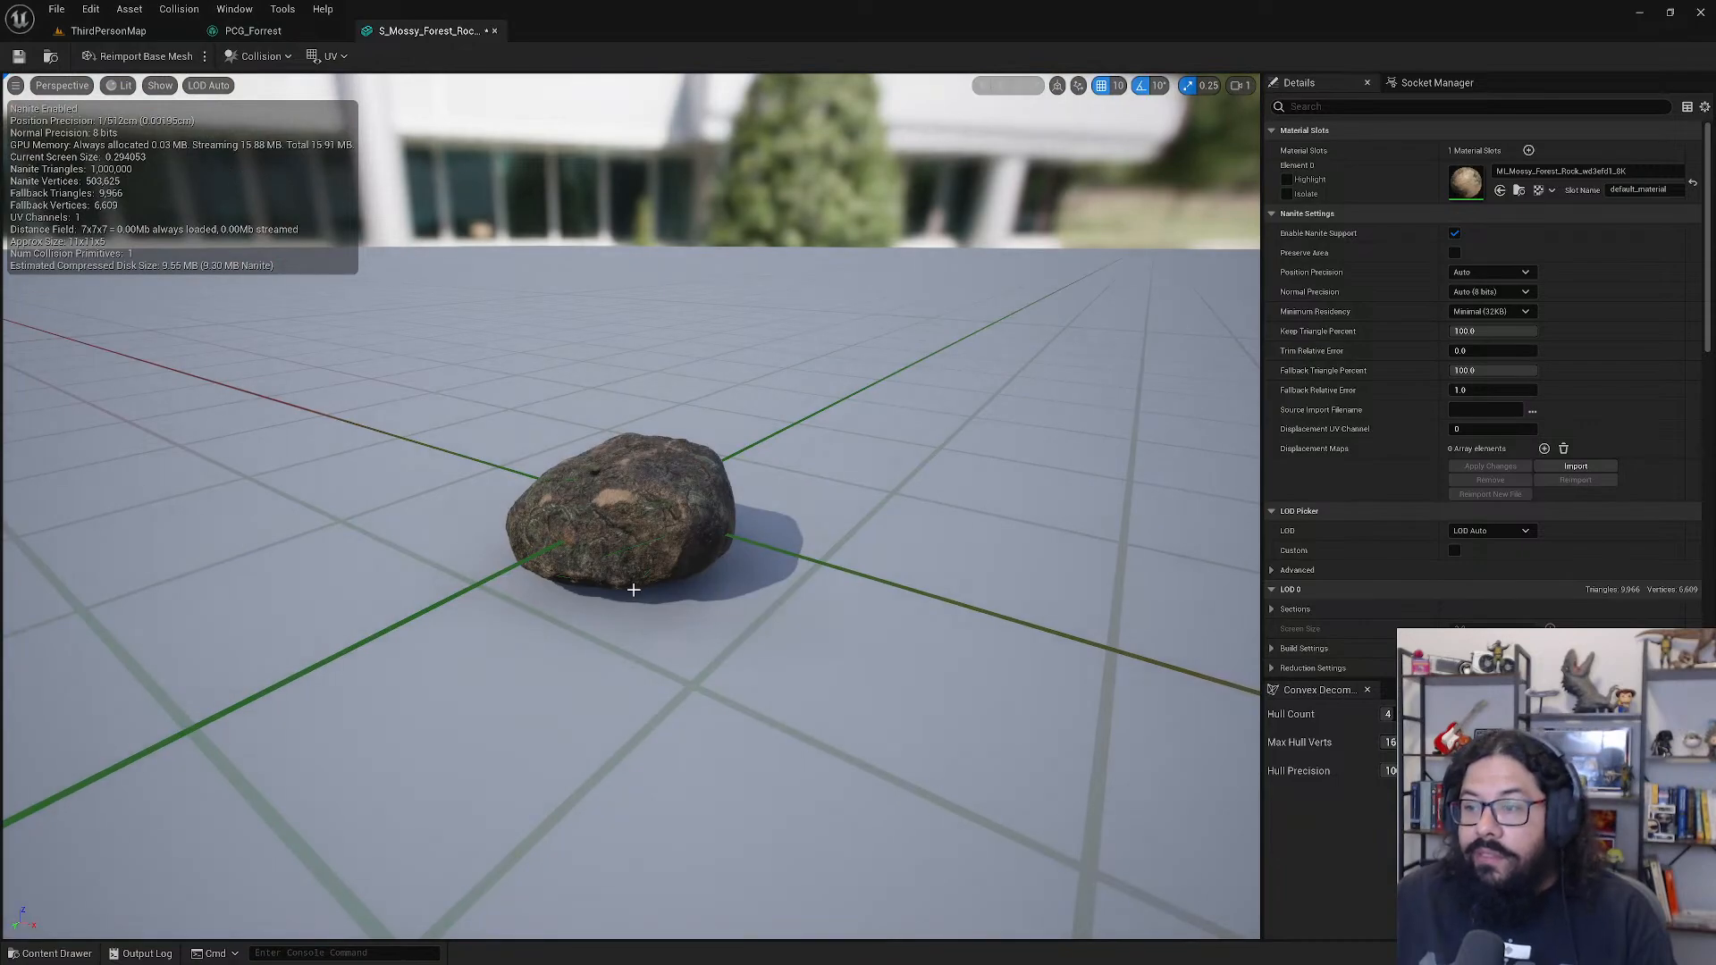
{"action": "left_click_drag", "start_coordinate": [633, 590], "coordinate": [680, 568]}
{"action": "scroll", "coordinate": [681, 570], "scroll_direction": "down", "scroll_amount": 4}
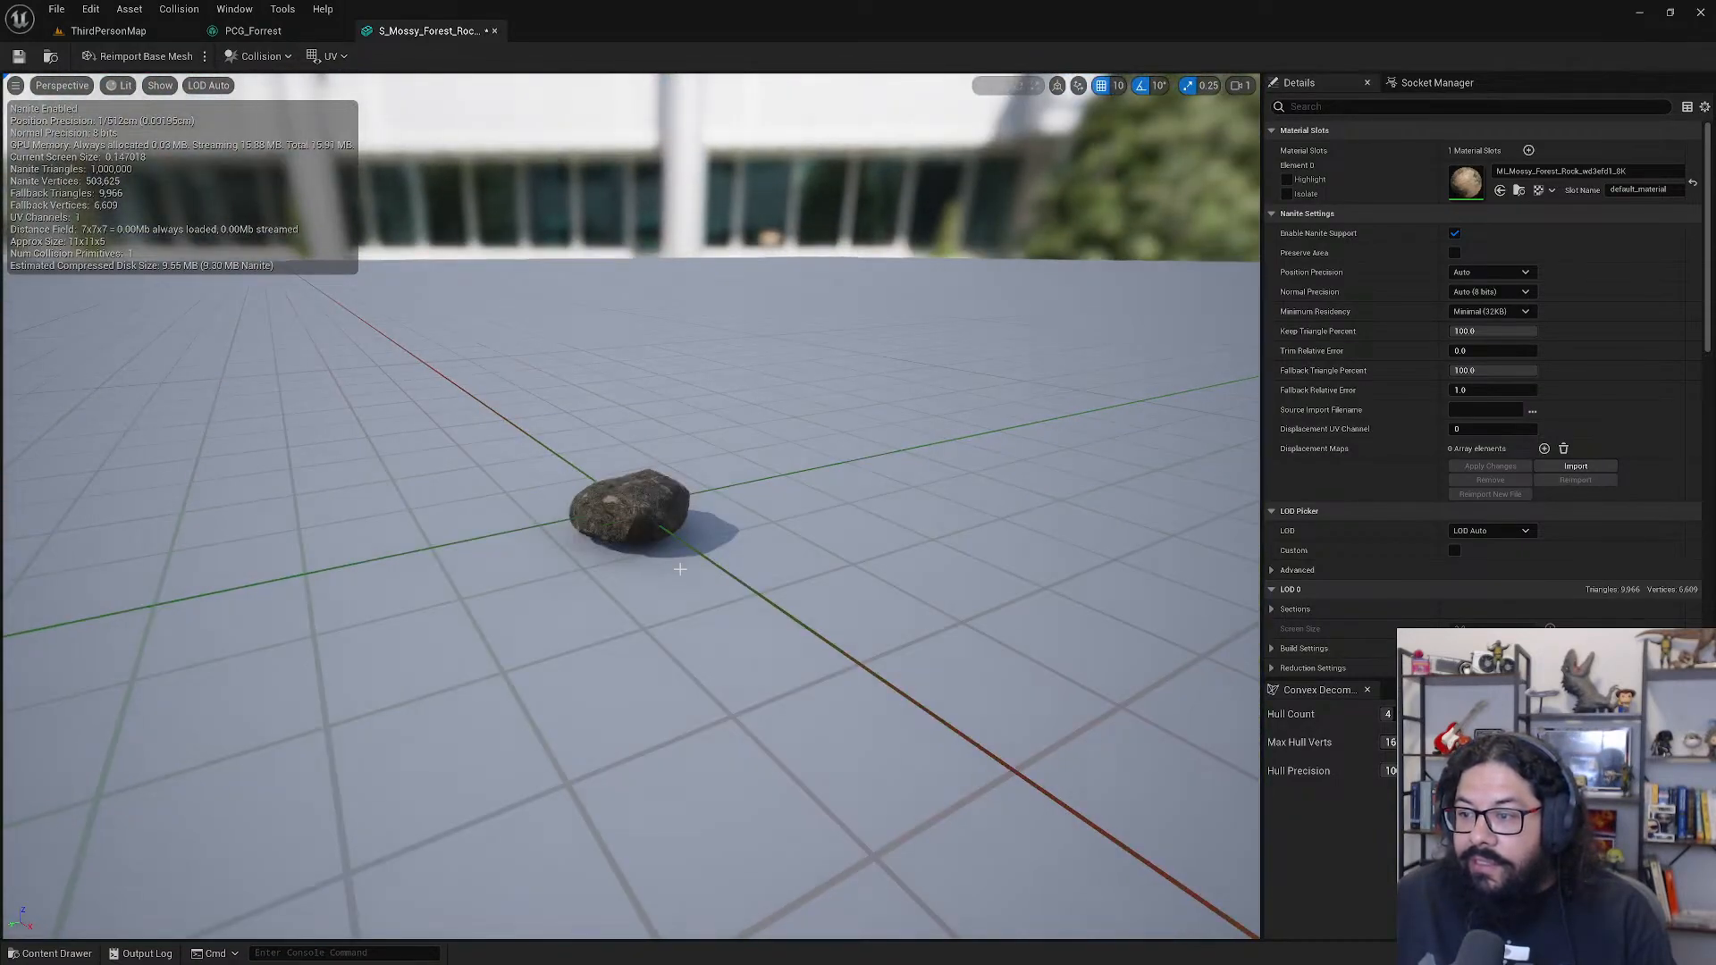
{"action": "scroll", "coordinate": [622, 573], "scroll_direction": "up", "scroll_amount": 3}
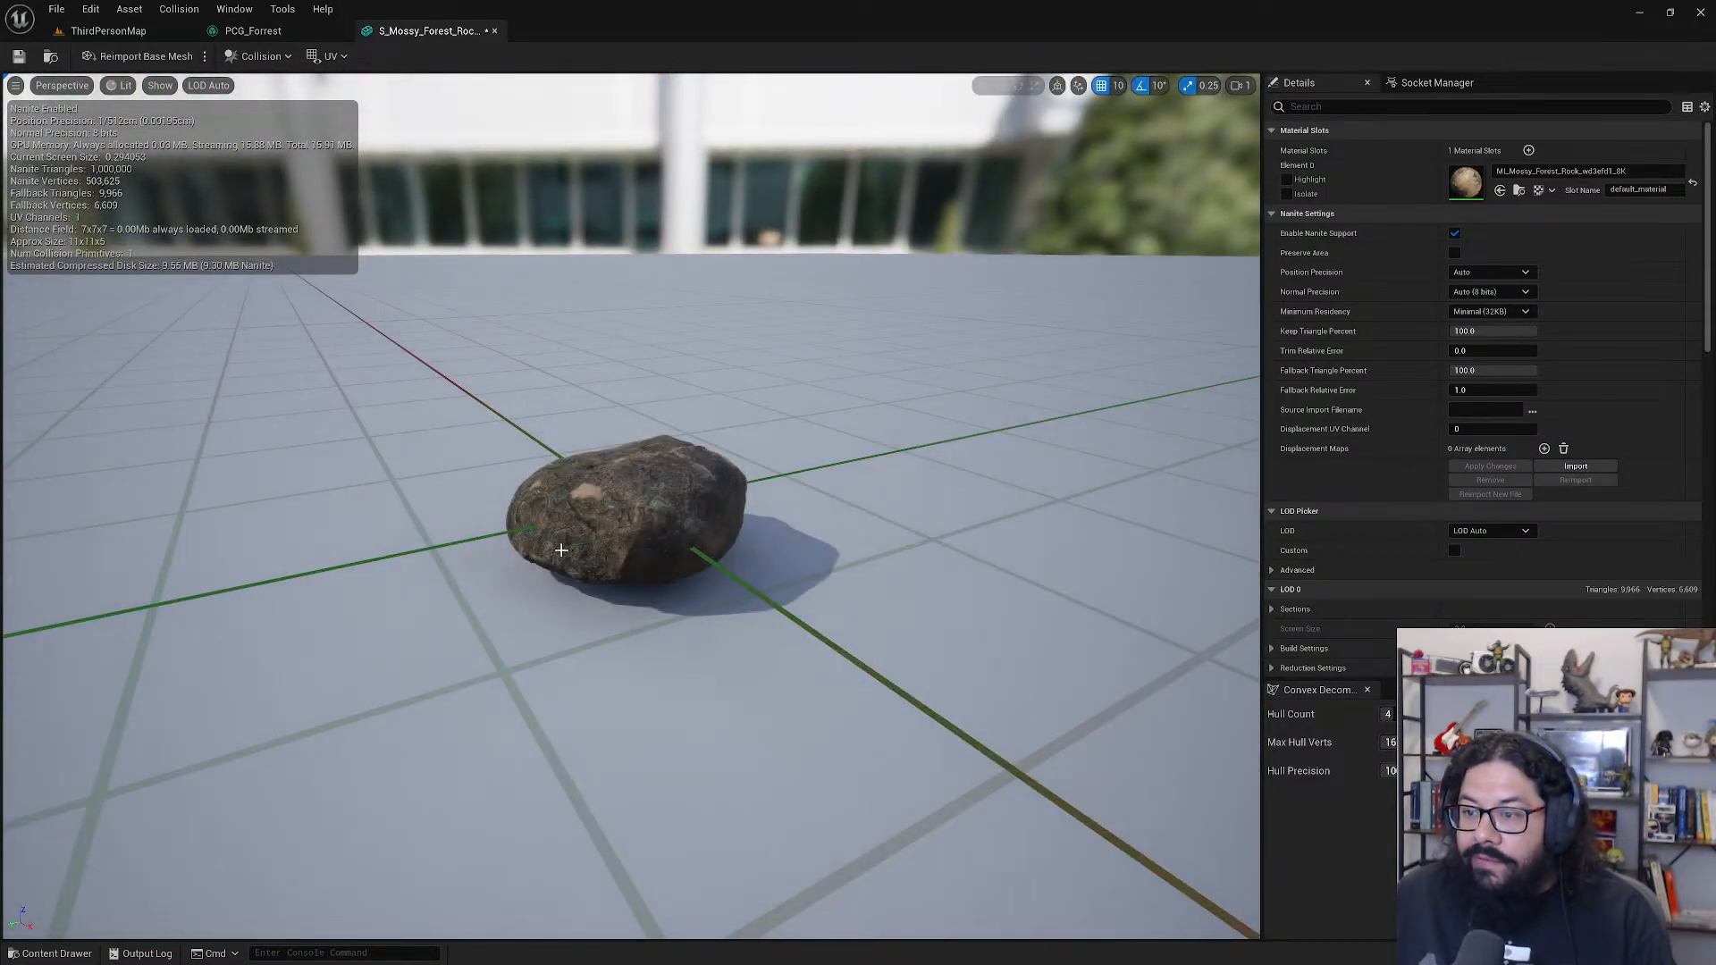
- Try adding a 10DOP-X and an 18DOP simplified collision to the rock mesh
{"action": "left_click", "coordinate": [261, 56]}
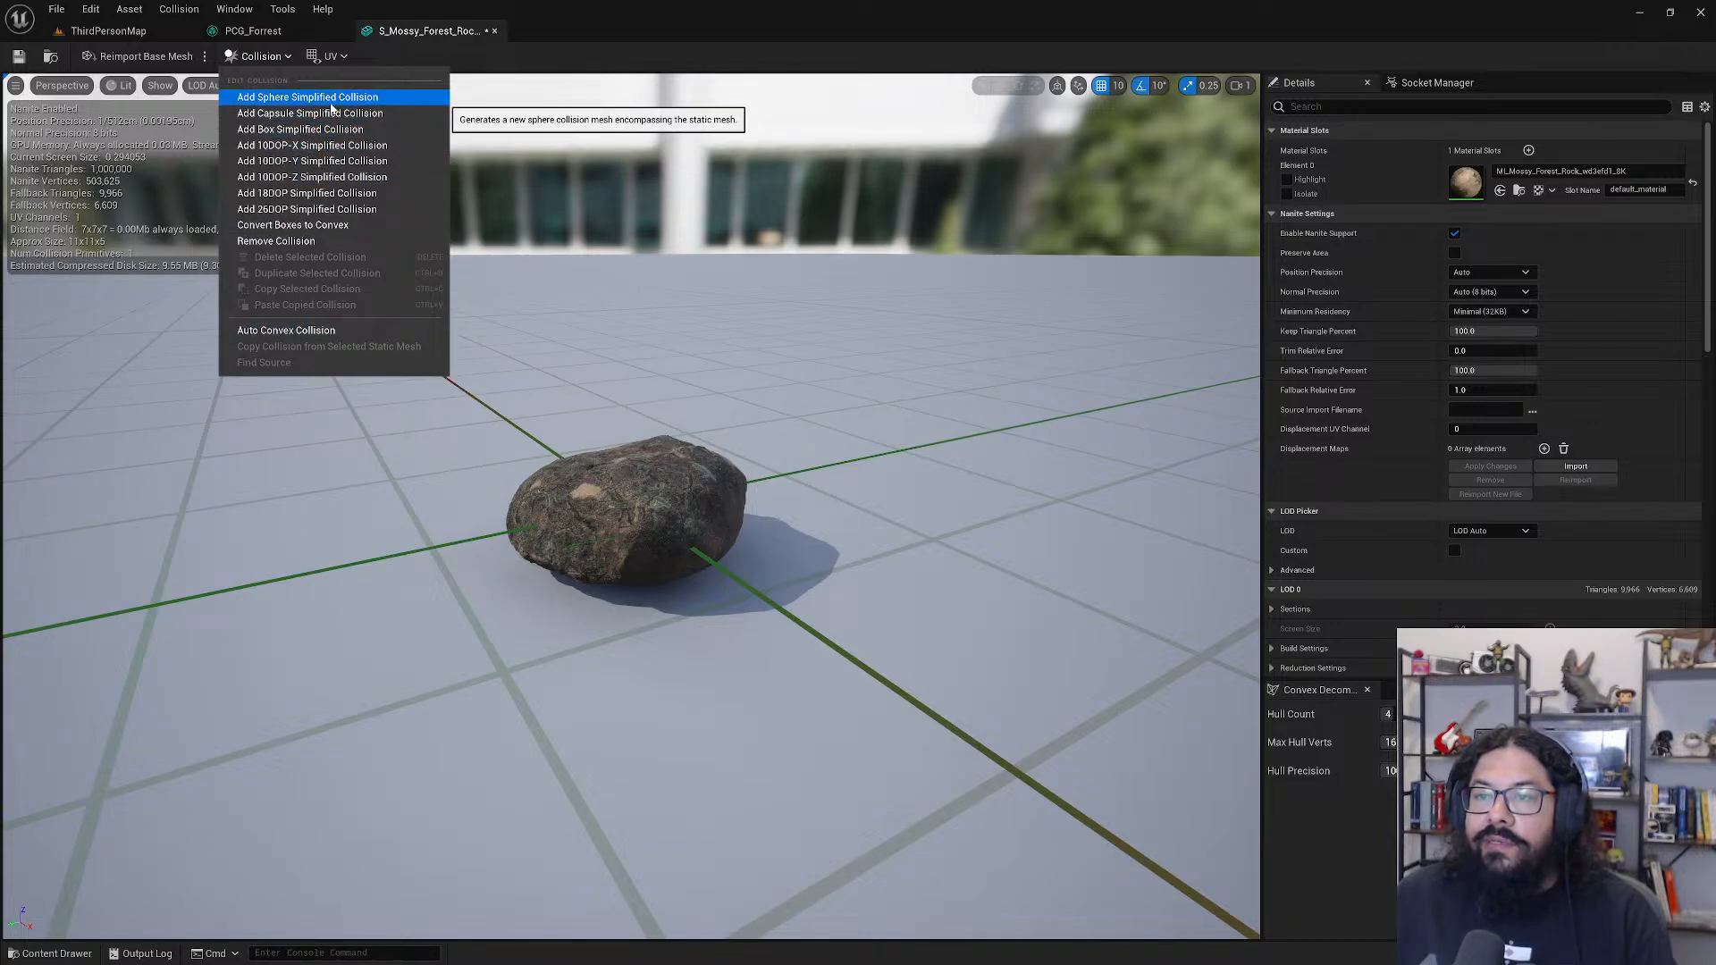
{"action": "left_click", "coordinate": [319, 145]}
{"action": "left_click_drag", "start_coordinate": [566, 524], "coordinate": [652, 531]}
{"action": "left_click", "coordinate": [229, 57]}
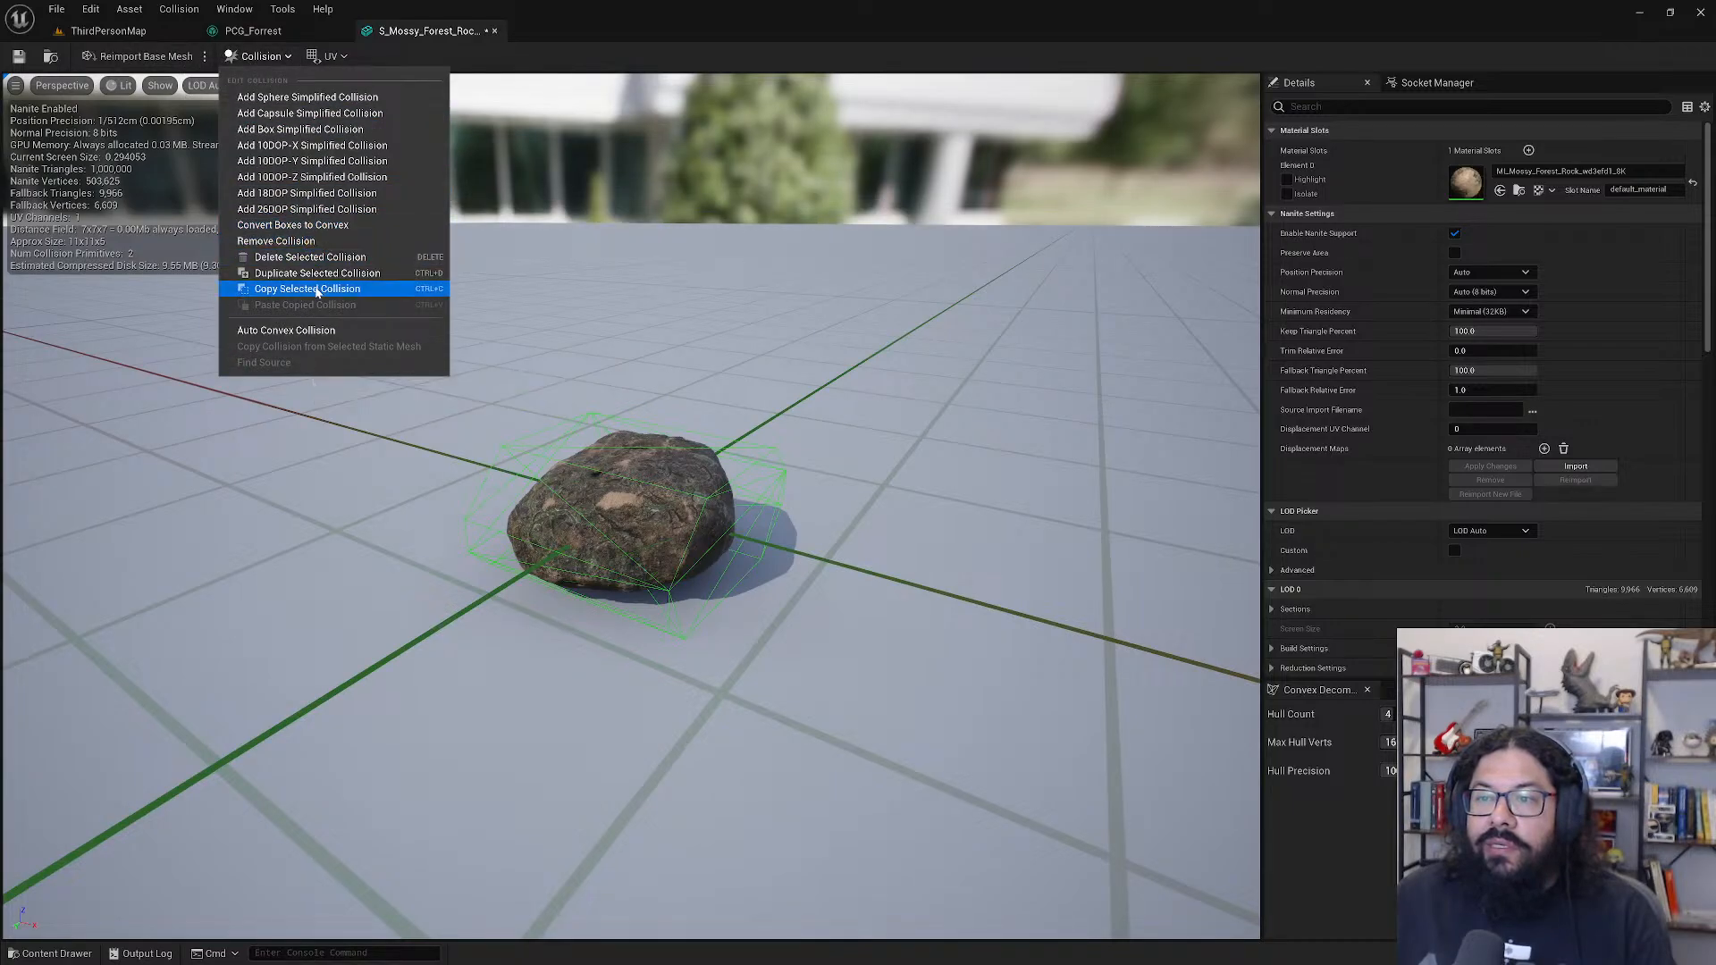
{"action": "left_click", "coordinate": [306, 193]}
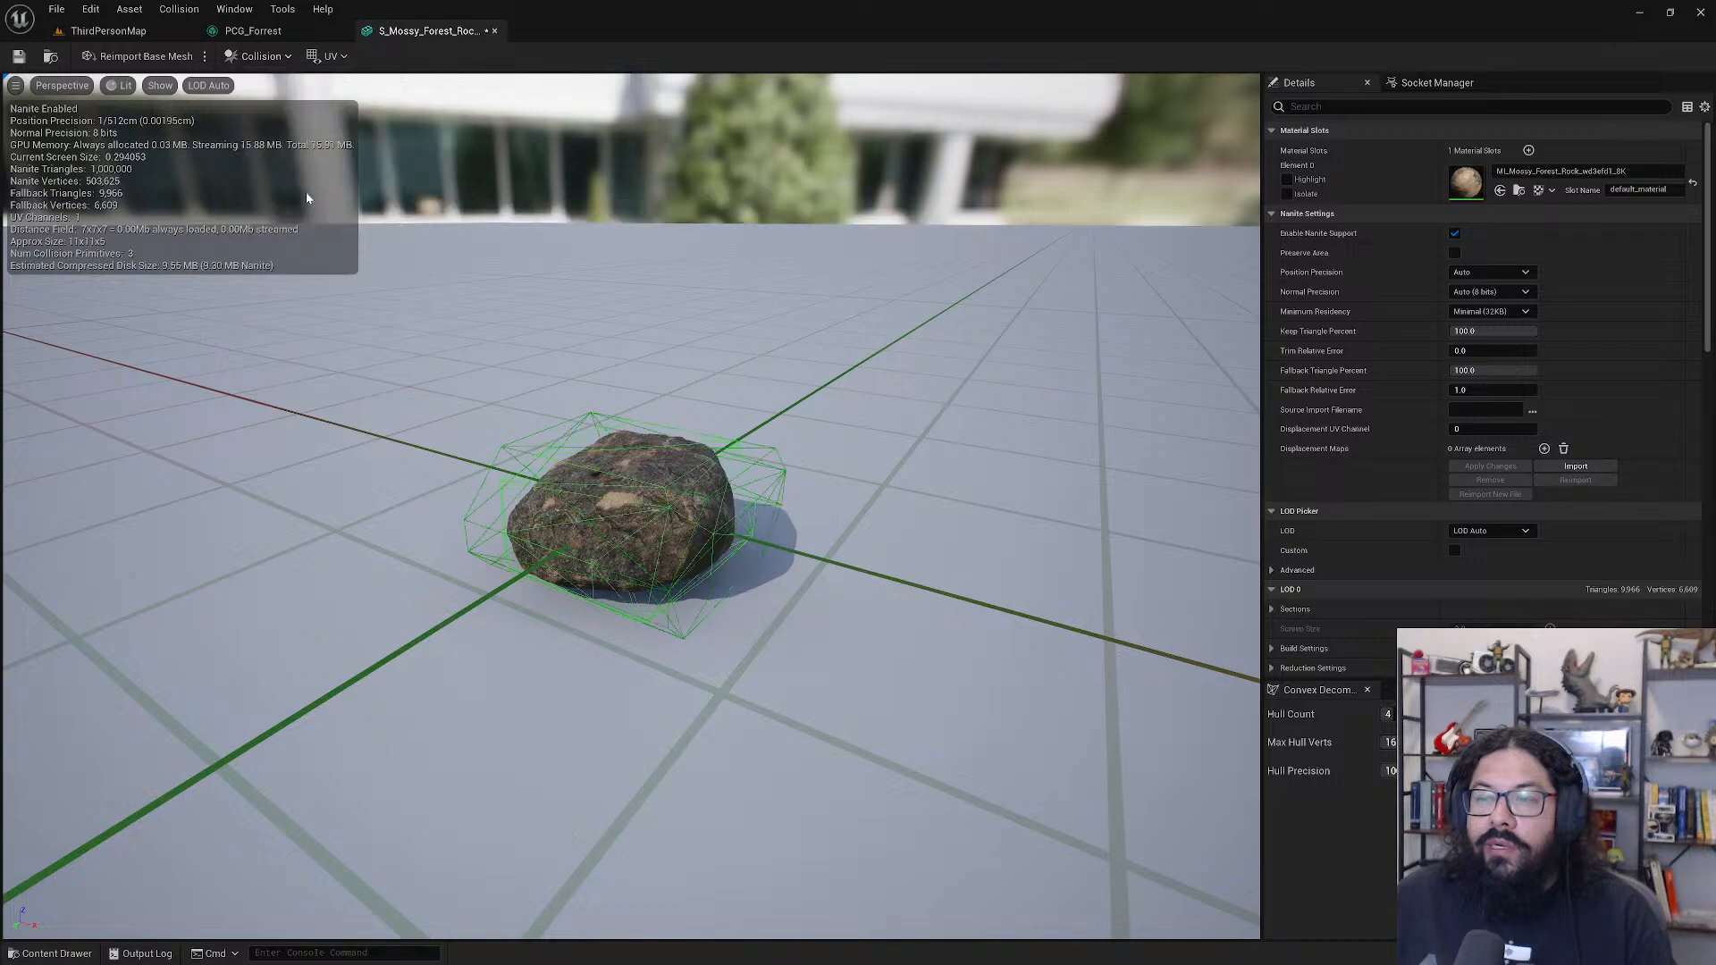
- Delete the selected 18DOP collision and remove all remaining collision from the rock mesh
{"action": "left_click", "coordinate": [255, 56]}
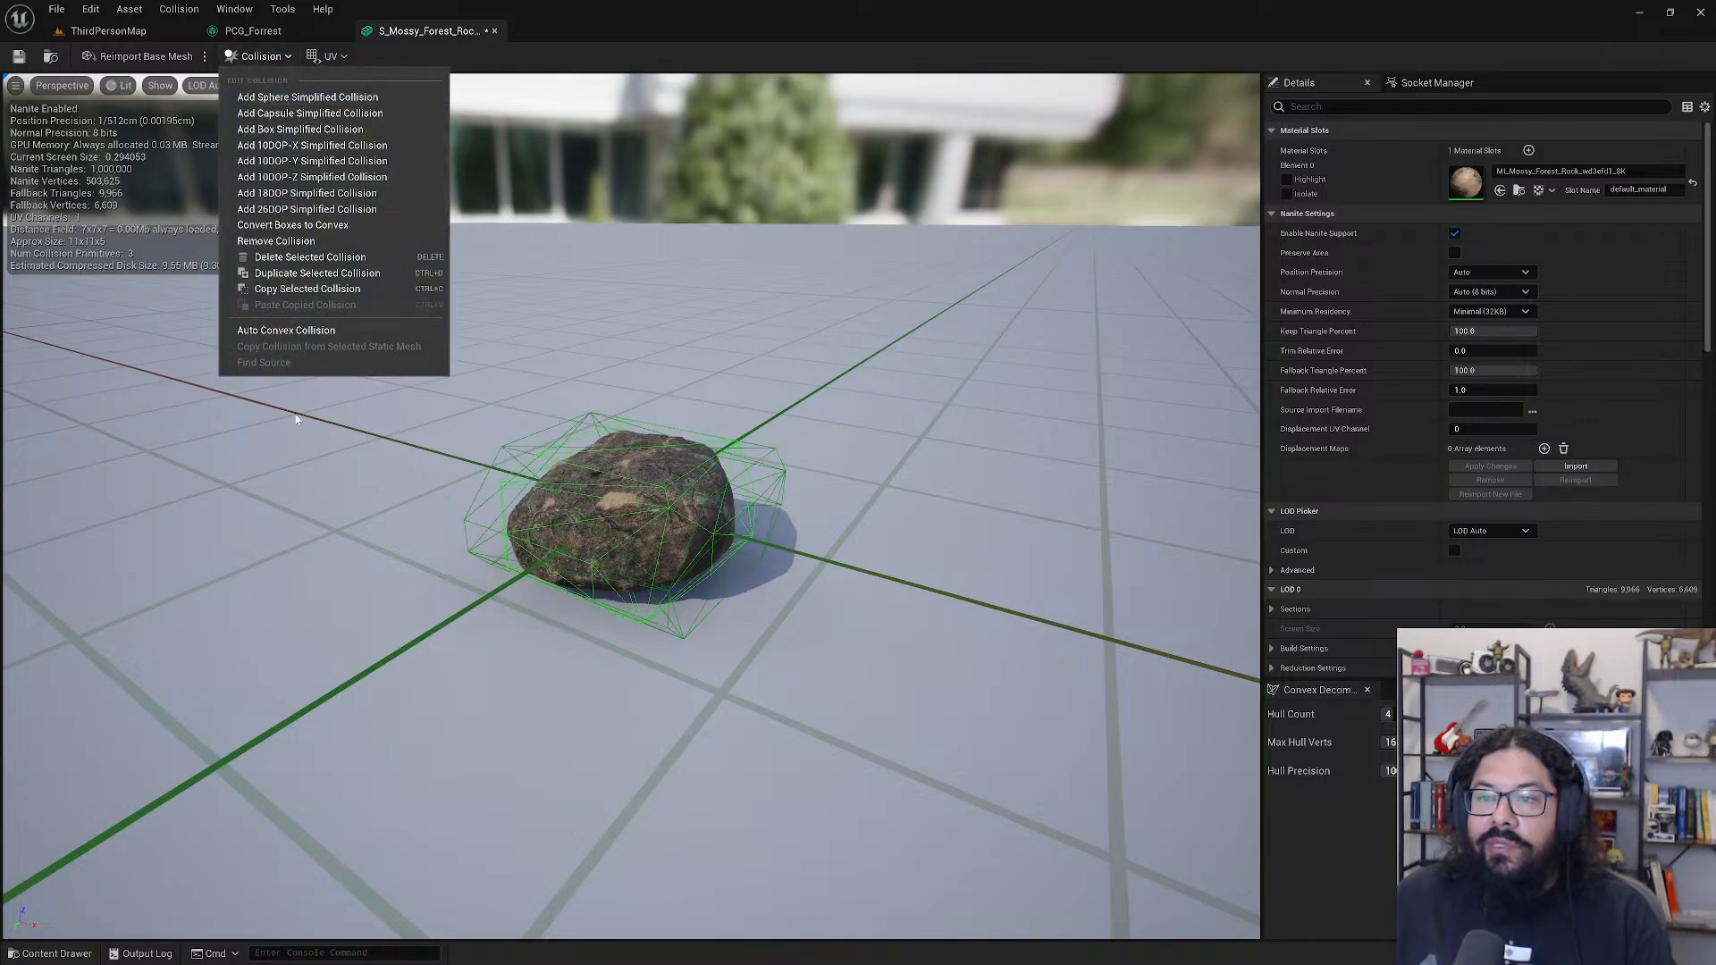
{"action": "left_click", "coordinate": [336, 258]}
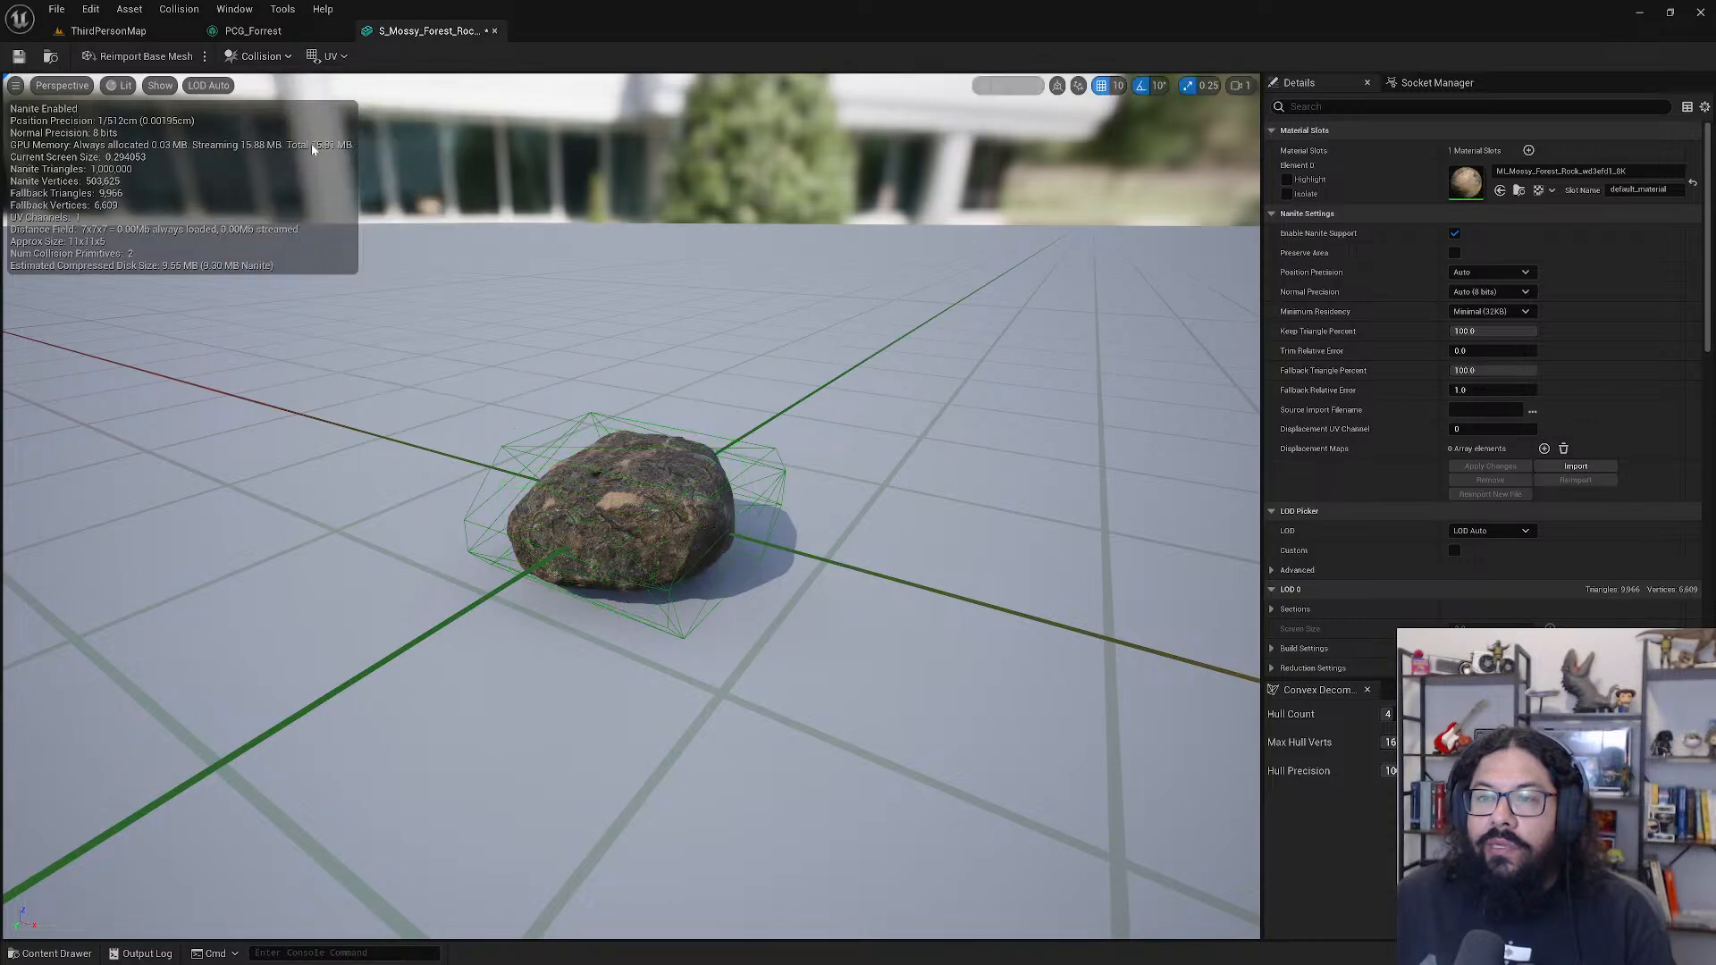
{"action": "left_click", "coordinate": [252, 56]}
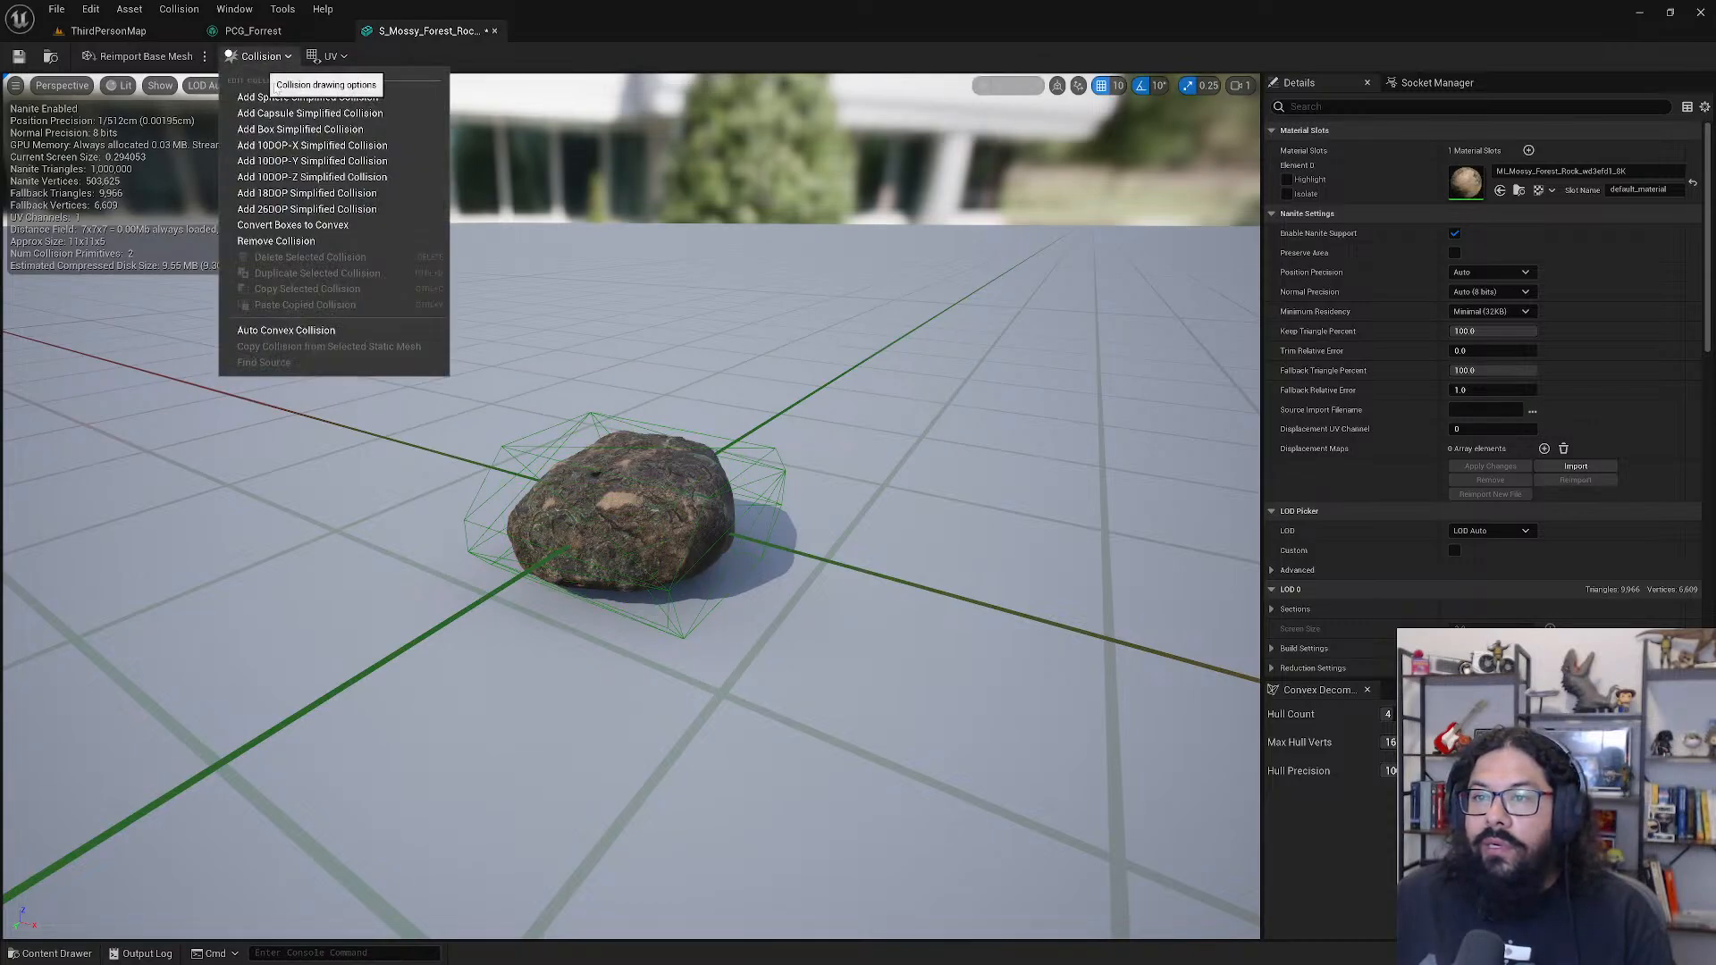
{"action": "left_click", "coordinate": [302, 241]}
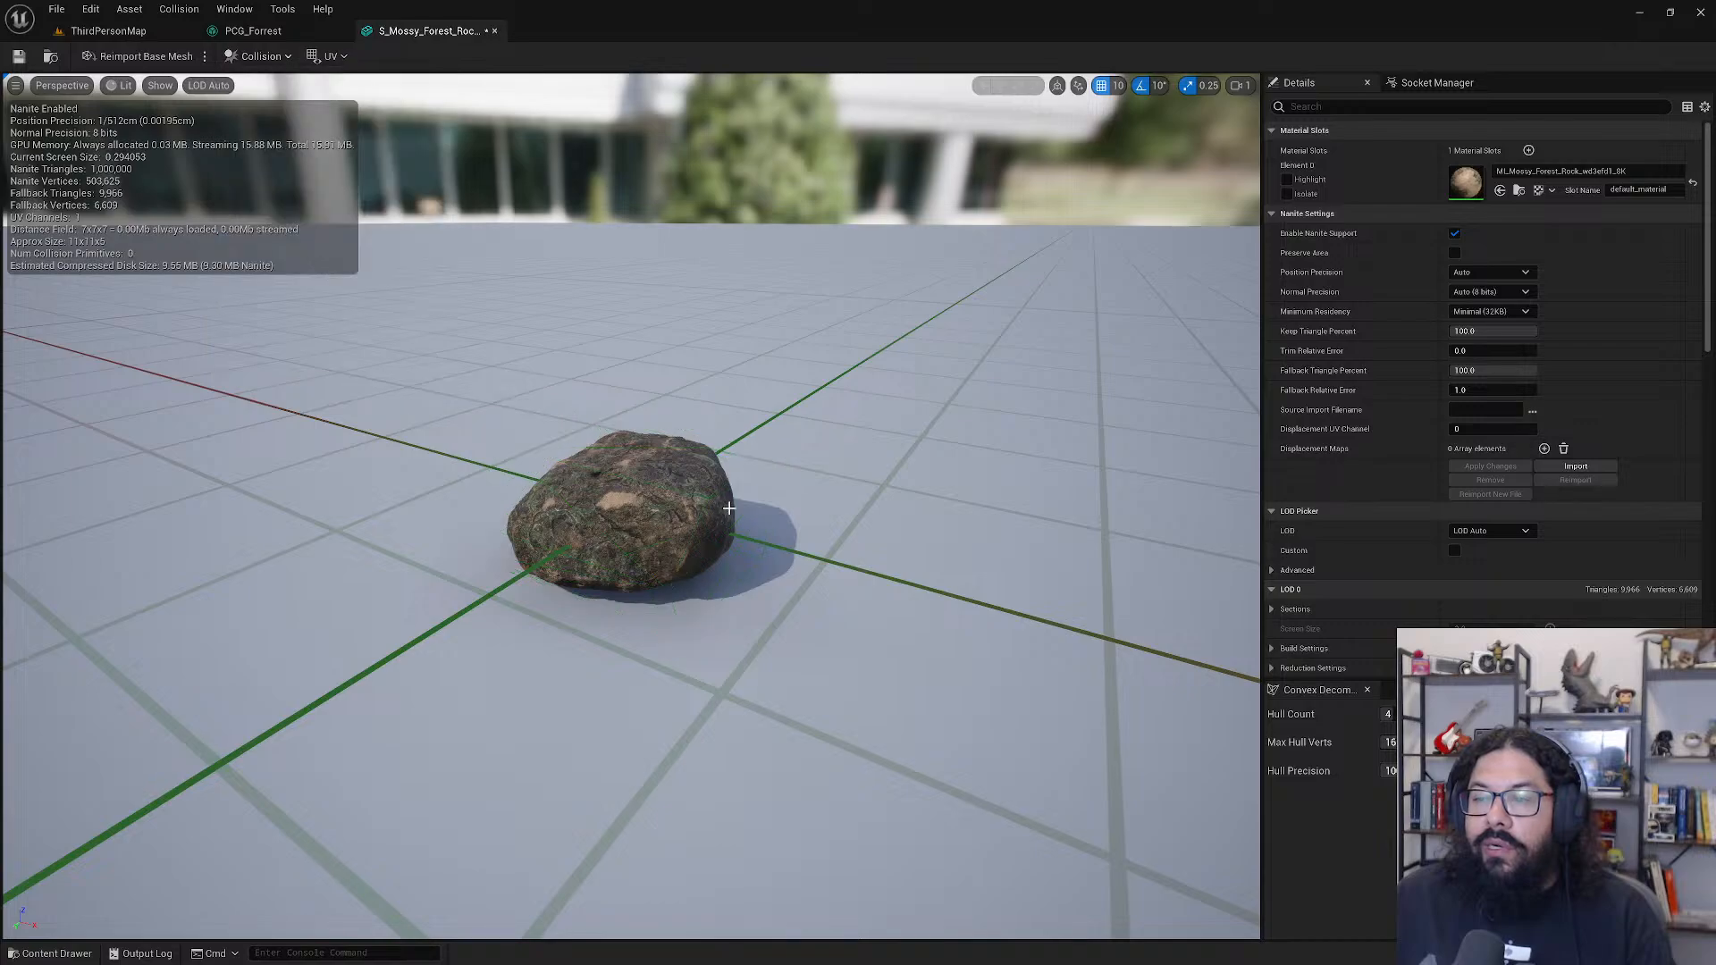
- Try generating convex decomposition collision for the rock with a Hull Count of 8 and Max Hull Verts of 32
{"action": "left_click", "coordinate": [260, 57]}
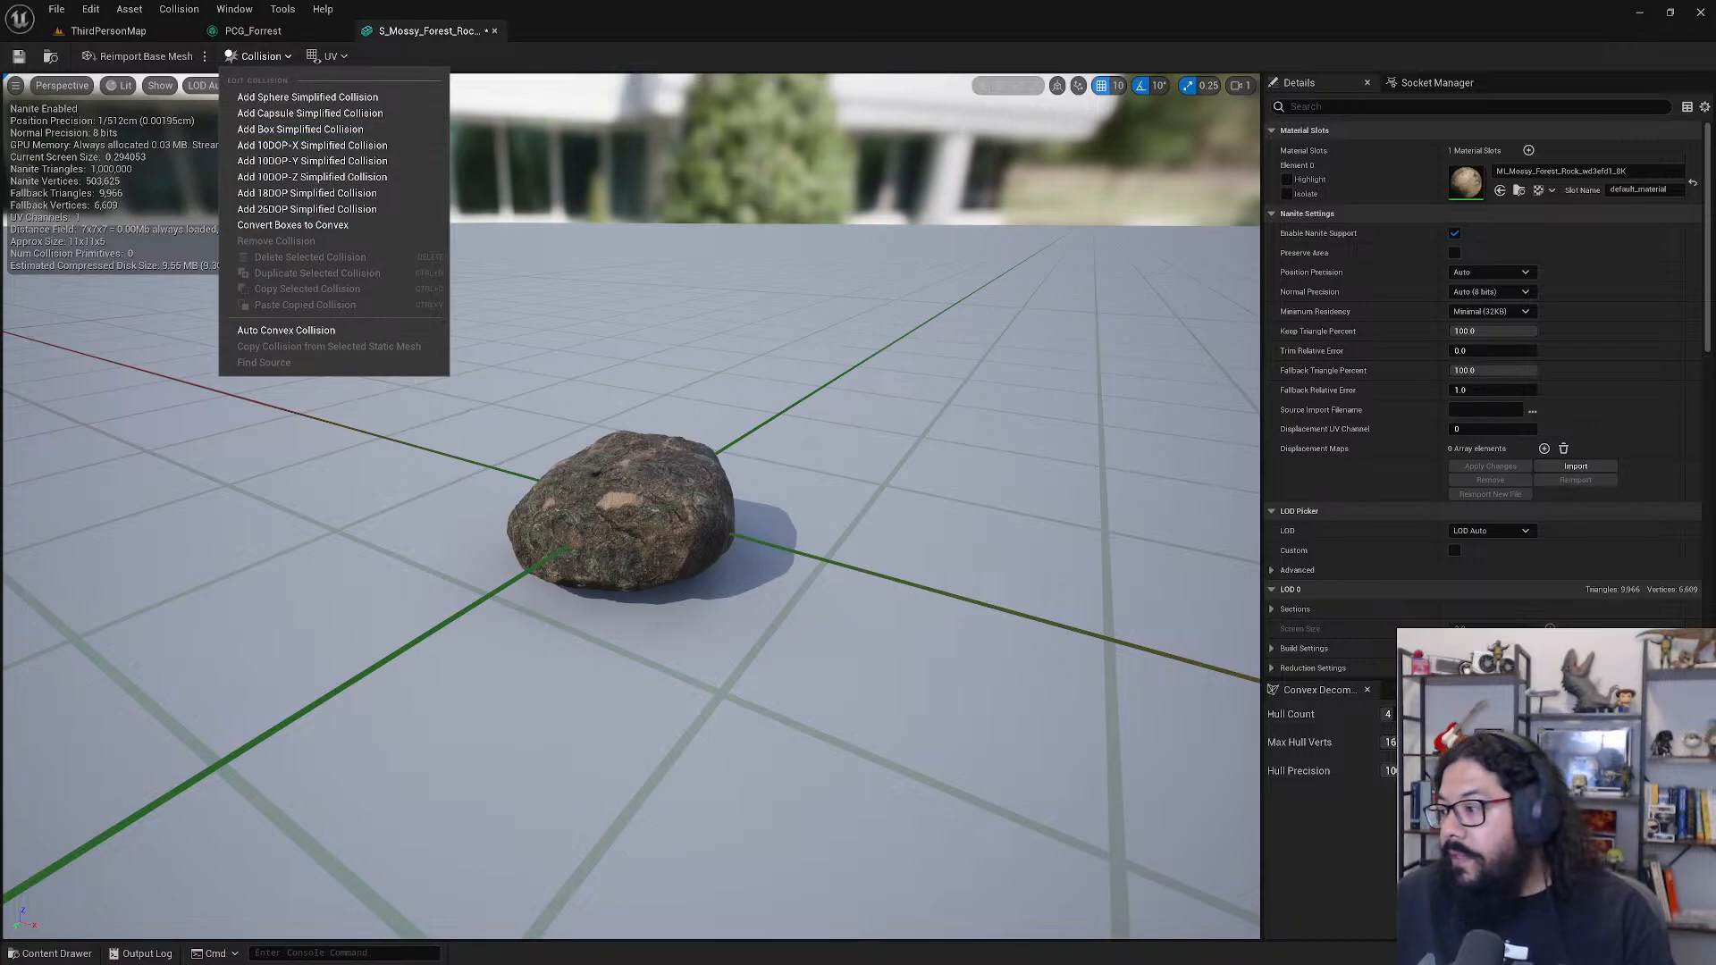
{"action": "left_click", "coordinate": [1389, 714]}
{"action": "left_click_drag", "start_coordinate": [1405, 715], "coordinate": [1355, 722]}
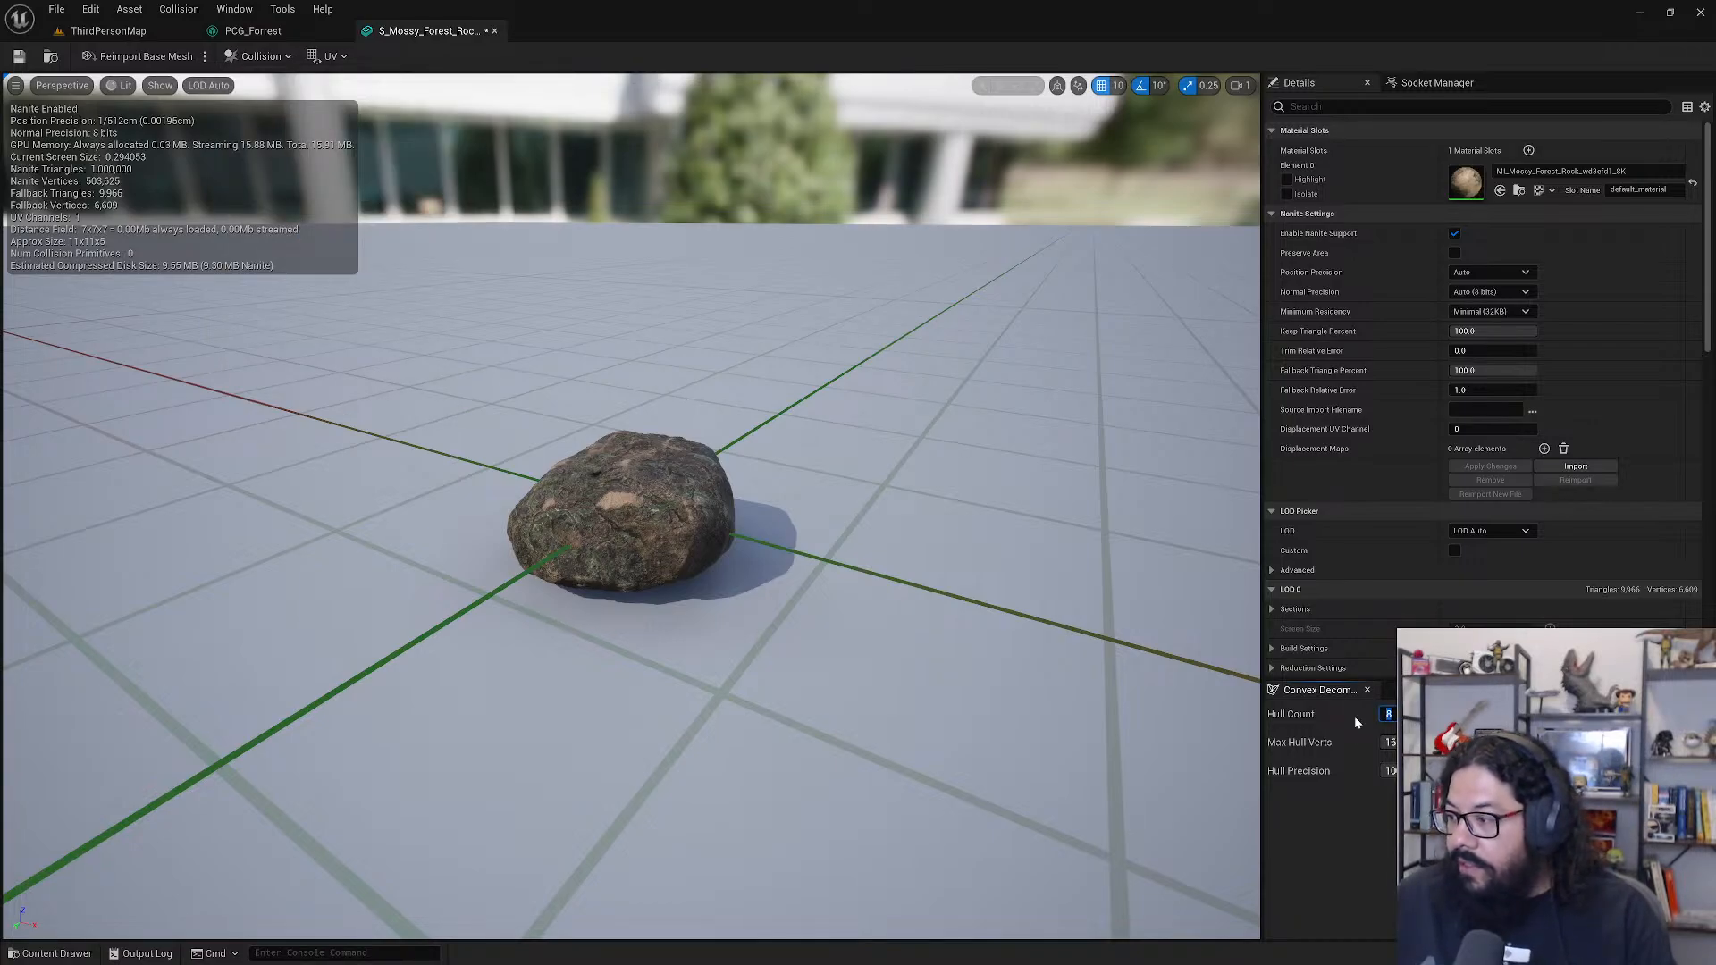
{"action": "type", "text": "8"}
{"action": "key", "text": "Tab"}
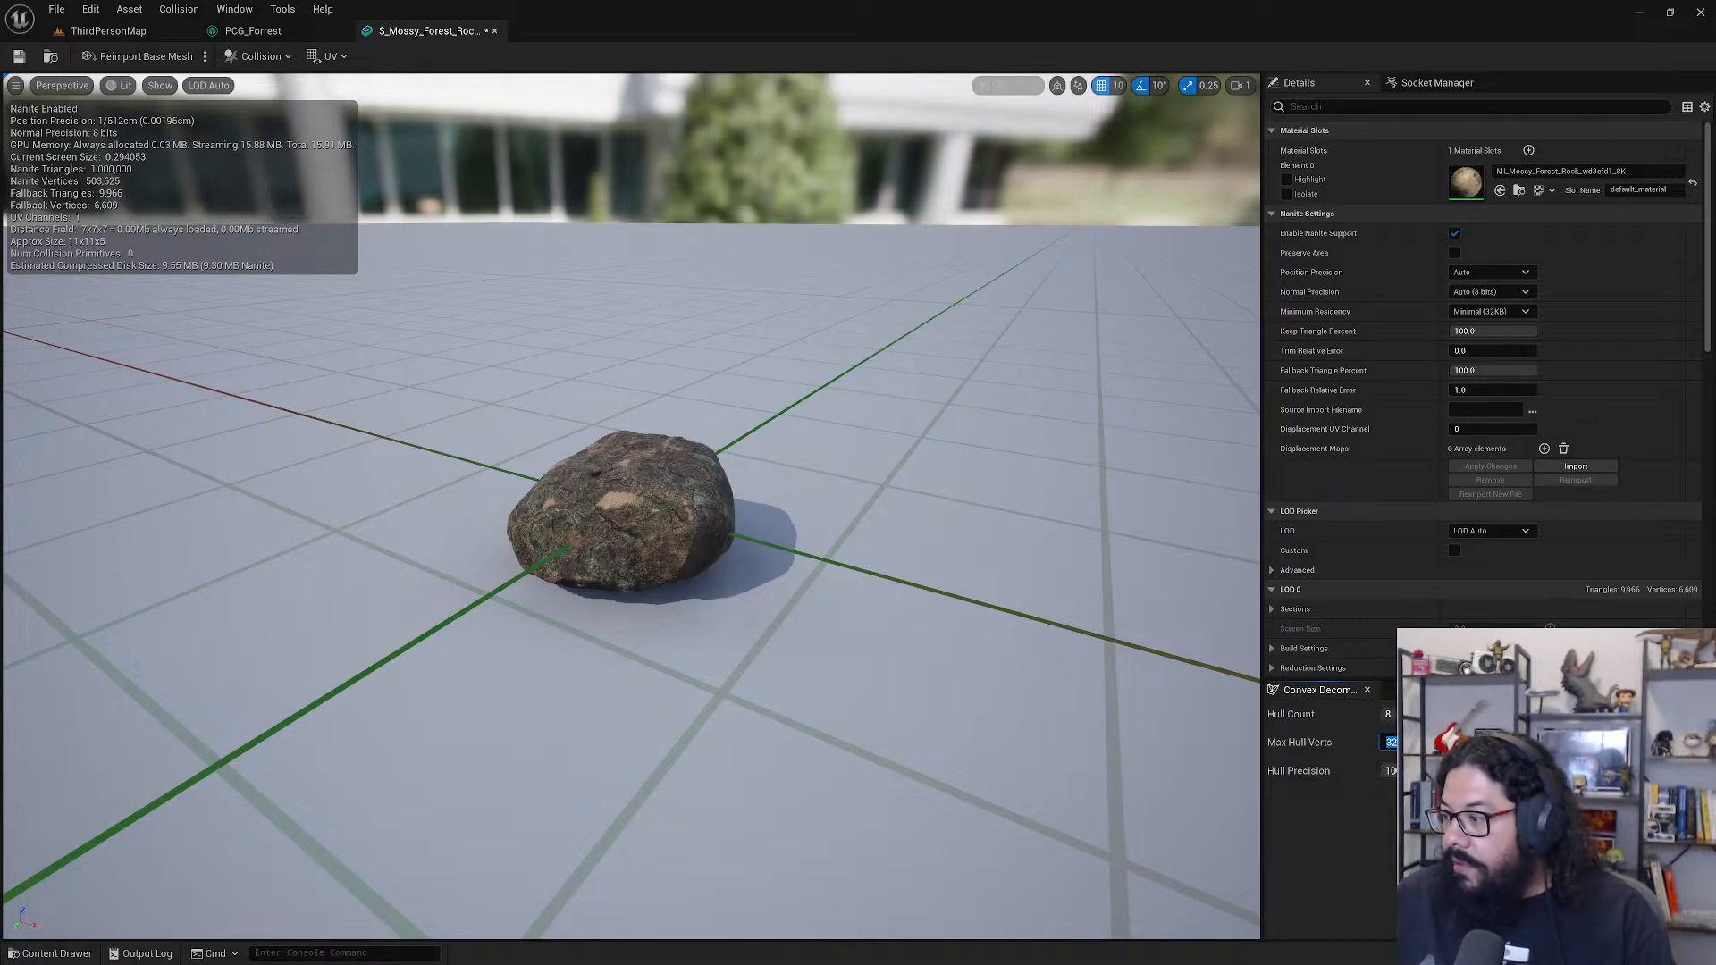
{"action": "left_click", "coordinate": [1466, 800]}
- Examine the rock's surface from several angles and distances to judge how the convex collision fits
{"action": "left_click_drag", "start_coordinate": [717, 583], "coordinate": [721, 568], "text": "alt"}
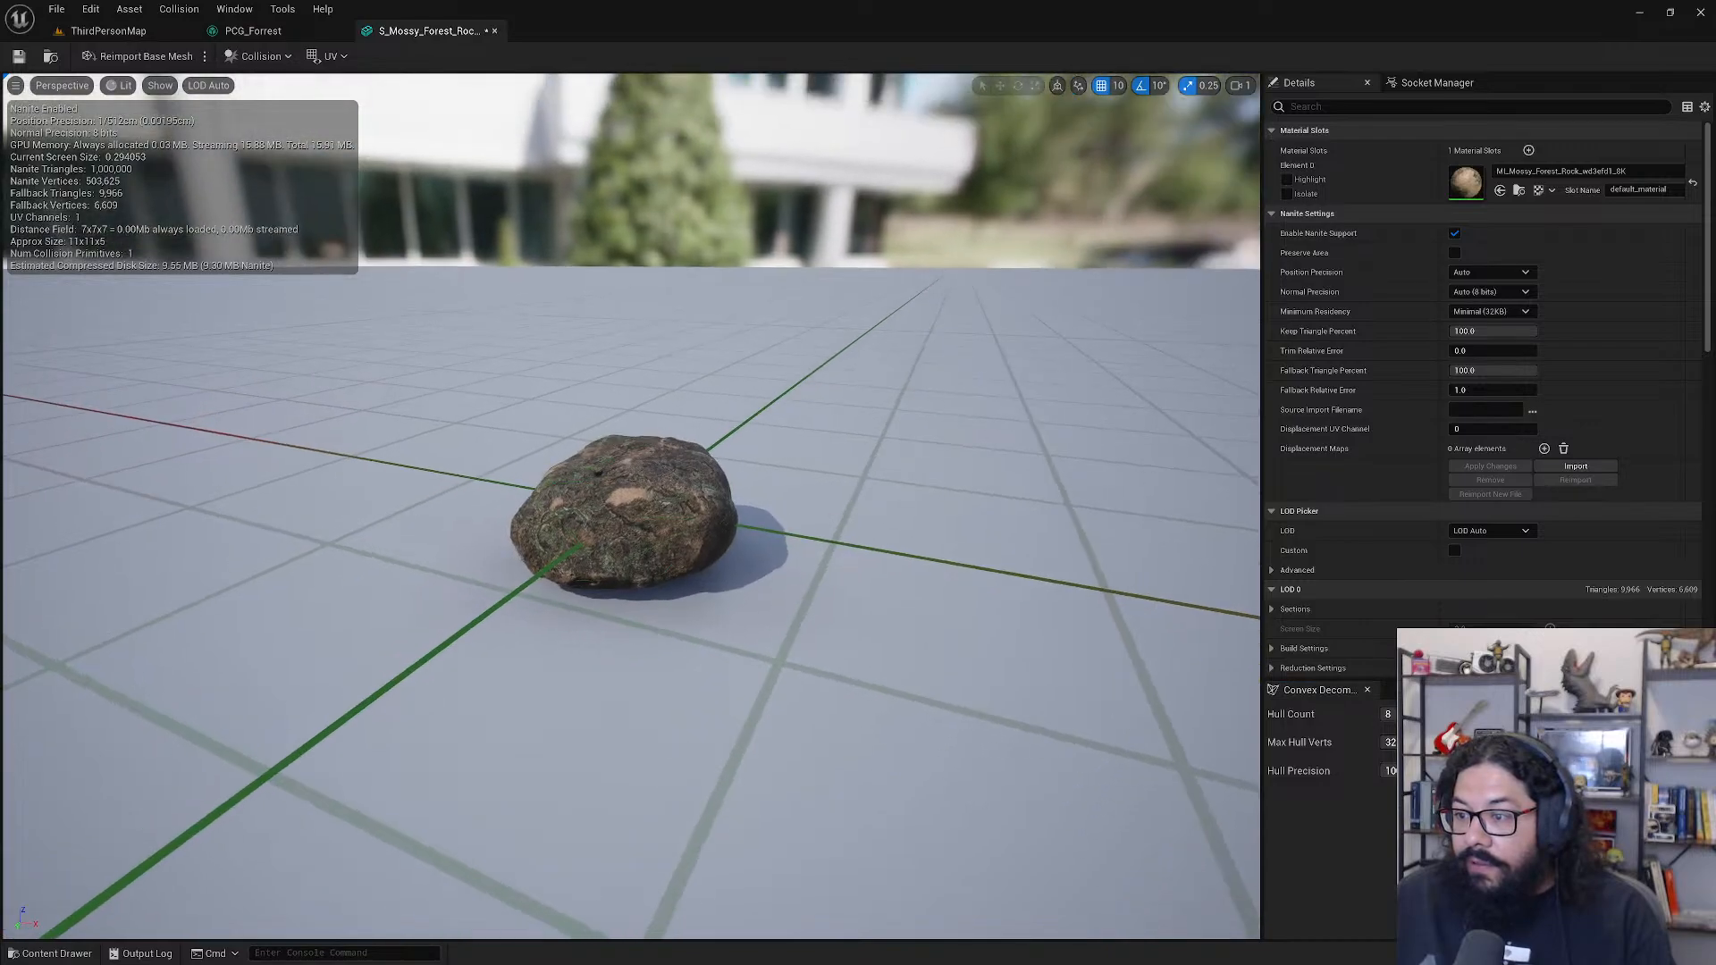
{"action": "right_click_drag", "start_coordinate": [720, 569], "coordinate": [653, 532], "text": "alt"}
{"action": "left_click_drag", "start_coordinate": [653, 532], "coordinate": [536, 529], "text": "alt"}
{"action": "left_click_drag", "start_coordinate": [648, 581], "coordinate": [714, 544], "text": "alt"}
{"action": "scroll", "coordinate": [654, 540], "scroll_direction": "down", "scroll_amount": 5}
{"action": "scroll", "coordinate": [655, 540], "scroll_direction": "up", "scroll_amount": 5}
{"action": "left_click_drag", "start_coordinate": [862, 686], "coordinate": [892, 716], "text": "alt"}
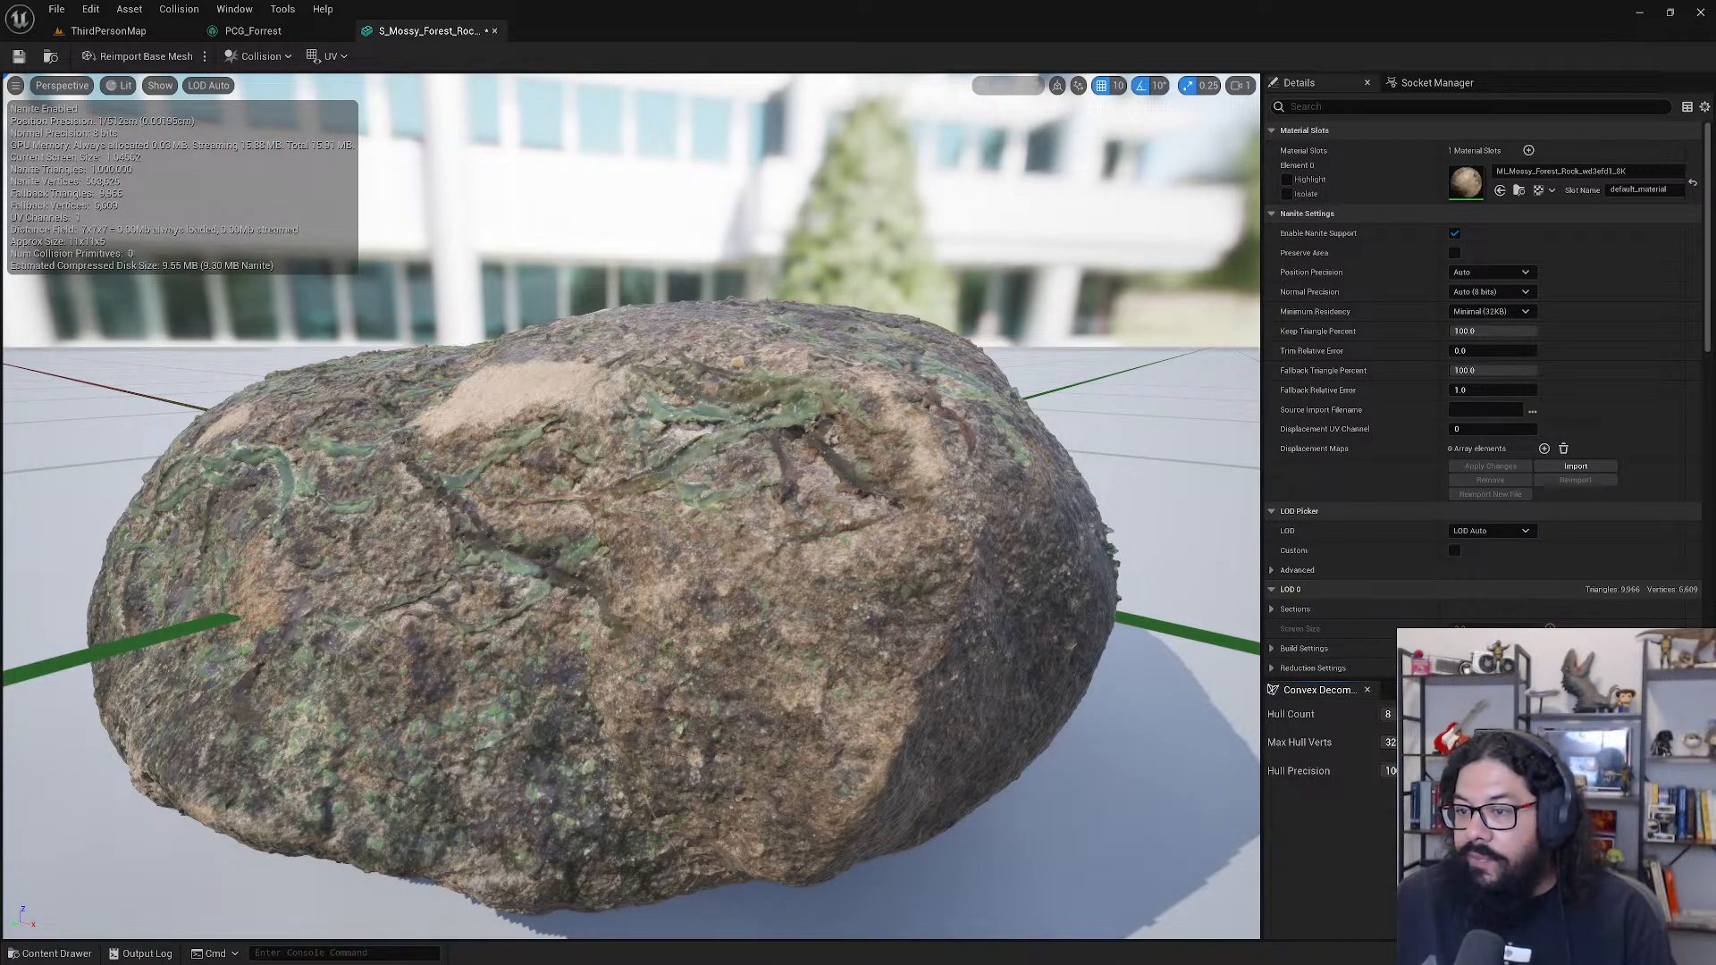
{"action": "scroll", "coordinate": [938, 615], "scroll_direction": "down", "scroll_amount": 6}
{"action": "scroll", "coordinate": [939, 615], "scroll_direction": "up", "scroll_amount": 6}
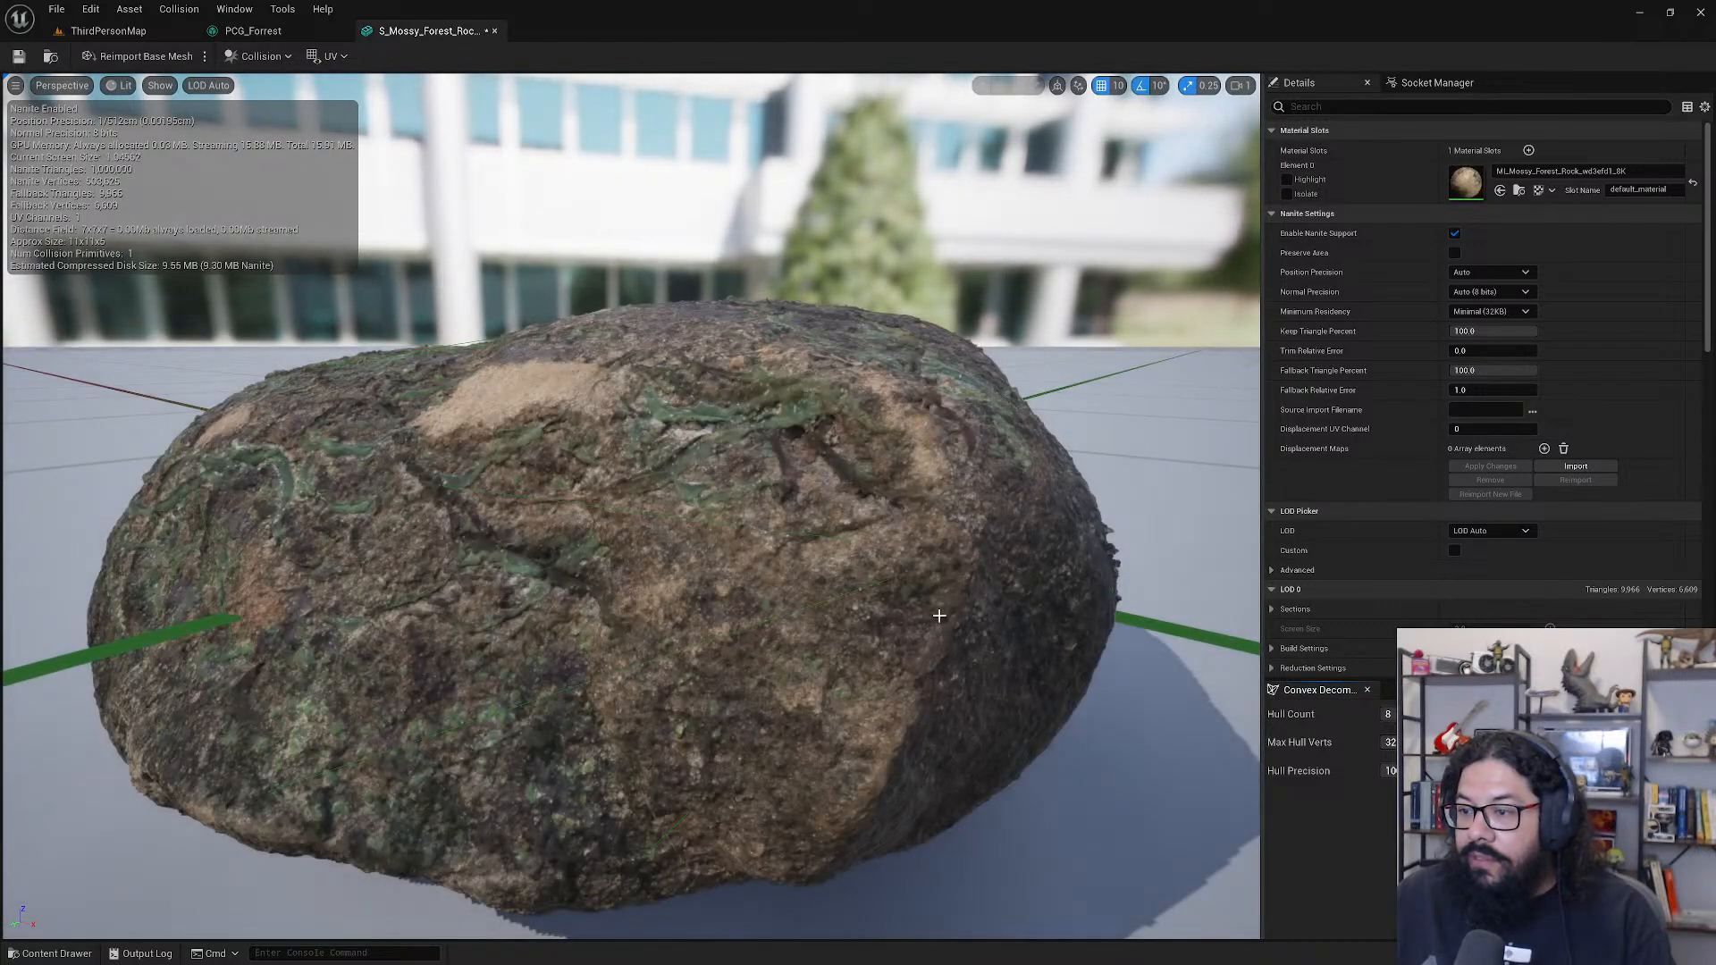
{"action": "left_click_drag", "start_coordinate": [935, 613], "coordinate": [673, 549], "text": "alt"}
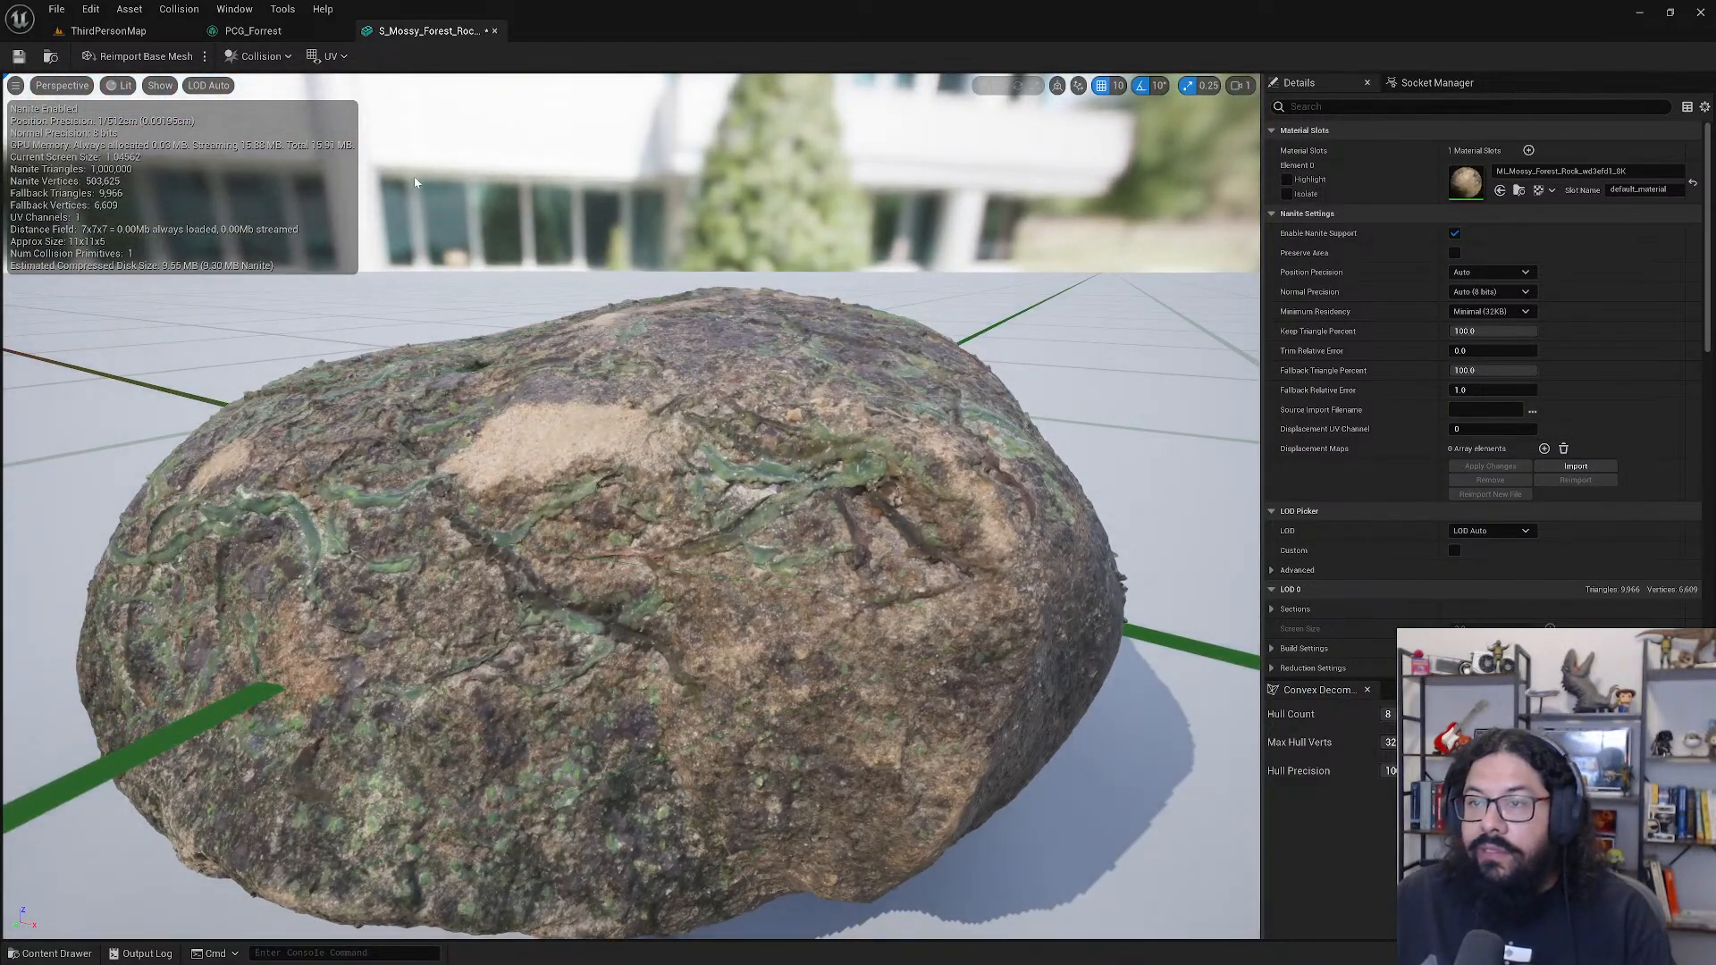
- Remove the rock's collision and try the convex decomposition again with a Hull Count of 22
{"action": "left_click", "coordinate": [261, 55]}
{"action": "left_click", "coordinate": [299, 243]}
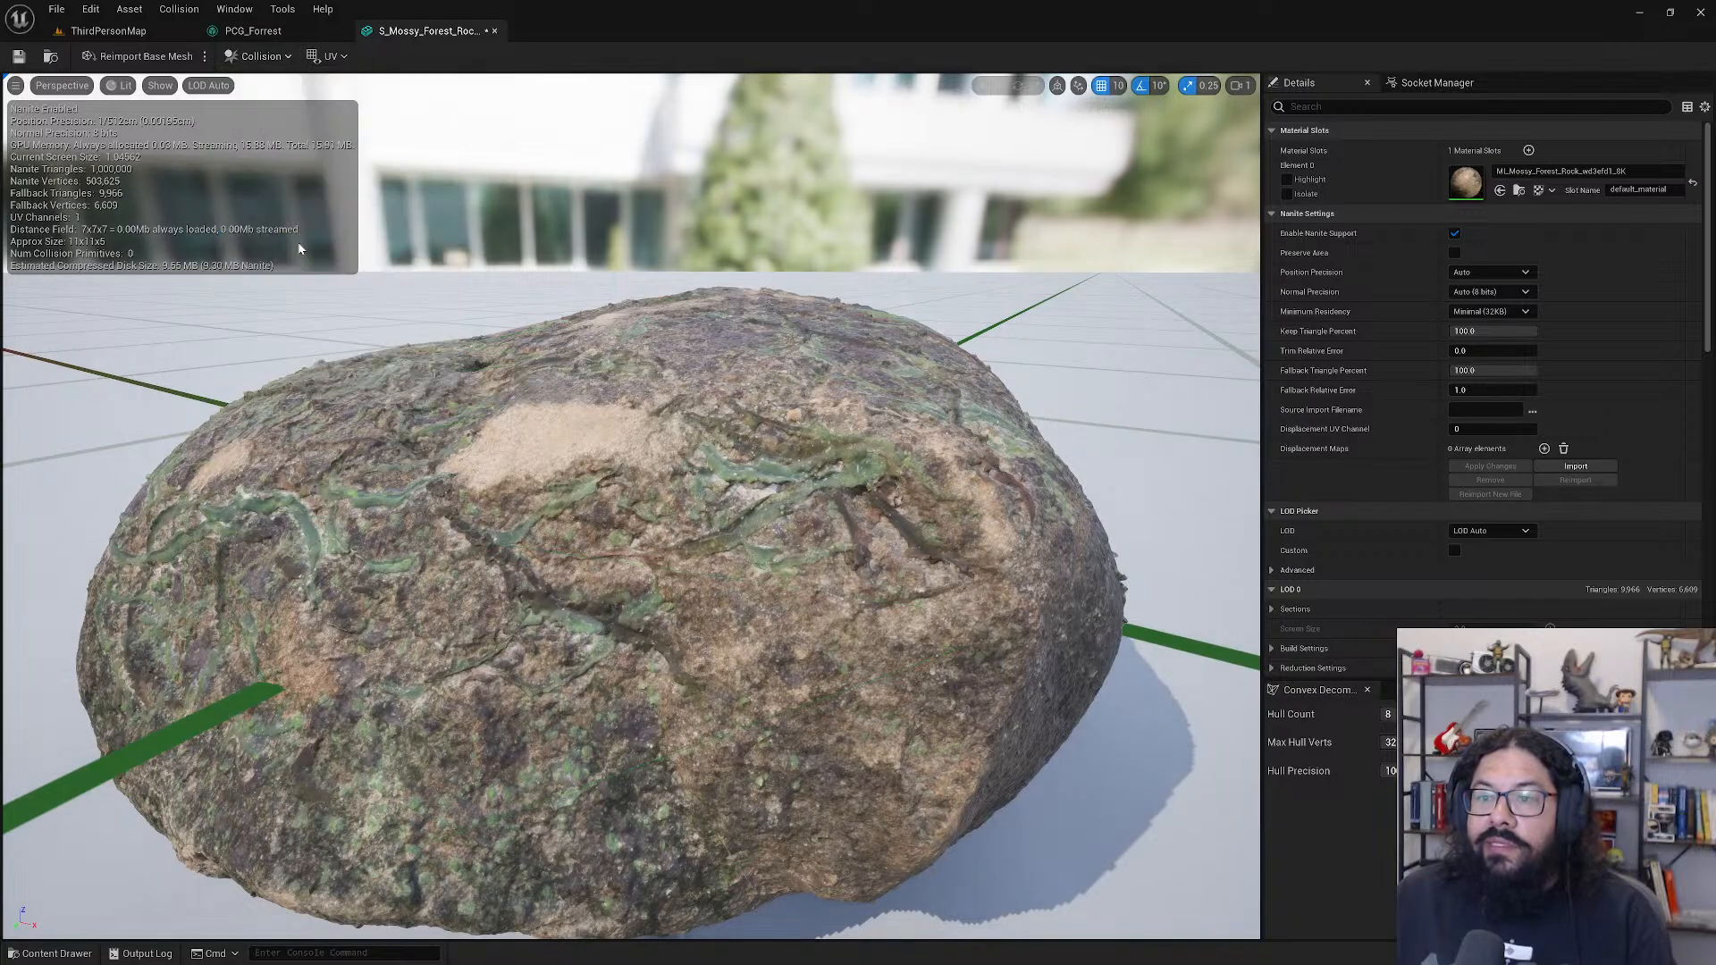
{"action": "left_click", "coordinate": [261, 55]}
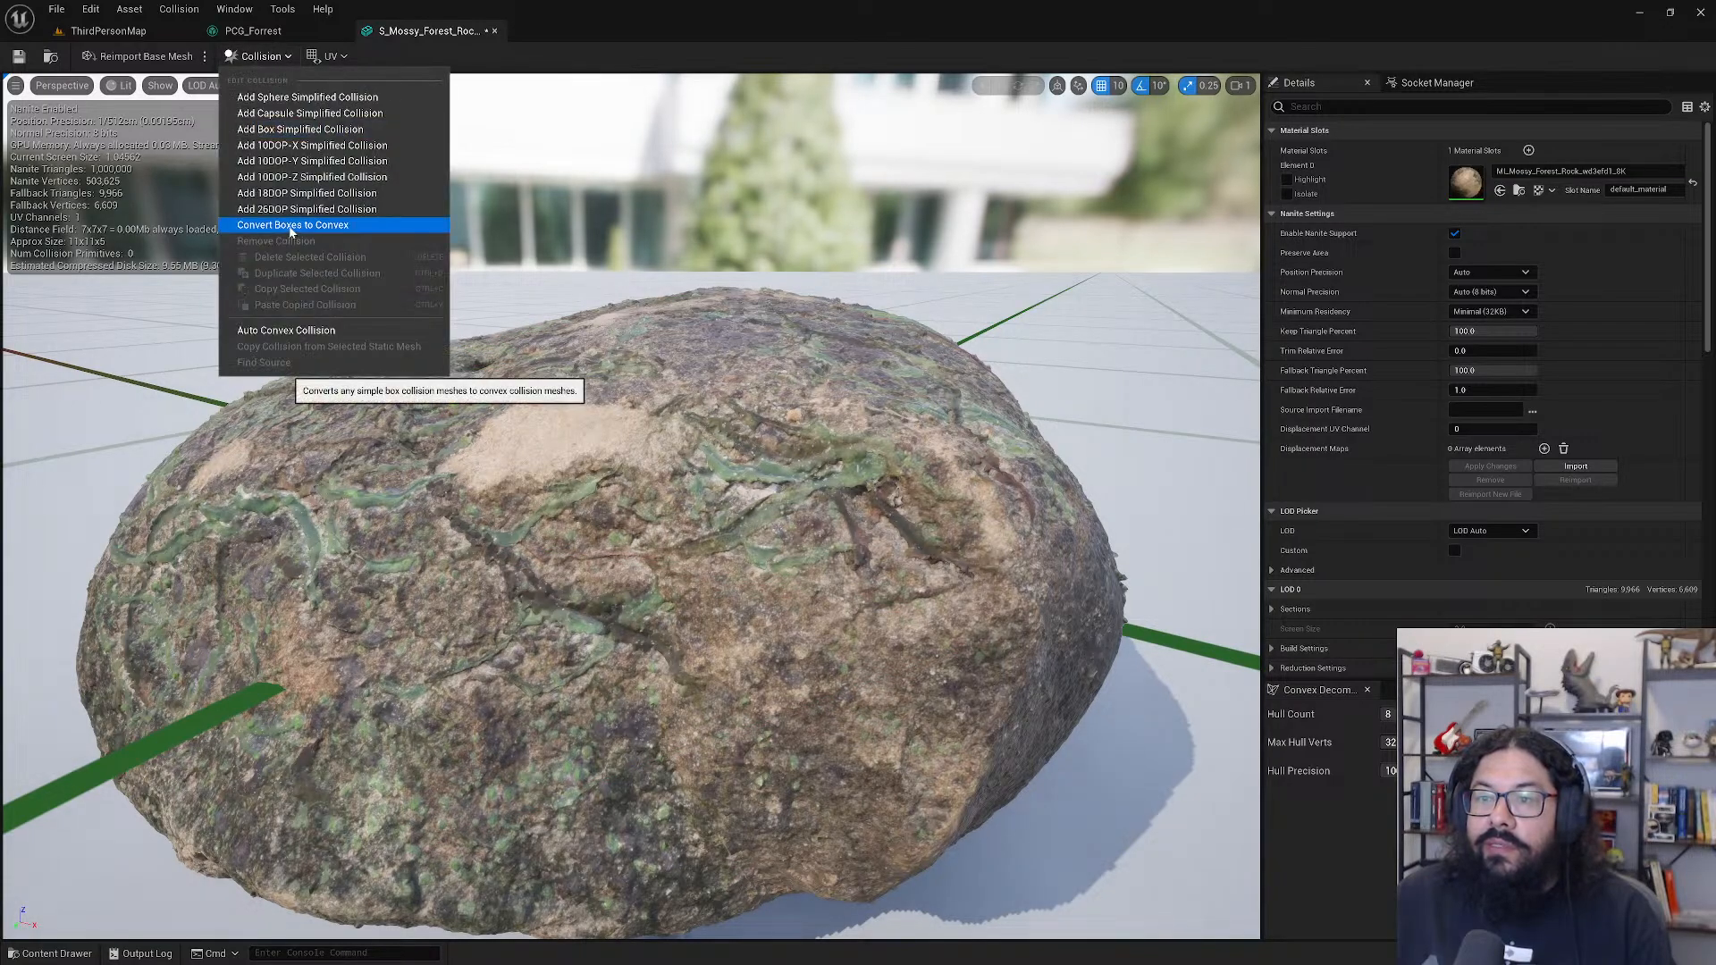
{"action": "left_click", "coordinate": [1392, 743]}
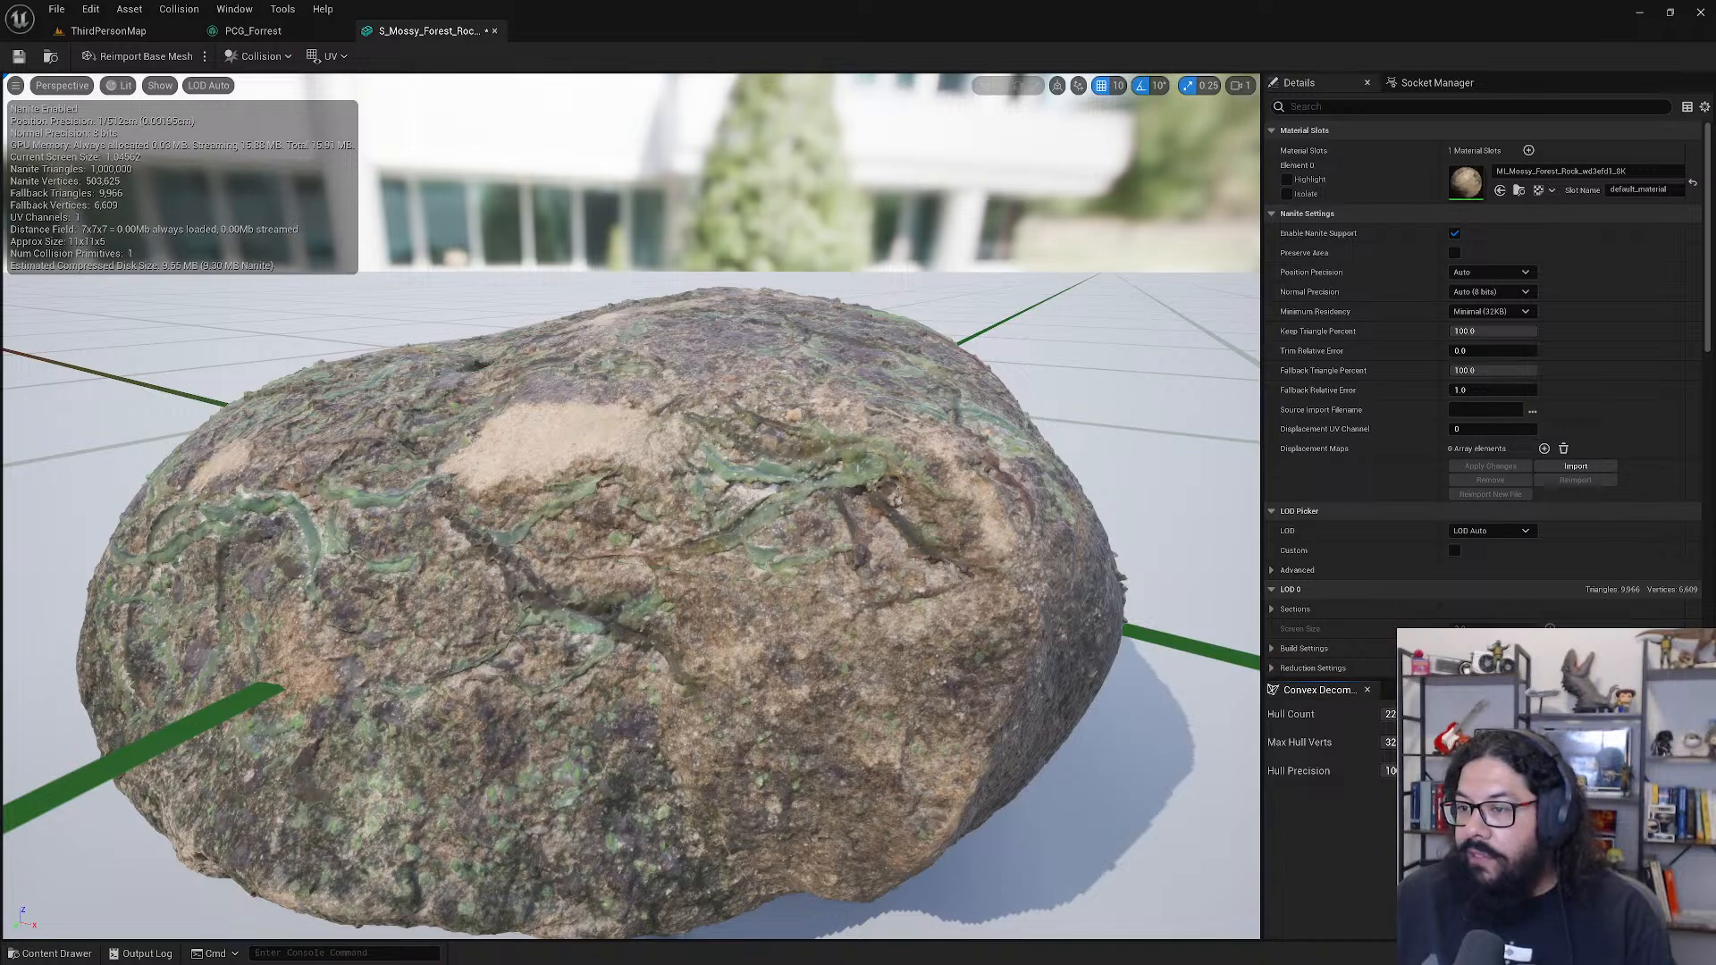
- Inspect the regenerated convex collision around the rock and try different Hull Count and Hull Precision settings
{"action": "scroll", "coordinate": [618, 614], "scroll_direction": "down", "scroll_amount": 10}
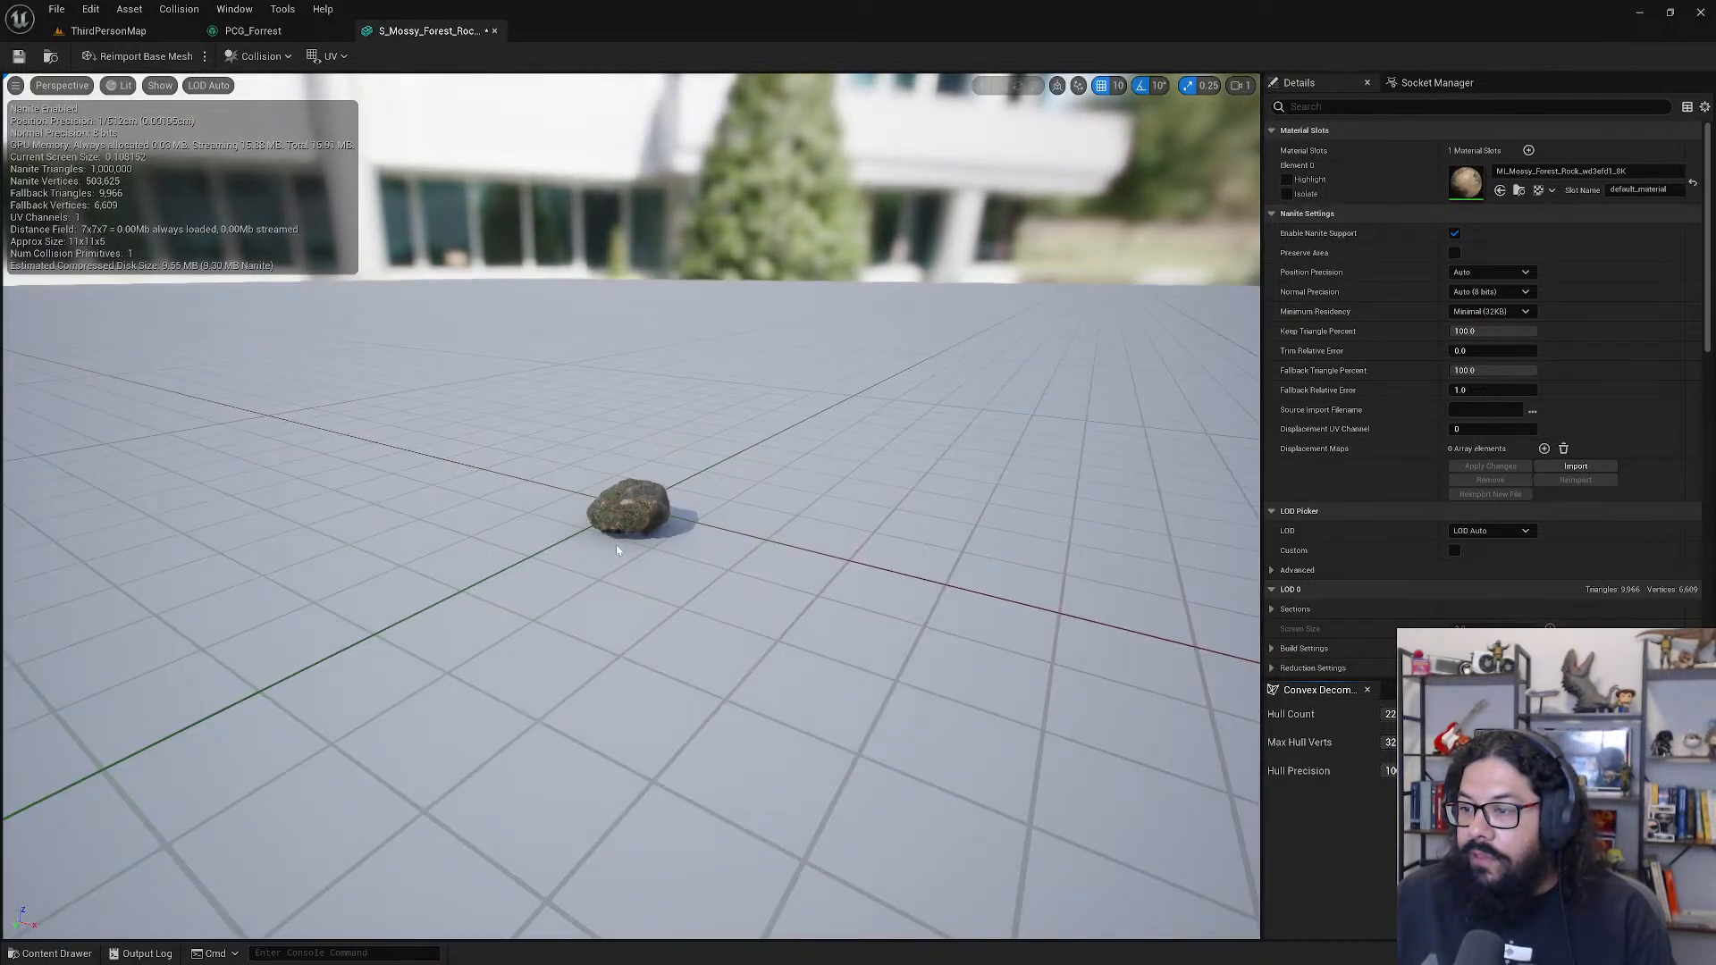
{"action": "scroll", "coordinate": [625, 509], "scroll_direction": "up", "scroll_amount": 10}
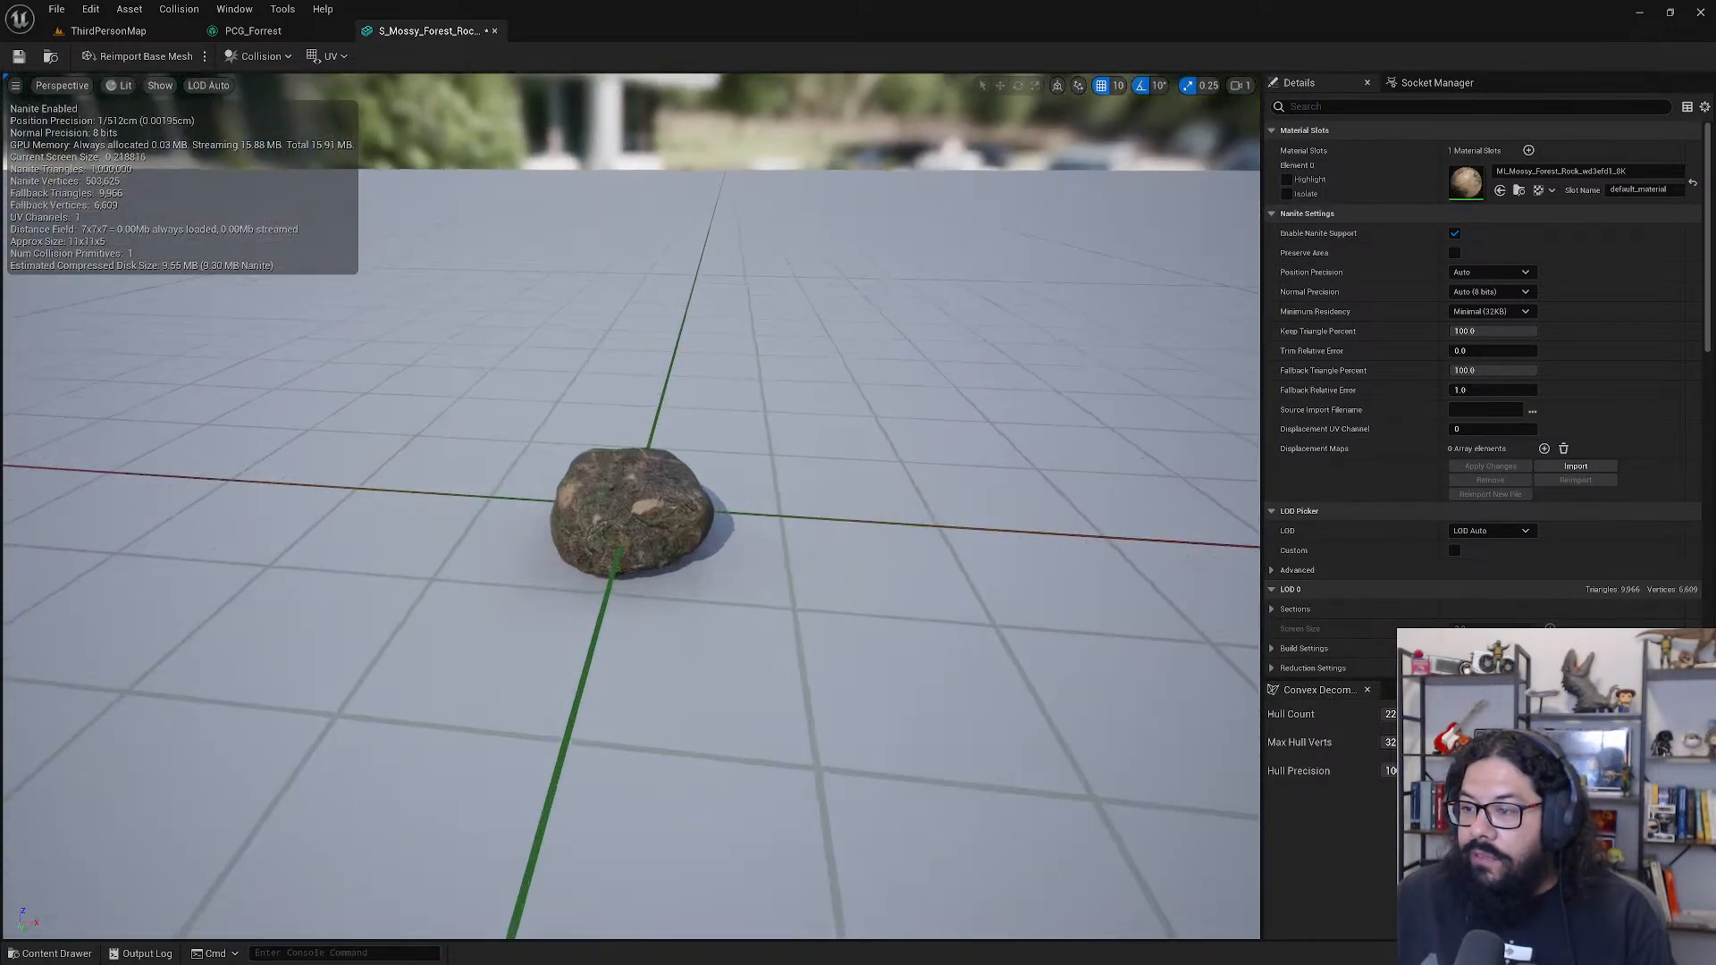
{"action": "scroll", "coordinate": [624, 507], "scroll_direction": "down", "scroll_amount": 8}
{"action": "scroll", "coordinate": [624, 507], "scroll_direction": "up", "scroll_amount": 7}
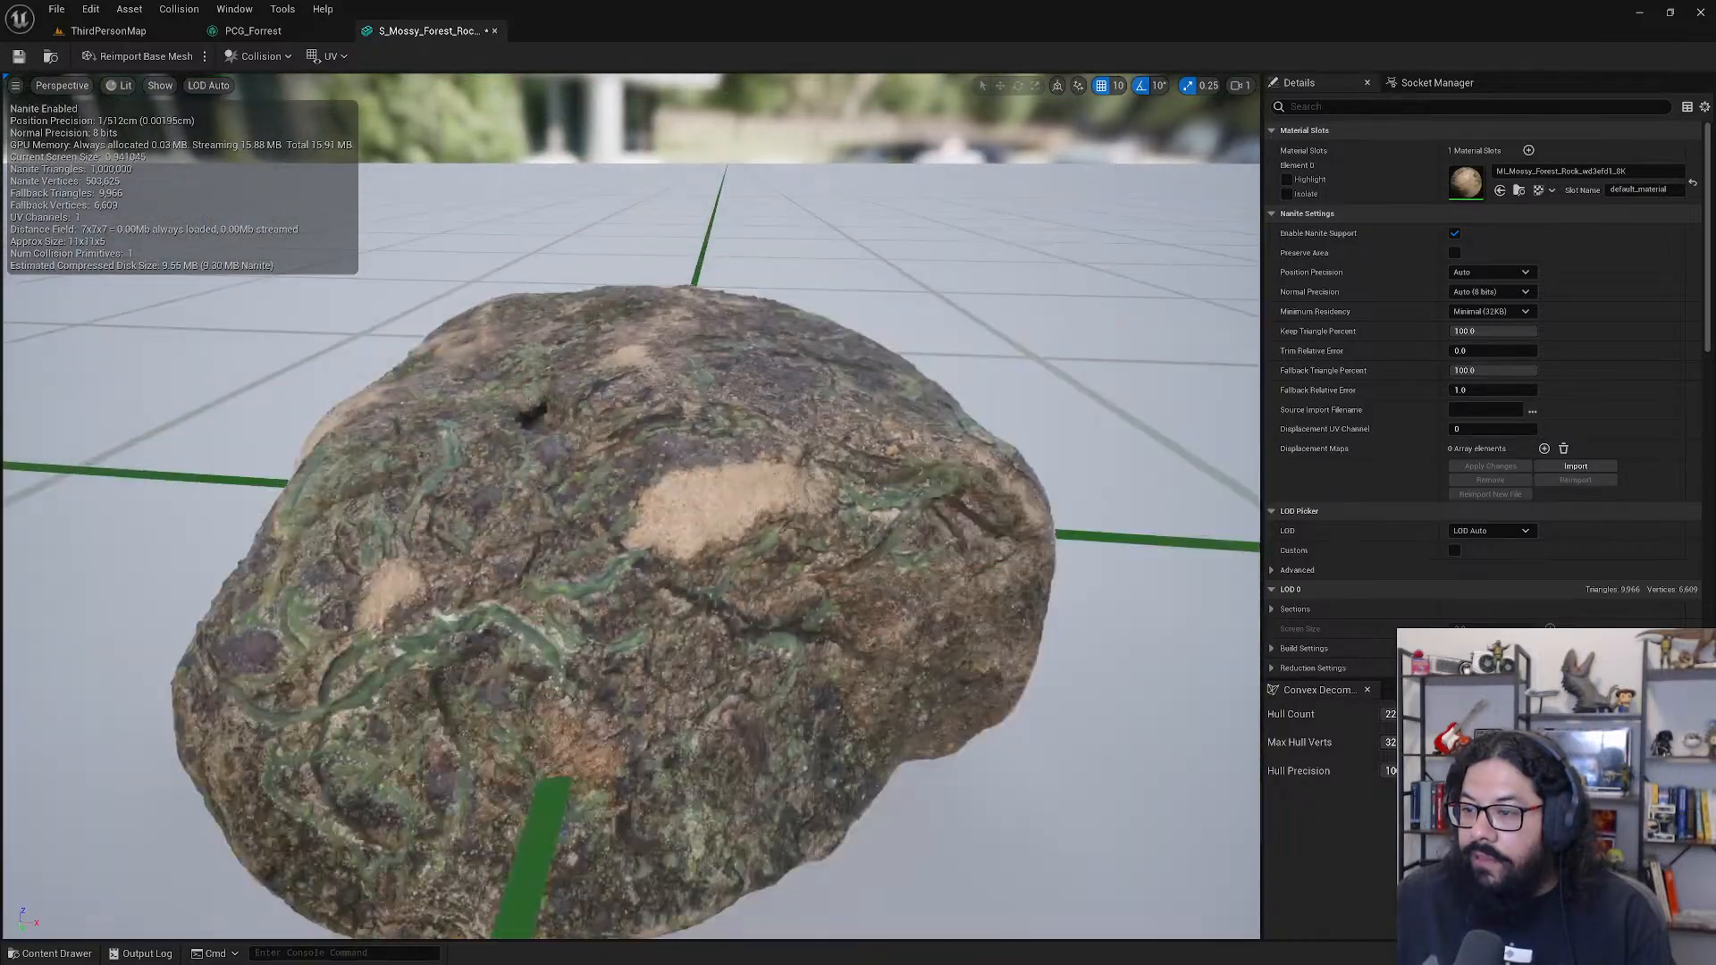
{"action": "scroll", "coordinate": [624, 507], "scroll_direction": "down", "scroll_amount": 2}
{"action": "left_click_drag", "start_coordinate": [623, 507], "coordinate": [1242, 528]}
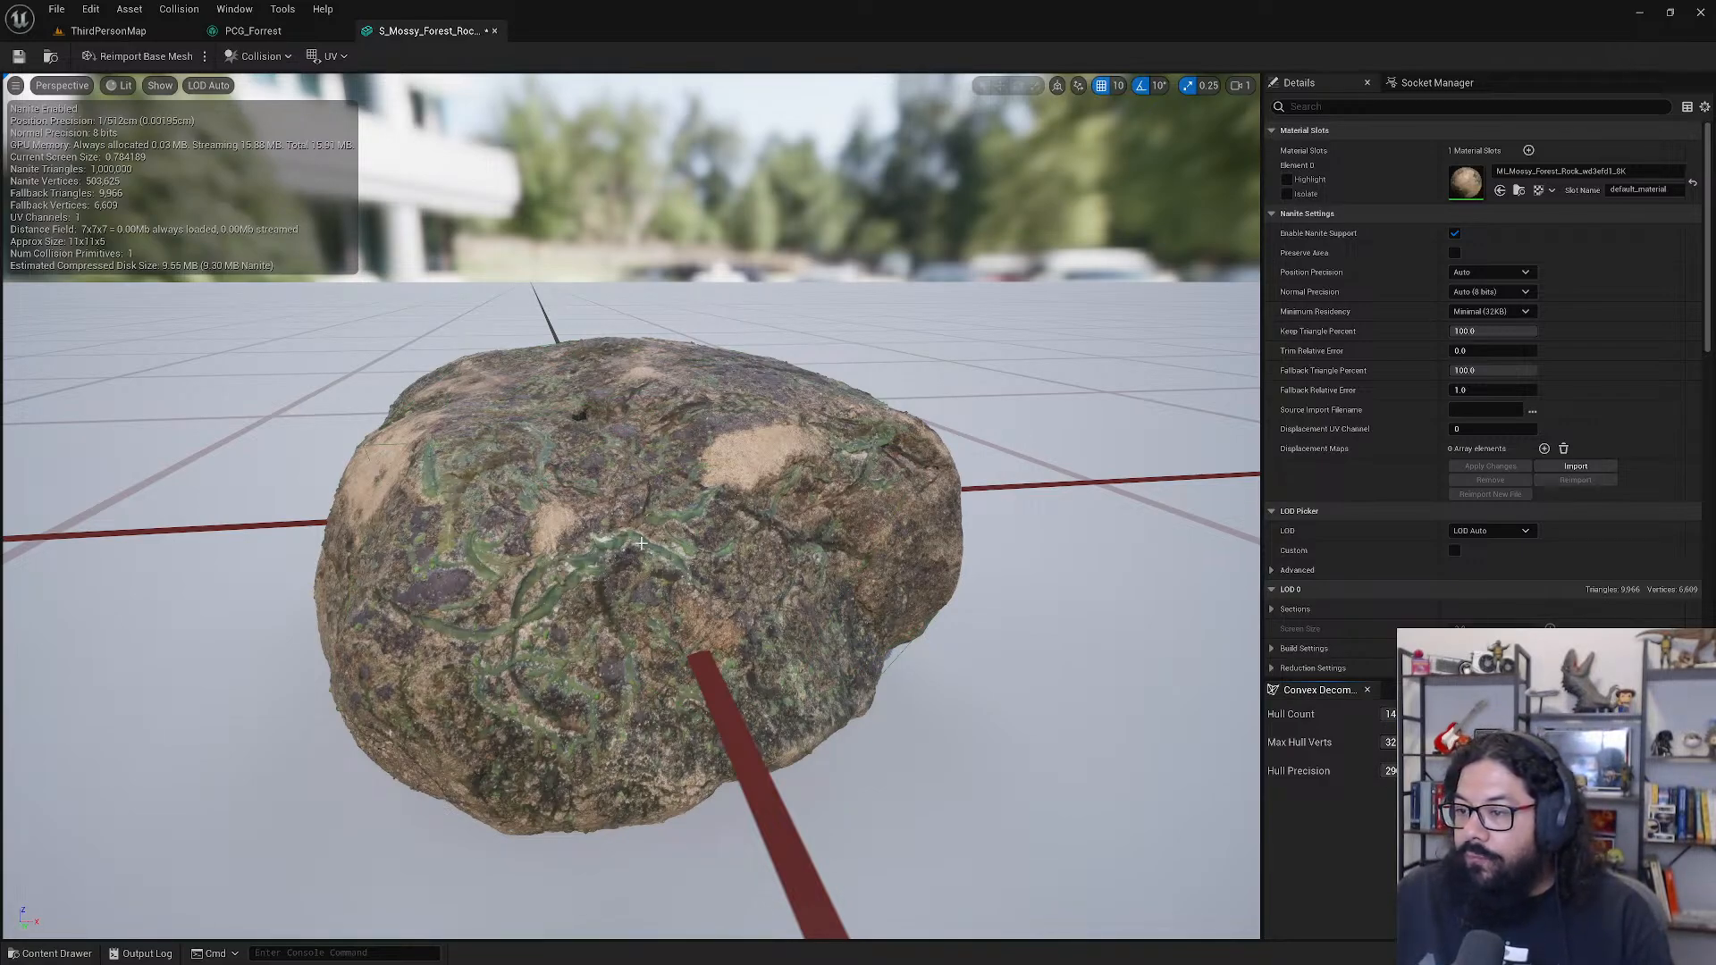
- Try adding a 26DOP simplified collision on top of the convex one, and remove all collision from the rock
{"action": "left_click", "coordinate": [259, 56]}
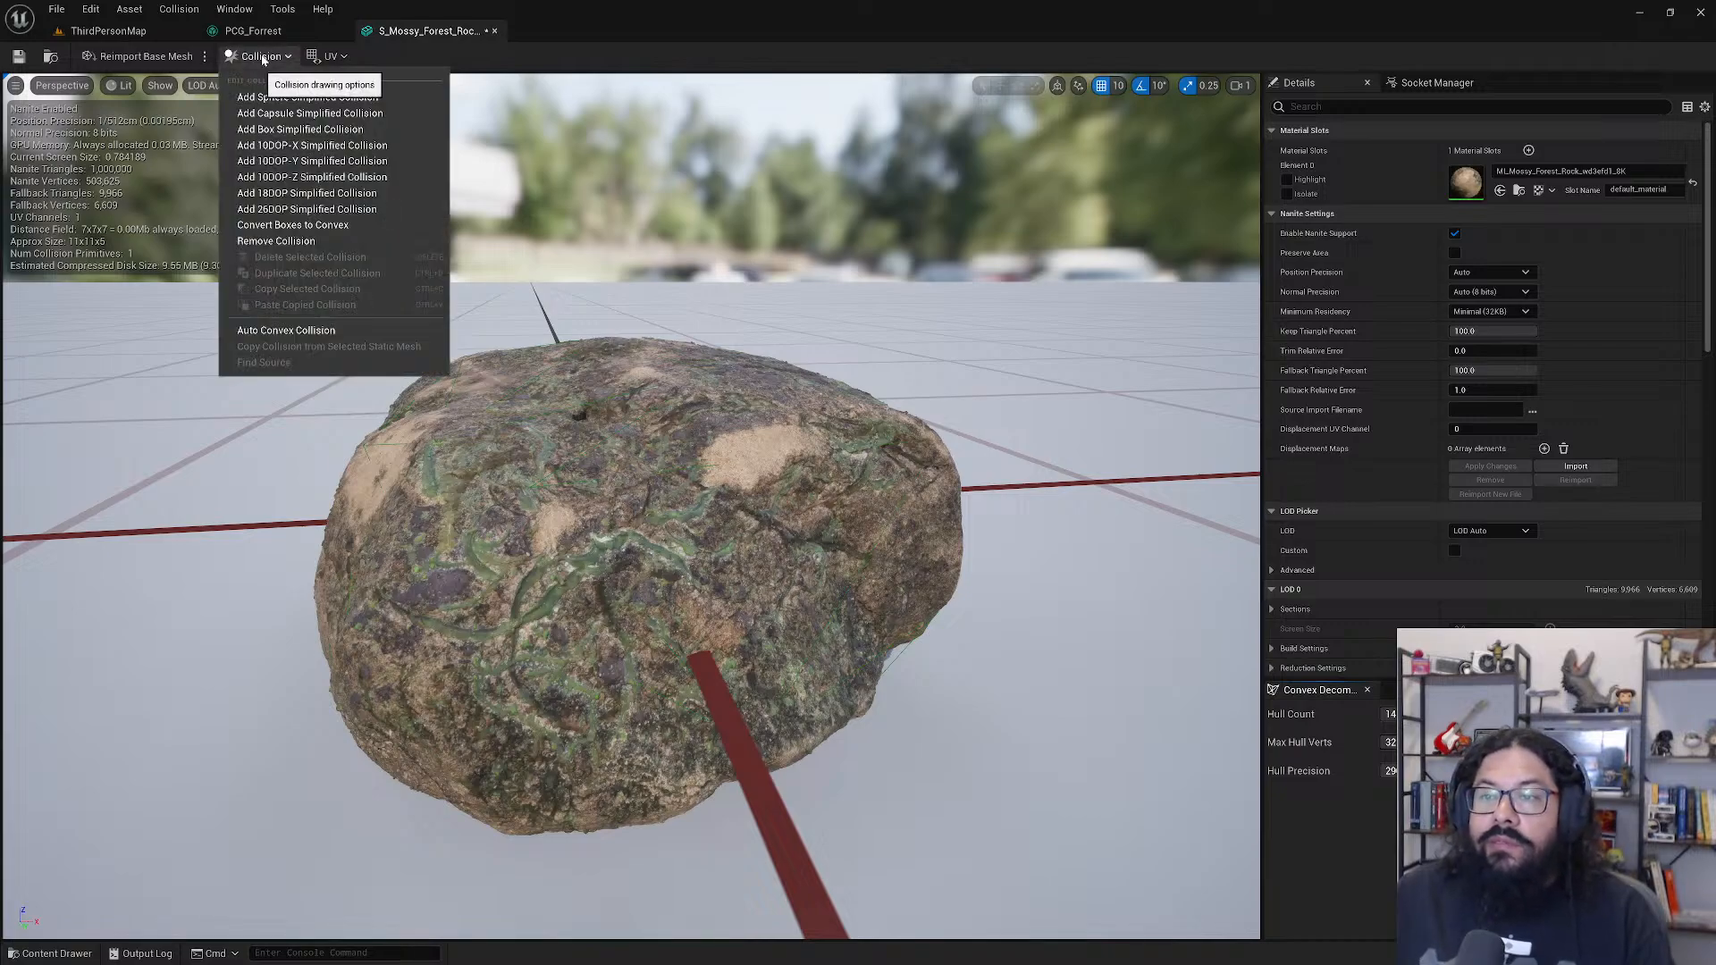
{"action": "left_click", "coordinate": [311, 211]}
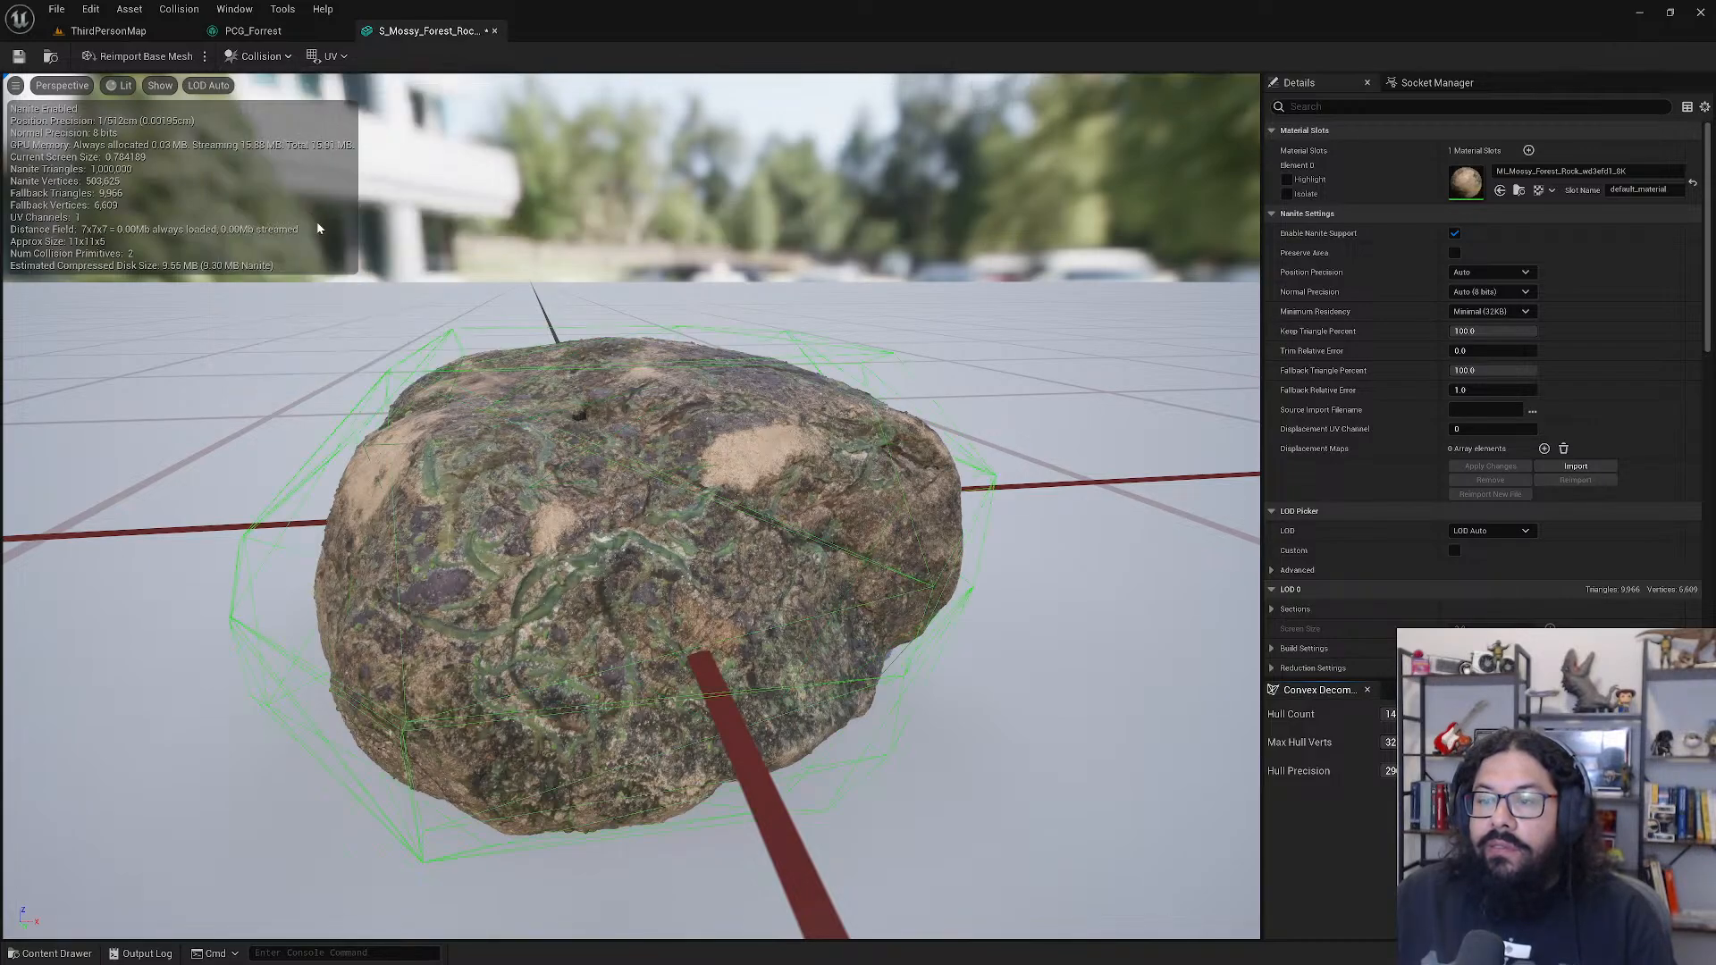
{"action": "left_click", "coordinate": [268, 56]}
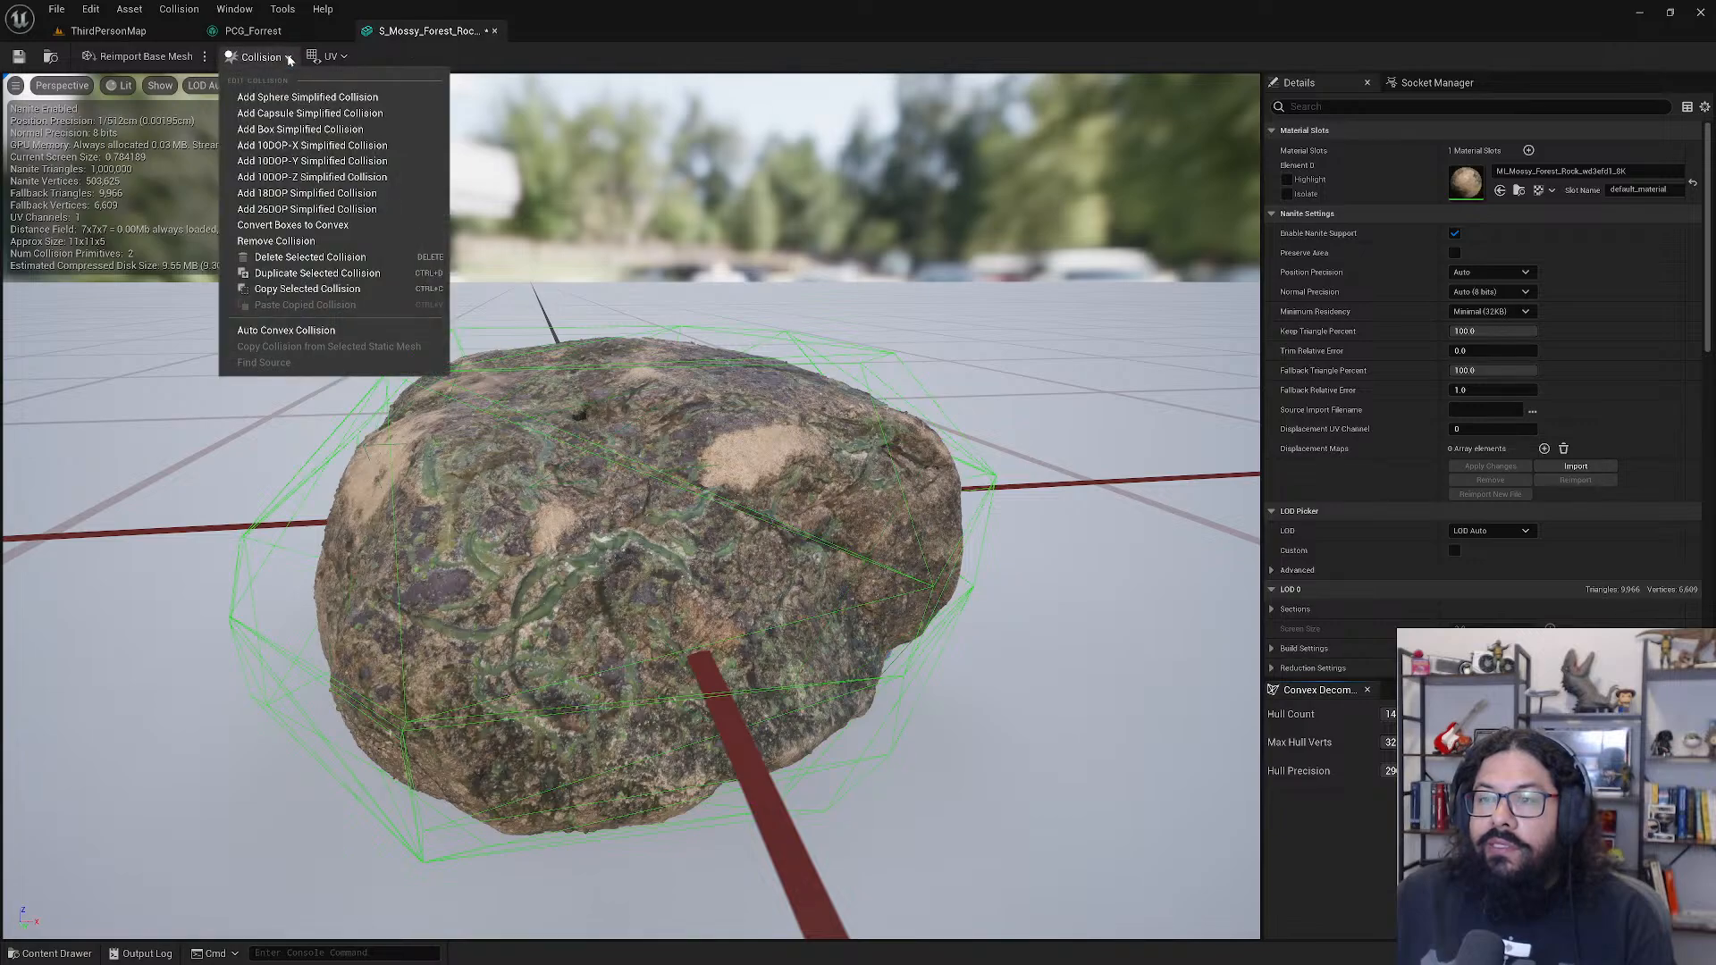
{"action": "left_click", "coordinate": [295, 242]}
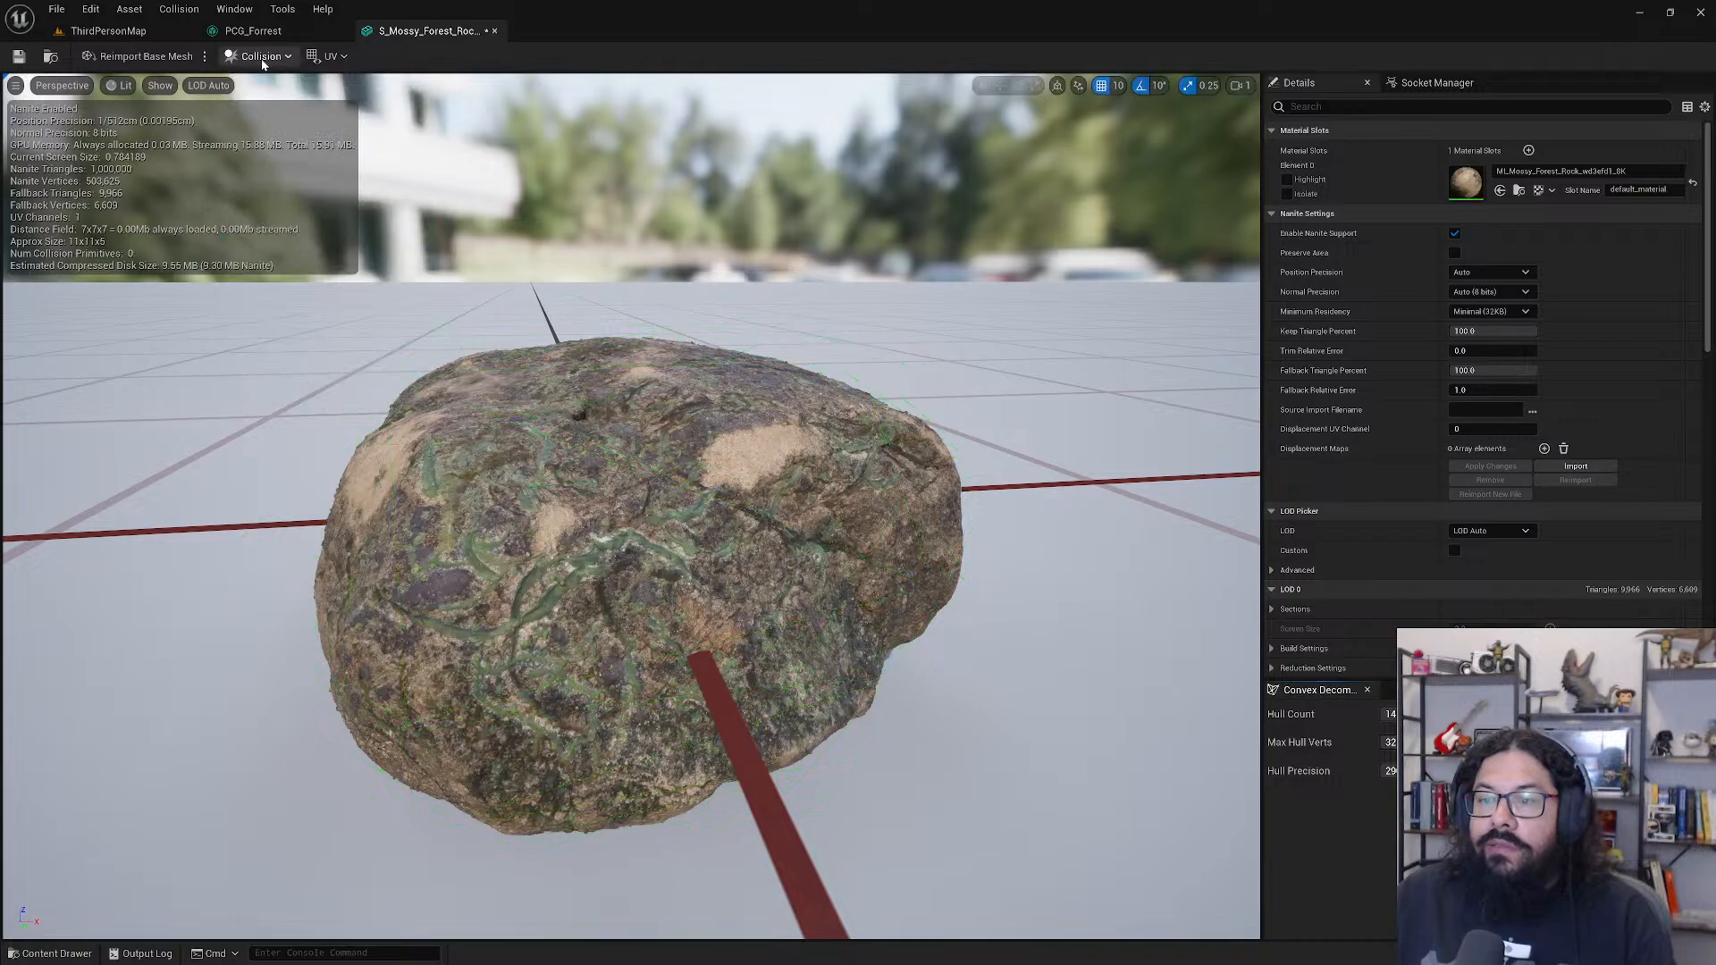
- Add a 26DOP simplified collision to the rock mesh, check its fit, and save the static mesh
{"action": "left_click", "coordinate": [259, 55]}
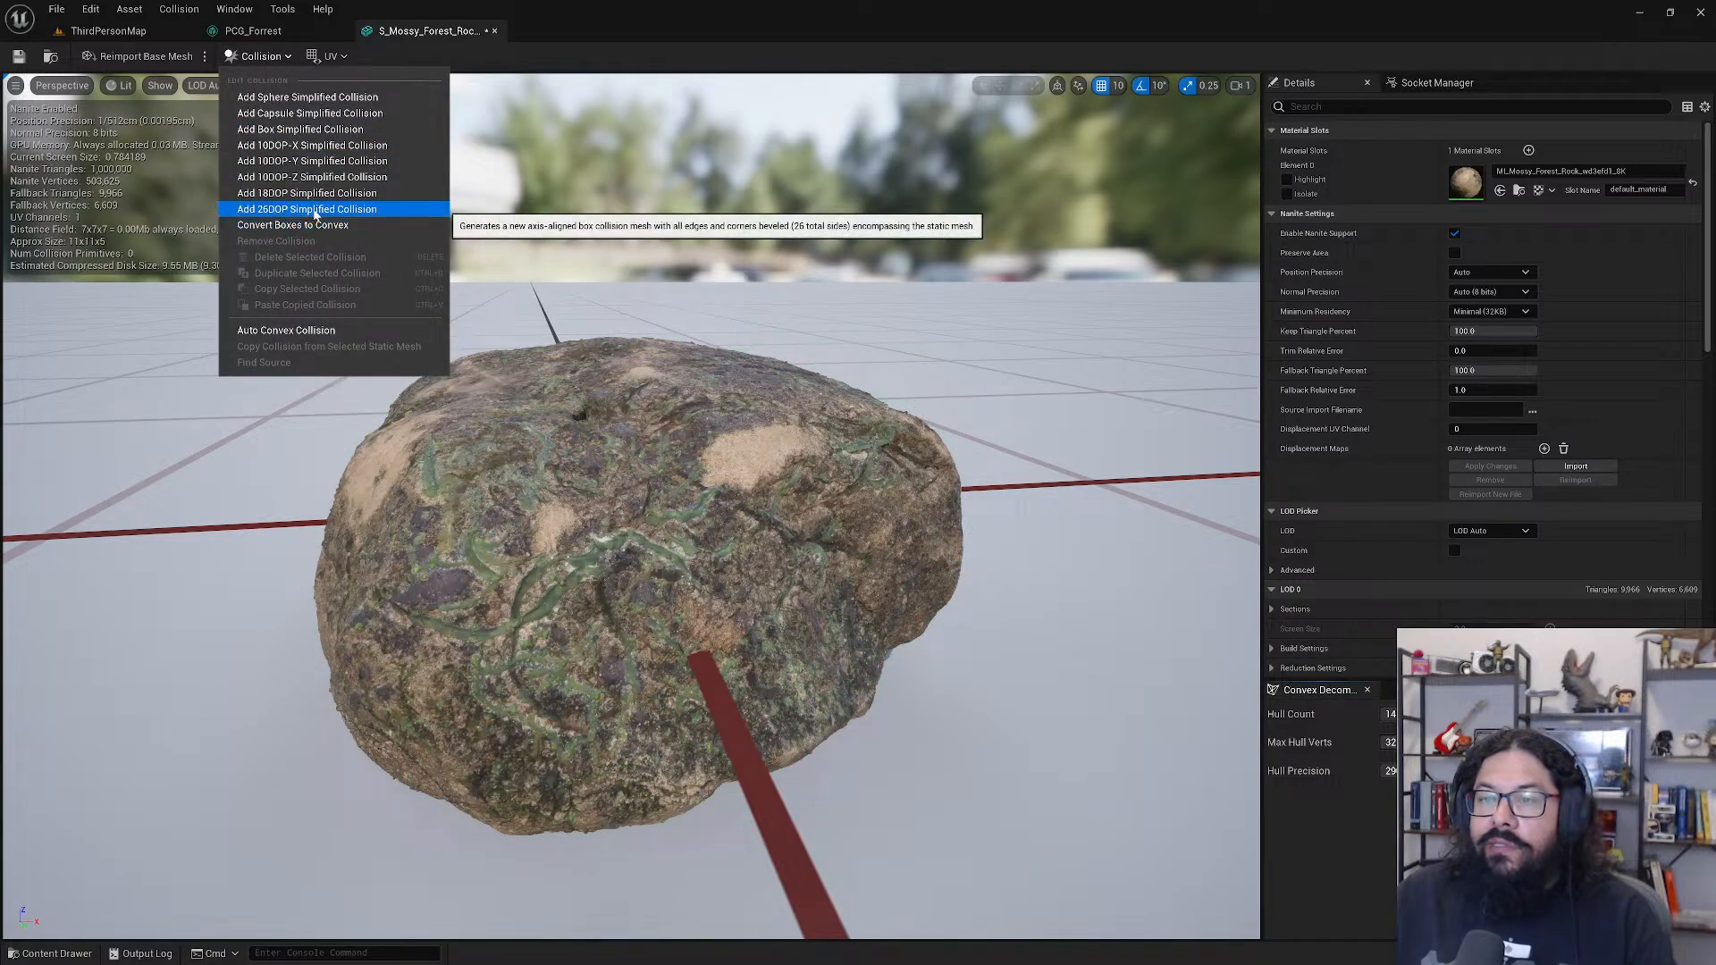
{"action": "left_click", "coordinate": [313, 209]}
{"action": "mouse_move", "coordinate": [641, 432]}
{"action": "left_mouse_down", "text": "alt"}
{"action": "mouse_move", "coordinate": [303, 335]}
{"action": "mouse_move", "coordinate": [206, 353]}
{"action": "mouse_move", "coordinate": [572, 438]}
{"action": "mouse_move", "coordinate": [622, 433]}
{"action": "left_mouse_up", "text": "alt"}
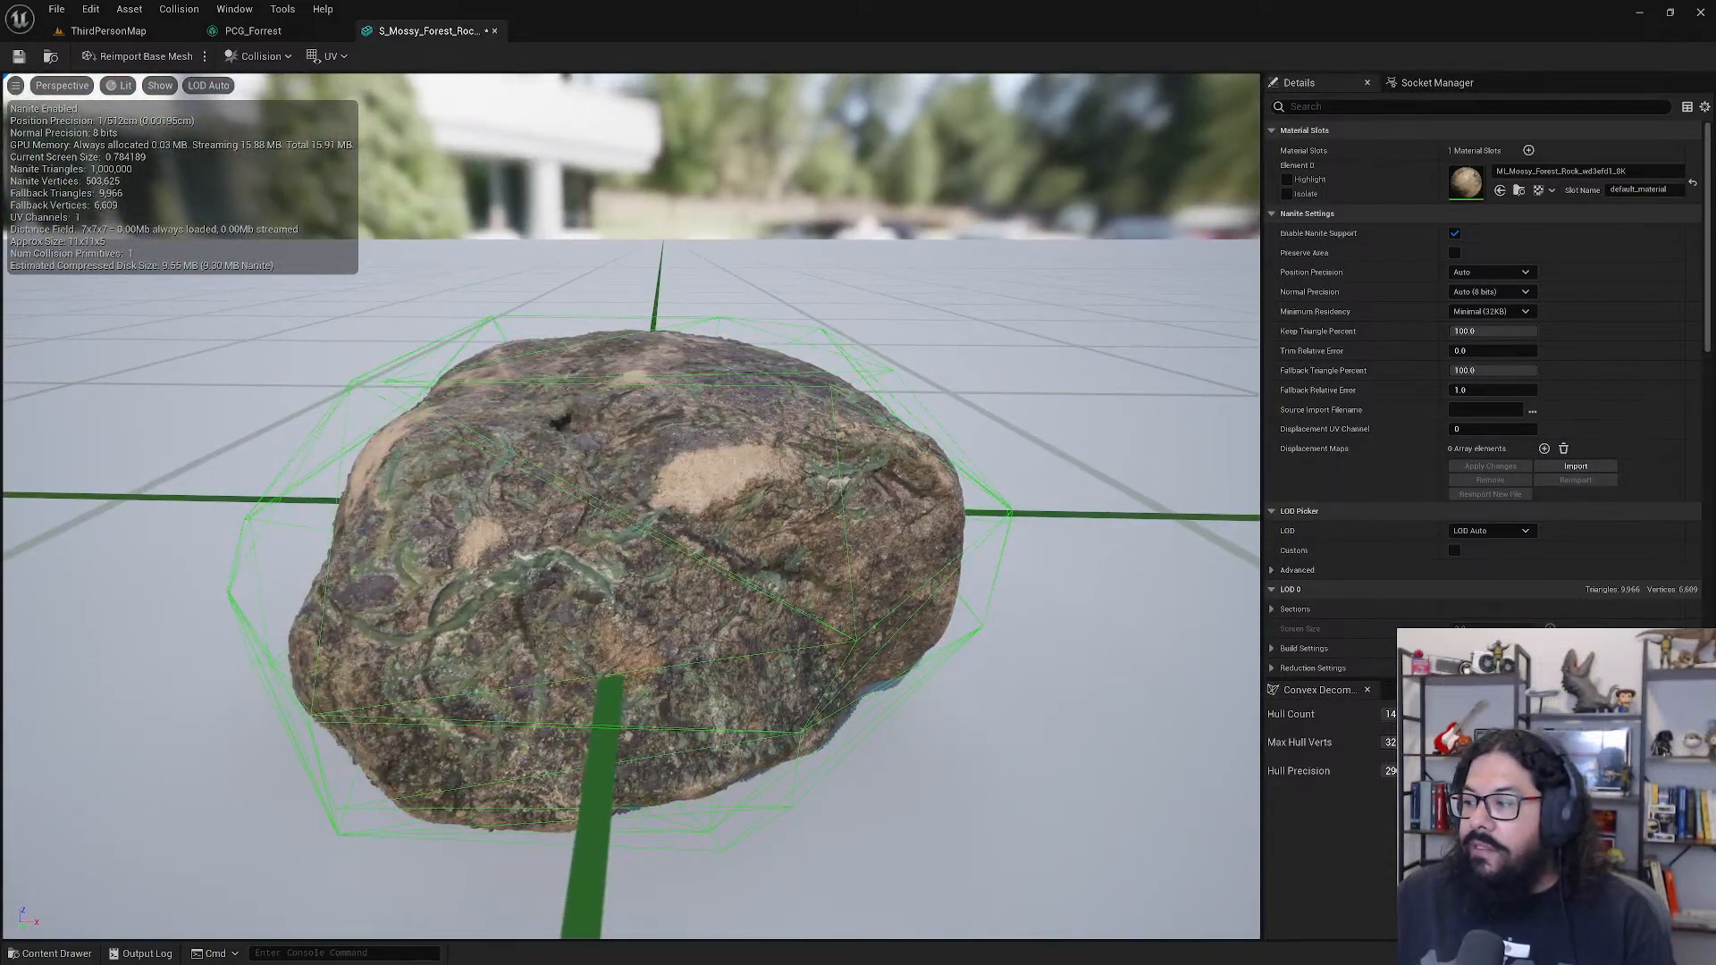
{"action": "left_click", "coordinate": [18, 57]}
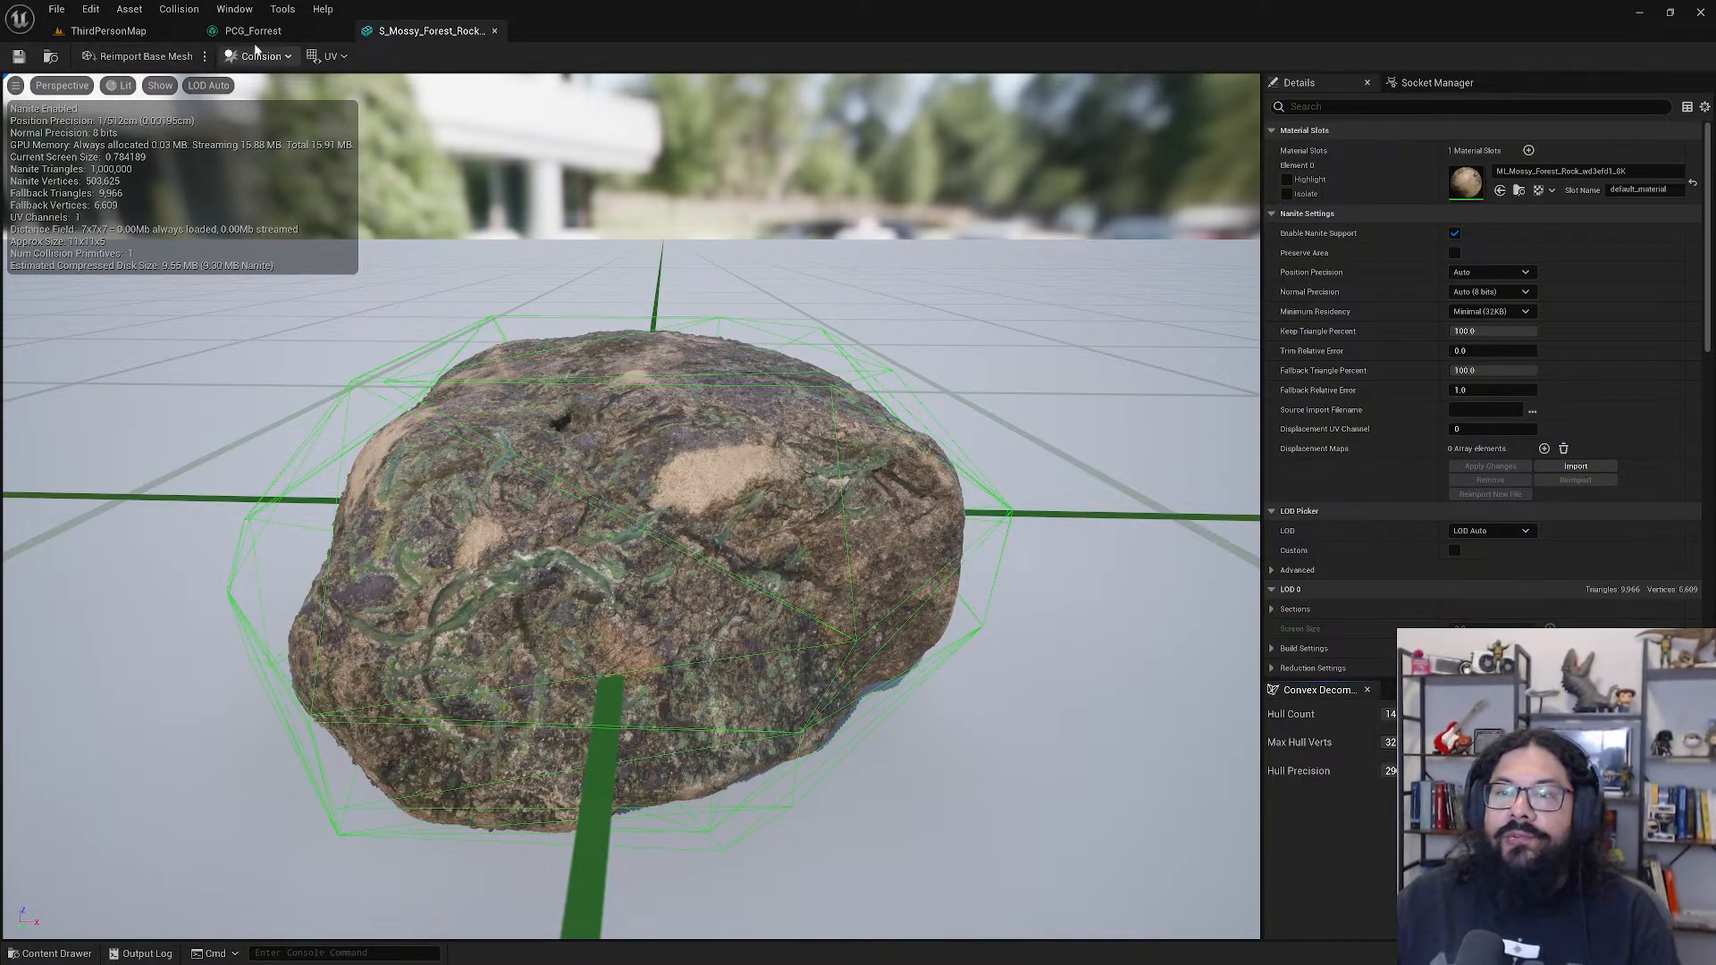
- Return to ThirdPersonMap and start a play session in the generated forest
{"action": "left_click", "coordinate": [108, 30]}
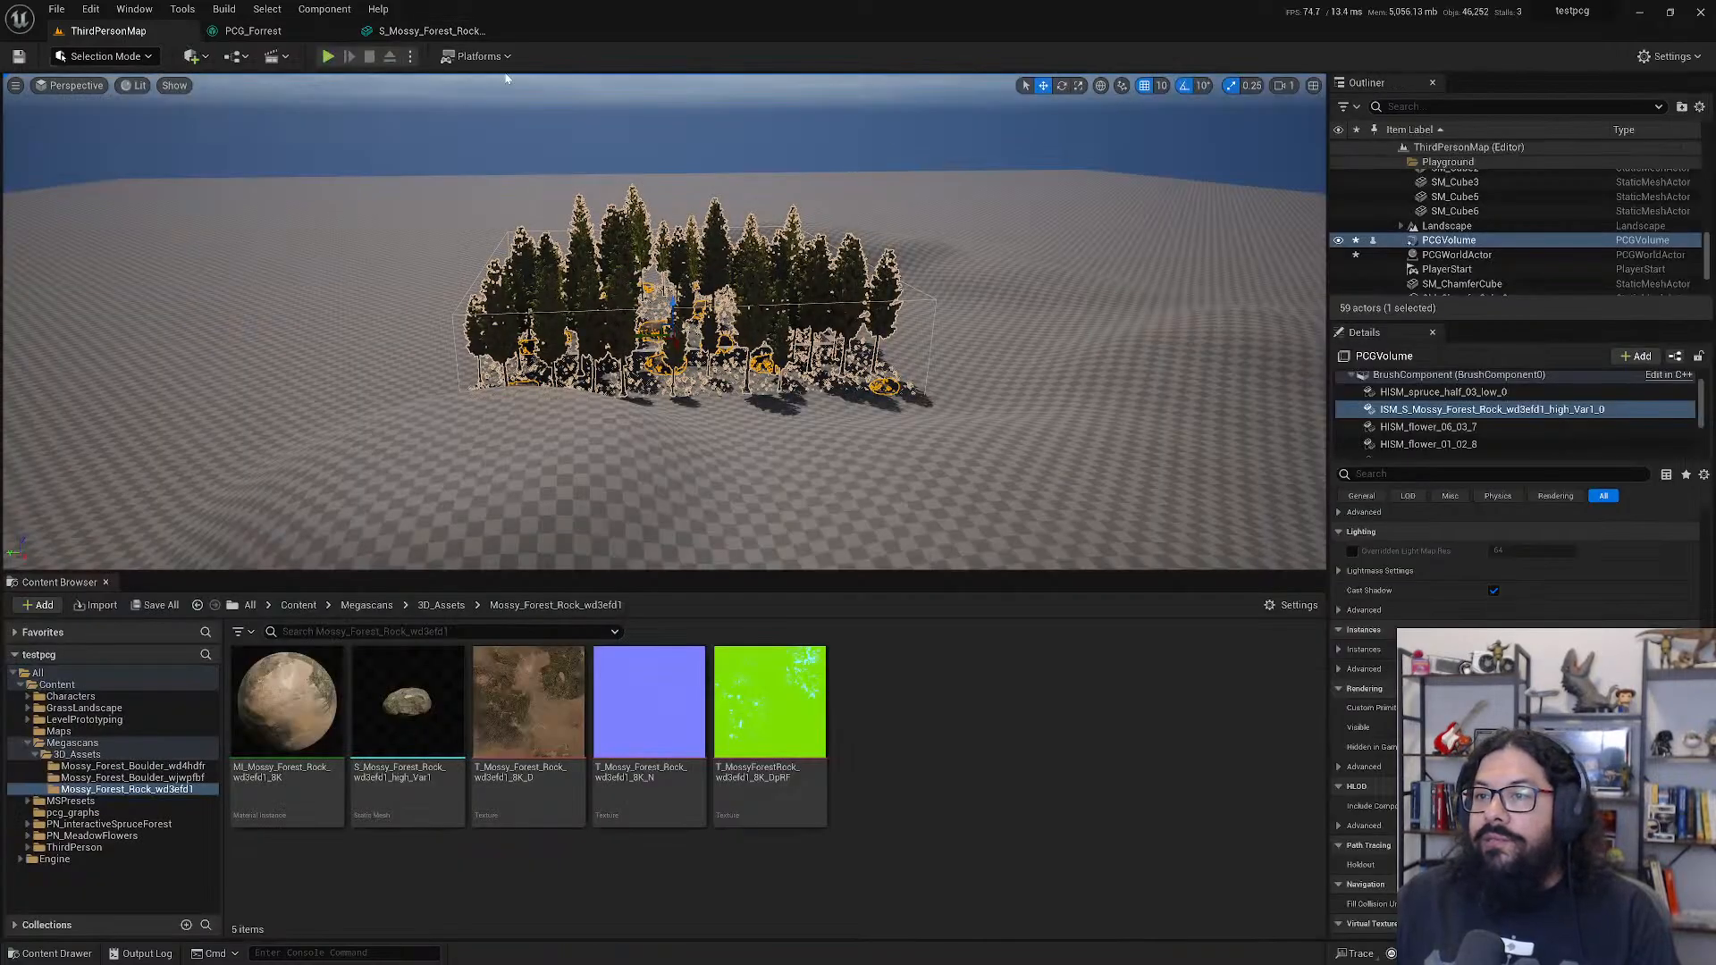
{"action": "left_click", "coordinate": [328, 56]}
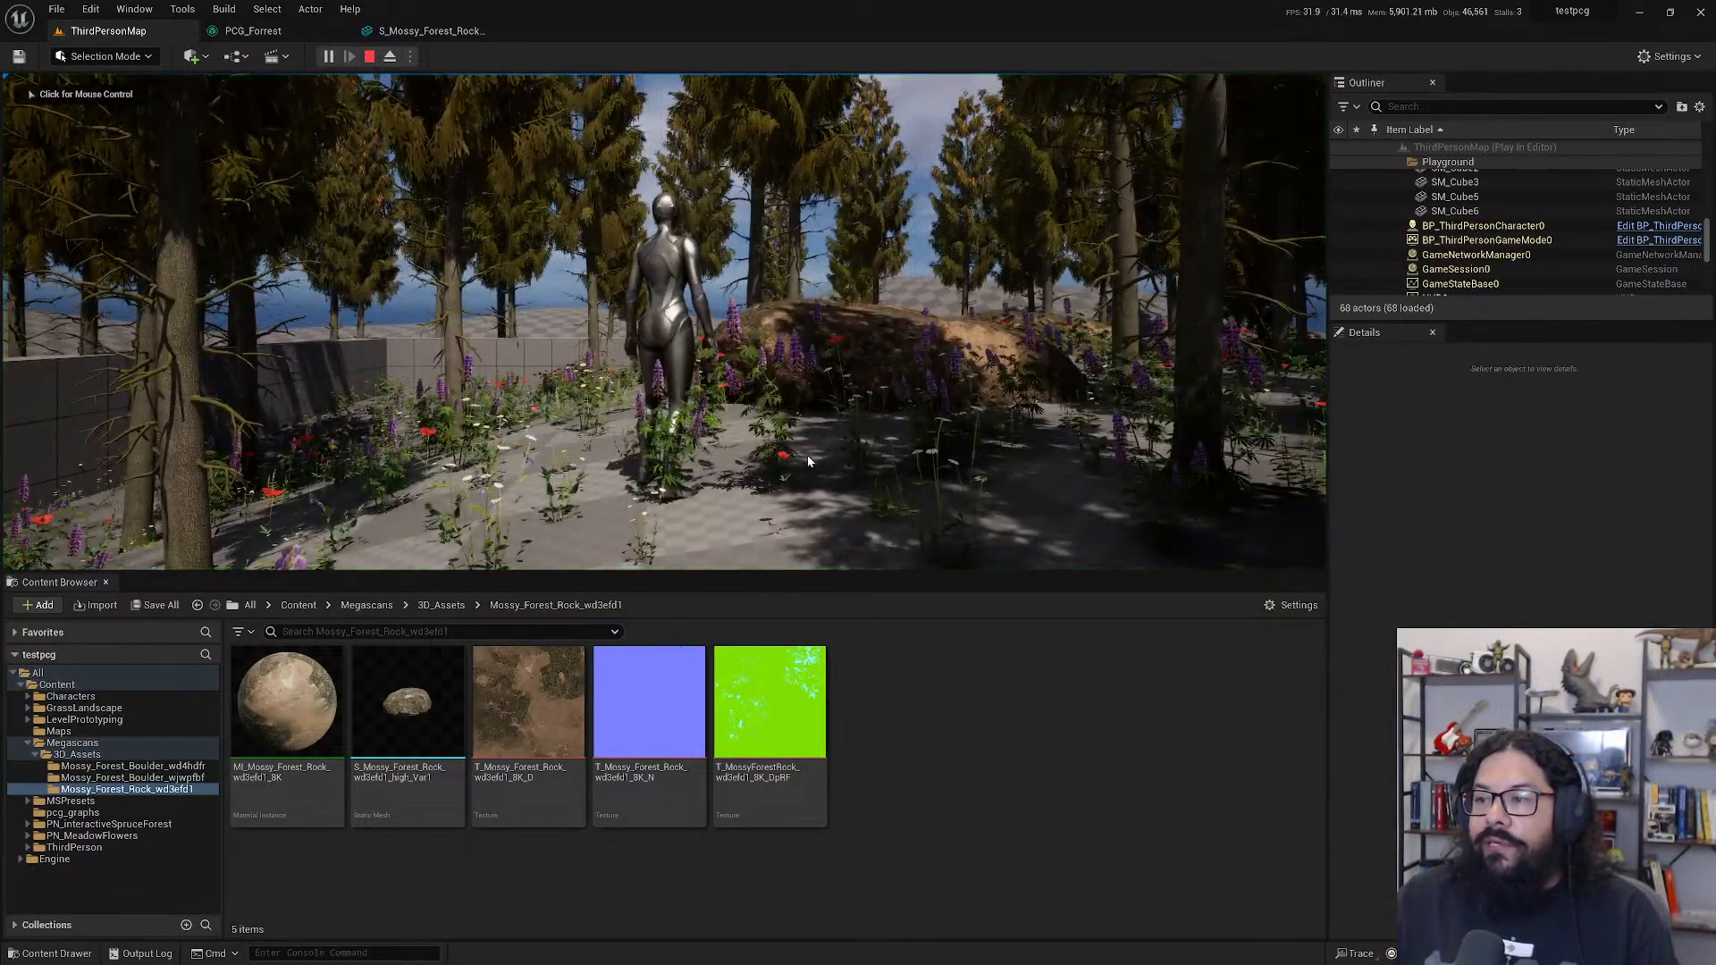
- Run the character through the forest and jump onto several rocks to test their collision
{"action": "left_click", "coordinate": [808, 461]}
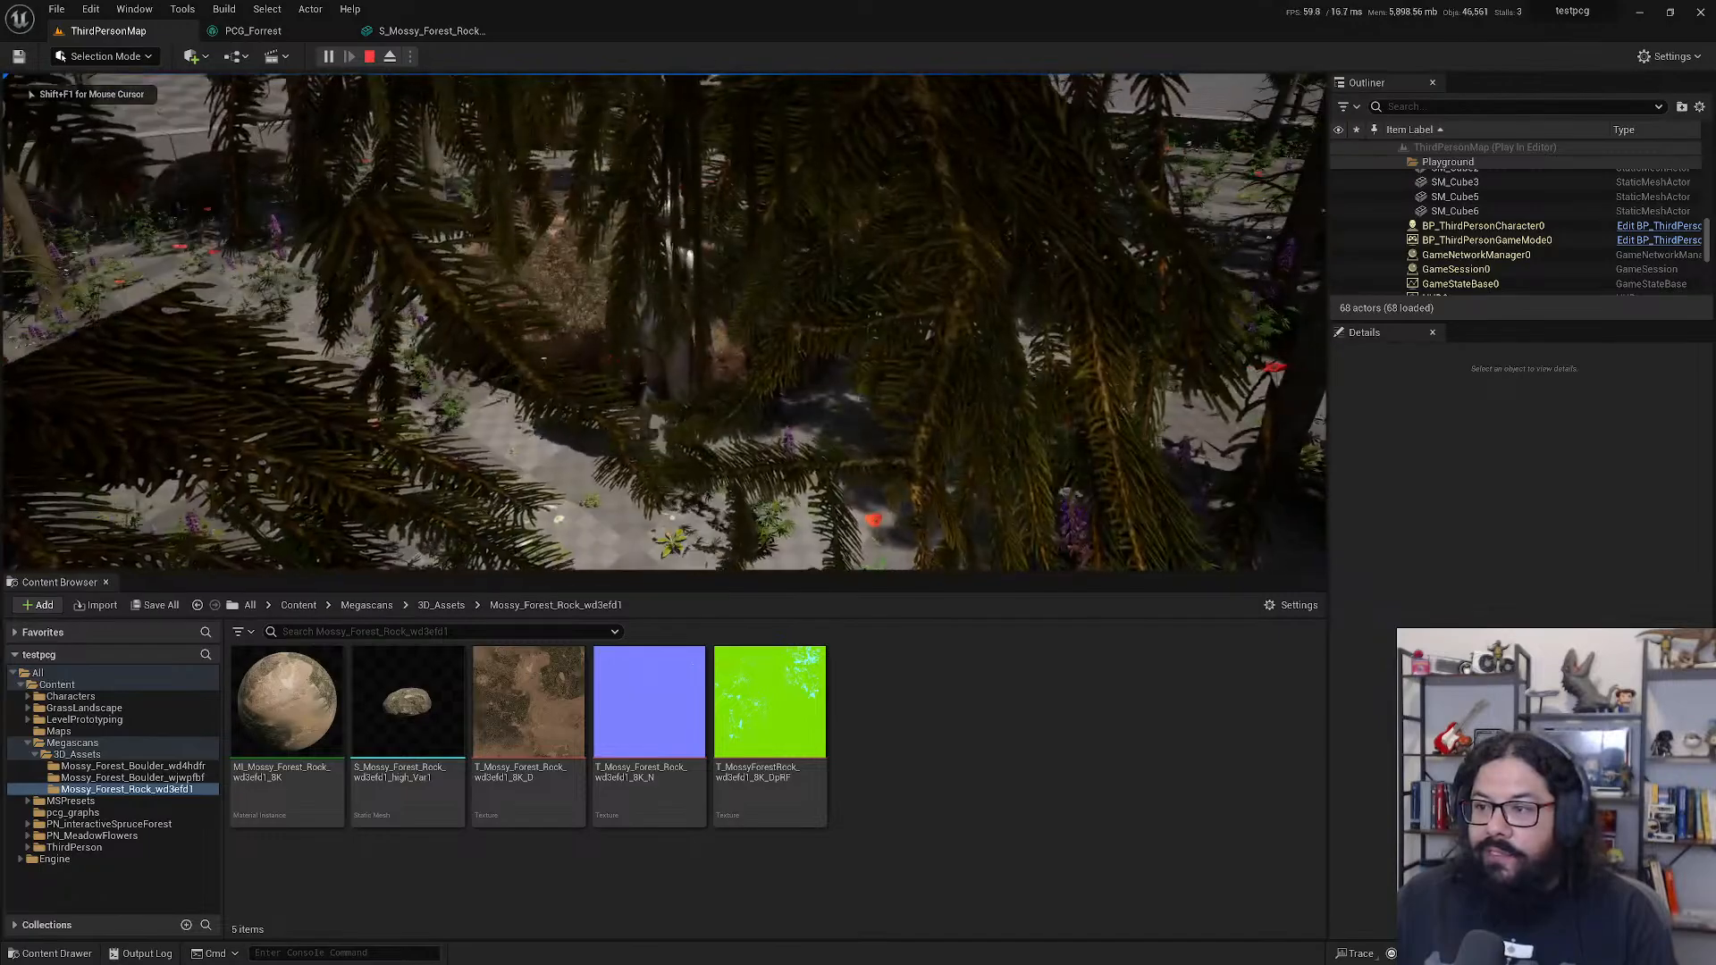
{"action": "key", "text": "w"}
{"action": "key", "text": "space"}
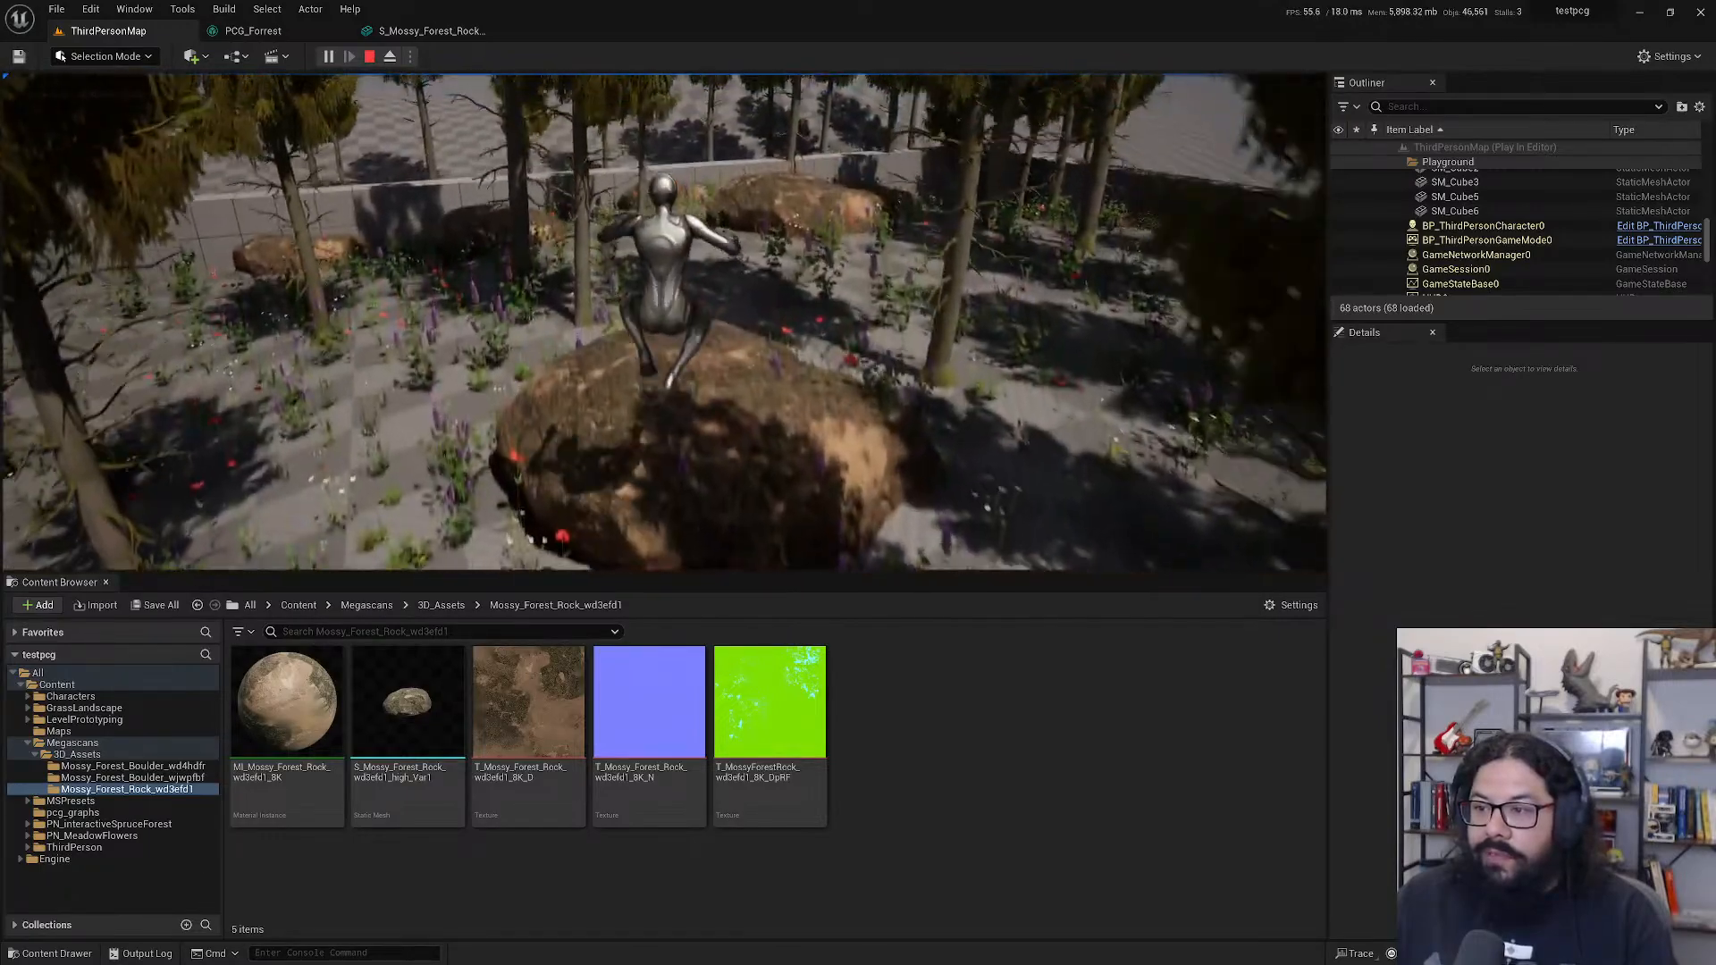
{"action": "key", "text": "w"}
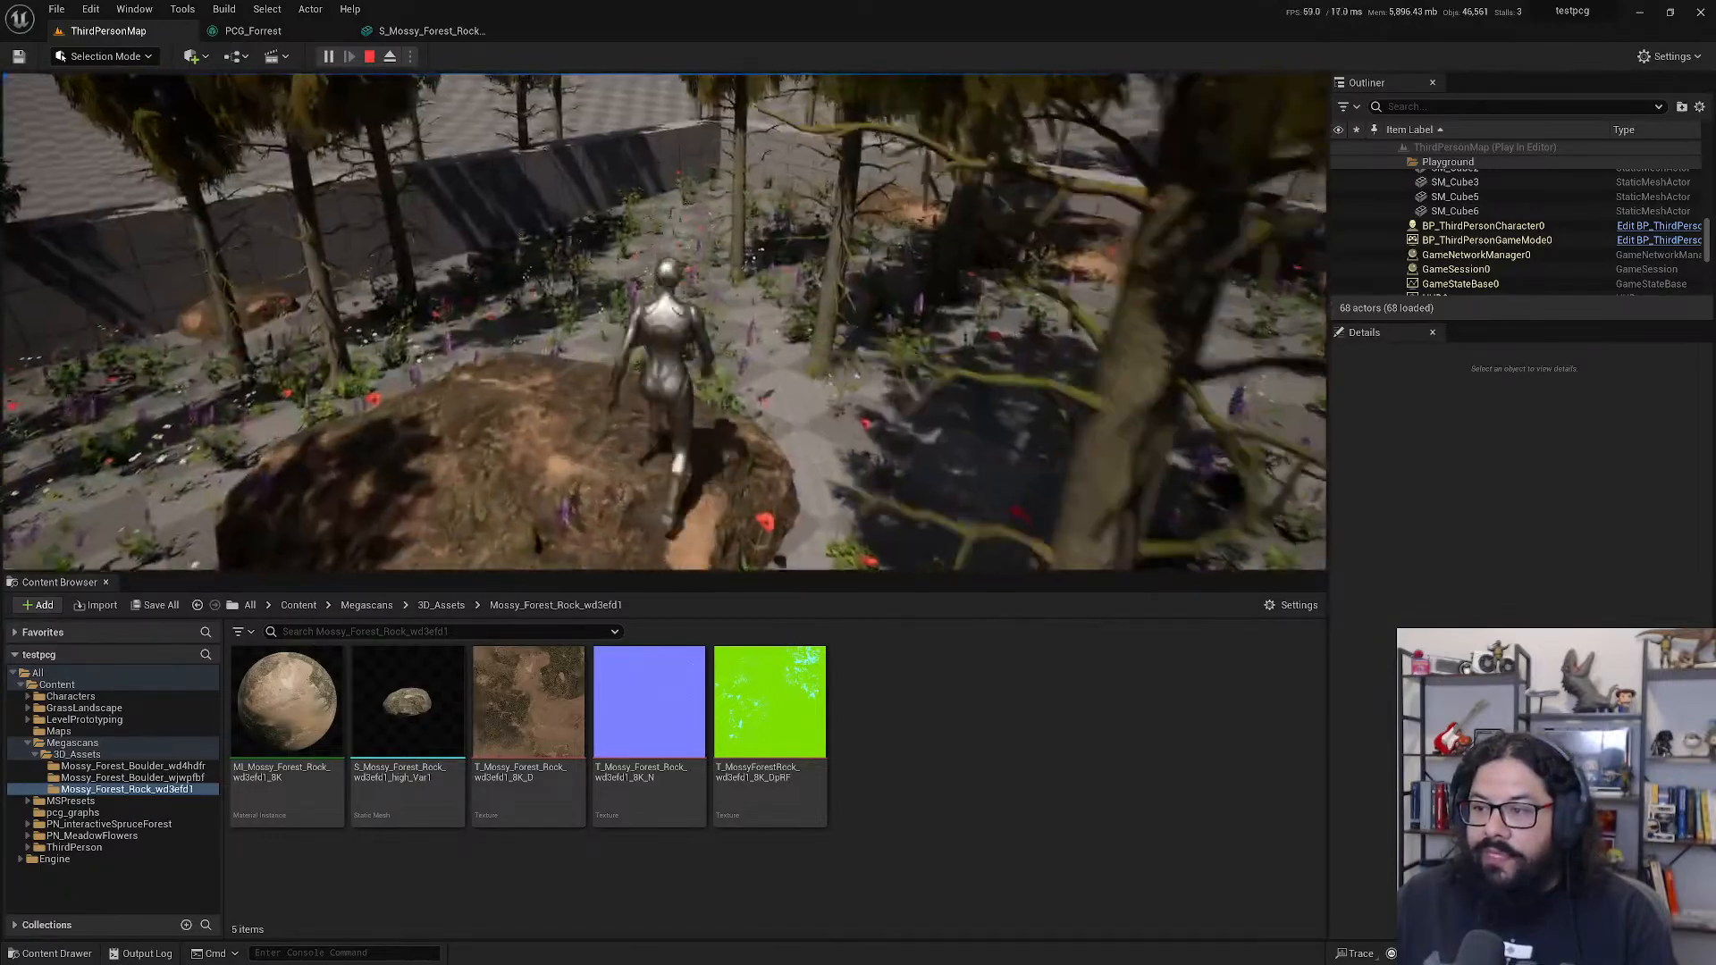
{"action": "key", "text": "w"}
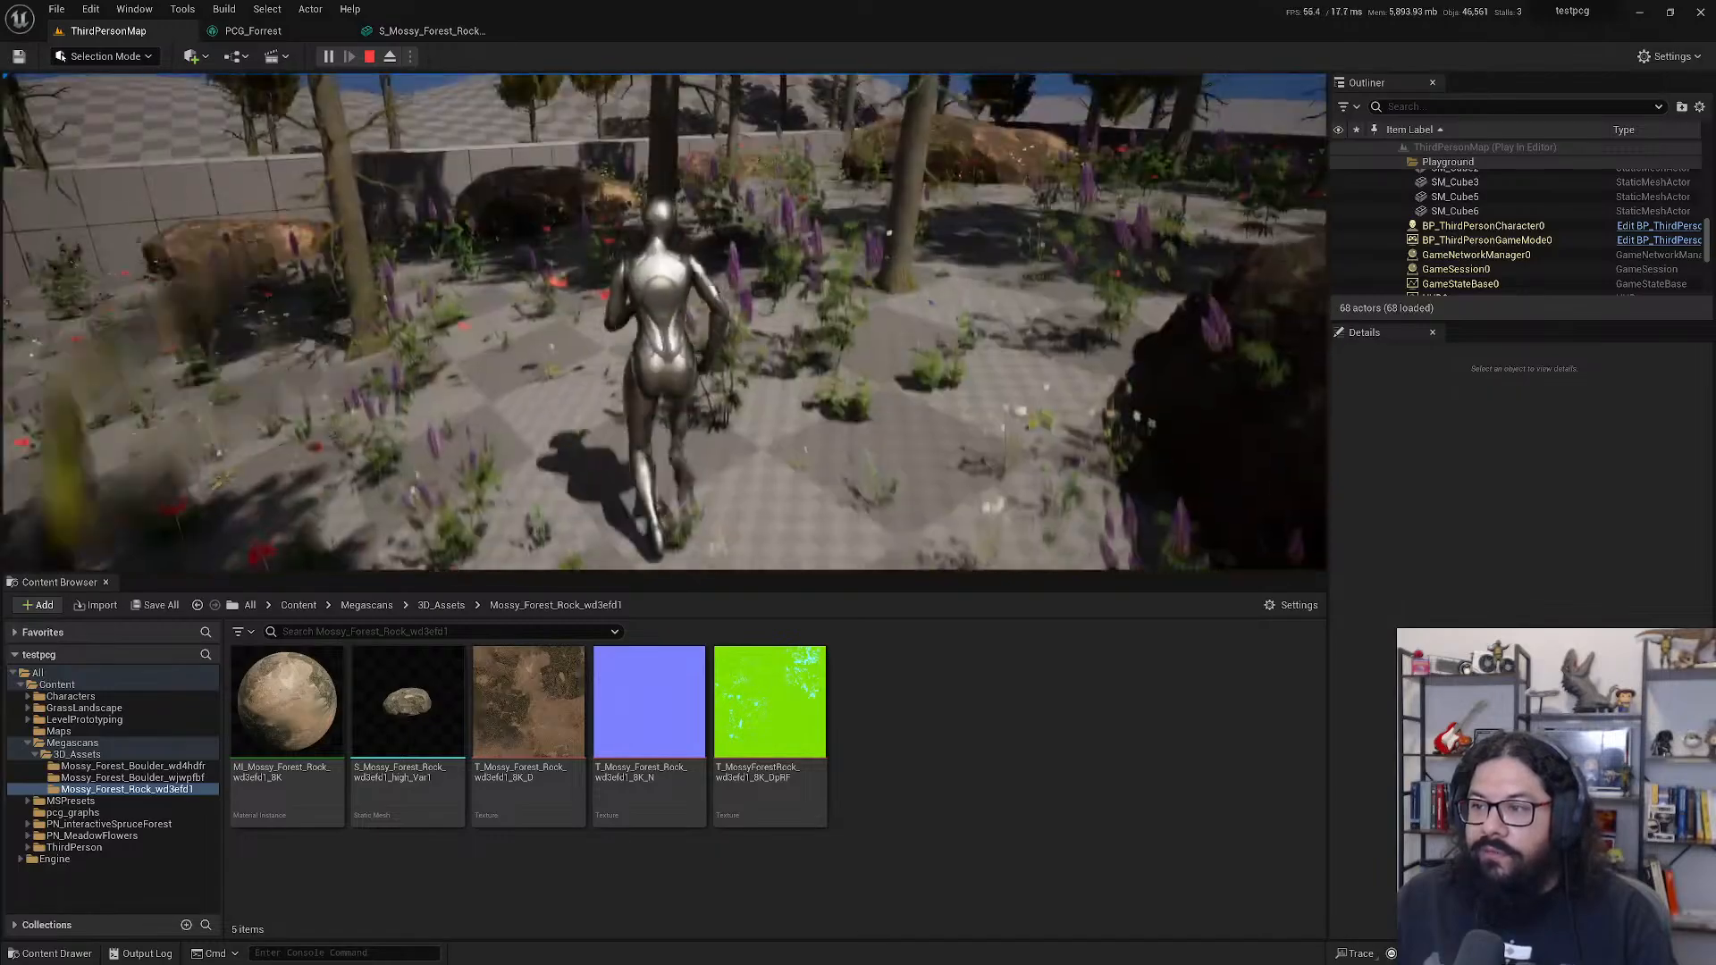
{"action": "key", "text": "w"}
{"action": "key", "text": "space"}
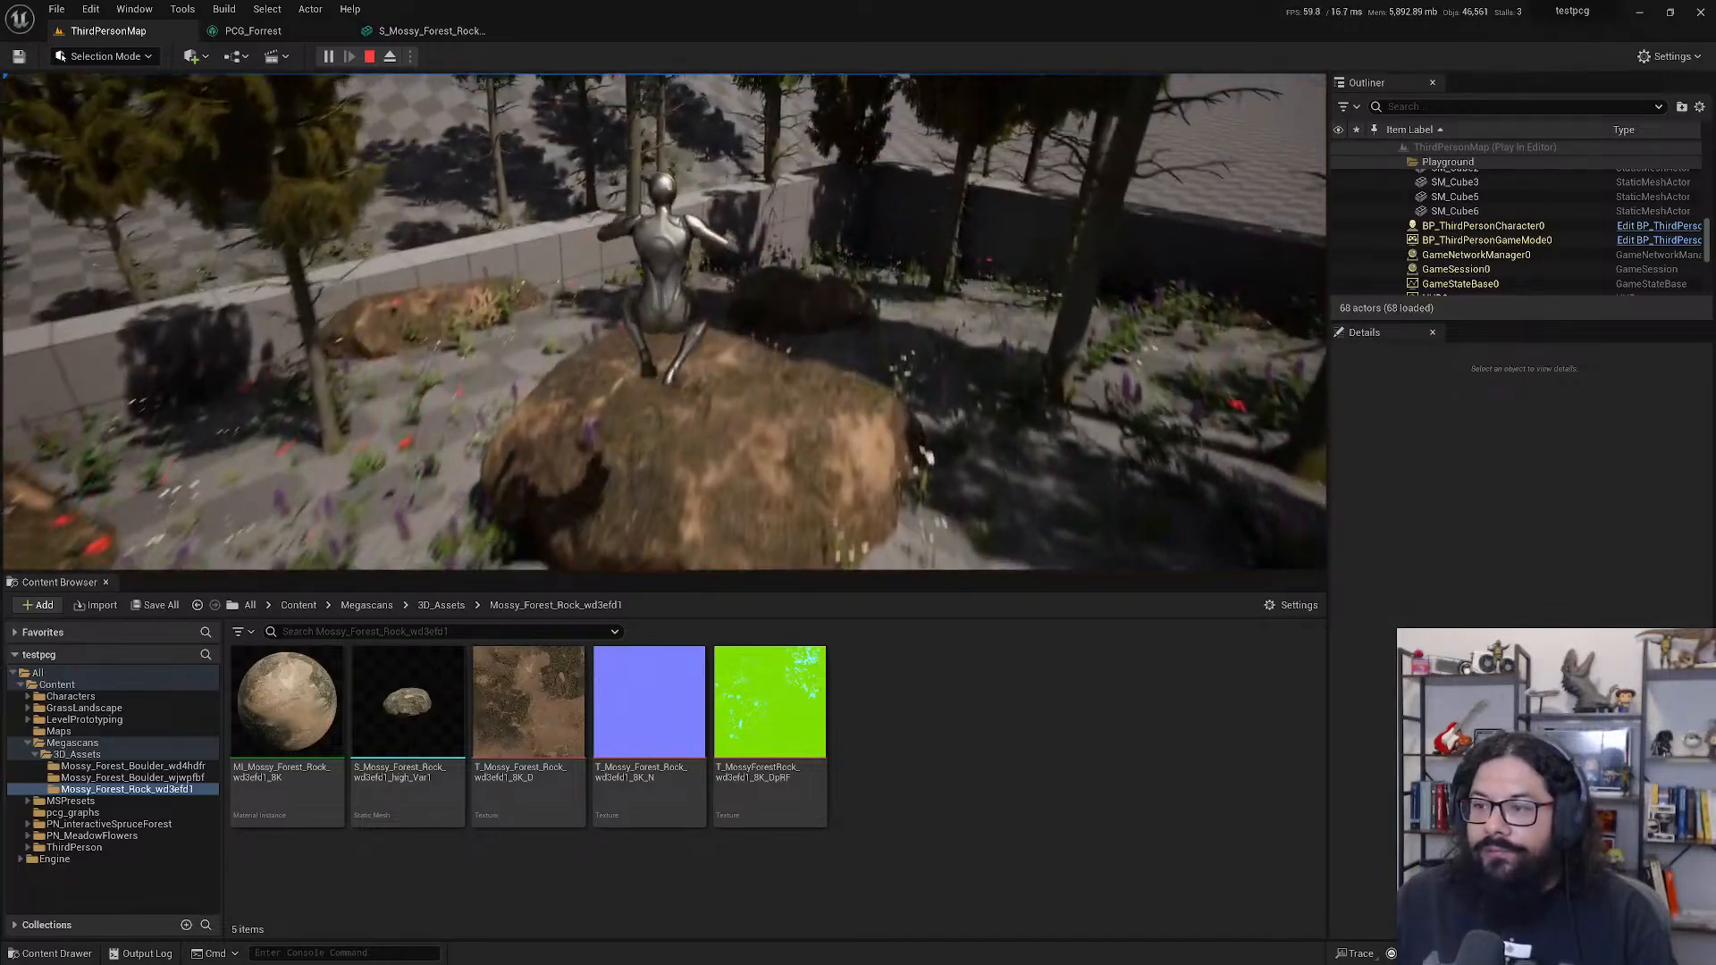
{"action": "key", "text": "w"}
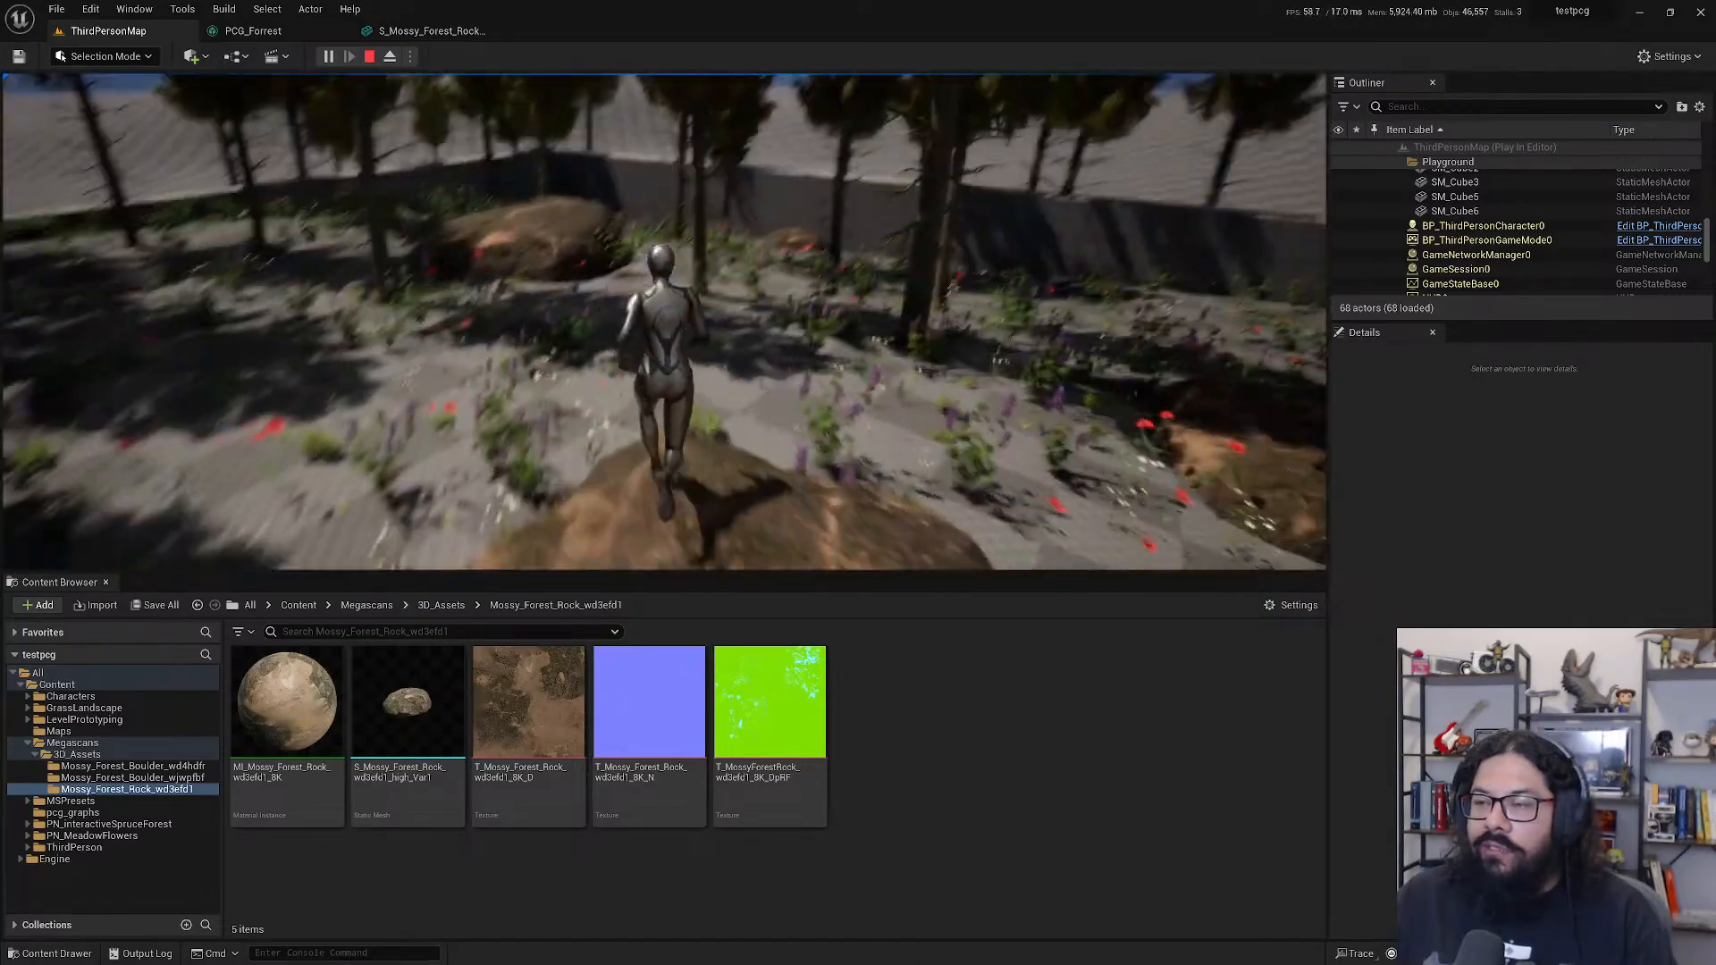
- End the play session and survey the whole generated forest from above in the editor
{"action": "key", "text": "Escape"}
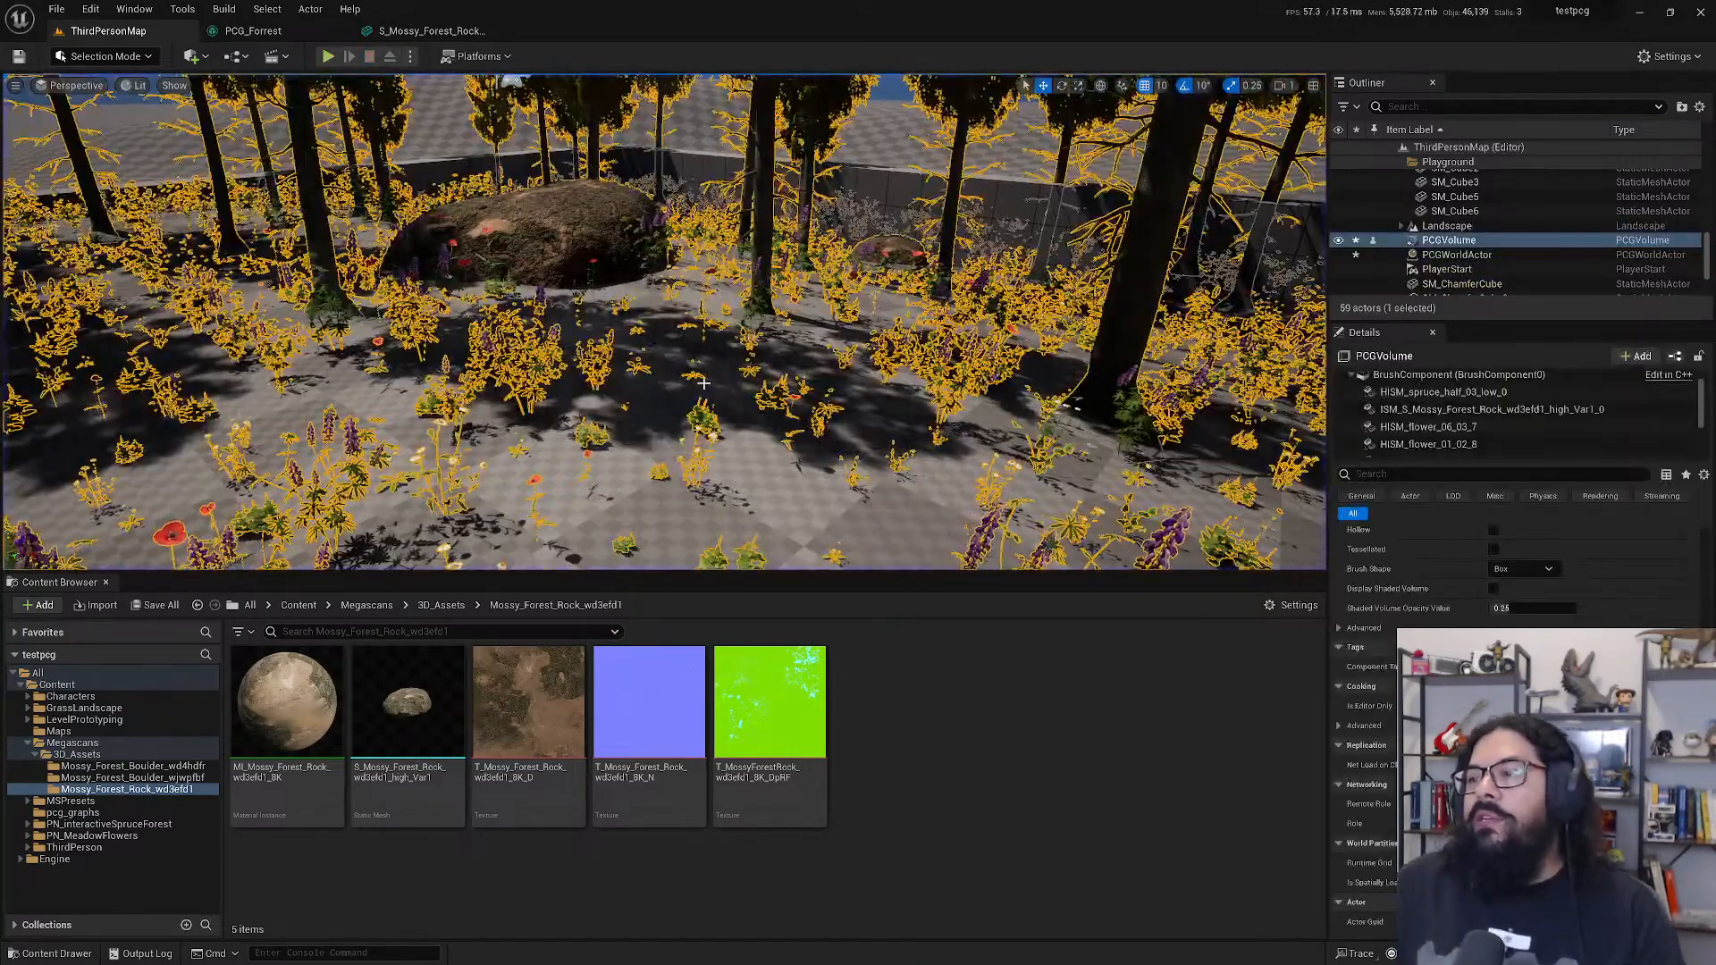
{"action": "key", "text": "s"}
{"action": "right_click_drag", "start_coordinate": [703, 384], "coordinate": [703, 384]}
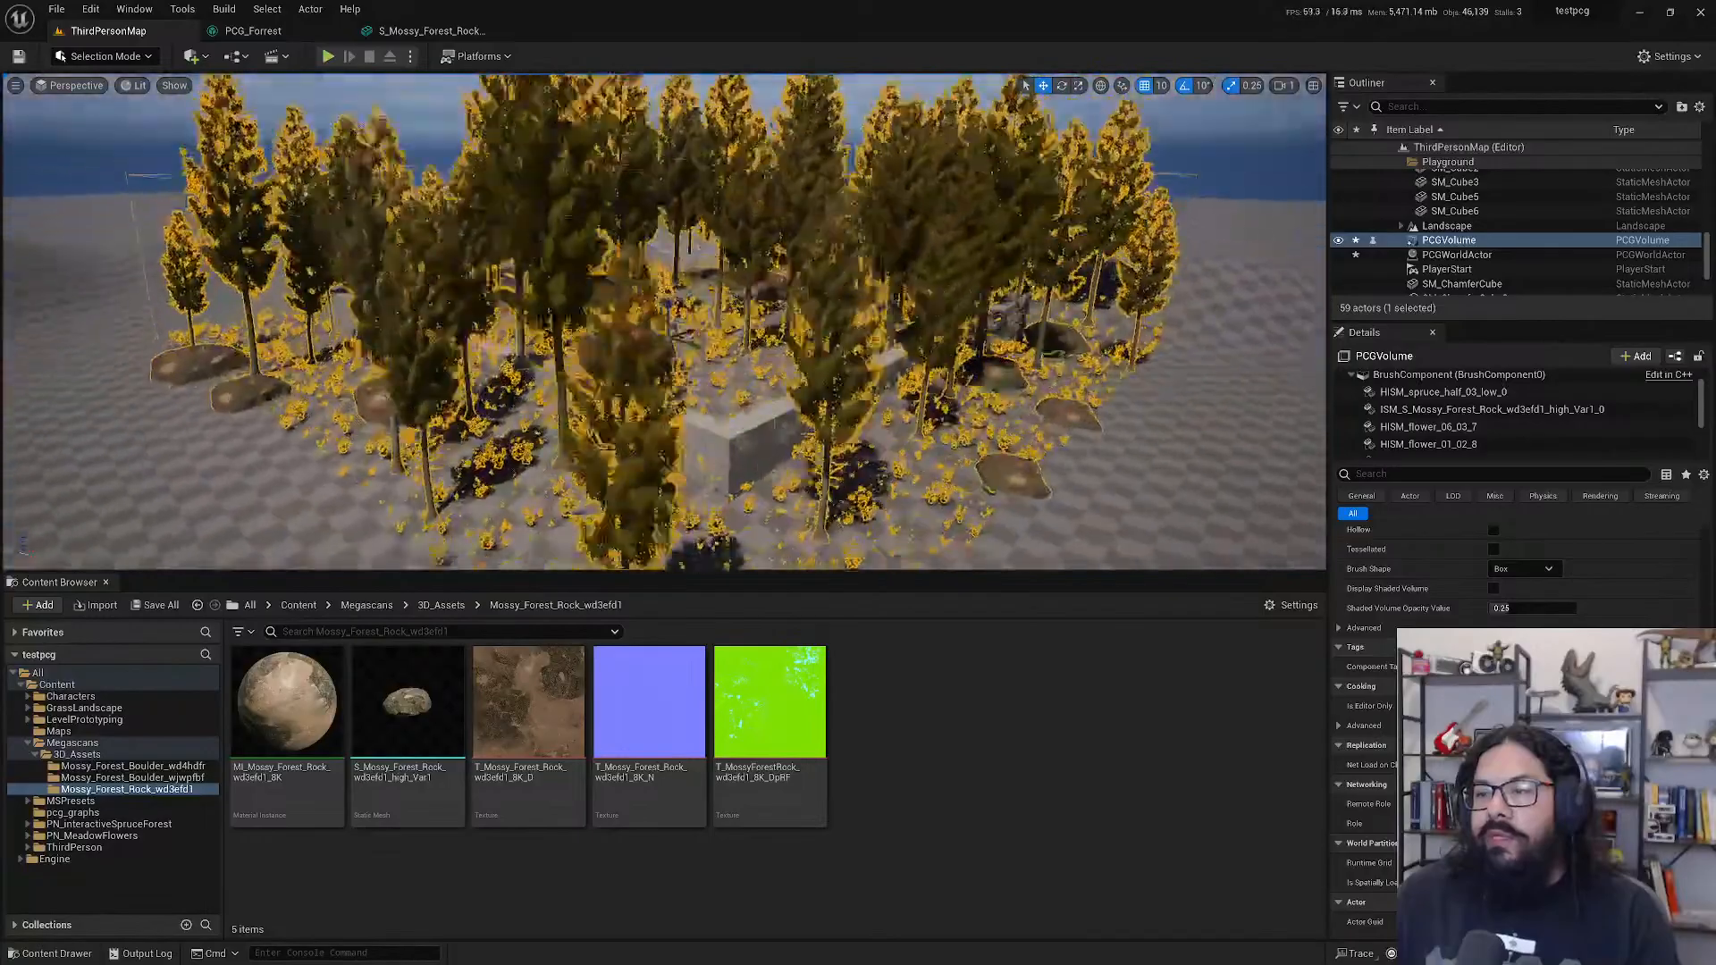
{"action": "right_click_drag", "start_coordinate": [532, 408], "coordinate": [532, 408]}
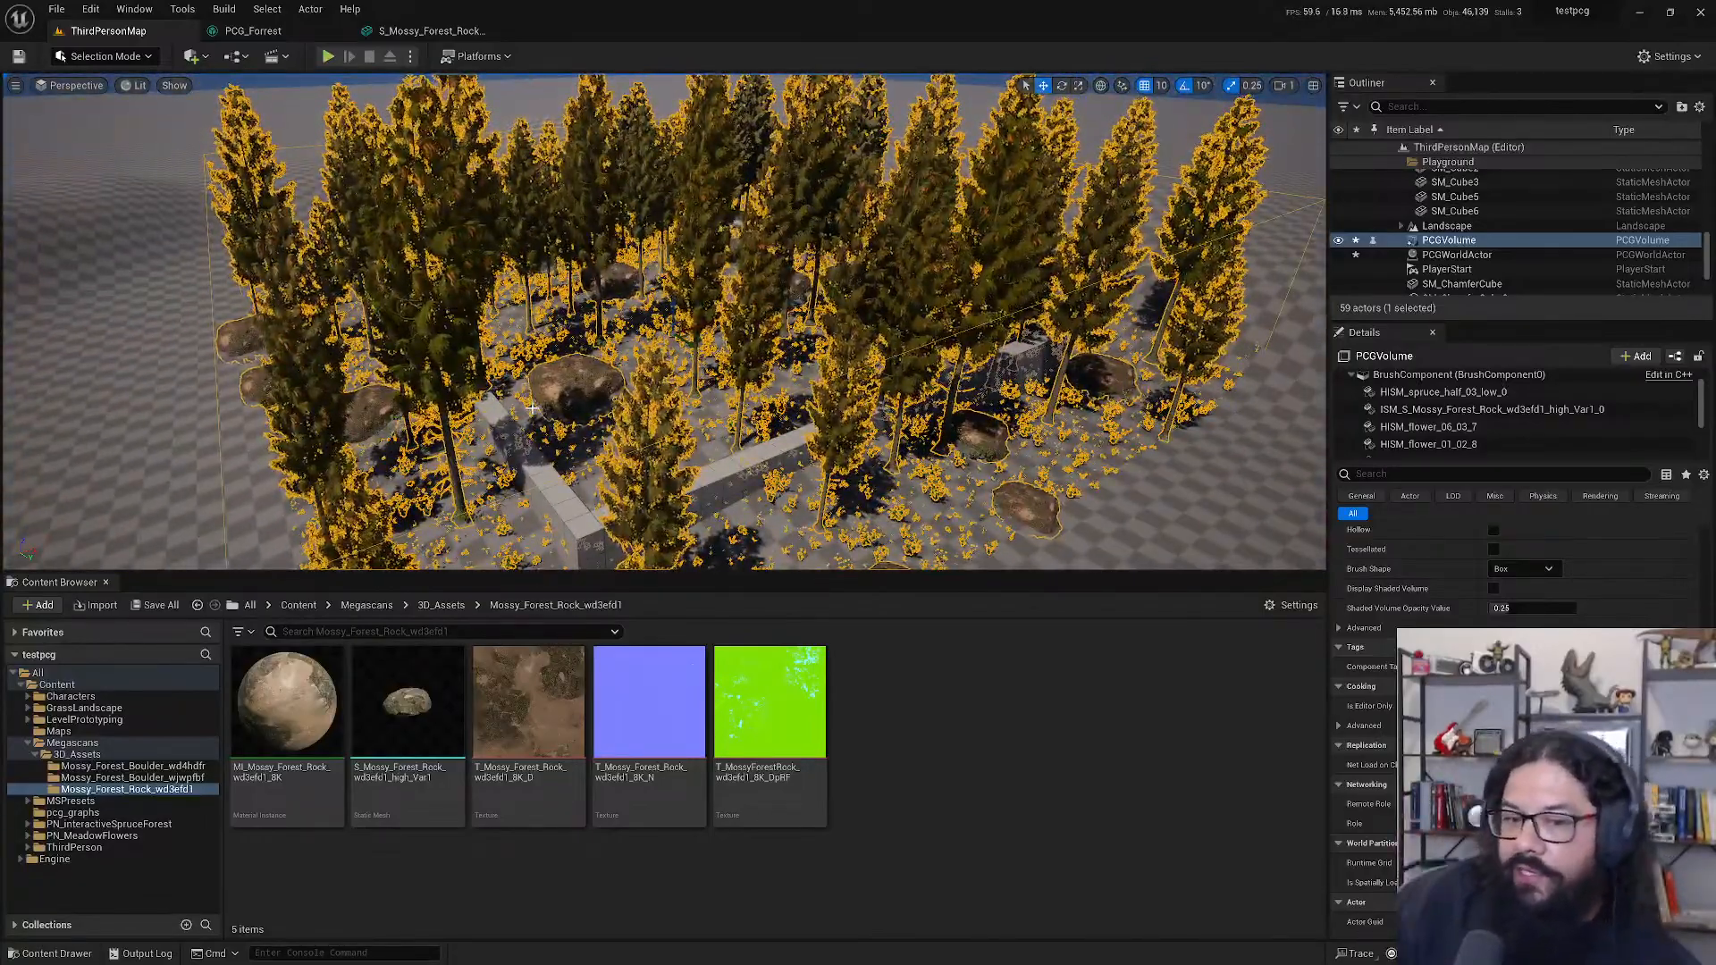
{"action": "mouse_move", "coordinate": [539, 699]}
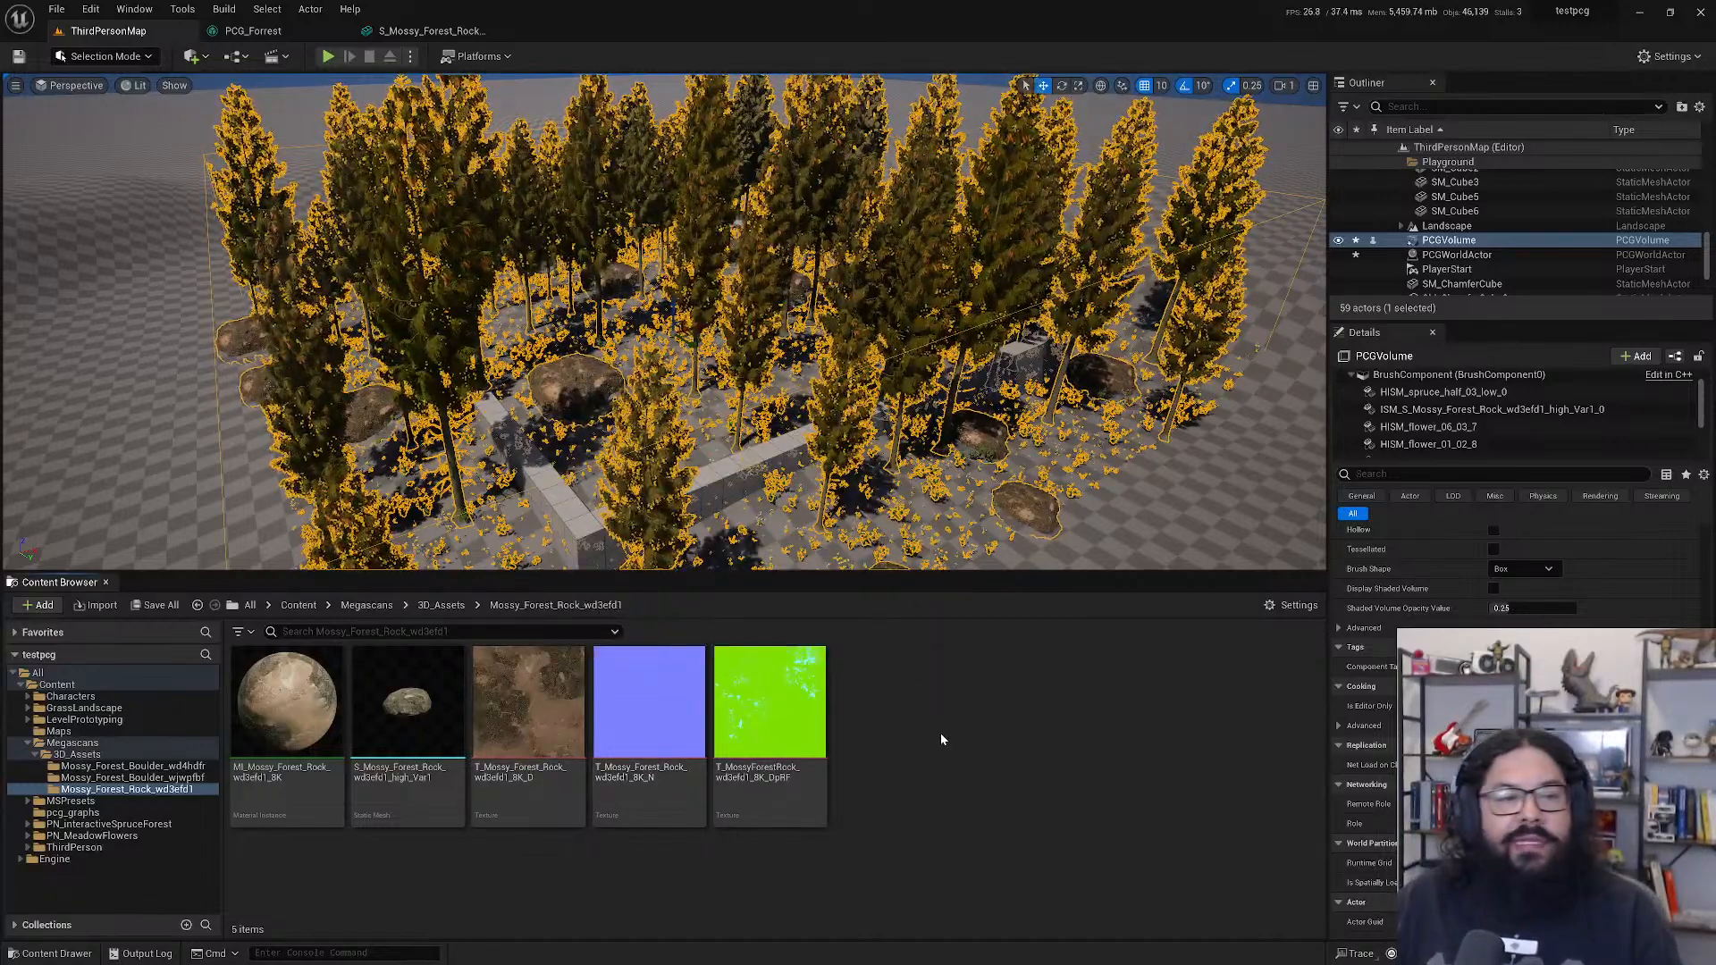
- Switch to the Epic Games Launcher, search the Marketplace for "landscape", and filter the results to free products
{"action": "key", "text": "alt+Tab"}
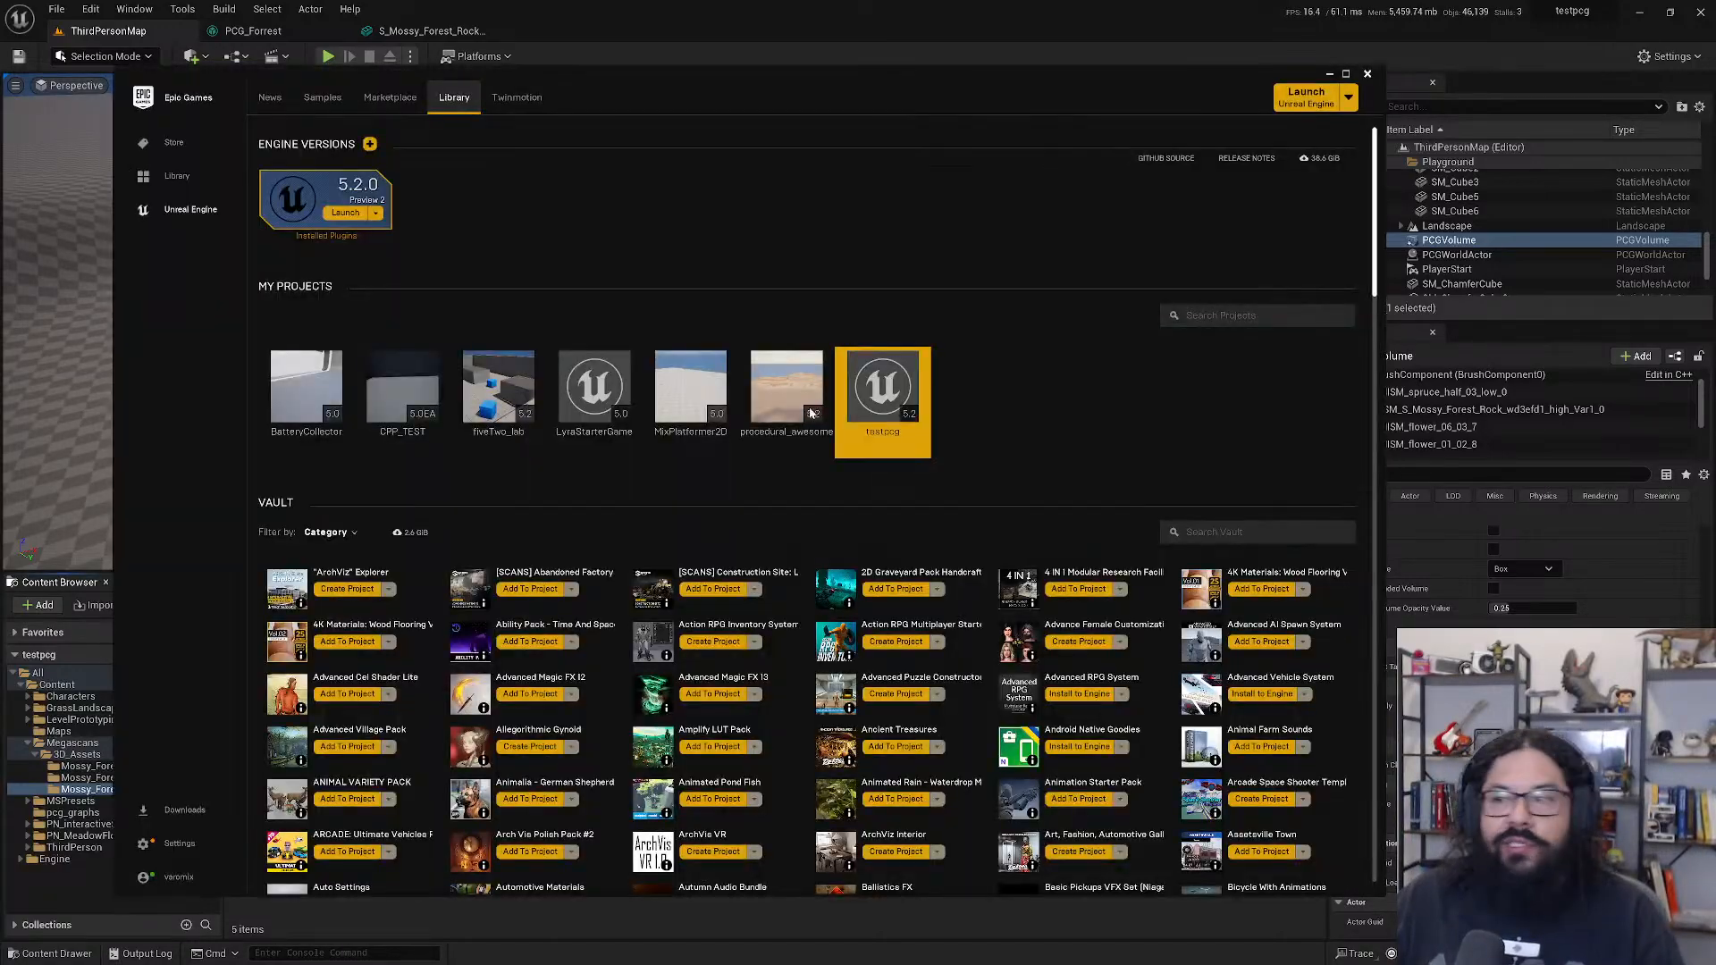
{"action": "left_click", "coordinate": [387, 99]}
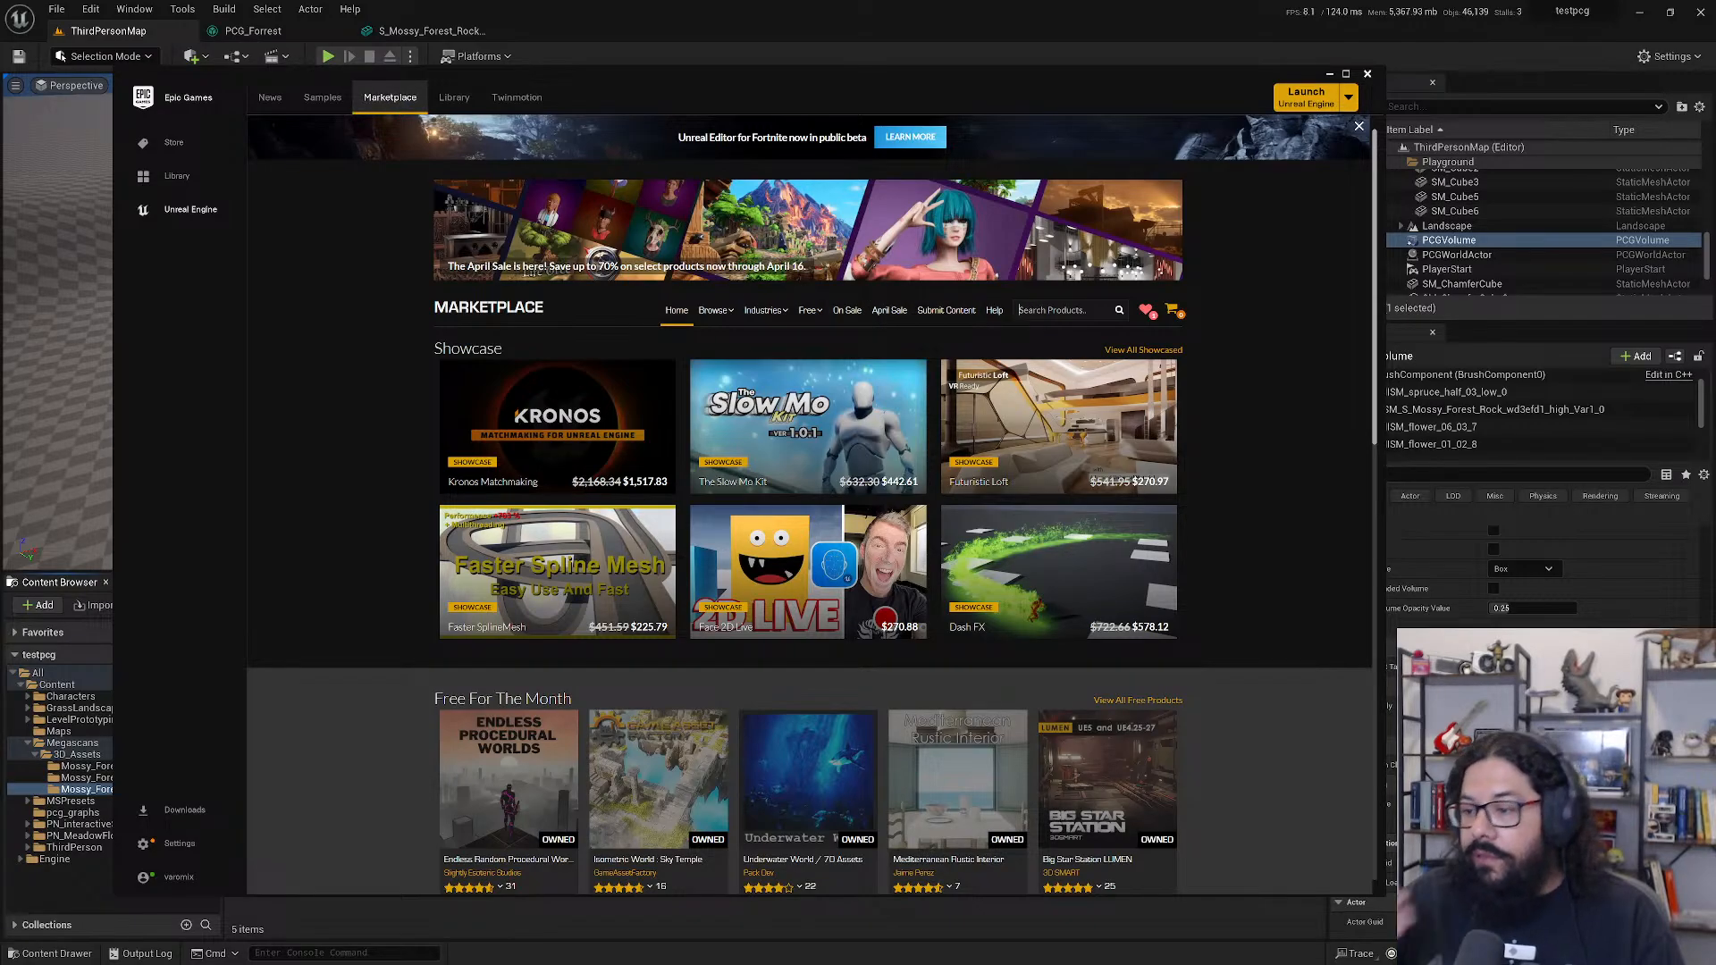
{"action": "left_click", "coordinate": [1051, 310]}
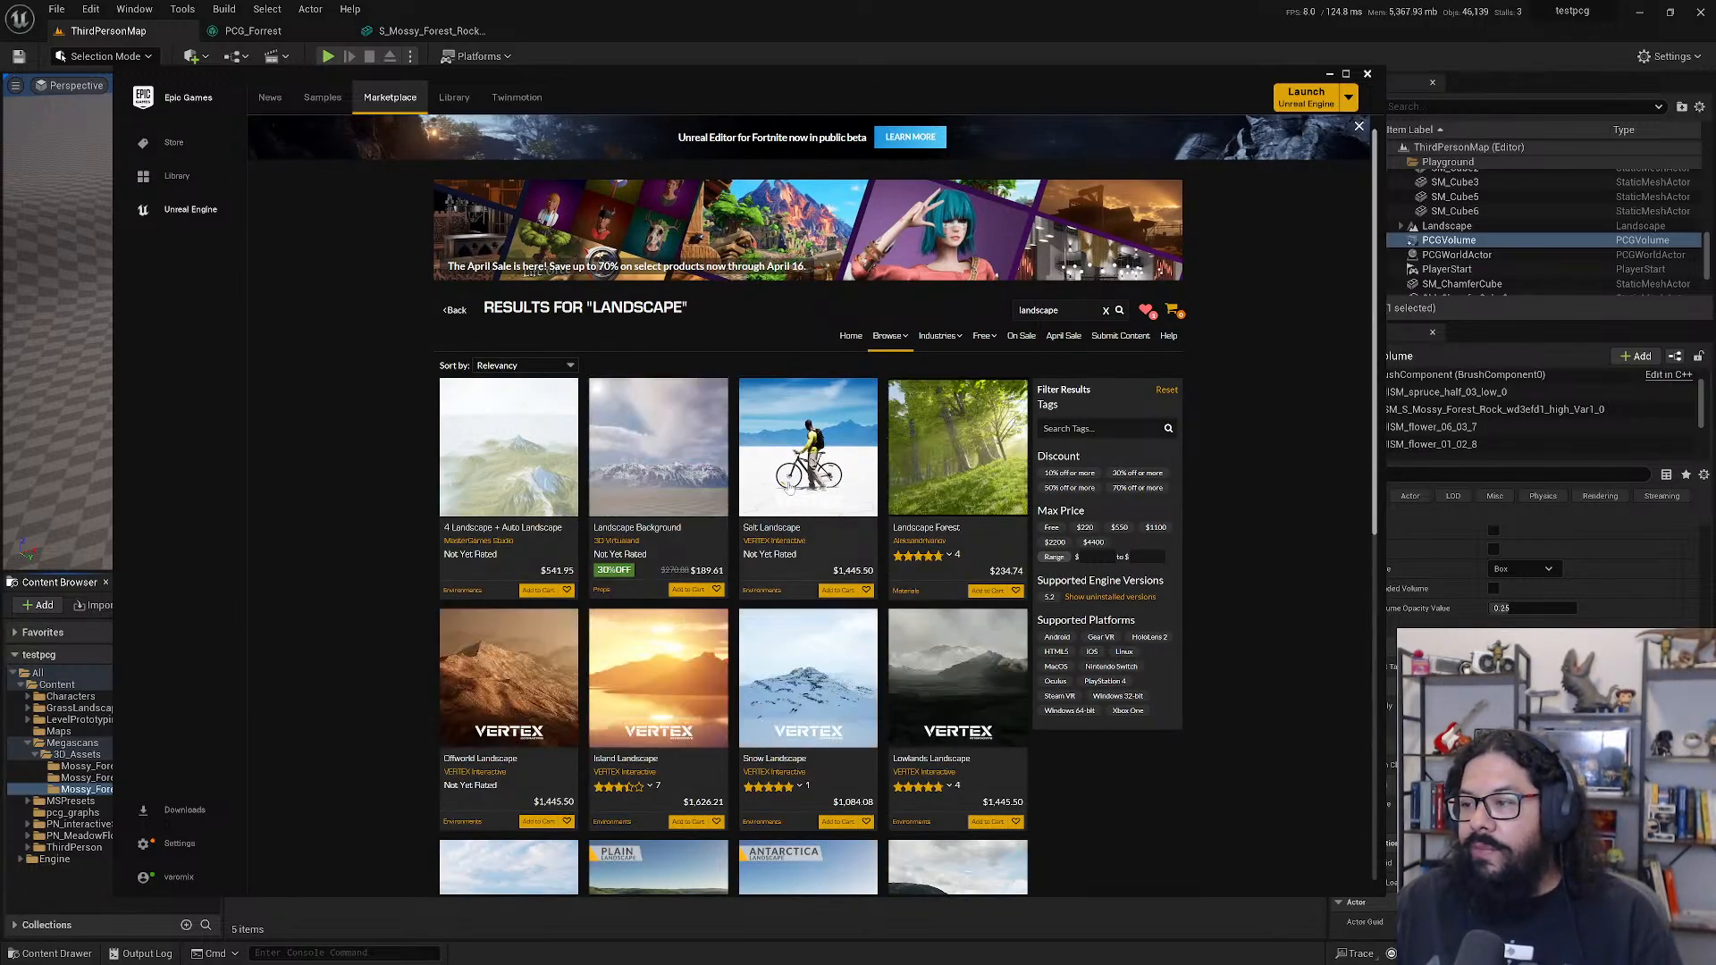
{"action": "scroll", "coordinate": [788, 486], "scroll_direction": "down", "scroll_amount": 5}
{"action": "scroll", "coordinate": [859, 431], "scroll_direction": "up", "scroll_amount": 5}
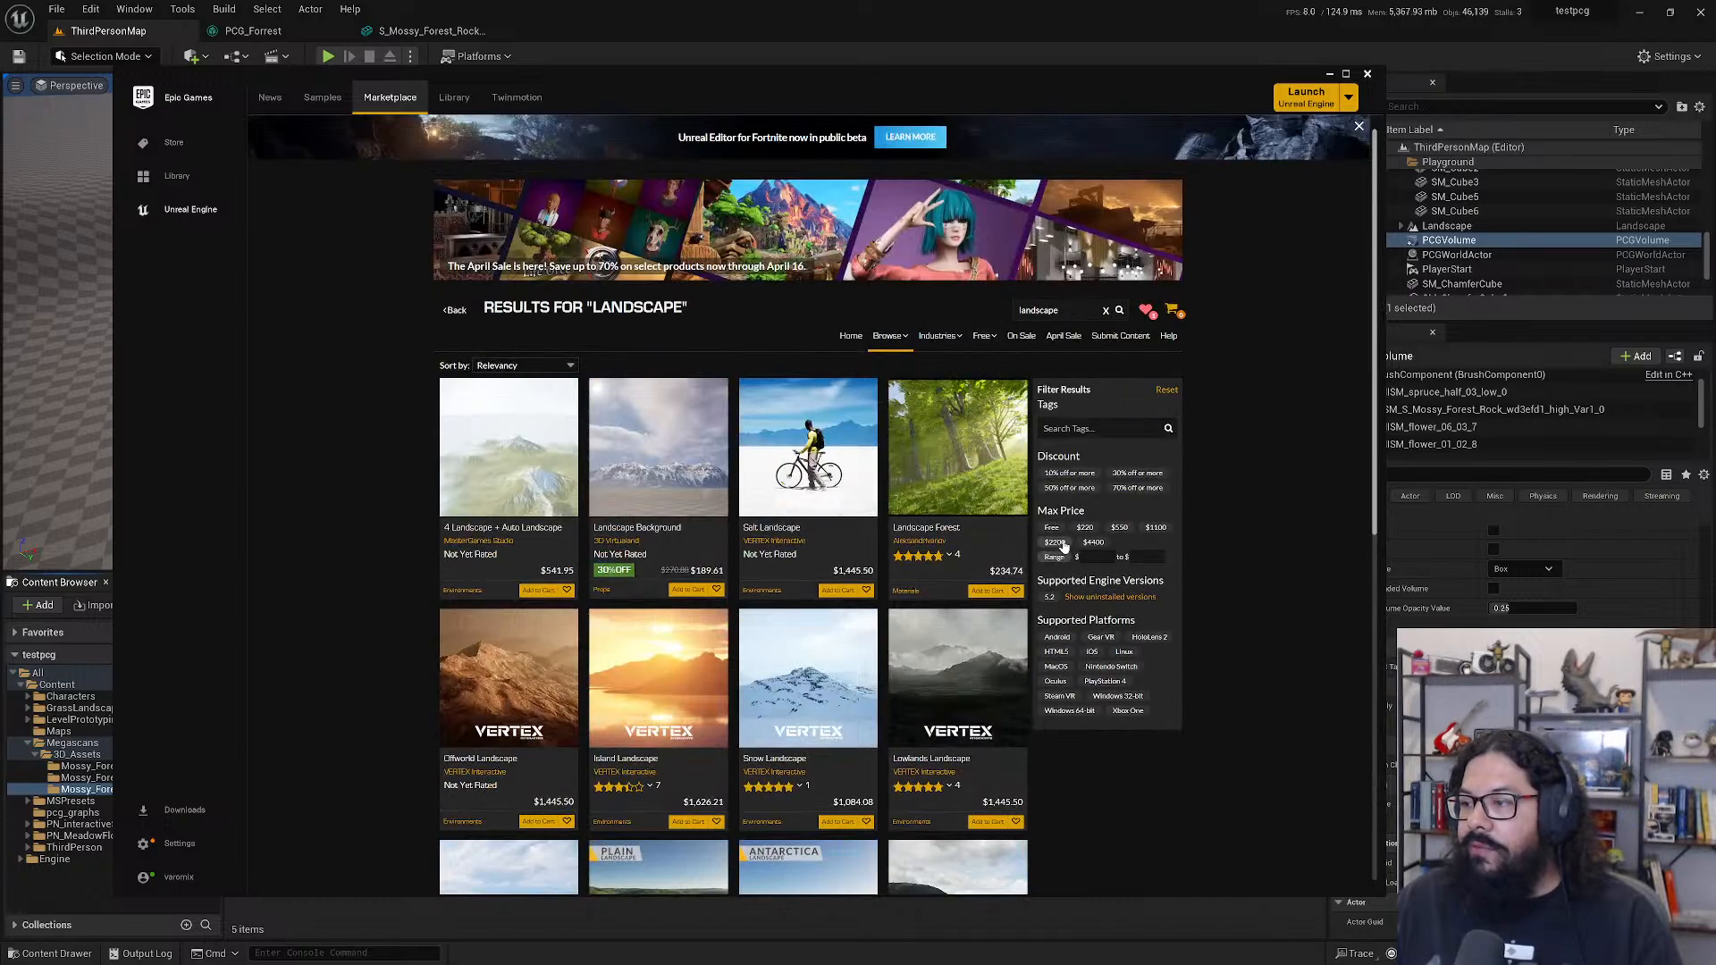
{"action": "left_click", "coordinate": [1053, 529]}
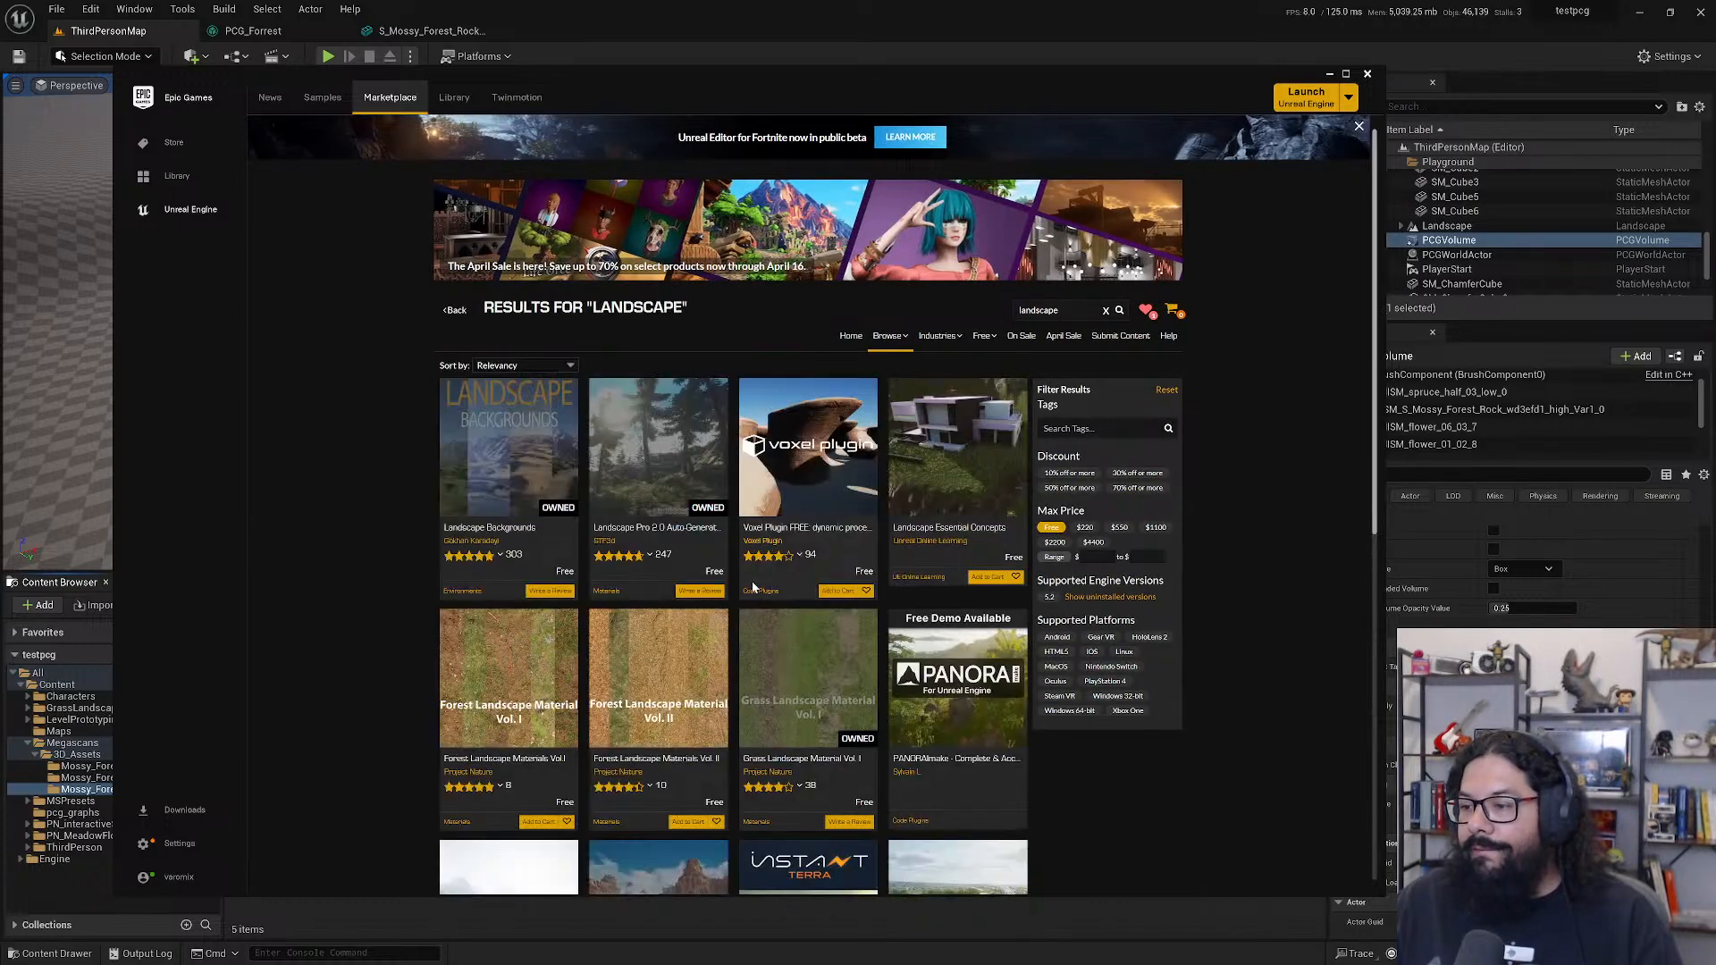
- Add Grass Landscape Material Vol. I to the testpcg project using version 5.1, replacing the existing files
{"action": "left_click", "coordinate": [778, 674]}
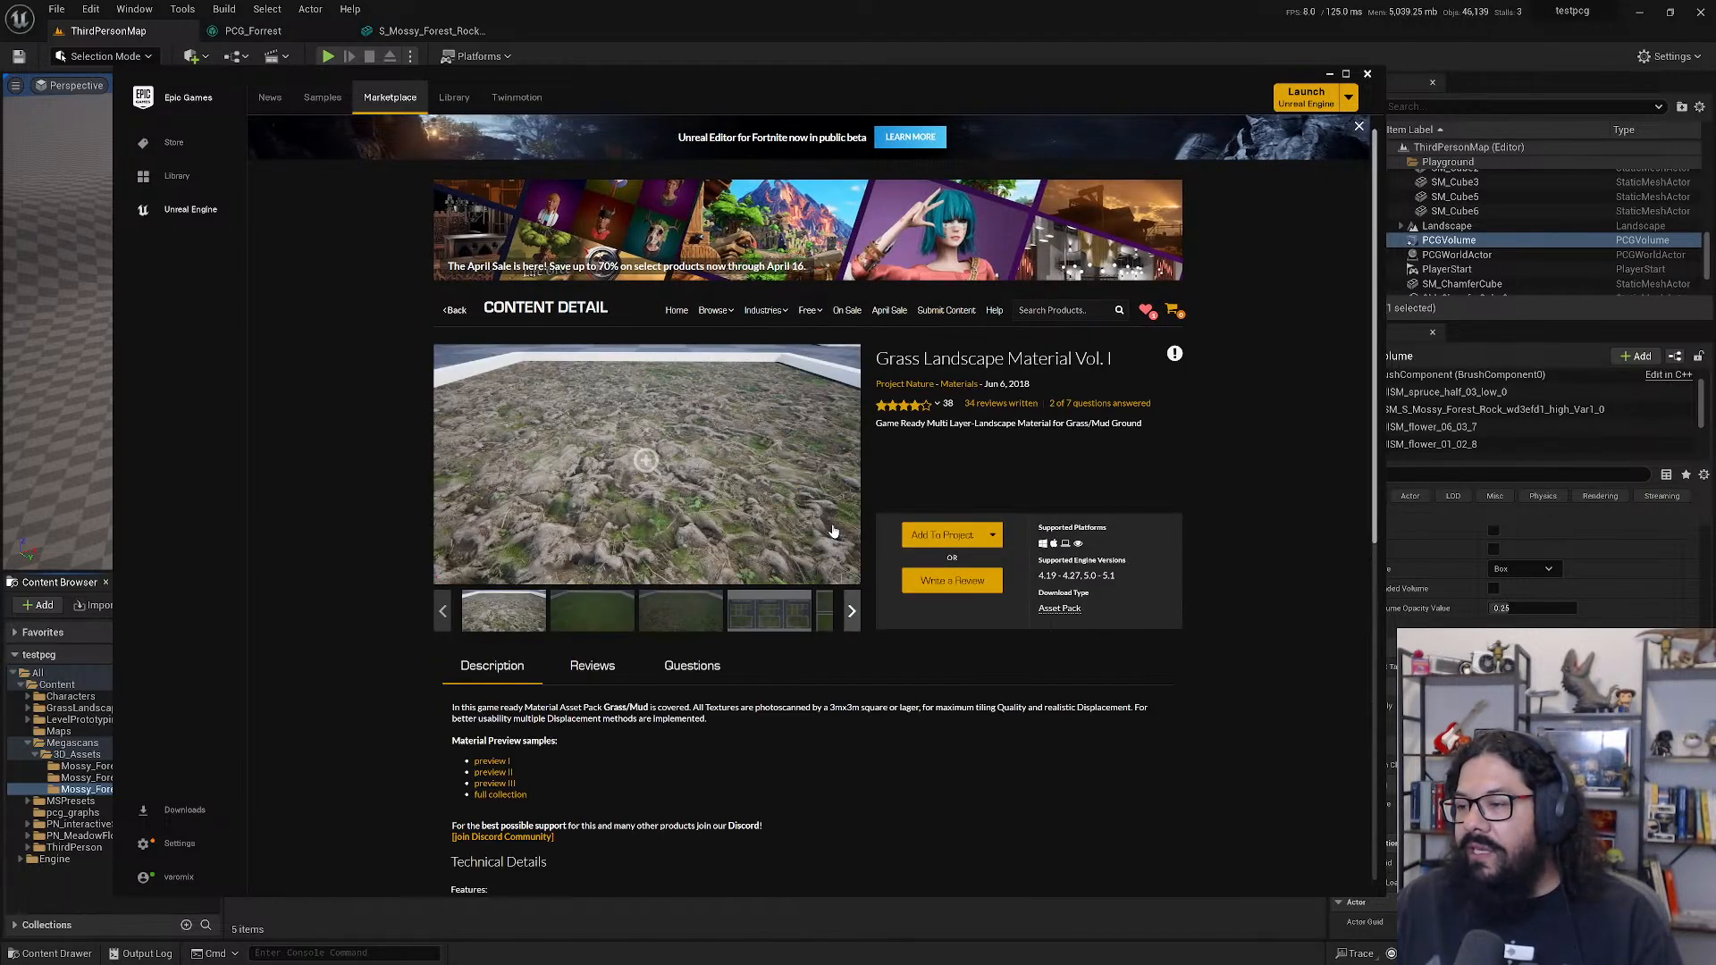
{"action": "left_click", "coordinate": [934, 537]}
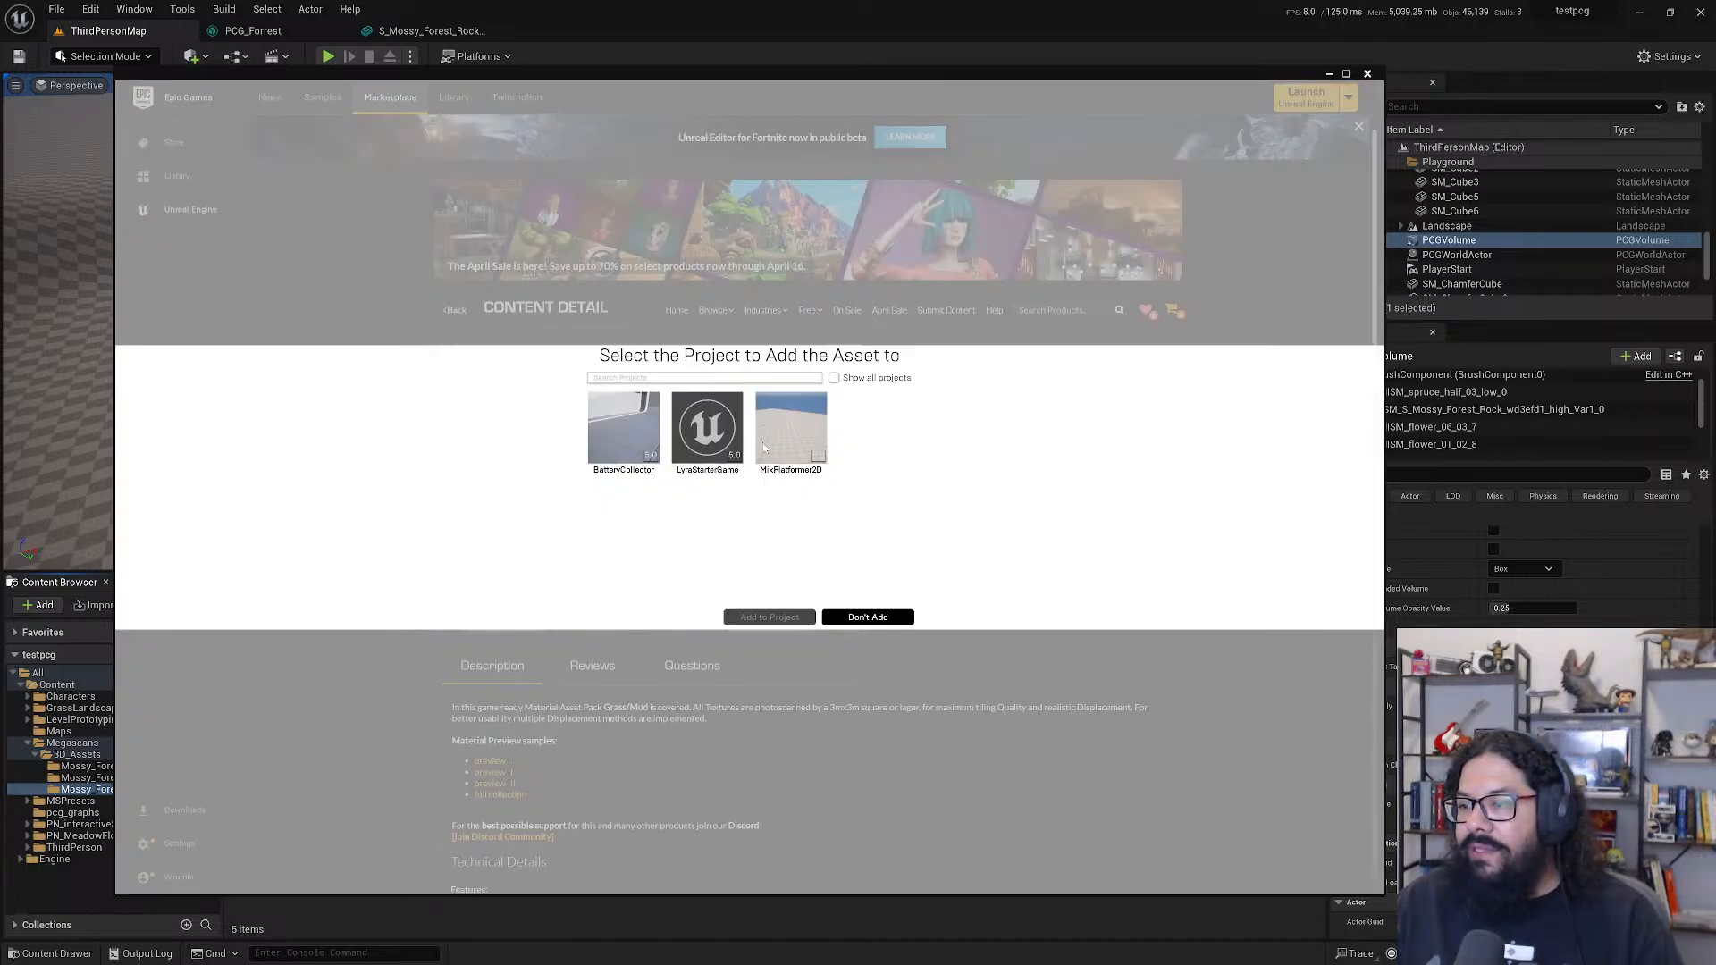
{"action": "left_click", "coordinate": [834, 378]}
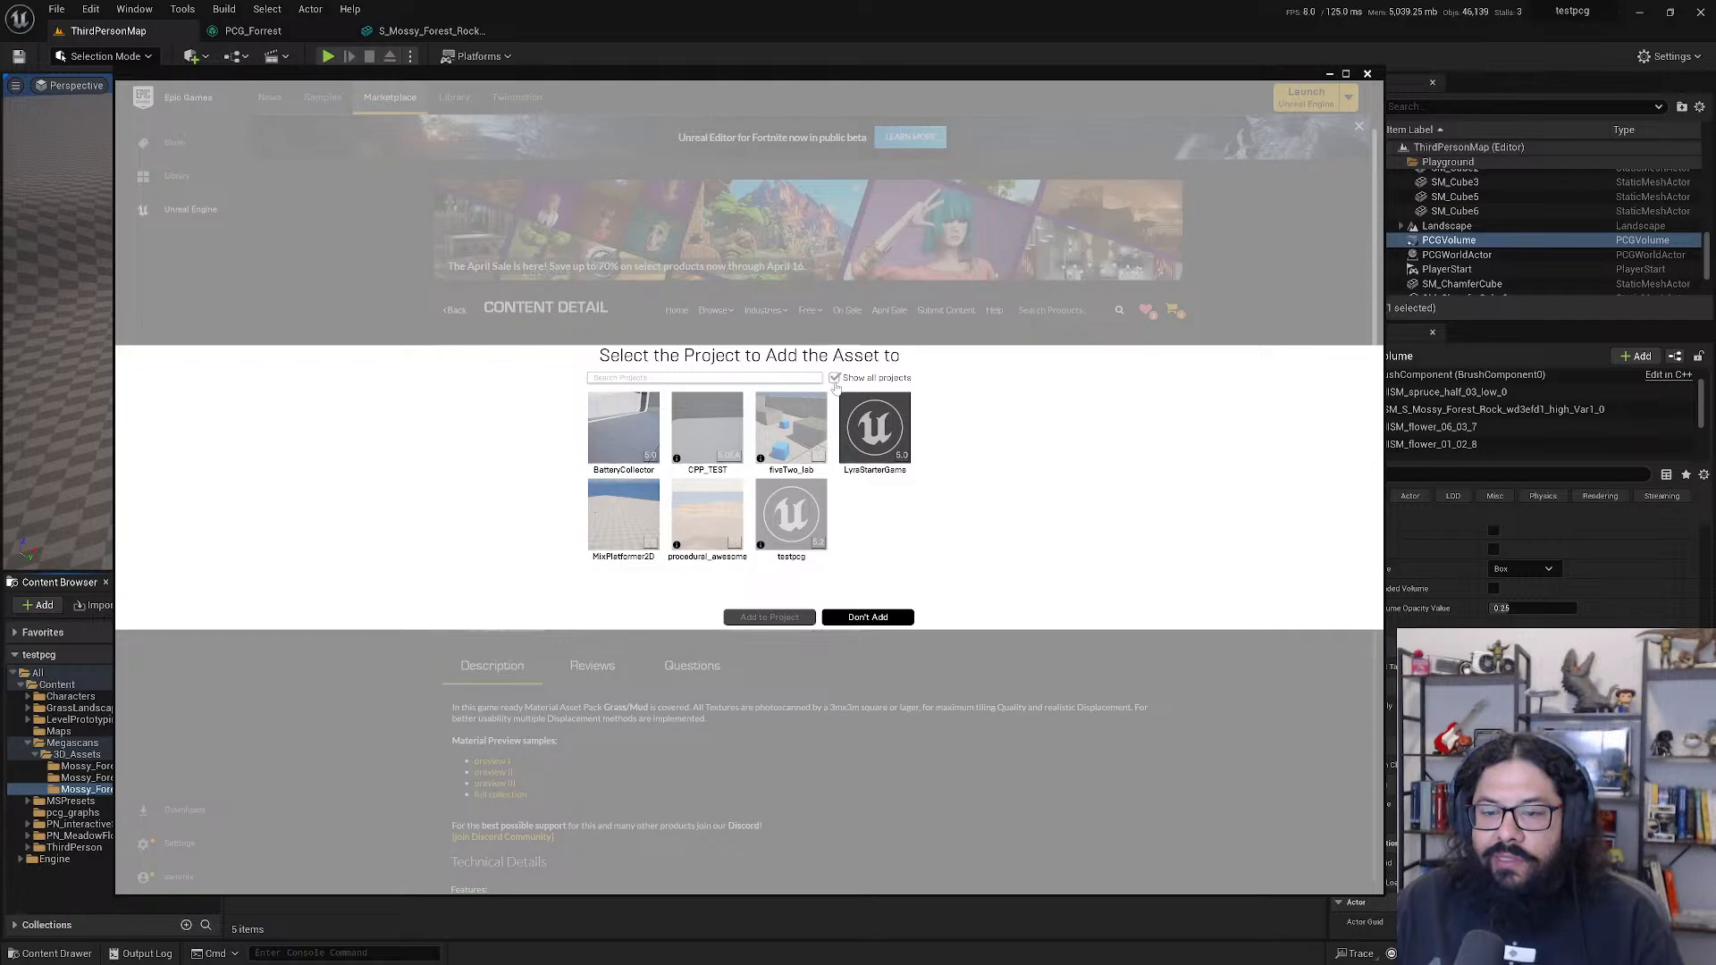
{"action": "left_click", "coordinate": [791, 517]}
{"action": "left_click", "coordinate": [665, 595]}
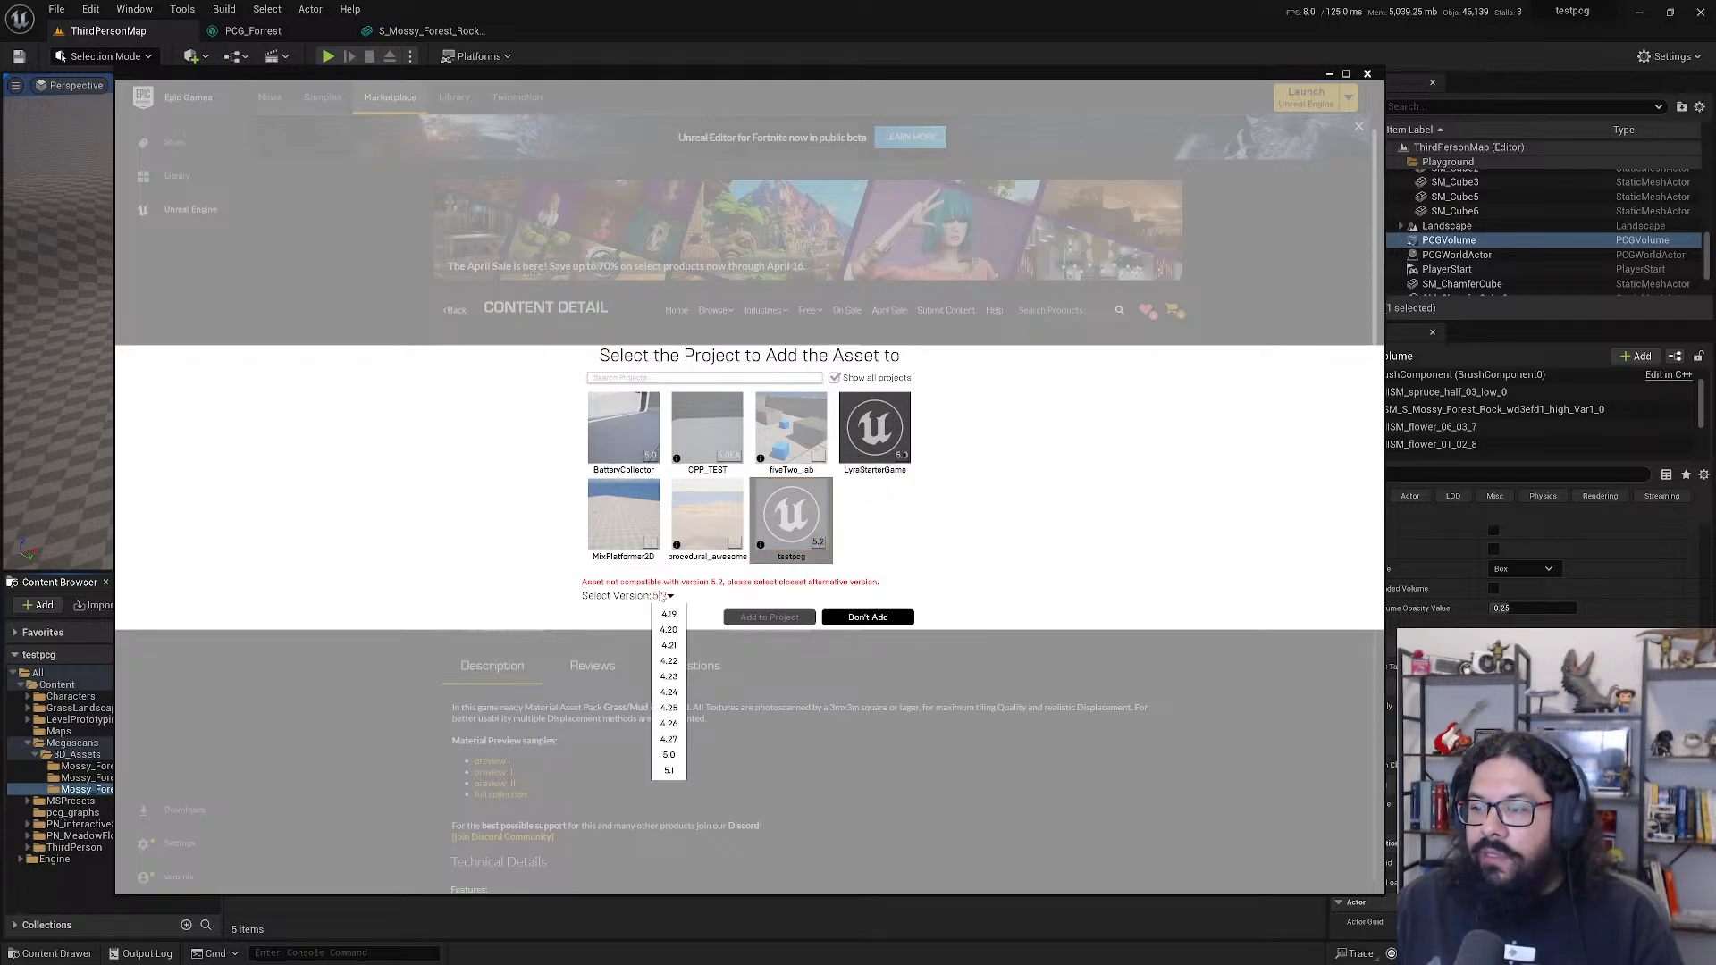
{"action": "left_click", "coordinate": [669, 770]}
{"action": "left_click", "coordinate": [768, 617]}
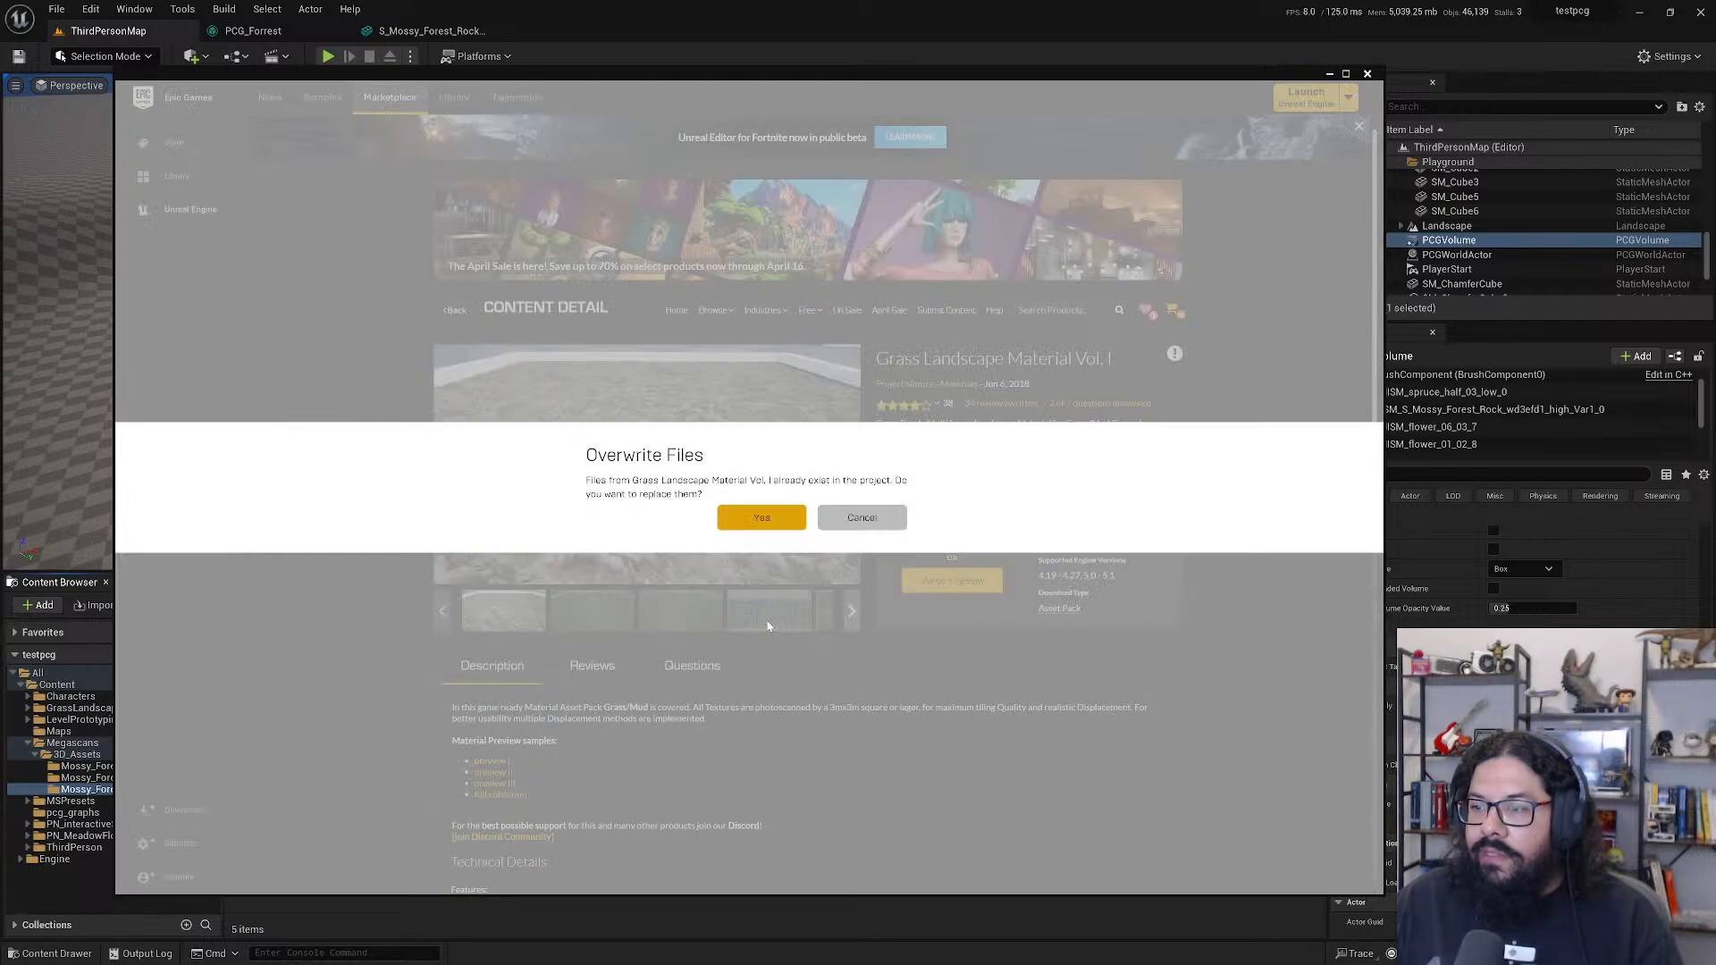
{"action": "left_click", "coordinate": [761, 517]}
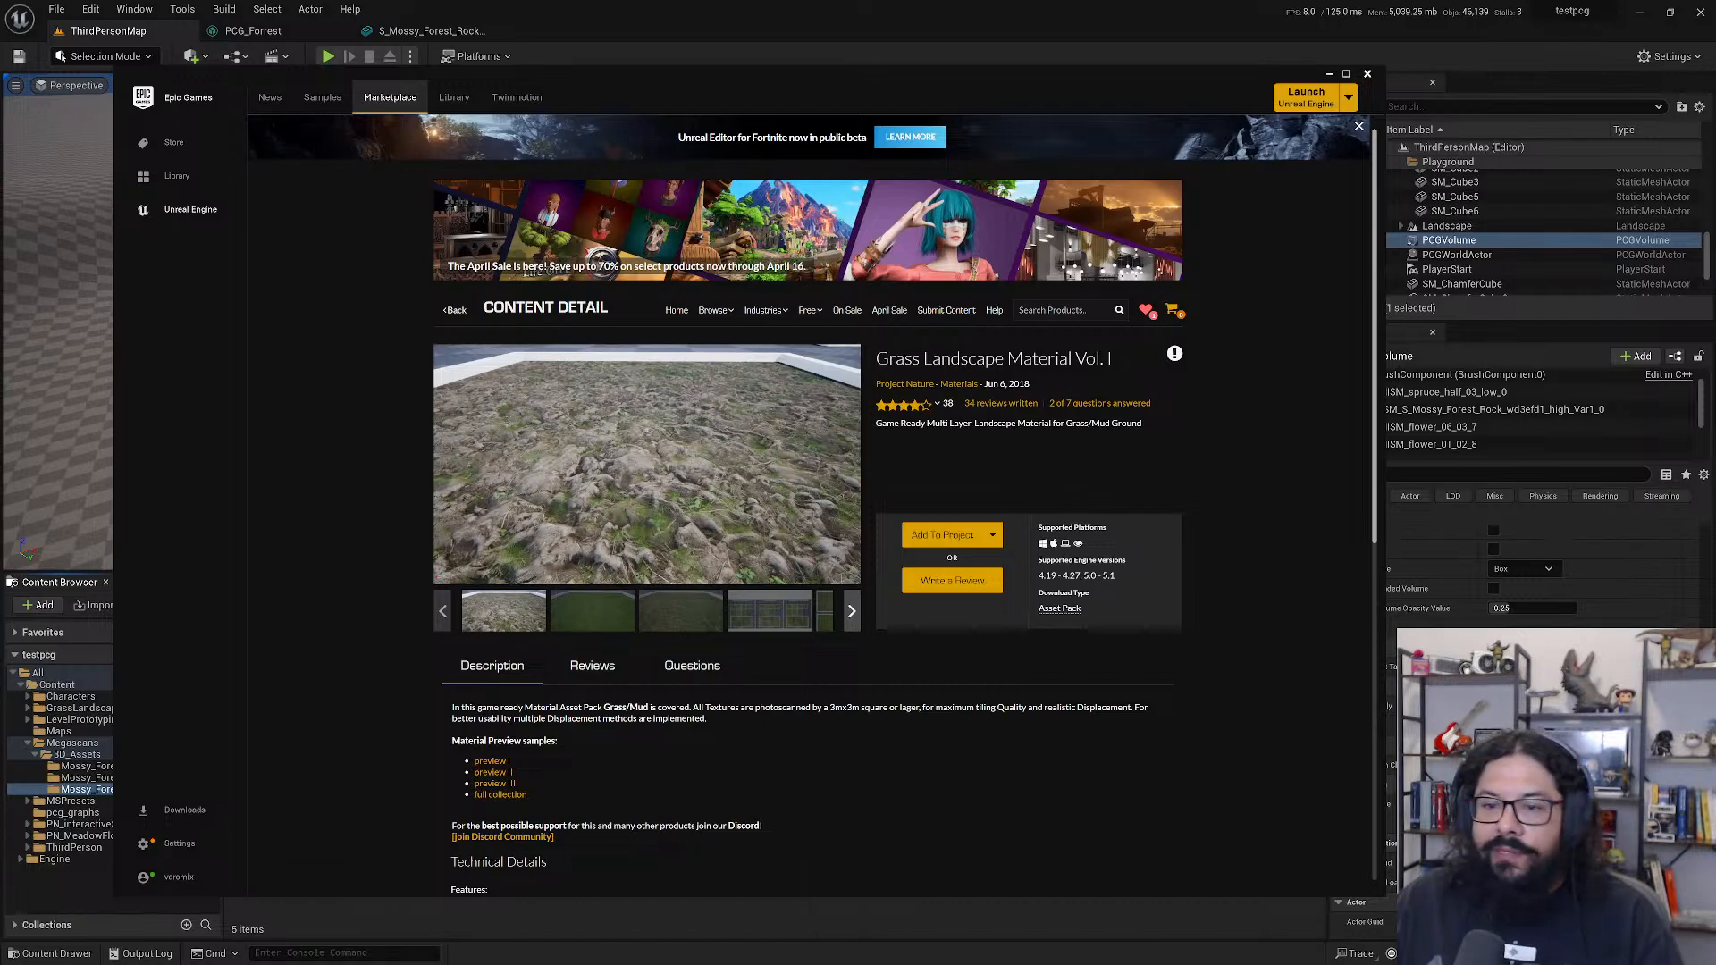
- Return to the Unreal Editor and open the GrassLandscape/Materials/defaultLandscape folder
{"action": "left_click", "coordinate": [29, 533]}
{"action": "left_click", "coordinate": [98, 708]}
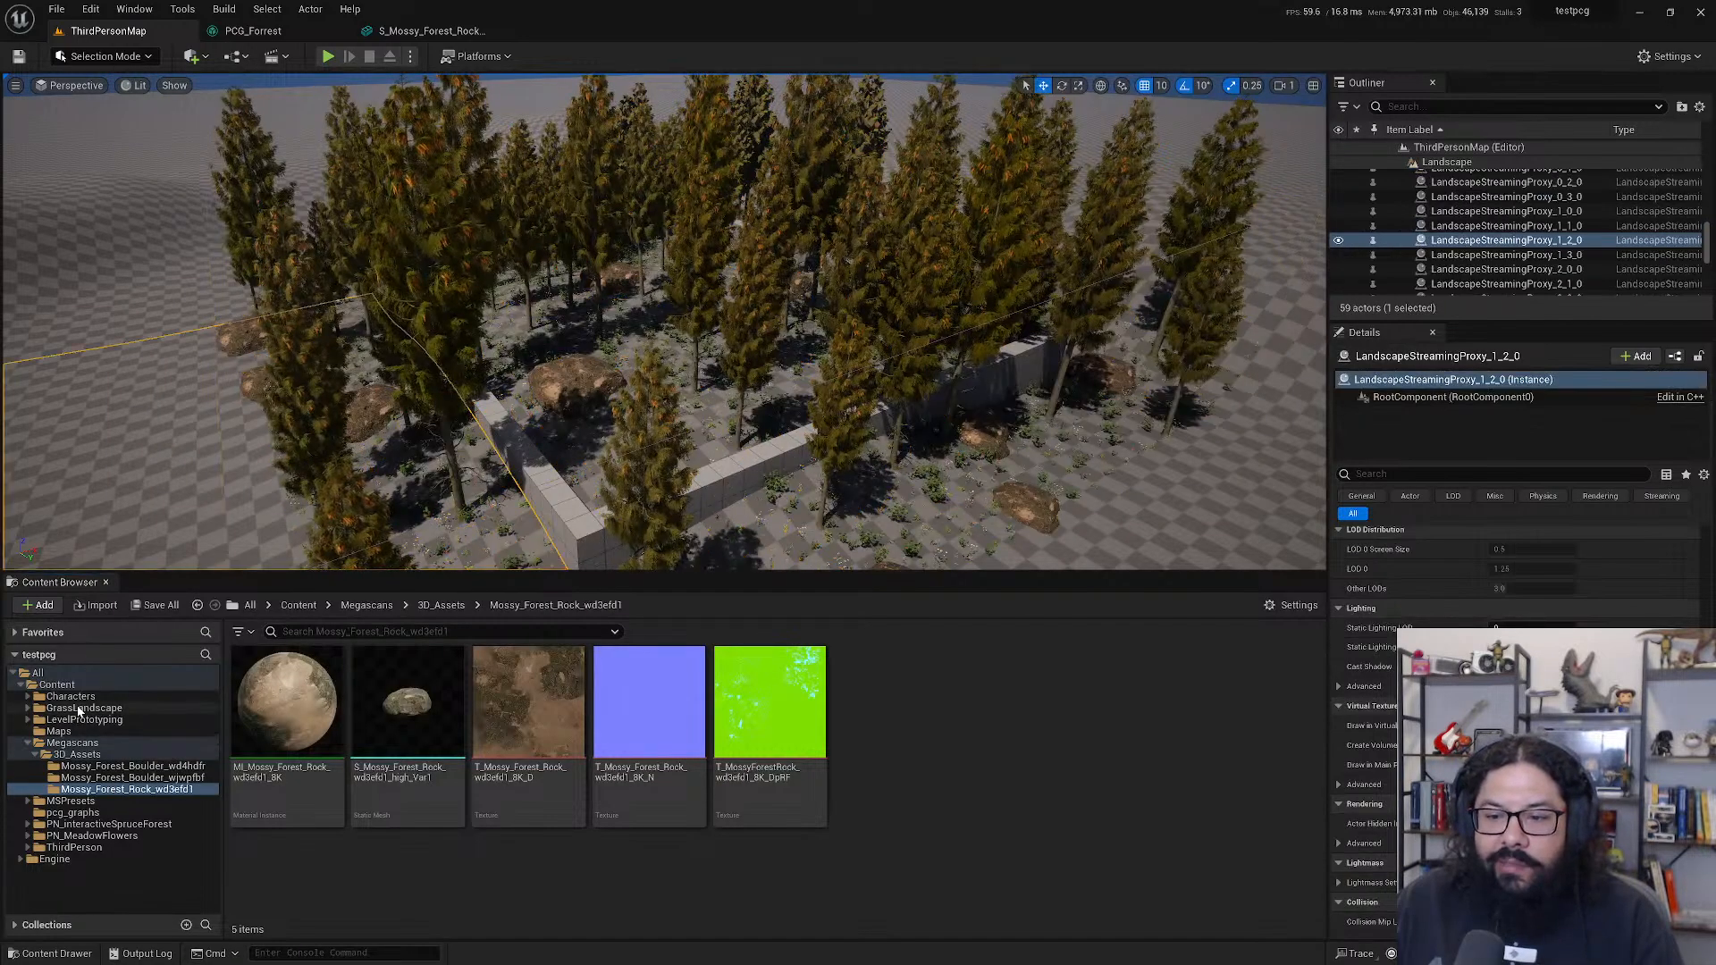
{"action": "left_click", "coordinate": [27, 709]}
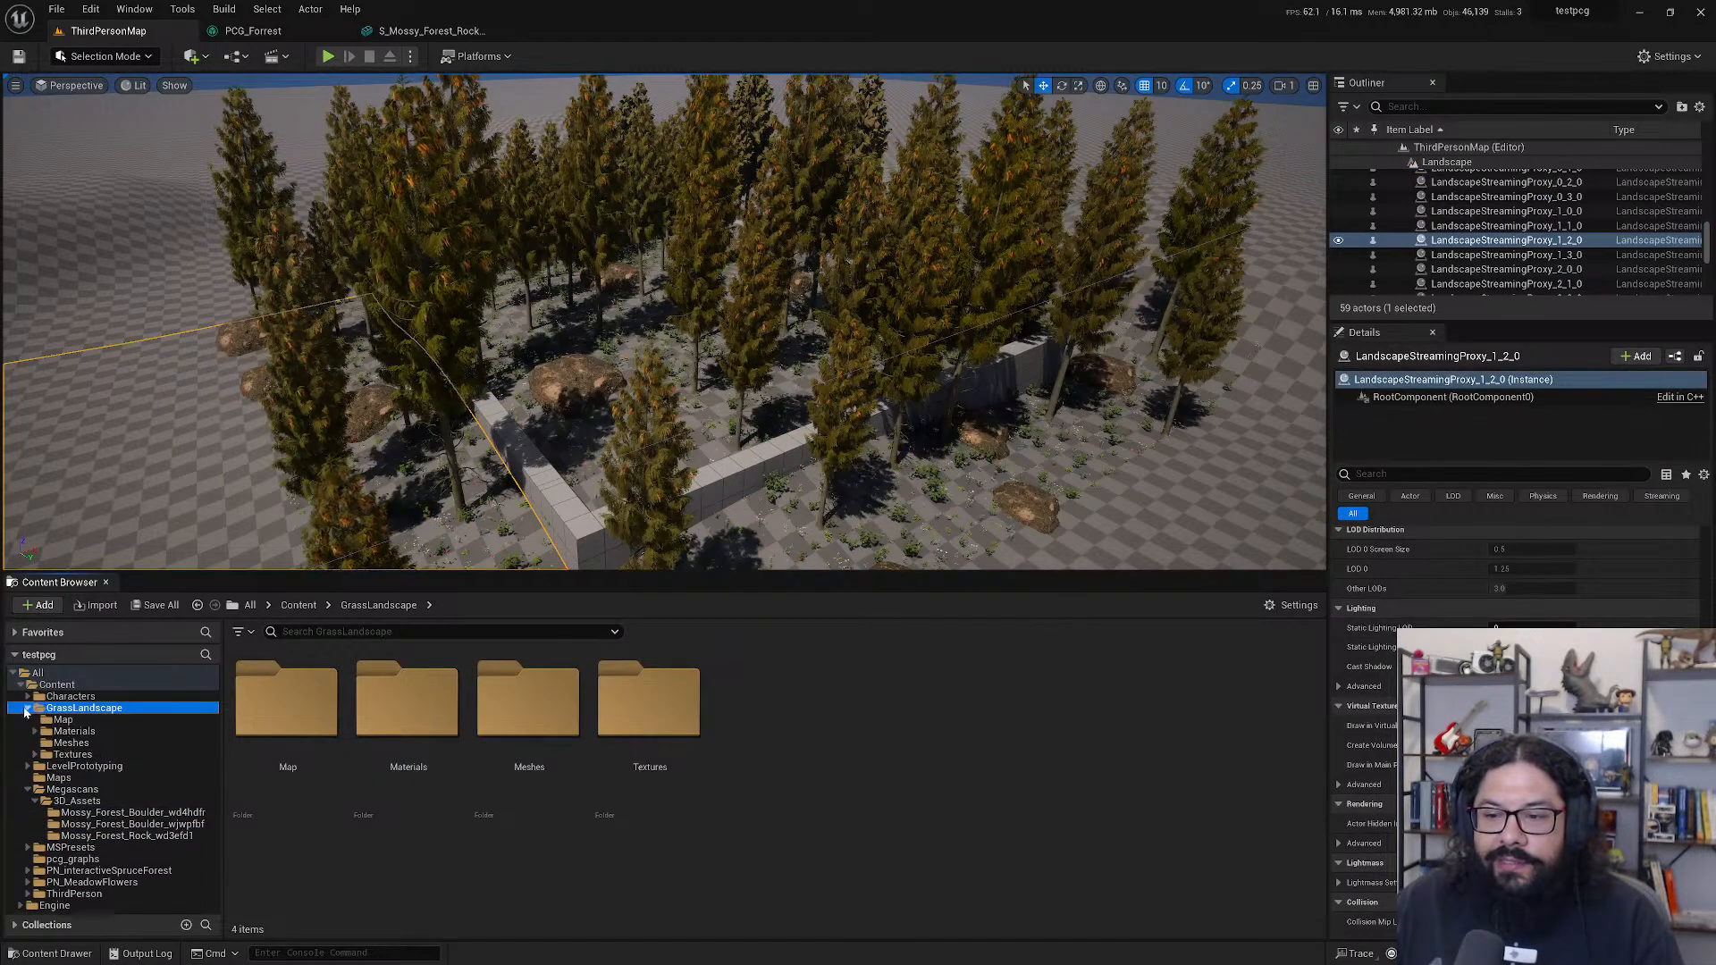
{"action": "left_click", "coordinate": [101, 732]}
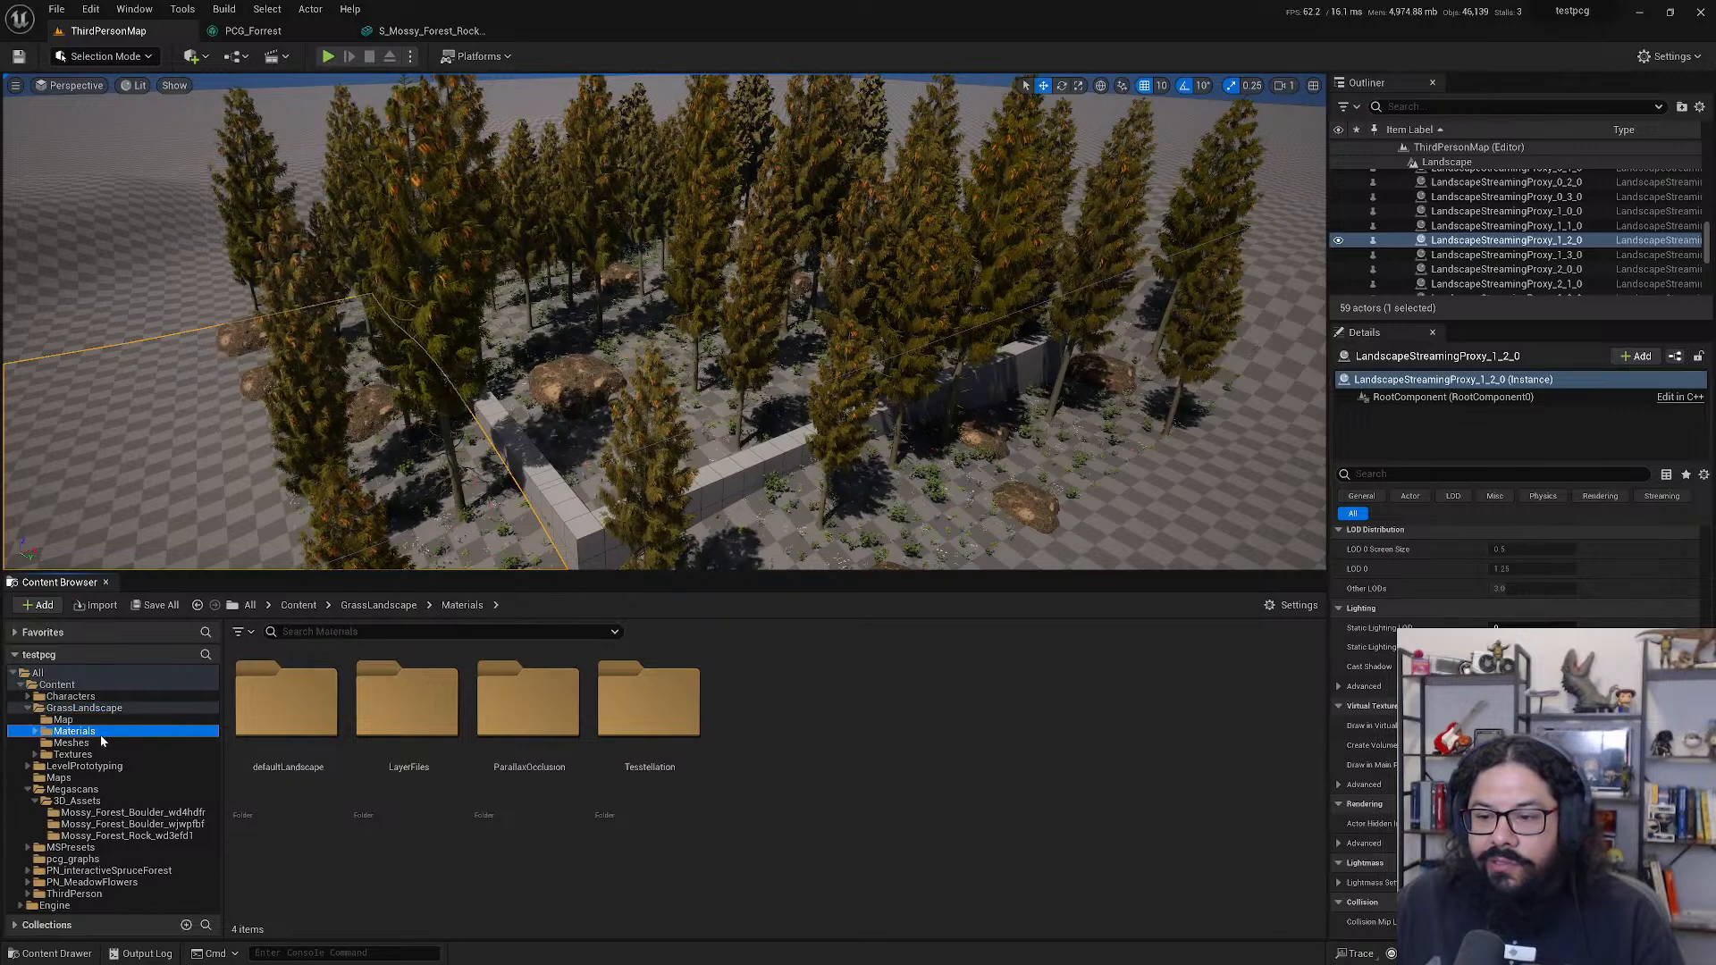
{"action": "double_click", "coordinate": [295, 706]}
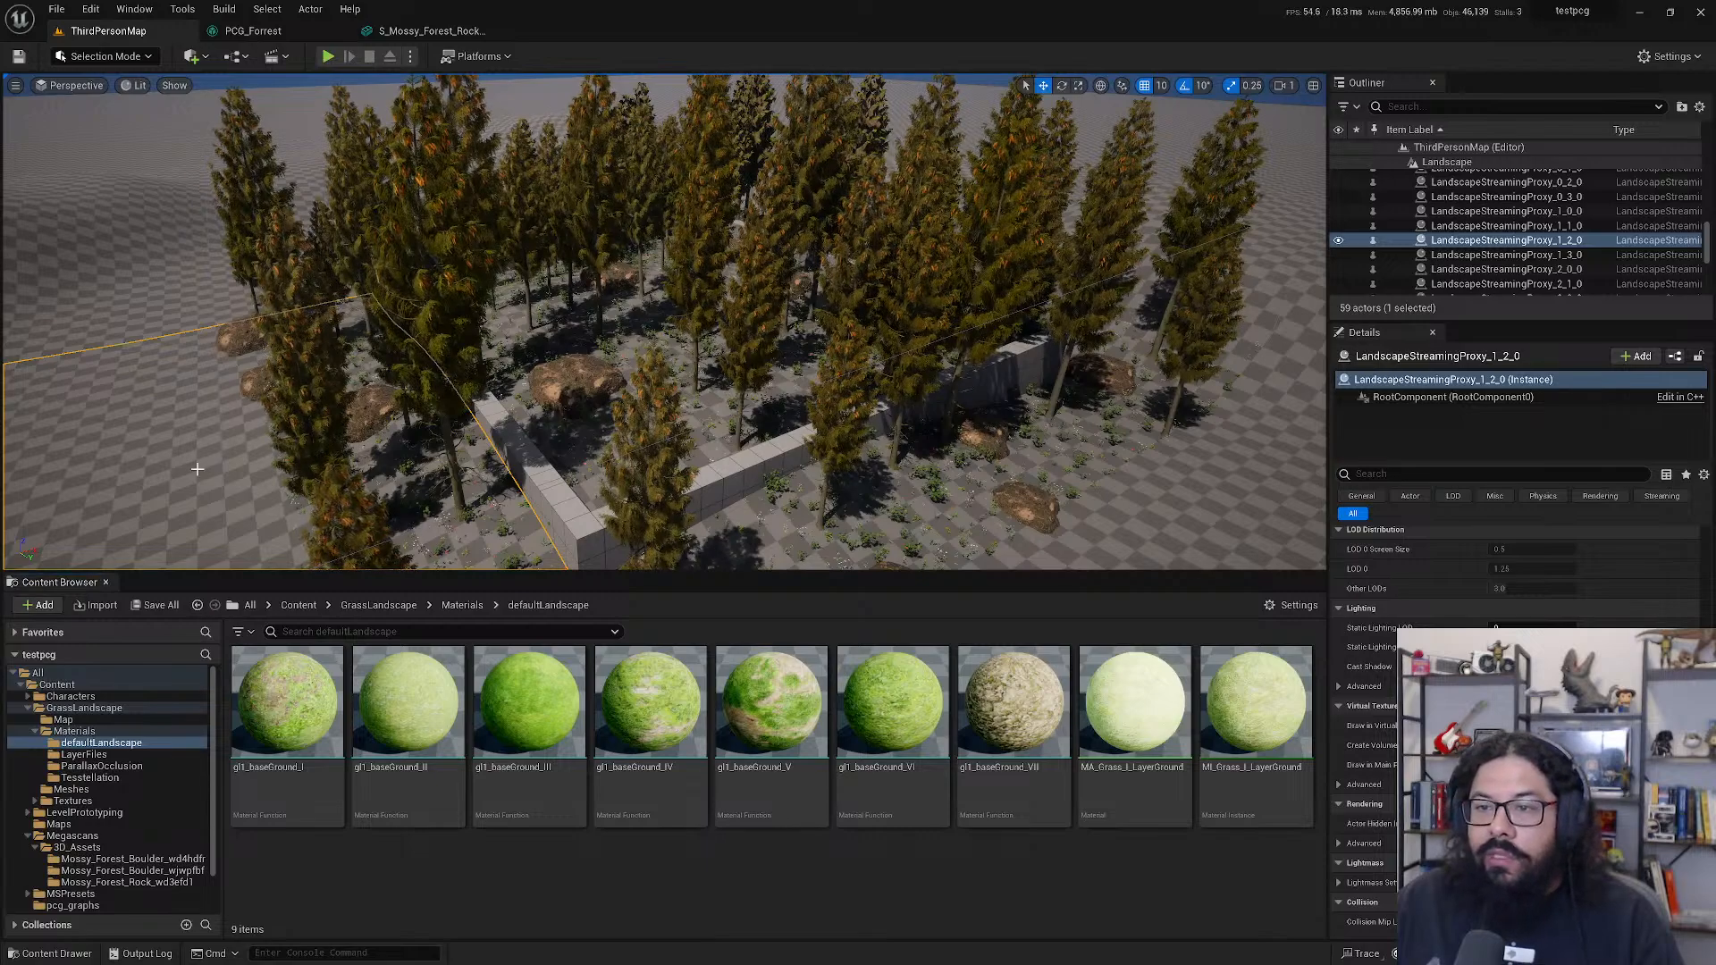
- Select LandscapeStreamingProxy_1_1_0 beside the forest and open the asset choices for its Landscape Material
{"action": "left_click", "coordinate": [116, 287]}
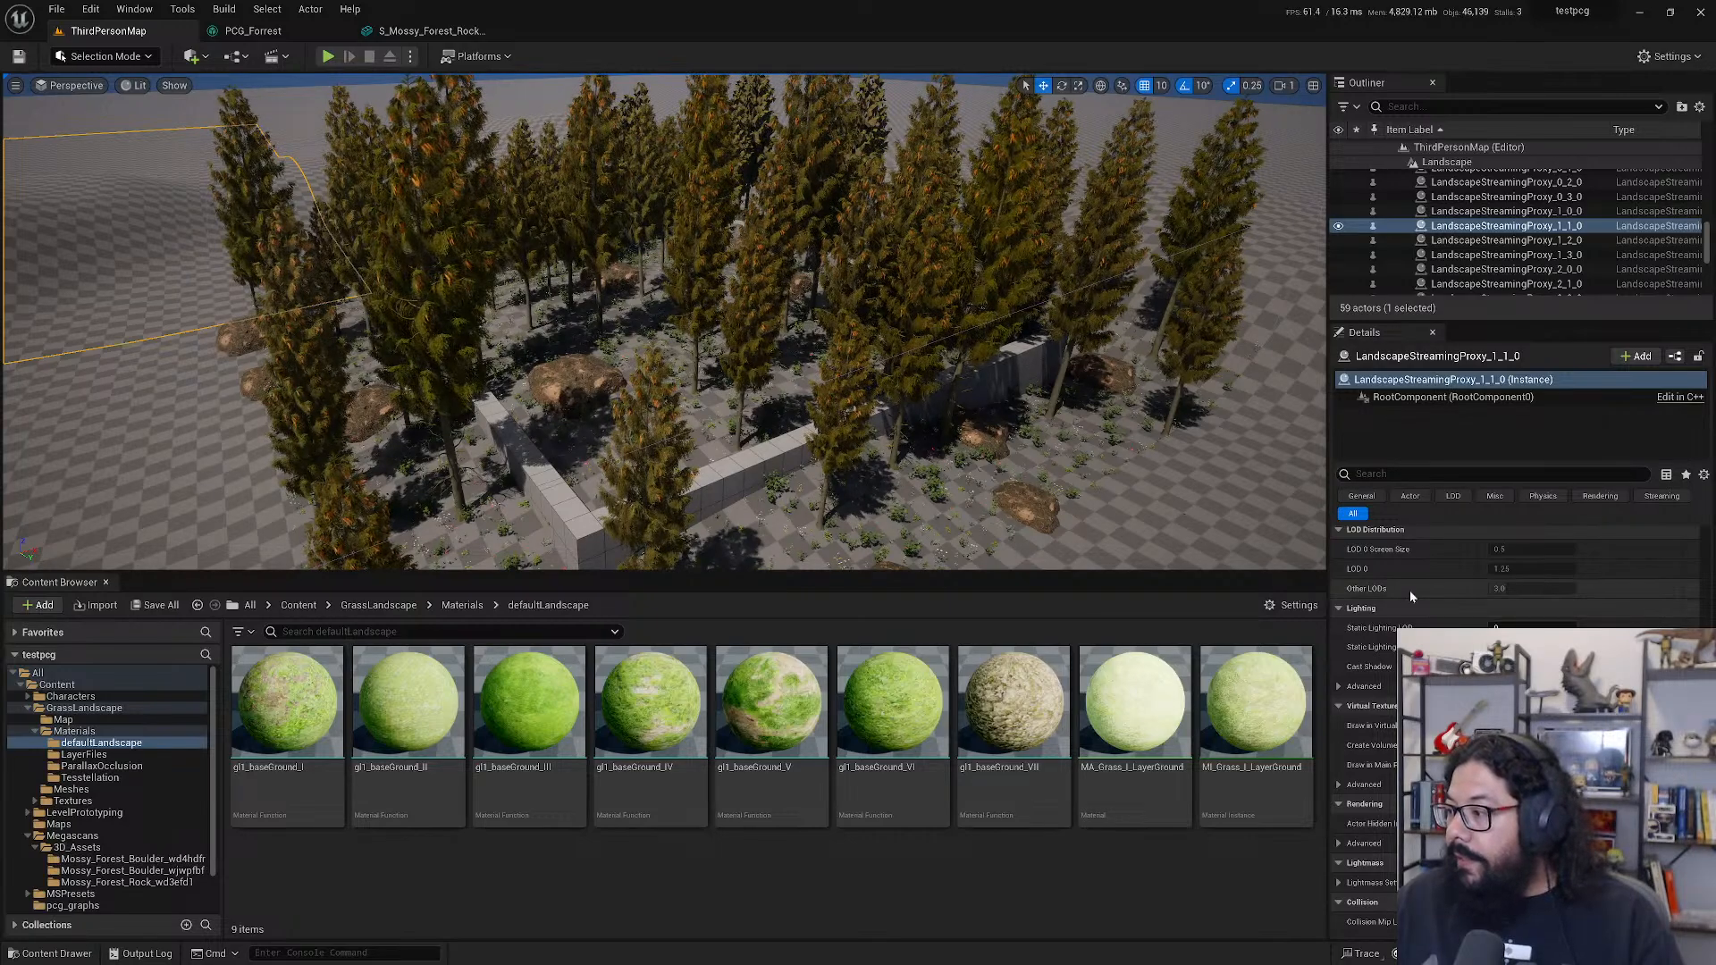
{"action": "scroll", "coordinate": [1440, 560], "scroll_direction": "down", "scroll_amount": 2}
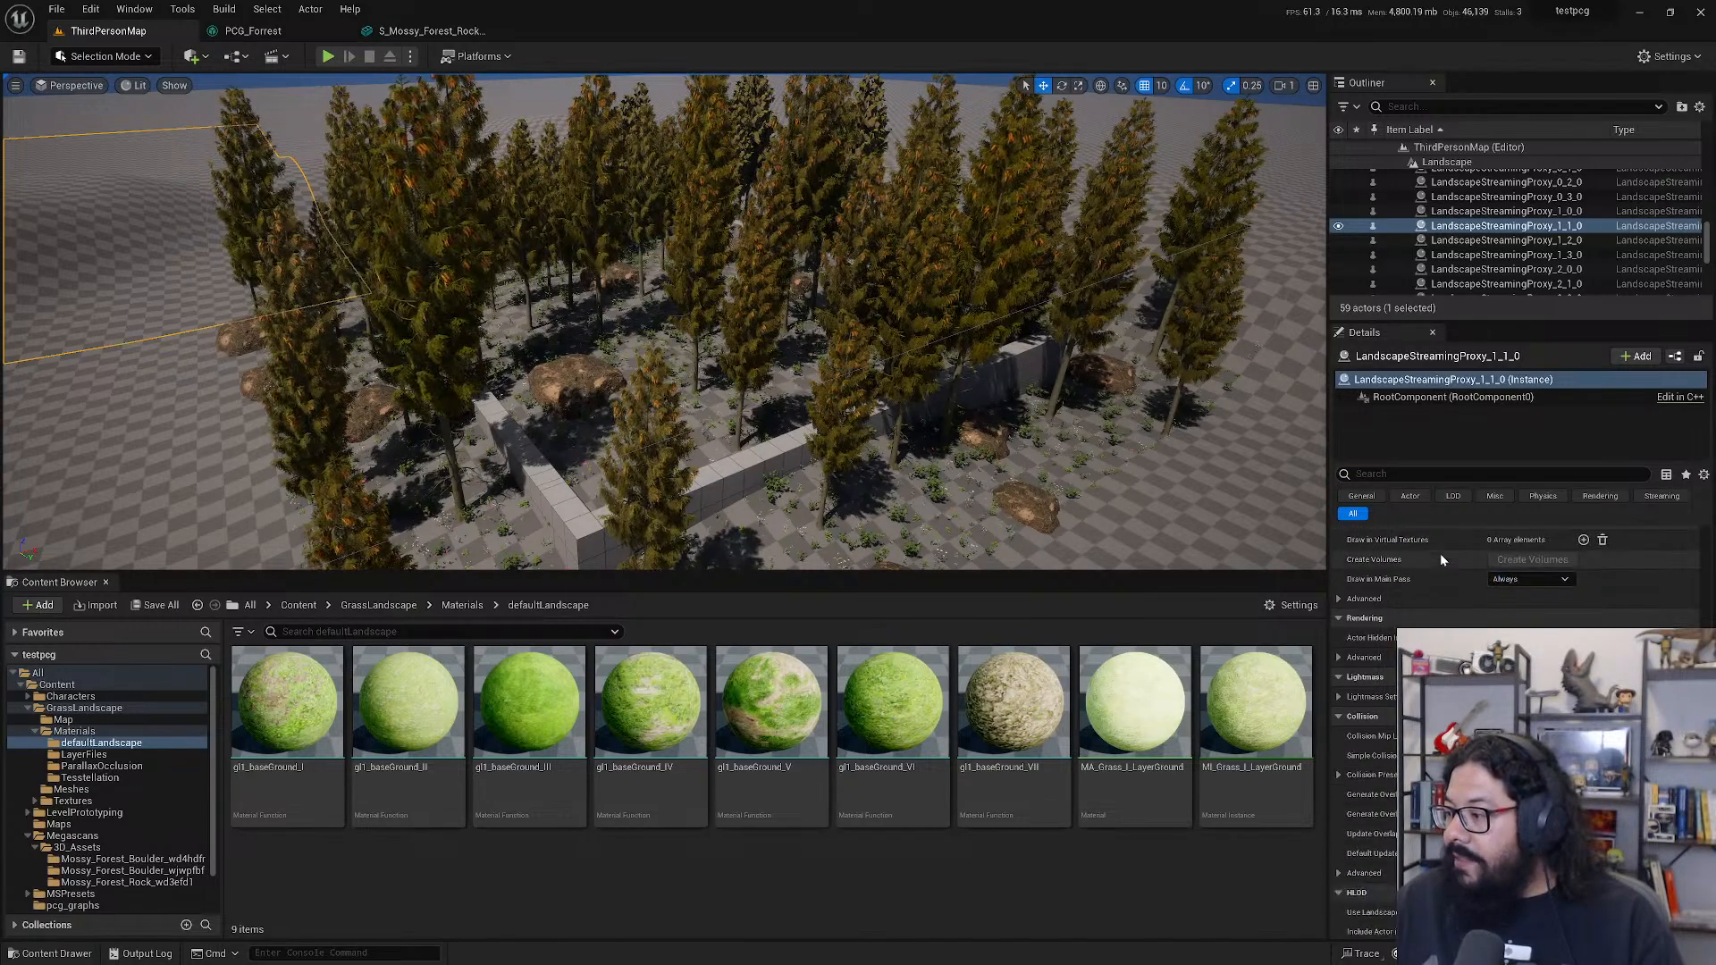
{"action": "scroll", "coordinate": [1440, 559], "scroll_direction": "down", "scroll_amount": 3}
{"action": "scroll", "coordinate": [1440, 558], "scroll_direction": "up", "scroll_amount": 8}
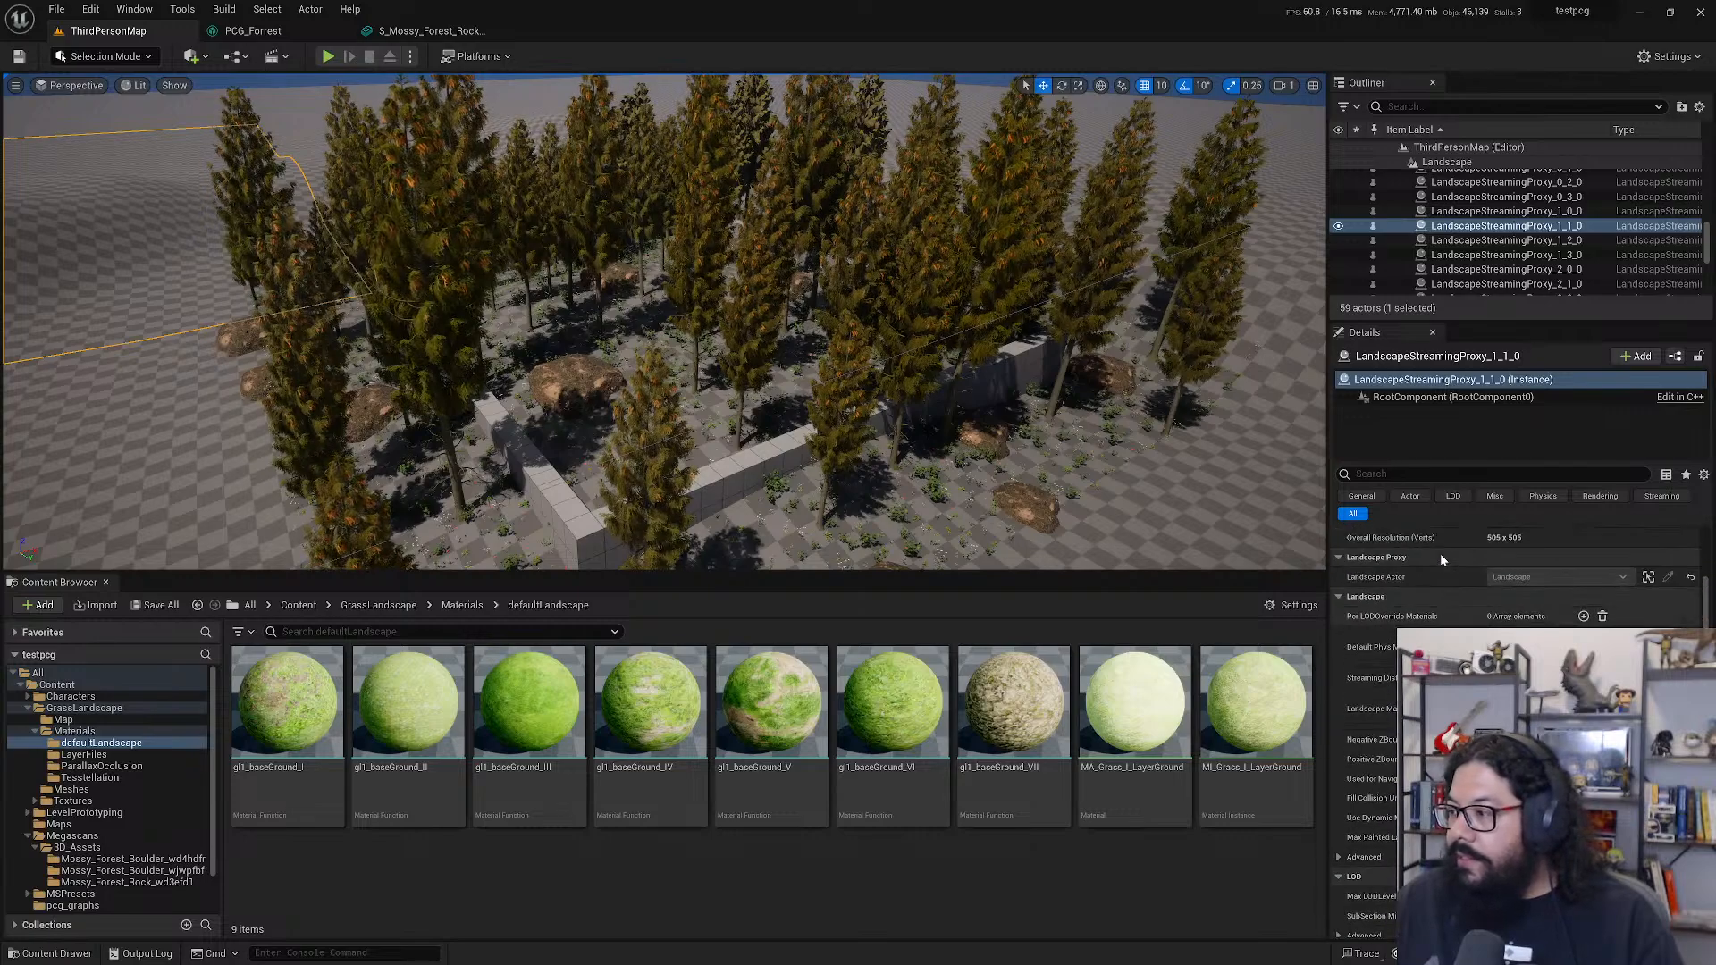
{"action": "scroll", "coordinate": [1439, 554], "scroll_direction": "down", "scroll_amount": 4}
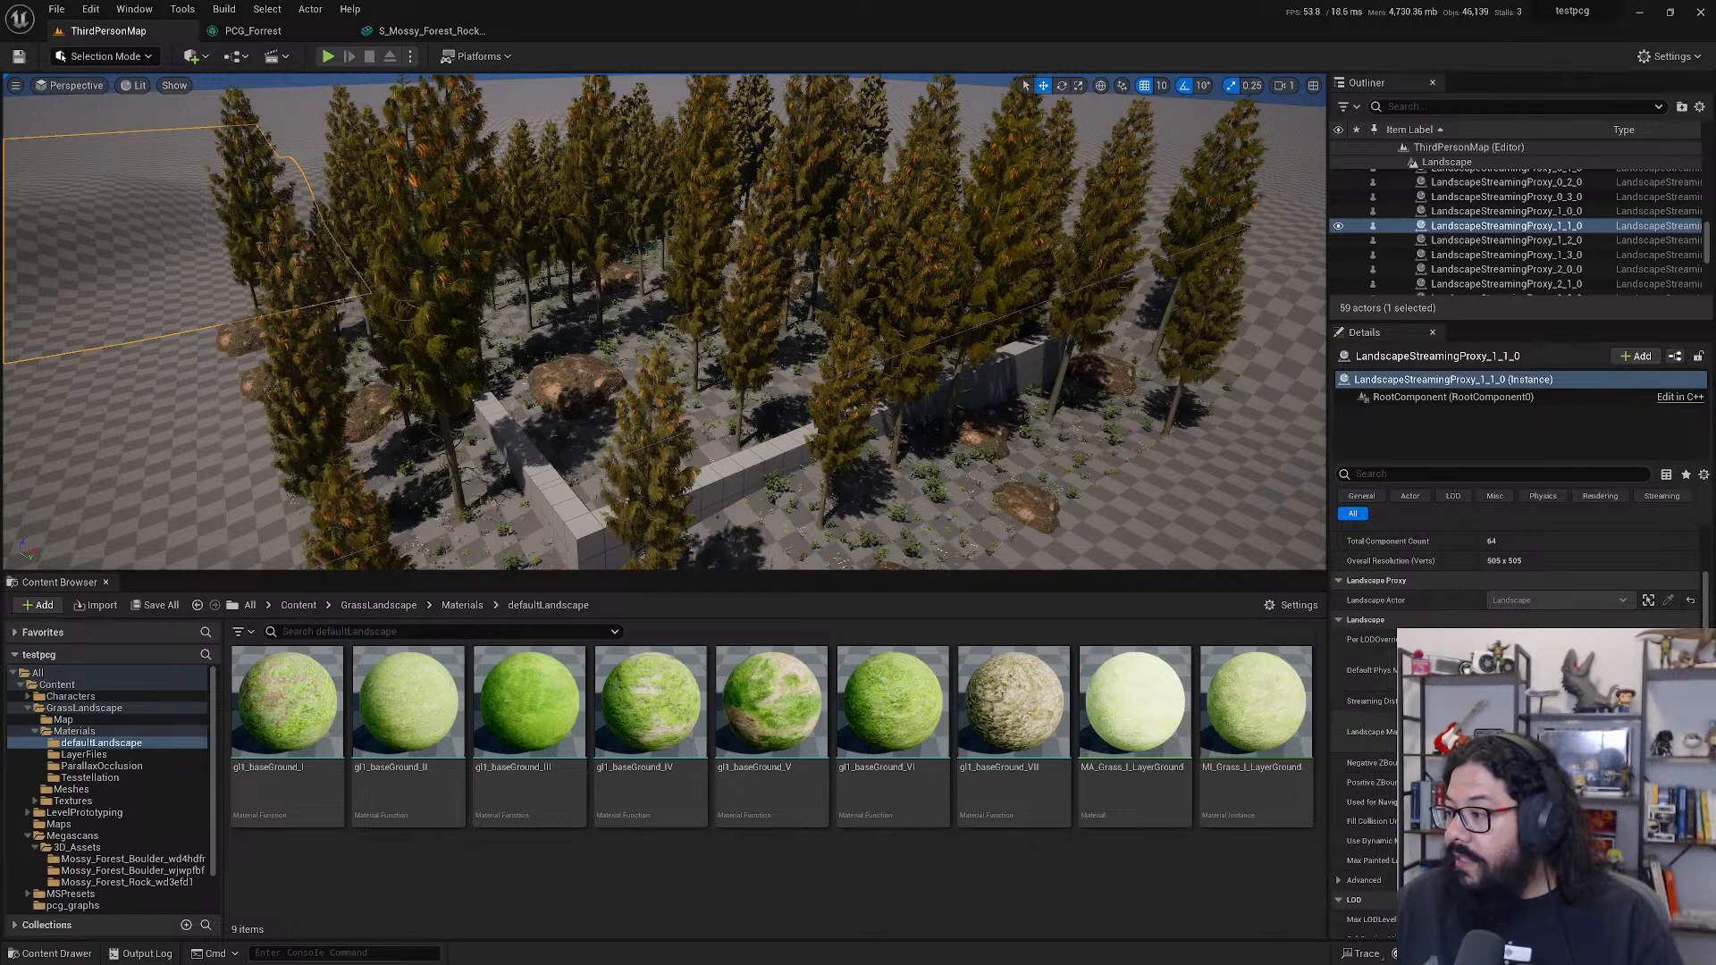
{"action": "left_click", "coordinate": [1582, 725]}
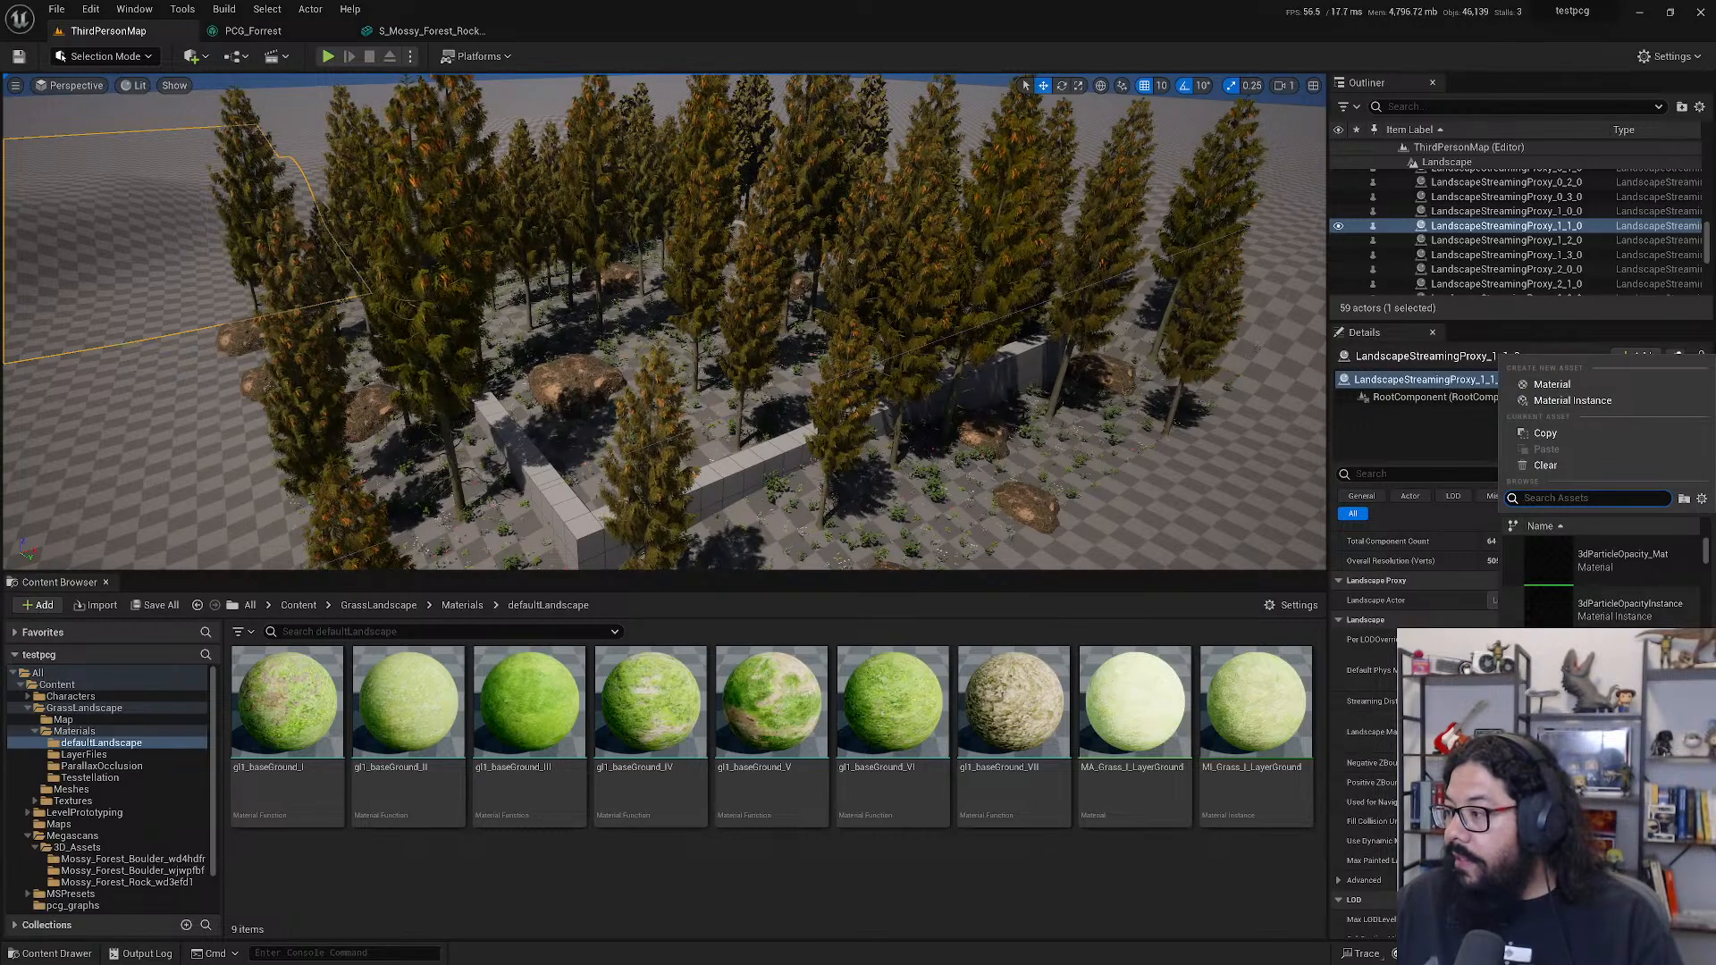
- Search the material choices for "ground" and assign MI_Grass_I_LayerGround as the Landscape Material of LandscapeStreamingProxy_1_1_0
{"action": "scroll", "coordinate": [1600, 701], "scroll_direction": "down", "scroll_amount": 6}
{"action": "scroll", "coordinate": [1600, 581], "scroll_direction": "down", "scroll_amount": 2}
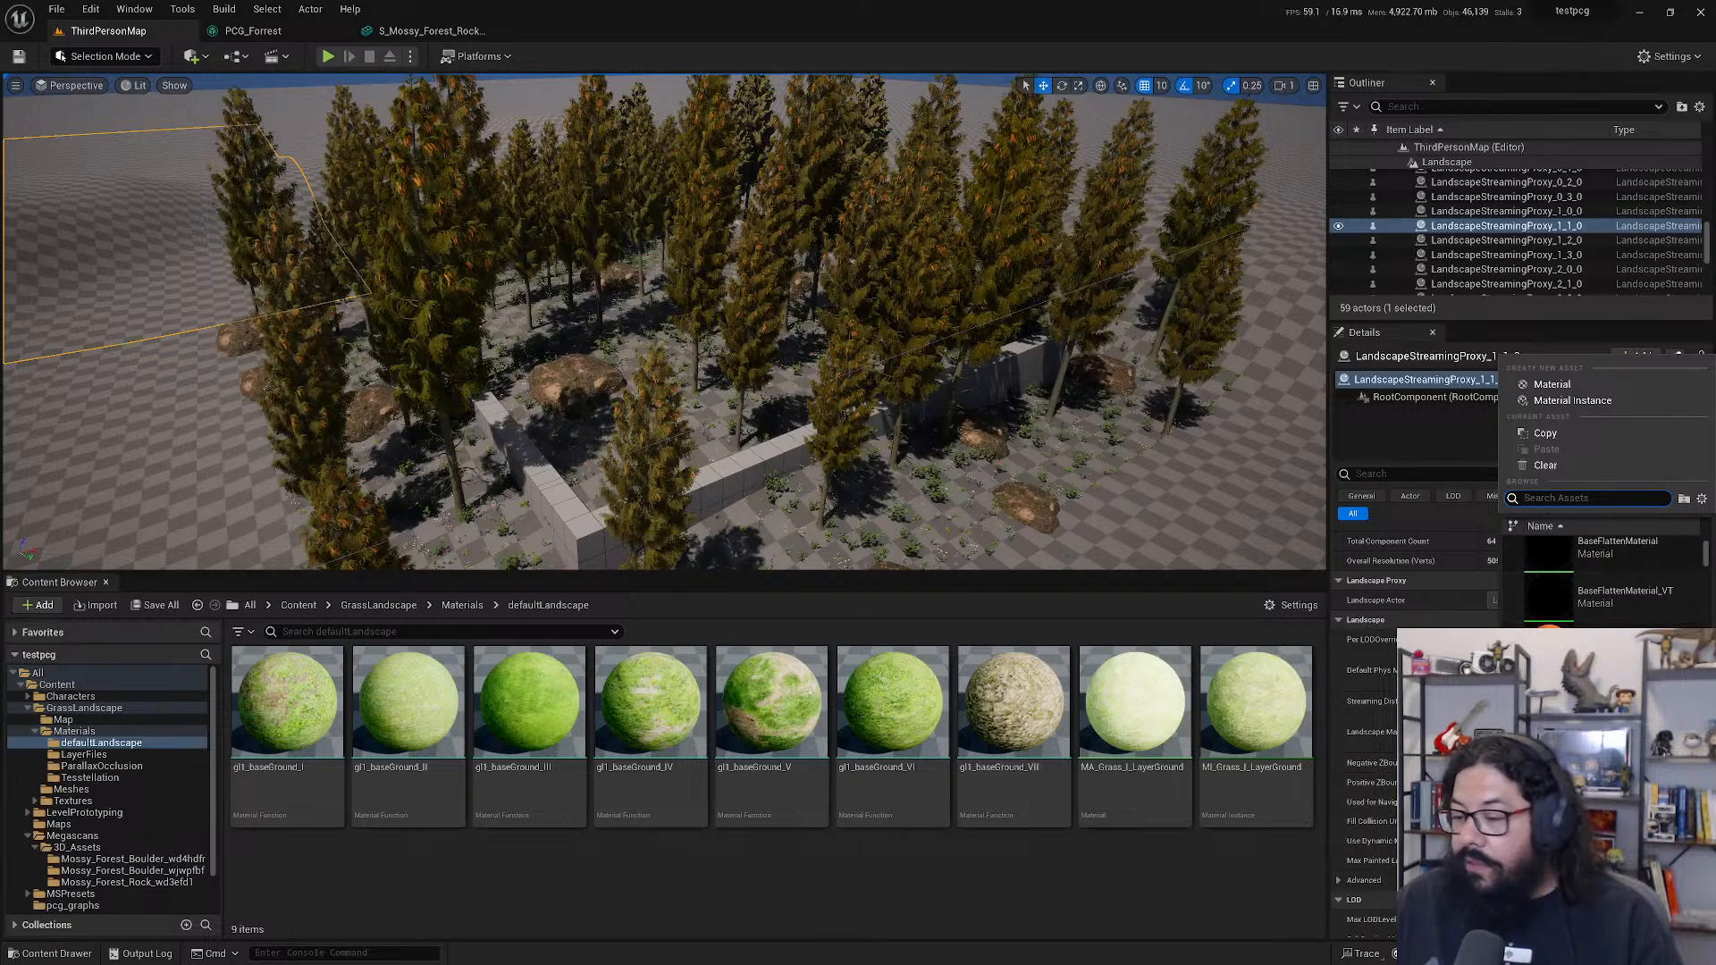
{"action": "type", "text": "gl1"}
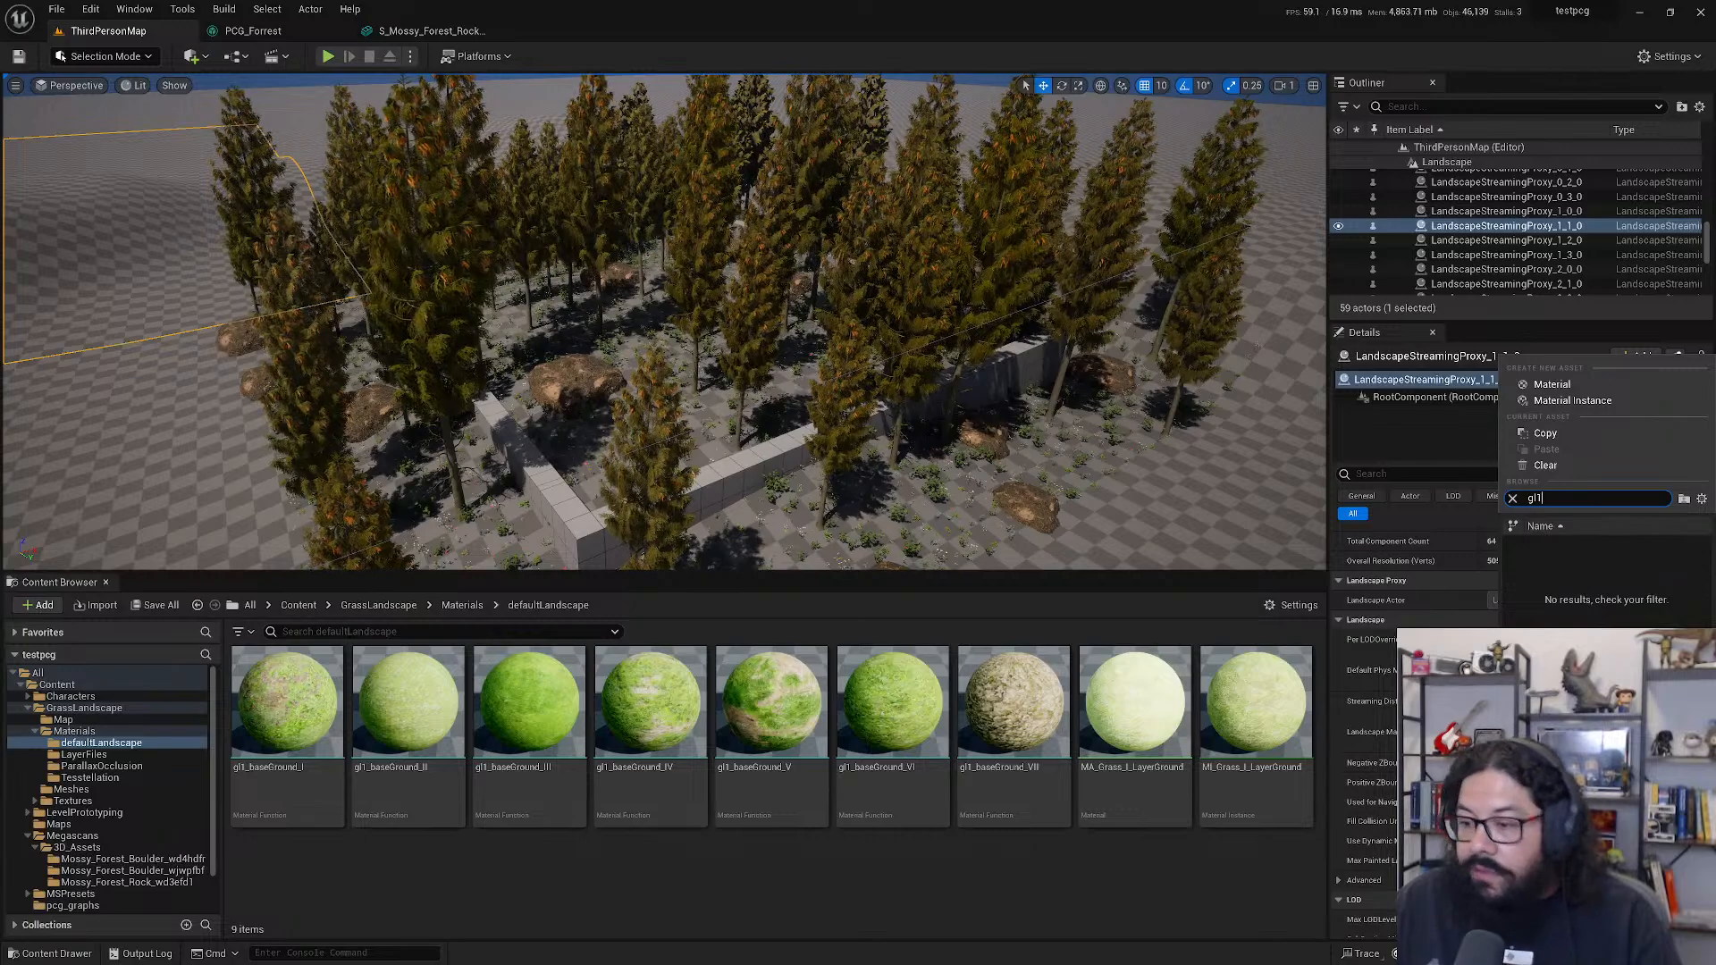
{"action": "key", "text": "BackSpace"}
{"action": "key", "text": "BackSpace"}
{"action": "type", "text": "rou"}
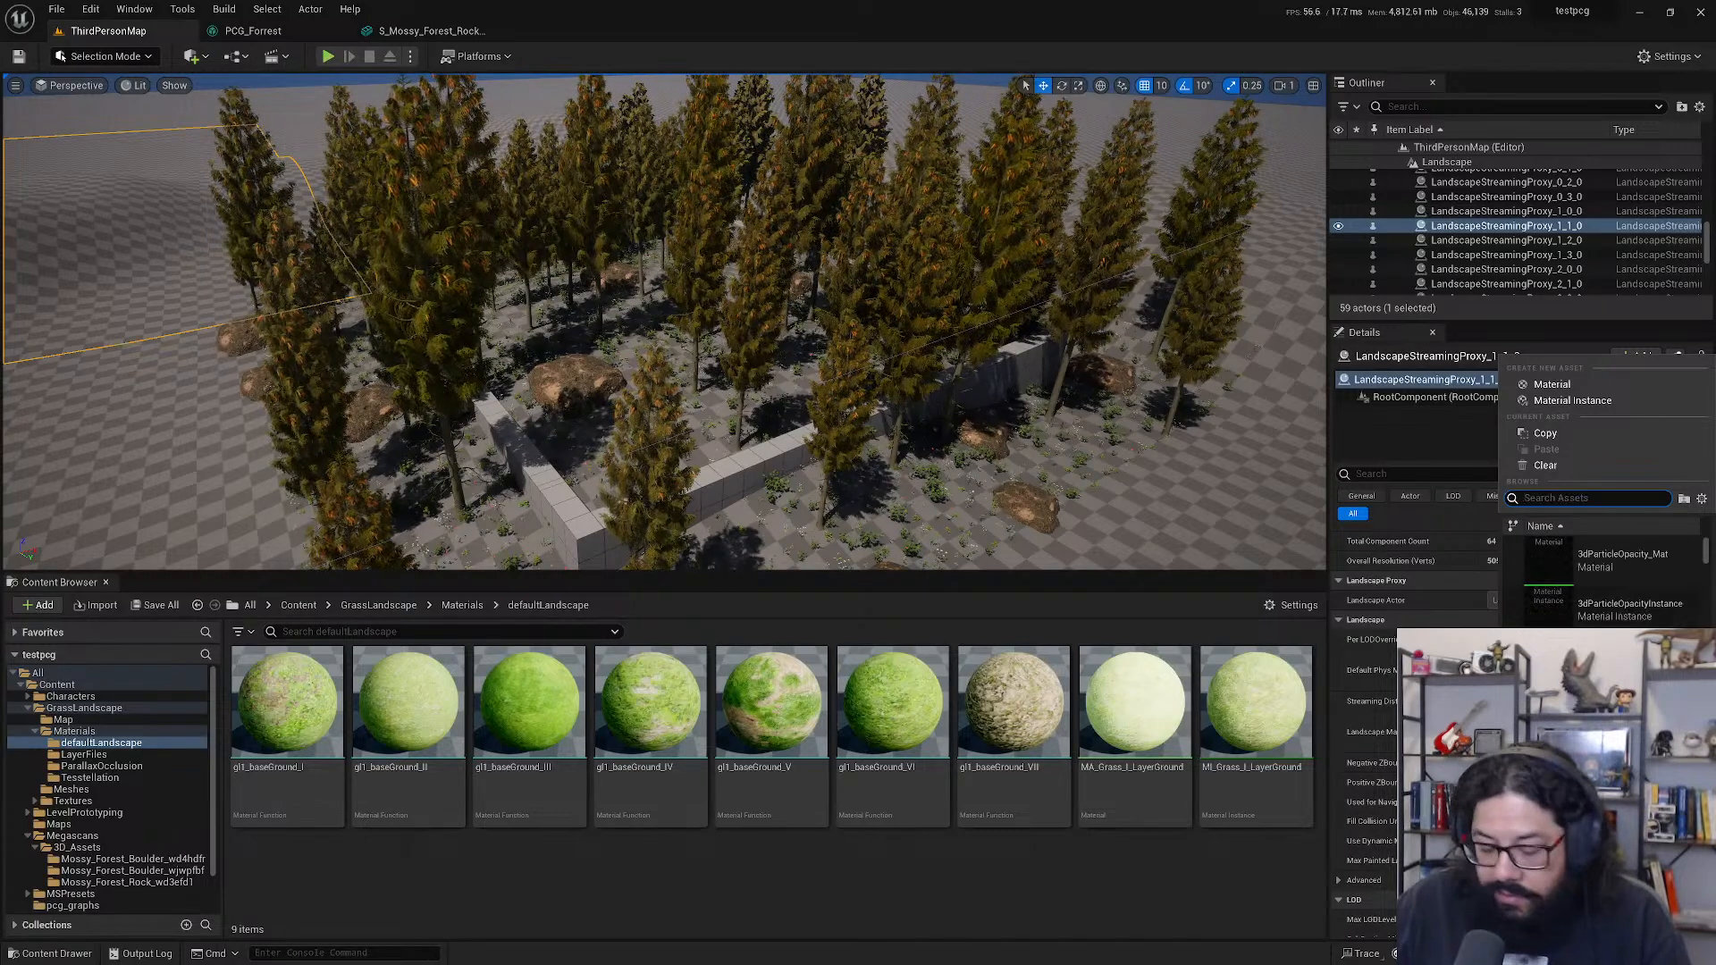
{"action": "type", "text": "nd"}
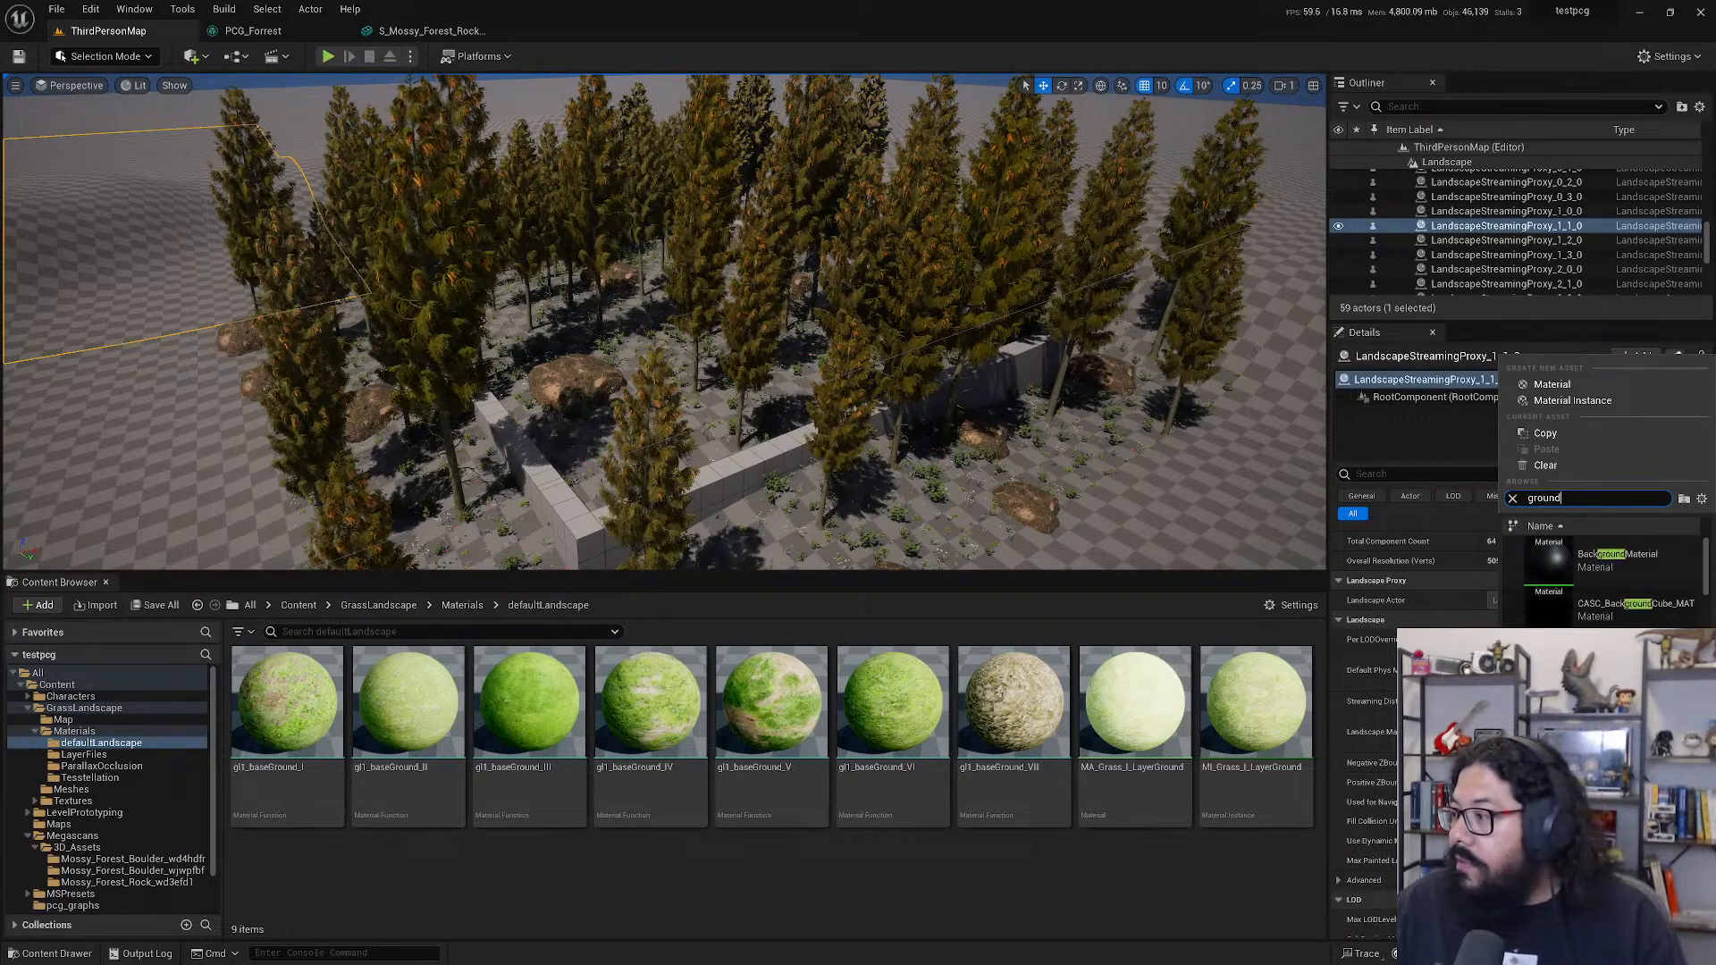
{"action": "scroll", "coordinate": [1641, 616], "scroll_direction": "down", "scroll_amount": 3}
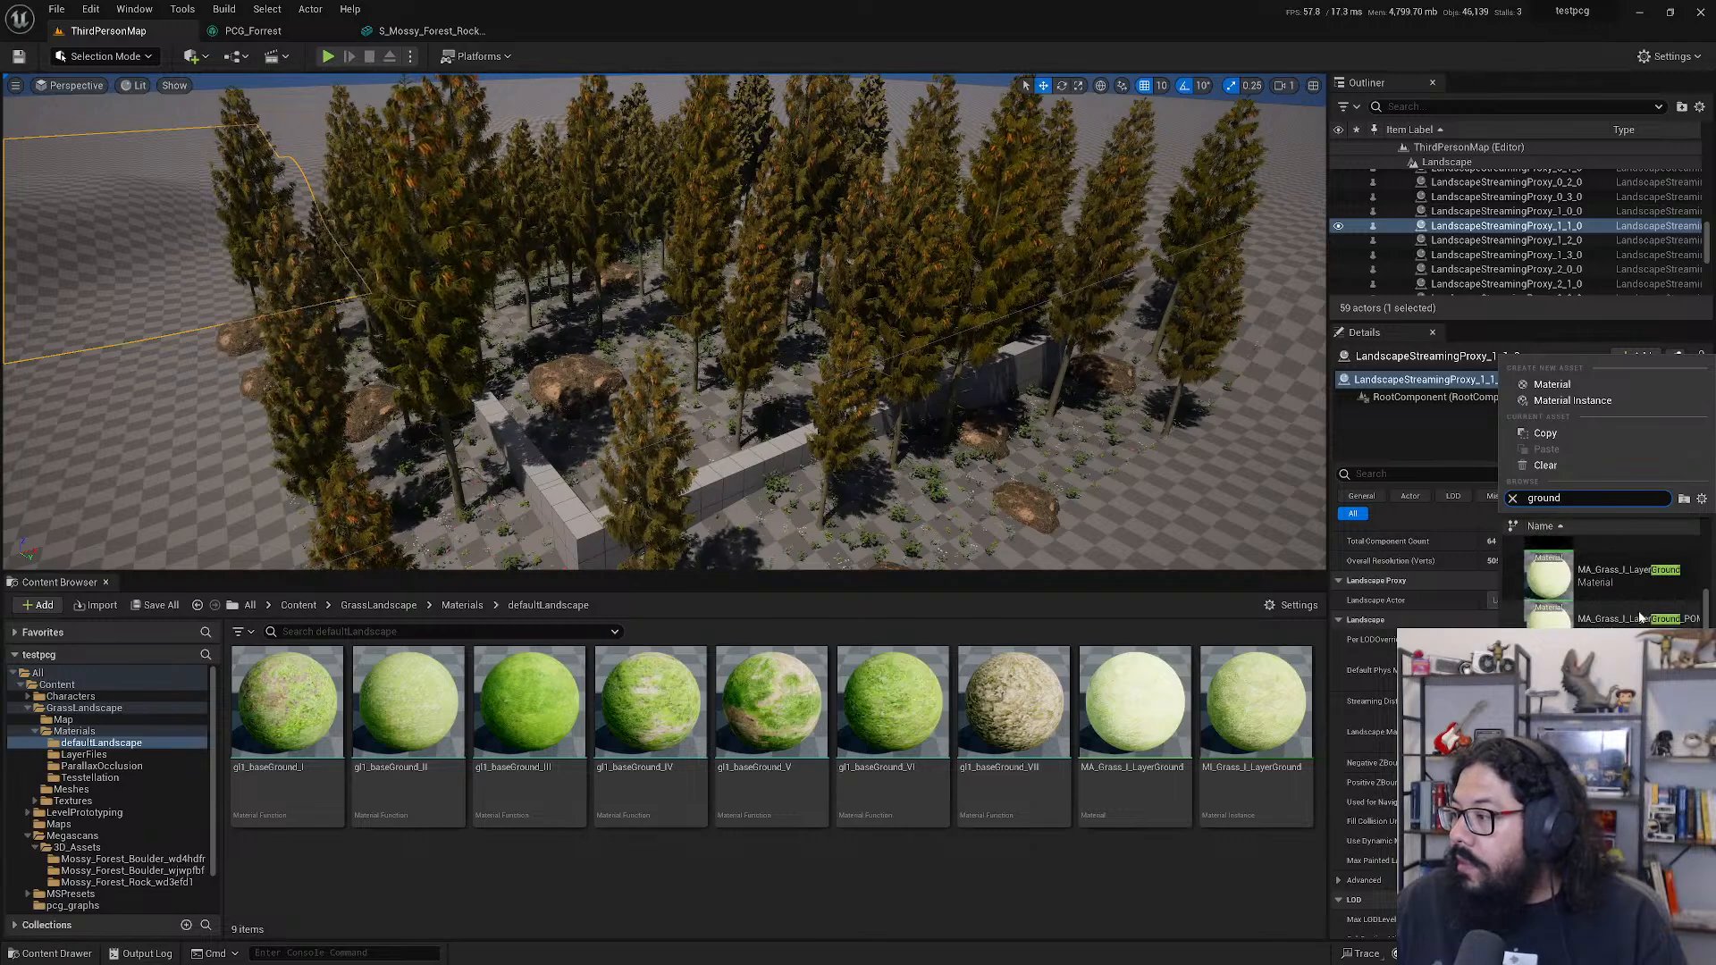
{"action": "scroll", "coordinate": [1642, 616], "scroll_direction": "down", "scroll_amount": 2}
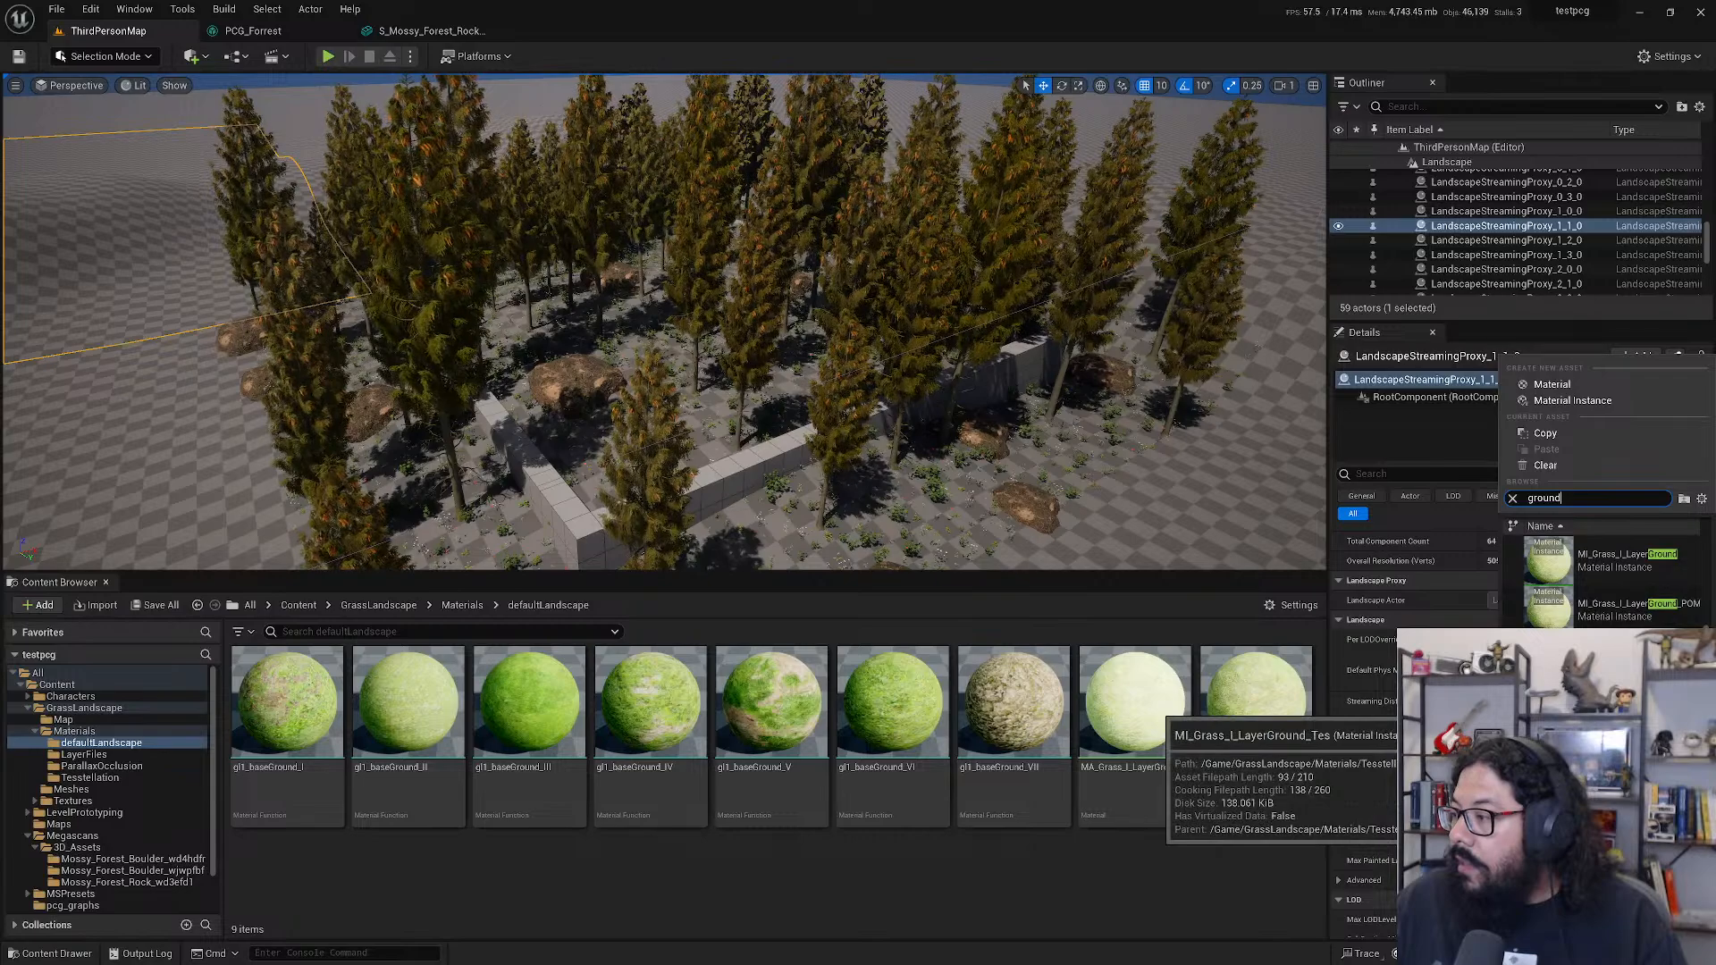
{"action": "left_click", "coordinate": [1597, 566]}
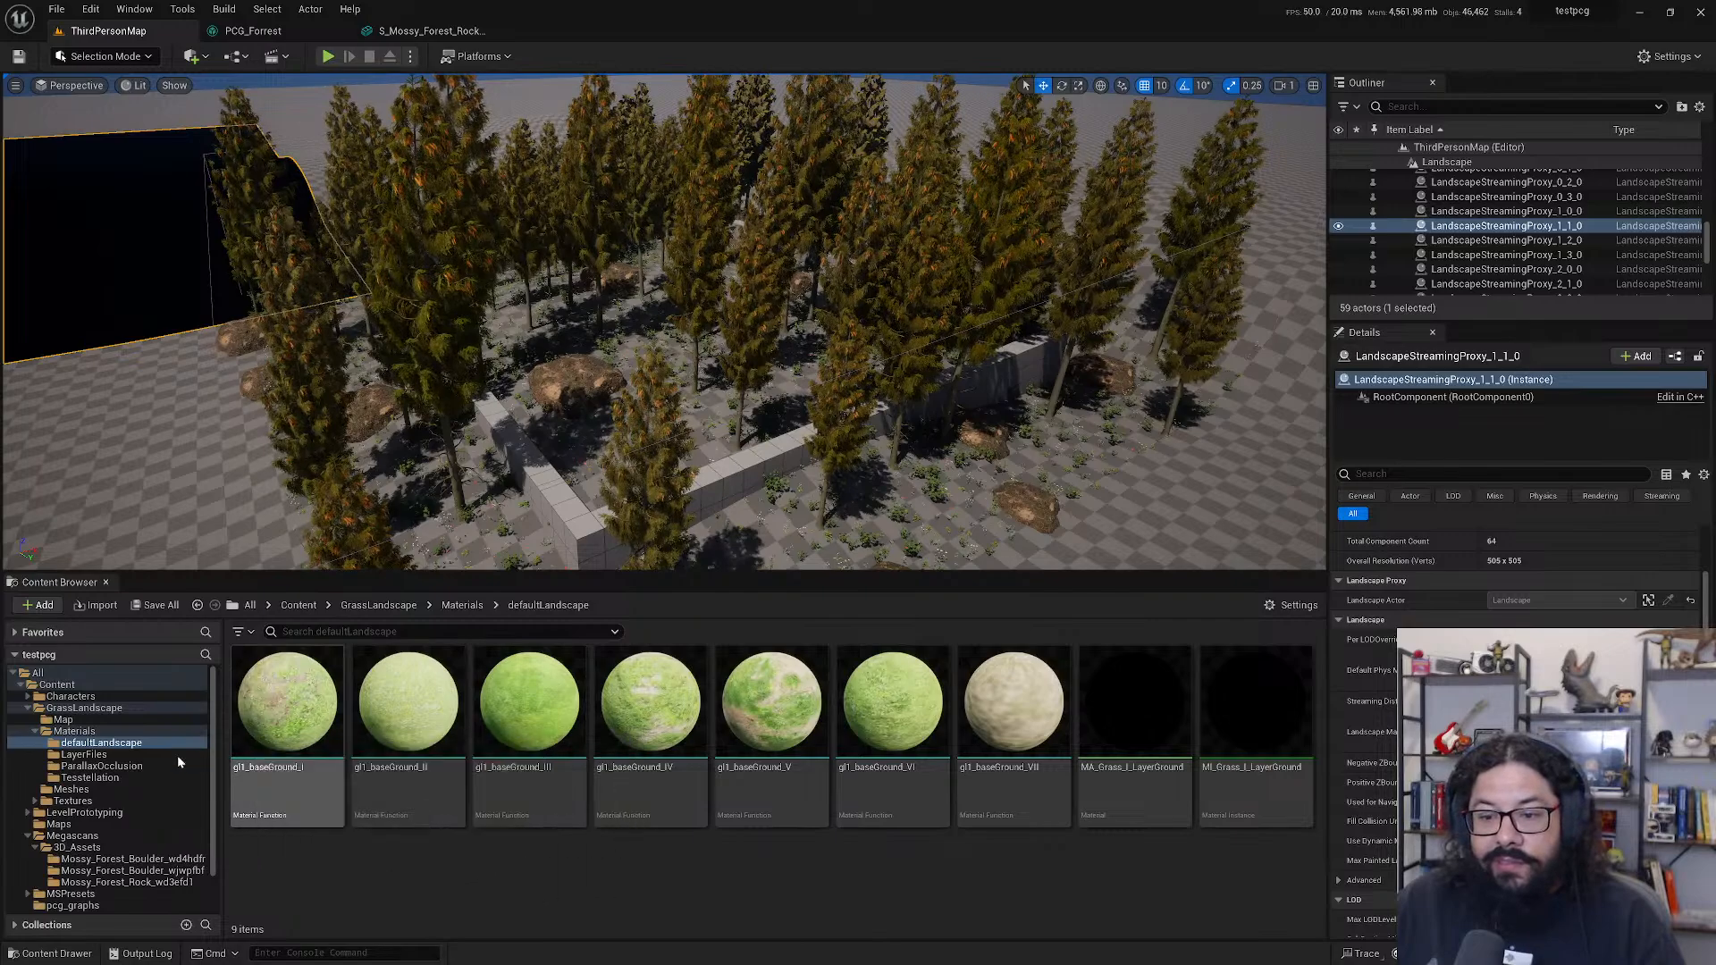
- Open the LandscapeDemo level from the GrassLandscape/Map folder
{"action": "left_click", "coordinate": [87, 733]}
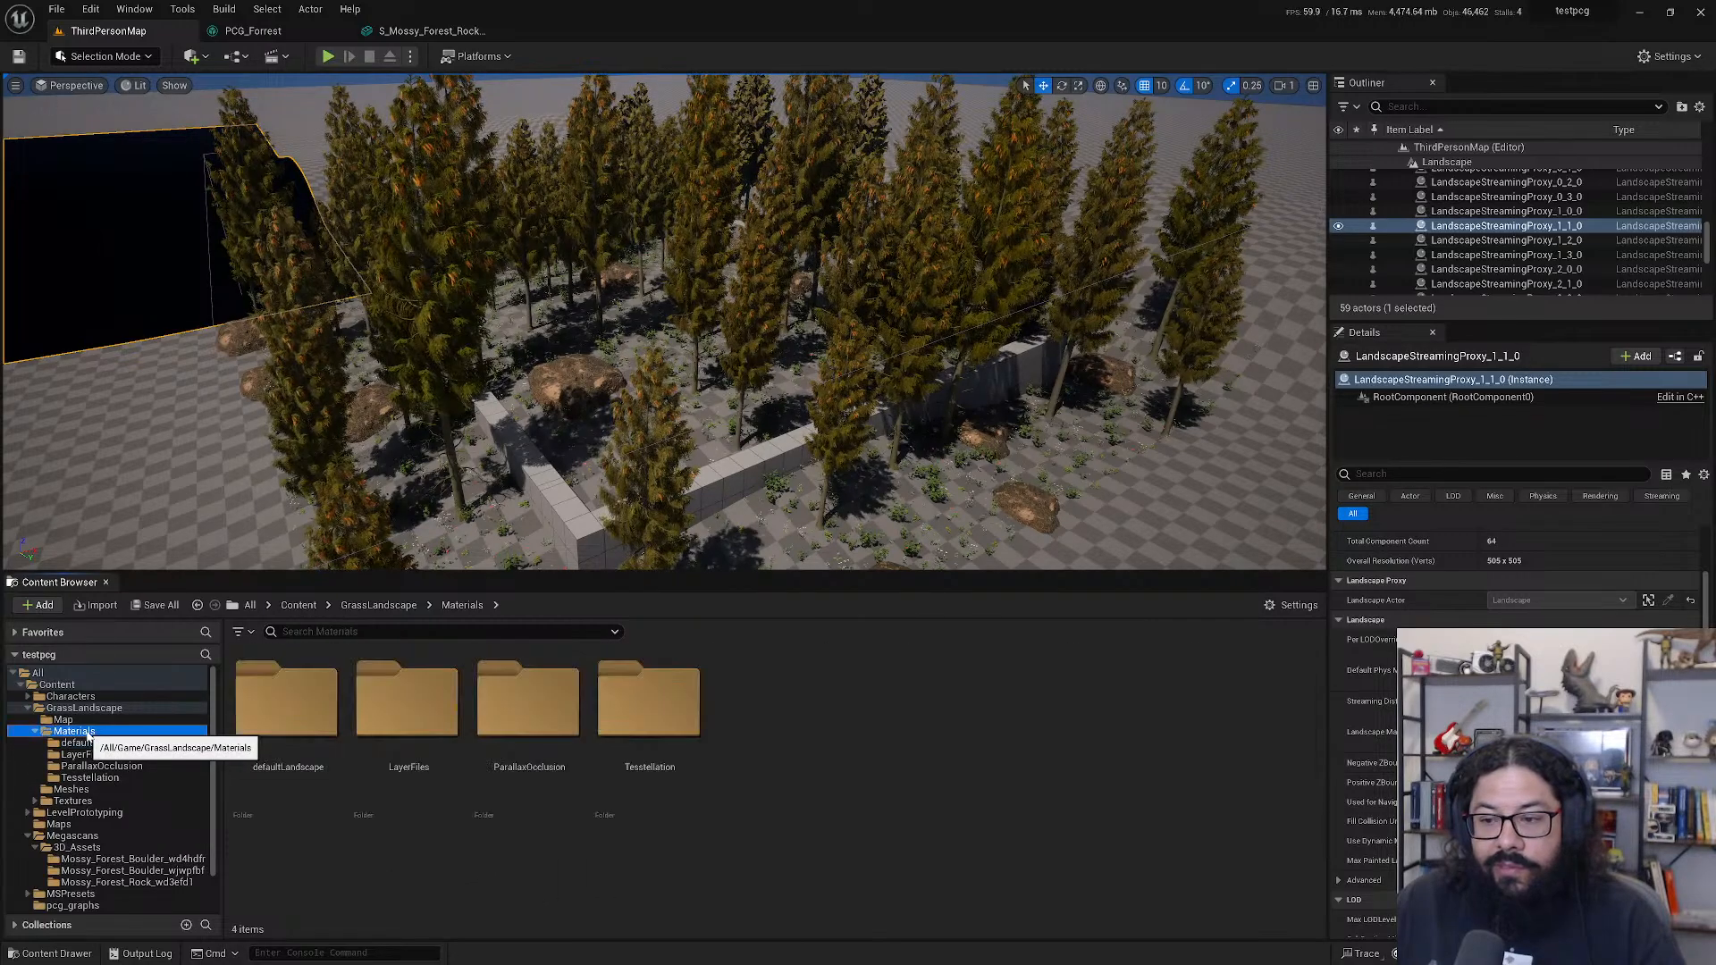
{"action": "left_click", "coordinate": [87, 721]}
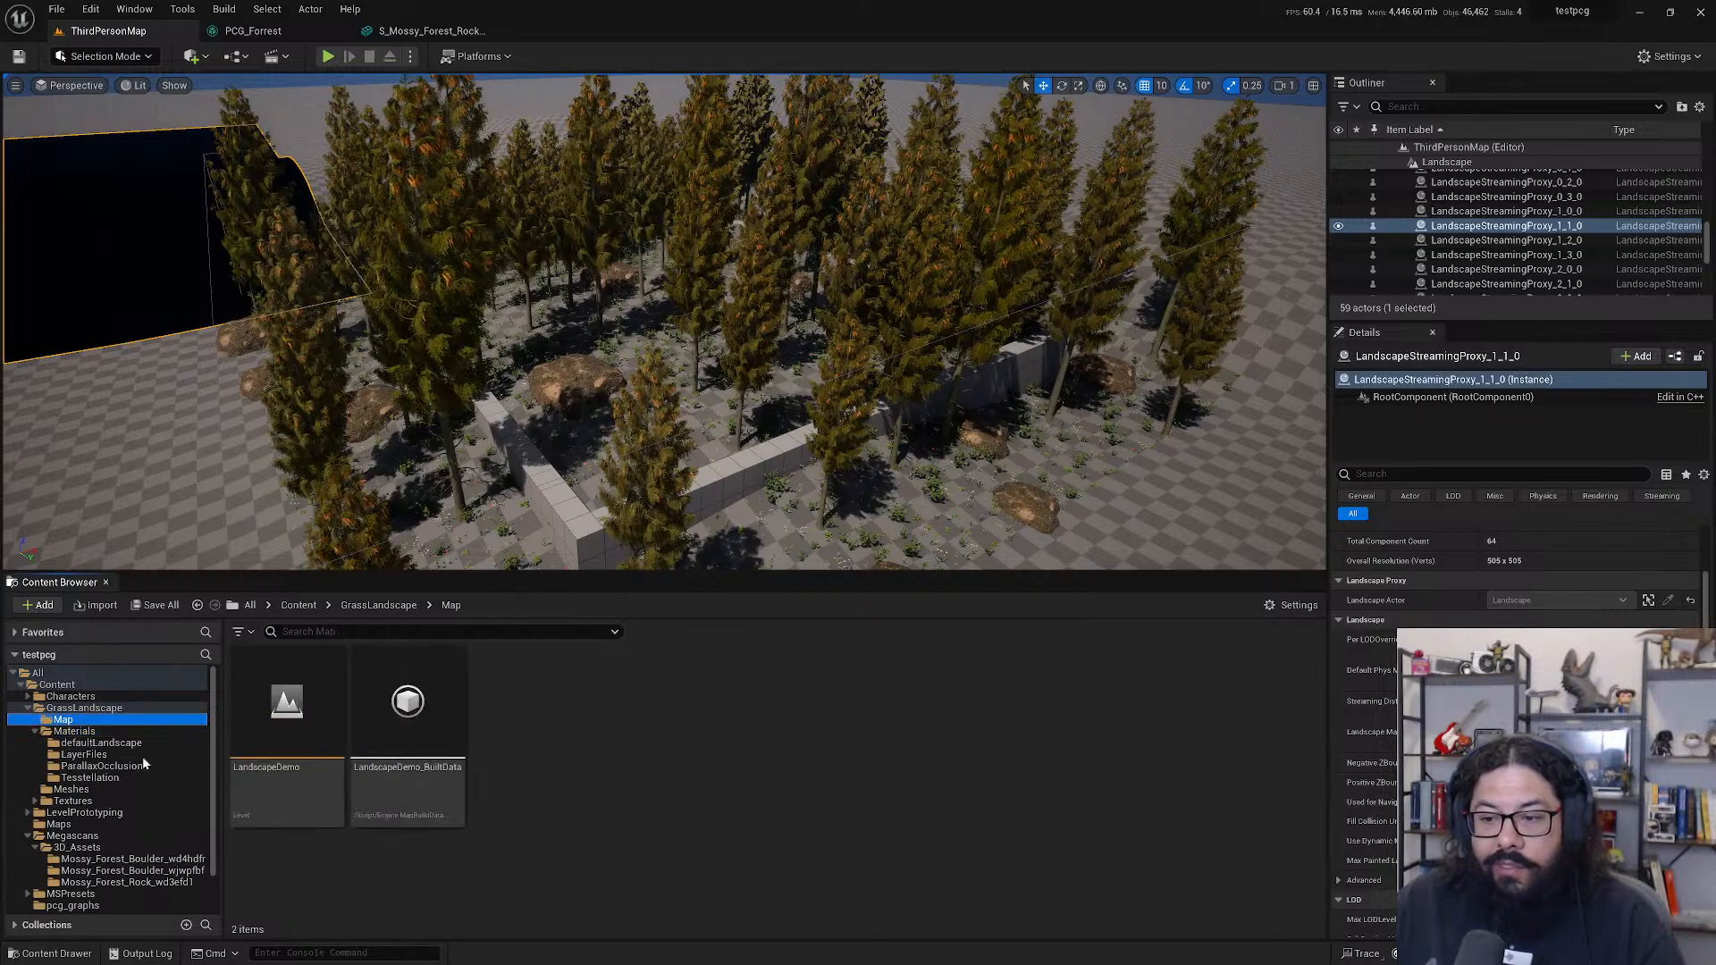
{"action": "left_click", "coordinate": [286, 706]}
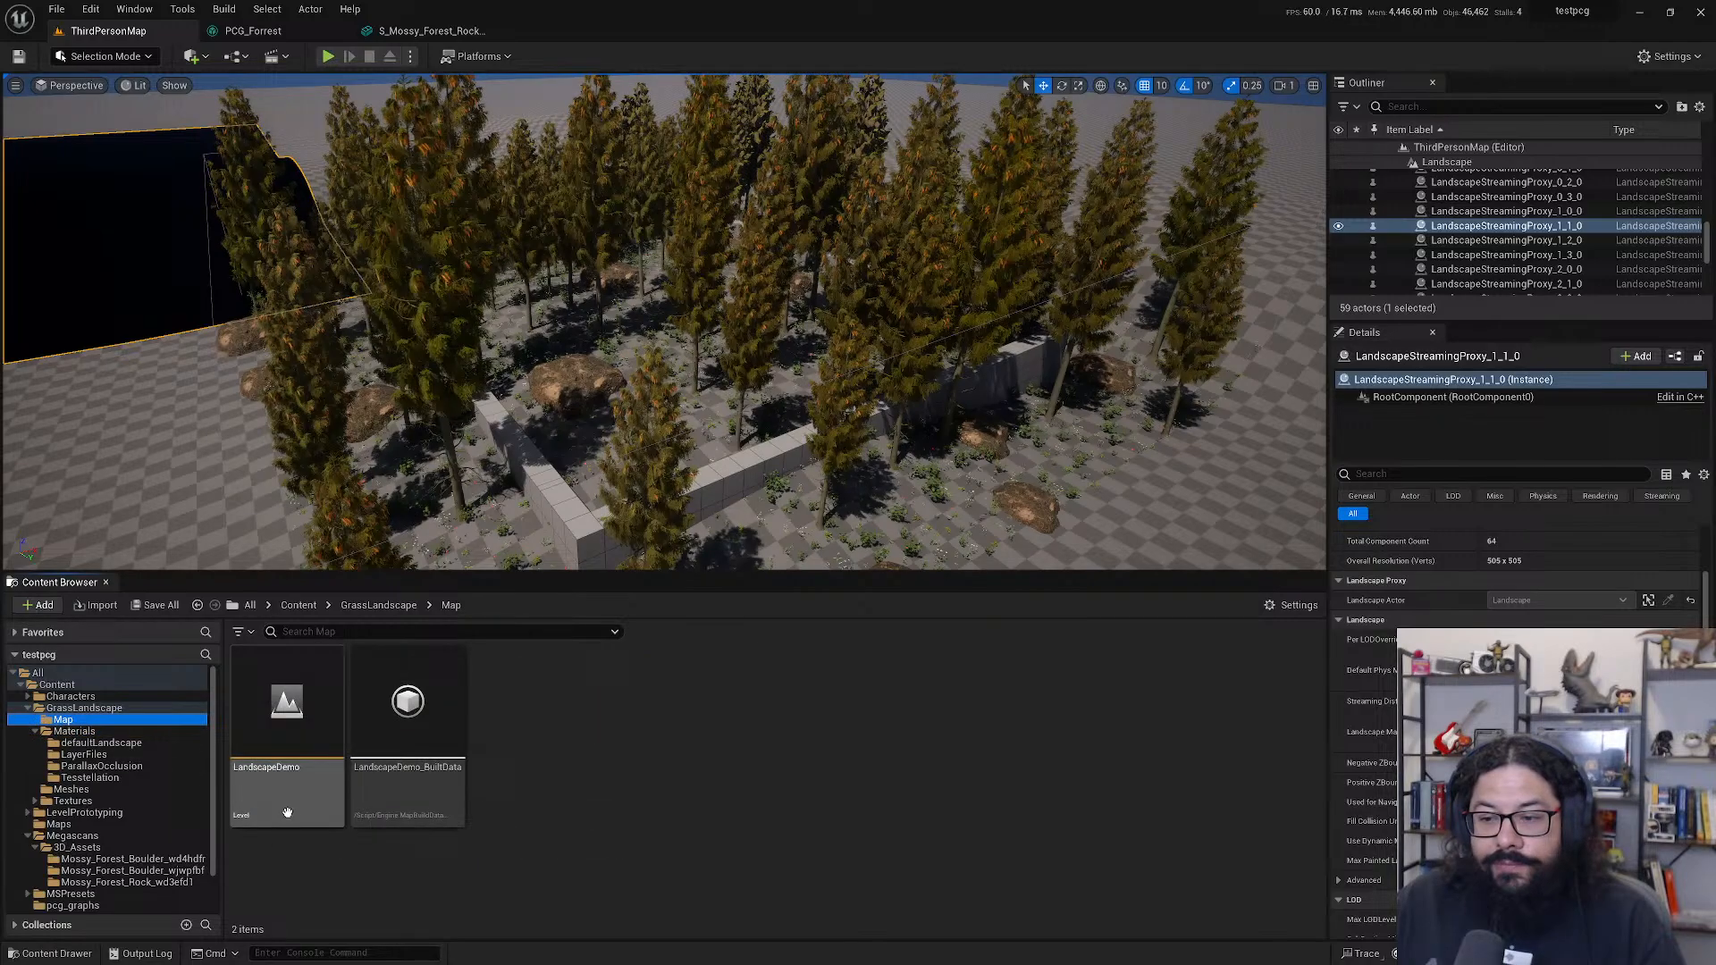
{"action": "double_click", "coordinate": [288, 711]}
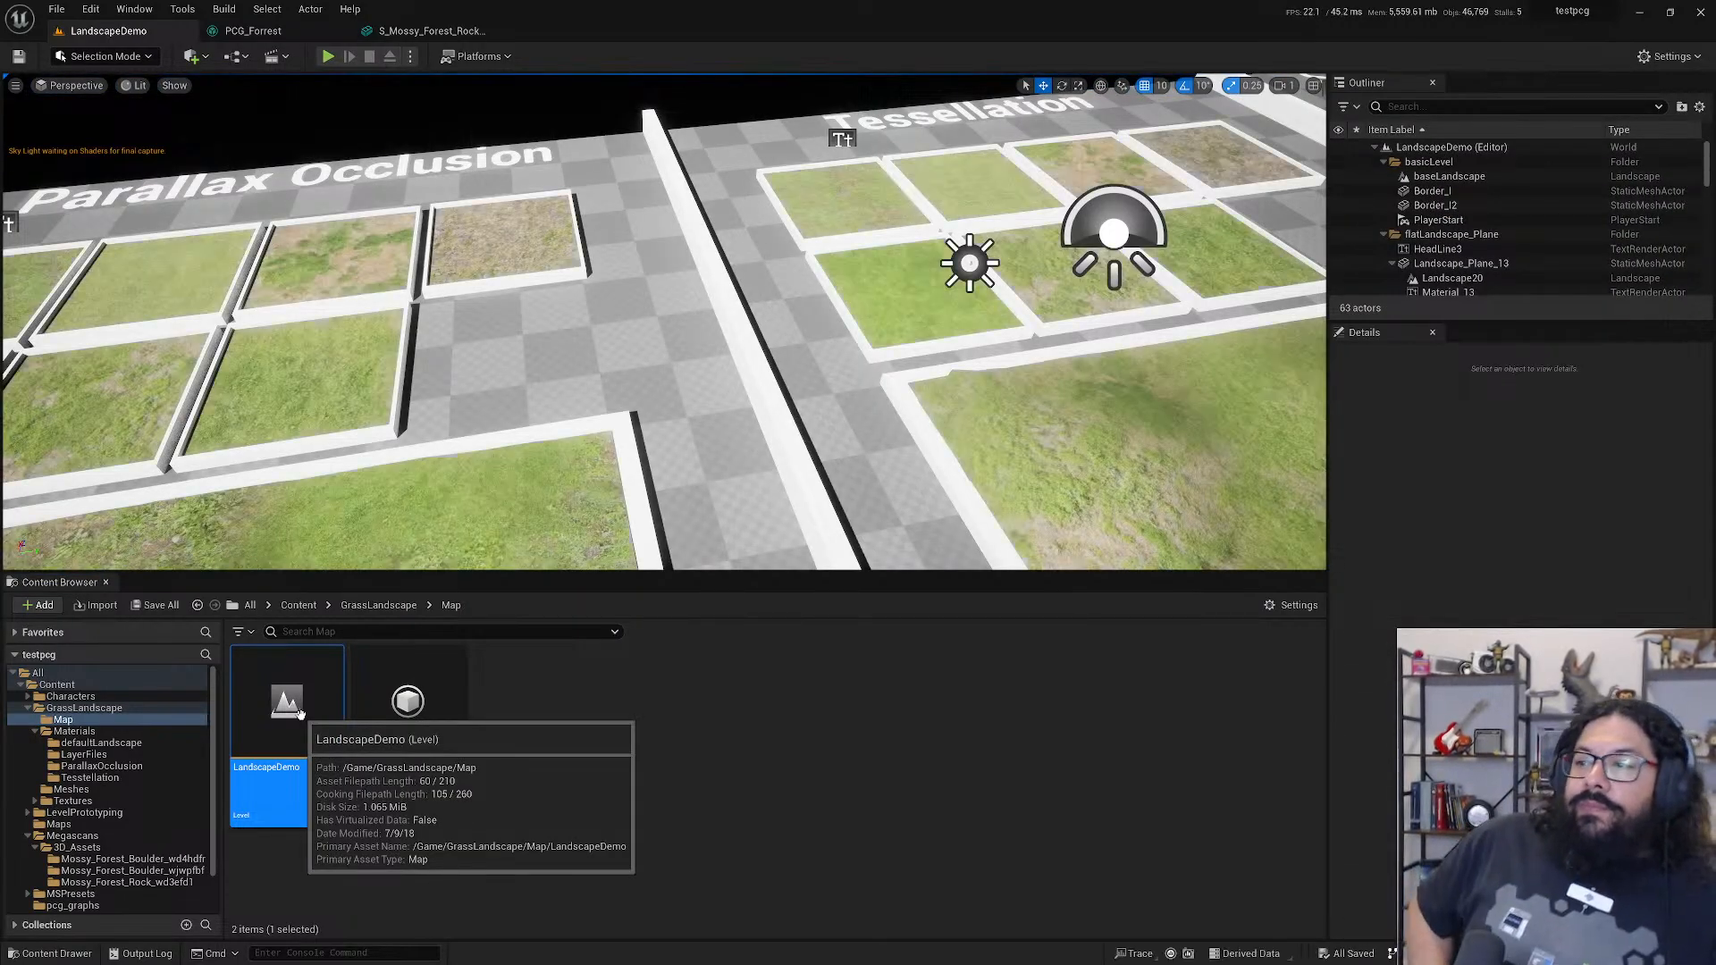
- Select the large example ground in the Parallax Occlusion section and inspect the properties of Landscape18 and its root component
{"action": "left_click", "coordinate": [442, 503]}
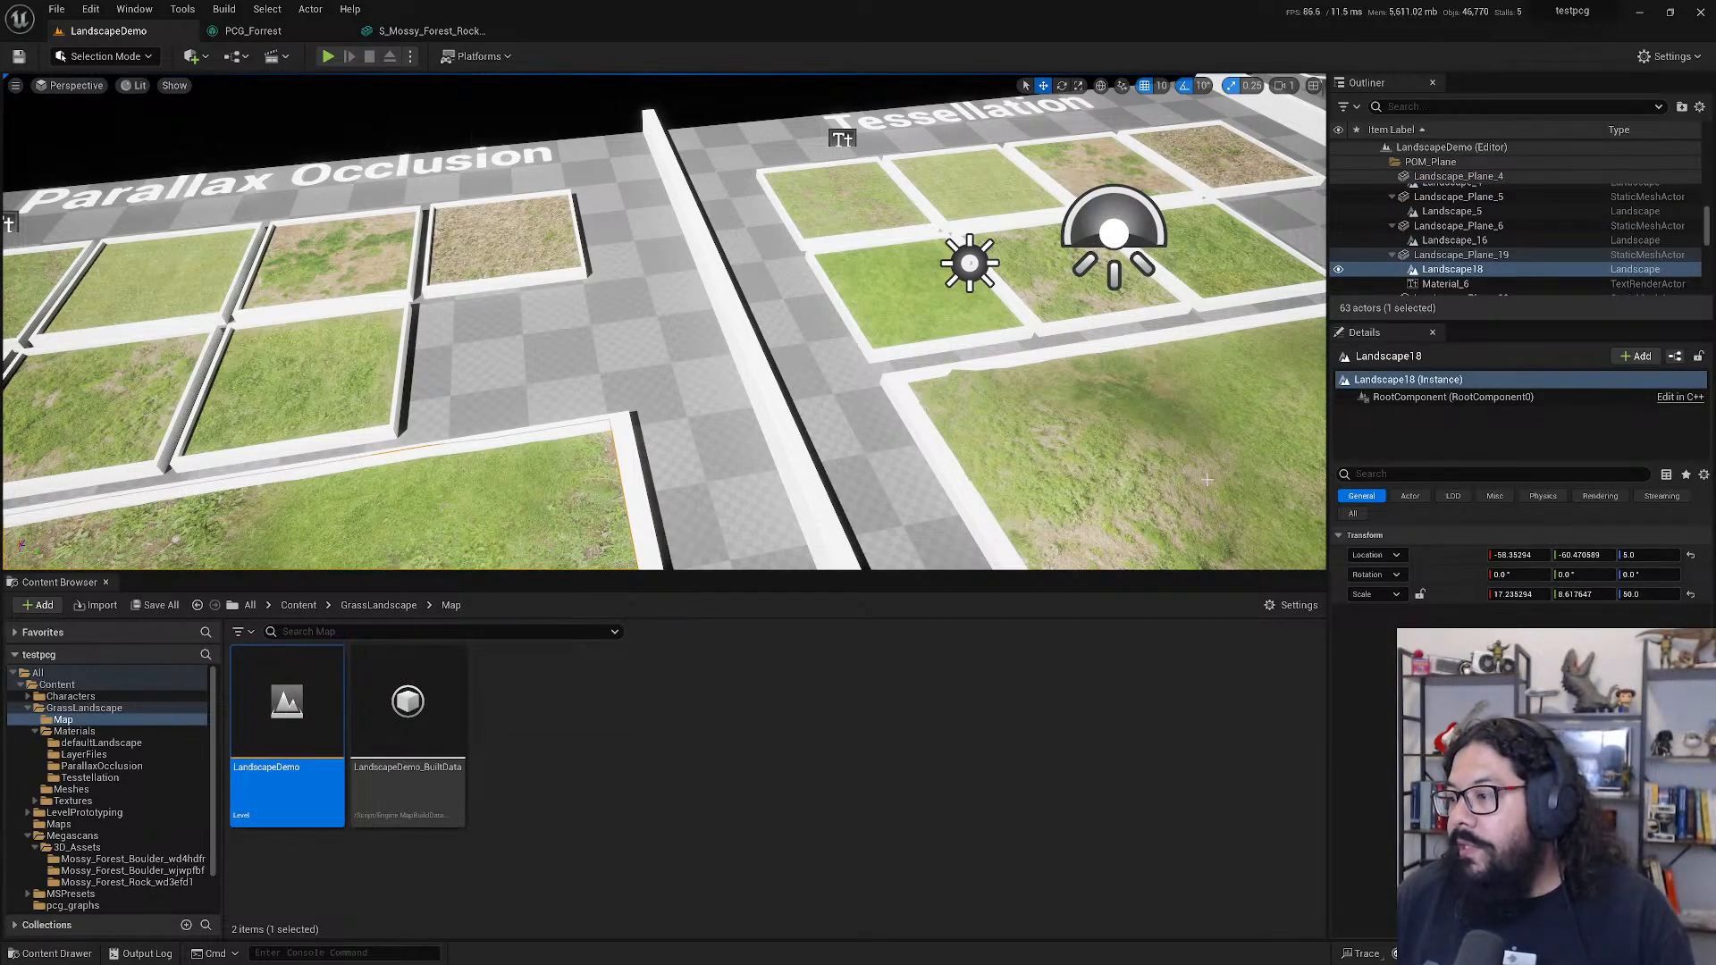
{"action": "scroll", "coordinate": [715, 425], "scroll_direction": "down", "scroll_amount": 6}
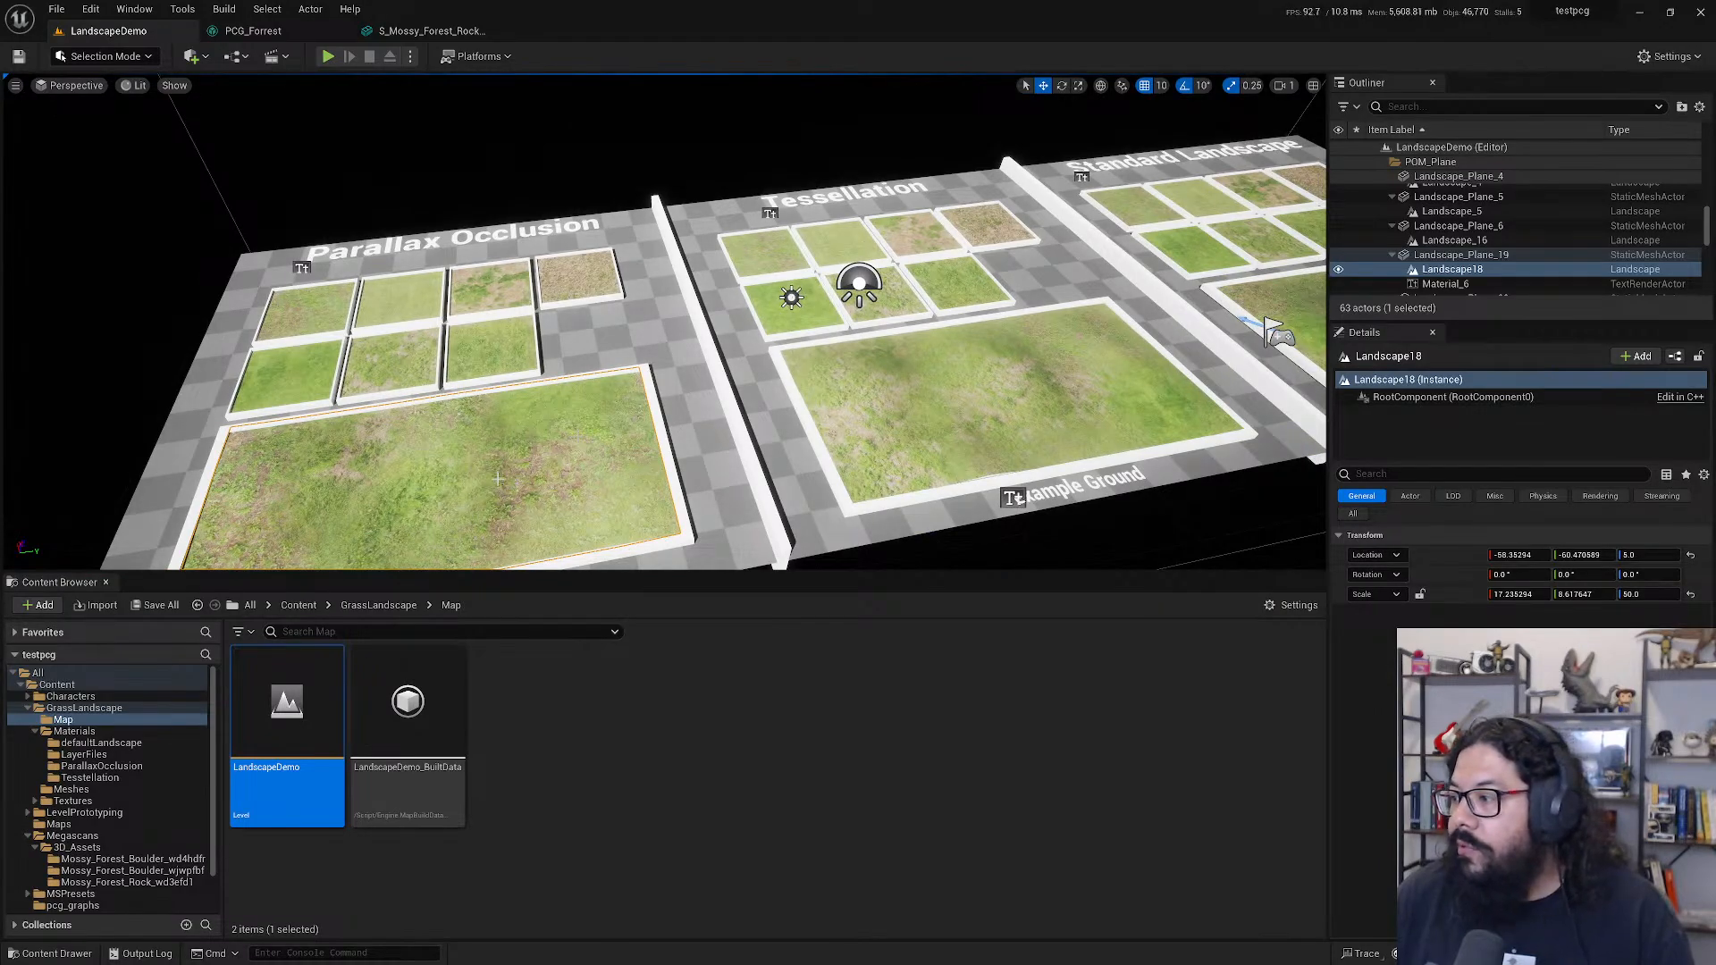
{"action": "left_click", "coordinate": [1457, 269]}
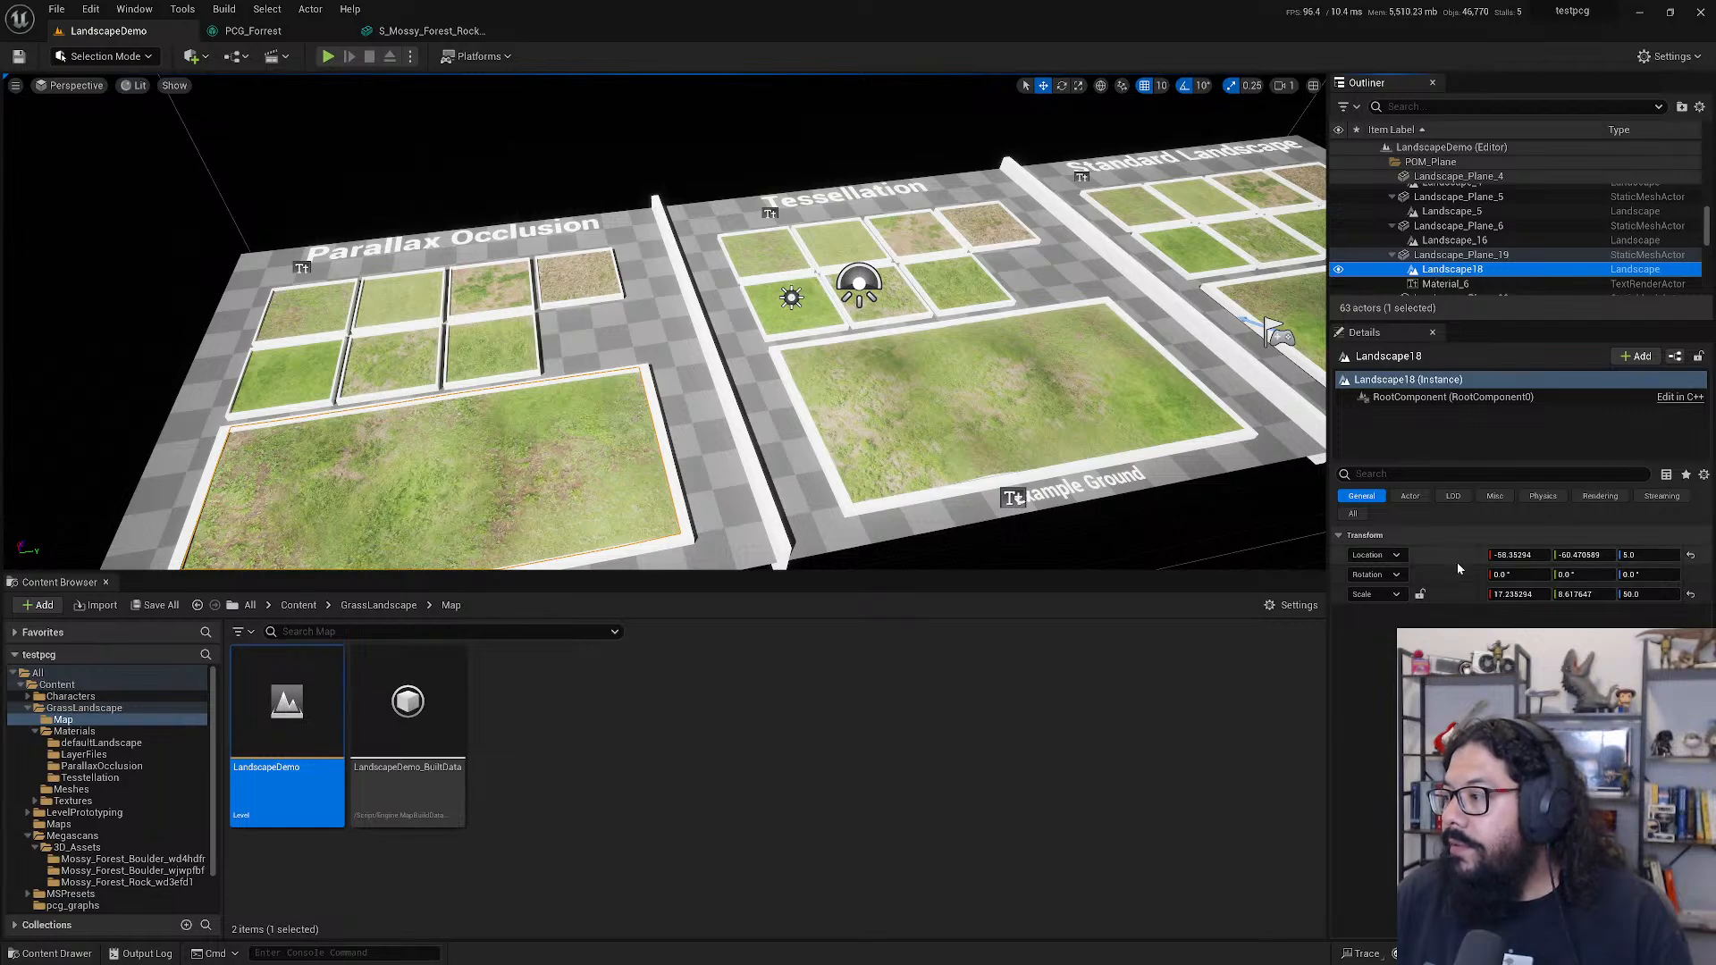
{"action": "left_click", "coordinate": [1422, 399]}
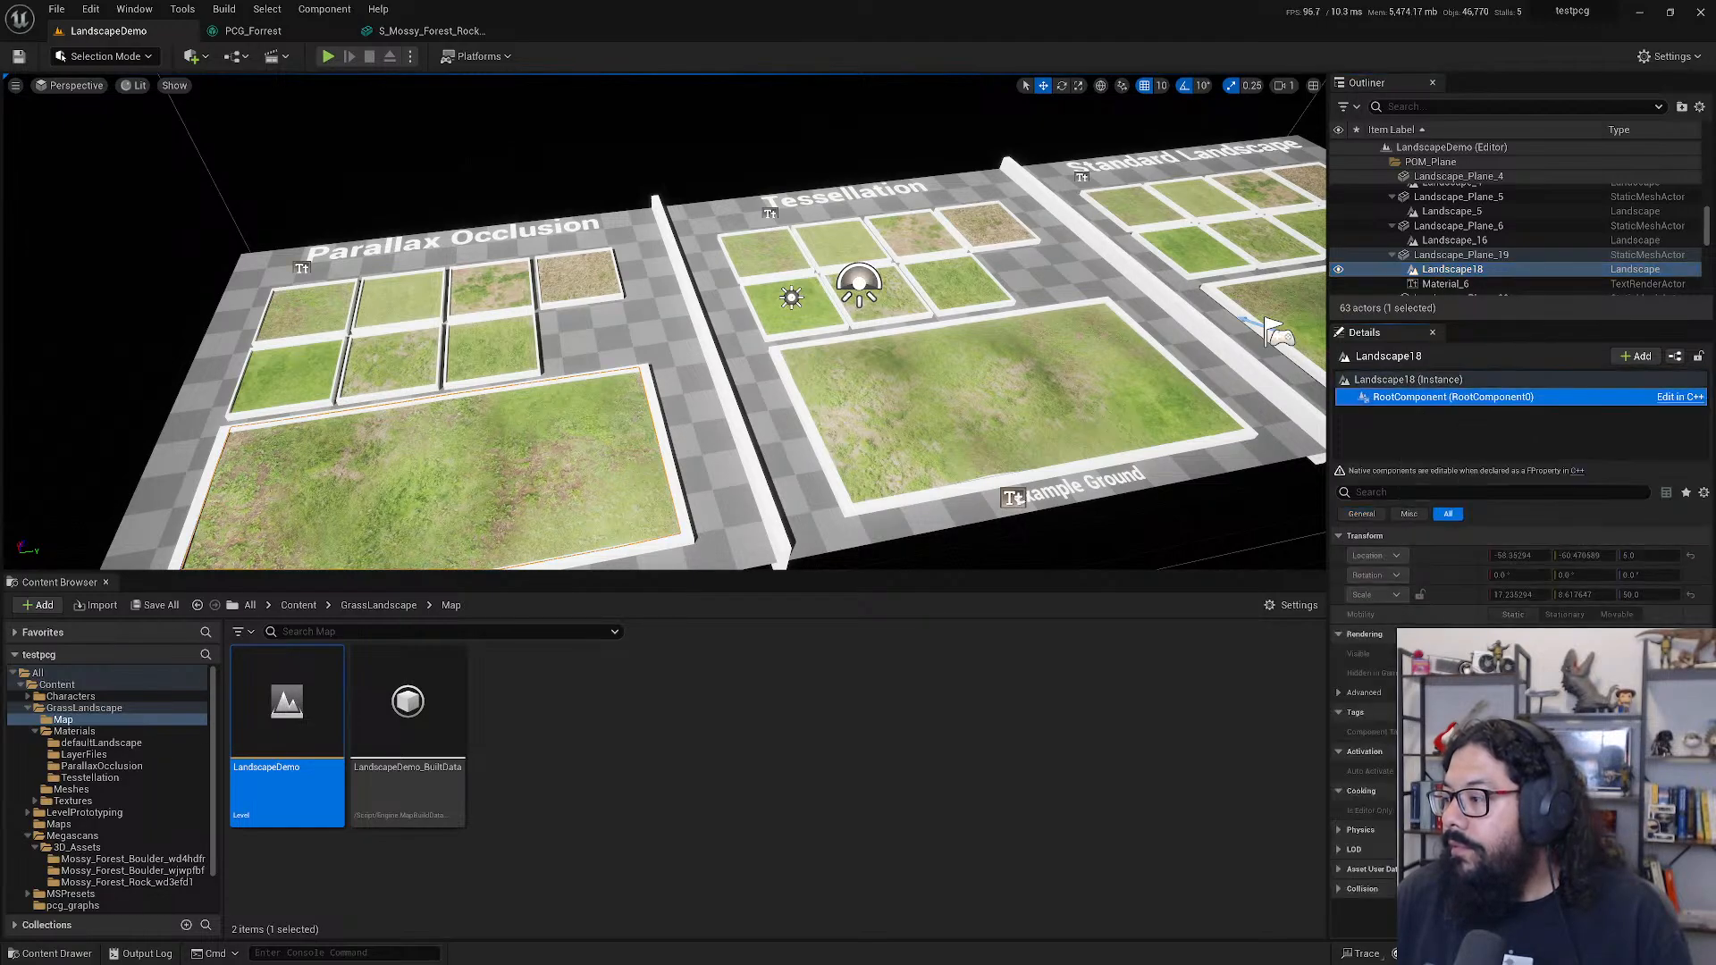
{"action": "left_click", "coordinate": [666, 503]}
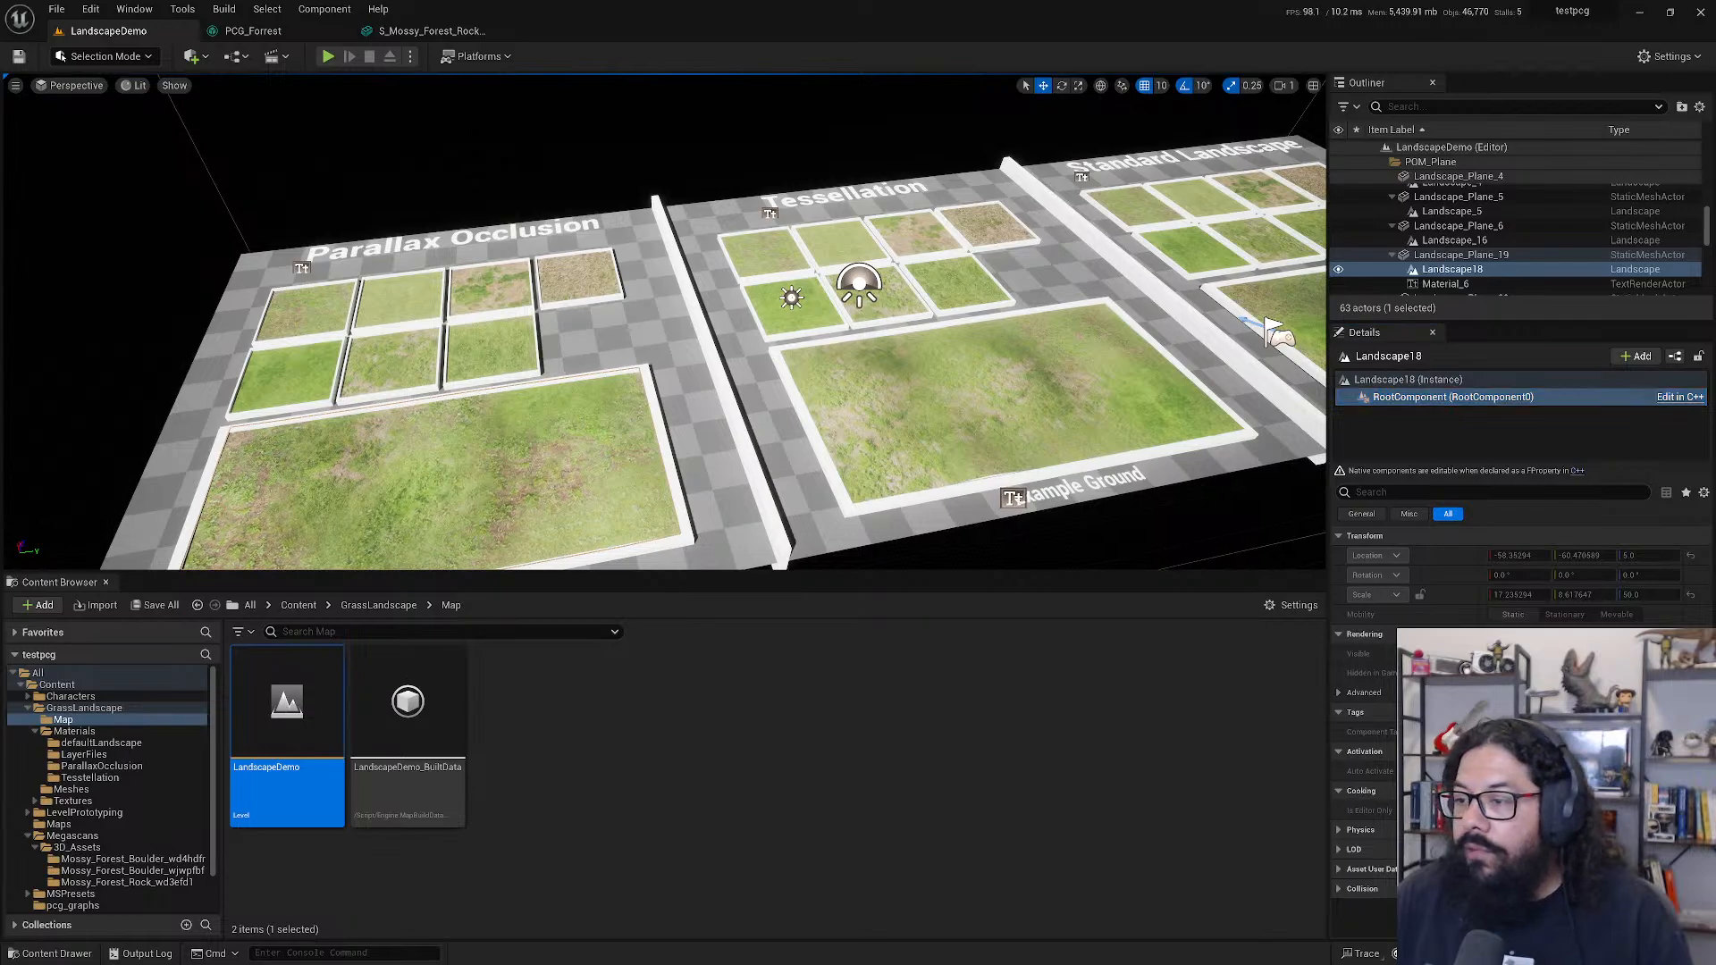
{"action": "mouse_move", "coordinate": [666, 502]}
{"action": "right_mouse_down"}
{"action": "mouse_move", "coordinate": [626, 527]}
{"action": "mouse_move", "coordinate": [686, 488]}
{"action": "right_mouse_up"}
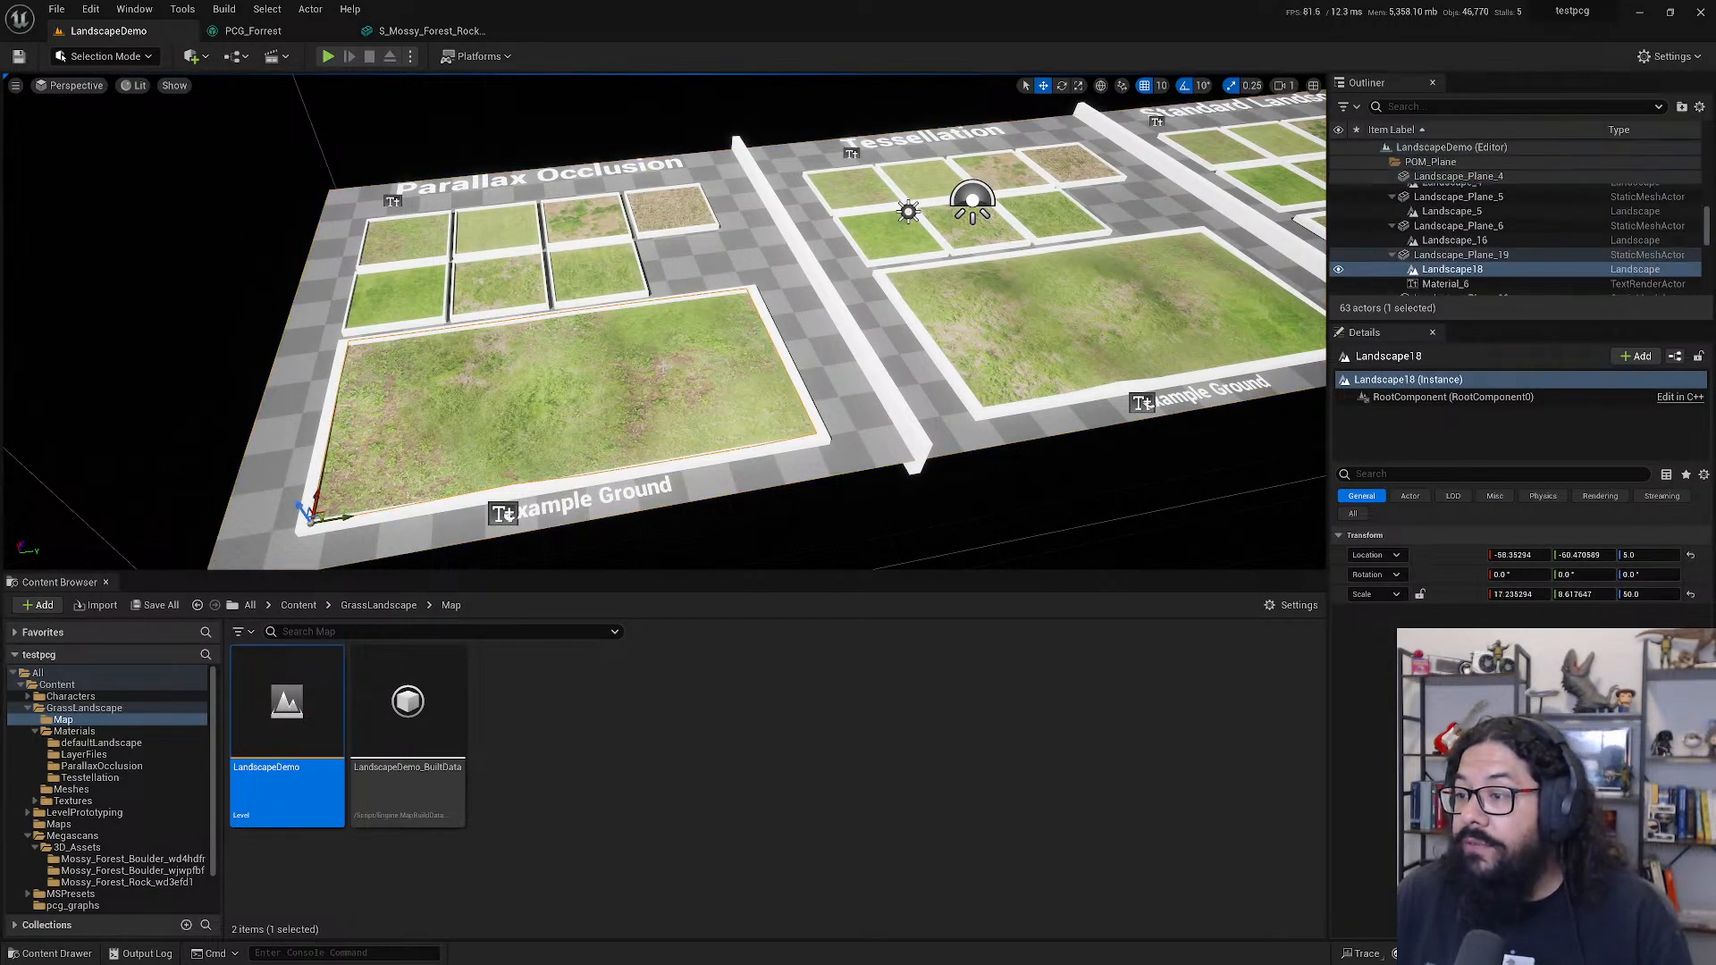
- Check Landscape_Plane_19 and Landscape18 for the example ground's material, view its material instance, and return to the LandscapeDemo level
{"action": "left_click", "coordinate": [1460, 256]}
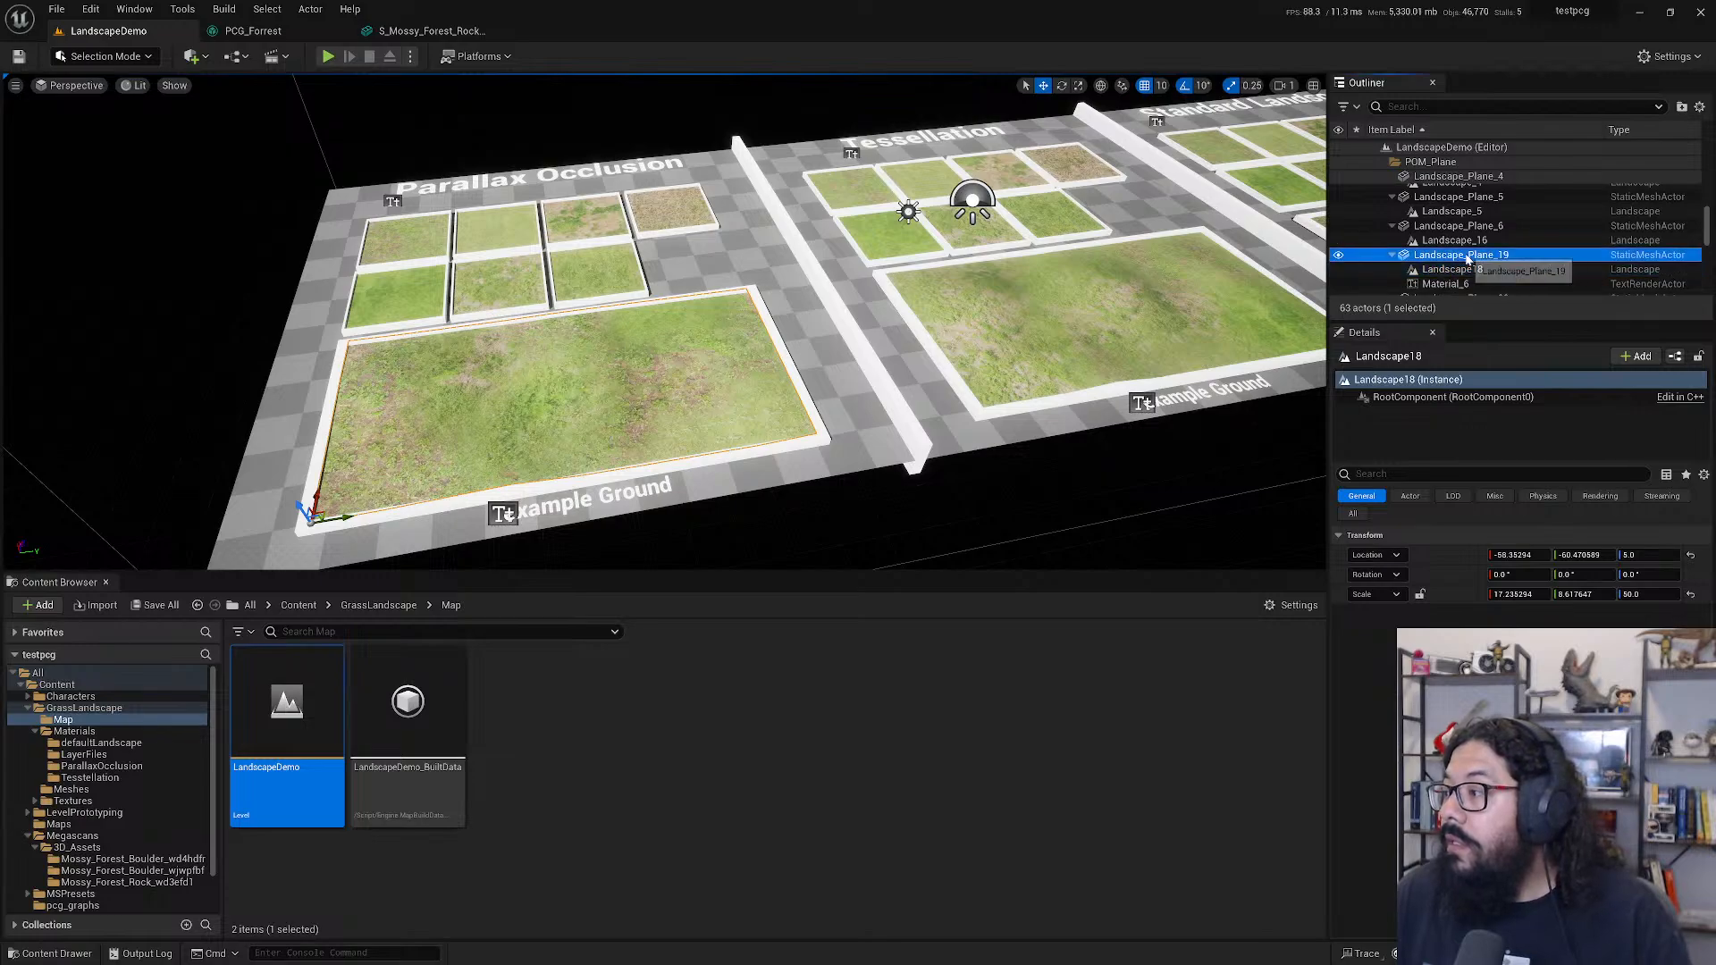
{"action": "left_click", "coordinate": [1464, 270]}
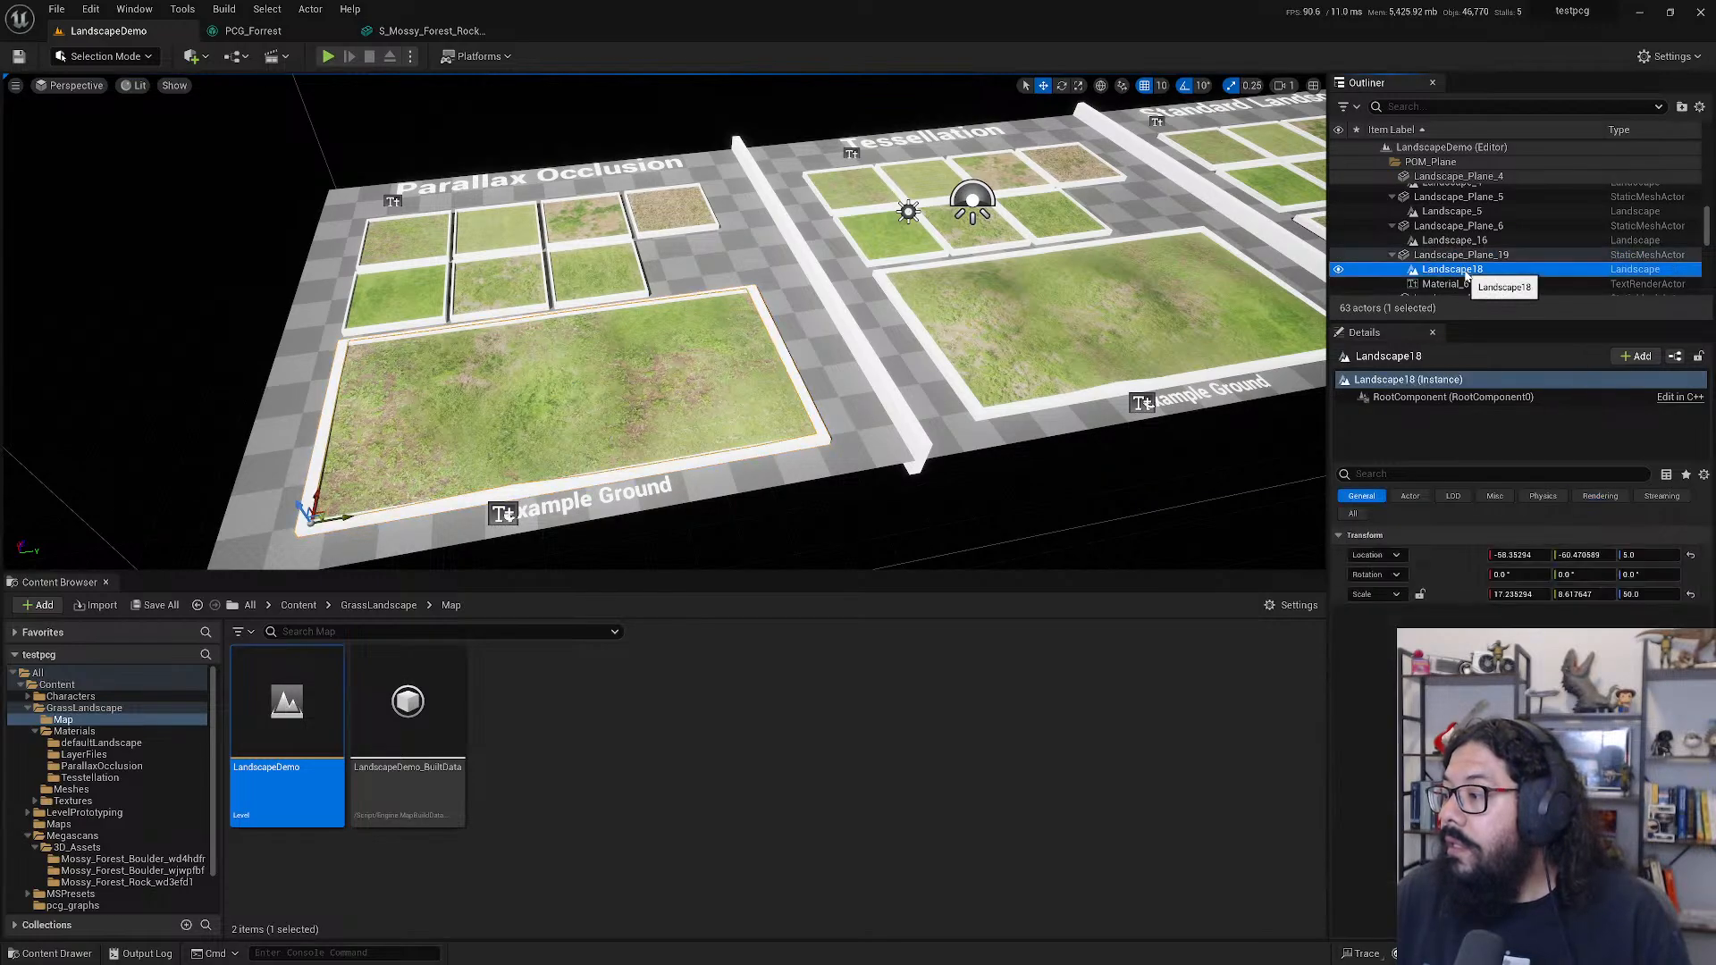
{"action": "left_click", "coordinate": [1457, 396]}
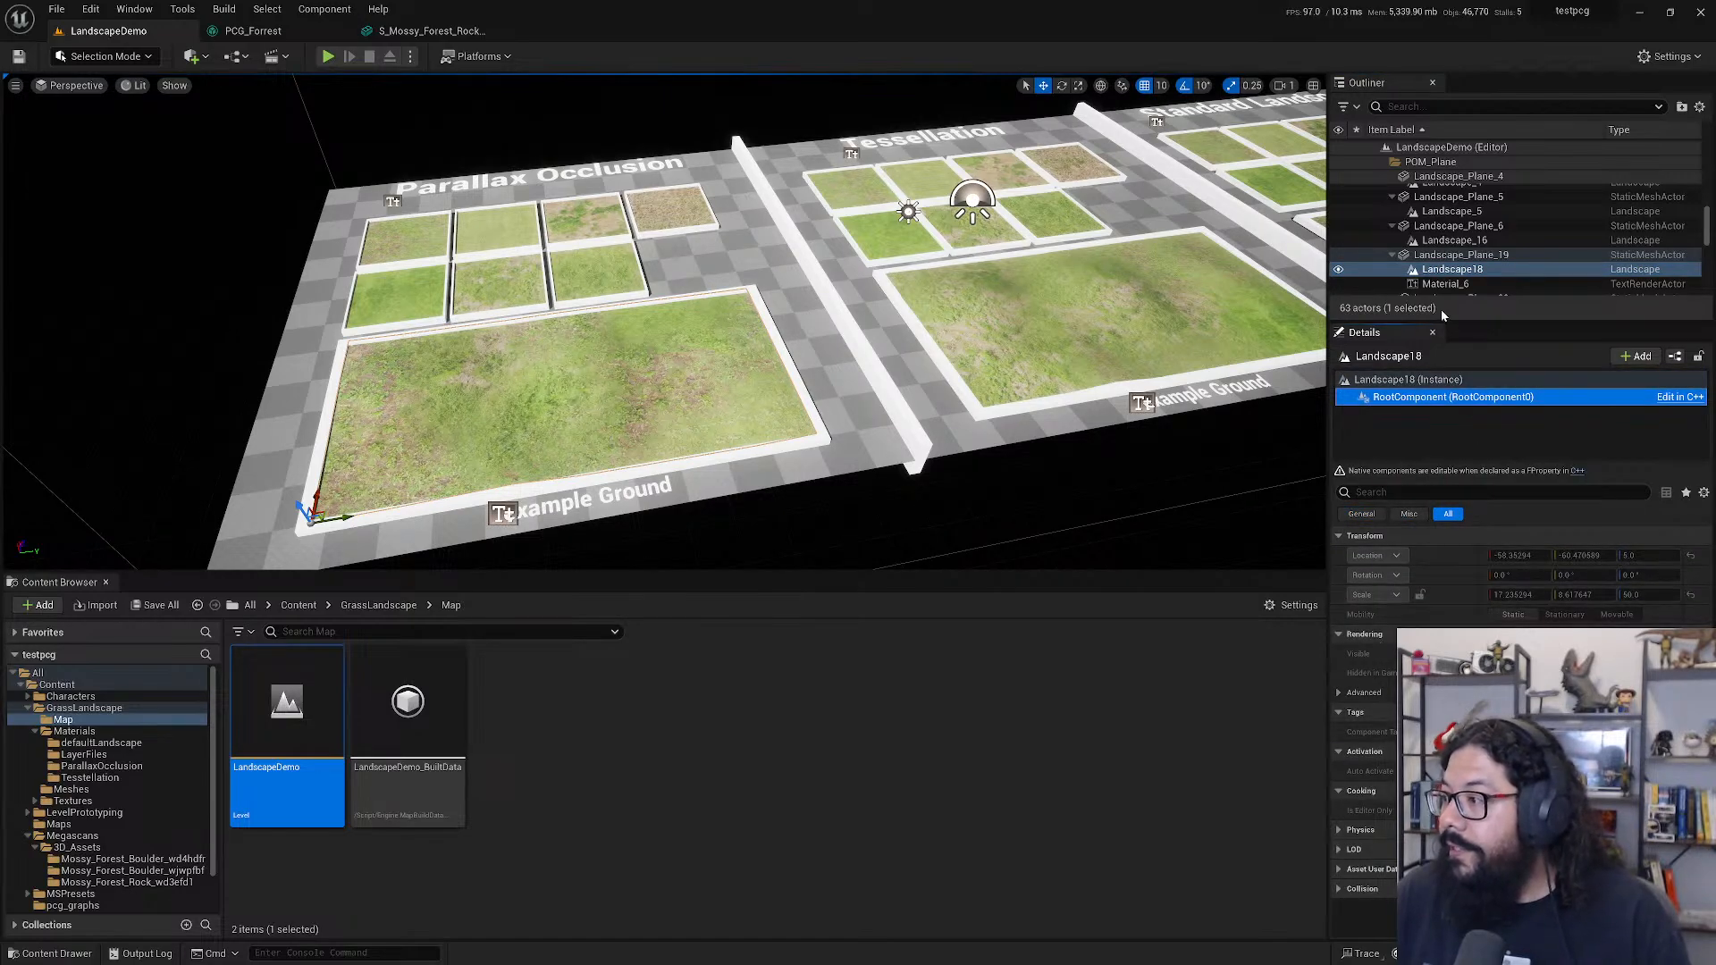
{"action": "left_click", "coordinate": [1443, 260]}
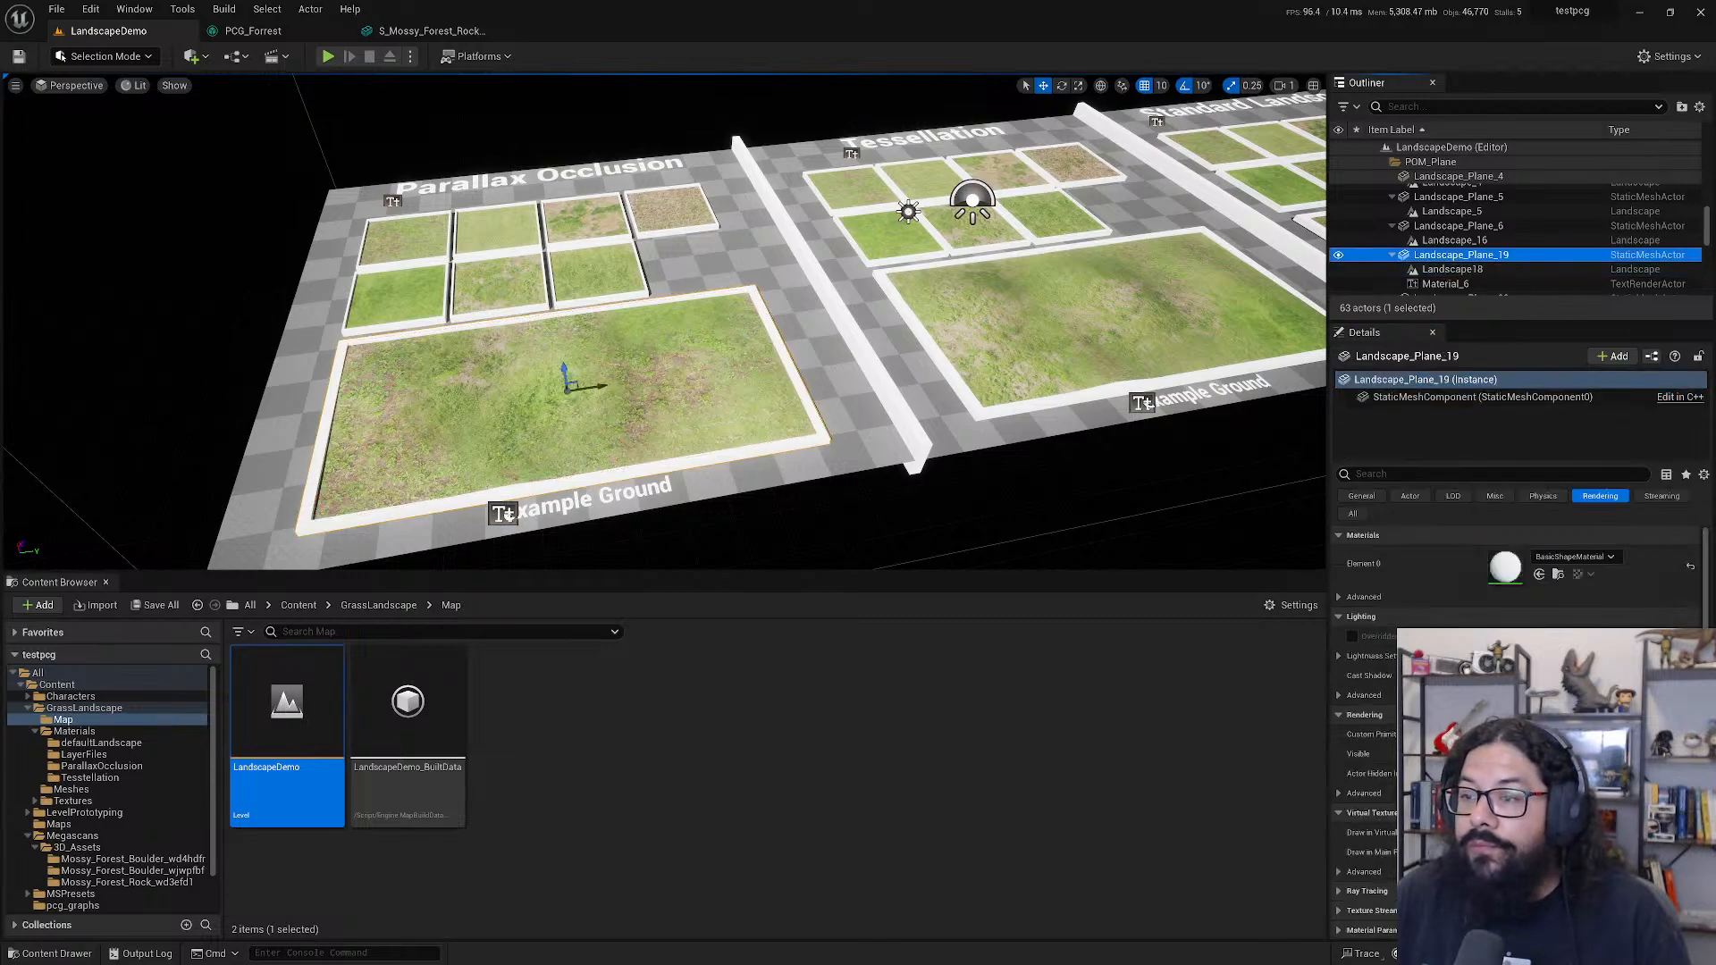
{"action": "left_click", "coordinate": [679, 361]}
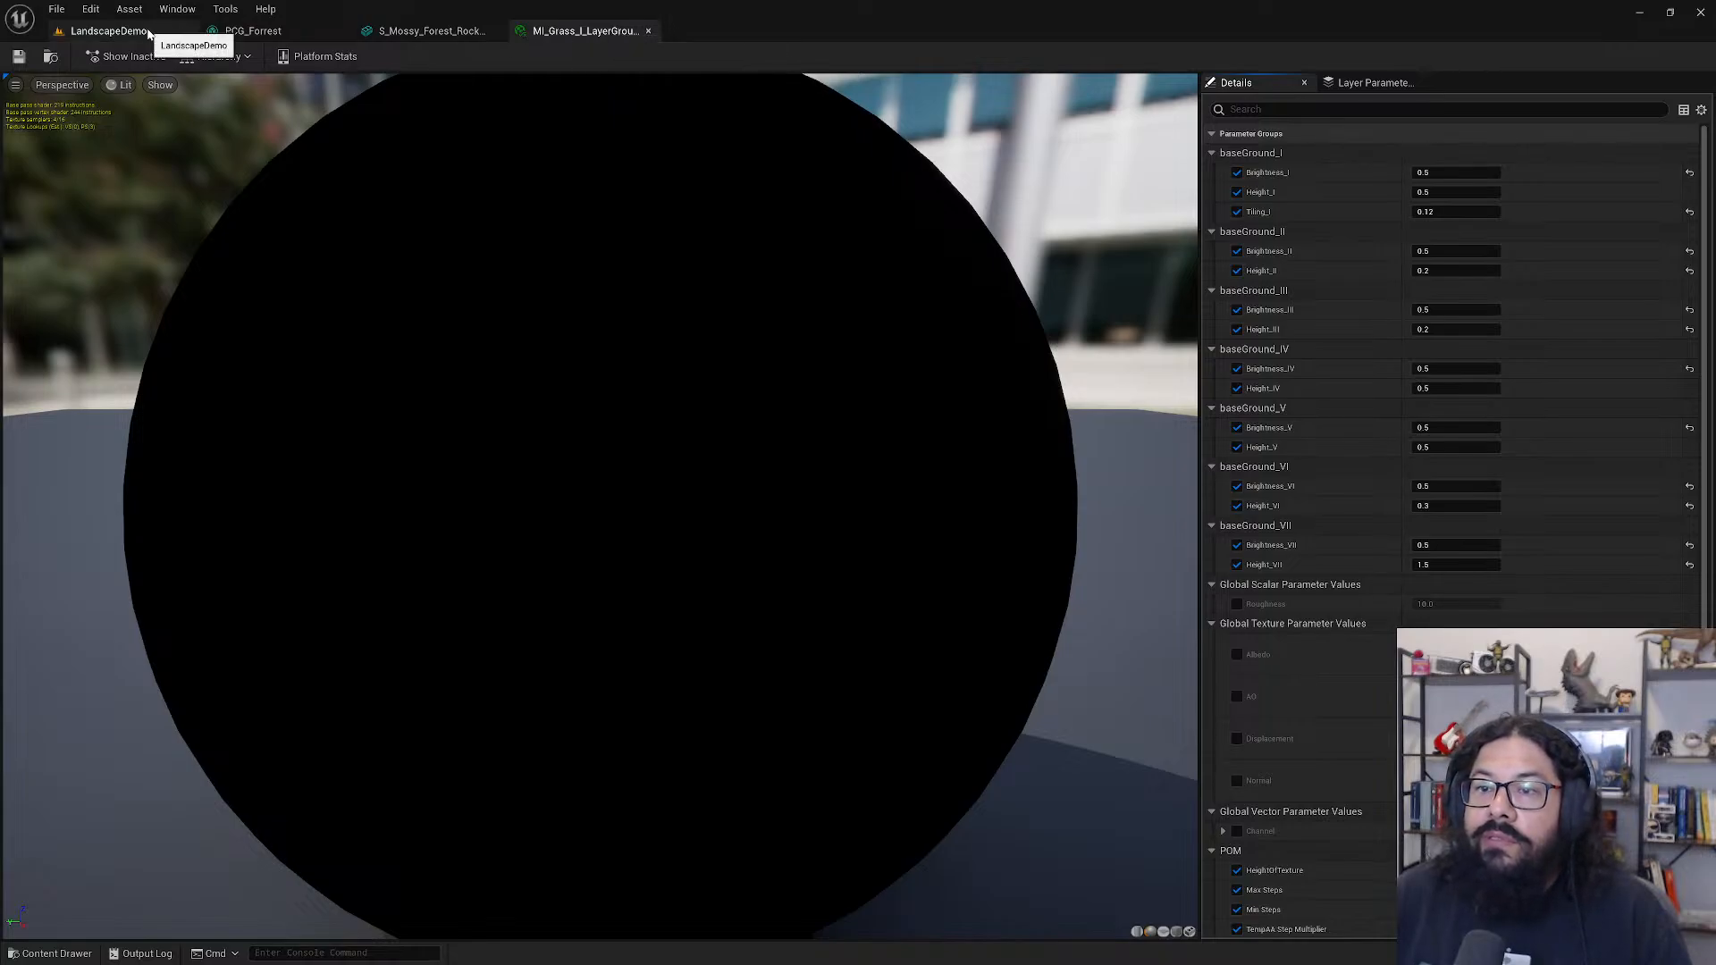
{"action": "left_click", "coordinate": [143, 33]}
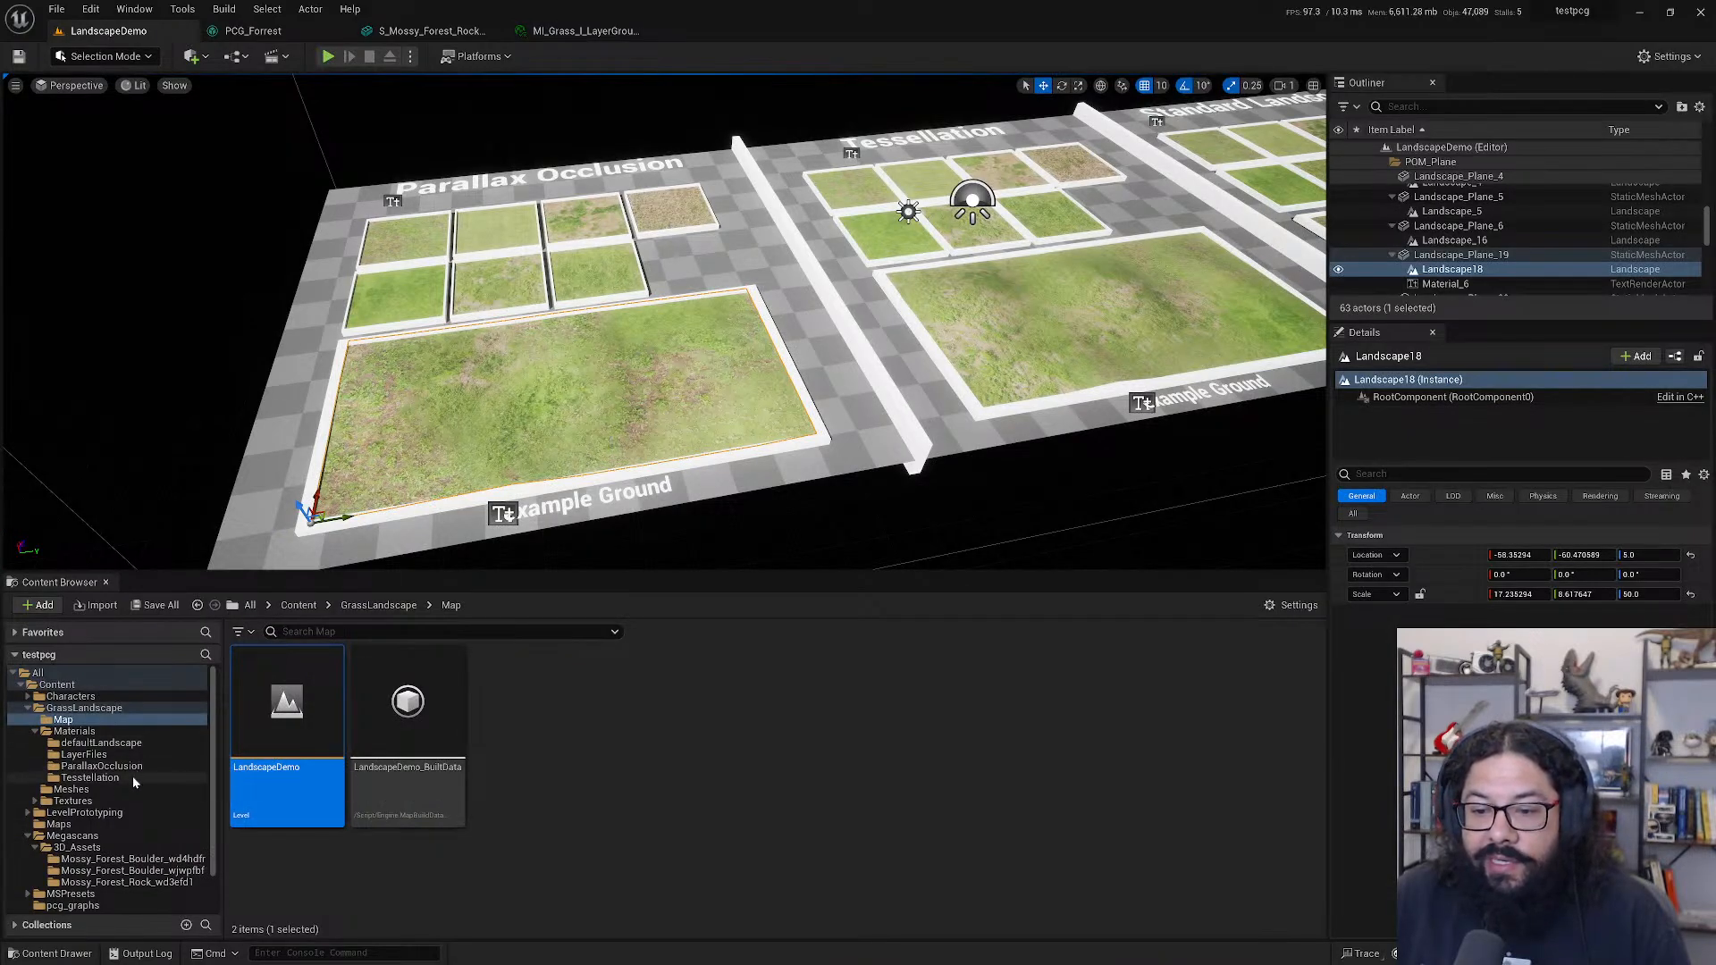
- Reopen the ThirdPersonMap level from the ThirdPerson/Maps folder
{"action": "left_click", "coordinate": [58, 826]}
{"action": "double_click", "coordinate": [287, 706]}
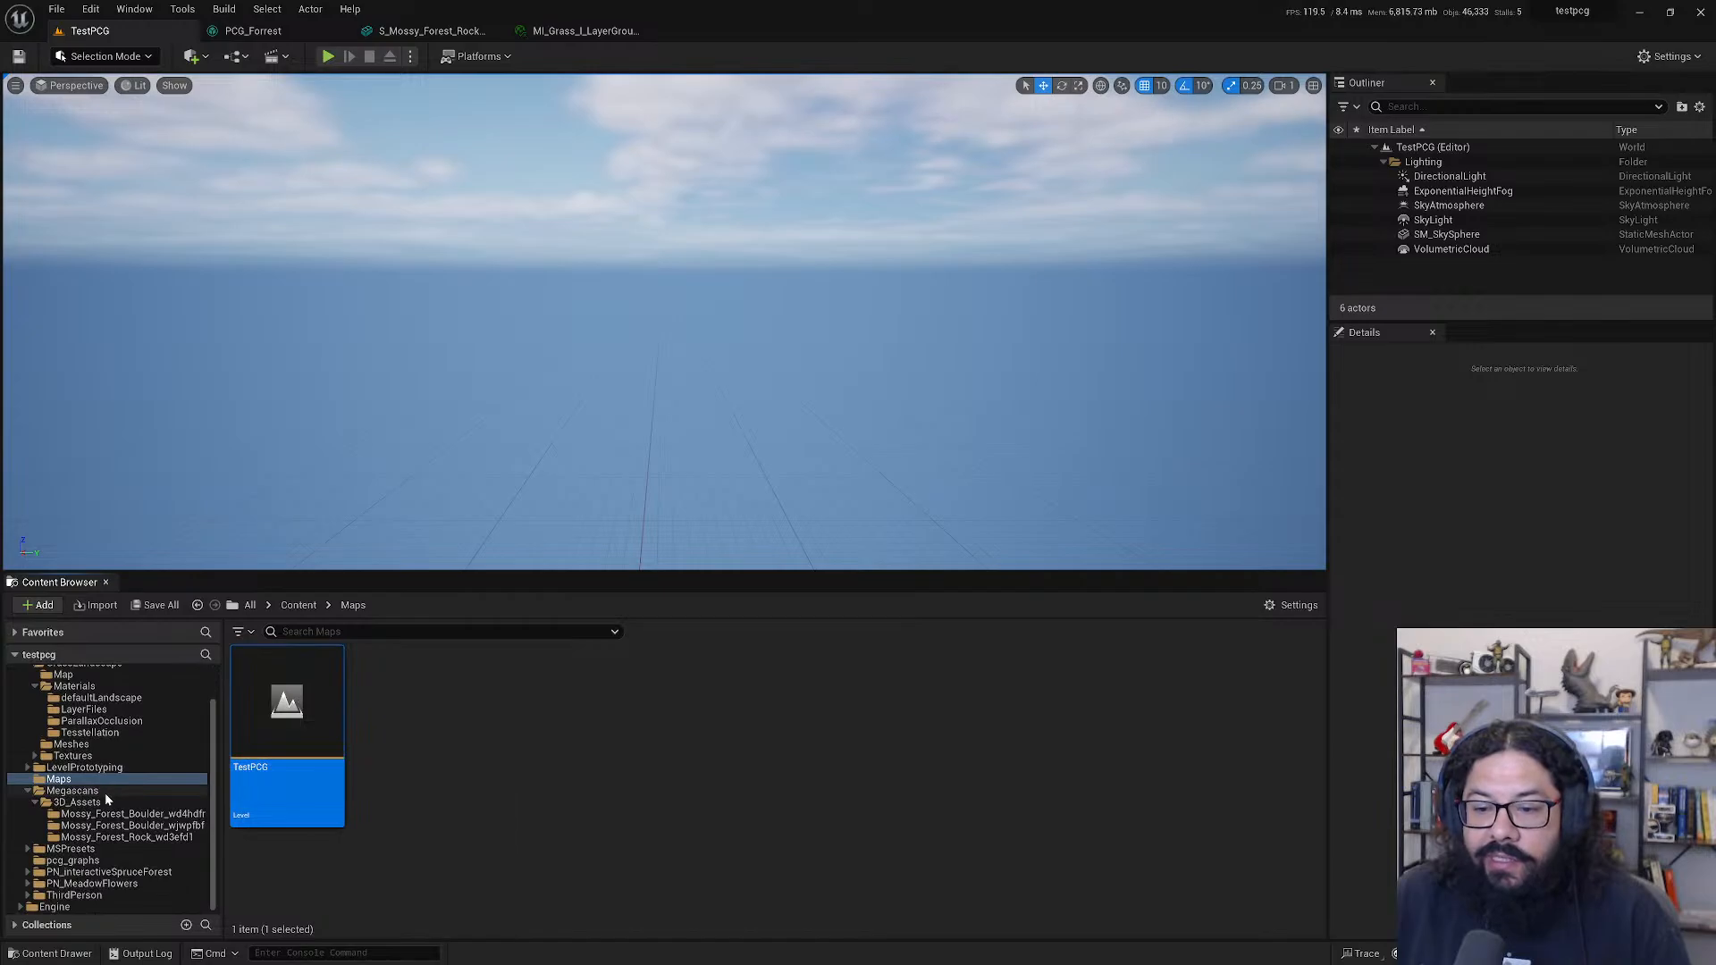
{"action": "left_click", "coordinate": [74, 894]}
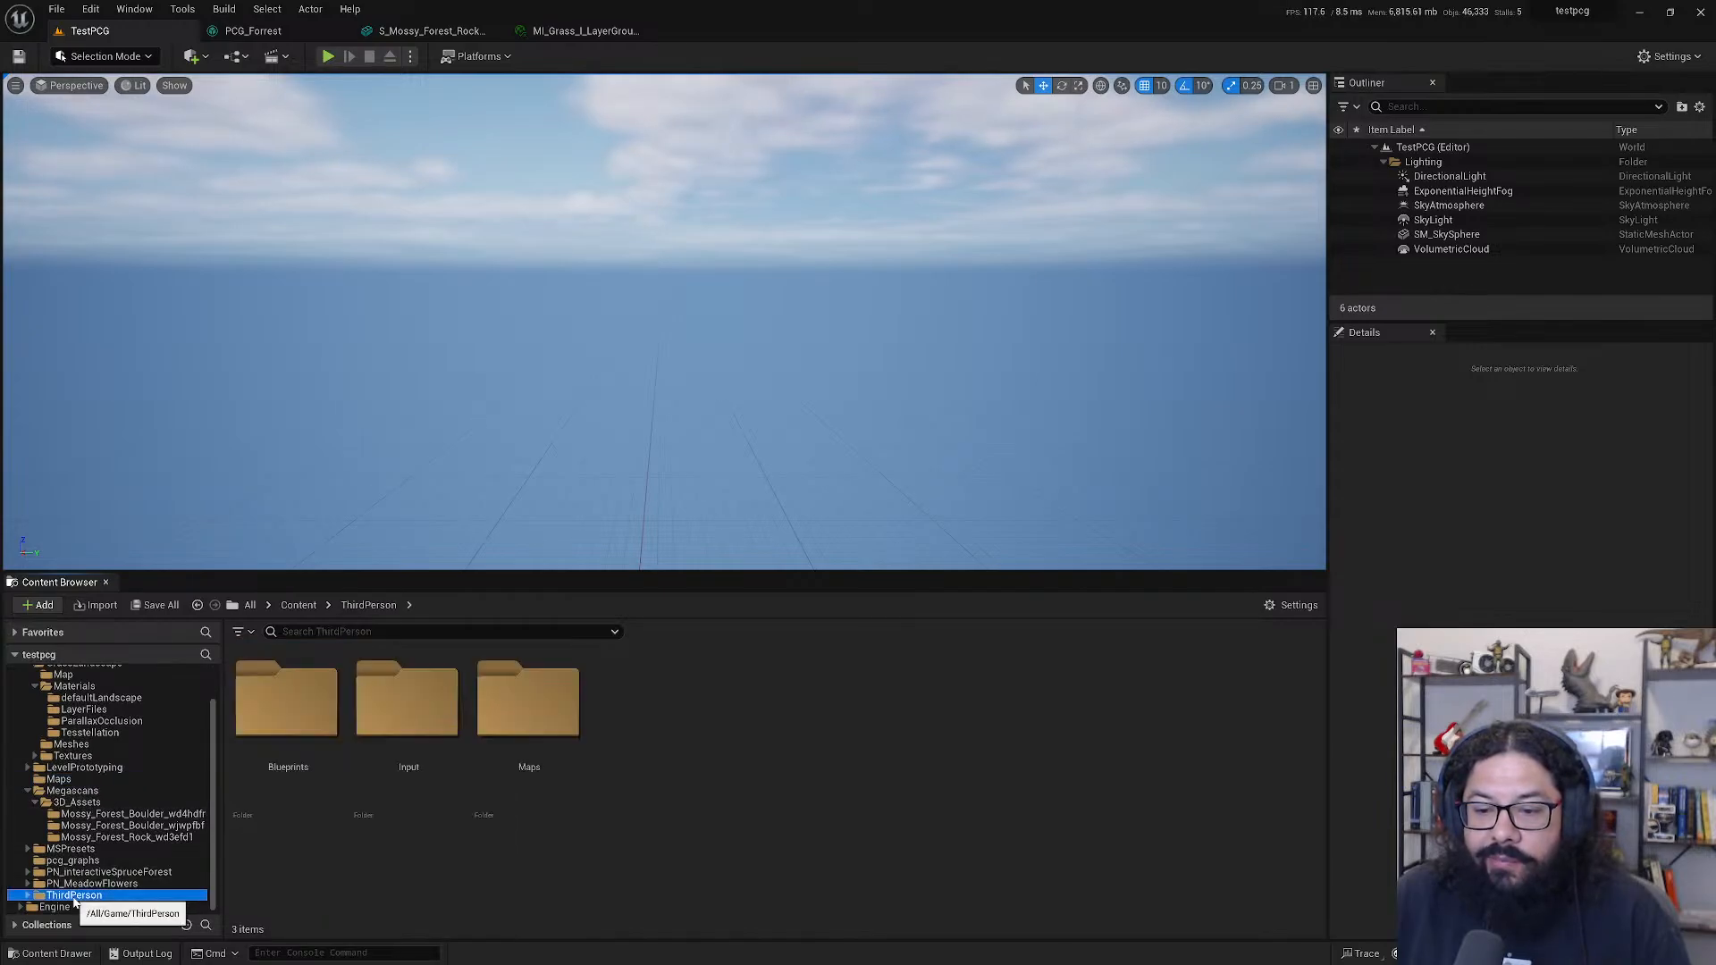
{"action": "double_click", "coordinate": [499, 723]}
{"action": "double_click", "coordinate": [268, 736]}
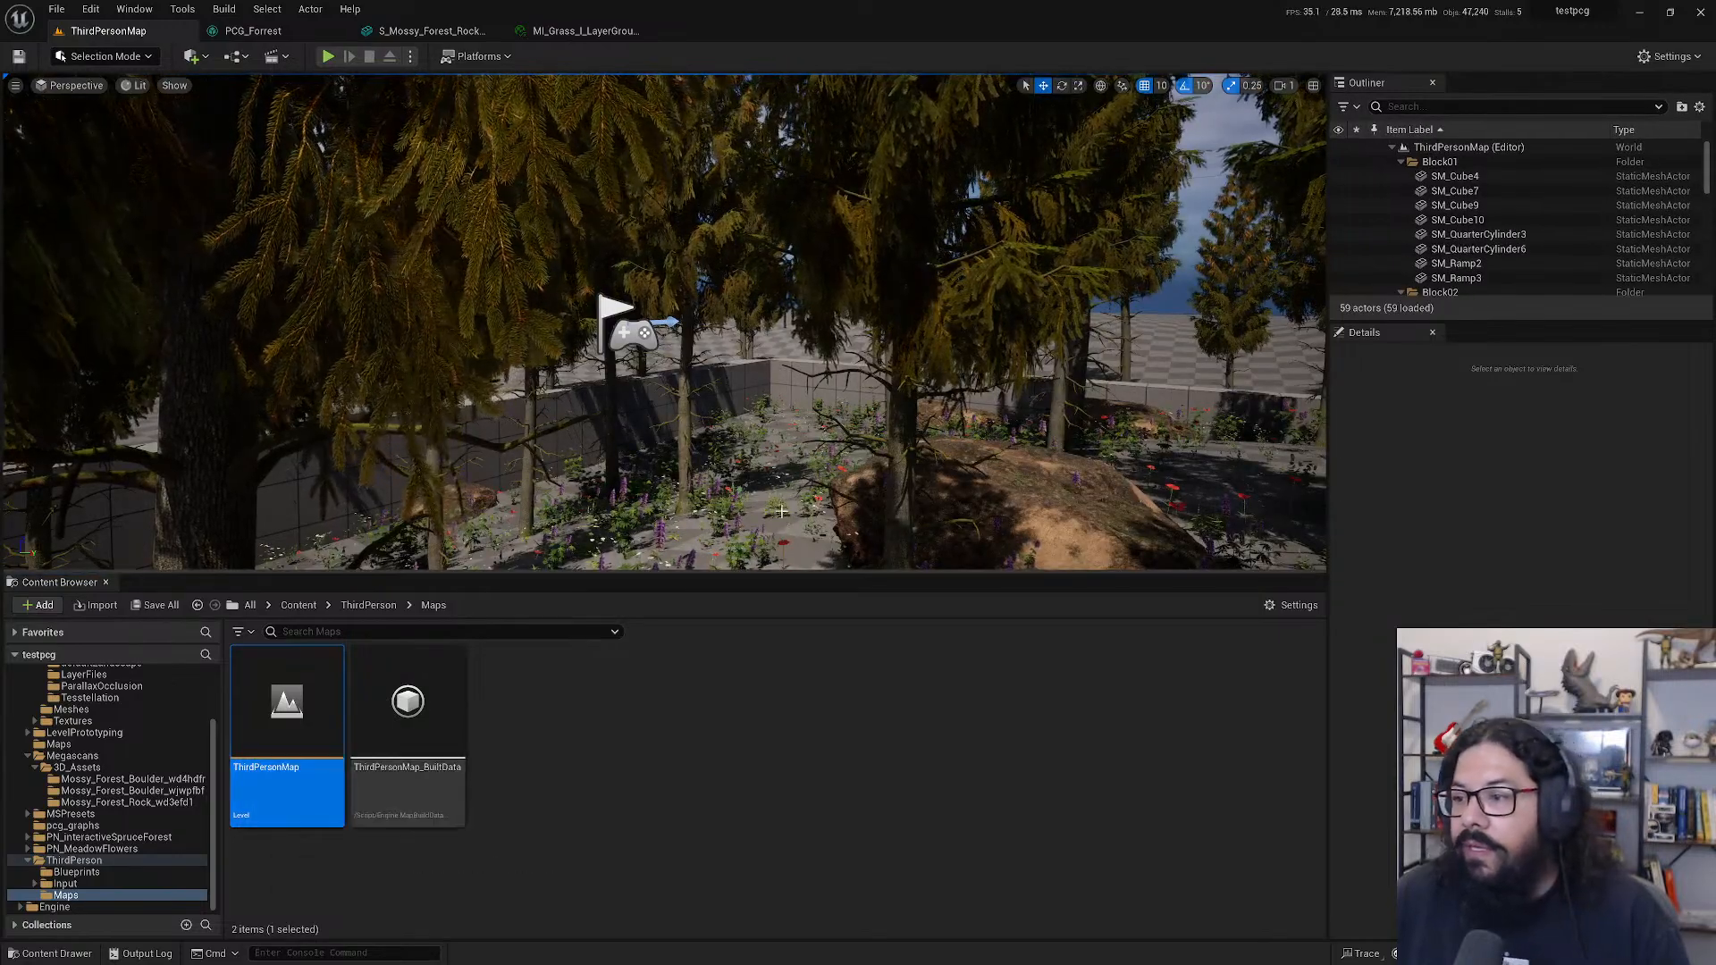
- Select the forest ground tile LandscapeStreamingProxy_2_2_0 and inspect its instance and root component properties
{"action": "left_click", "coordinate": [800, 539]}
{"action": "scroll", "coordinate": [800, 540], "scroll_direction": "down", "scroll_amount": 5}
{"action": "right_click_drag", "start_coordinate": [800, 540], "coordinate": [626, 536]}
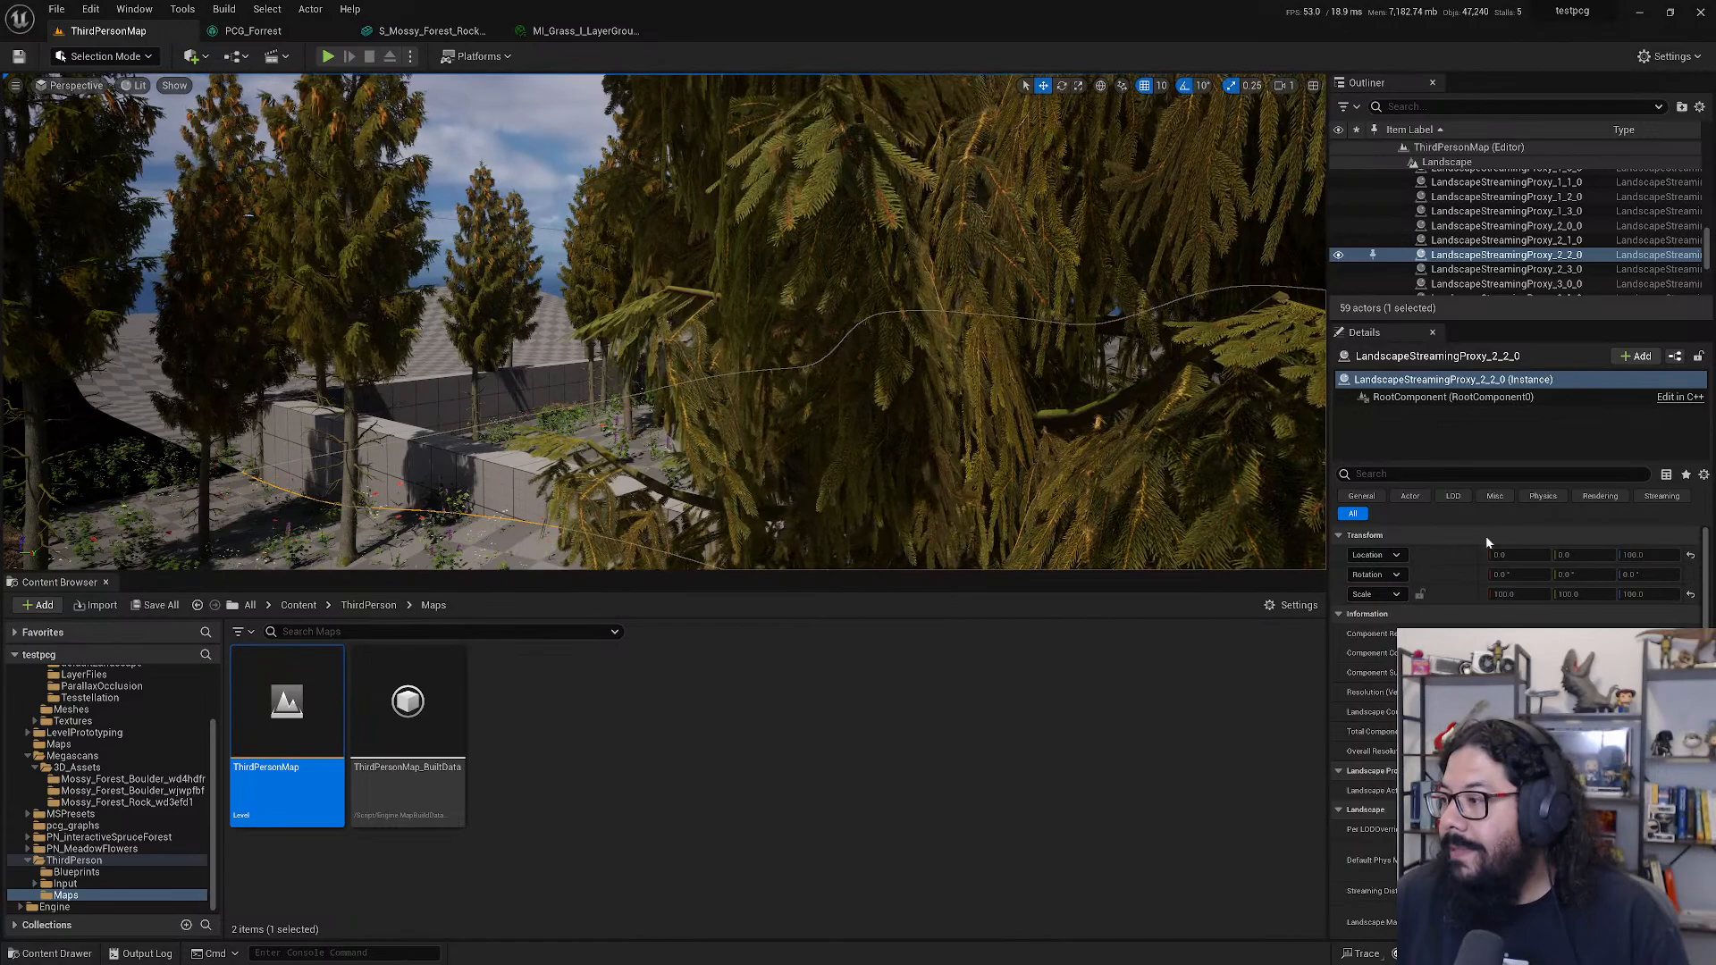
{"action": "left_click", "coordinate": [1417, 400]}
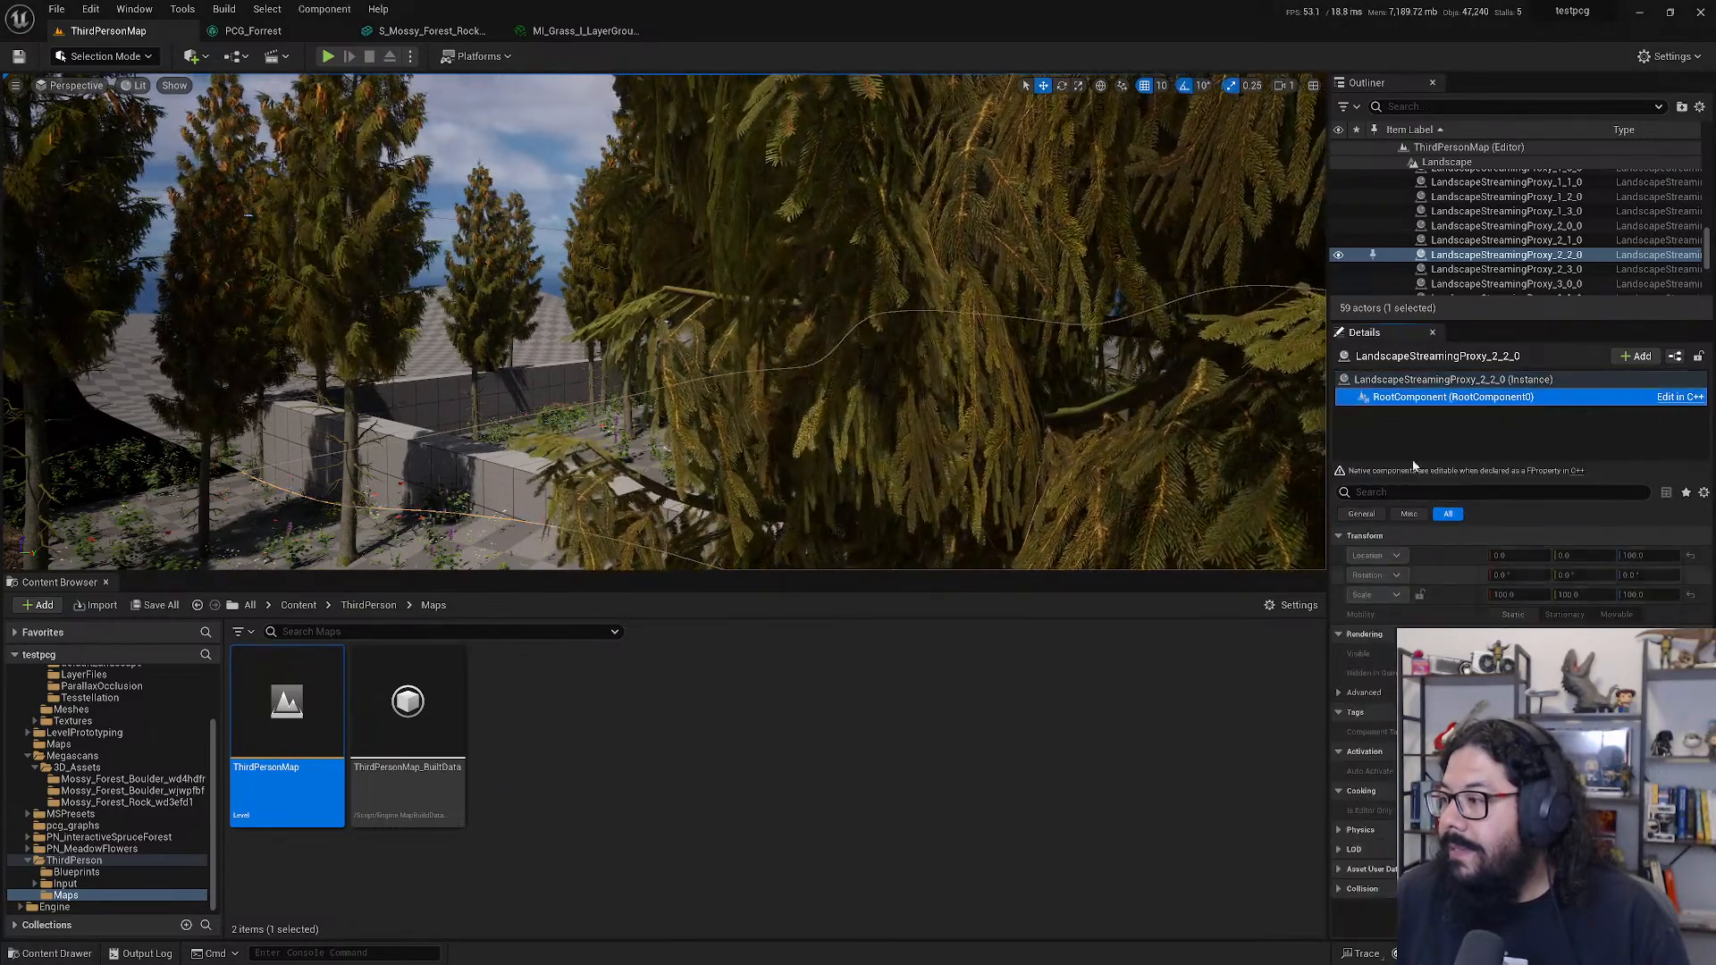
{"action": "left_click", "coordinate": [1452, 380]}
- Select all landscape streaming proxies from LandscapeStreamingProxy_0_0_0 through LandscapeStreamingProxy_3_3_0
{"action": "scroll", "coordinate": [1488, 284], "scroll_direction": "up", "scroll_amount": 4}
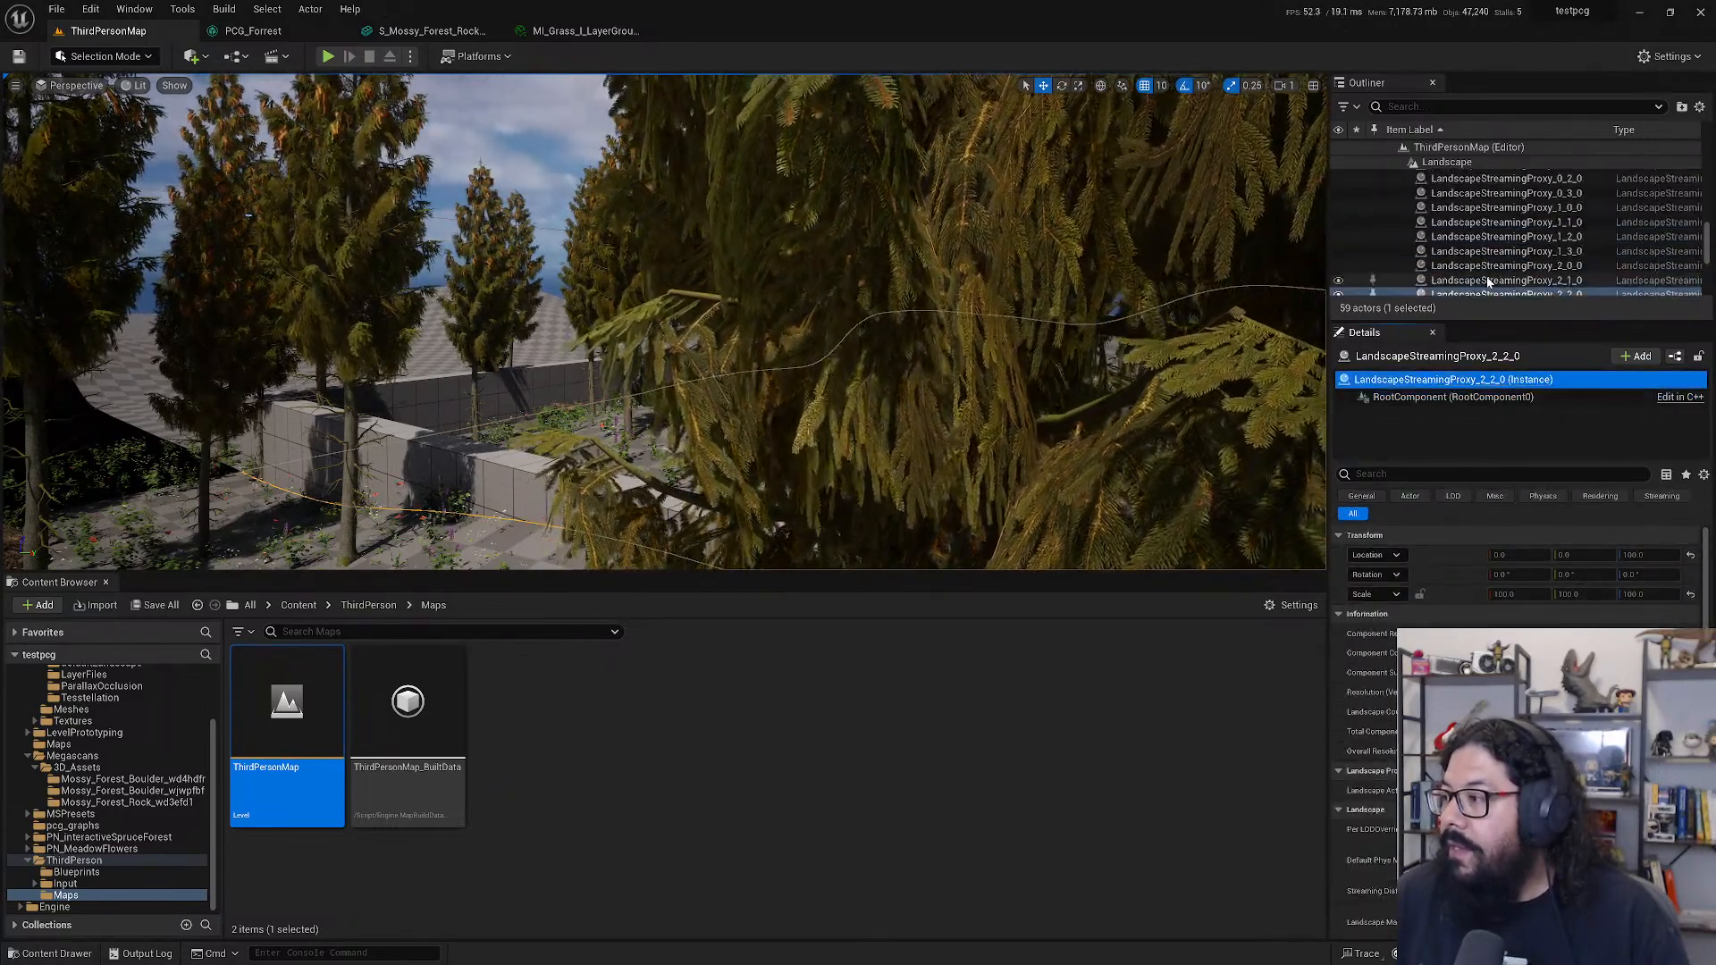
{"action": "left_click", "coordinate": [1453, 229]}
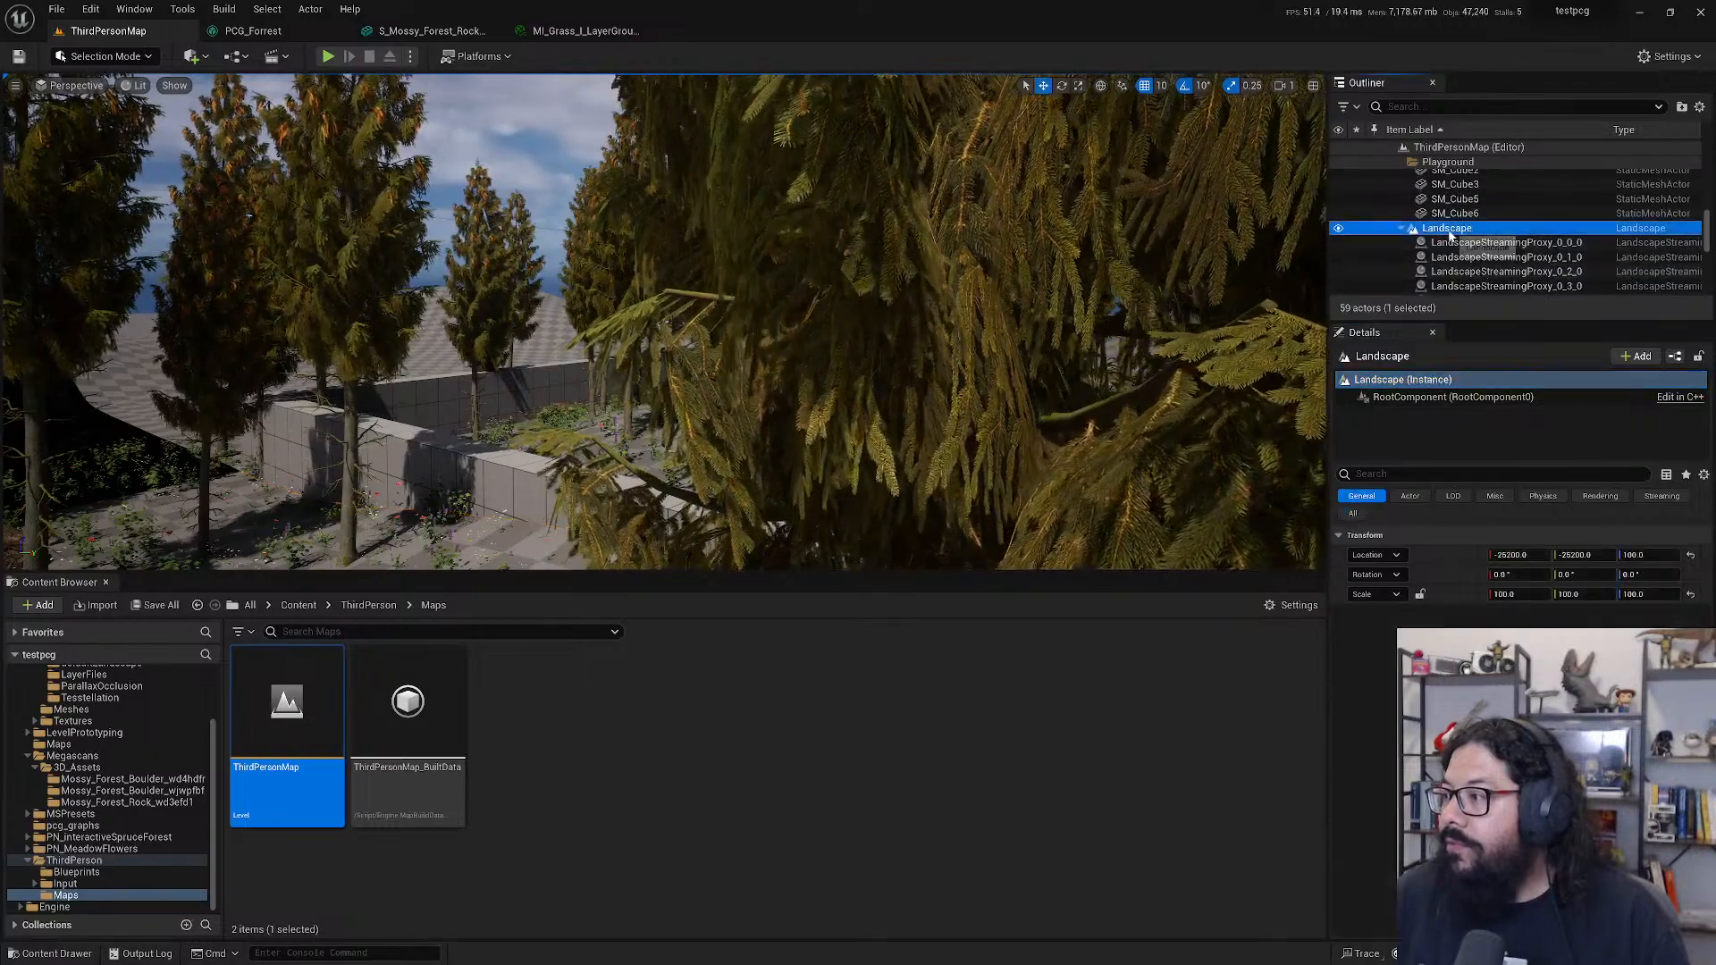
{"action": "left_click", "coordinate": [1466, 243]}
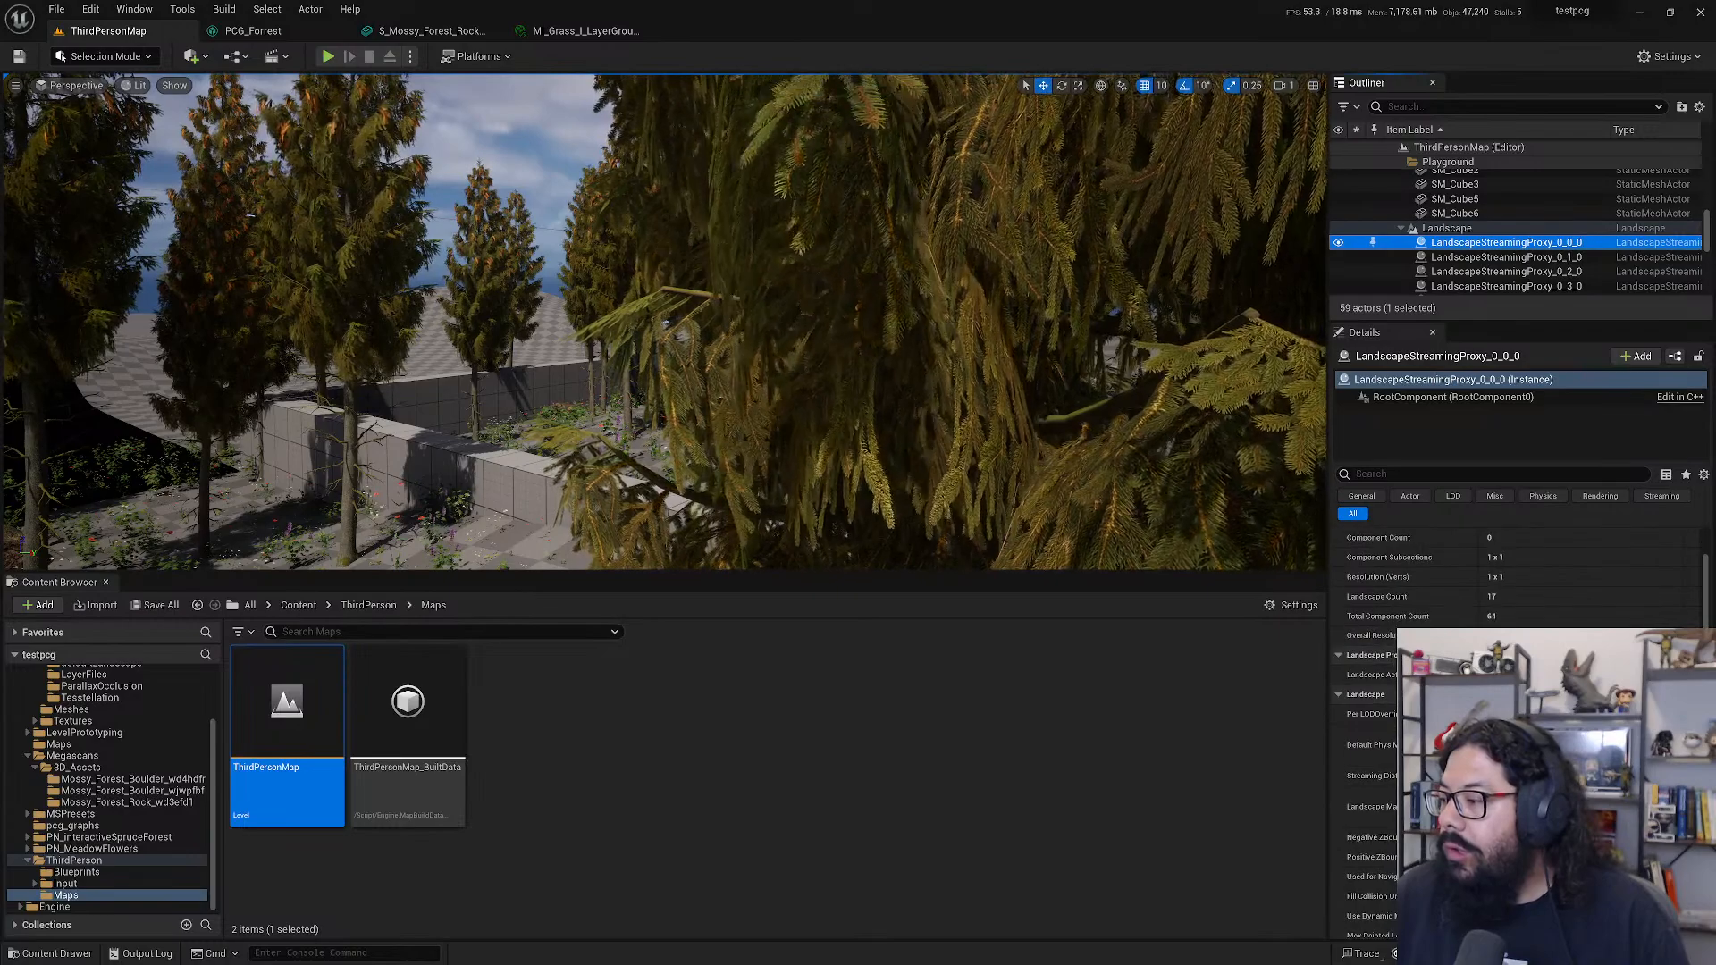
{"action": "scroll", "coordinate": [1508, 261], "scroll_direction": "down", "scroll_amount": 4}
{"action": "scroll", "coordinate": [1506, 257], "scroll_direction": "down", "scroll_amount": 2}
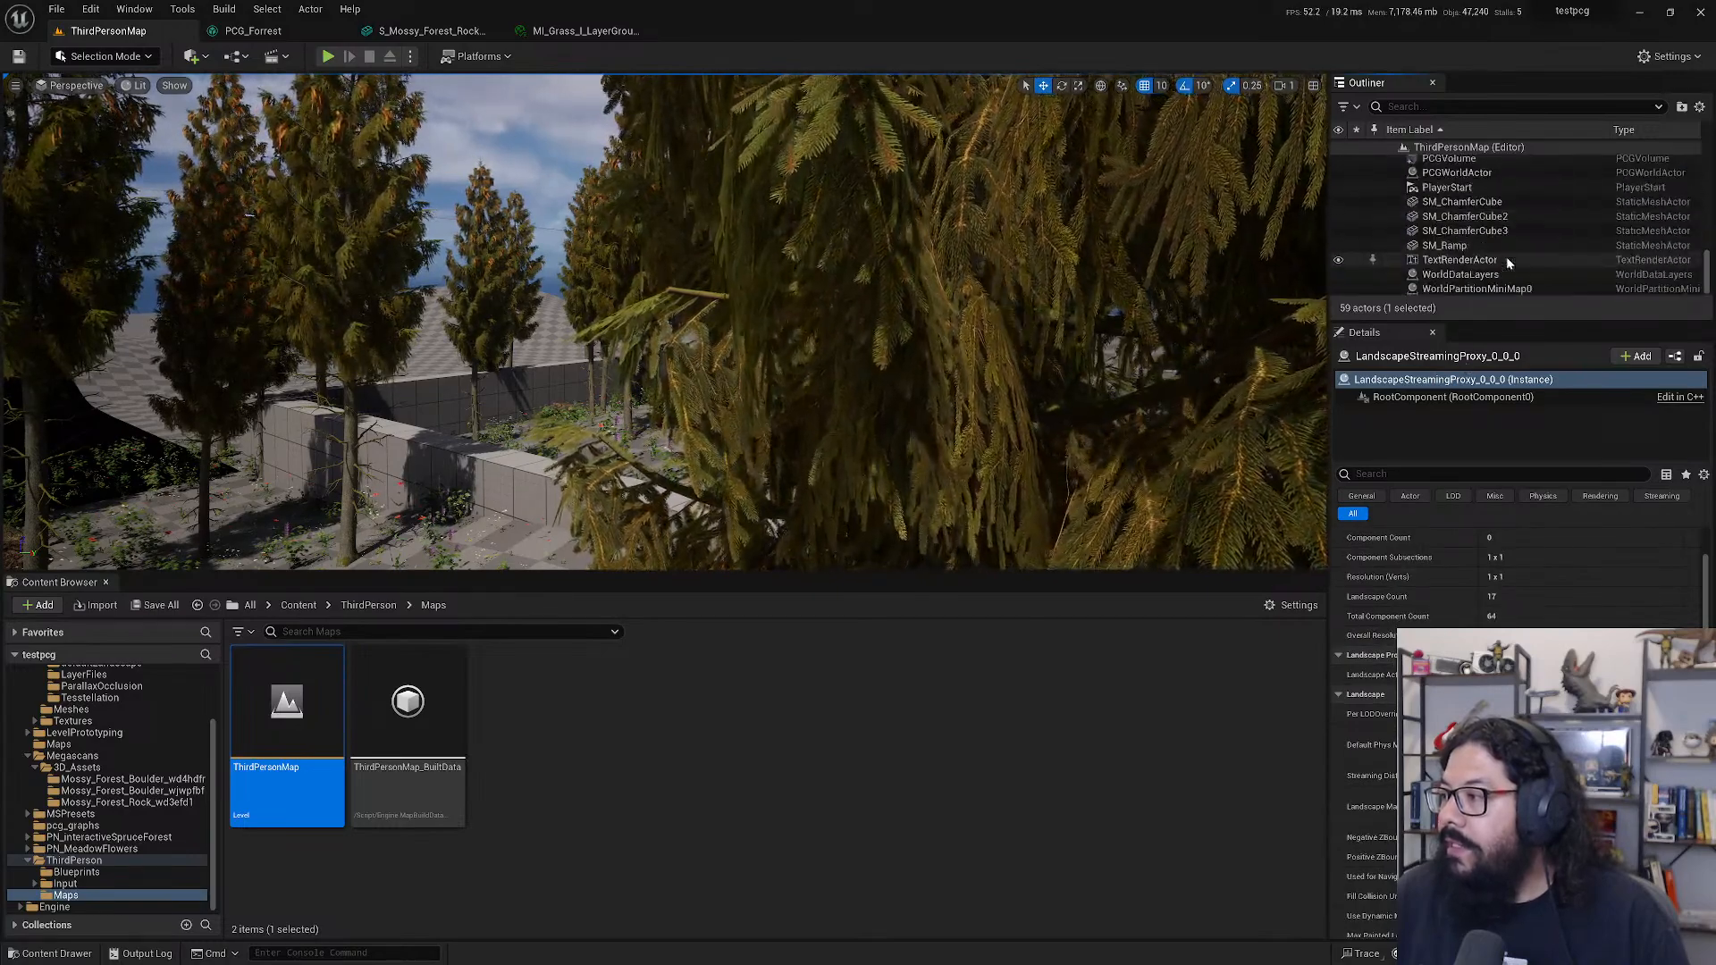
{"action": "left_click", "coordinate": [1492, 276], "text": "shift"}
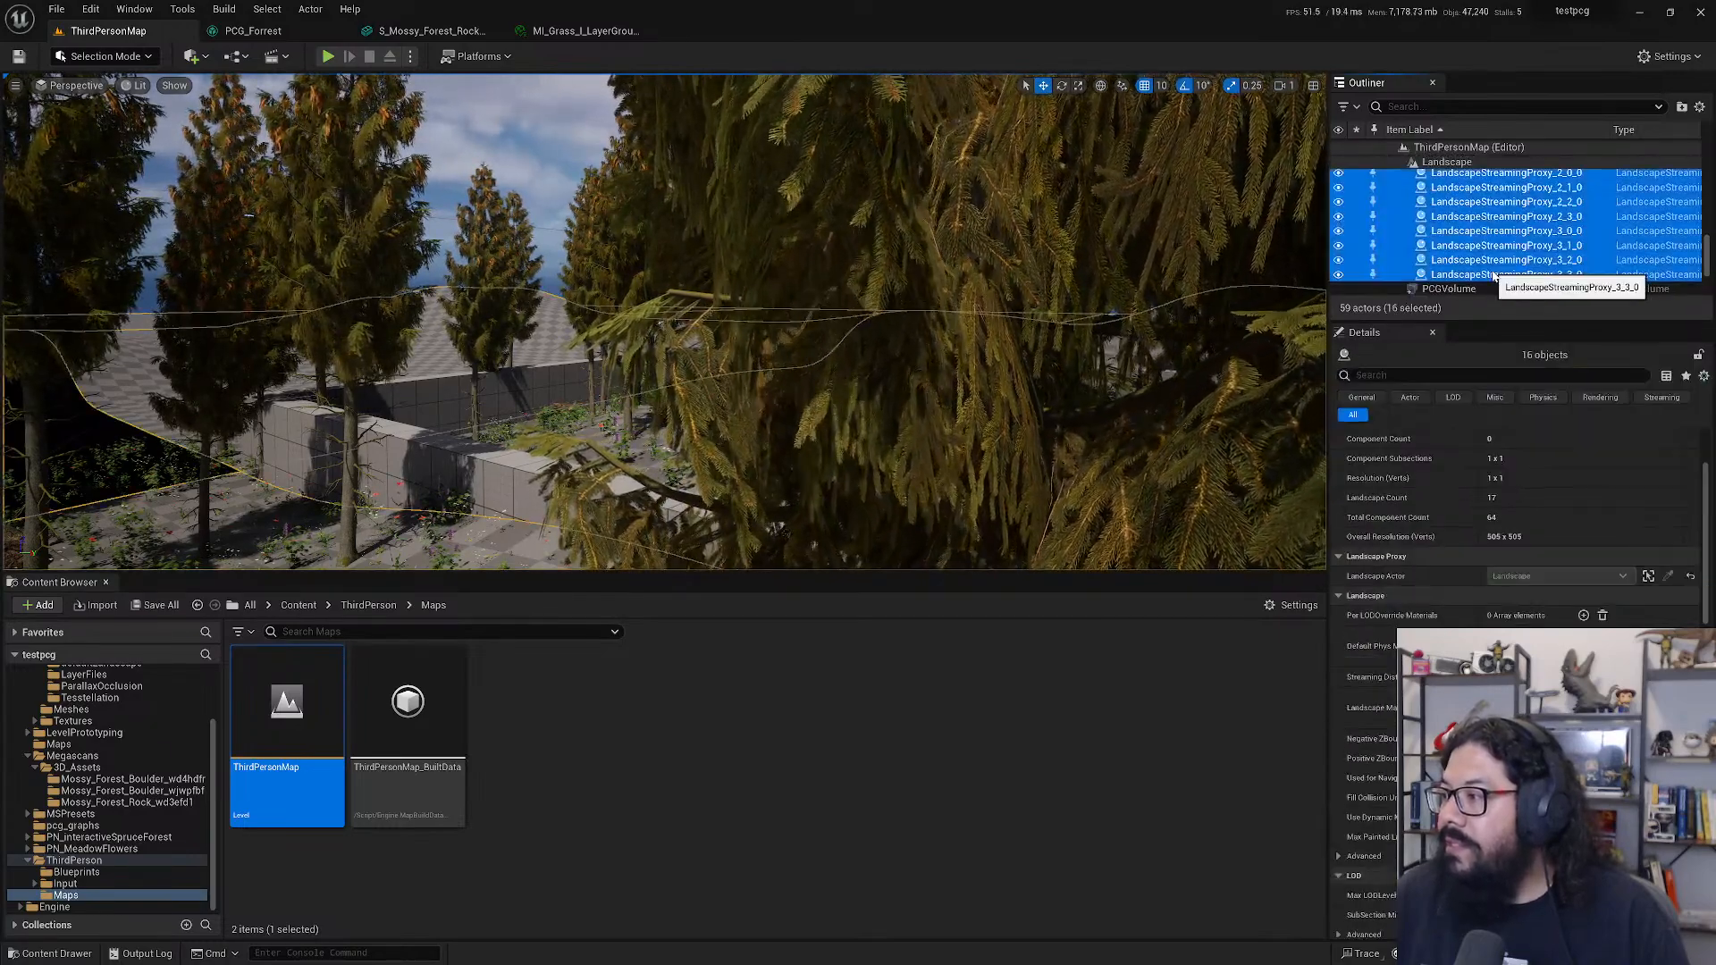
- Assign the material instance MI_Grass_I_LayerGround_POM as landscape material of all selected streaming proxies
{"action": "left_click", "coordinate": [1577, 700]}
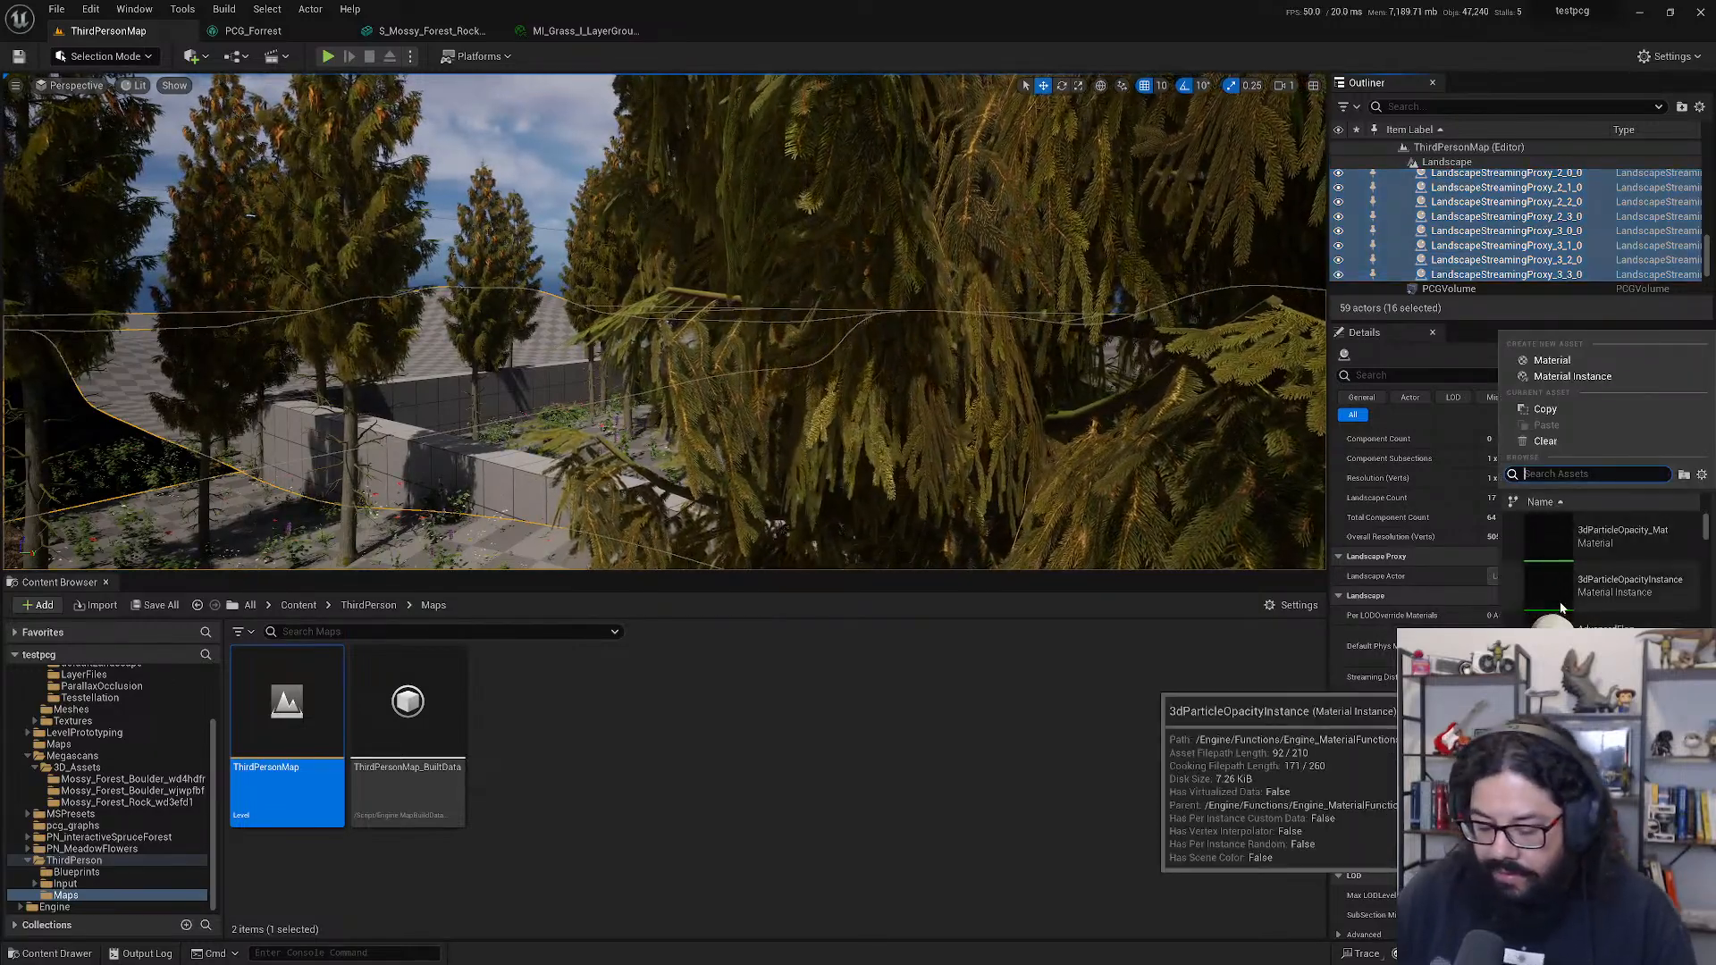
{"action": "type", "text": "POM"}
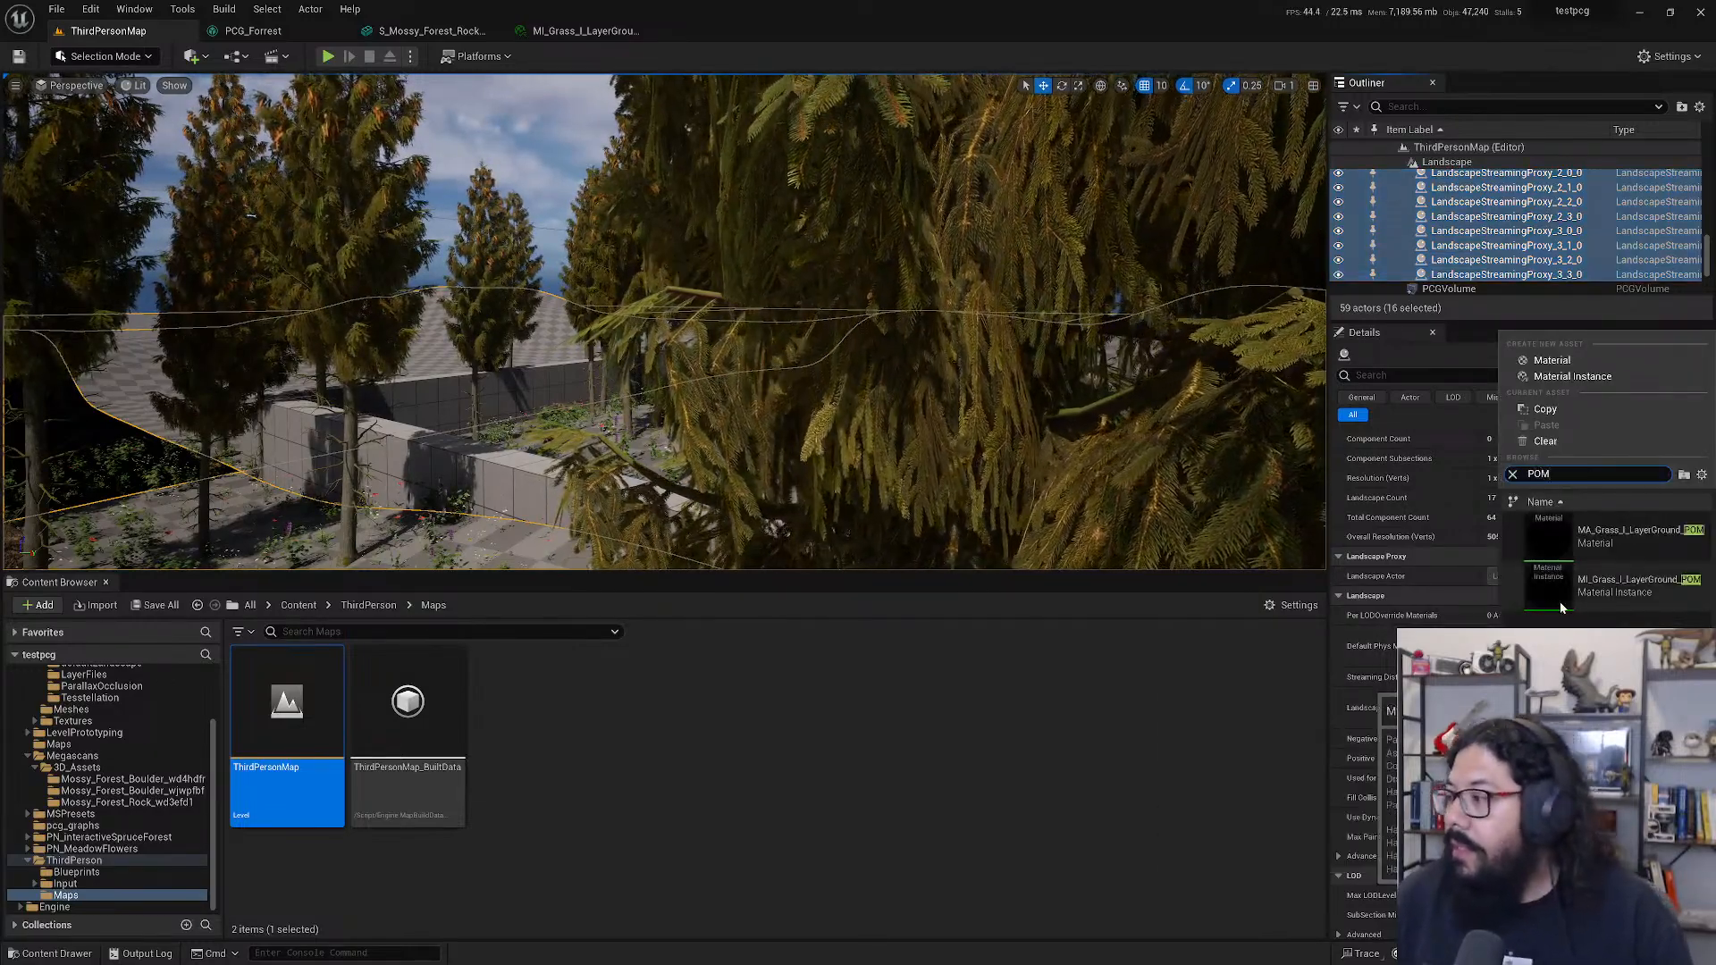
{"action": "left_click", "coordinate": [1632, 585]}
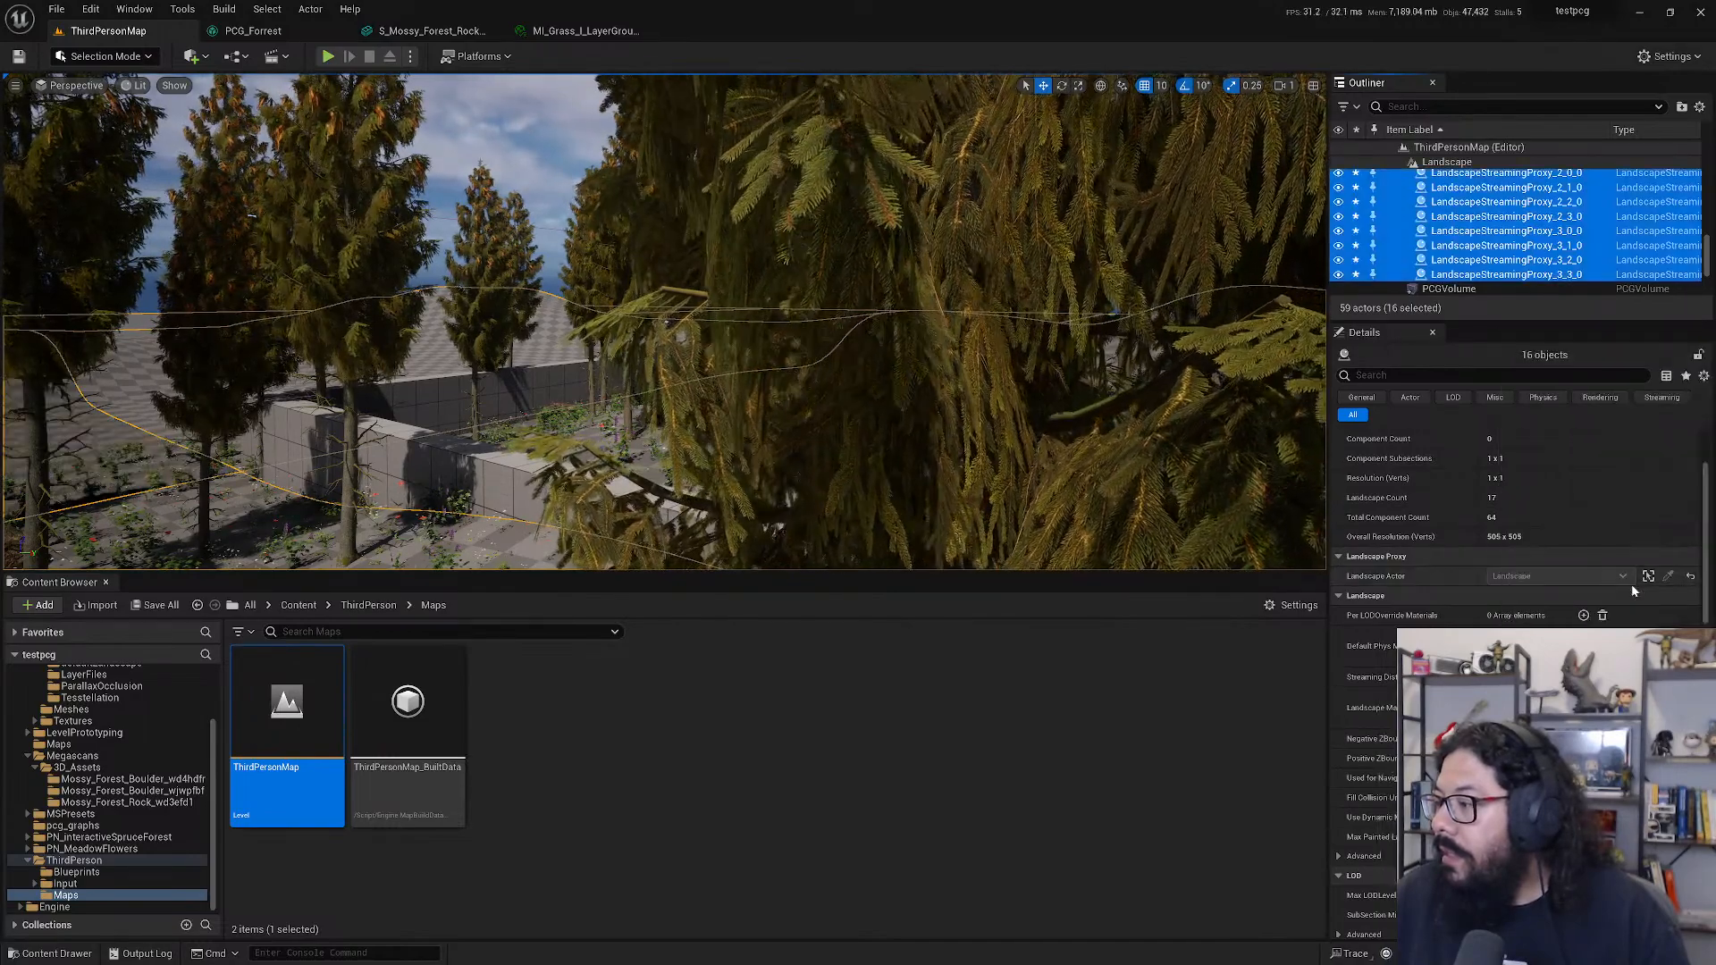
{"action": "scroll", "coordinate": [556, 426], "scroll_direction": "down", "scroll_amount": 8}
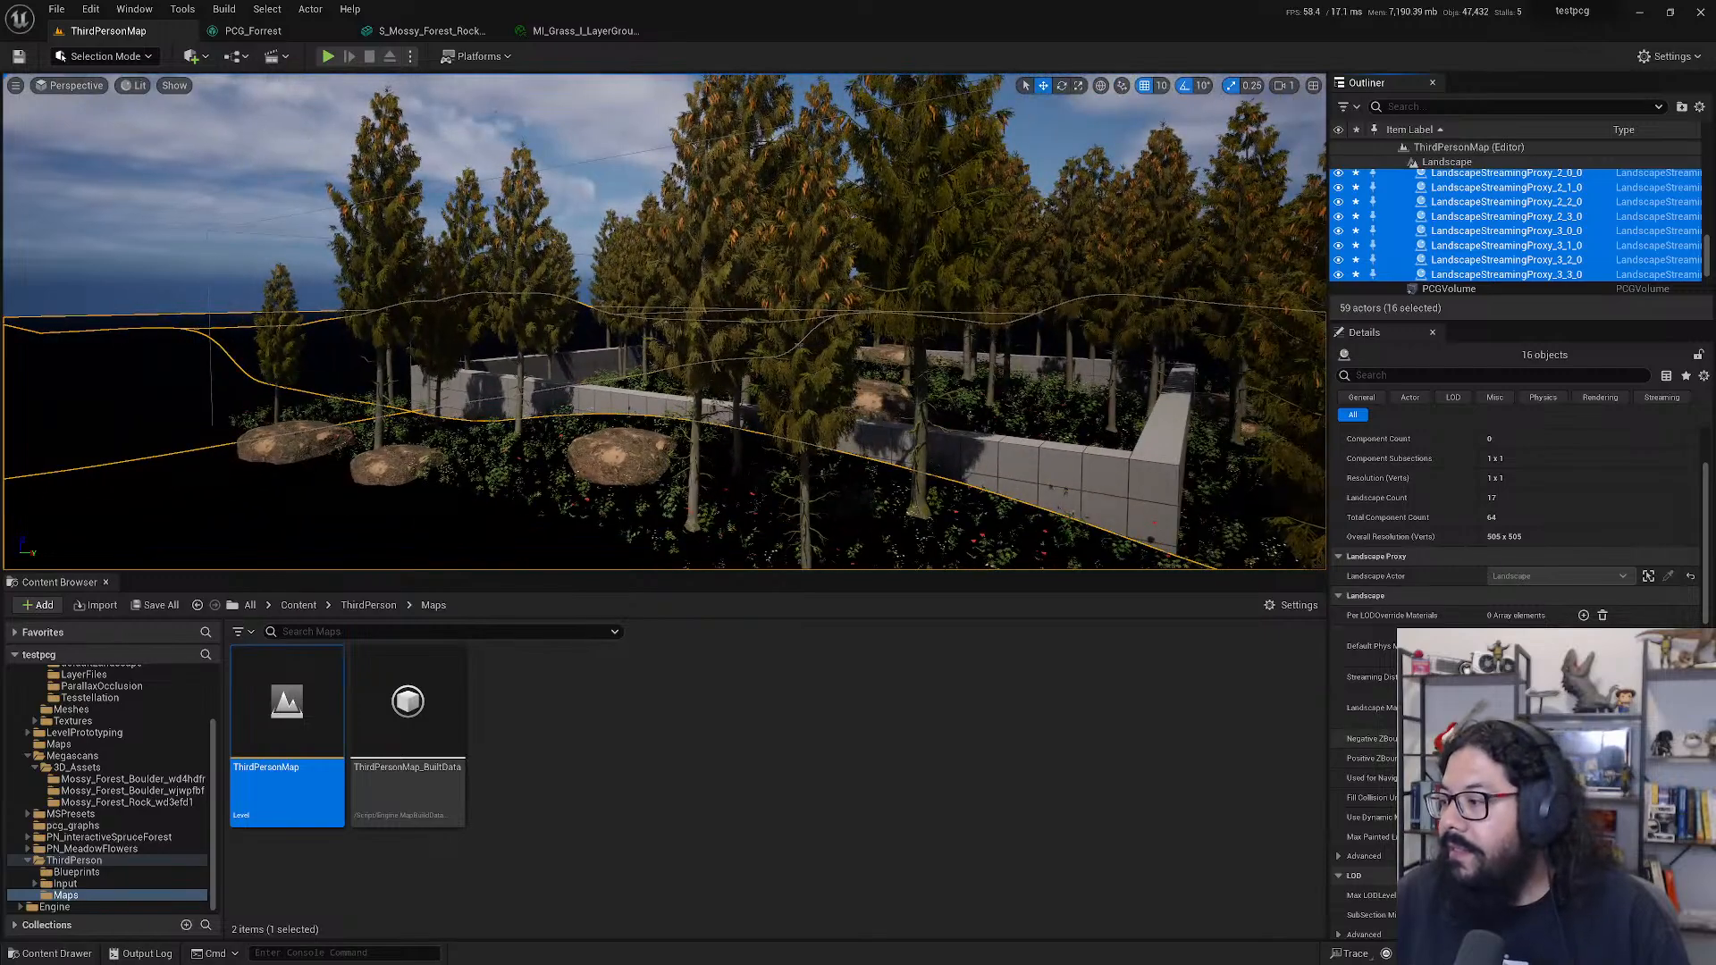
- Enable the Albedo, AO, Displacement and Normal texture overrides in MI_Grass_I_LayerGround_POM, save the instance and check its preview
{"action": "double_click", "coordinate": [1506, 707]}
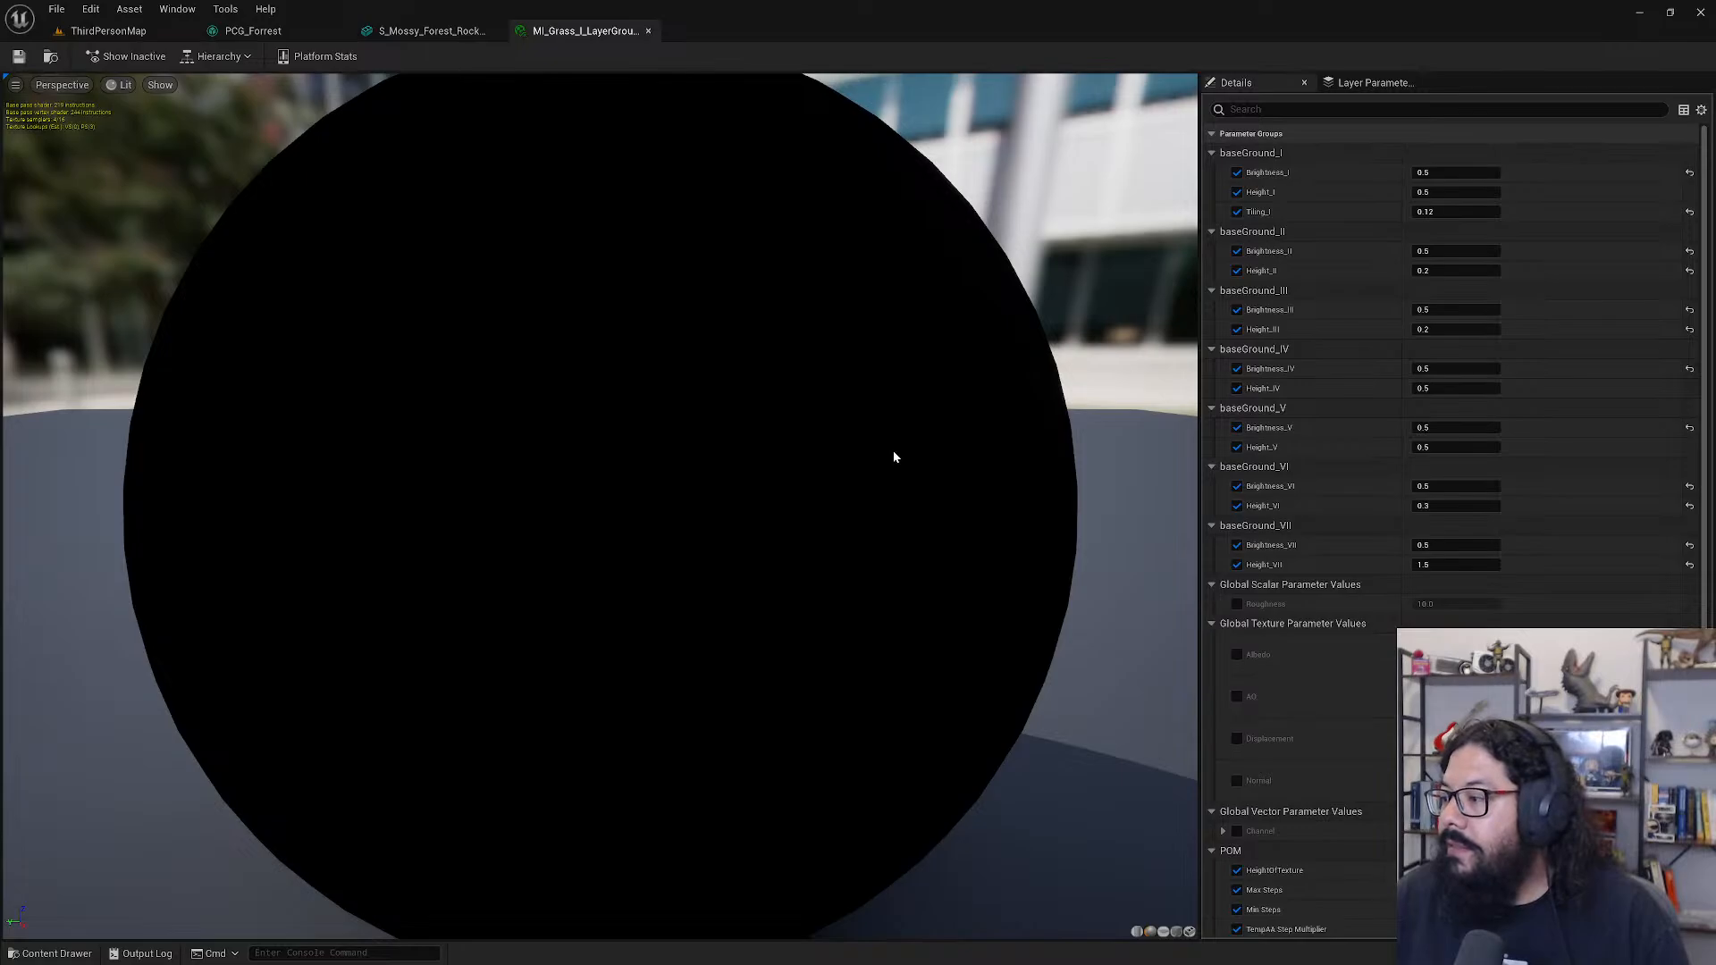
{"action": "left_click", "coordinate": [1237, 654]}
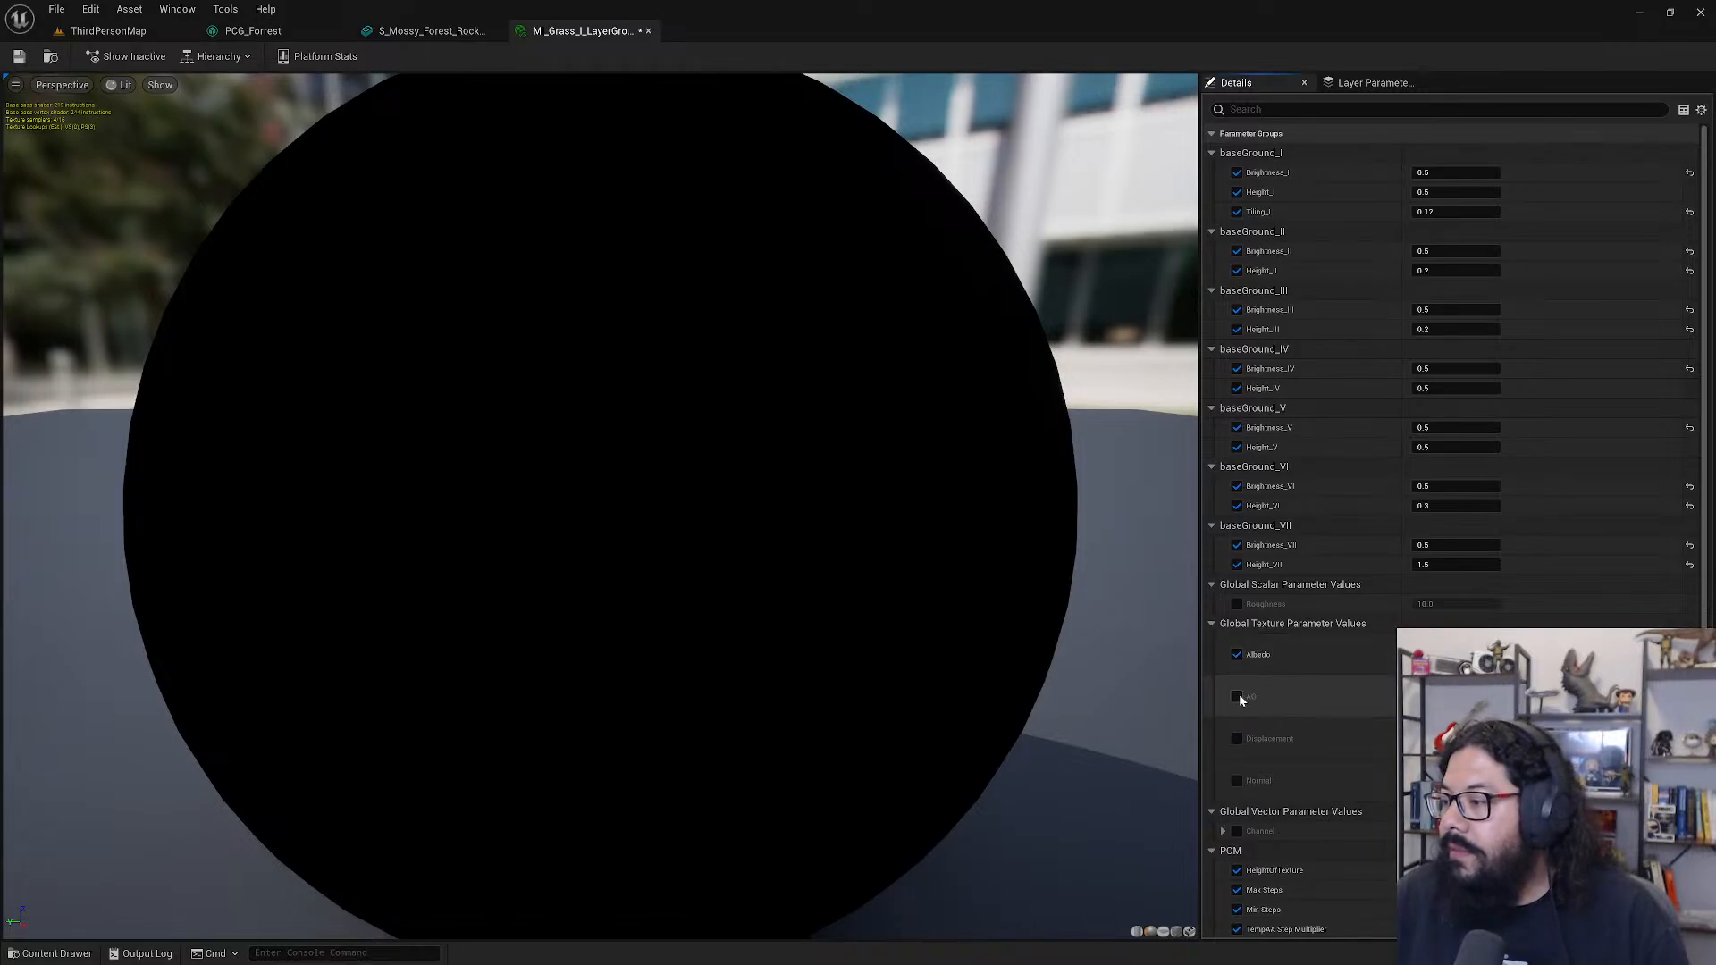
{"action": "left_click", "coordinate": [1237, 696]}
{"action": "left_click", "coordinate": [1237, 738]}
{"action": "left_click", "coordinate": [1239, 779]}
{"action": "left_click", "coordinate": [18, 57]}
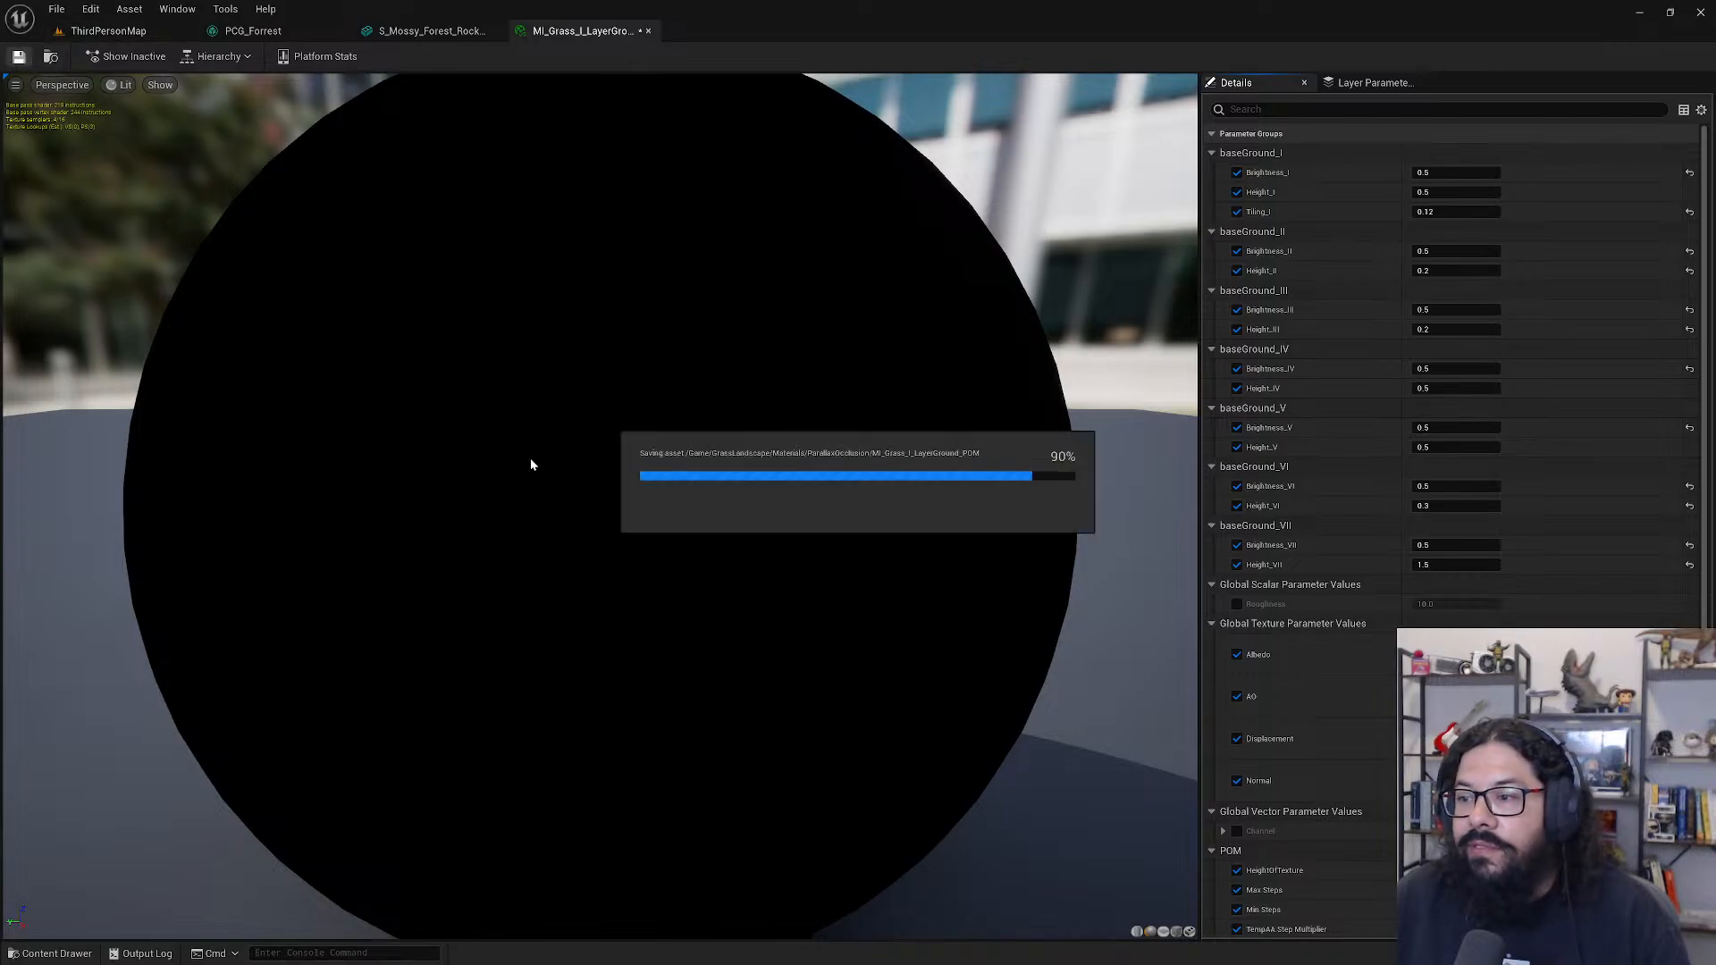
{"action": "scroll", "coordinate": [706, 438], "scroll_direction": "down", "scroll_amount": 6}
{"action": "scroll", "coordinate": [706, 438], "scroll_direction": "up", "scroll_amount": 2}
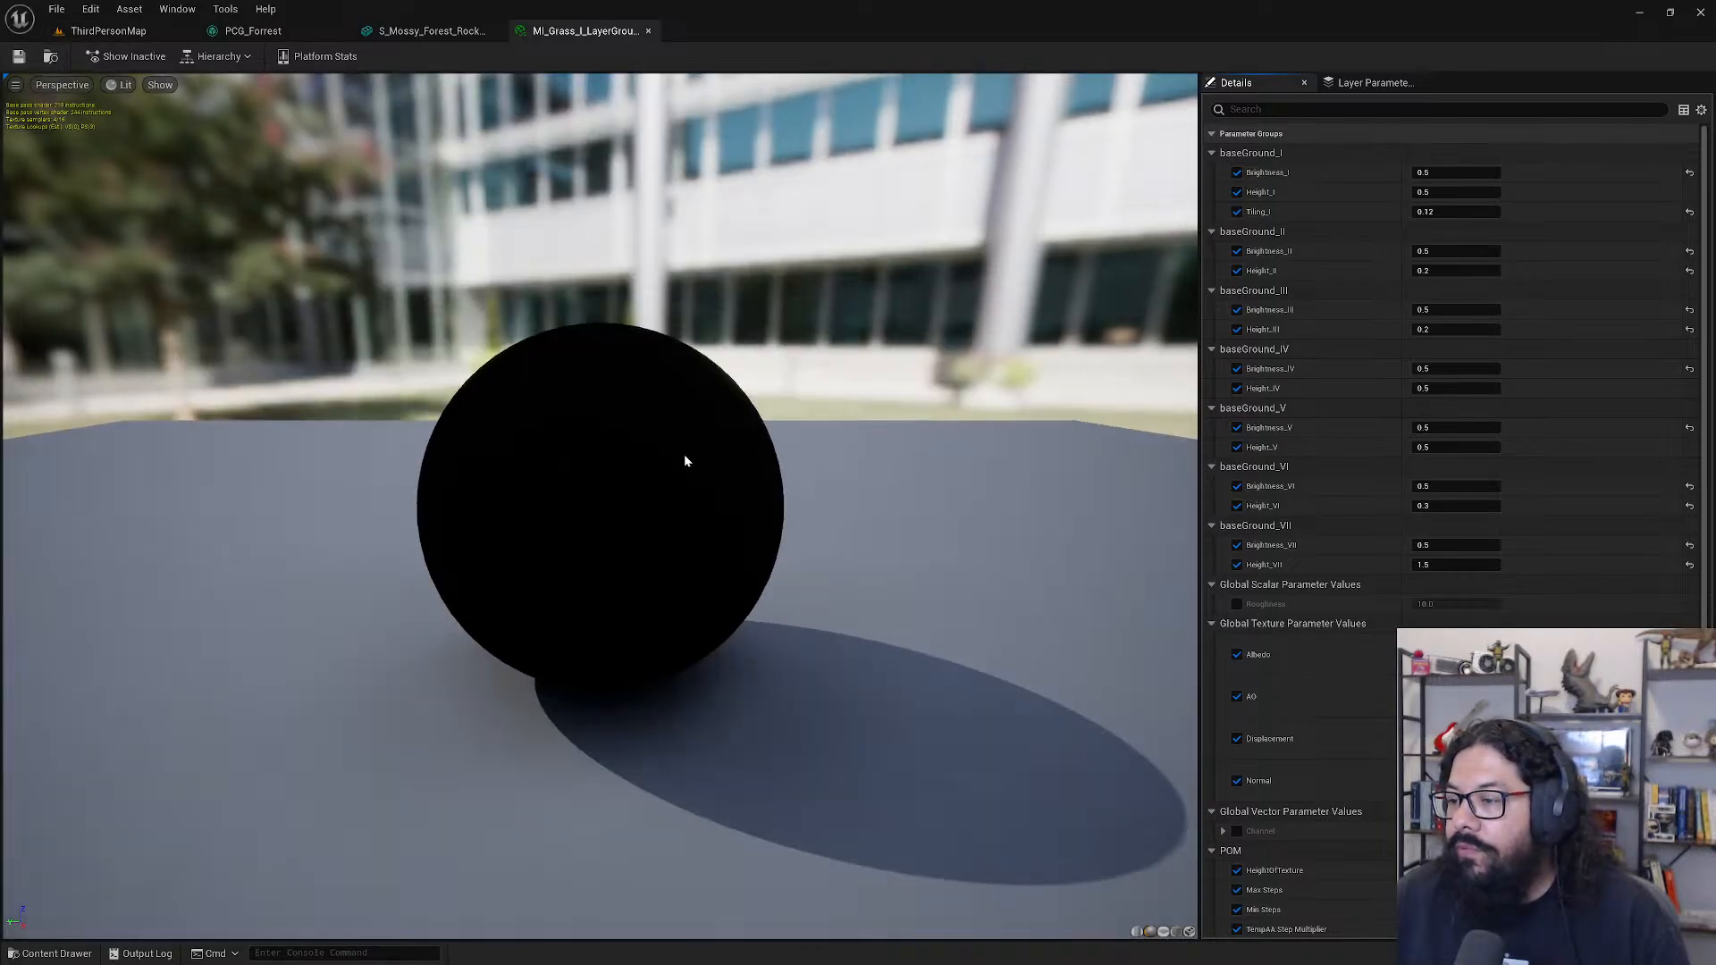
{"action": "left_click_drag", "start_coordinate": [684, 454], "coordinate": [625, 509]}
{"action": "scroll", "coordinate": [1289, 619], "scroll_direction": "down", "scroll_amount": 3}
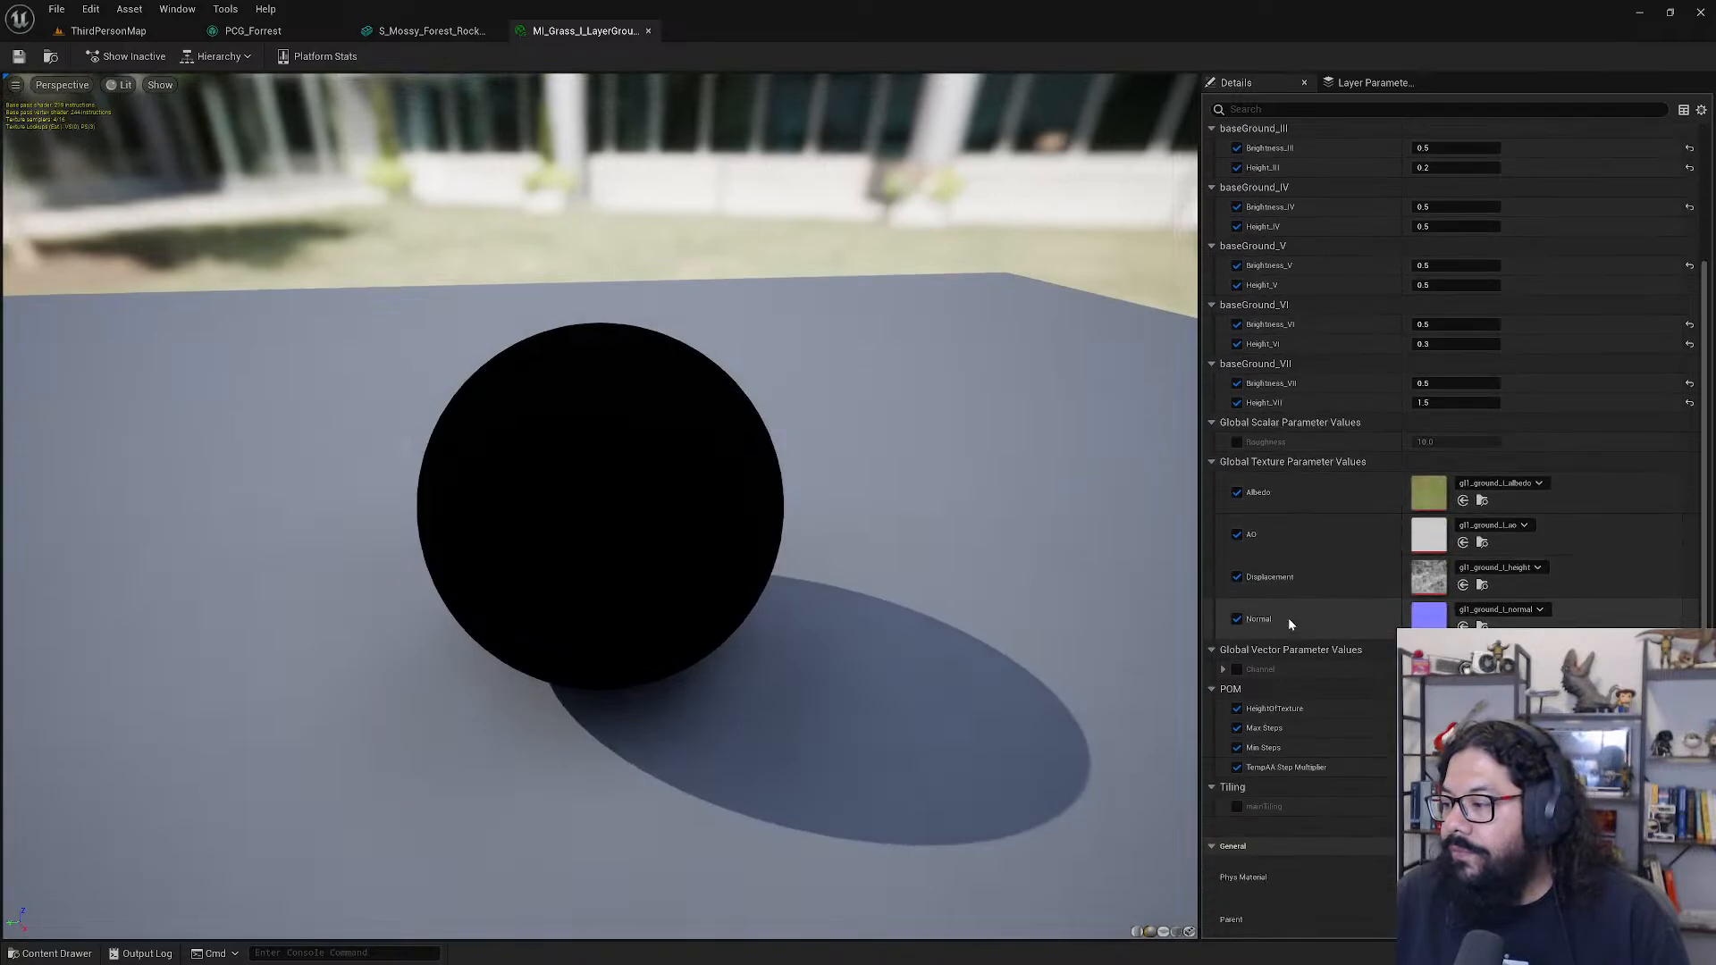
- Try the Channel vector override and inspect the parent material MA_Grass_I_LayerGround_POM before returning to the instance
{"action": "left_click", "coordinate": [1237, 670]}
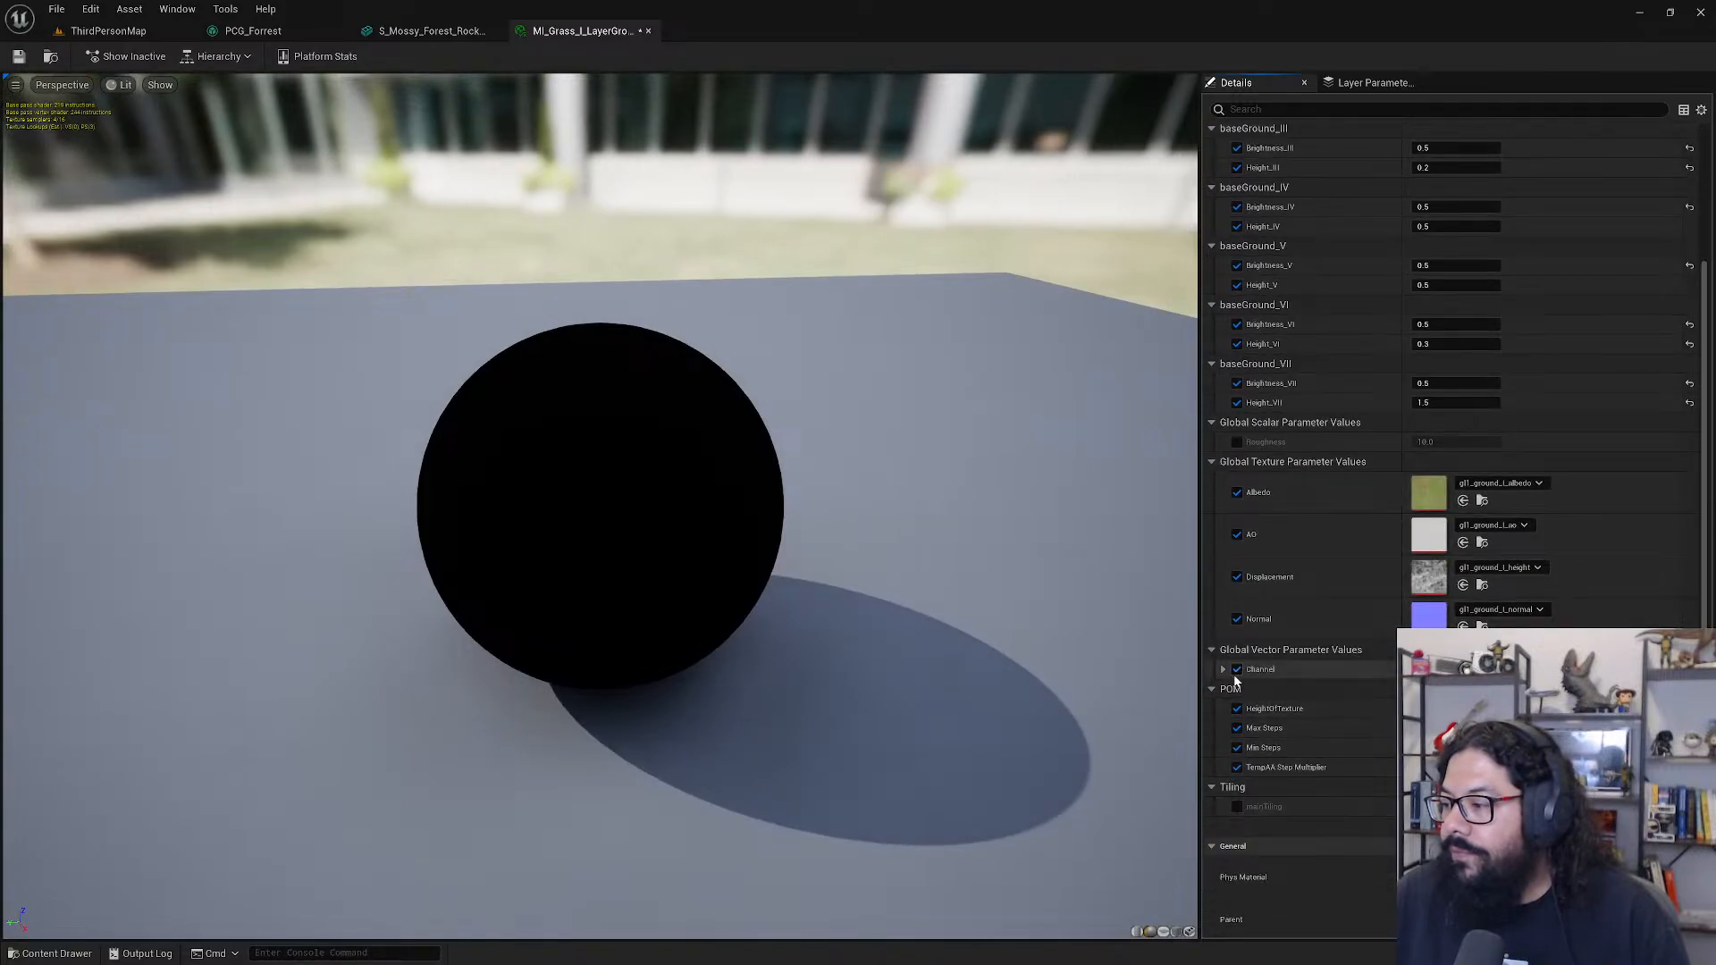
{"action": "scroll", "coordinate": [1296, 713], "scroll_direction": "down", "scroll_amount": 2}
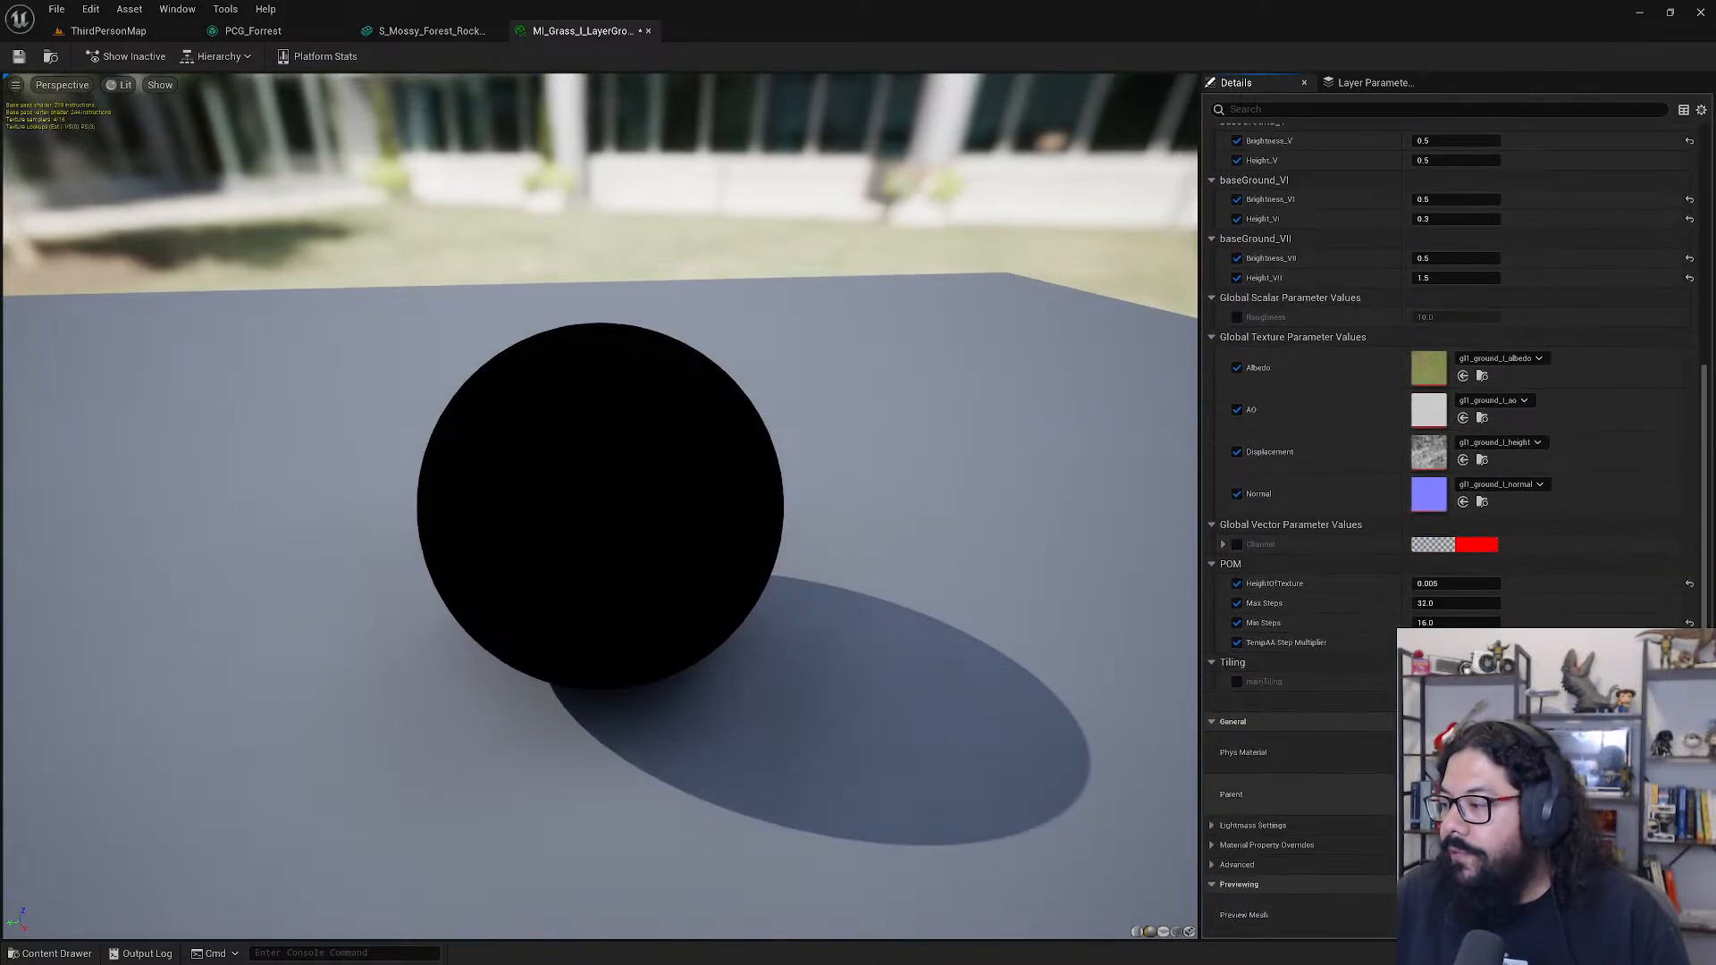
{"action": "double_click", "coordinate": [1429, 793]}
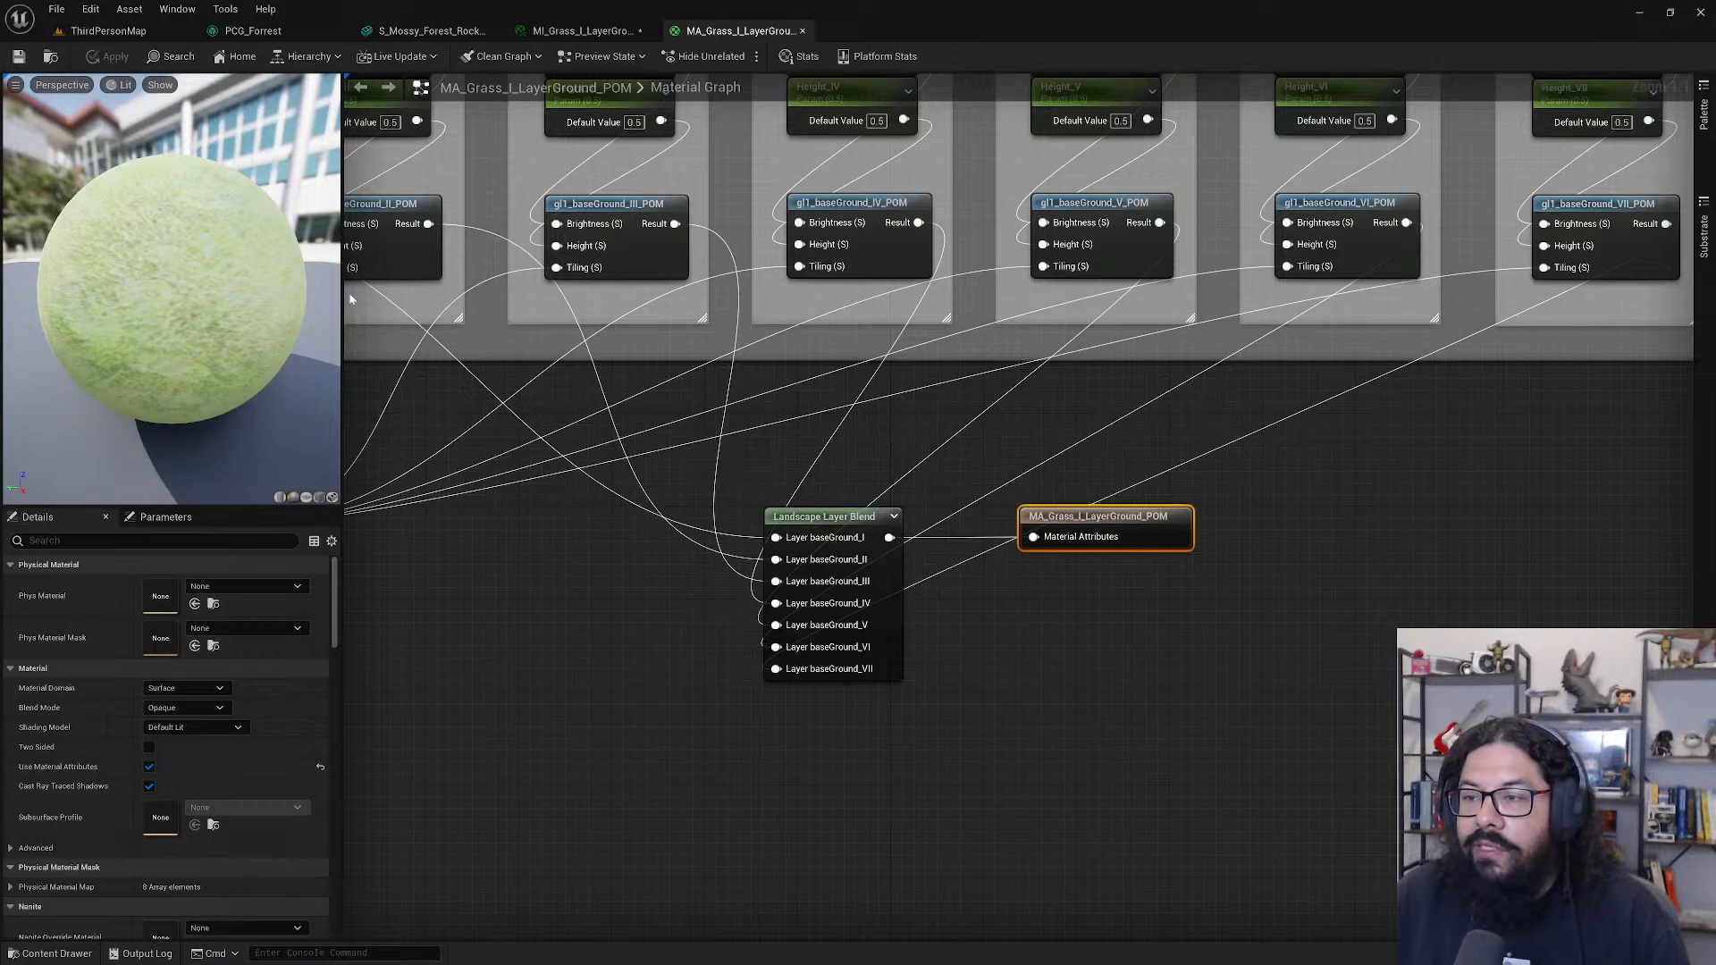
{"action": "left_click", "coordinate": [572, 31]}
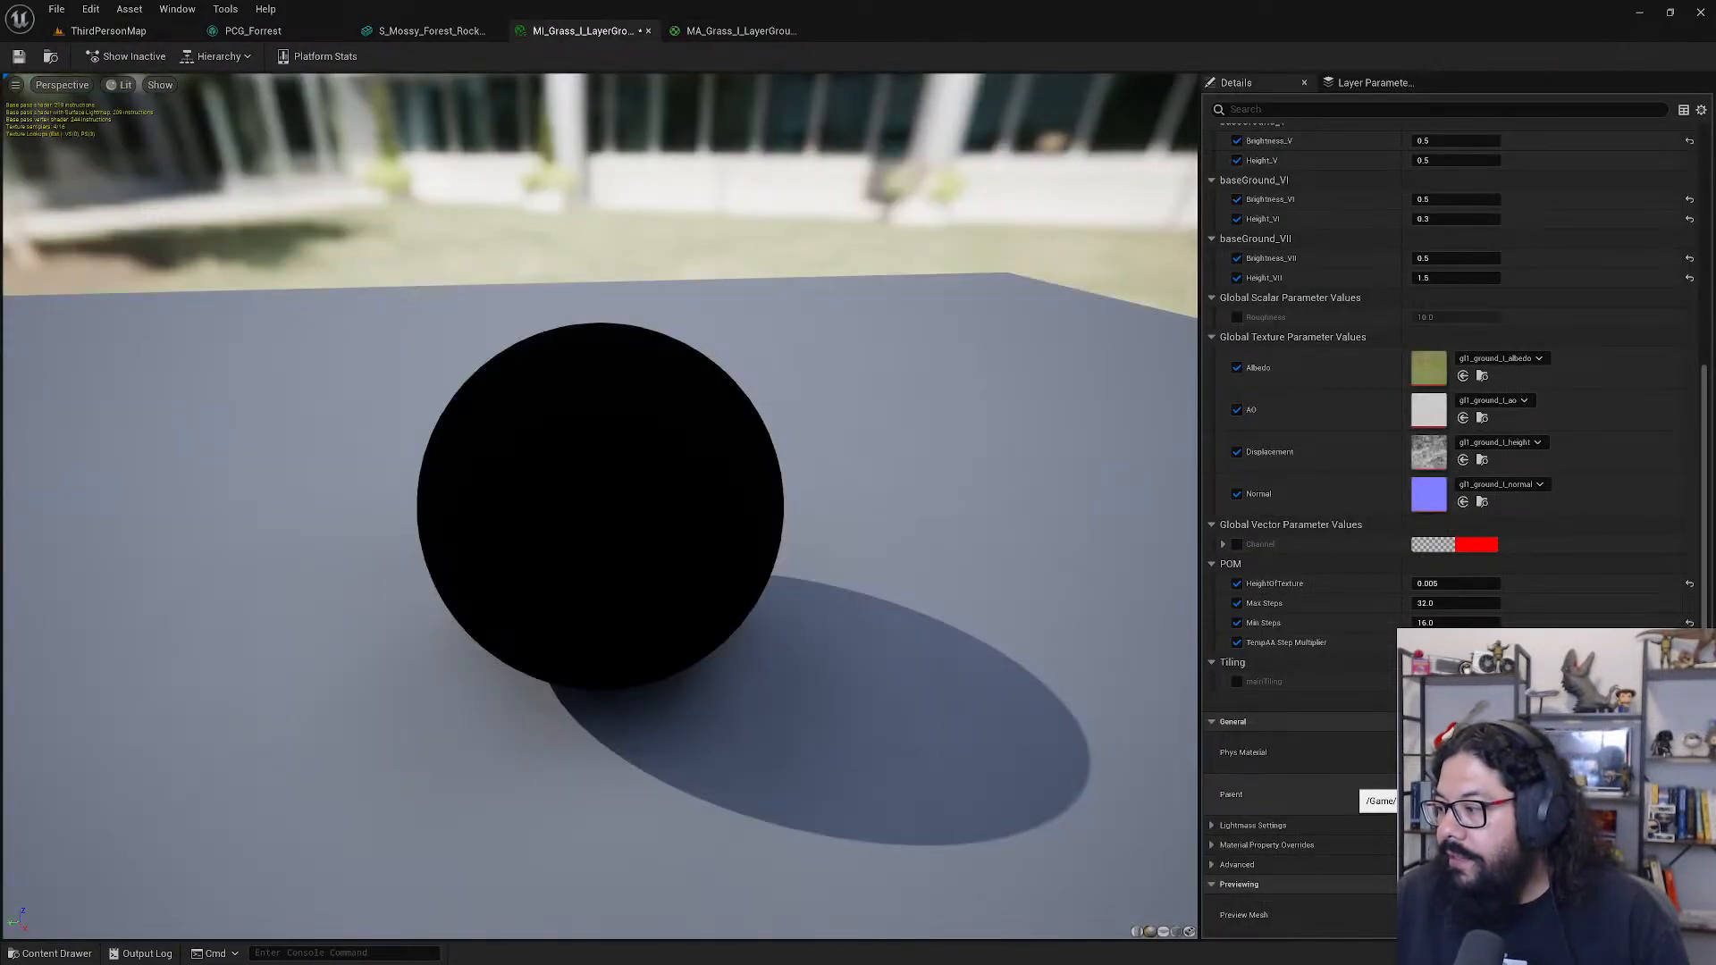
{"action": "left_click", "coordinate": [1502, 784]}
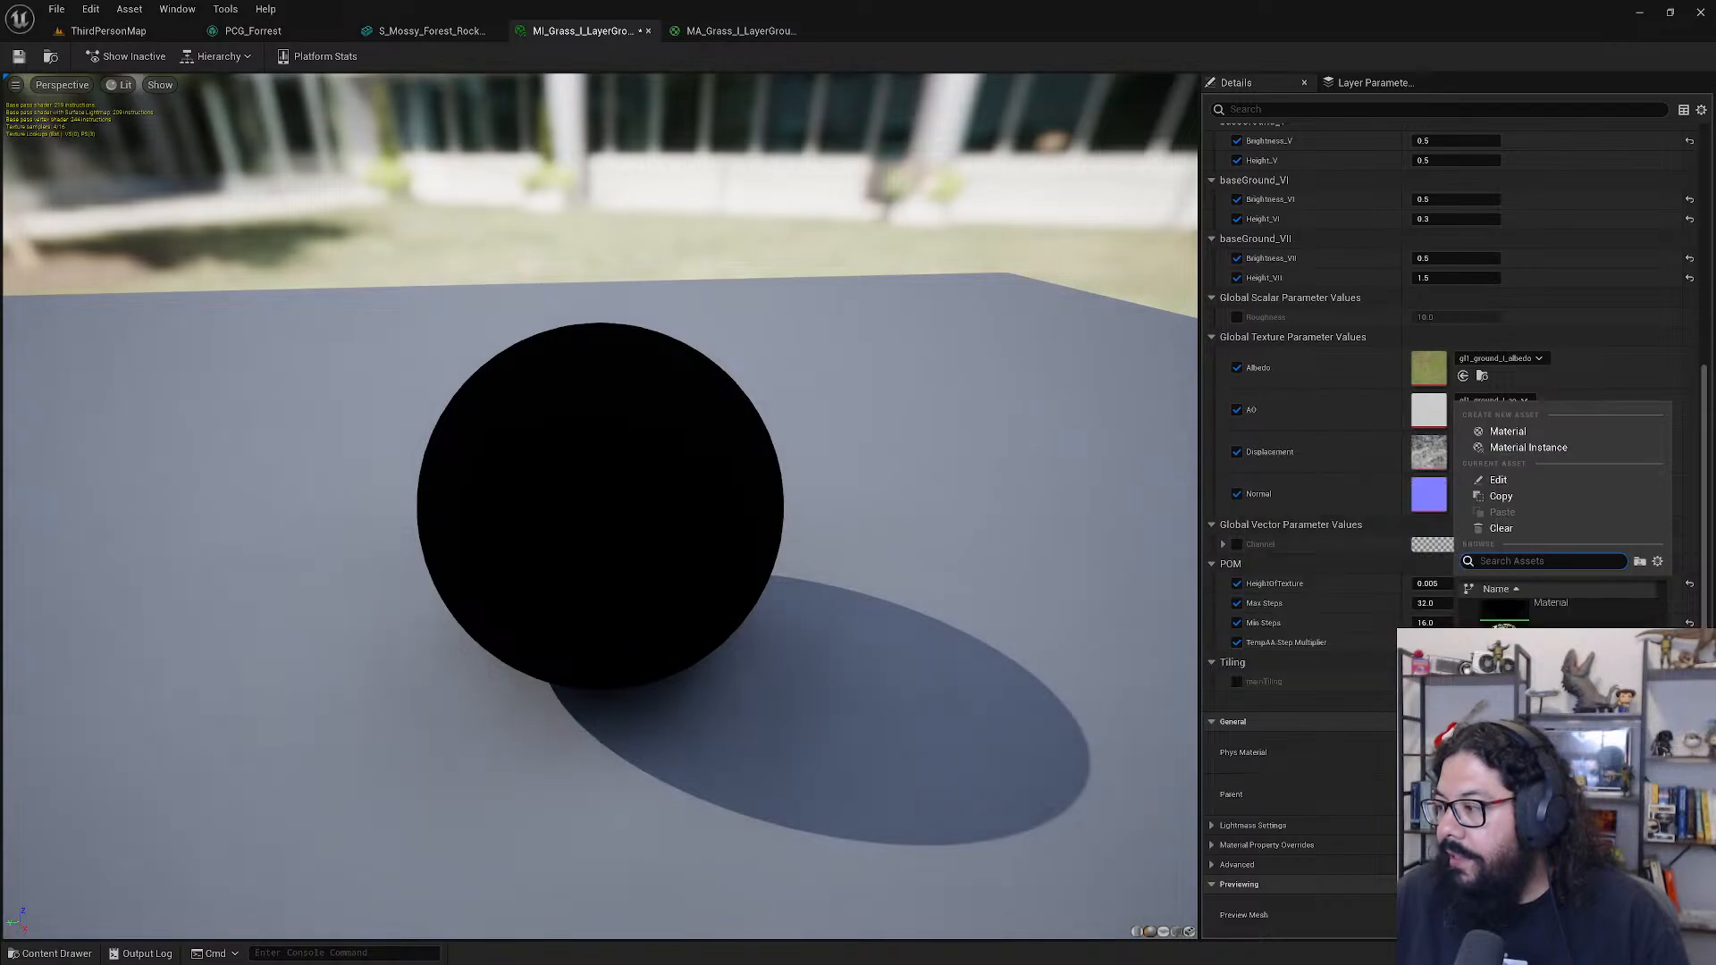
{"action": "scroll", "coordinate": [1564, 698], "scroll_direction": "down", "scroll_amount": 15}
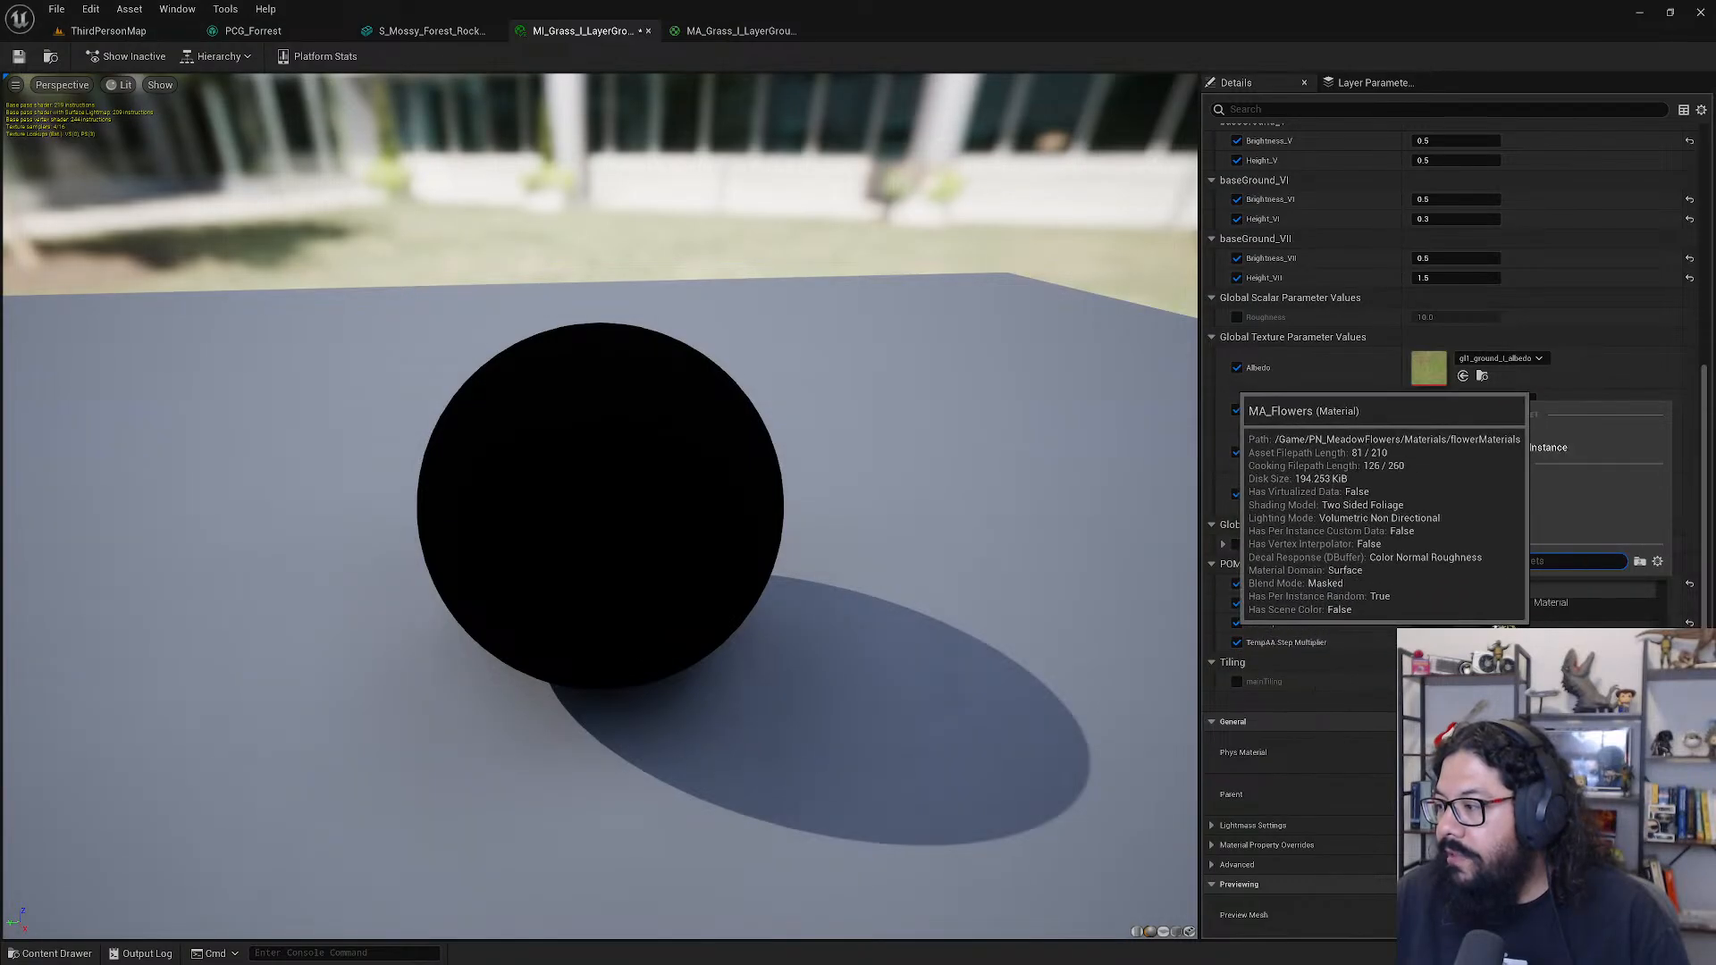
{"action": "scroll", "coordinate": [1564, 688], "scroll_direction": "down", "scroll_amount": 8}
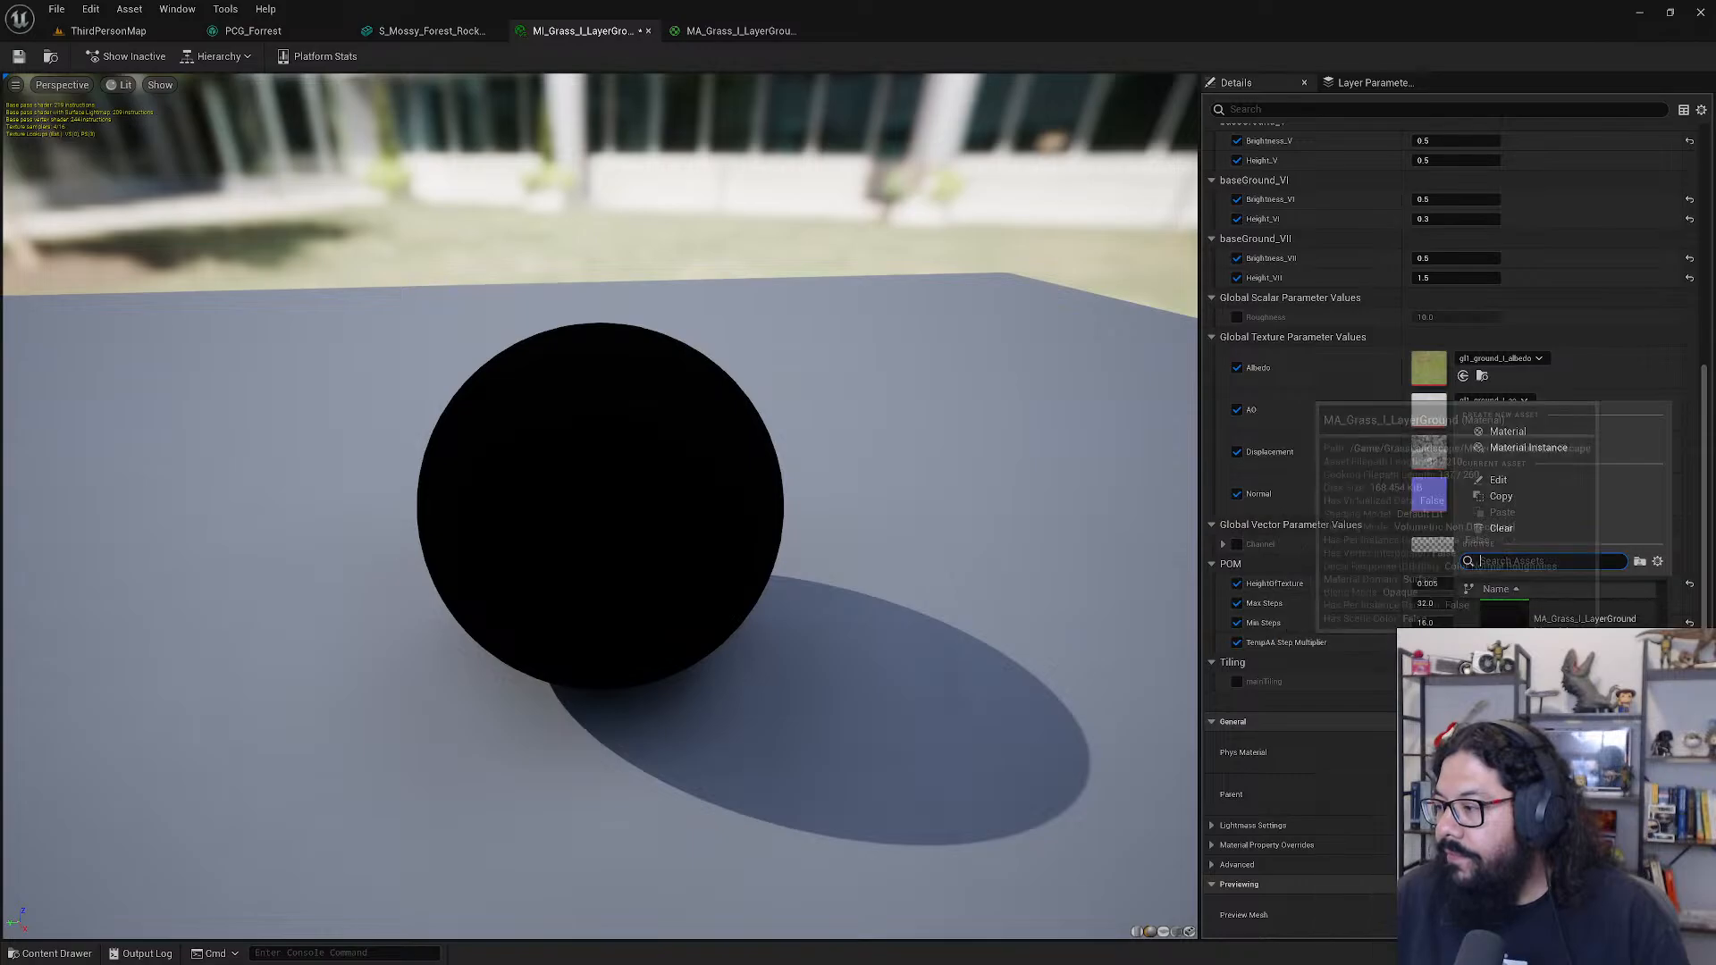
{"action": "scroll", "coordinate": [1564, 688], "scroll_direction": "up", "scroll_amount": 20}
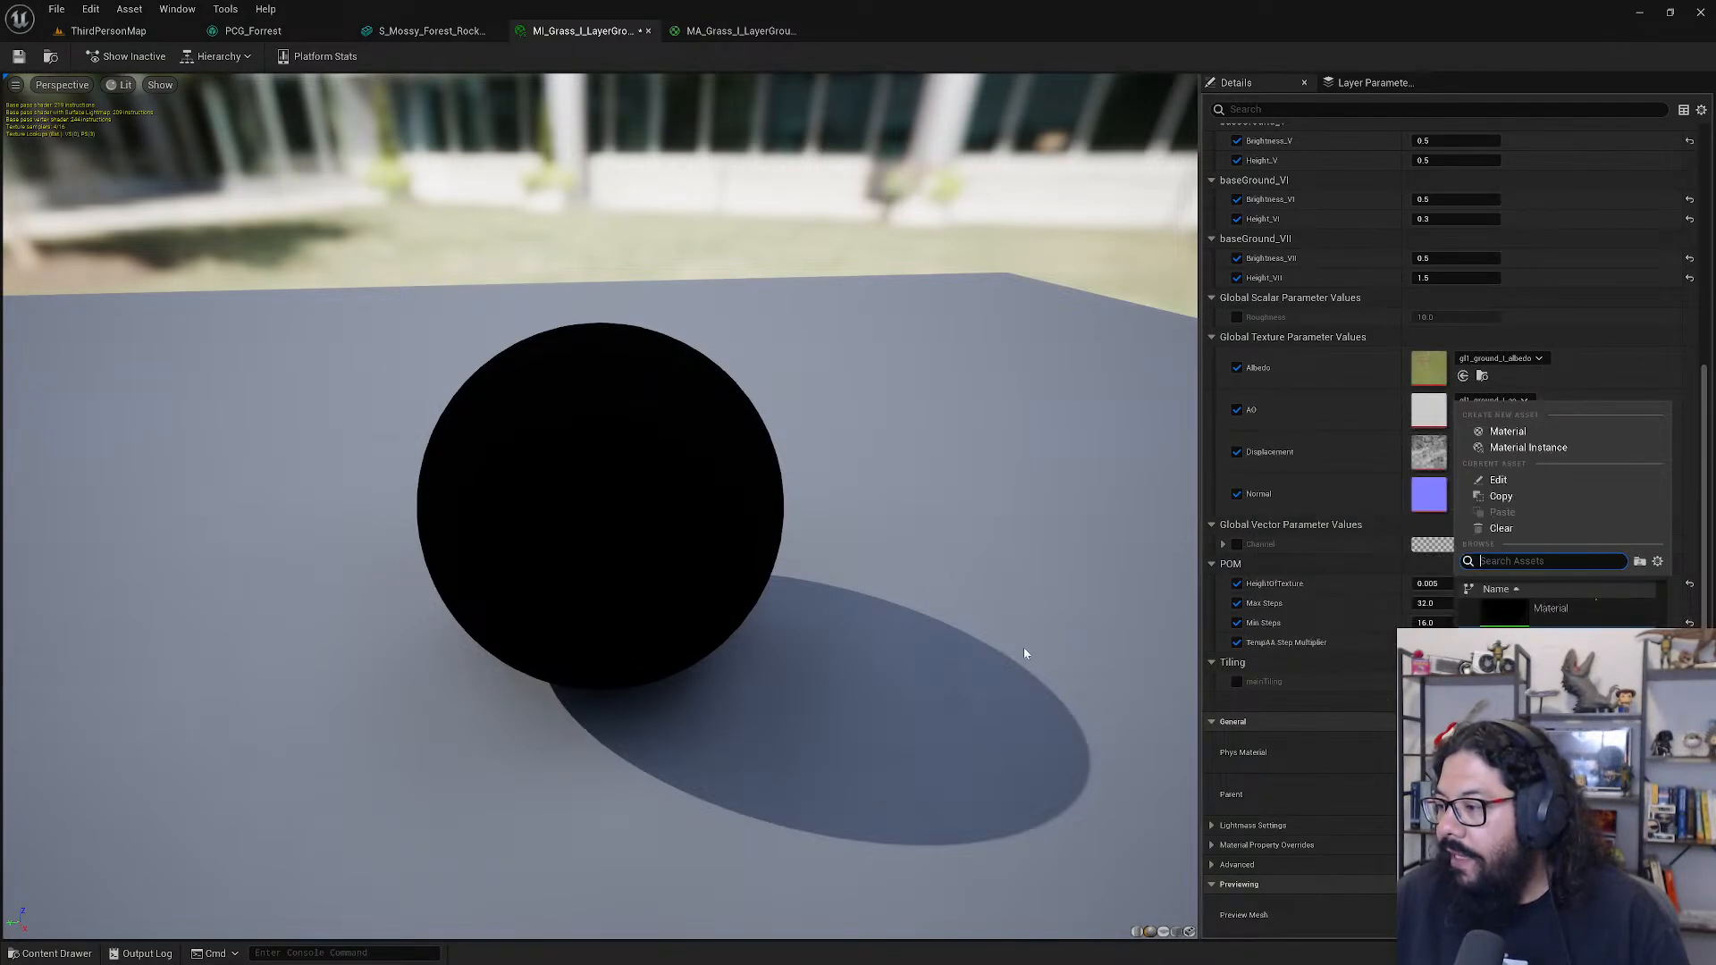
{"action": "left_click", "coordinate": [689, 515]}
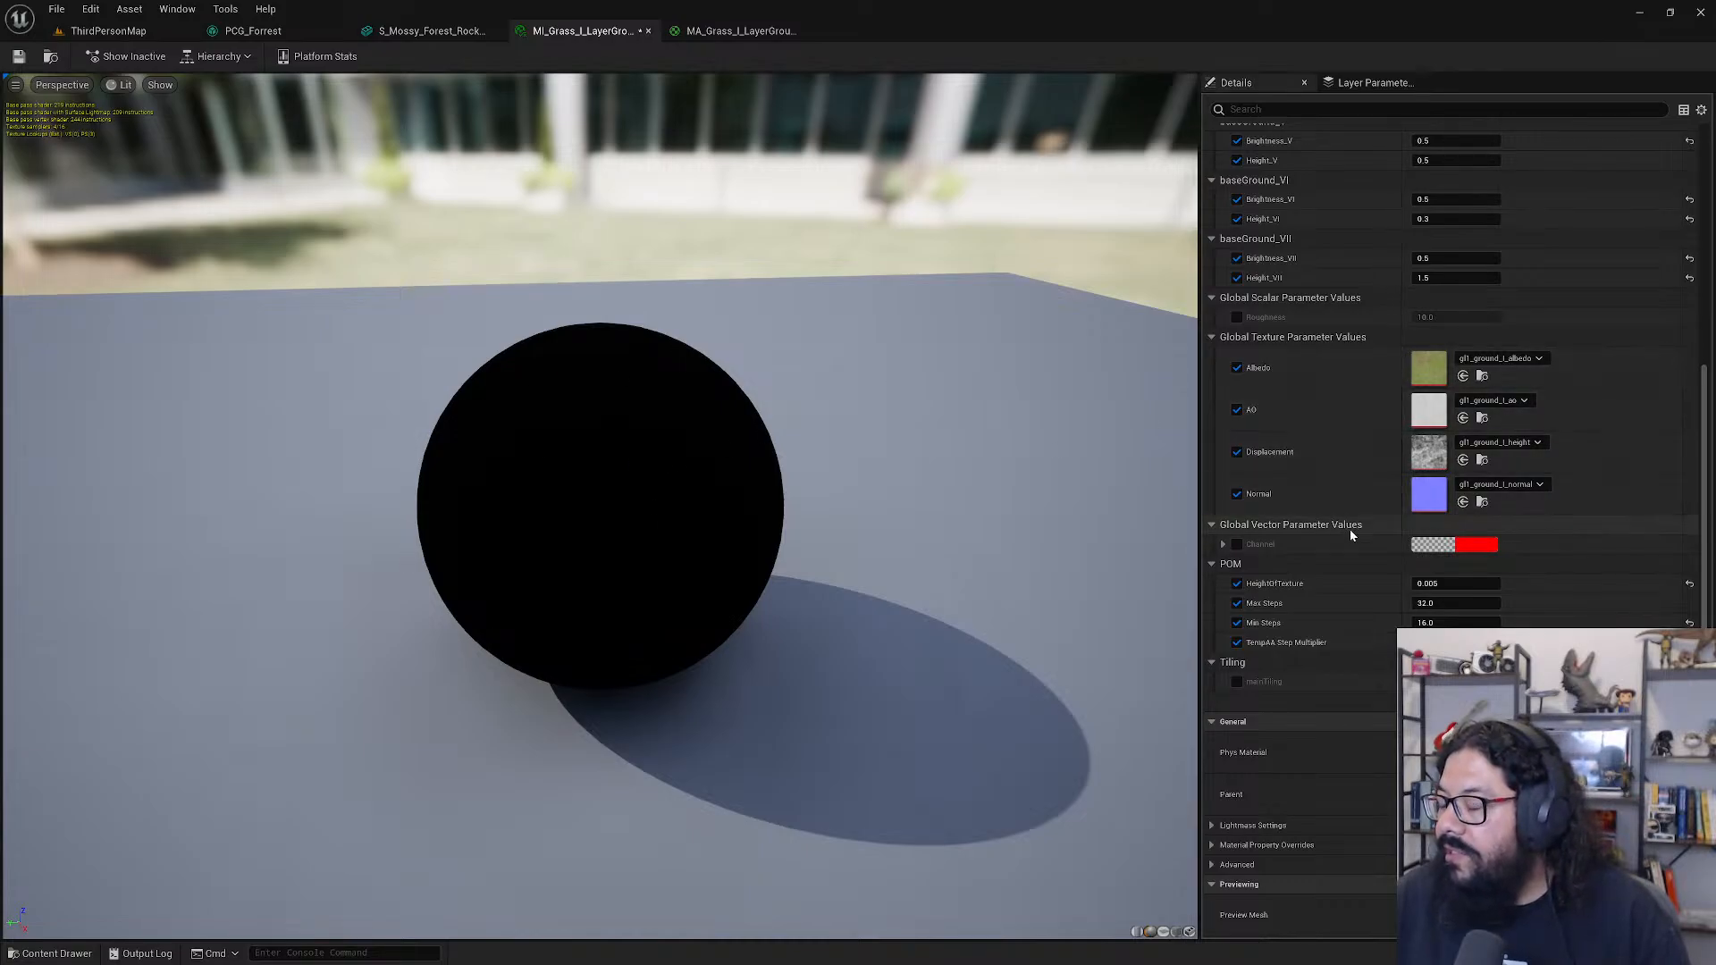
- Try switching the material instance's POM and tiling parameter overrides off and on
{"action": "left_click", "coordinate": [1237, 583]}
{"action": "left_click", "coordinate": [1237, 623]}
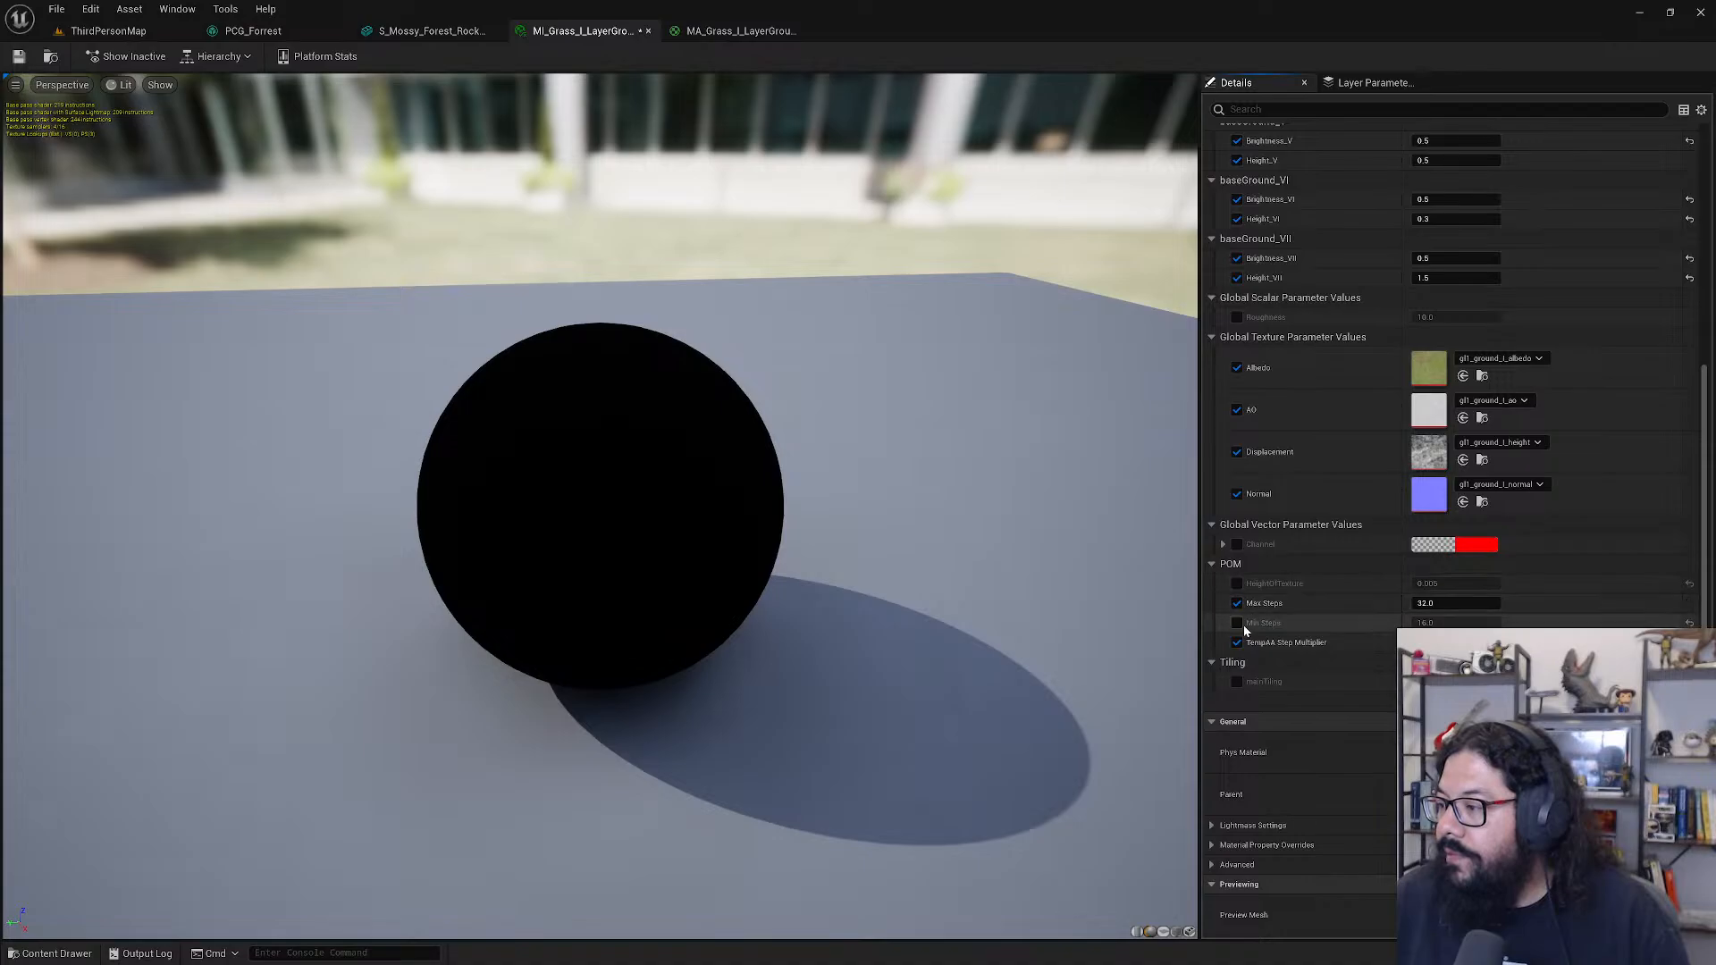
{"action": "left_click", "coordinate": [1237, 603]}
{"action": "left_click", "coordinate": [1237, 642]}
{"action": "left_click", "coordinate": [1237, 623]}
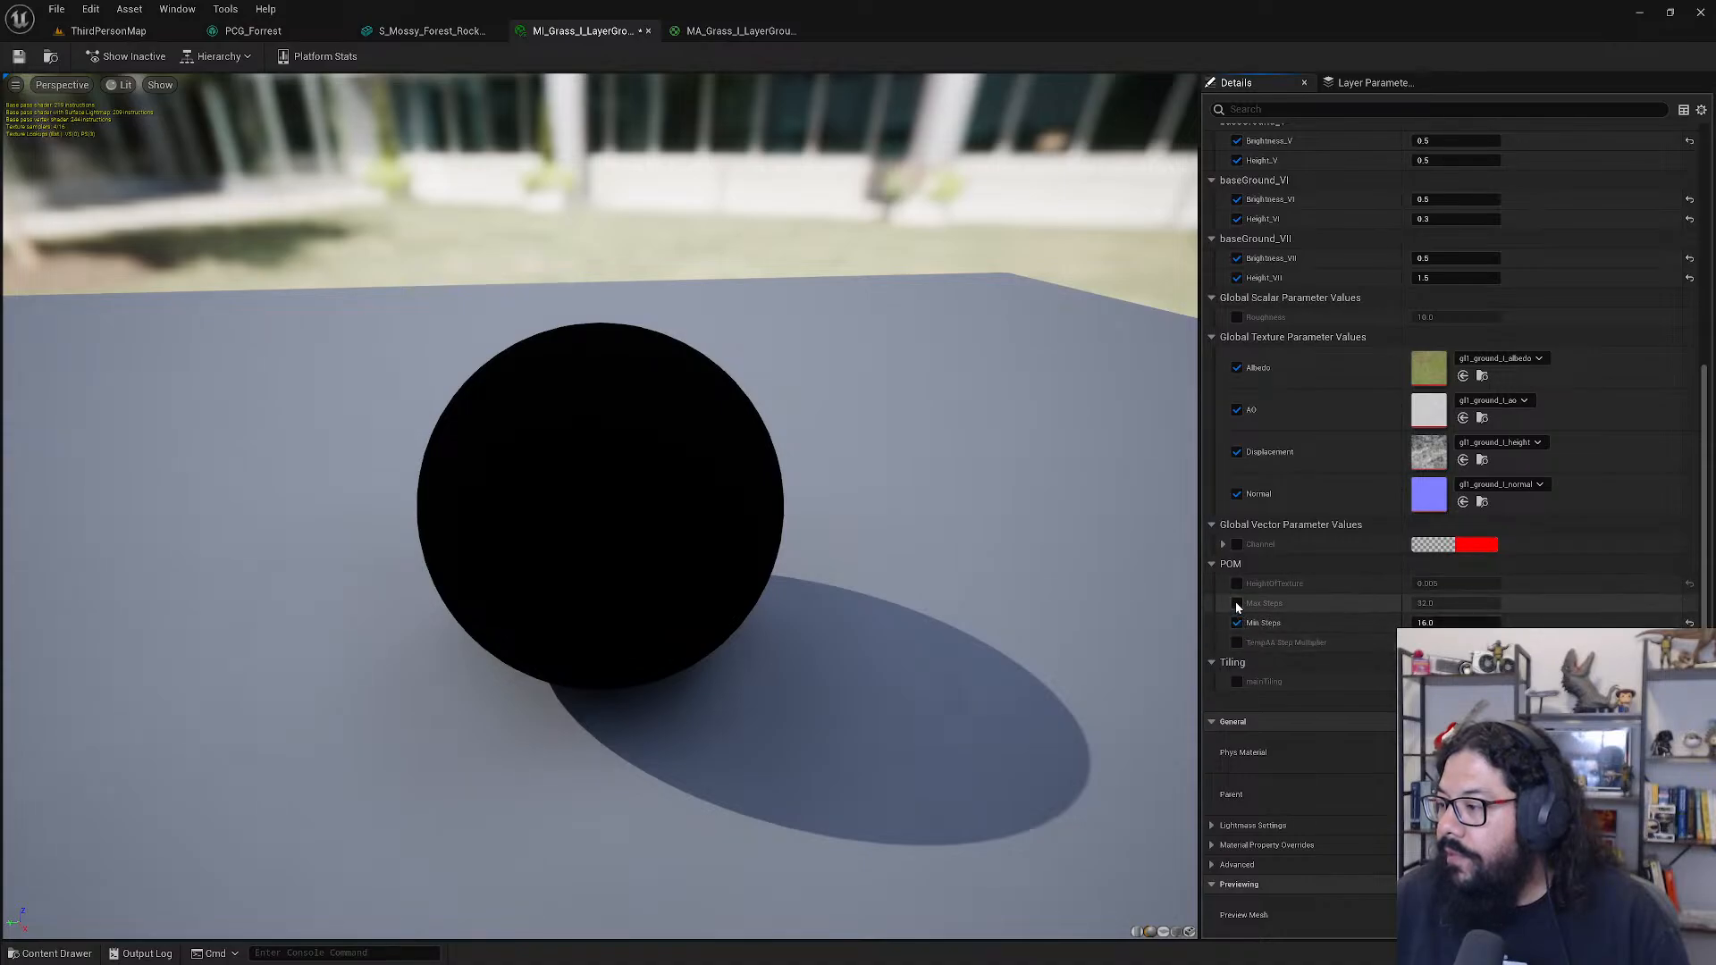
{"action": "left_click", "coordinate": [1237, 604]}
{"action": "left_click", "coordinate": [1237, 583]}
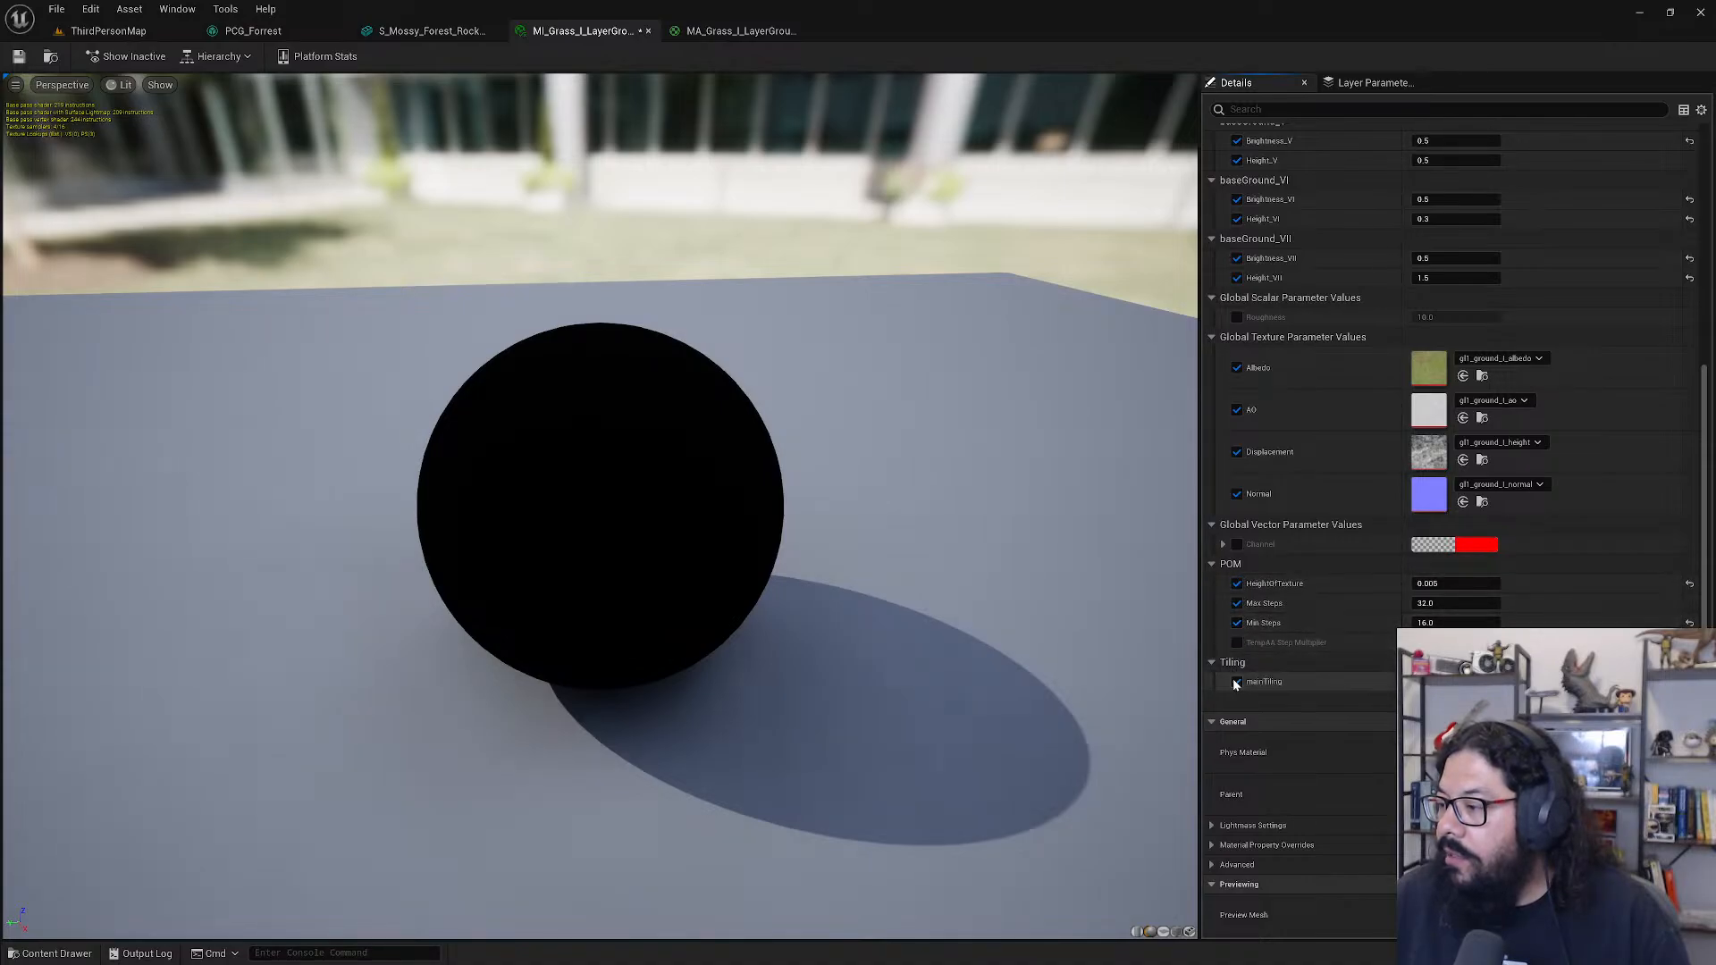
{"action": "left_click", "coordinate": [1237, 683]}
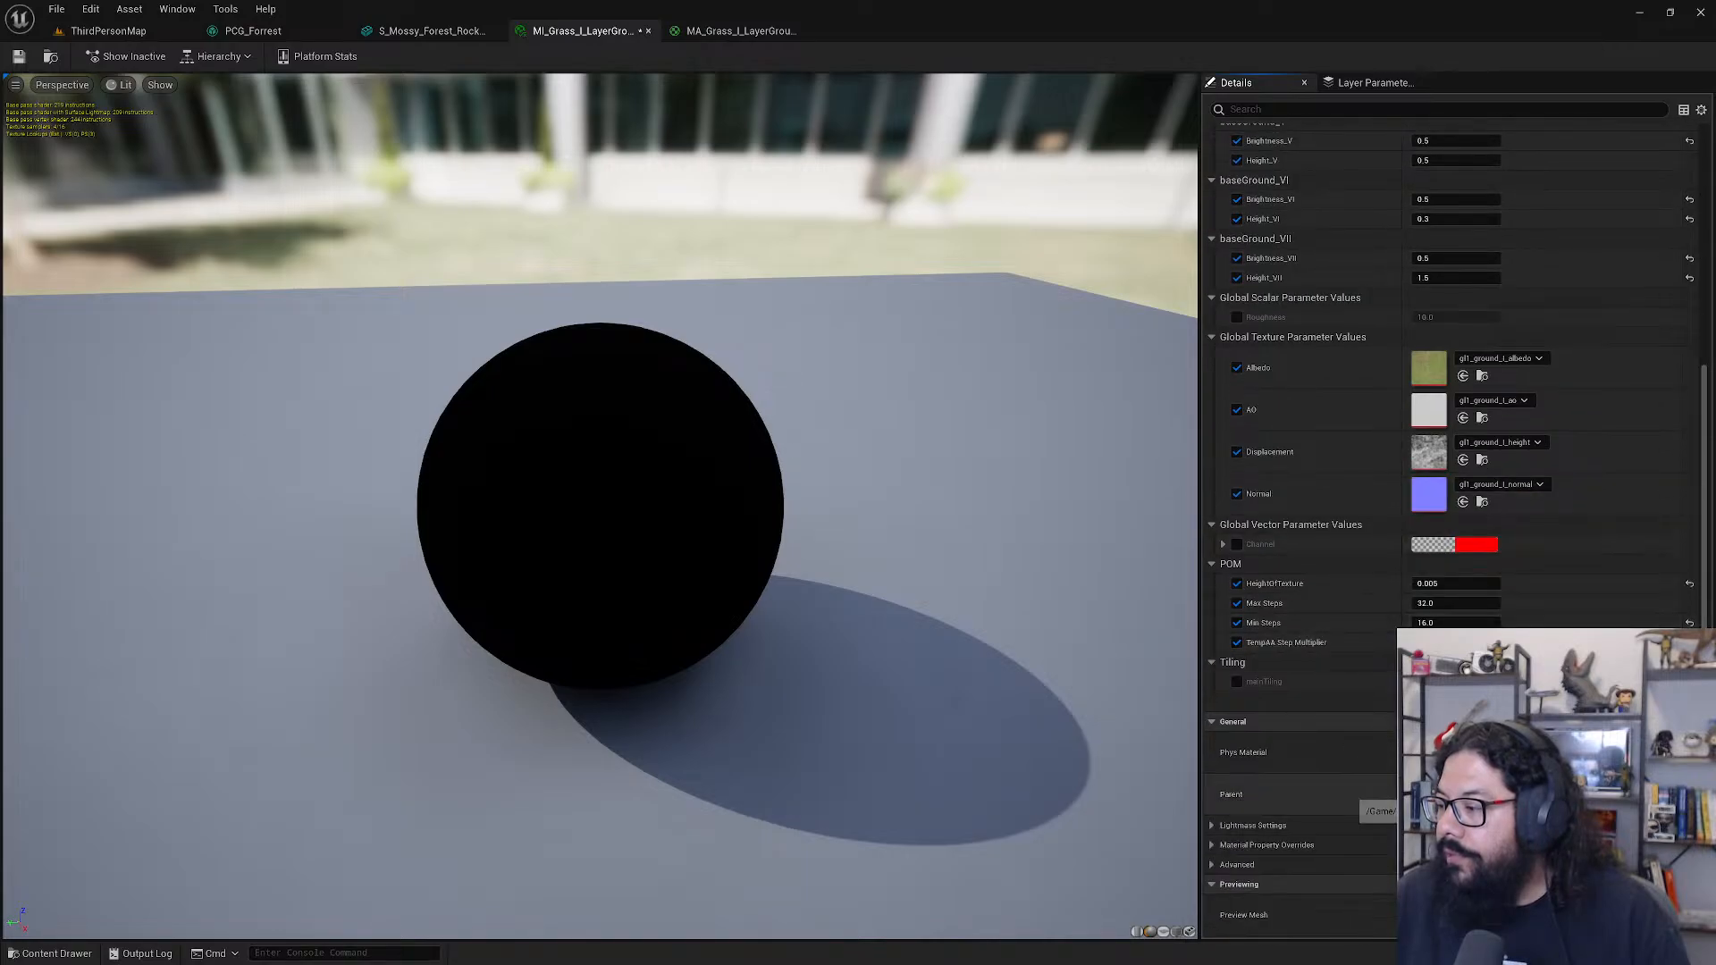
- Reopen the parent material MA_Grass_I_LayerGround_POM, move its output node further from the Landscape Layer Blend node, and save it
{"action": "scroll", "coordinate": [1374, 694], "scroll_direction": "up", "scroll_amount": 5}
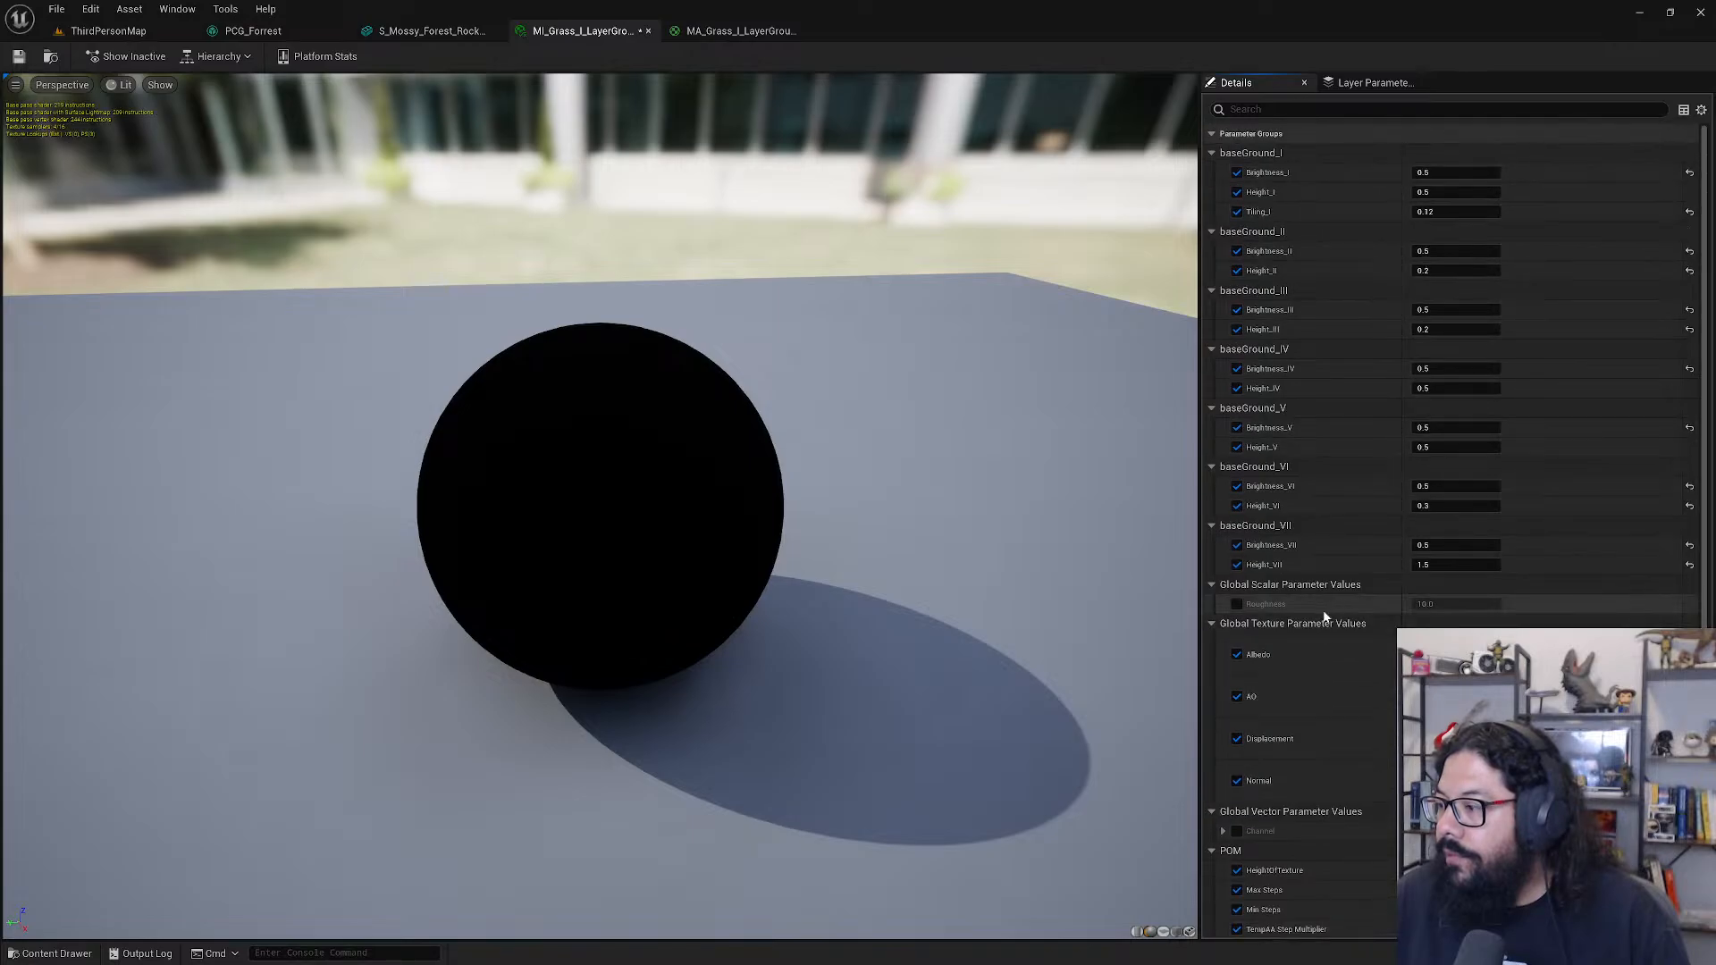
{"action": "scroll", "coordinate": [1345, 639], "scroll_direction": "down", "scroll_amount": 3}
{"action": "scroll", "coordinate": [1350, 644], "scroll_direction": "down", "scroll_amount": 1}
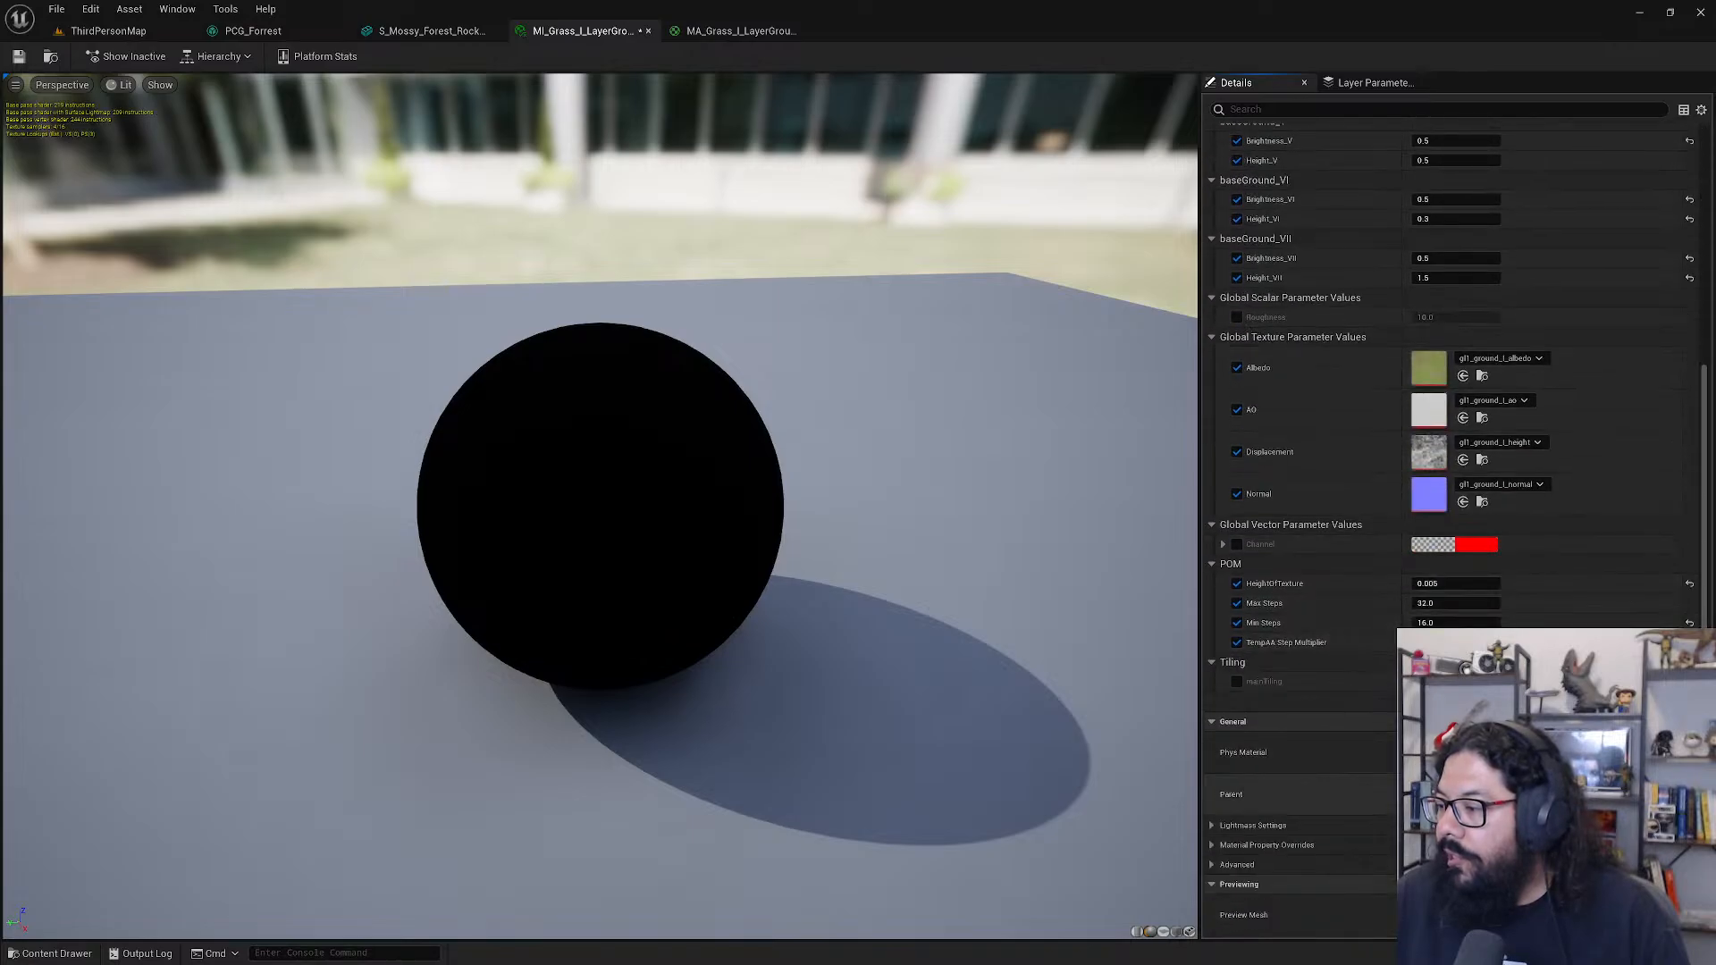
{"action": "double_click", "coordinate": [1429, 794]}
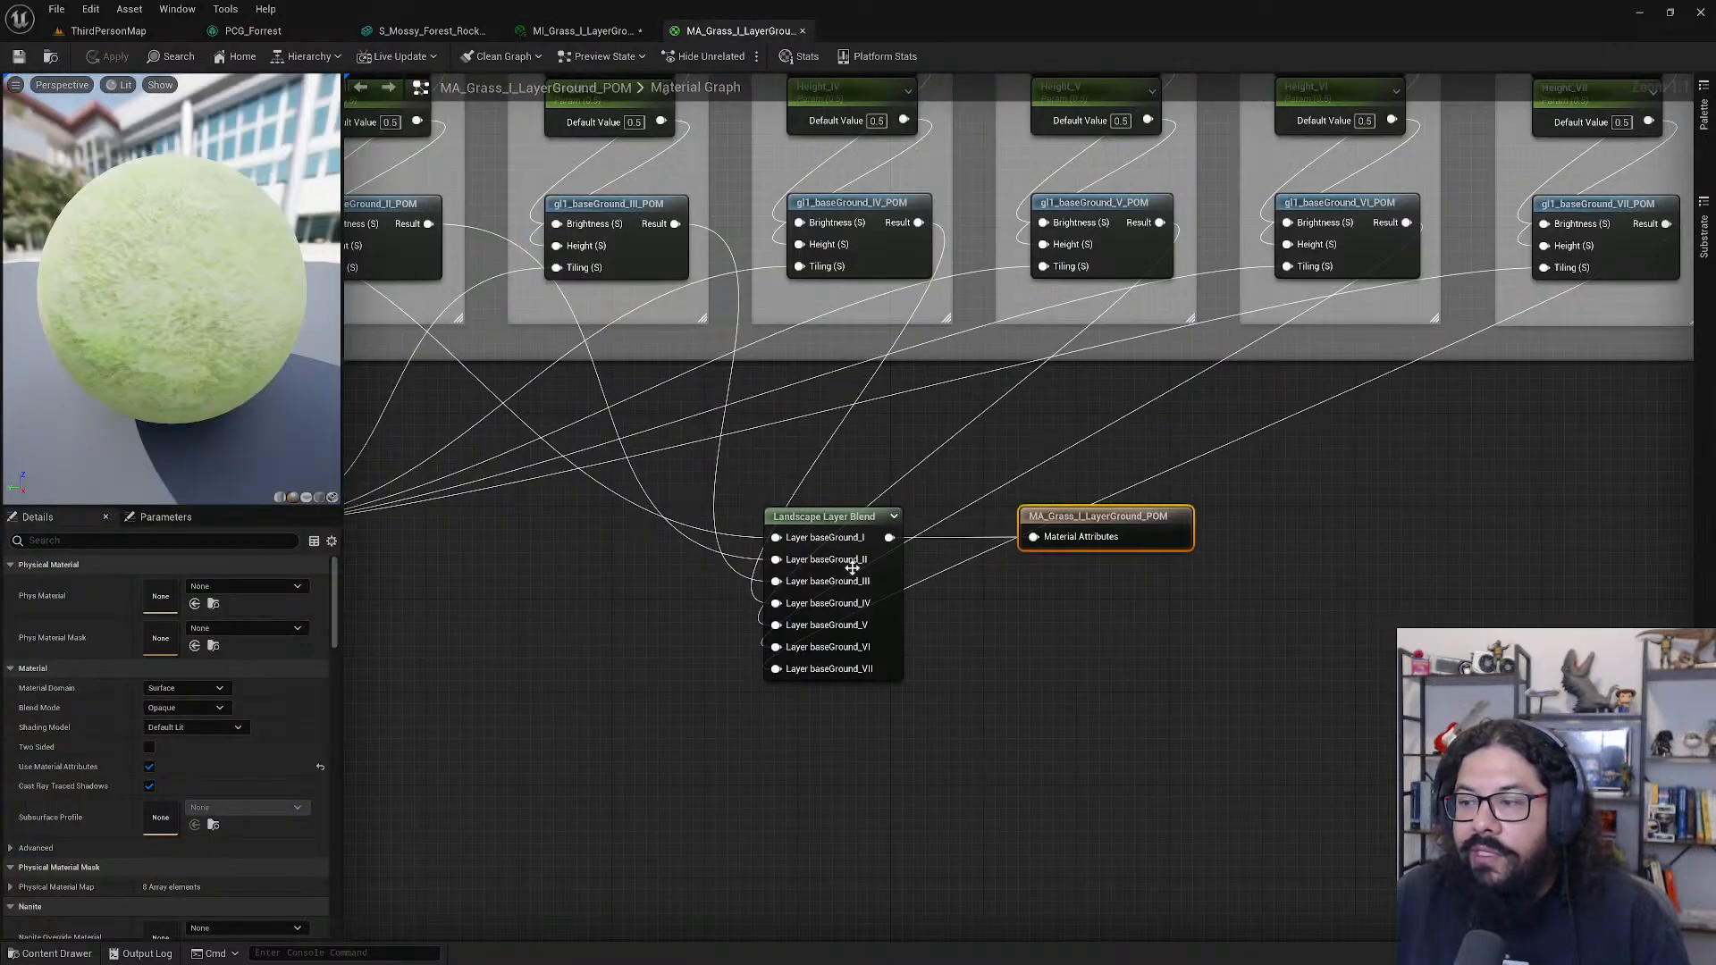
{"action": "left_click_drag", "start_coordinate": [1120, 511], "coordinate": [1260, 535]}
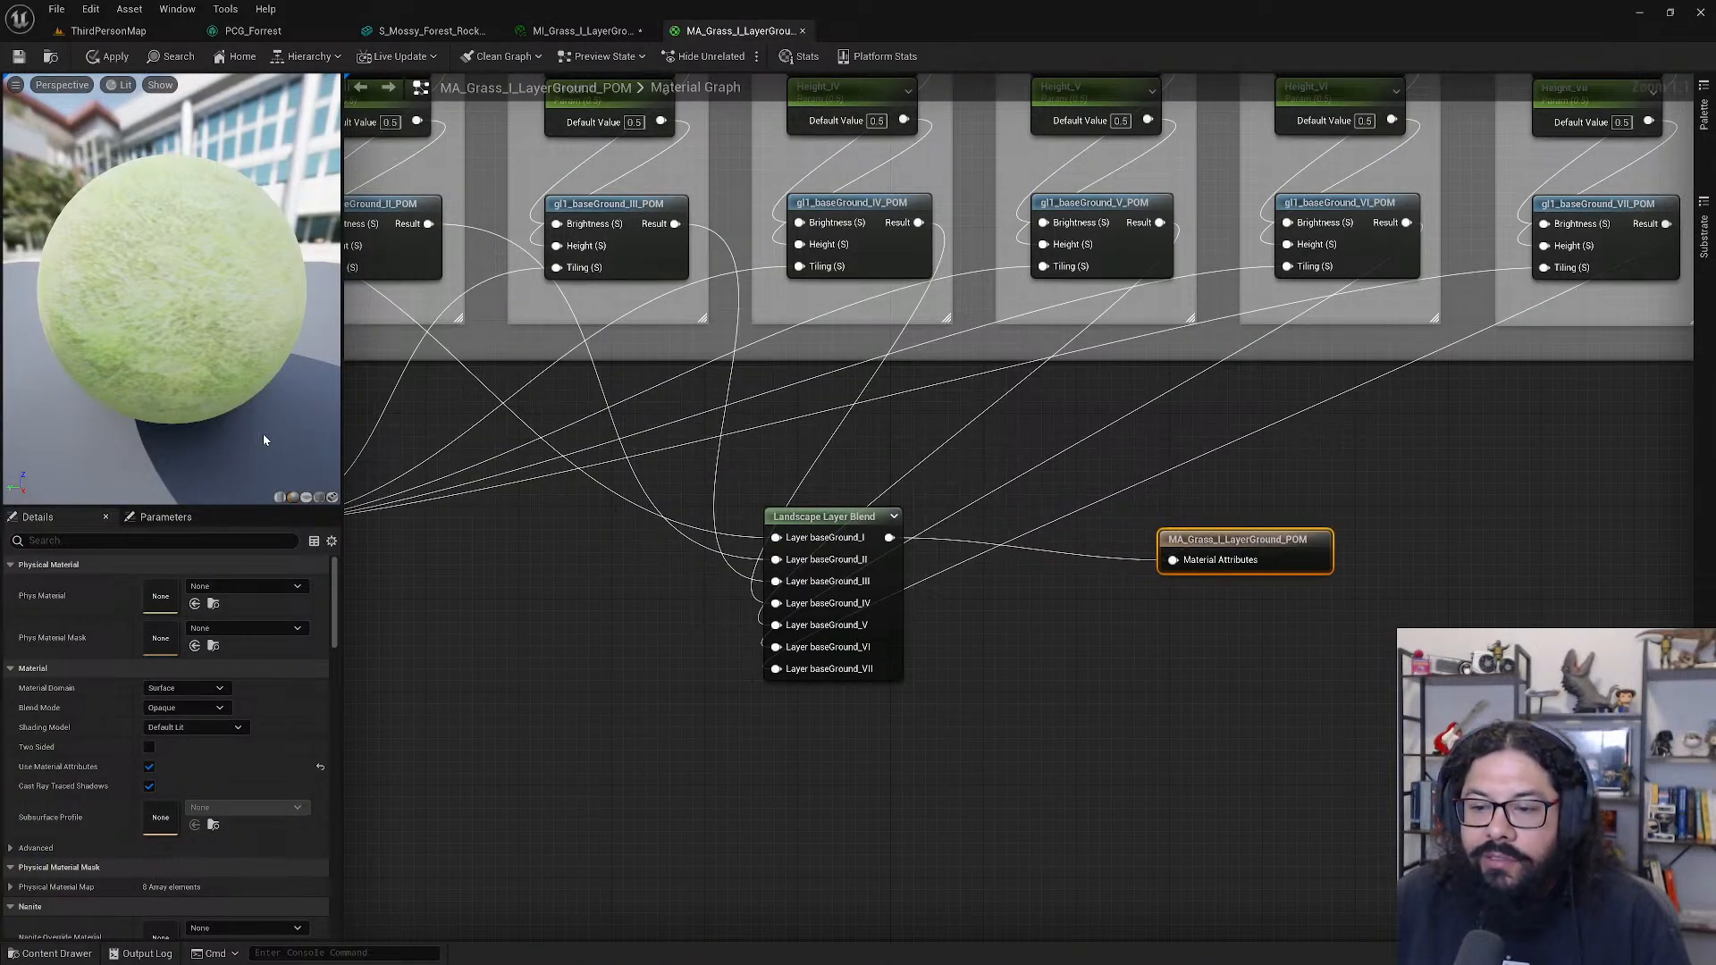
{"action": "left_click", "coordinate": [18, 56]}
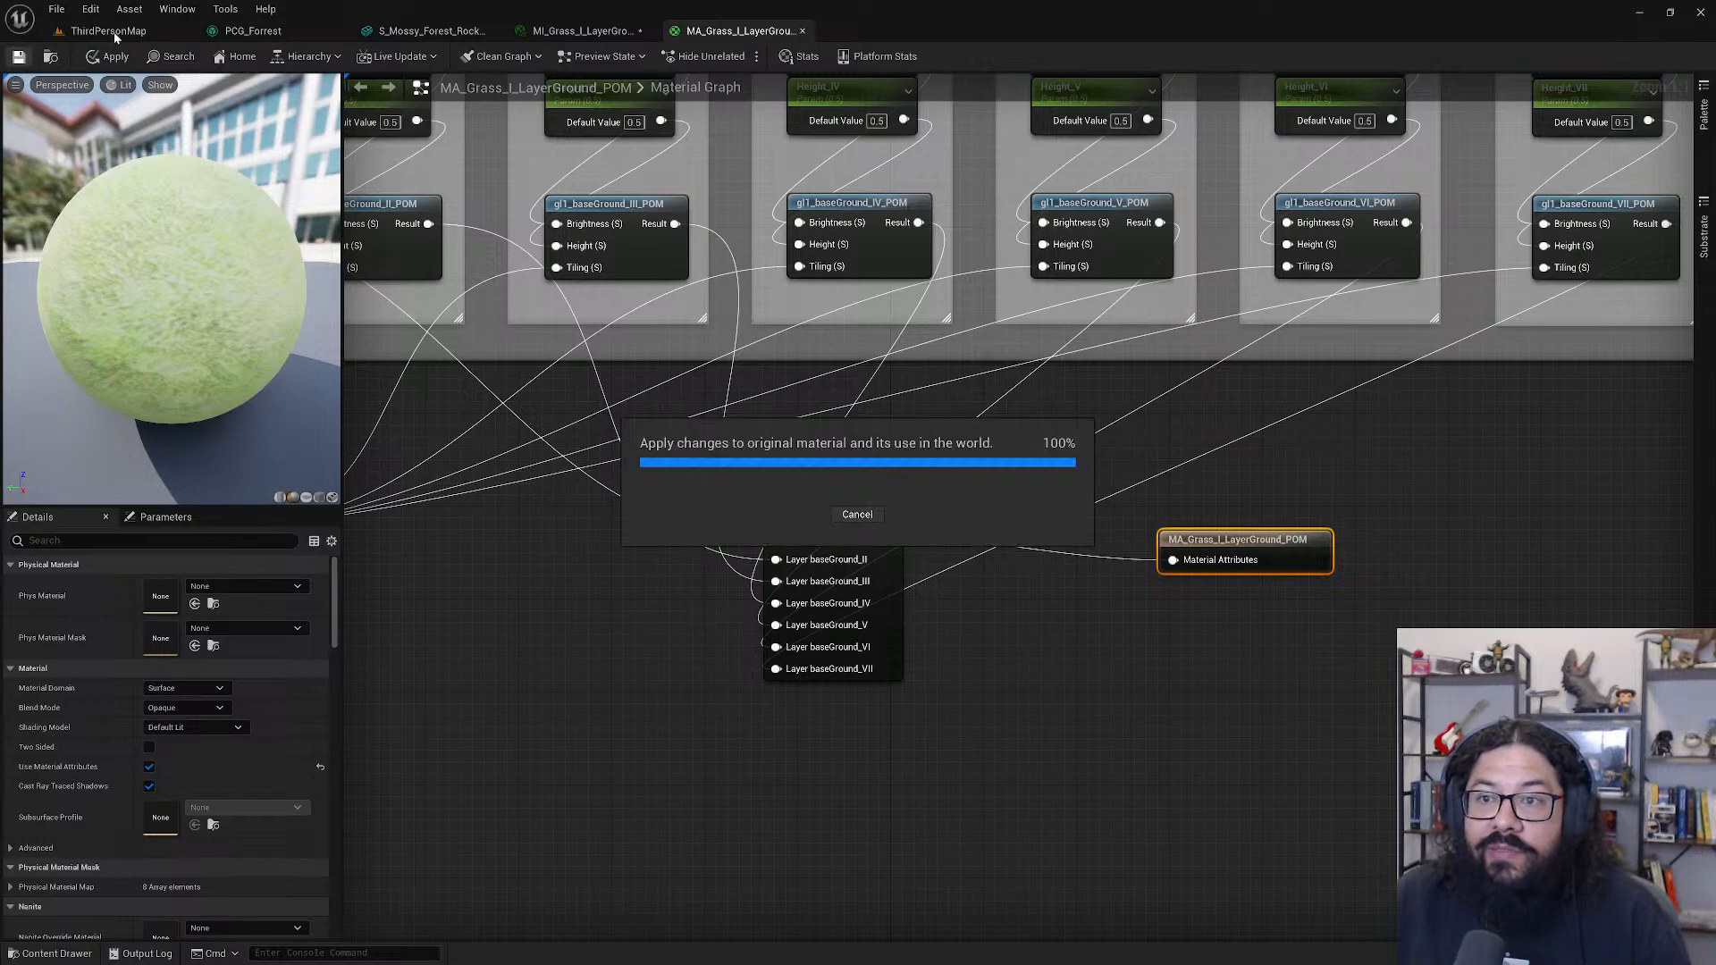
- Return to the ThirdPersonMap level and check the landscape under the forest from above
{"action": "left_click", "coordinate": [277, 32]}
{"action": "left_click", "coordinate": [108, 31]}
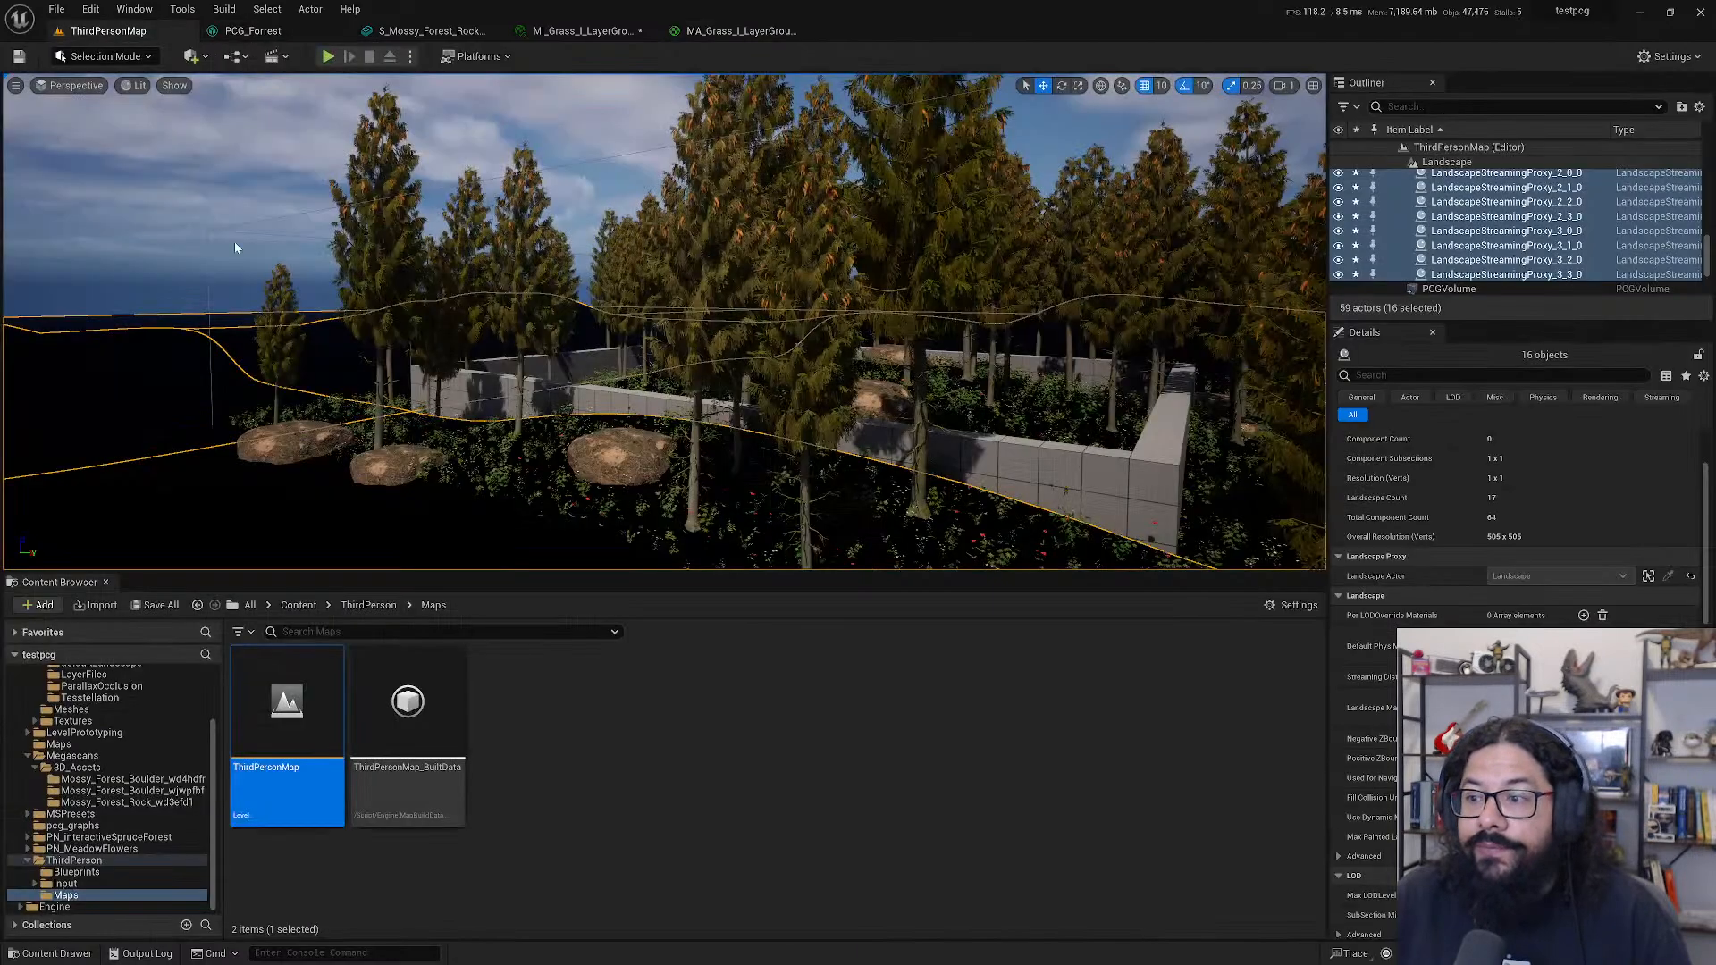
{"action": "key", "text": "s"}
{"action": "right_click_drag", "start_coordinate": [234, 248], "coordinate": [295, 357]}
{"action": "right_click_drag", "start_coordinate": [615, 356], "coordinate": [626, 350]}
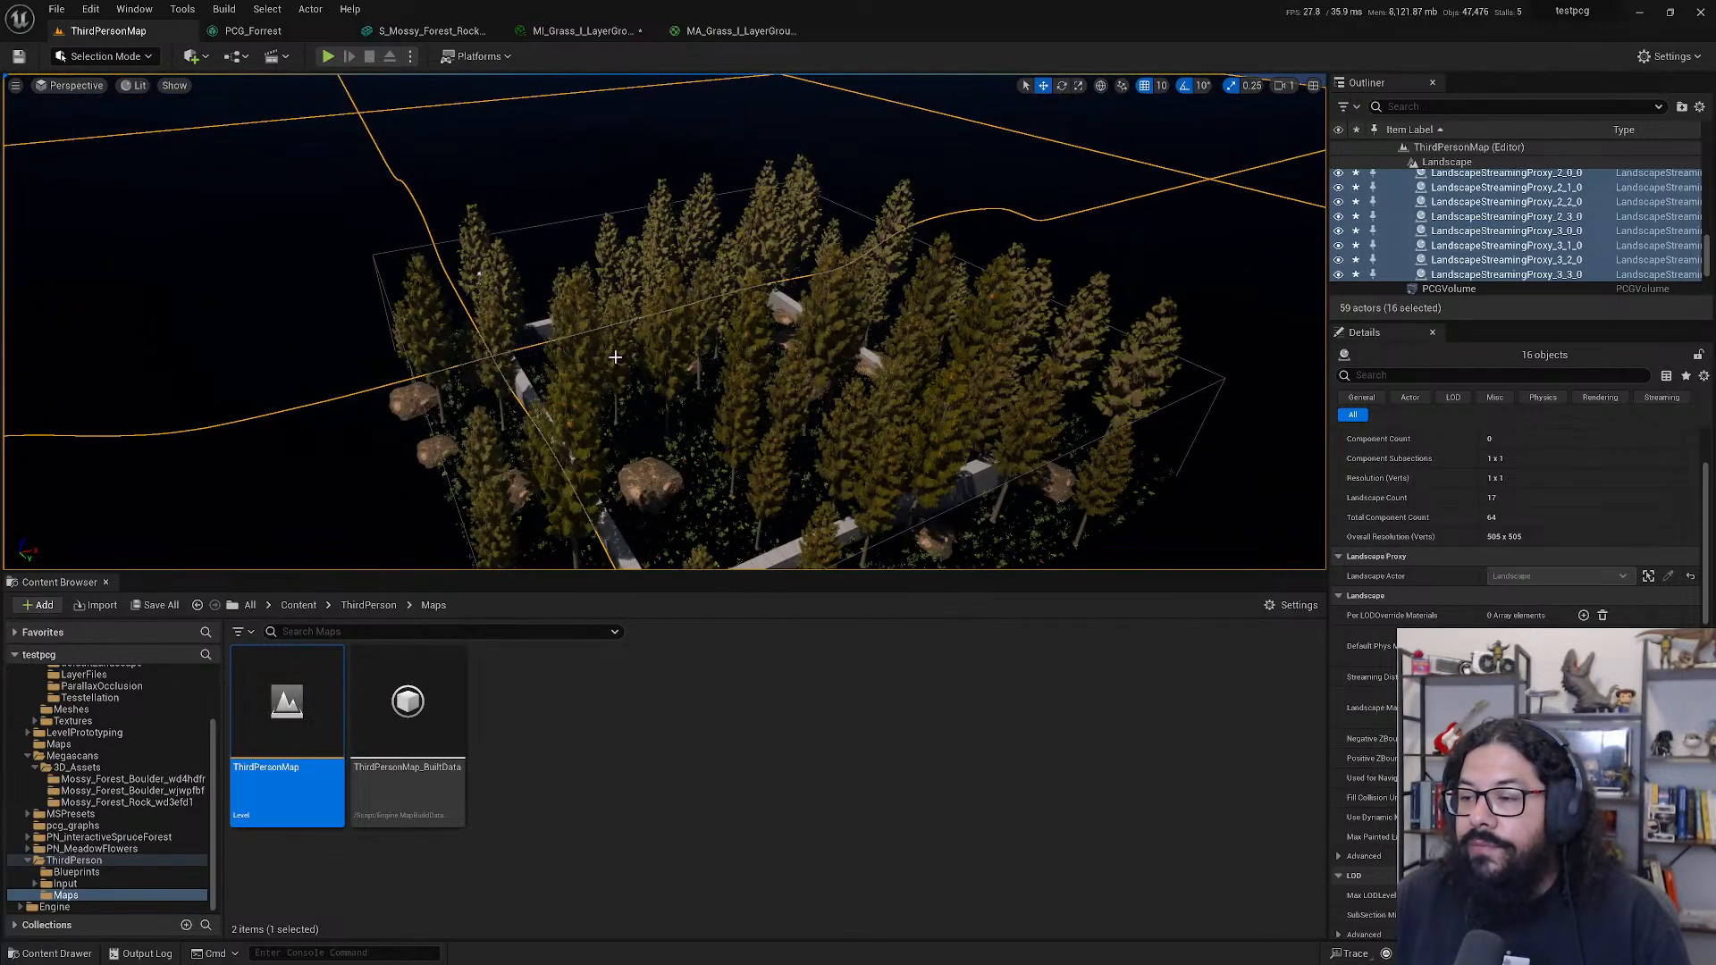
- Switch to the Epic Games Launcher and review the landscape layers of Landscape Pro 2.0 Auto-Generated Material from the landscape search results
{"action": "key", "text": "alt+Tab"}
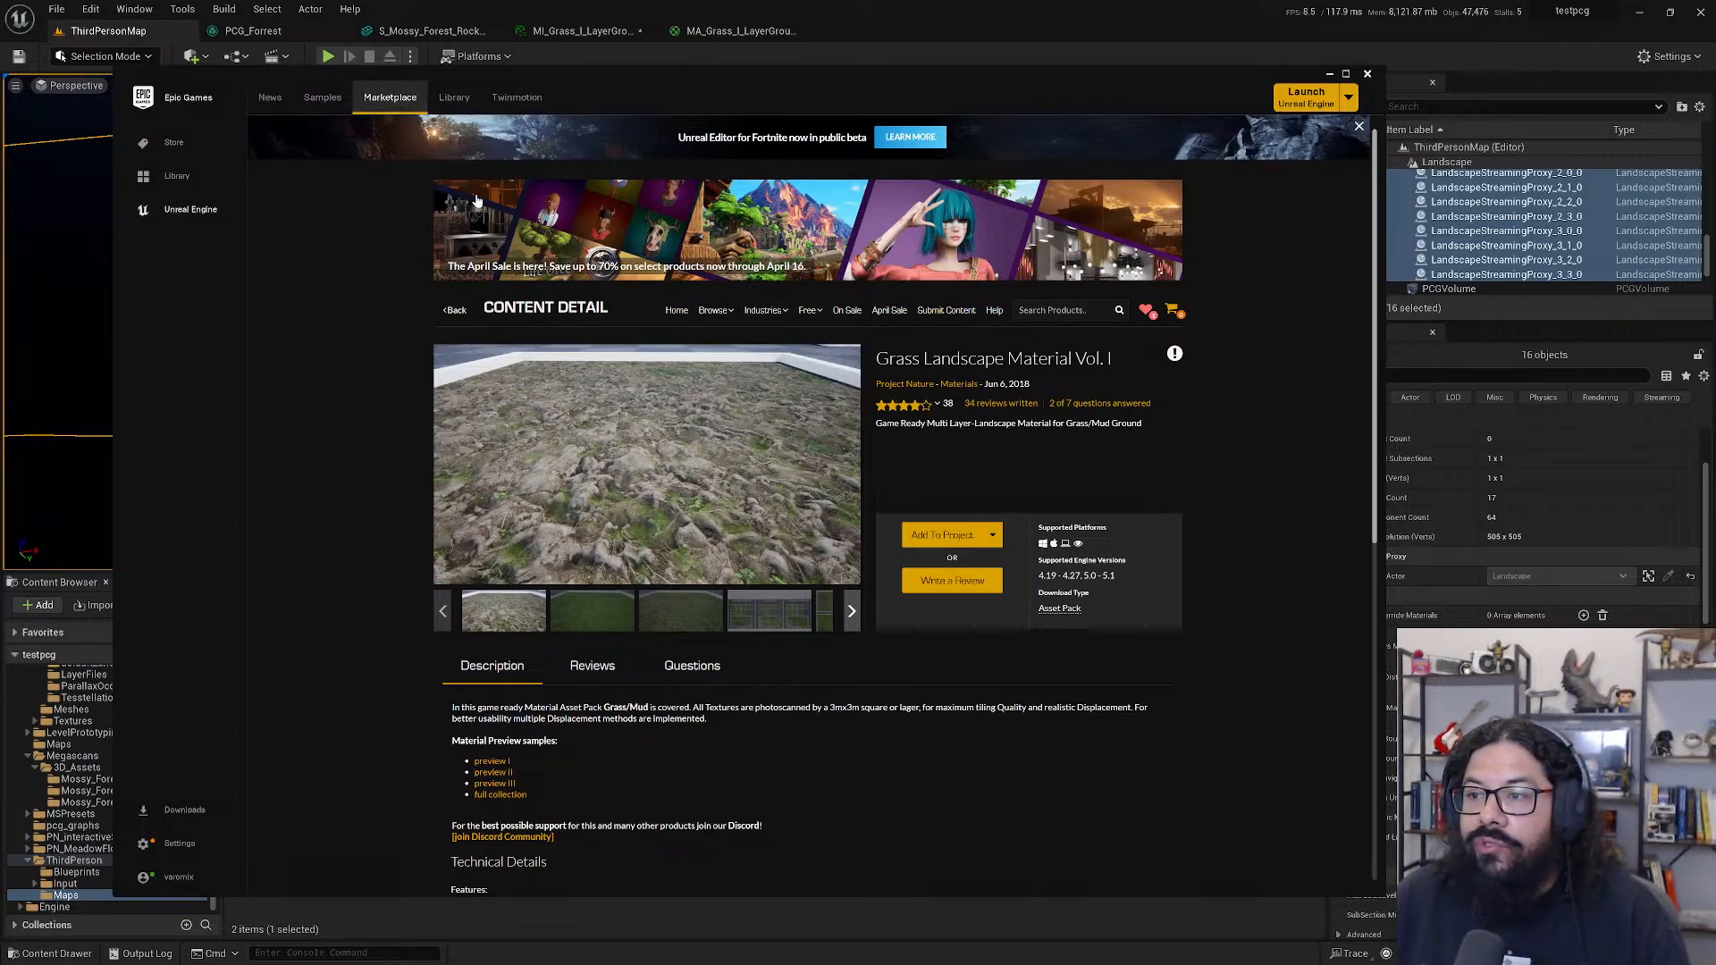
{"action": "left_click", "coordinate": [458, 311]}
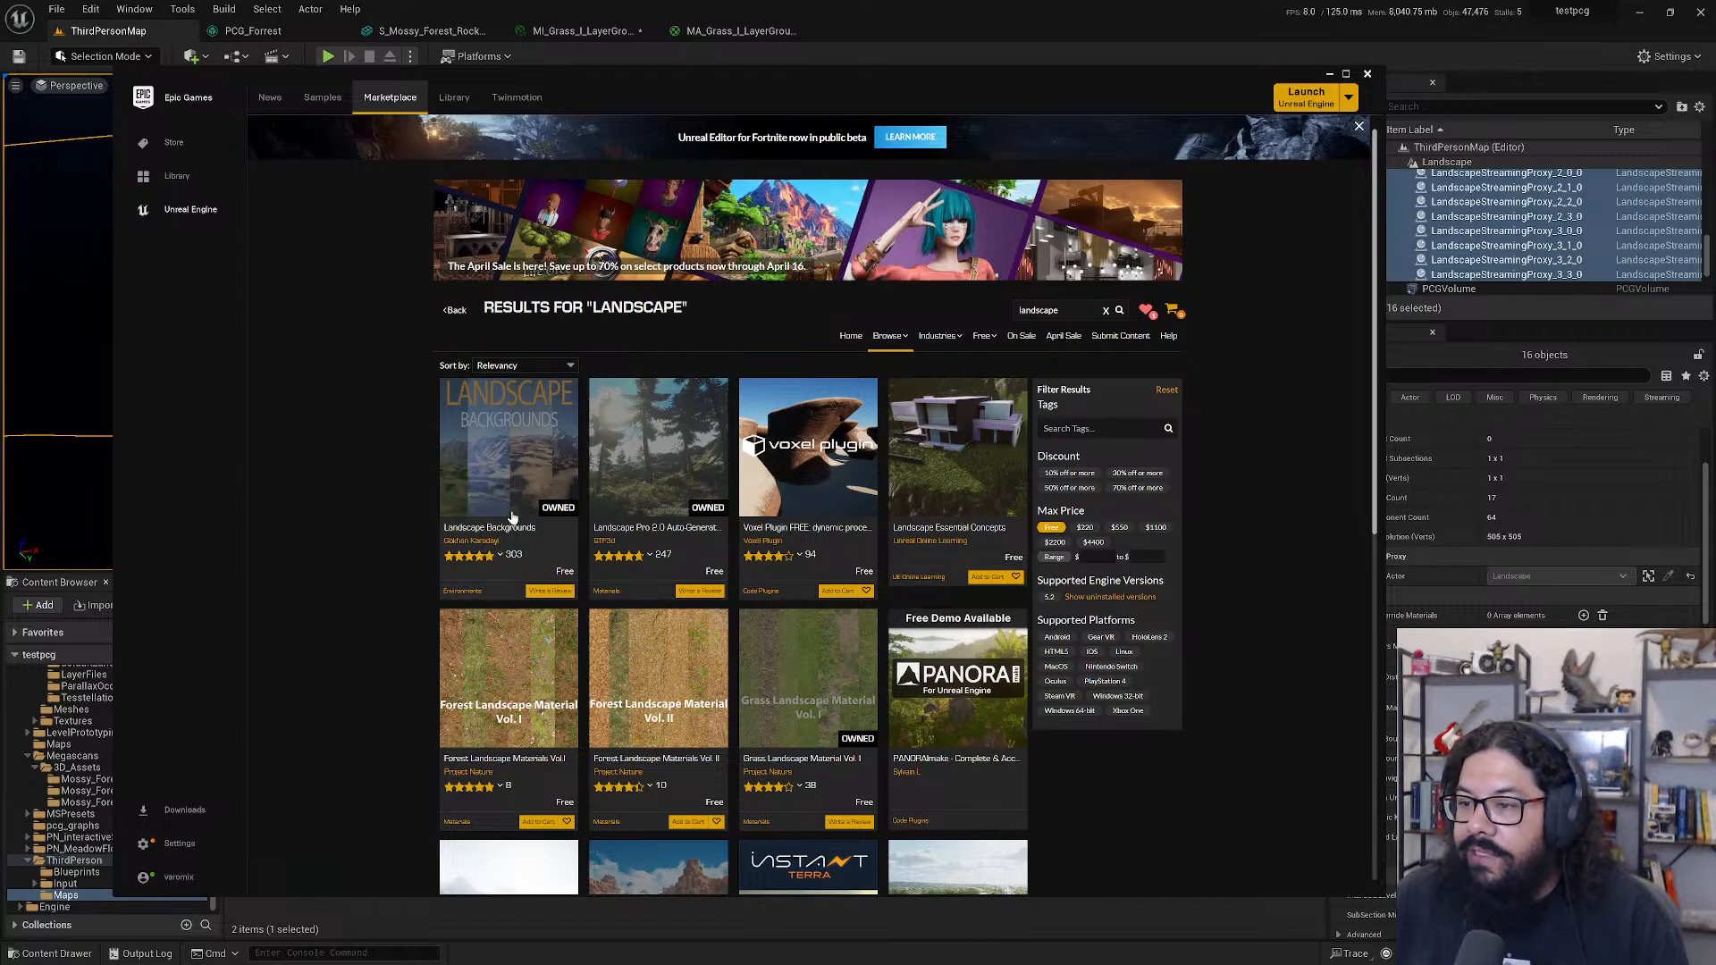
{"action": "left_click", "coordinate": [653, 484]}
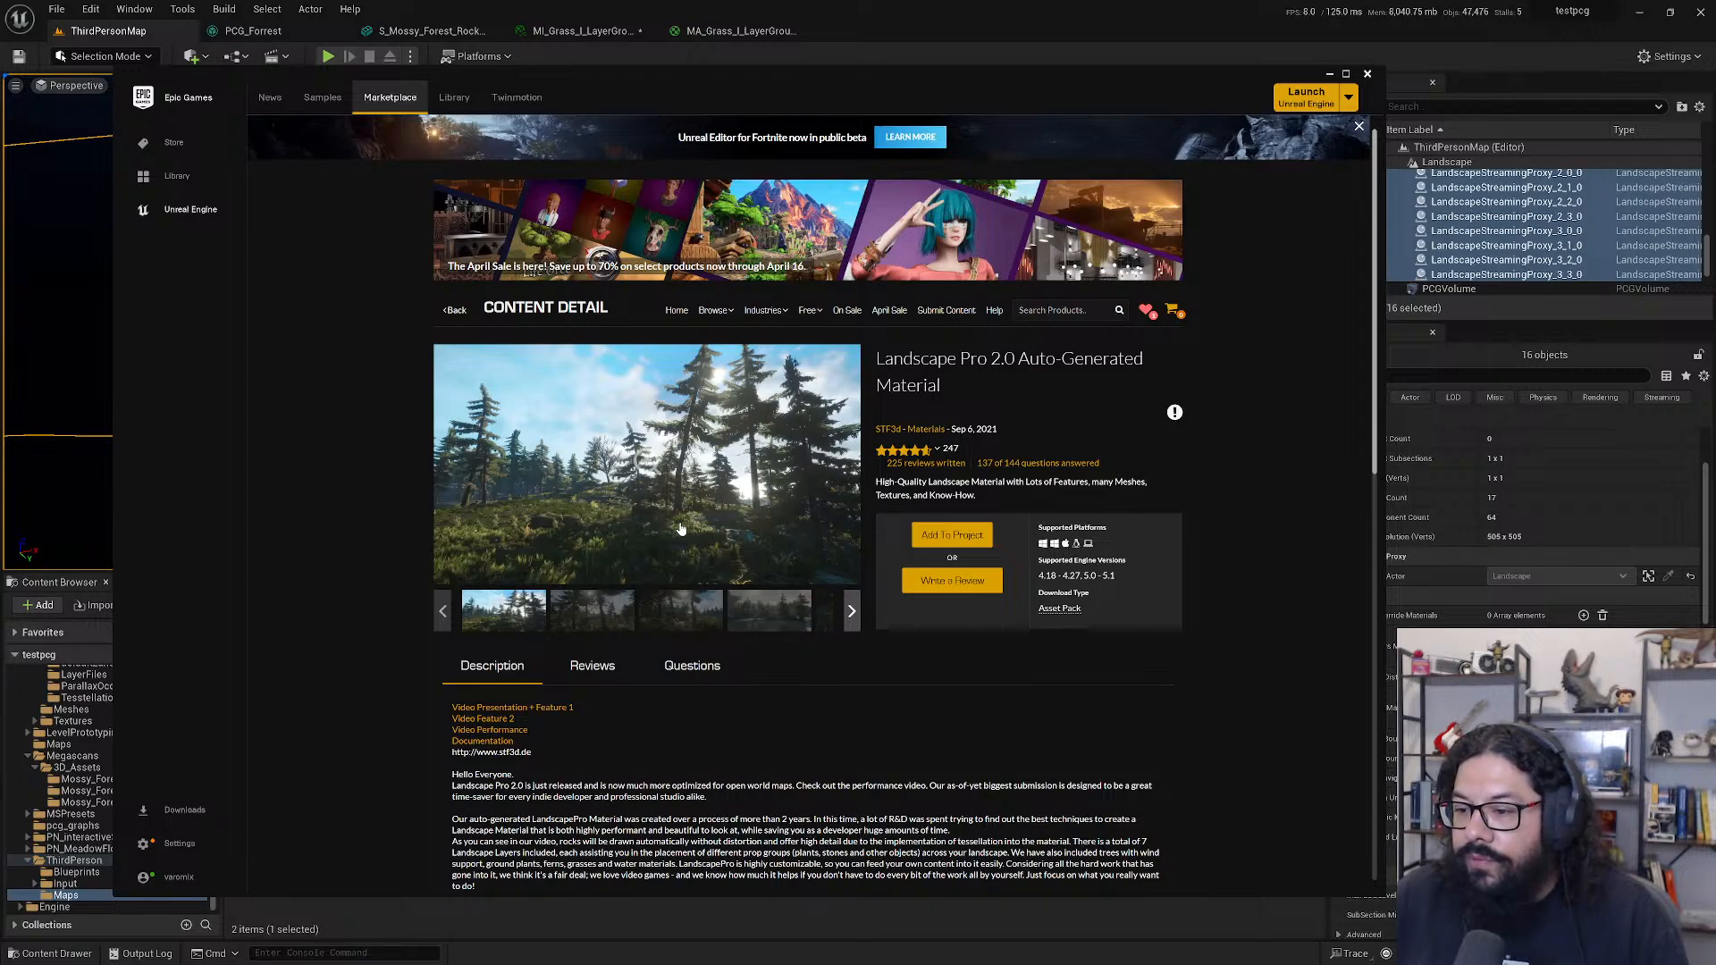
{"action": "scroll", "coordinate": [680, 529], "scroll_direction": "down", "scroll_amount": 4}
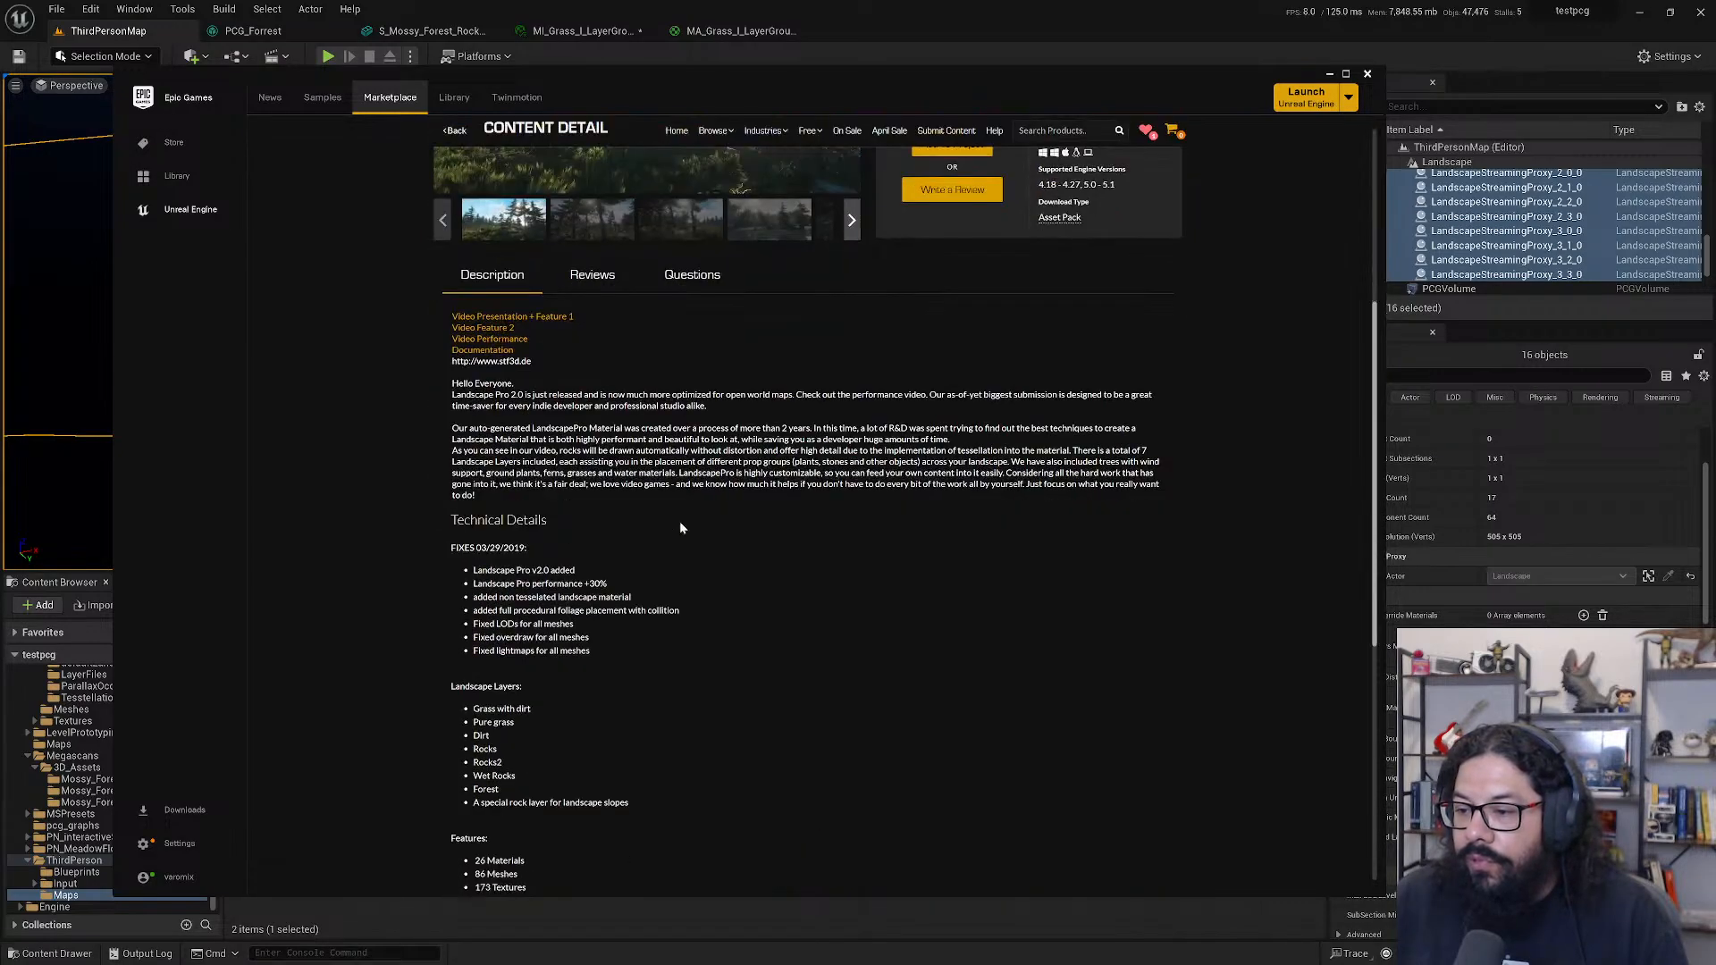
{"action": "left_click_drag", "start_coordinate": [463, 686], "coordinate": [538, 708]}
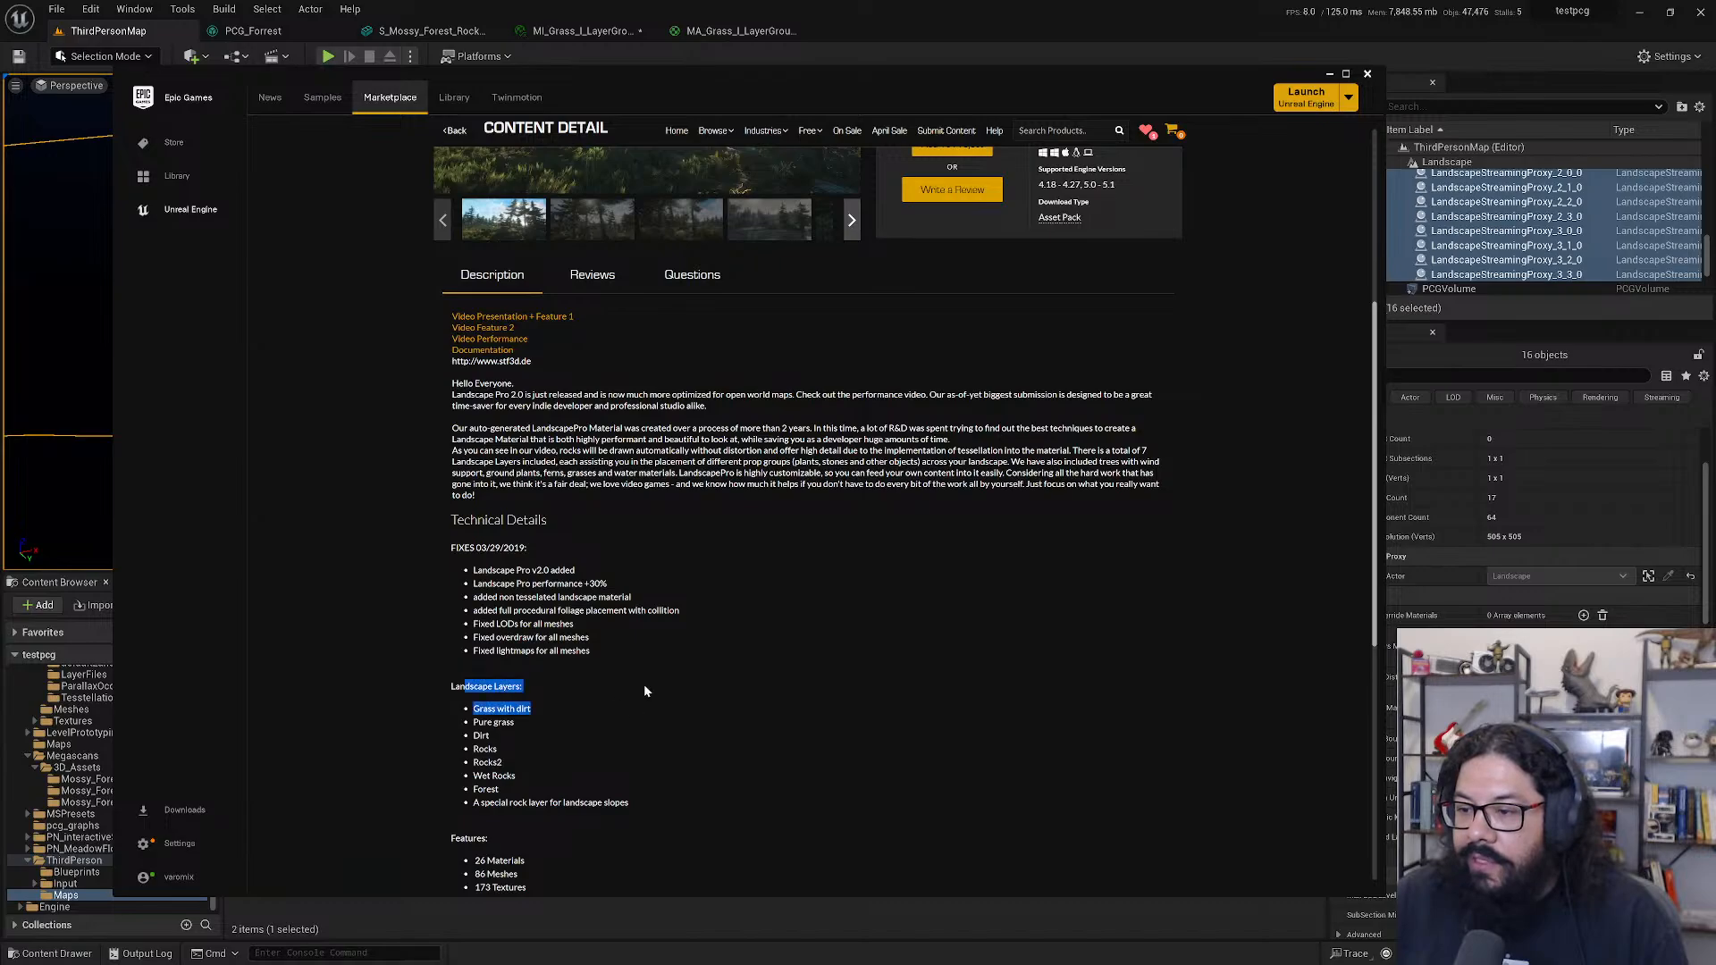
- Add Landscape Pro 2.0 Auto-Generated Material to the testpcg project, showing all projects and selecting version 5.1 of the asset
{"action": "scroll", "coordinate": [728, 562], "scroll_direction": "up", "scroll_amount": 4}
{"action": "left_click", "coordinate": [928, 539]}
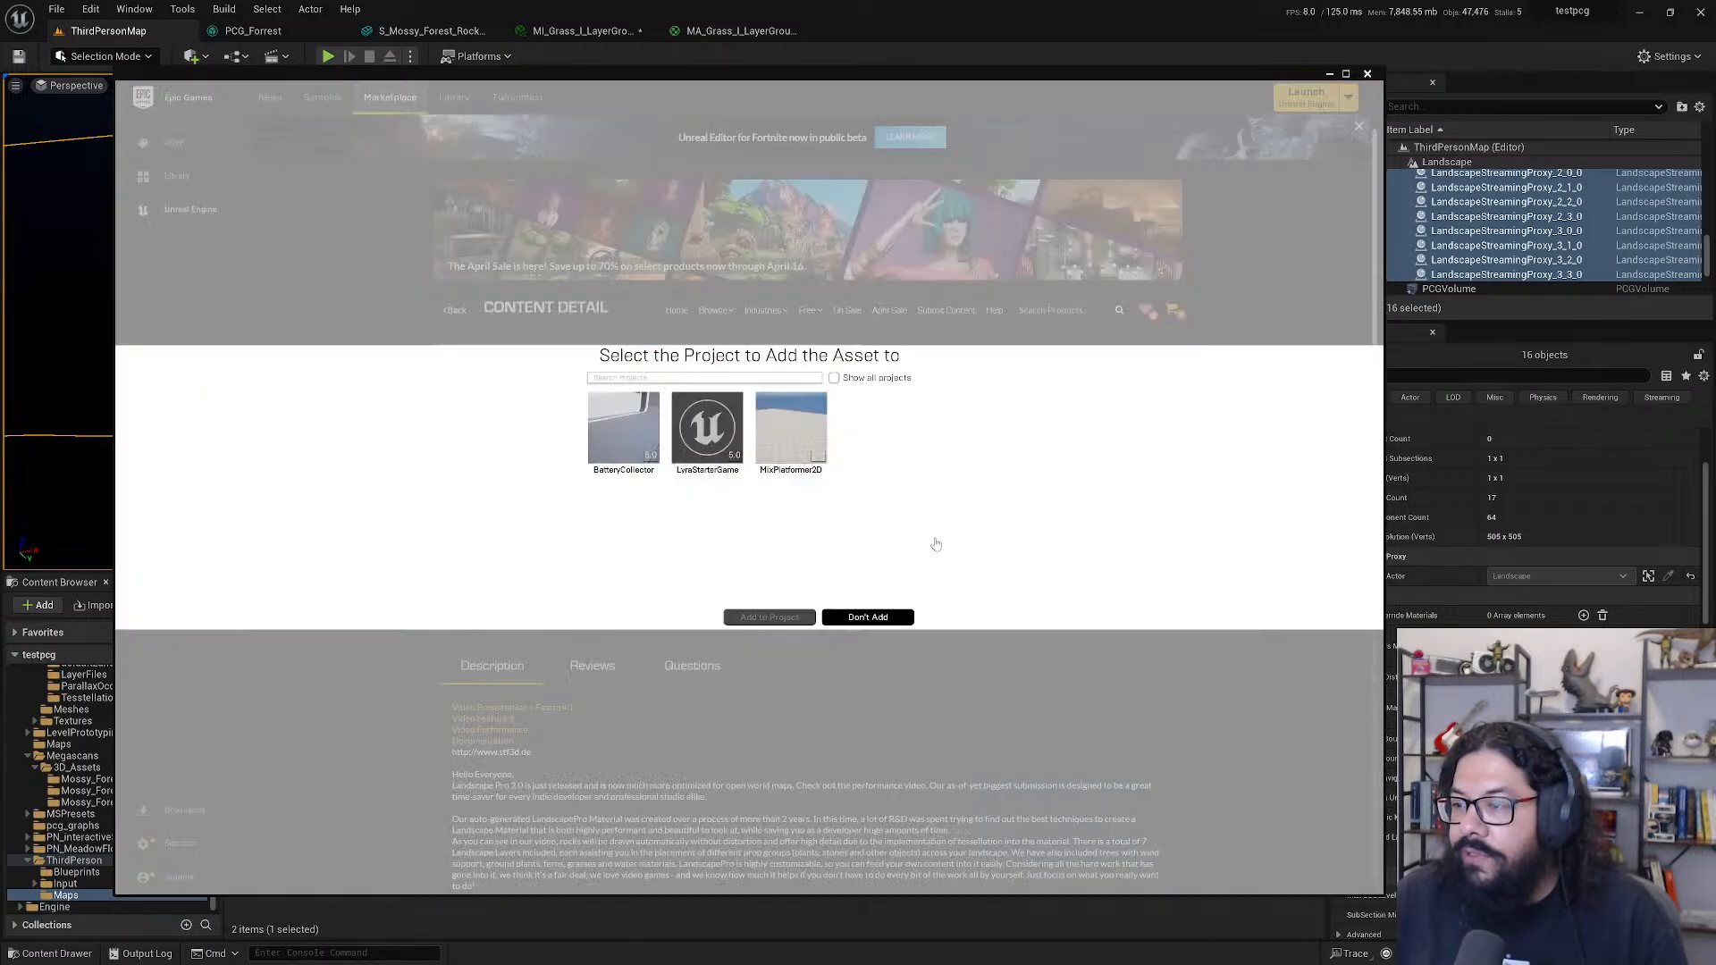
{"action": "left_click", "coordinate": [834, 378]}
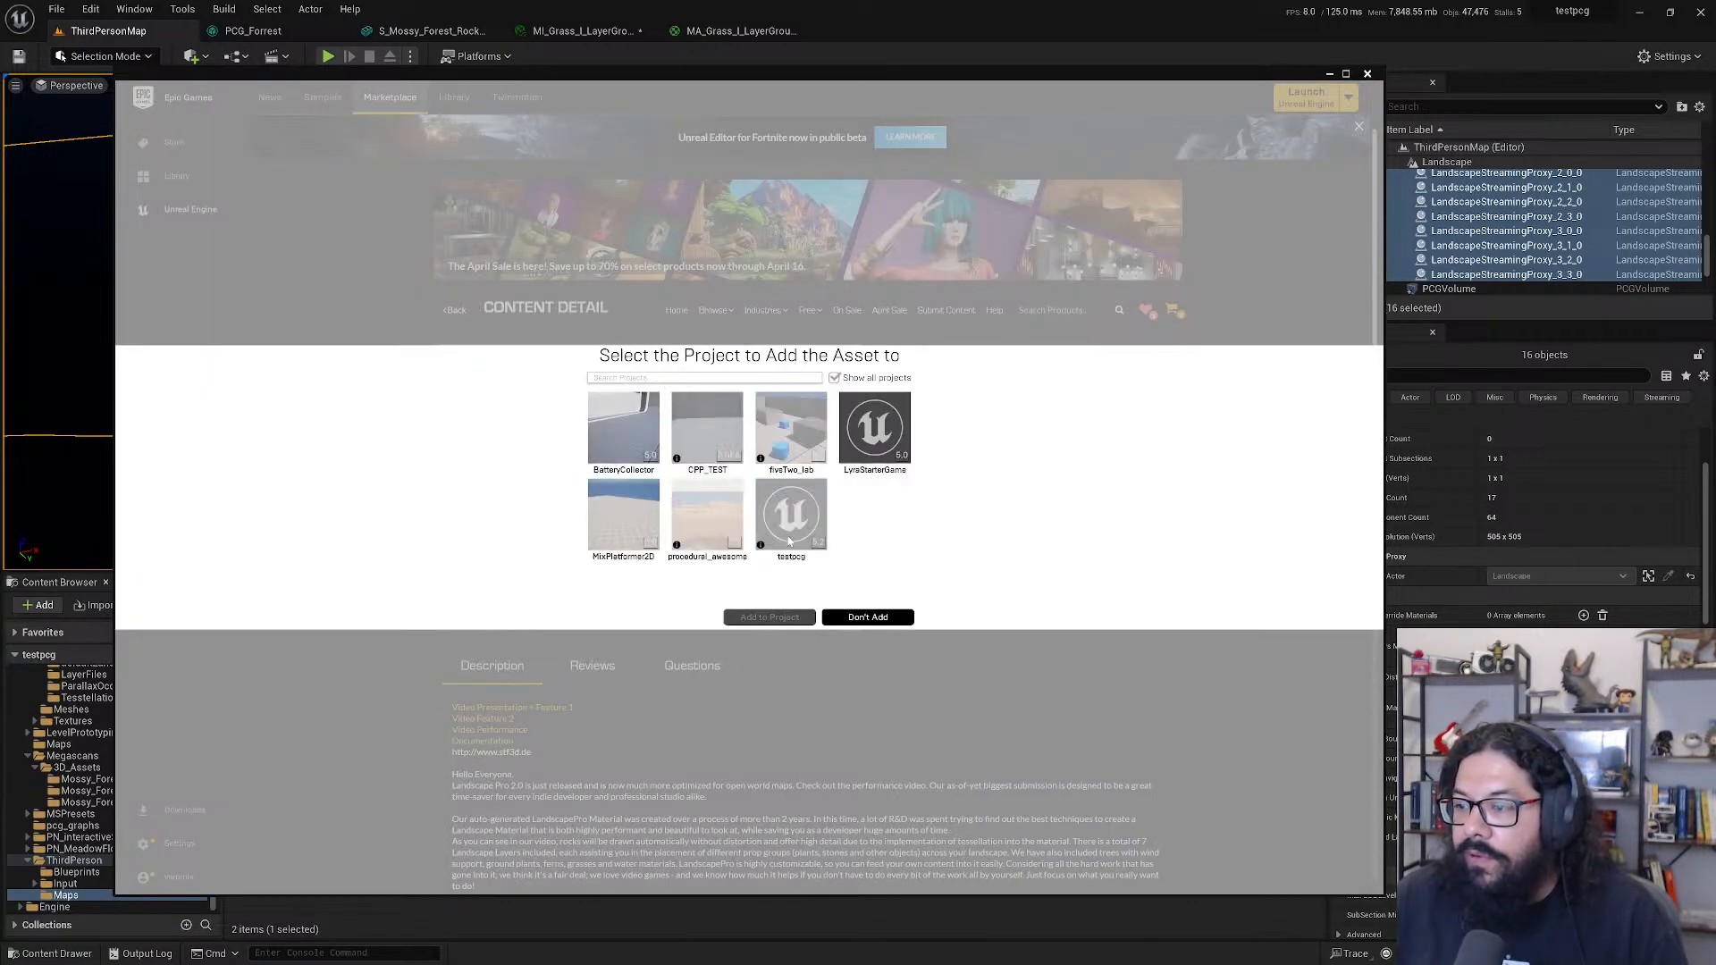
{"action": "left_click", "coordinate": [789, 541]}
{"action": "left_click", "coordinate": [670, 596]}
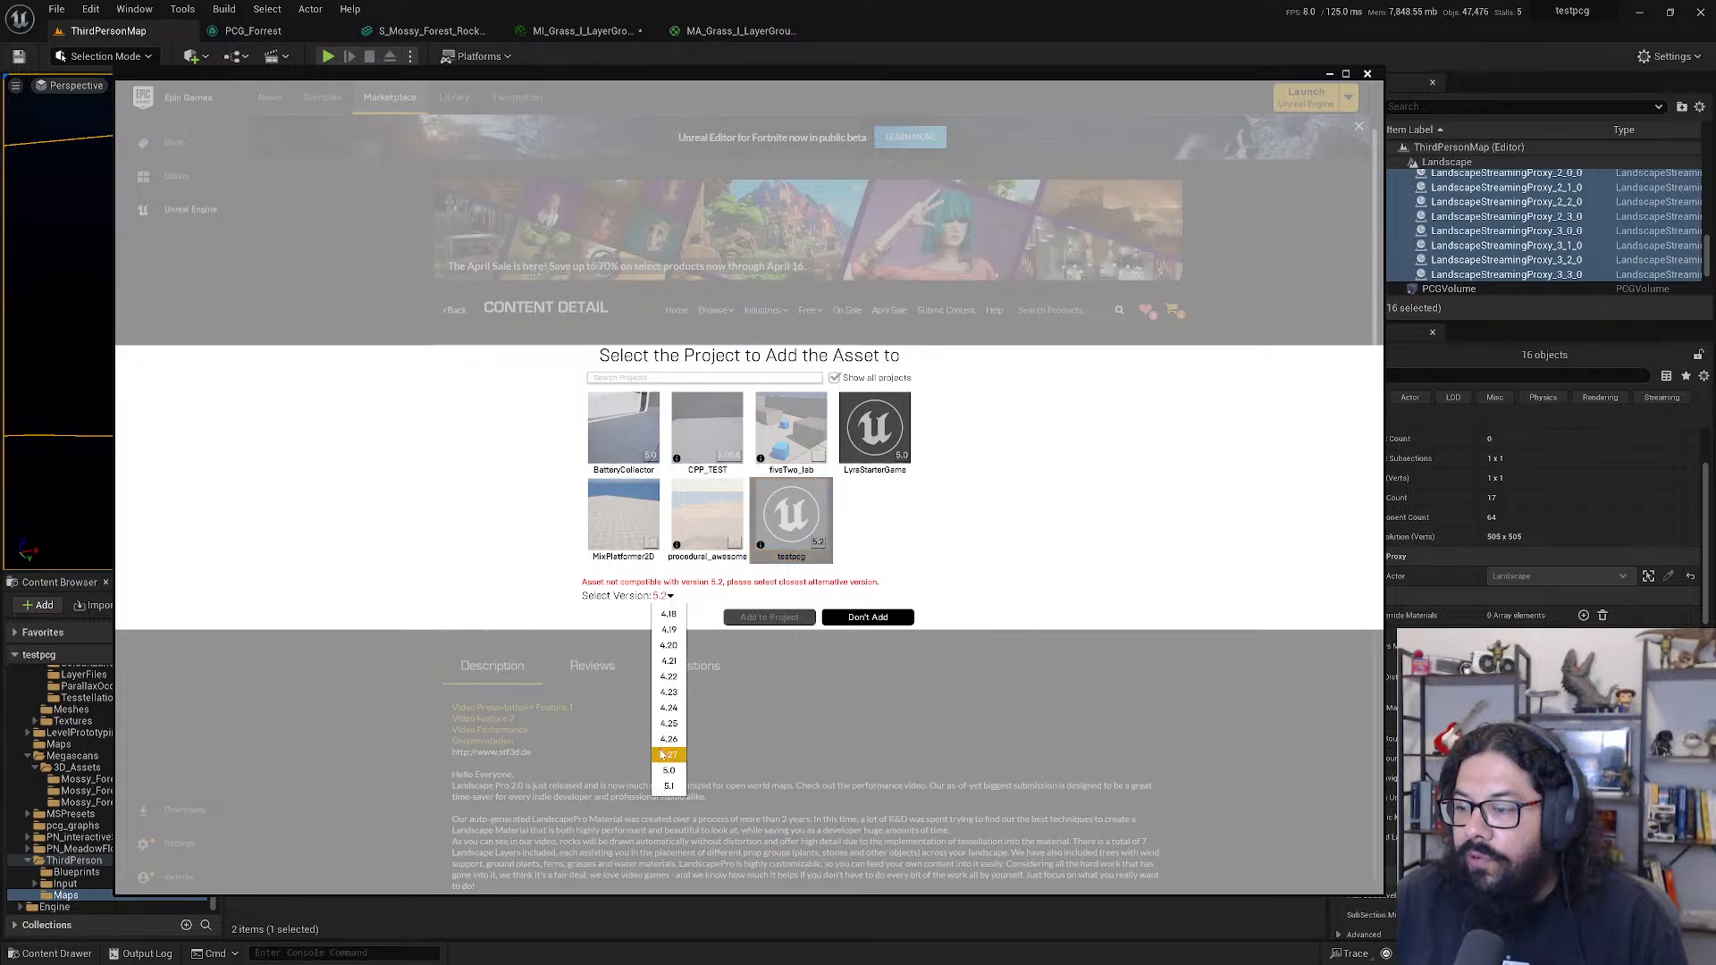
{"action": "left_click", "coordinate": [668, 786]}
{"action": "left_click", "coordinate": [770, 619]}
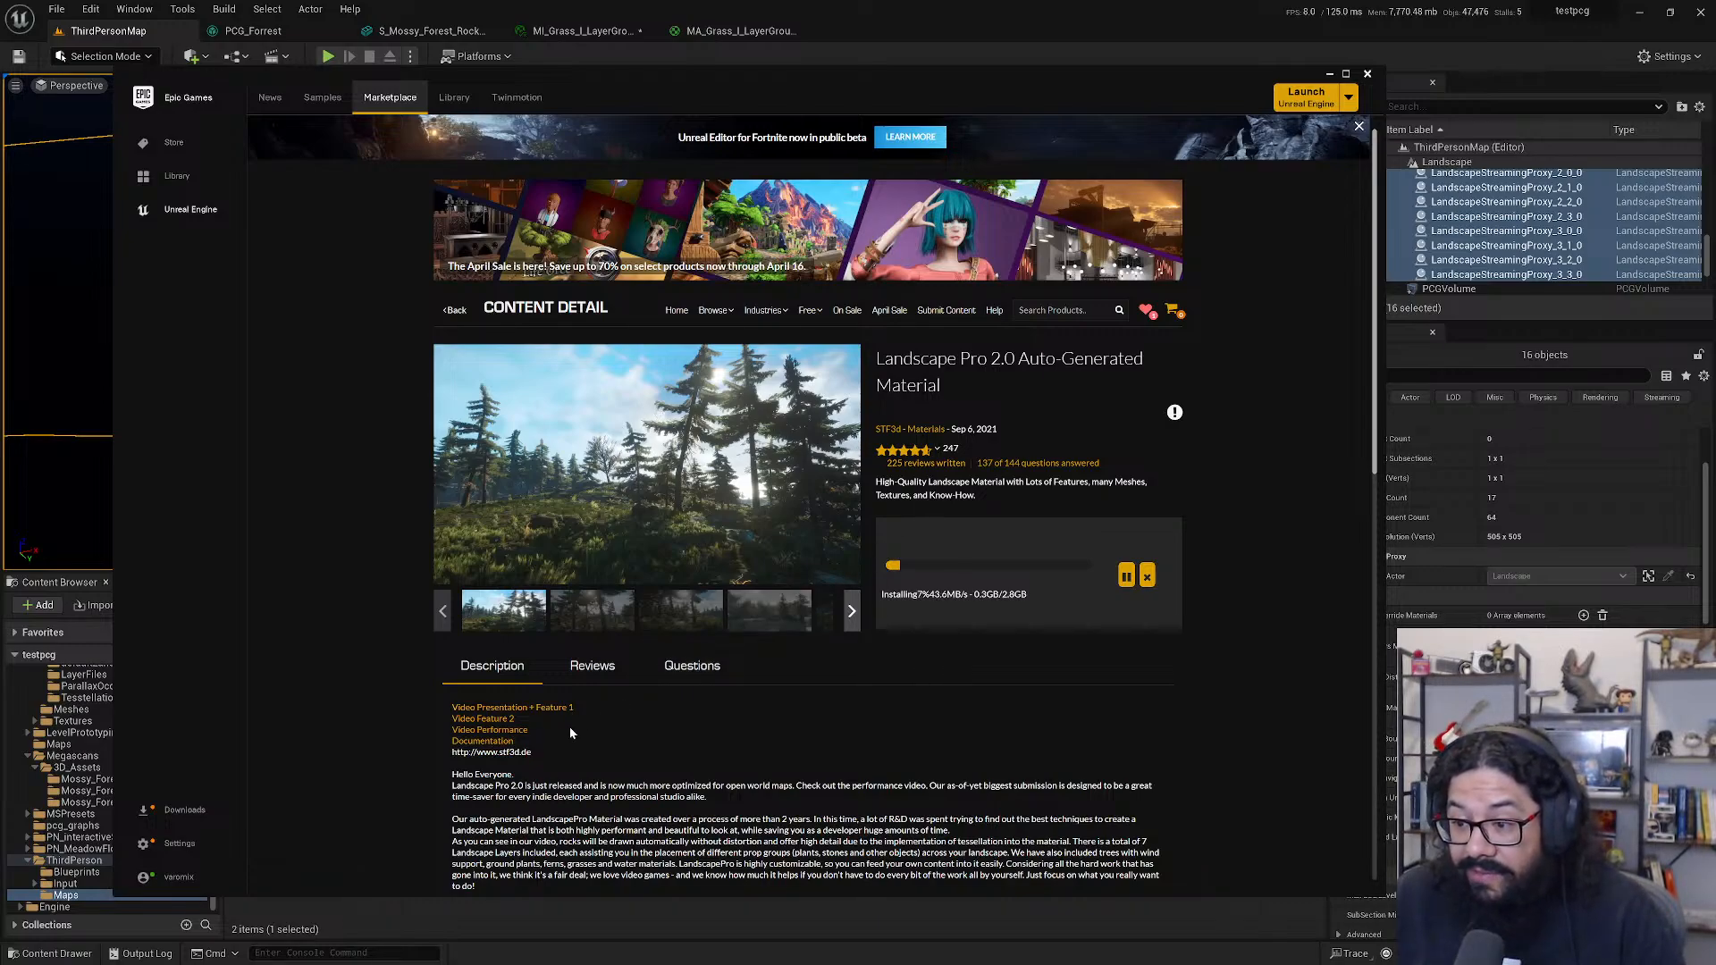
- Review the technical details, landscape layers, features and supported engine versions in the Landscape Pro 2.0 description
{"action": "scroll", "coordinate": [659, 700], "scroll_direction": "down", "scroll_amount": 5}
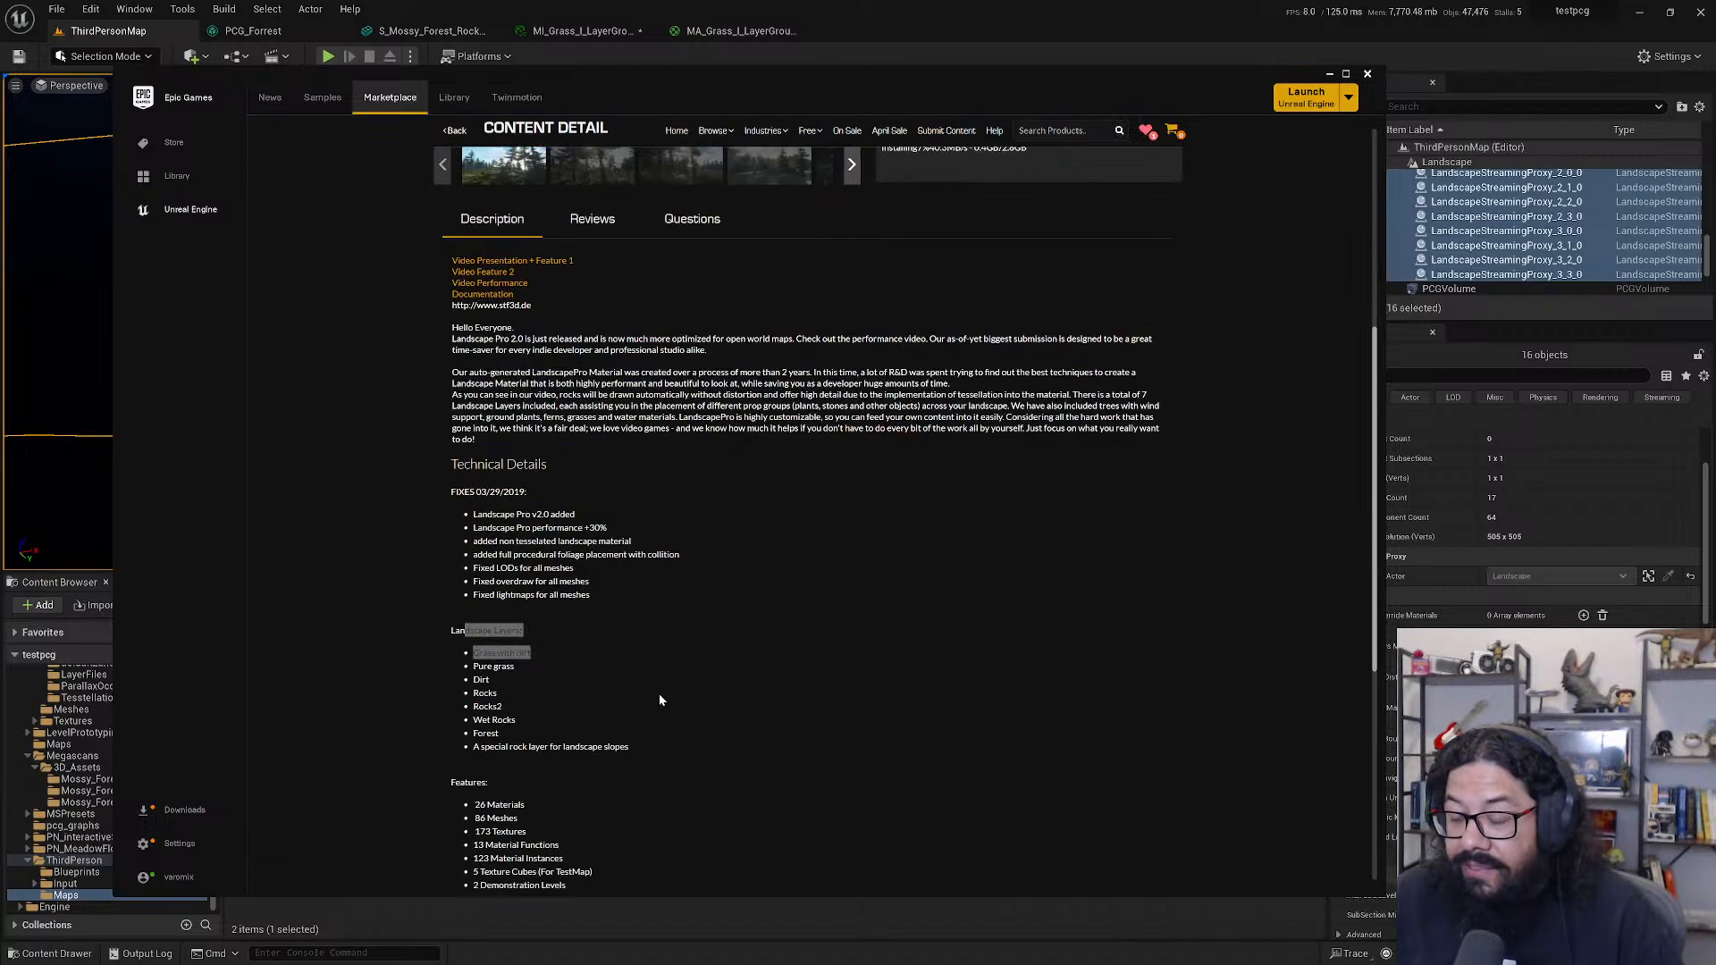
{"action": "scroll", "coordinate": [659, 699], "scroll_direction": "down", "scroll_amount": 3}
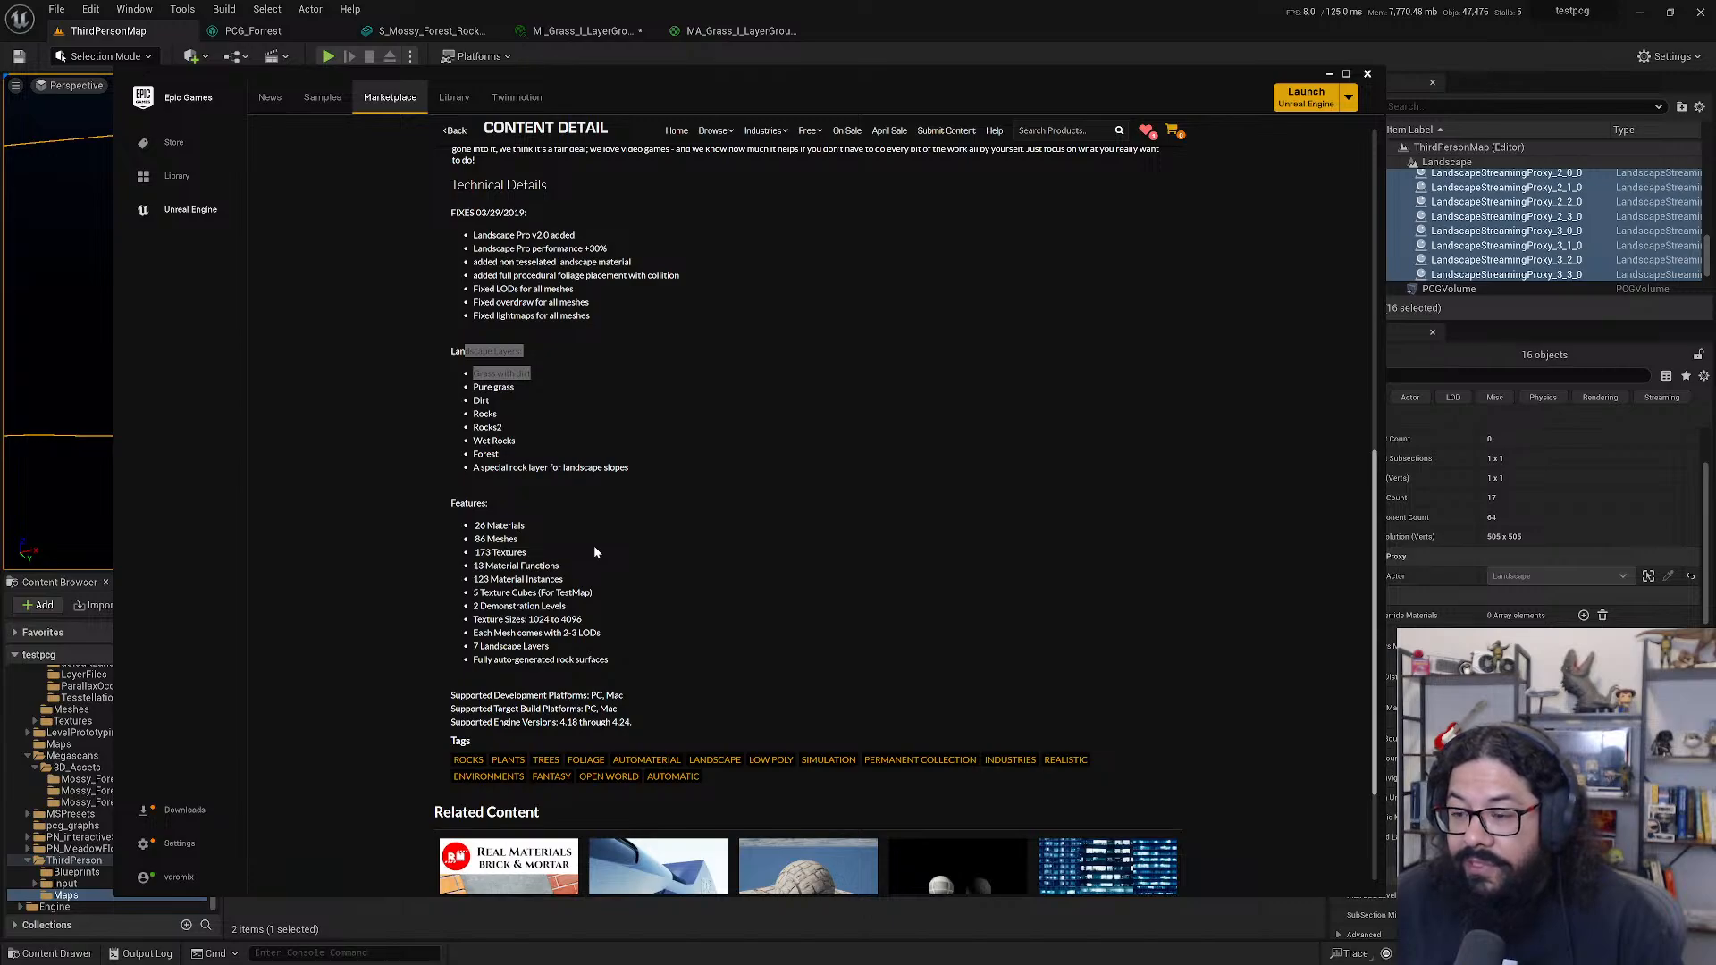
{"action": "scroll", "coordinate": [595, 552], "scroll_direction": "down", "scroll_amount": 2}
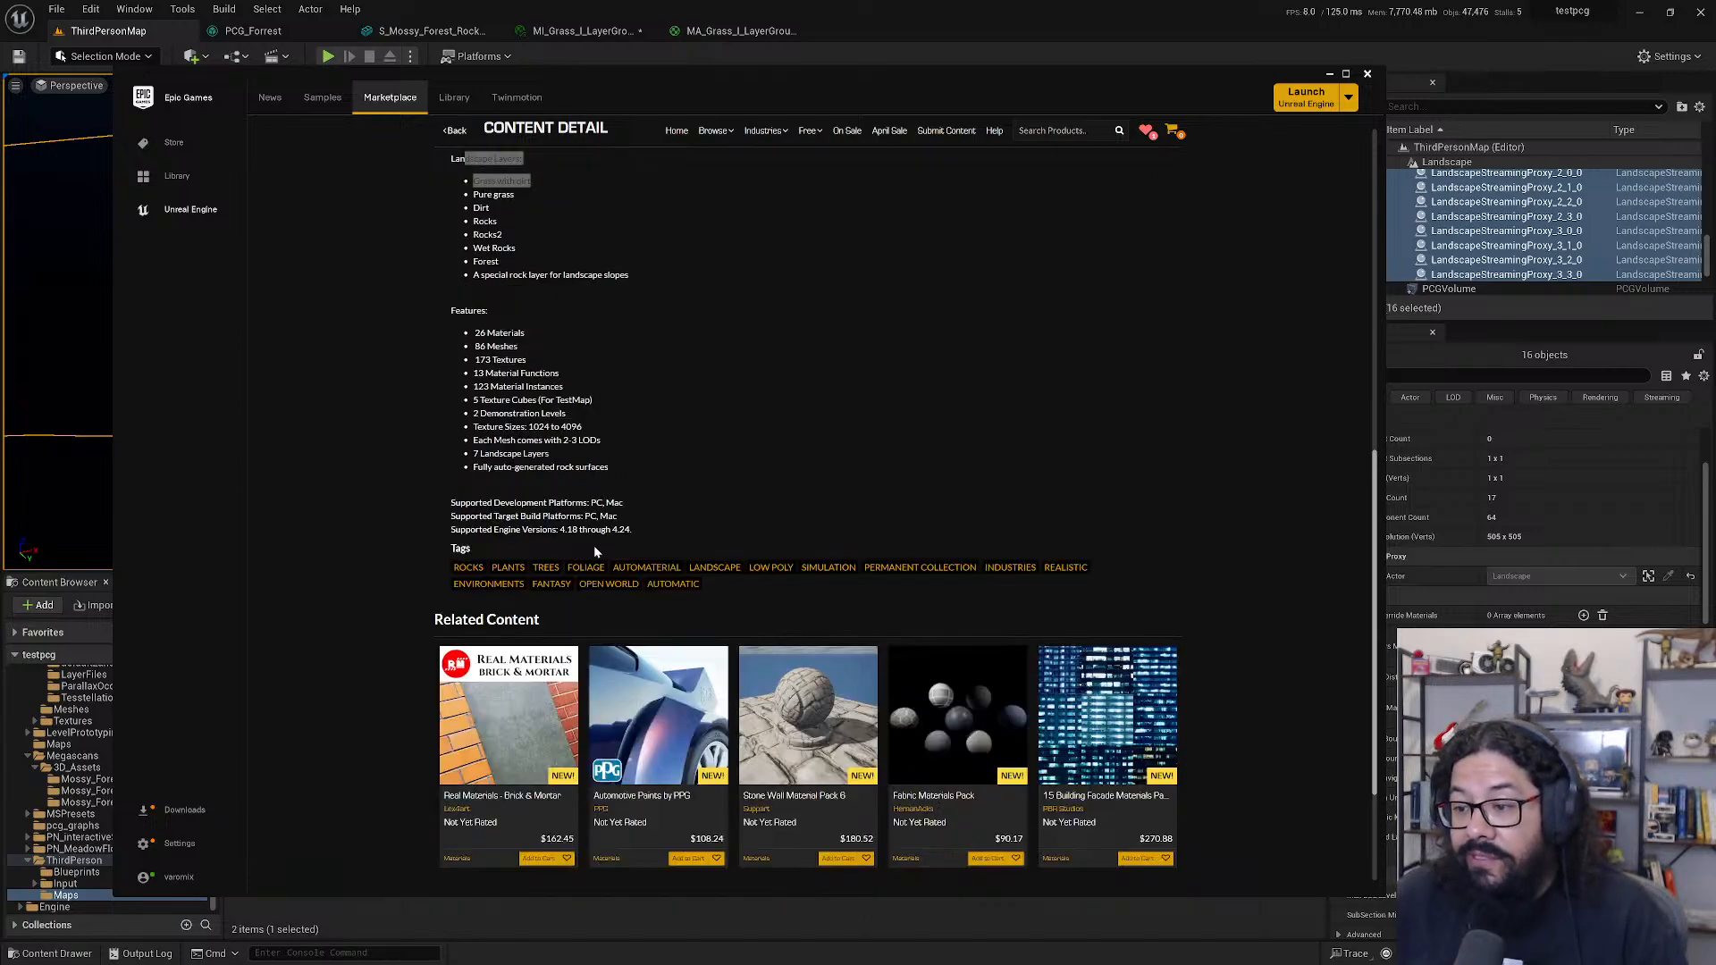
{"action": "scroll", "coordinate": [593, 551], "scroll_direction": "up", "scroll_amount": 10}
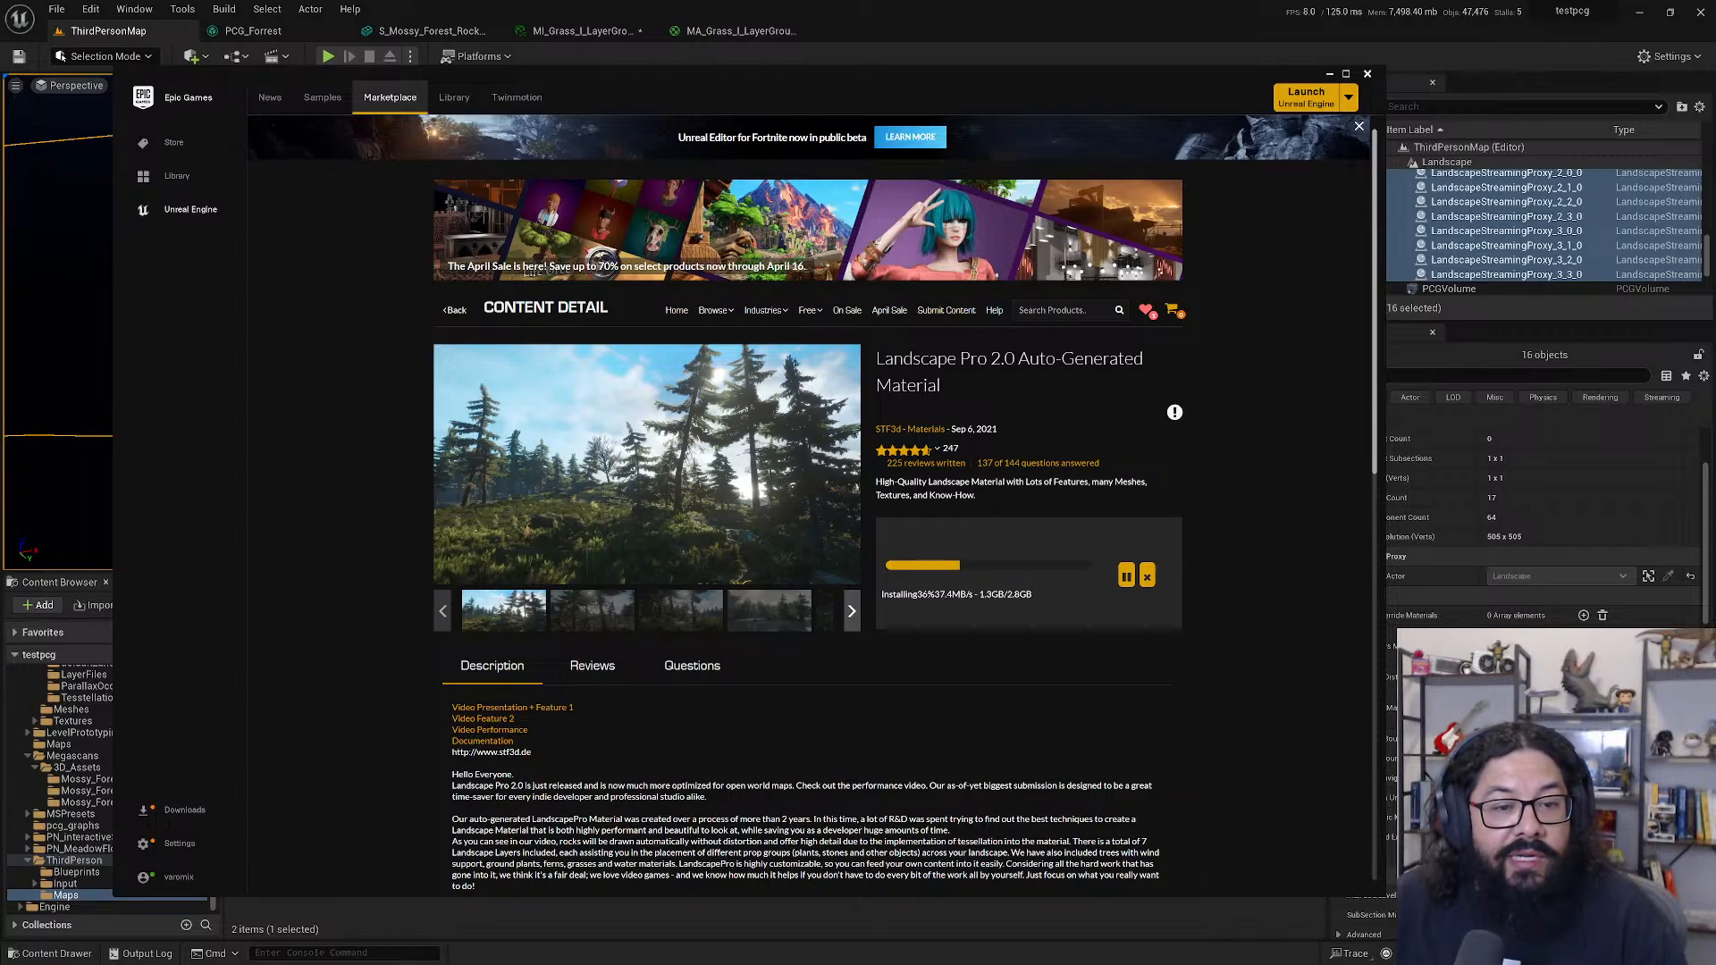
- Check the size of the testpcg project folder and the free space on the network drives in File Explorer
{"action": "left_click_drag", "start_coordinate": [2, 518], "coordinate": [581, 313]}
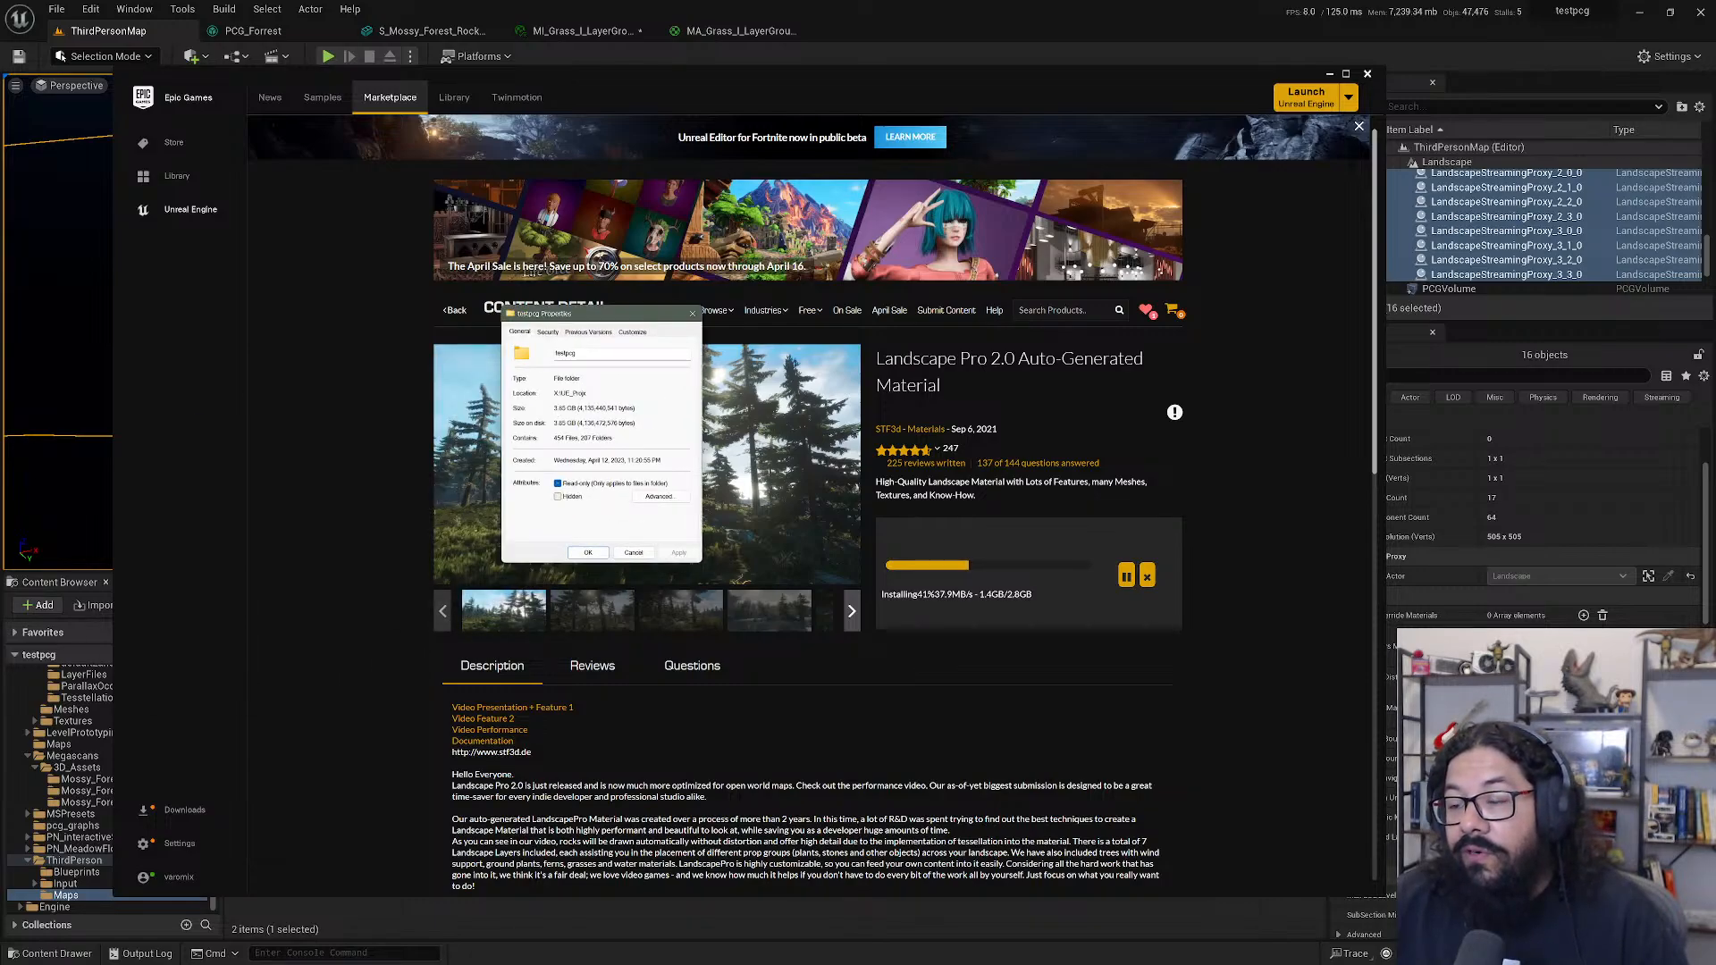
{"action": "left_click", "coordinate": [694, 315]}
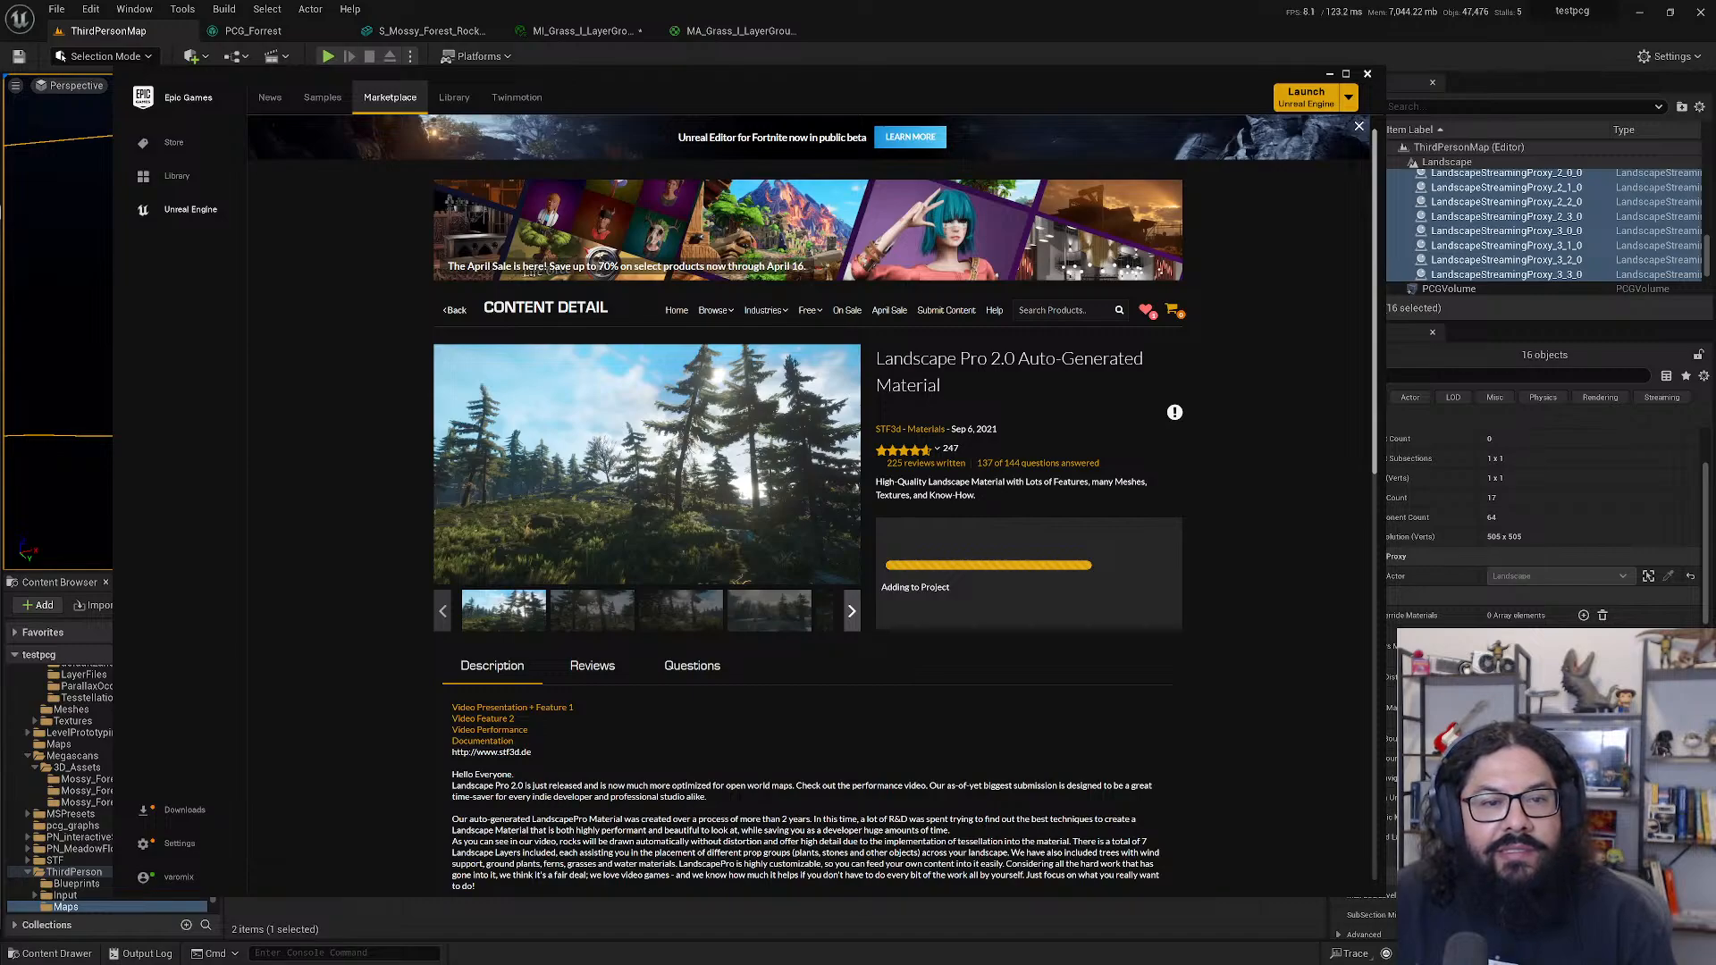
{"action": "key", "text": "super+e"}
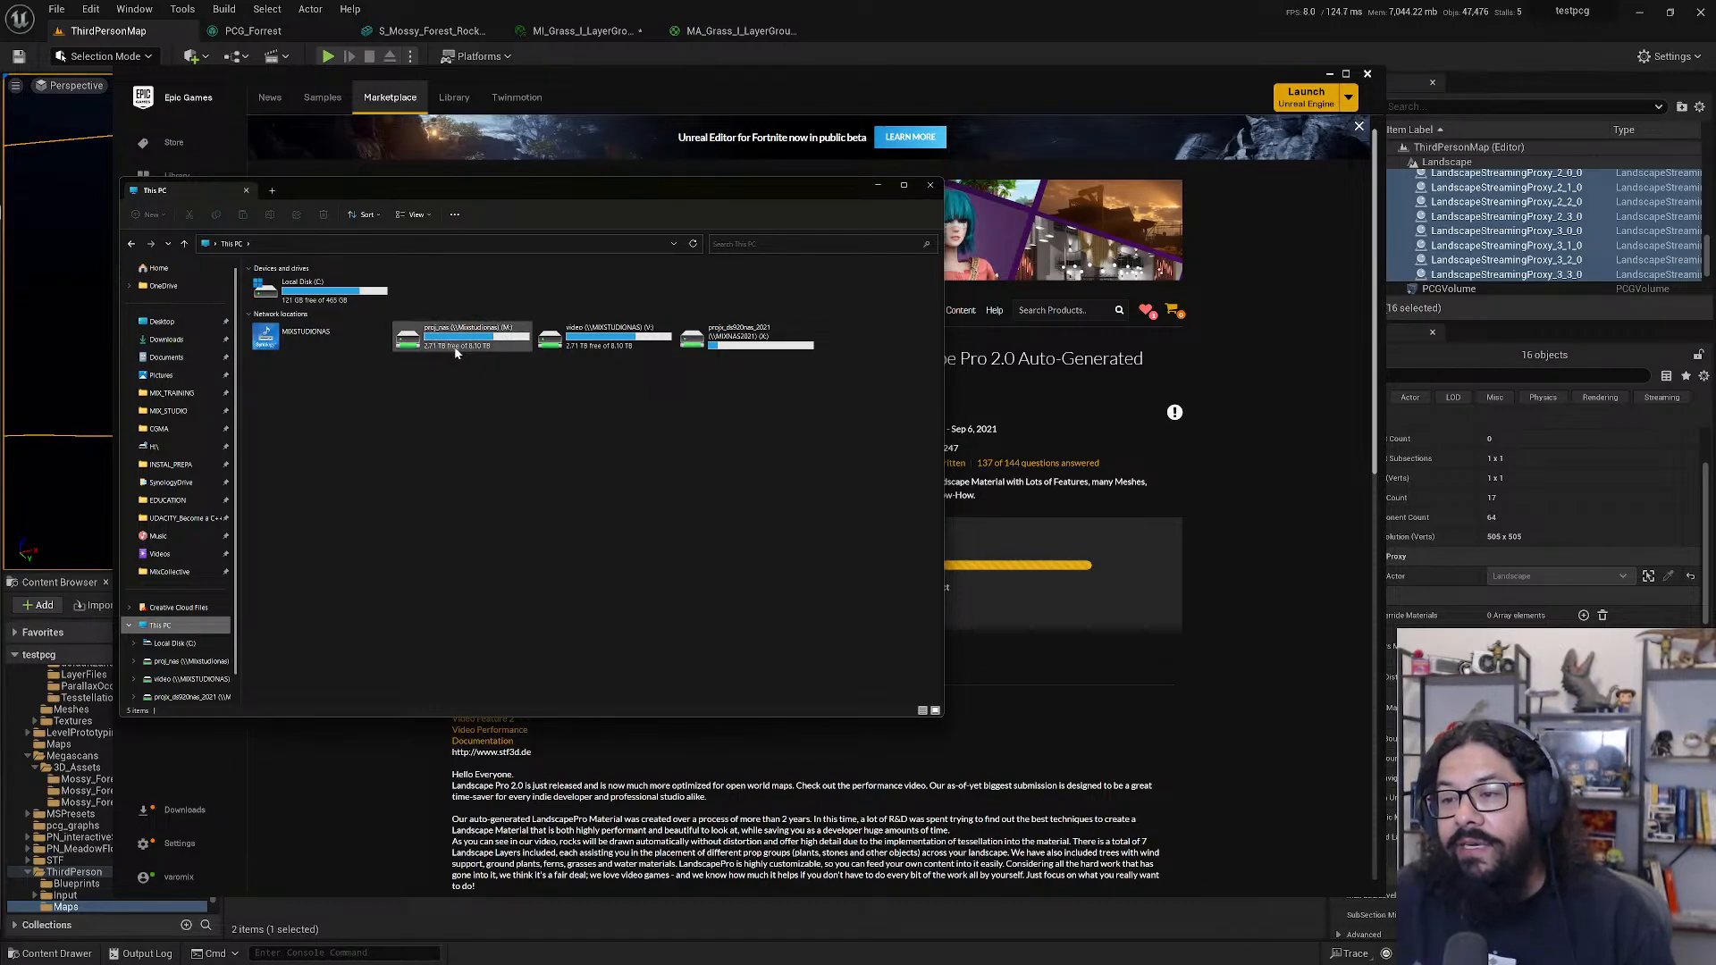
{"action": "left_click", "coordinate": [438, 349]}
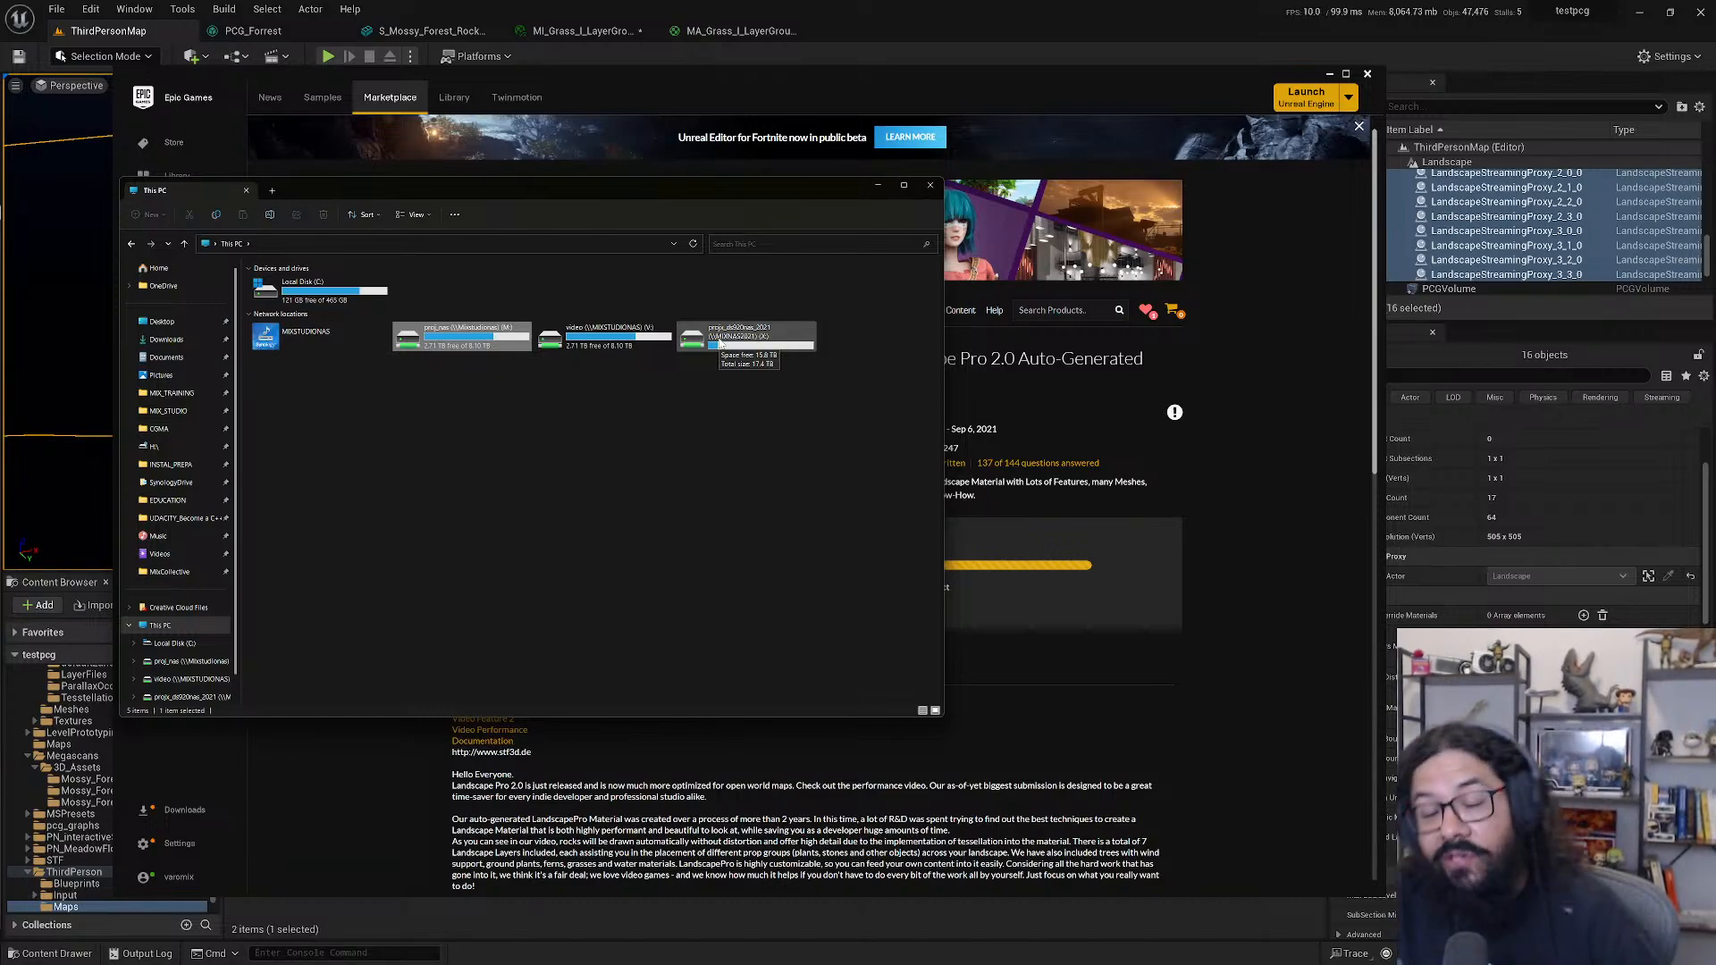
{"action": "left_click", "coordinate": [719, 314]}
{"action": "left_click", "coordinate": [746, 338]}
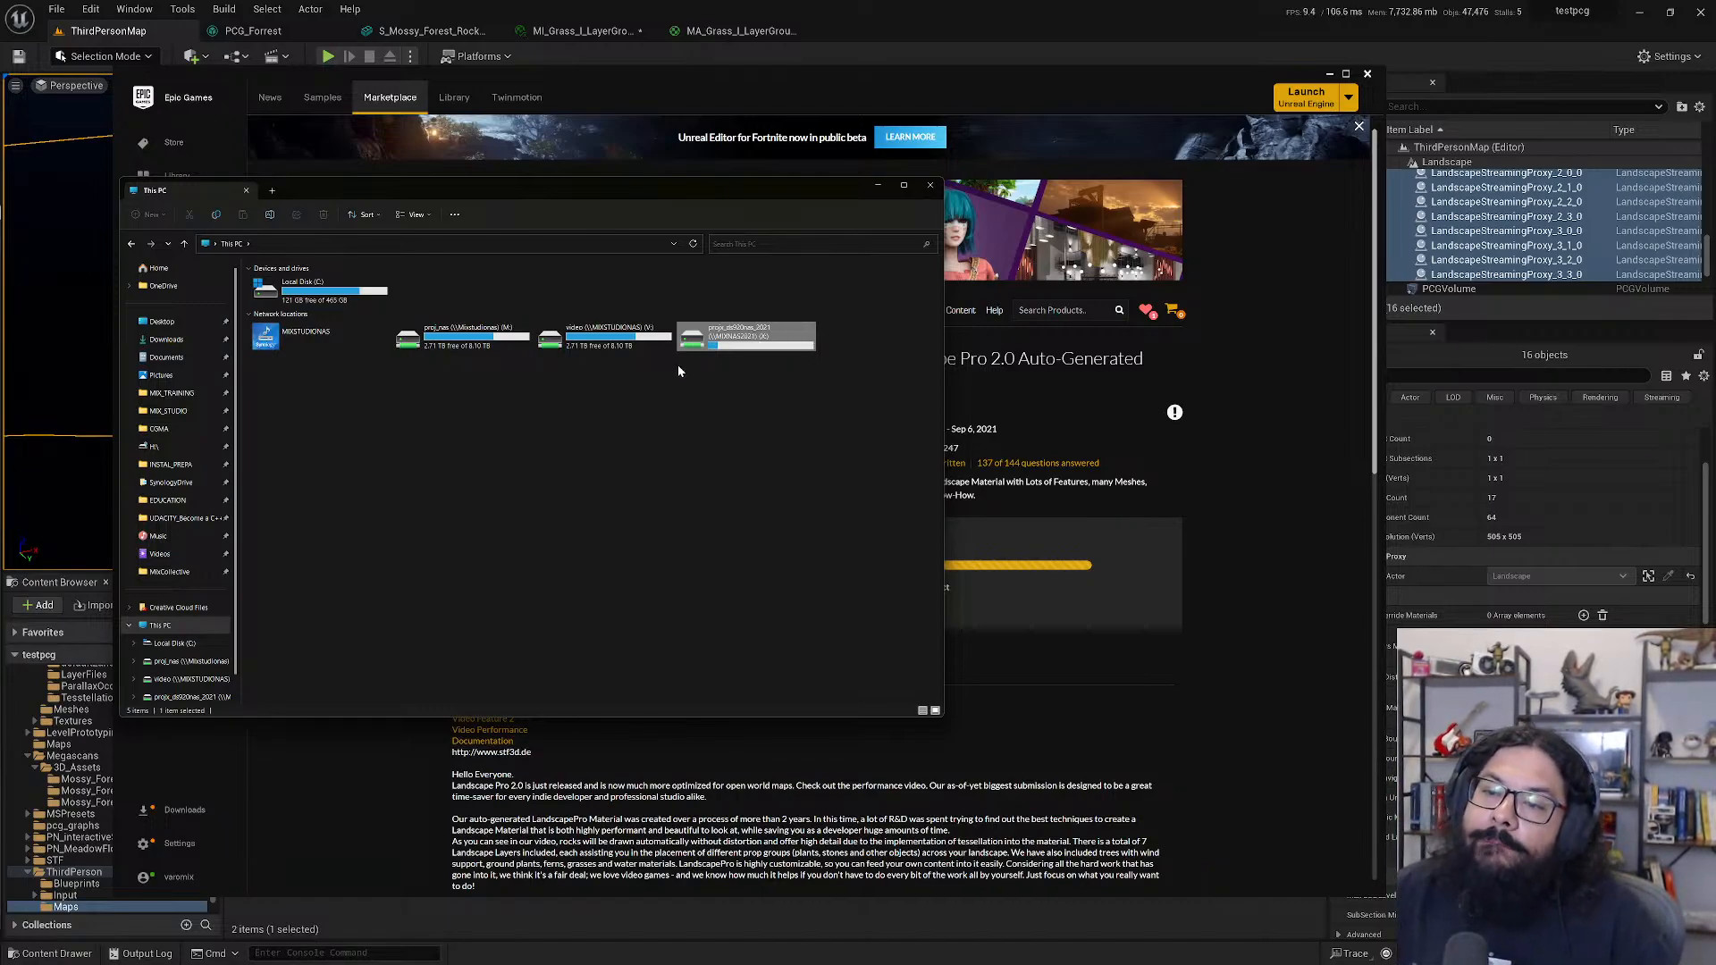
{"action": "left_click", "coordinate": [931, 185]}
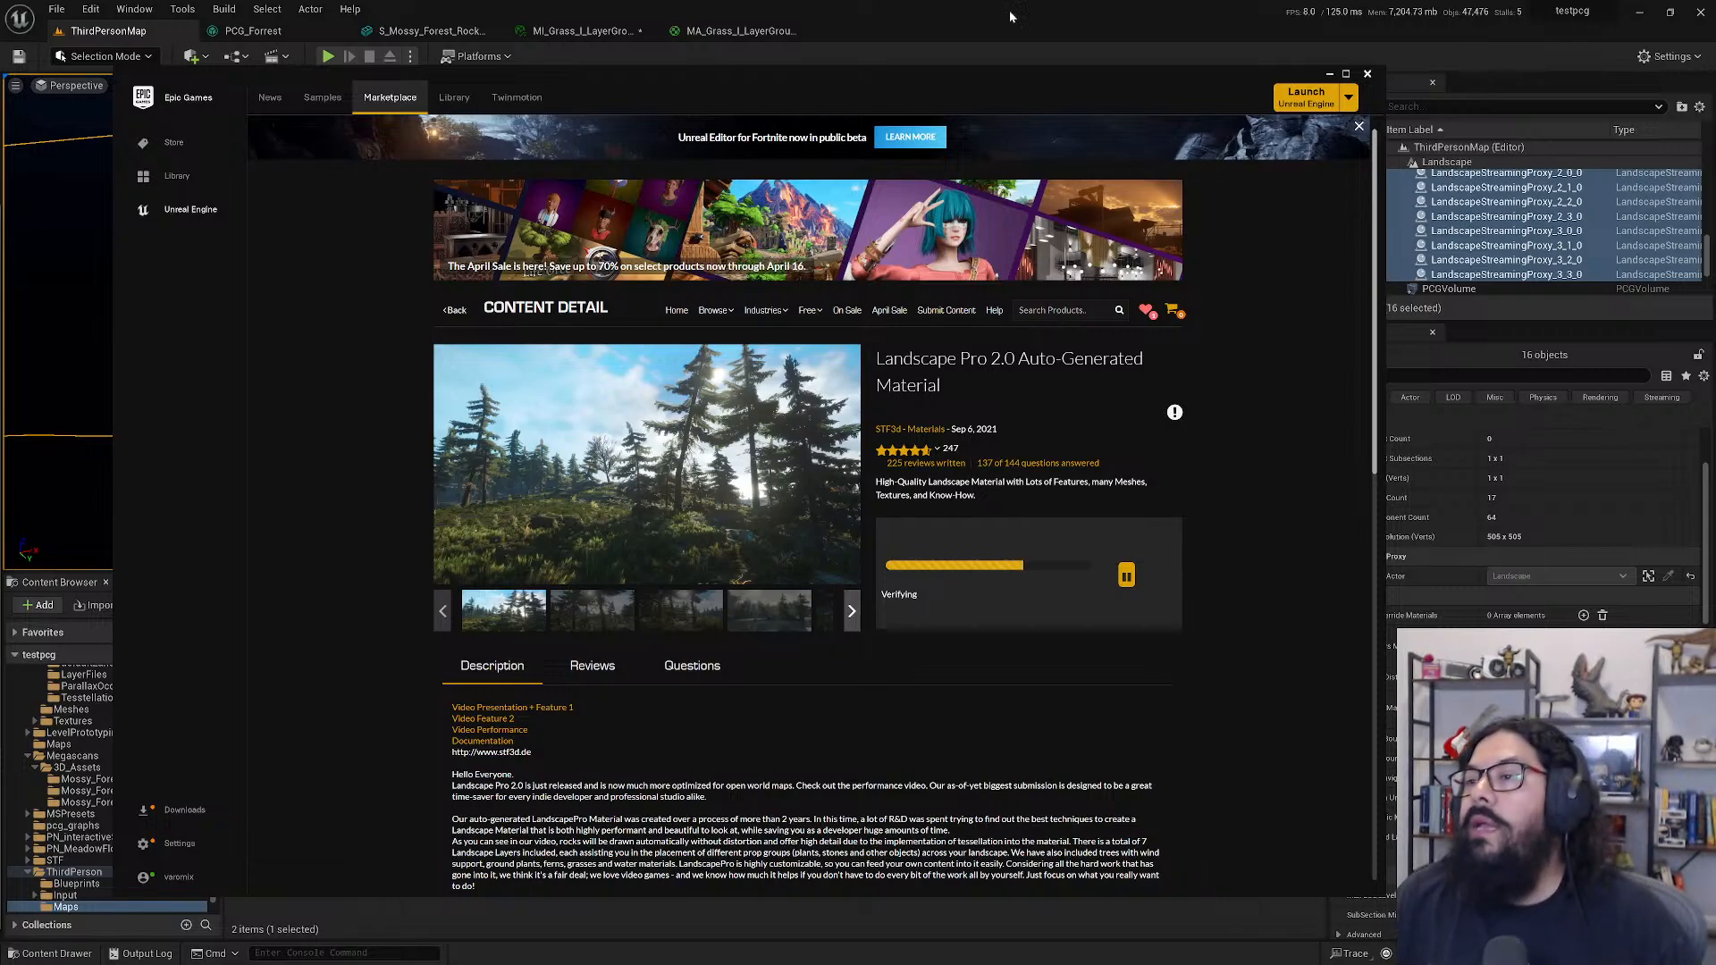
- Return to the Unreal Editor, enter Landscape mode and sculpt hills beside and around the forest with the 2048 brush
{"action": "left_click", "coordinate": [966, 18]}
{"action": "scroll", "coordinate": [503, 243], "scroll_direction": "down", "scroll_amount": 5}
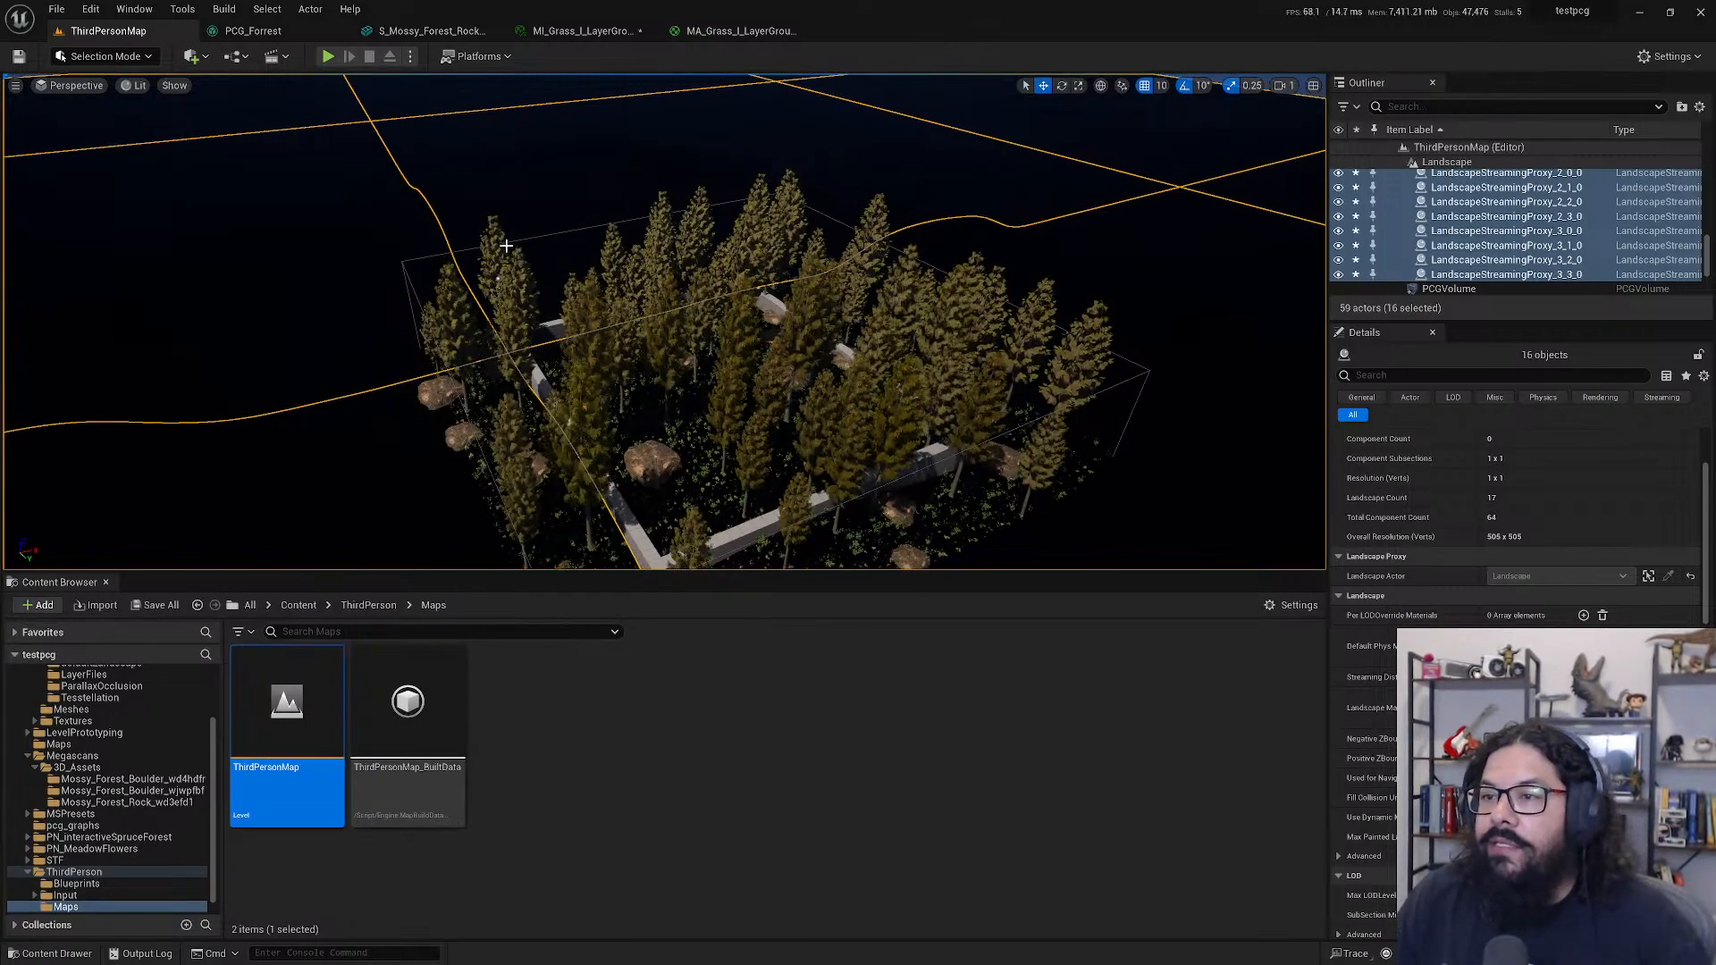
{"action": "scroll", "coordinate": [506, 245], "scroll_direction": "down", "scroll_amount": 5}
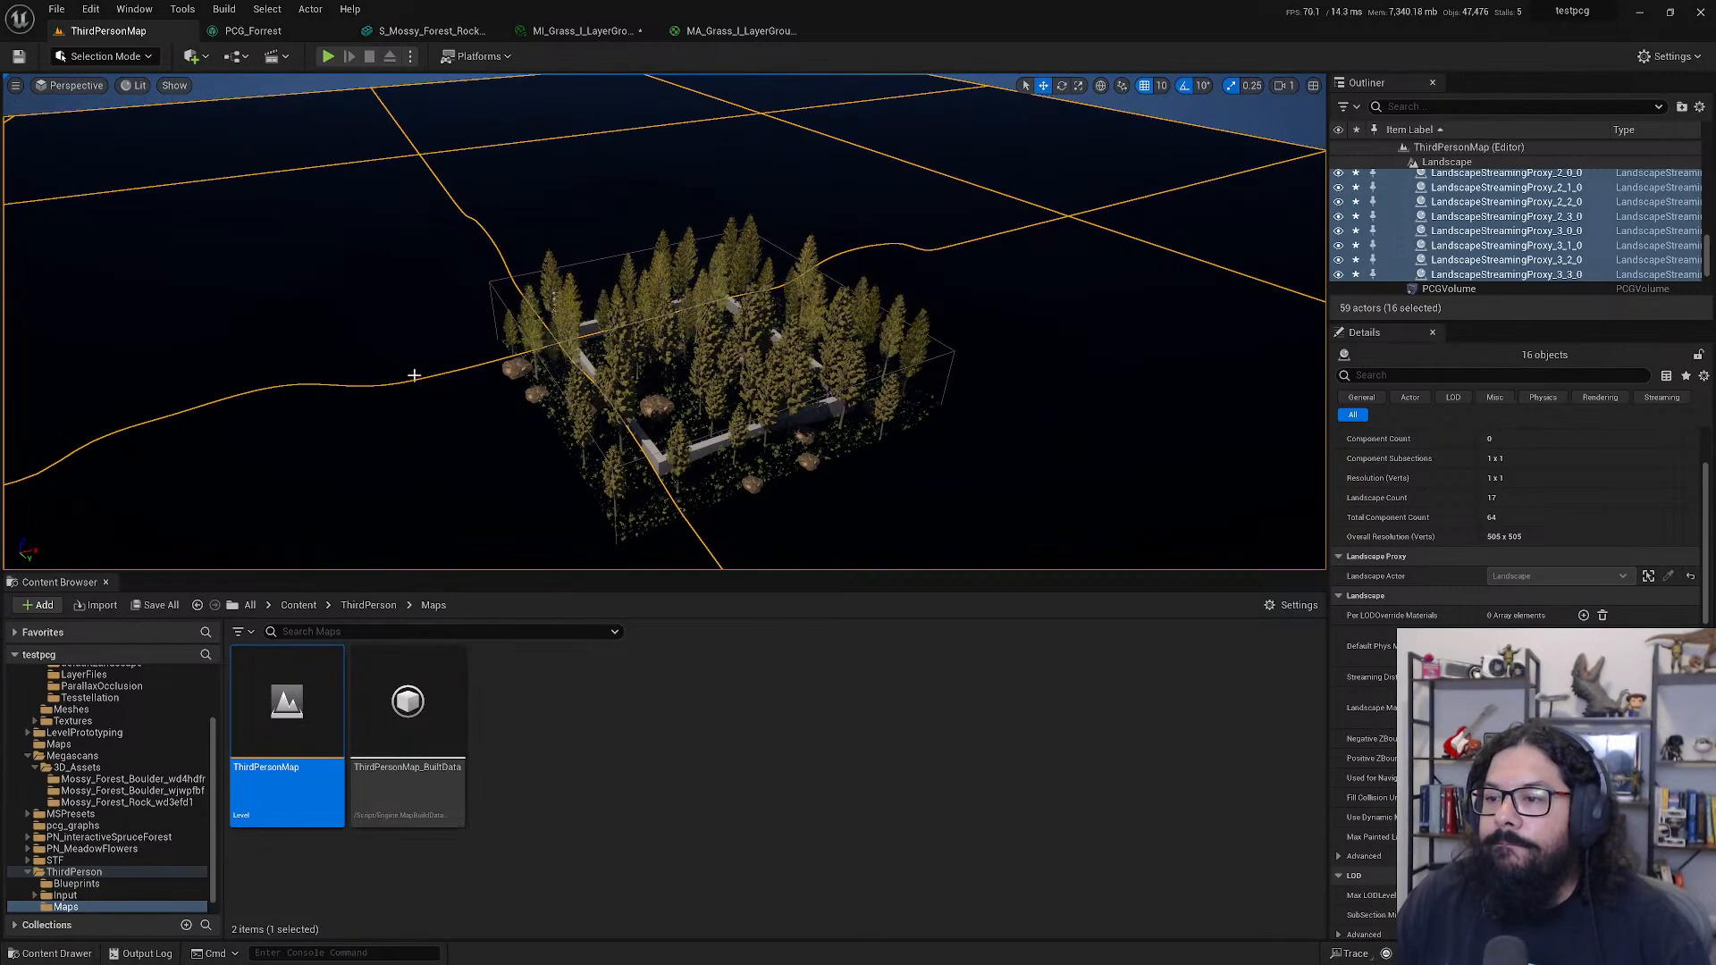
{"action": "left_click_drag", "start_coordinate": [414, 375], "coordinate": [749, 437], "text": "alt"}
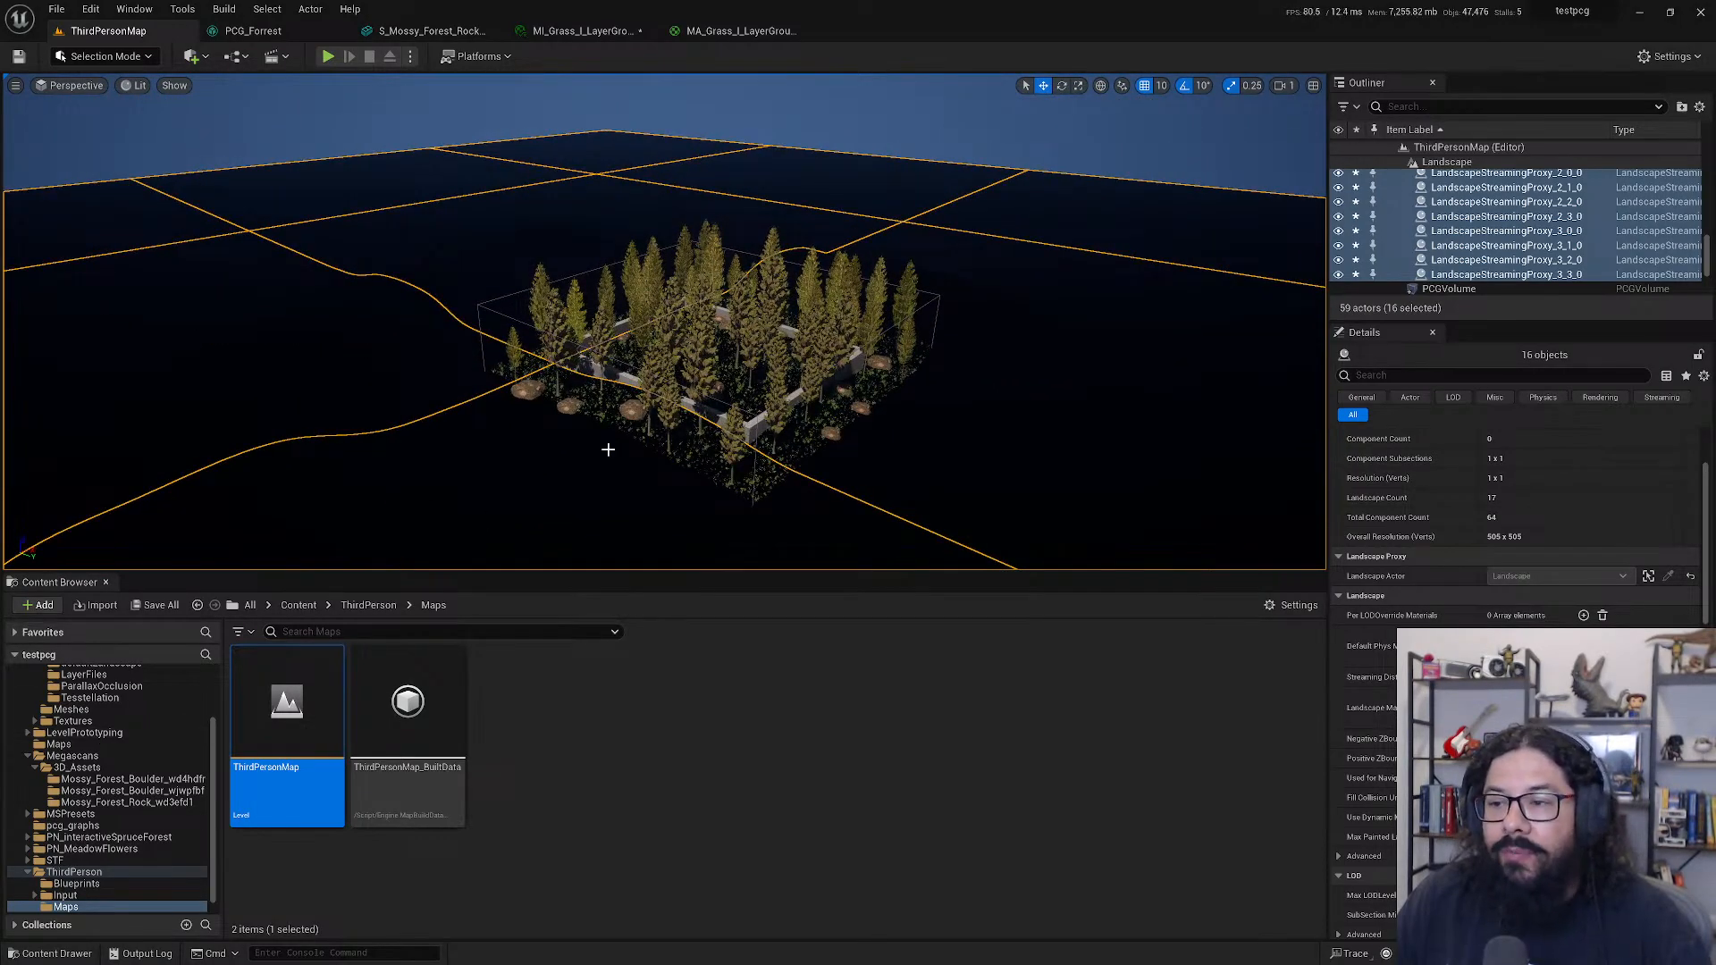
{"action": "left_click", "coordinate": [86, 58]}
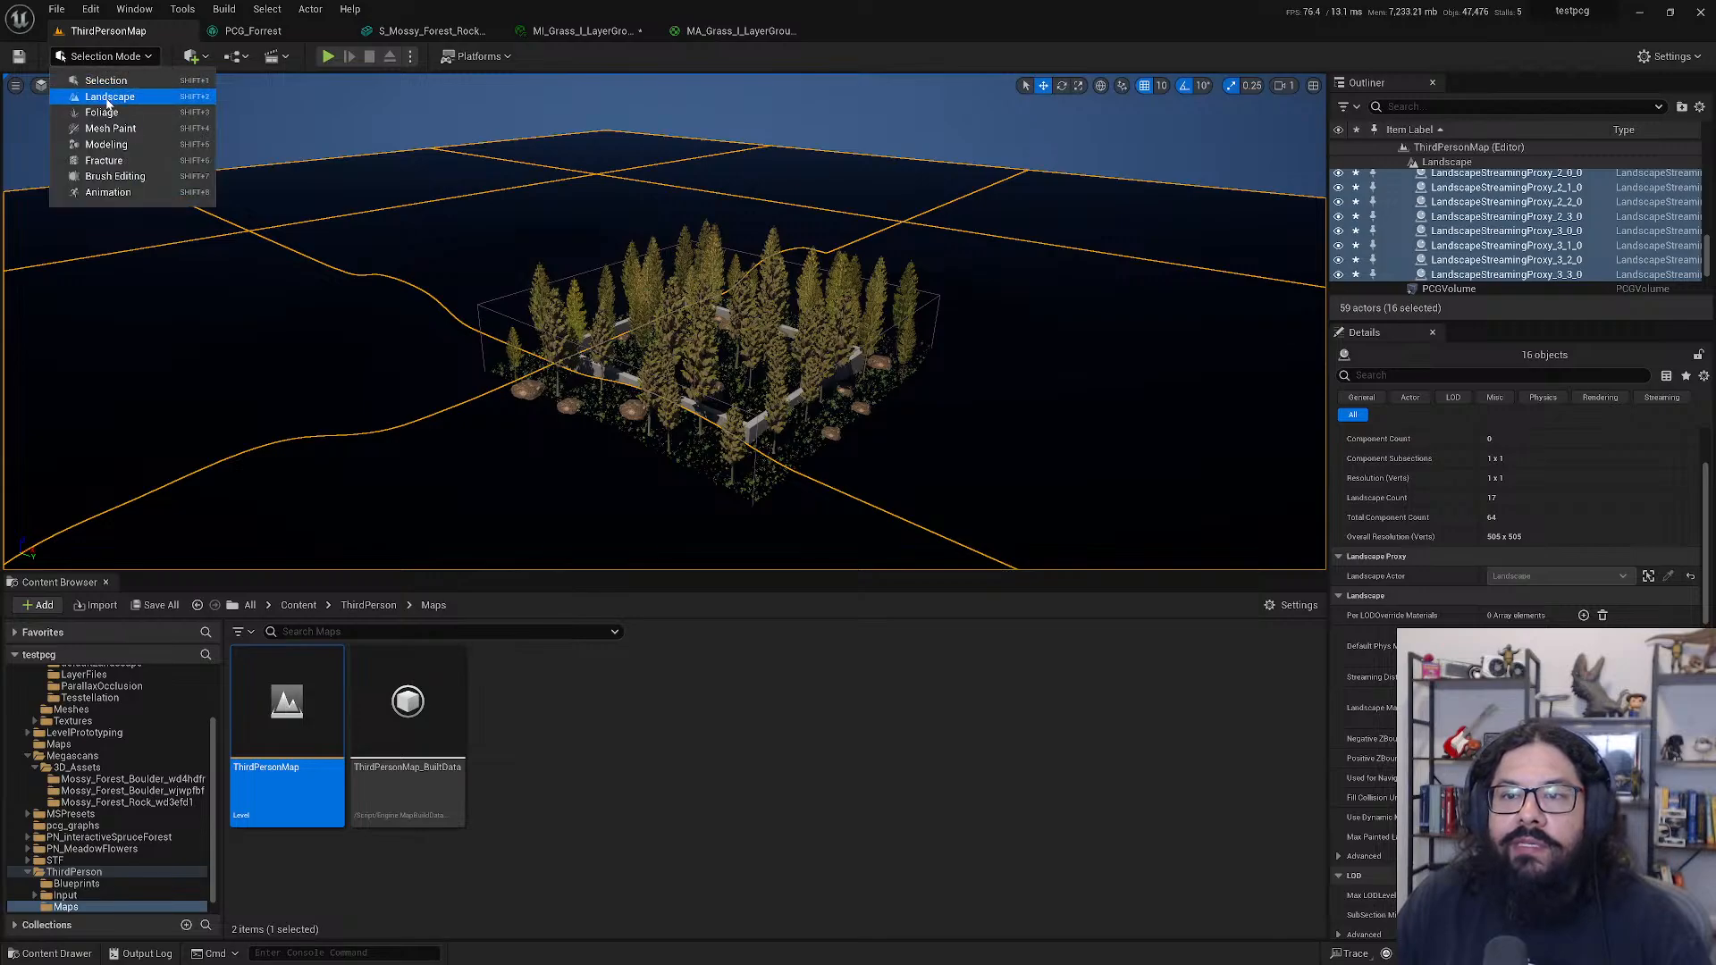
{"action": "left_click", "coordinate": [106, 101]}
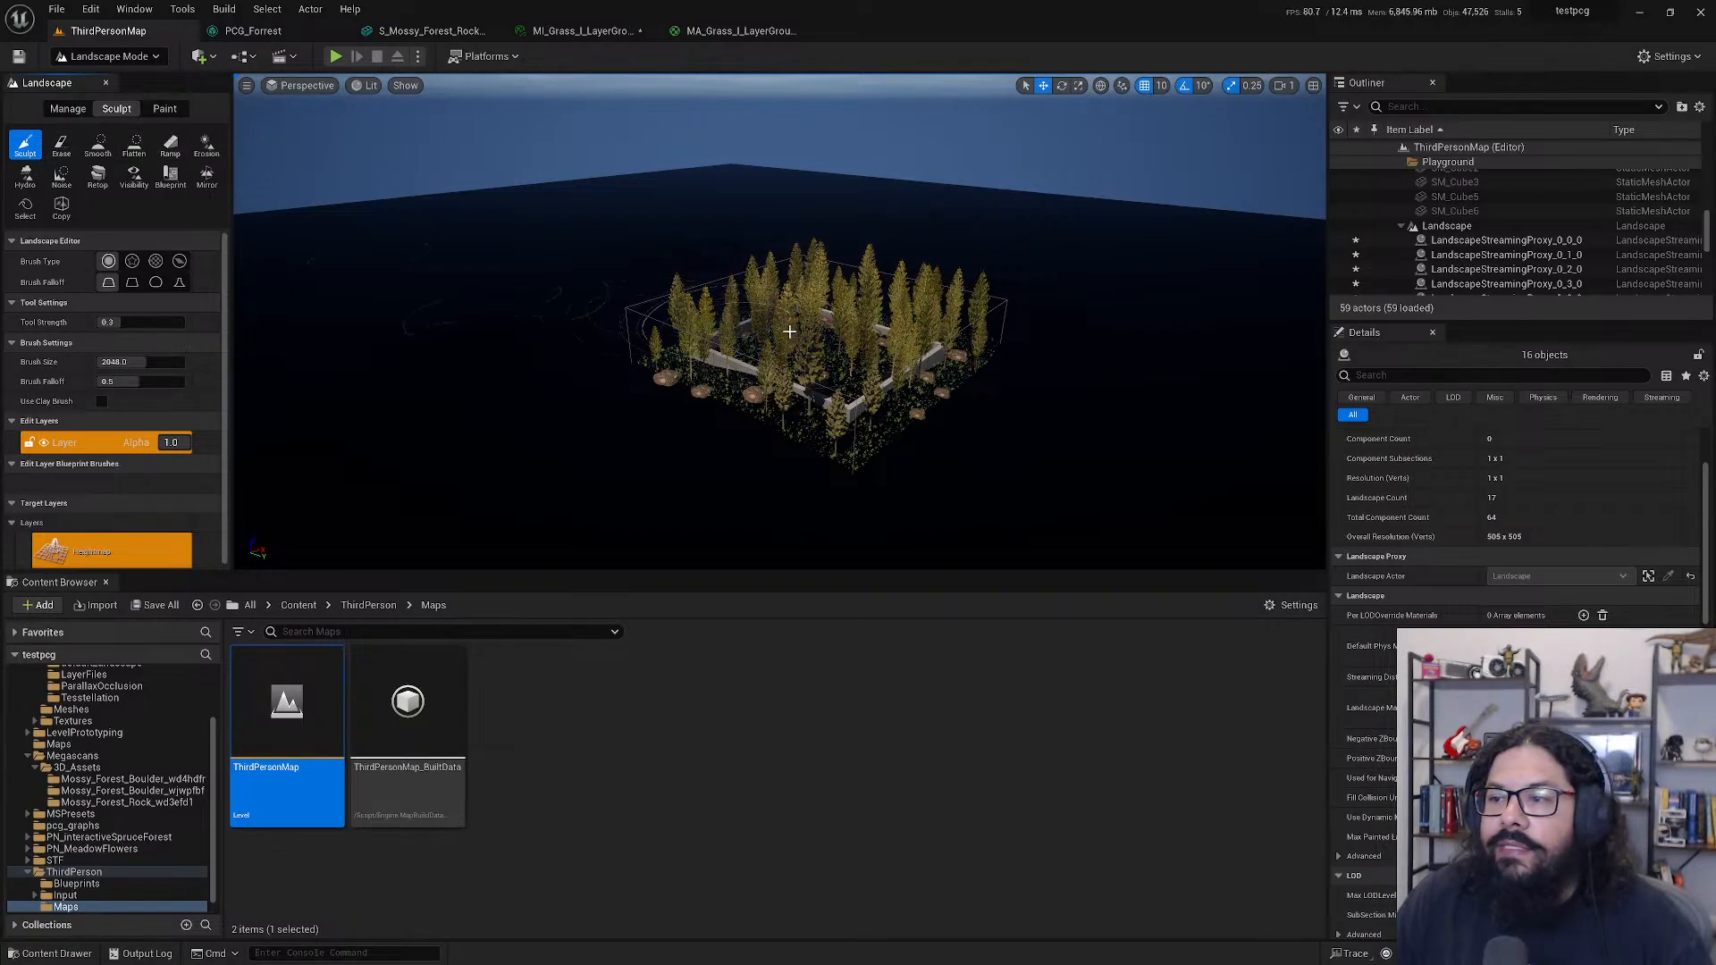
{"action": "mouse_move", "coordinate": [753, 318]}
{"action": "left_mouse_down"}
{"action": "mouse_move", "coordinate": [706, 284]}
{"action": "mouse_move", "coordinate": [759, 303]}
{"action": "mouse_move", "coordinate": [617, 366]}
{"action": "mouse_move", "coordinate": [554, 358]}
{"action": "left_mouse_up"}
{"action": "mouse_move", "coordinate": [1015, 308]}
{"action": "left_mouse_down"}
{"action": "mouse_move", "coordinate": [992, 338]}
{"action": "mouse_move", "coordinate": [911, 337]}
{"action": "mouse_move", "coordinate": [826, 389]}
{"action": "mouse_move", "coordinate": [829, 300]}
{"action": "mouse_move", "coordinate": [849, 268]}
{"action": "mouse_move", "coordinate": [867, 272]}
{"action": "left_mouse_up"}
{"action": "mouse_move", "coordinate": [936, 391]}
{"action": "left_mouse_down", "text": "alt"}
{"action": "mouse_move", "coordinate": [880, 460]}
{"action": "mouse_move", "coordinate": [854, 463]}
{"action": "mouse_move", "coordinate": [957, 340]}
{"action": "mouse_move", "coordinate": [976, 280]}
{"action": "left_mouse_up", "text": "alt"}
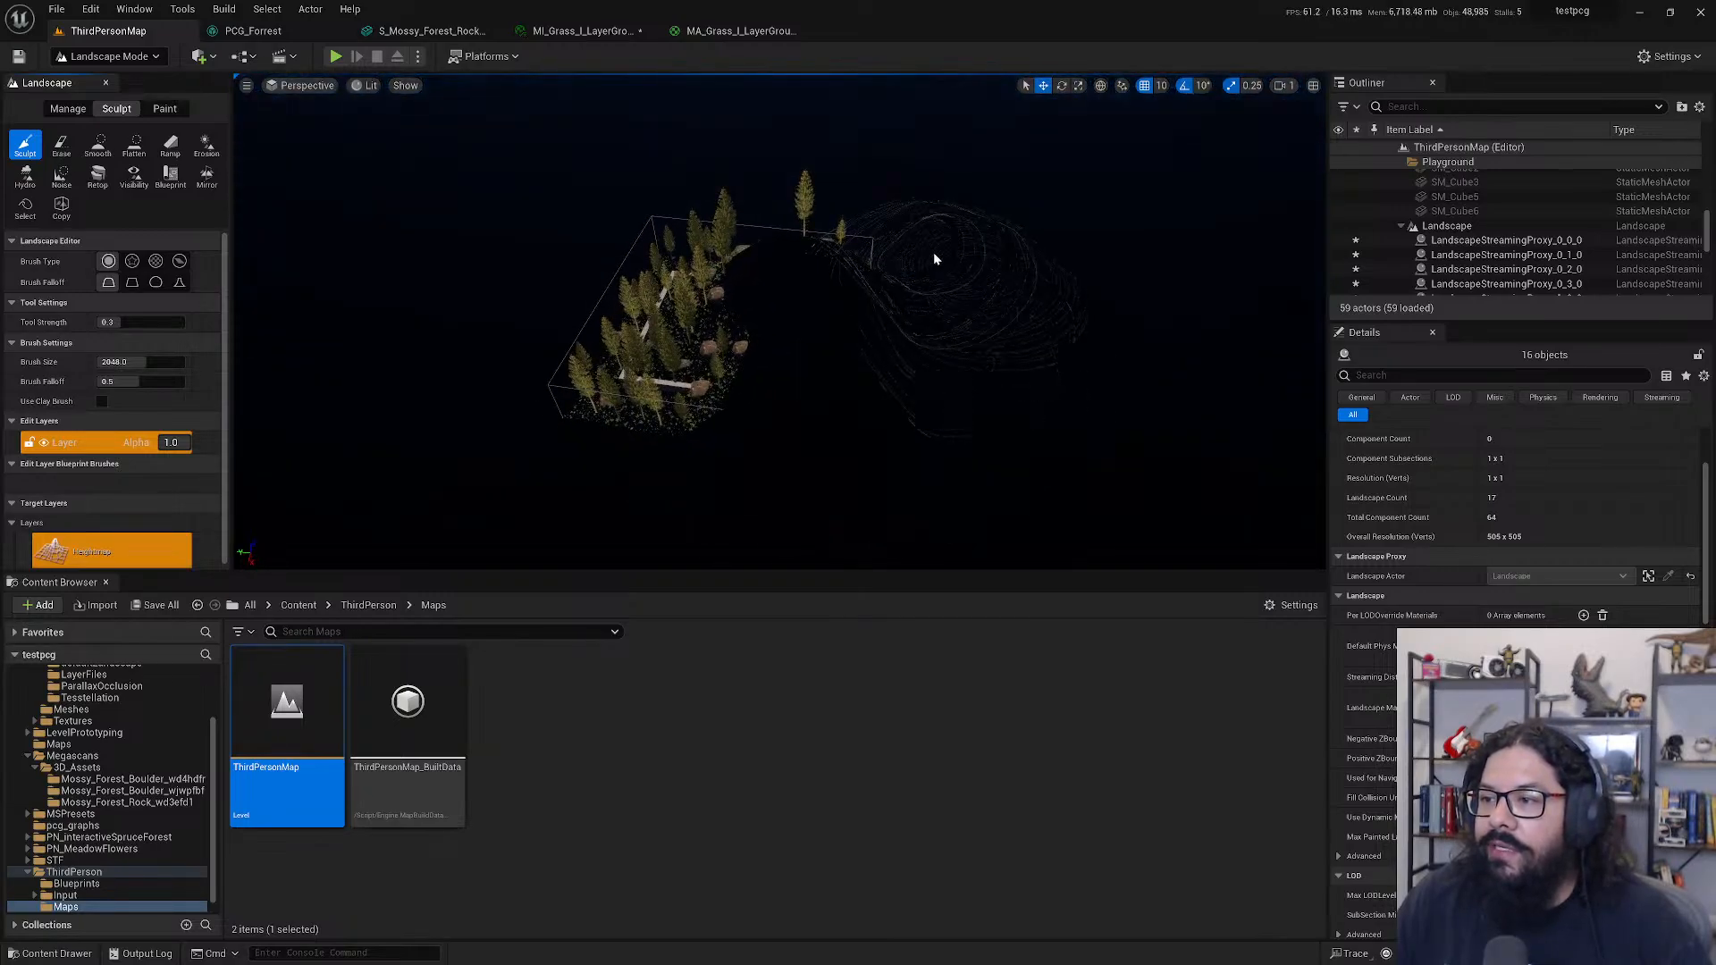
{"action": "left_click_drag", "start_coordinate": [870, 247], "coordinate": [430, 333], "text": "alt"}
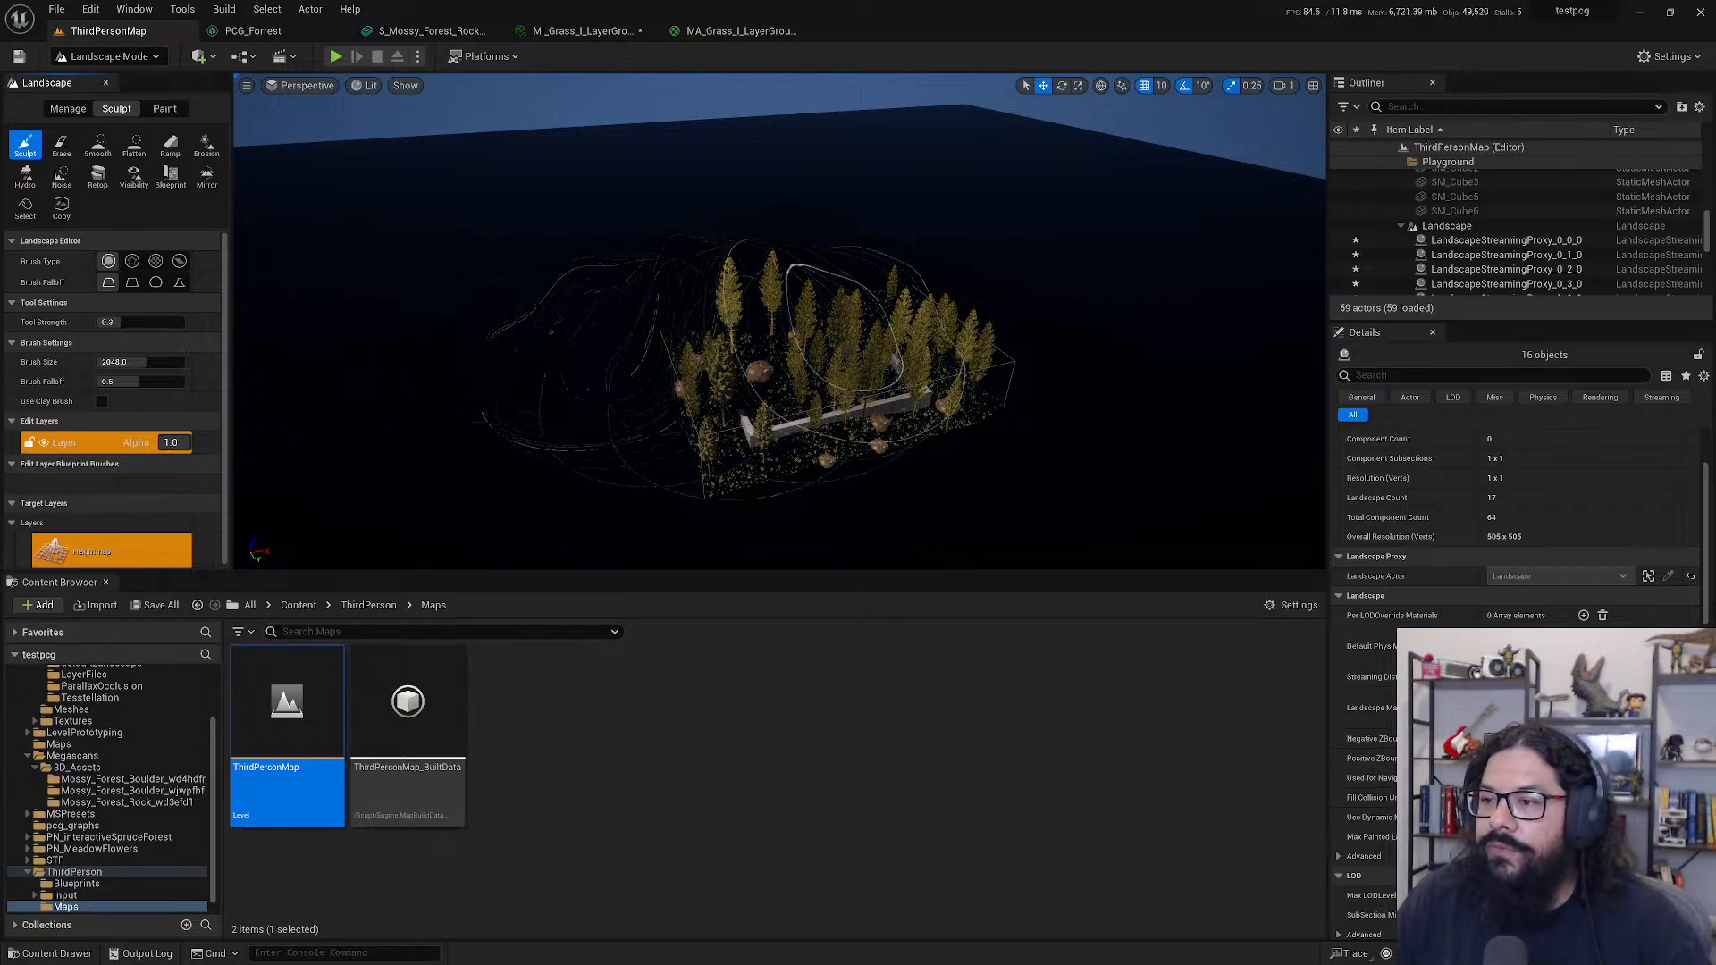
{"action": "mouse_move", "coordinate": [751, 321]}
{"action": "left_mouse_down", "text": "alt"}
{"action": "mouse_move", "coordinate": [572, 290]}
{"action": "mouse_move", "coordinate": [438, 235]}
{"action": "left_mouse_up", "text": "alt"}
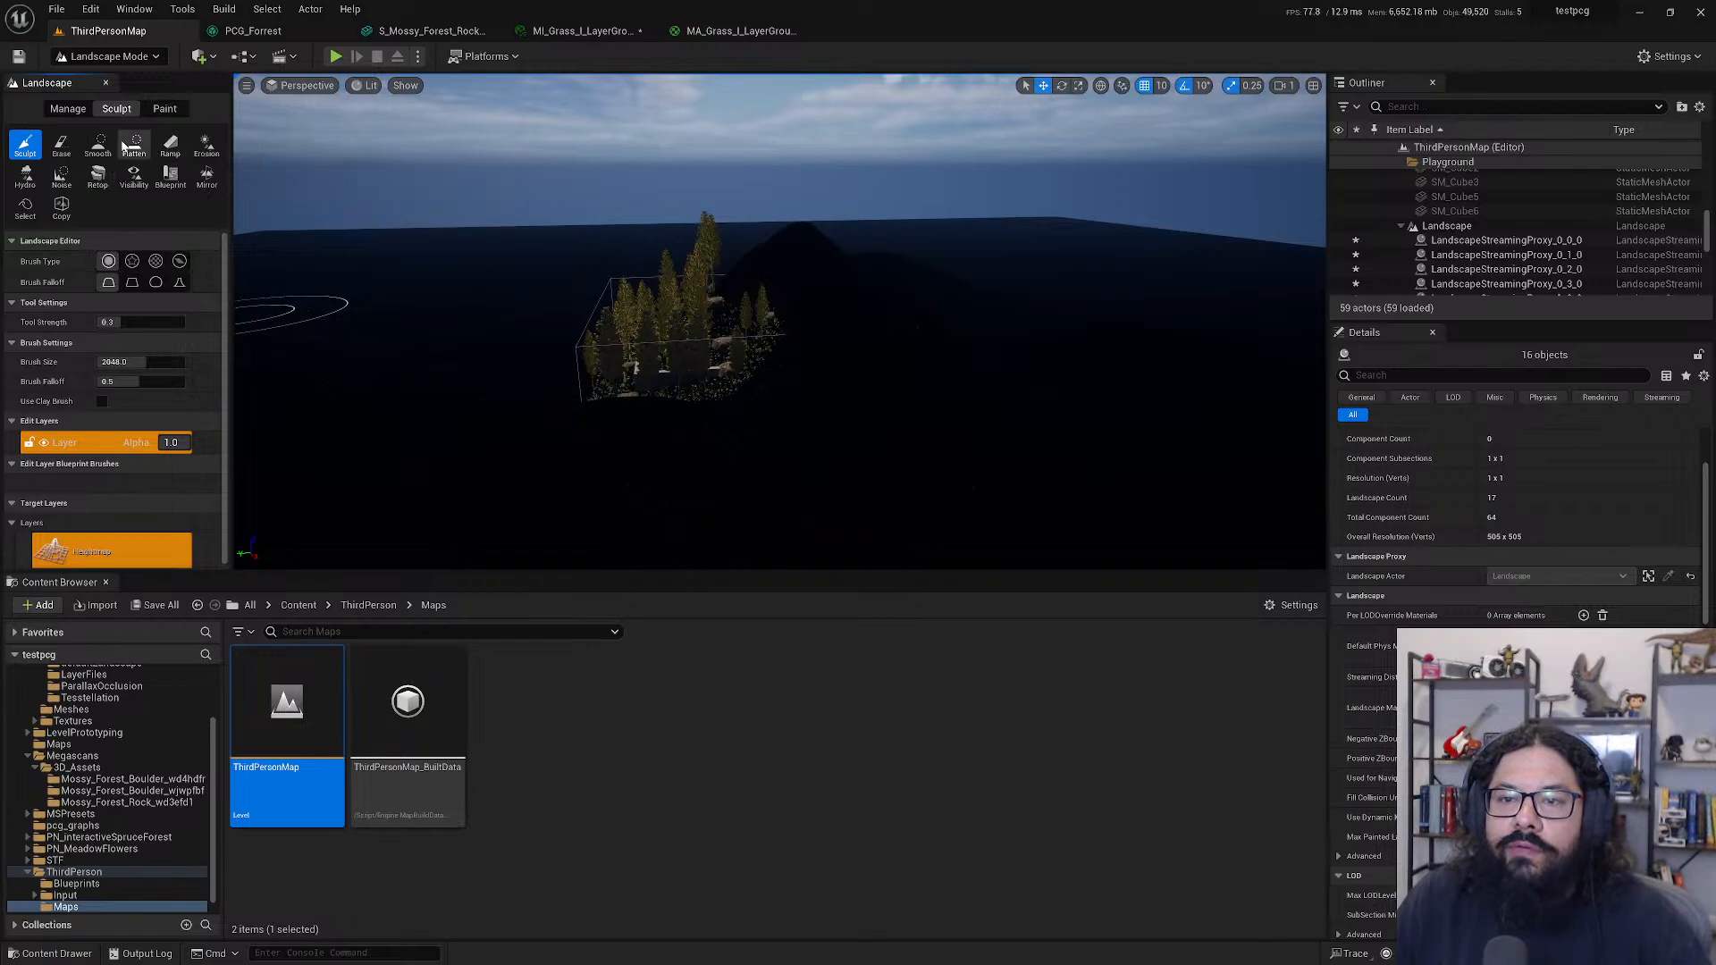
- Flatten the peak of the hill beside the forest and reduce the Flatten brush size to about 944
{"action": "left_click", "coordinate": [134, 145]}
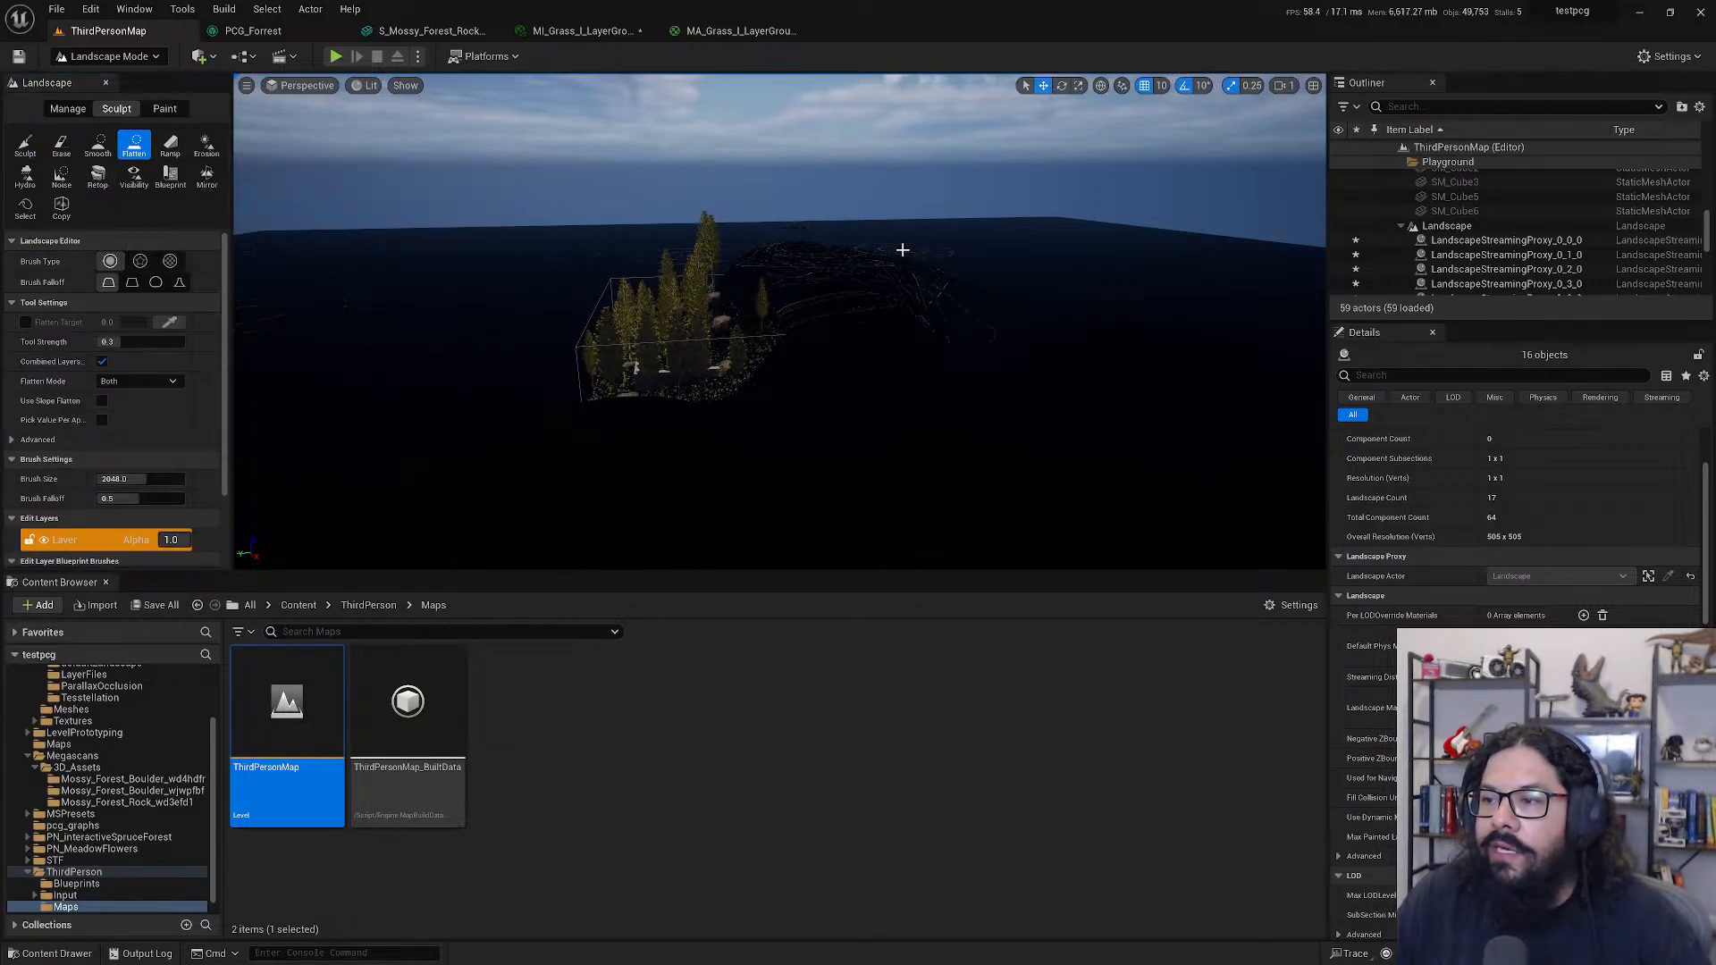
{"action": "right_click_drag", "start_coordinate": [900, 250], "coordinate": [877, 268]}
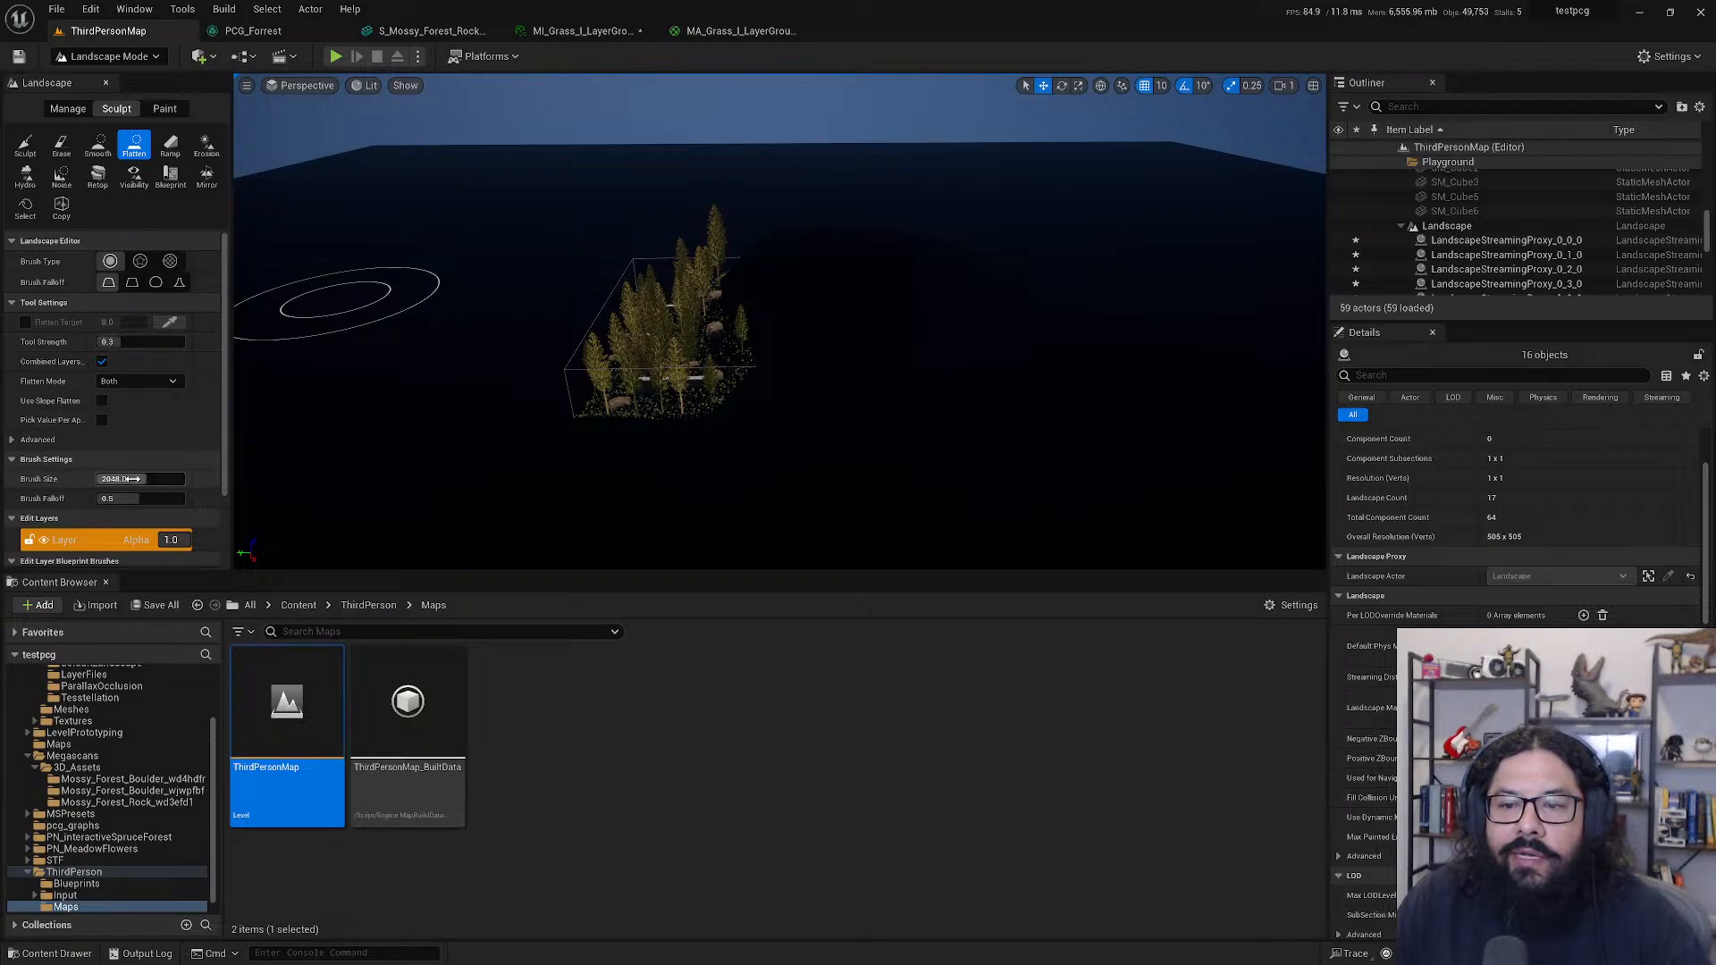
{"action": "left_click_drag", "start_coordinate": [132, 479], "coordinate": [111, 479]}
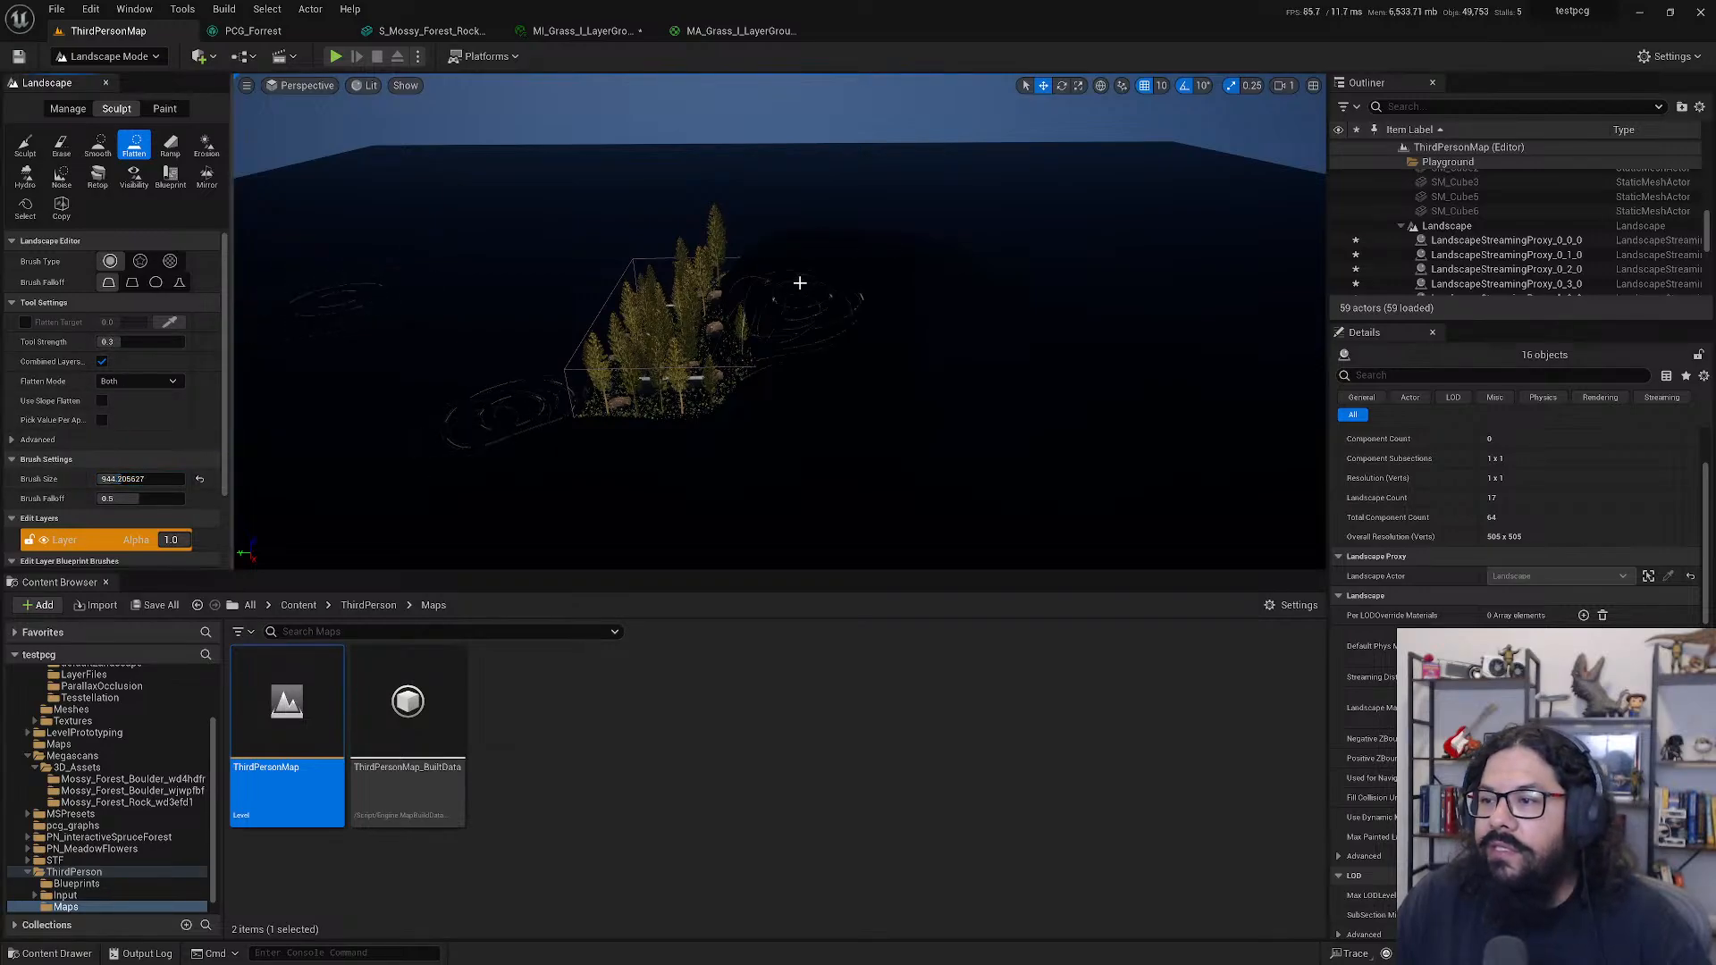
{"action": "right_click_drag", "start_coordinate": [949, 290], "coordinate": [281, 127]}
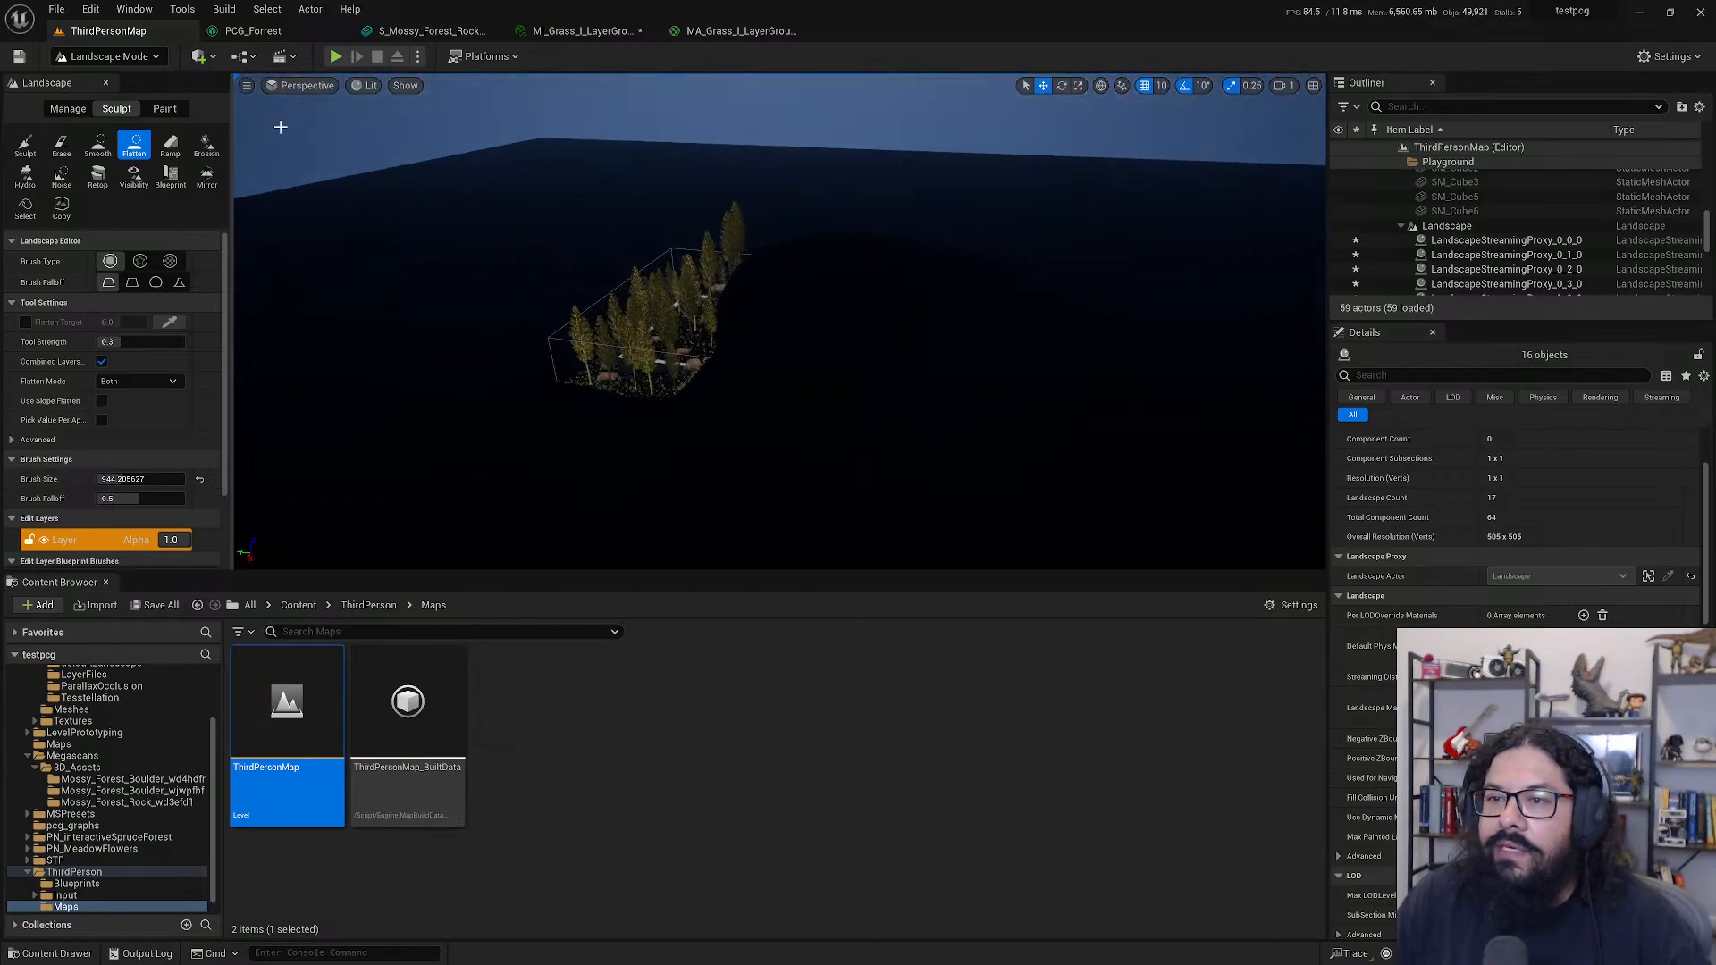
- Try the Unlit and Detail Lighting view modes, set the viewport to Lighting Only, and inspect the sculpted hills from several angles
{"action": "left_click", "coordinate": [363, 85]}
{"action": "left_click", "coordinate": [383, 143]}
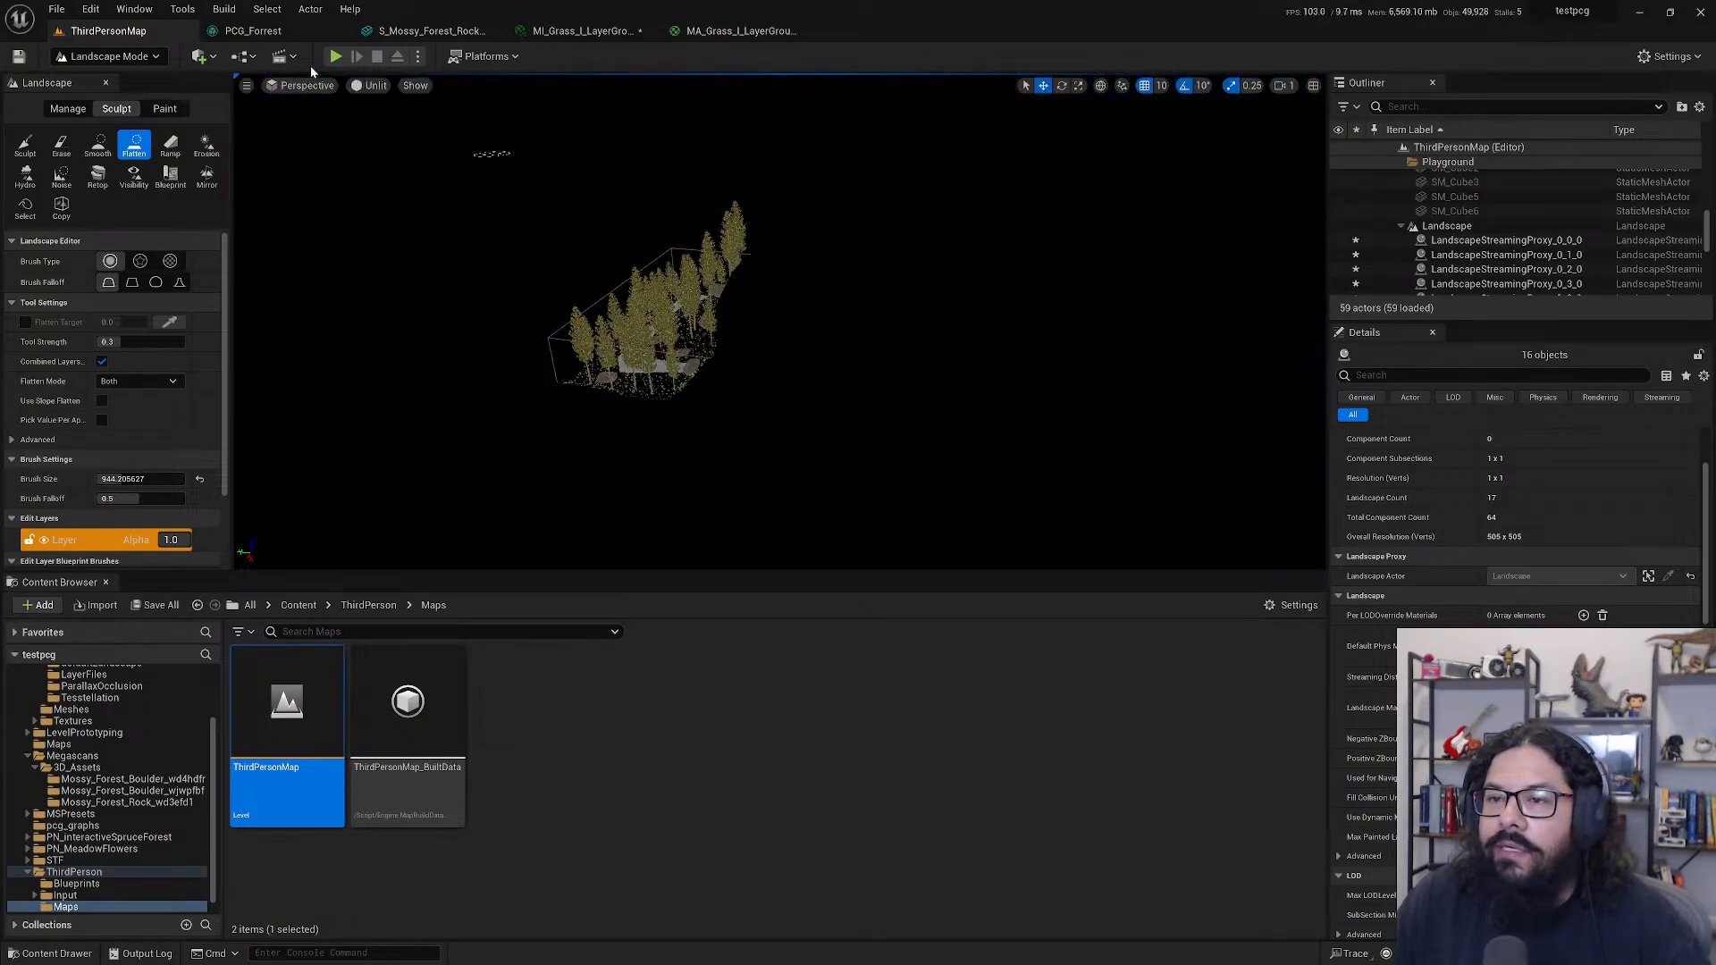
{"action": "left_click", "coordinate": [369, 86]}
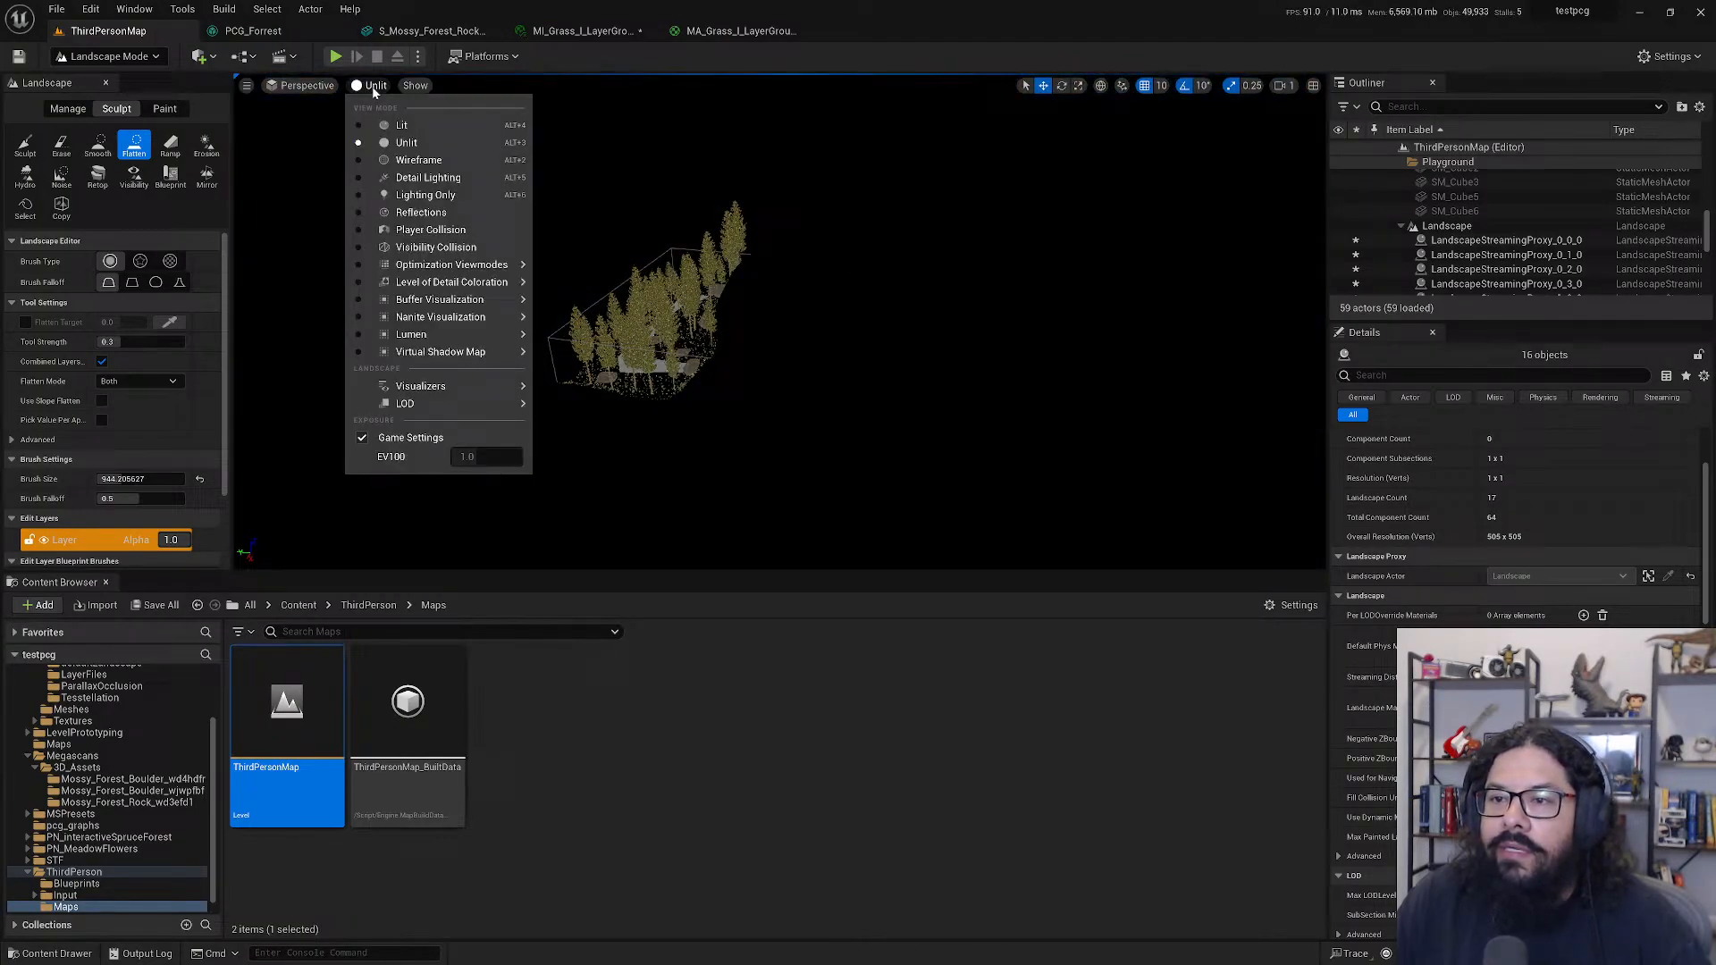
{"action": "left_click", "coordinate": [428, 177]}
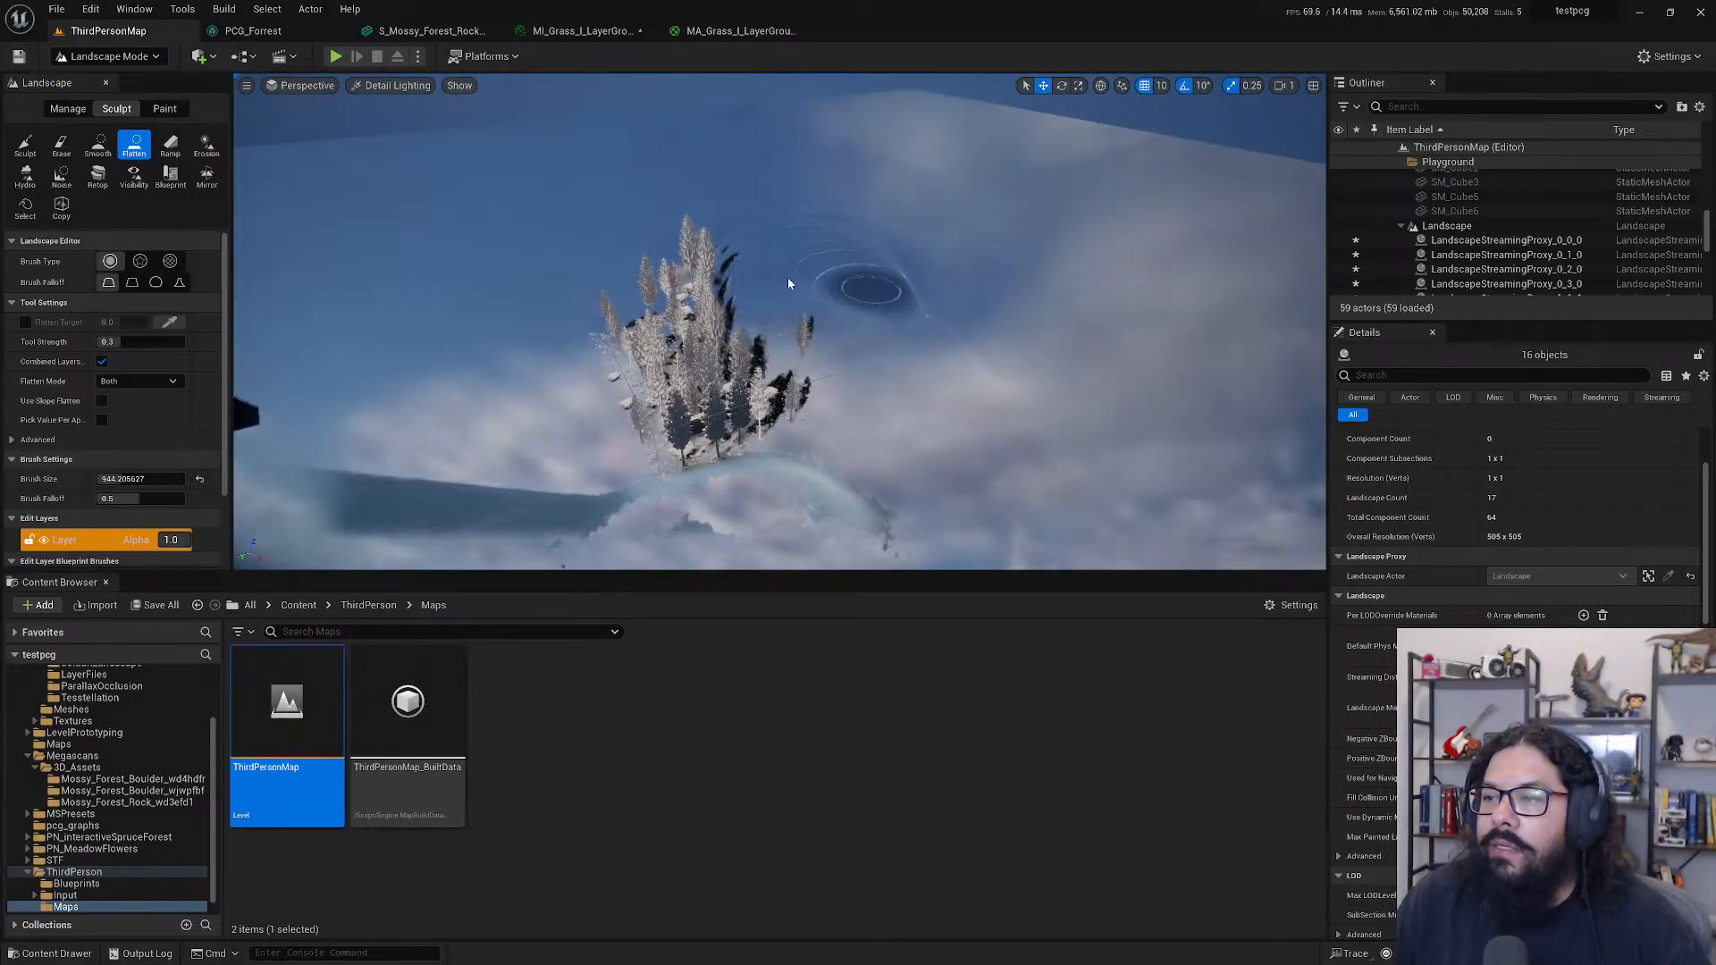
{"action": "left_click", "coordinate": [394, 86]}
{"action": "left_click", "coordinate": [422, 192]}
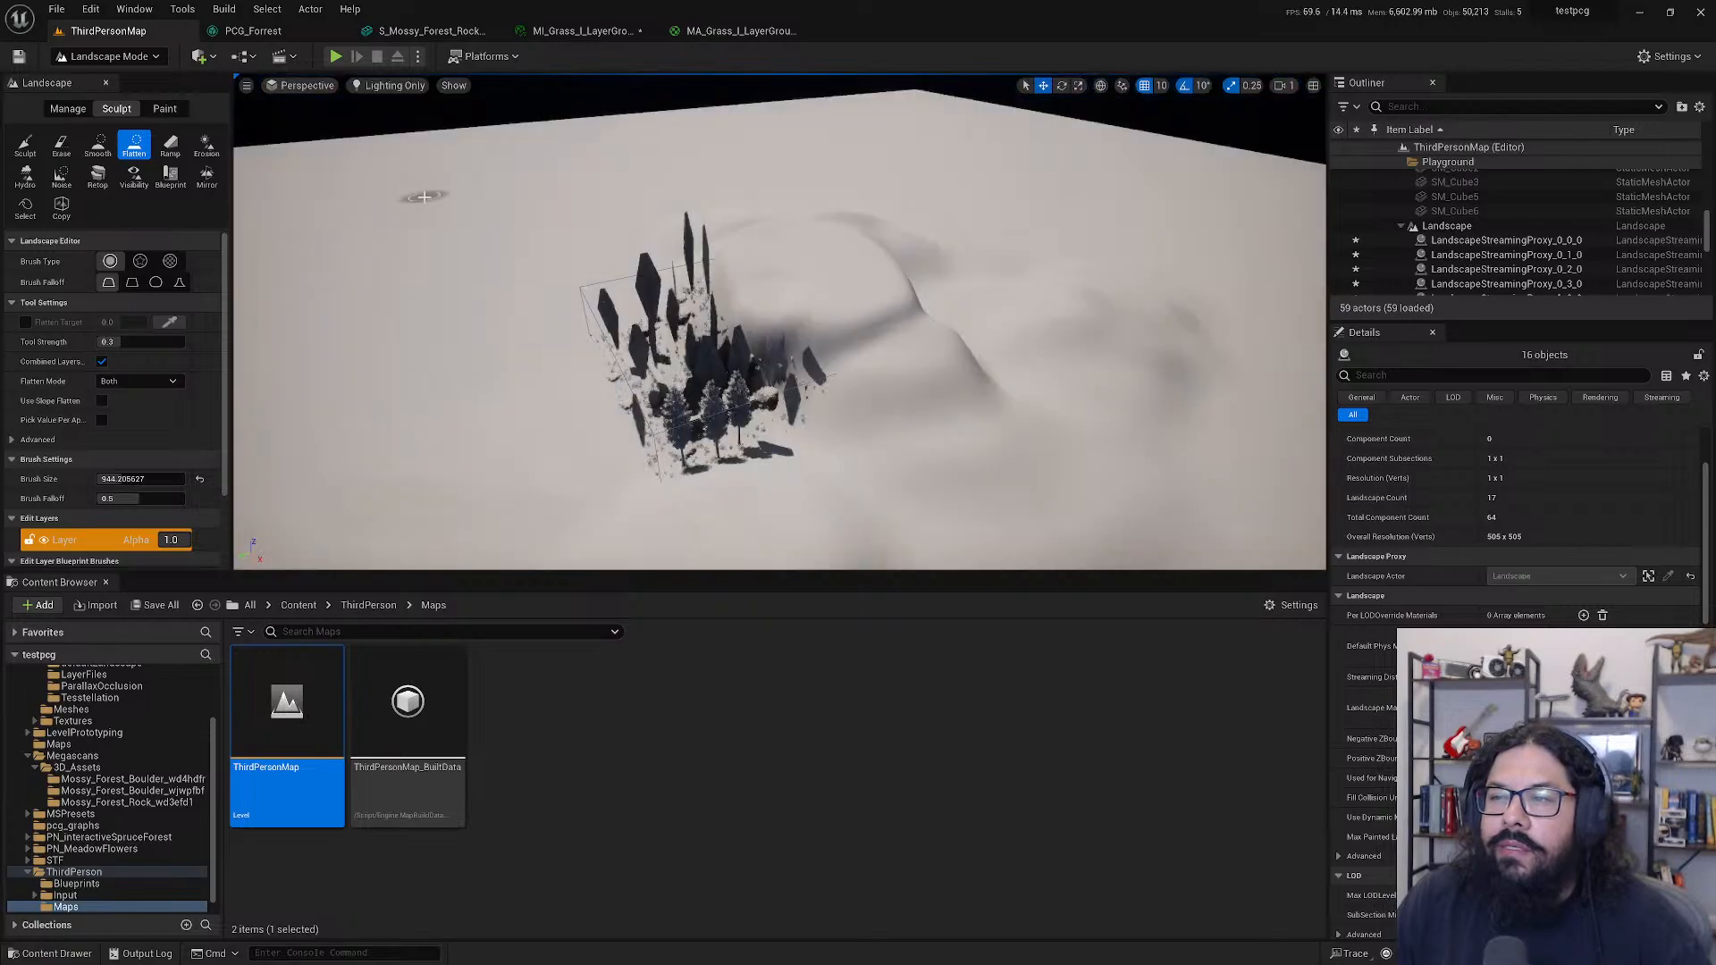
{"action": "left_click_drag", "start_coordinate": [848, 359], "coordinate": [697, 380], "text": "alt"}
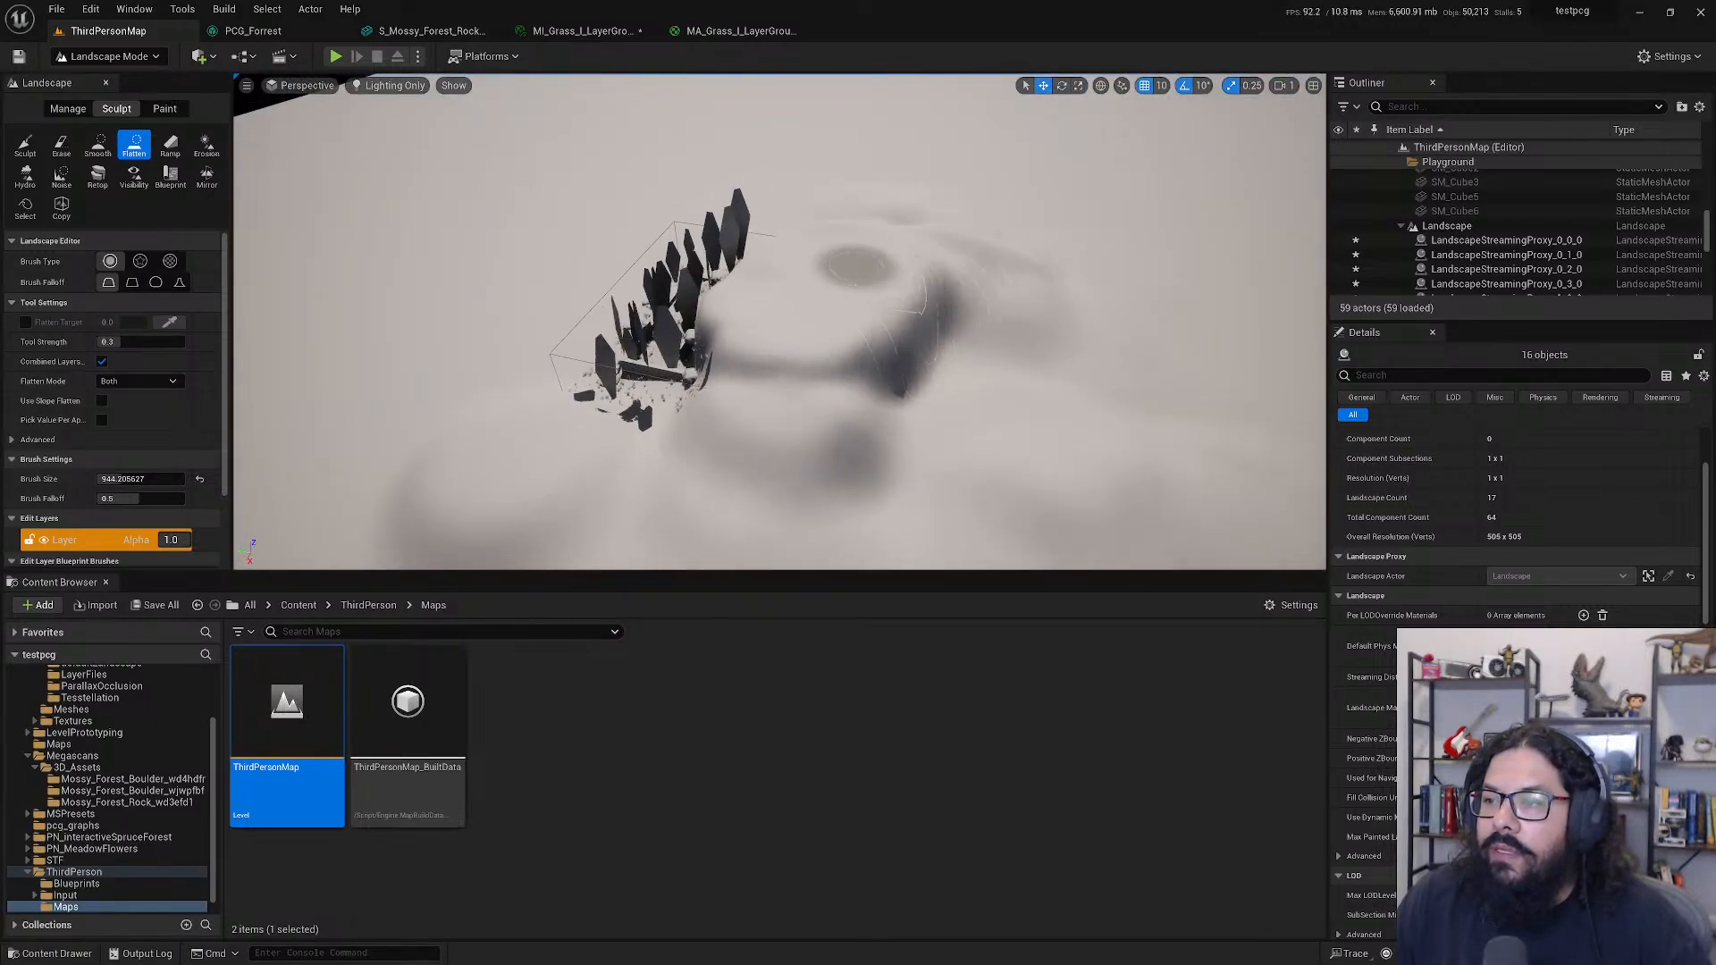
{"action": "left_click_drag", "start_coordinate": [789, 291], "coordinate": [639, 279], "text": "alt"}
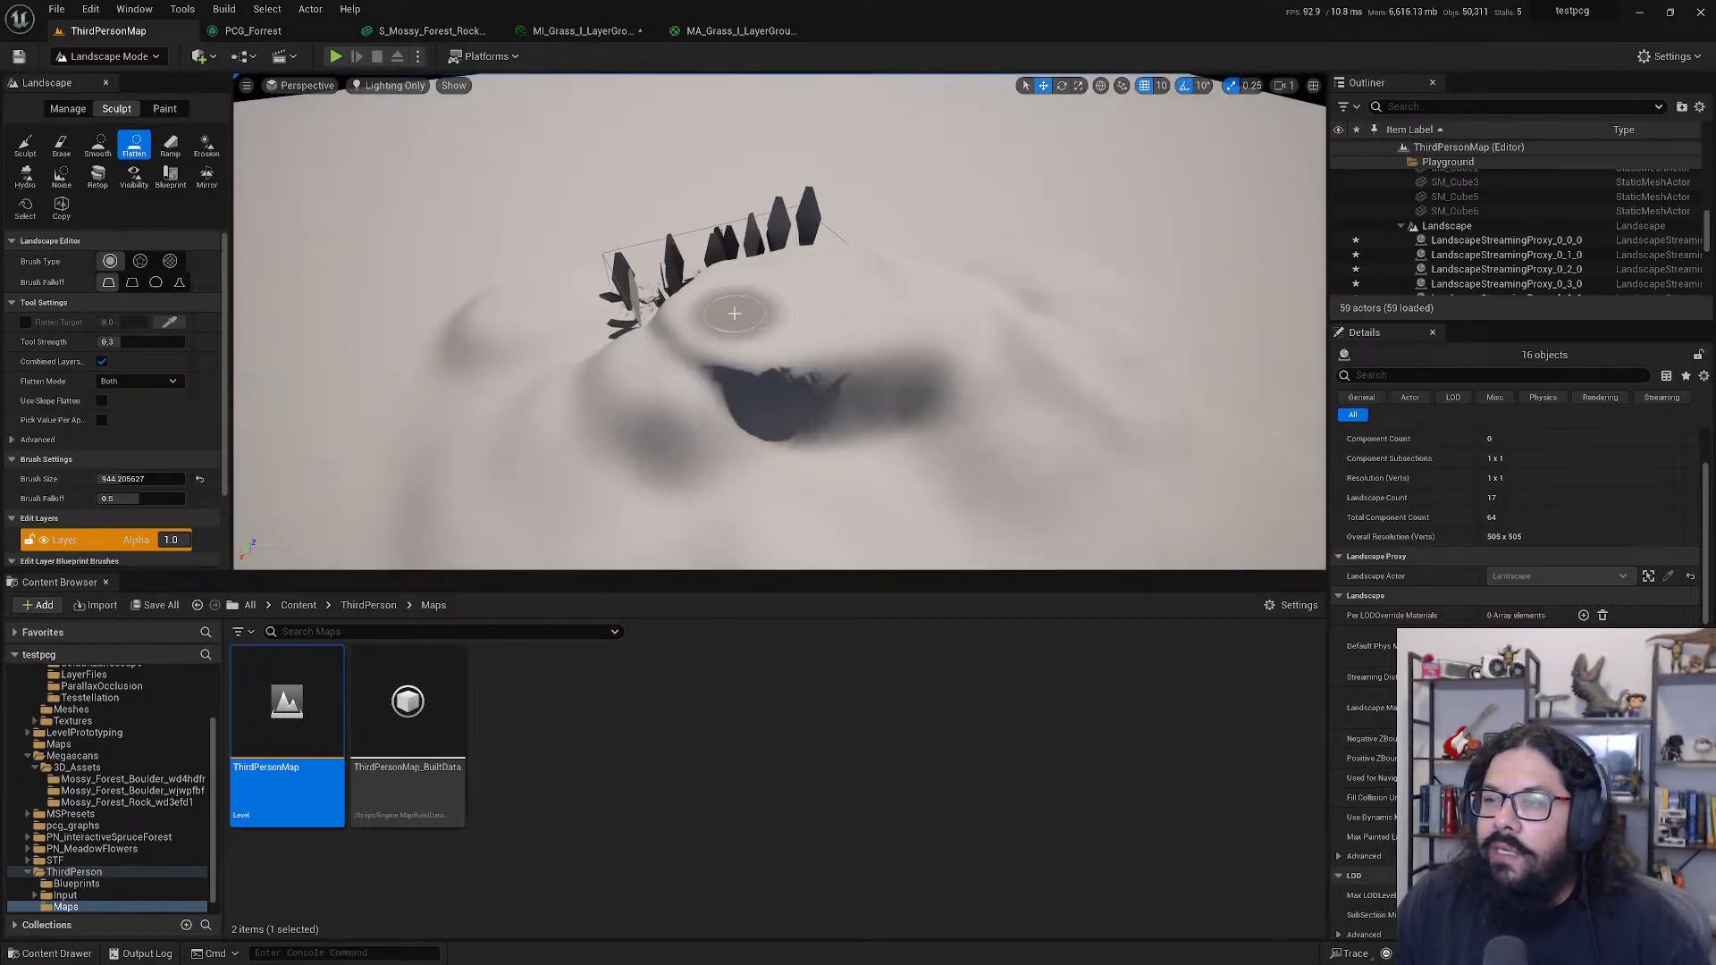
{"action": "left_click_drag", "start_coordinate": [735, 314], "coordinate": [871, 289], "text": "alt"}
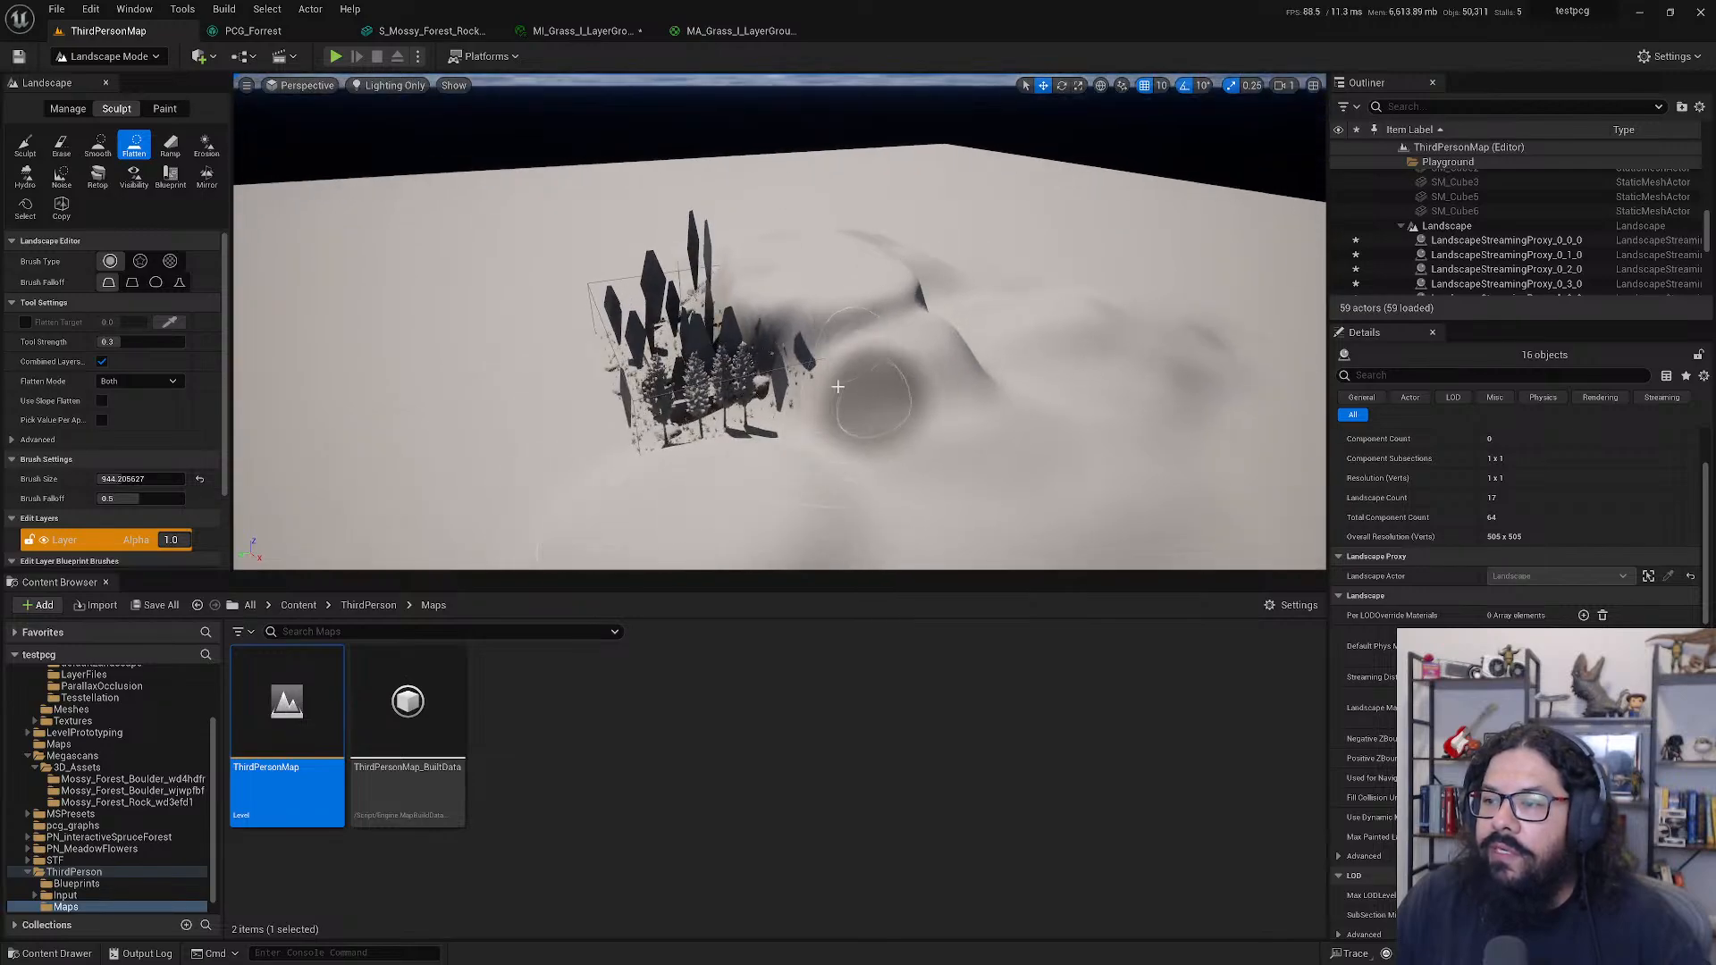
{"action": "left_click_drag", "start_coordinate": [837, 387], "coordinate": [885, 402], "text": "alt"}
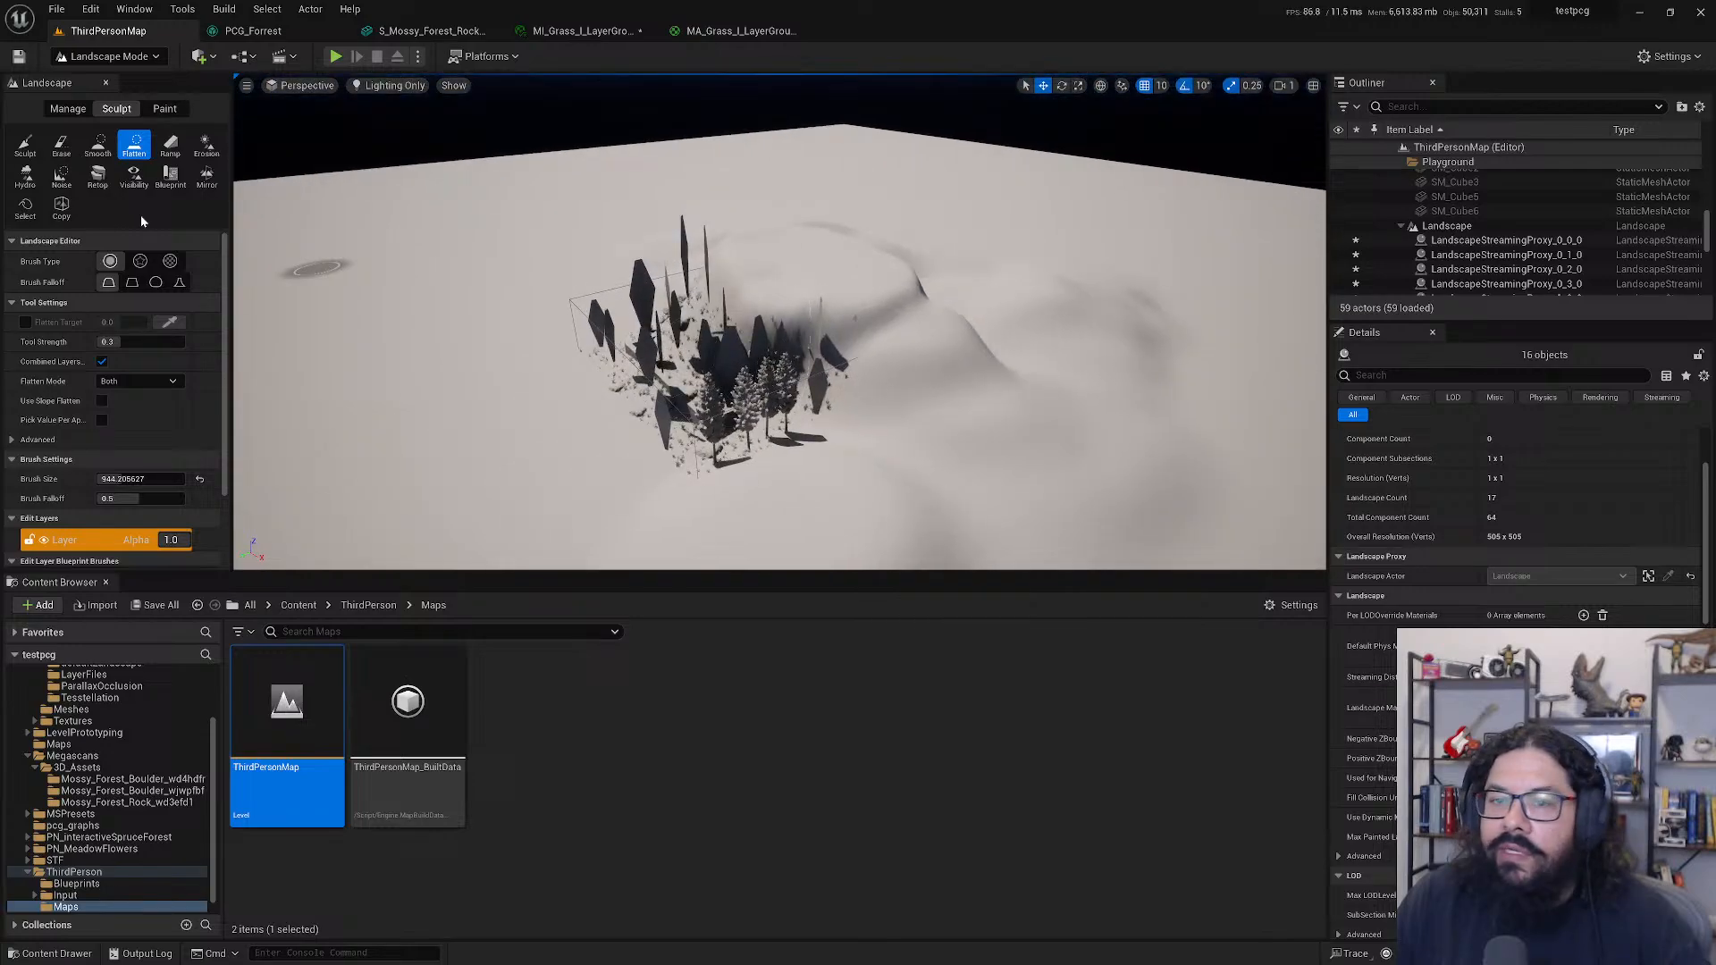
- Apply hydraulic erosion to the flattened hill beside the forest with the 944 brush
{"action": "left_click", "coordinate": [39, 181]}
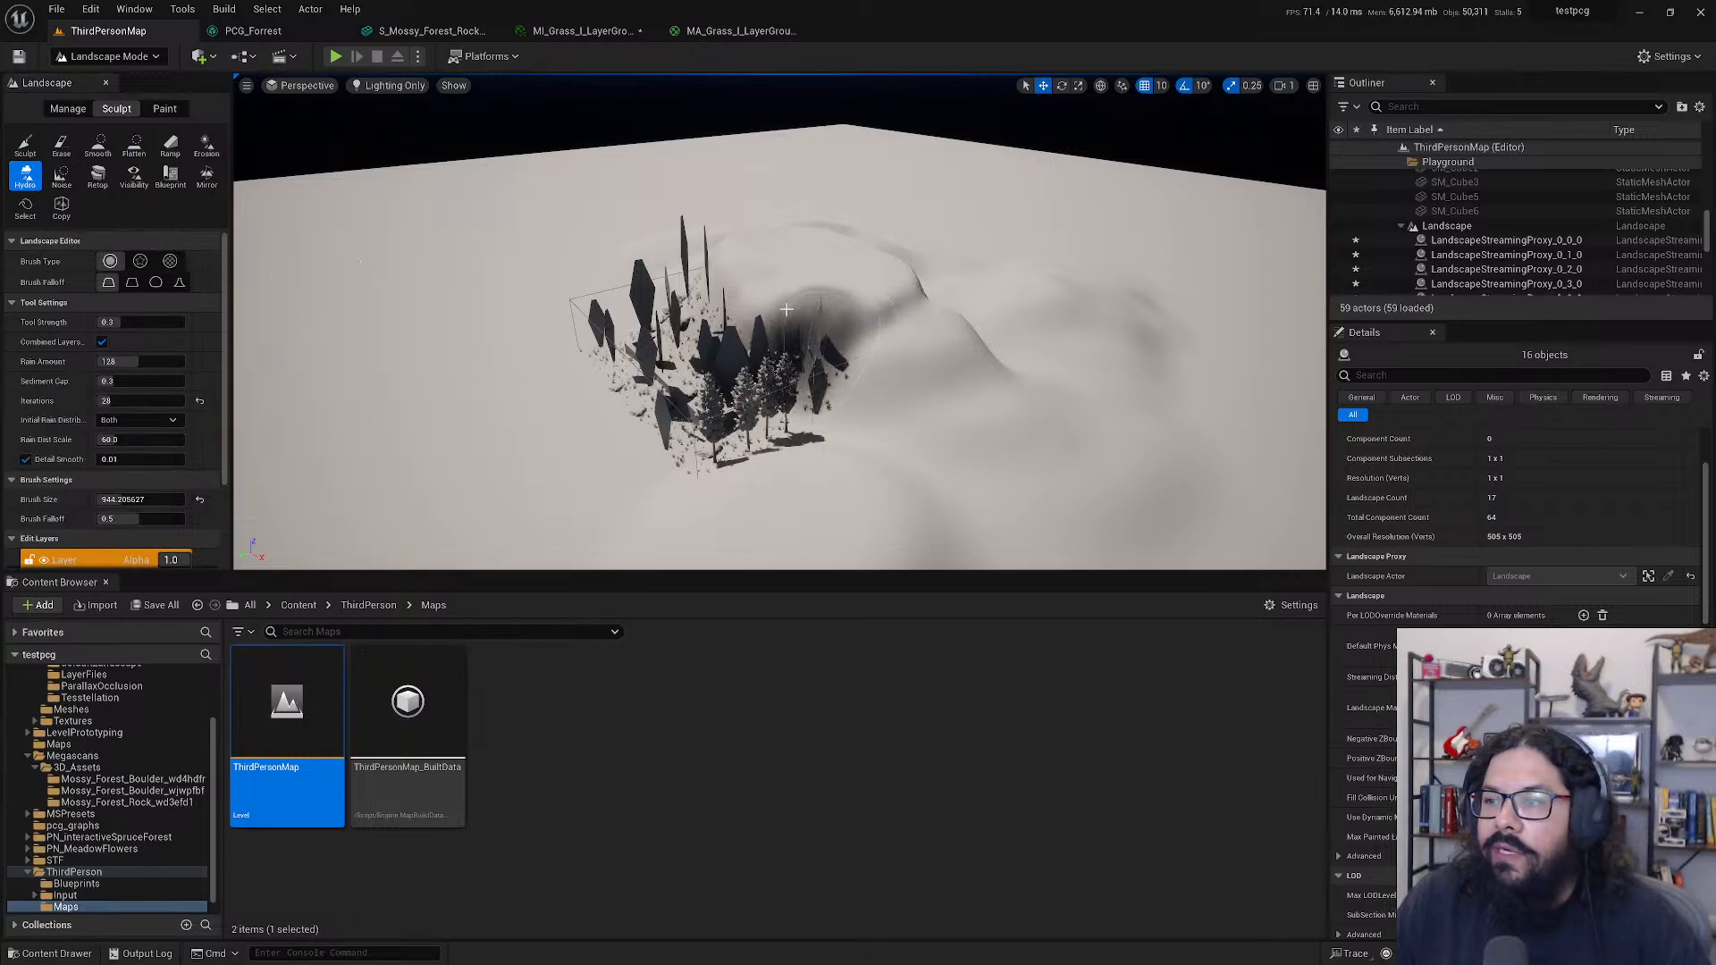
{"action": "left_click_drag", "start_coordinate": [753, 309], "coordinate": [697, 366], "text": "alt"}
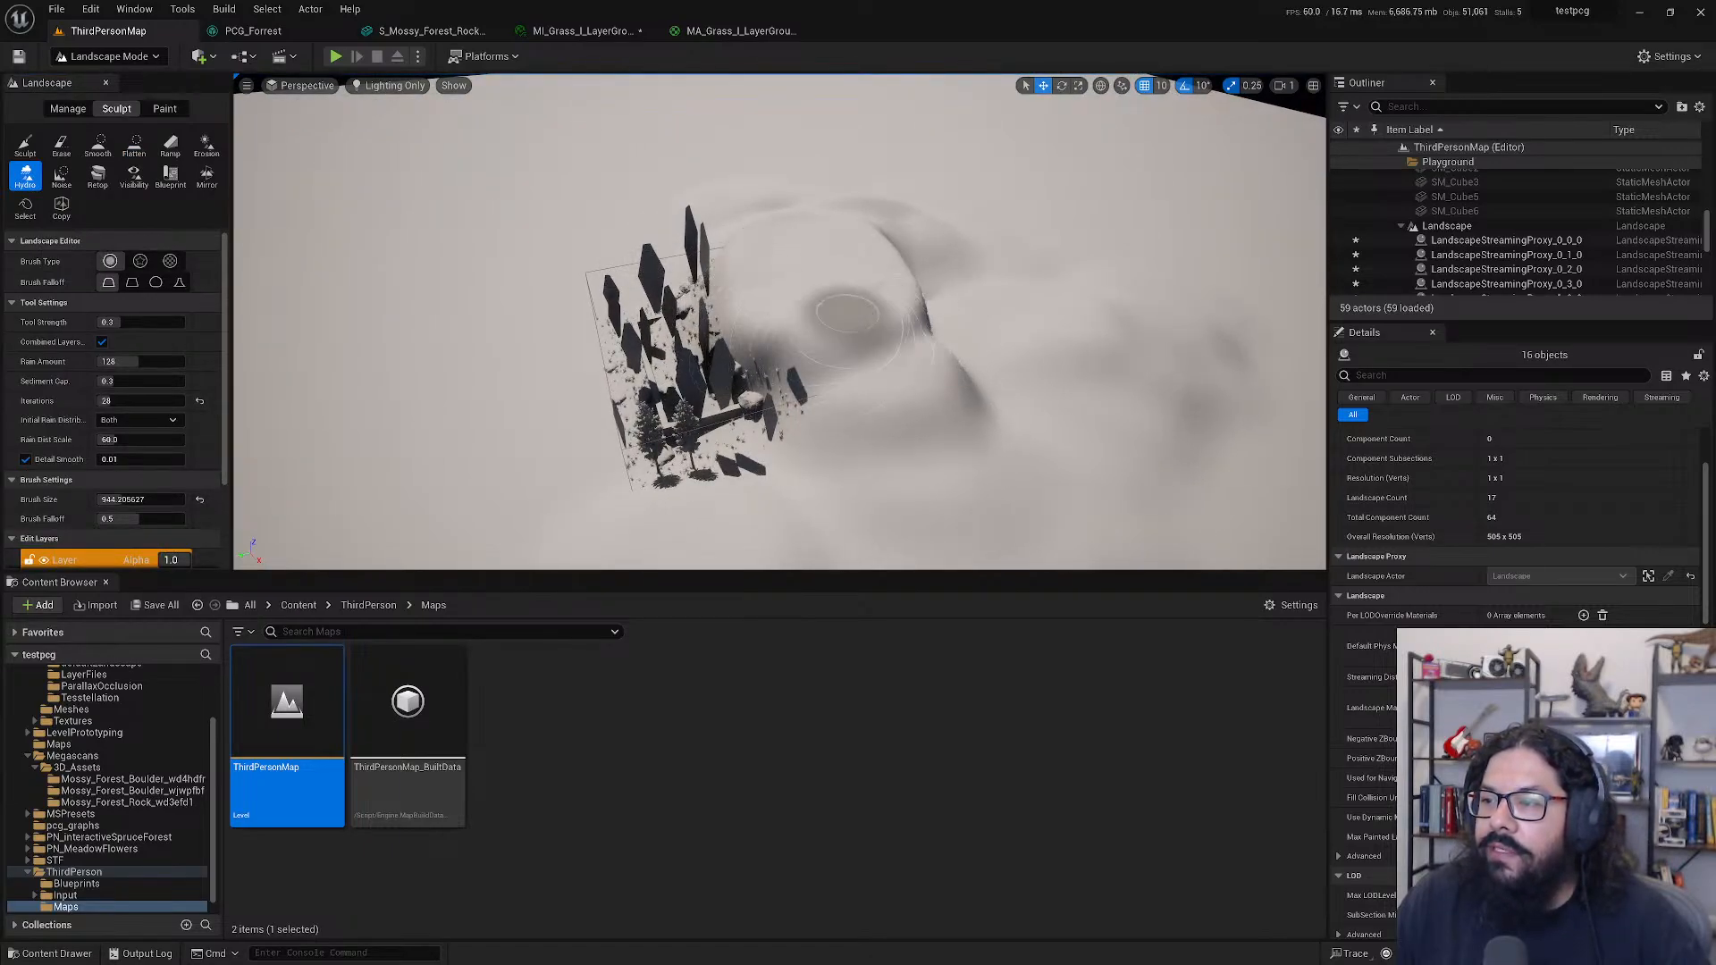
{"action": "mouse_move", "coordinate": [847, 313]}
{"action": "left_mouse_down"}
{"action": "mouse_move", "coordinate": [800, 217]}
{"action": "mouse_move", "coordinate": [836, 348]}
{"action": "mouse_move", "coordinate": [776, 352]}
{"action": "mouse_move", "coordinate": [835, 314]}
{"action": "mouse_move", "coordinate": [1017, 353]}
{"action": "mouse_move", "coordinate": [920, 314]}
{"action": "mouse_move", "coordinate": [854, 230]}
{"action": "left_mouse_up"}
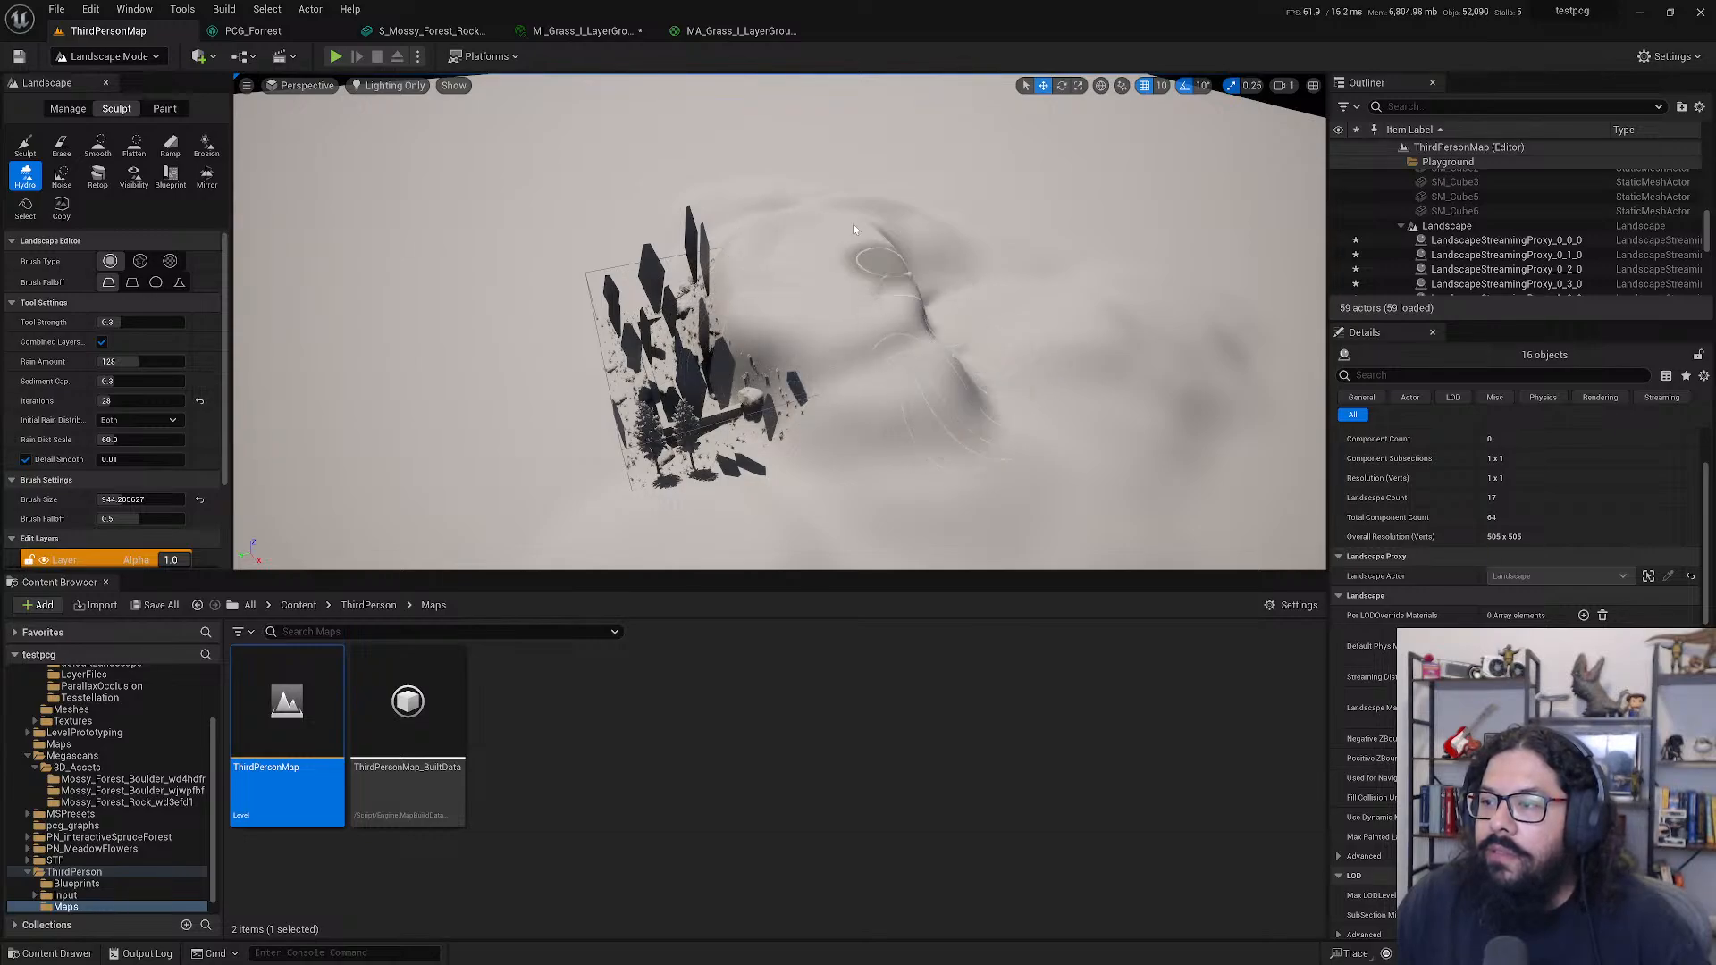
- Apply thermal erosion to the slopes and ridges around the forest, and return to Selection mode
{"action": "left_click", "coordinate": [206, 144]}
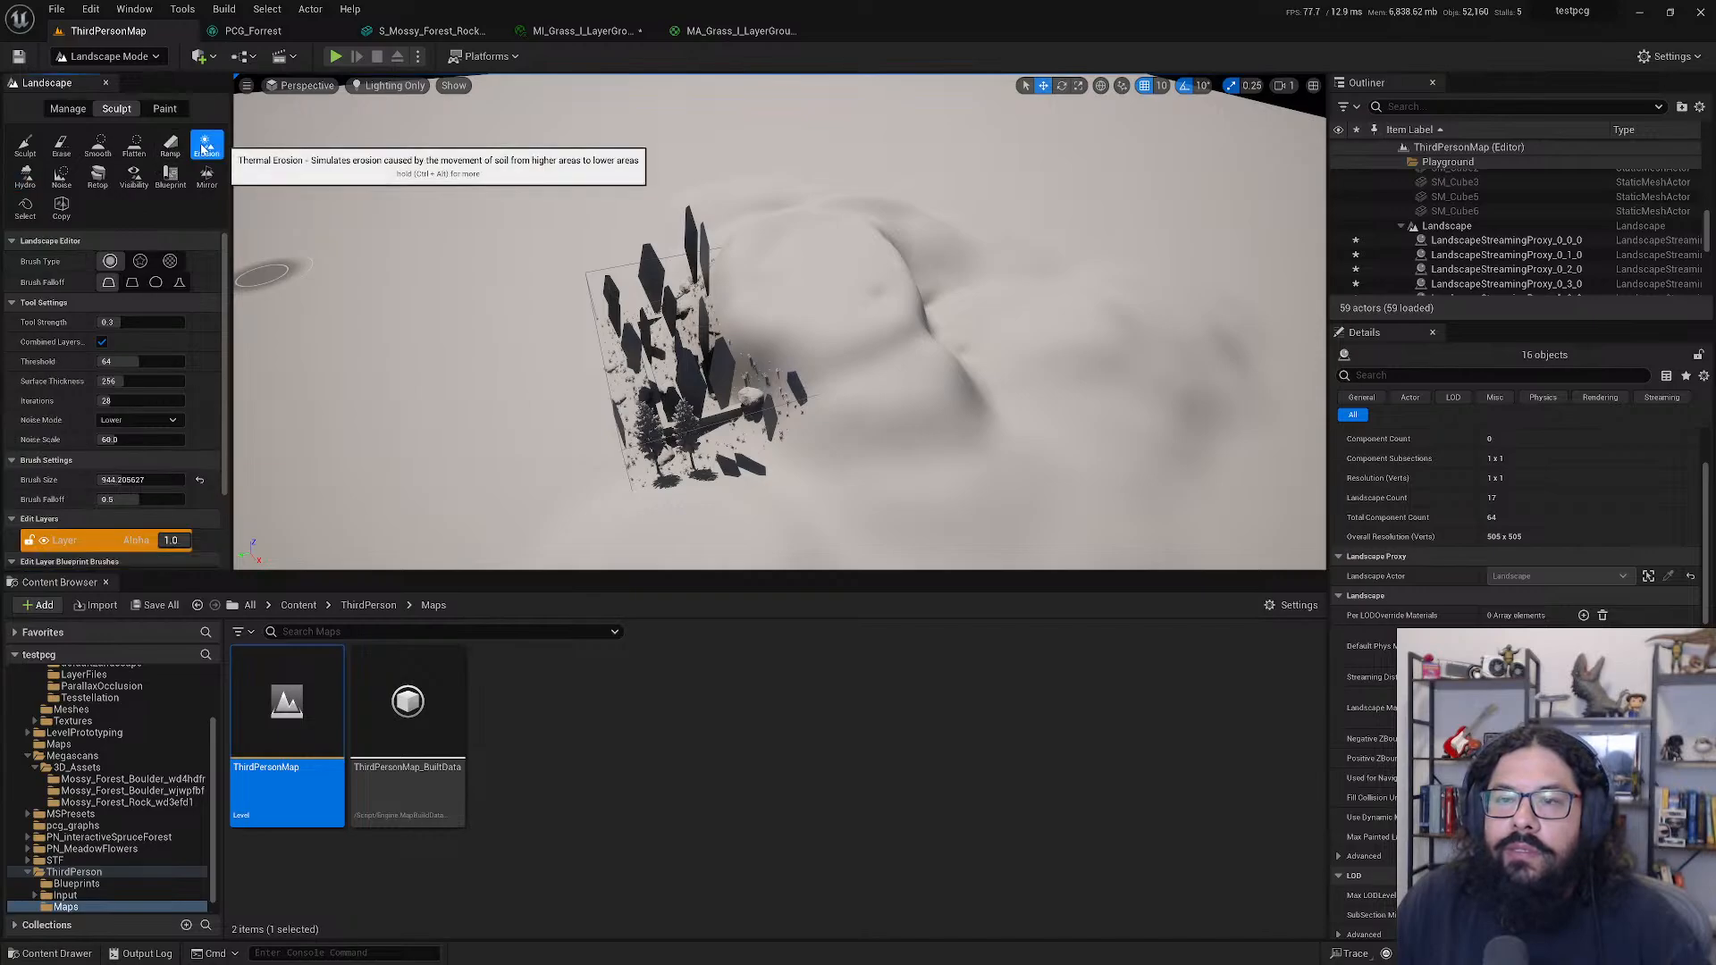
{"action": "mouse_move", "coordinate": [746, 317]}
{"action": "left_mouse_down"}
{"action": "mouse_move", "coordinate": [833, 398]}
{"action": "mouse_move", "coordinate": [743, 353]}
{"action": "mouse_move", "coordinate": [793, 422]}
{"action": "mouse_move", "coordinate": [757, 406]}
{"action": "left_mouse_up"}
{"action": "left_click_drag", "start_coordinate": [908, 459], "coordinate": [877, 460], "text": "alt"}
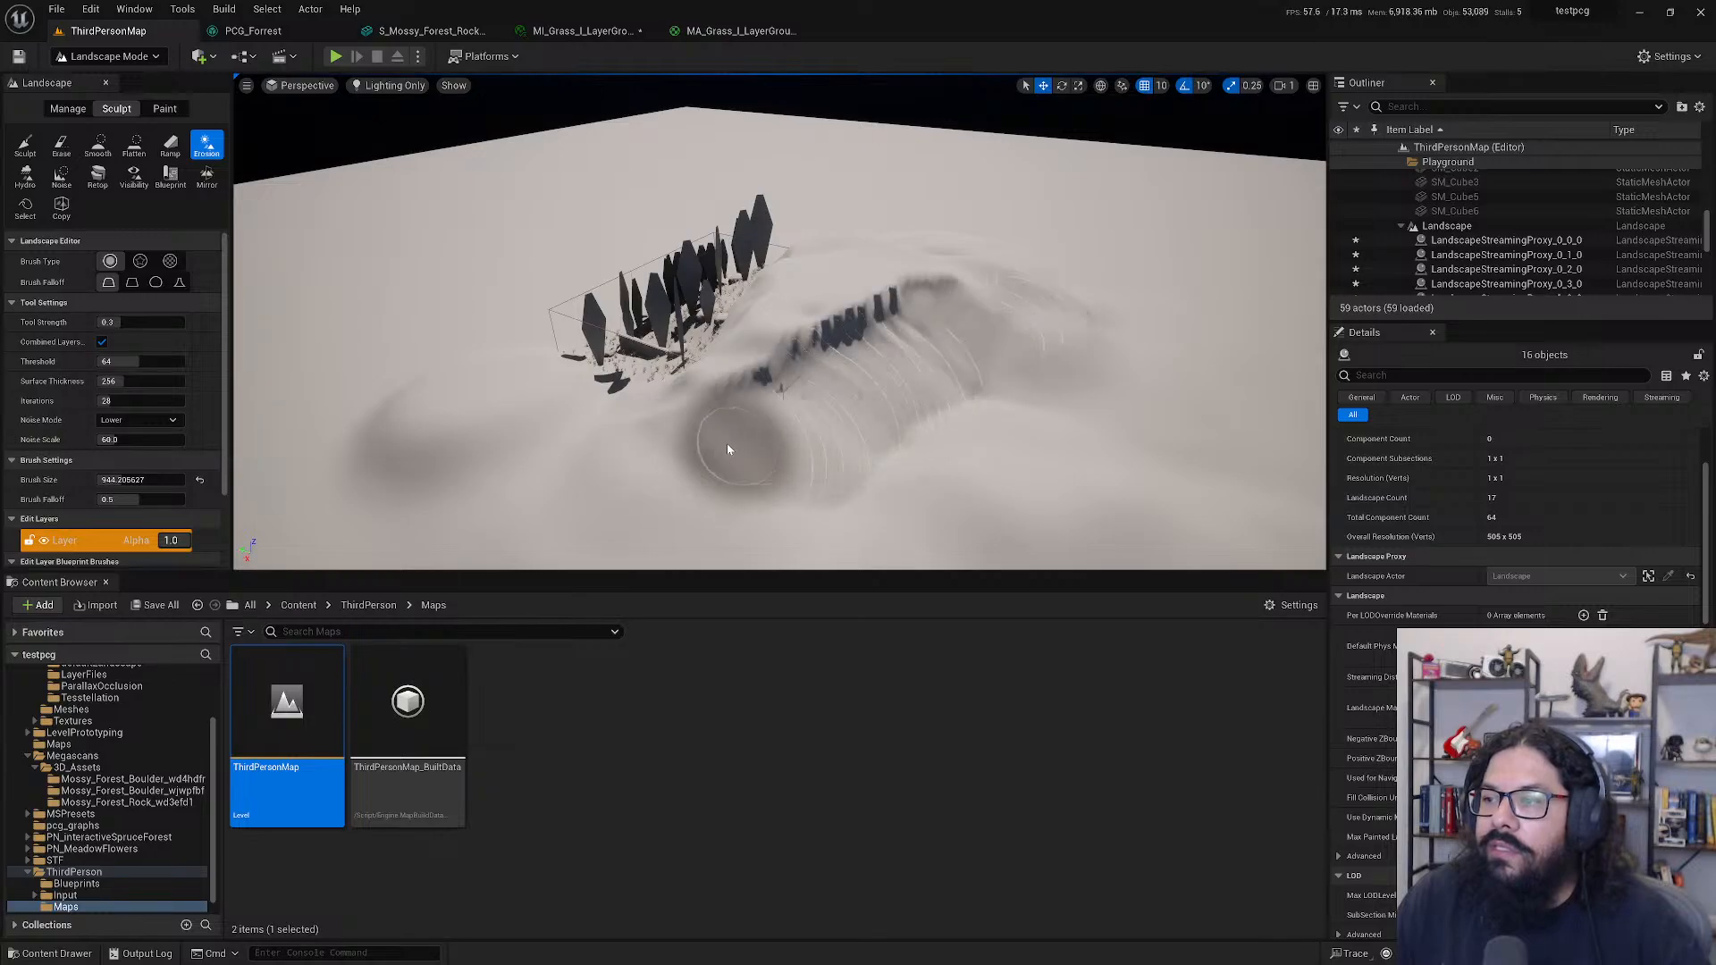
{"action": "left_click_drag", "start_coordinate": [693, 447], "coordinate": [876, 465], "text": "alt"}
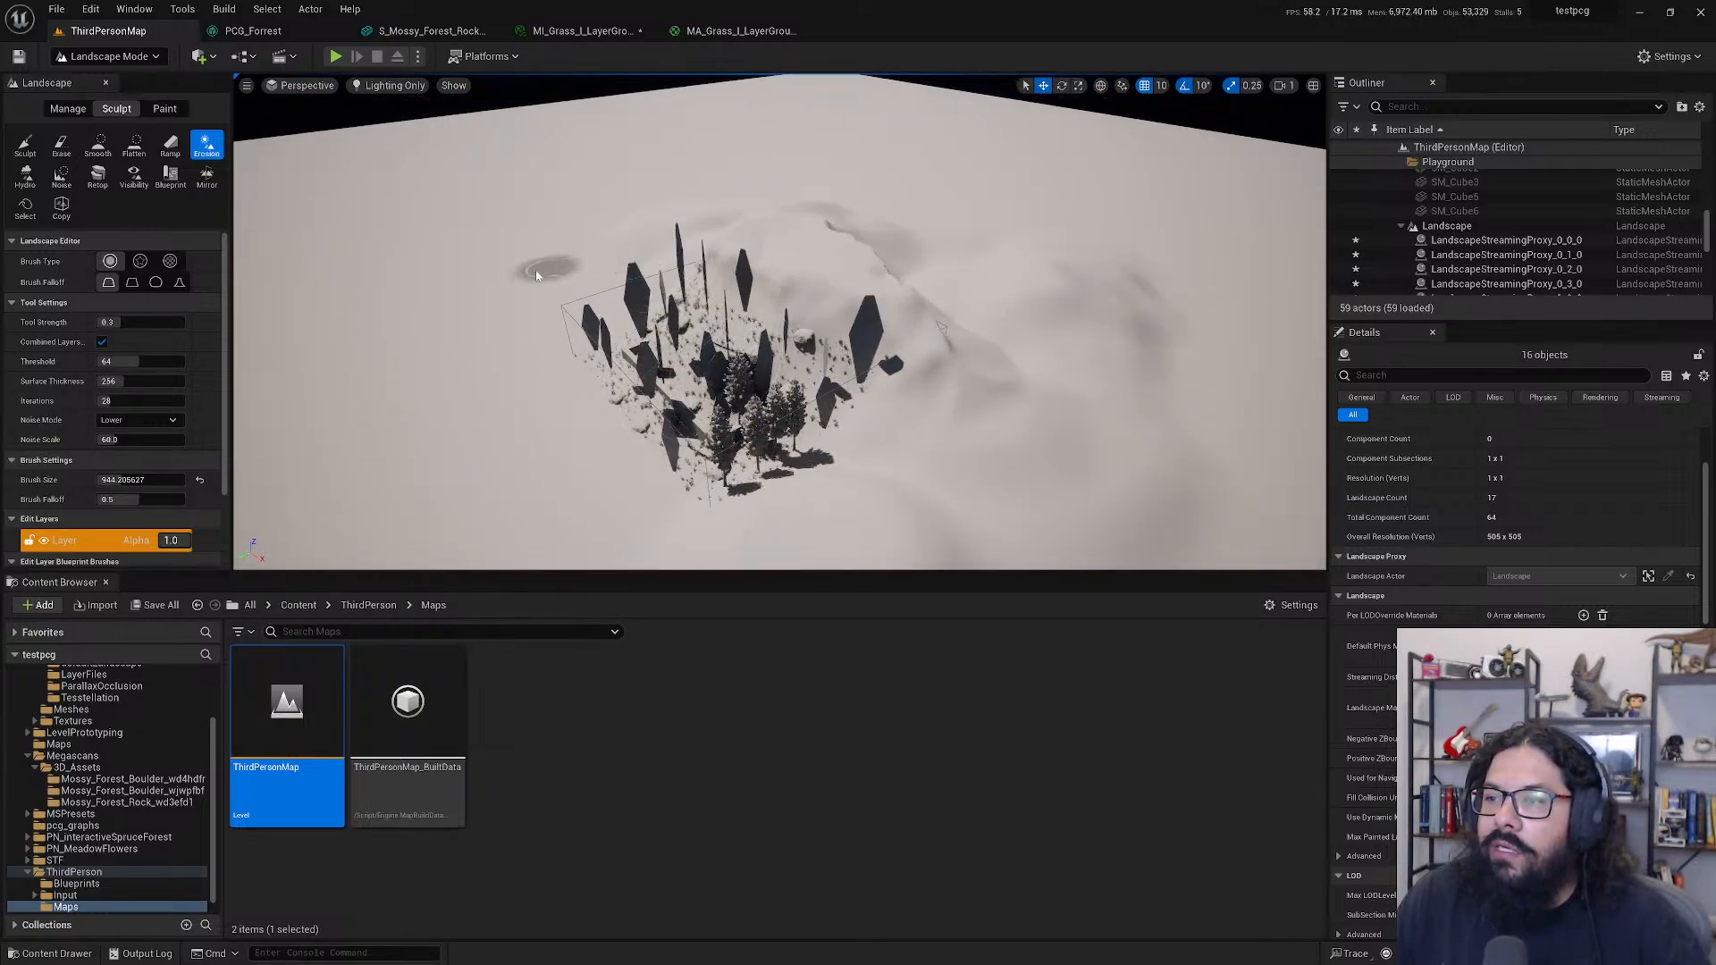
{"action": "mouse_move", "coordinate": [518, 302]}
{"action": "left_mouse_down", "text": "alt"}
{"action": "mouse_move", "coordinate": [652, 384]}
{"action": "mouse_move", "coordinate": [1053, 448]}
{"action": "mouse_move", "coordinate": [1110, 344]}
{"action": "mouse_move", "coordinate": [1035, 313]}
{"action": "mouse_move", "coordinate": [958, 179]}
{"action": "left_mouse_up", "text": "alt"}
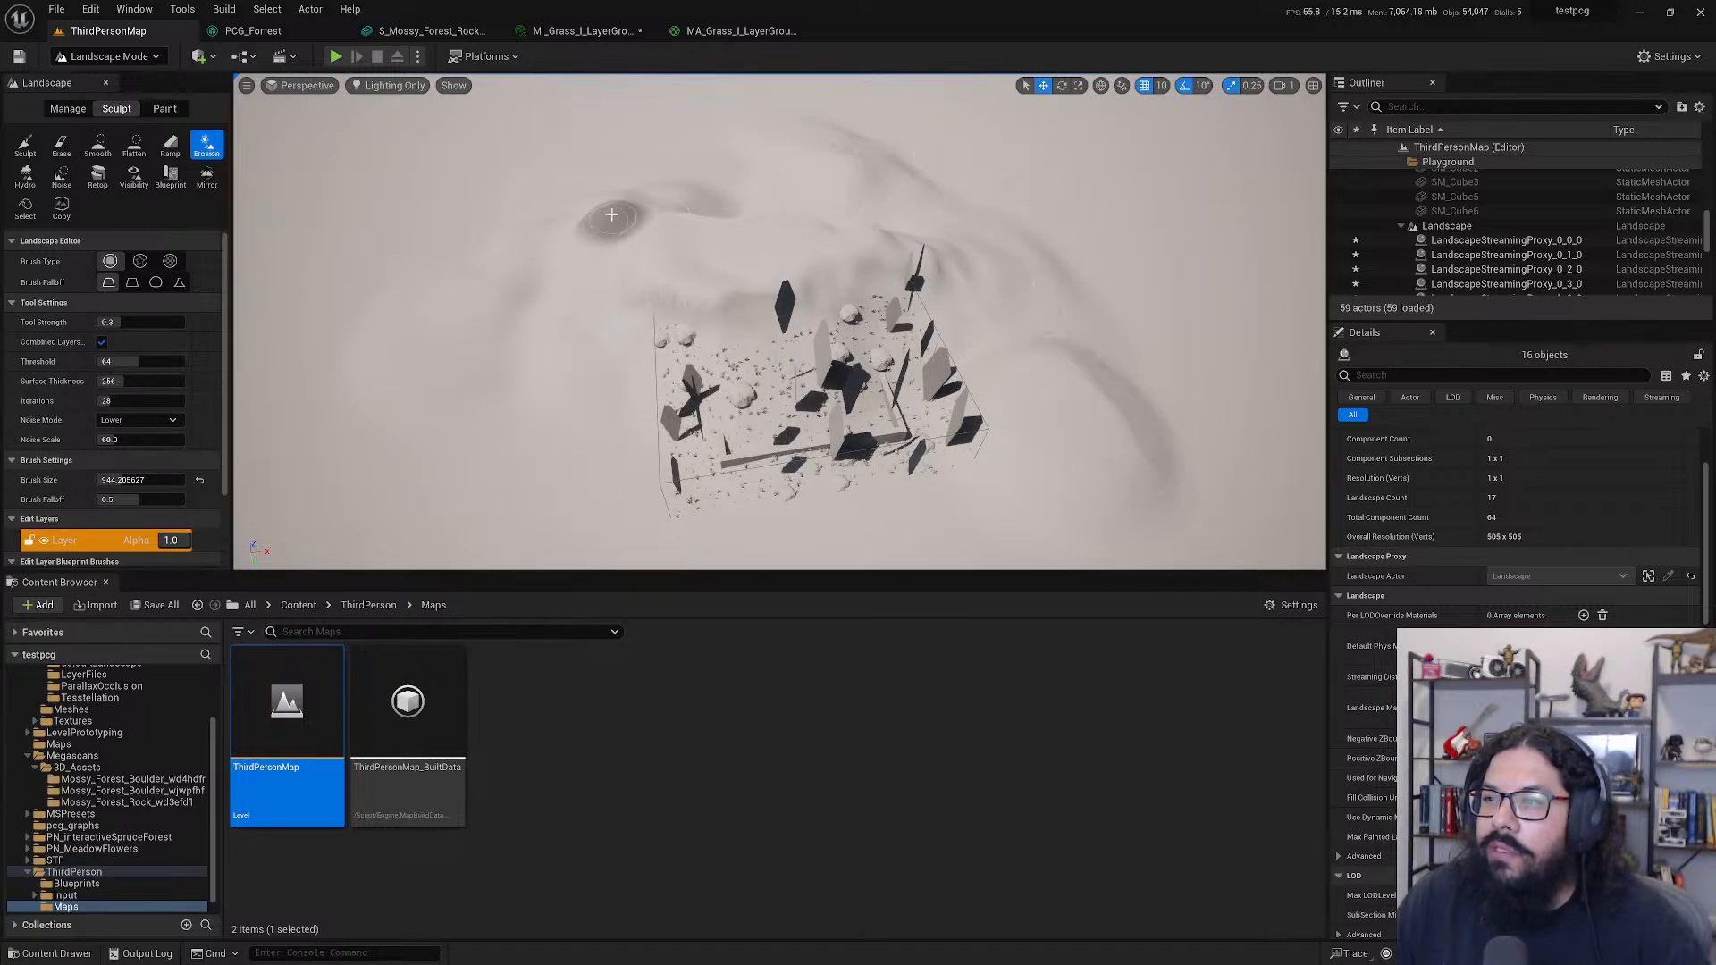
{"action": "mouse_move", "coordinate": [441, 337]}
{"action": "left_mouse_down"}
{"action": "mouse_move", "coordinate": [693, 368]}
{"action": "mouse_move", "coordinate": [923, 467]}
{"action": "mouse_move", "coordinate": [839, 450]}
{"action": "left_mouse_up"}
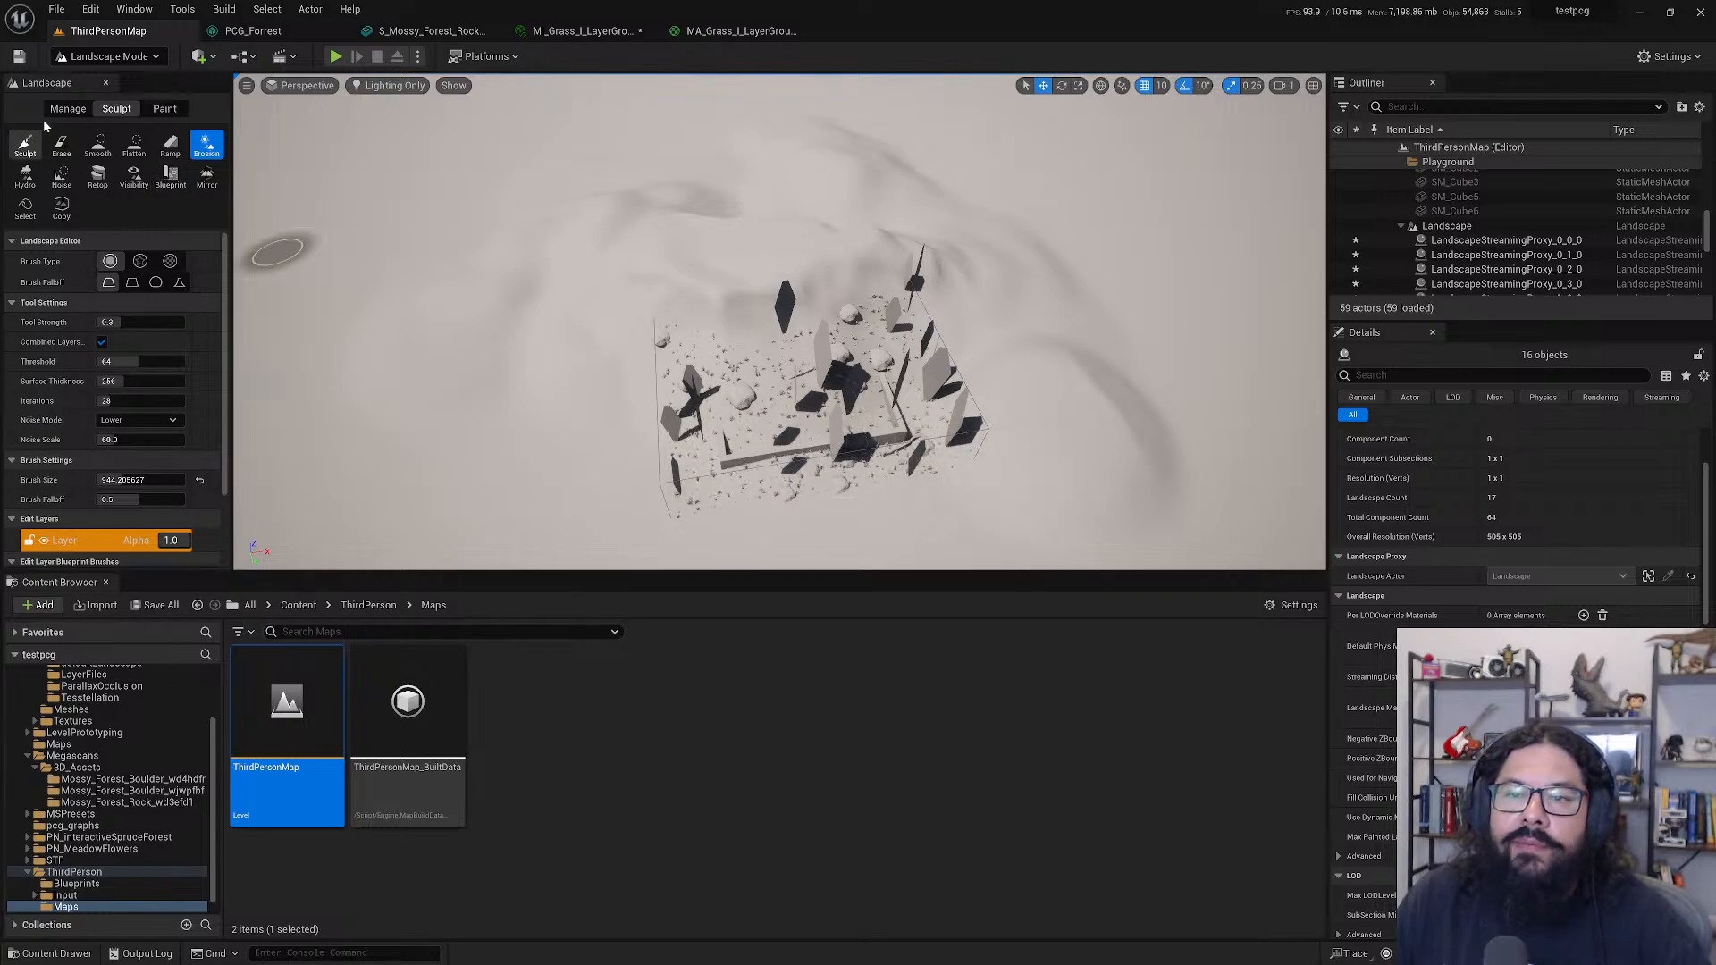
{"action": "left_click", "coordinate": [107, 57]}
{"action": "left_click", "coordinate": [106, 80]}
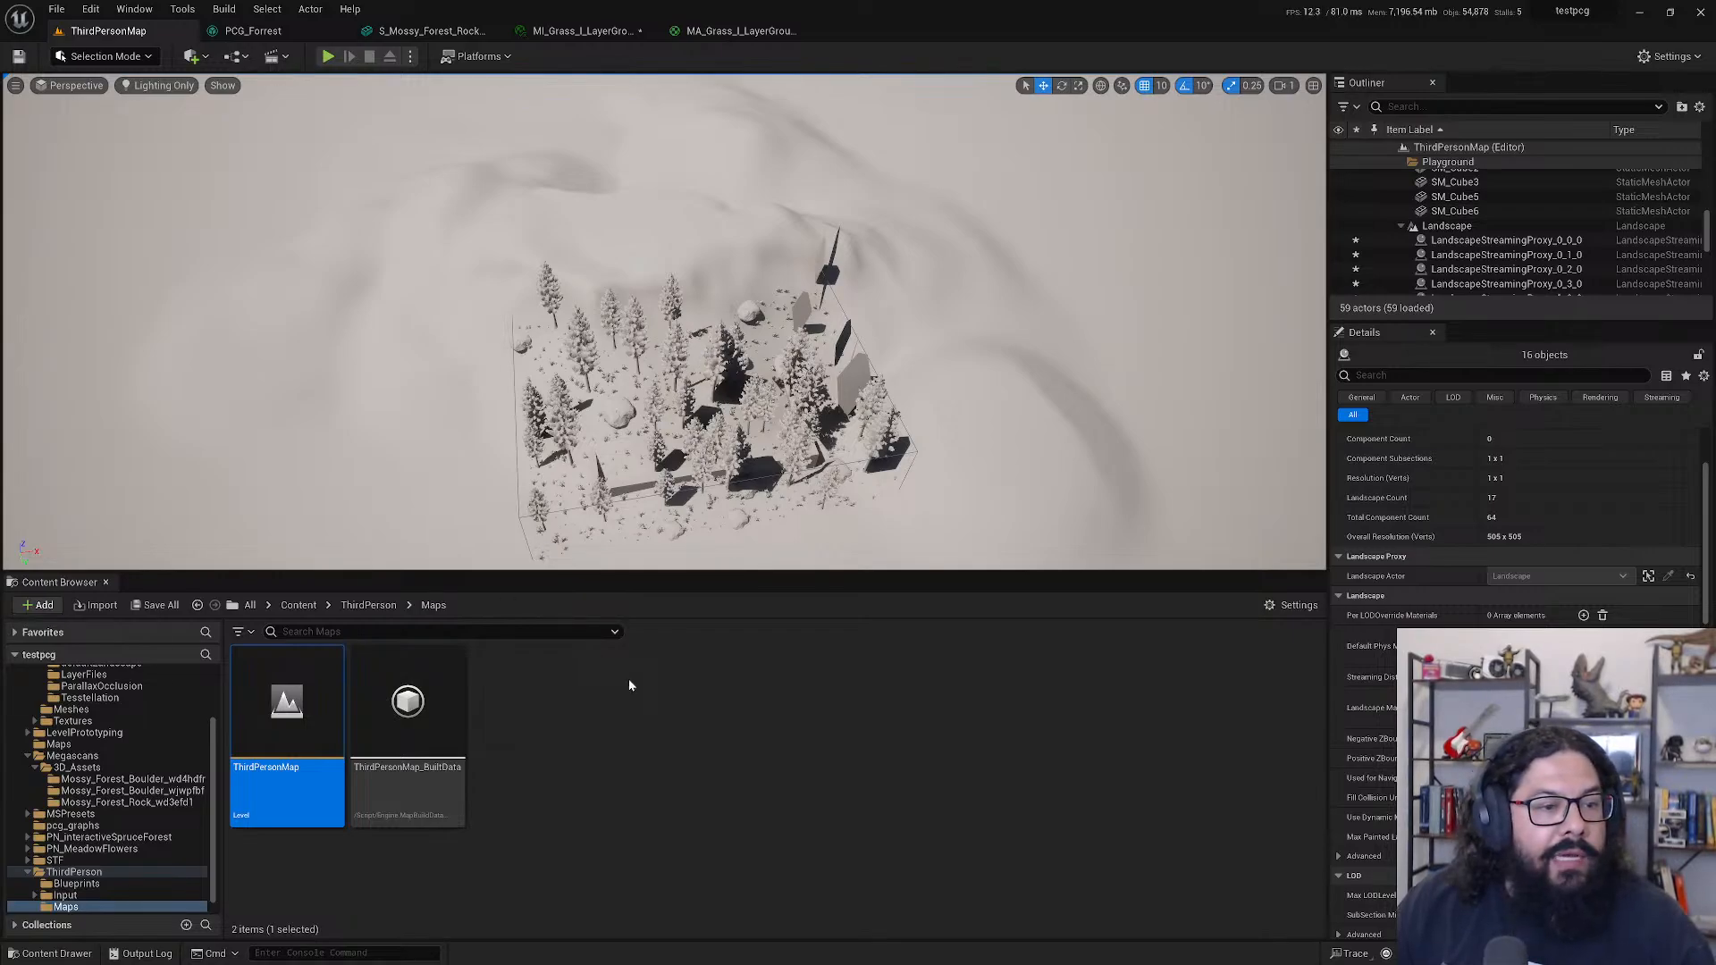
- Check the Landscape Pro 2.0 page in the Epic Games Launcher, return to the Unreal Editor and unfold STF/Pack03-LandscapePro/Base in the content folders
{"action": "key", "text": "alt+Tab"}
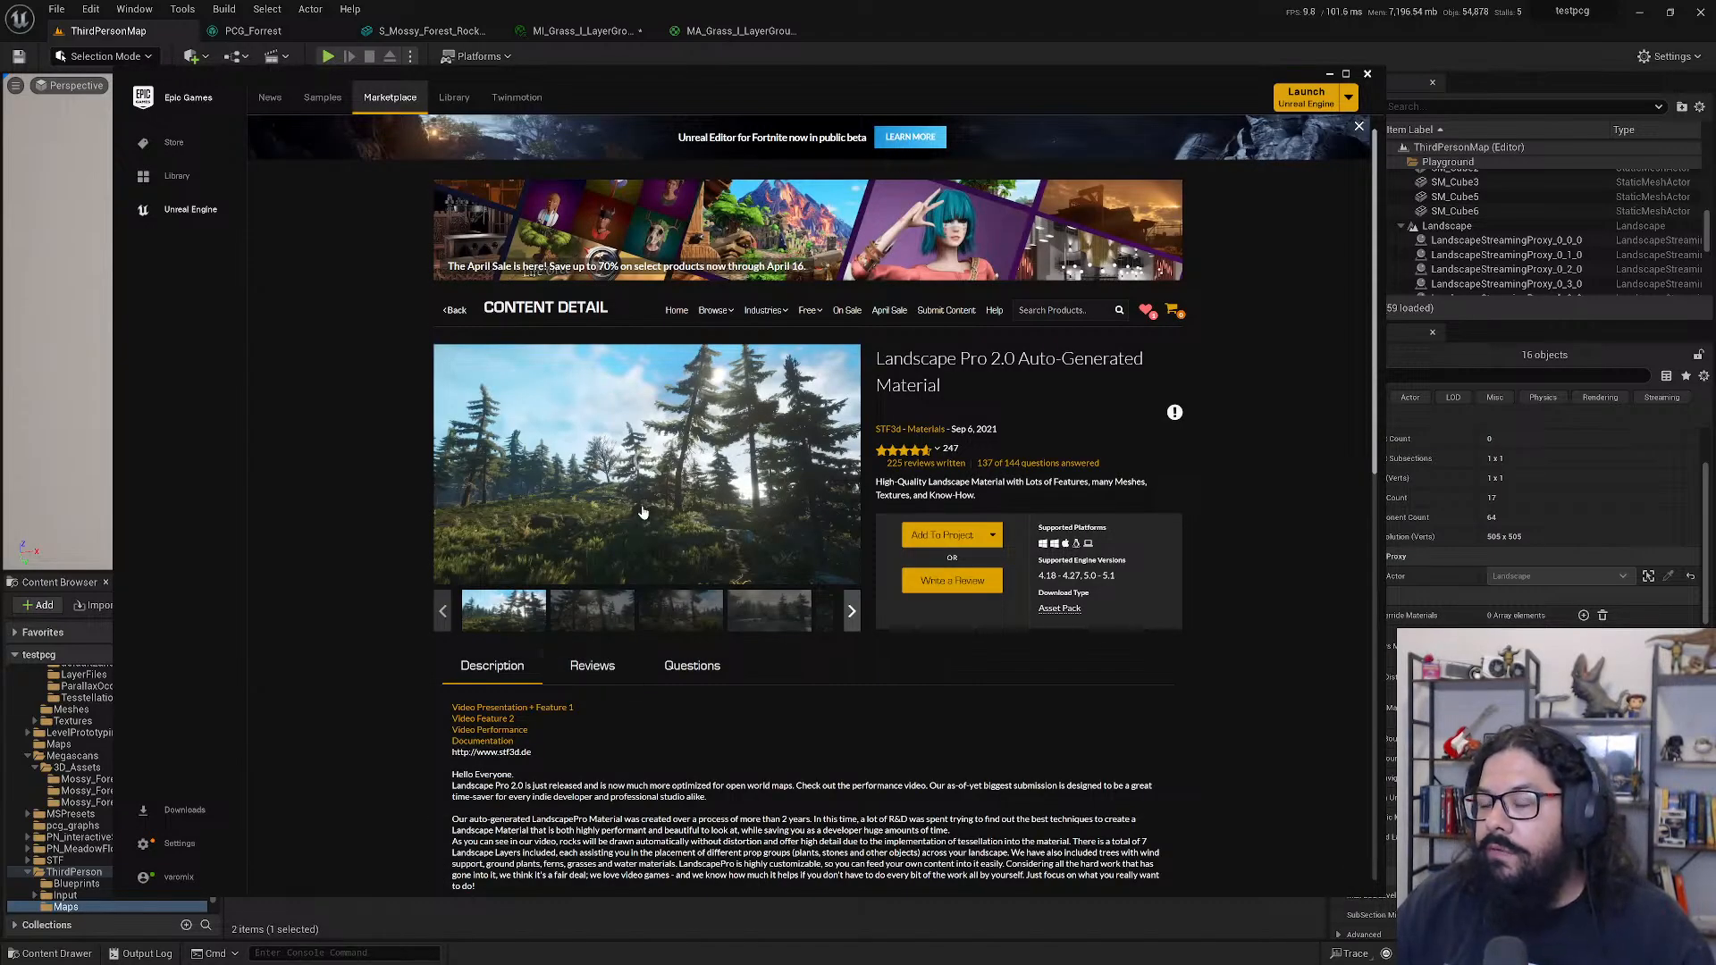
{"action": "left_click", "coordinate": [90, 634]}
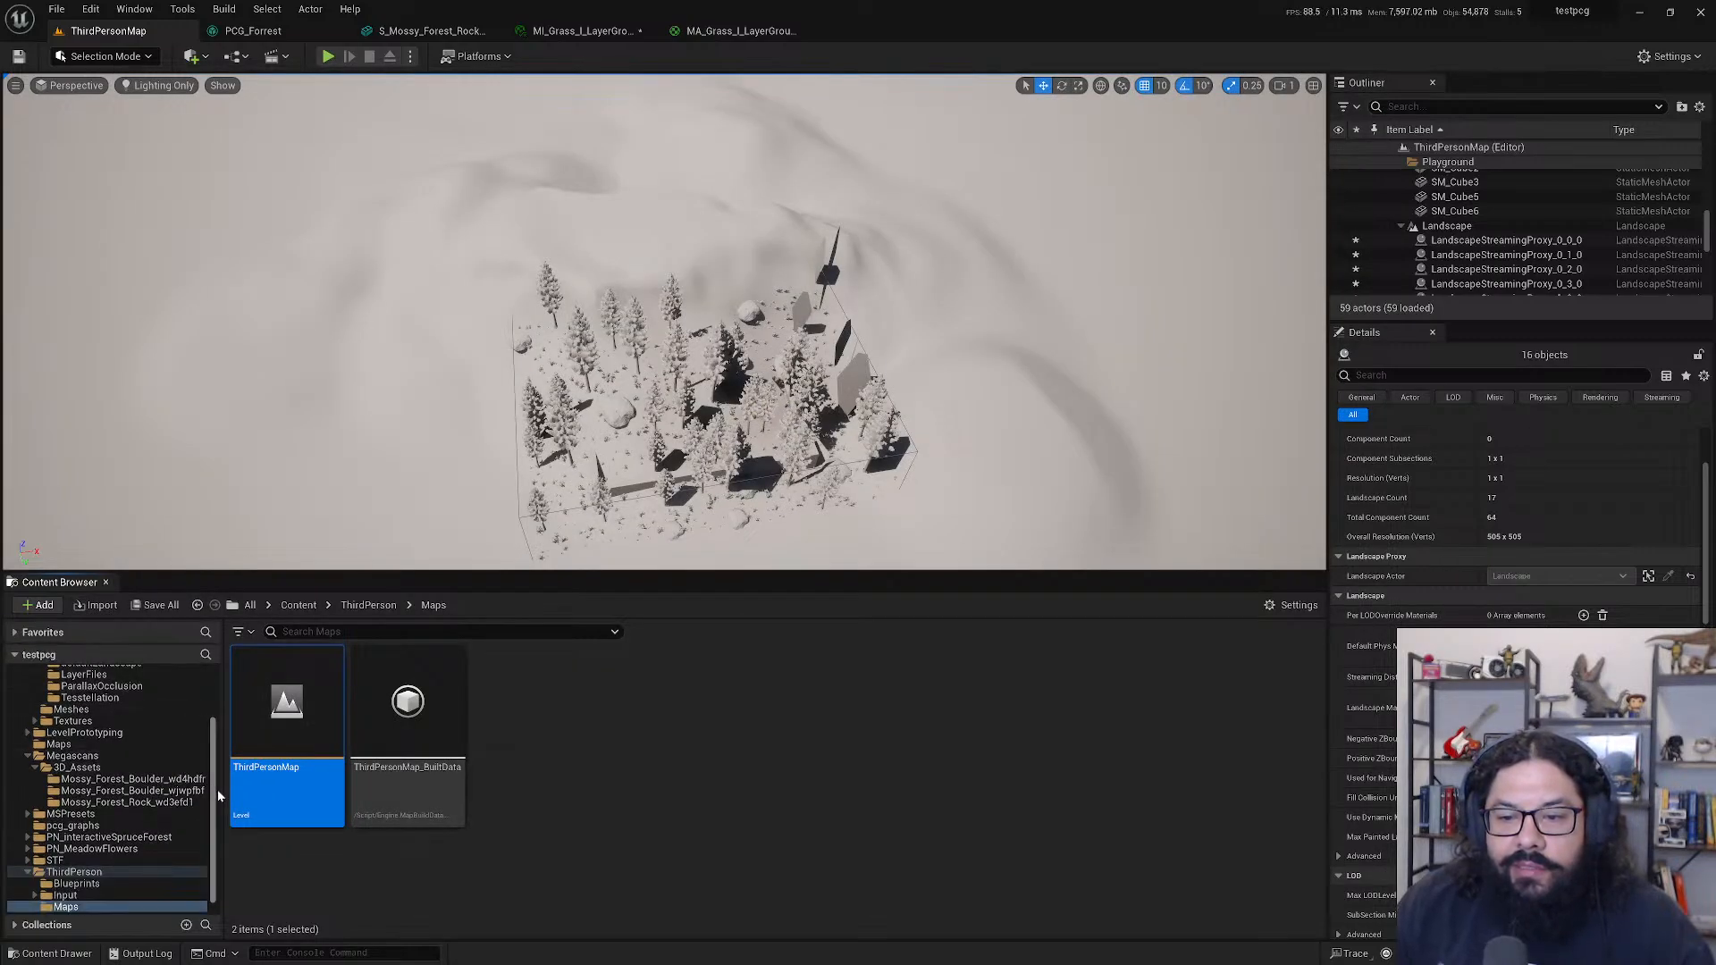
{"action": "left_click_drag", "start_coordinate": [217, 791], "coordinate": [218, 720]}
{"action": "left_click", "coordinate": [29, 708]}
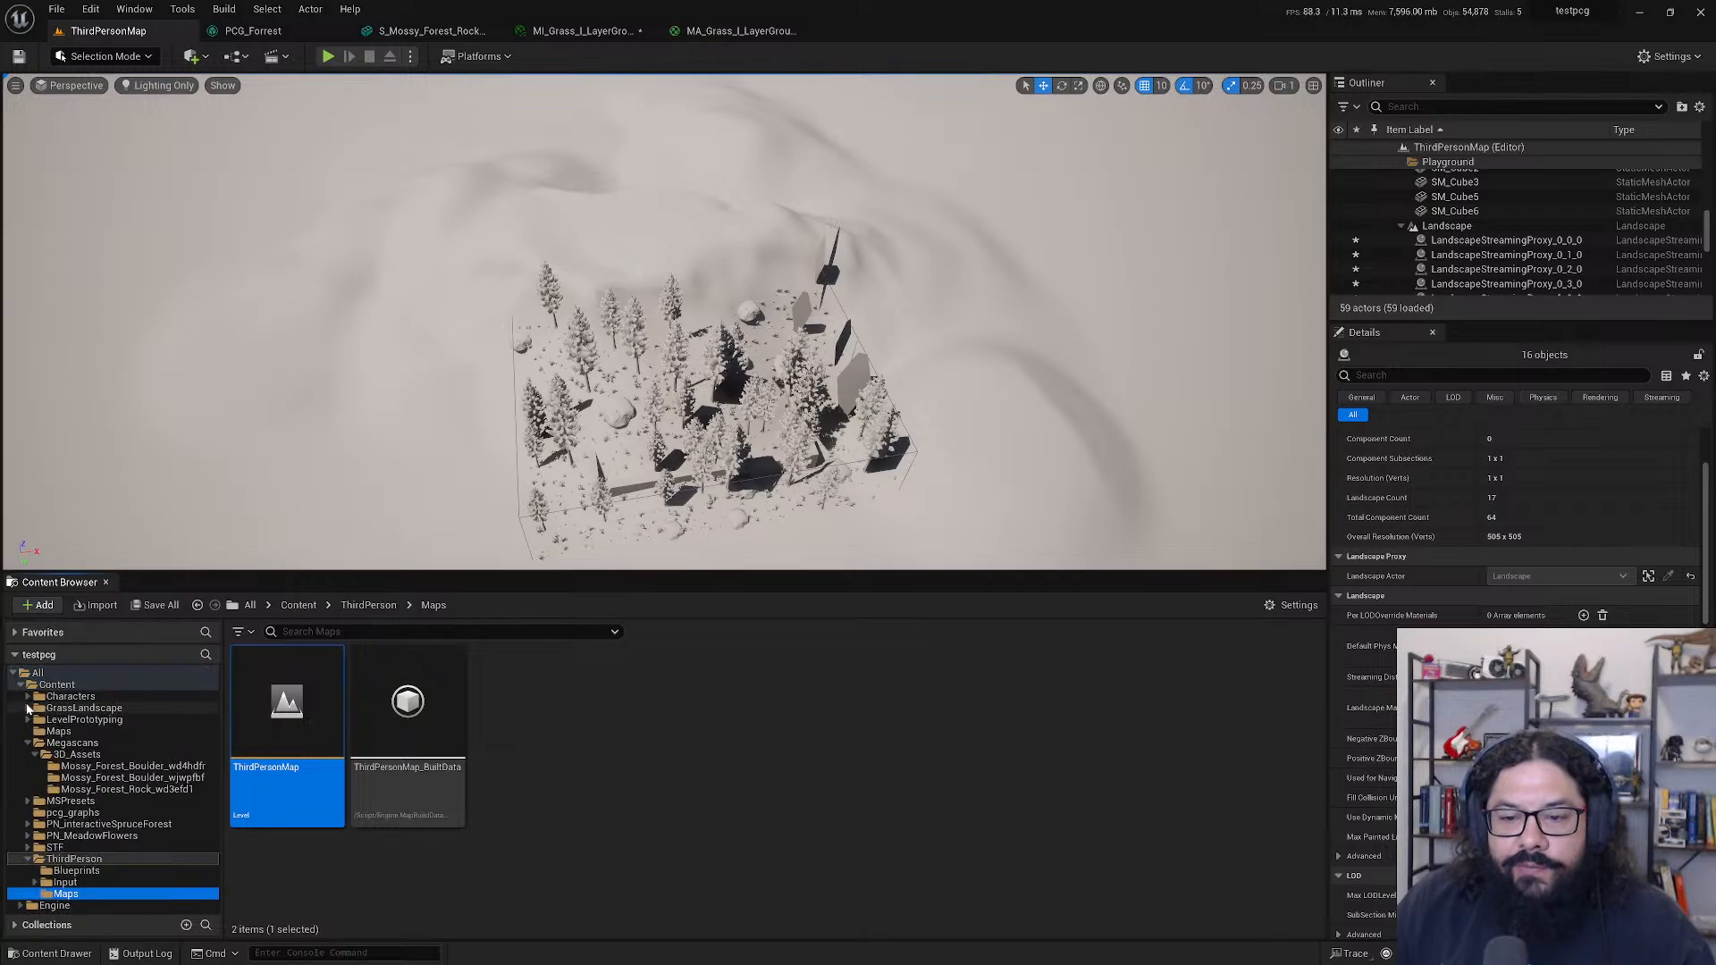
{"action": "left_click", "coordinate": [28, 742]}
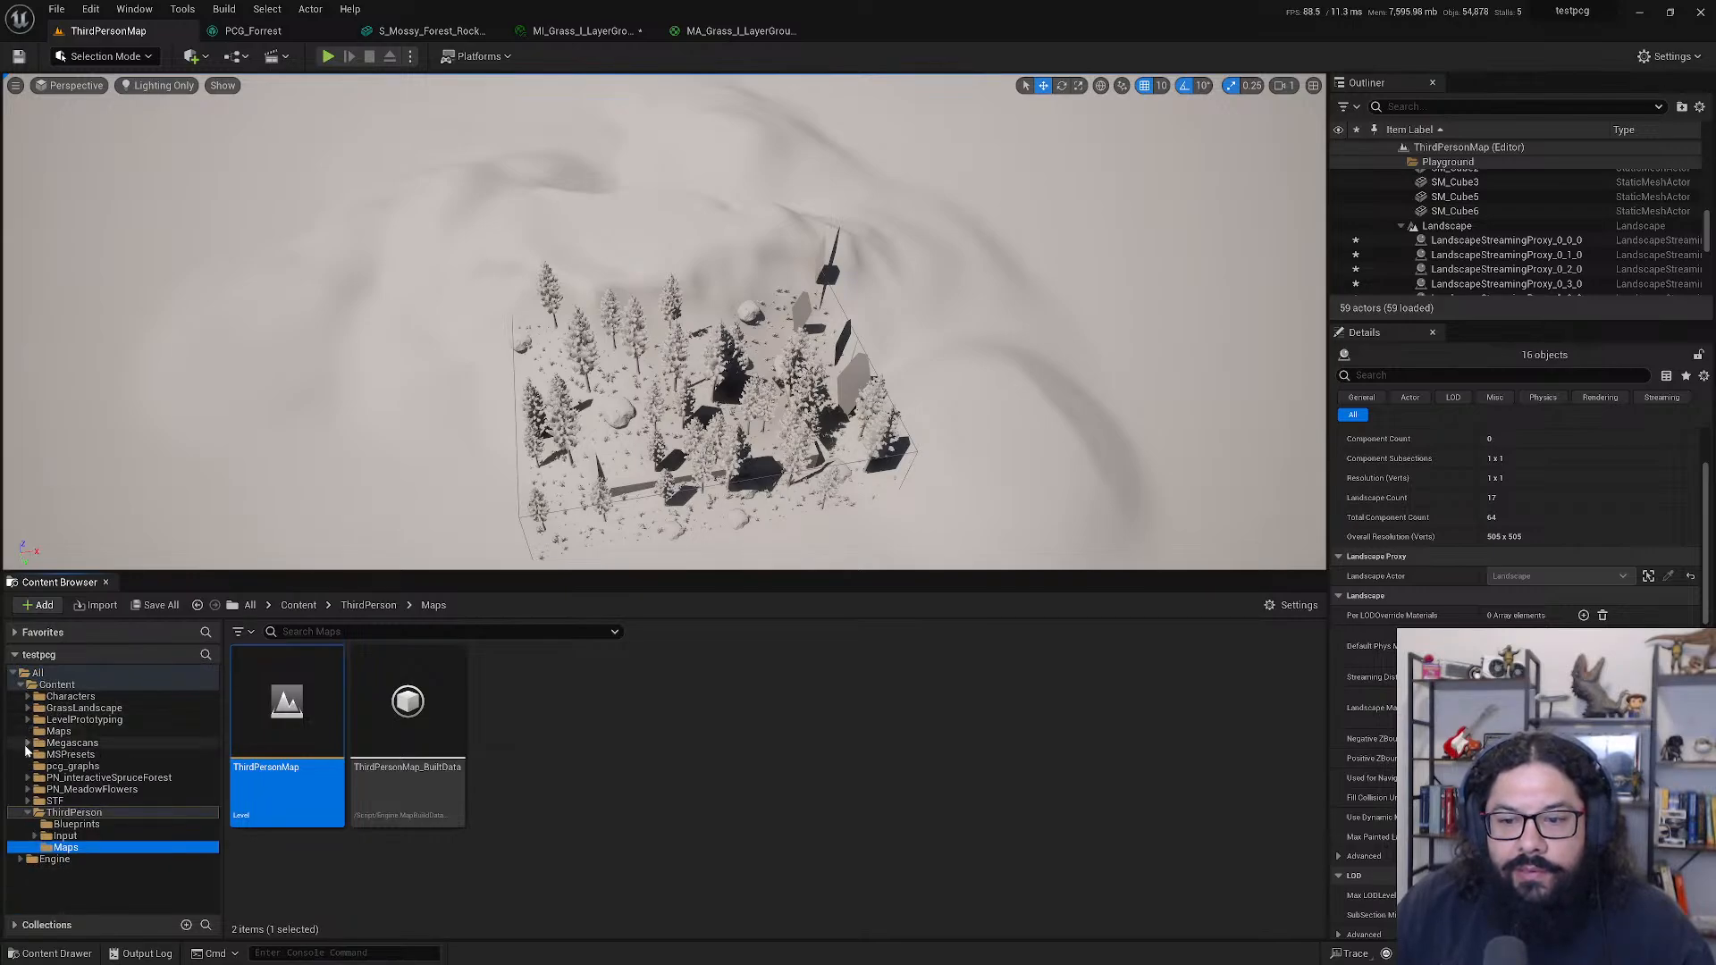
{"action": "left_click", "coordinate": [28, 801]}
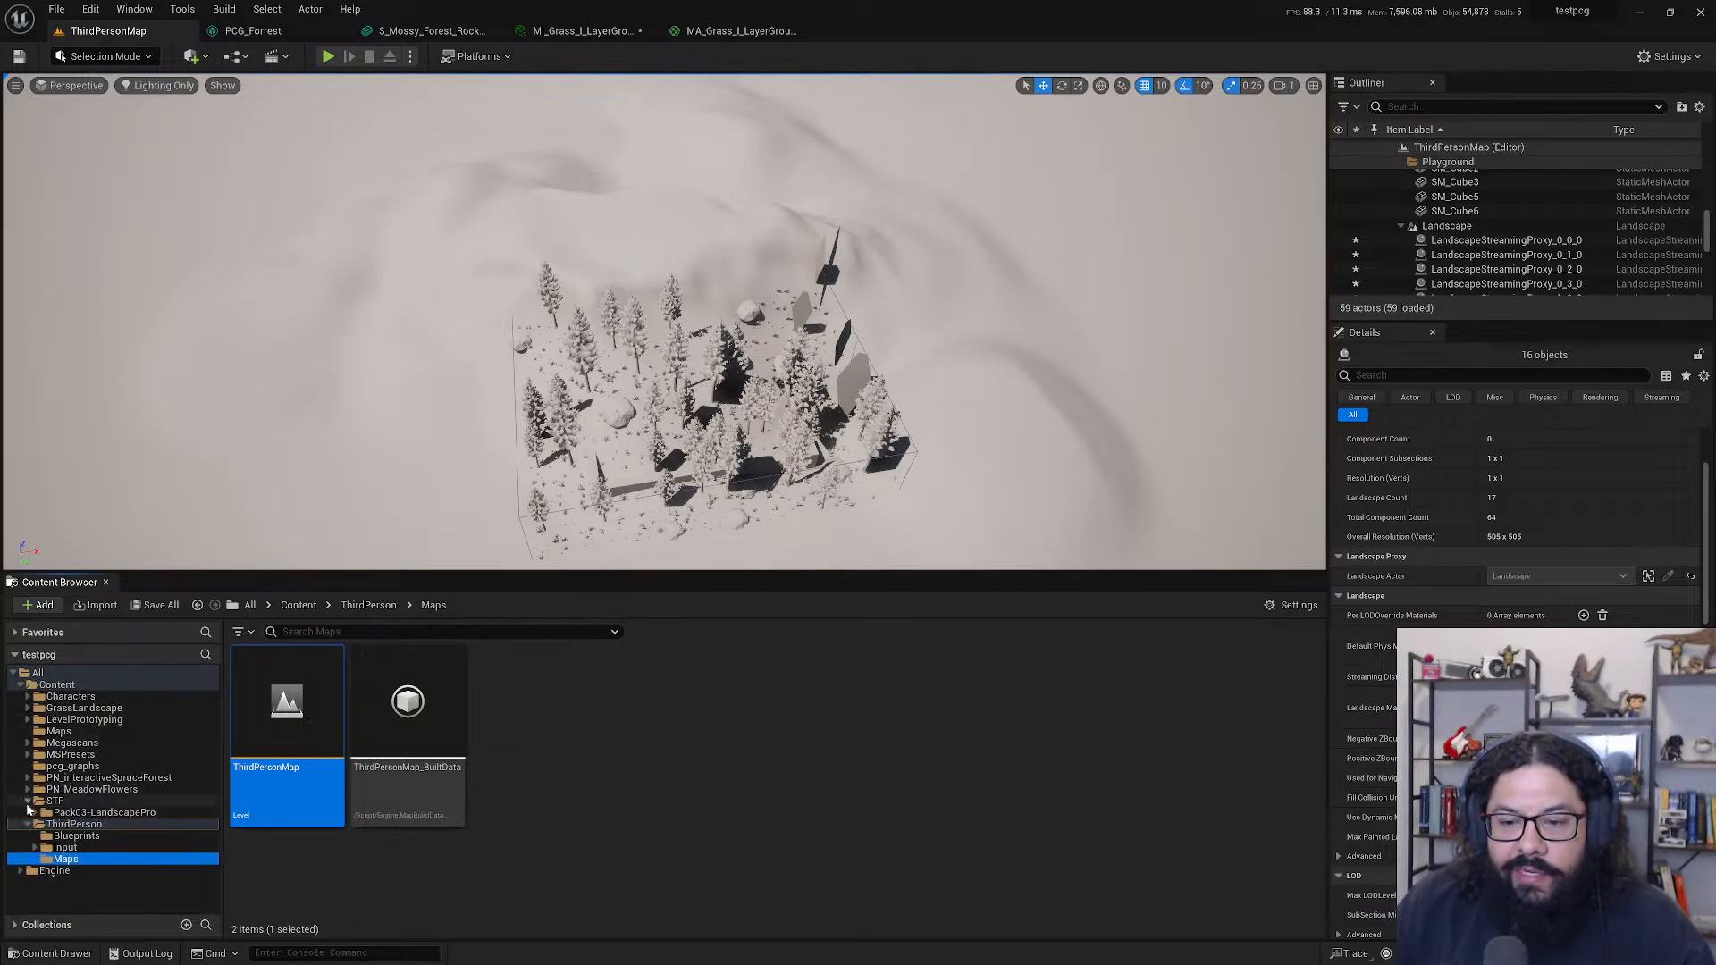
{"action": "left_click", "coordinate": [35, 813]}
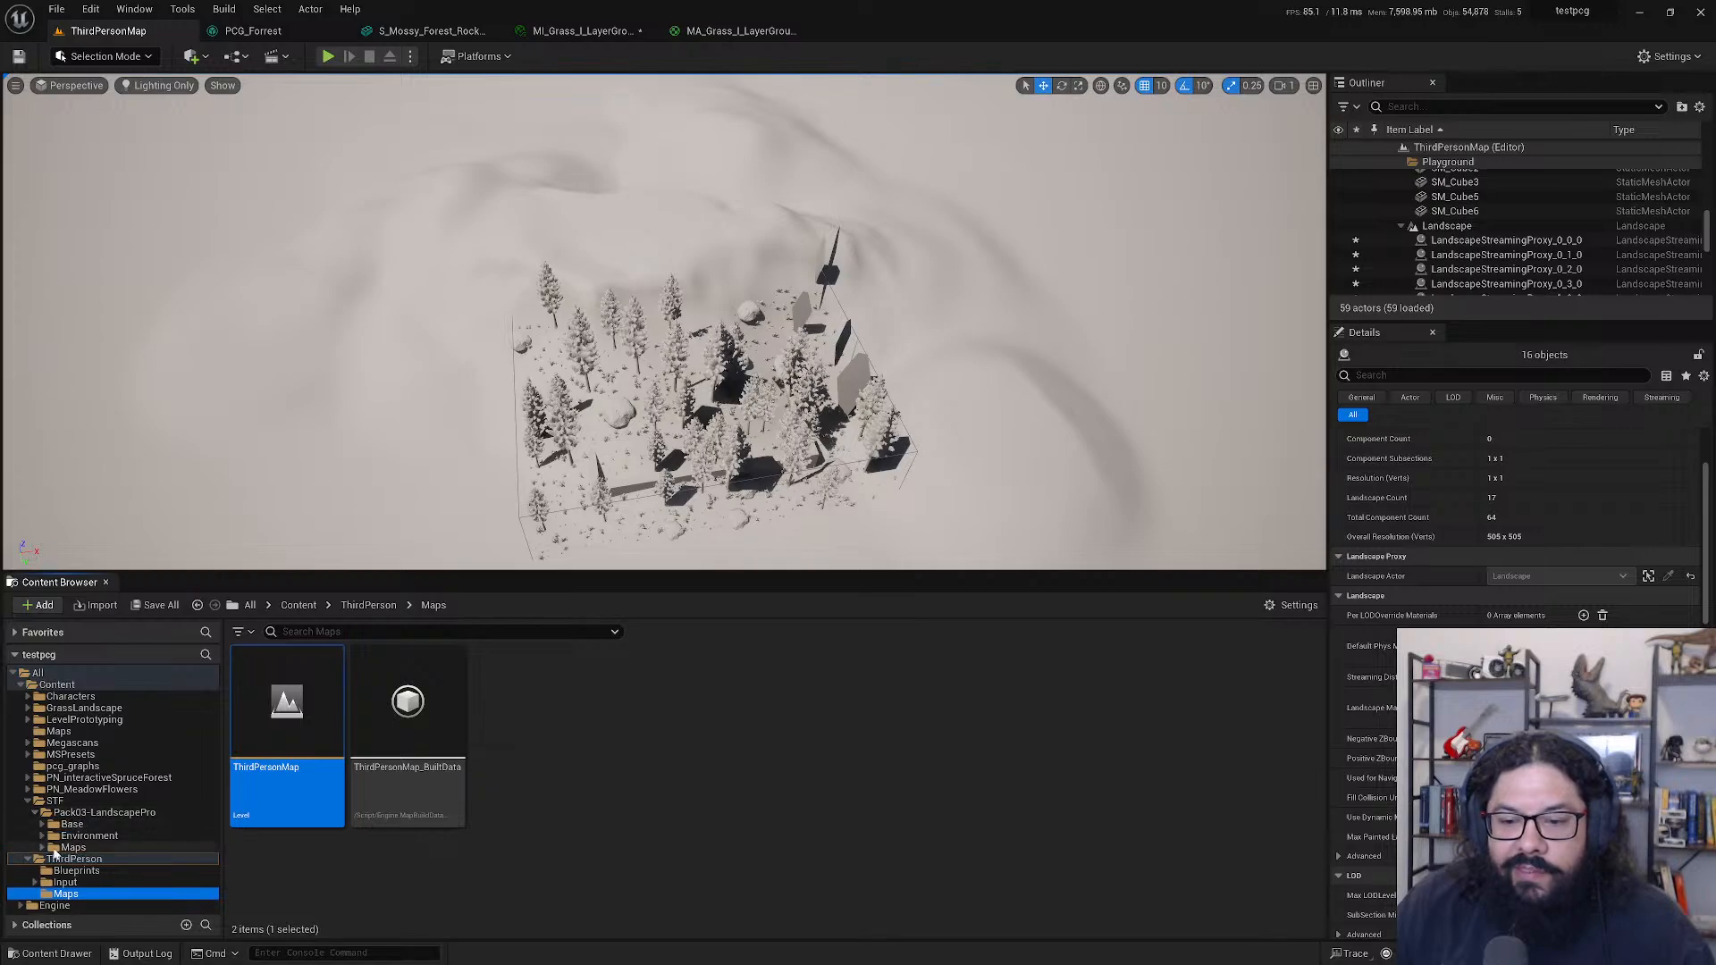
{"action": "left_click", "coordinate": [41, 826]}
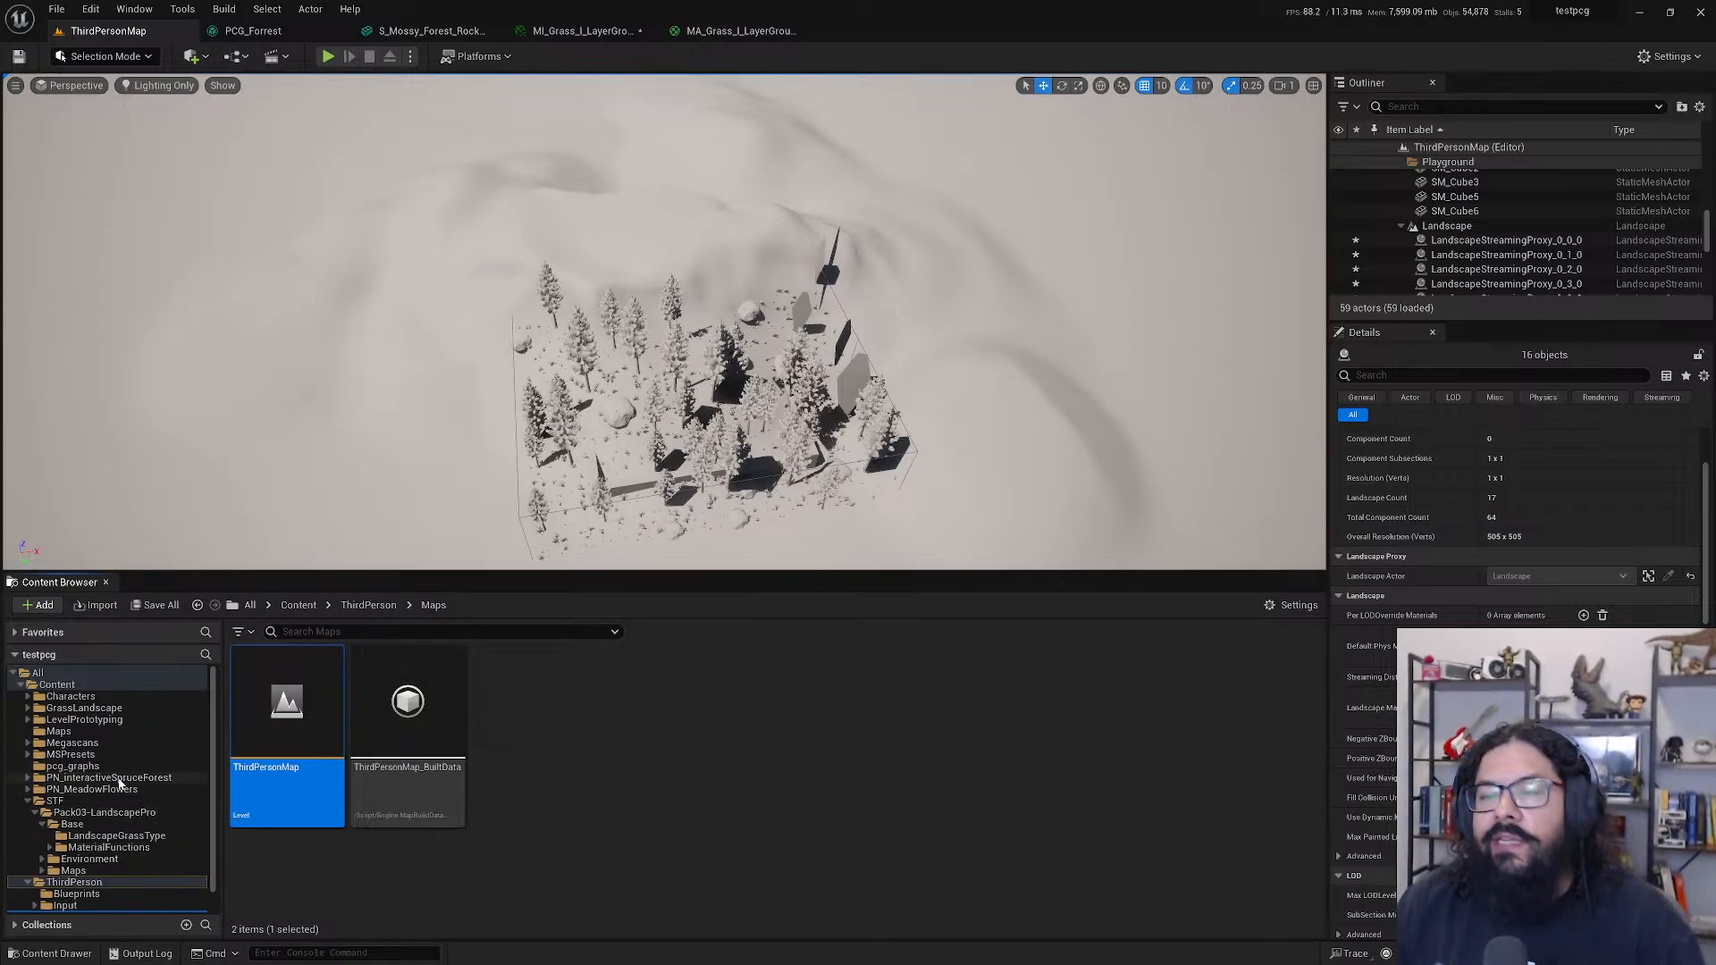
{"action": "scroll", "coordinate": [98, 791], "scroll_direction": "down", "scroll_amount": 1}
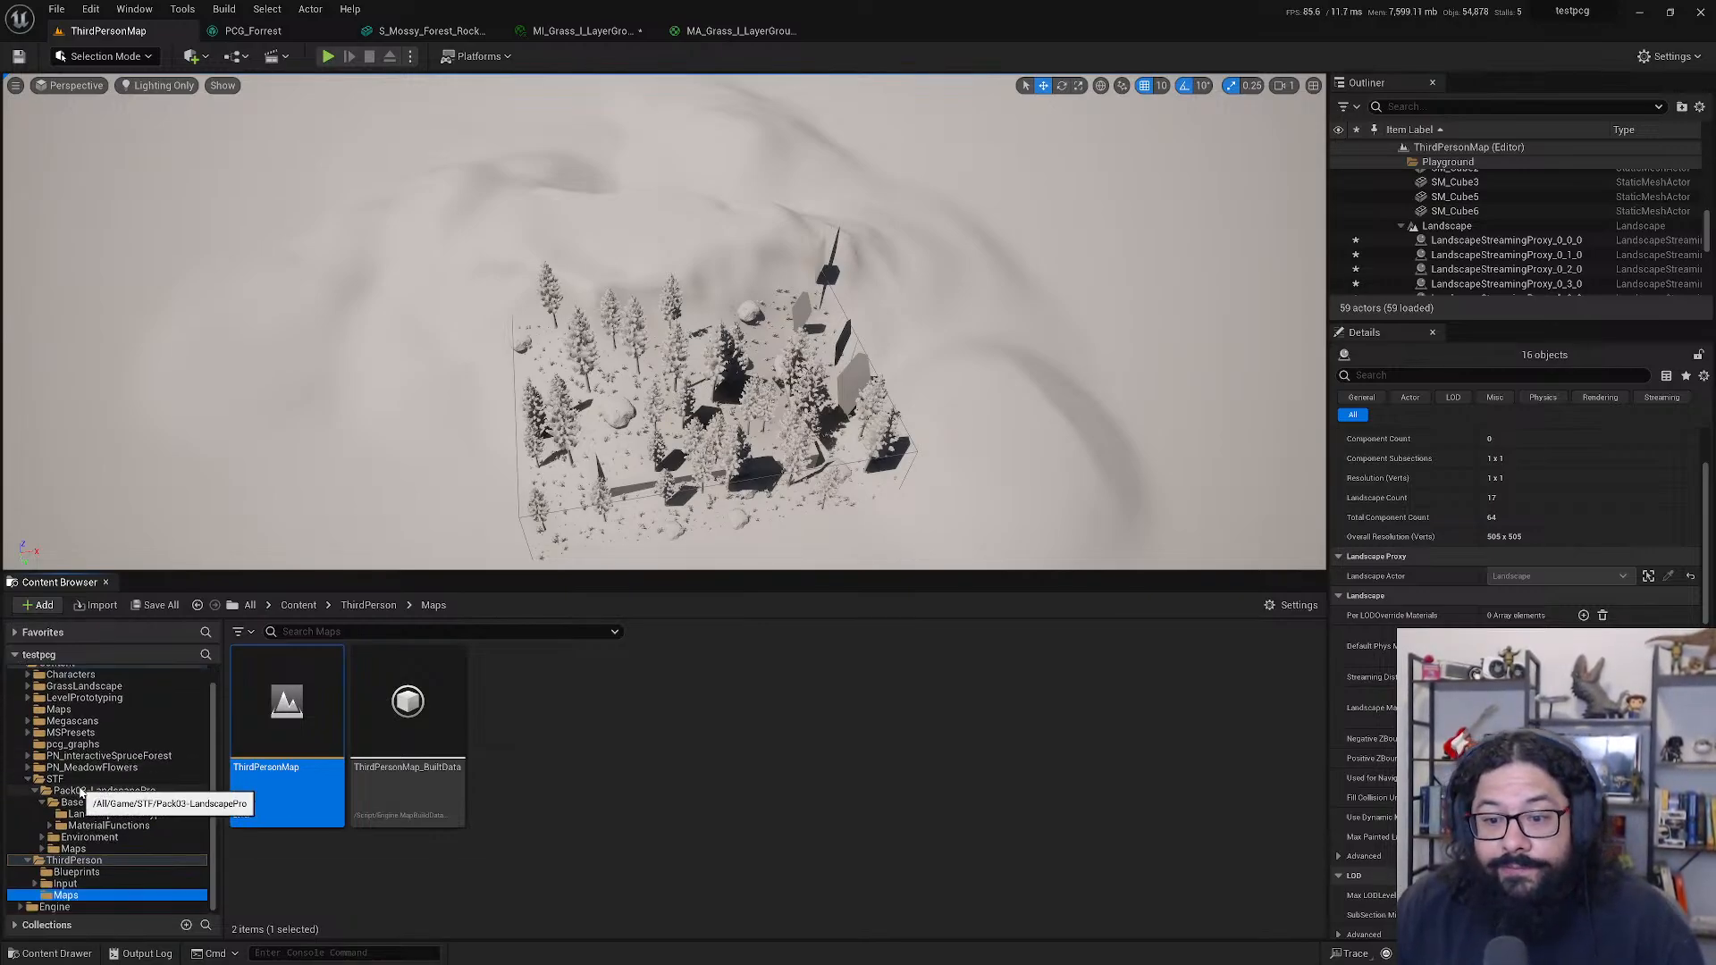
- Look through the Landscape Pro pack's MaterialFunctions, Base, Environment and Maps folders for the landscape material
{"action": "left_click", "coordinate": [107, 827]}
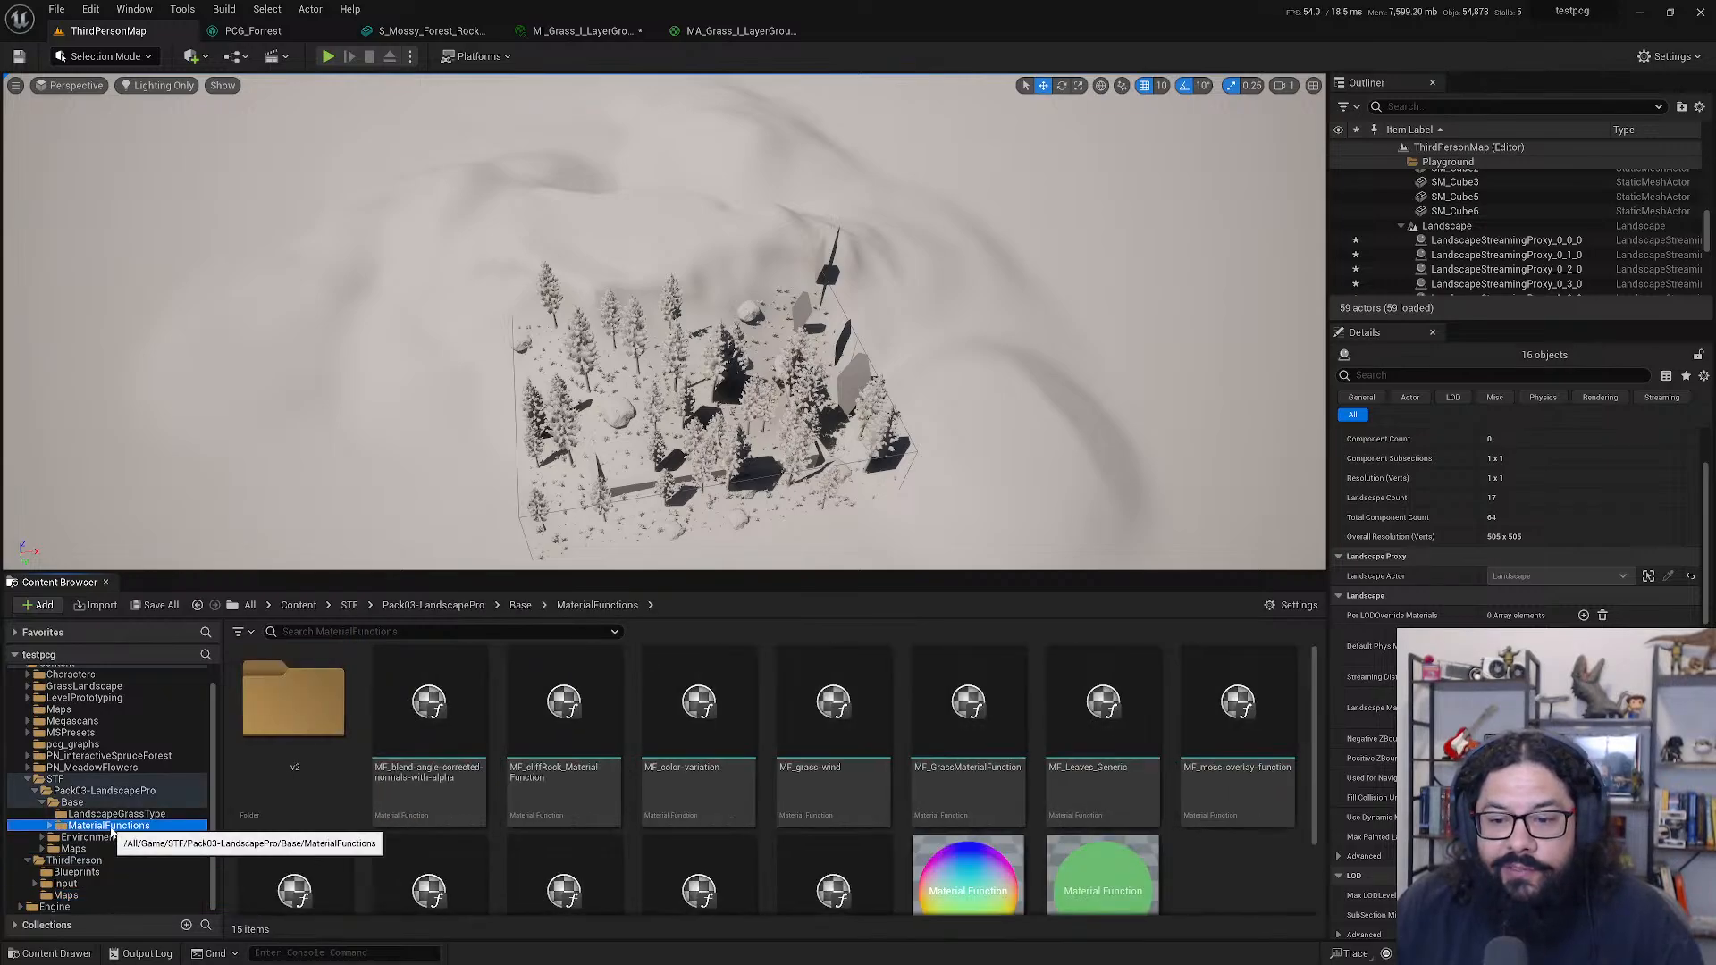
{"action": "left_click", "coordinate": [71, 803]}
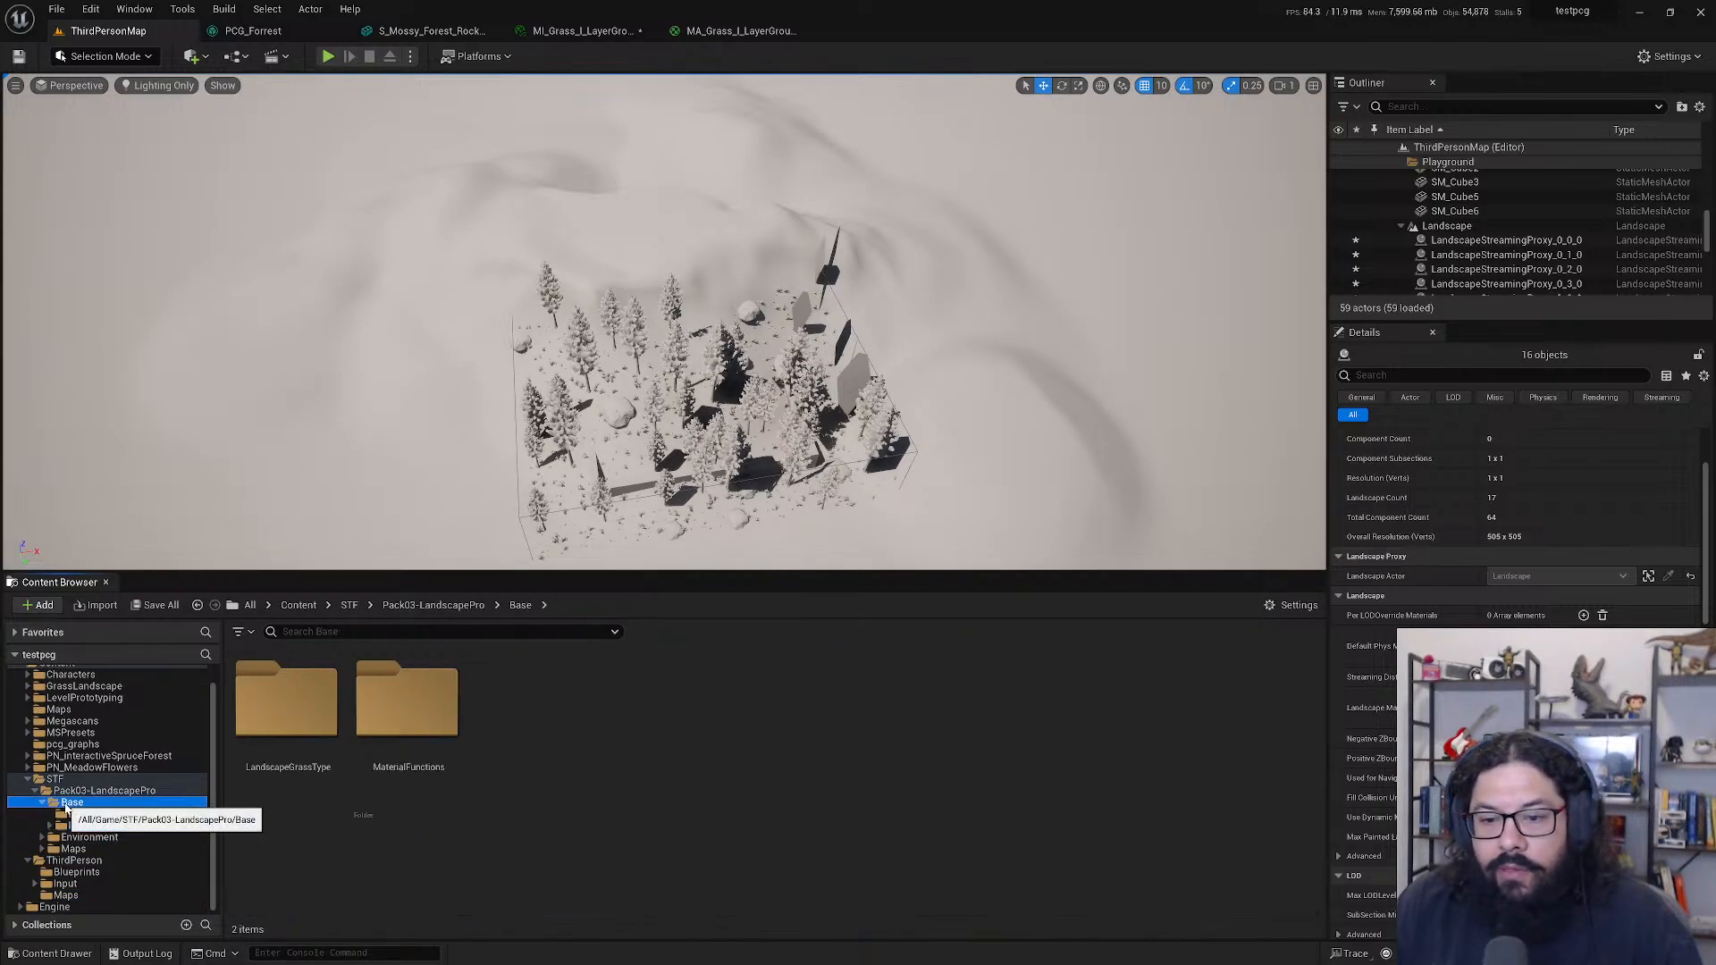
{"action": "left_click", "coordinate": [98, 791]}
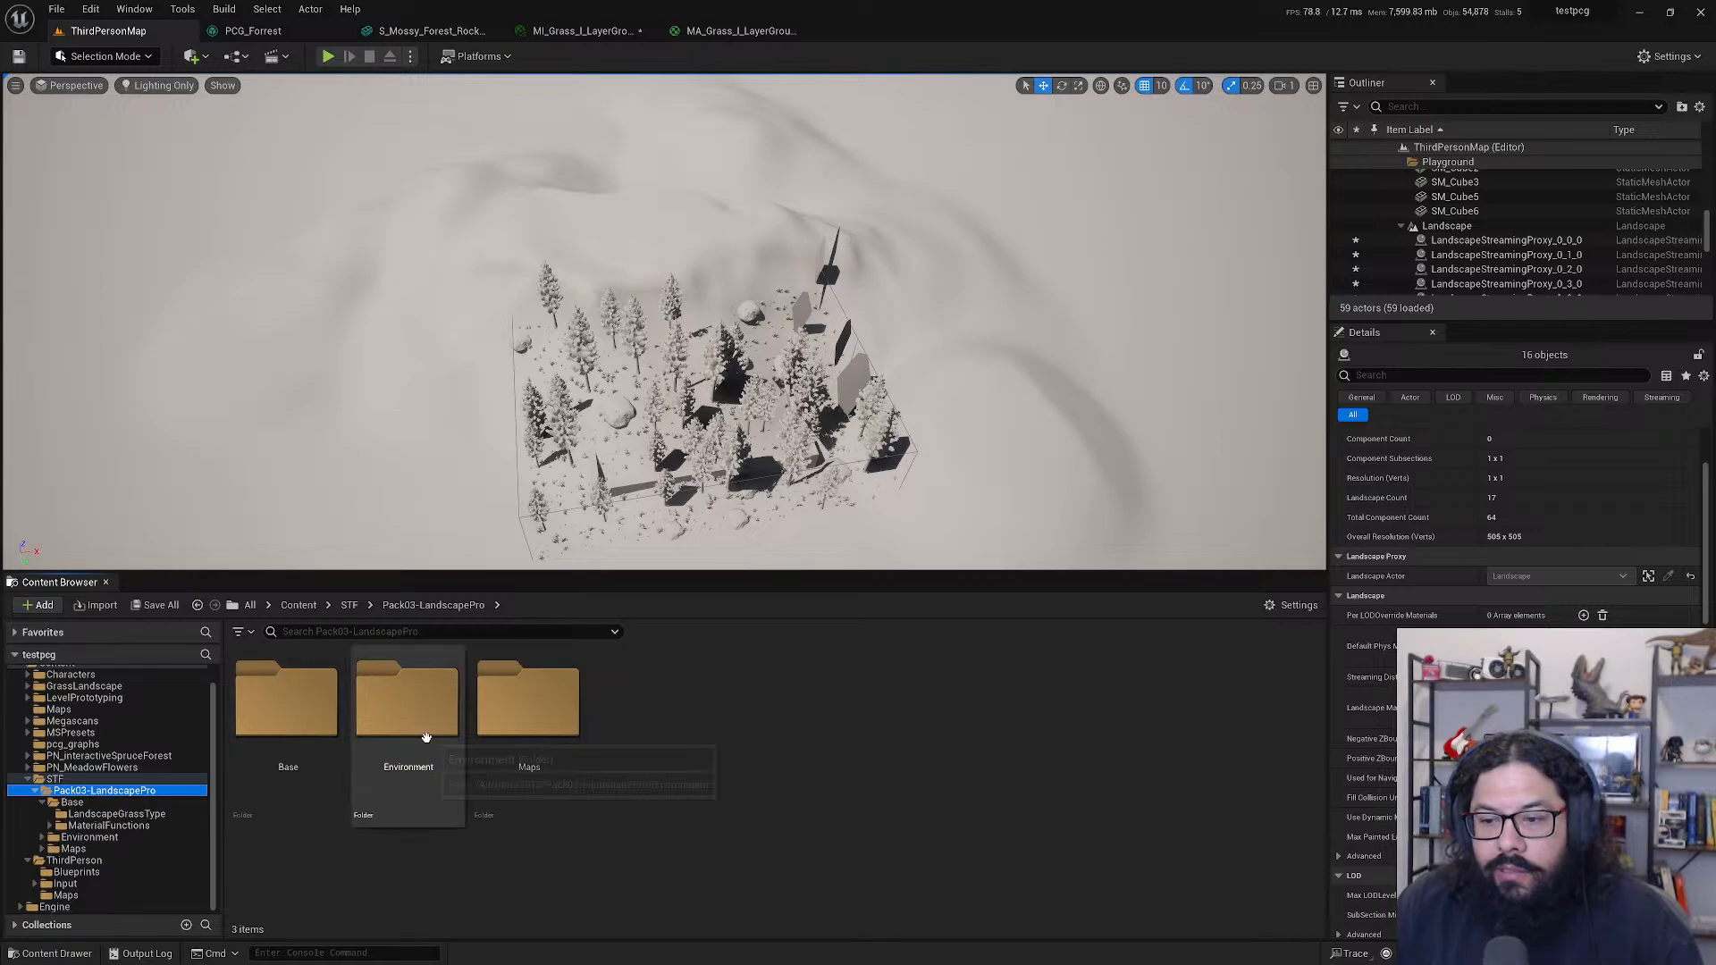
{"action": "left_click", "coordinate": [42, 839]}
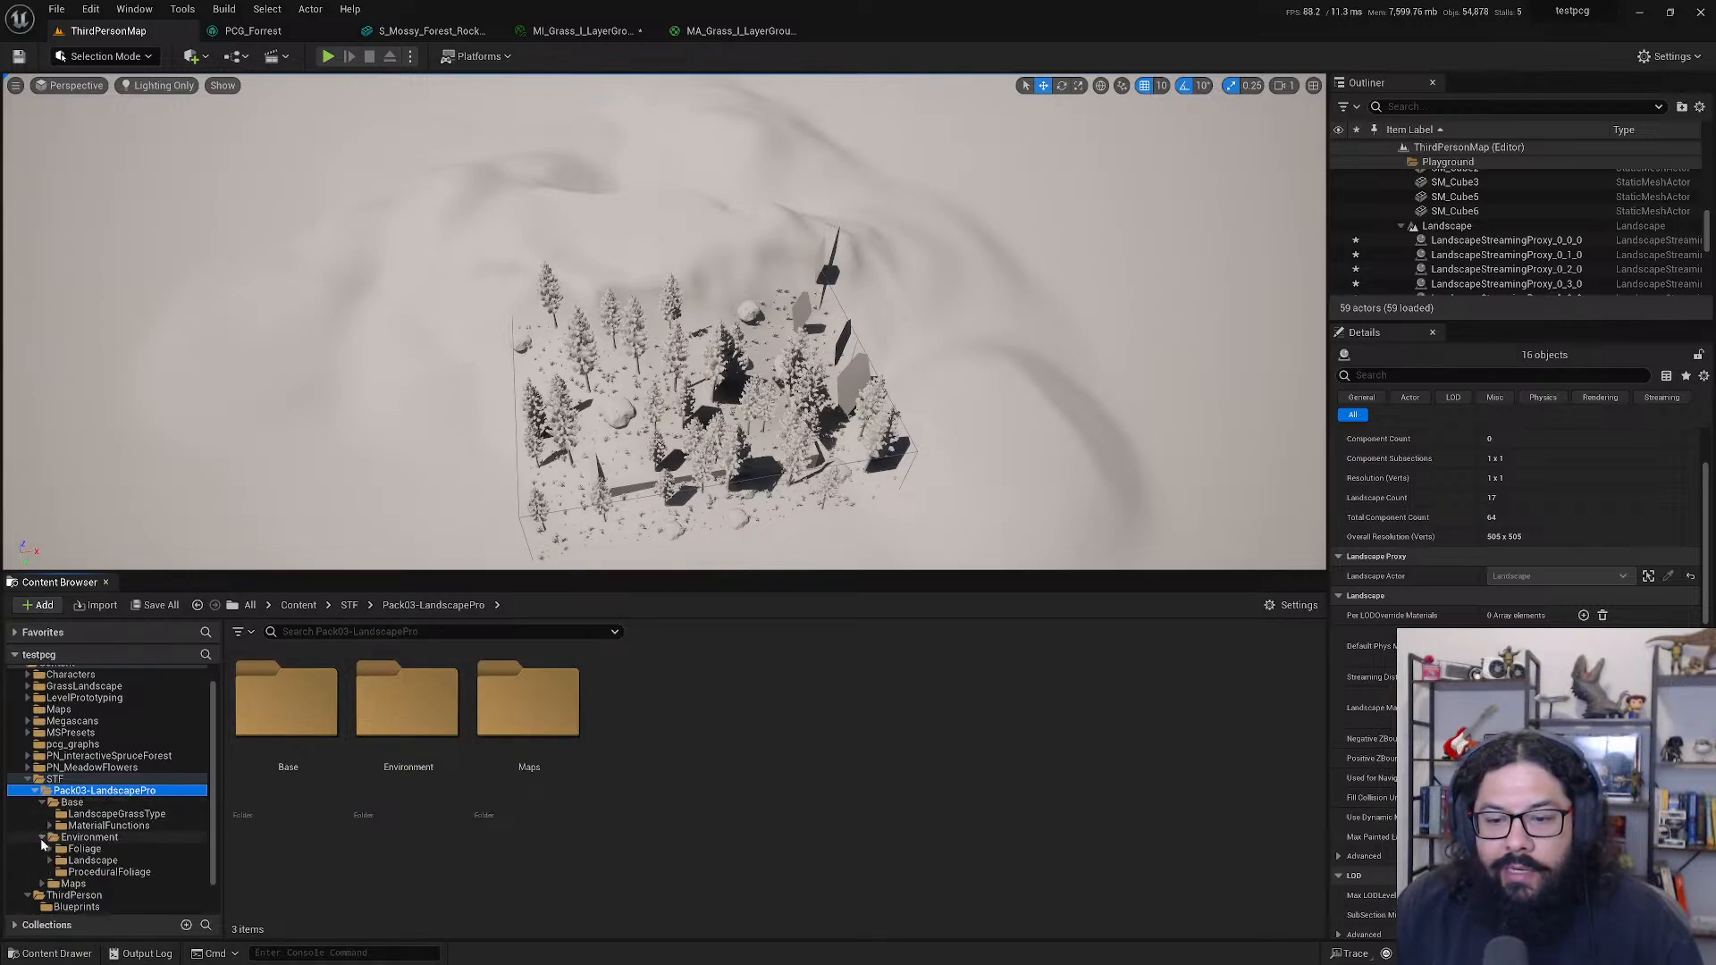
{"action": "scroll", "coordinate": [43, 845], "scroll_direction": "down", "scroll_amount": 1}
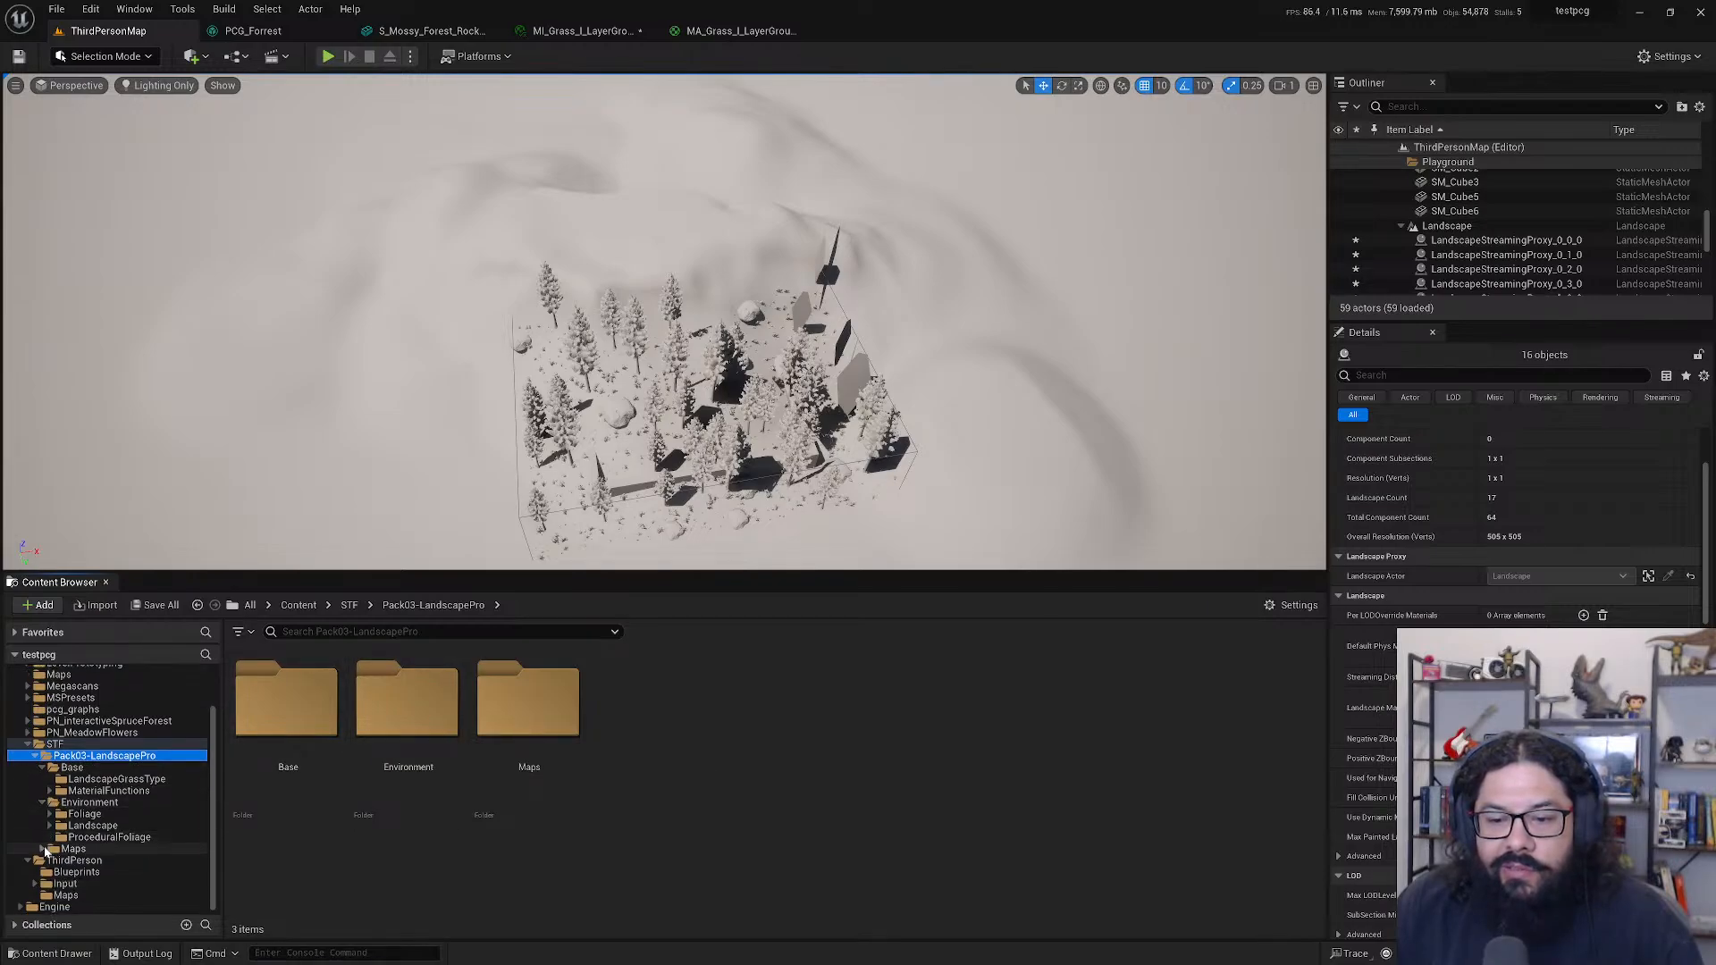
{"action": "left_click", "coordinate": [44, 851]}
{"action": "scroll", "coordinate": [45, 854], "scroll_direction": "down", "scroll_amount": 1}
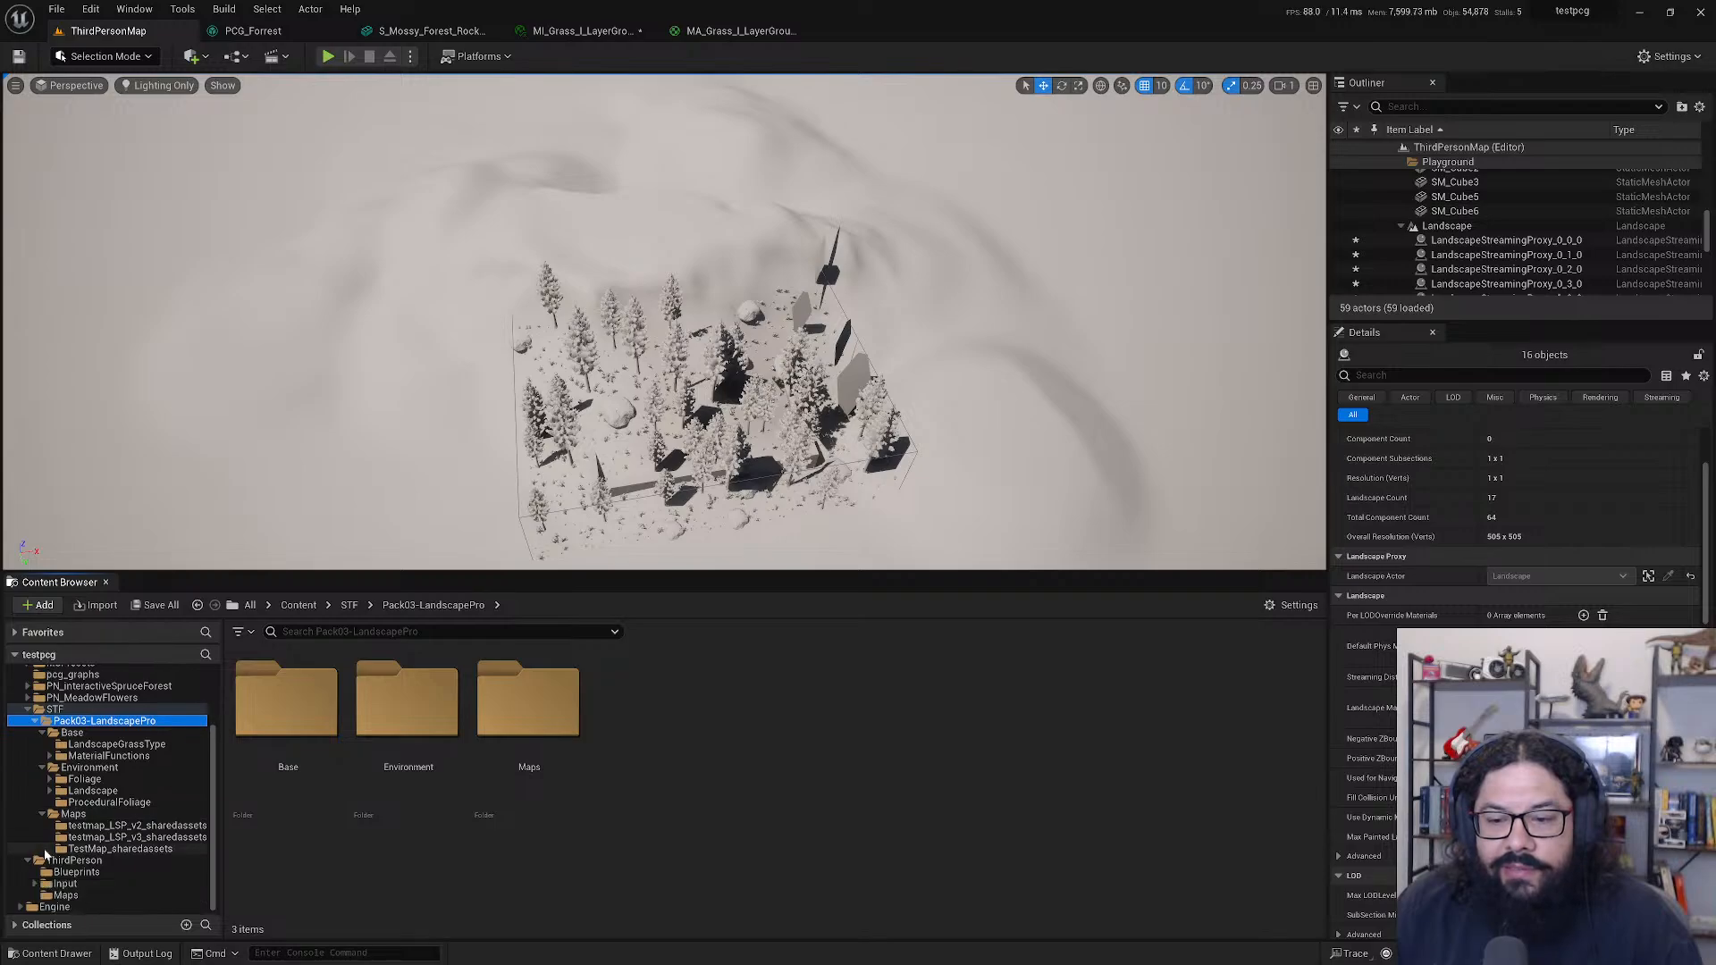
{"action": "scroll", "coordinate": [44, 856], "scroll_direction": "up", "scroll_amount": 2}
- Examine the assets in Base/LandscapeGrassType, Base/MaterialFunctions and its v2 subfolder for a usable landscape material
{"action": "left_click", "coordinate": [71, 804]}
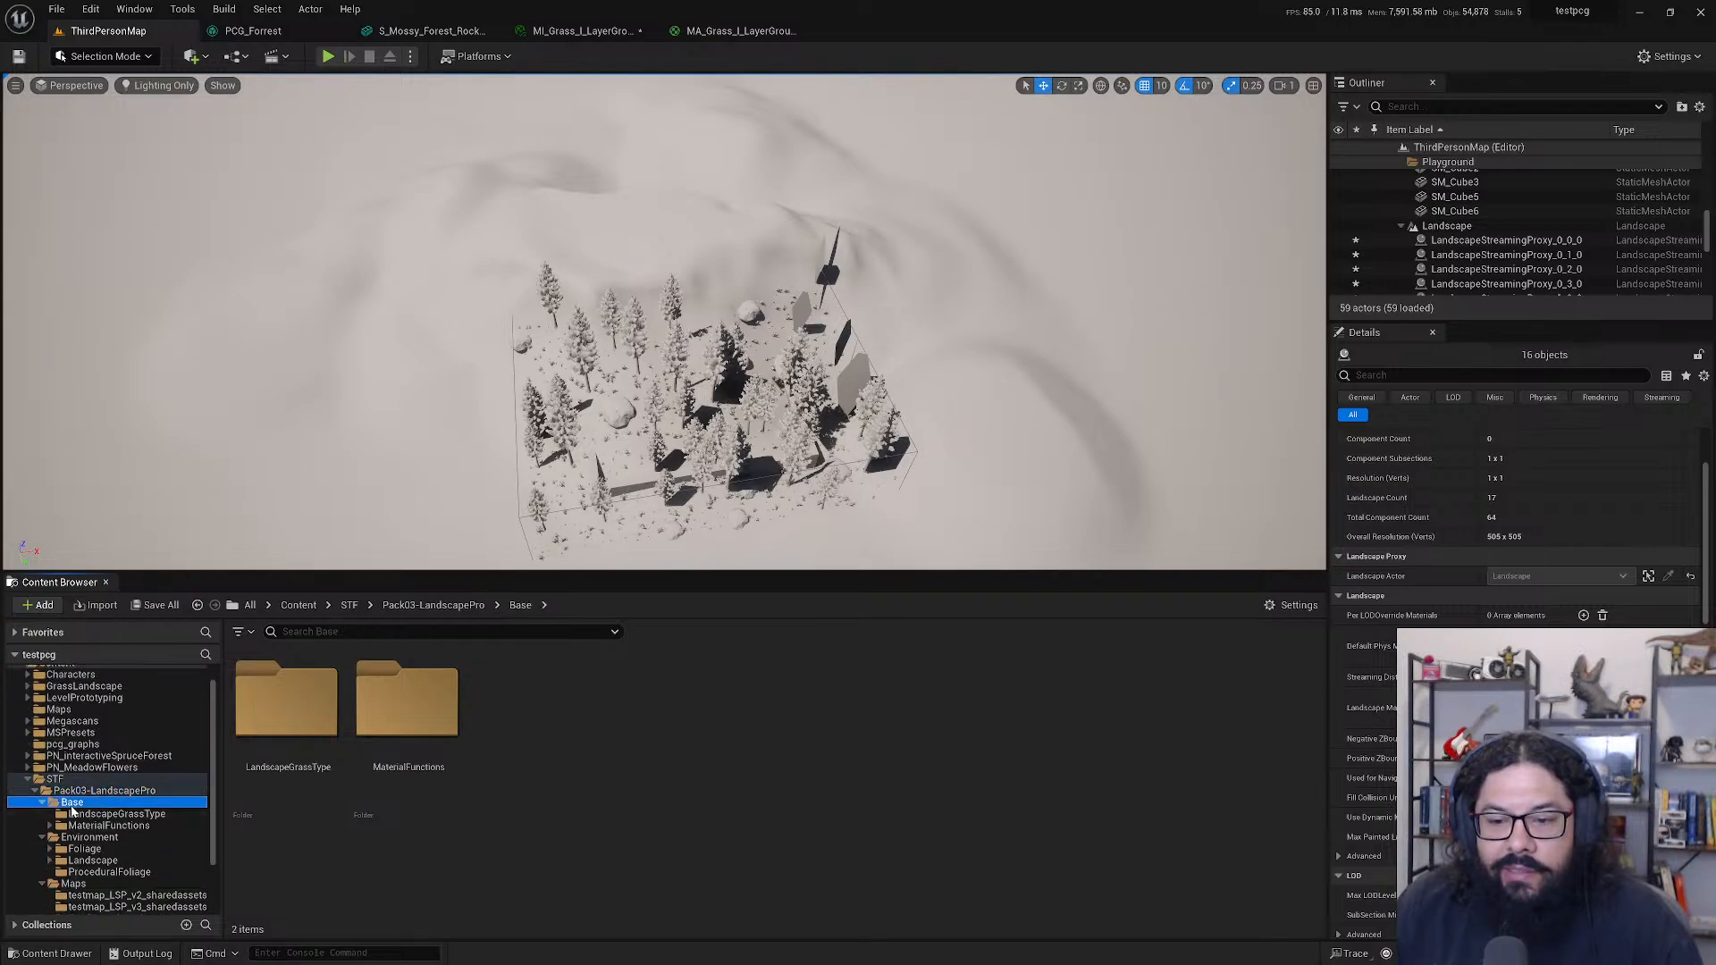
{"action": "left_click", "coordinate": [99, 814]}
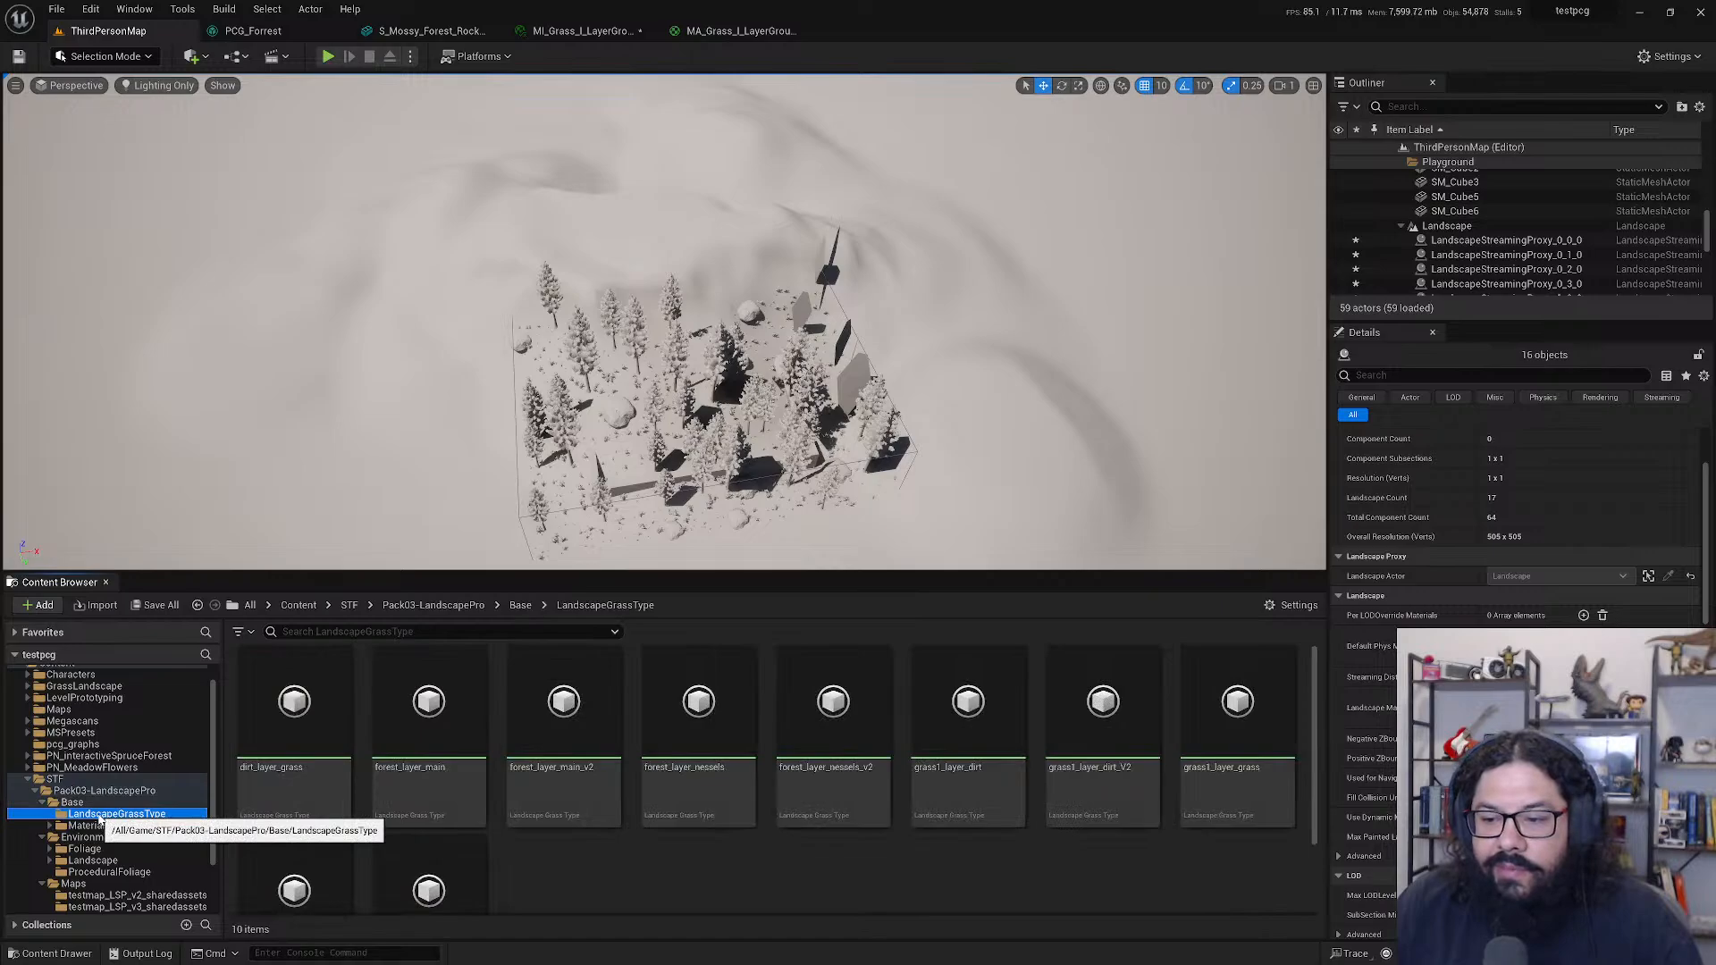
{"action": "left_click", "coordinate": [89, 825]}
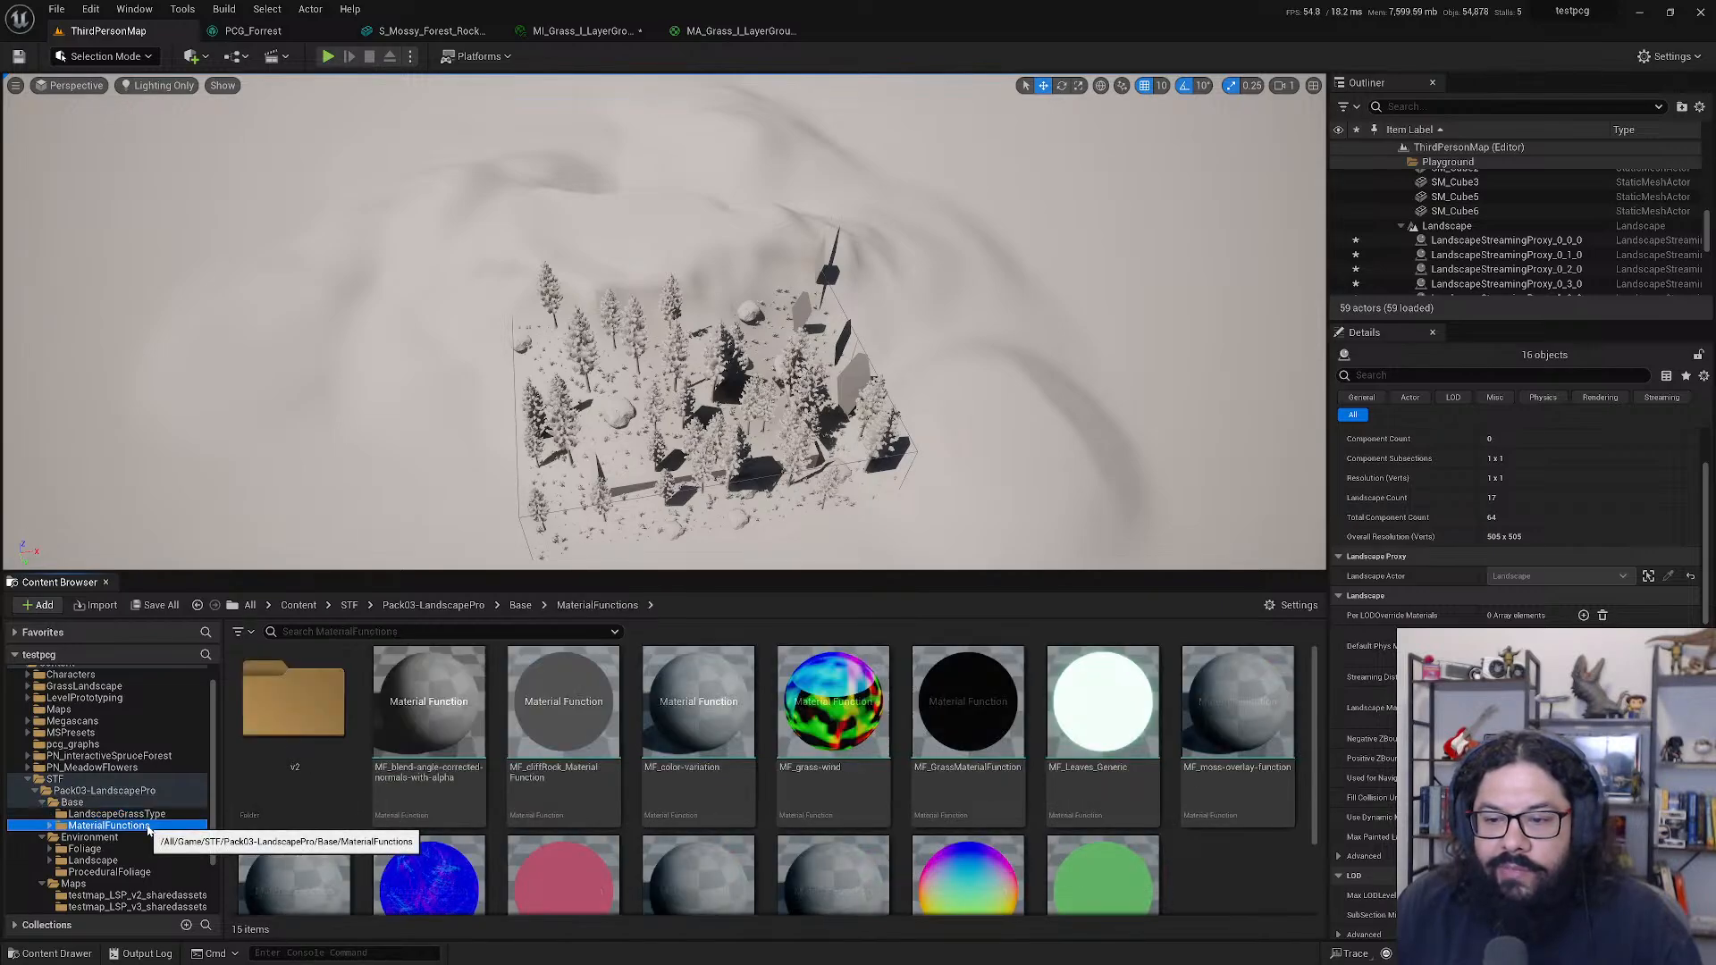
{"action": "scroll", "coordinate": [482, 787], "scroll_direction": "down", "scroll_amount": 1}
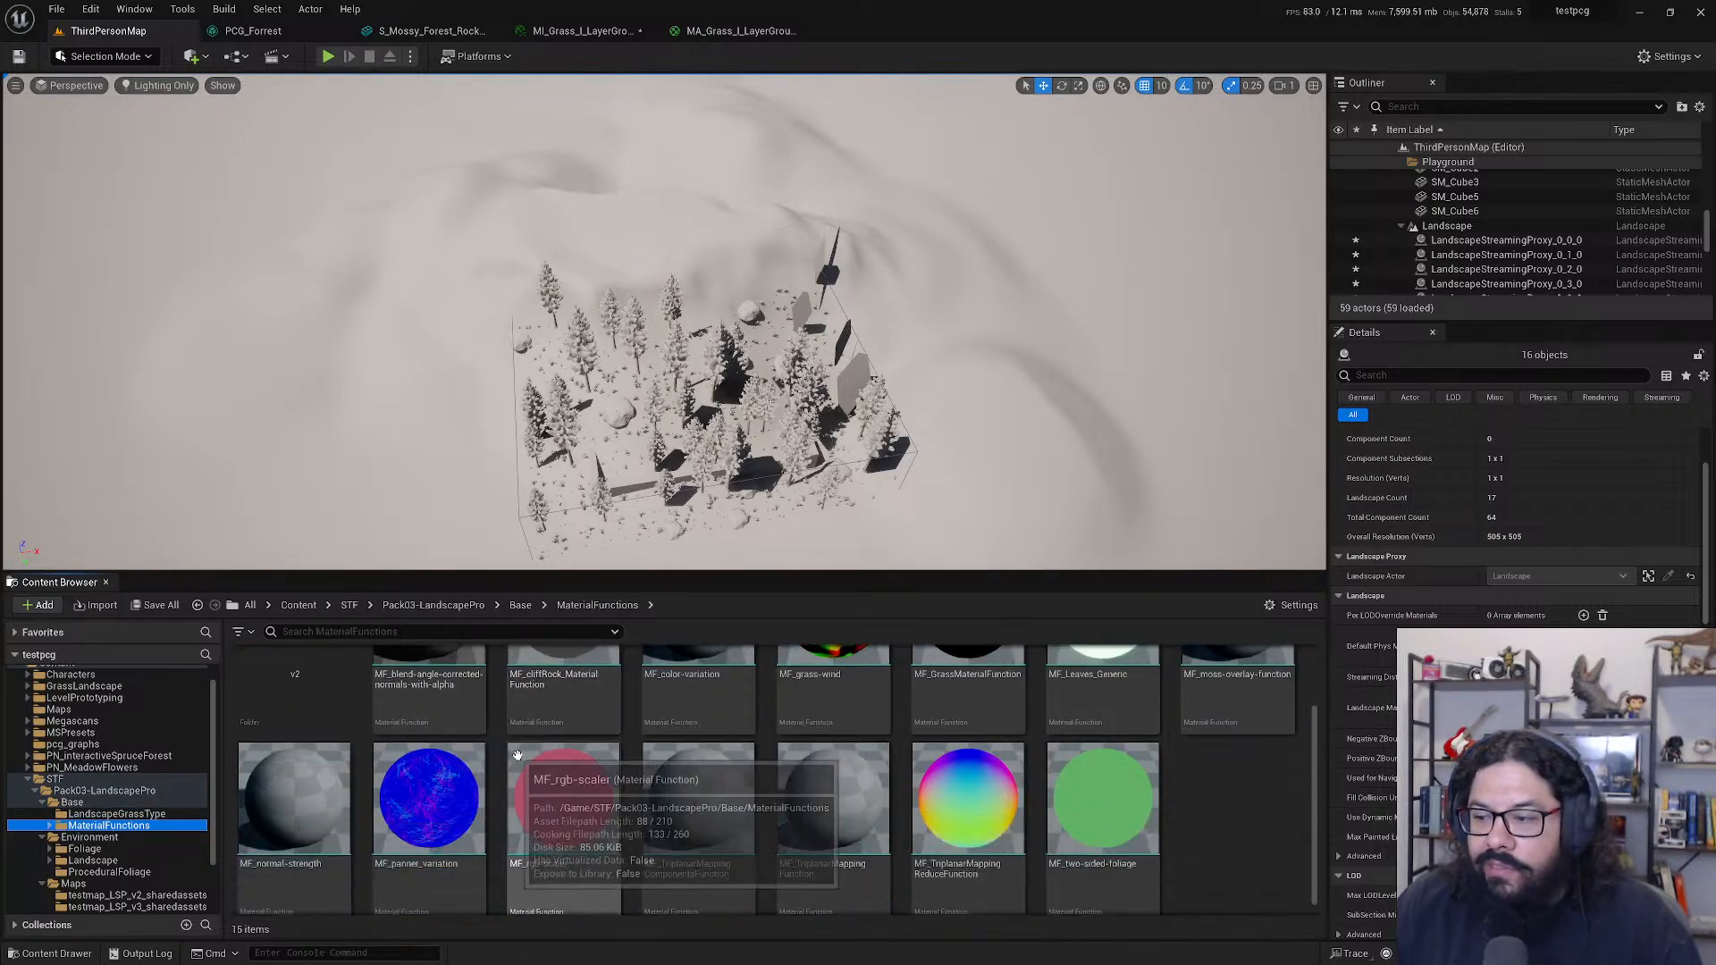
{"action": "scroll", "coordinate": [518, 756], "scroll_direction": "up", "scroll_amount": 1}
{"action": "scroll", "coordinate": [518, 756], "scroll_direction": "down", "scroll_amount": 1}
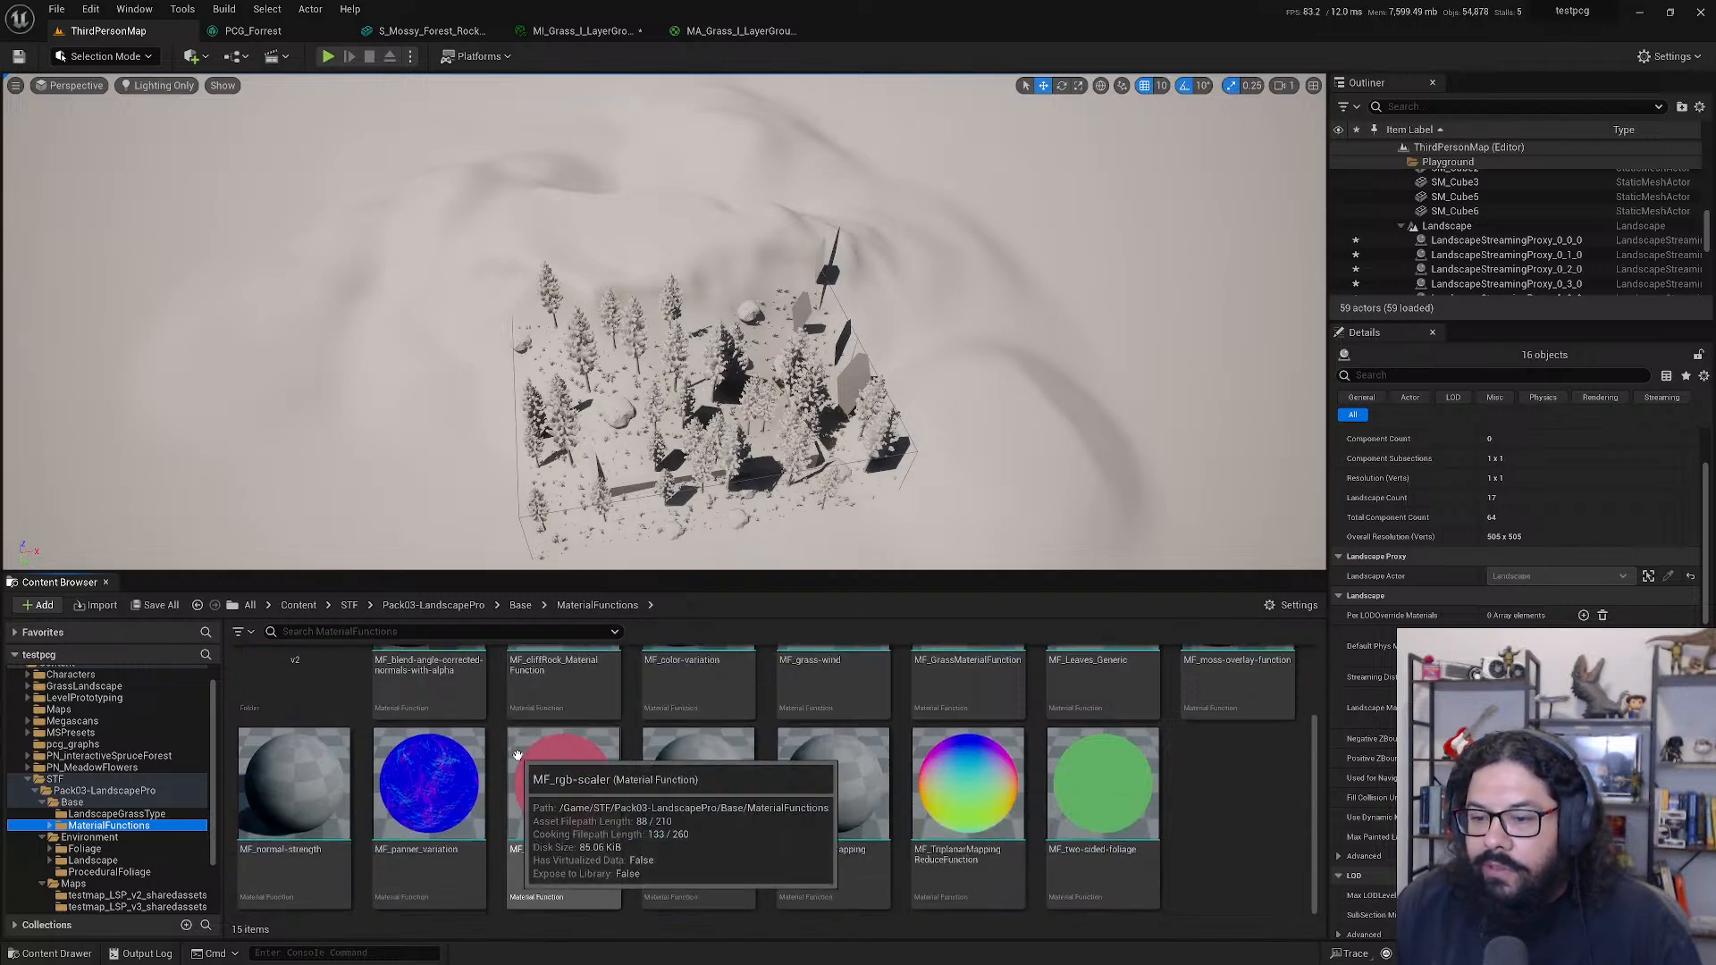
{"action": "scroll", "coordinate": [357, 721], "scroll_direction": "up", "scroll_amount": 1}
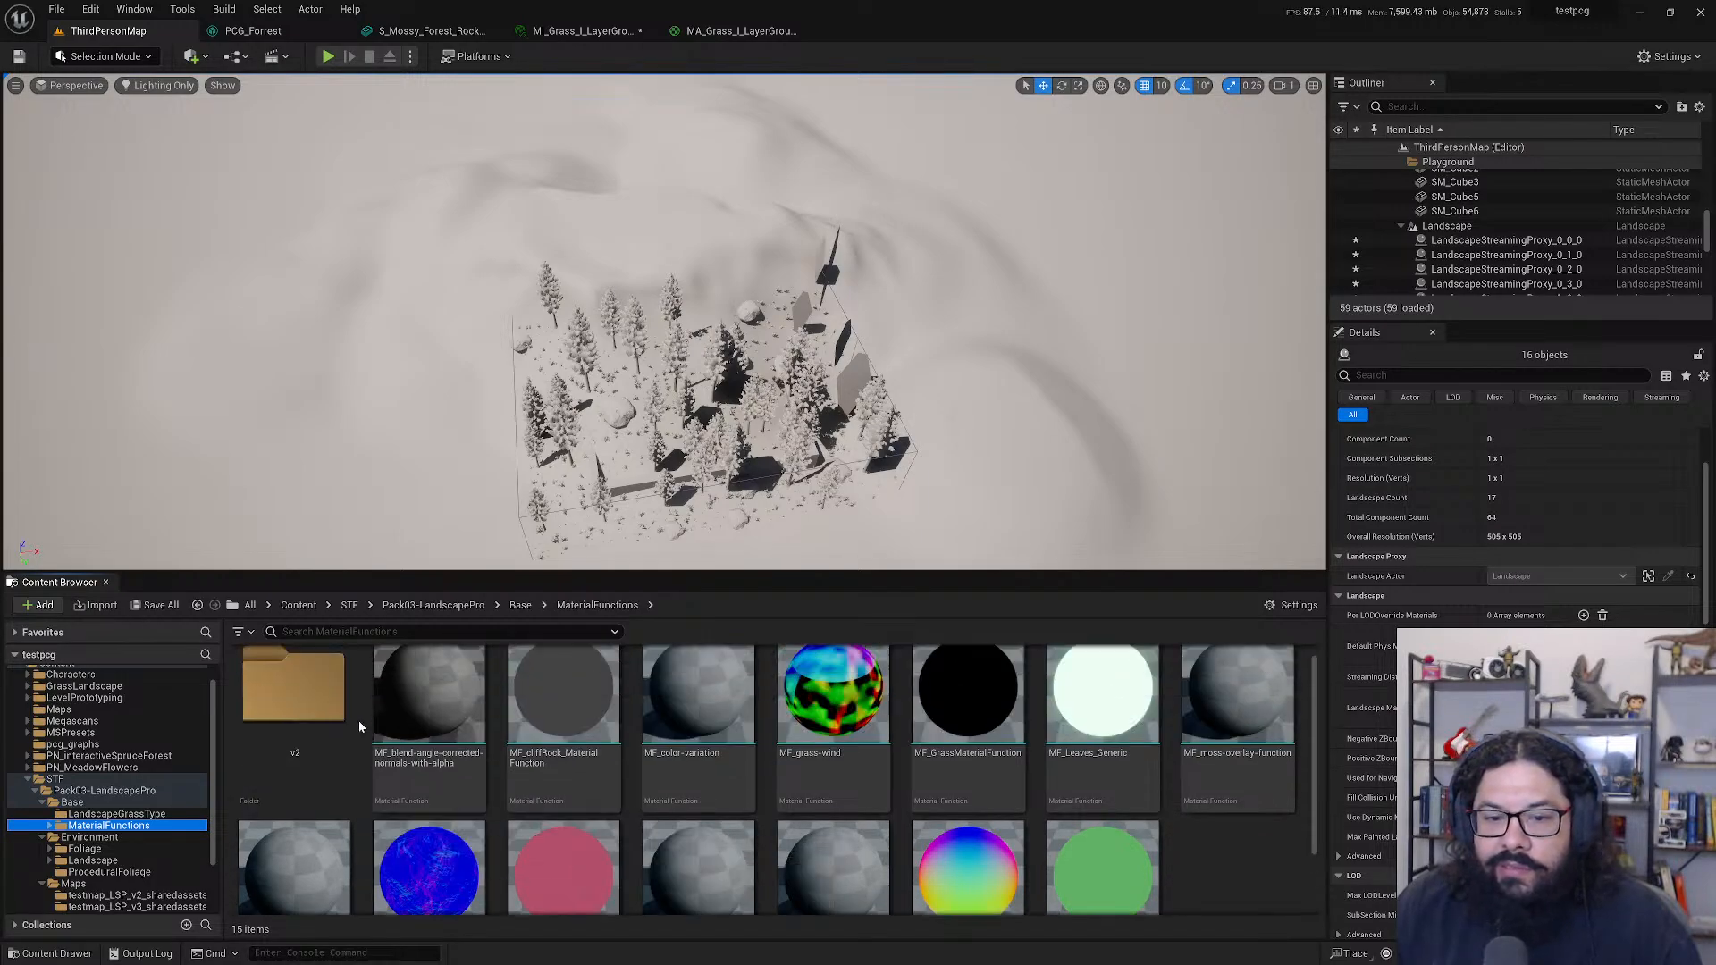
{"action": "double_click", "coordinate": [323, 720]}
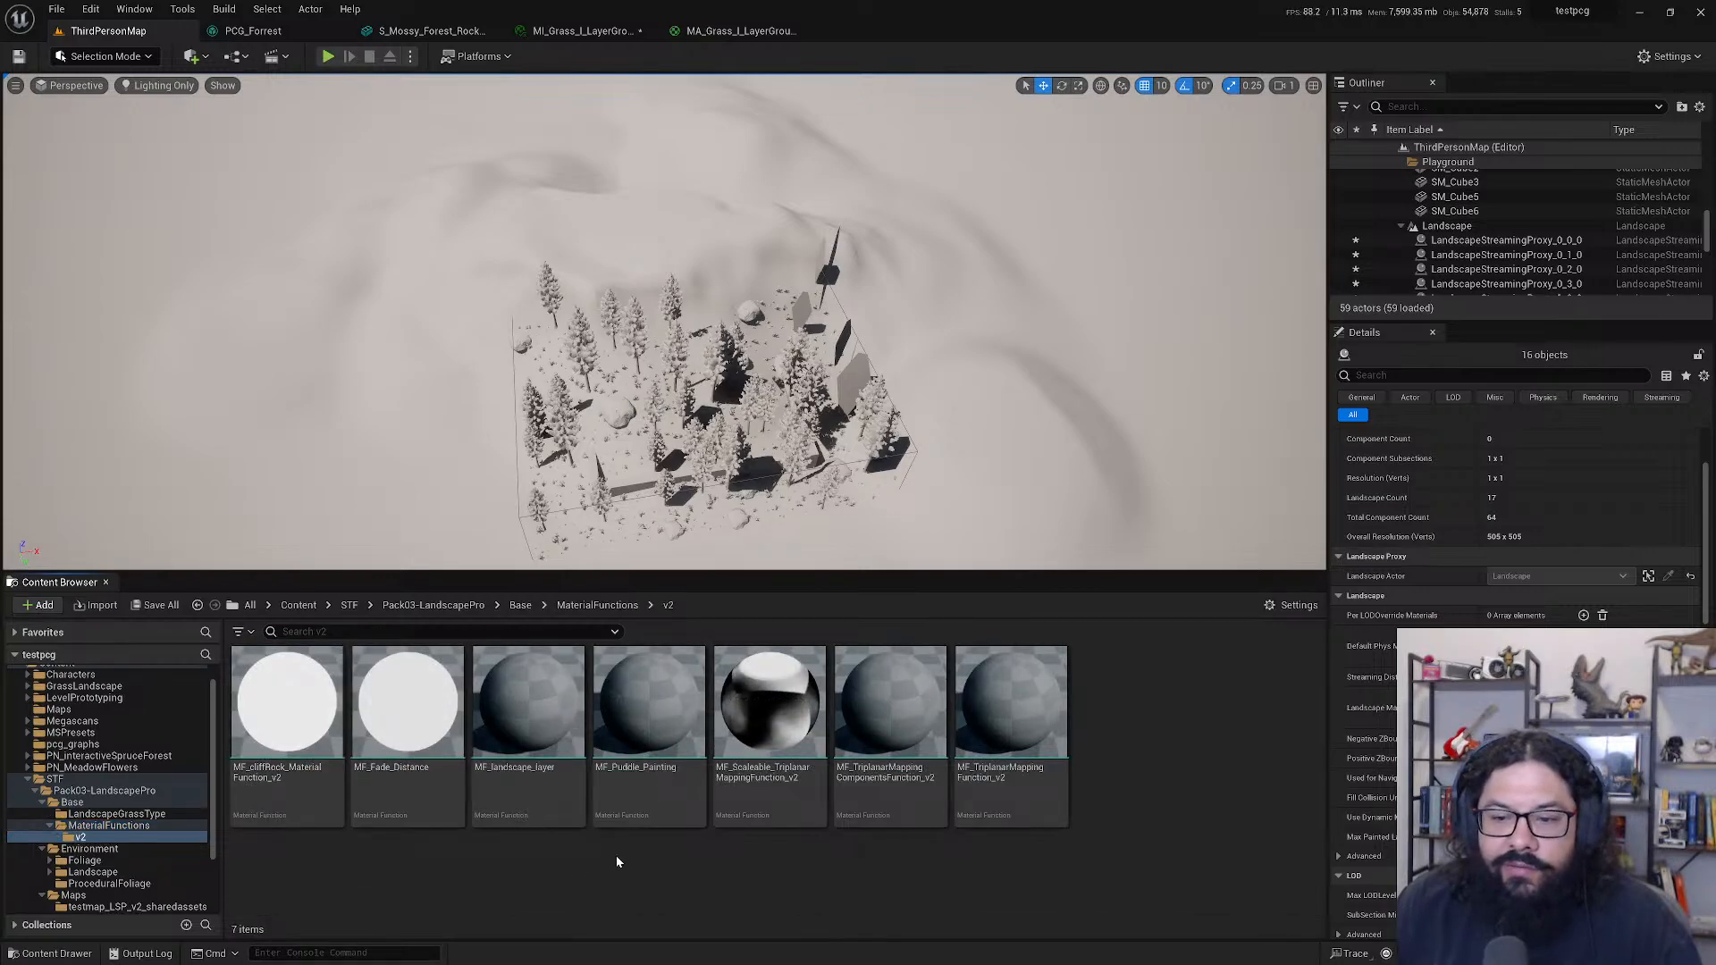
- Open the pack's Environment/Landscape/Landscape/v2 folder and select the landscape section beside the forest in the viewport
{"action": "scroll", "coordinate": [148, 846], "scroll_direction": "down", "scroll_amount": 3}
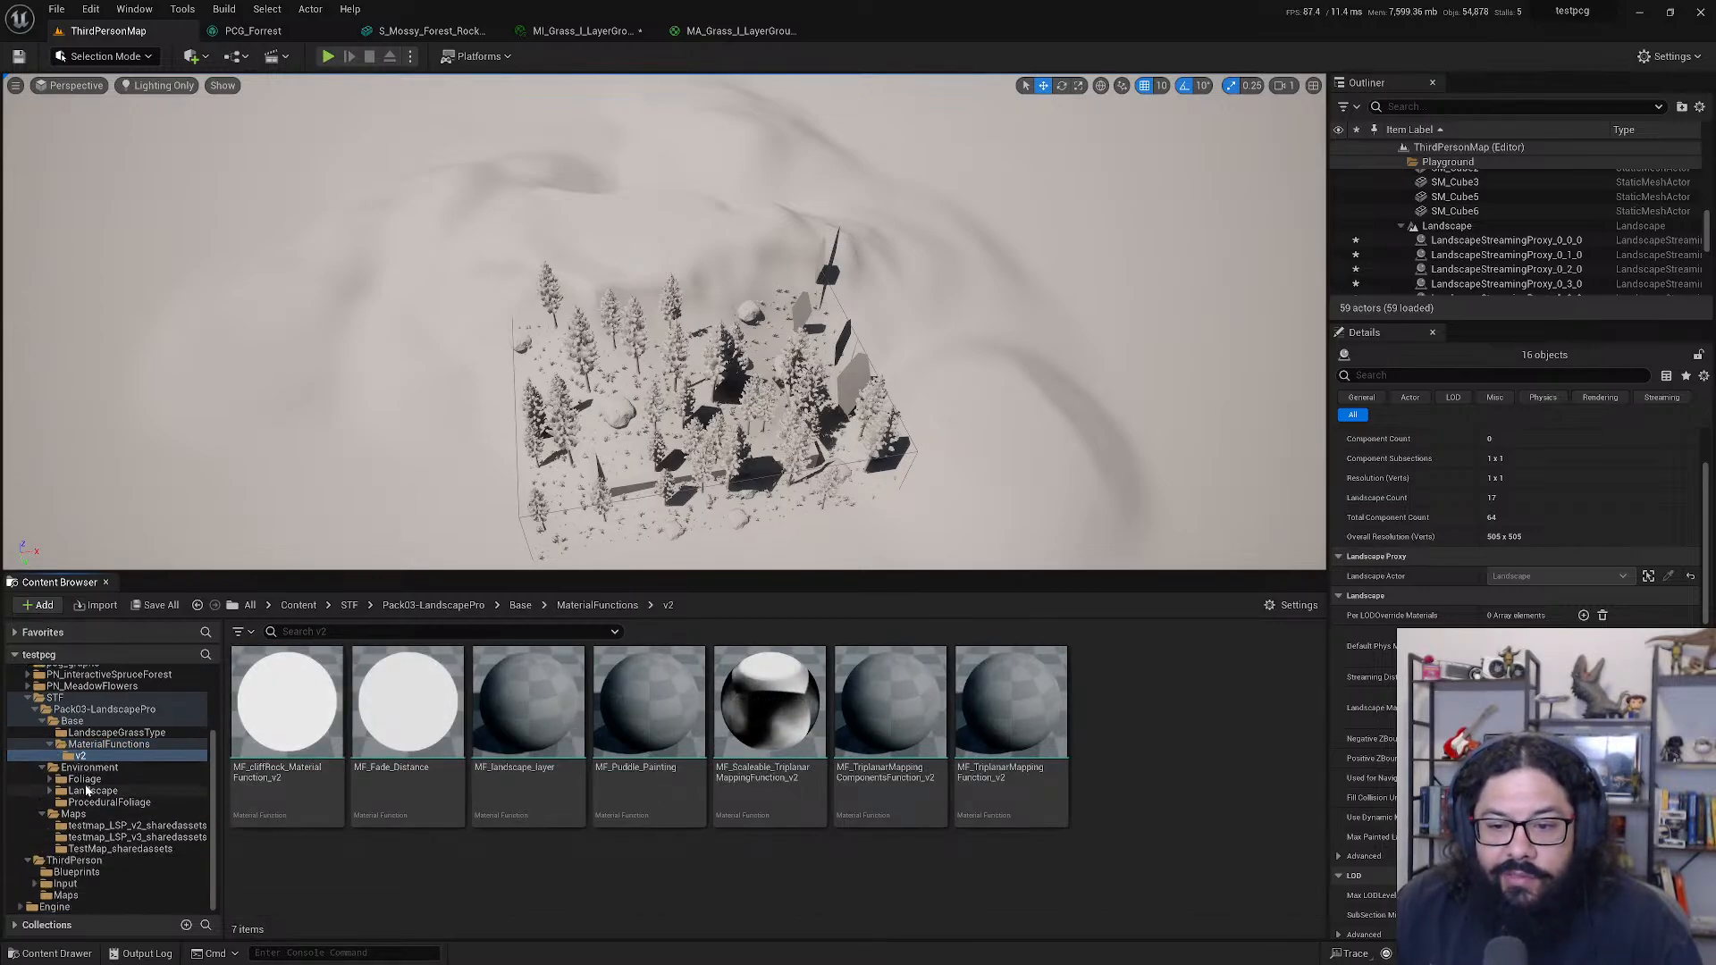
{"action": "left_click", "coordinate": [51, 779]}
{"action": "left_click", "coordinate": [50, 781]}
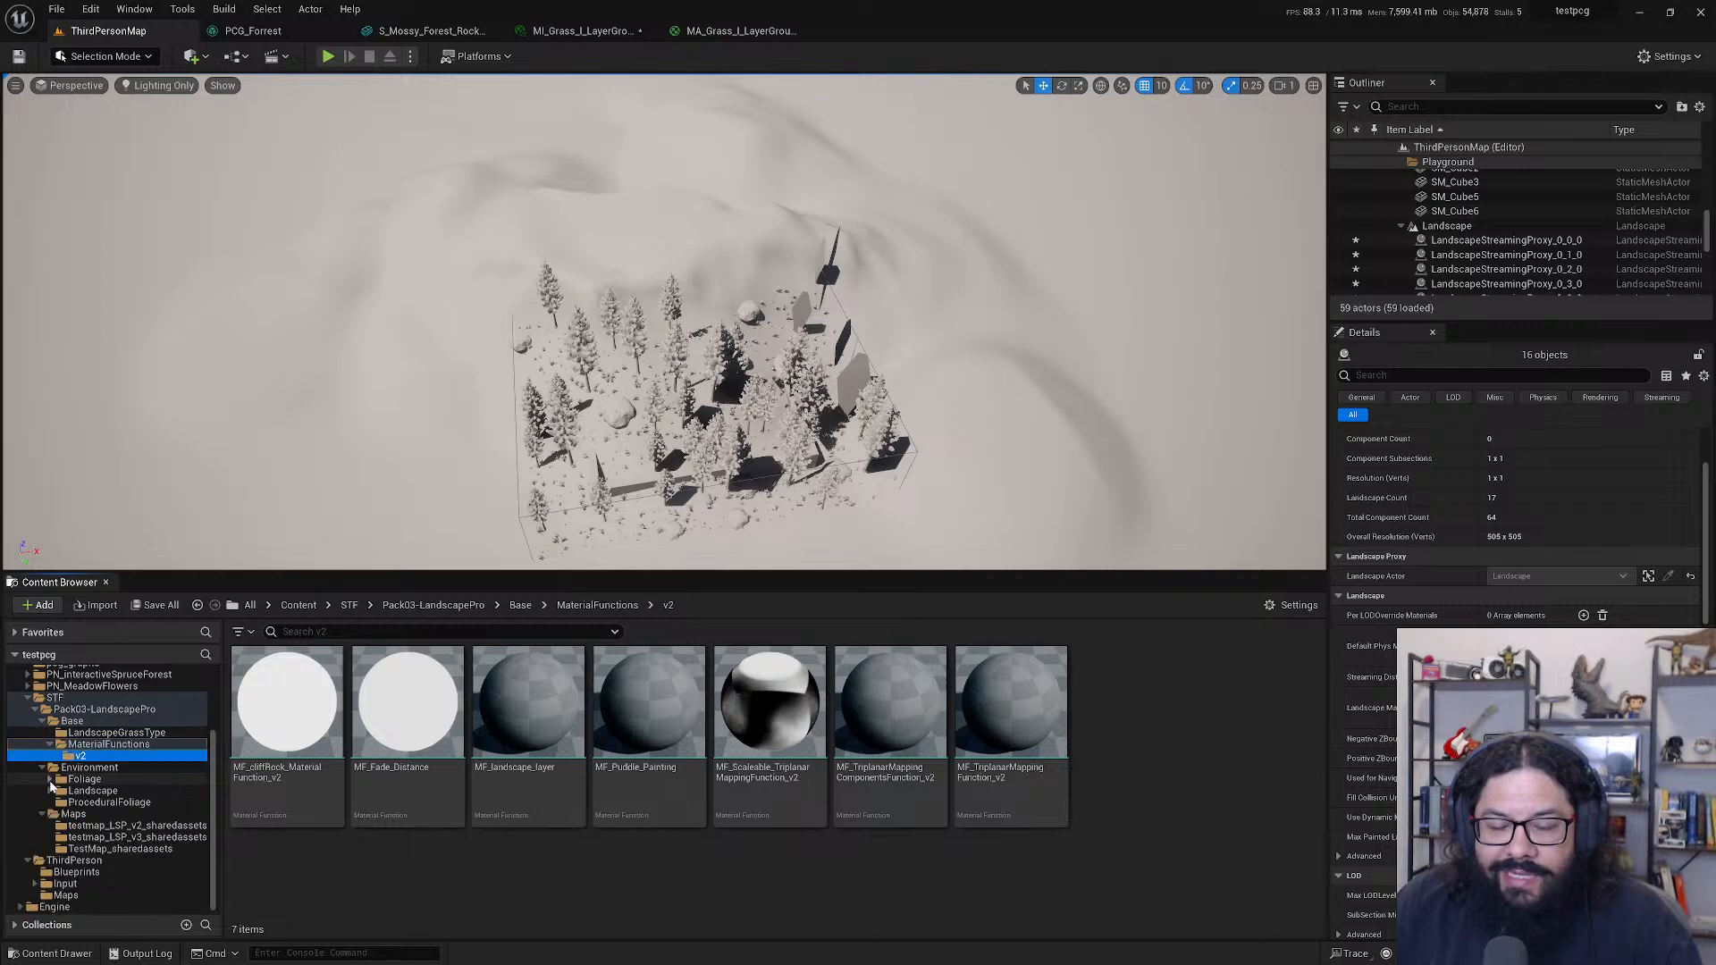
{"action": "left_click", "coordinate": [49, 792]}
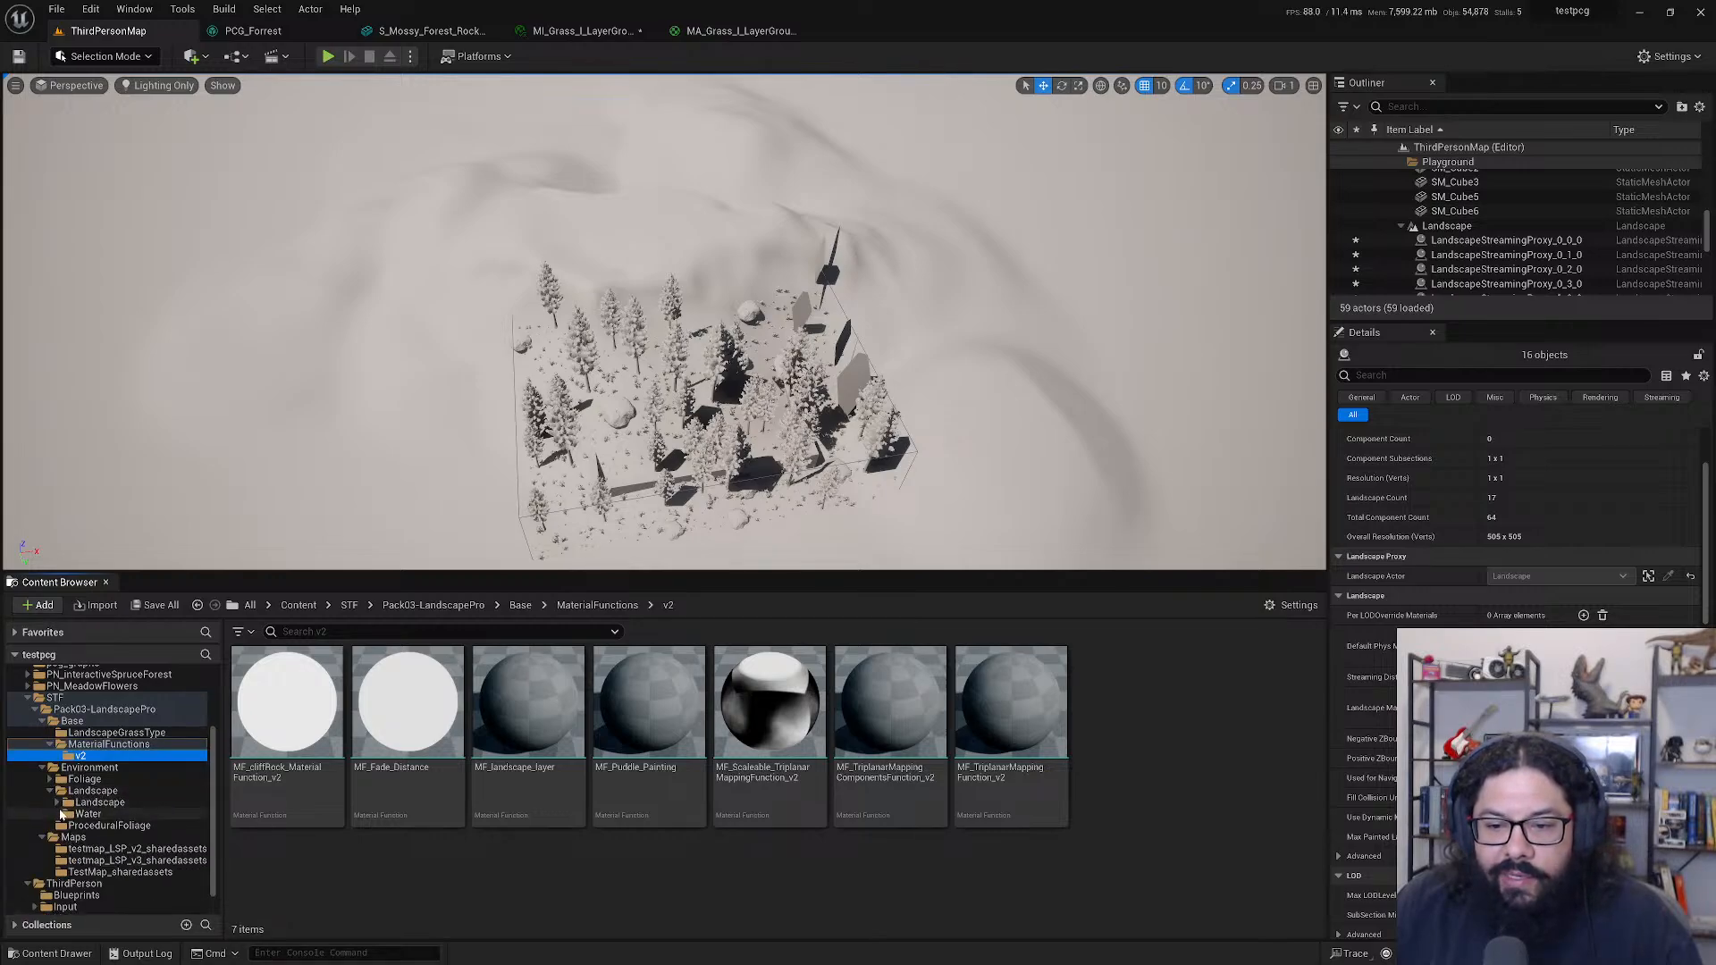
{"action": "left_click", "coordinate": [60, 803]}
{"action": "left_click", "coordinate": [75, 814]}
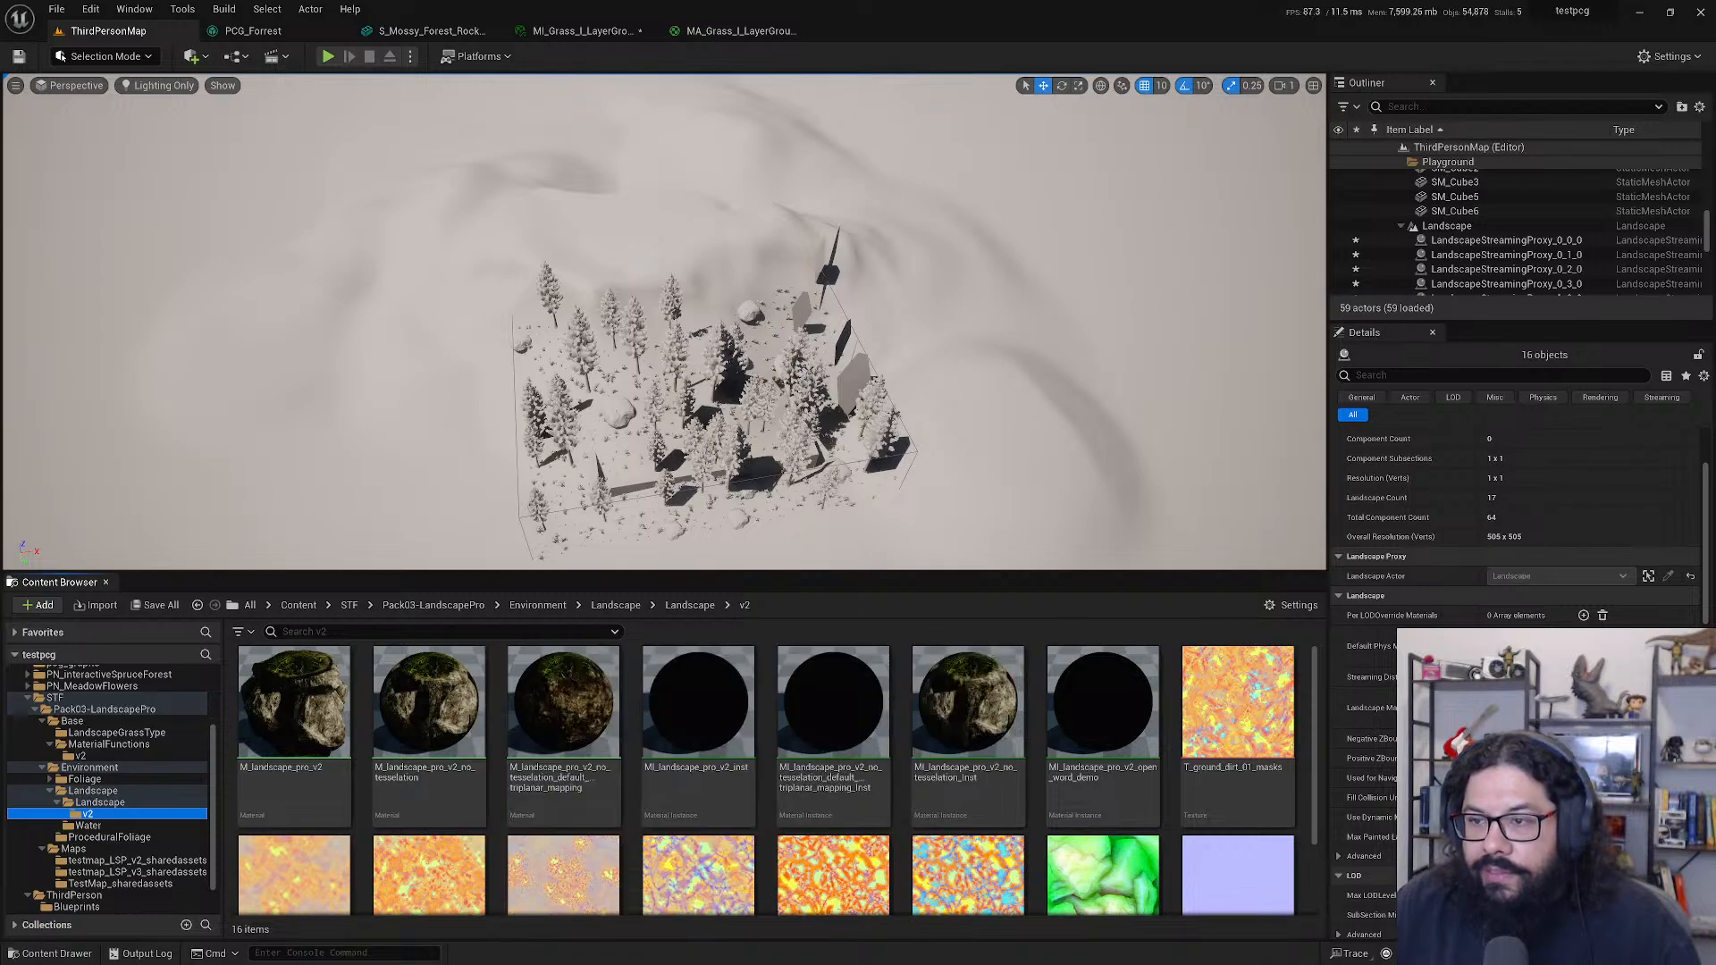
{"action": "left_click", "coordinate": [445, 445]}
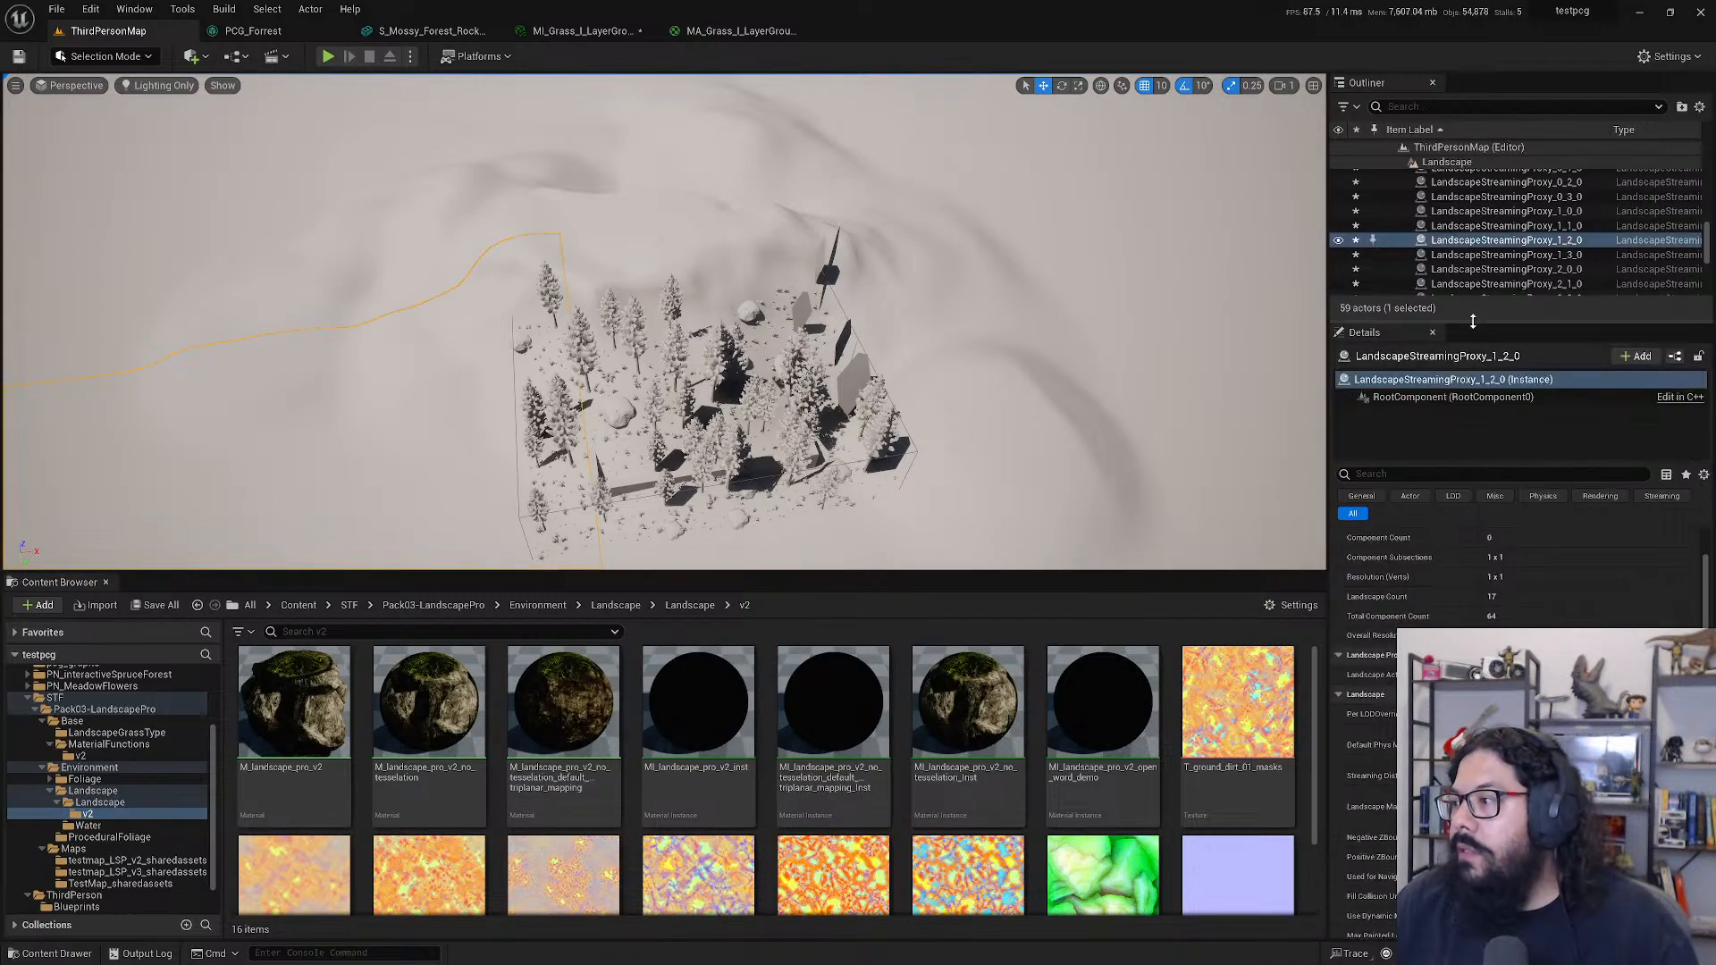
- Enlarge the Outliner and select all 16 landscape sections, LandscapeStreamingProxy_0_0_0 through LandscapeStreamingProxy_3_3_0
{"action": "left_click_drag", "start_coordinate": [1511, 321], "coordinate": [1510, 424]}
{"action": "left_click", "coordinate": [1494, 371]}
{"action": "scroll", "coordinate": [1494, 375], "scroll_direction": "up", "scroll_amount": 3}
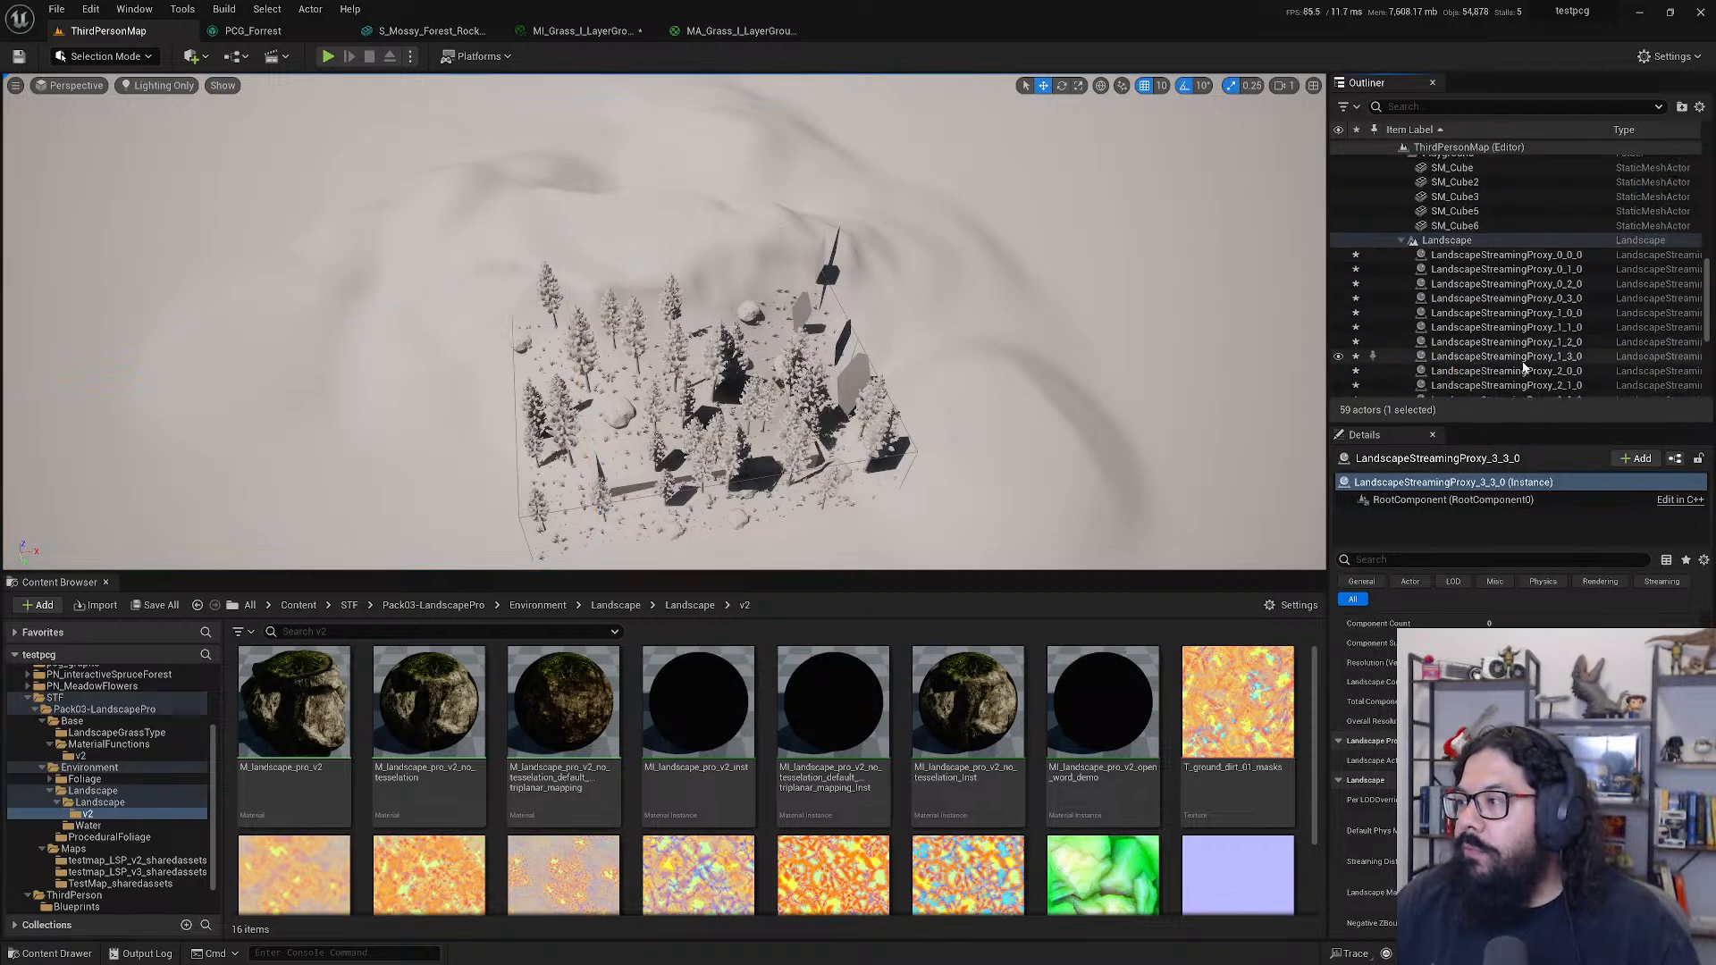
{"action": "left_click", "coordinate": [1501, 268], "text": "shift"}
{"action": "scroll", "coordinate": [1492, 286], "scroll_direction": "down", "scroll_amount": 4}
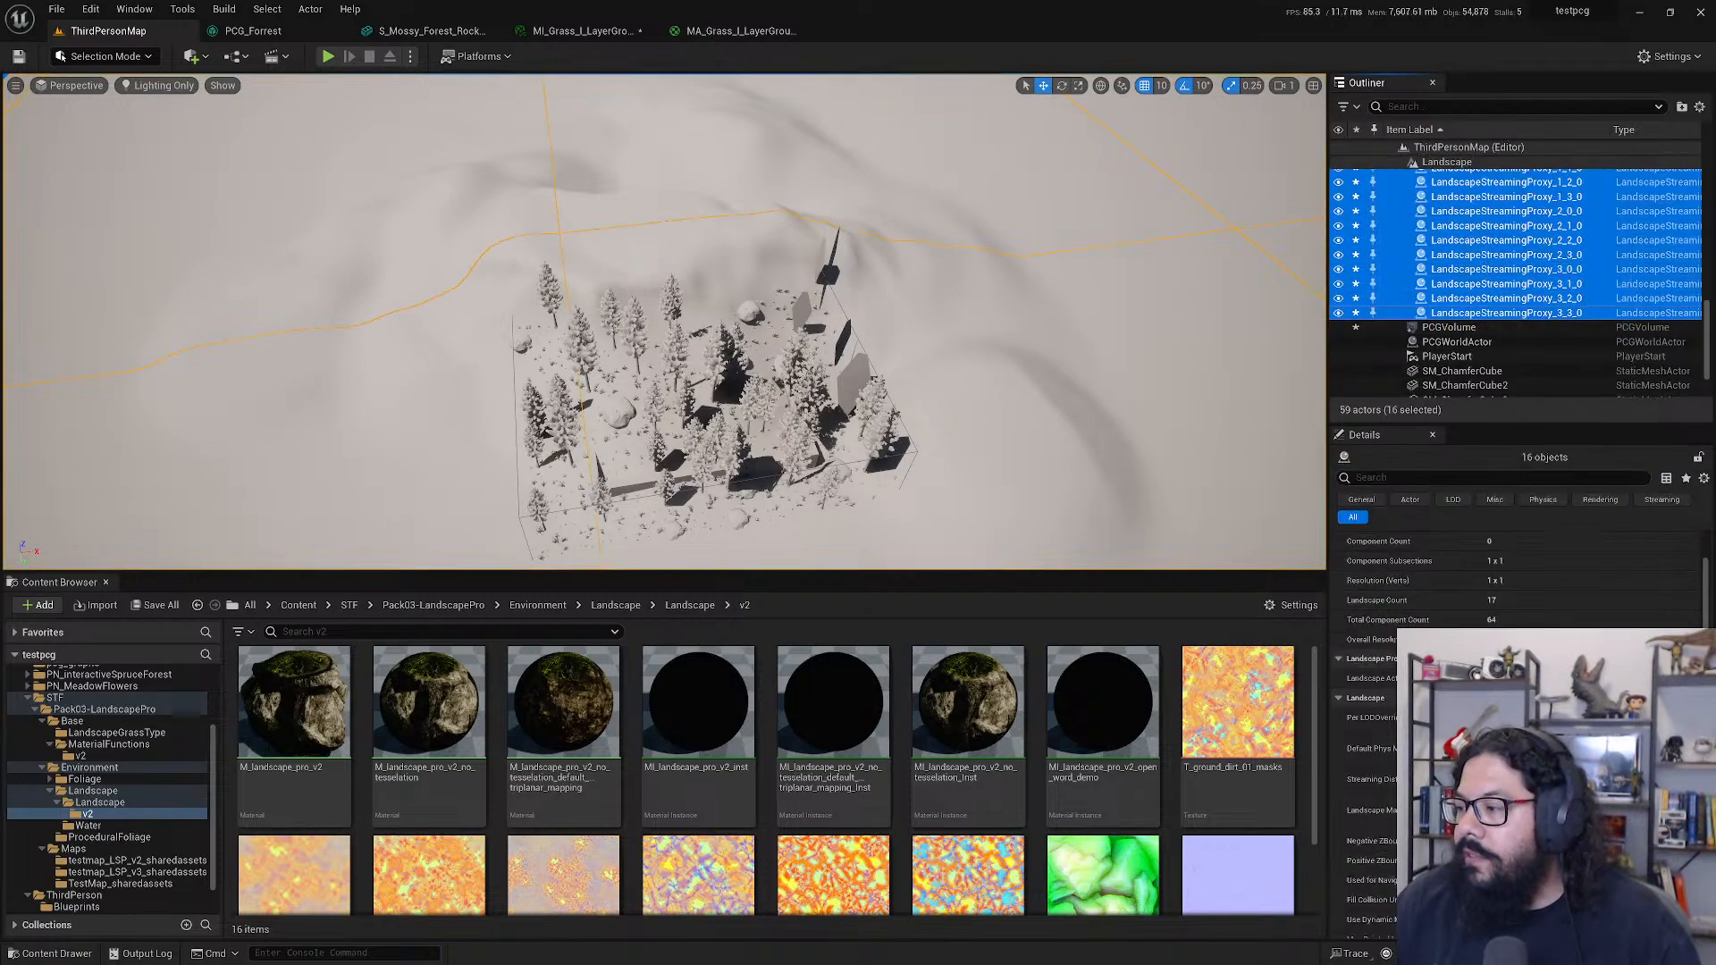
{"action": "left_click", "coordinate": [429, 716]}
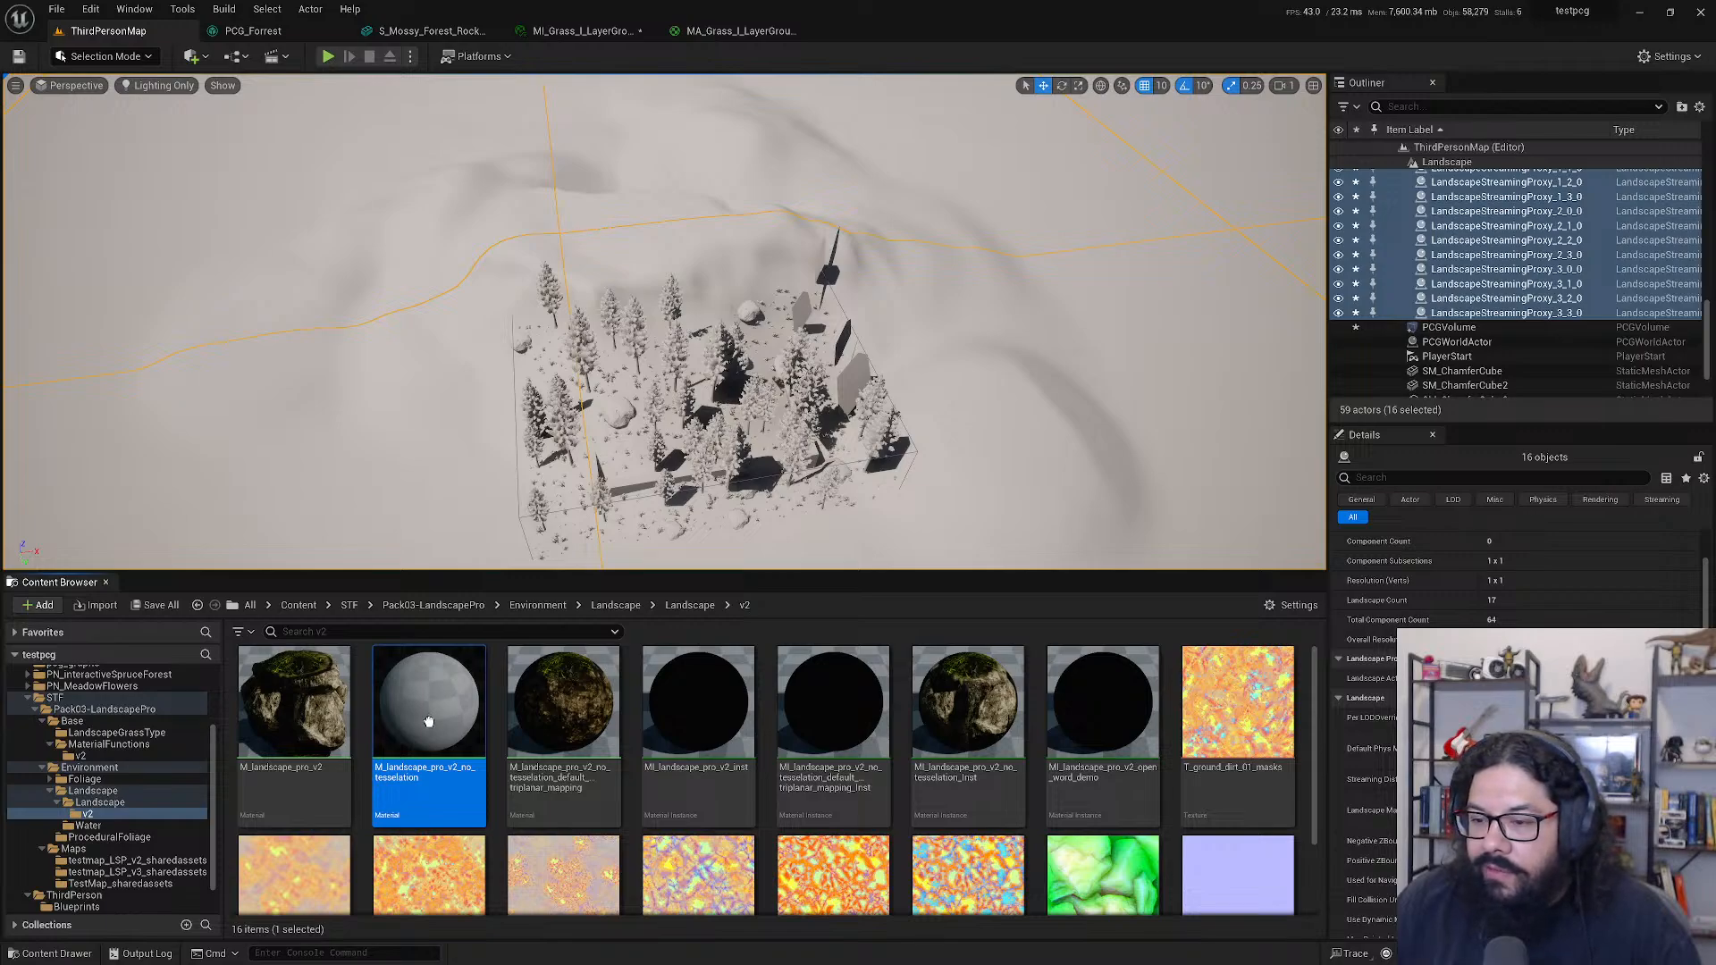
{"action": "left_click_drag", "start_coordinate": [429, 722], "coordinate": [429, 723]}
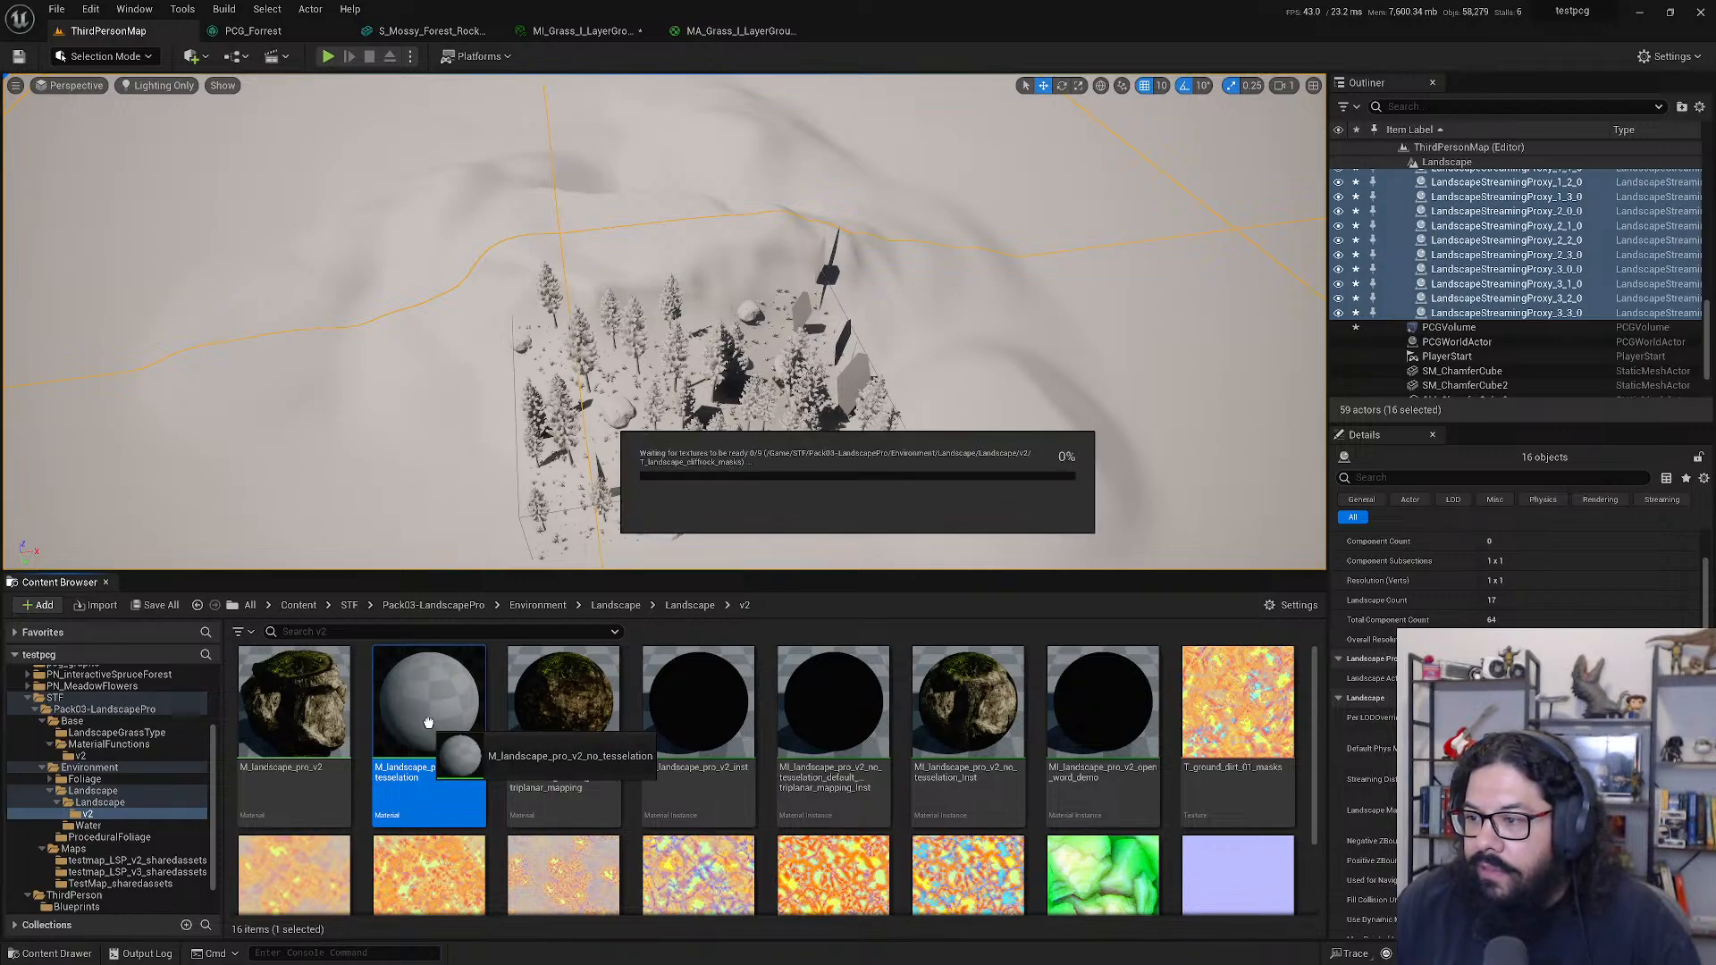
{"action": "left_click_drag", "start_coordinate": [936, 741], "coordinate": [435, 682]}
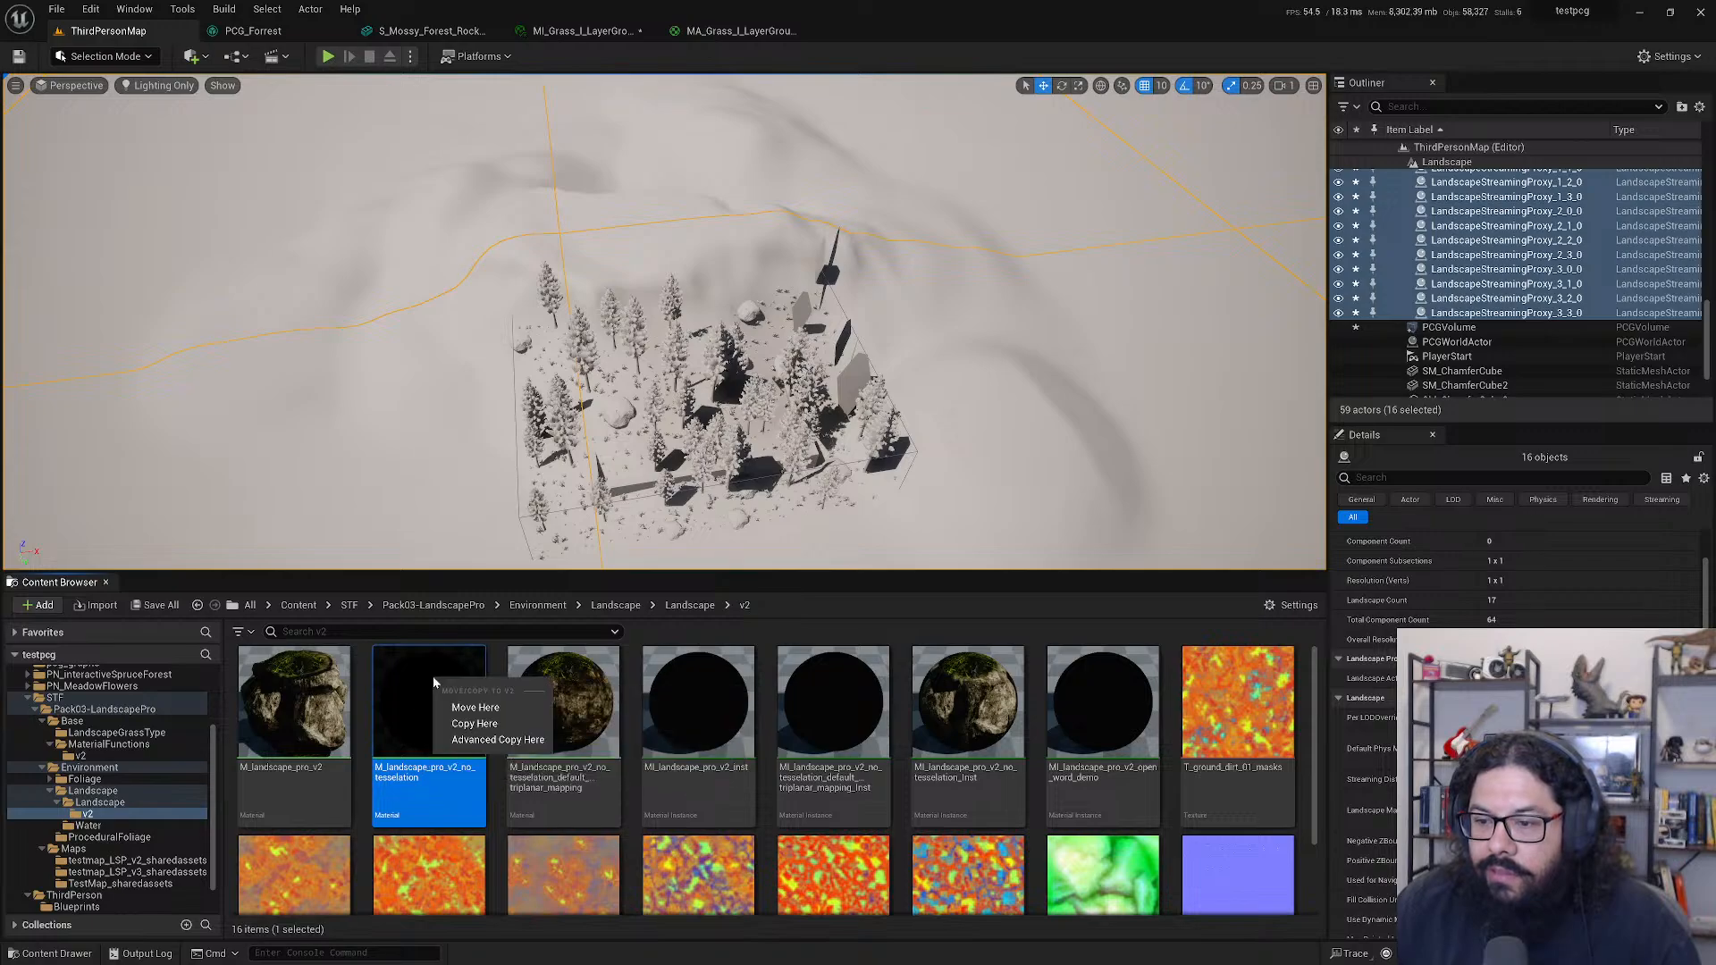
{"action": "left_click", "coordinate": [610, 712]}
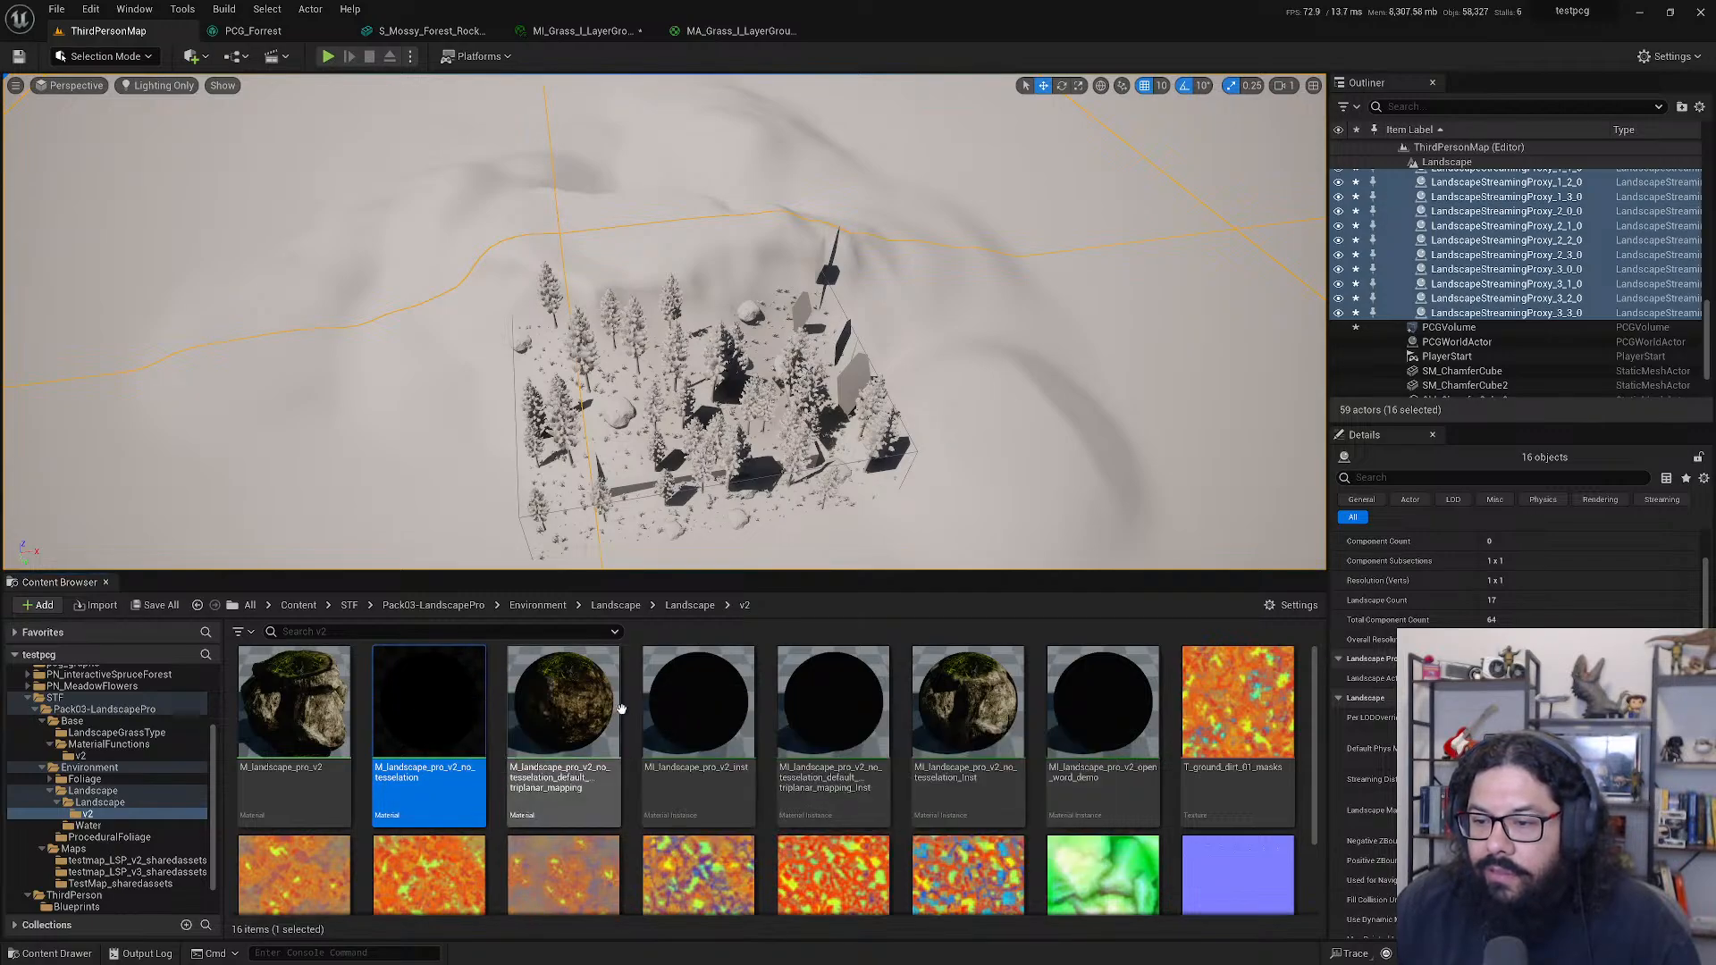
- Pick the MI_landscape_pro_v2_no_tesselation_inst material instance and switch the viewport from lighting only to Lit shading
{"action": "left_click", "coordinate": [997, 722]}
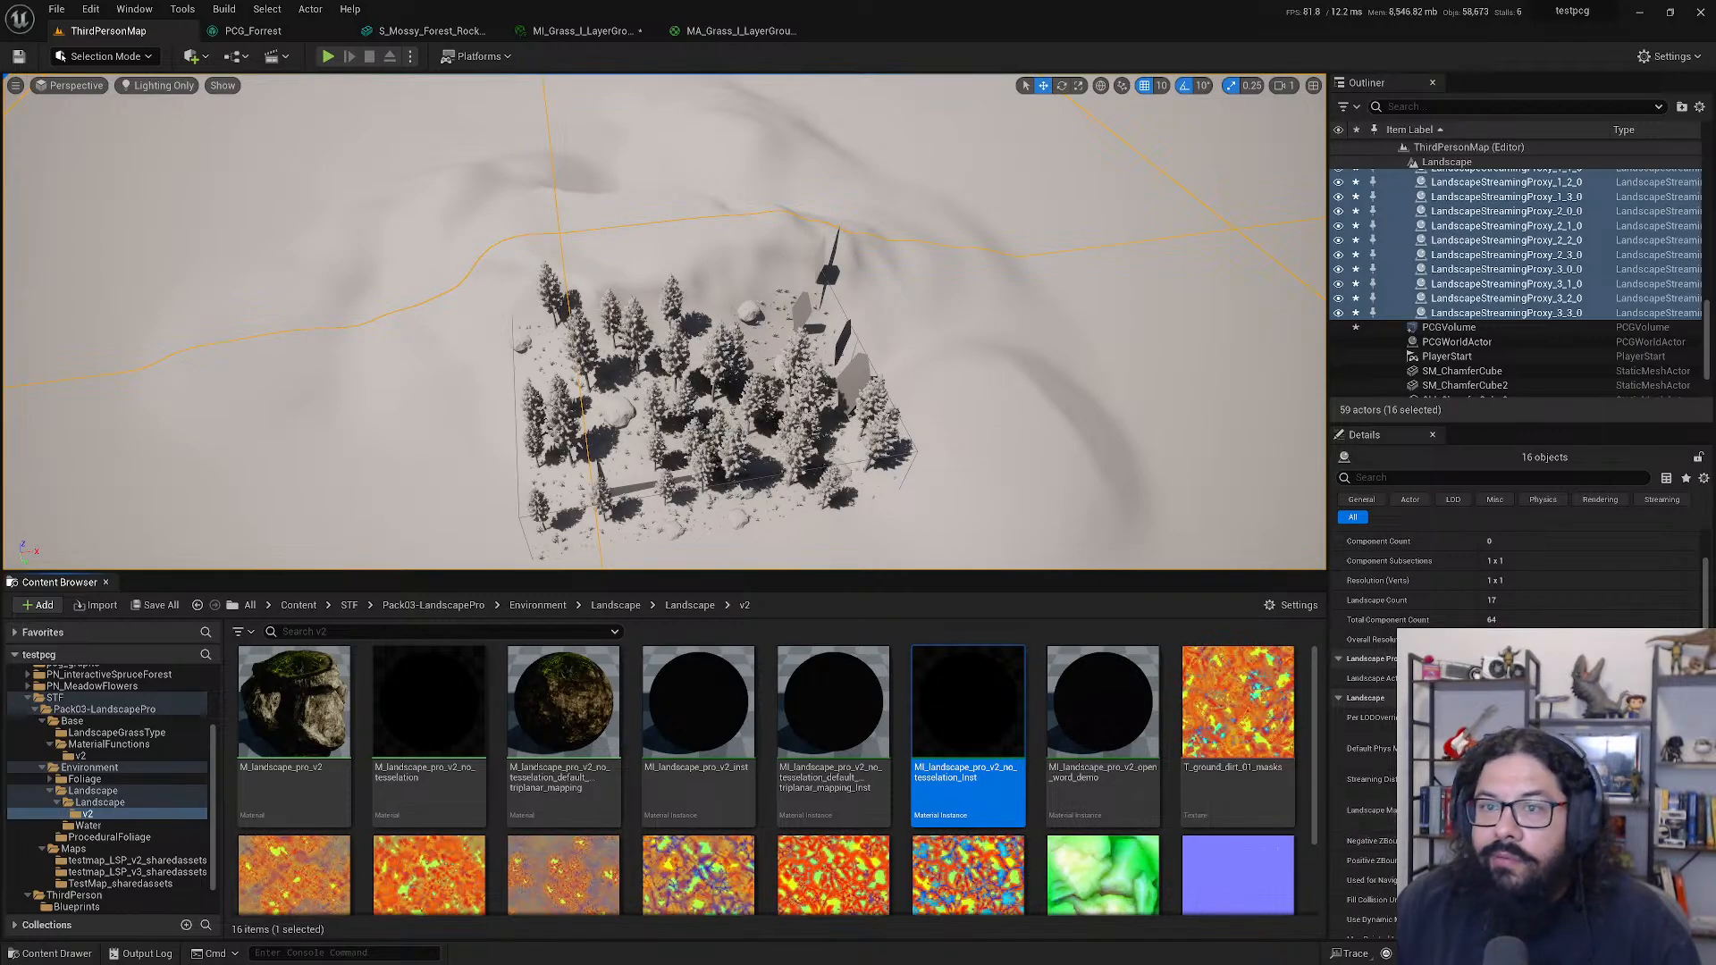
{"action": "left_click", "coordinate": [171, 90]}
{"action": "left_click", "coordinate": [174, 126]}
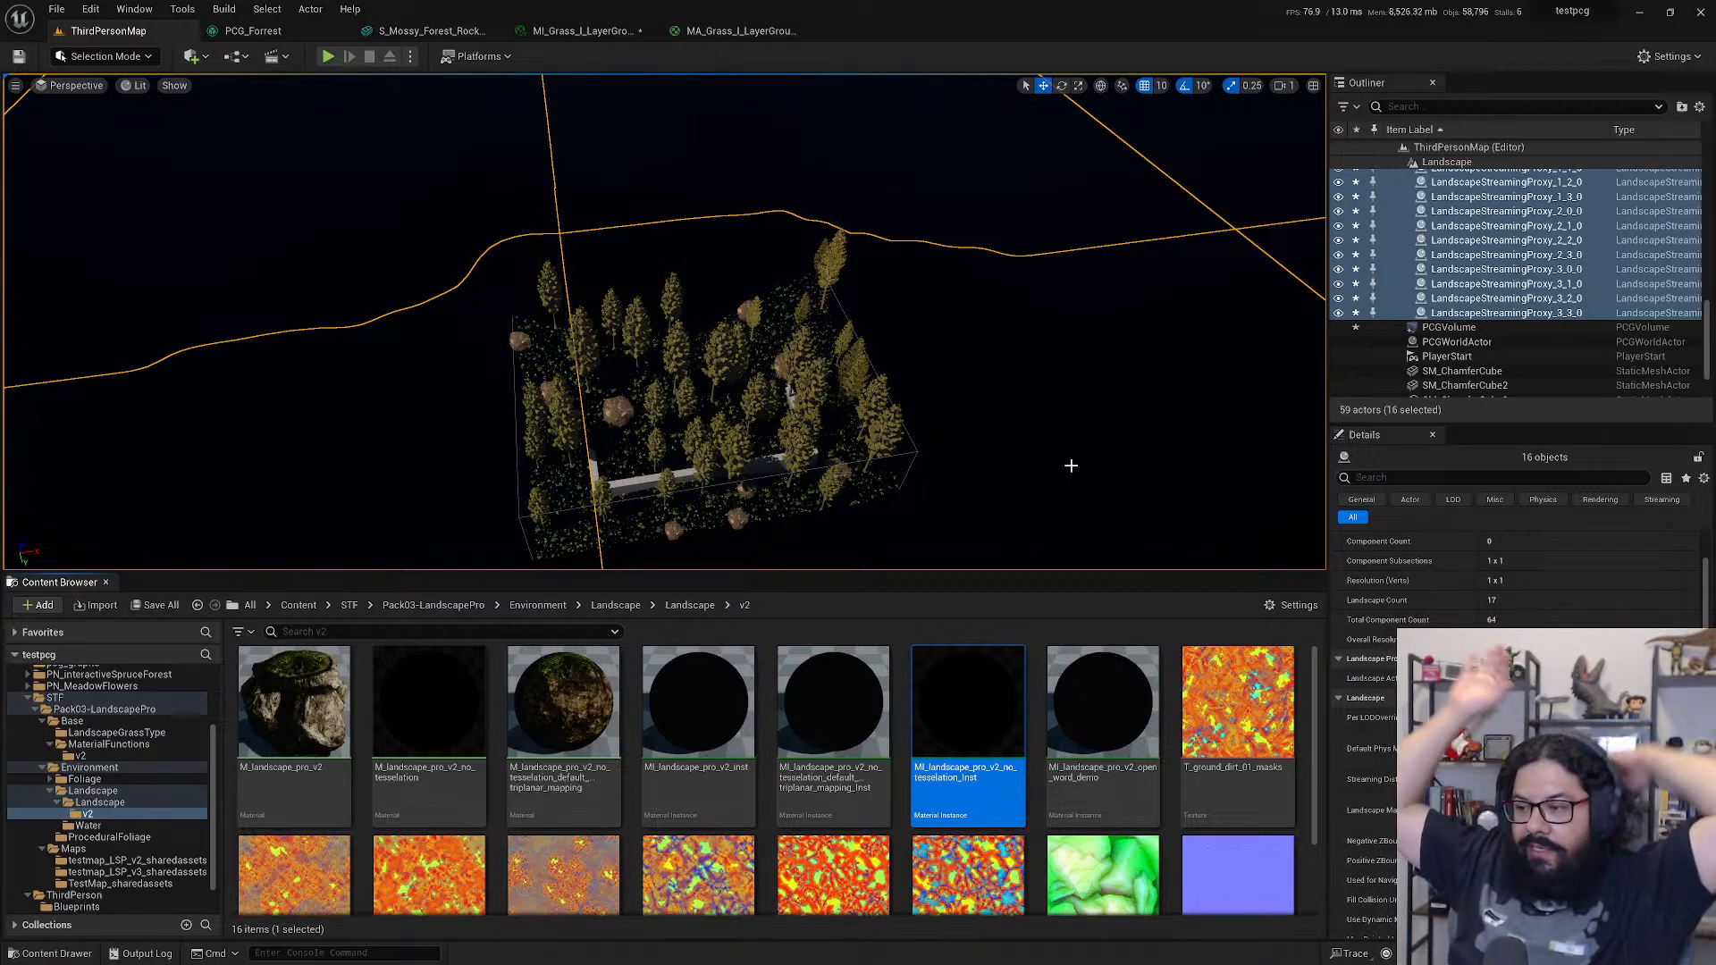
- Open the MI_landscape_pro_v2_no_tesselation_inst material instance and enable the Masks Strength AO overrides for layers 2 to 7
{"action": "double_click", "coordinate": [987, 690]}
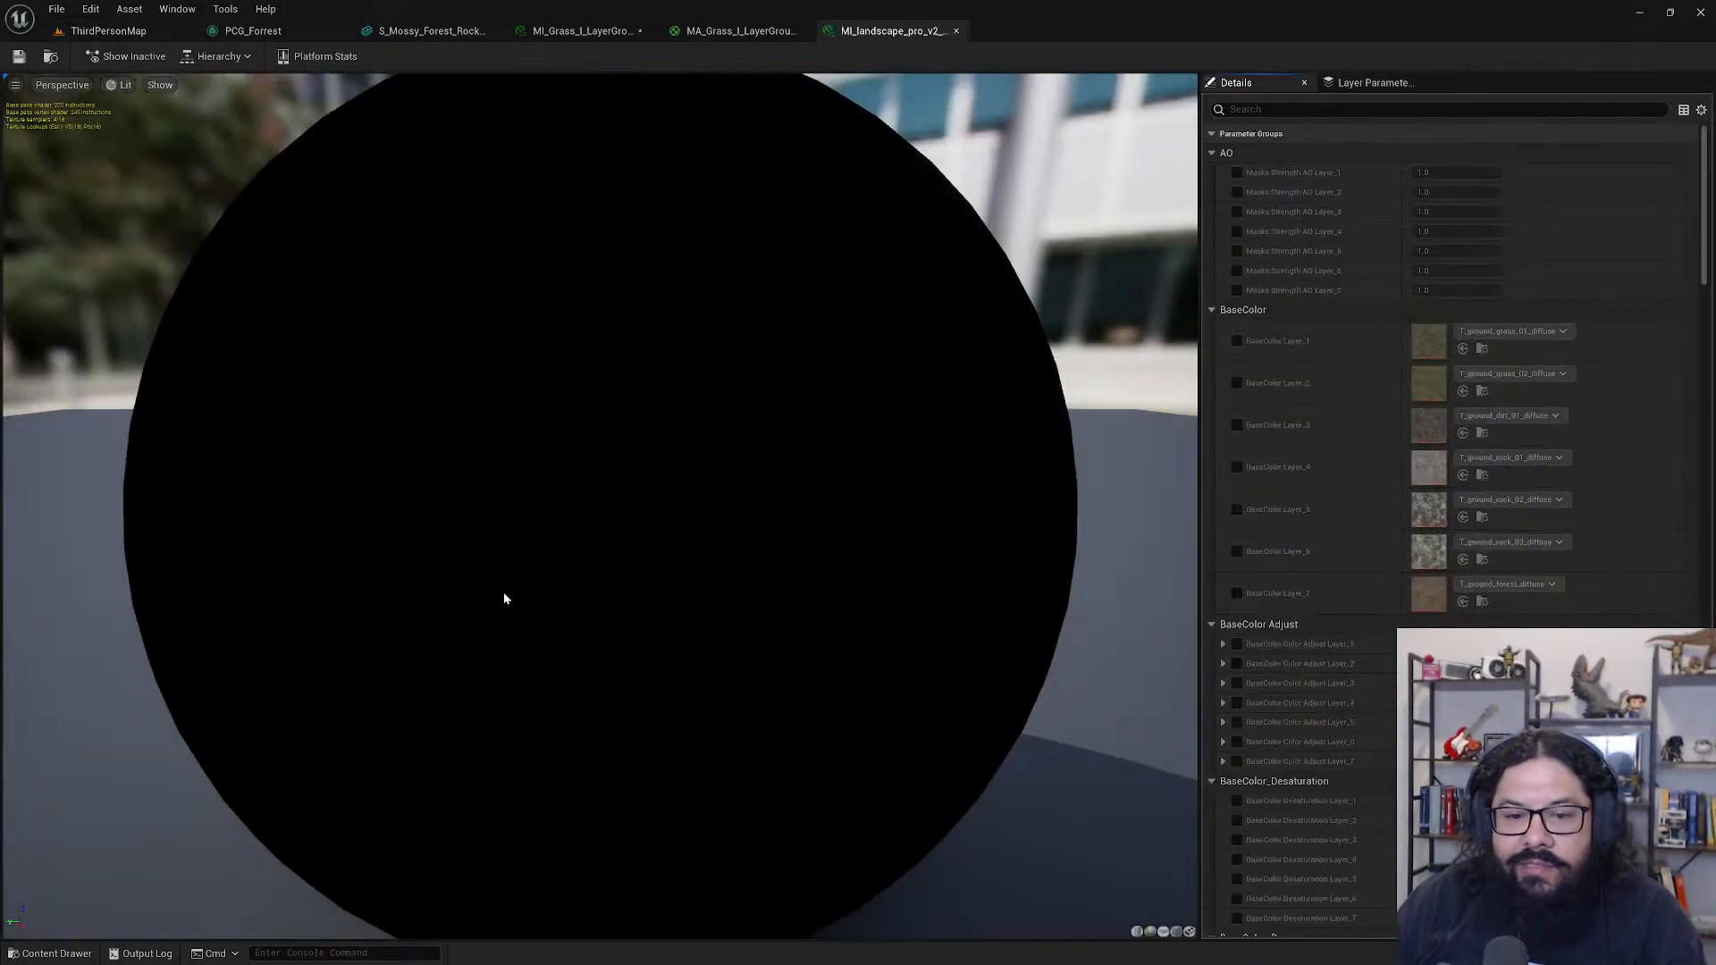
{"action": "scroll", "coordinate": [535, 563], "scroll_direction": "down", "scroll_amount": 5}
{"action": "scroll", "coordinate": [535, 563], "scroll_direction": "up", "scroll_amount": 5}
{"action": "scroll", "coordinate": [536, 563], "scroll_direction": "down", "scroll_amount": 5}
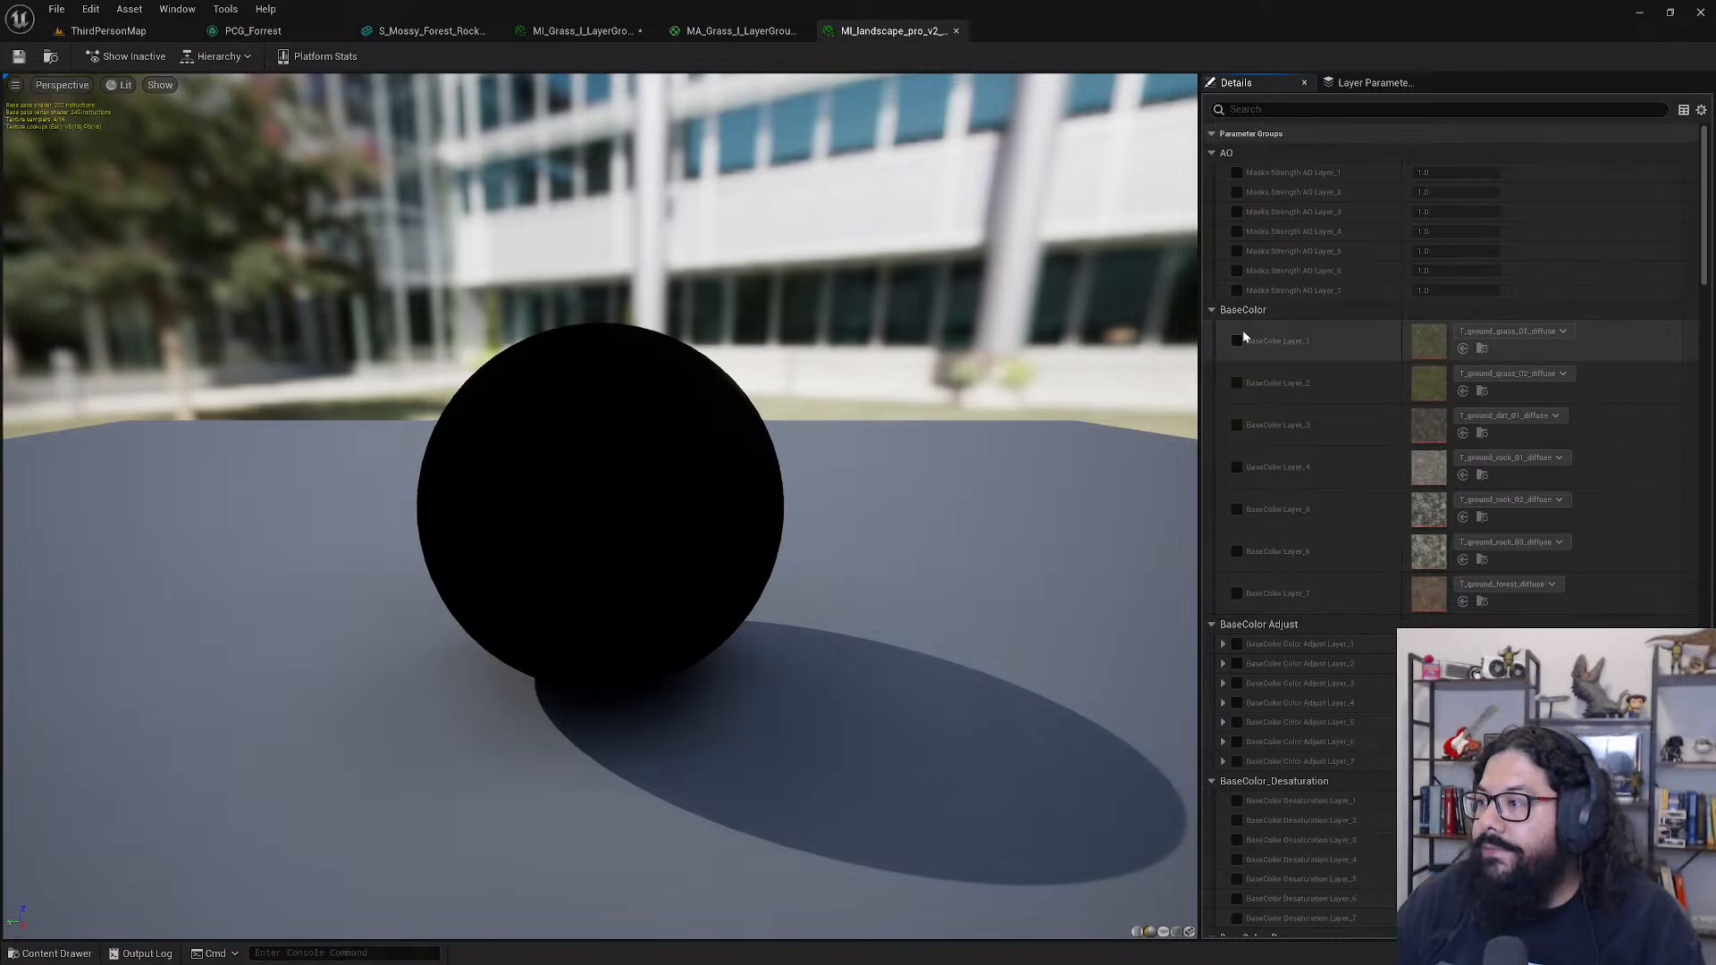
{"action": "left_click", "coordinate": [1237, 289]}
{"action": "left_click", "coordinate": [1237, 250]}
{"action": "left_click", "coordinate": [1237, 231]}
{"action": "left_click", "coordinate": [1237, 211]}
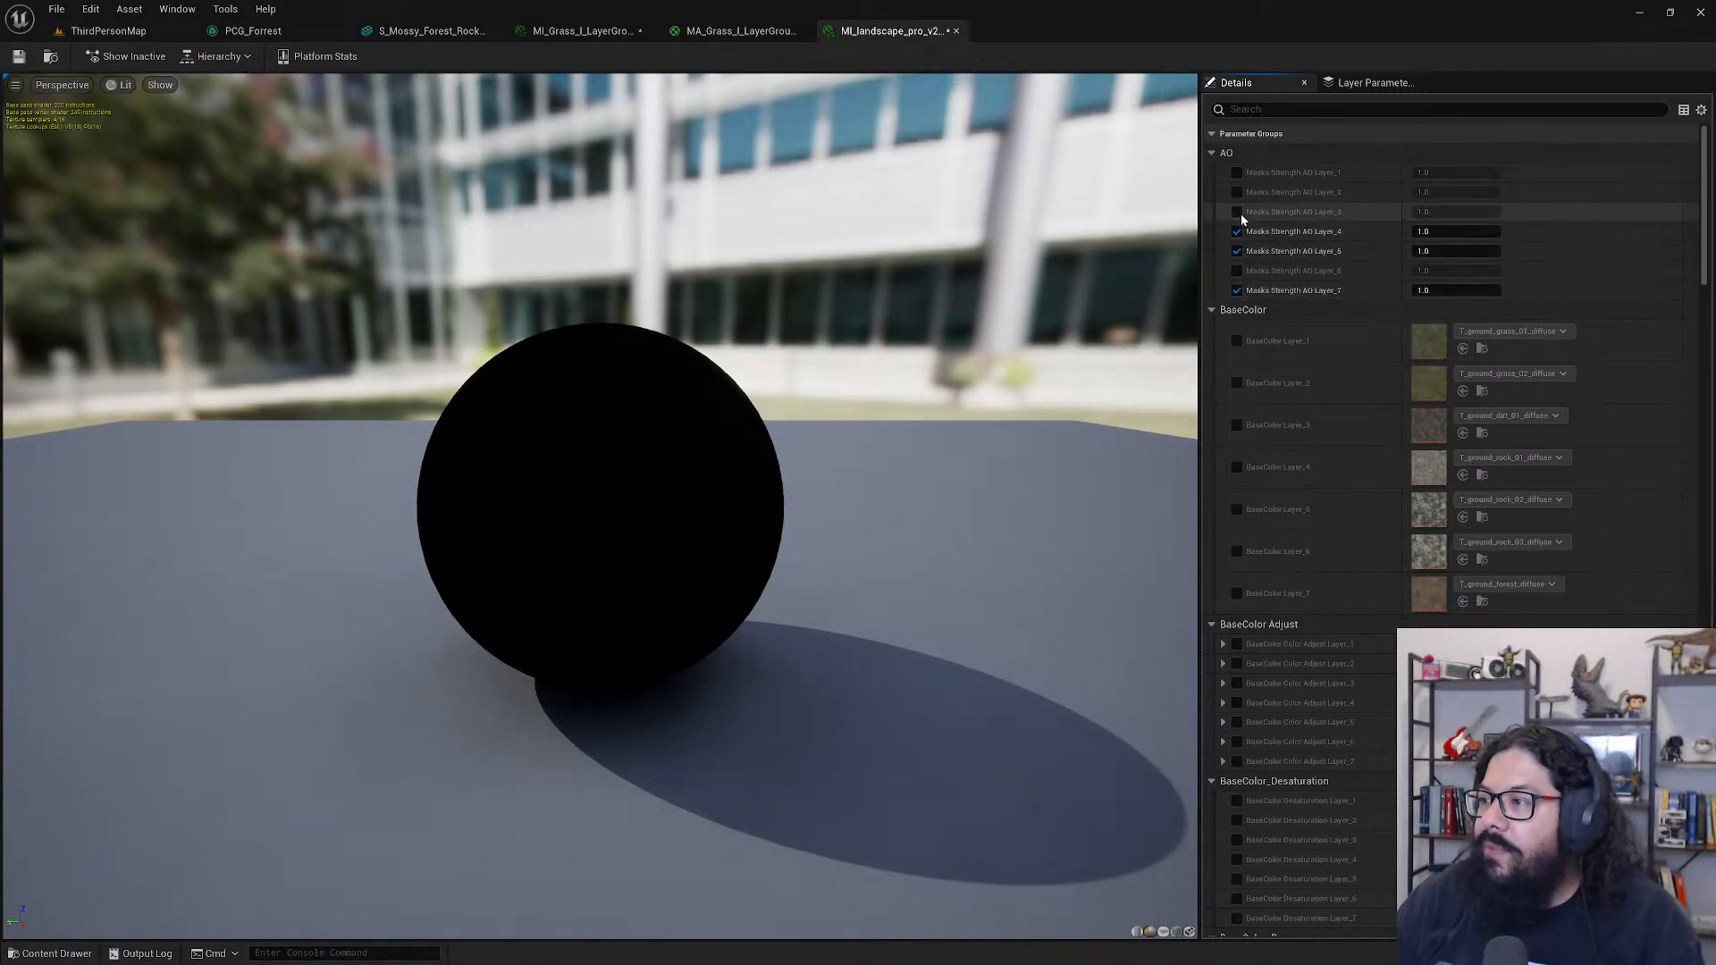
{"action": "left_click", "coordinate": [1237, 192]}
{"action": "left_click", "coordinate": [1237, 271]}
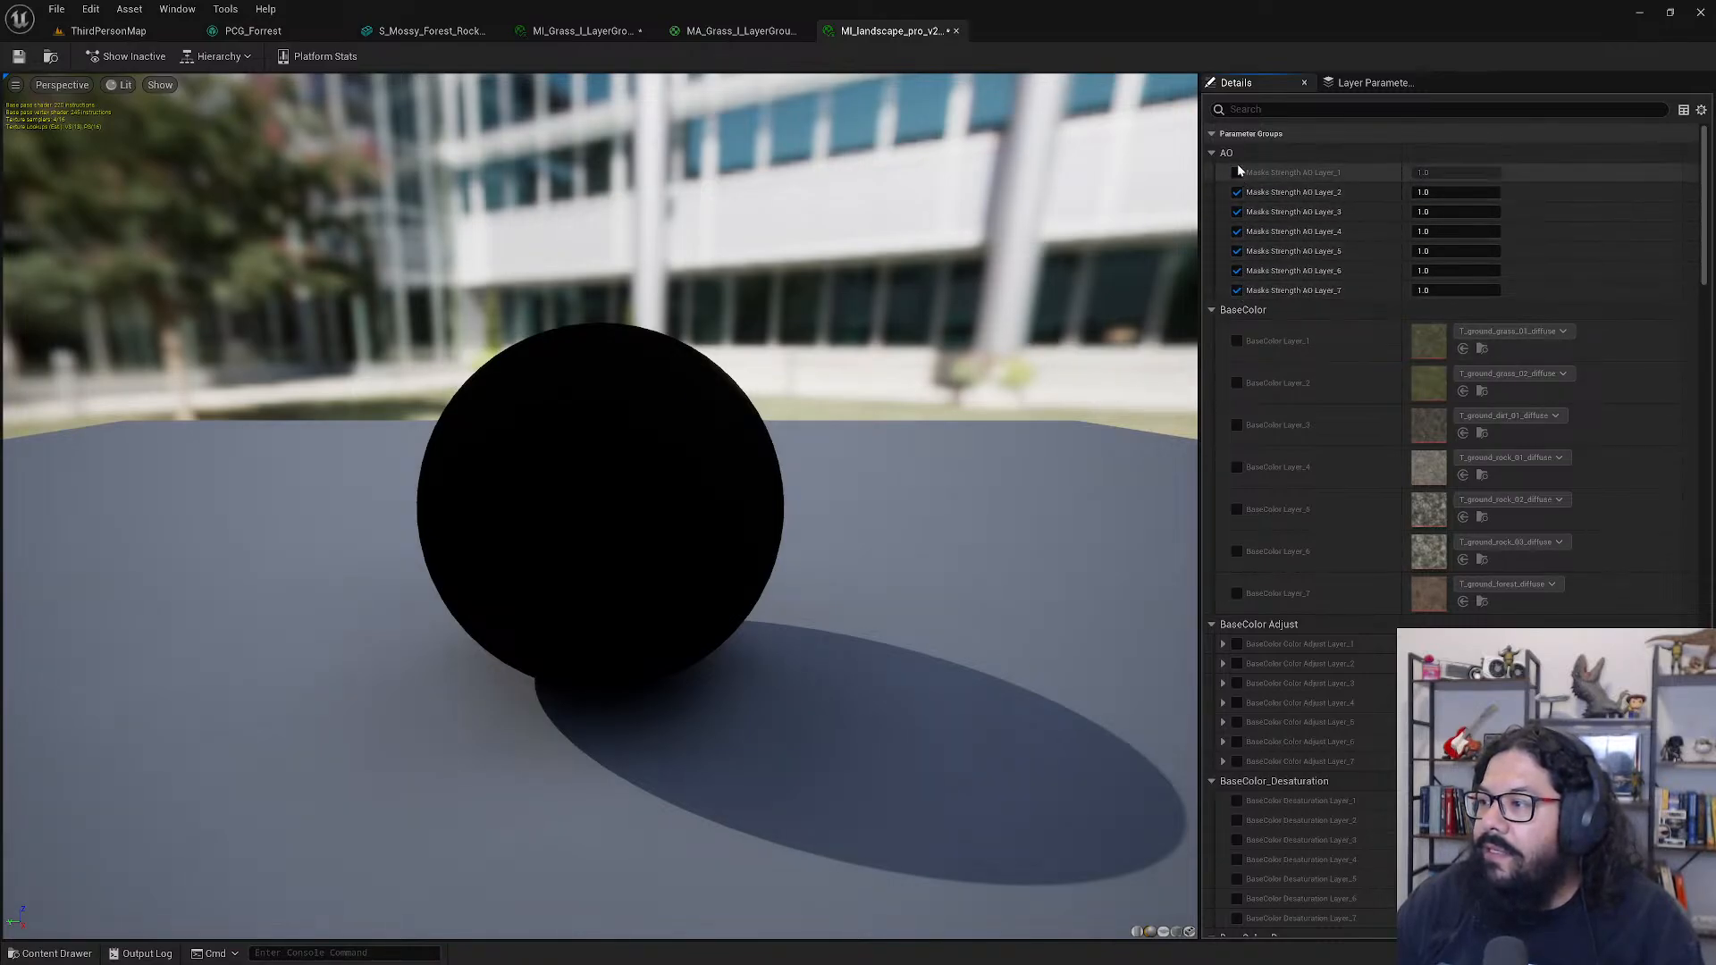
- Enable the BaseColor texture overrides for layers 1 to 7 in the material instance
{"action": "left_click", "coordinate": [1237, 342]}
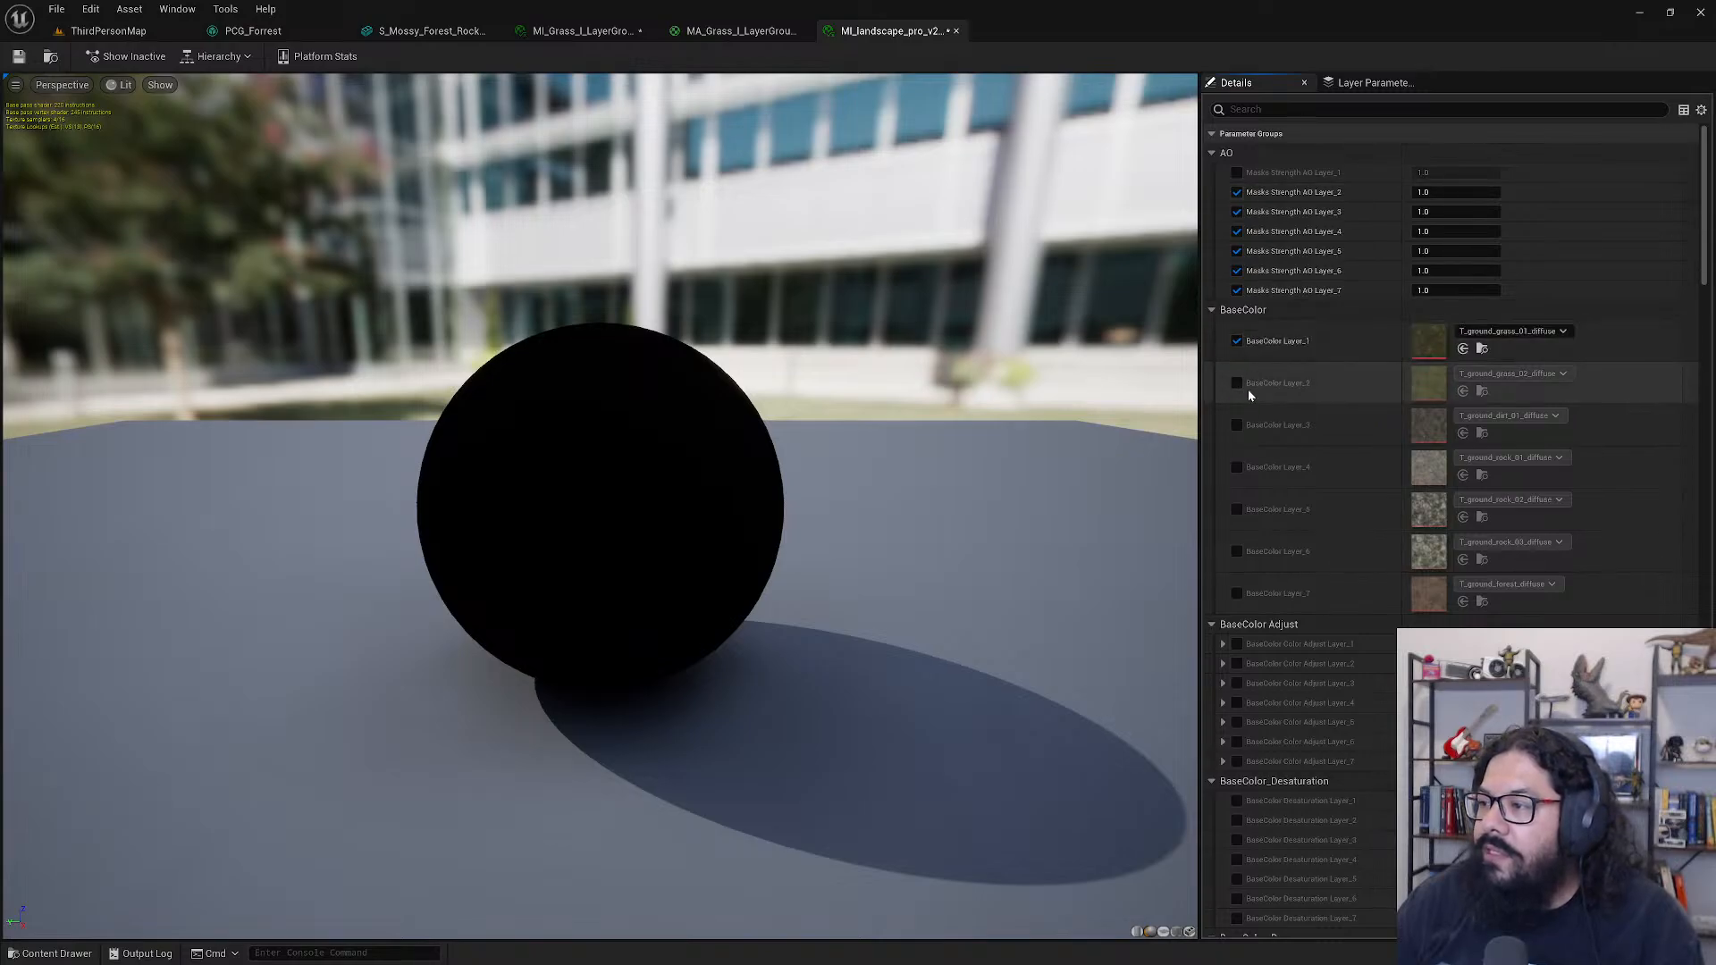
{"action": "left_click", "coordinate": [1237, 426]}
{"action": "left_click", "coordinate": [1237, 384]}
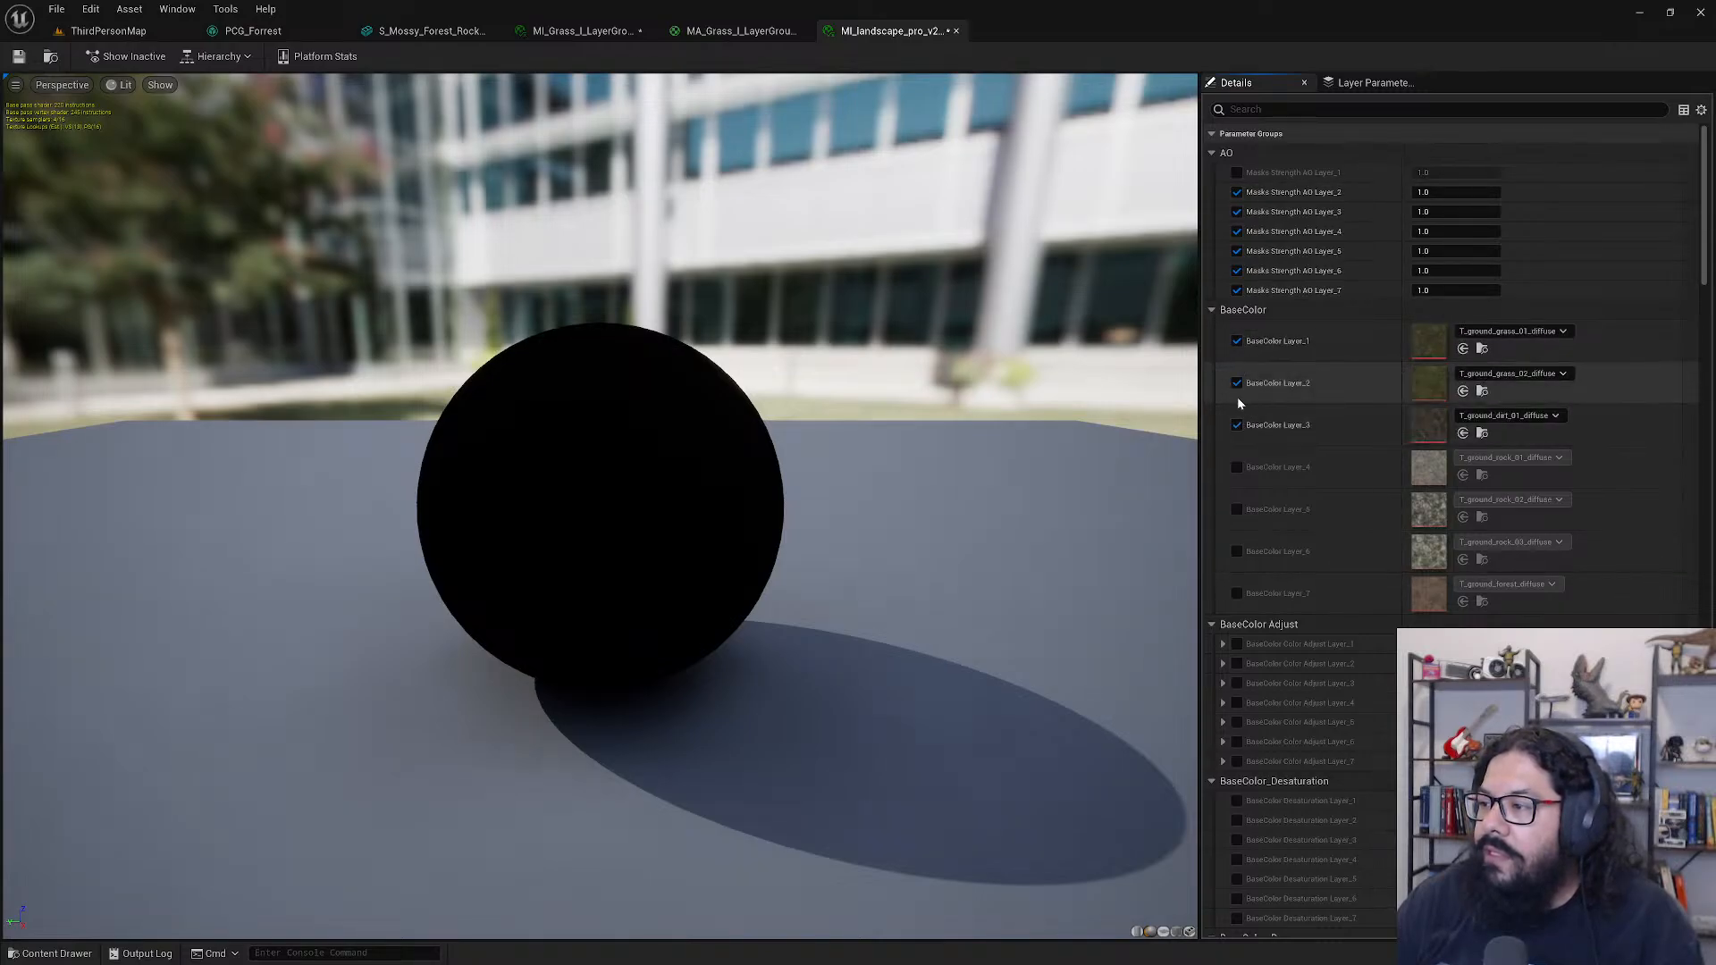
{"action": "left_click", "coordinate": [1237, 467]}
{"action": "left_click", "coordinate": [1237, 510]}
{"action": "left_click", "coordinate": [1237, 552]}
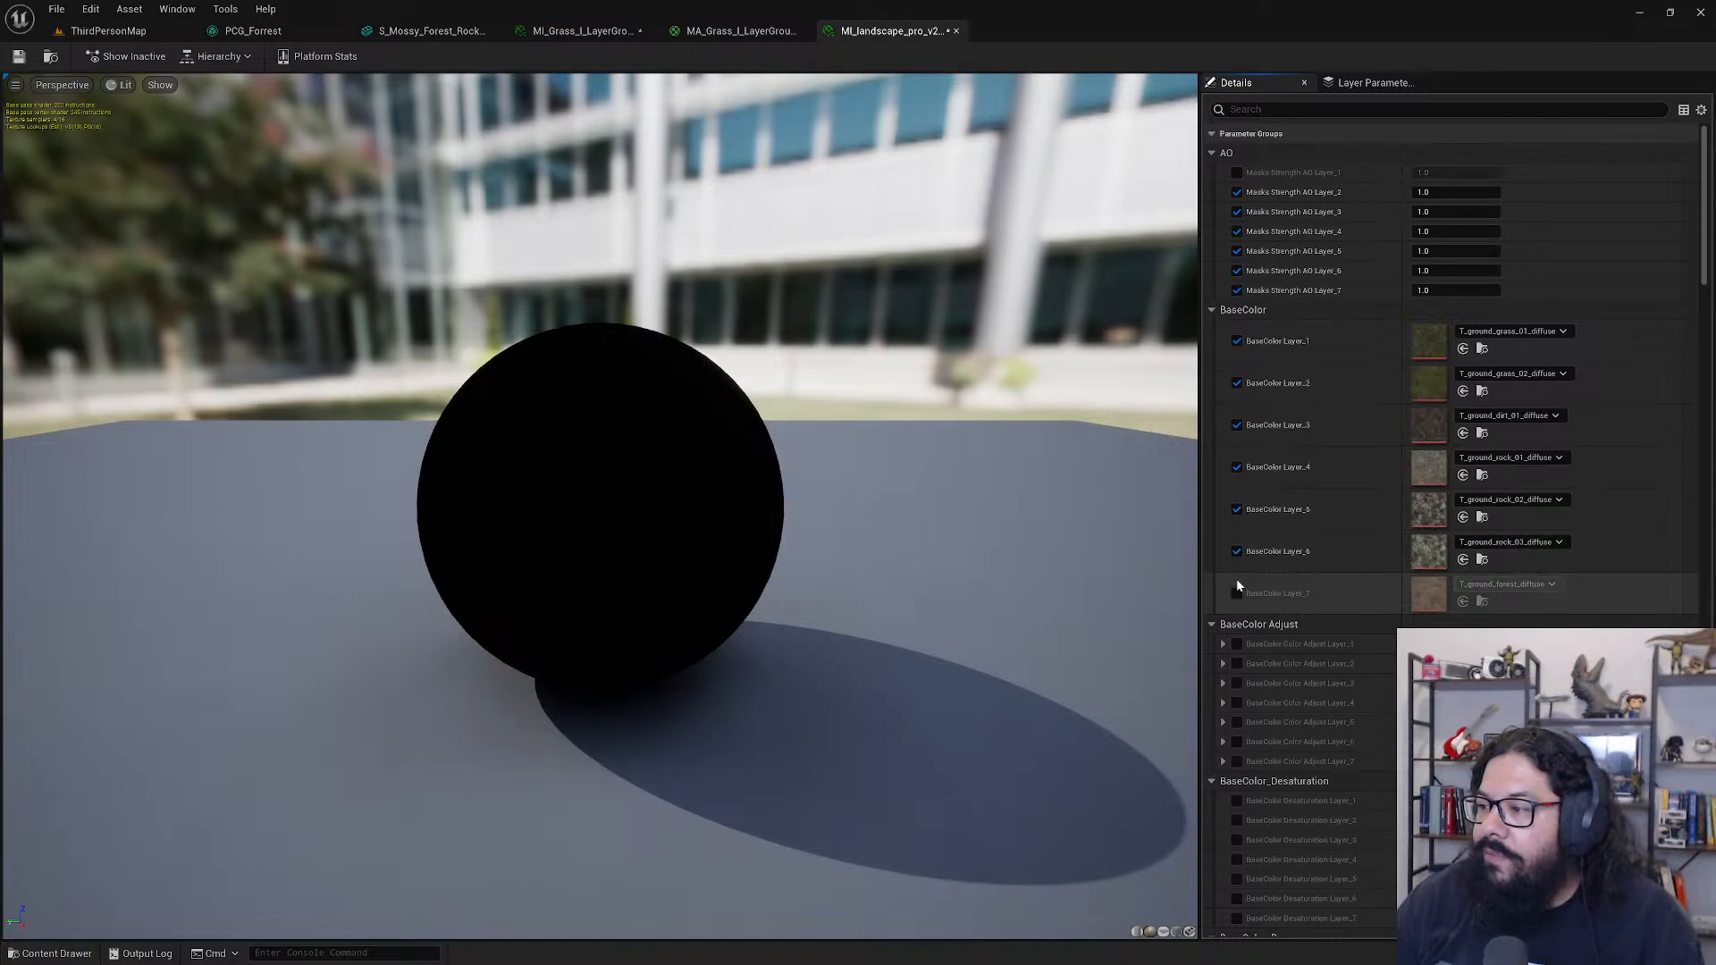
{"action": "left_click", "coordinate": [1234, 594]}
- Enable the Masks texture overrides for layers 1 and 2 and save the material instance
{"action": "scroll", "coordinate": [1242, 596], "scroll_direction": "down", "scroll_amount": 15}
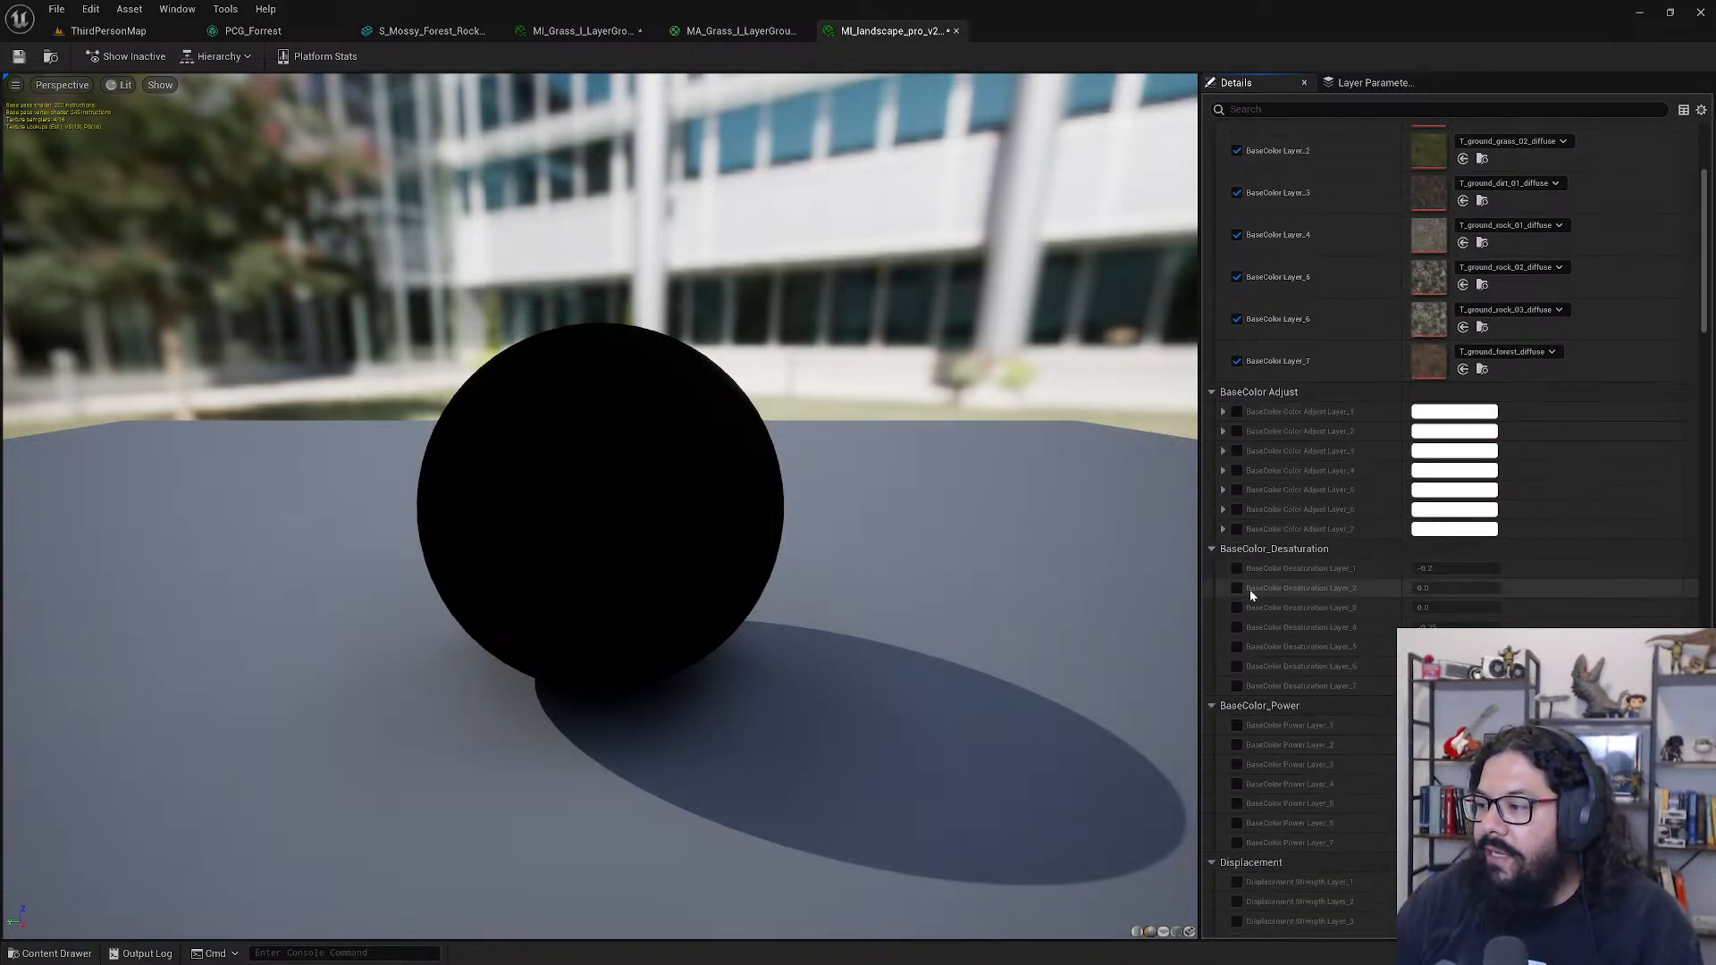
{"action": "scroll", "coordinate": [1250, 595], "scroll_direction": "down", "scroll_amount": 2}
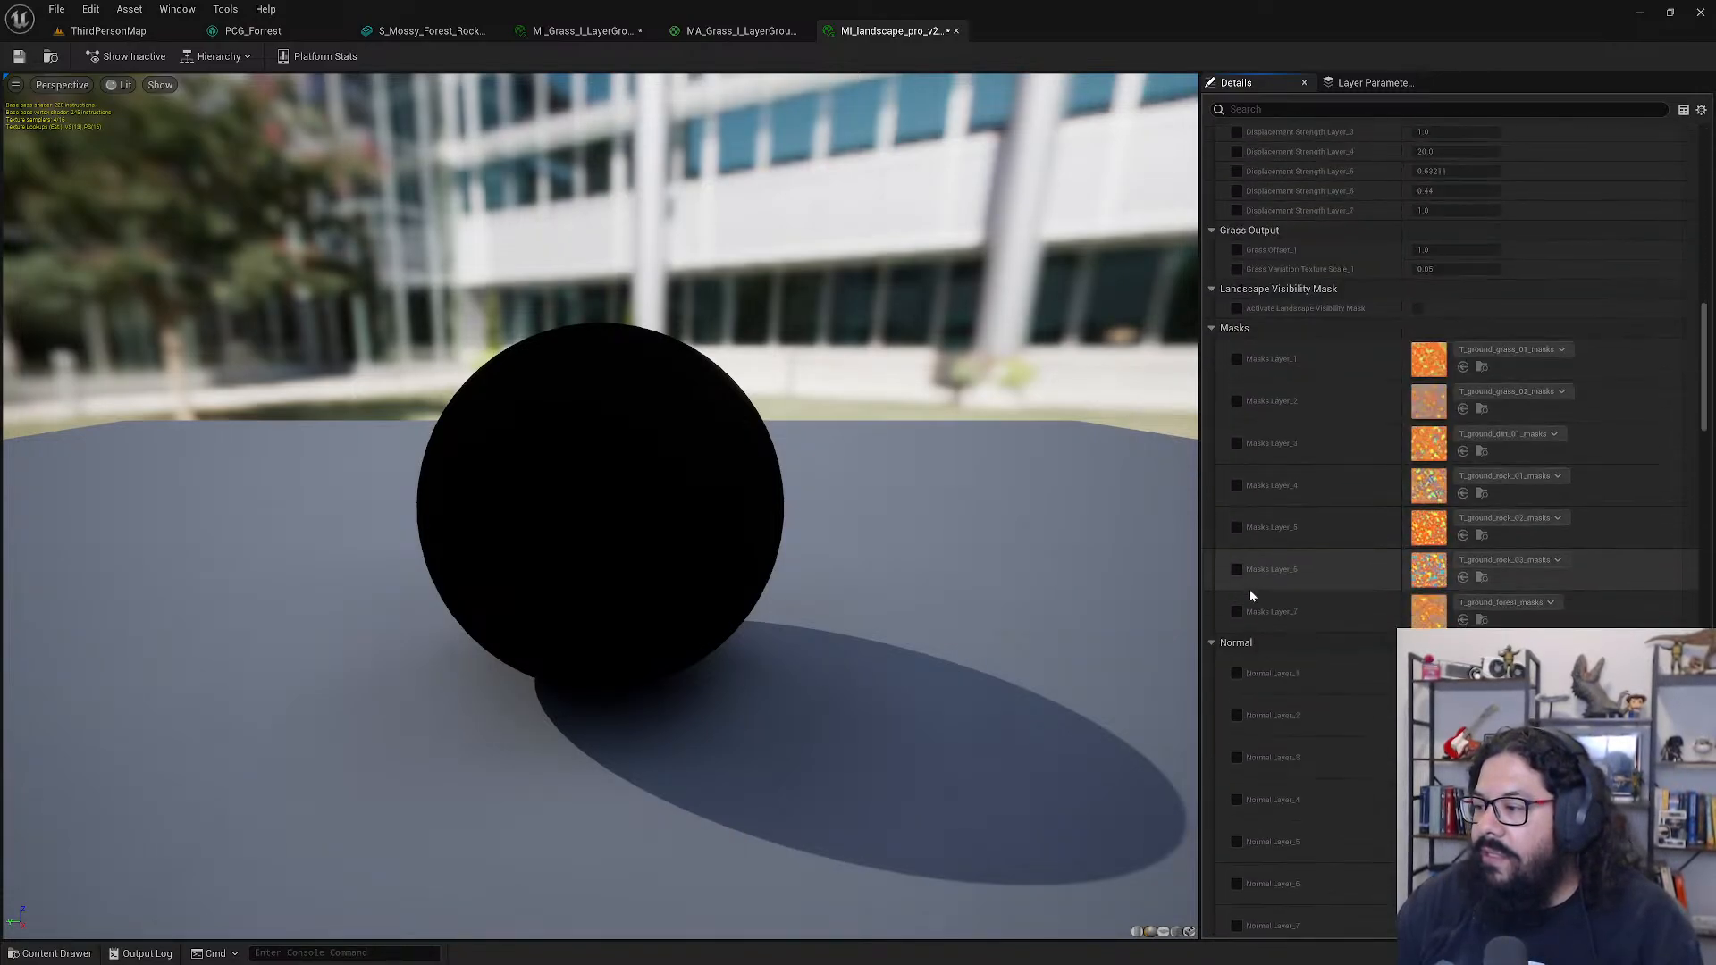
{"action": "left_click", "coordinate": [1237, 335]}
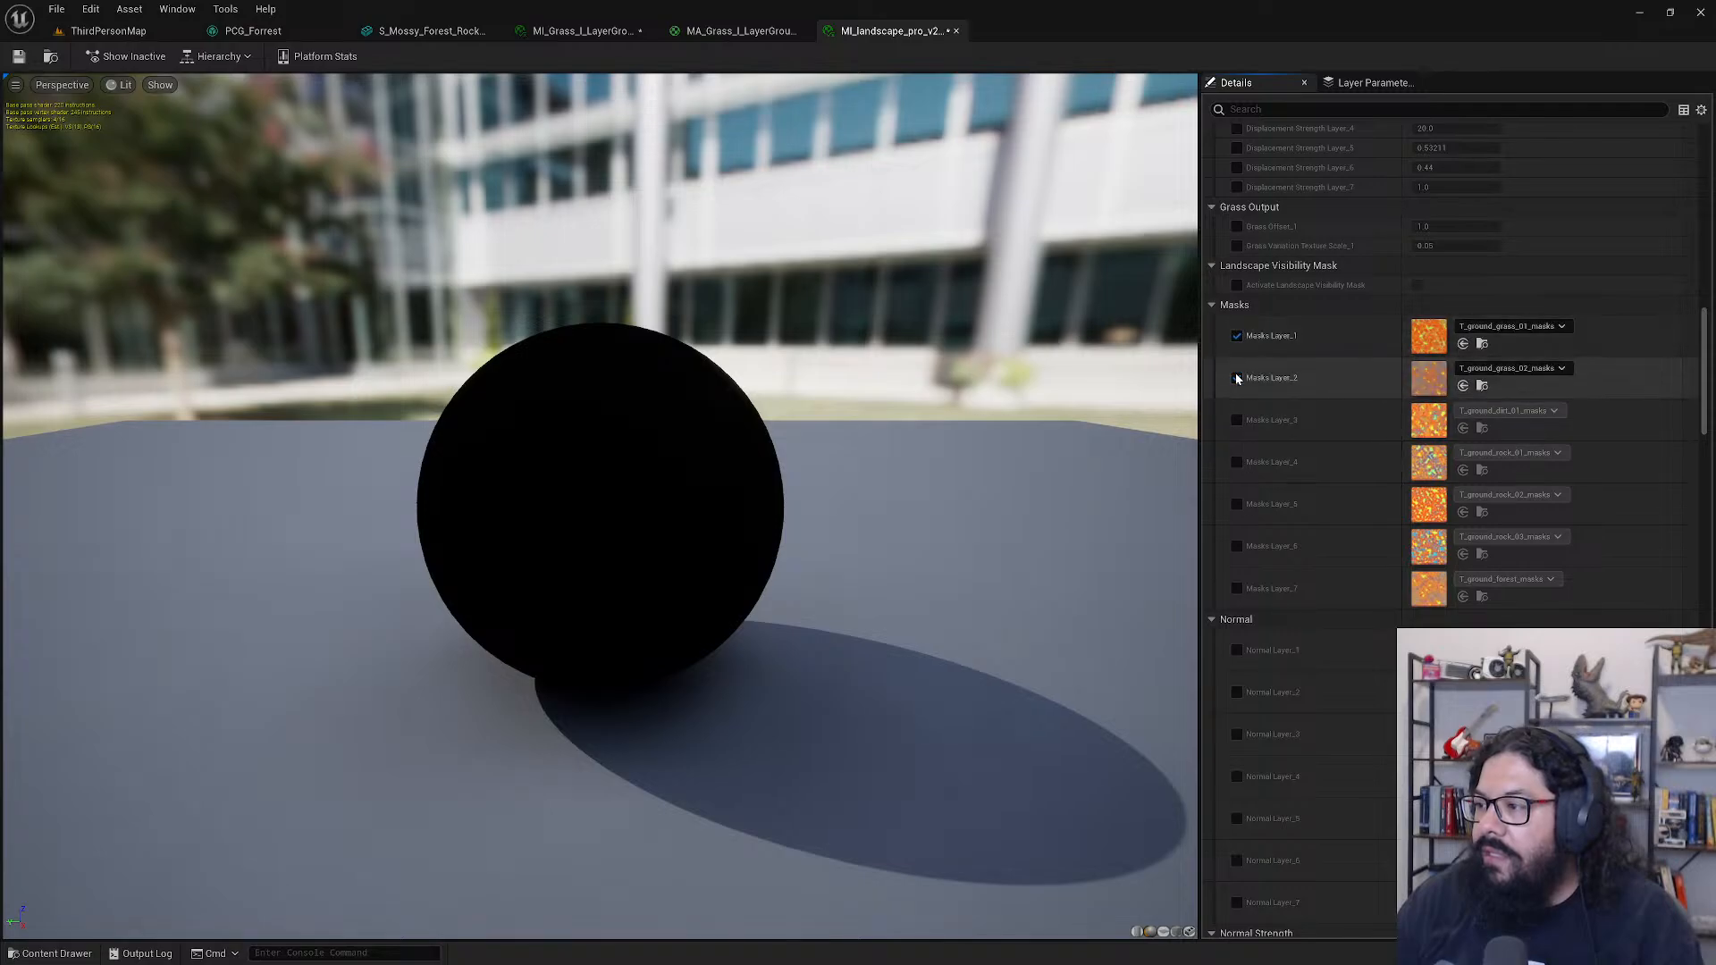
{"action": "left_click", "coordinate": [1237, 378]}
{"action": "left_click", "coordinate": [17, 56]}
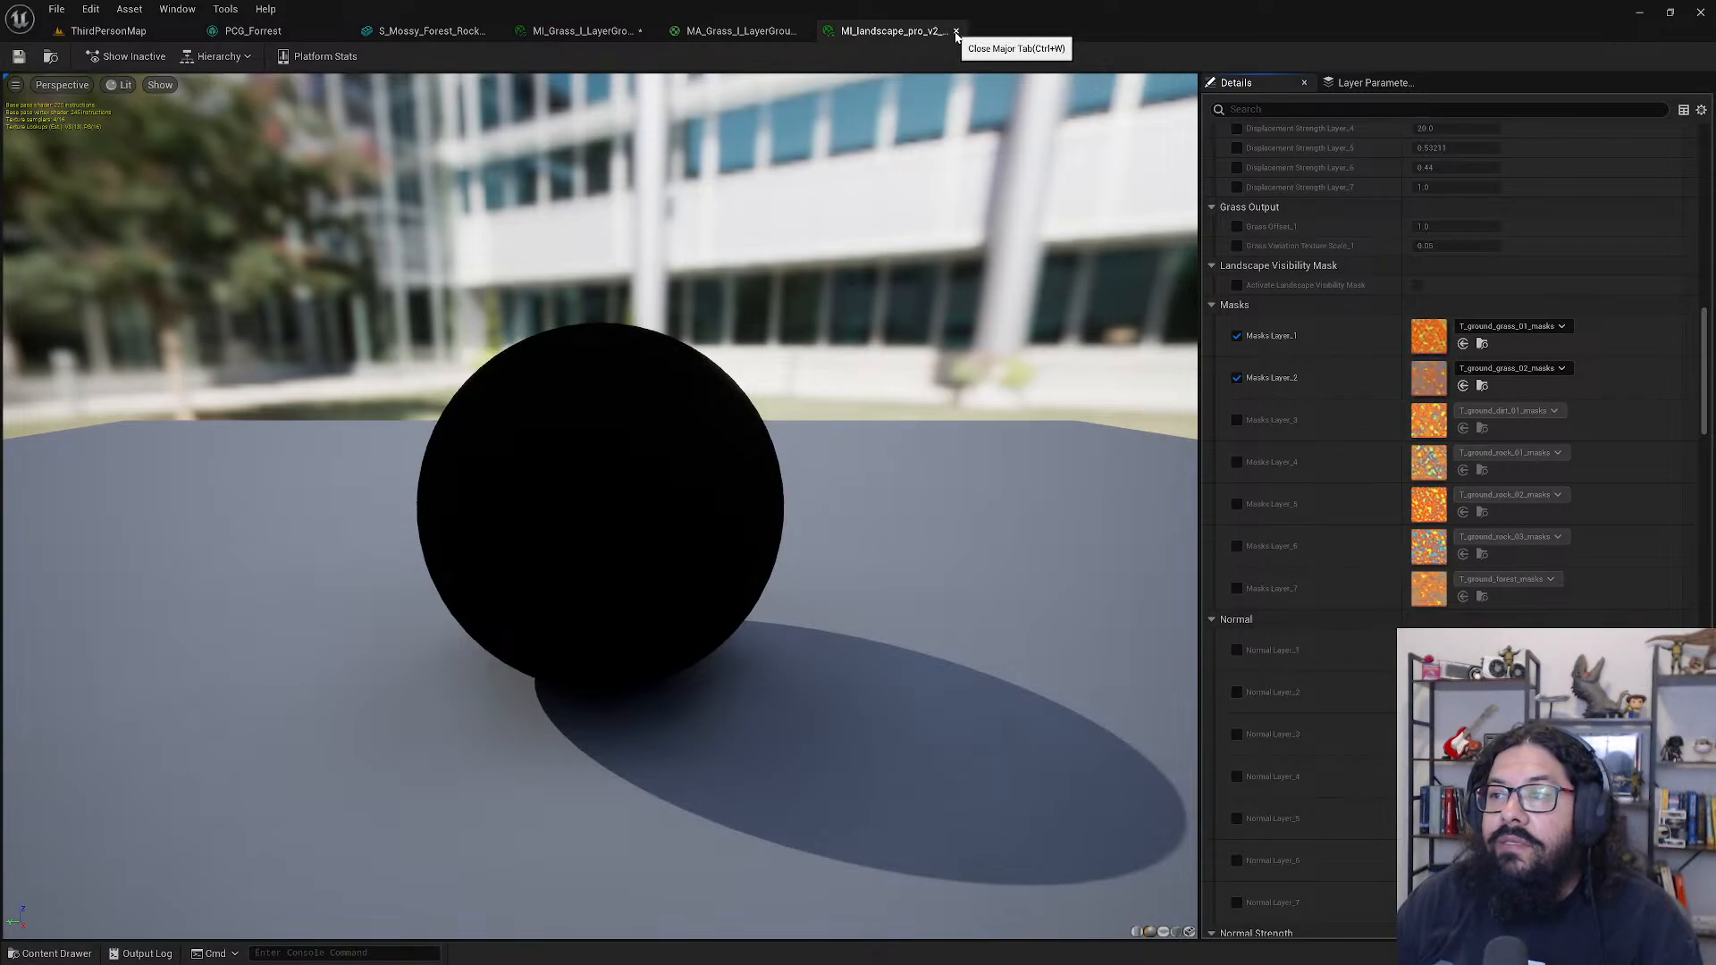
- Close the material instance, return to ThirdPersonMap and save the level
{"action": "left_click", "coordinate": [957, 32]}
{"action": "left_click", "coordinate": [134, 32]}
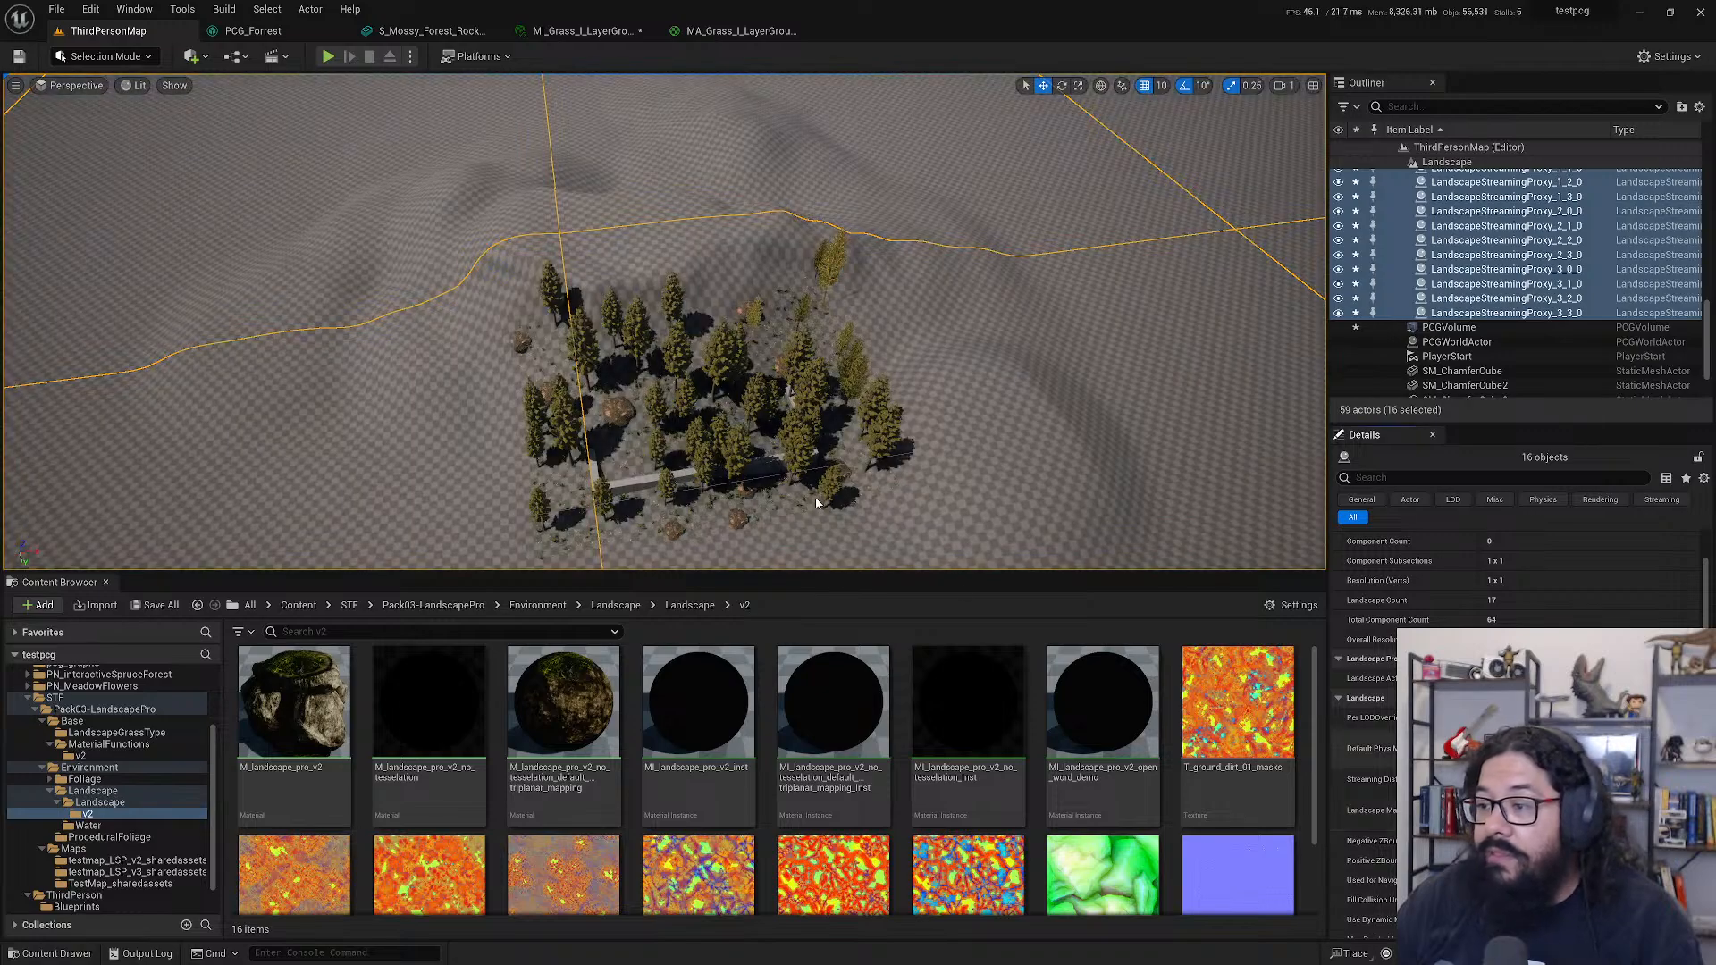
{"action": "key", "text": "ctrl+s"}
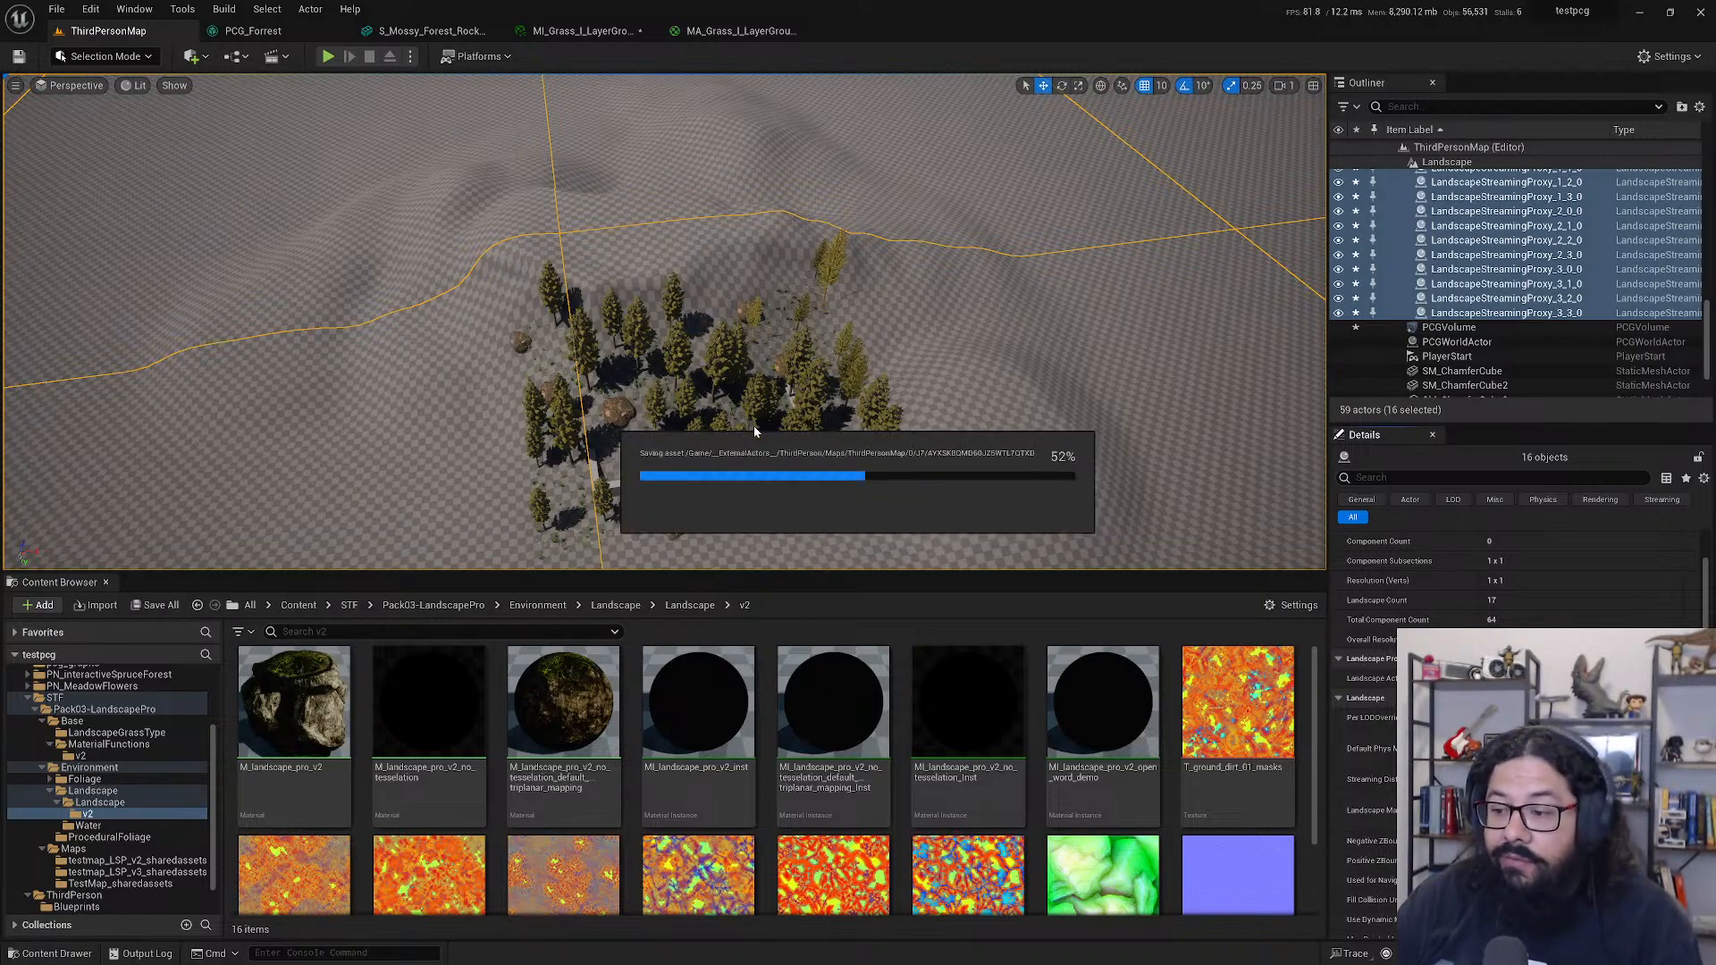
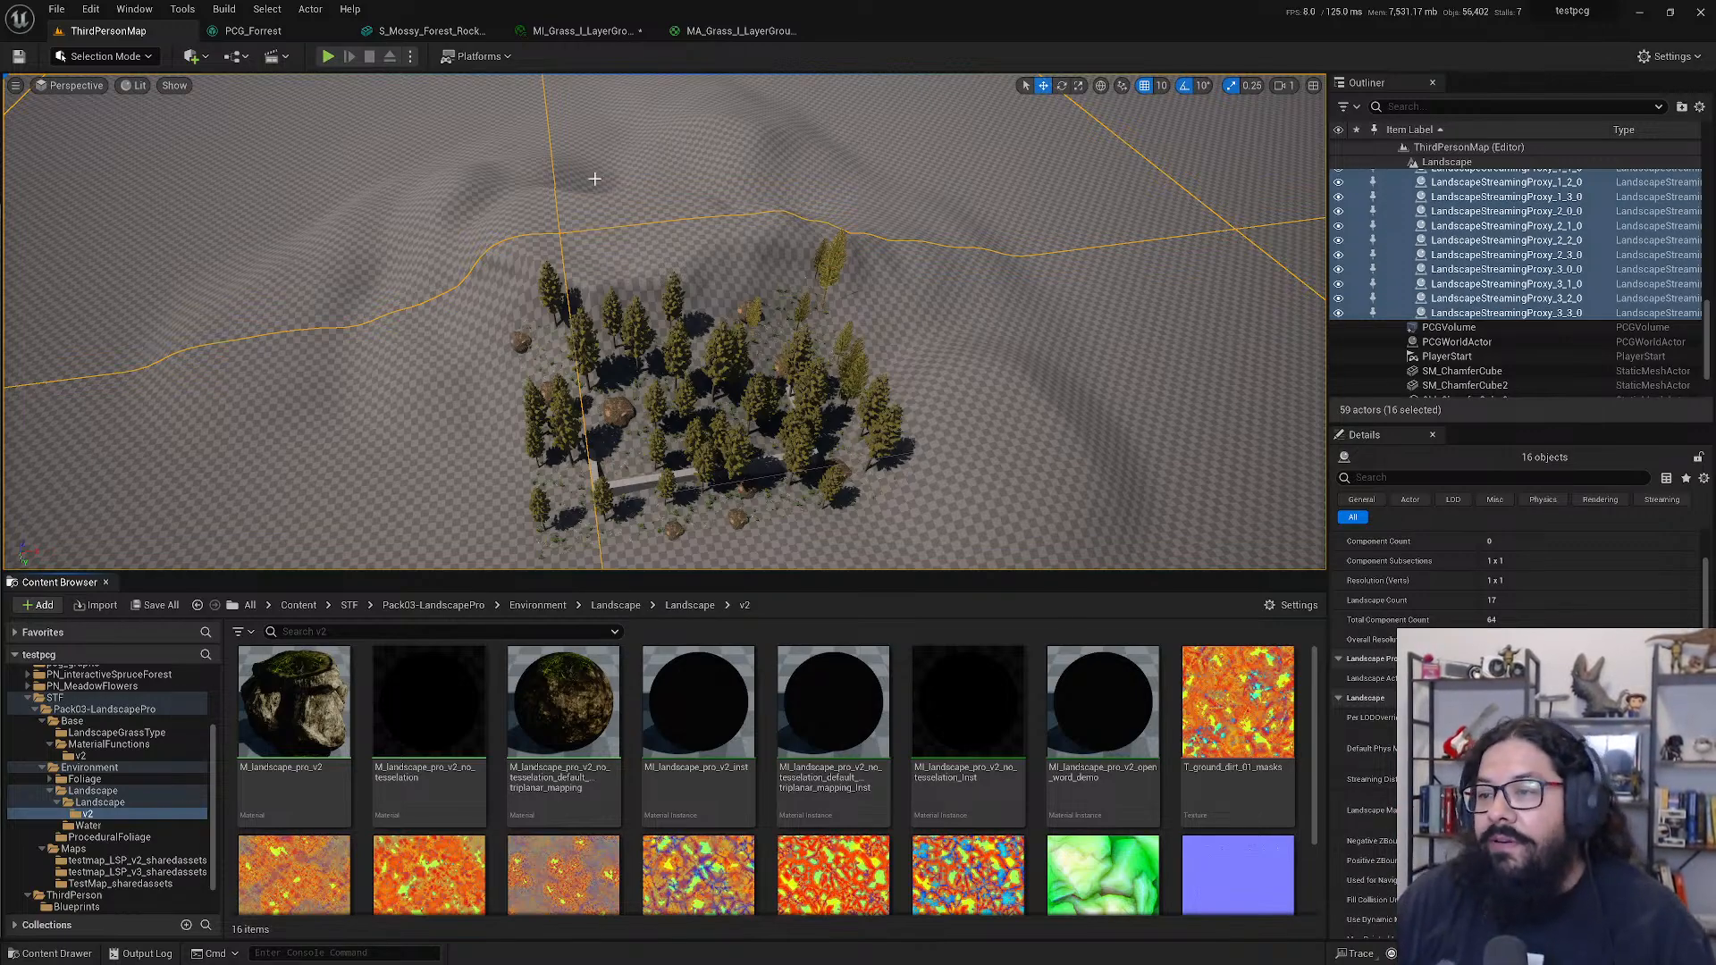
- Play the level and run and jump the character around the walled area beneath the forest to inspect it, ending the play session
{"action": "left_click", "coordinate": [516, 321]}
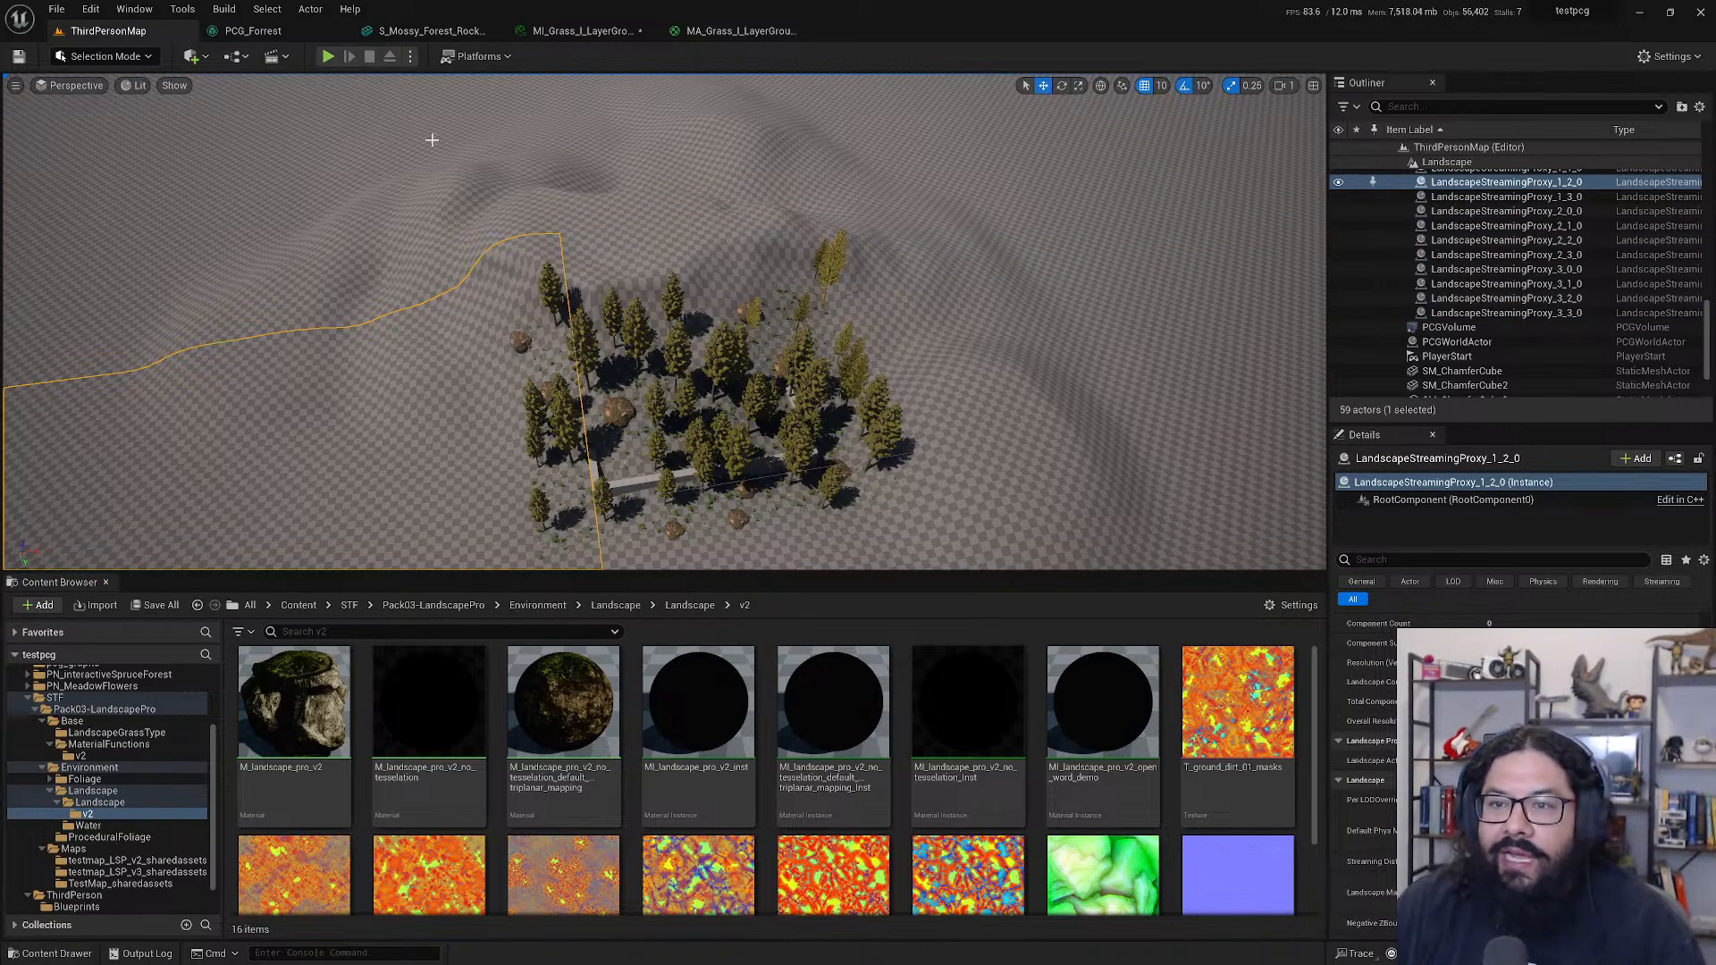
{"action": "left_click", "coordinate": [327, 56]}
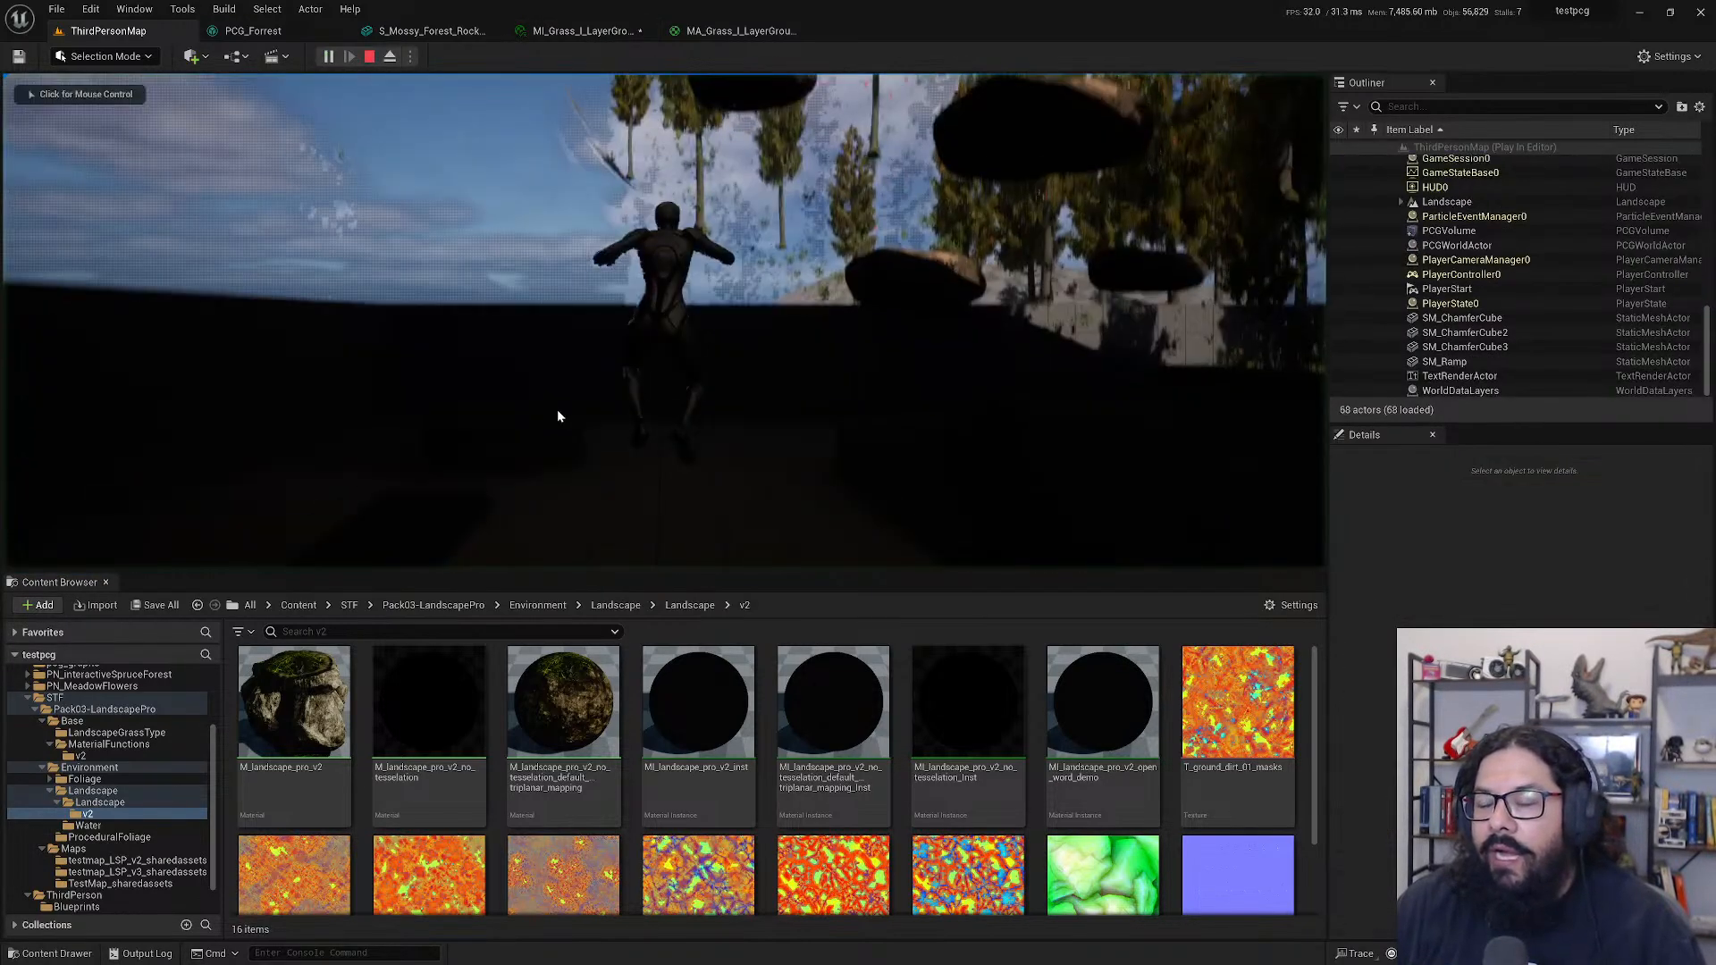
{"action": "left_click", "coordinate": [1082, 447]}
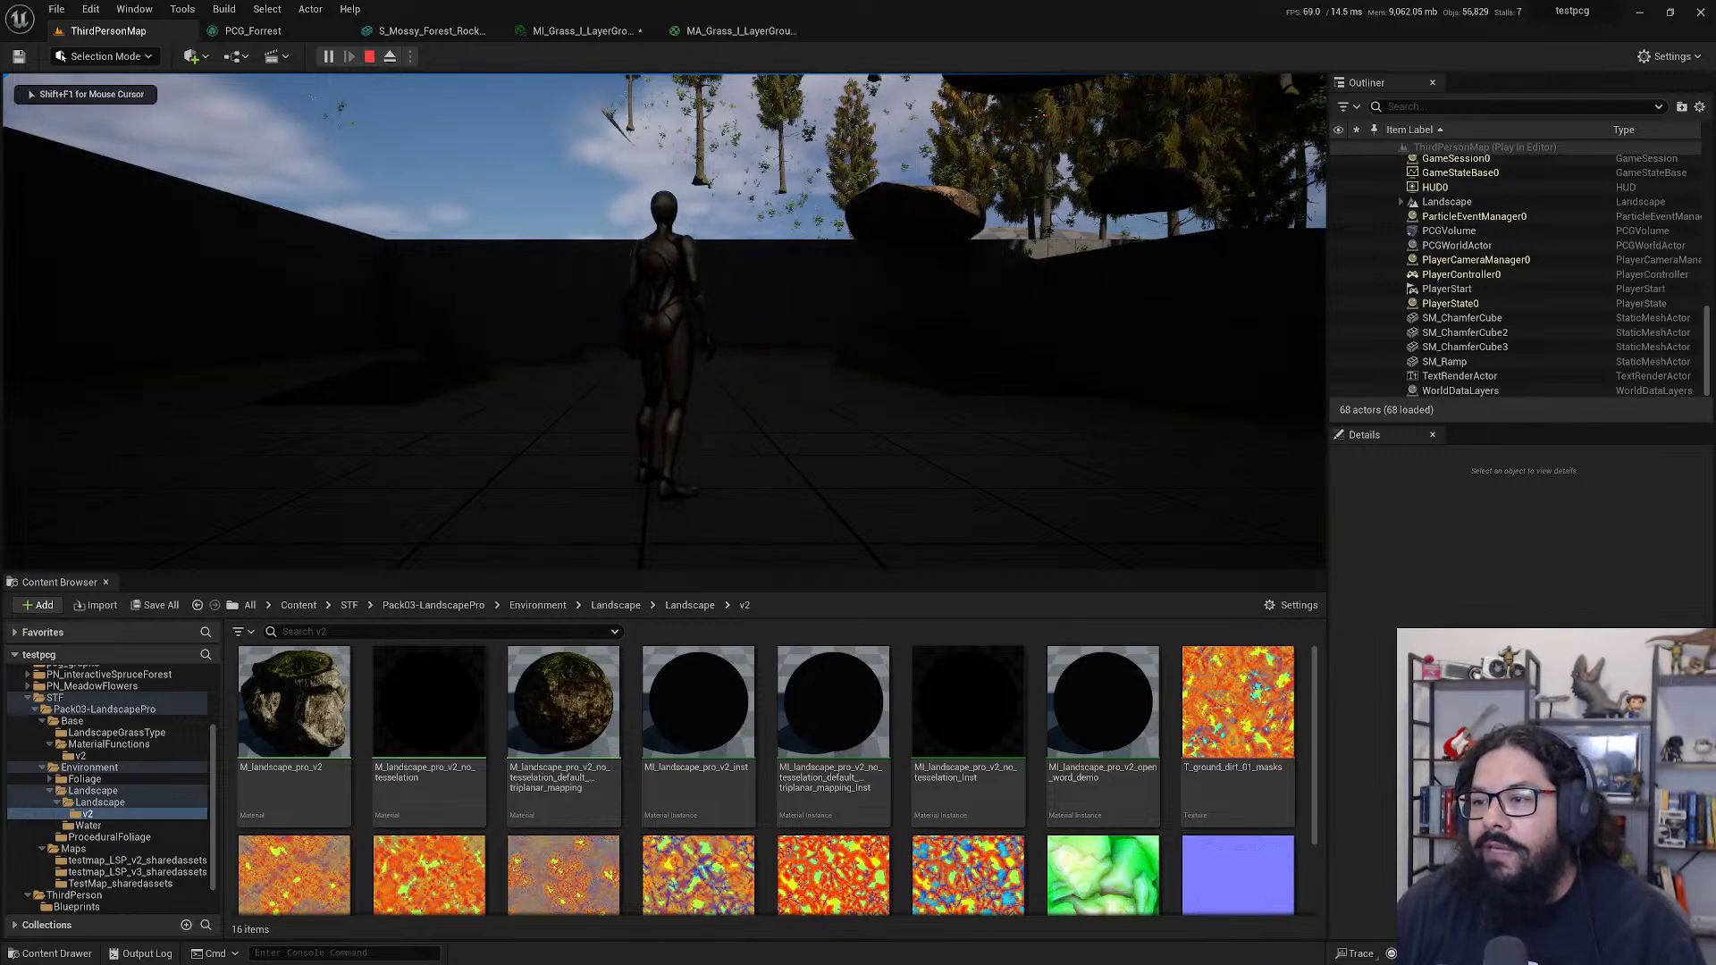
{"action": "key", "text": "w"}
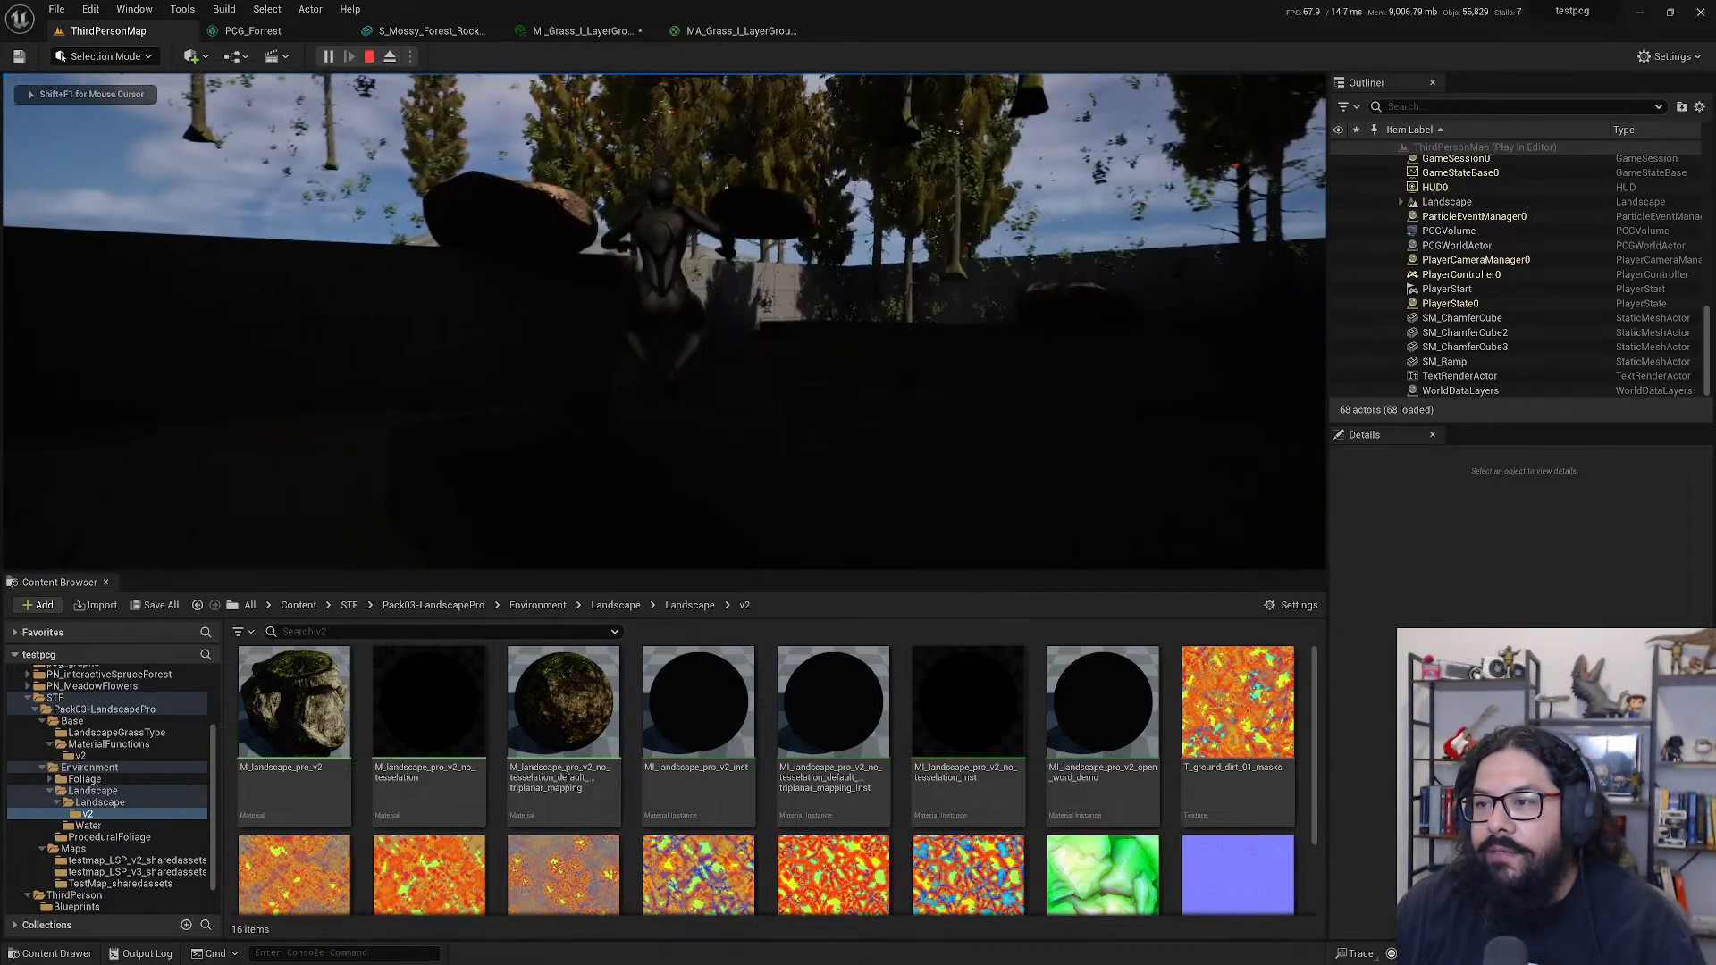
{"action": "key", "text": "space"}
{"action": "key", "text": "w"}
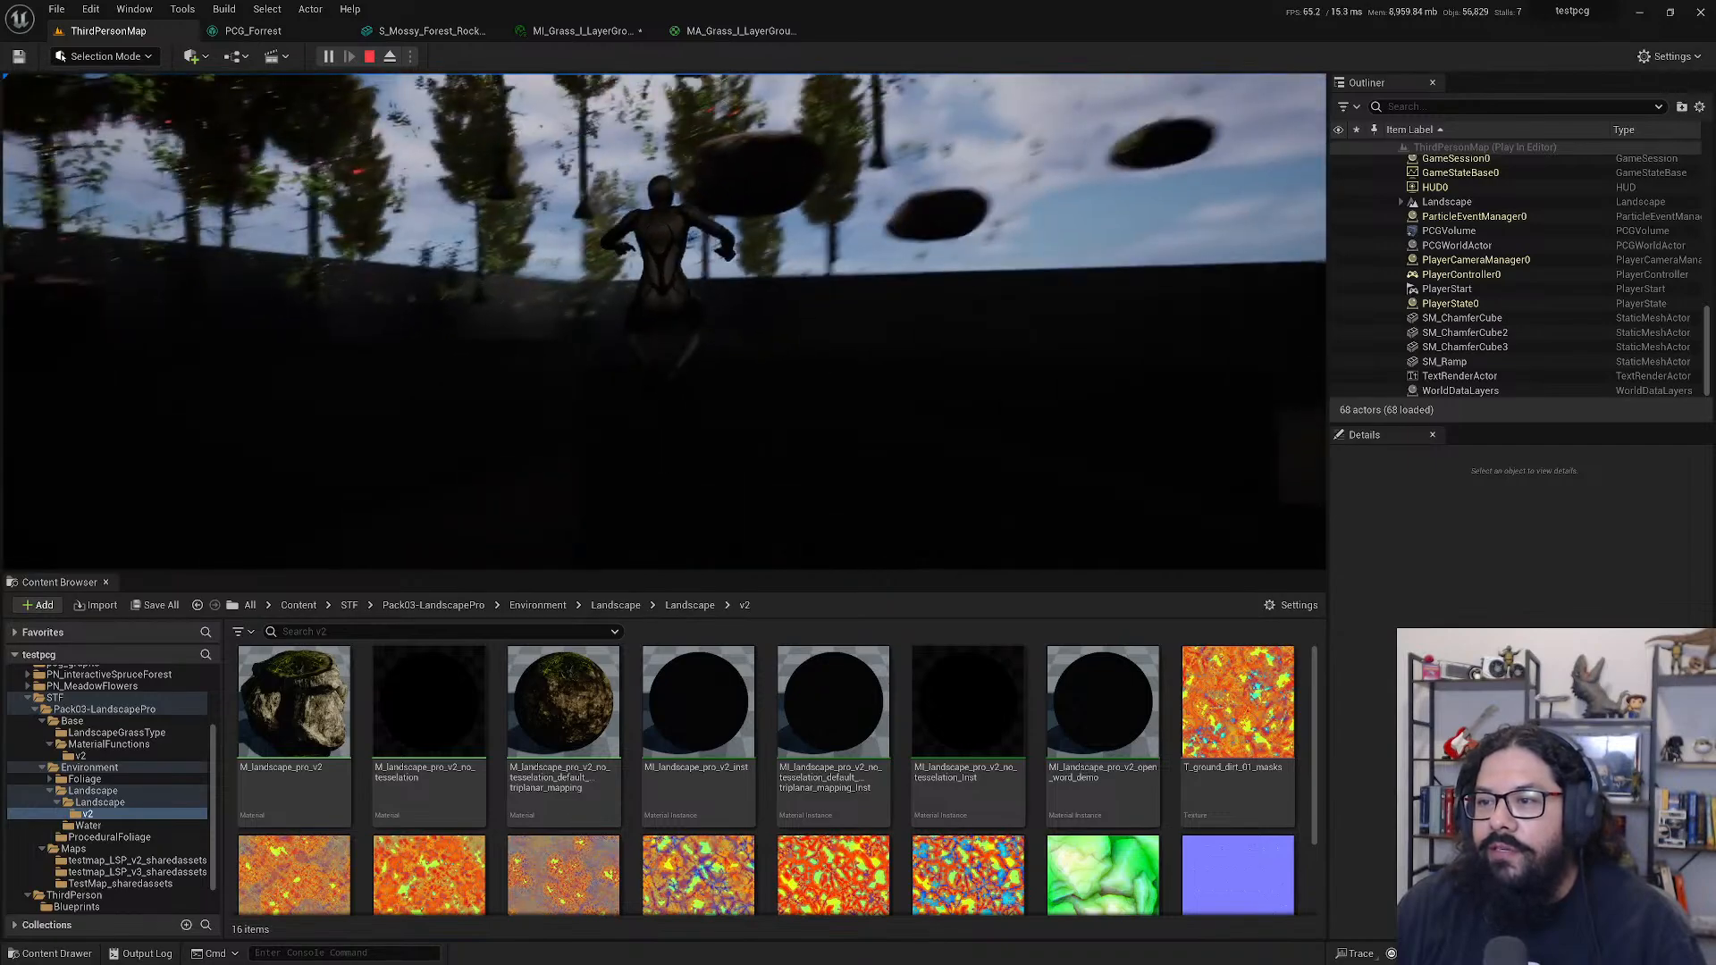
{"action": "key", "text": "w"}
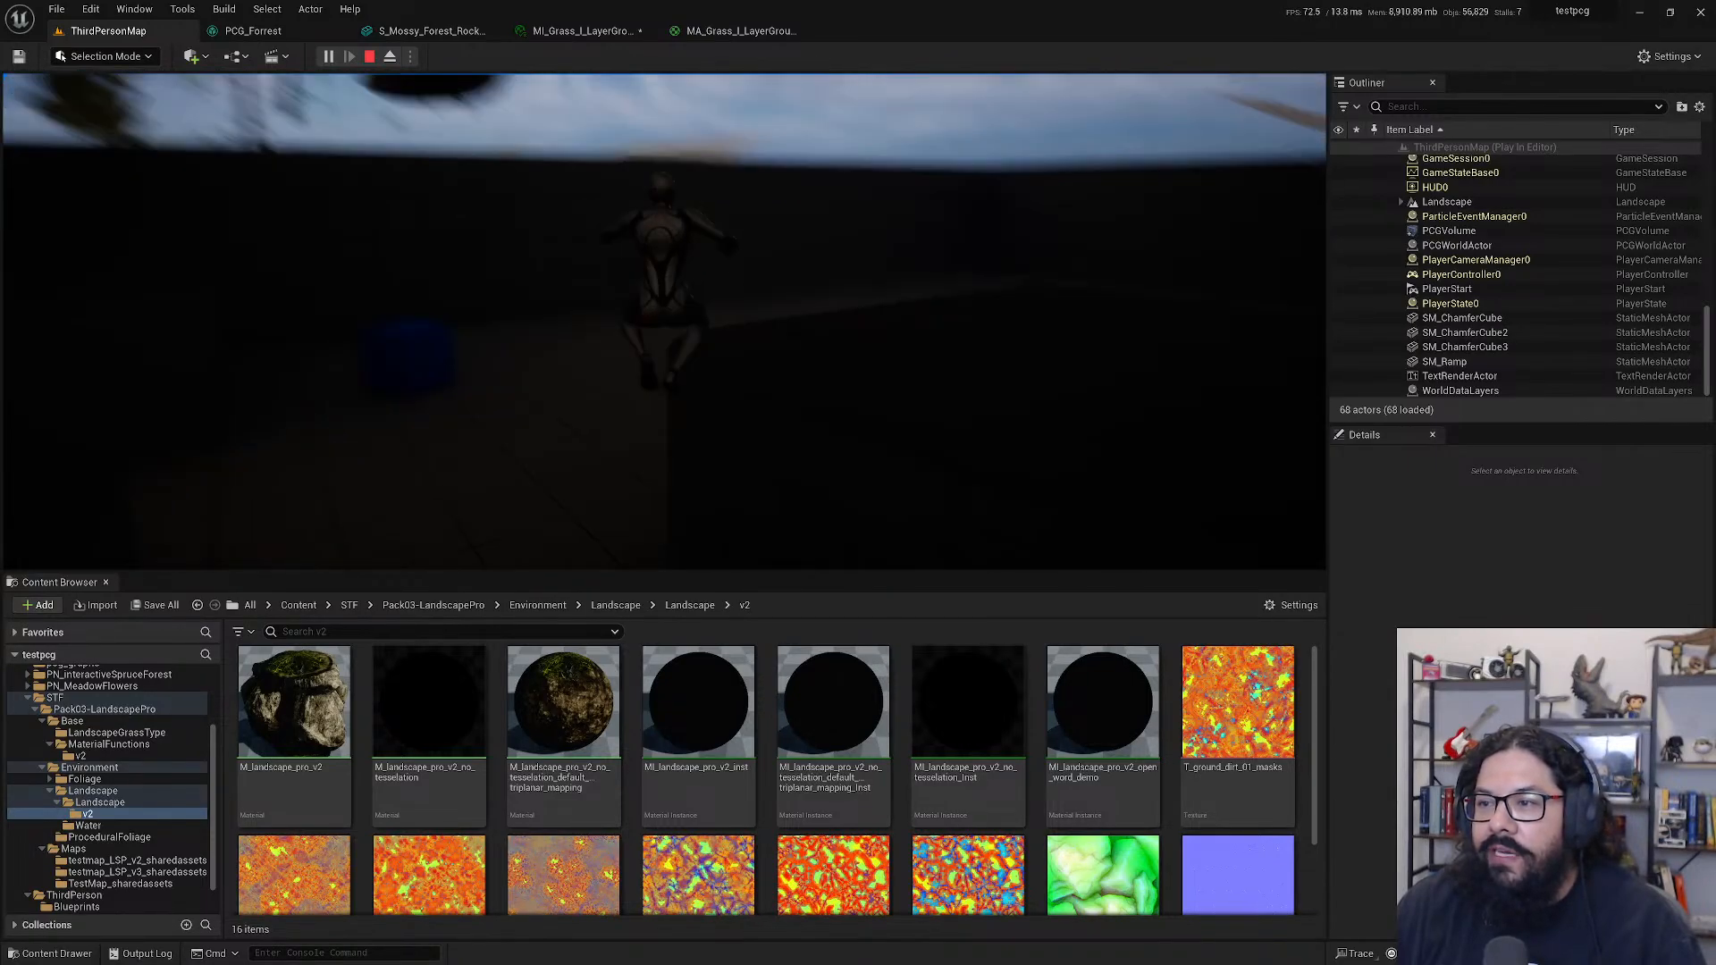
{"action": "key", "text": "space"}
{"action": "key", "text": "w"}
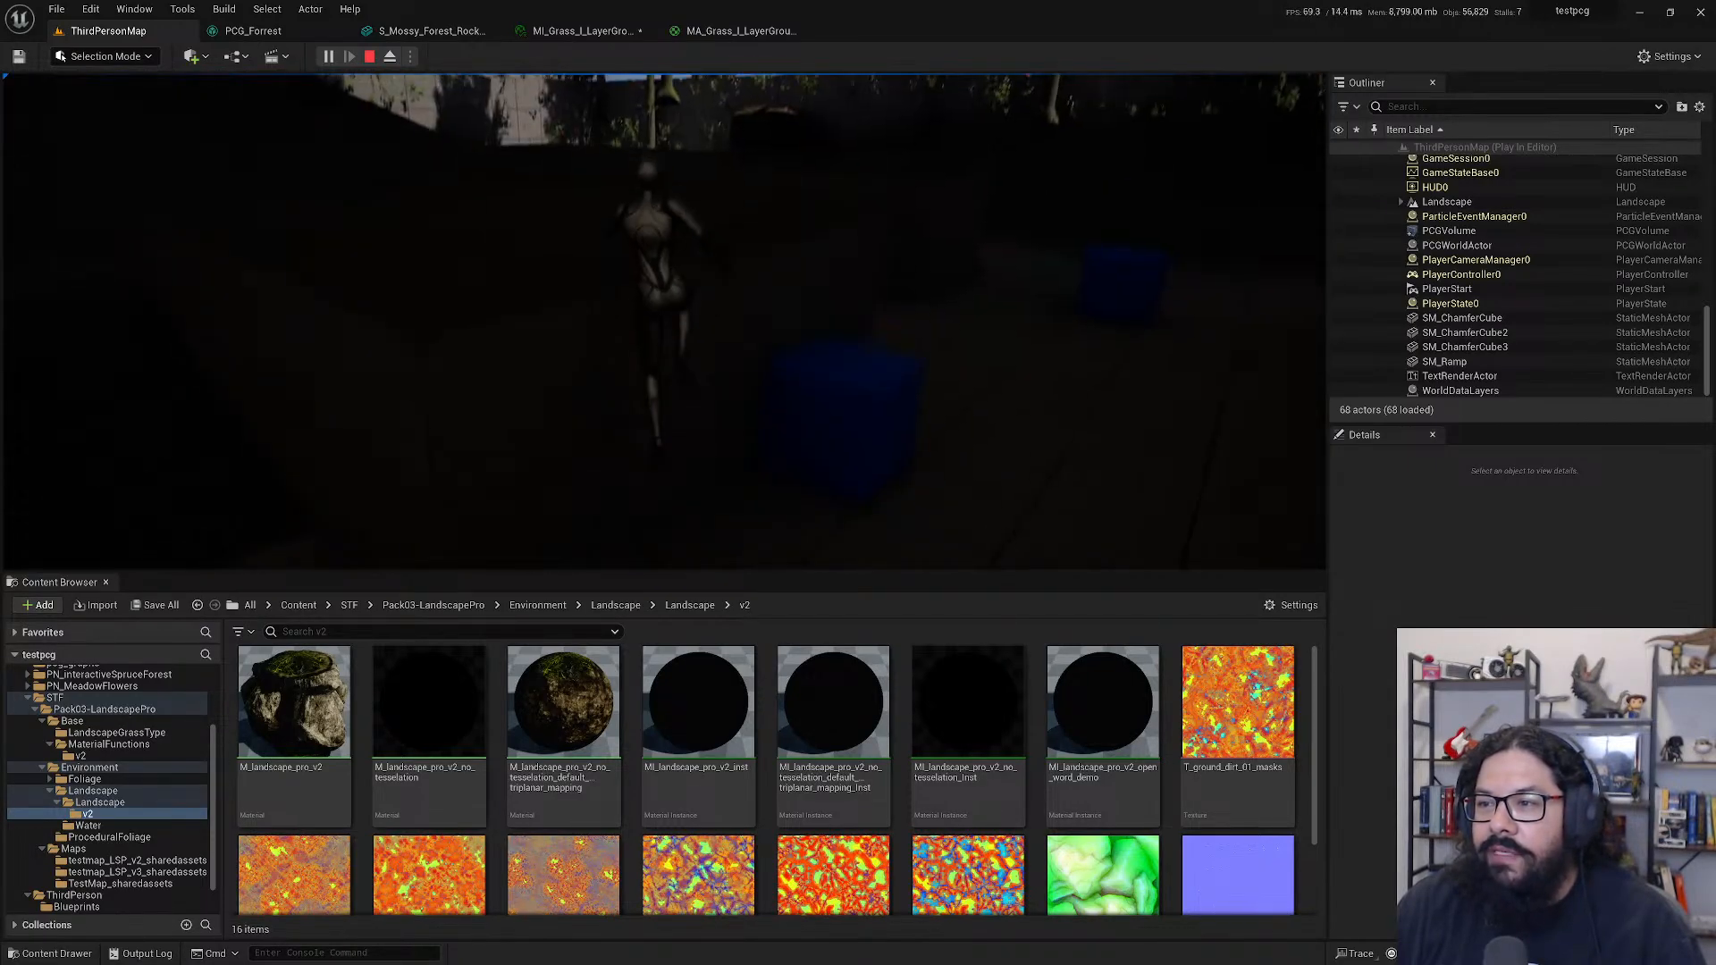
{"action": "key", "text": "space"}
{"action": "key", "text": "space"}
{"action": "key", "text": "w"}
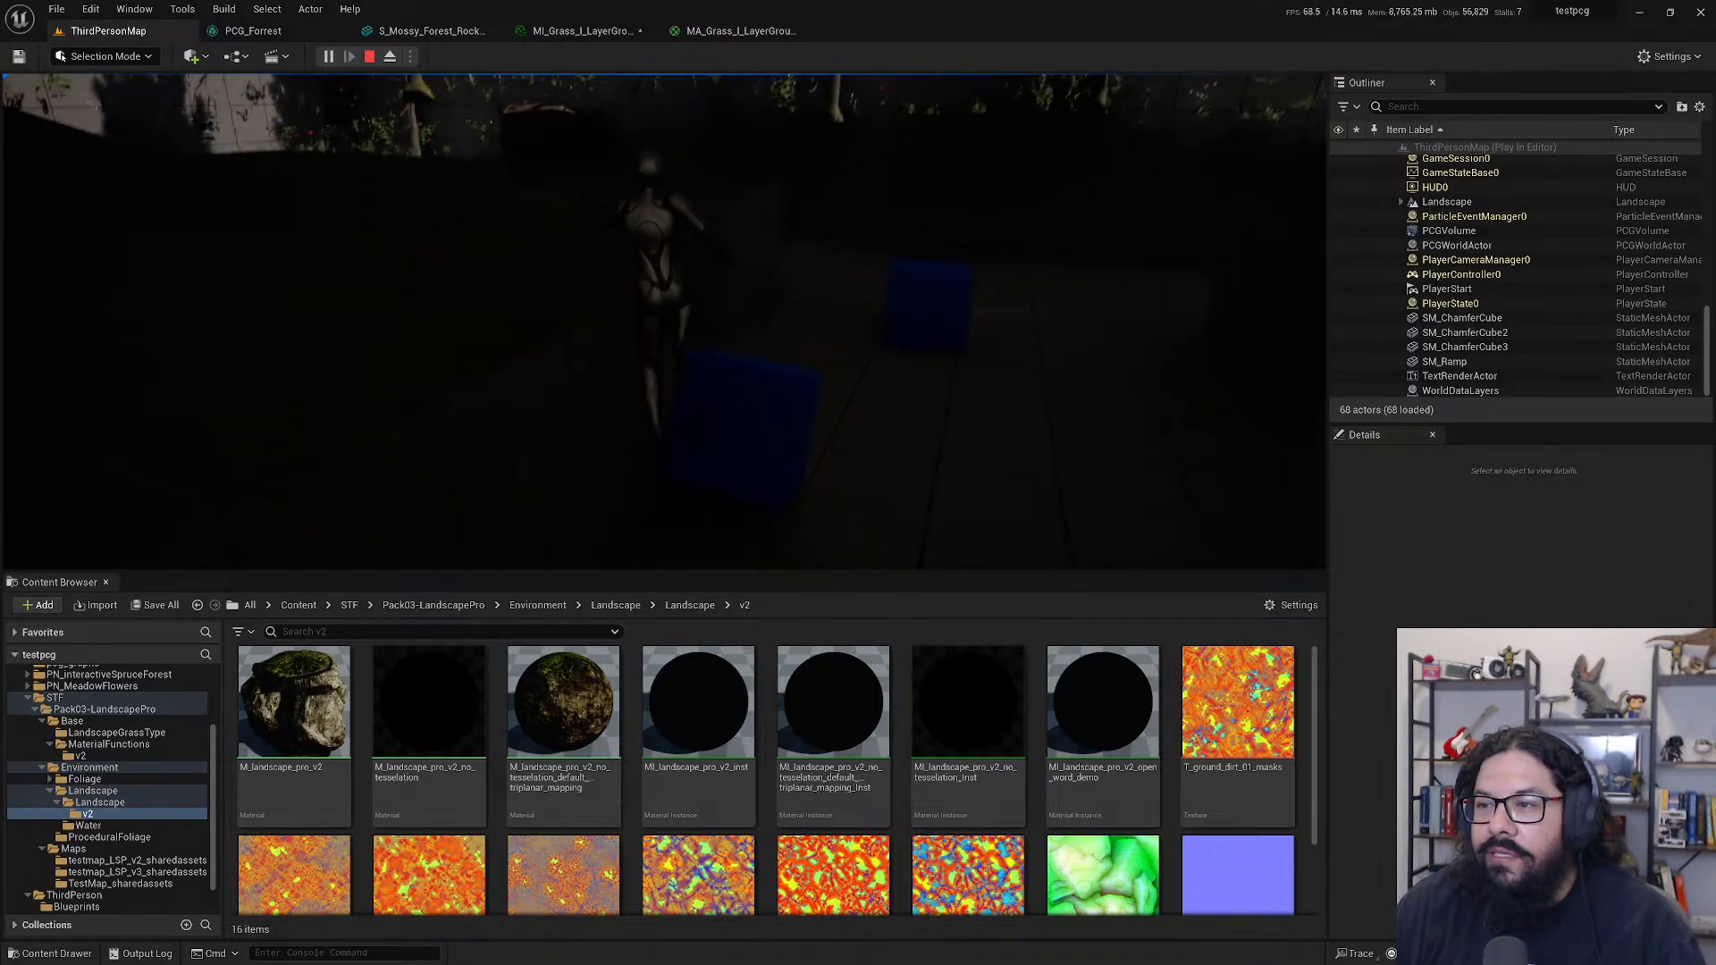
{"action": "key", "text": "w"}
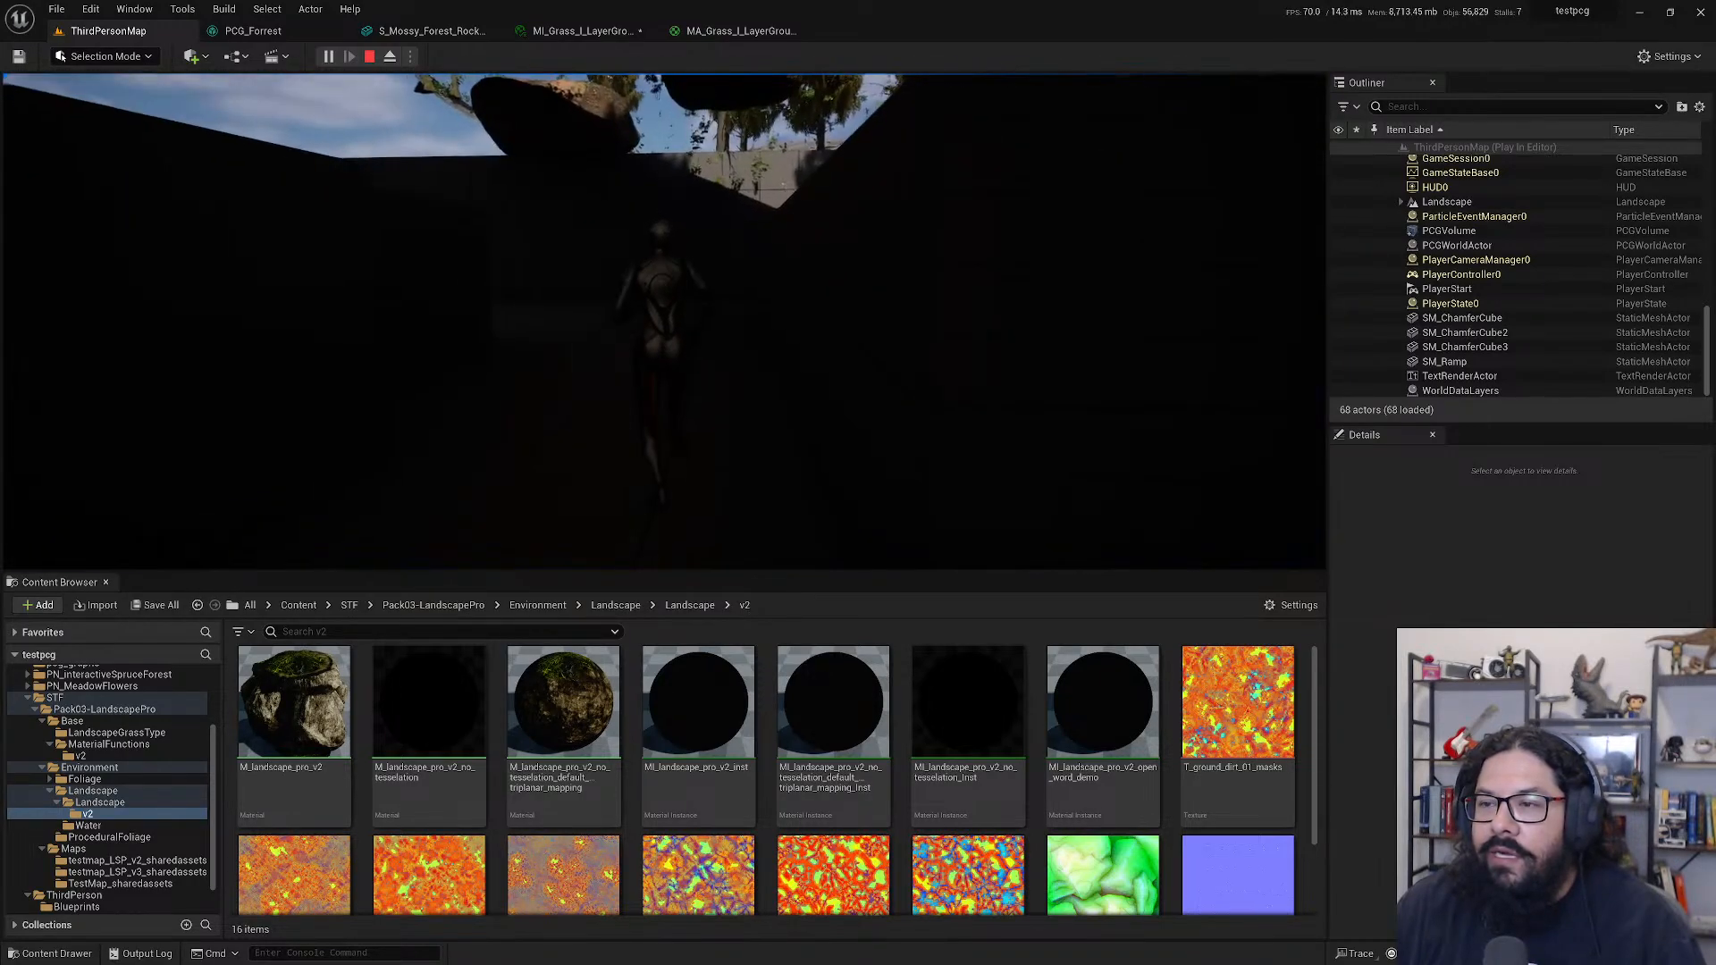
{"action": "key", "text": "space"}
{"action": "key", "text": "w"}
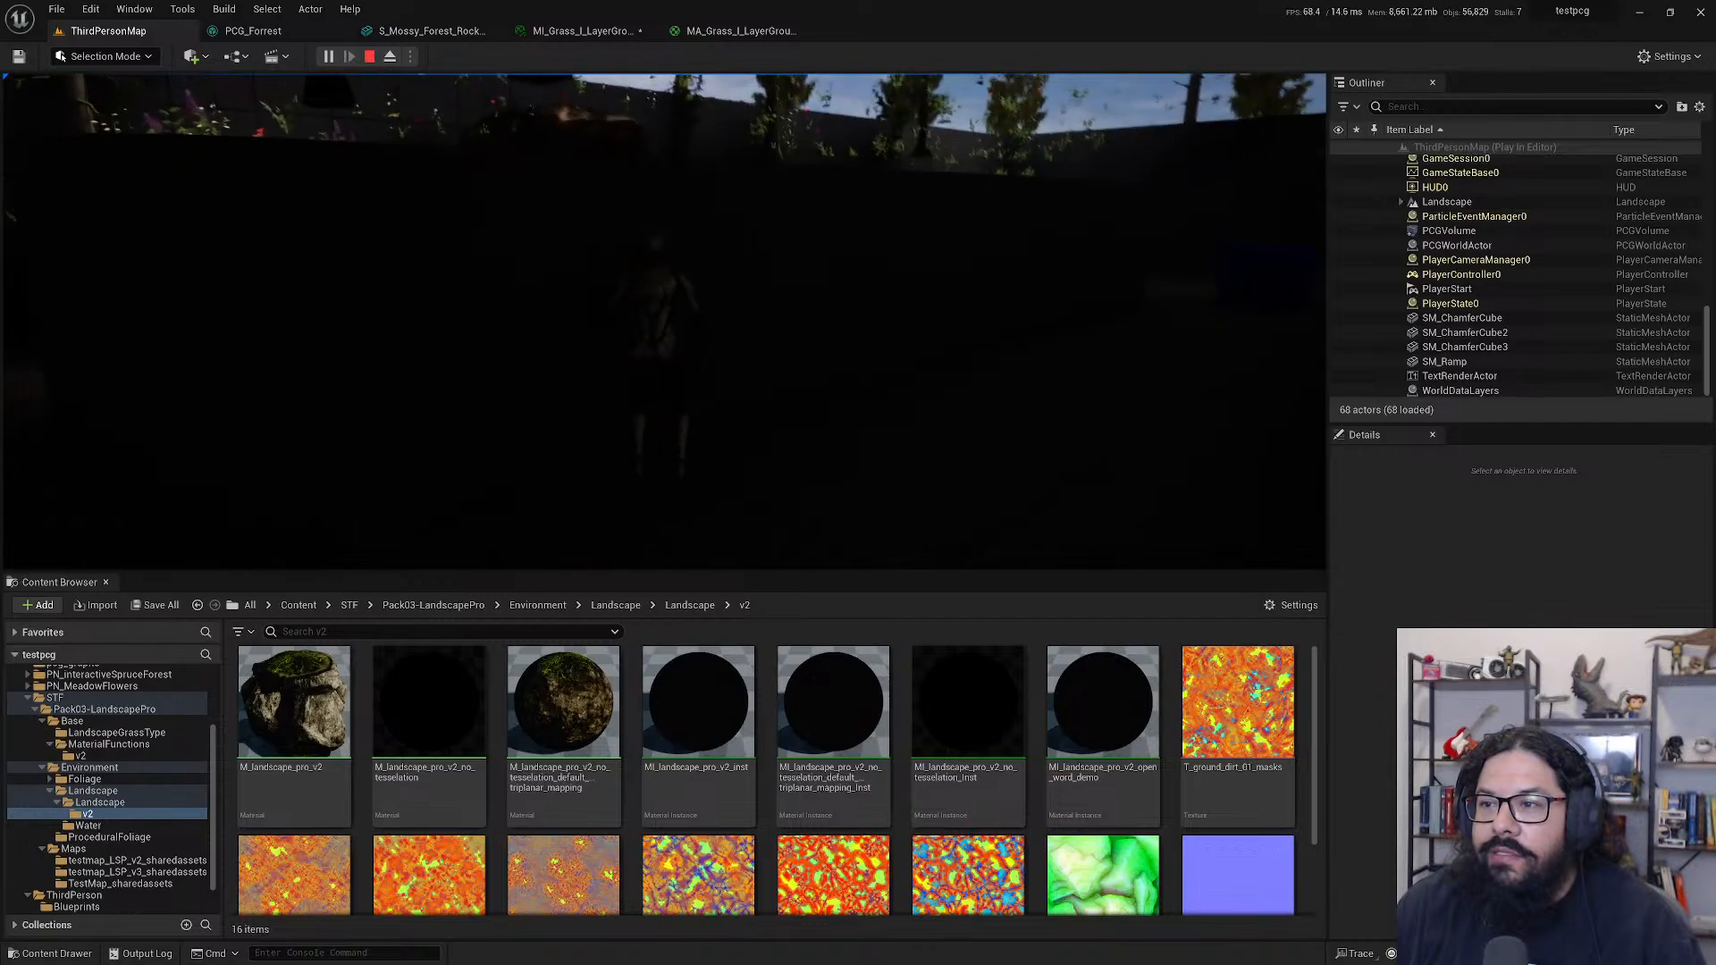
{"action": "key", "text": "w"}
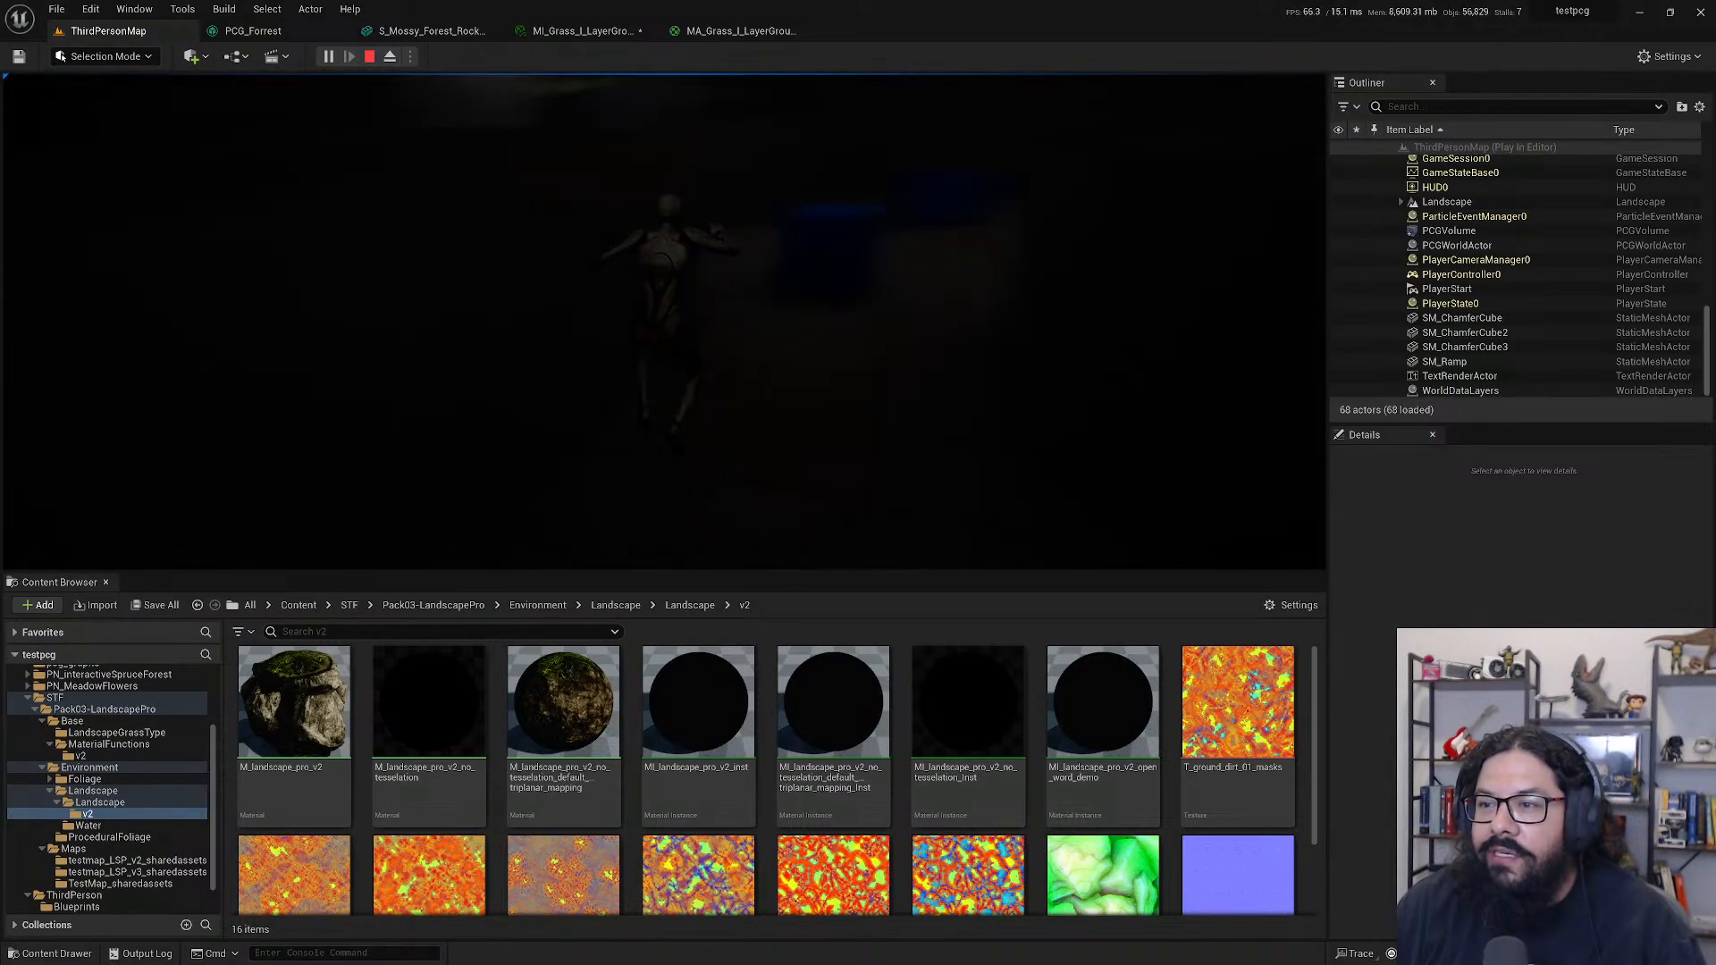
{"action": "key", "text": "space"}
{"action": "key", "text": "w"}
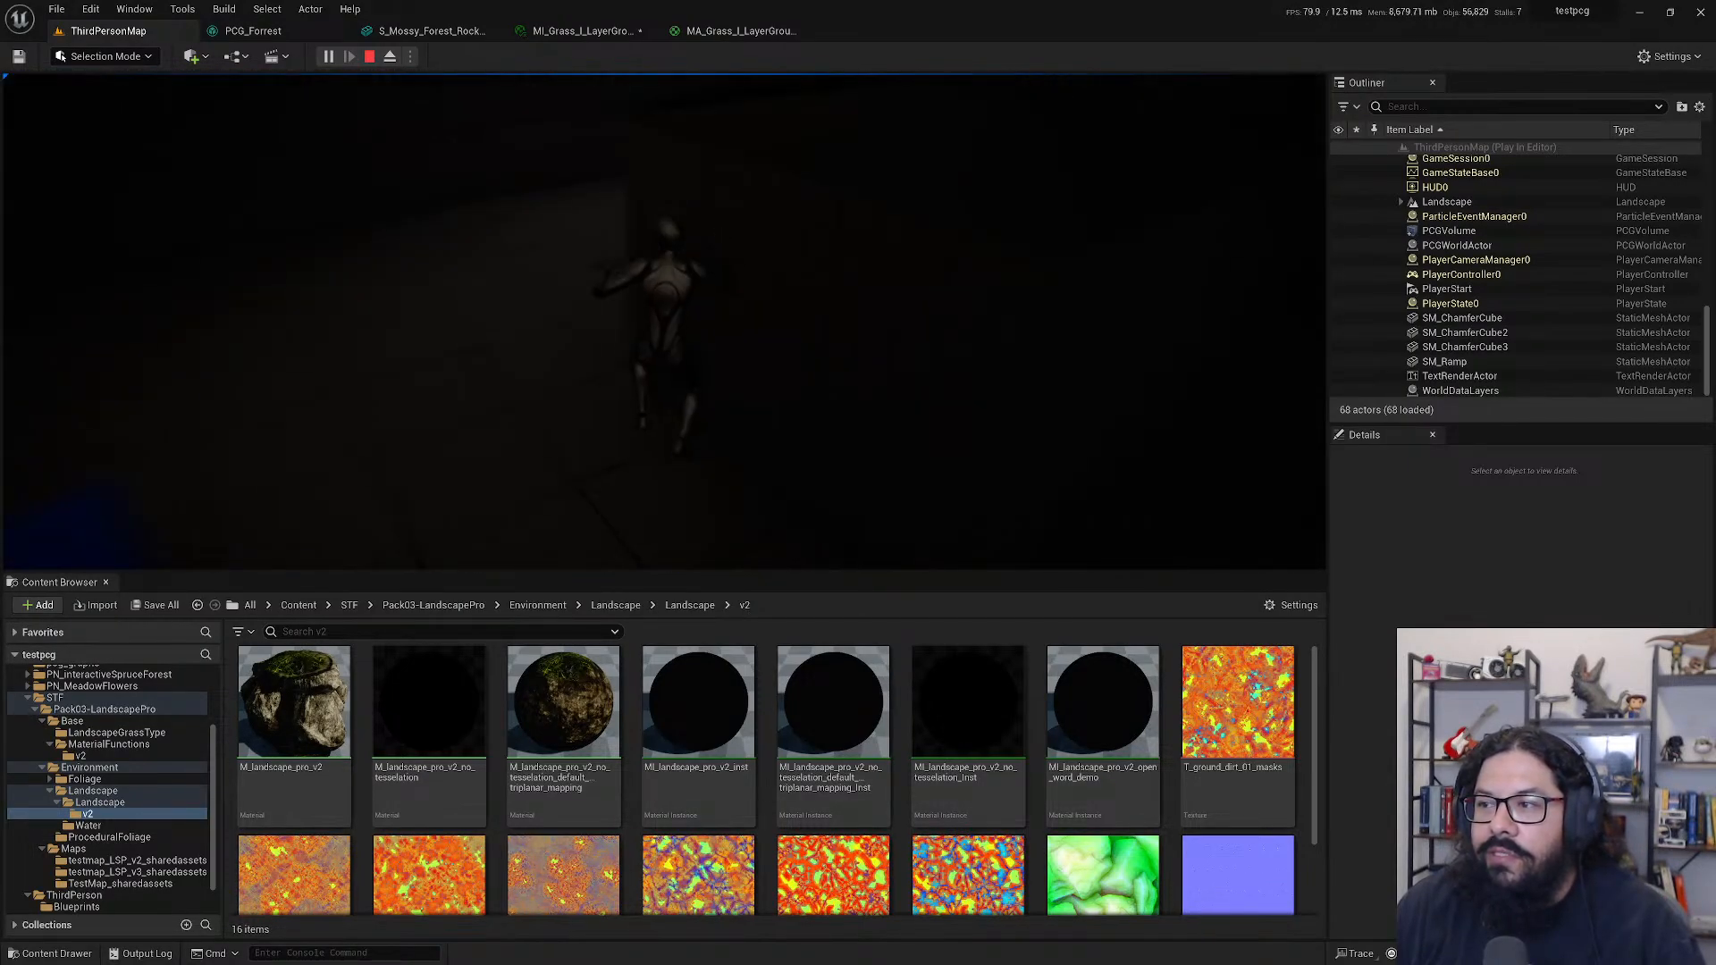
{"action": "key", "text": "space"}
{"action": "key", "text": "w"}
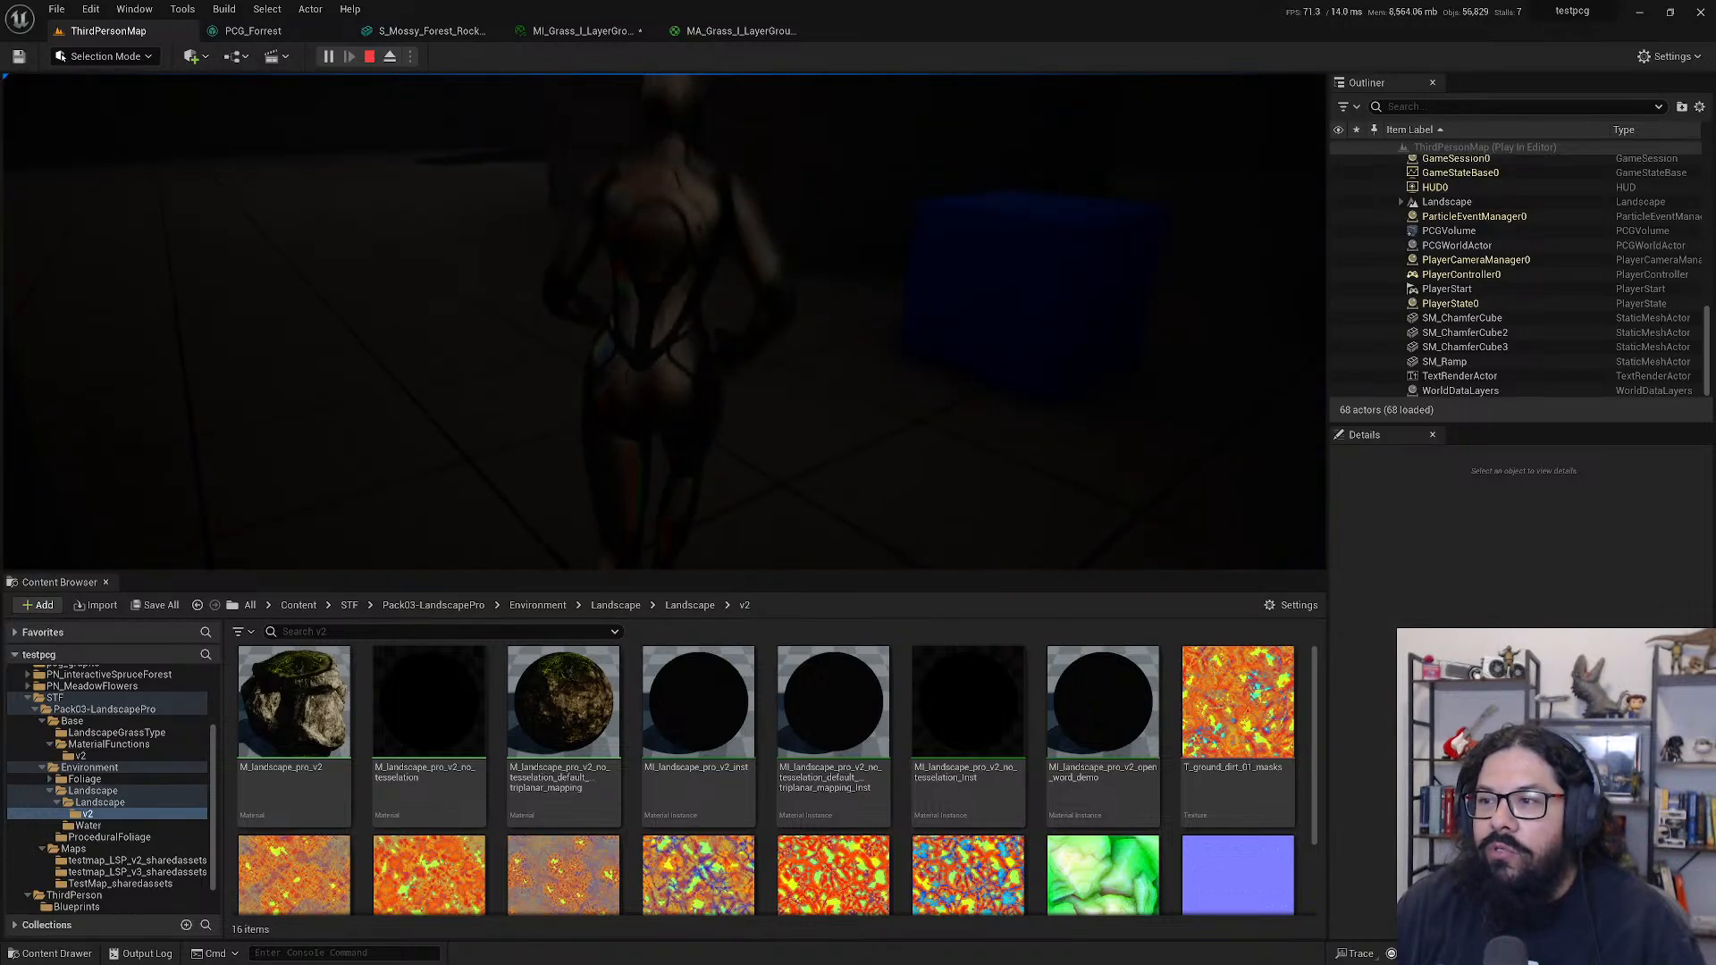
{"action": "key", "text": "w"}
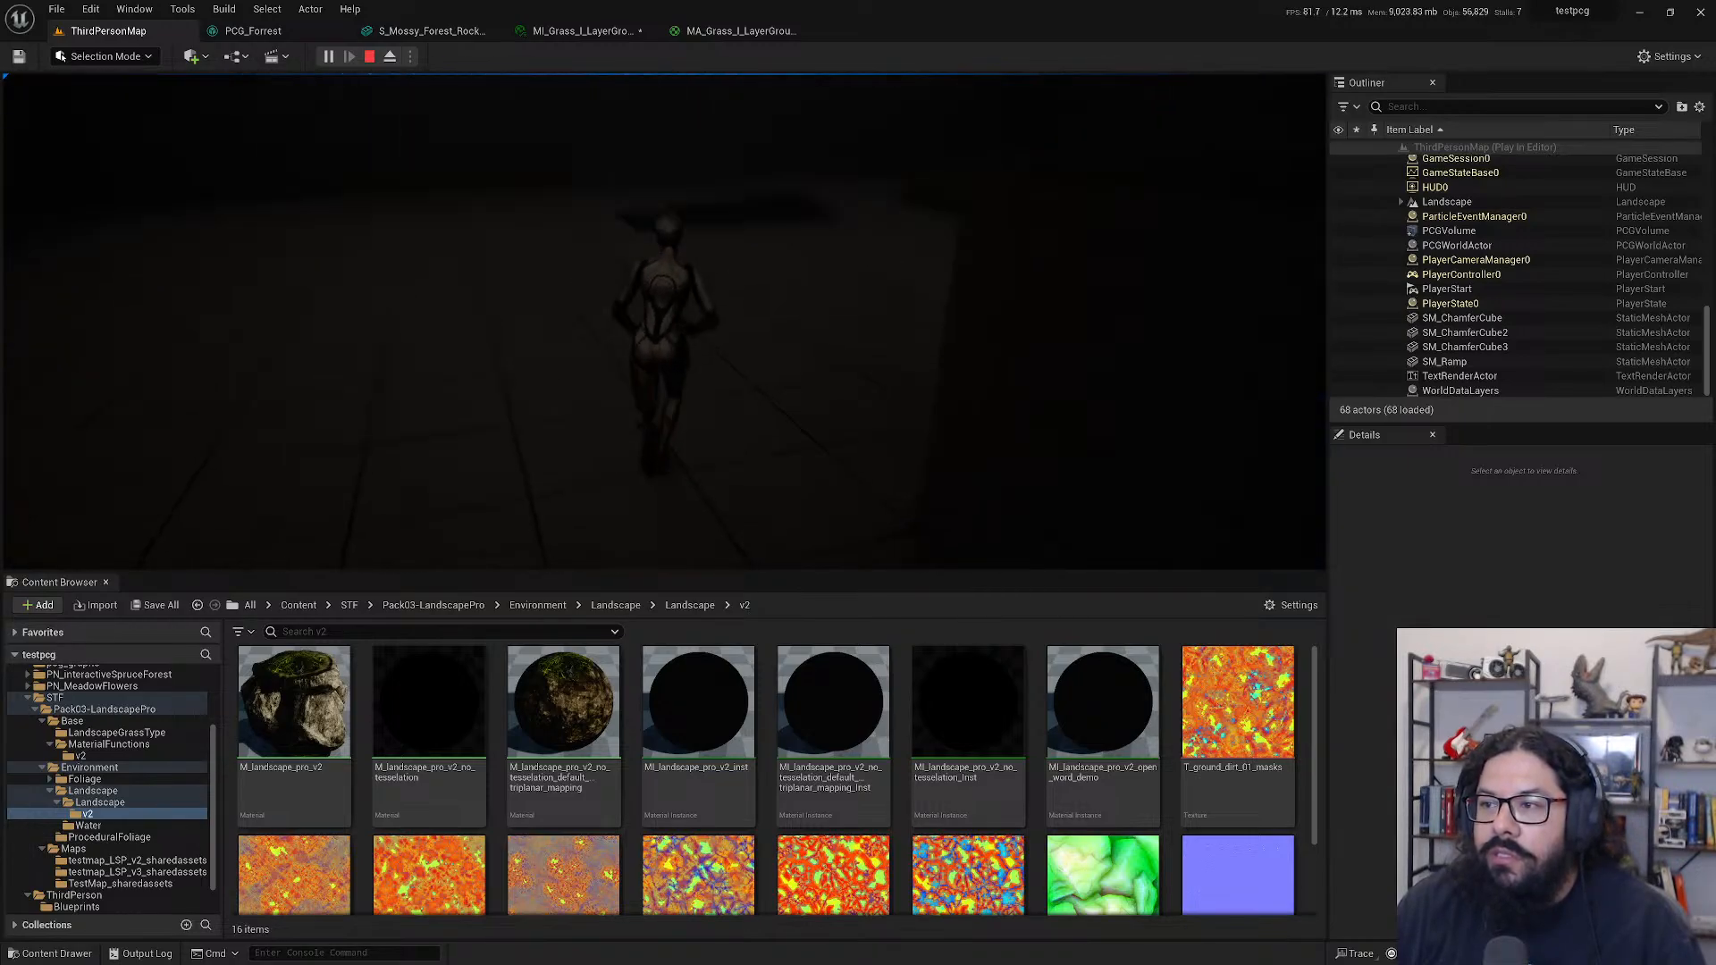
{"action": "key", "text": "w"}
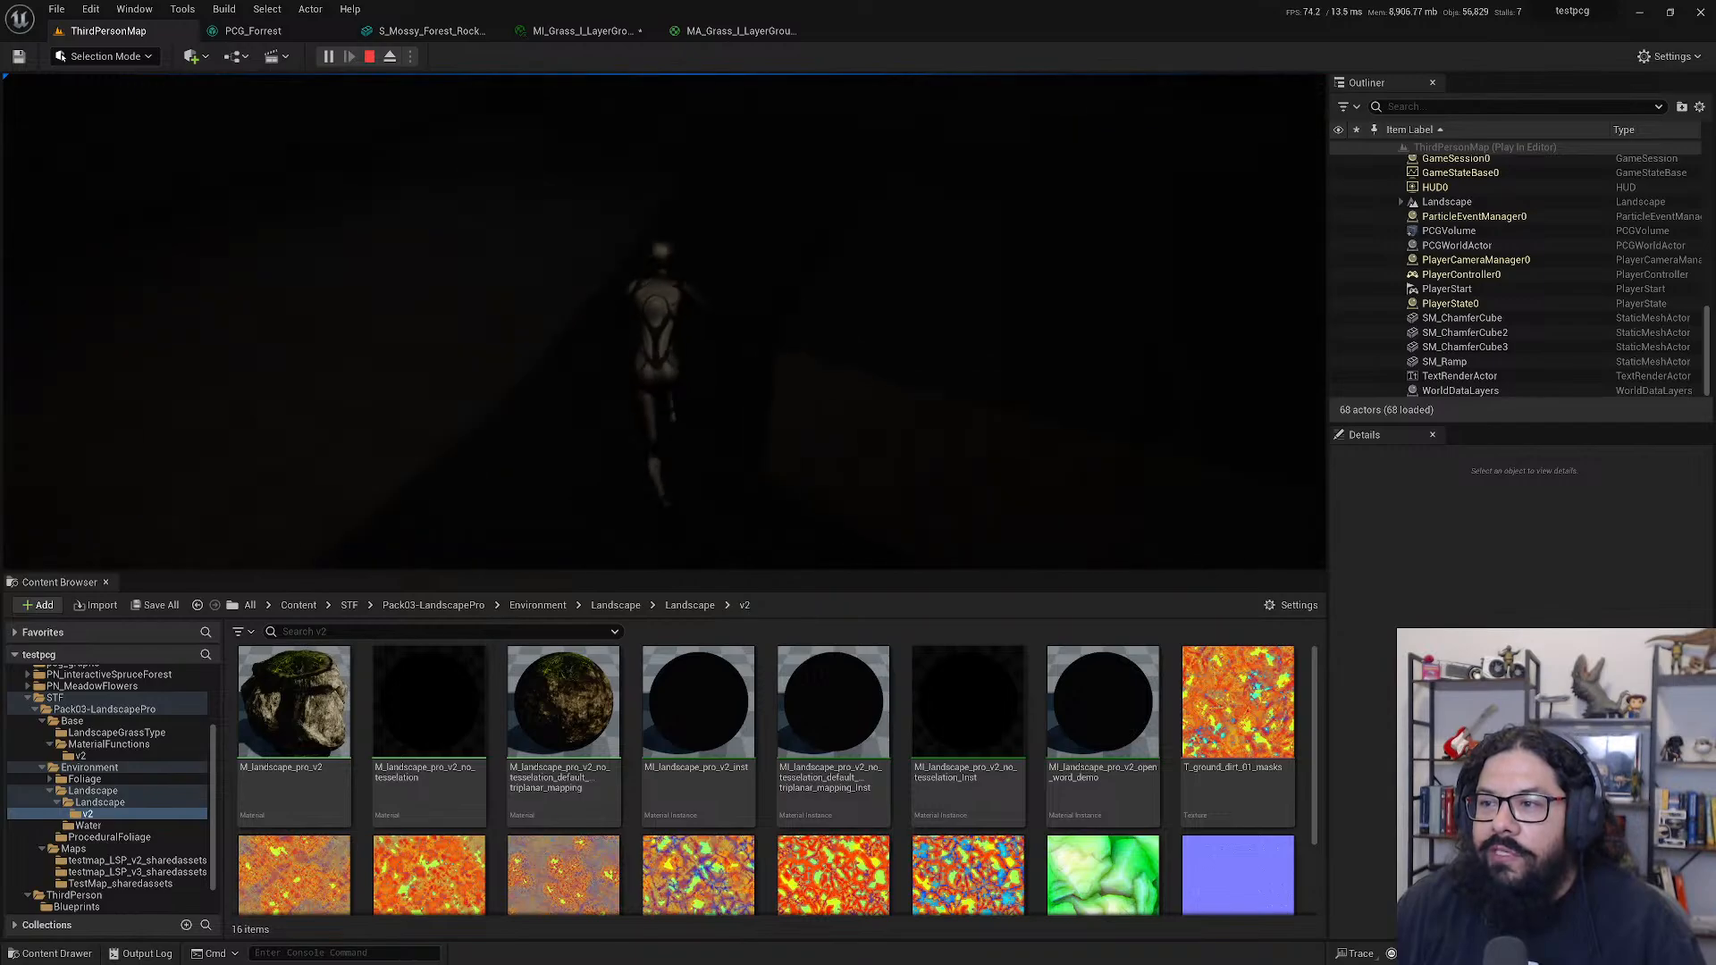
{"action": "key", "text": "w"}
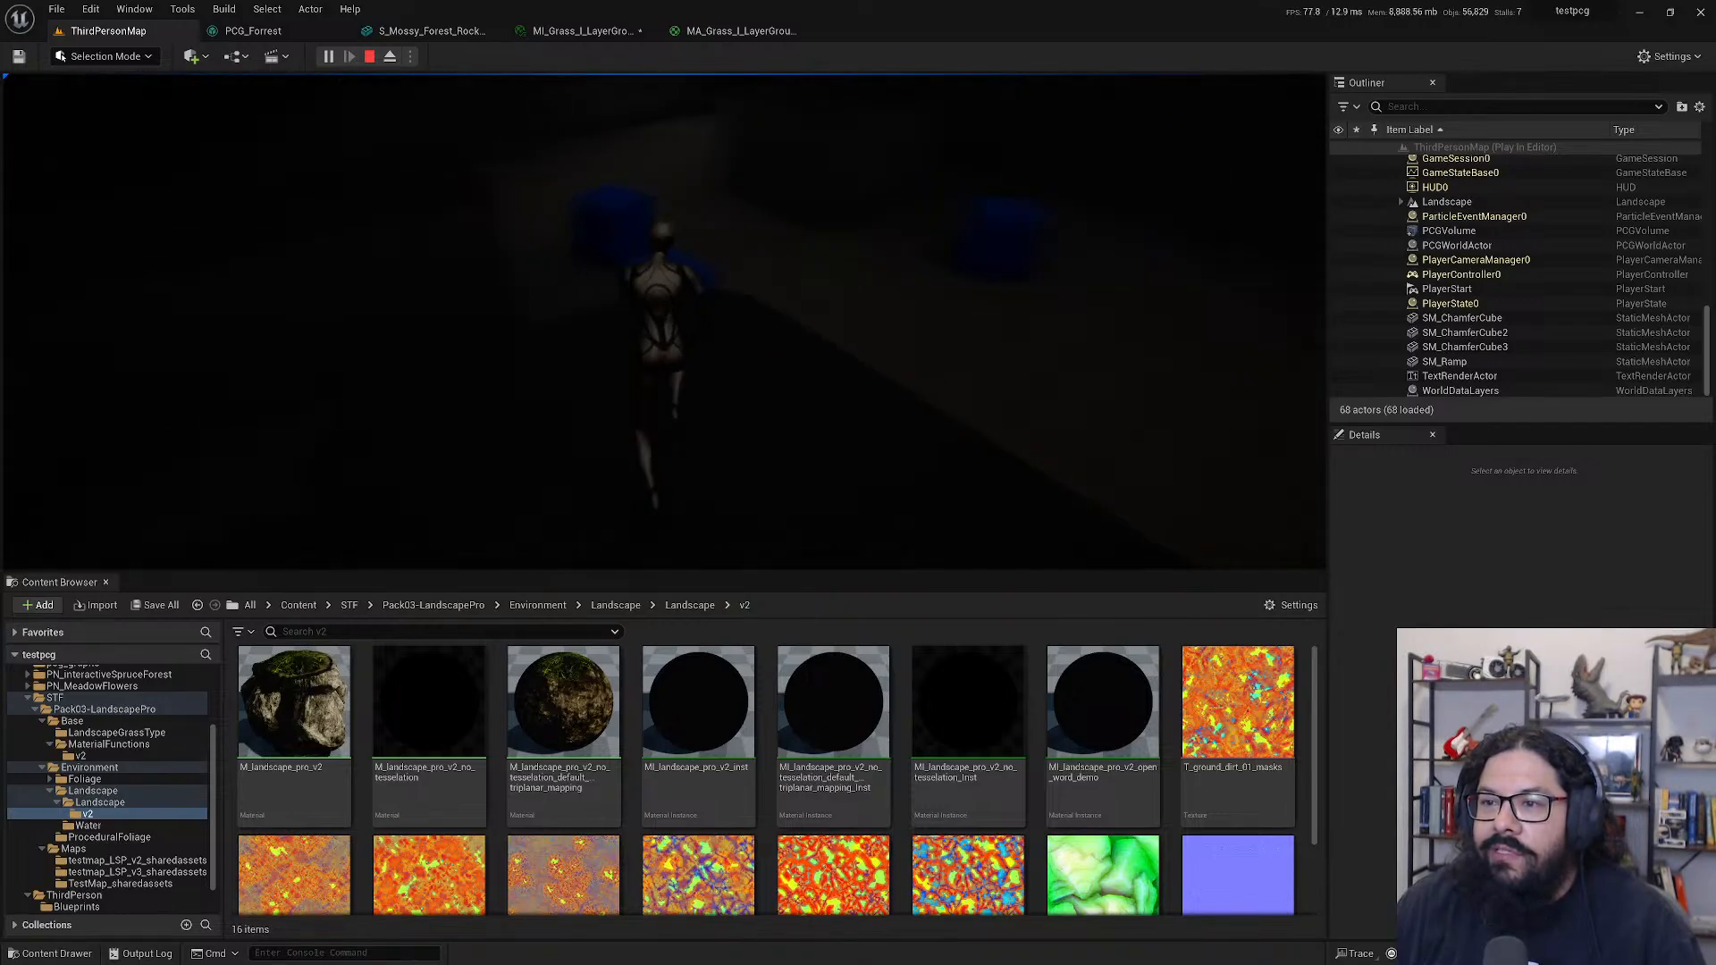
{"action": "key", "text": "w"}
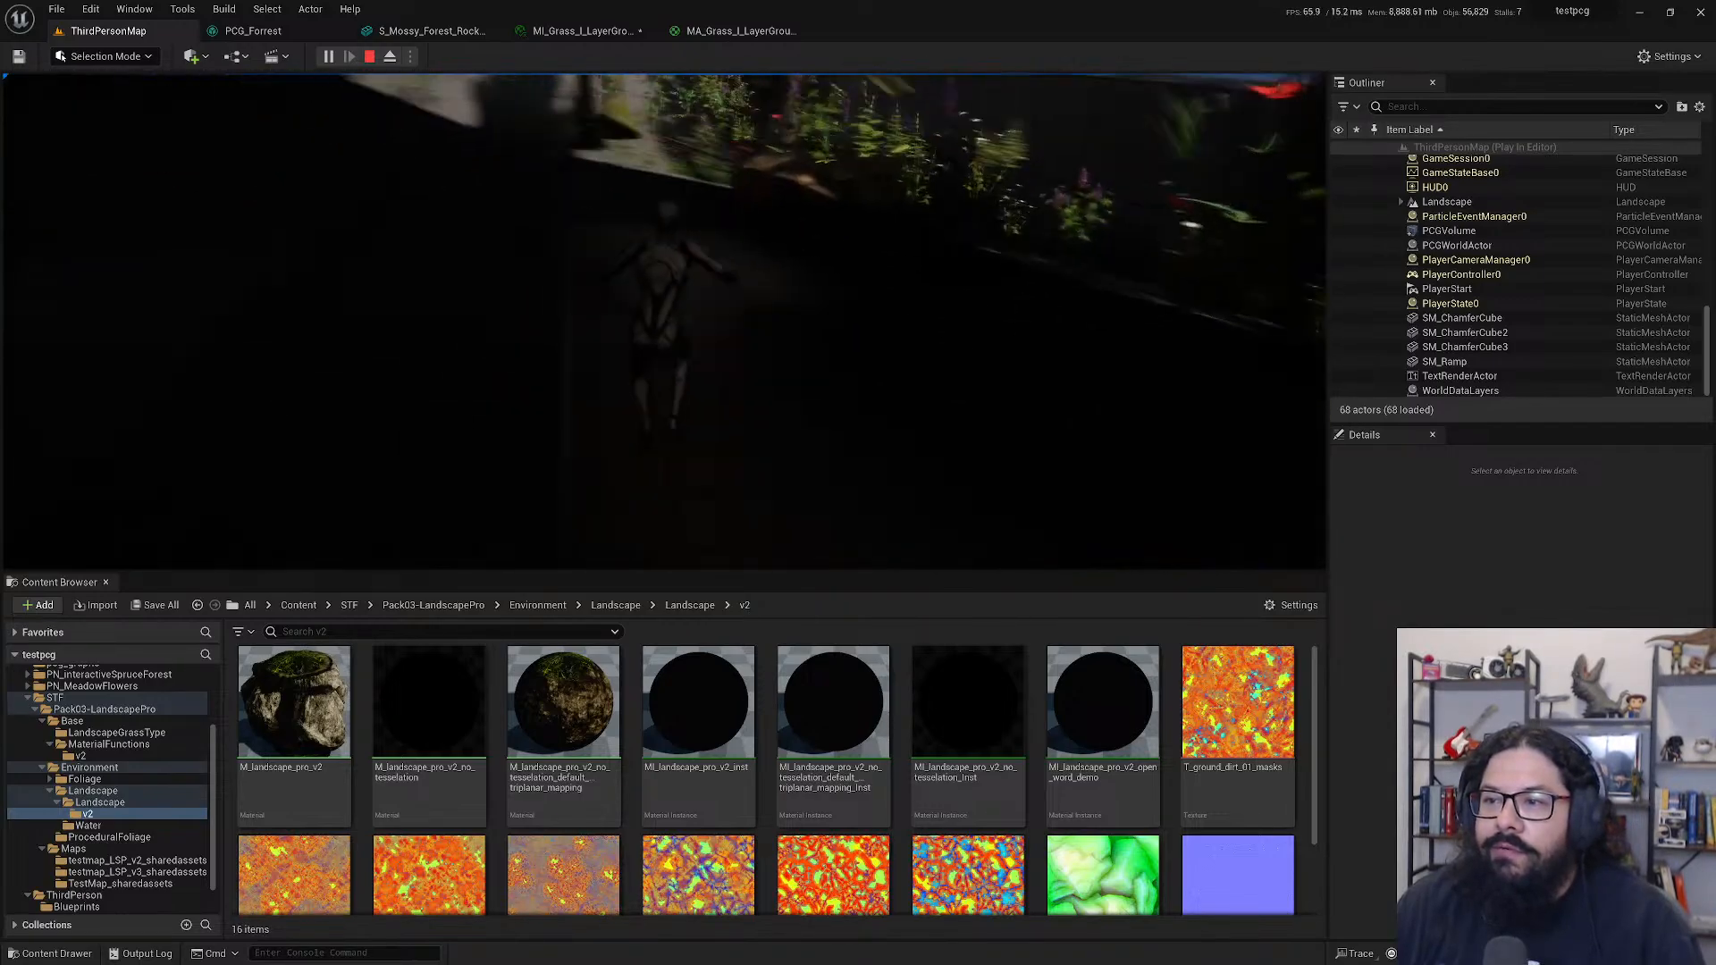
{"action": "key", "text": "w"}
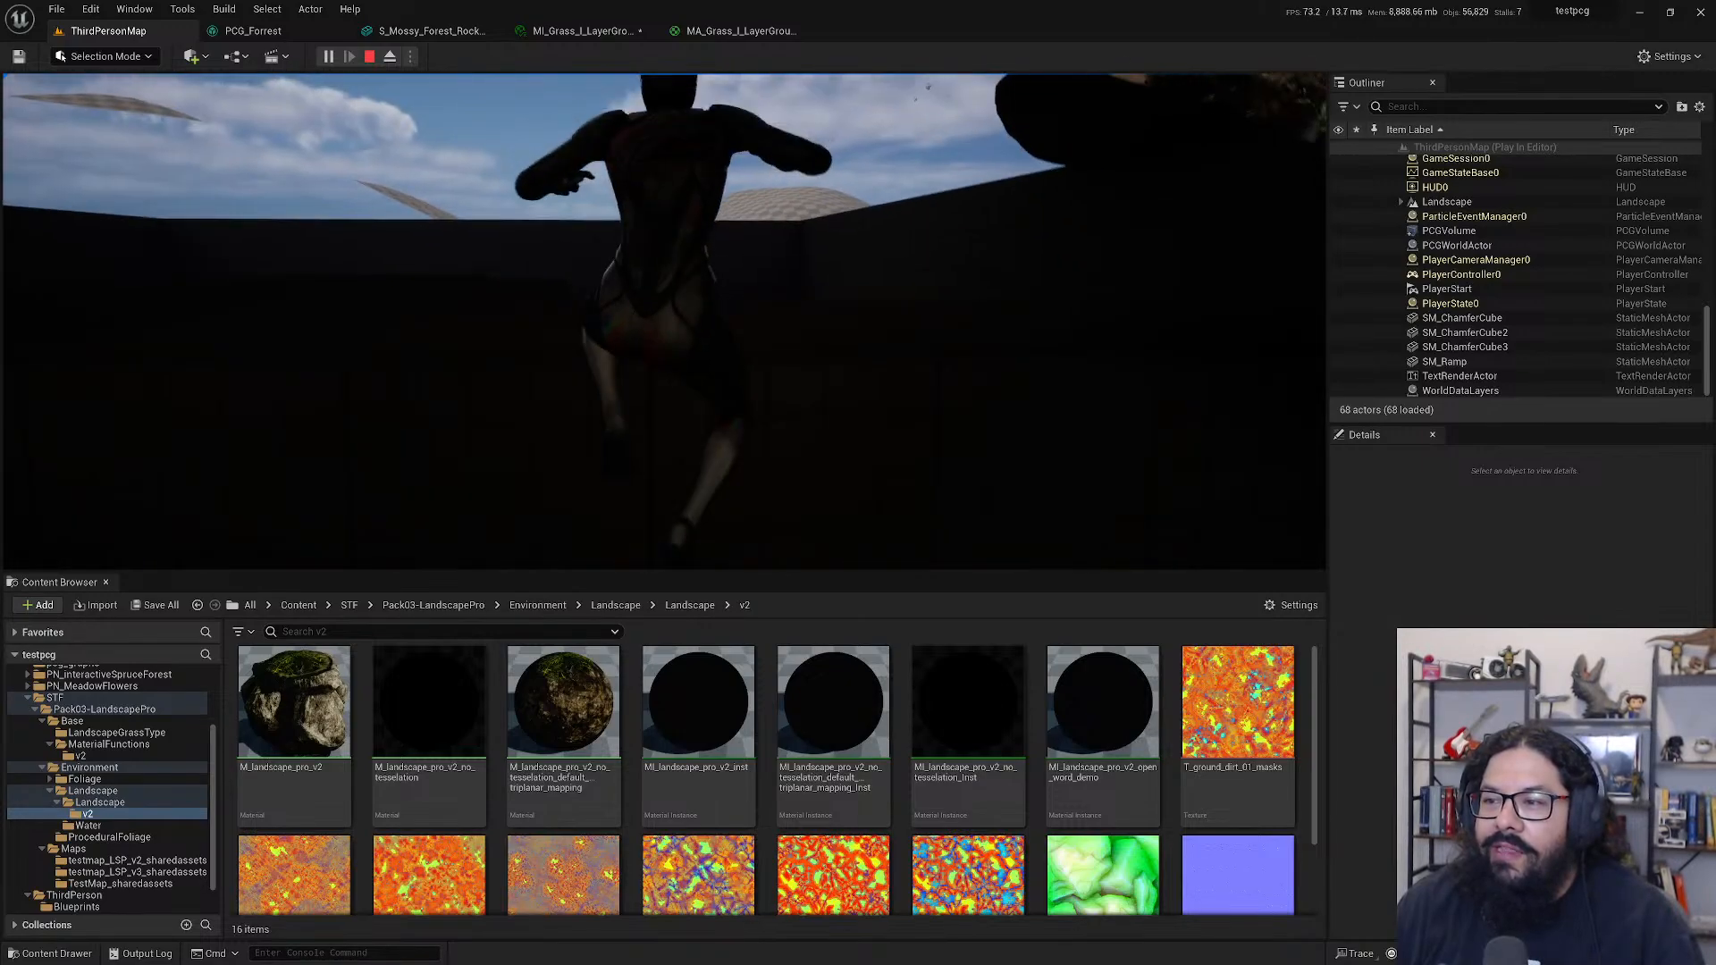
{"action": "key", "text": "w"}
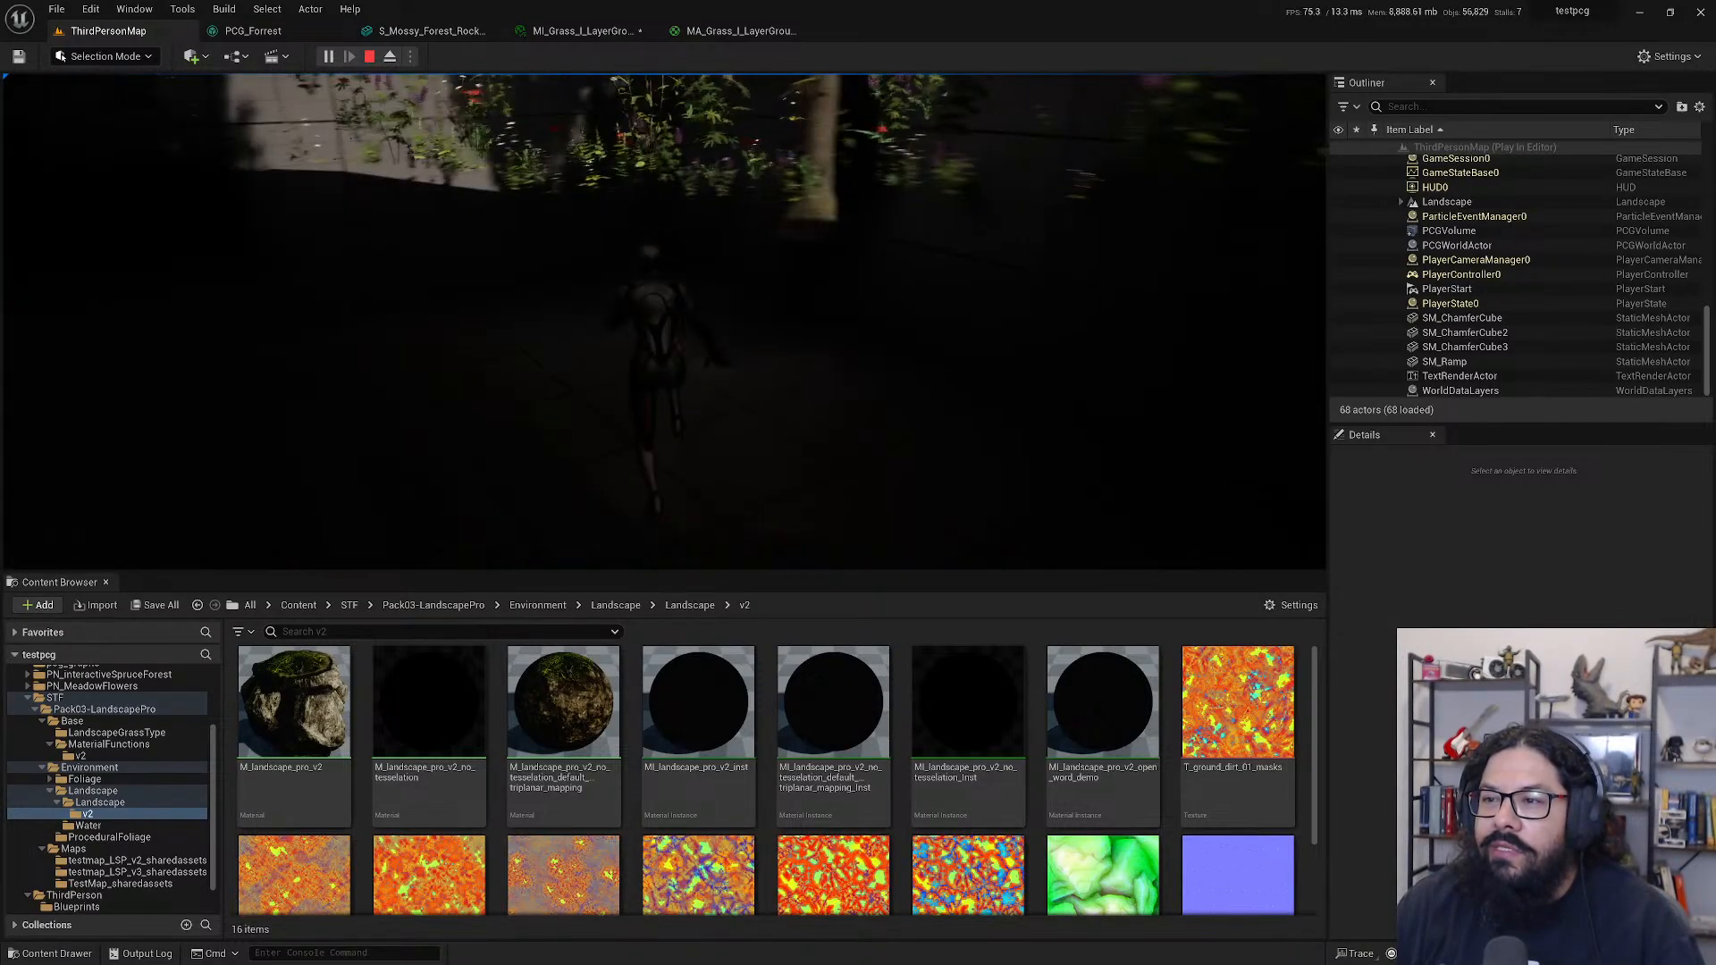
{"action": "key", "text": "w"}
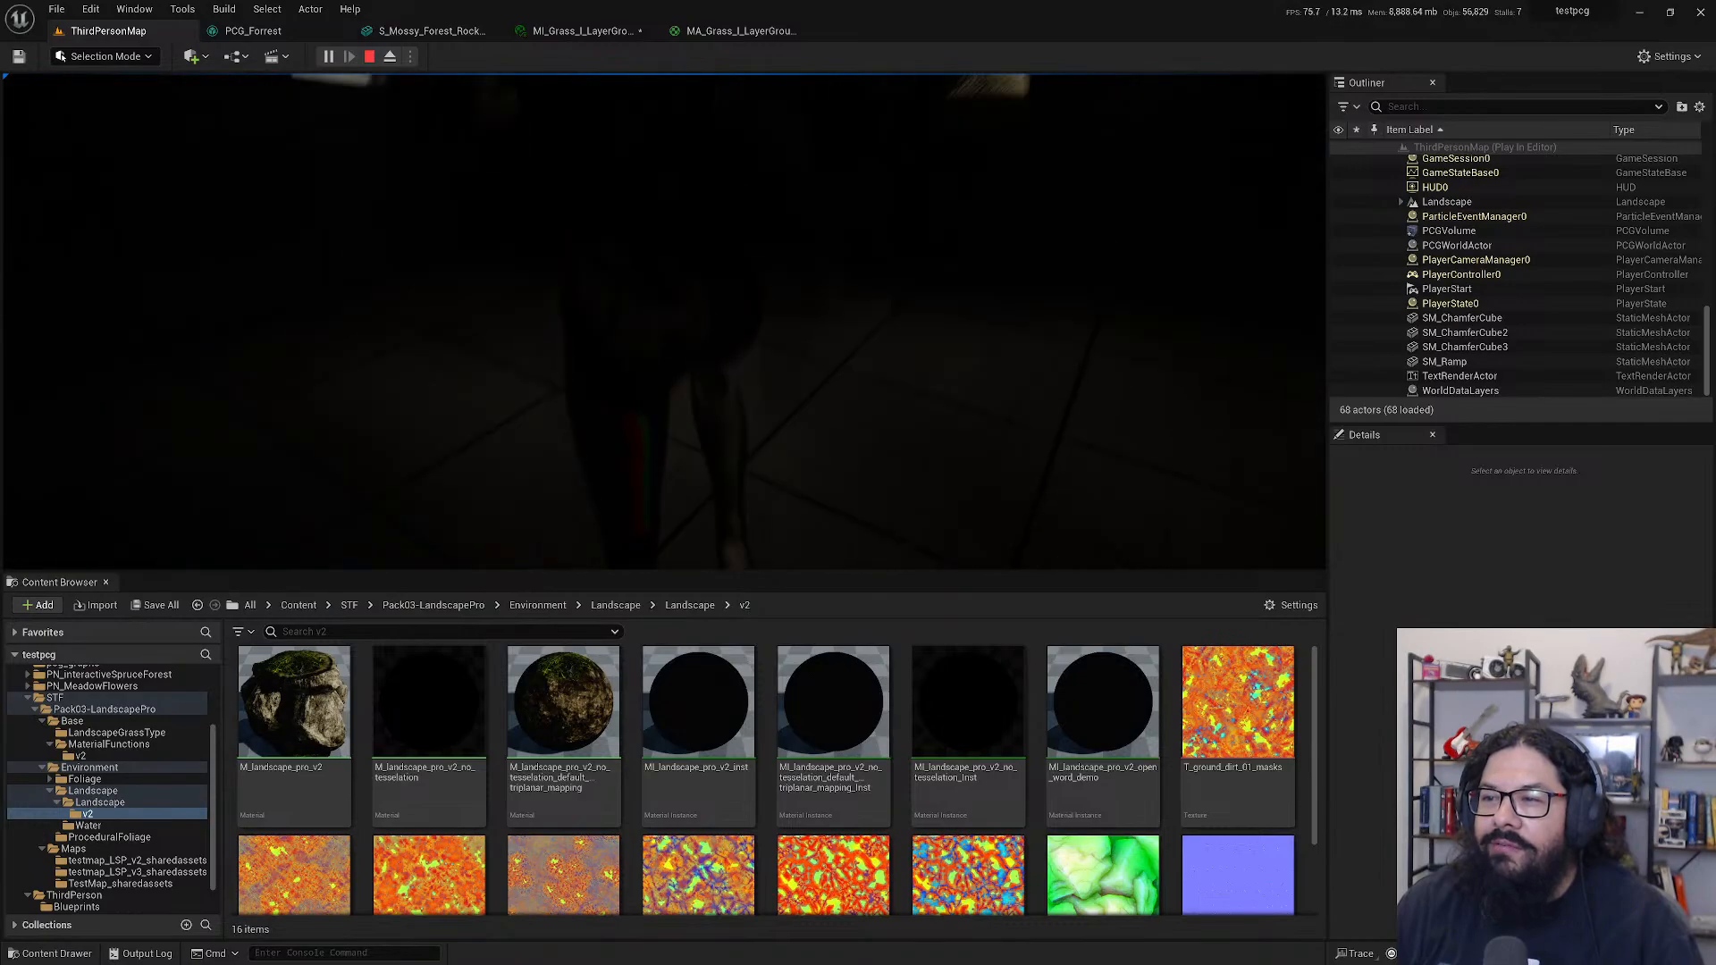
{"action": "key", "text": "w"}
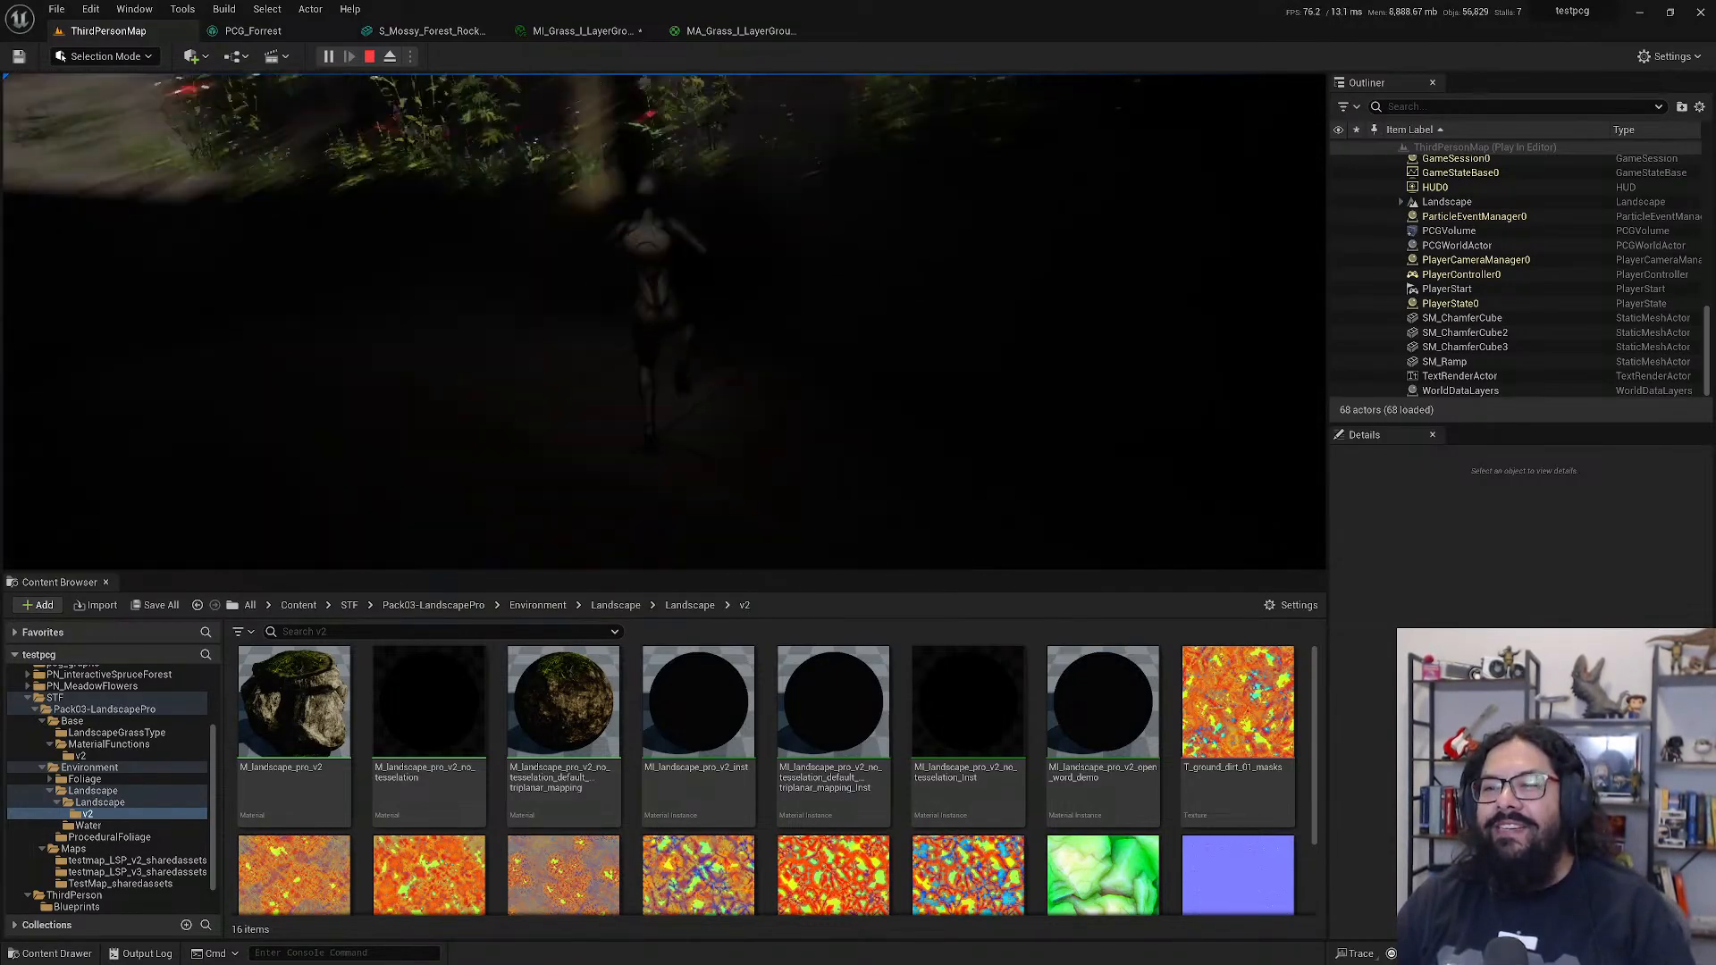
{"action": "key", "text": "w"}
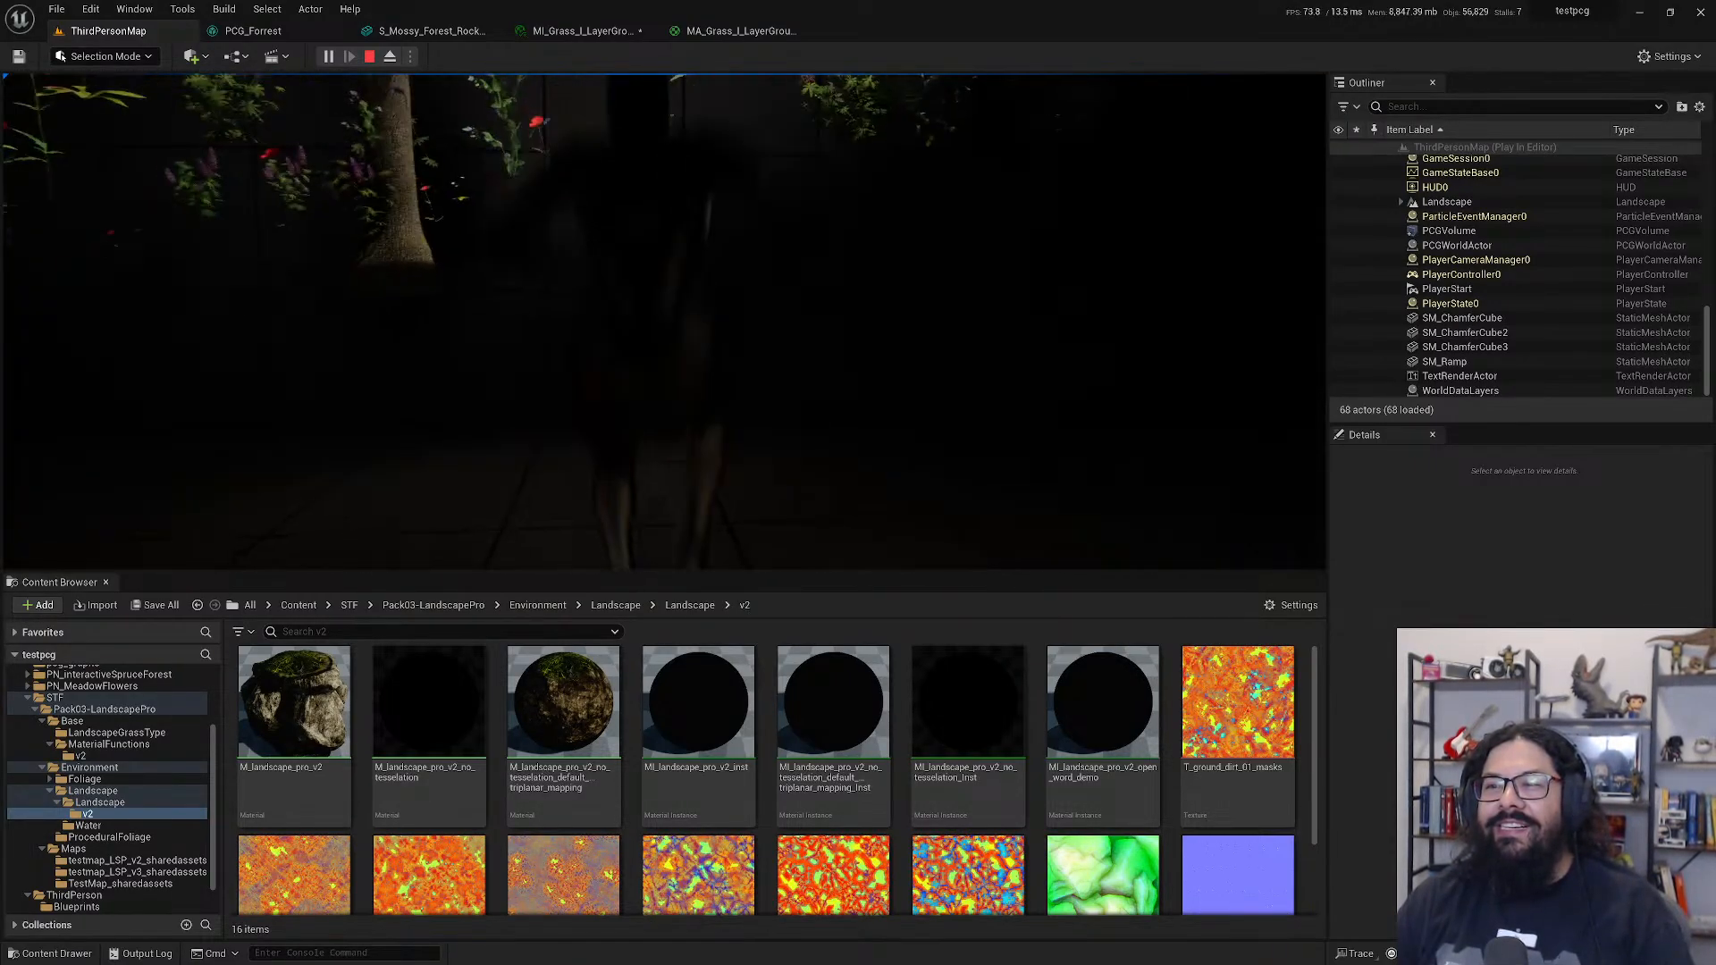
{"action": "key", "text": "w"}
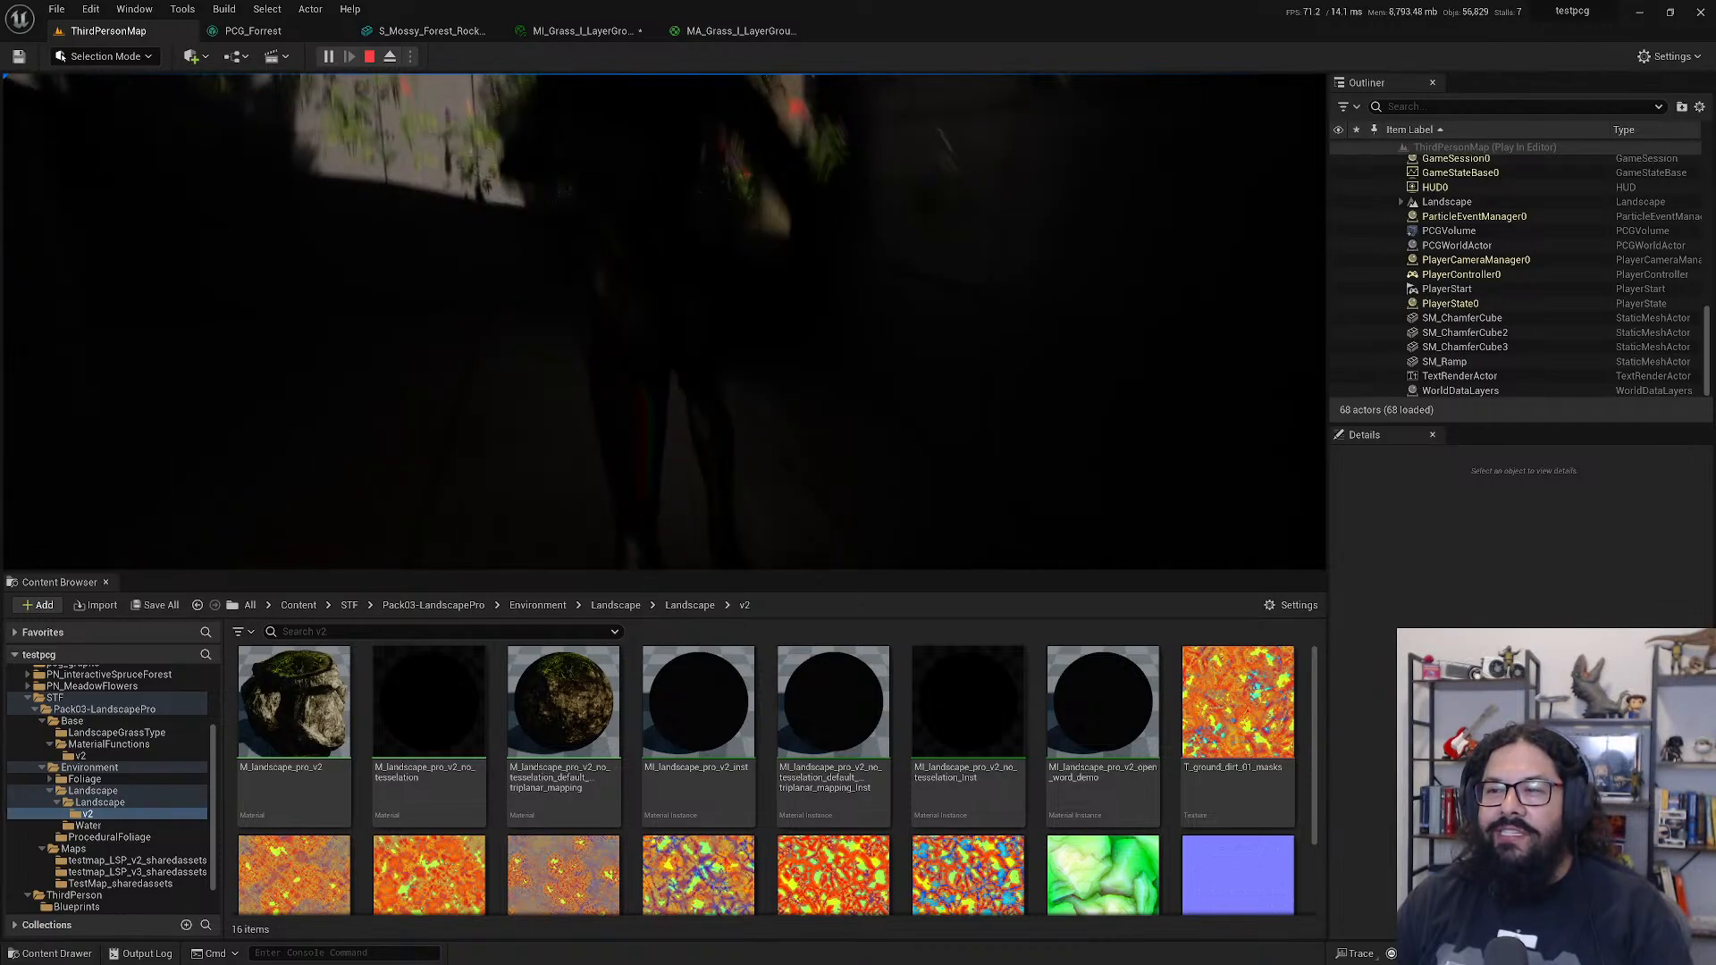
{"action": "key", "text": "w"}
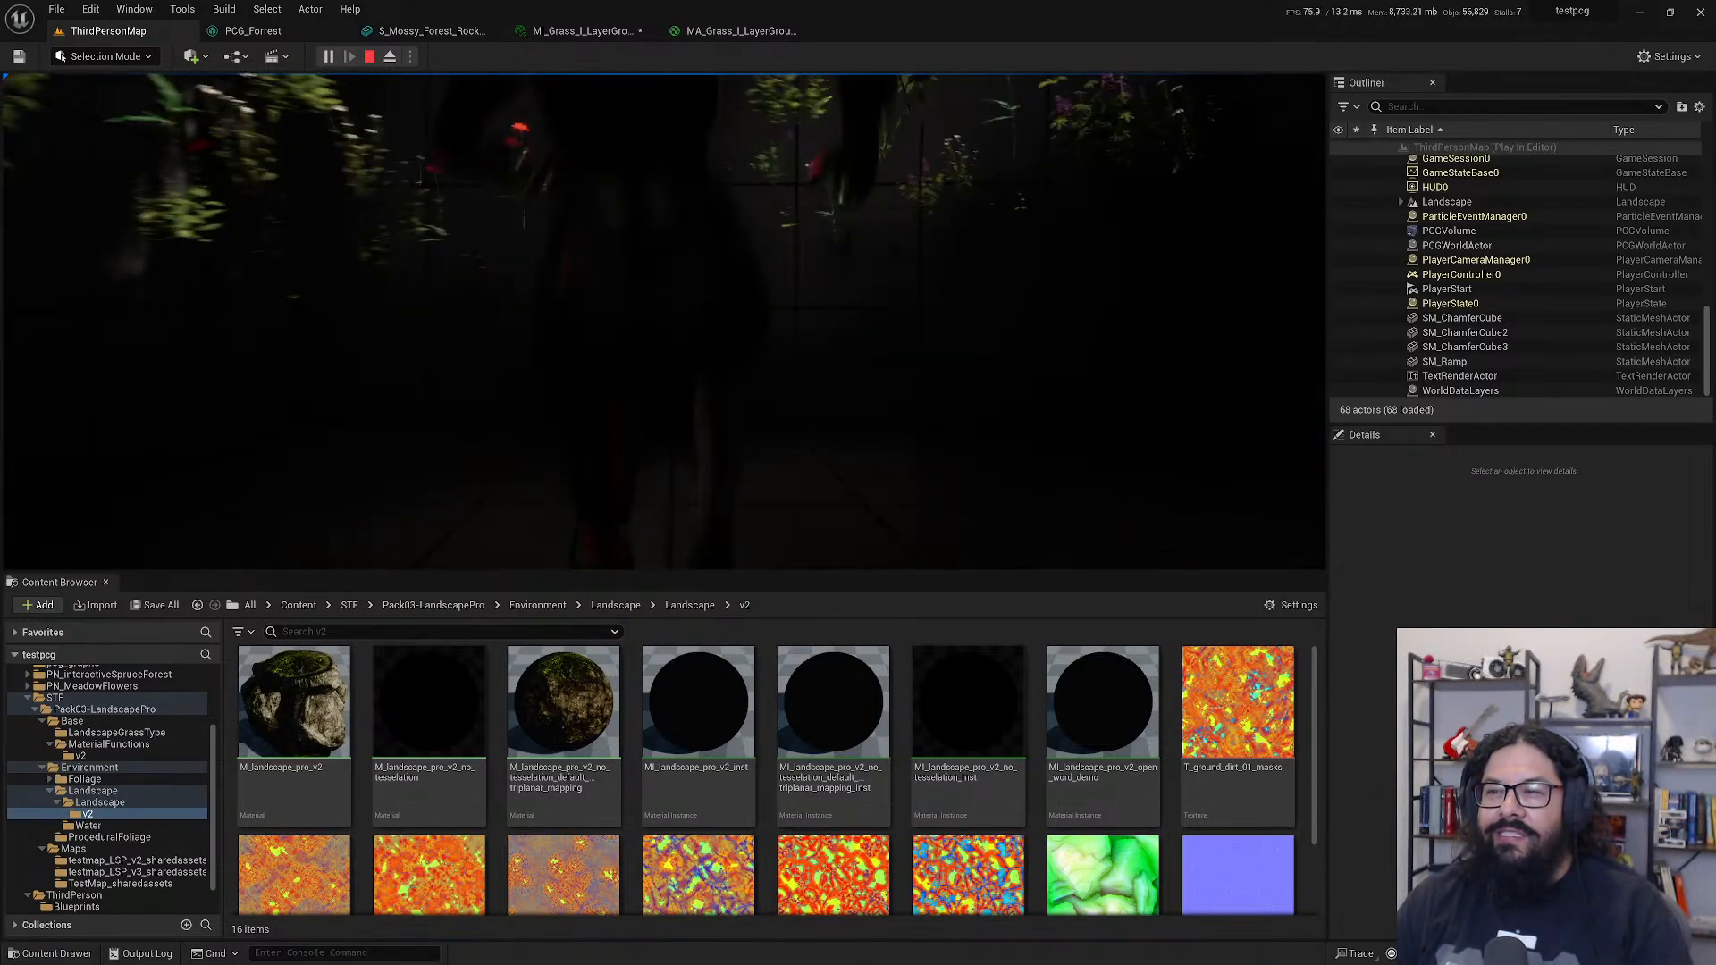
{"action": "key", "text": "Escape"}
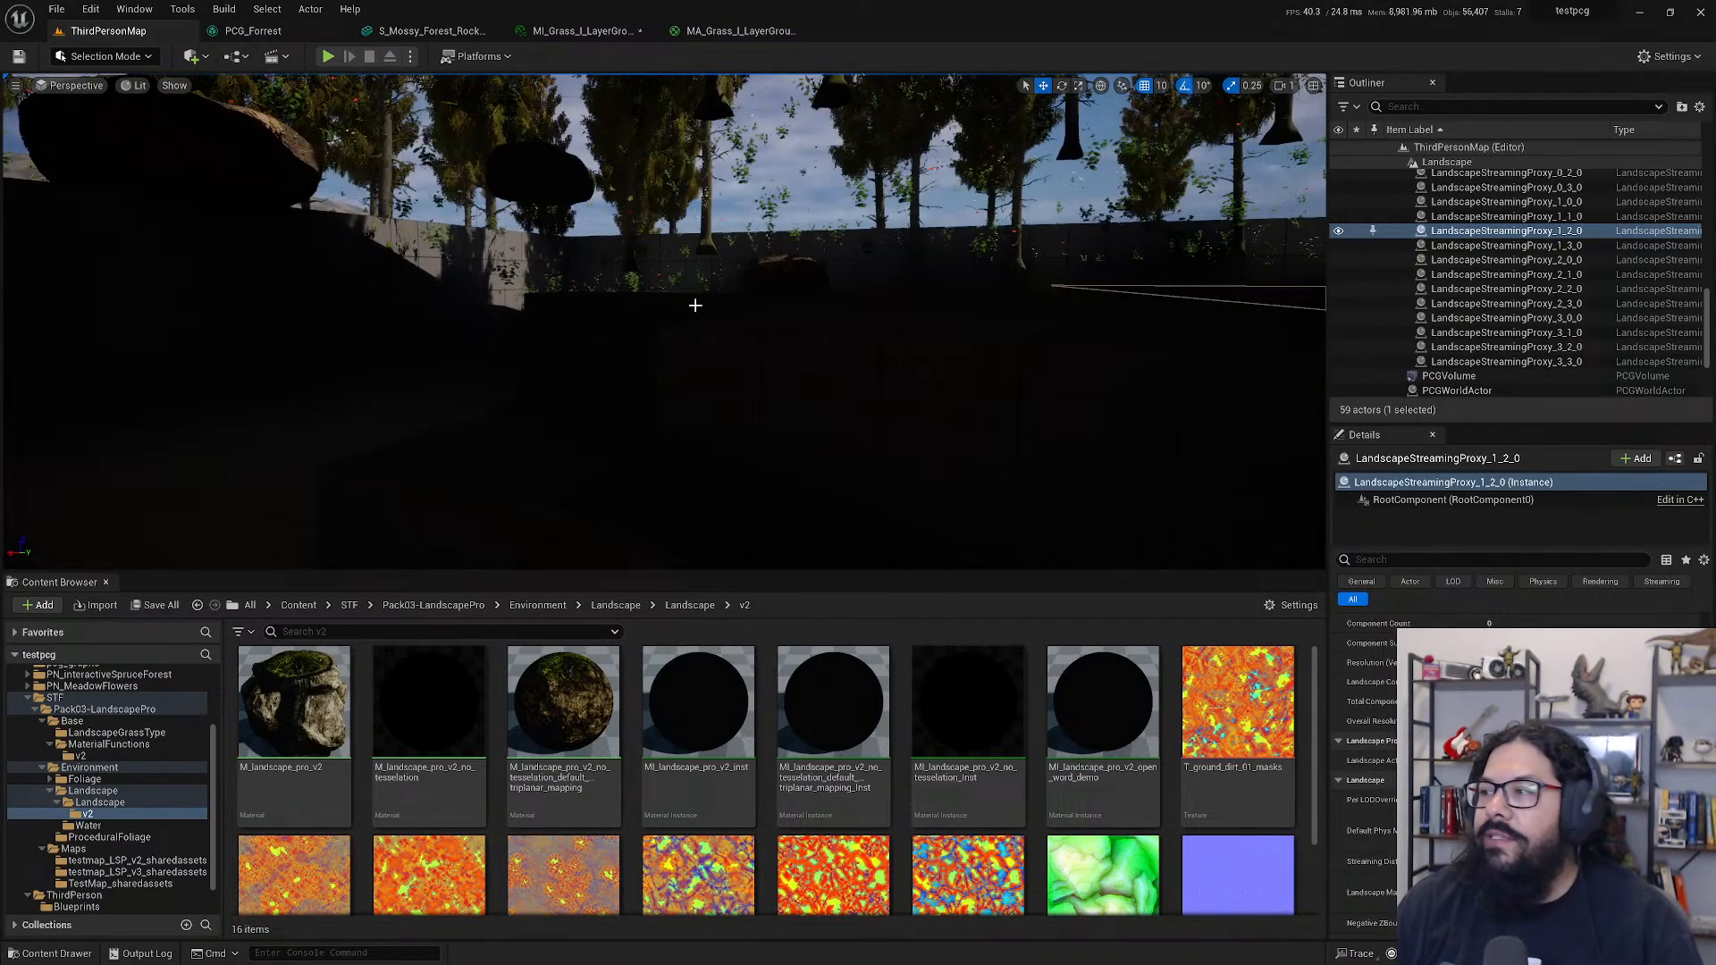
- Move the PlayerStart to a new spot beside the concrete wall at the edge of the forest
{"action": "scroll", "coordinate": [1471, 289], "scroll_direction": "down", "scroll_amount": 3}
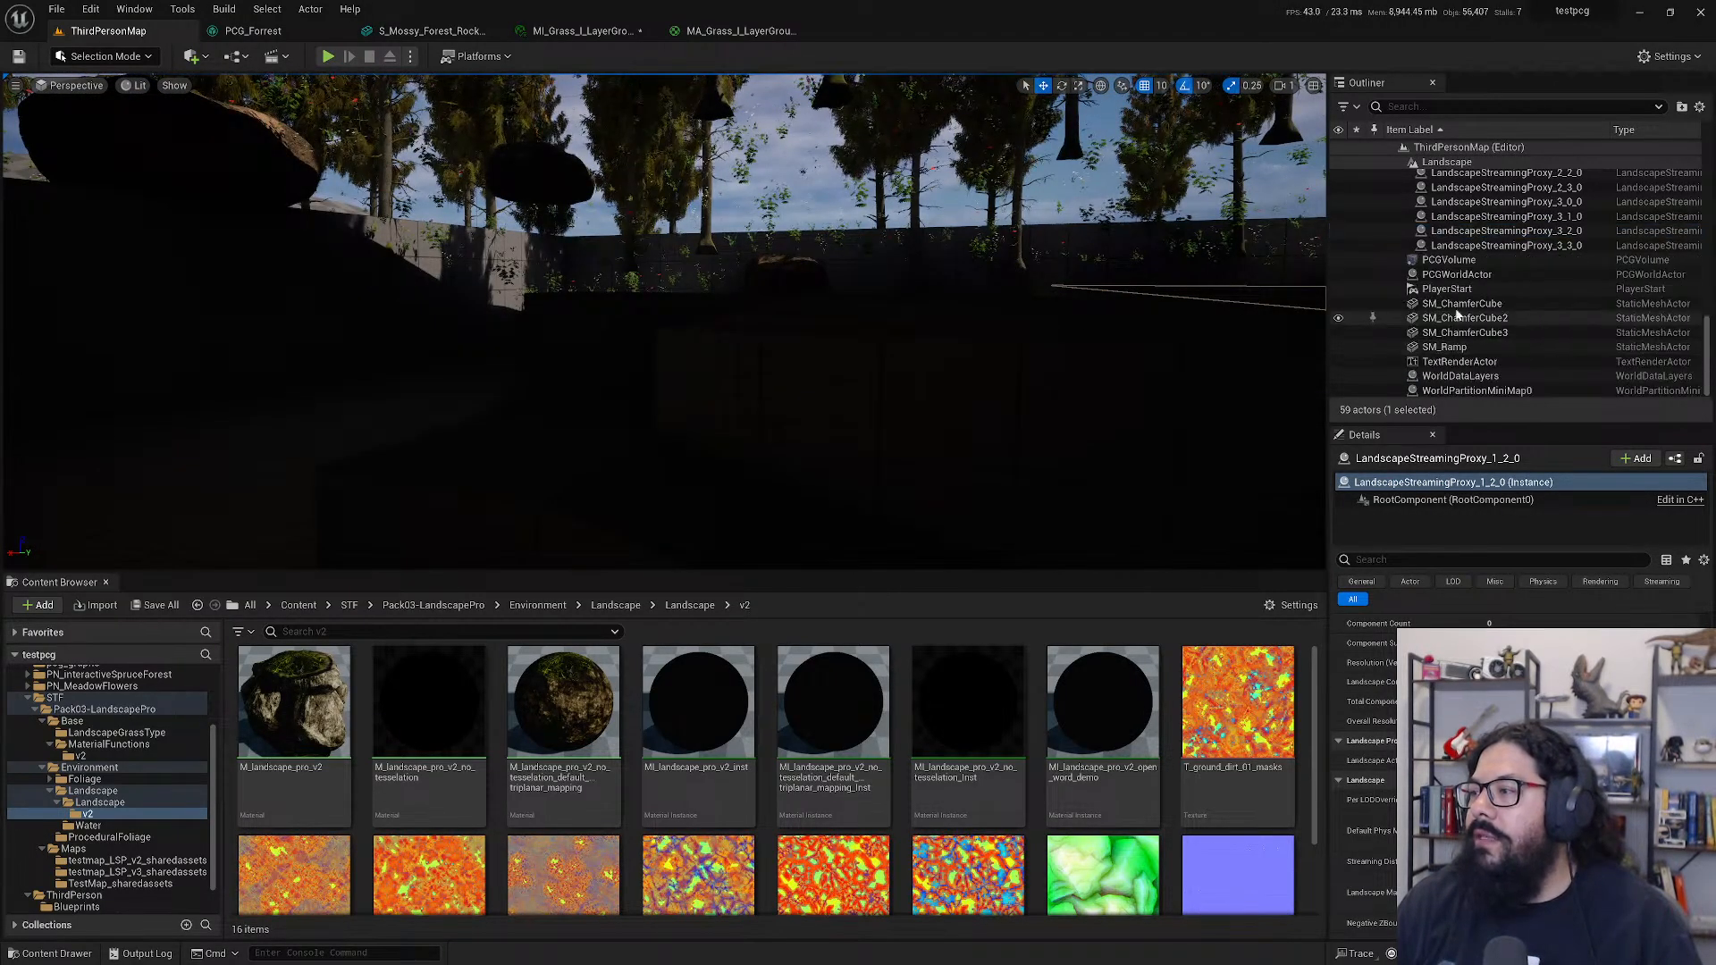
{"action": "left_click", "coordinate": [1448, 288]}
{"action": "scroll", "coordinate": [572, 352], "scroll_direction": "down", "scroll_amount": 10}
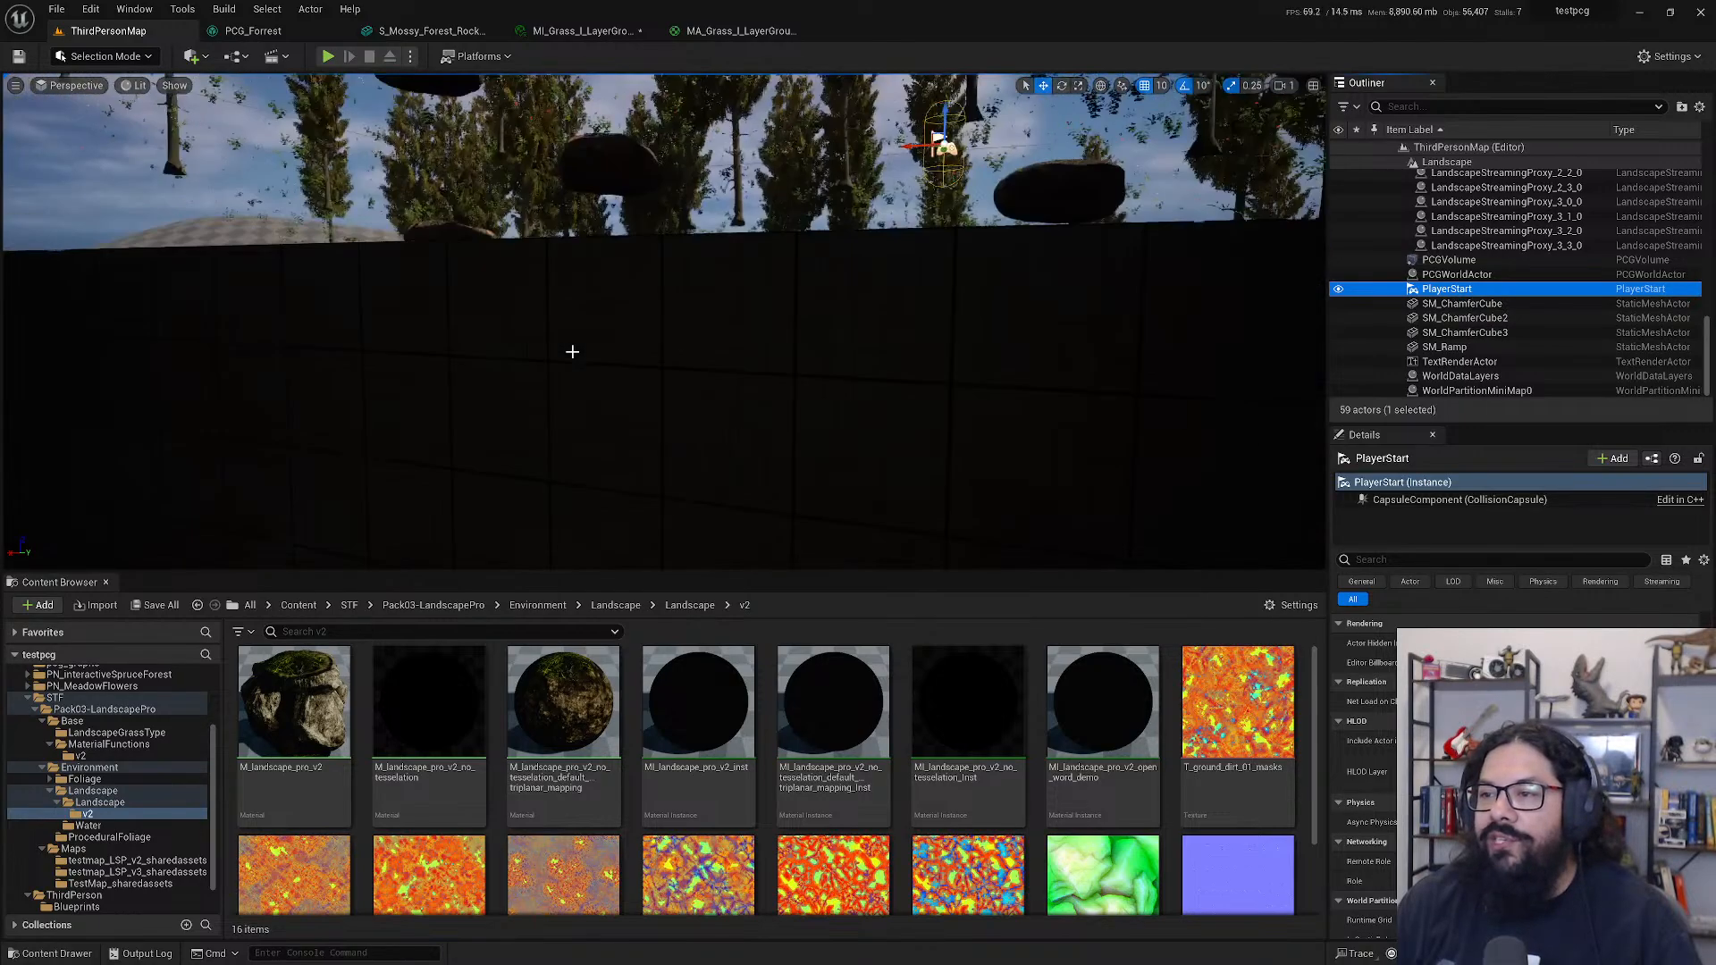
{"action": "scroll", "coordinate": [572, 352], "scroll_direction": "down", "scroll_amount": 5}
{"action": "left_click_drag", "start_coordinate": [728, 292], "coordinate": [536, 367], "text": "alt"}
{"action": "left_click_drag", "start_coordinate": [827, 265], "coordinate": [545, 257], "text": "alt"}
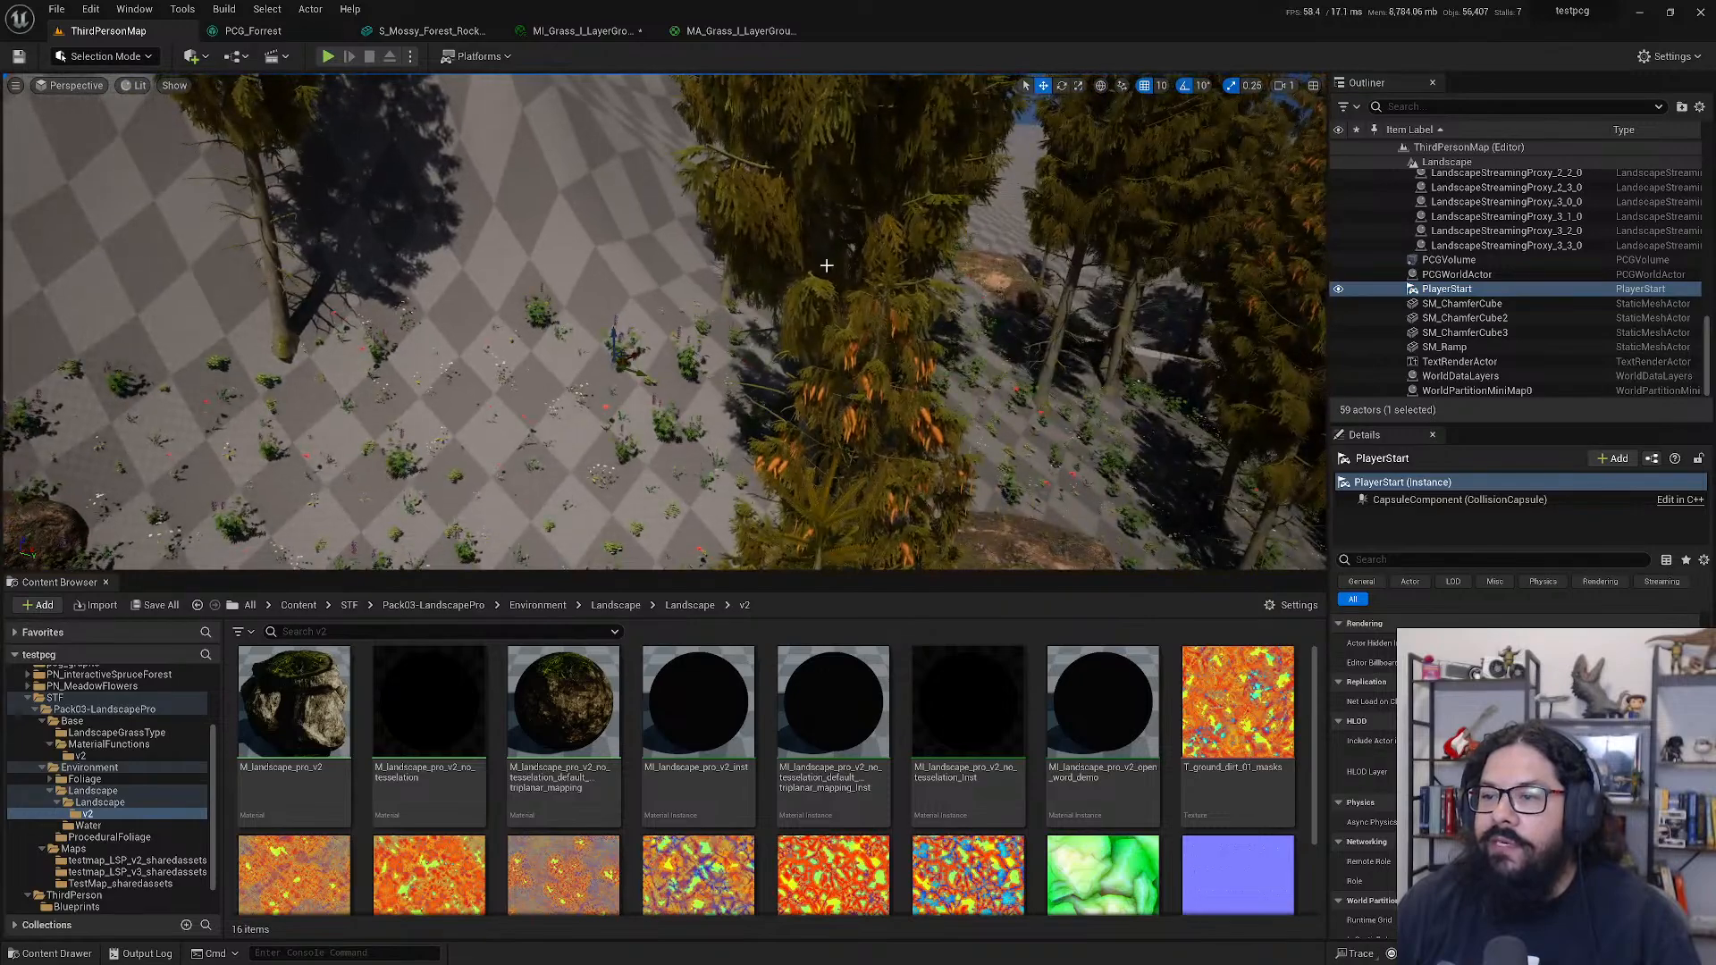
{"action": "left_click_drag", "start_coordinate": [631, 373], "coordinate": [1218, 563]}
{"action": "scroll", "coordinate": [1207, 455], "scroll_direction": "down", "scroll_amount": 8}
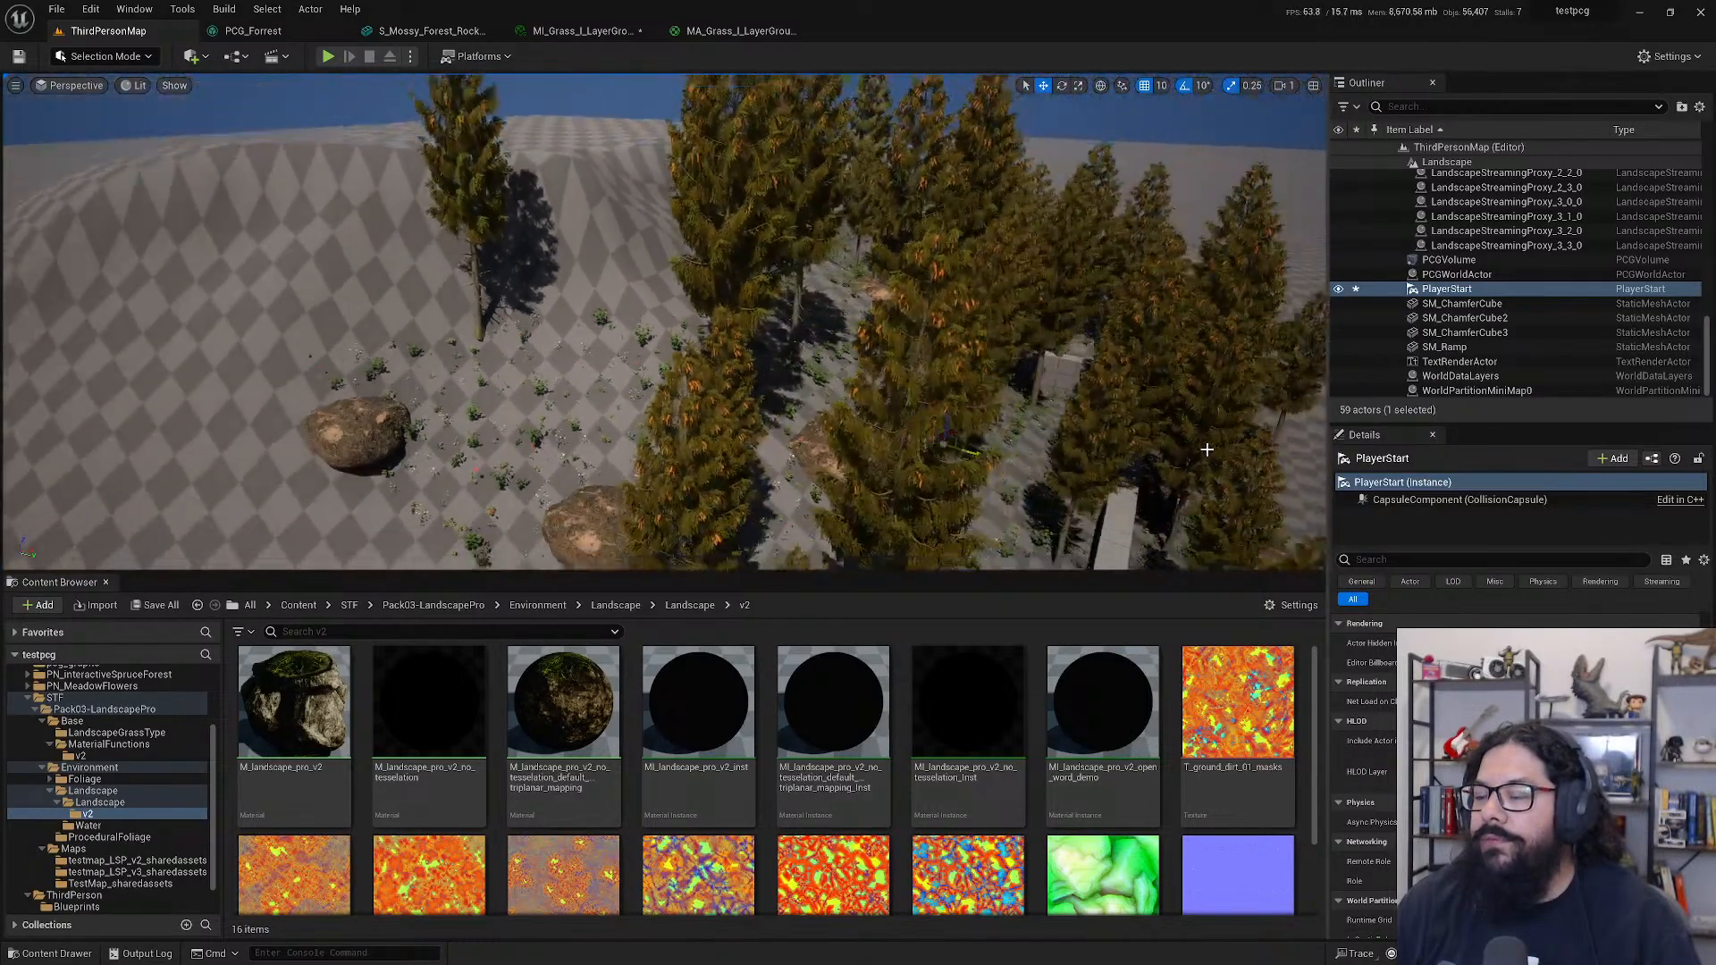
{"action": "left_click_drag", "start_coordinate": [1064, 476], "coordinate": [1029, 506]}
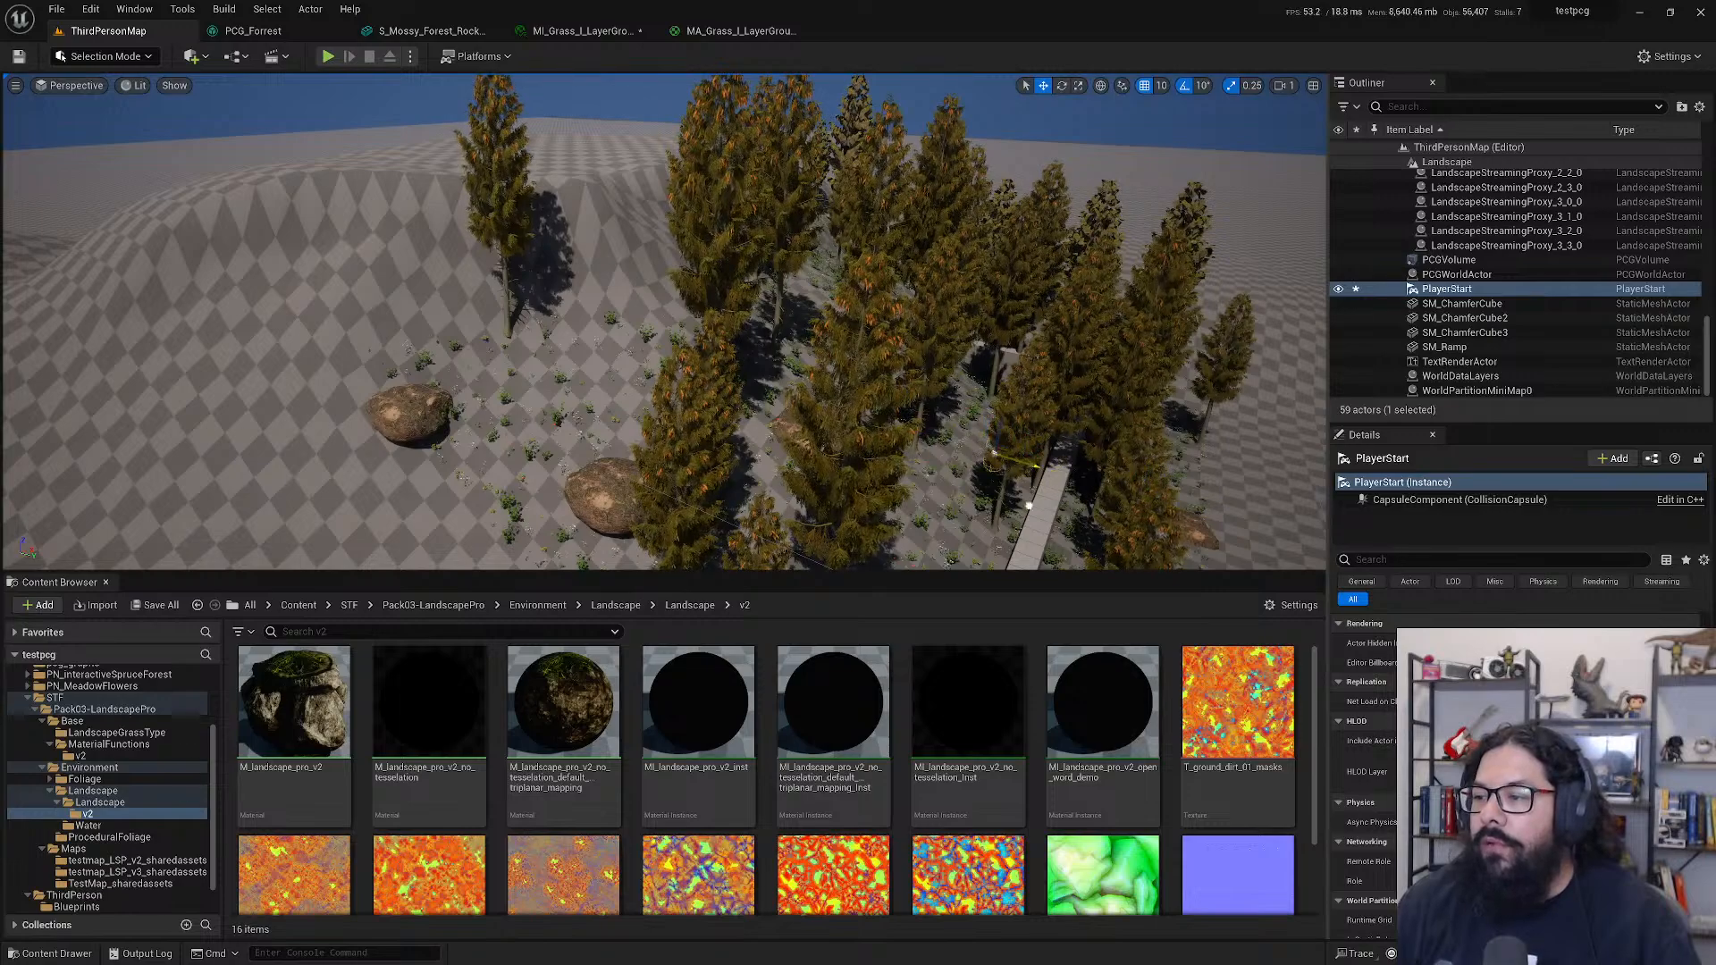
- Raise the PCGVolume and enlarge it vertically so the generated forest extends up the neighbouring hillside
{"action": "left_click", "coordinate": [585, 219]}
{"action": "scroll", "coordinate": [963, 308], "scroll_direction": "down", "scroll_amount": 8}
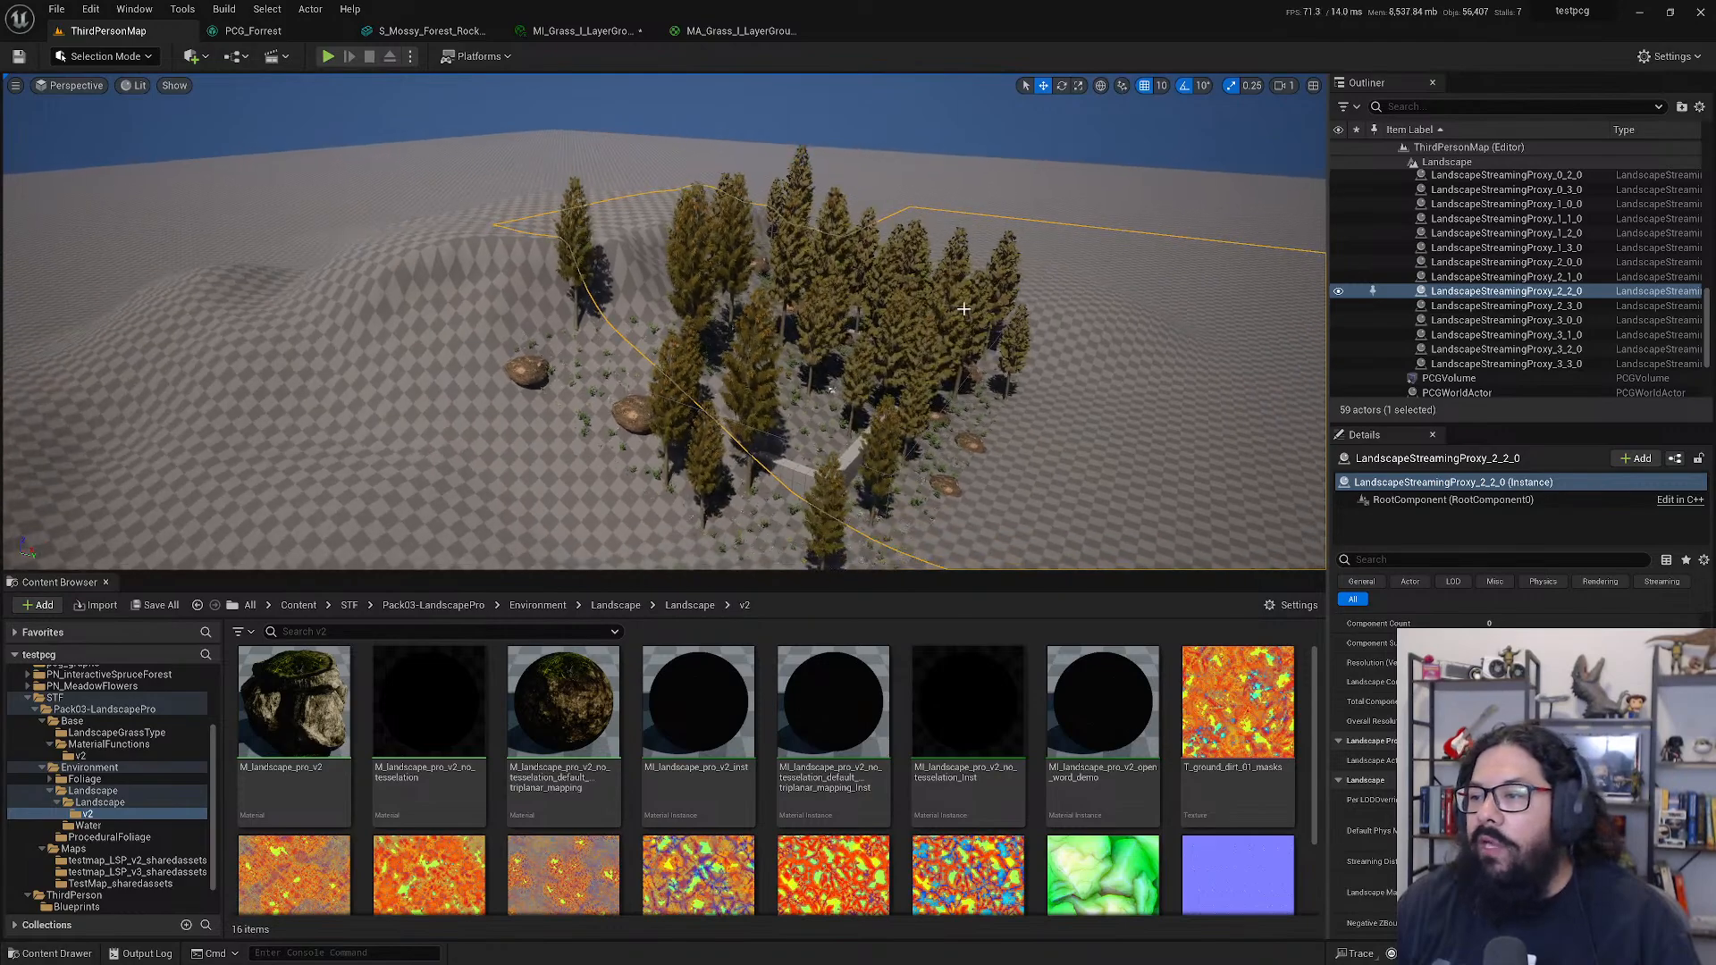
{"action": "scroll", "coordinate": [1464, 384], "scroll_direction": "down", "scroll_amount": 2}
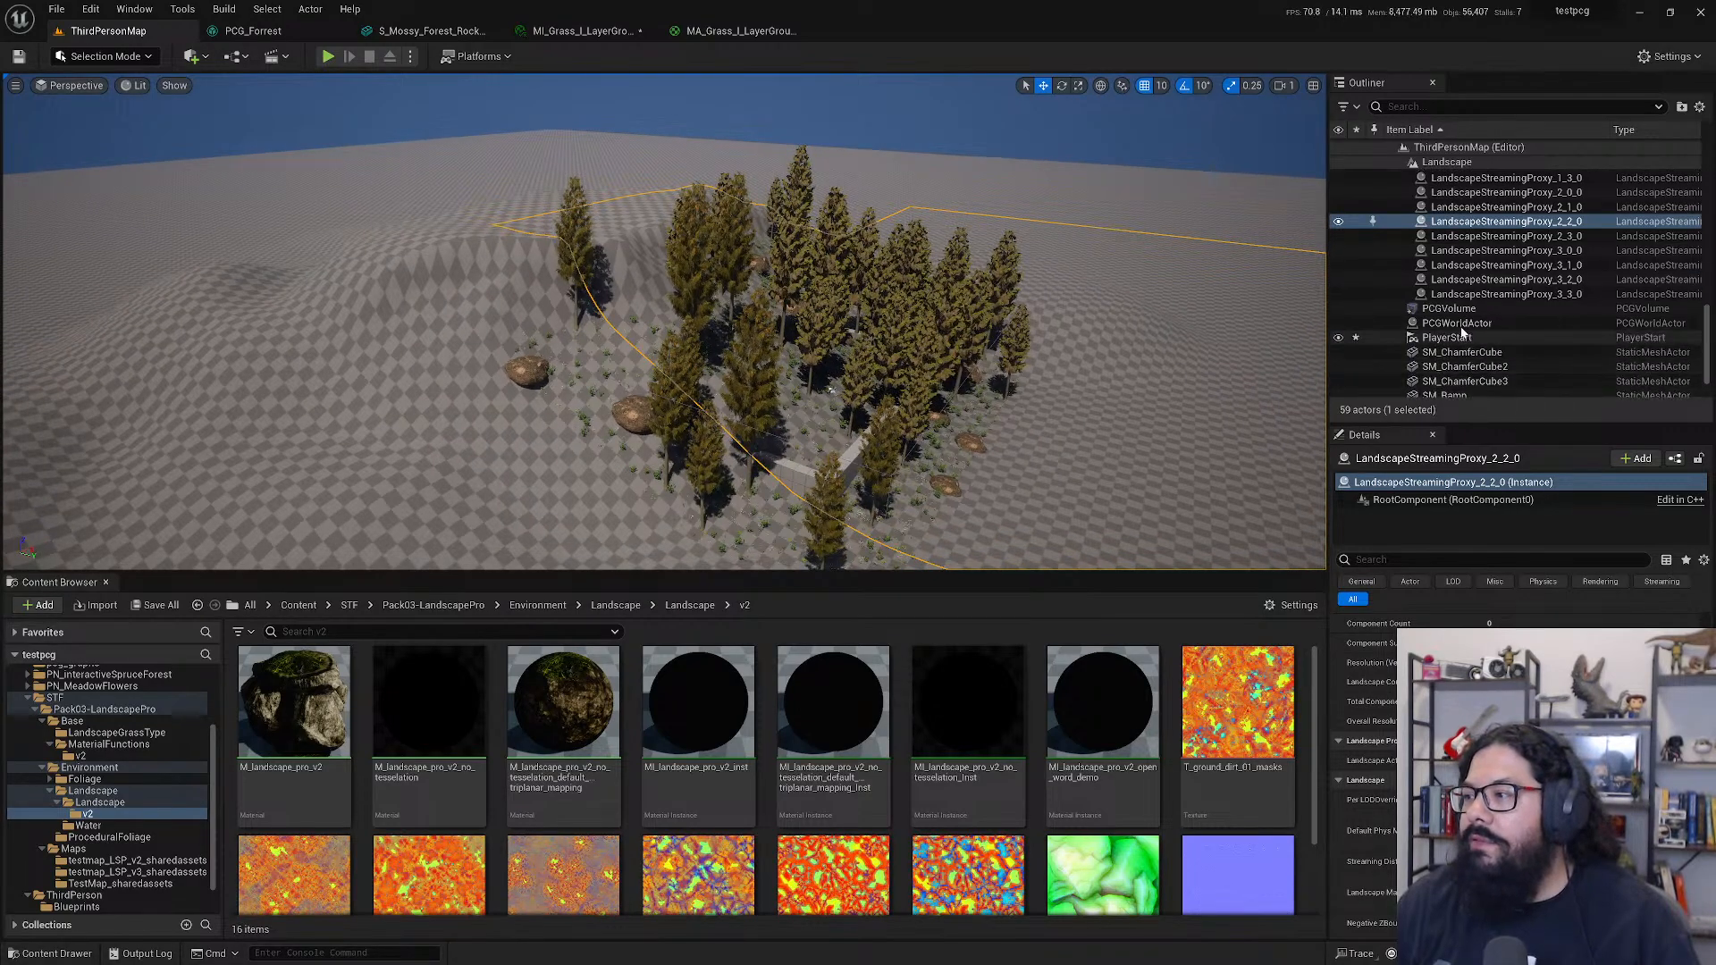
{"action": "left_click", "coordinate": [1457, 309]}
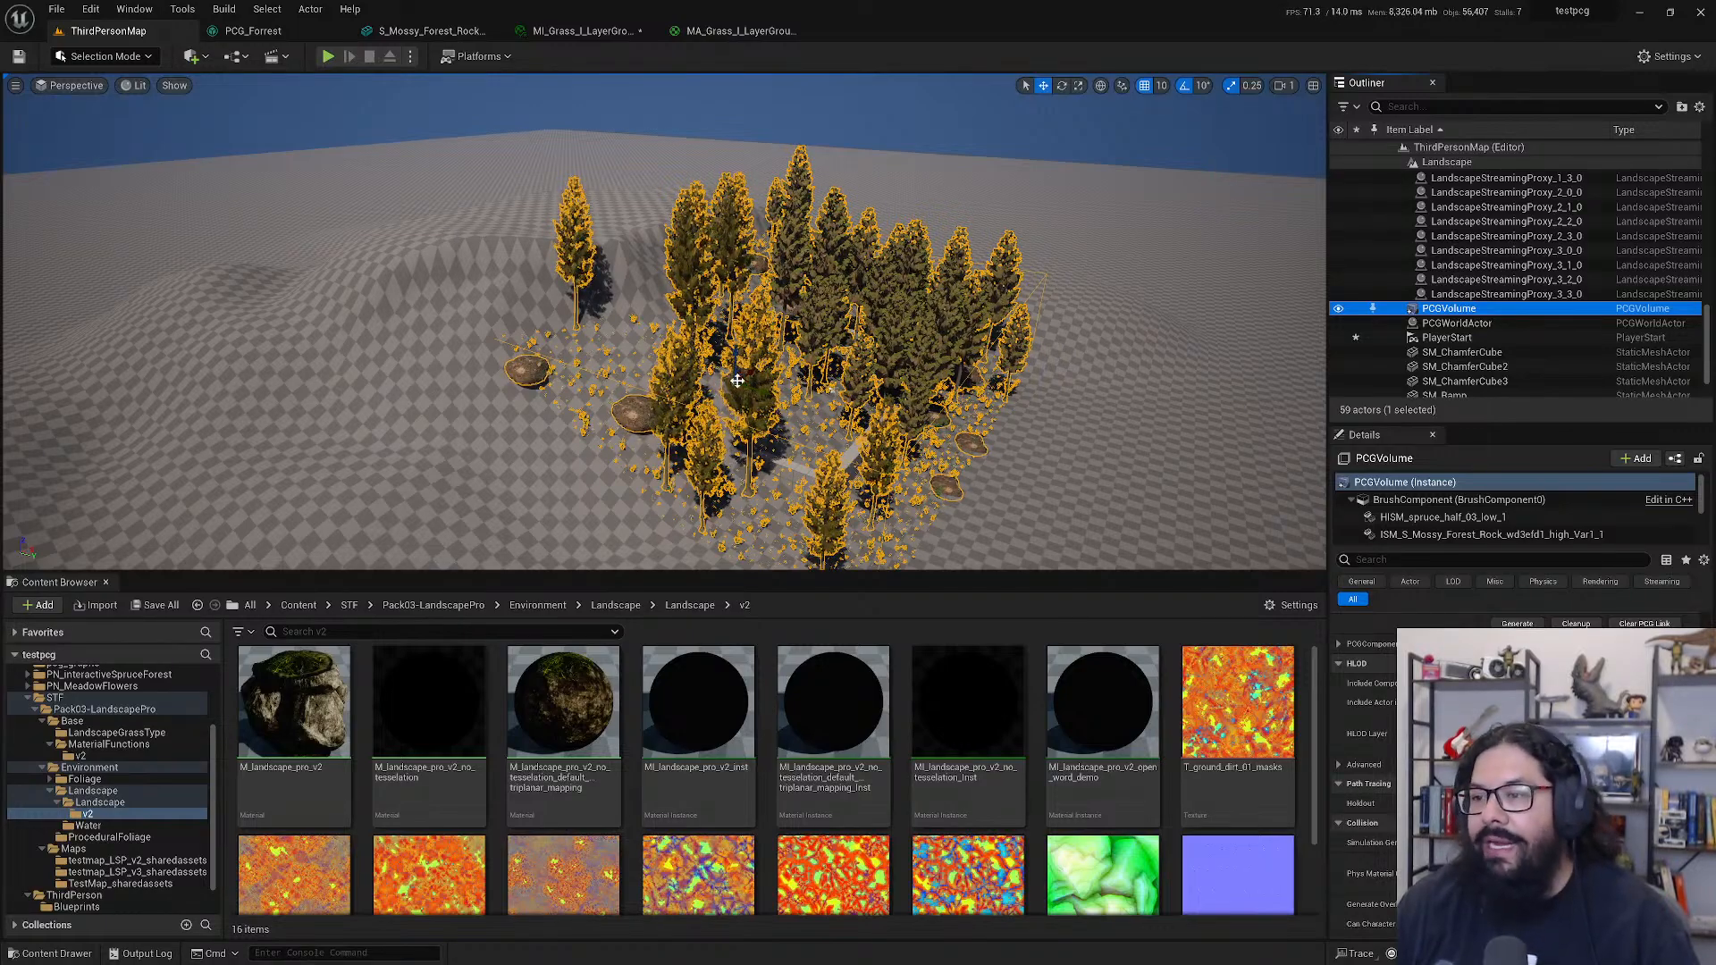
{"action": "left_click_drag", "start_coordinate": [737, 367], "coordinate": [746, 275]}
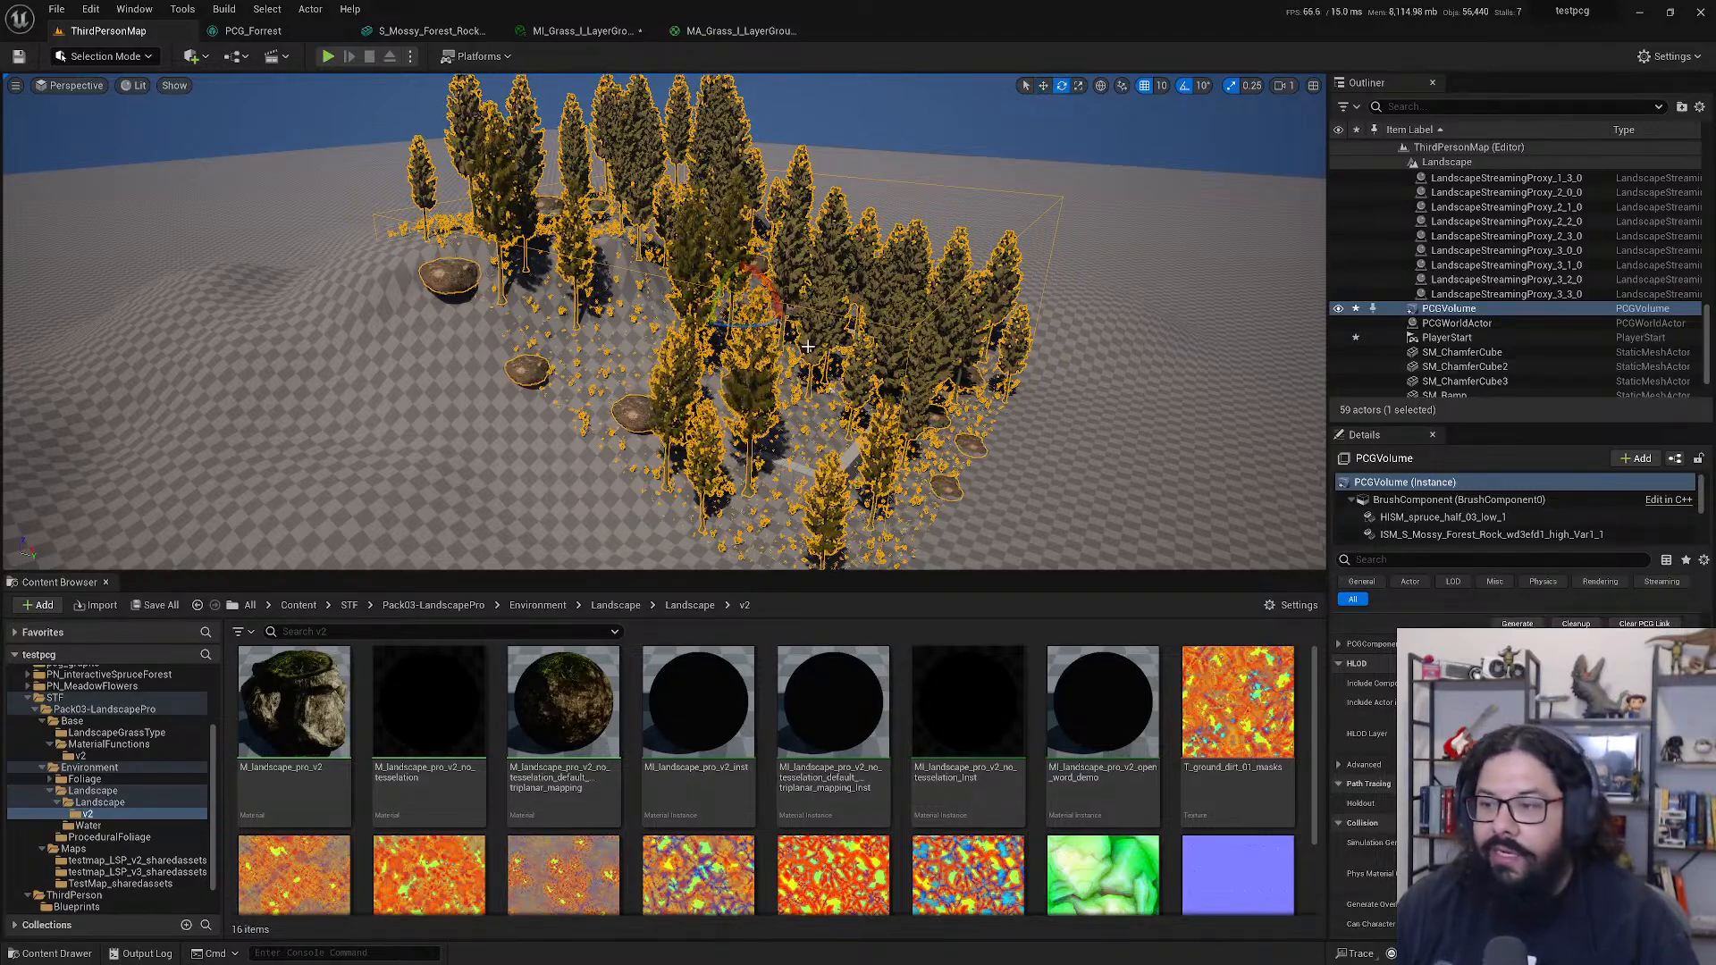
{"action": "left_click_drag", "start_coordinate": [742, 282], "coordinate": [742, 232]}
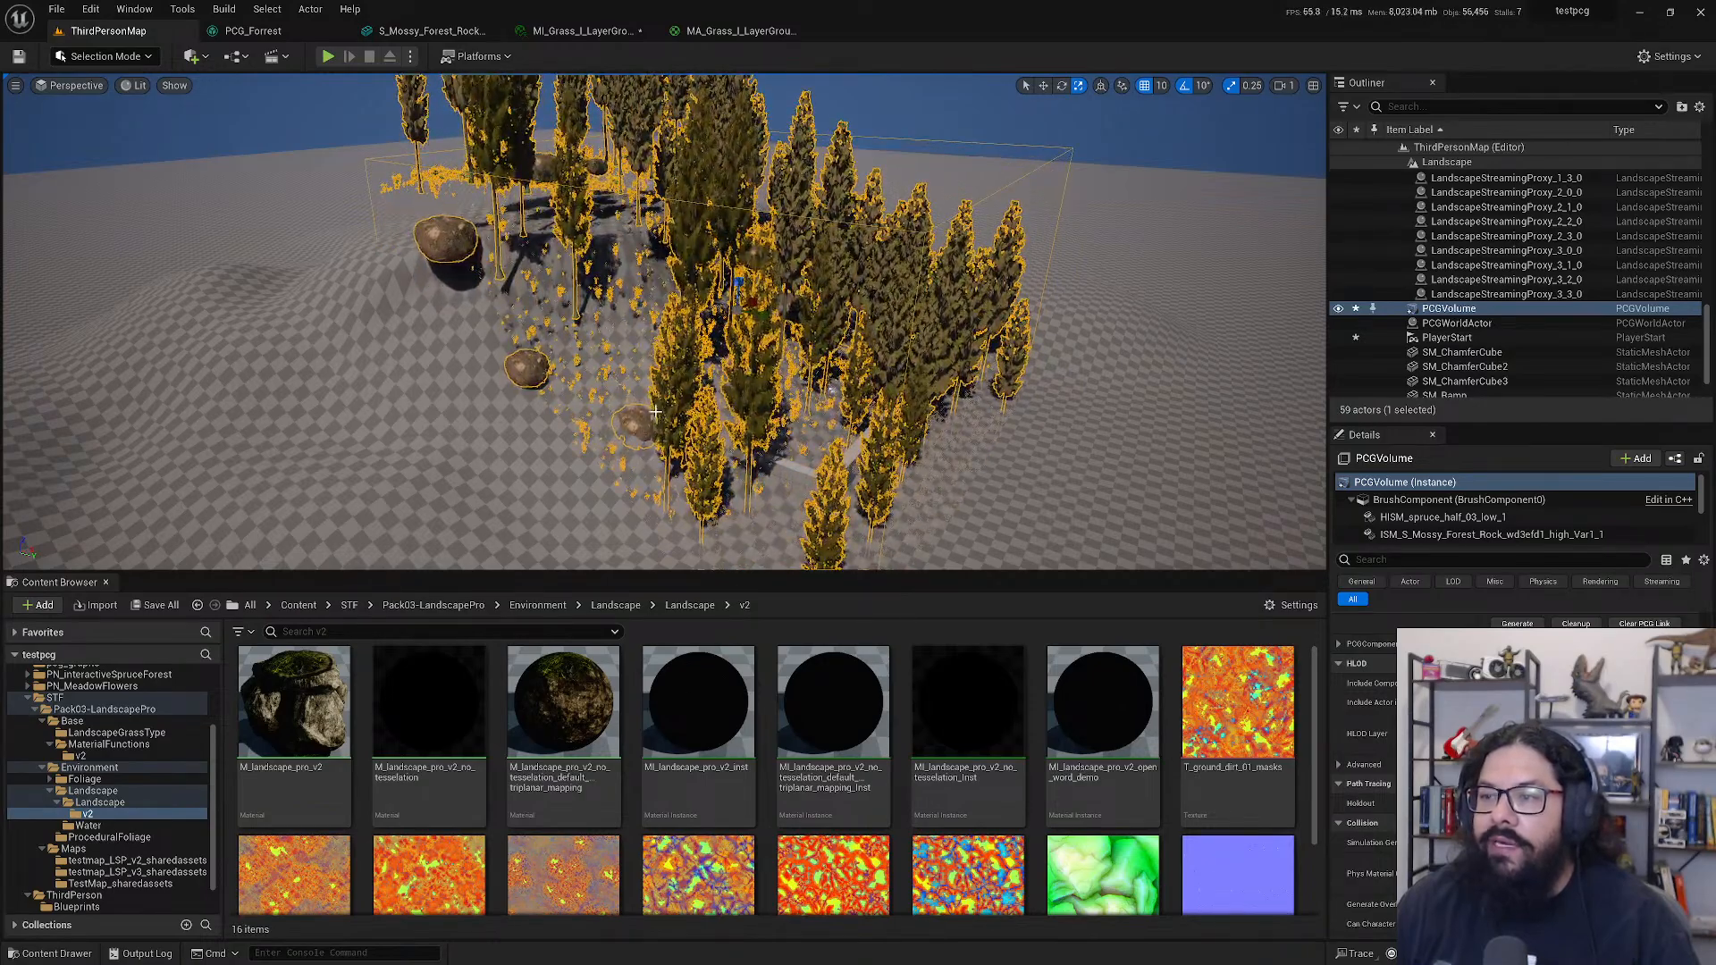
- Enlarge the PCGVolume's brush X, Y and Z dimensions so the generated forest covers a much wider area of the hills
{"action": "scroll", "coordinate": [672, 381], "scroll_direction": "down", "scroll_amount": 6}
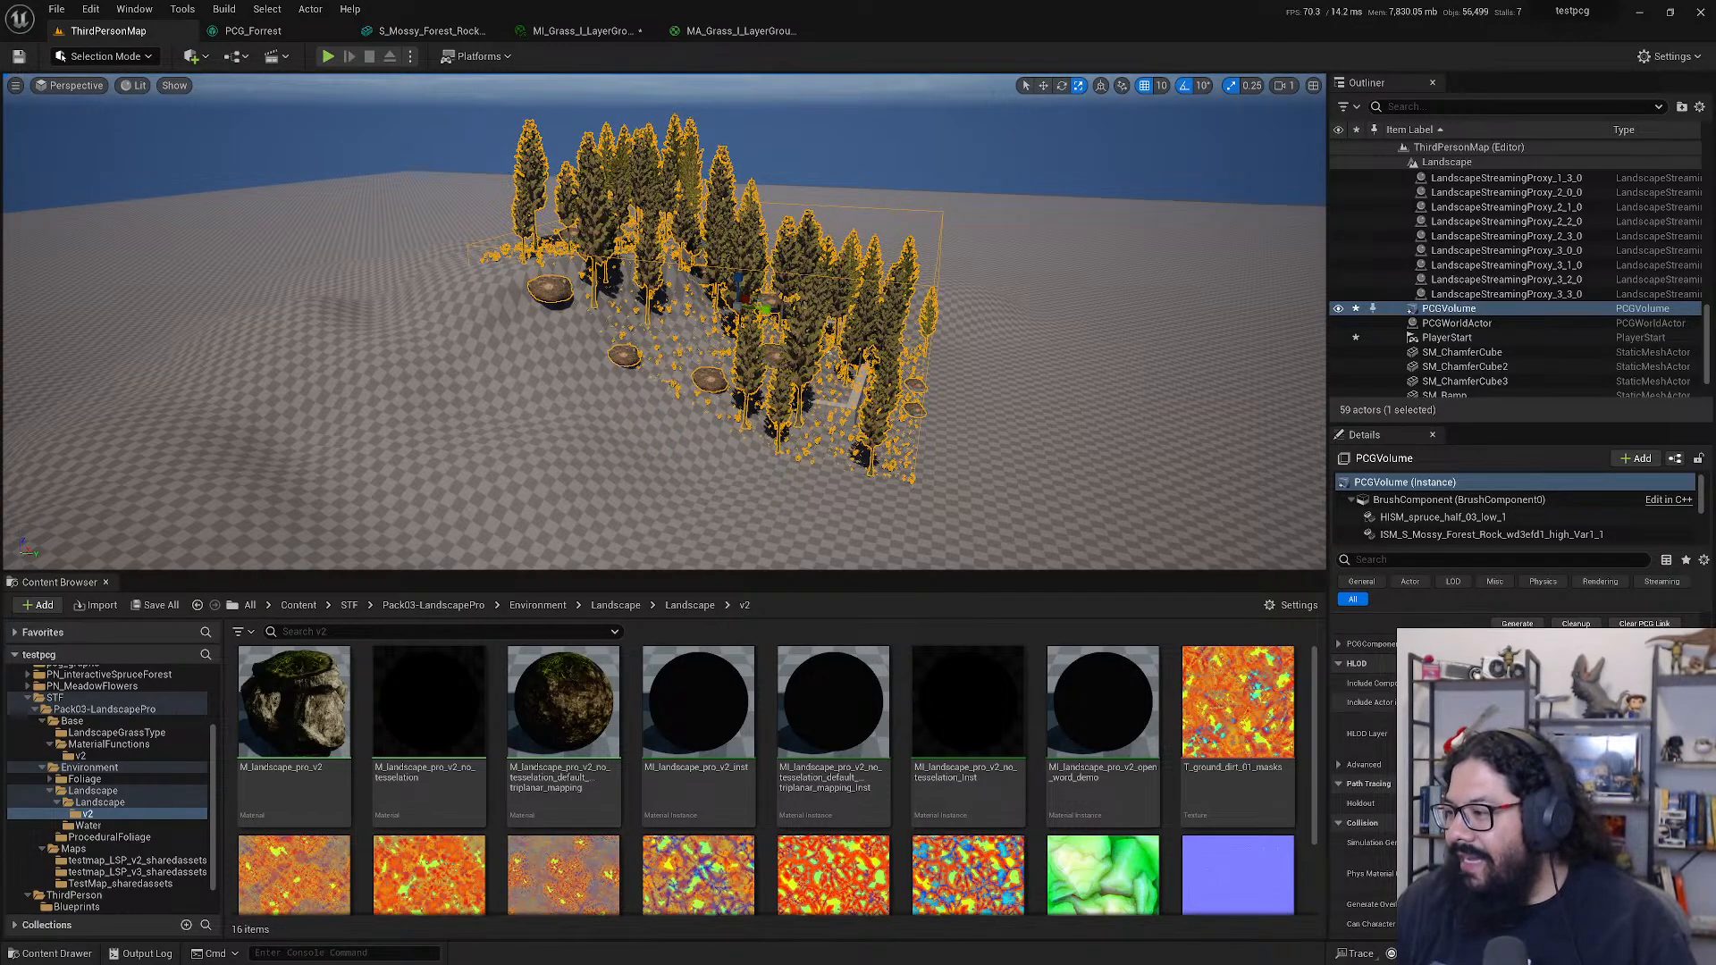
{"action": "scroll", "coordinate": [1363, 769], "scroll_direction": "down", "scroll_amount": 3}
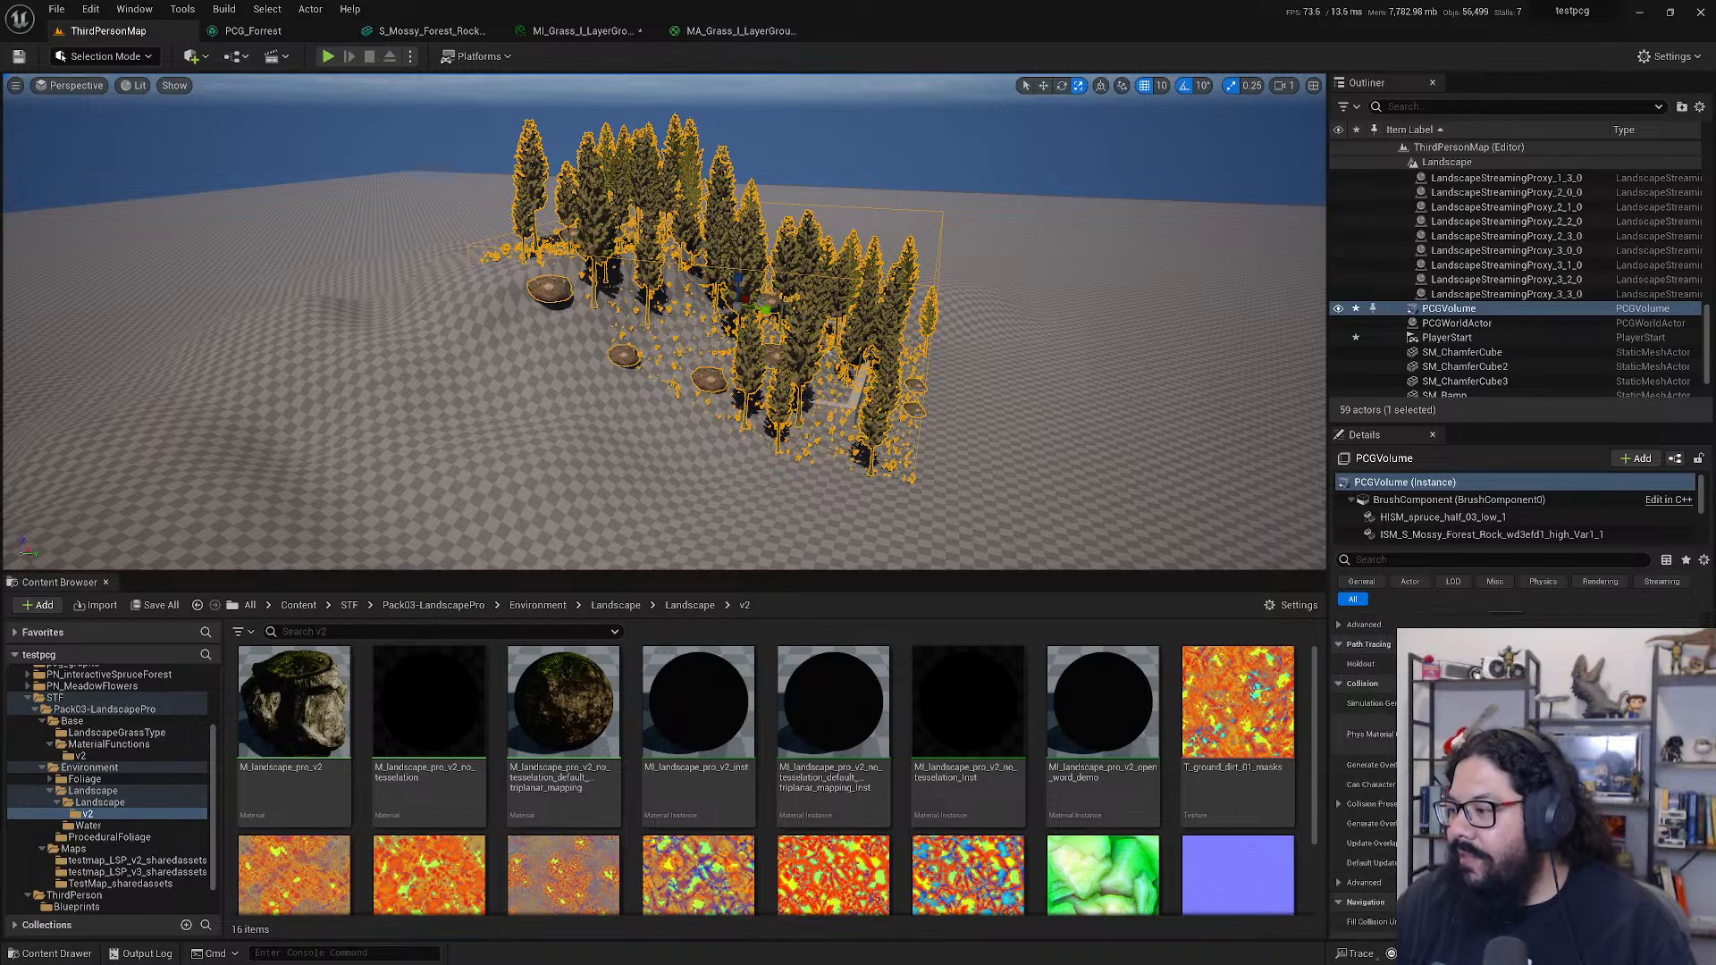
{"action": "scroll", "coordinate": [1363, 768], "scroll_direction": "down", "scroll_amount": 4}
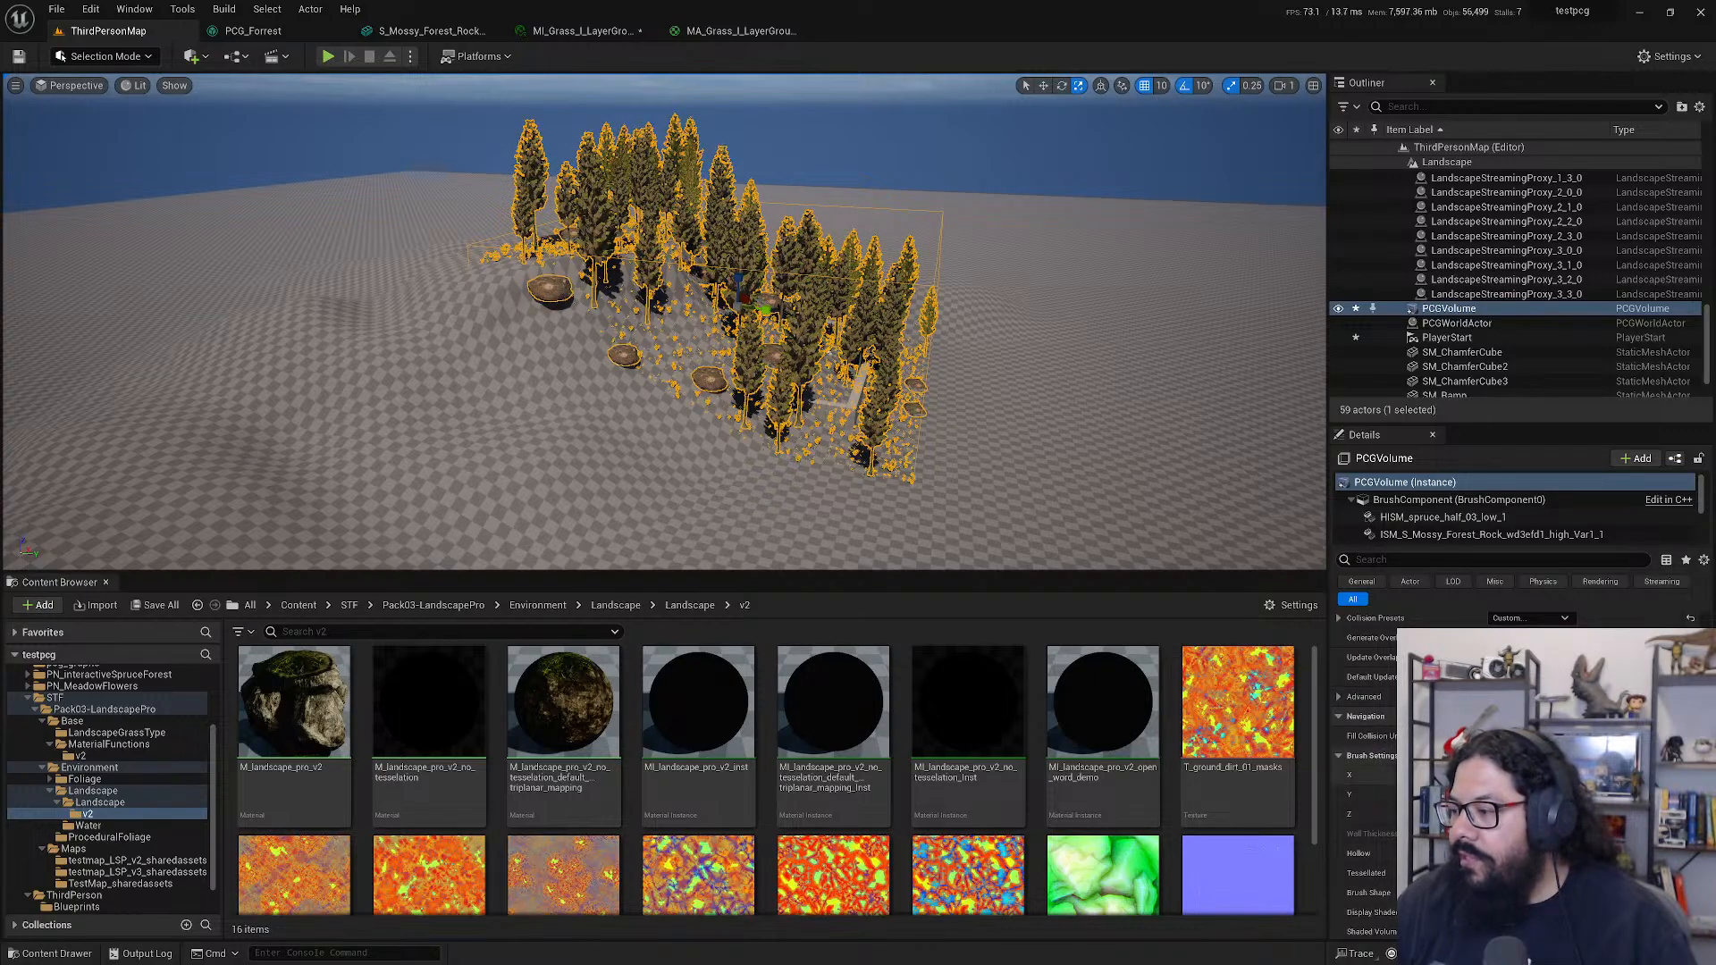
{"action": "left_click_drag", "start_coordinate": [1531, 794], "coordinate": [1600, 794]}
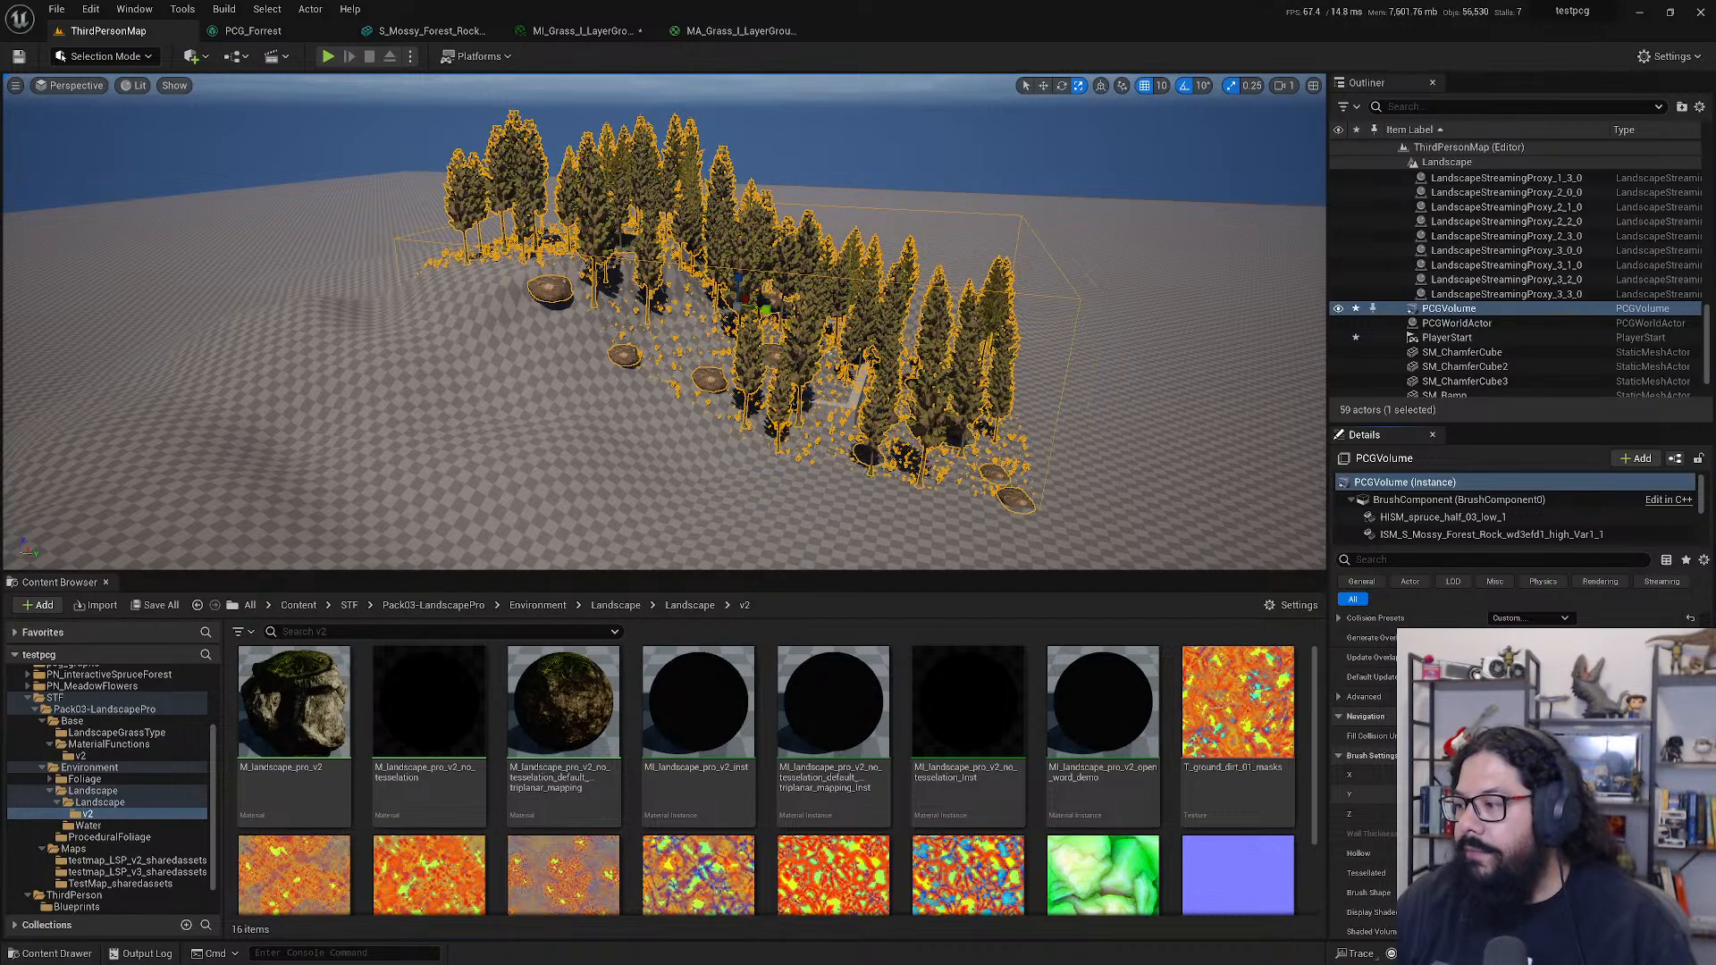
{"action": "mouse_move", "coordinate": [1530, 814]}
{"action": "left_mouse_down"}
{"action": "mouse_move", "coordinate": [1587, 815]}
{"action": "mouse_move", "coordinate": [1577, 775]}
{"action": "left_mouse_up"}
{"action": "left_click_drag", "start_coordinate": [953, 296], "coordinate": [765, 323], "text": "alt"}
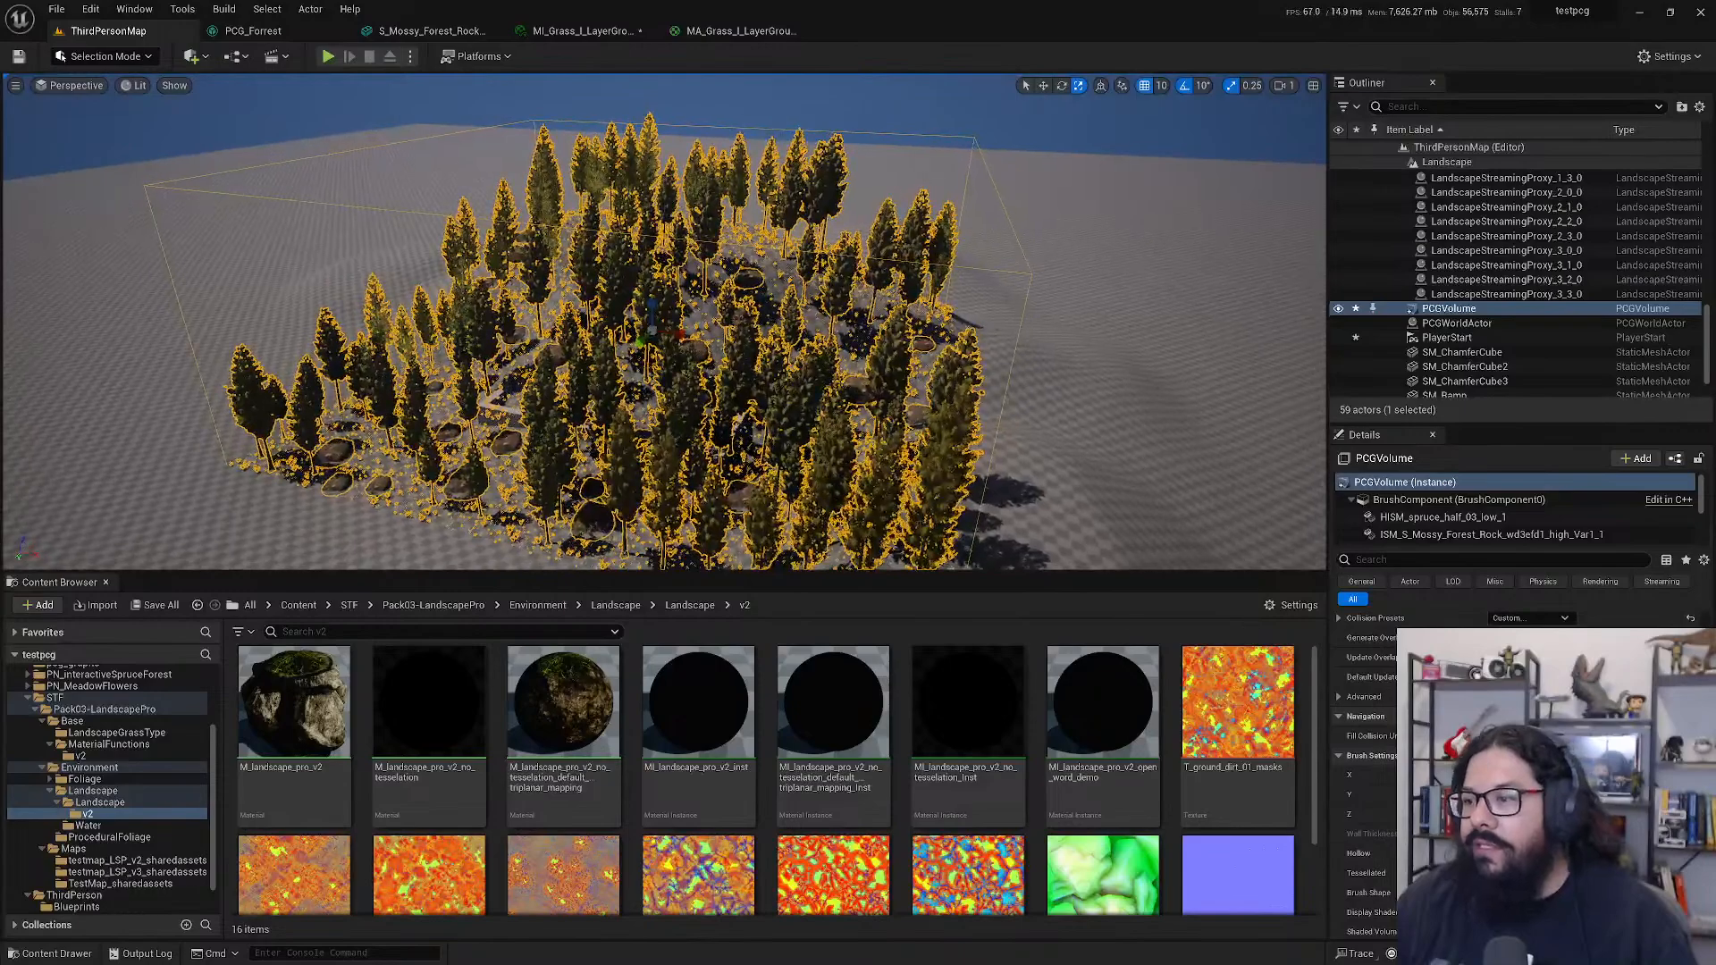
{"action": "mouse_move", "coordinate": [1530, 775]}
{"action": "left_mouse_down"}
{"action": "mouse_move", "coordinate": [1578, 775]}
{"action": "mouse_move", "coordinate": [1555, 814]}
{"action": "mouse_move", "coordinate": [1578, 815]}
{"action": "left_mouse_up"}
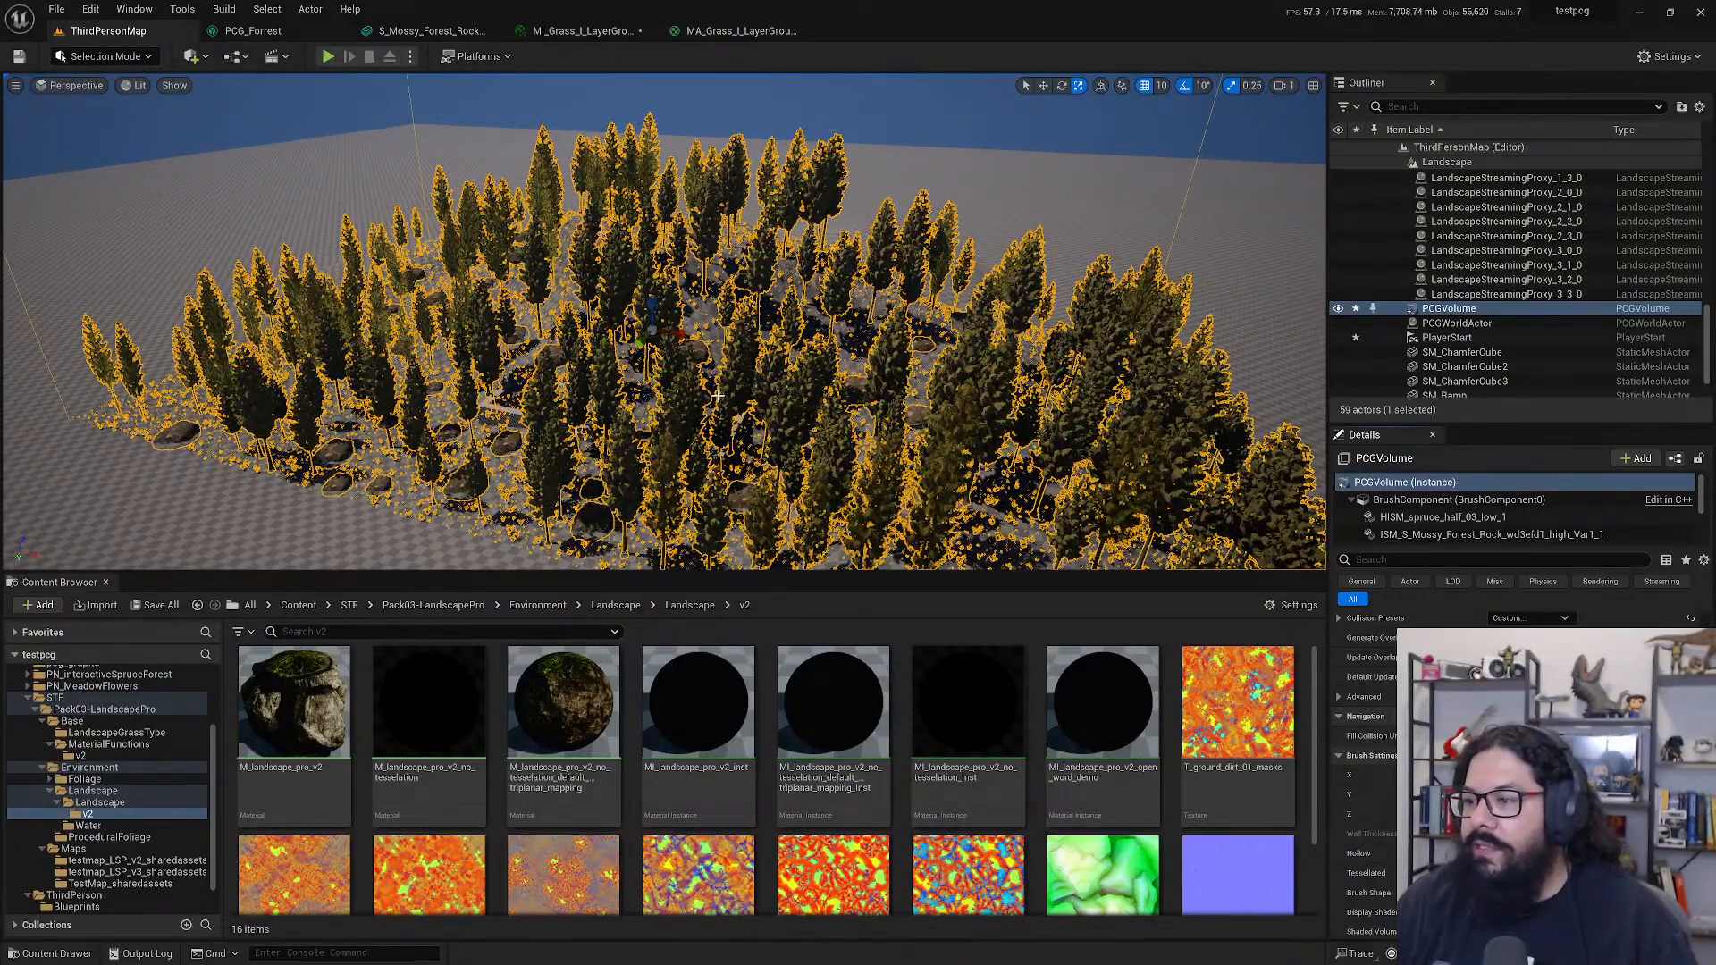
{"action": "scroll", "coordinate": [664, 323], "scroll_direction": "down", "scroll_amount": 8}
{"action": "scroll", "coordinate": [664, 323], "scroll_direction": "down", "scroll_amount": 2}
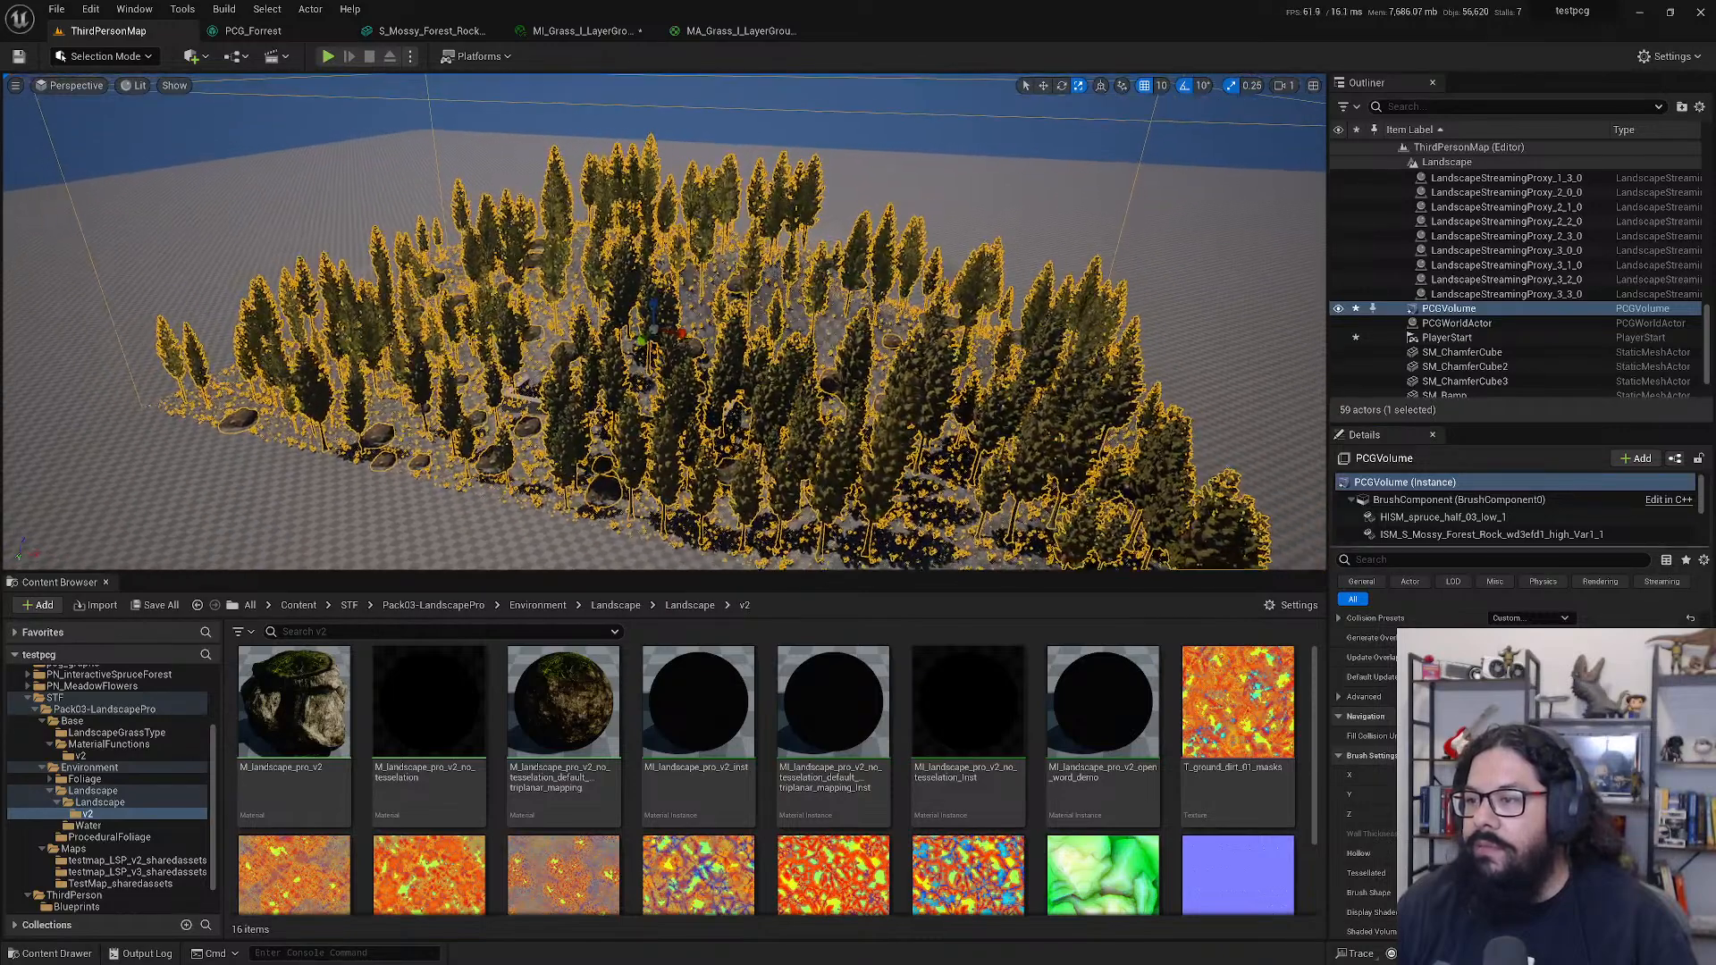
{"action": "mouse_move", "coordinate": [1530, 795]}
{"action": "left_mouse_down"}
{"action": "mouse_move", "coordinate": [1564, 794]}
{"action": "mouse_move", "coordinate": [1546, 794]}
{"action": "left_mouse_up"}
{"action": "scroll", "coordinate": [766, 389], "scroll_direction": "down", "scroll_amount": 3}
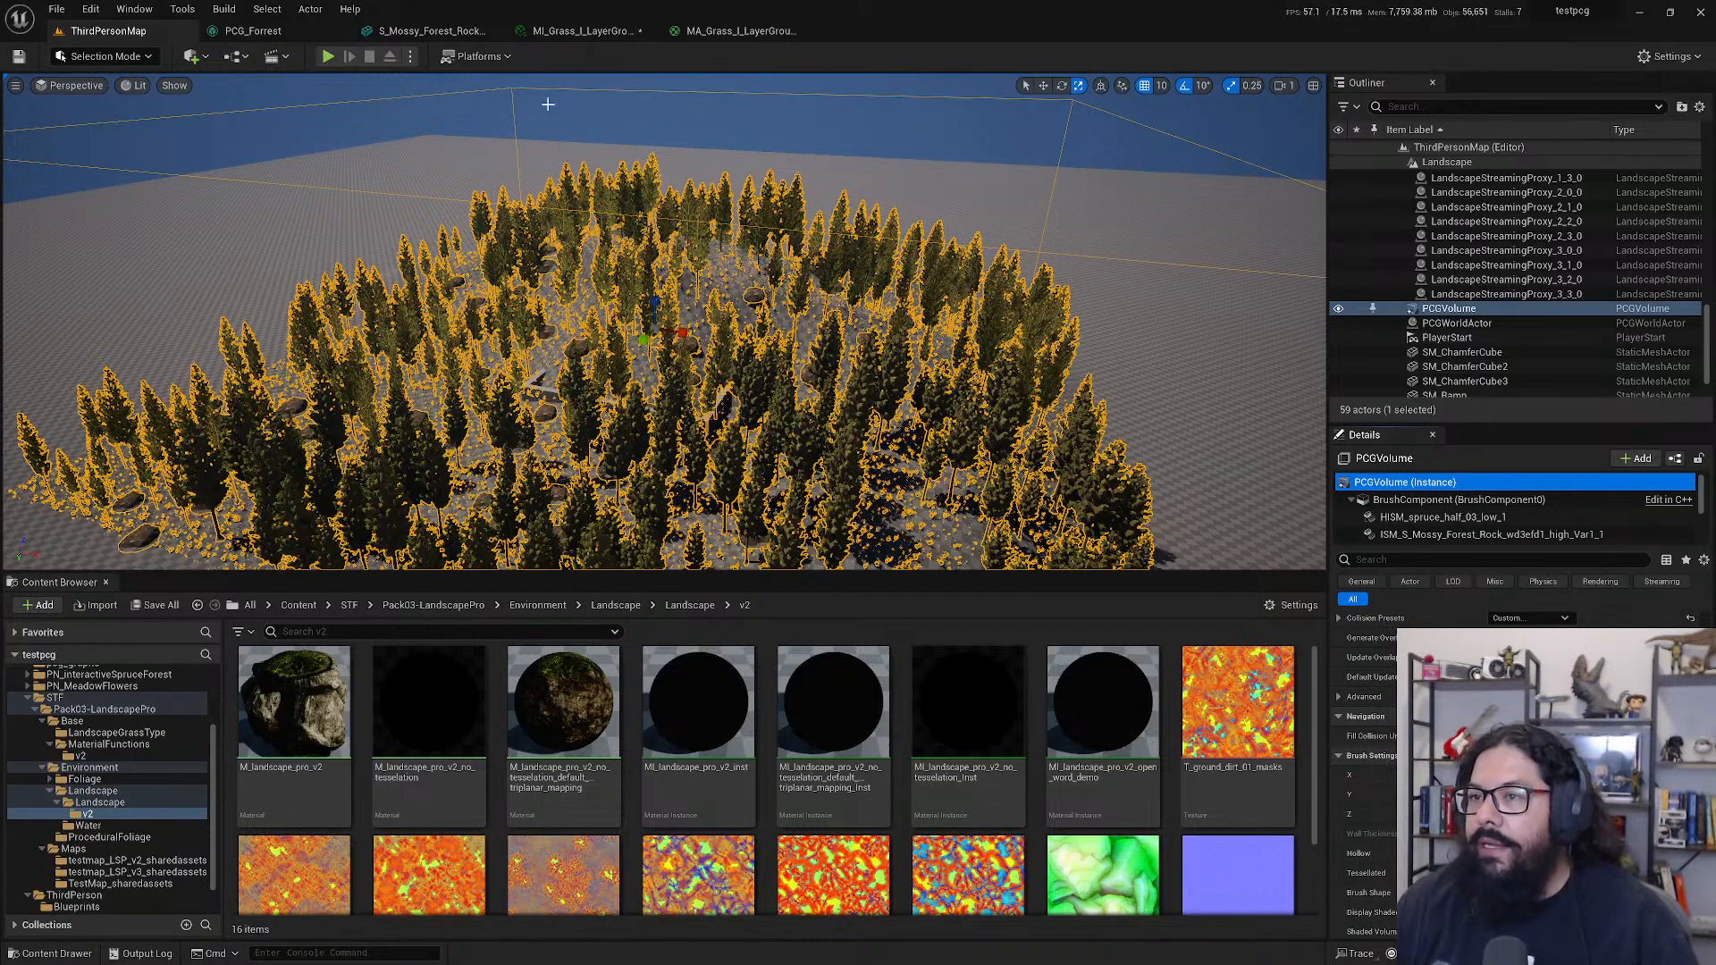
- Play the level and run the character through the enlarged forest and over the hillside to inspect it, ending the play session
{"action": "left_click", "coordinate": [328, 56]}
{"action": "left_click", "coordinate": [458, 270]}
{"action": "key", "text": "w"}
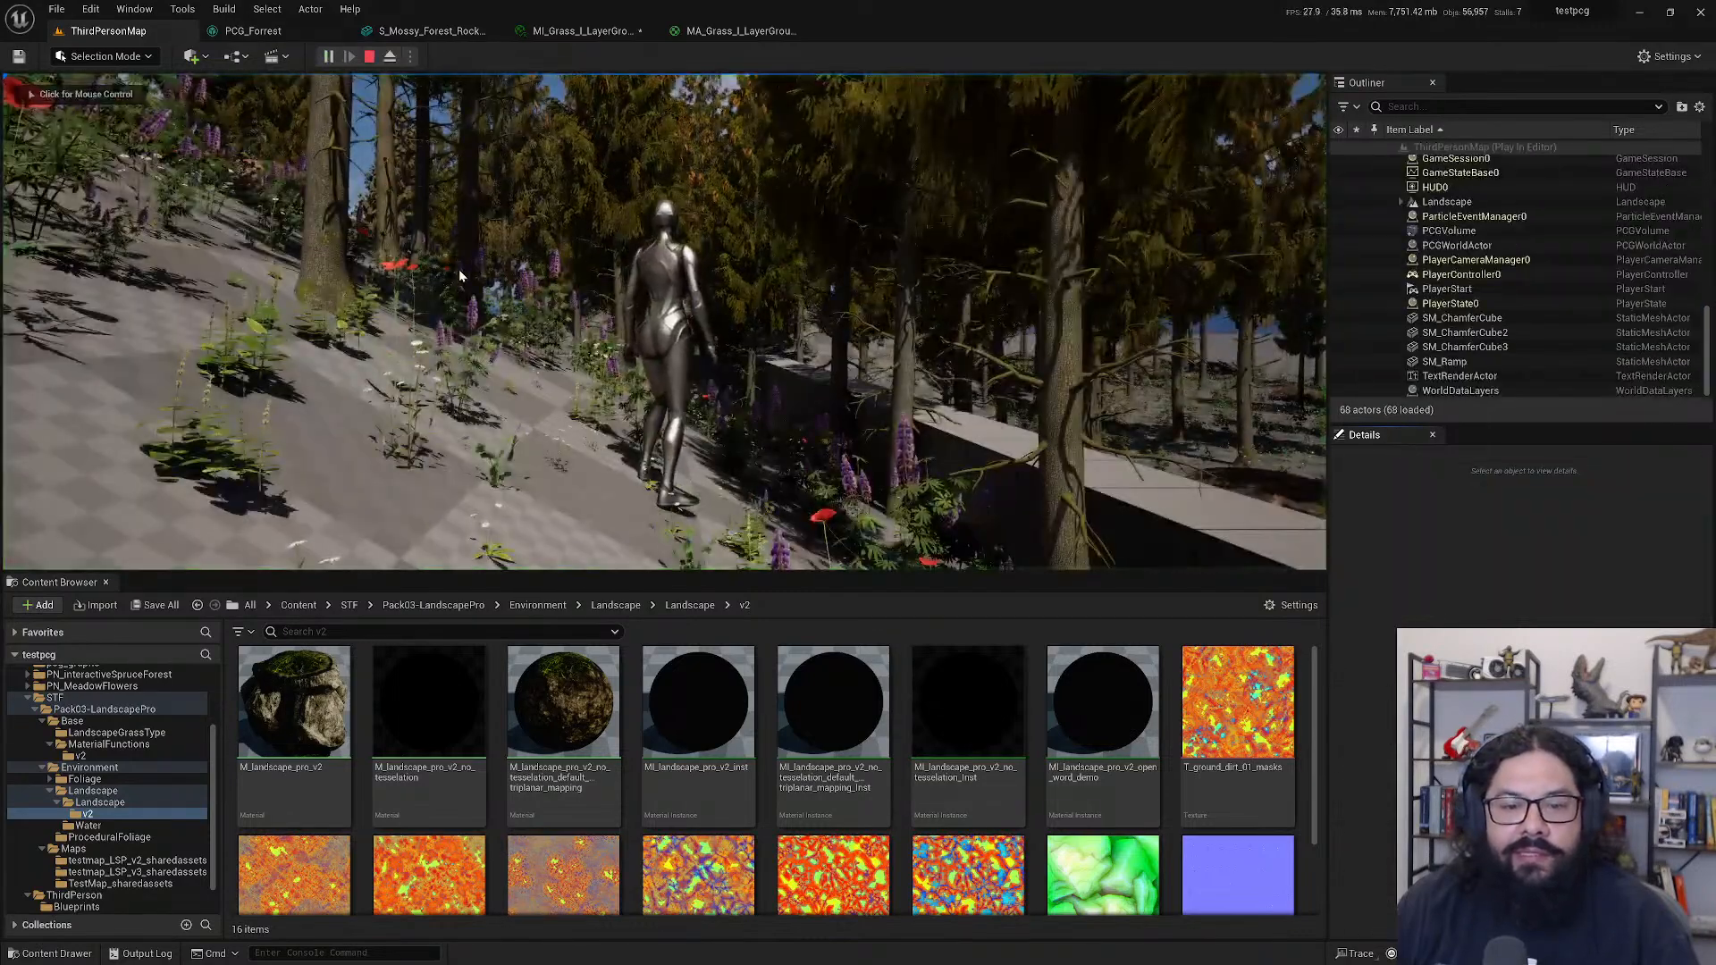
{"action": "key", "text": "w"}
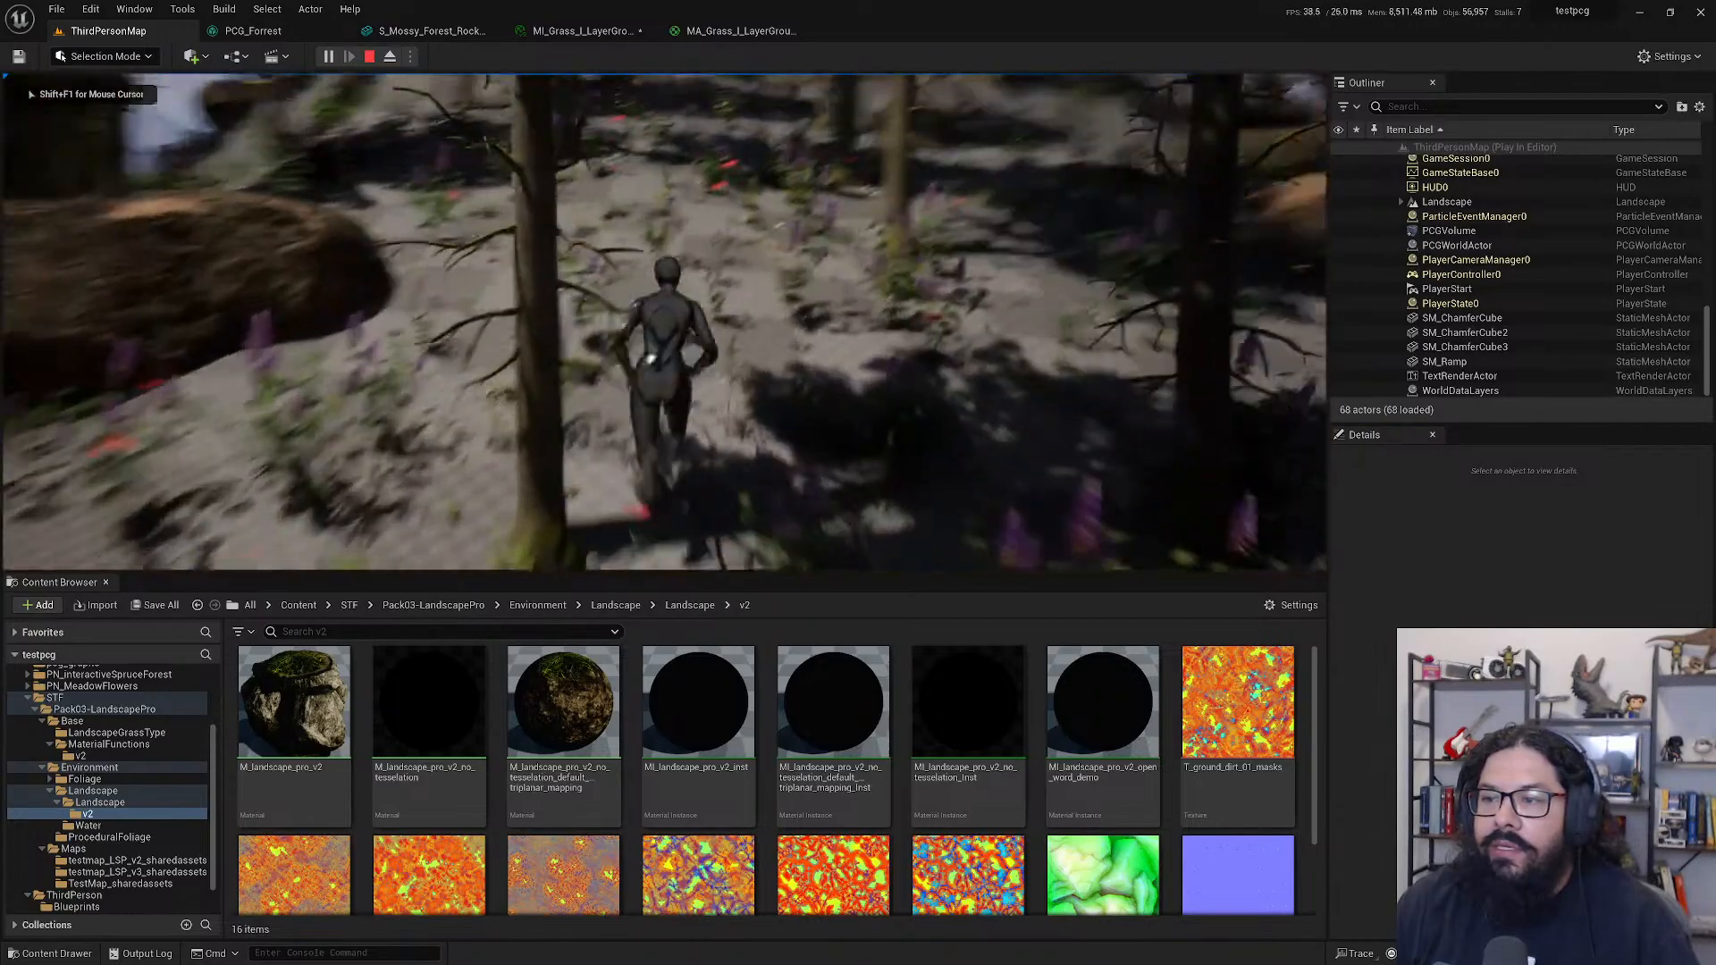
{"action": "key", "text": "w"}
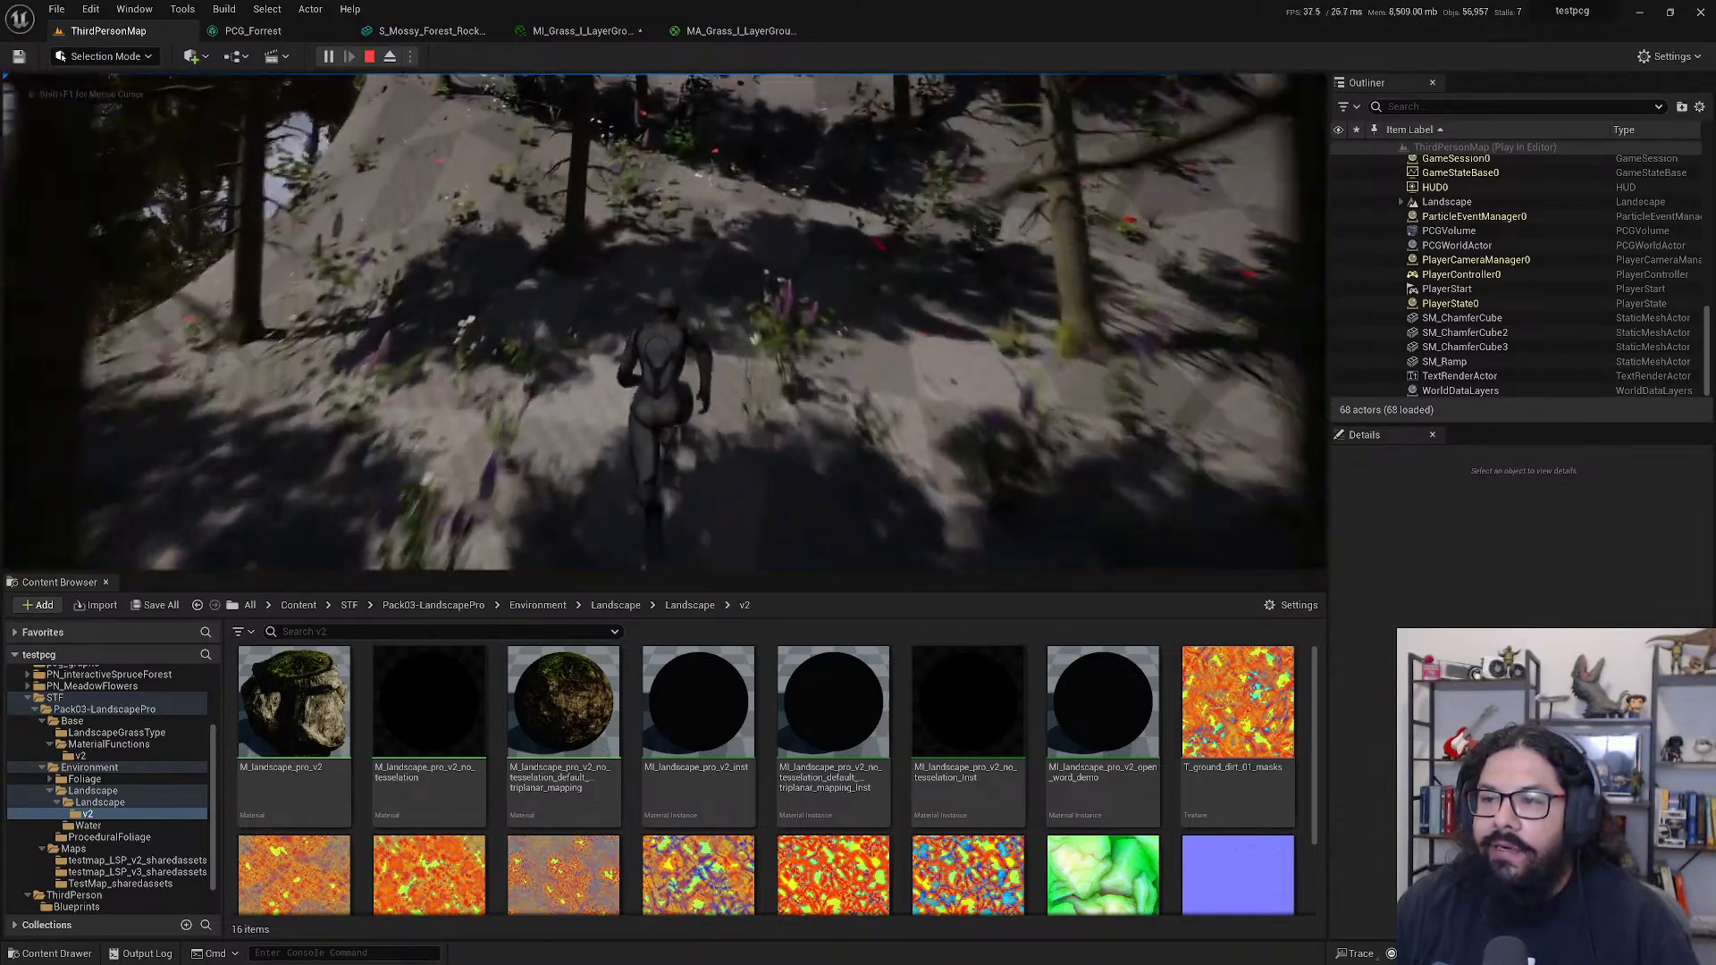
{"action": "key", "text": "w"}
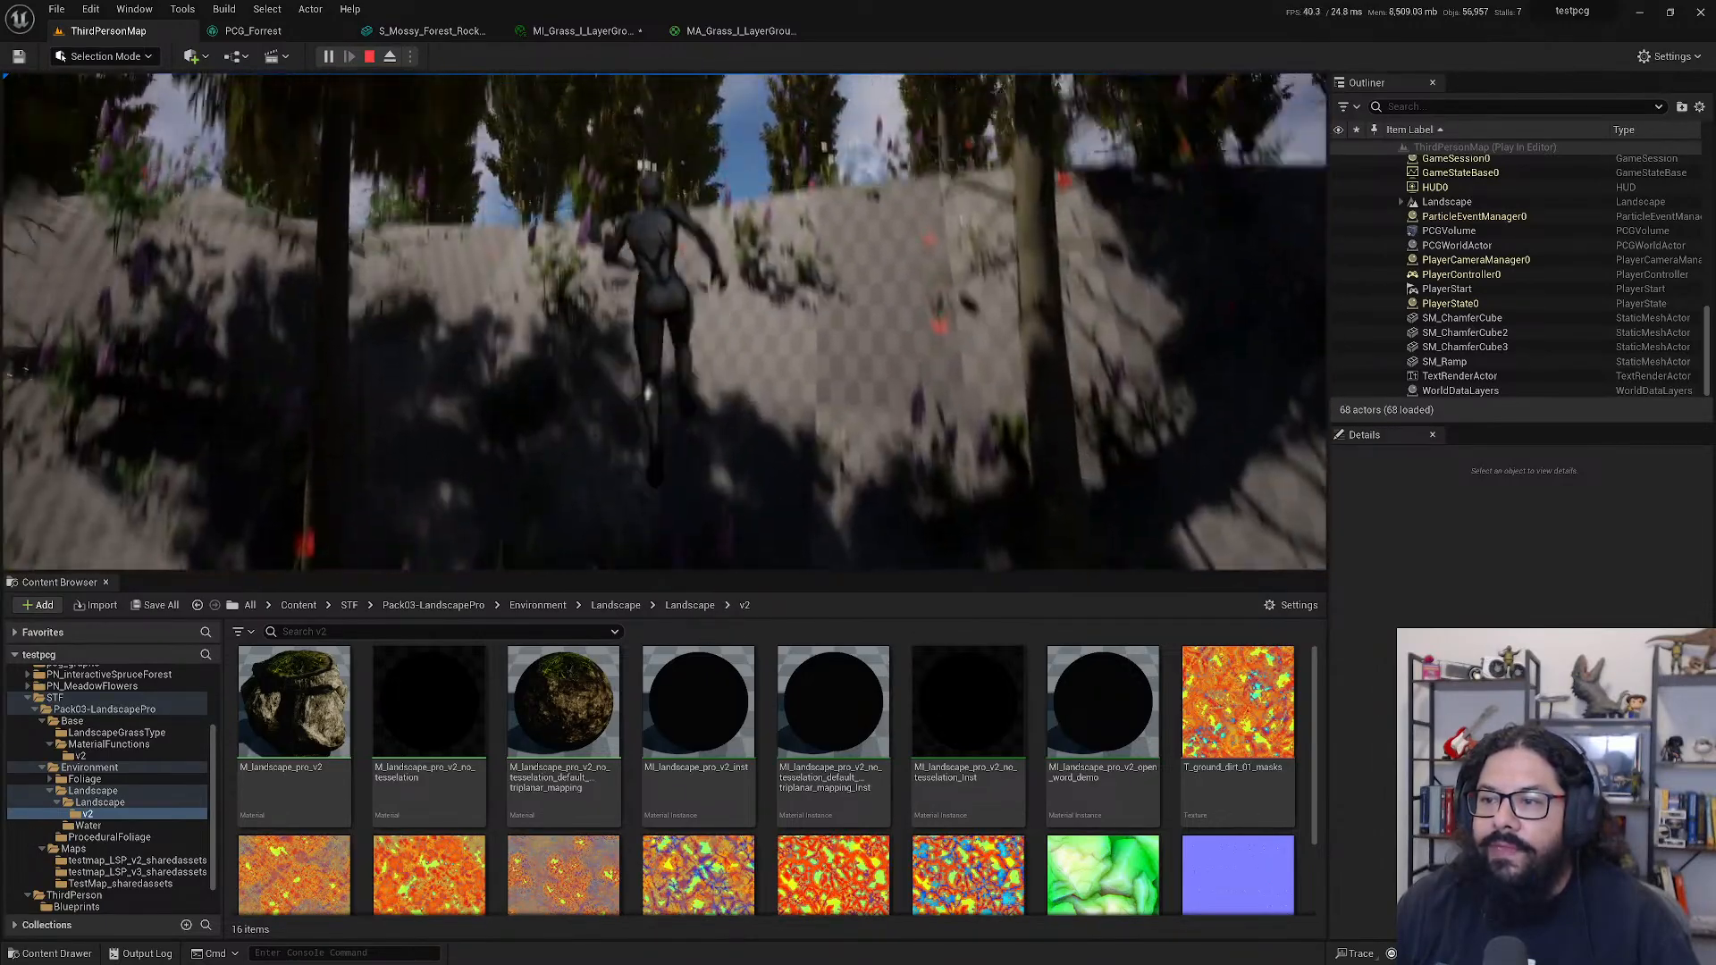
{"action": "key", "text": "w"}
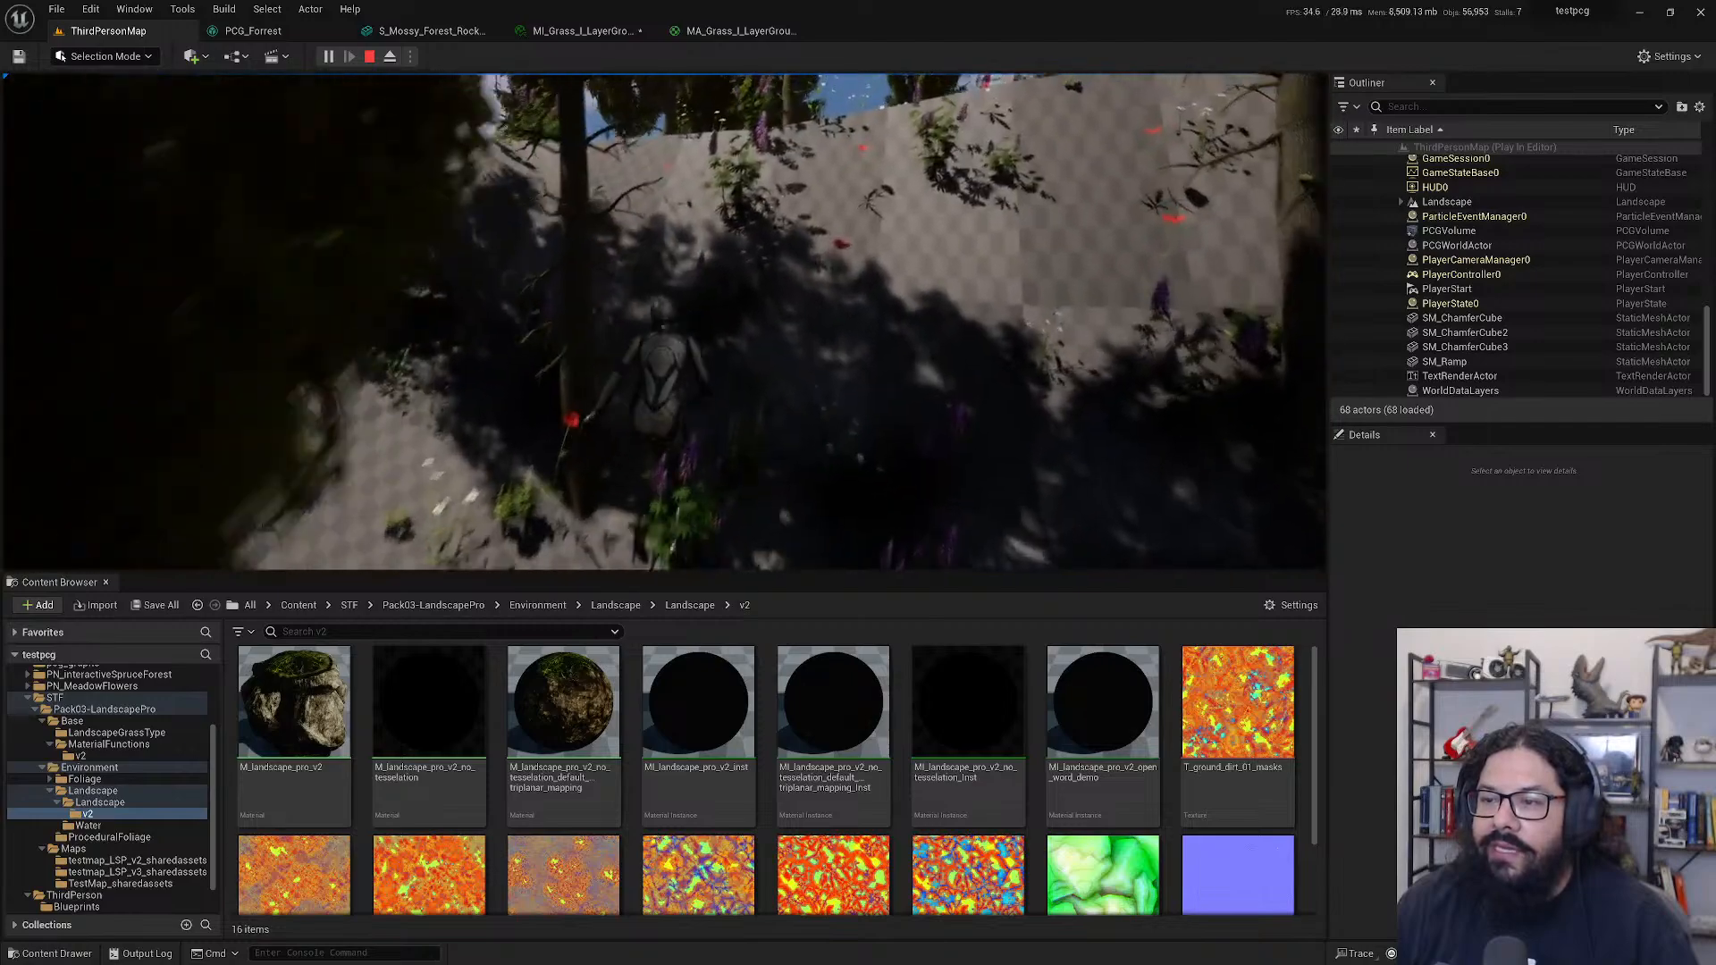
{"action": "key", "text": "w"}
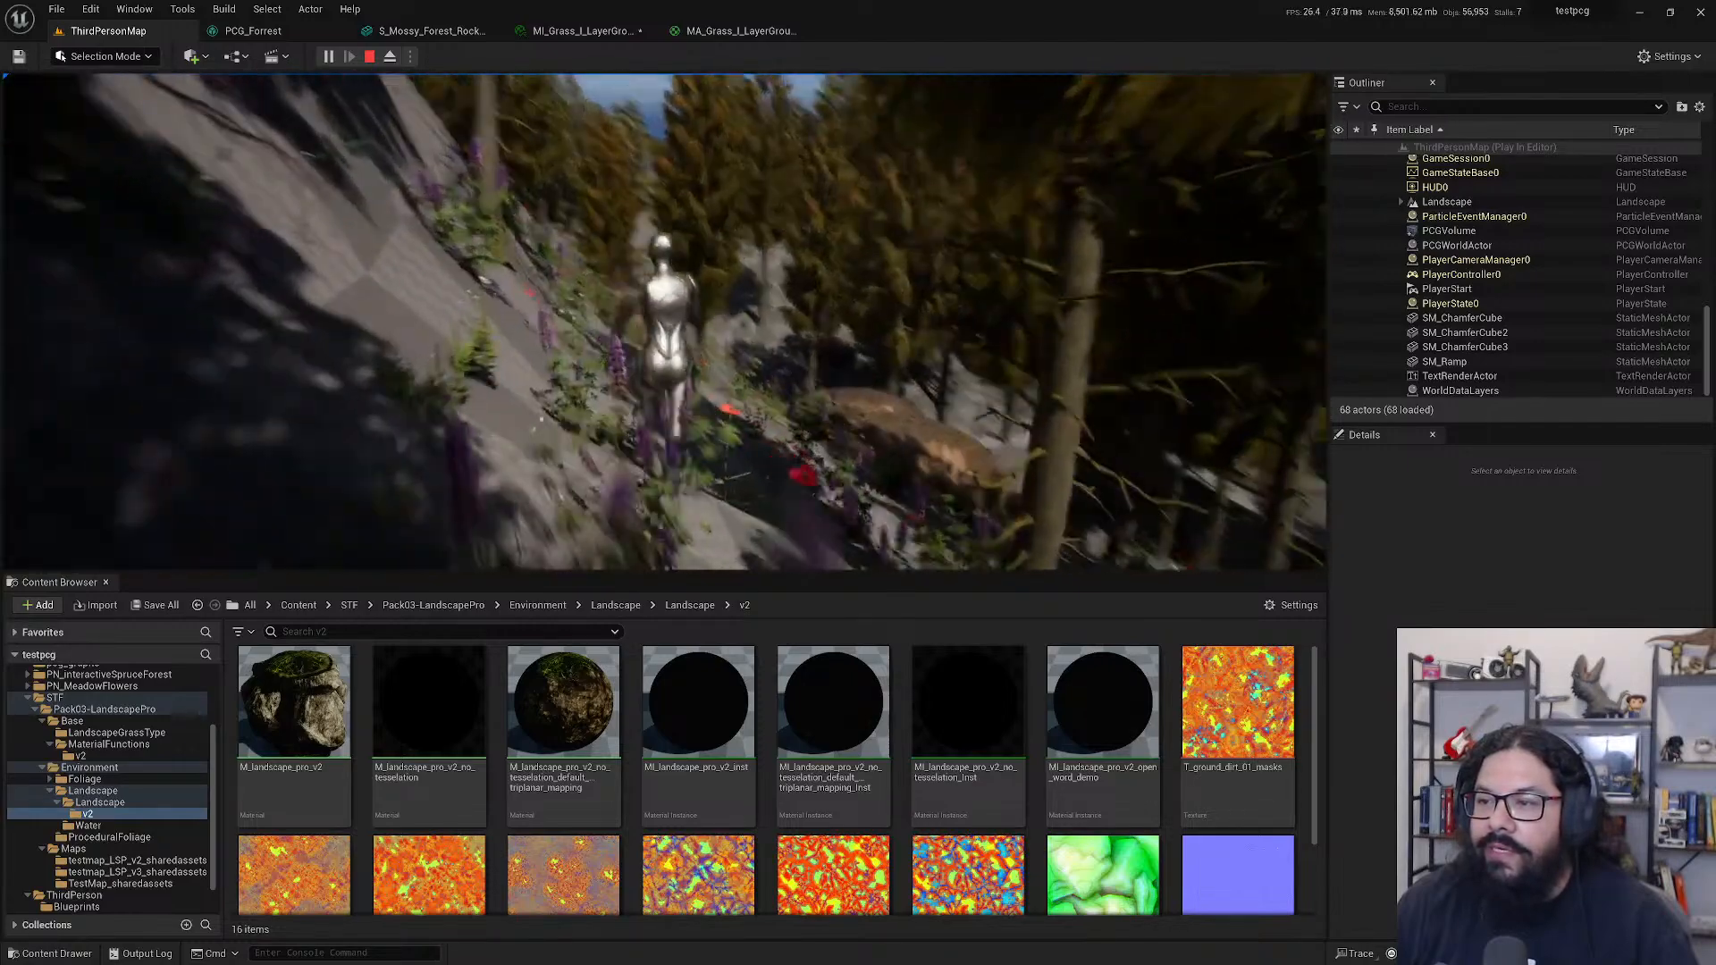
{"action": "key", "text": "w"}
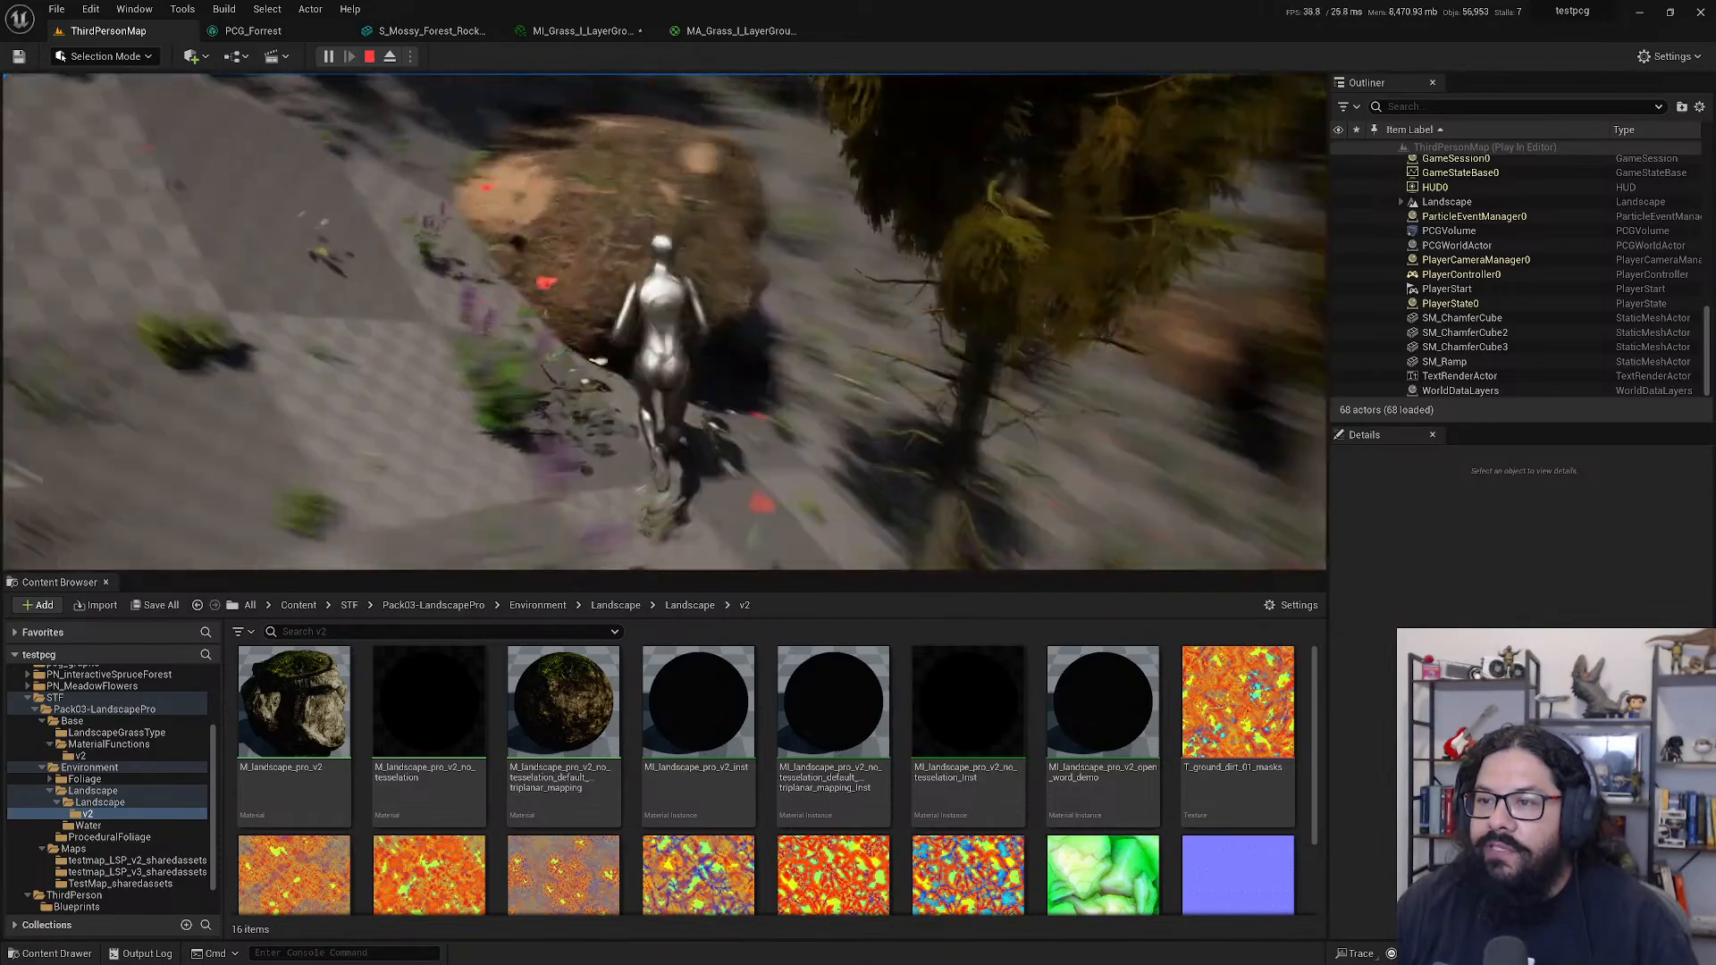
{"action": "key", "text": "w"}
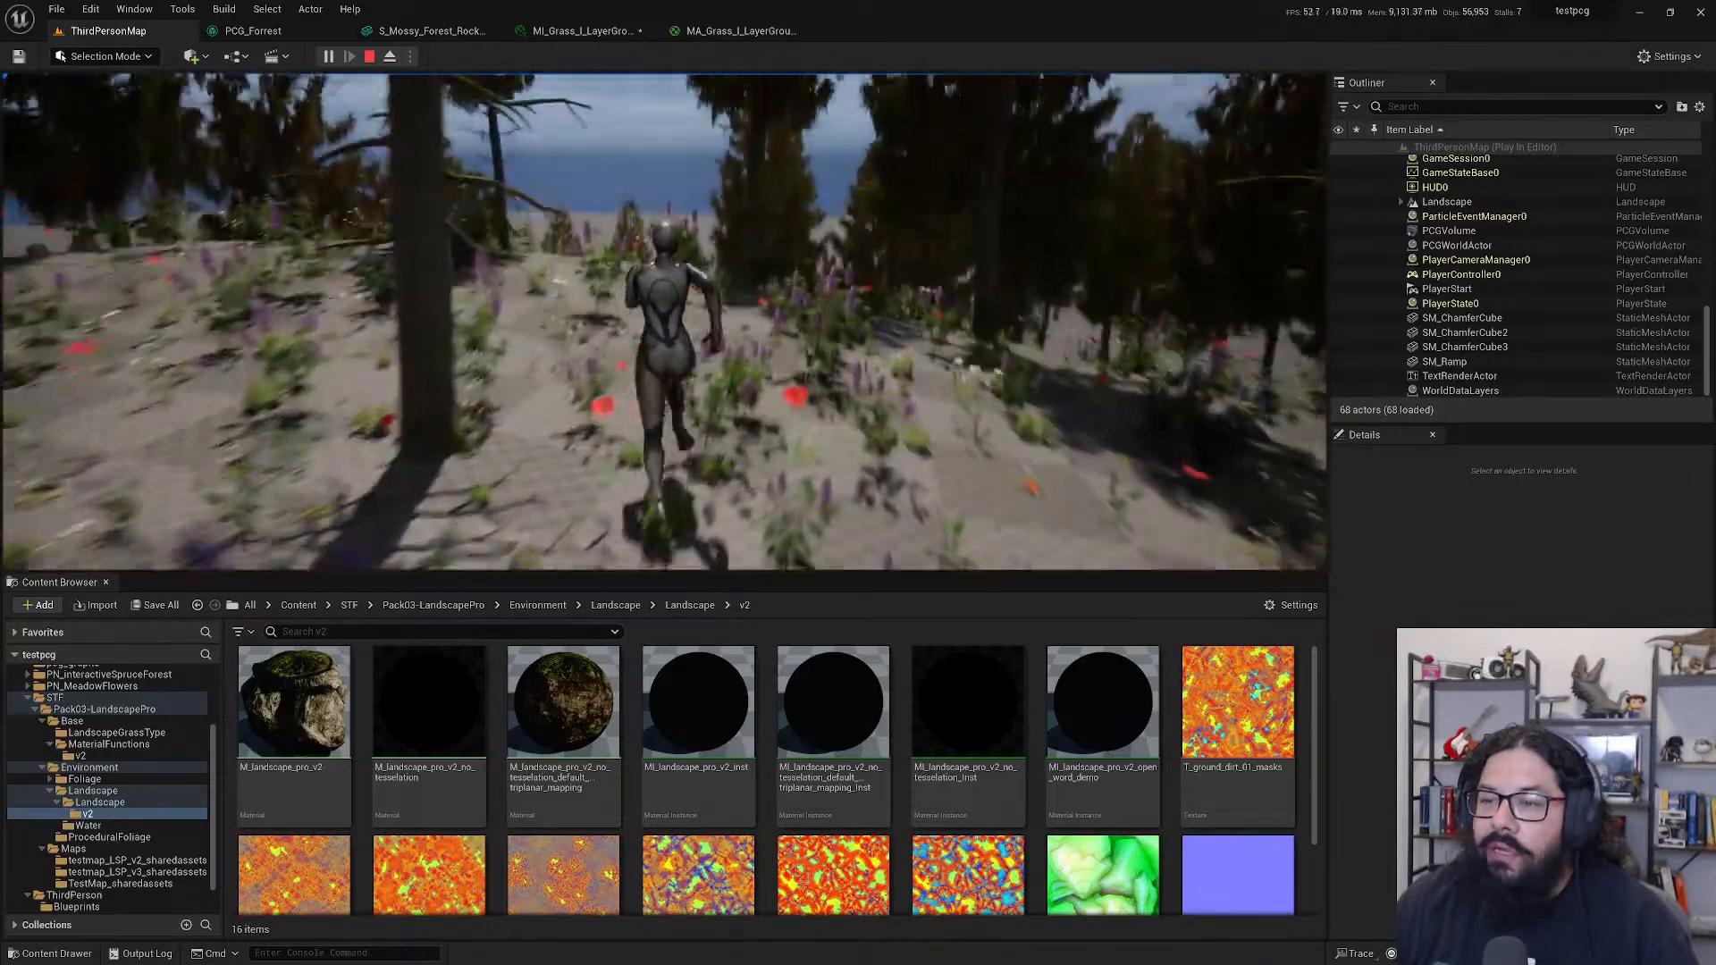
{"action": "key", "text": "w"}
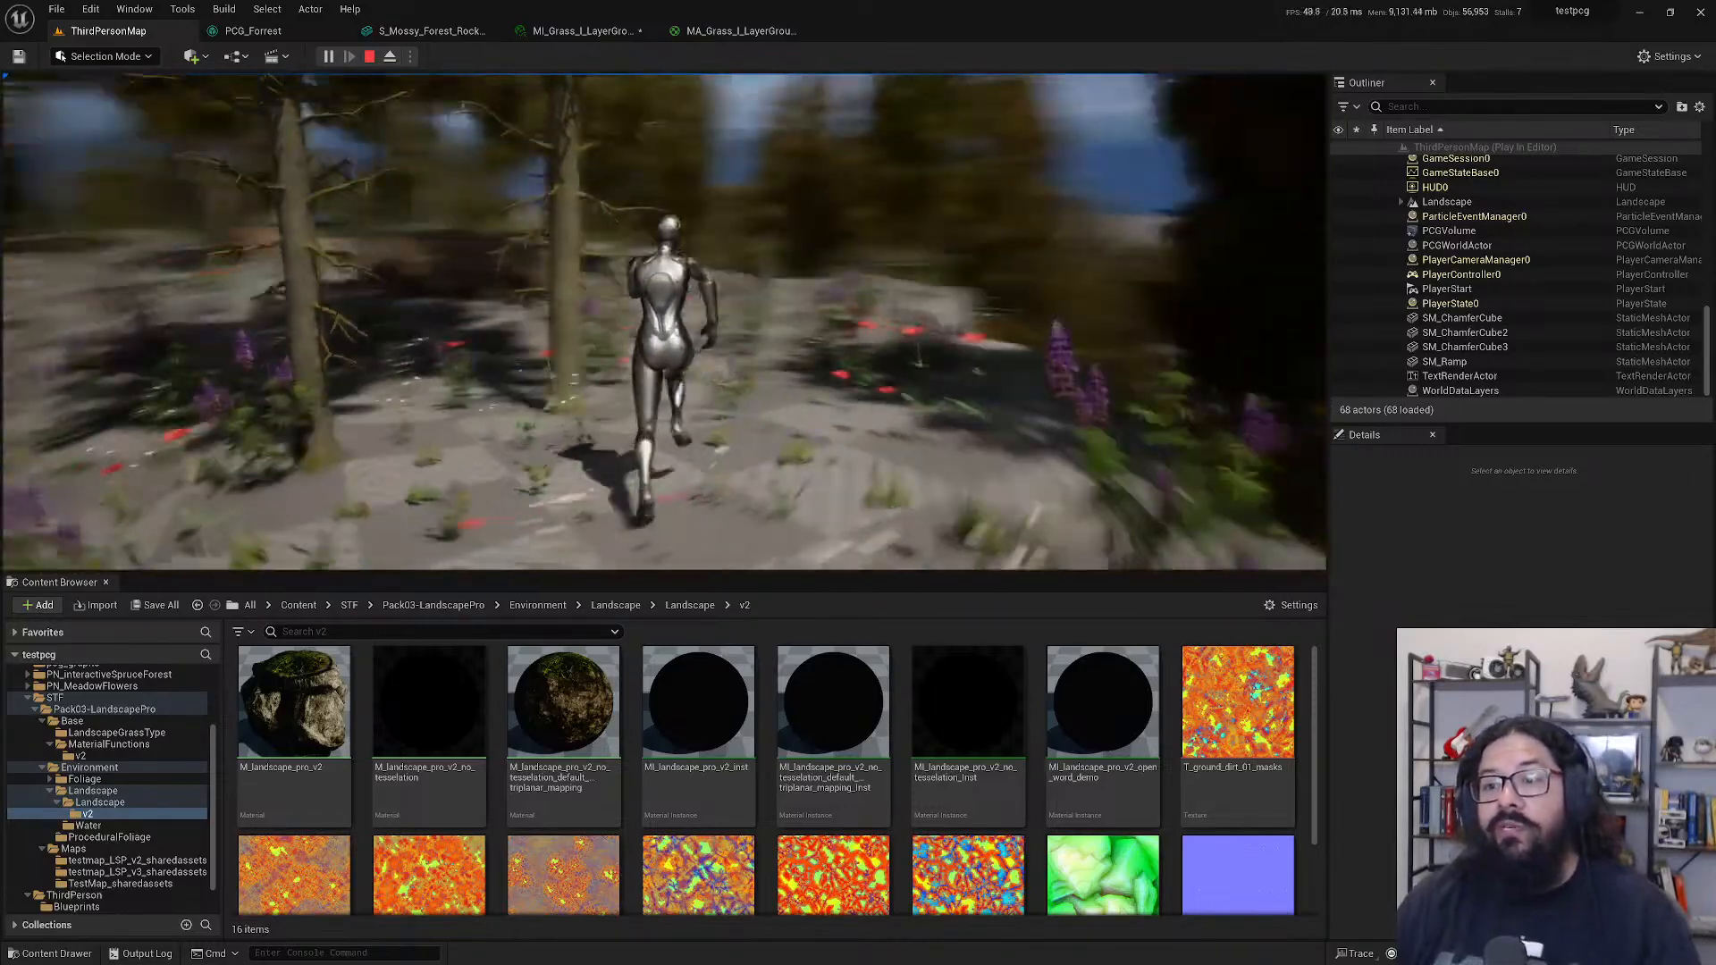
{"action": "key", "text": "w"}
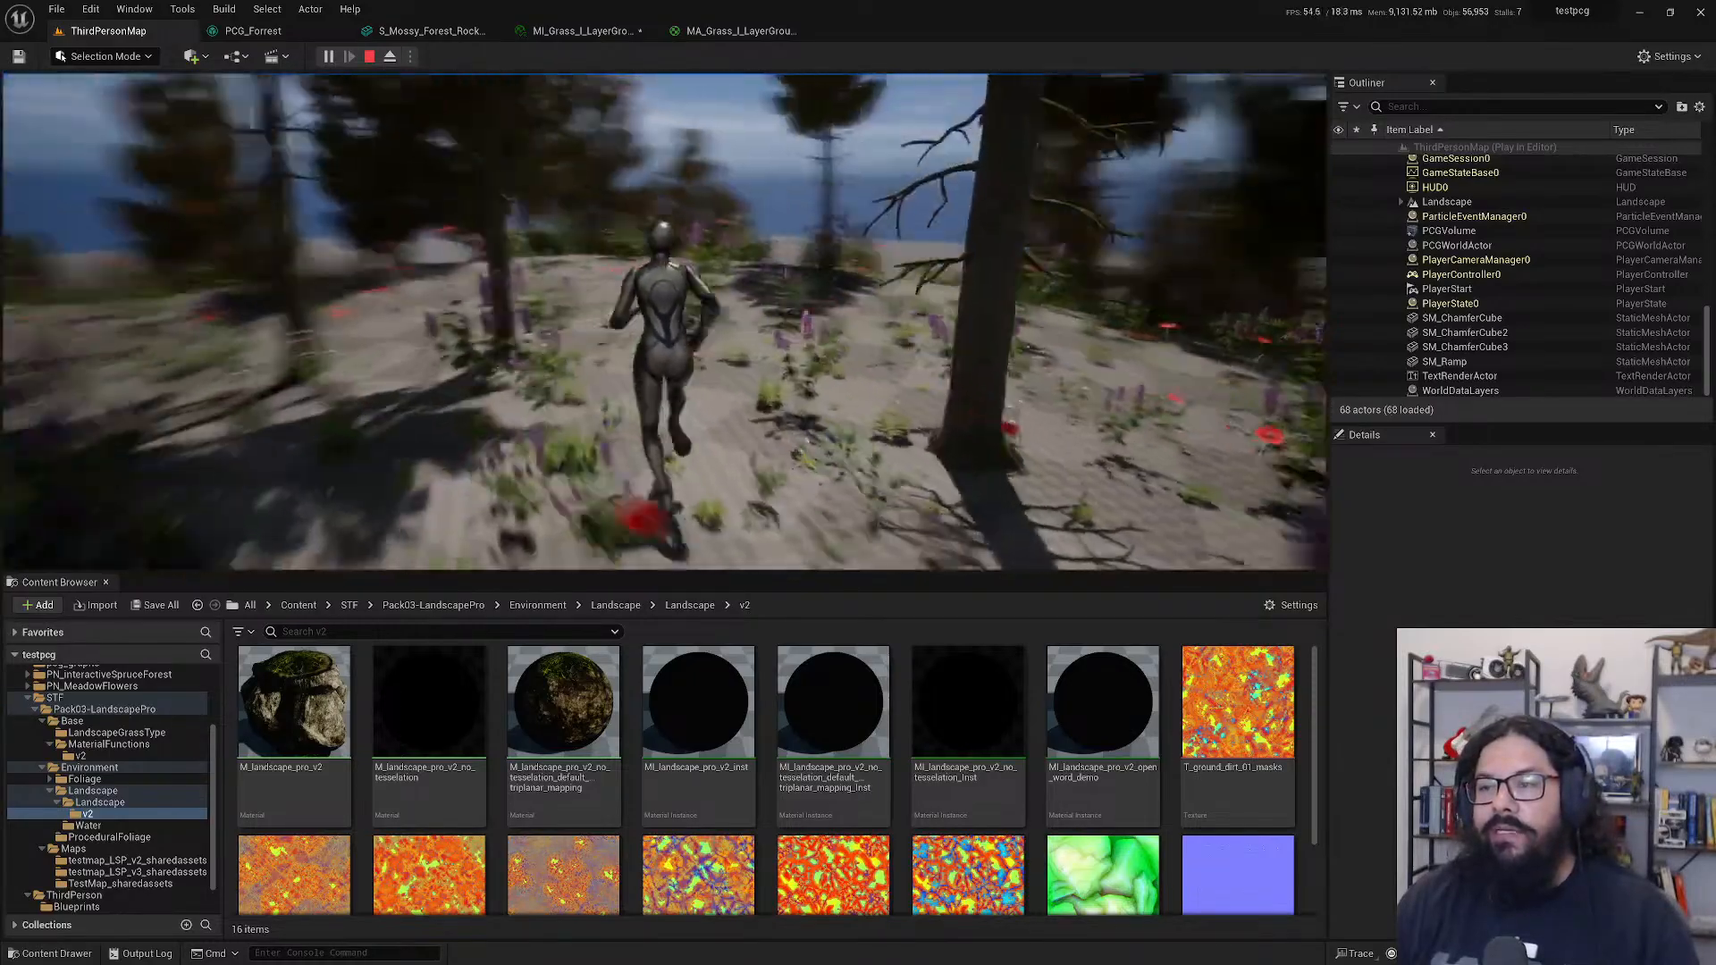
{"action": "key", "text": "w"}
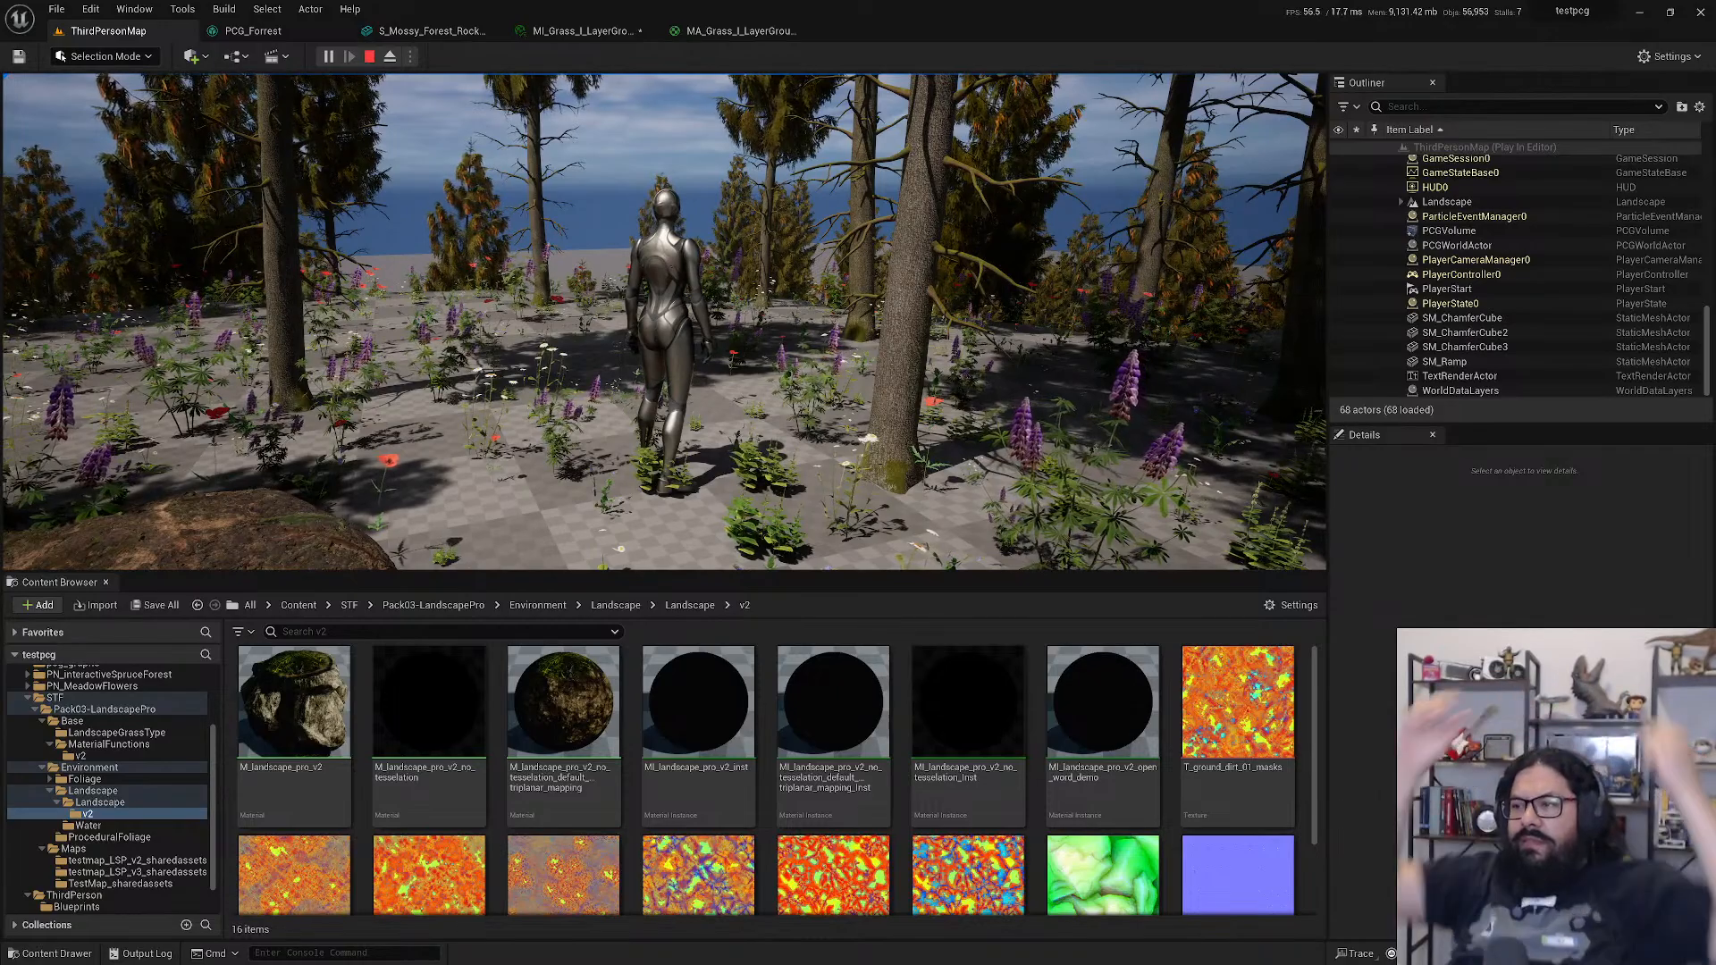
{"action": "key", "text": "w"}
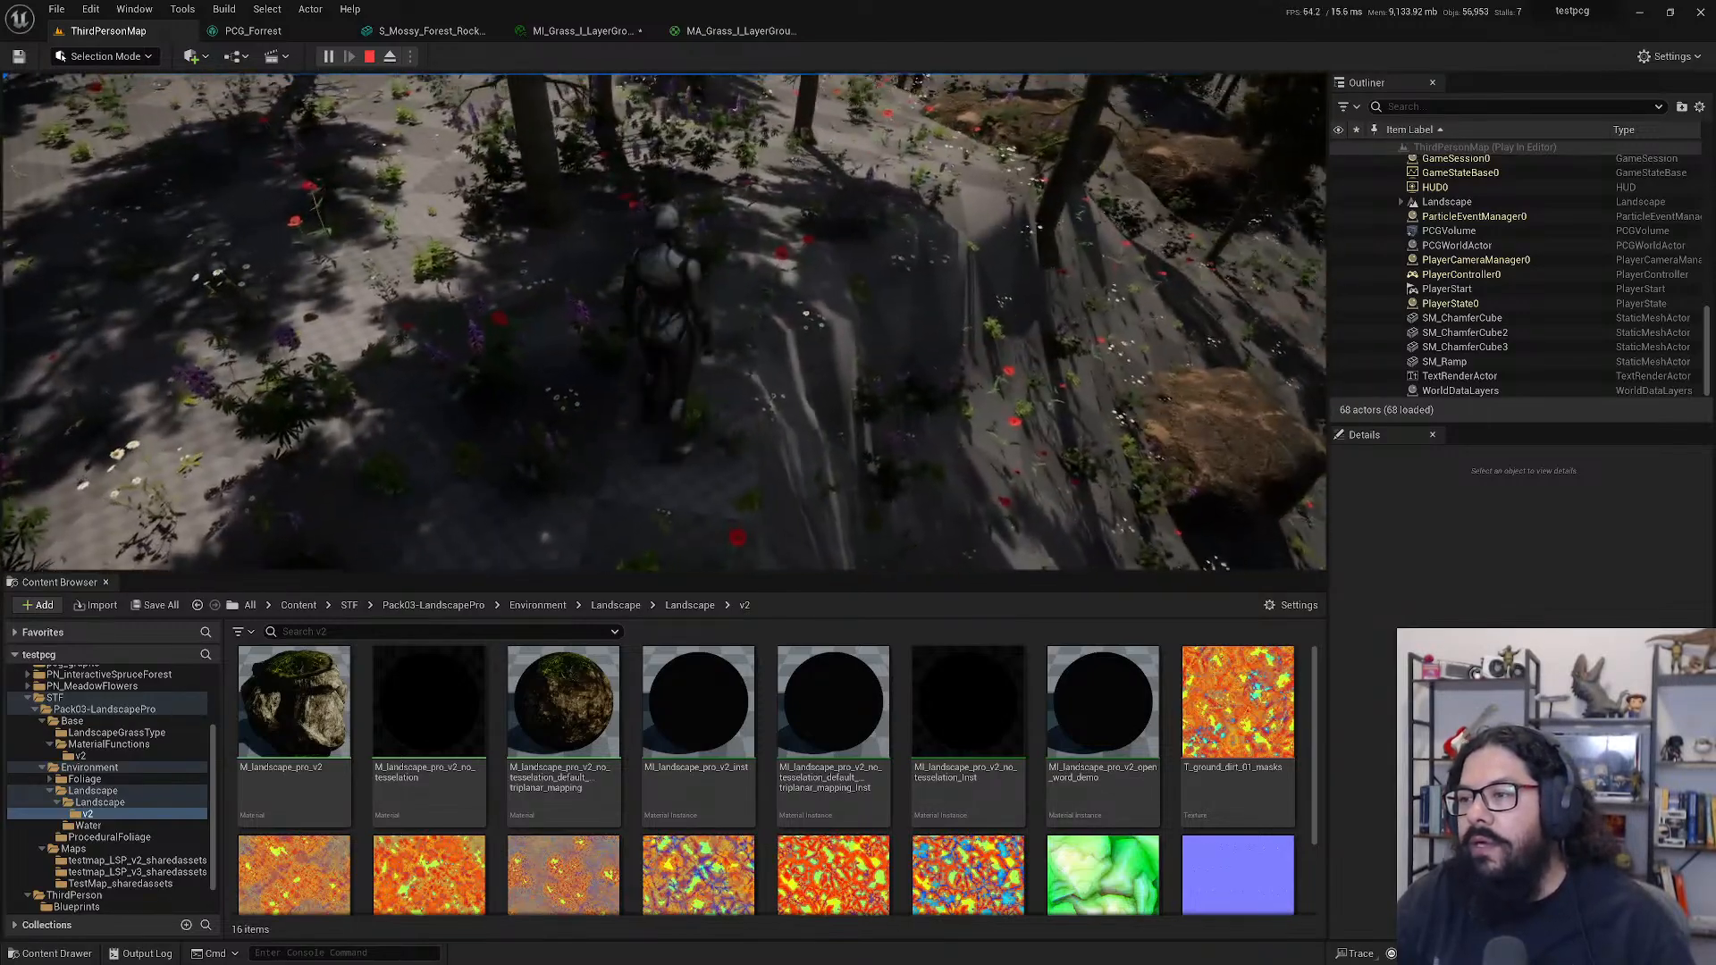
{"action": "key", "text": "w"}
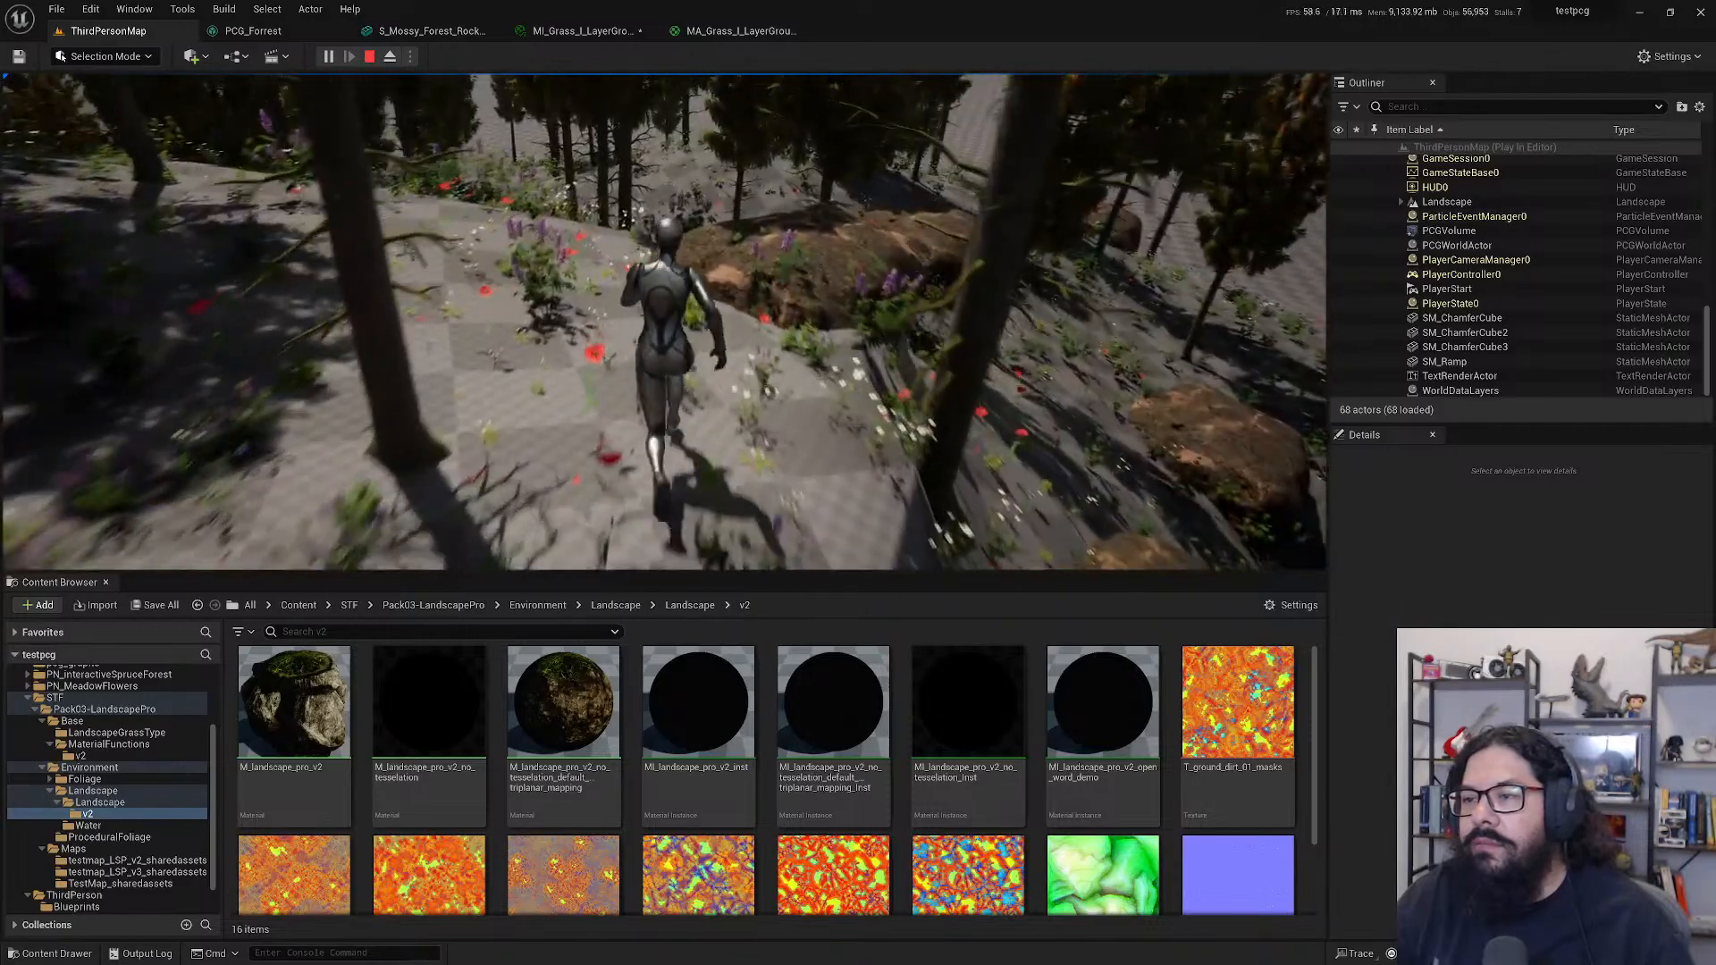
{"action": "key", "text": "a"}
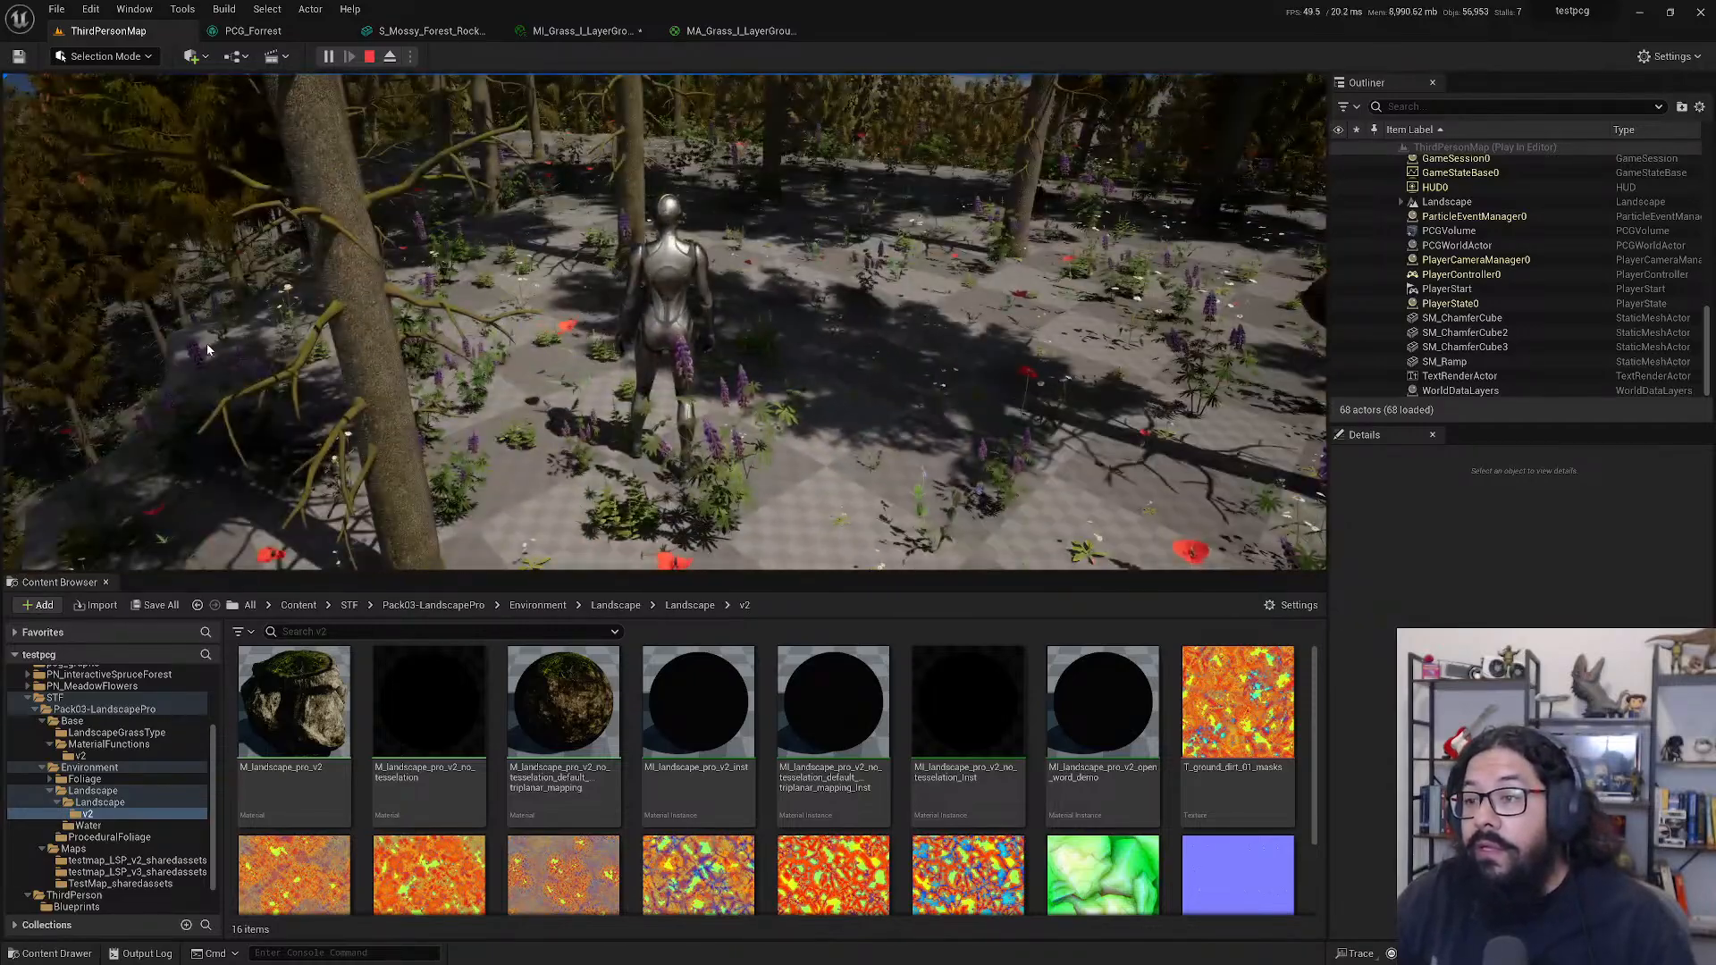
{"action": "key", "text": "Escape"}
- Select the landscape section behind the forest, LandscapeStreamingProxy_3_2_0
{"action": "scroll", "coordinate": [669, 330], "scroll_direction": "down", "scroll_amount": 15}
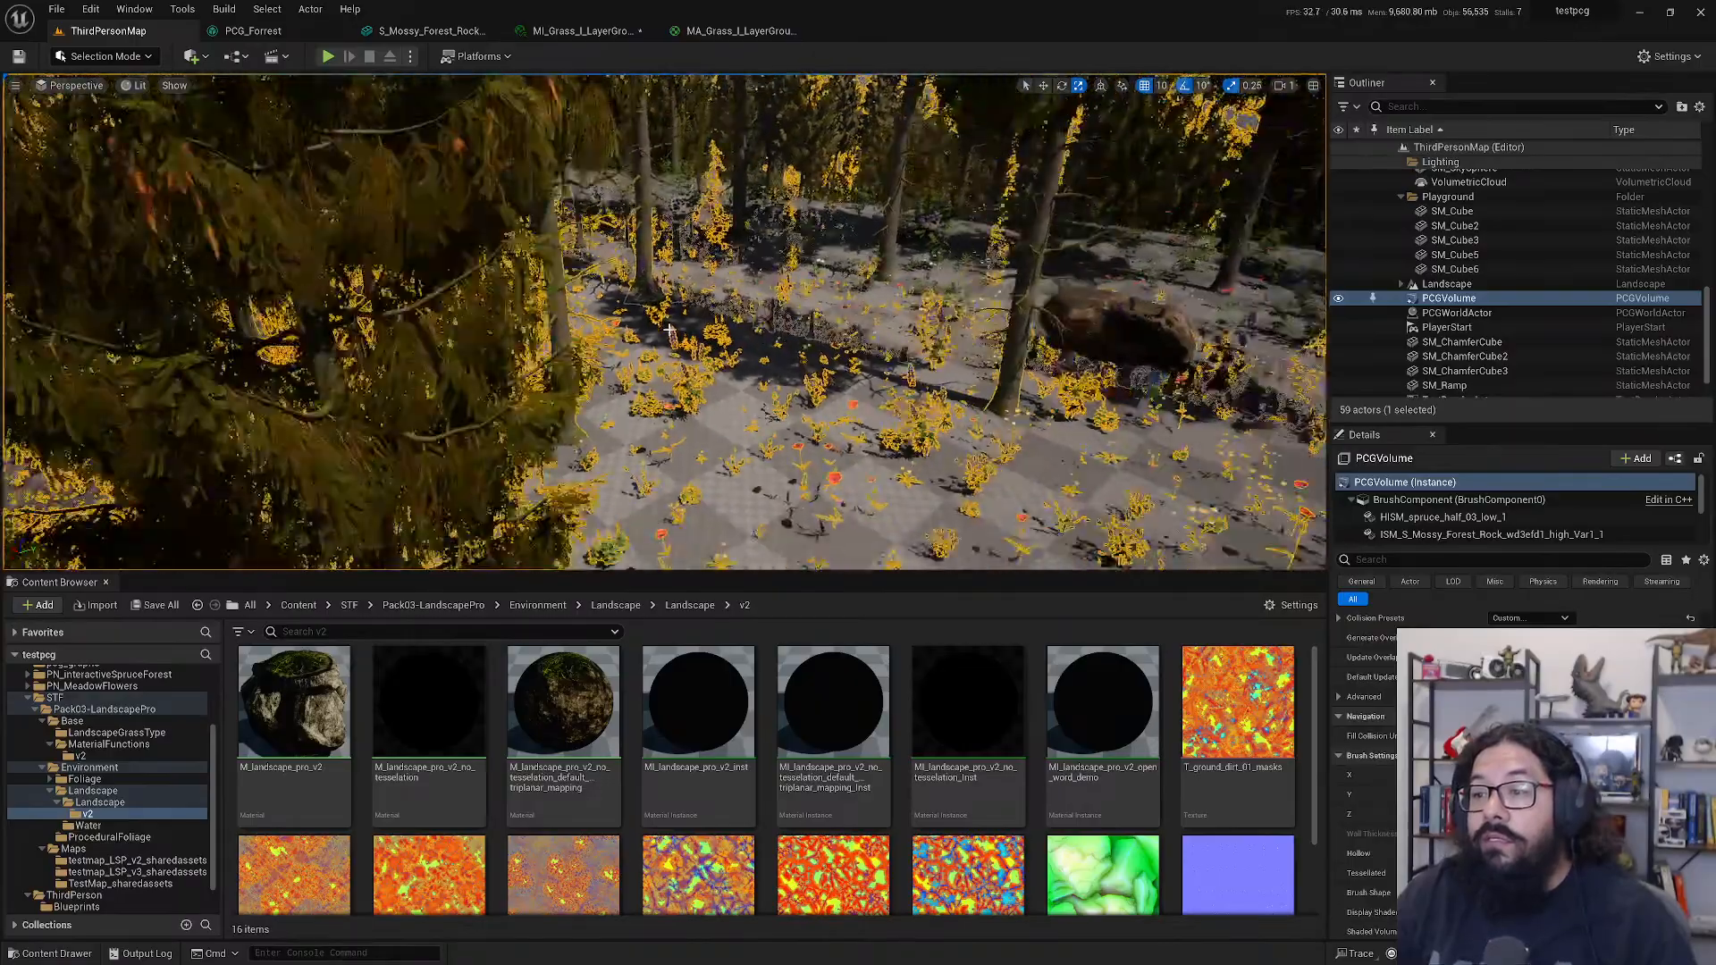
{"action": "scroll", "coordinate": [669, 330], "scroll_direction": "down", "scroll_amount": 15}
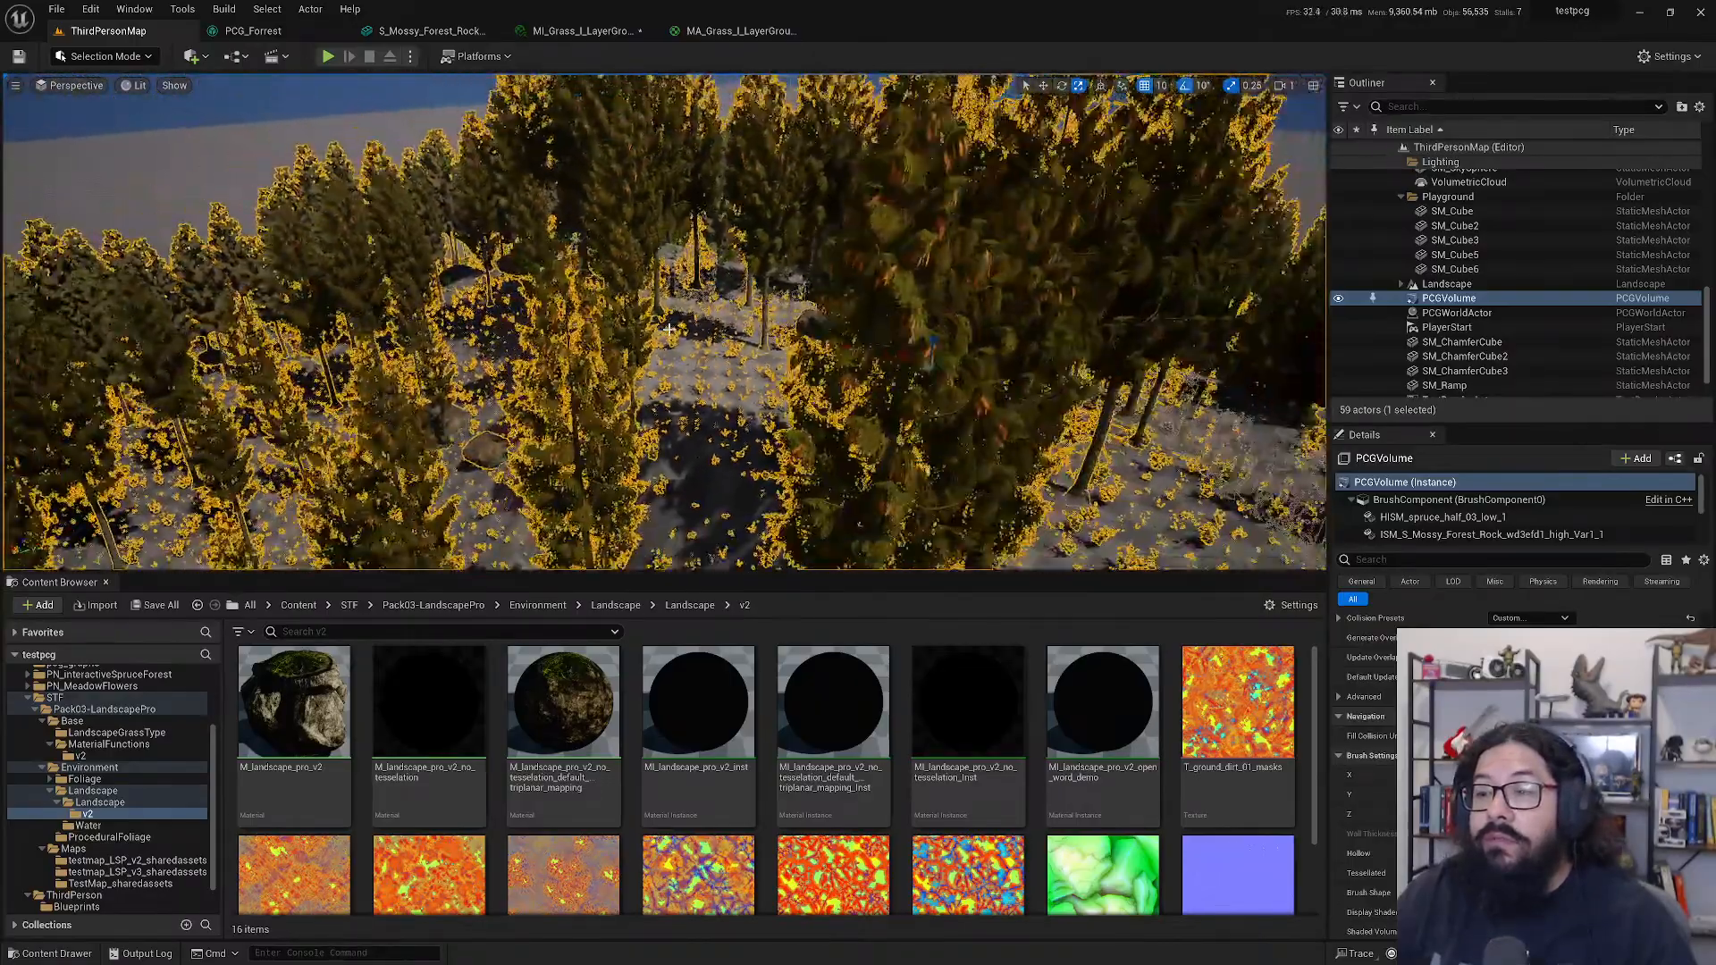
{"action": "scroll", "coordinate": [669, 330], "scroll_direction": "down", "scroll_amount": 15}
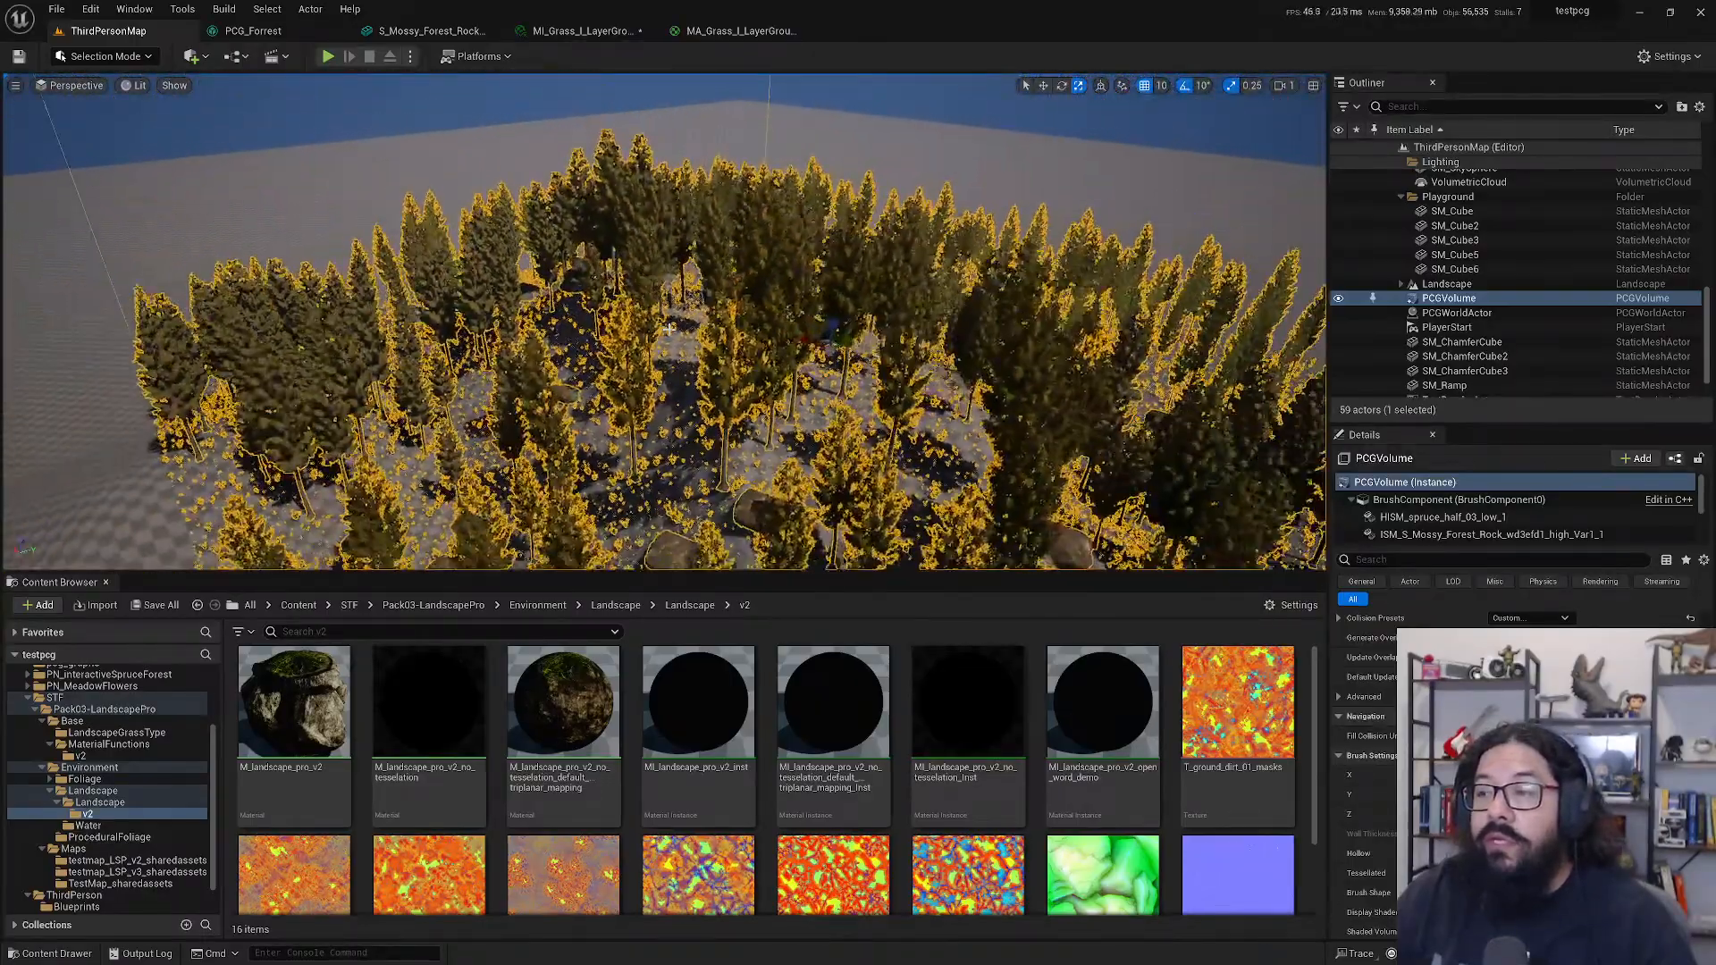
{"action": "left_click", "coordinate": [630, 135]}
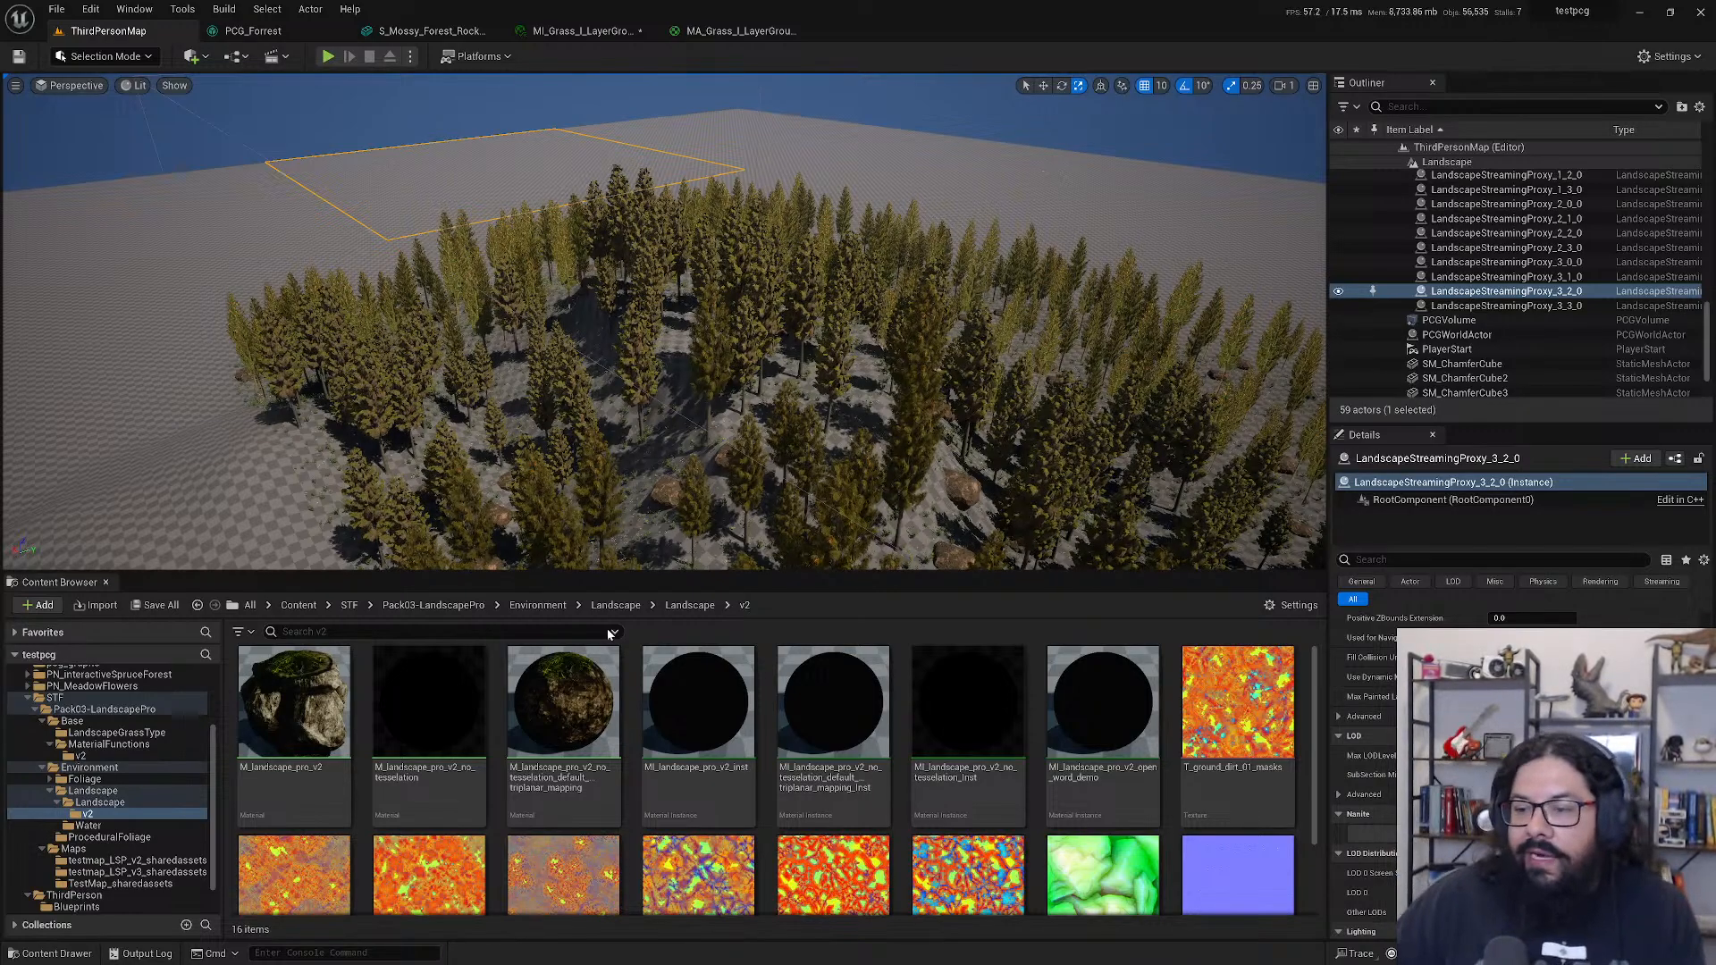
- Open the material M_landscape_pro_v2_no_tesselation_default_triplanar_mapping and examine its preview sphere at a larger size
{"action": "double_click", "coordinate": [585, 695]}
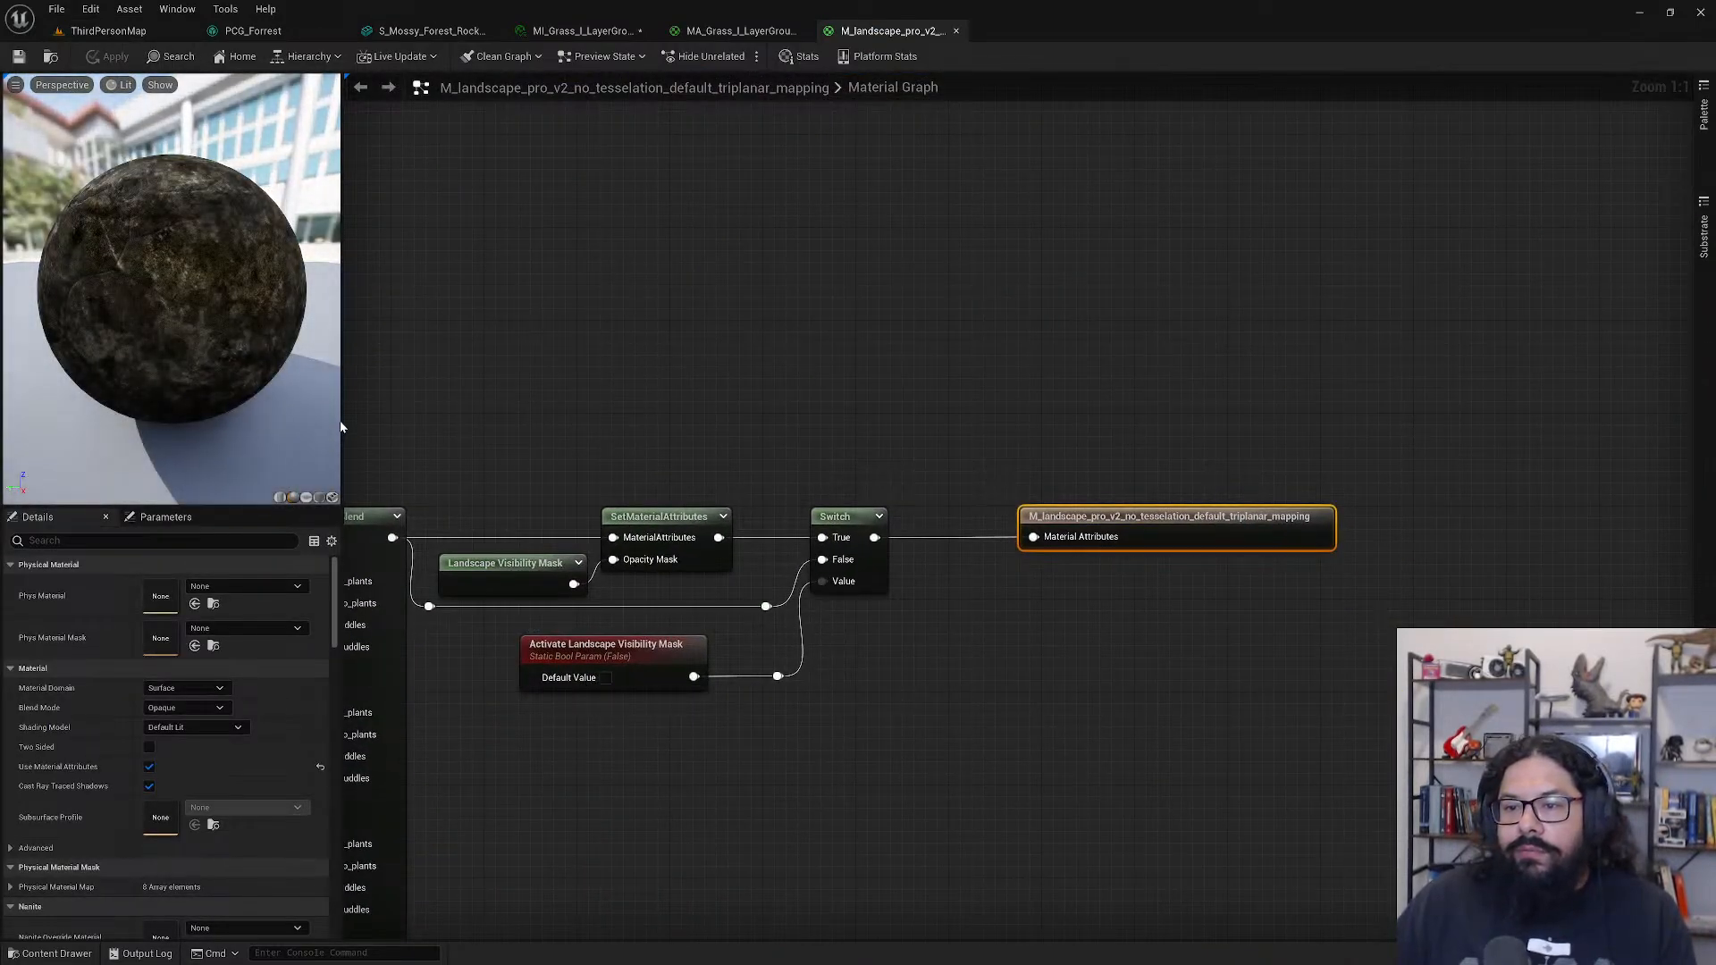
{"action": "left_click_drag", "start_coordinate": [340, 428], "coordinate": [611, 420]}
{"action": "scroll", "coordinate": [329, 304], "scroll_direction": "down", "scroll_amount": 5}
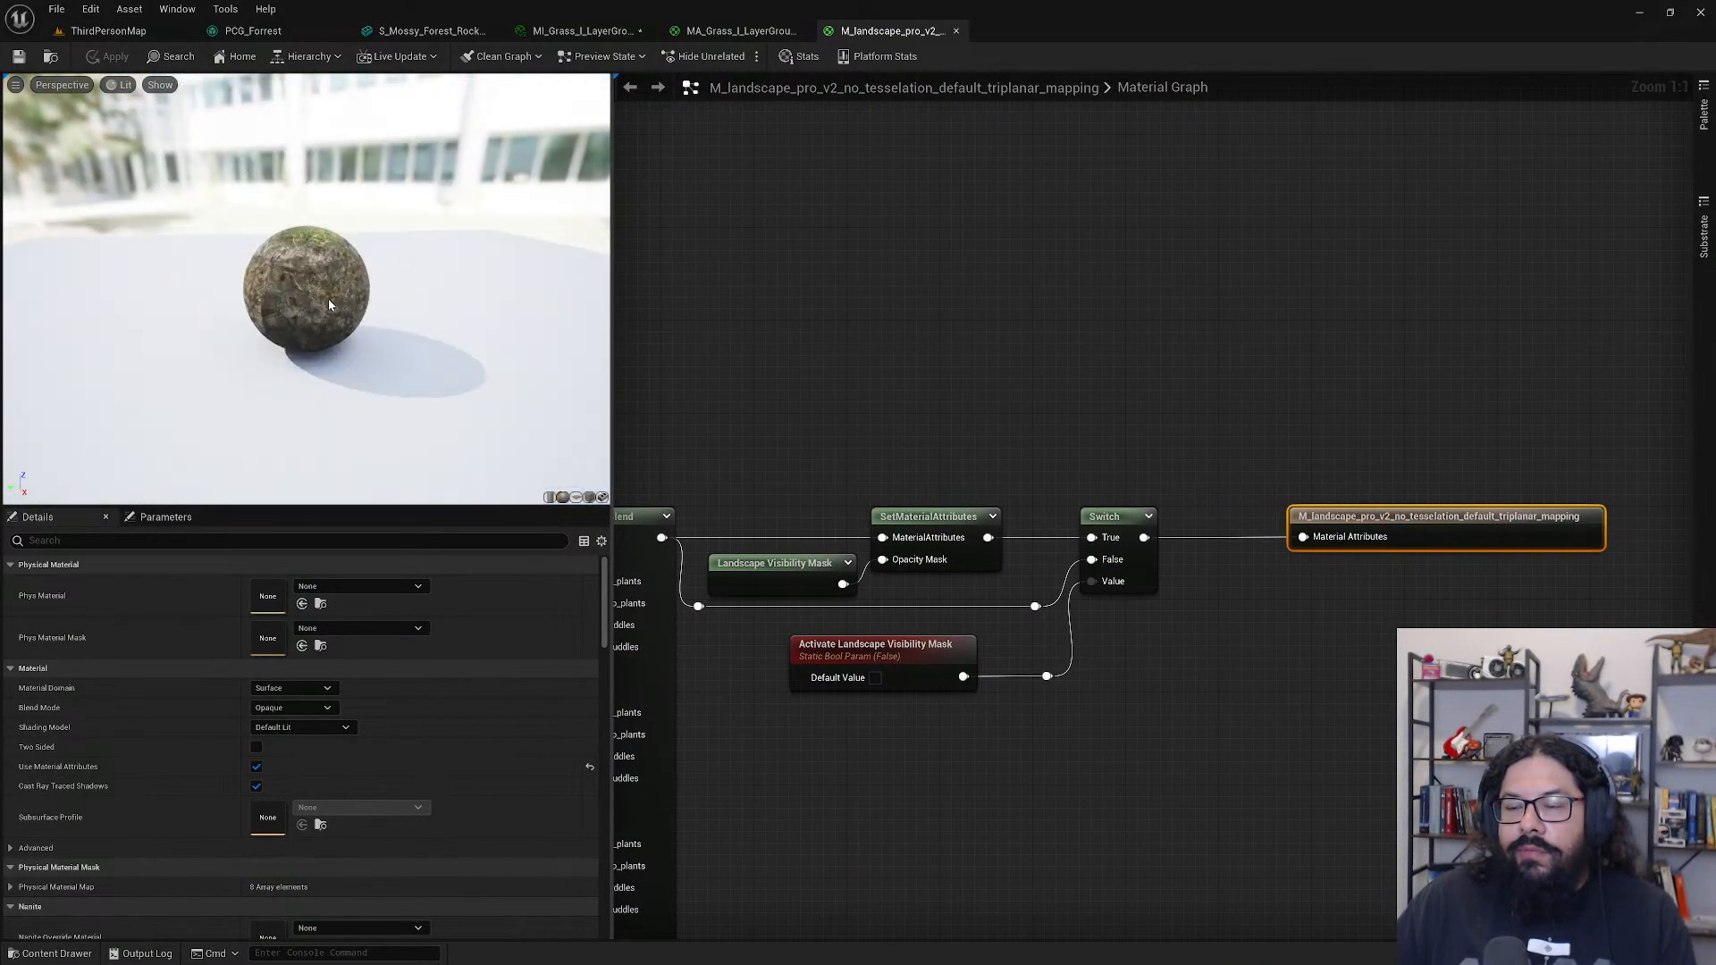
{"action": "scroll", "coordinate": [329, 305], "scroll_direction": "up", "scroll_amount": 4}
{"action": "left_click_drag", "start_coordinate": [329, 304], "coordinate": [268, 309]}
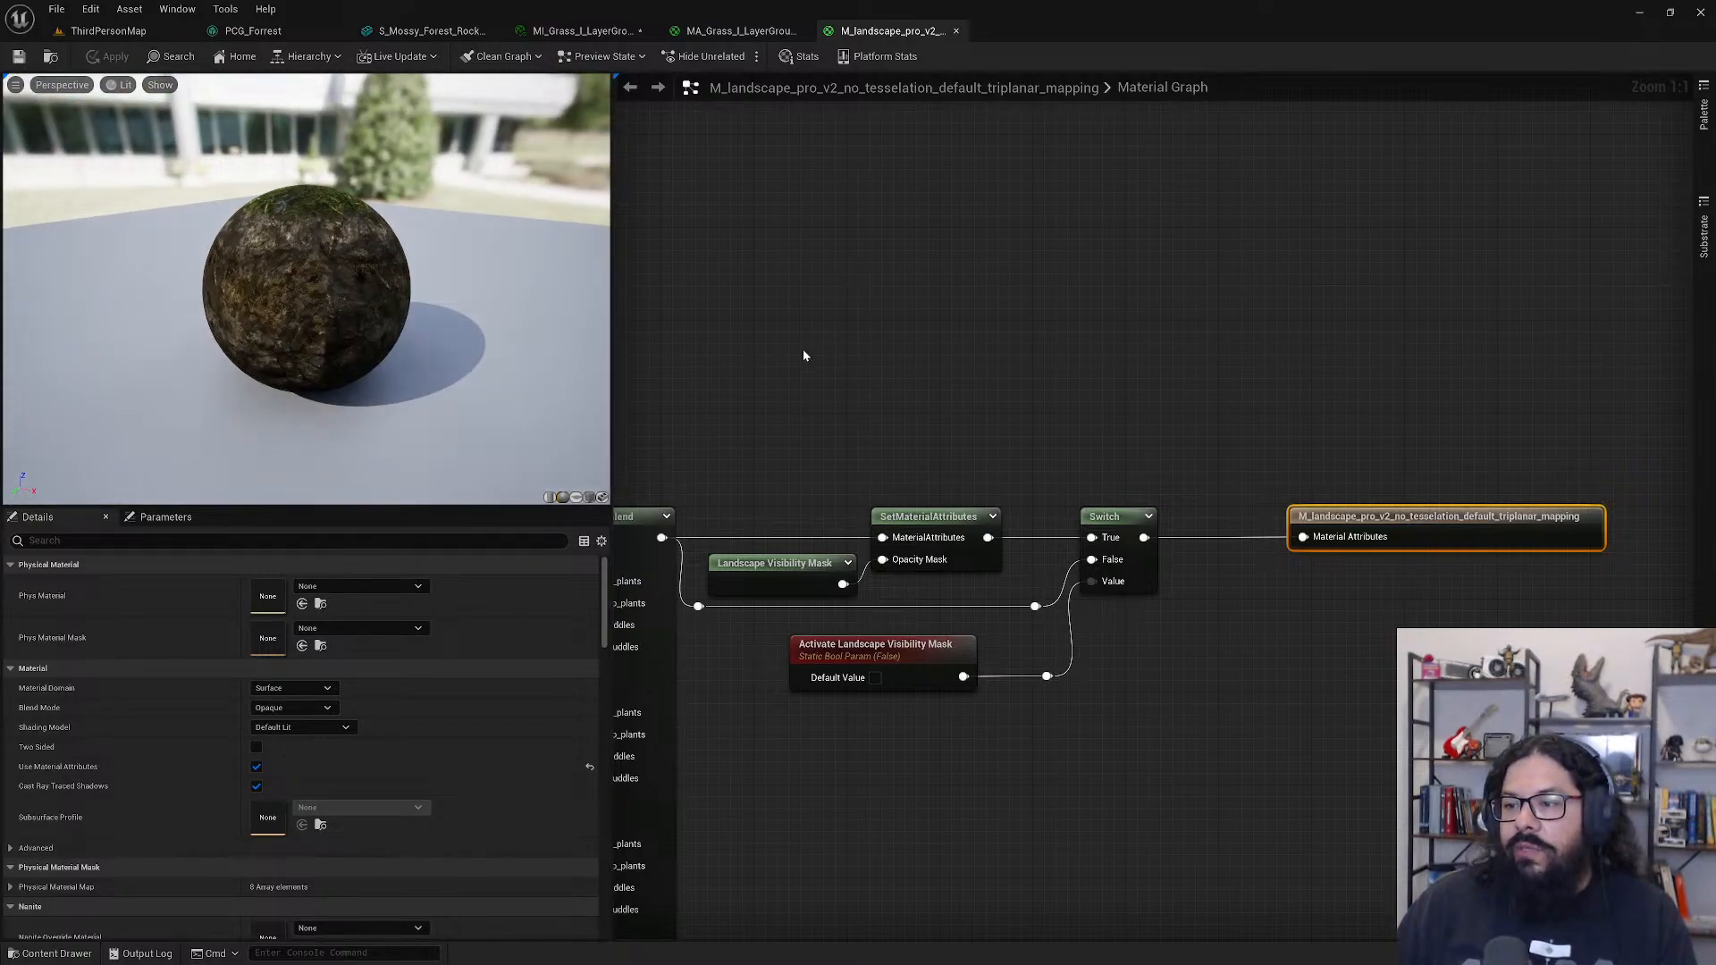
{"action": "left_click_drag", "start_coordinate": [610, 384], "coordinate": [463, 388]}
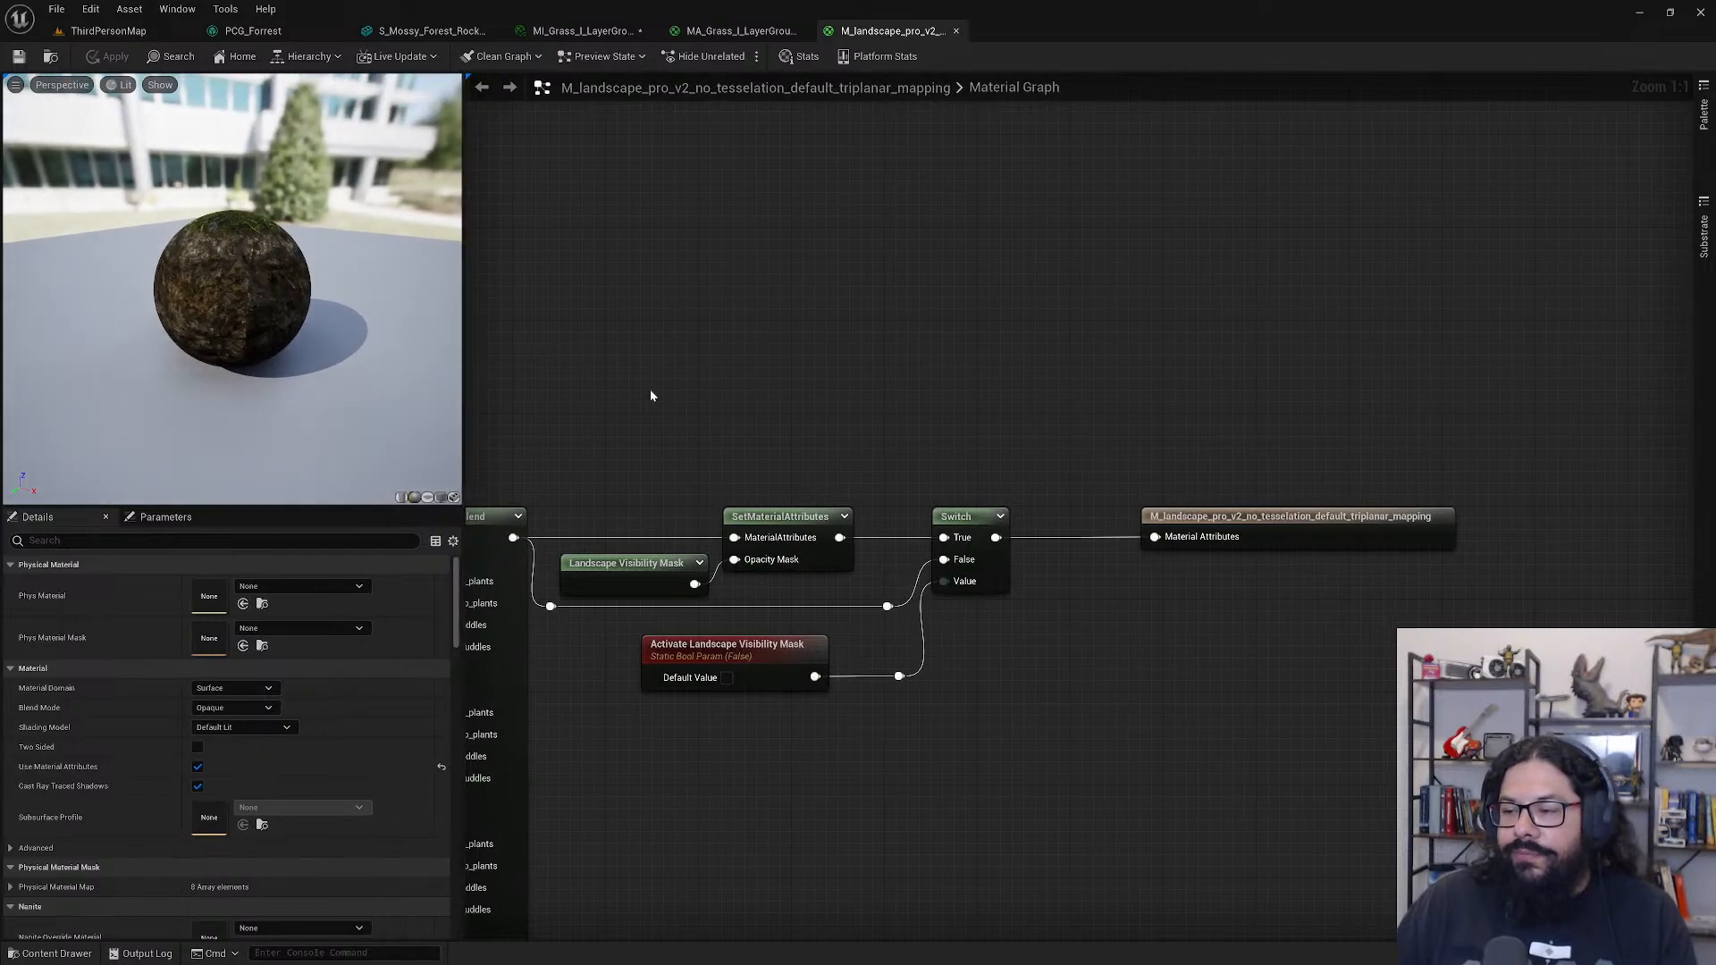
- Examine the material graph around the Landscape Layer Blend node and the layer groups feeding it
{"action": "scroll", "coordinate": [673, 411], "scroll_direction": "down", "scroll_amount": 9}
{"action": "right_click_drag", "start_coordinate": [672, 514], "coordinate": [978, 545]}
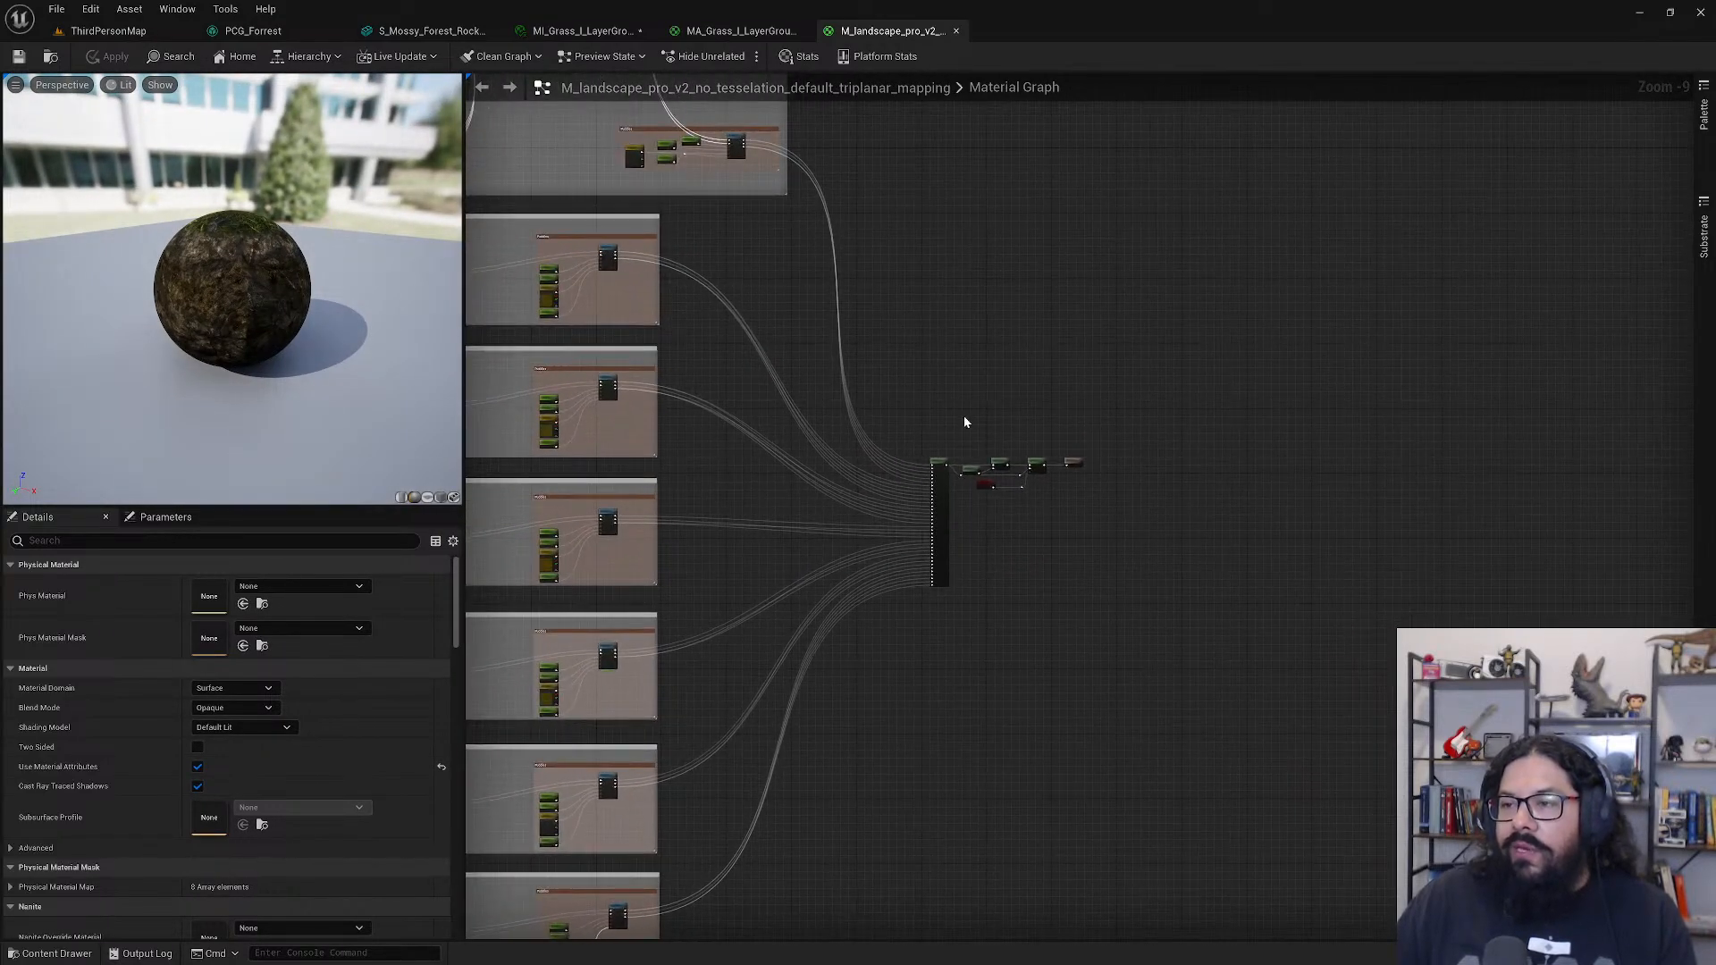
{"action": "scroll", "coordinate": [964, 415], "scroll_direction": "up", "scroll_amount": 6}
{"action": "right_click_drag", "start_coordinate": [964, 415], "coordinate": [1002, 310]}
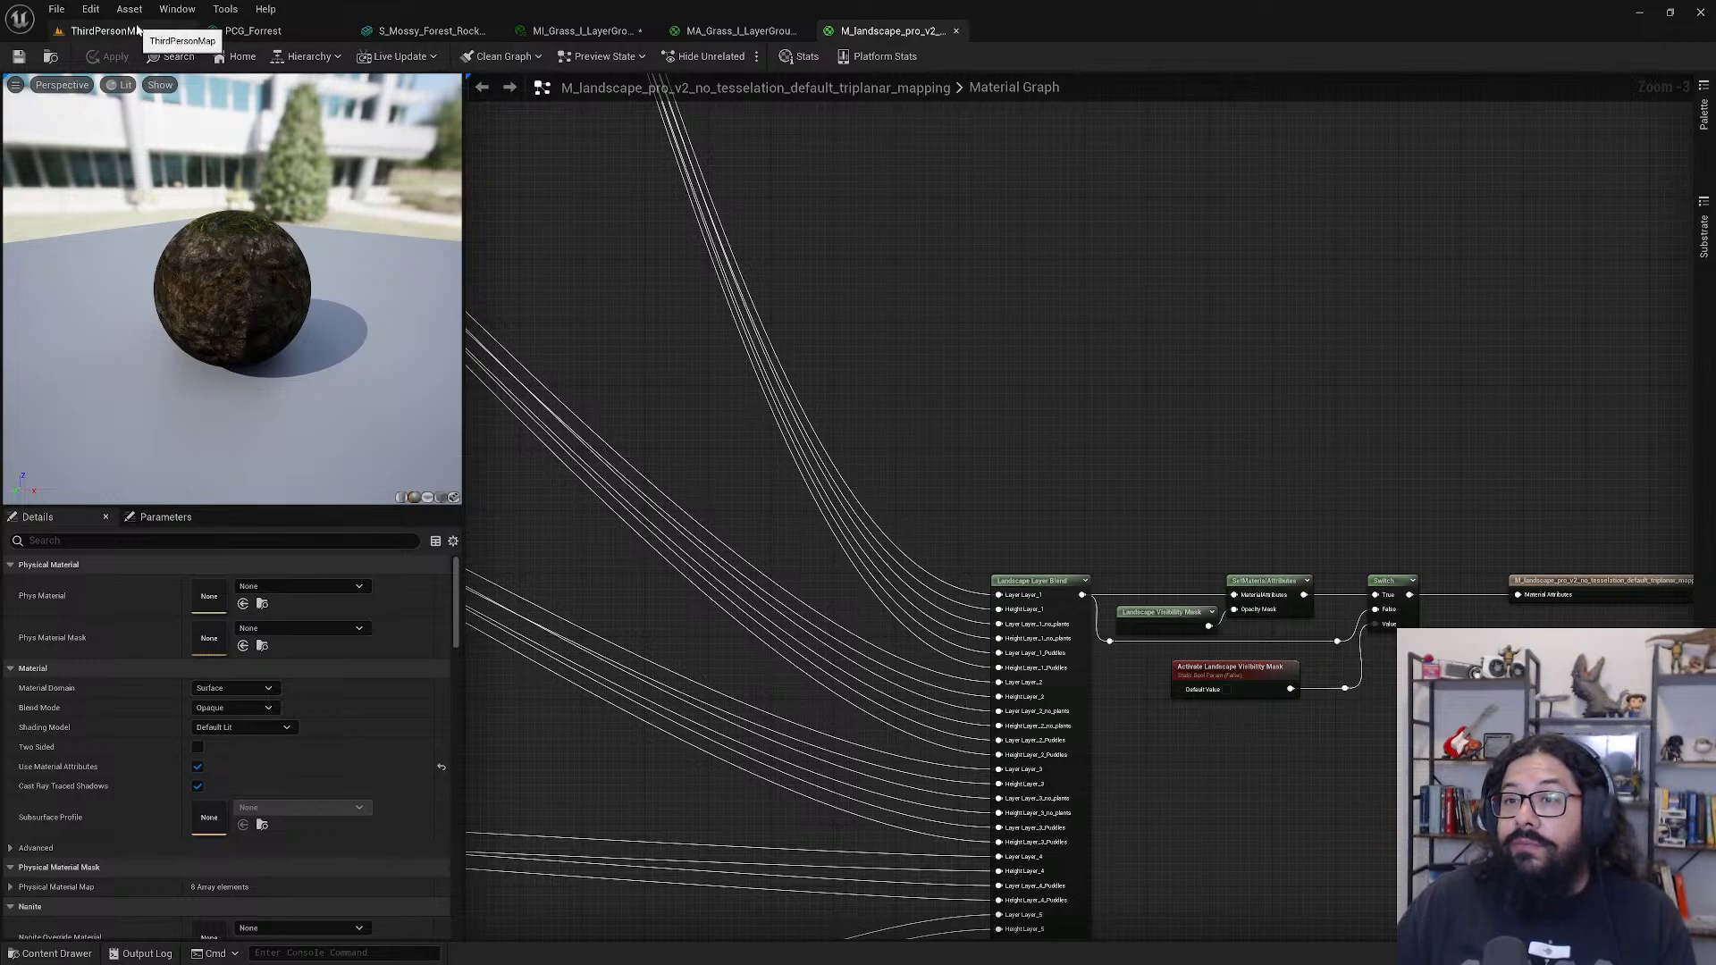
- Reopen the triplanar landscape material from the level's v2 folder, save it and return to ThirdPersonMap to view the forest
{"action": "left_click", "coordinate": [107, 31]}
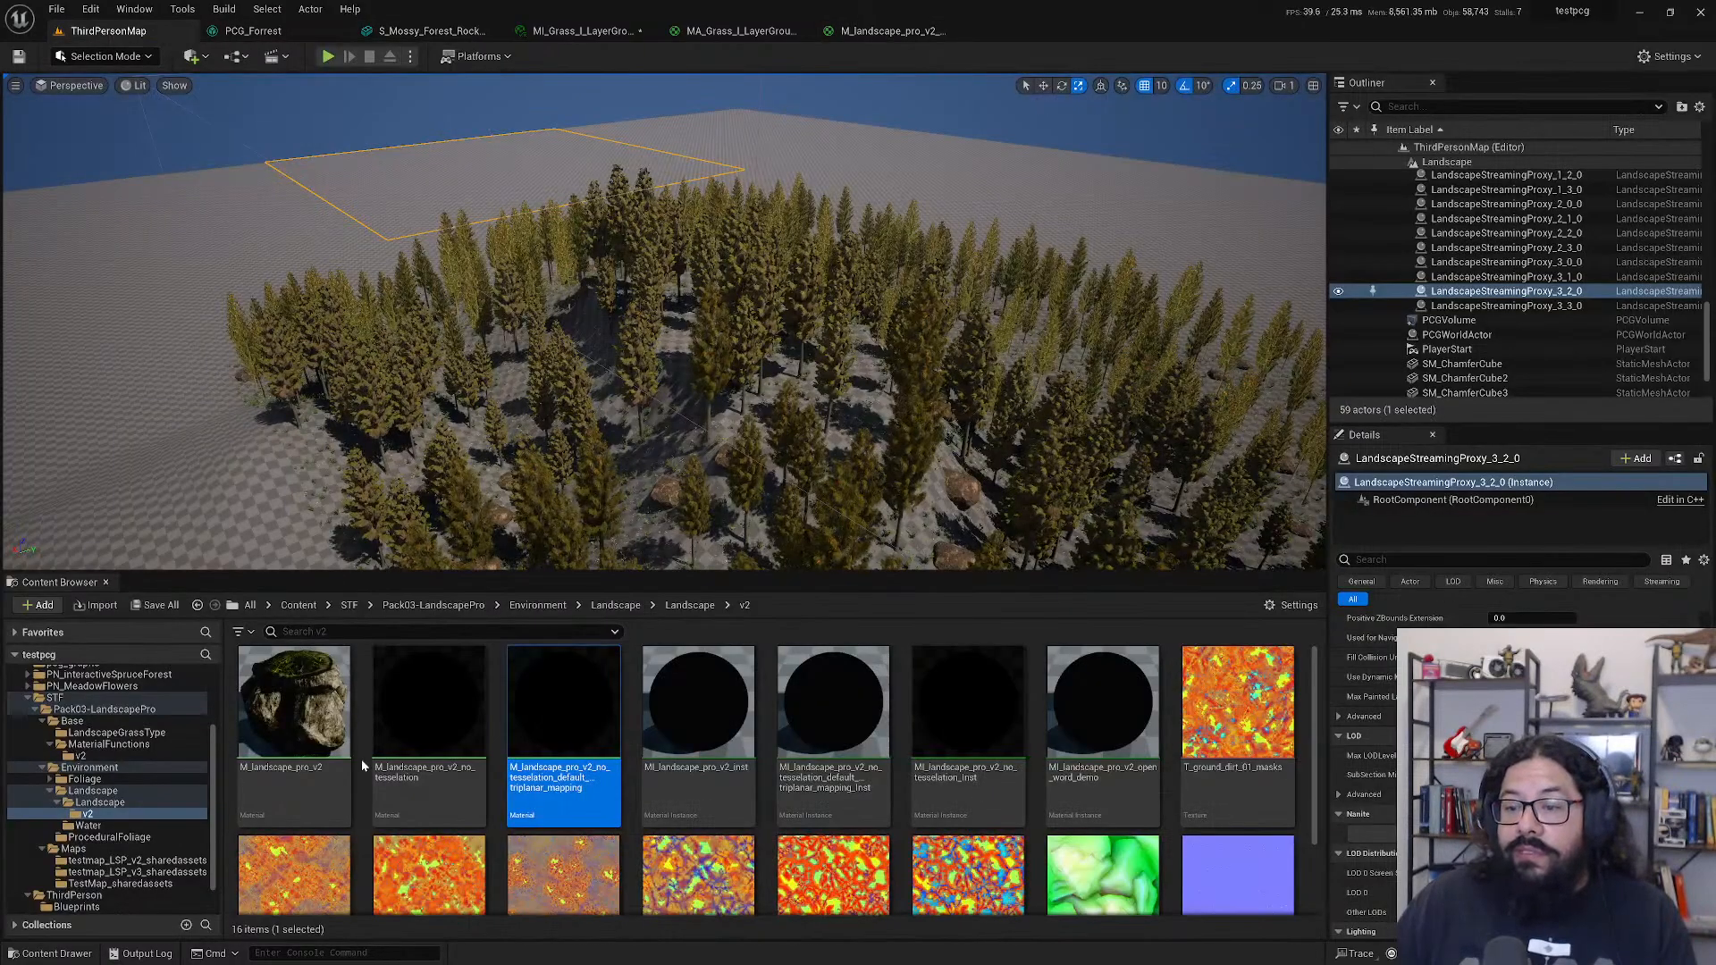
{"action": "double_click", "coordinate": [557, 731]}
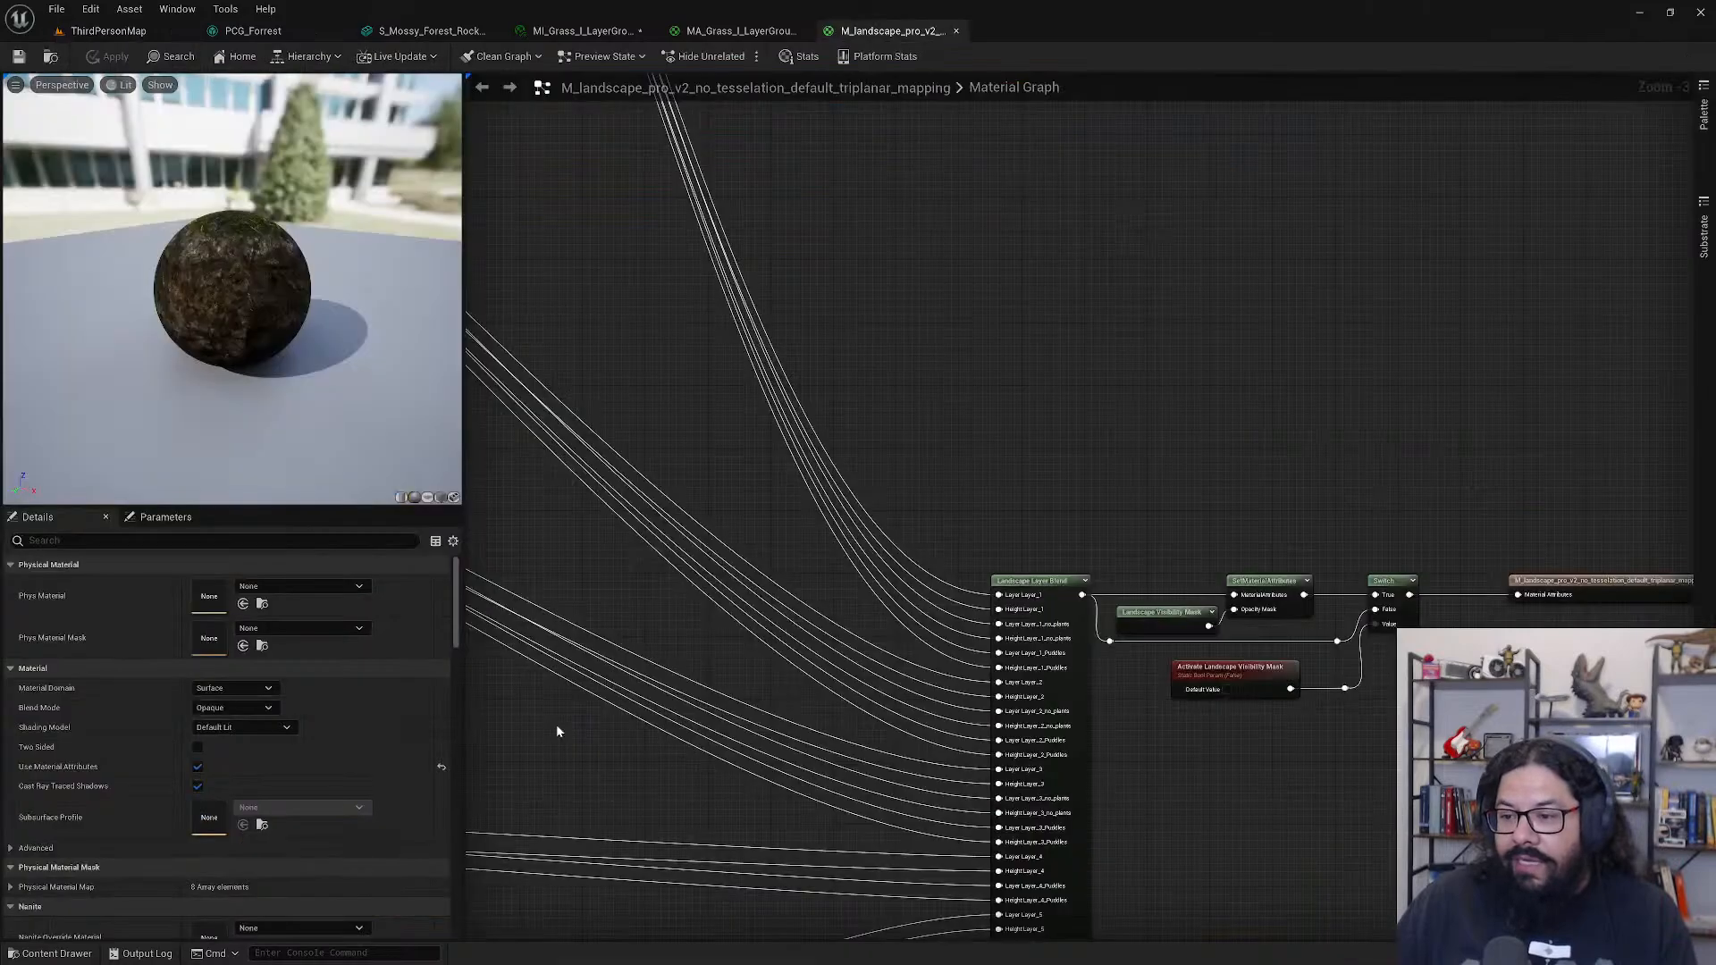
{"action": "right_click_drag", "start_coordinate": [1301, 649], "coordinate": [1189, 427]}
{"action": "scroll", "coordinate": [213, 288], "scroll_direction": "up", "scroll_amount": 8}
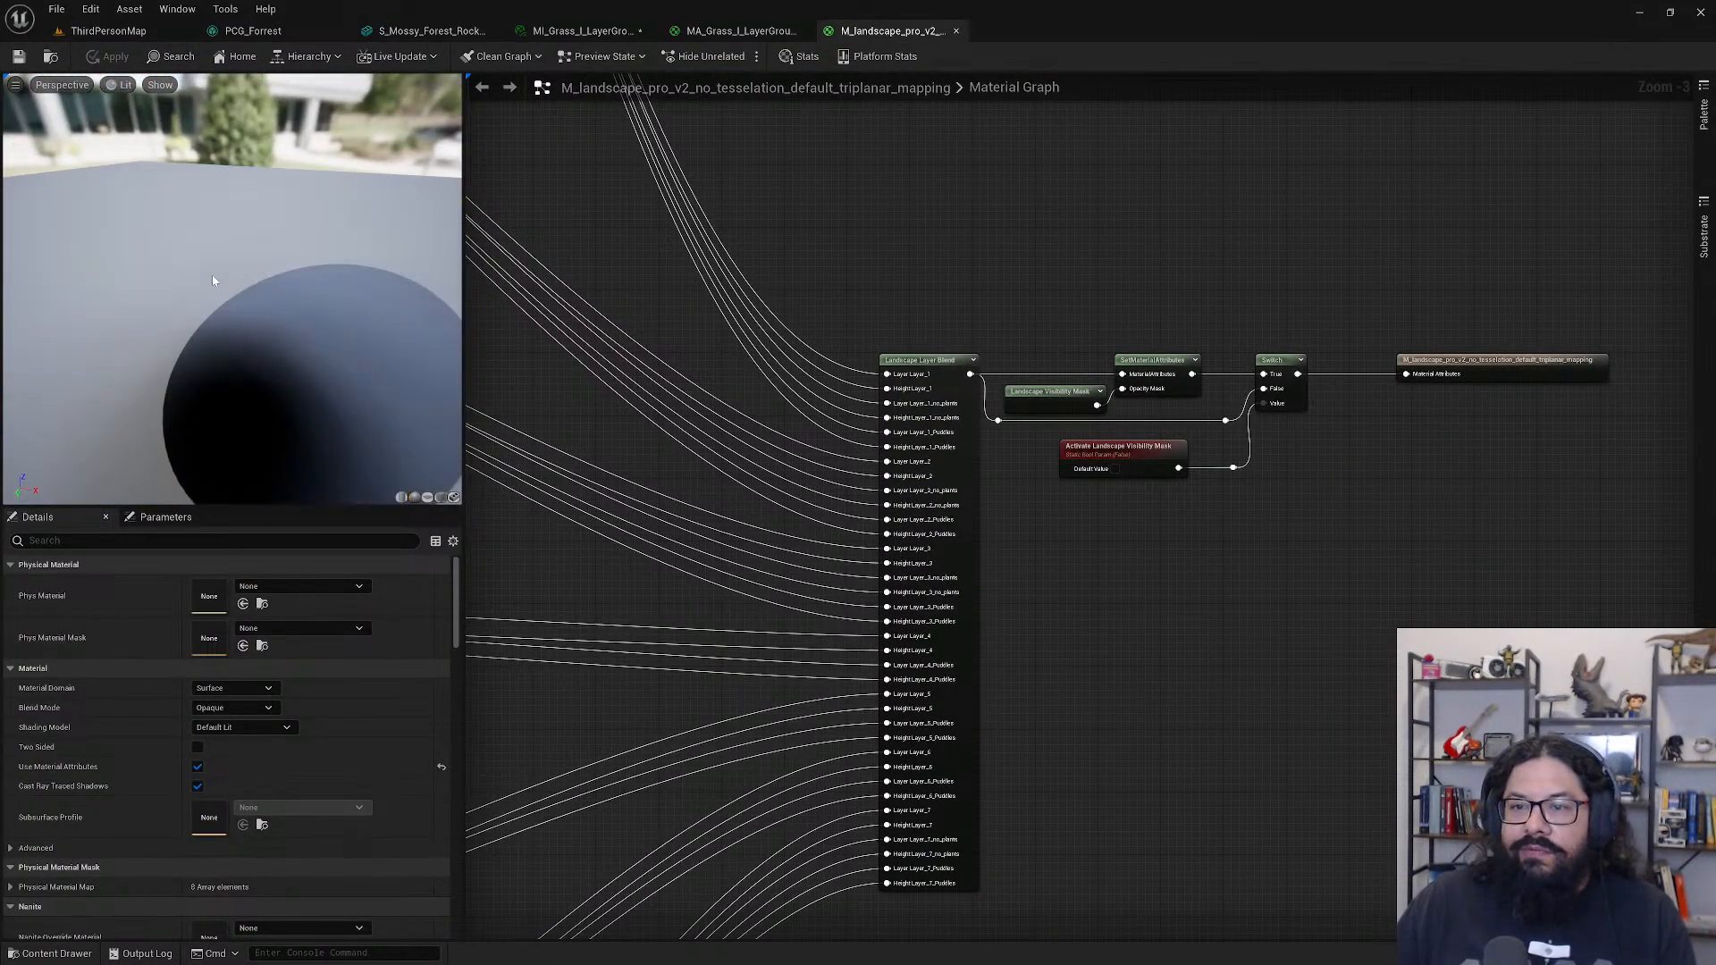
{"action": "scroll", "coordinate": [218, 282], "scroll_direction": "down", "scroll_amount": 4}
{"action": "left_click", "coordinate": [18, 55]}
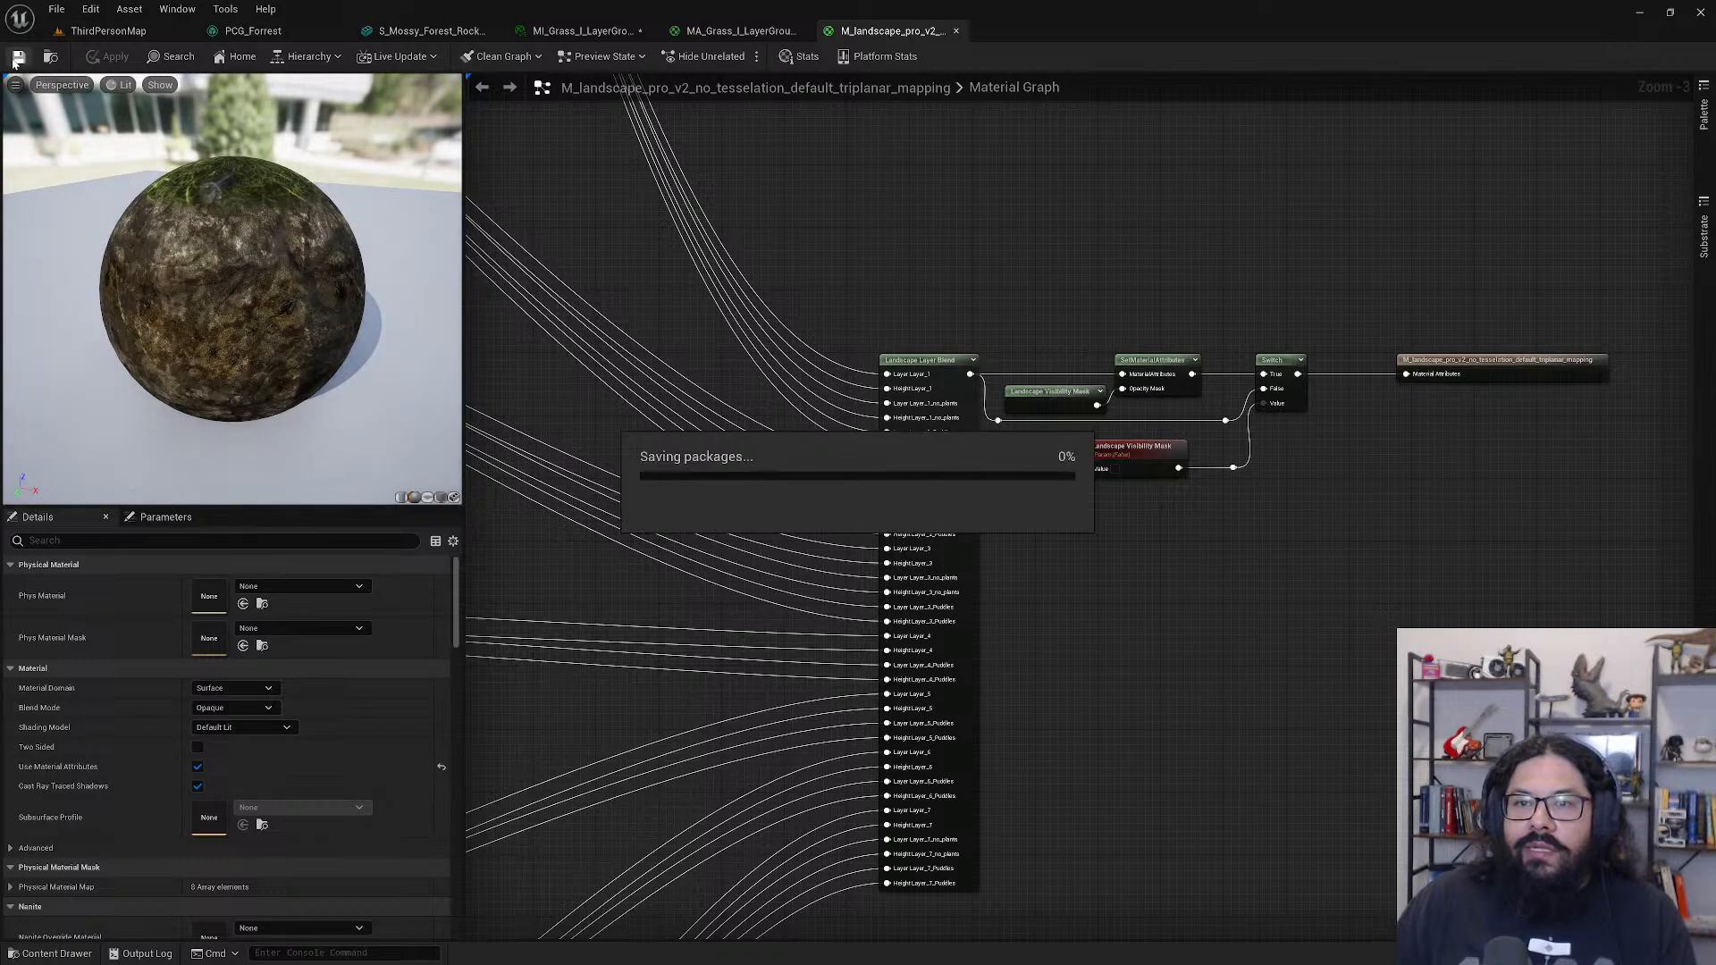
{"action": "left_click", "coordinate": [141, 32]}
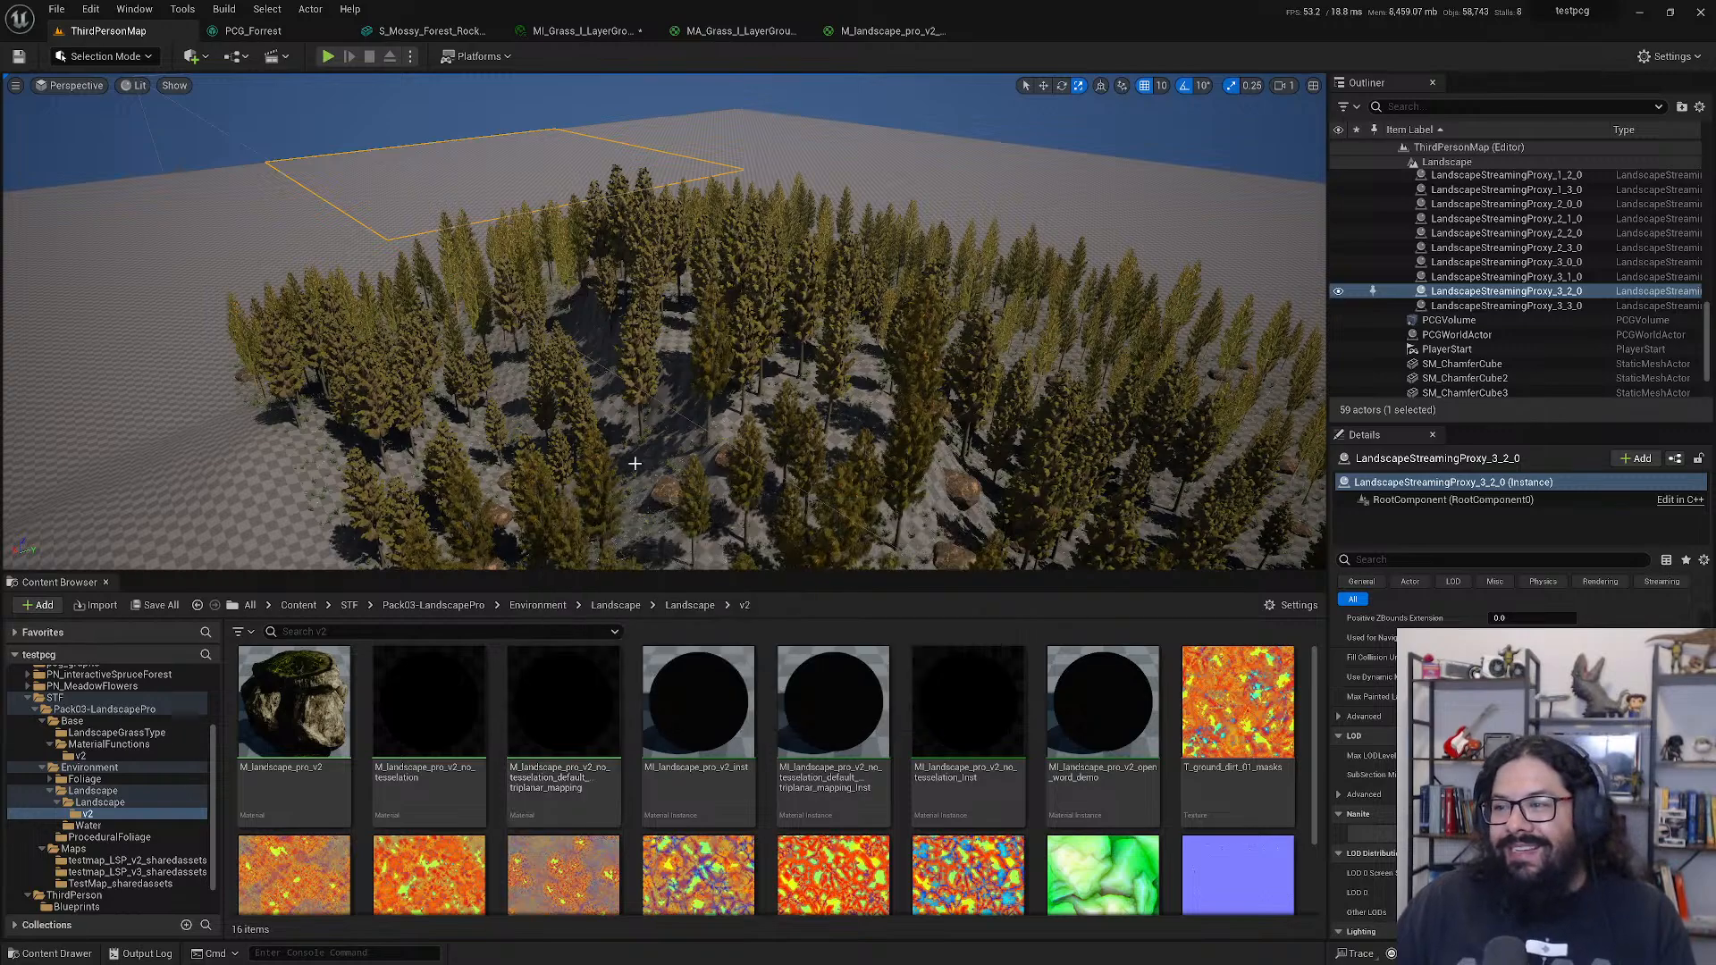
{"action": "scroll", "coordinate": [641, 460], "scroll_direction": "down", "scroll_amount": 5}
{"action": "left_click_drag", "start_coordinate": [757, 427], "coordinate": [675, 642], "text": "alt"}
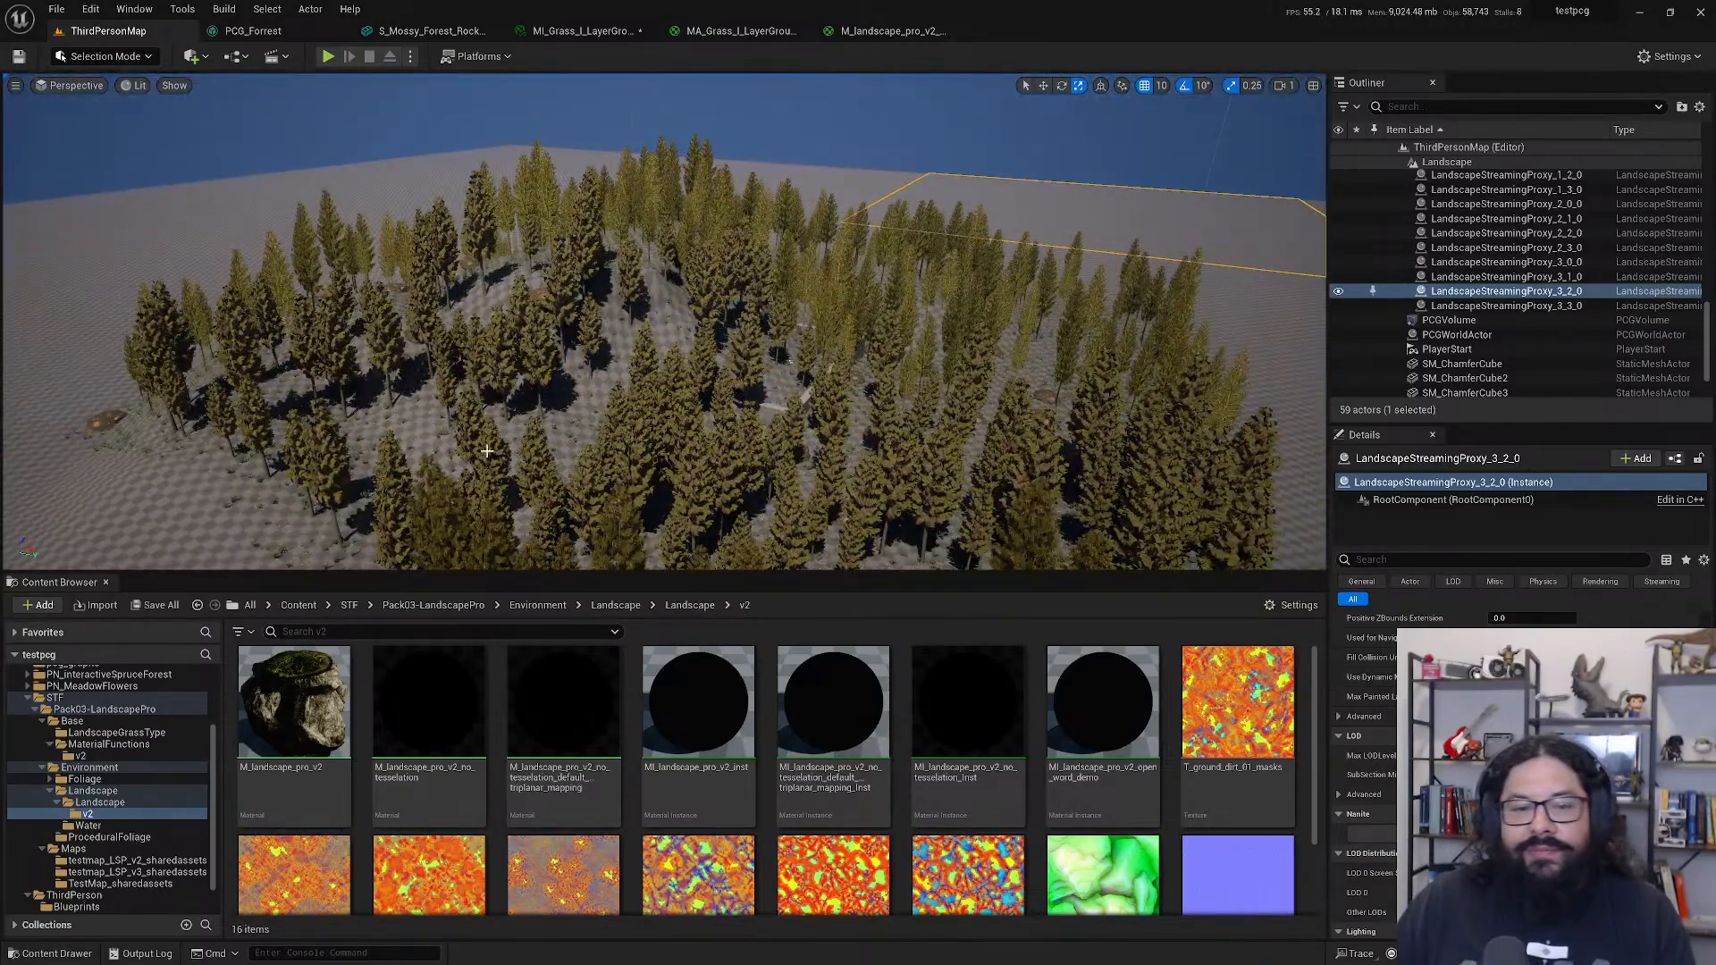